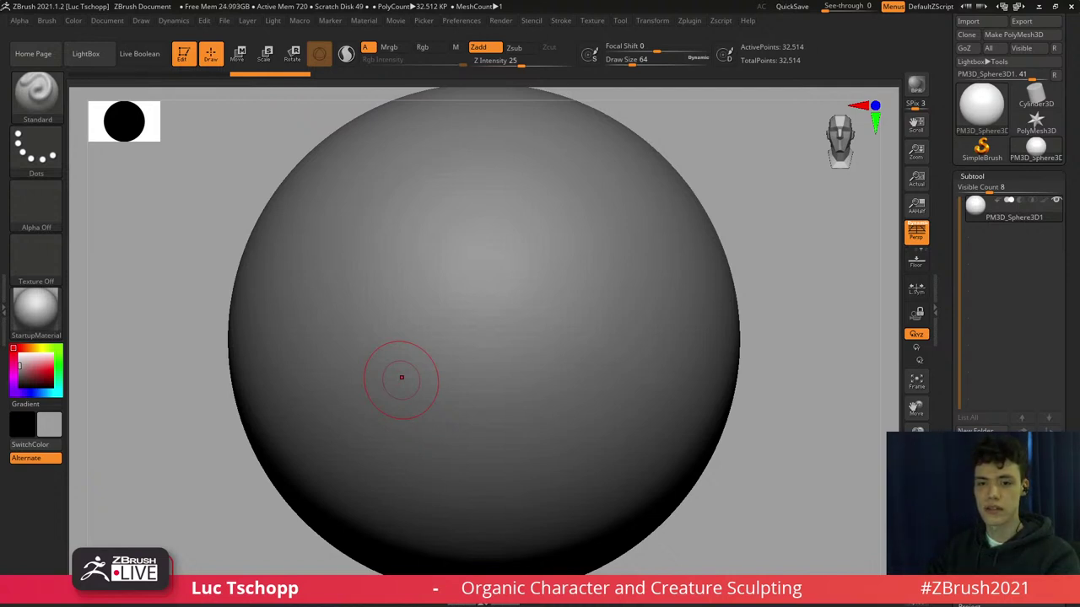
right_click_drag(400, 236, 441, 244, "alt")
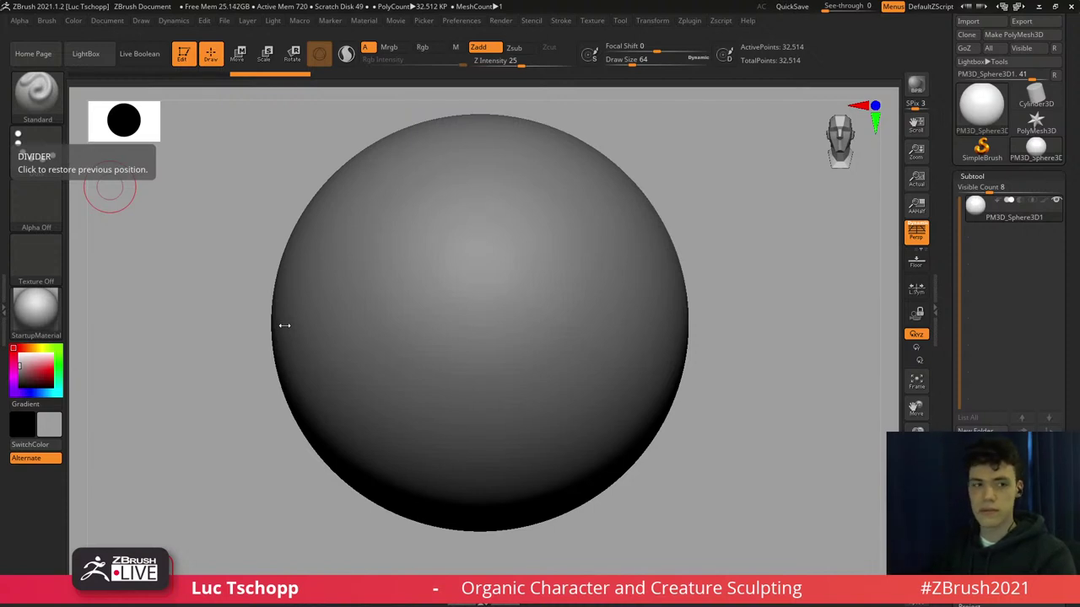
mouse_move(433, 278)
right_mouse_down("alt")
mouse_move(393, 277)
mouse_move(432, 279)
mouse_move(419, 299)
mouse_move(428, 301)
right_mouse_up("alt")
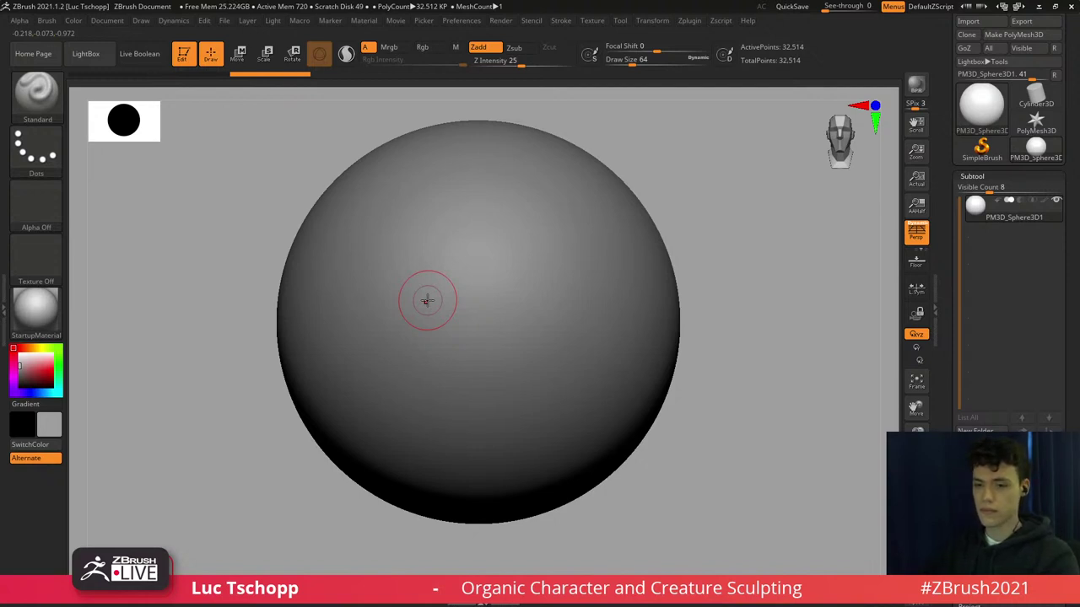
mouse_move(568, 381)
right_mouse_down("alt")
mouse_move(584, 341)
mouse_move(568, 362)
right_mouse_up("alt")
right_click_drag(568, 362, 581, 347, "ctrl")
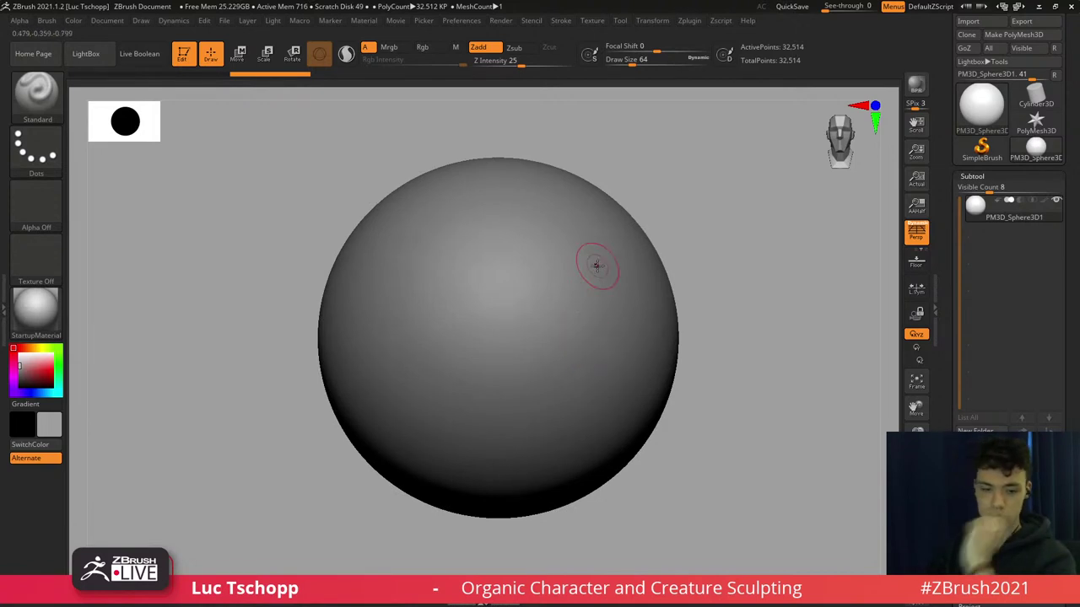
key("alt+Tab")
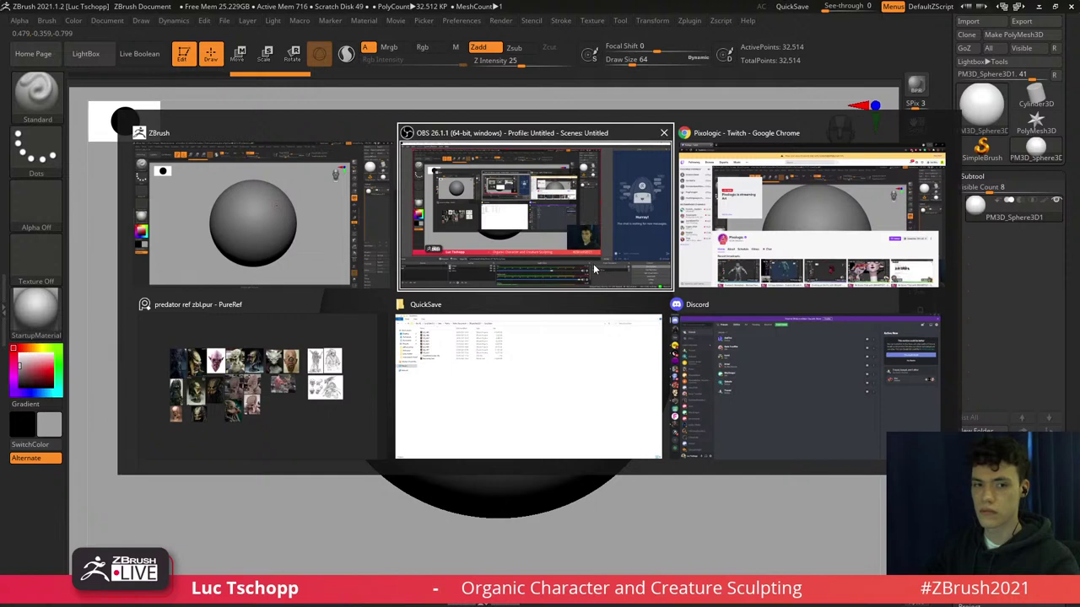
left_click(235, 225)
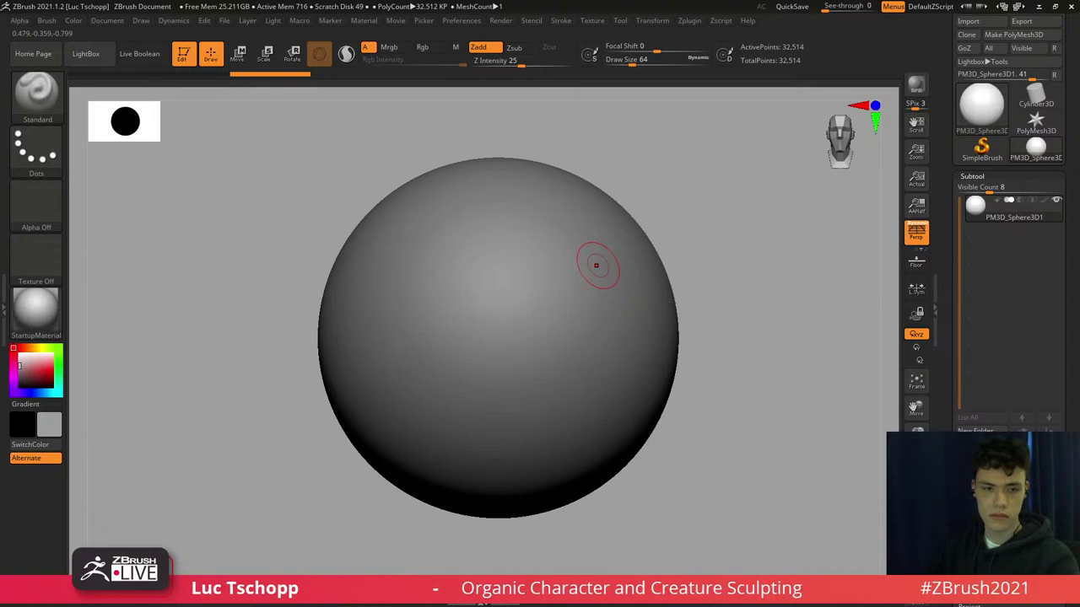
key("super+d")
key("super+d")
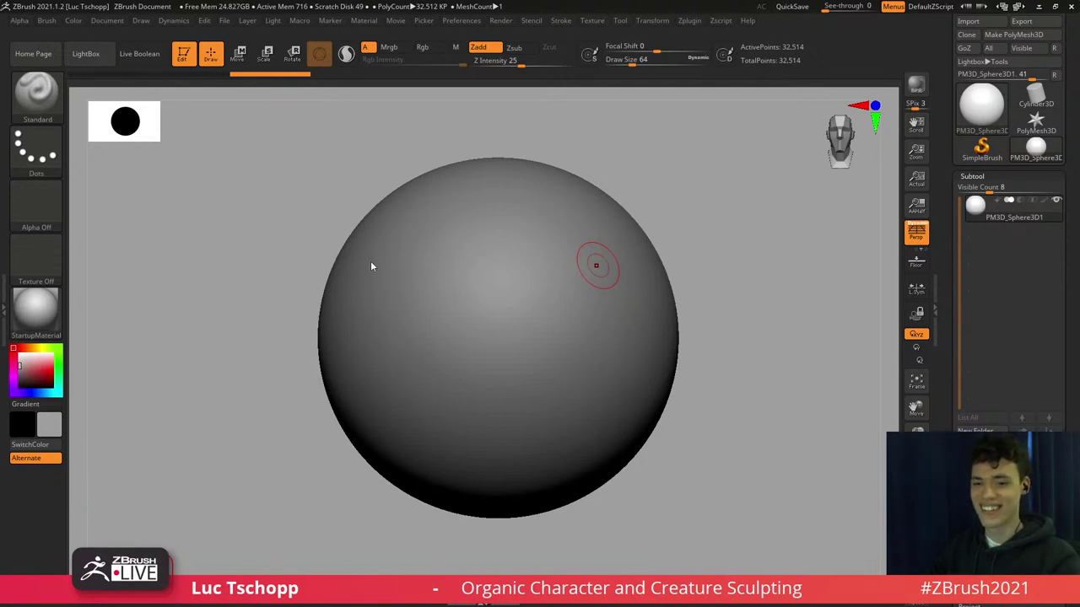
mouse_move(560, 349)
right_mouse_down("alt")
mouse_move(543, 304)
mouse_move(559, 350)
mouse_move(548, 349)
right_mouse_up("alt")
right_click_drag(554, 389, 556, 376, "alt")
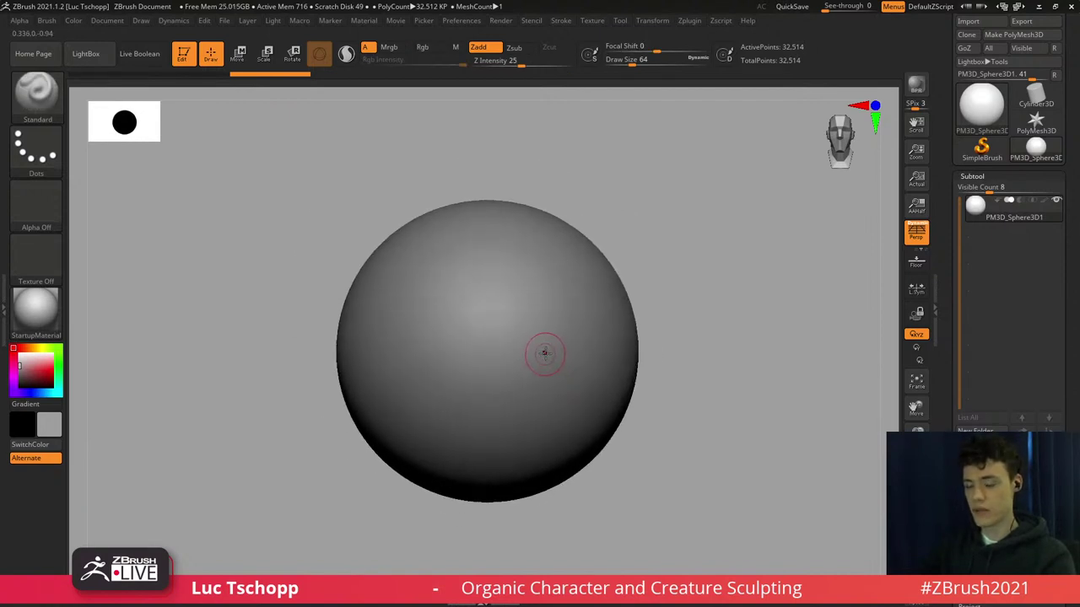
Enlarge the Standard brush's draw size to about 804.
key("s")
left_click_drag(566, 359, 589, 359)
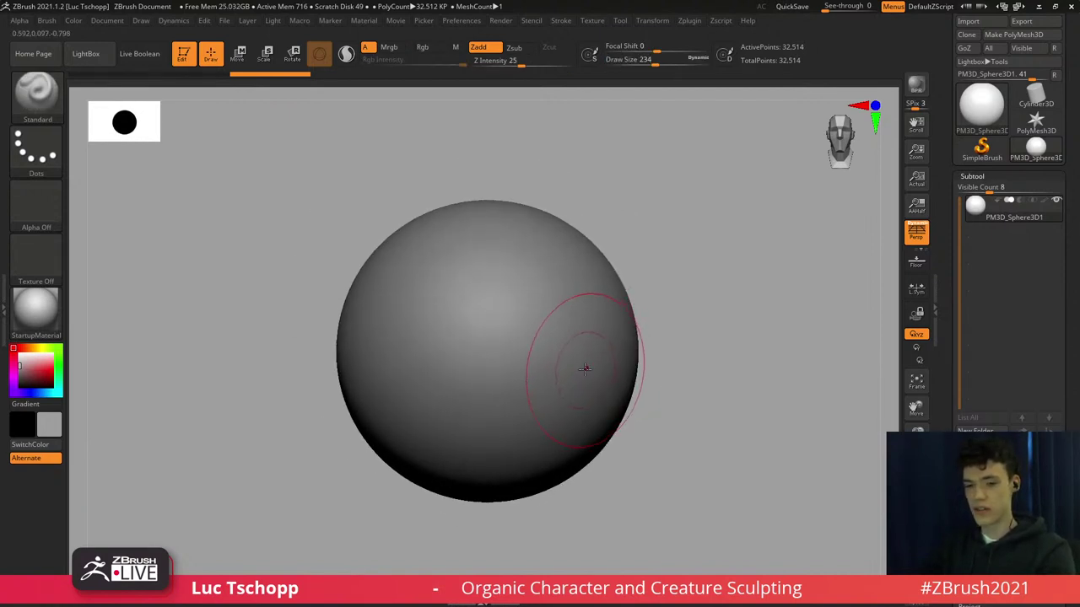
right_click_drag(583, 370, 569, 369, "ctrl")
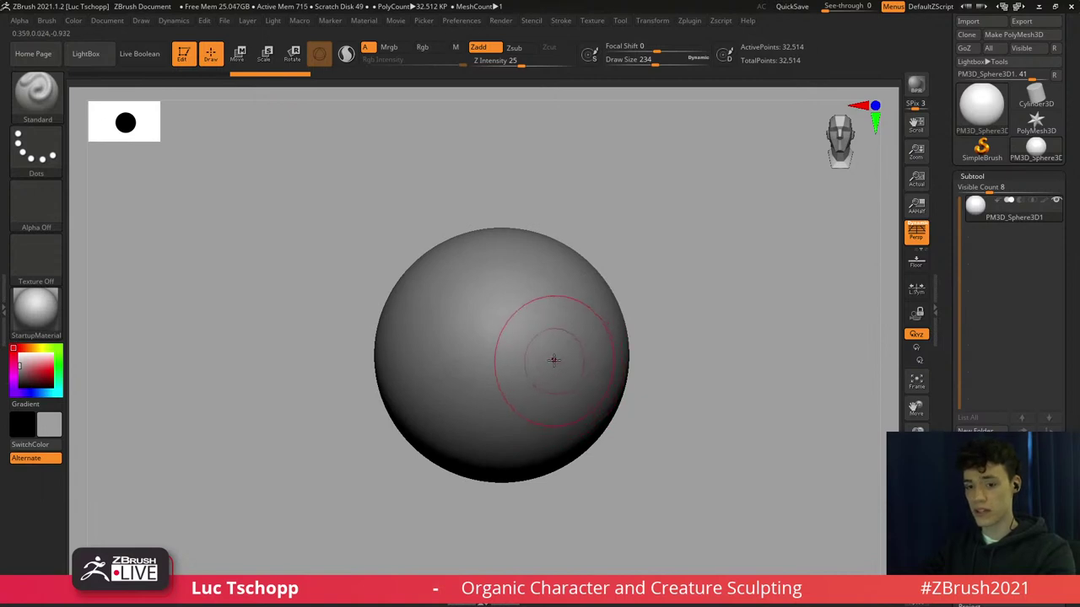
key("s")
left_click_drag(555, 364, 568, 364)
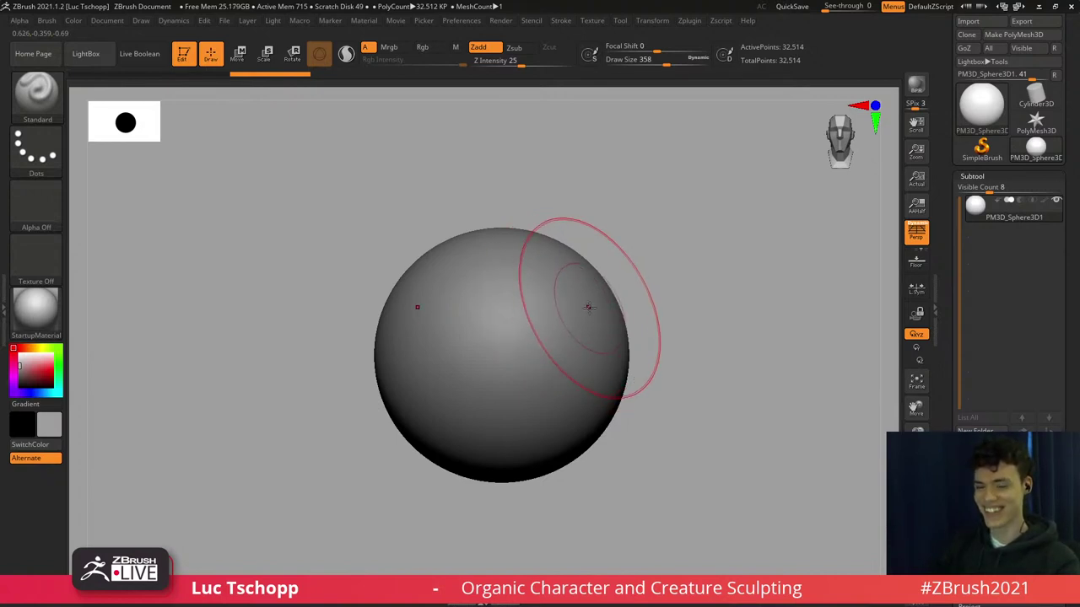
key("s")
left_click_drag(601, 311, 615, 312)
left_click_drag(643, 299, 576, 290, "alt")
right_click_drag(587, 269, 628, 266, "alt")
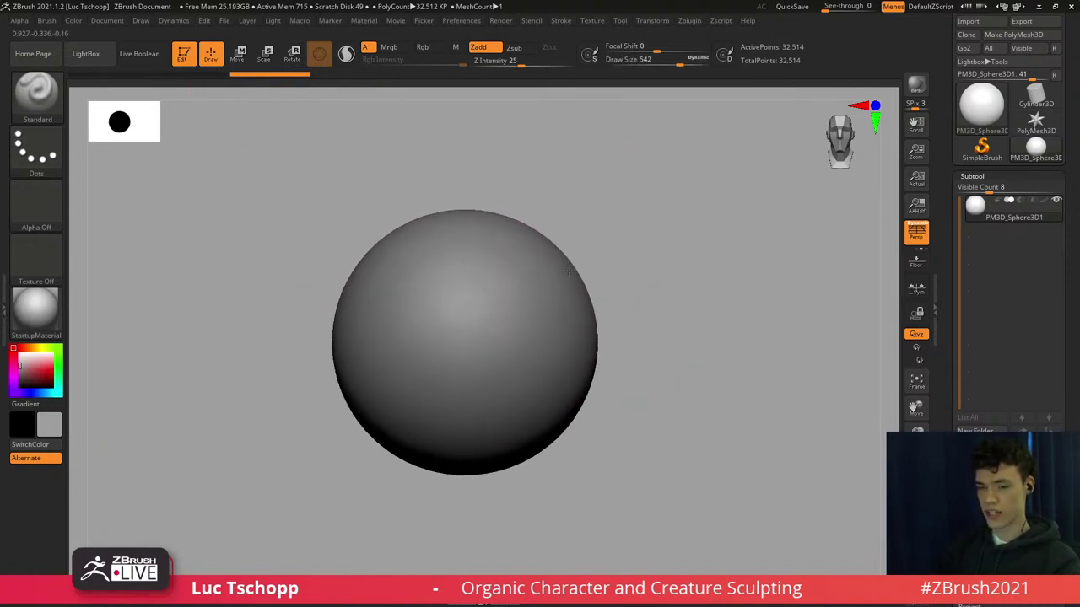
right_click_drag(493, 275, 476, 294, "alt")
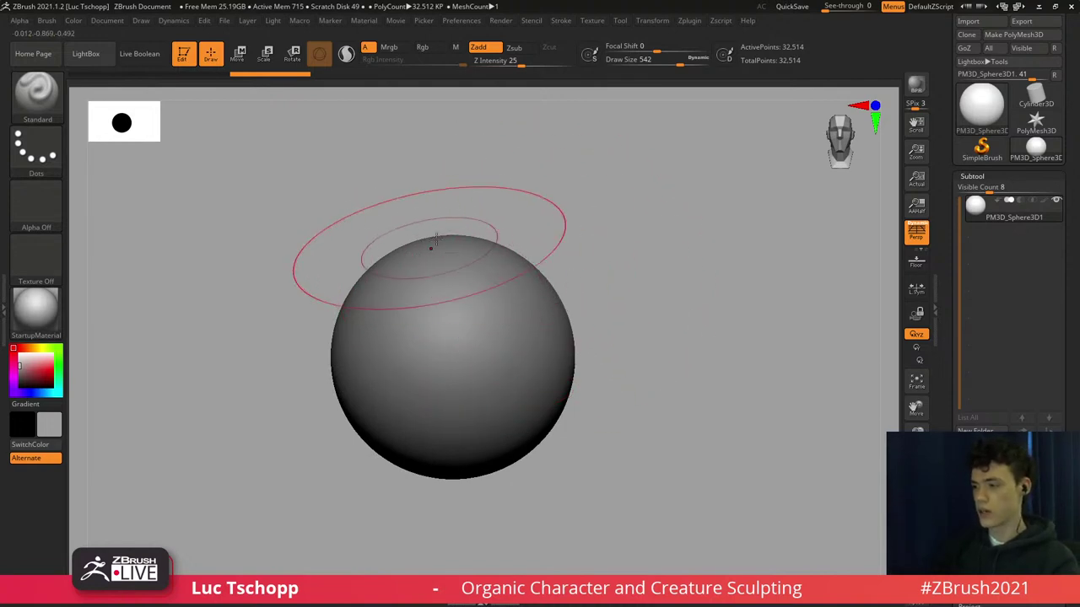
key("s")
left_click_drag(444, 258, 461, 259)
right_click_drag(457, 295, 464, 279, "alt")
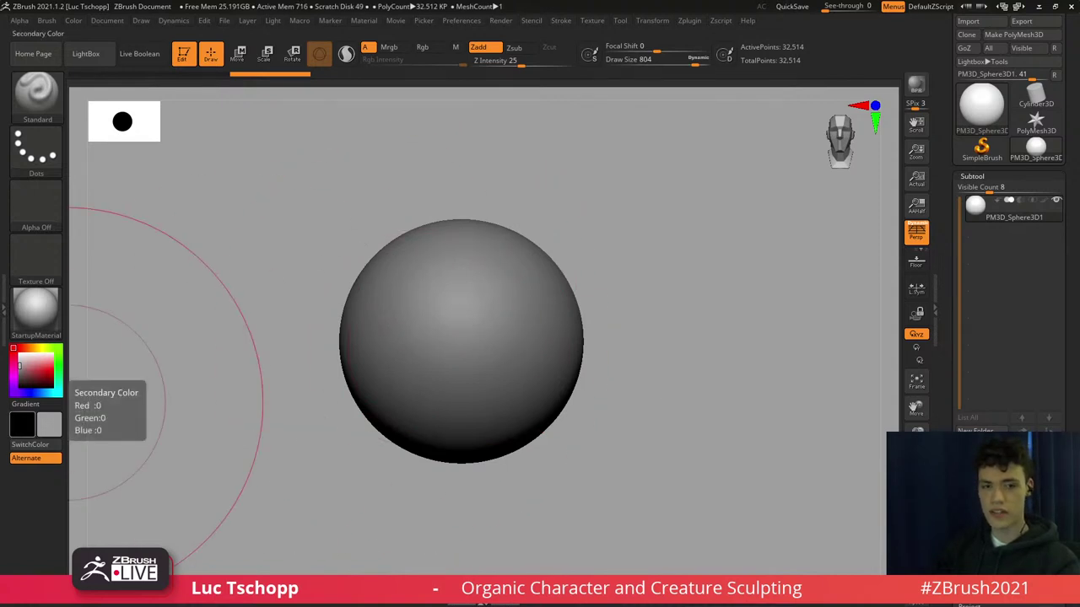
Select the Move brush and enlarge its draw size to about 989.
right_click(619, 217)
mouse_move(624, 217)
right_mouse_down()
mouse_move(610, 203)
mouse_move(484, 218)
mouse_move(504, 229)
right_mouse_up()
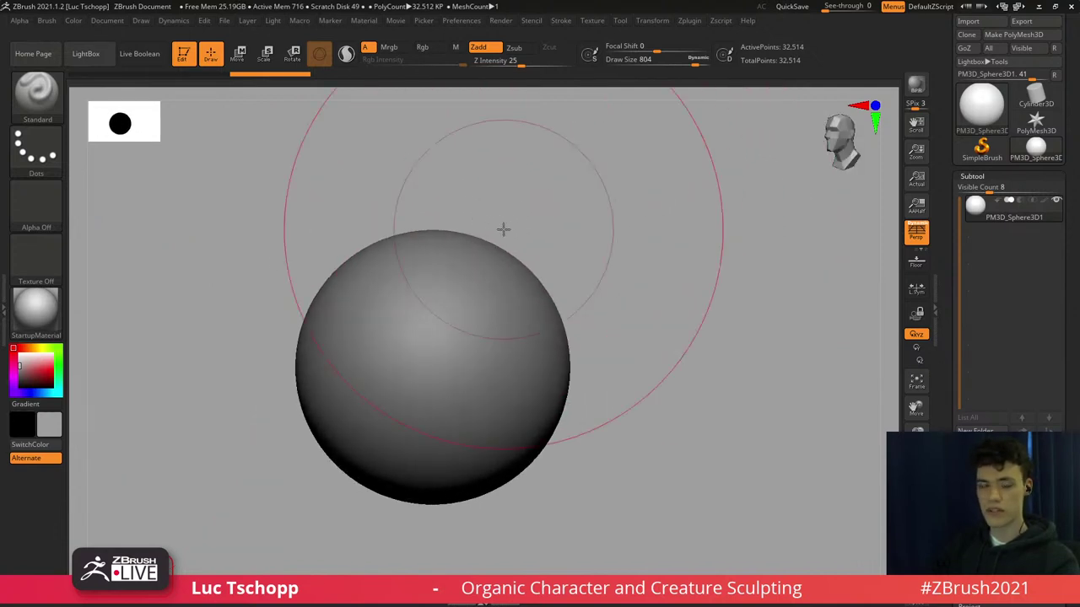
right_click_drag(371, 384, 392, 361, "alt")
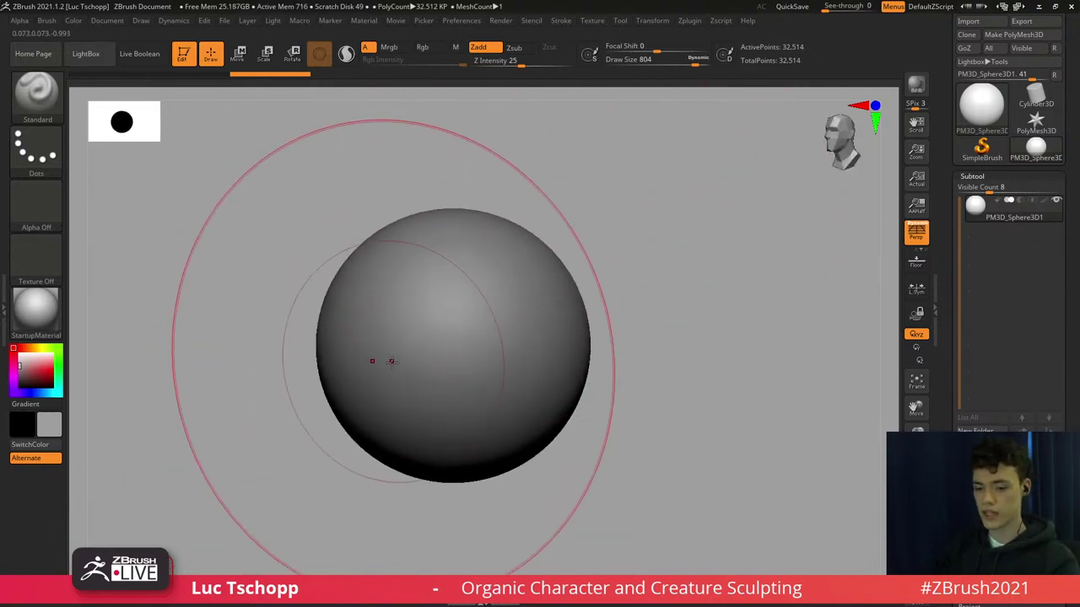
key("b")
key("m")
key("v")
key("s")
left_click_drag(490, 259, 494, 263)
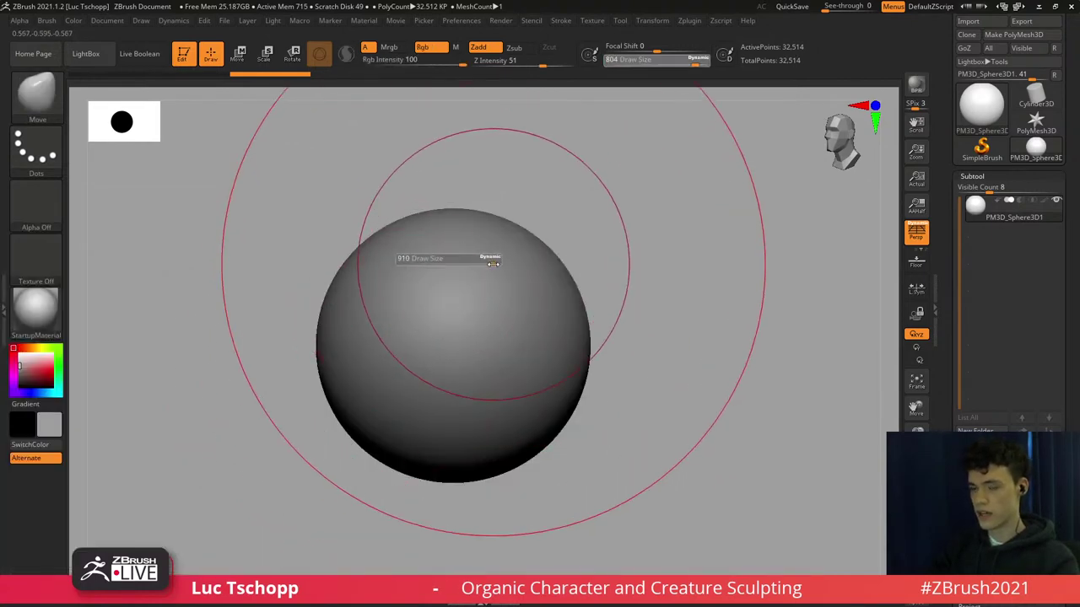
right_click_drag(483, 260, 468, 233, "ctrl")
mouse_move(467, 233)
right_mouse_down("alt")
mouse_move(465, 270)
mouse_move(489, 284)
mouse_move(480, 290)
right_mouse_up("alt")
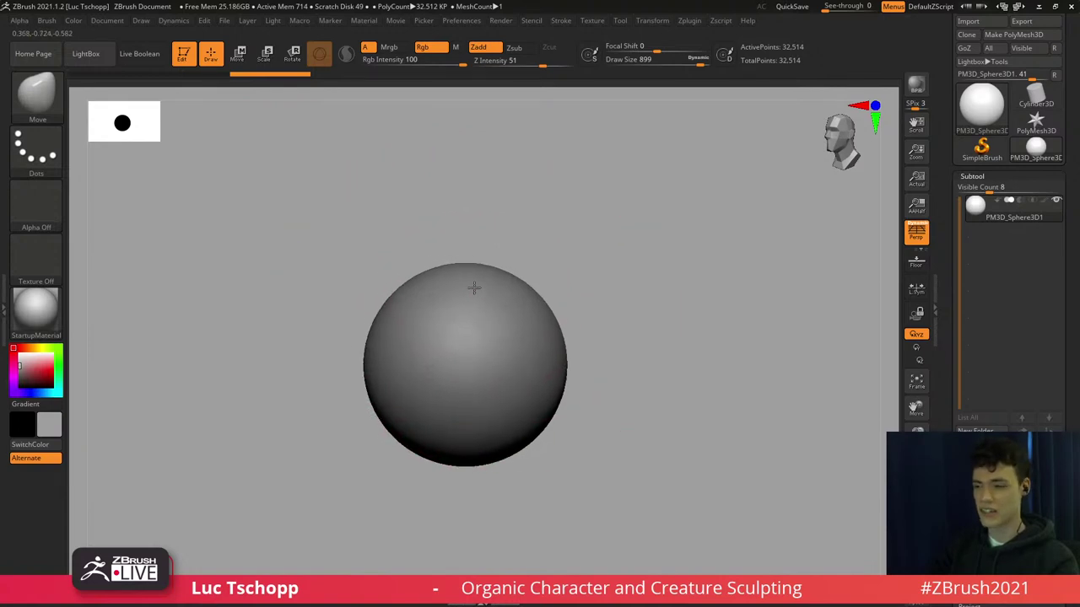
right_click_drag(472, 288, 474, 295, "ctrl")
key("b")
key("m")
key("v")
key("s")
left_click_drag(469, 281, 474, 285)
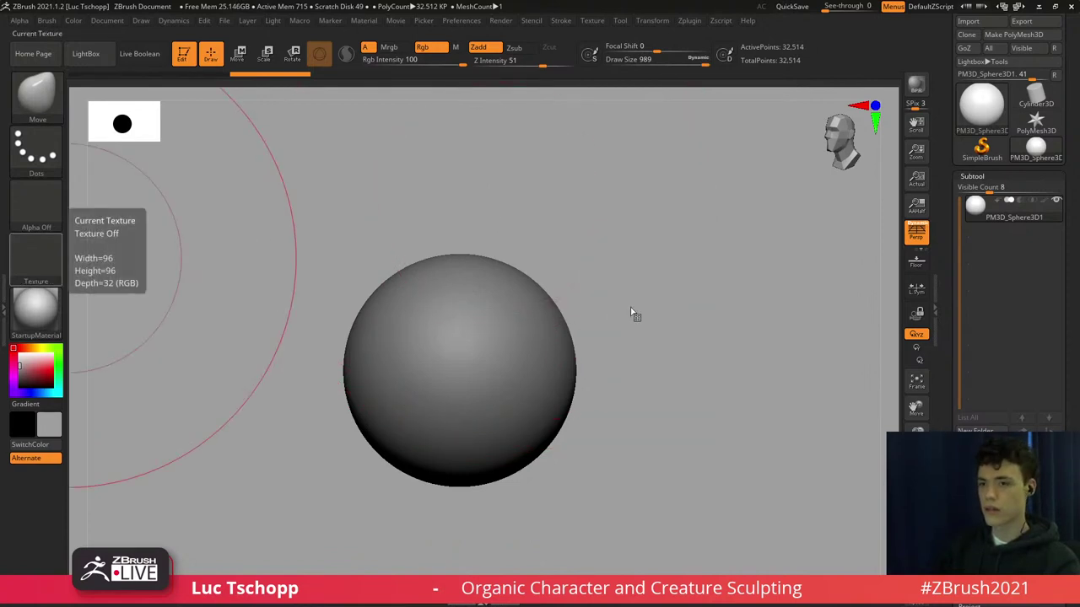
Lower the sphere by one subdivision level and pull it up and back into a slanted egg with the Move brush at draw size 1000.
right_click_drag(631, 313, 664, 314, "alt")
key("b")
key("m")
key("v")
mouse_move(532, 284)
right_mouse_down("ctrl")
mouse_move(498, 288)
mouse_move(506, 309)
mouse_move(530, 292)
right_mouse_up("ctrl")
key("shift+d")
key("s")
left_click(530, 290)
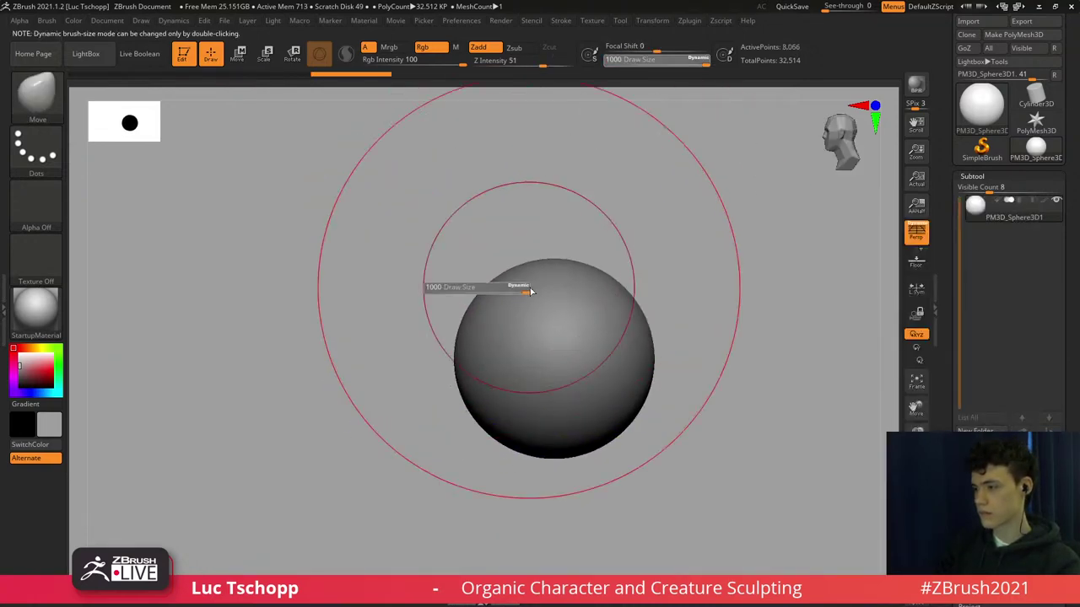
mouse_move(544, 274)
left_mouse_down()
mouse_move(695, 150)
mouse_move(689, 156)
left_mouse_up()
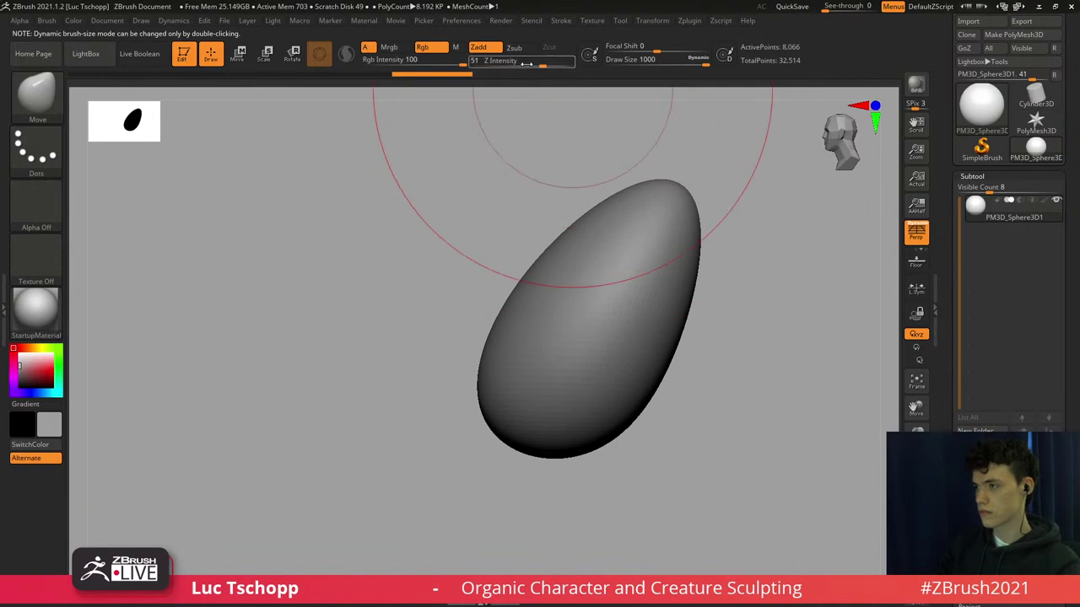
Lower the Z Intensity to 16 for the Move brush and 14 for DamStandard.
right_click_drag(514, 113, 525, 178, "ctrl")
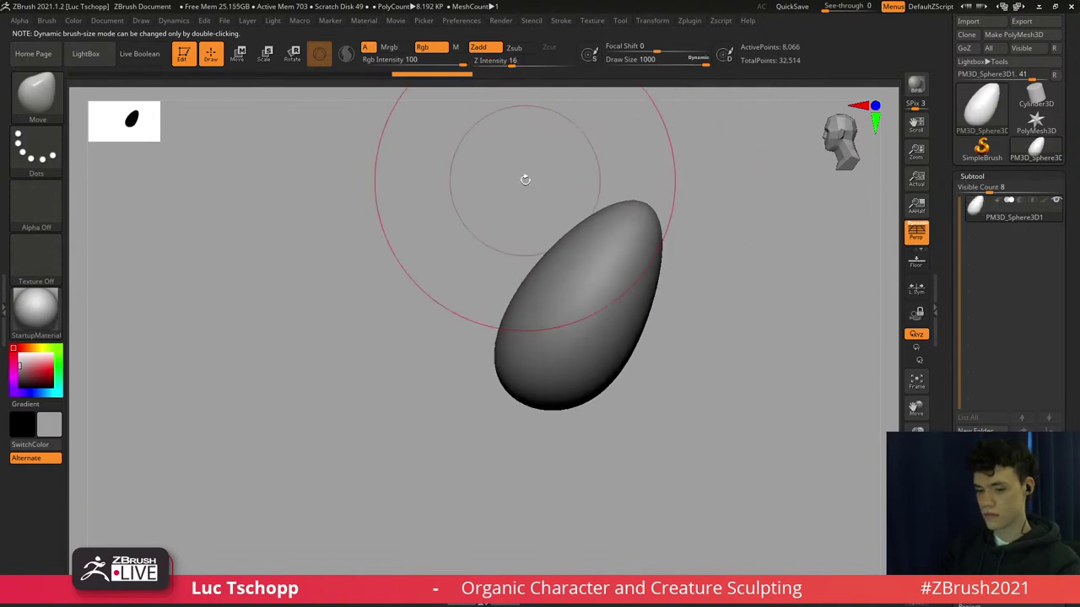
key("b")
key("d")
key("s")
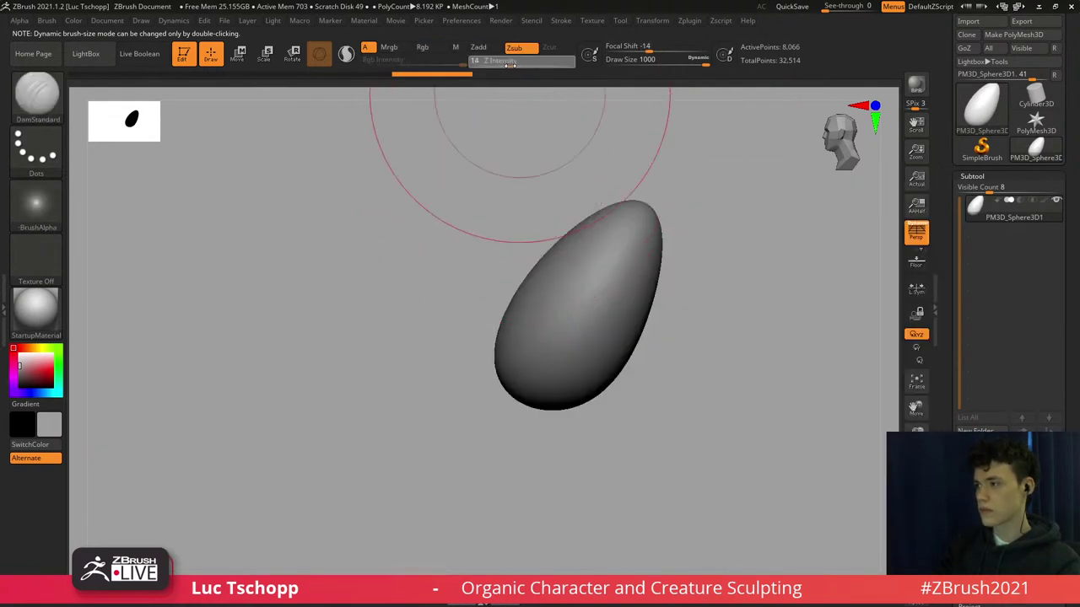
Lower the Z Intensity to 17 for the Standard and Move Topological brushes.
key("b")
key("s")
key("t")
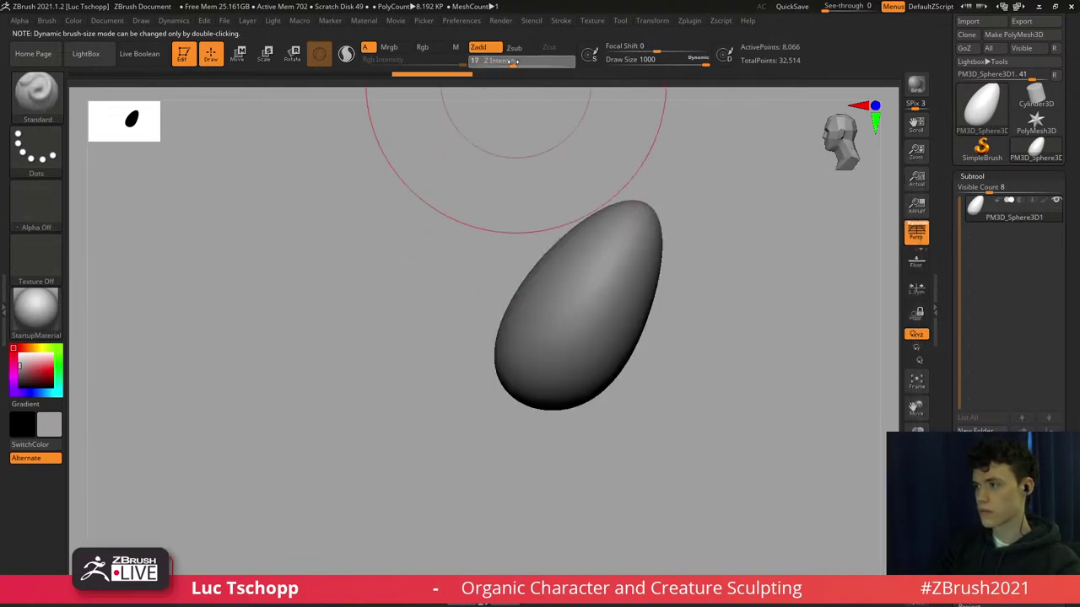
key("b")
key("m")
key("v")
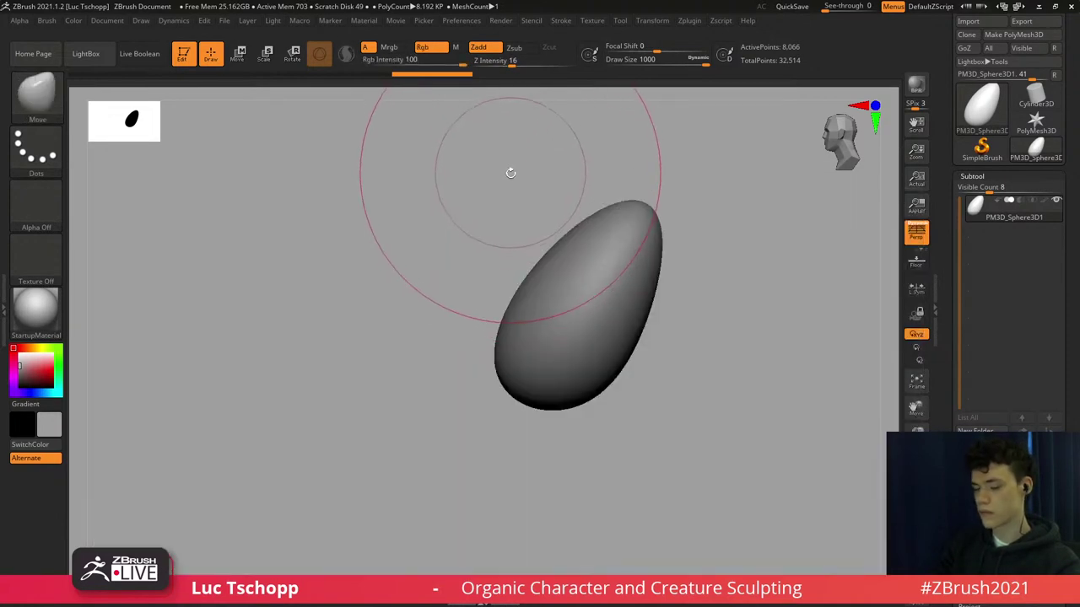
key("b")
key("m")
key("t")
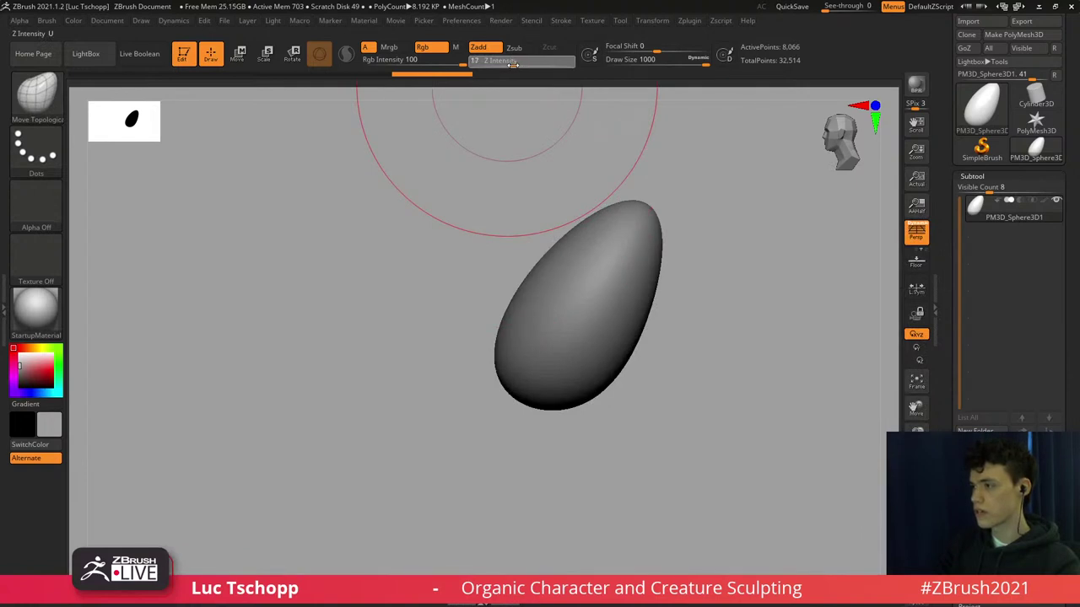
Stretch the egg's upper end further back into an elongated head form with the Move brush at draw size 1000.
mouse_move(540, 164)
left_mouse_down("alt")
mouse_move(545, 188)
mouse_move(531, 207)
mouse_move(543, 209)
left_mouse_up("alt")
key("b")
key("d")
key("s")
key("b")
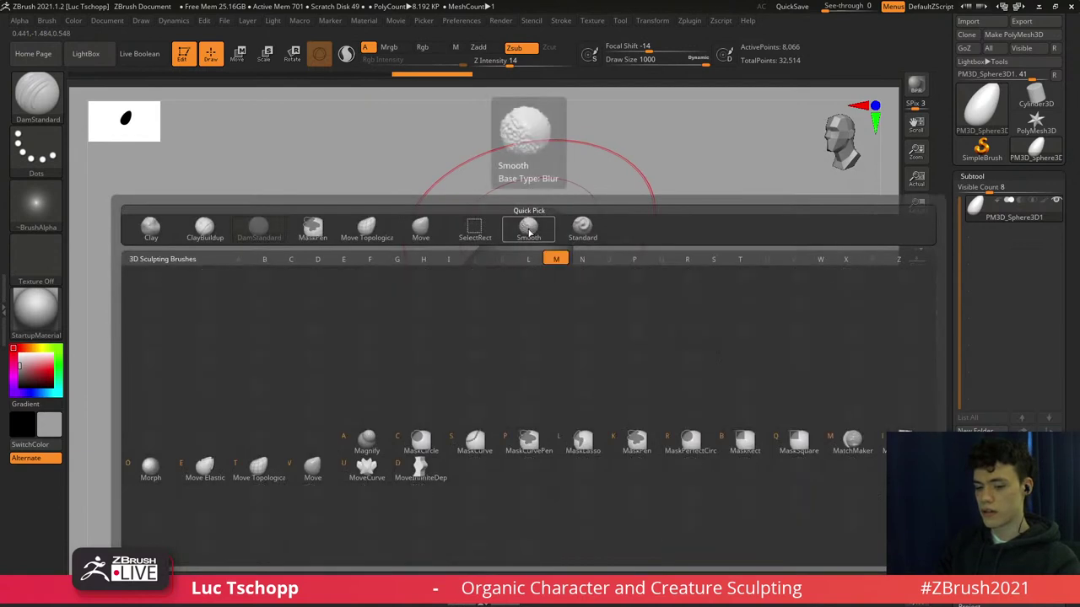
key("m")
key("v")
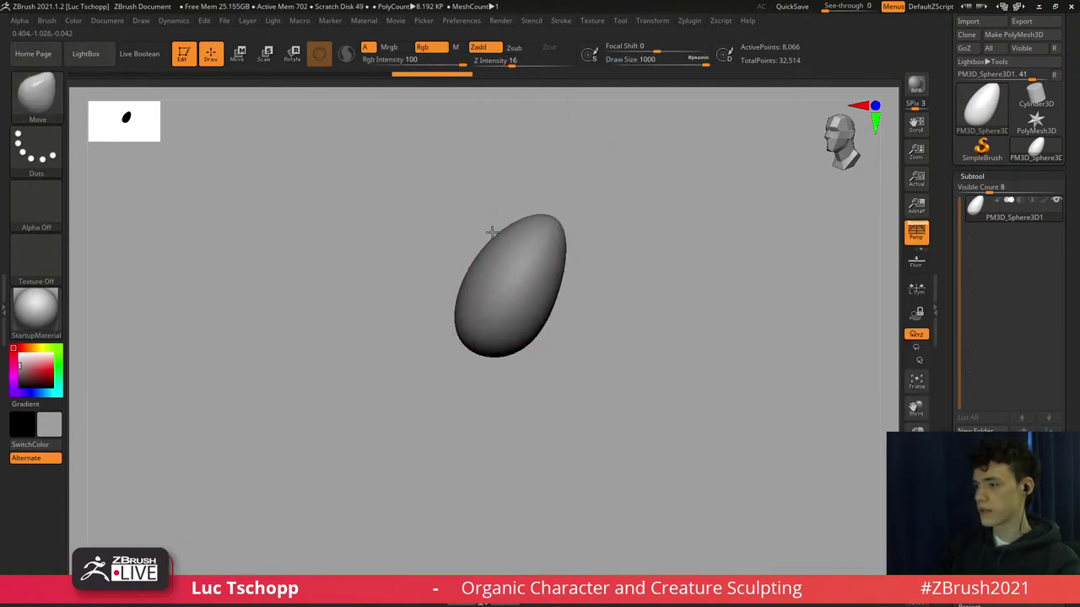
key("s")
mouse_move(491, 232)
left_mouse_down()
mouse_move(514, 235)
mouse_move(620, 189)
left_mouse_up()
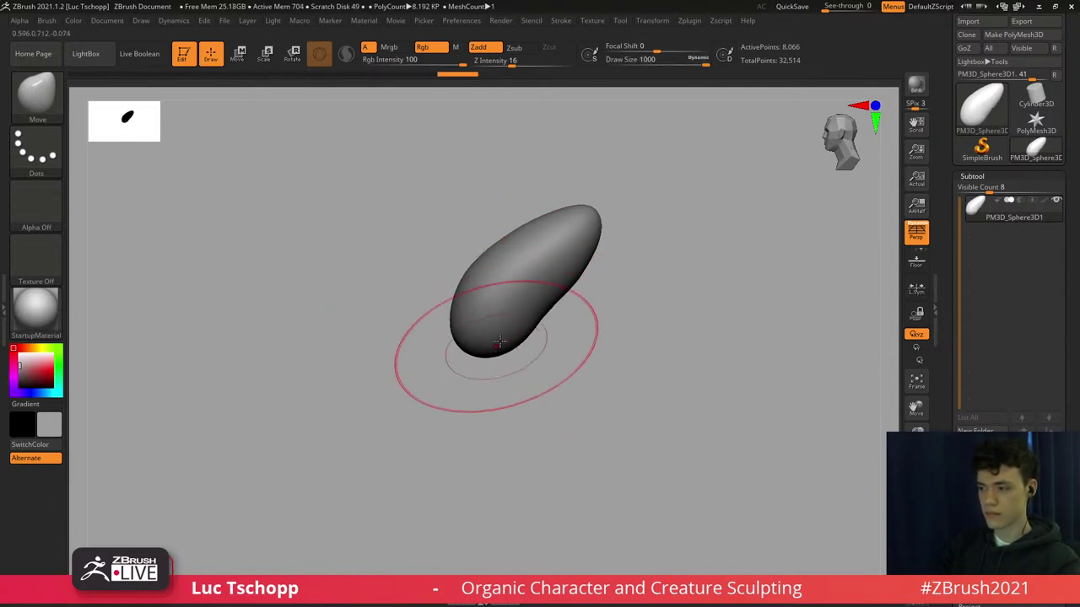
Turn off dynamic brush sizing and reduce the Move brush's draw size to about 223.
double_click(694, 59)
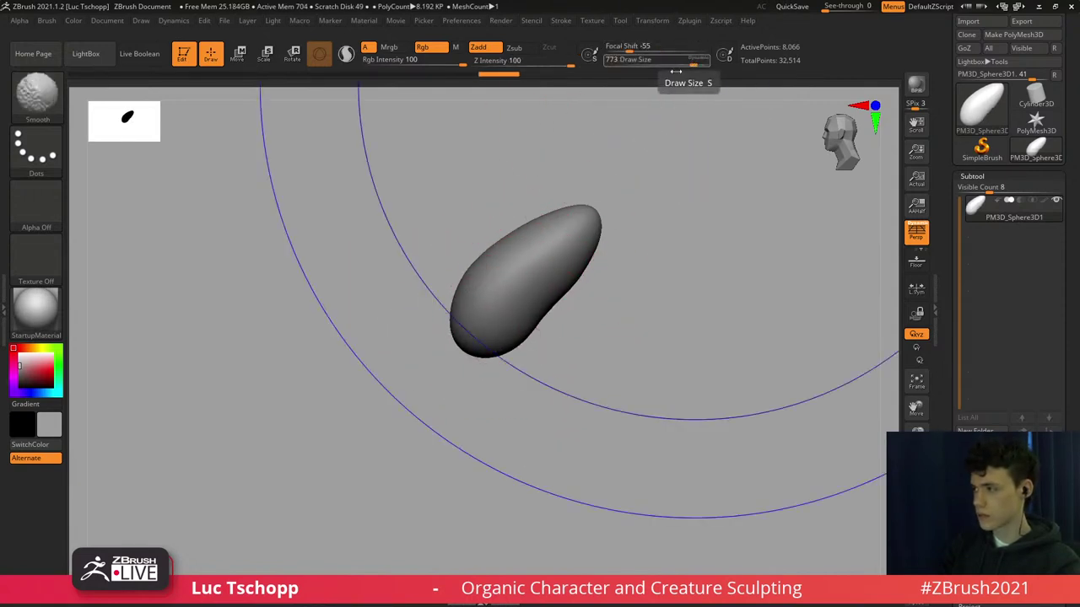
key("s")
mouse_move(482, 321)
left_mouse_down()
mouse_move(461, 323)
mouse_move(498, 328)
left_mouse_up()
key("s")
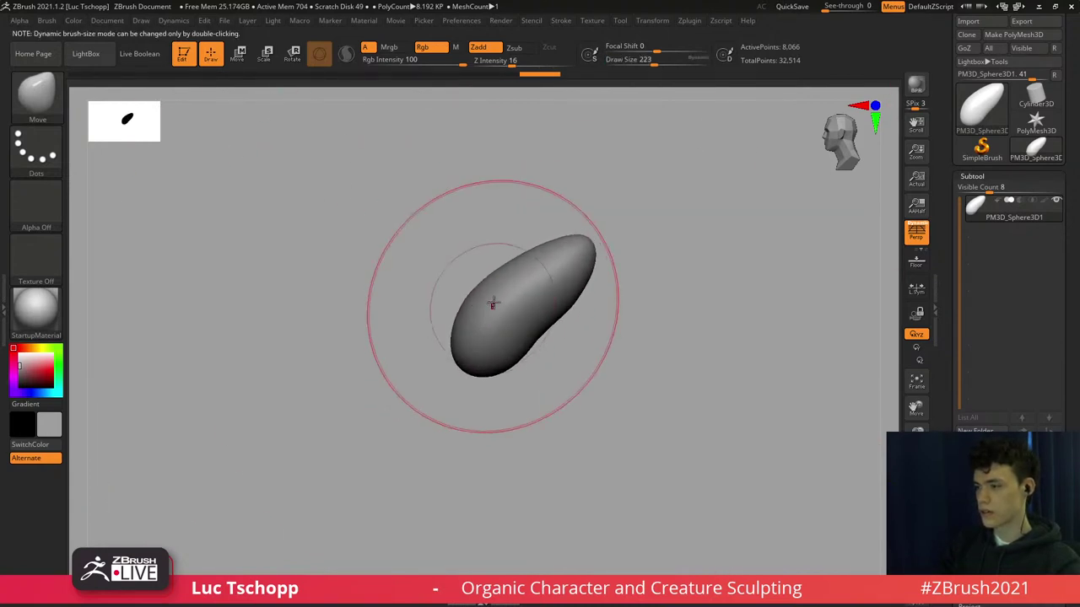
Reshape the front of the head form with the Move brush at draw size about 192, pulling its top upward.
right_click_drag(487, 309, 488, 324, "shift")
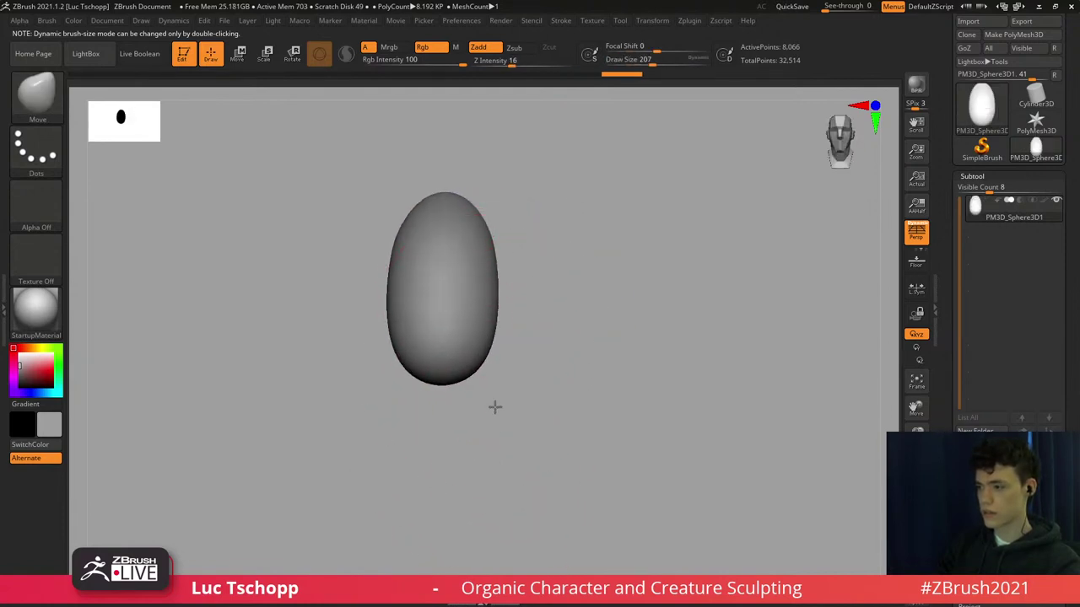
key("s")
left_click_drag(491, 249, 499, 250)
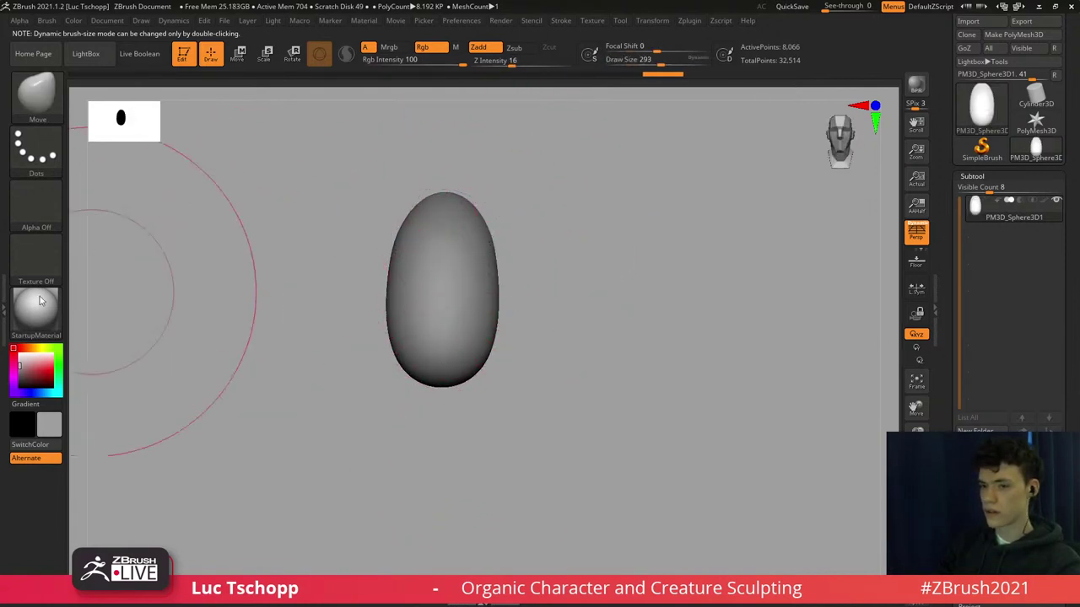
key("bracketleft")
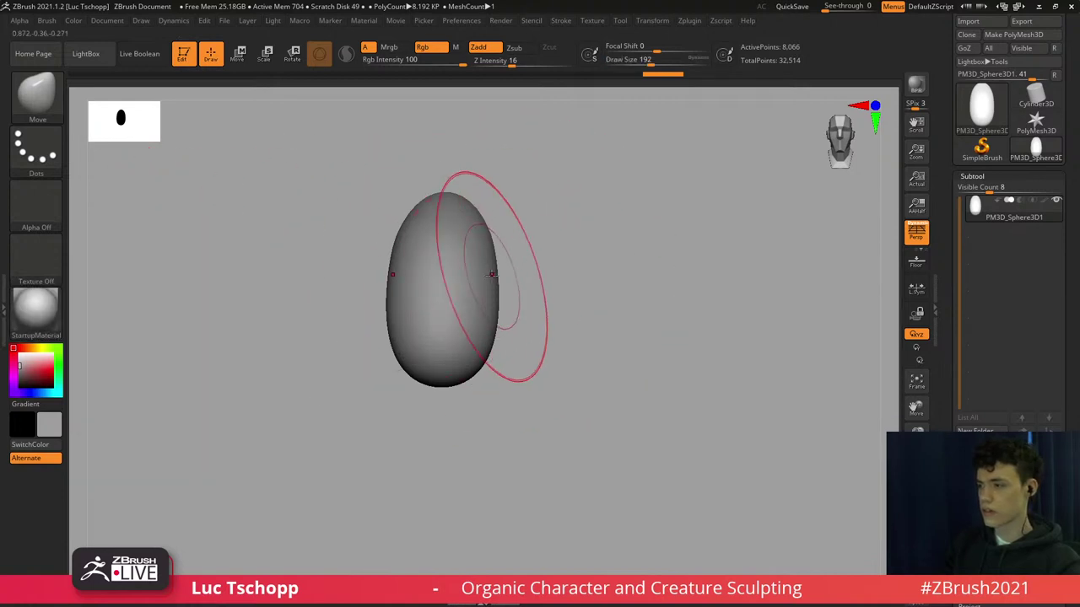
left_click_drag(454, 218, 487, 187)
key("s")
left_click_drag(489, 332, 479, 332)
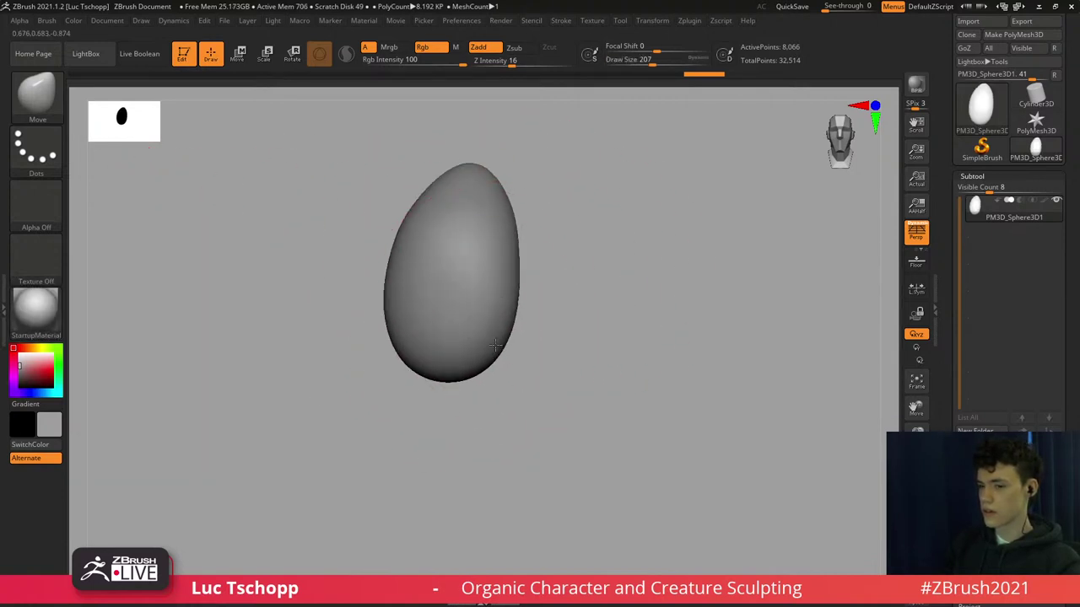
Push up the lower front of the head form in profile with the Move brush at draw size about 172.
mouse_move(579, 275)
left_mouse_down()
mouse_move(506, 283)
mouse_move(507, 311)
mouse_move(672, 345)
mouse_move(617, 279)
left_mouse_up()
key("s")
key("bracketleft")
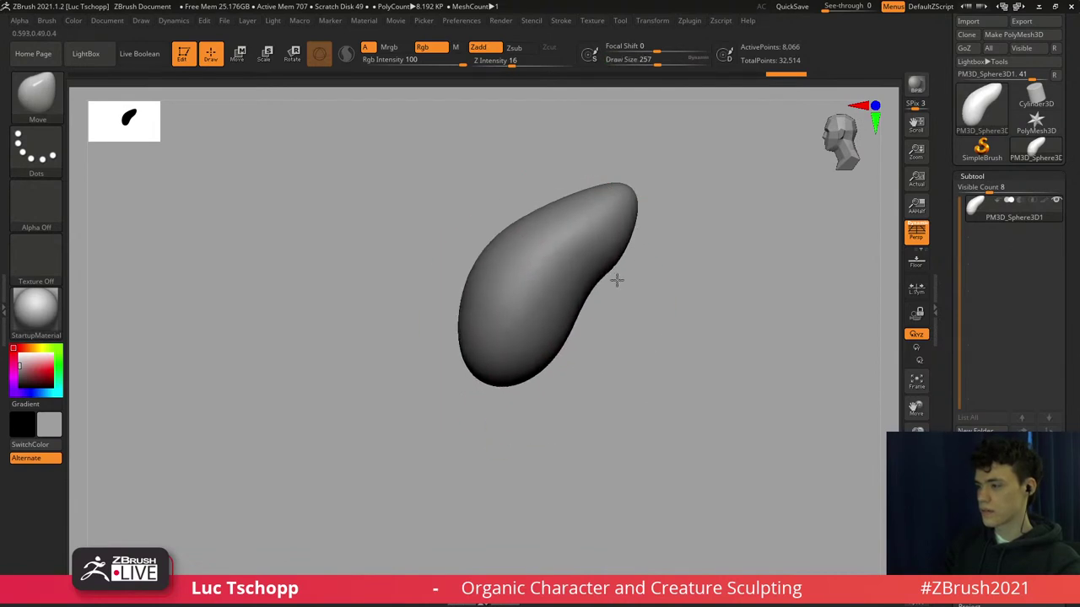
key("s")
left_click_drag(509, 361, 501, 362)
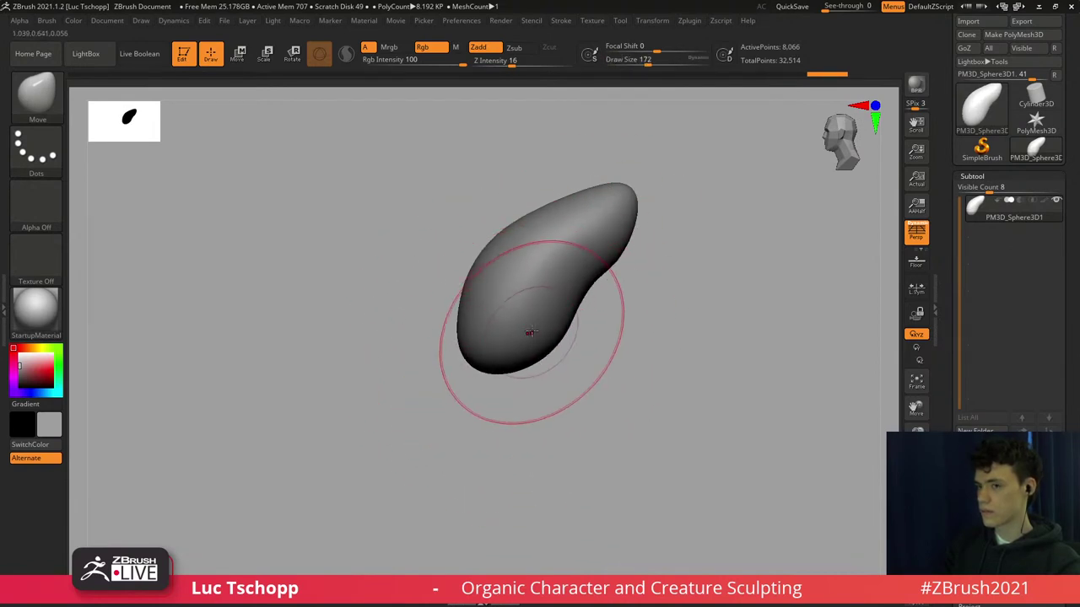
left_click_drag(442, 326, 585, 310)
left_click_drag(519, 347, 503, 346)
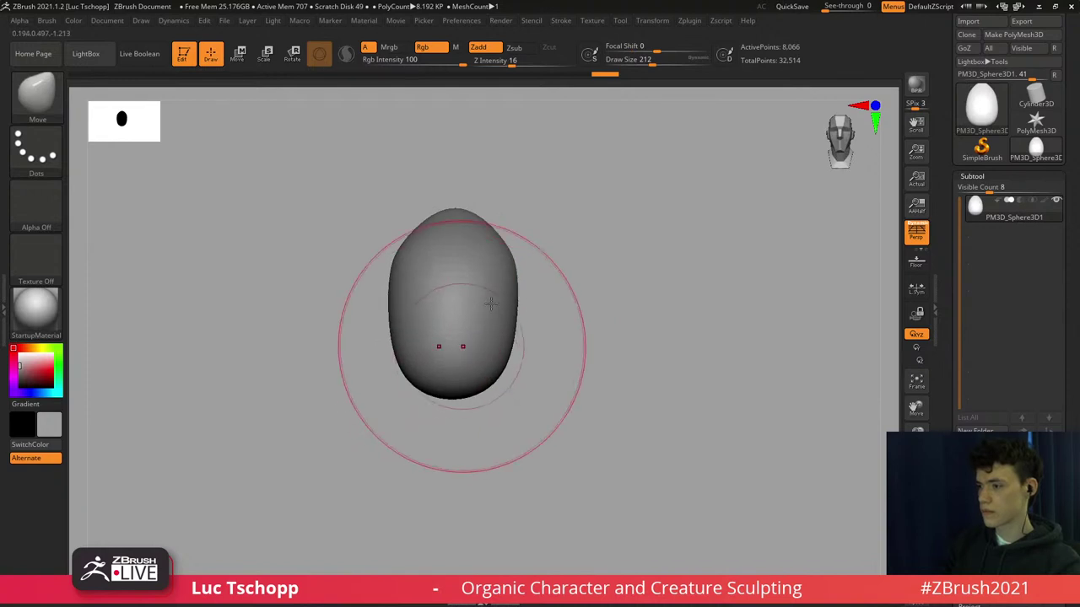
Widen the upper head and taper the lower face symmetrically from the front with the Move brush at draw size about 212.
right_click_drag(463, 347, 494, 250)
key("s")
left_click_drag(495, 247, 508, 247)
mouse_move(507, 246)
right_mouse_down()
mouse_move(498, 296)
mouse_move(497, 262)
right_mouse_up()
key("bracketleft")
key("bracketleft")
key("bracketleft")
mouse_move(498, 282)
left_mouse_down()
mouse_move(548, 274)
mouse_move(519, 274)
left_mouse_up()
right_click_drag(540, 219, 555, 268)
Delete the head mesh's higher subdivision levels.
left_click_drag(1078, 385, 1055, 230)
left_click_drag(1043, 157, 1069, 302)
left_click(980, 201)
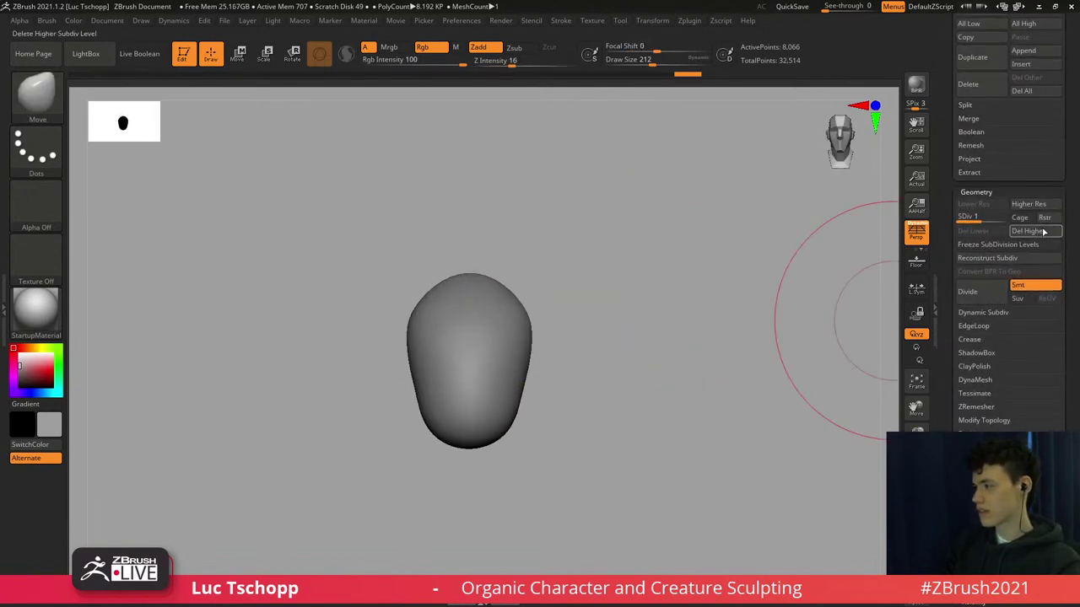
scroll(1064, 261, "down", 7)
Enable DynaMesh on the head, set its resolution to 32 and remesh.
left_click(974, 320)
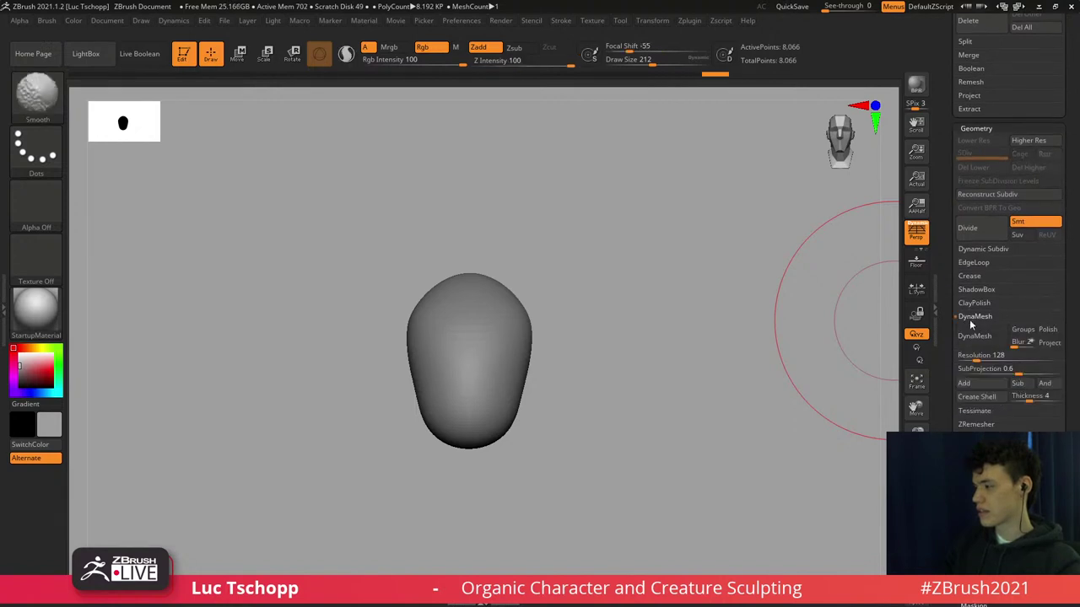
left_click(974, 337)
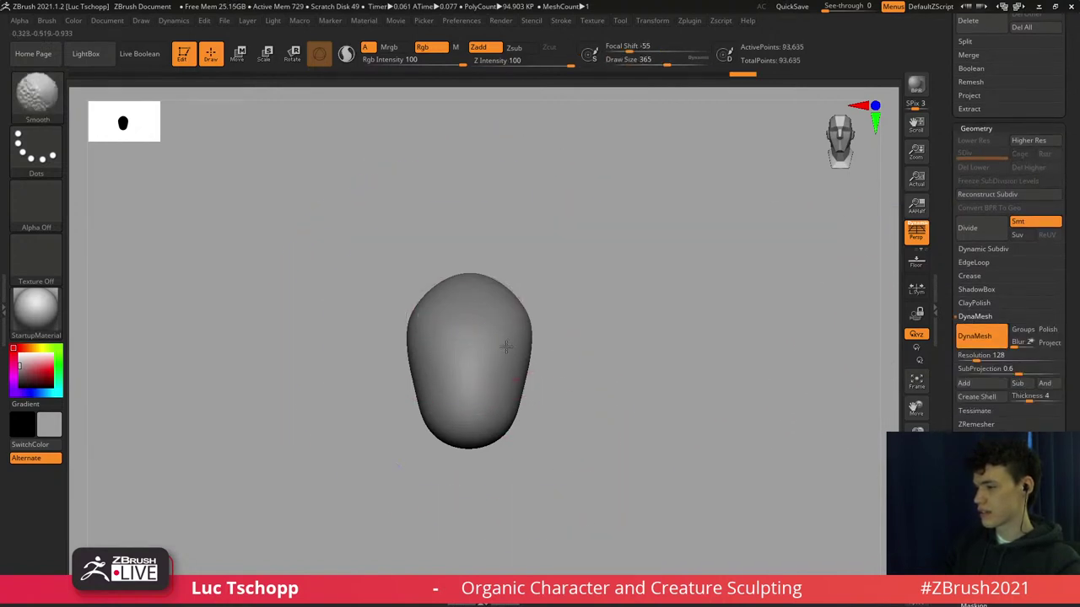
left_click(972, 360)
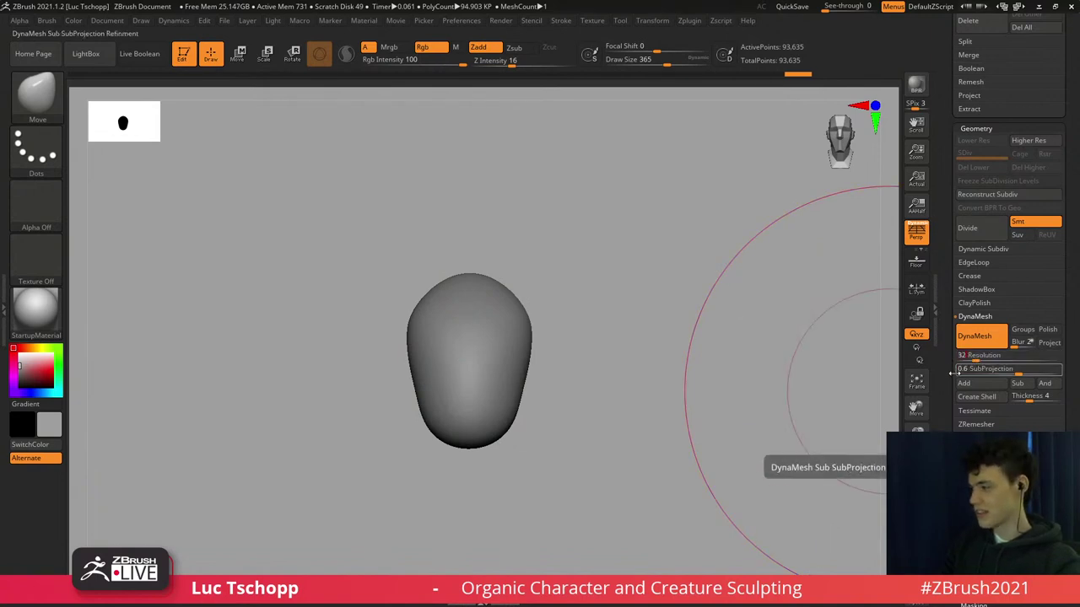
key("Return")
left_click_drag(564, 319, 588, 250)
left_click_drag(588, 249, 630, 298, "ctrl")
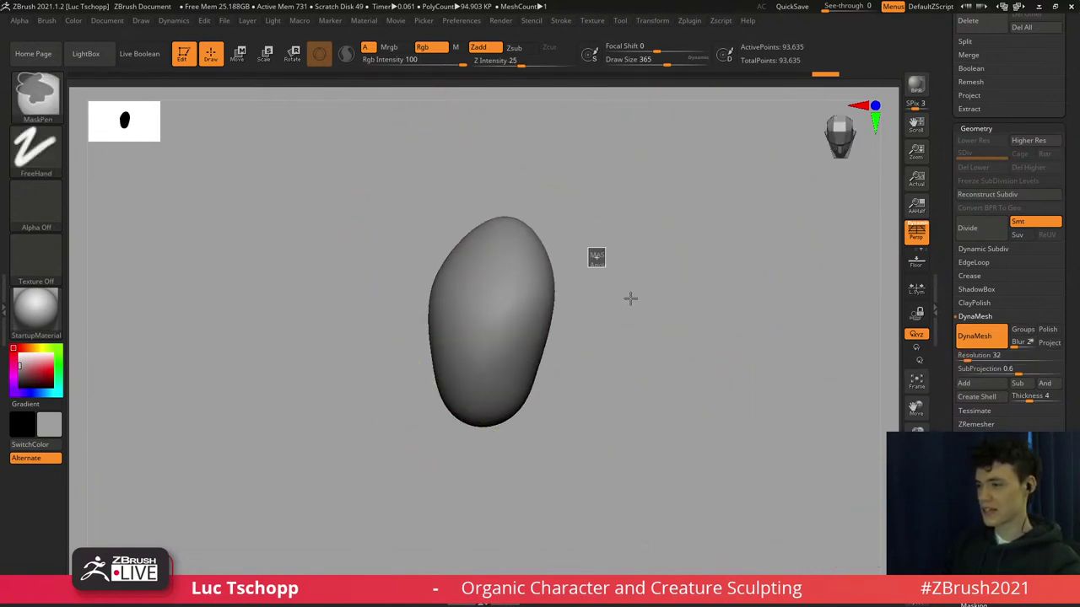
Narrow the lower face toward the chin from the front with the Move brush at draw size about 305.
left_click_drag(554, 265, 528, 285)
key("b")
key("m")
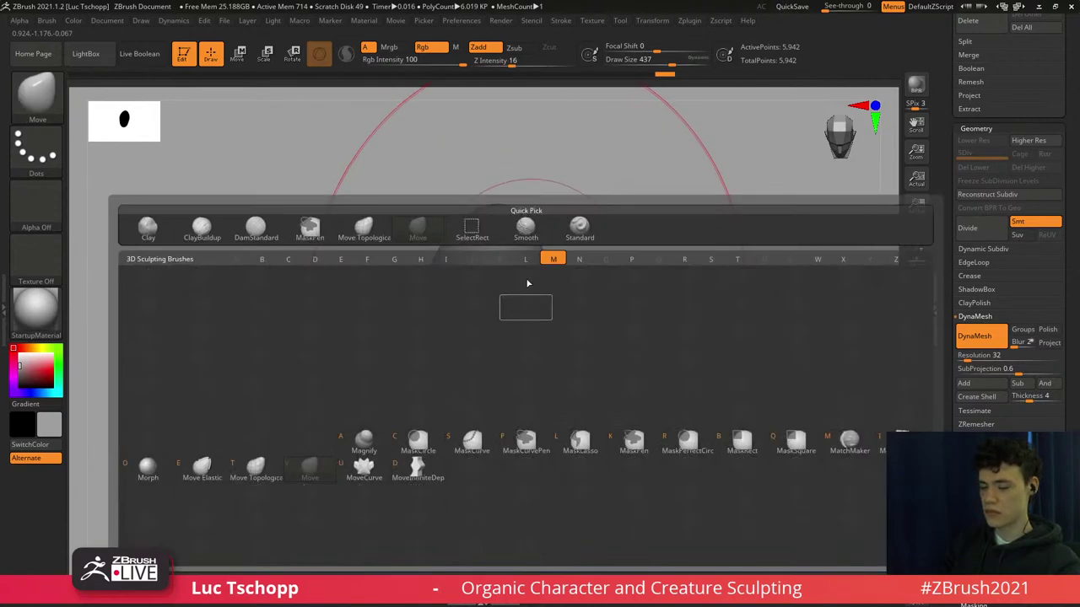
key("v")
key("s")
left_click_drag(501, 243, 471, 241)
key("s")
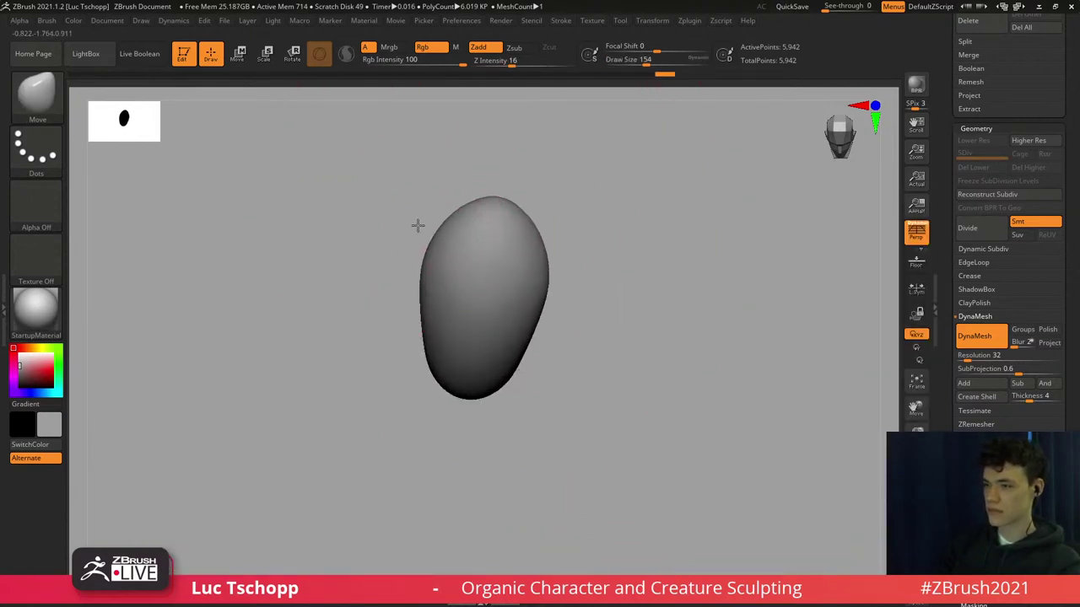
mouse_move(444, 229)
right_mouse_down("shift")
mouse_move(432, 277)
mouse_move(451, 206)
right_mouse_up("shift")
key("s")
mouse_move(452, 285)
left_mouse_down()
mouse_move(413, 258)
mouse_move(397, 262)
left_mouse_up()
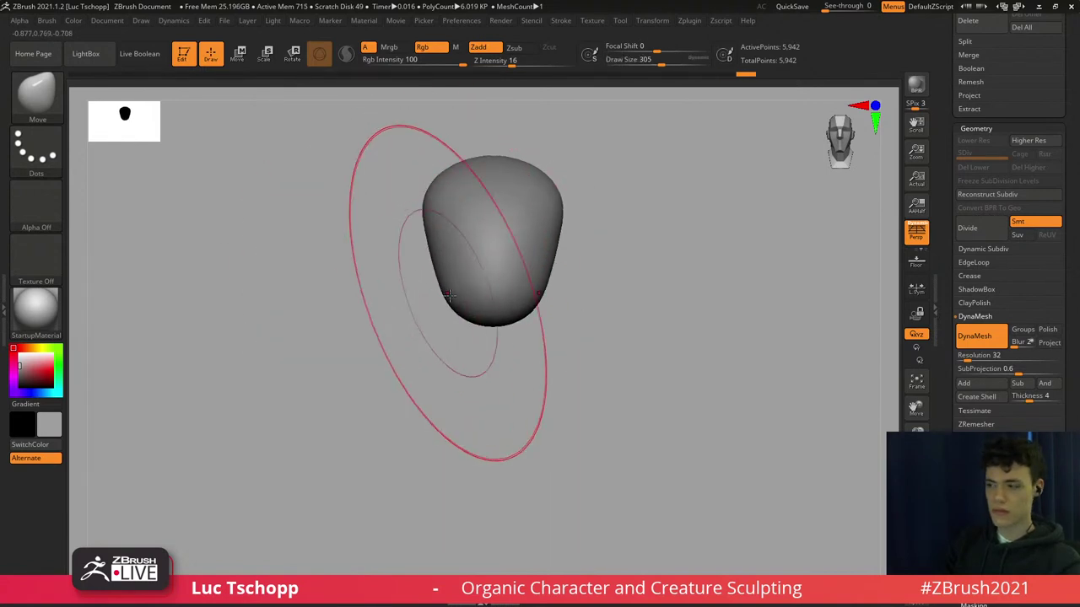
mouse_move(444, 300)
left_mouse_down()
mouse_move(405, 335)
mouse_move(435, 312)
left_mouse_up()
key("s")
Refine the head's forehead and front contour in profile with the Move brush at draw size about 187.
right_click_drag(434, 312, 361, 318, "shift")
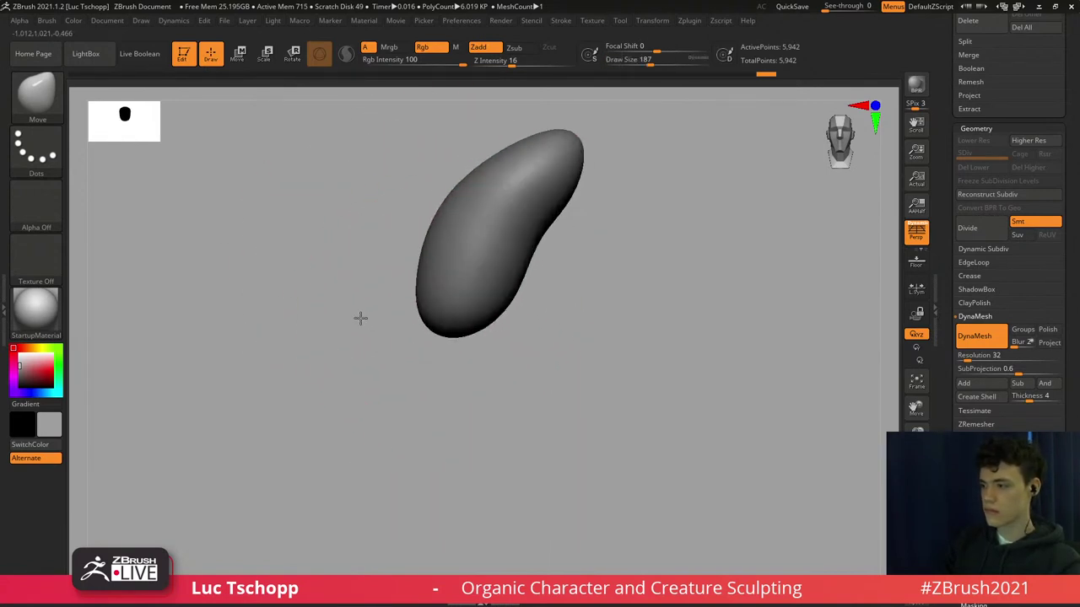
right_click_drag(466, 278, 445, 306, "alt")
key("s")
left_click_drag(449, 309, 461, 309)
mouse_move(414, 260)
left_mouse_down()
mouse_move(324, 252)
mouse_move(401, 277)
mouse_move(387, 280)
left_mouse_up()
key("s")
key("s")
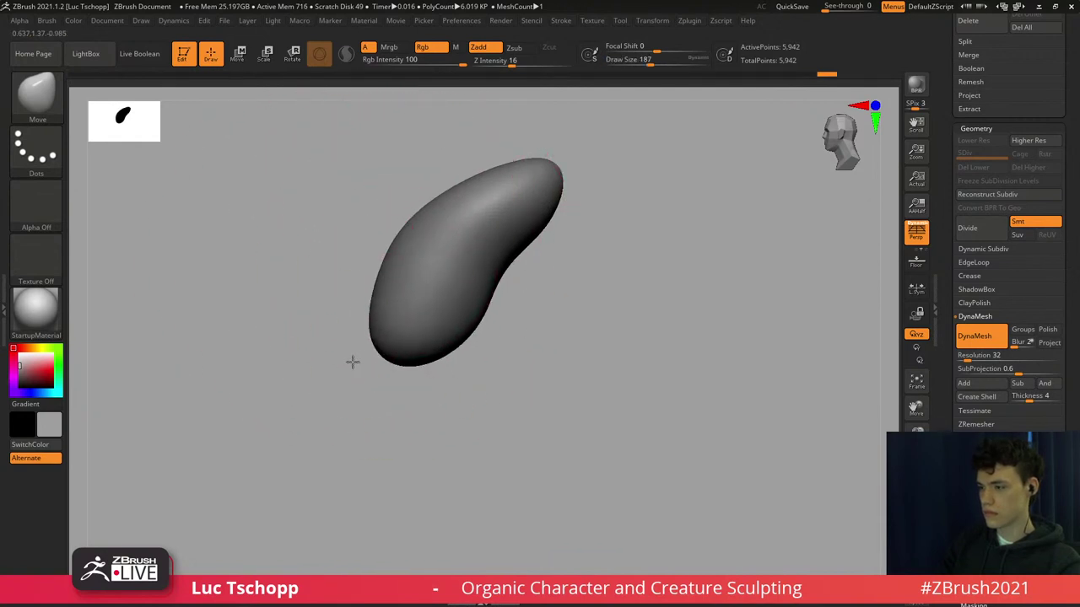
Mask a round patch on the underside of the head at draw size 108 and invert the mask.
mouse_move(434, 312)
right_mouse_down()
mouse_move(467, 267)
mouse_move(484, 283)
right_mouse_up()
key("s")
left_click_drag(488, 331, 482, 315)
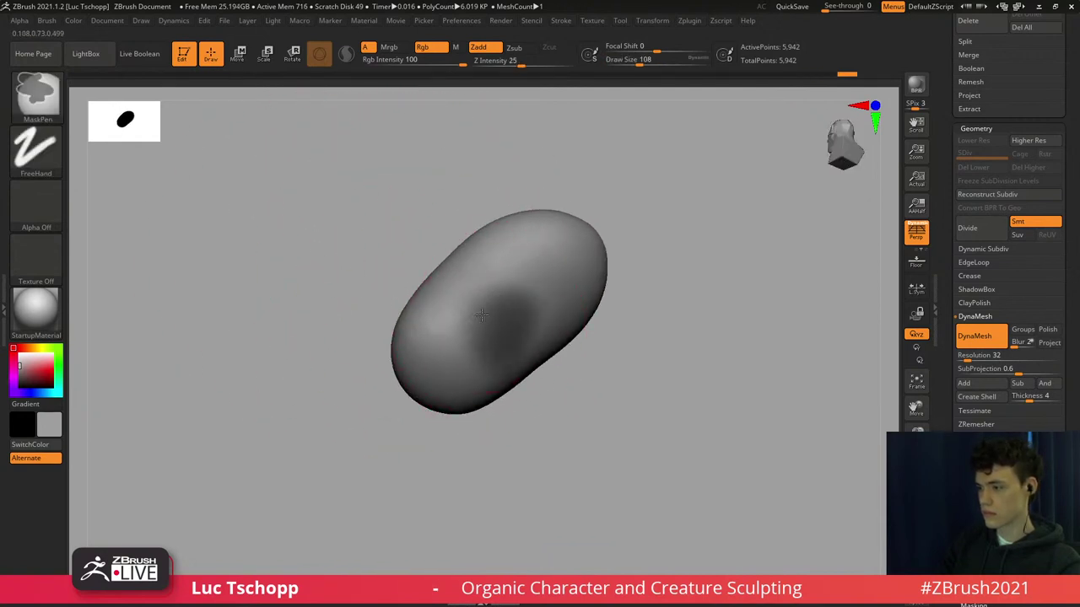
left_click_drag(567, 395, 578, 406, "ctrl")
mouse_move(578, 406)
right_mouse_down()
mouse_move(571, 424)
mouse_move(573, 410)
right_mouse_up()
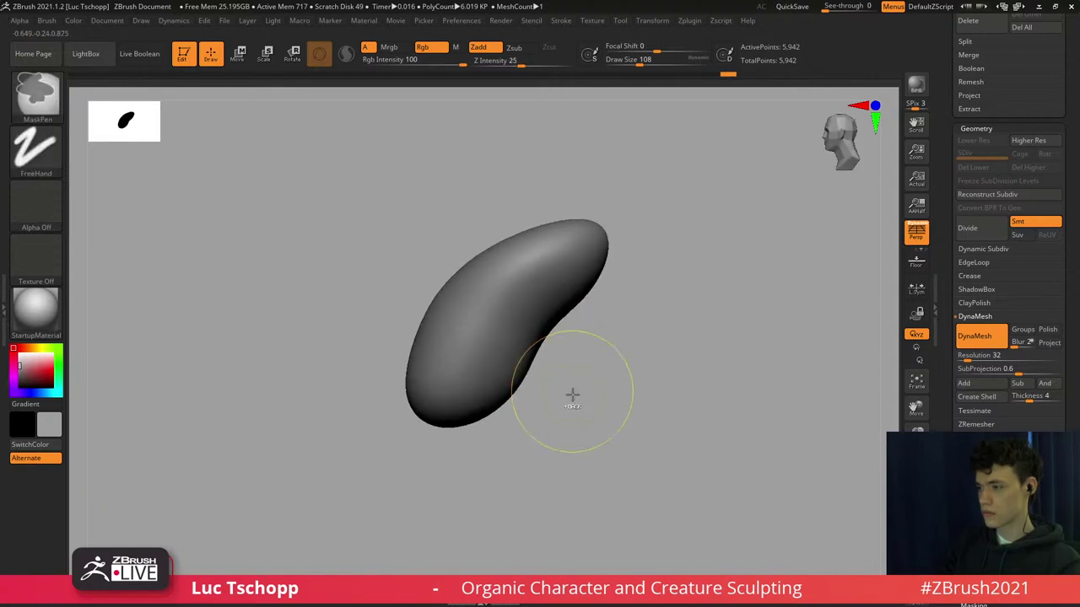
left_click(574, 396, "ctrl")
Move the unmasked underside patch downward with the transform gizmo to pull out a neck.
right_click_drag(543, 337, 525, 283, "alt")
key("w")
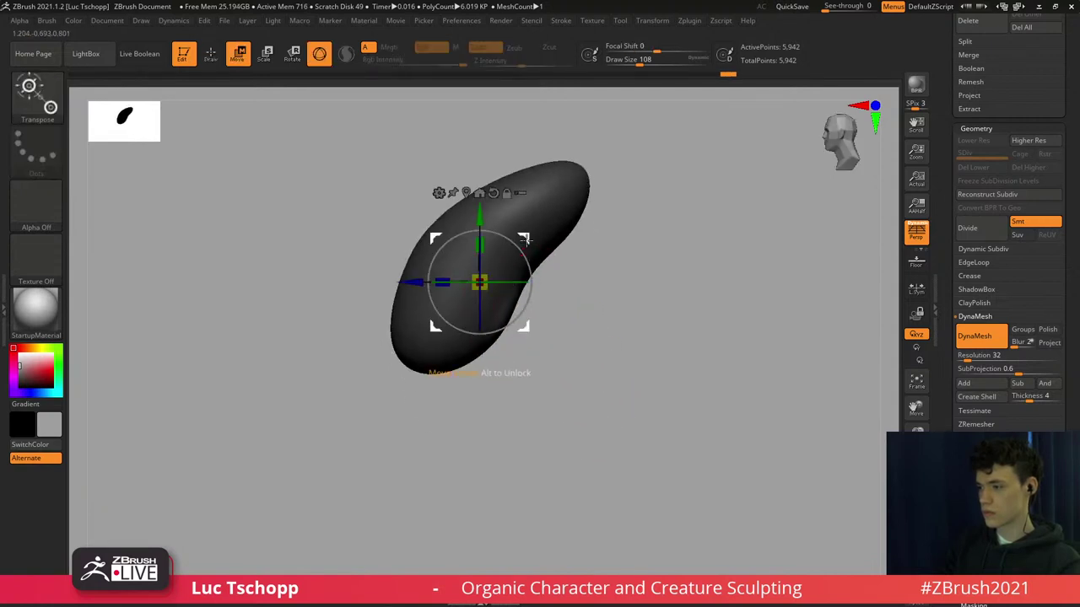
left_click_drag(525, 239, 570, 338)
Broaden and reshape the lower end of the neck in profile with the Move brush at draw size about 338.
key("b")
key("m")
key("v")
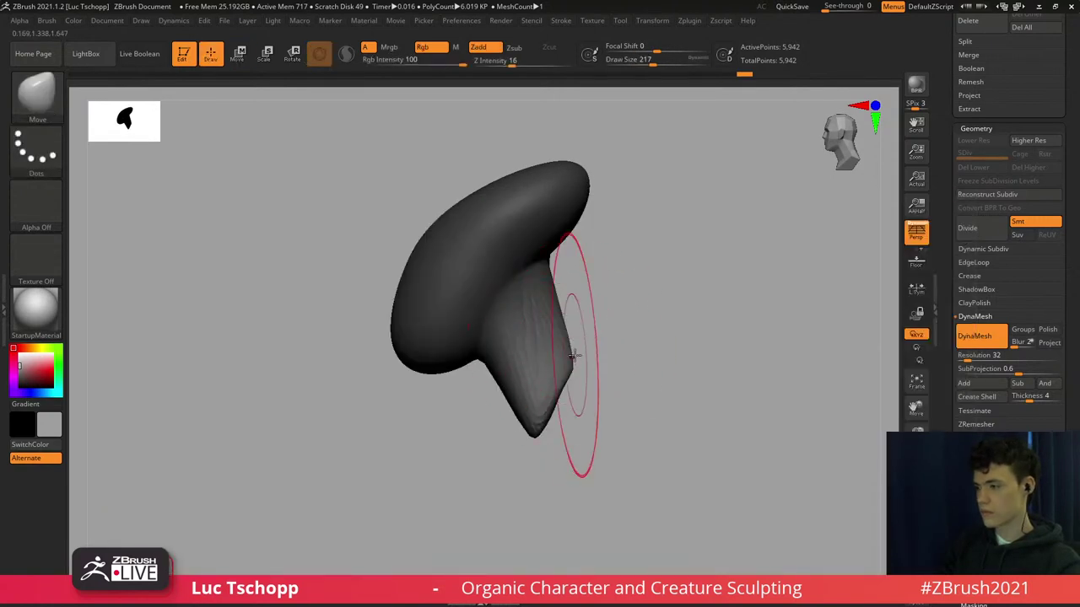
left_click_drag(562, 409, 451, 388)
key("s")
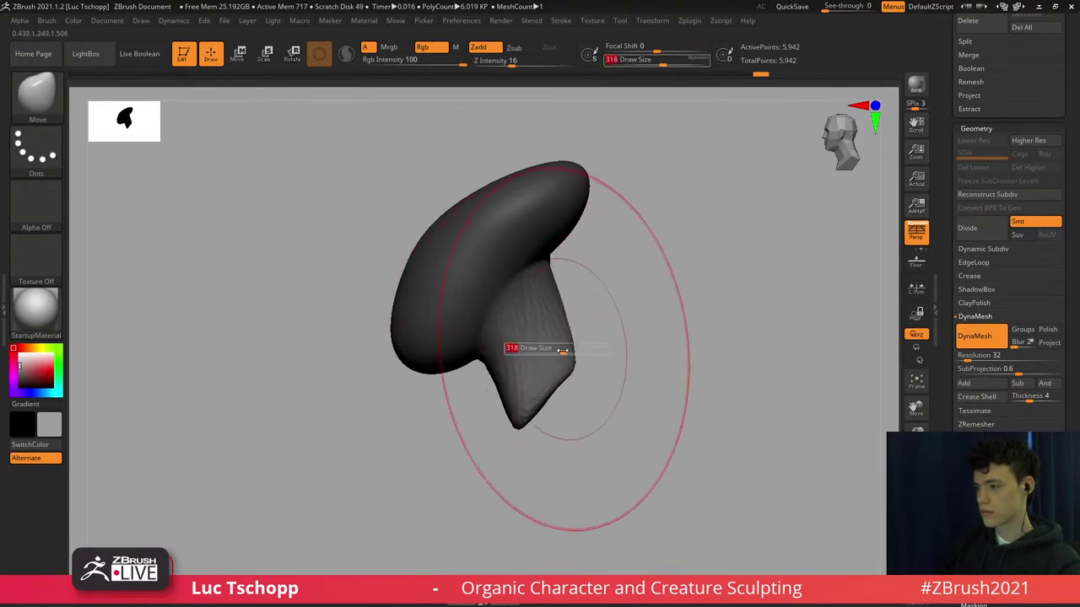
left_click_drag(564, 352, 571, 352)
left_click_drag(578, 359, 602, 405)
key("s")
left_click_drag(577, 403, 545, 390)
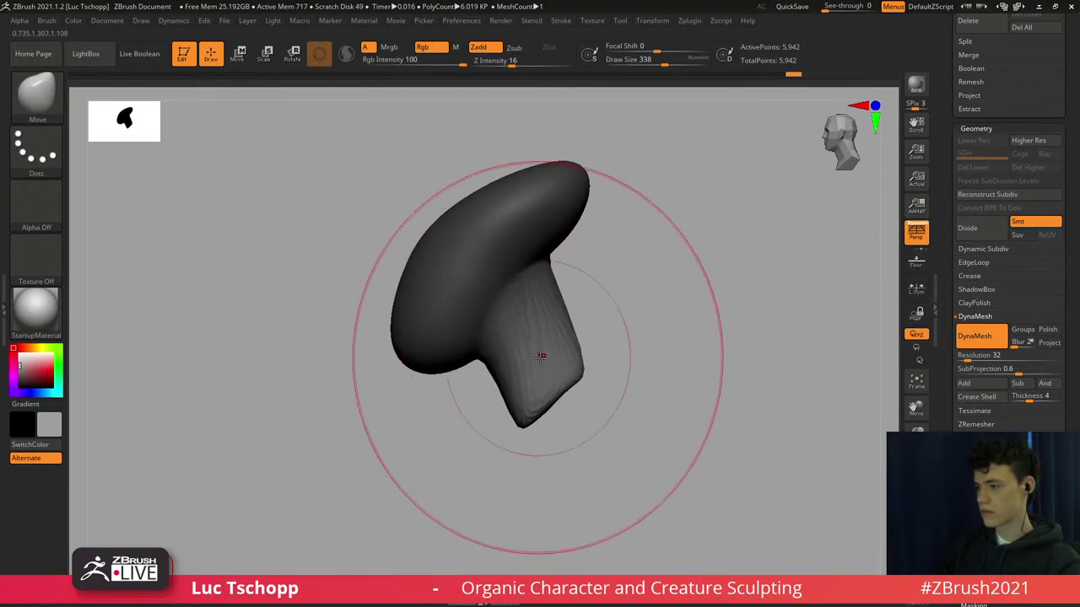
Clear the mask and remesh the head and neck with DynaMesh.
mouse_move(666, 288)
left_mouse_down("shift")
mouse_move(646, 313)
mouse_move(570, 283)
left_mouse_up("shift")
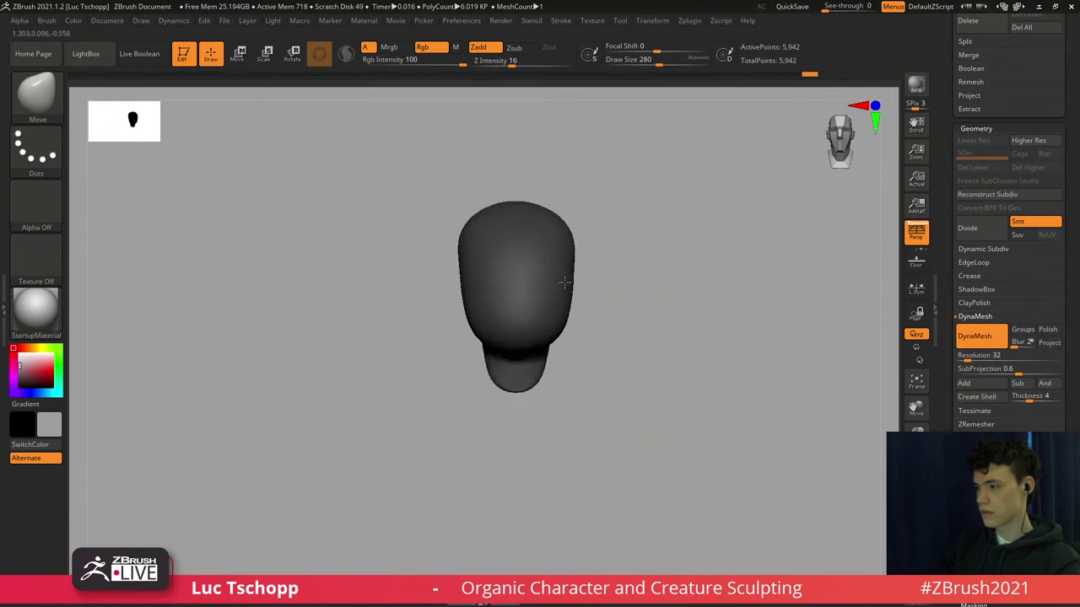
left_click_drag(510, 369, 525, 381, "alt")
left_click_drag(616, 270, 628, 305, "ctrl")
Adjust the sides of the skull and jaw from the front with the Move brush at draw size about 223.
key("s")
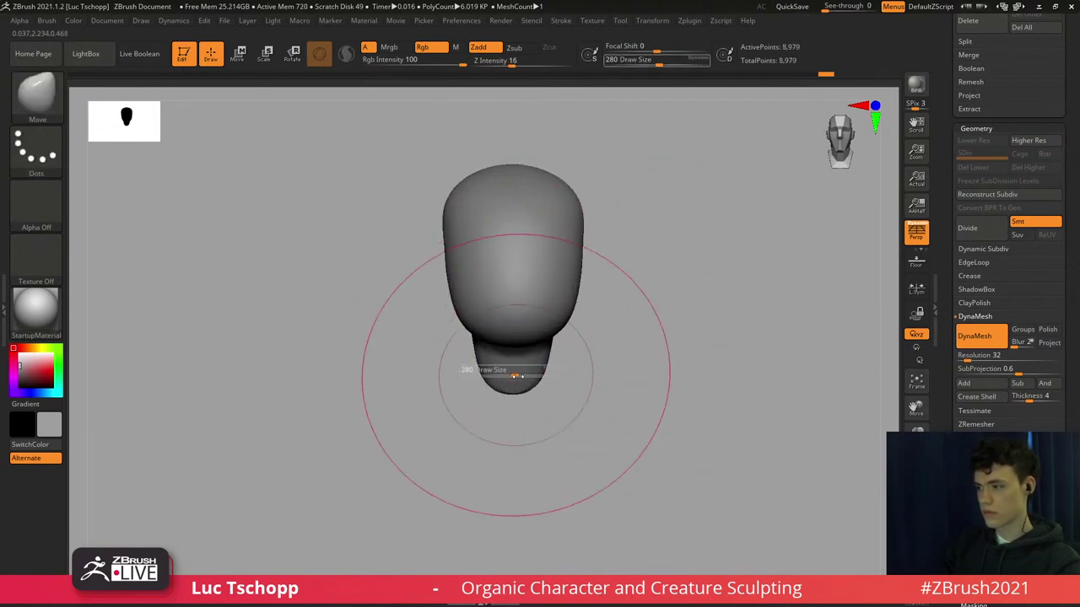
left_click_drag(469, 280, 465, 313)
right_click_drag(465, 313, 468, 350)
mouse_move(472, 219)
left_mouse_down()
mouse_move(477, 289)
mouse_move(448, 287)
left_mouse_up()
key("s")
key("s")
key("s")
mouse_move(449, 279)
right_mouse_down("shift")
mouse_move(457, 260)
mouse_move(458, 306)
right_mouse_up("shift")
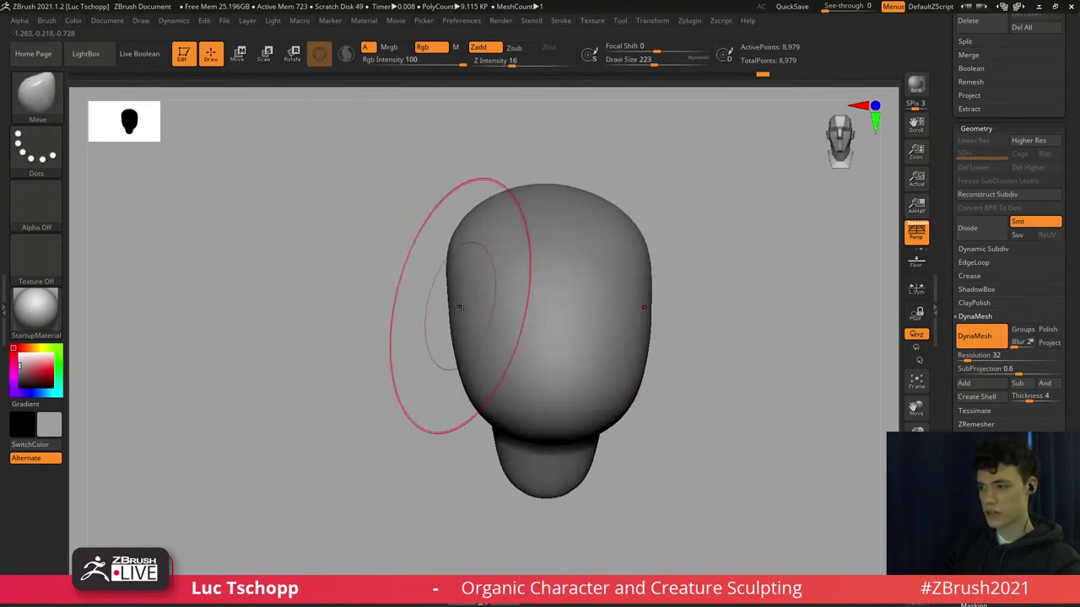
Select the Move brush and reduce its draw size to 90.
right_click_drag(500, 343, 458, 303, "alt")
key("b")
key("m")
key("v")
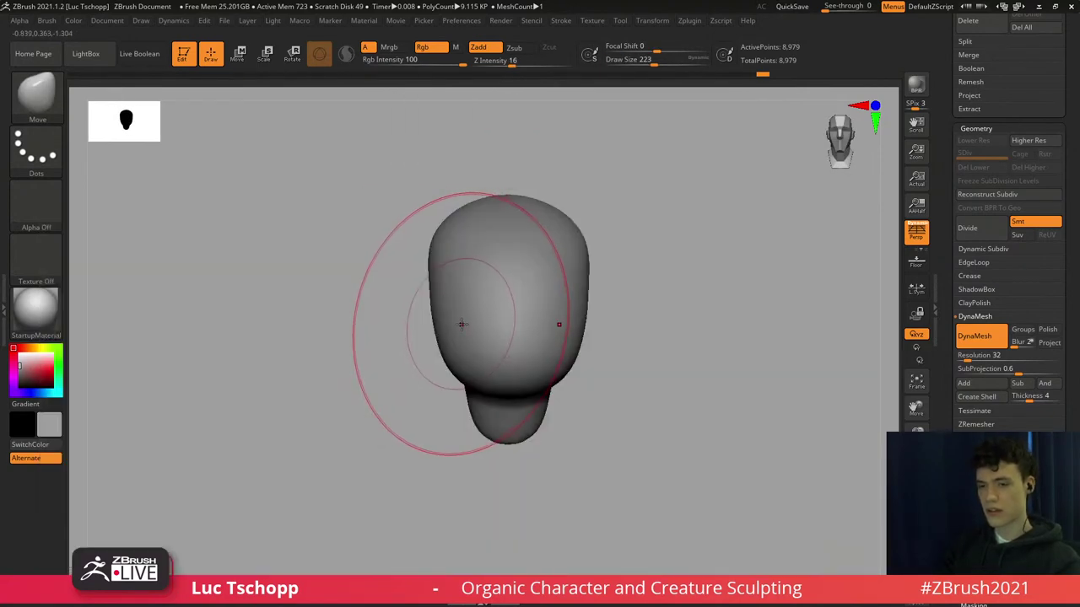
mouse_move(496, 320)
right_mouse_down("alt")
mouse_move(467, 308)
mouse_move(491, 332)
right_mouse_up("alt")
right_click_drag(491, 332, 483, 335)
key("b")
key("m")
key("v")
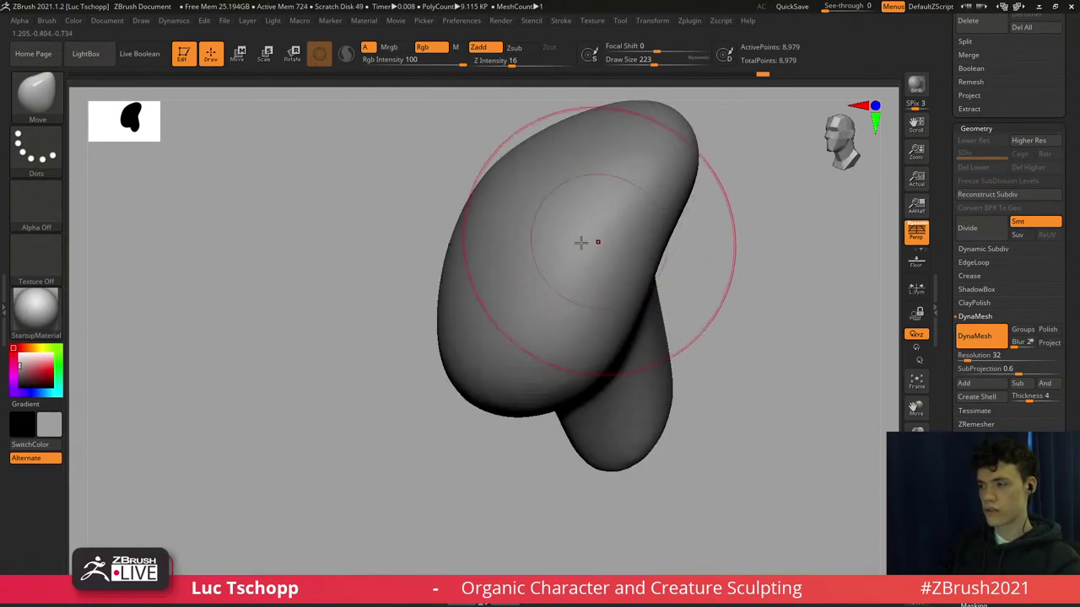
mouse_move(579, 242)
right_mouse_down("alt")
mouse_move(511, 268)
mouse_move(511, 302)
right_mouse_up("alt")
key("bracketleft")
key("bracketleft")
key("bracketleft")
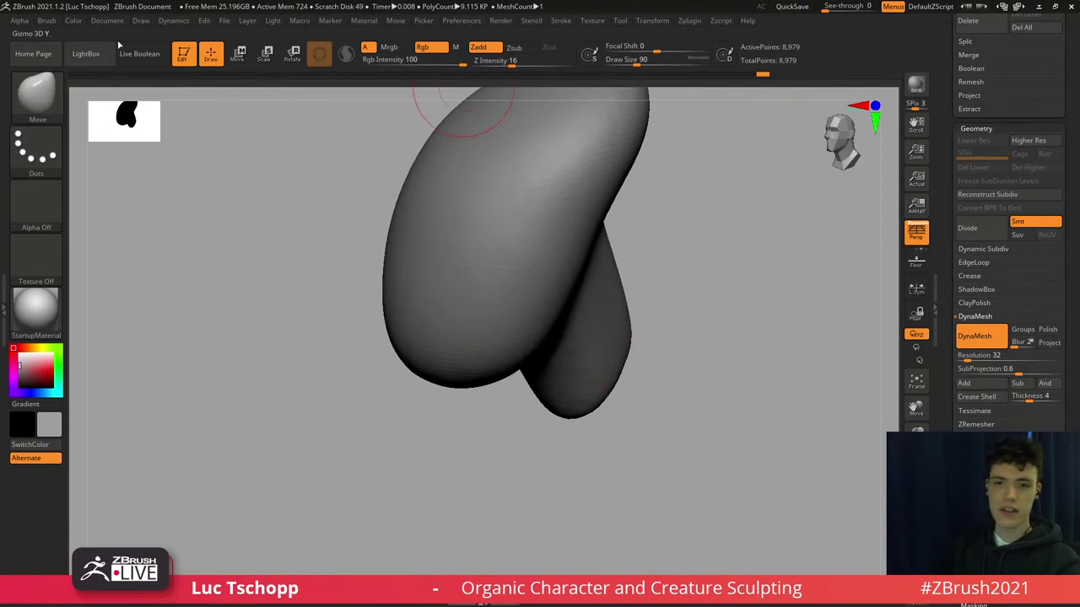
Switch to the reference board, examine the Predator head images, and return to the sculpt.
right_click_drag(0, 244, 351, 311)
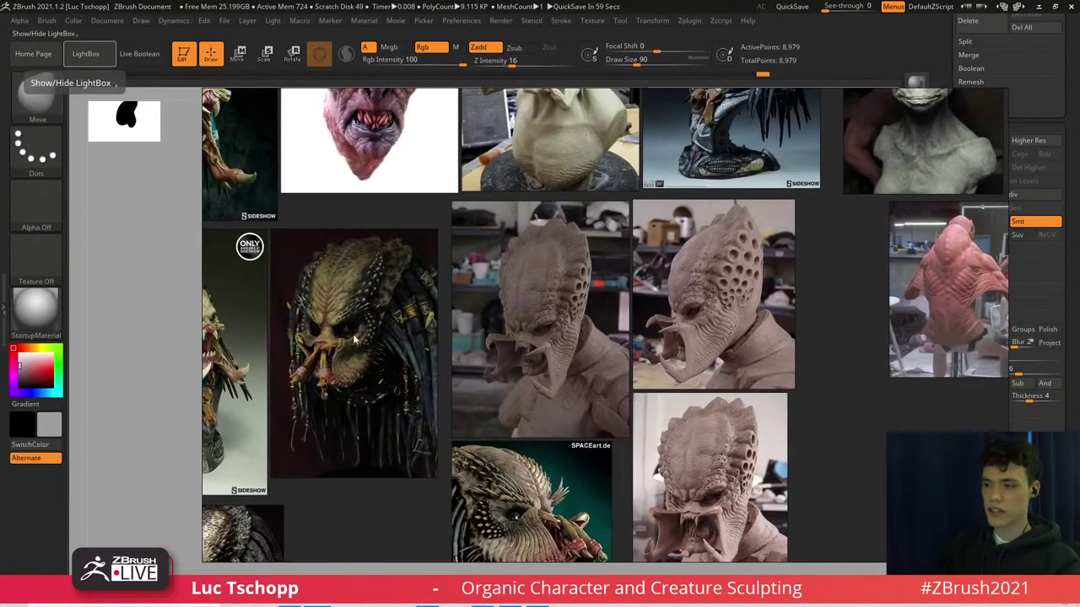
scroll(334, 336, "up", 3)
middle_click_drag(332, 336, 560, 262)
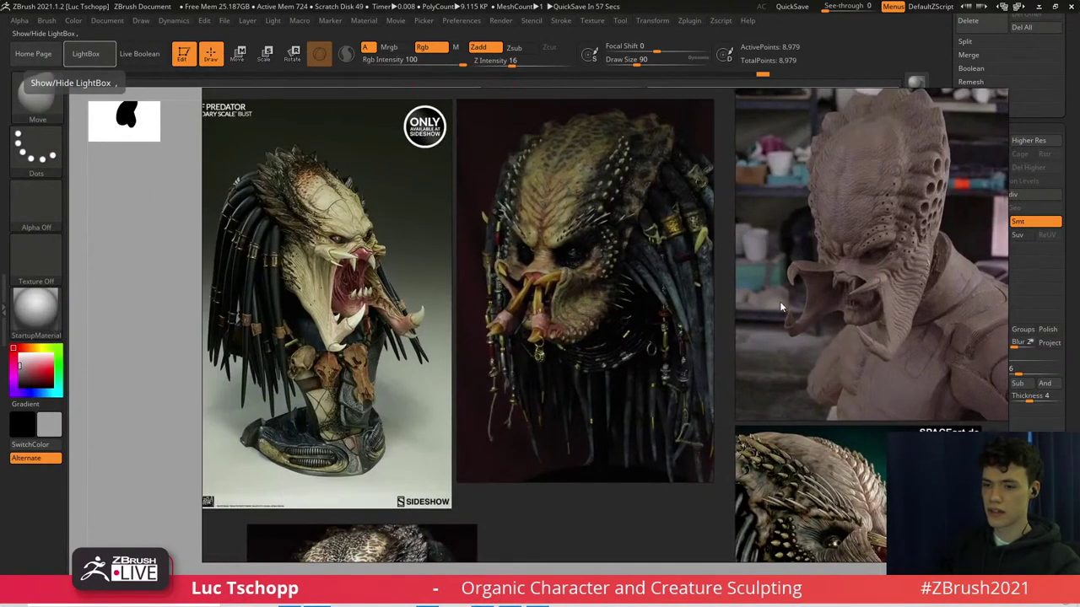
key("alt+Tab")
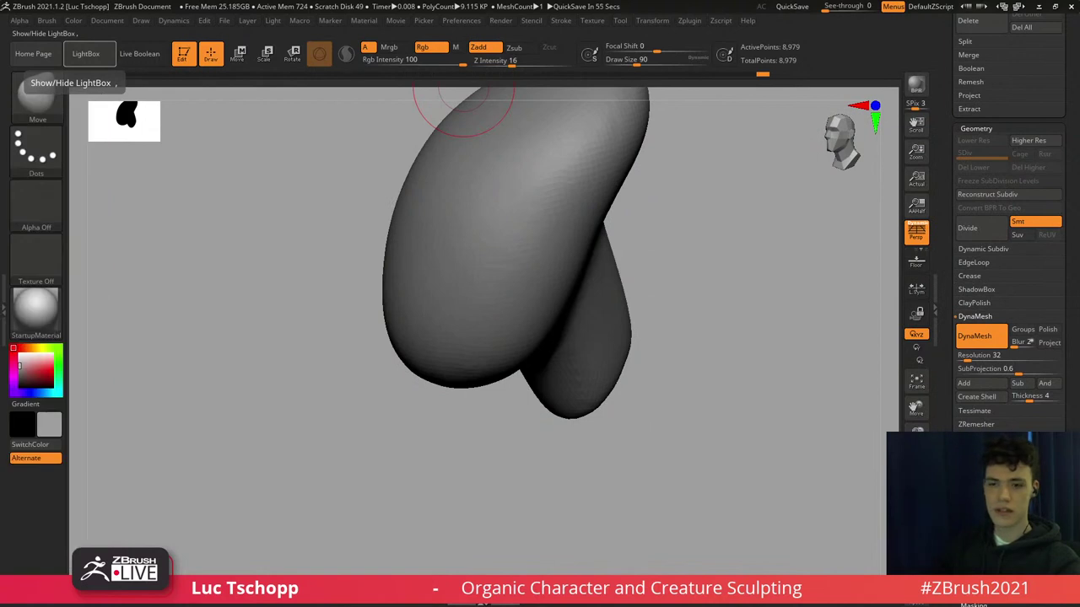
Set the Move brush's draw size to about 145 for work on the face.
mouse_move(609, 290)
right_mouse_down()
mouse_move(475, 309)
mouse_move(495, 330)
mouse_move(483, 335)
right_mouse_up()
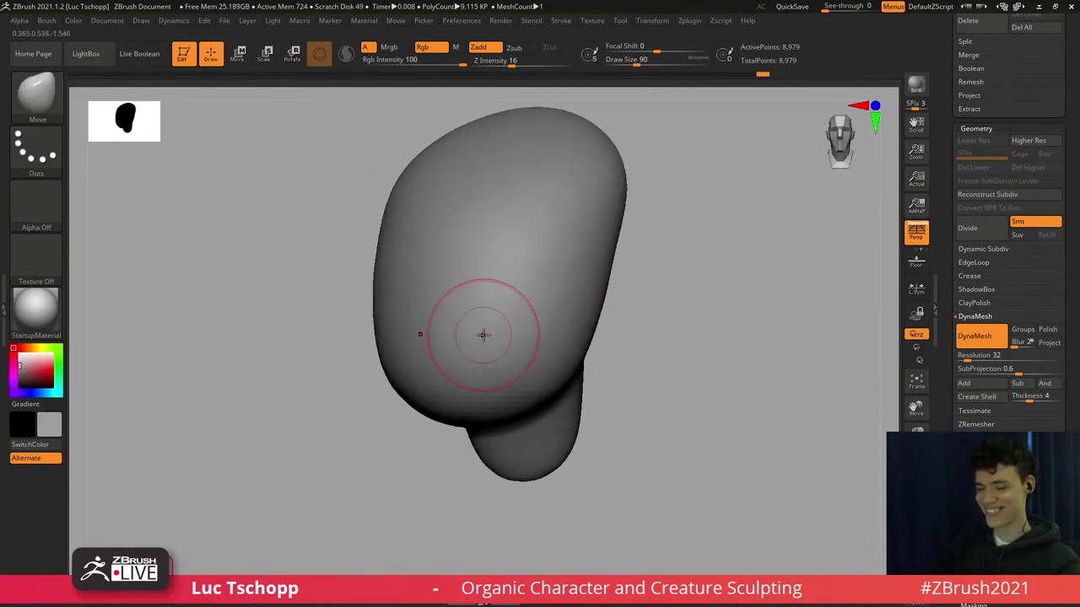
key("b")
key("m")
key("v")
key("s")
left_click_drag(532, 295, 541, 295)
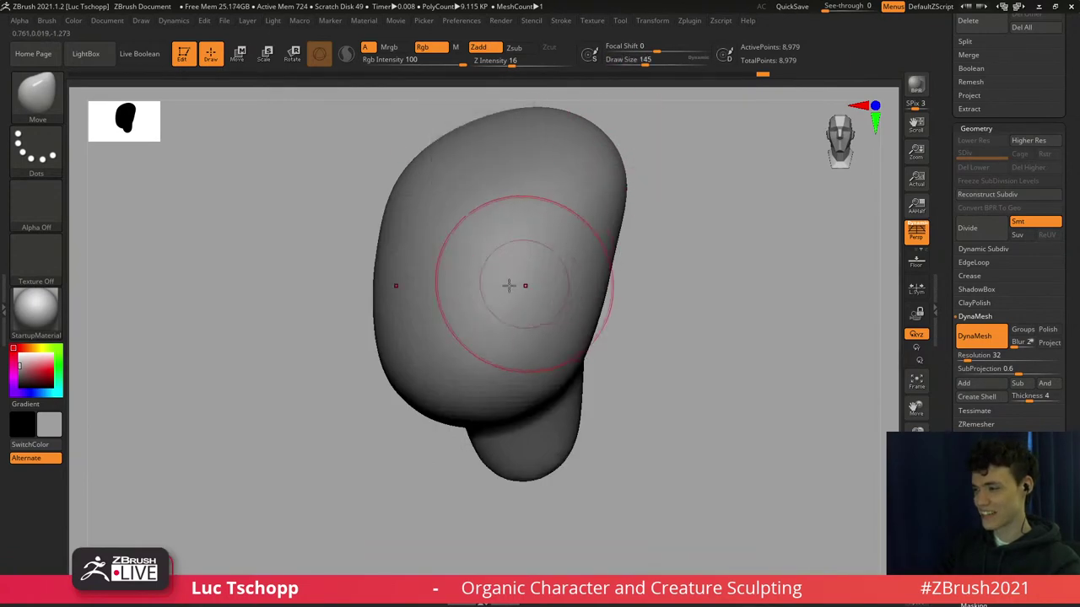
Carve symmetrical recesses into the sides of the lower face with the DamStandard brush at draw size about 217.
key("b")
key("d")
key("s")
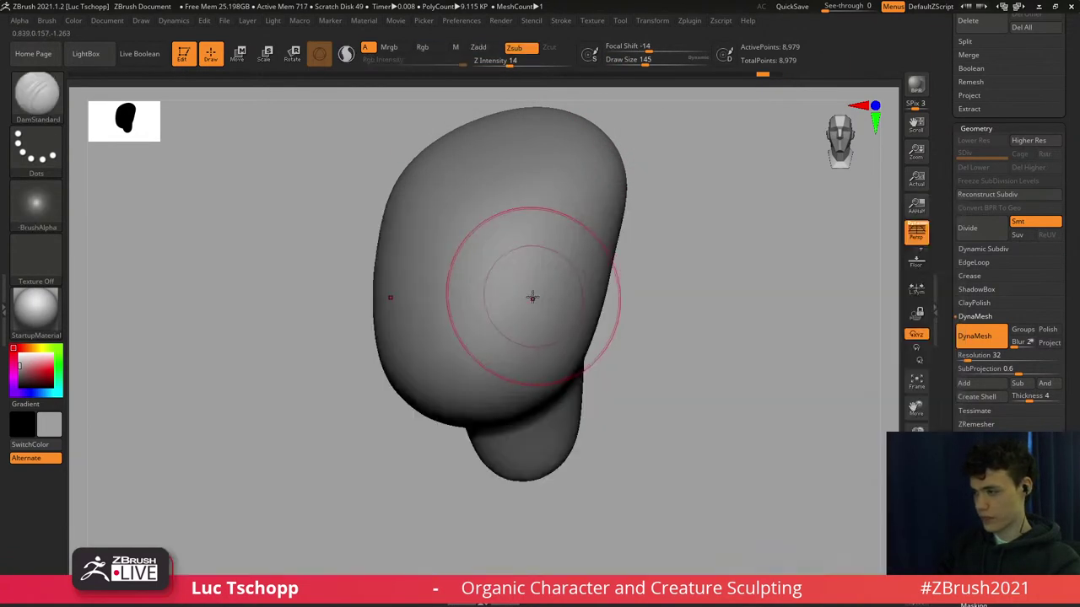
key("b")
key("d")
key("s")
key("s")
left_click_drag(537, 298, 549, 299)
mouse_move(538, 303)
right_mouse_down()
mouse_move(562, 301)
mouse_move(536, 328)
mouse_move(494, 284)
mouse_move(520, 328)
mouse_move(470, 296)
right_mouse_up()
key("s")
left_click_drag(470, 296, 463, 293)
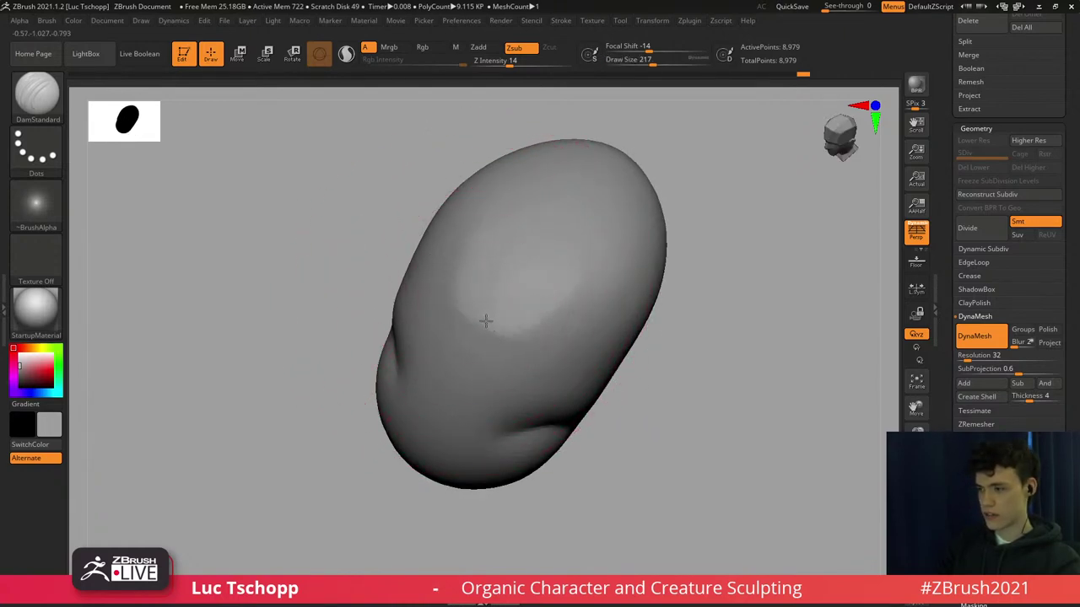
Load the custom sculpting brush preset from file.
key("b")
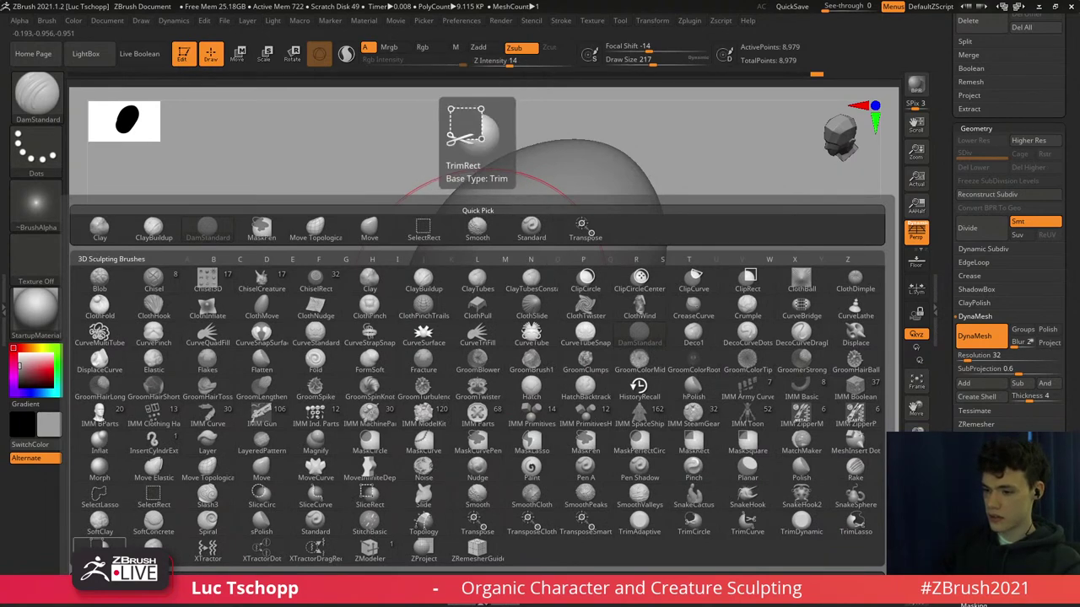
left_click(108, 582)
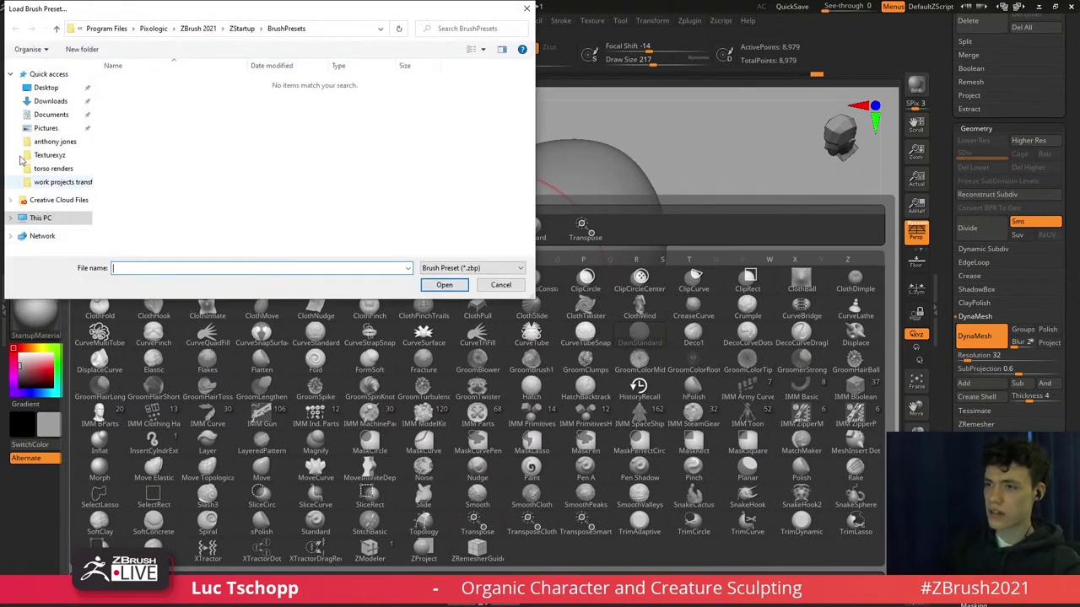
left_click(501, 285)
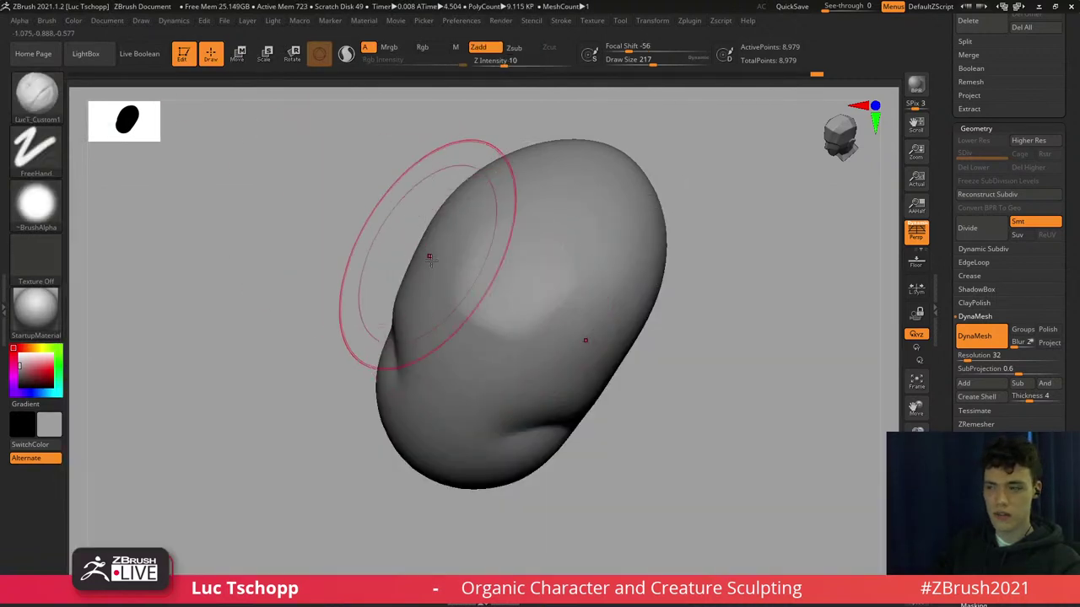
Build up the forehead and top of the skull with the LucT_Custom1 brush at draw size about 177 to 197, smoothing the surface.
right_click_drag(430, 254, 460, 246, "shift")
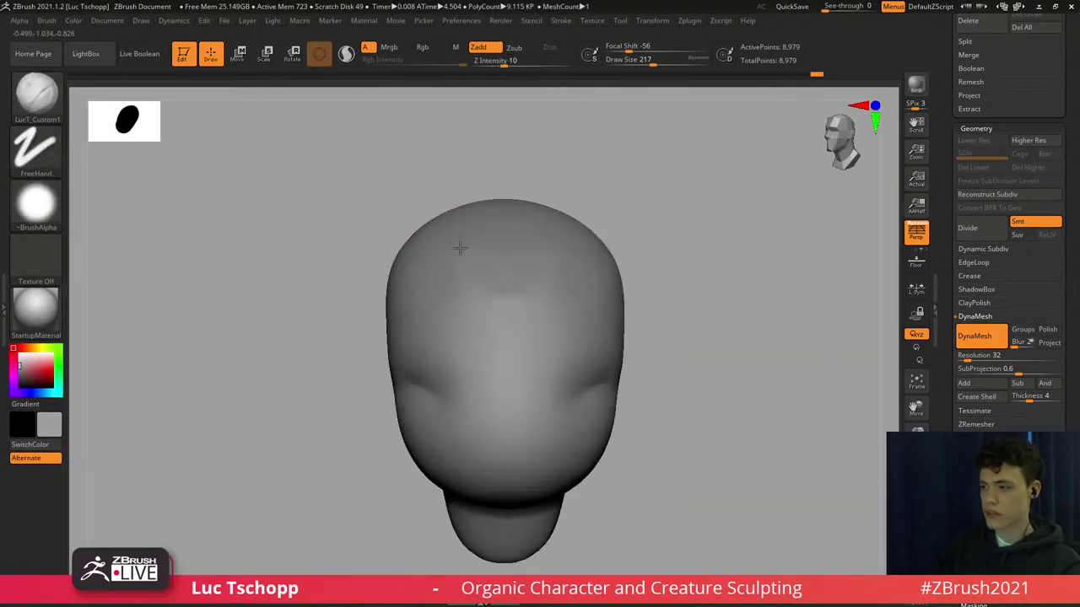
right_click_drag(559, 406, 414, 289, "alt")
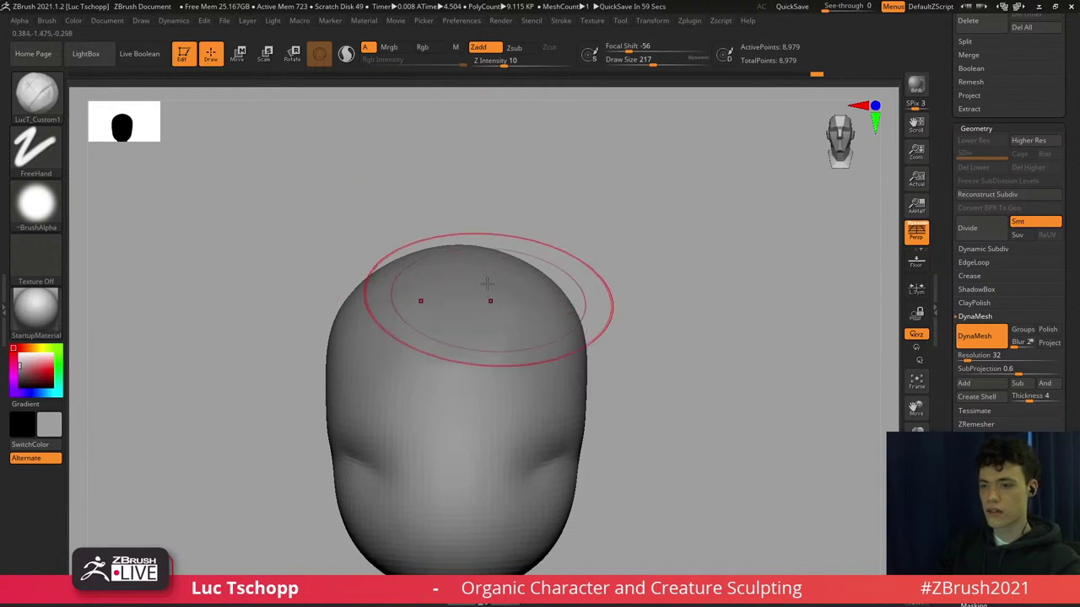
right_click_drag(453, 311, 464, 337)
key("s")
left_click_drag(464, 337, 456, 338)
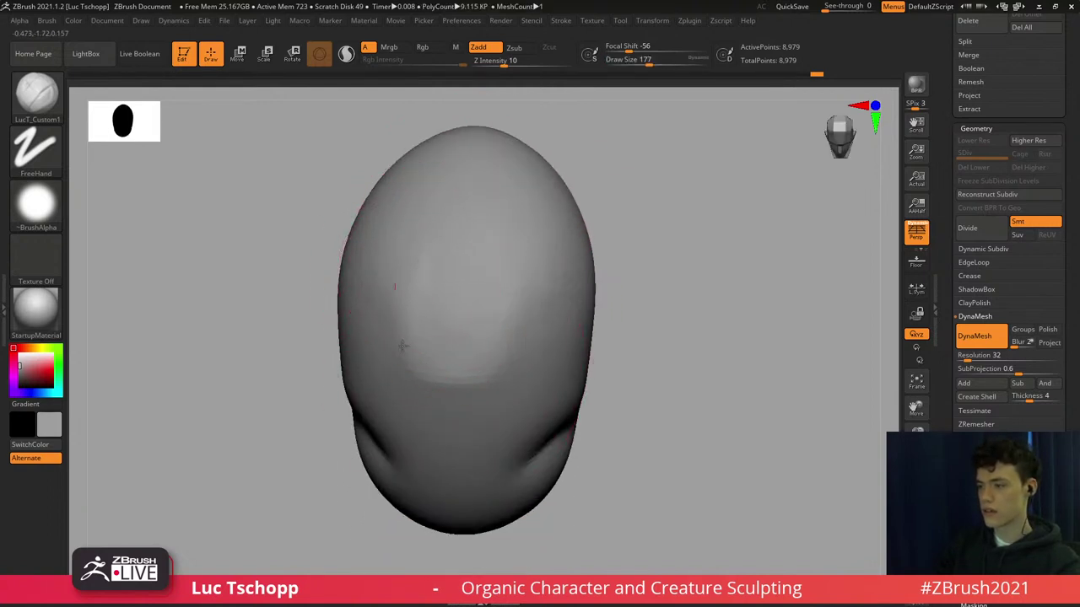
left_click_drag(415, 235, 447, 196)
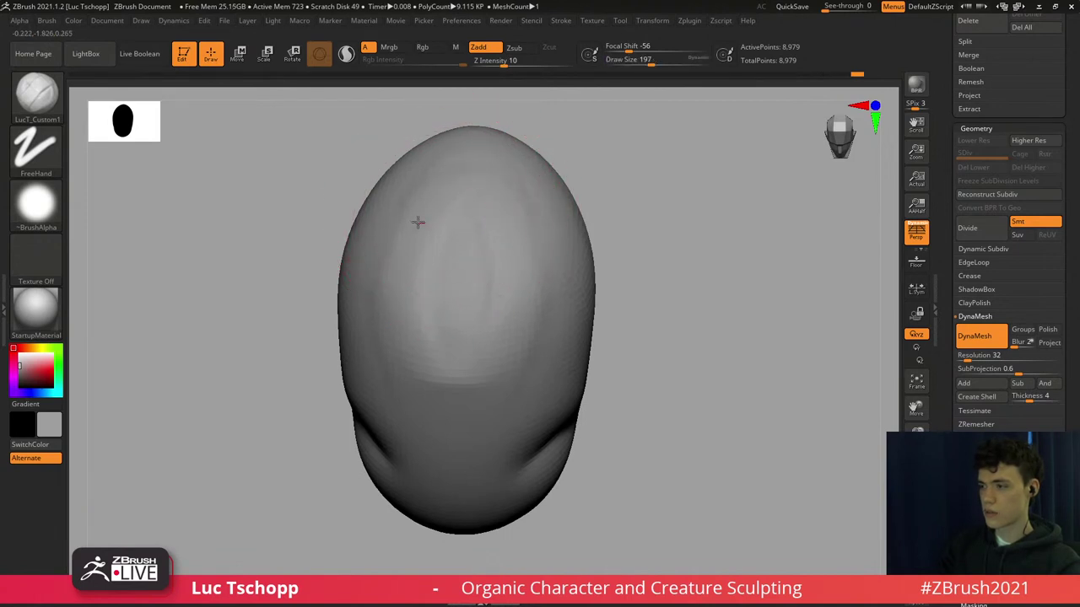
mouse_move(437, 335)
left_mouse_down("shift")
mouse_move(473, 220)
mouse_move(458, 291)
left_mouse_up("shift")
Carve symmetrical creases along the sides of the cranium with the DamStandard brush at draw size about 239.
mouse_move(459, 291)
right_mouse_down()
mouse_move(483, 302)
mouse_move(490, 230)
right_mouse_up()
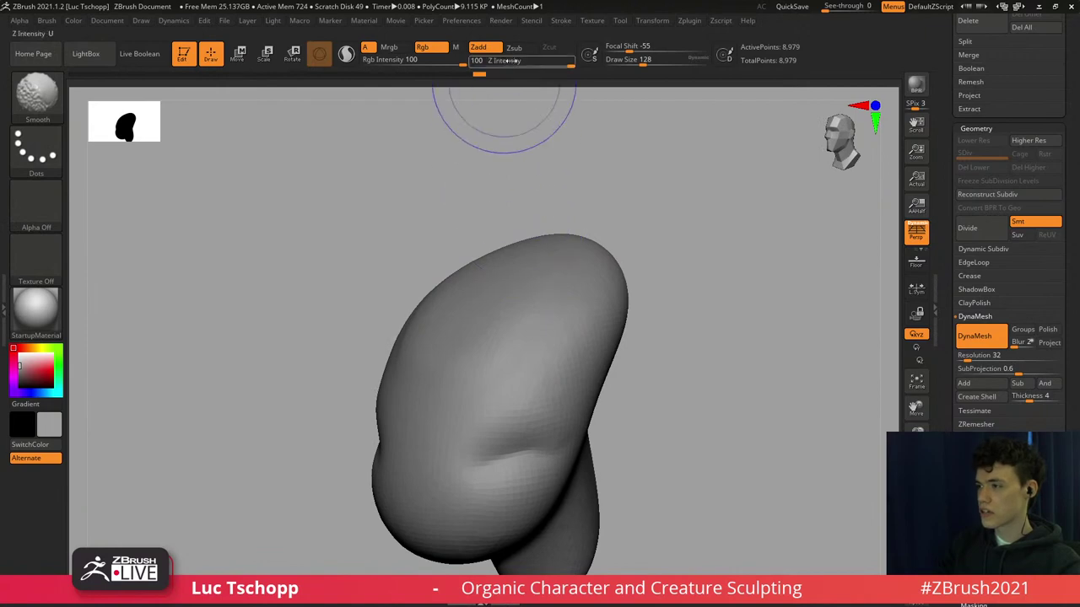
right_click_drag(508, 254, 478, 224, "alt")
key("b")
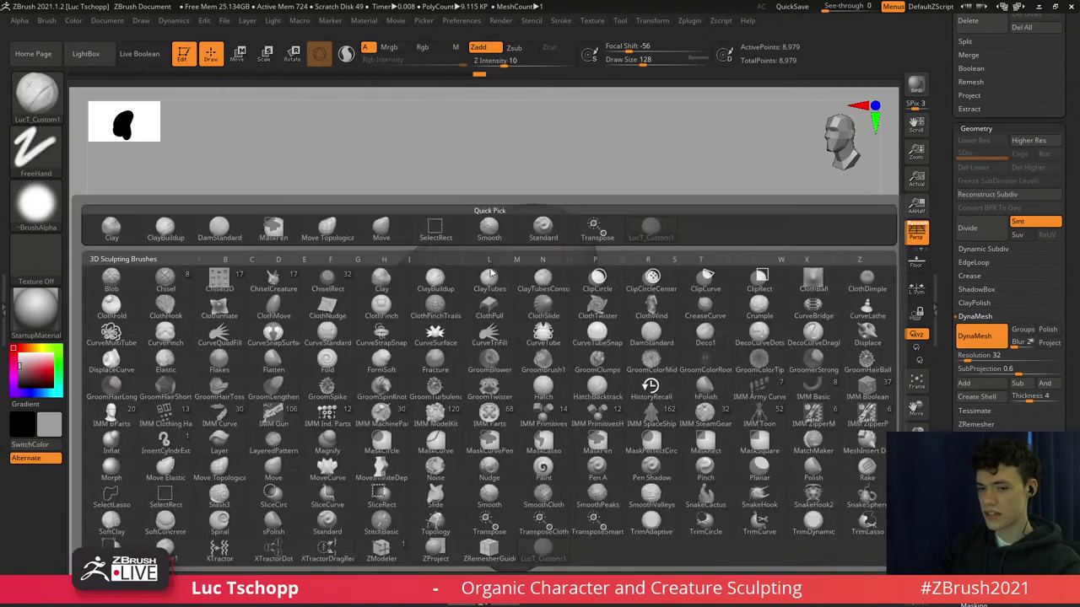
left_click(491, 276)
key("b")
key("d")
key("s")
mouse_move(495, 271)
right_mouse_down("ctrl")
mouse_move(515, 258)
mouse_move(540, 263)
right_mouse_up("ctrl")
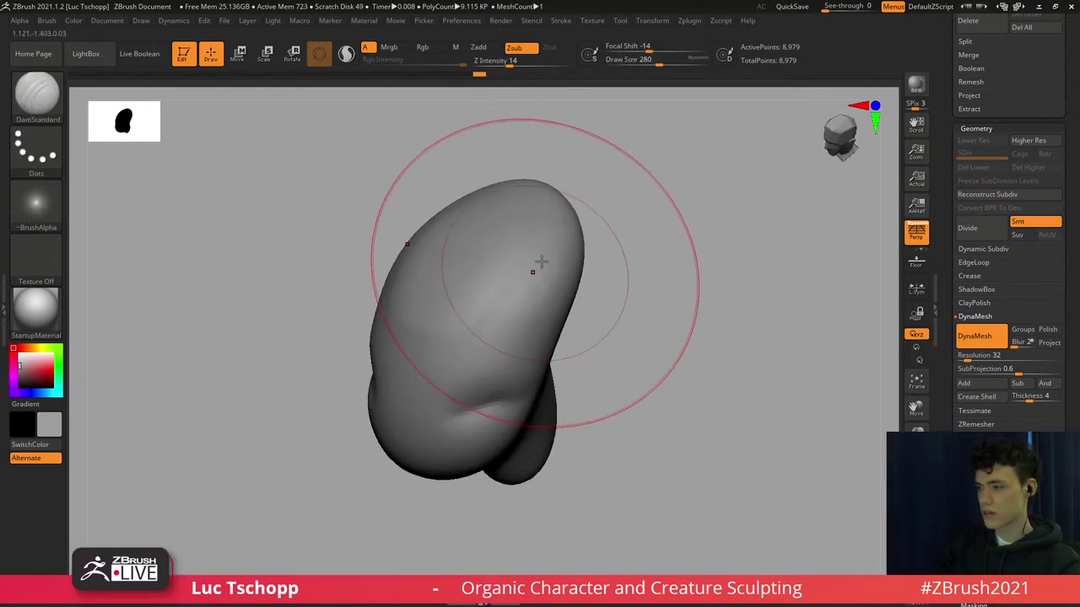
key("s")
left_click_drag(549, 222, 553, 222)
left_click_drag(527, 263, 553, 227)
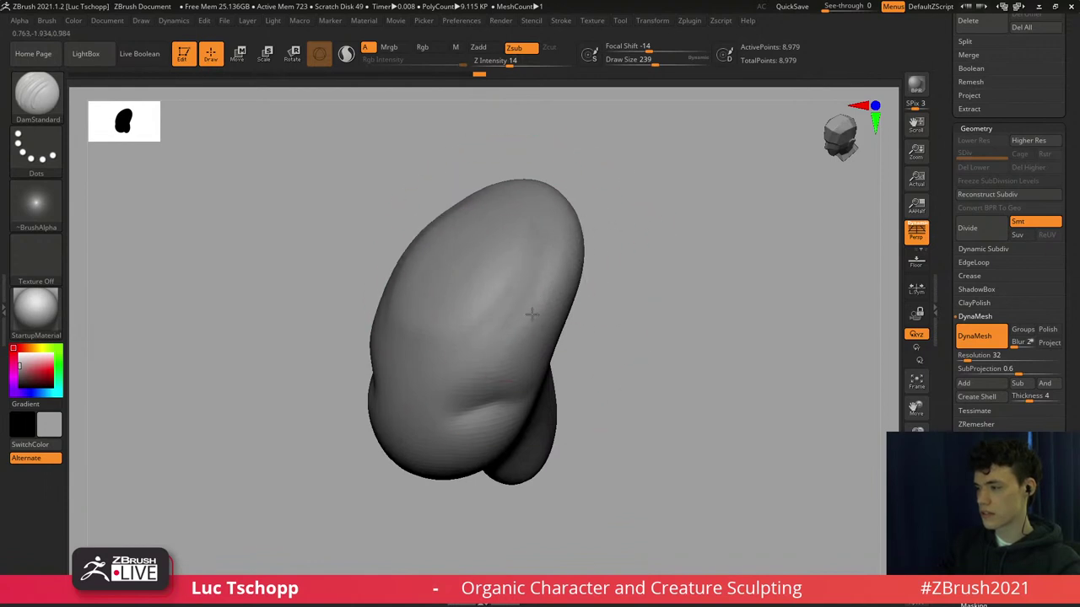
left_click_drag(510, 321, 509, 324)
Deepen the grooves at the temples with the DamStandard brush at draw size about 338.
right_click_drag(530, 295, 489, 224, "shift")
right_click_drag(453, 366, 489, 332, "alt")
right_click_drag(490, 333, 459, 324, "ctrl")
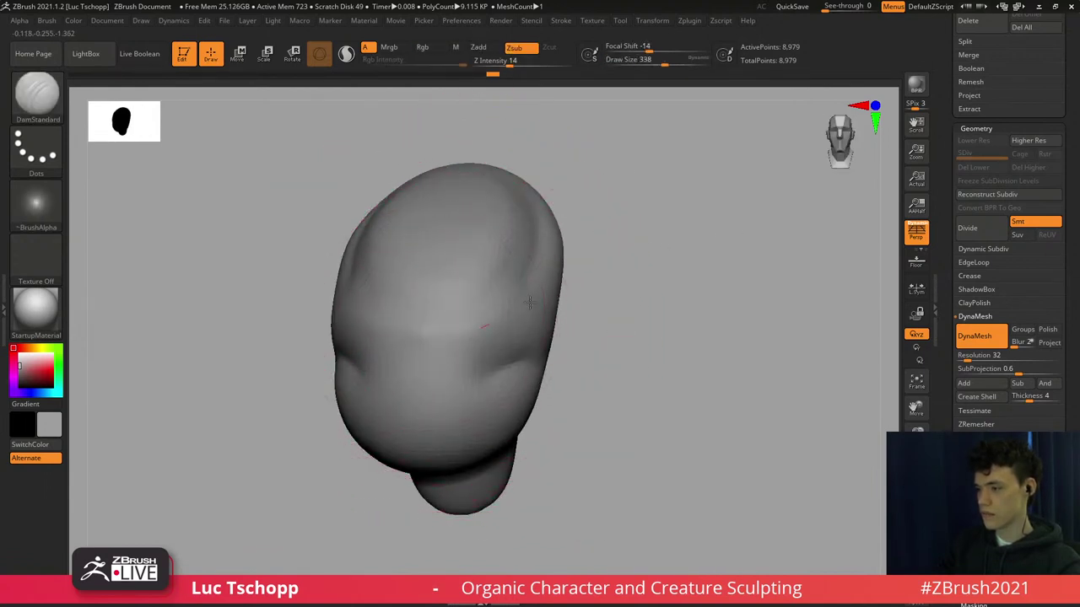
left_click_drag(531, 282, 538, 279)
mouse_move(438, 350)
right_mouse_down()
mouse_move(482, 296)
mouse_move(472, 345)
right_mouse_up()
Reshape the cheeks and lower jaw with the Move brush at draw size about 154 to 182.
key("b")
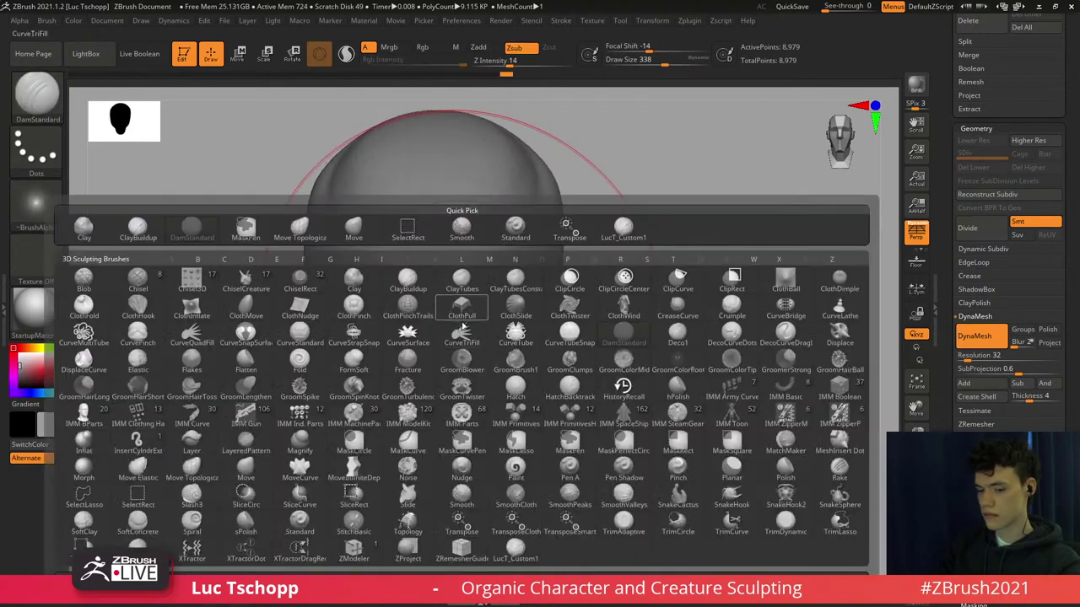
key("m")
key("v")
key("s")
left_click_drag(534, 377, 519, 377)
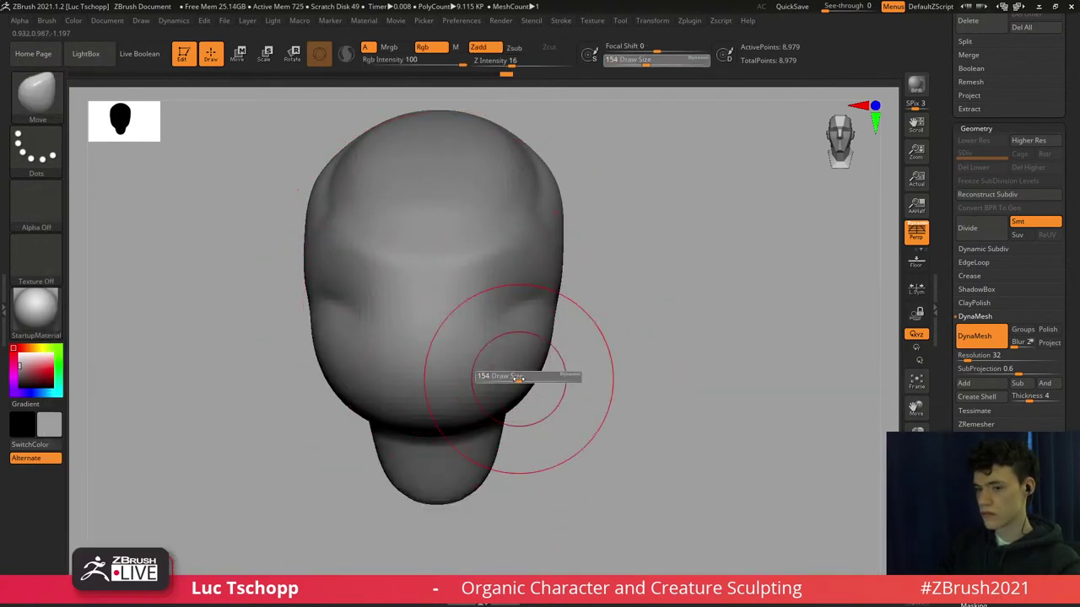
right_click_drag(547, 380, 518, 385)
key("s")
left_click_drag(525, 387, 518, 387)
mouse_move(574, 384)
right_mouse_down()
mouse_move(519, 378)
mouse_move(525, 356)
right_mouse_up()
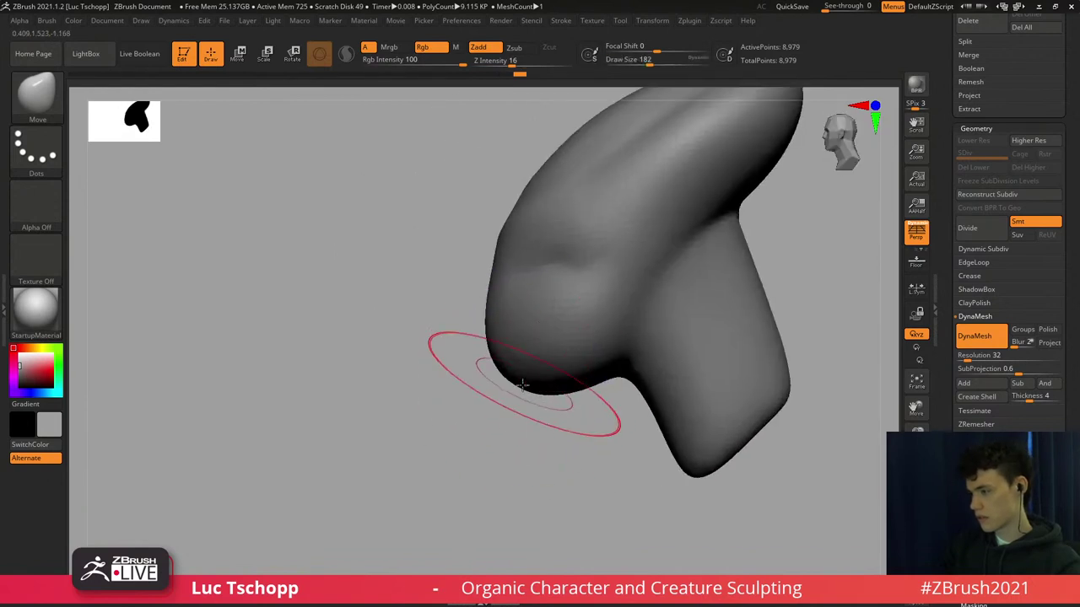
Indent the eye sockets symmetrically with the Standard brush at draw size about 80.
right_click_drag(467, 306, 534, 286, "shift")
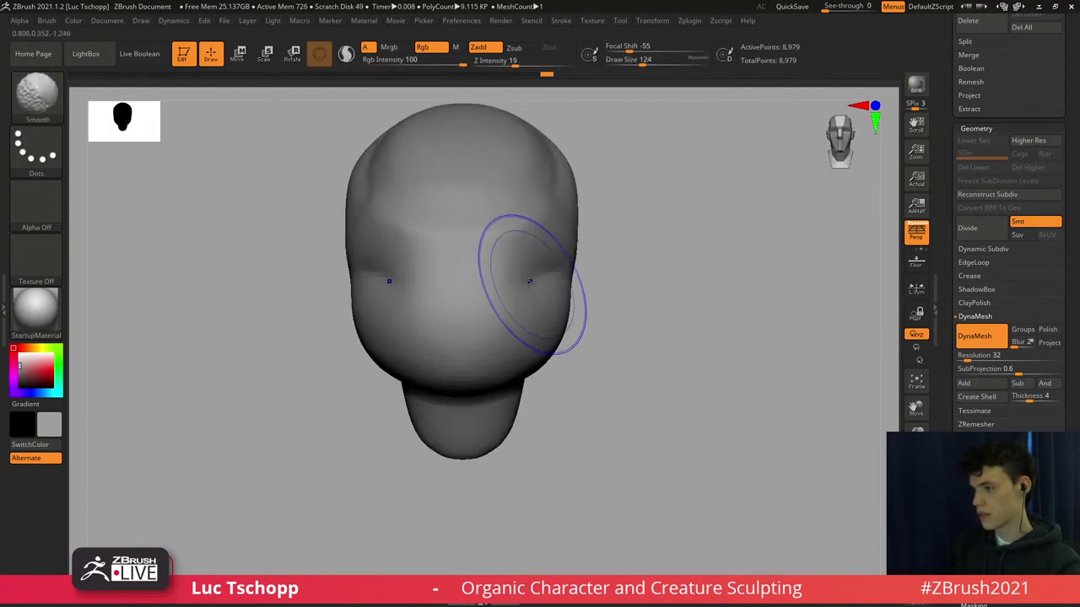
key("b")
key("s")
key("t")
key("s")
left_click_drag(501, 277, 494, 277)
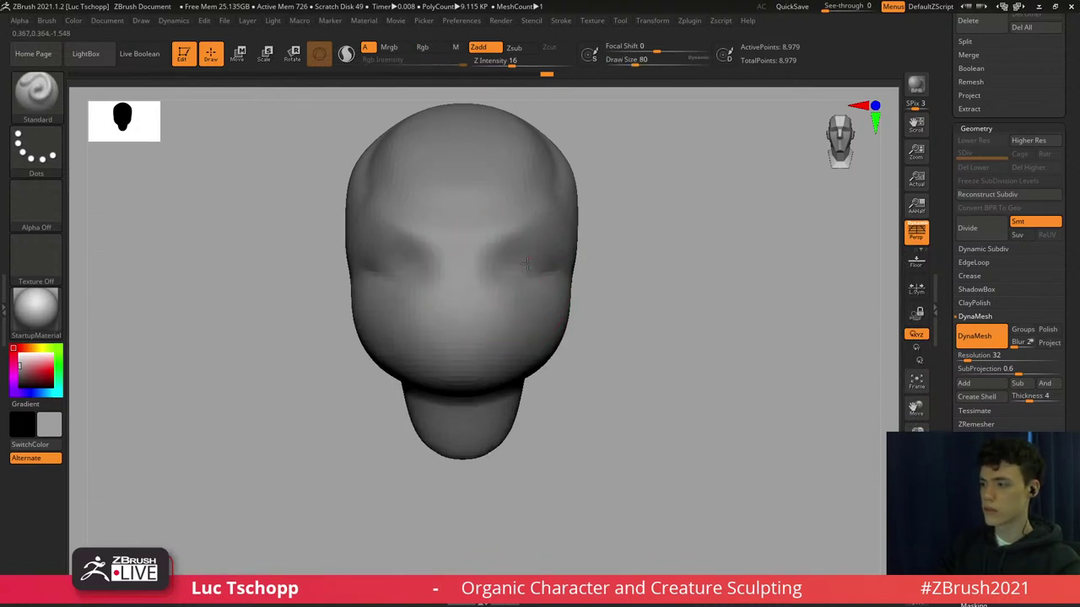
Shape the nose bridge and the areas around the eyes with the LucT_Custom1 brush at draw size about 97.
key("b")
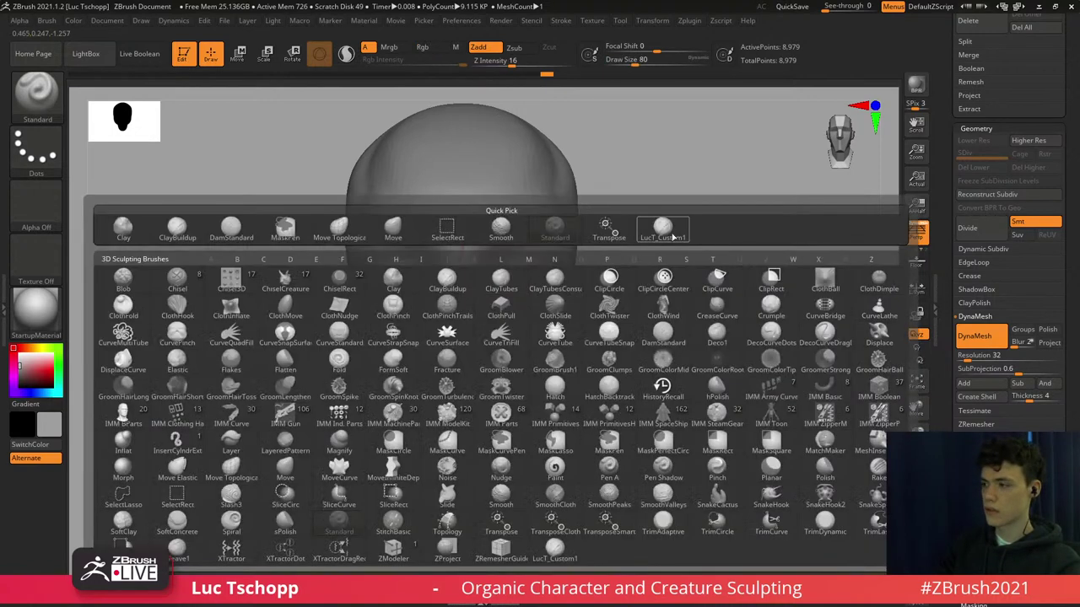
left_click(667, 229)
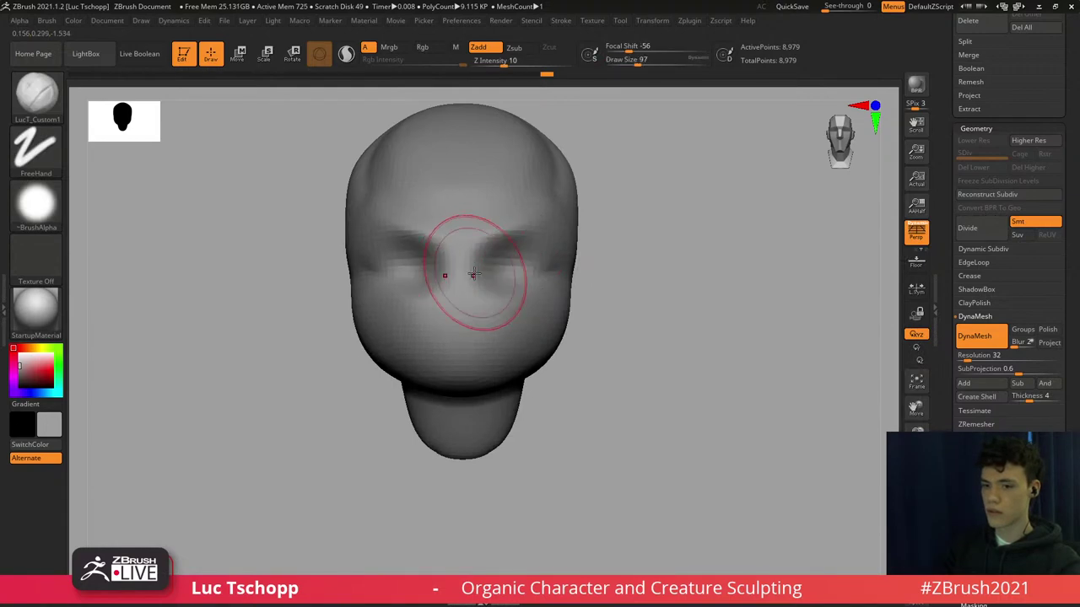
mouse_move(474, 274)
right_mouse_down("alt")
mouse_move(475, 294)
mouse_move(508, 280)
right_mouse_up("alt")
key("s")
mouse_move(508, 280)
left_mouse_down()
mouse_move(524, 284)
mouse_move(499, 289)
left_mouse_up()
Deepen the inner eye sockets beside the nose bridge with the DamStandard brush at draw size about 104 to 172.
key("b")
left_click(496, 231)
key("s")
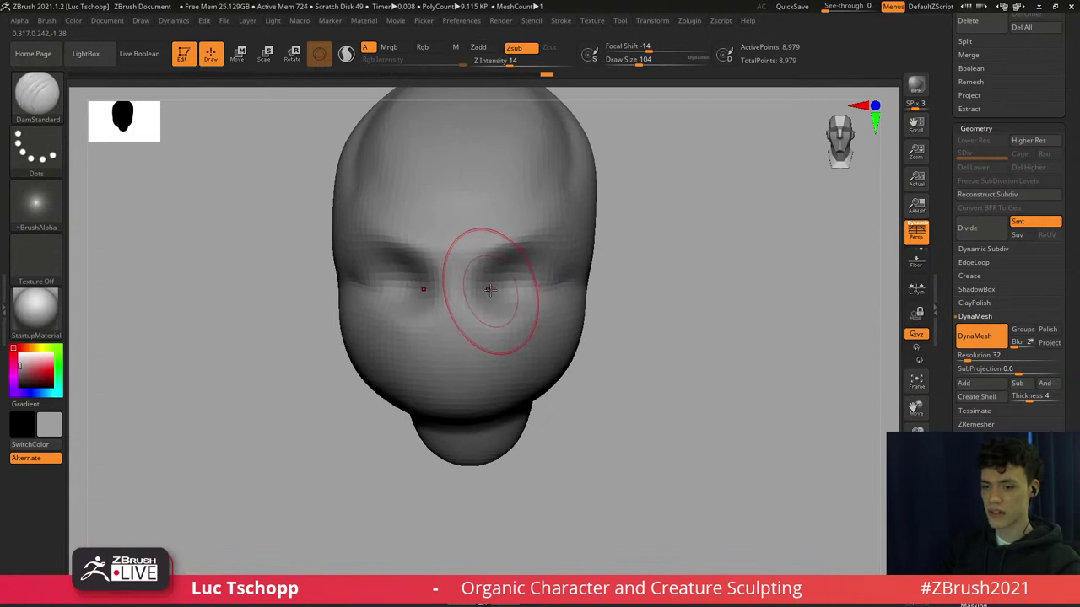
key("s")
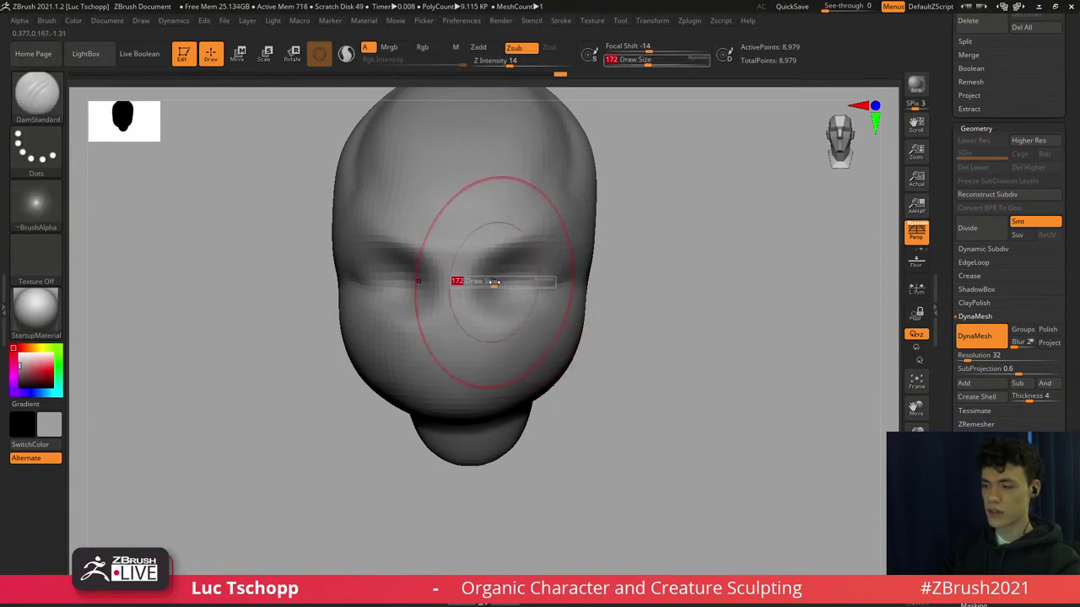
Adjust the side profile of the brow, nose and muzzle with the Move brush at draw size about 97 to 132.
mouse_move(495, 288)
right_mouse_down()
mouse_move(496, 277)
mouse_move(497, 305)
mouse_move(461, 314)
right_mouse_up()
key("b")
key("m")
key("v")
key("s")
left_click_drag(468, 320, 462, 320)
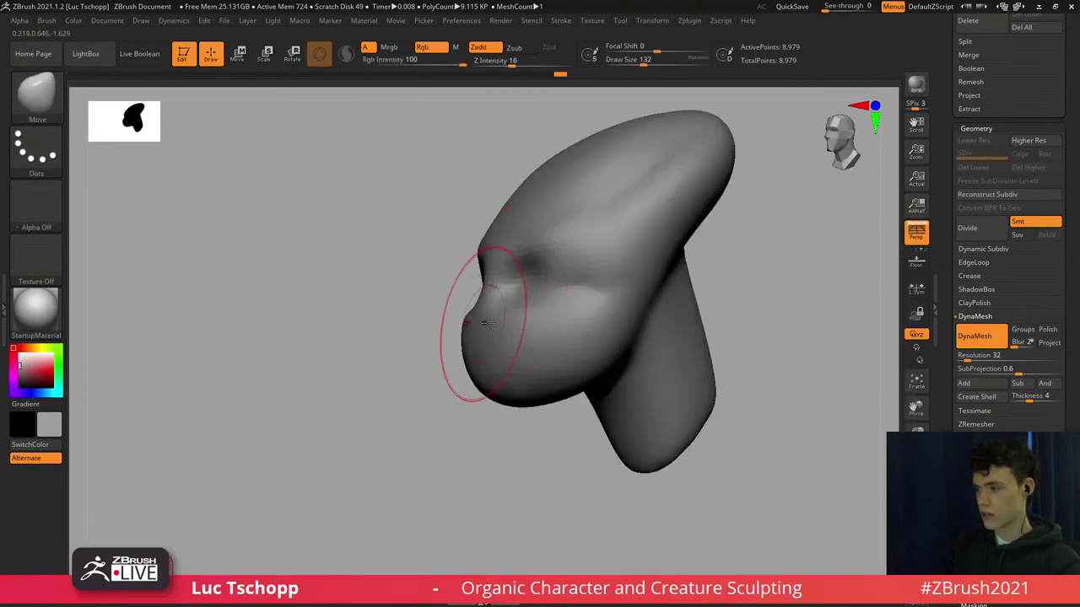
right_click_drag(481, 323, 506, 354)
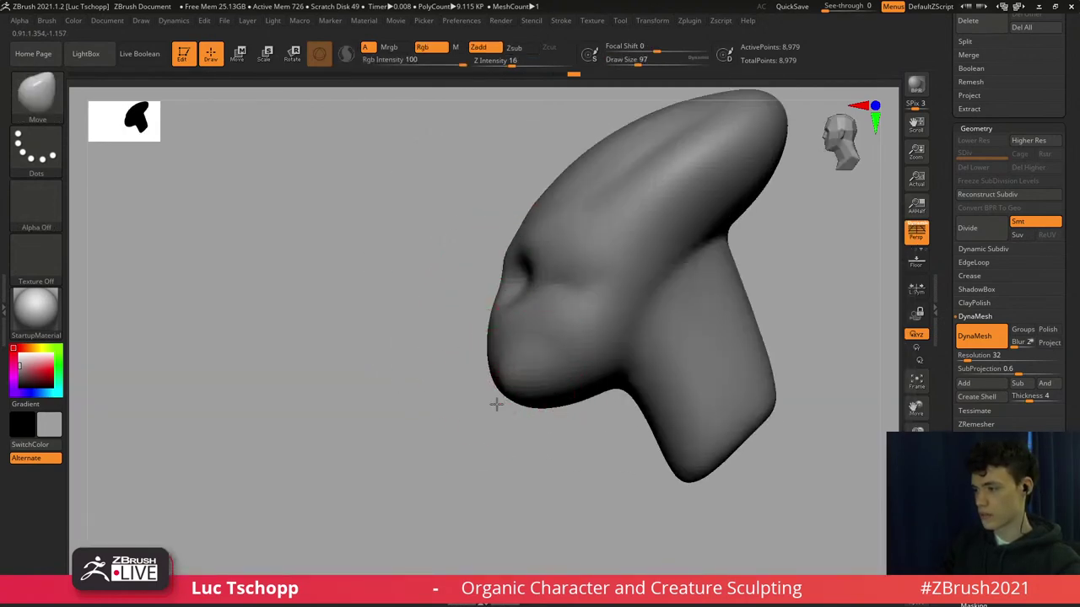
Sculpt the cheek and muzzle volumes with the Standard brush at draw size about 65 to 71.
key("b")
key("s")
key("t")
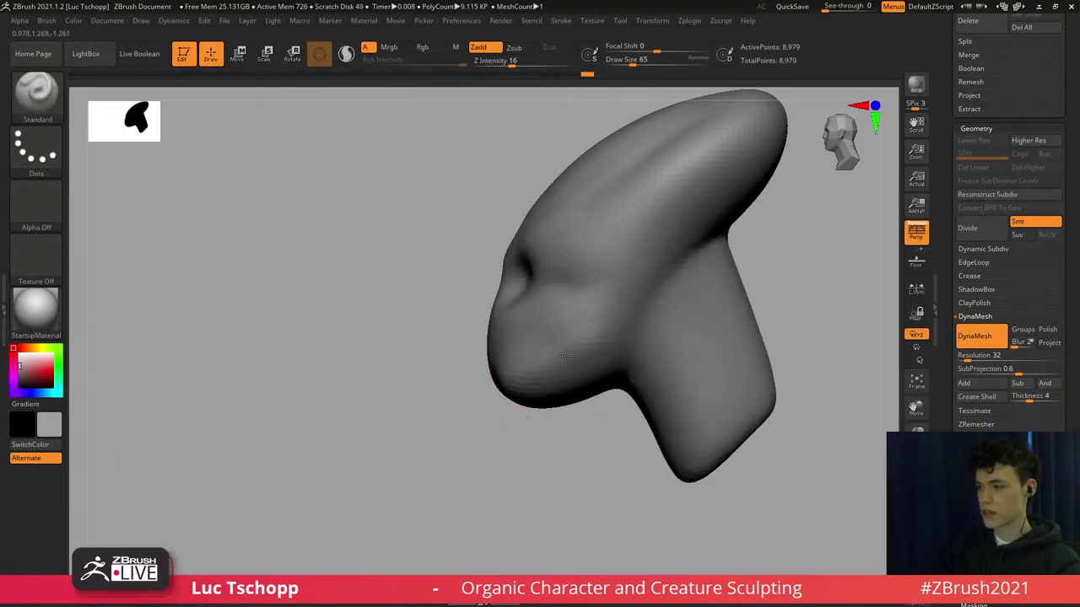
key("s")
left_click_drag(575, 300, 579, 300)
mouse_move(561, 299)
right_mouse_down()
mouse_move(578, 305)
mouse_move(550, 293)
right_mouse_up()
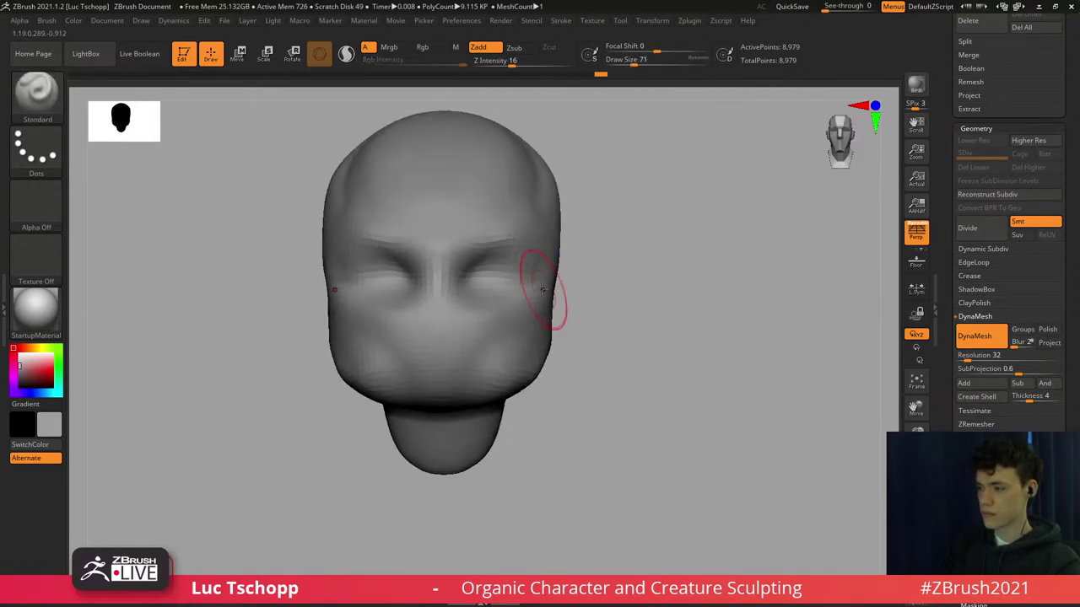
Narrow the lower face beneath the wide cranium with the Move brush at draw size about 280.
key("b")
left_click(708, 236)
key("b")
key("m")
key("v")
key("s")
mouse_move(509, 326)
left_mouse_down()
mouse_move(530, 328)
mouse_move(470, 363)
mouse_move(513, 323)
mouse_move(466, 343)
left_mouse_up()
key("s")
right_click_drag(475, 307, 477, 321, "alt")
right_click_drag(477, 320, 484, 339, "ctrl")
Refine the eye sockets with the LucT_Custom1 brush at draw size about 41, and remesh the head with DynaMesh.
key("b")
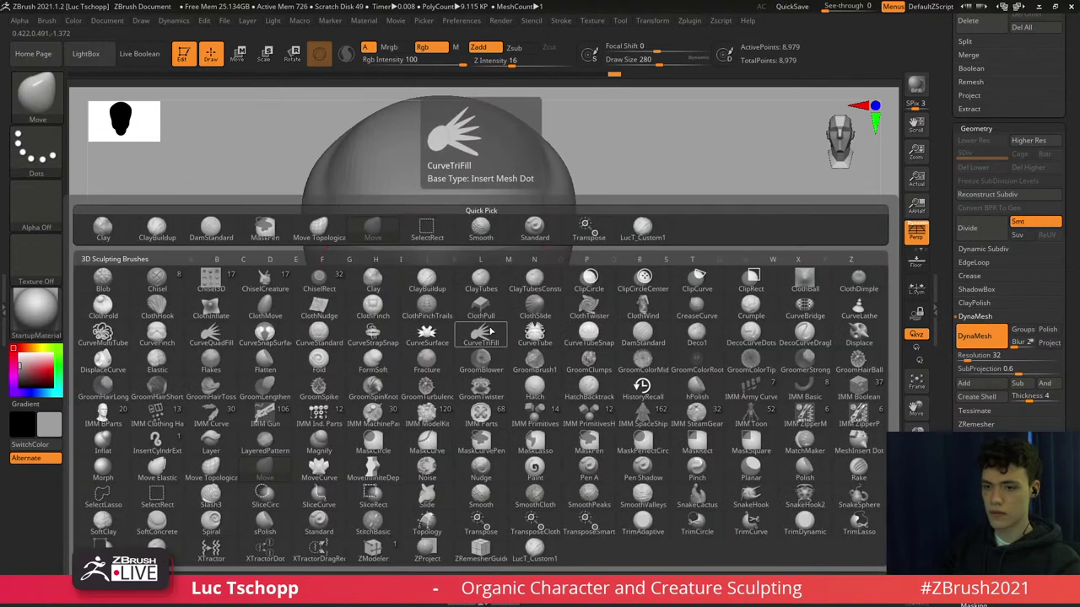
left_click(639, 224)
right_click_drag(509, 257, 492, 292)
key("s")
left_click_drag(491, 292, 460, 293)
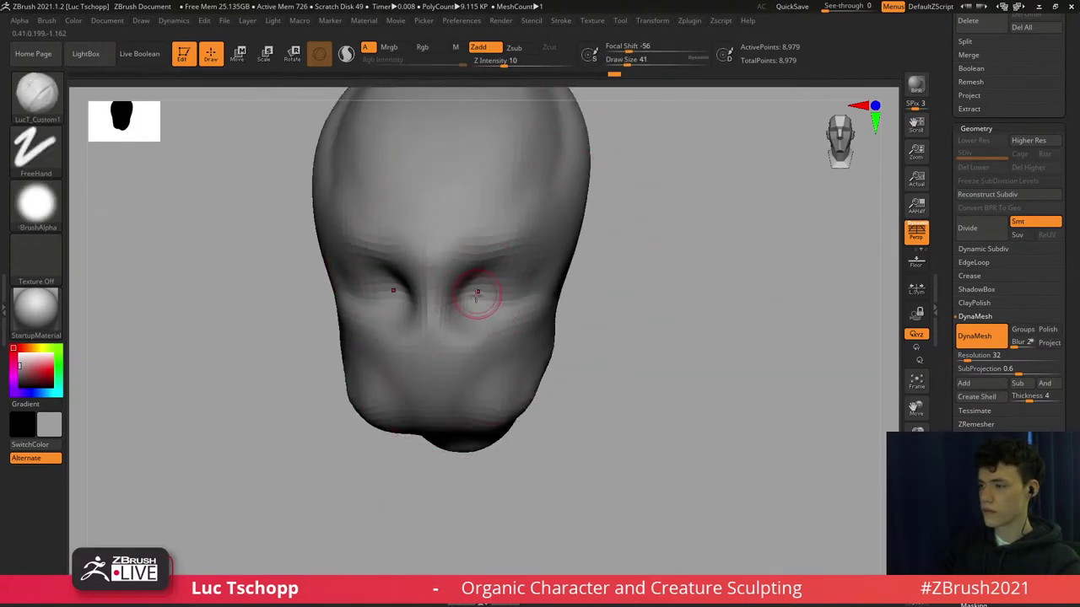
right_click_drag(495, 276, 517, 259, "shift")
left_click_drag(637, 216, 652, 239, "ctrl")
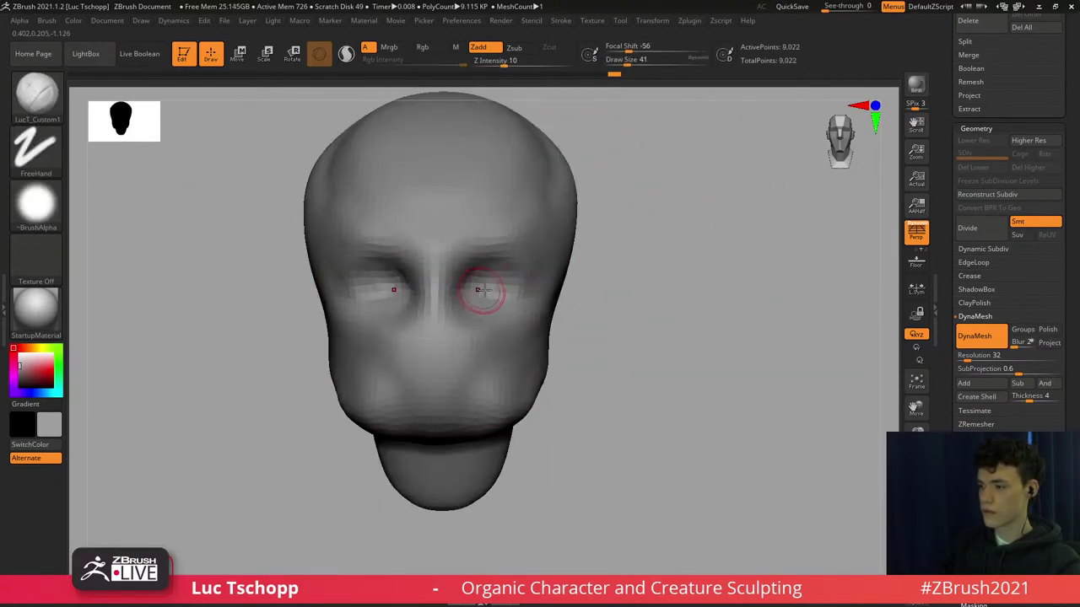
Define the brow and eye planes with the LucT_Custom1 brush at draw size up to about 163, smoothing the face.
key("s")
mouse_move(472, 251)
left_mouse_down()
mouse_move(448, 250)
mouse_move(515, 268)
mouse_move(507, 251)
left_mouse_up()
key("s")
right_click_drag(543, 225, 530, 258, "alt")
right_click_drag(523, 310, 523, 278, "alt")
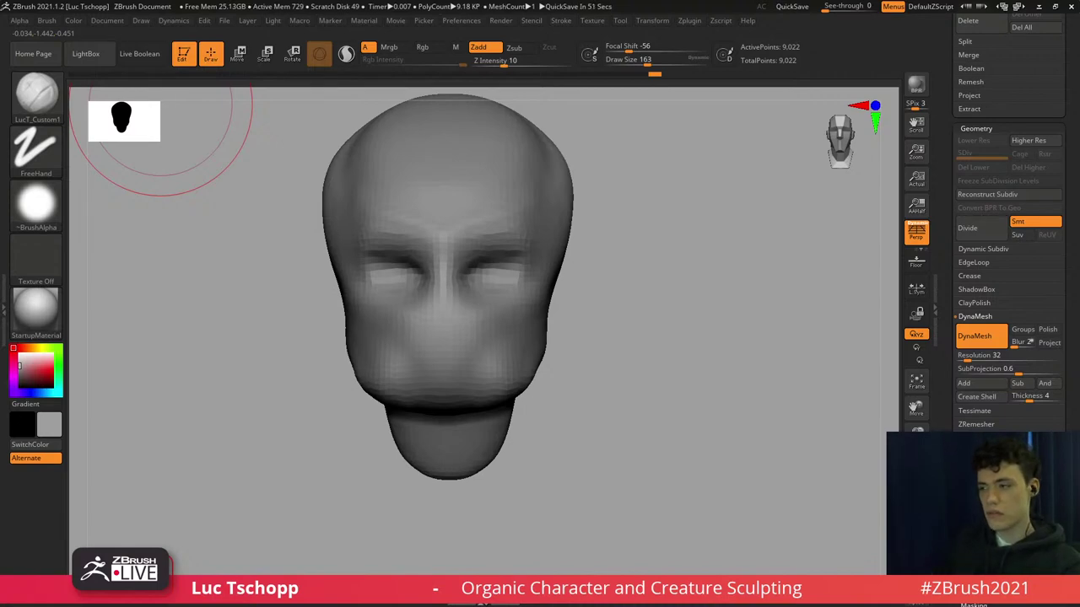
right_click_drag(560, 264, 547, 268)
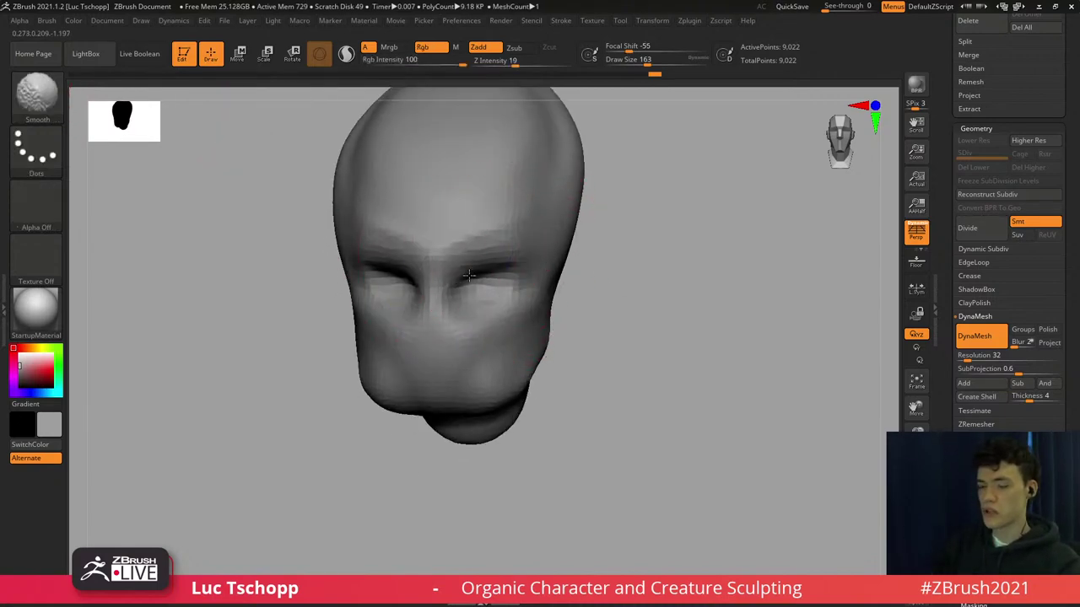
right_click_drag(482, 277, 475, 320, "shift")
Sharpen the eye sockets and lower lids with the Standard brush at draw size about 27.
key("b")
key("s")
key("t")
key("s")
mouse_move(478, 315)
left_mouse_down()
mouse_move(461, 315)
mouse_move(477, 298)
mouse_move(471, 285)
mouse_move(483, 292)
left_mouse_up()
key("s")
key("s")
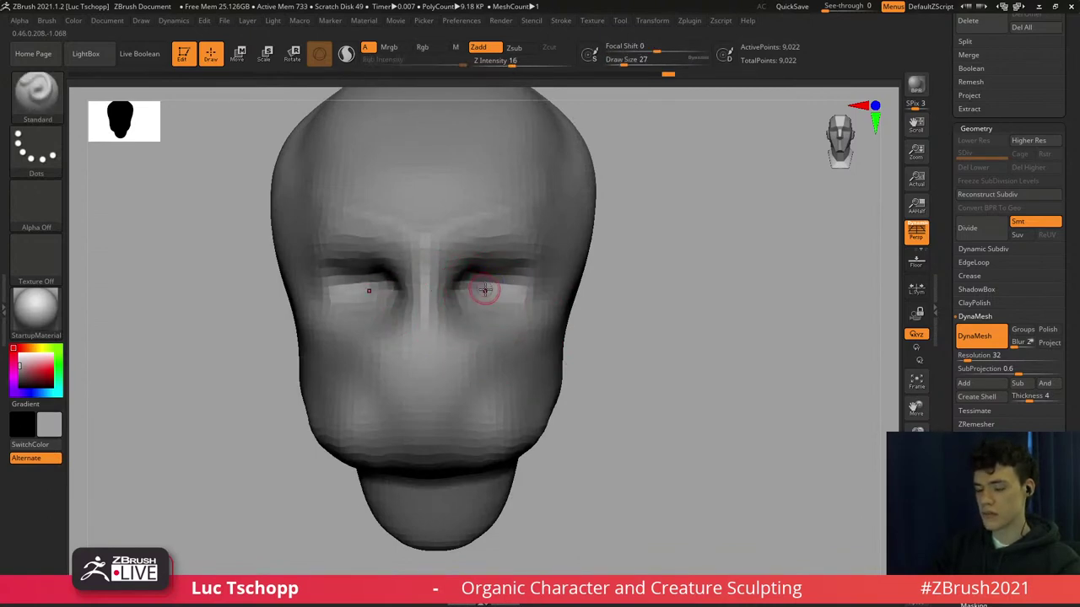
Shape the brow ridges and sides of the forehead with the LucT_Custom1 brush at draw size about 71, smoothing the strokes.
key("b")
left_click(647, 229)
right_click_drag(532, 215, 523, 243)
key("s")
left_click_drag(527, 243, 533, 244)
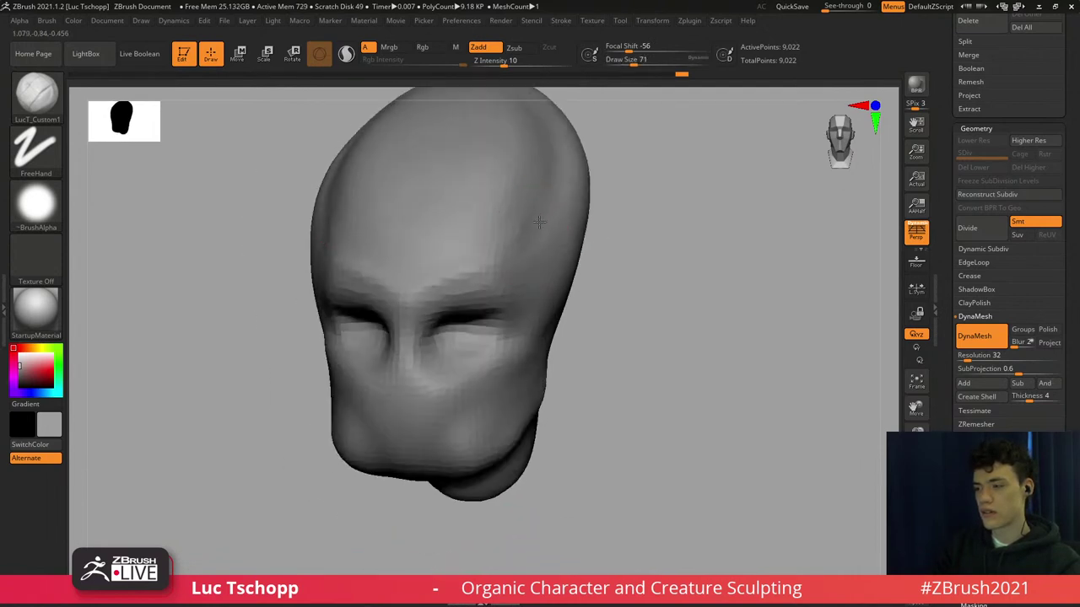
left_click_drag(499, 242, 515, 212, "shift")
Add volume to the upper forehead and crown with the LucT_Custom1 brush at draw size about 172 to 182.
right_click_drag(517, 211, 483, 238)
key("s")
left_click_drag(481, 191, 491, 189)
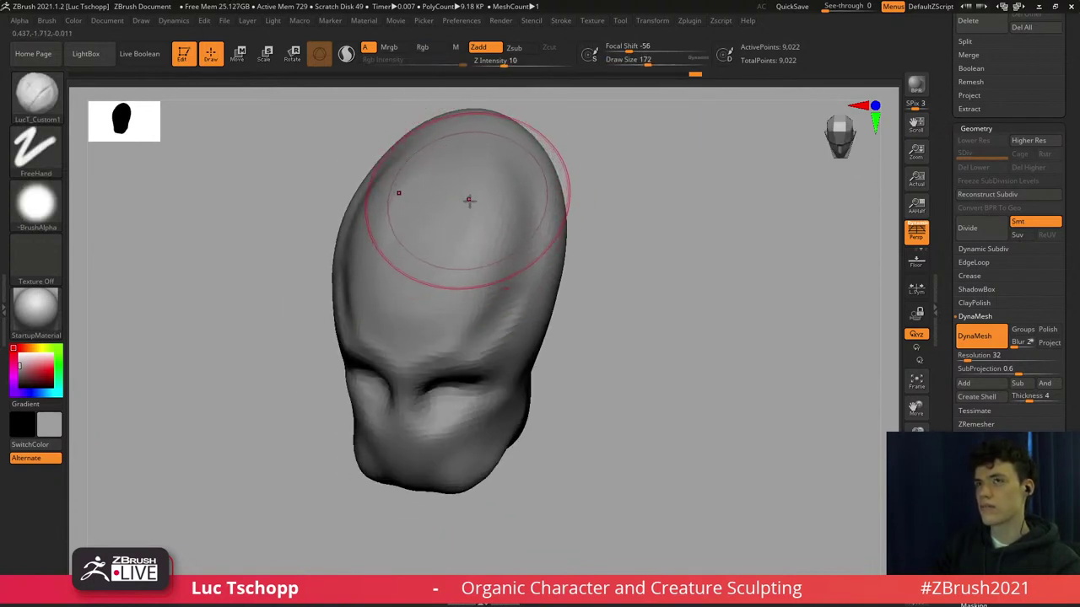
key("bracketright")
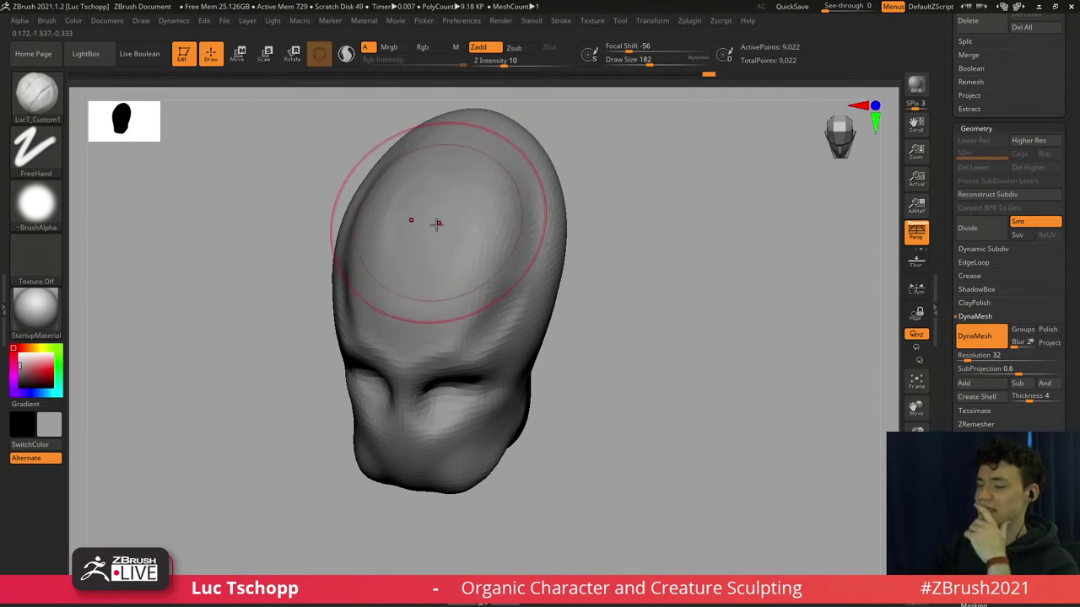
right_click_drag(423, 391, 435, 310)
Pull the lower corners of the jaw forward and down into mandible-like points with the Move brush at draw size about 94.
key("b")
key("m")
key("v")
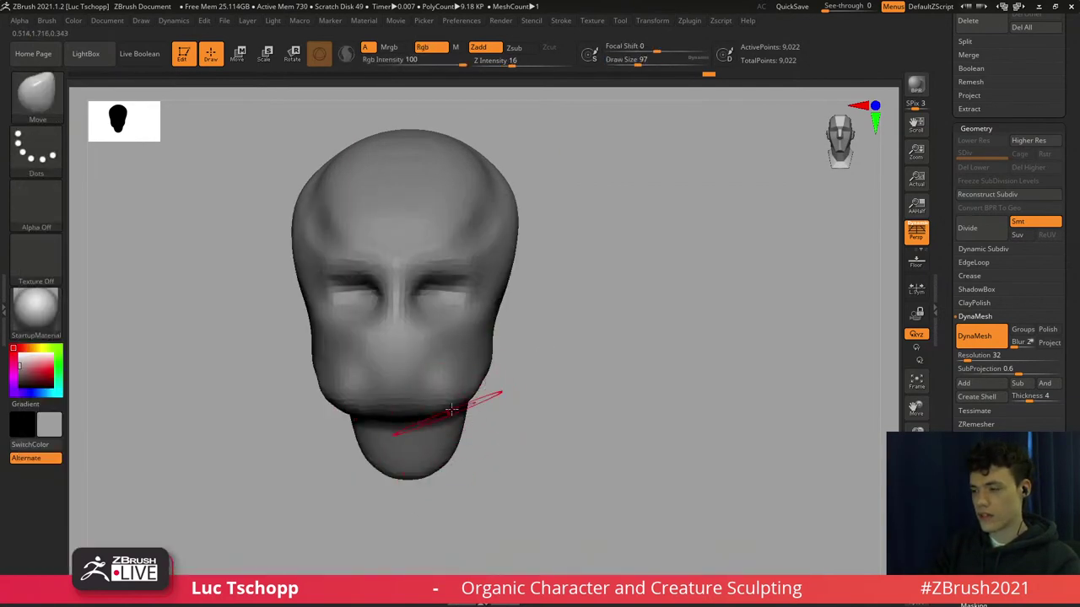
key("s")
left_click_drag(474, 397, 457, 397)
right_click_drag(456, 400, 459, 422)
key("s")
key("s")
left_click_drag(456, 393, 458, 398)
right_click_drag(461, 490, 333, 379)
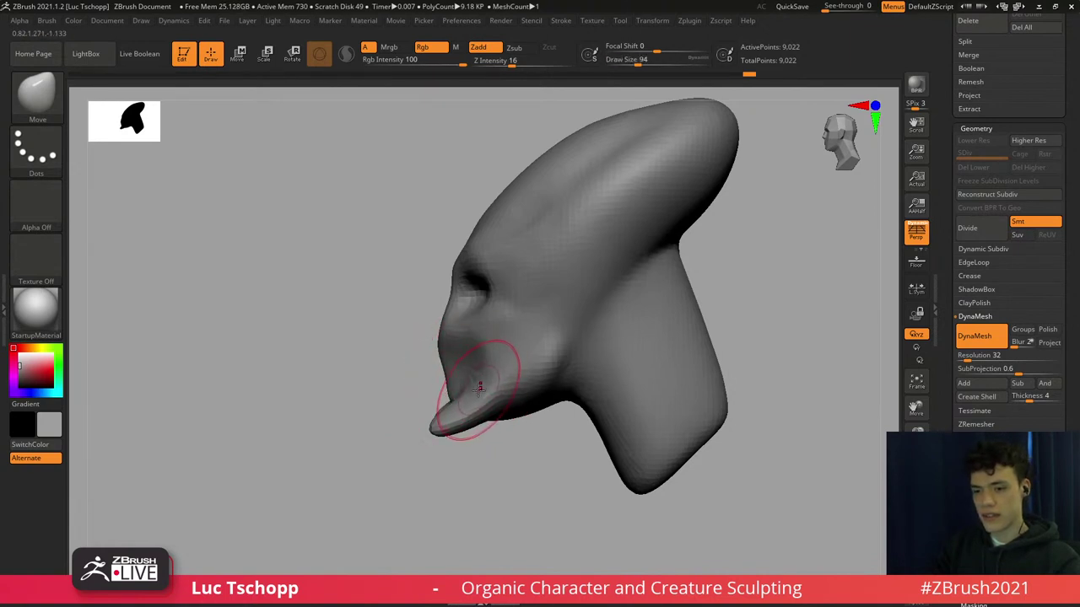
right_click_drag(474, 392, 460, 363, "alt")
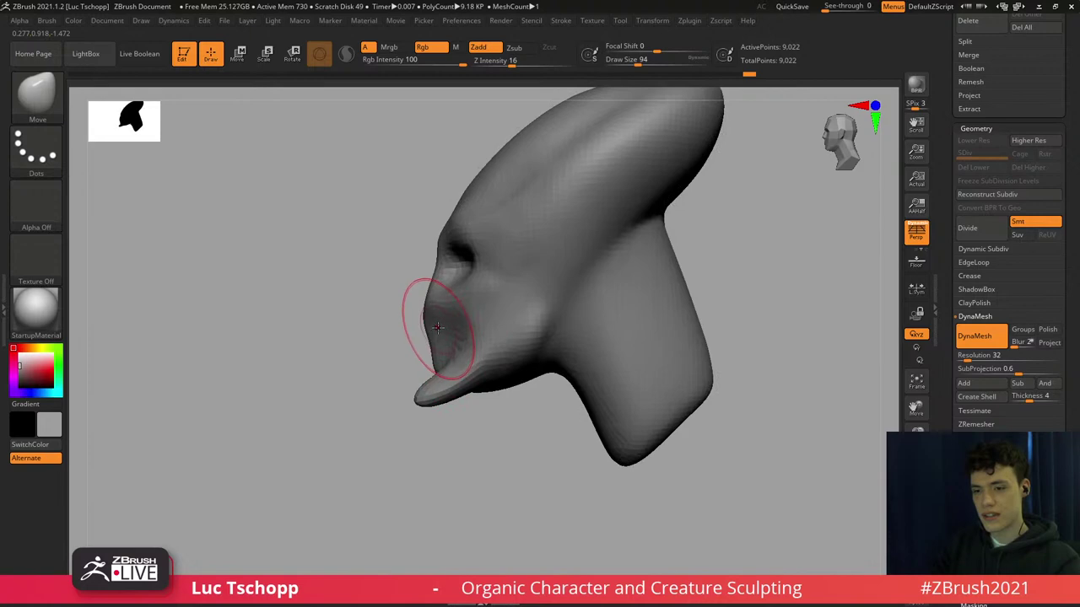
mouse_move(438, 327)
right_mouse_down("ctrl")
mouse_move(430, 309)
mouse_move(470, 299)
mouse_move(463, 315)
right_mouse_up("ctrl")
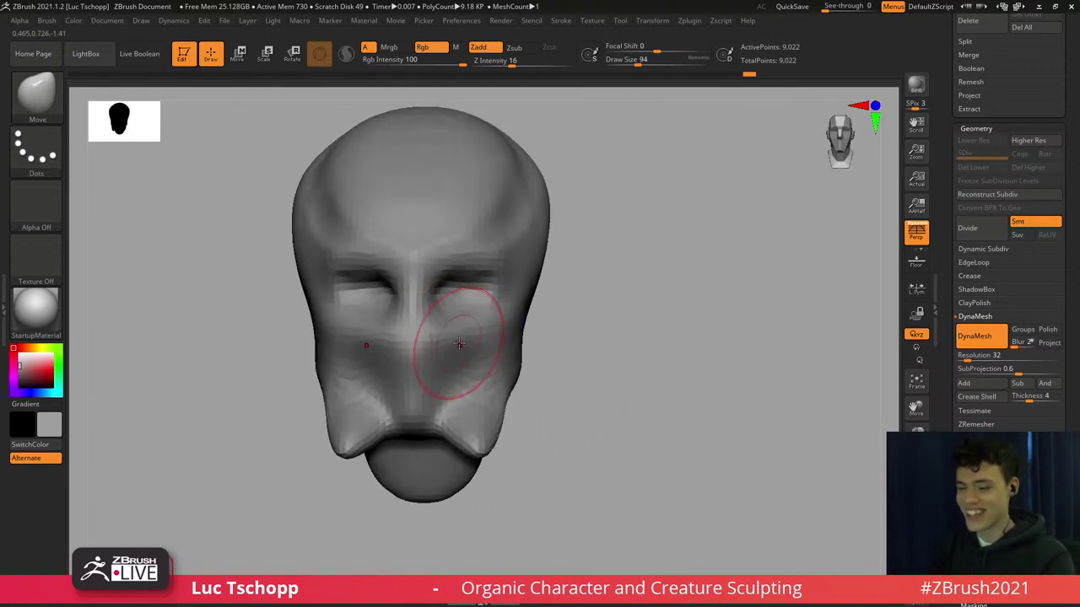
Build up the cheekbones below the eyes with the LucT_Custom1 brush, reducing the draw size to about 49.
key("b")
left_click(626, 228)
mouse_move(432, 336)
right_mouse_down("alt")
mouse_move(429, 300)
mouse_move(447, 284)
mouse_move(484, 286)
right_mouse_up("alt")
key("s")
left_click_drag(504, 284, 496, 287)
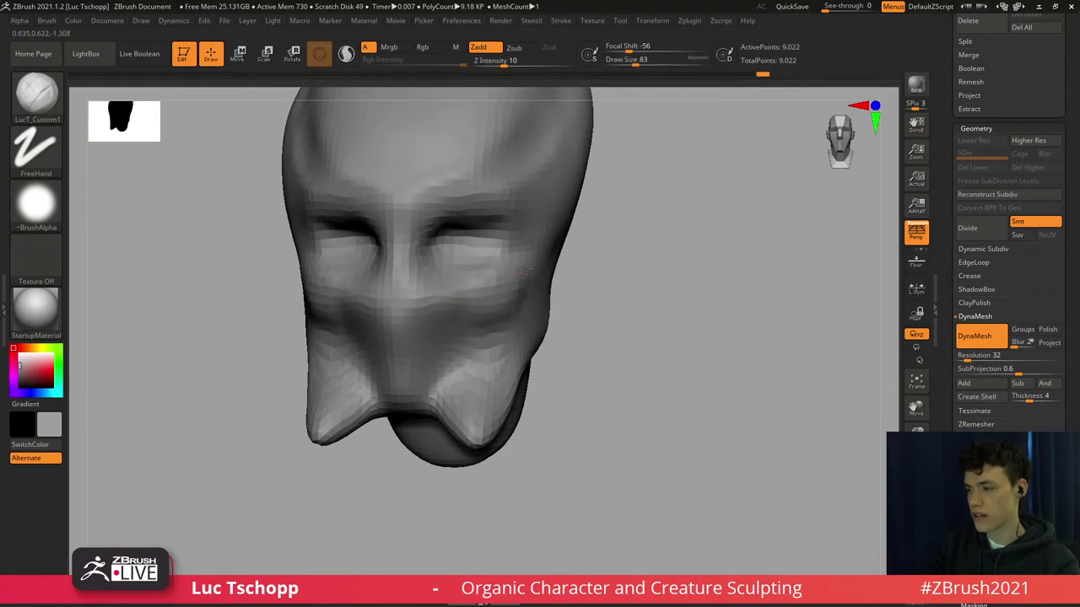
key("s")
left_click_drag(494, 286, 487, 281)
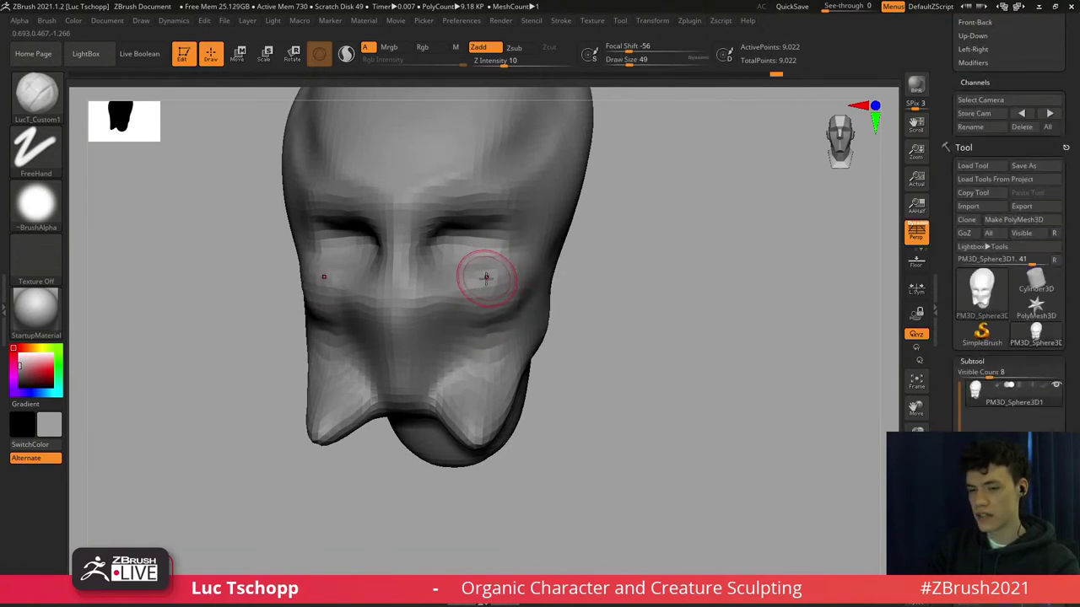
Shape the sides of the cheeks and the hollows beneath them with the LucT_Custom1 brush at draw size about 80.
mouse_move(497, 283)
right_mouse_down()
mouse_move(448, 306)
mouse_move(473, 298)
right_mouse_up()
key("s")
left_click_drag(461, 297, 451, 288)
key("s")
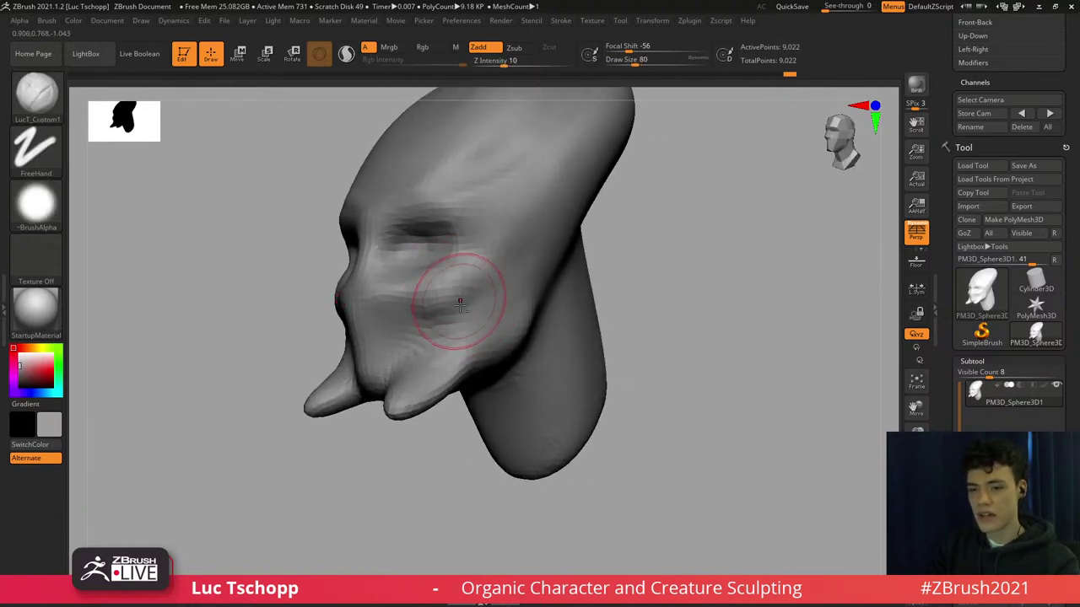
right_click_drag(460, 303, 456, 303)
key("s")
left_click_drag(455, 288, 451, 287)
right_click_drag(441, 265, 453, 273, "alt")
Swell the cheekbones with the Standard brush at draw size about 128 and adjust their form with the Move brush at about 116.
key("b")
key("s")
key("t")
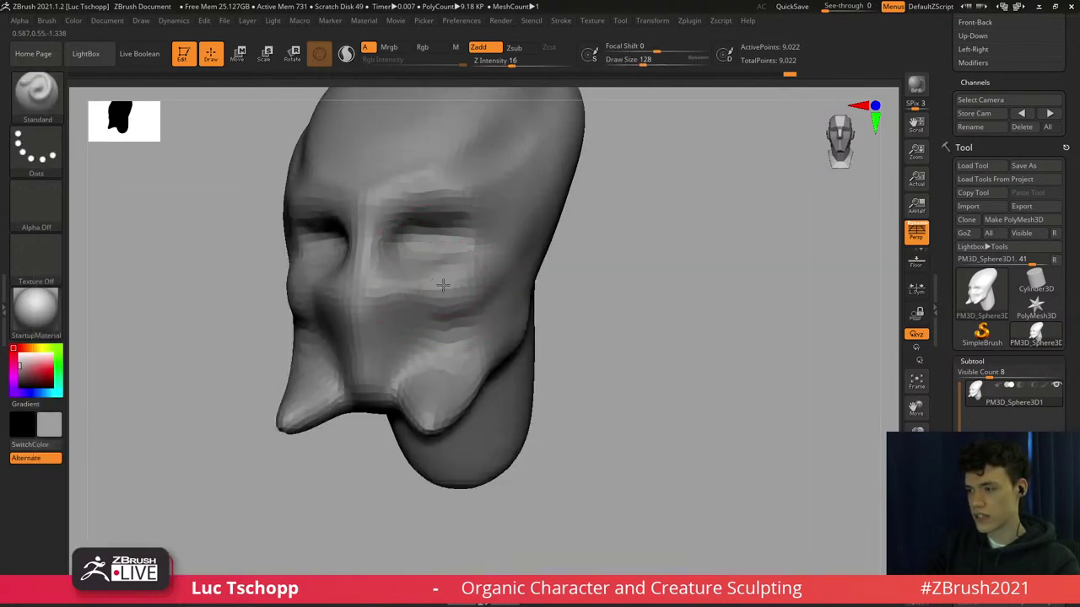
left_click_drag(455, 288, 458, 277)
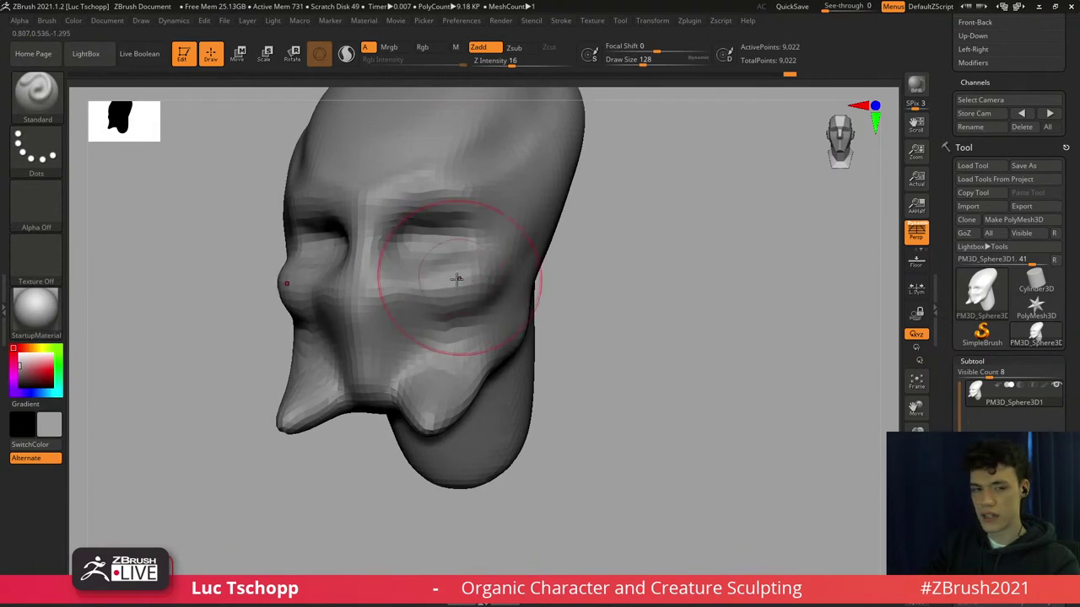
right_click_drag(458, 278, 471, 283)
key("b")
key("m")
key("v")
left_click_drag(471, 285, 480, 287)
Carve an arched hollow beneath the nose and fill out the upper jaw with the LucT_Custom1 brush at draw size about 90.
key("b")
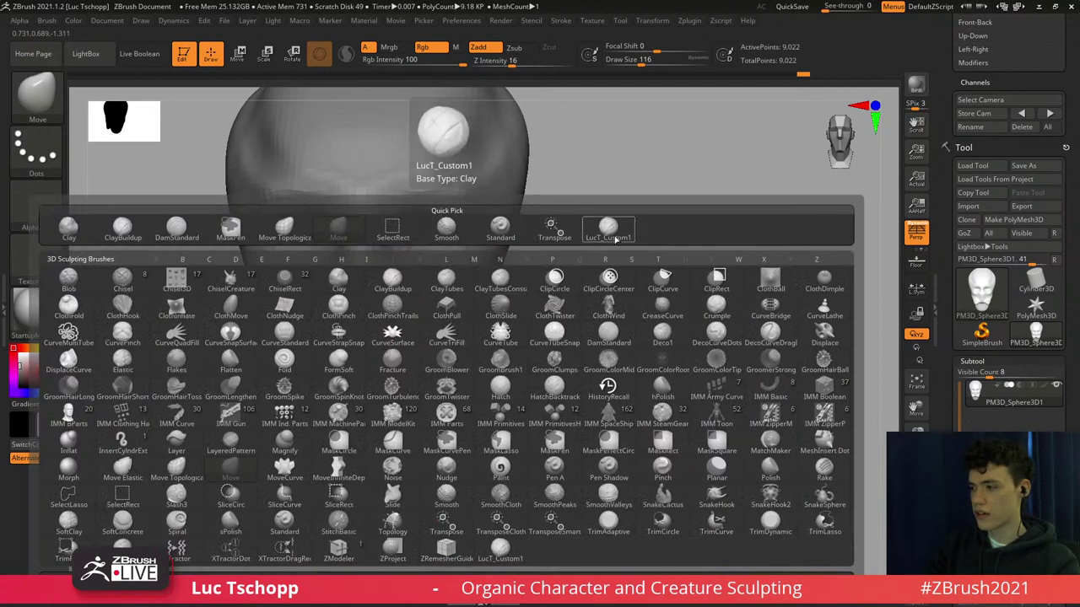
left_click(607, 227)
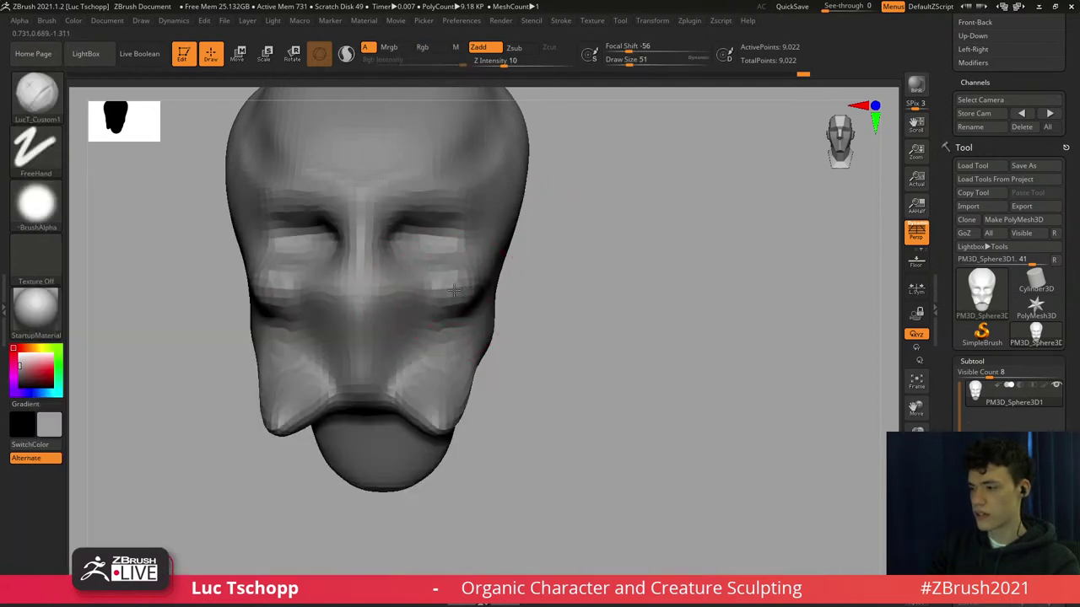
key("s")
mouse_move(339, 323)
left_mouse_down()
mouse_move(354, 324)
mouse_move(360, 353)
mouse_move(371, 339)
mouse_move(353, 332)
left_mouse_up()
key("s")
left_click_drag(348, 312, 365, 310)
left_click_drag(312, 351, 341, 365)
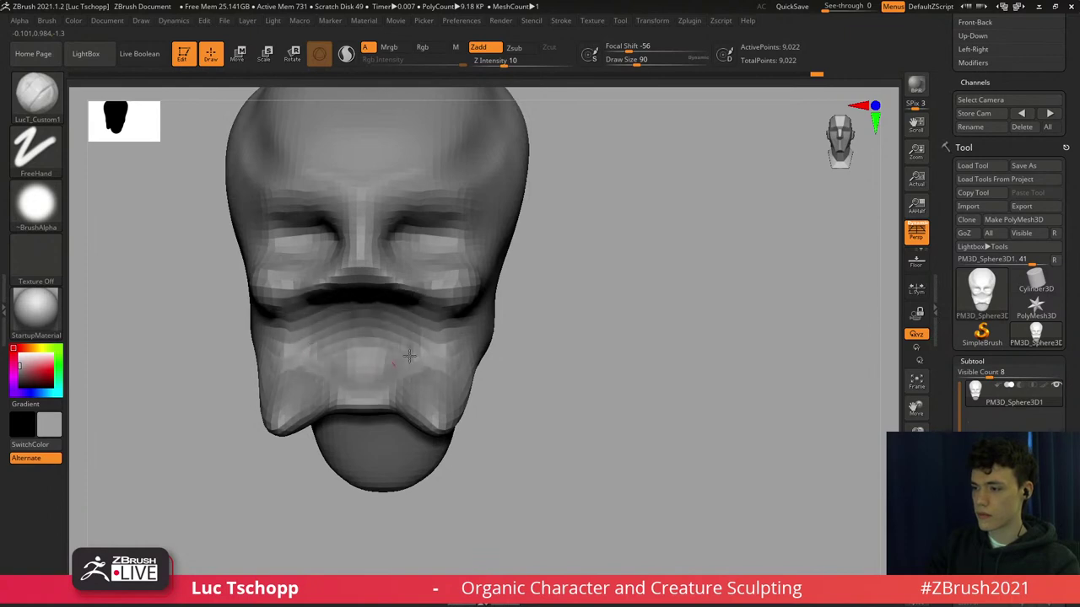
Adjust the sides of the jaw and the cheeks with the Move brush, starting at draw size about 124.
mouse_move(400, 349)
right_mouse_down("alt")
mouse_move(441, 344)
mouse_move(375, 348)
right_mouse_up("alt")
key("b")
key("m")
key("v")
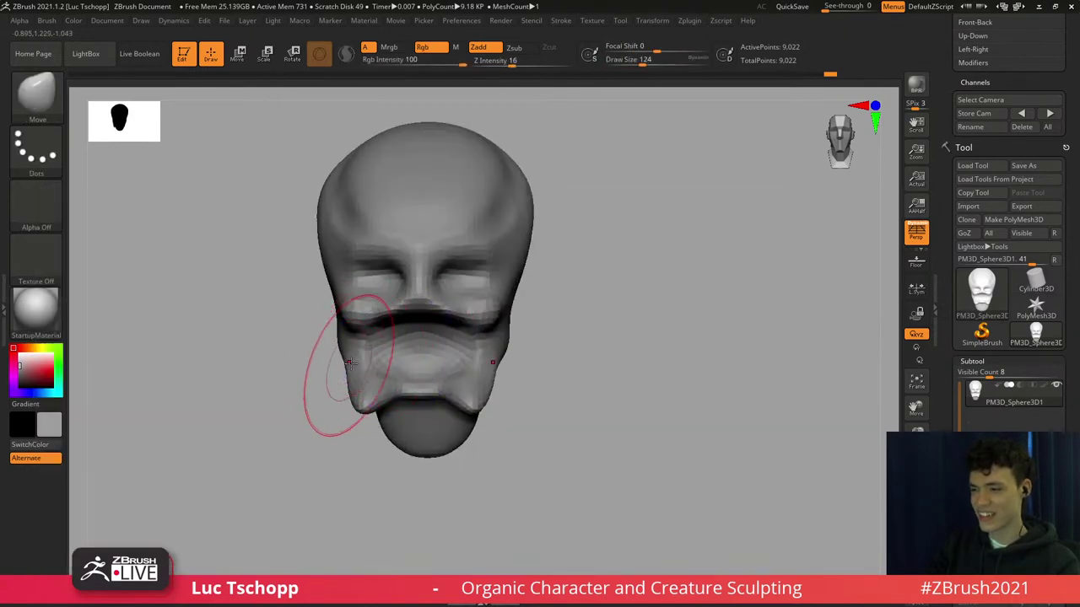
key("s")
left_click_drag(350, 364, 352, 358)
right_click_drag(337, 355, 371, 344)
key("s")
left_click_drag(360, 348, 369, 370)
mouse_move(371, 370)
left_mouse_down()
mouse_move(407, 378)
mouse_move(365, 369)
mouse_move(336, 346)
left_mouse_up()
key("s")
Remesh the head with DynaMesh and get the SnakeHook brush ready in the side view.
mouse_move(371, 337)
right_mouse_down()
mouse_move(408, 327)
mouse_move(475, 261)
right_mouse_up()
key("b")
key("s")
key("h")
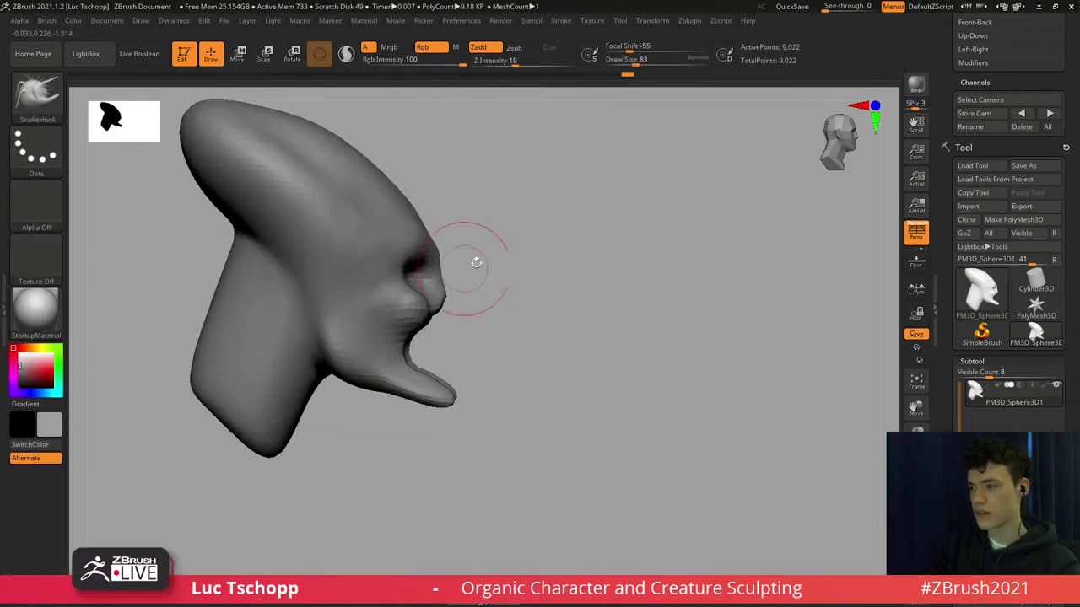
left_click_drag(474, 261, 516, 264, "ctrl")
right_click_drag(492, 244, 481, 245, "ctrl")
Reshape the top and back of the skull with the SnakeHook brush at draw size about 108 to 245, undoing one stroke.
key("b")
key("s")
key("h")
key("s")
left_click_drag(297, 187, 299, 190)
left_click_drag(298, 187, 302, 206)
key("ctrl+z")
key("s")
right_click_drag(297, 200, 307, 201, "ctrl")
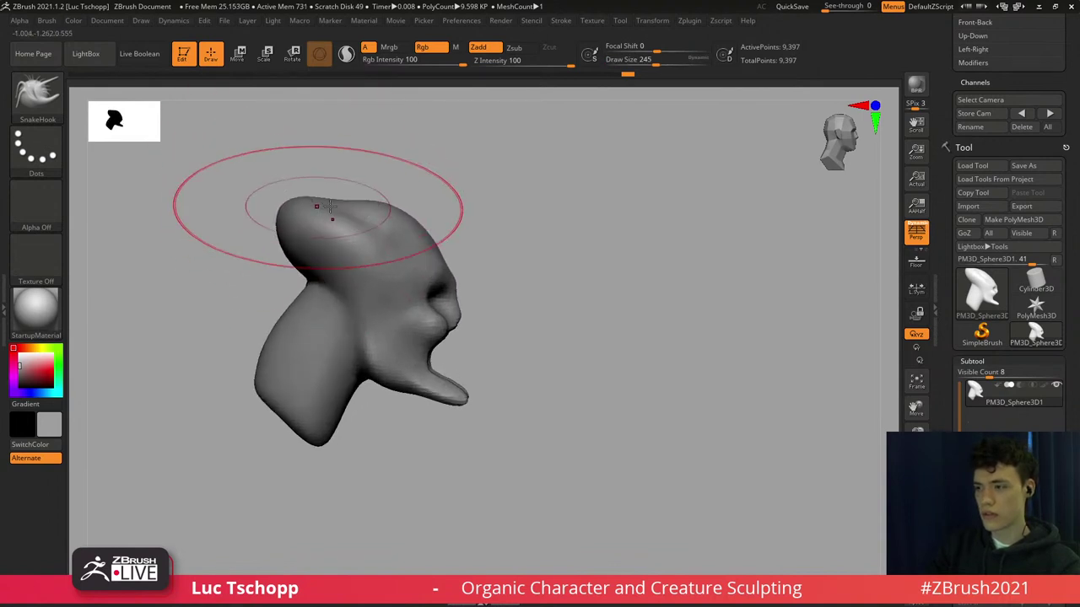
key("s")
mouse_move(322, 206)
left_mouse_down()
mouse_move(305, 203)
mouse_move(343, 196)
left_mouse_up()
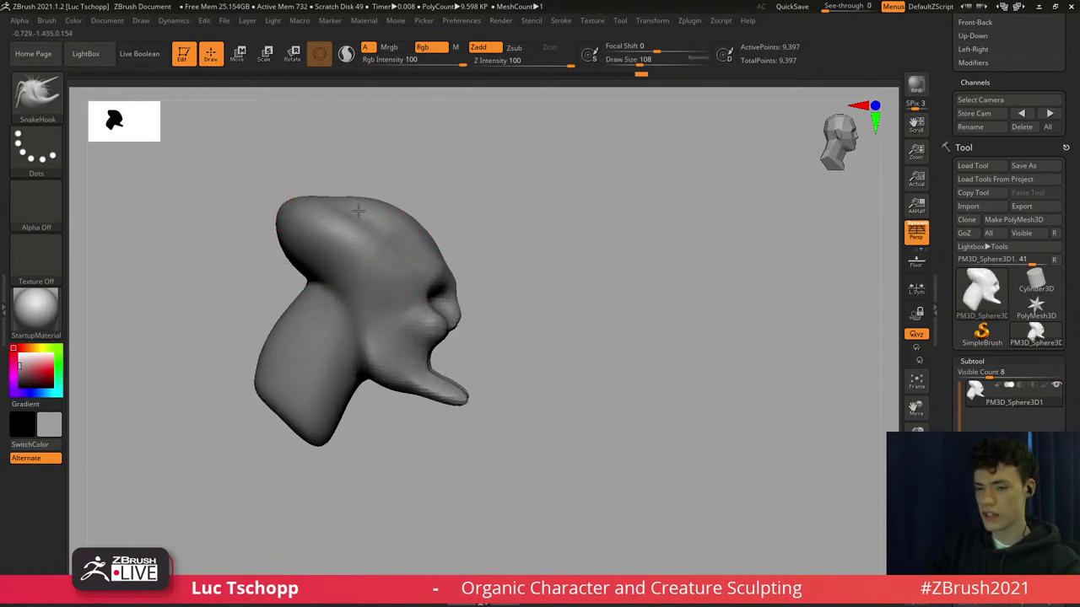
Build volume on the crown and forehead with the LucT_Custom1 brush at draw size about 154 to 158 and smooth it.
mouse_move(359, 210)
right_mouse_down("ctrl")
mouse_move(381, 223)
mouse_move(358, 226)
mouse_move(371, 257)
right_mouse_up("ctrl")
key("b")
left_click(634, 230)
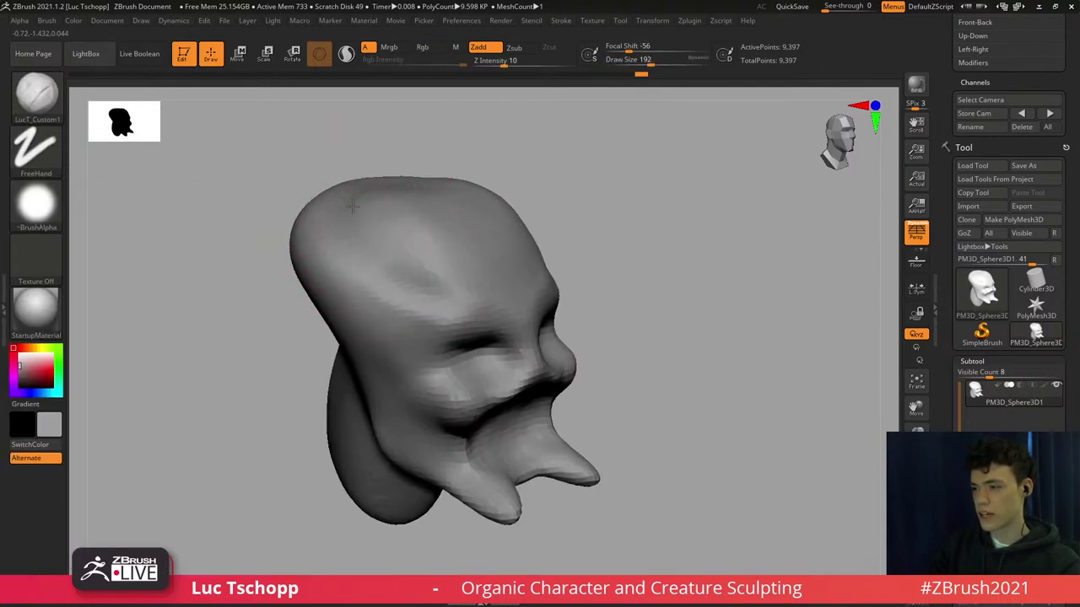
right_click_drag(407, 198, 410, 202)
key("s")
left_click_drag(409, 203, 392, 201)
mouse_move(389, 195)
left_mouse_down()
mouse_move(397, 157)
mouse_move(421, 146)
left_mouse_up()
key("s")
key("s")
key("s")
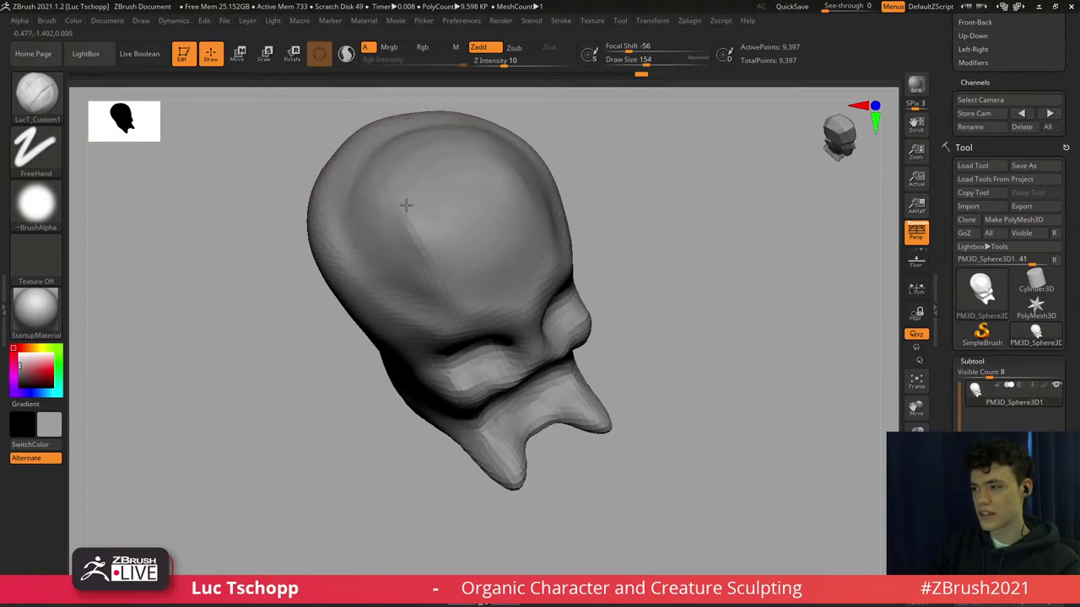
key("s")
left_click_drag(406, 205, 452, 282)
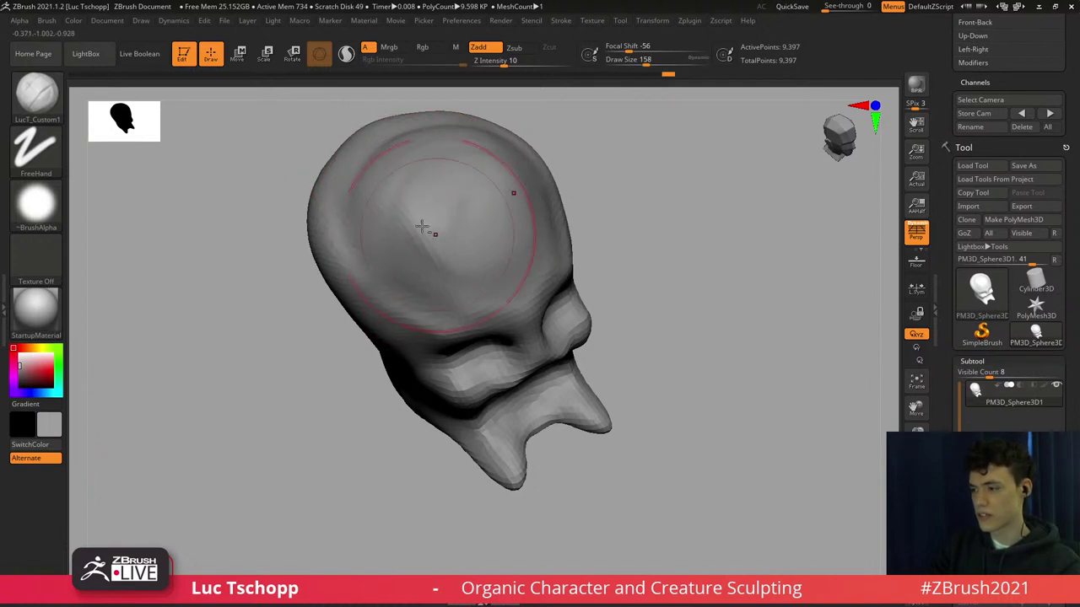
key("shift")
mouse_move(373, 174)
right_mouse_down("shift")
mouse_move(458, 251)
mouse_move(405, 226)
mouse_move(428, 266)
right_mouse_up("shift")
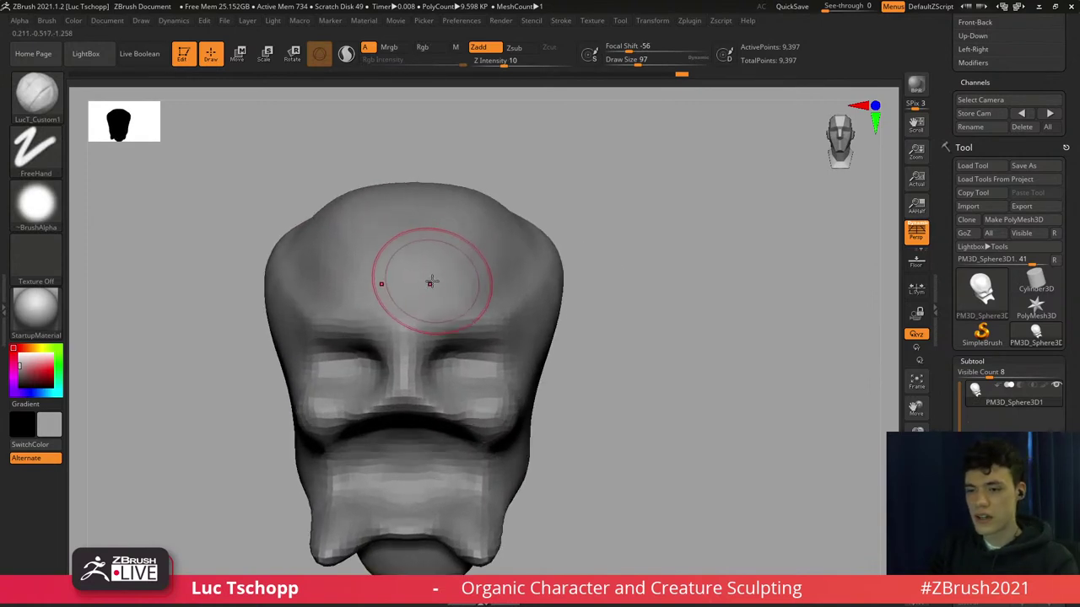
Pull the brows into an angry downward slant with the Move brush at draw size about 101 to 172.
mouse_move(461, 307)
right_mouse_down("ctrl")
mouse_move(444, 308)
mouse_move(453, 281)
mouse_move(447, 291)
right_mouse_up("ctrl")
key("b")
key("m")
key("v")
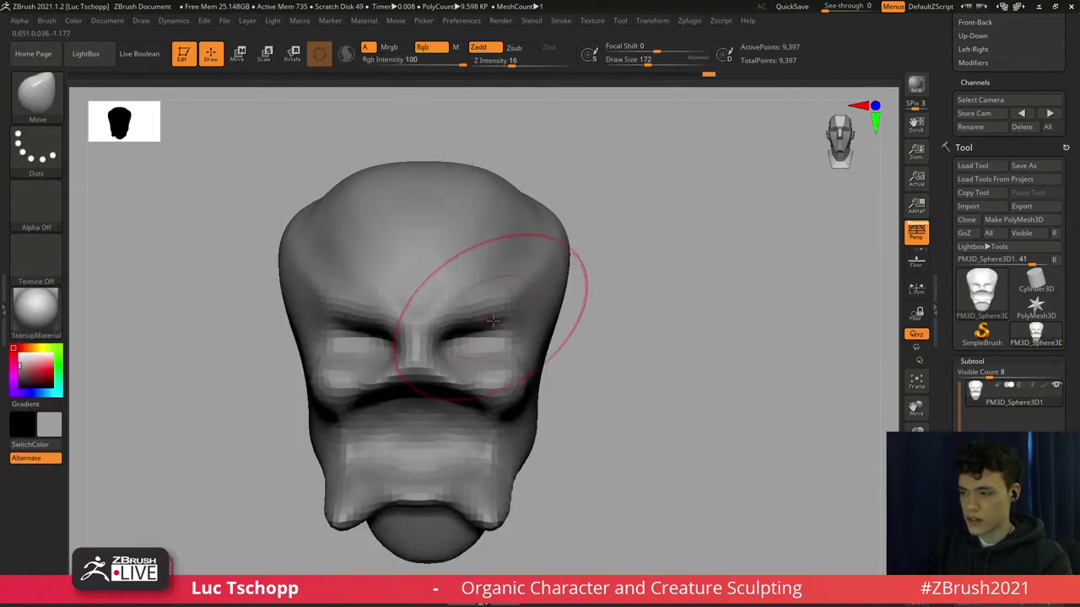
mouse_move(492, 320)
right_mouse_down("ctrl")
mouse_move(488, 344)
mouse_move(475, 324)
right_mouse_up("ctrl")
right_click_drag(476, 324, 504, 299, "ctrl")
key("s")
left_click_drag(517, 289, 510, 289)
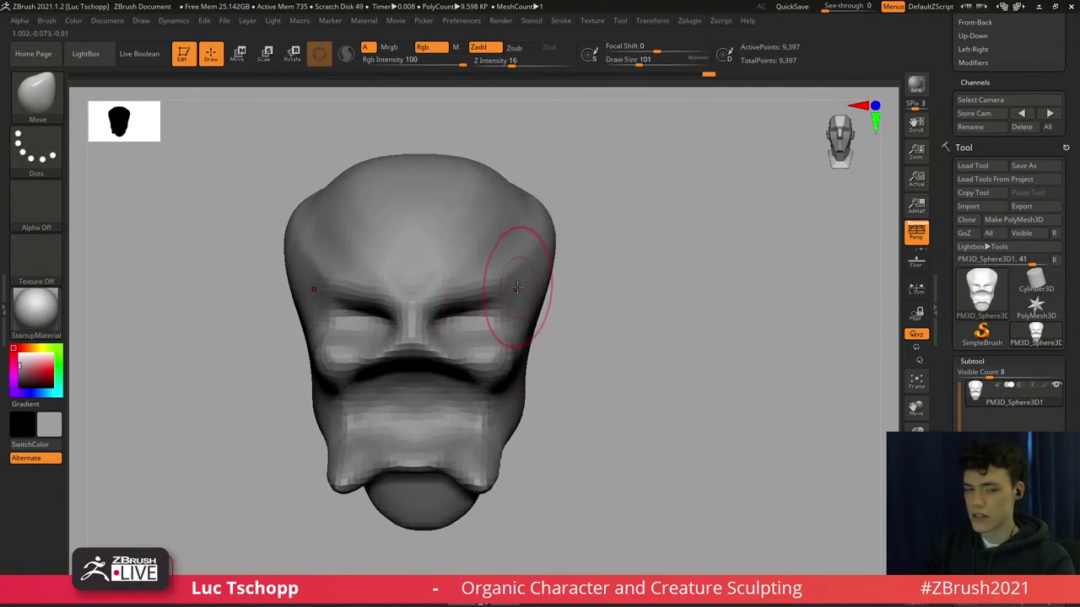
Pull the tips of the lower mandibles upward into hooks with the SnakeHook brush at draw size about 68.
right_click_drag(517, 288, 504, 269, "ctrl")
right_click_drag(504, 270, 494, 306, "ctrl")
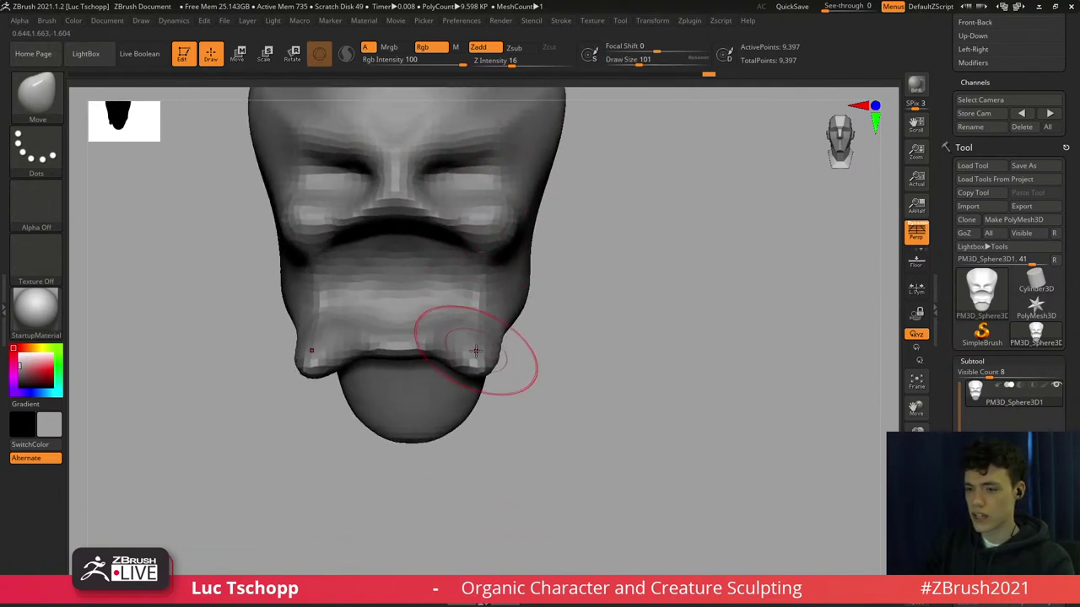
mouse_move(475, 351)
right_mouse_down()
mouse_move(447, 345)
mouse_move(466, 353)
right_mouse_up()
key("b")
key("c")
key("b")
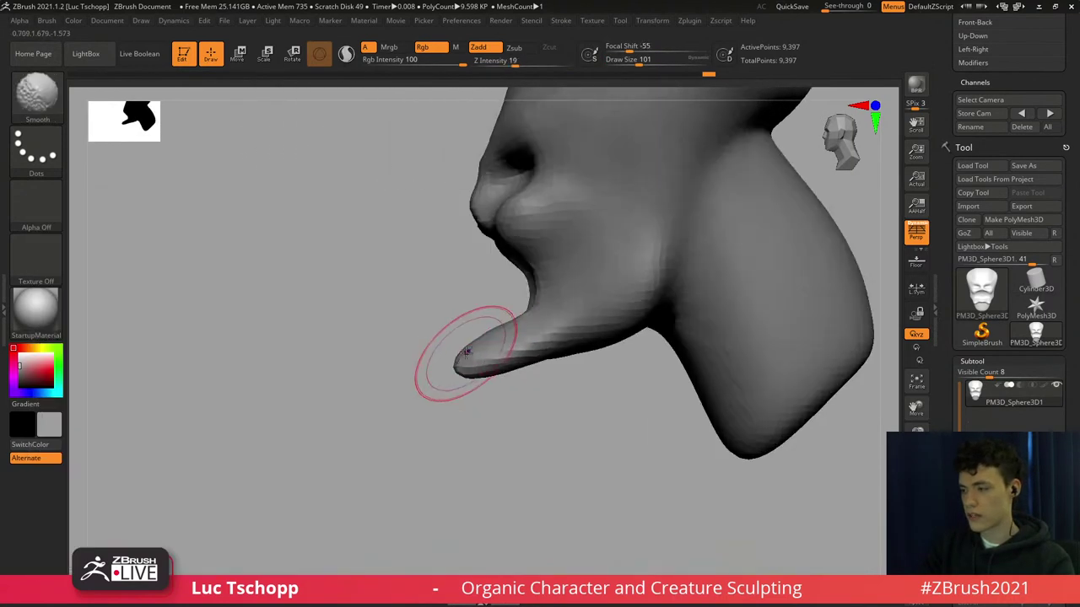
key("s")
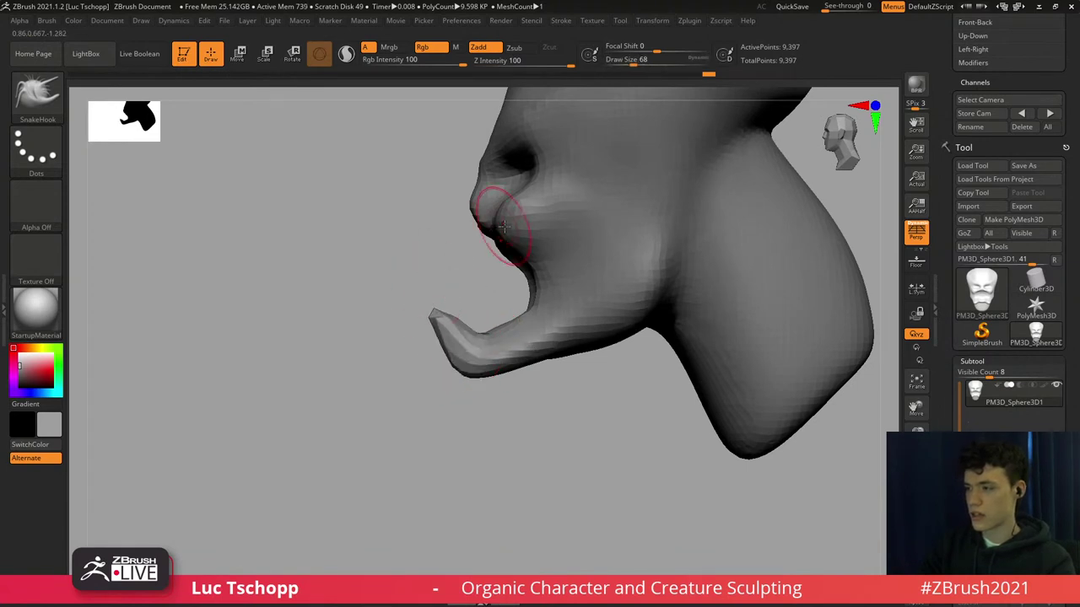
Pull a pair of upper mandible spikes forward from the cheekbones with the SnakeHook brush at draw size about 65.
key("s")
left_click(505, 223)
key("bracketleft")
key("bracketleft")
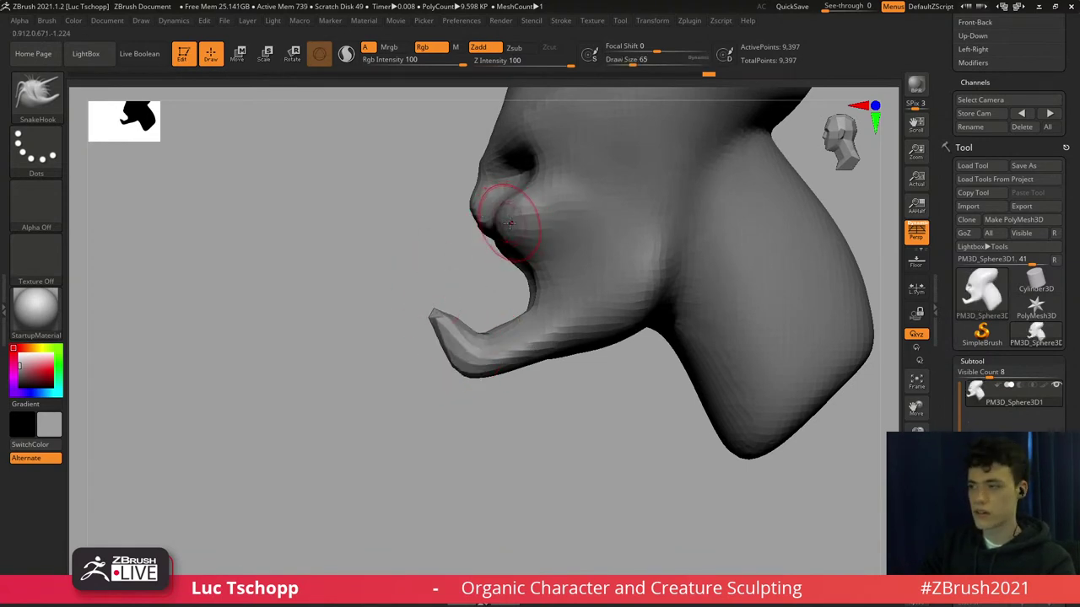
left_click_drag(506, 221, 393, 231)
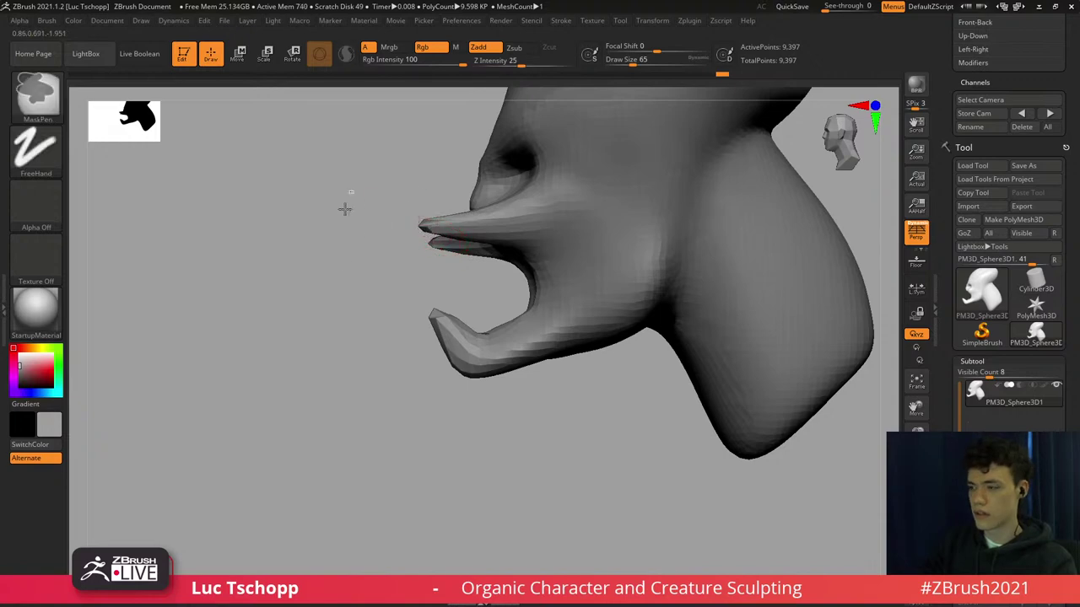
Thicken the upper mandible spikes with the Inflat brush at draw size about 187.
key("b")
key("i")
key("n")
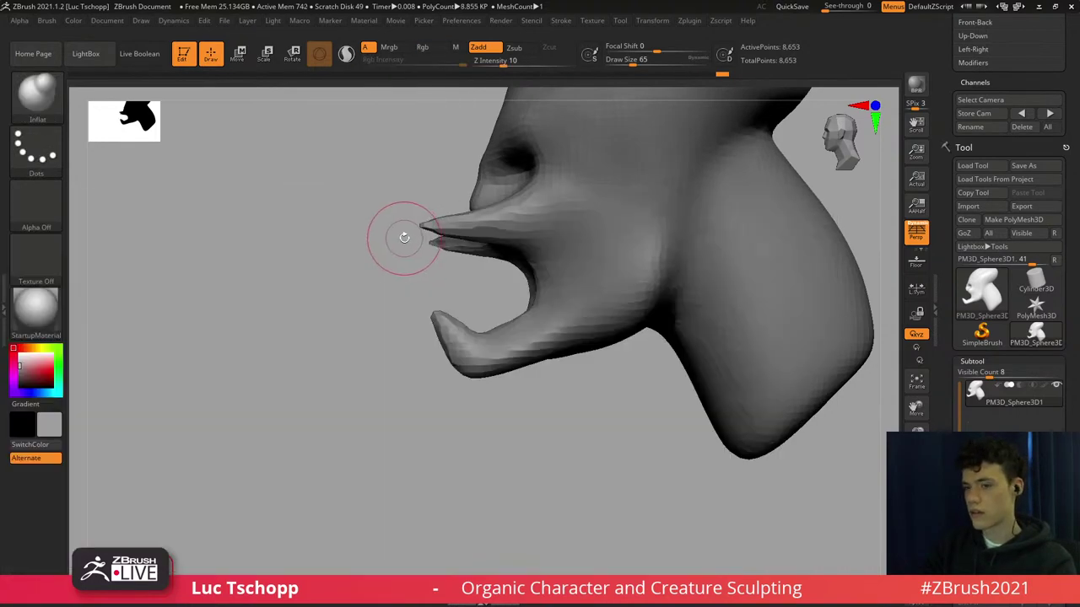
key("s")
left_click_drag(405, 234, 430, 226)
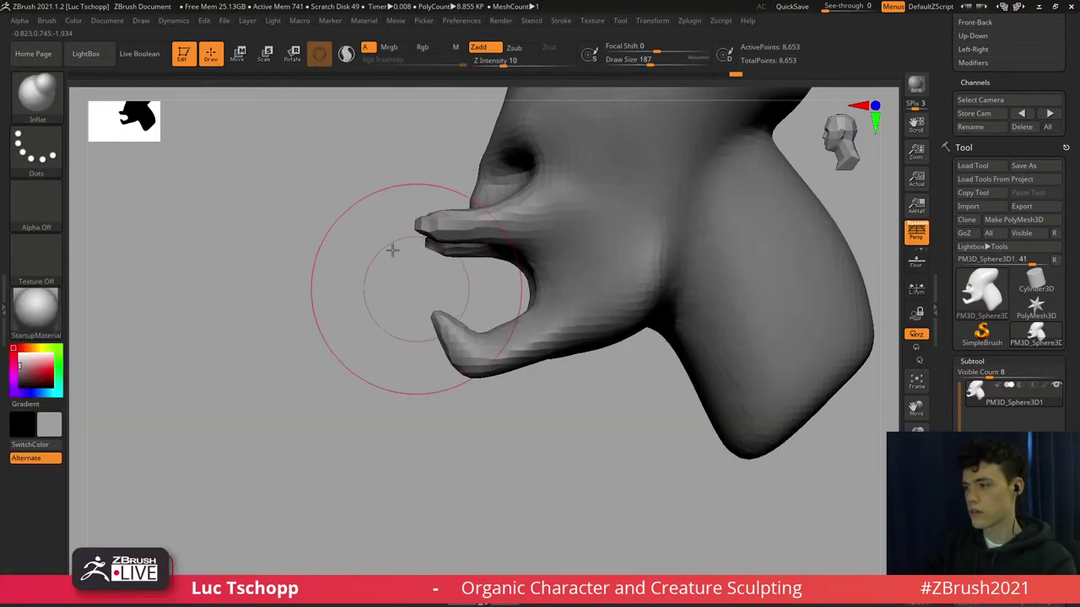
right_click_drag(393, 251, 354, 228, "ctrl")
Remesh the head with DynaMesh and smooth the tips of the upper mandibles.
left_click_drag(349, 229, 350, 313, "ctrl")
right_click_drag(349, 313, 409, 274, "shift")
left_click_drag(421, 226, 431, 230, "shift")
right_click_drag(413, 238, 456, 276, "alt")
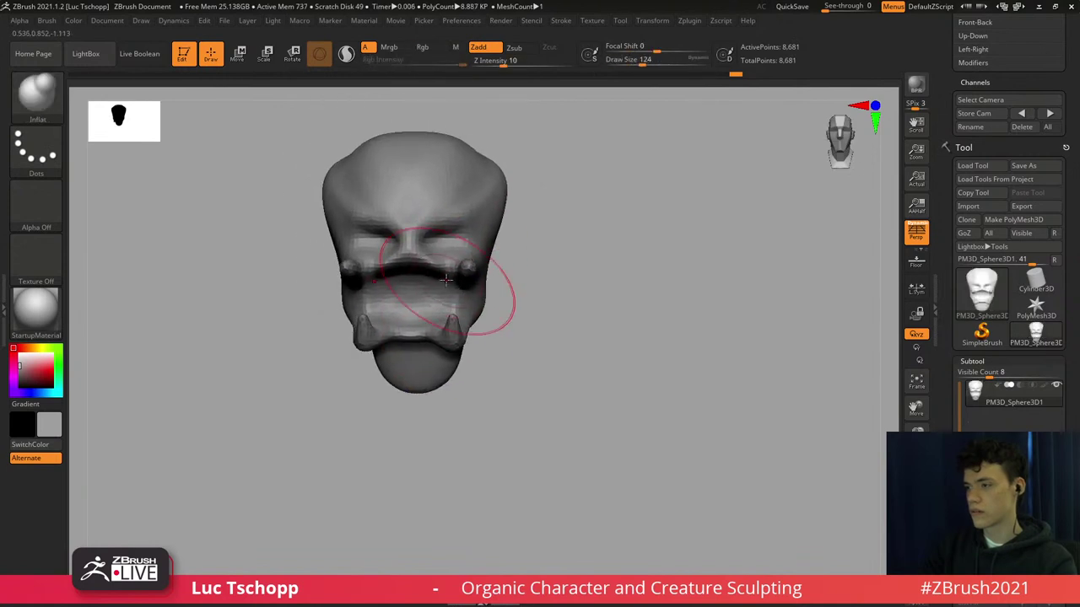
Adjust the upper mandibles and the overall head proportions from the front with the Move brush at draw size about 251.
key("b")
key("m")
key("v")
key("s")
mouse_move(361, 271)
left_mouse_down()
mouse_move(371, 271)
mouse_move(351, 288)
mouse_move(362, 279)
left_mouse_up()
key("s")
mouse_move(411, 226)
right_mouse_down("alt")
mouse_move(410, 274)
mouse_move(423, 290)
right_mouse_up("alt")
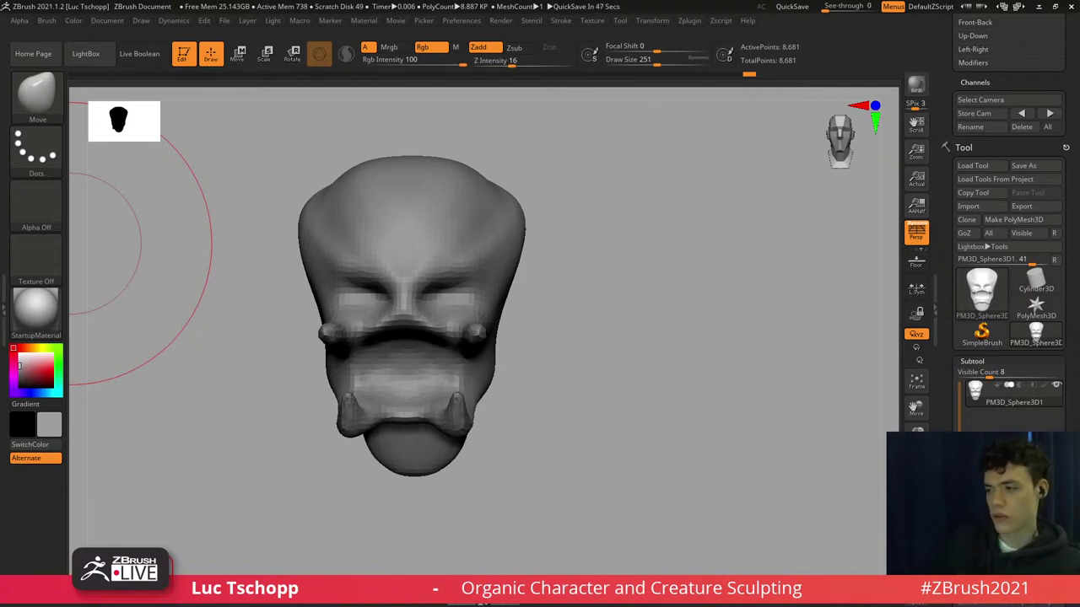
right_click_drag(531, 302, 581, 304)
right_click_drag(498, 266, 427, 238, "shift")
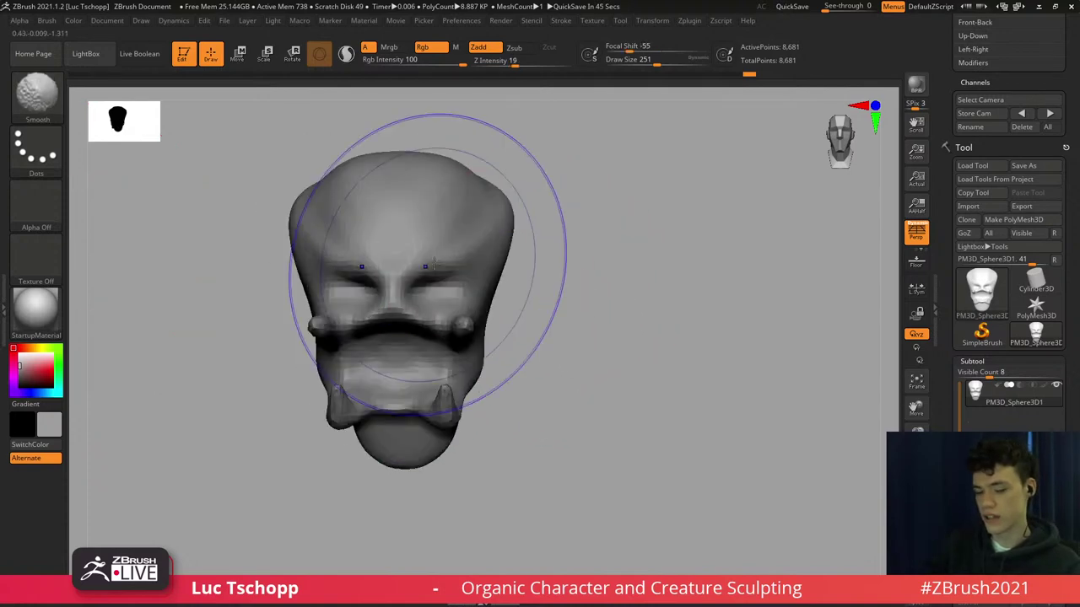
Shape the temples beside the brows with the LucT_Custom1 brush at draw size about 77 to 87.
key("b")
left_click(731, 229)
right_click_drag(500, 274, 478, 278)
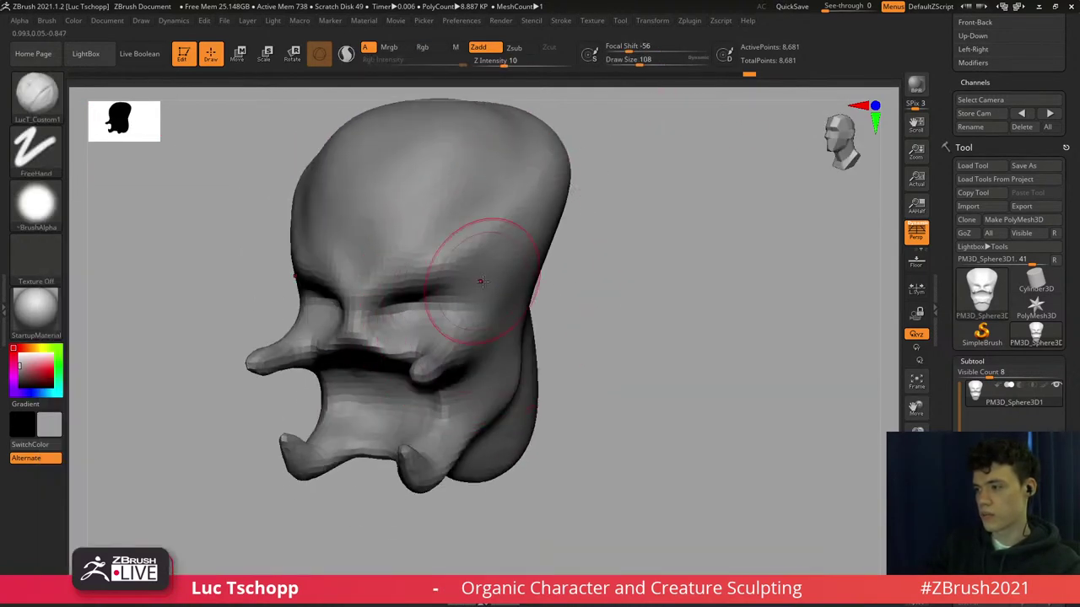
key("s")
left_click_drag(489, 271, 482, 270)
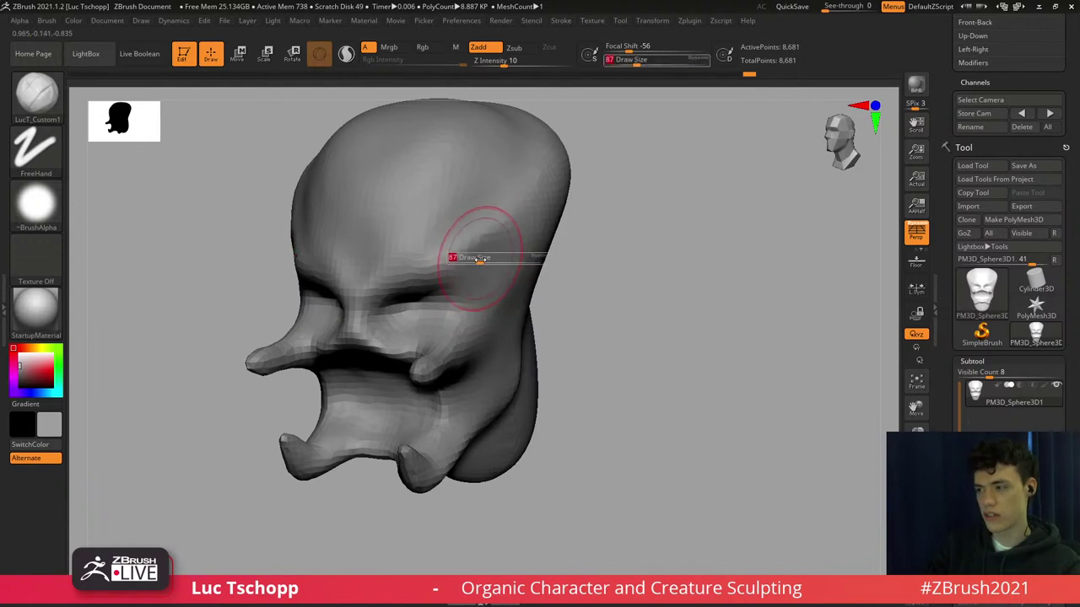
left_click_drag(479, 257, 523, 195)
right_click_drag(501, 207, 497, 263, "alt")
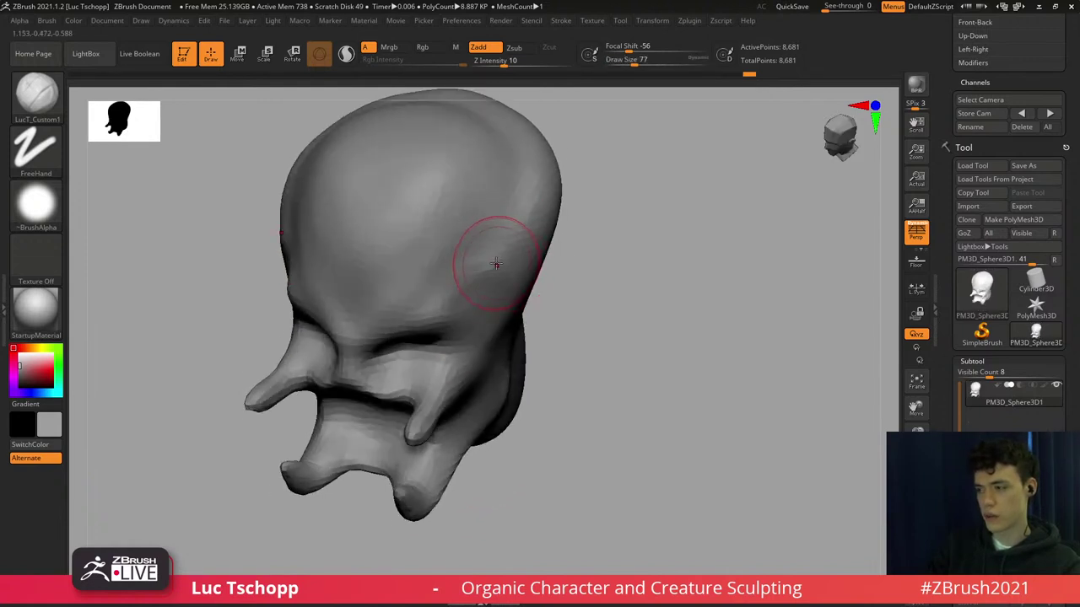
Define the ridge along the side of the skull with the LucT_Custom1 brush at draw size about 71, smoothing the strokes.
key("s")
left_click_drag(501, 265, 498, 264)
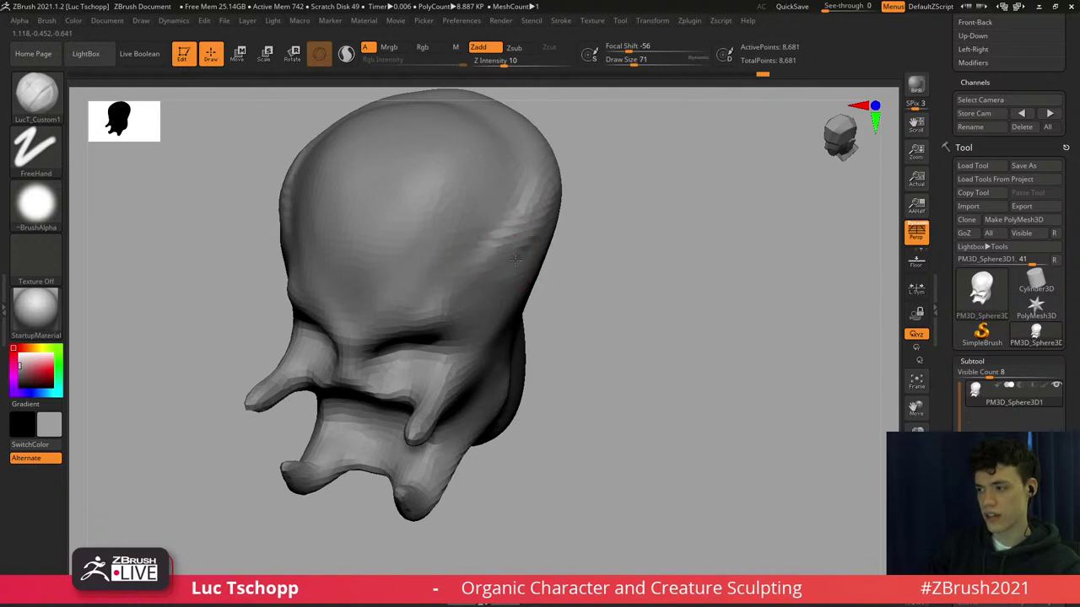
right_click_drag(501, 286, 513, 264, "shift")
key("s")
left_click_drag(513, 265, 509, 265)
Reshape the back of the skull in side view with the Move brush at draw size about 158 to 182.
mouse_move(508, 265)
right_mouse_down("ctrl")
mouse_move(462, 216)
mouse_move(395, 186)
mouse_move(469, 219)
mouse_move(396, 198)
right_mouse_up("ctrl")
key("b")
key("m")
key("v")
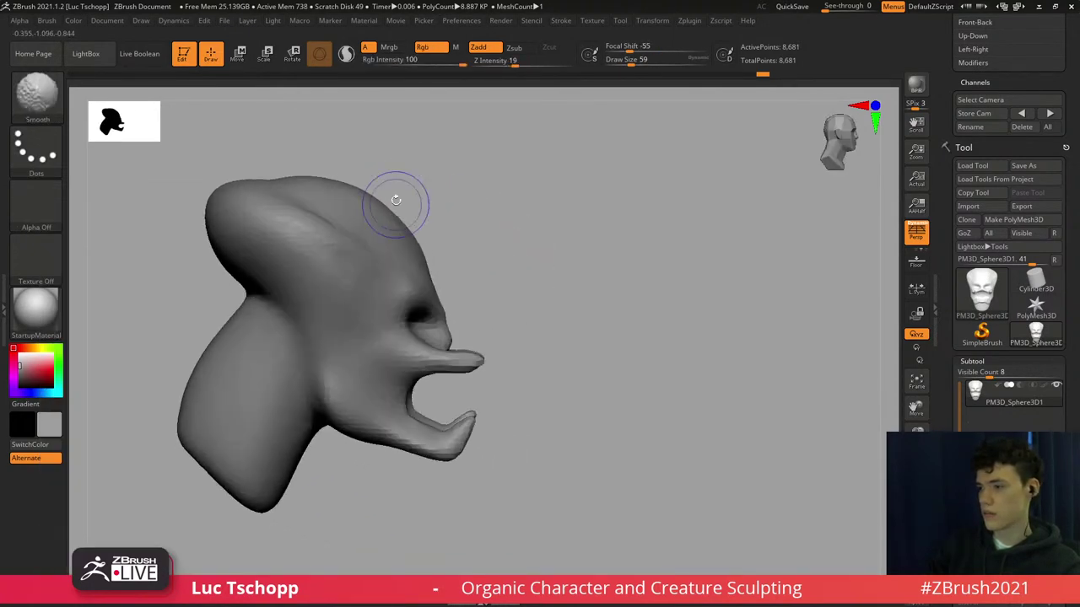
left_click(141, 20)
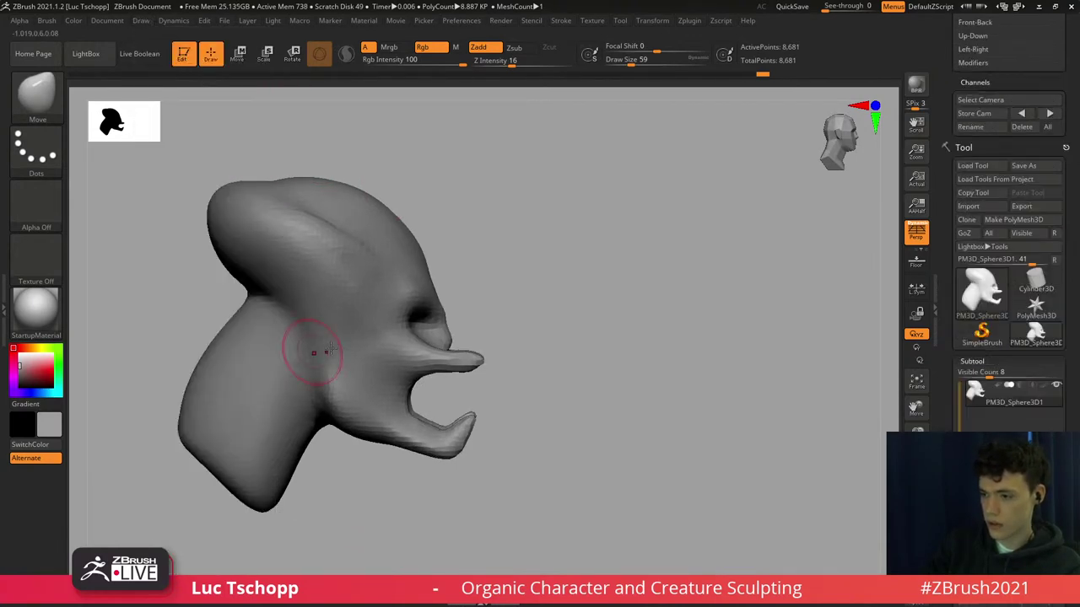
key("b")
key("m")
key("v")
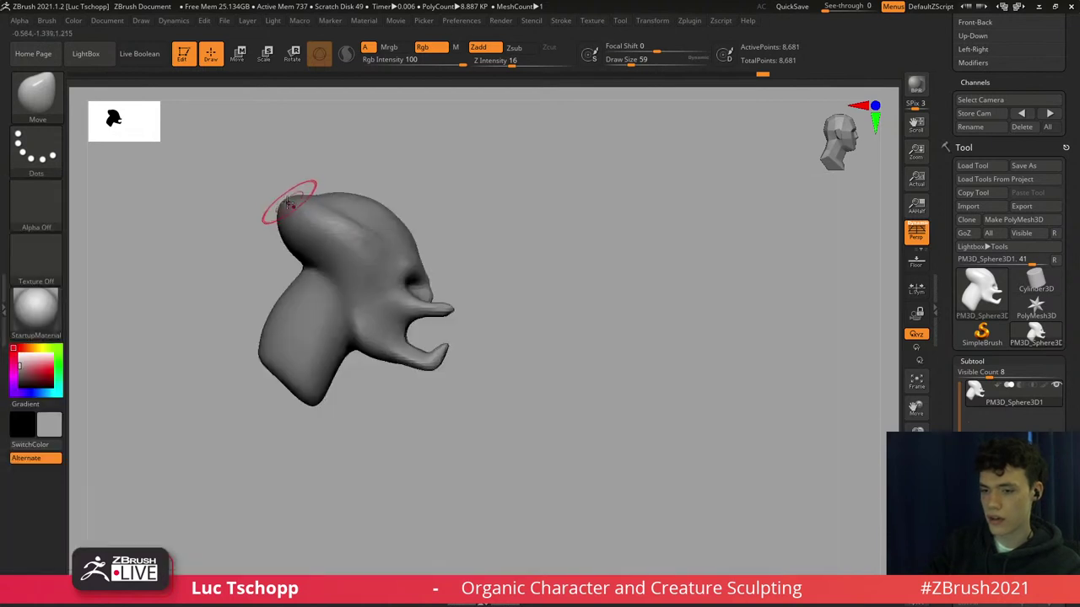
key("bracketright")
key("bracketright")
key("bracketright")
key("bracketright")
key("bracketright")
key("bracketright")
right_click_drag(294, 208, 321, 222, "alt")
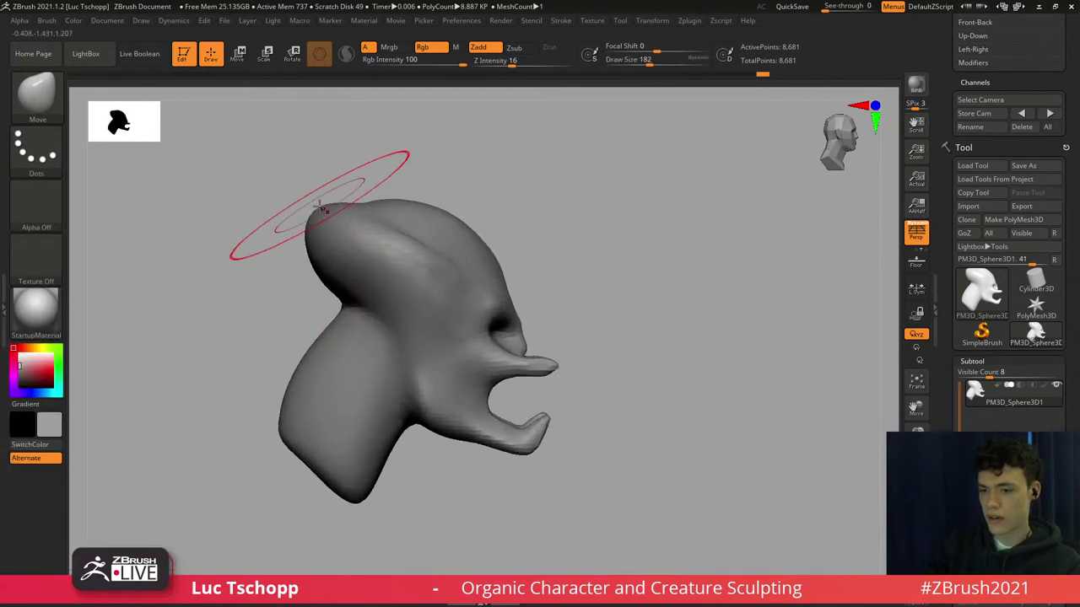
key("s")
left_click_drag(321, 207, 313, 208)
key("bracketright")
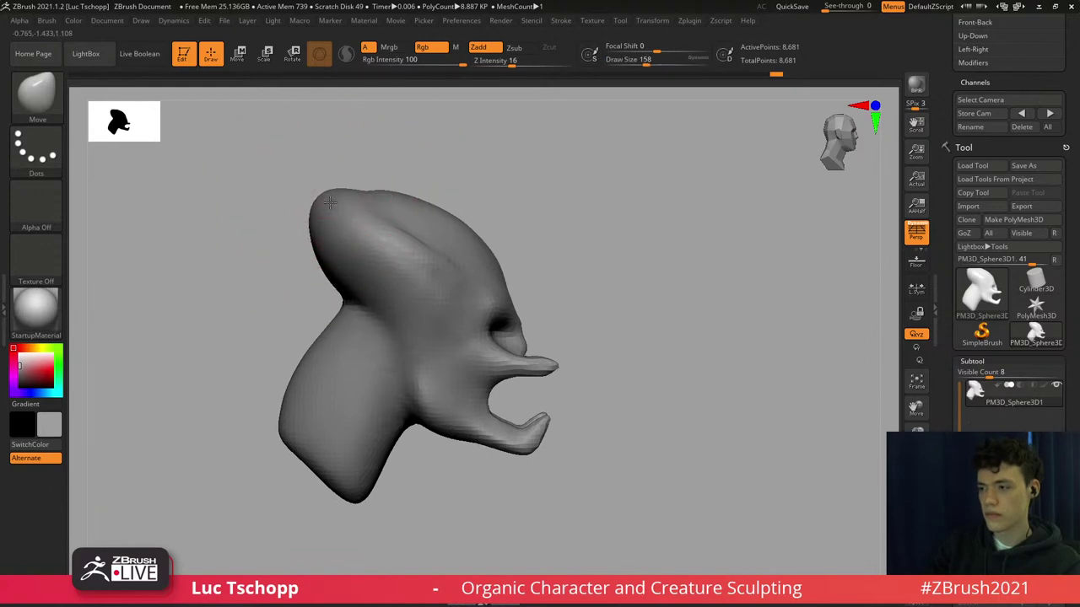
Build up and smooth the side and rear of the skull with the LucT_Custom1 brush at draw size about 65 to 207.
key("b")
left_click(689, 227)
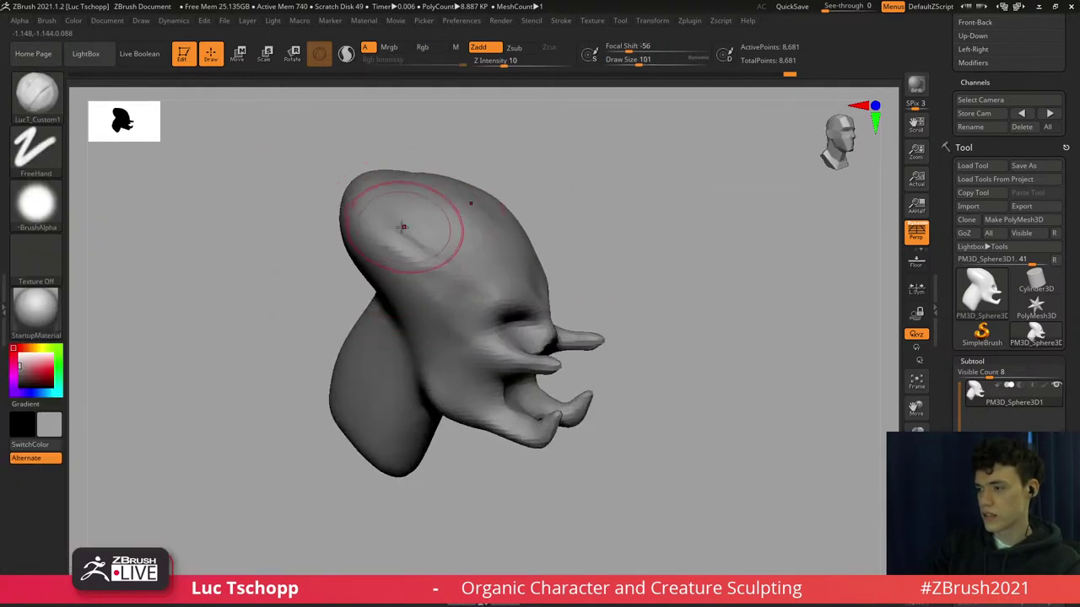
left_click_drag(387, 216, 442, 265, "shift")
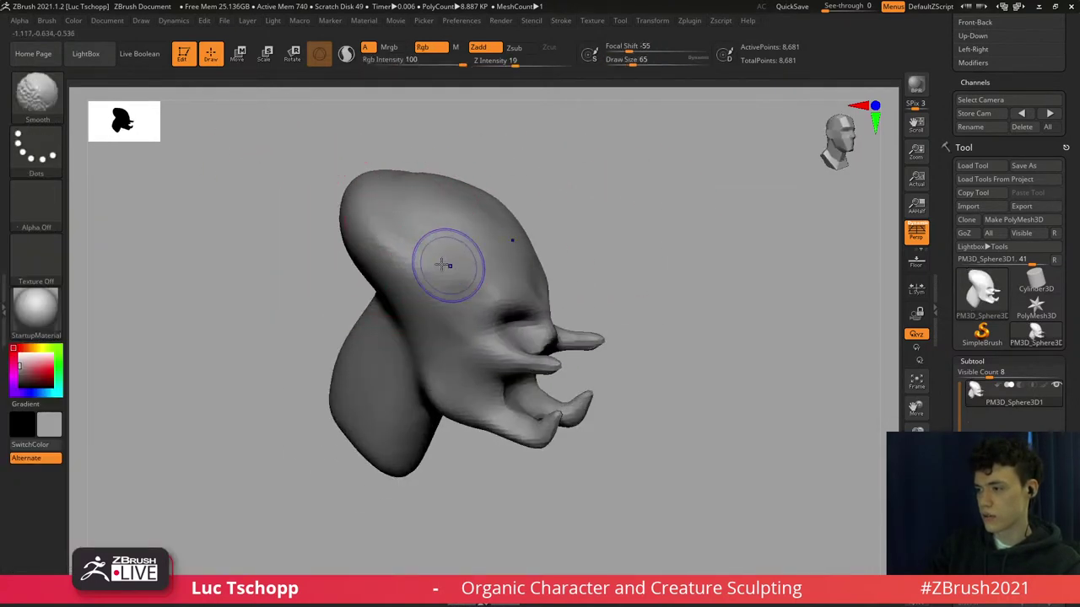
right_click_drag(388, 208, 414, 229)
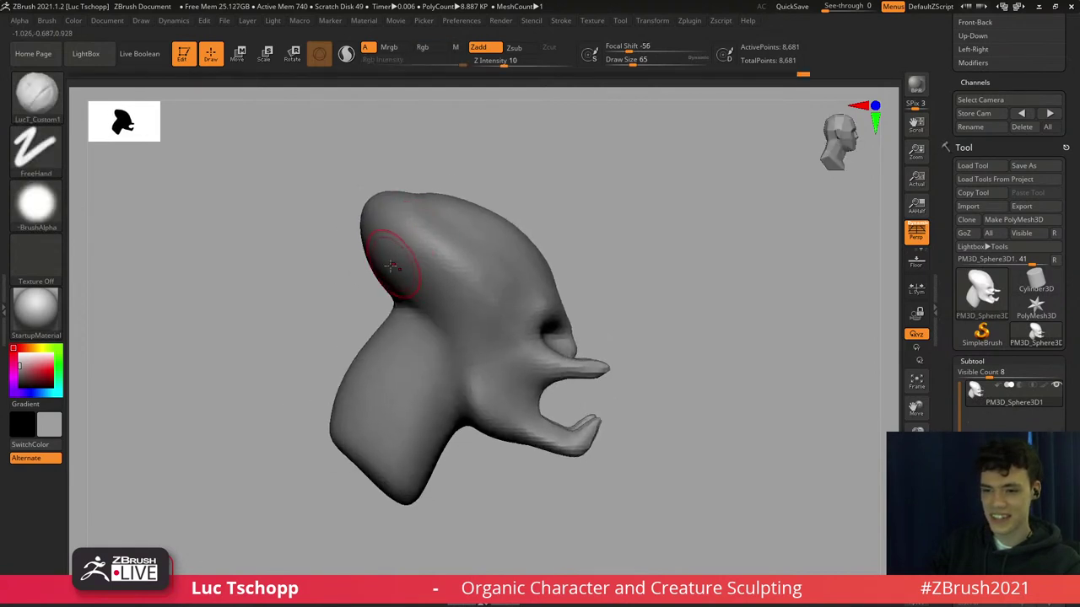
right_click_drag(392, 266, 376, 228)
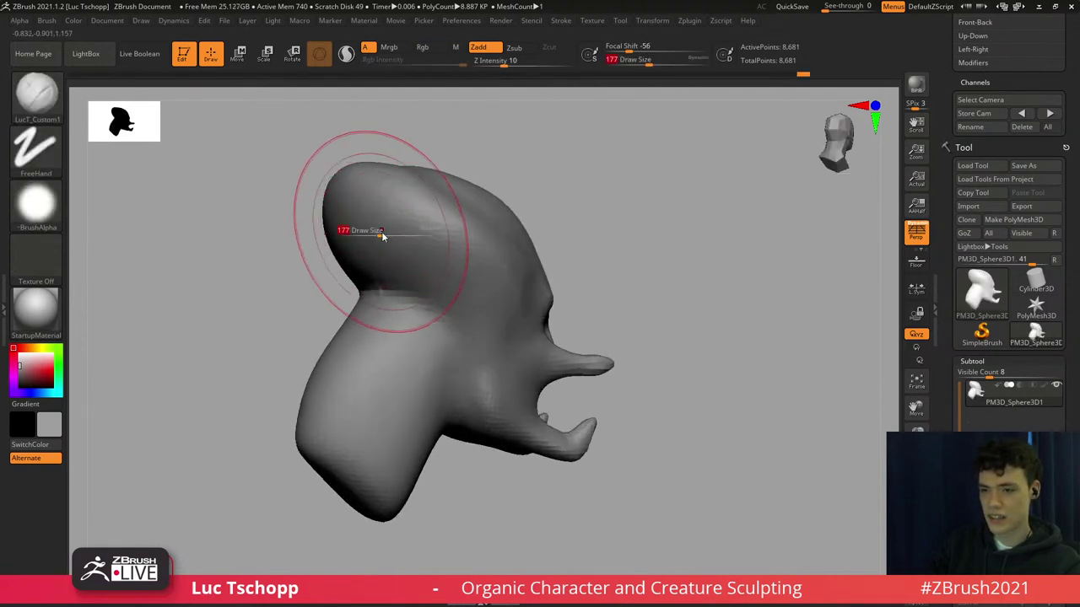
left_click_drag(382, 237, 364, 257)
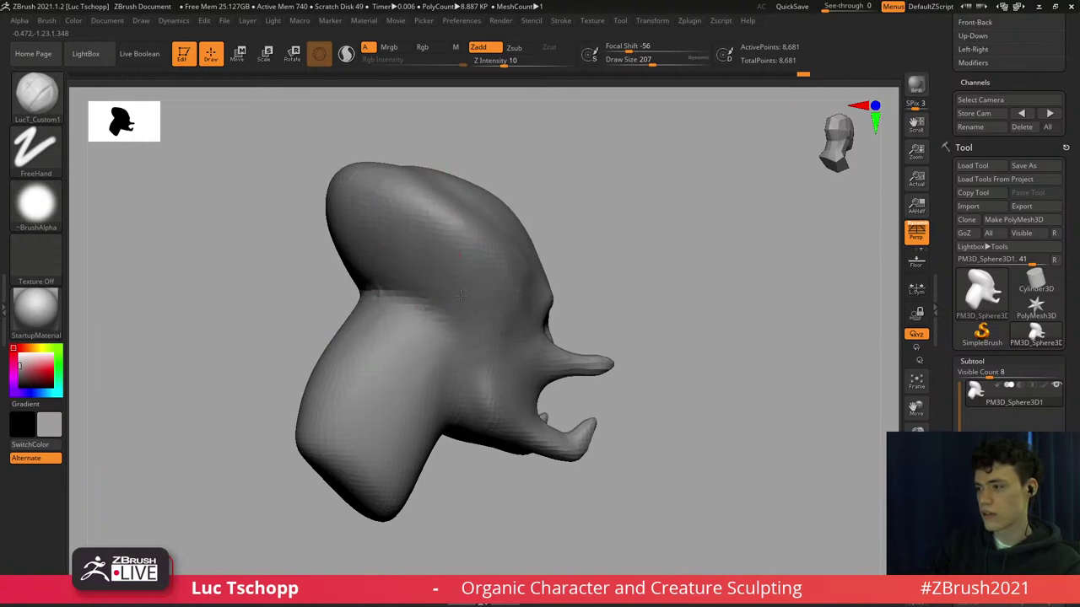
Reshape the back of the neck below the skull with the Move brush at draw size about 154 to 212.
mouse_move(461, 295)
right_mouse_down("shift")
mouse_move(426, 324)
mouse_move(423, 263)
mouse_move(477, 263)
mouse_move(528, 197)
mouse_move(462, 231)
right_mouse_up("shift")
key("b")
key("m")
key("v")
key("s")
left_click(401, 272)
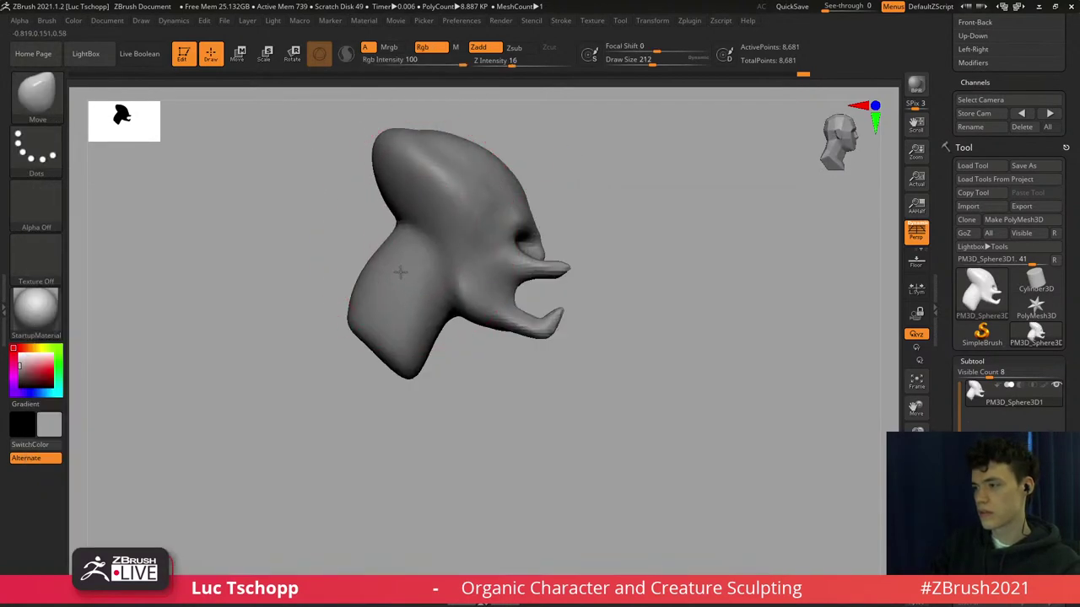
left_click_drag(401, 273, 366, 284)
key("s")
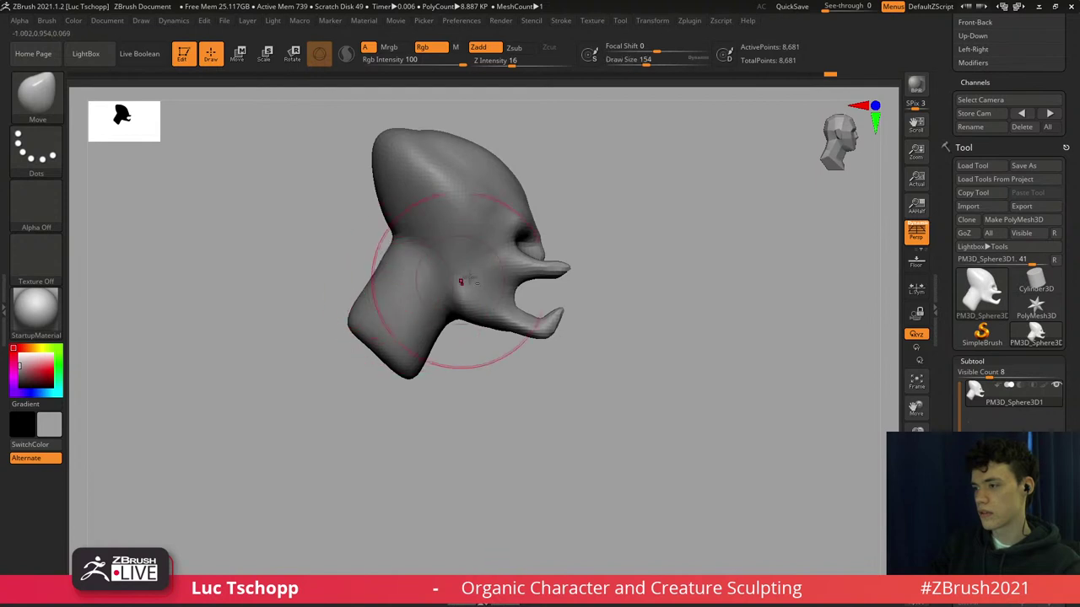
Adjust the face profile and the underside of the lower jaw with the Move brush at draw size about 80 to 128.
right_click_drag(460, 282, 423, 333, "alt")
key("s")
left_click_drag(506, 233, 493, 231)
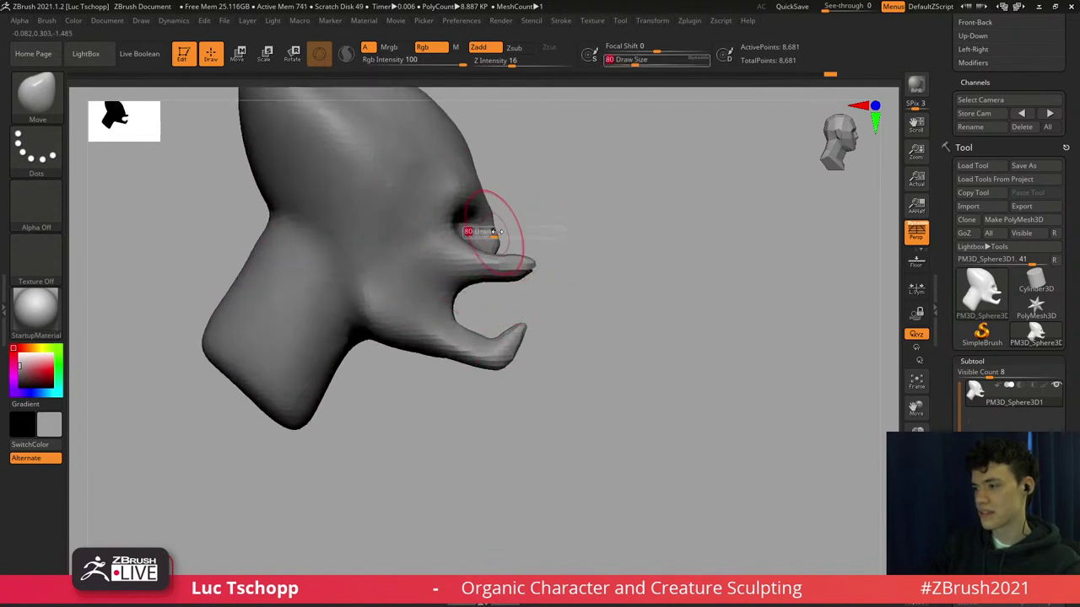
mouse_move(461, 240)
right_mouse_down("alt")
mouse_move(438, 244)
mouse_move(432, 262)
right_mouse_up("alt")
key("s")
left_click_drag(393, 351, 403, 352)
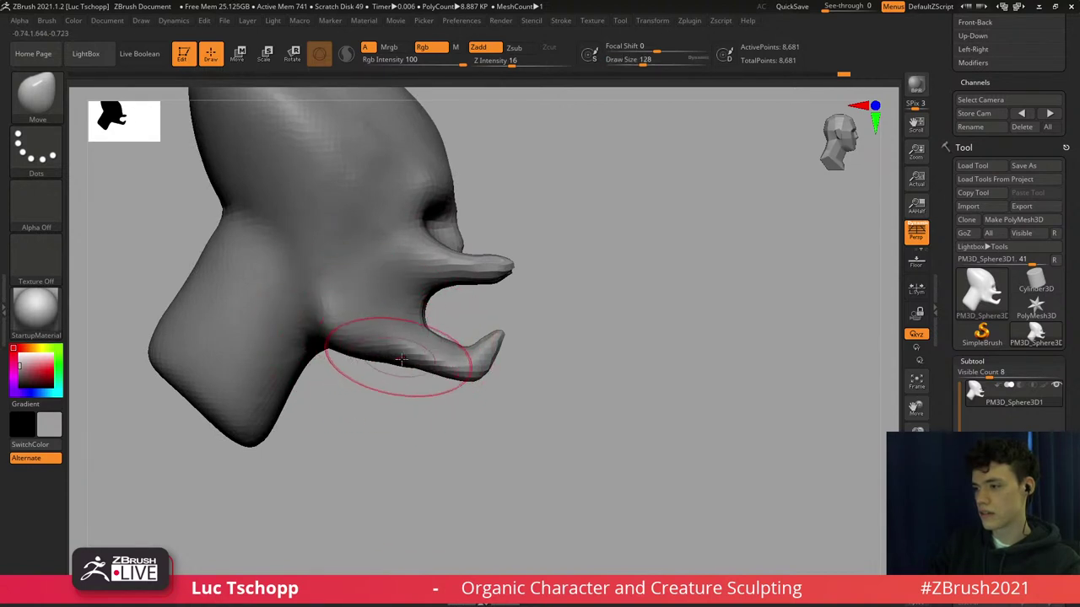
Pull the throat below the jaw forward with the Move brush at draw size about 257.
mouse_move(422, 333)
right_mouse_down()
mouse_move(364, 355)
mouse_move(394, 334)
mouse_move(357, 366)
mouse_move(396, 354)
right_mouse_up()
key("s")
left_click_drag(355, 364, 375, 364)
right_click_drag(342, 275, 366, 332, "alt")
Sculpt vertical forms on the sides and back of the neck with the Standard brush at draw size about 101 to 108.
key("b")
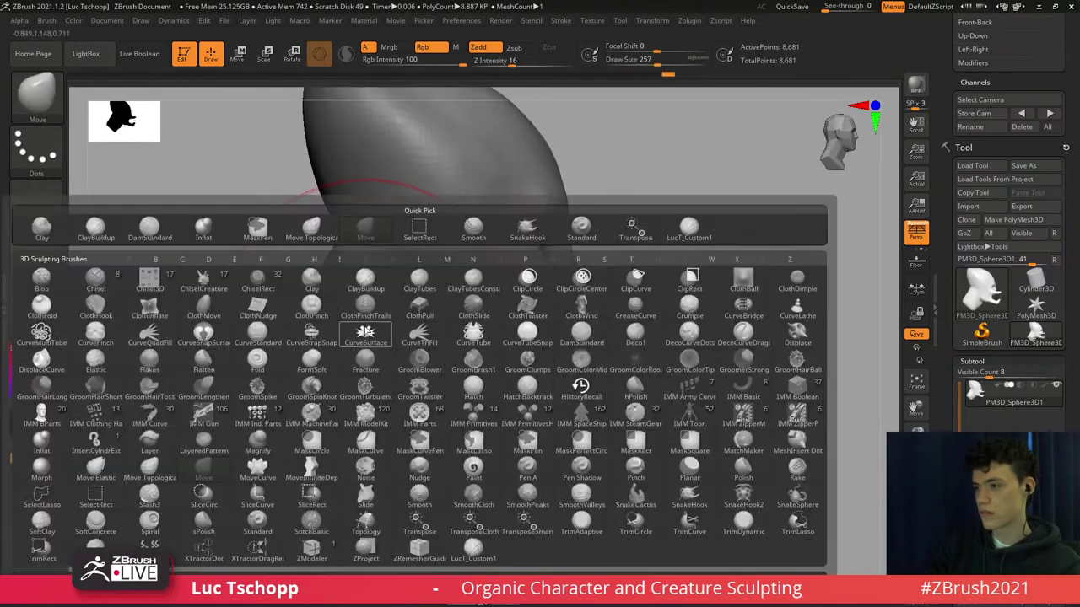
key("s")
key("t")
key("s")
left_click_drag(358, 291, 354, 291)
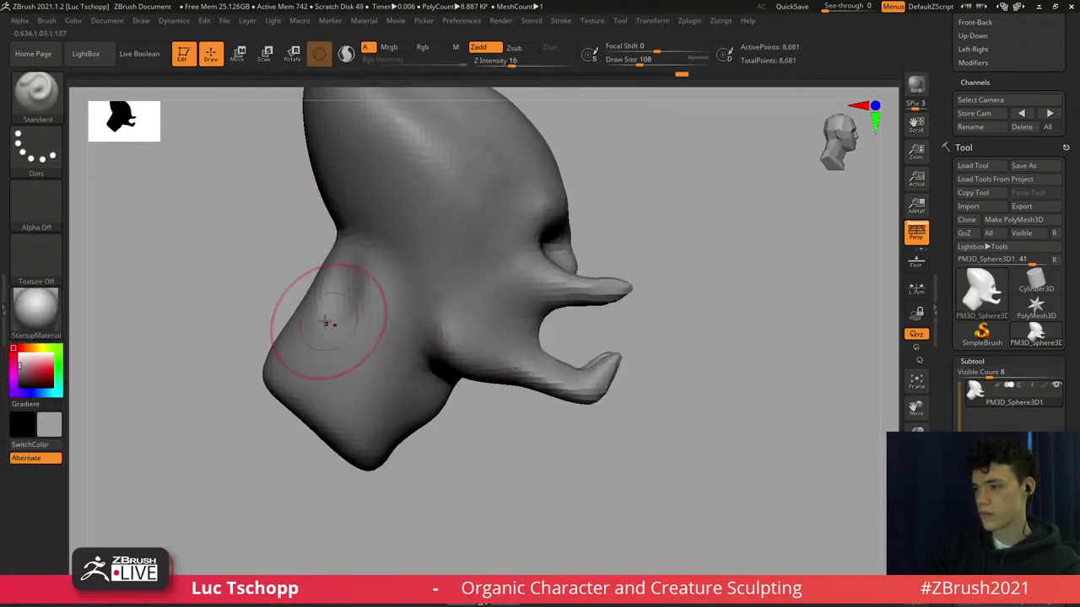
right_click_drag(322, 334, 385, 313)
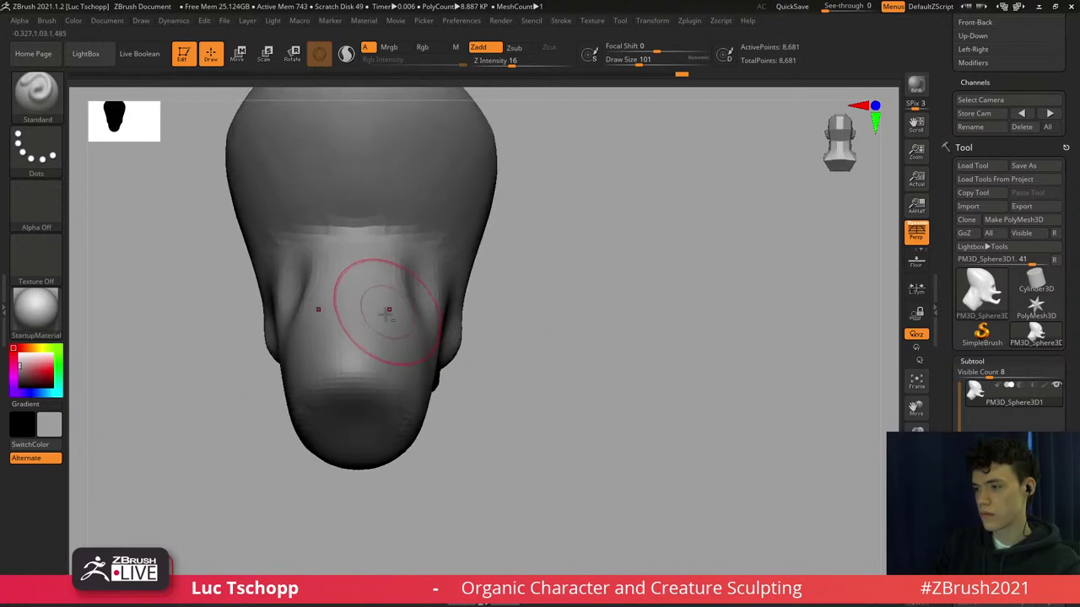
Adjust the neck's shape from behind with the Move brush.
key("b")
key("m")
key("v")
key("s")
mouse_move(280, 393)
left_mouse_down()
mouse_move(269, 395)
mouse_move(287, 390)
left_mouse_up()
mouse_move(294, 384)
right_mouse_down("ctrl")
mouse_move(276, 325)
mouse_move(323, 363)
right_mouse_up("ctrl")
mouse_move(323, 362)
right_mouse_down("ctrl")
mouse_move(350, 303)
mouse_move(395, 321)
mouse_move(388, 291)
right_mouse_up("ctrl")
right_click(392, 291)
mouse_move(469, 244)
right_mouse_down()
mouse_move(473, 280)
mouse_move(410, 254)
mouse_move(427, 255)
right_mouse_up()
Adjust the sides of the head from the front with the Move brush at draw size about 124.
key("s")
left_click_drag(359, 307, 349, 306)
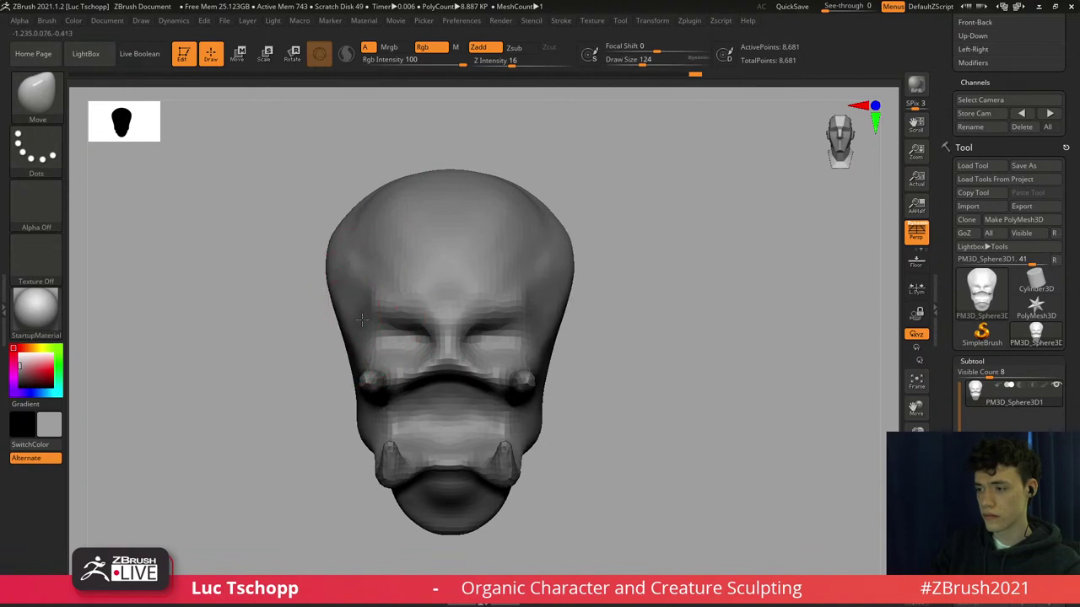
right_click_drag(362, 267, 366, 316)
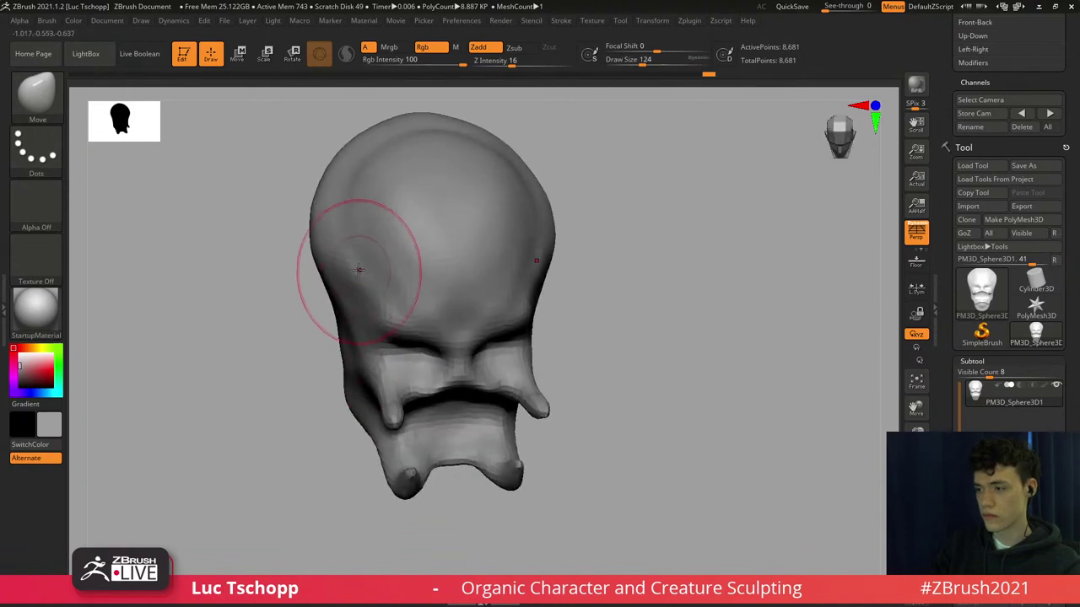
key("b")
key("d")
key("s")
right_click_drag(378, 251, 396, 291)
mouse_move(401, 283)
right_mouse_down("ctrl")
mouse_move(409, 221)
mouse_move(427, 198)
right_mouse_up("ctrl")
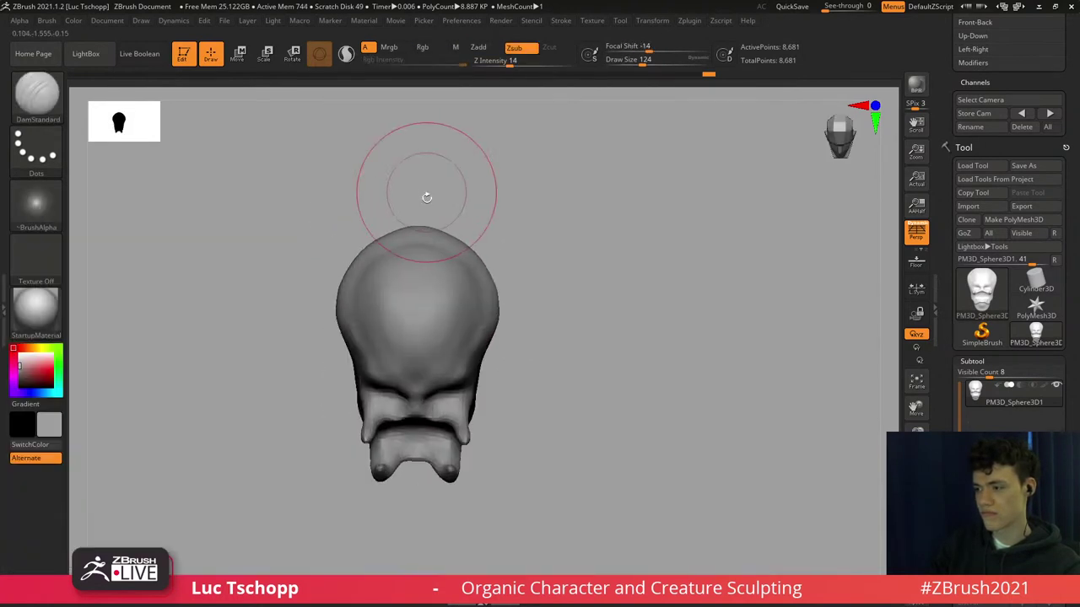
Reshape the crown and upper sides of the skull with the Move brush at draw size about 177.
key("b")
key("m")
key("v")
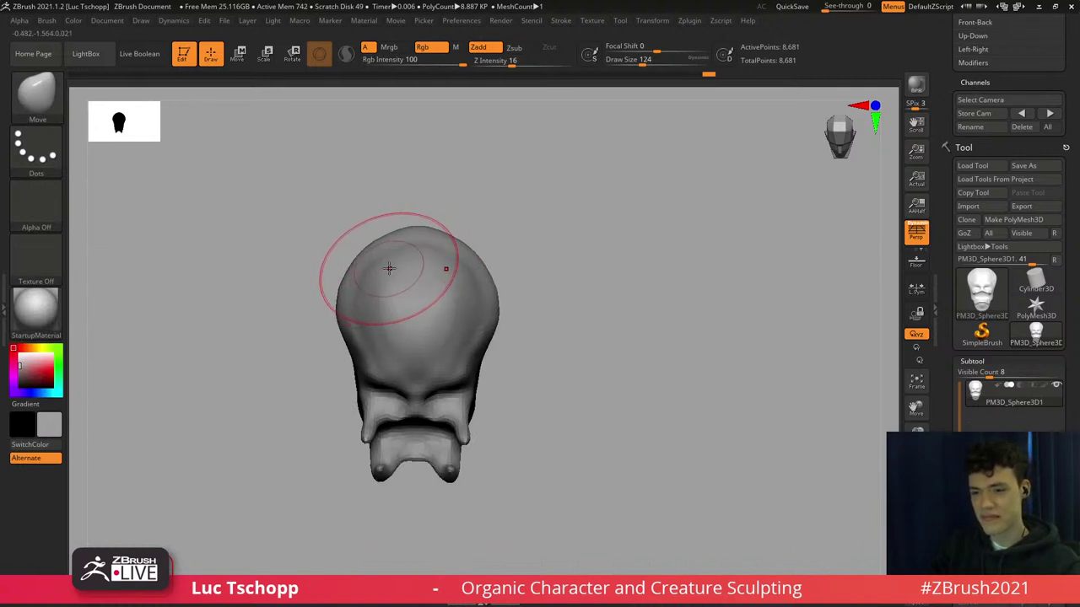
key("s")
left_click_drag(397, 257, 410, 255)
left_click_drag(407, 254, 407, 245)
key("s")
right_click_drag(404, 240, 402, 246)
key("s")
mouse_move(405, 241)
left_mouse_down()
mouse_move(402, 216)
mouse_move(349, 251)
mouse_move(361, 260)
left_mouse_up()
key("s")
key("s")
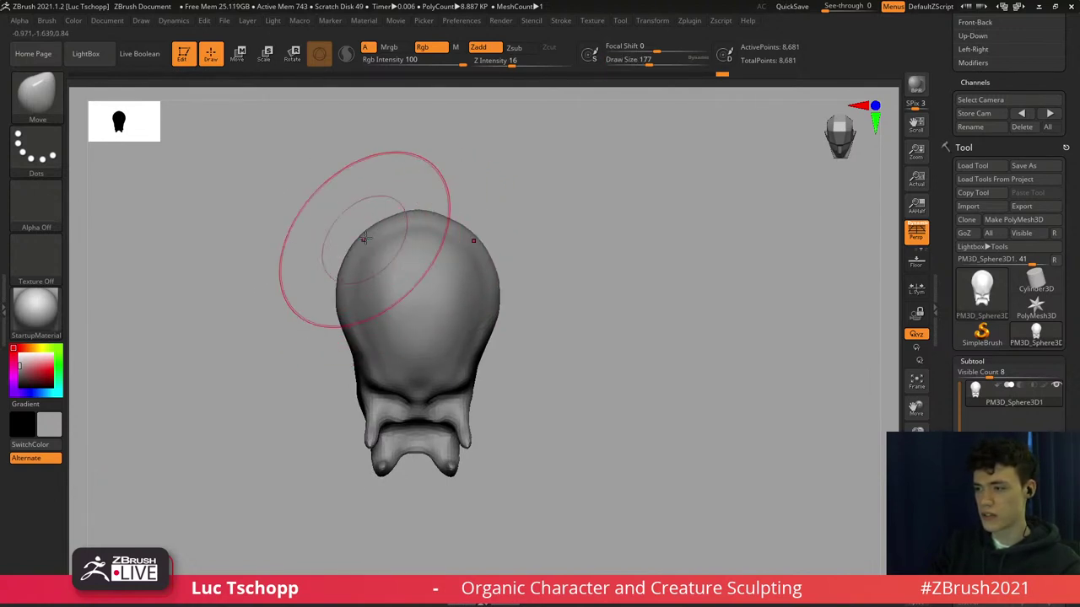
Refine the side contour of the head near the temples with the Move brush at draw size about 80.
right_click_drag(371, 224, 357, 201)
key("s")
left_click_drag(345, 305, 347, 304)
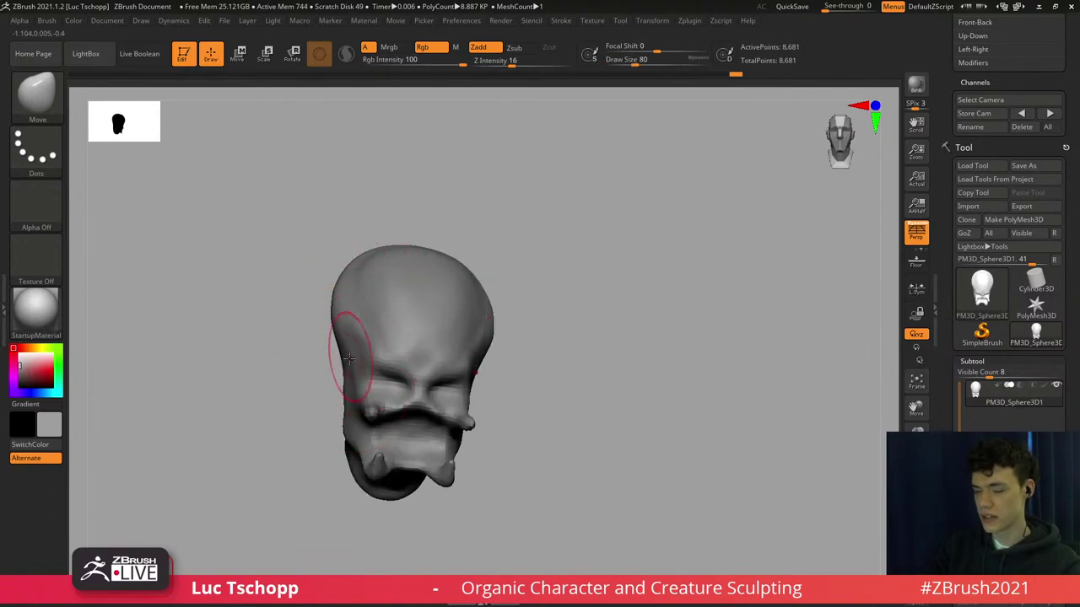
Build up the rear side of the skull with the LucT_Custom1 brush at draw size about 94.
right_click_drag(349, 359, 393, 338, "shift")
key("b")
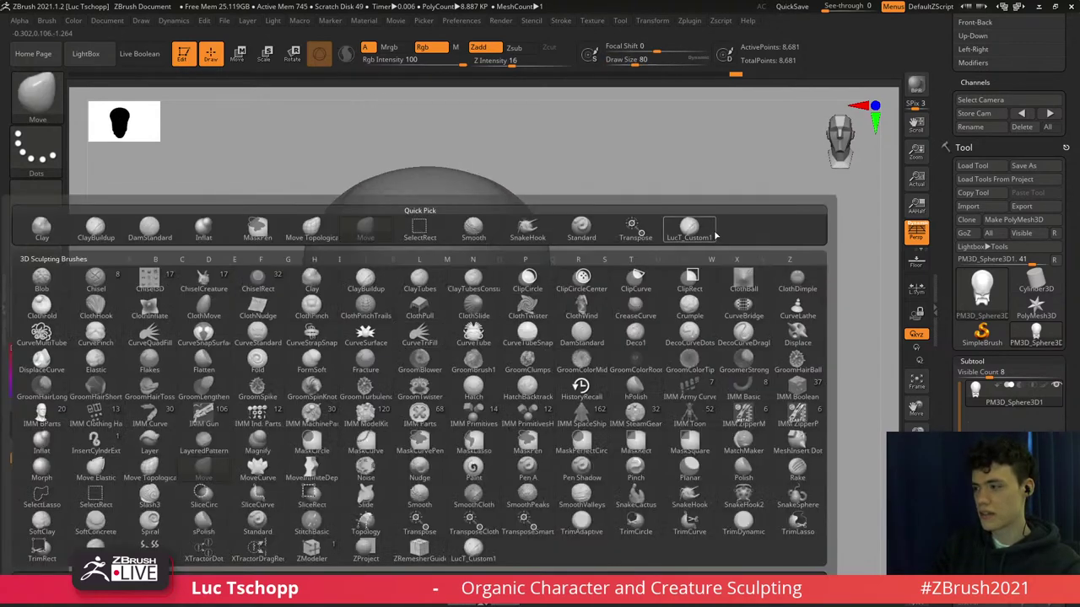
left_click(715, 237)
mouse_move(494, 241)
right_mouse_down()
mouse_move(422, 253)
mouse_move(397, 285)
mouse_move(451, 325)
mouse_move(412, 307)
mouse_move(448, 295)
right_mouse_up()
key("[")
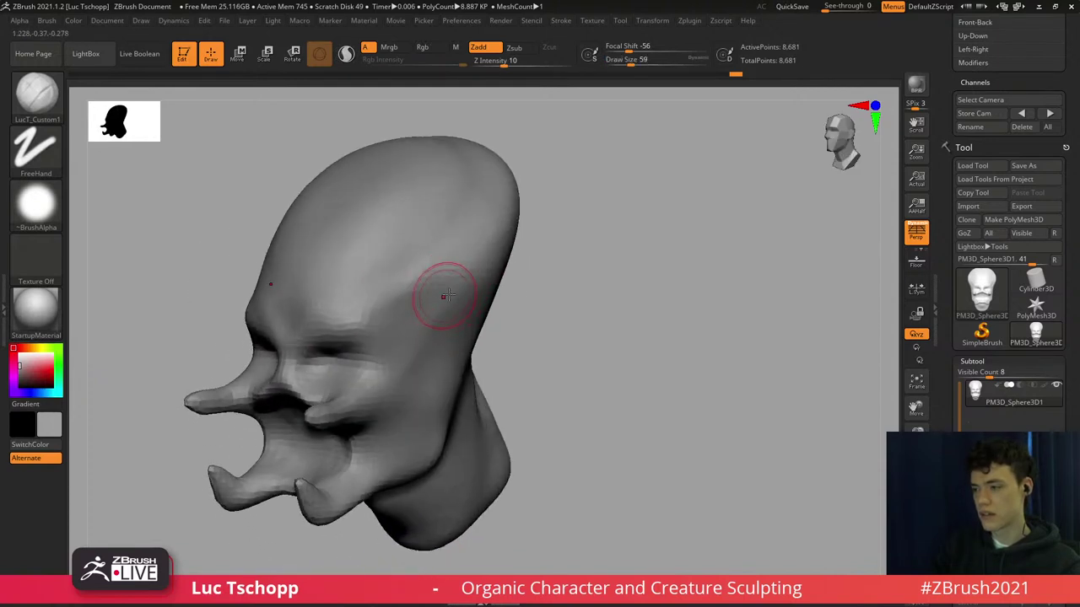
right_click_drag(448, 242, 452, 282, "alt")
key("s")
left_click_drag(451, 282, 460, 281)
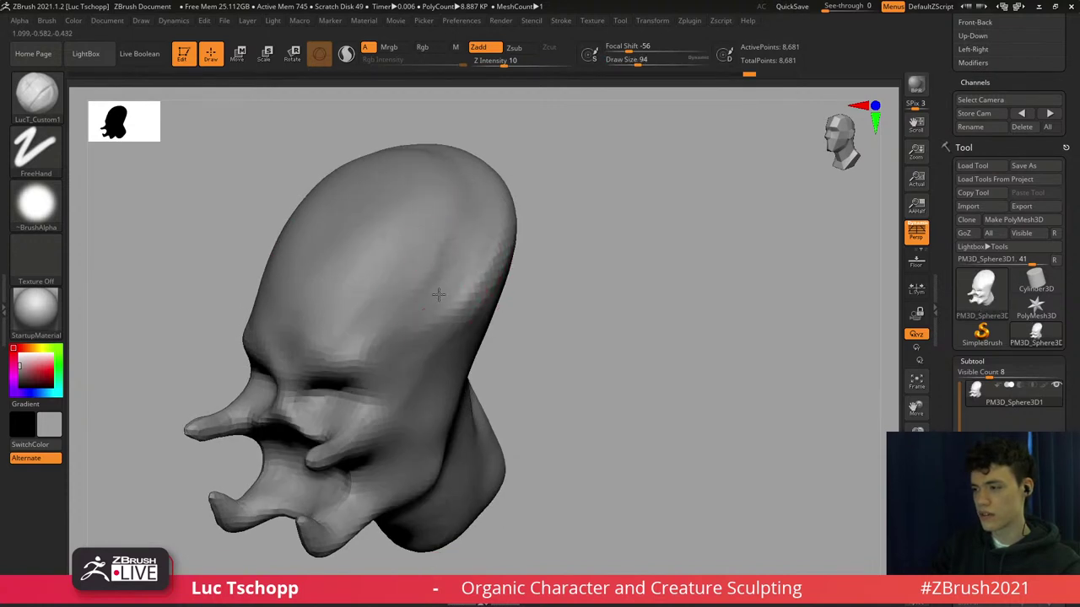
Shape the temples and forehead with the LucT_Custom1 brush at draw size about 87 to 132, smoothing the surface.
right_click_drag(337, 302, 396, 308)
key("s")
left_click_drag(295, 318, 302, 317)
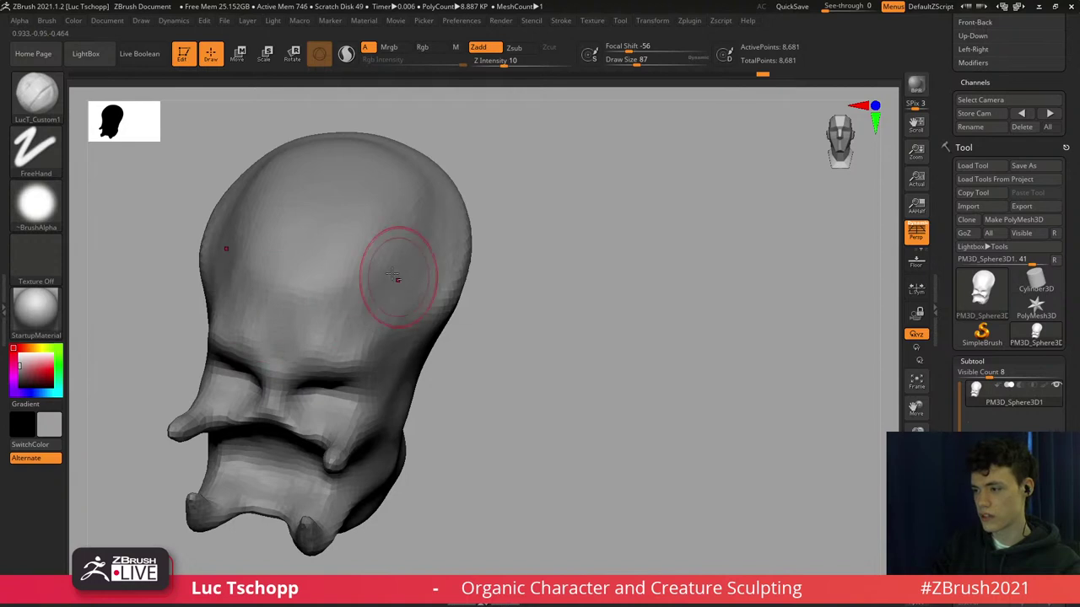
key("s")
left_click_drag(386, 265, 400, 265)
key("s")
left_click_drag(298, 316, 294, 314)
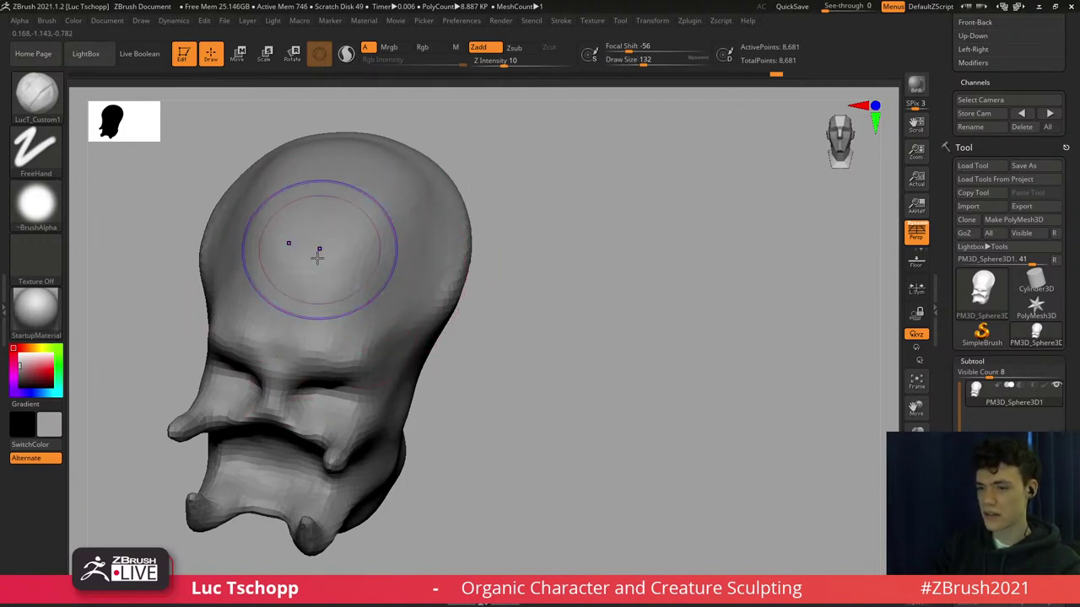
mouse_move(349, 256)
right_mouse_down("shift")
mouse_move(349, 270)
mouse_move(375, 285)
mouse_move(384, 271)
right_mouse_up("shift")
Build up the centre of the upper lip and lower jaw between the mandibles with the LucT_Custom1 brush at draw size about 41 to 68.
mouse_move(385, 271)
right_mouse_down()
mouse_move(380, 340)
mouse_move(372, 311)
right_mouse_up()
key("s")
left_click_drag(371, 310, 351, 310)
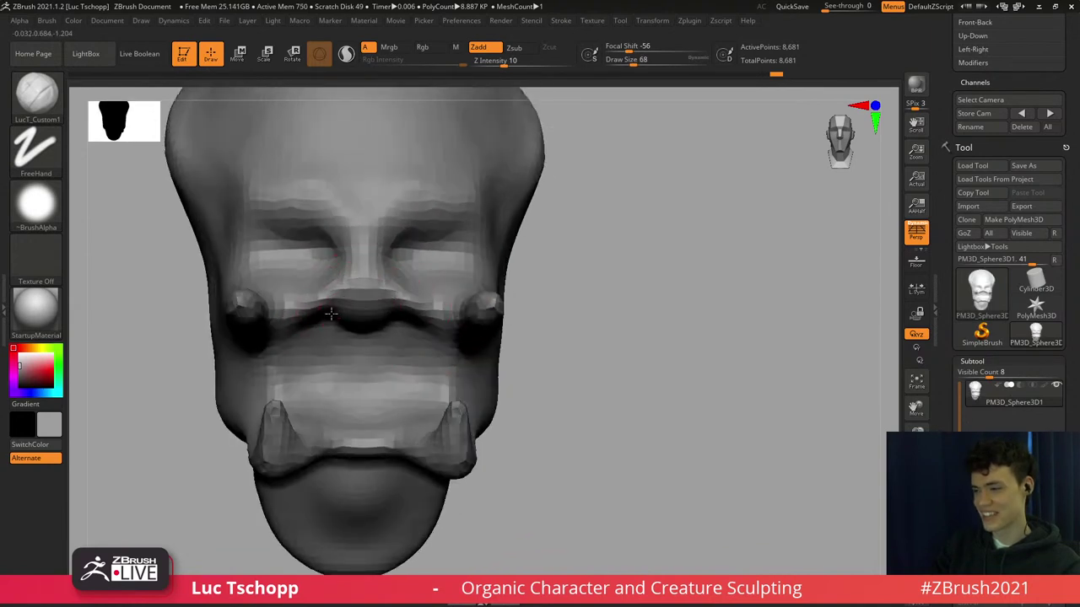
right_click_drag(347, 354, 342, 403)
key("bracketright")
mouse_move(343, 414)
left_mouse_down()
mouse_move(351, 427)
mouse_move(334, 439)
mouse_move(338, 419)
left_mouse_up()
key("s")
mouse_move(332, 412)
left_mouse_down()
mouse_move(339, 429)
mouse_move(351, 402)
left_mouse_up()
Adjust the skull outline in a raised front view with the Move brush at draw size about 97 to 149.
mouse_move(352, 407)
right_mouse_down("ctrl")
mouse_move(398, 376)
mouse_move(396, 270)
right_mouse_up("ctrl")
key("b")
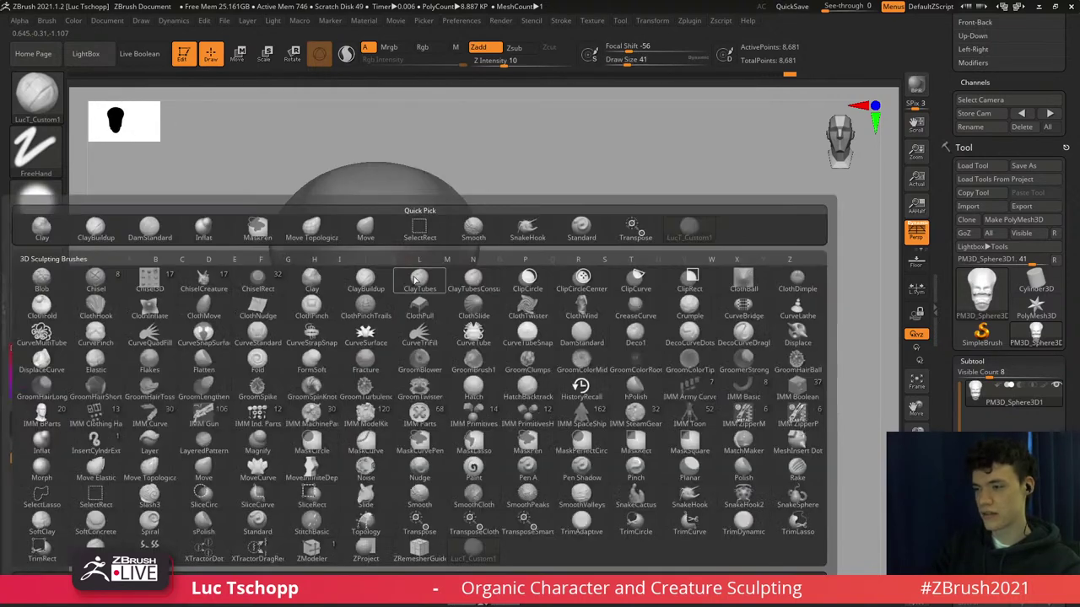
key("m")
key("v")
key("s")
left_click_drag(396, 270, 413, 268)
right_click_drag(383, 236, 348, 285)
key("s")
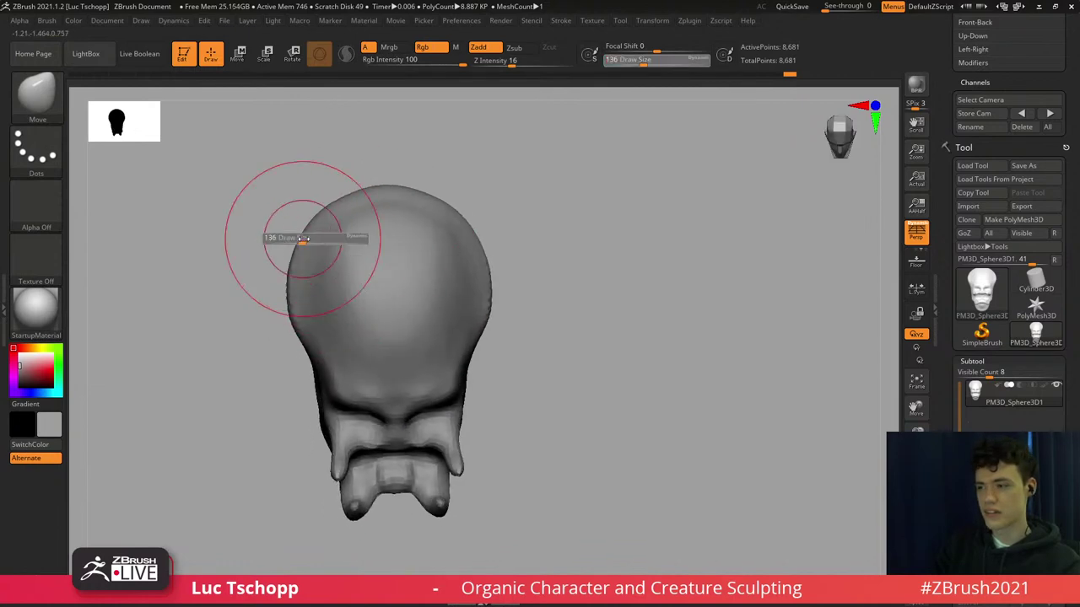
left_click_drag(301, 239, 309, 239)
key("bracketleft")
key("bracketleft")
key("bracketleft")
key("bracketleft")
key("bracketleft")
key("bracketleft")
key("bracketleft")
key("bracketleft")
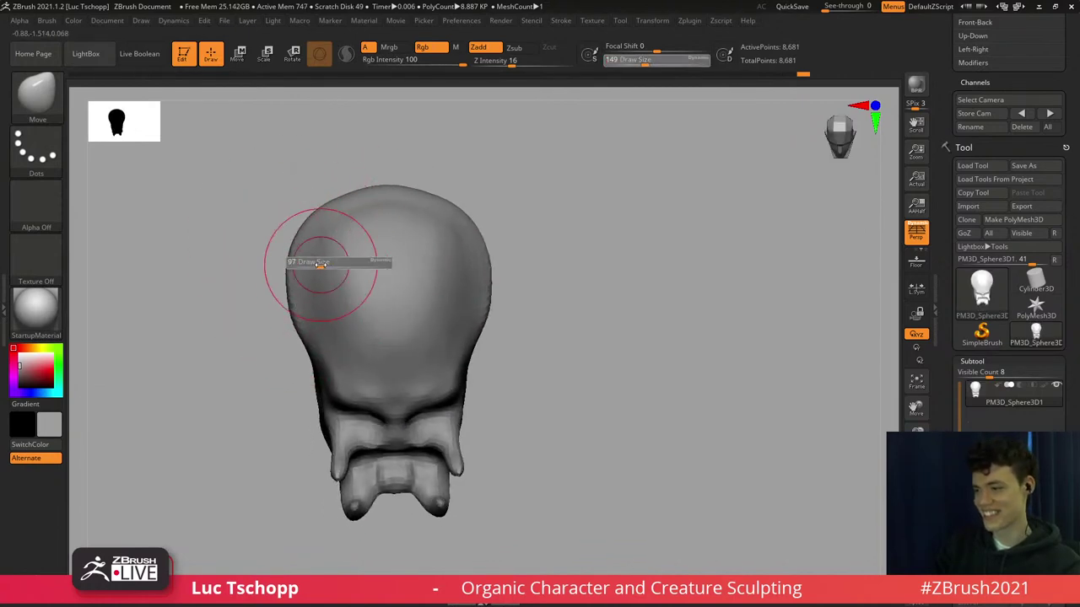
Switch to the DamStandard brush and set its draw size to about 262.
key("b")
key("d")
key("s")
key("bracketright")
key("bracketright")
key("bracketright")
key("bracketright")
key("bracketright")
key("bracketright")
key("bracketright")
key("bracketright")
key("bracketright")
key("bracketright")
key("bracketright")
key("bracketright")
key("bracketright")
key("bracketright")
key("bracketright")
key("bracketright")
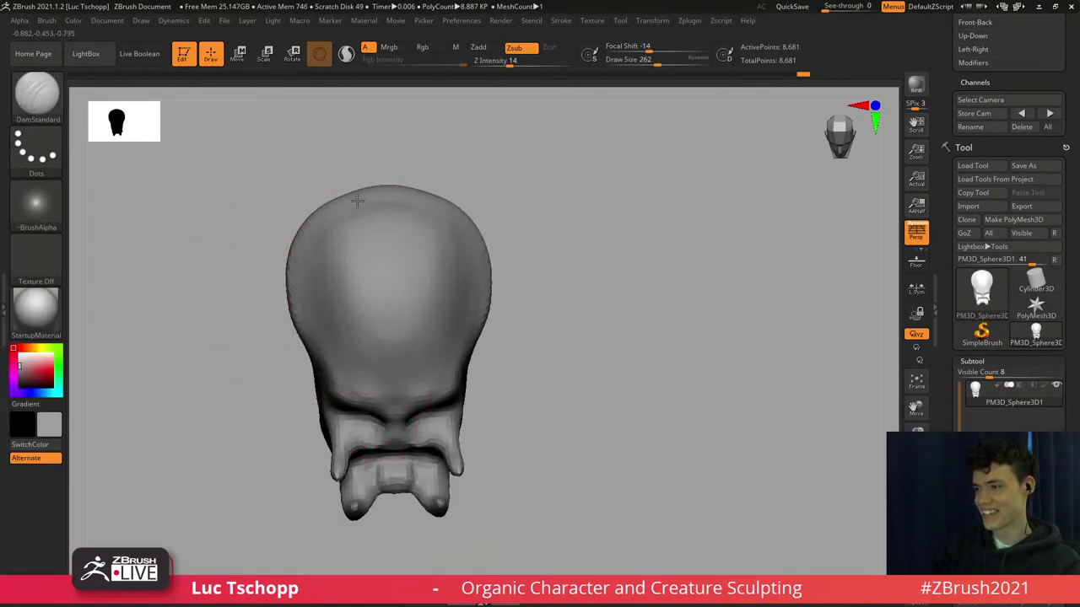
Remesh the head with DynaMesh and bring up the DynaMesh resolution setting.
right_click_drag(308, 263, 347, 161)
right_click_drag(350, 265, 404, 304, "ctrl")
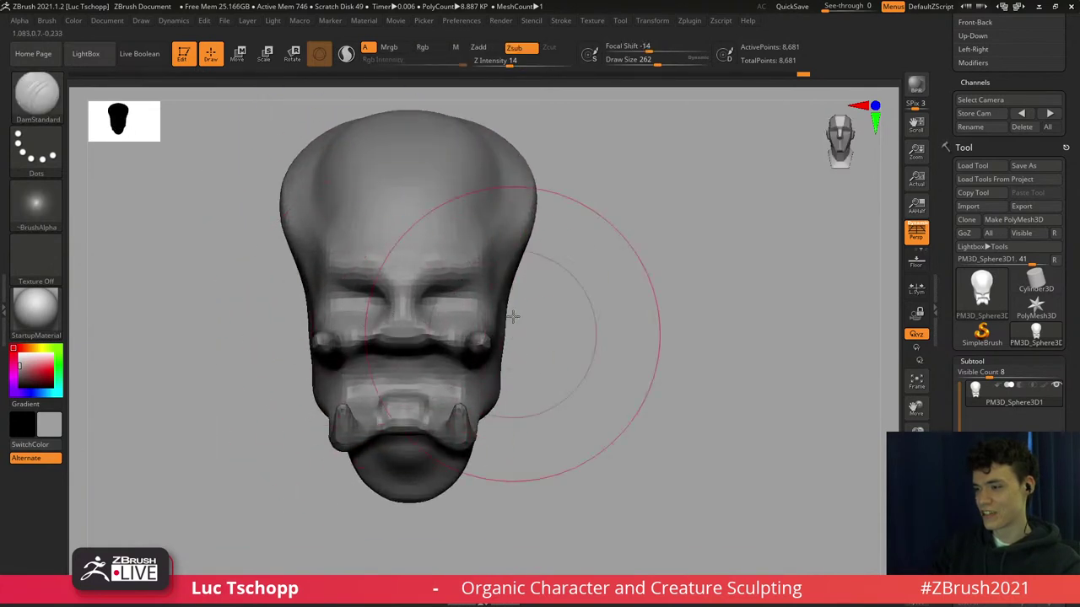
right_click_drag(513, 329, 516, 252, "alt")
left_click_drag(571, 318, 642, 316, "ctrl")
left_click_drag(1071, 414, 1074, 219)
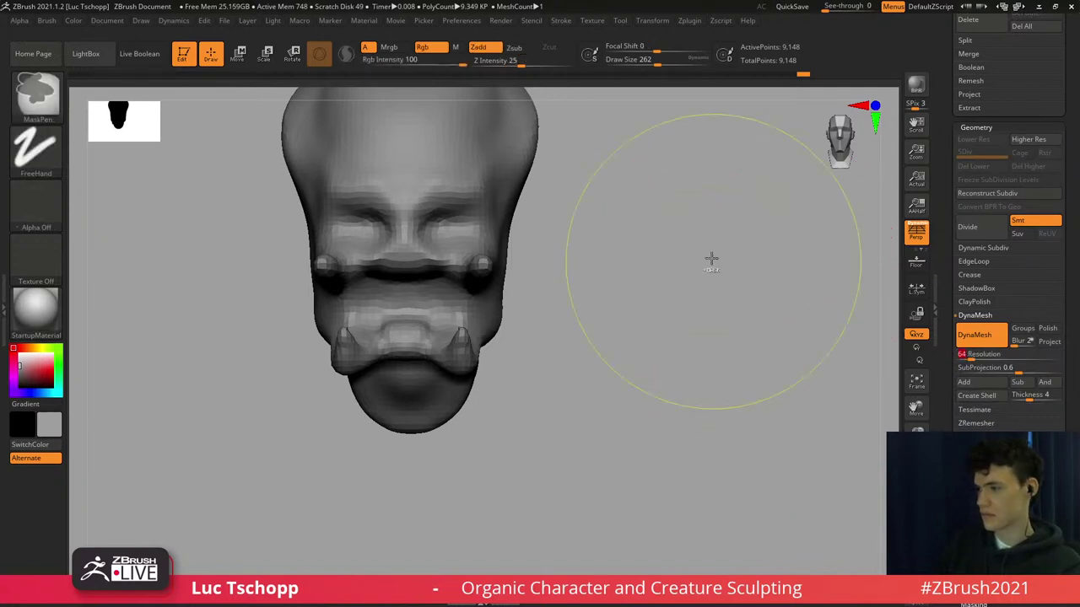
Subdivide the head once and pull a pair of small fangs down from the upper lip with the SnakeHook brush at draw size 35.
key("ctrl+d")
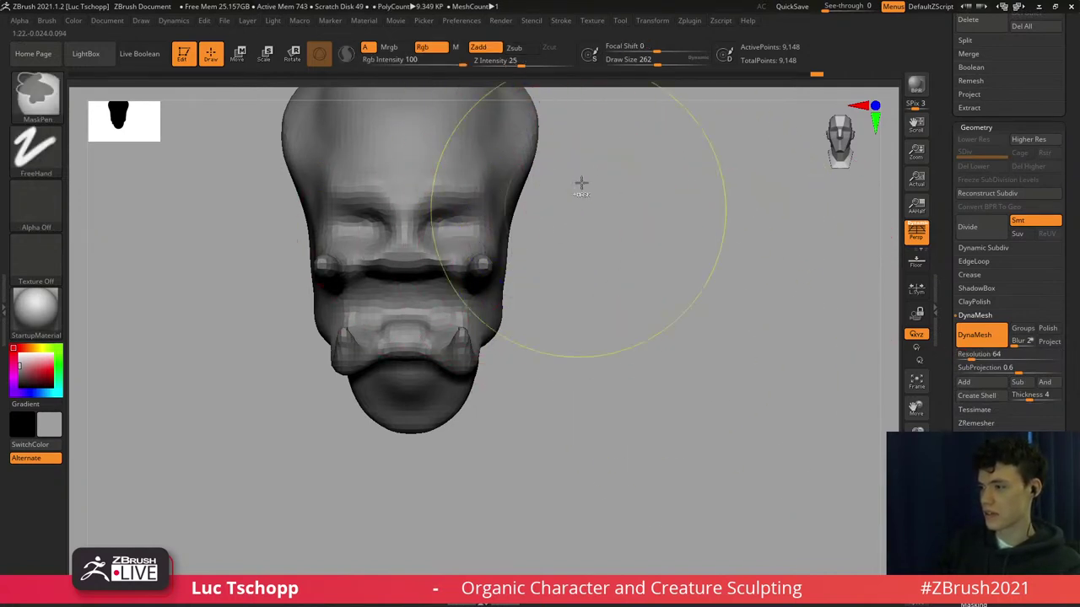
left_click_drag(465, 198, 424, 272, "shift")
mouse_move(425, 273)
right_mouse_down("alt")
mouse_move(470, 277)
mouse_move(435, 295)
mouse_move(463, 297)
right_mouse_up("alt")
key("b")
key("s")
key("h")
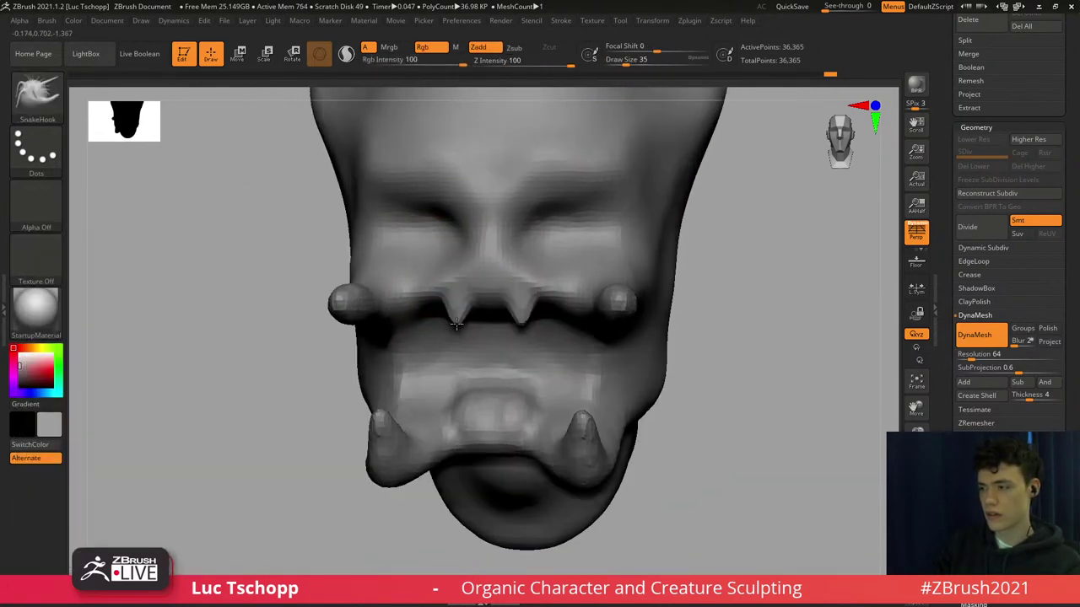
mouse_move(458, 336)
right_mouse_down("shift")
mouse_move(469, 380)
mouse_move(496, 410)
right_mouse_up("shift")
Touch up the centre of the lower lip with the LucT_Custom1 brush at draw size 65.
key("s")
left_click(477, 406)
key("b")
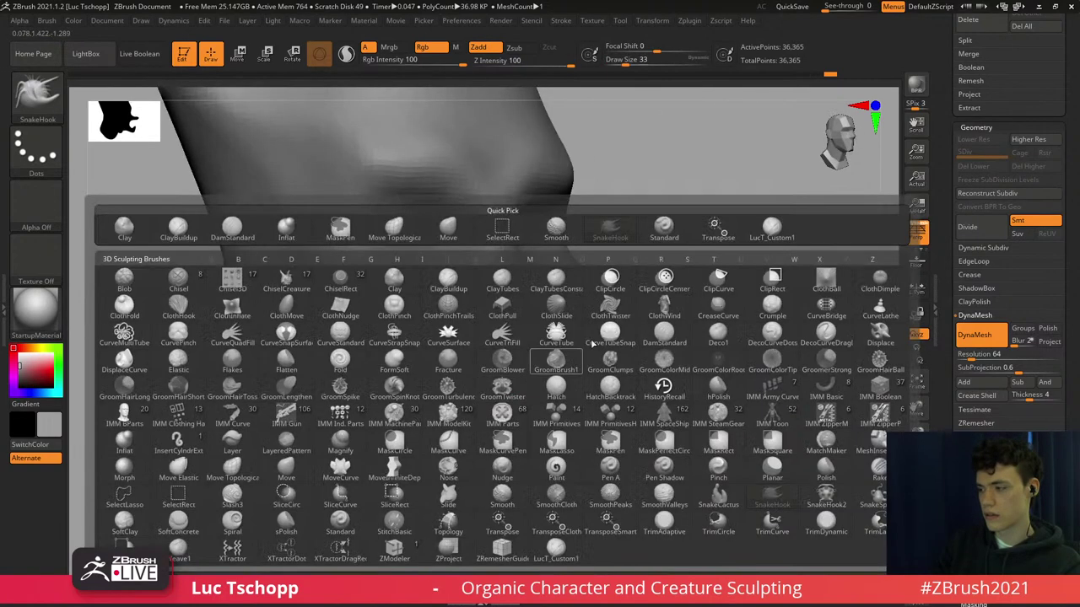
left_click(759, 239)
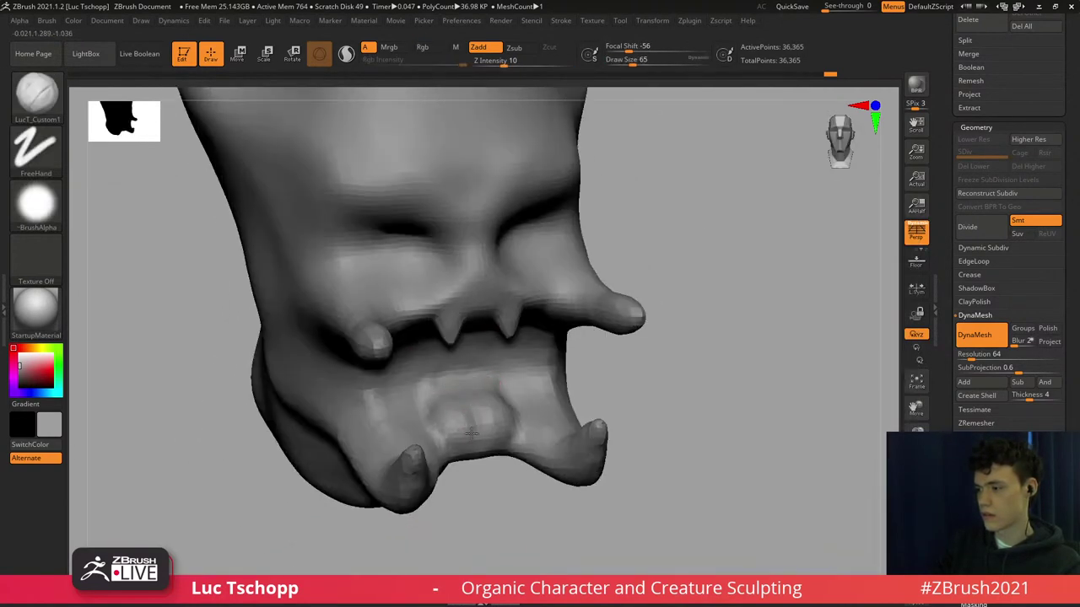
mouse_move(472, 433)
right_mouse_down()
mouse_move(441, 492)
mouse_move(458, 419)
mouse_move(447, 440)
right_mouse_up()
Spread the lower mandibles outward in a view from above with the Move brush at draw size 65 to 154.
key("b")
key("m")
key("v")
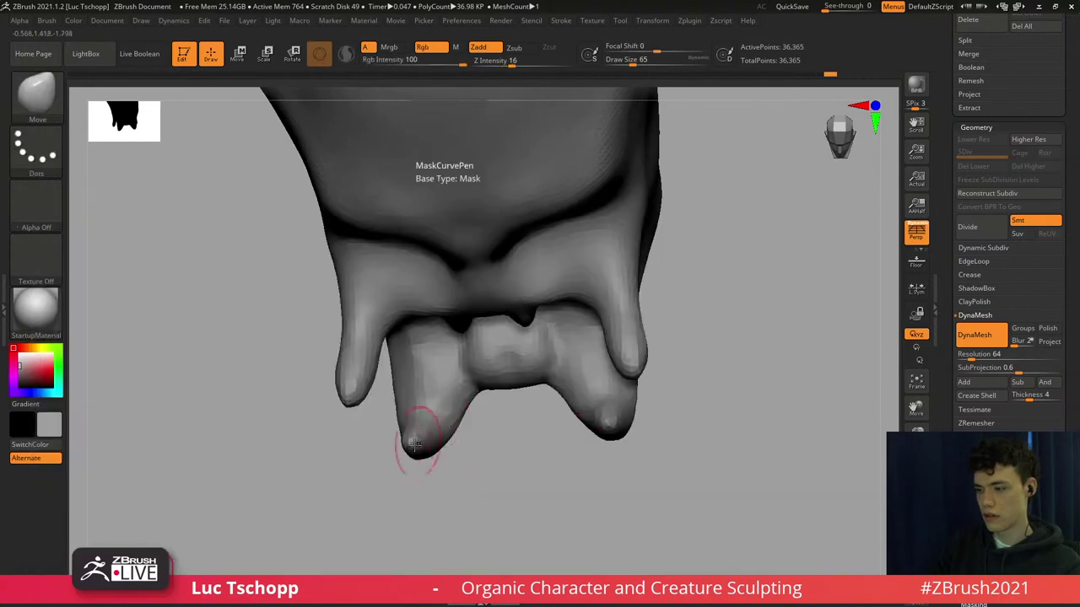
mouse_move(419, 448)
left_mouse_down()
mouse_move(345, 450)
mouse_move(373, 443)
left_mouse_up()
key("s")
left_click(388, 450)
right_click_drag(433, 414, 439, 425)
key("s")
left_click(437, 421)
left_click_drag(442, 422, 435, 399)
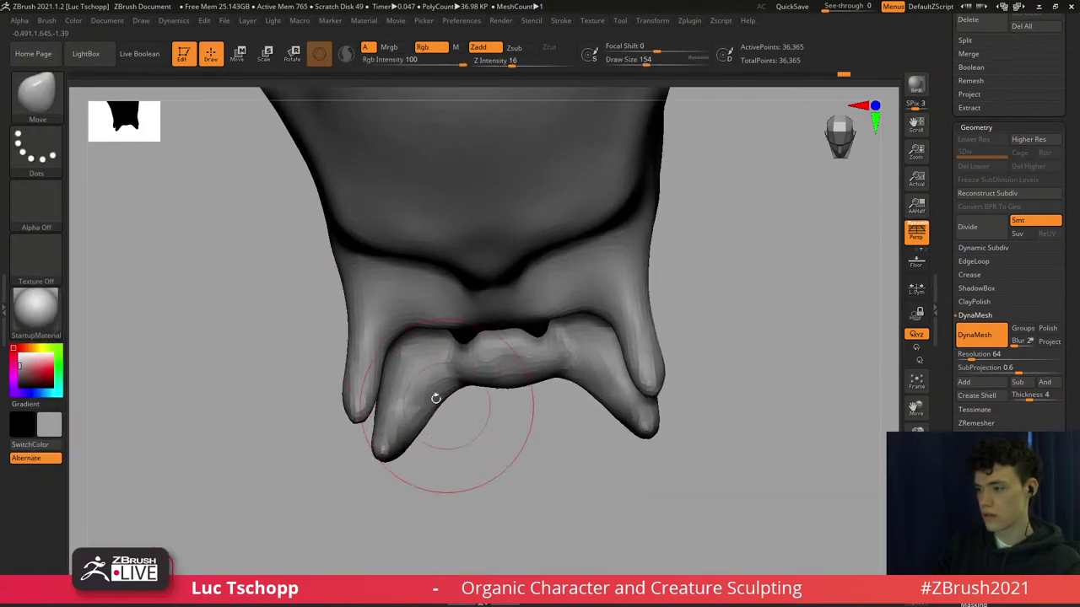
Try to lengthen the upper mandibles forward with the Move brush in a view from above.
mouse_move(439, 397)
right_mouse_down()
mouse_move(429, 350)
mouse_move(518, 386)
mouse_move(520, 328)
right_mouse_up()
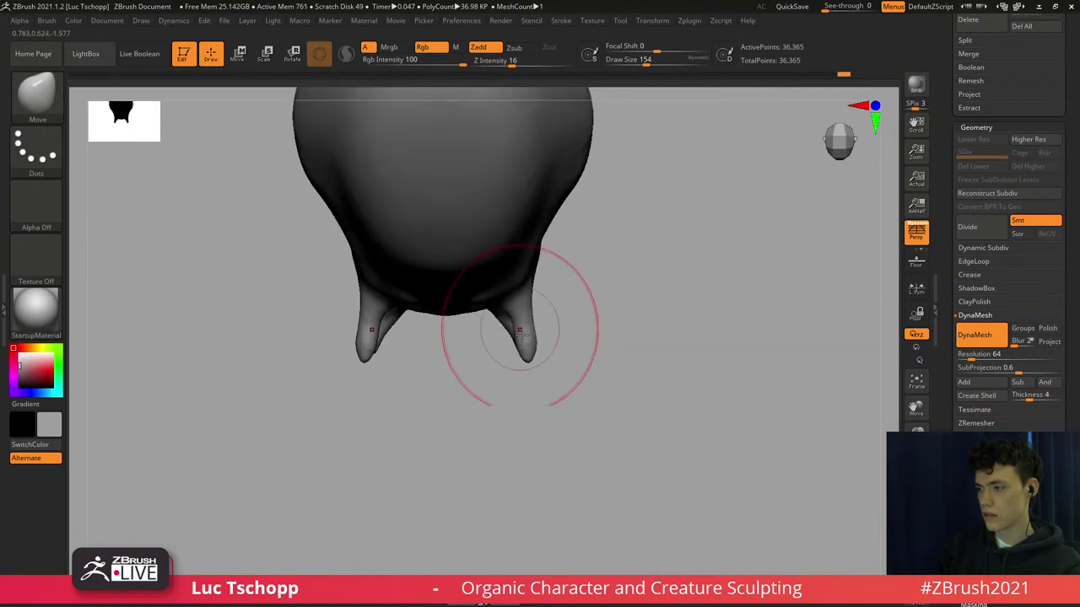
key("s")
left_click(524, 346)
left_click_drag(523, 348, 524, 382)
key("s")
left_click(517, 420)
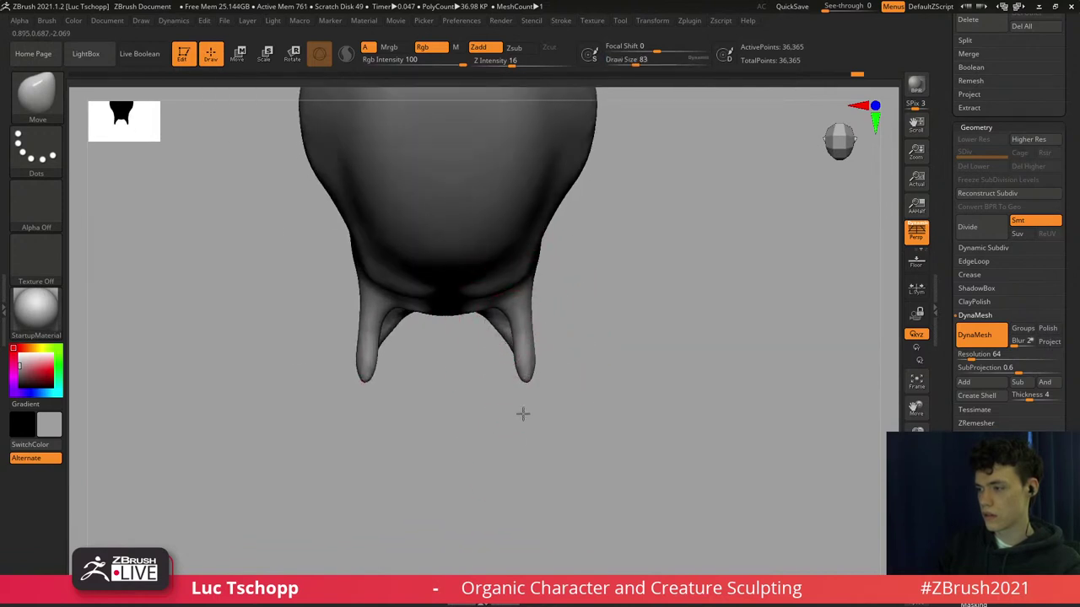
mouse_move(515, 407)
right_mouse_down()
mouse_move(523, 262)
mouse_move(501, 347)
mouse_move(542, 360)
mouse_move(534, 354)
right_mouse_up()
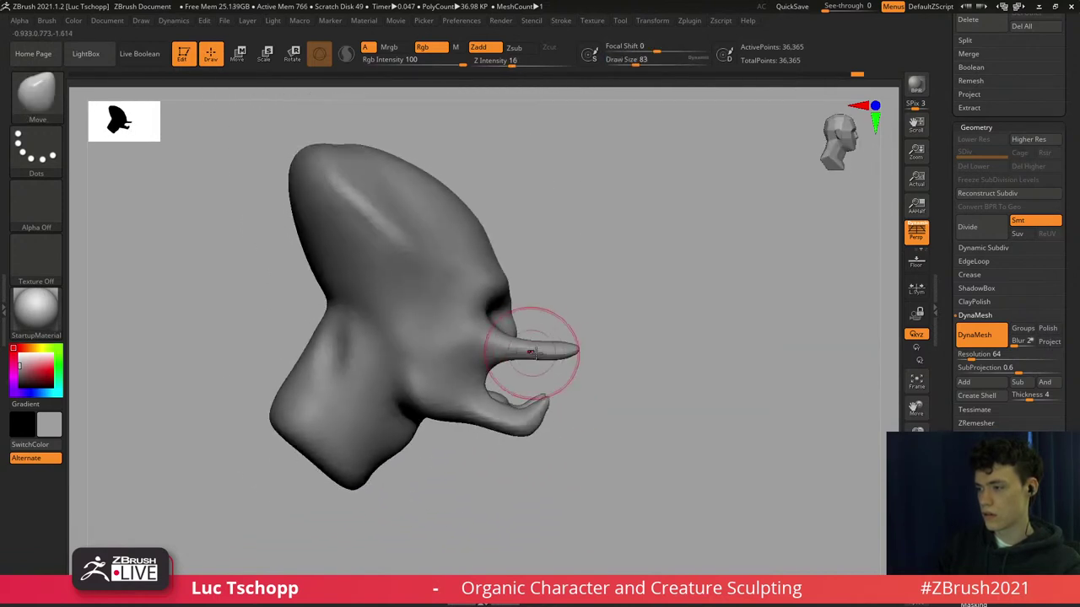
key("ctrl+z")
Even out the cheek and mouth corner in side view with the Move and Smooth brushes at draw size about 145.
key("b")
key("m")
key("v")
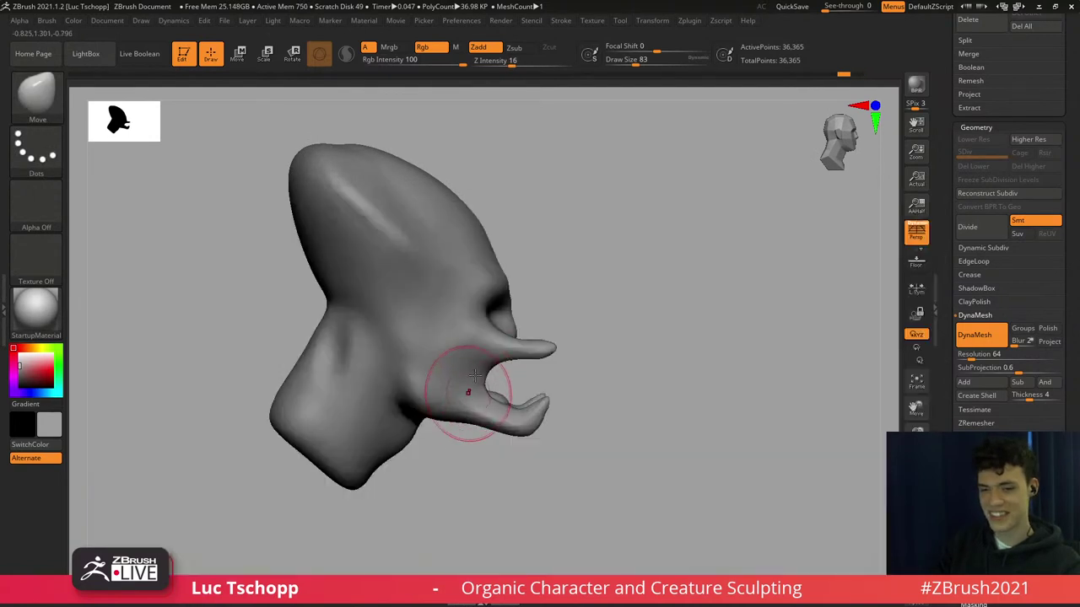
right_click_drag(468, 391, 475, 356, "alt")
key("s")
left_click(488, 341)
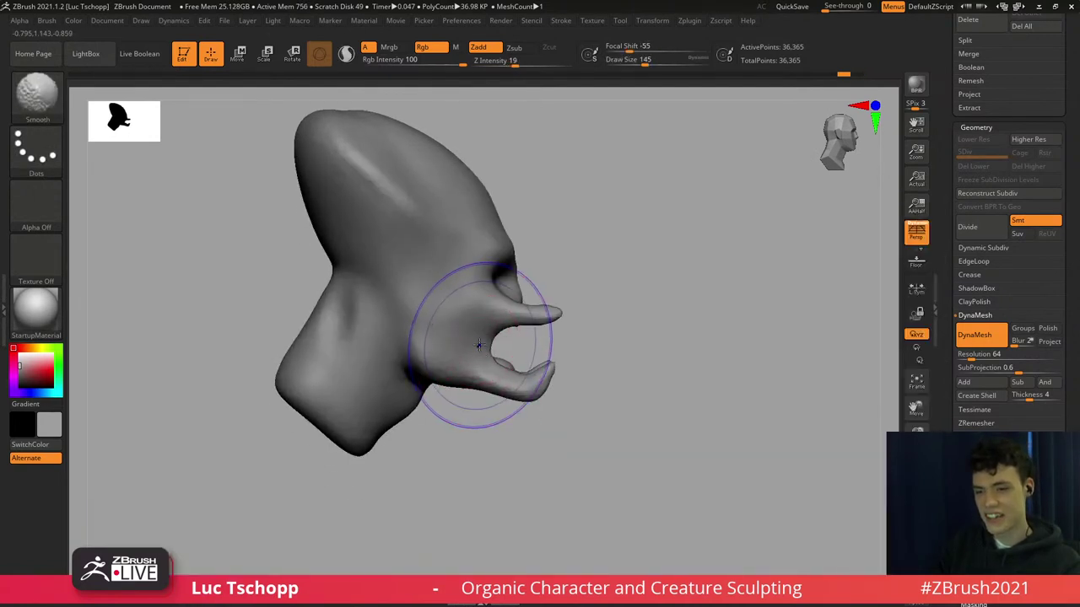
key("s")
left_click(484, 345)
Lower the lower mandibles and reshape the upper mandible tips in profile with the Move brush at draw size 83 to 223.
key("s")
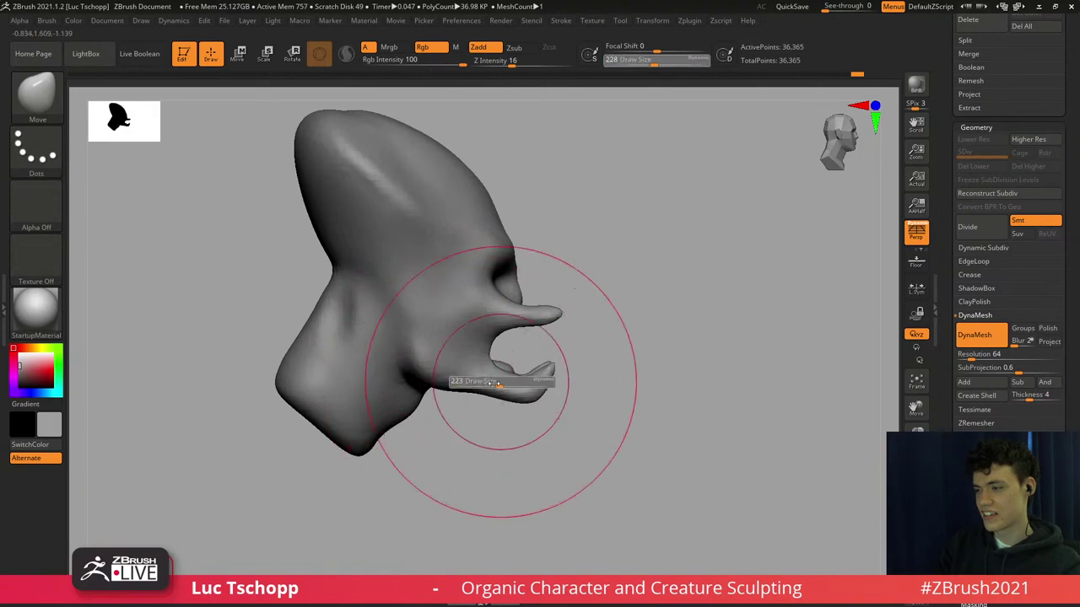
key("s")
left_click_drag(523, 387, 518, 410)
key("s")
left_click_drag(550, 351, 537, 354)
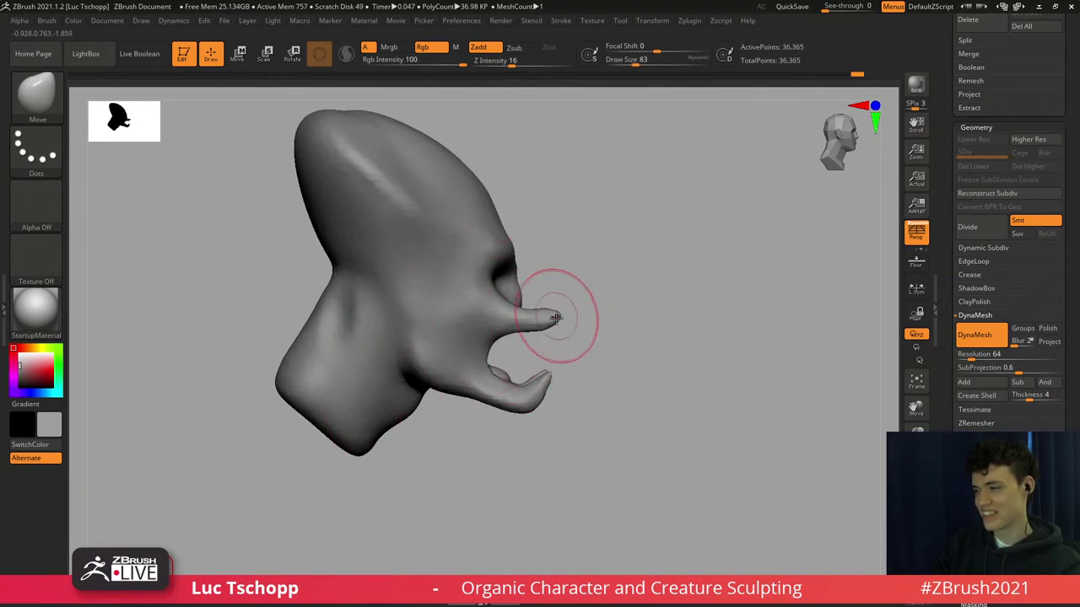
Carve a small crease between the brows with the DamStandard brush at draw size 163.
right_click_drag(563, 320, 573, 363)
right_click_drag(574, 363, 521, 272)
key("b")
key("d")
key("s")
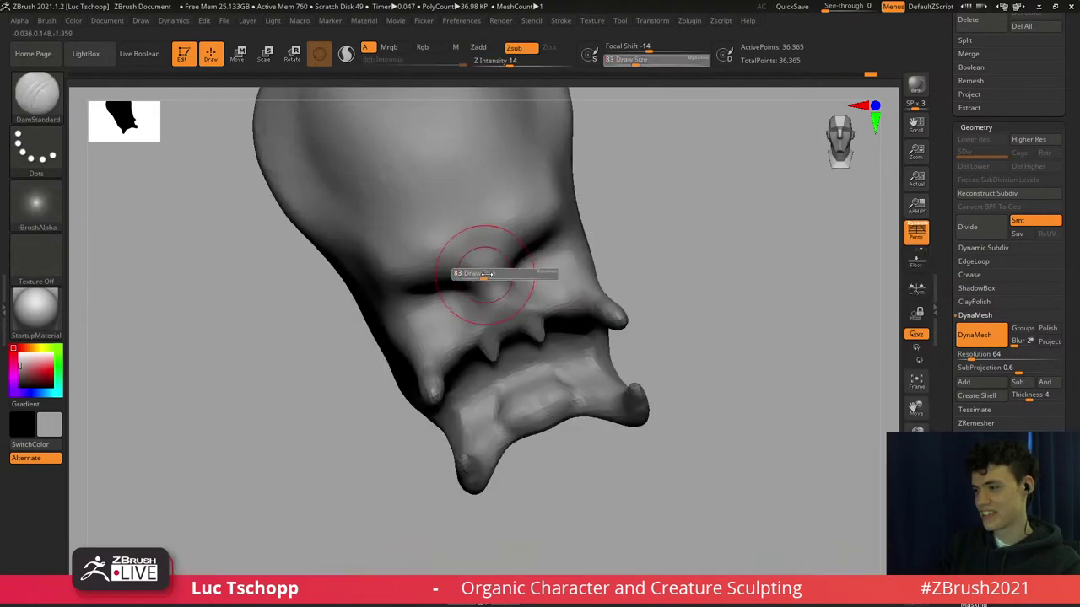
right_click_drag(469, 224, 500, 253)
key("s")
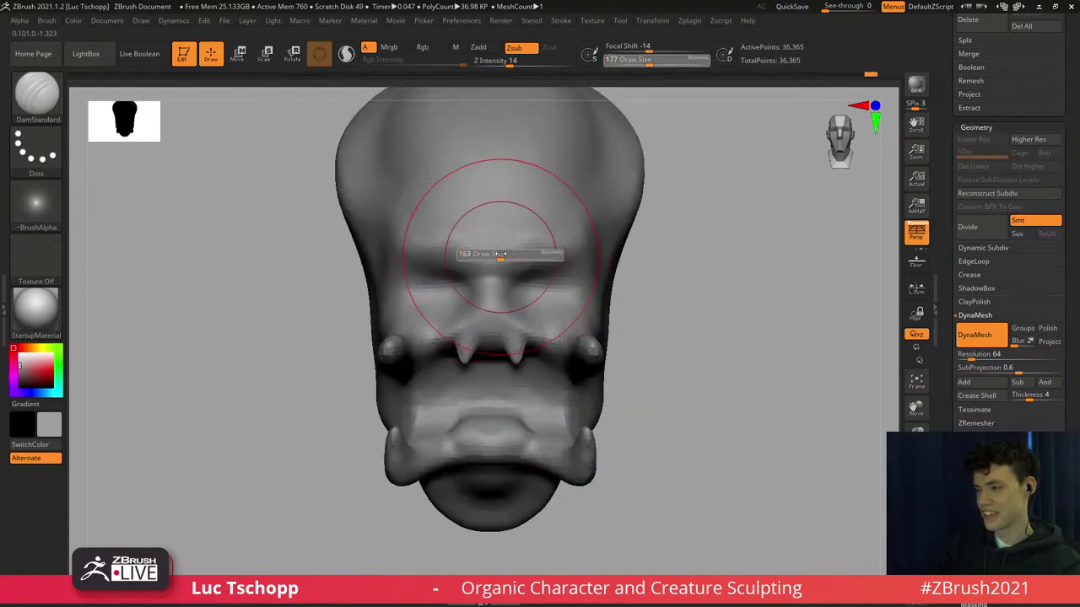
left_click_drag(501, 254, 497, 255)
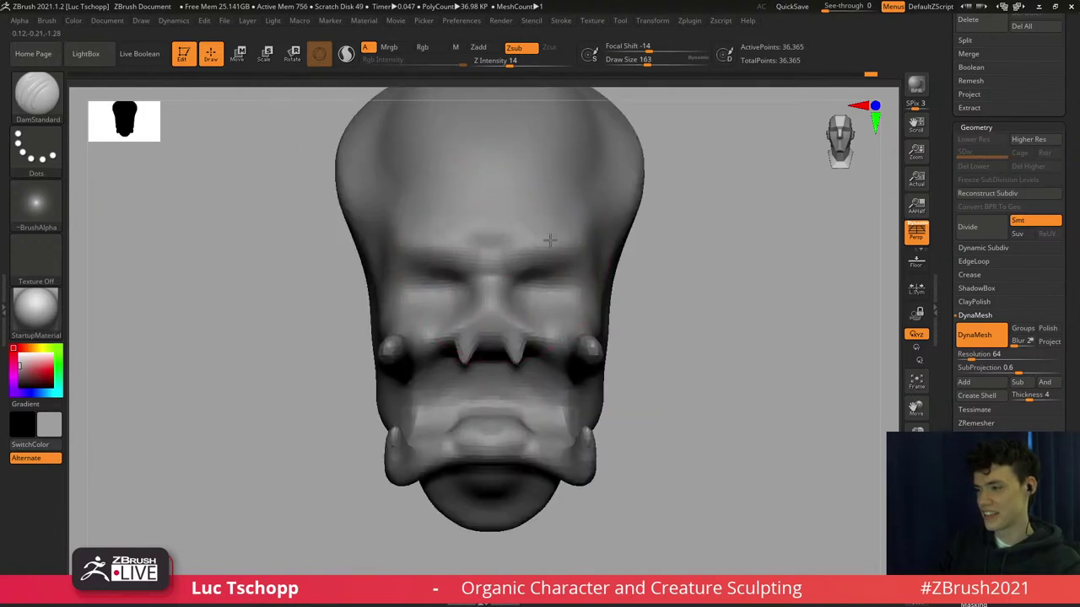
Build up small forms on the upper lip around the fangs with the Standard brush at draw size 33.
key("b")
key("s")
key("t")
key("s")
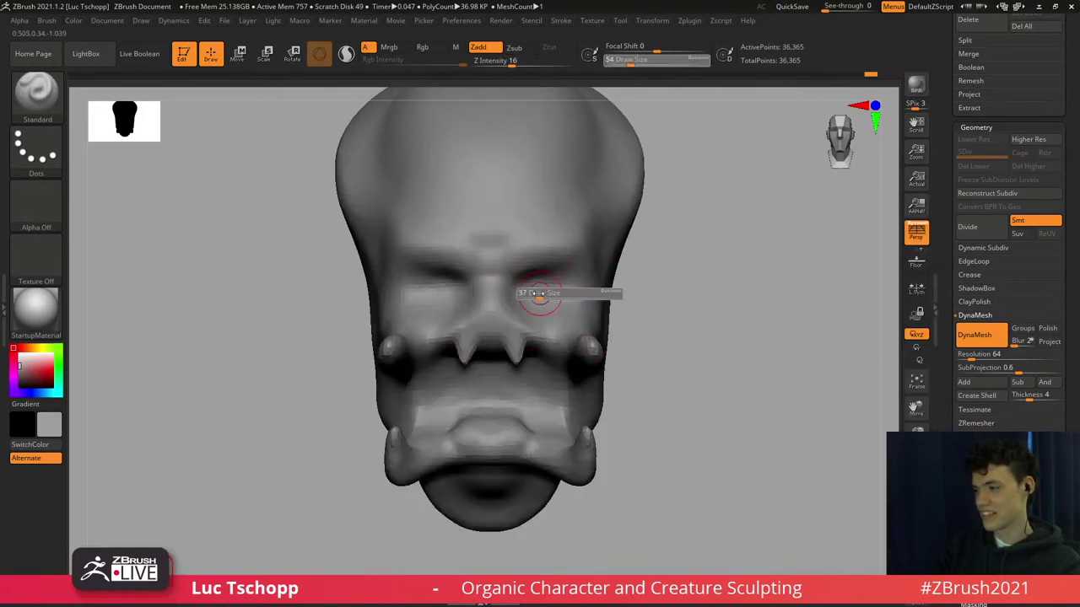
left_click_drag(538, 293, 536, 293)
right_click_drag(491, 316, 506, 364, "ctrl")
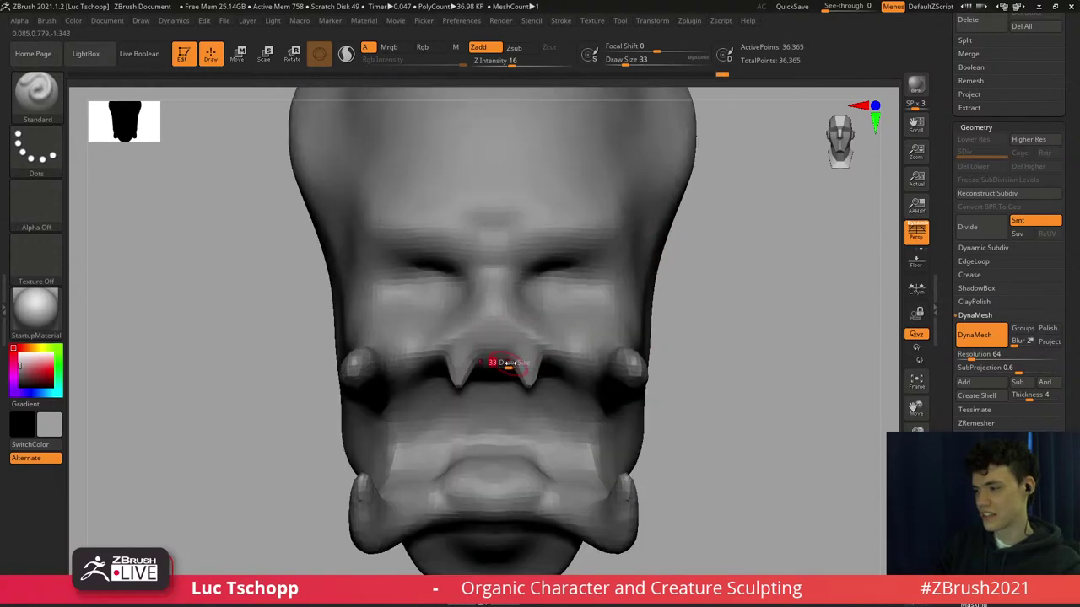
Adjust the upper fangs and pull the mandibles slightly inward with the Move brush at draw size about 94.
key("b")
key("m")
key("v")
left_click_drag(516, 363, 539, 363)
key("s")
mouse_move(560, 328)
right_mouse_down()
mouse_move(563, 432)
mouse_move(577, 392)
right_mouse_up()
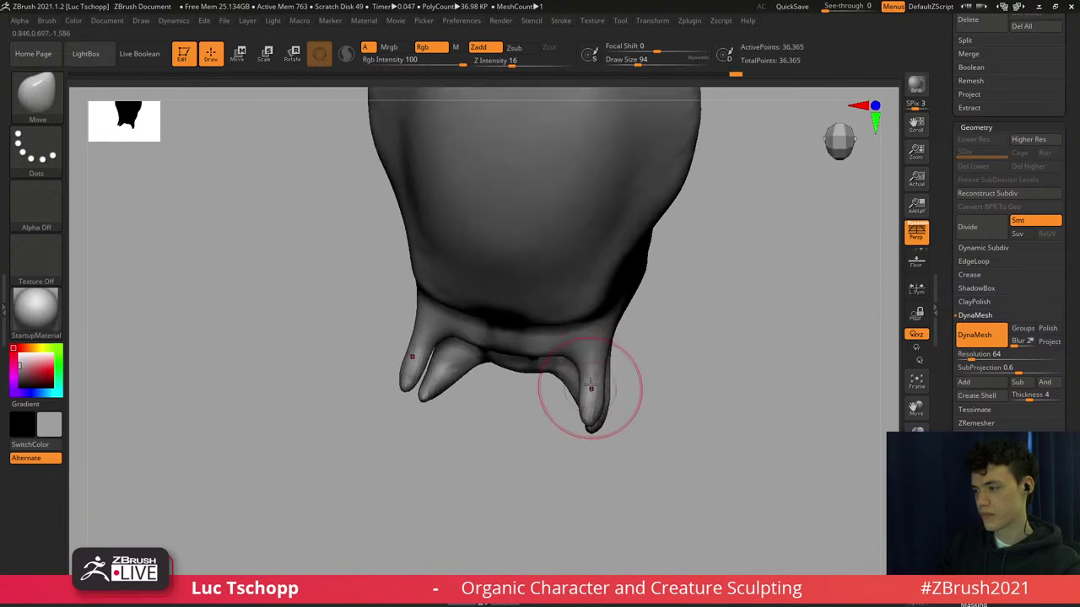
mouse_move(591, 387)
left_mouse_down()
mouse_move(549, 385)
mouse_move(580, 376)
left_mouse_up()
key("s")
Adjust the width of the lower face in front view with the Move brush at draw size 124 to 172.
right_click_drag(586, 376, 547, 335)
right_click_drag(536, 383, 514, 323, "ctrl")
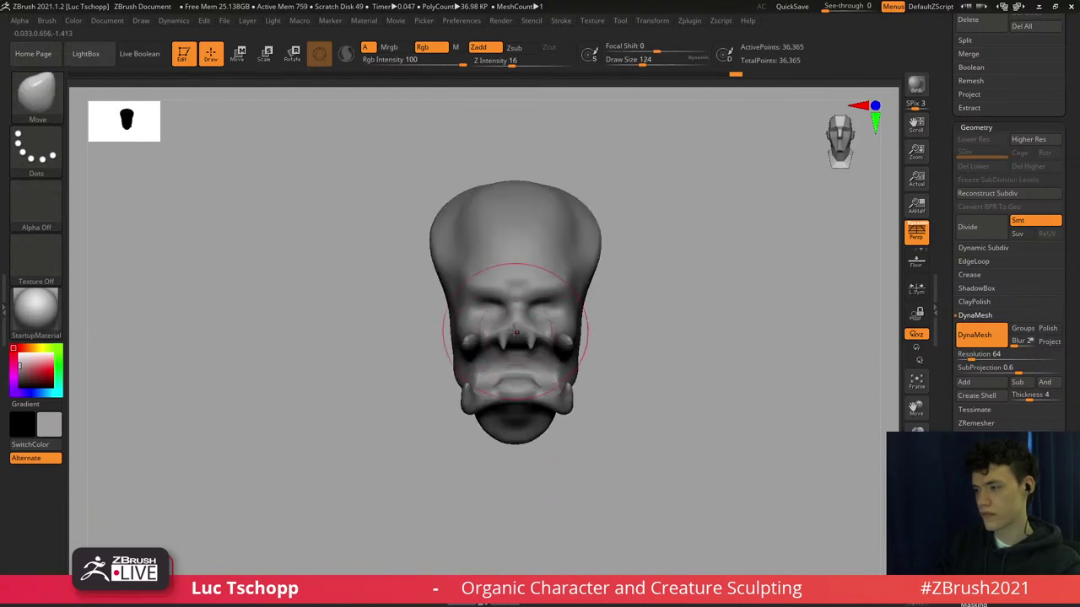
key("s")
left_click_drag(514, 323, 520, 323)
right_click_drag(512, 256, 538, 255, "alt")
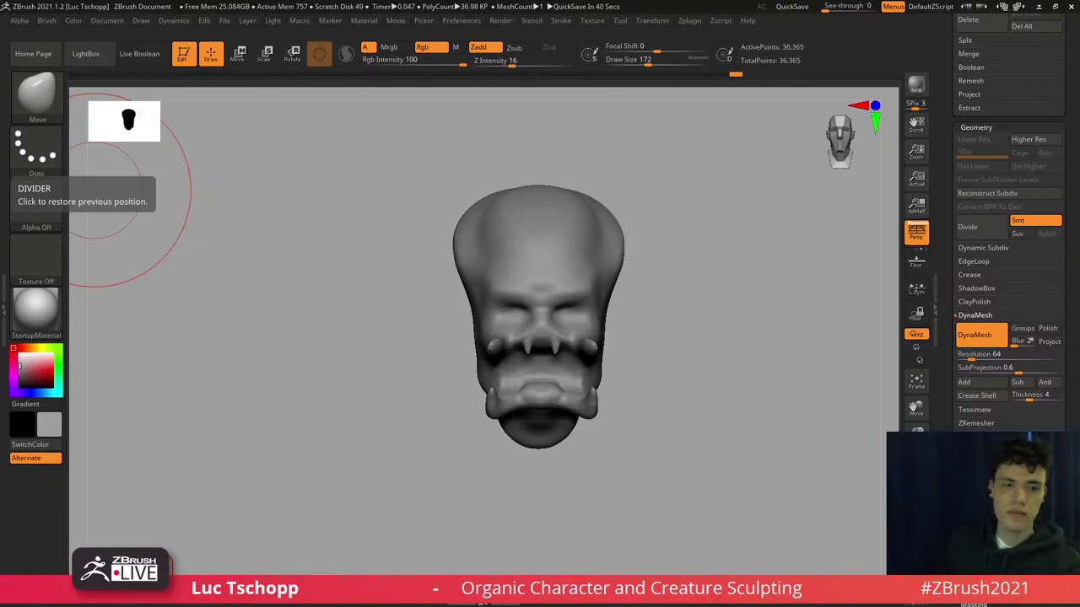
Smooth the sides of the face beside the mandibles at draw size 172 and adjust their shape with the Move brush.
right_click_drag(541, 376, 519, 310, "alt")
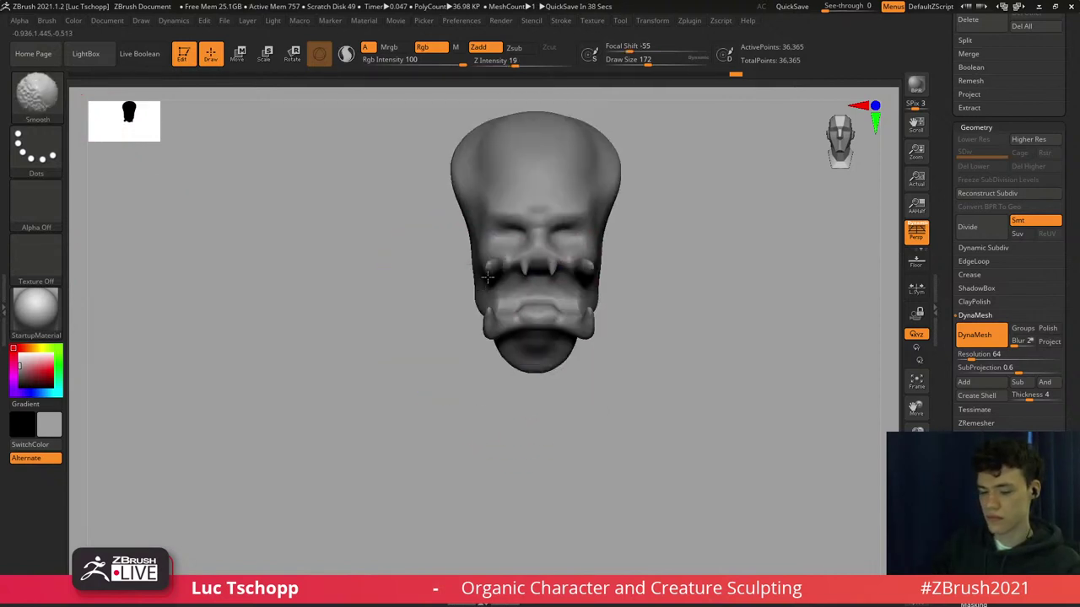
key("b")
key("m")
key("v")
right_click_drag(562, 341, 615, 331, "ctrl")
mouse_move(666, 325)
right_mouse_down()
mouse_move(621, 311)
mouse_move(578, 273)
right_mouse_up()
key("[")
Build up the cheek and jaw behind the mandibles with the LucT_Custom1 brush at draw size 104.
key("b")
left_click(845, 237)
right_click_drag(666, 274, 594, 266)
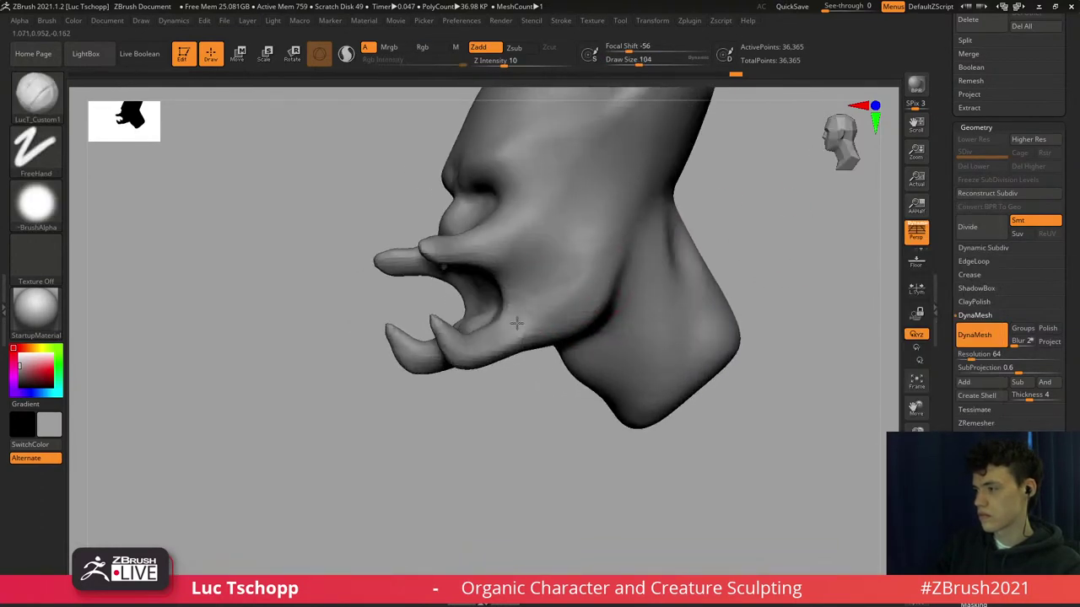
mouse_move(504, 301)
right_mouse_down("ctrl")
mouse_move(503, 339)
mouse_move(492, 258)
mouse_move(508, 242)
right_mouse_up("ctrl")
Pull the upper mandible tips down and the lower mandible tips up into pointed tusks with the SnakeHook brush at draw size 39.
key("b")
key("s")
key("h")
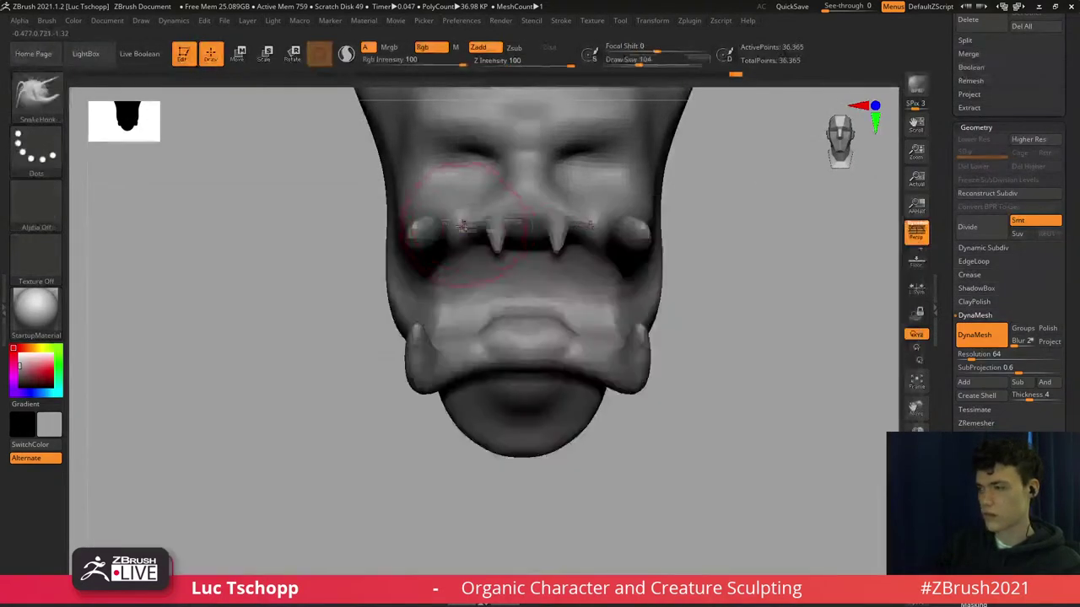
key("s")
left_click_drag(439, 239, 423, 239)
key("s")
left_click_drag(423, 235, 439, 281)
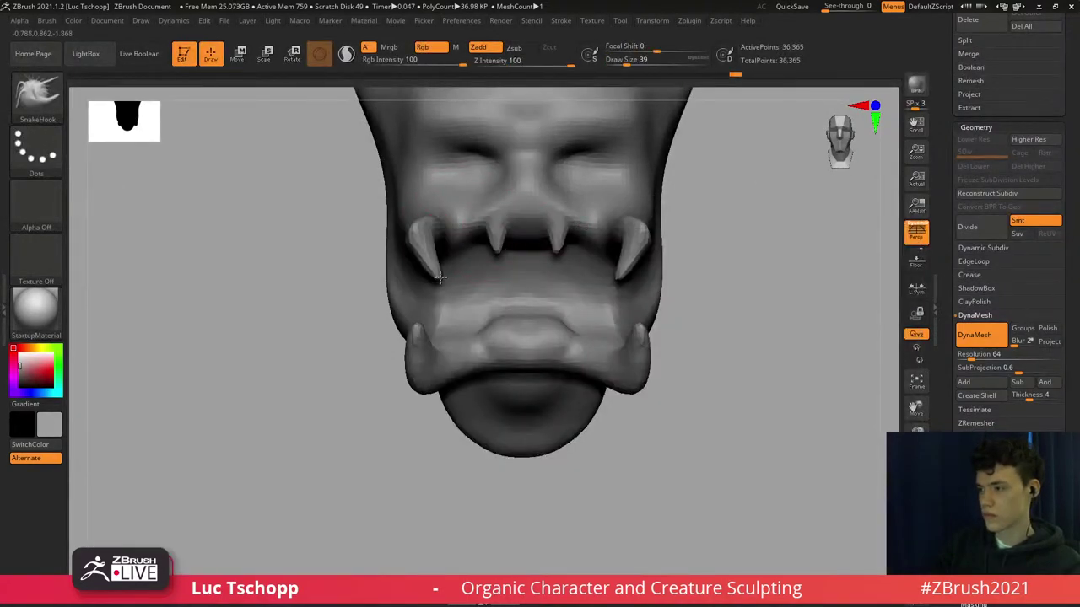
left_click_drag(419, 331, 416, 300)
Refine the tusks and the upper fangs with the Move and Smooth brushes at draw size 51 to 74.
mouse_move(431, 335)
right_mouse_down("ctrl")
mouse_move(435, 318)
mouse_move(467, 356)
mouse_move(471, 345)
right_mouse_up("ctrl")
key("b")
key("m")
key("v")
key("s")
left_click_drag(472, 344, 478, 343)
right_click_drag(471, 330, 481, 254, "shift")
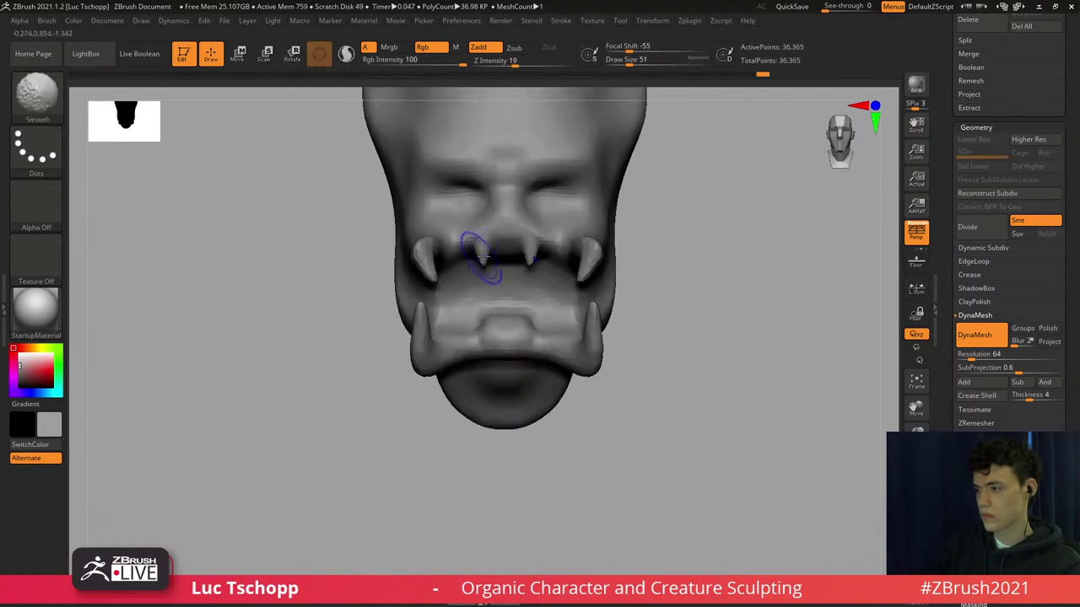
key("s")
left_click_drag(482, 255, 479, 260)
mouse_move(478, 256)
right_mouse_down()
mouse_move(476, 282)
mouse_move(485, 274)
right_mouse_up()
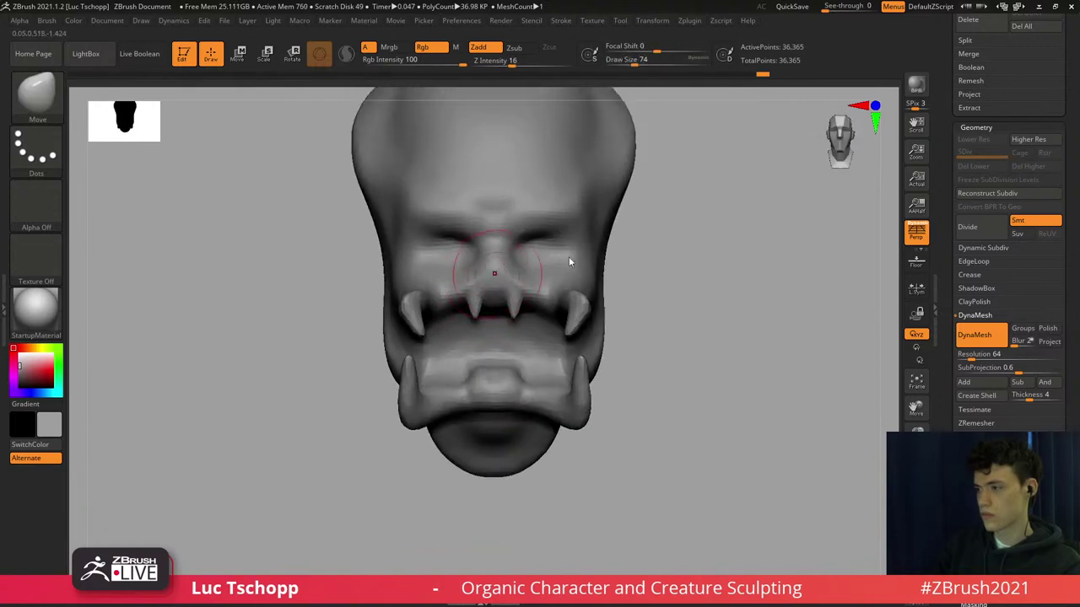
Build up the lower eyelids and the area beneath the eye sockets with the LucT_Custom1 brush at draw size 54.
key("b")
left_click(768, 226)
right_click_drag(551, 243, 534, 269, "ctrl")
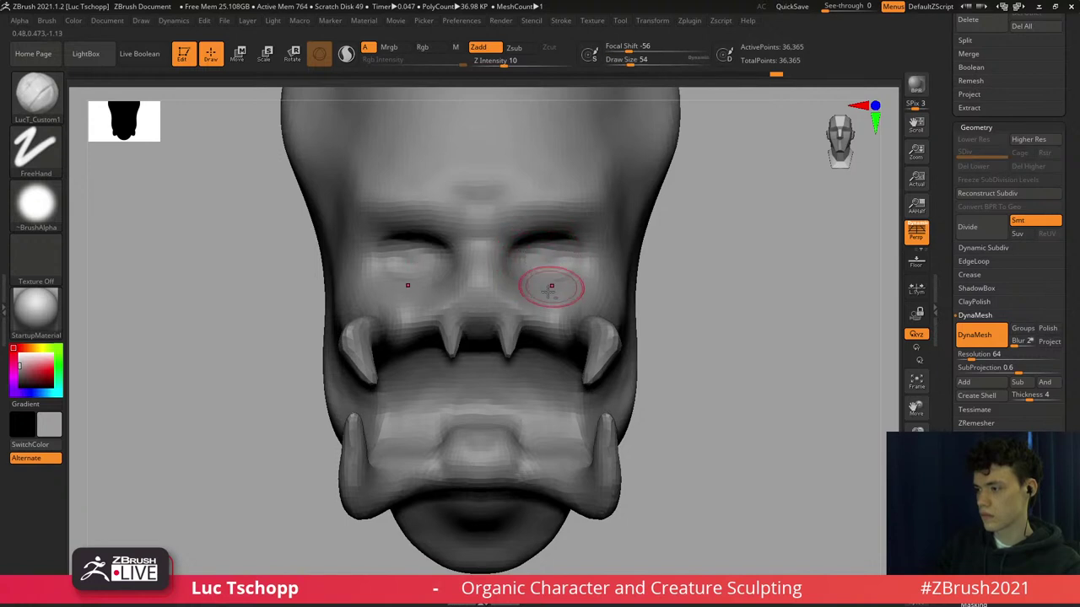
right_click_drag(541, 293, 501, 208, "ctrl")
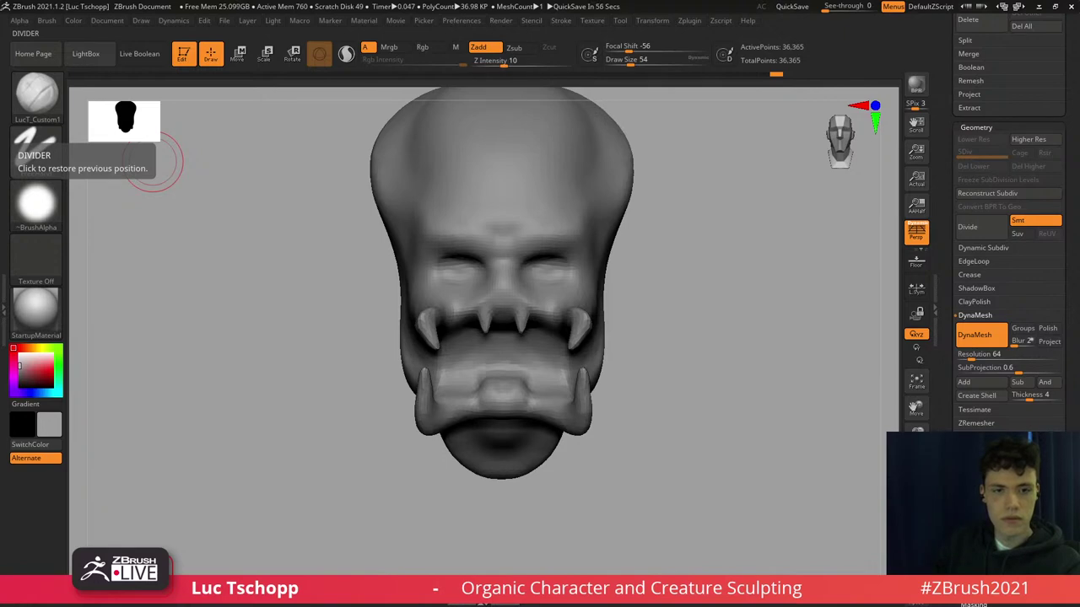
Reshape the cheek and the base of the upper mandibles in three-quarter view with the Move brush.
right_click_drag(612, 282, 501, 301)
key("b")
key("m")
key("v")
key("s")
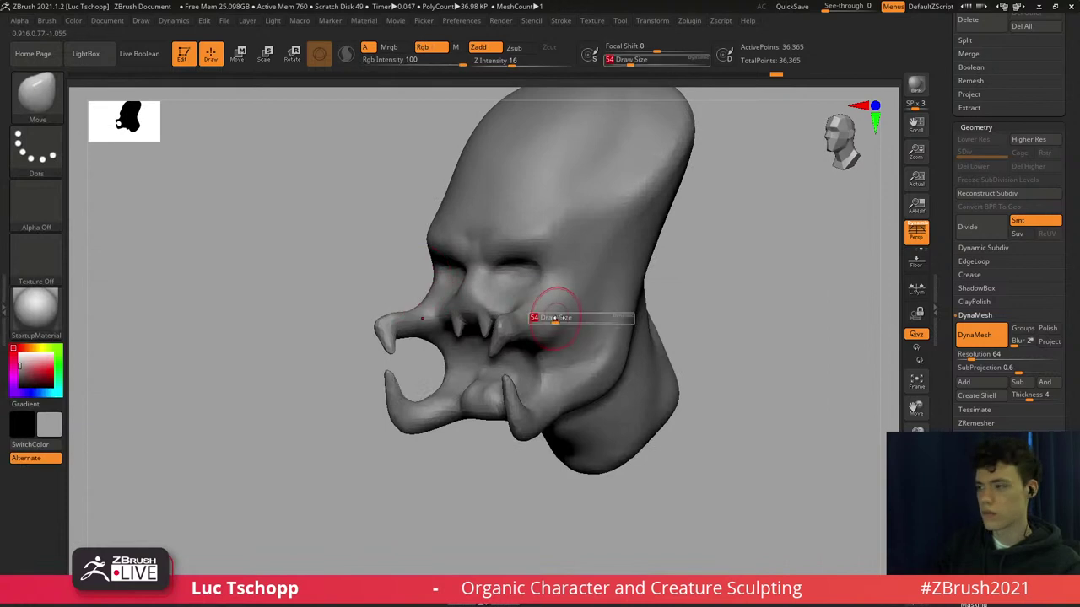
left_click_drag(535, 319, 548, 320)
right_click_drag(548, 320, 498, 324)
mouse_move(504, 325)
left_mouse_down()
mouse_move(501, 282)
mouse_move(483, 315)
left_mouse_up()
Raise the upper mandibles into an upward arch with the Move brush.
key("s")
left_click_drag(486, 317, 487, 283)
right_click_drag(495, 329, 489, 328, "shift")
key("s")
mouse_move(525, 319)
left_mouse_down()
mouse_move(541, 315)
mouse_move(533, 292)
left_mouse_up()
key("s")
mouse_move(489, 290)
right_mouse_down()
mouse_move(566, 285)
mouse_move(540, 301)
right_mouse_up()
Build up the upper lip above the fangs and the sides of the nose with the LucT_Custom1 brush at draw size 39 to 71.
key("b")
left_click(813, 234)
key("s")
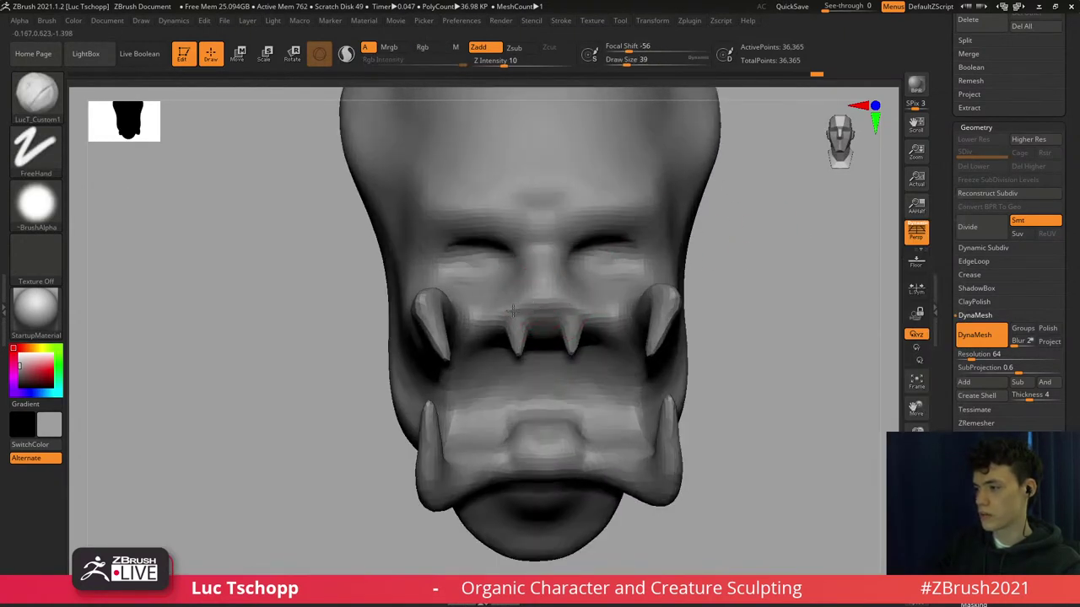
left_click_drag(513, 310, 522, 300)
right_click_drag(581, 259, 560, 256)
key("s")
left_click_drag(562, 256, 569, 256)
left_click_drag(563, 245, 564, 264)
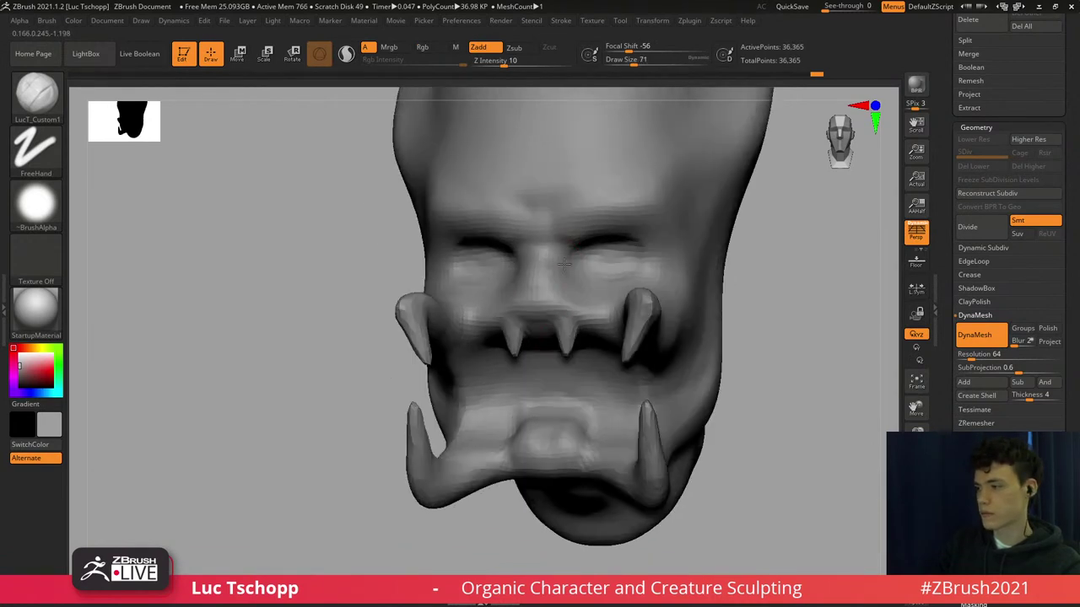
right_click_drag(585, 273, 548, 275, "shift")
Sculpt vertical folds inside the mouth between the mandibles with the LucT_Custom1 brush at draw size 80.
right_click_drag(539, 386, 535, 338, "alt")
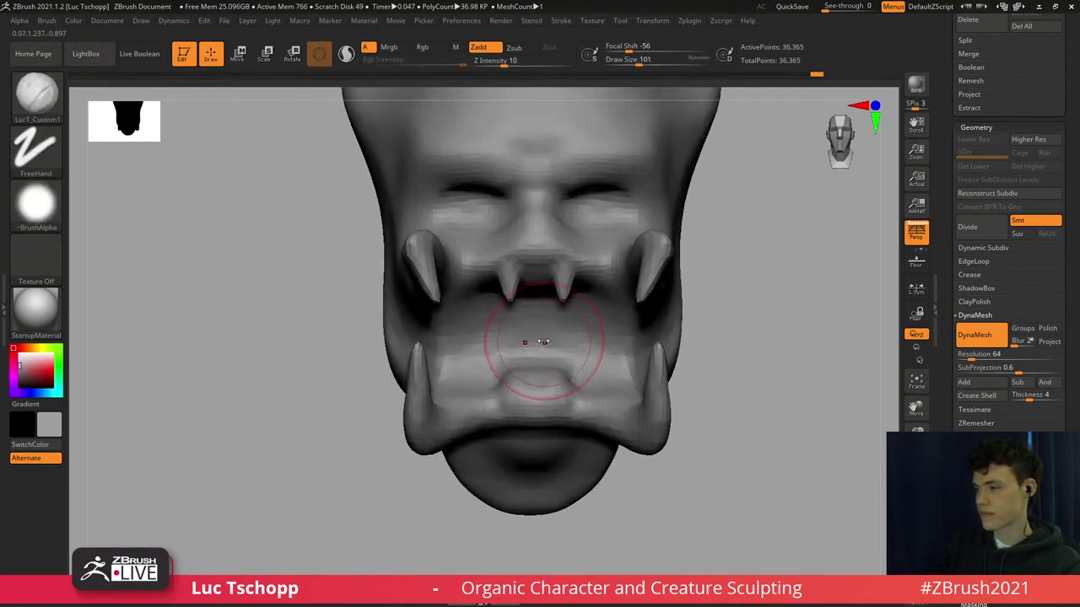
key("s")
mouse_move(523, 324)
left_mouse_down()
mouse_move(516, 346)
mouse_move(465, 340)
left_mouse_up()
left_click_drag(455, 329, 447, 361)
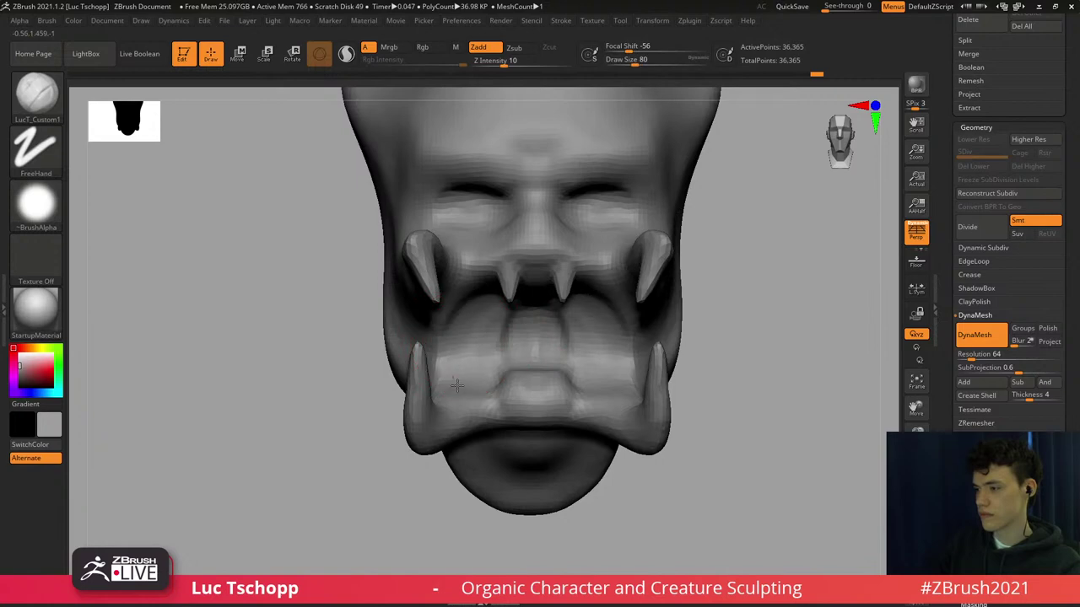
Pull the edge of the cheek between the upper and lower mandibles forward in side view with the Move brush at draw size 97 to 108.
right_click_drag(457, 334, 536, 330)
key("b")
key("m")
key("v")
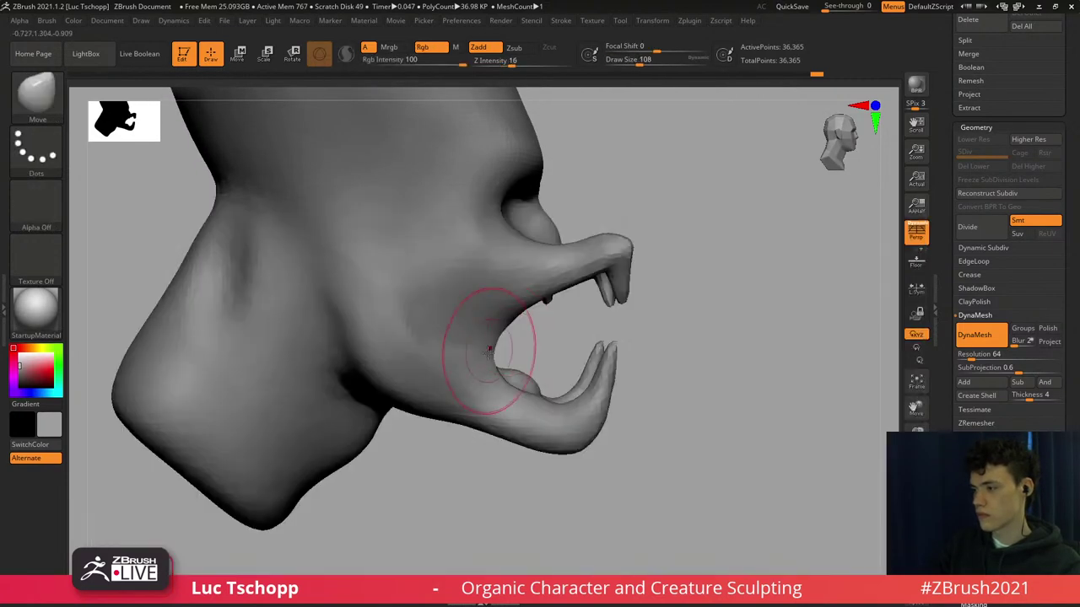
key("s")
mouse_move(530, 315)
left_mouse_down()
mouse_move(520, 317)
mouse_move(533, 308)
left_mouse_up()
key("s")
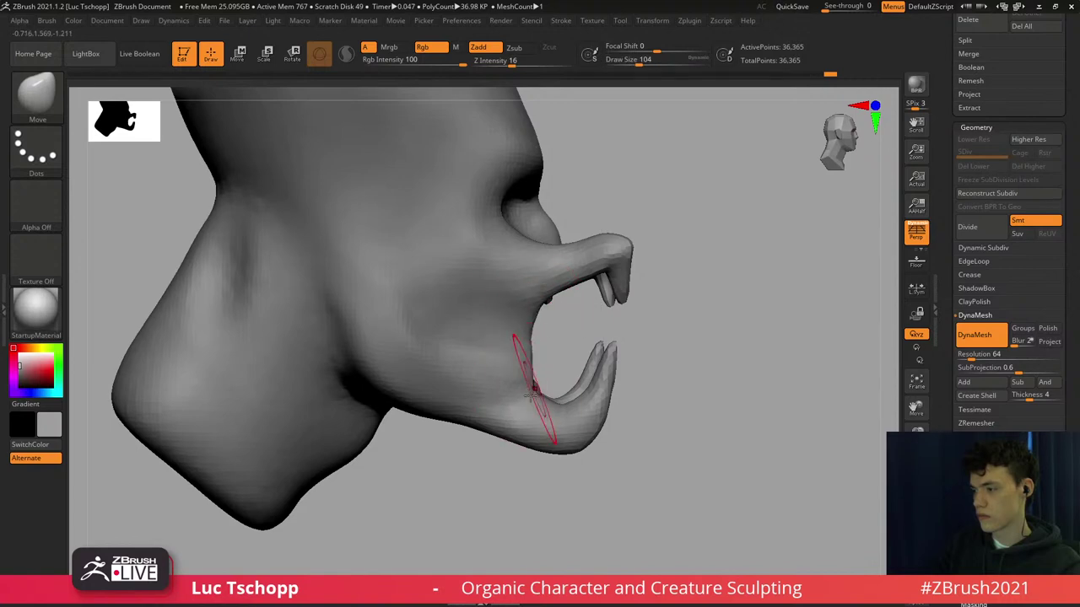
left_click_drag(537, 315, 528, 319)
right_click_drag(560, 311, 535, 305)
key("s")
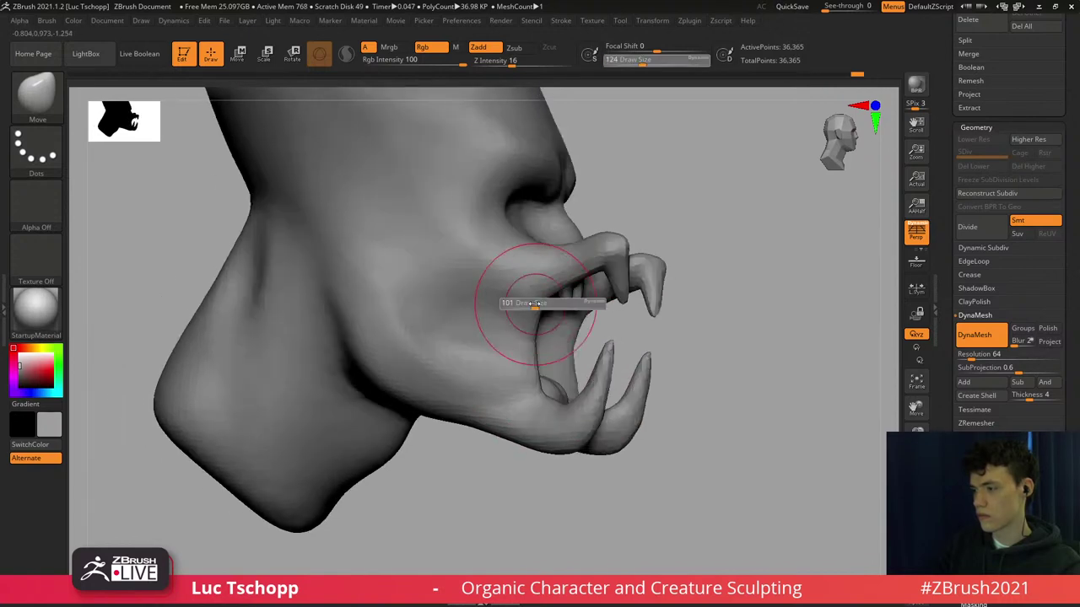
left_click_drag(535, 305, 539, 304)
left_click_drag(550, 308, 569, 309)
Build up the cheek surface behind the mandibles with the LucT_Custom1 brush at draw size 136.
key("b")
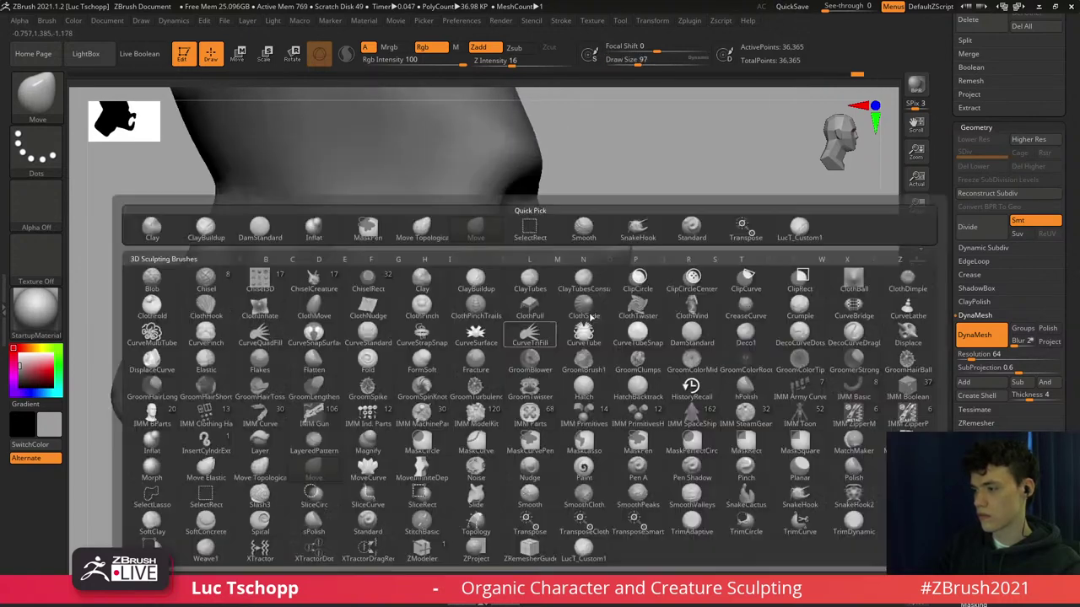
left_click(769, 239)
mouse_move(501, 358)
left_mouse_down()
mouse_move(491, 368)
mouse_move(422, 343)
left_mouse_up()
right_click_drag(419, 339, 458, 350, "alt")
key("s")
left_click_drag(457, 348, 450, 321)
key("s")
left_click(449, 317)
key("s")
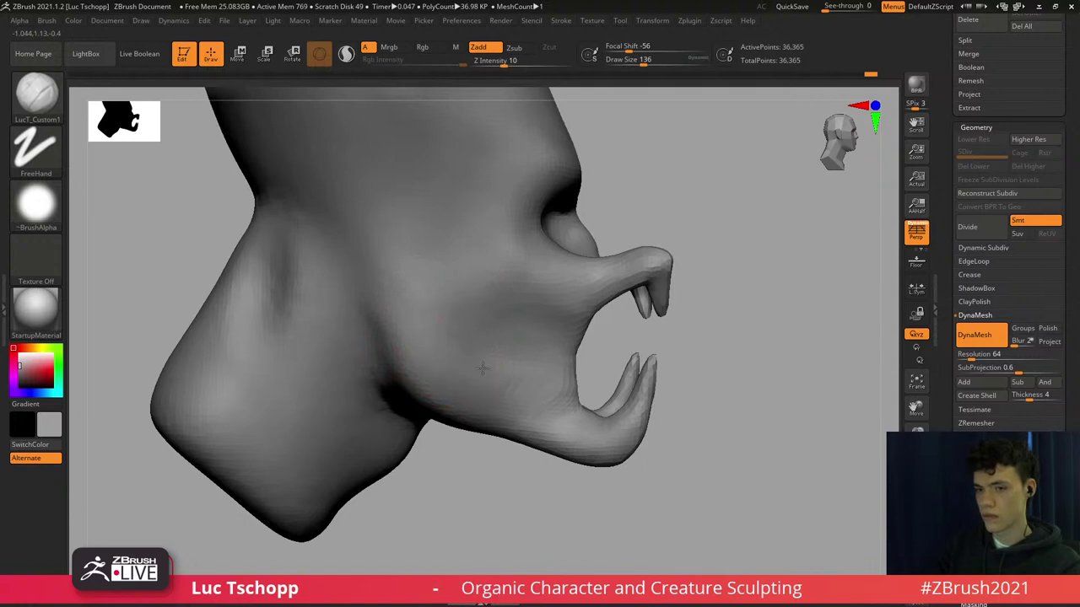
left_click_drag(483, 368, 468, 357)
right_click_drag(468, 357, 431, 342, "ctrl")
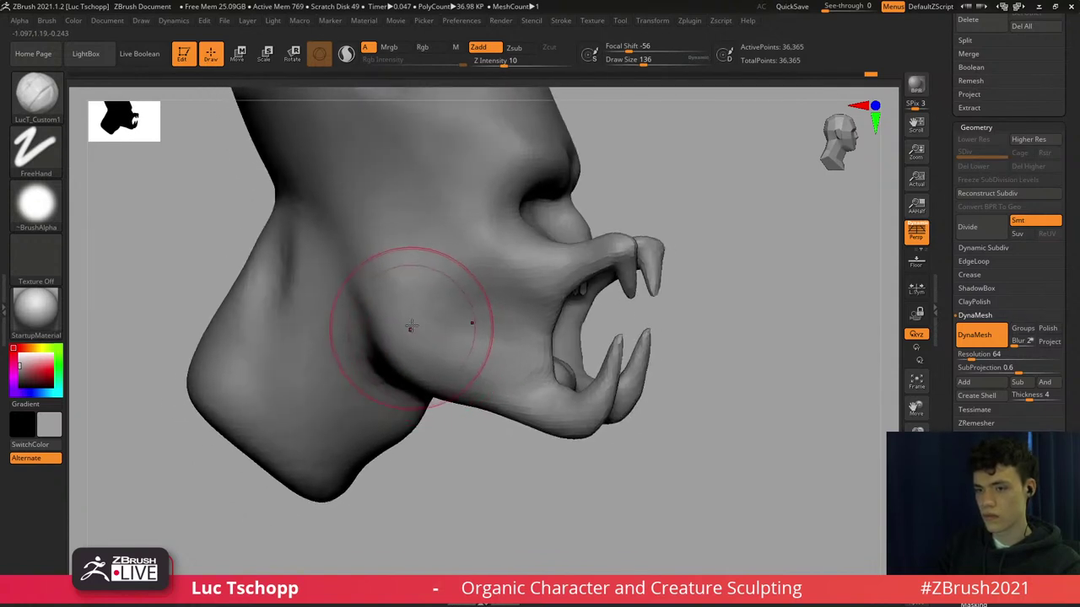
Refine the jaw angle where the cheek meets the neck with the LucT_Custom1 brush at draw size 97.
key("s")
left_click_drag(400, 314, 402, 313)
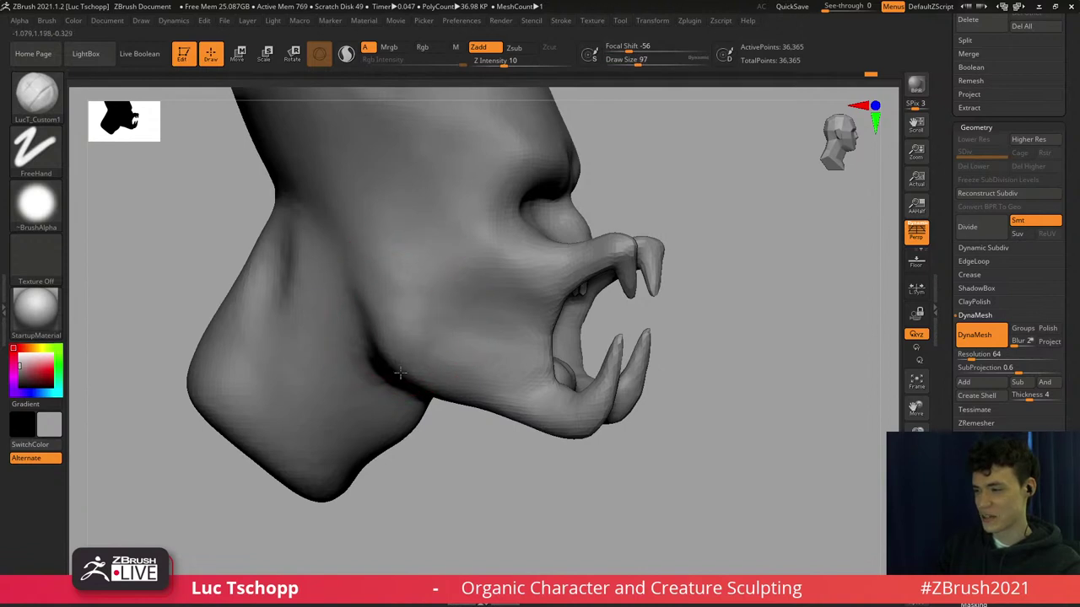
mouse_move(524, 399)
right_mouse_down()
mouse_move(477, 360)
mouse_move(397, 397)
right_mouse_up()
key("shift")
right_click(391, 408)
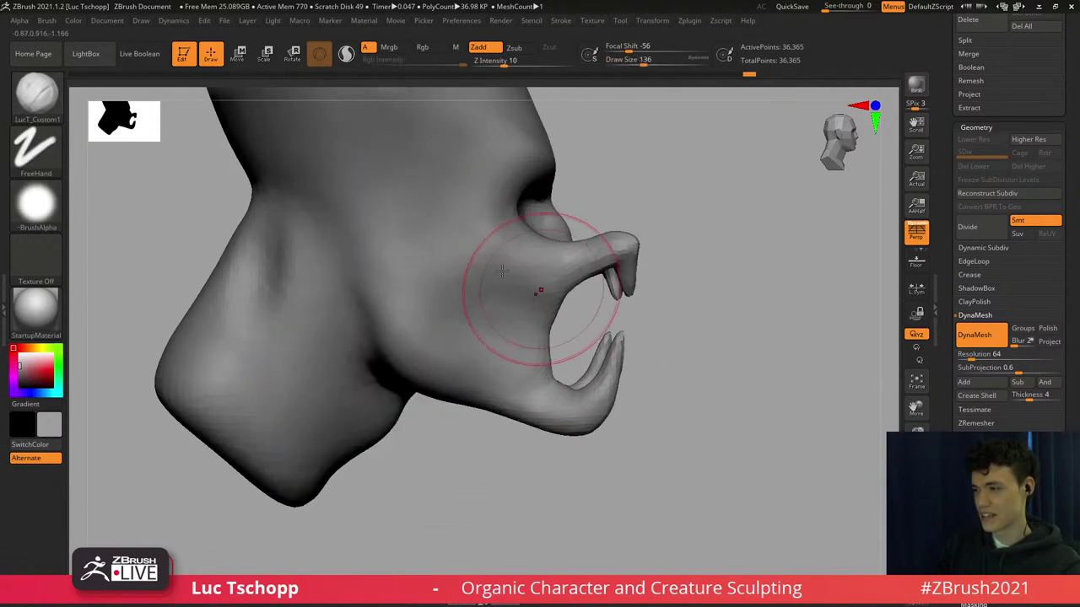
mouse_move(537, 291)
right_mouse_down("ctrl")
mouse_move(479, 284)
mouse_move(470, 307)
mouse_move(450, 245)
mouse_move(463, 290)
mouse_move(453, 323)
mouse_move(455, 282)
right_mouse_up("ctrl")
key("shift")
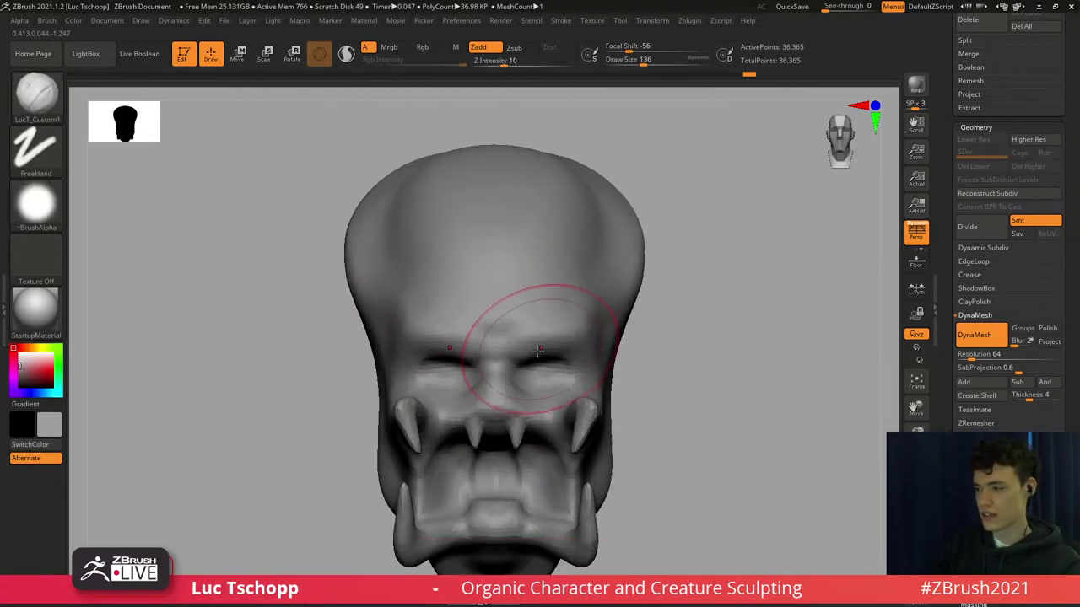
key("b")
key("d")
key("s")
key("s")
left_click_drag(527, 350, 533, 350)
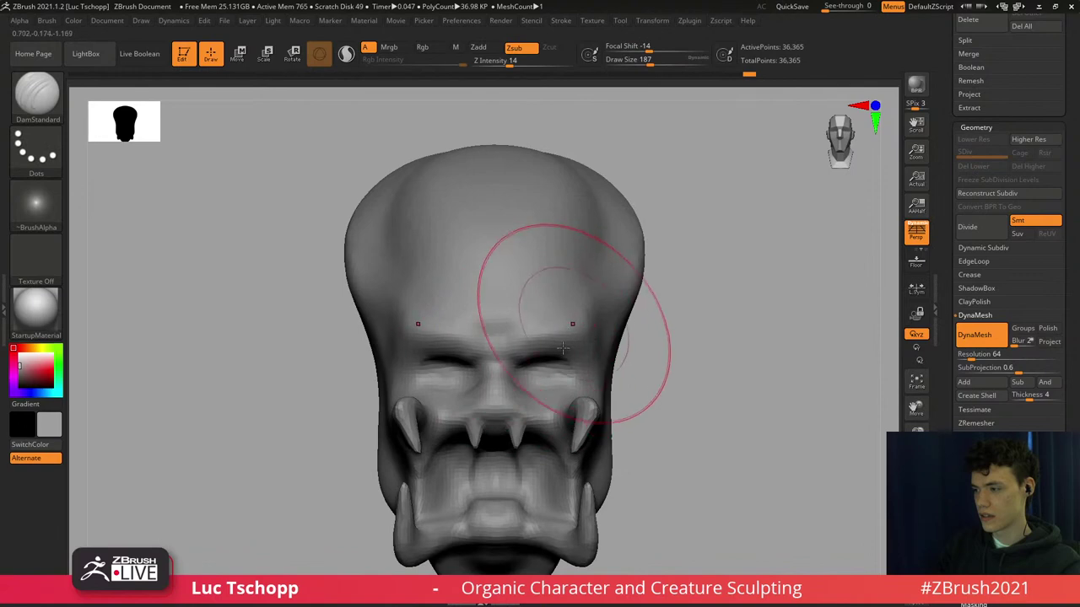
Reshape the lower lip between the tongue and the lower mandibles from above with the Move brush at draw size 54.
mouse_move(563, 348)
right_mouse_down()
mouse_move(564, 337)
mouse_move(582, 350)
mouse_move(492, 422)
right_mouse_up()
key("b")
key("m")
key("v")
mouse_move(491, 443)
left_mouse_down()
mouse_move(478, 478)
mouse_move(481, 465)
left_mouse_up()
key("s")
mouse_move(477, 461)
left_mouse_down()
mouse_move(467, 472)
mouse_move(490, 462)
mouse_move(443, 448)
left_mouse_up()
key("s")
right_click_drag(457, 427, 460, 437)
left_click_drag(456, 436, 450, 427)
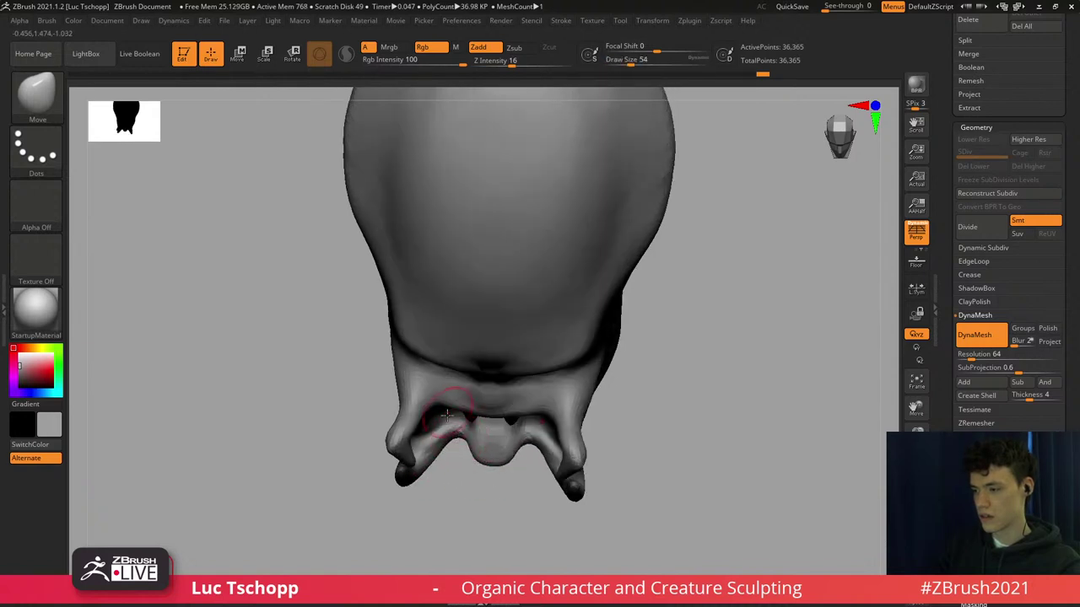
right_click_drag(442, 400, 446, 415)
key("s")
mouse_move(439, 415)
left_mouse_down()
mouse_move(447, 433)
mouse_move(476, 429)
left_mouse_up()
key("s")
Try to spread the upper mandibles outward in front view with the Move brush at draw size 305.
mouse_move(477, 435)
right_mouse_down()
mouse_move(491, 313)
mouse_move(492, 354)
mouse_move(472, 380)
right_mouse_up()
key("s")
mouse_move(419, 380)
left_mouse_down()
mouse_move(431, 380)
mouse_move(428, 362)
left_mouse_up()
key("s")
mouse_move(395, 327)
left_mouse_down()
mouse_move(407, 328)
mouse_move(379, 334)
left_mouse_up()
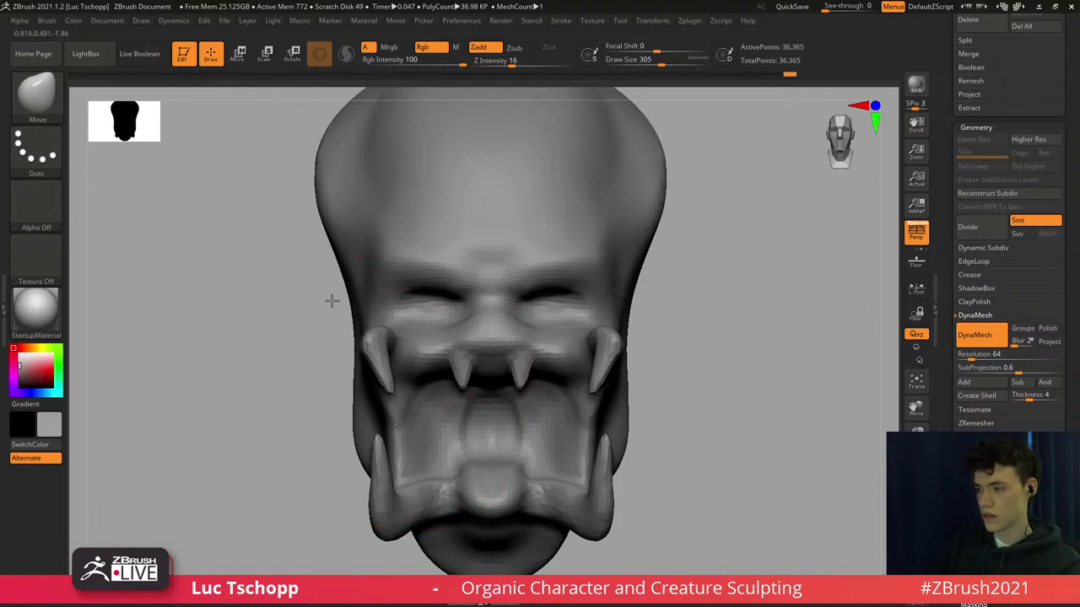
key("ctrl+z")
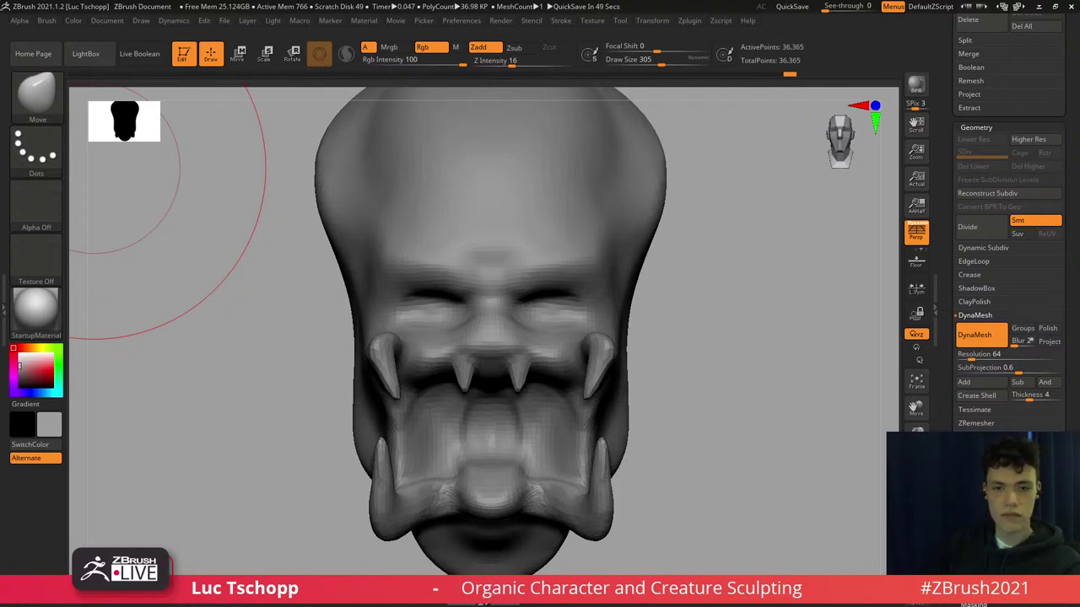
Lower the inner brows and pull the rear crown of the skull up and back with the Move brush.
mouse_move(628, 323)
right_mouse_down()
mouse_move(624, 314)
mouse_move(643, 325)
mouse_move(642, 313)
right_mouse_up()
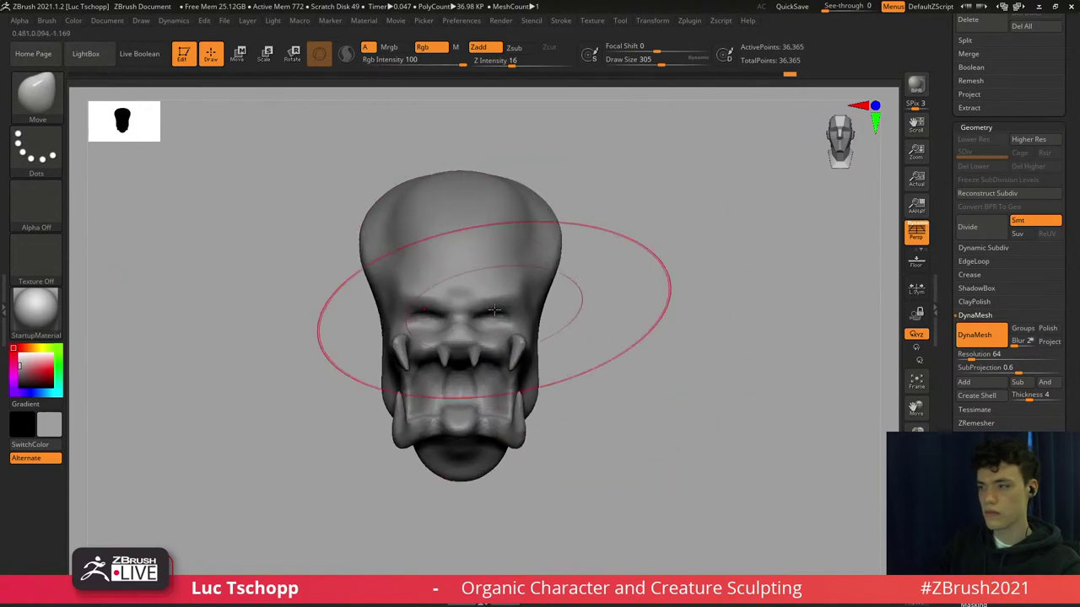
left_click_drag(485, 300, 483, 317)
mouse_move(491, 245)
right_mouse_down("alt")
mouse_move(491, 282)
mouse_move(396, 282)
right_mouse_up("alt")
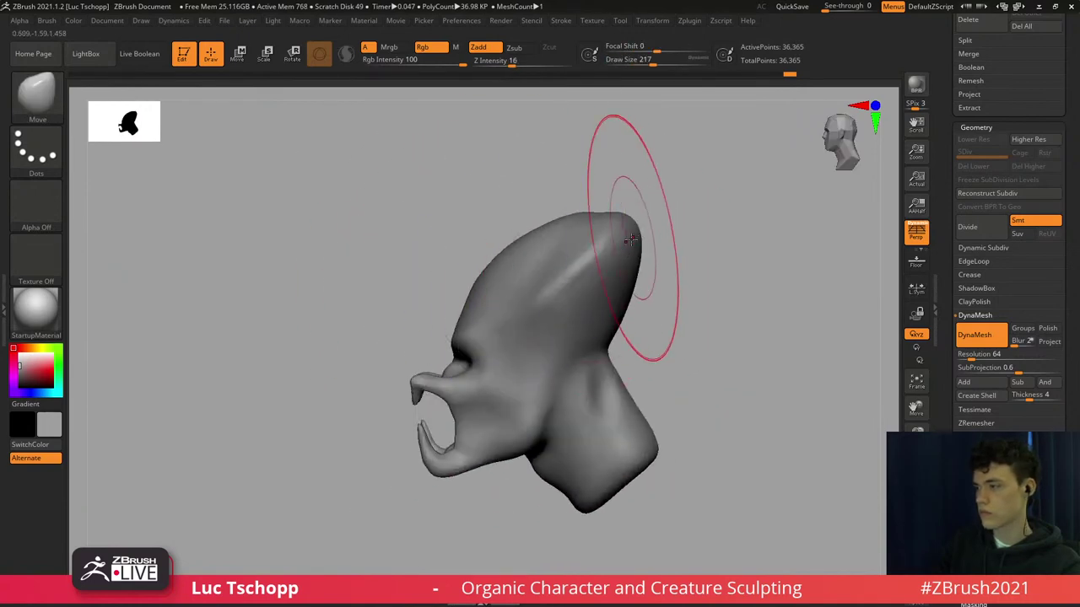
key("]")
left_click_drag(628, 235, 639, 211)
Carve a broad groove along the upper rear side of the skull with the DamStandard brush at draw size 223 to 234.
key("b")
key("d")
key("s")
right_click_drag(639, 229, 619, 242)
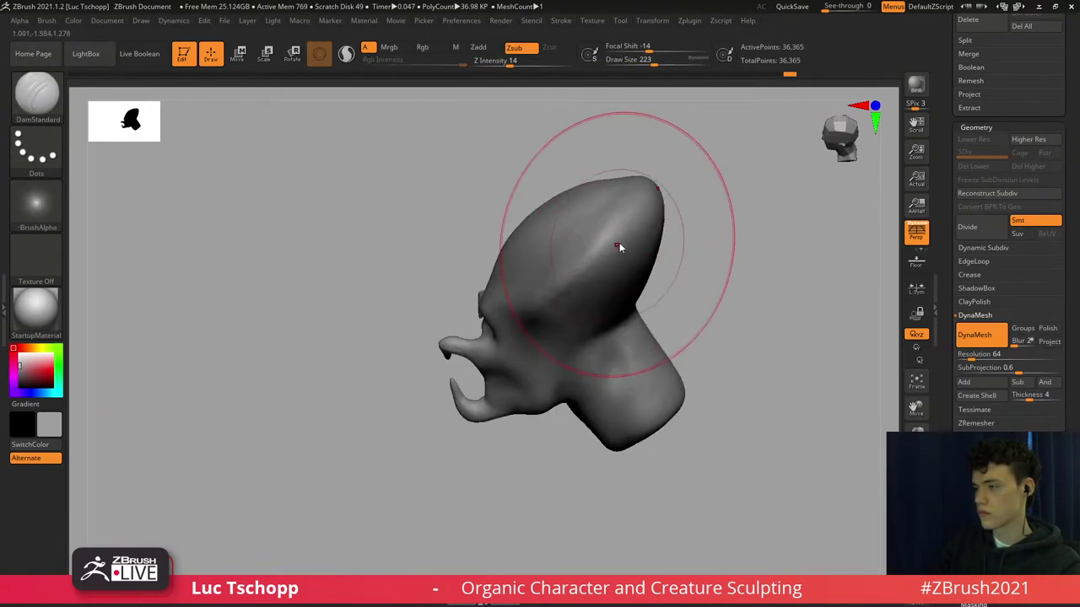
left_click_drag(620, 218, 607, 235)
right_click_drag(596, 217, 676, 216)
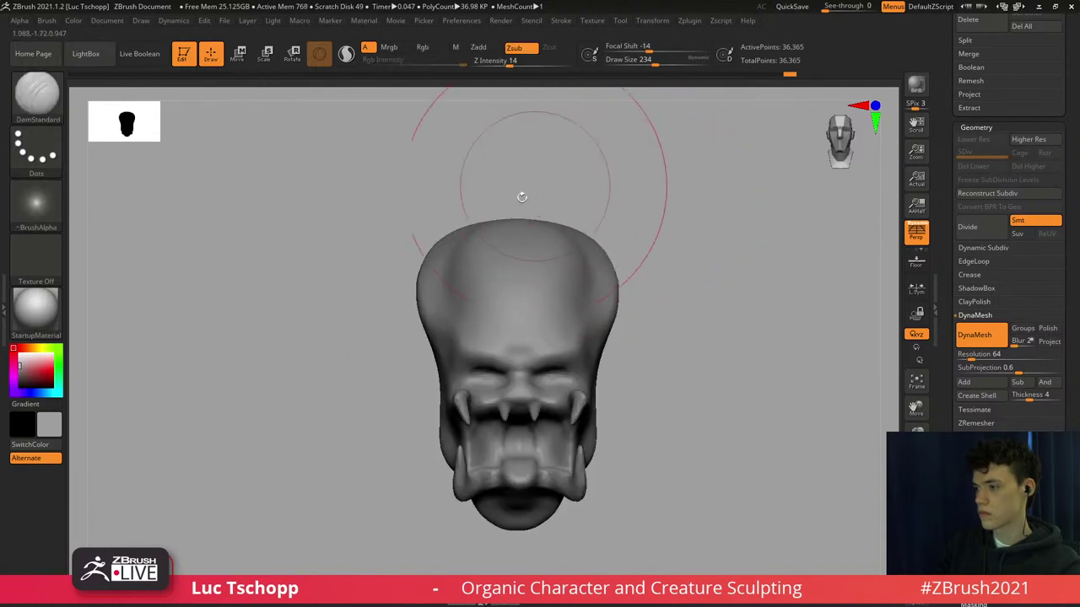
right_click_drag(479, 278, 497, 290, "alt")
Carve a curved groove around the front of the forehead dome with the DamStandard brush at draw size 182 to 217.
mouse_move(496, 290)
right_mouse_down("ctrl")
mouse_move(484, 289)
mouse_move(491, 246)
right_mouse_up("ctrl")
key("s")
left_click_drag(478, 318, 459, 330)
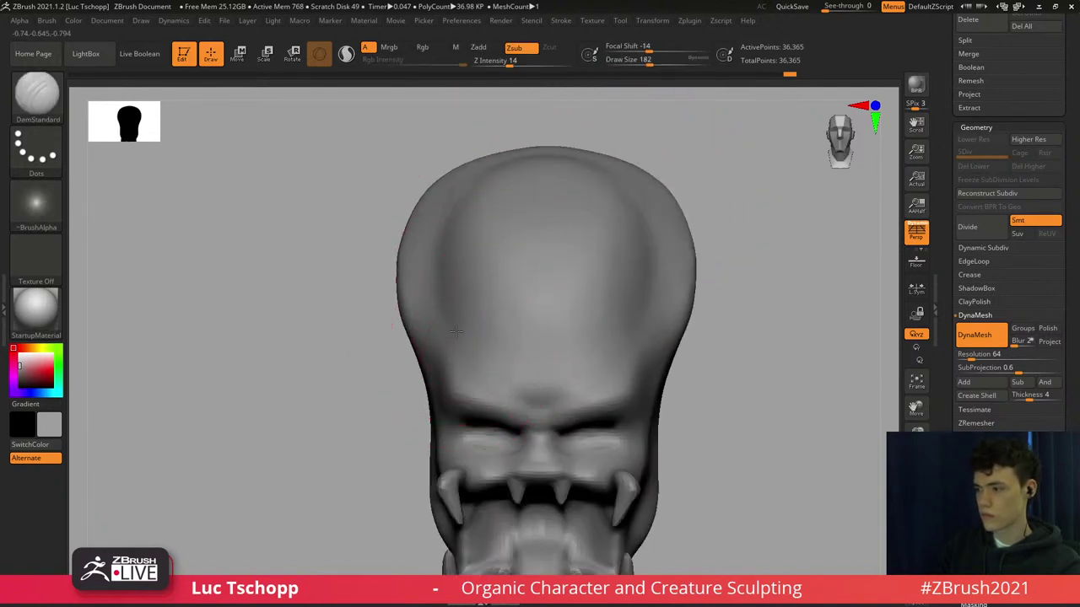
mouse_move(527, 390)
left_mouse_down("shift")
mouse_move(503, 376)
mouse_move(523, 379)
left_mouse_up("shift")
key("s")
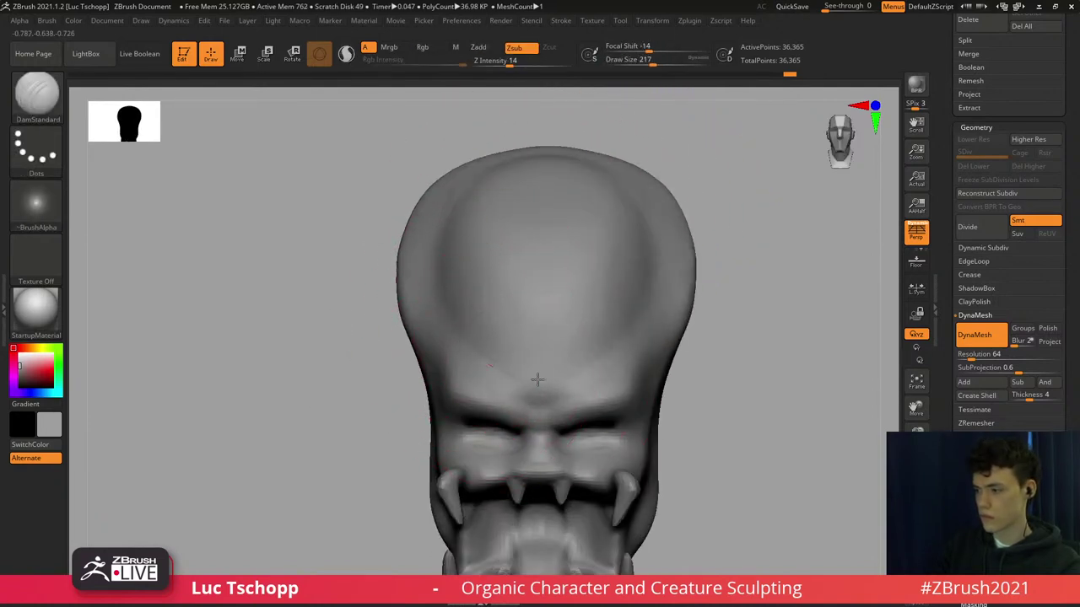
mouse_move(494, 352)
right_mouse_down("alt")
mouse_move(480, 350)
mouse_move(474, 371)
right_mouse_up("alt")
right_click_drag(474, 371, 464, 348, "alt")
mouse_move(518, 379)
left_mouse_down()
mouse_move(472, 366)
mouse_move(453, 341)
mouse_move(476, 370)
left_mouse_up()
key("s")
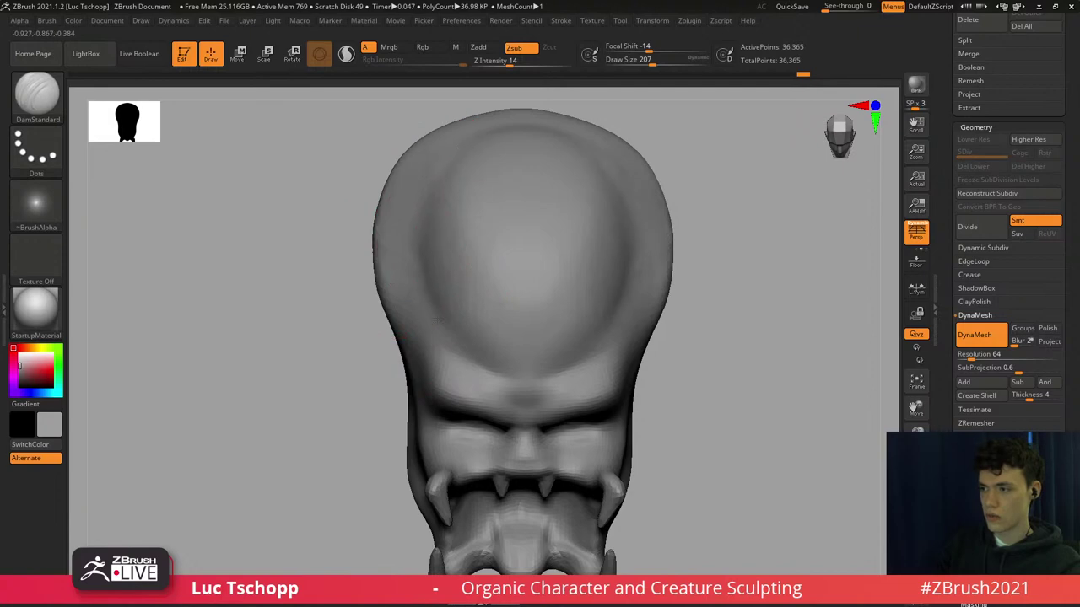
Build up a ridge beside the forehead dome's side groove with the LucT_Custom1 brush at draw size 83 to 87.
key("b")
left_click(750, 228)
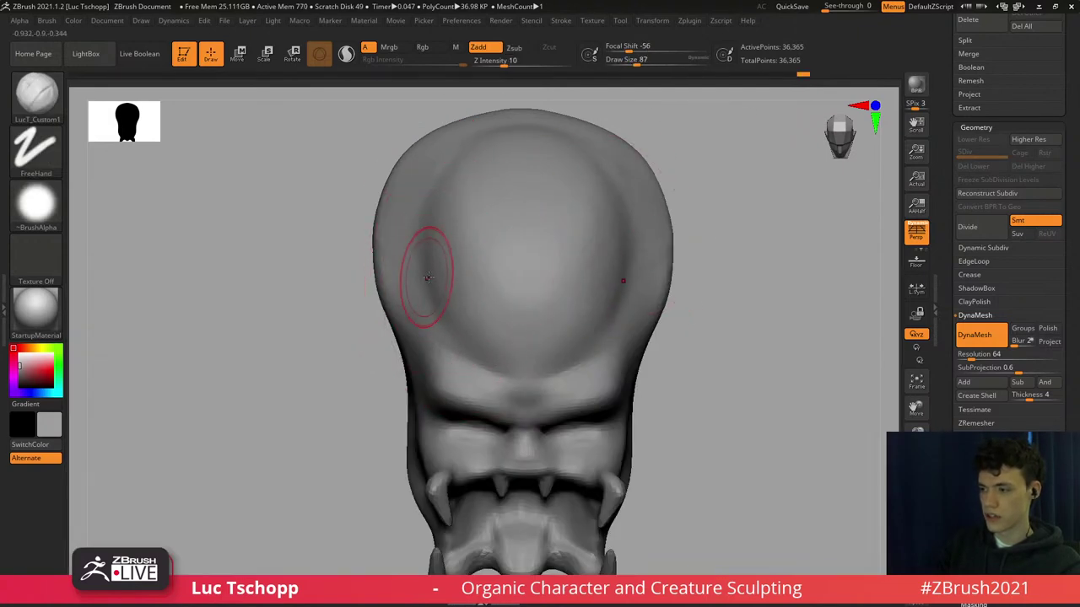
key("s")
left_click_drag(427, 276, 444, 298)
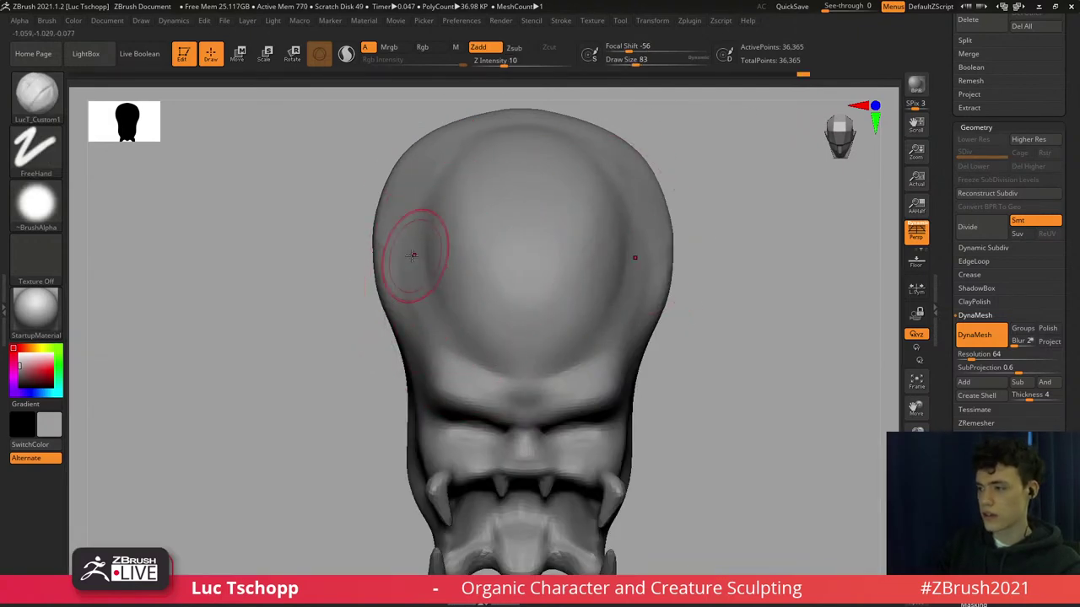
key("s")
left_click_drag(419, 257, 414, 256)
Strengthen the temple ridges along the forehead dome with the Standard brush at draw size 59 and the LucT_Custom1 brush.
key("b")
key("s")
key("t")
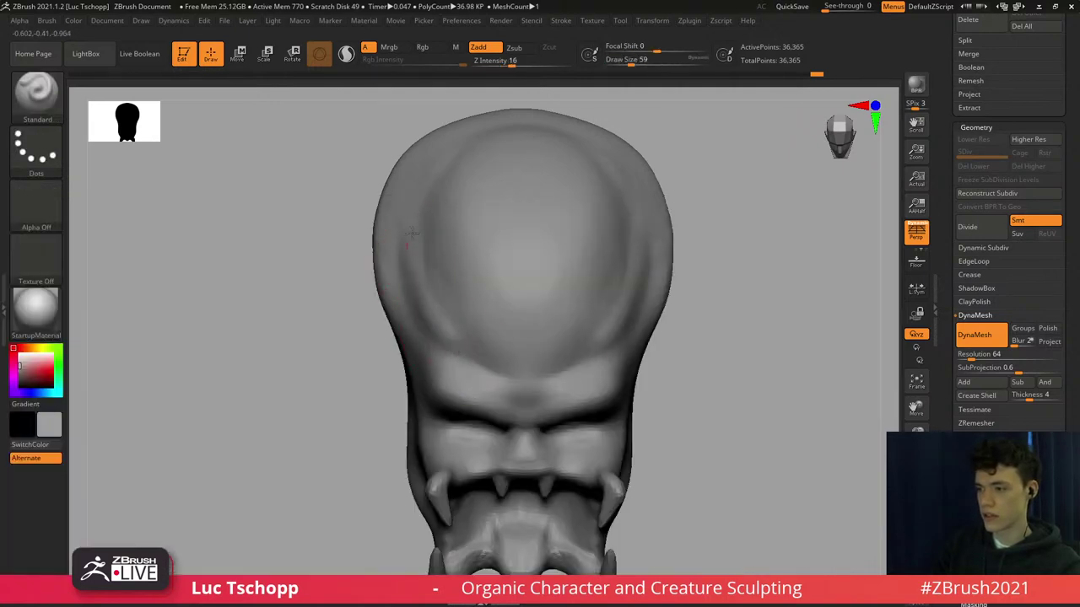
left_click_drag(412, 234, 434, 267)
key("b")
left_click(697, 236)
key("s")
left_click_drag(404, 232, 411, 232)
left_click_drag(401, 215, 399, 256)
Fill out the side of the skull and the forehead above the brows with the LucT_Custom1 brush at draw size 154.
right_click_drag(435, 291, 468, 240)
mouse_move(544, 259)
right_mouse_down()
mouse_move(528, 238)
mouse_move(498, 234)
right_mouse_up()
key("s")
mouse_move(618, 217)
left_mouse_down()
mouse_move(602, 190)
mouse_move(590, 203)
mouse_move(588, 175)
left_mouse_up()
key("s")
key("s")
left_click_drag(568, 214, 564, 219)
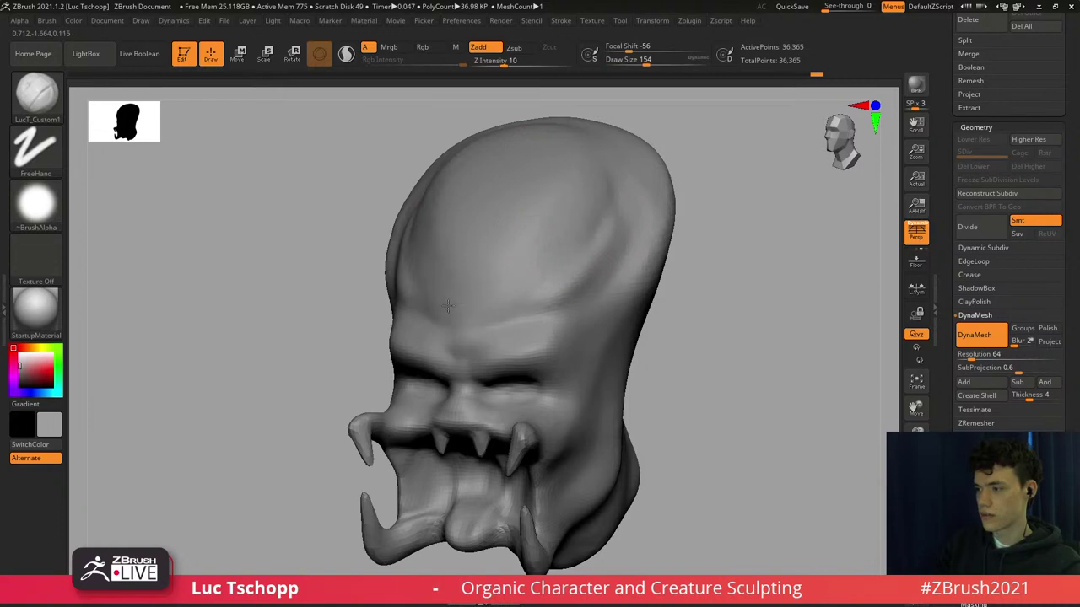
left_click_drag(448, 306, 459, 292)
right_click_drag(463, 289, 481, 313)
key("s")
left_click_drag(479, 323, 474, 330)
key("s")
Adjust the upper mandibles and the lip above the fangs with the Move Topological brush at draw size 56.
key("b")
key("m")
key("t")
key("s")
left_click_drag(551, 337, 549, 339)
left_click_drag(541, 345, 557, 330)
mouse_move(558, 341)
right_mouse_down("ctrl")
mouse_move(525, 315)
mouse_move(516, 263)
mouse_move(500, 334)
right_mouse_up("ctrl")
key("s")
left_click_drag(497, 340, 488, 341)
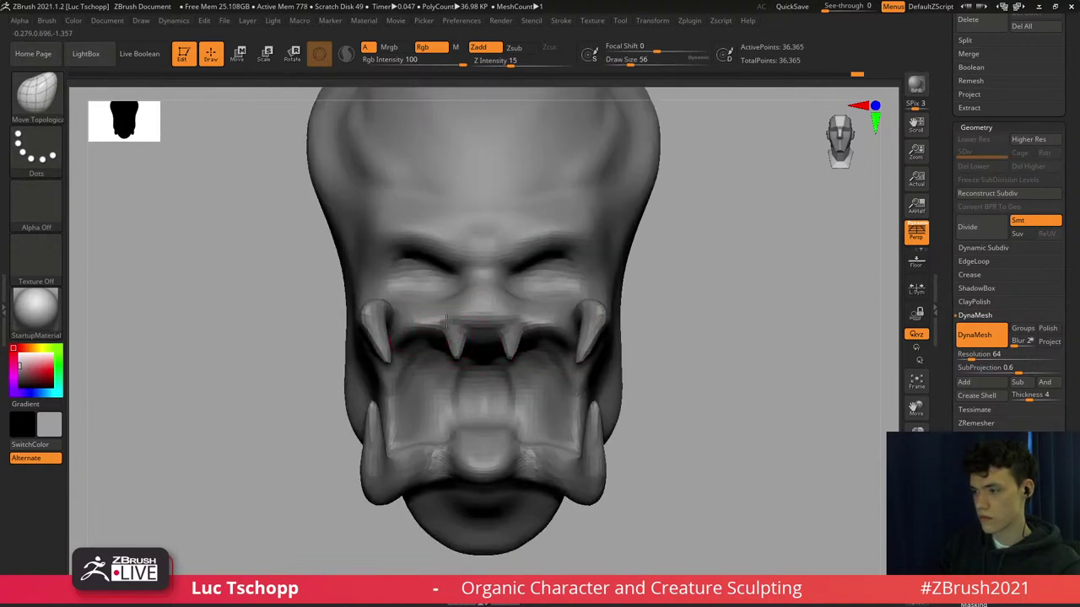
left_click_drag(447, 321, 446, 317)
key("[")
right_click_drag(542, 282, 506, 287, "alt")
key("s")
left_click_drag(528, 281, 532, 282)
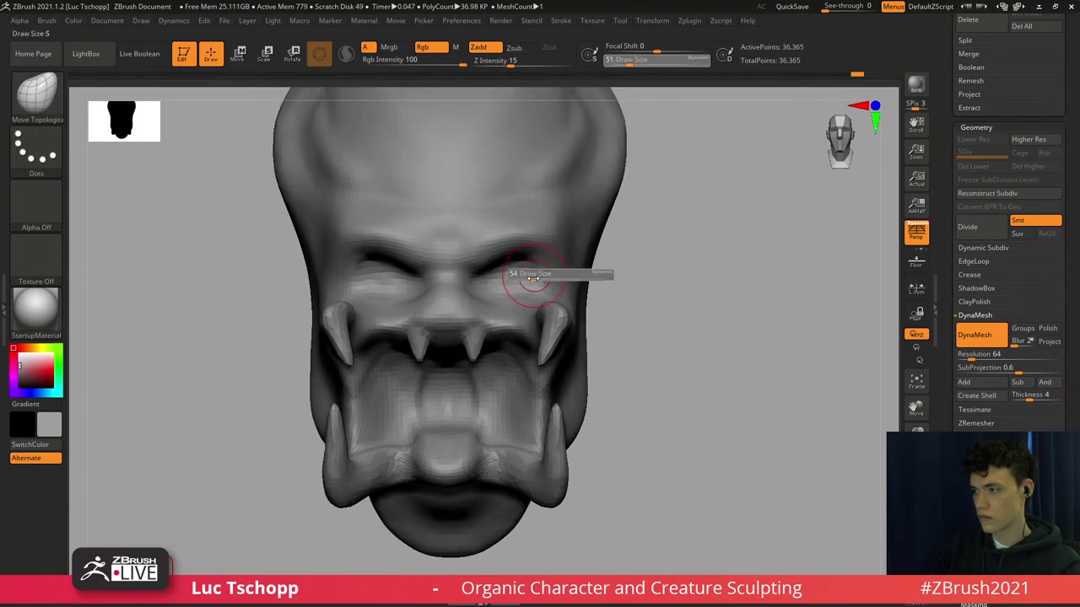
right_click_drag(501, 420, 512, 355, "alt")
Remesh the head with DynaMesh and build up the lower lip beside the tongue with the LucT_Custom1 brush at draw size 83.
key("b")
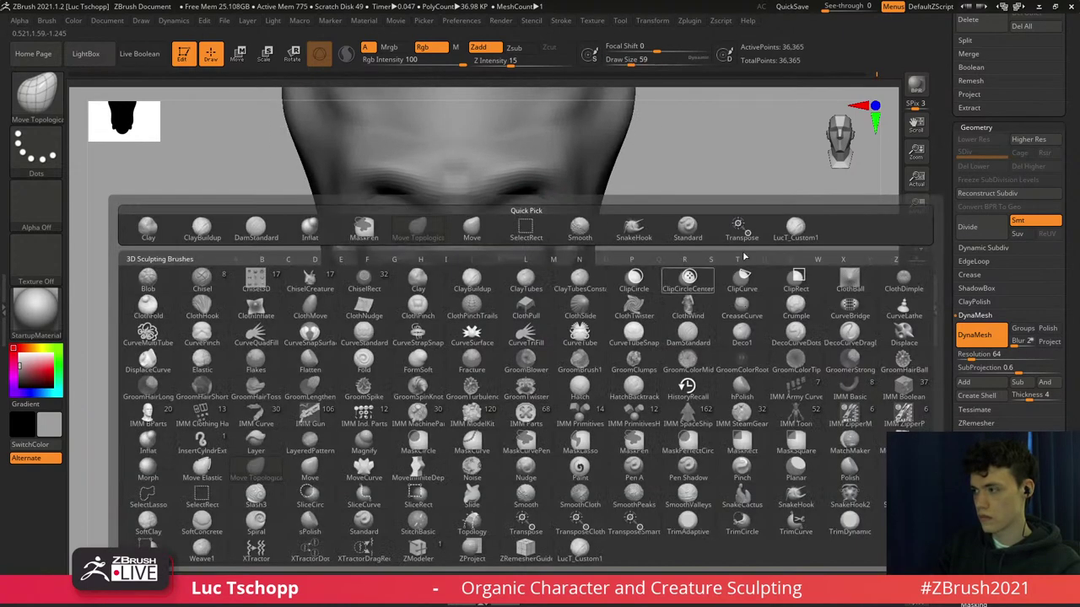
left_click(795, 231)
left_click_drag(729, 247, 725, 337, "ctrl")
mouse_move(523, 364)
right_mouse_down("ctrl")
mouse_move(515, 360)
mouse_move(520, 391)
right_mouse_up("ctrl")
key("]")
left_click_drag(523, 392, 519, 409)
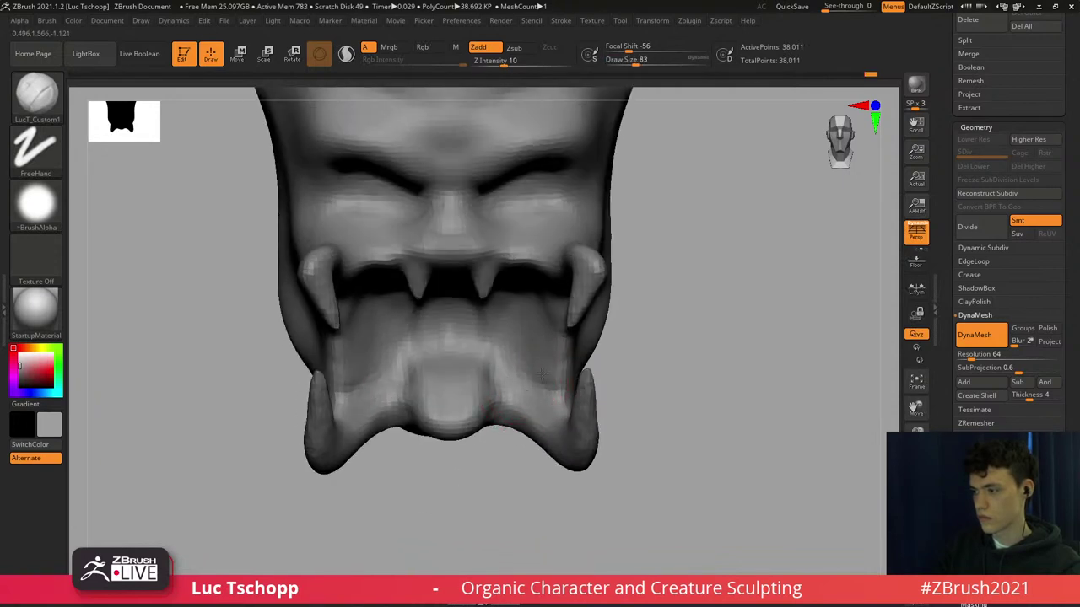
Refine and smooth the lower lip where it meets the lower mandibles with the LucT_Custom1 and Smooth brushes.
right_click_drag(533, 406, 567, 405)
key("s")
left_click_drag(528, 410, 522, 410)
left_click_drag(526, 425, 545, 412)
right_click_drag(548, 412, 517, 408, "shift")
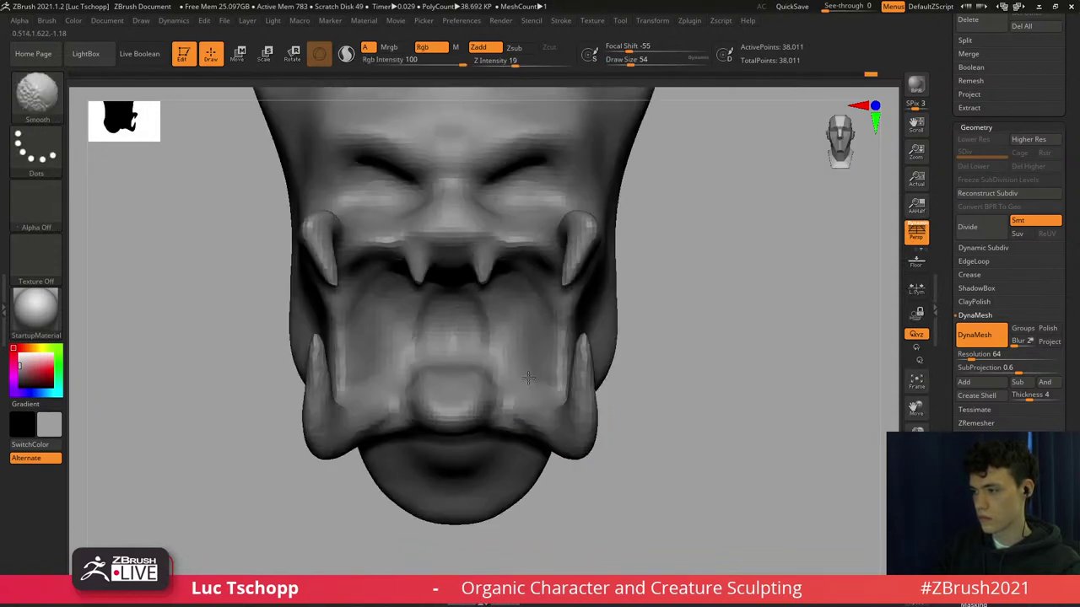
left_click_drag(545, 390, 554, 394, "shift")
right_click_drag(550, 393, 540, 354, "ctrl")
key("]")
mouse_move(477, 342)
right_mouse_down("alt")
mouse_move(471, 310)
mouse_move(476, 357)
right_mouse_up("alt")
Push the bases of the lower mandibles outward in front view with the Move Topological brush at draw size 177.
key("b")
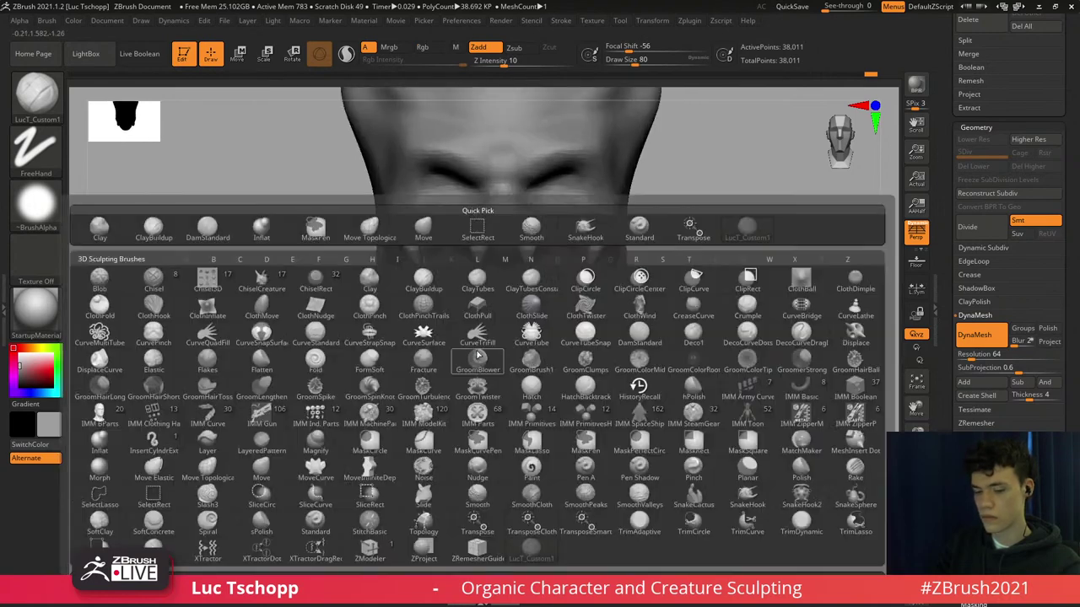
key("m")
key("t")
key("s")
mouse_move(415, 319)
left_mouse_down()
mouse_move(424, 313)
mouse_move(417, 332)
left_mouse_up()
key("s")
key("s")
left_click_drag(414, 378, 418, 378)
left_click_drag(394, 394, 389, 396)
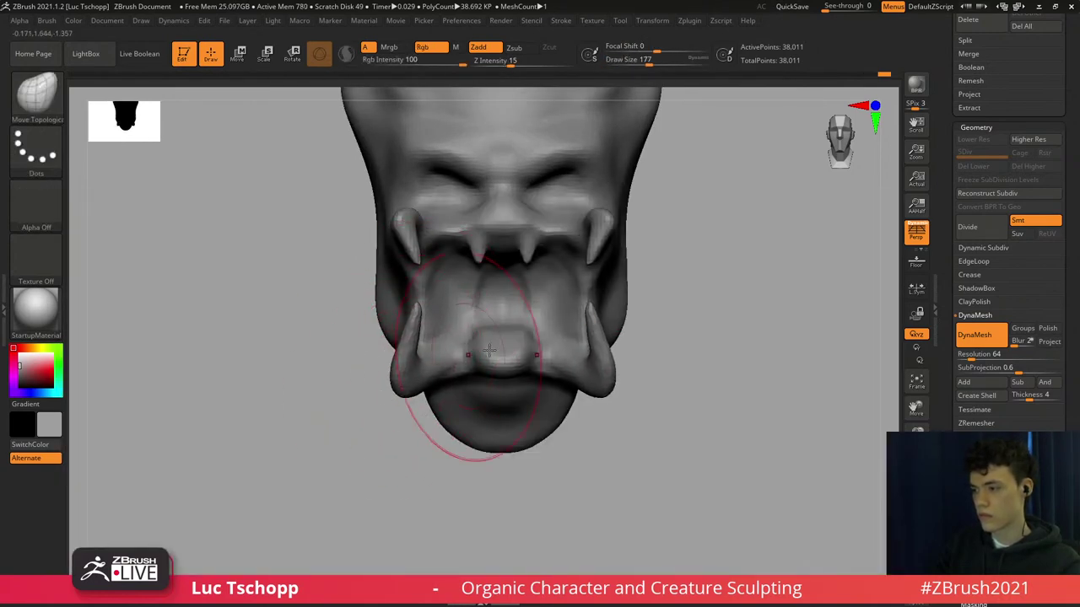
Nudge the tongue upward in three-quarter view with the Move Topological brush at draw size 46.
key("s")
mouse_move(469, 349)
right_mouse_down()
mouse_move(525, 345)
mouse_move(492, 343)
right_mouse_up()
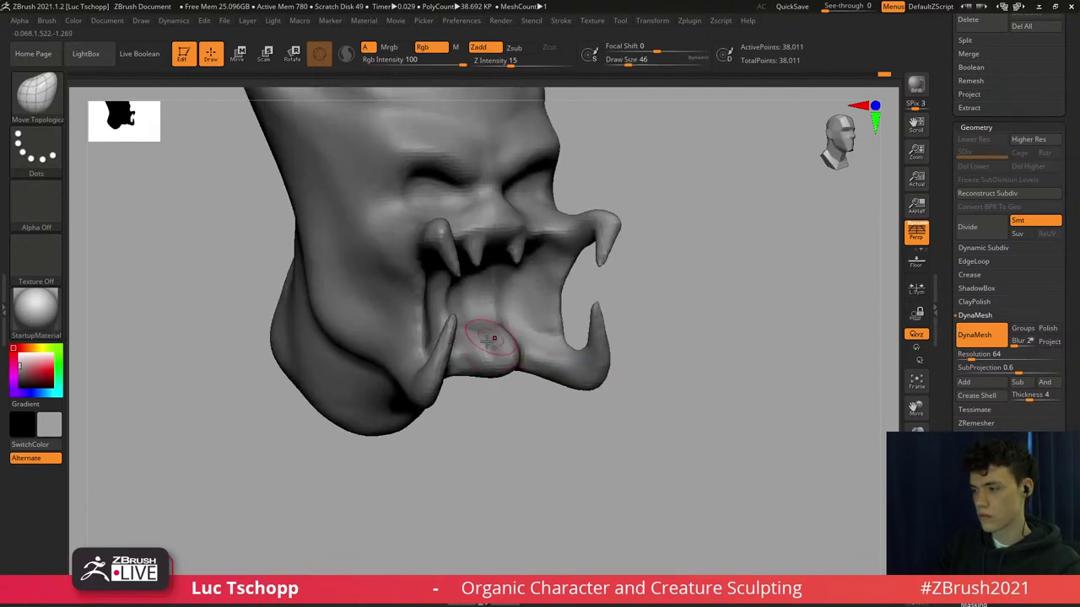
left_click_drag(504, 337, 508, 331)
Pull the lower mandibles forward in side view with the Move Topological brush at draw size 182.
mouse_move(536, 325)
right_mouse_down()
mouse_move(461, 325)
mouse_move(472, 328)
right_mouse_up()
key("s")
mouse_move(453, 340)
left_mouse_down()
mouse_move(472, 340)
mouse_move(379, 347)
mouse_move(414, 326)
left_mouse_up()
key("s")
left_click_drag(415, 324, 388, 340)
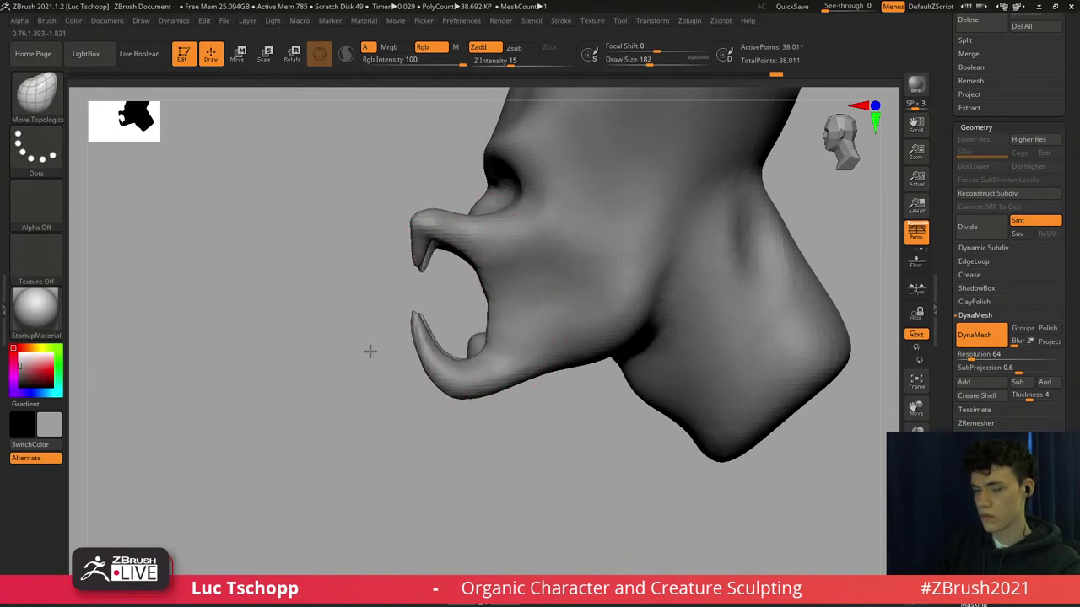
Pull the rear edge of the mouth opening slightly forward in side view with the Move Topological brush at draw size 71.
right_click_drag(406, 280, 417, 305, "alt")
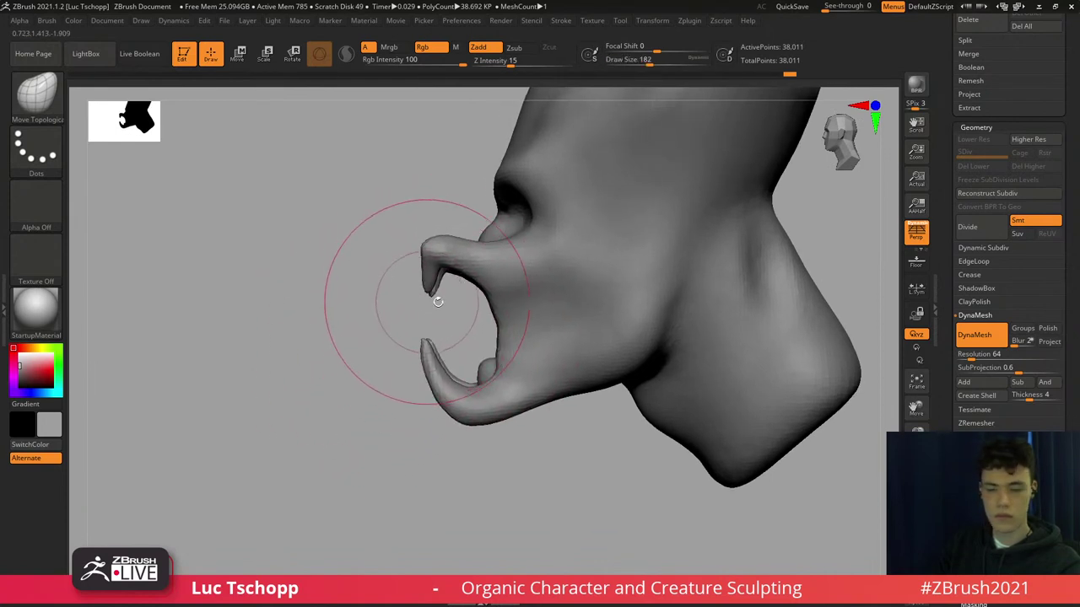
key("s")
key("s")
left_click_drag(508, 351, 497, 357)
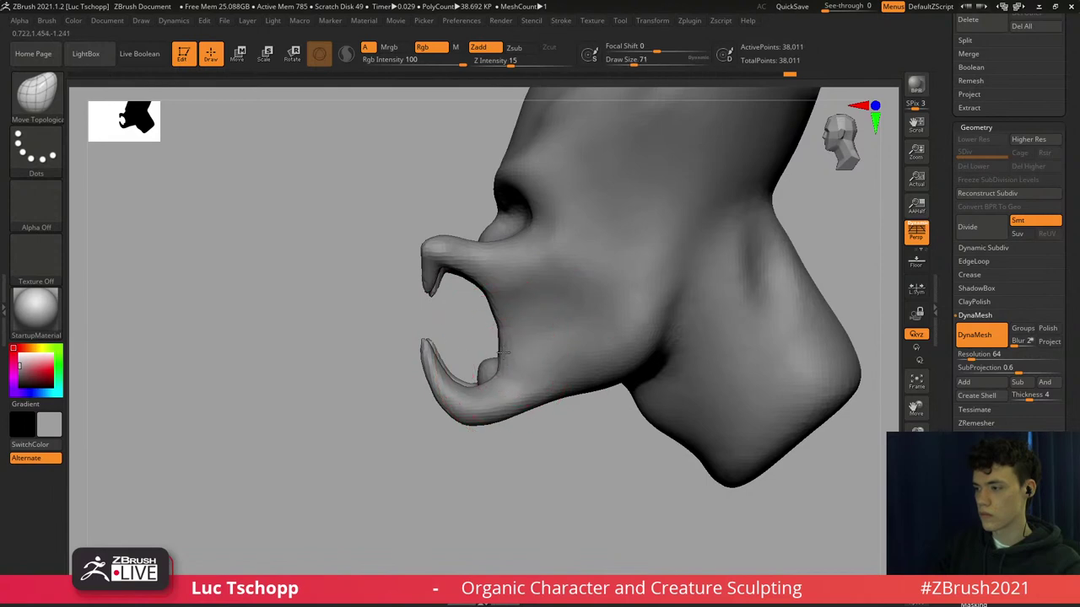
Carve soft creases at the temple and across the cheek in side view with the DamStandard brush at draw sizes 228 to 293.
key("b")
key("d")
key("s")
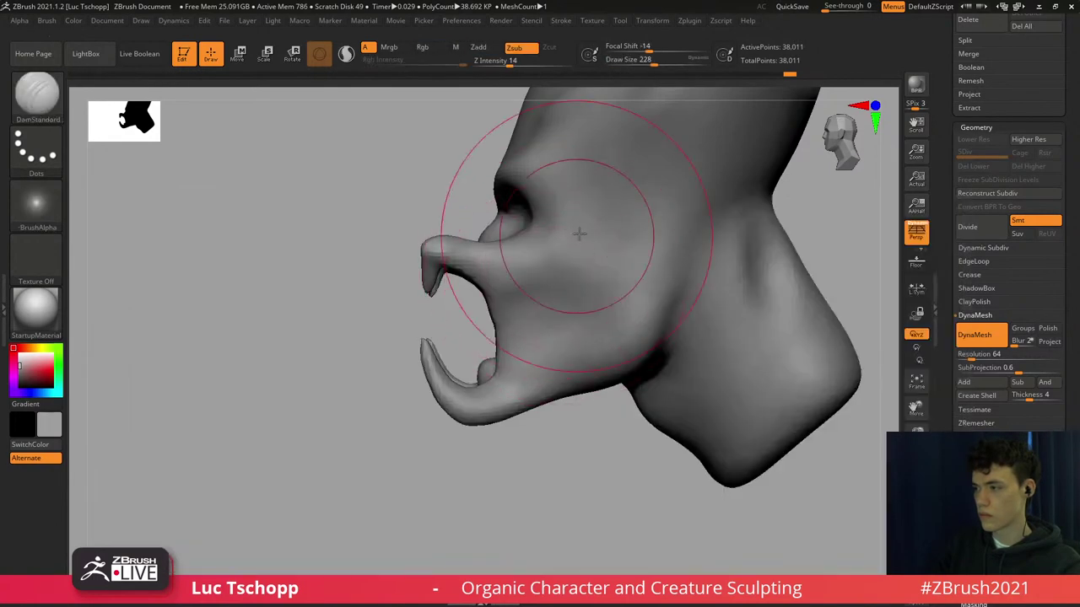
mouse_move(608, 225)
left_mouse_down()
mouse_move(641, 218)
mouse_move(595, 223)
left_mouse_up()
key("bracketright")
left_click_drag(559, 280, 546, 289)
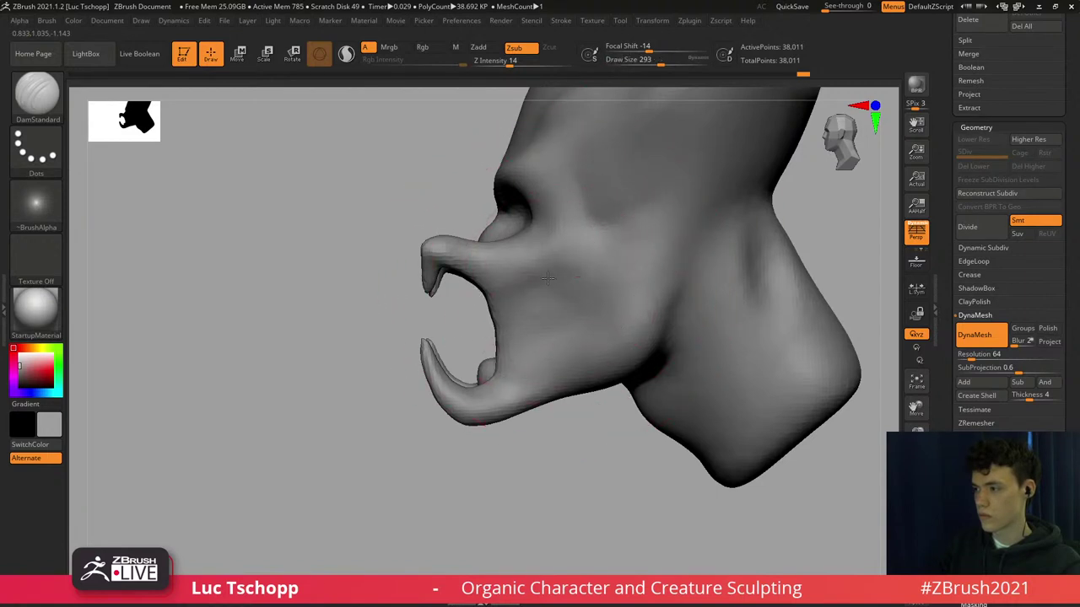
mouse_move(548, 278)
right_mouse_down()
mouse_move(604, 284)
mouse_move(511, 286)
mouse_move(532, 335)
right_mouse_up()
key("bracketleft")
key("bracketleft")
key("bracketright")
Build up the cheek and jawline in side view with the LucT_Custom1 brush at draw sizes 140 and 49.
key("b")
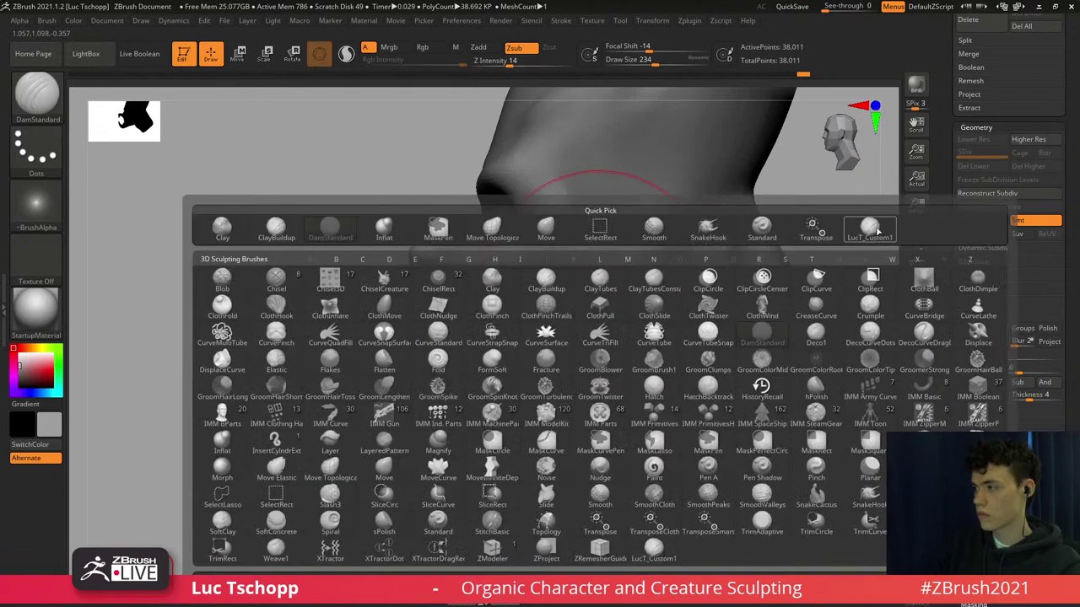
left_click(873, 229)
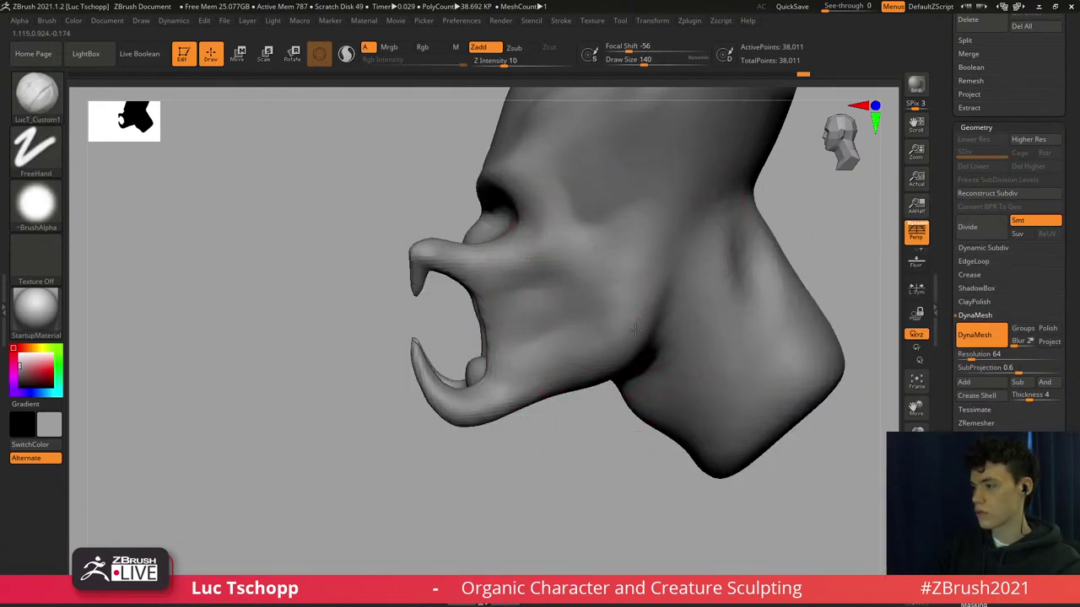
mouse_move(553, 367)
left_mouse_down()
mouse_move(587, 368)
mouse_move(632, 328)
mouse_move(561, 358)
left_mouse_up()
key("bracketleft")
key("s")
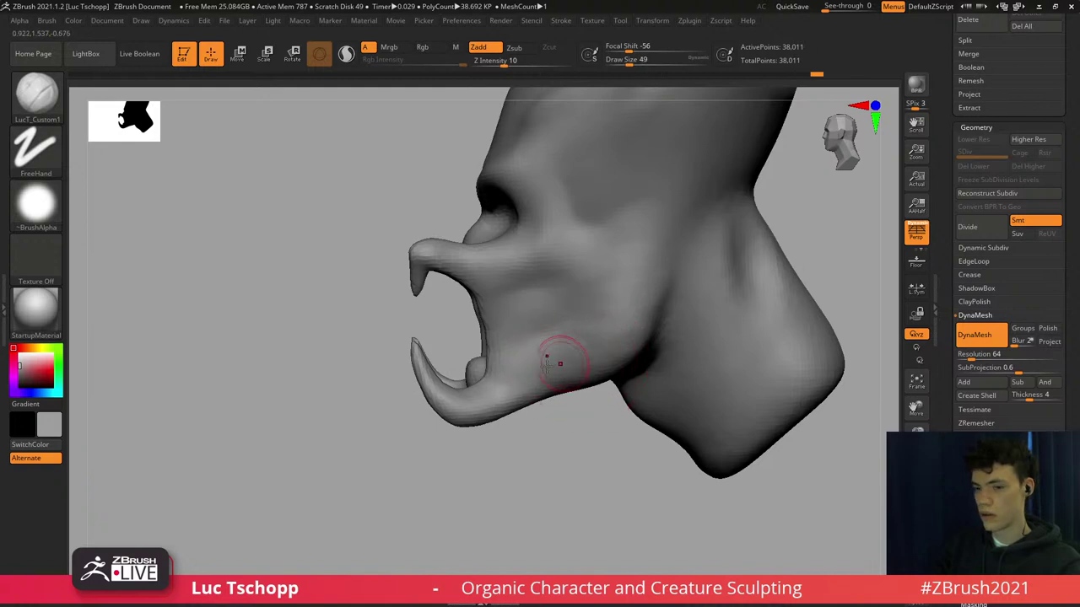
right_click_drag(487, 429, 492, 373, "alt")
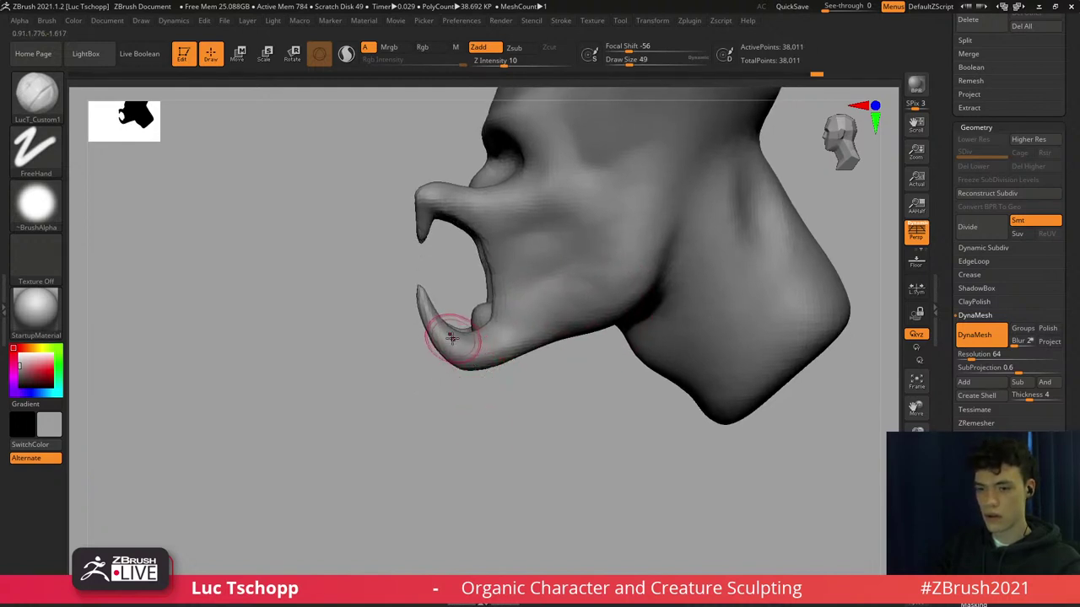
right_click_drag(447, 336, 469, 362)
key("b")
key("s")
key("t")
key("s")
left_click_drag(467, 370, 463, 370)
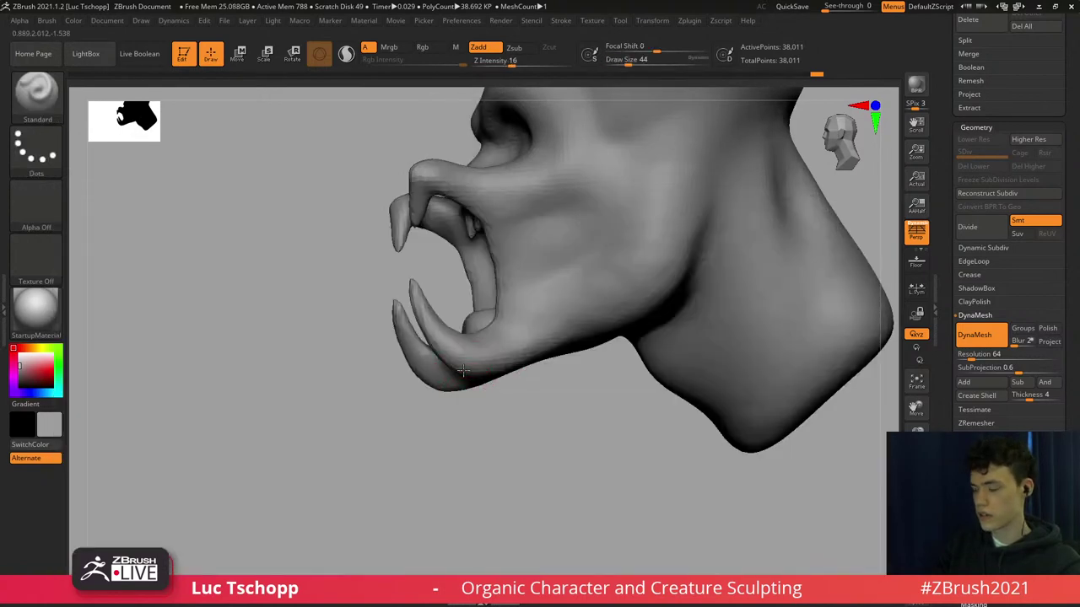
Adjust the bases of the lower mandibles in front view with the Move brush at draw size 33.
key("b")
key("m")
key("v")
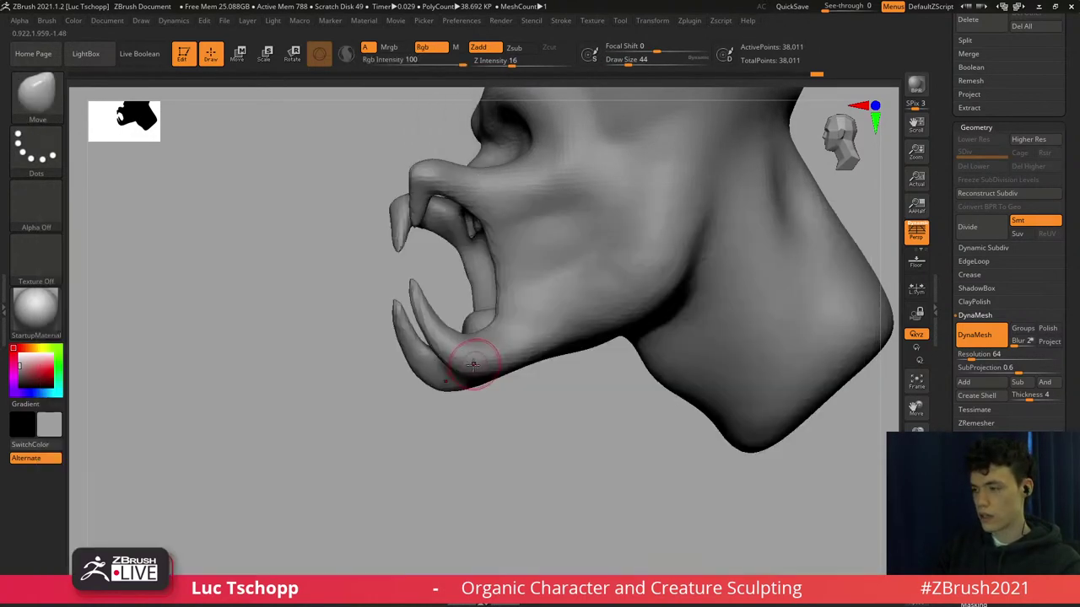
mouse_move(441, 432)
right_mouse_down()
mouse_move(489, 379)
mouse_move(544, 368)
mouse_move(498, 321)
right_mouse_up()
key("s")
left_click_drag(548, 343, 545, 342)
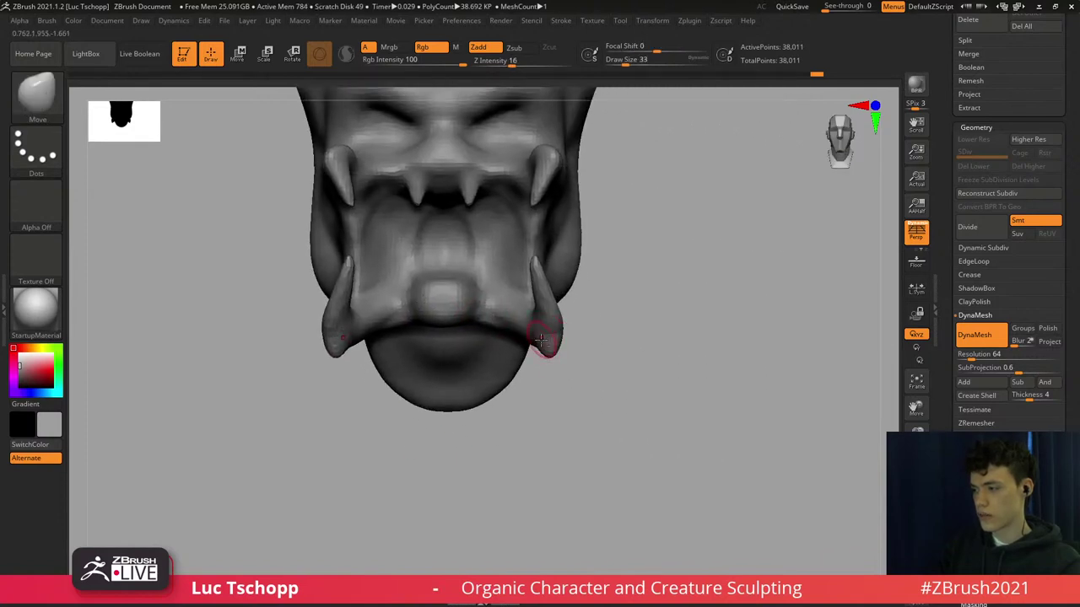
Refine and smooth the bent base of the lower mandibles in close-up with the Move and Smooth brushes at draw size 54.
right_click_drag(547, 326, 517, 327)
right_click_drag(516, 327, 544, 336, "ctrl")
key("s")
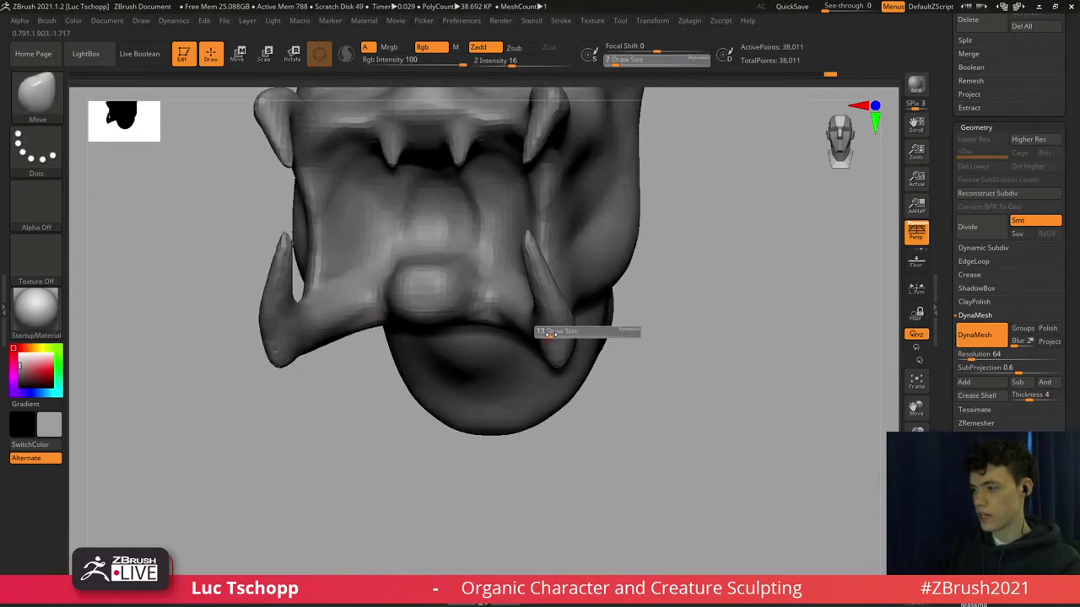
left_click(544, 338)
key("shift")
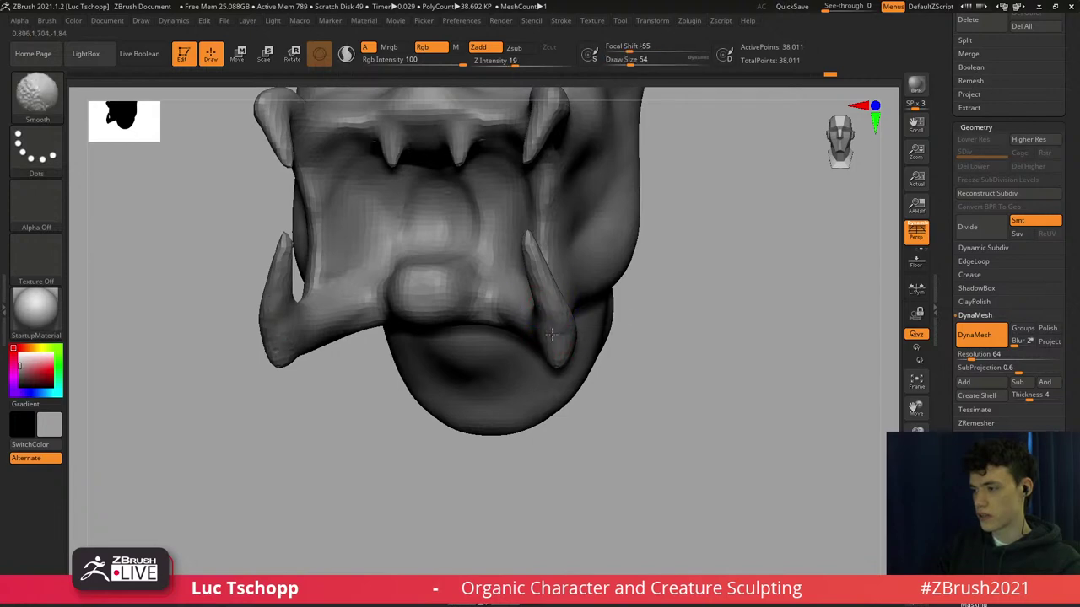
Build up the gum and upper mouth interior around the inner upper fangs with the LucT_Custom1 brush, starting at draw size 54.
right_click_drag(562, 313, 601, 309)
key("b")
left_click(820, 231)
mouse_move(499, 228)
right_mouse_down("alt")
mouse_move(506, 282)
mouse_move(538, 280)
right_mouse_up("alt")
left_click_drag(516, 321, 490, 279)
mouse_move(491, 280)
right_mouse_down("shift")
mouse_move(464, 279)
mouse_move(485, 240)
right_mouse_up("shift")
right_click_drag(485, 240, 509, 272, "ctrl")
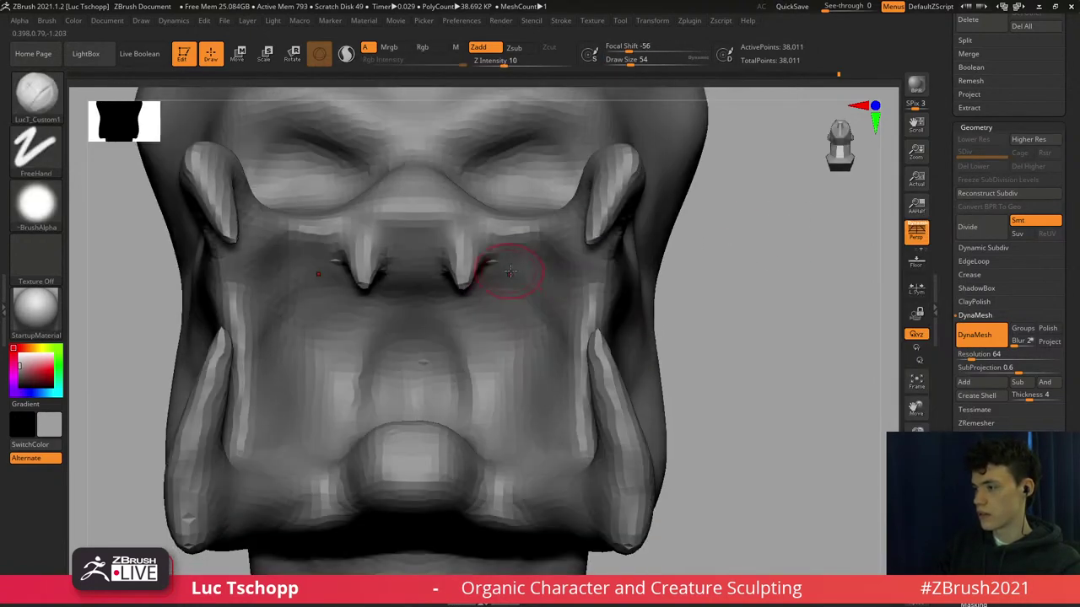
key("s")
left_click(508, 276)
key("s")
left_click_drag(492, 315, 495, 283)
left_click(508, 286)
key("b")
key("s")
key("t")
key("s")
left_click(503, 313)
Shape the mouth interior below the upper fangs with the LucT_Custom1 brush at draw sizes 87 and 108.
key("b")
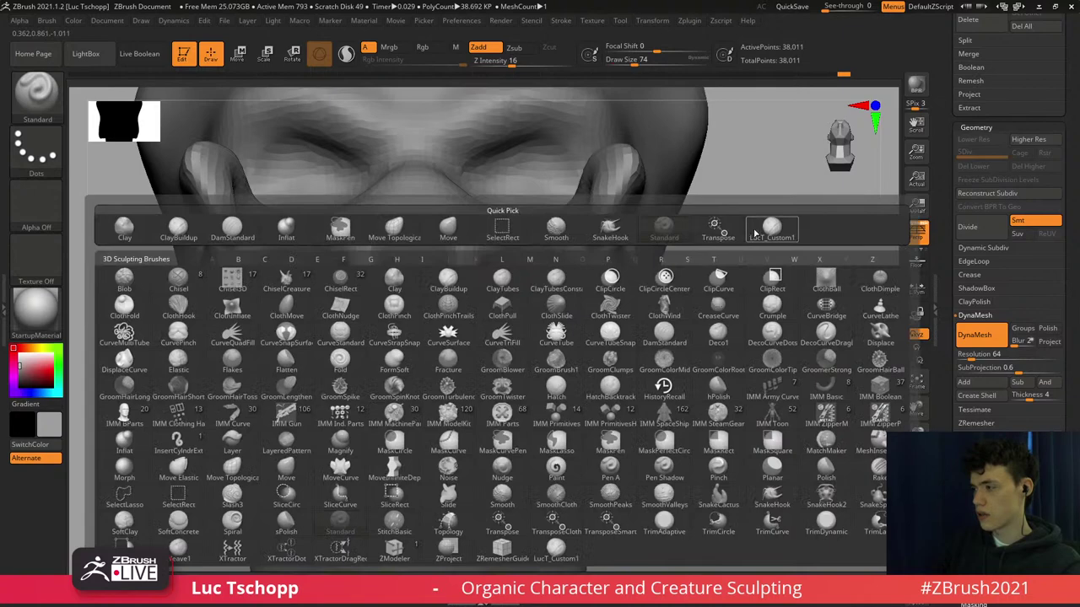
left_click(757, 233)
mouse_move(486, 312)
right_mouse_down()
mouse_move(499, 307)
mouse_move(501, 269)
right_mouse_up()
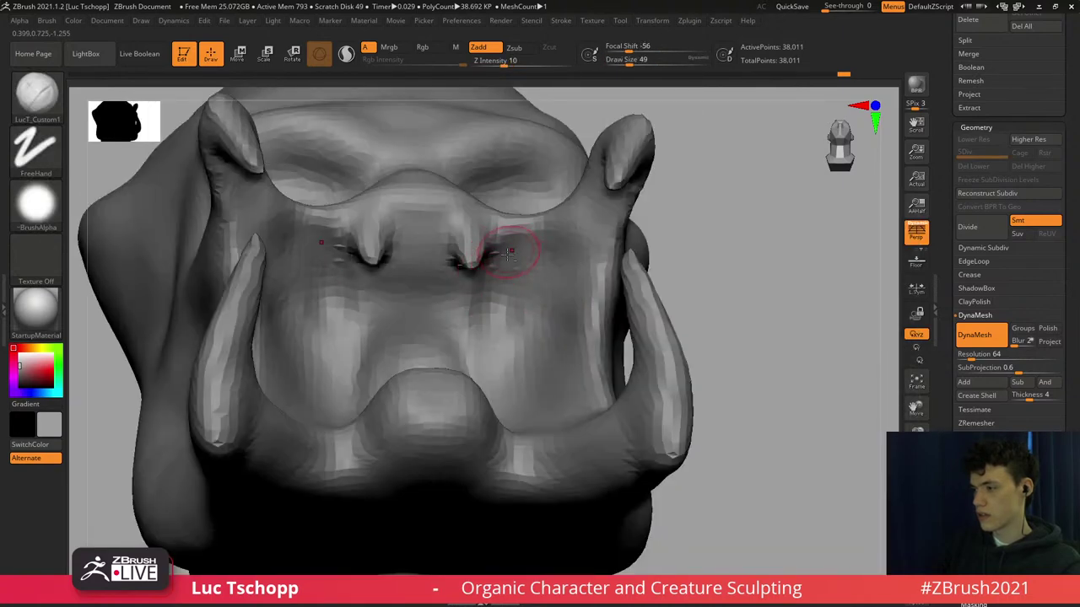
key("s")
left_click(517, 256)
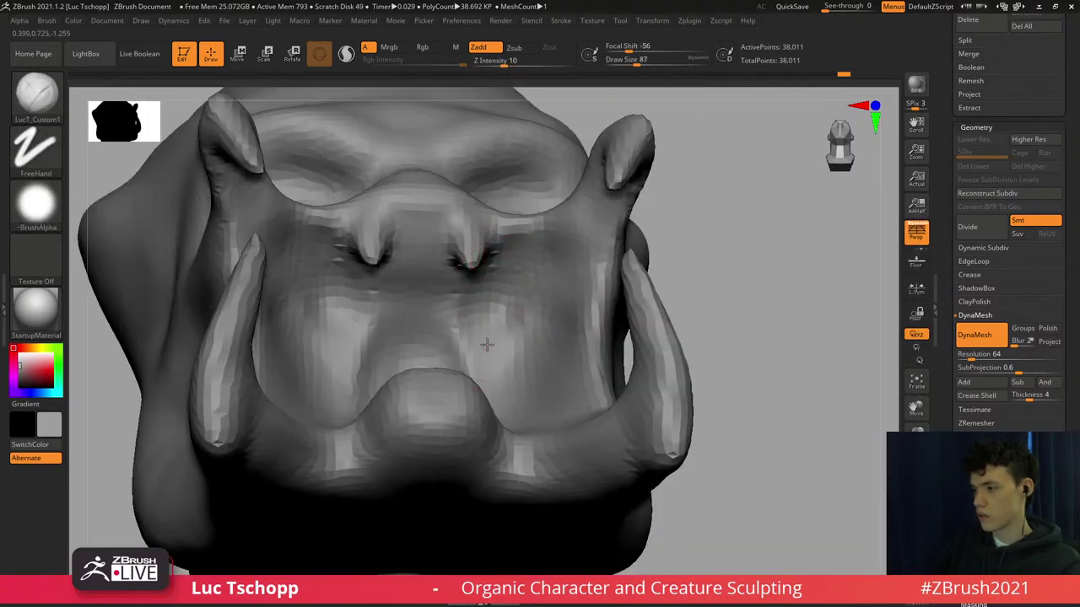
right_click_drag(510, 343, 506, 321, "shift")
key("s")
left_click(506, 323)
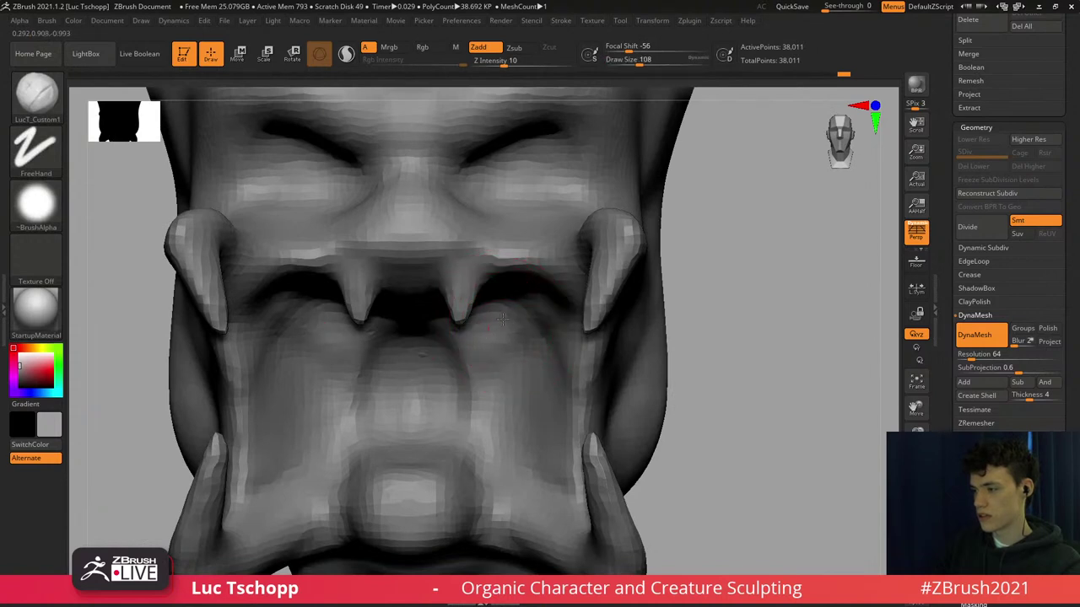
left_click_drag(521, 395, 517, 400)
mouse_move(518, 400)
right_mouse_down("ctrl")
mouse_move(507, 347)
mouse_move(462, 361)
right_mouse_up("ctrl")
mouse_move(462, 361)
right_mouse_down("ctrl")
mouse_move(453, 343)
mouse_move(426, 349)
mouse_move(420, 338)
right_mouse_up("ctrl")
Nudge the central form at the back of the mouth with the Move Topological brush at draw size 80.
key("b")
key("m")
key("t")
key("s")
left_click_drag(399, 340, 397, 330)
mouse_move(445, 350)
right_mouse_down()
mouse_move(515, 342)
mouse_move(531, 277)
mouse_move(500, 276)
right_mouse_up()
right_click_drag(559, 207, 534, 255, "alt")
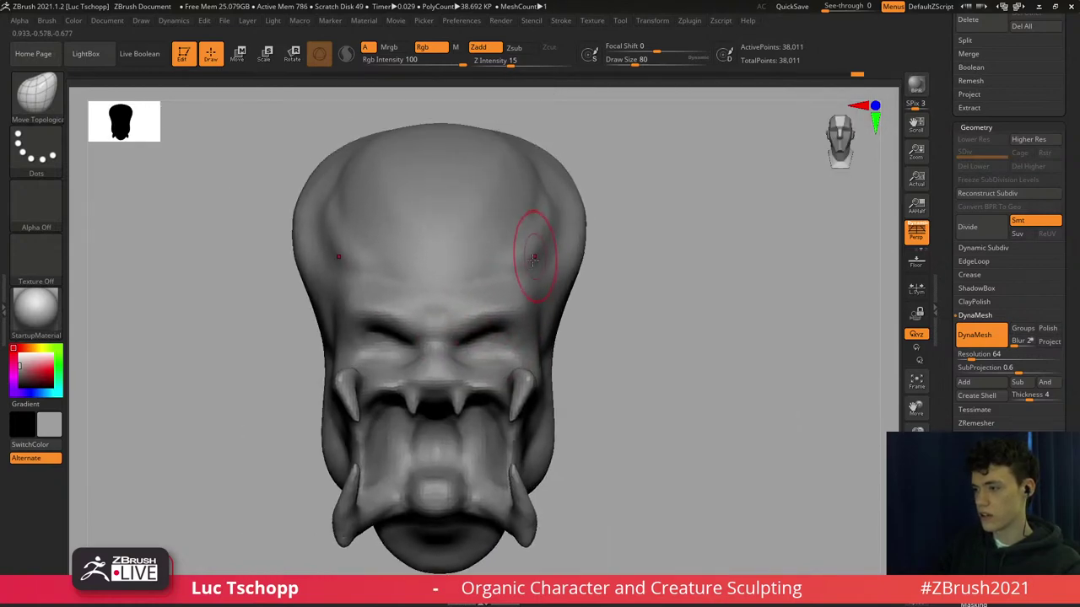
right_click_drag(498, 330, 513, 295, "alt")
key("b")
key("m")
key("l")
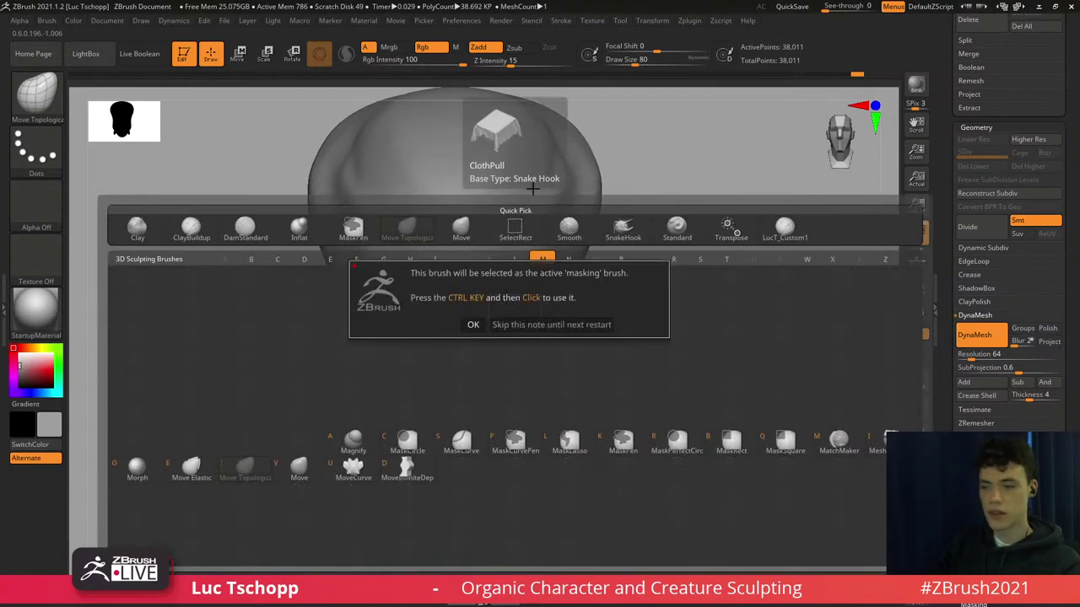
left_click(534, 189)
Reshape and smooth the outer cheekbones beside the eye sockets with the Move and Smooth brushes, starting at draw size 80.
key("b")
key("m")
key("v")
right_click_drag(532, 274, 523, 357)
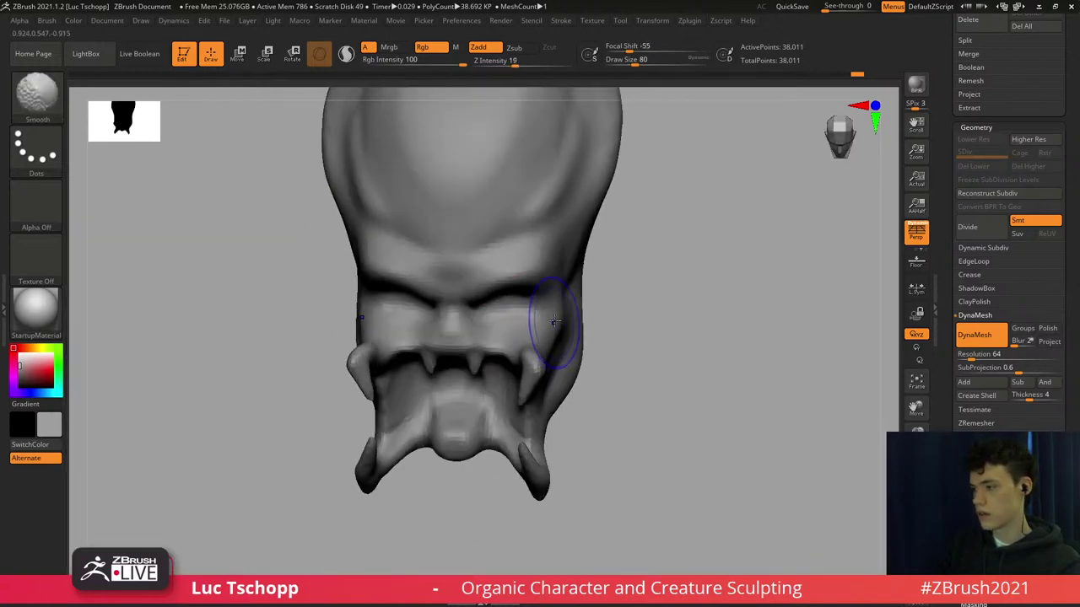
key("bracketright")
key("bracketright")
mouse_move(541, 312)
right_mouse_down()
mouse_move(520, 284)
mouse_move(494, 310)
right_mouse_up()
Divide the mesh to subdivision level 2 and sculpt oval eyes beneath the brows with the LucT_Custom1 brush.
key("b")
left_click(845, 226)
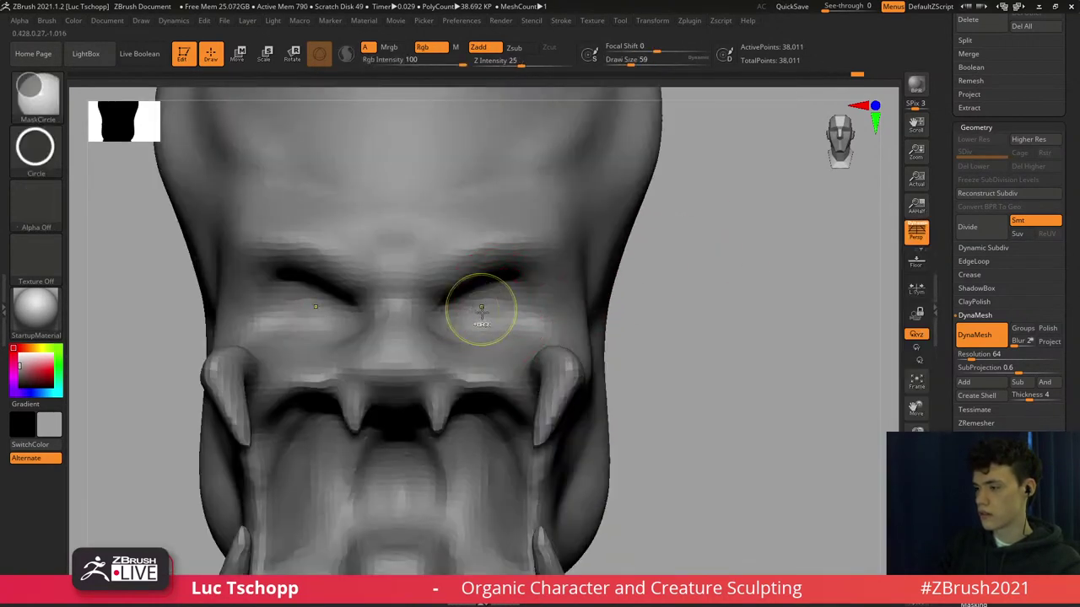
key("ctrl+d")
key("bracketright")
mouse_move(480, 307)
left_mouse_down()
mouse_move(500, 304)
mouse_move(464, 307)
left_mouse_up()
key("bracketleft")
key("bracketleft")
key("bracketleft")
key("bracketleft")
key("bracketleft")
key("bracketleft")
key("bracketleft")
mouse_move(488, 308)
right_mouse_down("ctrl")
mouse_move(468, 255)
mouse_move(475, 270)
right_mouse_up("ctrl")
Carve the area between the brows in front view with the DamStandard brush at draw sizes 108 and 112.
key("b")
key("d")
key("s")
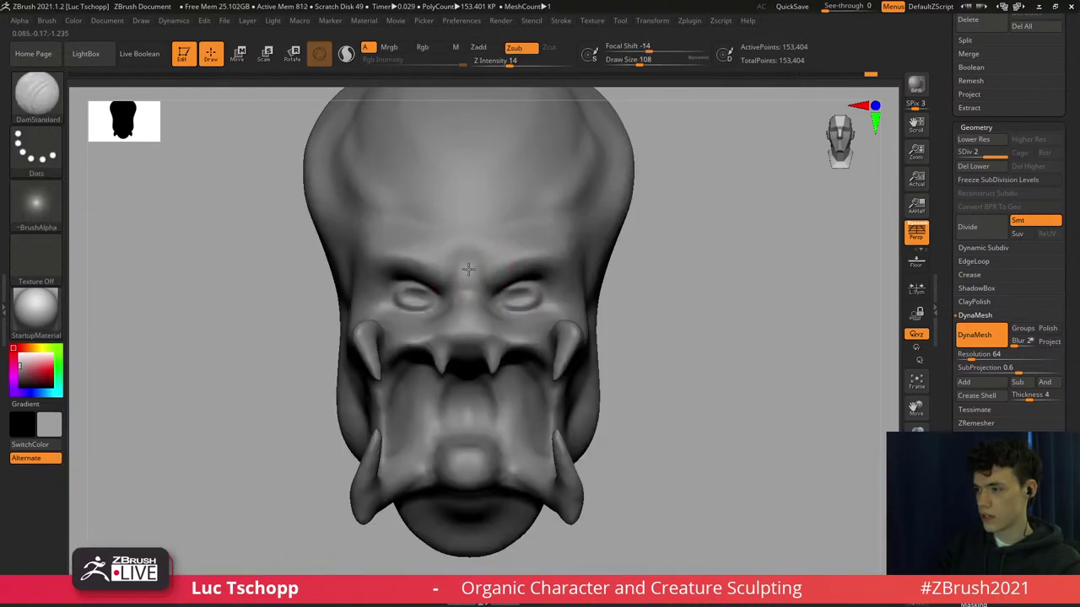
key("s")
left_click_drag(469, 258, 472, 258)
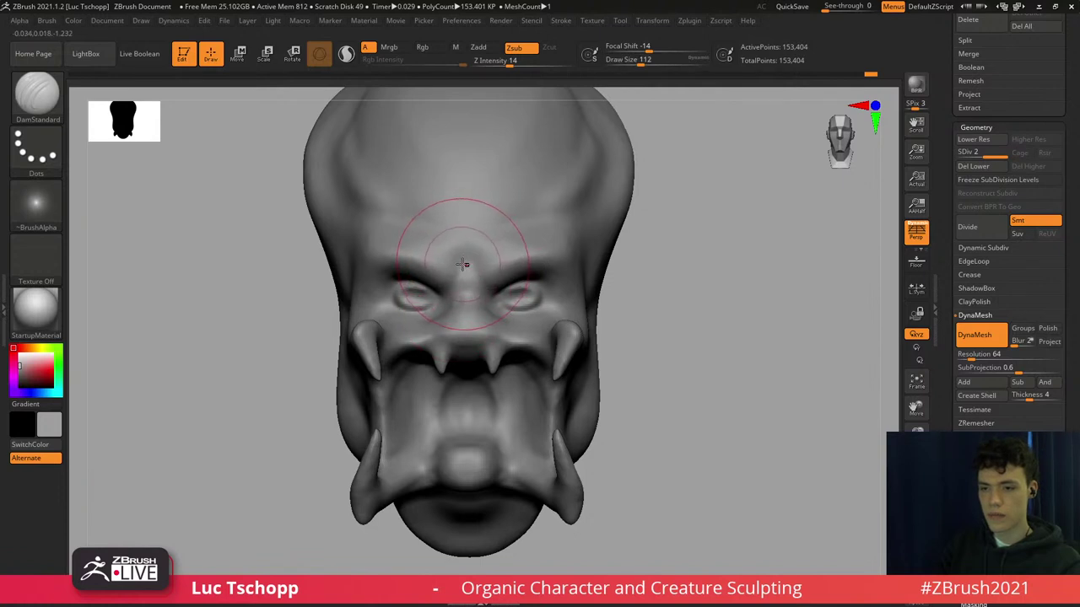
right_click_drag(467, 250, 457, 265, "alt")
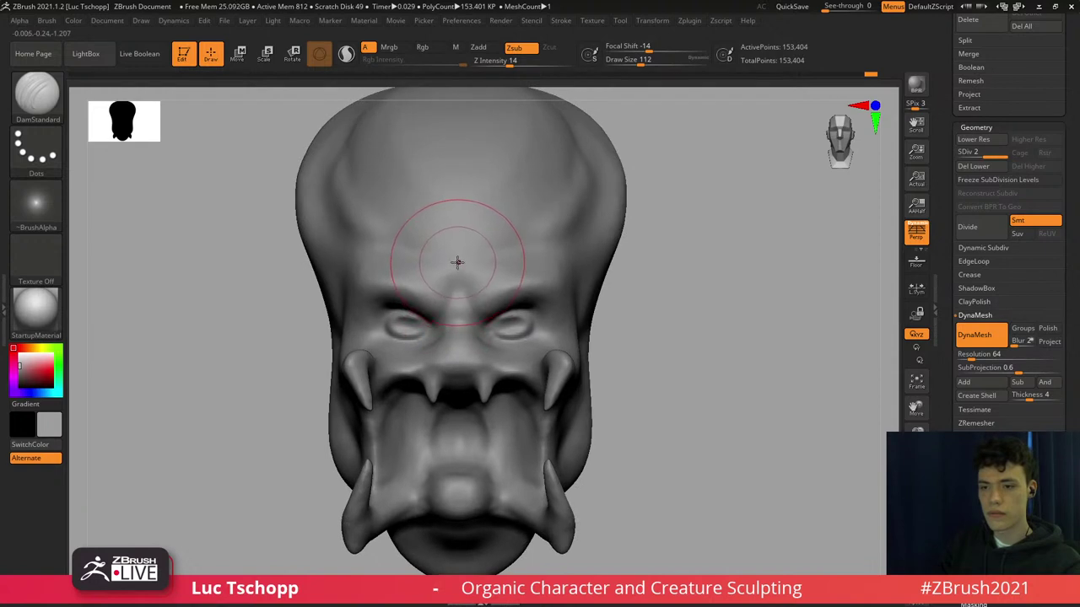
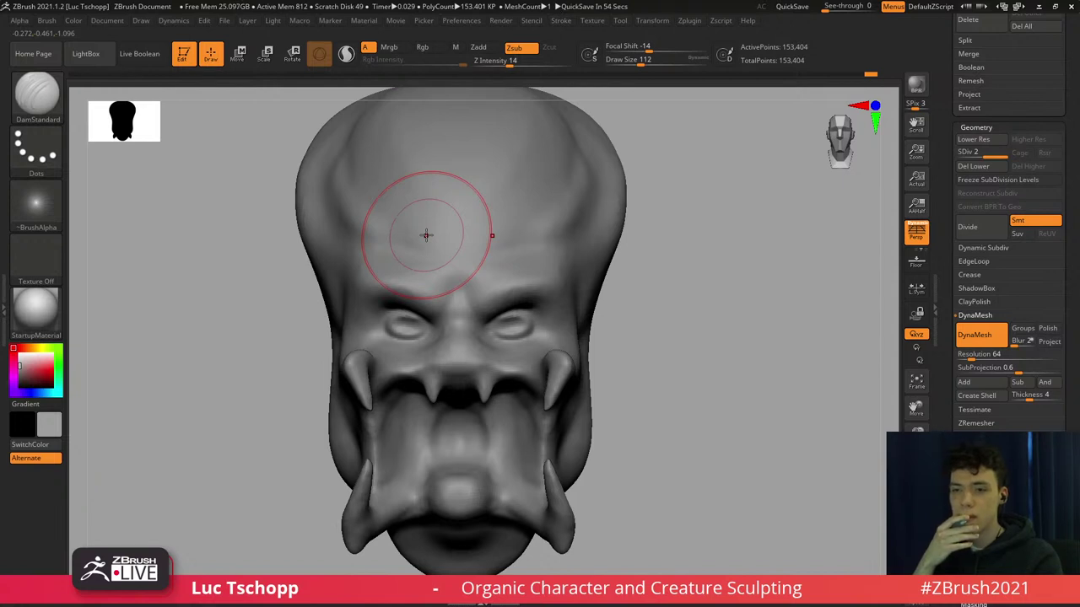
Build up the inner brows beside the nose bridge with the LucT_Custom1 brush at draw sizes 62 and 68.
right_click_drag(529, 208, 513, 289)
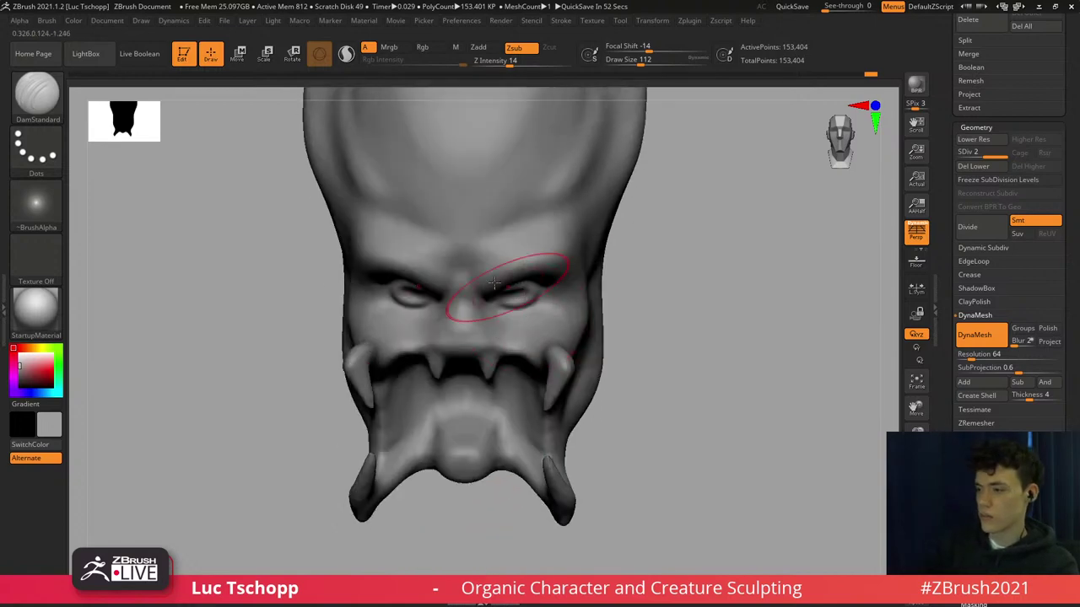
mouse_move(472, 235)
right_mouse_down("shift")
mouse_move(494, 253)
mouse_move(550, 253)
mouse_move(544, 283)
right_mouse_up("shift")
key("b")
left_click(821, 229)
mouse_move(474, 295)
left_mouse_down()
mouse_move(540, 281)
mouse_move(477, 287)
mouse_move(471, 273)
mouse_move(479, 283)
left_mouse_up()
key("bracketleft")
key("bracketleft")
key("bracketright")
key("bracketright")
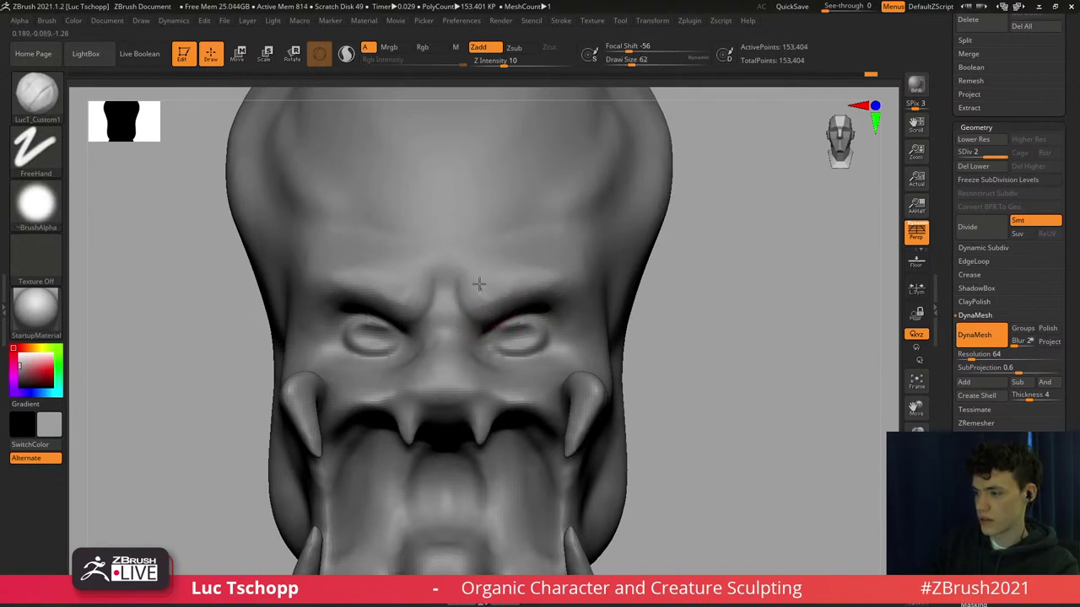
left_click_drag(553, 276, 550, 276)
key("s")
left_click(517, 279)
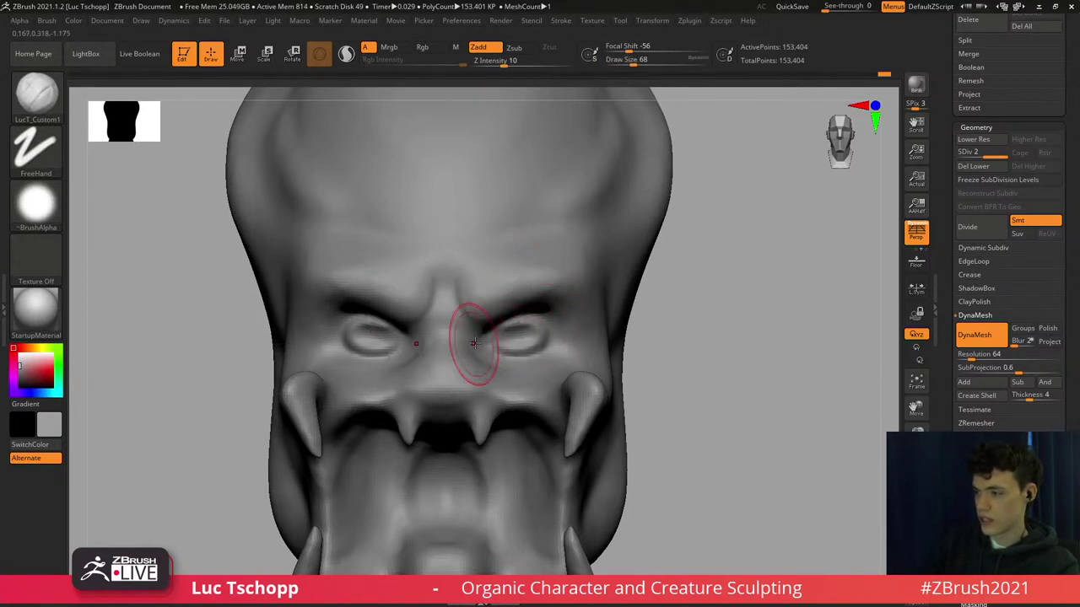
Sculpt the inner eye corners and sides of the nose with LucT_Custom1 and smooth them at draw size 77.
key("s")
left_click_drag(472, 341, 481, 343)
left_click_drag(405, 371, 411, 359)
key("bracketleft")
key("bracketleft")
key("bracketright")
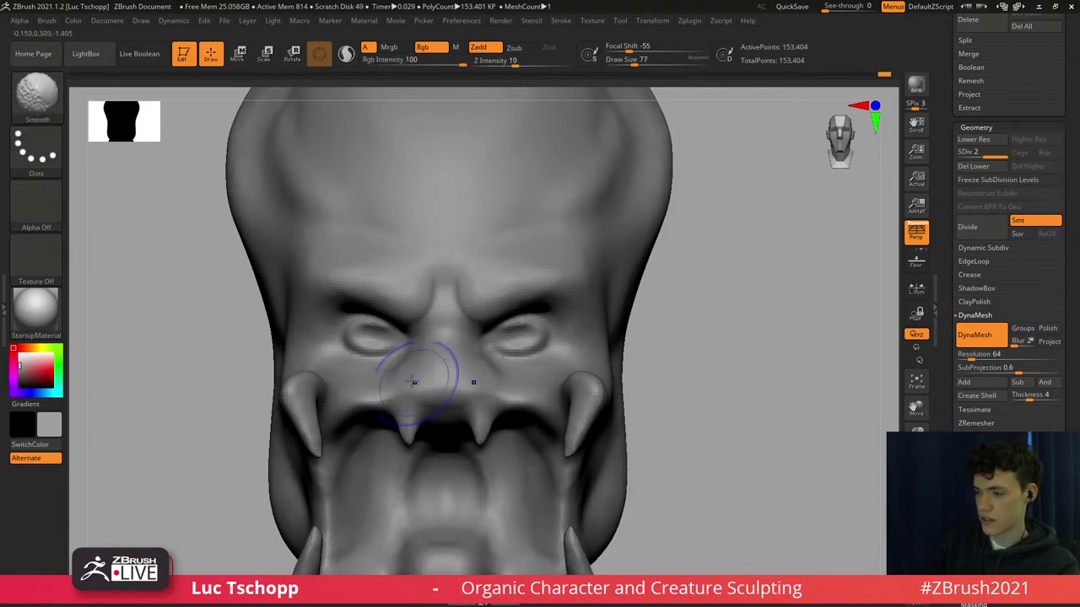
right_click_drag(454, 377, 491, 343, "alt")
Define the wing-shaped nose tip above the upper lip with LucT_Custom1 and smooth it at draw size 39.
key("s")
mouse_move(497, 344)
left_mouse_down()
mouse_move(448, 366)
mouse_move(494, 359)
left_mouse_up()
key("s")
key("s")
key("s")
right_click_drag(432, 356, 413, 362, "shift")
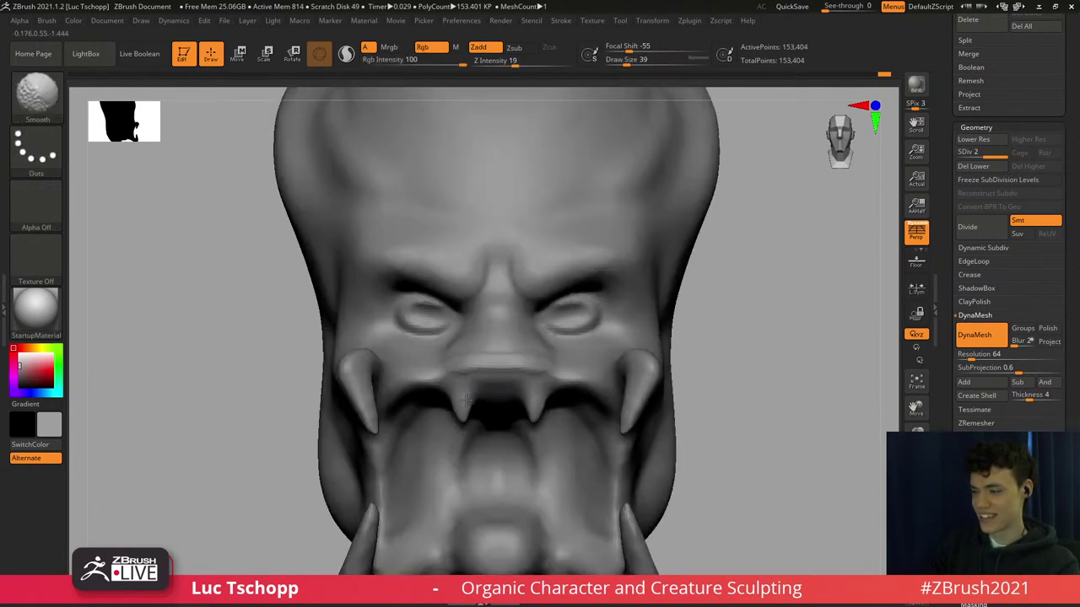
Refine the gum between the inner upper fangs with the LucT_Custom1 brush at draw sizes 65 and 90.
right_click_drag(454, 464, 479, 331, "alt")
key("s")
left_click_drag(480, 331, 486, 330)
right_click_drag(511, 294, 518, 249)
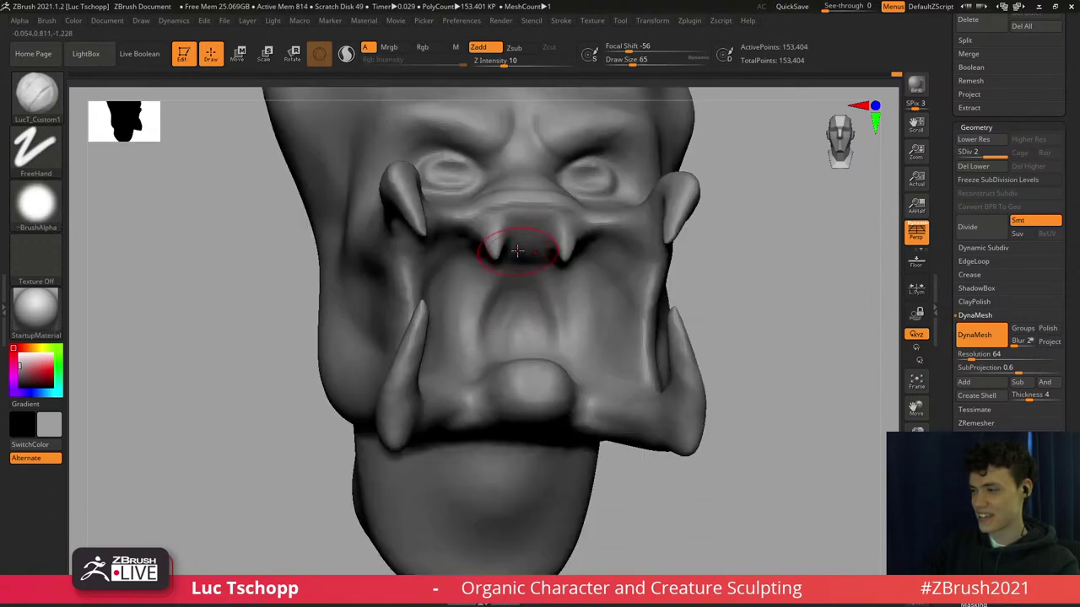
key("s")
left_click_drag(516, 248, 522, 248)
left_click_drag(520, 248, 516, 241)
right_click_drag(495, 304, 501, 285, "shift")
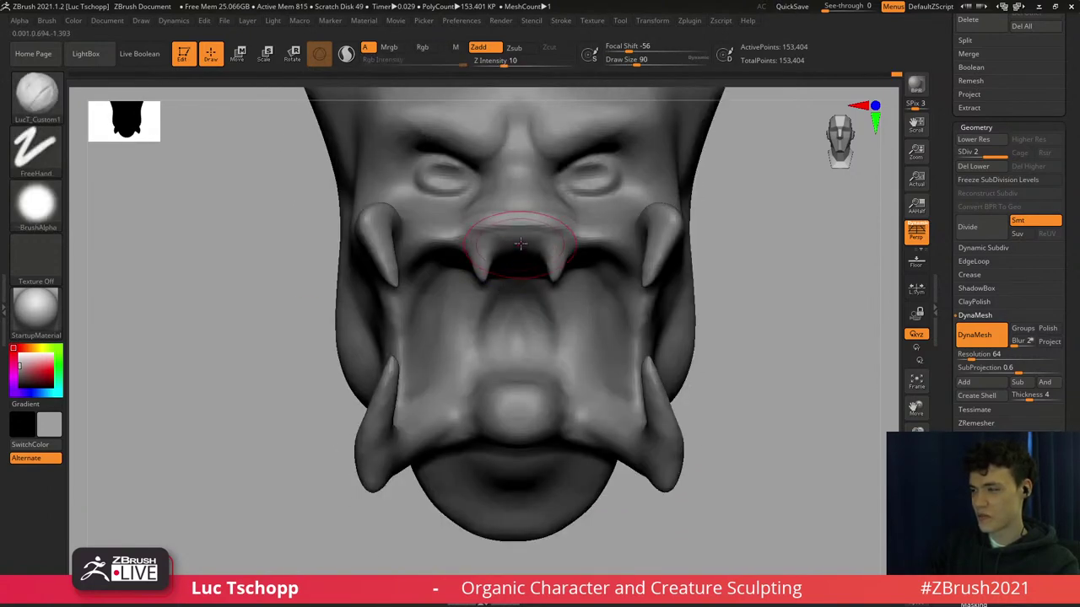
Nudge the inner upper fangs with the Move Topological brush at draw size 87 and smooth the nose tip at draw size 56.
key("b")
key("m")
key("t")
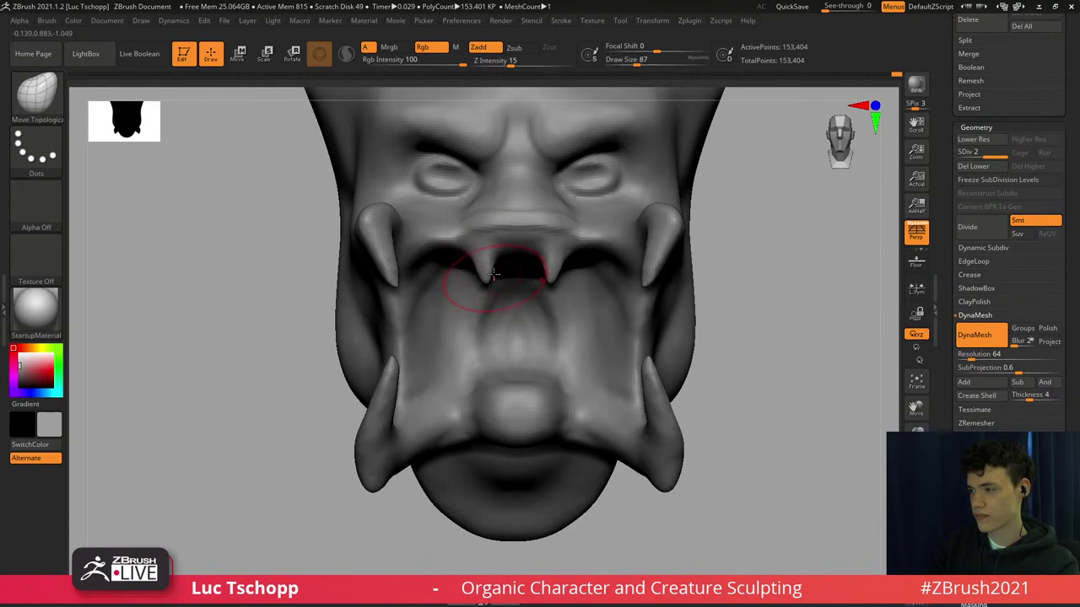
left_click_drag(515, 218, 542, 202, "shift")
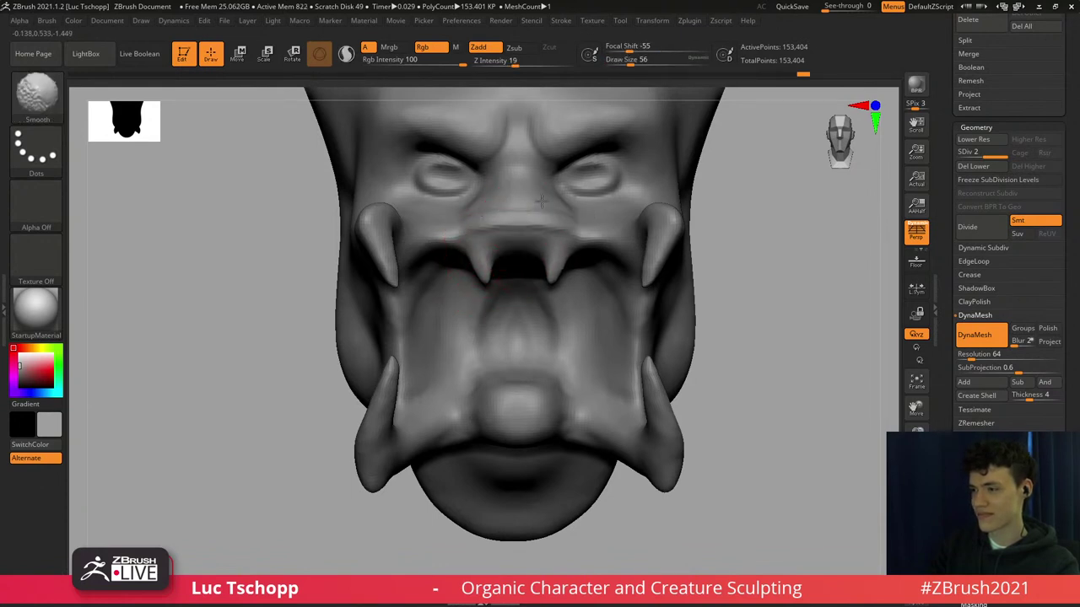
Refine the inner eye corners and the area beneath the eyes with the LucT_Custom1 brush at draw sizes 59 and 49.
right_click_drag(469, 265, 439, 286, "ctrl")
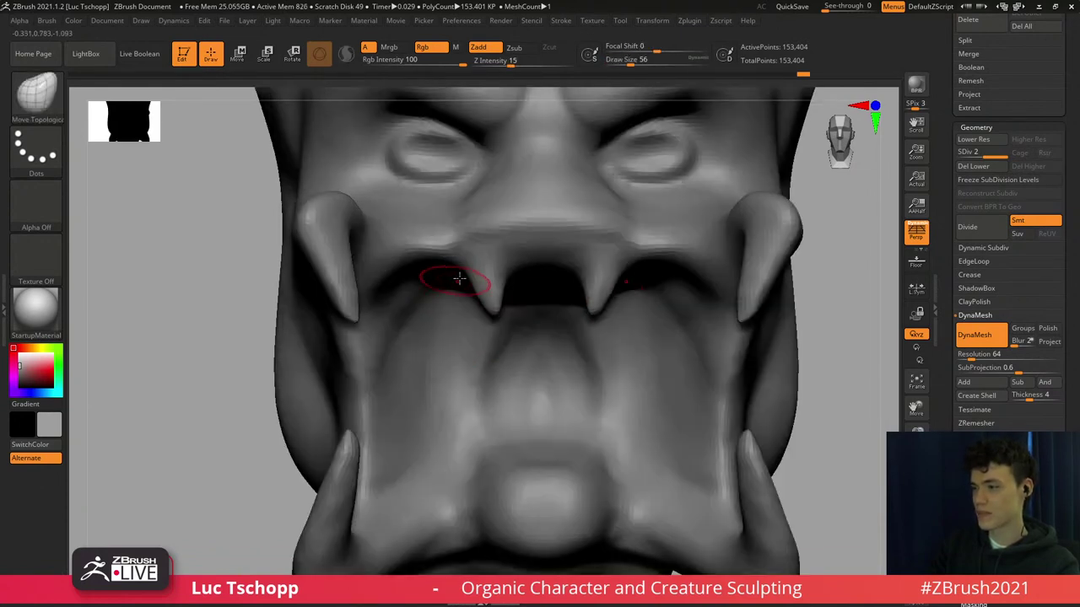
key("b")
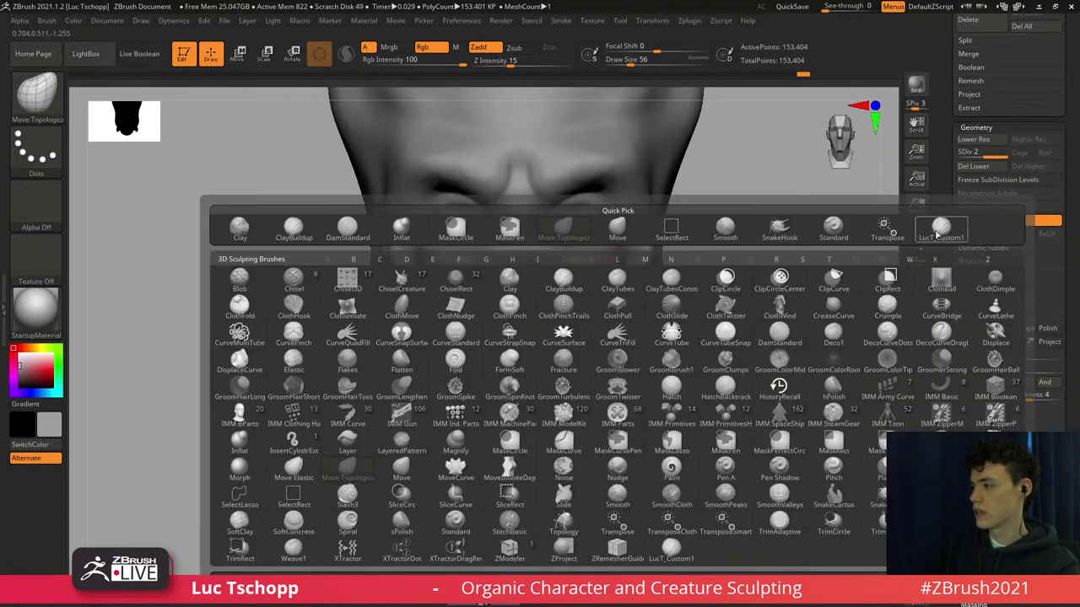
left_click(936, 236)
mouse_move(539, 232)
right_mouse_down()
mouse_move(540, 261)
mouse_move(504, 280)
right_mouse_up()
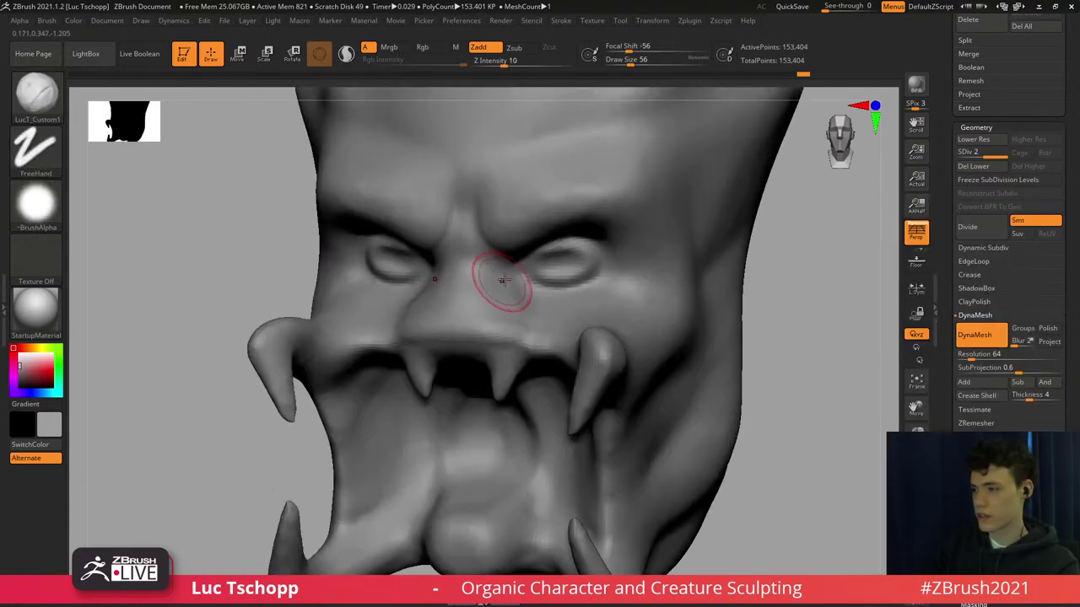
key("s")
left_click_drag(504, 279, 508, 278)
left_click_drag(512, 265, 504, 276)
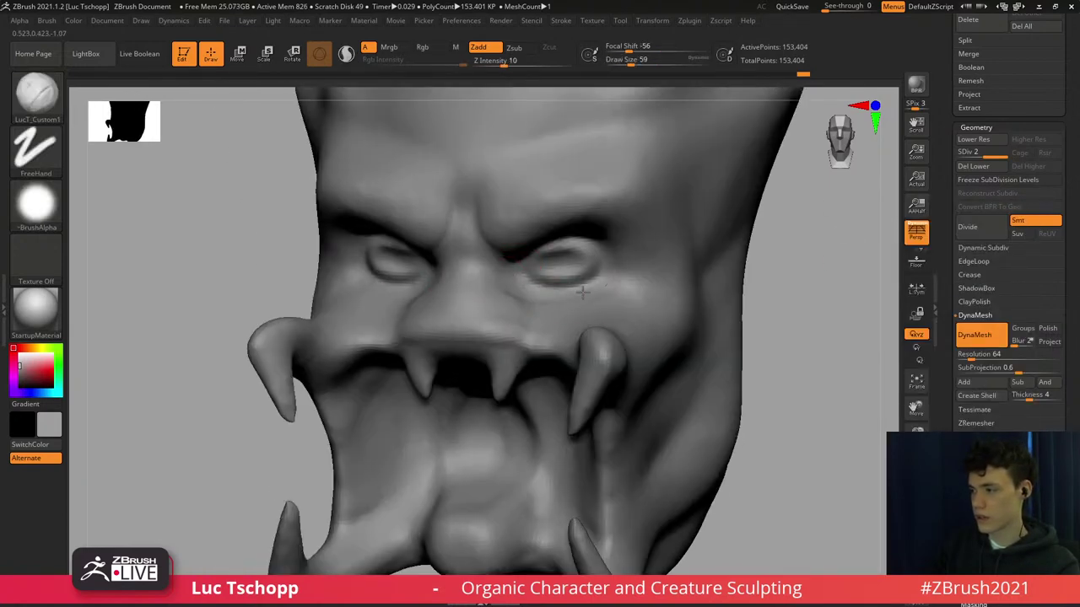
key("s")
mouse_move(623, 274)
left_mouse_down()
mouse_move(571, 293)
mouse_move(590, 290)
left_mouse_up()
left_click_drag(557, 290, 613, 281)
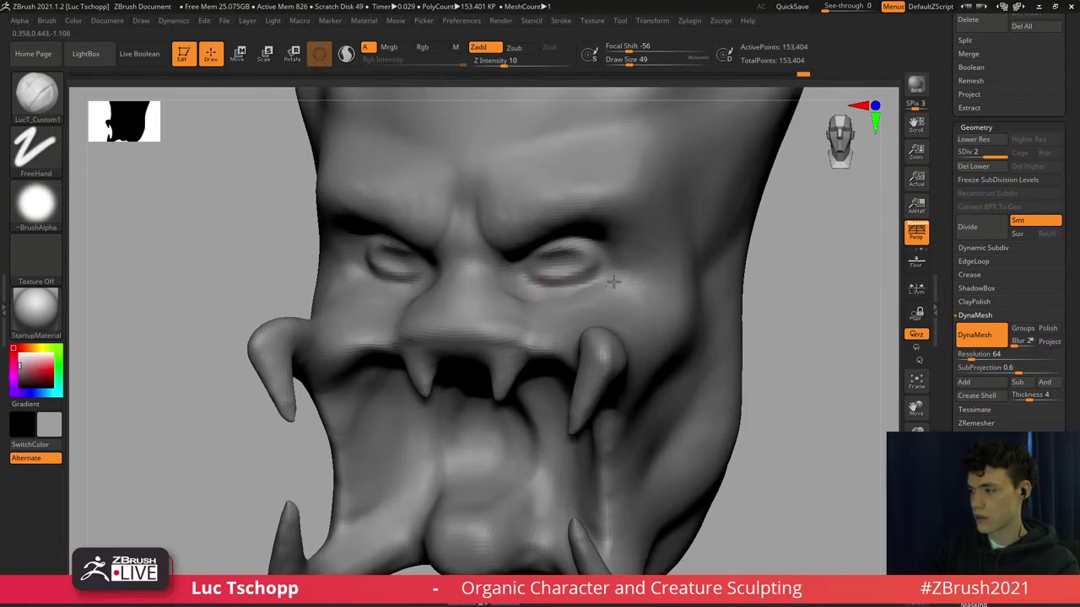
right_click_drag(563, 271, 554, 272, "shift")
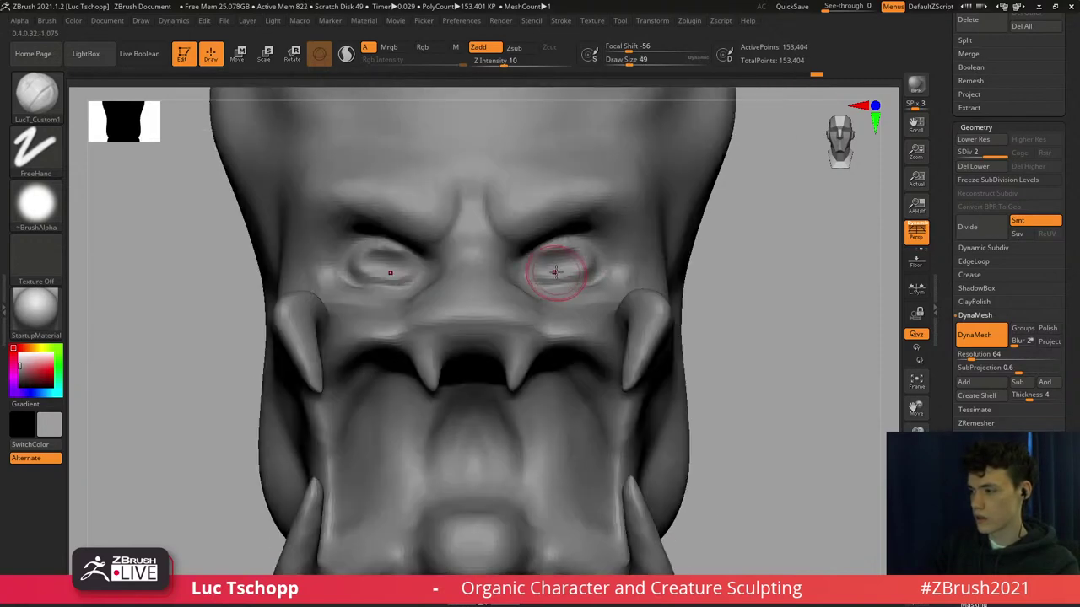
Carve the openings between the eyelids with the DamStandard brush at draw sizes 77 and 62.
key("b")
key("d")
key("s")
key("s")
left_click_drag(544, 273, 550, 273)
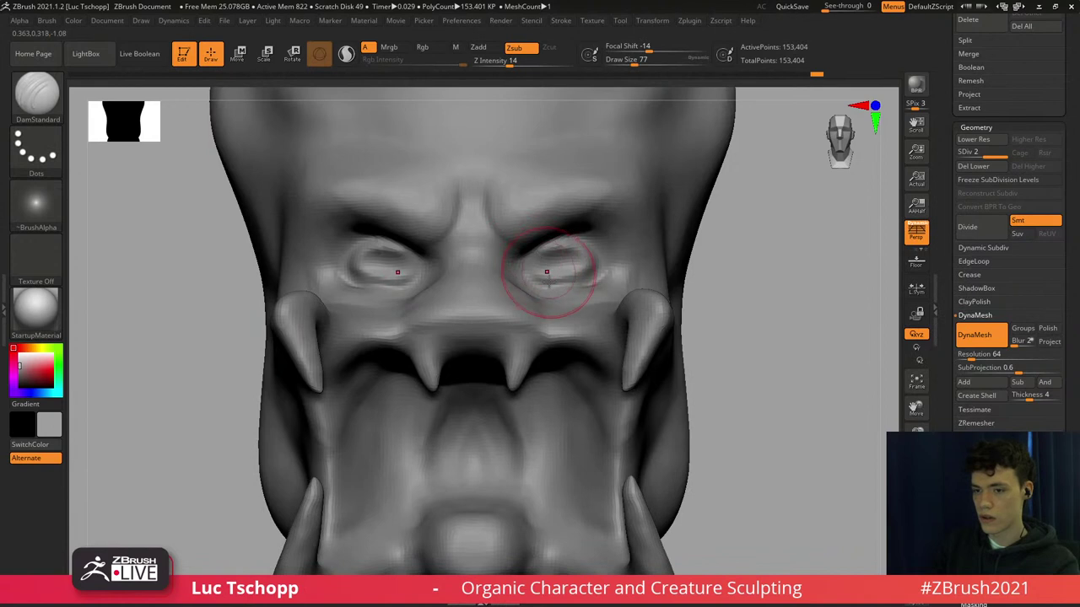
right_click_drag(530, 266, 531, 272)
key("bracketleft")
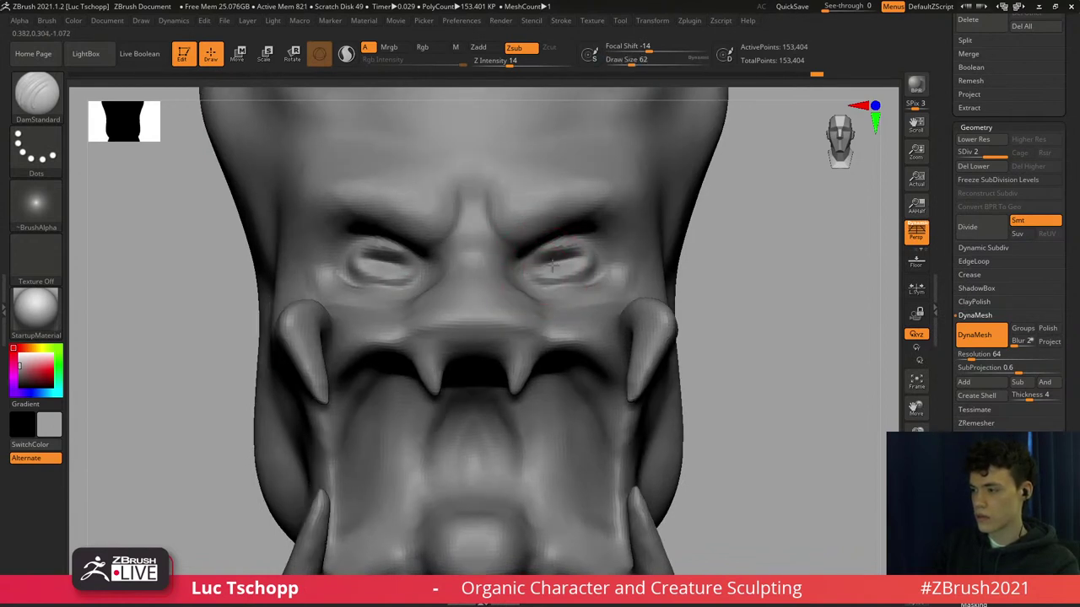
Build up the upper eyelids with the LucT_Custom1 brush at draw sizes 29 and 20 and smooth their inner ends.
right_click_drag(583, 255, 571, 252, "shift")
key("b")
left_click(897, 231)
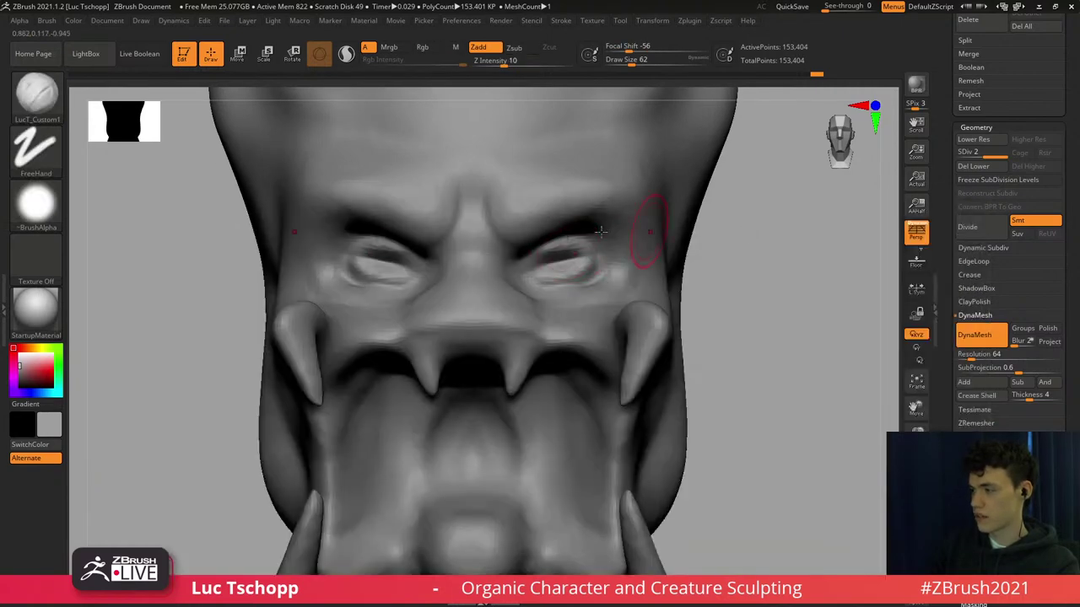
key("bracketleft")
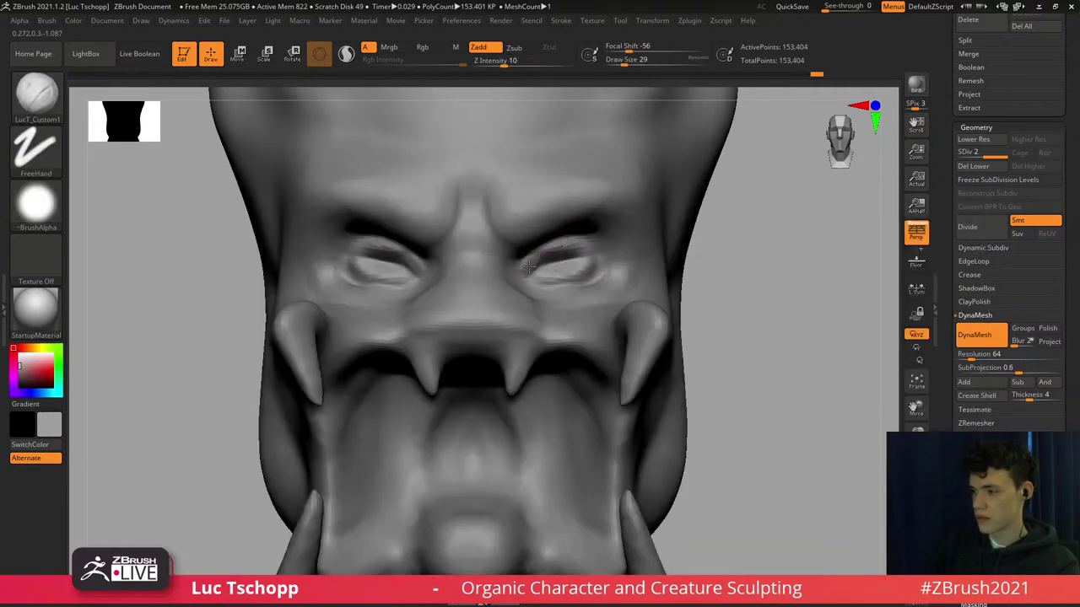
key("s")
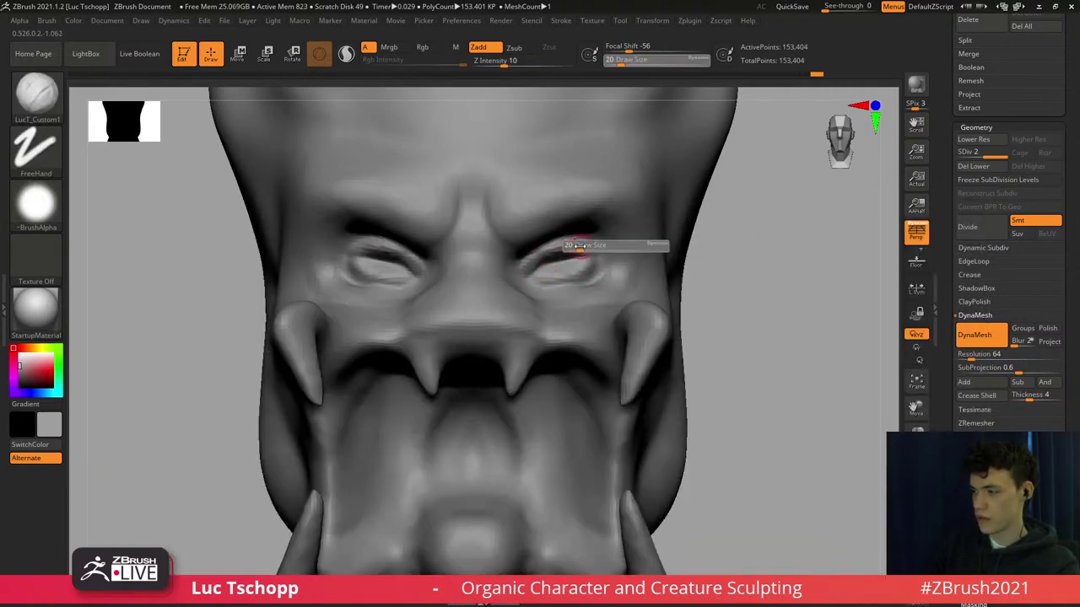
left_click_drag(581, 248, 586, 248)
left_click_drag(545, 256, 535, 260, "shift")
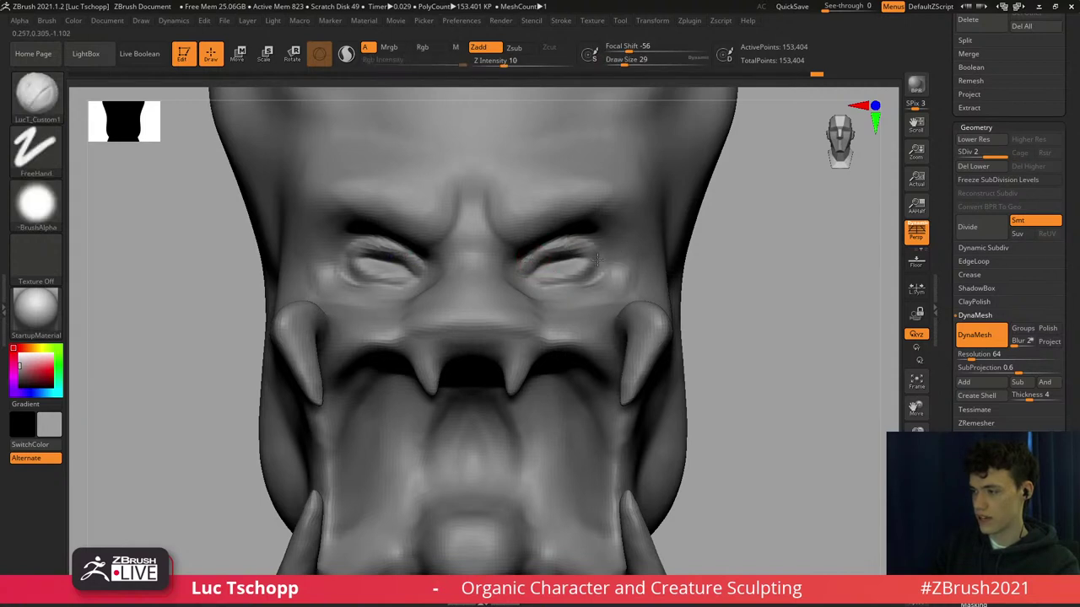
Shape the lower eyelids and outer eye corners with LucT_Custom1 at draw sizes 33 and 46, smoothing beneath the eyes.
key("bracketright")
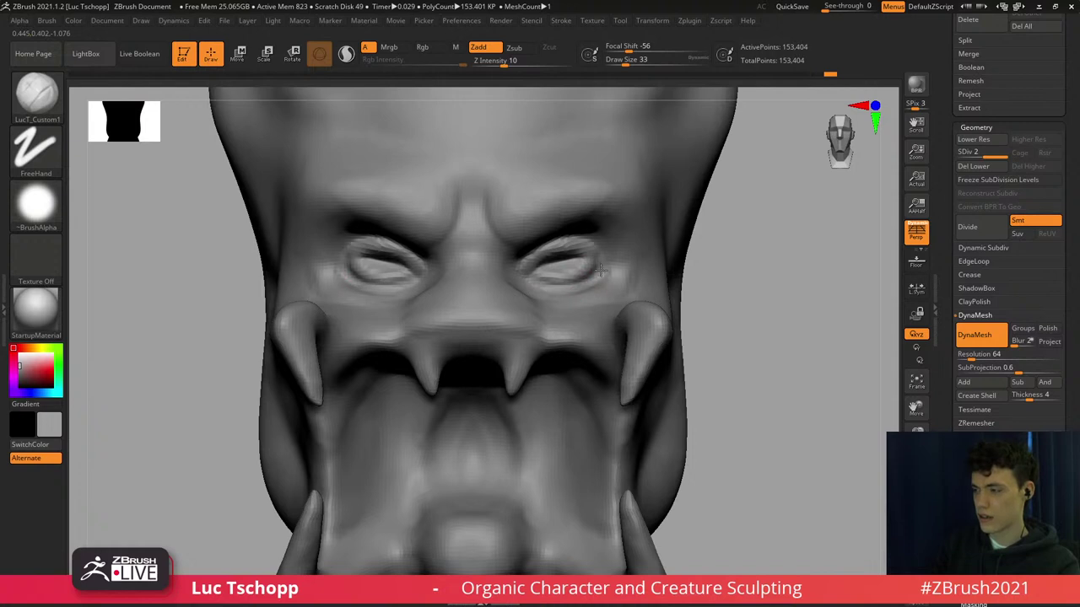
left_click_drag(601, 270, 575, 289)
key("shift")
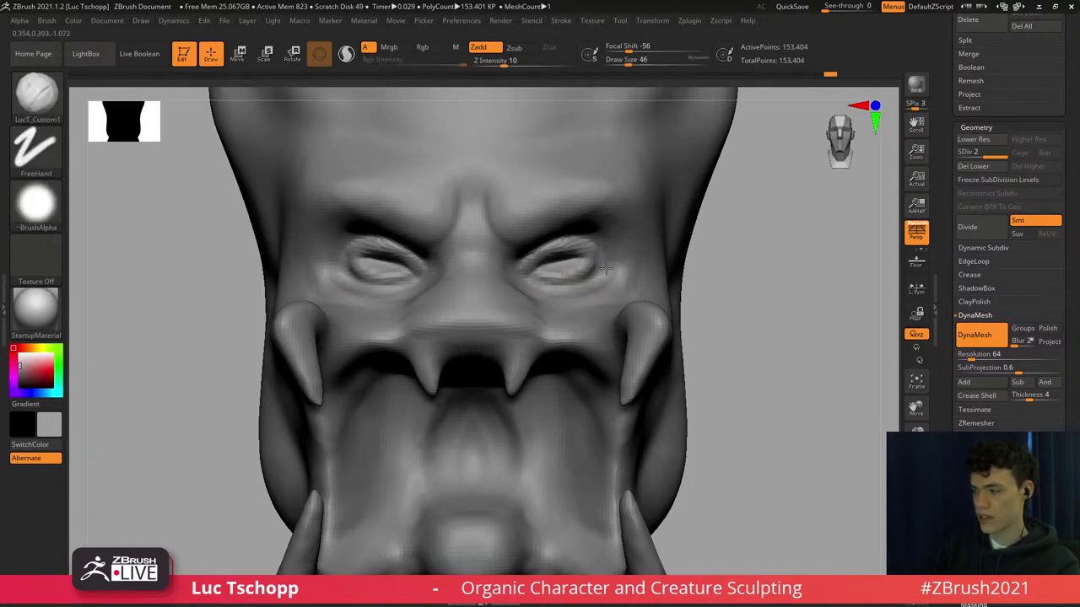
mouse_move(601, 279)
left_mouse_down("shift")
mouse_move(584, 291)
mouse_move(594, 287)
left_mouse_up("shift")
right_click_drag(595, 286, 396, 261, "ctrl")
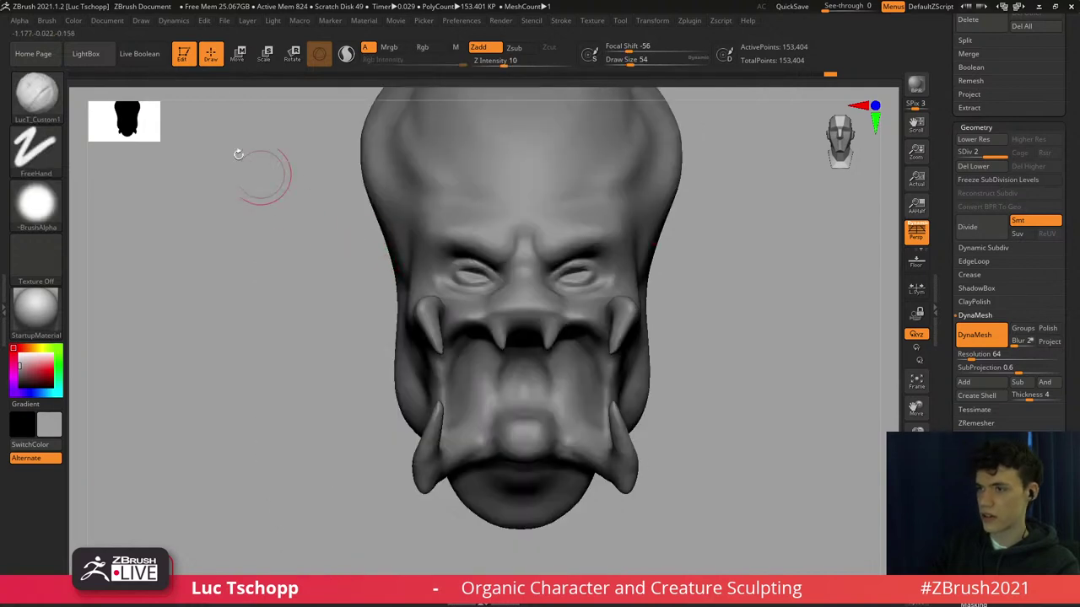
left_click(141, 21)
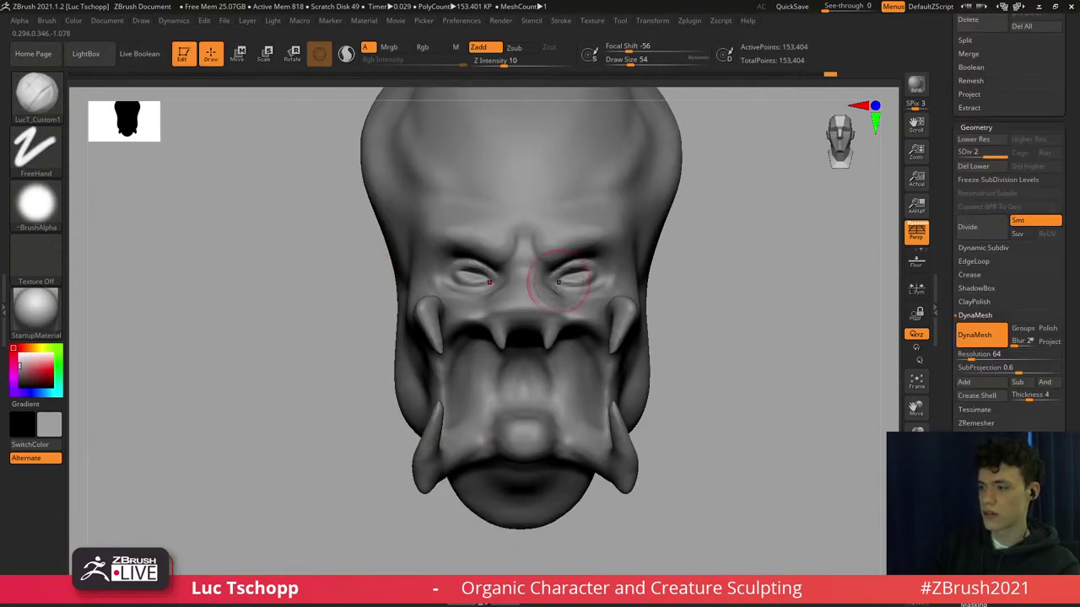
Pull the inner brows down toward the nose bridge with the Move brush at draw size 90.
mouse_move(561, 287)
right_mouse_down("ctrl")
mouse_move(582, 289)
mouse_move(488, 288)
mouse_move(514, 251)
mouse_move(483, 252)
right_mouse_up("ctrl")
key("b")
key("m")
key("v")
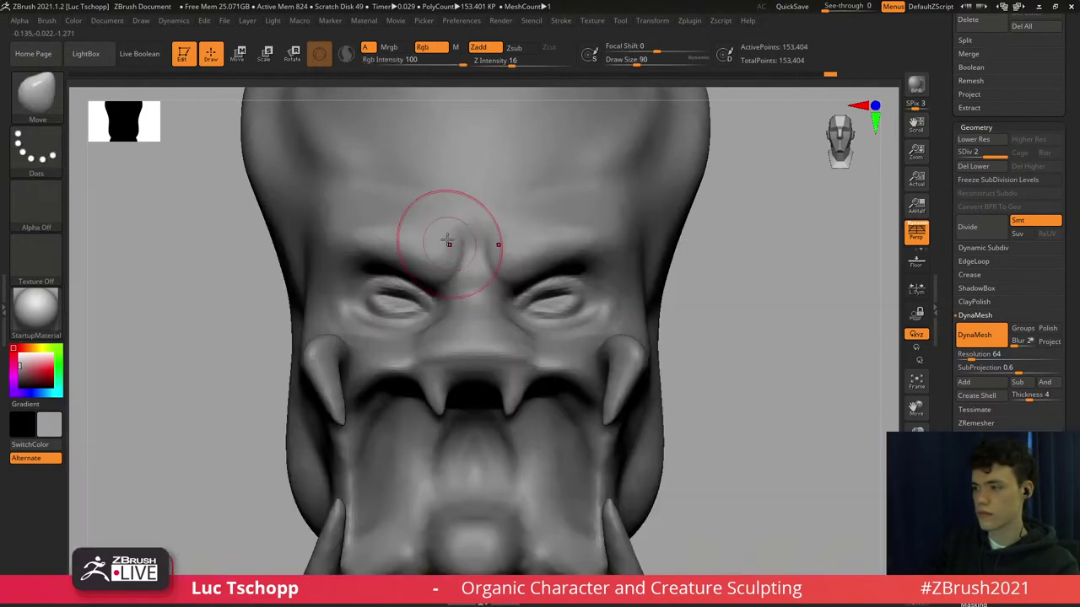
left_click_drag(448, 243, 461, 258)
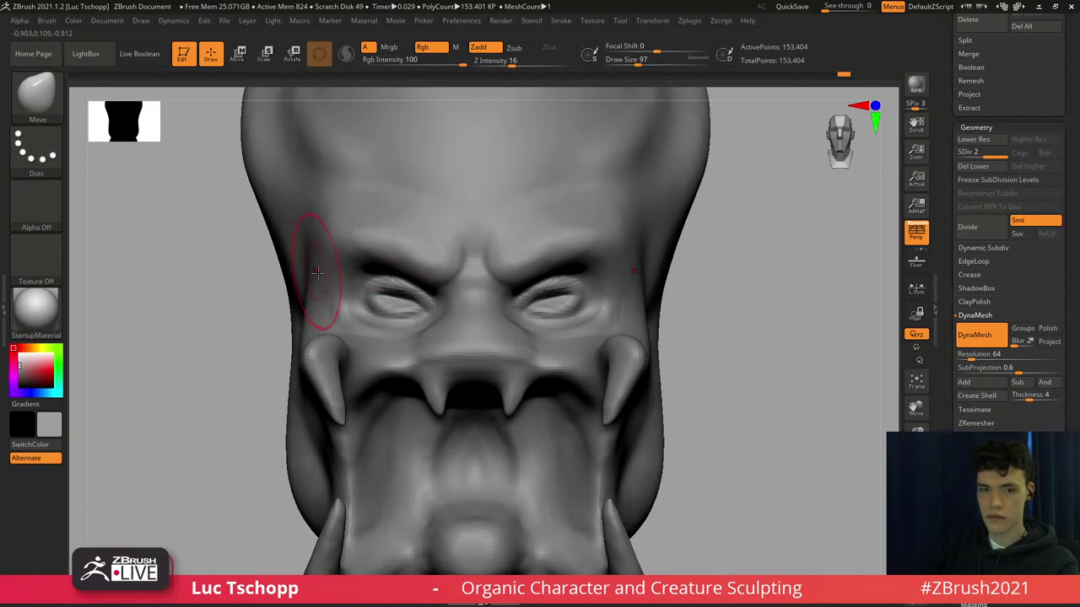
right_click_drag(339, 268, 351, 260)
Build up the temple and cheekbone beside the eye with the LucT_Custom1 brush at draw sizes 120 and 83.
key("b")
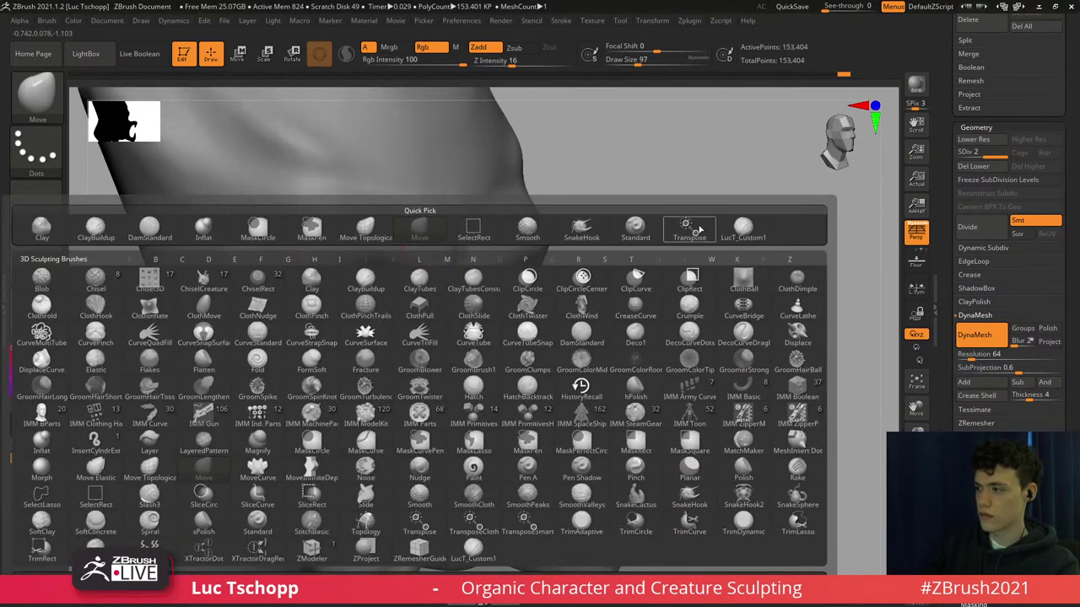
left_click(740, 226)
mouse_move(373, 228)
left_mouse_down()
mouse_move(302, 224)
mouse_move(358, 226)
left_mouse_up()
key("s")
key("s")
left_click_drag(280, 282, 277, 276)
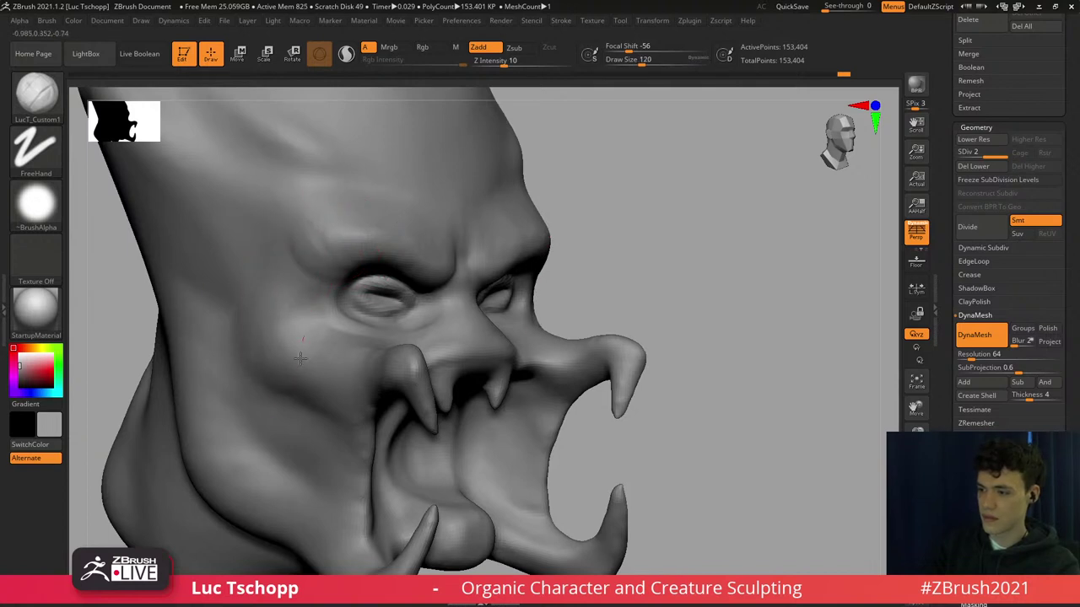
right_click_drag(360, 341, 340, 357)
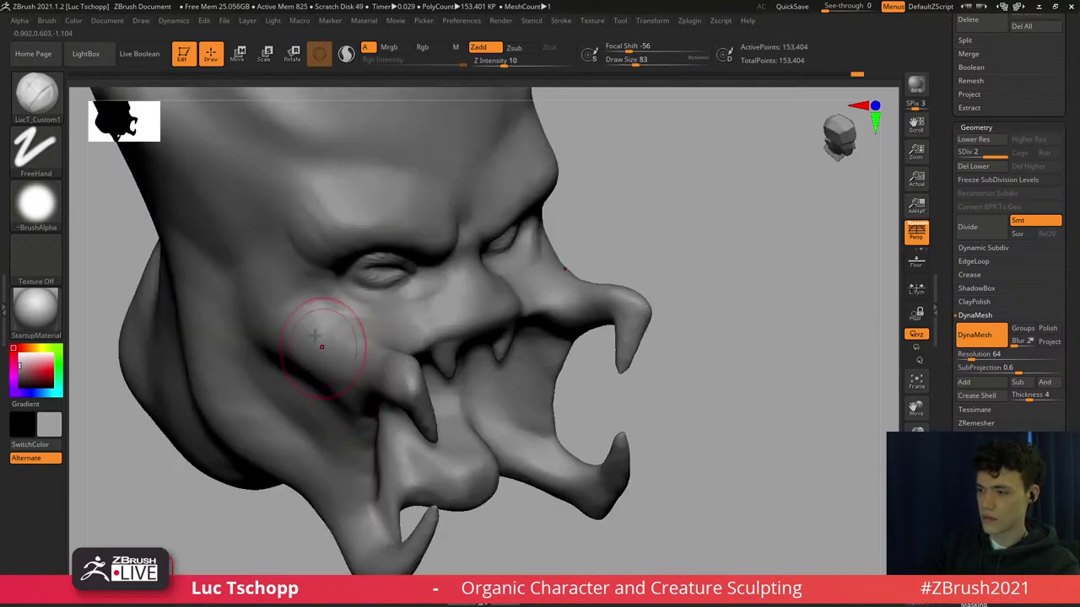
left_click_drag(329, 334, 360, 329)
Adjust the cheek near the upper mandible's base with Move Topological at draw size 62 and smooth the outer brow.
mouse_move(363, 362)
right_mouse_down("ctrl")
mouse_move(350, 325)
mouse_move(359, 368)
mouse_move(350, 384)
mouse_move(368, 388)
right_mouse_up("ctrl")
key("b")
key("m")
key("t")
key("s")
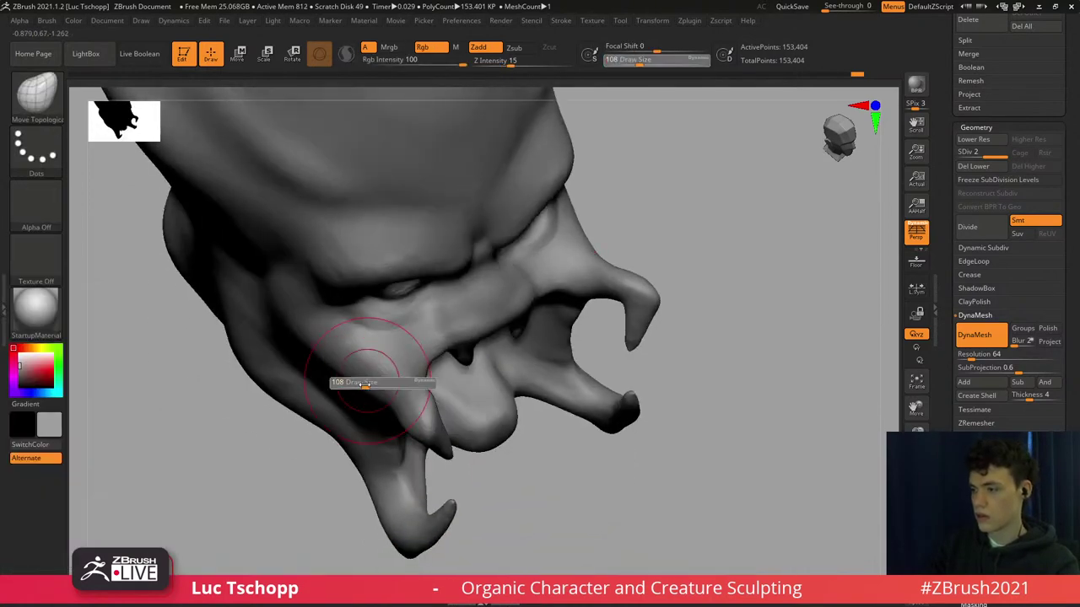
key("s")
left_click_drag(368, 384, 362, 376)
mouse_move(368, 392)
right_mouse_down()
mouse_move(458, 320)
mouse_move(506, 308)
right_mouse_up()
mouse_move(544, 344)
right_mouse_down("alt")
mouse_move(497, 330)
mouse_move(511, 372)
right_mouse_up("alt")
right_click_drag(511, 372, 464, 363)
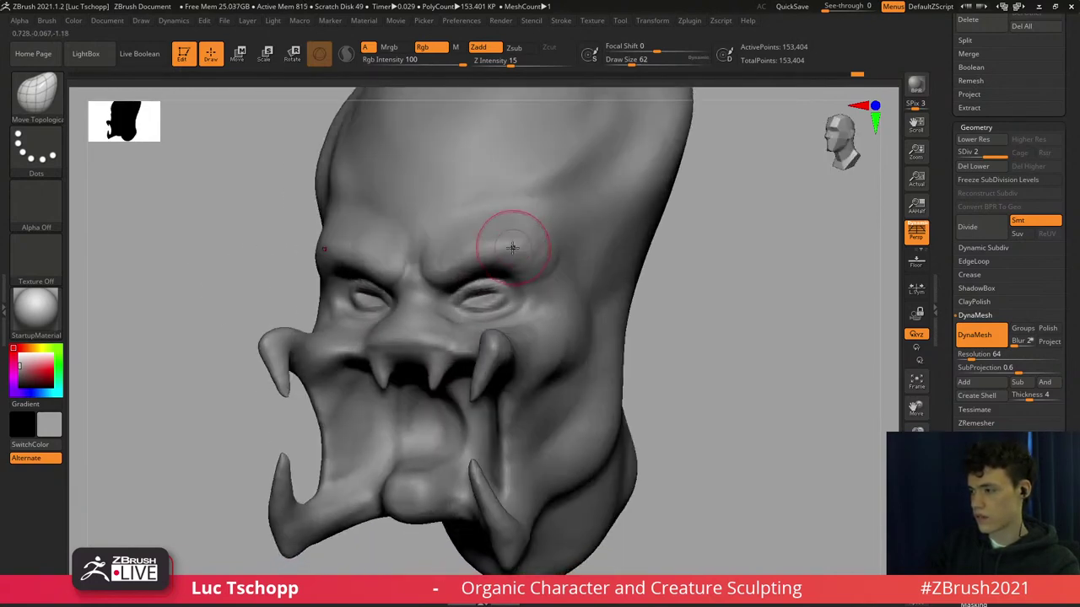
mouse_move(511, 246)
left_mouse_down("shift")
mouse_move(536, 244)
mouse_move(525, 268)
left_mouse_up("shift")
right_click_drag(528, 271, 559, 271, "shift")
Add volume to the membrane inside the open mouth with the LucT_Custom1 brush at draw size 90.
key("b")
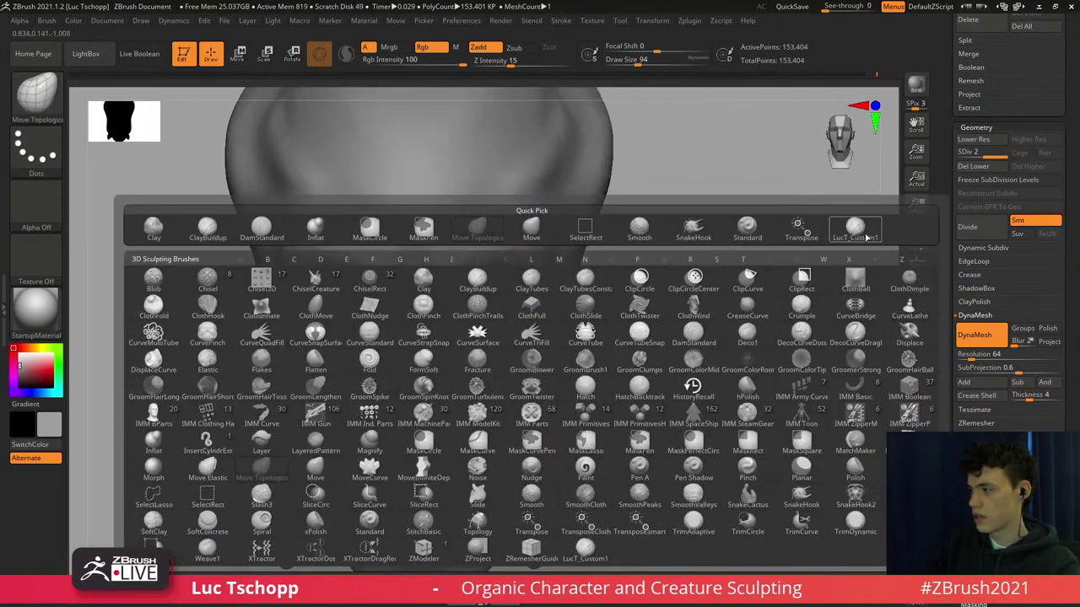
left_click(867, 237)
right_click_drag(452, 369, 450, 302, "alt")
left_click_drag(357, 395, 362, 369)
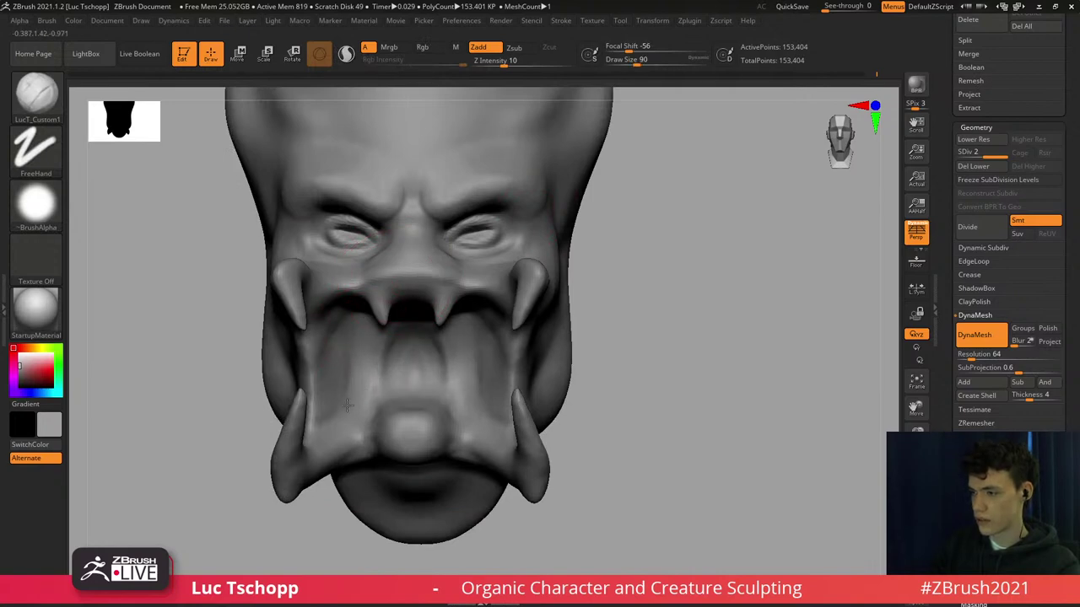
Reshape the lower mandibles and the neighbouring mouth membrane with the Move Topological brush, raising the draw size to 268.
key("b")
key("m")
key("t")
key("s")
left_click_drag(281, 443, 304, 445)
mouse_move(268, 481)
left_mouse_down()
mouse_move(258, 481)
mouse_move(287, 465)
left_mouse_up()
key("s")
mouse_move(283, 474)
right_mouse_down("alt")
mouse_move(341, 392)
mouse_move(349, 398)
right_mouse_up("alt")
key("s")
mouse_move(339, 404)
left_mouse_down()
mouse_move(352, 405)
mouse_move(337, 406)
left_mouse_up()
right_click_drag(472, 252, 483, 325, "alt")
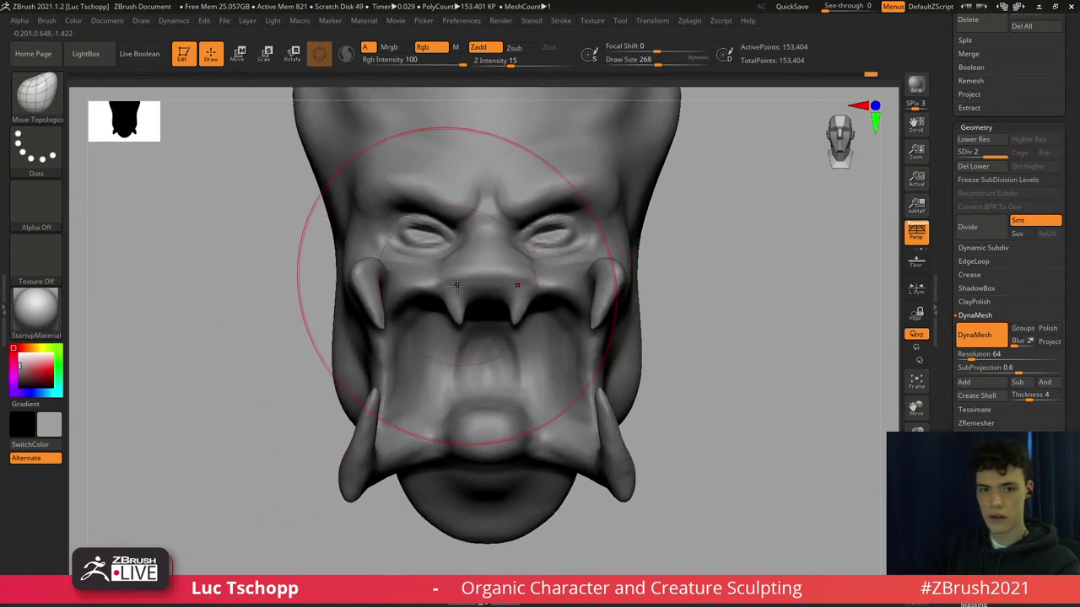
Reposition the upper mandibles and the adjoining upper lip with the Move Topological brush, starting at draw size 94.
key("s")
left_click_drag(469, 294, 444, 295)
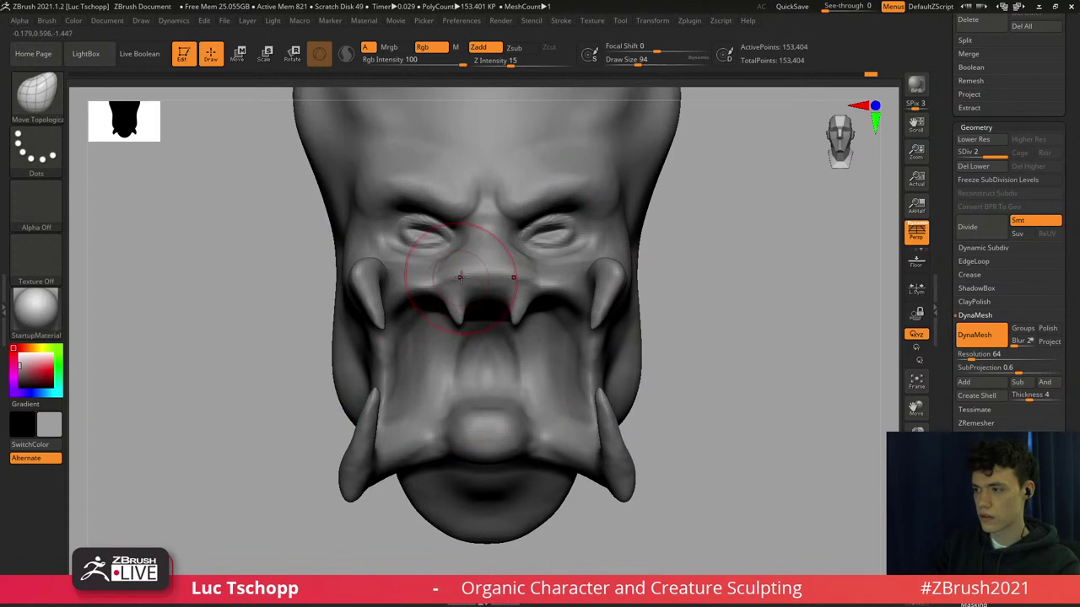
key("s")
left_click_drag(349, 295, 373, 294)
left_click_drag(367, 293, 365, 281)
left_click_drag(347, 224, 349, 240)
Raise the lower jaw and lower mandibles with the Move Topological brush at draw sizes 274 and 128.
key("s")
mouse_move(398, 432)
left_mouse_down()
mouse_move(446, 431)
mouse_move(453, 372)
left_mouse_up()
key("s")
left_click_drag(449, 416, 444, 406)
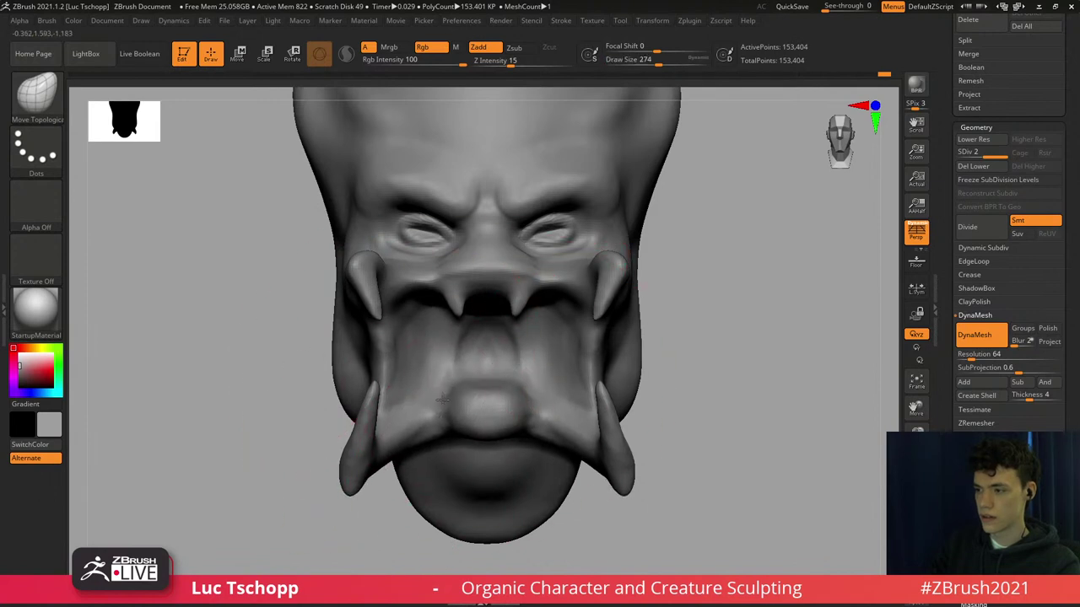
right_click_drag(481, 414, 483, 391, "alt")
key("s")
mouse_move(478, 403)
left_mouse_down()
mouse_move(415, 412)
mouse_move(464, 409)
left_mouse_up()
right_click_drag(469, 401, 475, 457, "alt")
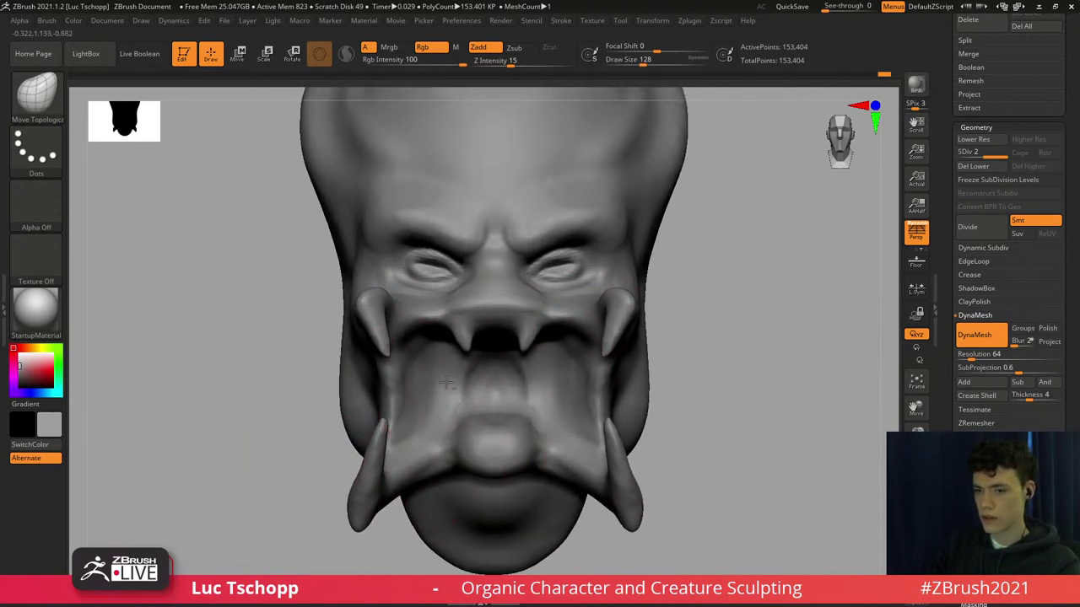
Sculpt the cheekbone and the side of the jaw with the LucT_Custom1 brush at draw sizes 94 and 116.
right_click_drag(291, 358, 480, 335)
key("b")
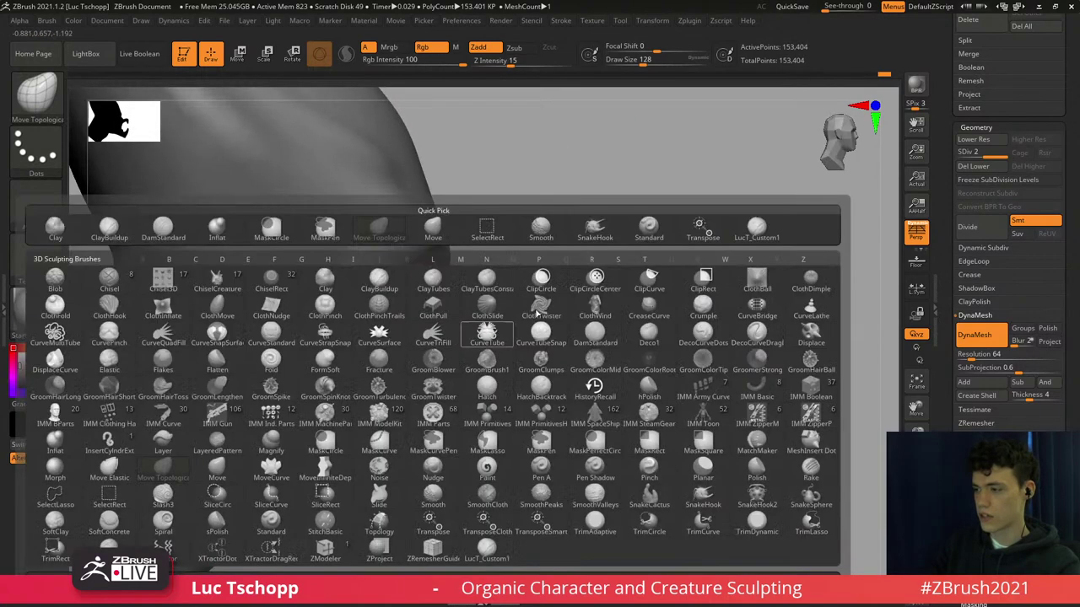
left_click(771, 240)
mouse_move(384, 293)
right_mouse_down()
mouse_move(342, 292)
mouse_move(319, 314)
right_mouse_up()
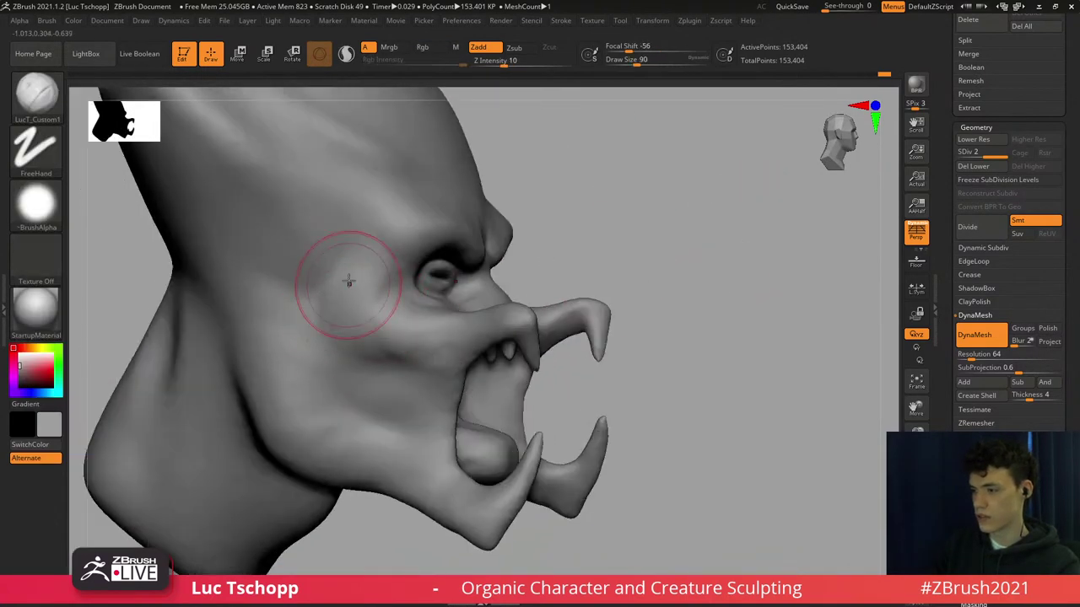
key("s")
left_click(438, 349)
left_click_drag(391, 341, 401, 358)
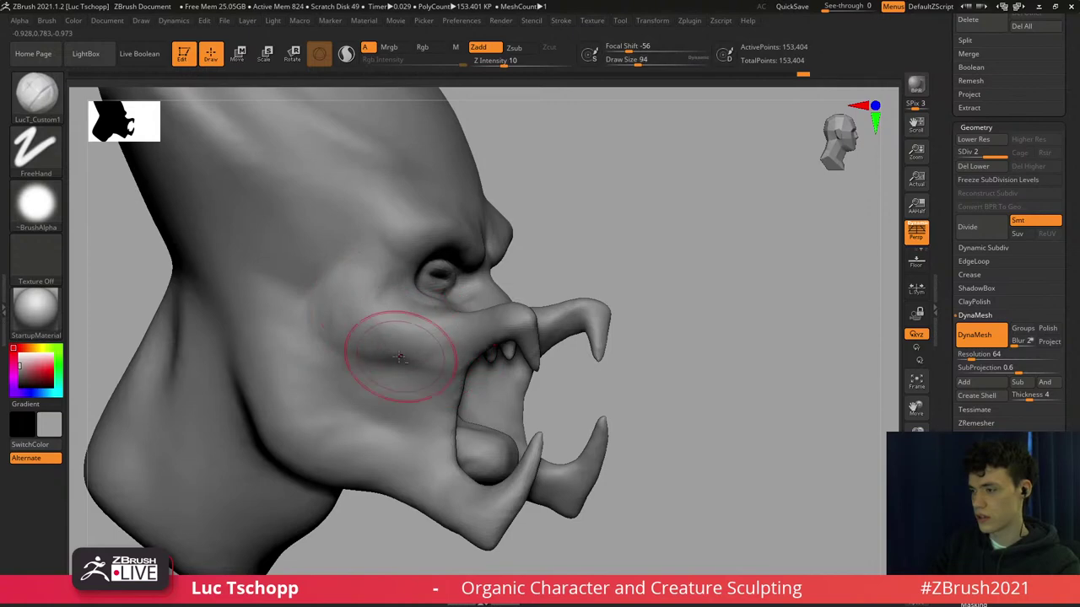
right_click_drag(366, 329, 333, 270, "ctrl")
right_click_drag(333, 337, 325, 375)
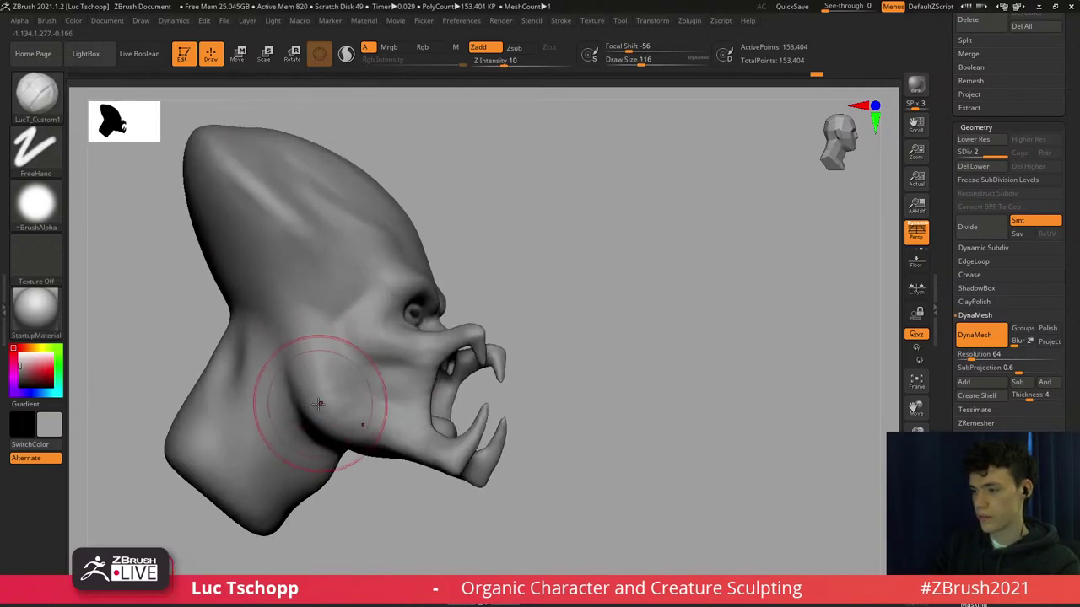
Reshape the back of the jaw and the side of the neck with the Move Topological brush at draw sizes 124 and 97.
key("b")
key("m")
key("t")
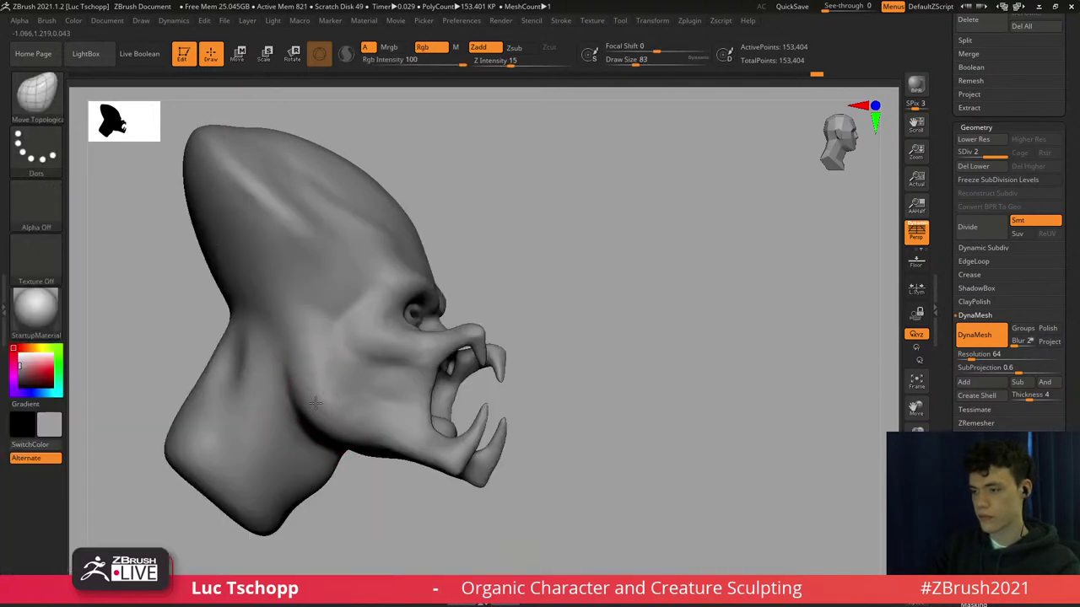
mouse_move(354, 415)
right_mouse_down()
mouse_move(279, 407)
mouse_move(320, 390)
right_mouse_up()
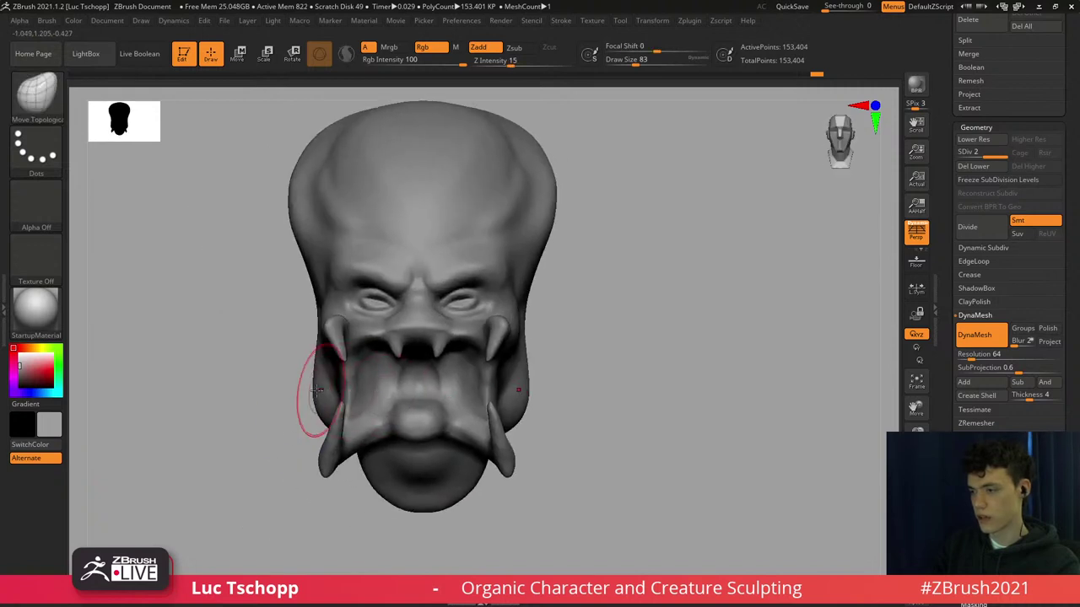
key("s")
left_click_drag(314, 396, 322, 397)
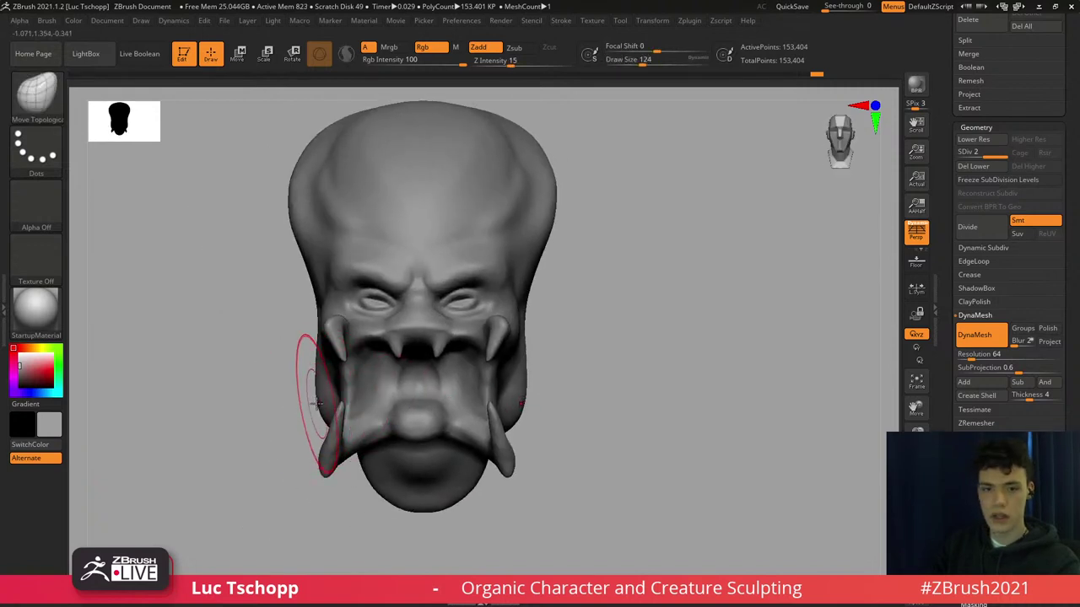
right_click_drag(280, 391, 316, 378)
key("s")
left_click_drag(321, 376, 316, 376)
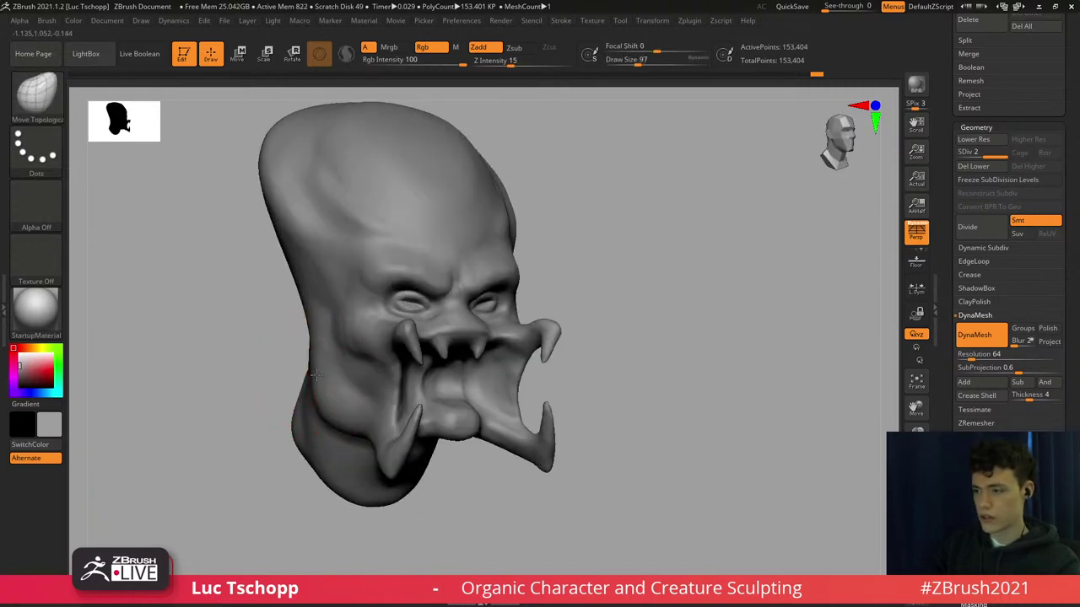
Adjust the sides of the face beside the upper mandibles with the Move Topological brush at draw size 74.
right_click_drag(325, 376, 326, 341, "alt")
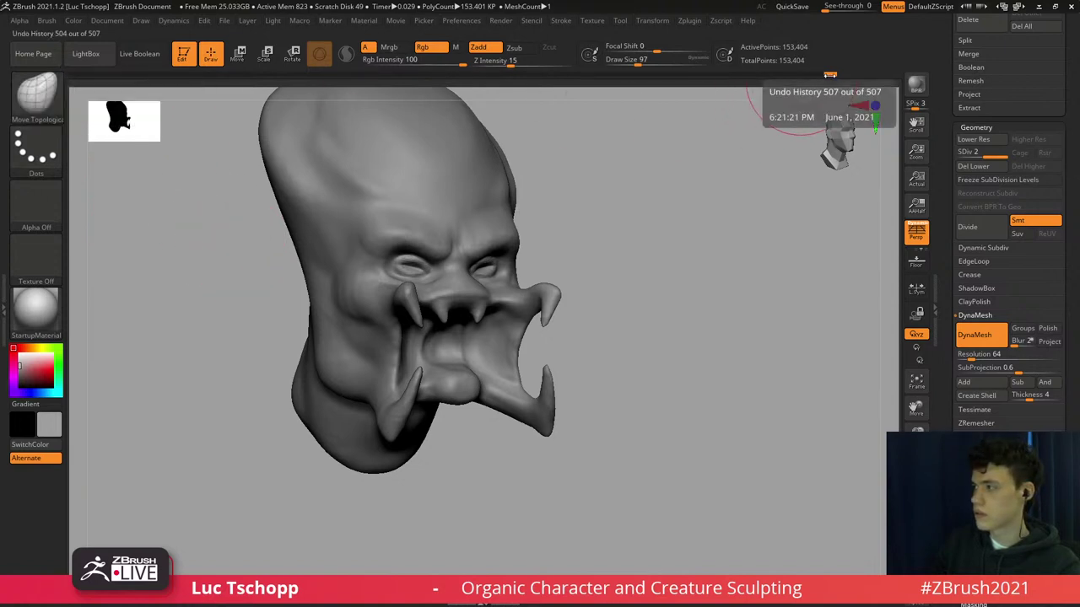
left_click_drag(680, 262, 506, 257, "shift")
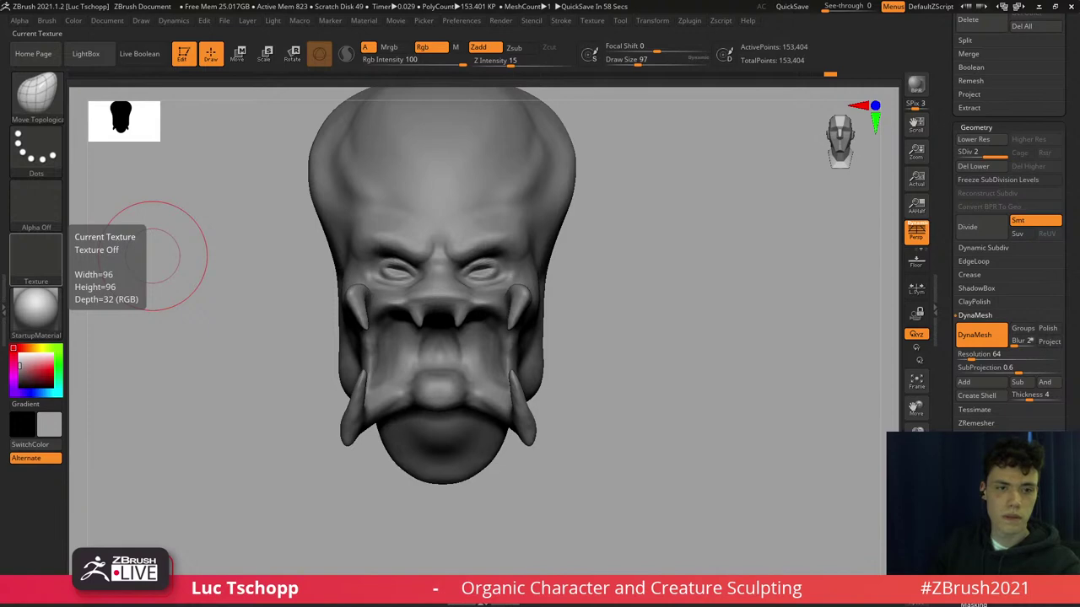
left_click_drag(575, 392, 580, 343)
key("b")
key("m")
key("t")
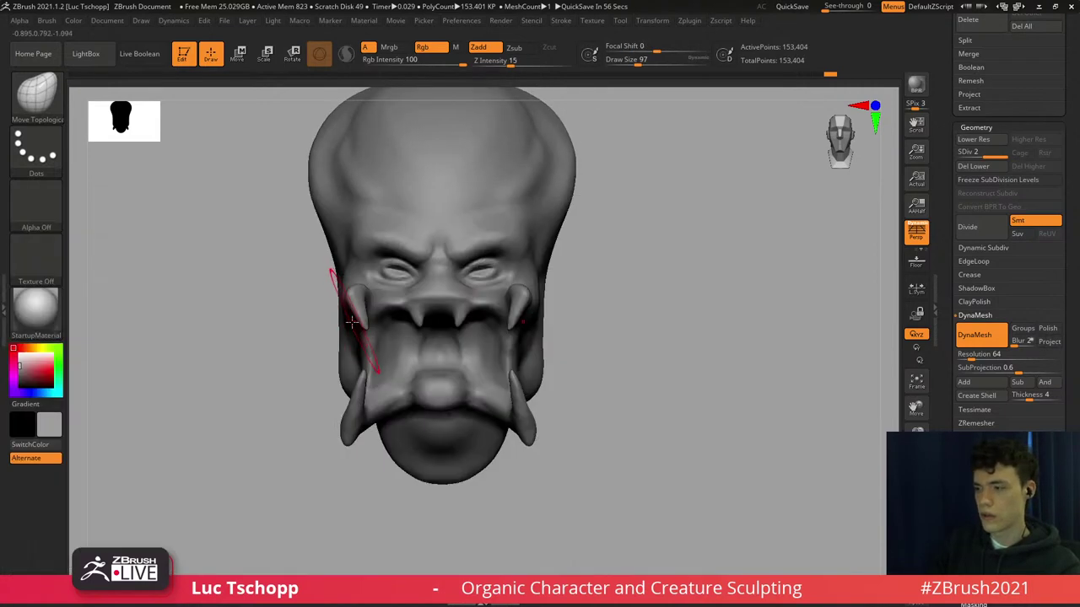
key("s")
left_click_drag(365, 319, 362, 318)
Refine the inner corners of the eyes with the Standard brush at draw sizes 68 and 33.
mouse_move(433, 222)
right_mouse_down("alt")
mouse_move(417, 318)
mouse_move(451, 349)
mouse_move(479, 331)
mouse_move(476, 276)
right_mouse_up("alt")
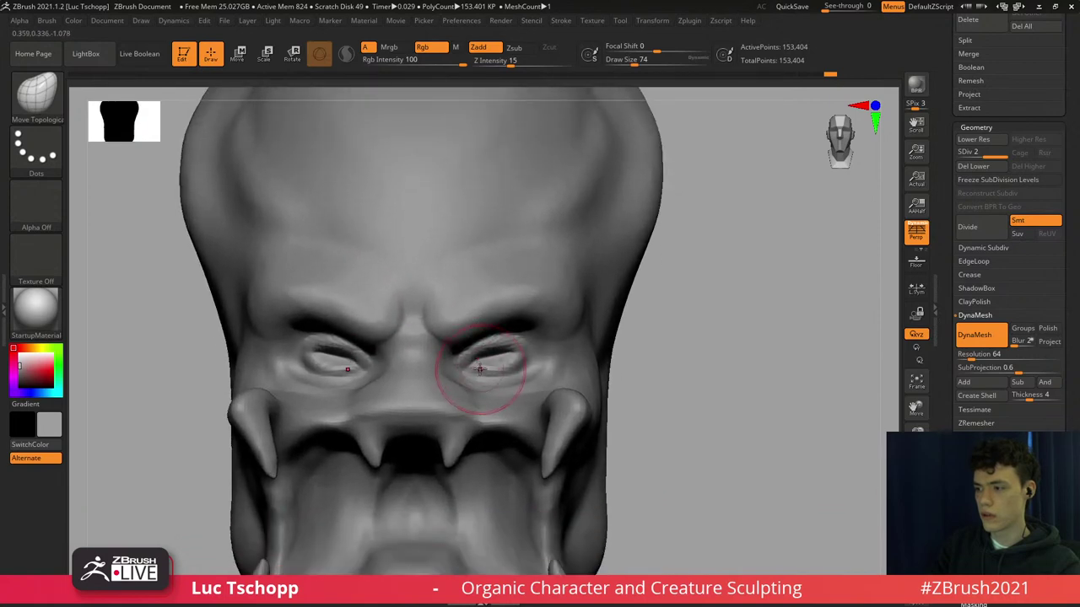
key("b")
key("s")
key("t")
key("s")
left_click_drag(478, 368, 479, 368)
right_click_drag(479, 368, 465, 378)
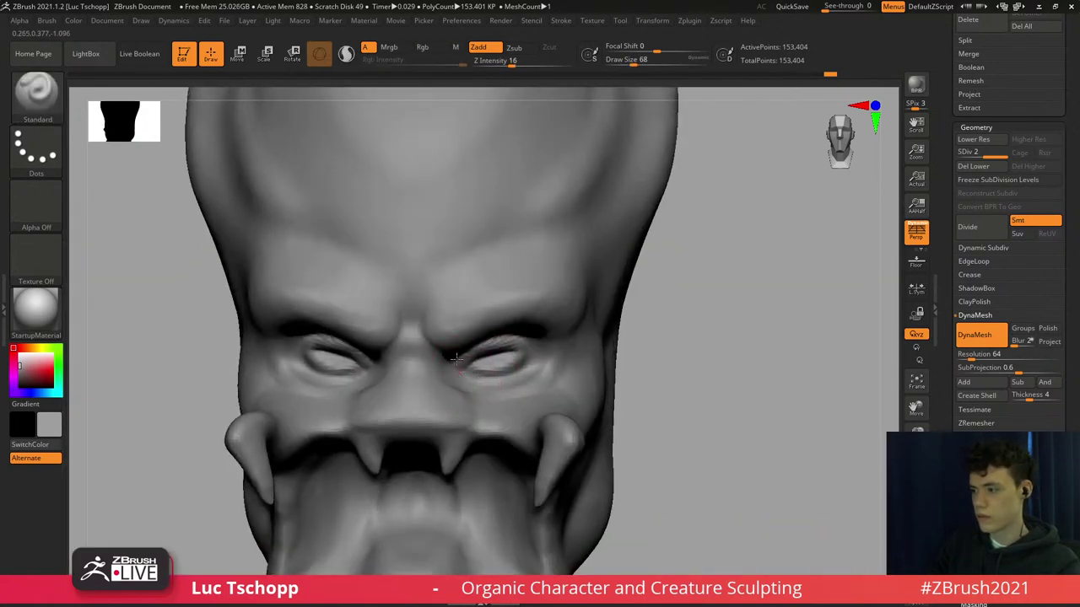
key("s")
left_click_drag(464, 376, 457, 371)
right_click_drag(459, 365, 452, 365)
key("s")
left_click_drag(458, 364, 449, 361)
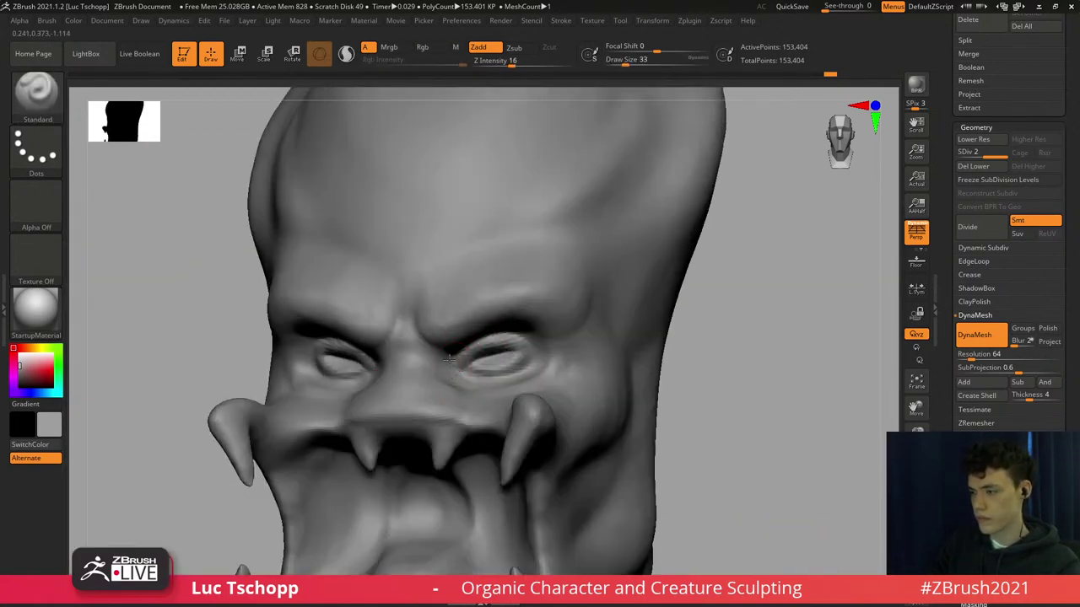
Build up the lower eyelids and the folds beneath the eyes with the Standard brush, finishing at draw size 35.
right_click_drag(485, 384, 489, 379, "shift")
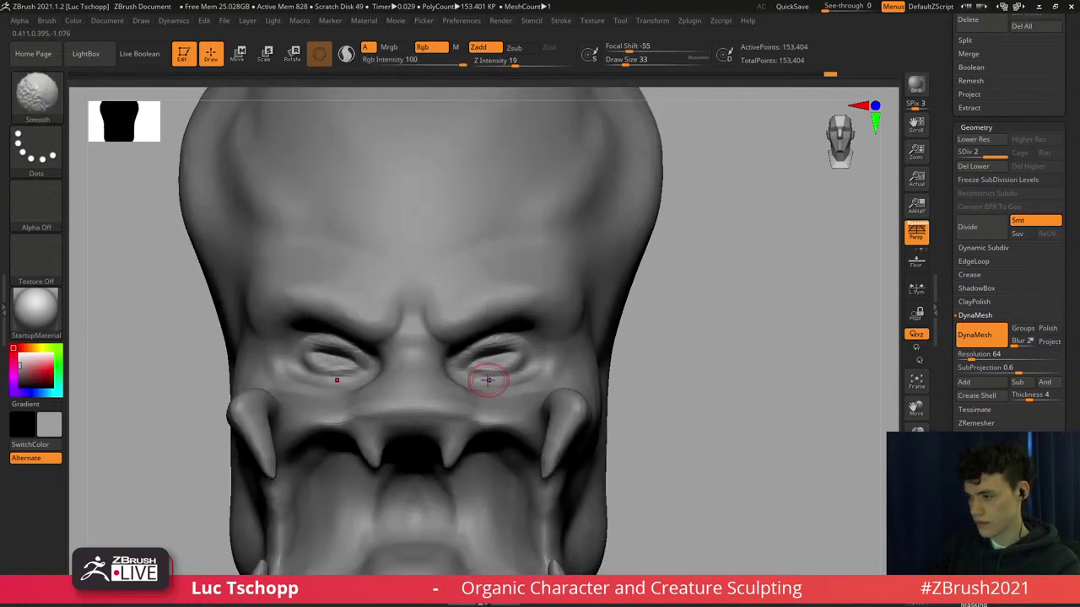
key("s")
left_click_drag(489, 379, 496, 378)
left_click_drag(476, 378, 518, 381)
right_click_drag(501, 389, 510, 355, "alt")
key("s")
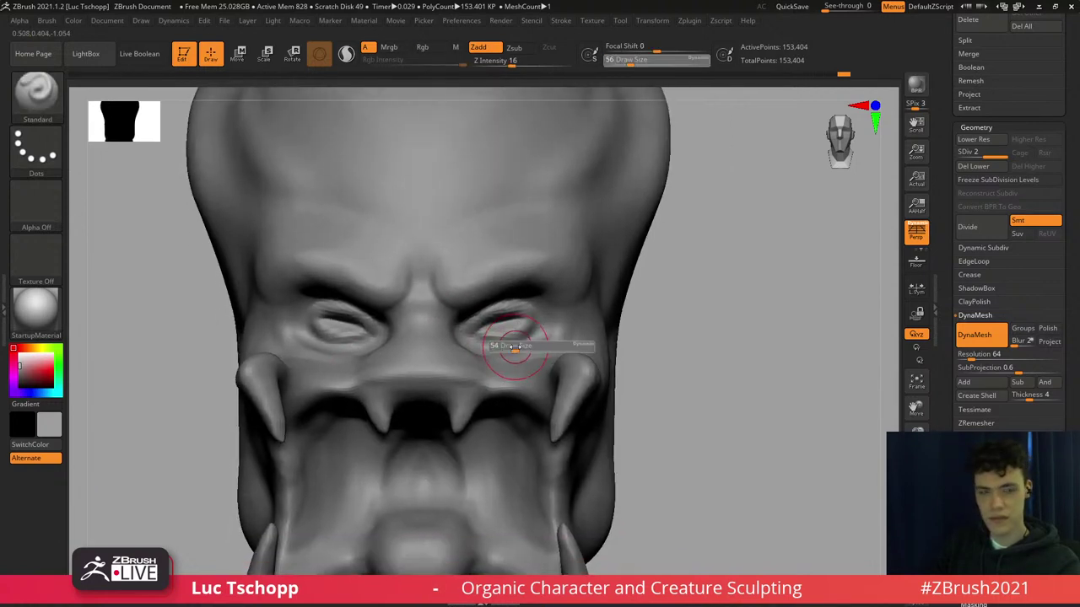
left_click_drag(514, 355, 511, 353)
key("[")
key("[")
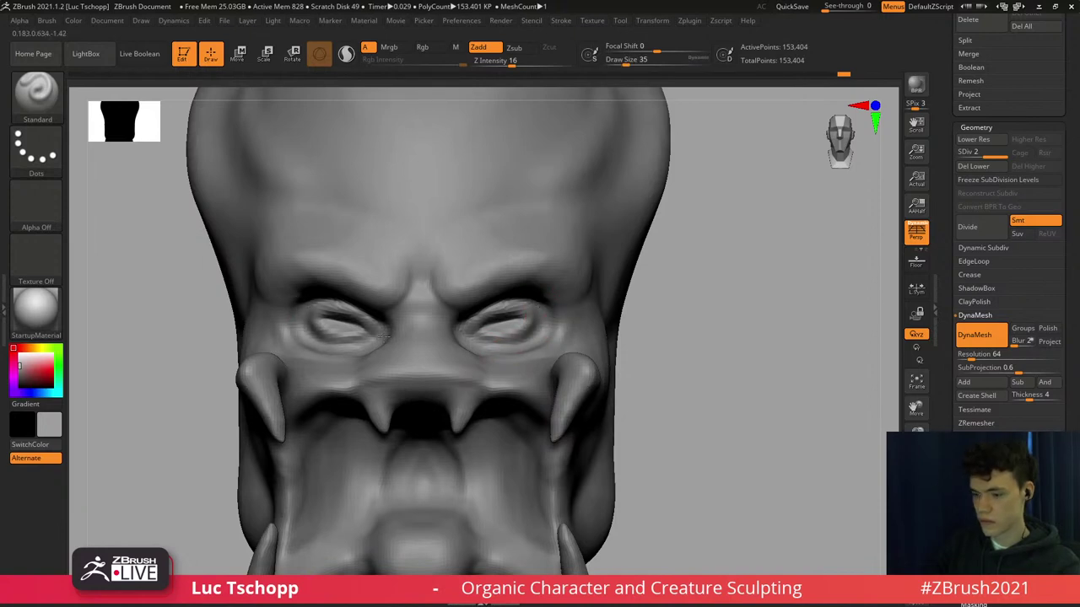
Drop the mesh to subdivision level 1 and adjust the upper lip and fangs with the Move Topological brush at draw size 46.
key("b")
key("m")
key("t")
key("s")
left_click_drag(385, 357, 399, 359)
right_click_drag(411, 363, 411, 358, "ctrl")
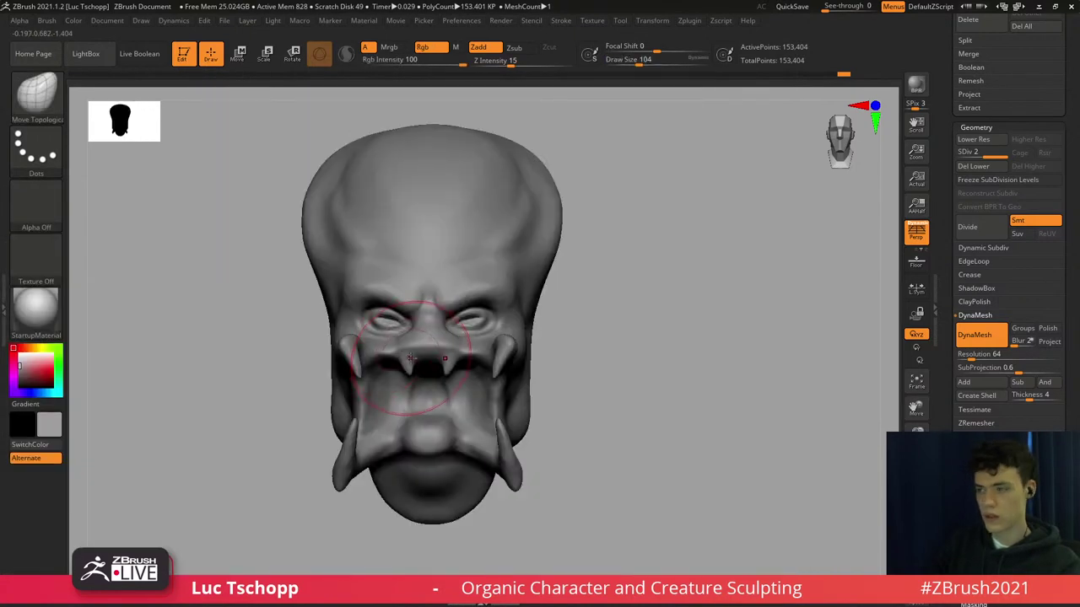
key("shift+d")
key("s")
left_click_drag(428, 361, 424, 362)
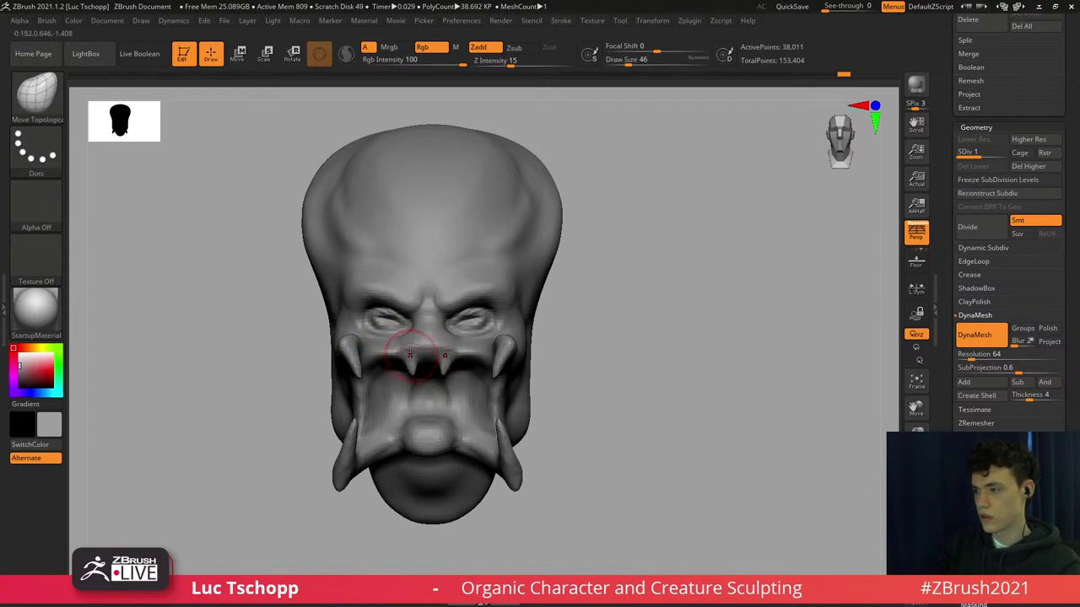
Pull the bases of the upper mandibles outward with the Move Topological brush at draw size 56.
key("s")
mouse_move(411, 356)
left_mouse_down()
mouse_move(340, 350)
mouse_move(356, 375)
left_mouse_up()
key("s")
key("s")
key("s")
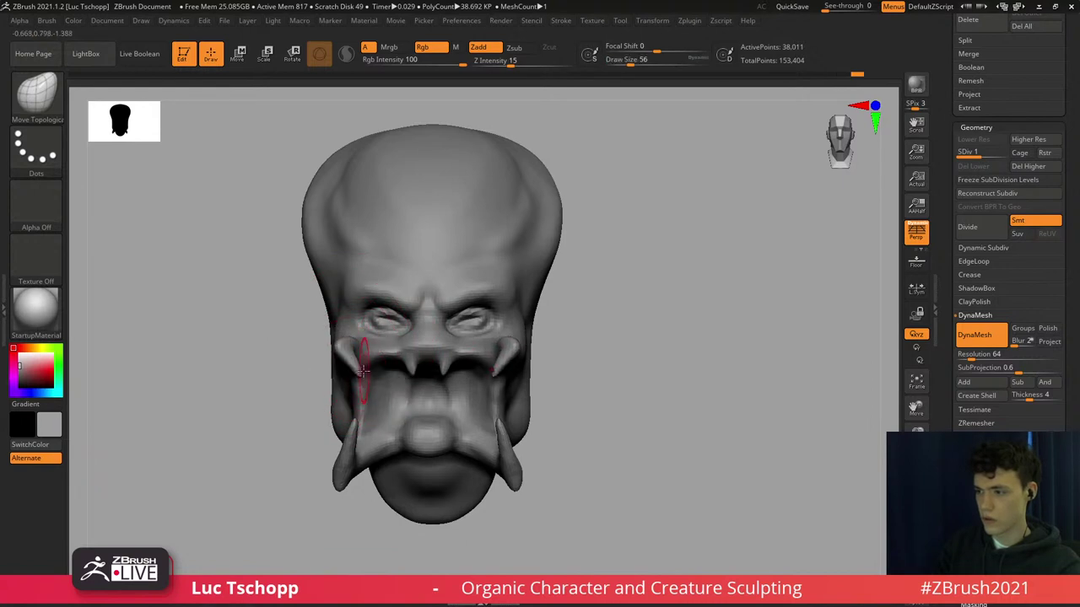
key("[")
key("[")
Reshape the temples and the sides of the skull with the Move Topological brush at draw sizes 108 and 62.
right_click_drag(394, 365, 370, 347, "alt")
key("s")
left_click_drag(458, 258, 472, 255)
right_click_drag(485, 253, 506, 312)
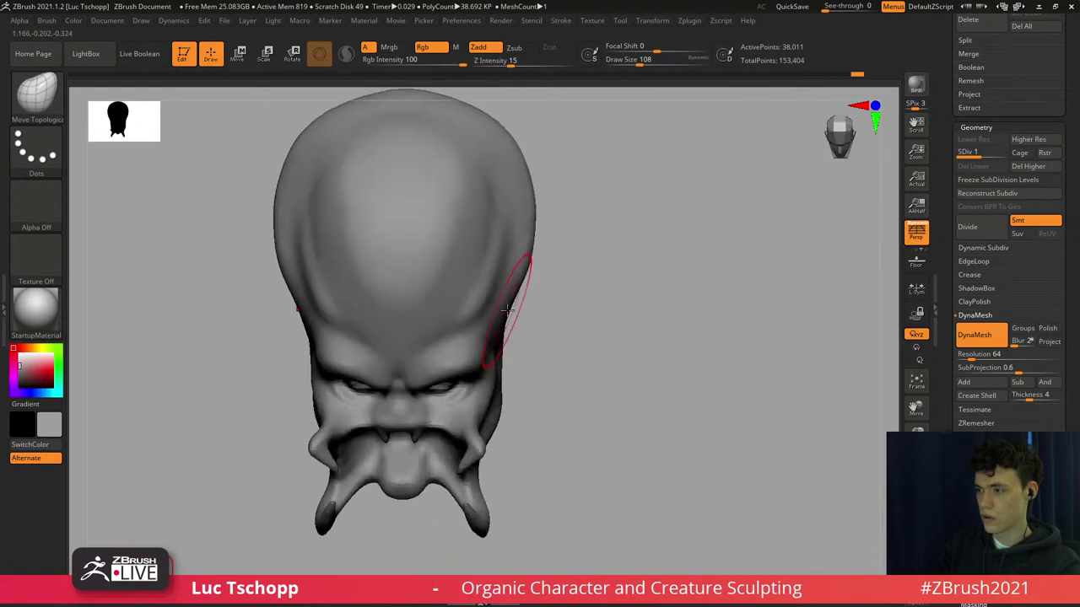
key("s")
mouse_move(518, 298)
left_mouse_down()
mouse_move(508, 297)
mouse_move(526, 286)
mouse_move(512, 303)
left_mouse_up()
right_click_drag(516, 320, 511, 269)
Build up the forehead and front of the skull with the LucT_Custom1 brush at a greatly enlarged draw size.
key("b")
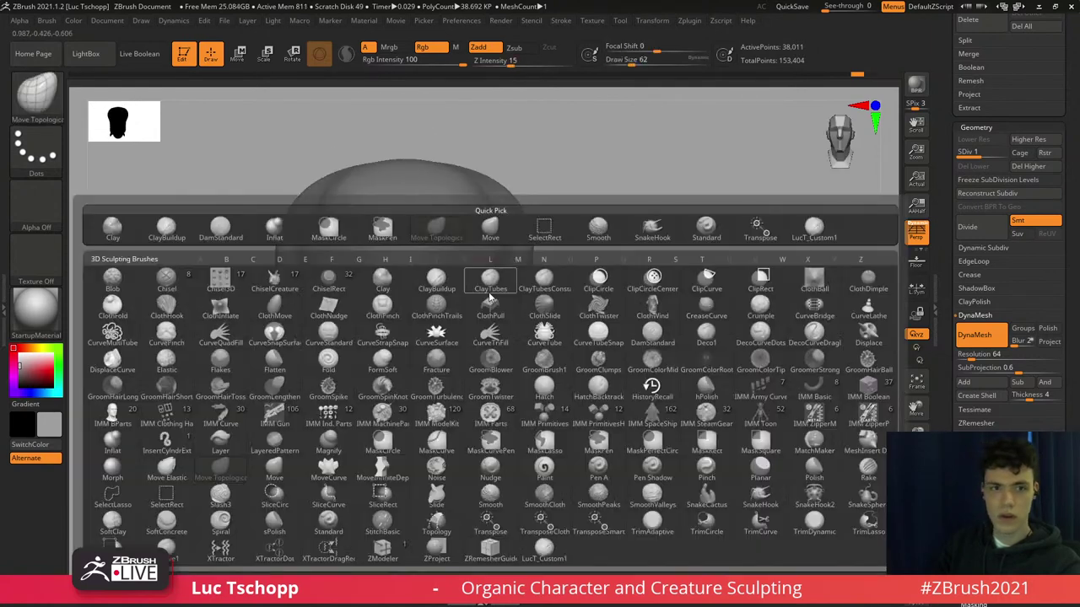
left_click(802, 229)
mouse_move(354, 270)
right_mouse_down("alt")
mouse_move(372, 304)
mouse_move(390, 313)
mouse_move(394, 265)
right_mouse_up("alt")
key("]")
key("]")
key("]")
key("]")
key("]")
key("]")
key("]")
key("]")
key("]")
key("]")
key("]")
key("]")
mouse_move(373, 302)
left_mouse_down()
mouse_move(371, 136)
mouse_move(423, 249)
left_mouse_up()
key("s")
mouse_move(386, 256)
left_mouse_down()
mouse_move(399, 256)
mouse_move(364, 145)
mouse_move(419, 274)
mouse_move(380, 258)
mouse_move(419, 260)
left_mouse_up()
Sculpt and smooth the forehead dome and its side ridges with the LucT_Custom1 brush at draw sizes 207 and 101.
right_click_drag(430, 399, 436, 323)
key("s")
left_click_drag(420, 313, 388, 312)
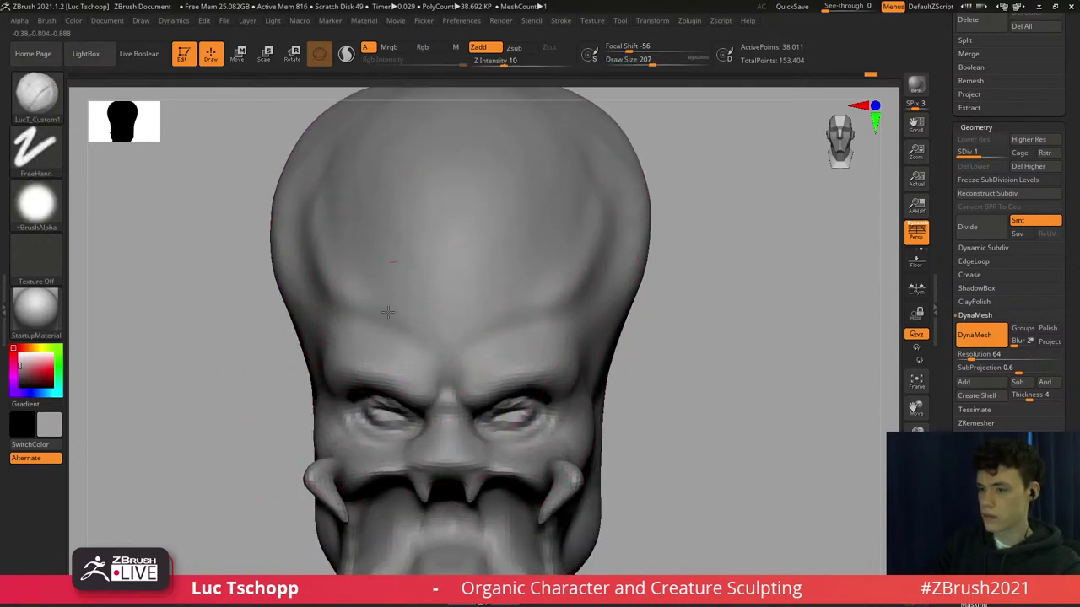
left_click_drag(394, 227, 409, 270)
mouse_move(412, 282)
right_mouse_down()
mouse_move(416, 297)
mouse_move(400, 253)
mouse_move(385, 282)
right_mouse_up()
key("s")
mouse_move(376, 285)
left_mouse_down()
mouse_move(364, 284)
mouse_move(386, 331)
left_mouse_up()
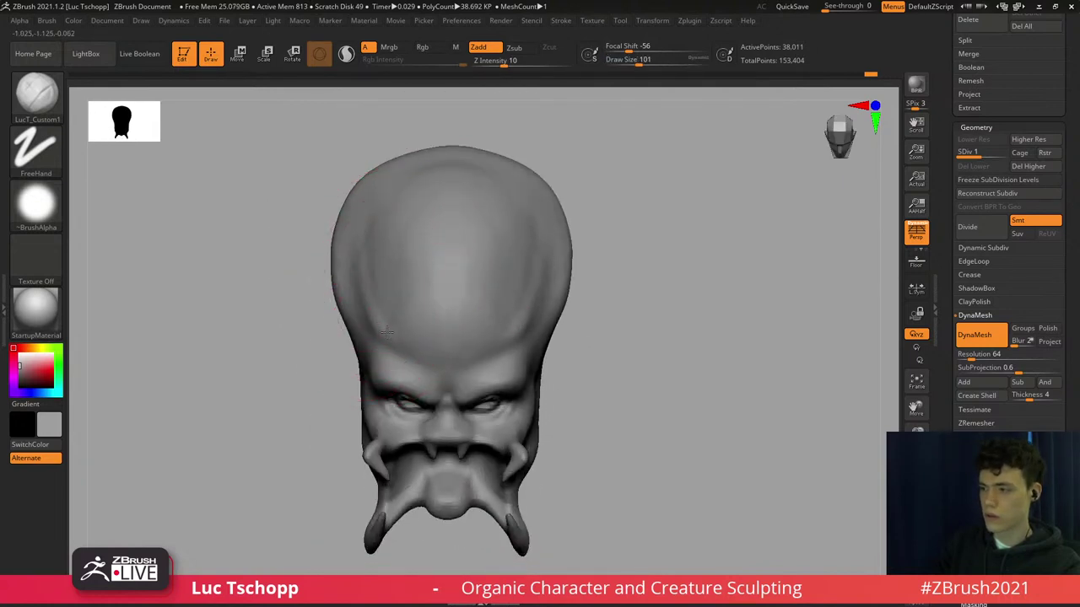
left_click_drag(373, 255, 379, 287, "shift")
Define the brow ridges above the eyes with the LucT_Custom1 brush, reducing the draw size to 74.
right_click_drag(384, 295, 430, 380, "alt")
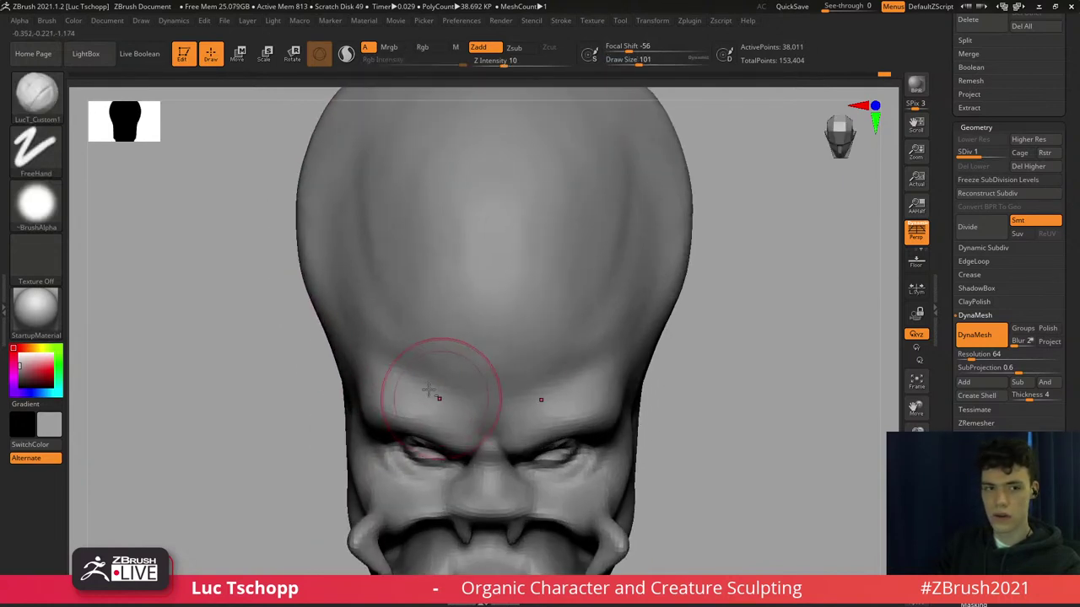
mouse_move(511, 380)
right_mouse_down("alt")
mouse_move(472, 339)
mouse_move(503, 359)
right_mouse_up("alt")
key("s")
mouse_move(503, 359)
left_mouse_down()
mouse_move(490, 370)
mouse_move(550, 355)
left_mouse_up()
key("s")
left_click_drag(540, 362, 522, 364)
mouse_move(541, 375)
right_mouse_down()
mouse_move(523, 351)
mouse_move(525, 364)
right_mouse_up()
key("s")
left_click_drag(528, 374, 524, 373)
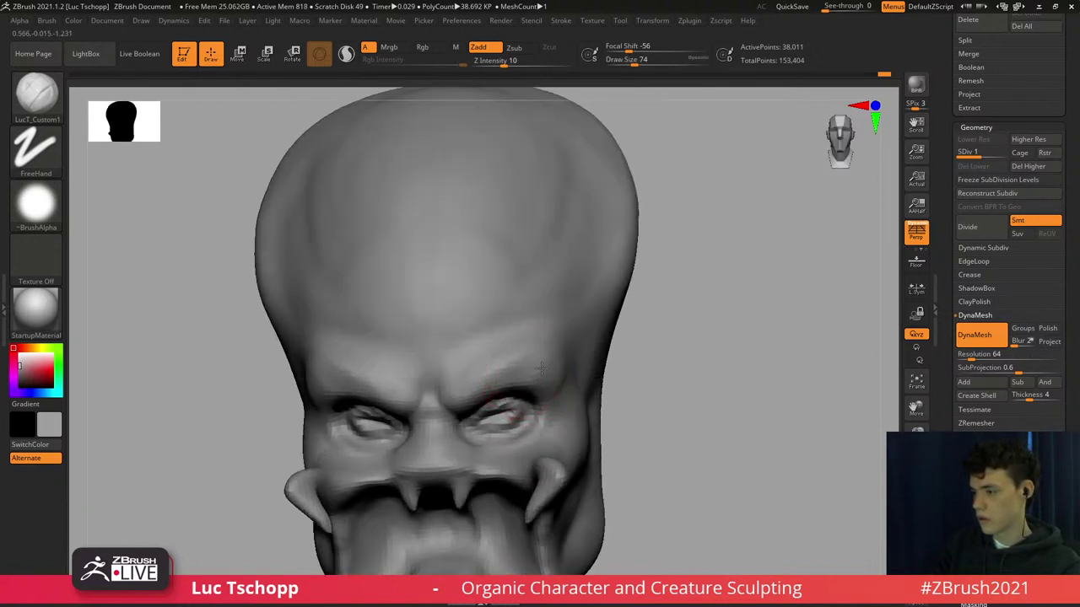
Blend the outer ends of the brows into the temples with the LucT_Custom1 brush at draw size 97.
right_click_drag(561, 384, 550, 376)
key("s")
left_click_drag(551, 376, 557, 376)
left_click_drag(542, 336, 536, 351)
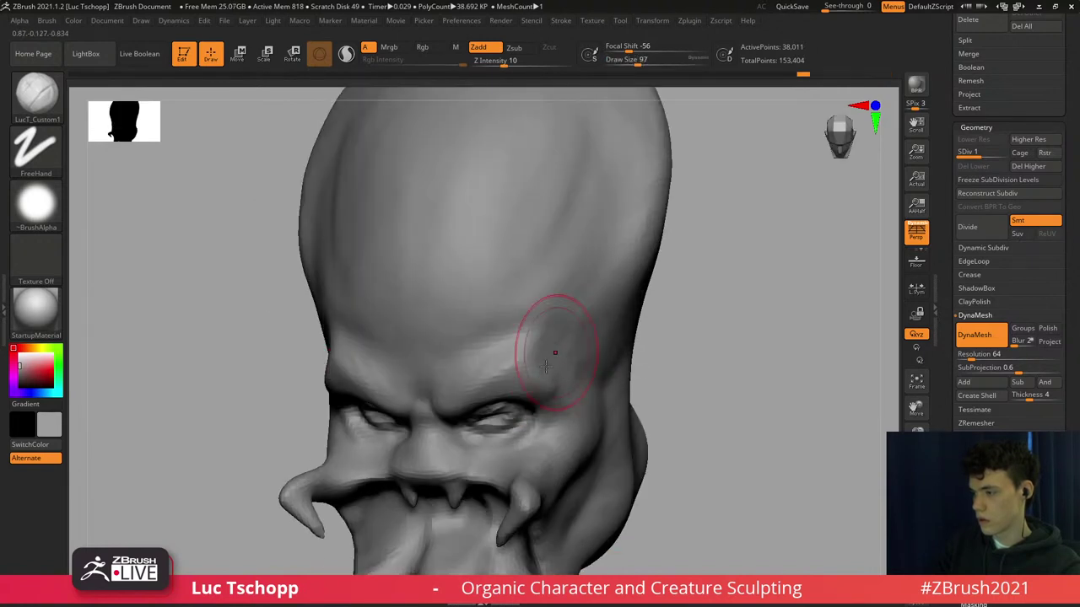
Sculpt the inside of the mouth and the lower lip with the LucT_Custom1 brush at draw sizes 68 and 59.
mouse_move(556, 353)
right_mouse_down()
mouse_move(506, 380)
mouse_move(440, 366)
mouse_move(499, 326)
mouse_move(509, 301)
mouse_move(427, 275)
right_mouse_up()
right_click_drag(441, 361, 476, 351, "ctrl")
right_click_drag(476, 351, 477, 307, "alt")
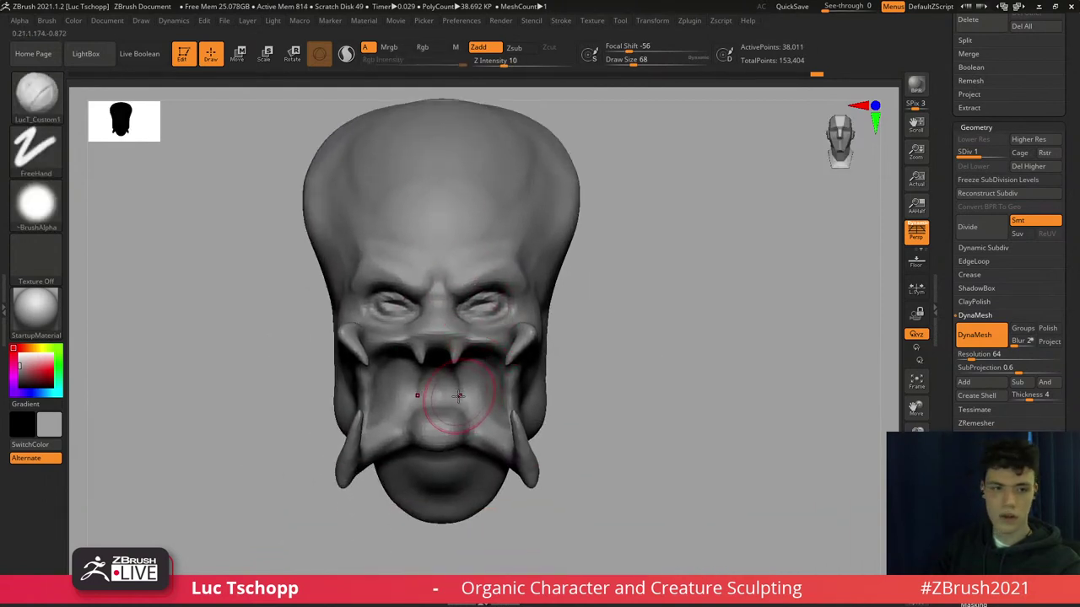
mouse_move(450, 430)
right_mouse_down("alt")
mouse_move(446, 346)
mouse_move(460, 405)
mouse_move(456, 396)
right_mouse_up("alt")
key("bracketleft")
mouse_move(440, 361)
left_mouse_down()
mouse_move(411, 355)
mouse_move(428, 371)
left_mouse_up()
key("s")
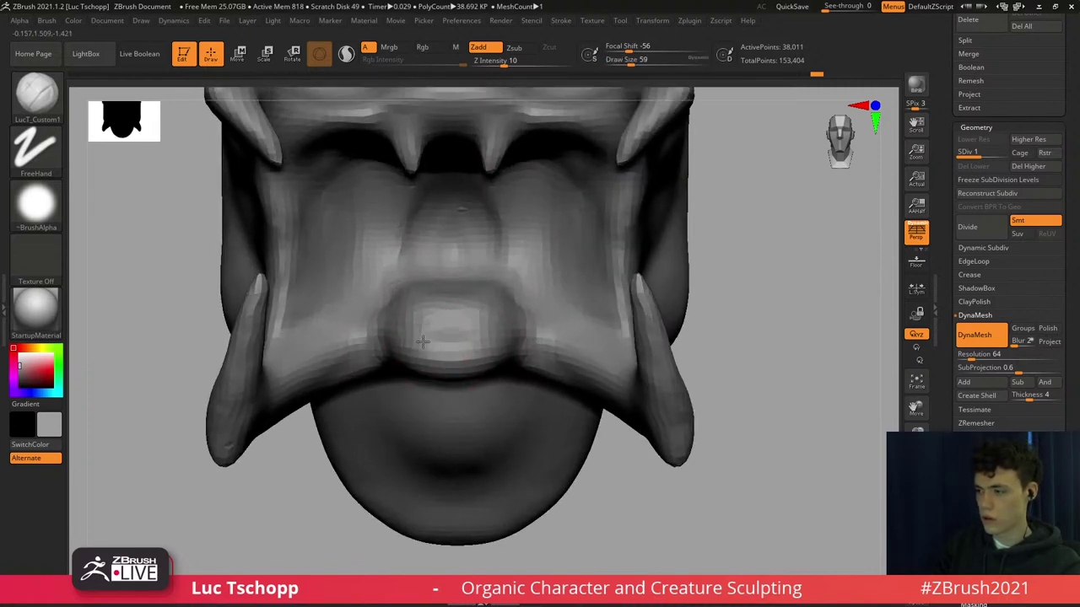
Raise the mesh to subdivision level 2 and try pulling lower fangs from the lip with the SnakeHook brush at draw size 27.
key("b")
key("s")
key("h")
right_click_drag(422, 354, 428, 321)
key("s")
left_click_drag(429, 317, 398, 240)
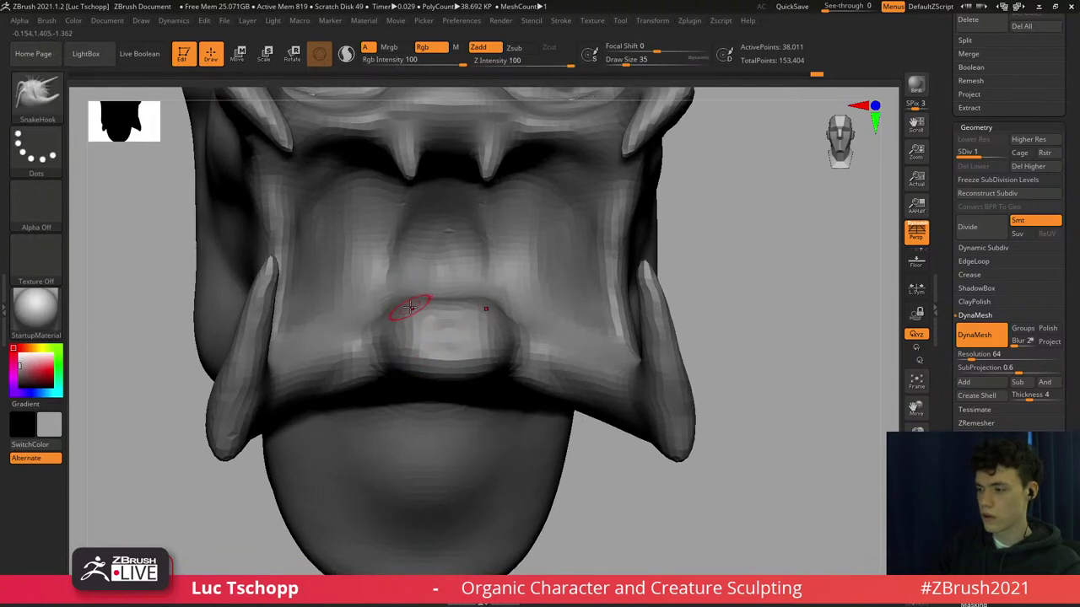
key("d")
key("s")
left_click_drag(415, 309, 412, 309)
left_click_drag(413, 307, 403, 261)
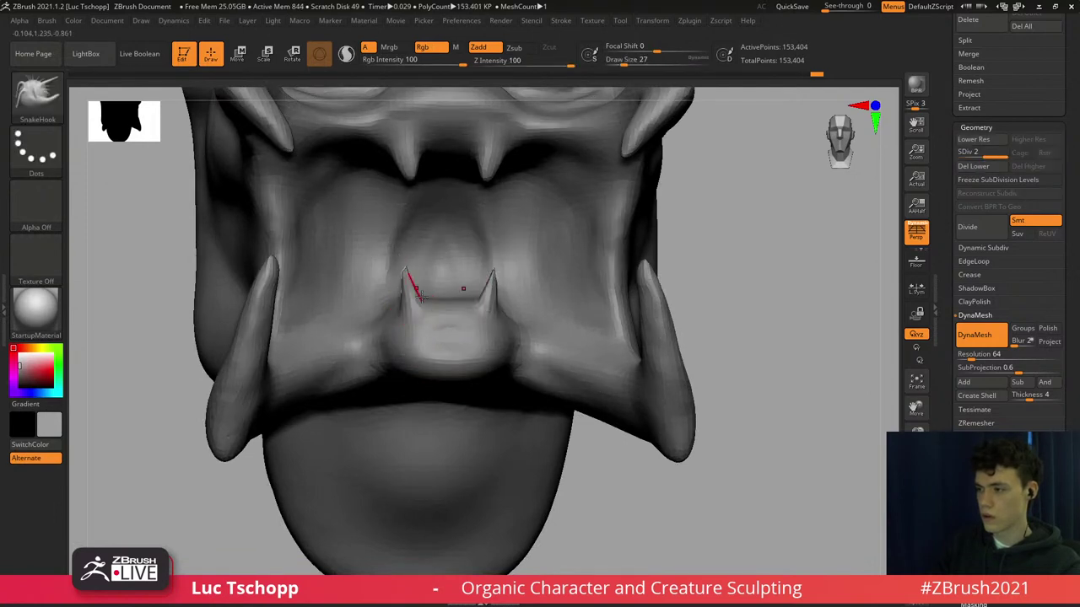
key("ctrl+z")
Pull four small pointed teeth up from the lower lip with the SnakeHook brush at draw sizes 37 and 25.
key("s")
left_click_drag(415, 307, 407, 289)
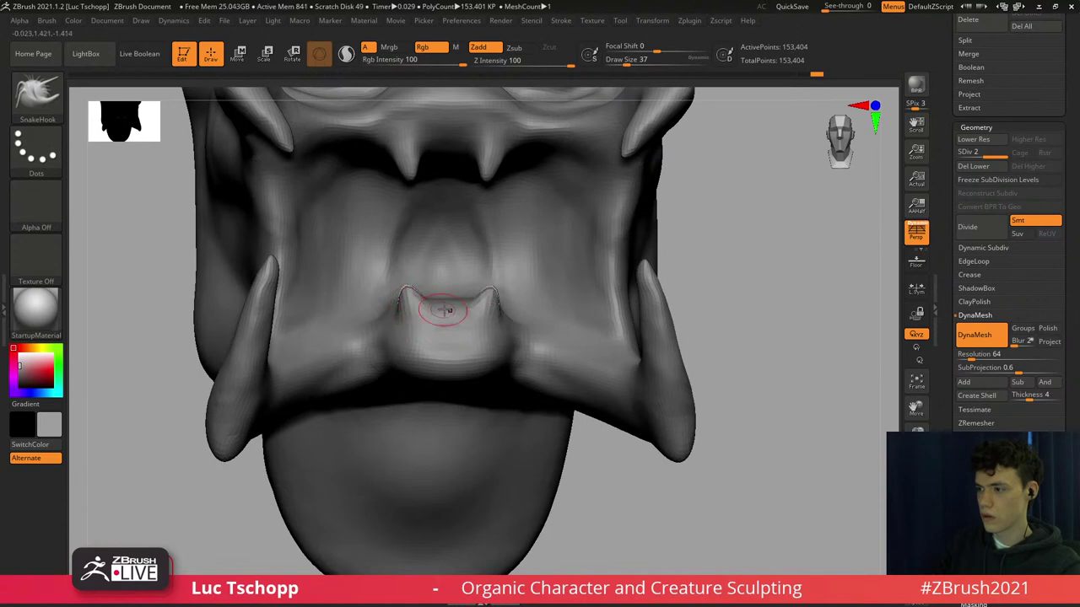
right_click_drag(427, 299, 463, 287, "shift")
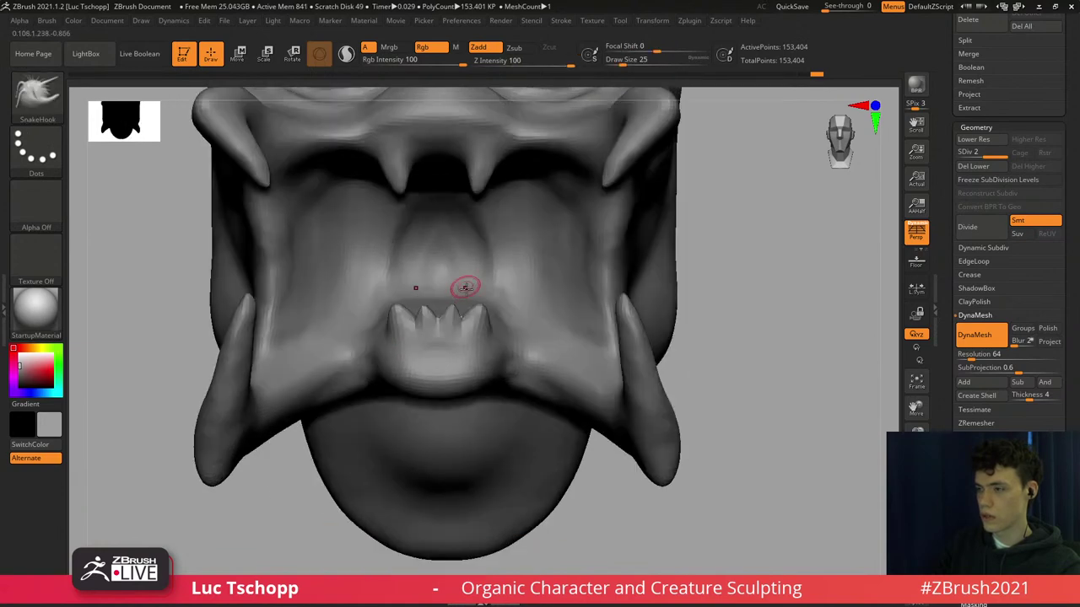
Adjust the shape and position of the lower teeth with the Move brush at draw size 65.
key("b")
key("m")
key("v")
left_click_drag(458, 314, 454, 343)
right_click_drag(456, 295, 465, 326)
key("s")
left_click_drag(454, 325, 472, 316)
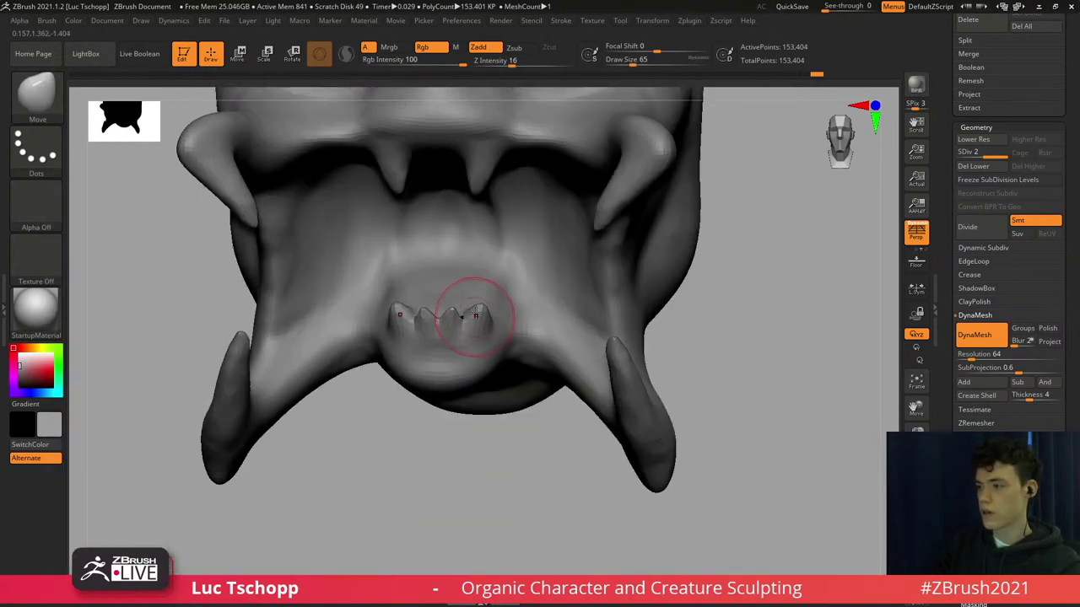
Carve creases along both sides of the tongue with the DamStandard brush at draw size 116.
right_click_drag(473, 314, 458, 225, "shift")
key("b")
key("d")
key("s")
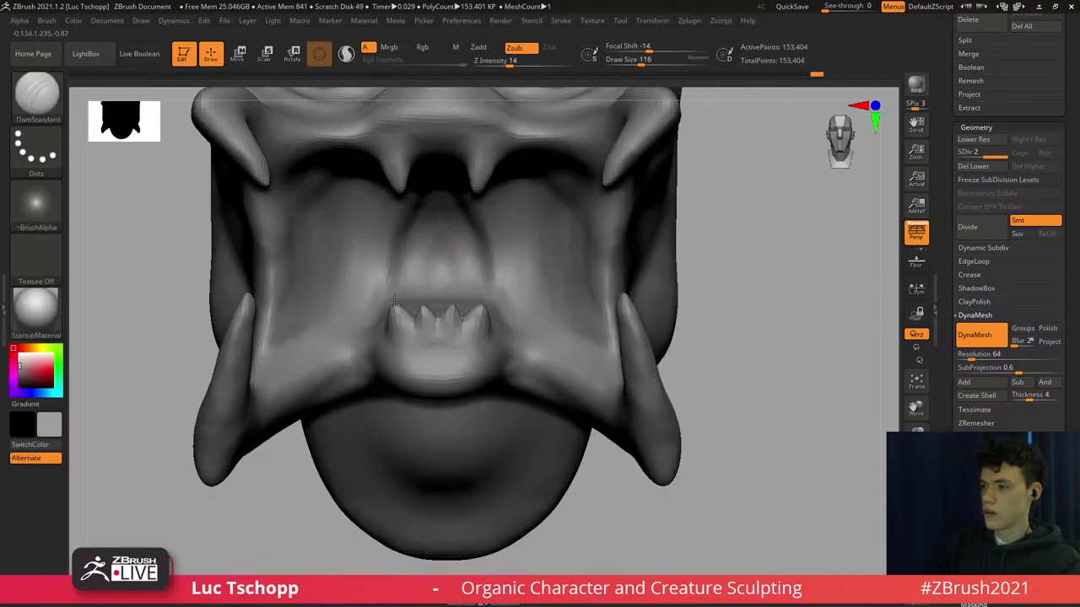
Build up ridges along the lower jaw between the teeth and the lower mandibles with the Standard brush at draw size 54.
mouse_move(391, 310)
right_mouse_down()
mouse_move(396, 334)
mouse_move(333, 403)
right_mouse_up()
key("b")
key("s")
key("t")
key("s")
left_click_drag(307, 415, 299, 416)
right_click_drag(302, 410, 263, 466)
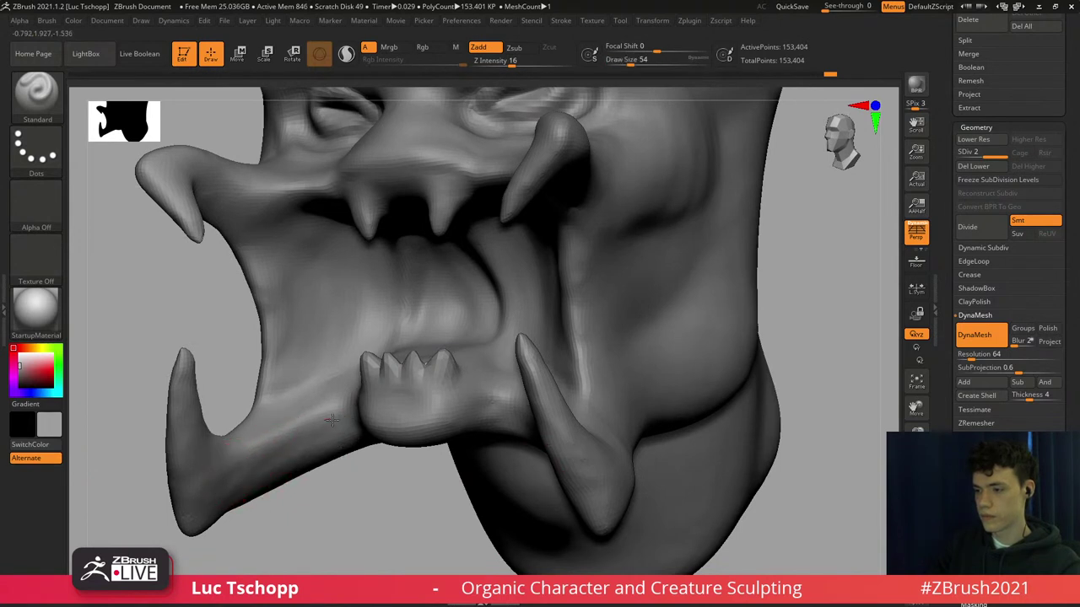
Refine the mouth membrane with the Standard brush at draw size 112 and the LucT_Custom1 brush at draw size 136.
key("s")
left_click_drag(258, 302, 266, 302)
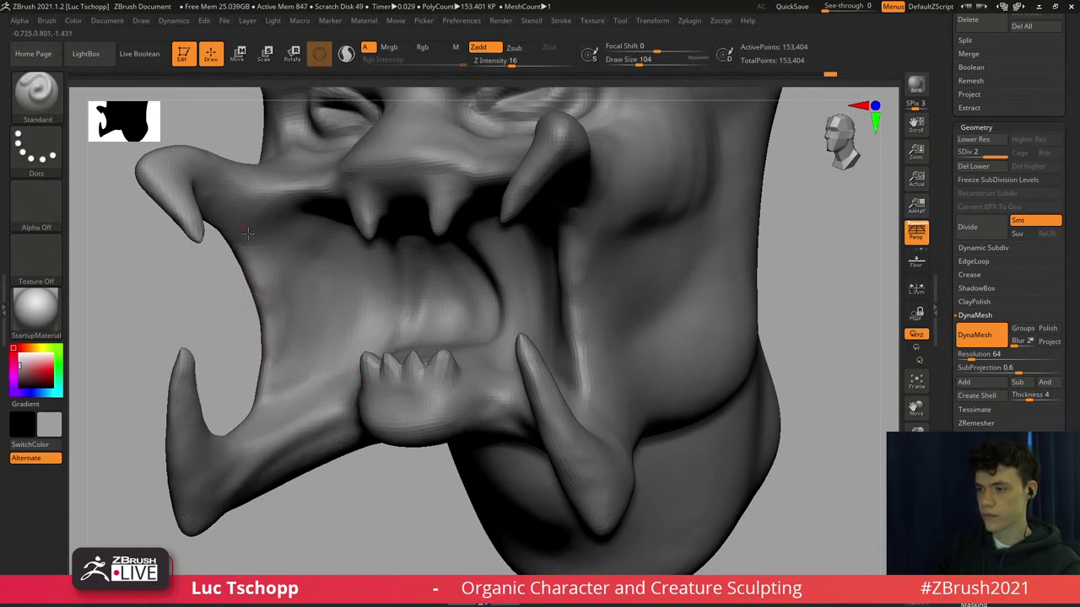
key("b")
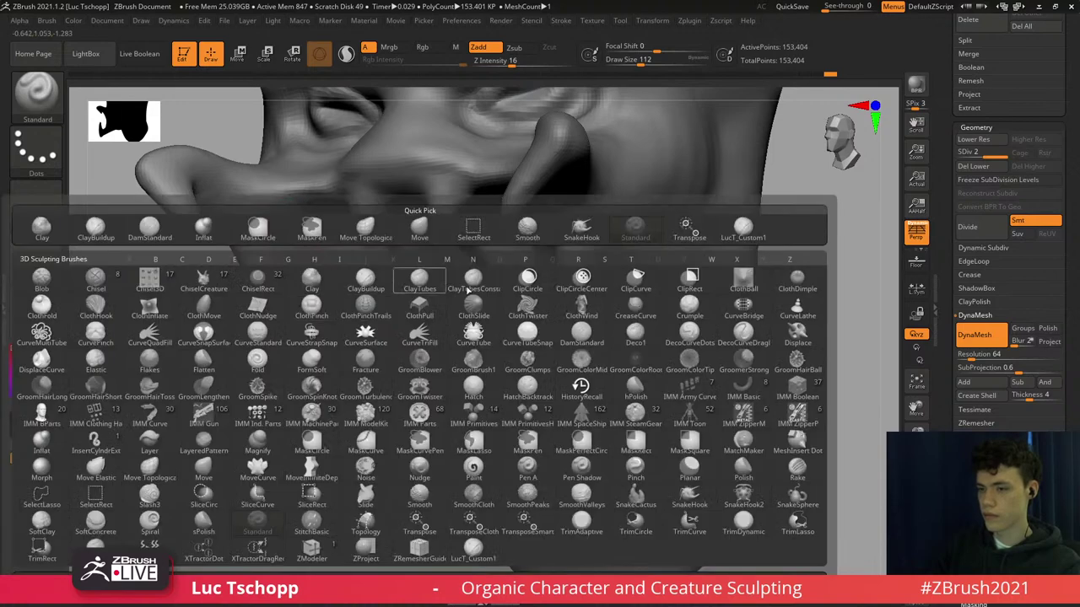
left_click(742, 233)
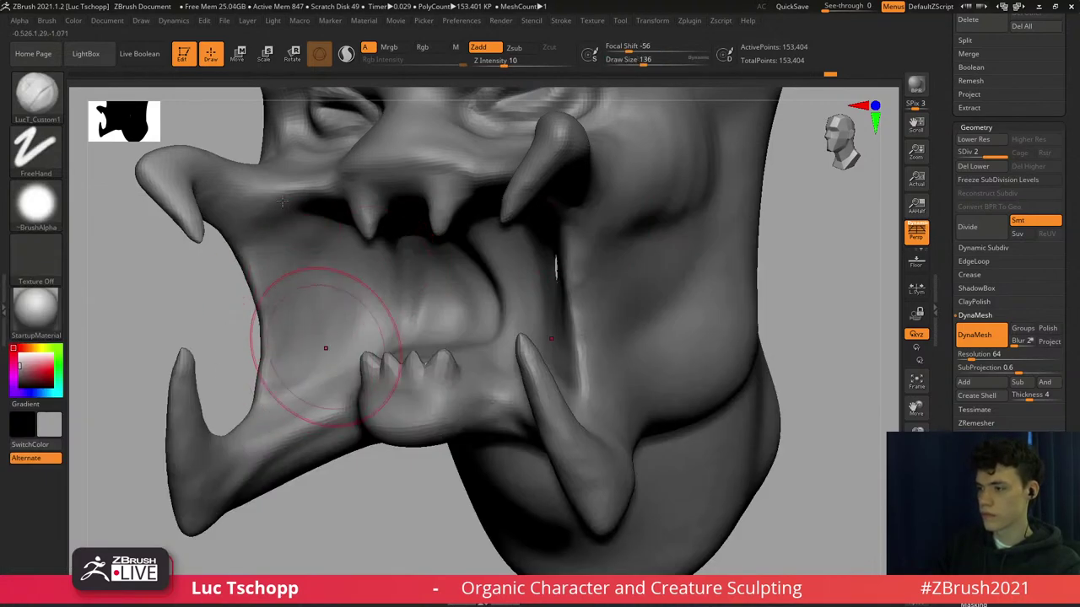
right_click_drag(325, 347, 348, 291, "ctrl")
Turn on BackfaceMask in the auto masking settings of the LucT_Custom1 brush.
left_click(49, 21)
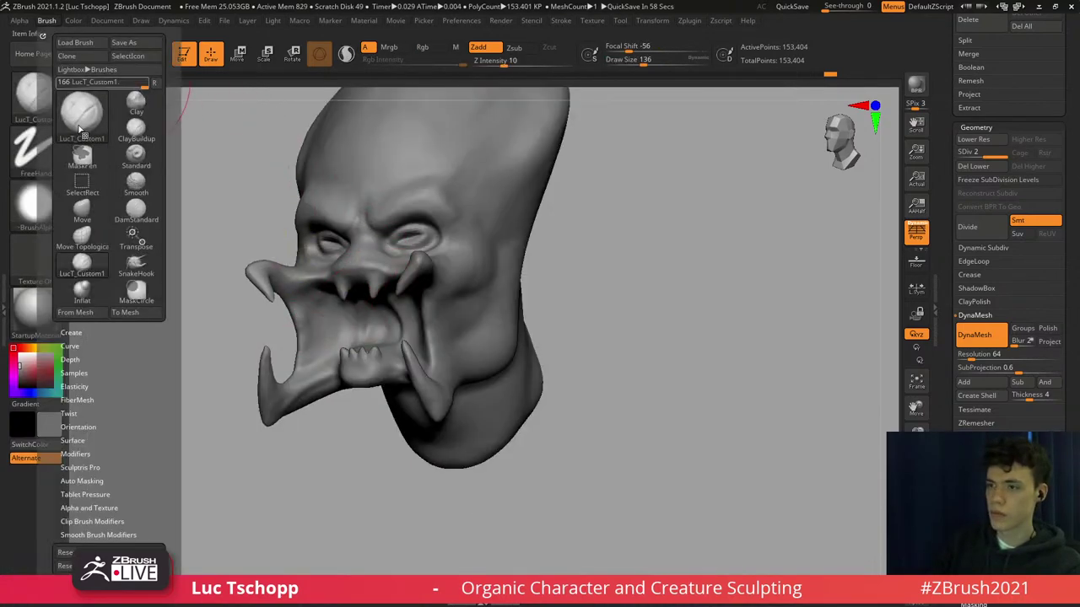
left_click_drag(113, 364, 113, 277)
left_click(87, 393)
left_click_drag(138, 517, 140, 255)
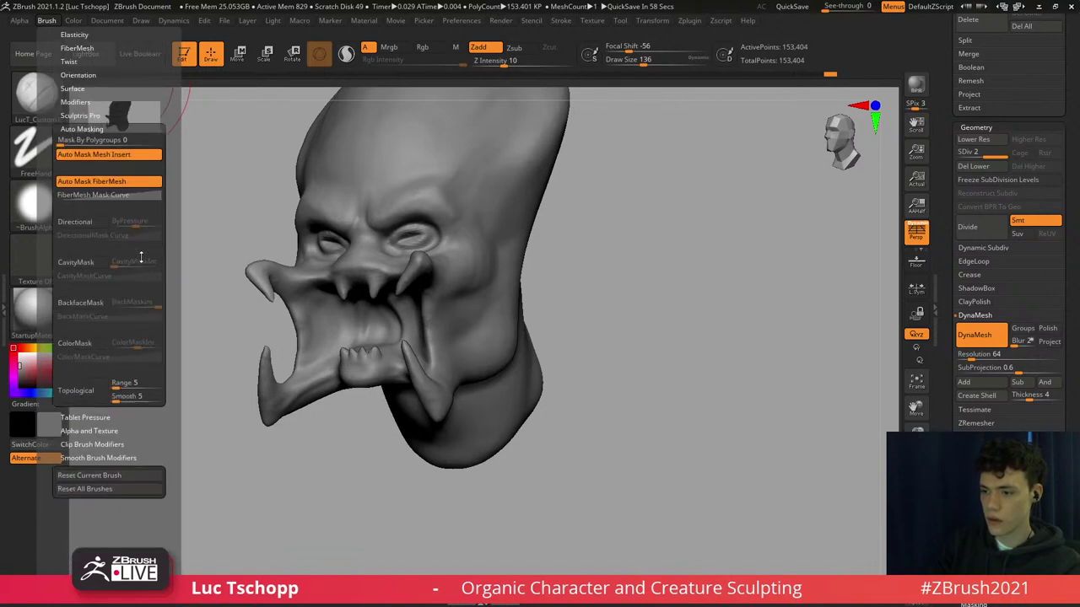
left_click(91, 299)
Reshape the side edges of the mouth membrane between the mandibles with the Move brush at draw sizes 145 and 158.
mouse_move(325, 330)
right_mouse_down()
mouse_move(493, 333)
mouse_move(474, 331)
mouse_move(451, 362)
mouse_move(482, 340)
right_mouse_up()
key("b")
key("m")
key("v")
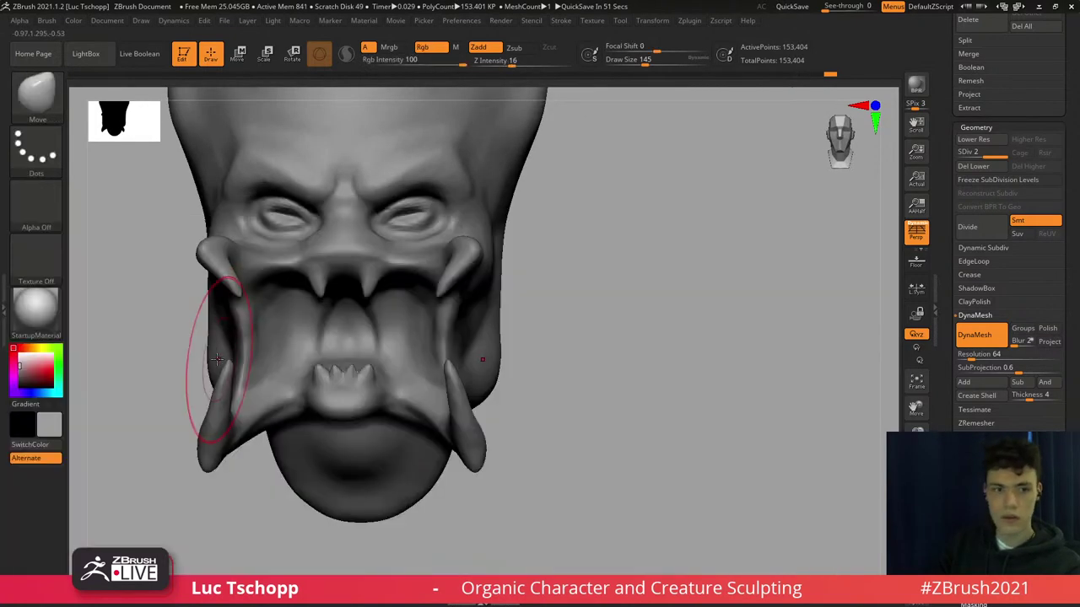
right_click_drag(212, 358, 255, 370, "ctrl")
key("s")
left_click_drag(257, 369, 251, 323)
right_click_drag(254, 325, 256, 368, "alt")
Refine the cheek surface behind the mouth corner with the LucT_Custom1 brush at draw sizes 163 and 132.
key("b")
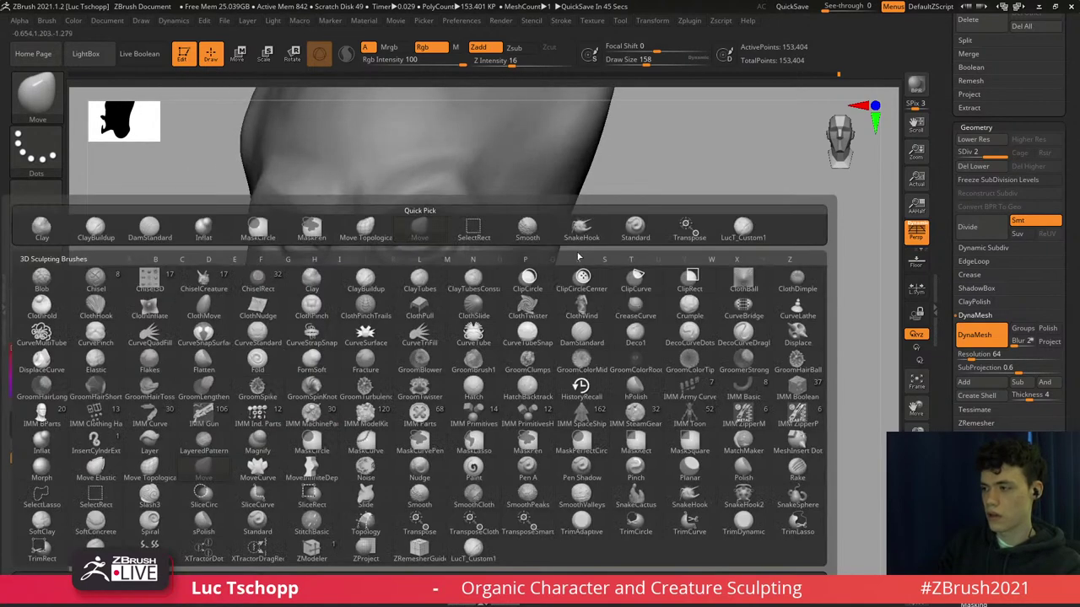
left_click(735, 232)
mouse_move(444, 305)
right_mouse_down()
mouse_move(407, 305)
mouse_move(436, 350)
right_mouse_up()
left_click_drag(436, 350, 424, 350)
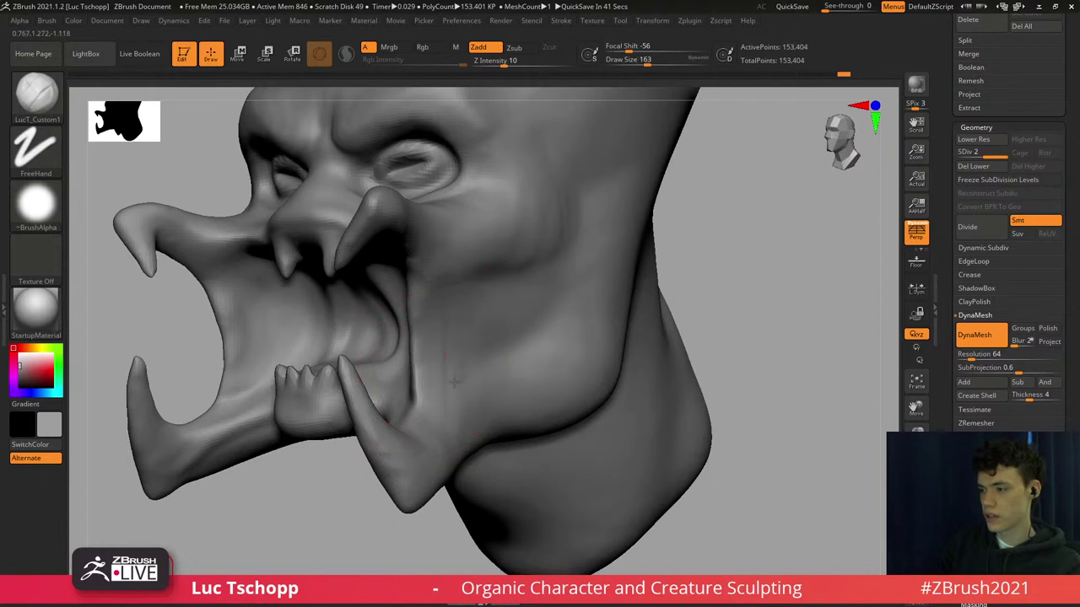
left_click_drag(501, 384, 463, 361)
right_click_drag(459, 372, 456, 340, "alt")
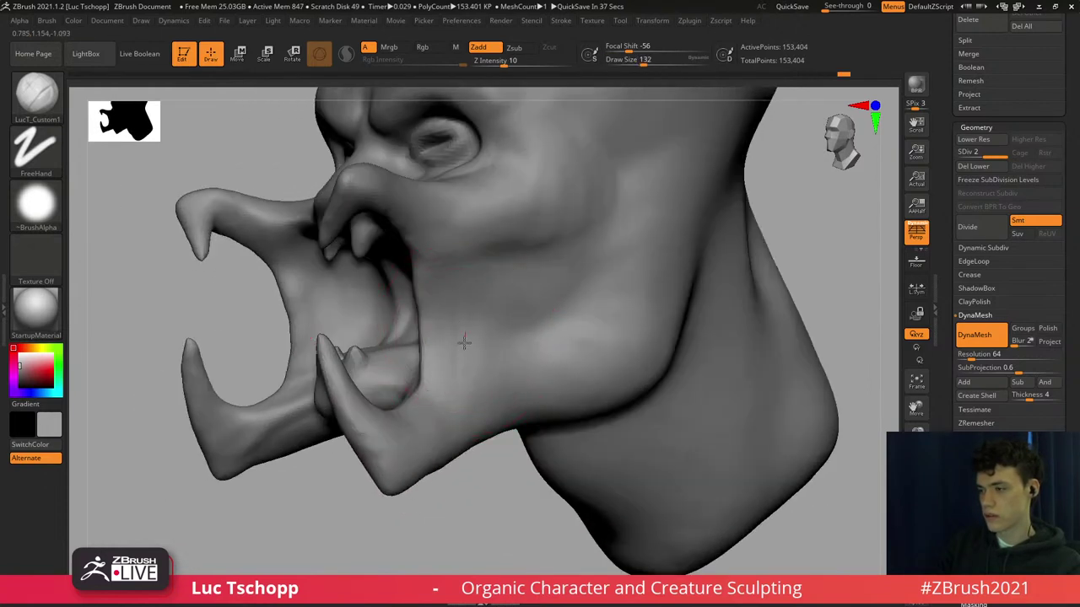
Define the side of the lower jaw from the mandible base to the jaw corner with LucT_Custom1 at draw sizes 104 and 172.
right_click_drag(514, 361, 457, 407)
key("[")
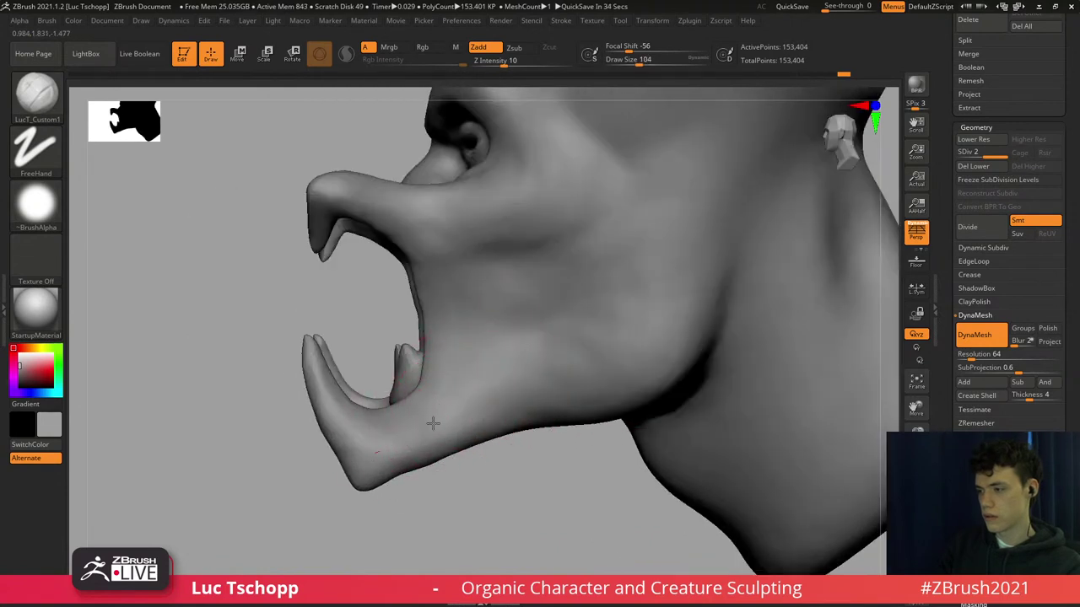
key("s")
left_click_drag(610, 384, 622, 381)
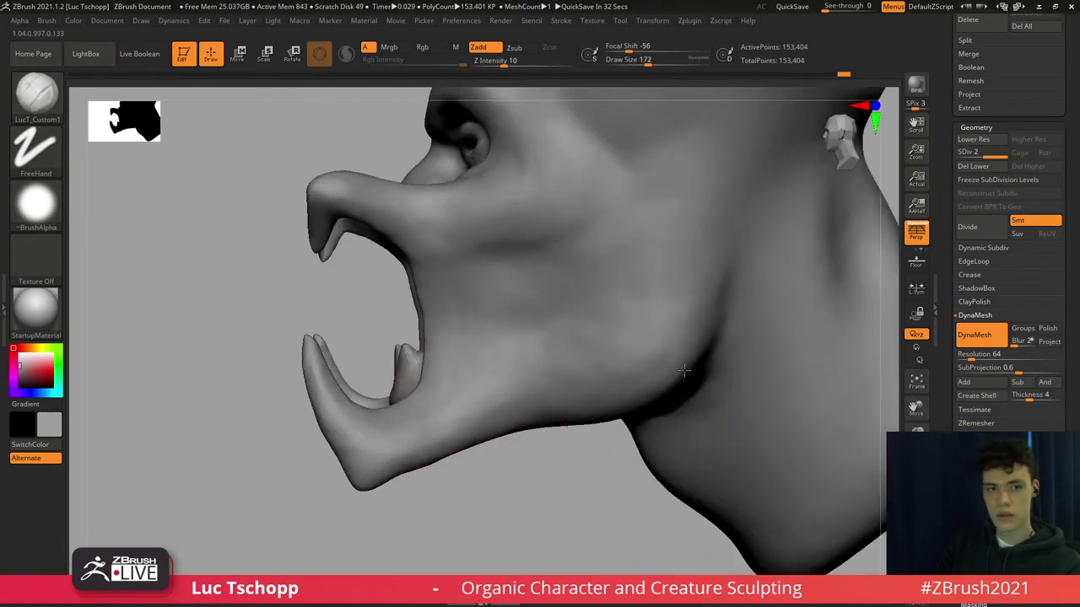
Refine the area around the outer eye and cheekbone with the LucT_Custom1 brush at draw size 124.
right_click_drag(613, 377, 582, 338)
mouse_move(528, 292)
right_mouse_down()
mouse_move(448, 302)
mouse_move(549, 295)
right_mouse_up()
right_click_drag(443, 221, 447, 251)
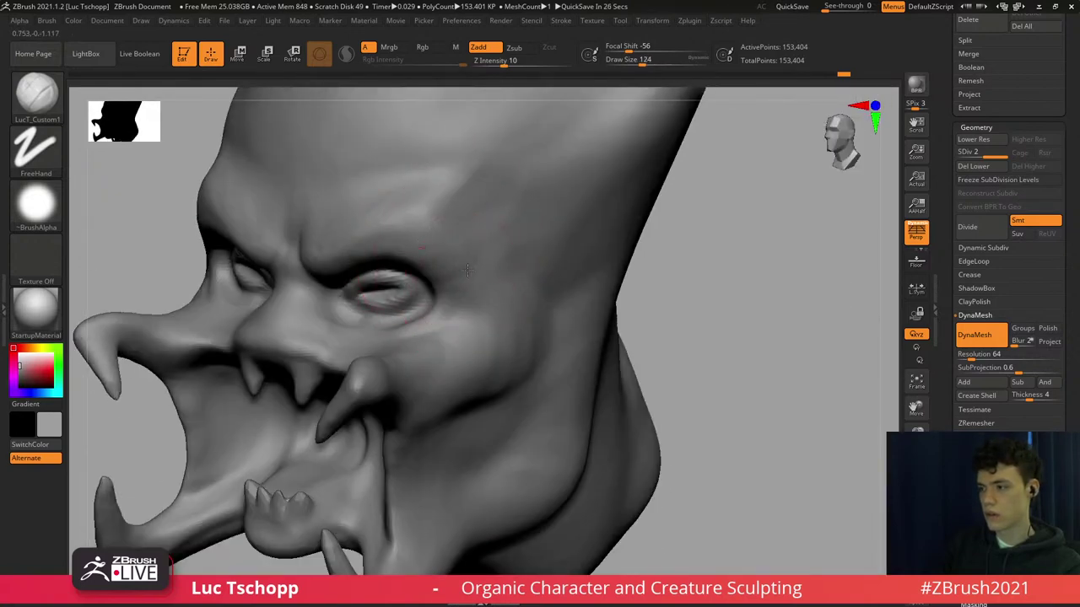
left_click_drag(449, 291, 443, 313)
Work the forehead surface above the brows with LucT_Custom1 at draw sizes 124 and 140, undoing one unwanted stroke.
right_click_drag(434, 211, 431, 295, "alt")
right_click_drag(412, 239, 421, 297, "alt")
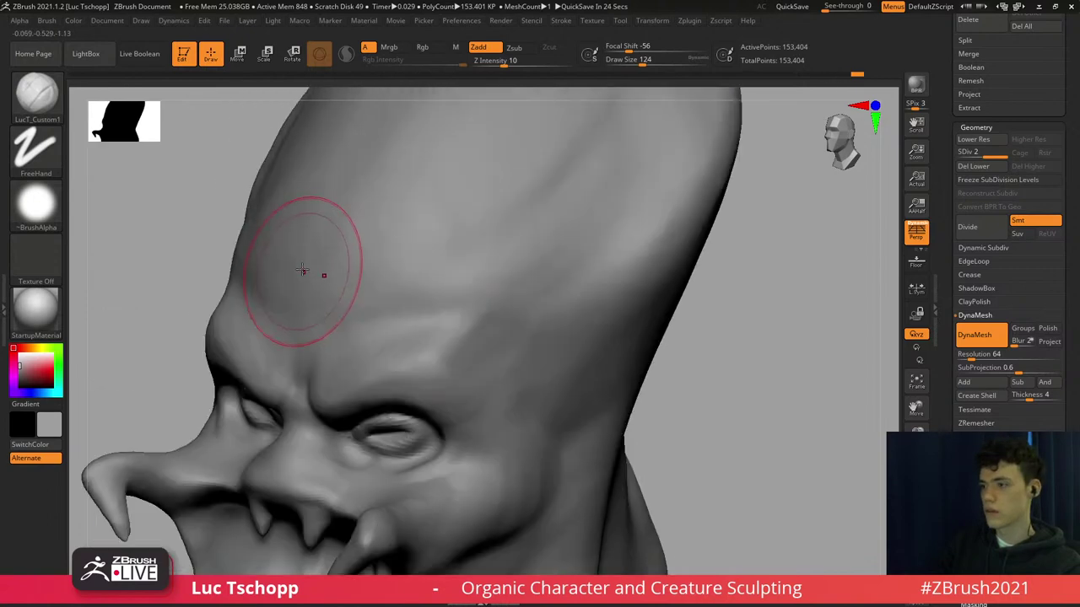
left_click_drag(347, 301, 364, 270)
key("ctrl+z")
right_click_drag(363, 267, 370, 224, "ctrl")
mouse_move(358, 263)
right_mouse_down()
mouse_move(383, 272)
mouse_move(351, 272)
right_mouse_up()
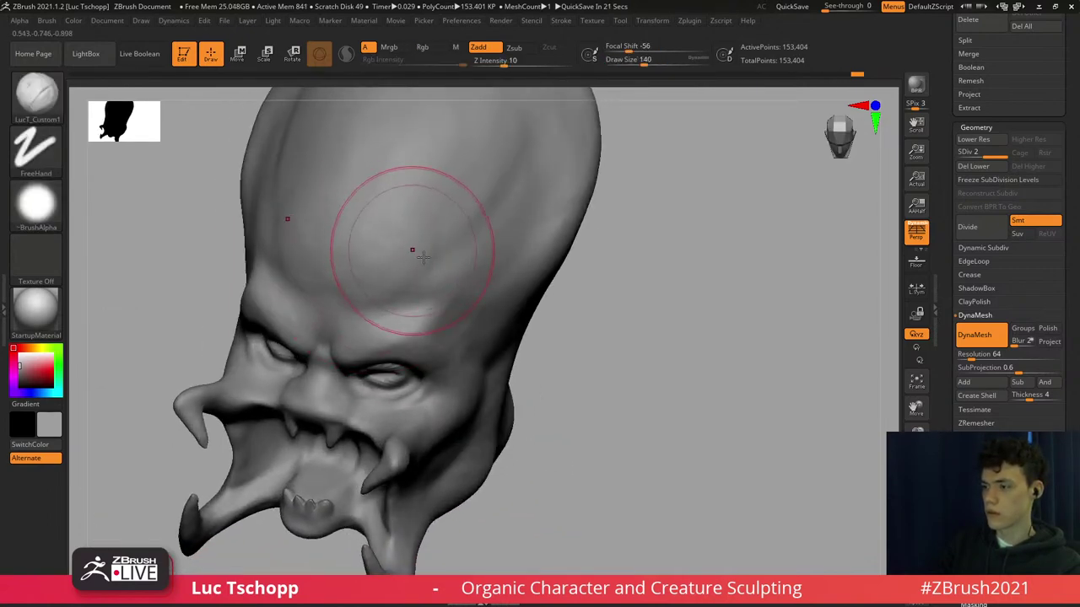
Carve broad, soft grooves up the forehead with the DamStandard brush at draw size 344.
key("b")
key("d")
key("s")
key("s")
left_click_drag(423, 215, 463, 217)
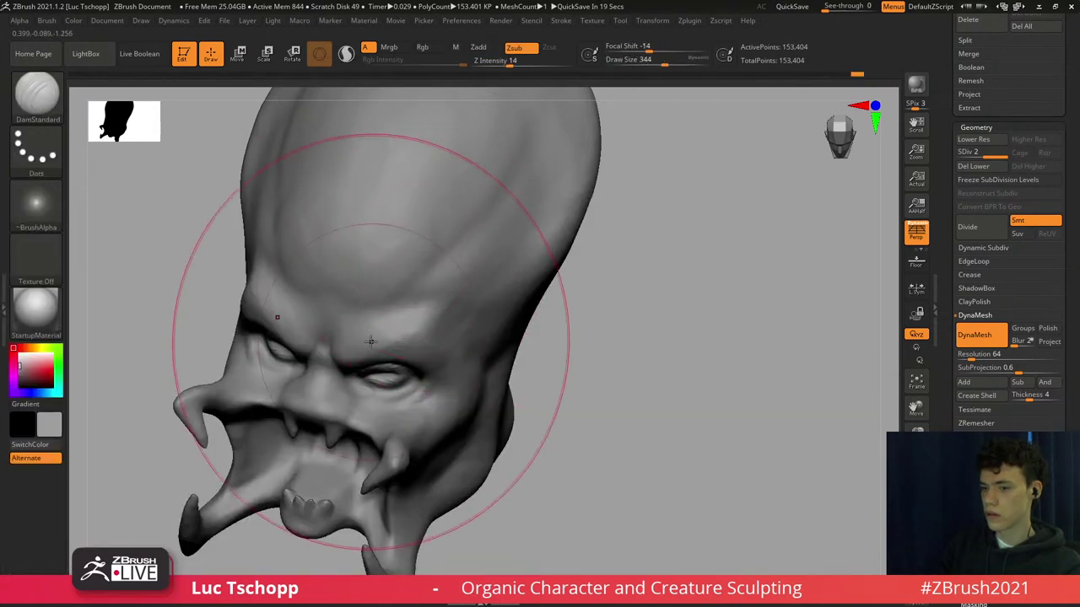
Reshape the nose and the area above the upper lip with the Move Topological brush, reducing its draw size from 344.
key("b")
key("m")
key("t")
mouse_move(355, 359)
right_mouse_down("ctrl")
mouse_move(359, 384)
mouse_move(333, 410)
right_mouse_up("ctrl")
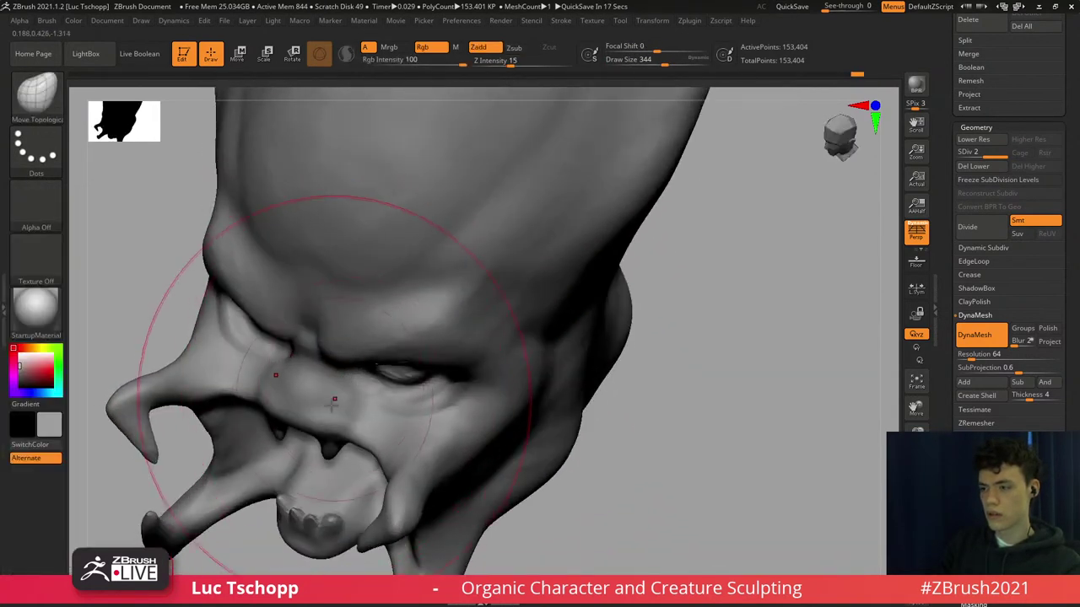
key("s")
left_click_drag(334, 417, 310, 419)
right_click_drag(307, 427, 332, 385, "alt")
key("s")
left_click_drag(327, 382, 314, 396)
mouse_move(315, 397)
right_mouse_down()
mouse_move(359, 354)
mouse_move(348, 328)
mouse_move(357, 320)
mouse_move(350, 354)
right_mouse_up()
Refine the upper lip and the underside of the nose with the Standard brush at draw size 49 and LucT_Custom1 at 71.
key("b")
key("s")
key("t")
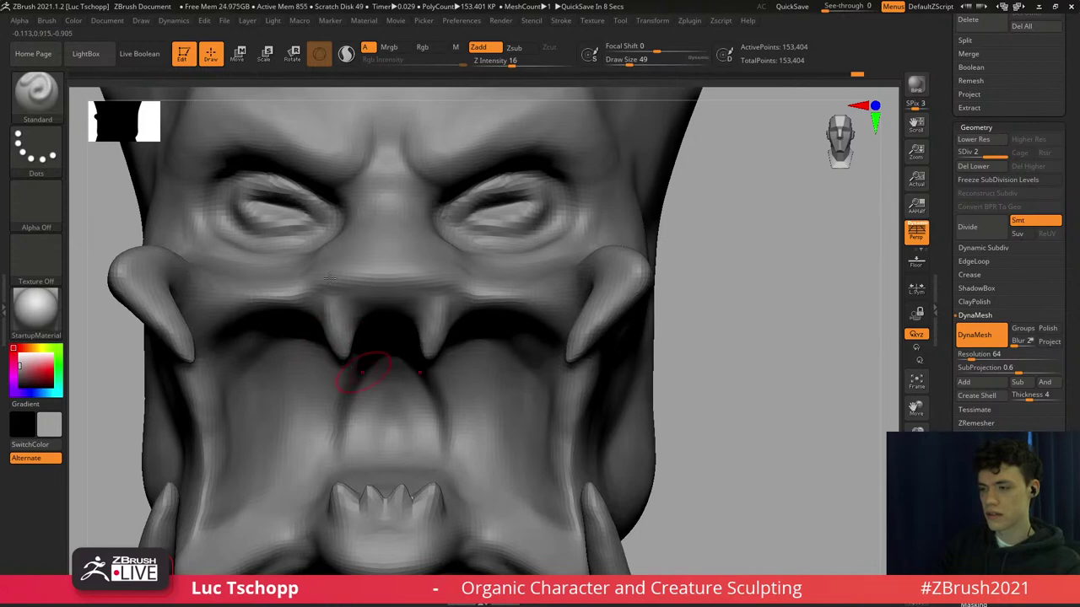
mouse_move(363, 372)
right_mouse_down("ctrl")
mouse_move(357, 359)
mouse_move(371, 355)
mouse_move(405, 382)
right_mouse_up("ctrl")
key("b")
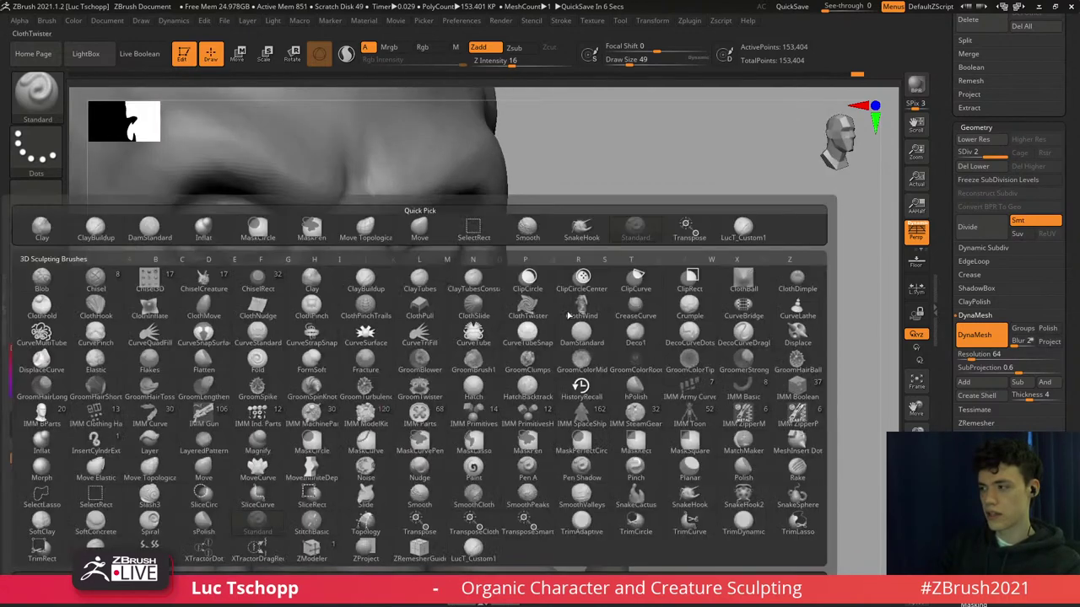
left_click(744, 239)
right_click_drag(388, 324, 343, 325)
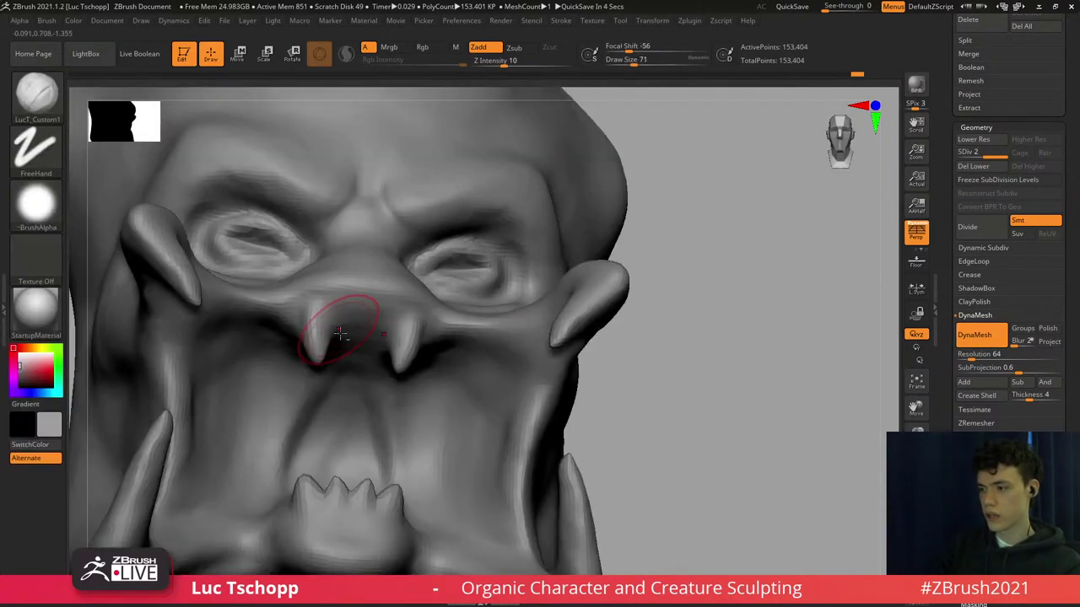
Shape the gums beside the two upper teeth with the Standard brush at draw size 54 and LucT_Custom1 at 44.
key("b")
key("s")
key("t")
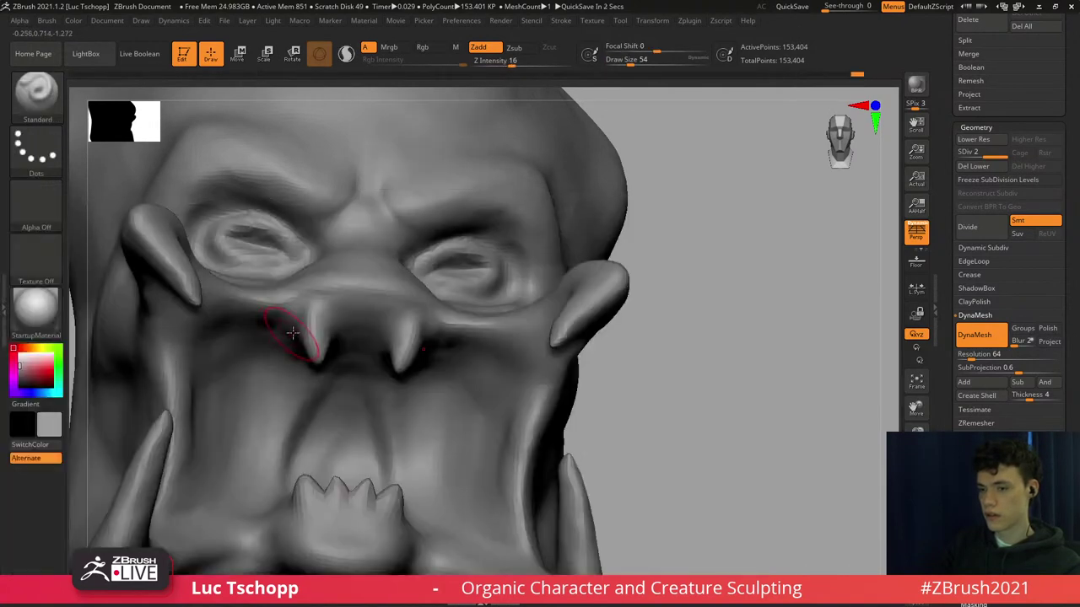
key("b")
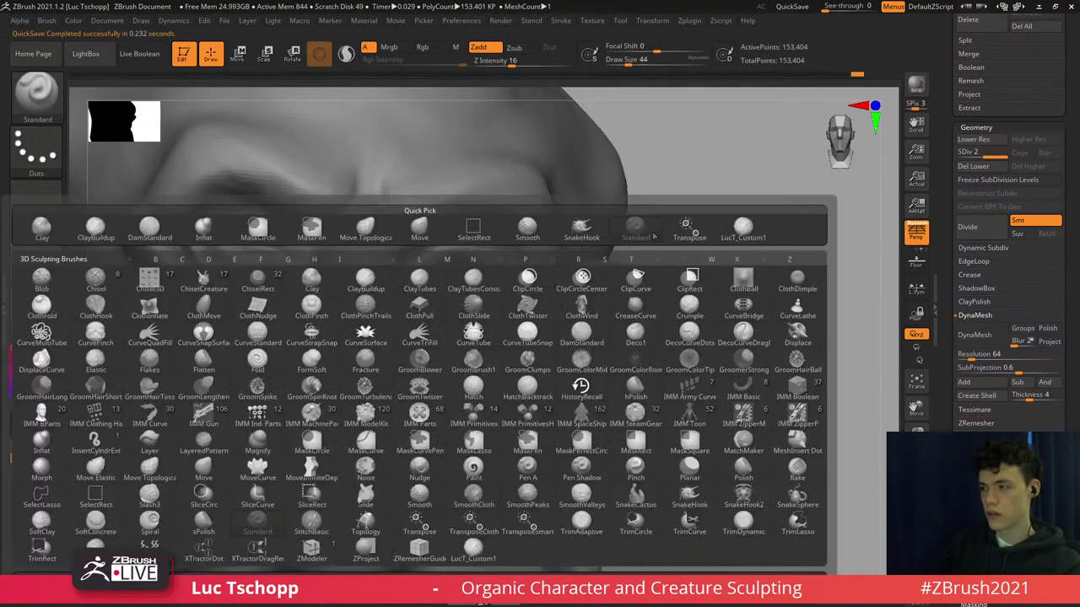
left_click(742, 234)
mouse_move(465, 341)
right_mouse_down("shift")
mouse_move(437, 353)
mouse_move(463, 321)
right_mouse_up("shift")
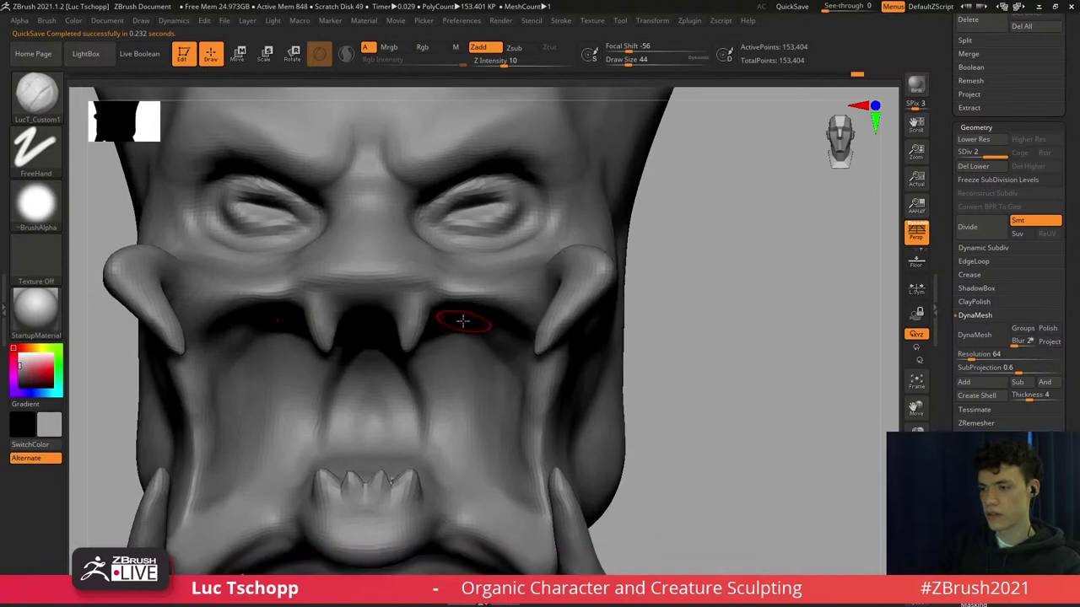
Adjust the upper lip and cheek beside the upper mandibles with the Move Topological brush at draw size 83.
key("b")
key("m")
key("t")
key("s")
left_click(205, 281)
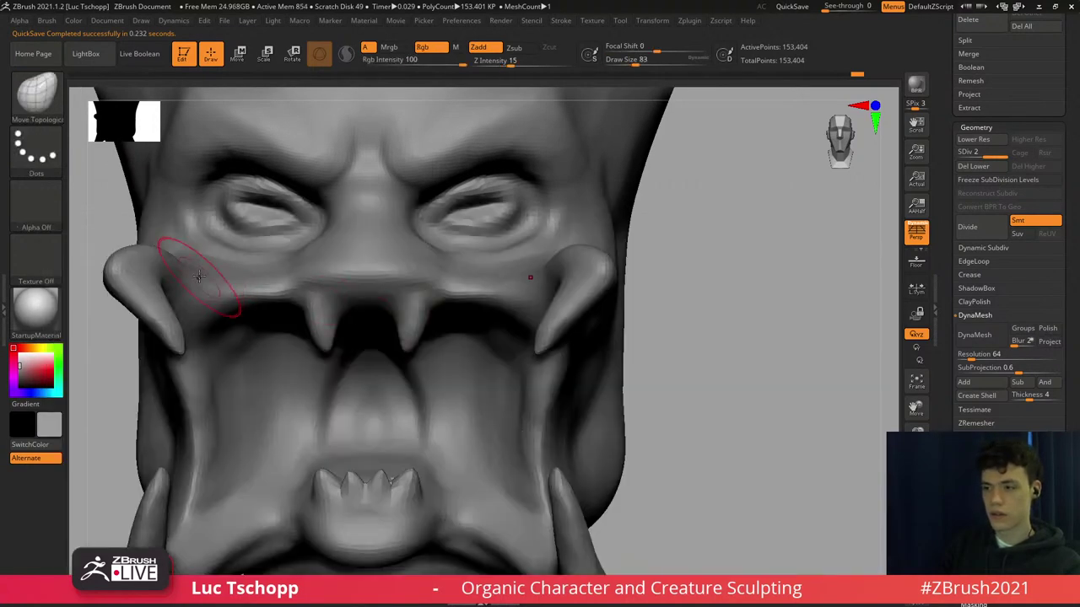
right_click_drag(157, 289, 420, 256, "alt")
Refine the base of the upper mandibles where they leave the cheeks with LucT_Custom1 at draw sizes 104 and 116.
key("b")
left_click(761, 232)
right_click_drag(750, 226, 655, 254)
key("s")
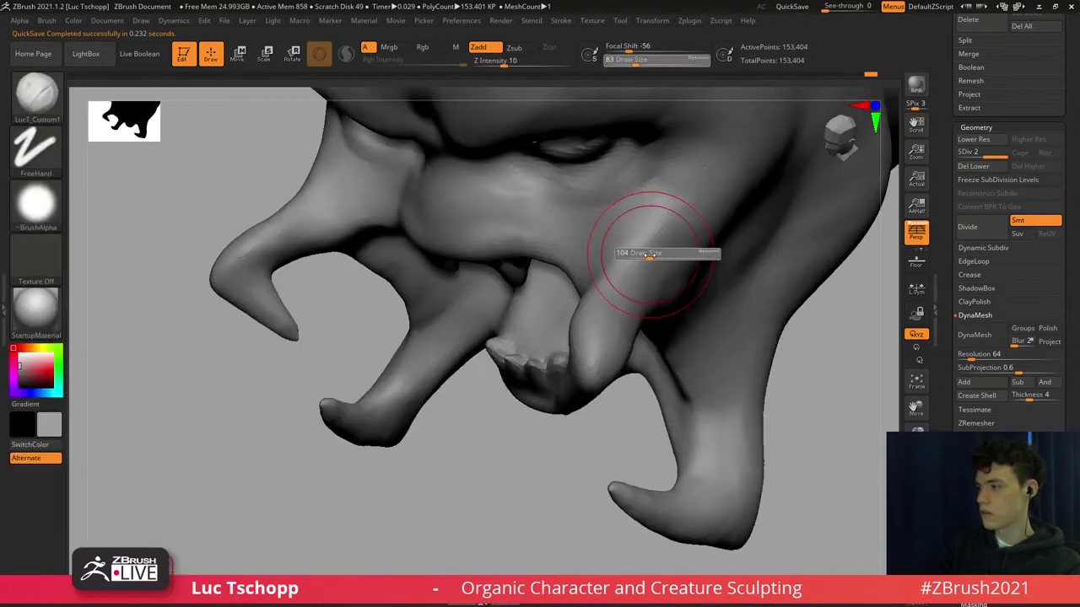
left_click(645, 255)
key("bracketright")
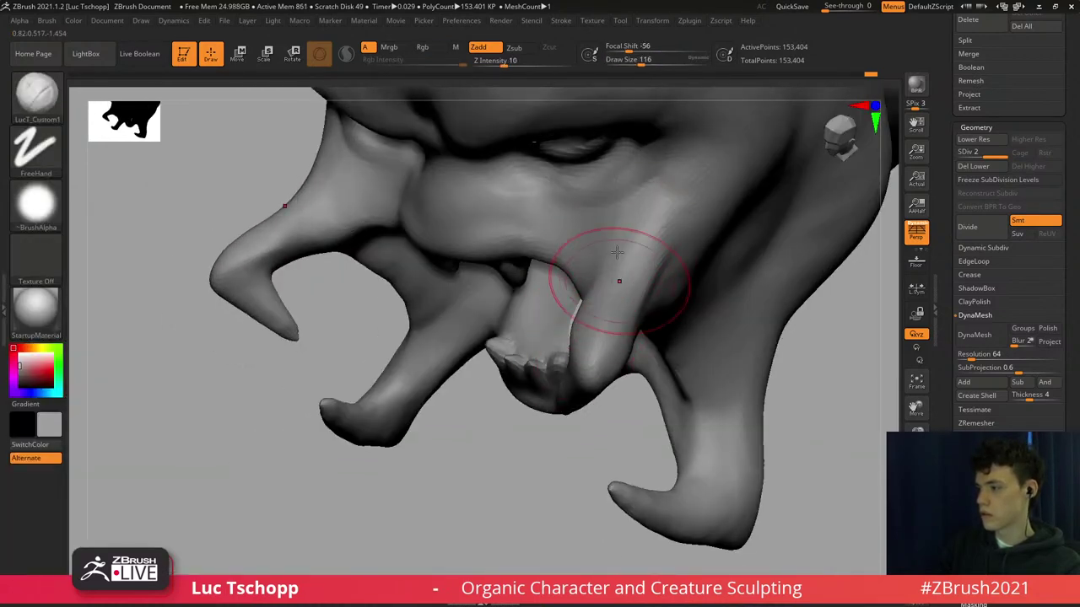
Define the transition into the cheek and the bend of the upper mandibles with LucT_Custom1 at draw sizes 128 and 77.
right_click_drag(617, 252, 633, 319)
key("s")
left_click(634, 320)
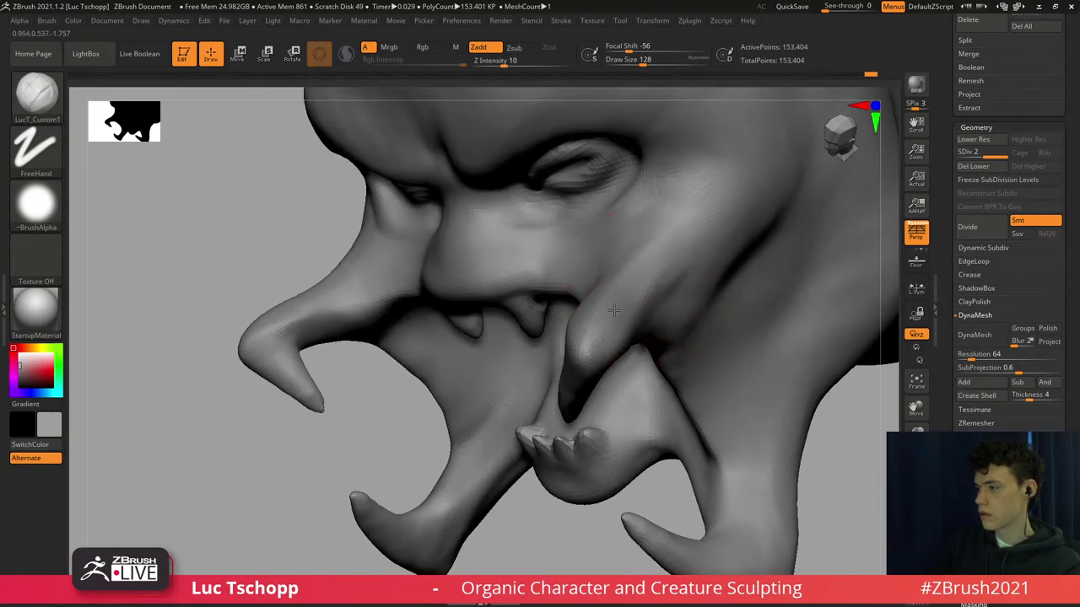
key("s")
mouse_move(611, 306)
right_mouse_down()
mouse_move(620, 340)
mouse_move(583, 289)
right_mouse_up()
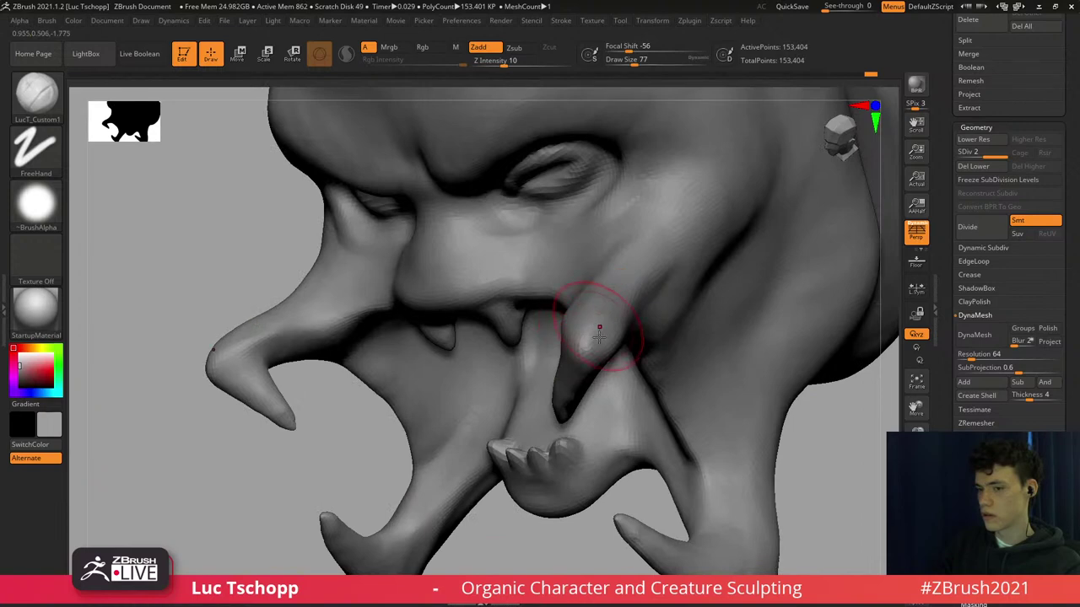
right_click_drag(598, 338, 556, 338)
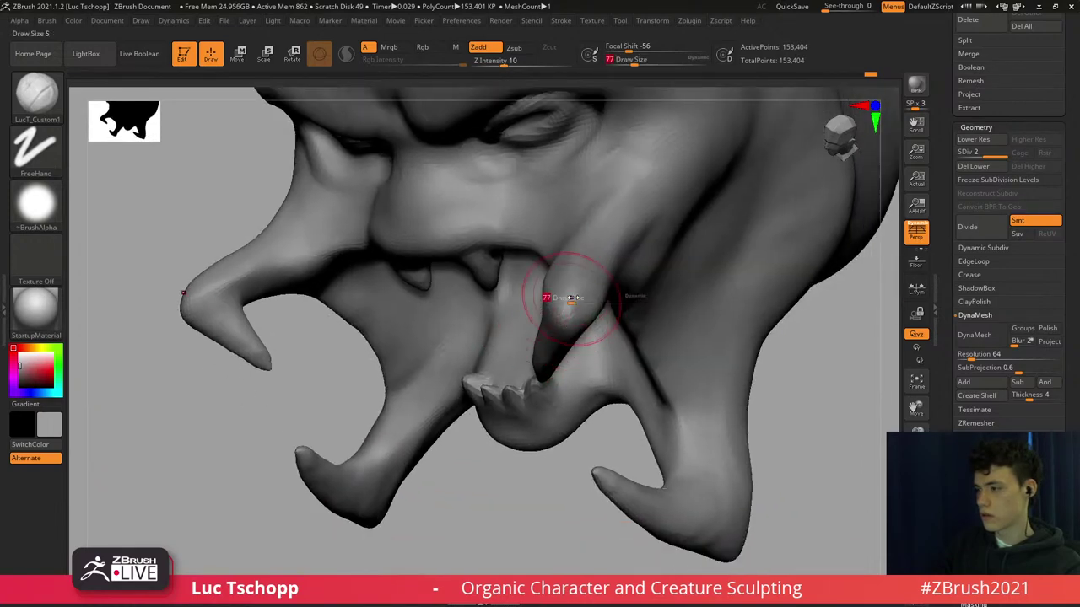
Reshape the upper mandibles and their tips with the Move Topological brush at draw sizes 187 and 136.
key("b")
key("m")
key("t")
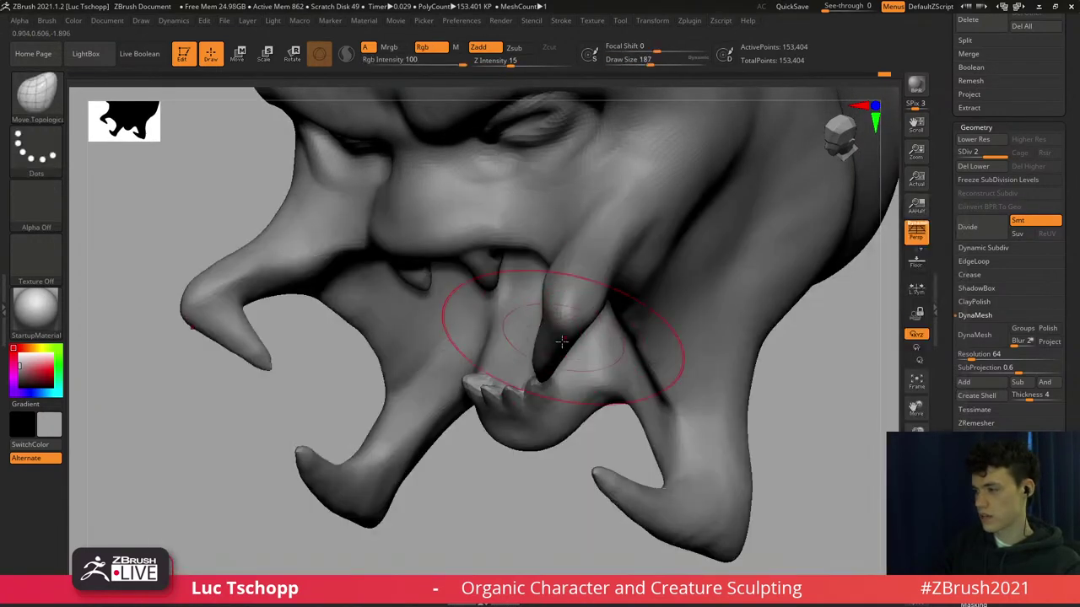
left_click_drag(561, 341, 537, 350)
key("s")
left_click_drag(560, 289, 555, 288)
left_click_drag(553, 283, 561, 280)
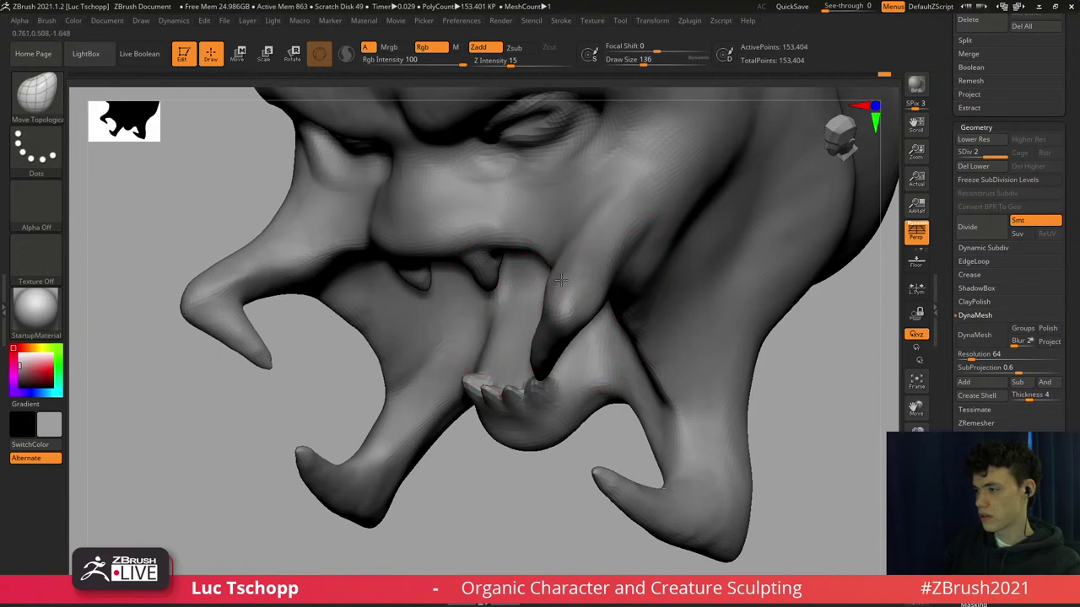
right_click_drag(580, 272, 585, 312)
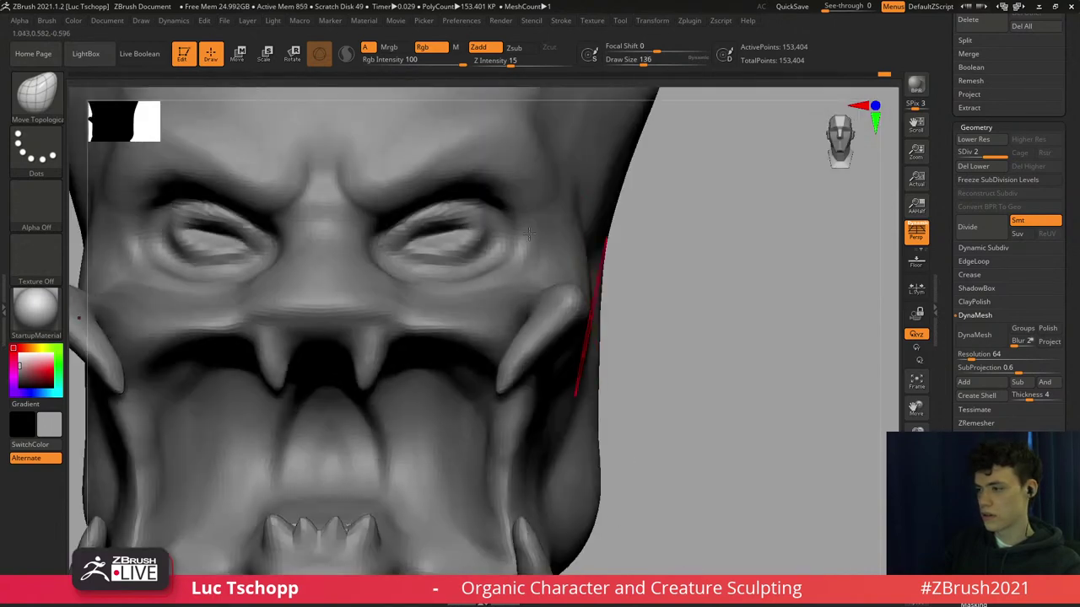
key("f")
right_click_drag(440, 368, 460, 340, "alt")
right_click_drag(399, 314, 450, 318, "ctrl")
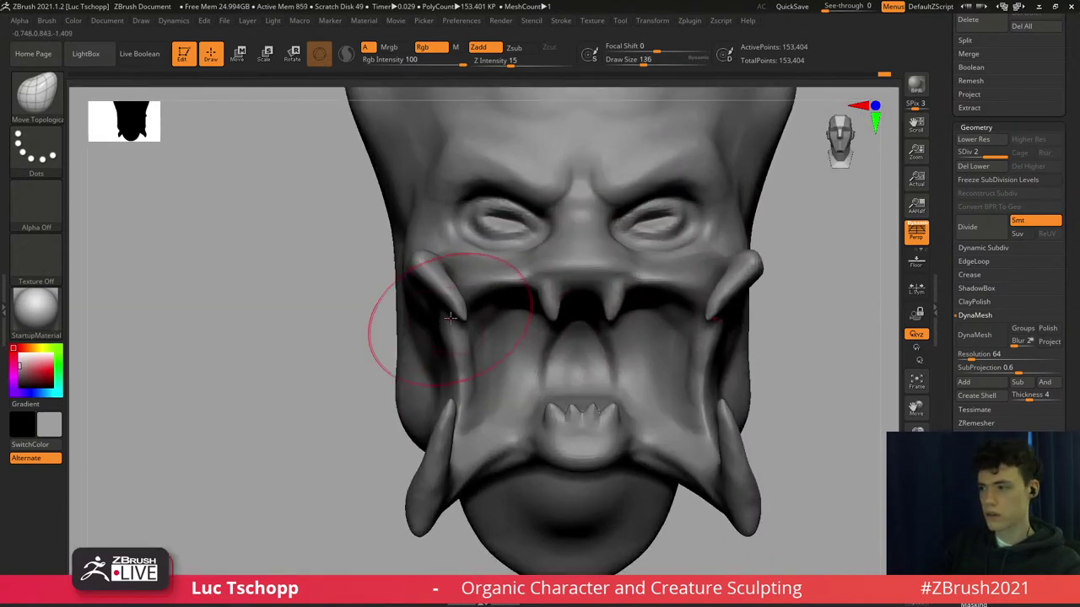
Switch to the LucT_Custom1 brush and sculpt the outer edge of the mouth membrane between the mandibles.
key("s")
left_click_drag(469, 316, 464, 316)
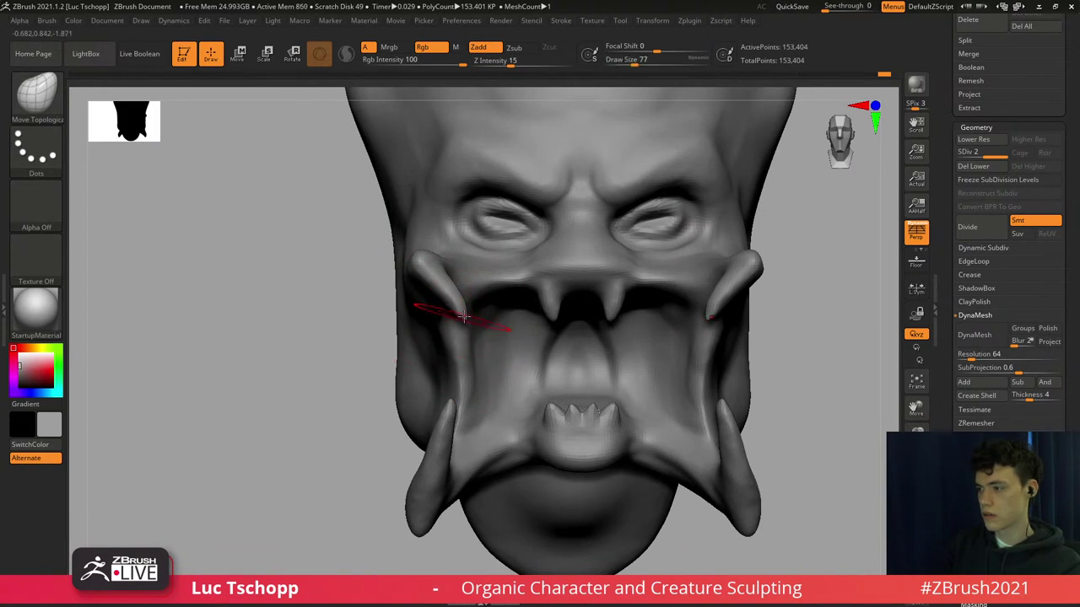
right_click_drag(474, 312, 483, 314, "alt")
mouse_move(483, 314)
right_mouse_down("ctrl")
mouse_move(485, 328)
mouse_move(469, 334)
mouse_move(464, 309)
right_mouse_up("ctrl")
key("s")
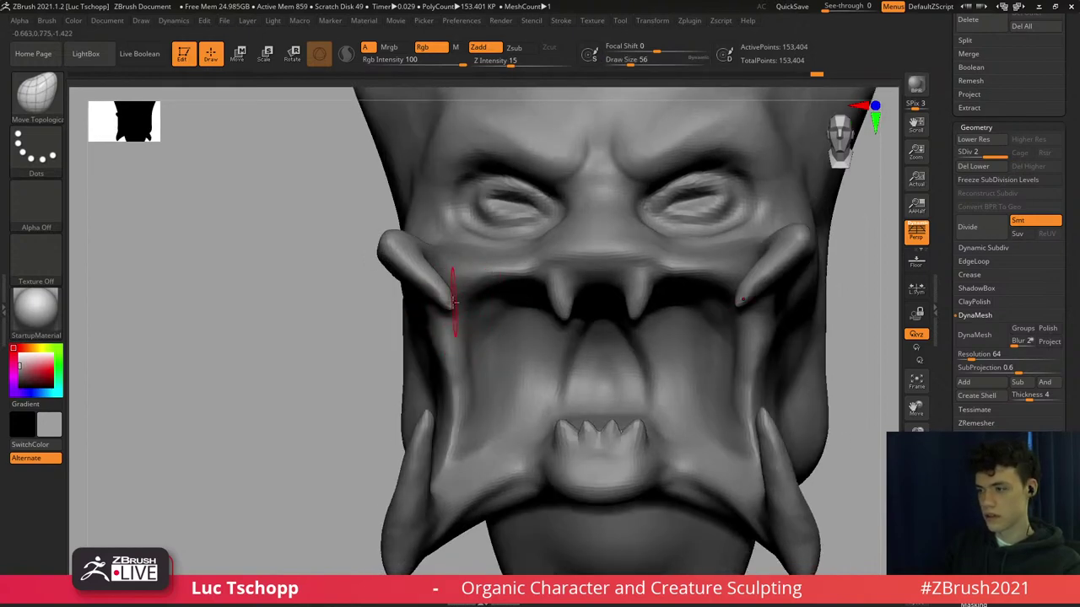
key("shift")
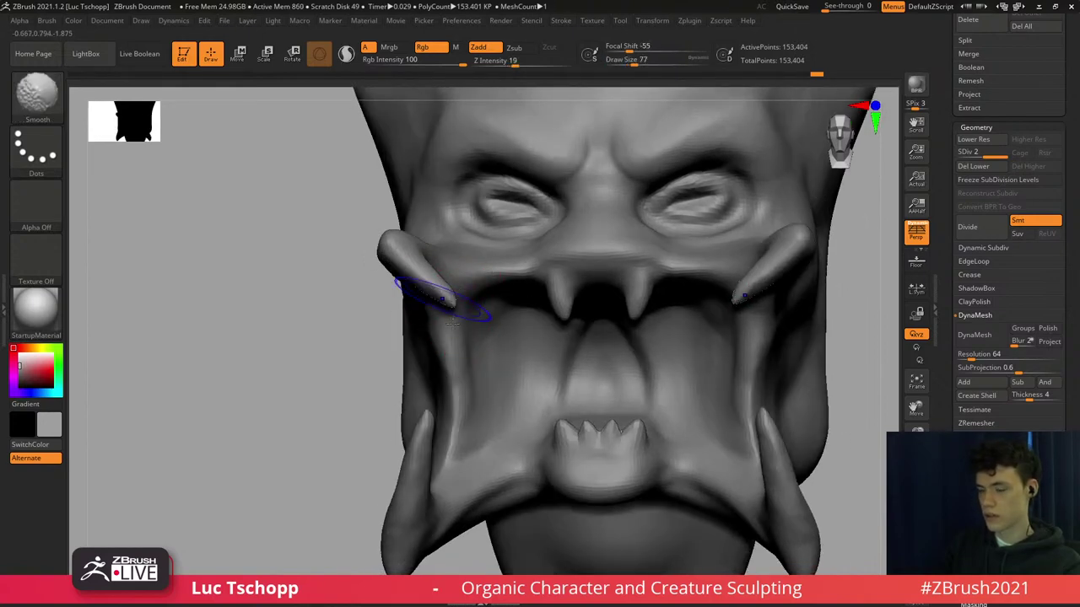
key("b")
left_click(785, 231)
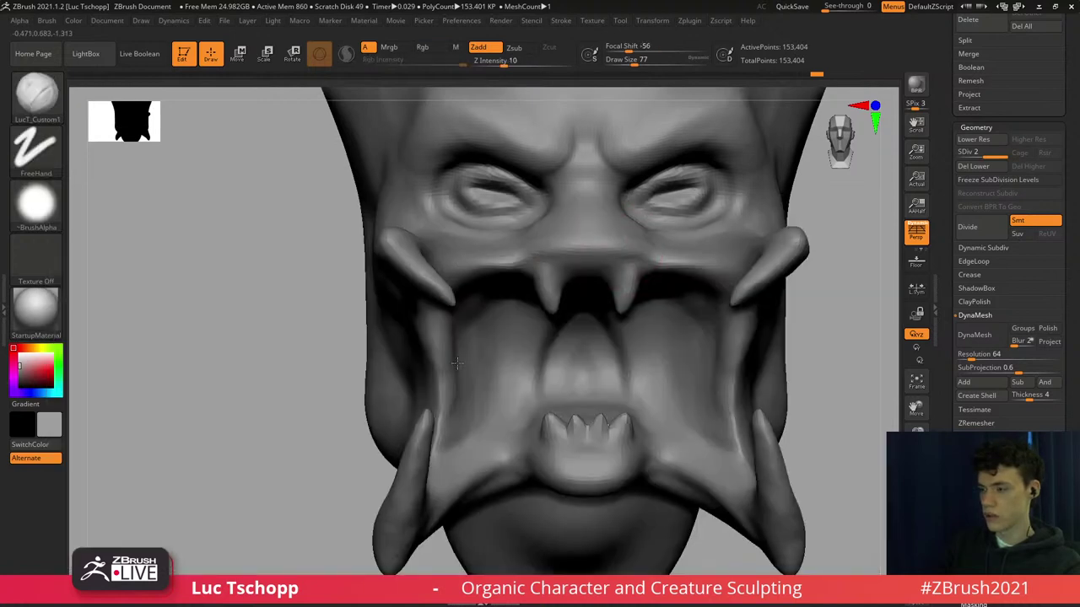
right_click_drag(504, 269, 456, 354)
left_click_drag(456, 356, 455, 356)
left_click_drag(451, 388, 456, 322)
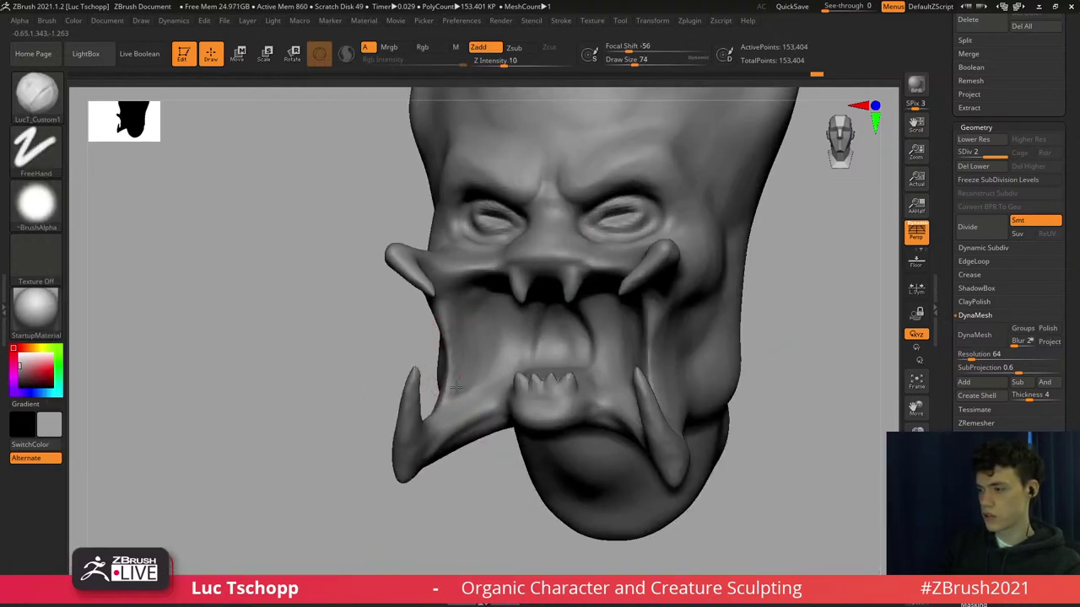
Set the draw size to 90 and continue sculpting the stretched membrane between the upper and lower mandibles.
left_click(46, 20)
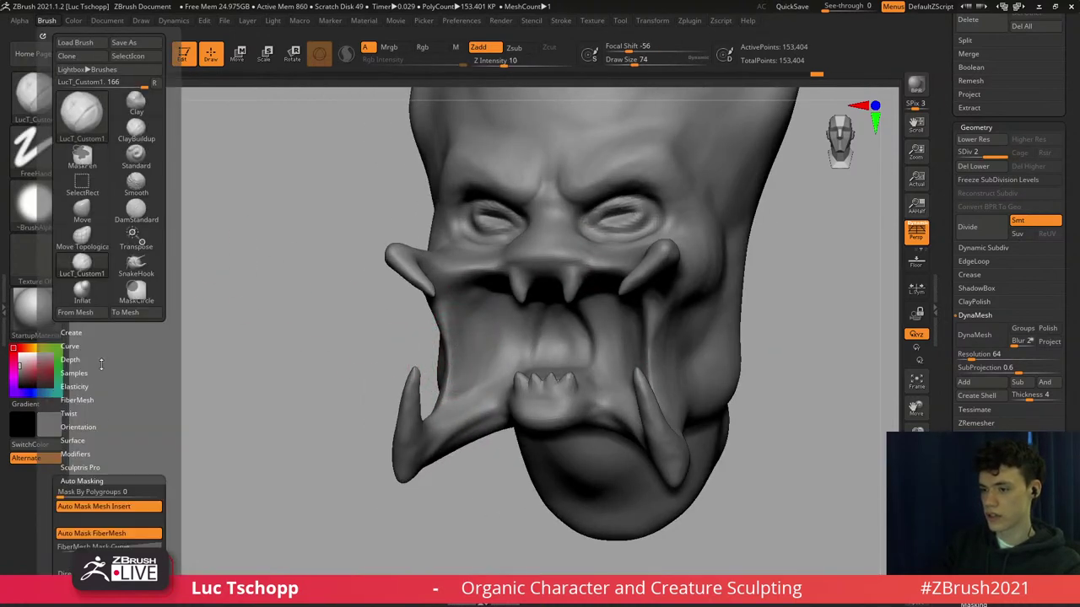
left_click_drag(101, 365, 110, 297)
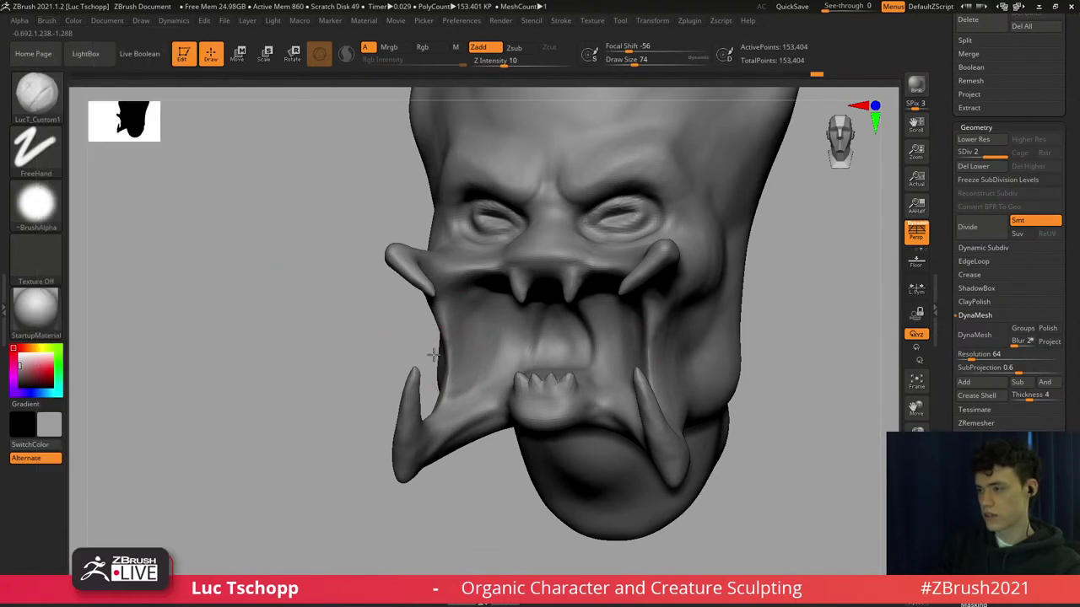
right_click_drag(438, 353, 380, 352)
key("bracketright")
key("bracketright")
left_click_drag(471, 354, 462, 339)
mouse_move(461, 342)
right_mouse_down()
mouse_move(517, 343)
mouse_move(438, 375)
mouse_move(330, 314)
right_mouse_up()
Try another LucT_Custom1 stroke along the thin cheek membrane, and undo it.
left_click(49, 20)
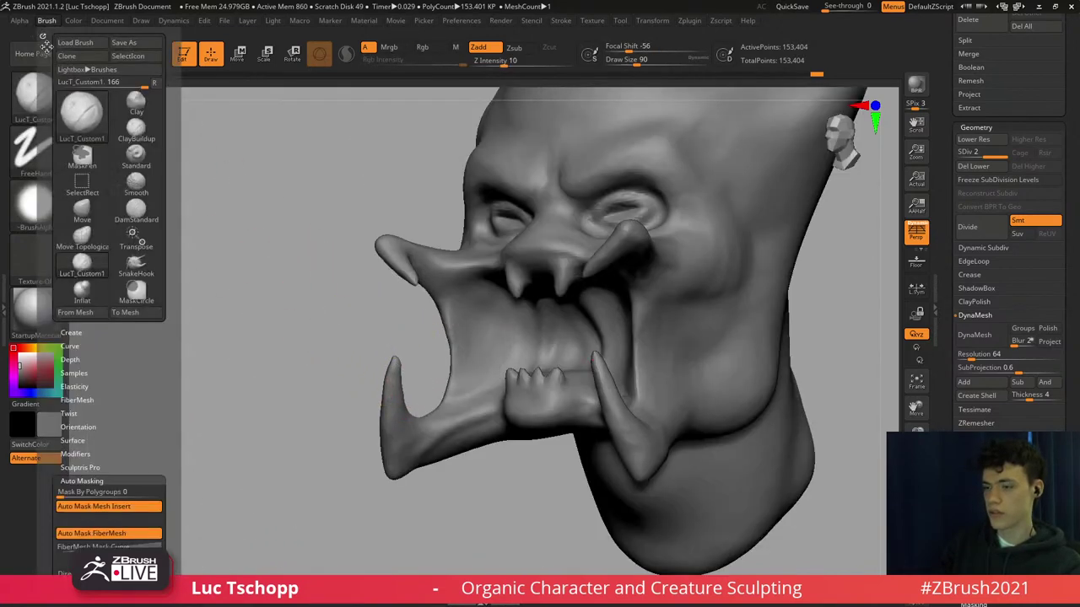
mouse_move(104, 466)
left_mouse_down()
mouse_move(132, 325)
mouse_move(128, 334)
left_mouse_up()
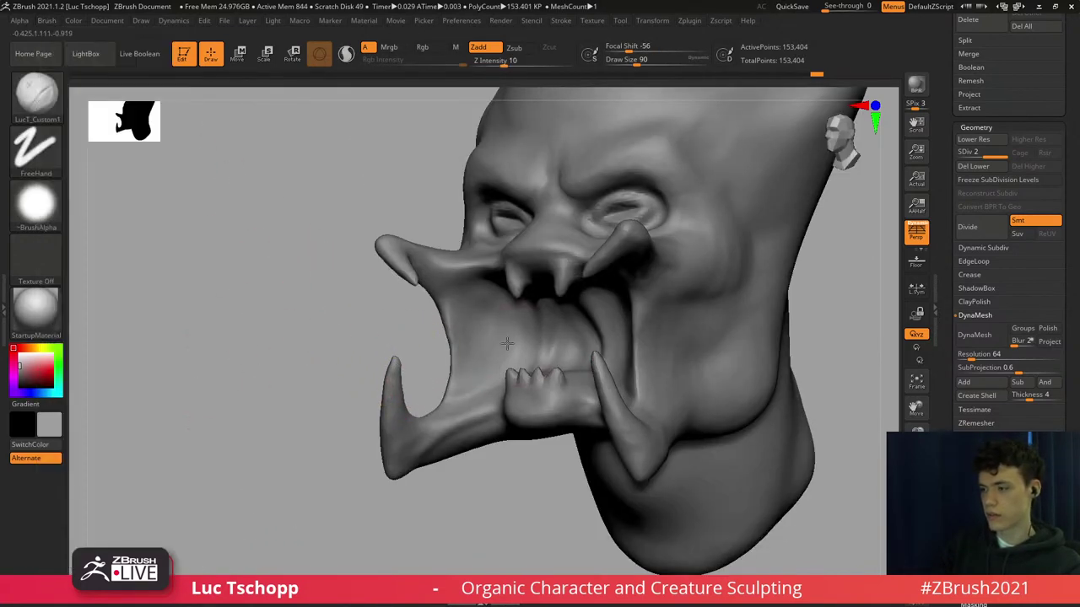
right_click_drag(514, 358, 469, 357)
mouse_move(465, 360)
left_mouse_down()
mouse_move(469, 374)
mouse_move(472, 338)
left_mouse_up()
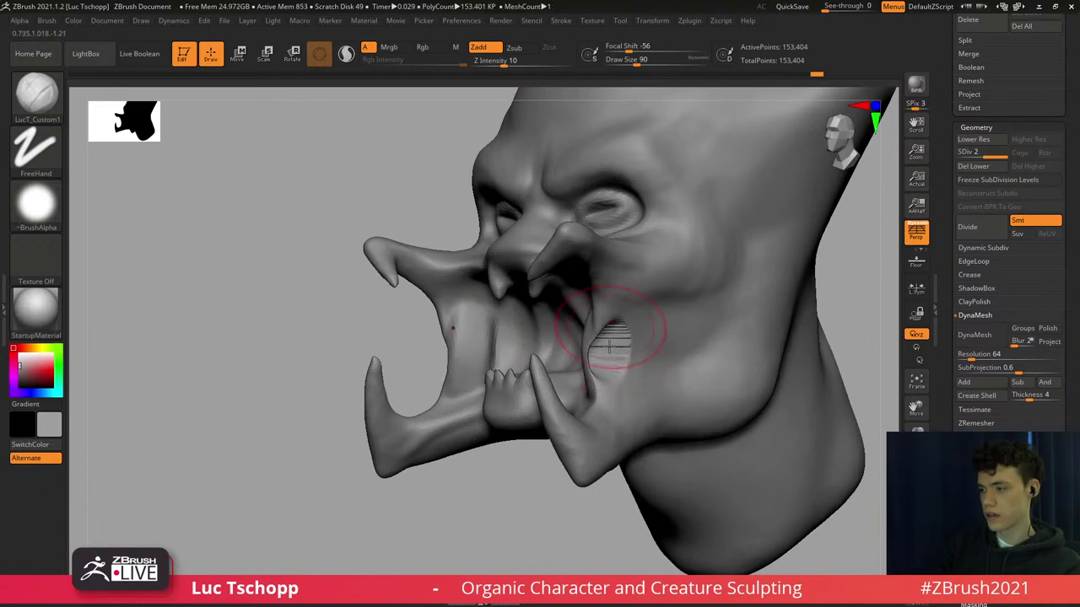
key("ctrl+z")
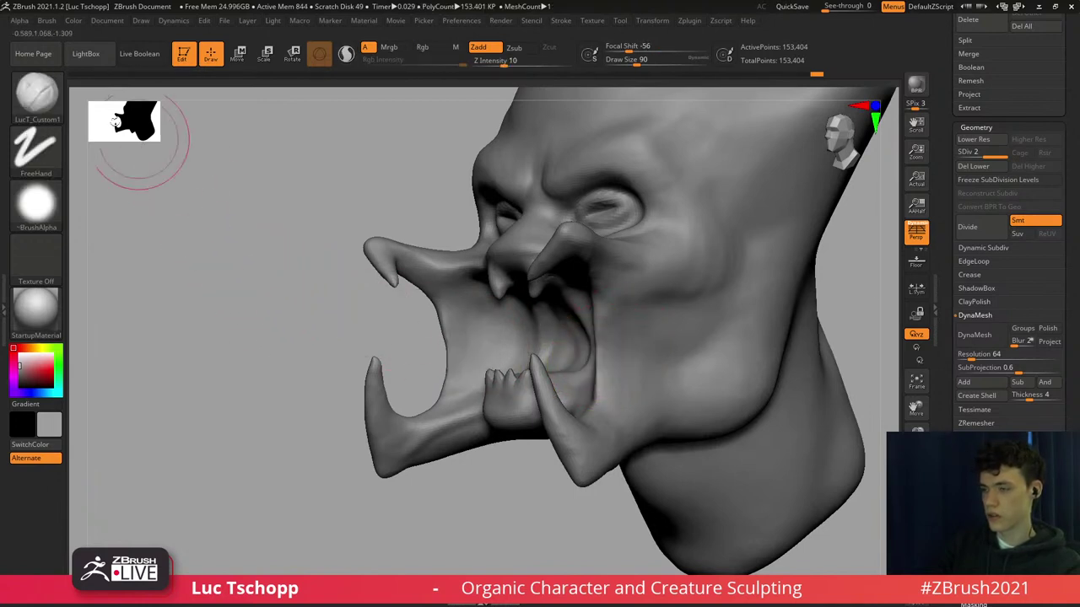
Enable BackfaceMask in the LucT_Custom1 brush's auto masking settings.
left_click(47, 21)
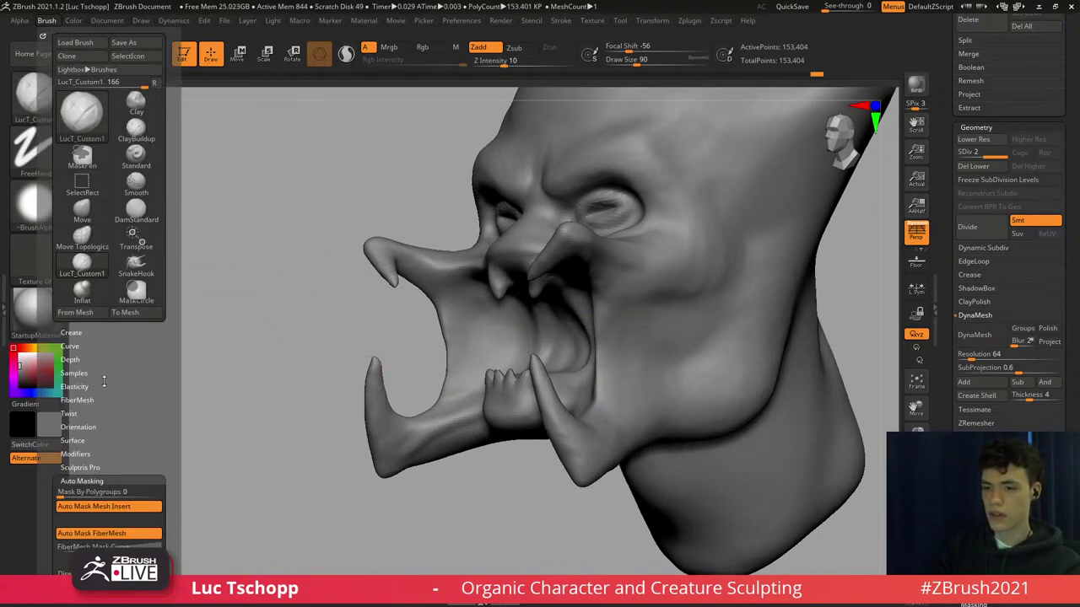
scroll(99, 404, "down", 4)
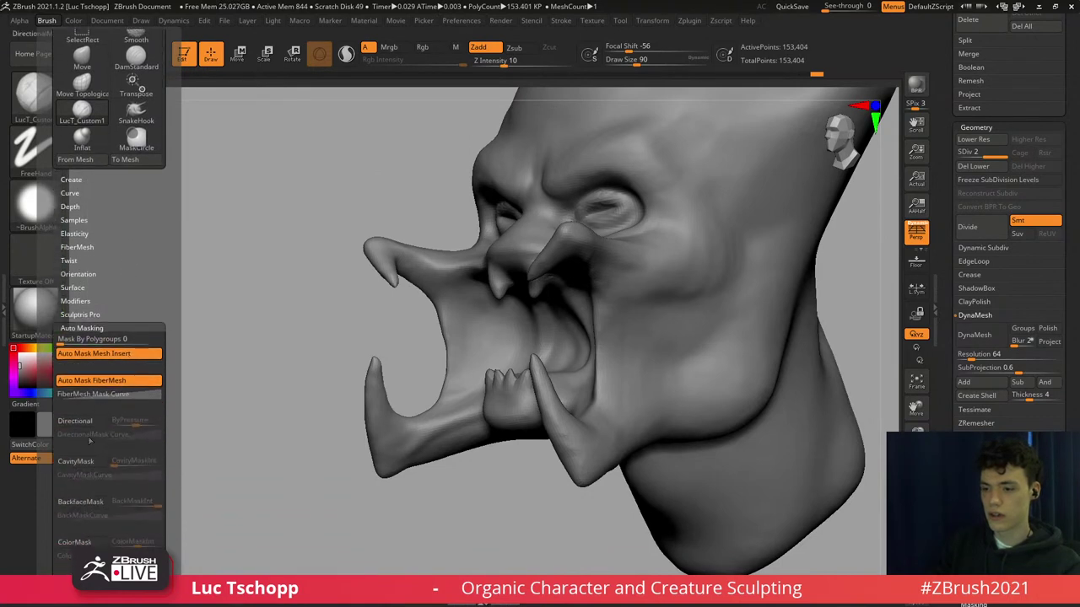
left_click(82, 500)
Refine the cheek beside the nose at draw size 54, and the nose bridge at draw size 41.
mouse_move(447, 354)
right_mouse_down()
mouse_move(482, 362)
mouse_move(397, 364)
mouse_move(399, 373)
right_mouse_up()
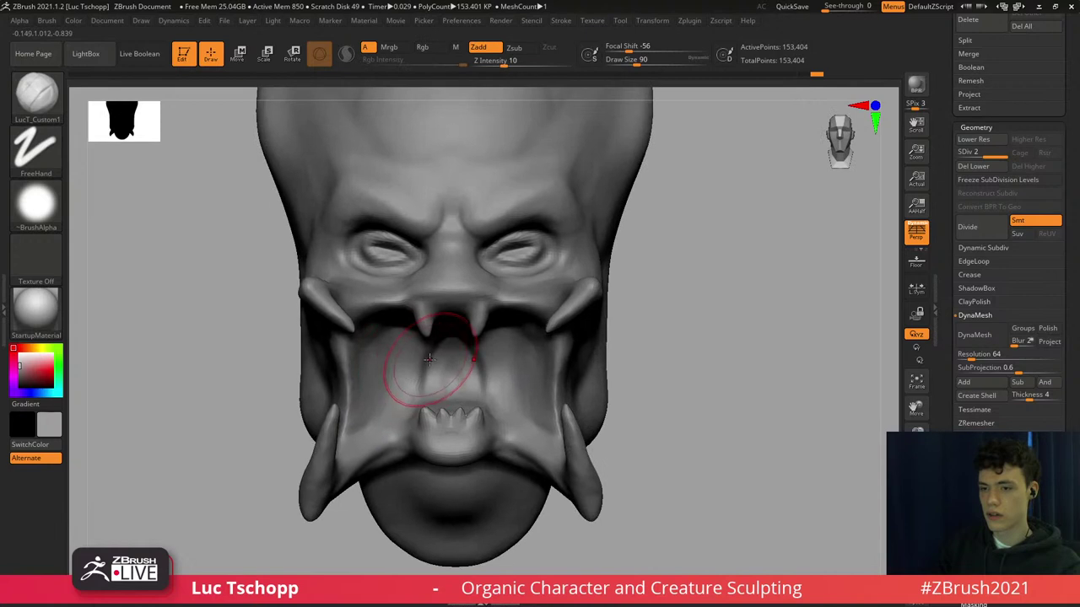
left_click_drag(425, 387, 430, 367, "alt")
mouse_move(430, 367)
right_mouse_down("ctrl")
mouse_move(431, 389)
mouse_move(444, 322)
mouse_move(394, 342)
mouse_move(413, 316)
mouse_move(387, 303)
mouse_move(386, 330)
right_mouse_up("ctrl")
key("s")
left_click_drag(385, 330, 382, 330)
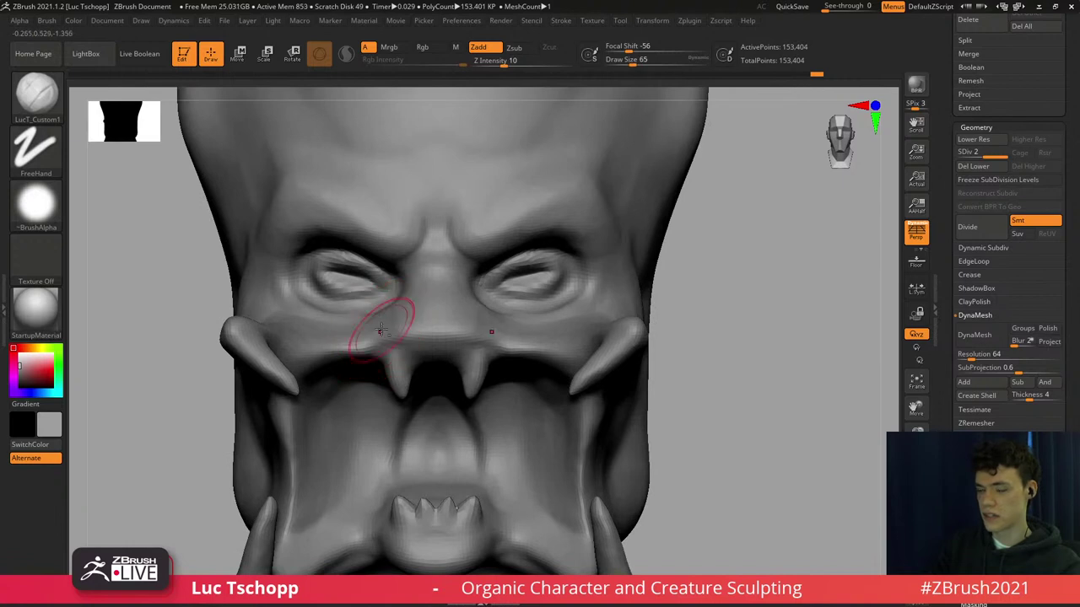
right_click_drag(381, 326, 403, 308)
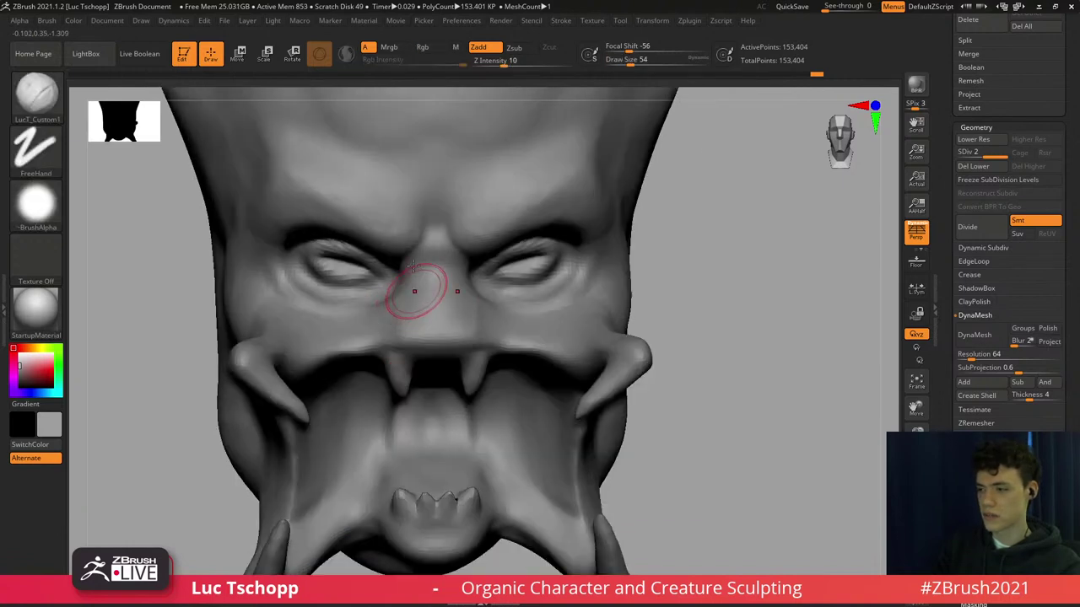
right_click_drag(414, 266, 430, 253, "shift")
key("s")
left_click_drag(435, 250, 433, 251)
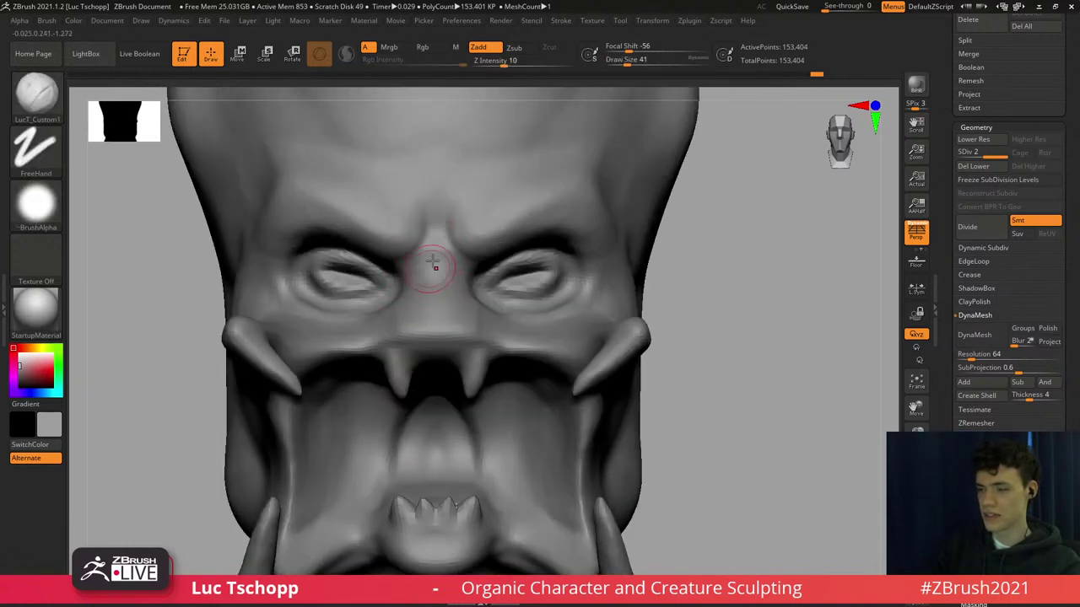
Sculpt the temple and the side of the head behind the eye at draw size 108.
mouse_move(549, 199)
right_mouse_down("alt")
mouse_move(516, 236)
mouse_move(556, 197)
mouse_move(535, 260)
mouse_move(512, 261)
right_mouse_up("alt")
key("s")
left_click_drag(537, 254, 545, 254)
right_click_drag(544, 255, 502, 268)
key("s")
left_click_drag(541, 273, 546, 272)
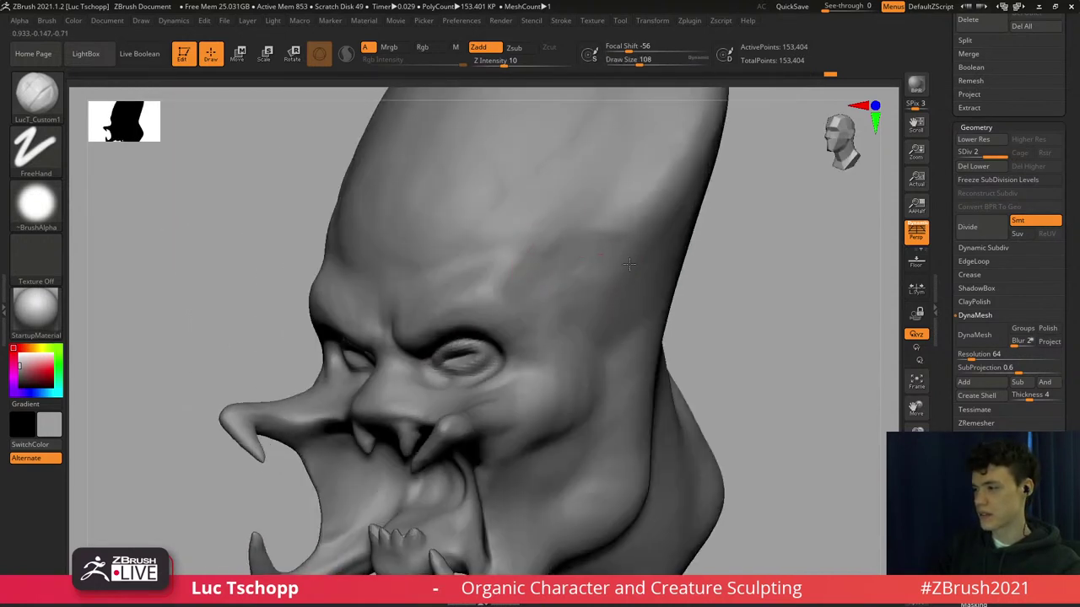
Drop to subdivision level 1 and smooth out the temple forms with LucT_Custom1 at draw size 87.
key("shift+d")
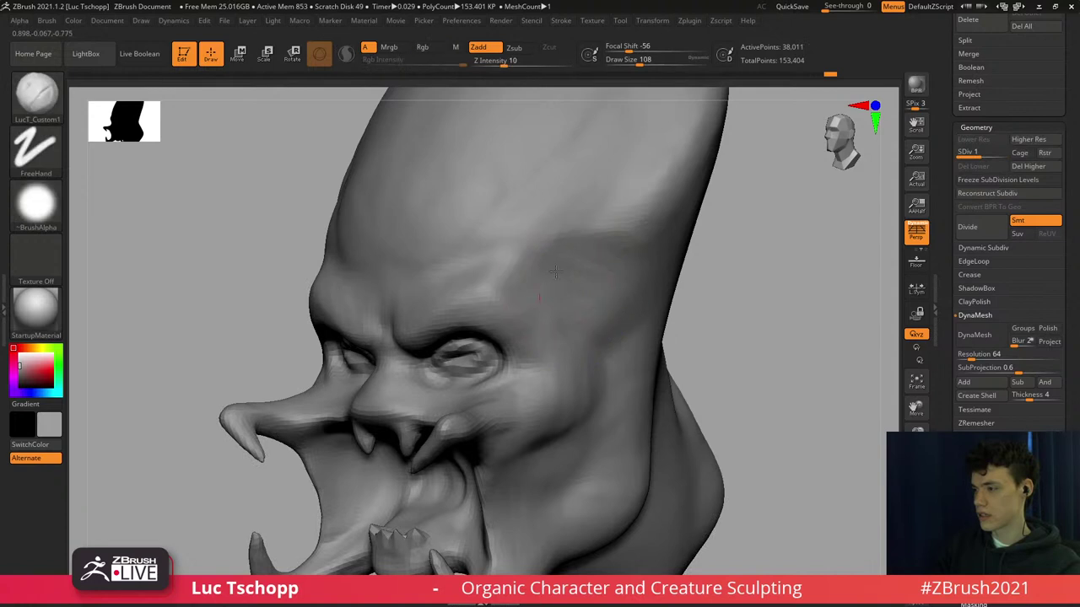
right_click_drag(616, 314, 588, 282)
key("s")
left_click_drag(588, 281, 582, 281)
left_click_drag(584, 286, 612, 324)
key("s")
left_click_drag(622, 258, 637, 247)
Return to subdivision level 2 and switch to the Move brush over the lower face.
key("f")
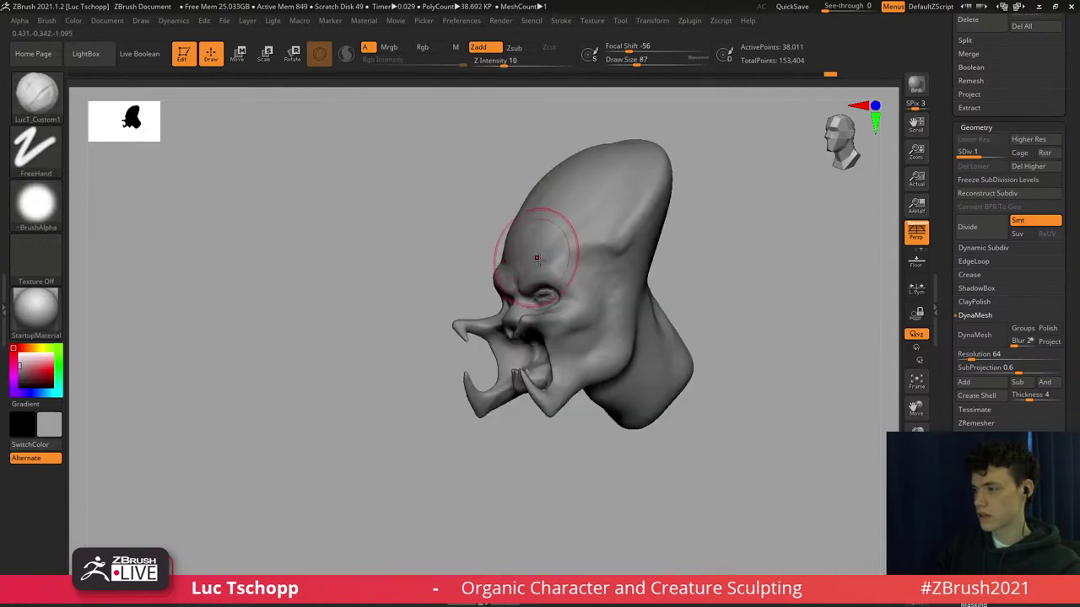
right_click_drag(535, 253, 540, 314, "shift")
key("d")
right_click_drag(483, 348, 471, 289, "alt")
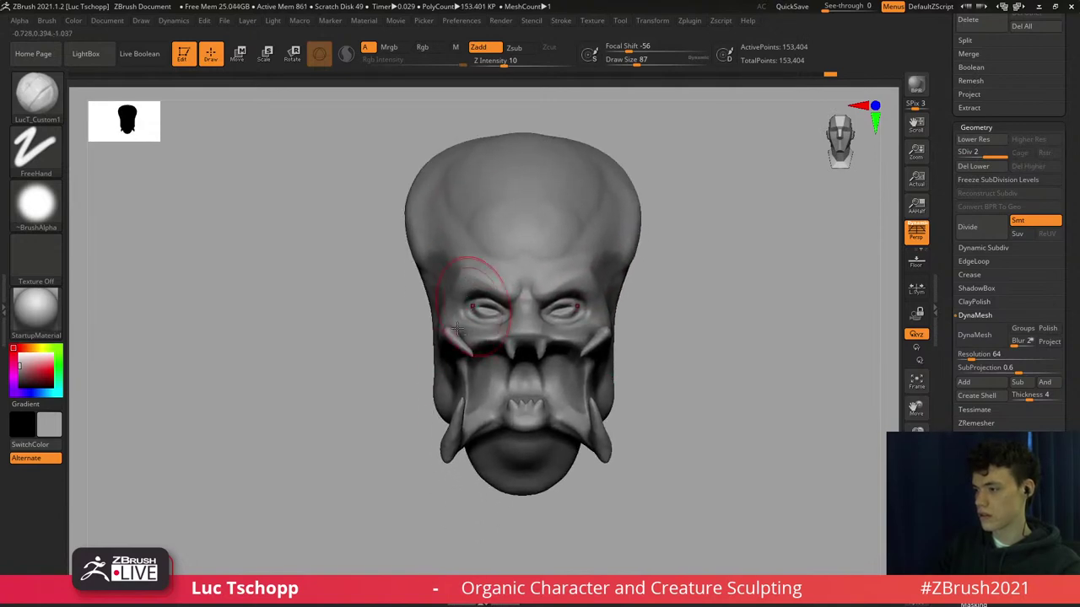
mouse_move(447, 356)
right_mouse_down("ctrl")
mouse_move(427, 400)
mouse_move(428, 370)
right_mouse_up("ctrl")
key("b")
key("m")
key("v")
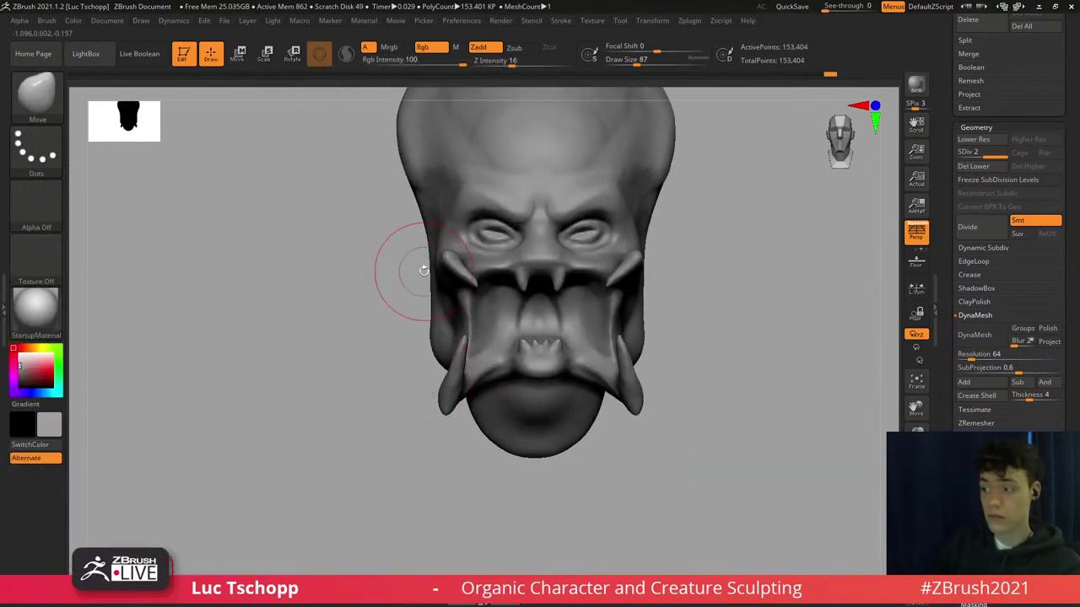
mouse_move(420, 271)
right_mouse_down()
mouse_move(440, 379)
mouse_move(451, 382)
right_mouse_up()
key("b")
key("m")
key("v")
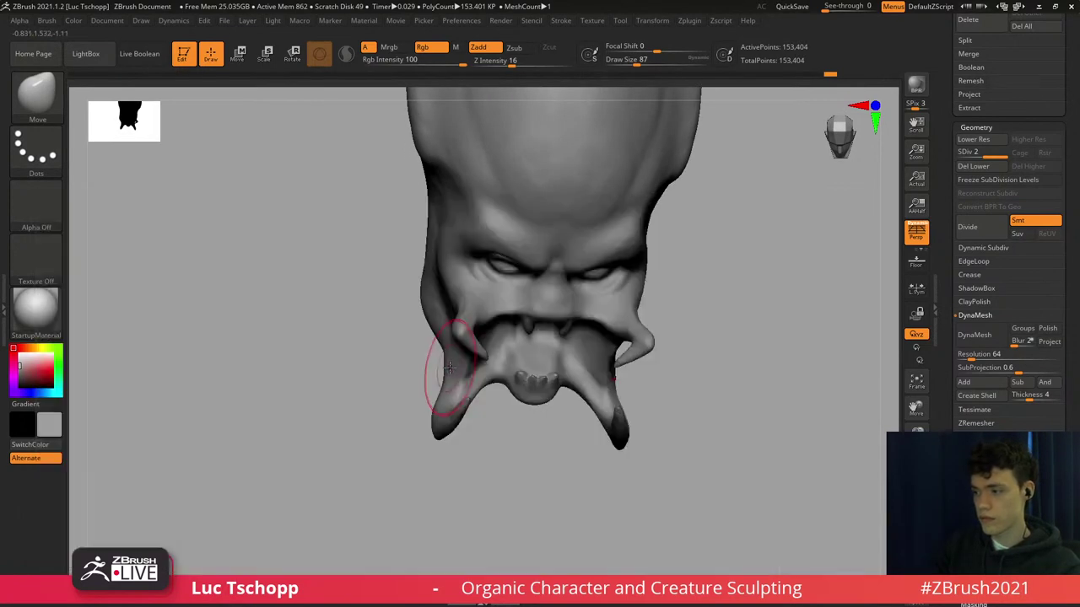
Drop to subdivision level 1 and reshape the side of the jaw with a large Move brush.
key("shift+d")
key("s")
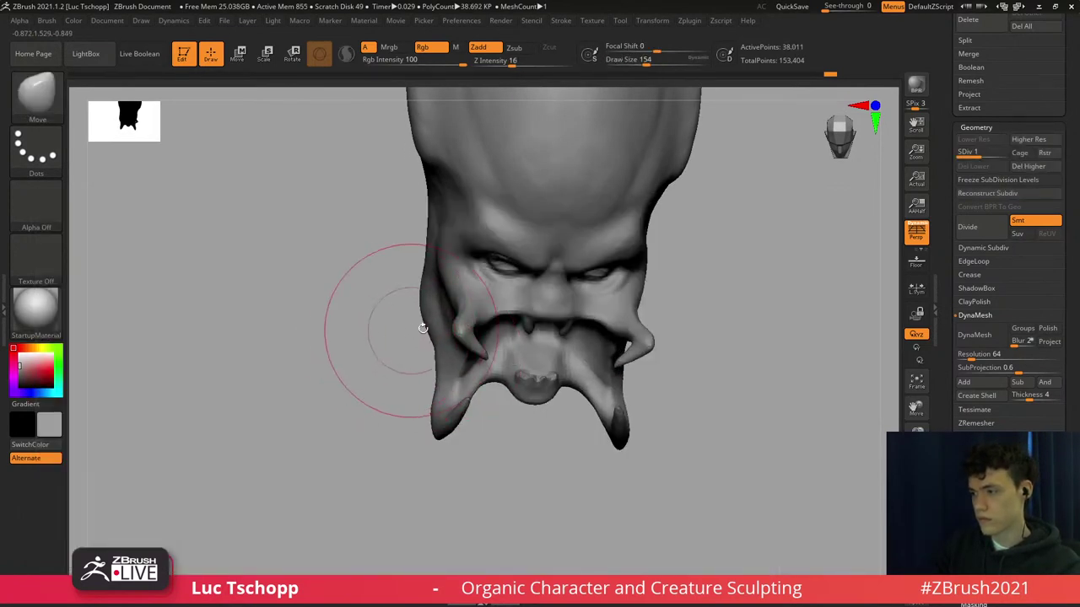
key("s")
left_click_drag(428, 330, 419, 330)
mouse_move(433, 347)
right_mouse_down()
mouse_move(491, 349)
mouse_move(441, 348)
mouse_move(441, 297)
right_mouse_up()
key("s")
key("s")
mouse_move(429, 317)
left_mouse_down()
mouse_move(426, 328)
mouse_move(438, 288)
left_mouse_up()
Try to reshape the side of the head near the upper mandible with the Move brush, and undo it.
key("s")
key("s")
key("s")
mouse_move(437, 244)
left_mouse_down()
mouse_move(451, 266)
mouse_move(498, 279)
mouse_move(464, 266)
left_mouse_up()
key("s")
key("s")
key("ctrl+z")
Adjust the silhouette of the jaw and cheek with the Move brush, starting at draw size 124.
key("s")
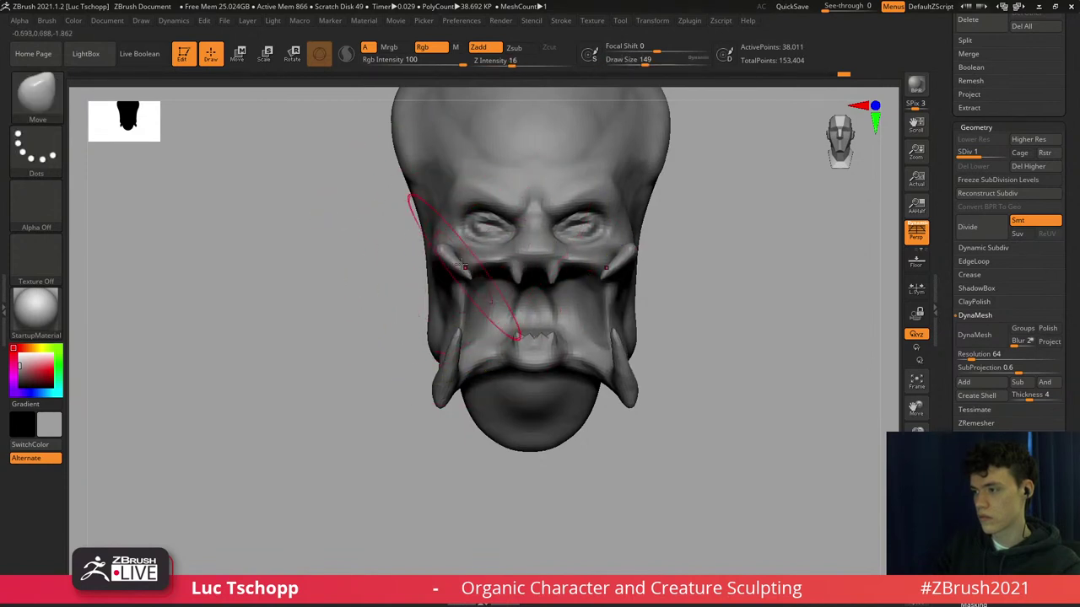
key("bracketleft")
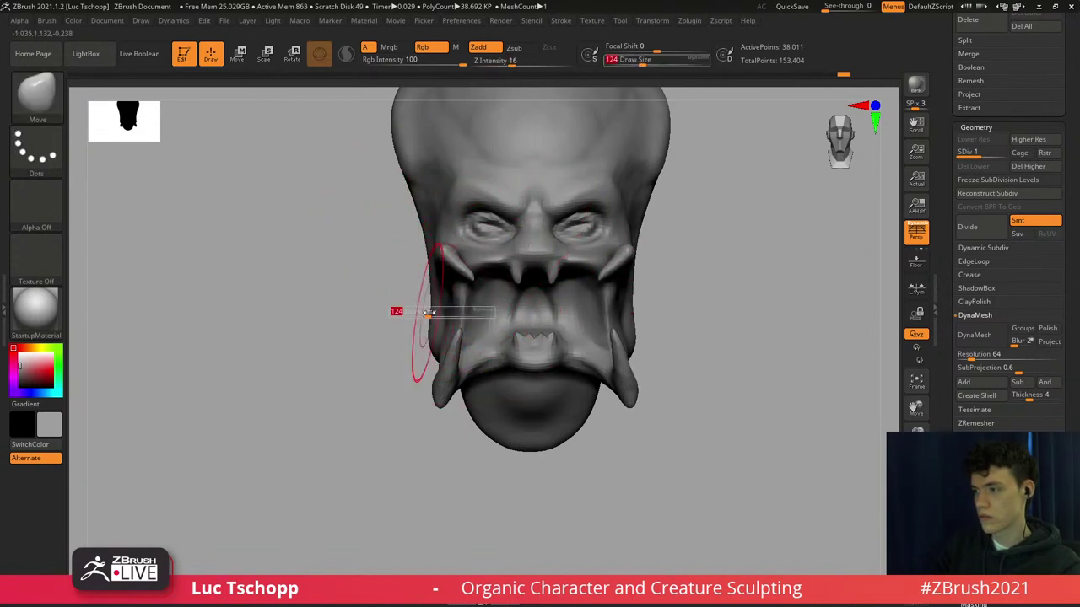
mouse_move(428, 313)
left_mouse_down()
mouse_move(357, 363)
mouse_move(361, 371)
left_mouse_up()
left_click_drag(420, 405, 540, 407)
key("s")
mouse_move(447, 377)
left_mouse_down()
mouse_move(460, 414)
mouse_move(433, 391)
mouse_move(465, 403)
left_mouse_up()
key("s")
key("s")
mouse_move(403, 442)
left_mouse_down()
mouse_move(432, 405)
mouse_move(437, 429)
mouse_move(439, 380)
mouse_move(480, 379)
left_mouse_up()
key("b")
key("d")
key("s")
key("s")
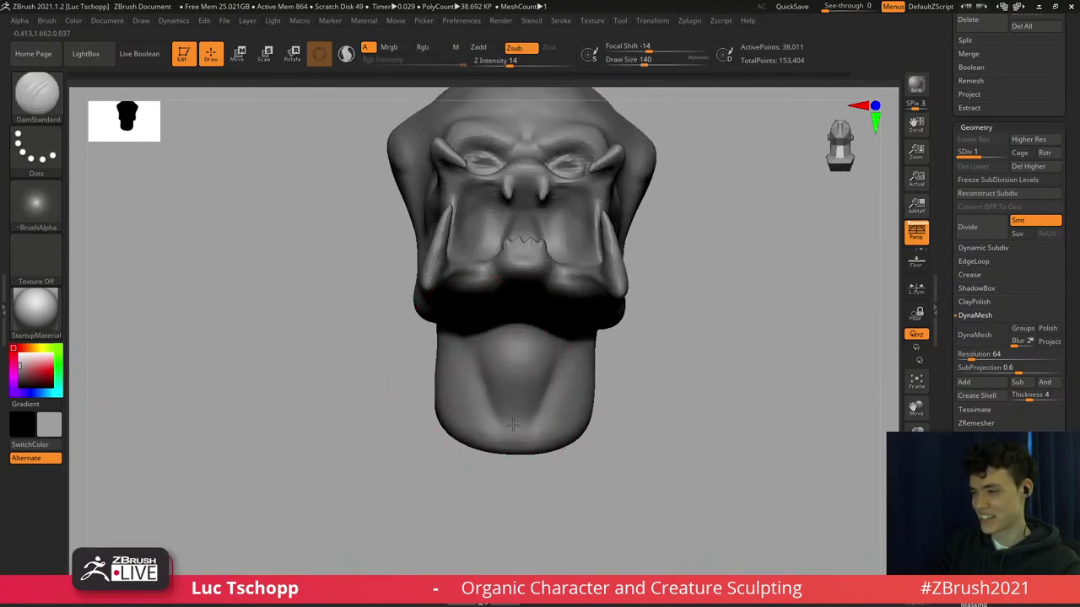
left_click_drag(485, 456, 484, 371, "shift")
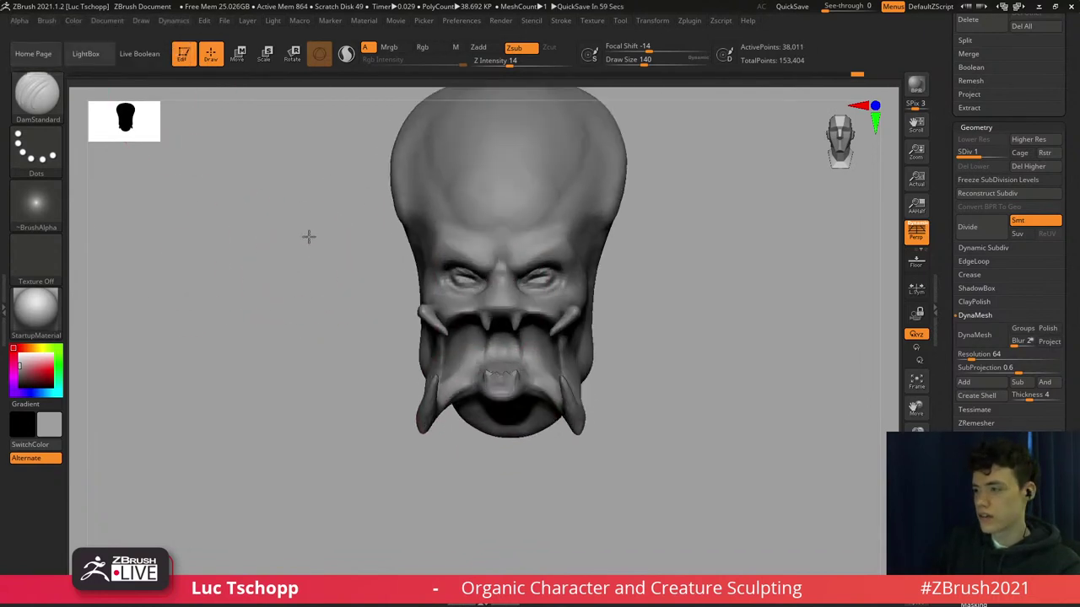
Select the LucT_Custom1 brush and soften the transition between the forehead dome and the side of the cranium.
key("b")
left_click(758, 233)
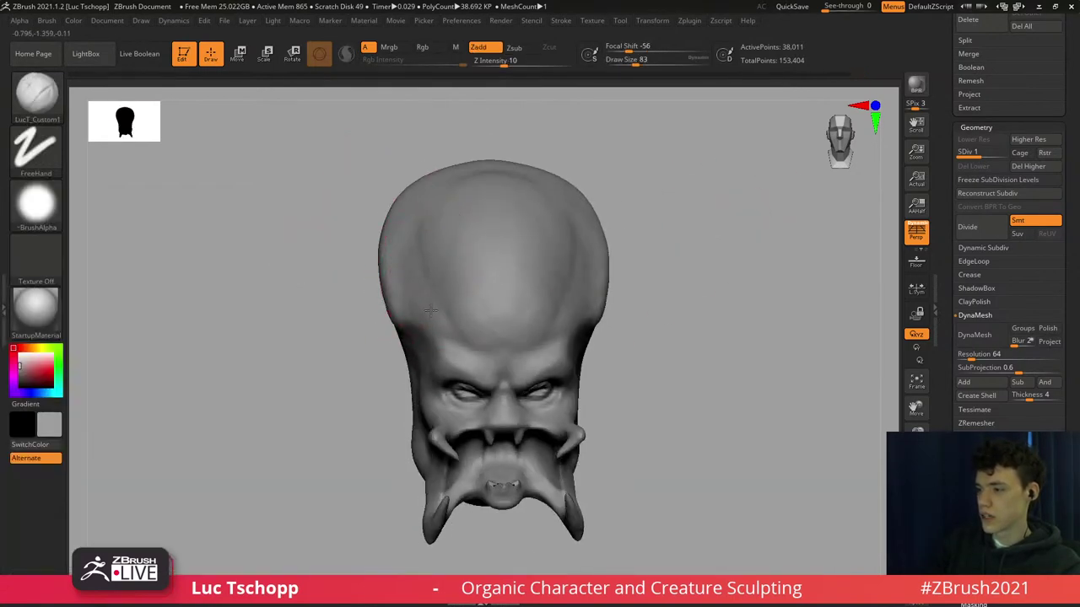
left_click_drag(432, 313, 421, 284)
key("s")
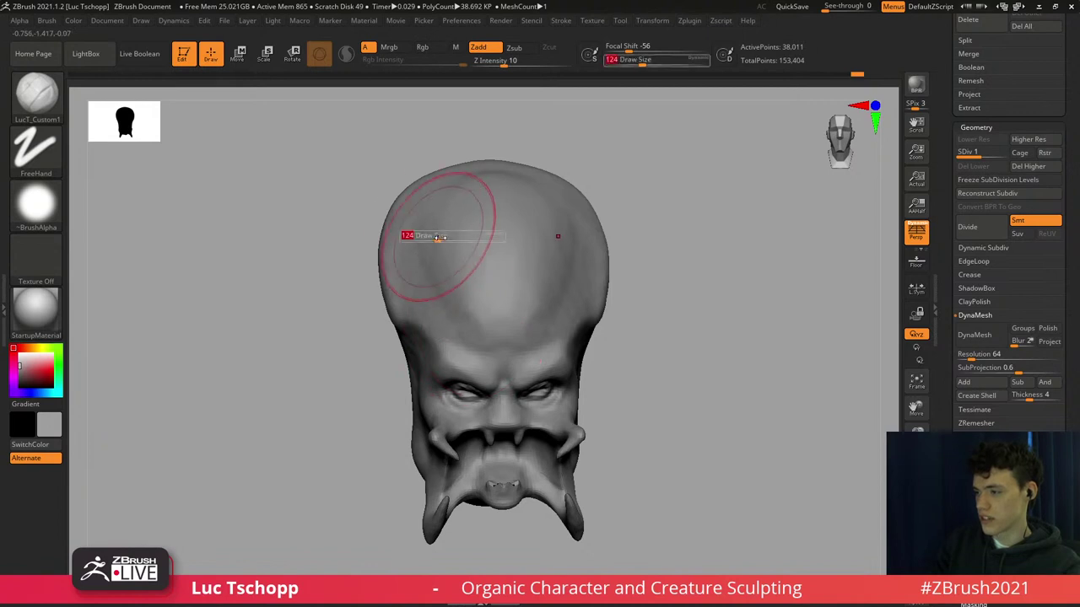
left_click_drag(439, 236, 456, 212)
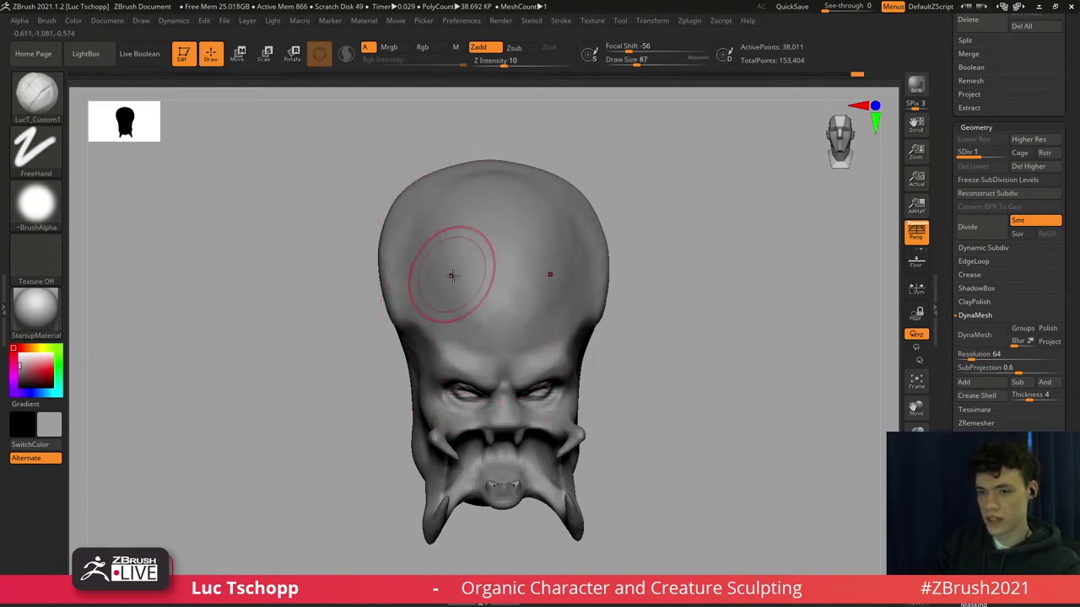
left_click_drag(453, 276, 467, 253)
Refine the side of the forehead dome further with the LucT_Custom1 brush.
mouse_move(470, 268)
right_mouse_down("alt")
mouse_move(451, 289)
mouse_move(444, 272)
mouse_move(447, 312)
right_mouse_up("alt")
key("s")
left_click_drag(433, 287, 449, 287)
mouse_move(437, 283)
left_mouse_down()
mouse_move(406, 301)
mouse_move(406, 288)
mouse_move(384, 283)
left_mouse_up()
key("b")
key("d")
key("s")
key("b")
key("d")
key("s")
key("s")
key("s")
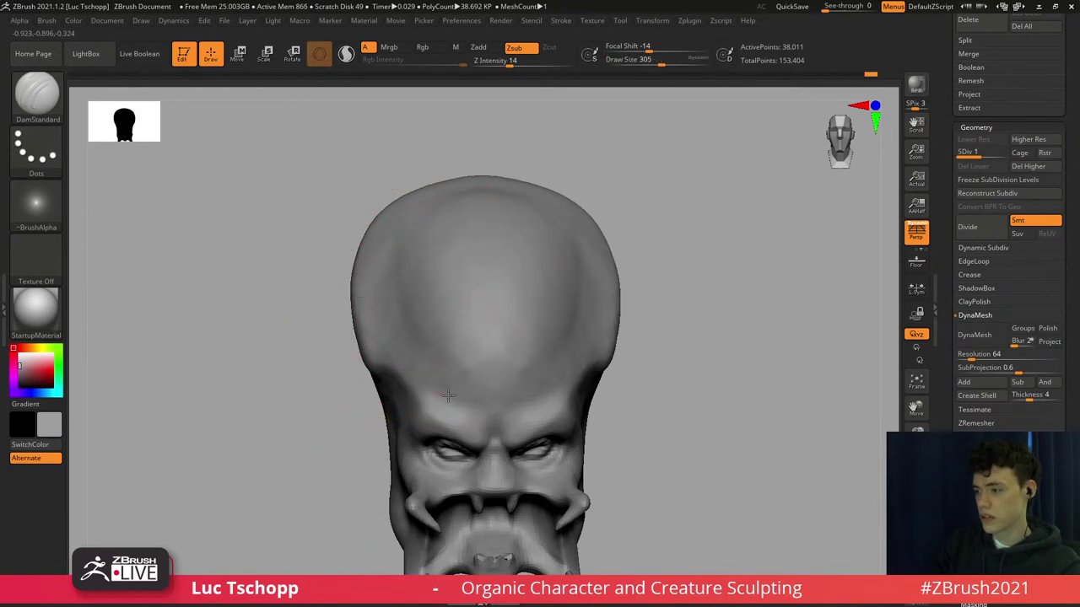
Select the LucT_Custom1 brush and sculpt the upper side of the cranium at draw size 124.
key("b")
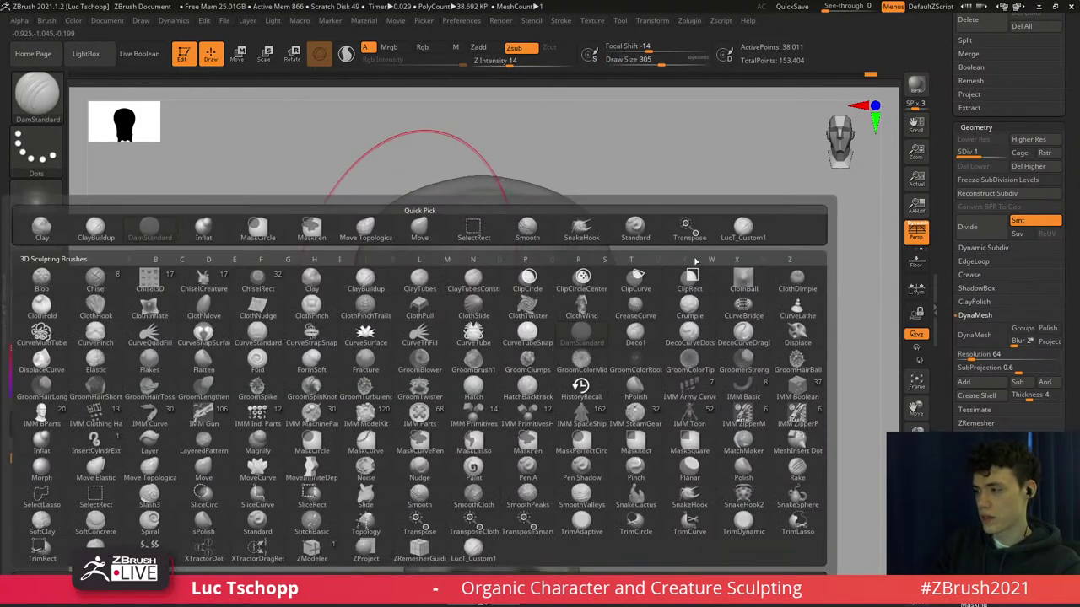
left_click(743, 230)
right_click_drag(460, 223, 435, 244)
key("s")
left_click_drag(435, 246, 386, 264)
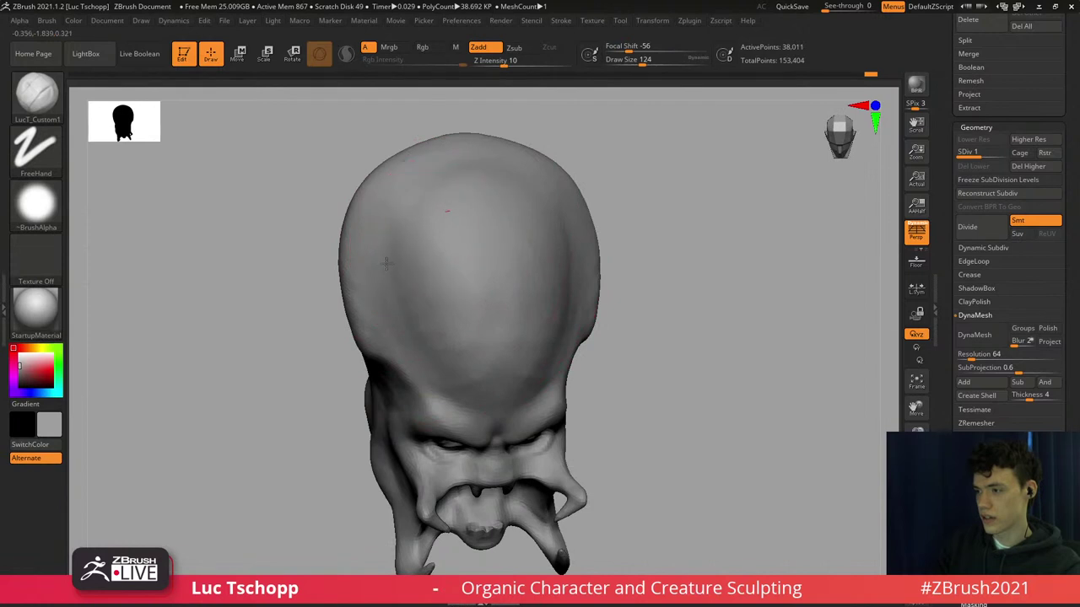
Sculpt the temple and the area beside the eye with the LucT_Custom1 brush at draw size 74.
mouse_move(461, 368)
right_mouse_down()
mouse_move(456, 331)
mouse_move(413, 371)
mouse_move(442, 304)
right_mouse_up()
mouse_move(442, 351)
right_mouse_down("alt")
mouse_move(448, 297)
mouse_move(447, 313)
mouse_move(475, 315)
right_mouse_up("alt")
key("s")
left_click_drag(471, 312, 468, 311)
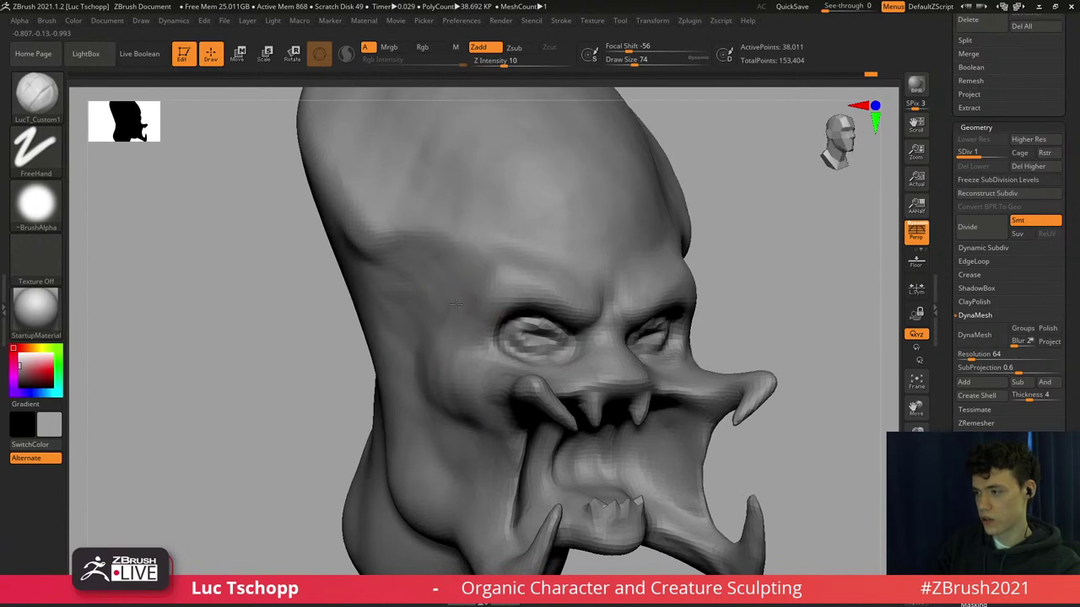
right_click_drag(452, 328, 462, 297, "ctrl")
Try to pull a row of knobs out of the cranium's side edge with the Move brush, using draw sizes 65 to 46.
right_click_drag(465, 344, 404, 370)
key("b")
key("m")
key("v")
right_click_drag(528, 317, 533, 339)
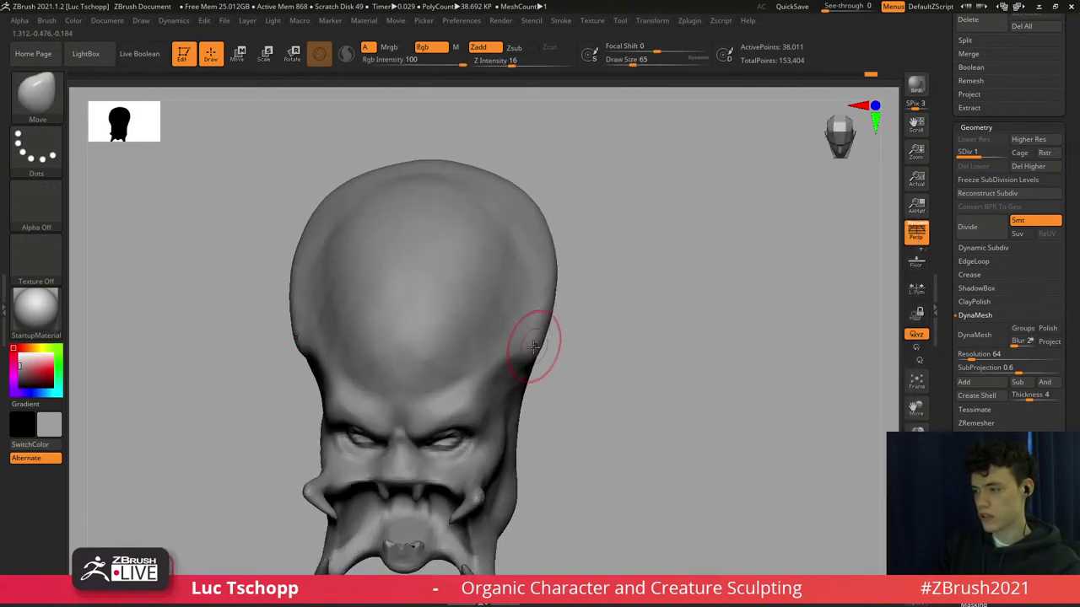
left_click_drag(533, 346, 550, 337)
right_click_drag(563, 275, 554, 295)
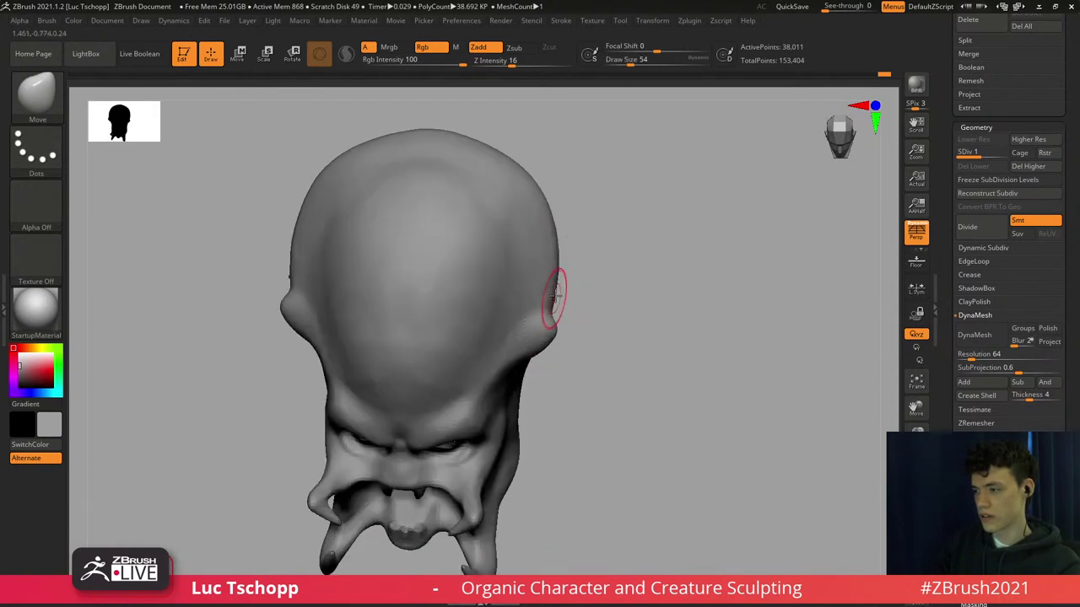
left_click_drag(549, 294, 560, 288)
right_click_drag(554, 292, 543, 274)
left_click_drag(553, 270, 570, 266)
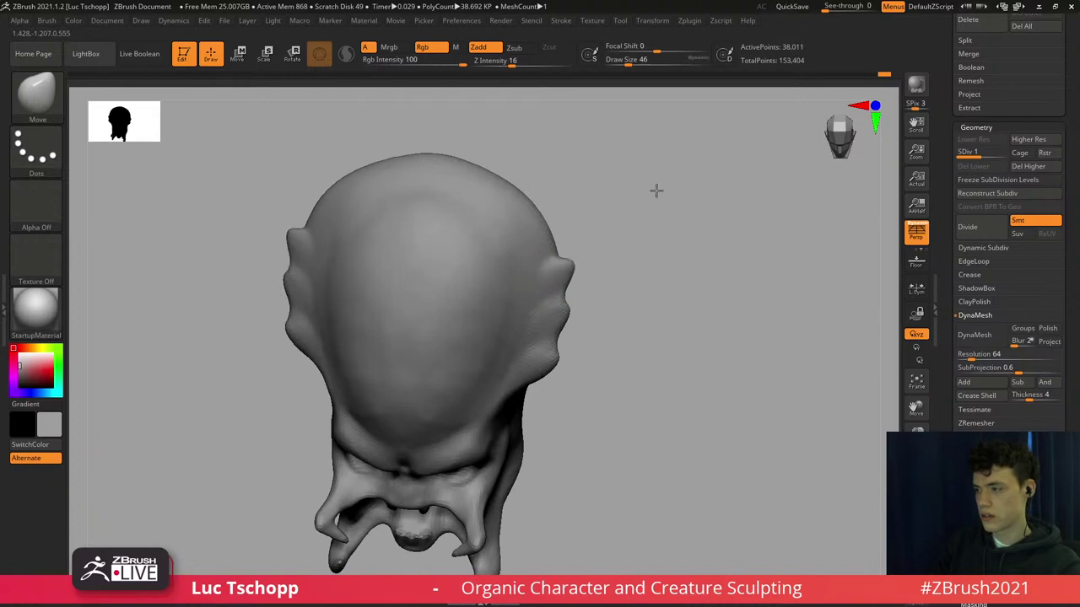
mouse_move(548, 221)
left_mouse_down()
mouse_move(556, 212)
mouse_move(554, 238)
left_mouse_up()
Pull the lowest knob out of the side of the cranium above the temple with the Move brush.
right_click_drag(540, 371, 511, 390)
mouse_move(511, 390)
right_mouse_down()
mouse_move(511, 355)
mouse_move(495, 360)
right_mouse_up()
key("b")
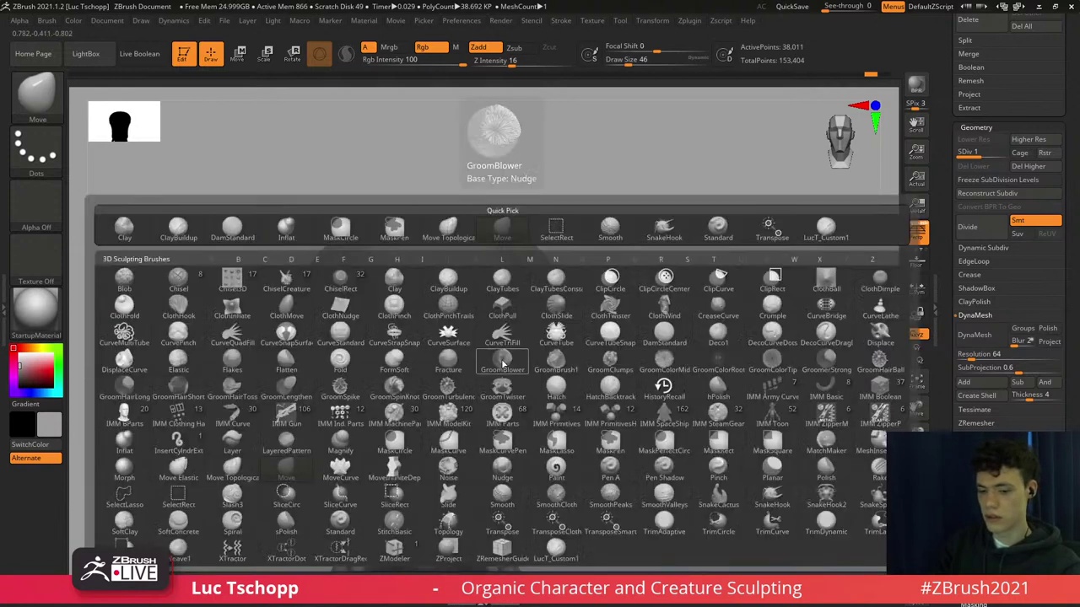
key("m")
key("v")
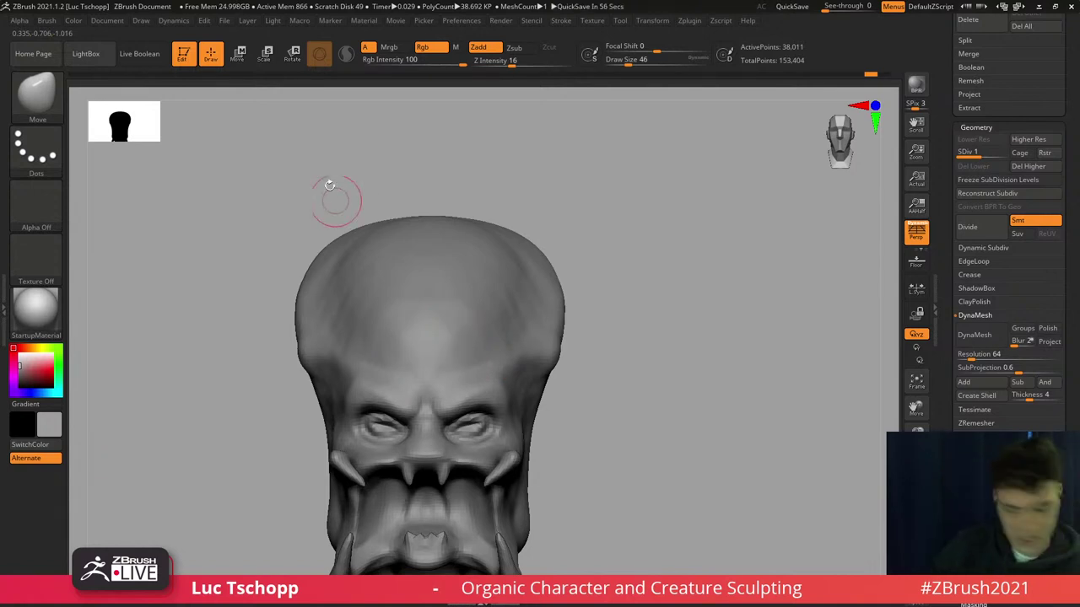
mouse_move(513, 301)
right_mouse_down()
mouse_move(499, 362)
mouse_move(494, 345)
mouse_move(527, 356)
right_mouse_up()
key("b")
key("m")
key("v")
mouse_move(528, 360)
left_mouse_down()
mouse_move(614, 366)
mouse_move(707, 354)
mouse_move(593, 360)
left_mouse_up()
key("bracketleft")
key("bracketleft")
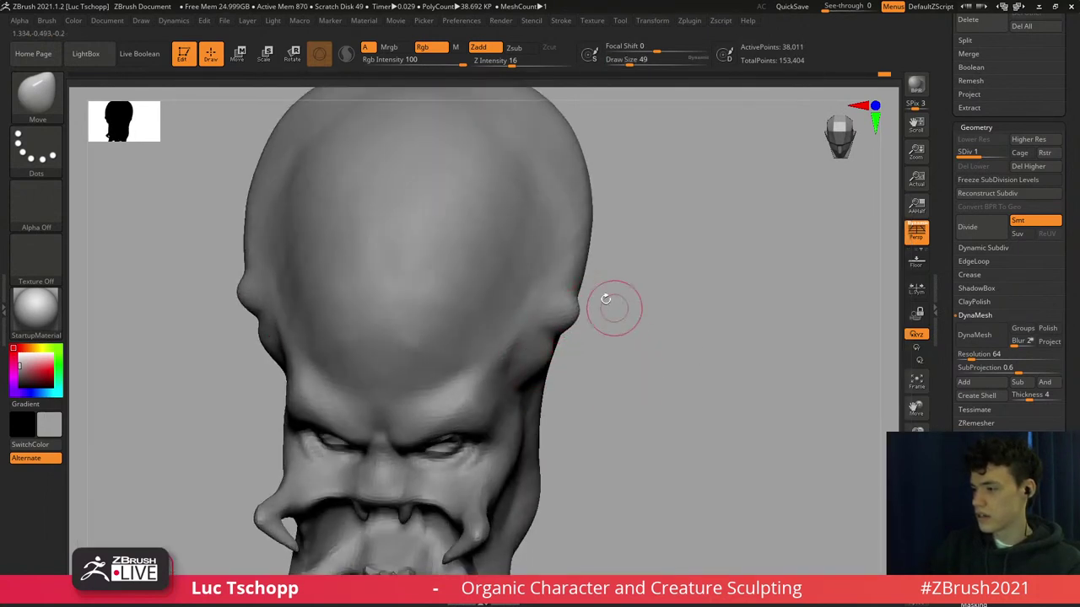
Pull a second knob out of the cranium's side directly above the first at draw size 56.
key("s")
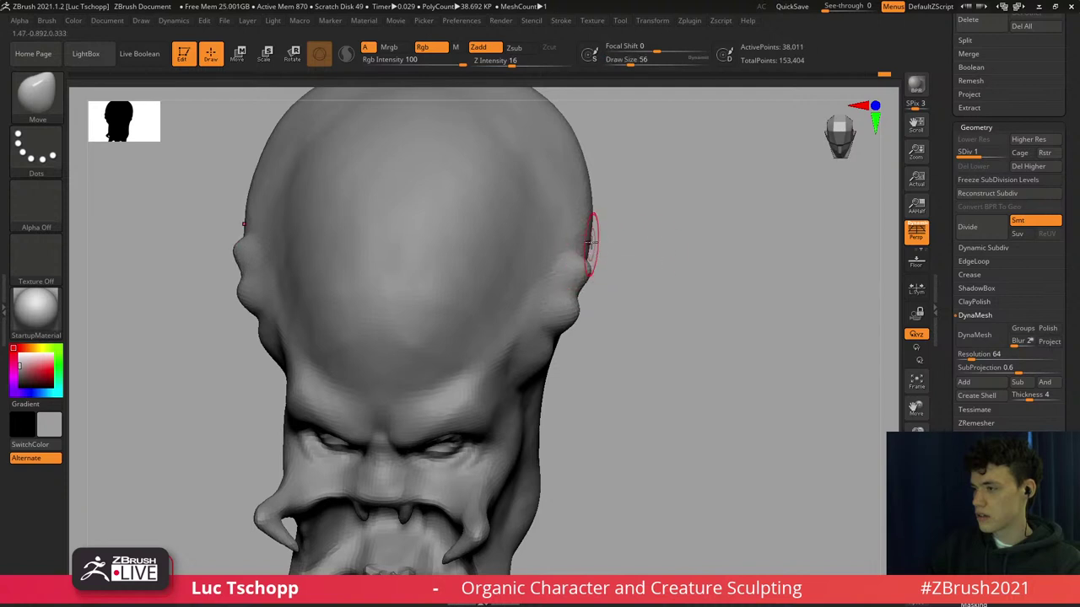
key("s")
left_click(611, 237)
left_click_drag(592, 236, 611, 230)
mouse_move(663, 198)
left_mouse_down("shift")
mouse_move(625, 194)
mouse_move(590, 234)
mouse_move(582, 228)
mouse_move(561, 281)
mouse_move(572, 282)
mouse_move(566, 309)
left_mouse_up("shift")
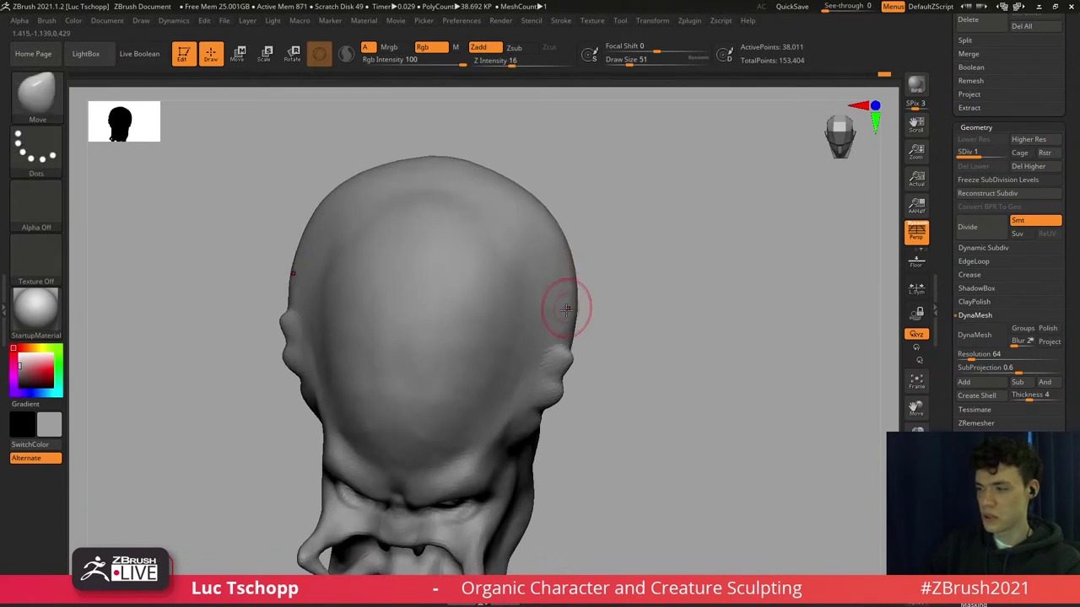
Continue the row of knobs up the side of the cranium with the Move brush, reducing the draw size to 44.
left_click_drag(563, 355, 583, 318)
key("[")
key("[")
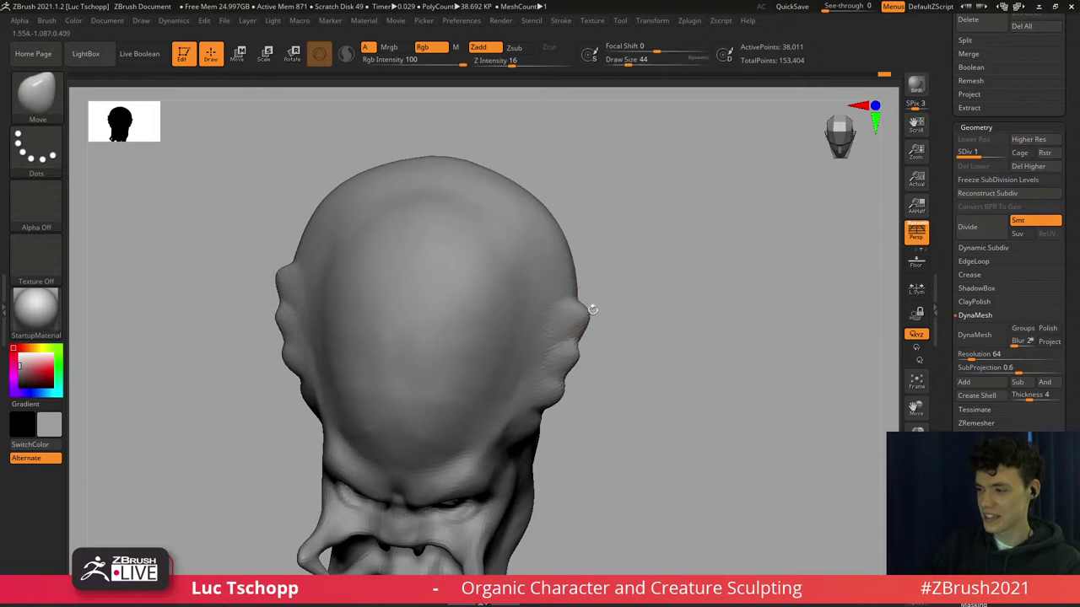
key("[")
key("s")
left_click_drag(563, 272, 604, 255)
mouse_move(558, 226)
left_mouse_down()
mouse_move(590, 201)
mouse_move(595, 176)
left_mouse_up()
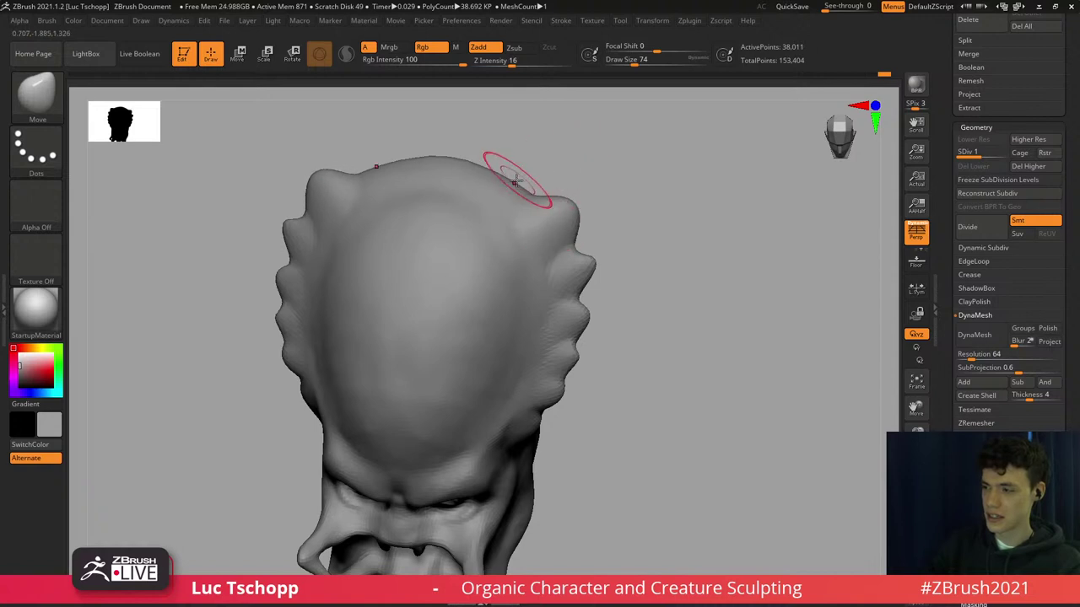
Extend the knobs across the crown to a central peak with the Move brush at draw size 74.
left_click_drag(516, 179, 642, 19)
mouse_move(454, 159)
left_mouse_down()
mouse_move(451, 128)
mouse_move(500, 203)
left_mouse_up()
left_click_drag(590, 210, 582, 169, "alt")
left_click_drag(566, 221, 515, 147)
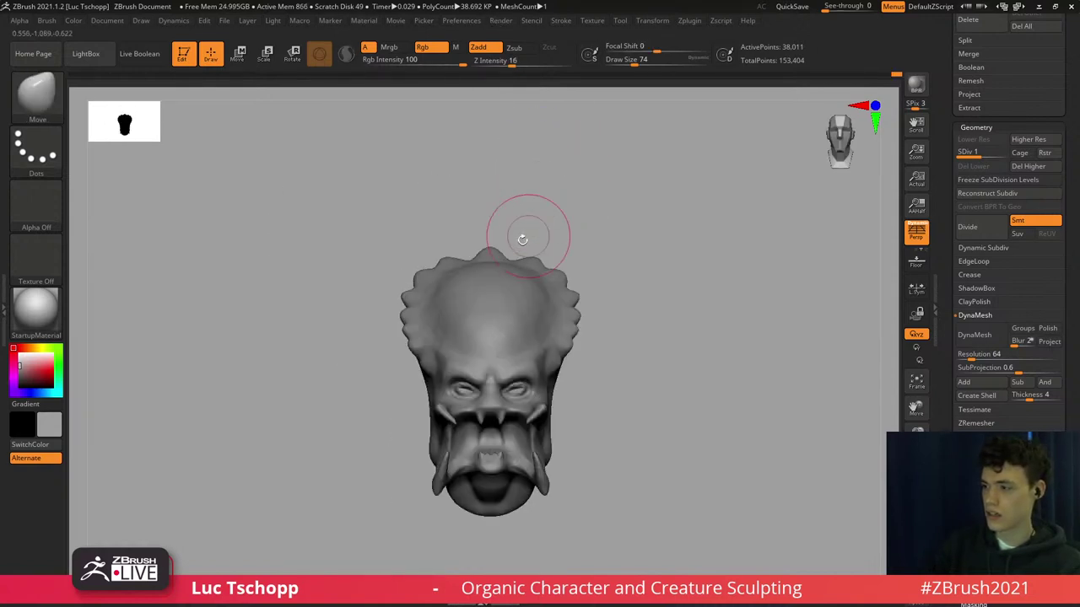
left_click_drag(521, 238, 527, 201, "alt")
right_click_drag(508, 224, 525, 248, "ctrl")
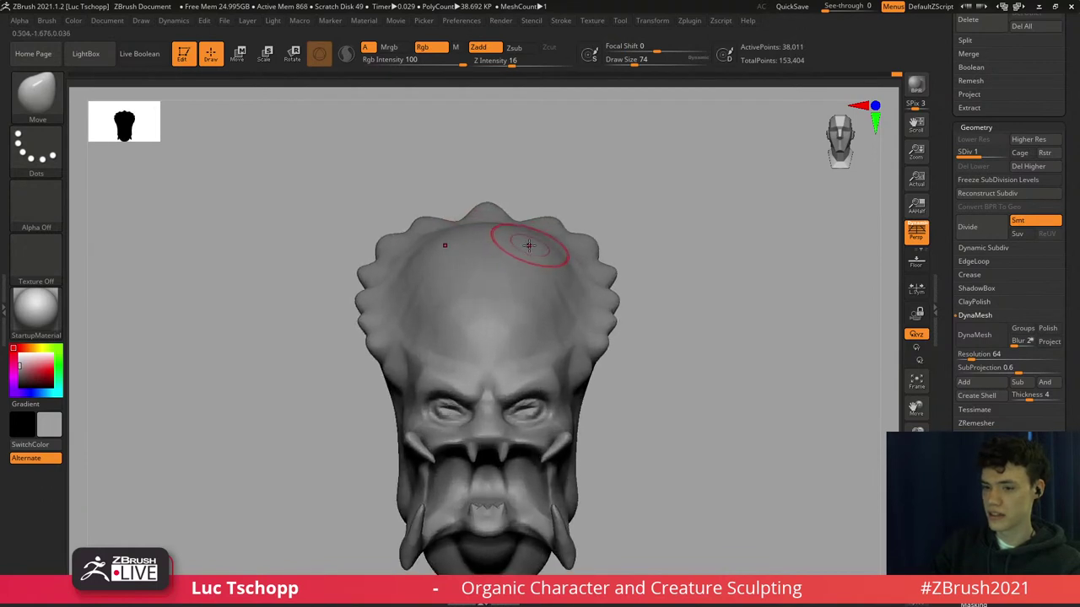
Examine the knobbed crest and head silhouette from the side and front, then step up to subdivision level 2.
mouse_move(587, 234)
right_mouse_down()
mouse_move(489, 236)
mouse_move(580, 233)
right_mouse_up()
key("bracketright")
key("bracketright")
key("bracketright")
right_click_drag(393, 303, 413, 304)
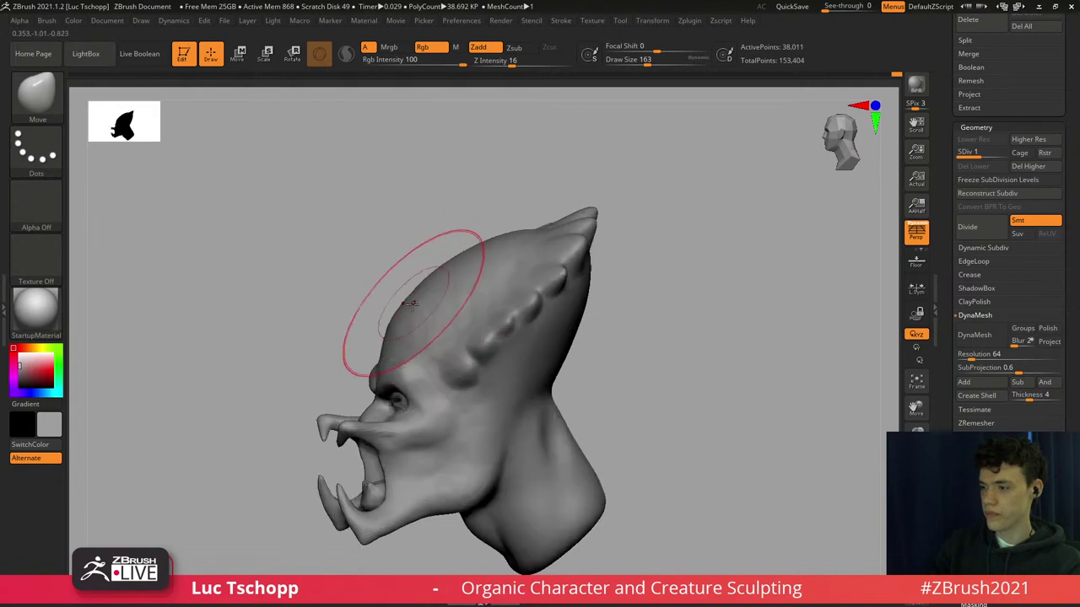
key("bracketleft")
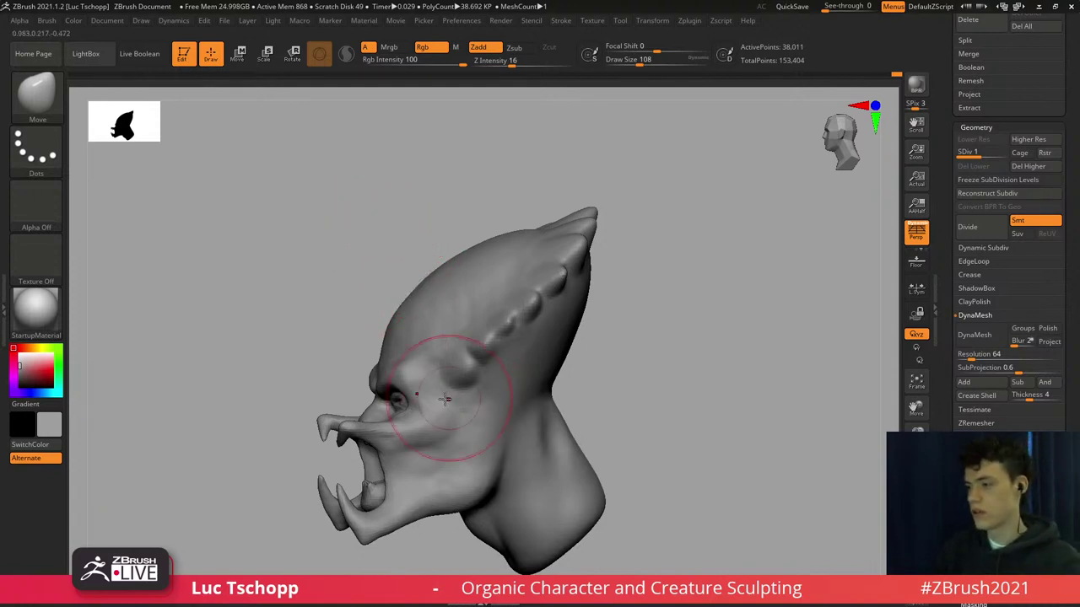
left_click_drag(356, 454, 367, 353, "shift")
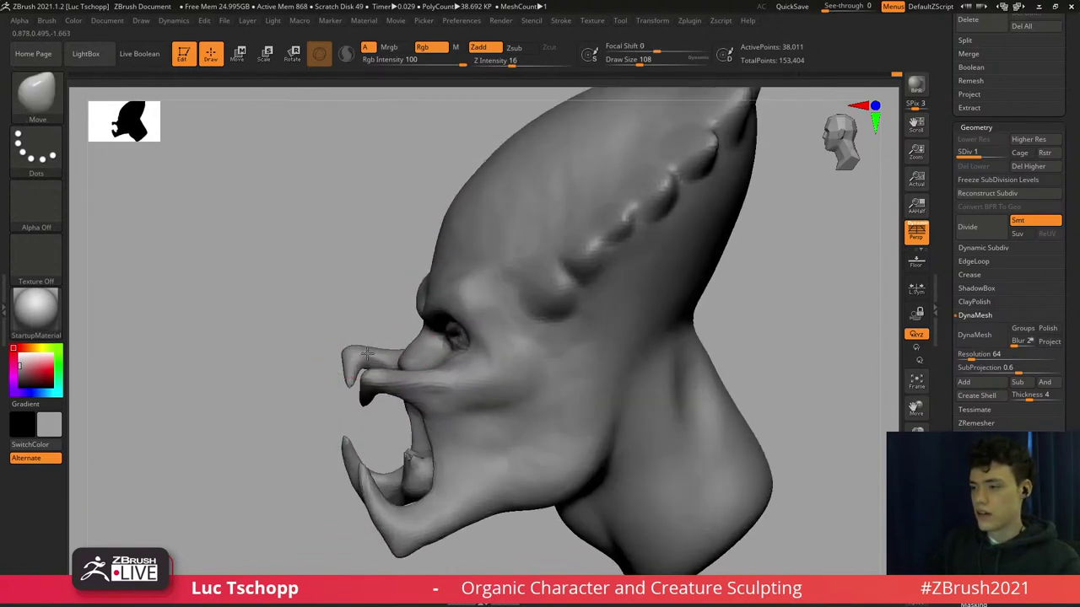
mouse_move(367, 353)
right_mouse_down()
mouse_move(399, 375)
mouse_move(390, 357)
mouse_move(439, 335)
mouse_move(440, 304)
mouse_move(494, 306)
mouse_move(493, 339)
right_mouse_up()
key("bracketleft")
right_click_drag(470, 386, 481, 309)
key("d")
key("f")
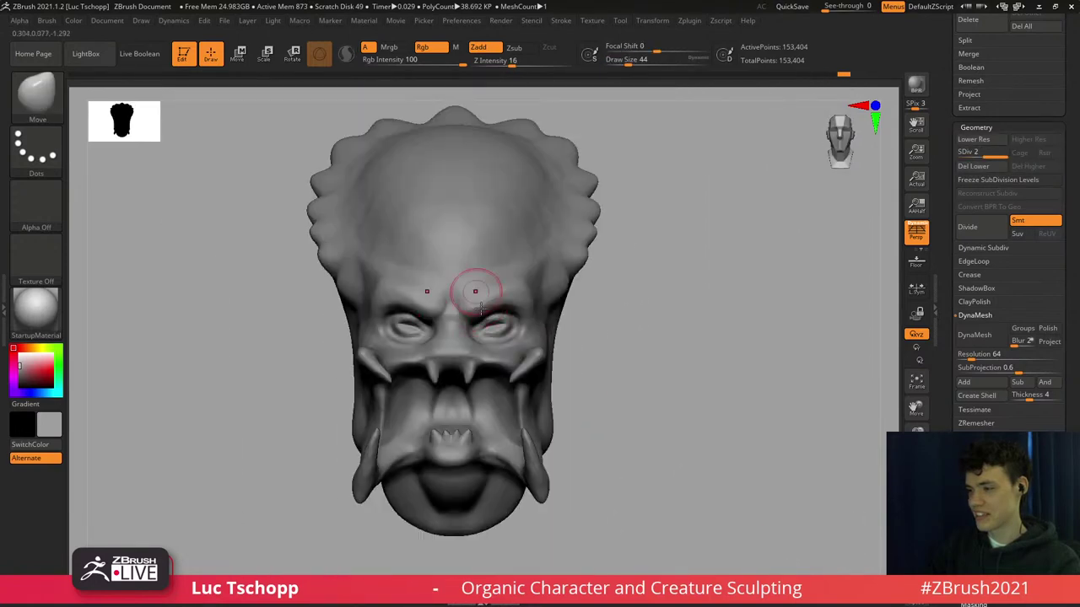
Return to subdivision level 1 and adjust the sides of the jaw with the Move brush at draw sizes 128 and 202.
right_click_drag(460, 405, 462, 369, "alt")
key("b")
key("m")
key("v")
key("s")
mouse_move(376, 381)
left_mouse_down()
mouse_move(384, 365)
mouse_move(377, 389)
left_mouse_up()
key("shift+d")
key("s")
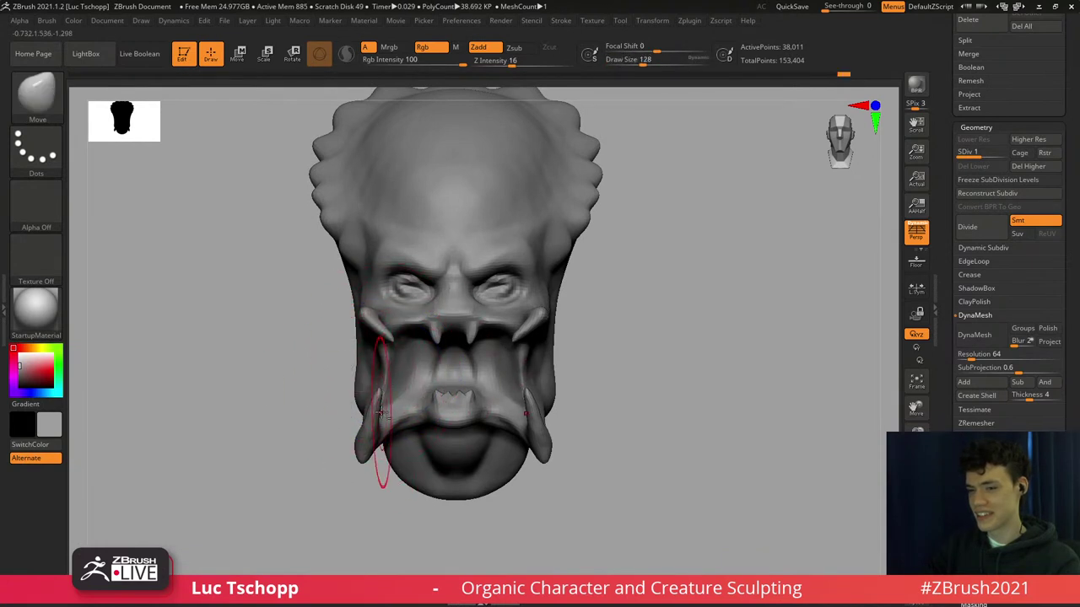
mouse_move(384, 409)
right_mouse_down("alt")
mouse_move(388, 382)
mouse_move(394, 400)
right_mouse_up("alt")
key("s")
left_click_drag(394, 400, 398, 401)
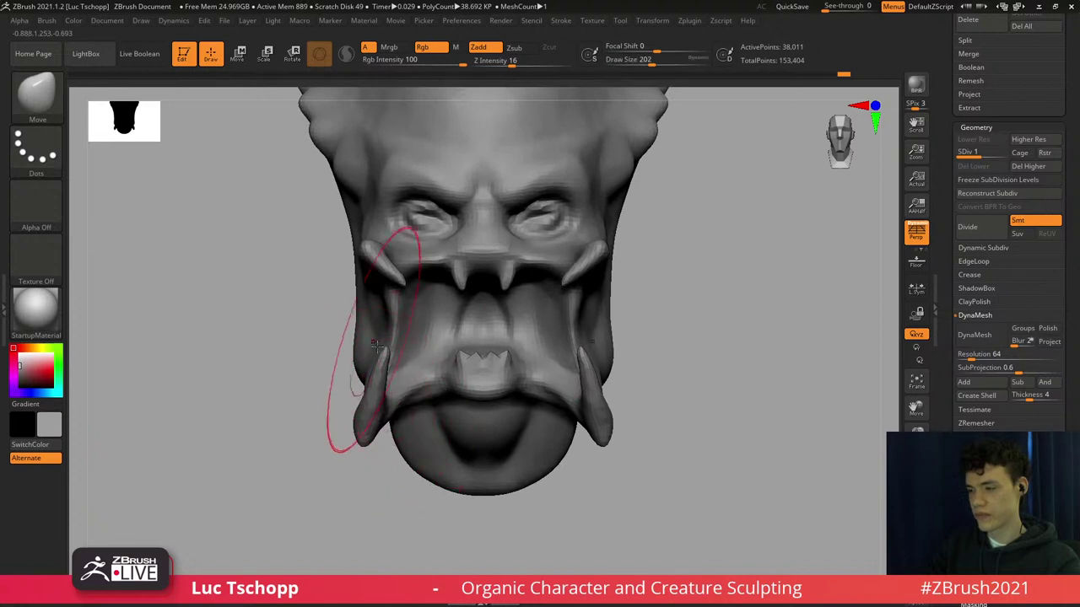
Refine the outer cheek and jaw contour with the Move brush at draw size 124.
right_click_drag(373, 336, 388, 329)
key("s")
left_click_drag(360, 315, 354, 309)
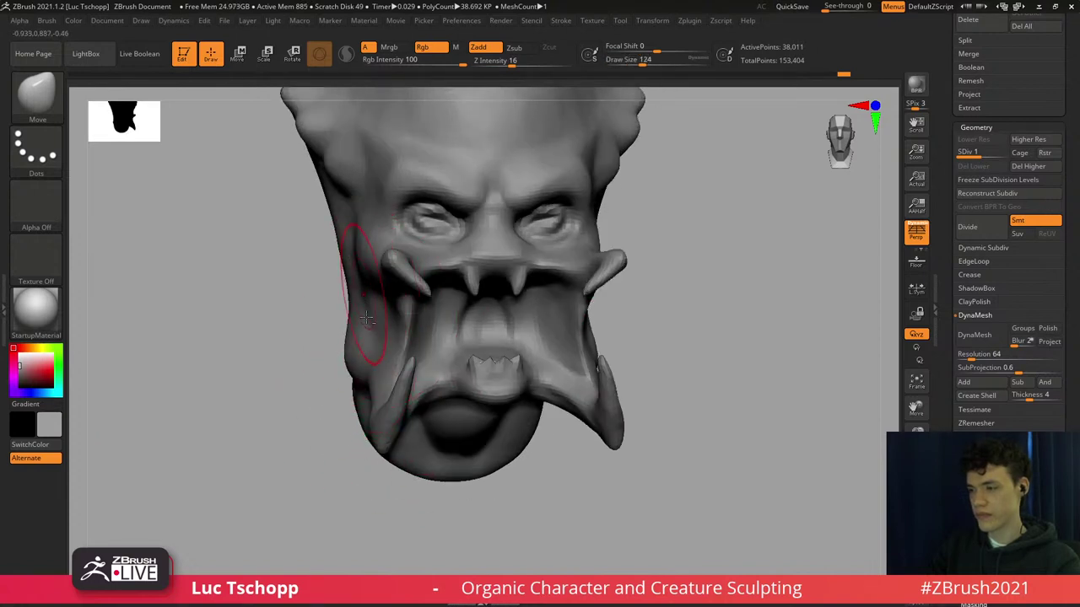
mouse_move(366, 318)
right_mouse_down("alt")
mouse_move(370, 348)
mouse_move(379, 330)
right_mouse_up("alt")
right_click_drag(379, 330, 388, 374, "shift")
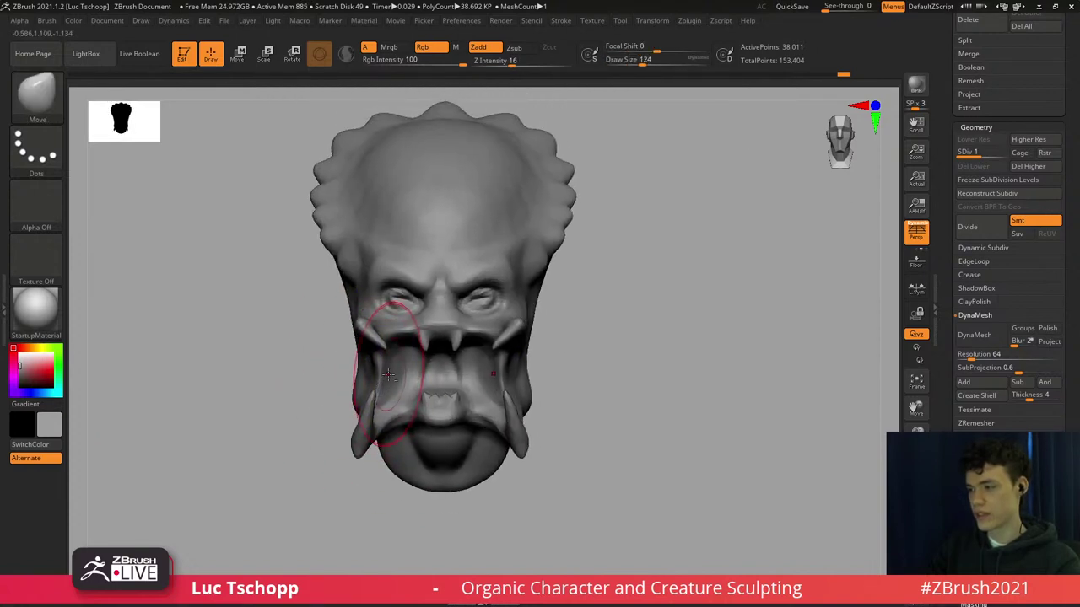
Select the LucT_Custom1 brush and sculpt the side of the head and jaw from draw size 116, smoothing the surface.
right_click_drag(541, 309, 498, 304)
key("b")
left_click(836, 229)
key("s")
left_click(504, 305)
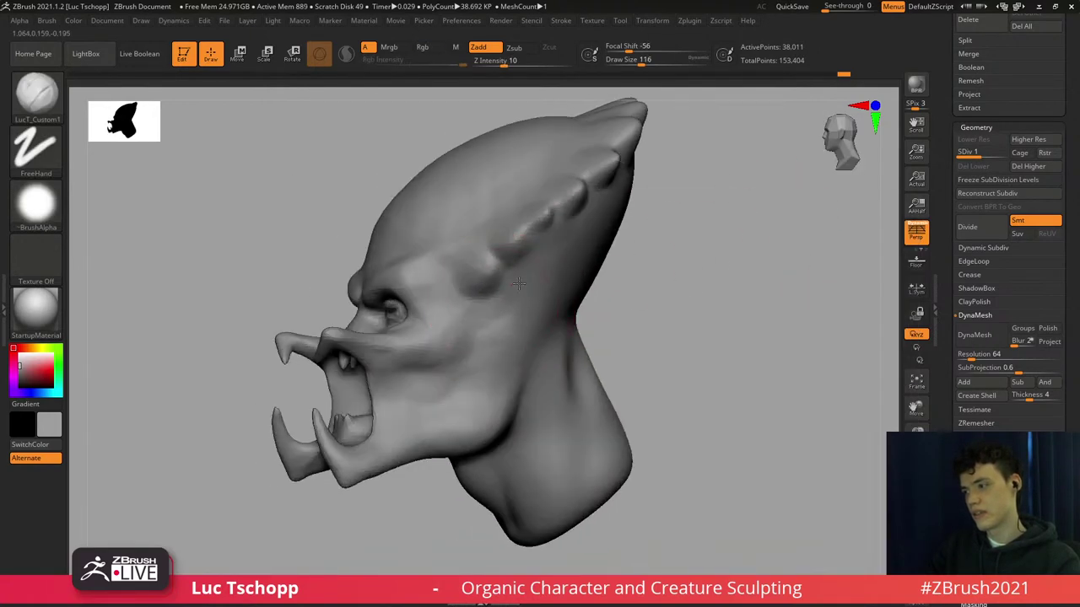
key("s")
left_click(502, 372)
right_click_drag(484, 374, 475, 393, "shift")
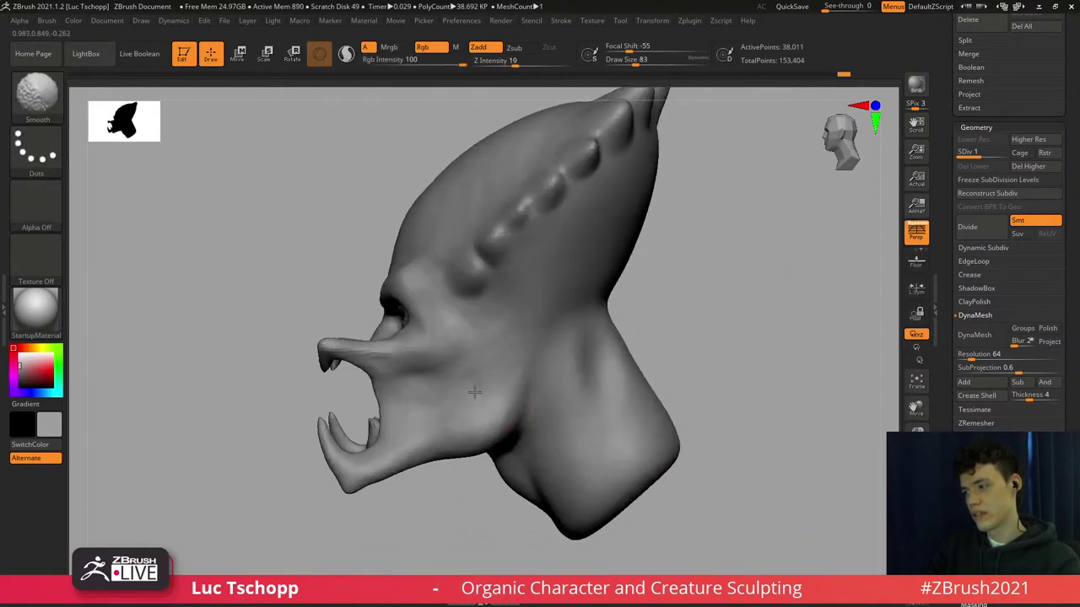
Move the rear corner of the jaw forward with the Move brush.
key("b")
key("m")
key("v")
key("s")
left_click(507, 439)
mouse_move(516, 410)
left_mouse_down()
mouse_move(472, 395)
mouse_move(494, 403)
left_mouse_up()
Pull the back and base of the neck forward with a large Move brush, reducing the draw size to 365.
key("s")
left_click(616, 441)
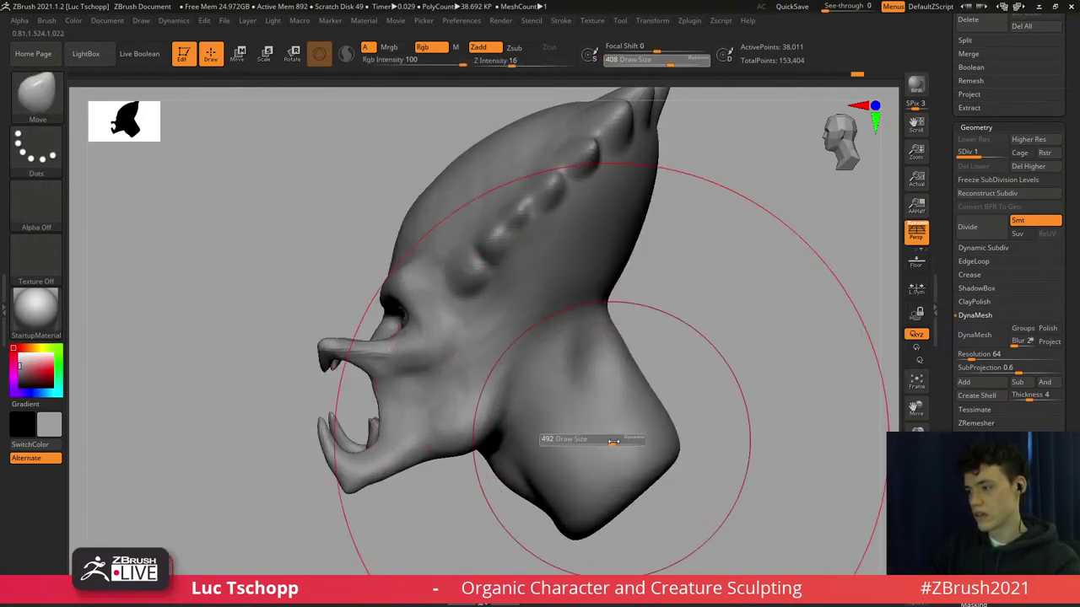
left_click_drag(602, 472, 573, 474)
key("s")
left_click(604, 470)
left_click_drag(636, 452, 617, 456)
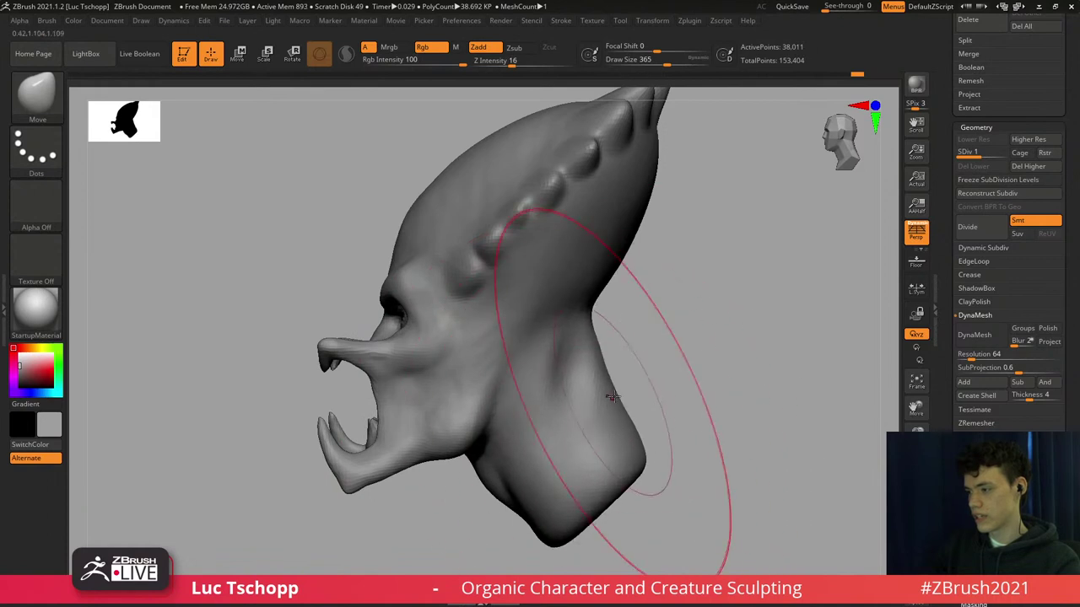
Reshape the rear jaw corner and the jaw's lower edge with the Move brush at draw size 120.
key("s")
left_click(472, 386)
left_click(467, 386)
left_click_drag(478, 387, 489, 393)
key("s")
left_click(491, 408)
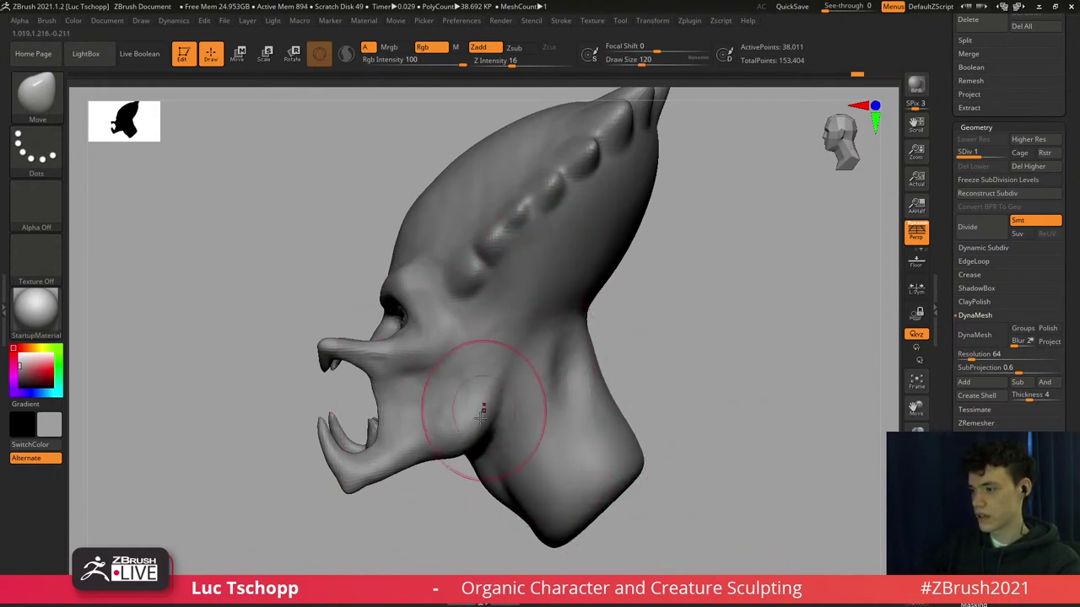
left_click_drag(467, 450, 457, 443)
right_click_drag(446, 441, 428, 442)
Adjust the underside of the lower mandible near its tip with the Move brush at draw size 83.
key("s")
left_click(391, 472)
right_click_drag(388, 474, 361, 471)
key("s")
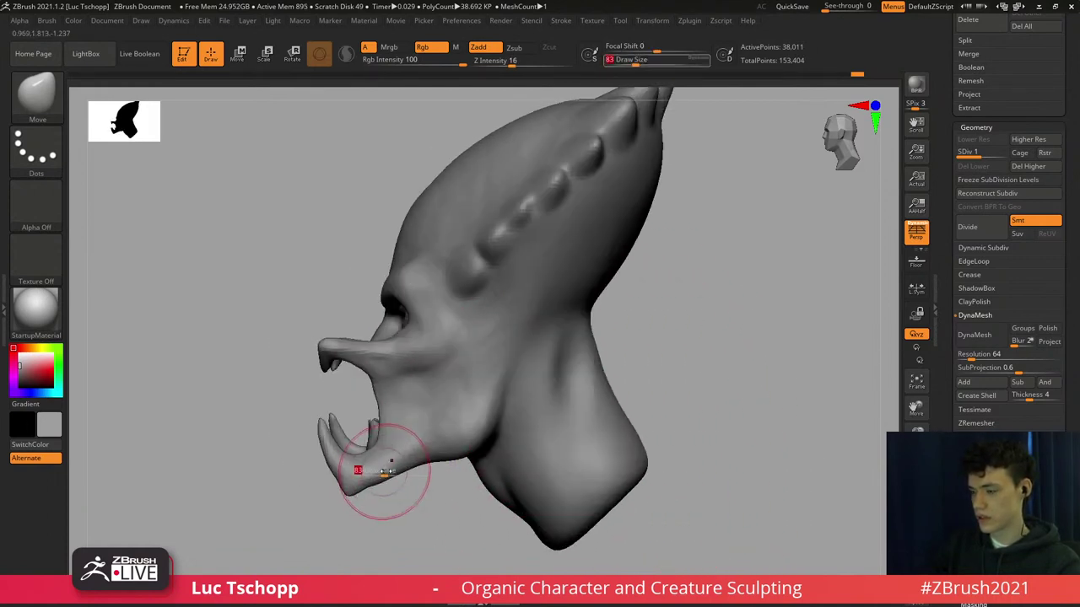
left_click(363, 472)
mouse_move(386, 463)
left_mouse_down("shift")
mouse_move(374, 478)
mouse_move(338, 475)
mouse_move(356, 486)
left_mouse_up("shift")
Reshape the edge of the mouth membrane between the mandibles with the Move brush at draw sizes 65 and 56.
key("s")
key("s")
key("s")
left_click_drag(382, 437, 386, 410)
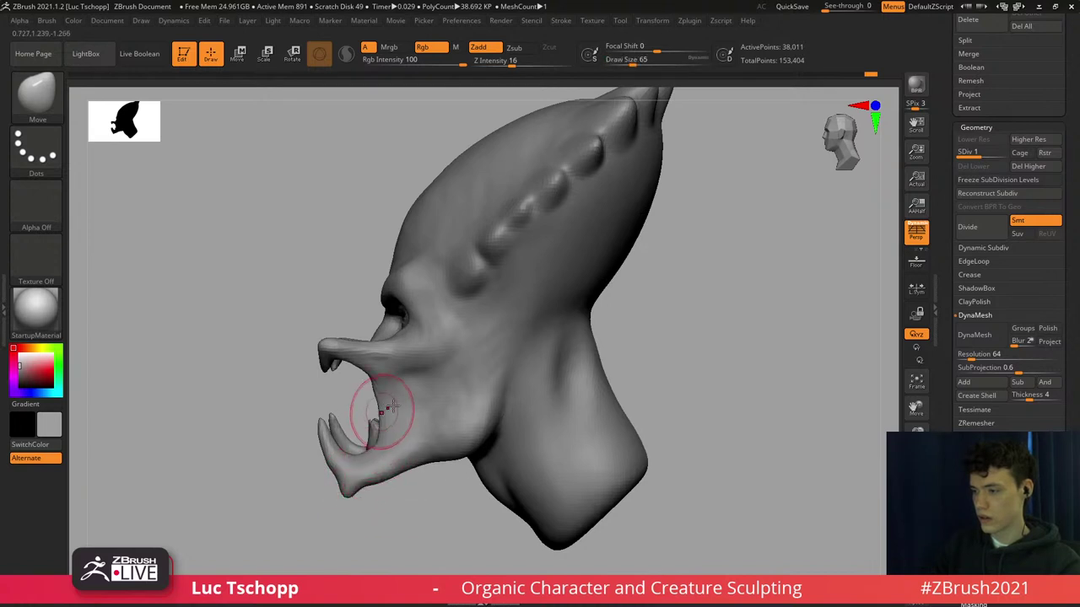
right_click_drag(386, 410, 407, 403)
key("s")
left_click_drag(384, 392, 380, 392)
key("bracketright")
key("bracketright")
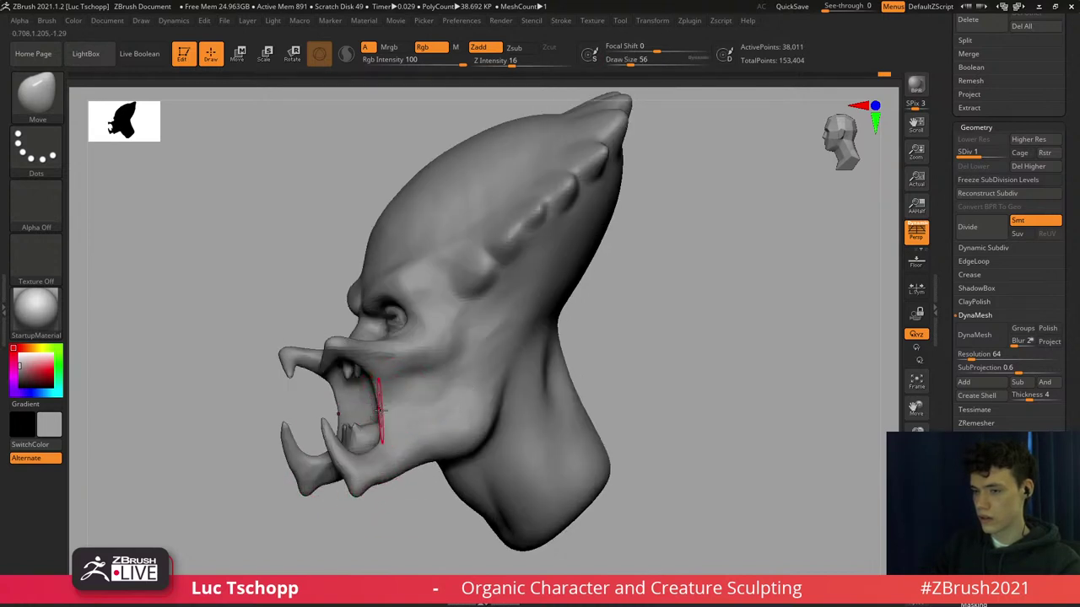
Select the LucT_Custom1 brush, step up to subdivision level 2 and sculpt the cheek beneath the eye at draw size 116.
right_click_drag(413, 423, 443, 338)
key("b")
left_click(766, 233)
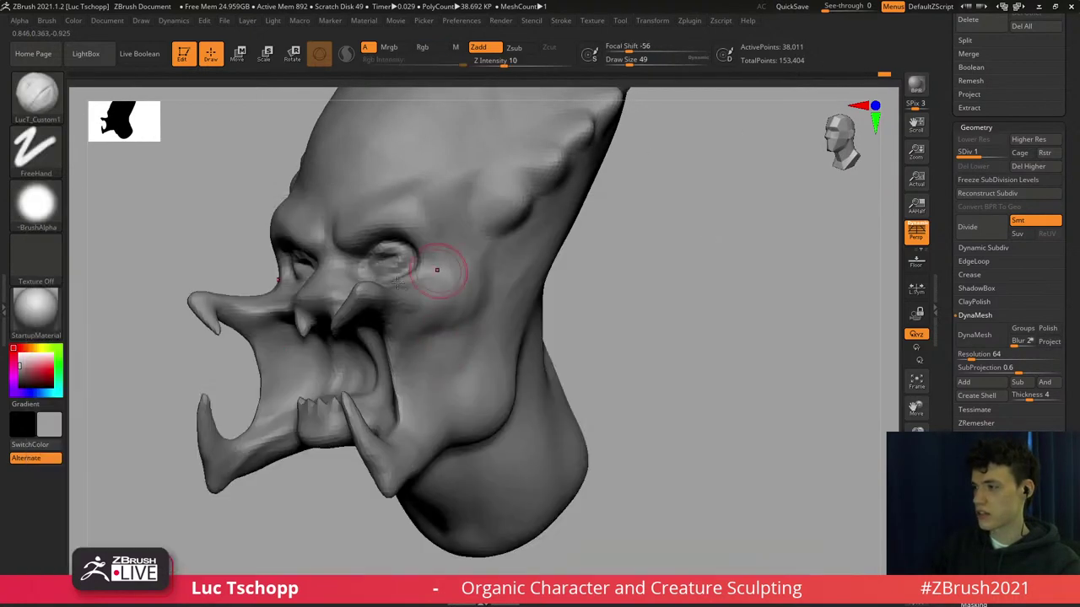
mouse_move(439, 270)
right_mouse_down()
mouse_move(442, 283)
mouse_move(408, 290)
right_mouse_up()
right_click_drag(408, 291, 409, 312, "ctrl")
key("d")
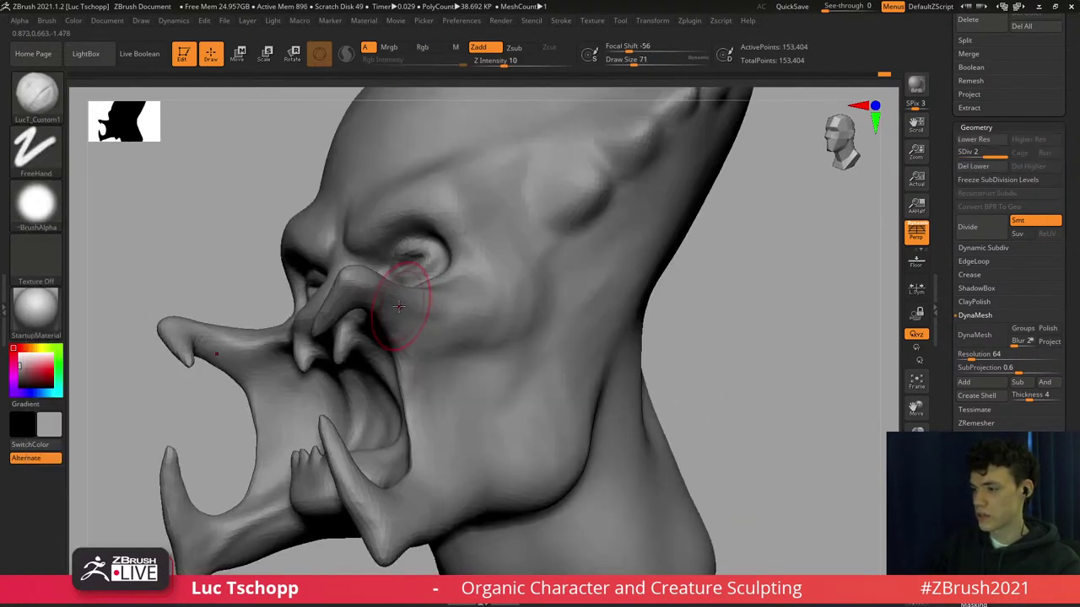
key("s")
left_click(443, 336)
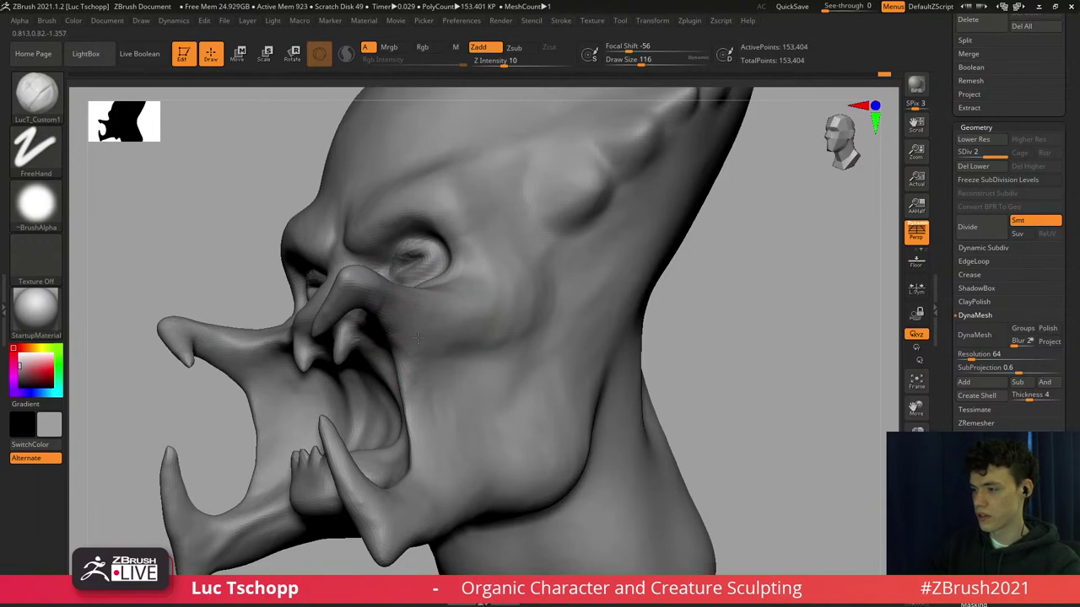
Sculpt the brow ridge and temple beside the eye with the LucT_Custom1 brush at draw sizes 65, 87 and 112.
mouse_move(485, 343)
right_mouse_down()
mouse_move(539, 296)
mouse_move(479, 204)
mouse_move(465, 298)
mouse_move(437, 254)
mouse_move(417, 265)
right_mouse_up()
key("s")
left_click(436, 267)
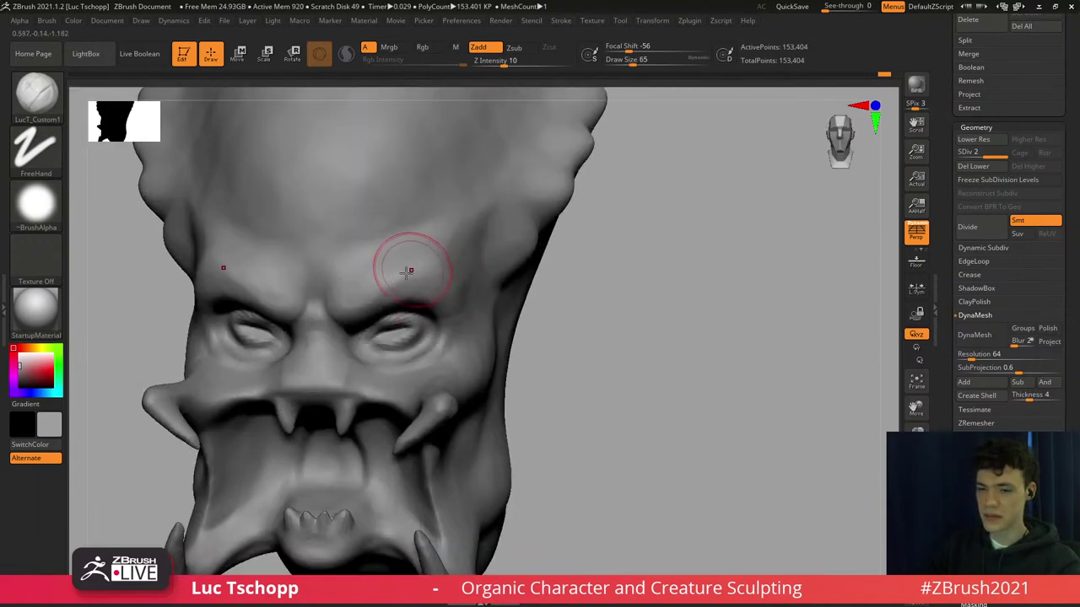
key("s")
left_click(458, 286)
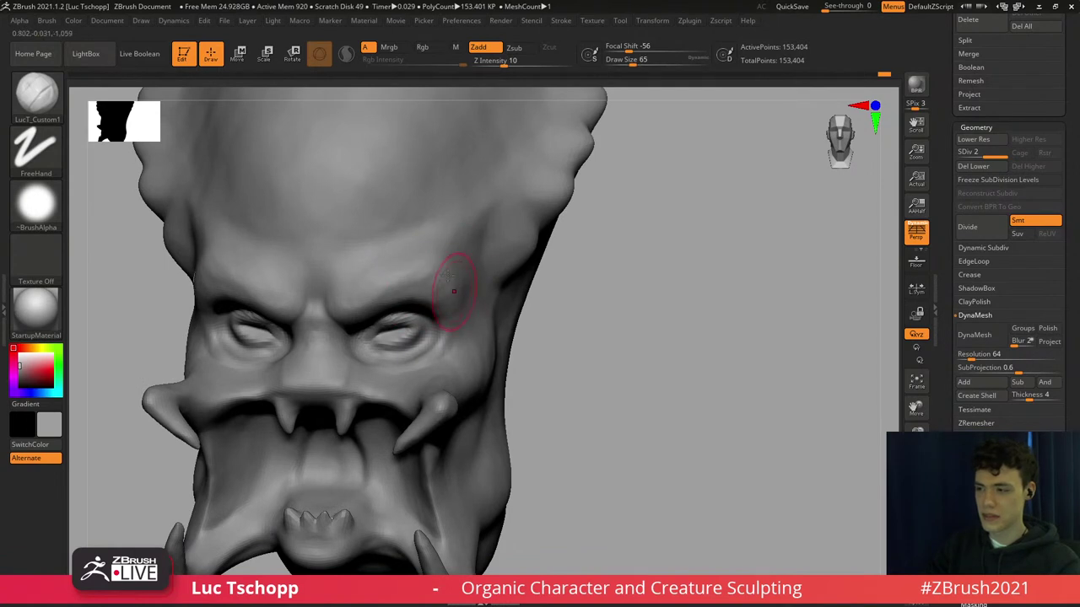
key("s")
left_click(445, 269)
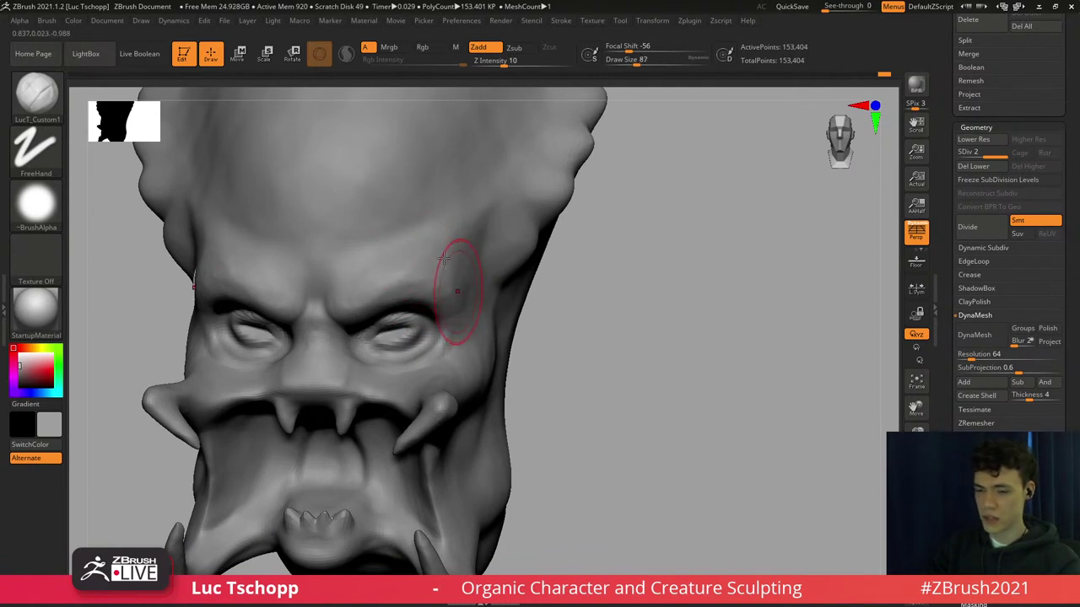
mouse_move(444, 259)
right_mouse_down("ctrl")
mouse_move(462, 255)
mouse_move(456, 291)
right_mouse_up("ctrl")
key("s")
left_click(447, 271)
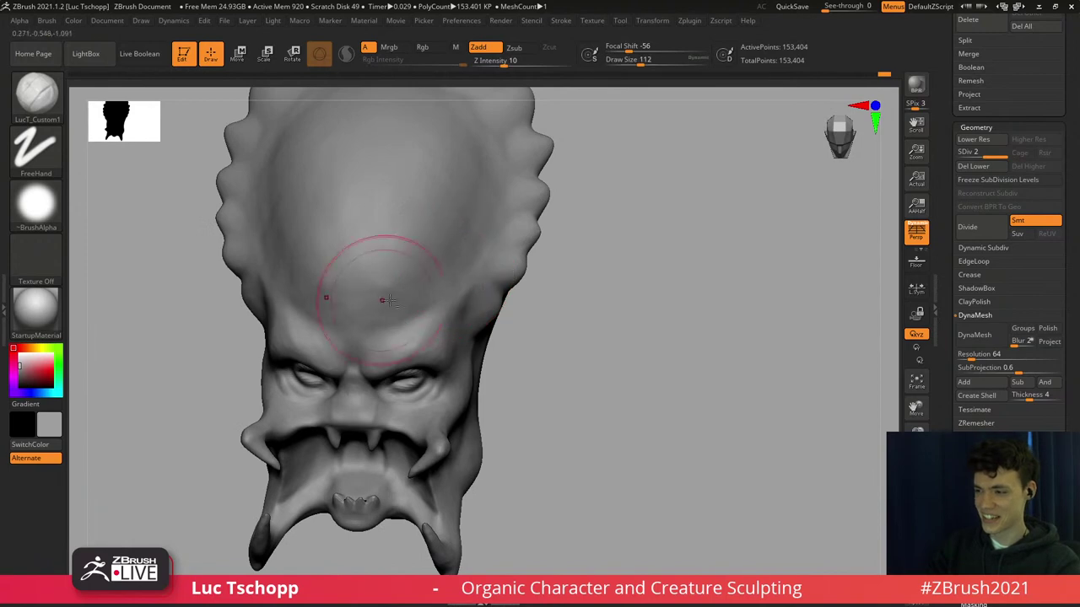
Carve a soft groove down the centre of the forehead dome with the DamStandard brush at draw sizes 223 and 299.
key("b")
key("d")
key("s")
key("b")
key("d")
key("s")
key("s")
left_click(360, 212)
key("s")
left_click(374, 180)
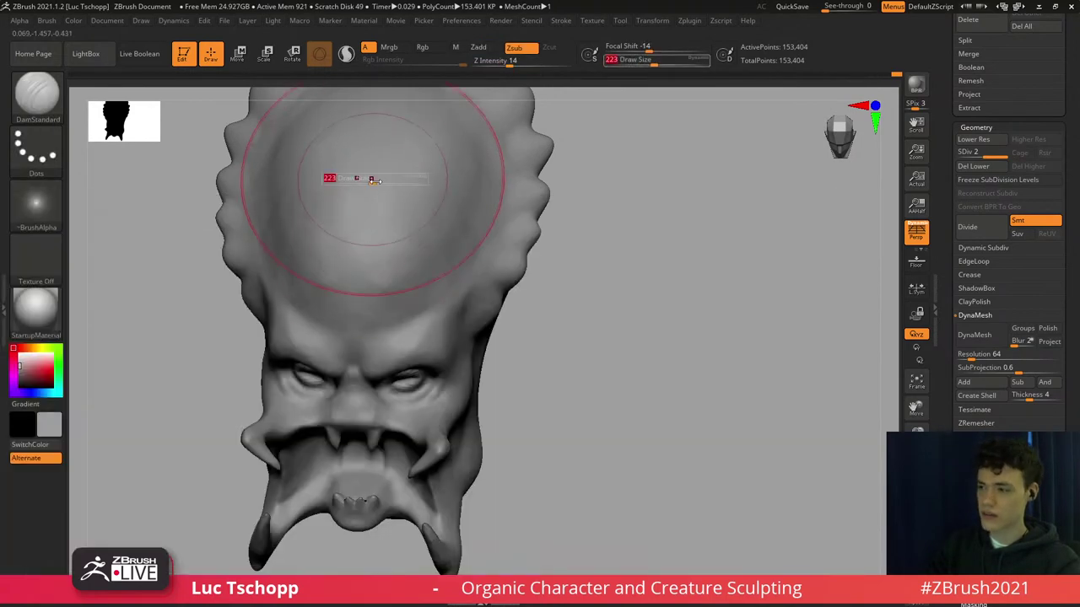
key("bracketright")
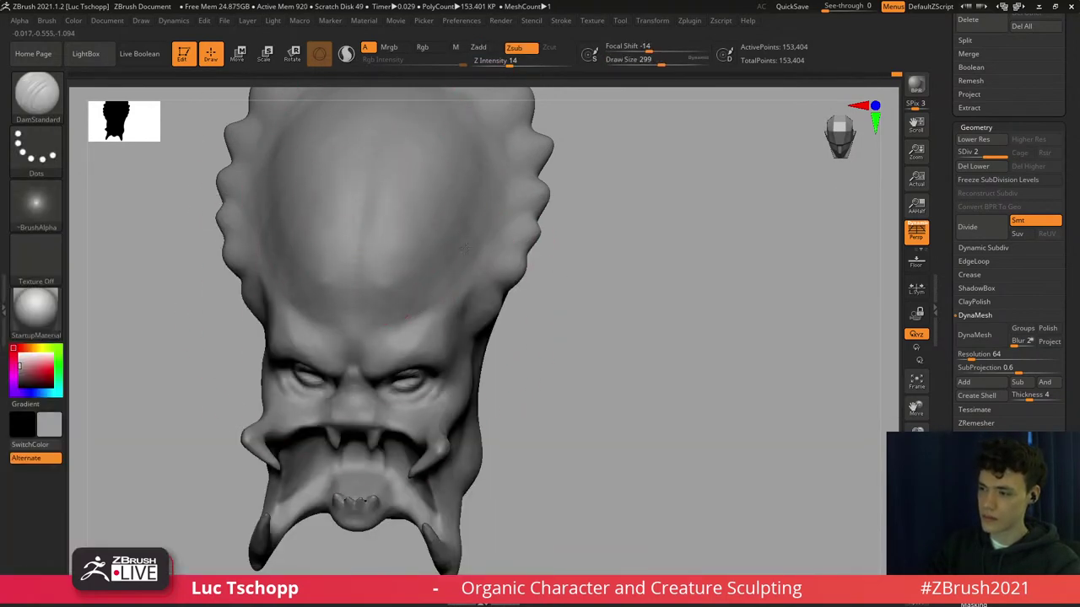
Reshape the forehead dome and the sides of the cranium with the Move brush at subdivision level 1.
mouse_move(330, 295)
right_mouse_down("shift")
mouse_move(369, 345)
mouse_move(410, 306)
mouse_move(409, 334)
mouse_move(362, 284)
mouse_move(362, 241)
mouse_move(386, 289)
mouse_move(422, 305)
mouse_move(422, 331)
mouse_move(434, 239)
right_mouse_up("shift")
key("b")
key("m")
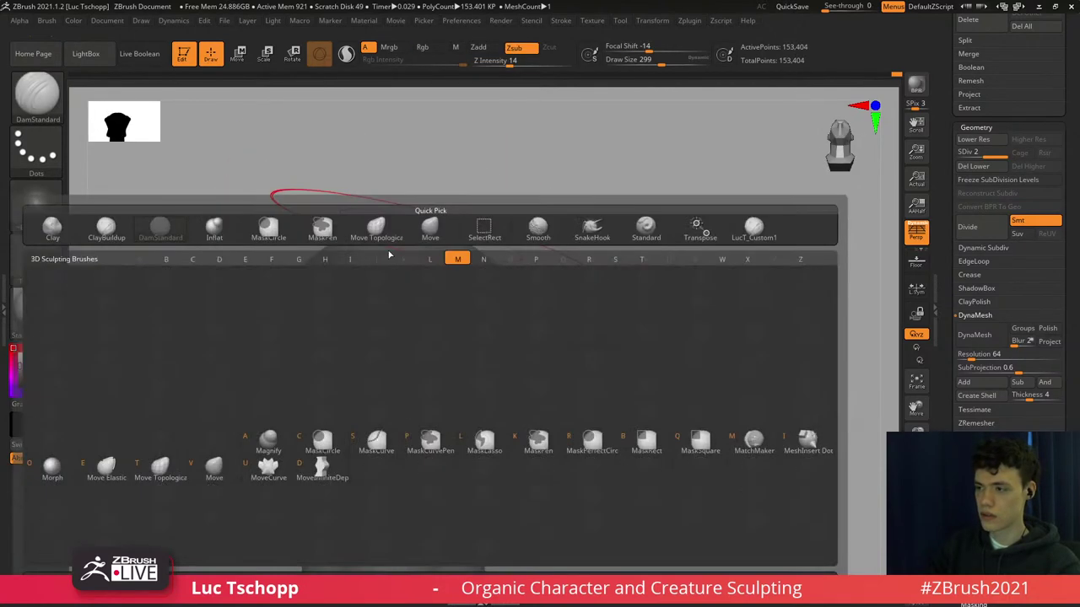
key("v")
key("shift+d")
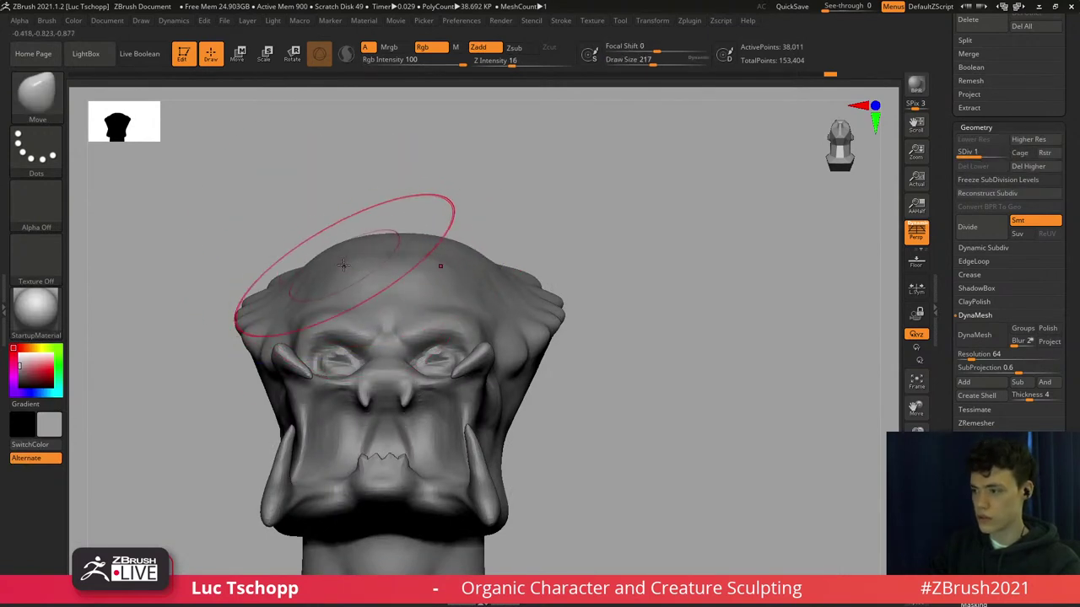
key("[")
key("[")
left_click_drag(350, 270, 358, 258)
mouse_move(358, 282)
right_mouse_down()
mouse_move(361, 329)
mouse_move(438, 325)
right_mouse_up()
mouse_move(310, 280)
right_mouse_down("alt")
mouse_move(436, 274)
mouse_move(434, 297)
right_mouse_up("alt")
left_click_drag(370, 263, 393, 271)
key("s")
mouse_move(275, 182)
left_mouse_down()
mouse_move(286, 183)
mouse_move(259, 177)
left_mouse_up()
right_click_drag(424, 233, 405, 236)
key("s")
left_click_drag(447, 242, 454, 237)
key("s")
left_click_drag(452, 237, 443, 238)
right_click_drag(397, 211, 473, 263, "shift")
Select the LucT_Custom1 brush, step up to subdivision level 2 and sculpt the inner brow and eye area at draw size 116.
key("b")
left_click(788, 239)
mouse_move(570, 268)
right_mouse_down()
mouse_move(530, 293)
mouse_move(539, 254)
right_mouse_up()
right_click_drag(525, 296, 421, 241, "shift")
mouse_move(419, 301)
right_mouse_down("ctrl")
mouse_move(446, 332)
mouse_move(470, 320)
mouse_move(478, 332)
right_mouse_up("ctrl")
key("d")
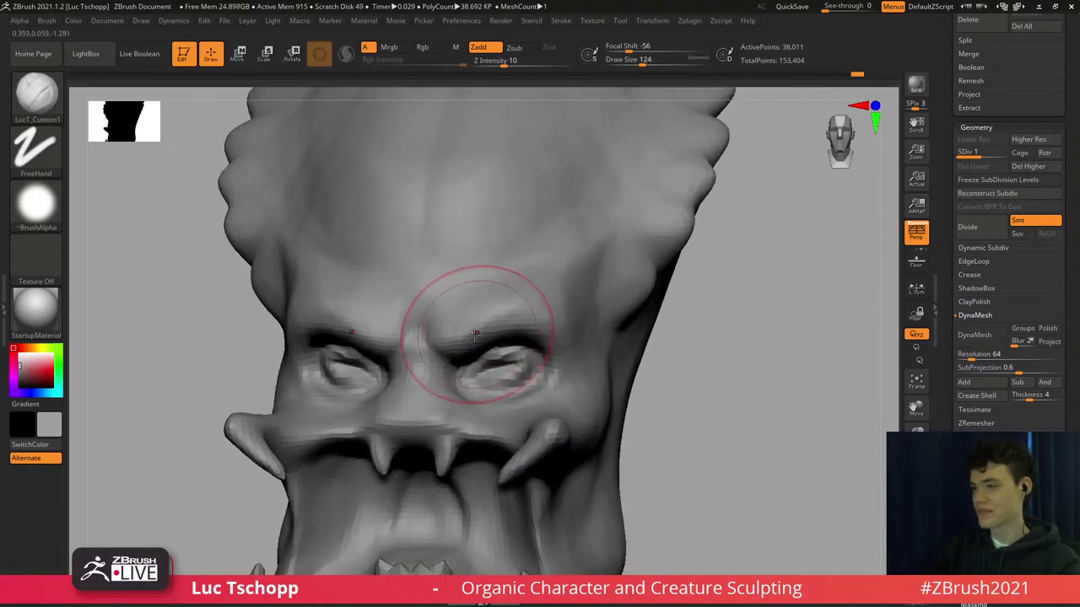
key("bracketleft")
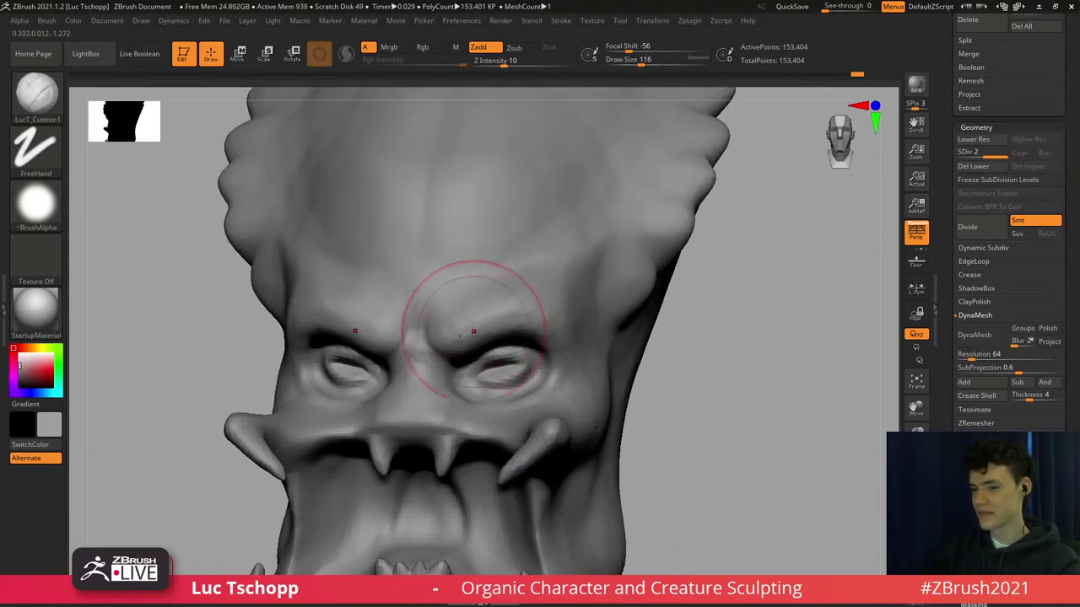
right_click_drag(501, 320, 444, 303, "alt")
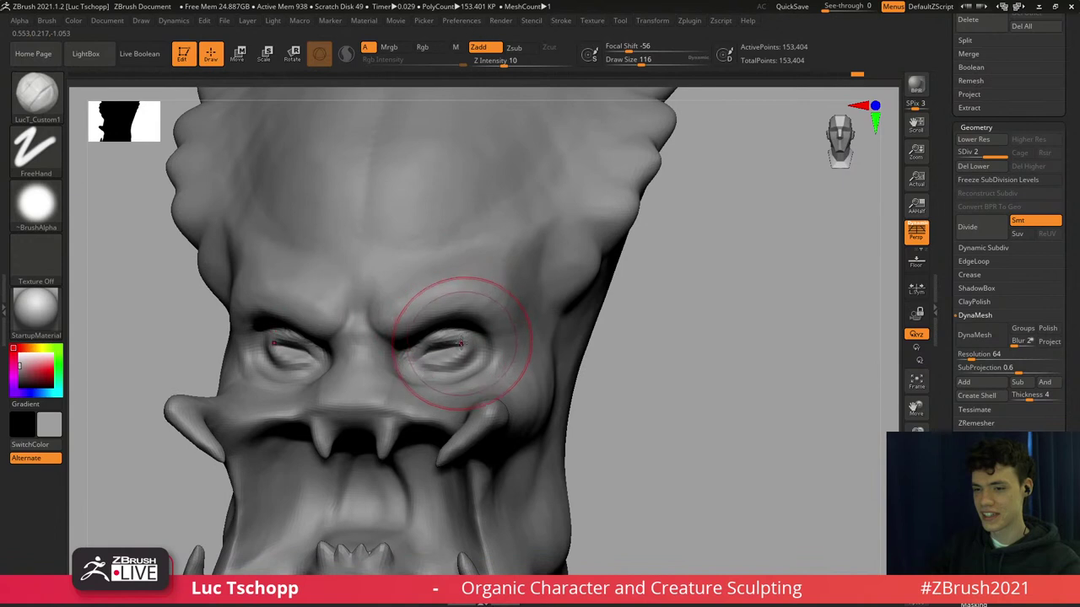
left_click_drag(451, 343, 452, 350, "shift")
right_click_drag(453, 354, 466, 372)
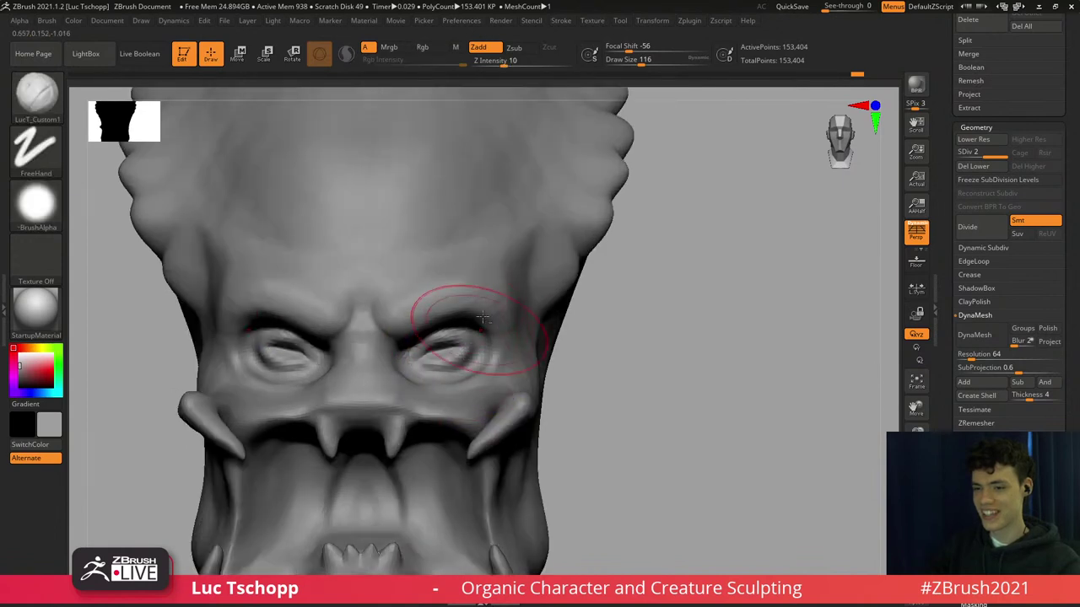
Sculpt and smooth the eyelids and the opening between them at draw sizes 51, 41 and 44.
mouse_move(483, 317)
right_mouse_down()
mouse_move(512, 310)
mouse_move(508, 285)
right_mouse_up()
key("s")
left_click_drag(511, 272, 500, 271)
key("s")
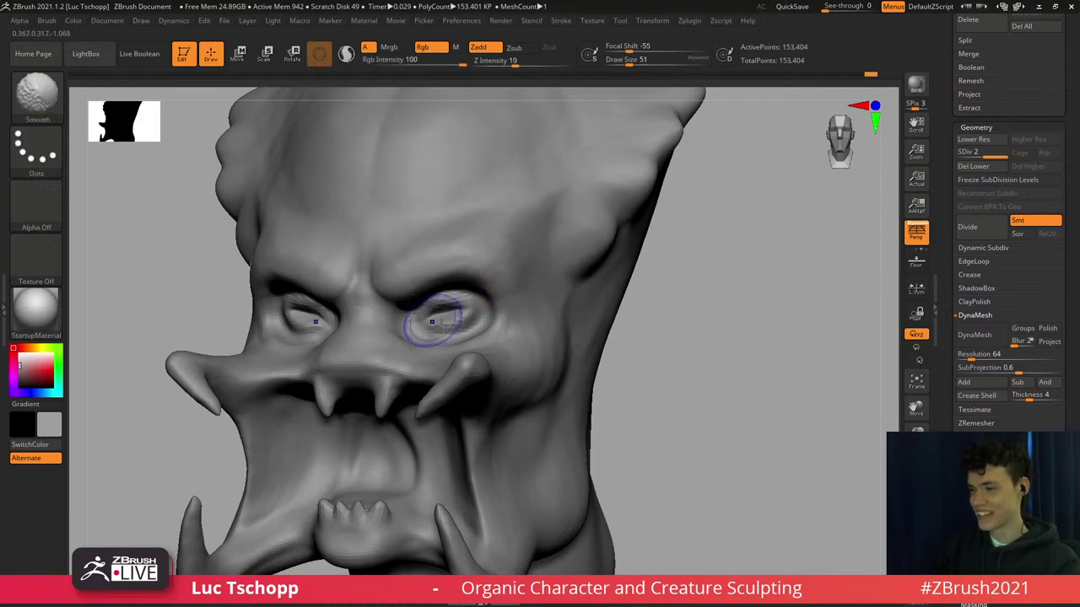
mouse_move(438, 318)
right_mouse_down("shift")
mouse_move(447, 336)
mouse_move(470, 315)
right_mouse_up("shift")
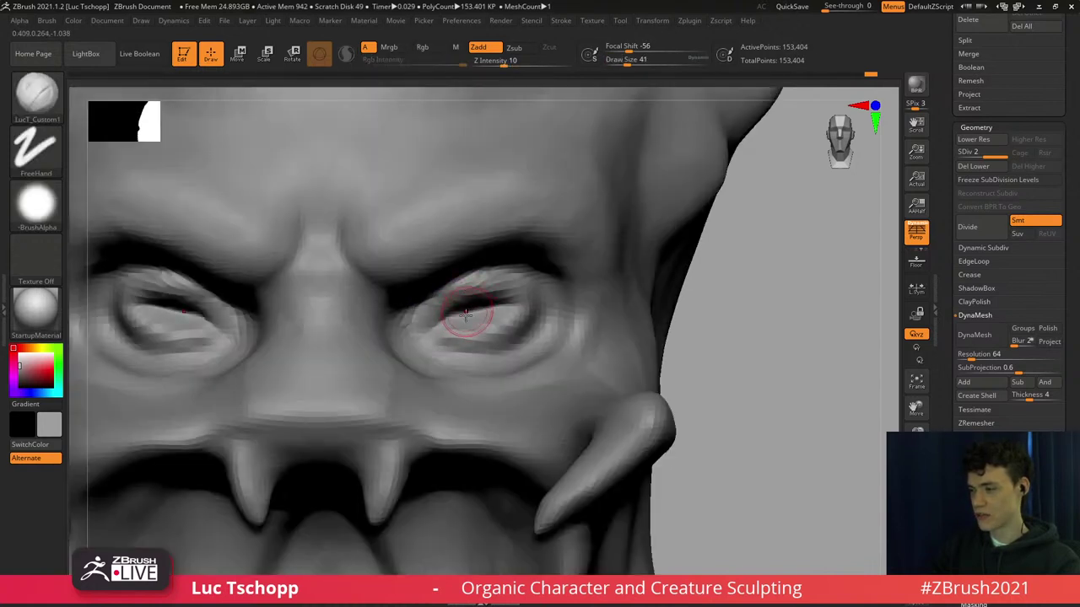
key("s")
left_click_drag(469, 314, 471, 314)
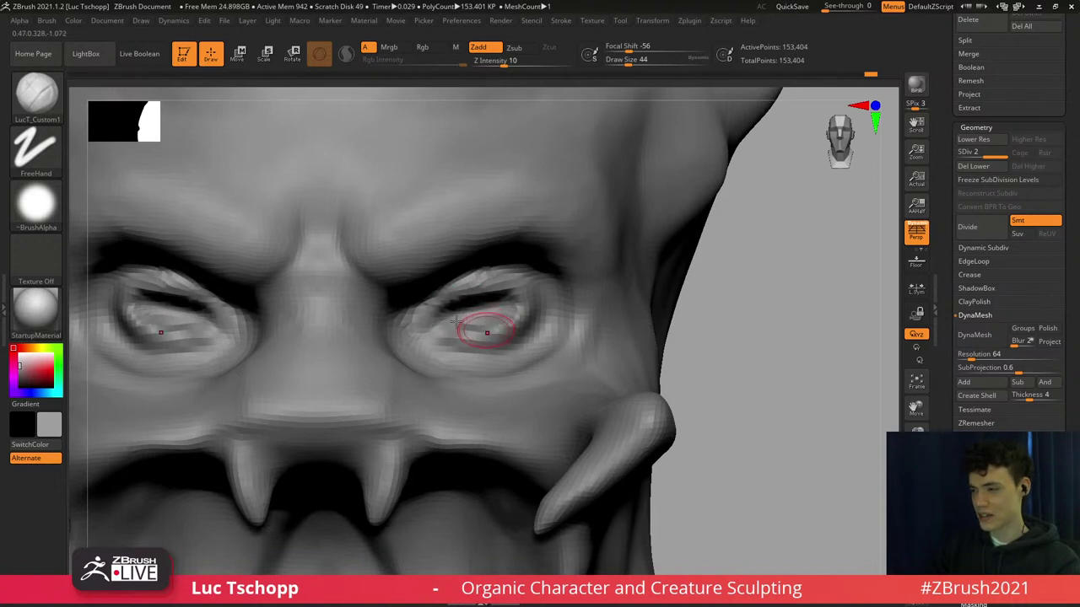
Sculpt the upper mandible's ridge and the adjoining mouth membrane with LucT_Custom1 at draw sizes 87, 49, 80 and 68.
right_click_drag(440, 328, 408, 380, "ctrl")
right_click_drag(396, 426, 374, 337, "alt")
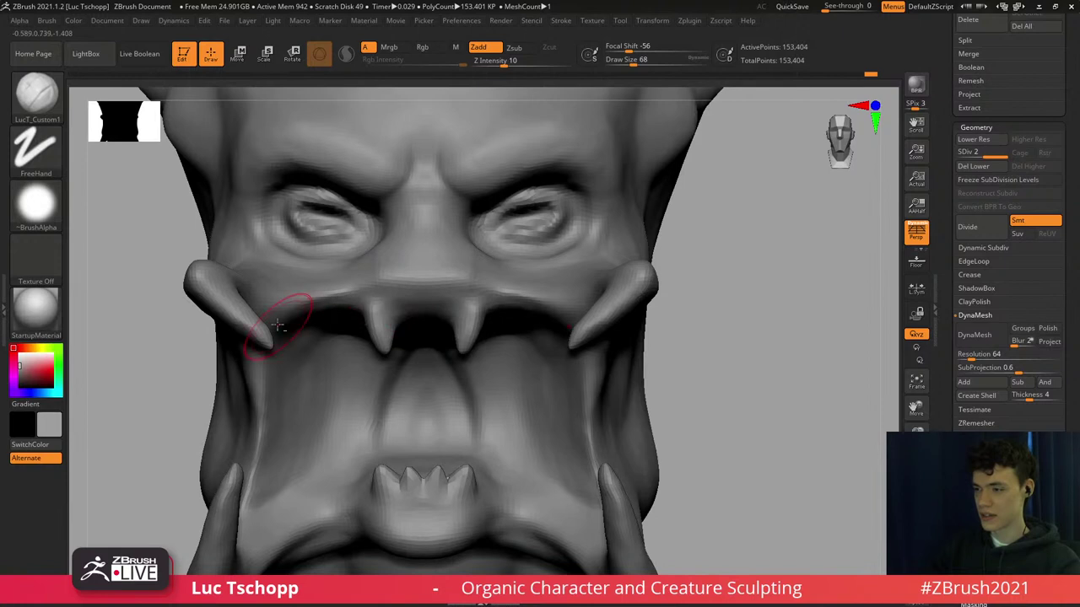
right_click_drag(318, 336, 255, 315, "alt")
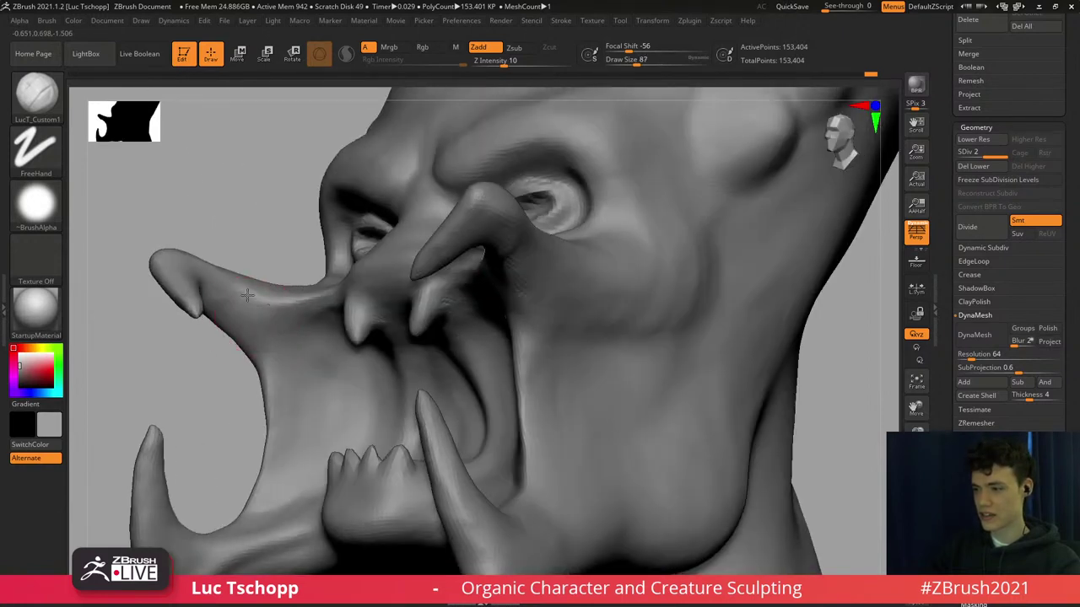
key("s")
left_click(244, 286)
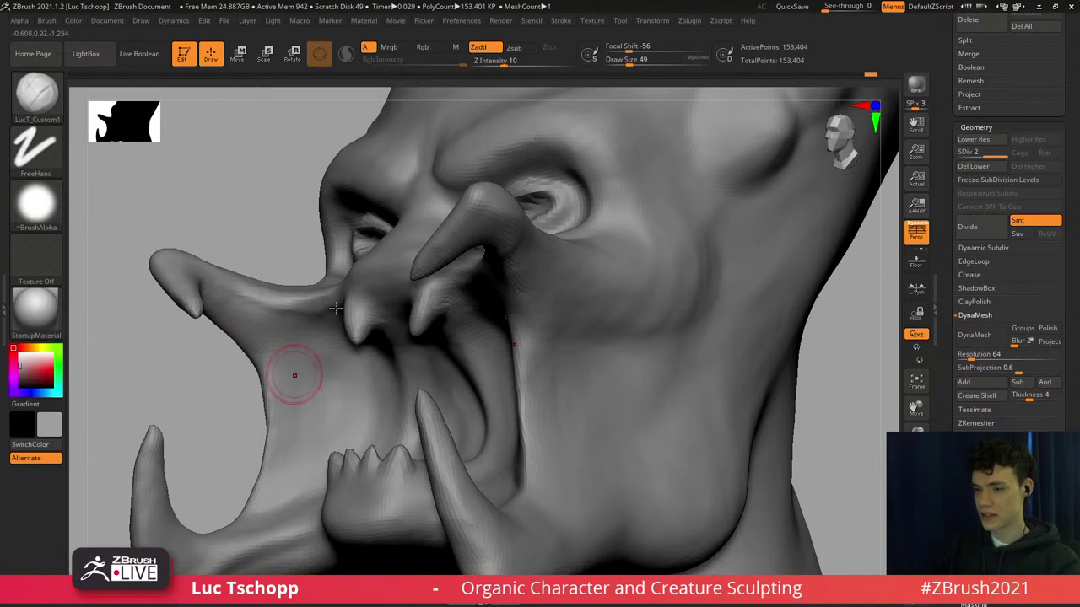
right_click_drag(336, 309, 333, 299)
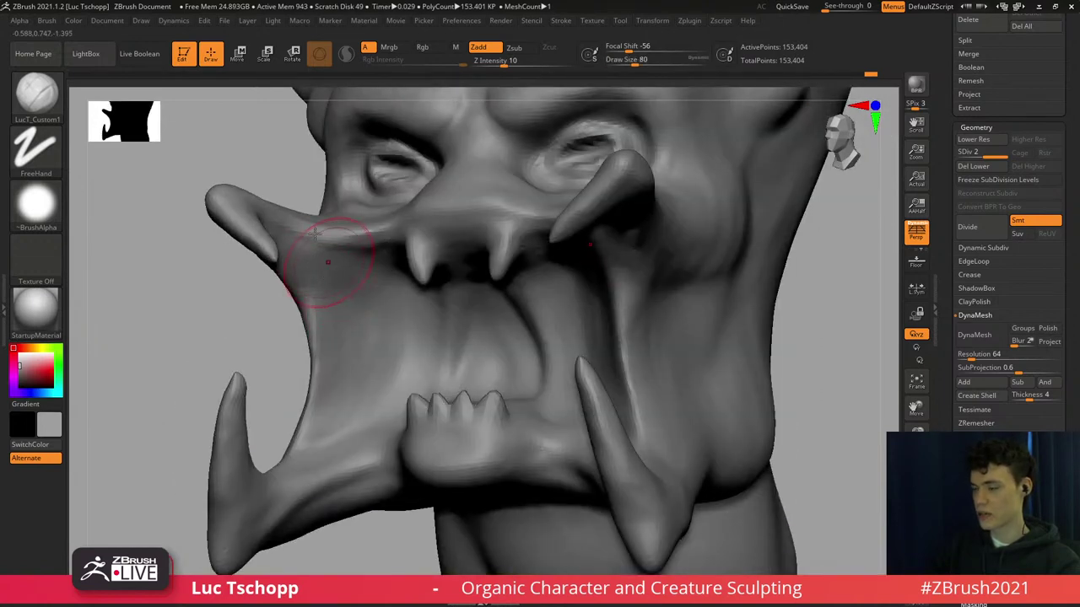
right_click_drag(328, 255, 313, 261)
key("s")
left_click(318, 268)
key("f")
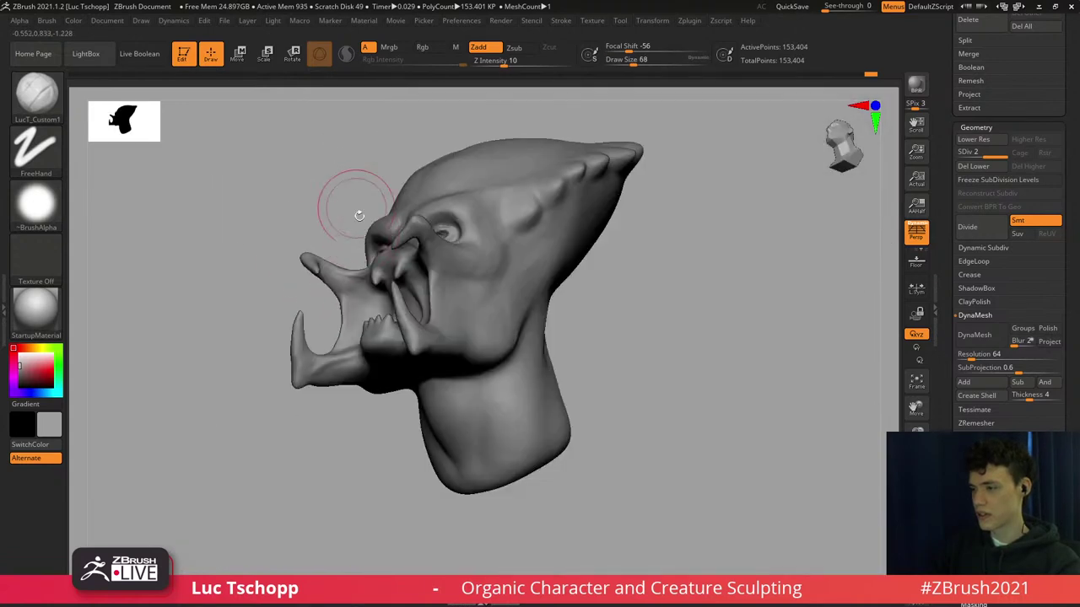
Adjust the eye shape from the front with the Move brush at draw size 101, then step down to subdivision level 1.
mouse_move(363, 236)
right_mouse_down()
mouse_move(438, 244)
mouse_move(476, 329)
right_mouse_up()
key("b")
key("m")
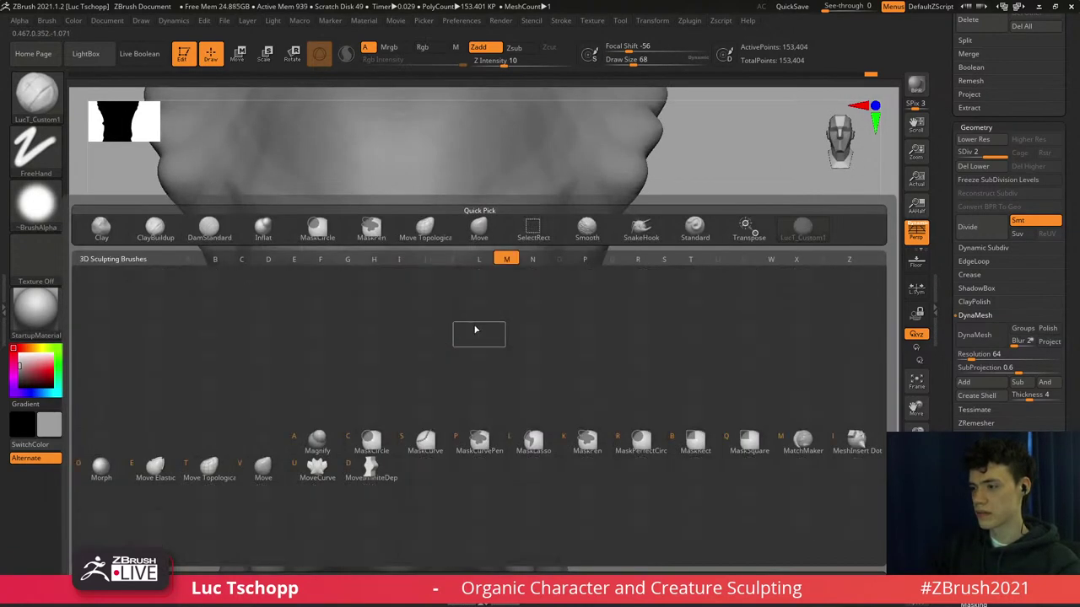
key("v")
key("s")
left_click(478, 316)
left_click_drag(460, 325, 453, 321)
key("s")
left_click(477, 315)
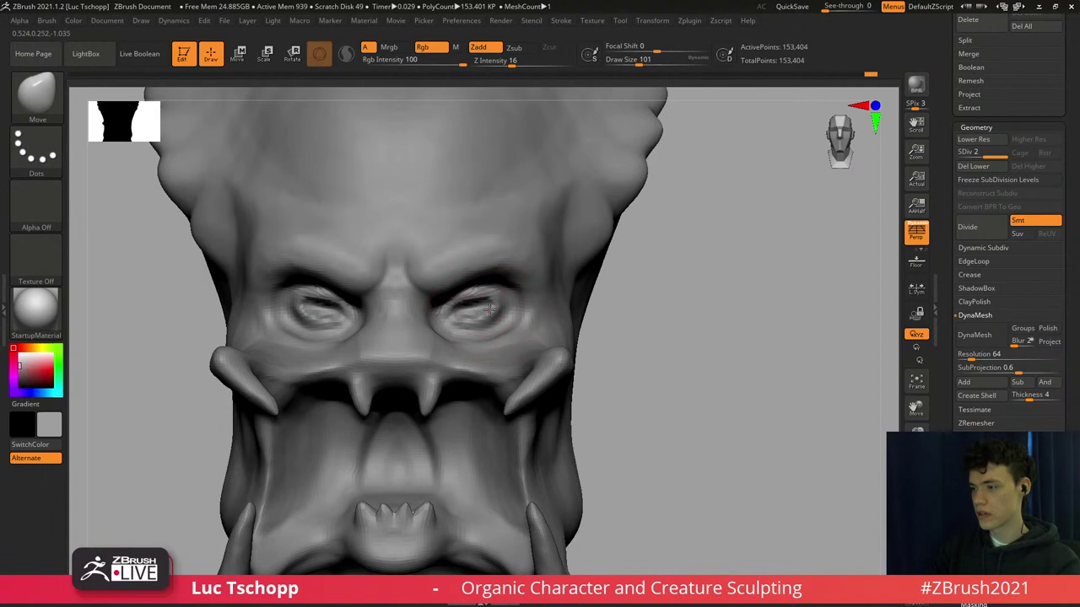
key("shift+d")
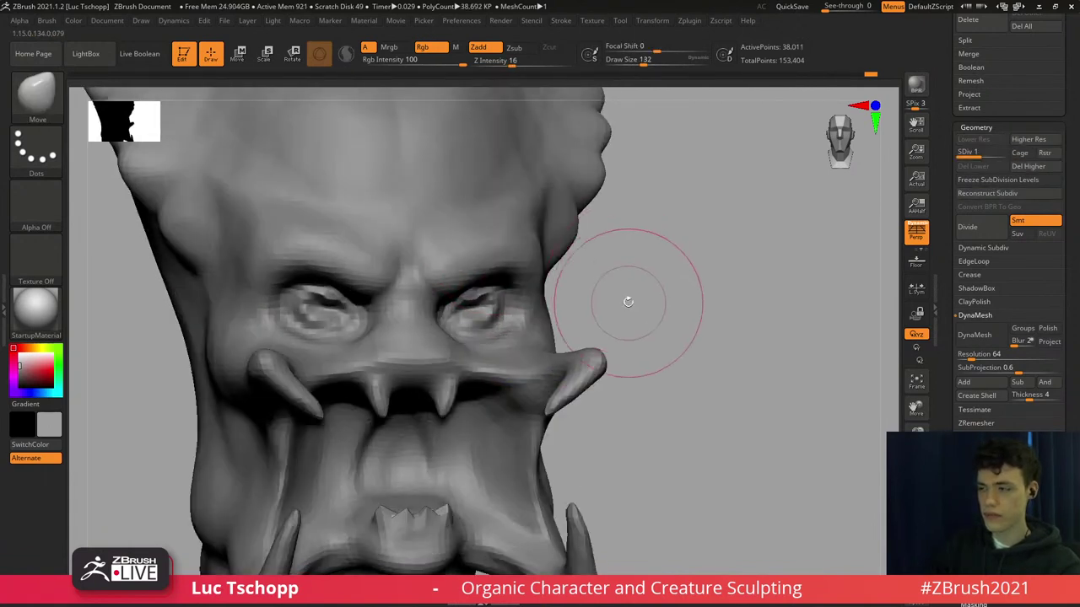
Switch to the PureRef board "predator ref zbl.pur" to compare the head with the reference images.
key("alt+Tab")
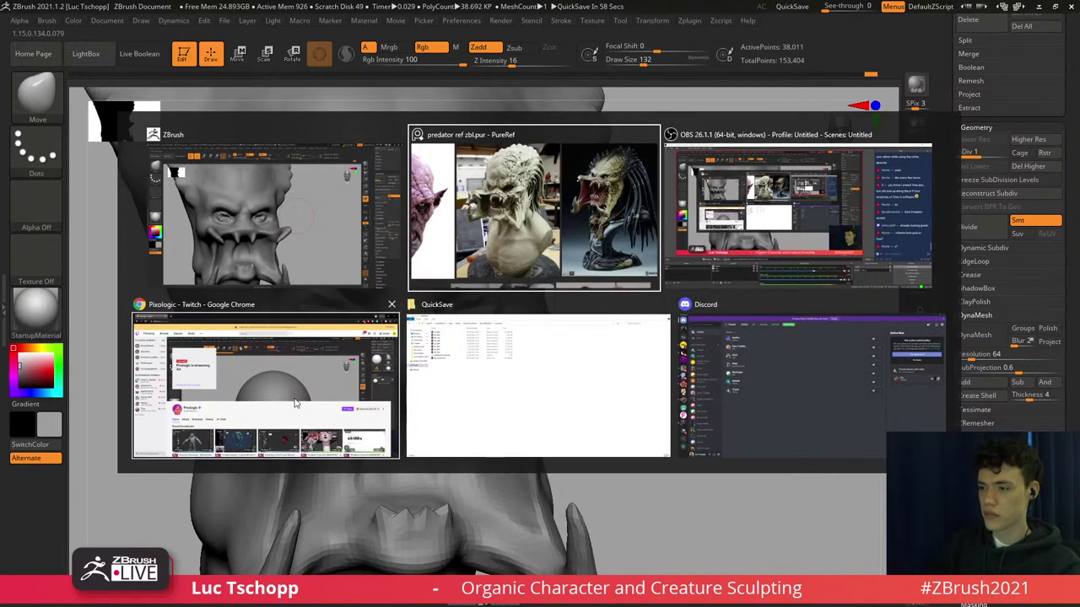
left_click(626, 268)
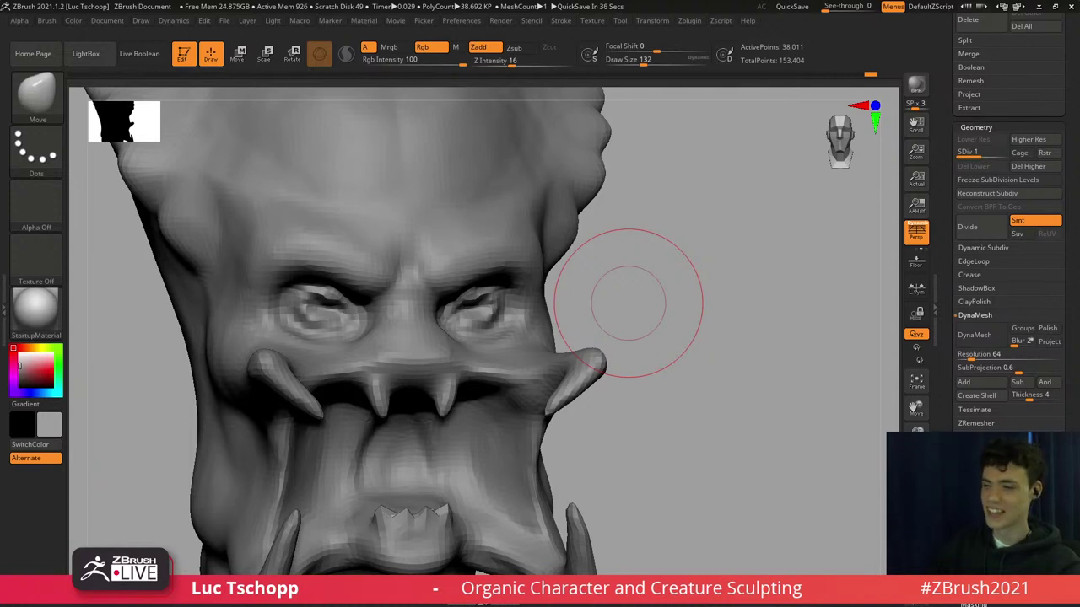
Reshape the inner brow above the eye with the Move brush at subdivision level 1 and draw size 94, then restore level 2.
left_click_drag(628, 304, 582, 312, "shift")
key("d")
key("b")
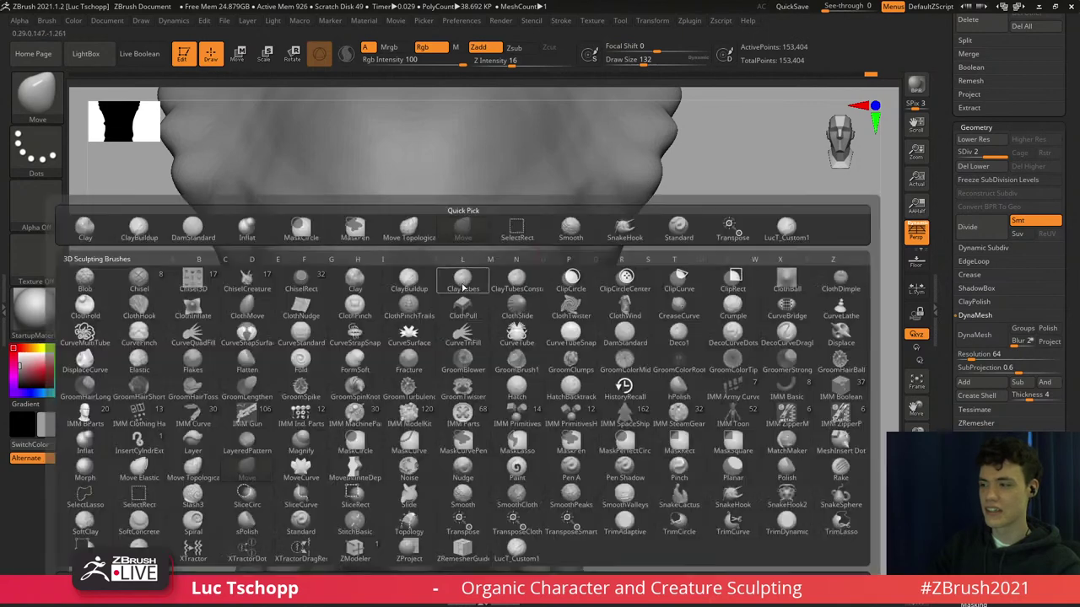
key("m")
key("v")
key("shift+d")
key("s")
left_click_drag(465, 273, 458, 275)
left_click_drag(456, 277, 463, 289)
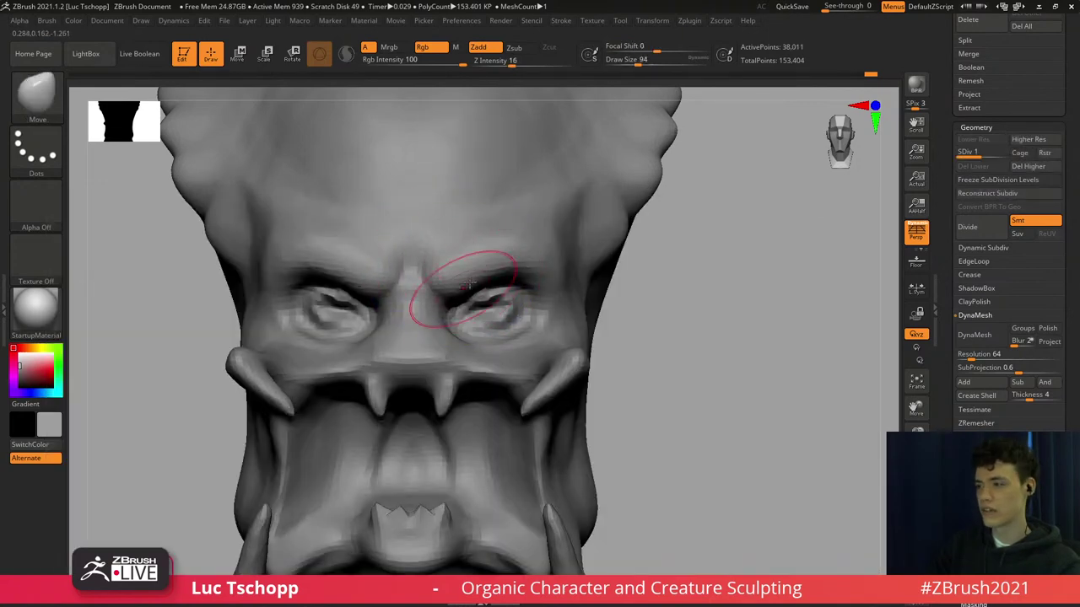
key("d")
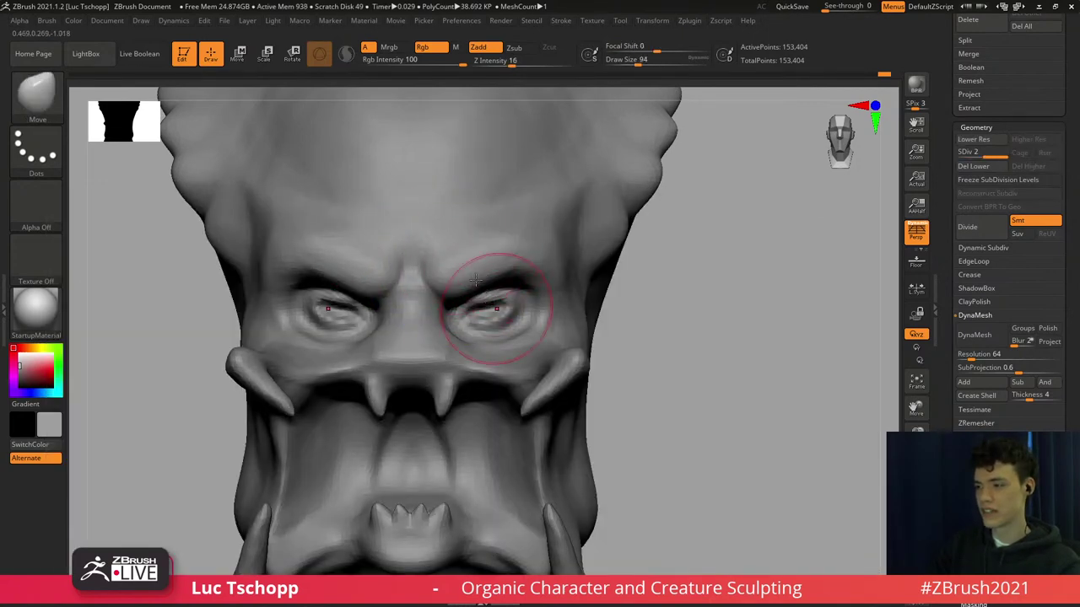
Refine the eye and its inner corner with a resized Move brush at subdivision level 1, then step back up to level 2.
right_click_drag(497, 308, 494, 306, "ctrl")
key("s")
left_click_drag(495, 307, 458, 316)
key("shift+d")
key("s")
key("s")
key("s")
key("s")
left_click_drag(457, 316, 465, 316)
key("d")
Reshape and smooth the mandibles with the Move brush, adjusting the upper mandible's bend from the side at draw size 83.
right_click_drag(473, 326, 453, 369, "alt")
mouse_move(463, 415)
right_mouse_down("alt")
mouse_move(469, 361)
mouse_move(372, 373)
right_mouse_up("alt")
mouse_move(480, 398)
right_mouse_down("alt")
mouse_move(460, 379)
mouse_move(405, 403)
right_mouse_up("alt")
key("b")
key("m")
key("v")
key("shift+d")
key("[")
key("d")
left_click_drag(385, 393, 363, 355, "shift")
key("shift+d")
right_click_drag(374, 277, 366, 238)
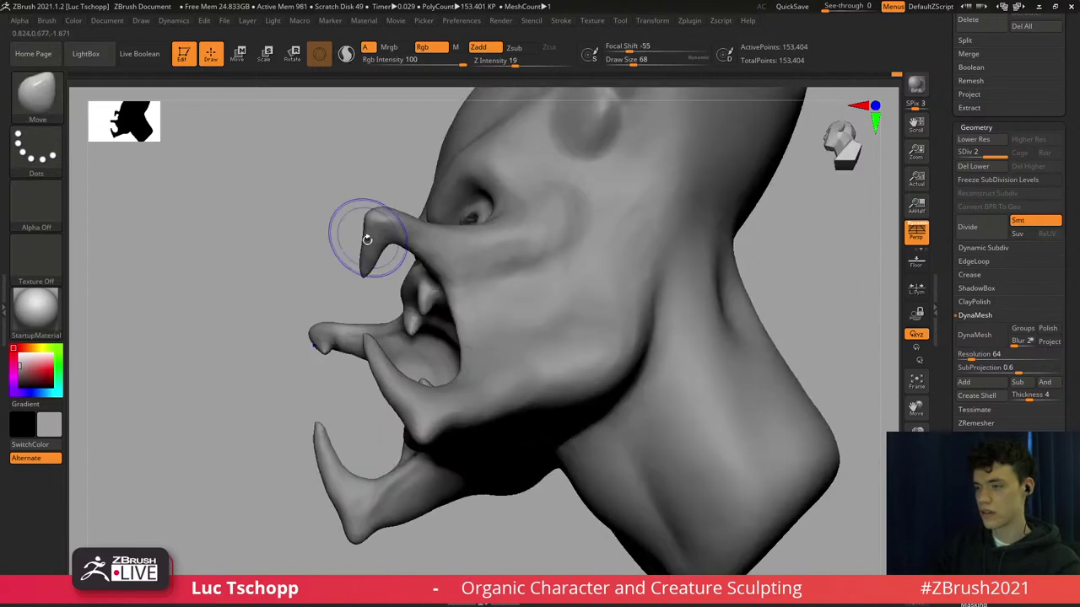
key("]")
key("]")
mouse_move(366, 239)
left_mouse_down()
mouse_move(348, 251)
mouse_move(352, 242)
left_mouse_up()
right_click_drag(345, 247, 381, 270, "shift")
key("d")
right_click_drag(469, 284, 522, 291, "alt")
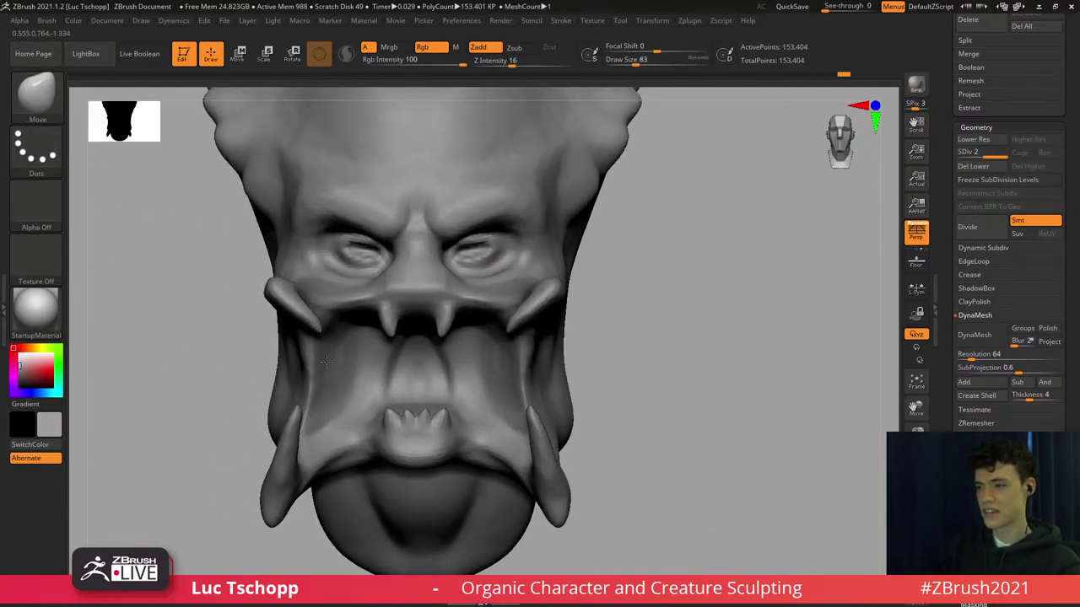
Adjust the rear jaw outline beside the lower mandible with the Move brush at subdivision level 1 and draw size 83.
key("b")
mouse_move(348, 442)
right_mouse_down("ctrl")
mouse_move(333, 391)
mouse_move(374, 374)
mouse_move(354, 379)
right_mouse_up("ctrl")
key("m")
key("v")
key("shift+d")
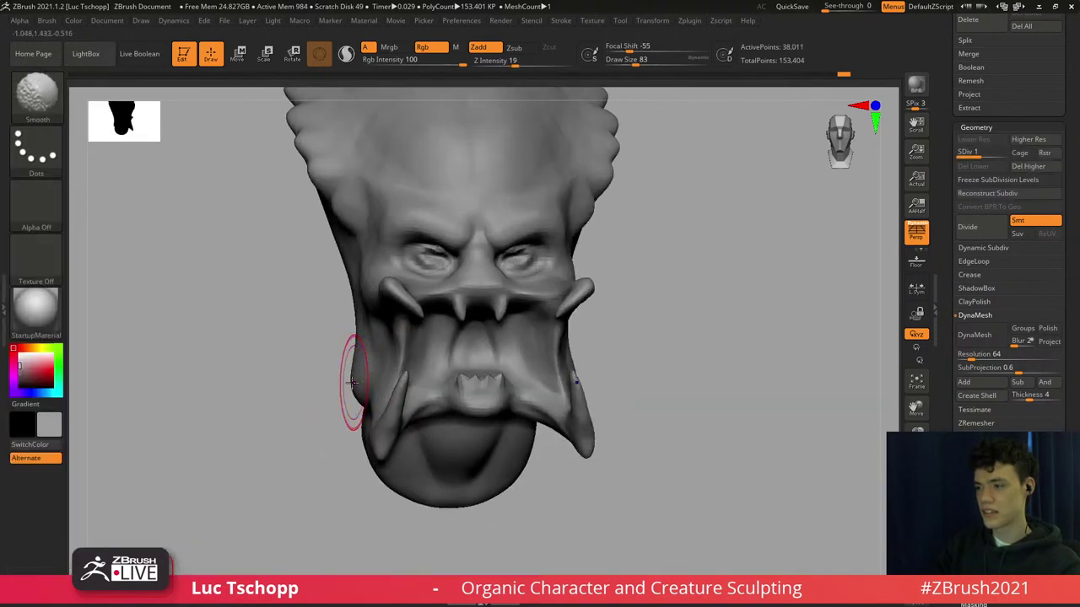
left_click_drag(352, 379, 360, 387)
right_click_drag(363, 388, 364, 342, "shift")
key("d")
mouse_move(504, 338)
right_mouse_down("ctrl")
mouse_move(499, 291)
mouse_move(446, 321)
mouse_move(445, 363)
mouse_move(449, 330)
mouse_move(421, 382)
right_mouse_up("ctrl")
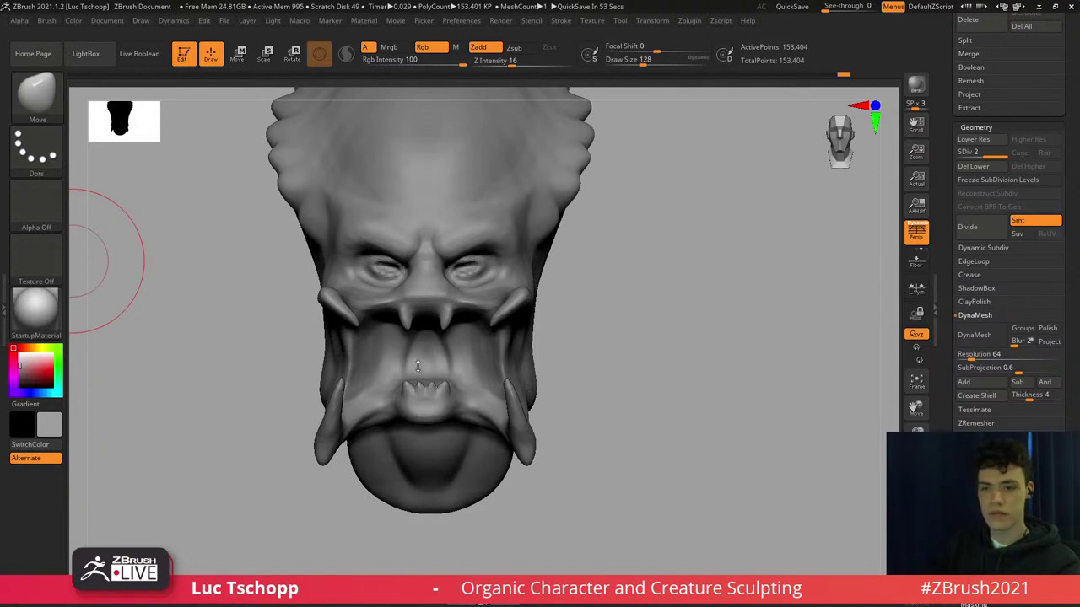
Reshape the chin beneath the lower teeth with the Move brush at subdivision level 1 and draw size 163.
right_click_drag(418, 366, 430, 361)
key("s")
left_click_drag(435, 384, 446, 386)
right_click_drag(436, 406, 439, 375)
key("shift+d")
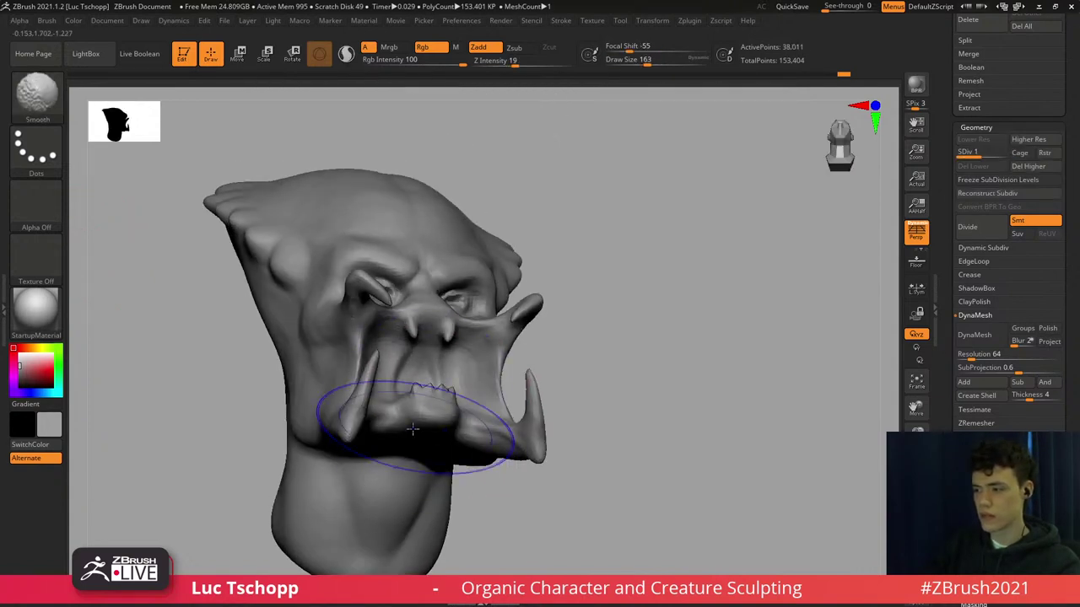
left_click_drag(414, 429, 413, 413)
right_click_drag(413, 416, 419, 414, "shift")
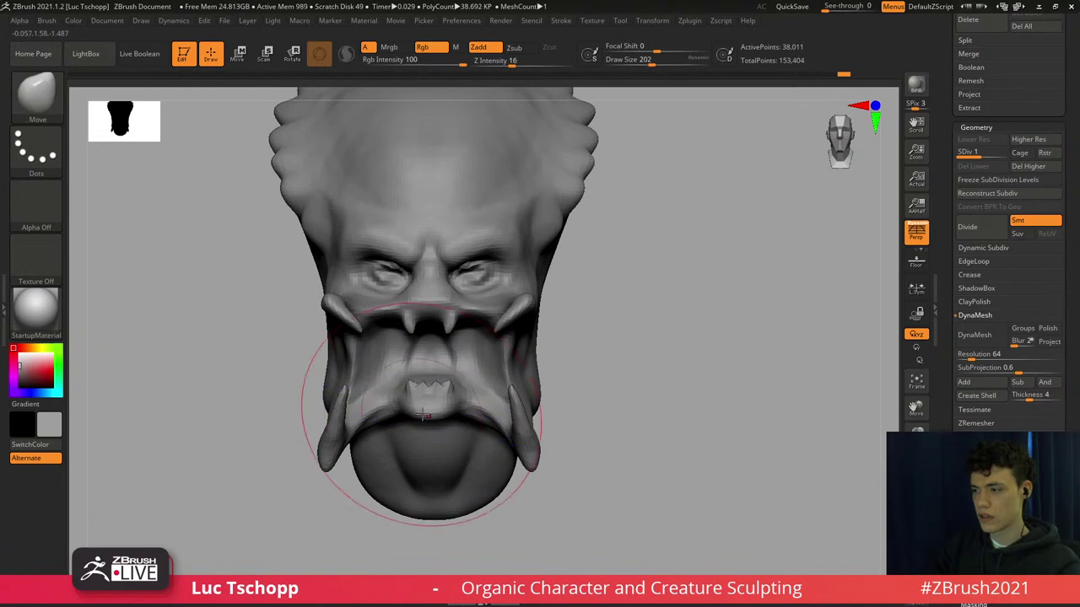
Reshape the lower mandibles with the Move brush at subdivision level 1 and draw size 187.
key("s")
left_click_drag(427, 413, 465, 388)
key("s")
left_click_drag(523, 431, 515, 431)
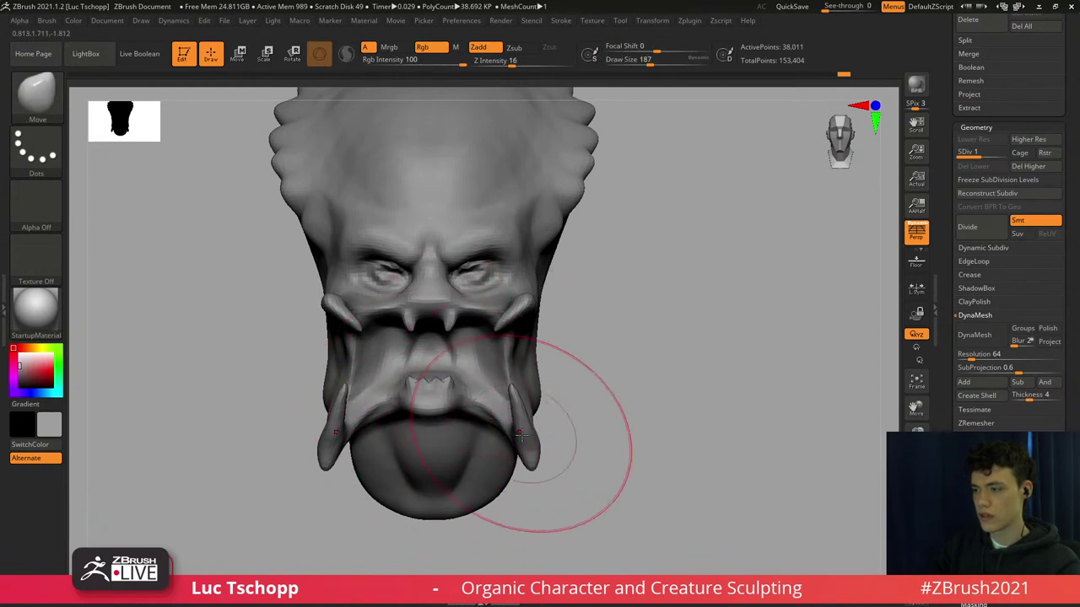
Adjust the side outline of the cranial crest with the Move brush at draw size 324.
right_click_drag(504, 454, 470, 301, "ctrl")
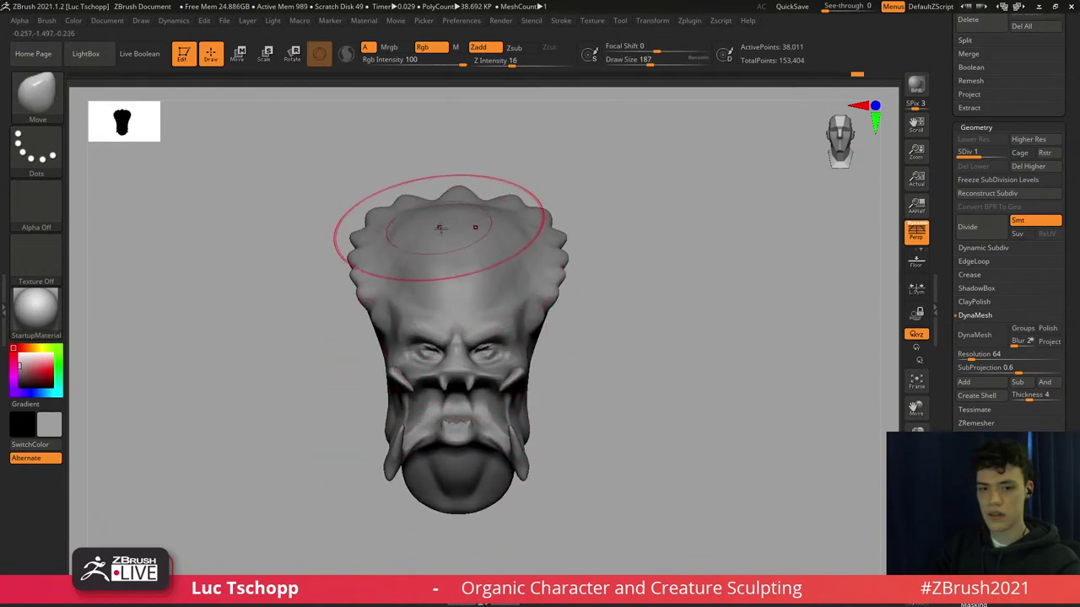
key("s")
left_click_drag(450, 217, 464, 217)
left_click_drag(552, 268, 541, 269)
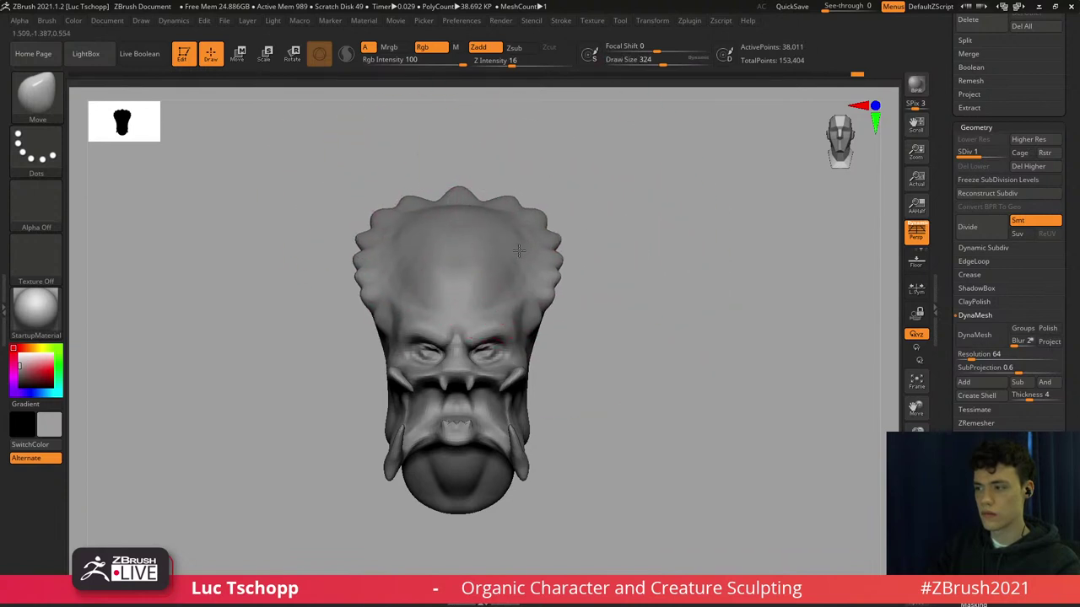
Refine the eyes and outer brows with the Move brush at draw size 112, smoothing the area at subdivision level 1.
right_click_drag(491, 285, 436, 346, "ctrl")
key("s")
left_click_drag(414, 334, 381, 334)
key("d")
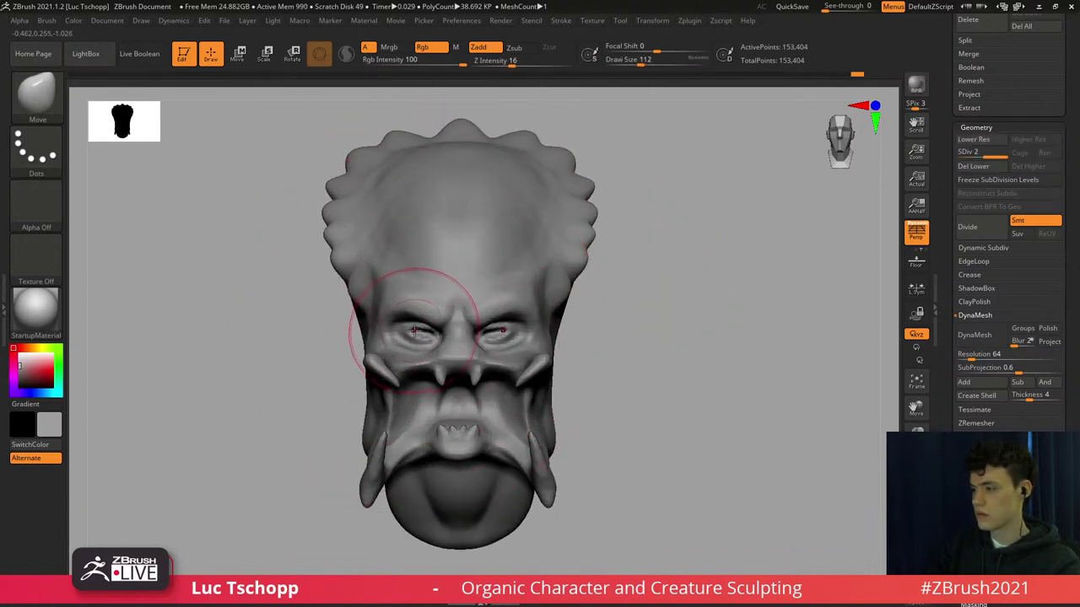
key("[")
key("[")
key("[")
key("s")
left_click_drag(386, 326, 401, 326)
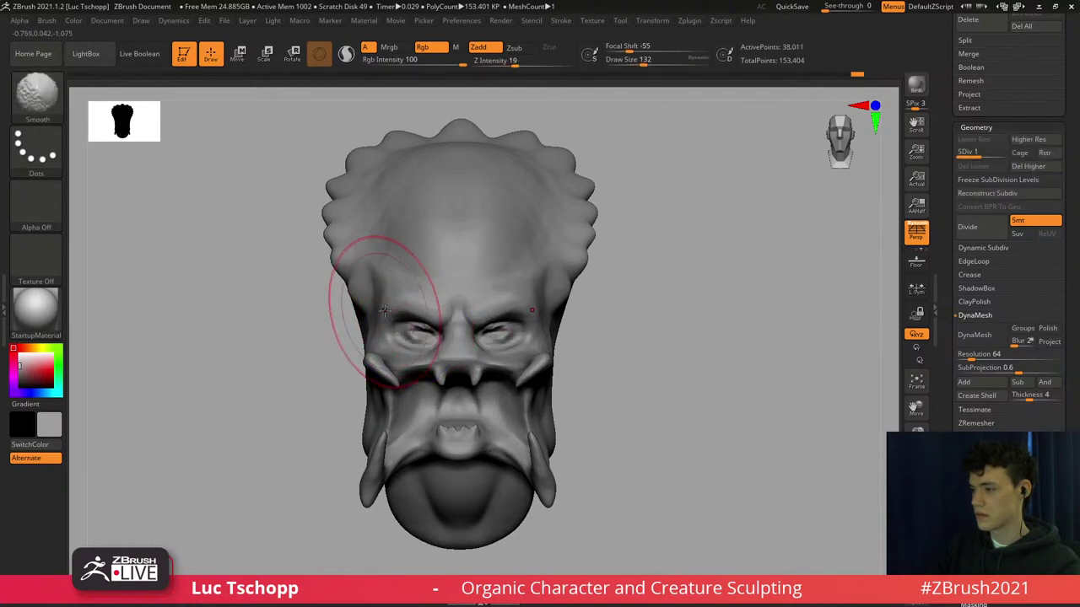
key("shift+d")
Reshape the scalloped sides of the crest with the Move brush at draw size 268.
key("s")
left_click_drag(329, 219, 342, 222)
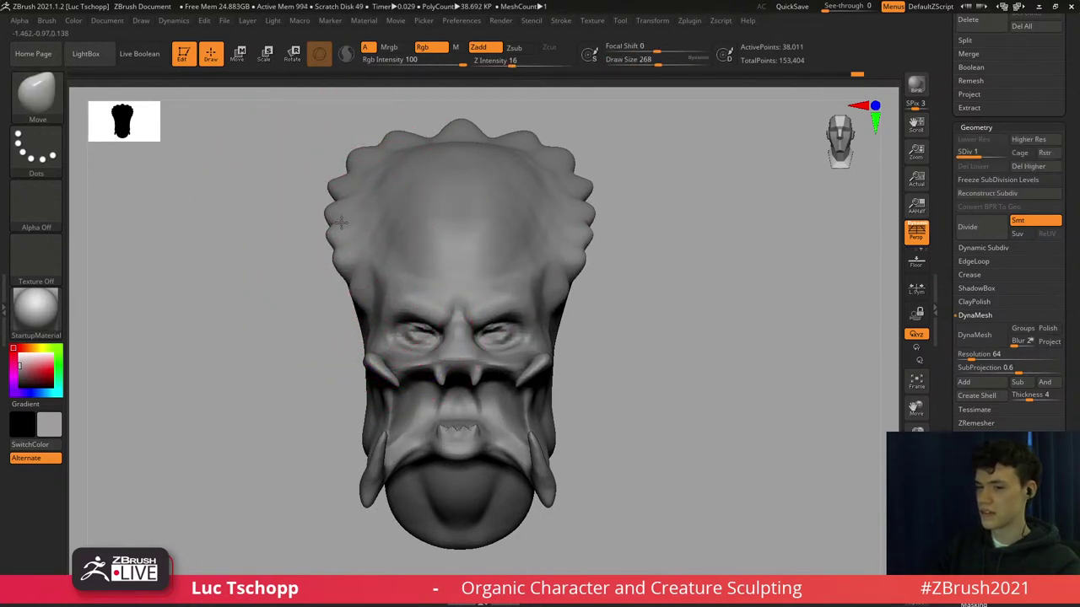
right_click_drag(342, 223, 349, 255)
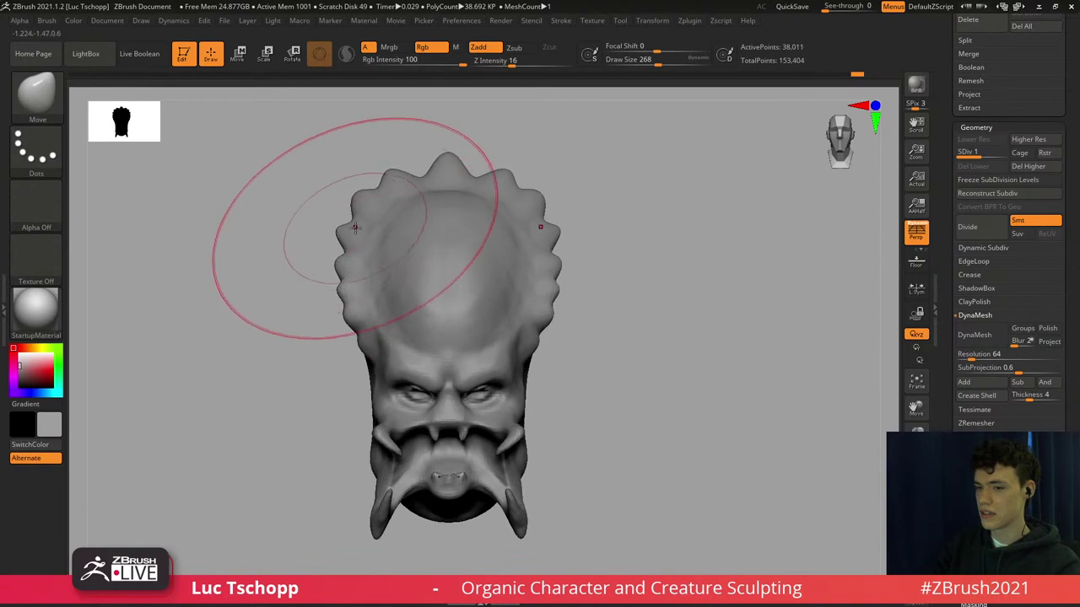
left_click_drag(357, 211, 364, 203)
Reshape the central spike on top of the crest with the Move brush at subdivision level 1.
key("s")
left_click_drag(457, 166, 444, 167)
right_click_drag(446, 131, 451, 159)
key("s")
left_click_drag(452, 161, 450, 158)
mouse_move(458, 150)
right_mouse_down()
mouse_move(473, 258)
mouse_move(496, 310)
right_mouse_up()
Sculpt the eyelids and eye surface with the LucT_Custom1 brush at subdivision level 2 and draw size 31.
key("d")
key("b")
left_click(775, 239)
right_click_drag(503, 252, 484, 298)
key("s")
left_click_drag(498, 297, 487, 295)
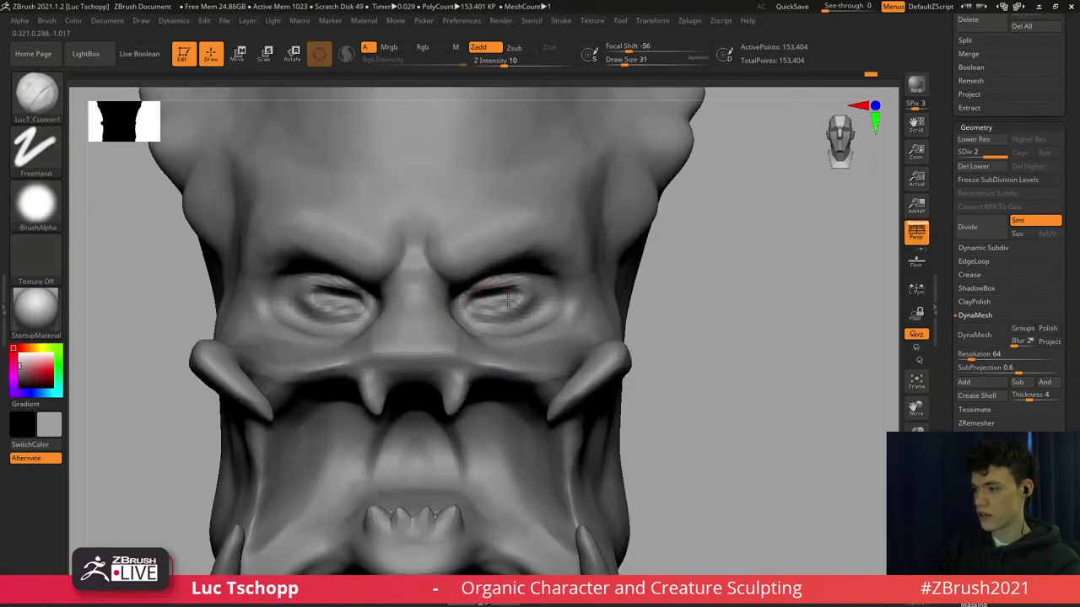
Build up the upper lip between the two upper fangs with the LucT_Custom1 brush at draw sizes 46 and 62.
mouse_move(440, 393)
right_mouse_down("ctrl")
mouse_move(426, 353)
mouse_move(458, 327)
mouse_move(462, 364)
mouse_move(429, 297)
right_mouse_up("ctrl")
key("s")
mouse_move(428, 297)
left_mouse_down()
mouse_move(440, 289)
mouse_move(460, 324)
left_mouse_up()
key("s")
right_click_drag(453, 326, 414, 336)
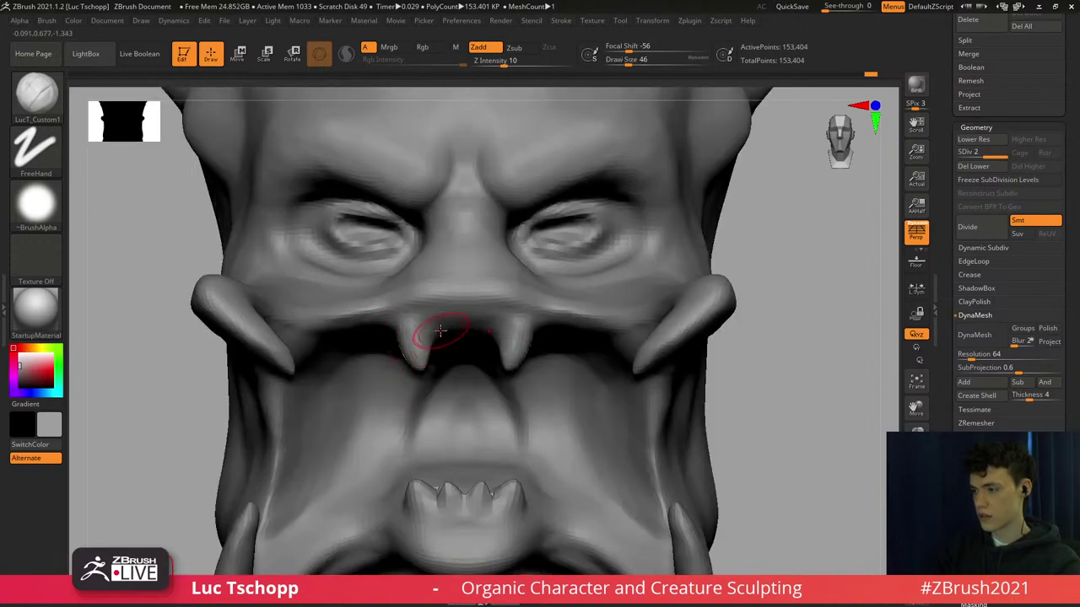
key("s")
left_click_drag(440, 331, 487, 328)
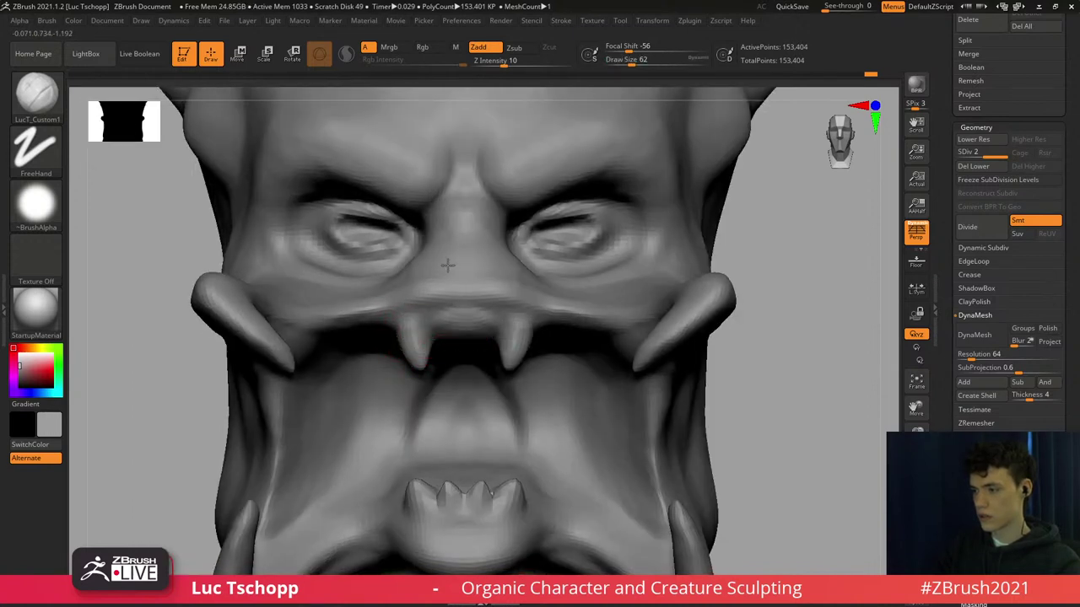
Fill out the upper gum between the fangs from below and from the front with the LucT_Custom1 brush at draw size 90.
right_click_drag(449, 266, 442, 191)
key("s")
left_click_drag(438, 337, 445, 336)
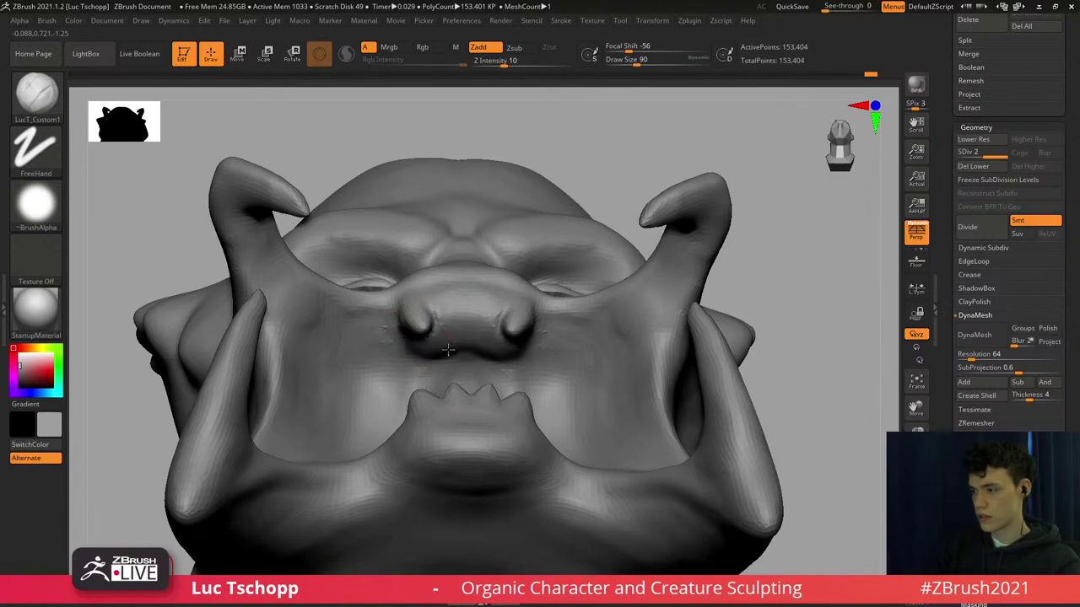
key("s")
left_click_drag(465, 384, 471, 385)
mouse_move(466, 358)
right_mouse_down()
mouse_move(465, 369)
mouse_move(455, 359)
right_mouse_up()
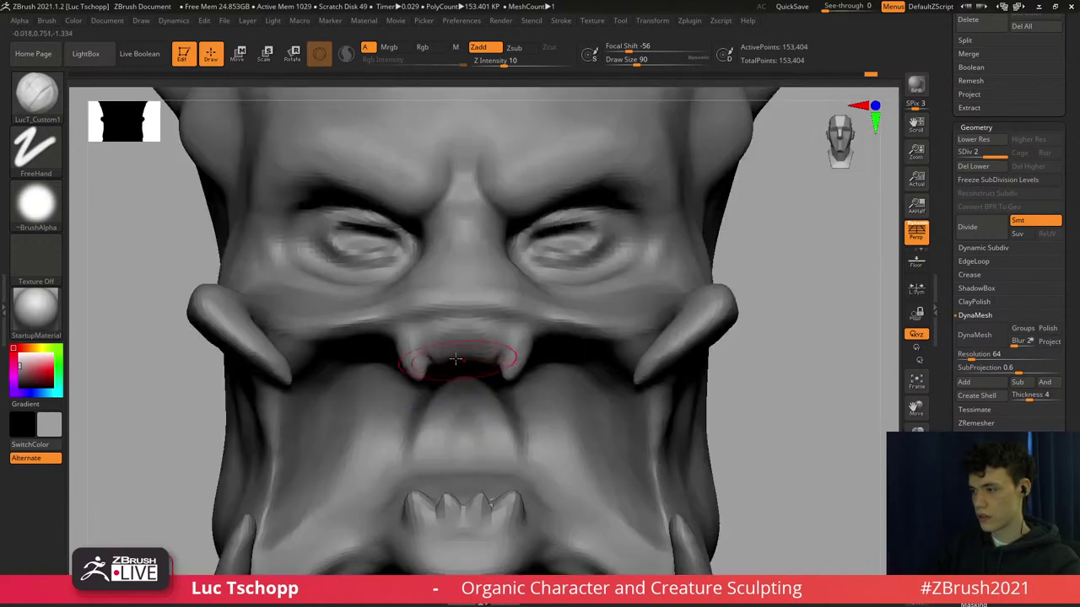
mouse_move(457, 357)
left_mouse_down()
mouse_move(470, 357)
mouse_move(441, 365)
left_mouse_up()
Raise a ridge from the outer brow up along the side of the forehead with the Standard brush at draw size 74.
right_click_drag(445, 179, 447, 160, "ctrl")
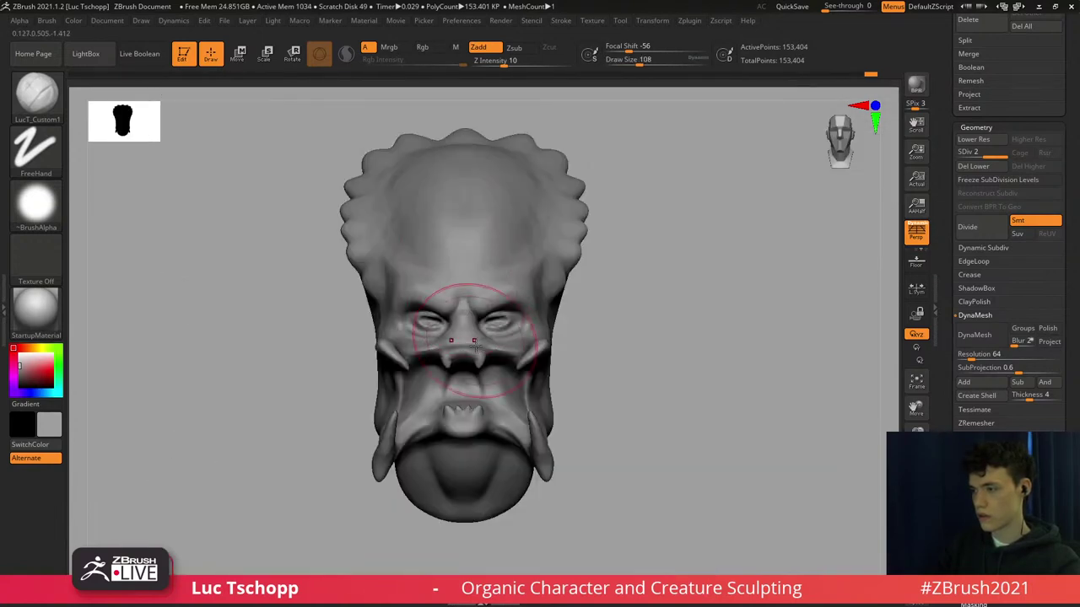
right_click_drag(481, 339, 444, 370, "alt")
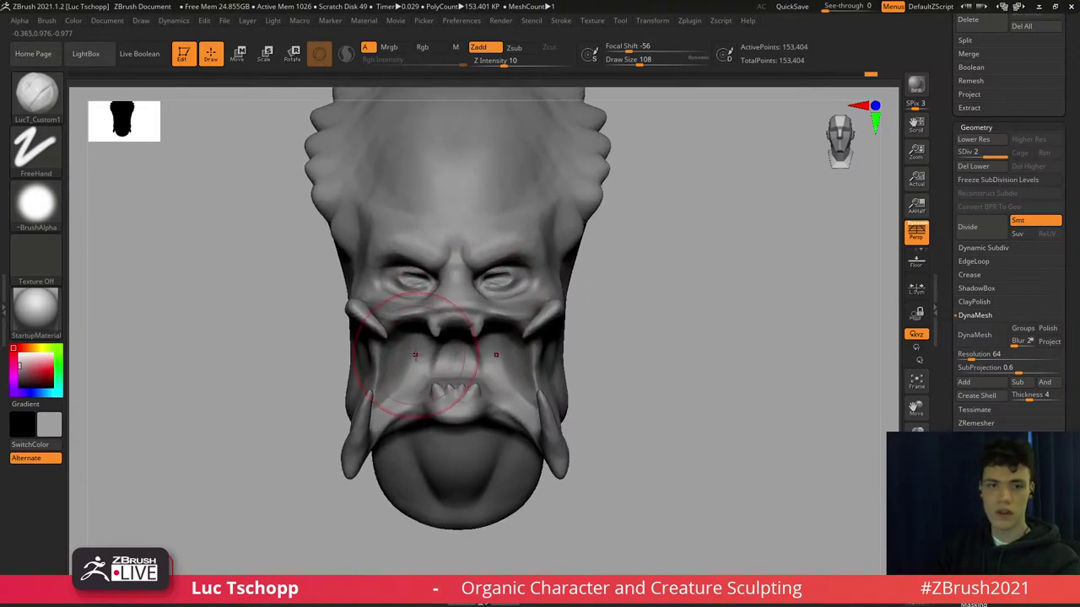
right_click_drag(483, 245, 467, 284, "alt")
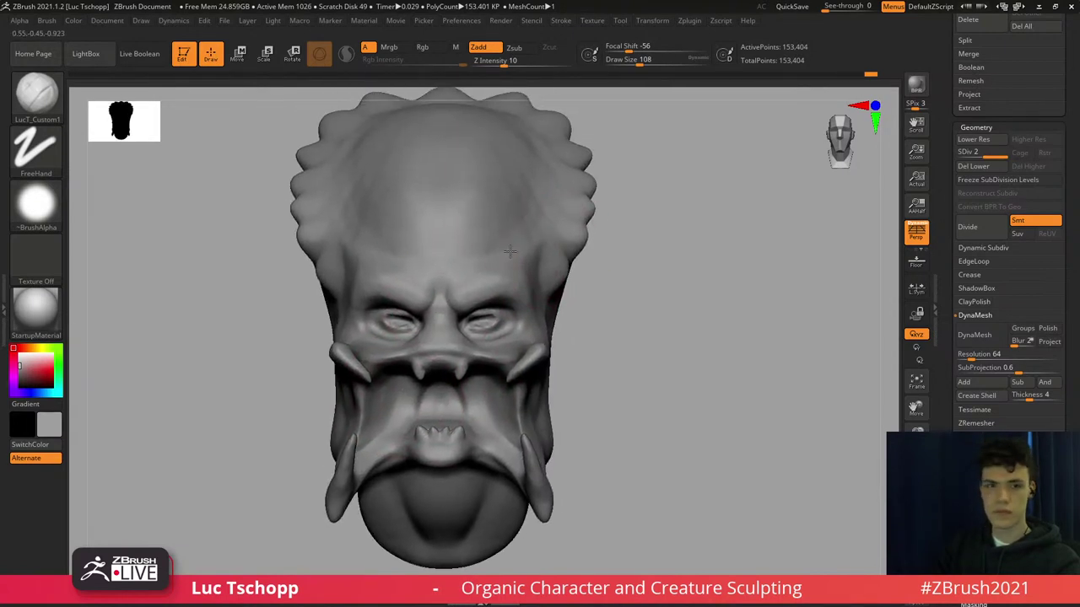
mouse_move(512, 251)
right_mouse_down("ctrl")
mouse_move(521, 265)
mouse_move(560, 274)
mouse_move(534, 282)
right_mouse_up("ctrl")
key("s")
left_click_drag(539, 284, 534, 284)
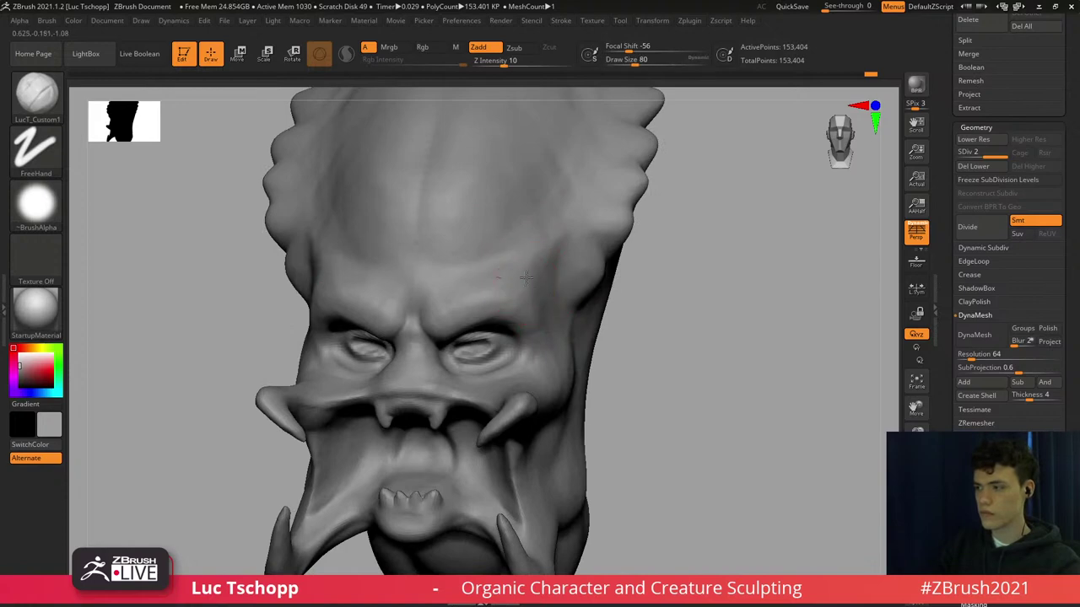
key("b")
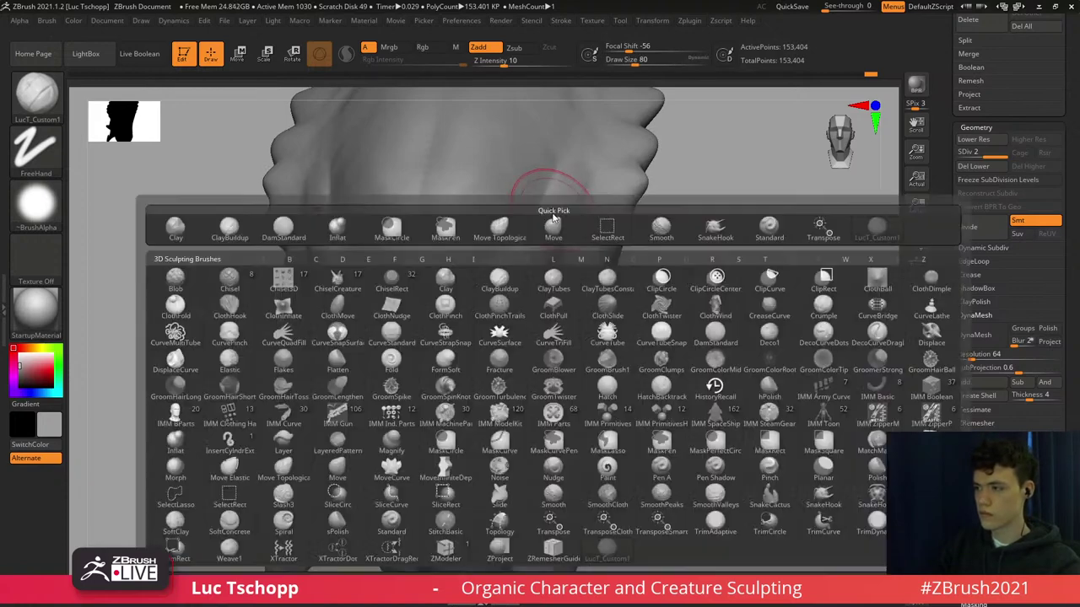
key("s")
key("t")
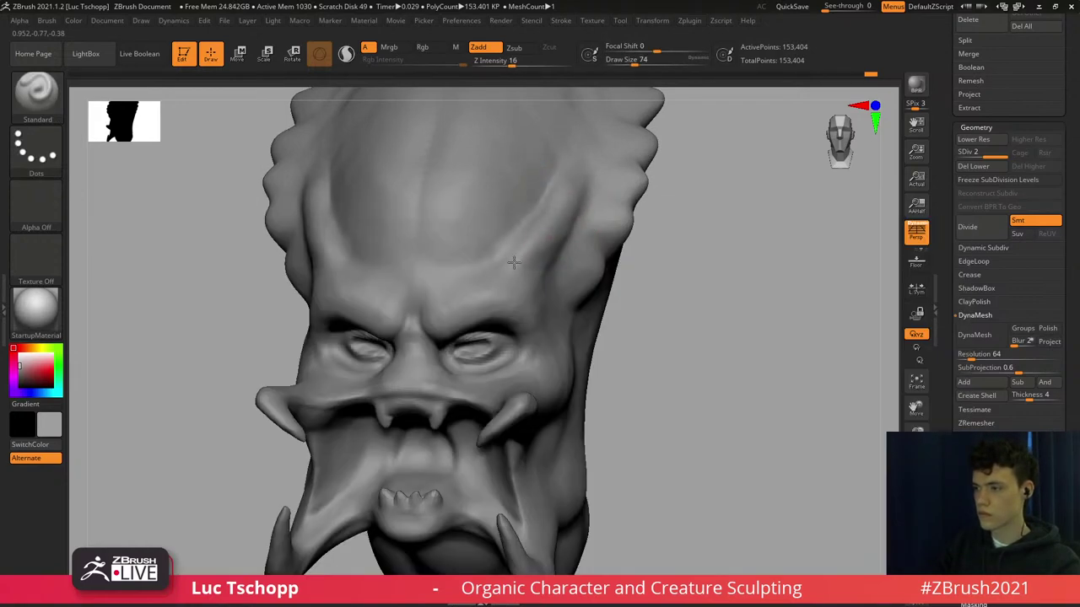
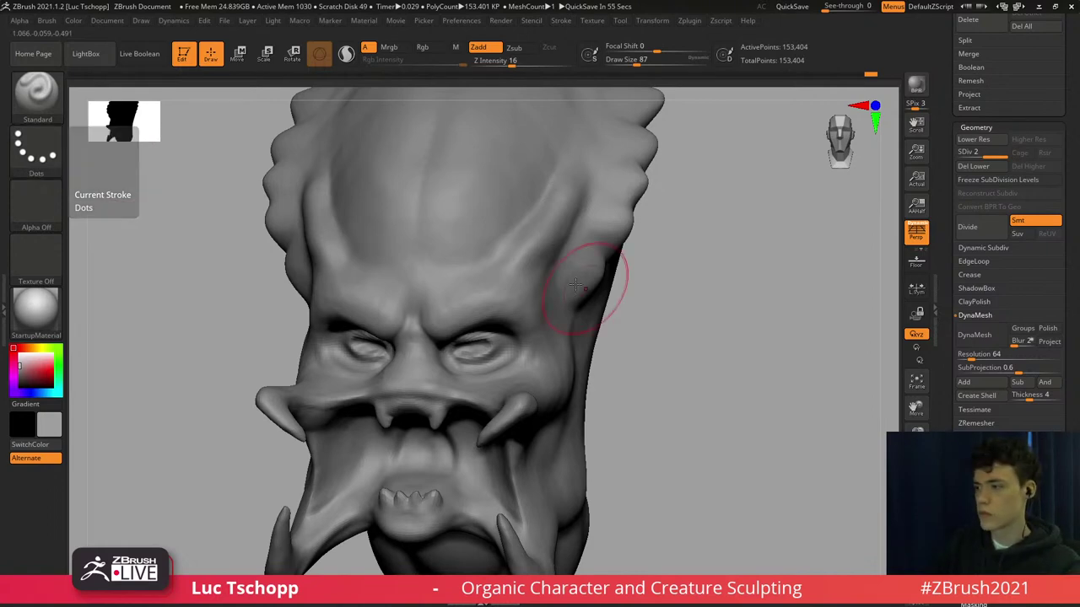
Define the valleys beside the forehead ridges with the DamStandard brush and smooth the transitions at draw size 197.
key("b")
key("d")
key("s")
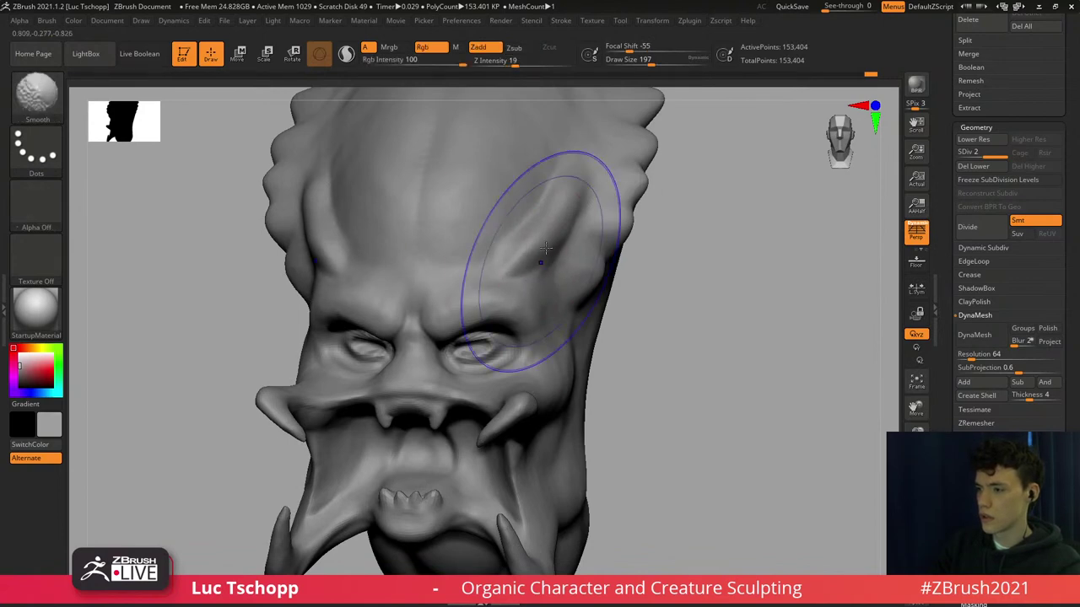
mouse_move(540, 253)
right_mouse_down("shift")
mouse_move(541, 230)
mouse_move(530, 228)
mouse_move(532, 258)
right_mouse_up("shift")
Refine the forehead ridges and their lower ends above the brows with the LucT_Custom1 brush at draw sizes 44 and 54.
key("b")
left_click(874, 222)
key("s")
mouse_move(535, 241)
left_mouse_down()
mouse_move(518, 240)
mouse_move(554, 208)
mouse_move(544, 258)
left_mouse_up()
key("bracketleft")
key("s")
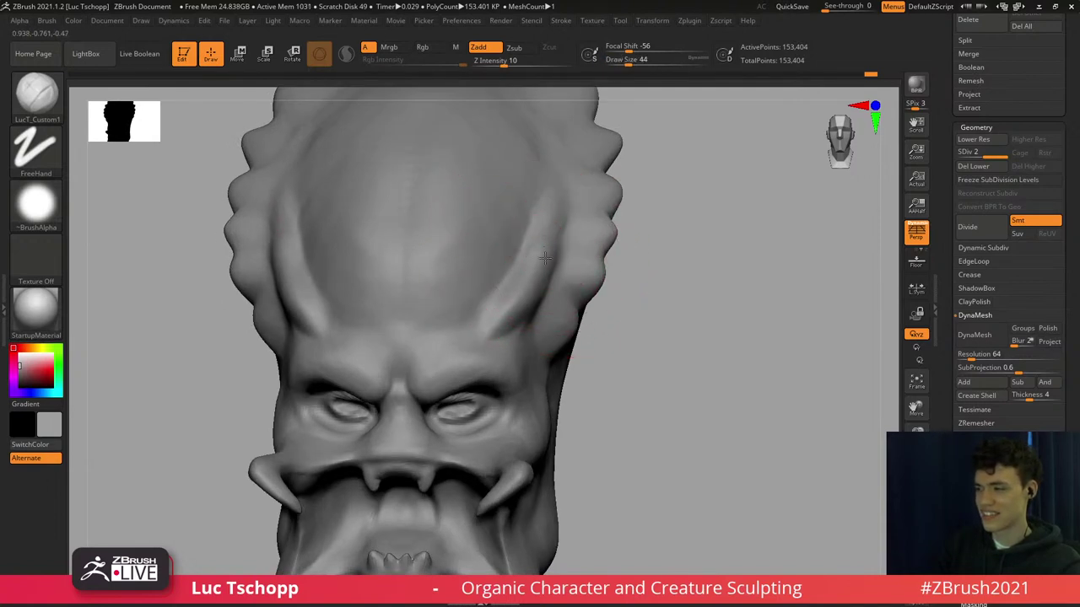
left_click_drag(485, 332, 501, 326)
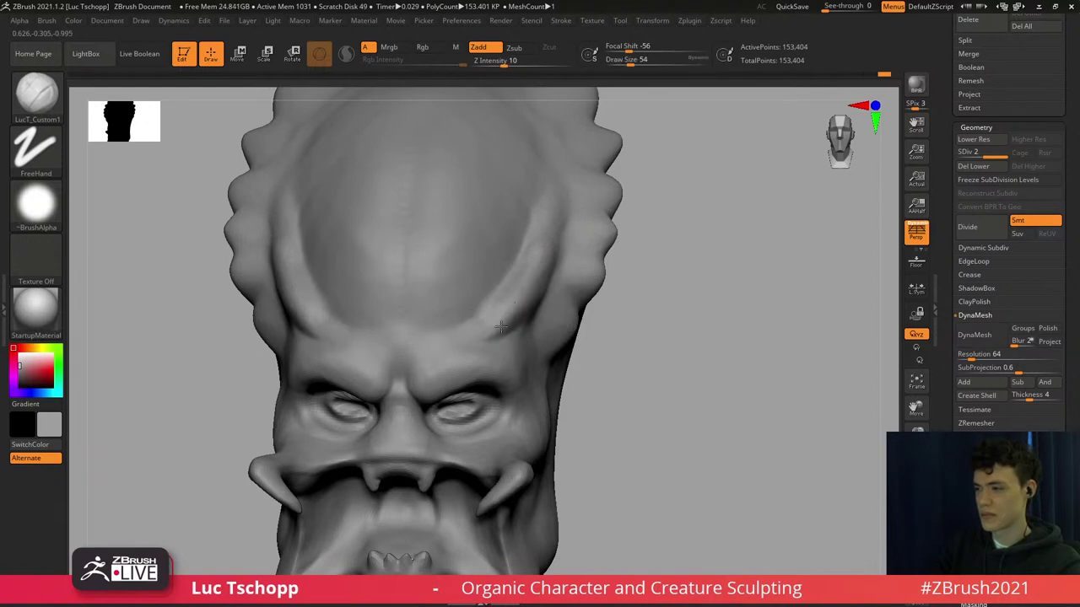
Sharpen the temple end of the forehead ridge from a three-quarter view with the LucT_Custom1 brush at draw size 35.
right_click_drag(491, 239, 506, 329, "ctrl")
right_click_drag(573, 286, 502, 297)
key("bracketright")
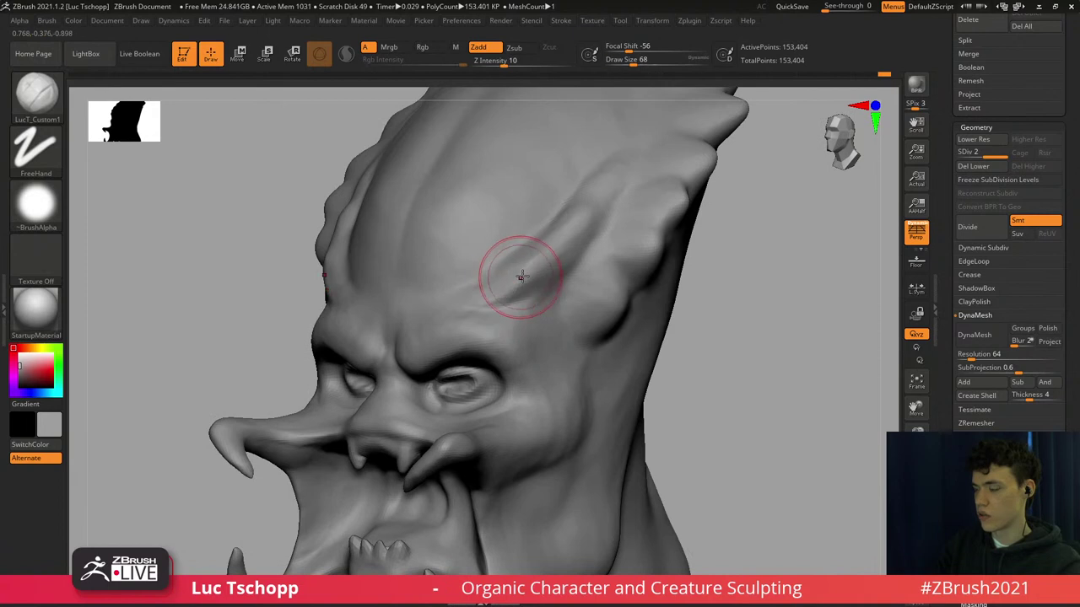
key("bracketleft")
key("bracketleft")
key("bracketleft")
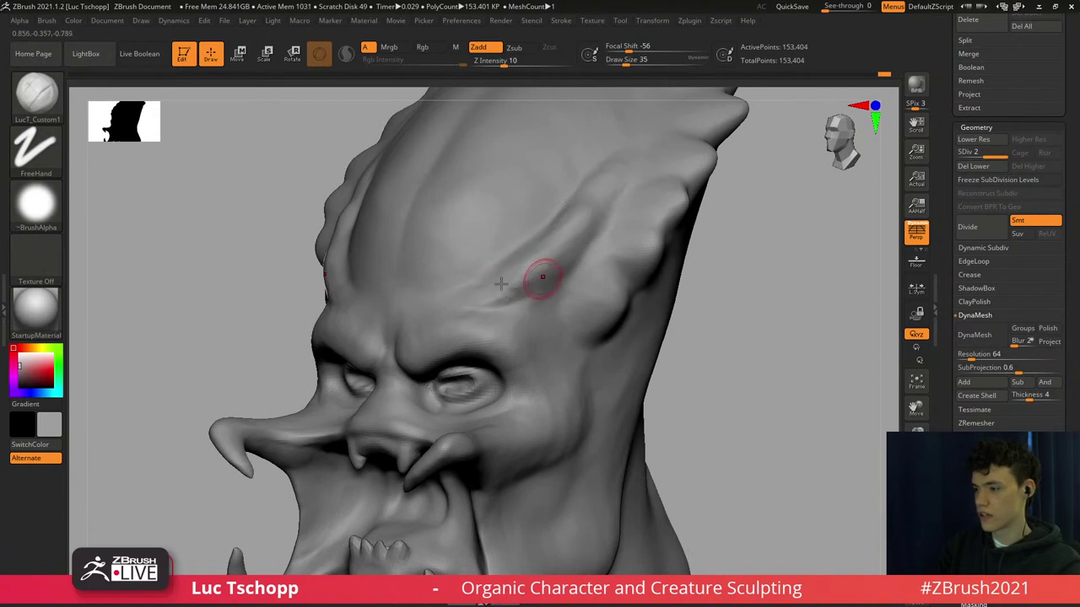
right_click_drag(501, 283, 511, 292, "ctrl")
Build up the broader forehead and brow forms with the LucT_Custom1 brush at draw size 104.
key("bracketright")
key("bracketright")
key("bracketright")
key("bracketright")
key("bracketright")
key("bracketright")
key("bracketright")
right_click_drag(474, 239, 477, 238)
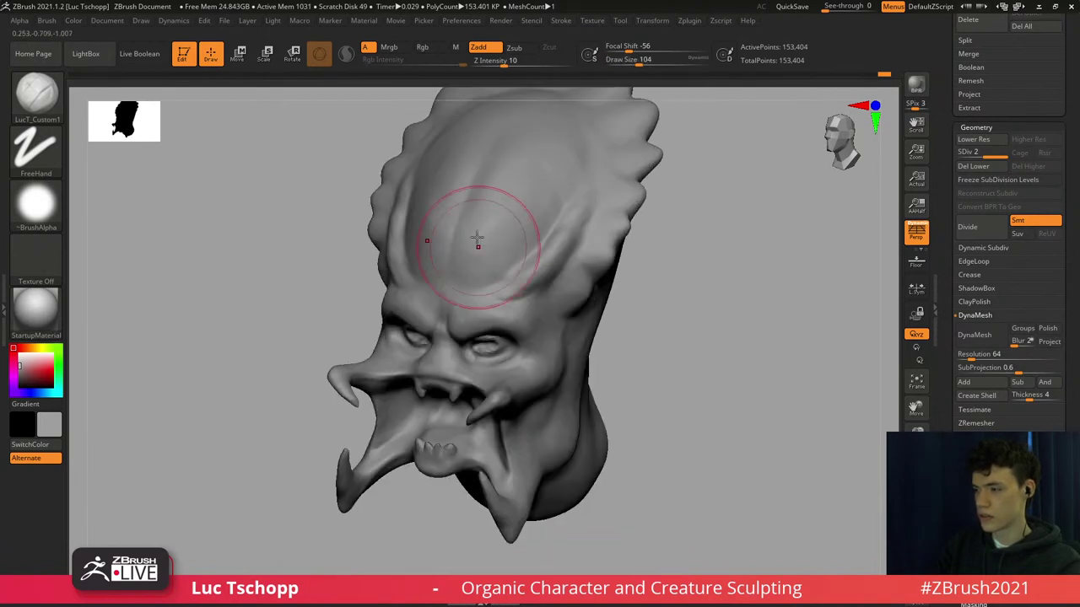
mouse_move(533, 210)
right_mouse_down("shift")
mouse_move(485, 283)
mouse_move(495, 325)
right_mouse_up("shift")
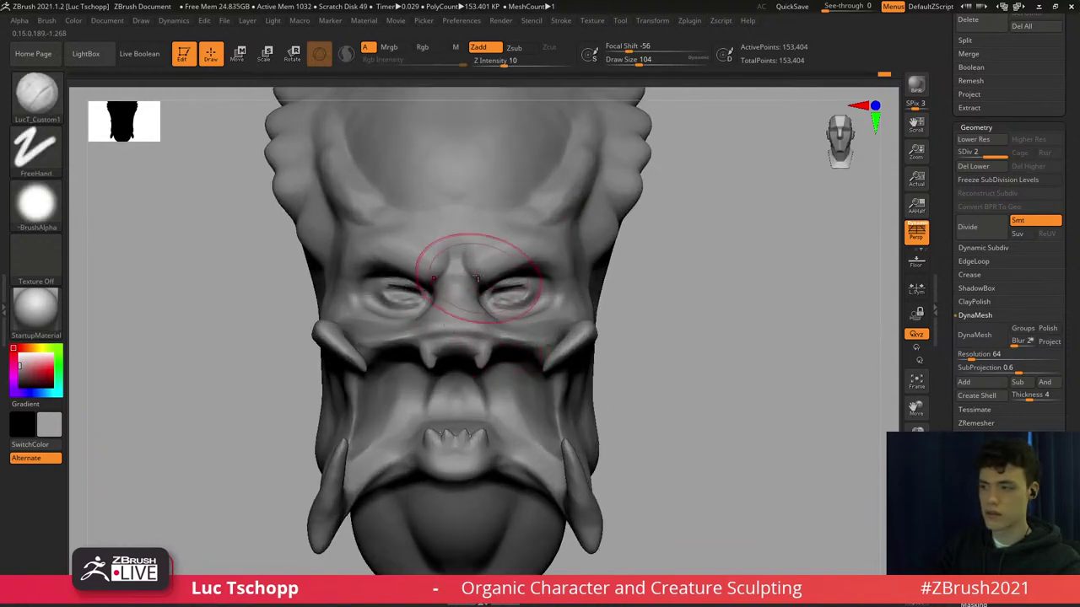
Carve the lower edge of the forehead dome down toward the brow centre with the DamStandard brush at draw size 128.
right_click_drag(483, 221, 480, 250, "alt")
key("b")
key("d")
key("s")
key("b")
key("d")
key("s")
key("s")
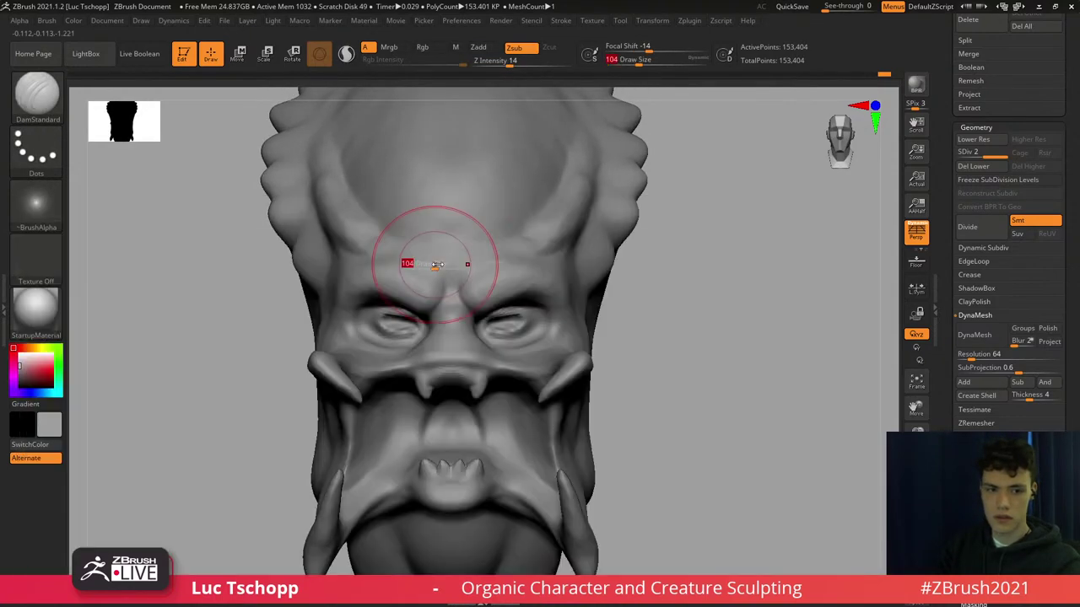
mouse_move(435, 262)
left_mouse_down()
mouse_move(454, 266)
mouse_move(530, 223)
left_mouse_up()
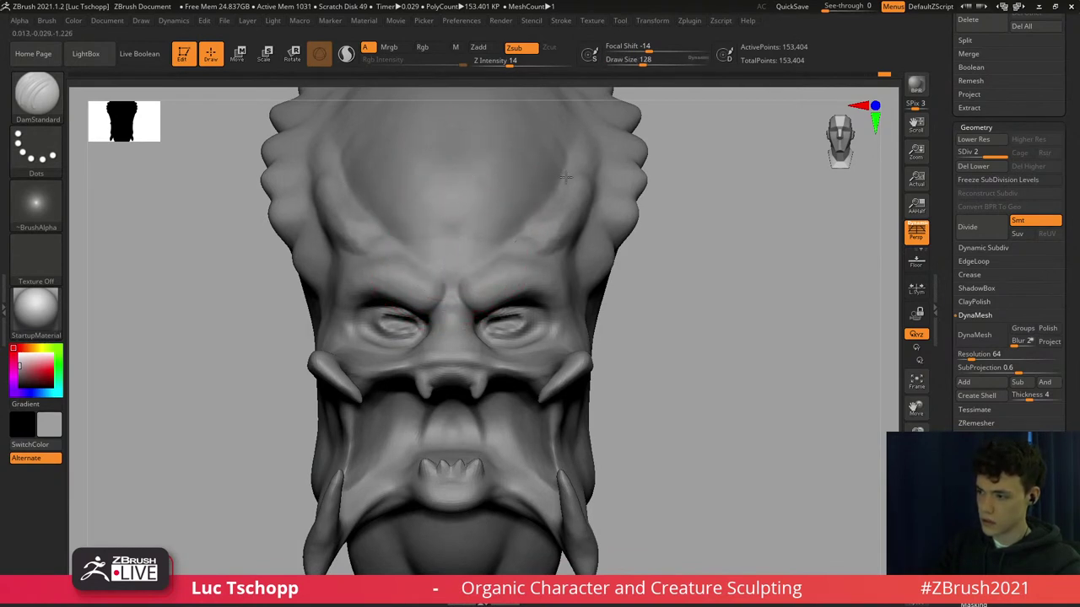
right_click_drag(488, 240, 497, 285)
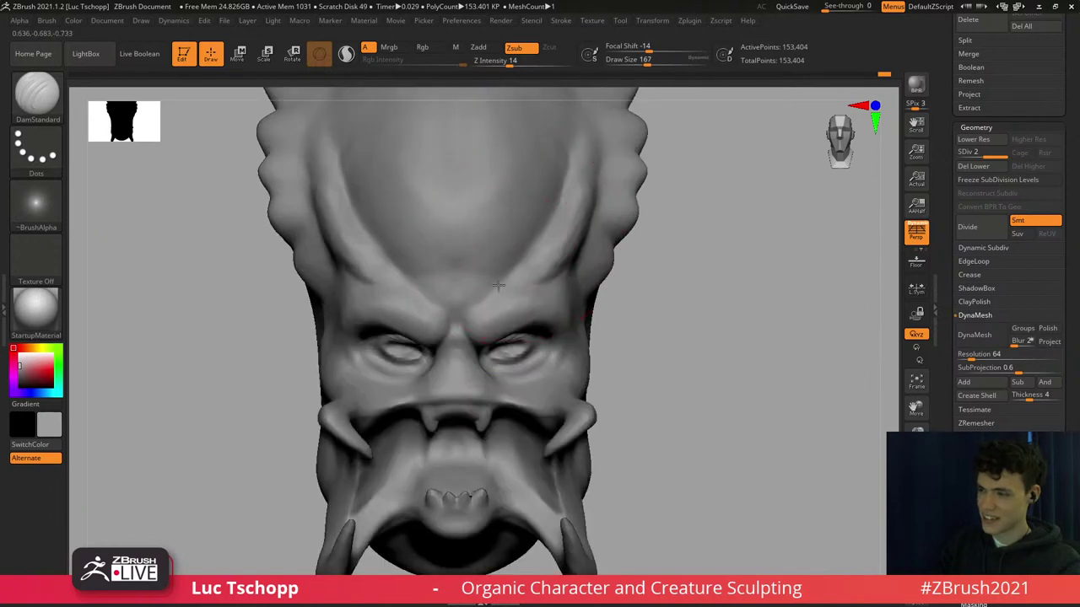
Refine and smooth the area between the brows with the LucT_Custom1 brush.
key("b")
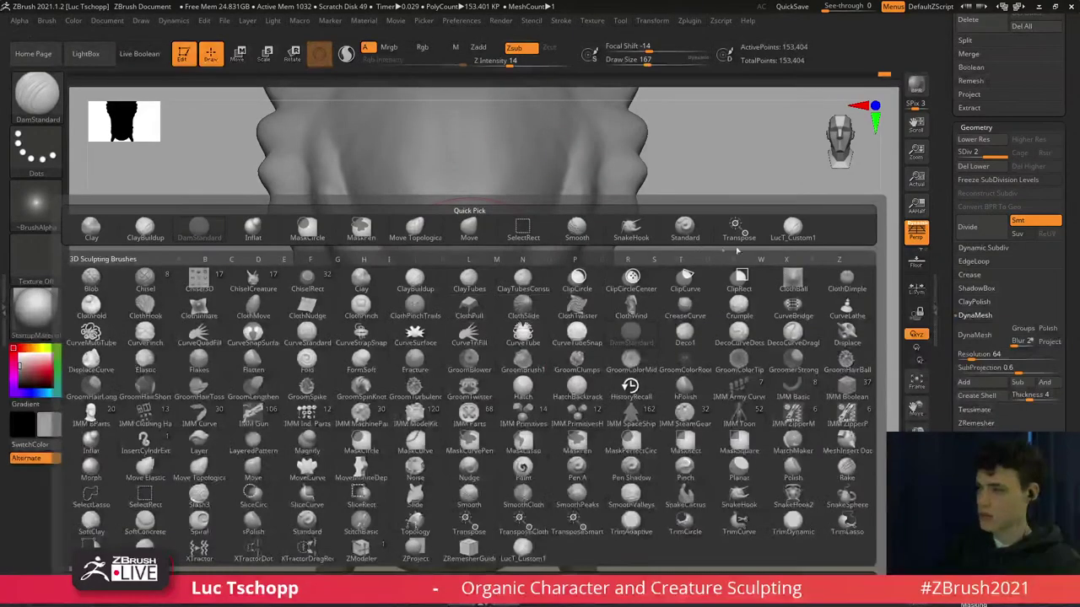
left_click(793, 229)
right_click_drag(511, 236, 499, 282, "alt")
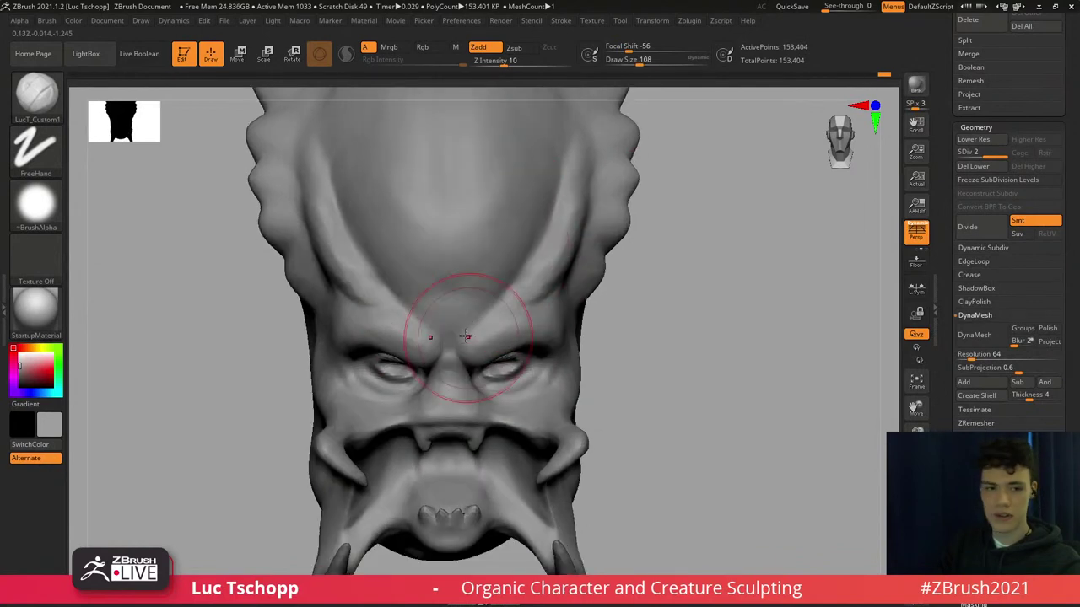
mouse_move(467, 345)
right_mouse_down()
mouse_move(463, 312)
mouse_move(488, 353)
right_mouse_up()
key("s")
mouse_move(490, 353)
left_mouse_down()
mouse_move(454, 351)
mouse_move(454, 335)
left_mouse_up()
key("s")
left_click_drag(462, 339, 482, 369, "shift")
Sculpt the nose bridge and its sides beside the inner eye corners with the LucT_Custom1 brush at draw size 46.
right_click_drag(482, 369, 467, 326, "alt")
left_click_drag(466, 309, 486, 342)
key("s")
mouse_move(482, 321)
left_mouse_down()
mouse_move(478, 329)
mouse_move(477, 319)
left_mouse_up()
right_click_drag(460, 352, 473, 306, "alt")
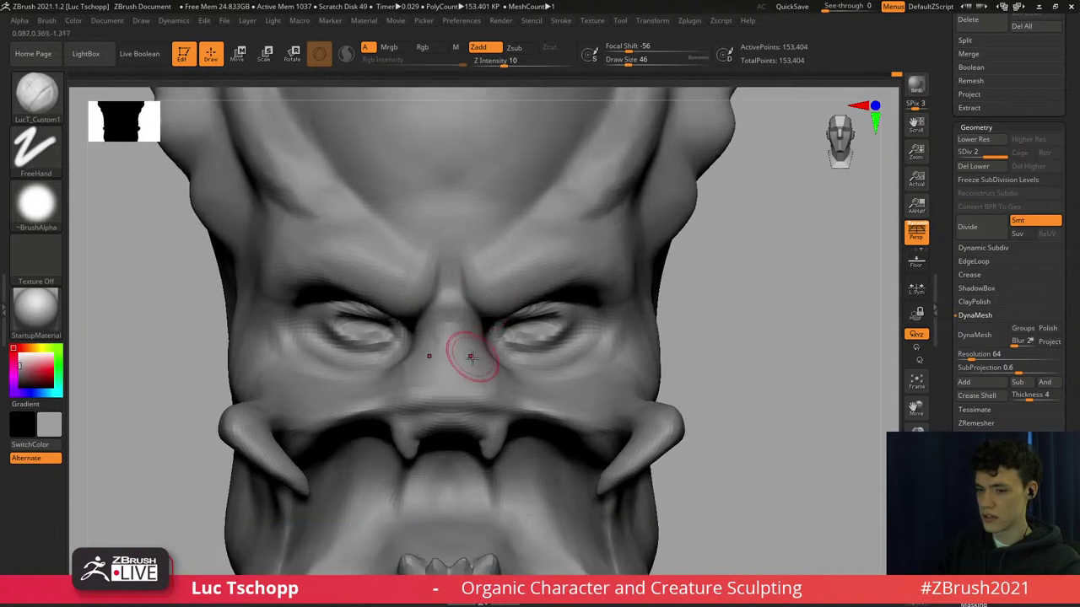
left_click_drag(471, 357, 471, 342)
right_click_drag(471, 341, 465, 364)
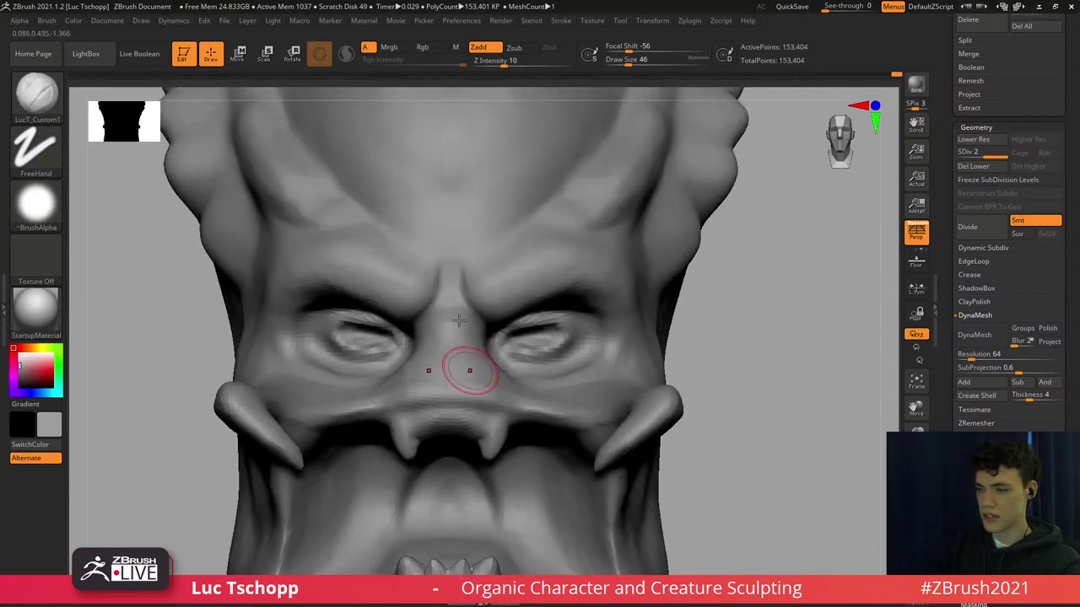
right_click_drag(459, 320, 498, 314)
left_click_drag(411, 301, 419, 313)
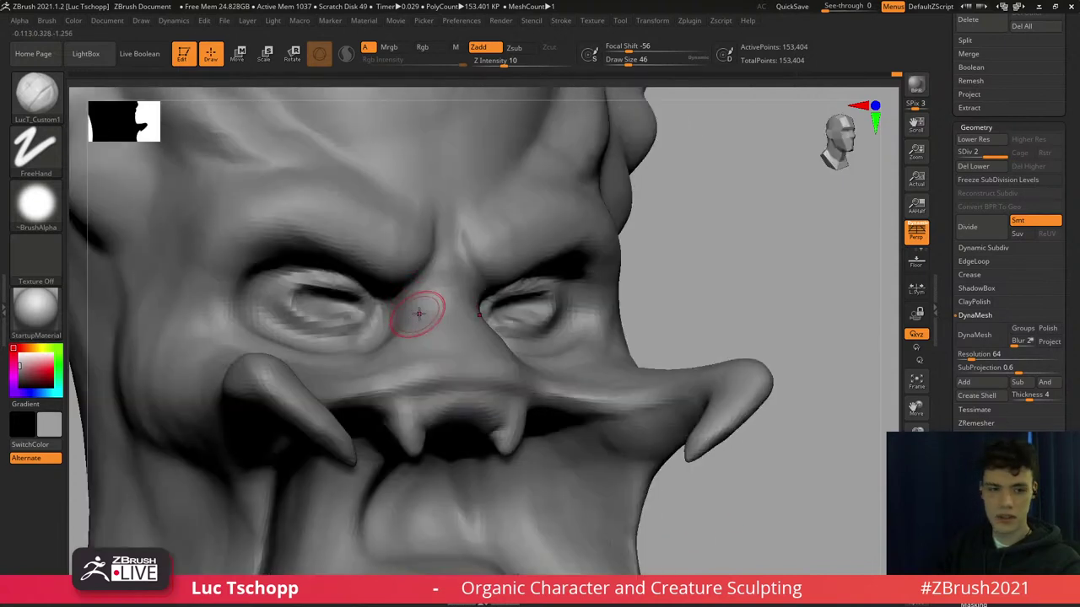
Smooth the nose and define its lower edge above the upper fangs with the LucT_Custom1 brush at draw size 46.
right_click_drag(422, 323, 388, 333)
left_click_drag(465, 354, 463, 341, "shift")
right_click_drag(463, 341, 438, 347, "shift")
right_click_drag(427, 393, 420, 380)
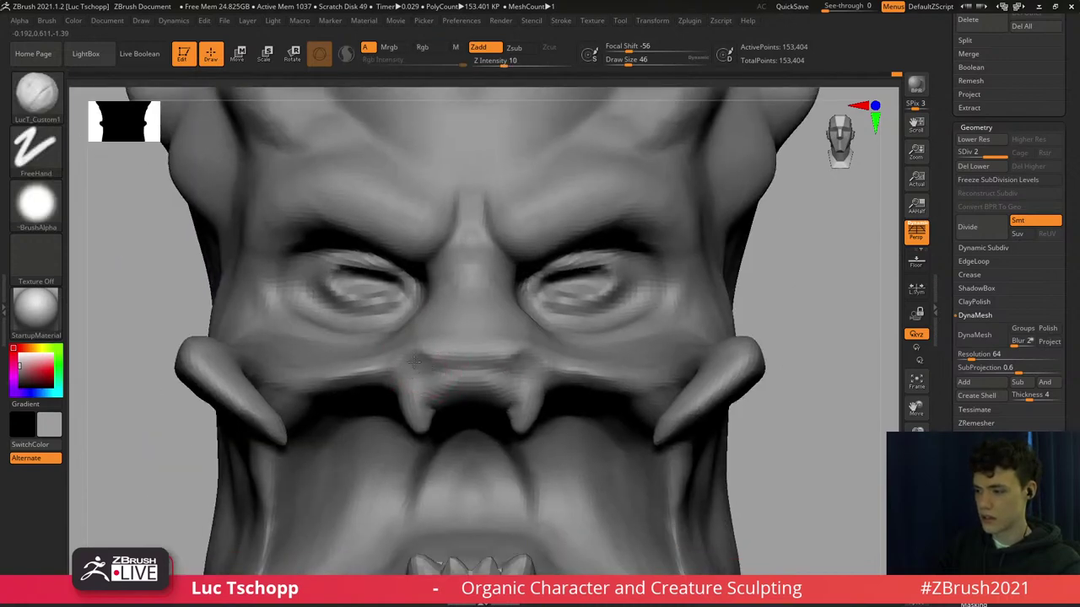
Refine and smooth the nose surface and its sides above the upper fangs with the LucT_Custom1 brush at draw sizes 65 to 54.
key("b")
key("m")
key("t")
key("b")
key("s")
key("t")
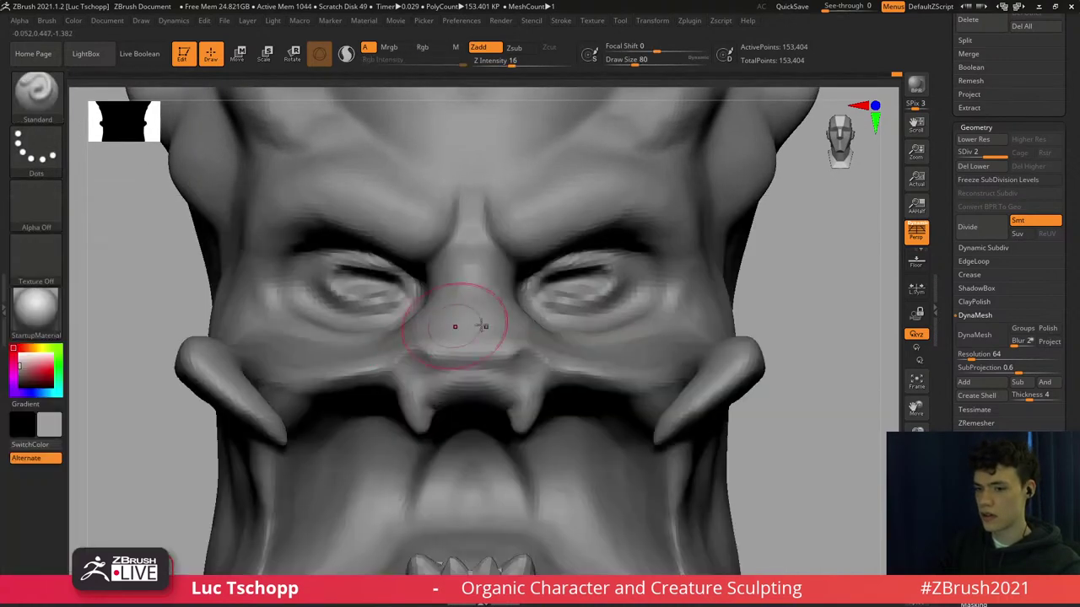
right_click_drag(595, 312, 542, 337)
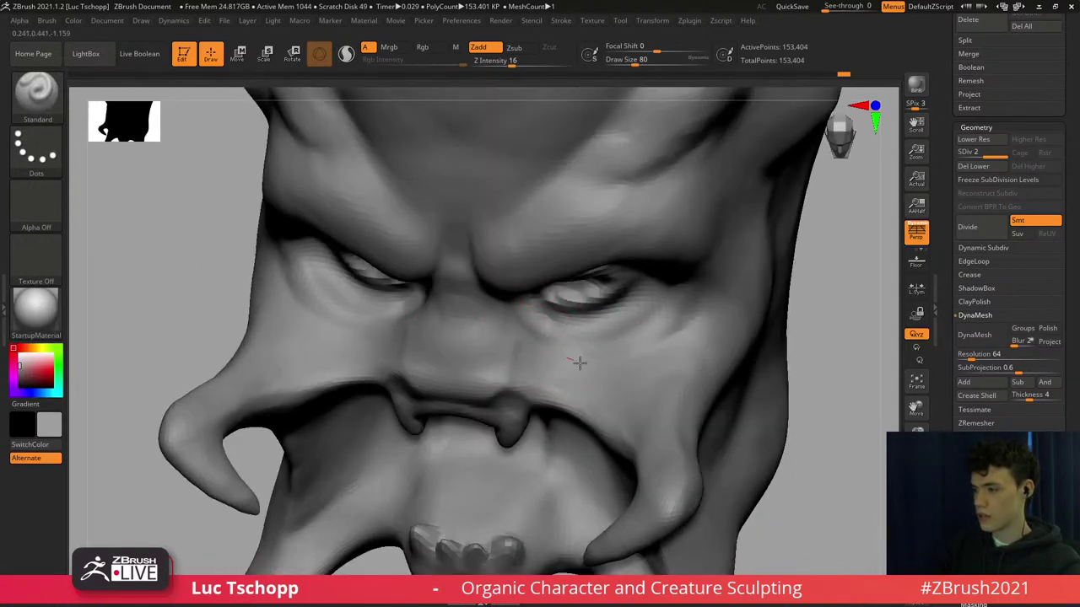
left_click_drag(512, 355, 513, 357)
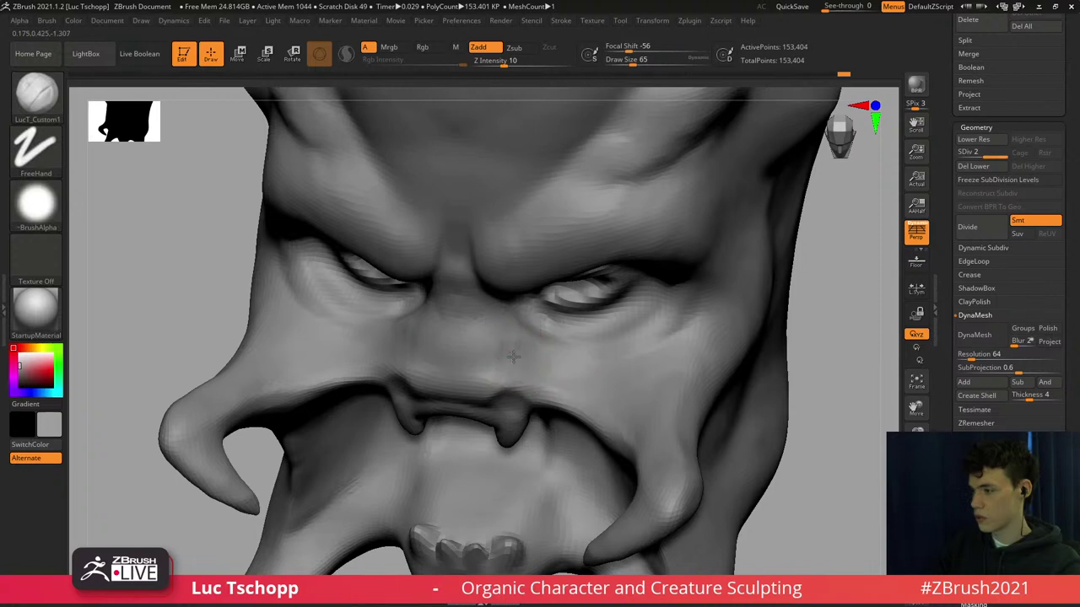
left_click_drag(441, 348, 444, 374)
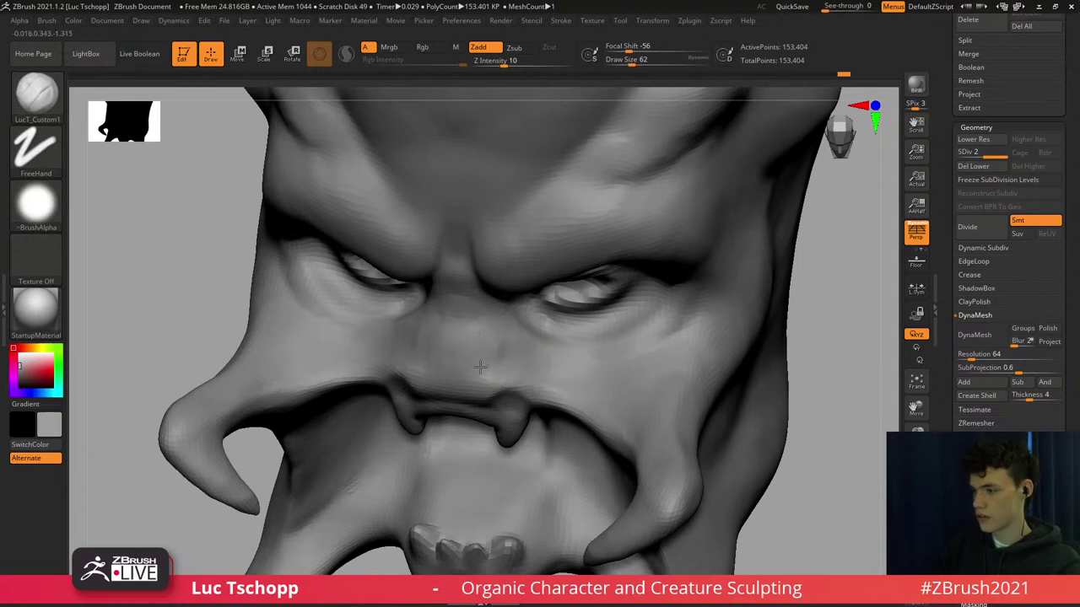
key("shift")
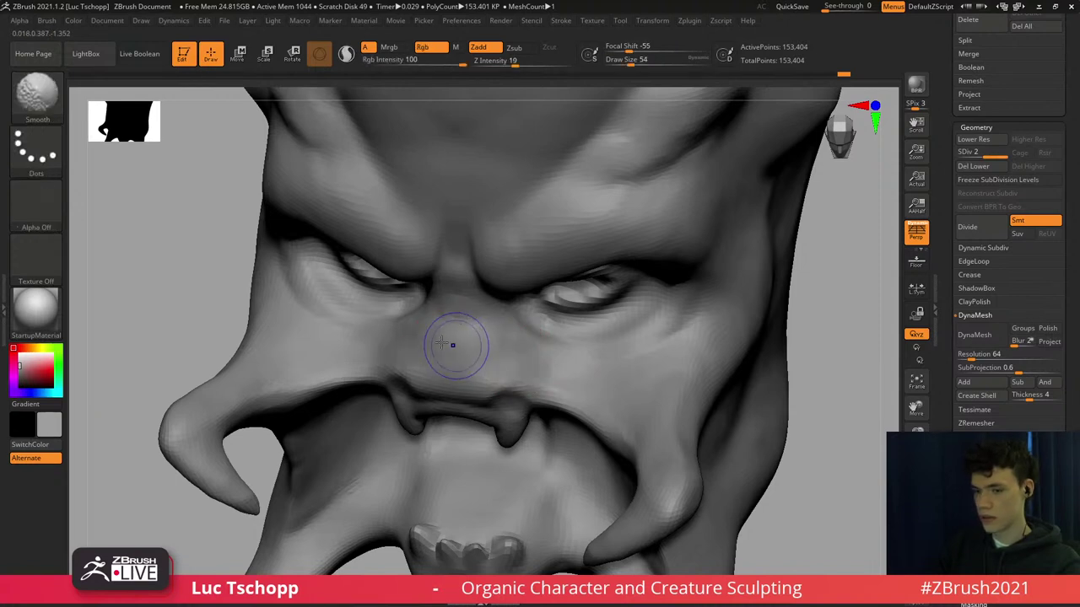
right_click_drag(458, 360, 467, 365, "shift")
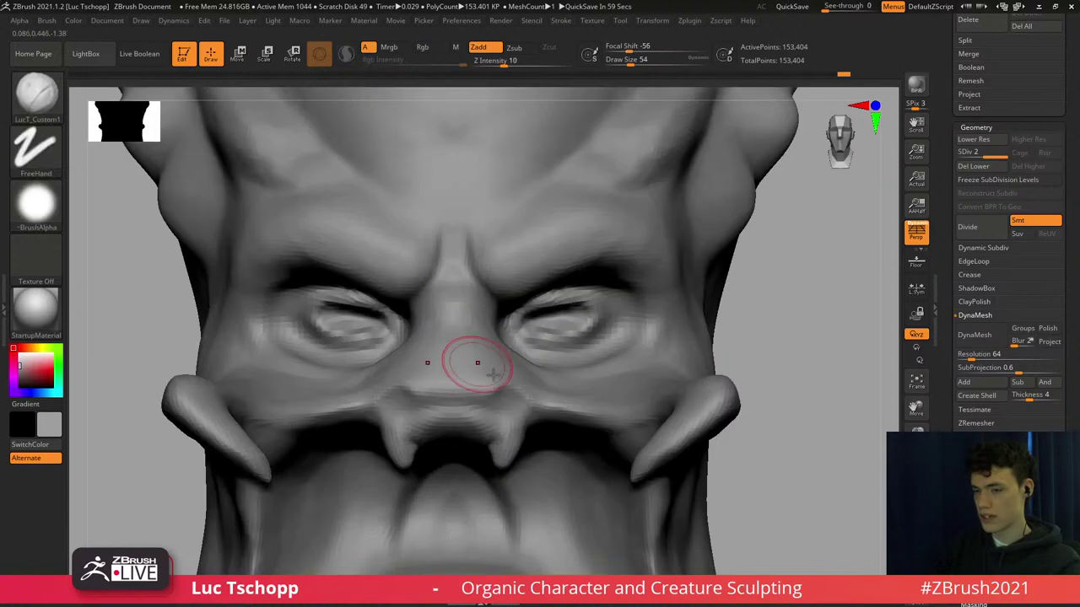
Shape the nose tip and its lower edge with the LucT_Custom1 brush at draw size 54.
right_click_drag(507, 406, 489, 386, "alt")
left_click_drag(491, 387, 496, 368)
right_click_drag(496, 364, 482, 346, "alt")
left_click_drag(460, 331, 467, 356)
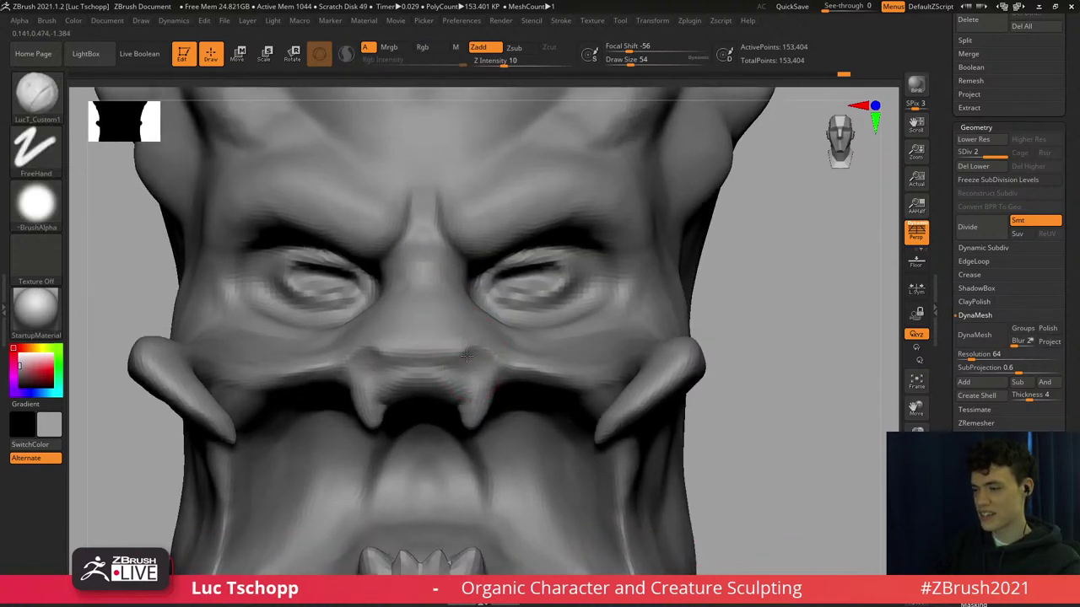
Sculpt and smooth the upper lip and gum edge around the upper fangs with the LucT_Custom1 brush at draw size 44.
right_click_drag(466, 356, 460, 344)
key("bracketleft")
mouse_move(468, 363)
left_mouse_down()
mouse_move(479, 342)
mouse_move(526, 365)
left_mouse_up()
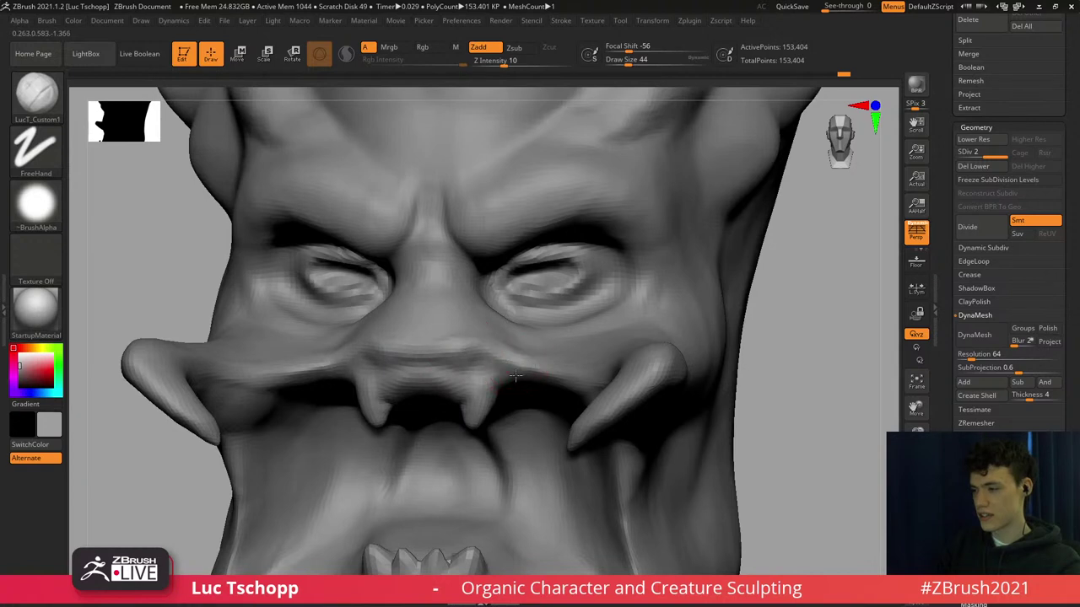
mouse_move(516, 375)
right_mouse_down()
mouse_move(517, 411)
mouse_move(543, 391)
right_mouse_up()
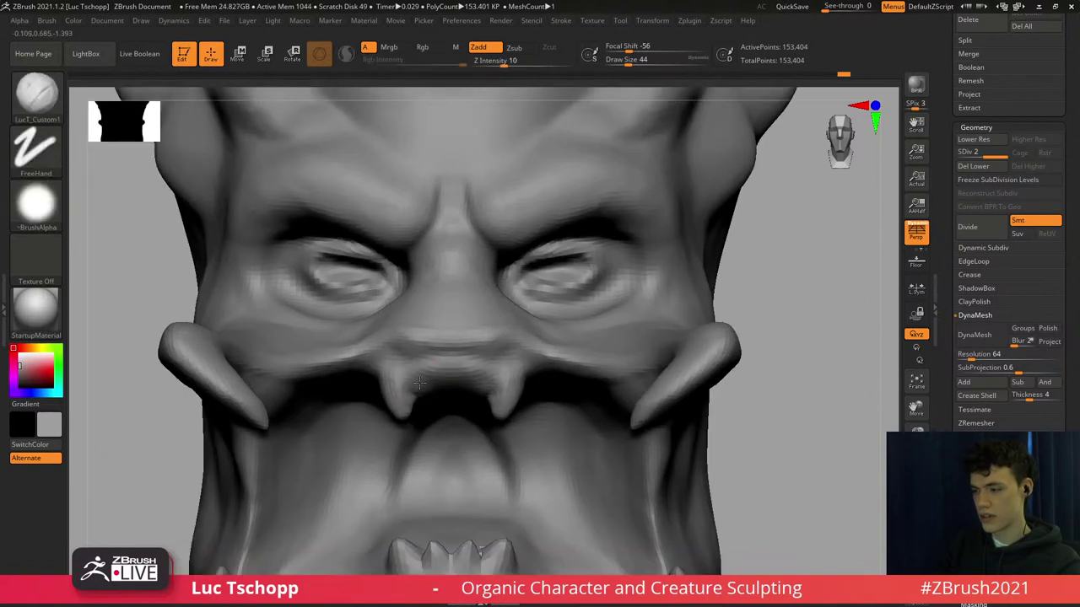
key("shift")
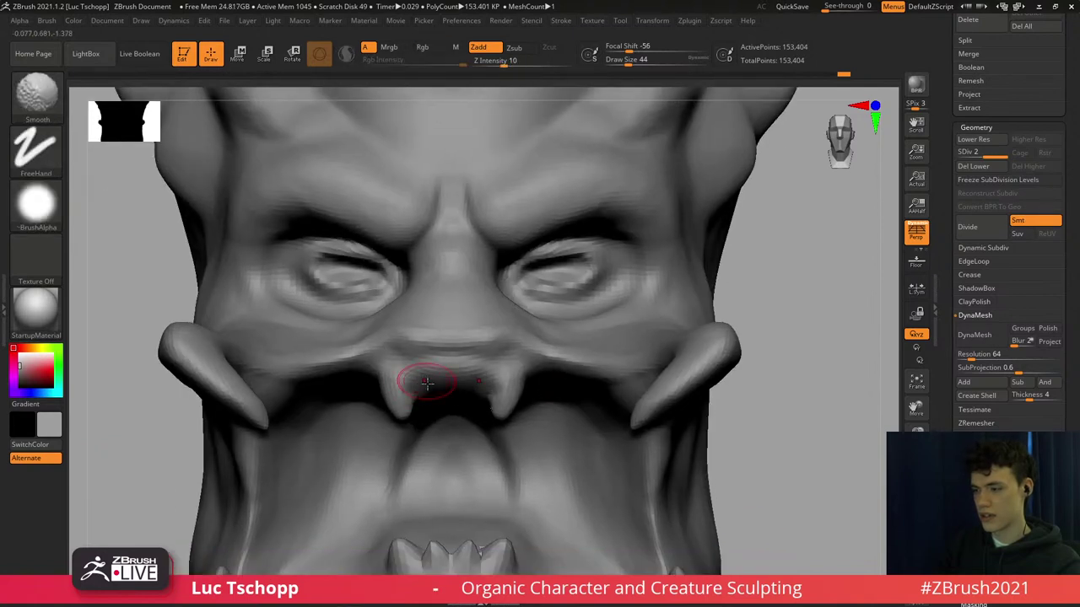
Drop to subdivision level 1 and smooth the outer cheek sides between the mandibles at draw size 192.
right_click_drag(428, 384, 495, 373, "ctrl")
right_click_drag(479, 435, 489, 368, "alt")
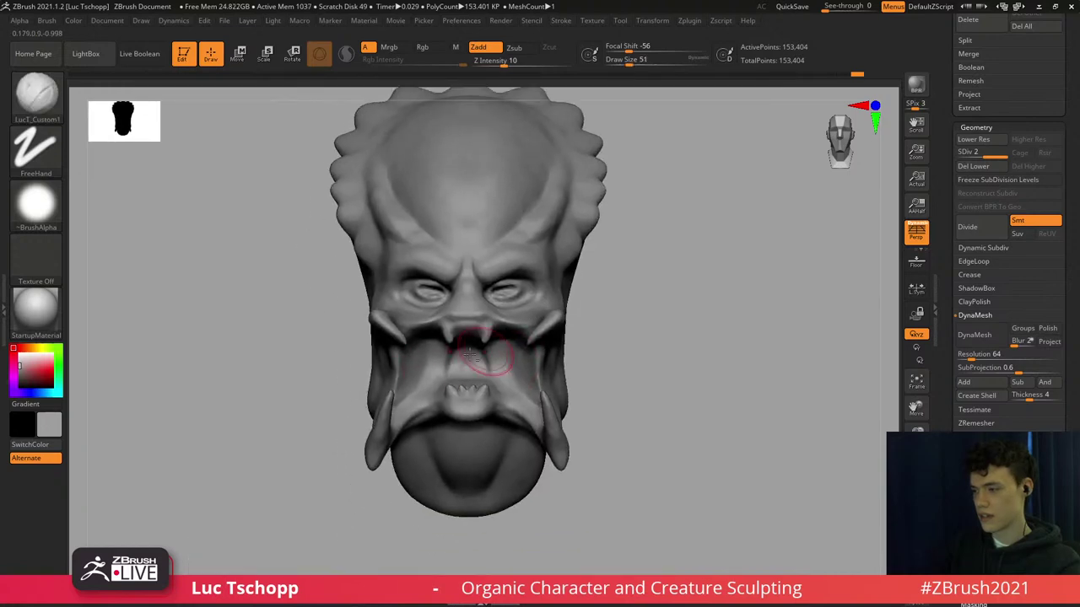
key("b")
key("m")
key("v")
key("s")
key("shift+d")
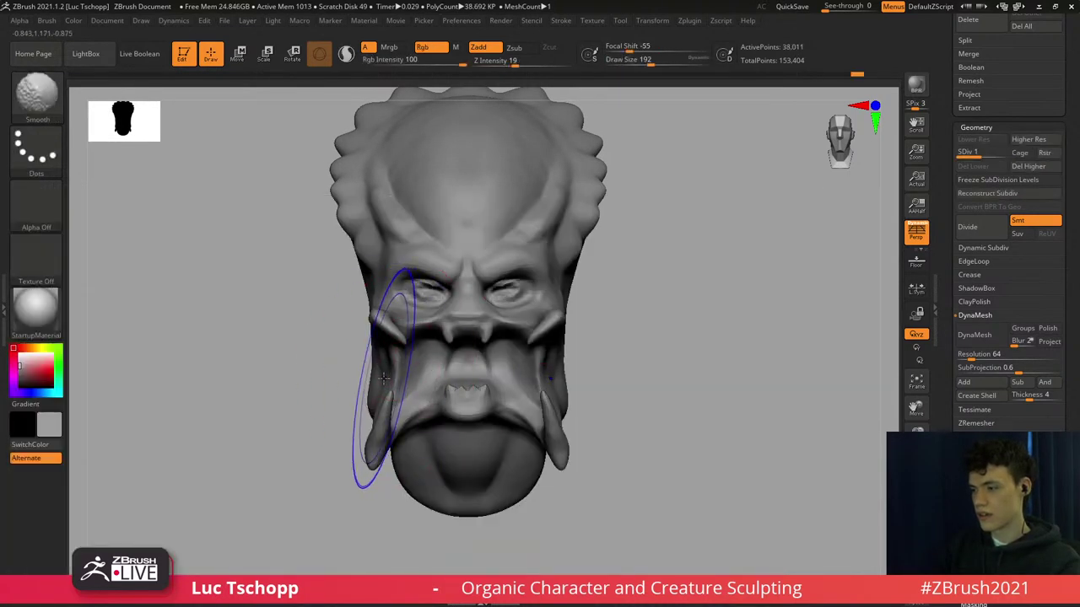
left_click_drag(384, 378, 376, 400, "shift")
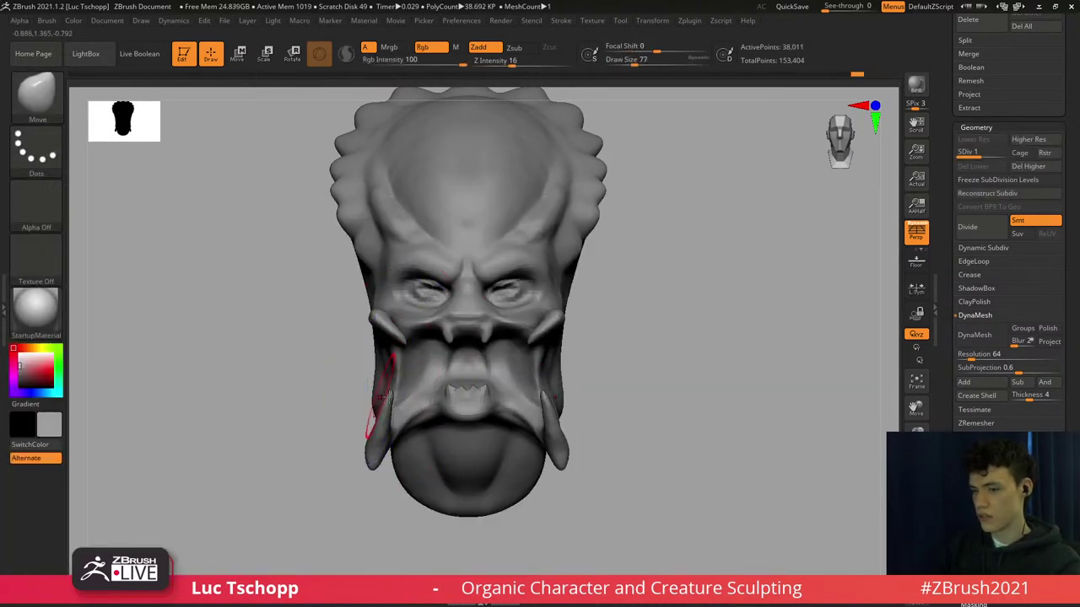
Adjust the outer cheek sides behind the mandibles with the Move brush and return to subdivision level 2.
right_click_drag(381, 398, 390, 392)
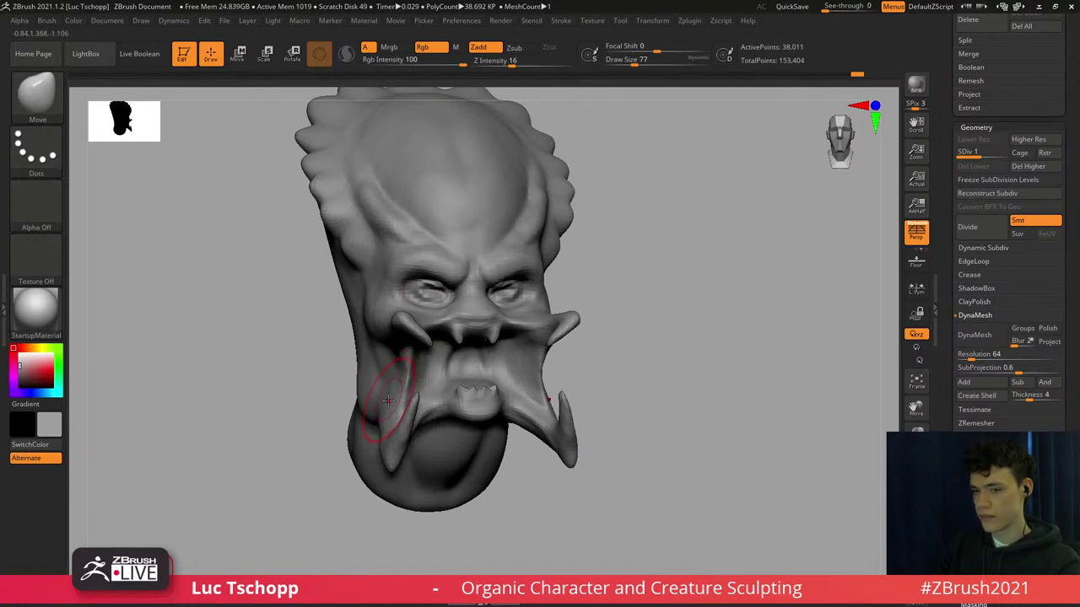
right_click_drag(388, 400, 405, 397, "shift")
key("s")
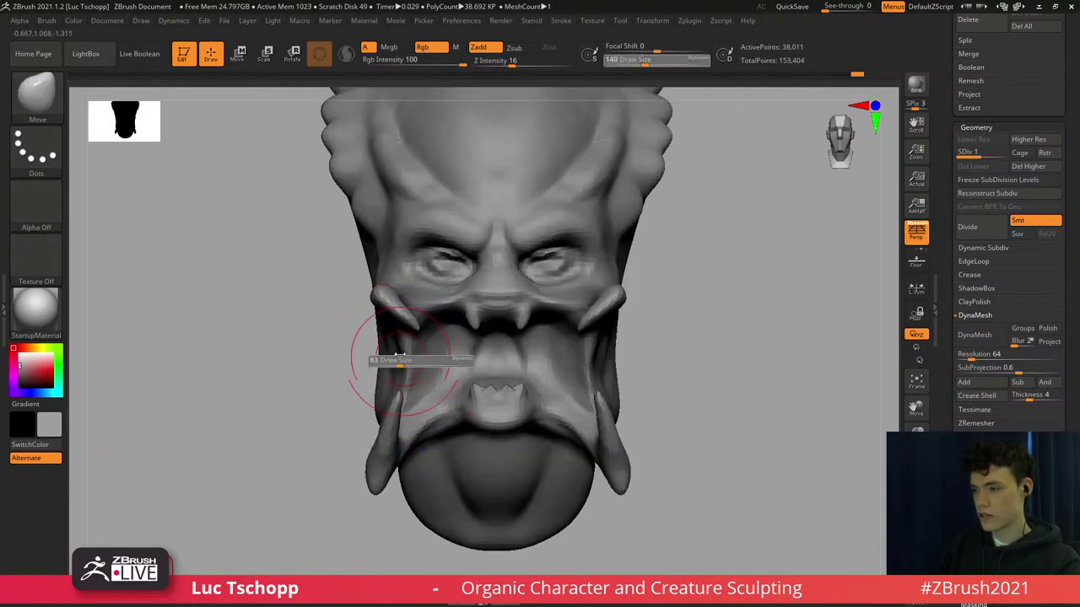
mouse_move(403, 361)
left_mouse_down()
mouse_move(416, 364)
mouse_move(405, 396)
mouse_move(408, 357)
left_mouse_up()
key("s")
key("s")
key("s")
key("s")
key("d")
Smooth the ridges flanking the forehead dome on subdivision level 1 at draw size 77.
mouse_move(408, 358)
right_mouse_down("ctrl")
mouse_move(489, 263)
mouse_move(496, 345)
mouse_move(517, 359)
right_mouse_up("ctrl")
key("b")
left_click(819, 231)
right_click_drag(498, 260, 500, 327, "alt")
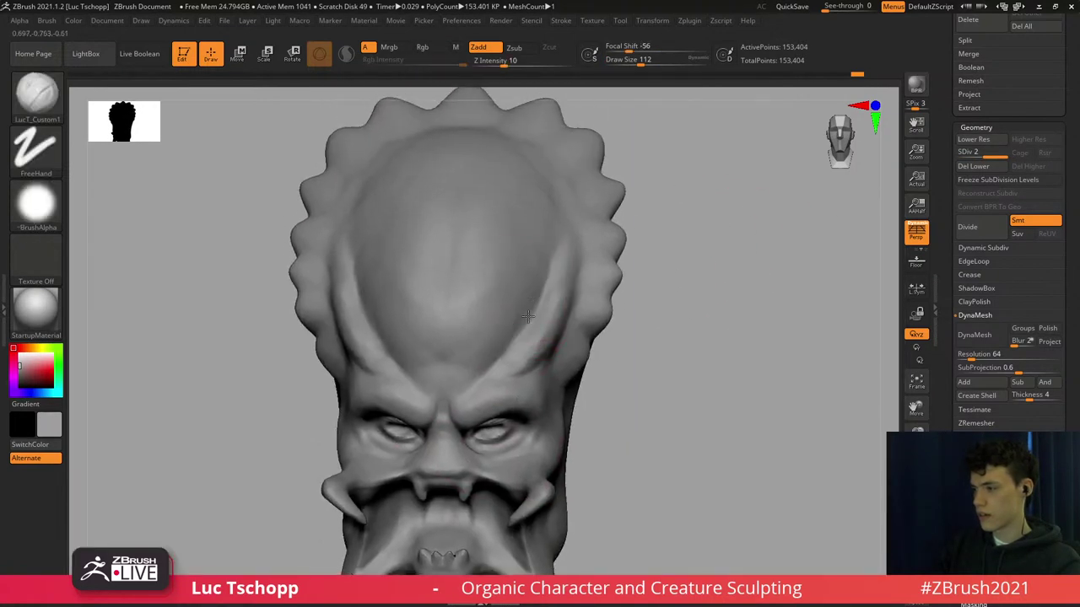
right_click_drag(573, 323, 538, 317)
key("shift+d")
left_click_drag(552, 318, 538, 338, "shift")
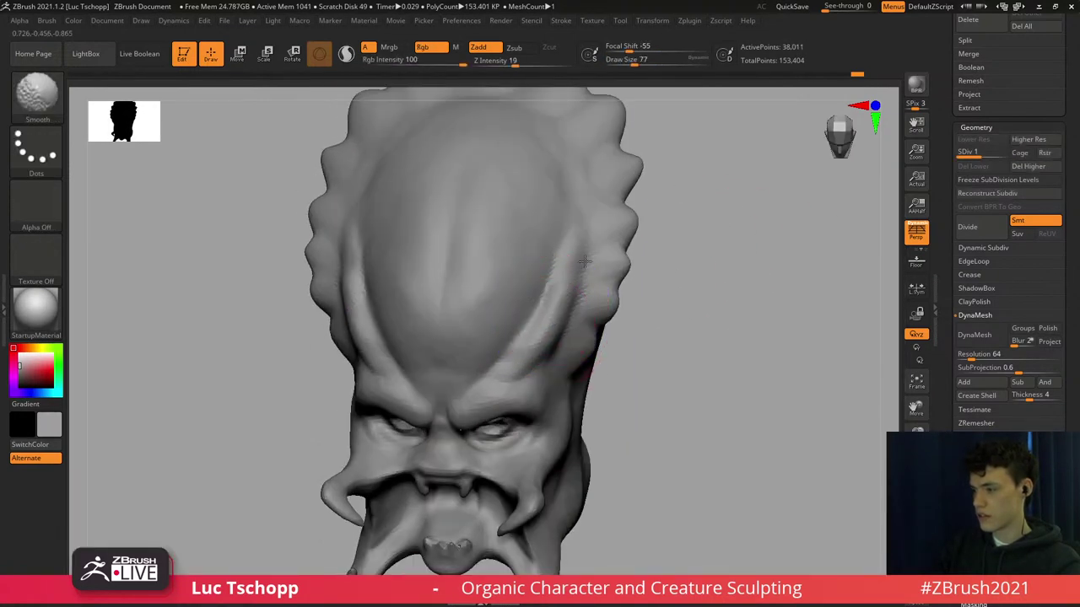
left_click_drag(585, 262, 530, 341, "shift")
Sculpt the ridges down both sides of the forehead dome with the LucT_Custom1 brush at draw sizes 74 and 62.
left_click_drag(575, 280, 535, 363)
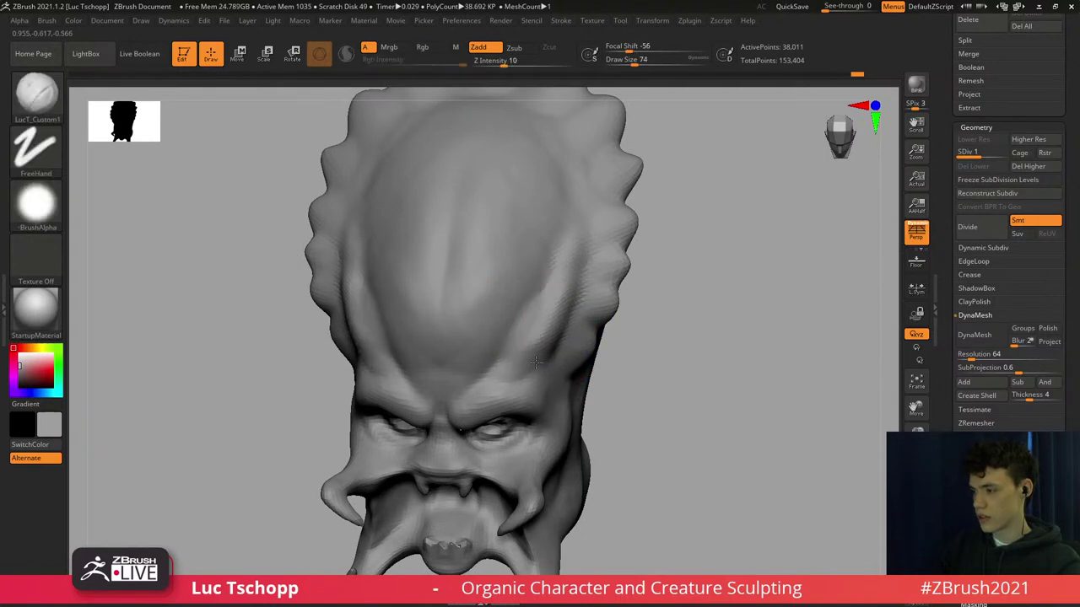
left_click_drag(584, 230, 534, 325)
right_click_drag(559, 278, 567, 250)
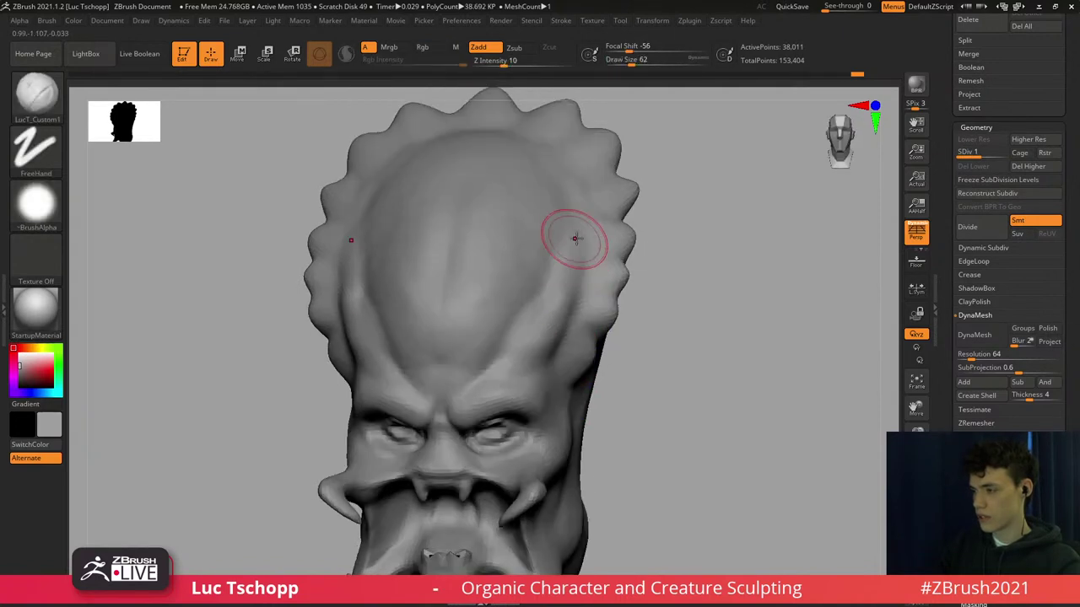
left_click_drag(576, 239, 559, 280)
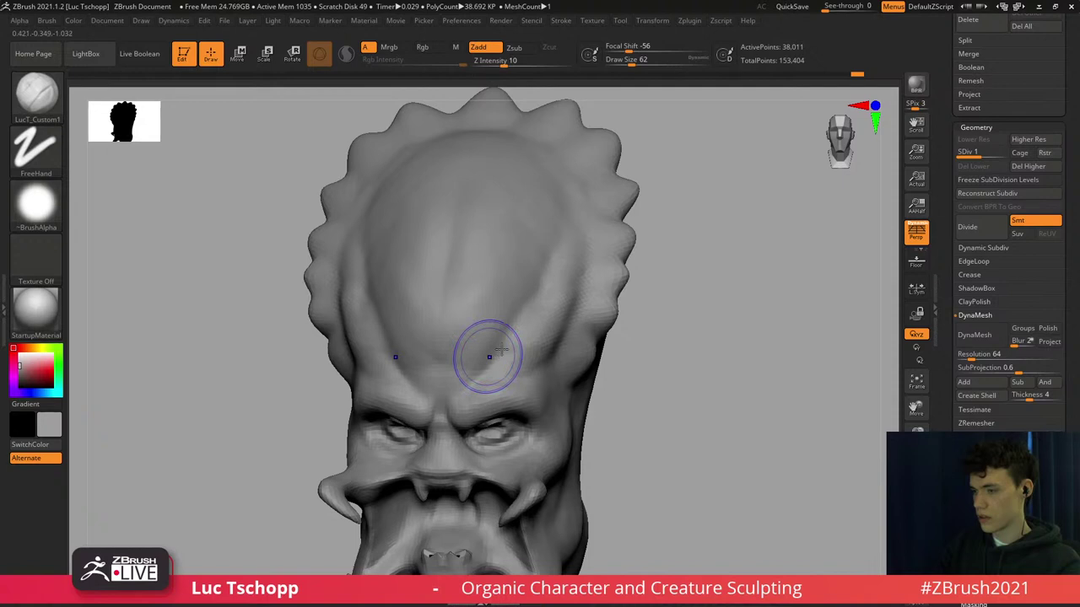
Refine the side forehead ridges toward the brow with the LucT_Custom1 brush at draw sizes 90 and 65, and restore subdivision level 2.
right_click_drag(533, 306, 550, 297)
key("s")
left_click_drag(556, 299, 562, 300)
key("]")
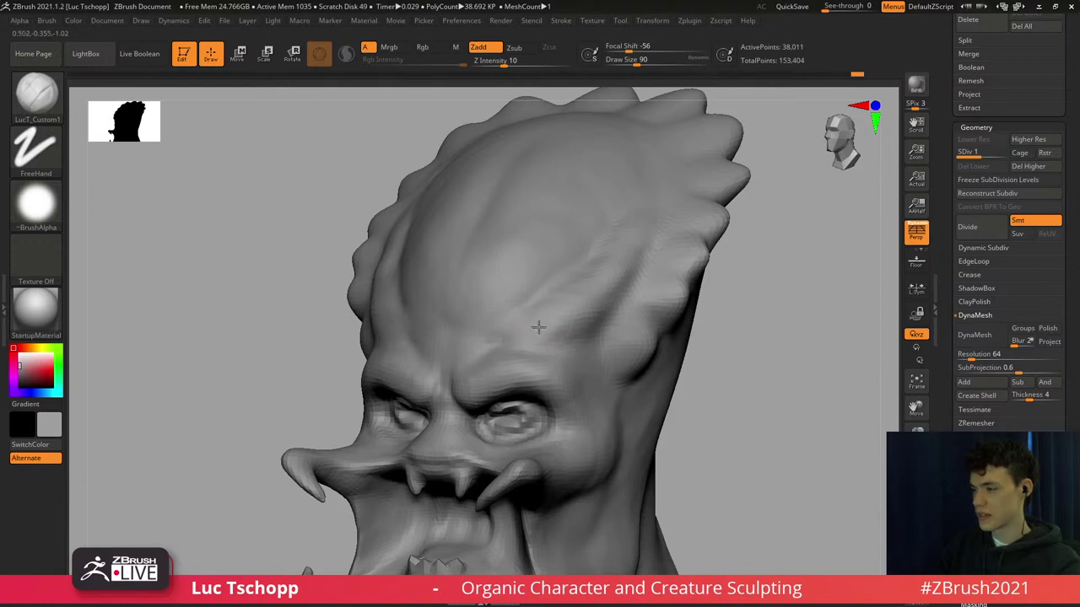
key("[")
key("[")
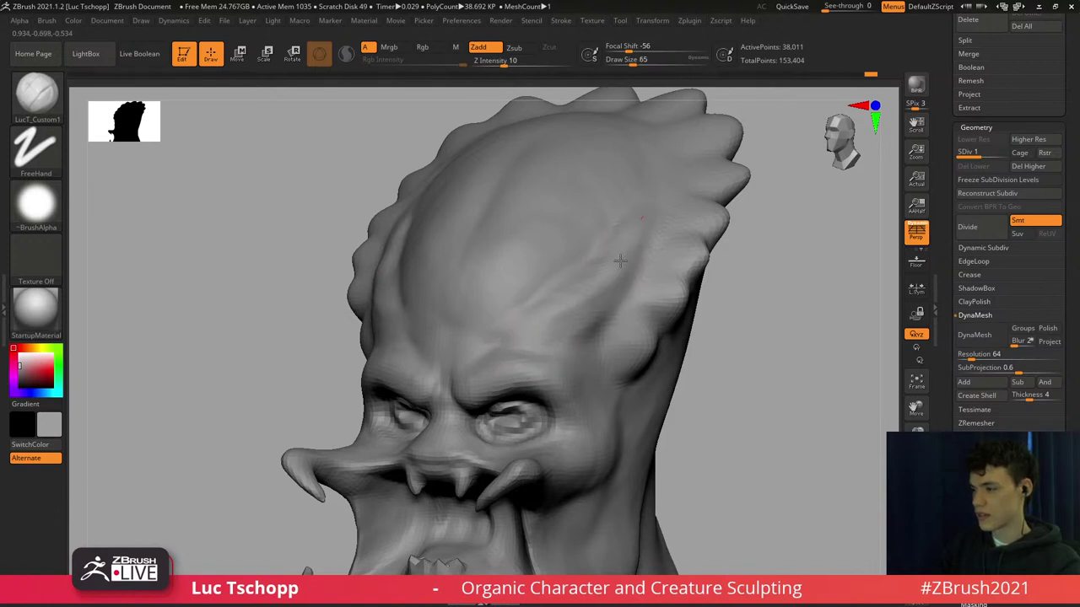
key("]")
left_click_drag(595, 285, 551, 309)
right_click_drag(565, 328, 546, 307, "ctrl")
key("d")
Inflate the membrane edges between the upper and lower mandibles with the Inflat brush at draw size 163.
right_click_drag(534, 346, 506, 386, "shift")
mouse_move(533, 448)
right_mouse_down("alt")
mouse_move(538, 386)
mouse_move(570, 371)
mouse_move(542, 361)
mouse_move(547, 344)
right_mouse_up("alt")
key("b")
key("i")
key("n")
key("shift+d")
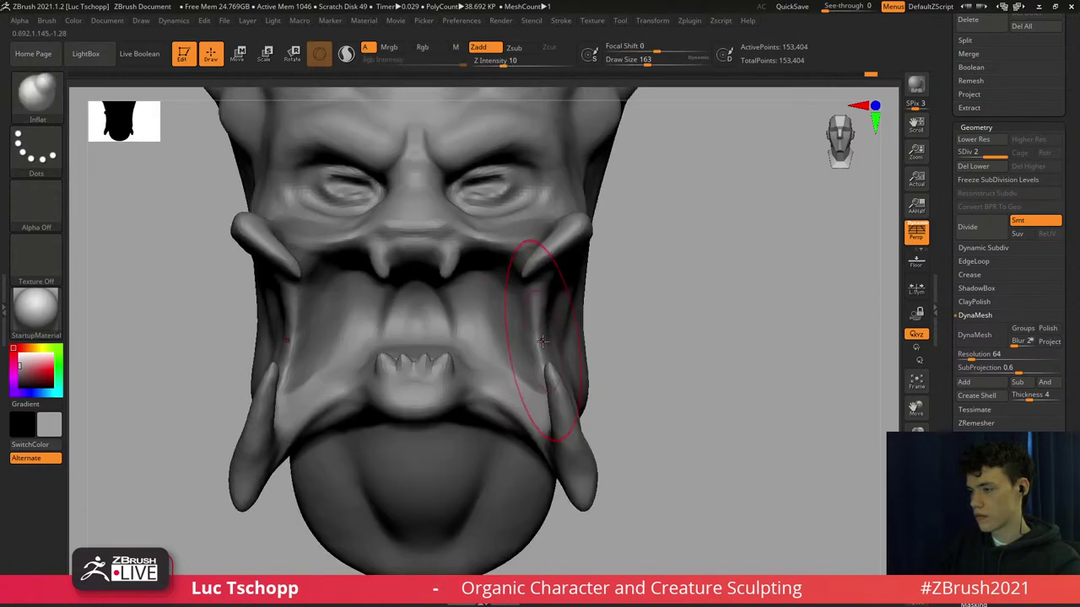
Sculpt the folds of the inner mouth beside the central palate with the LucT_Custom1 brush, reducing the draw size to about 74.
key("b")
left_click(856, 229)
right_click_drag(499, 318, 544, 310)
key("s")
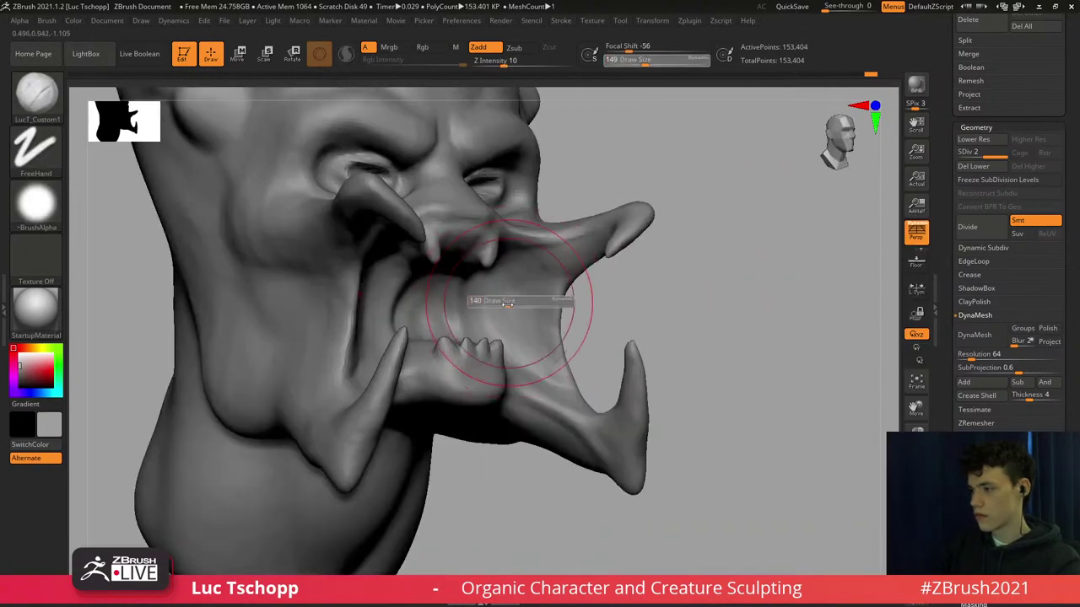
left_click_drag(508, 302, 494, 301)
right_click_drag(516, 295, 490, 295)
key("s")
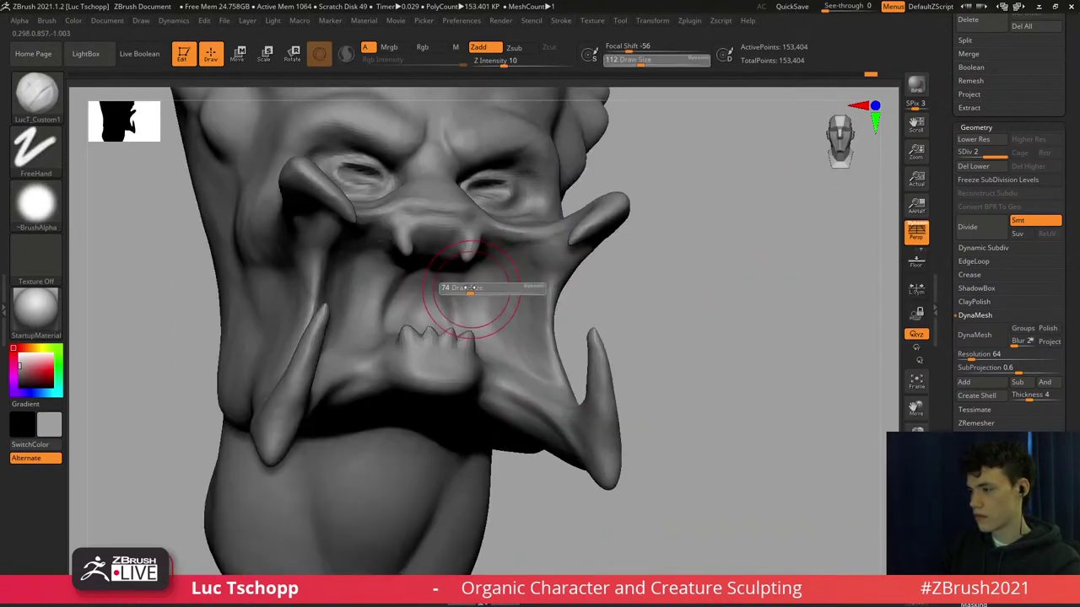
left_click_drag(489, 290, 485, 291)
left_click_drag(466, 281, 470, 317)
Define the grooves beside the palate inside the mouth with the Standard brush at draw size 71.
key("b")
key("s")
key("t")
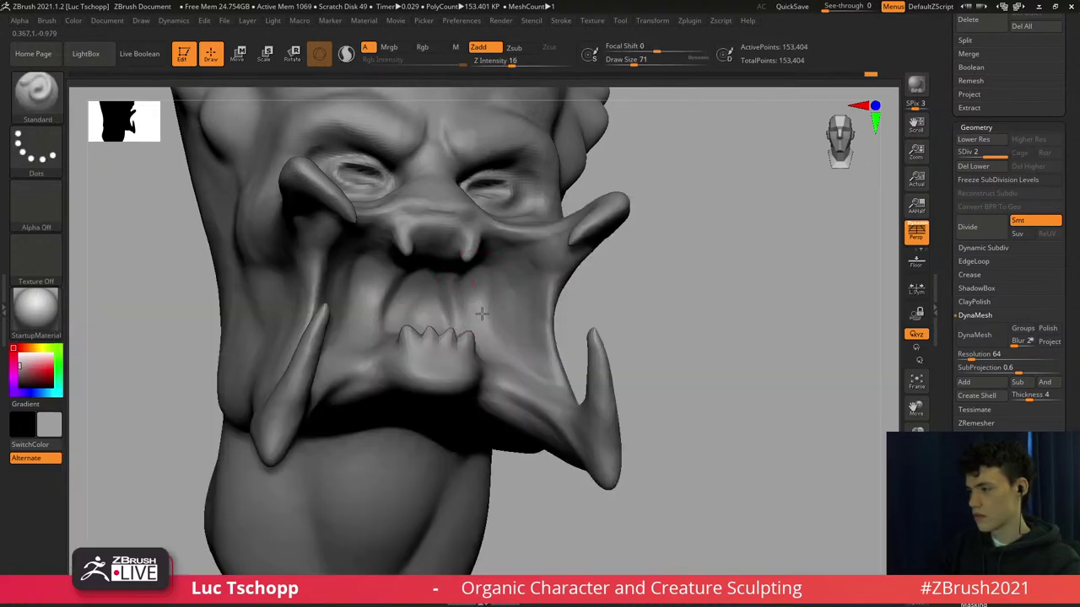
right_click_drag(505, 355, 506, 356, "shift")
right_click(506, 356)
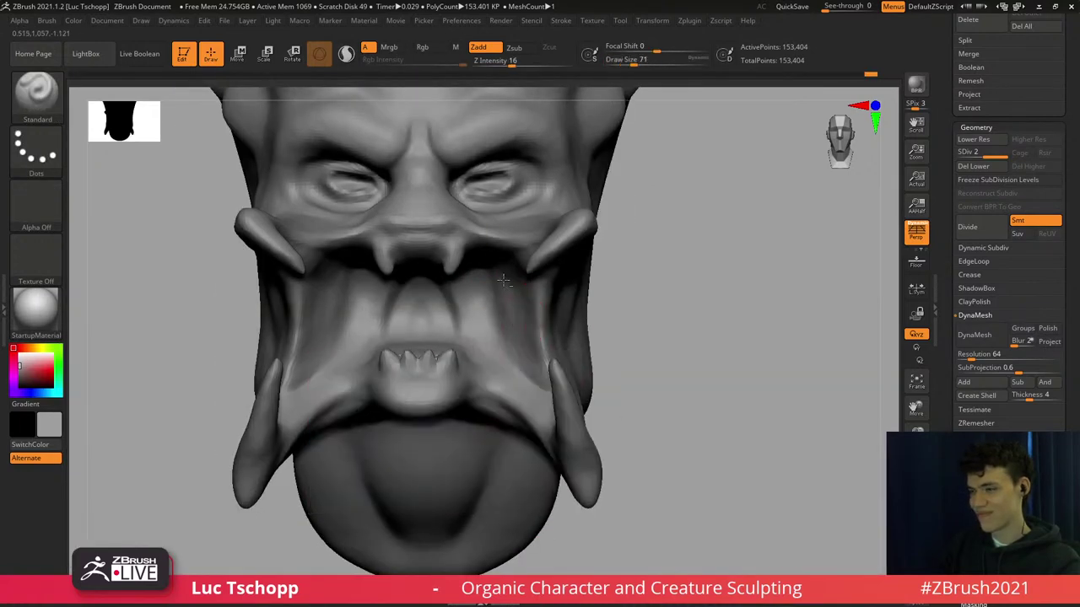
Sharpen and smooth the crease beneath the nose tip with the LucT_Custom1 brush at draw size 56.
right_click_drag(511, 265, 500, 338, "ctrl")
key("b")
left_click(822, 230)
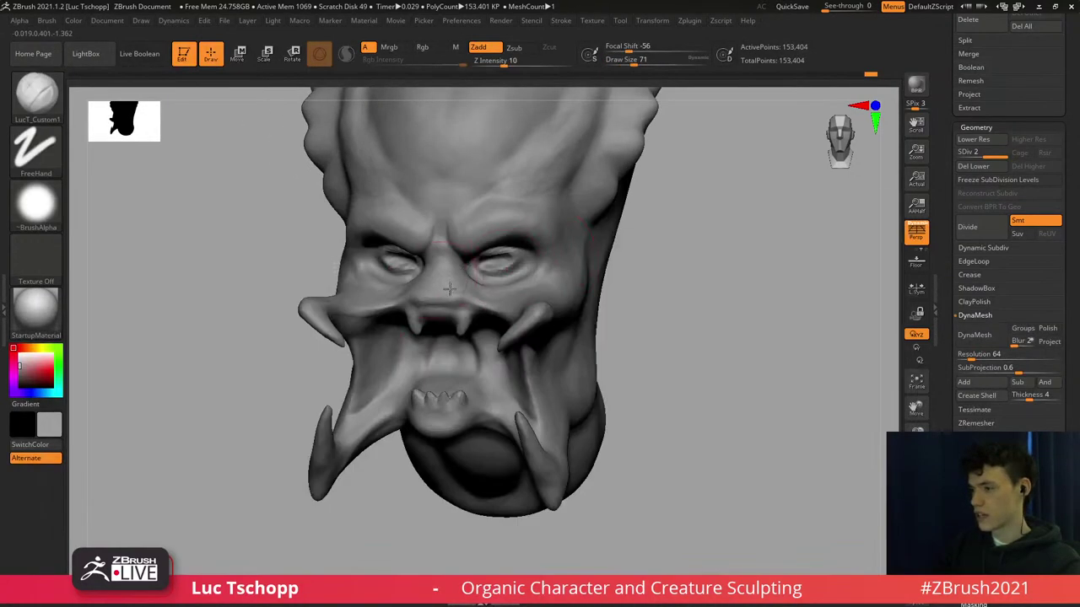
right_click_drag(448, 283, 489, 282)
right_click_drag(489, 282, 463, 329, "ctrl")
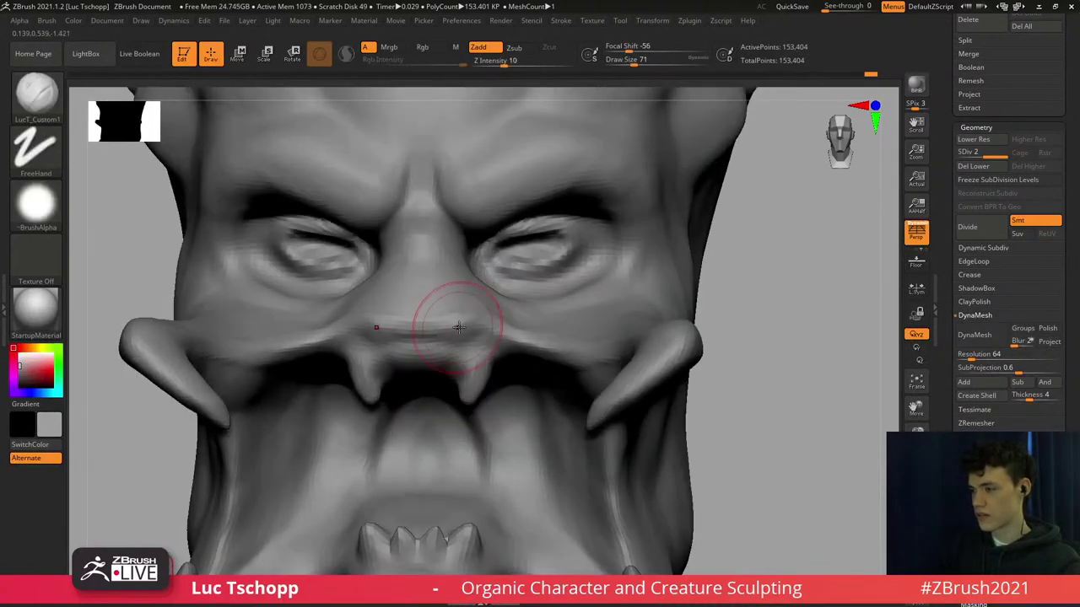
key("]")
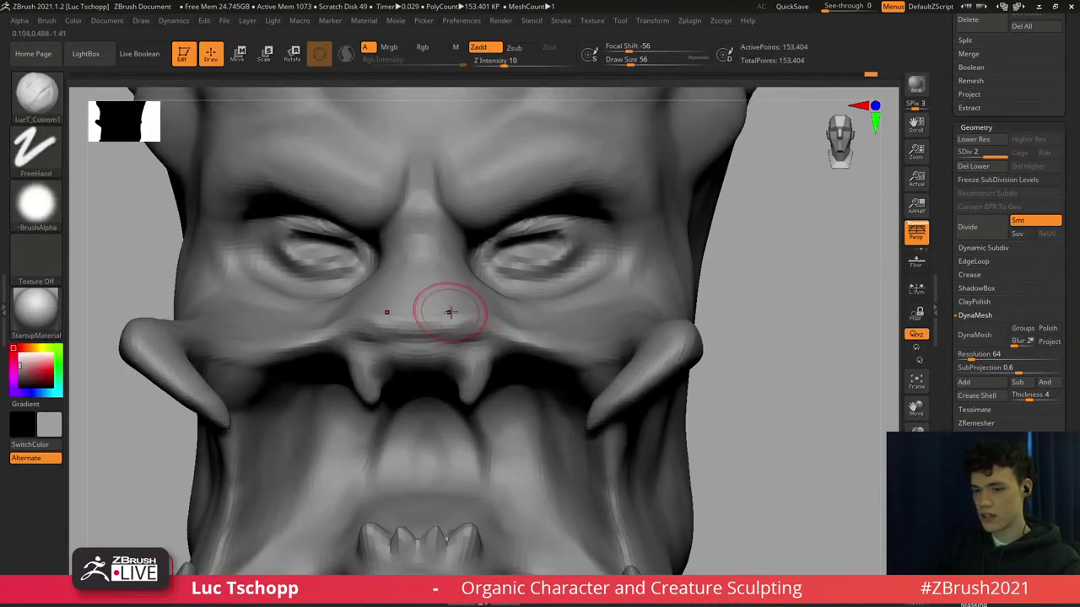
key("shift")
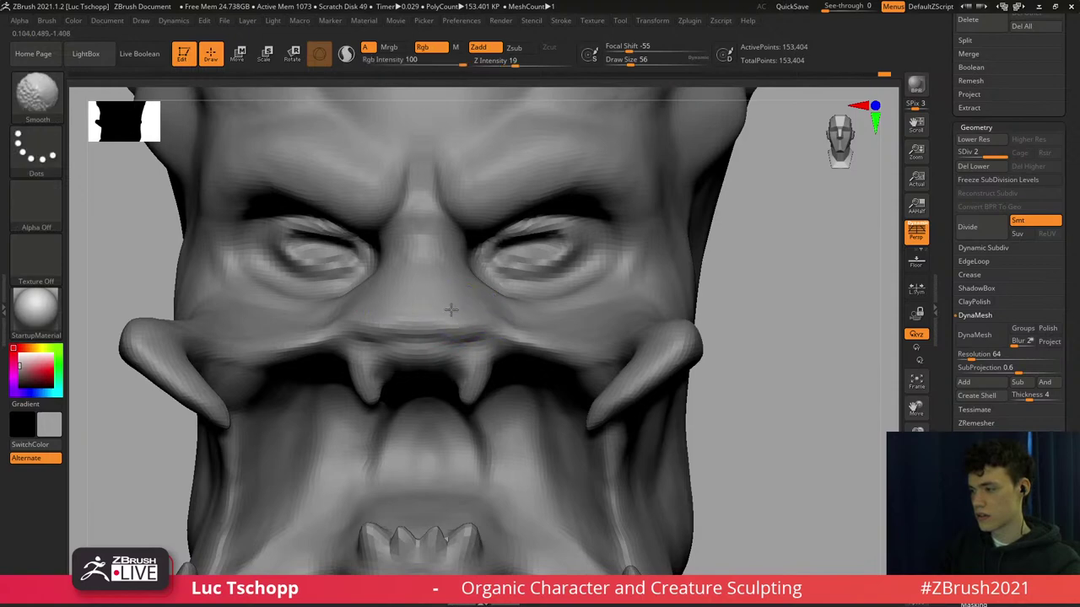
Refine the cheek beside the nose above the upper lip with the LucT_Custom1 brush at draw size 62.
mouse_move(469, 309)
right_mouse_down("ctrl")
mouse_move(485, 326)
mouse_move(466, 339)
mouse_move(485, 314)
mouse_move(478, 298)
right_mouse_up("ctrl")
key("s")
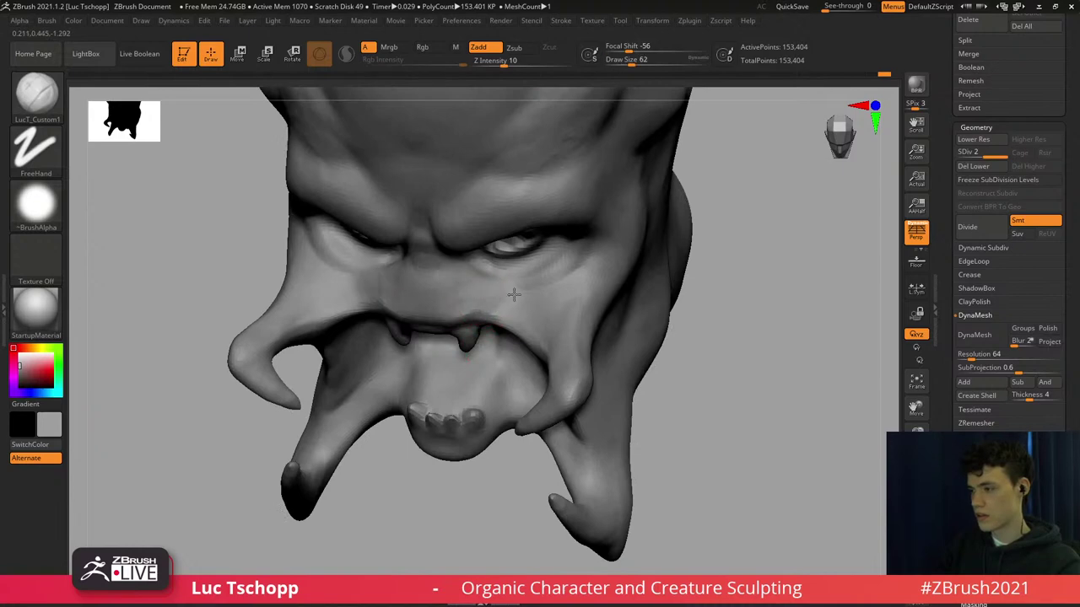
left_click_drag(533, 314, 510, 297)
right_click_drag(501, 292, 509, 221)
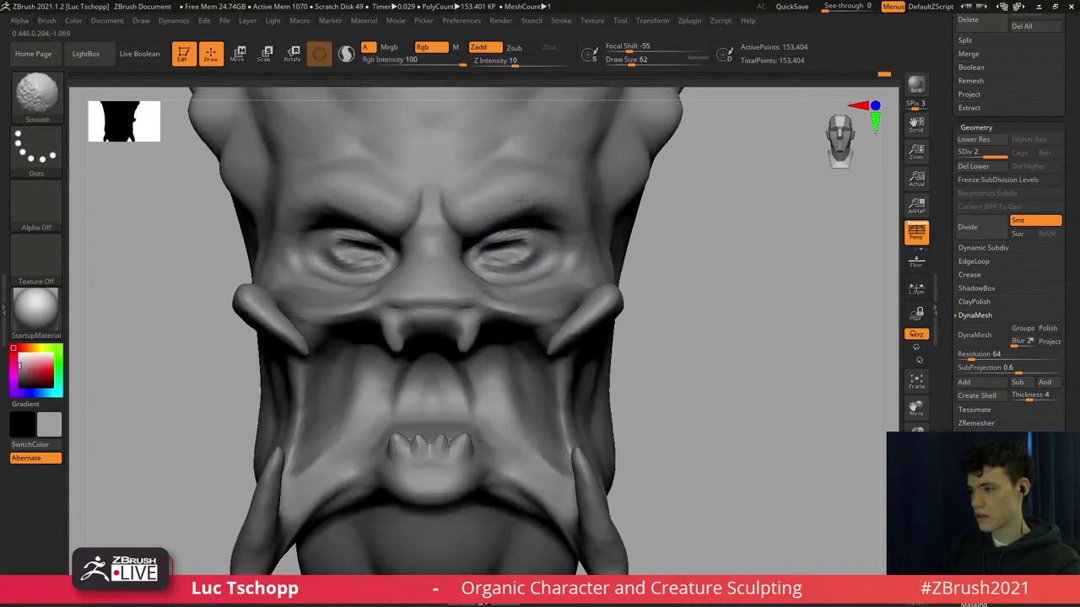
Reshape the upper eyelids beneath the brows with the Move brush at draw sizes 56 and 54.
key("b")
key("m")
key("v")
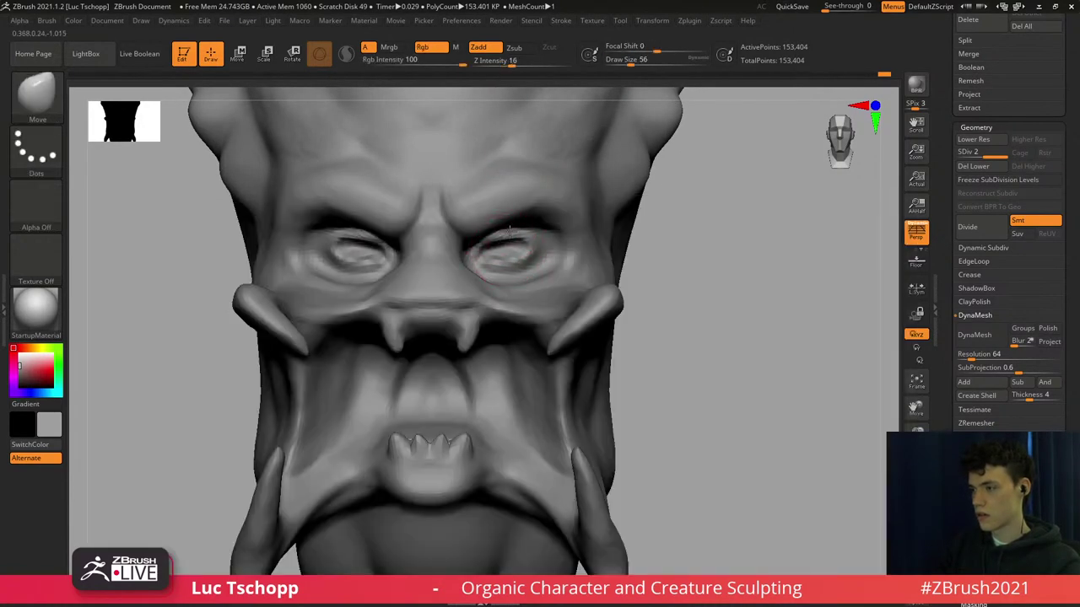
key("s")
left_click_drag(544, 262, 543, 227)
key("s")
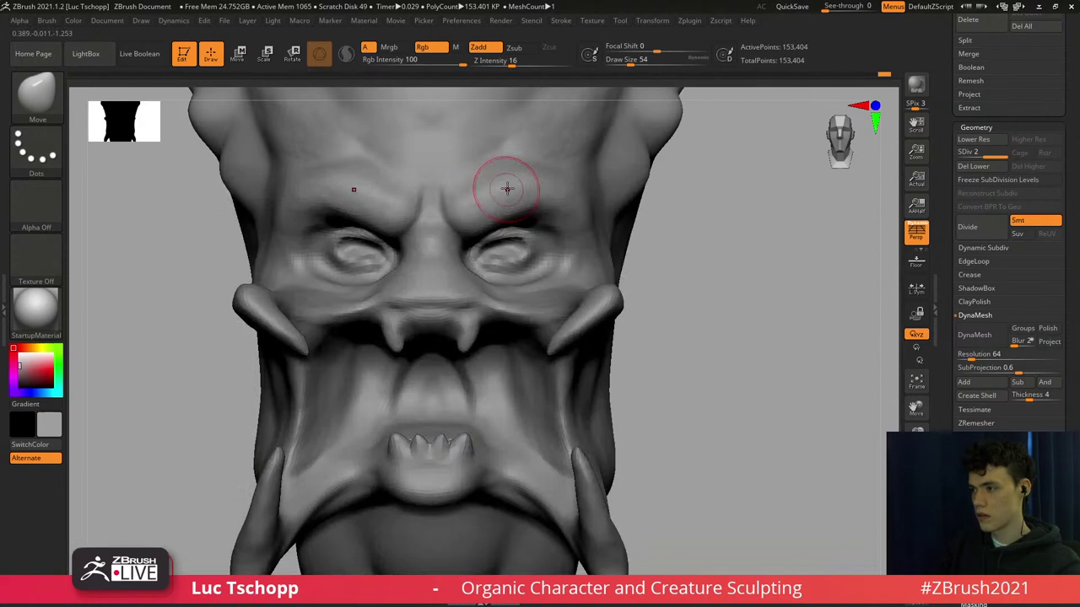
Reshape the brows above the eyes with the Move brush at draw size 83.
key("s")
left_click_drag(509, 188, 518, 180)
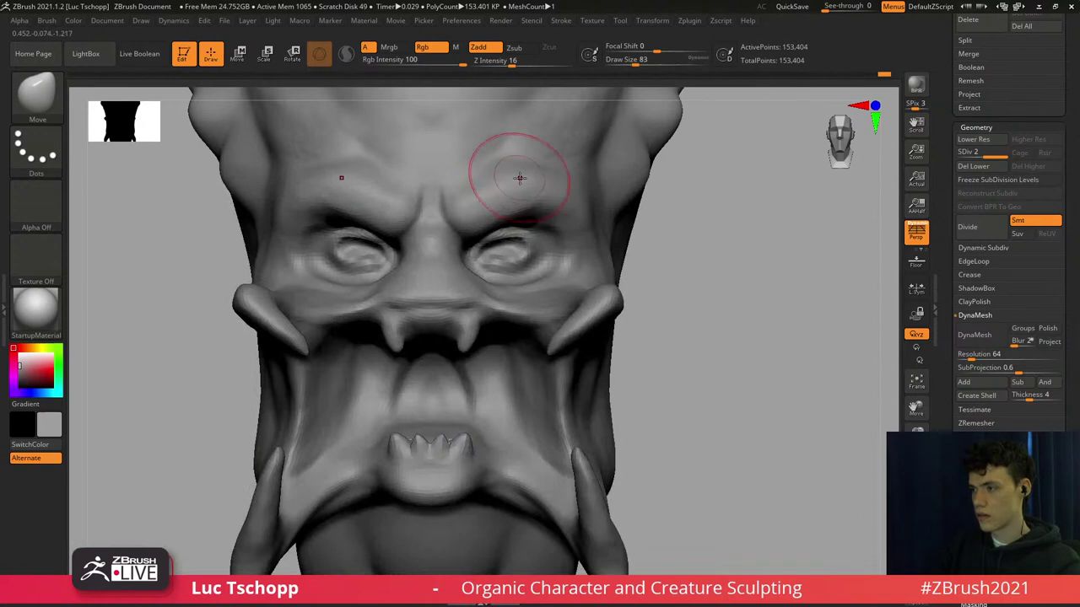
mouse_move(460, 189)
right_mouse_down("ctrl")
mouse_move(475, 194)
mouse_move(491, 256)
mouse_move(497, 312)
mouse_move(483, 309)
right_mouse_up("ctrl")
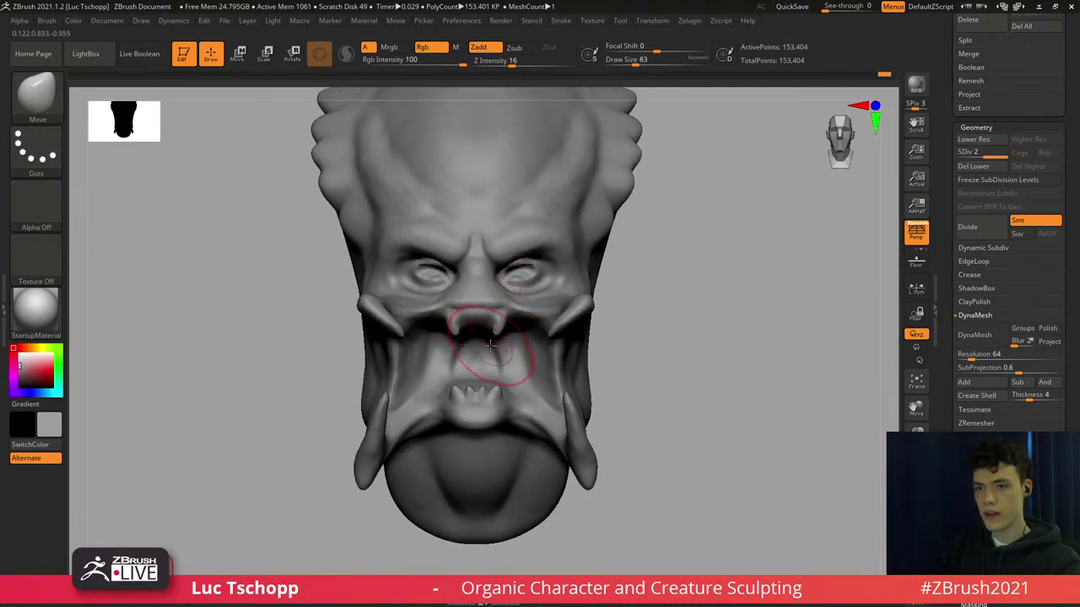
right_click_drag(490, 346, 482, 341)
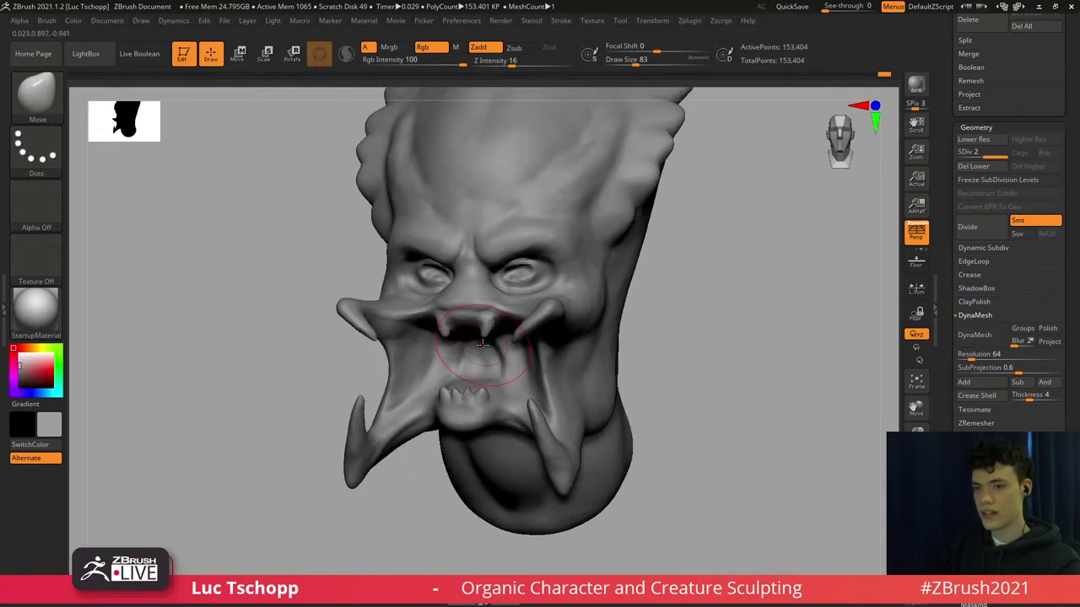
Refine the cheekbone below and behind the eye with the LucT_Custom1 brush at draw size 101.
key("b")
left_click(747, 235)
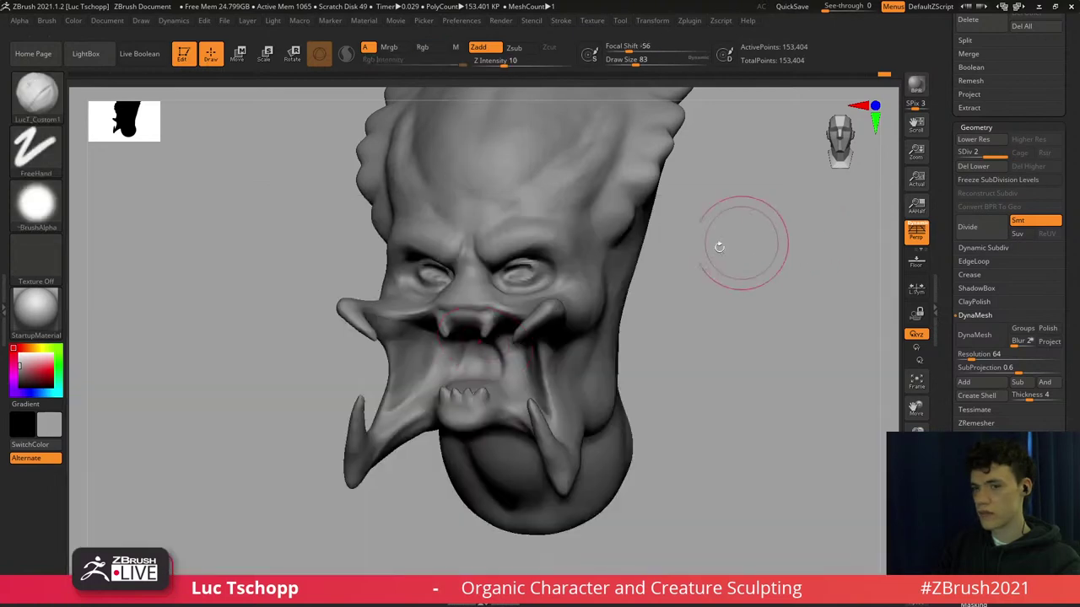
mouse_move(497, 291)
right_mouse_down("ctrl")
mouse_move(542, 305)
mouse_move(498, 316)
right_mouse_up("ctrl")
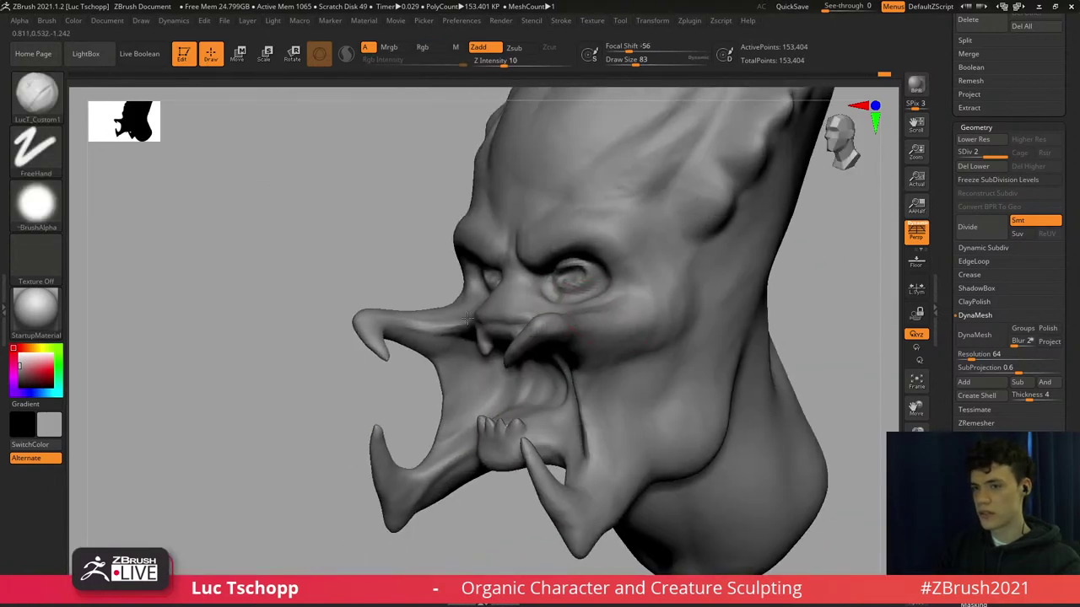
right_click_drag(640, 317, 498, 320, "alt")
key("s")
left_click_drag(487, 328, 494, 330)
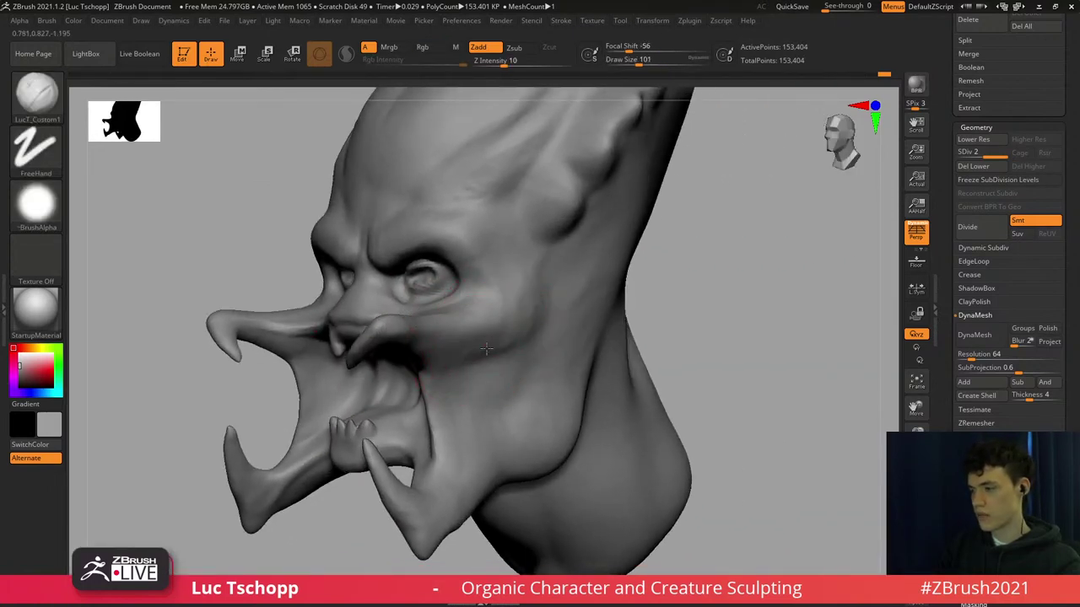
right_click_drag(512, 338, 476, 330)
left_click_drag(511, 313, 580, 309)
Refine the broad planes of the cheek and rear jaw with the LucT_Custom1 brush at draw size 120.
key("s")
key("s")
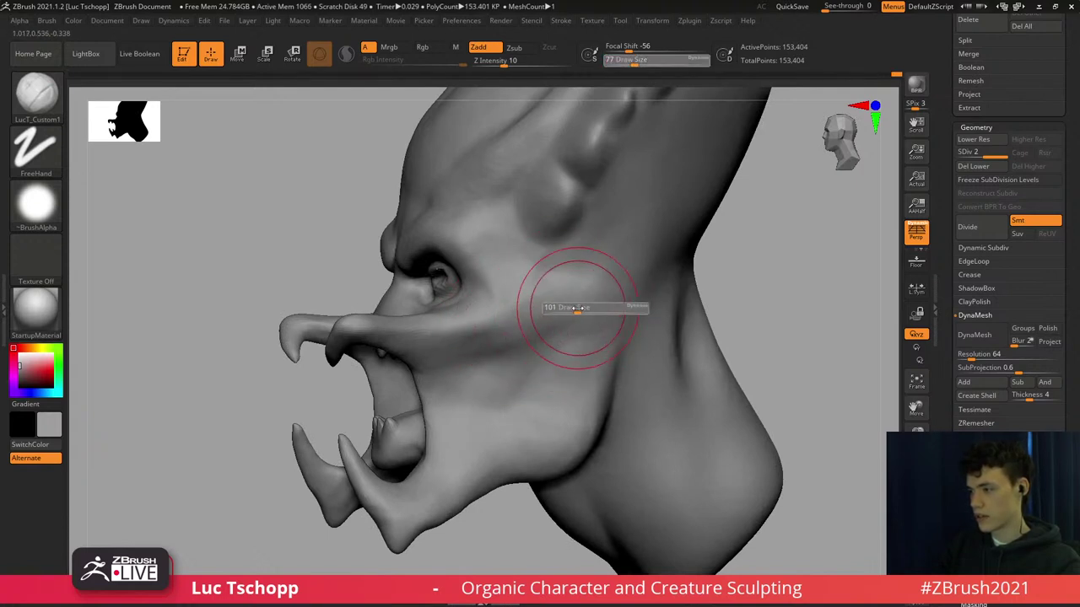
mouse_move(559, 369)
right_mouse_down("alt")
mouse_move(562, 325)
mouse_move(549, 328)
right_mouse_up("alt")
key("s")
left_click_drag(563, 331, 567, 332)
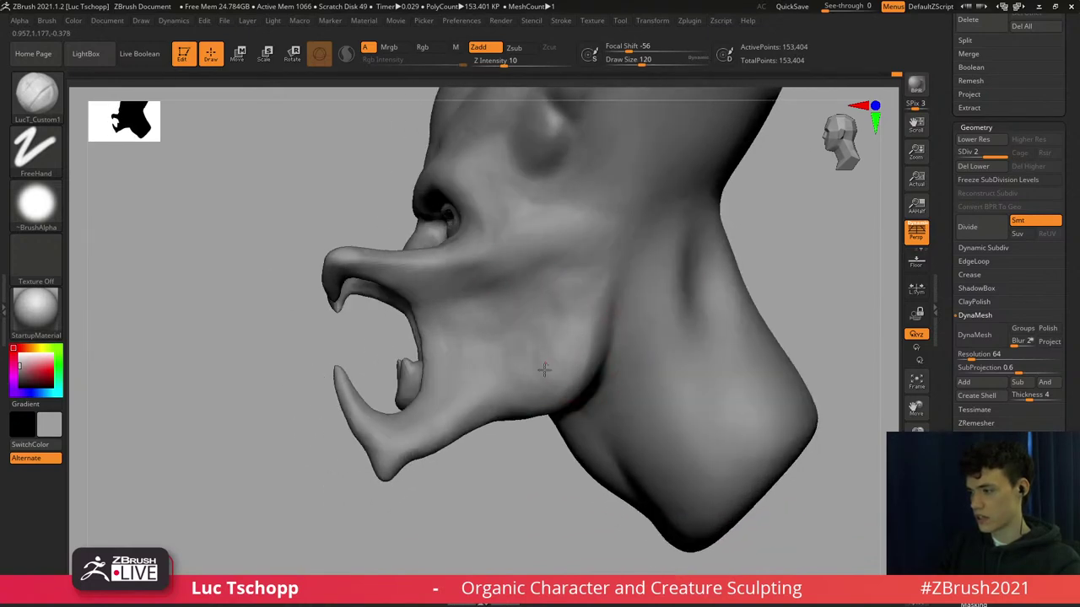
mouse_move(535, 338)
right_mouse_down()
mouse_move(518, 277)
mouse_move(460, 286)
mouse_move(516, 283)
mouse_move(532, 264)
right_mouse_up()
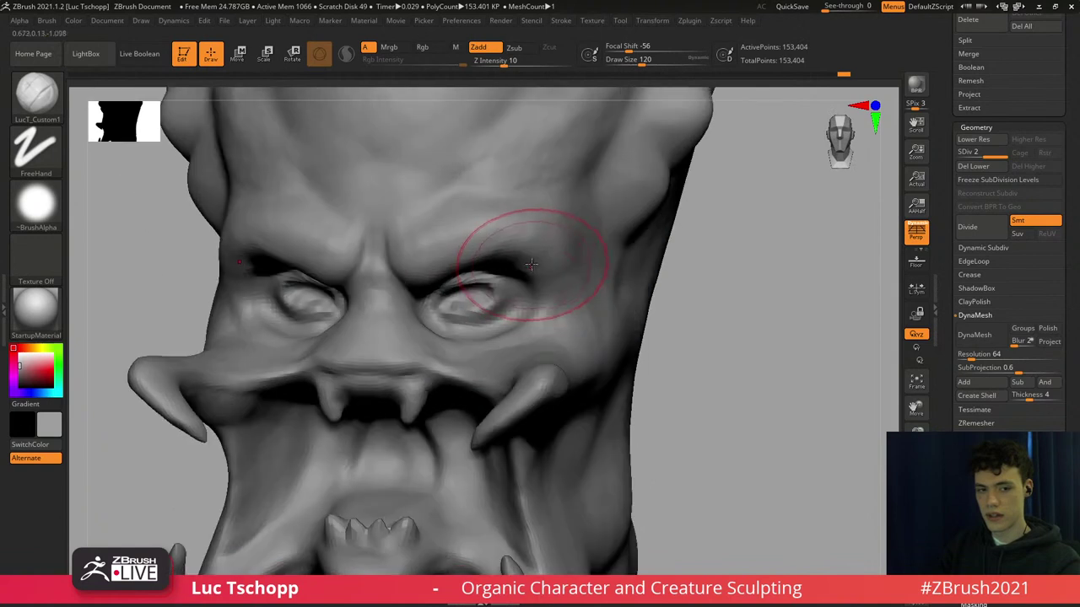
Define the outer ends of the brows with the LucT_Custom1 brush at draw sizes 74, 59 and 90.
key("s")
left_click_drag(535, 255, 534, 255)
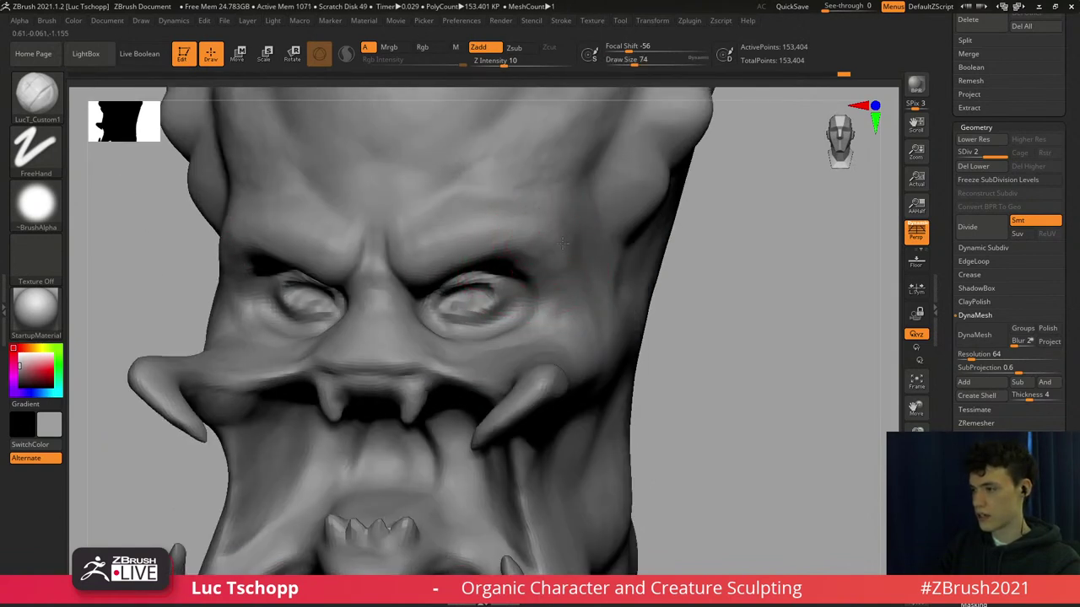
right_click_drag(568, 225, 552, 246)
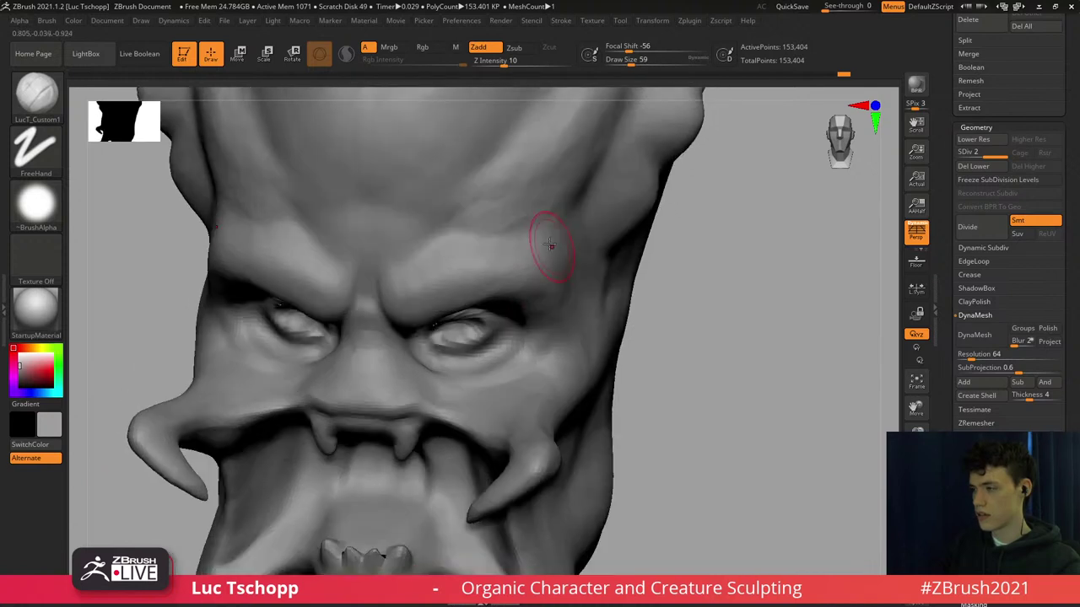
key("s")
left_click_drag(551, 246, 557, 245)
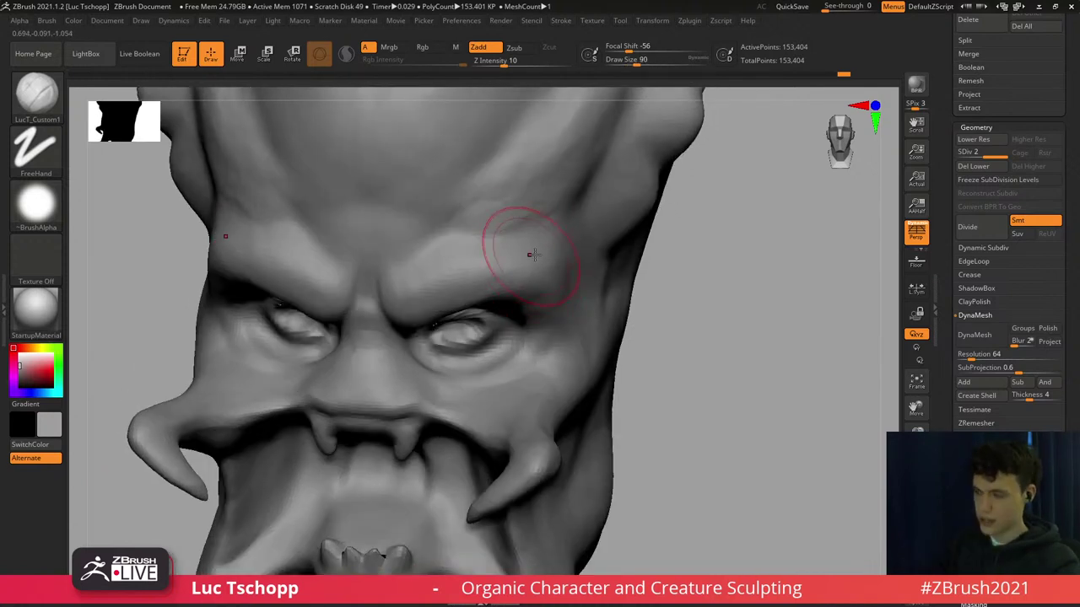
Blend the brow corners into the temples and upper eyelids with the LucT_Custom1 brush at draw sizes 62 and 120.
mouse_move(523, 270)
right_mouse_down()
mouse_move(531, 258)
mouse_move(519, 260)
right_mouse_up()
key("s")
left_click_drag(519, 260, 517, 259)
key("bracketleft")
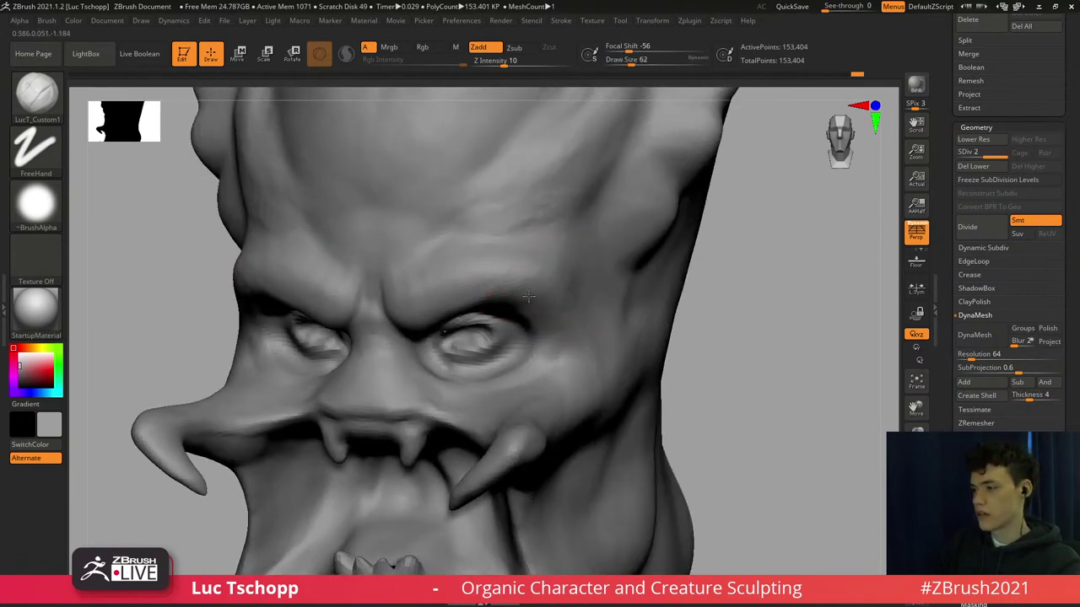
key("bracketright")
right_click_drag(523, 281, 516, 260)
key("bracketright")
key("bracketright")
key("bracketright")
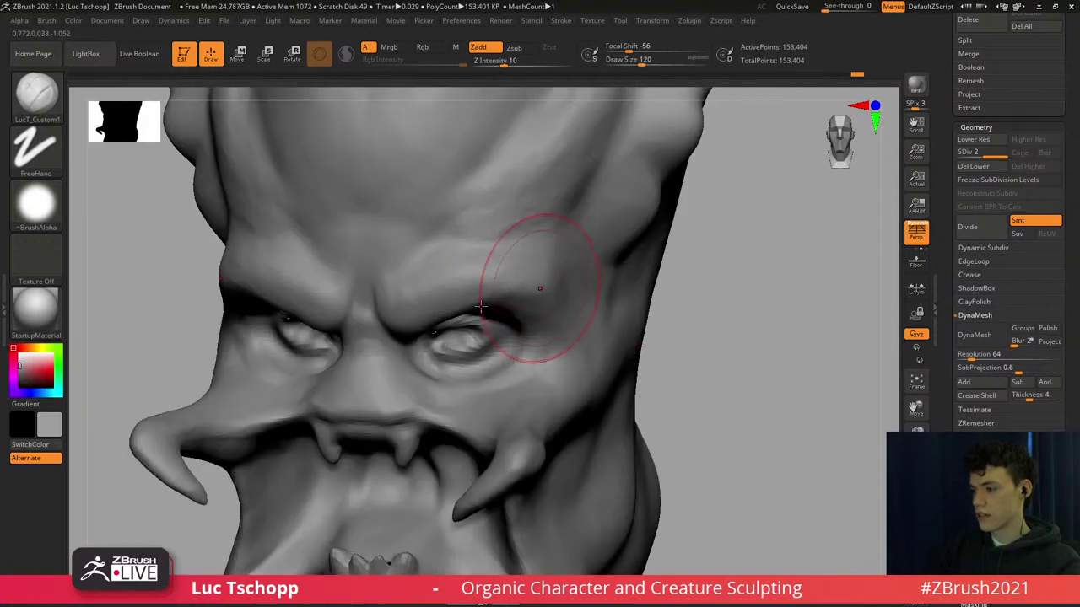
mouse_move(500, 311)
right_mouse_down()
mouse_move(477, 334)
mouse_move(496, 290)
right_mouse_up()
left_click_drag(494, 285, 492, 278)
Refine the outer corners of the eyes with the LucT_Custom1 brush at draw size 41.
right_click_drag(493, 280, 518, 361)
key("s")
left_click_drag(574, 292, 561, 293)
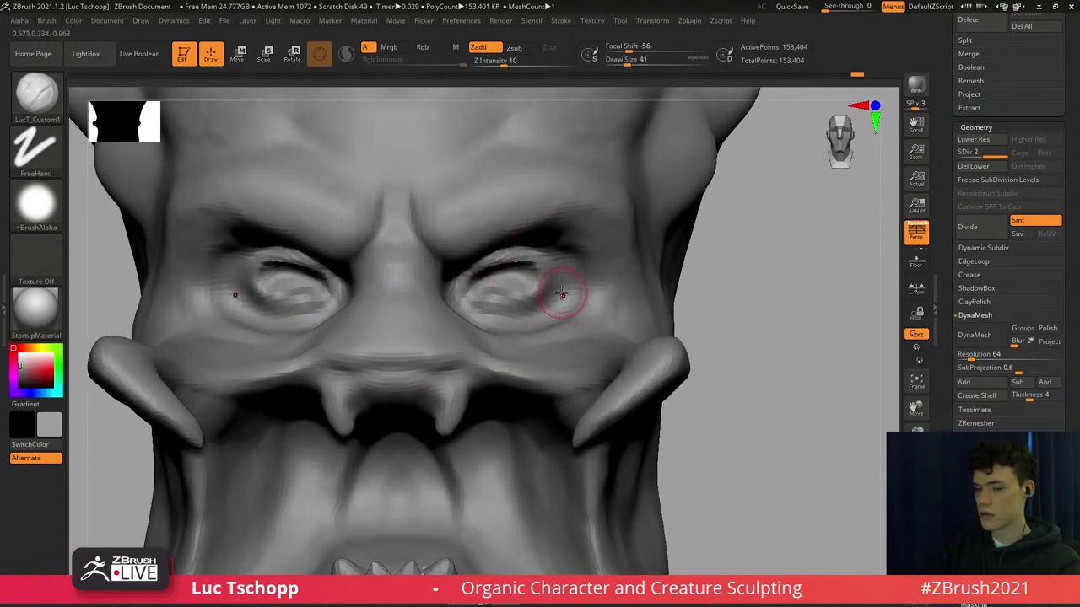
Sculpt the lower eyelids and outer eye corners with the Standard brush at draw sizes 37 and 39.
key("b")
key("s")
key("t")
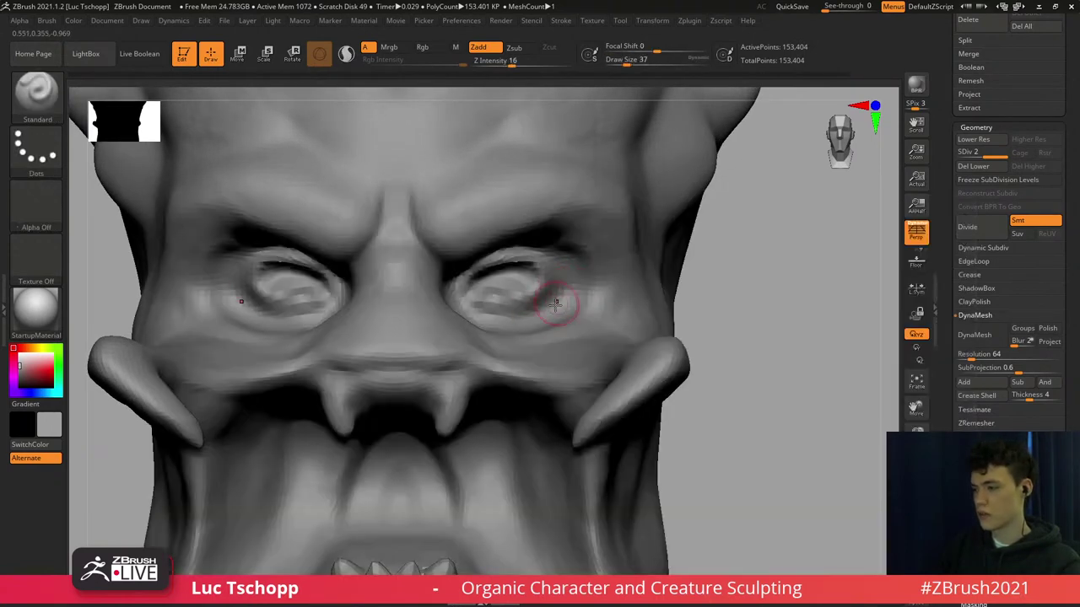
mouse_move(522, 323)
right_mouse_down("alt")
mouse_move(542, 310)
mouse_move(527, 294)
mouse_move(552, 269)
mouse_move(540, 282)
right_mouse_up("alt")
key("s")
left_click(527, 287)
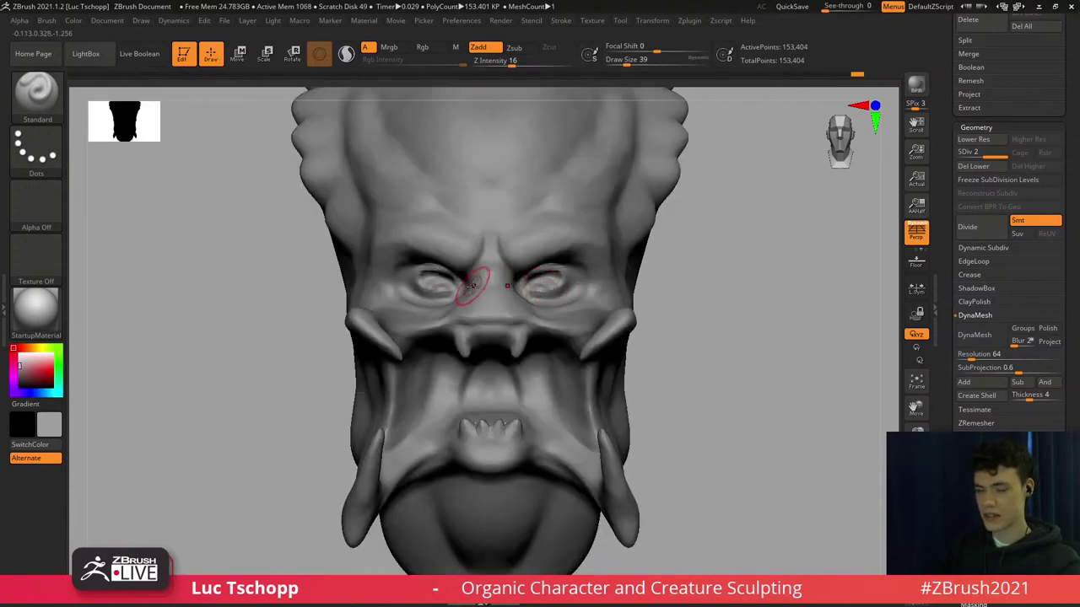
Carve creases along the sides of the nose bridge with the DamStandard brush at draw size 65.
key("b")
key("d")
key("s")
right_click_drag(489, 350, 508, 262, "ctrl")
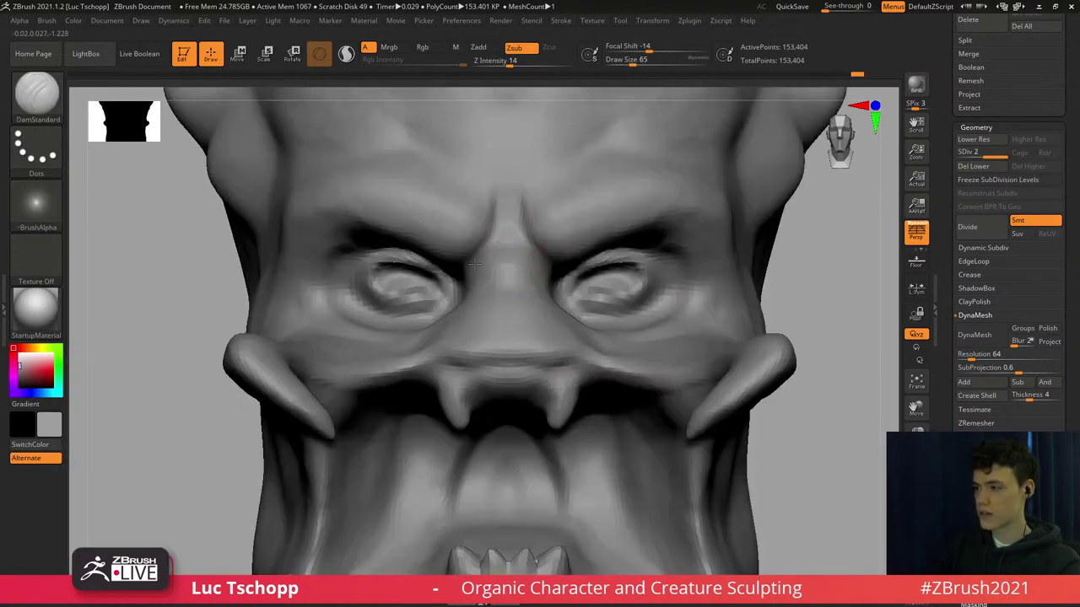
Reshape the nose bridge between the eyes with the Move brush at draw size 77.
key("b")
key("m")
key("v")
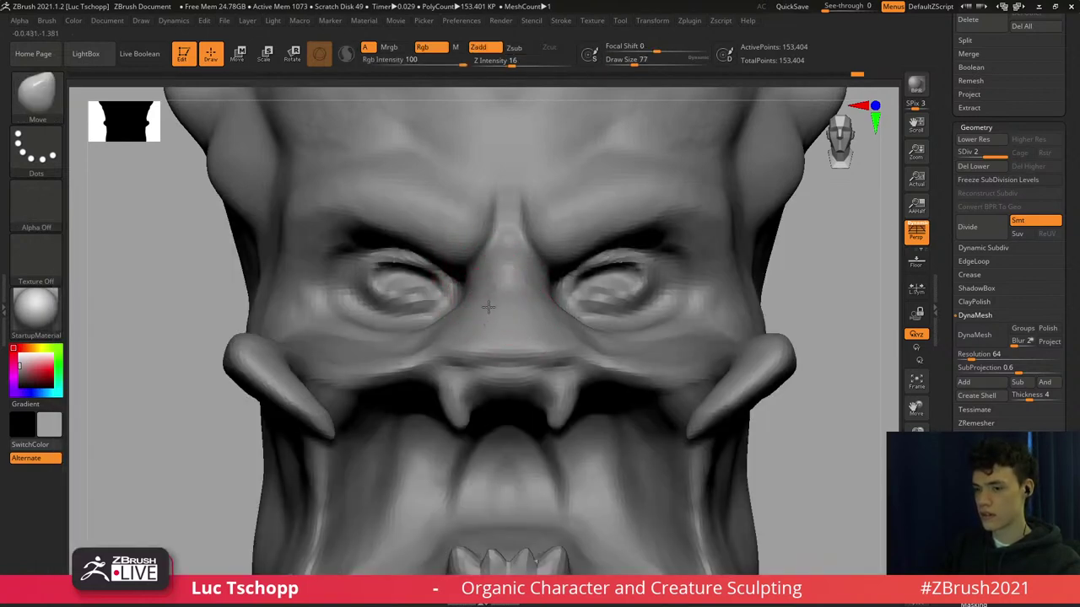
right_click_drag(489, 307, 485, 322, "ctrl")
mouse_move(481, 365)
right_mouse_down("alt")
mouse_move(481, 337)
mouse_move(531, 306)
mouse_move(474, 308)
mouse_move(483, 348)
mouse_move(477, 291)
right_mouse_up("alt")
Refine the cheek beside the mouth with the LucT_Custom1 brush at draw size 132 on subdivision level 1, and return to level 2.
key("b")
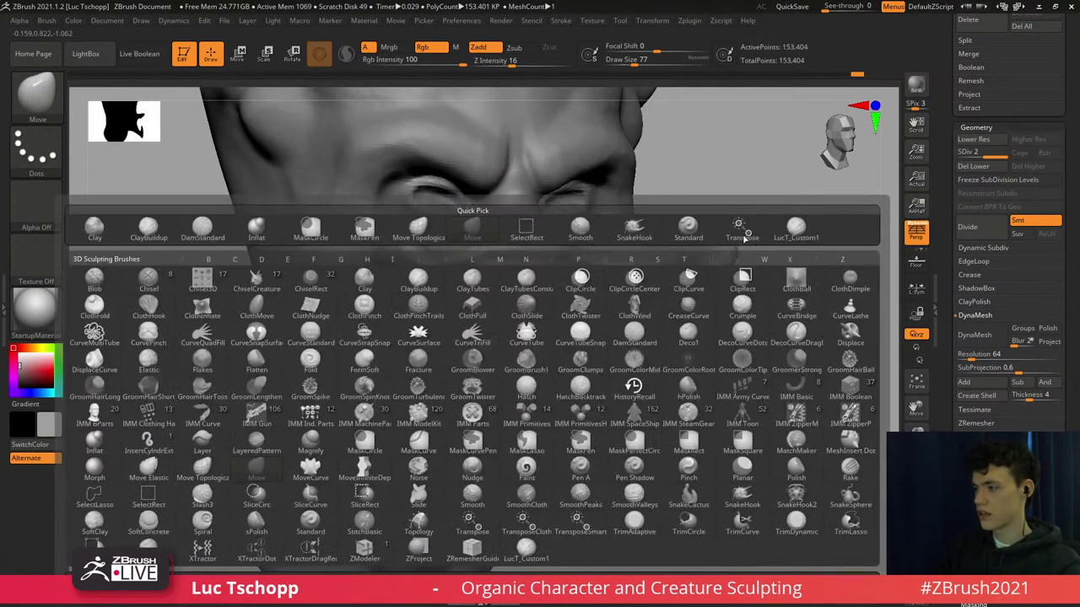
left_click(795, 232)
right_click_drag(388, 369, 425, 330, "alt")
key("shift+d")
key("s")
left_click_drag(404, 332, 412, 332)
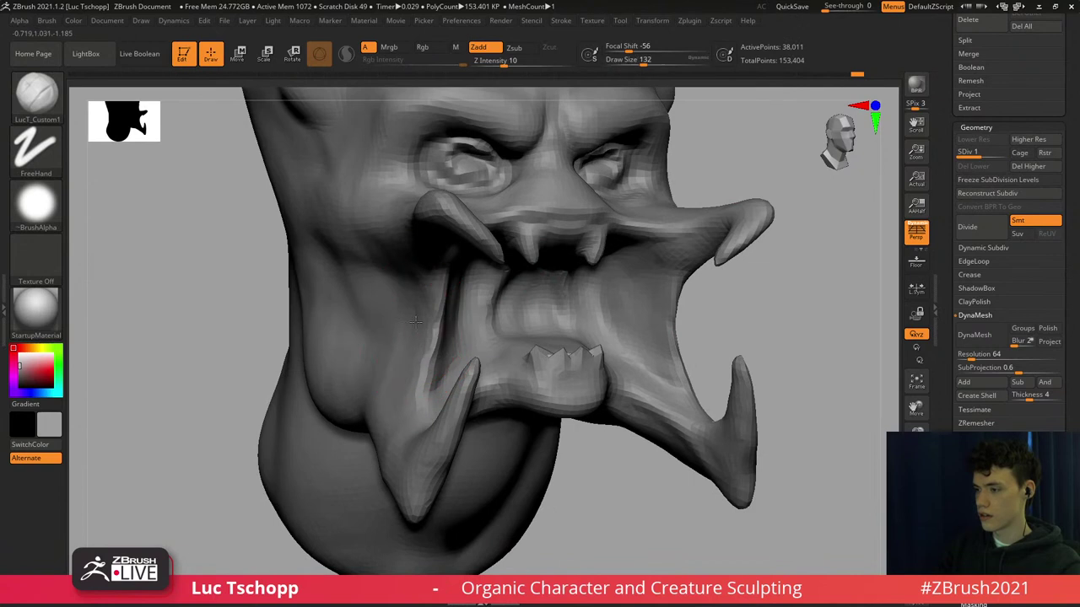
key("d")
right_click_drag(422, 327, 487, 337, "ctrl")
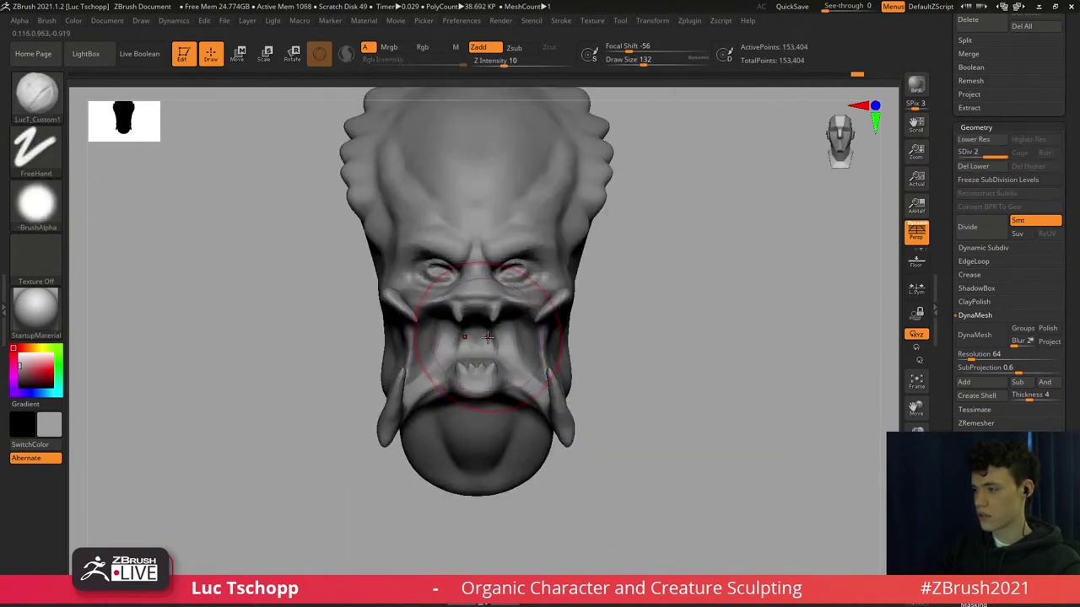
Smooth the ridges at the sides of the forehead at draw size 71 on subdivision level 1, and return to level 2.
right_click_drag(506, 223, 498, 281, "alt")
right_click_drag(525, 248, 515, 301)
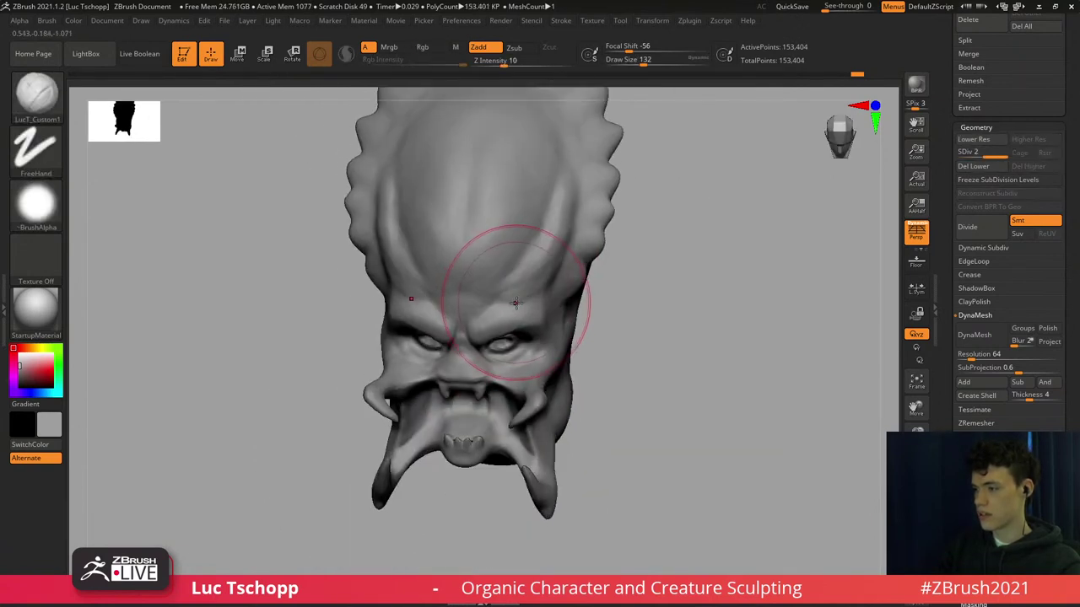
key("b")
key("s")
key("t")
key("shift+d")
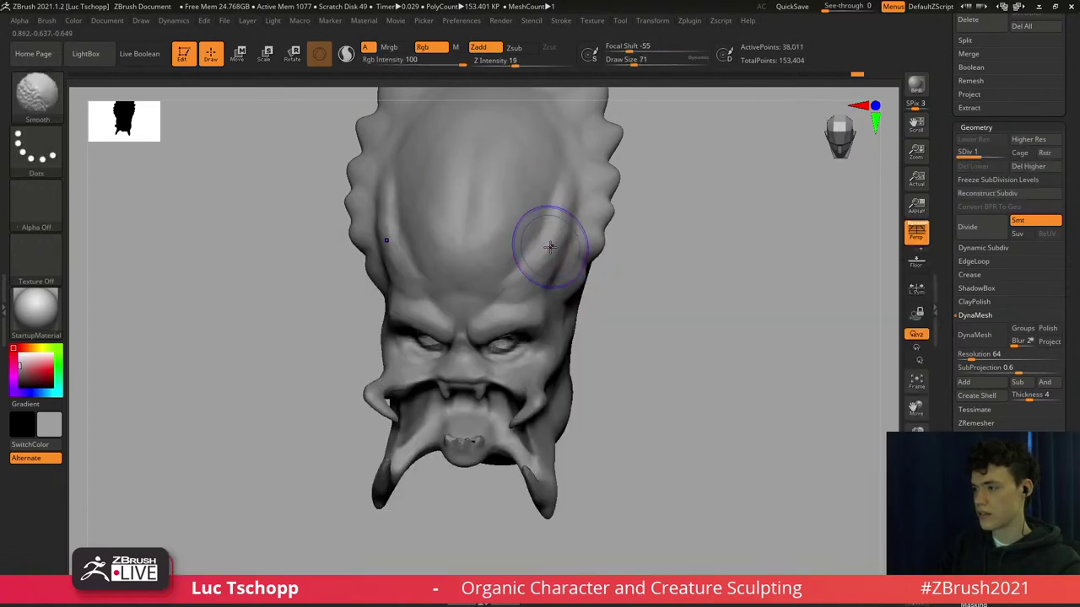
mouse_move(550, 244)
left_mouse_down("shift")
mouse_move(533, 276)
mouse_move(546, 257)
left_mouse_up("shift")
key("d")
right_click_drag(542, 241, 531, 248, "shift")
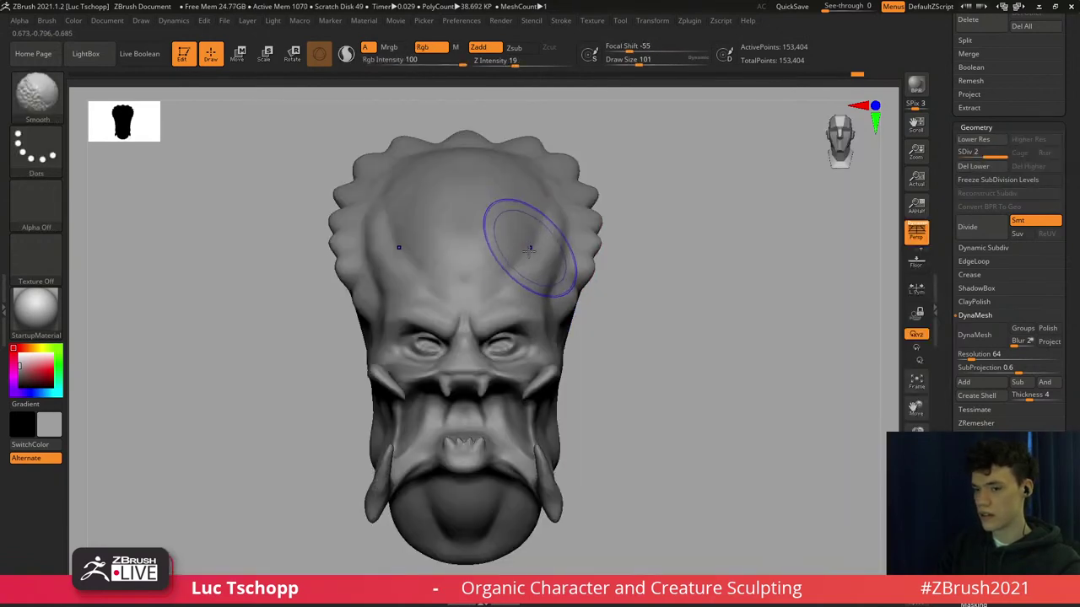
Reshape the upper gum between the fangs with the Move brush at draw size 49 and smooth it at size 41.
mouse_move(464, 386)
right_mouse_down("alt")
mouse_move(475, 323)
mouse_move(474, 347)
right_mouse_up("alt")
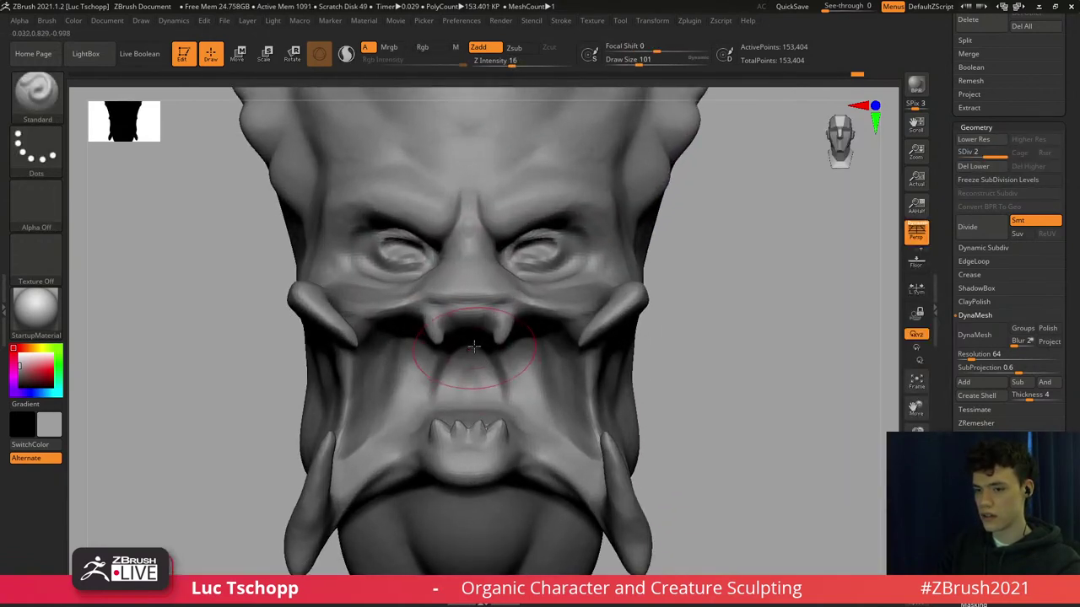
mouse_move(454, 306)
right_mouse_down("ctrl")
mouse_move(458, 334)
mouse_move(463, 325)
mouse_move(496, 345)
mouse_move(483, 364)
right_mouse_up("ctrl")
right_click(481, 354)
right_click_drag(484, 364, 489, 335, "alt")
key("b")
key("m")
key("v")
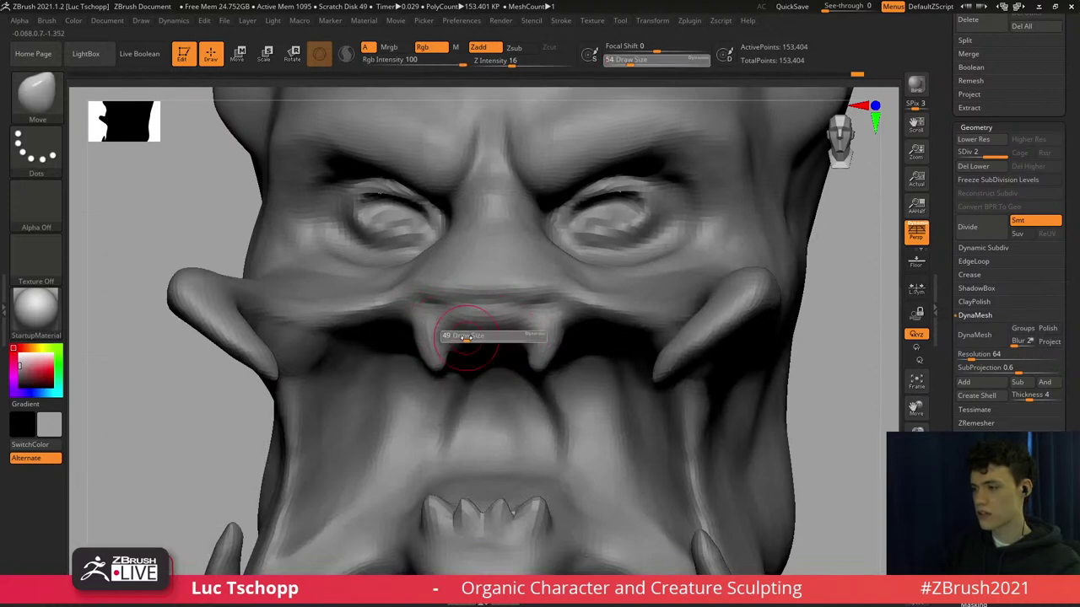
key("bracketleft")
left_click_drag(484, 326, 501, 317, "shift")
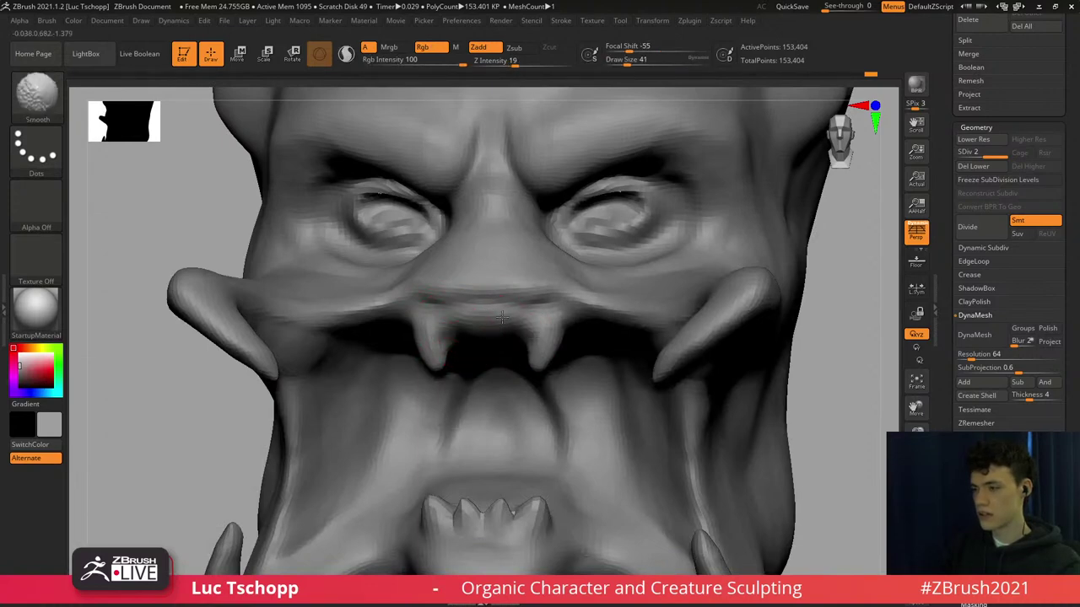
Refine the nose and its bridge between the eyes with the LucT_Custom1 brush at draw size 41.
right_click_drag(482, 336, 484, 290)
key("b")
left_click(826, 232)
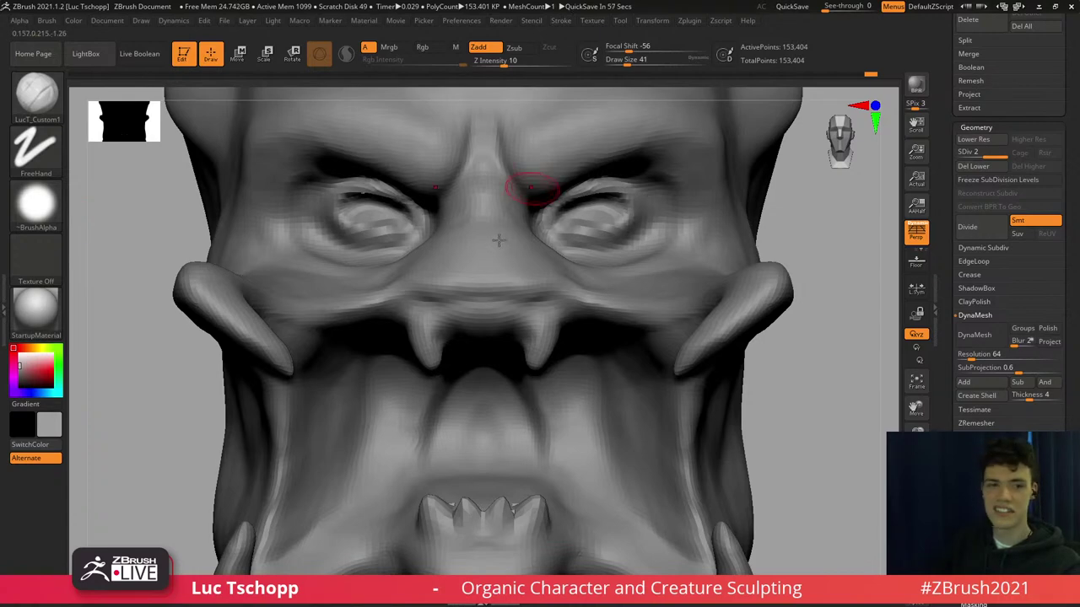
right_click_drag(499, 240, 455, 311, "alt")
right_click_drag(518, 208, 515, 285, "alt")
Carve the gaps between the cranial crest's spikes with the DamStandard brush at draw sizes 124 and 154.
mouse_move(537, 245)
right_mouse_down("ctrl")
mouse_move(513, 197)
mouse_move(523, 197)
mouse_move(528, 229)
right_mouse_up("ctrl")
mouse_move(611, 203)
right_mouse_down()
mouse_move(595, 223)
mouse_move(583, 216)
mouse_move(614, 205)
right_mouse_up()
key("b")
key("s")
key("t")
key("b")
key("d")
key("s")
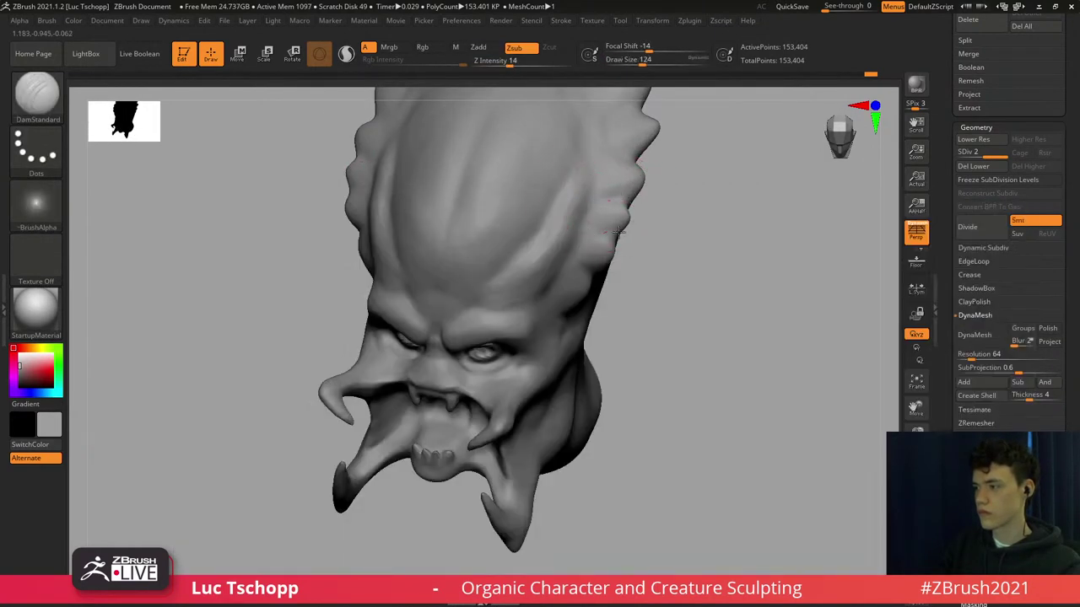
right_click_drag(599, 245, 582, 280, "ctrl")
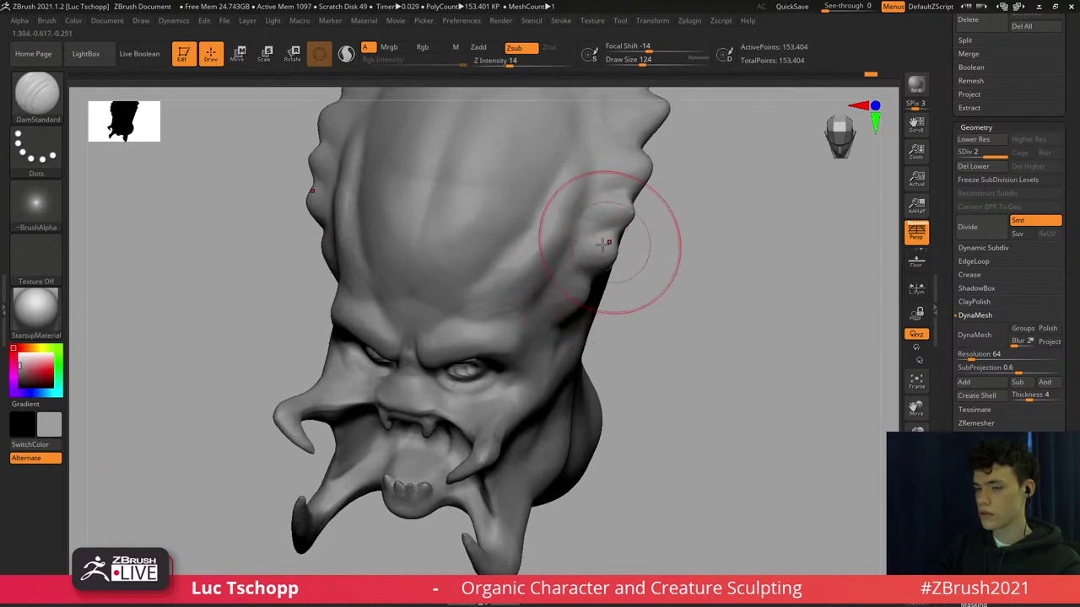
mouse_move(628, 161)
right_mouse_down("alt")
mouse_move(592, 225)
mouse_move(602, 244)
mouse_move(597, 209)
mouse_move(549, 214)
right_mouse_up("alt")
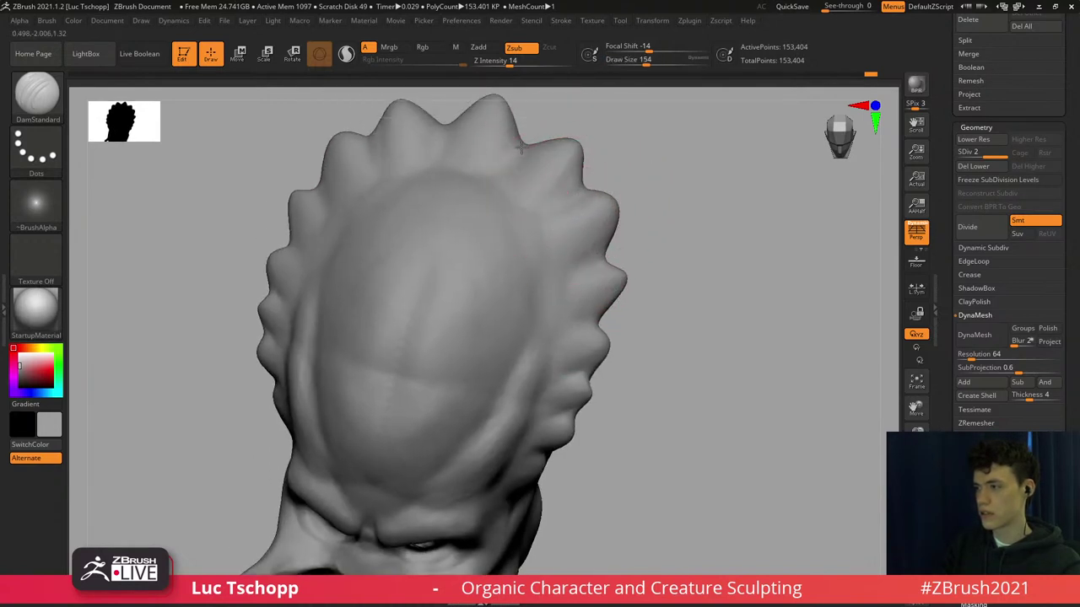
Reshape the upper spikes of the cranial crest with the Move brush at draw sizes 124 and 74.
mouse_move(521, 147)
right_mouse_down()
mouse_move(547, 97)
mouse_move(523, 207)
mouse_move(501, 226)
mouse_move(517, 262)
right_mouse_up()
key("b")
key("m")
key("v")
key("bracketleft")
key("bracketleft")
key("bracketleft")
left_click_drag(517, 166, 511, 157)
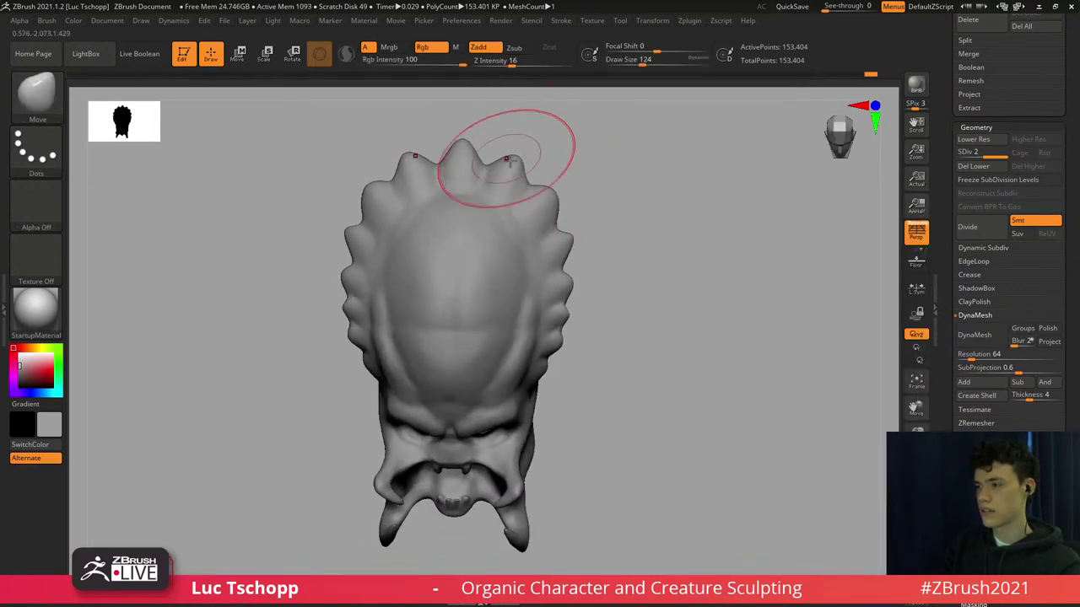
key("s")
left_click_drag(507, 201, 502, 201)
key("s")
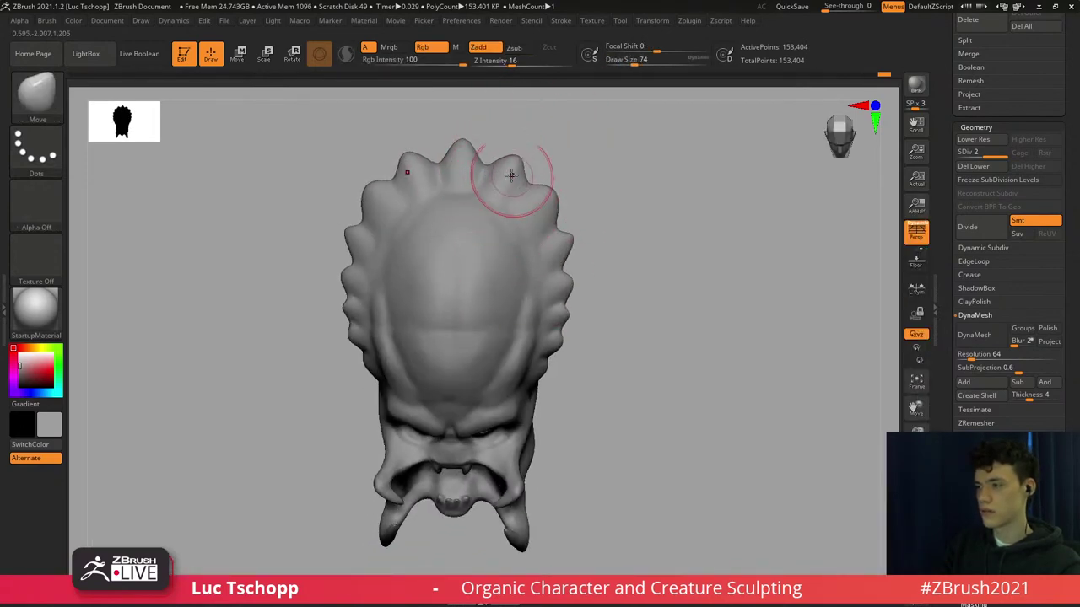
Refine the cheeks between the eyes and the upper mandibles with the LucT_Custom1 brush at draw size 77.
mouse_move(511, 176)
right_mouse_down()
mouse_move(509, 195)
mouse_move(494, 169)
right_mouse_up()
right_click_drag(481, 283, 472, 143, "alt")
right_click_drag(472, 144, 429, 422, "ctrl")
key("s")
left_click_drag(394, 291, 385, 297)
key("b")
left_click(729, 236)
mouse_move(563, 226)
right_mouse_down()
mouse_move(549, 292)
mouse_move(563, 375)
right_mouse_up()
key("s")
left_click(556, 309)
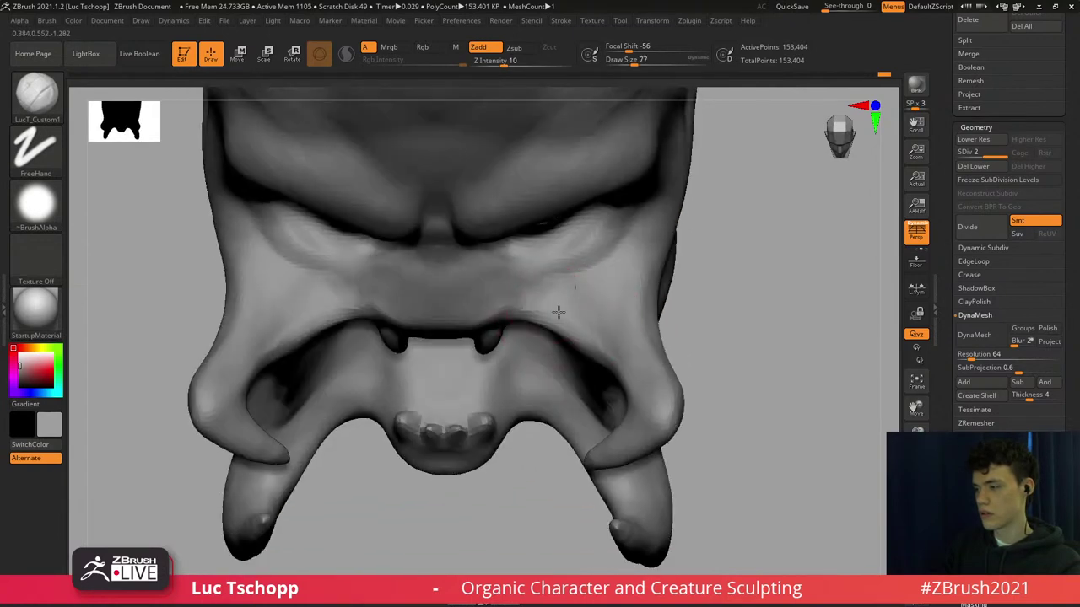
mouse_move(620, 343)
left_mouse_down()
mouse_move(636, 312)
mouse_move(628, 337)
left_mouse_up()
Reshape the upper gum and its fangs with the Move brush at draw sizes 56 and 65.
right_click_drag(545, 279, 543, 228, "ctrl")
mouse_move(546, 405)
right_mouse_down()
mouse_move(540, 285)
mouse_move(540, 306)
mouse_move(552, 279)
mouse_move(558, 290)
mouse_move(540, 259)
mouse_move(535, 278)
right_mouse_up()
key("b")
key("m")
key("v")
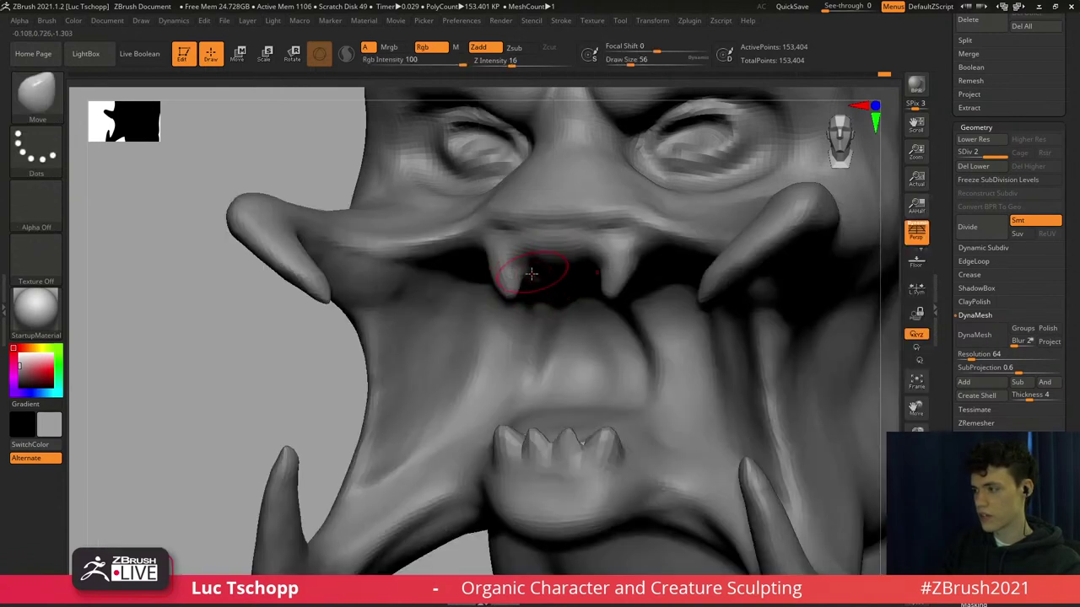
key("s")
left_click_drag(527, 260, 524, 261)
key("shift")
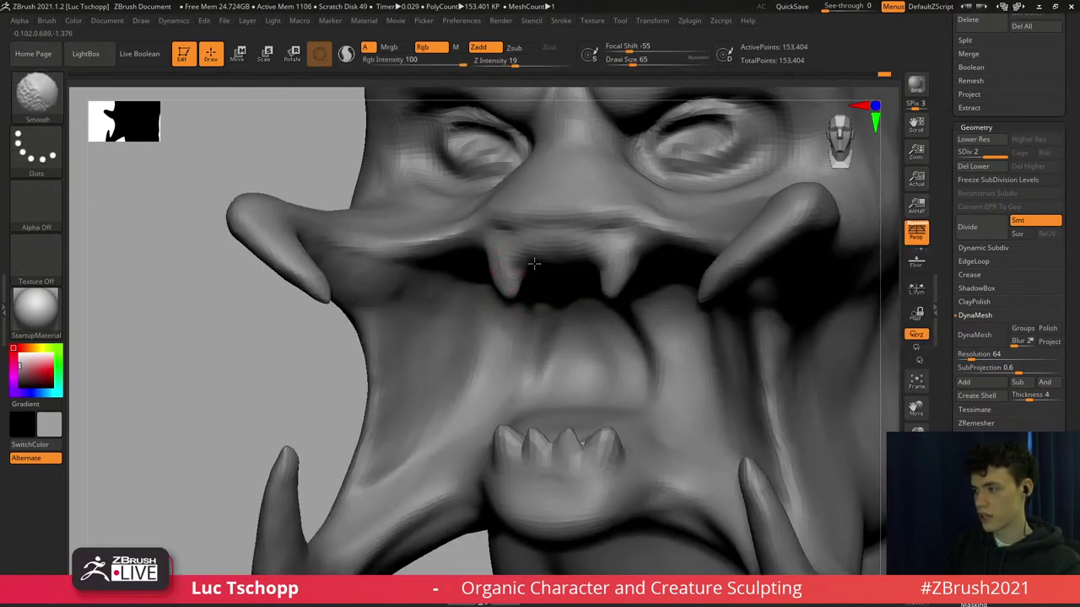
right_click_drag(564, 240, 542, 247, "shift")
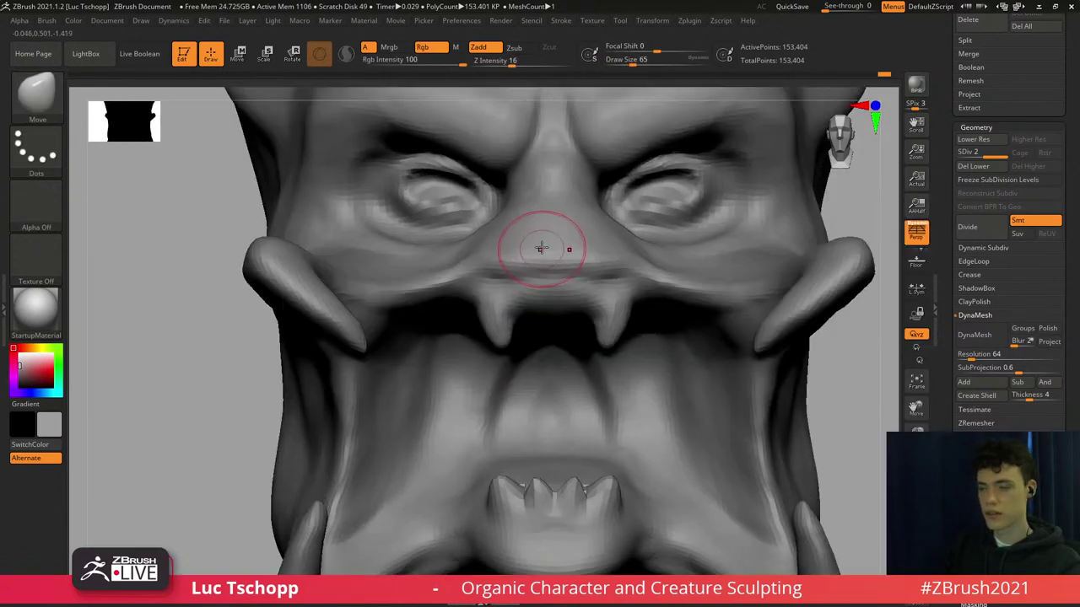
Carve the crease between nose and upper gum and the lower mouth edge with the DamStandard brush at draw sizes 87 and 136.
key("b")
key("d")
key("s")
left_click_drag(560, 271, 501, 269)
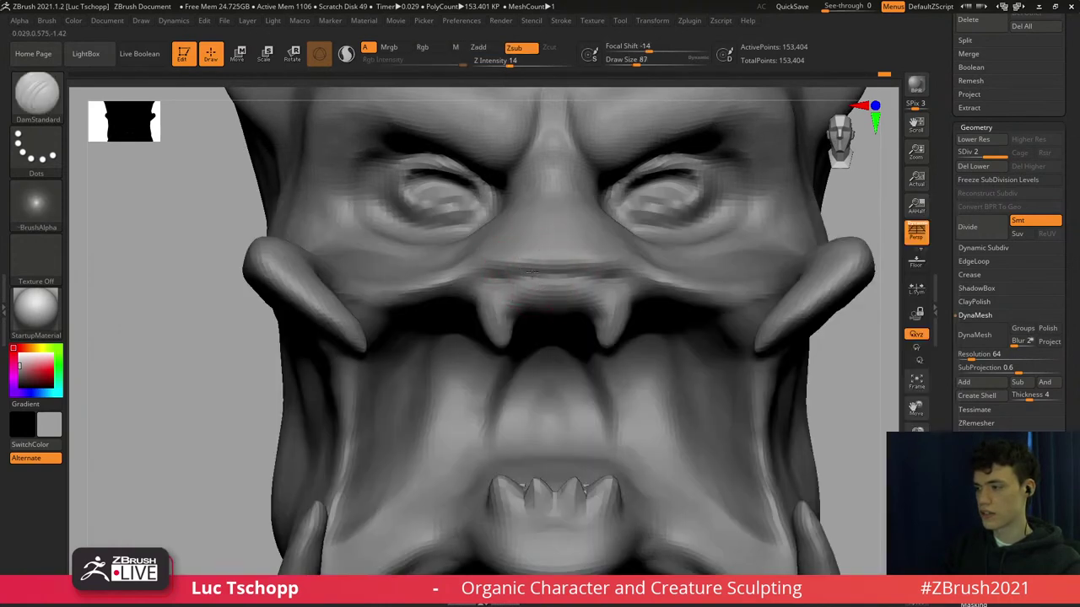
right_click_drag(400, 355, 427, 294, "alt")
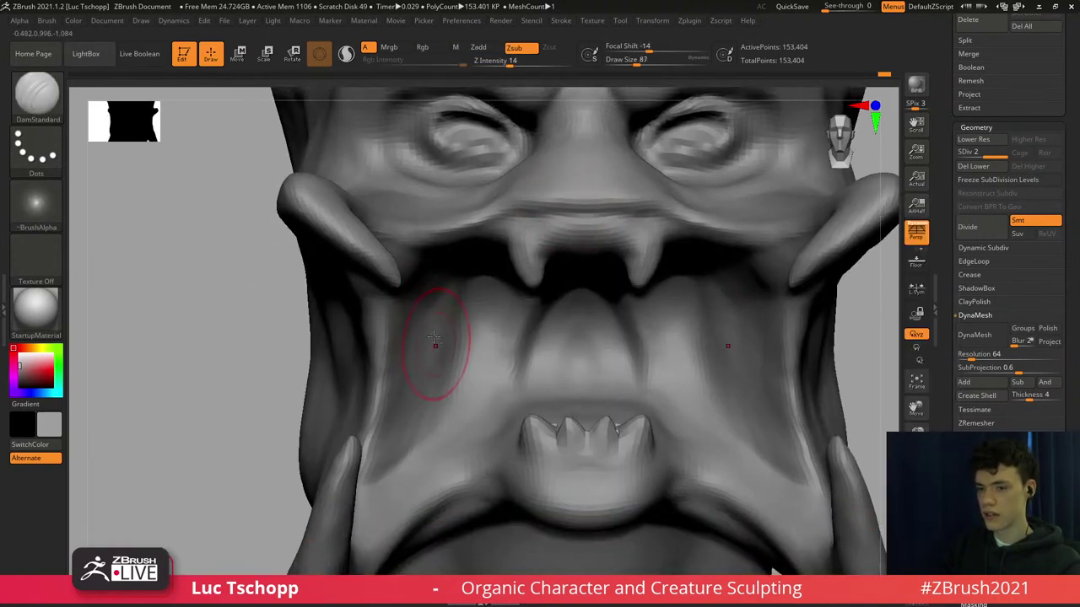
mouse_move(432, 346)
right_mouse_down("ctrl")
mouse_move(421, 284)
mouse_move(448, 361)
mouse_move(492, 370)
mouse_move(419, 380)
right_mouse_up("ctrl")
left_click_drag(440, 376, 484, 372)
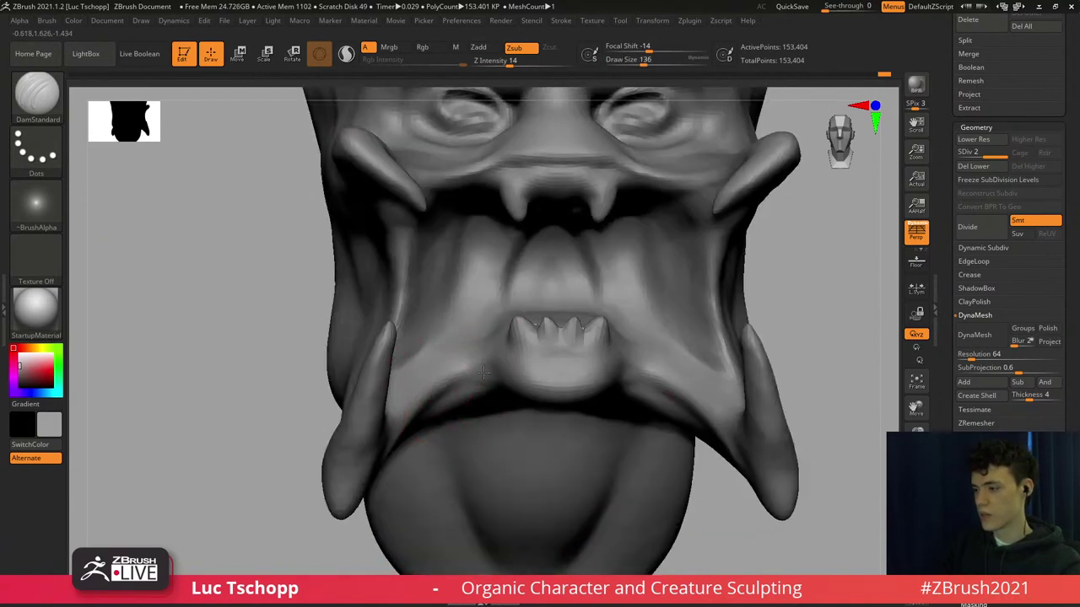
Smooth the inner mouth beside the lower teeth with the Smooth brush at draw size 136.
key("b")
key("l")
key("t")
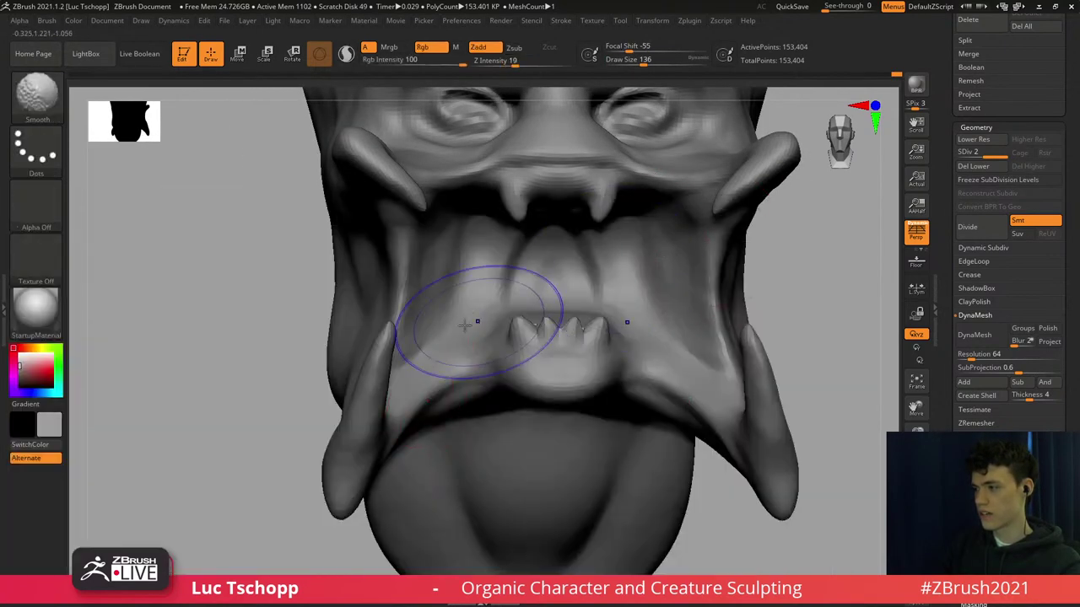
right_click_drag(470, 325, 487, 308, "shift")
Build up the upper gum between the fangs with the LucT_Custom1 brush at draw sizes 51, 41 and 65.
key("s")
left_click_drag(541, 202, 531, 202)
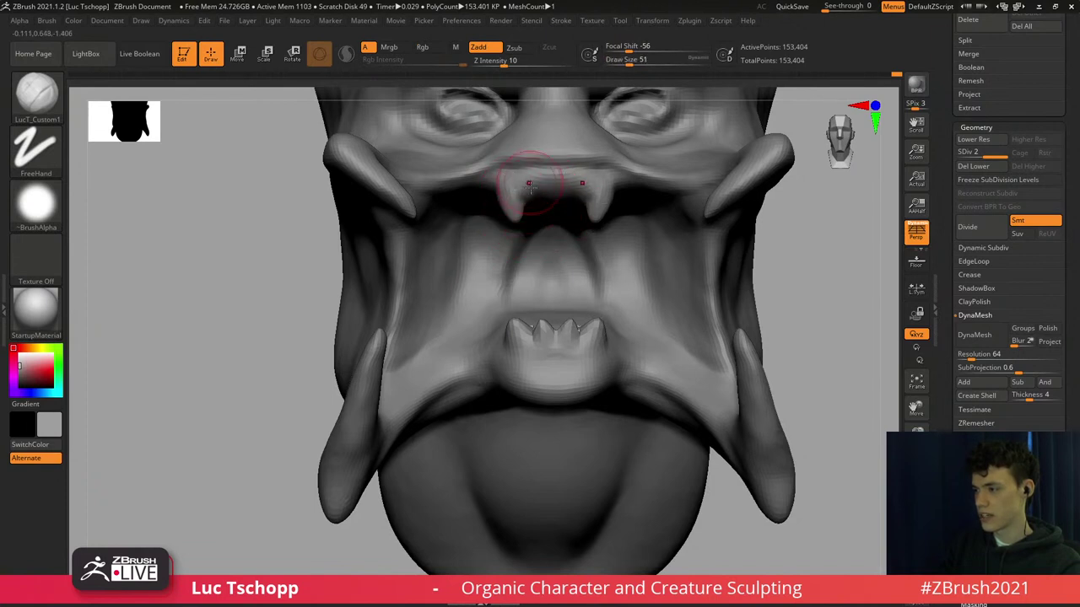
right_click_drag(545, 158, 539, 187)
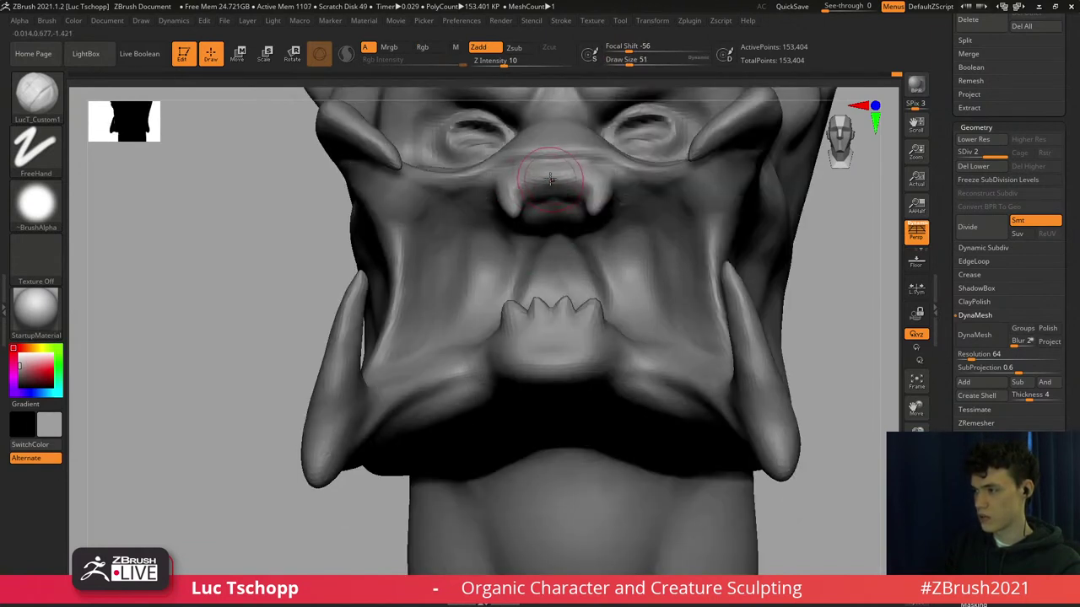
key("shift")
mouse_move(545, 196)
right_mouse_down("shift")
mouse_move(551, 174)
mouse_move(539, 209)
mouse_move(516, 217)
right_mouse_up("shift")
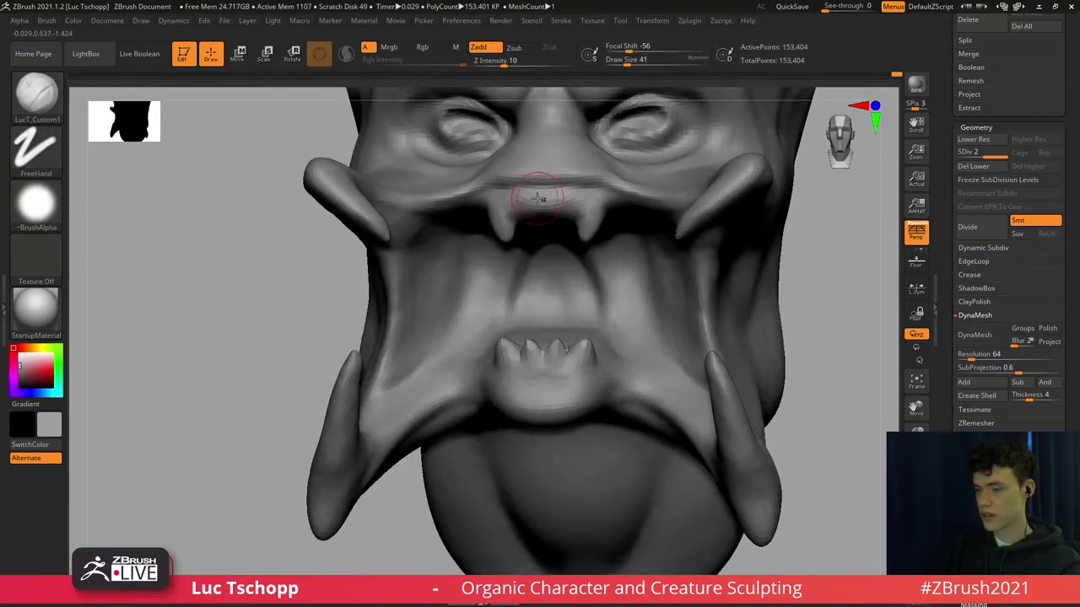
key("s")
left_click_drag(533, 199, 539, 200)
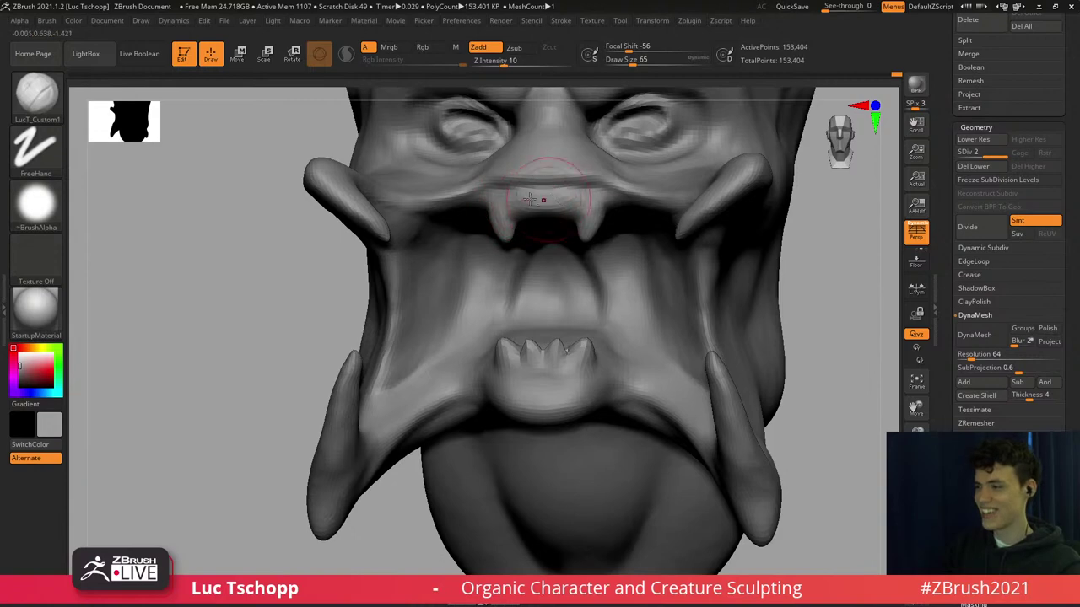
key("shift")
right_click_drag(521, 248, 489, 253, "shift")
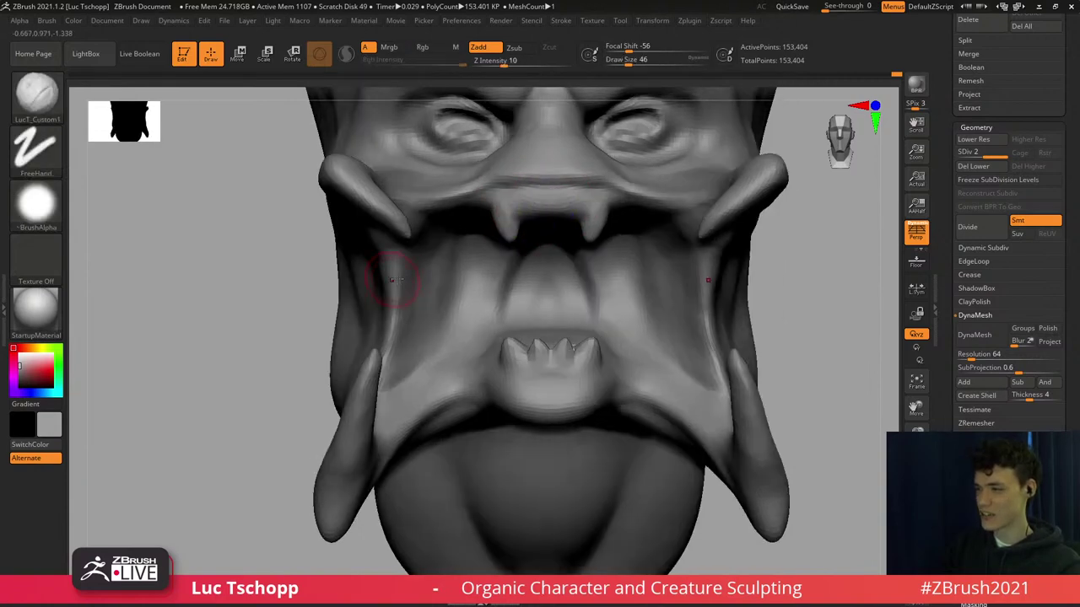
Sculpt the inner cheek folds of the mouth with the Standard brush at draw sizes 90 and 136.
key("b")
key("s")
key("t")
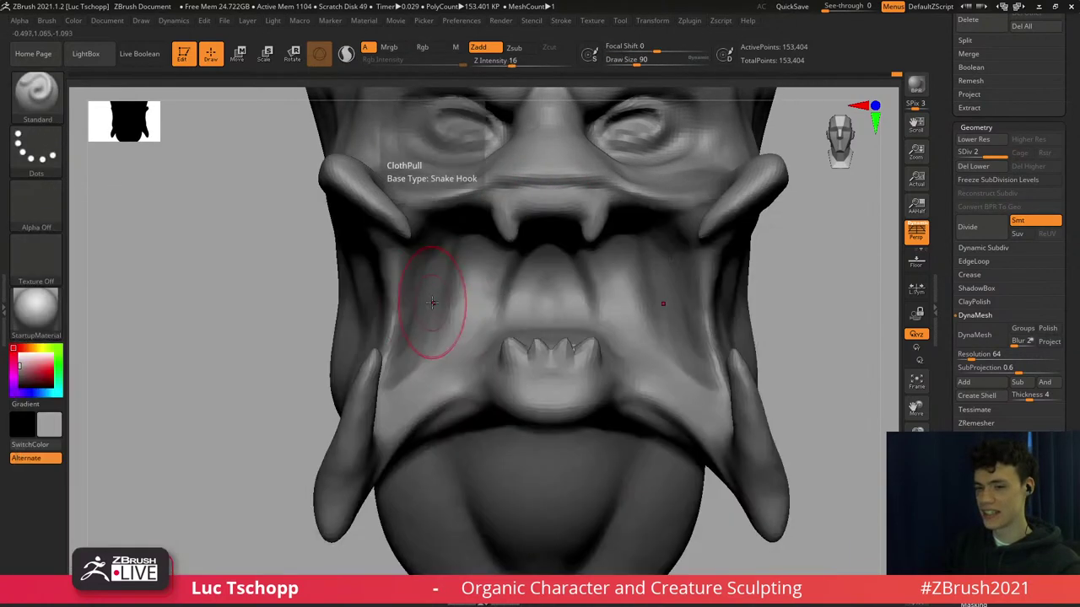
right_click_drag(440, 297, 447, 245)
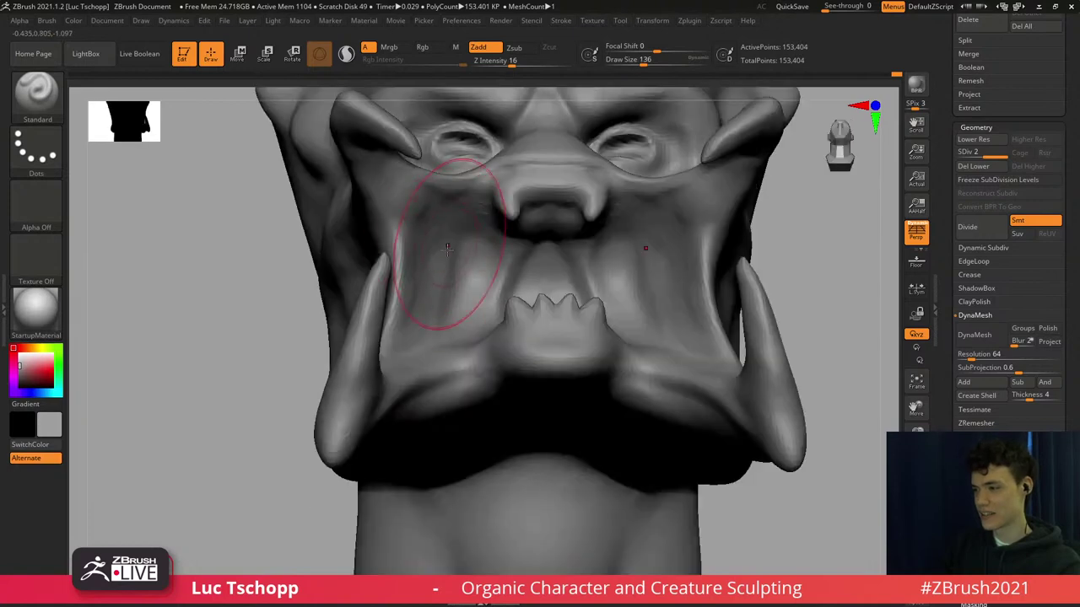
right_click_drag(410, 320, 369, 394, "shift")
Reshape the lower mandibles with the Move brush at draw size 108 and smooth them at draw size 163.
key("b")
key("m")
key("v")
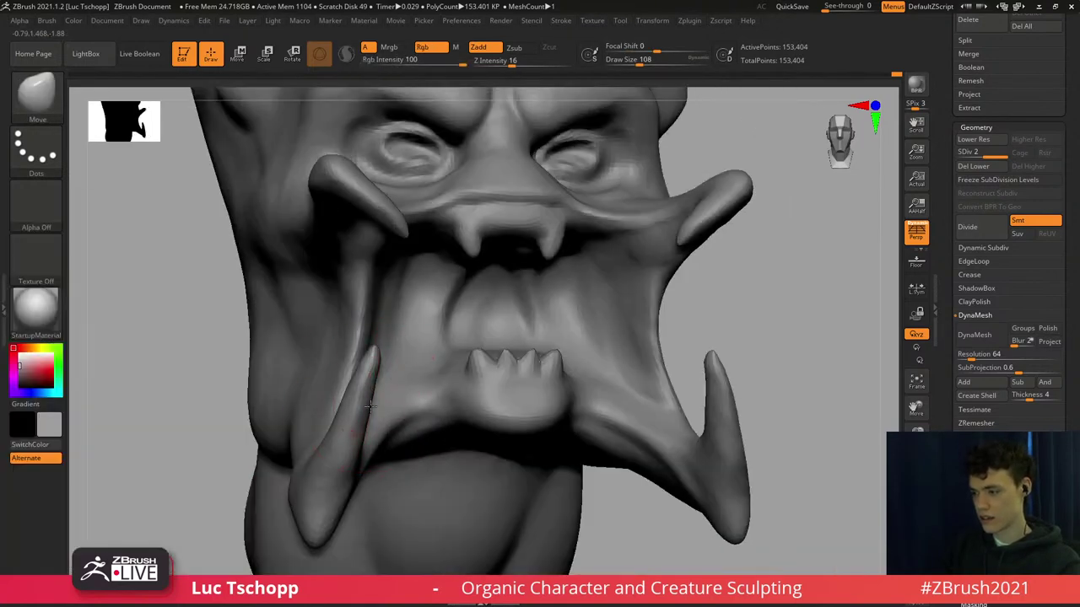
left_click_drag(371, 407, 345, 427)
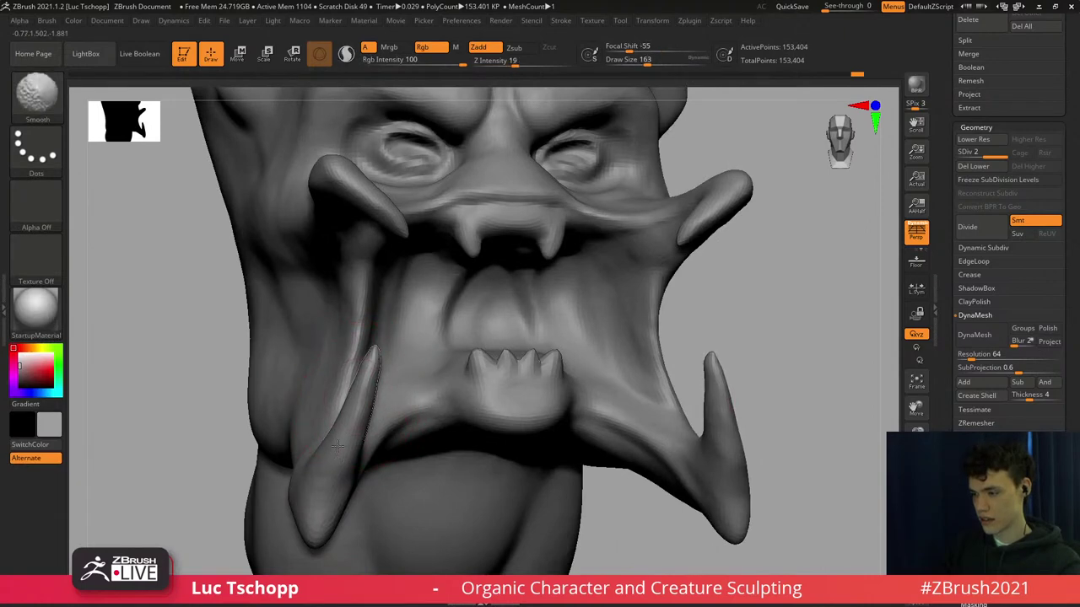
mouse_move(355, 347)
right_mouse_down("shift")
mouse_move(504, 337)
mouse_move(559, 226)
mouse_move(484, 309)
mouse_move(496, 313)
right_mouse_up("shift")
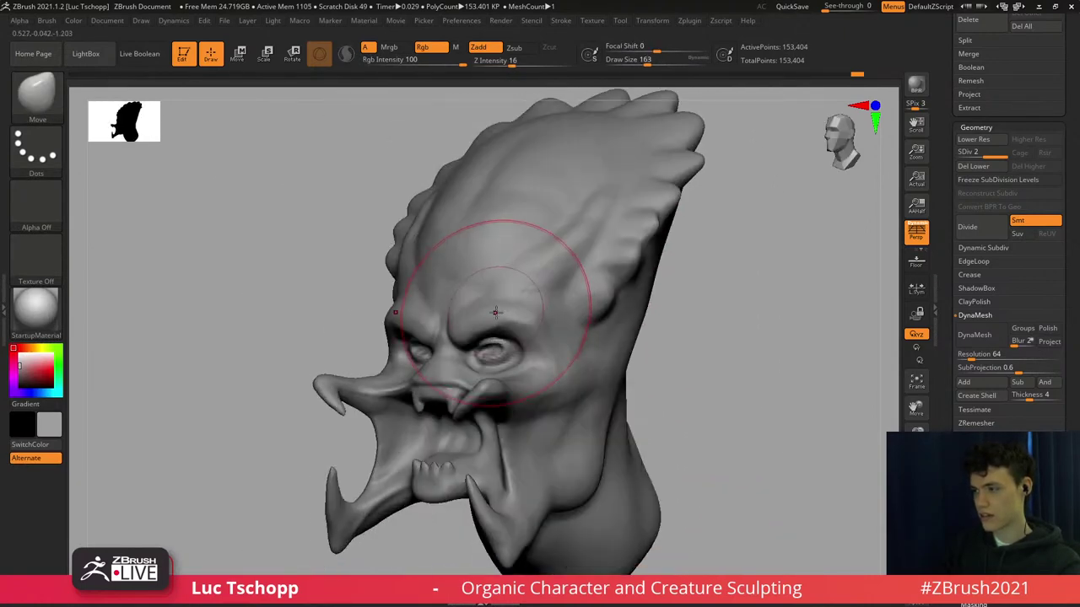
Refine the side of the face around the eye and cheek with the LucT_Custom1 brush.
mouse_move(482, 364)
right_mouse_down("alt")
mouse_move(447, 274)
mouse_move(503, 371)
right_mouse_up("alt")
right_click(502, 367)
key("b")
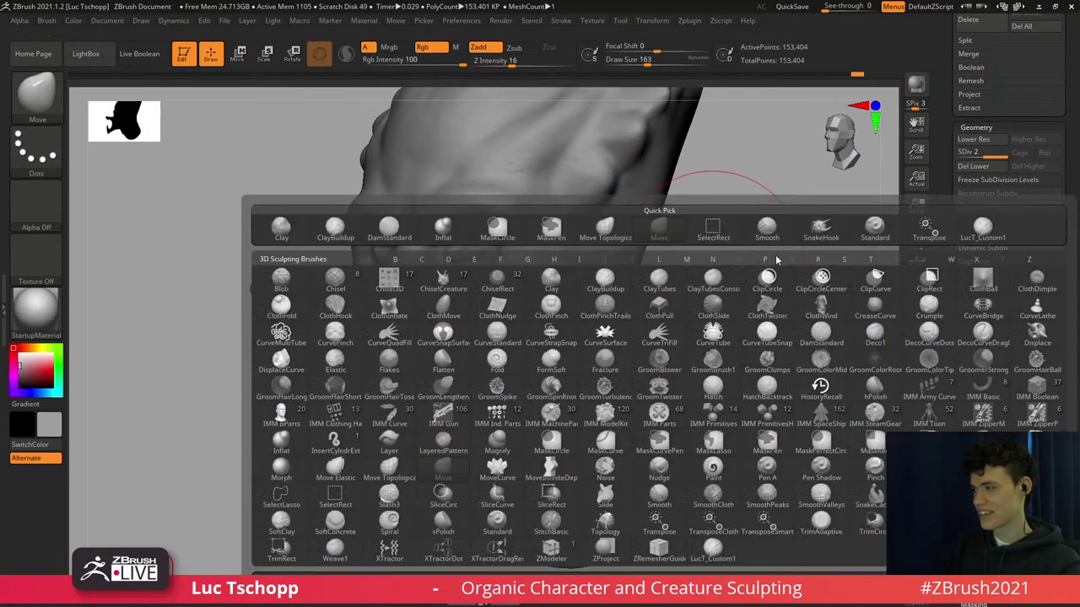
left_click(980, 232)
mouse_move(524, 329)
right_mouse_down()
mouse_move(451, 282)
mouse_move(481, 302)
mouse_move(482, 278)
right_mouse_up()
Reshape the base of the upper mandibles below the eyes with the Move brush at draw sizes 104 and 71.
key("b")
key("m")
key("v")
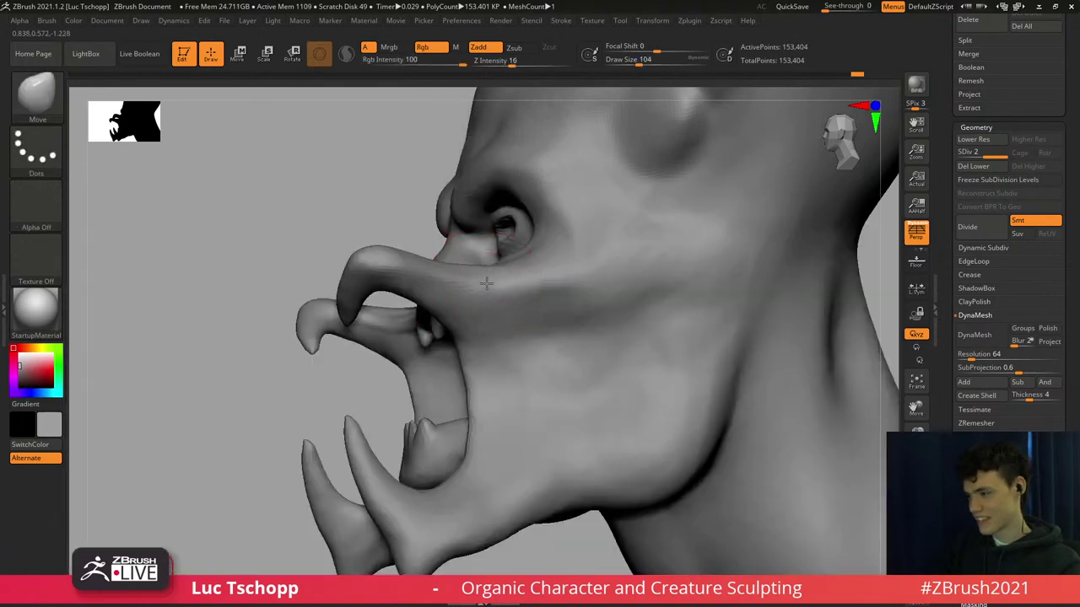
key("s")
left_click_drag(470, 304, 464, 304)
right_click_drag(469, 313, 472, 284)
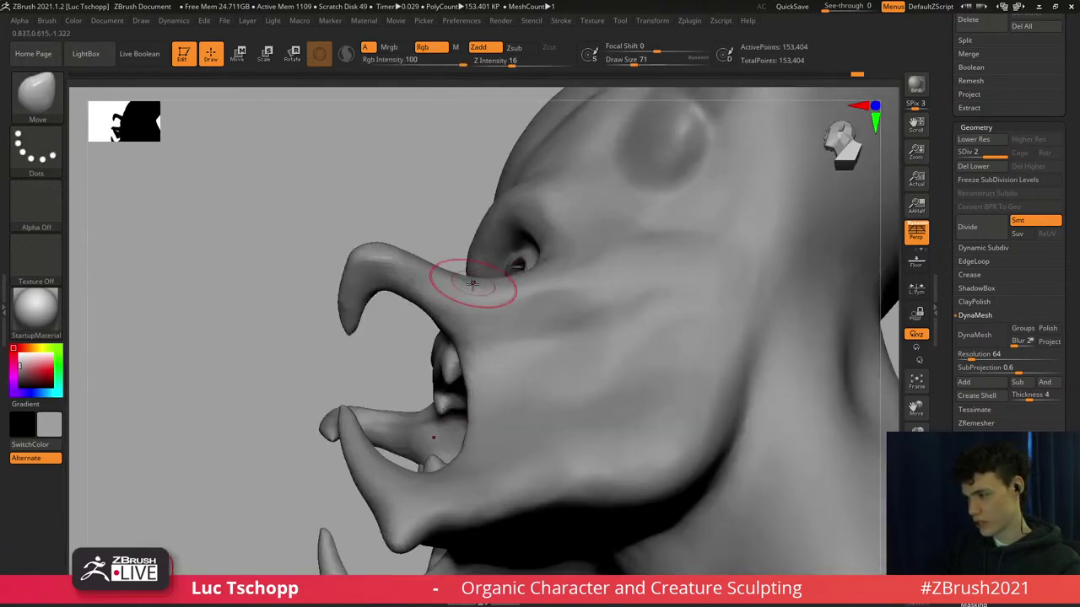
right_click_drag(380, 298, 460, 308)
right_click_drag(354, 321, 391, 327, "alt")
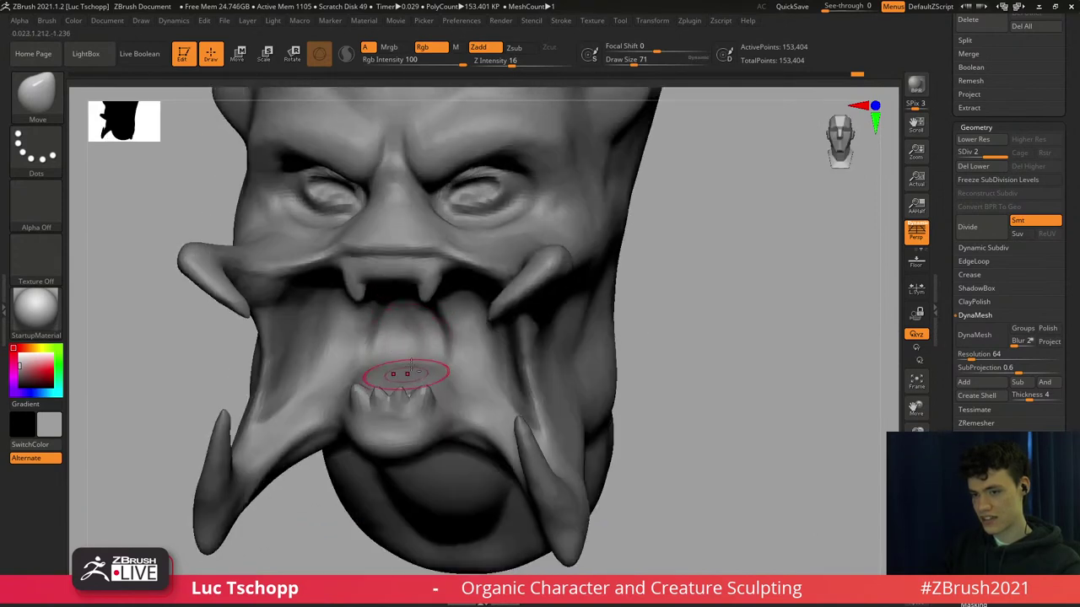
Refine the inner mouth around the lower teeth with the LucT_Custom1 brush and the Move brush at draw sizes 124 and 145.
mouse_move(407, 376)
right_mouse_down("alt")
mouse_move(417, 343)
mouse_move(443, 338)
mouse_move(444, 360)
right_mouse_up("alt")
key("b")
left_click(741, 225)
mouse_move(434, 418)
right_mouse_down()
mouse_move(420, 363)
mouse_move(377, 361)
right_mouse_up()
key("b")
key("m")
key("v")
key("s")
key("s")
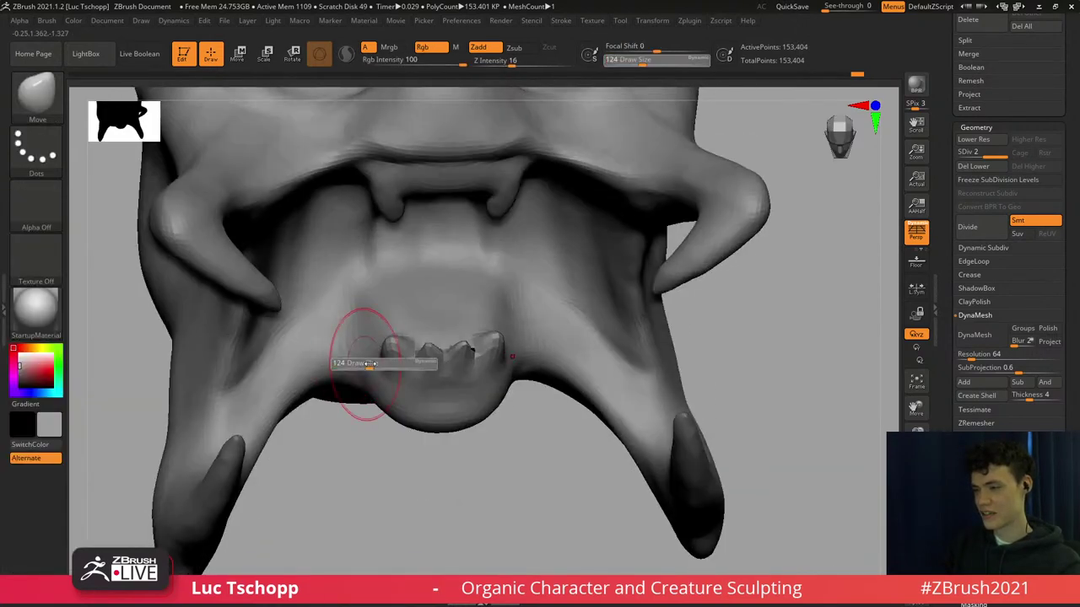
mouse_move(366, 364)
left_mouse_down()
mouse_move(376, 373)
mouse_move(371, 355)
left_mouse_up()
key("s")
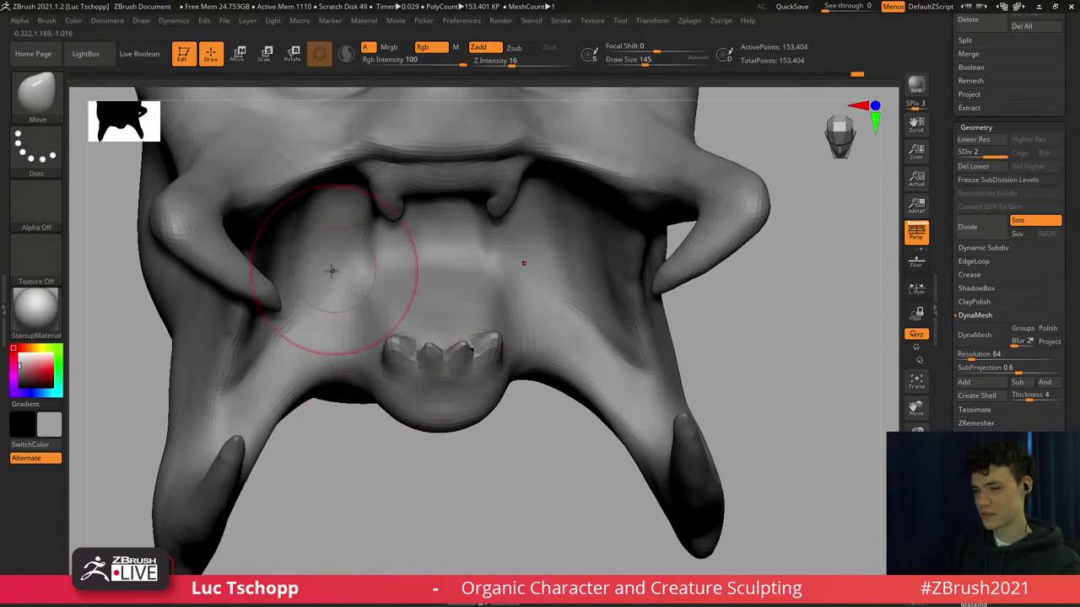
Carve the inner mouth folds above the lower teeth with the DamStandard brush at draw sizes 217 and 154.
key("b")
key("d")
key("s")
key("s")
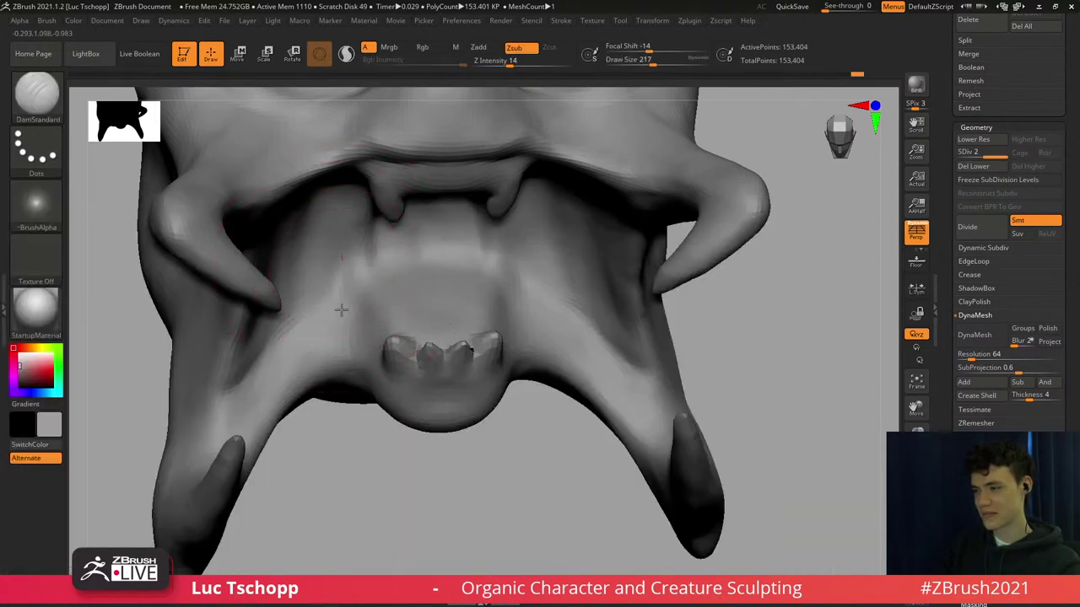
mouse_move(338, 270)
right_mouse_down("shift")
mouse_move(369, 274)
mouse_move(359, 259)
mouse_move(386, 255)
mouse_move(377, 312)
right_mouse_up("shift")
Adjust the inner mouth below the upper fangs with the Move brush.
key("b")
key("m")
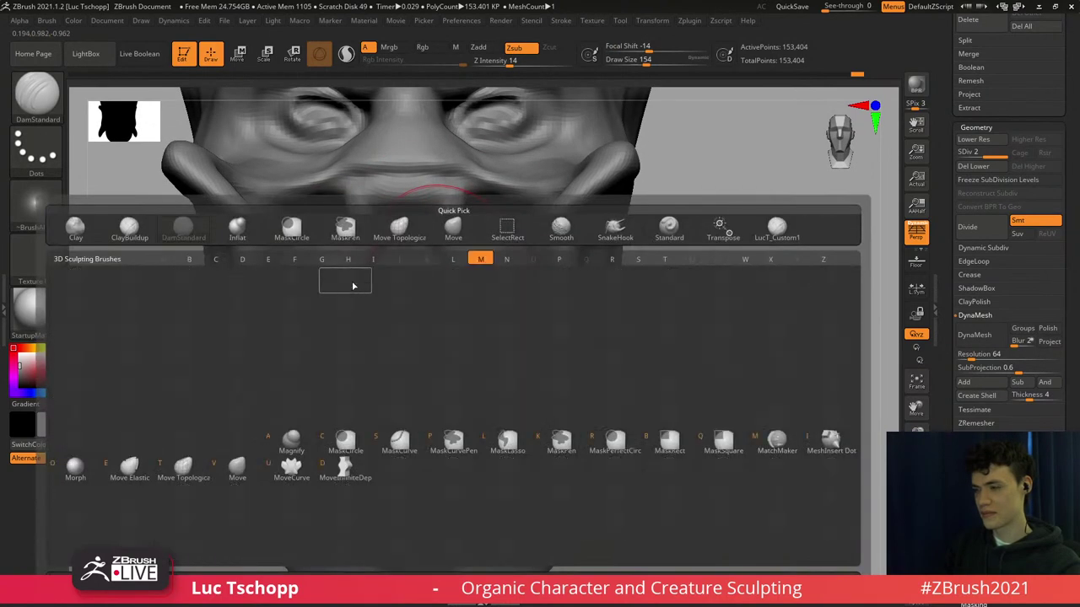
key("v")
left_click_drag(369, 258, 365, 263)
right_click_drag(365, 263, 389, 321, "alt")
Sculpt the folds around the central ridge at the back of the mouth with the Standard brush at draw size 51.
key("b")
key("s")
key("t")
key("s")
left_click_drag(390, 321, 384, 304)
key("s")
right_click_drag(384, 303, 390, 245)
key("s")
left_click_drag(376, 315, 379, 314)
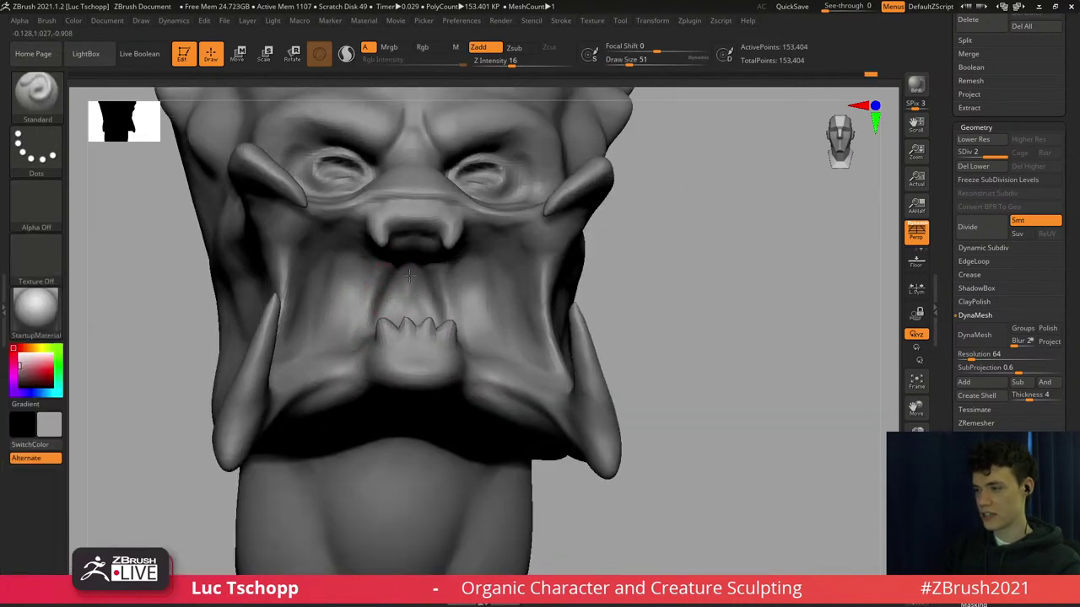
Refine and smooth the inner mouth folds beside the lower teeth at draw size 54.
right_click_drag(398, 323, 382, 333, "shift")
key("s")
left_click_drag(374, 329, 364, 337)
key("s")
key("s")
left_click_drag(458, 305, 454, 306)
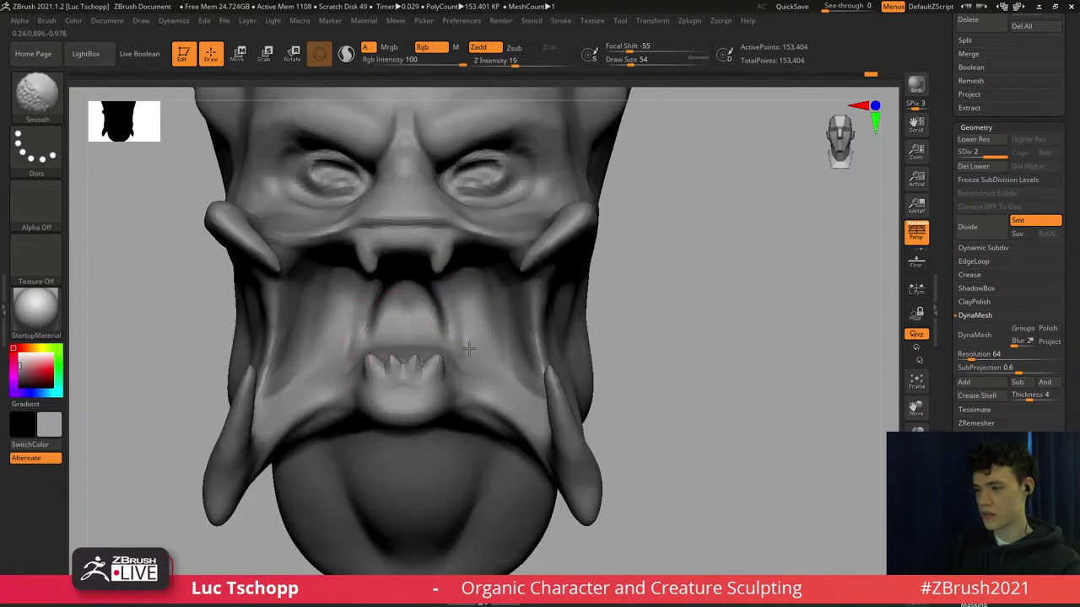
mouse_move(460, 338)
right_mouse_down("ctrl")
mouse_move(460, 270)
mouse_move(458, 321)
right_mouse_up("ctrl")
Reshape the sides of the head beside the eyes with the Move brush at draw size 83.
key("b")
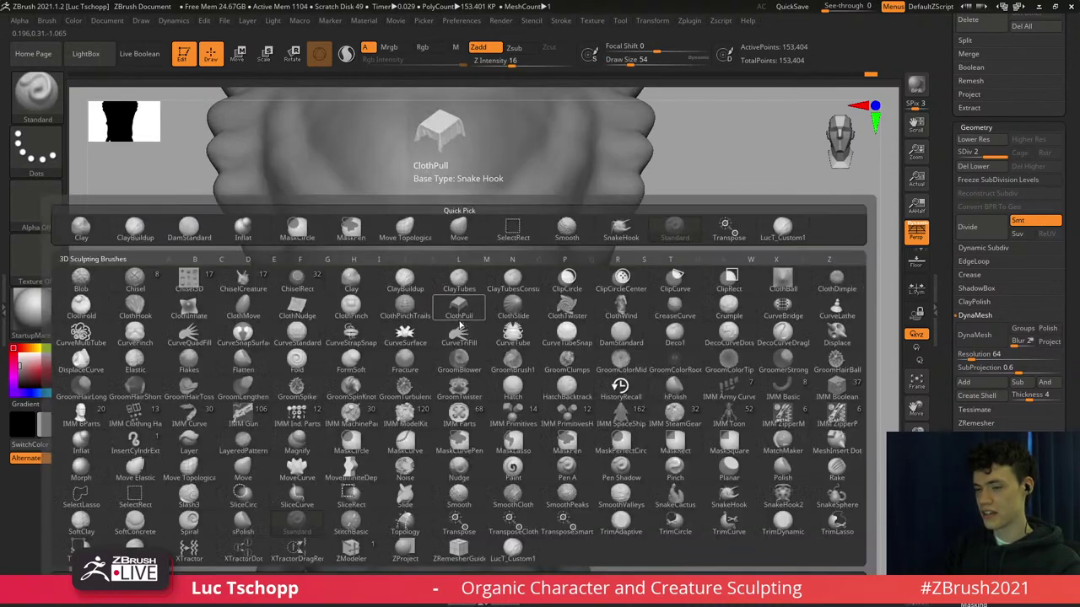
key("m")
key("v")
key("s")
left_click_drag(515, 307, 545, 289)
key("s")
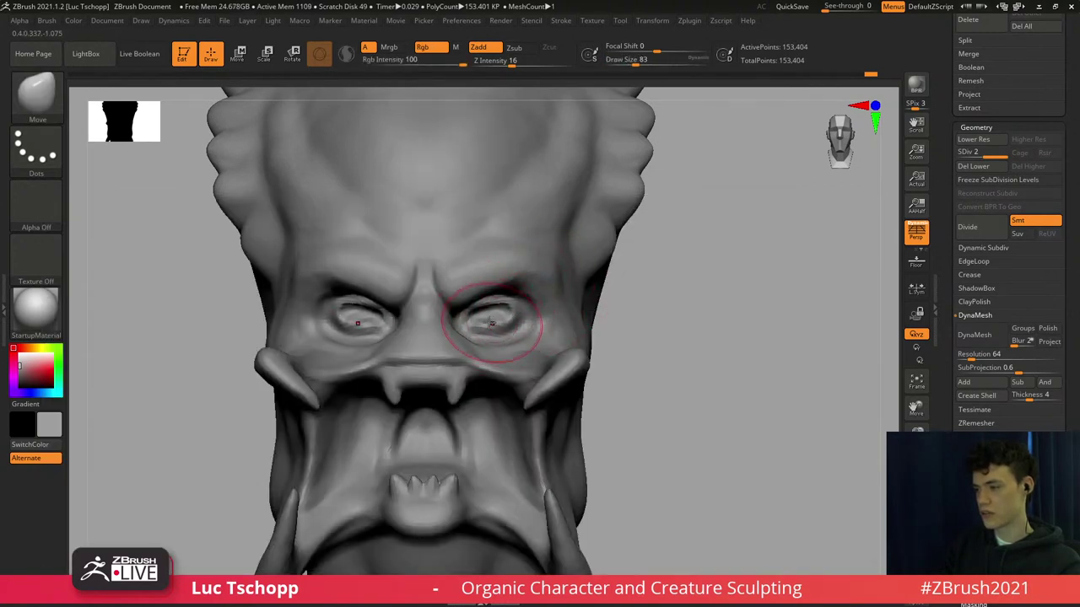
Reshape the area around the eyes with the Move brush at draw size 132.
key("s")
left_click_drag(492, 320, 499, 316)
mouse_move(503, 316)
right_mouse_down("ctrl")
mouse_move(492, 291)
mouse_move(466, 291)
mouse_move(472, 324)
right_mouse_up("ctrl")
mouse_move(512, 284)
right_mouse_down()
mouse_move(496, 290)
mouse_move(499, 267)
right_mouse_up()
right_click_drag(506, 307, 544, 317)
Refine the lower eyelids and the area beneath the eyes with the LucT_Custom1 brush at draw size 132.
key("b")
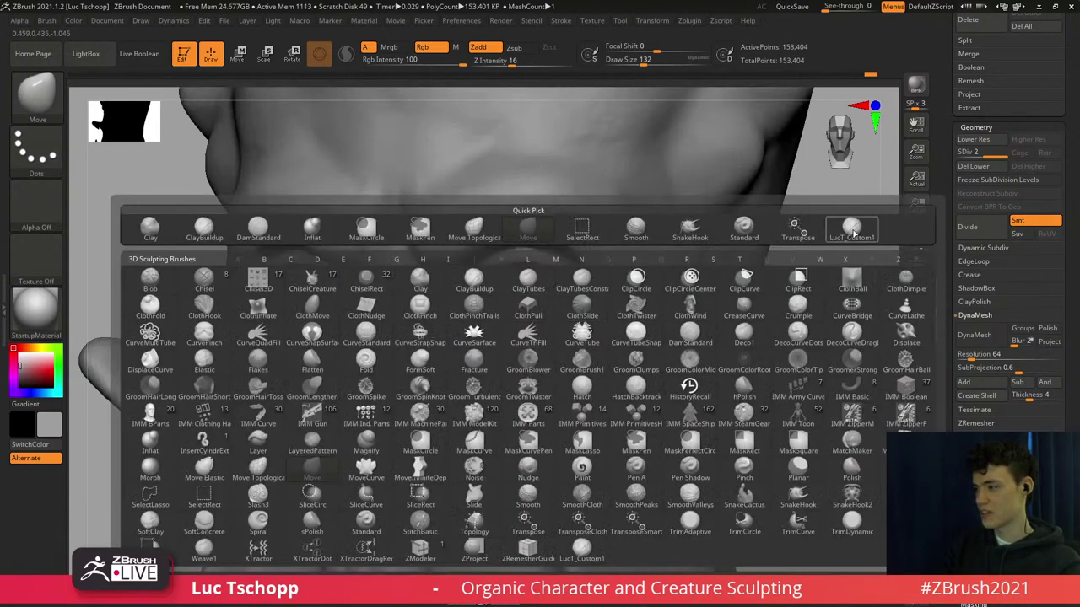
left_click(852, 232)
right_click_drag(496, 278, 501, 312)
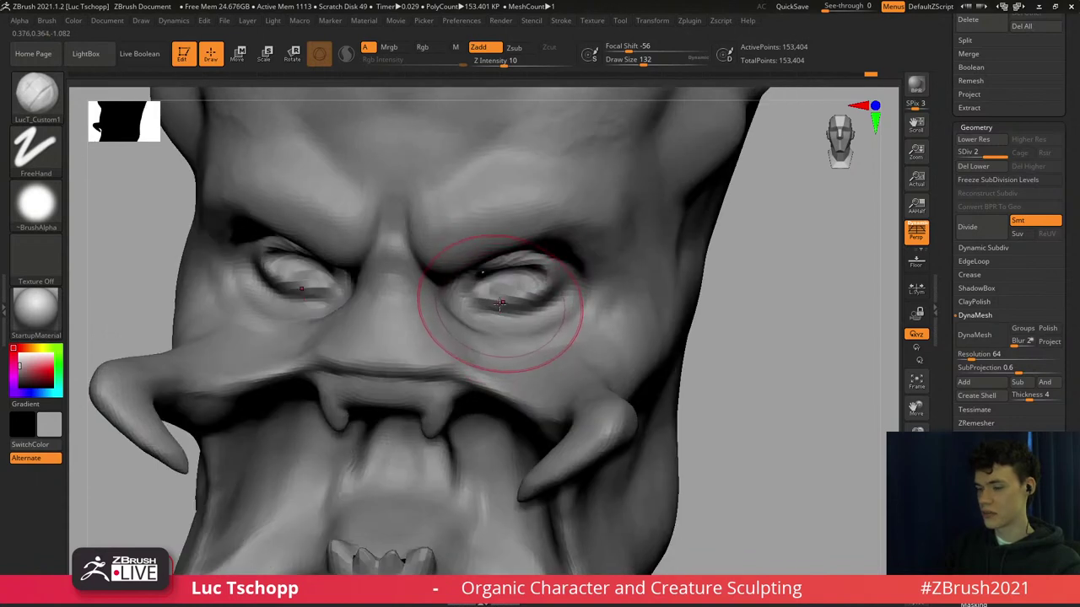
key("ctrl")
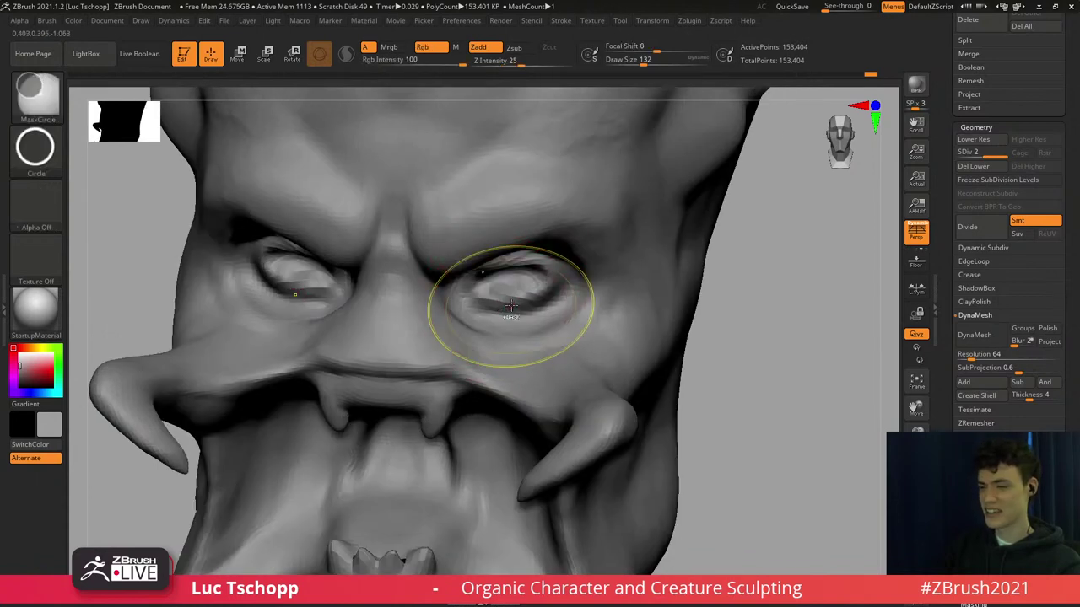
right_click_drag(513, 306, 509, 285)
mouse_move(509, 291)
right_mouse_down("shift")
mouse_move(508, 327)
mouse_move(485, 243)
mouse_move(491, 354)
mouse_move(517, 181)
mouse_move(460, 405)
right_mouse_up("shift")
right_click(508, 327)
key("shift+d")
right_click_drag(479, 229, 478, 261, "ctrl")
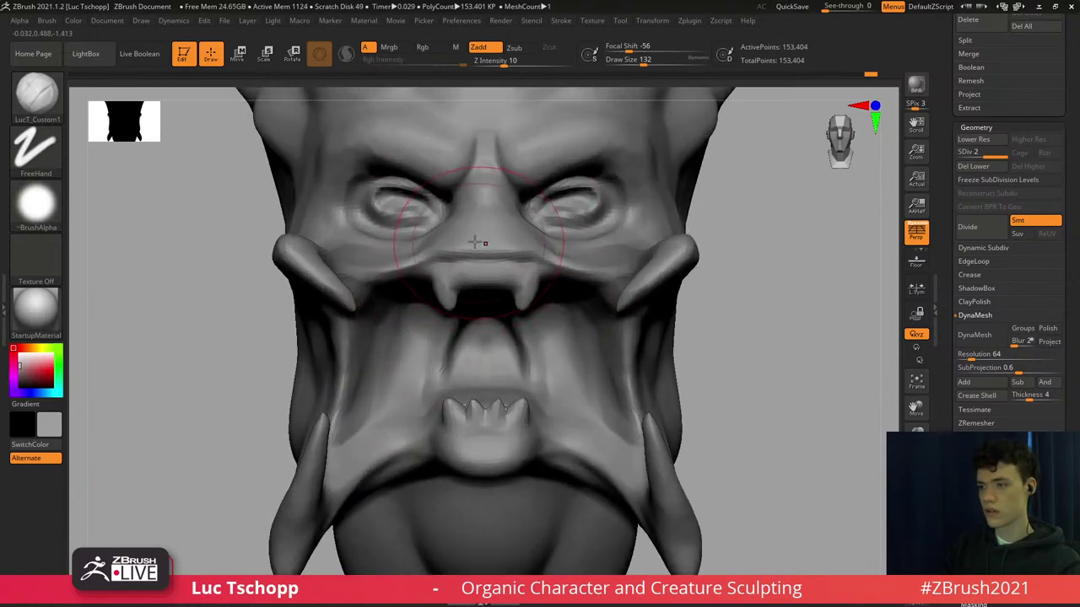
Reshape the nose and the upper gum with the Move brush.
key("b")
key("m")
key("v")
key("s")
key("s")
key("s")
left_click_drag(479, 245, 460, 255)
key("s")
left_click_drag(473, 285, 452, 298)
Reshape the chin below the lower teeth with the Move brush at draw size 62.
key("s")
right_click_drag(436, 395, 433, 316, "alt")
key("s")
mouse_move(447, 345)
left_mouse_down()
mouse_move(463, 379)
mouse_move(435, 422)
mouse_move(481, 393)
left_mouse_up()
key("s")
mouse_move(401, 498)
right_mouse_down("ctrl")
mouse_move(369, 400)
mouse_move(402, 444)
right_mouse_up("ctrl")
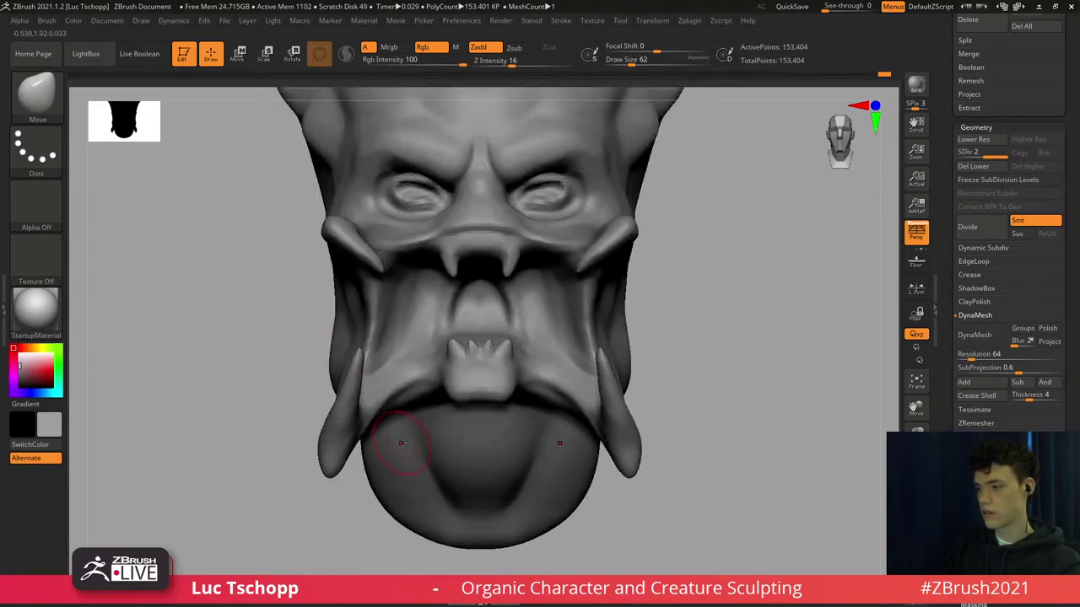
Refine and smooth the lower mandibles and the adjoining inner mouth surface with the Standard brush at draw size 83.
key("b")
key("s")
key("t")
right_click_drag(368, 392, 338, 437)
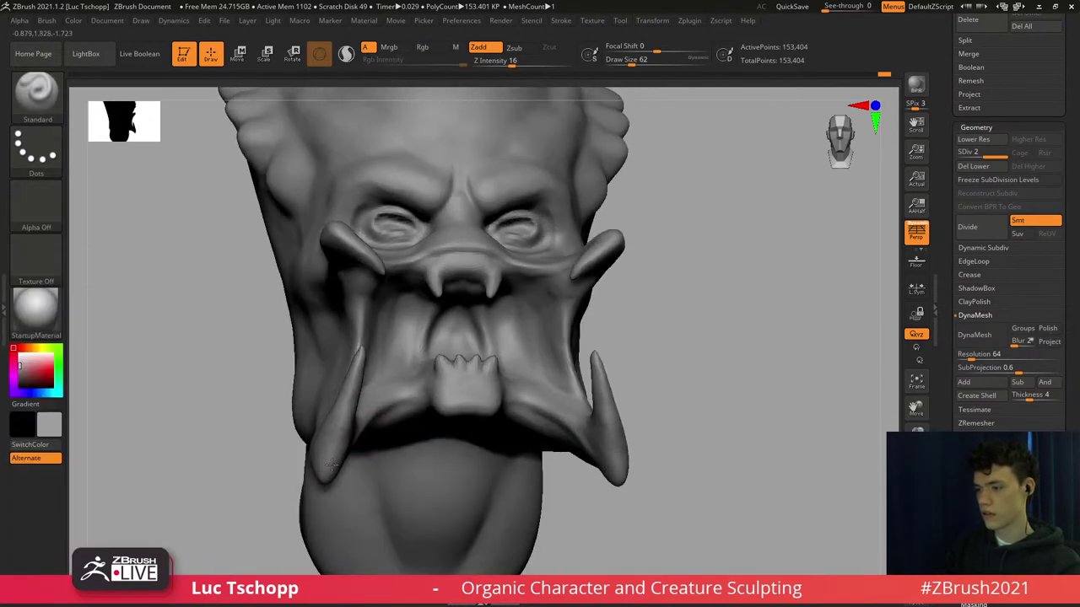
key("shift")
left_click_drag(331, 449, 330, 415, "shift")
right_click_drag(330, 415, 361, 410, "shift")
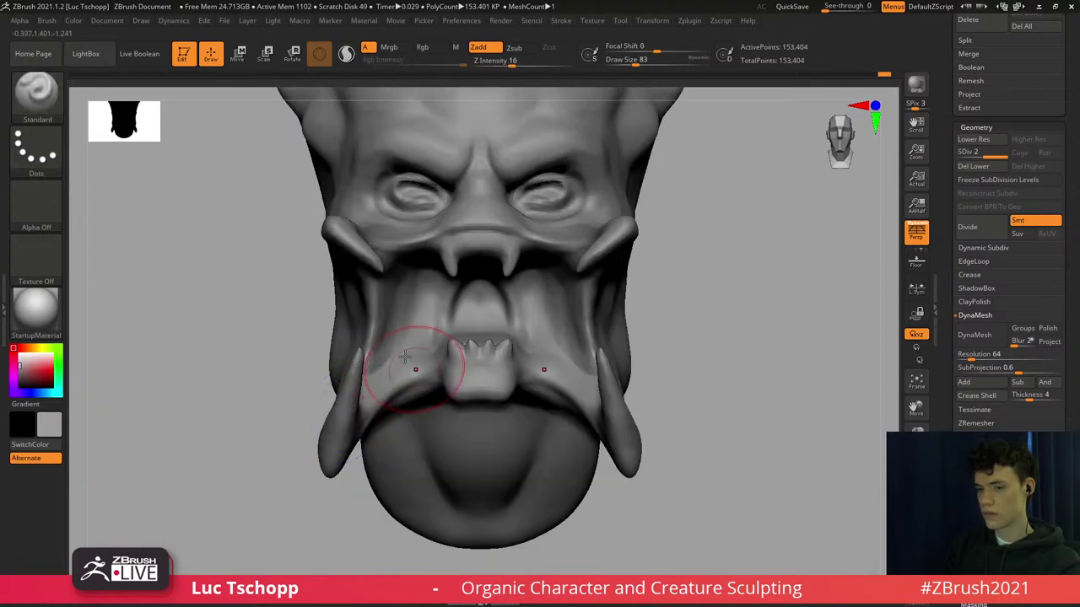
mouse_move(414, 369)
right_mouse_down()
mouse_move(386, 357)
mouse_move(390, 373)
mouse_move(414, 356)
mouse_move(393, 386)
right_mouse_up()
Reshape the upper mandible tips from the side with the Move brush at draw size 25.
mouse_move(408, 271)
right_mouse_down("alt")
mouse_move(420, 283)
mouse_move(448, 251)
right_mouse_up("alt")
key("b")
key("m")
key("v")
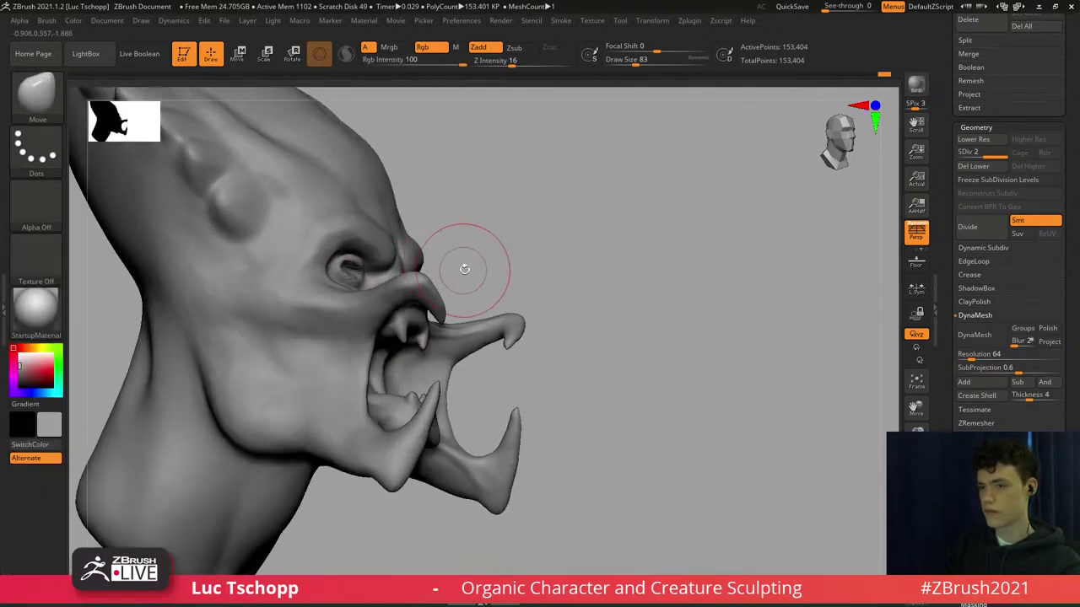
key("s")
left_click_drag(463, 267, 460, 268)
right_click_drag(450, 272, 454, 273)
key("s")
left_click_drag(453, 272, 447, 272)
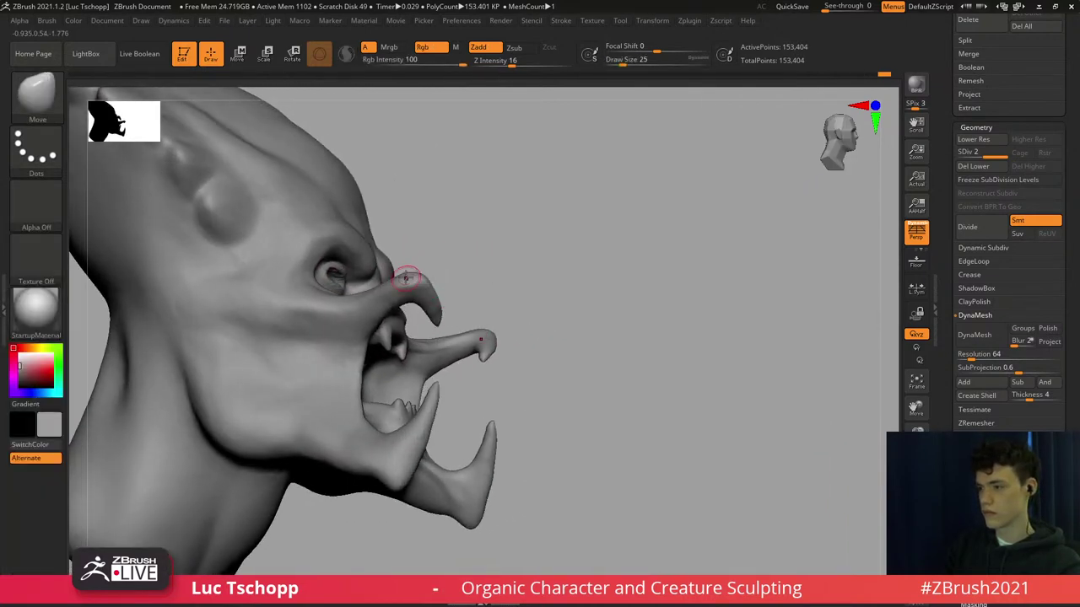
mouse_move(406, 279)
right_mouse_down()
mouse_move(398, 263)
mouse_move(407, 273)
mouse_move(376, 286)
mouse_move(388, 312)
mouse_move(424, 271)
right_mouse_up()
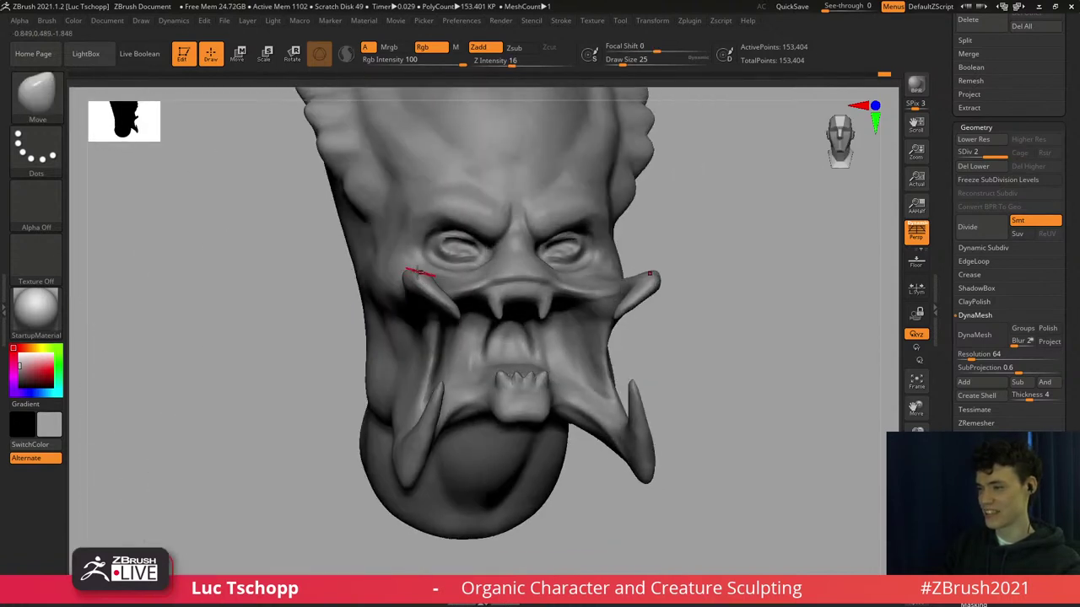
Adjust the upper mandibles' shape from the front with the Move brush at draw sizes 33 and 46.
key("s")
left_click_drag(408, 270, 412, 270)
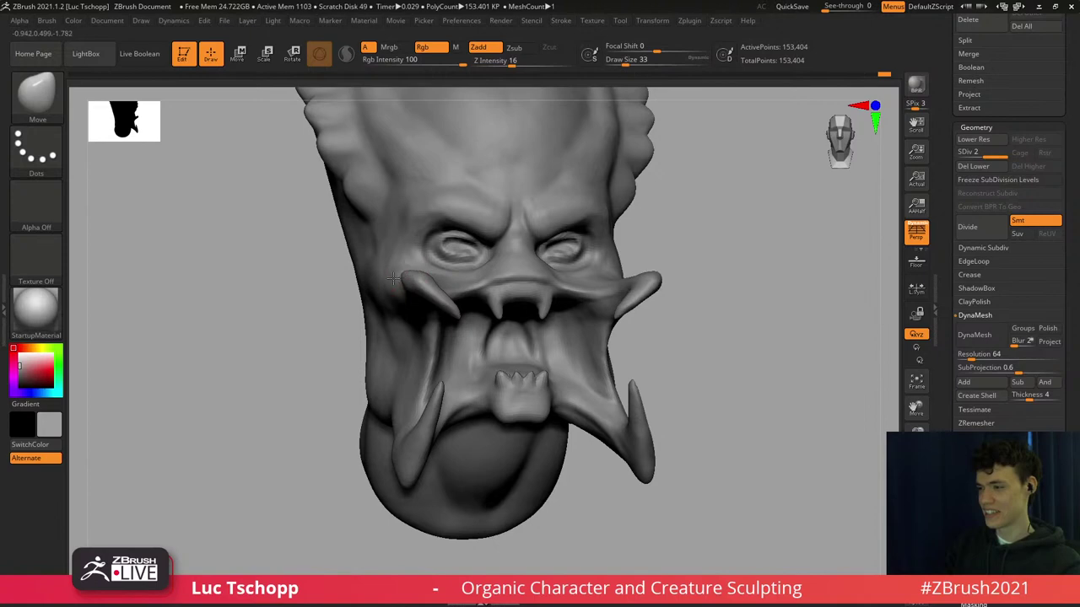
right_click_drag(393, 278, 414, 259, "shift")
key("s")
left_click_drag(382, 279, 385, 279)
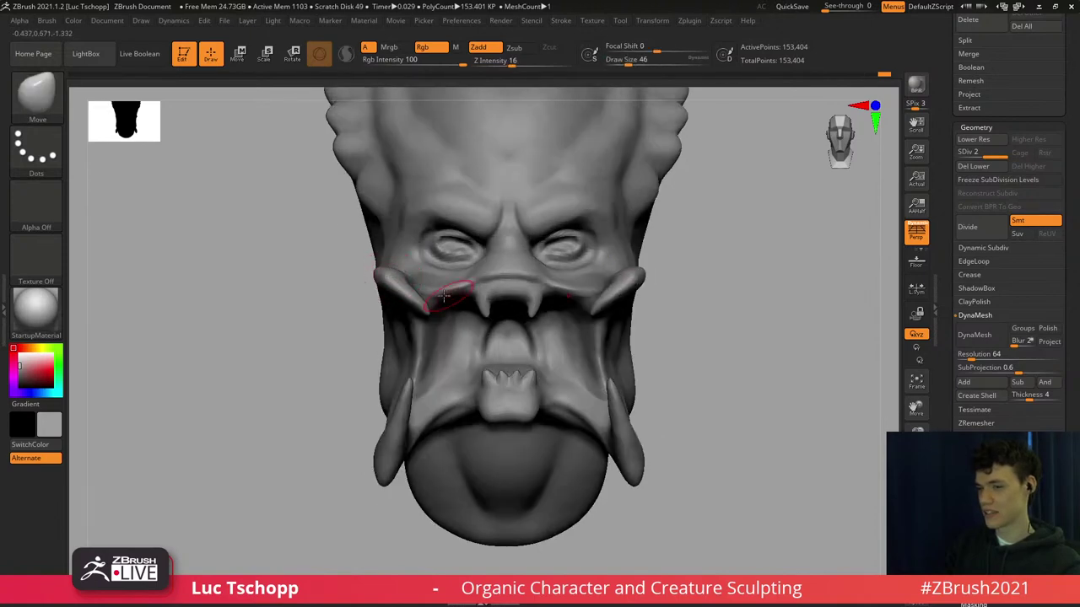
Build up and smooth the upper mandibles and their bases with the LucT_Custom1 brush at draw size 59.
right_click_drag(444, 295, 349, 312, "alt")
key("b")
left_click(743, 226)
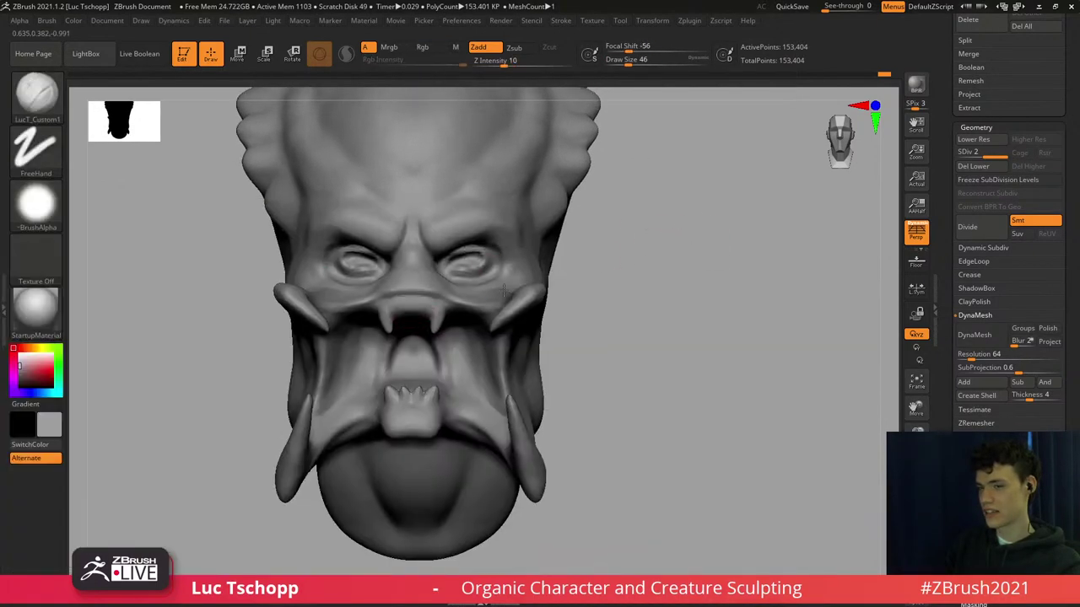
mouse_move(504, 291)
right_mouse_down("ctrl")
mouse_move(506, 303)
mouse_move(470, 313)
right_mouse_up("ctrl")
key("s")
left_click_drag(470, 313, 474, 313)
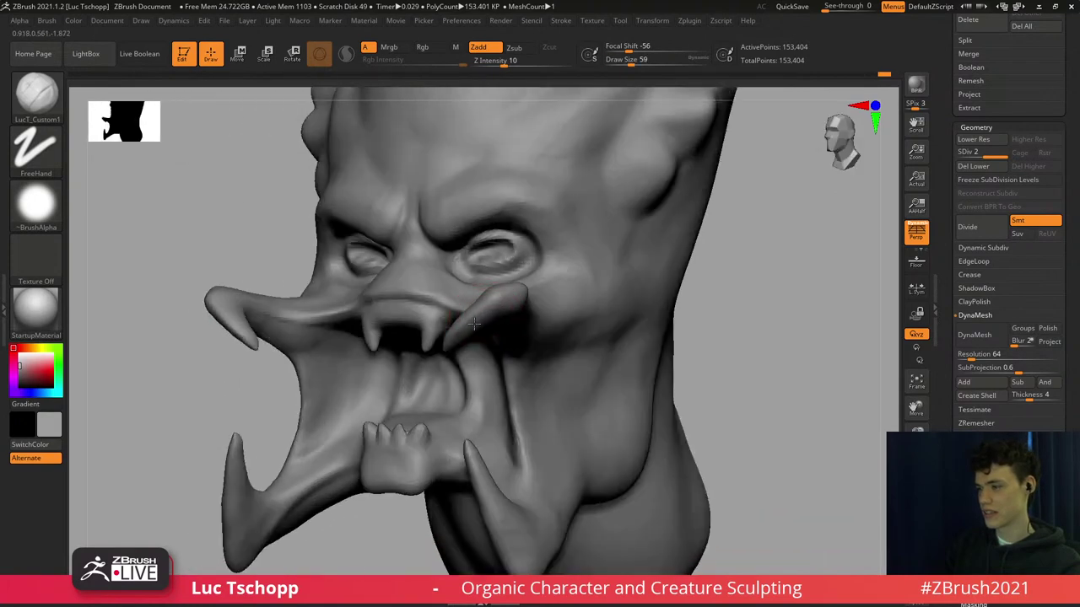
mouse_move(511, 311)
right_mouse_down()
mouse_move(464, 311)
mouse_move(438, 325)
right_mouse_up()
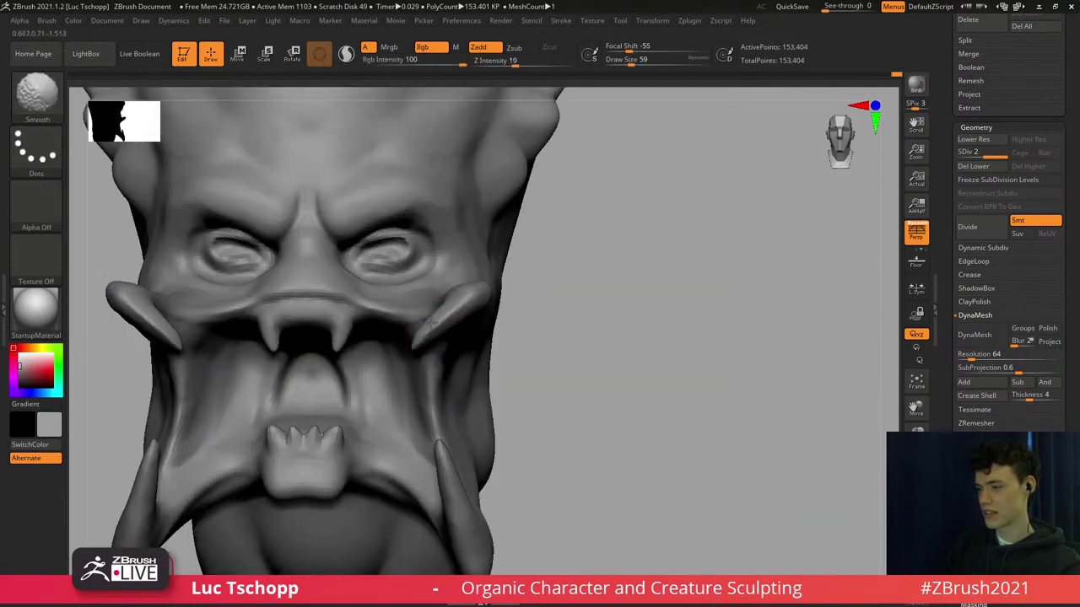
Reposition the pointed ends of the upper mandibles with the Move brush at draw size 65 and smooth their surface.
key("b")
key("m")
key("v")
key("s")
left_click_drag(420, 349, 415, 350)
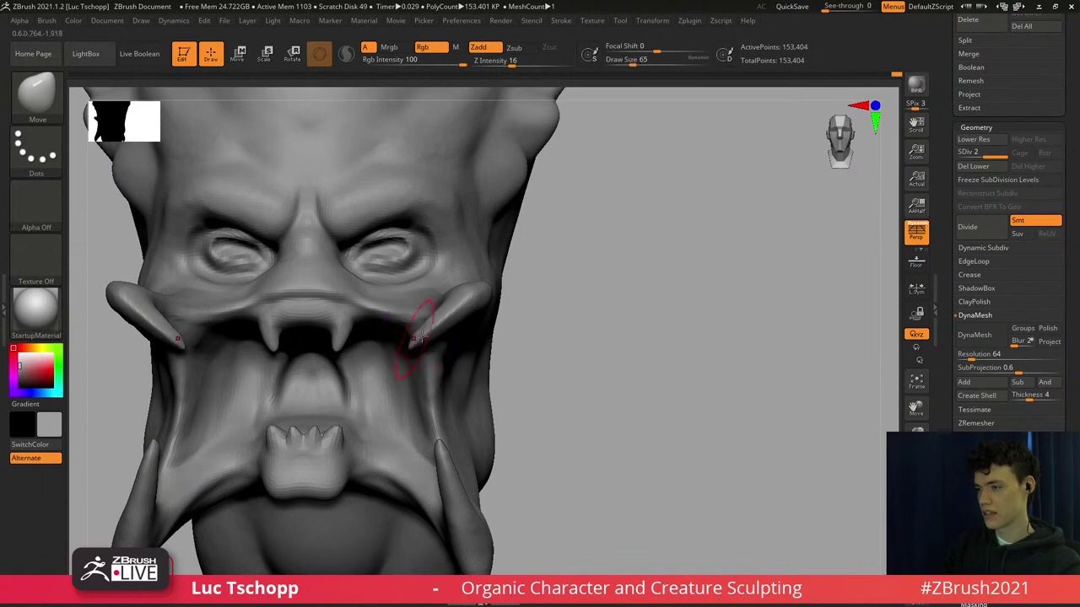
mouse_move(464, 302)
left_mouse_down("shift")
mouse_move(477, 303)
mouse_move(466, 304)
left_mouse_up("shift")
right_click_drag(447, 328, 375, 321, "ctrl")
Reshape the brow ridges above the eyes with the Move brush at draw size 94.
mouse_move(363, 279)
right_mouse_down("alt")
mouse_move(427, 267)
mouse_move(422, 220)
mouse_move(430, 266)
right_mouse_up("alt")
key("b")
key("m")
key("v")
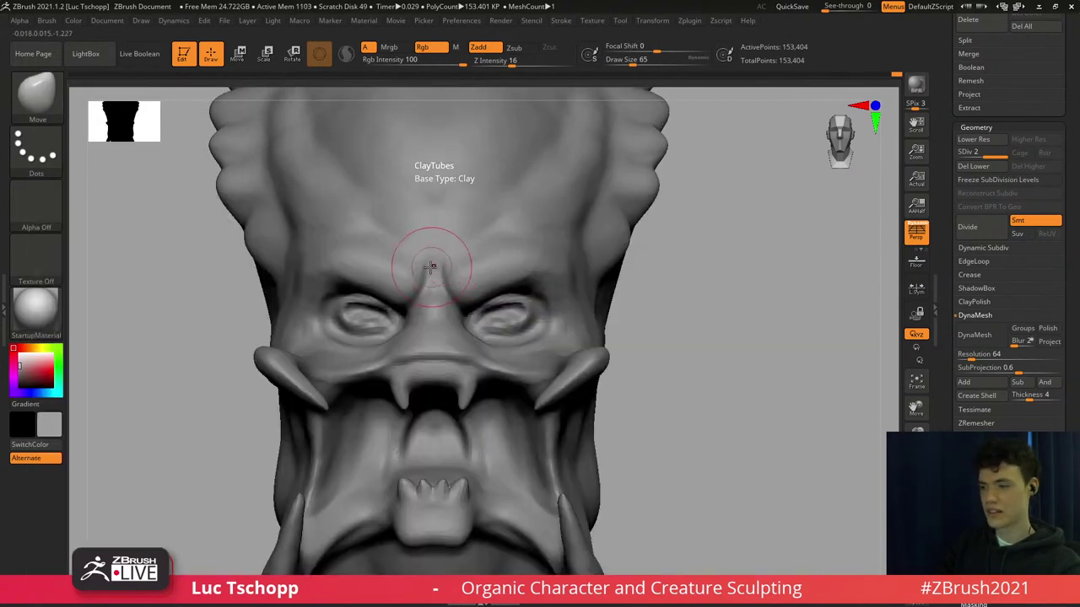
key("bracketright")
key("bracketright")
key("bracketright")
key("bracketleft")
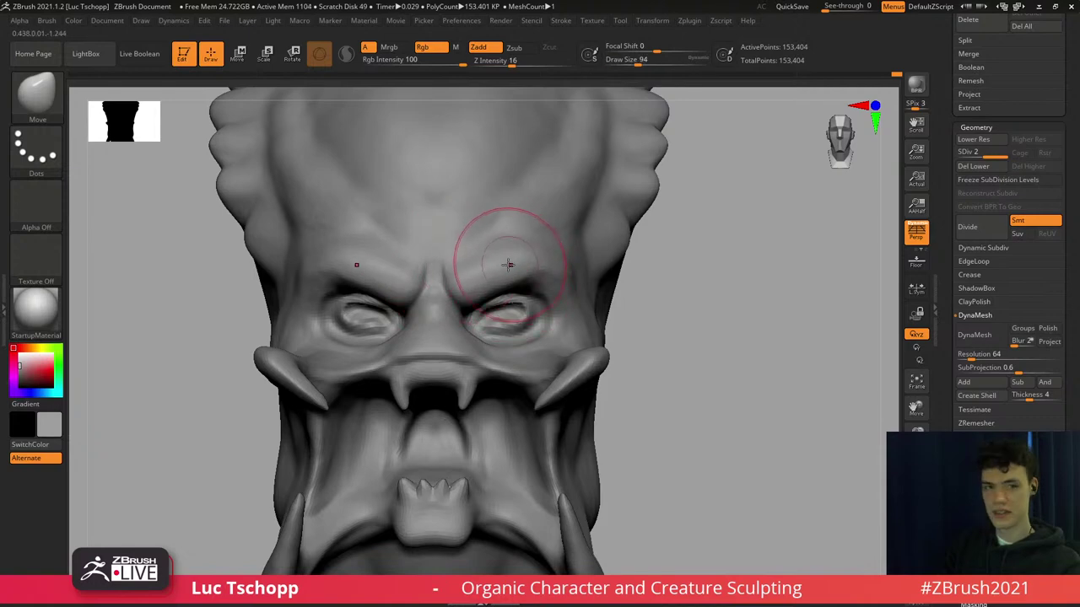
Refine the forehead's sides above the brows with the LucT_Custom1 brush at draw size 68.
key("b")
left_click(820, 232)
right_click_drag(568, 229, 538, 258)
key("s")
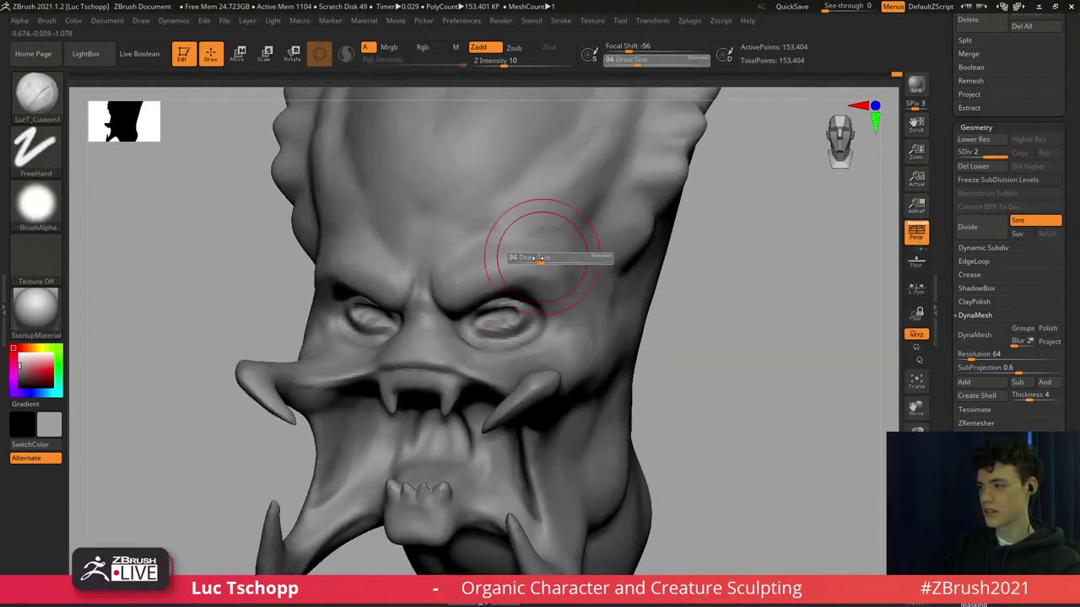
left_click_drag(538, 257, 530, 250)
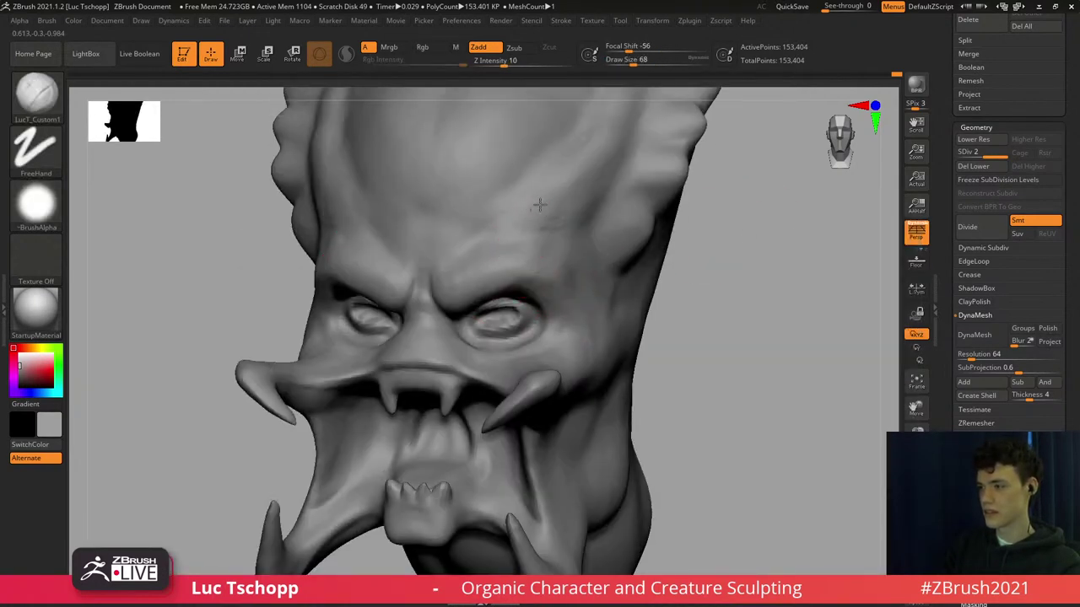
Pull one small round bump out of each side of the forehead above the brow with the Move brush at draw size 35.
right_click_drag(540, 208, 514, 248)
key("b")
key("m")
key("v")
key("bracketleft")
key("bracketleft")
key("bracketleft")
key("s")
left_click_drag(520, 245, 517, 245)
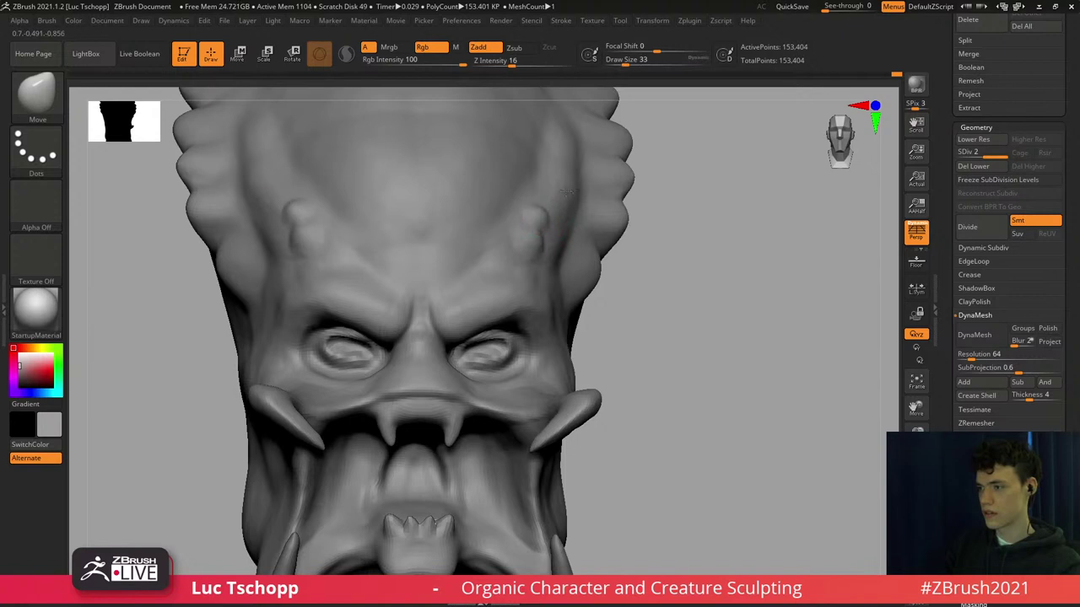
key("ctrl+z")
key("ctrl+z")
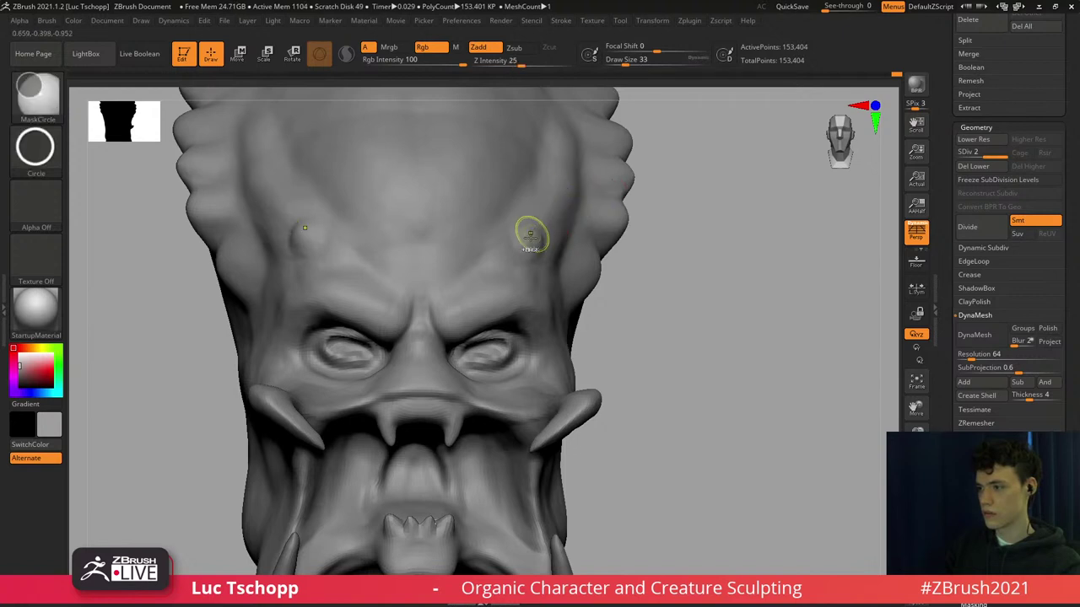
key("s")
left_click_drag(528, 245, 525, 246)
key("bracketright")
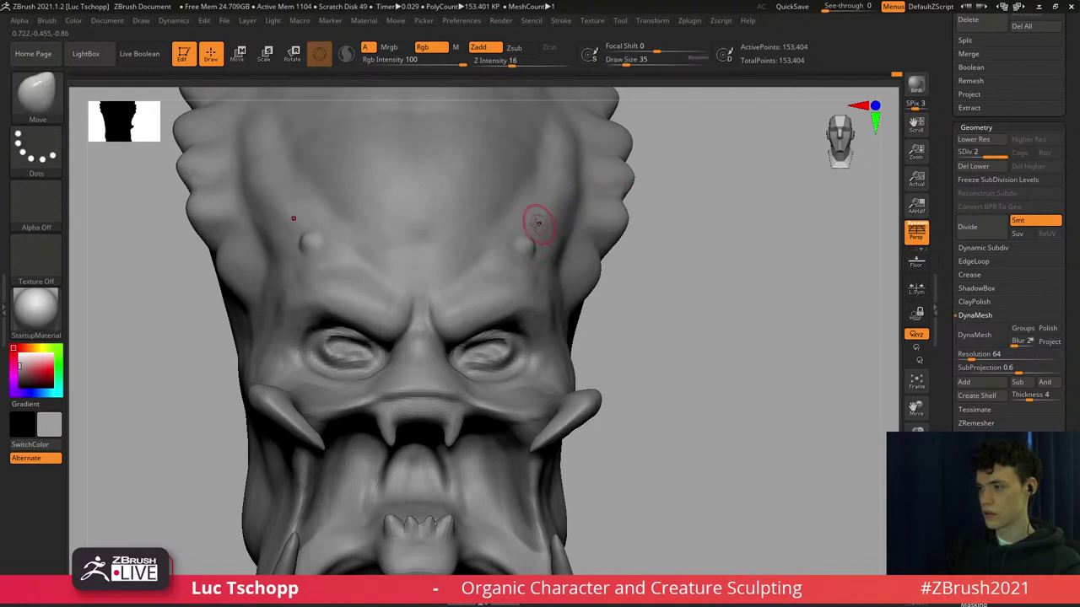
Form two more bumps around the first on each side of the forehead using Move draw sizes 35 and 27.
key("bracketleft")
key("ctrl+z")
key("s")
left_click_drag(535, 225, 541, 214)
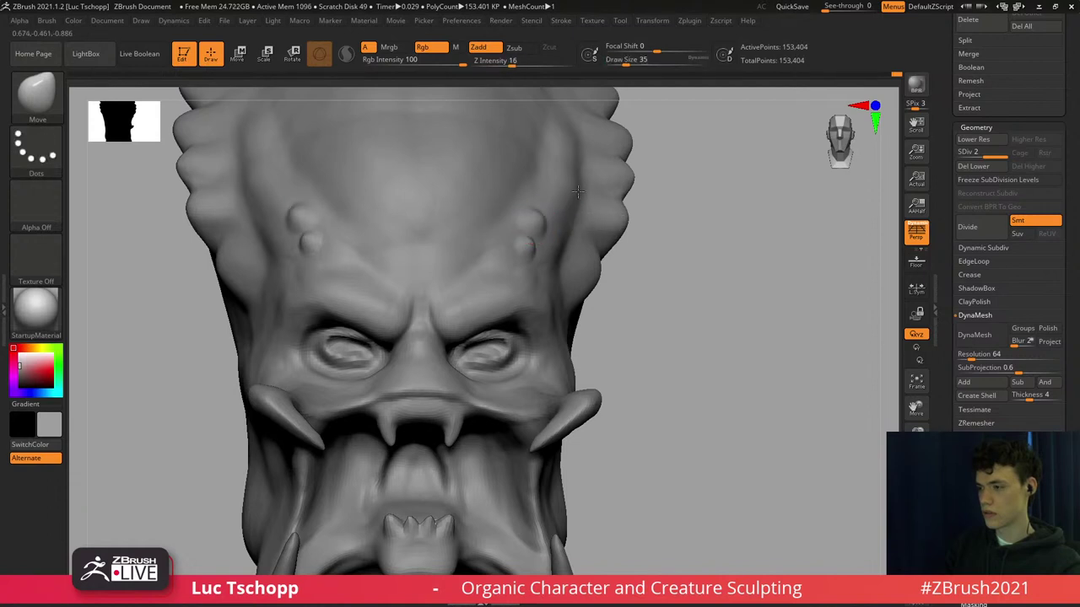
mouse_move(544, 211)
right_mouse_down()
mouse_move(555, 208)
mouse_move(537, 199)
right_mouse_up()
key("s")
left_click_drag(542, 234, 538, 235)
left_click_drag(537, 235, 590, 205)
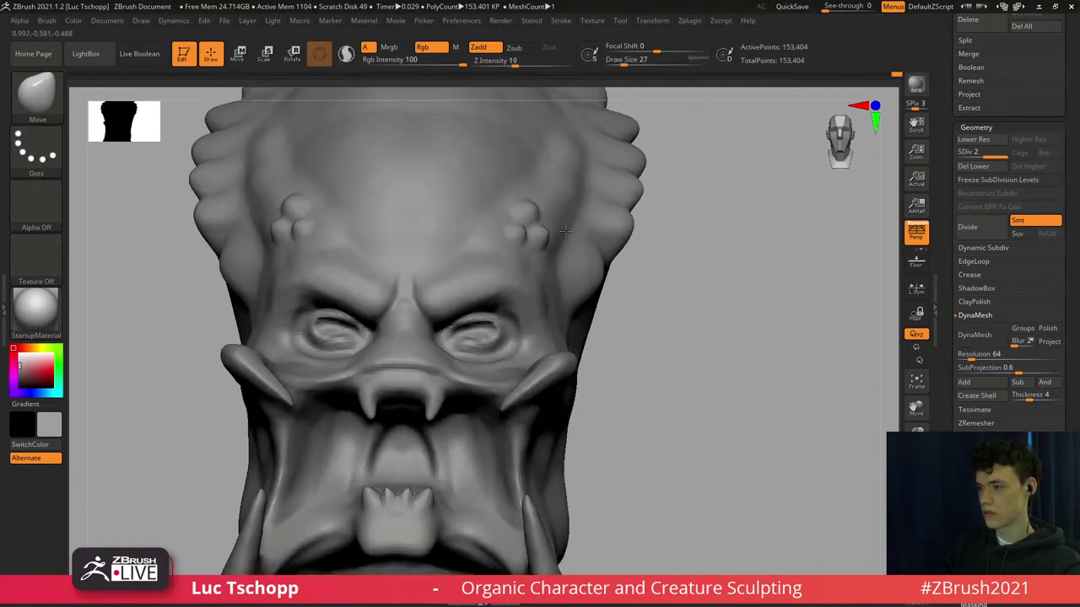
Extend the bump clusters upward along both sides of the forehead, using a Move draw size of 29 for the highest bump.
right_click_drag(566, 231, 570, 245)
key("s")
left_click_drag(543, 223, 547, 222)
mouse_move(543, 221)
left_mouse_down()
mouse_move(574, 208)
mouse_move(543, 192)
mouse_move(588, 163)
left_mouse_up()
key("ctrl+z")
key("s")
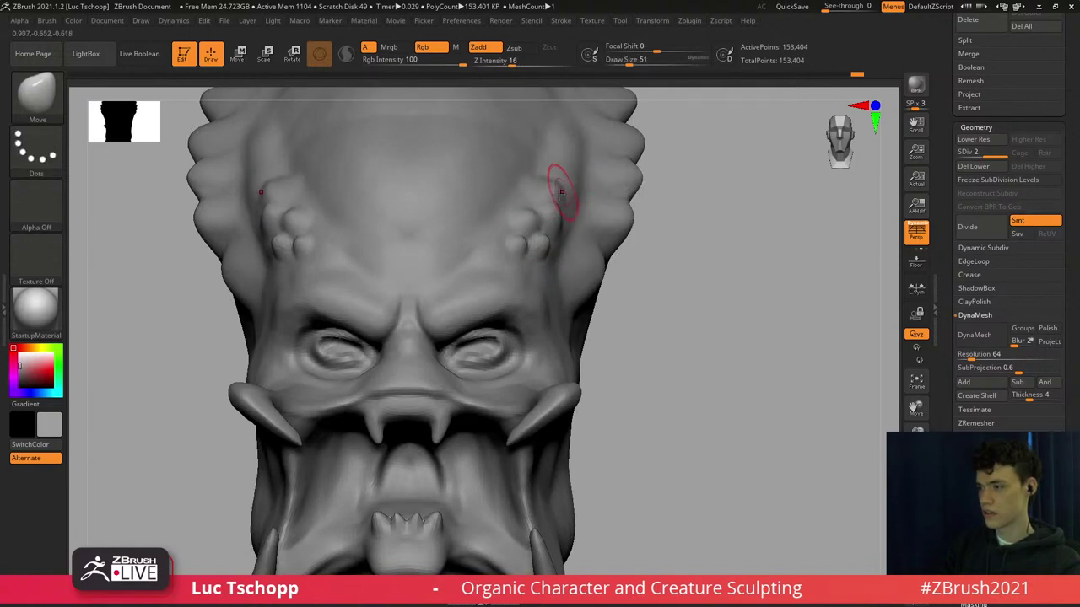
key("ctrl+z")
key("s")
left_click_drag(542, 192, 540, 191)
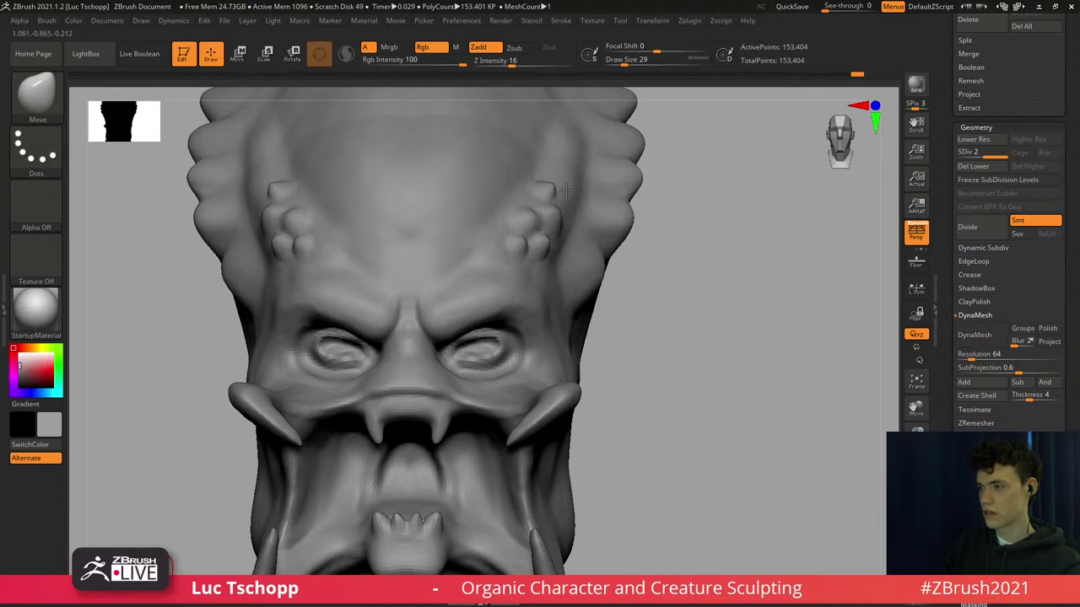
Add further bumps to the upper end of the forehead clusters with the Move brush at draw sizes 31 and 27.
right_click_drag(566, 190, 545, 217)
key("s")
left_click_drag(545, 217, 546, 217)
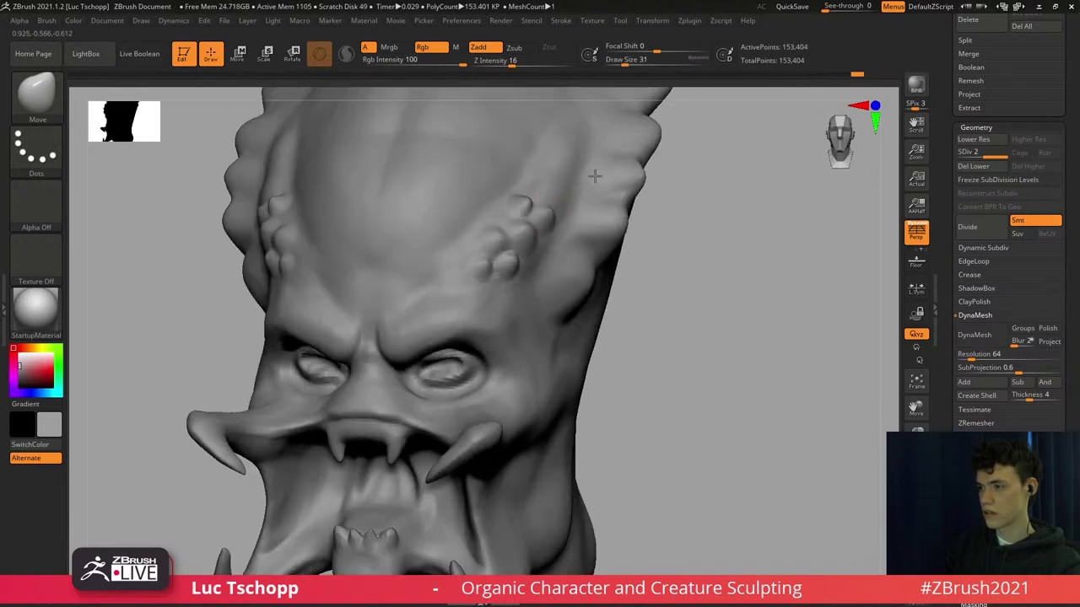
right_click_drag(565, 179, 560, 216)
key("s")
left_click_drag(544, 232, 542, 232)
left_click_drag(546, 233, 576, 208)
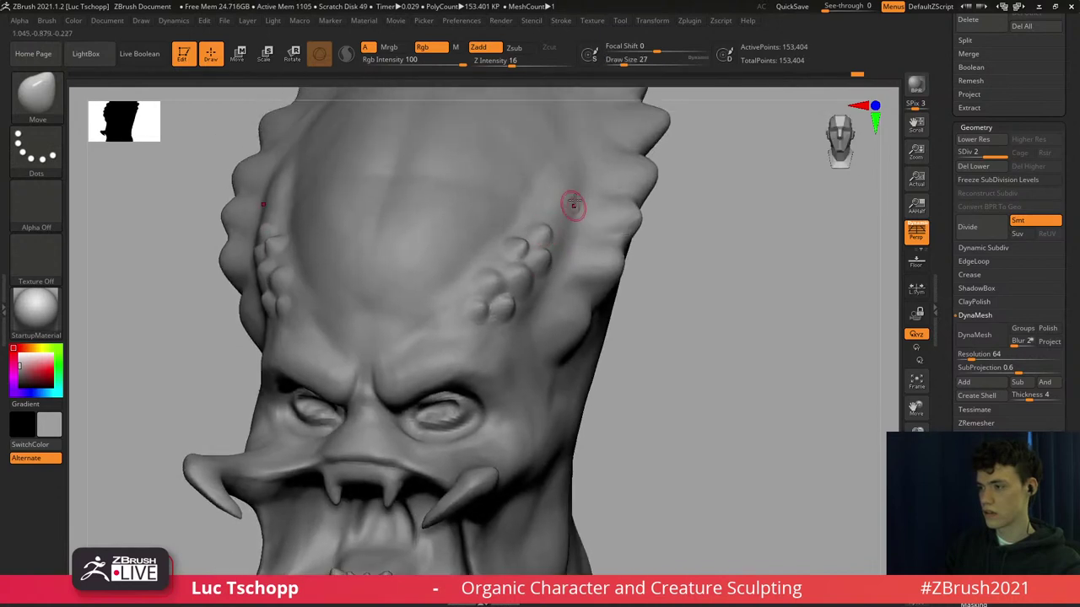
Continue the rows of bumps up toward the crest with the Move brush at draw size 35.
right_click_drag(573, 203, 563, 195)
key("s")
left_click_drag(560, 221, 561, 222)
mouse_move(559, 226)
left_mouse_down()
mouse_move(591, 198)
mouse_move(547, 211)
left_mouse_up()
key("s")
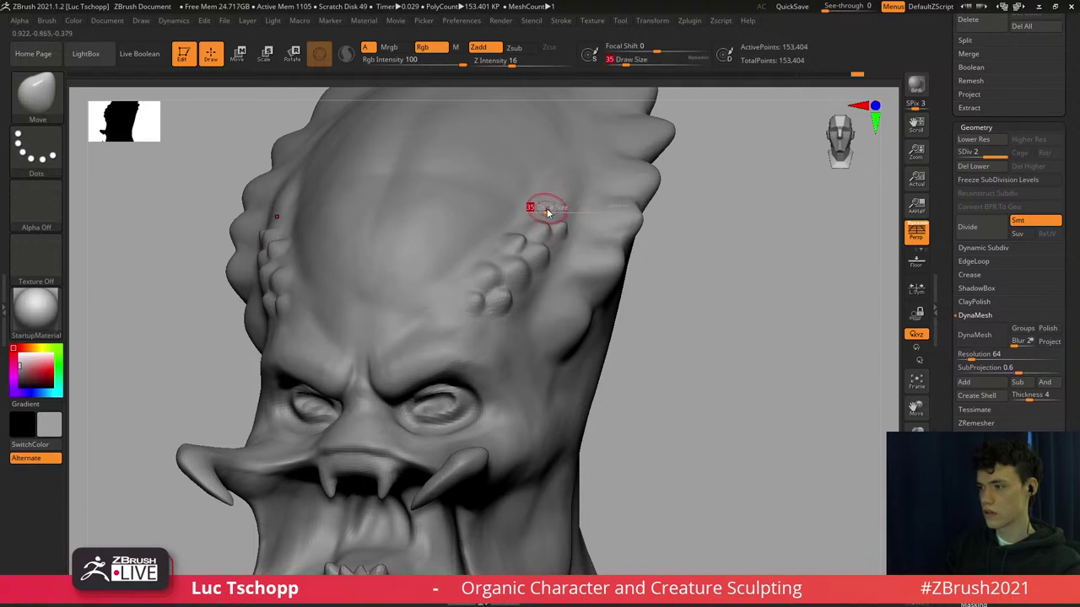
Define the surface around the forehead bumps with the LucT_Custom1 brush at draw size 29.
right_click_drag(559, 197, 541, 242, "shift")
mouse_move(542, 304)
right_mouse_down()
mouse_move(490, 285)
mouse_move(530, 301)
mouse_move(521, 305)
right_mouse_up()
key("b")
left_click(842, 237)
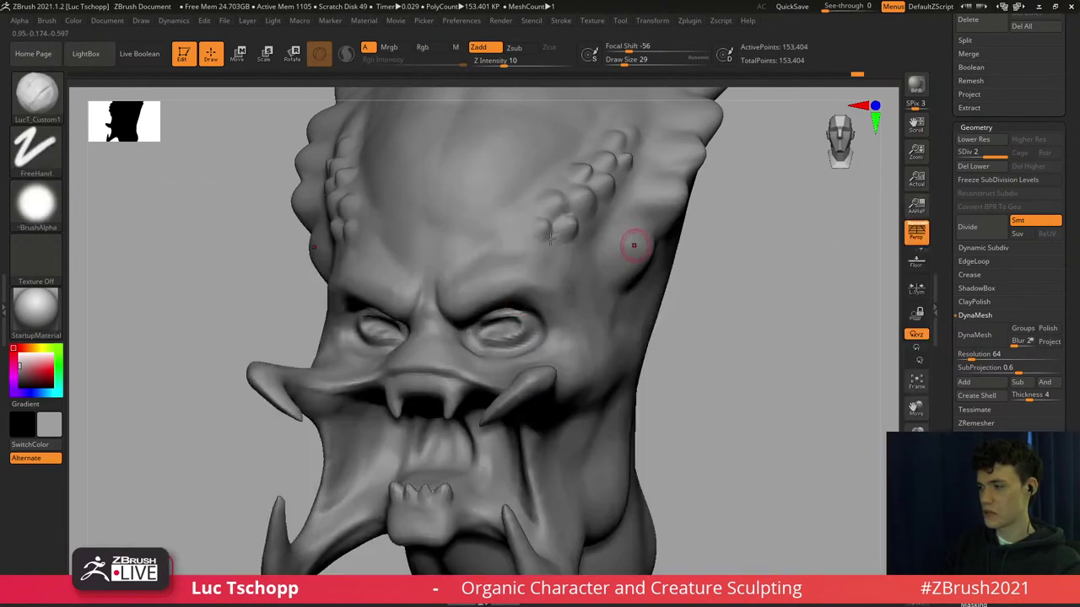
Refine the brows and lower forehead above the nose bridge with LucT_Custom1 at draw sizes 132 and 80, then smooth the area.
mouse_move(513, 229)
right_mouse_down("alt")
mouse_move(490, 279)
mouse_move(472, 283)
mouse_move(476, 309)
right_mouse_up("alt")
key("bracketright")
key("bracketright")
key("bracketright")
key("bracketright")
key("bracketright")
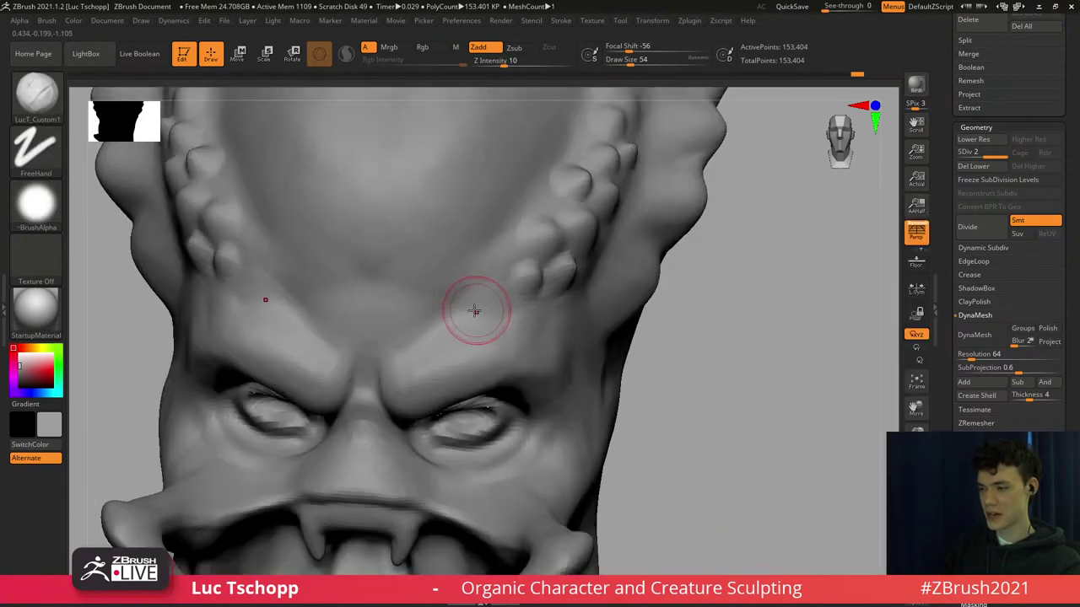
left_click_drag(377, 343, 365, 339)
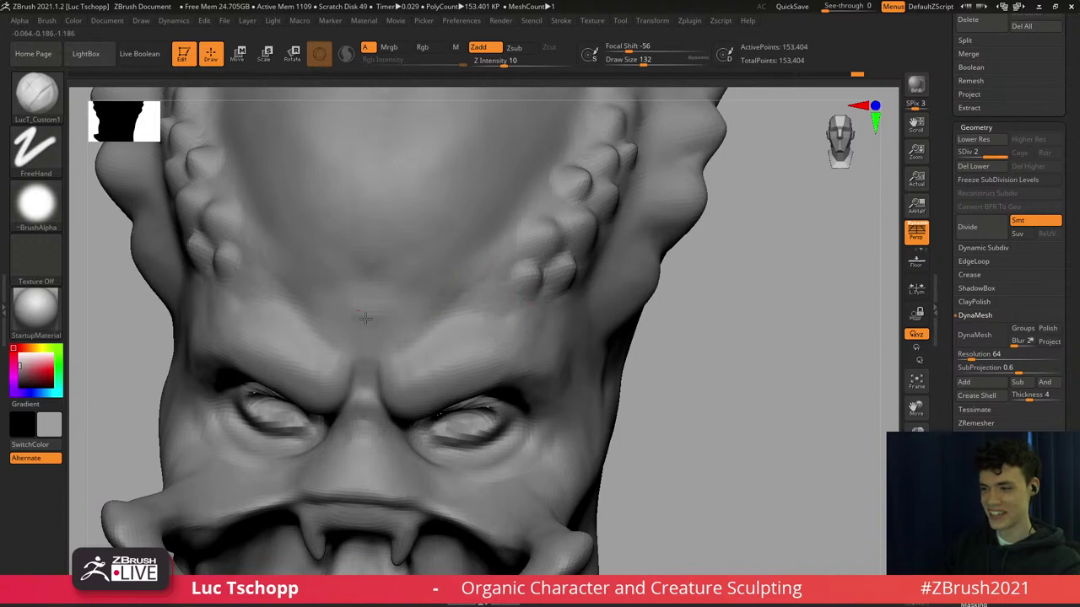
key("bracketleft")
key("bracketleft")
key("bracketleft")
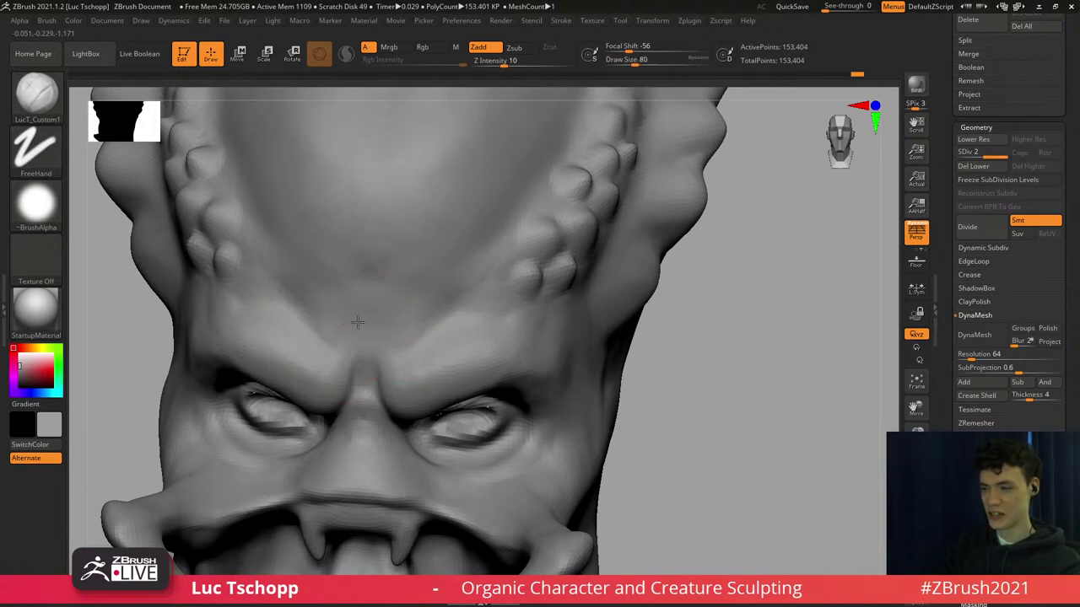
left_click_drag(433, 309, 397, 300, "shift")
Refine the broad forehead between the rows of bumps with the LucT_Custom1 brush at draw size 136.
right_click_drag(393, 268, 409, 400)
right_click_drag(419, 284, 438, 276, "ctrl")
key("bracketright")
key("bracketright")
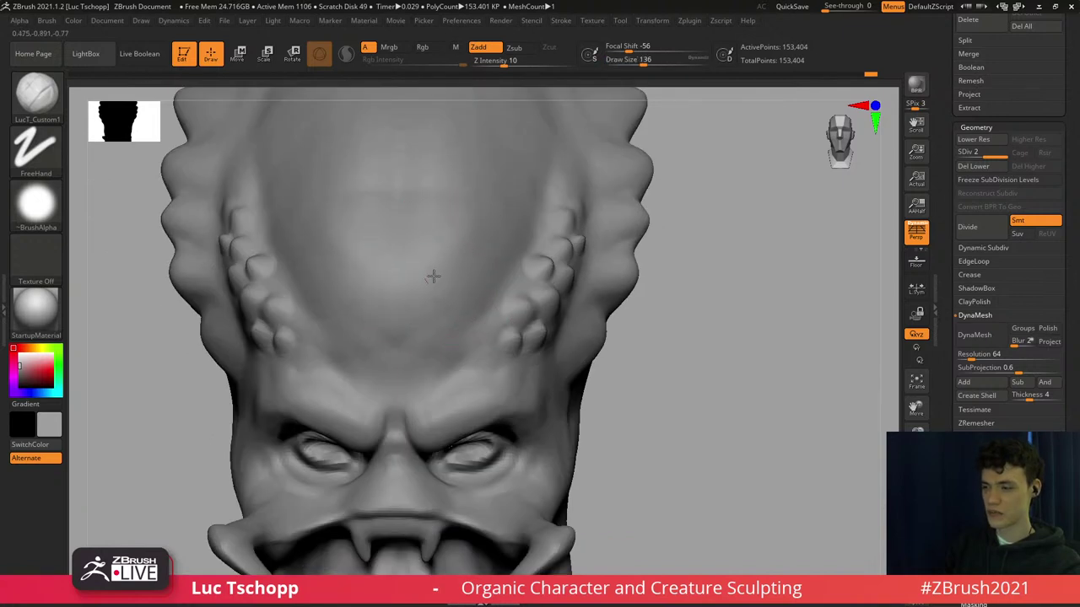
Sculpt the side of the nose beside the inner eye corner with the LucT_Custom1 brush at draw size 97.
mouse_move(431, 393)
right_mouse_down("alt")
mouse_move(426, 352)
mouse_move(420, 385)
right_mouse_up("alt")
right_click_drag(439, 342, 432, 278)
mouse_move(393, 357)
right_mouse_down()
mouse_move(436, 388)
mouse_move(371, 389)
right_mouse_up()
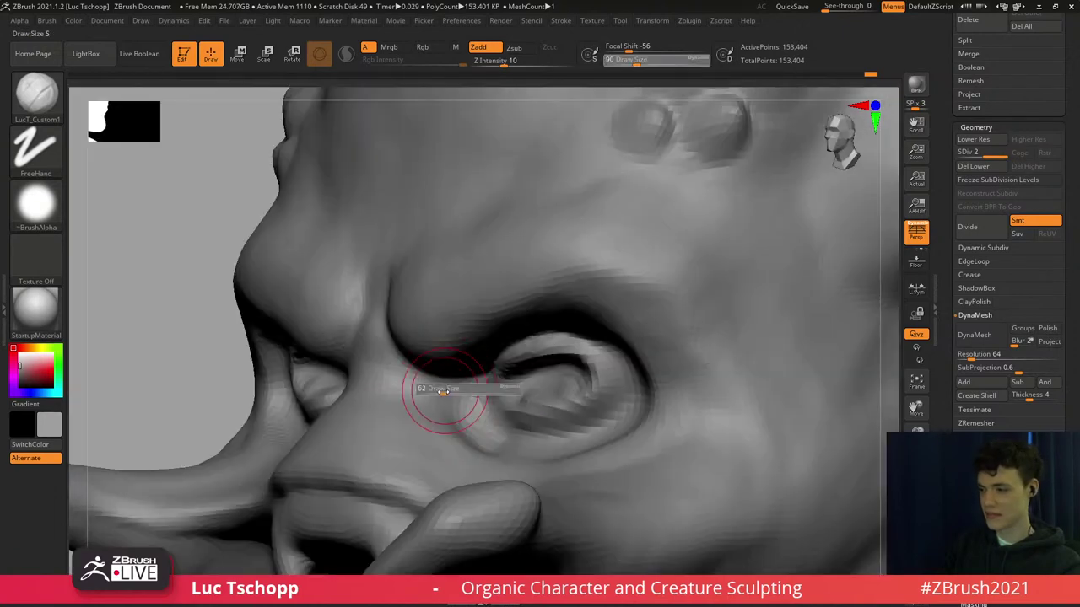
key("bracketright")
key("bracketright")
key("bracketright")
key("bracketright")
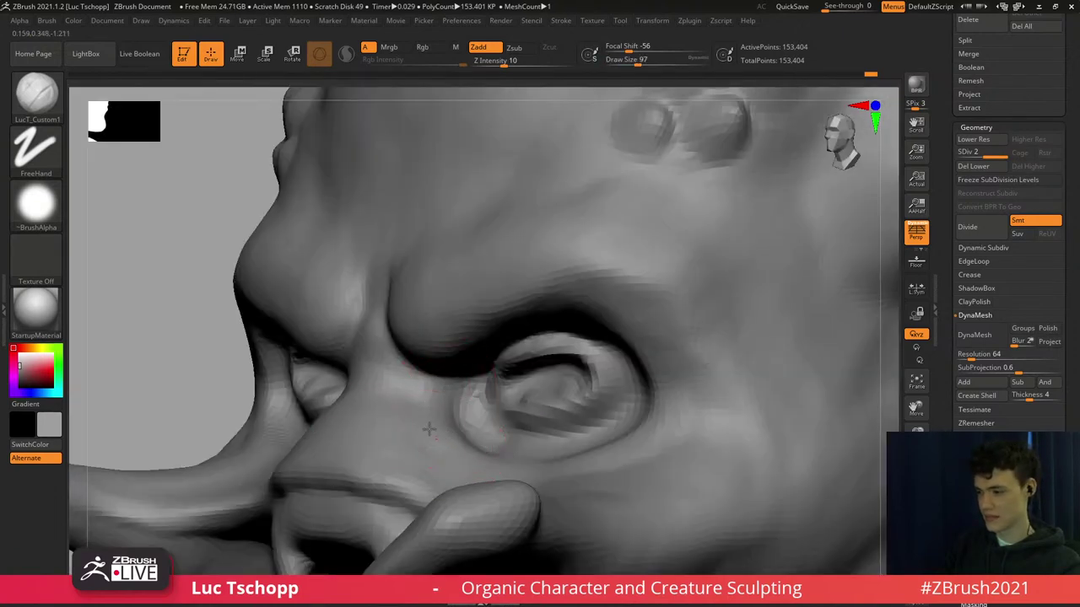
Build up and smooth the area between the nose and cheek below the eye with LucT_Custom1 at draw size 94.
right_click_drag(424, 368, 396, 297, "alt")
right_click_drag(433, 342, 434, 412)
key("s")
left_click_drag(430, 366, 422, 366)
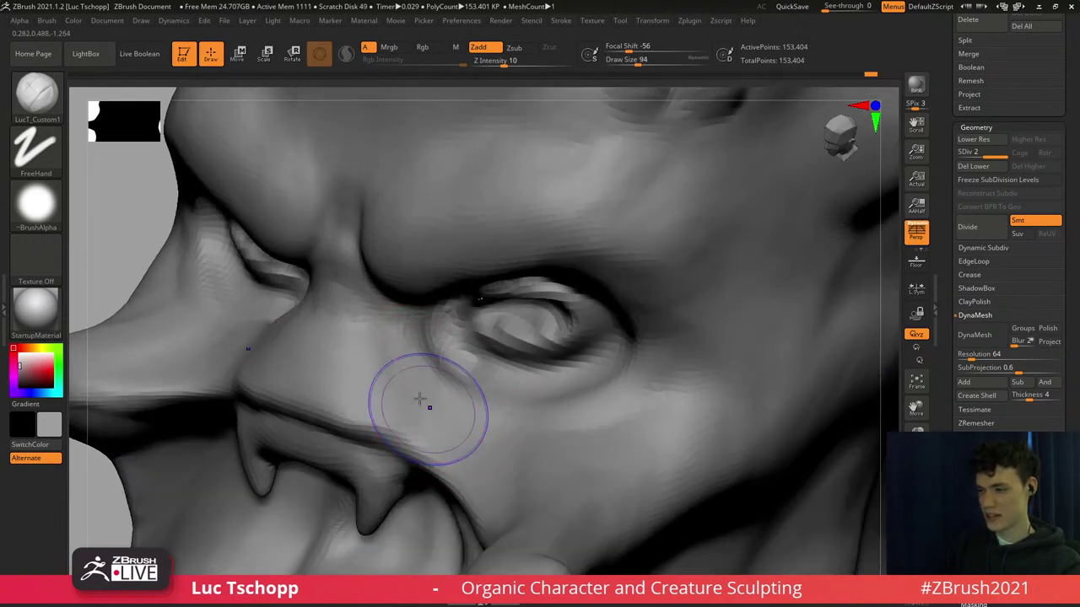
mouse_move(422, 402)
left_mouse_down("shift")
mouse_move(495, 452)
mouse_move(465, 442)
left_mouse_up("shift")
Smooth the skin beneath the eyes and refine the sides of the nose with the LucT_Custom1 brush at draw size 68.
right_click_drag(414, 373, 516, 361, "ctrl")
right_click_drag(422, 369, 335, 371, "ctrl")
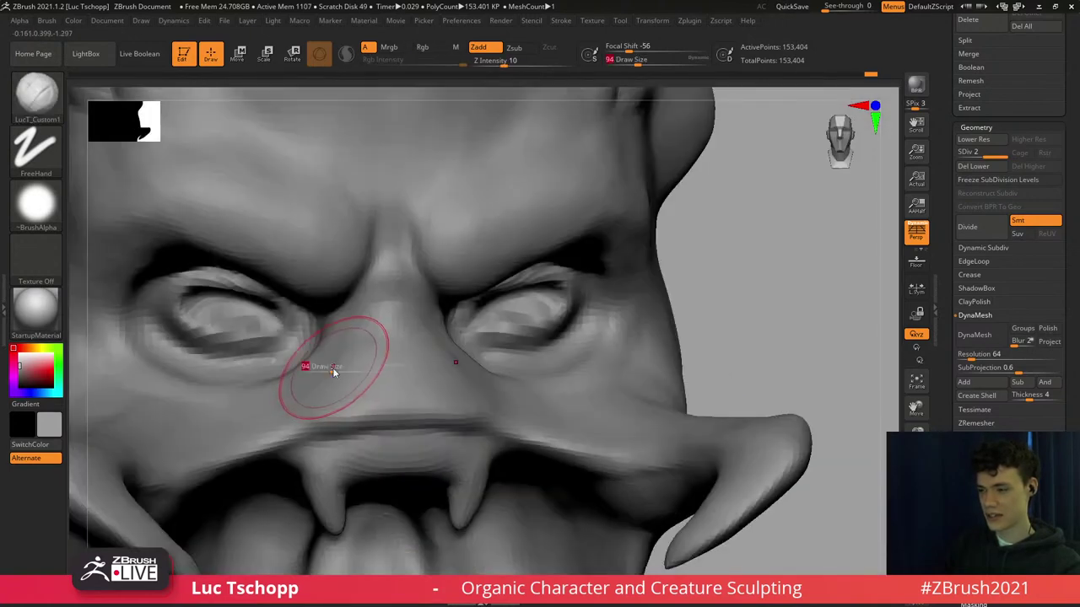
mouse_move(331, 369)
left_mouse_down("shift")
mouse_move(312, 354)
mouse_move(272, 381)
left_mouse_up("shift")
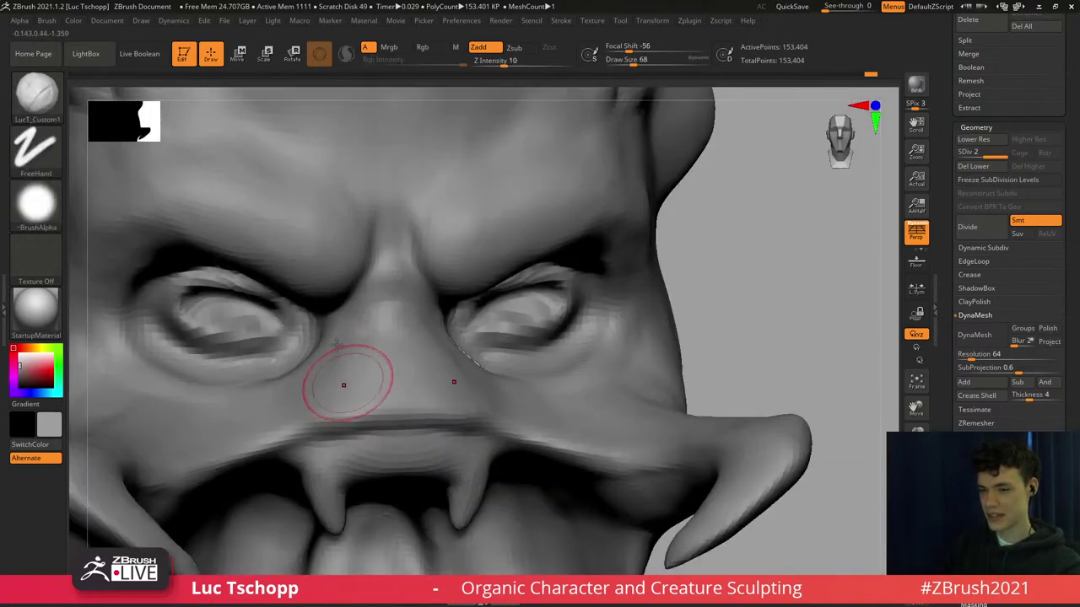
Sculpt the recess at the inner eye corner with the Standard brush at draw size 49.
mouse_move(400, 350)
right_mouse_down()
mouse_move(406, 344)
mouse_move(296, 379)
right_mouse_up()
left_click_drag(467, 357, 438, 381)
mouse_move(438, 380)
right_mouse_down("ctrl")
mouse_move(474, 364)
mouse_move(433, 329)
mouse_move(428, 301)
right_mouse_up("ctrl")
key("b")
key("s")
key("t")
key("s")
left_click_drag(427, 301, 425, 301)
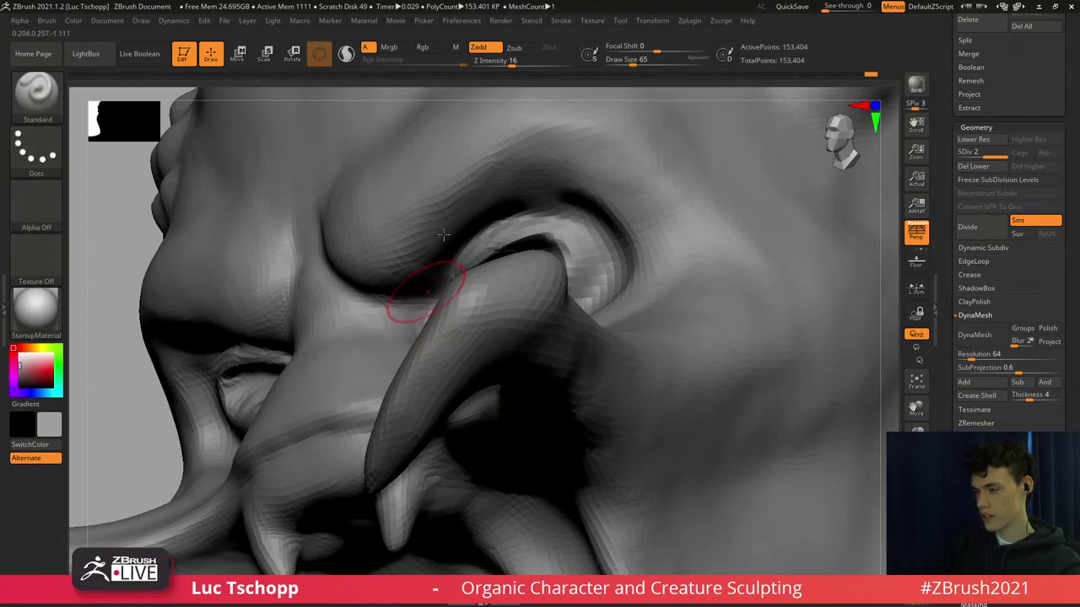
right_click_drag(427, 295, 434, 290)
key("s")
left_click_drag(434, 289, 427, 289)
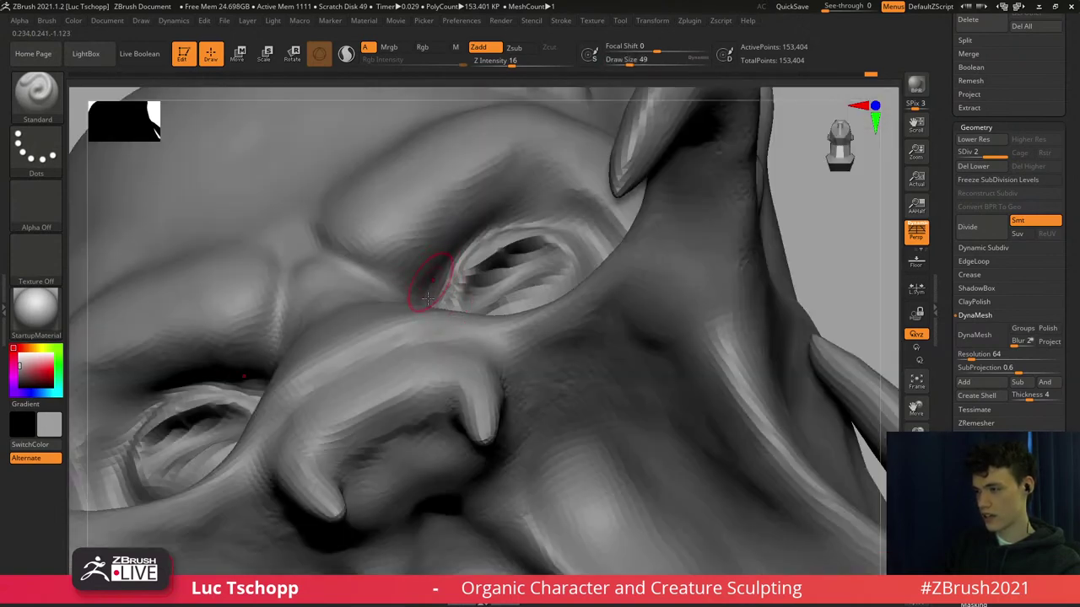
Refine and smooth the inner eye corner with the Standard brush at draw size 62.
right_click_drag(424, 307, 426, 305)
key("s")
left_click_drag(422, 306, 423, 307)
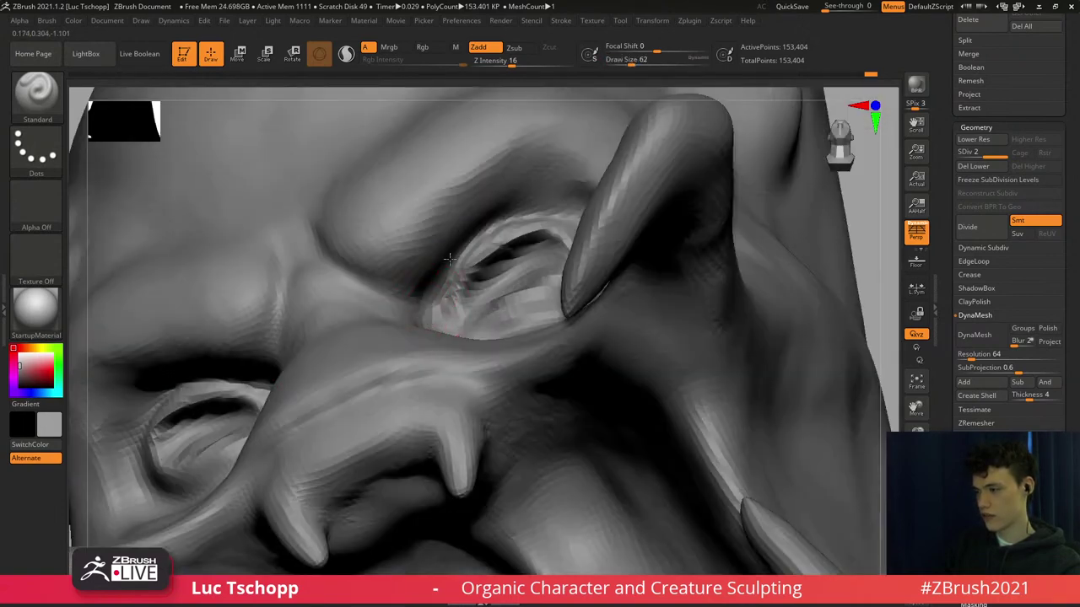
right_click_drag(475, 231, 478, 293, "shift")
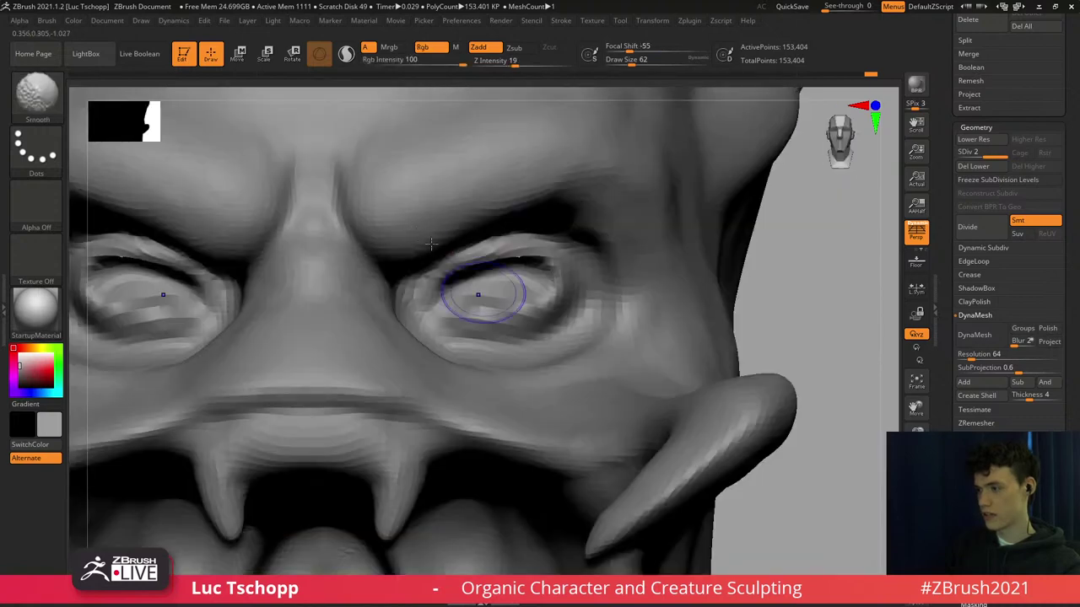
Adjust the shape of the eyes and their inner corners with the Move brush at draw size 62.
key("f")
right_click_drag(520, 329, 533, 318, "ctrl")
key("b")
key("m")
key("v")
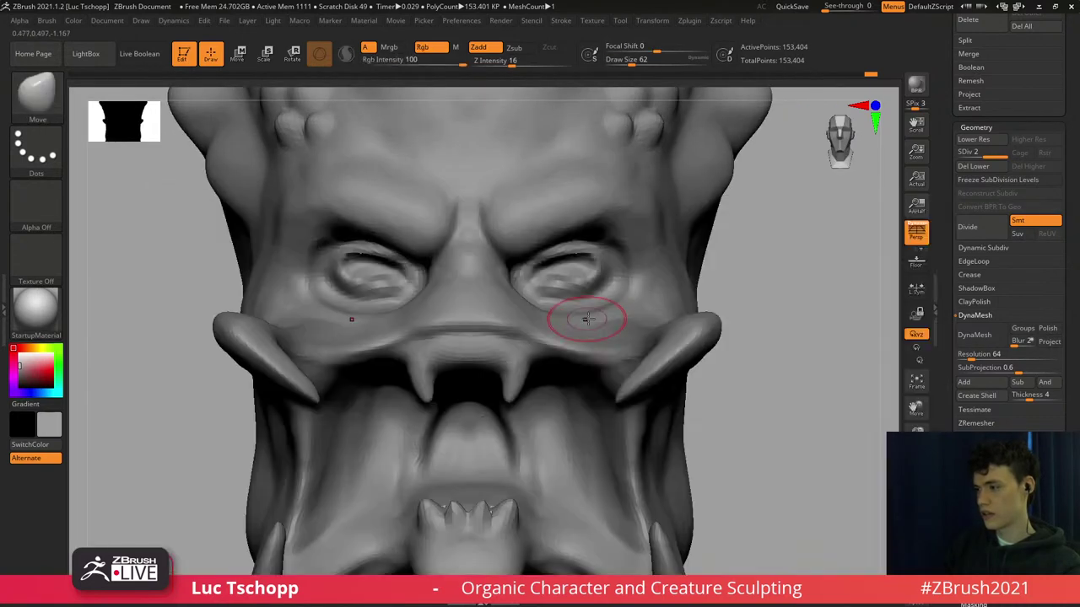
key("s")
mouse_move(598, 313)
left_mouse_down()
mouse_move(556, 289)
mouse_move(569, 263)
mouse_move(531, 279)
left_mouse_up()
key("s")
key("s")
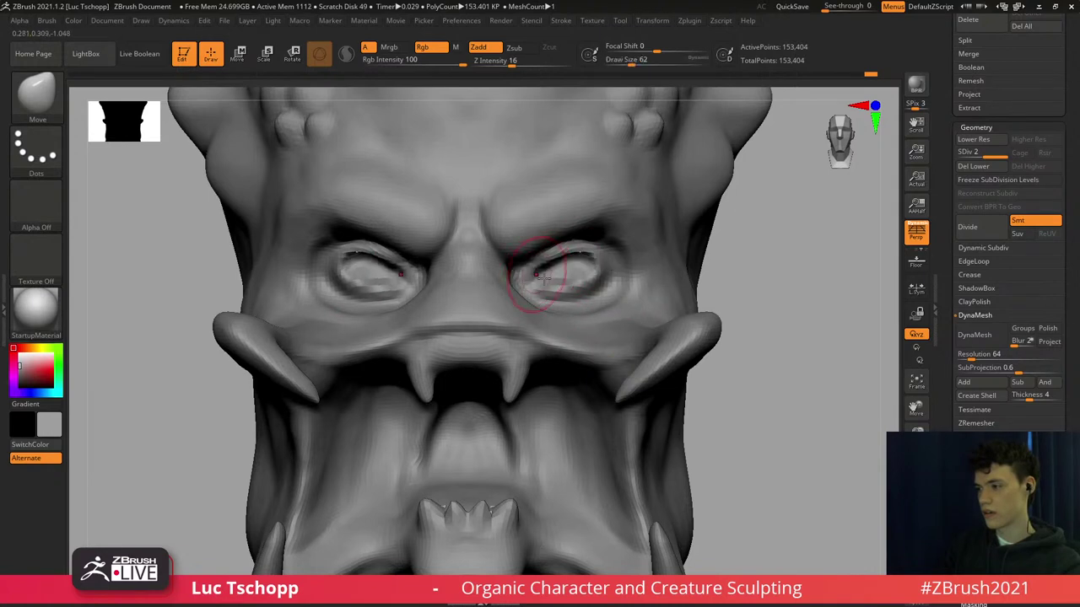
mouse_move(434, 231)
right_mouse_down("ctrl")
mouse_move(428, 168)
mouse_move(422, 221)
right_mouse_up("ctrl")
Lower the mesh to subdivision level 1 and reshape the sides of the face with the Move brush at draw size 136.
key("s")
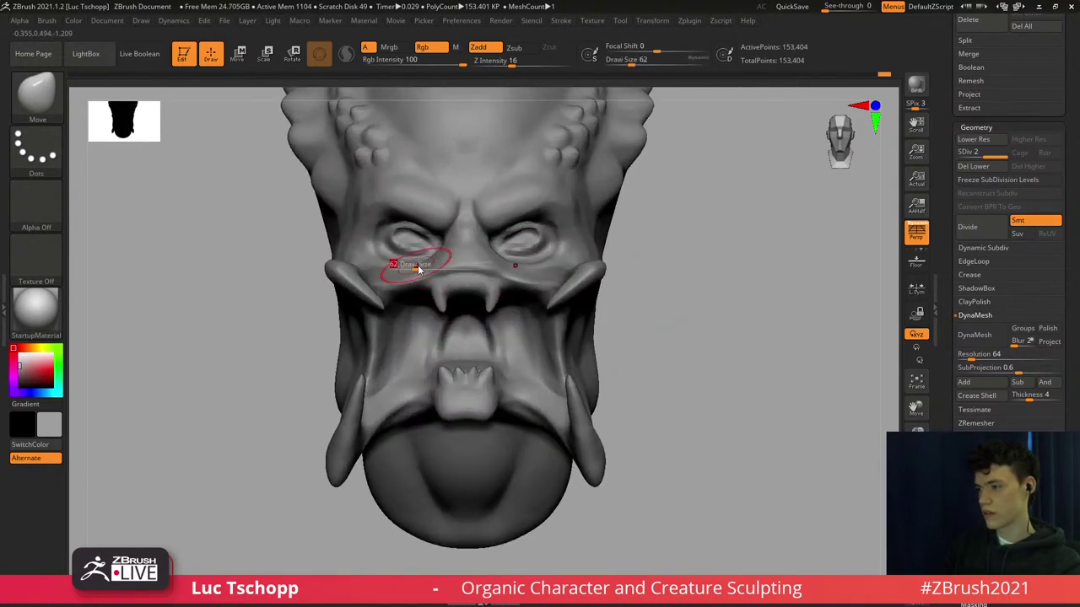
key("shift+d")
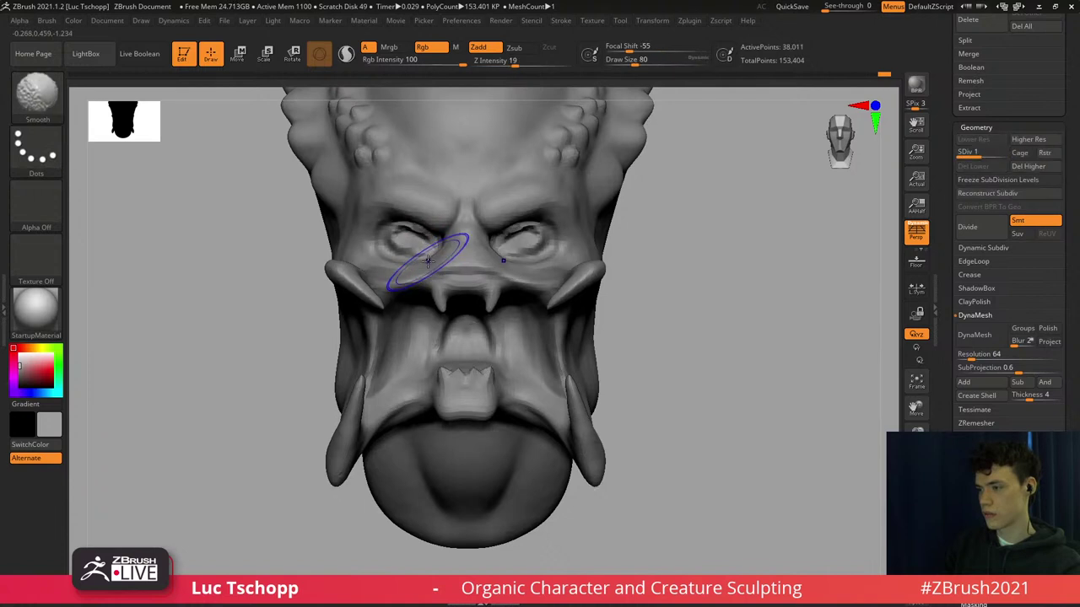
key("s")
left_click_drag(427, 255, 402, 275)
key("s")
key("s")
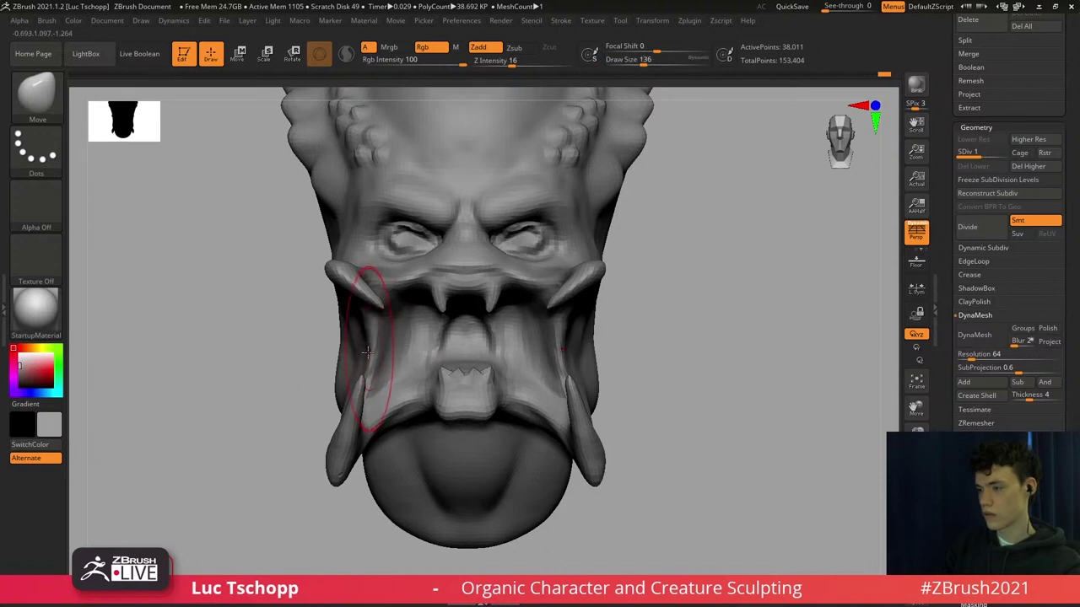
left_click_drag(368, 352, 365, 355)
Nudge the lower mandible tusks slightly outward with the Move brush.
key("s")
left_click_drag(357, 445, 350, 445)
key("s")
mouse_move(344, 292)
left_mouse_down()
mouse_move(430, 299)
mouse_move(386, 307)
left_mouse_up()
key("ctrl+z")
key("s")
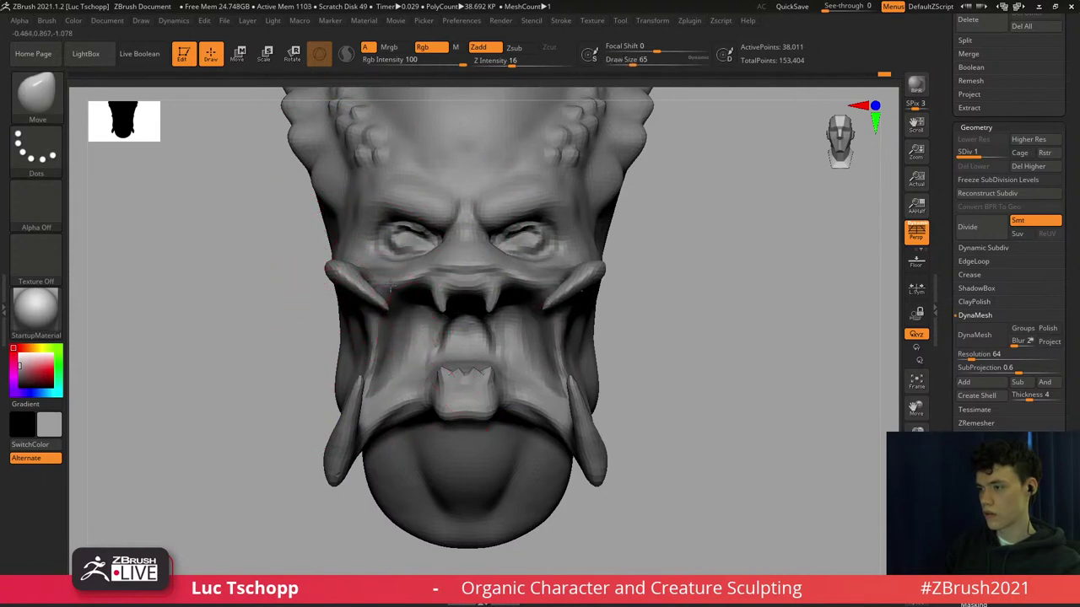
Return the mesh to subdivision level 2 and check the head's overall shape from the front and three-quarter angles.
key("d")
mouse_move(472, 338)
right_mouse_down("ctrl")
mouse_move(514, 218)
mouse_move(470, 263)
mouse_move(477, 243)
right_mouse_up("ctrl")
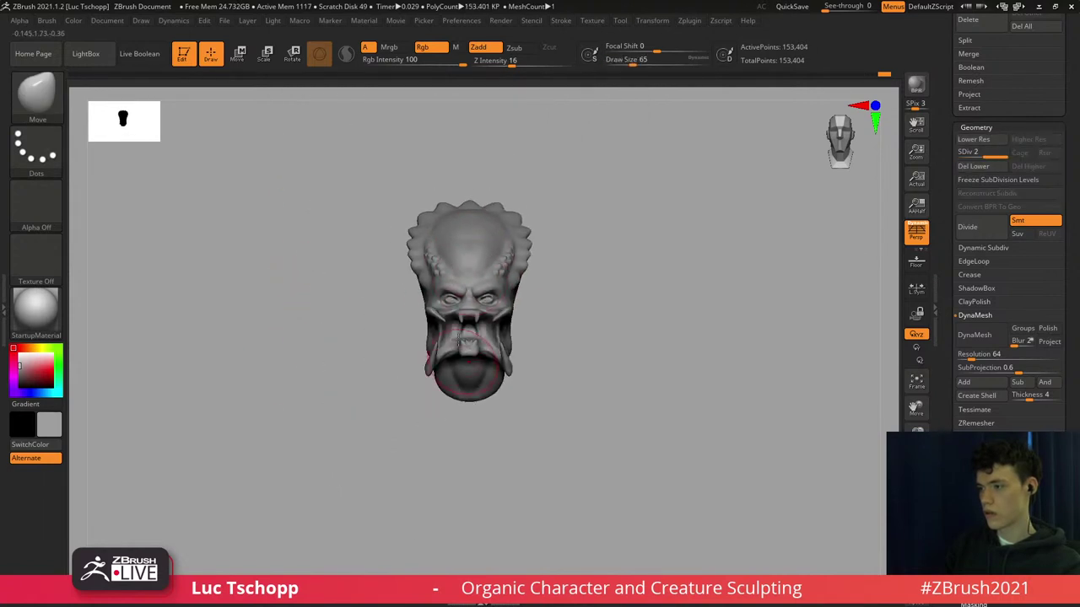
right_click_drag(509, 369, 484, 359, "ctrl")
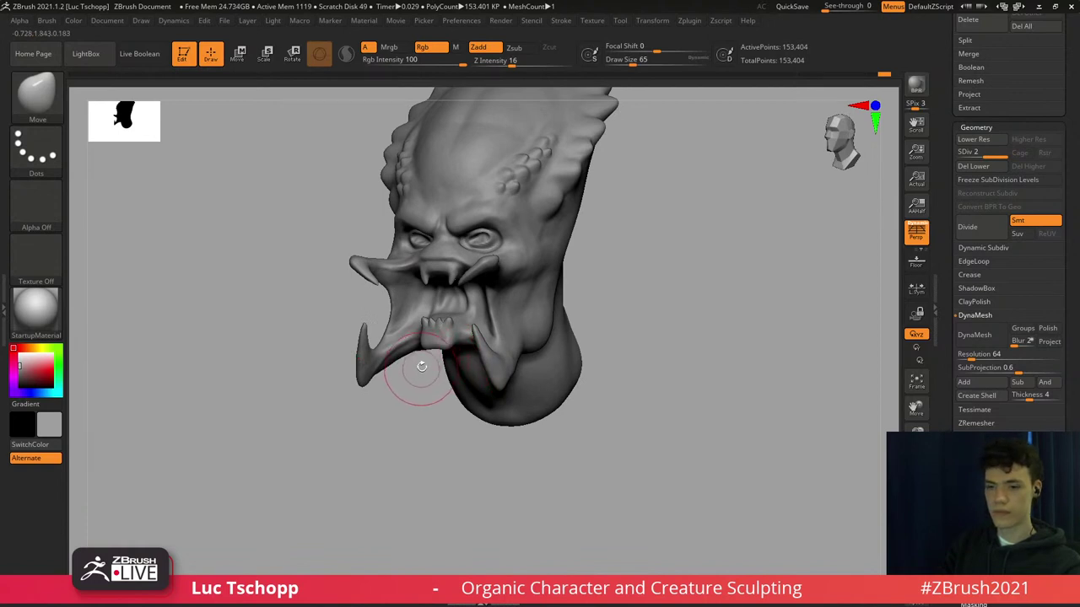
mouse_move(417, 313)
right_mouse_down("alt")
mouse_move(415, 345)
mouse_move(456, 291)
right_mouse_up("alt")
right_click_drag(405, 263, 414, 288, "ctrl")
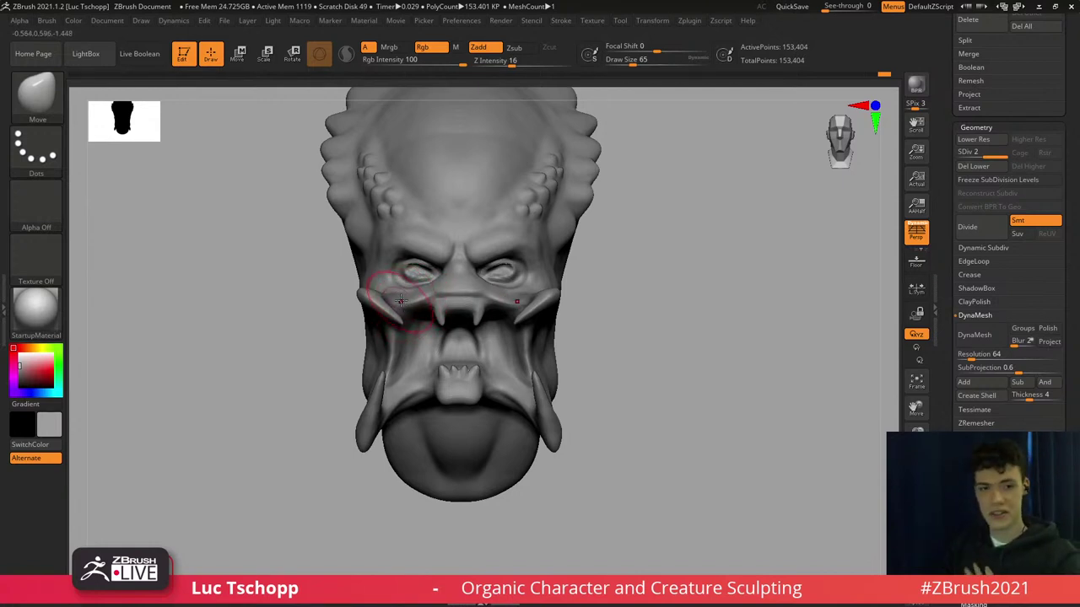
mouse_move(620, 396)
right_mouse_down()
mouse_move(618, 384)
mouse_move(529, 381)
mouse_move(483, 309)
right_mouse_up()
right_click_drag(483, 270, 491, 319, "ctrl")
Refine the side of the cheek and jaw with the LucT_Custom1 brush at draw size 112.
key("b")
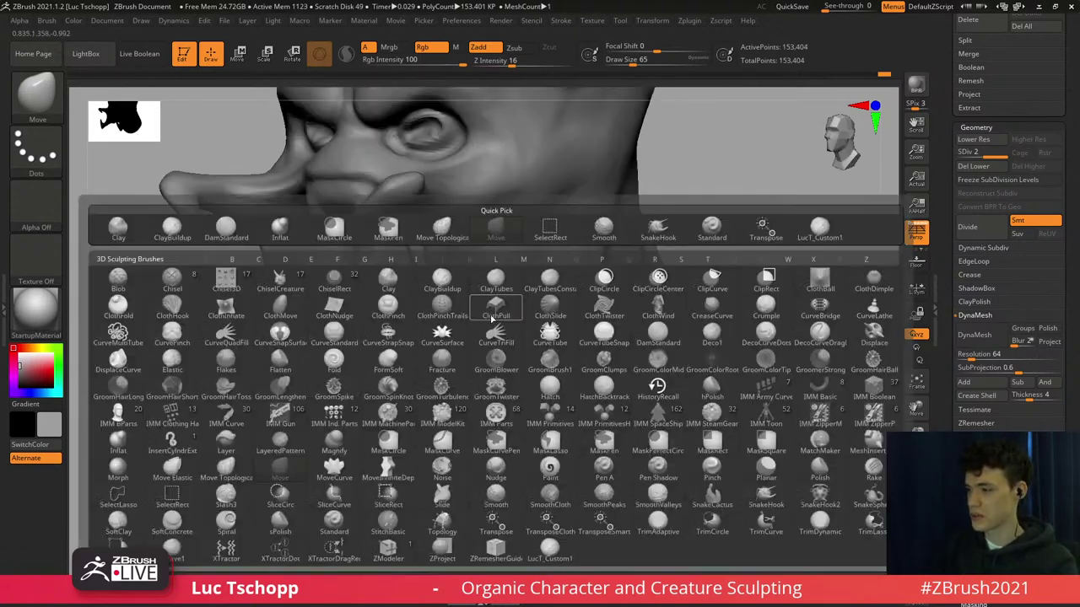
key("d")
key("s")
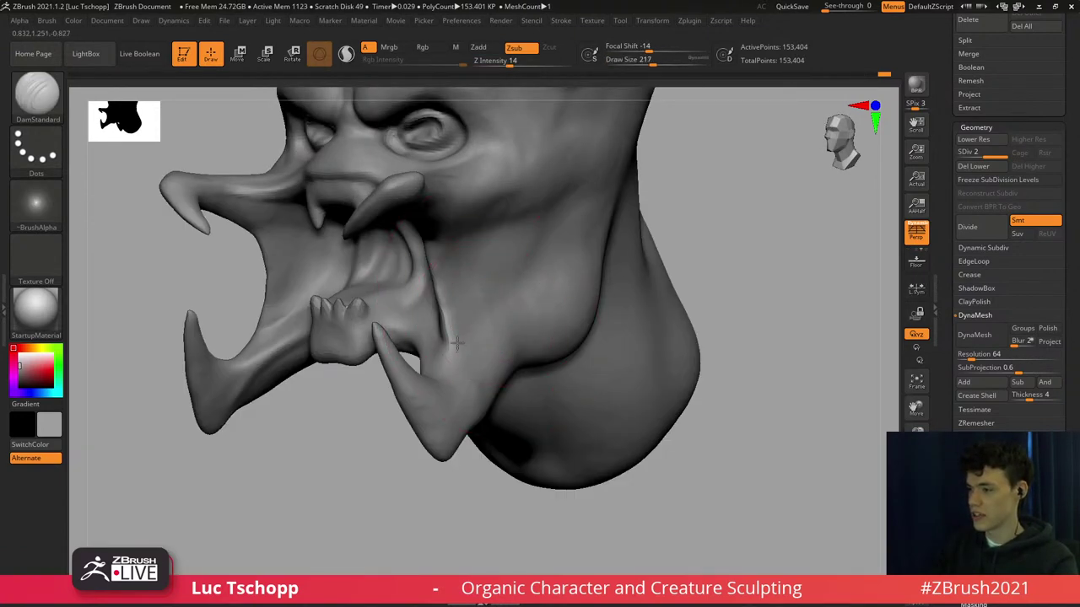
key("b")
left_click(820, 234)
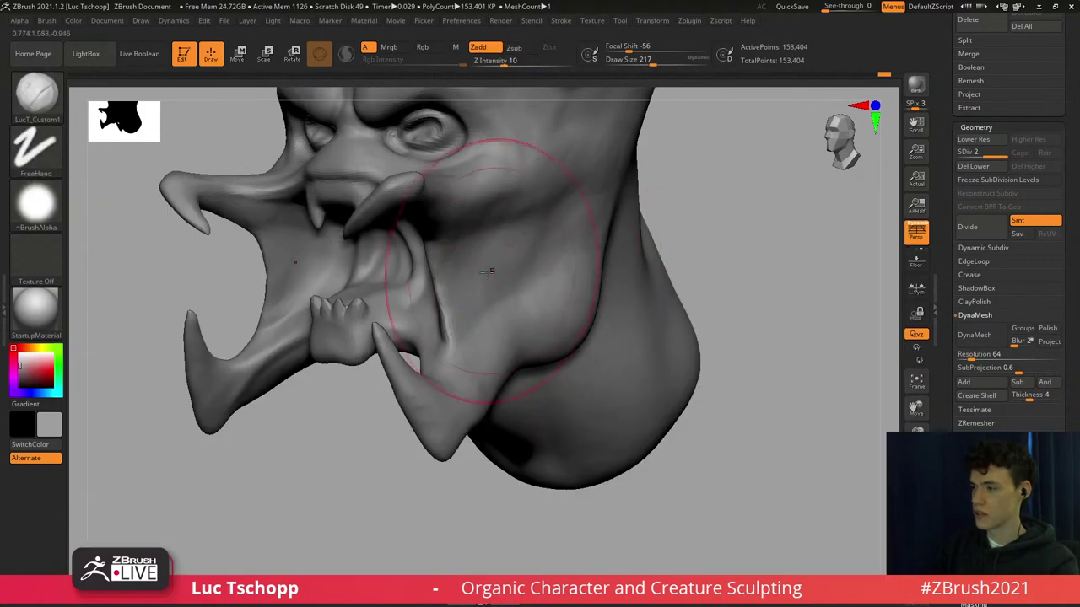
key("s")
left_click_drag(496, 275, 485, 276)
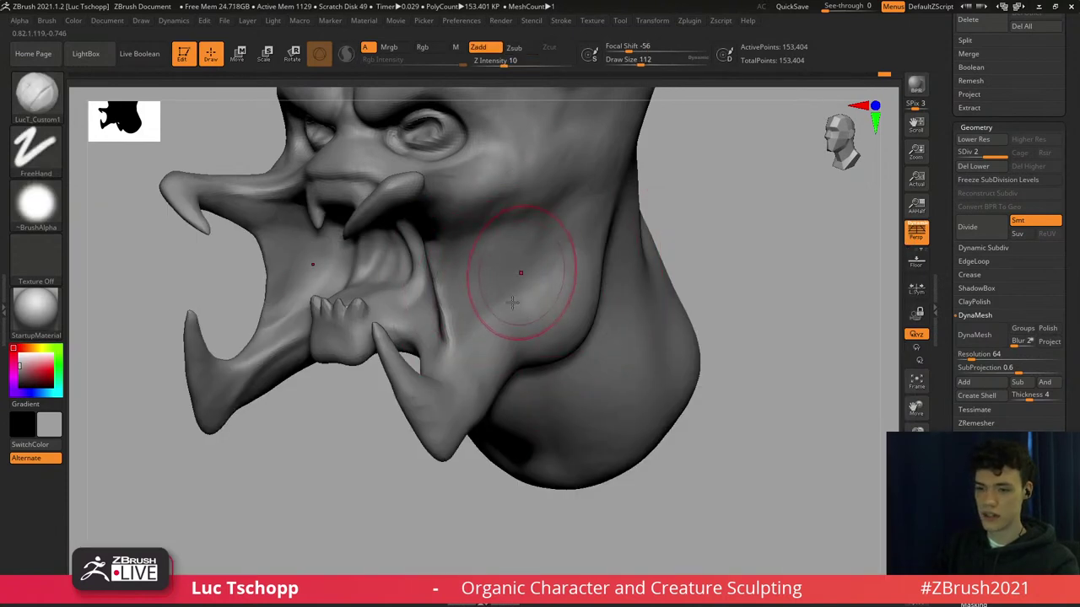
mouse_move(506, 293)
right_mouse_down("alt")
mouse_move(505, 328)
mouse_move(456, 253)
mouse_move(494, 301)
mouse_move(494, 288)
mouse_move(513, 369)
right_mouse_up("alt")
right_click_drag(465, 272, 541, 290)
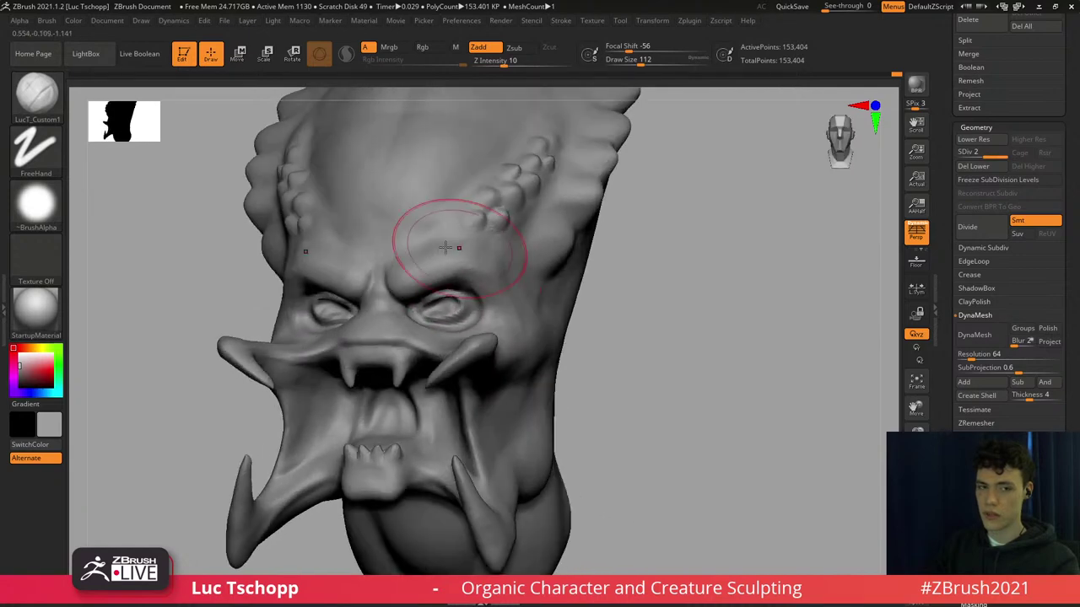
Refine the brow ridge above the inner eye with the LucT_Custom1 brush at draw size 97.
mouse_move(409, 226)
right_mouse_down("alt")
mouse_move(393, 292)
mouse_move(447, 287)
right_mouse_up("alt")
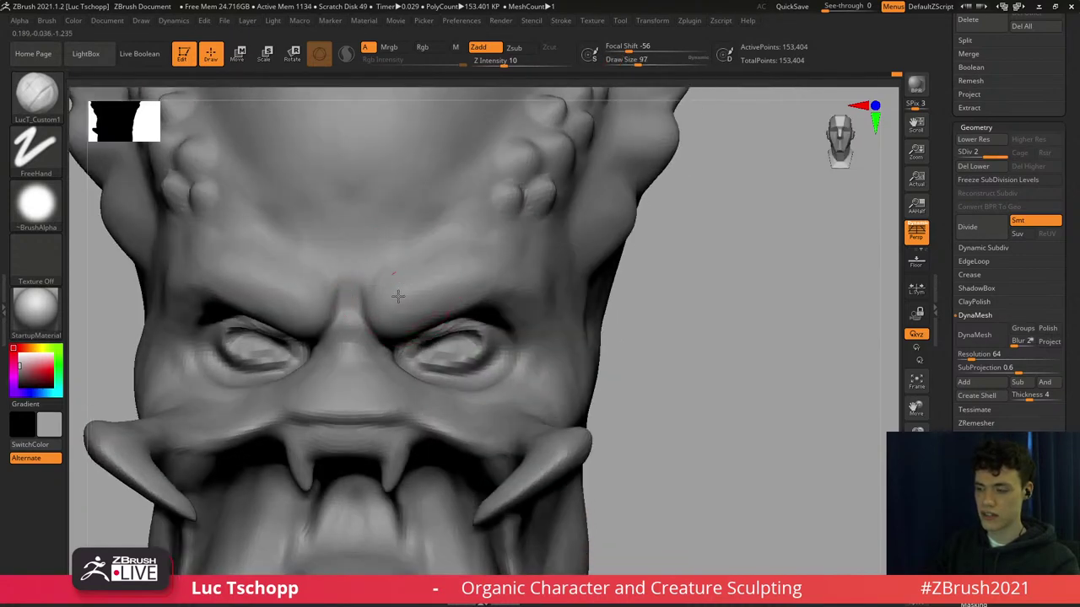
key("s")
left_click_drag(462, 275, 445, 276)
key("s")
mouse_move(391, 300)
left_mouse_down()
mouse_move(350, 291)
mouse_move(347, 344)
mouse_move(352, 309)
mouse_move(376, 354)
left_mouse_up()
key("s")
Pull two small teeth down between the upper fangs with the SnakeHook brush at draw size 65.
mouse_move(457, 313)
right_mouse_down()
mouse_move(357, 205)
mouse_move(405, 301)
mouse_move(414, 240)
right_mouse_up()
right_click_drag(456, 342, 498, 588, "ctrl")
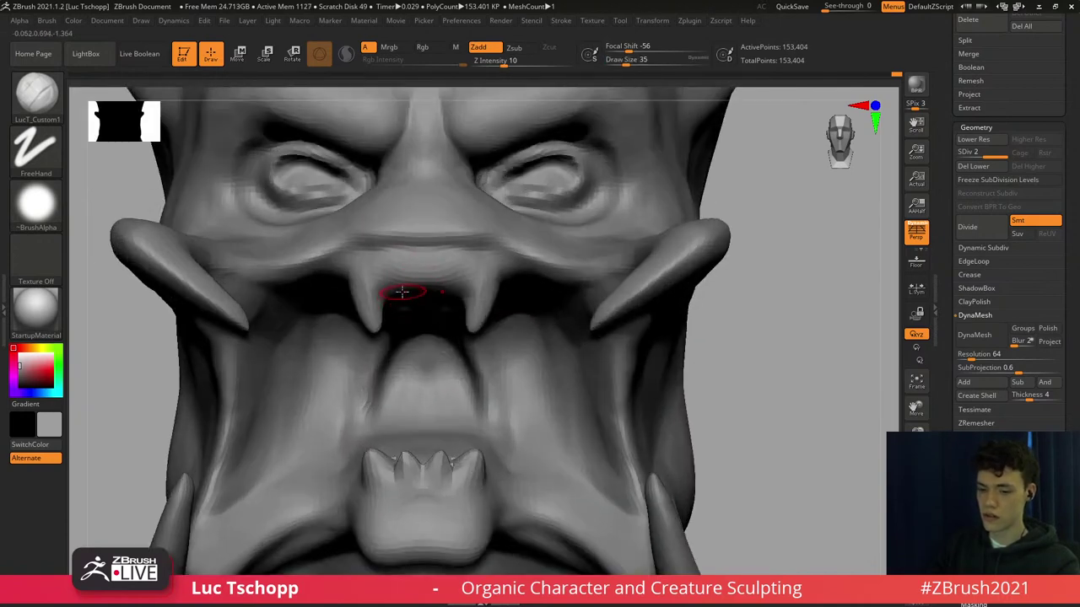
key("b")
key("s")
key("h")
key("s")
mouse_move(405, 287)
left_mouse_down()
mouse_move(397, 296)
mouse_move(396, 285)
left_mouse_up()
key("s")
mouse_move(399, 290)
left_mouse_down()
mouse_move(401, 310)
mouse_move(403, 296)
left_mouse_up()
key("s")
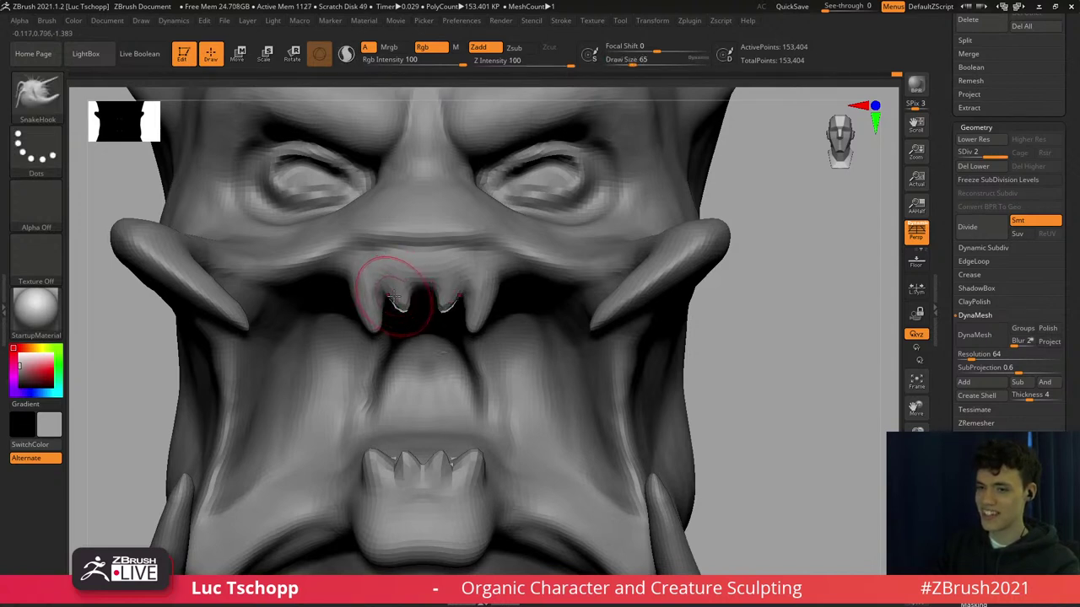
Shape the small inner teeth and the outer upper fangs with the SnakeHook brush at draw size 44.
key("bracketleft")
key("bracketleft")
key("bracketleft")
key("bracketleft")
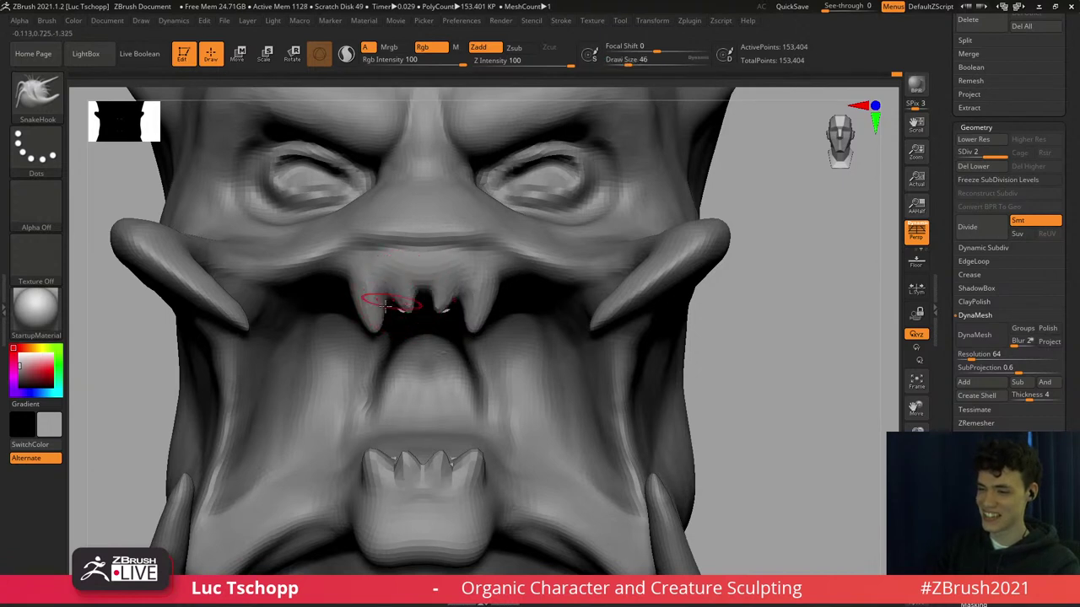
key("s")
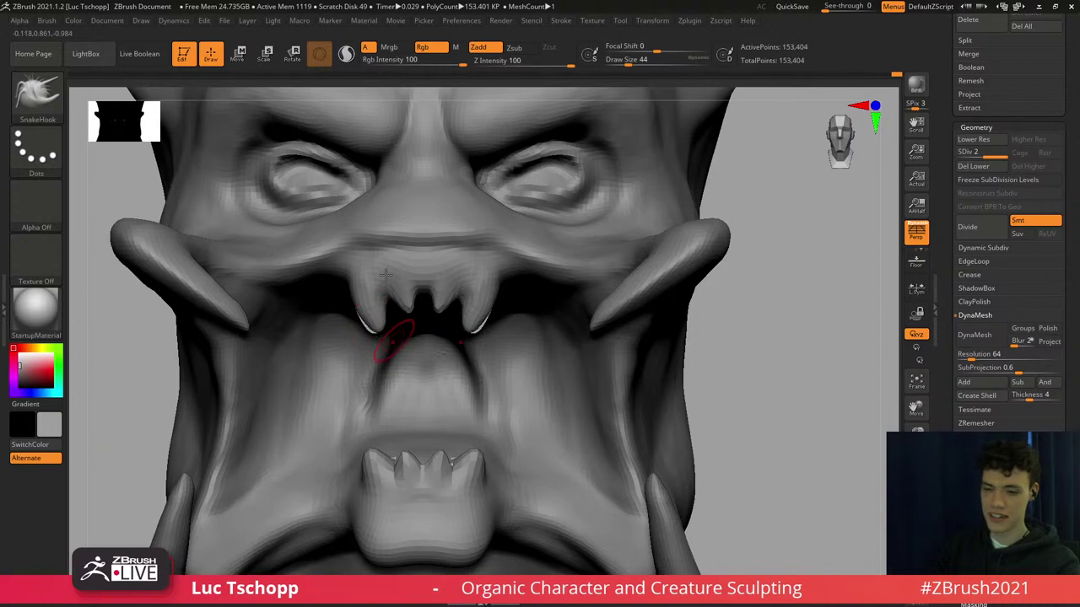
Sculpt the upper gum around the fangs with the LucT_Custom1 brush at draw size 68.
right_click_drag(386, 275, 390, 216, "ctrl")
mouse_move(403, 351)
right_mouse_down()
mouse_move(371, 337)
mouse_move(388, 328)
mouse_move(384, 313)
mouse_move(393, 339)
right_mouse_up()
key("b")
left_click(732, 232)
mouse_move(354, 300)
right_mouse_down()
mouse_move(398, 306)
mouse_move(379, 308)
mouse_move(393, 337)
mouse_move(390, 290)
right_mouse_up()
key("s")
left_click_drag(392, 288, 396, 288)
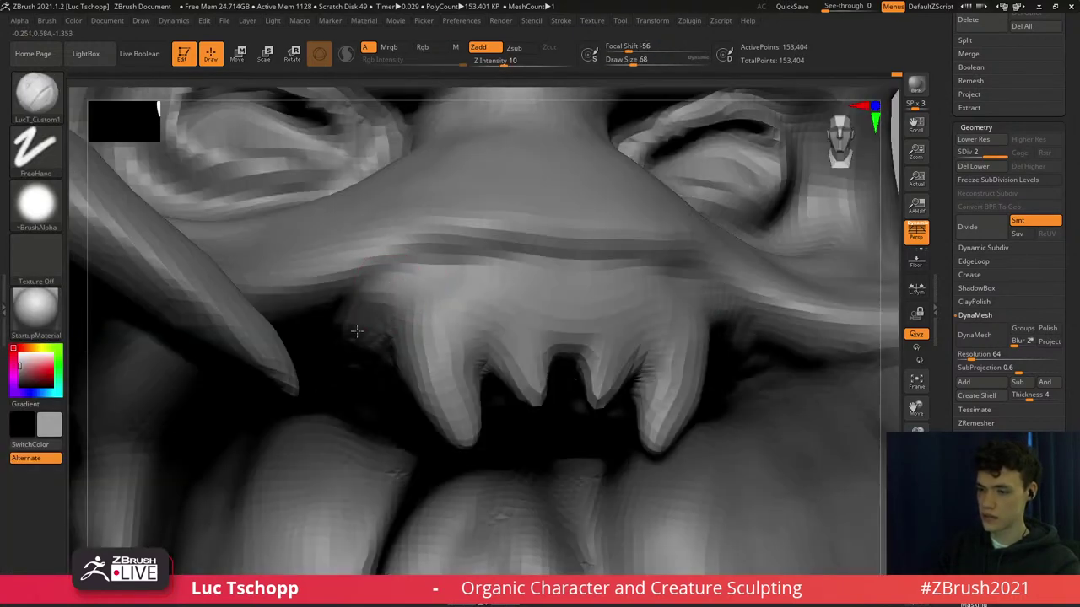
mouse_move(393, 354)
right_mouse_down("ctrl")
mouse_move(405, 304)
mouse_move(458, 316)
mouse_move(463, 306)
right_mouse_up("ctrl")
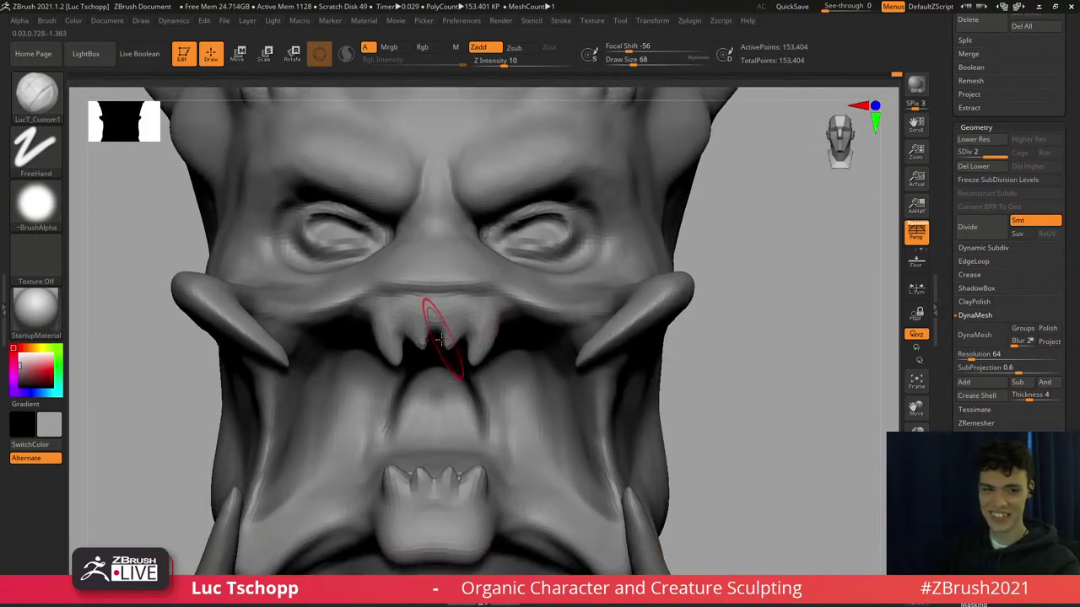
Pull the middle of the nose's lower edge down with the Move brush at draw size 90, then reduce it to 46.
key("b")
right_click_drag(475, 362, 486, 318, "ctrl")
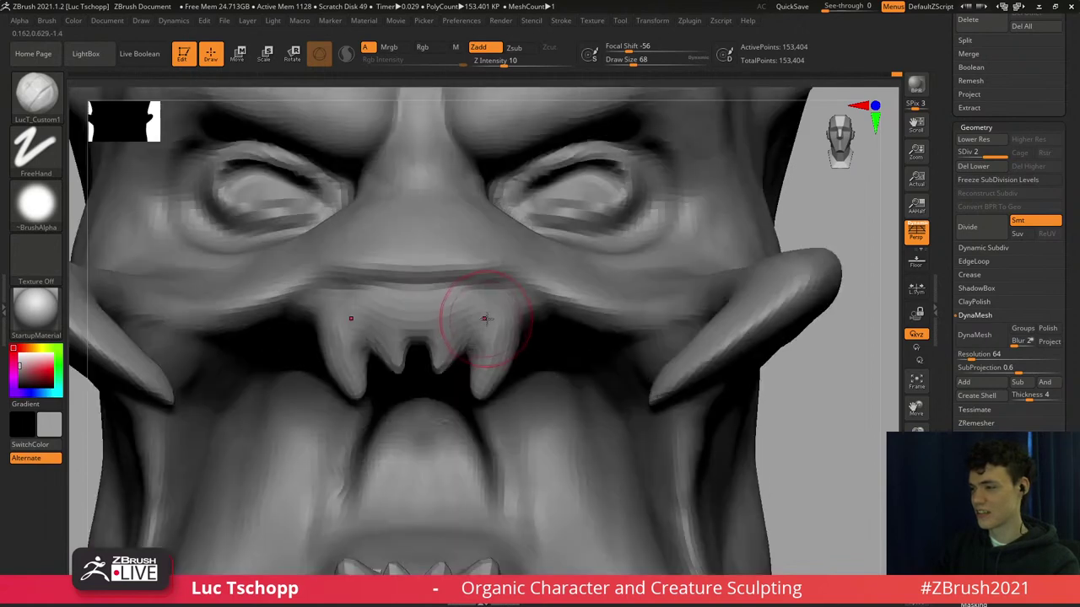
key("b")
key("m")
key("v")
key("bracketright")
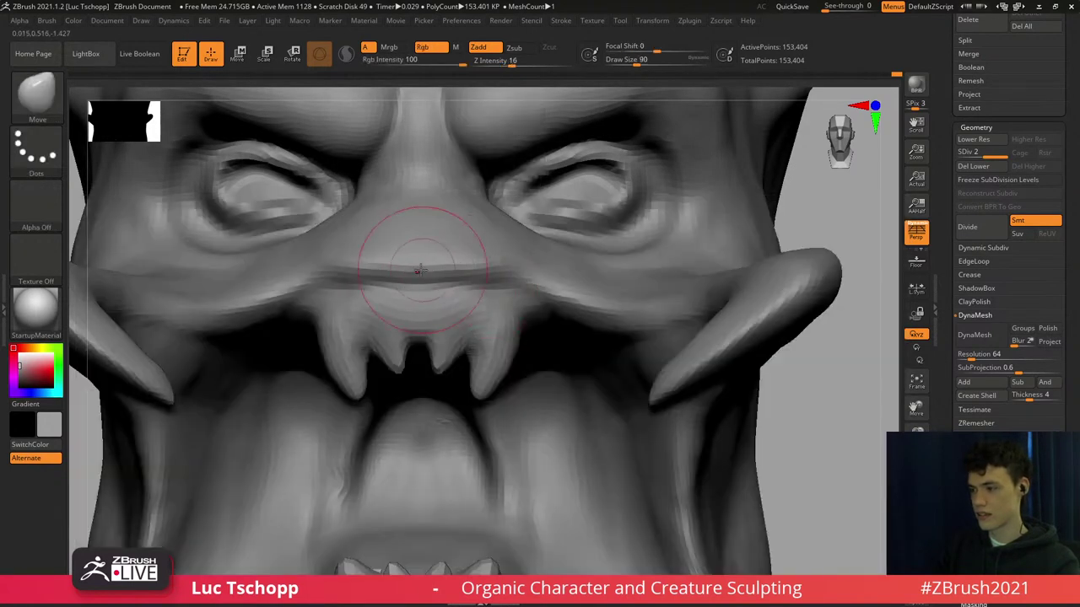
left_click_drag(419, 275, 419, 300)
key("bracketleft")
key("bracketleft")
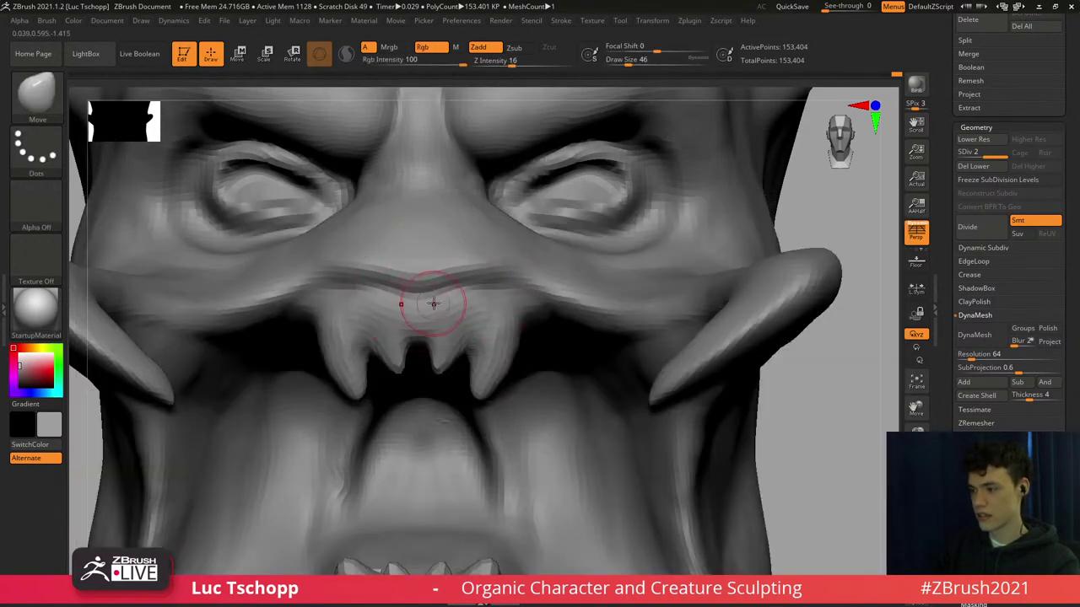
Lower the mesh to subdivision level 1 and enlarge the brush to draw size 97 for the underside of the jaw.
mouse_move(464, 294)
right_mouse_down("ctrl")
mouse_move(508, 316)
mouse_move(501, 279)
mouse_move(477, 366)
mouse_move(436, 291)
mouse_move(508, 301)
right_mouse_up("ctrl")
key("b")
key("m")
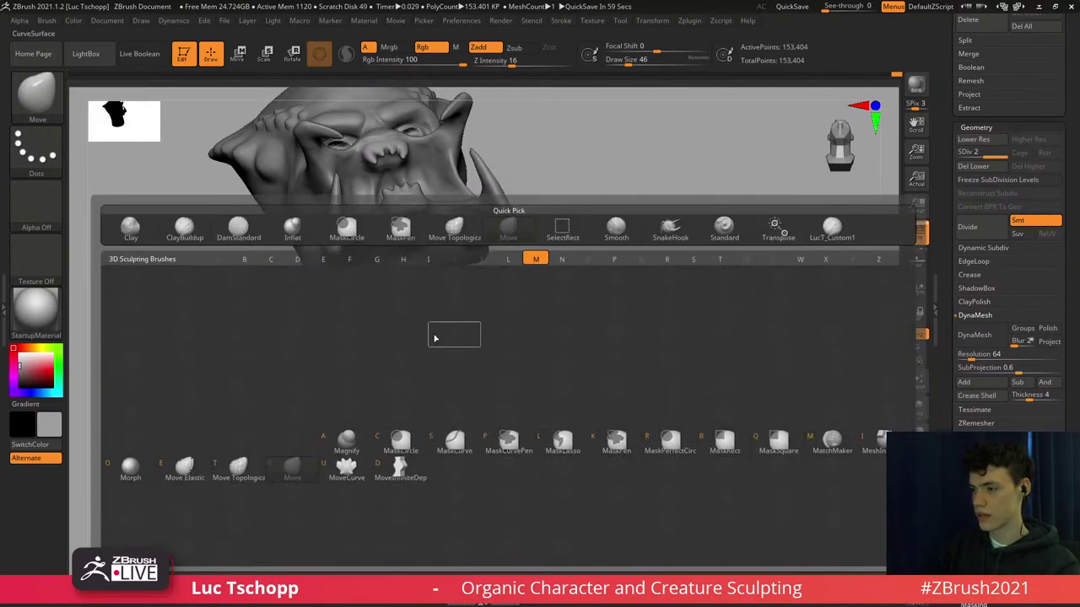
key("t")
right_click_drag(436, 337, 371, 359)
key("shift+d")
left_click_drag(352, 388, 393, 388)
mouse_move(393, 388)
right_mouse_down()
mouse_move(398, 316)
mouse_move(393, 324)
right_mouse_up()
Sculpt and smooth the area beneath the chin with the LucT_Custom1 brush at draw size 94.
key("b")
key("s")
key("t")
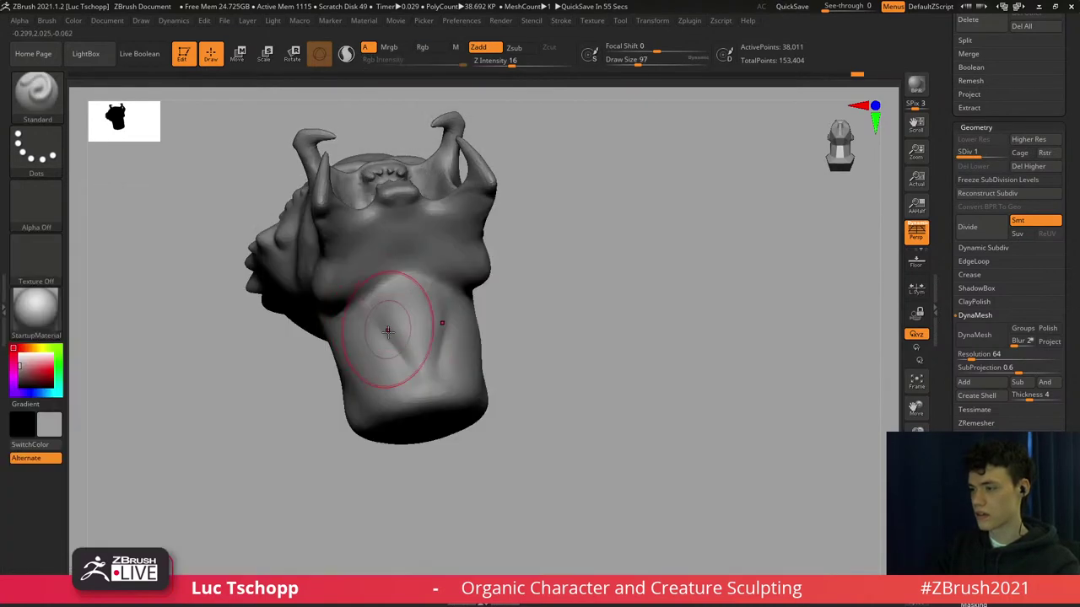
key("b")
left_click(744, 230)
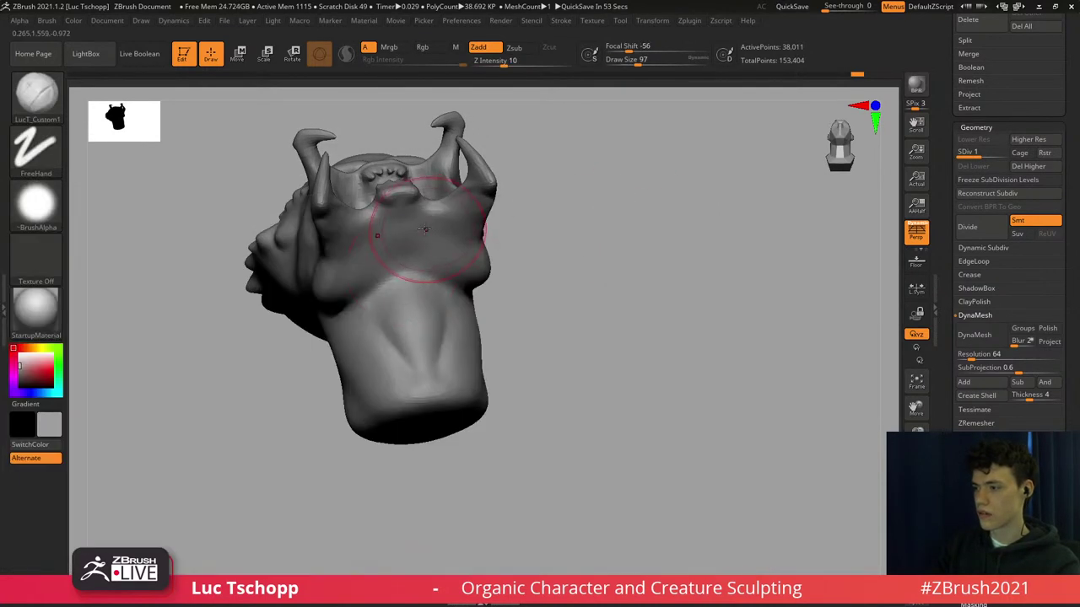
key("s")
mouse_move(414, 230)
left_mouse_down()
mouse_move(392, 235)
mouse_move(394, 218)
left_mouse_up()
key("s")
left_click_drag(392, 257, 410, 281)
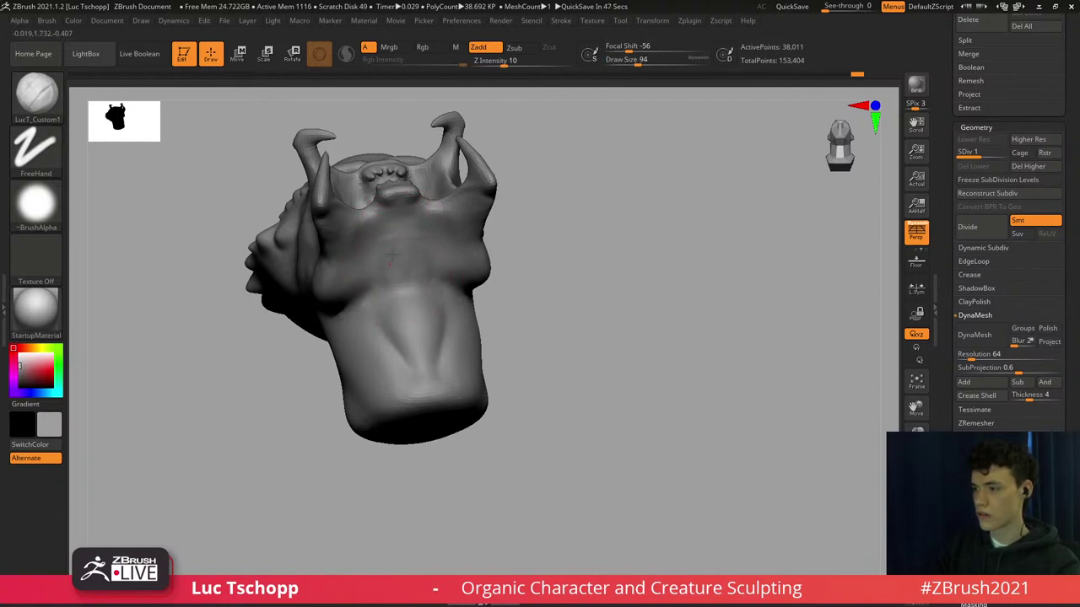
left_click_drag(397, 271, 397, 285, "shift")
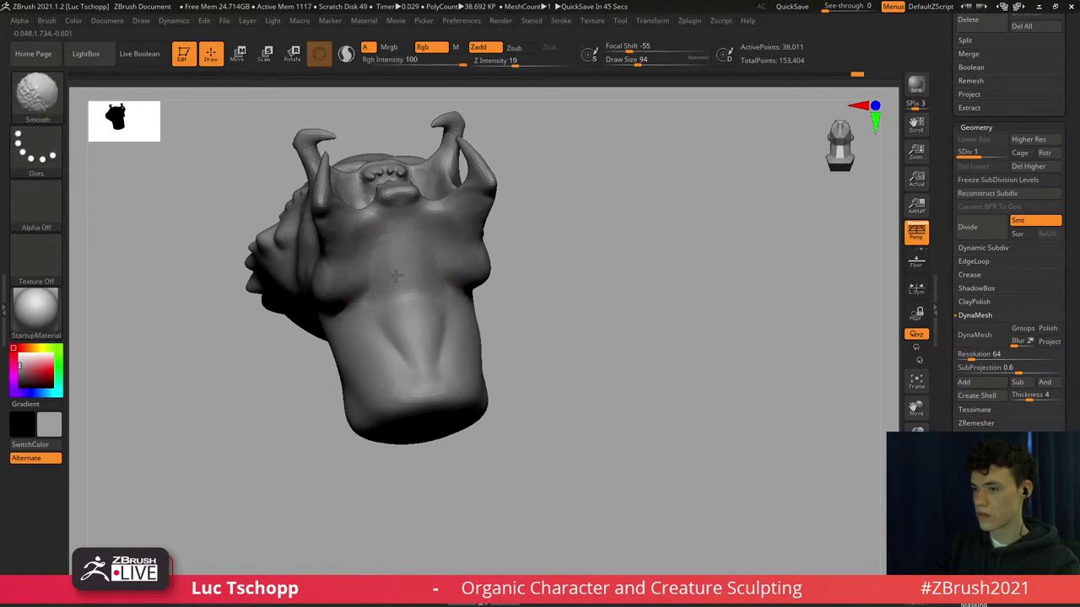
Build up the underside of the jaw with the LucT_Custom1 brush at draw size 140, then 90.
right_click_drag(398, 285, 428, 311)
right_click_drag(440, 319, 413, 314)
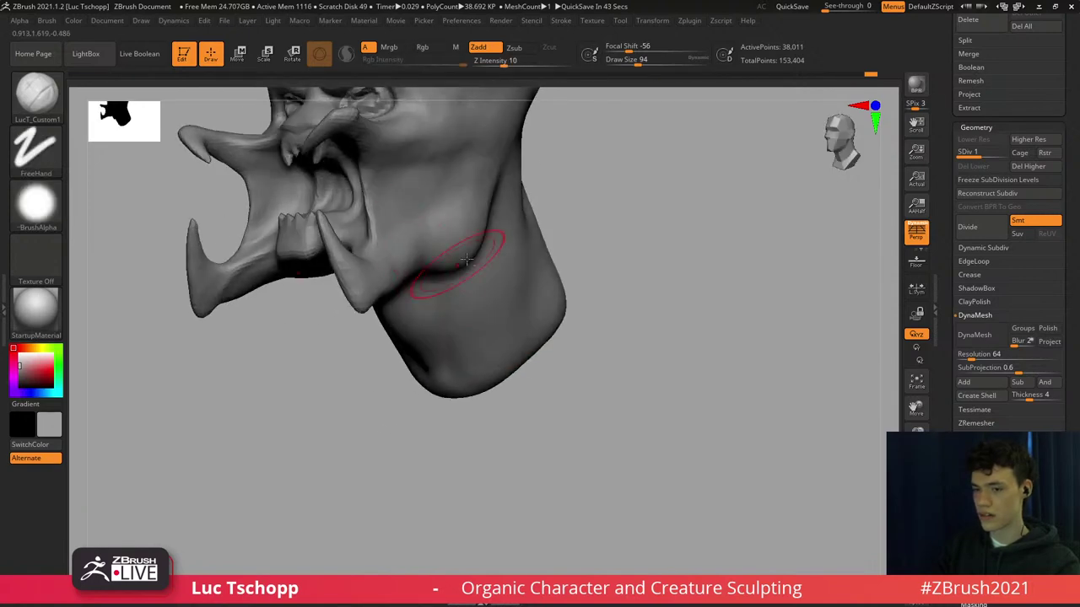
mouse_move(460, 262)
right_mouse_down("alt")
mouse_move(419, 308)
mouse_move(429, 367)
mouse_move(433, 327)
mouse_move(410, 291)
mouse_move(332, 282)
right_mouse_up("alt")
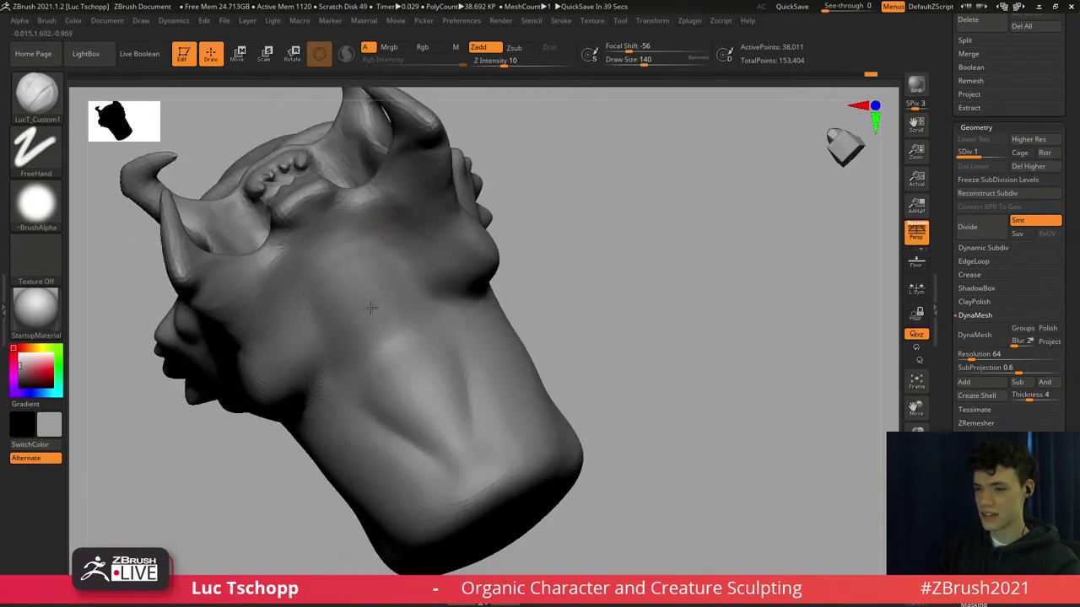
right_click_drag(383, 264, 383, 252)
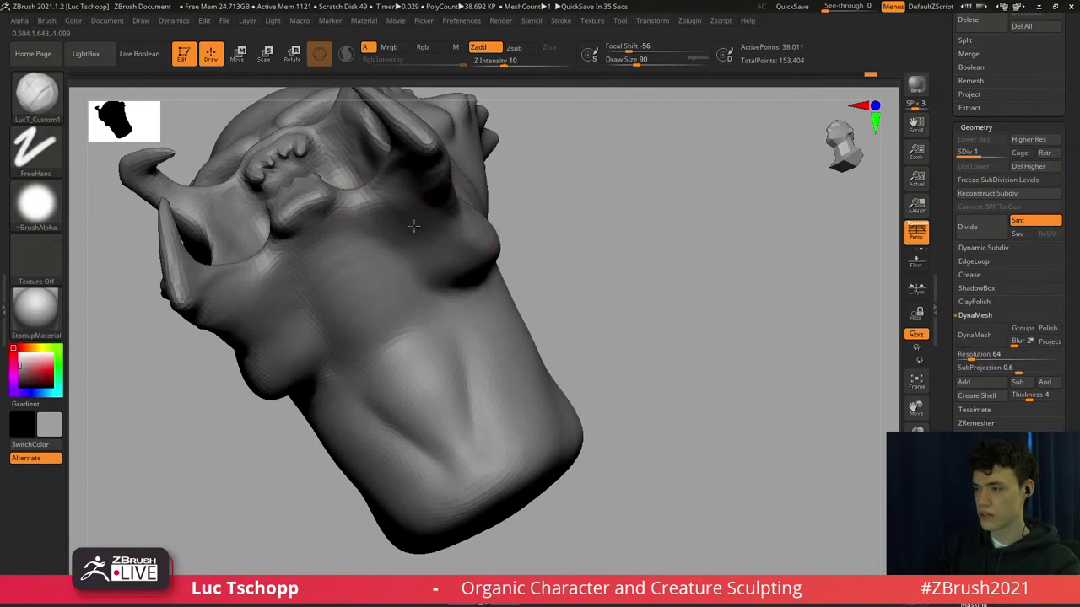
right_click_drag(429, 238, 416, 228)
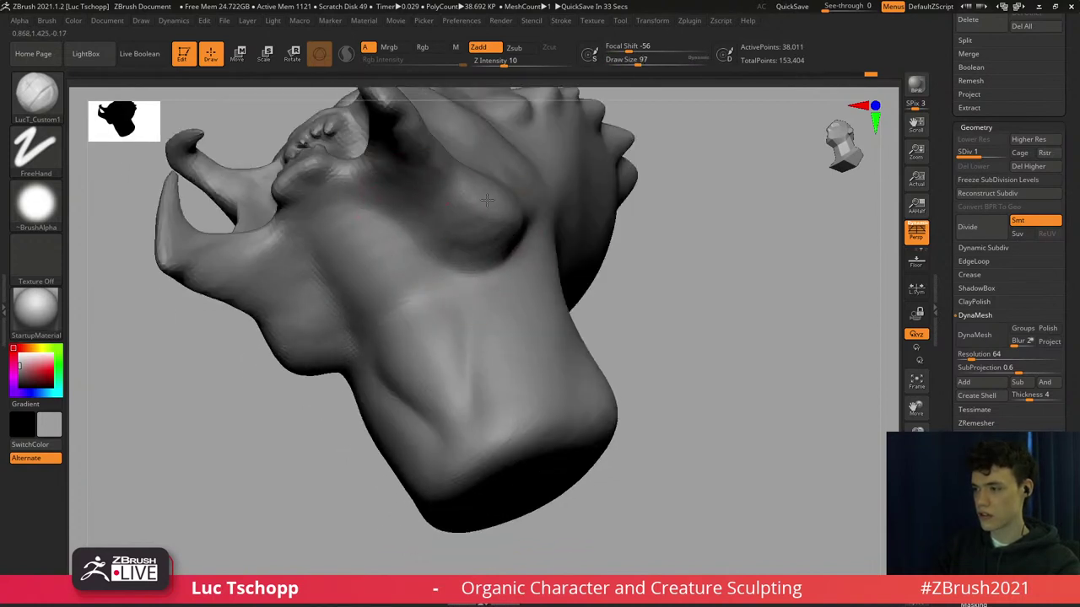
Sculpt the transition between the rear of the jaw and the throat with the LucT_Custom1 brush at draw size 132.
key("s")
left_click_drag(498, 229, 504, 229)
mouse_move(450, 303)
right_mouse_down()
mouse_move(450, 275)
mouse_move(358, 270)
right_mouse_up()
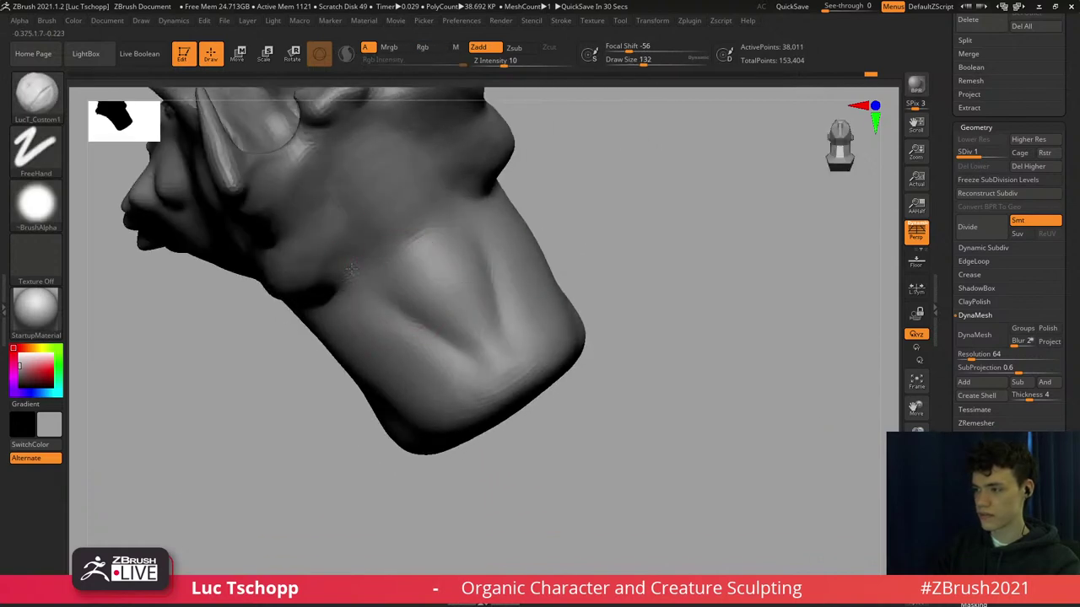
left_click_drag(414, 315, 427, 345)
mouse_move(427, 345)
right_mouse_down("shift")
mouse_move(461, 347)
mouse_move(457, 374)
mouse_move(466, 306)
mouse_move(494, 326)
mouse_move(473, 286)
right_mouse_up("shift")
Carve a vertical crease down the side of the neck behind the jaw with the DamStandard brush at draw size 182.
key("b")
key("d")
key("s")
right_click_drag(428, 220, 437, 298, "alt")
key("bracketright")
key("bracketright")
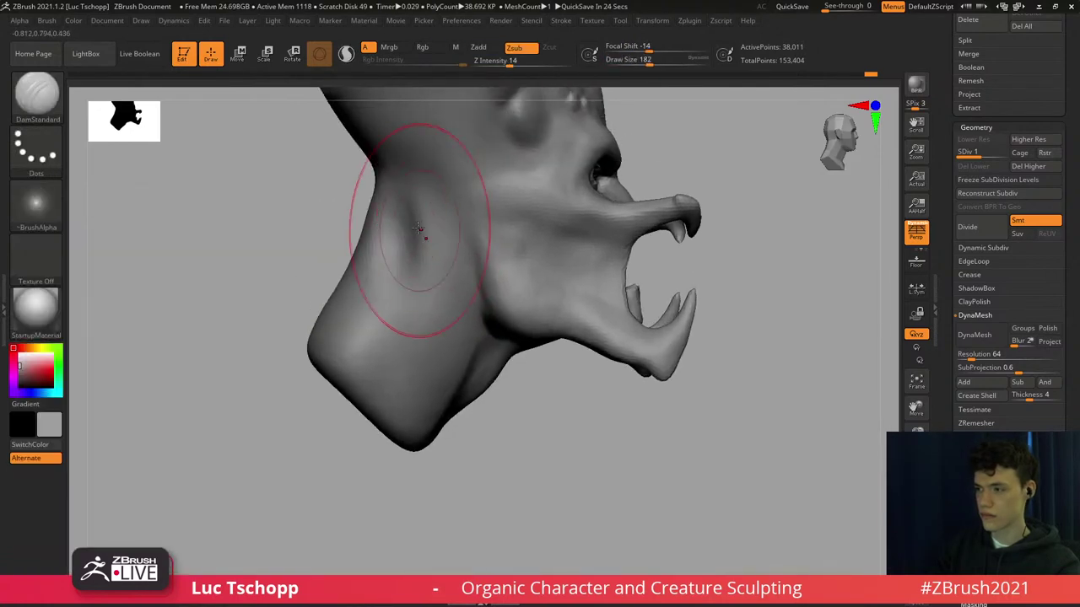
left_click_drag(411, 274, 413, 296)
key("bracketleft")
left_click_drag(410, 199, 411, 257)
right_click_drag(424, 169, 449, 270, "alt")
Build and smooth a rounded bump behind the jaw at the base of the skull with the LucT_Custom1 brush at draw size 80.
key("b")
left_click(758, 232)
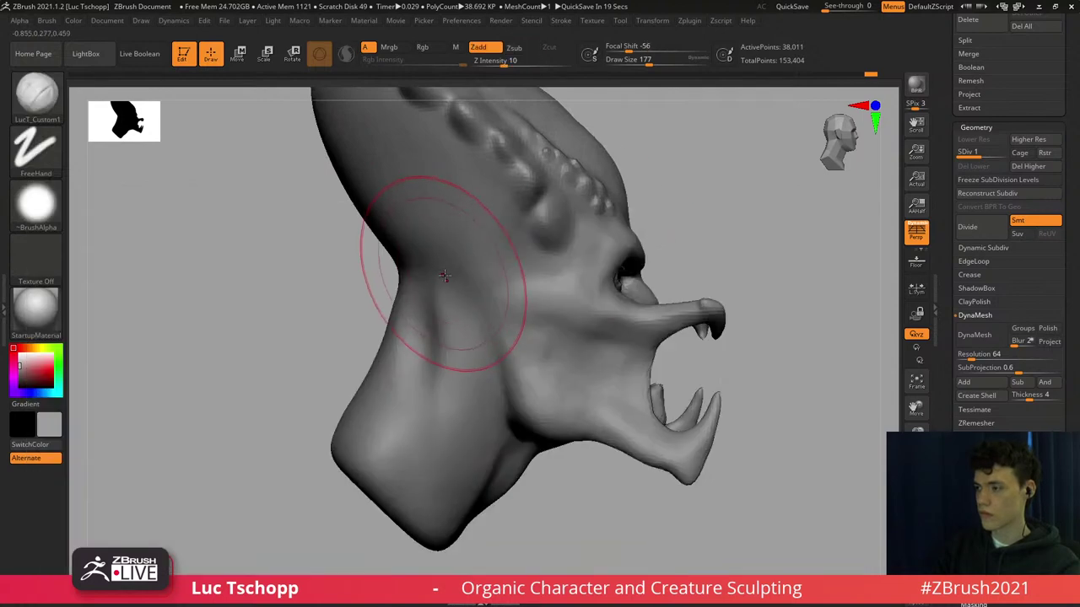
key("bracketleft")
key("bracketleft")
key("bracketleft")
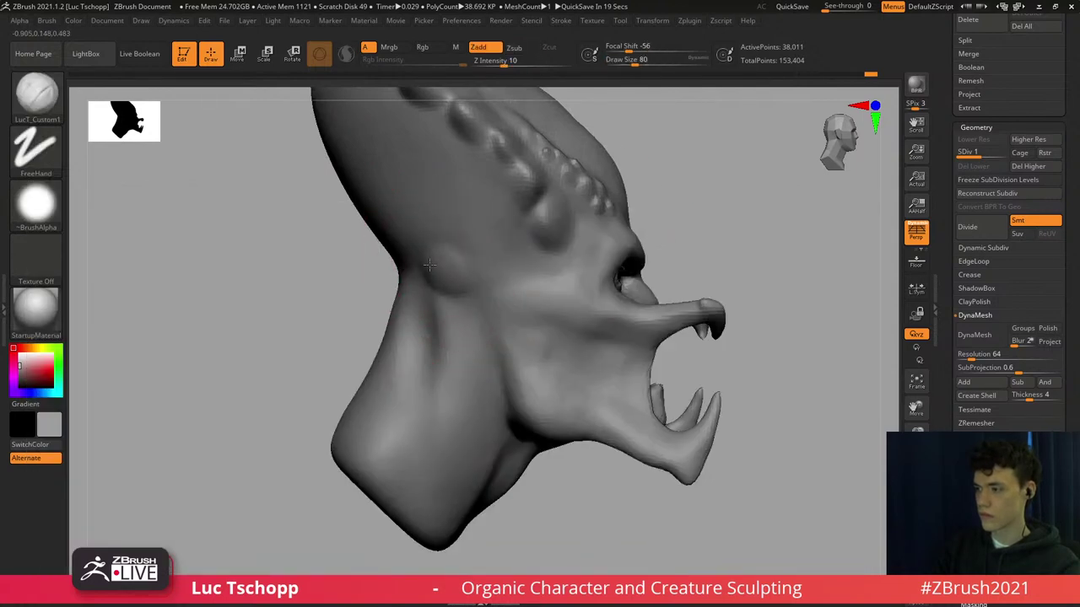
left_click_drag(443, 274, 440, 285, "shift")
mouse_move(444, 278)
right_mouse_down("ctrl")
mouse_move(446, 210)
mouse_move(506, 202)
right_mouse_up("ctrl")
Reshape the top and back of the skull in profile with the Move brush at draw size 234.
key("b")
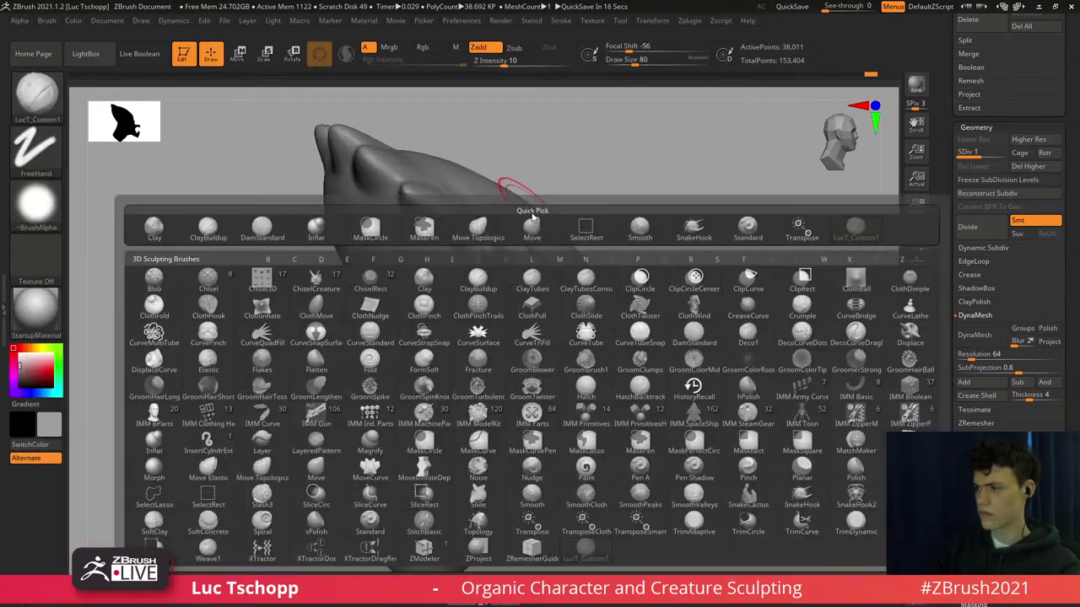
left_click(530, 219)
key("bracketright")
left_click_drag(543, 210, 559, 196)
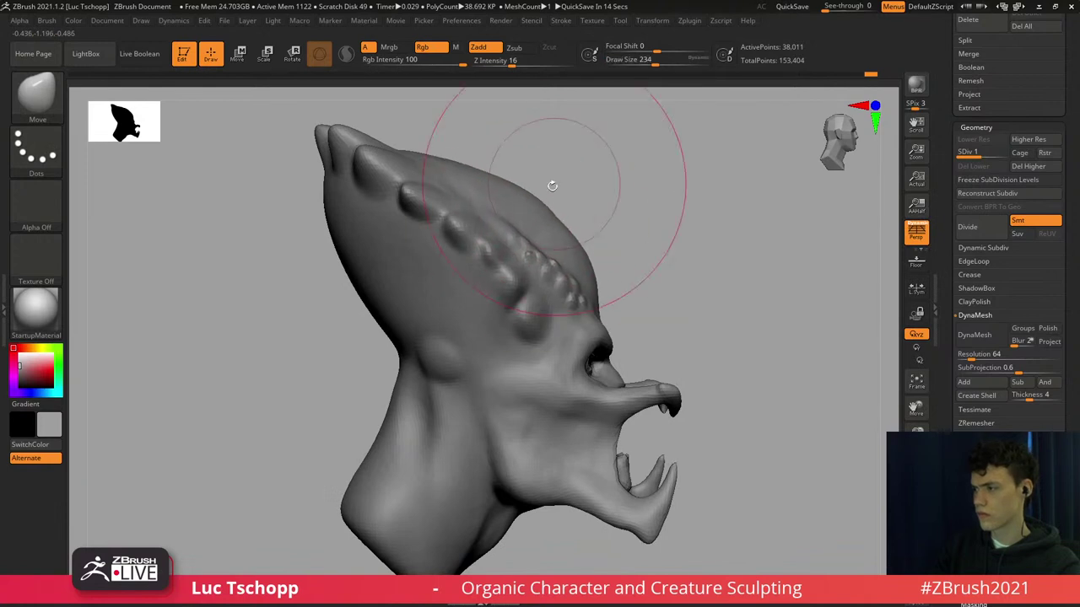
key("bracketright")
key("bracketright")
mouse_move(421, 163)
left_mouse_down()
mouse_move(413, 181)
mouse_move(384, 176)
left_mouse_up()
key("bracketleft")
Adjust the side of the head and the crest's outer edge with the Move brush, reducing the draw size to 149.
mouse_move(552, 312)
right_mouse_down("alt")
mouse_move(510, 261)
mouse_move(542, 352)
right_mouse_up("alt")
key("s")
left_click_drag(542, 352, 521, 354)
key("s")
left_click_drag(548, 352, 530, 353)
mouse_move(528, 358)
right_mouse_down()
mouse_move(602, 357)
mouse_move(613, 303)
mouse_move(598, 282)
mouse_move(612, 241)
mouse_move(590, 221)
mouse_move(566, 256)
mouse_move(523, 259)
mouse_move(496, 288)
right_mouse_up()
key("s")
mouse_move(492, 291)
left_mouse_down()
mouse_move(469, 305)
mouse_move(477, 295)
left_mouse_up()
key("s")
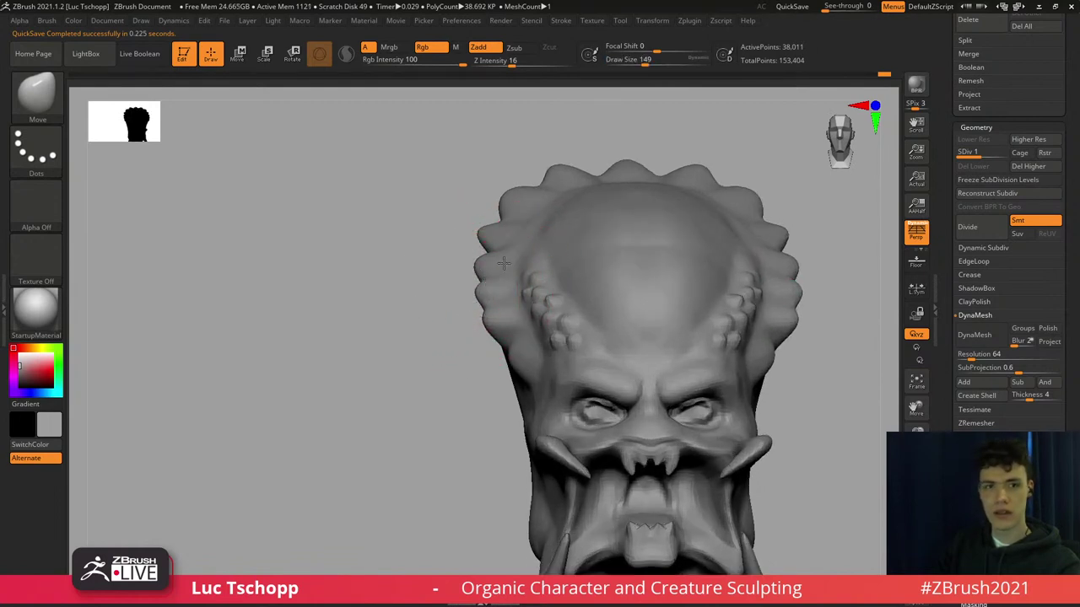
Refine the crest's side outline with the Move brush at draw sizes 197 and 167, then raise the mesh to subdivision level 2.
right_click_drag(494, 296, 511, 251, "ctrl")
key("s")
left_click_drag(507, 248, 484, 221)
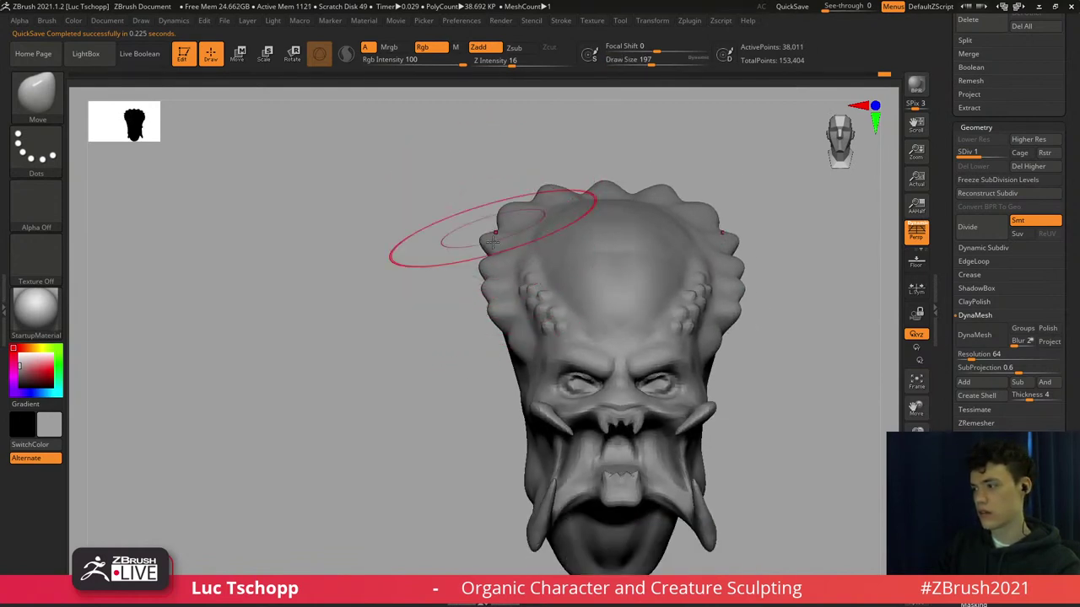
right_click_drag(495, 312, 492, 279, "alt")
key("s")
left_click_drag(495, 279, 492, 279)
left_click_drag(500, 302, 514, 307)
right_click_drag(537, 309, 493, 241, "alt")
key("d")
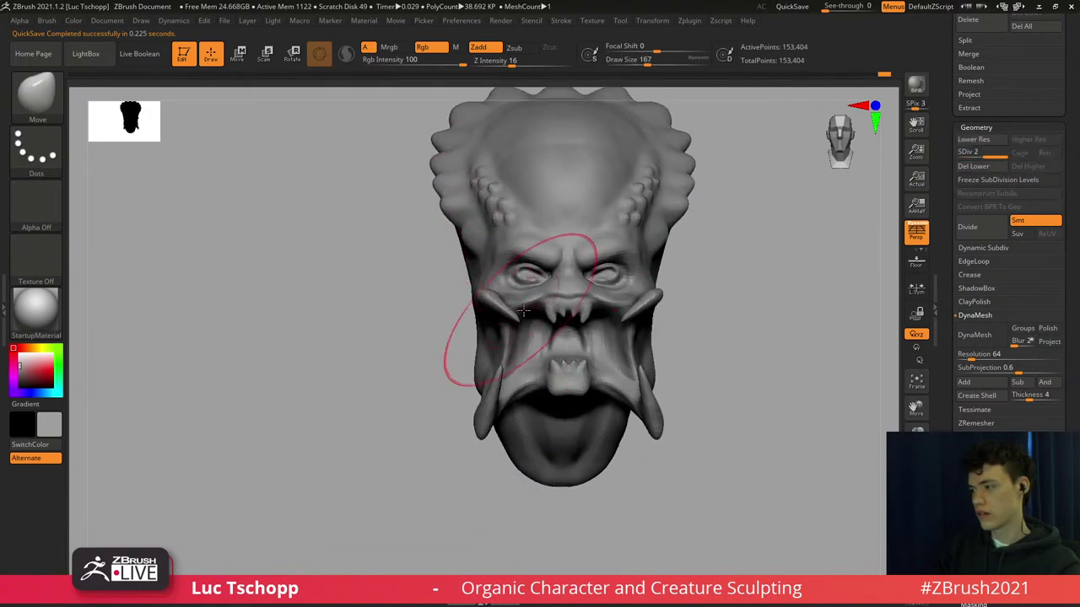
Adjust the outer corners of the eyes with the Move brush at draw size 65.
mouse_move(571, 304)
right_mouse_down("alt")
mouse_move(513, 289)
mouse_move(519, 302)
right_mouse_up("alt")
right_click_drag(519, 302, 526, 384, "ctrl")
key("s")
mouse_move(650, 223)
left_mouse_down()
mouse_move(624, 226)
mouse_move(656, 216)
left_mouse_up()
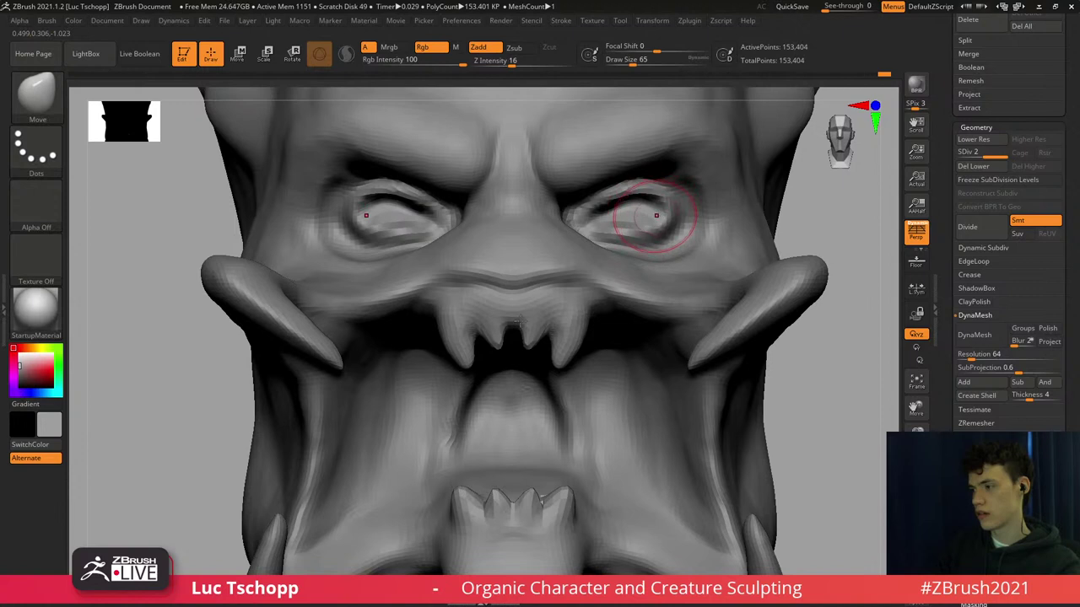
Adjust the upper fangs and the neighbouring cheek with the Move brush at draw size 35.
right_click_drag(743, 324, 544, 323, "ctrl")
key("s")
left_click_drag(542, 323, 520, 337)
key("s")
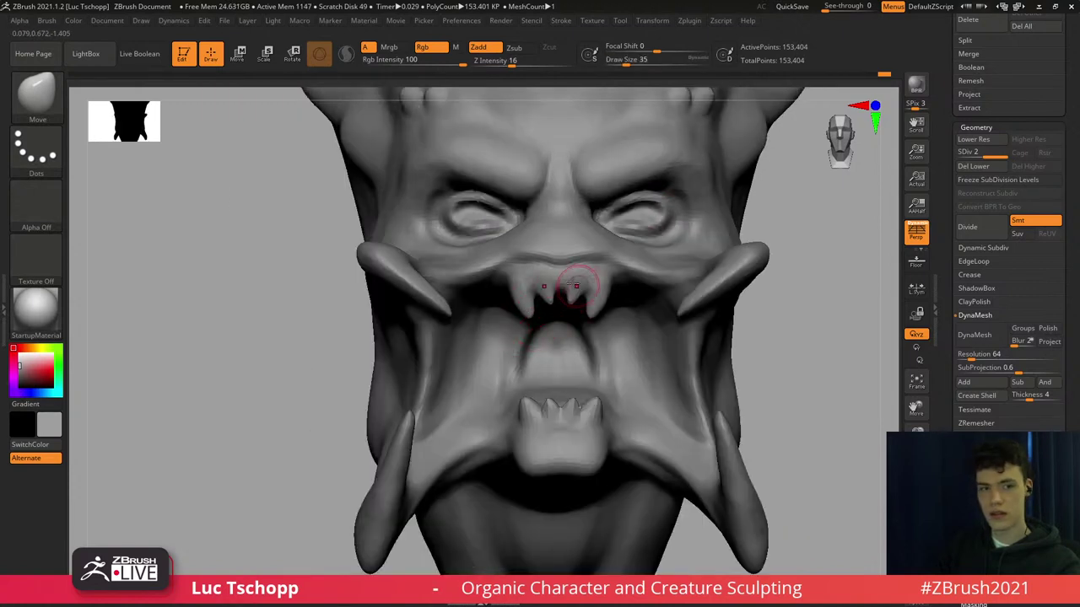
key("s")
left_click_drag(467, 287, 487, 241)
key("s")
right_click_drag(487, 241, 607, 247)
Sculpt the cheek between the eye, nose and upper mandible with the LucT_Custom1 brush at draw sizes 80 and 71.
key("b")
left_click(835, 232)
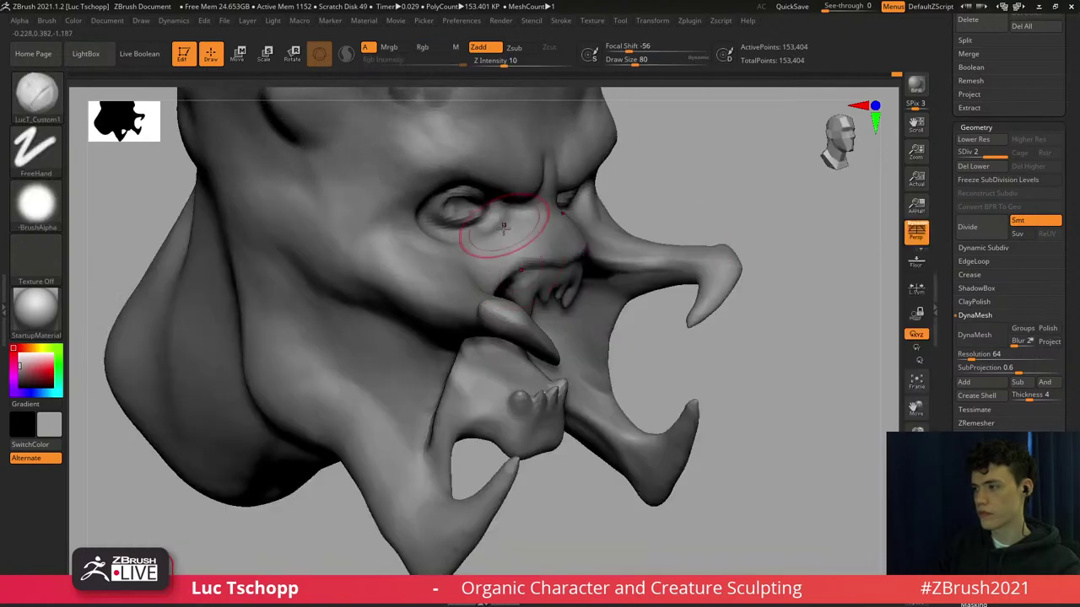
right_click_drag(482, 228, 494, 253)
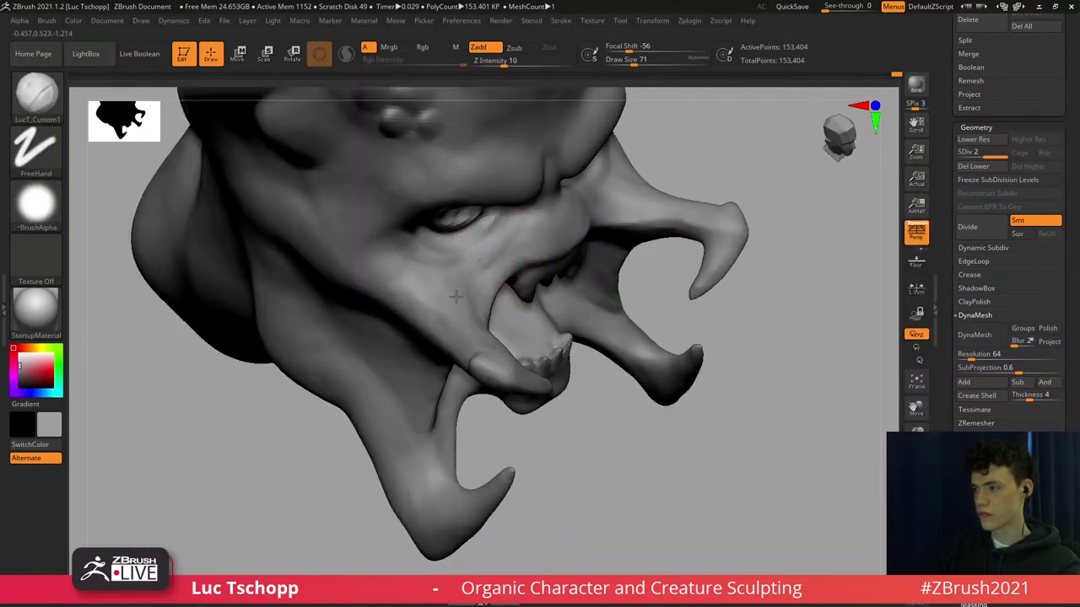
right_click_drag(456, 297, 422, 325)
mouse_move(447, 372)
right_mouse_down()
mouse_move(476, 393)
mouse_move(482, 359)
mouse_move(472, 397)
mouse_move(458, 366)
mouse_move(473, 342)
mouse_move(462, 329)
right_mouse_up()
Sculpt folds into the inner mouth walls beside the throat opening with the LucT_Custom1 brush at draw sizes 59 and 49.
key("s")
mouse_move(463, 324)
left_mouse_down()
mouse_move(447, 305)
mouse_move(458, 336)
left_mouse_up()
key("s")
right_click_drag(461, 308, 458, 313, "shift")
key("s")
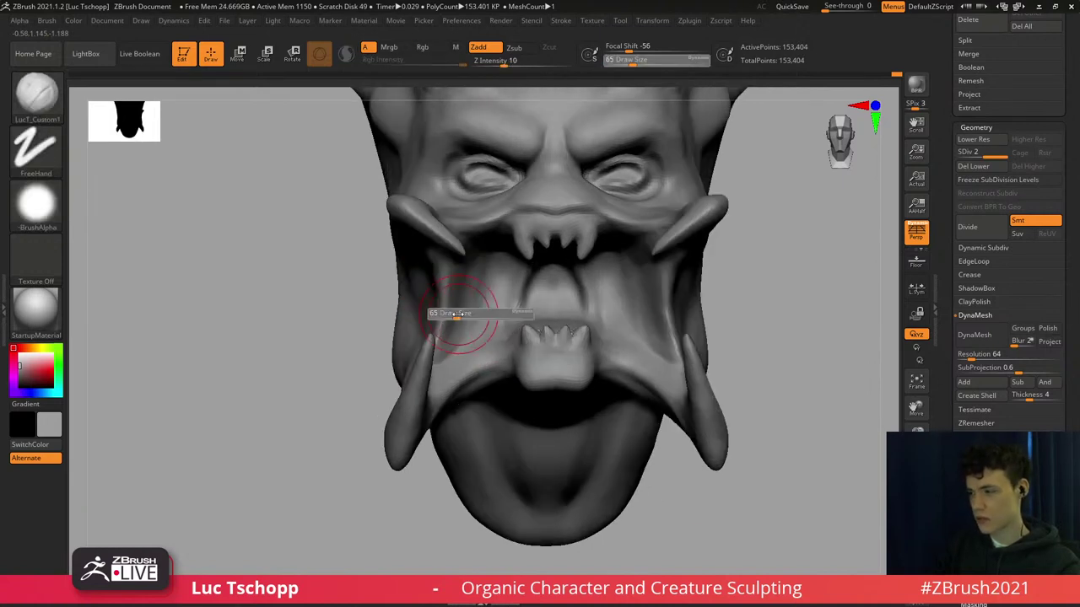
left_click_drag(458, 314, 518, 302)
key("s")
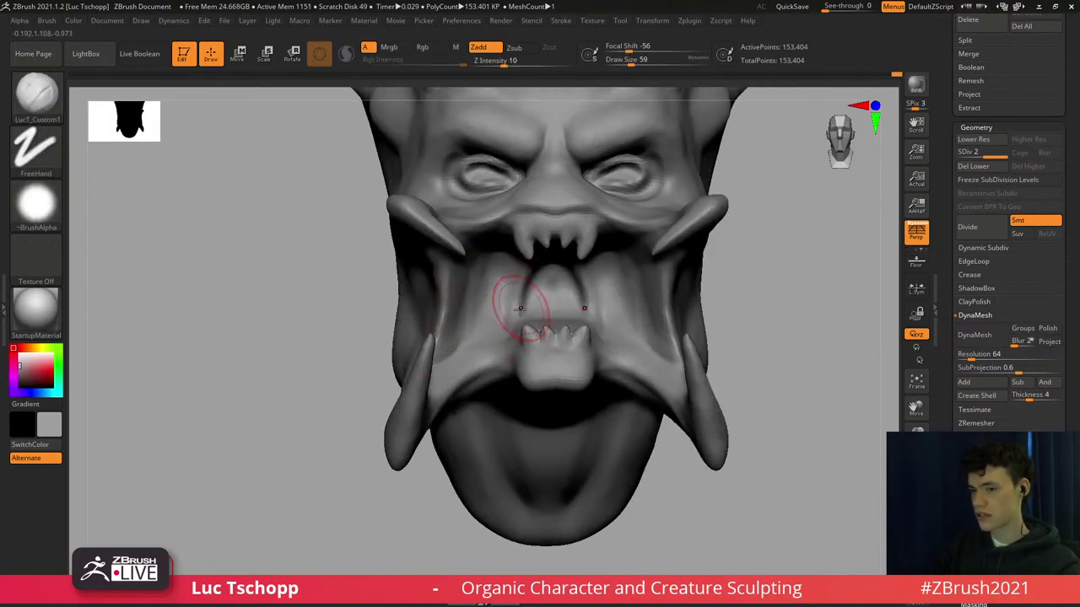
right_click_drag(499, 309, 508, 291)
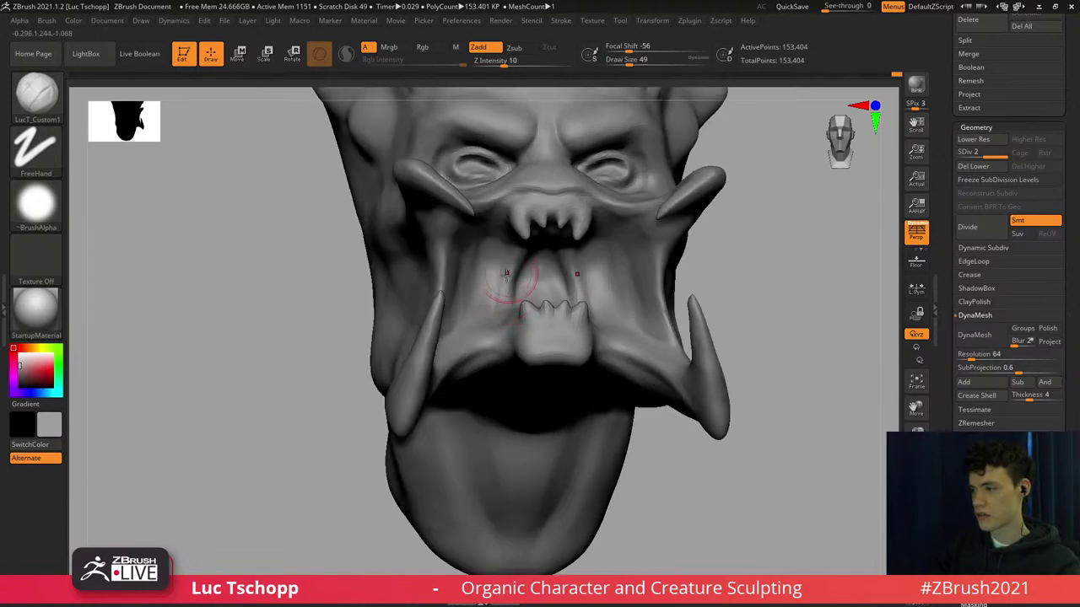
key("shift")
mouse_move(493, 293)
right_mouse_down()
mouse_move(489, 225)
mouse_move(469, 302)
right_mouse_up()
right_click_drag(537, 329, 532, 292, "ctrl")
Adjust the inner brow above the eyes with the Move brush, enlarging the draw size to 65.
key("b")
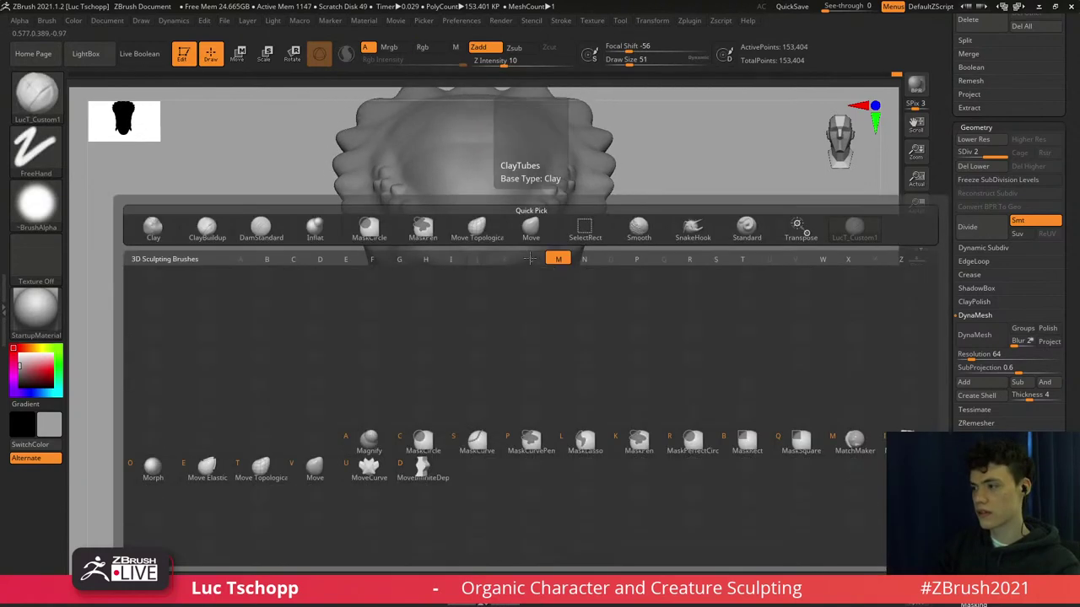
key("m")
key("v")
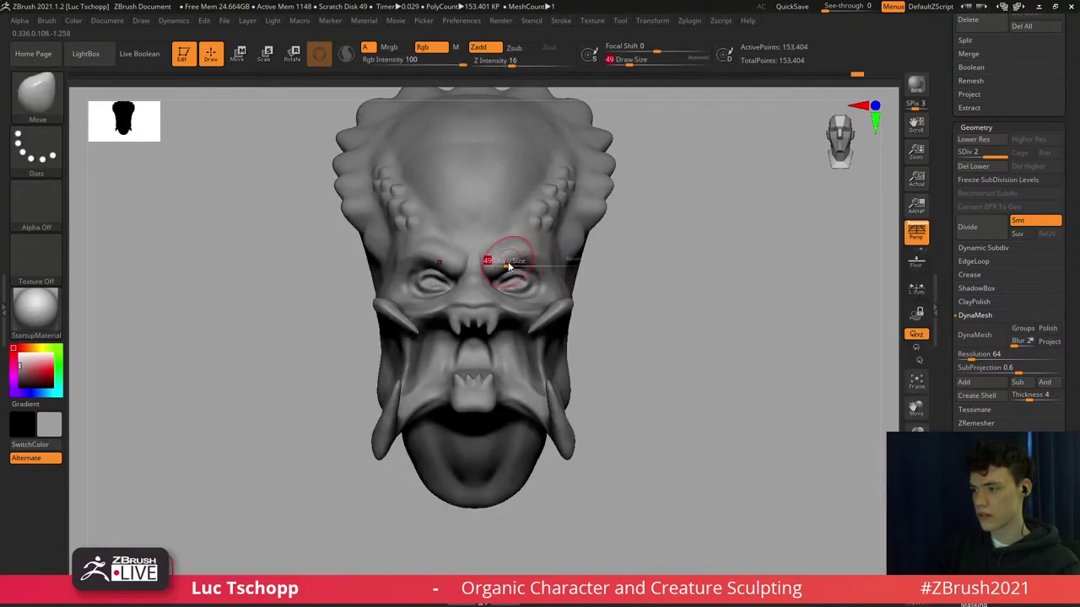
left_click_drag(508, 267, 512, 267)
left_click_drag(508, 260, 500, 266)
right_click_drag(491, 272, 516, 297, "ctrl")
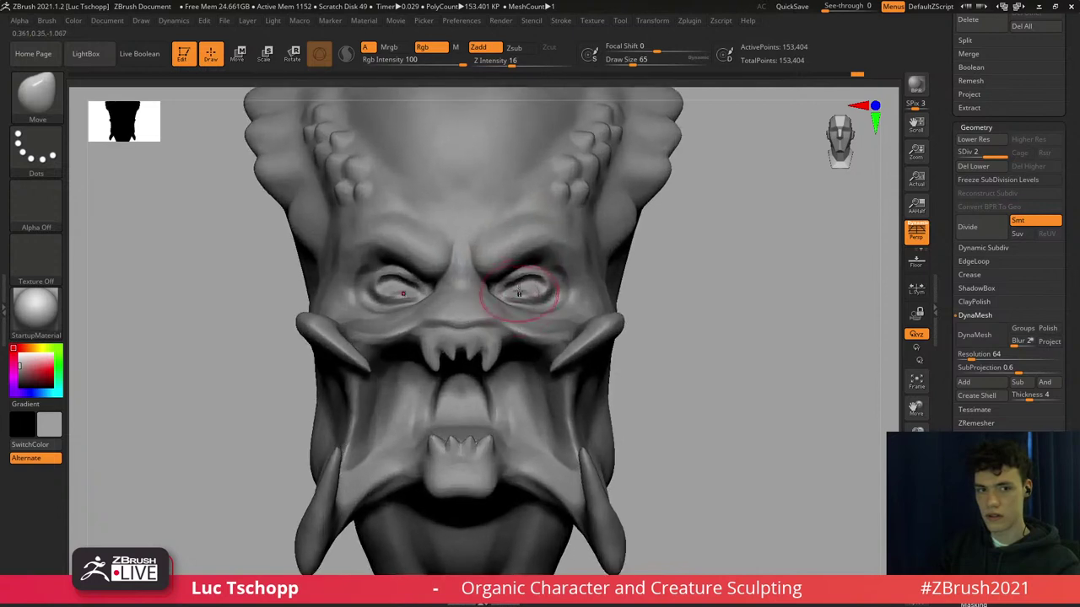
Reshape the area around the eyes with the Move brush at draw size 104, then 71.
key("s")
left_click_drag(515, 308, 519, 309)
mouse_move(516, 306)
left_mouse_down()
mouse_move(549, 308)
mouse_move(555, 297)
left_mouse_up()
key("s")
key("s")
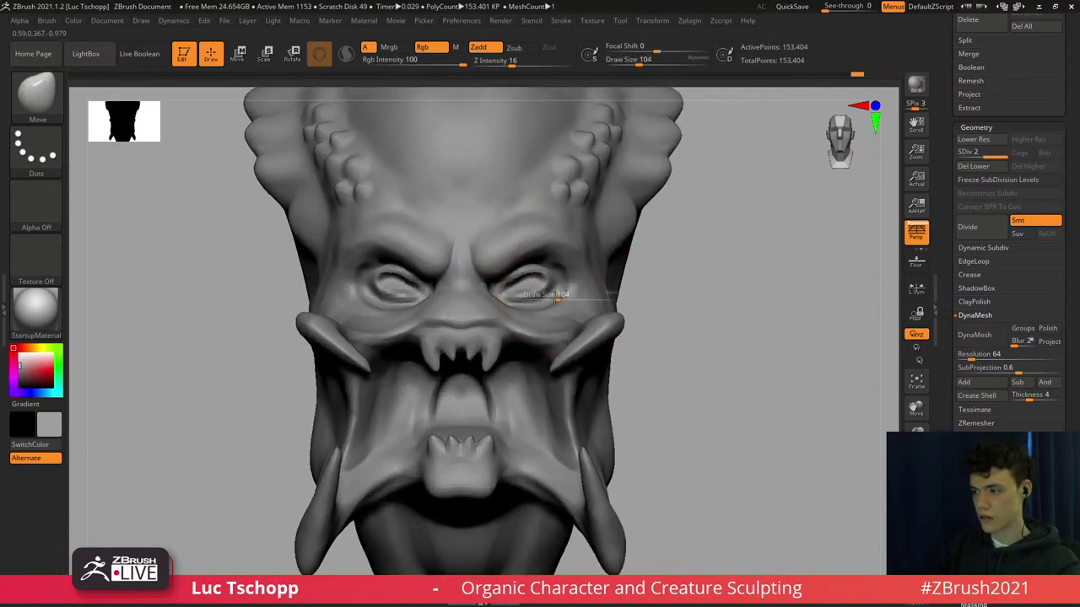
mouse_move(535, 316)
right_mouse_down("ctrl")
mouse_move(501, 236)
mouse_move(519, 277)
right_mouse_up("ctrl")
key("s")
left_click_drag(546, 300, 539, 300)
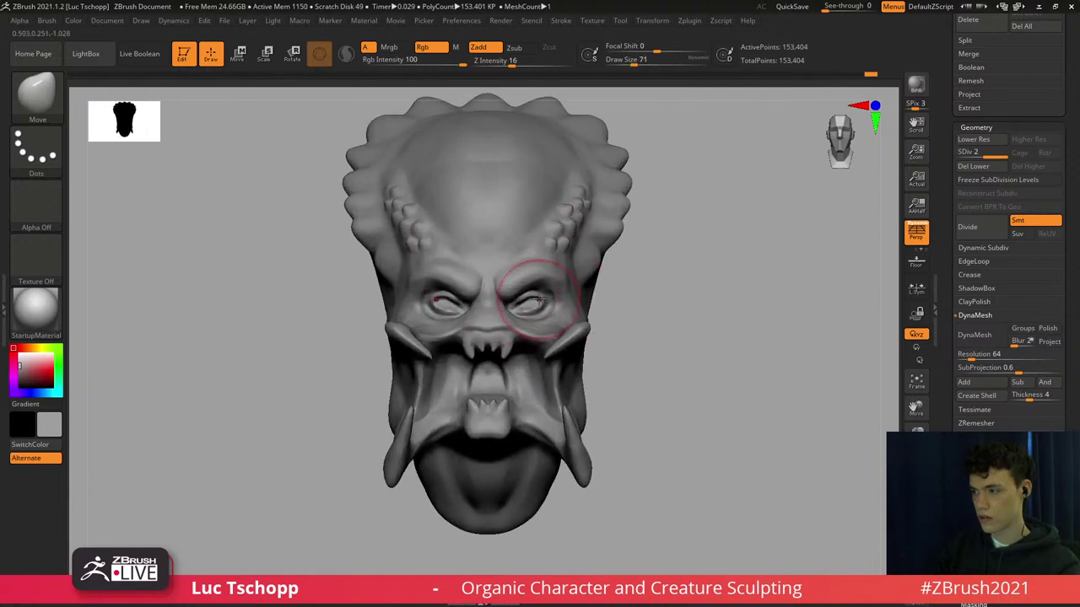
Shift the brow ridges above the eyes with the Move brush at draw size 56, then 87.
right_click_drag(500, 252, 511, 284, "ctrl")
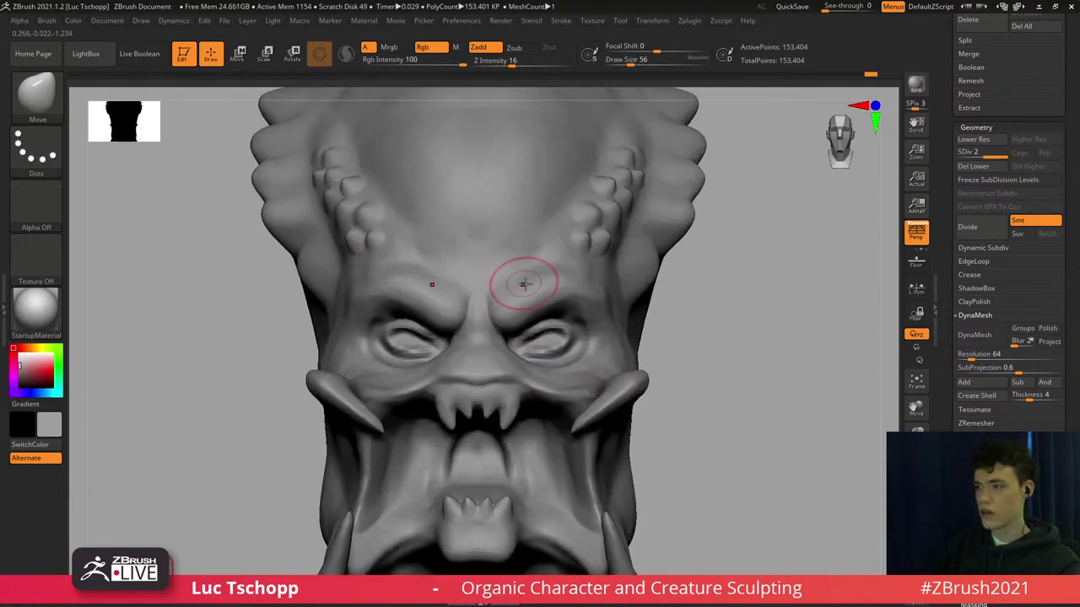
key("s")
left_click_drag(537, 279, 545, 278)
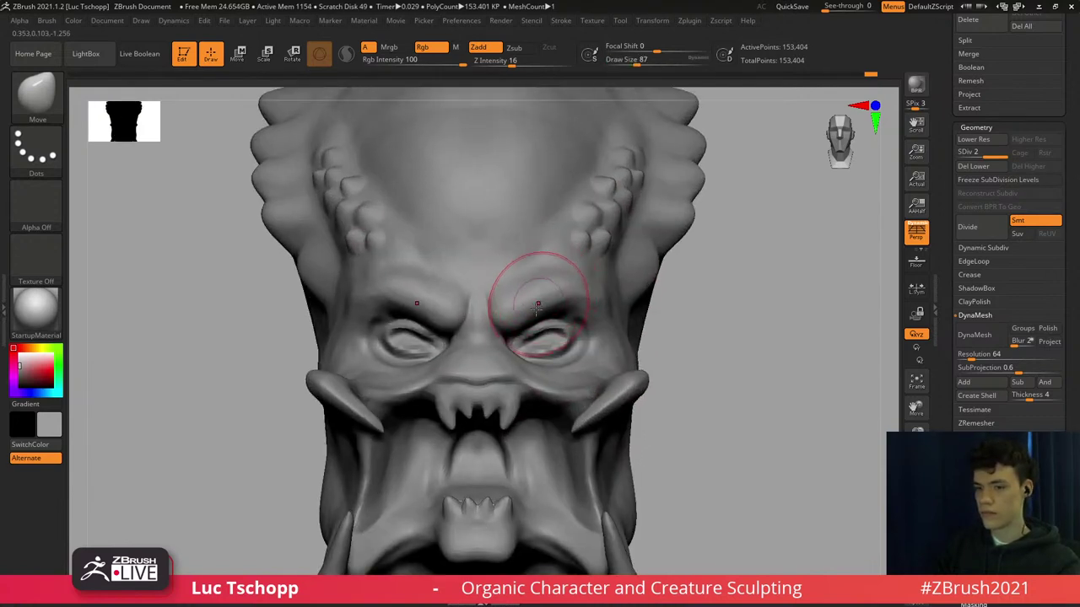
Sculpt the brow ridges and the creases between them with the LucT_Custom1 brush at draw sizes 39 to 51.
mouse_move(531, 326)
right_mouse_down("alt")
mouse_move(530, 296)
mouse_move(511, 291)
right_mouse_up("alt")
key("b")
left_click(852, 225)
key("s")
left_click_drag(511, 291, 521, 292)
key("s")
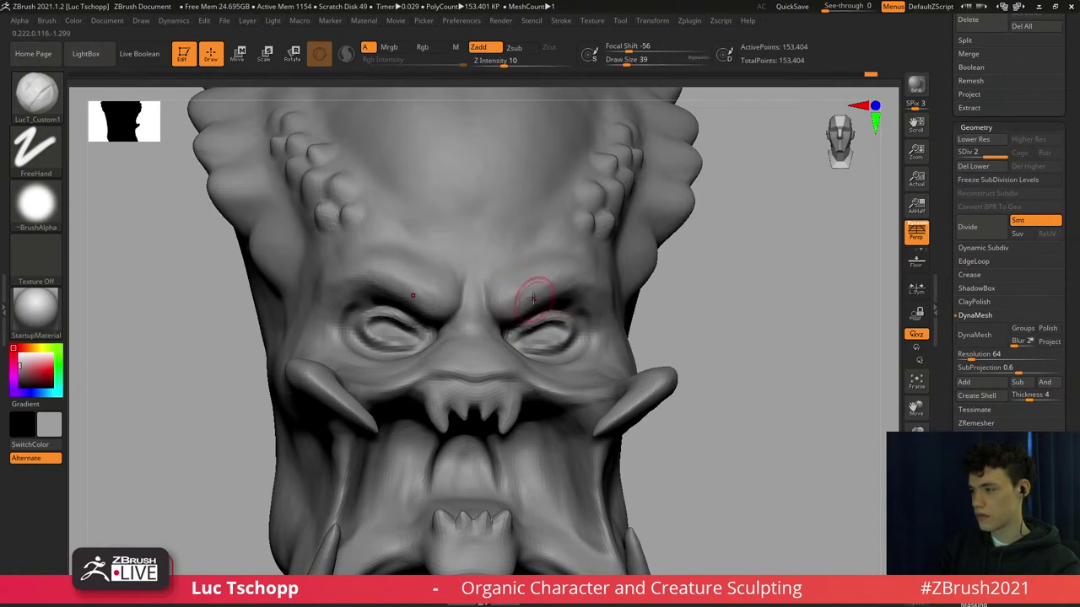
mouse_move(500, 286)
right_mouse_down()
mouse_move(530, 278)
mouse_move(517, 293)
right_mouse_up()
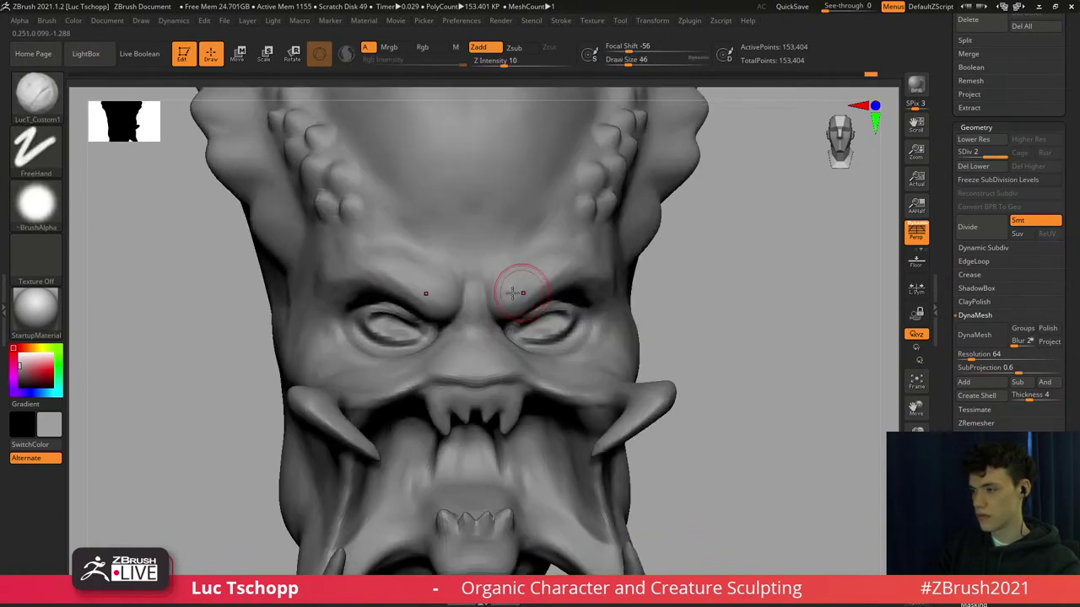
key("s")
left_click_drag(510, 293, 514, 294)
Sculpt the temple below the forehead bumps with the LucT_Custom1 brush at draw size 44.
mouse_move(552, 282)
right_mouse_down()
mouse_move(545, 290)
mouse_move(545, 250)
right_mouse_up()
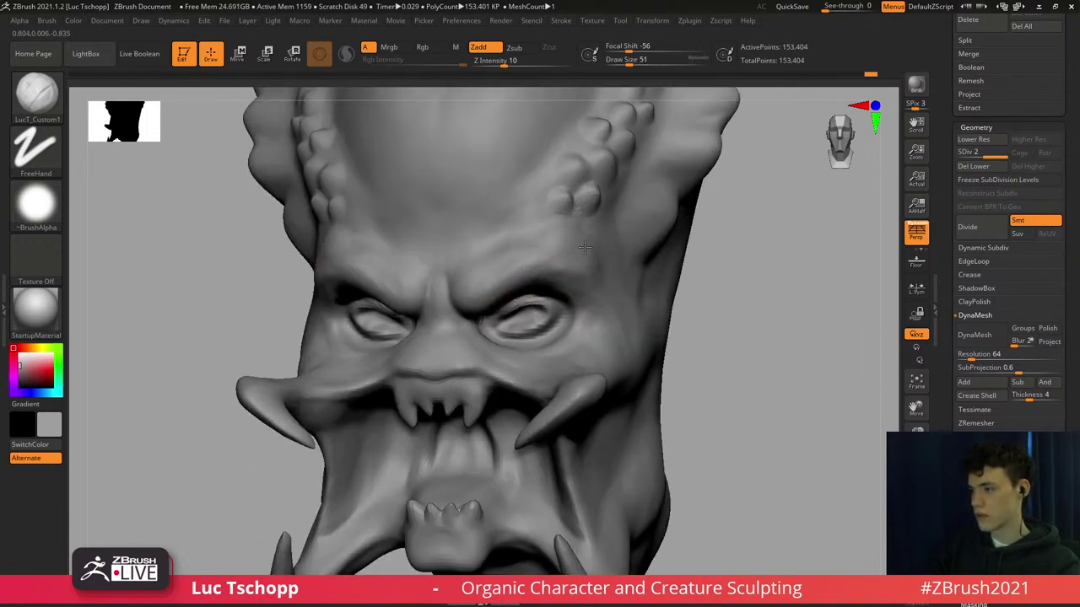
right_click_drag(584, 247, 581, 244)
key("s")
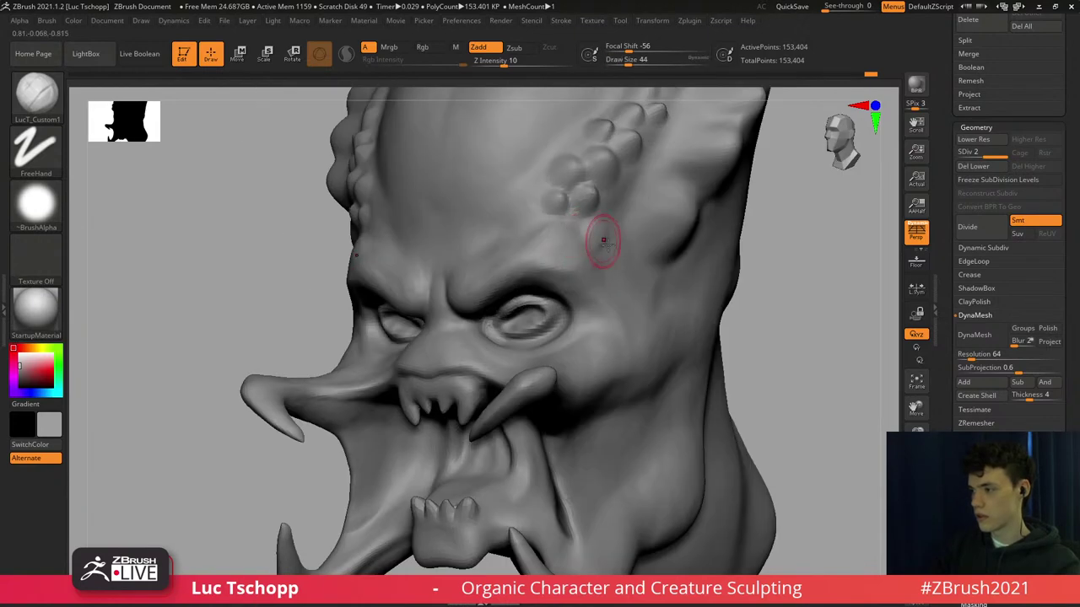
Shape the small bumps on the temple with the Move brush at draw size 37, then reduce it to 23.
key("b")
key("m")
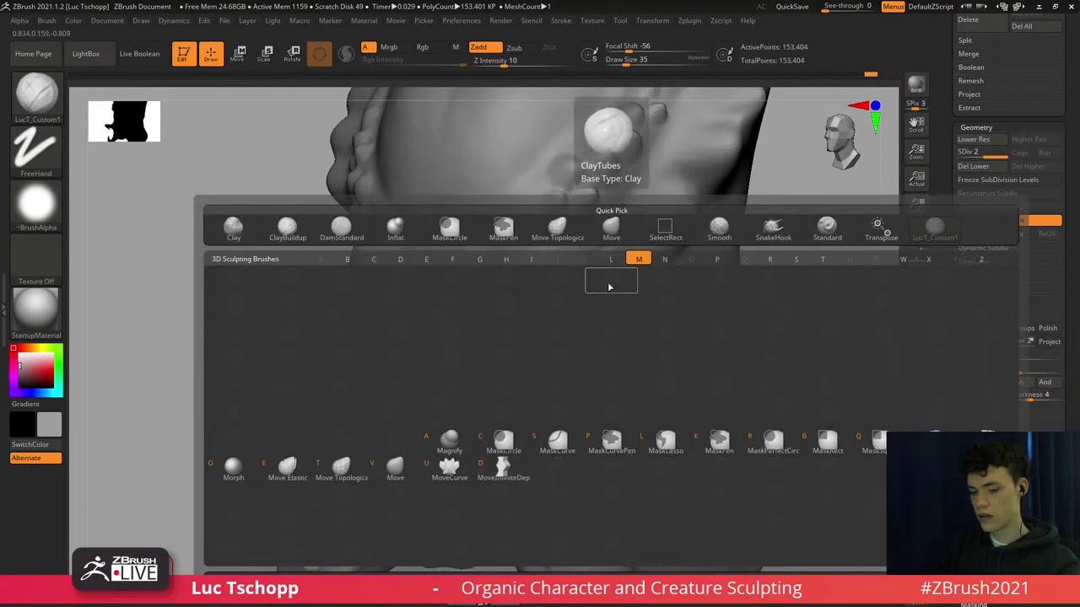
key("v")
mouse_move(610, 281)
right_mouse_down()
mouse_move(589, 260)
mouse_move(594, 247)
right_mouse_up()
key("]")
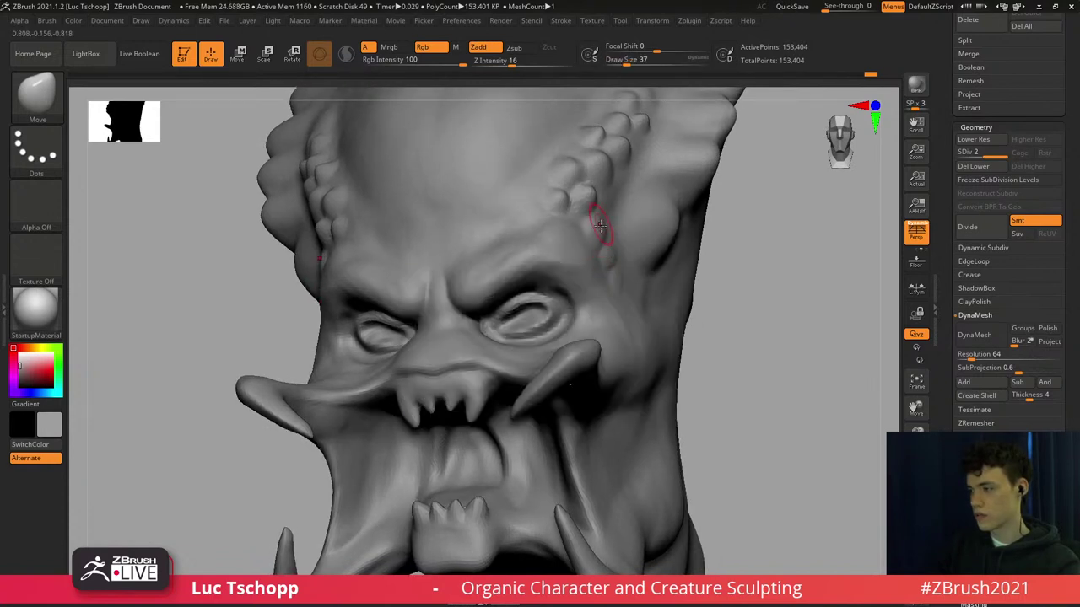
key("bracketleft")
mouse_move(609, 252)
right_mouse_down()
mouse_move(620, 257)
mouse_move(609, 259)
right_mouse_up()
key("bracketleft")
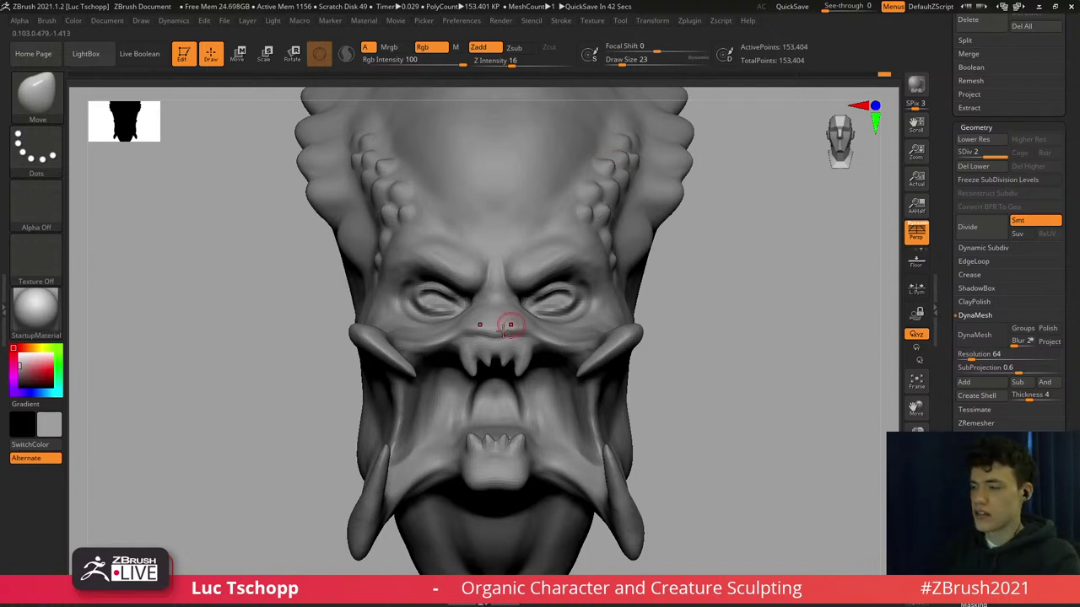
Sculpt the inner brow area above the nose with the LucT_Custom1 brush at draw size 120.
right_click_drag(533, 294, 542, 308, "ctrl")
key("b")
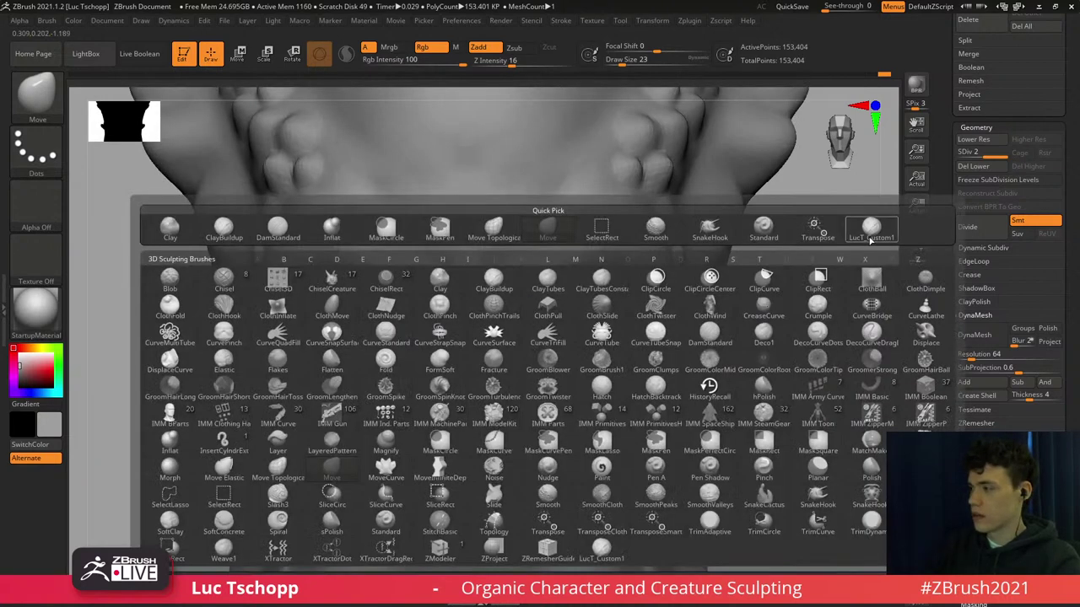
left_click(871, 241)
key("s")
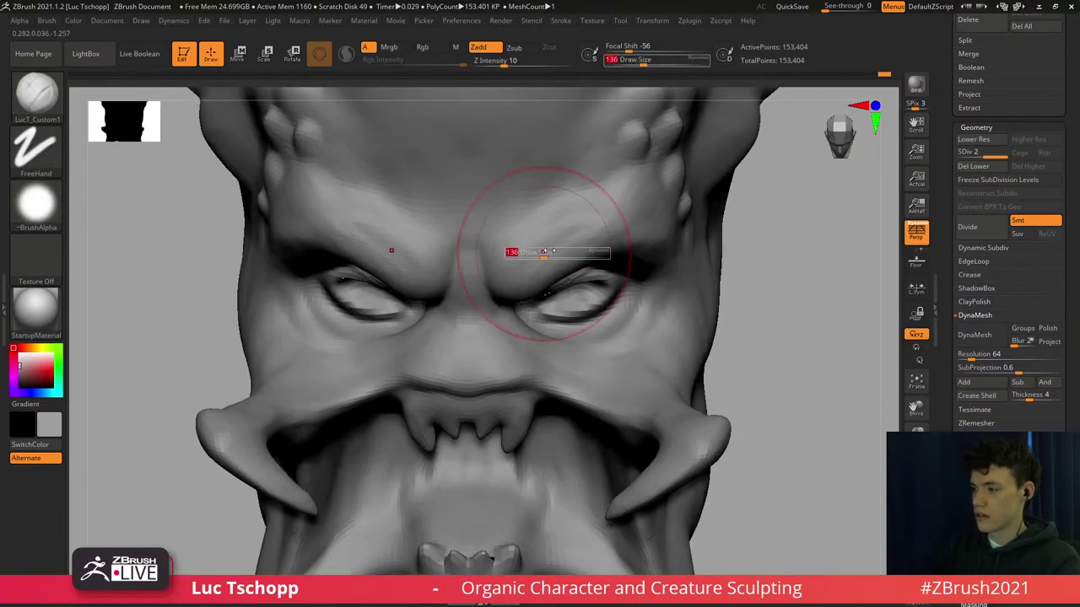
left_click_drag(544, 250, 540, 253)
mouse_move(538, 256)
left_mouse_down("shift")
mouse_move(573, 231)
mouse_move(540, 247)
left_mouse_up("shift")
right_click_drag(513, 256, 469, 275, "alt")
left_click_drag(496, 291, 451, 259)
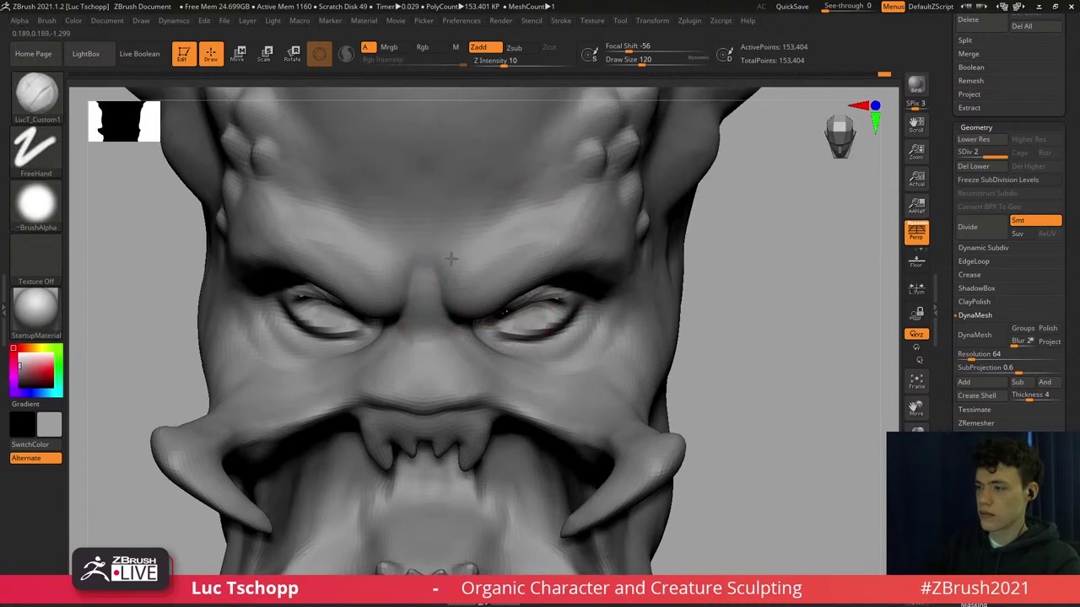
right_click_drag(451, 259, 435, 232)
Refine and smooth the nose bridge between the eyes with the LucT_Custom1 brush at draw size 39.
key("s")
left_click_drag(418, 284, 405, 284)
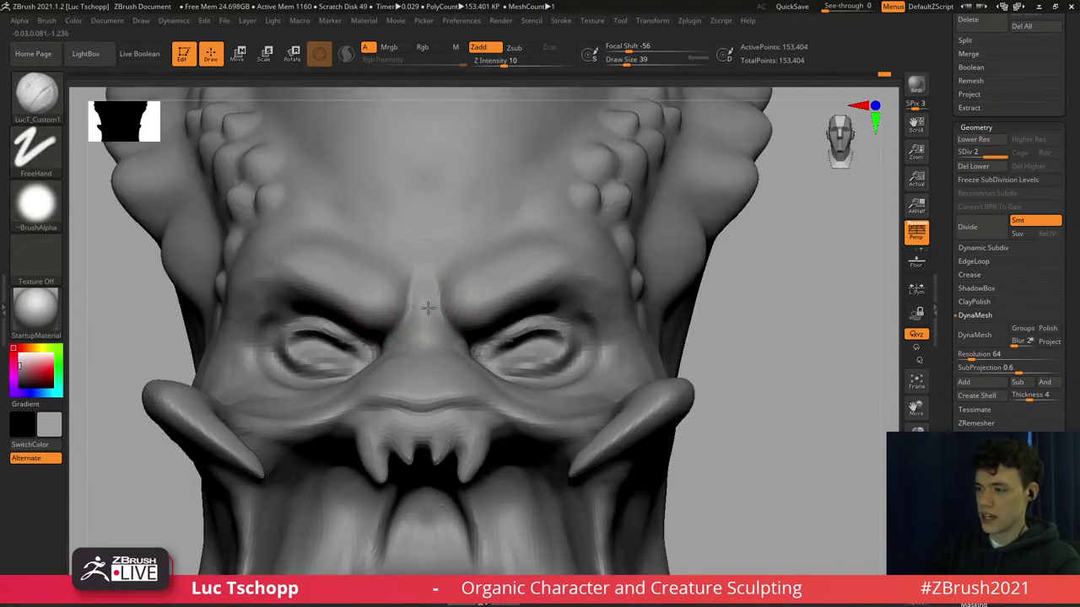
left_click_drag(399, 344, 406, 344)
left_click_drag(410, 358, 422, 291, "shift")
Sculpt the outer brow and temple beside the eye with the LucT_Custom1 brush at draw sizes 68 and 46.
mouse_move(439, 300)
right_mouse_down()
mouse_move(470, 288)
mouse_move(528, 299)
mouse_move(491, 295)
right_mouse_up()
key("s")
left_click_drag(564, 284, 559, 284)
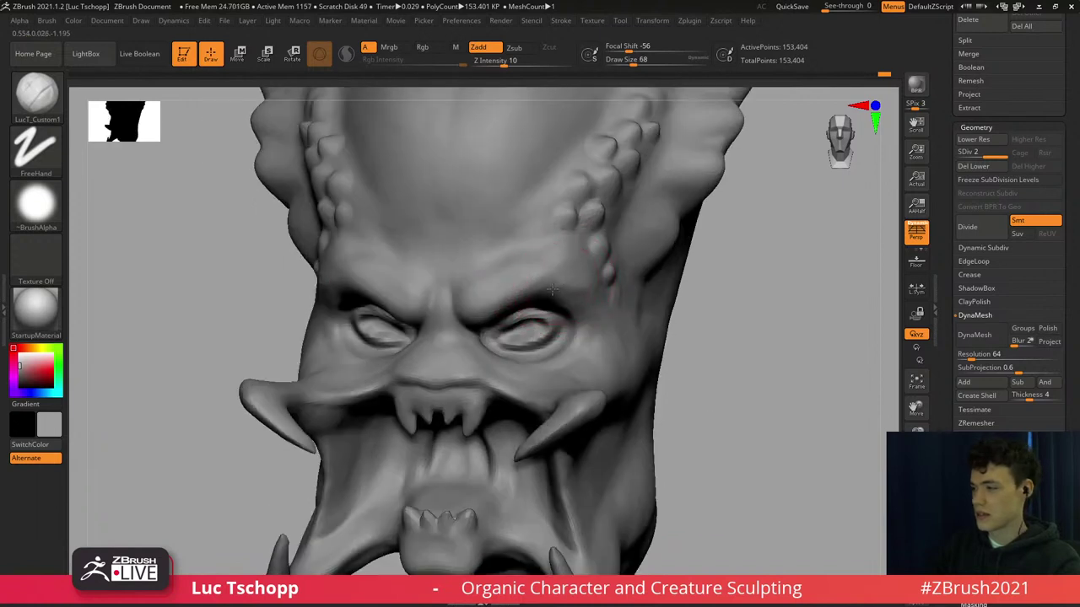
mouse_move(582, 302)
right_mouse_down()
mouse_move(571, 288)
mouse_move(550, 342)
mouse_move(544, 286)
mouse_move(566, 287)
right_mouse_up()
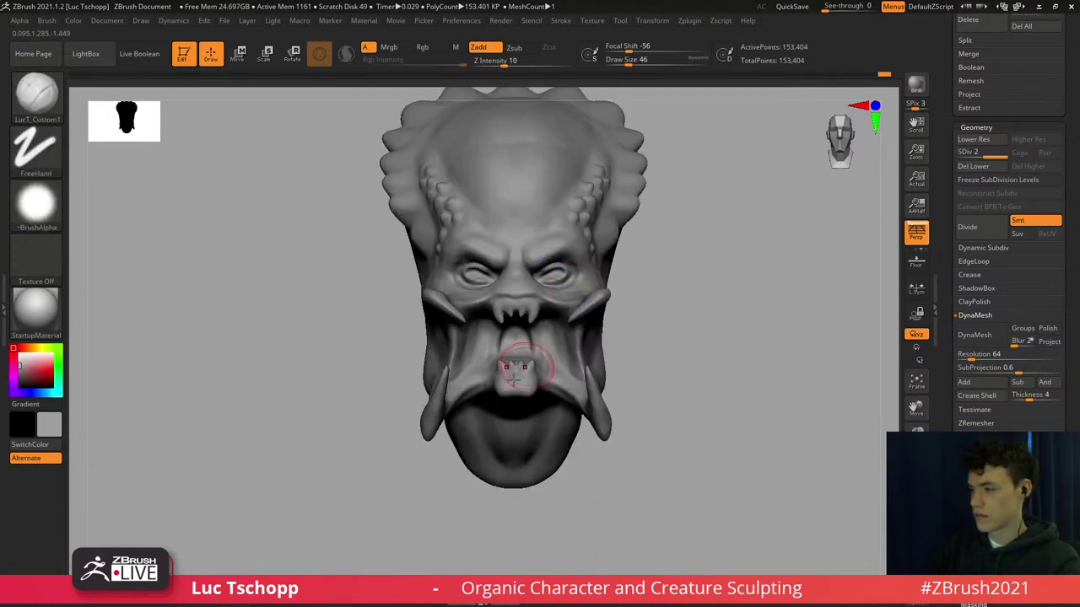
Lower the head to subdivision level 1 and pull in the sides of the neck with the Move brush at draw sizes 90 and 74.
right_click_drag(462, 448, 468, 314, "alt")
key("s")
key("b")
key("m")
key("v")
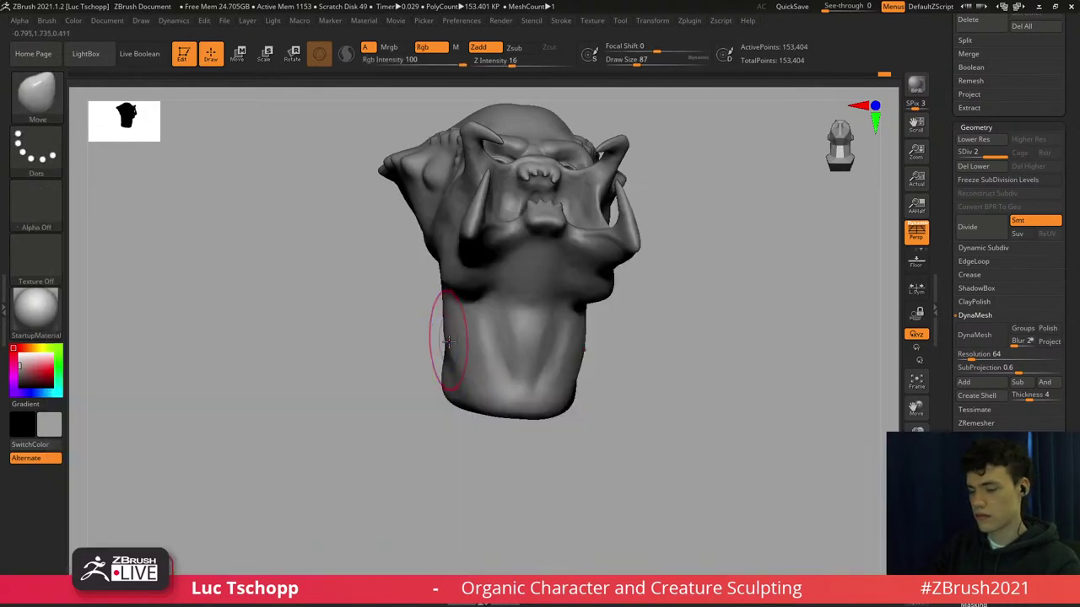
key("shift+d")
key("s")
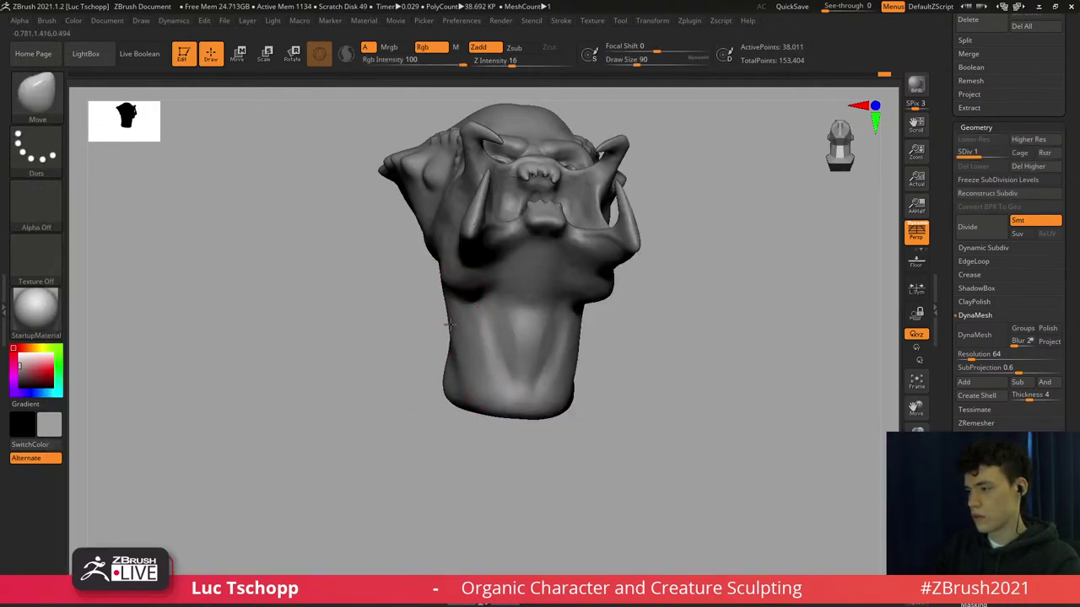
right_click_drag(474, 339, 483, 354)
key("s")
left_click_drag(482, 354, 475, 354)
right_click_drag(479, 354, 484, 363, "shift")
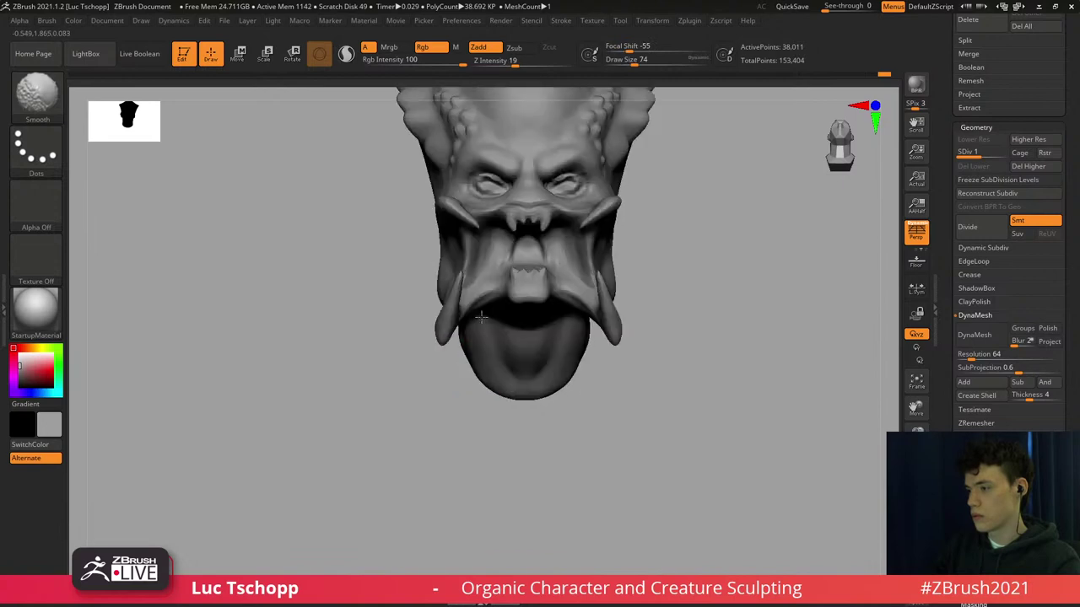
Sculpt the muscle forms on the side of the neck with the LucT_Custom1 brush at draw sizes 128 and 154.
mouse_move(487, 313)
right_mouse_down()
mouse_move(609, 324)
mouse_move(479, 333)
mouse_move(487, 346)
mouse_move(498, 343)
right_mouse_up()
key("b")
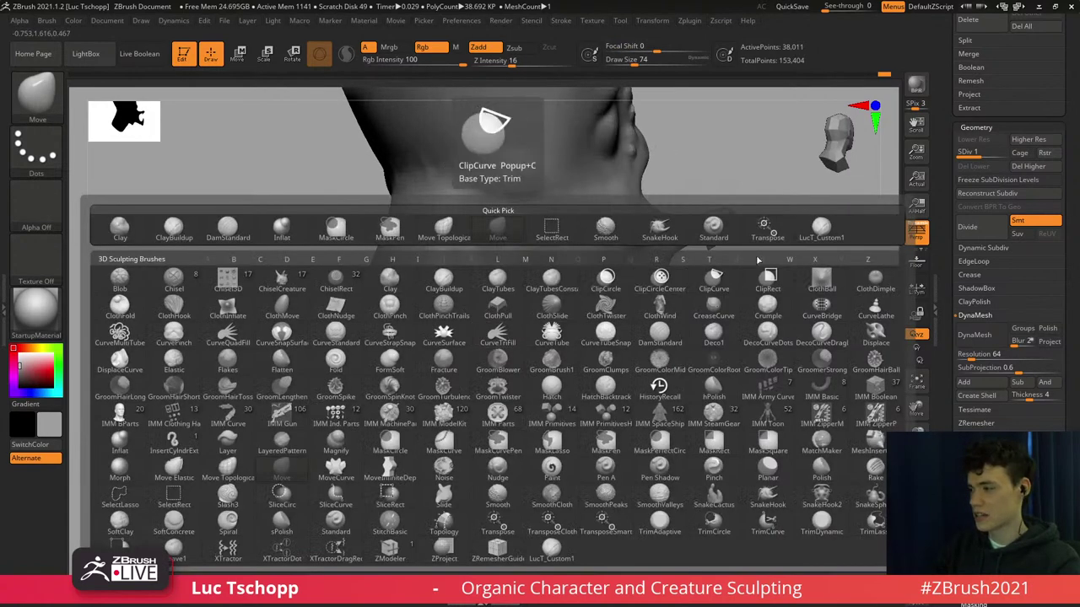
left_click(815, 231)
right_click_drag(445, 239, 491, 282)
key("s")
left_click_drag(492, 283, 498, 284)
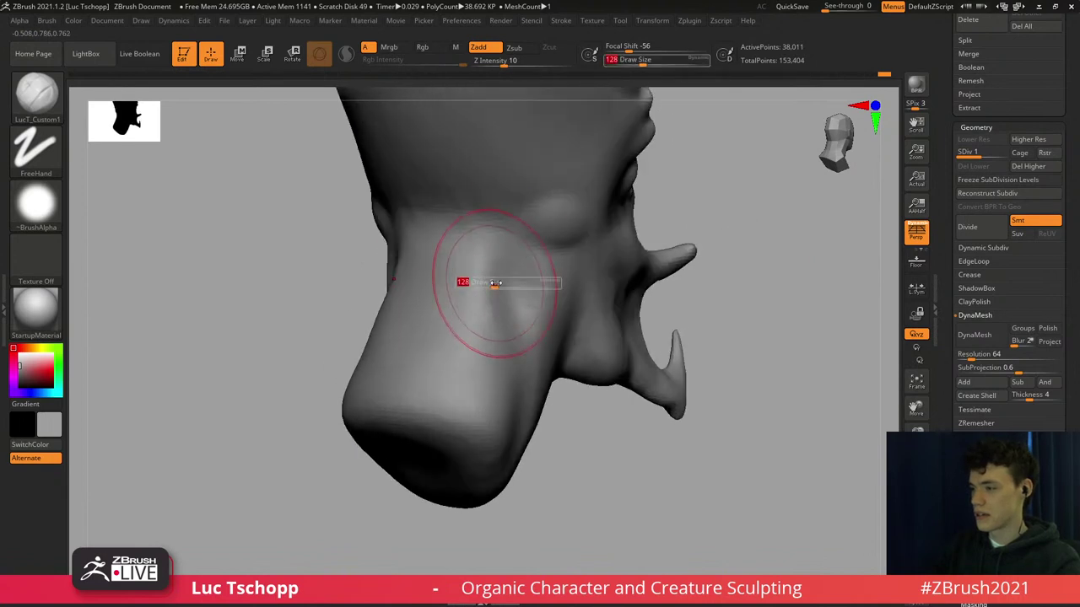
left_click_drag(418, 317, 499, 289)
left_click_drag(489, 397, 494, 335)
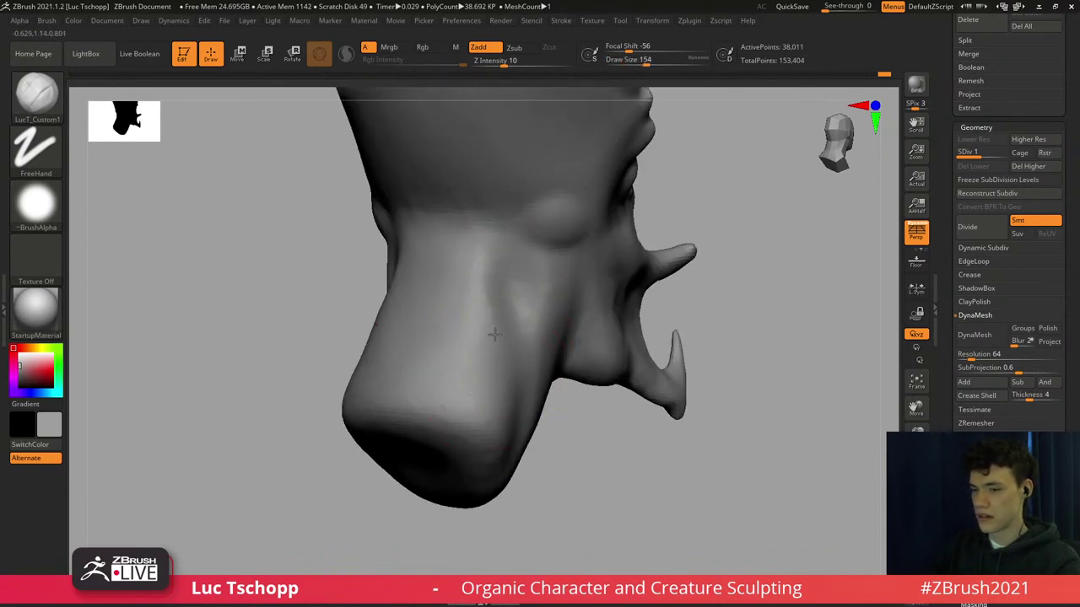
Build up the muscles on the back of the neck with the LucT_Custom1 brush at draw size 104.
right_click_drag(495, 335, 488, 304)
key("s")
left_click_drag(488, 301, 485, 301)
mouse_move(479, 325)
left_mouse_down()
mouse_move(464, 388)
mouse_move(463, 344)
left_mouse_up()
mouse_move(466, 337)
right_mouse_down()
mouse_move(504, 325)
mouse_move(540, 295)
mouse_move(534, 286)
right_mouse_up()
key("s")
left_click_drag(472, 280, 467, 280)
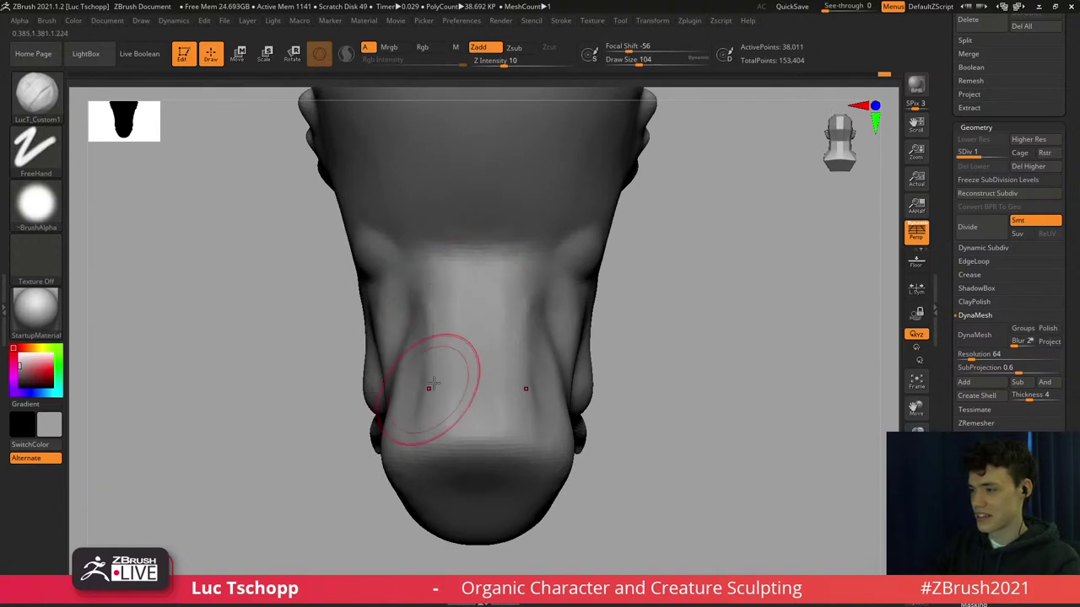
right_click_drag(433, 320, 498, 303)
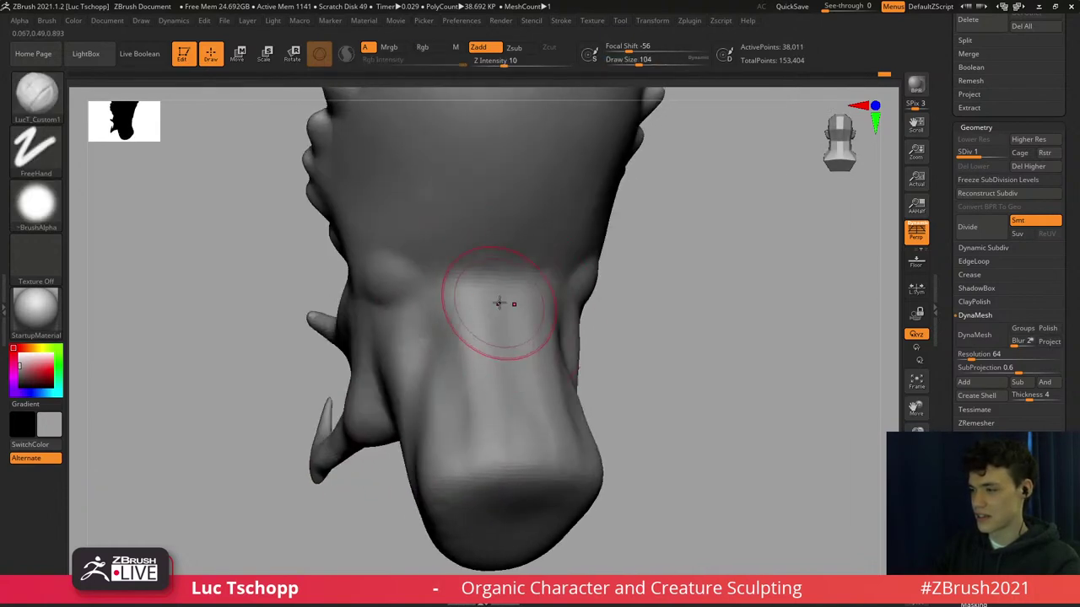
Define the creases on the back of the neck with the DamStandard brush at draw size 145.
key("b")
key("d")
key("s")
key("s")
left_click_drag(496, 301, 502, 301)
right_click_drag(500, 297, 480, 263)
right_click_drag(481, 263, 505, 260)
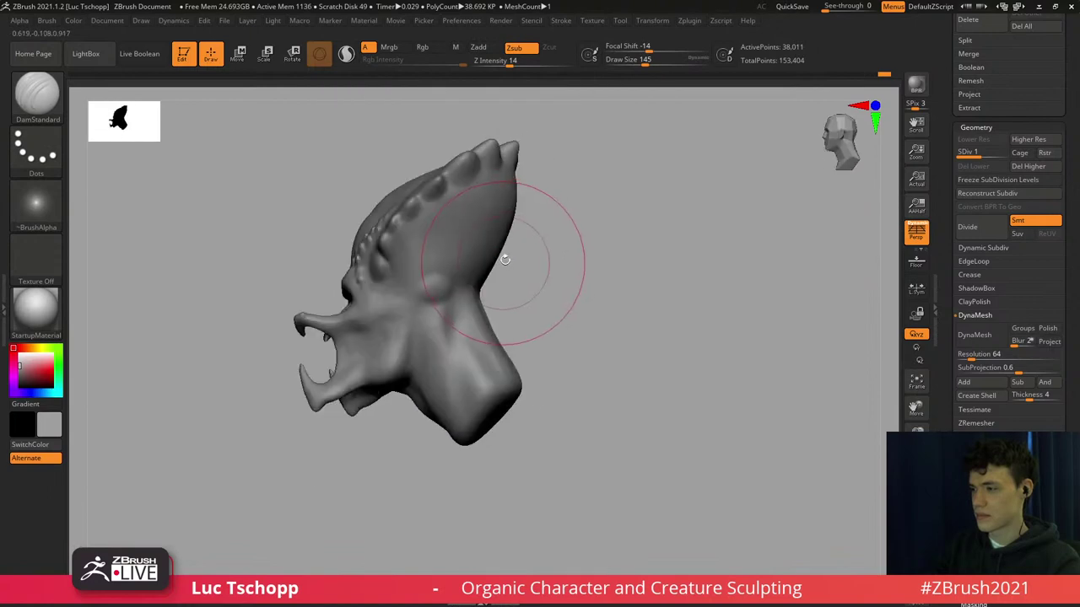
Sculpt the bumps on the side of the crest with the LucT_Custom1 brush at draw size 46.
key("b")
left_click(825, 226)
right_click_drag(481, 198, 435, 243, "ctrl")
key("s")
left_click_drag(434, 243, 417, 245)
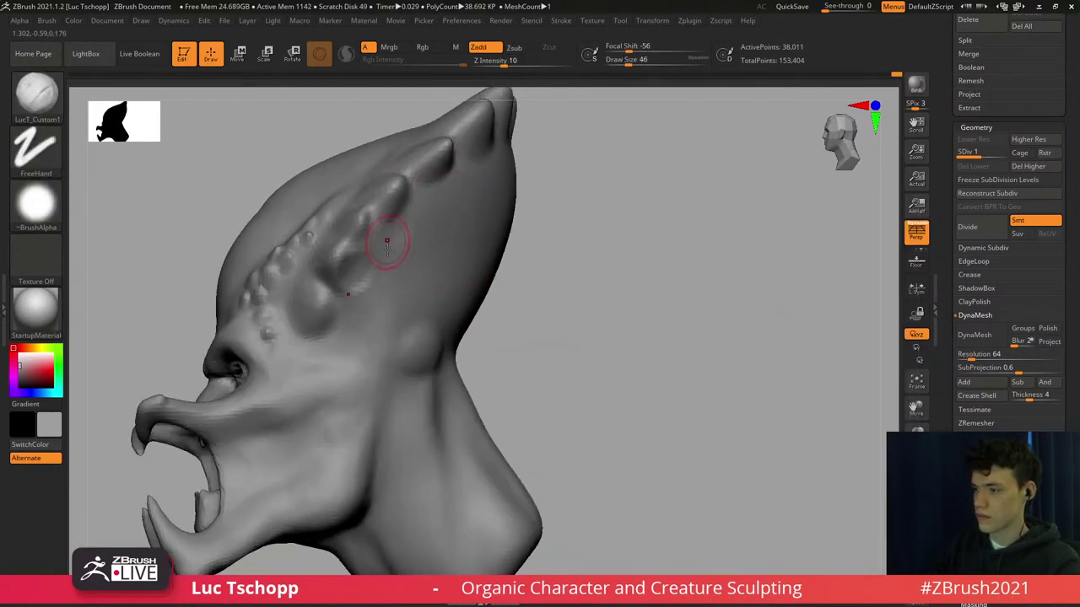
Raise the head to subdivision level 2 and set the DamStandard brush to draw size 163.
key("d")
mouse_move(387, 240)
right_mouse_down()
mouse_move(413, 217)
mouse_move(341, 248)
mouse_move(297, 199)
mouse_move(317, 221)
mouse_move(321, 312)
right_mouse_up()
key("b")
key("d")
key("s")
key("s")
left_click(341, 248)
Adjust the rows of bumps beside the forehead with the Move brush at draw size 29.
key("b")
key("m")
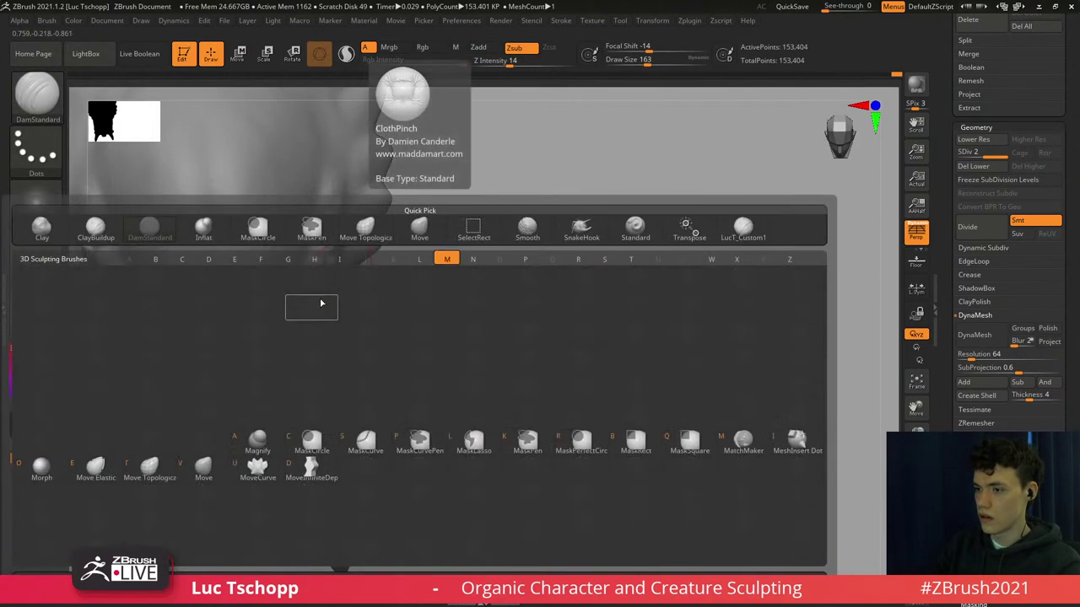
key("v")
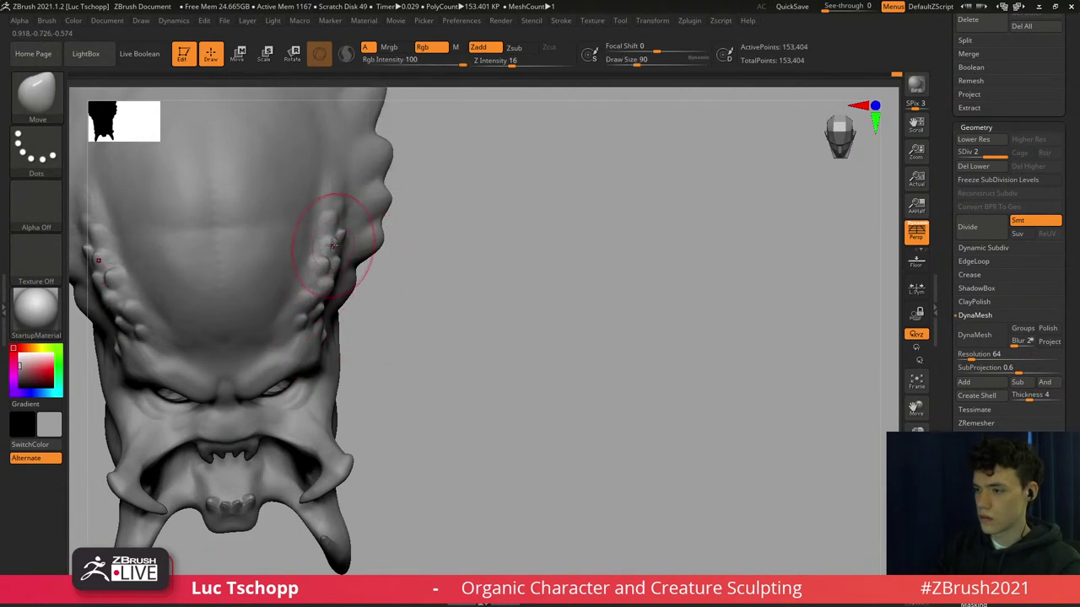
mouse_move(333, 246)
right_mouse_down("alt")
mouse_move(378, 257)
mouse_move(381, 290)
right_mouse_up("alt")
key("s")
left_click(369, 285)
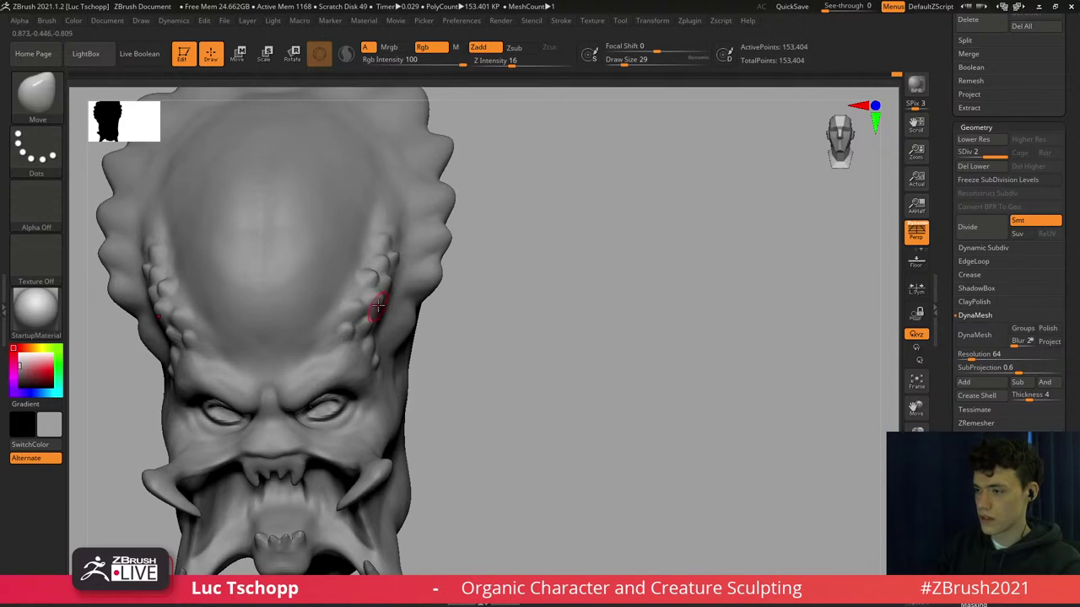
right_click_drag(375, 304, 376, 255, "ctrl")
right_click_drag(377, 255, 396, 239, "alt")
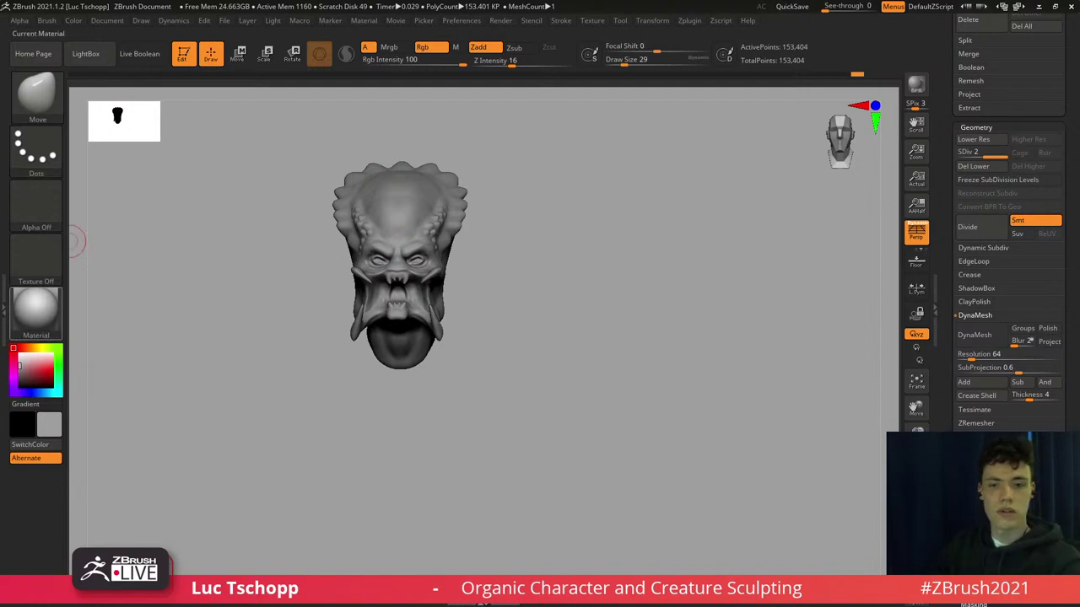
Reshape the stretched cheek skin between the mandibles with the Move brush at draw size 120.
key("alt+Tab")
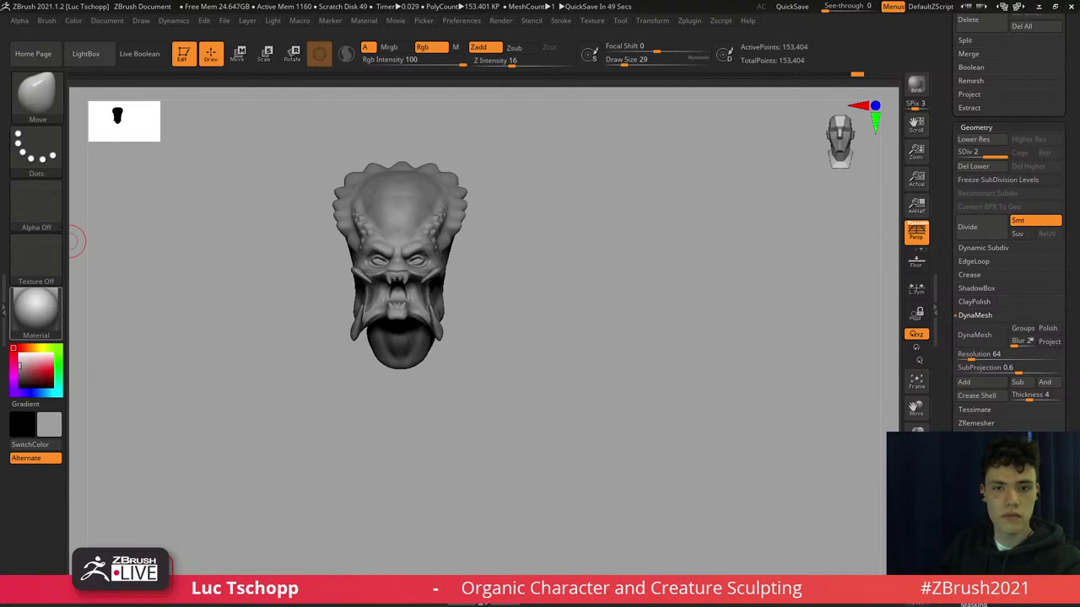
right_click_drag(534, 386, 513, 338)
mouse_move(388, 255)
right_mouse_down("ctrl")
mouse_move(400, 324)
mouse_move(371, 194)
mouse_move(425, 239)
right_mouse_up("ctrl")
right_click_drag(447, 275, 409, 304)
key("b")
key("m")
key("v")
key("s")
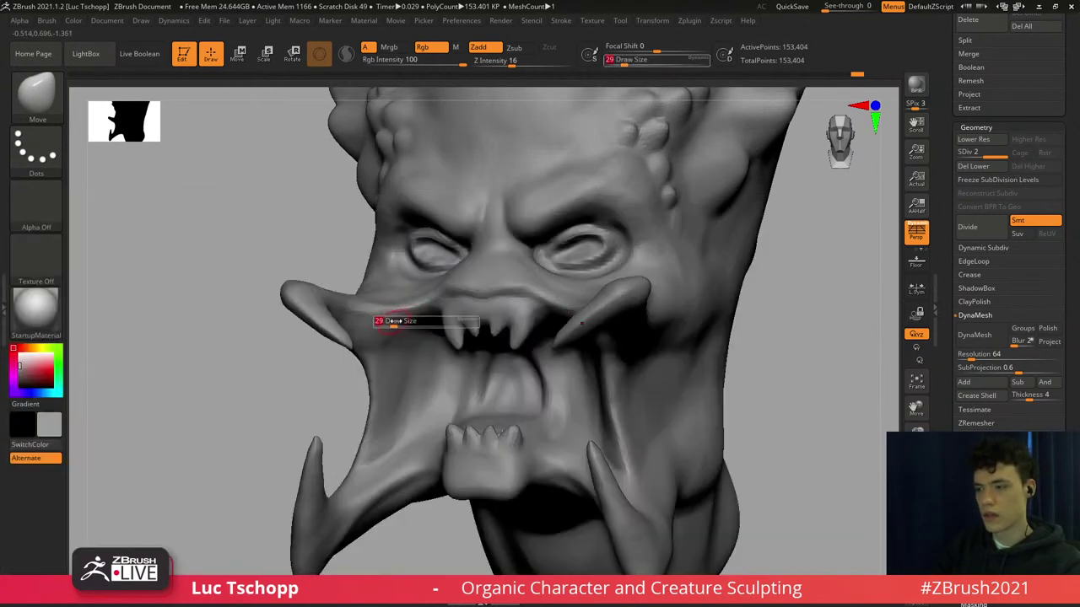
left_click_drag(393, 323, 411, 325)
right_click_drag(367, 401, 380, 350, "alt")
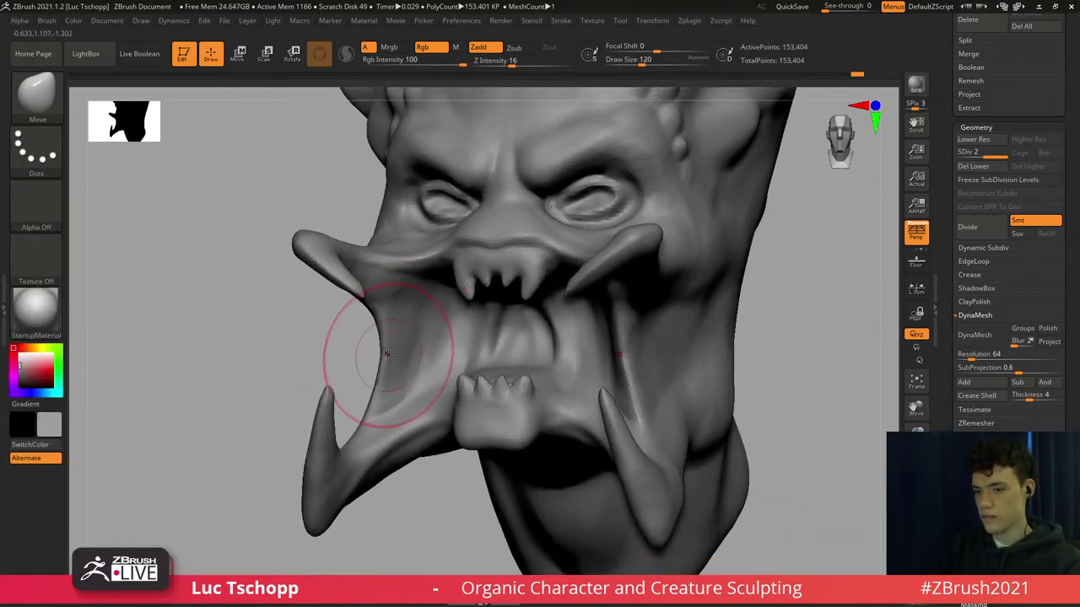
Refine the outer edge of the cheek skin with the Move brush at draw sizes 62 and 44.
key("s")
left_click_drag(388, 356, 380, 340)
key("s")
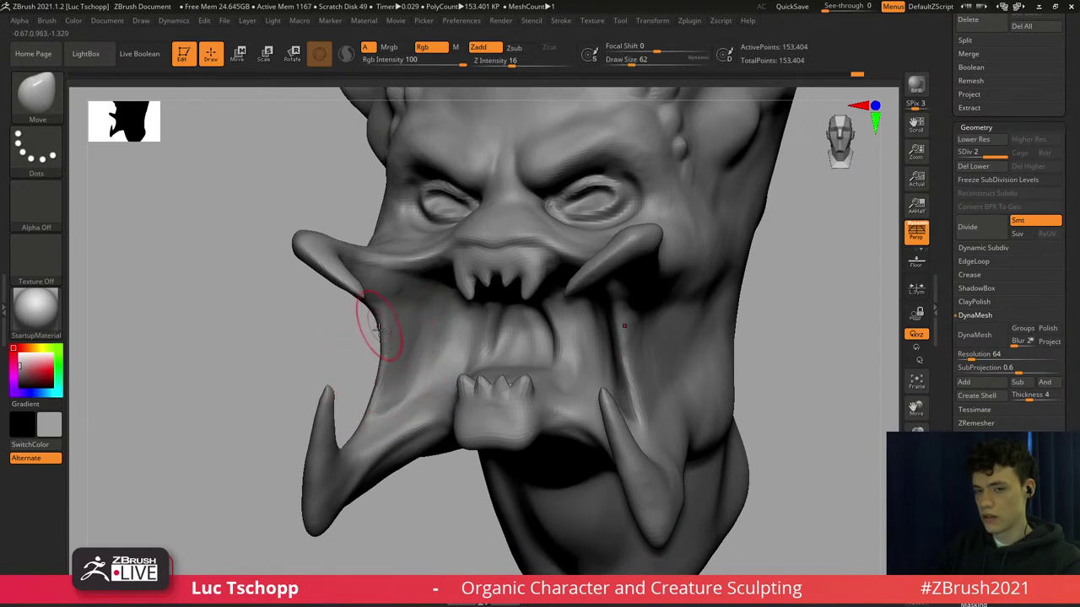
right_click_drag(374, 336, 385, 319)
key("s")
key("s")
left_click_drag(382, 321, 379, 318)
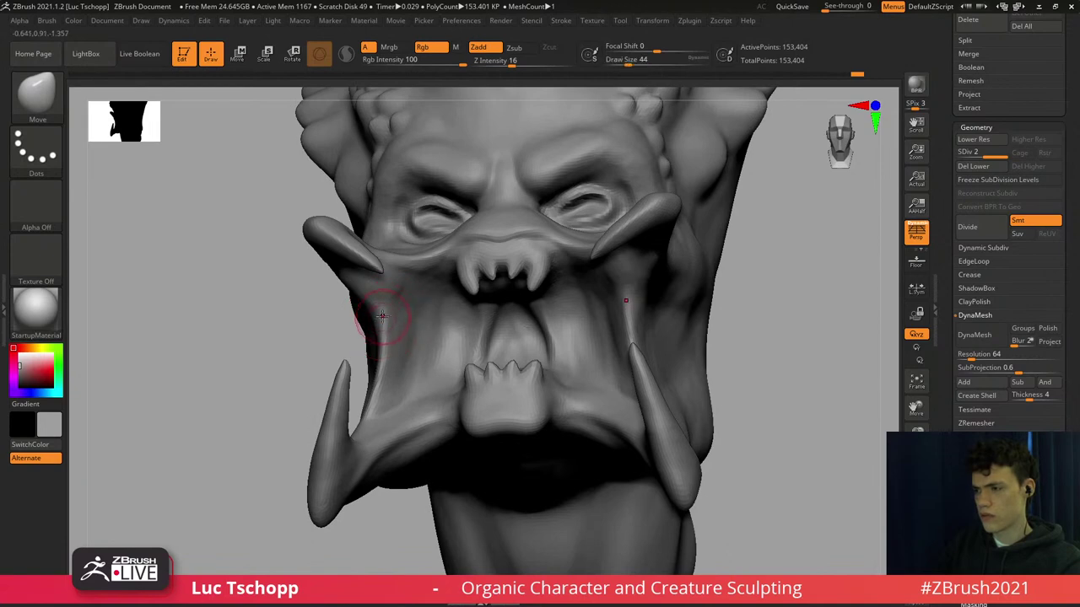
Build up the outer rim of the cheek skin with the Standard brush at draw size 41.
key("b")
key("s")
key("t")
key("s")
left_click(377, 321)
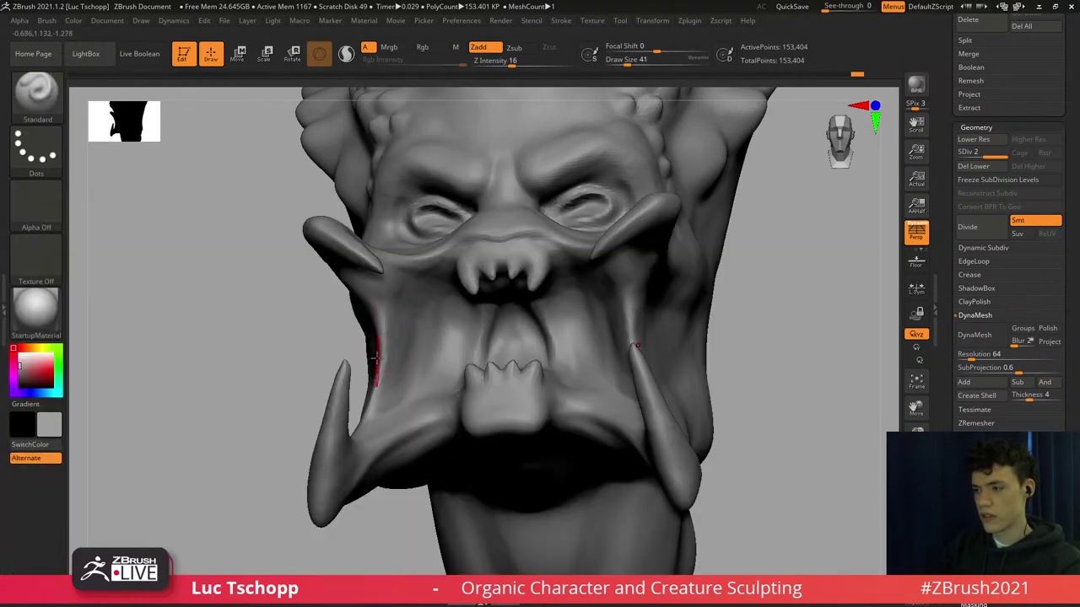
Sculpt the brow ridges above the eyes with the LucT_Custom1 brush at draw size 77.
key("b")
left_click(736, 233)
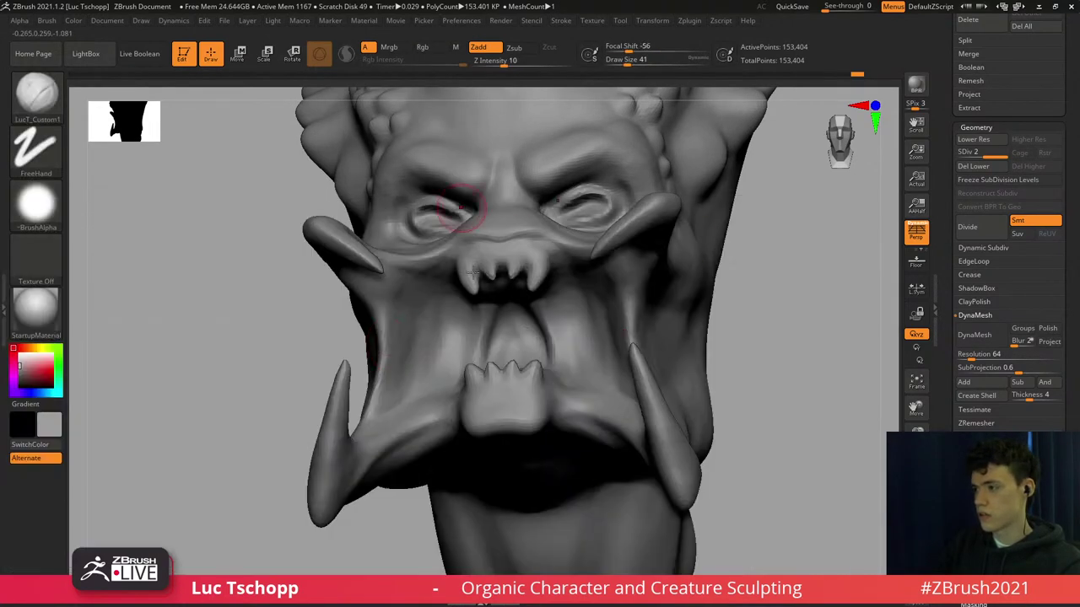
mouse_move(596, 237)
right_mouse_down("ctrl")
mouse_move(579, 218)
mouse_move(578, 248)
mouse_move(471, 263)
mouse_move(548, 253)
right_mouse_up("ctrl")
mouse_move(603, 190)
right_mouse_down()
mouse_move(609, 209)
mouse_move(566, 212)
right_mouse_up()
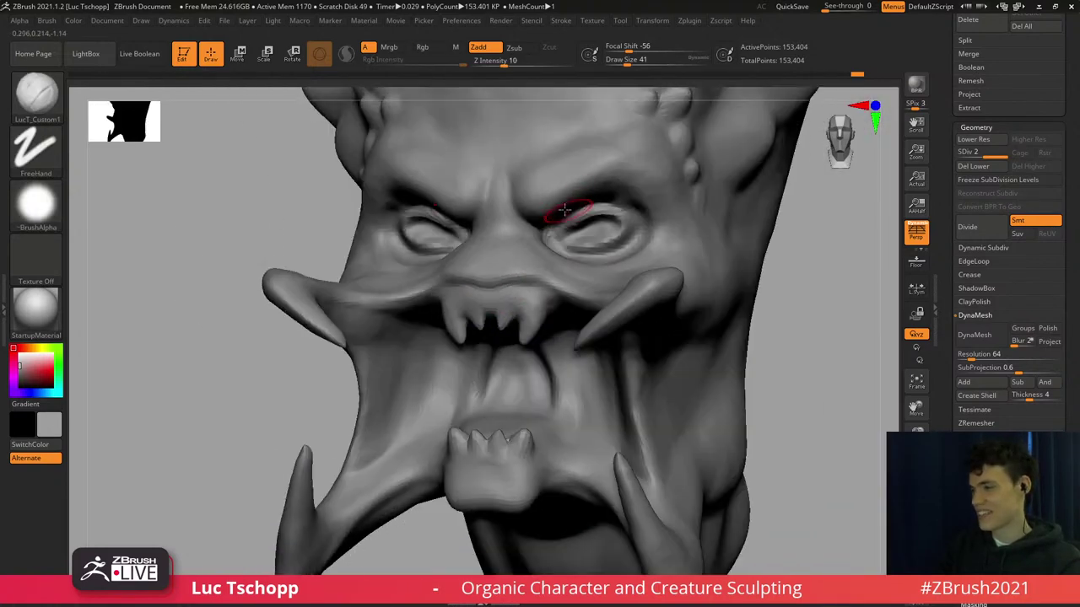
key("s")
left_click_drag(579, 195, 643, 155)
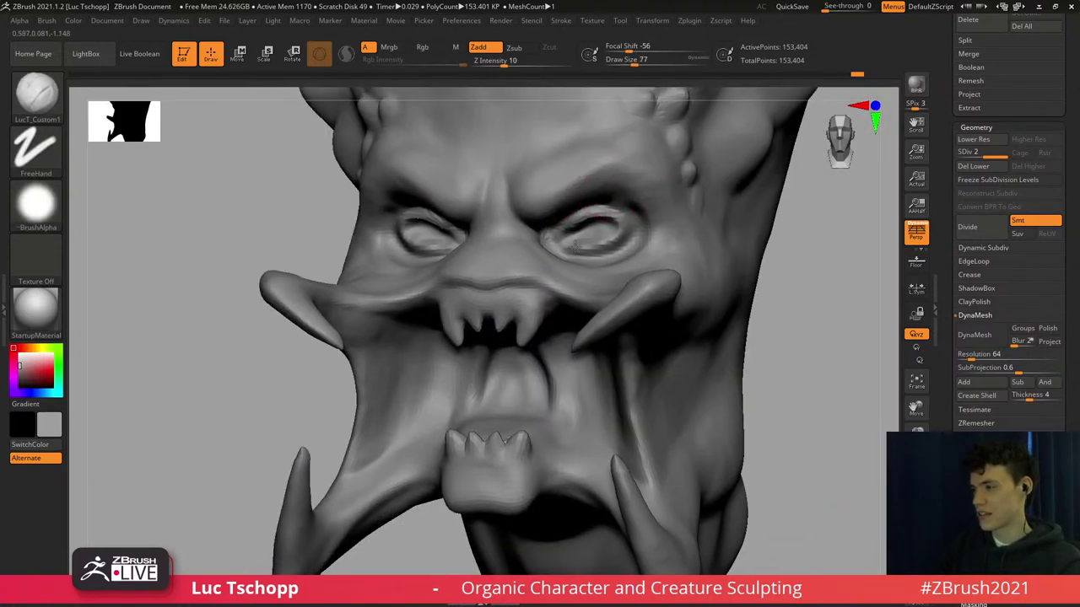
Build up the brow ridge above the eyes with the LucT_Custom1 brush at Draw Size 104.
right_click_drag(611, 160, 560, 228, "alt")
key("s")
left_click_drag(560, 229, 566, 228)
left_click_drag(509, 255, 555, 234)
right_click_drag(493, 234, 482, 267, "alt")
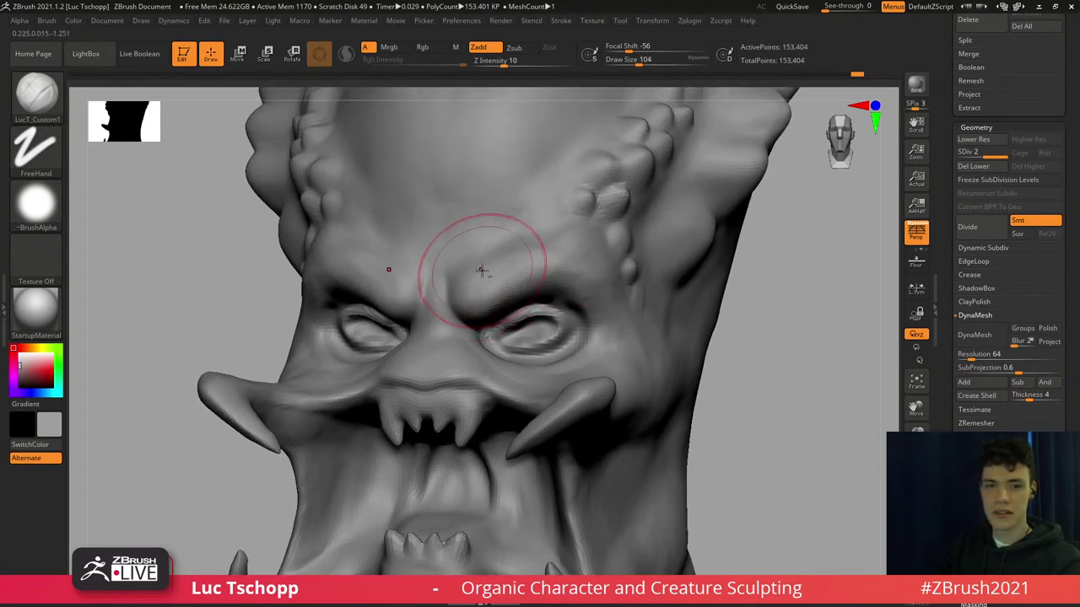
Add broader volume across the upper brow and lower forehead at Draw Size 132.
left_click_drag(478, 263, 530, 237)
right_click_drag(487, 203, 506, 210)
key("s")
left_click_drag(506, 205, 512, 205)
mouse_move(509, 173)
left_mouse_down()
mouse_move(506, 207)
mouse_move(485, 204)
left_mouse_up()
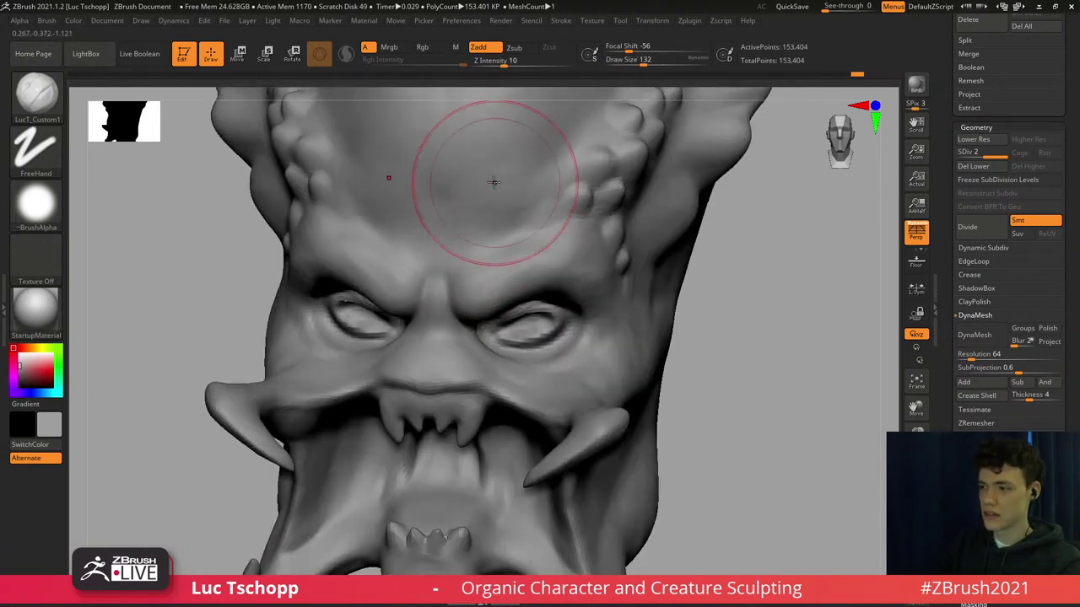
Fill in the upper end of the nose bridge between the brows at Draw Size 65 and smooth the area.
right_click_drag(451, 239, 447, 286, "alt")
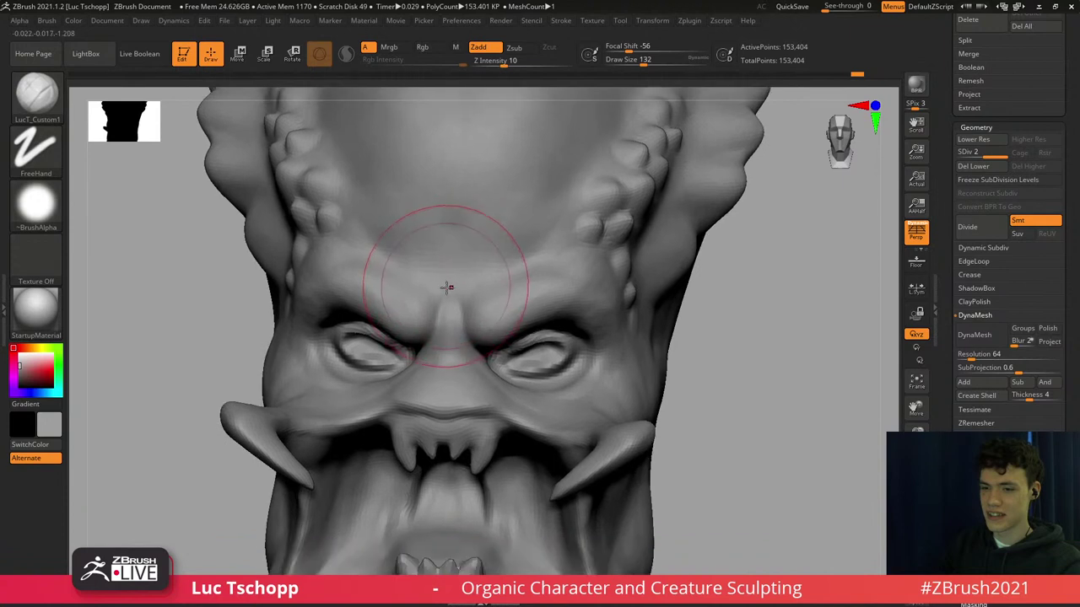
key("s")
left_click_drag(467, 289, 450, 286)
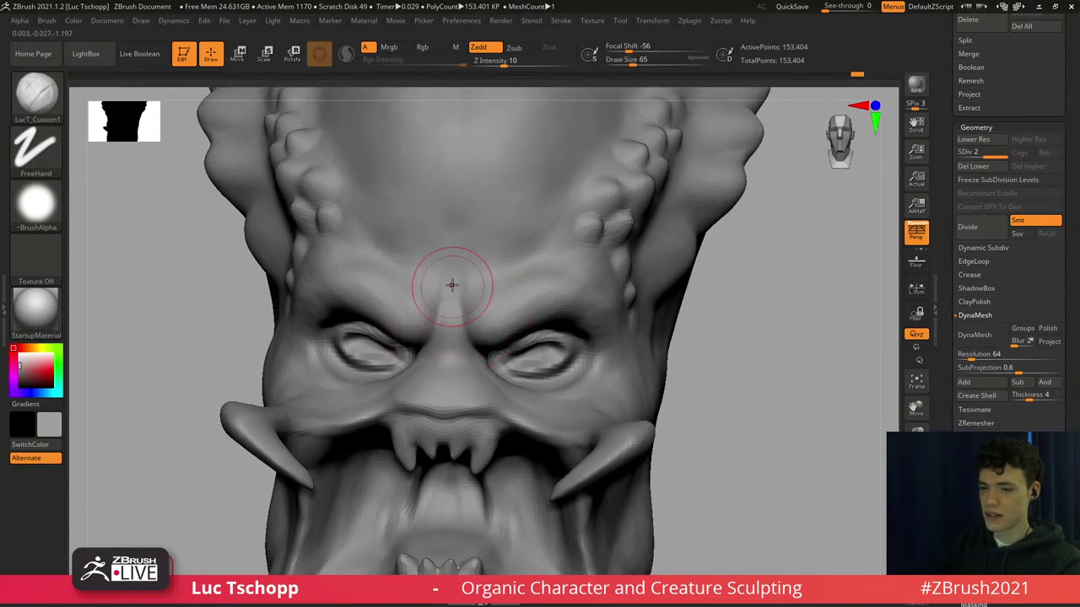
key("shift")
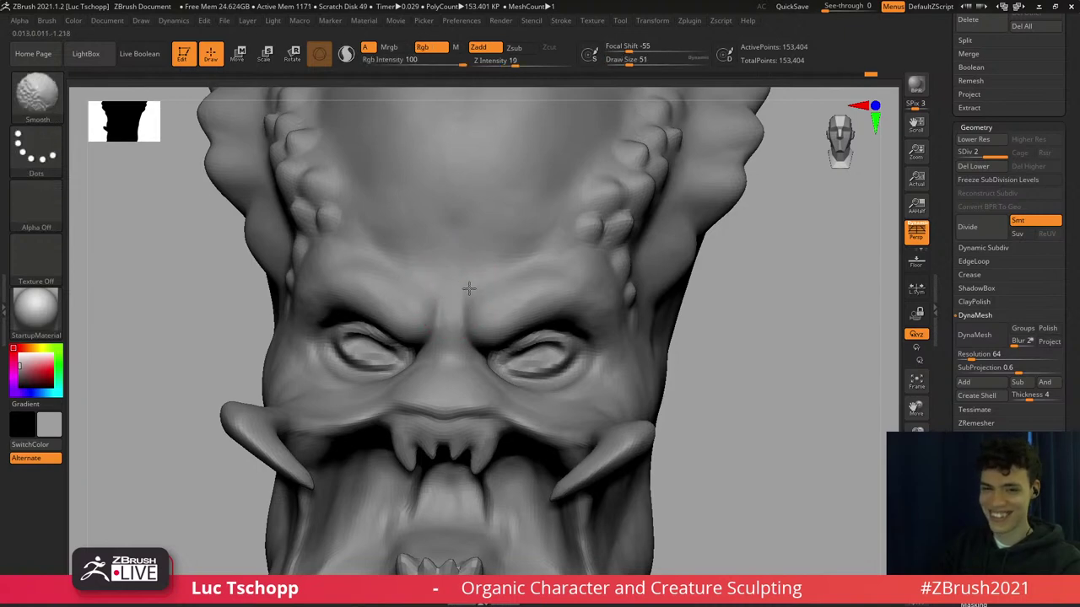
Carve frown creases beside the nose bridge between the brows with the DamStandard brush at Draw Size 71.
key("b")
key("d")
key("s")
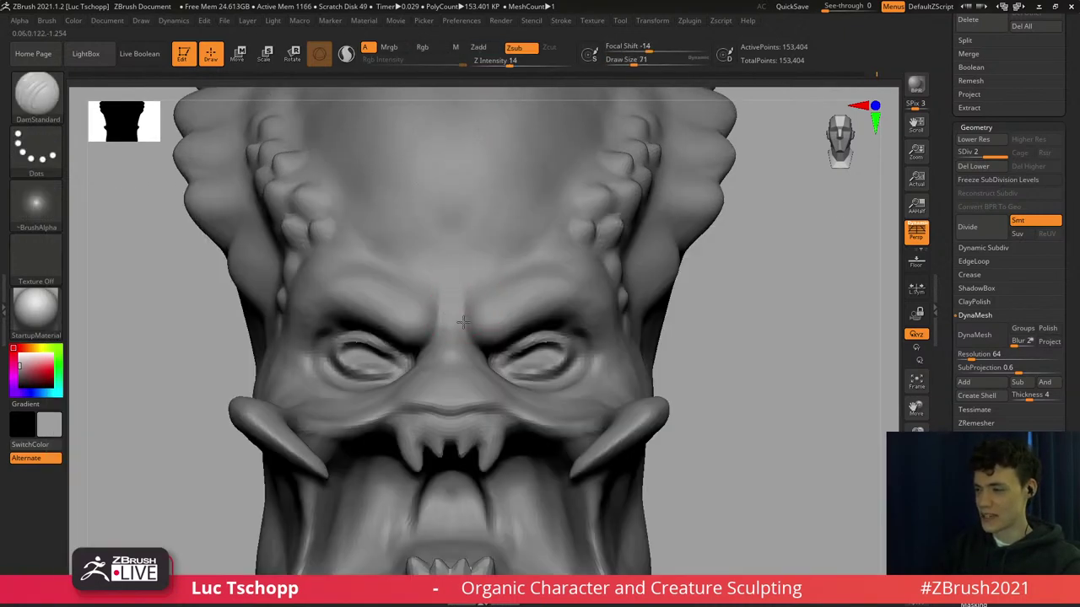
left_click_drag(463, 322, 470, 325)
mouse_move(450, 279)
right_mouse_down("ctrl")
mouse_move(475, 320)
mouse_move(489, 291)
mouse_move(457, 258)
mouse_move(480, 259)
mouse_move(450, 275)
mouse_move(416, 265)
right_mouse_up("ctrl")
Refine the nose bridge between the eyes with the LucT_Custom1 brush at Draw Size 44.
key("b")
left_click(805, 228)
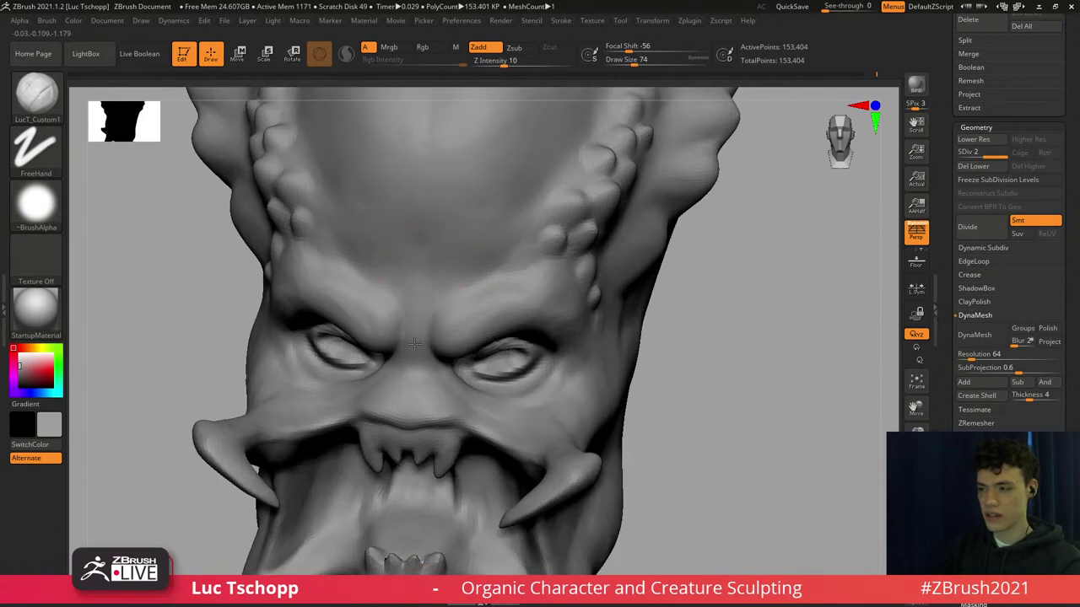
right_click_drag(432, 395, 429, 282, "ctrl")
key("s")
left_click_drag(428, 281, 423, 283)
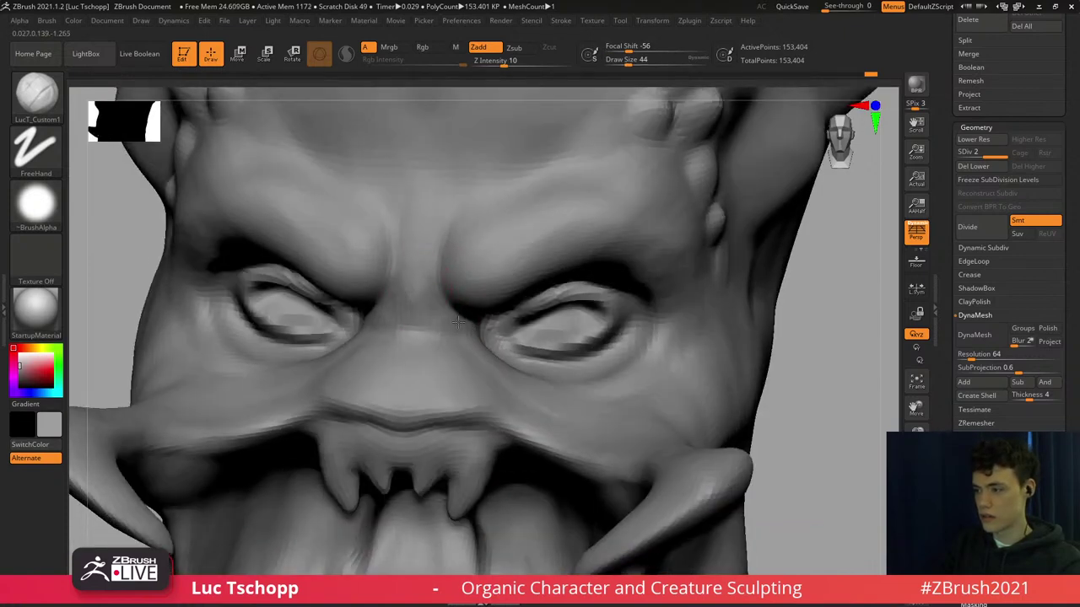
Cut a crease across the nose bridge towards the inner eye corner with the DamStandard brush at Draw Size 65.
key("b")
key("d")
key("s")
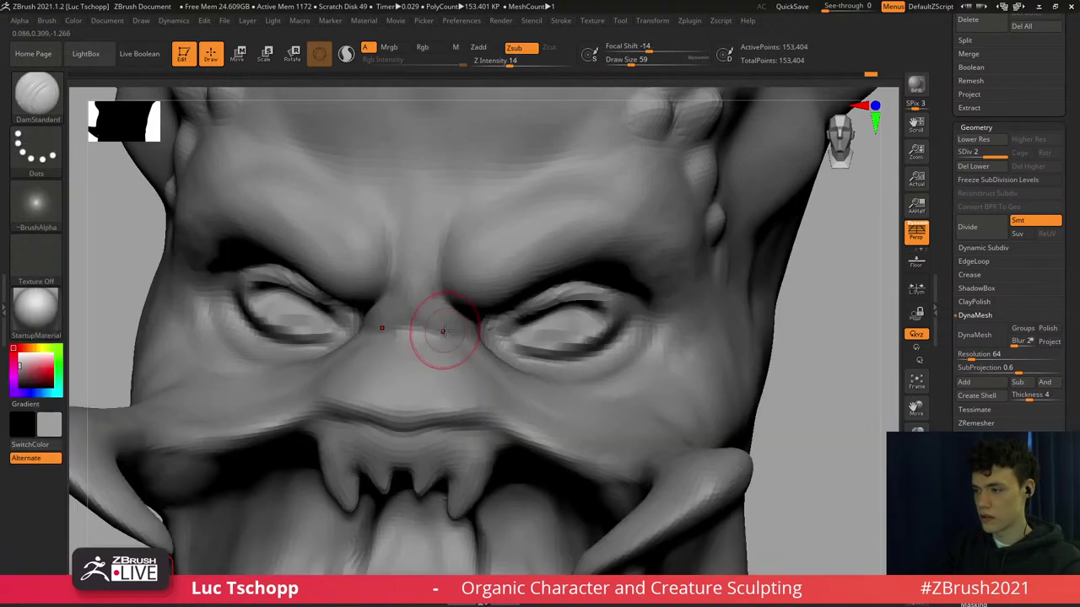
right_click_drag(432, 332, 388, 332)
left_click_drag(413, 330, 482, 341)
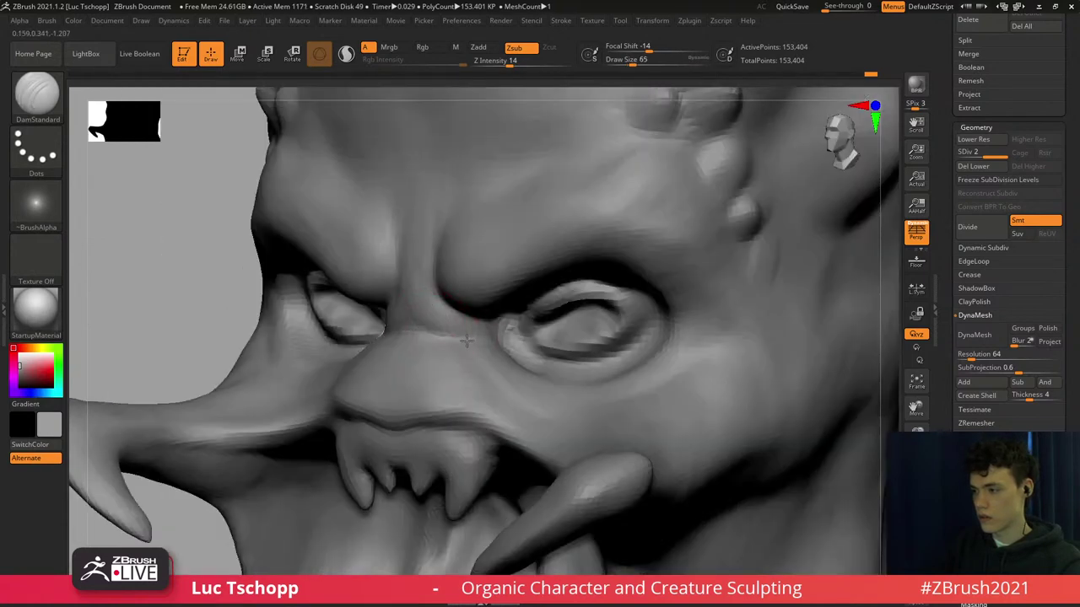
Add a row of large rounded bumps along the upper rim of the cranium with the LucT_Custom1 brush at Draw Size 65.
key("f")
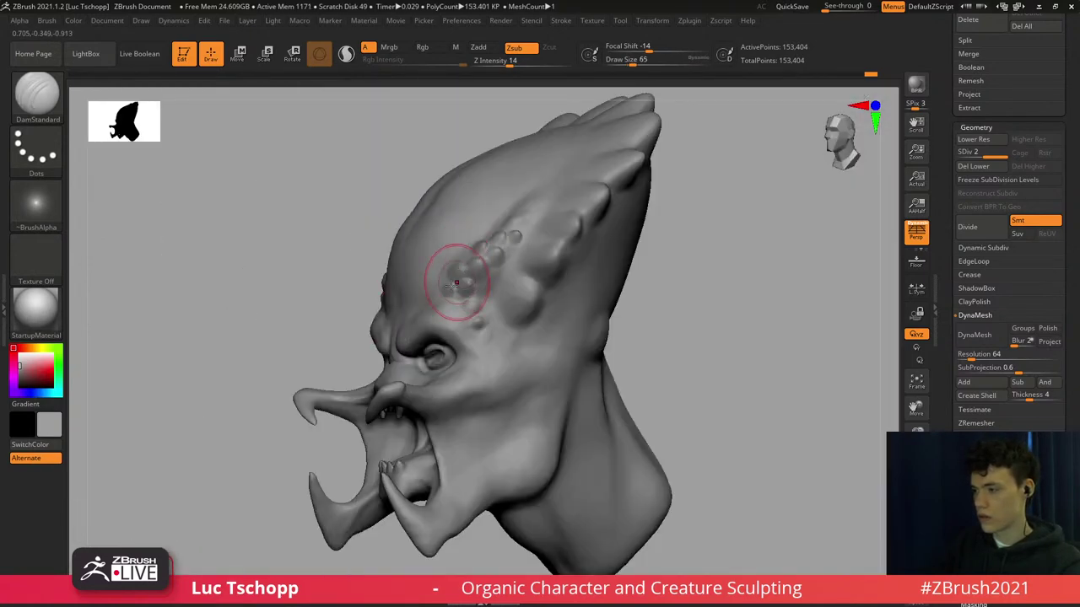
right_click_drag(459, 284, 523, 266)
right_click_drag(517, 213, 472, 245)
key("b")
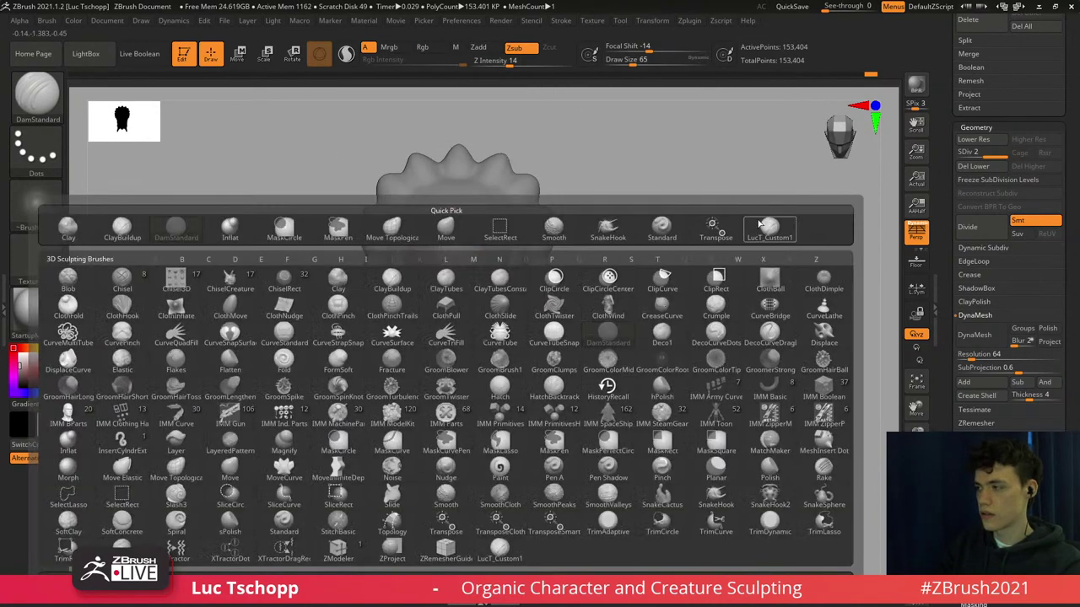
left_click(769, 228)
mouse_move(385, 229)
right_mouse_down("alt")
mouse_move(379, 277)
mouse_move(400, 215)
right_mouse_up("alt")
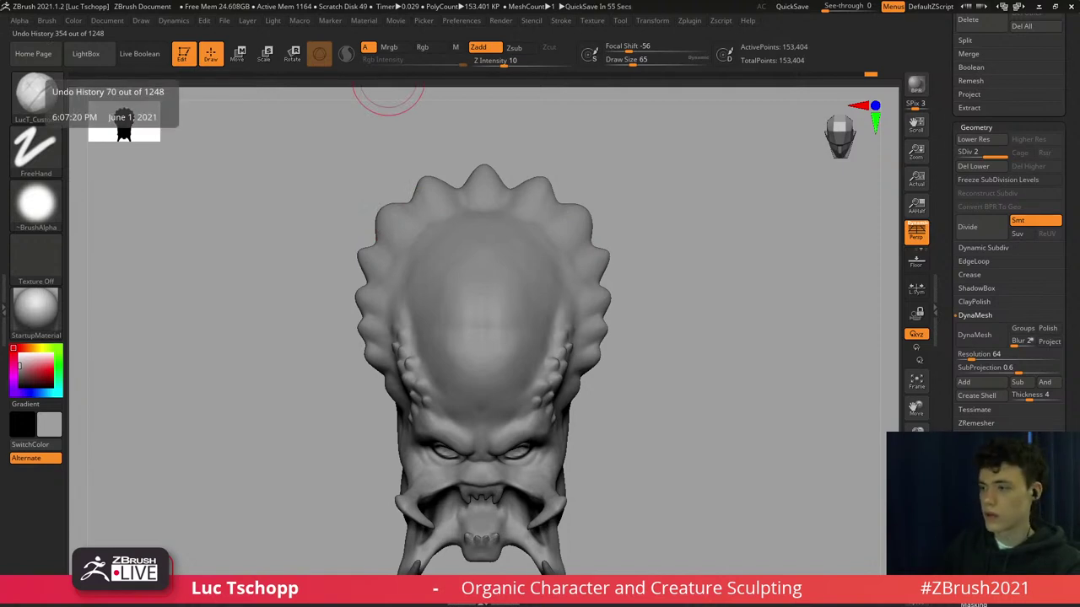
right_click_drag(557, 323, 547, 284)
key("b")
left_click(844, 236)
mouse_move(465, 313)
right_mouse_down("ctrl")
mouse_move(385, 291)
mouse_move(397, 313)
mouse_move(398, 302)
right_mouse_up("ctrl")
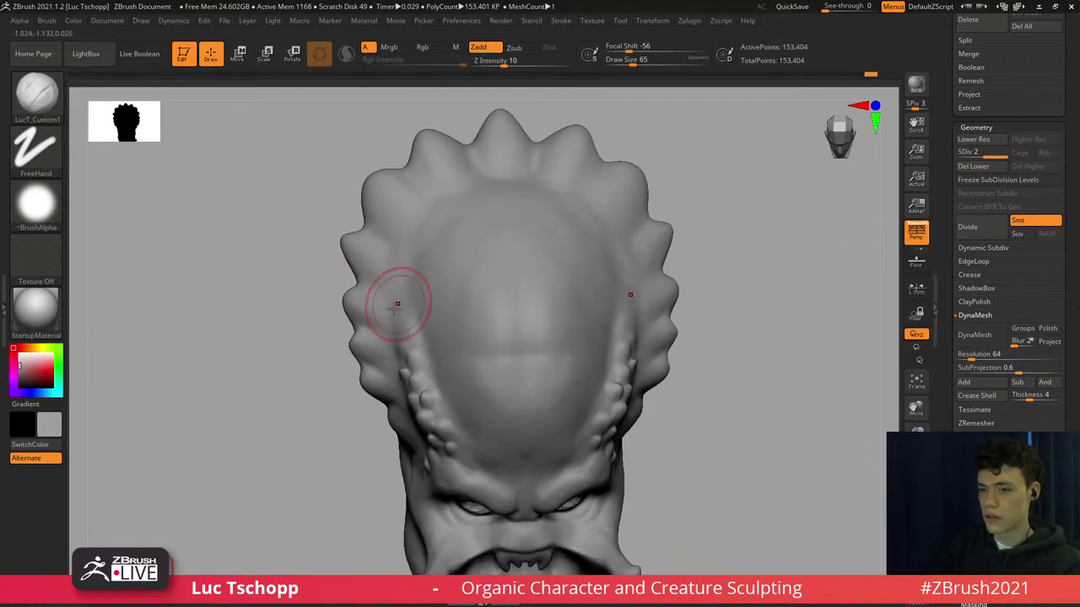
key("s")
left_click_drag(415, 311, 414, 263)
key("s")
key("s")
mouse_move(407, 279)
left_mouse_down()
mouse_move(438, 208)
mouse_move(492, 199)
left_mouse_up()
key("s")
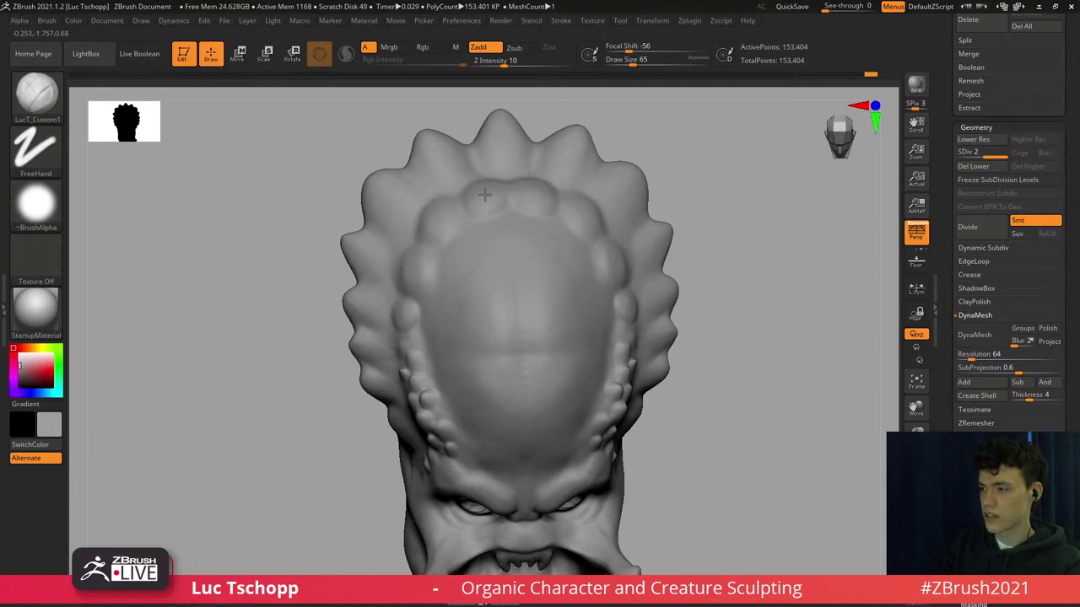
Pull the two topmost rim bumps into points with the Move brush at Draw Size 44.
key("b")
key("m")
key("v")
right_click_drag(487, 193, 468, 214)
key("s")
left_click_drag(485, 205, 480, 205)
right_click_drag(483, 206, 484, 201)
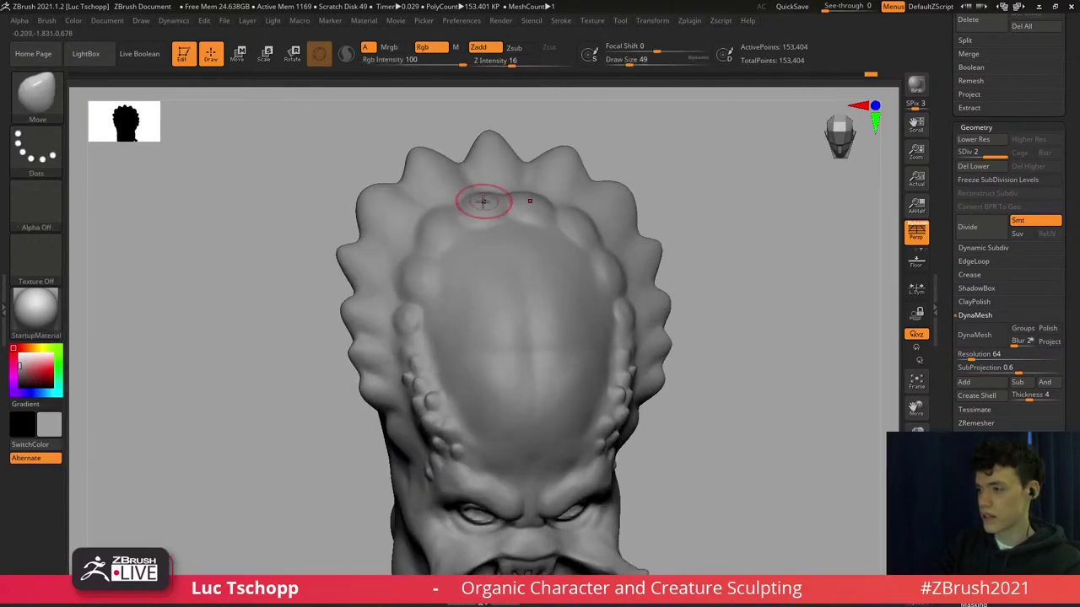
key("bracketleft")
left_click_drag(459, 133, 482, 205)
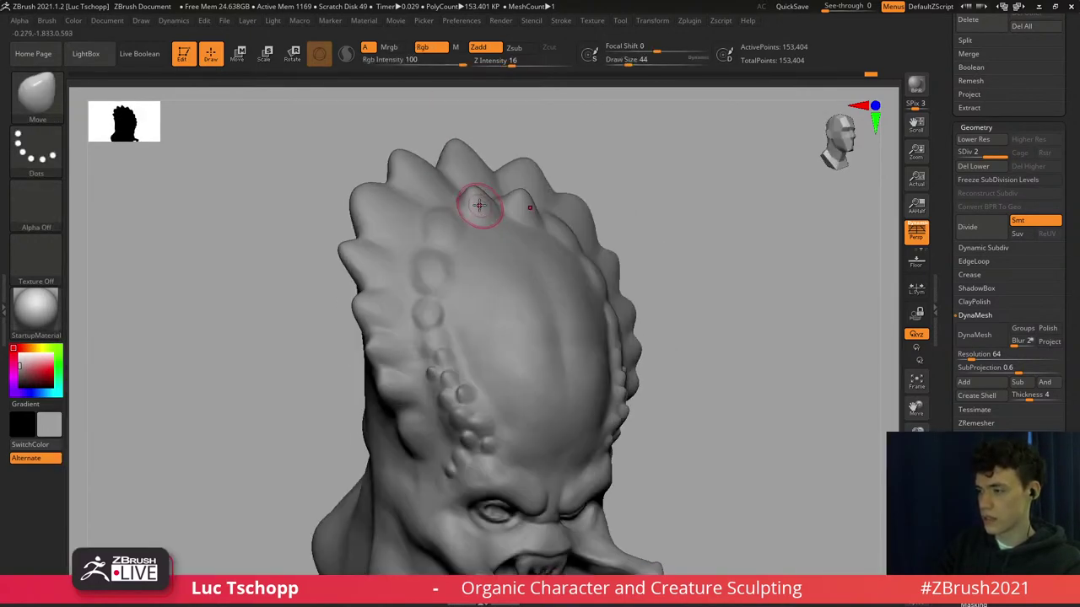
Pull the next large bumps down both sides of the cranium rim into pointed spikes with the Move brush.
left_click_drag(430, 96, 432, 221)
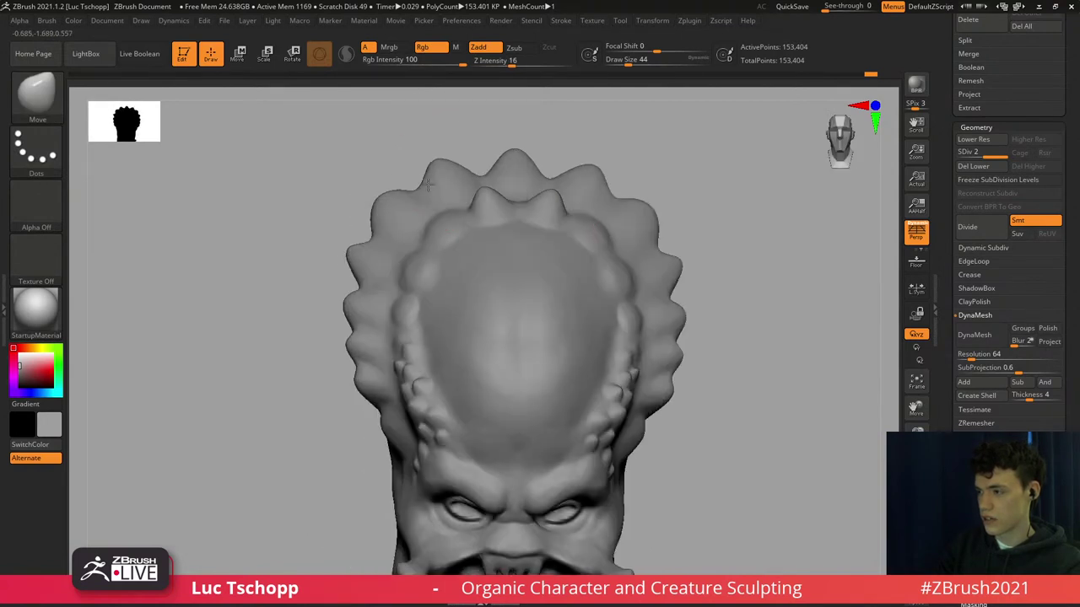
left_click_drag(412, 117, 421, 254)
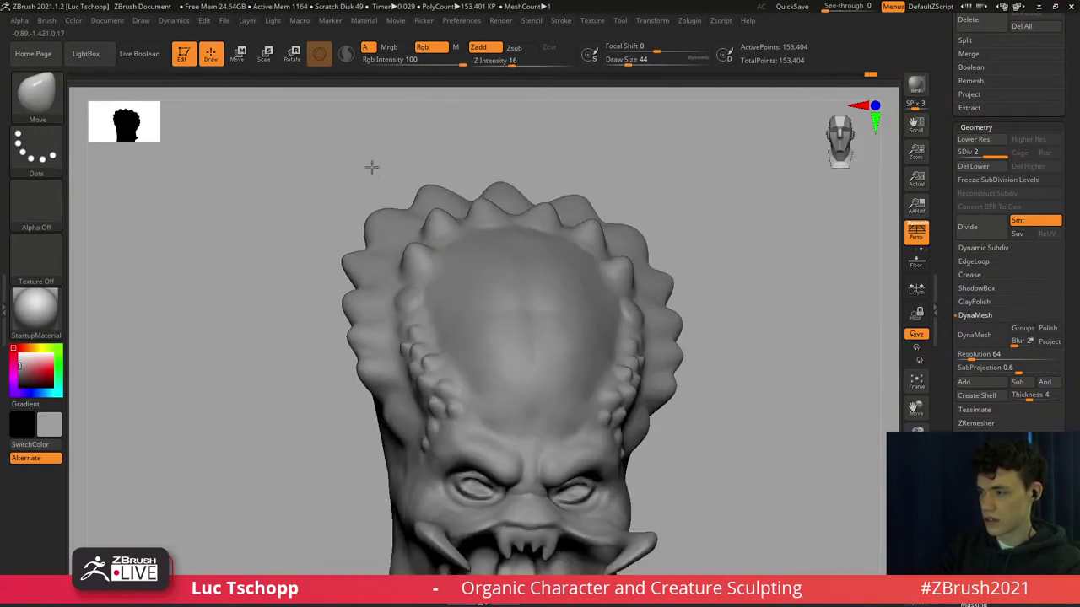
left_click_drag(371, 167, 404, 241)
left_click_drag(405, 311, 390, 307)
mouse_move(363, 232)
left_mouse_down("shift")
mouse_move(447, 279)
mouse_move(463, 243)
mouse_move(460, 308)
left_mouse_up("shift")
mouse_move(415, 202)
left_mouse_down()
mouse_move(463, 217)
mouse_move(404, 232)
left_mouse_up()
Reposition the spikes around the top and upper sides of the cranium with the Move brush at Draw Sizes 83 and 90.
key("s")
left_click_drag(397, 229, 393, 224)
mouse_move(373, 177)
left_mouse_down("alt")
mouse_move(364, 164)
mouse_move(419, 313)
mouse_move(405, 219)
left_mouse_up("alt")
left_click_drag(371, 198, 400, 202)
key("s")
left_click_drag(500, 224, 492, 224)
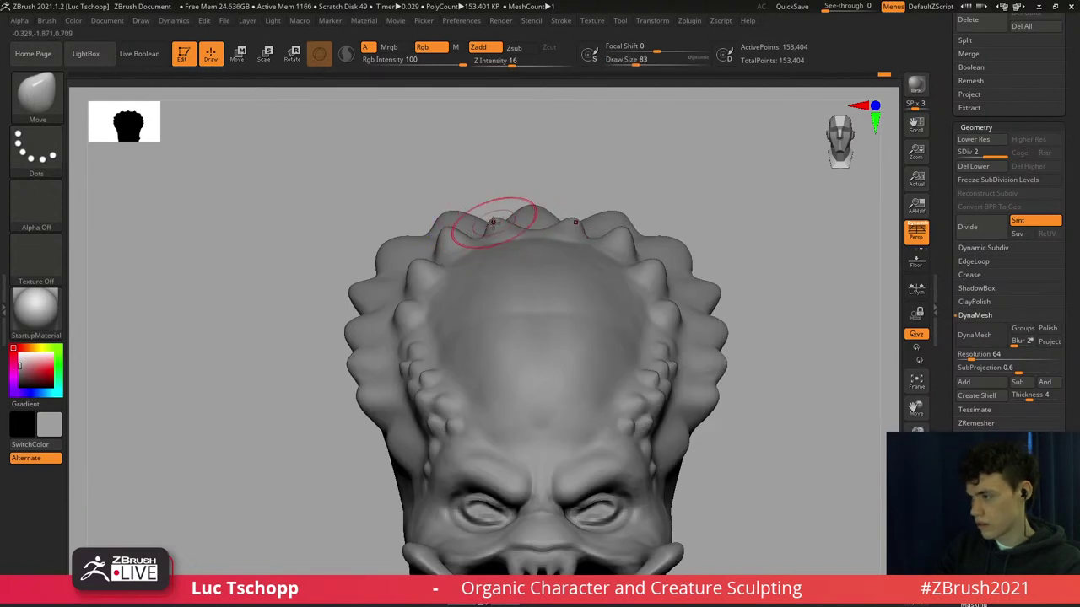
left_click_drag(447, 191, 425, 175, "alt")
key("s")
left_click_drag(422, 221, 409, 227)
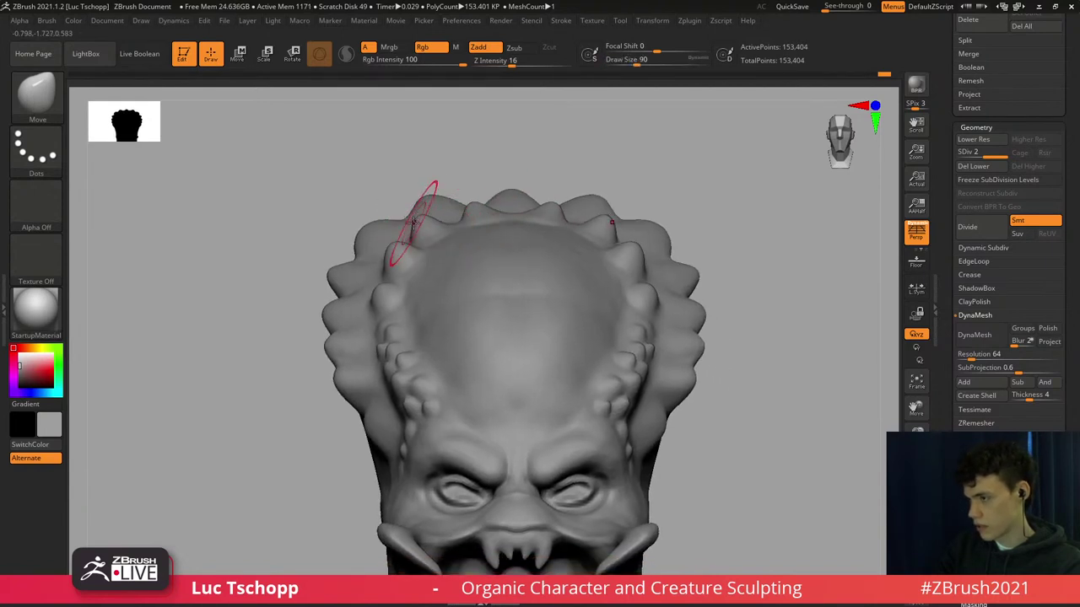
mouse_move(392, 264)
left_mouse_down("alt")
mouse_move(397, 253)
mouse_move(404, 284)
mouse_move(417, 268)
left_mouse_up("alt")
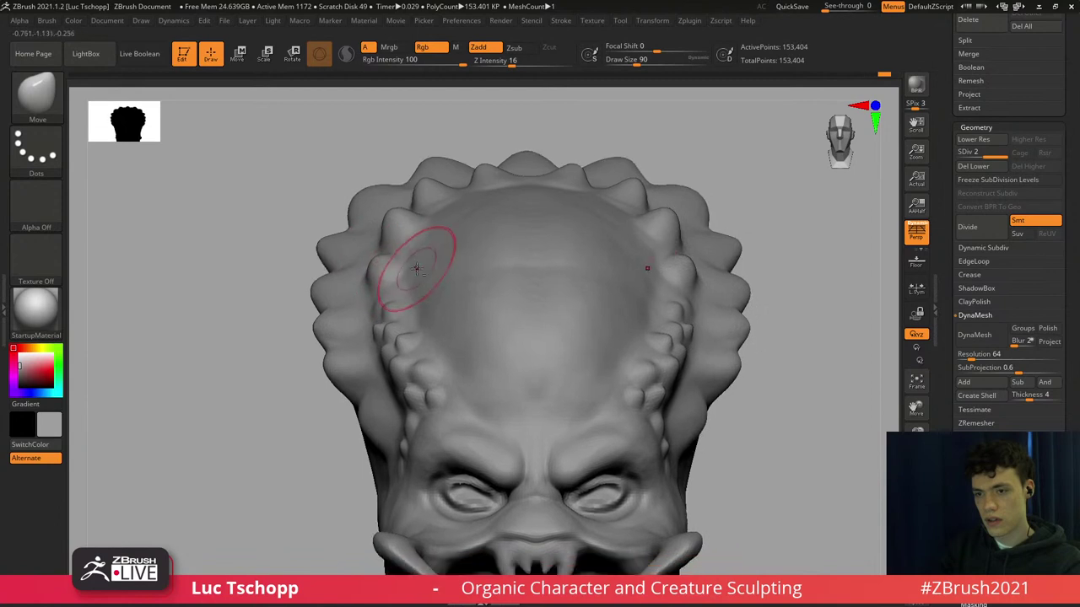
Sharpen the side spikes of the cranium rim from a three-quarter view with the Move brush at Draw Size 65.
right_click_drag(423, 264, 449, 253)
mouse_move(390, 226)
right_mouse_down()
mouse_move(406, 220)
mouse_move(374, 211)
right_mouse_up()
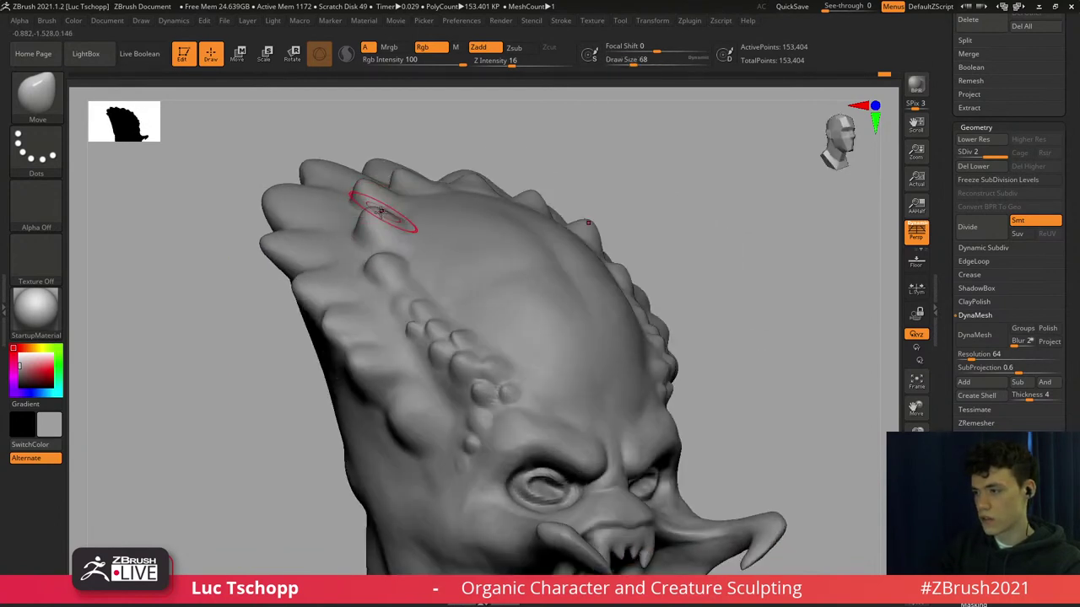
key("[")
left_click_drag(380, 213, 375, 215)
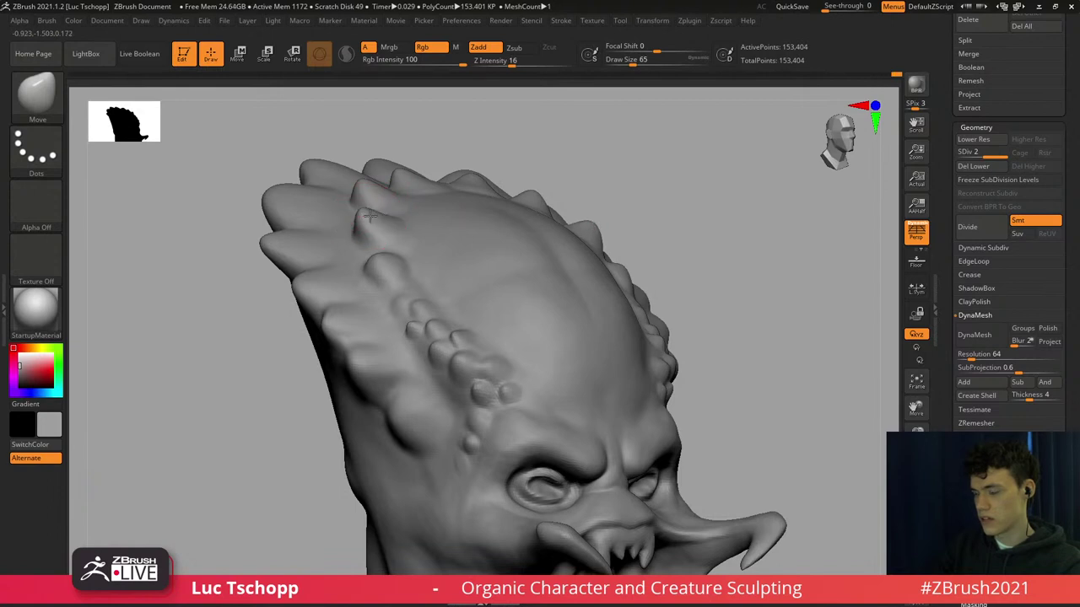
key("[")
mouse_move(373, 231)
right_mouse_down()
mouse_move(385, 242)
mouse_move(386, 224)
mouse_move(388, 234)
right_mouse_up()
key("[")
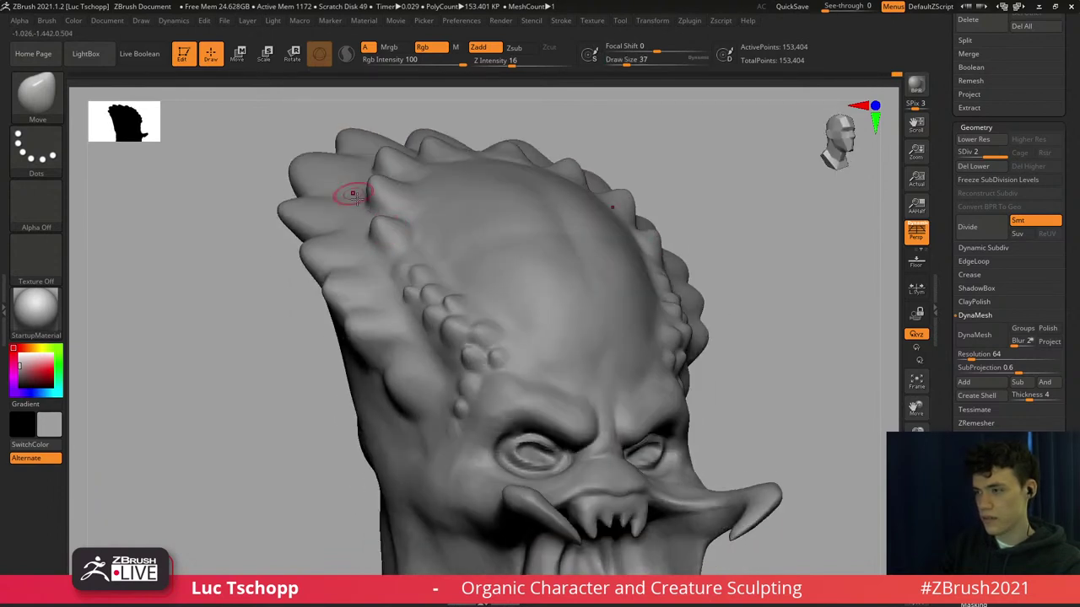
Shape the lowest large rim spike and the small bump just below it with the Move brush at Draw Size 25.
key("]")
right_click_drag(392, 245, 396, 221, "alt")
key("s")
left_click_drag(404, 226, 401, 227)
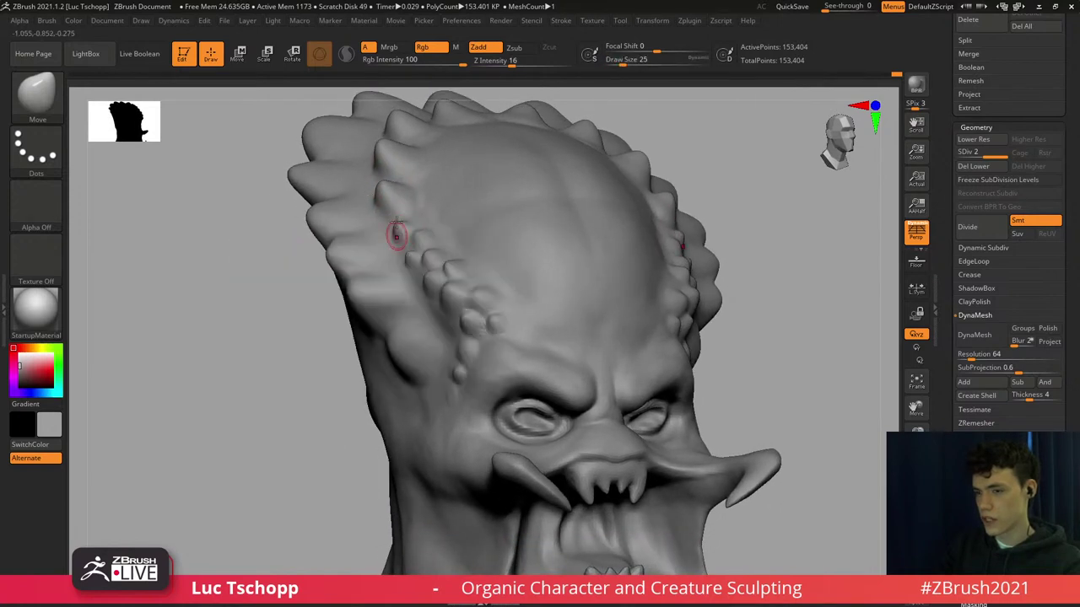
right_click_drag(396, 222, 419, 228)
key("s")
left_click_drag(420, 229, 432, 231)
key("s")
left_click_drag(403, 185, 405, 186)
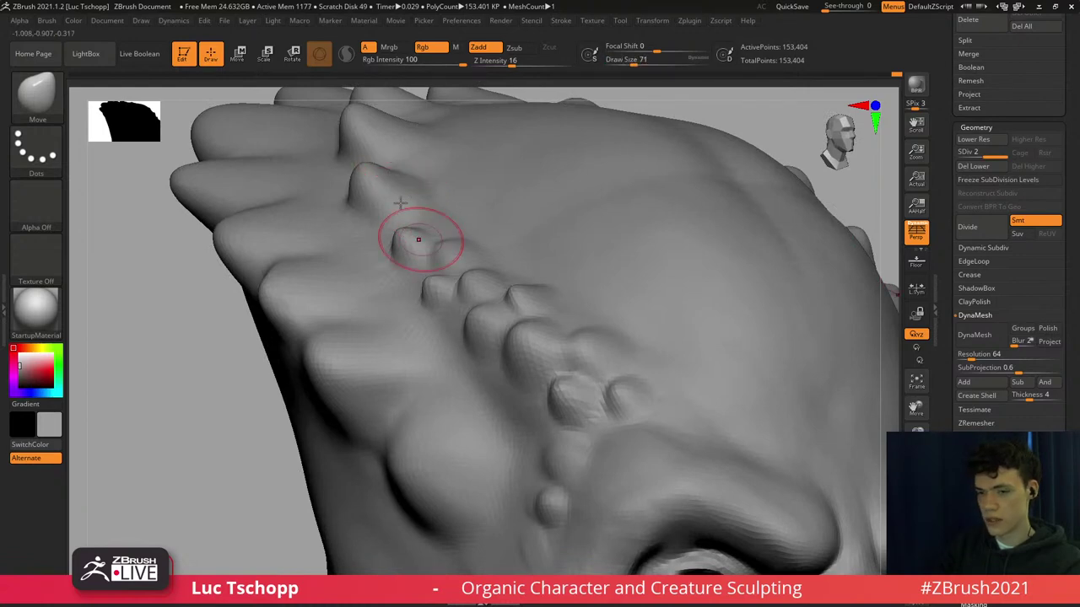
Pull the small bump at the upper end of the temple cluster into a point, using the Move brush at Draw Size 39.
right_click_drag(418, 240, 413, 226, "ctrl")
mouse_move(414, 226)
right_mouse_down()
mouse_move(405, 244)
mouse_move(451, 226)
mouse_move(414, 233)
mouse_move(396, 282)
right_mouse_up()
key("s")
left_click_drag(401, 247, 396, 247)
right_click_drag(396, 247, 399, 231)
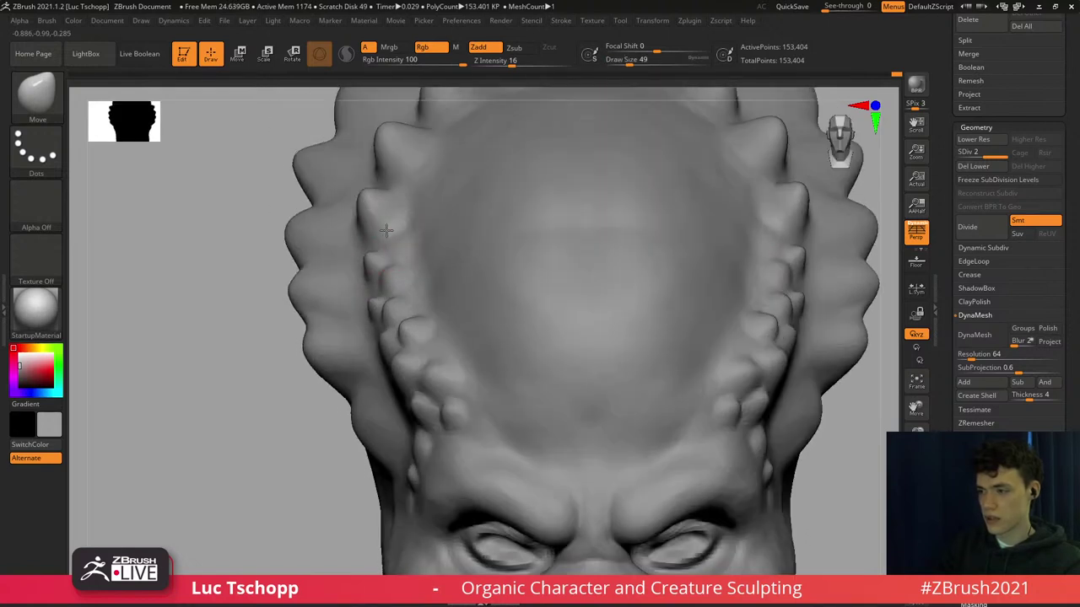
left_click_drag(401, 246, 400, 232)
key("ctrl+z")
key("bracketleft")
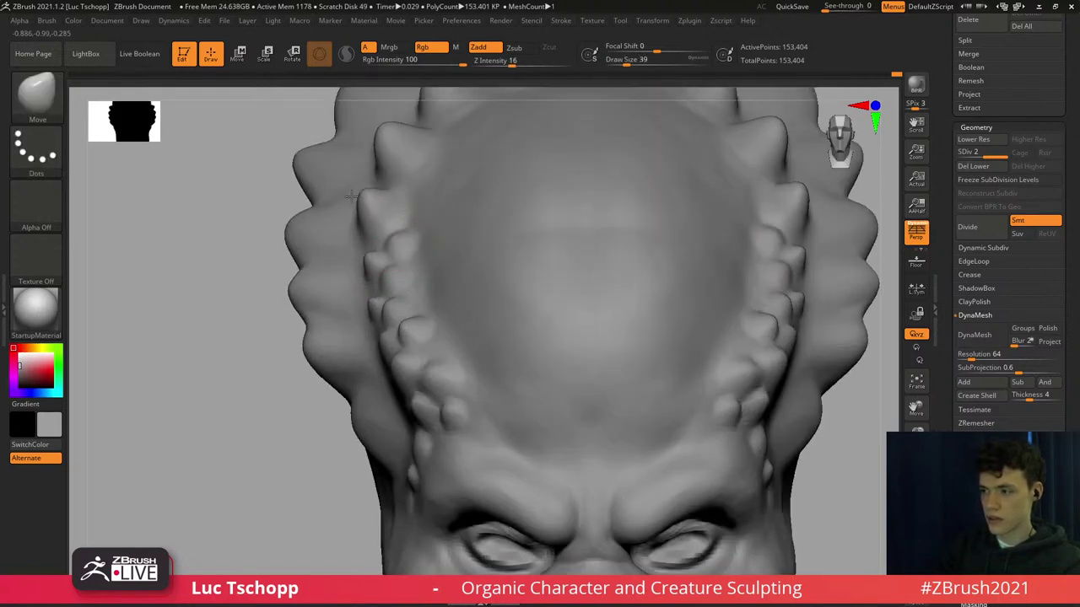
right_click_drag(337, 182, 408, 229)
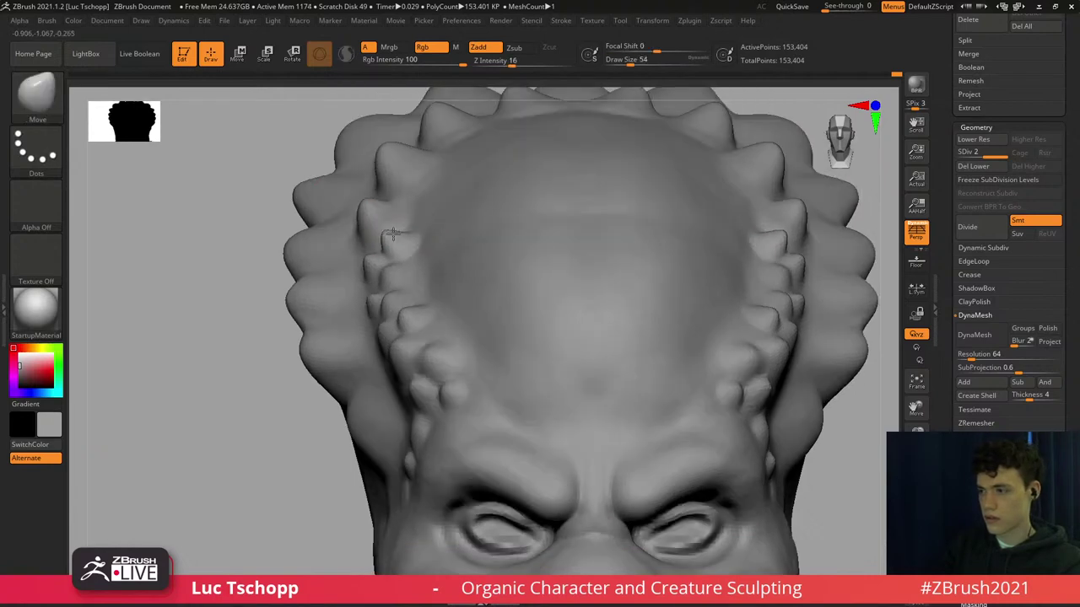
Nudge the middle of the temple bump cluster into place with the Move brush at Draw Size 87.
right_click_drag(386, 163, 385, 113, "ctrl")
right_click_drag(413, 267, 414, 338, "ctrl")
left_click_drag(411, 288, 409, 285)
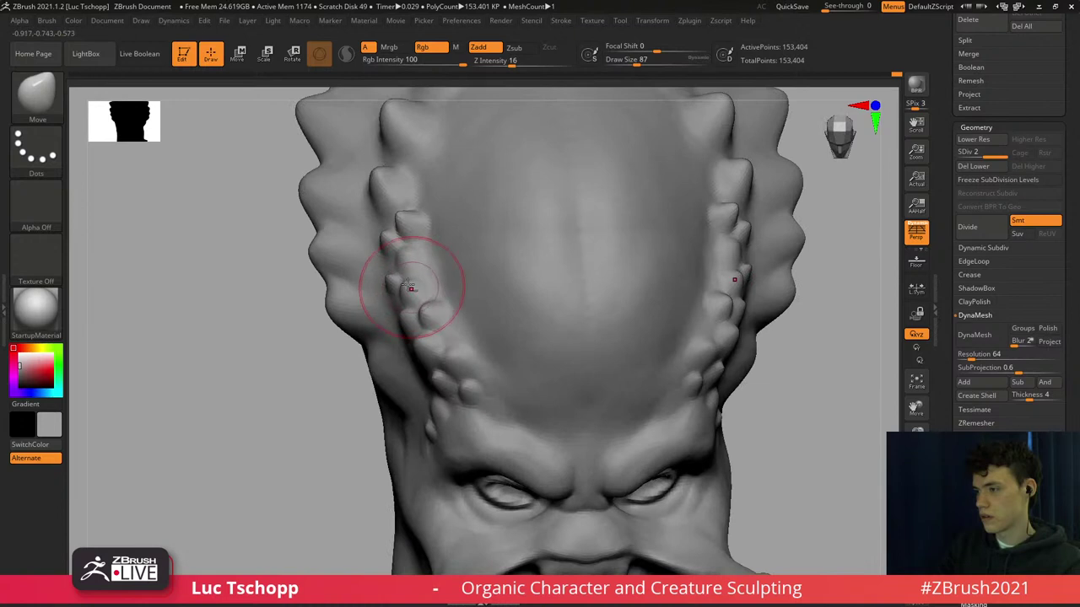
right_click_drag(393, 199, 395, 160, "shift")
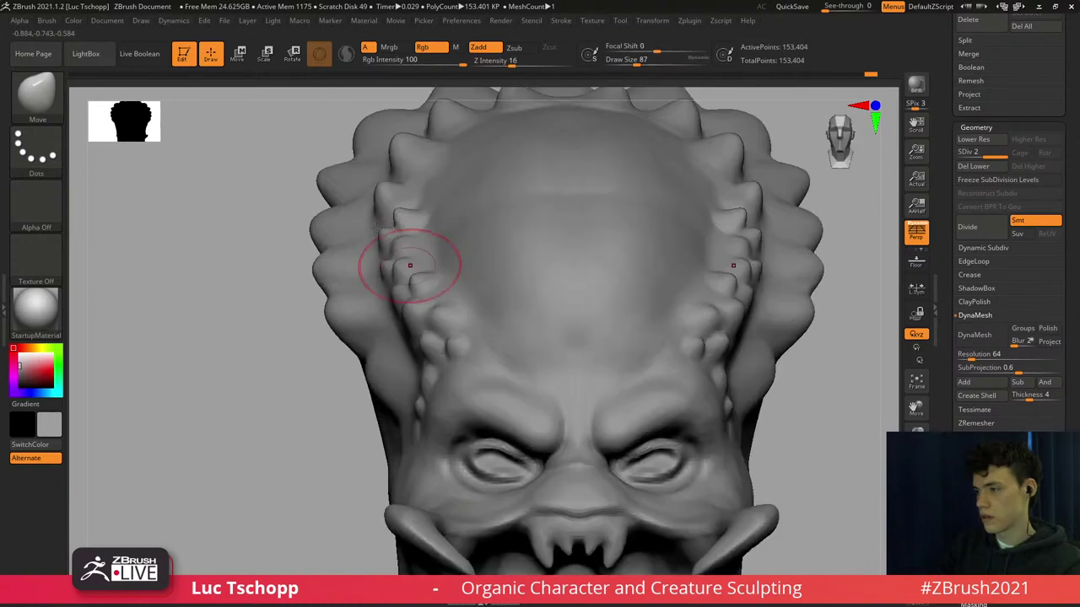
Adjust the outer edge of the temple bumps from the front with the Move brush, reducing Draw Size from 68 to 35.
right_click_drag(410, 265, 405, 212, "ctrl")
right_click_drag(424, 291, 436, 374, "ctrl")
key("s")
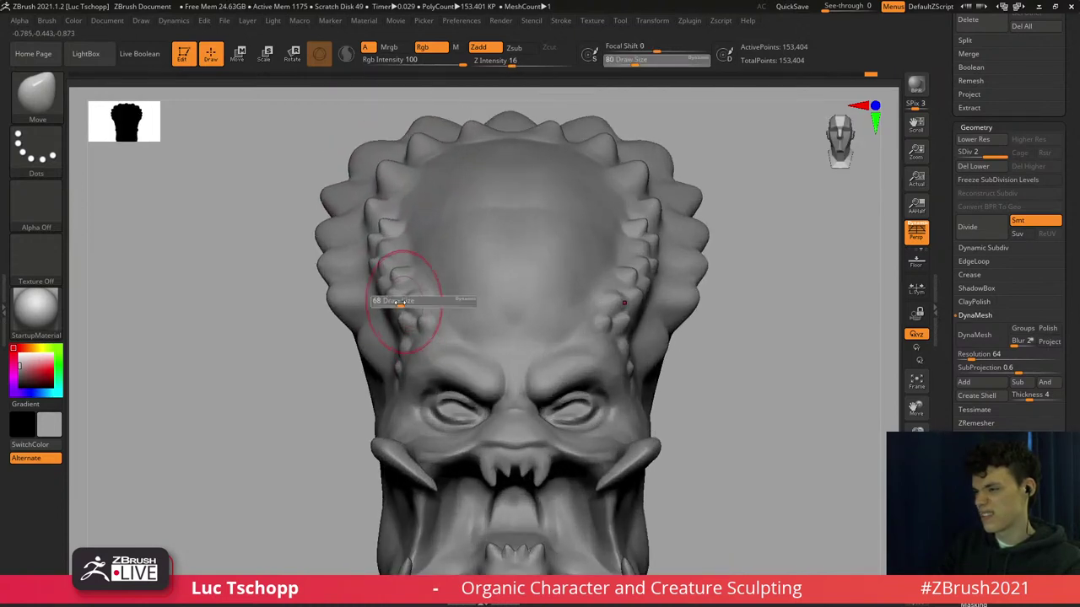
mouse_move(405, 301)
left_mouse_down()
mouse_move(393, 301)
mouse_move(394, 270)
left_mouse_up()
key("s")
left_click_drag(375, 271, 369, 238)
key("ctrl+z")
key("s")
left_click_drag(375, 240, 368, 230)
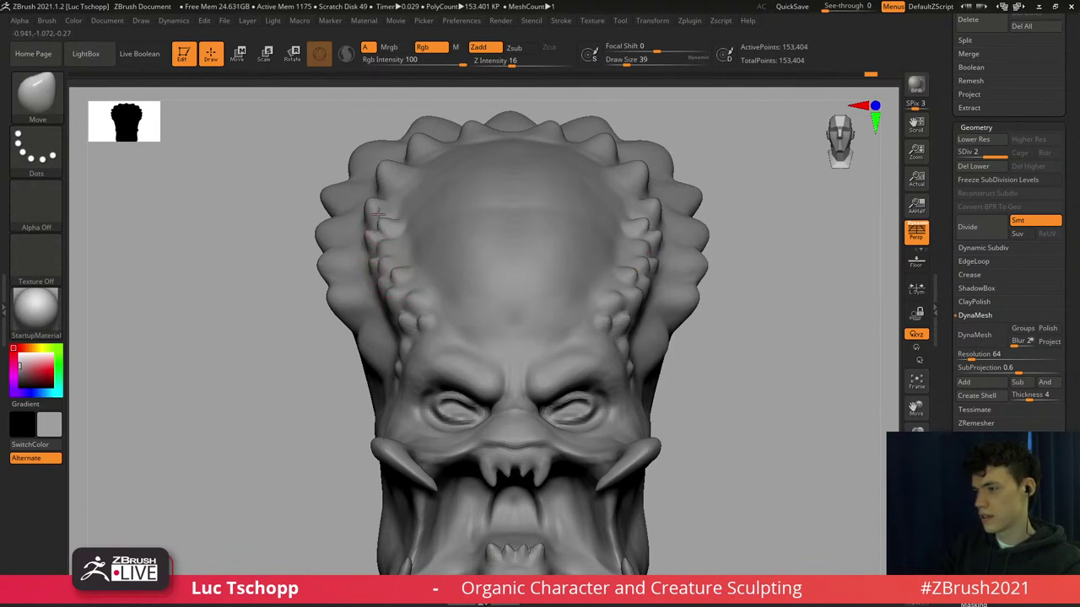
key("bracketleft")
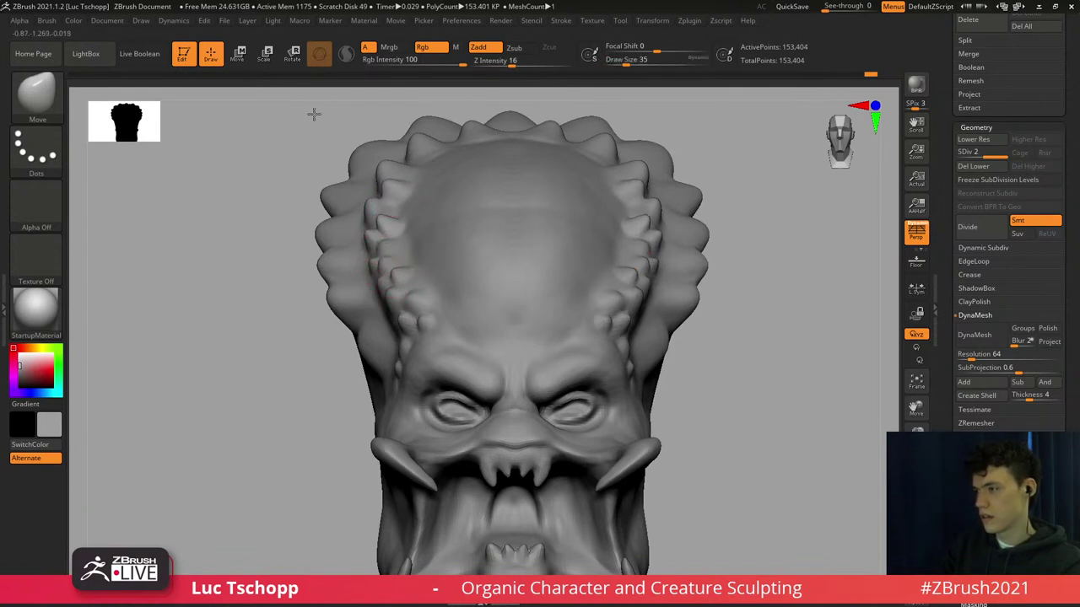
Refine and smooth the surface between the temple bumps and the forehead with the LucT_Custom1 brush, reducing Draw Size from 74 to 56.
mouse_move(407, 198)
right_mouse_down("ctrl")
mouse_move(458, 228)
mouse_move(361, 249)
mouse_move(454, 263)
mouse_move(437, 333)
right_mouse_up("ctrl")
right_click_drag(410, 161, 415, 110, "shift")
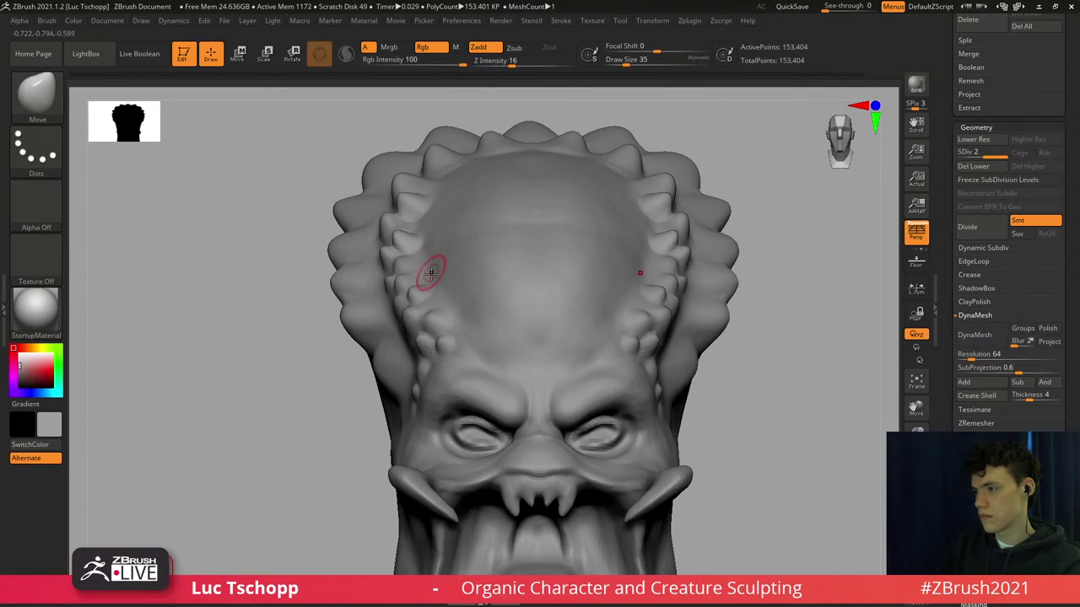
key("b")
left_click(753, 230)
mouse_move(413, 253)
right_mouse_down("ctrl")
mouse_move(410, 301)
mouse_move(456, 305)
right_mouse_up("ctrl")
key("s")
left_click_drag(413, 299, 411, 288)
key("shift")
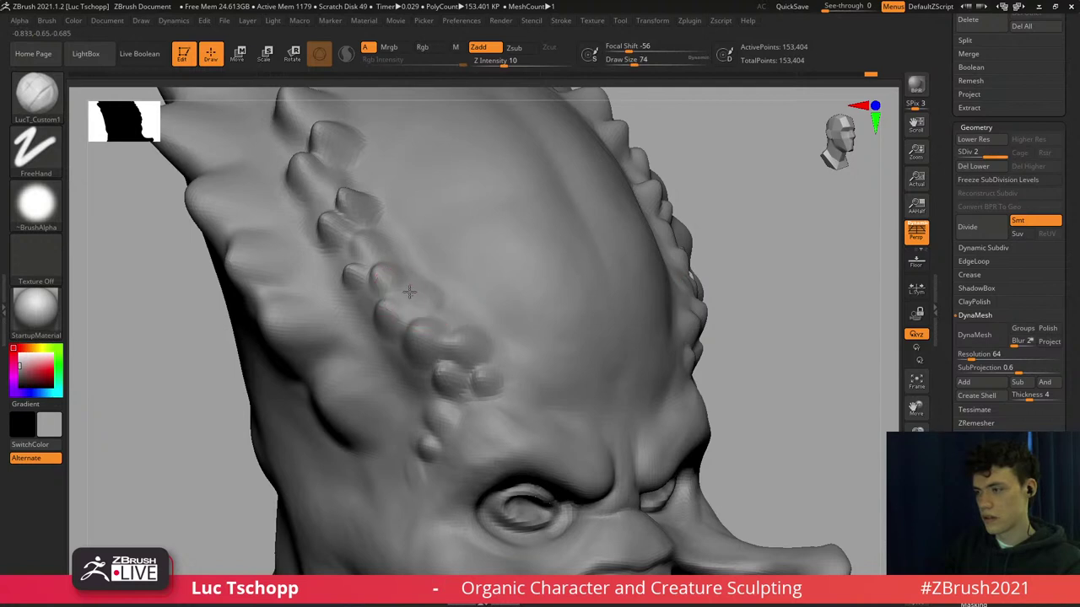
key("shift")
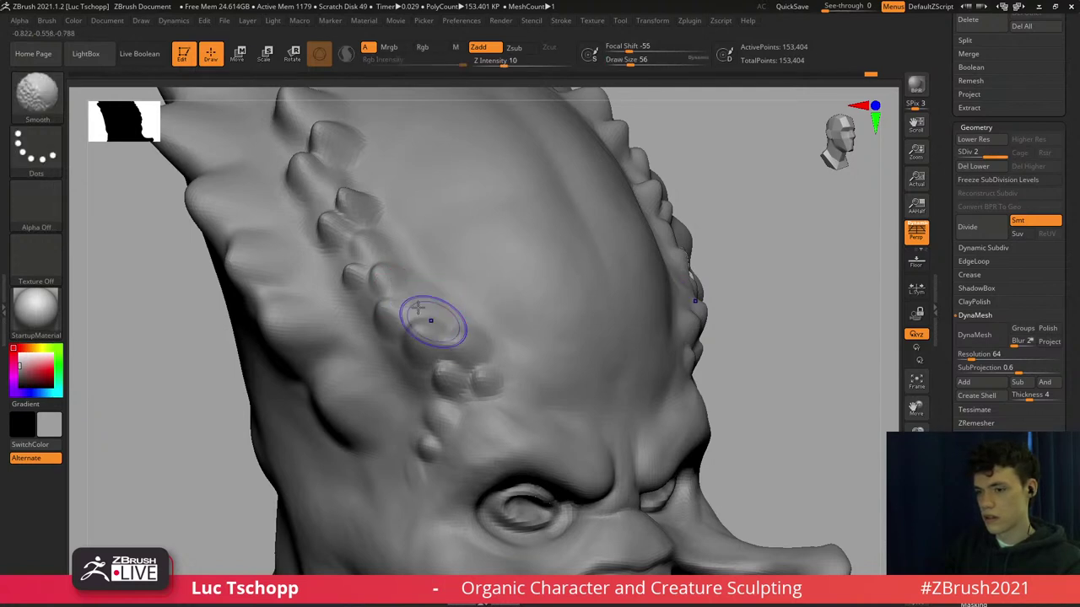
right_click_drag(431, 318, 414, 188, "shift")
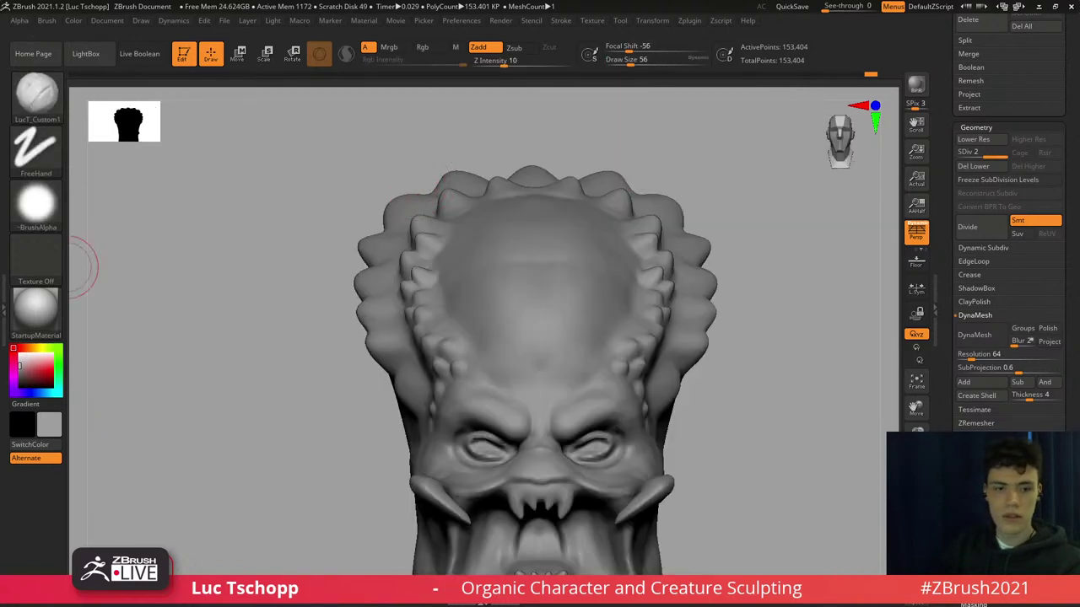
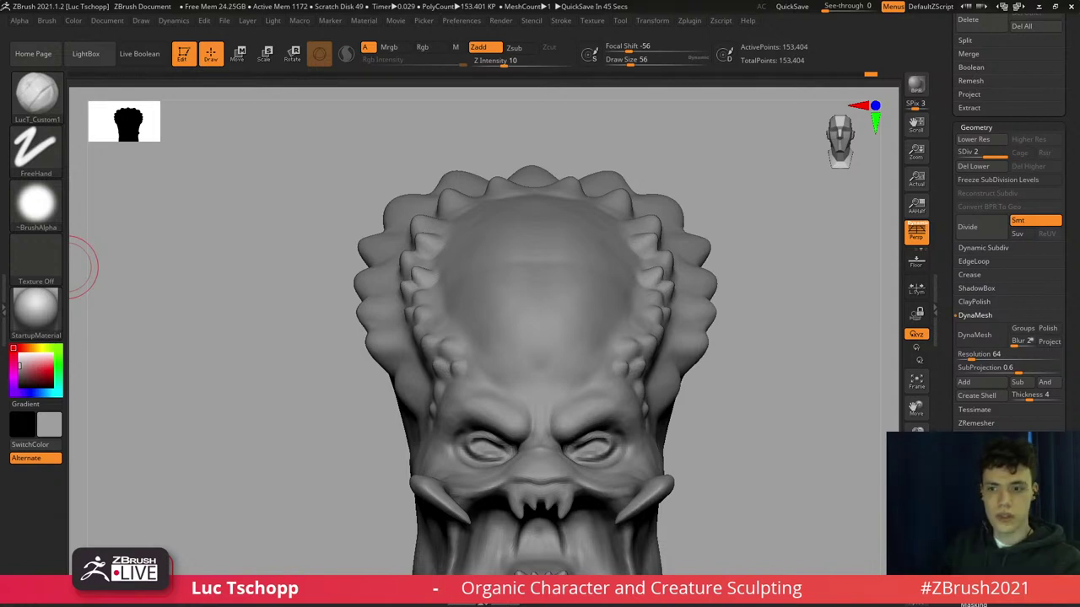
Examine the predator reference board in PureRef and compare it with the whole head from several angles.
key("alt+Tab")
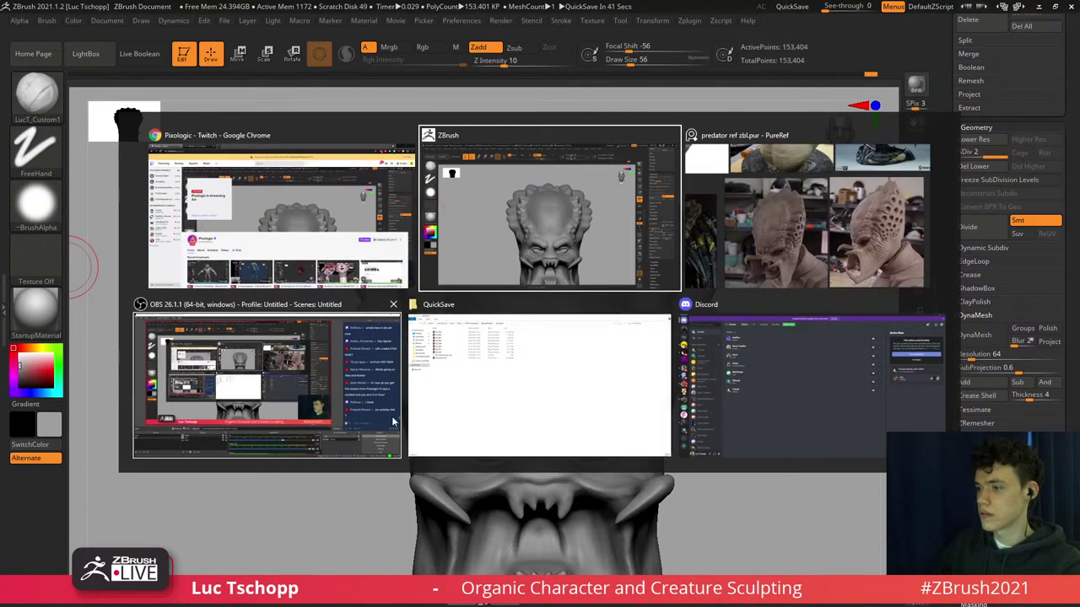
left_click(324, 397)
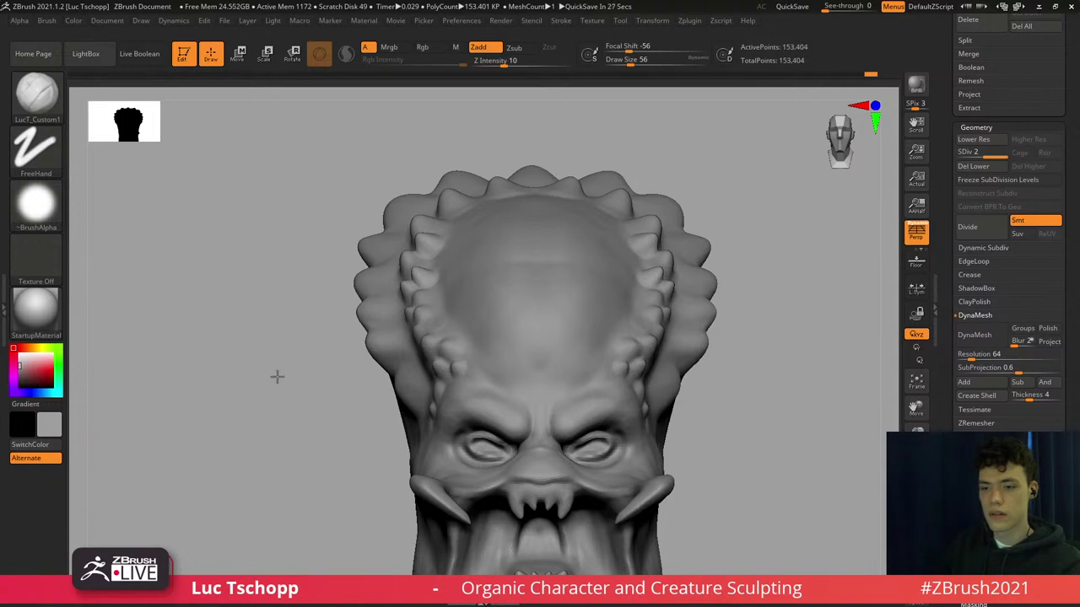
left_click_drag(277, 377, 269, 380)
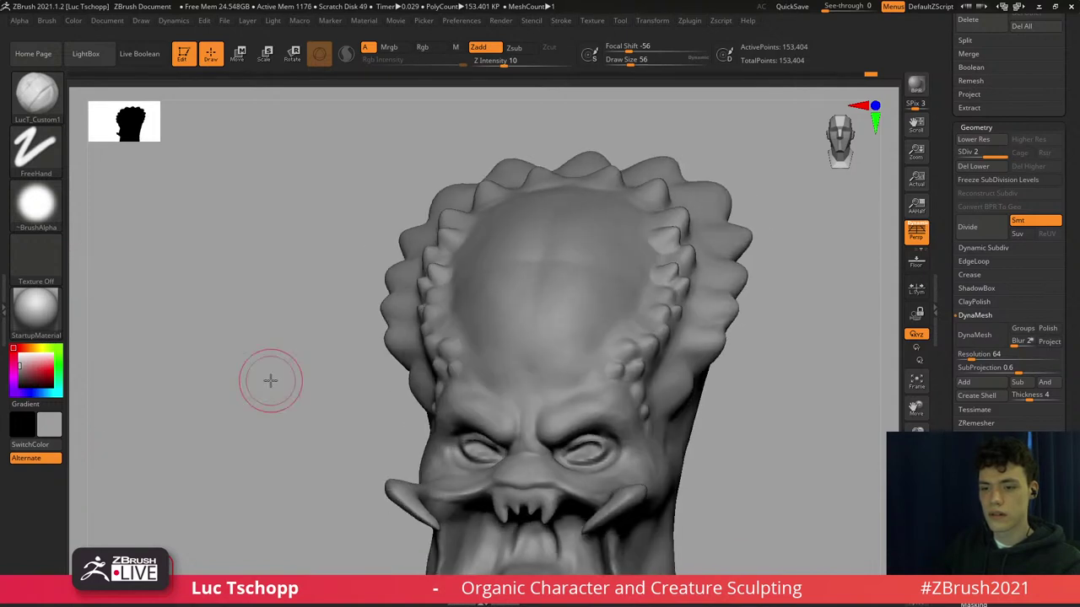
right_click_drag(538, 328, 479, 240)
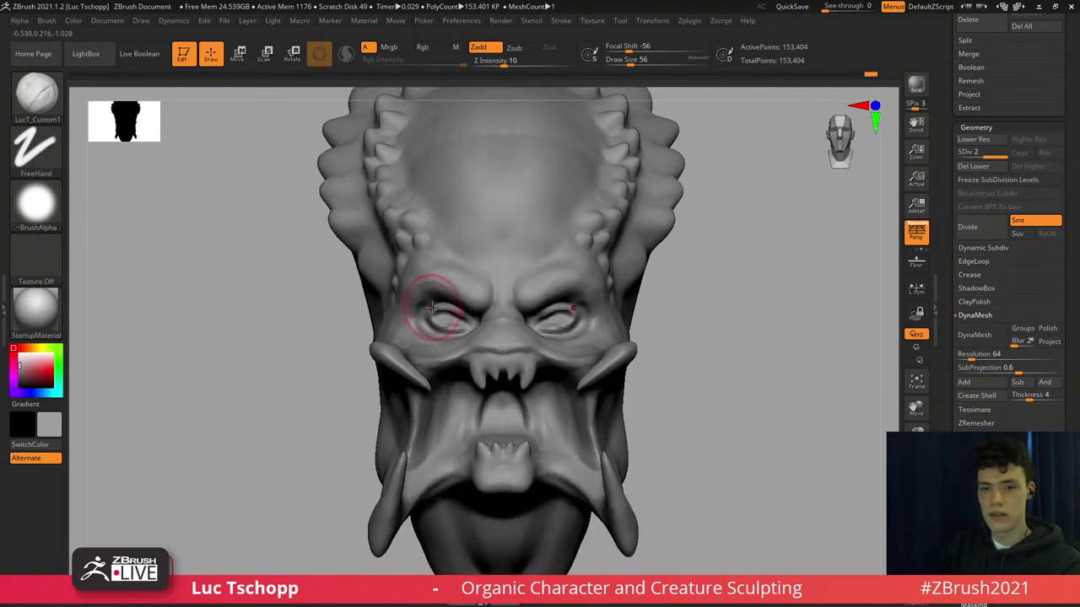
key("alt+Tab")
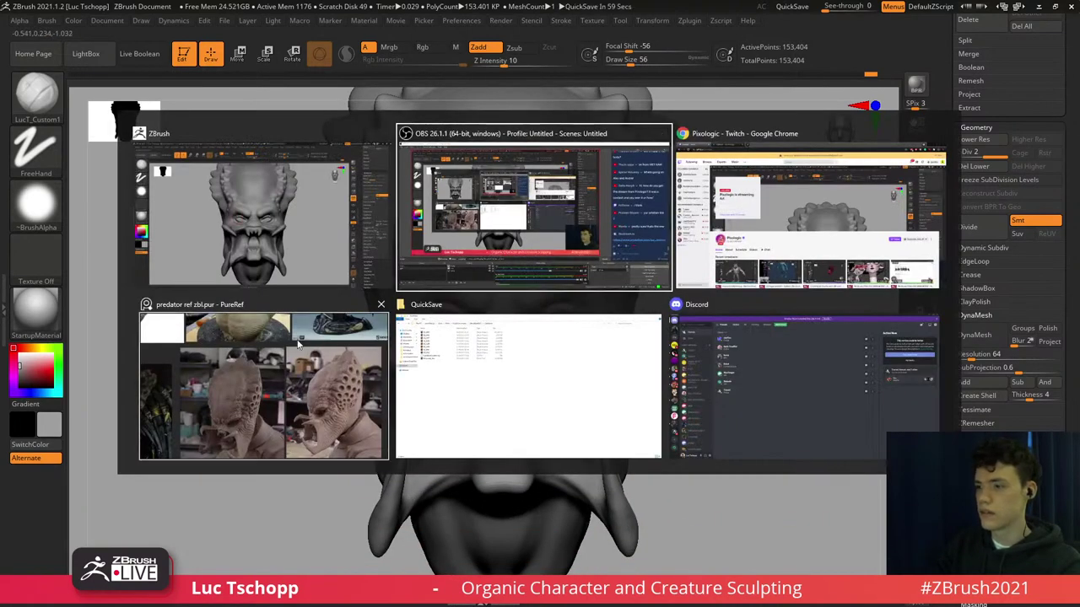
left_click(311, 356)
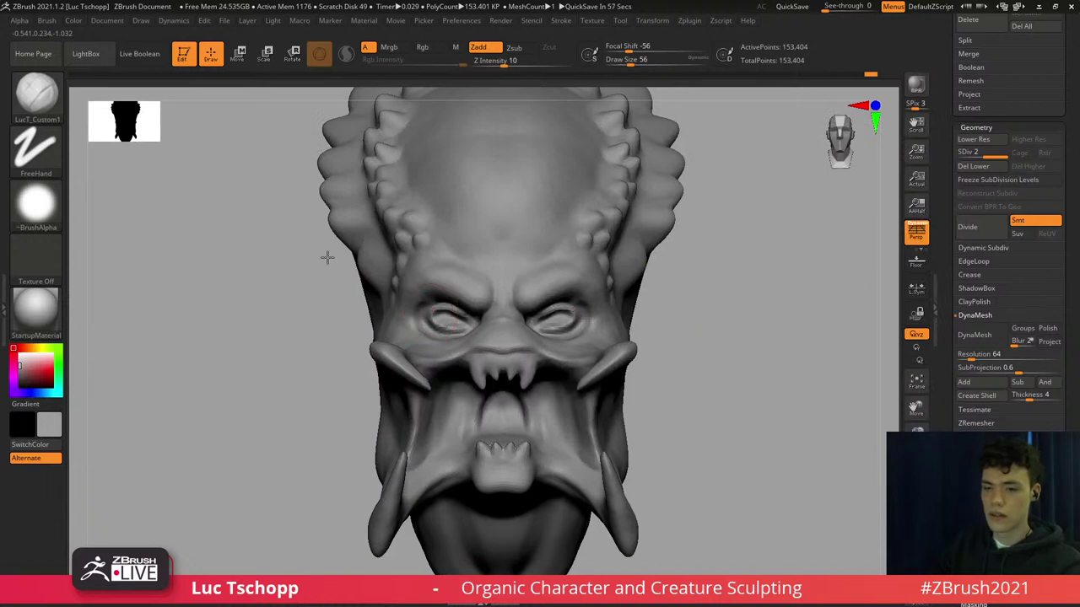
mouse_move(328, 257)
left_mouse_down()
mouse_move(373, 265)
mouse_move(210, 279)
left_mouse_up()
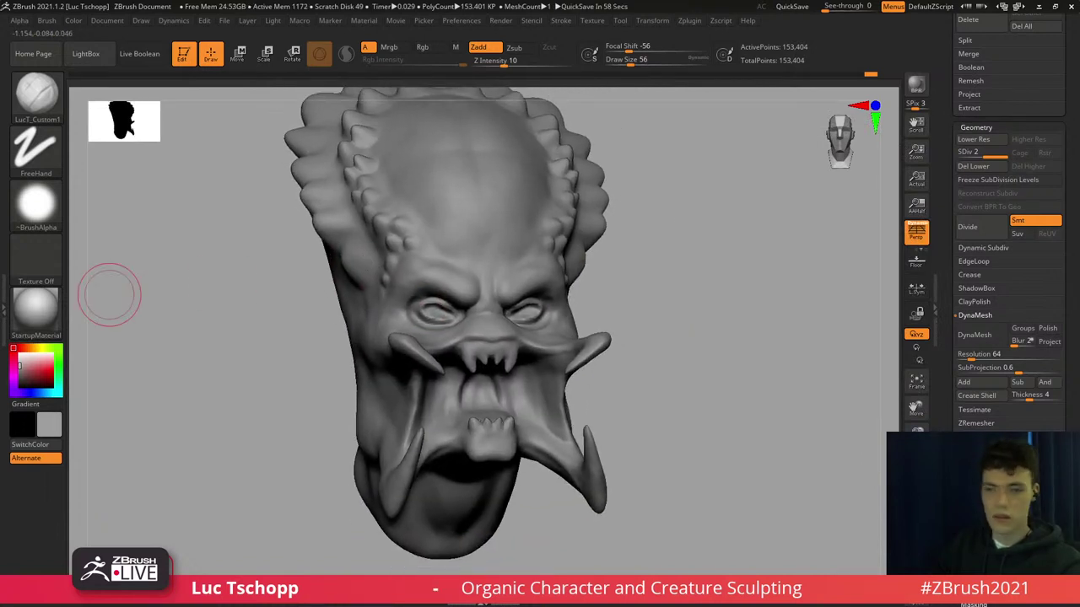
left_click_drag(645, 342, 539, 359)
left_click_drag(286, 261, 405, 295)
Carve a vertical frown crease into the inner brow with the DamStandard brush at Draw Size 90.
mouse_move(491, 269)
right_mouse_down()
mouse_move(458, 244)
mouse_move(441, 248)
mouse_move(500, 317)
right_mouse_up()
key("b")
key("d")
key("s")
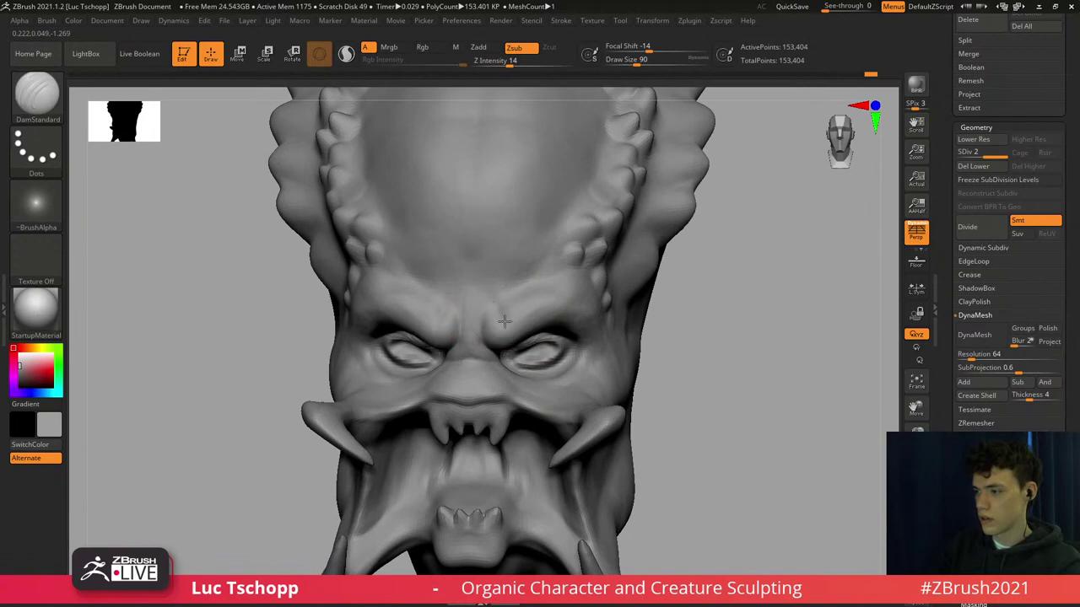
left_click_drag(505, 321, 508, 310)
Build up and smooth the inner brow folds around the frown creases with the LucT_Custom1 brush at Draw Size 35 to 41.
key("b")
key("l")
key("t")
right_click_drag(511, 314, 496, 313)
key("s")
mouse_move(496, 314)
left_mouse_down()
mouse_move(487, 316)
mouse_move(493, 327)
mouse_move(496, 316)
left_mouse_up()
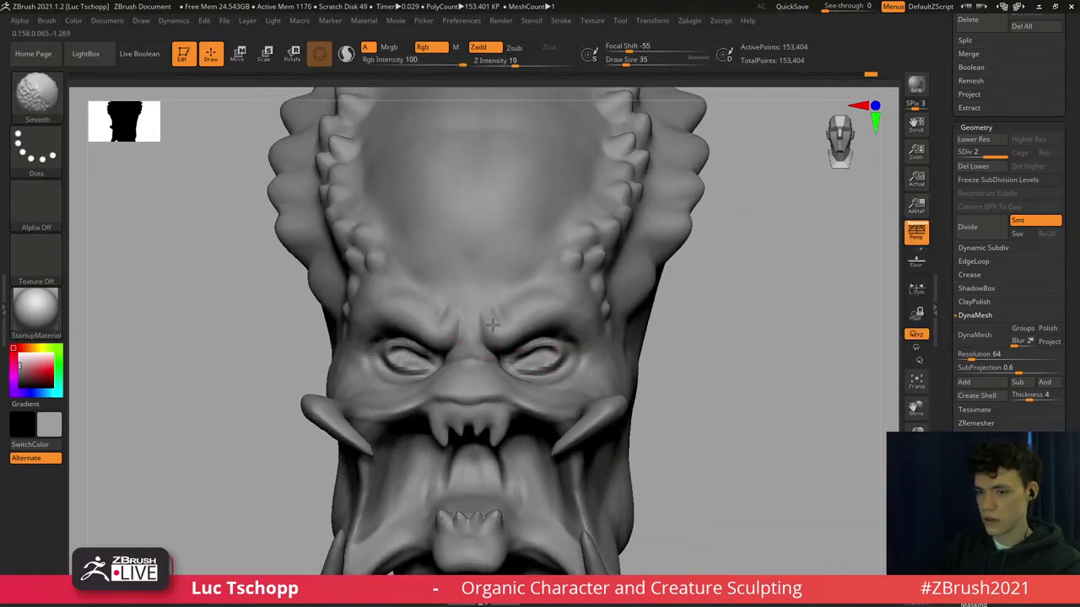
right_click_drag(498, 317, 500, 333, "ctrl")
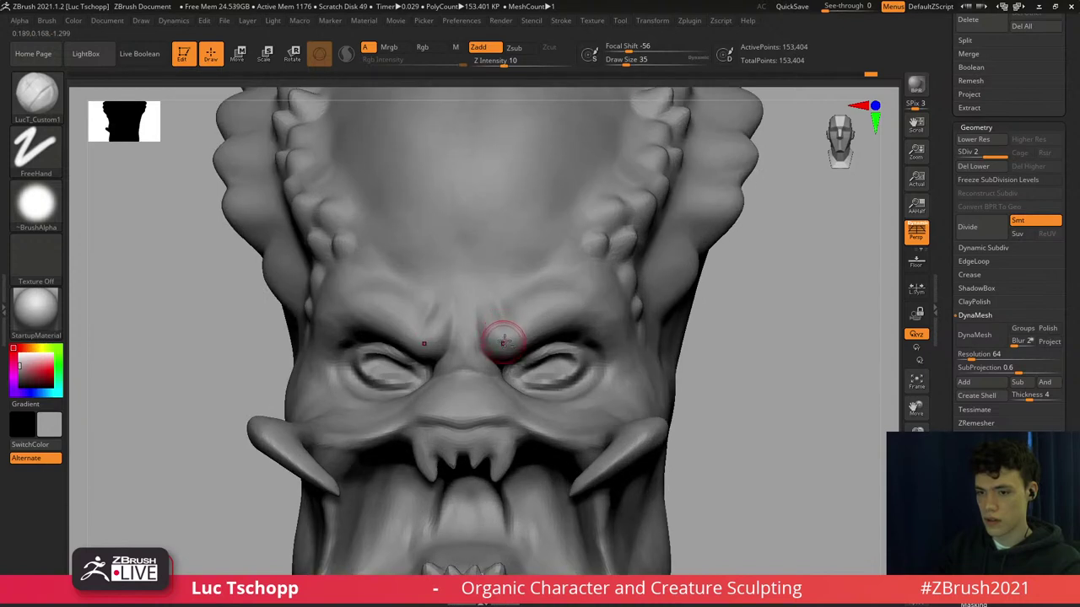
mouse_move(521, 322)
right_mouse_down()
mouse_move(511, 275)
mouse_move(514, 292)
right_mouse_up()
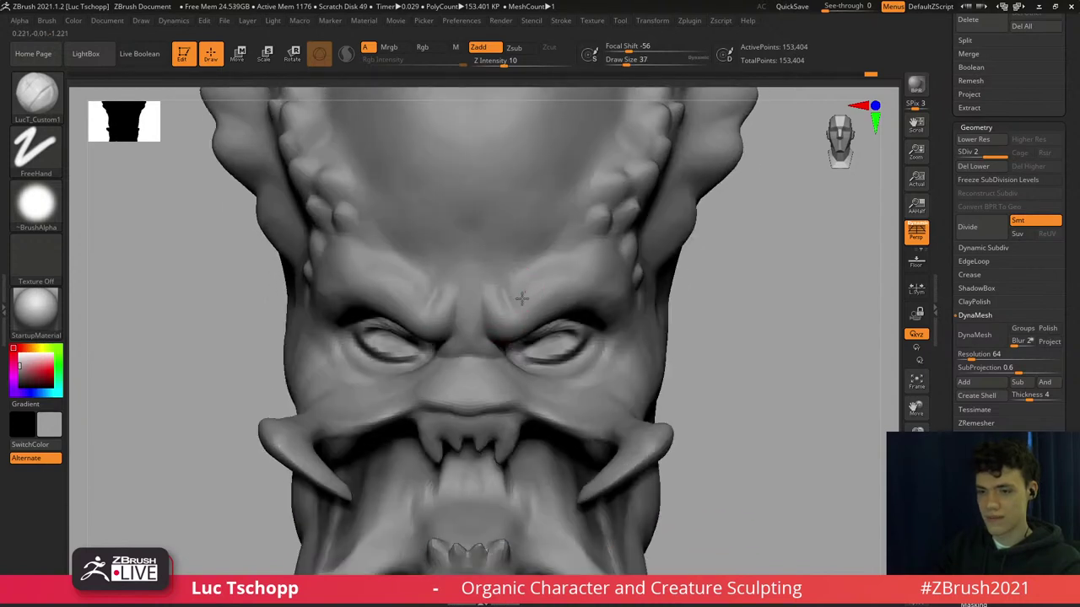
mouse_move(523, 295)
left_mouse_down()
mouse_move(497, 312)
mouse_move(515, 306)
mouse_move(507, 308)
left_mouse_up()
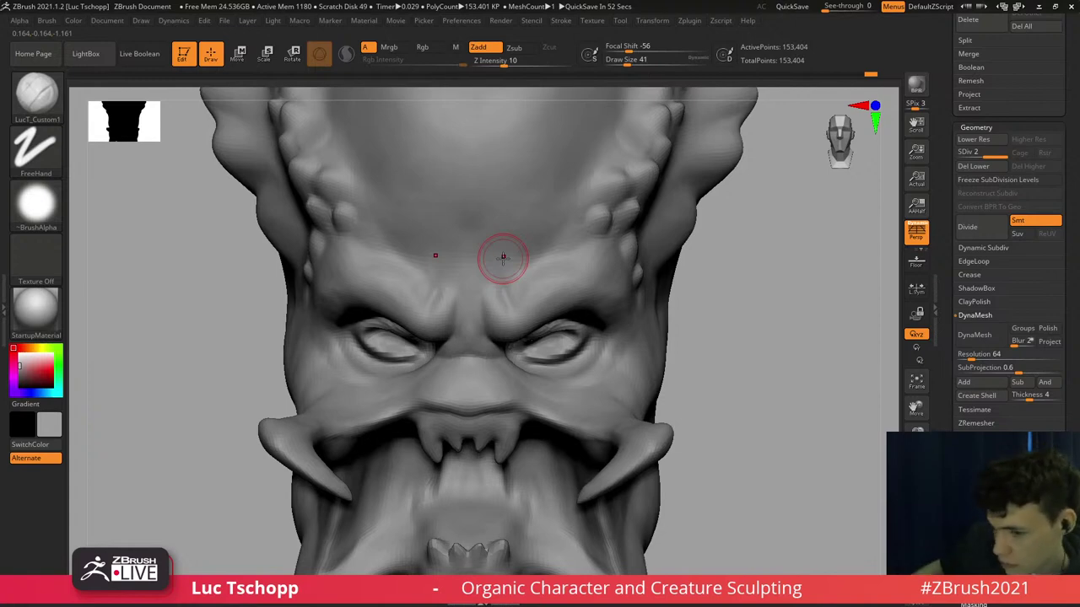
Add volume to the nose with the LucT_Custom1 brush at Draw Size 74 to 101, undo the last stroke and smooth the surface.
right_click_drag(455, 396, 463, 322)
key("b")
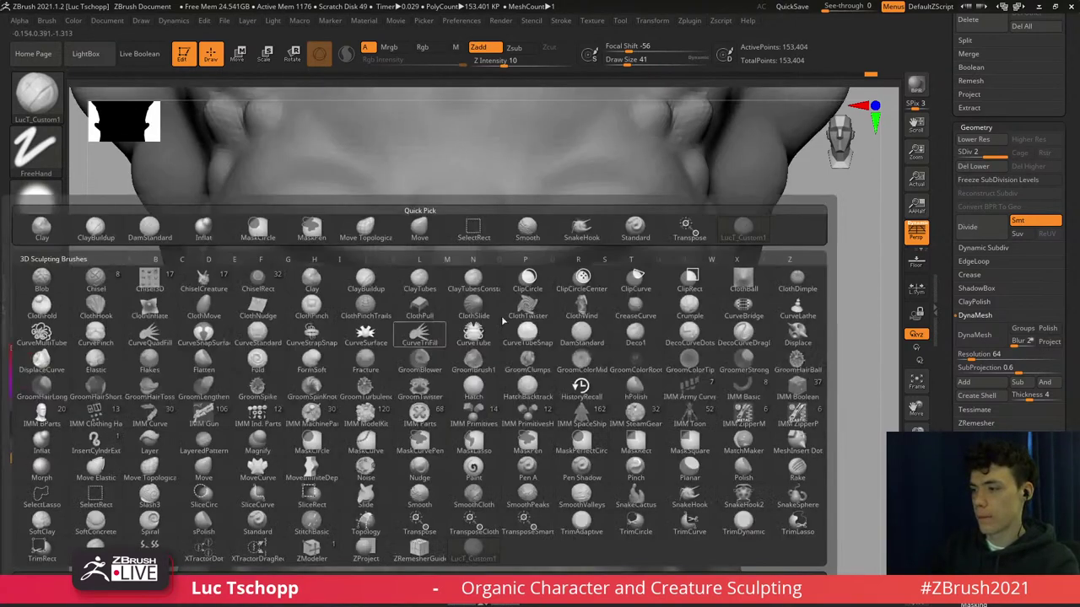
left_click(744, 237)
key("bracketright")
key("bracketright")
key("bracketright")
mouse_move(492, 359)
right_mouse_down()
mouse_move(469, 359)
mouse_move(456, 379)
right_mouse_up()
key("bracketright")
key("bracketright")
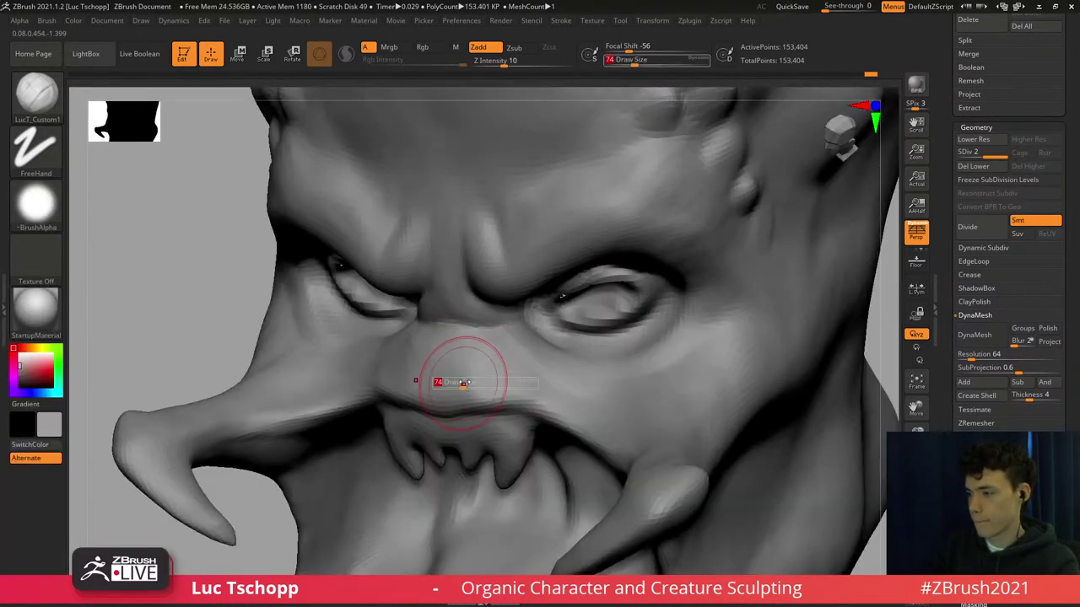
mouse_move(458, 383)
left_mouse_down()
mouse_move(511, 350)
mouse_move(487, 356)
left_mouse_up()
key("ctrl+z")
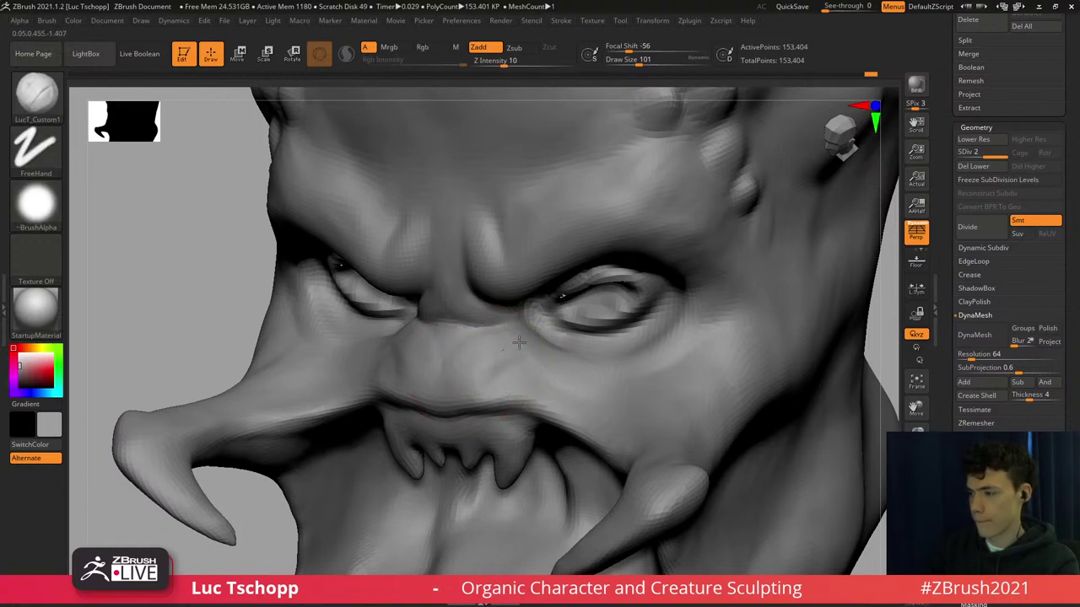
mouse_move(517, 340)
left_mouse_down("shift")
mouse_move(498, 352)
mouse_move(503, 378)
left_mouse_up("shift")
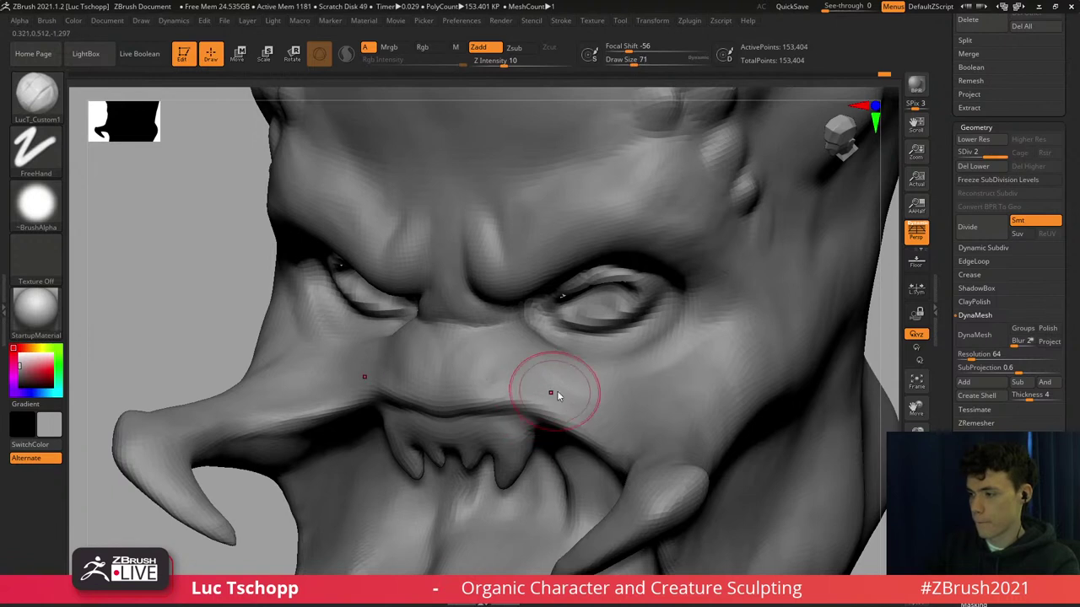
Refine the fold between the inner eye corner and the nose with the LucT_Custom1 brush, reducing Draw Size from 44 to 39.
right_click_drag(531, 341, 501, 343)
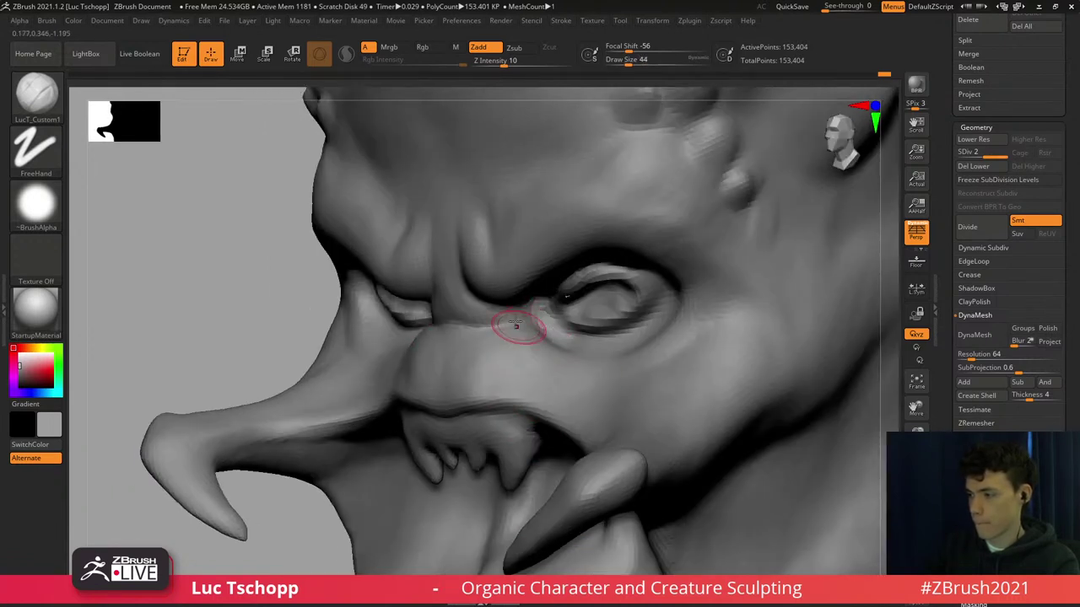
right_click_drag(424, 328, 523, 455, "ctrl")
right_click_drag(541, 349, 545, 355)
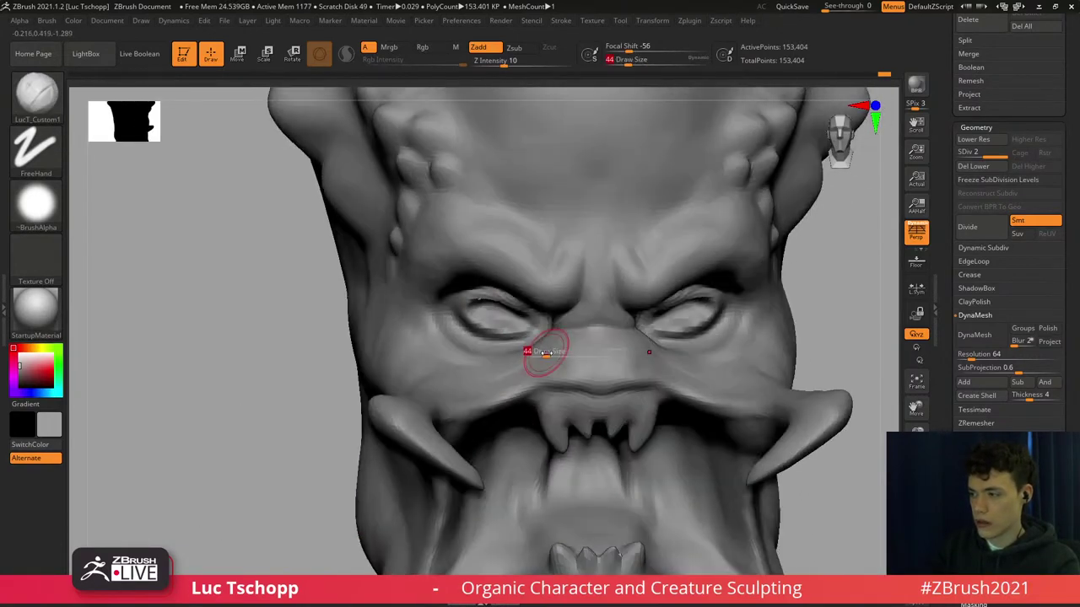
key("s")
left_click_drag(543, 353, 544, 339)
key("s")
key("shift")
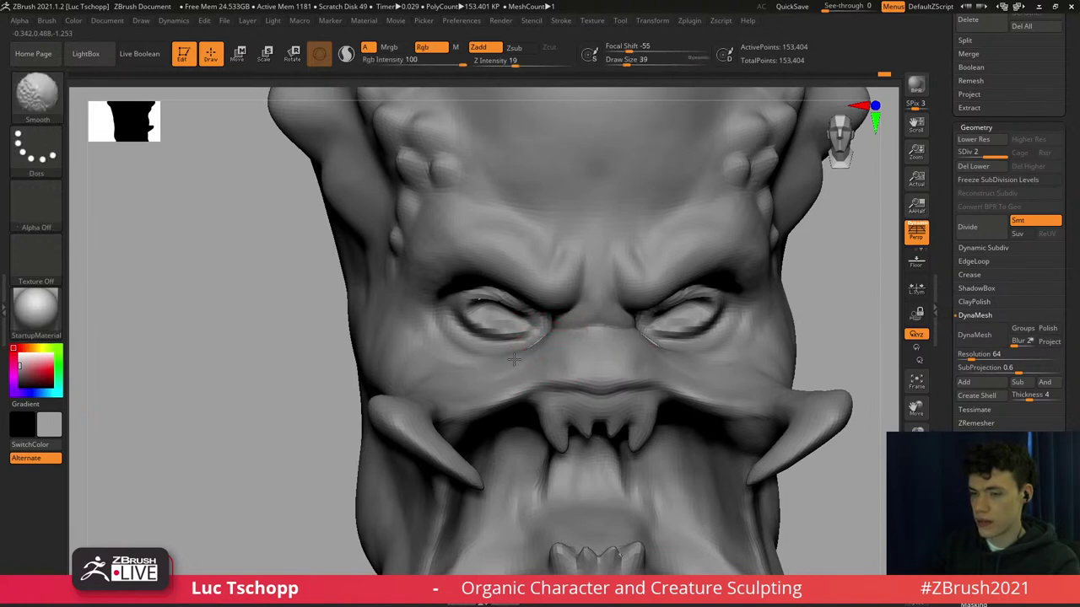
Adjust the inner brow and upper eye contour with the Move brush at Draw Size 54.
mouse_move(594, 365)
right_mouse_down()
mouse_move(718, 327)
mouse_move(580, 331)
right_mouse_up()
key("b")
key("s")
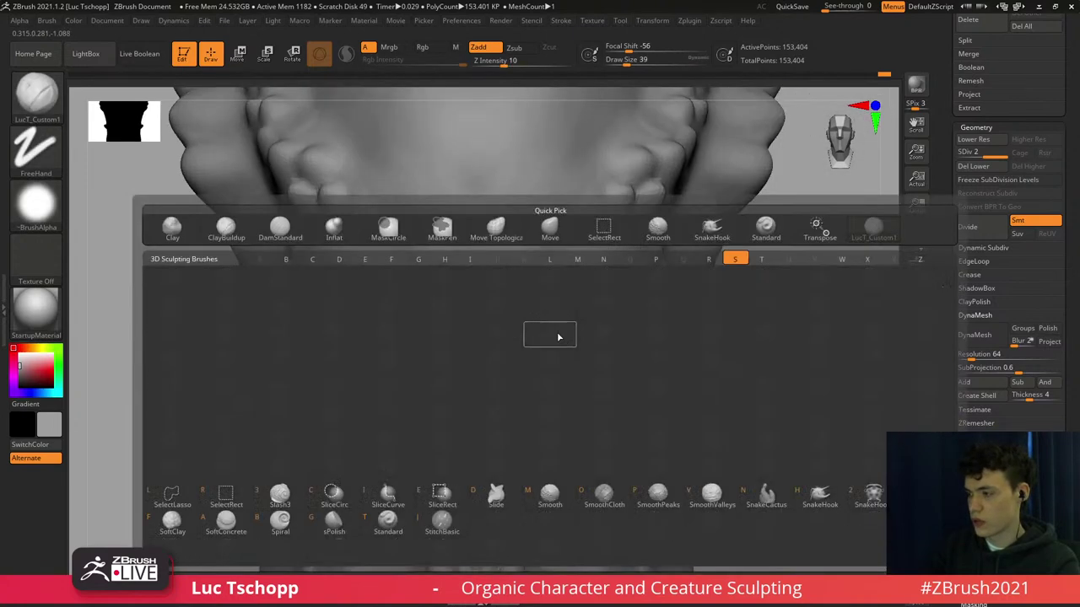
key("t")
key("b")
key("m")
key("v")
key("s")
left_click_drag(579, 335, 592, 334)
key("bracketleft")
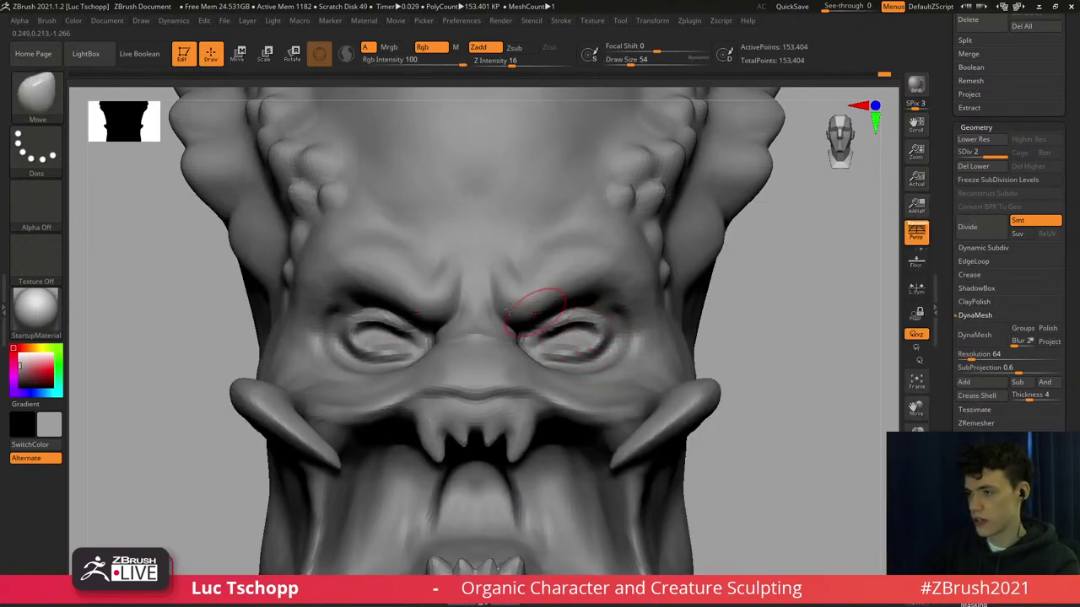
Deepen the crease around the outer eye corner with the DamStandard brush at Draw Size 77.
key("b")
key("d")
key("s")
key("bracketright")
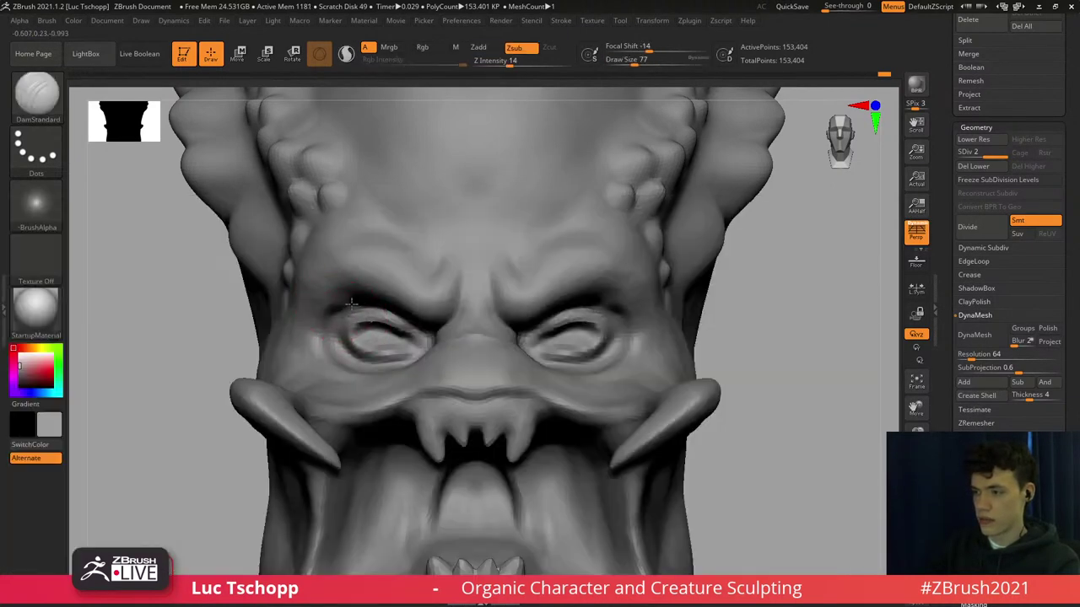
mouse_move(349, 336)
right_mouse_down()
mouse_move(329, 315)
mouse_move(357, 303)
right_mouse_up()
Reposition the outer edge of the eye socket from the side with the Move brush, raising Draw Size from 83 to 97.
key("b")
key("m")
key("v")
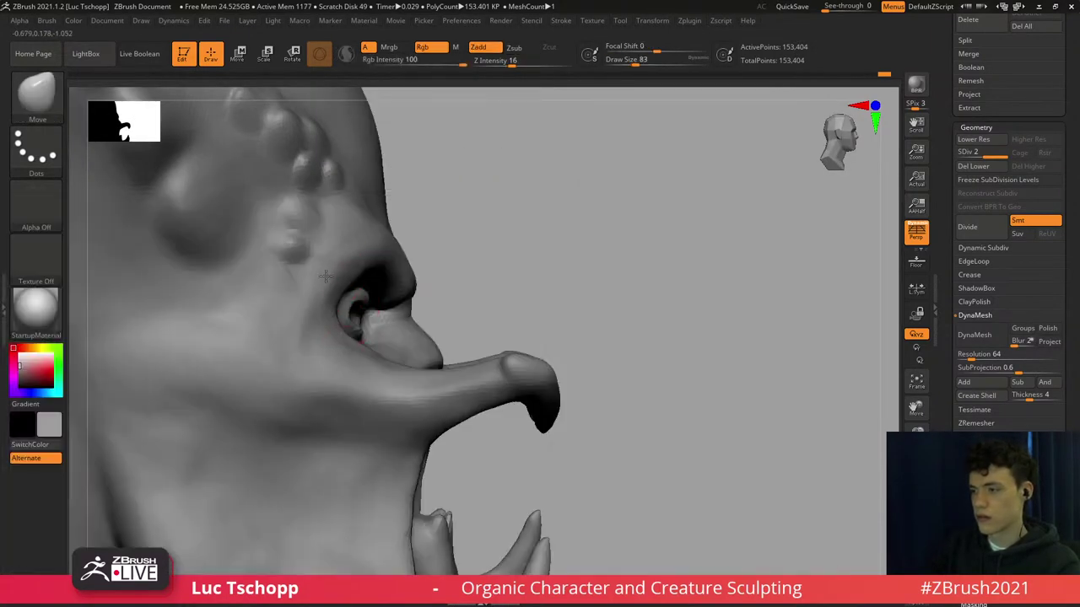
key("s")
mouse_move(344, 311)
left_mouse_down()
mouse_move(331, 306)
mouse_move(351, 292)
left_mouse_up()
key("s")
left_click_drag(347, 276, 337, 264)
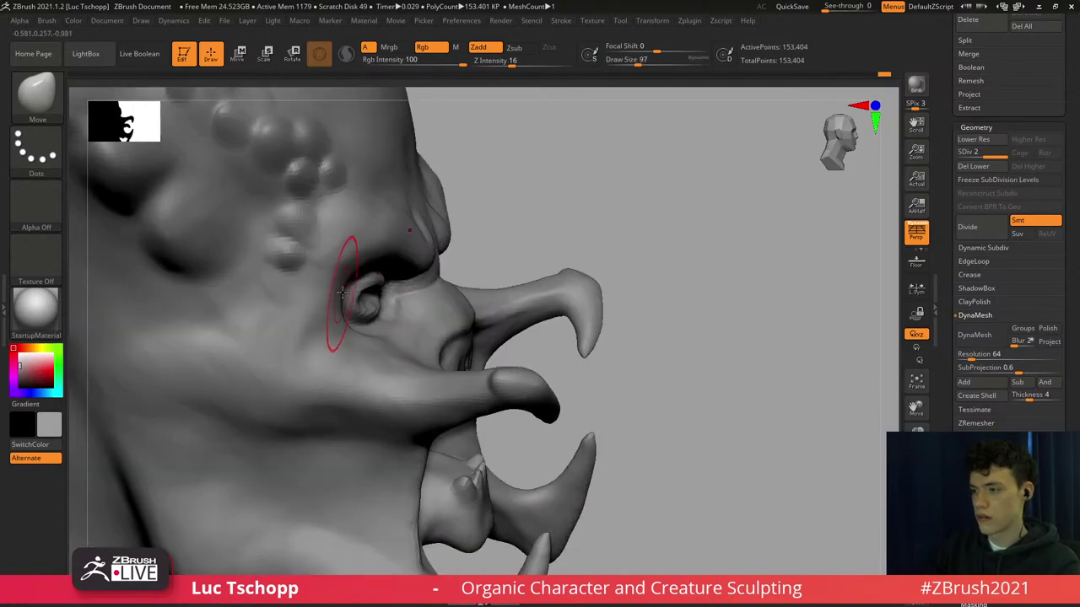
Build up the area behind the outer eye corner towards the temple with the LucT_Custom1 brush at Draw Size 71.
key("b")
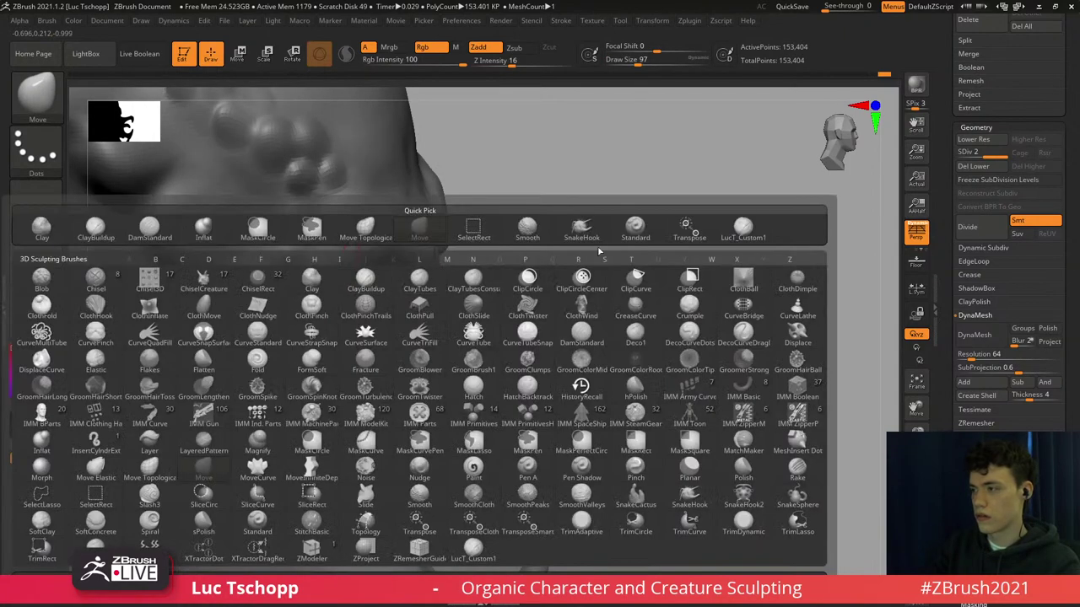
left_click(523, 220)
key("s")
left_click_drag(339, 250, 335, 250)
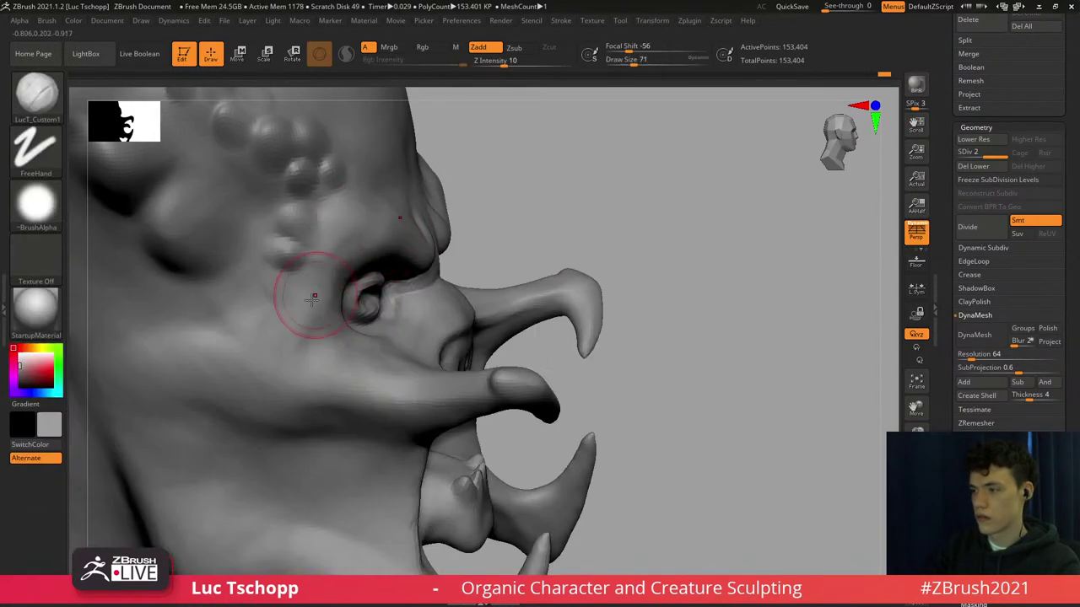
left_click_drag(287, 296, 227, 321)
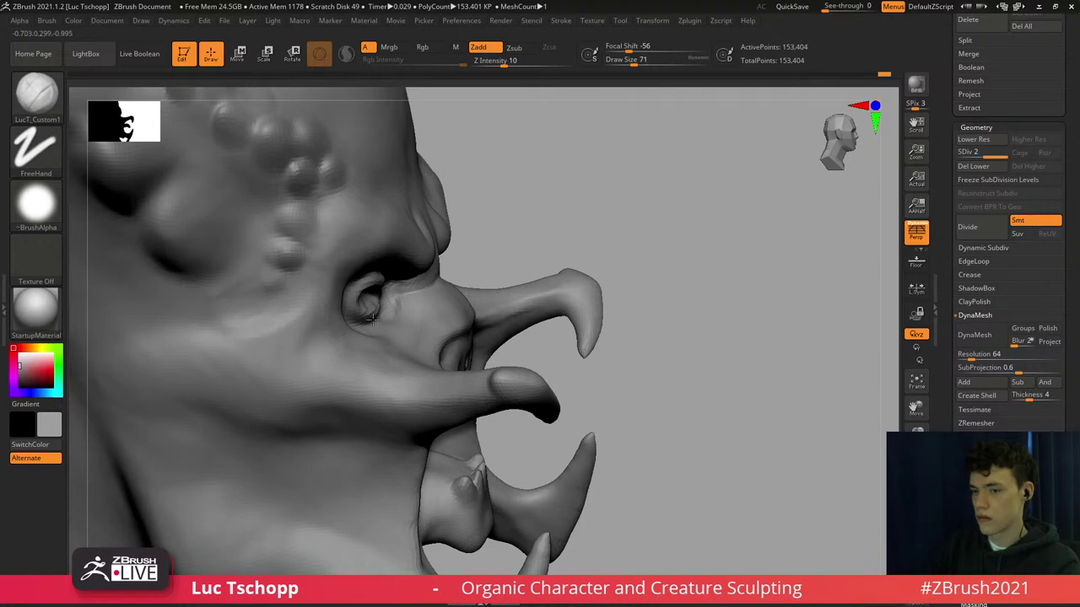
mouse_move(373, 320)
right_mouse_down("ctrl")
mouse_move(368, 268)
mouse_move(371, 295)
right_mouse_up("ctrl")
right_click_drag(371, 295, 244, 300)
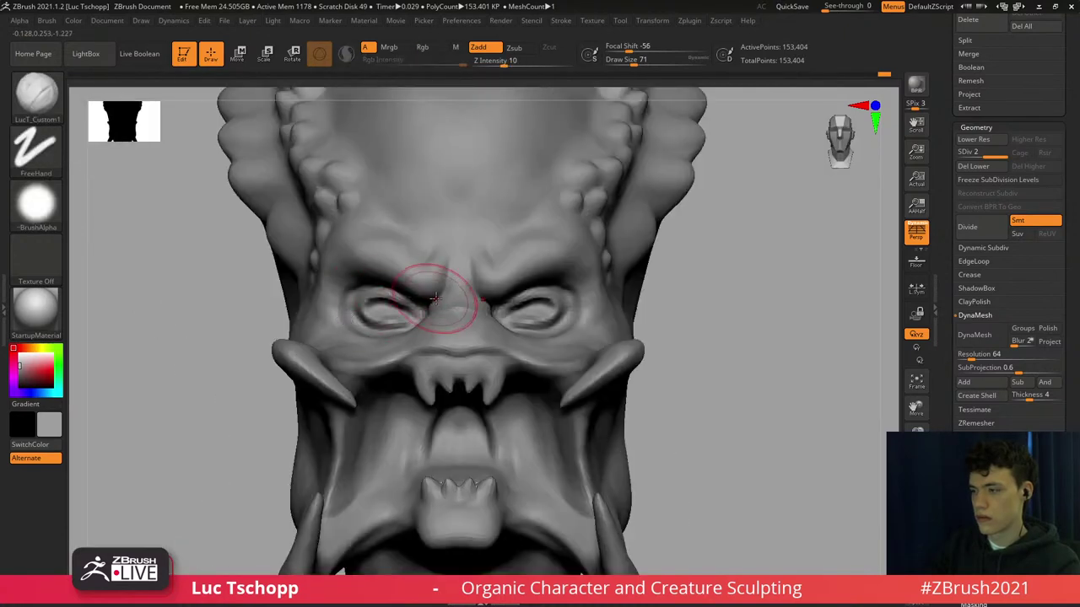
Reshape the upper fangs and the gum below the upper lip with the Move brush, adjusting its Draw Size between strokes.
right_click_drag(436, 298, 442, 258, "ctrl")
mouse_move(455, 358)
right_mouse_down("alt")
mouse_move(425, 274)
mouse_move(464, 333)
mouse_move(497, 359)
right_mouse_up("alt")
key("b")
key("m")
key("v")
key("space")
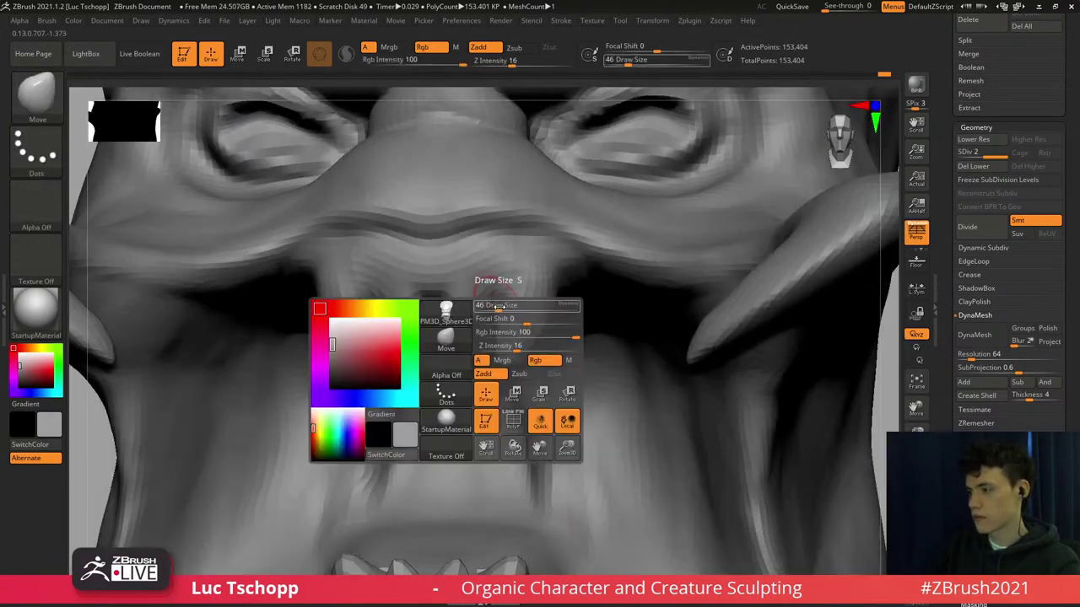
left_click_drag(499, 307, 501, 285)
key("s")
left_click_drag(497, 319, 508, 334)
right_click_drag(525, 294, 533, 299, "shift")
key("s")
left_click_drag(531, 303, 524, 310)
mouse_move(515, 316)
right_mouse_down("ctrl")
mouse_move(478, 296)
mouse_move(494, 337)
right_mouse_up("ctrl")
Carve the crease and gum below the upper lip with the DamStandard brush at Draw Size 83.
key("b")
key("d")
key("s")
key("s")
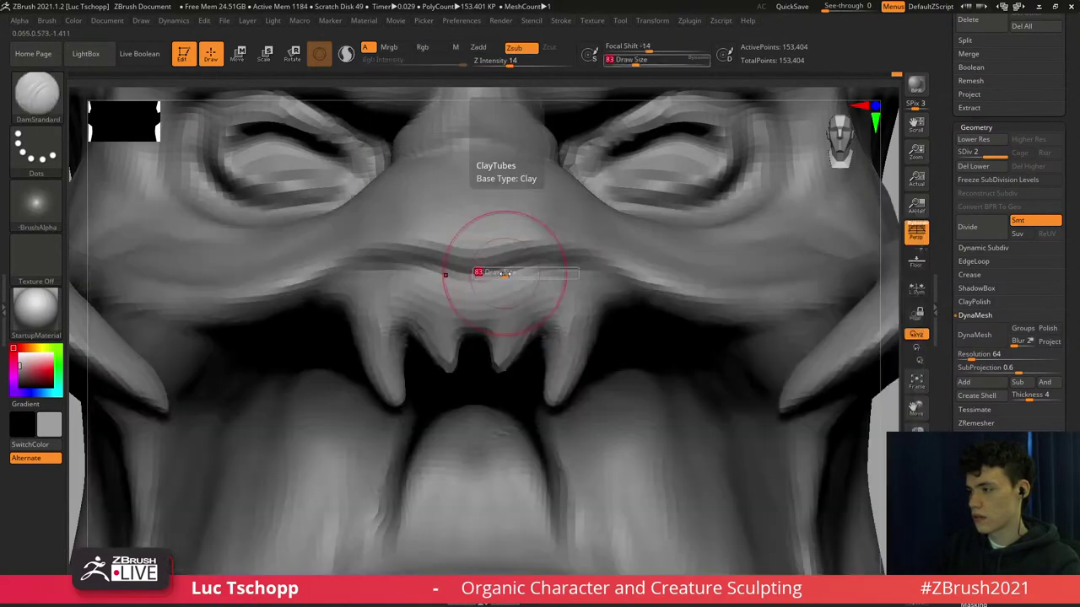
left_click_drag(505, 273, 503, 273)
left_click_drag(481, 274, 490, 291)
Carve the cheek membrane beside the open mouth with the DamStandard brush, raising Draw Size to 132.
right_click_drag(507, 362, 495, 288, "ctrl")
key("s")
mouse_move(348, 418)
left_mouse_down()
mouse_move(375, 429)
mouse_move(386, 394)
left_mouse_up()
key("s")
key("s")
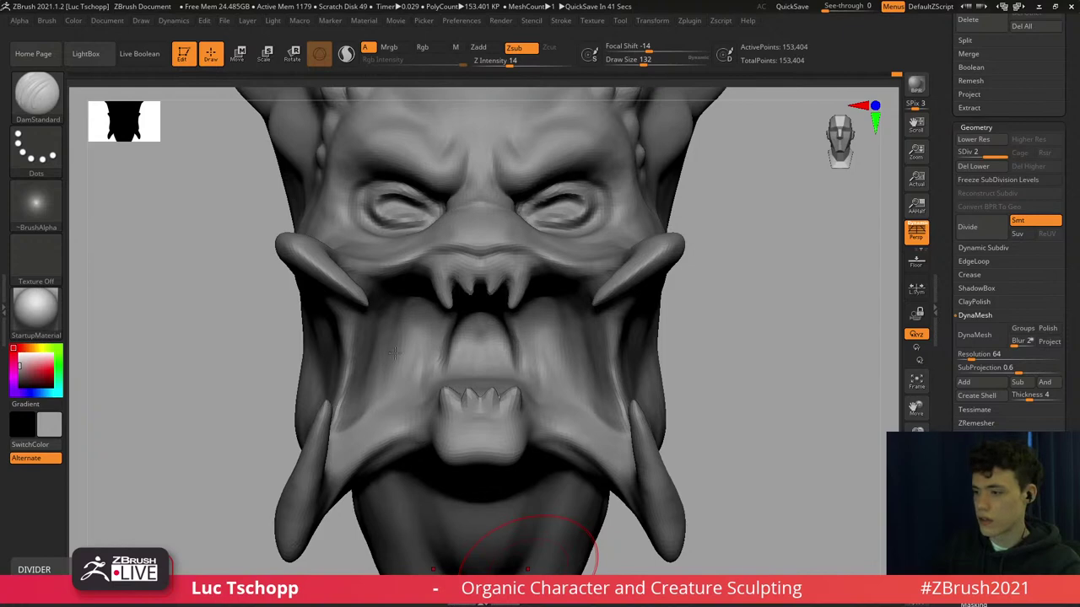
Pull out the lower tip of the lower mandible tusk from the side with the SnakeHook brush at Draw Size 68, smoothing it.
right_click_drag(332, 430, 343, 413)
key("b")
key("s")
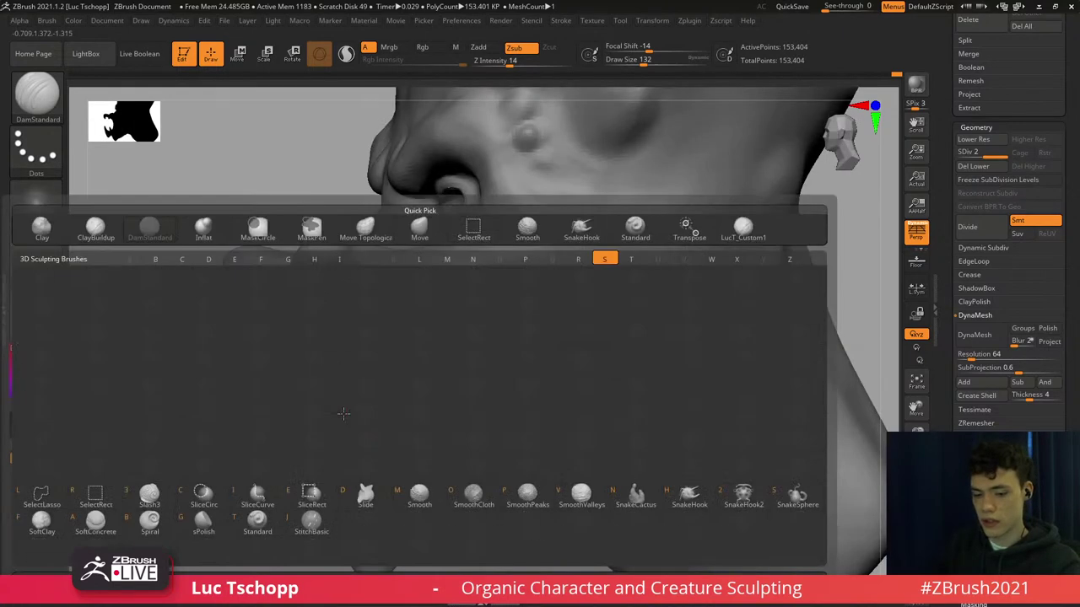
key("h")
mouse_move(388, 545)
right_mouse_down("alt")
mouse_move(391, 414)
mouse_move(378, 362)
right_mouse_up("alt")
key("s")
left_click_drag(378, 360, 366, 359)
mouse_move(366, 361)
left_mouse_down()
mouse_move(348, 400)
mouse_move(359, 385)
left_mouse_up()
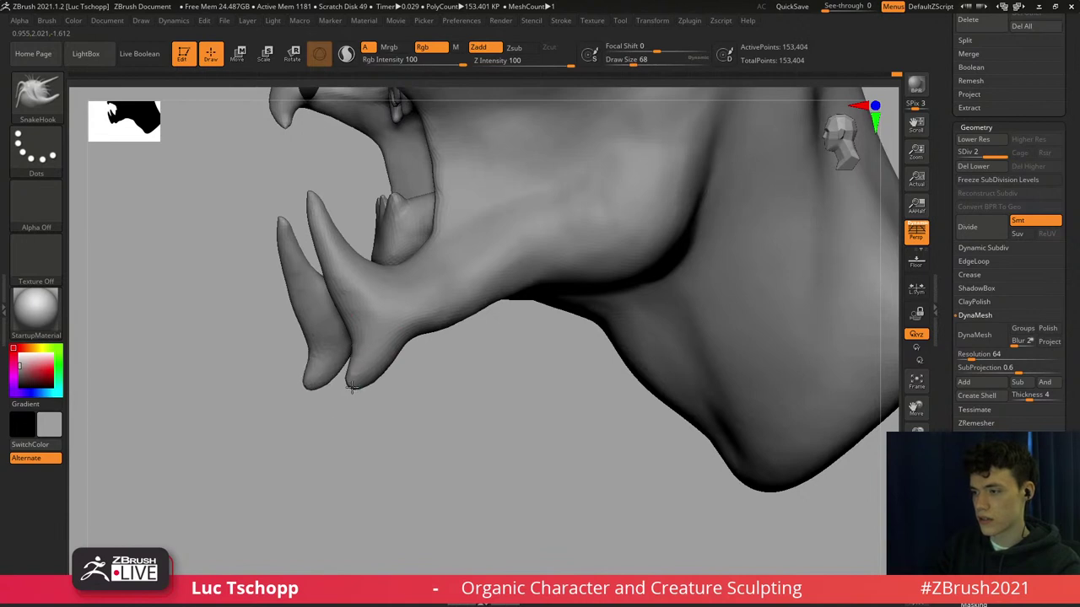
mouse_move(356, 381)
right_mouse_down("shift")
mouse_move(373, 354)
mouse_move(368, 332)
mouse_move(401, 387)
right_mouse_up("shift")
left_click_drag(399, 420, 397, 433, "shift")
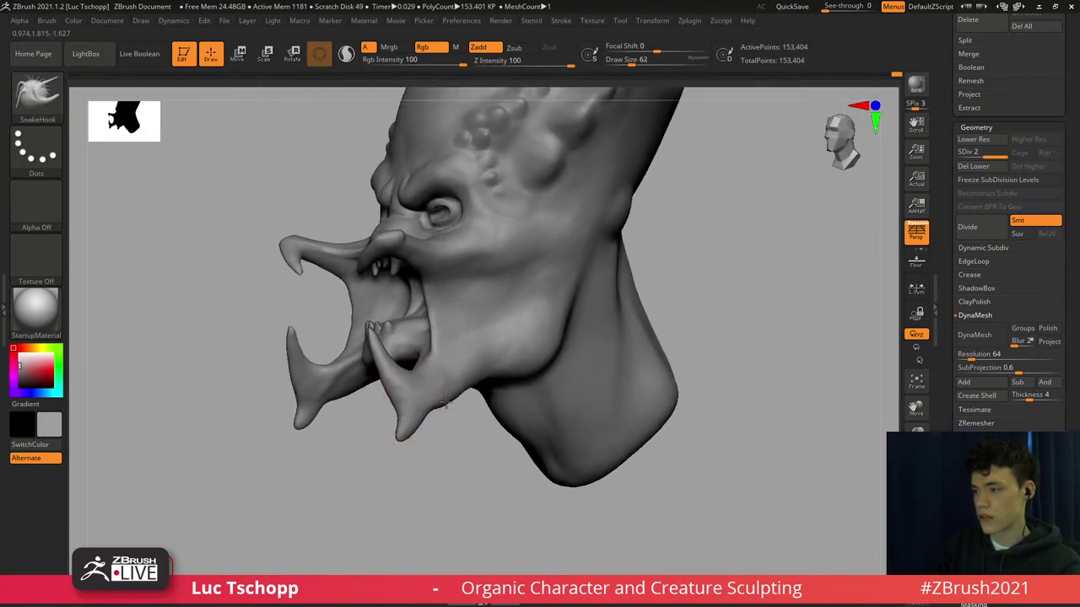
Build up the inner base of the lower mandible tusk with the Standard brush at Draw Size 39.
right_click_drag(415, 410, 421, 430, "ctrl")
mouse_move(422, 430)
right_mouse_down()
mouse_move(443, 381)
mouse_move(386, 344)
mouse_move(371, 472)
mouse_move(379, 469)
right_mouse_up()
key("b")
left_click(714, 280)
key("b")
key("s")
key("t")
key("s")
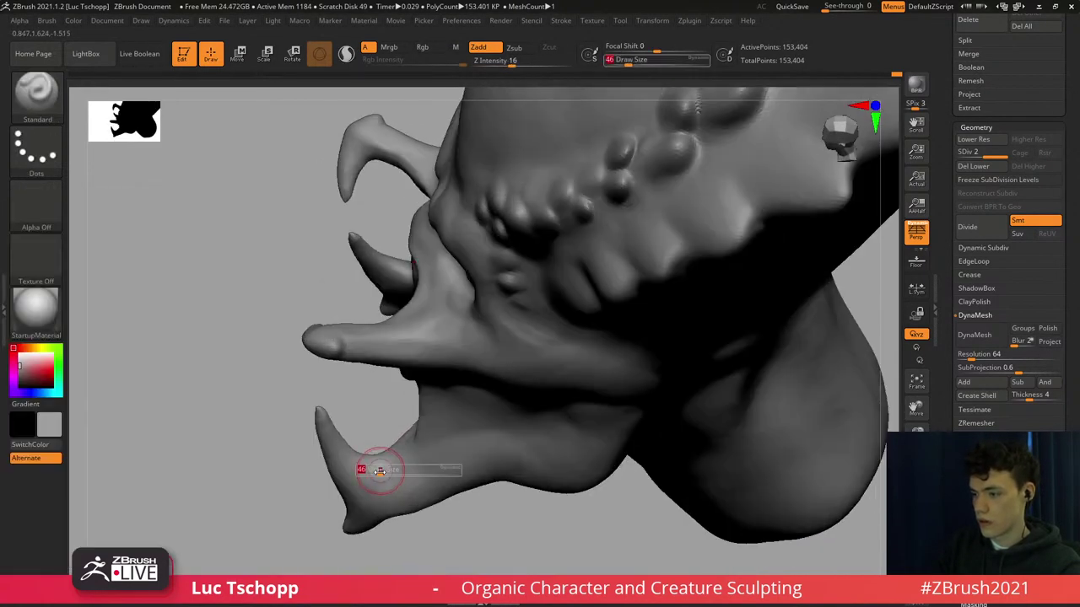
left_click(378, 471)
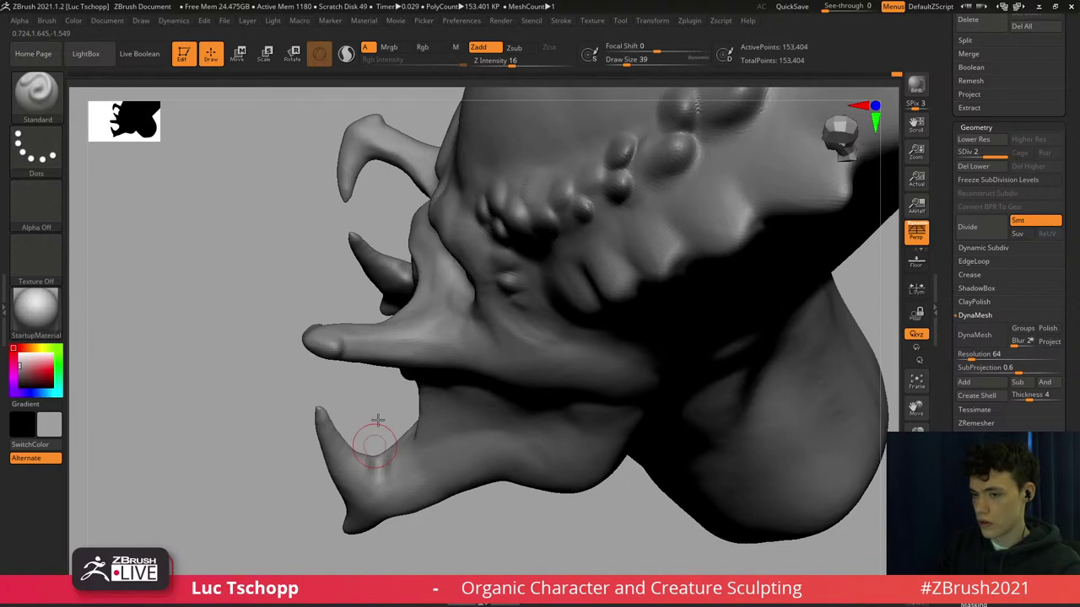
Reshape the underside of the lower mandible in side view with the Move brush, raising Draw Size from 80 to 145.
mouse_move(378, 420)
right_mouse_down("shift")
mouse_move(414, 374)
mouse_move(427, 374)
right_mouse_up("shift")
key("b")
key("m")
key("v")
key("s")
left_click(416, 382)
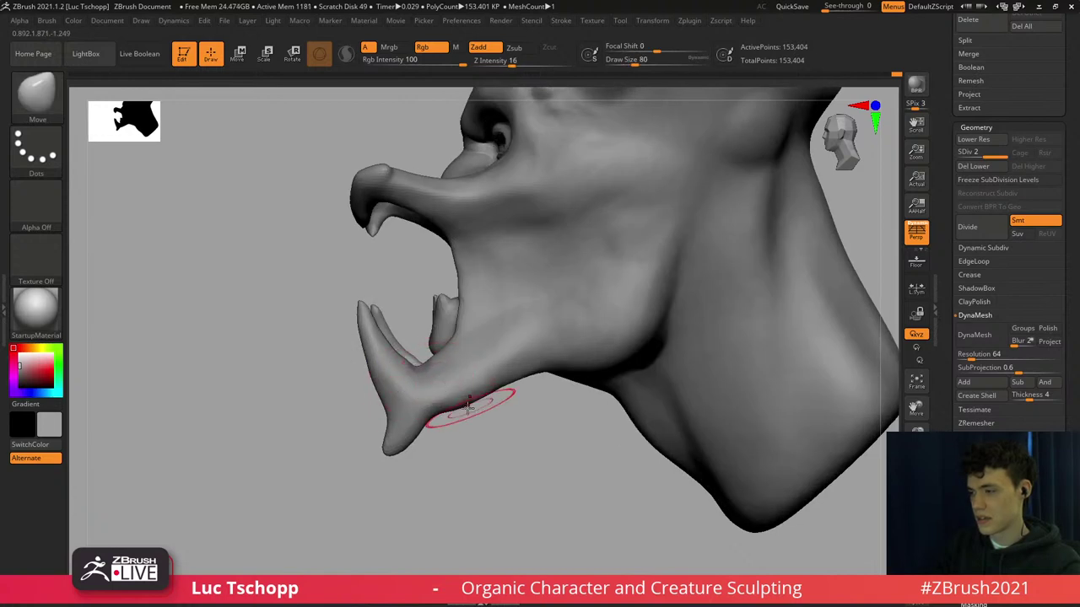
key("bracketright")
key("bracketright")
key("bracketright")
key("bracketright")
key("bracketright")
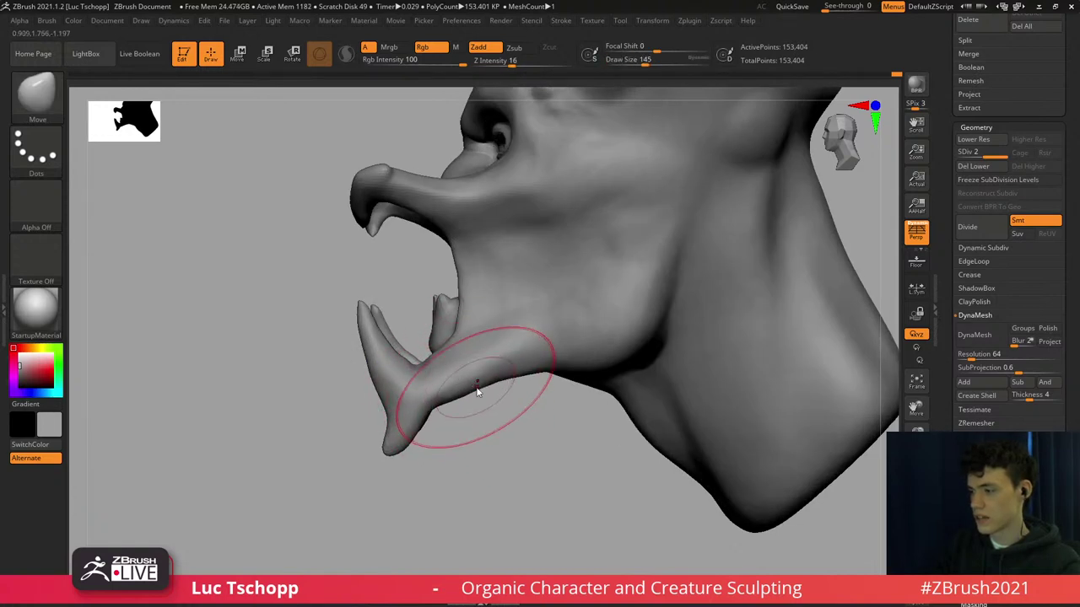
Refine the mandible's curve around the lower tusk base with the Move brush at Draw Sizes 74, 83 and 97.
key("s")
left_click(452, 395)
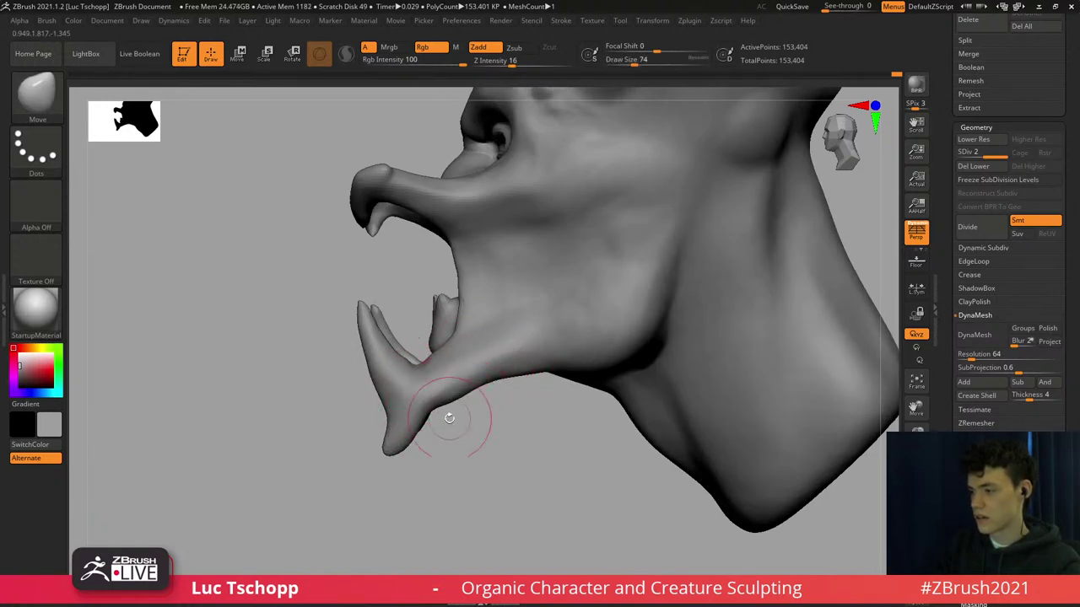
key("s")
left_click(447, 402)
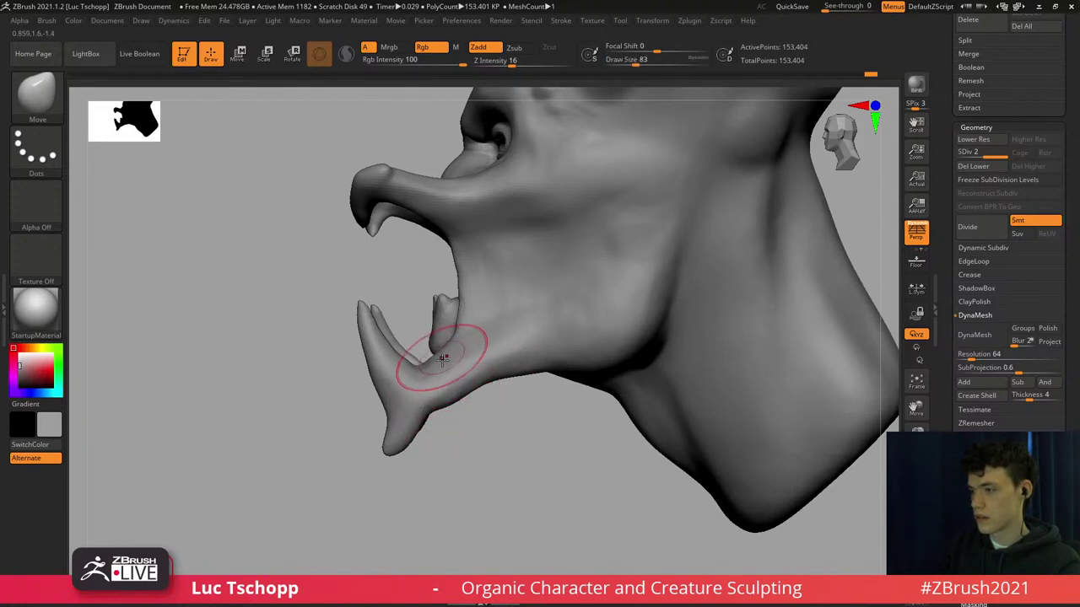
key("s")
left_click(446, 358)
mouse_move(416, 280)
left_mouse_down()
mouse_move(411, 253)
mouse_move(454, 191)
left_mouse_up()
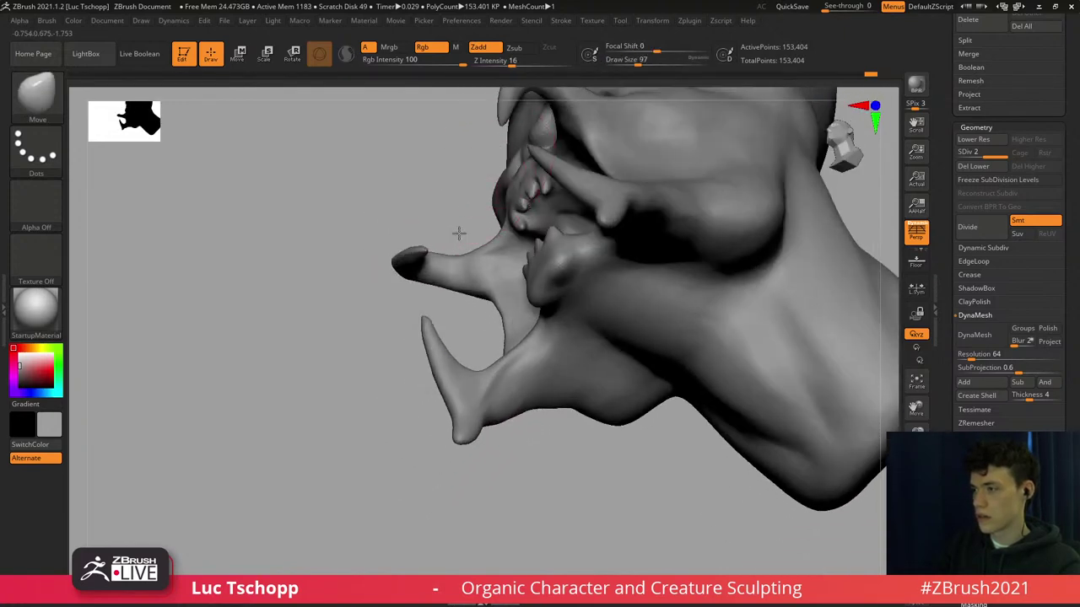
Add volume to the blunt tip of the lower mandible from below with the Standard brush at Draw Size 37.
mouse_move(459, 233)
right_mouse_down()
mouse_move(477, 268)
mouse_move(489, 162)
right_mouse_up()
key("b")
key("s")
key("t")
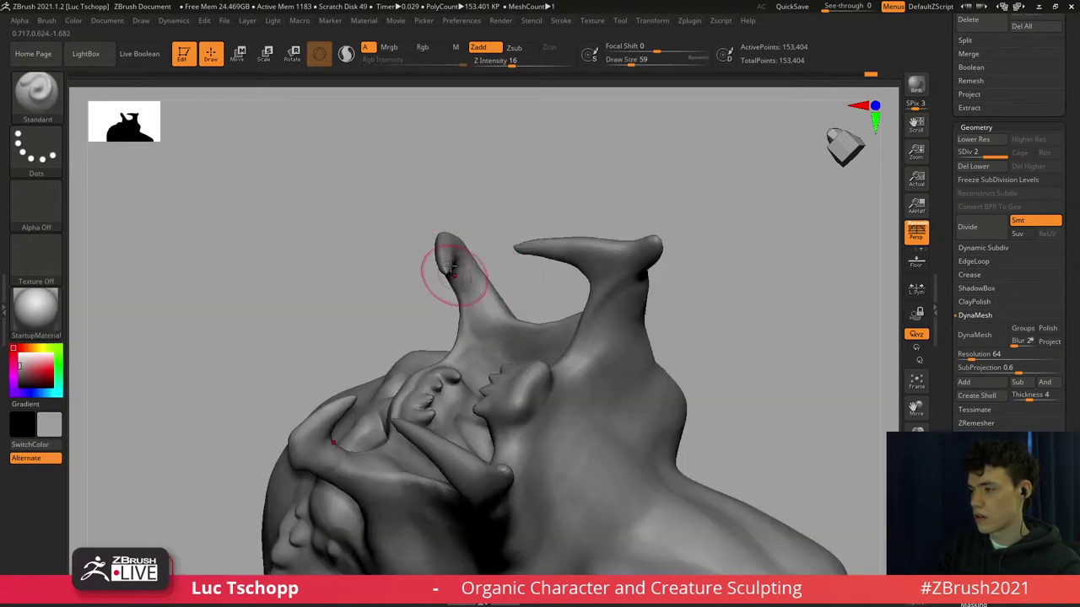
right_click_drag(450, 266, 456, 251)
key("s")
left_click(451, 256)
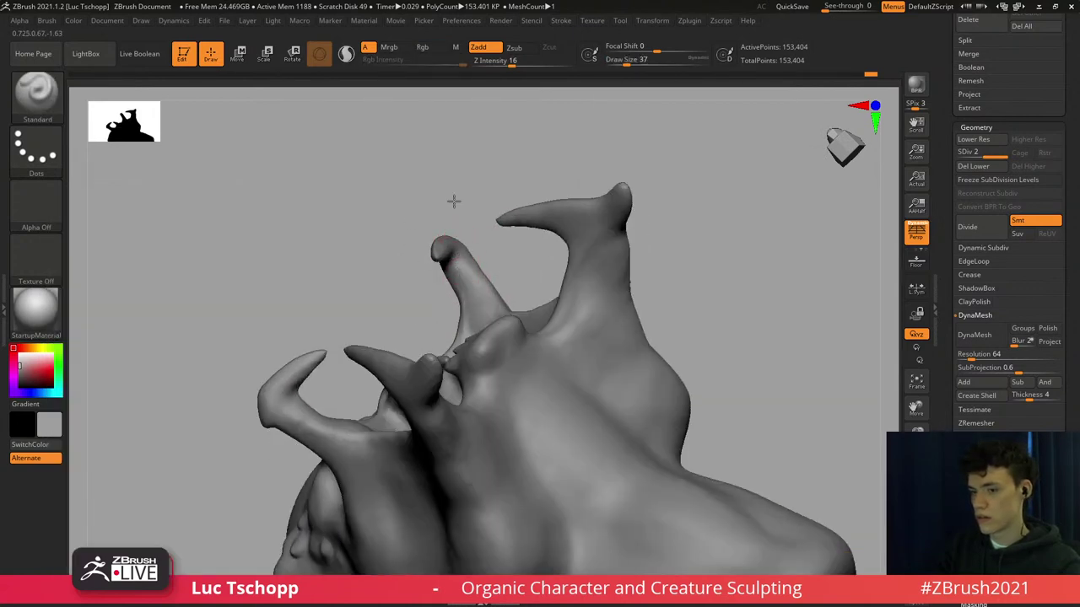
mouse_move(452, 200)
left_mouse_down()
mouse_move(467, 212)
mouse_move(487, 371)
left_mouse_up()
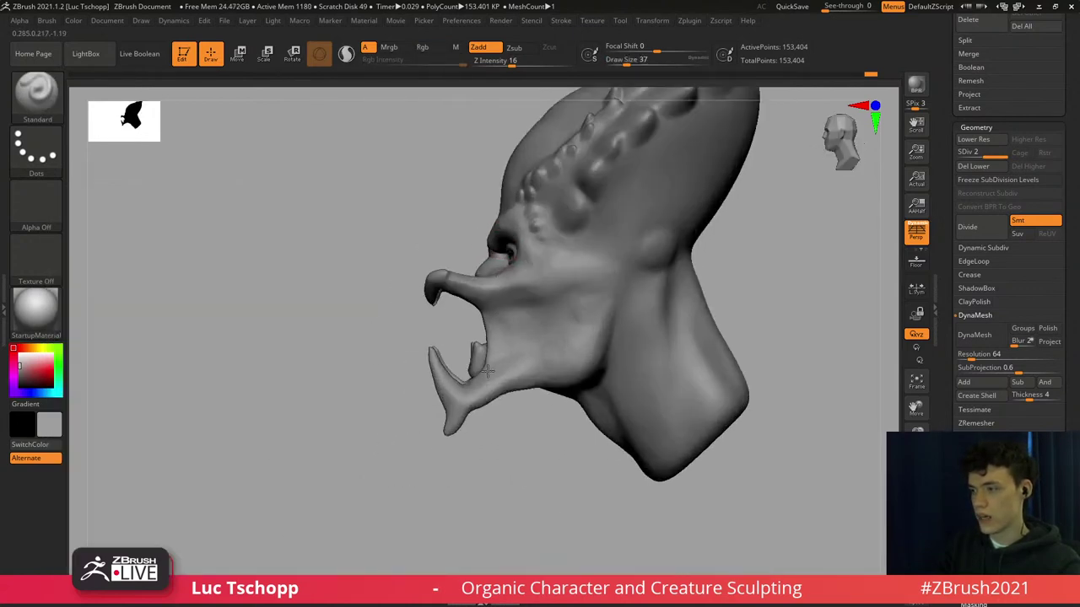
Refine the outer corners of the eye sockets with the LucT_Custom1 brush at Draw Size 46.
mouse_move(488, 371)
right_mouse_down("ctrl")
mouse_move(422, 304)
mouse_move(545, 344)
right_mouse_up("ctrl")
key("b")
left_click(783, 227)
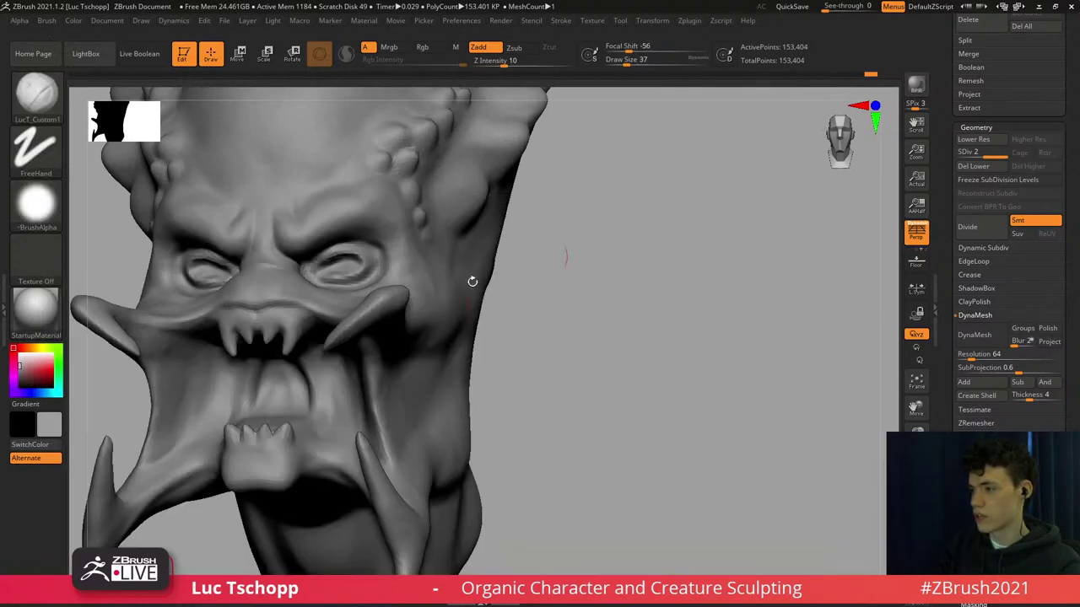
right_click_drag(368, 316, 462, 312, "alt")
mouse_move(506, 268)
right_mouse_down("ctrl")
mouse_move(530, 219)
mouse_move(458, 221)
mouse_move(514, 225)
right_mouse_up("ctrl")
right_click_drag(447, 241, 450, 245, "shift")
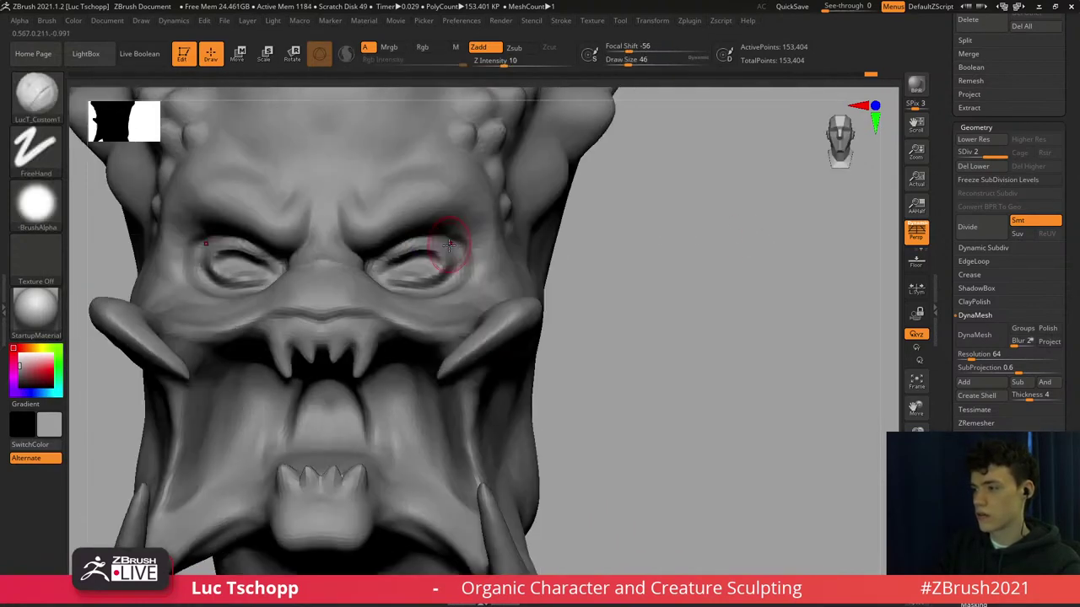
Lower the mesh to subdivision level 1 and reshape the sides of the neck with the Move brush, smoothing between strokes.
right_click_drag(326, 236, 337, 295, "ctrl")
right_click_drag(458, 251, 453, 286, "alt")
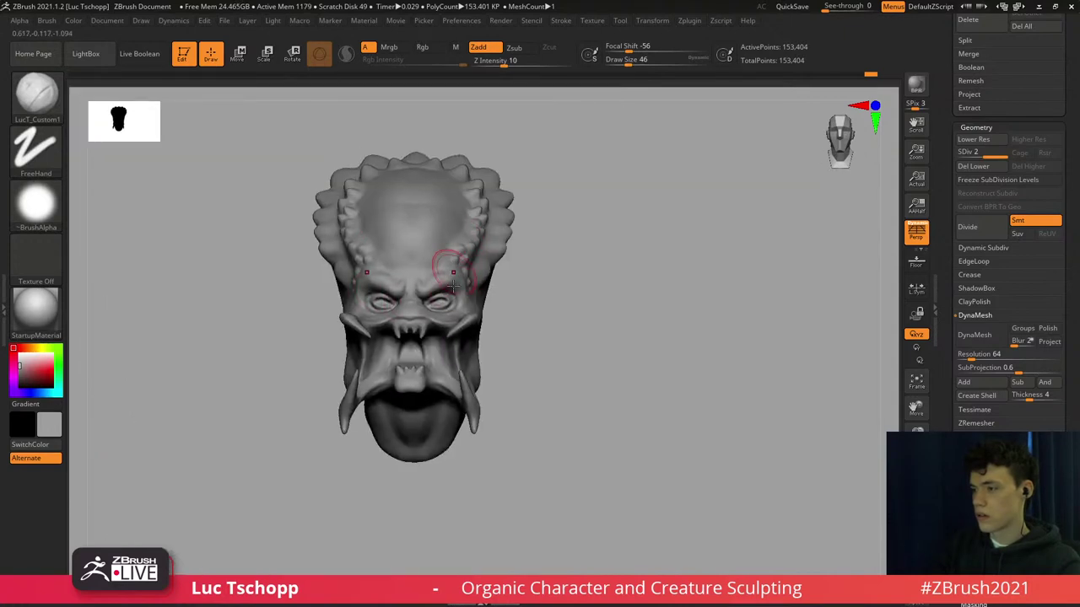
key("b")
key("m")
key("v")
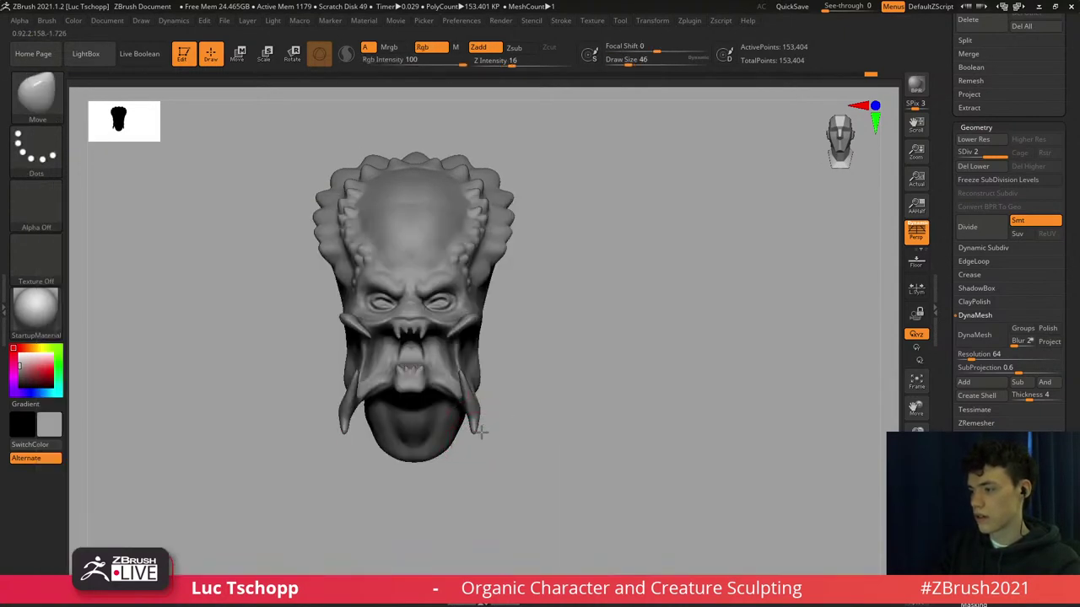
right_click_drag(453, 433, 451, 362)
key("v")
key("shift+d")
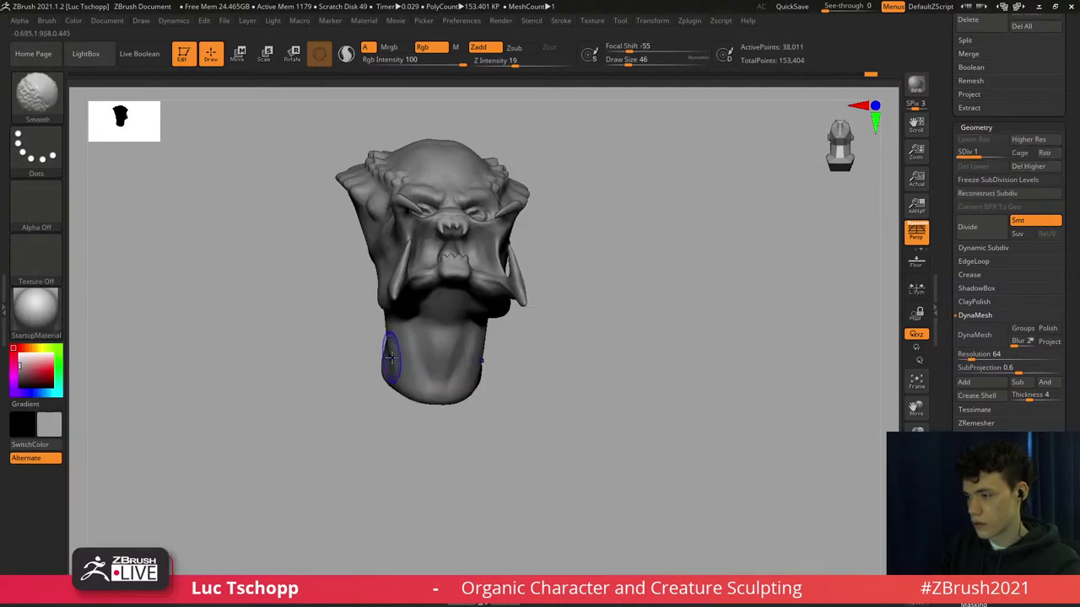
key("s")
left_click_drag(391, 356, 397, 352)
right_click_drag(402, 347, 406, 331)
key("s")
left_click_drag(407, 330, 384, 333)
right_click_drag(376, 373, 433, 326, "shift")
Reposition and smooth the side of the head at subdivision level 1 with the Move brush.
mouse_move(442, 256)
right_mouse_down("alt")
mouse_move(453, 329)
mouse_move(492, 332)
right_mouse_up("alt")
key("s")
left_click_drag(492, 332, 518, 324)
key("s")
left_click_drag(517, 319, 526, 299, "shift")
Build up the ridge between the cranium and the temple bumps with the LucT_Custom1 brush at Draw Sizes 59 and 90.
right_click_drag(526, 298, 540, 310)
key("b")
left_click(855, 229)
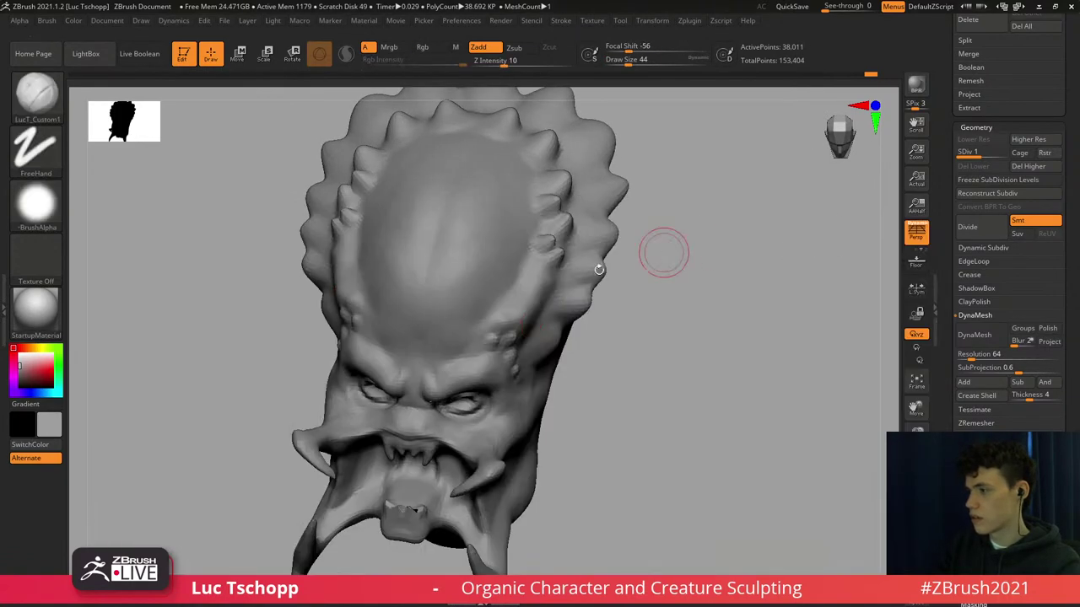
key("d")
key("shift+d")
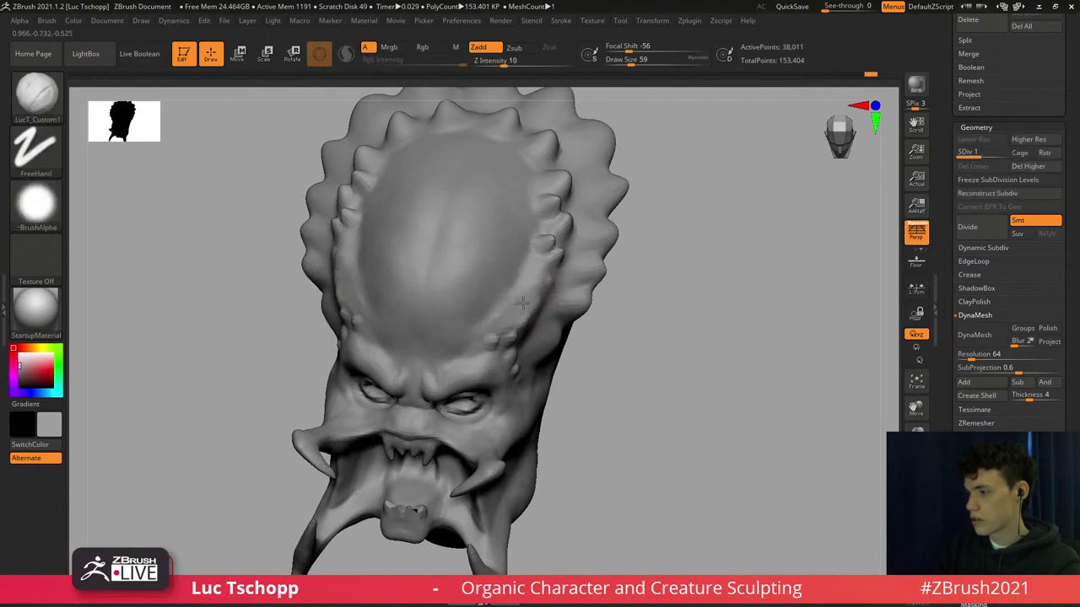
left_click_drag(523, 303, 509, 317)
key("s")
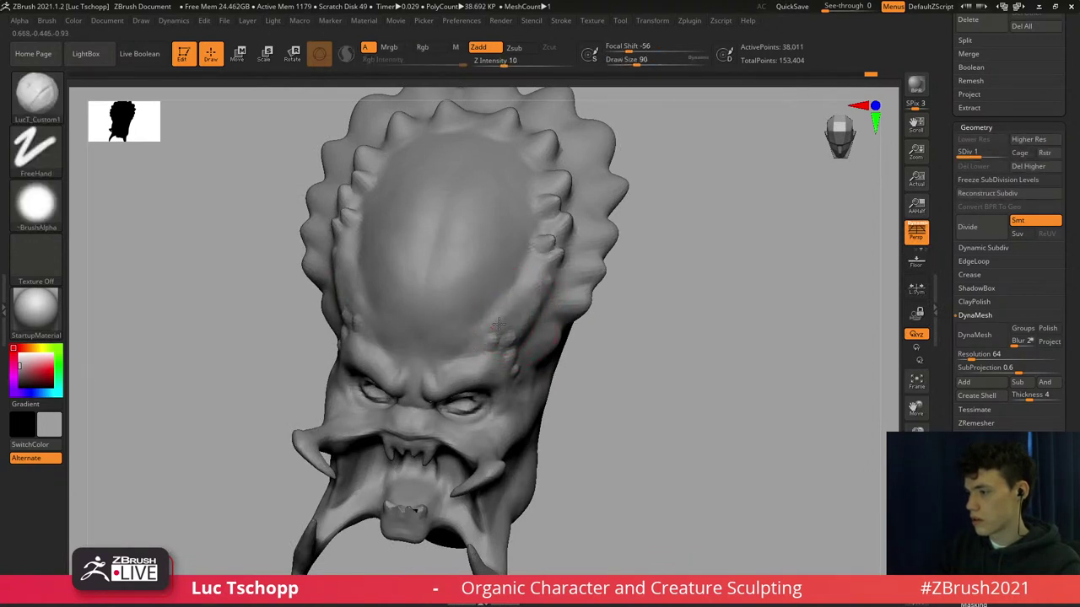
left_click_drag(542, 272, 519, 291)
mouse_move(509, 325)
right_mouse_down("shift")
mouse_move(504, 284)
mouse_move(535, 291)
mouse_move(517, 307)
right_mouse_up("shift")
mouse_move(535, 312)
left_mouse_down()
mouse_move(541, 274)
mouse_move(535, 309)
mouse_move(501, 333)
mouse_move(533, 289)
left_mouse_up()
Return to subdivision level 2 and raise a bump at the lower end of the cranium ridge with the Standard brush at Draw Size 44.
key("d")
key("s")
key("s")
key("s")
right_click_drag(533, 277, 542, 293)
key("s")
left_click_drag(543, 293, 550, 289)
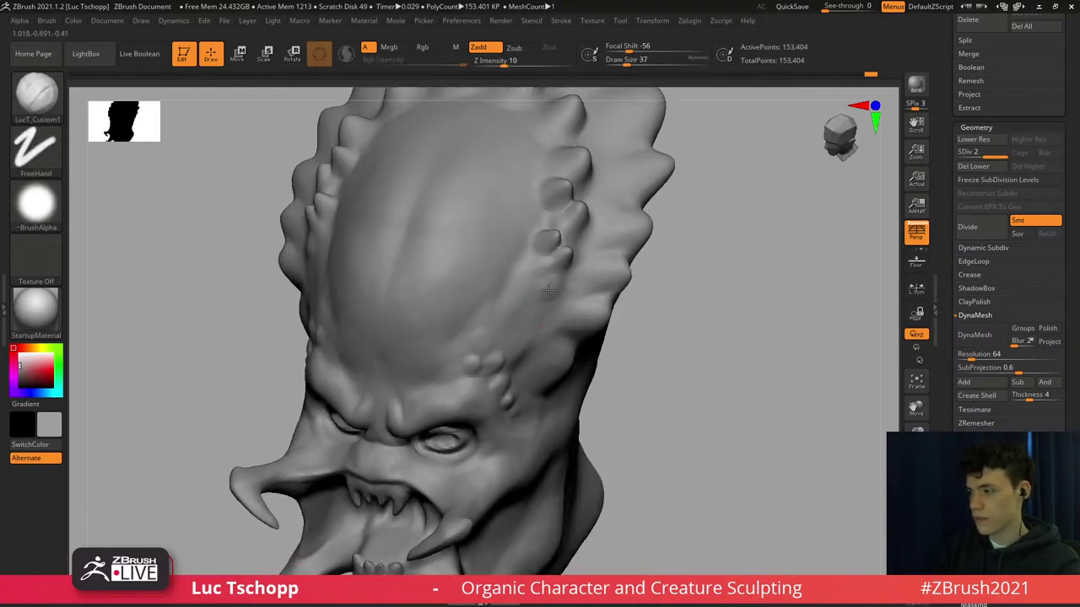
key("b")
key("s")
key("t")
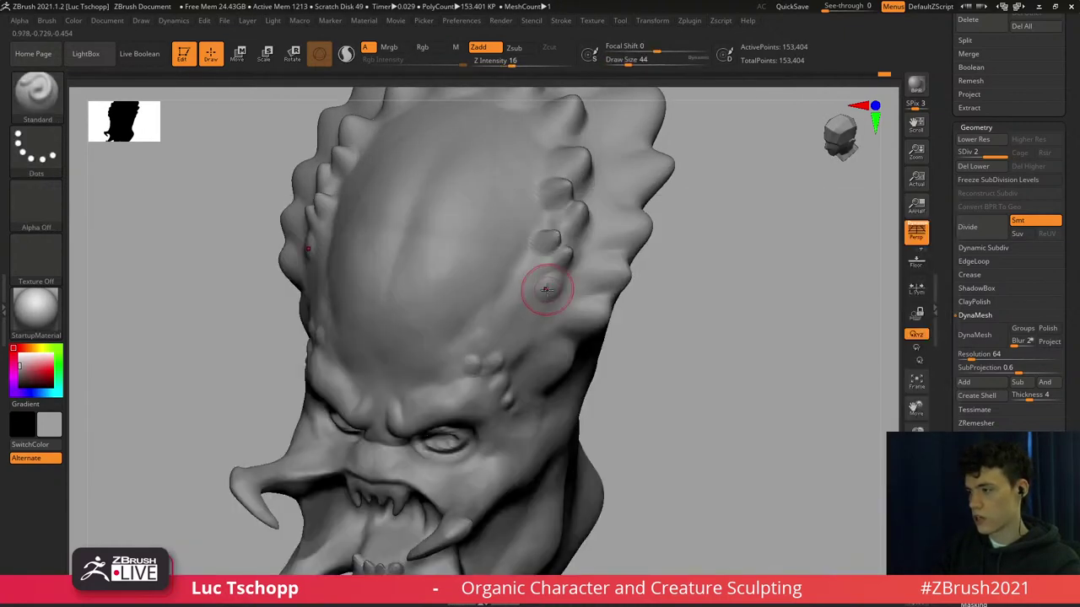
mouse_move(538, 275)
right_mouse_down()
mouse_move(637, 279)
mouse_move(654, 263)
mouse_move(523, 276)
mouse_move(521, 286)
mouse_move(524, 279)
right_mouse_up()
Try to pull out an inner bump at the cranium's edge with the Move brush at Draw Size 27.
key("b")
left_click(977, 231)
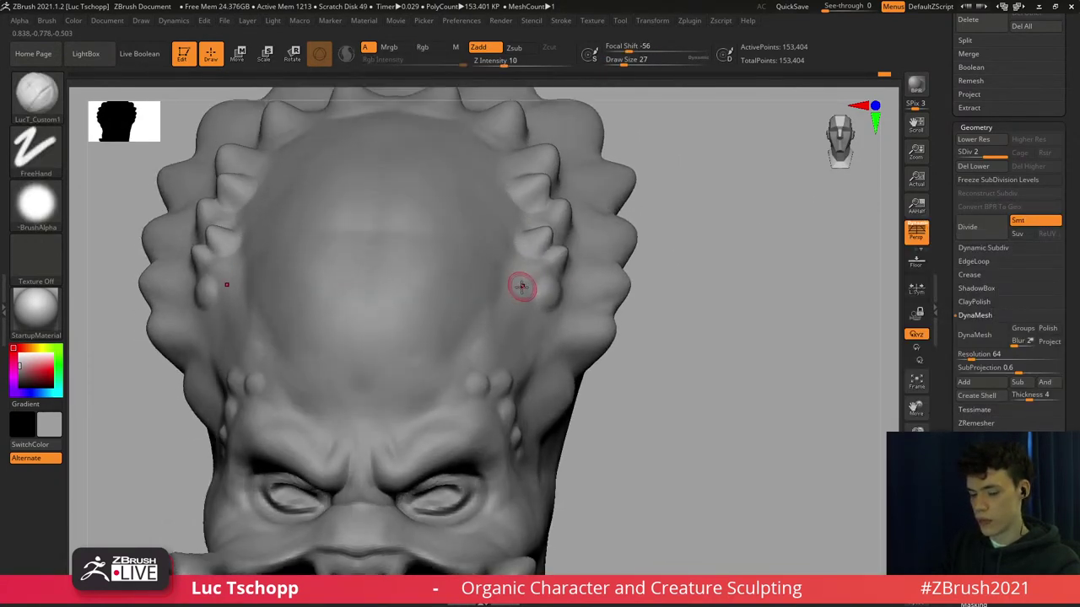
key("b")
key("m")
key("v")
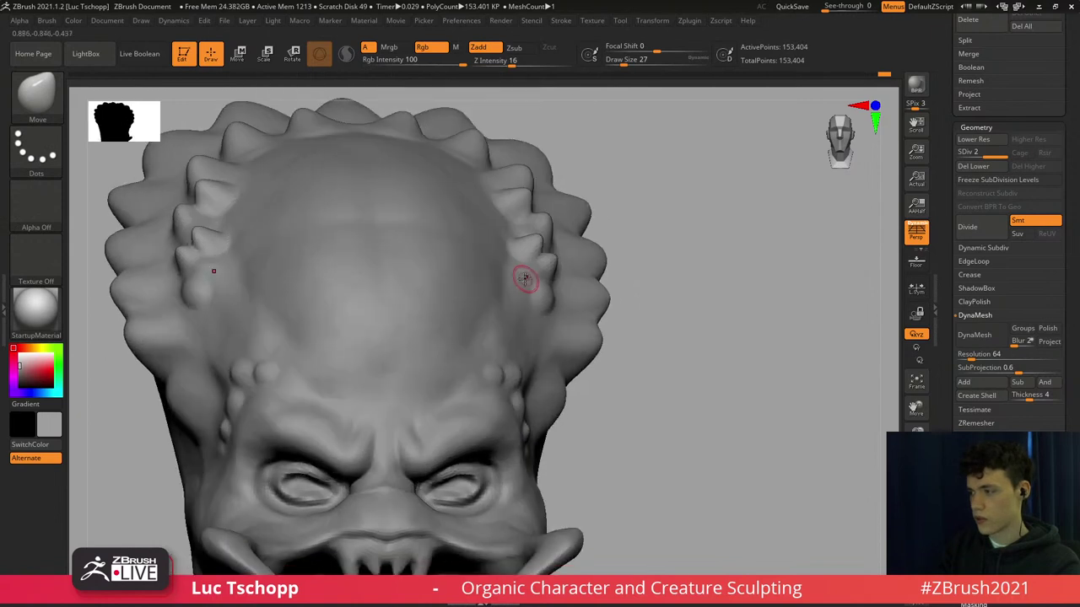
left_click_drag(522, 285, 523, 285)
key("s")
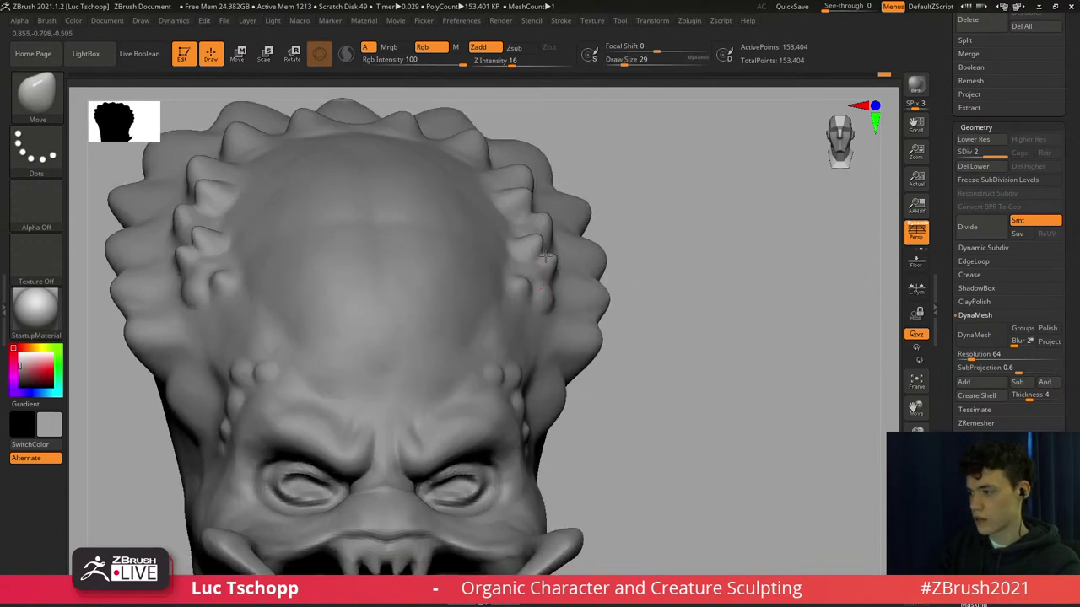
key("bracketleft")
key("ctrl+z")
key("ctrl+z")
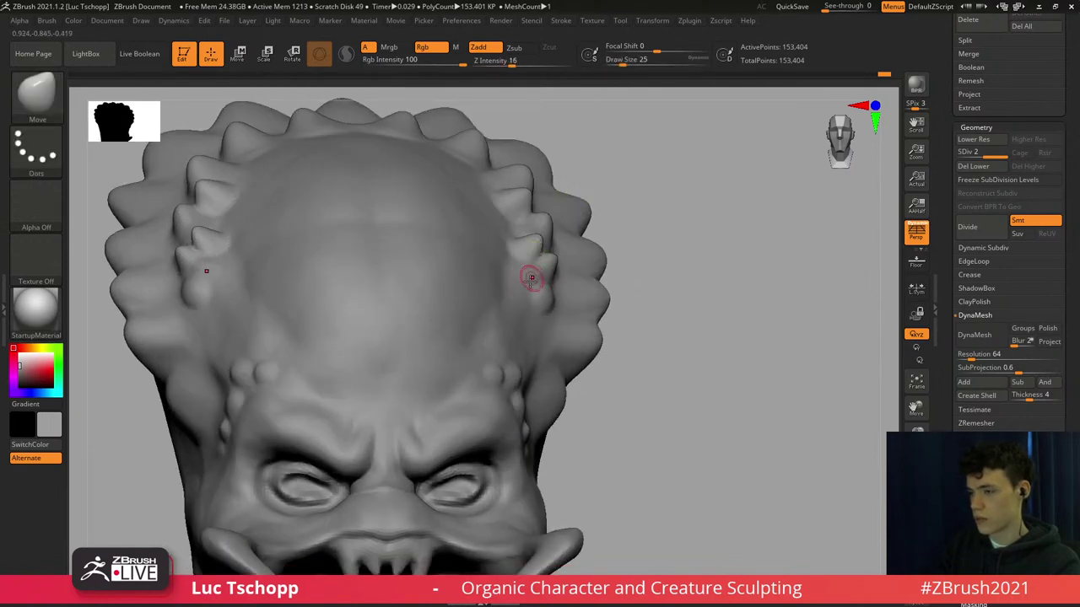
Shape two distinct bumps between the crest and the temple cluster with the Move brush, working up to Draw Size 35.
mouse_move(508, 312)
right_mouse_down()
mouse_move(542, 258)
mouse_move(542, 306)
right_mouse_up()
key("bracketright")
key("s")
left_click_drag(543, 306, 525, 304)
right_click_drag(530, 305, 541, 310)
key("s")
left_click_drag(541, 310, 587, 271)
key("ctrl+z")
key("s")
left_click_drag(535, 317, 537, 319)
key("s")
left_click_drag(538, 314, 553, 294)
mouse_move(552, 284)
right_mouse_down()
mouse_move(557, 308)
mouse_move(549, 274)
mouse_move(525, 306)
mouse_move(529, 320)
right_mouse_up()
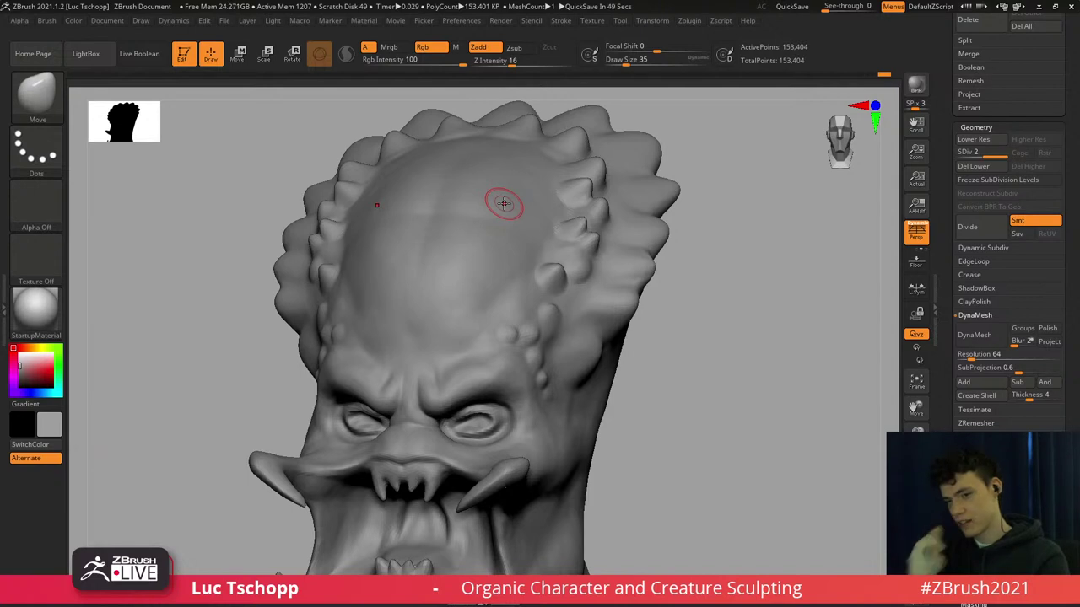
Examine the temple bumps, cranium edge and brow from the front, with the Move brush at Draw Size 37.
left_click_drag(161, 303, 228, 312, "shift")
right_click_drag(317, 333, 307, 313, "ctrl")
key("s")
left_click_drag(306, 315, 309, 314)
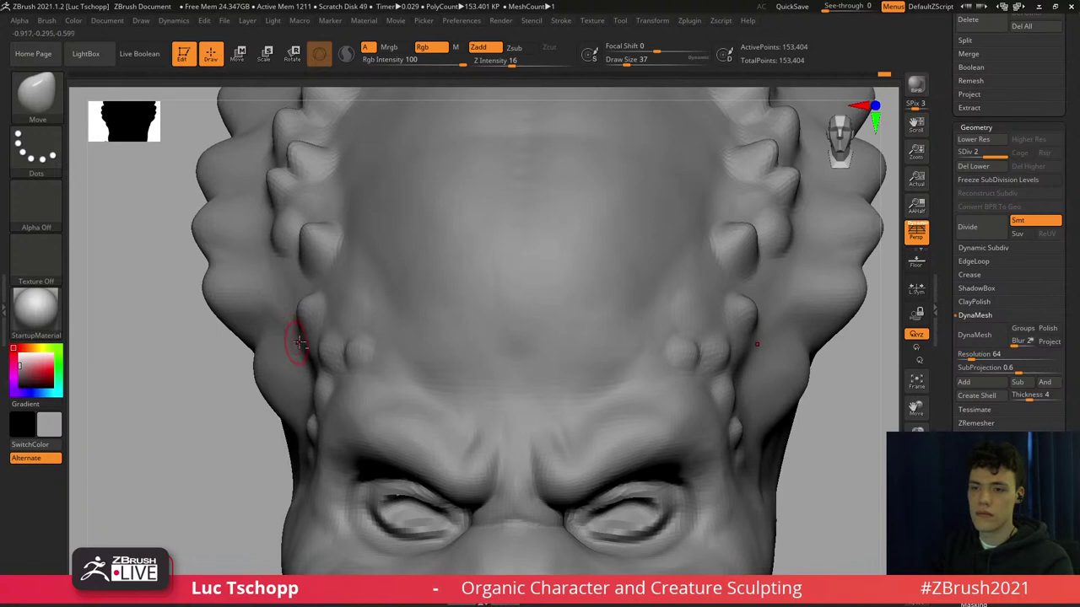
right_click_drag(298, 342, 284, 335, "ctrl")
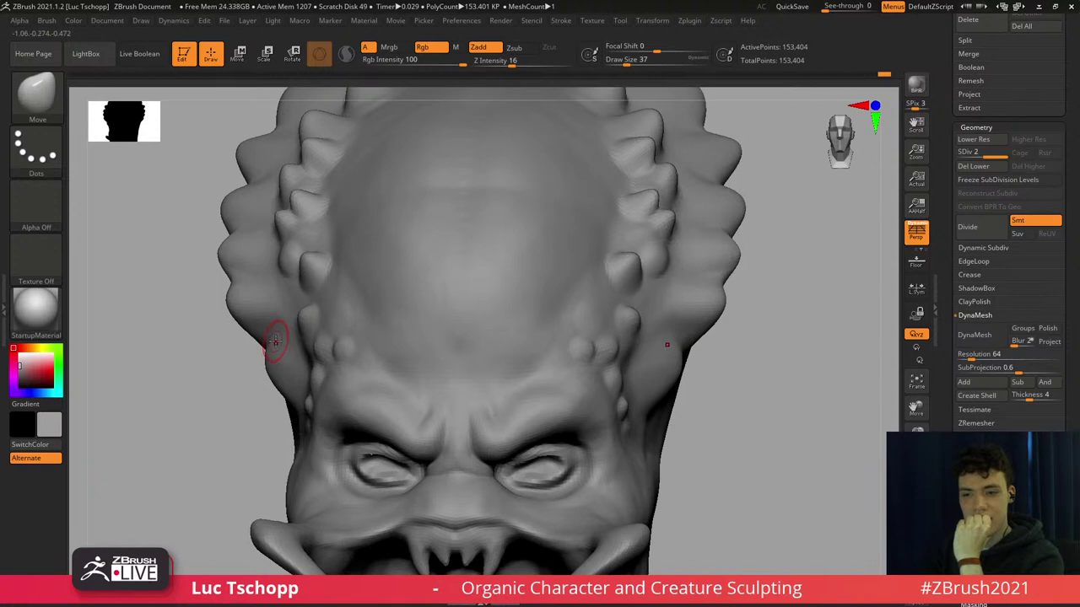
right_click_drag(295, 353, 311, 324, "shift")
right_click(301, 348)
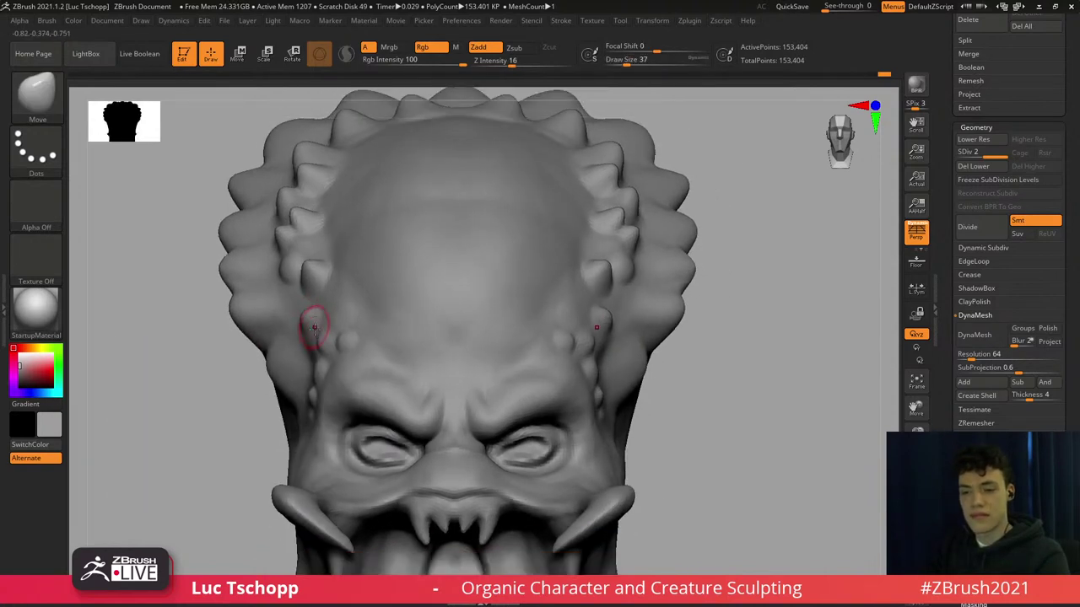
right_click_drag(383, 328, 339, 300, "alt")
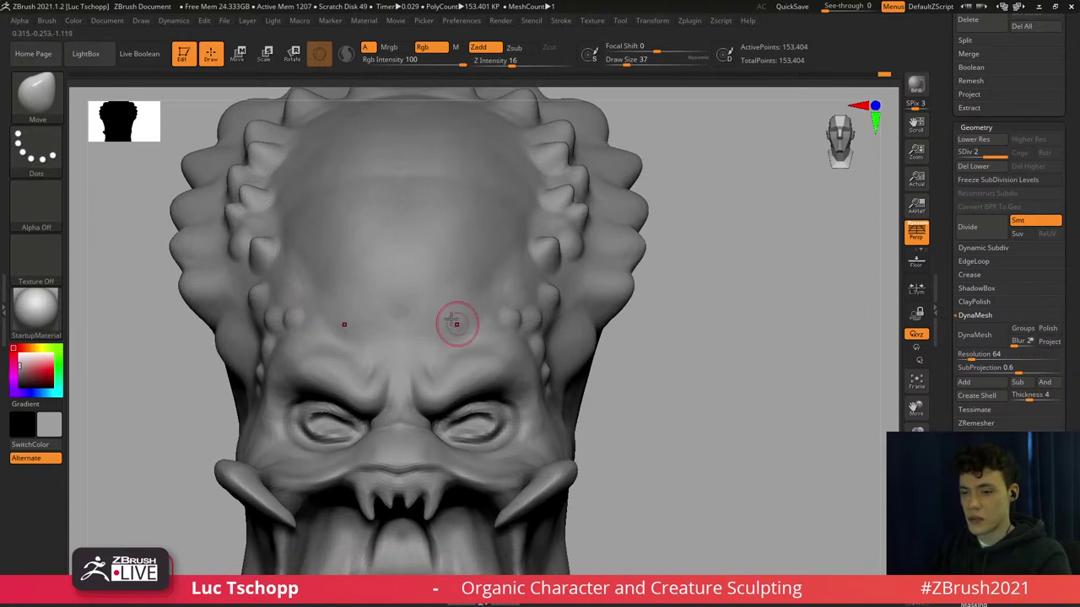
right_click_drag(455, 321, 453, 305, "ctrl")
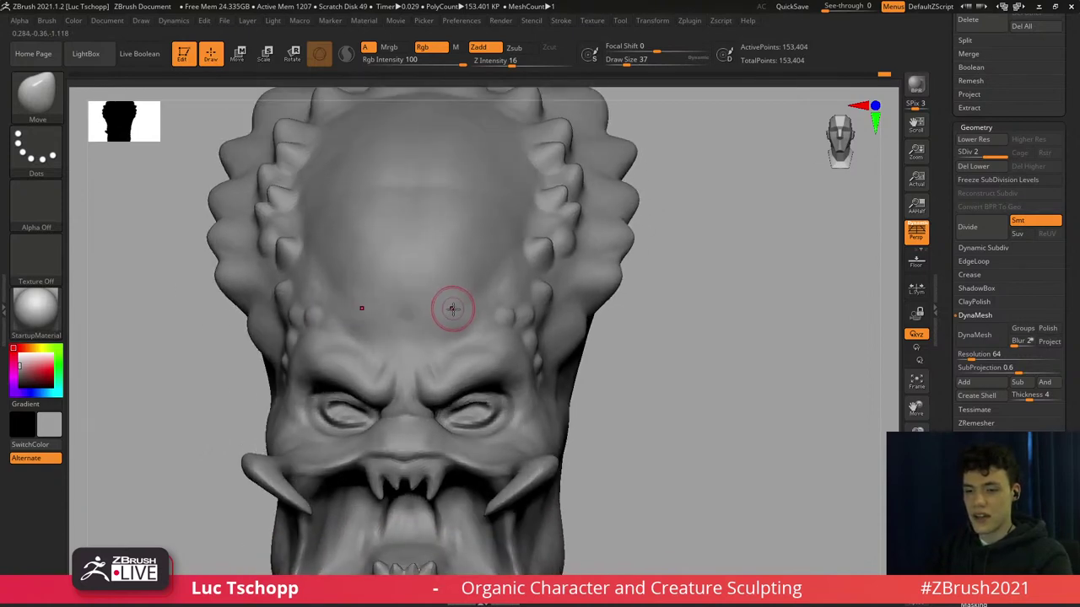
Reshape the lowest large bump at the cranium's edge with the Move brush, enlarging Draw Size up to 71.
key("b")
key("m")
key("v")
key("bracketright")
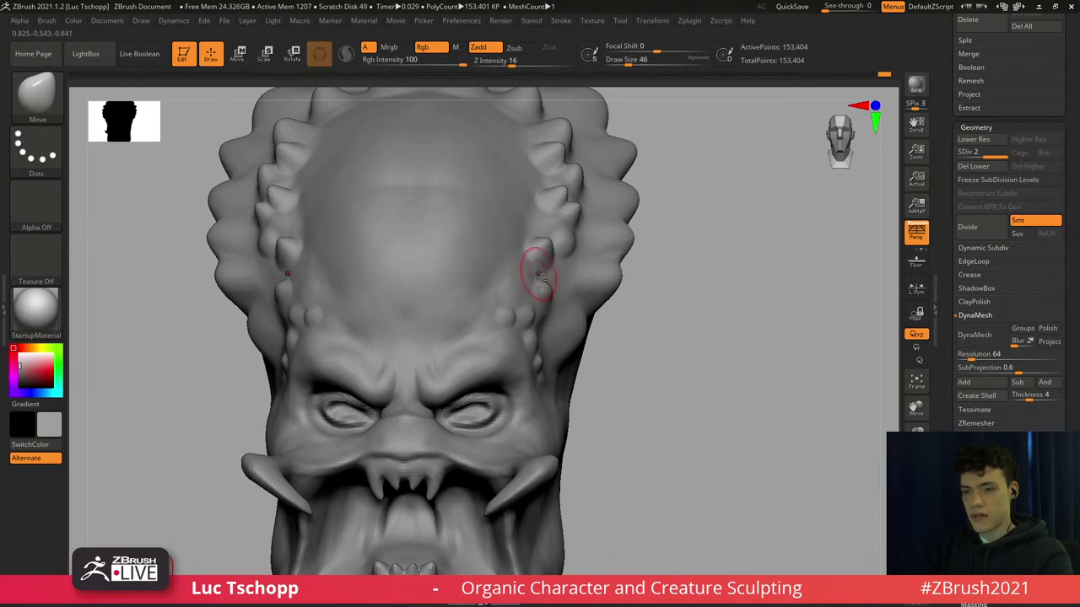
right_click_drag(539, 273, 535, 251, "ctrl")
key("bracketright")
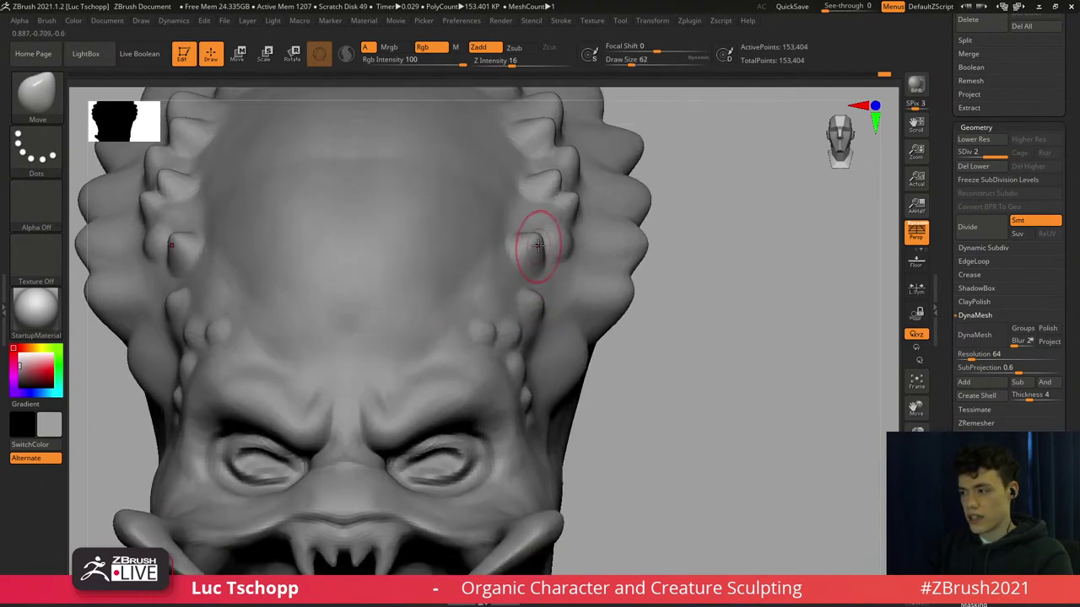
mouse_move(562, 239)
left_mouse_down()
mouse_move(539, 239)
mouse_move(550, 239)
left_mouse_up()
key("s")
key("s")
key("shift")
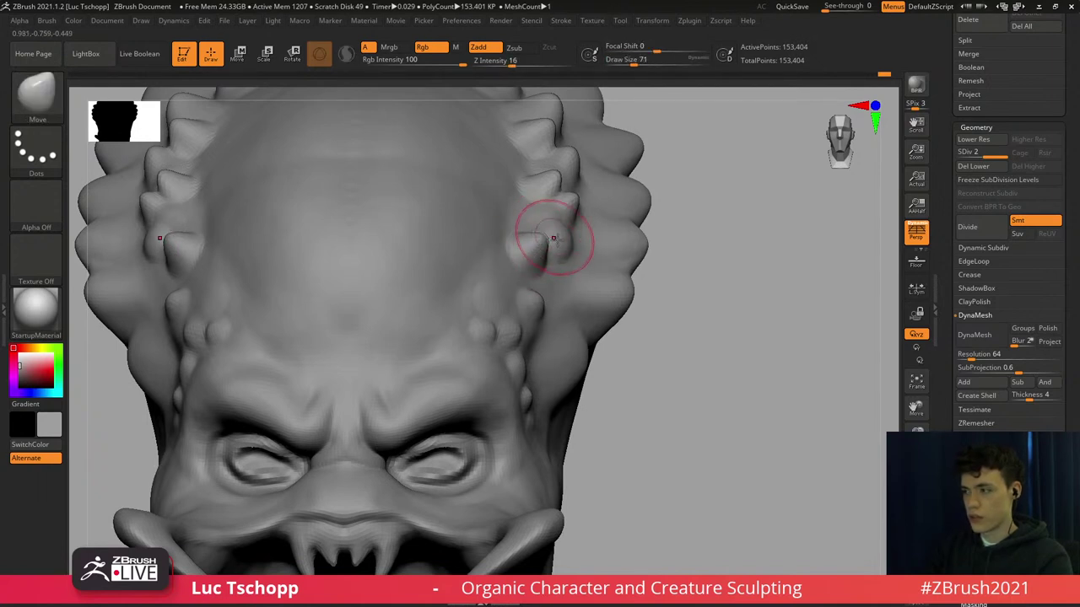
Pull out a second bump on the outer side of the cranium-edge bump with the Move brush at Draw Size 39.
right_click_drag(561, 235, 563, 224)
key("s")
left_click_drag(569, 238, 570, 239)
key("s")
key("ctrl+z")
key("s")
left_click_drag(569, 240, 587, 212)
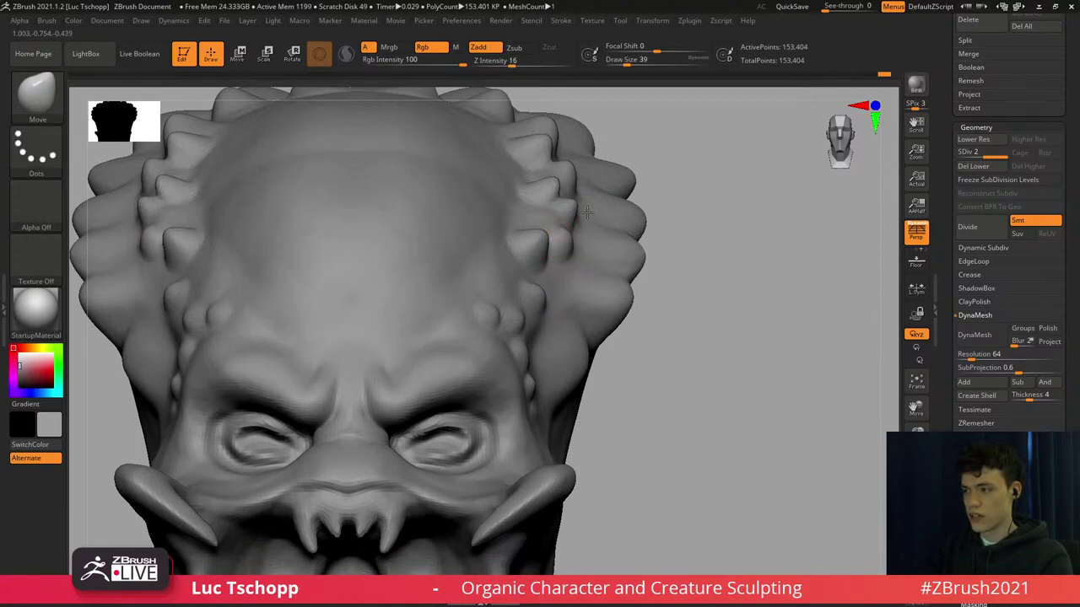
mouse_move(577, 220)
right_mouse_down("shift")
mouse_move(559, 265)
mouse_move(522, 290)
mouse_move(528, 280)
right_mouse_up("shift")
Define the bumps between cranium and temple with the LucT_Custom1 brush at Draw Size 39.
key("b")
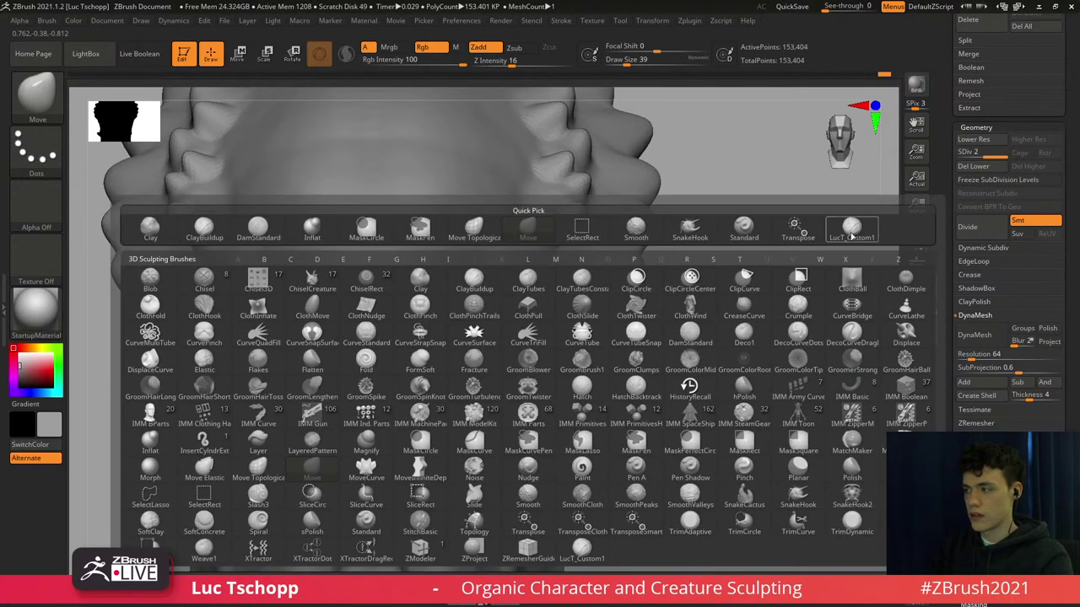
left_click(851, 228)
mouse_move(548, 275)
right_mouse_down("ctrl")
mouse_move(532, 257)
mouse_move(535, 267)
mouse_move(506, 282)
mouse_move(537, 286)
mouse_move(540, 272)
right_mouse_up("ctrl")
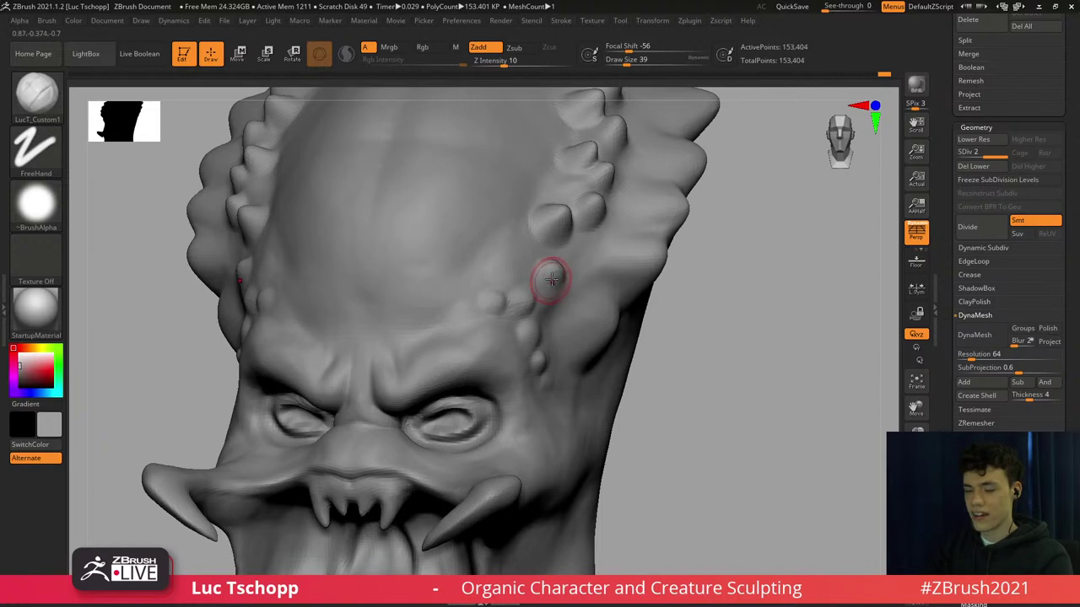
mouse_move(551, 279)
right_mouse_down()
mouse_move(563, 278)
mouse_move(556, 272)
mouse_move(543, 300)
right_mouse_up()
Smooth at Draw Size 35 and reshape with the Move brush at Draw Size 39 the bumps above the temple cluster.
key("s")
key("b")
key("m")
key("v")
key("s")
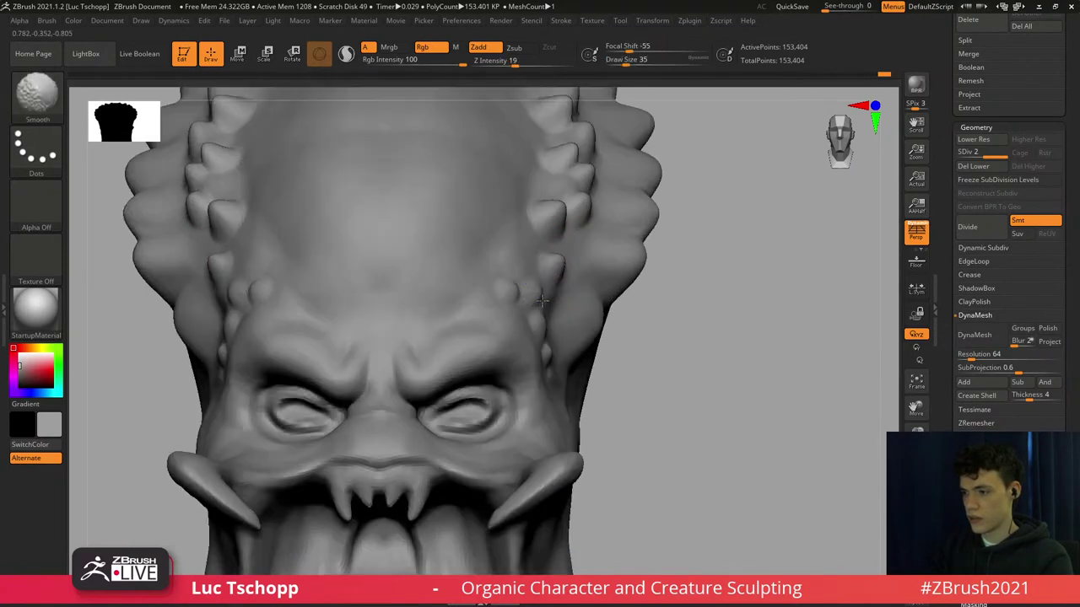
key("f")
key("s")
mouse_move(549, 249)
right_mouse_down()
mouse_move(538, 304)
mouse_move(564, 371)
mouse_move(539, 302)
right_mouse_up()
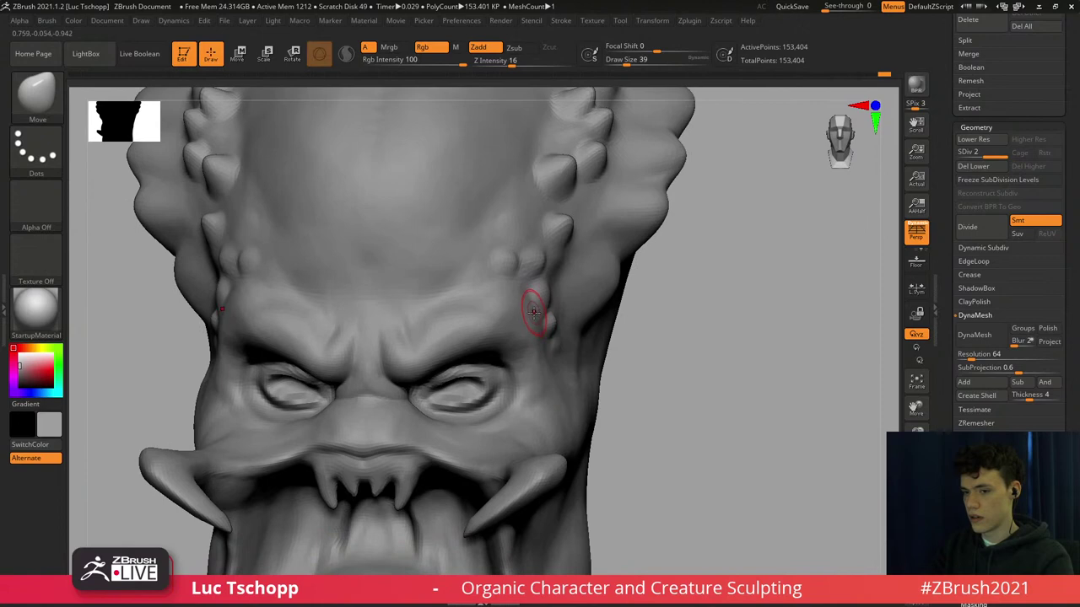
Refine the lower bumps of the temple cluster beside the brow with the Move brush at Draw Size 27.
key("b")
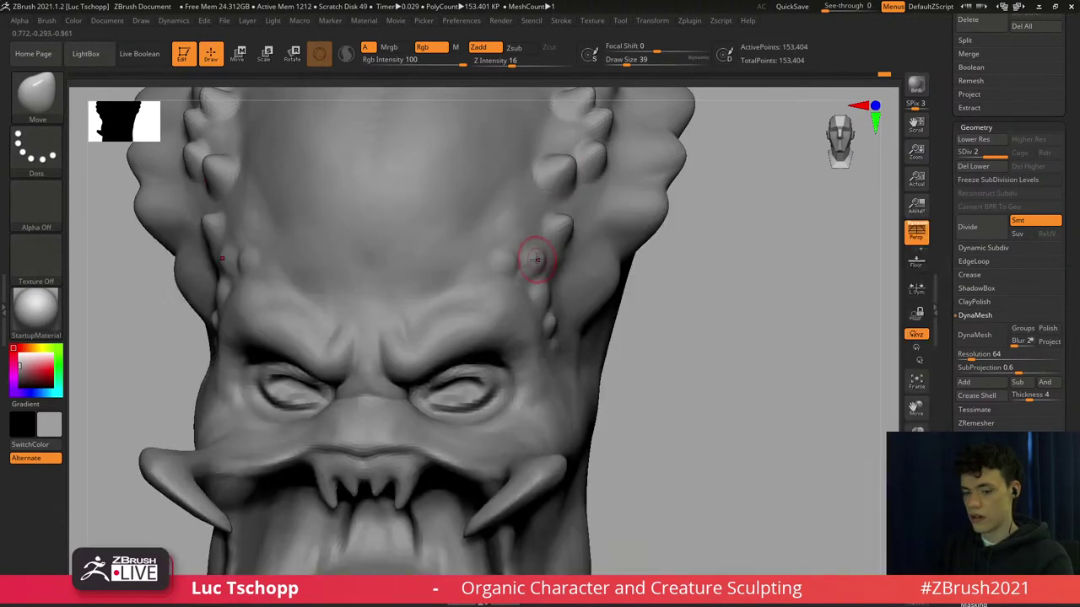
key("b")
key("m")
key("v")
mouse_move(537, 302)
right_mouse_down()
mouse_move(540, 282)
mouse_move(520, 276)
right_mouse_up()
key("s")
left_click(541, 284)
key("s")
left_click(554, 293)
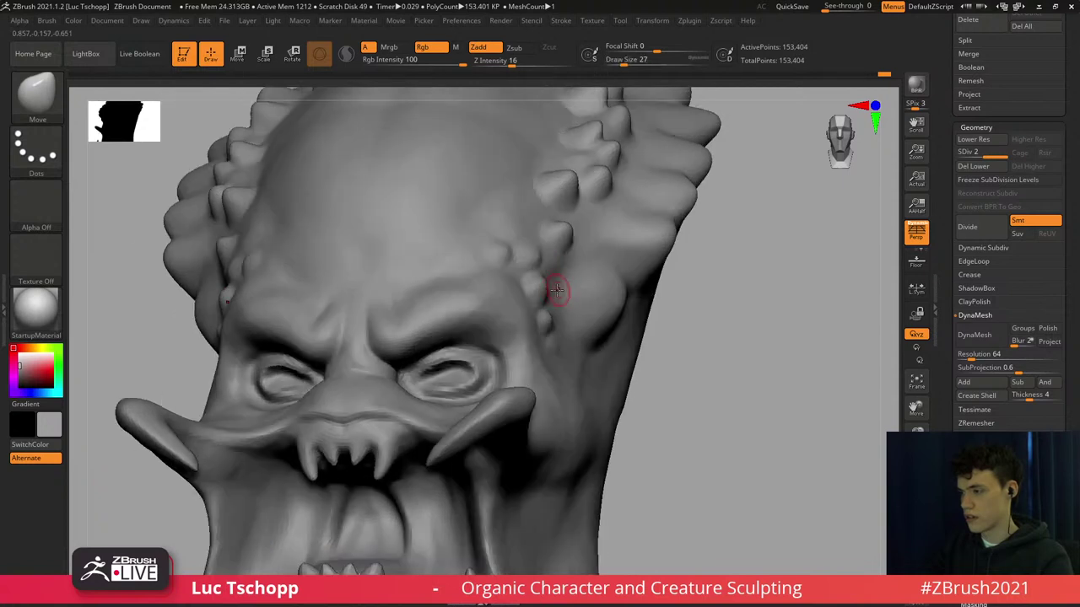
Undo the Draw Size 37 pull behind the temple cluster and rework that spot with the Move brush at Draw Size 29.
key("bracketright")
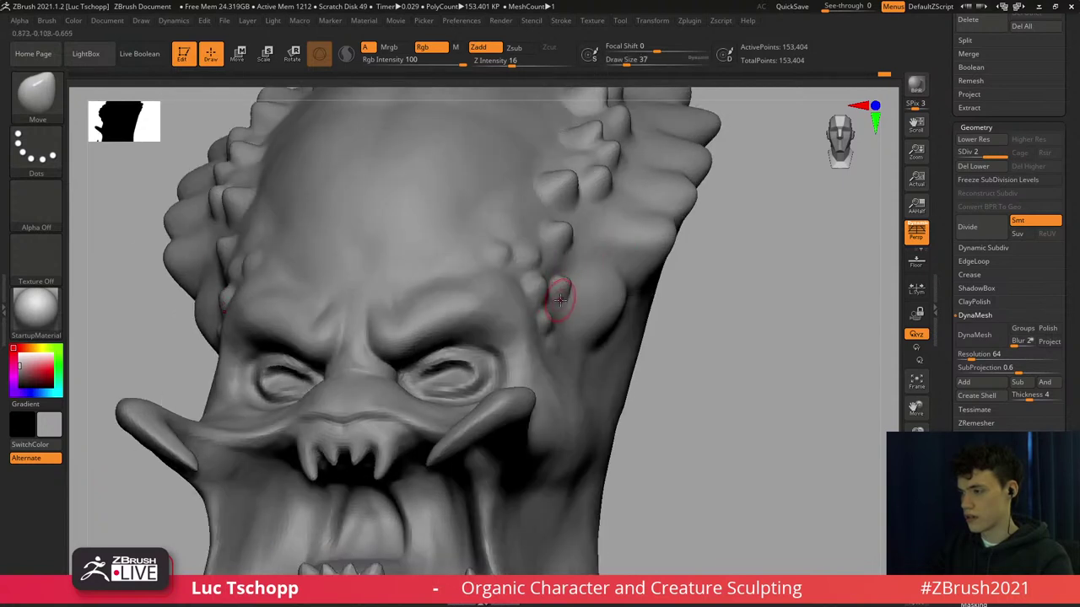
key("ctrl+z")
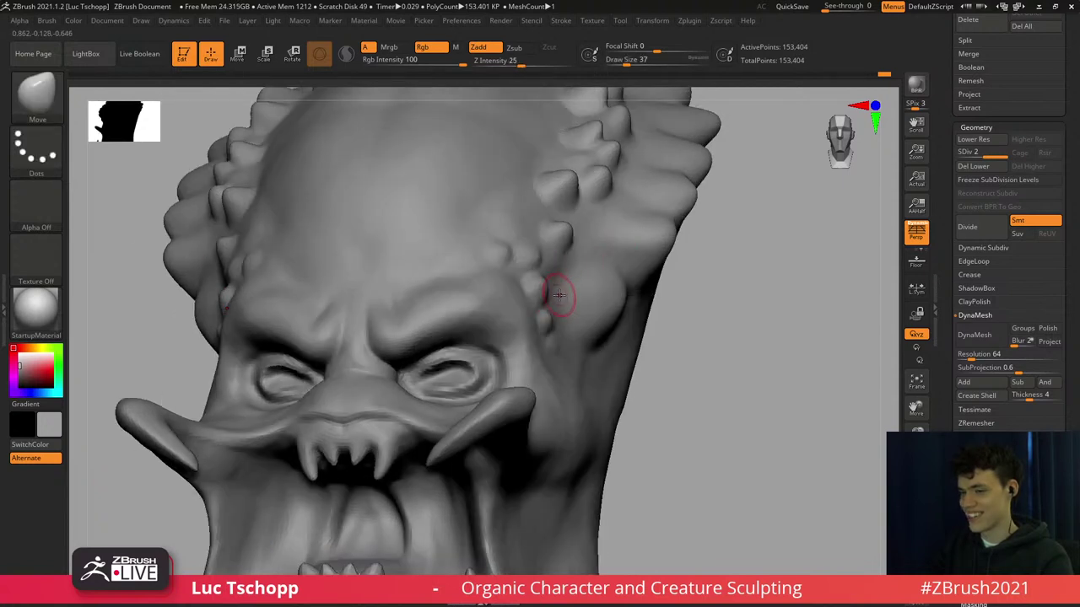
key("s")
left_click_drag(562, 288, 556, 291)
right_click_drag(557, 291, 569, 285)
key("s")
left_click_drag(560, 289, 564, 287)
key("bracketleft")
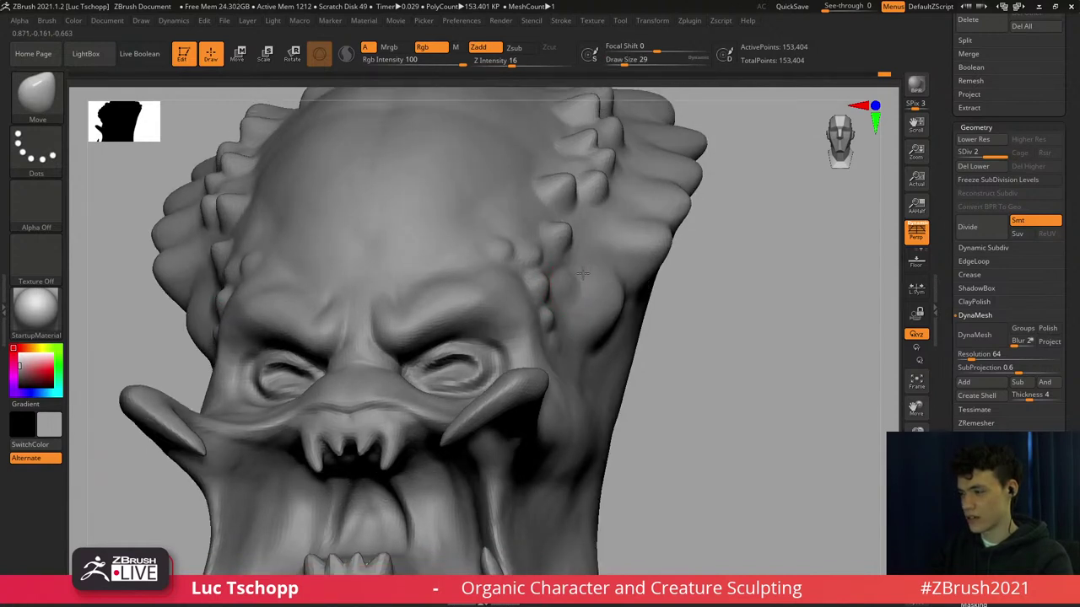
Raise a rounded bump on the outer side of the temple cluster with the Move brush at Draw Size 59.
key("s")
mouse_move(596, 248)
right_mouse_down("shift")
mouse_move(574, 283)
mouse_move(562, 274)
mouse_move(543, 284)
mouse_move(582, 268)
right_mouse_up("shift")
key("s")
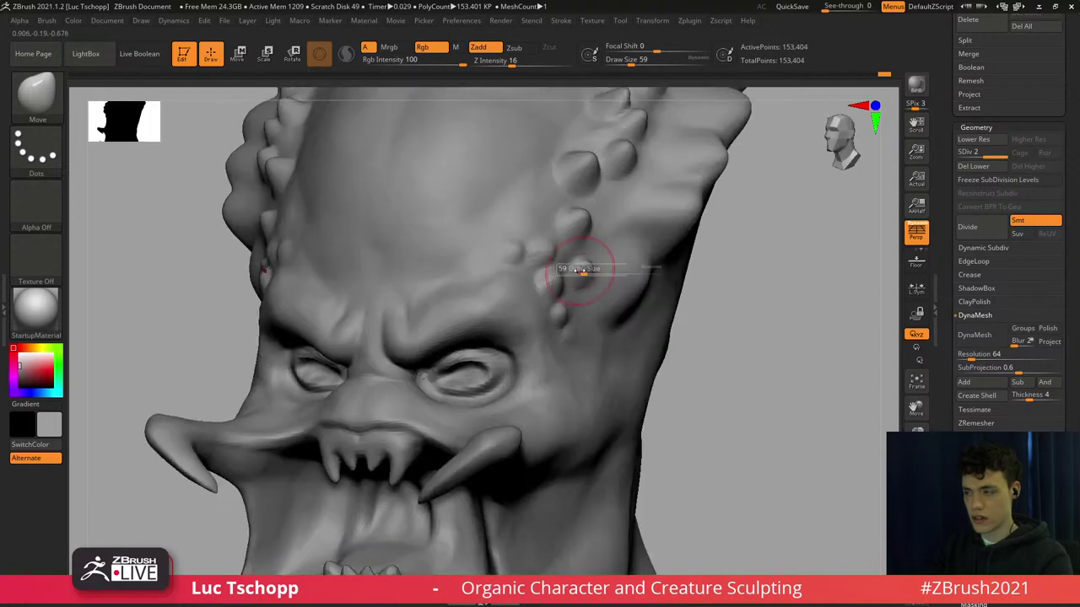
left_click_drag(582, 268, 587, 269)
key("s")
Adjust the upper temple bumps where they meet the cranium edge with the Move brush at Draw Sizes 41 and 35.
right_click_drag(542, 257, 552, 243)
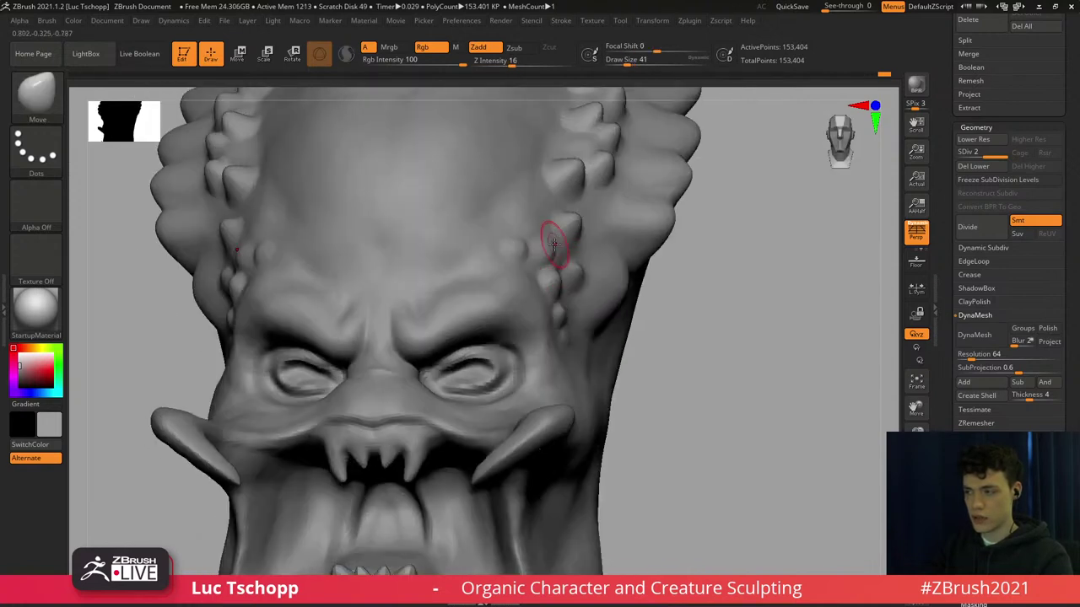
key("s")
left_click_drag(550, 246, 548, 247)
right_click_drag(542, 248, 549, 246)
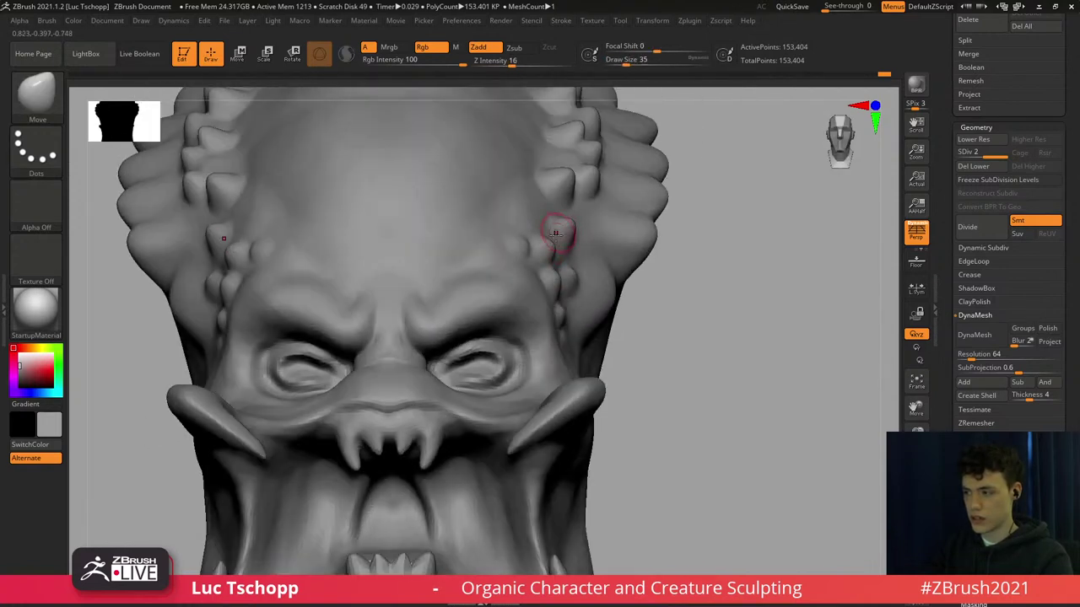
left_click_drag(551, 244, 553, 255, "shift")
mouse_move(553, 255)
right_mouse_down("shift")
mouse_move(566, 272)
mouse_move(571, 223)
right_mouse_up("shift")
Pull up a small inner bump above the temple cluster with the Move brush at Draw Sizes 20 and 39.
key("shift")
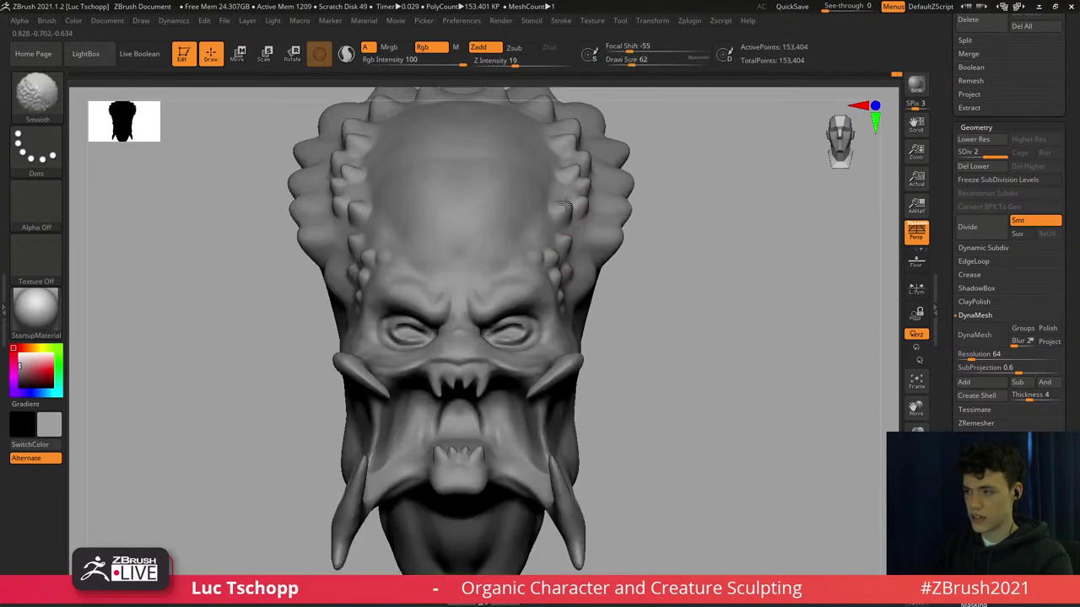
key("s")
left_click_drag(549, 224, 544, 226)
right_click_drag(543, 226, 554, 227)
key("s")
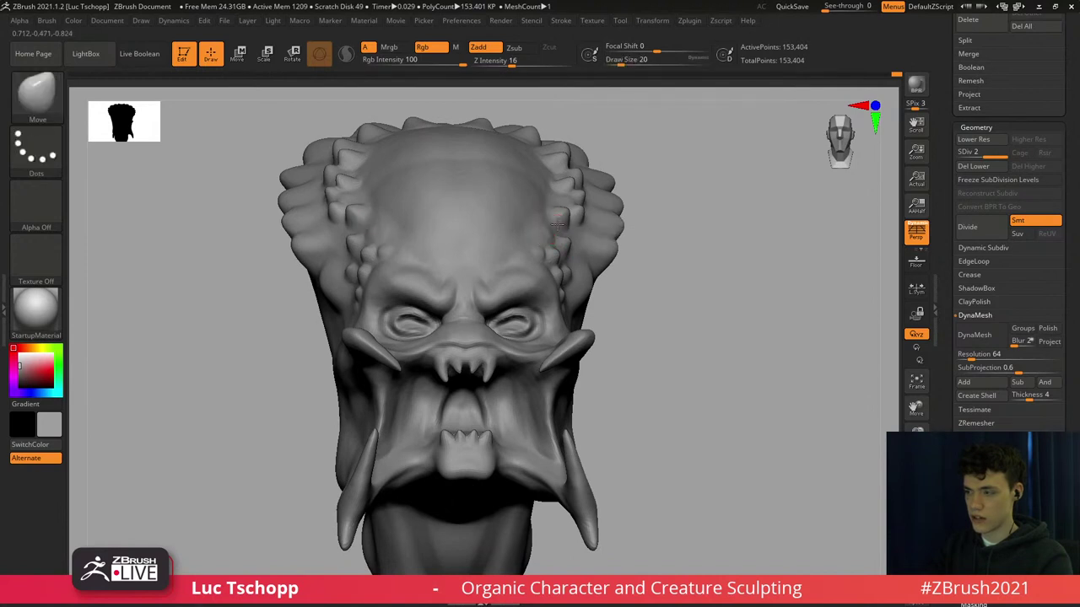
right_click_drag(570, 203, 549, 241, "shift")
key("s")
left_click_drag(549, 242, 557, 241)
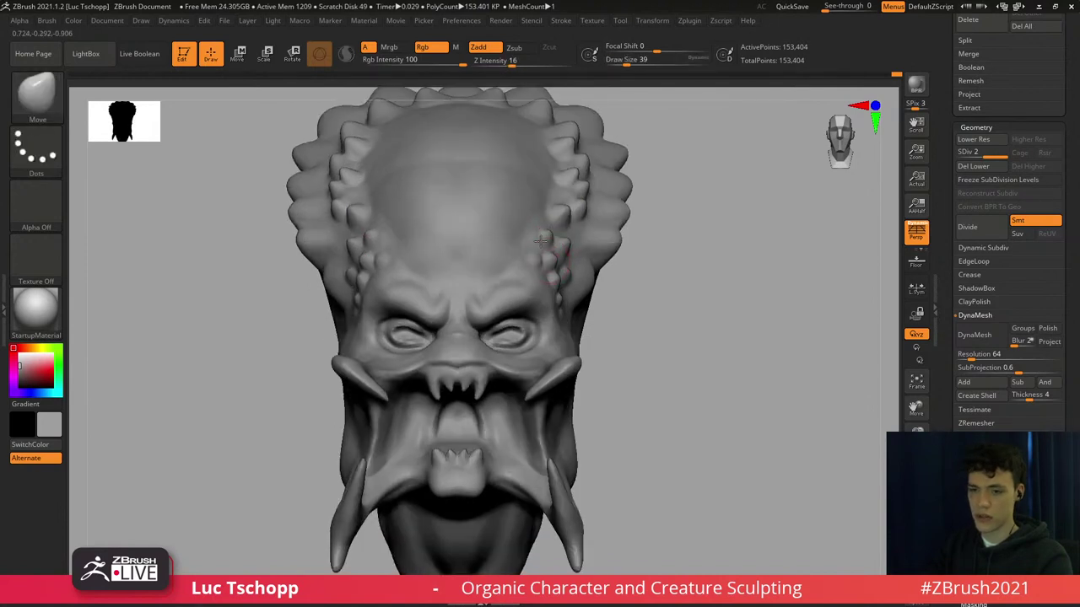
Drop to subdivision level 1 and adjust the temple beside the outer brow with the Move brush at Draw Size 62.
mouse_move(550, 243)
right_mouse_down("ctrl")
mouse_move(513, 286)
mouse_move(557, 315)
mouse_move(550, 335)
mouse_move(531, 317)
mouse_move(546, 304)
mouse_move(549, 312)
right_mouse_up("ctrl")
key("b")
key("m")
key("v")
right_click_drag(447, 272, 568, 276, "alt")
key("shift+d")
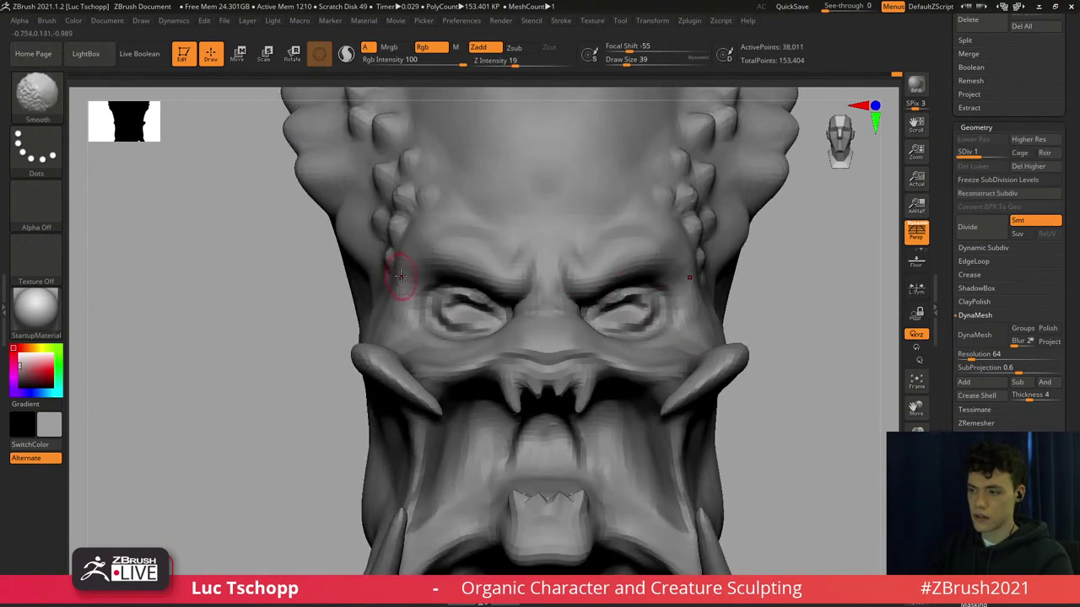
key("]")
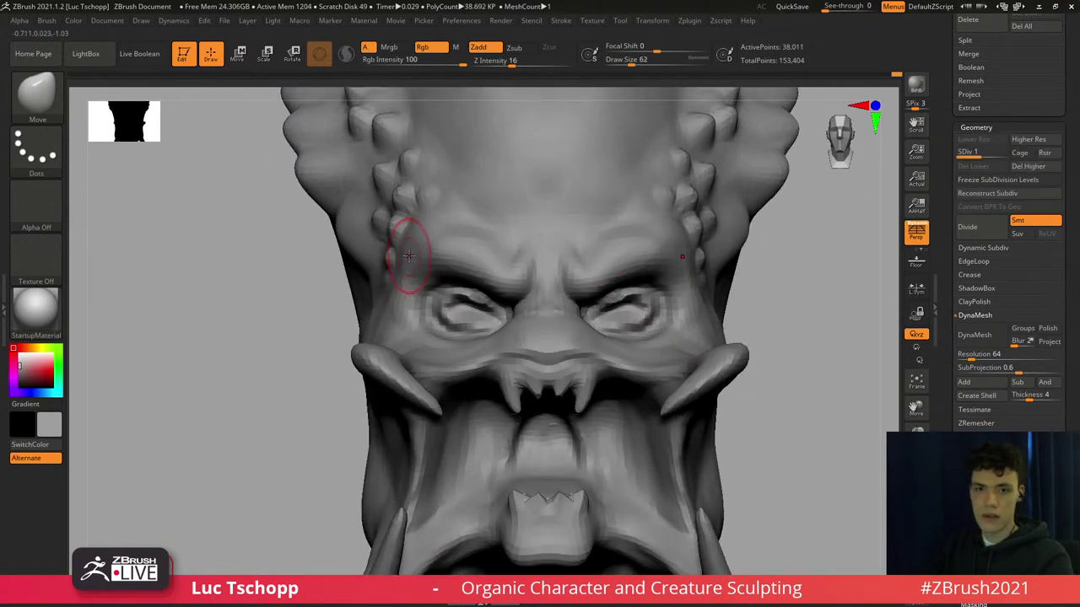
right_click_drag(414, 255, 469, 264)
Return to subdivision level 2 and work over the eye socket with the DamStandard brush at Draw Size 77.
key("d")
key("b")
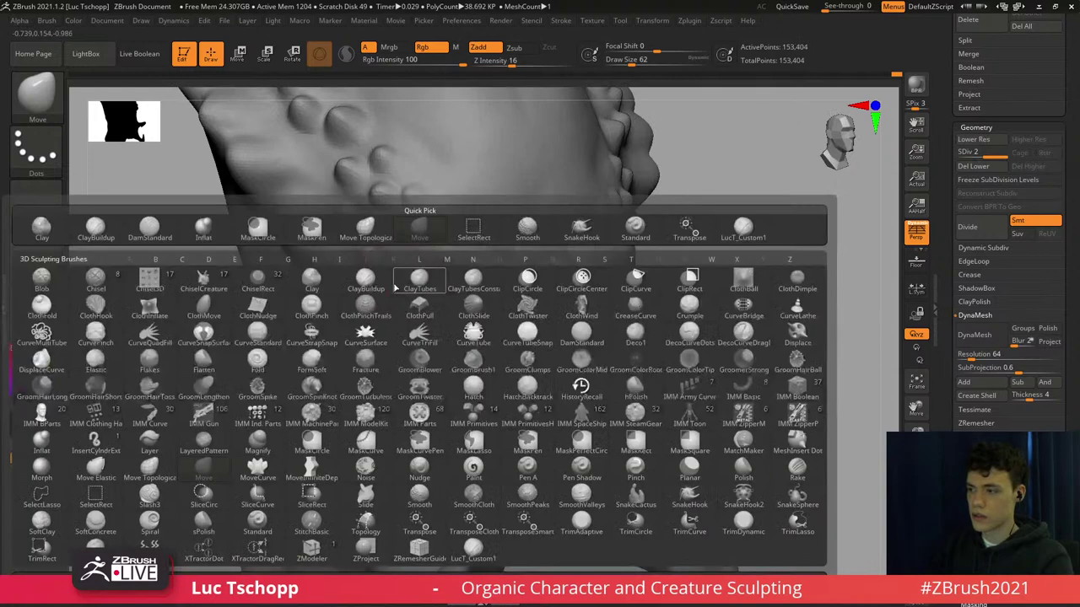
key("d")
key("s")
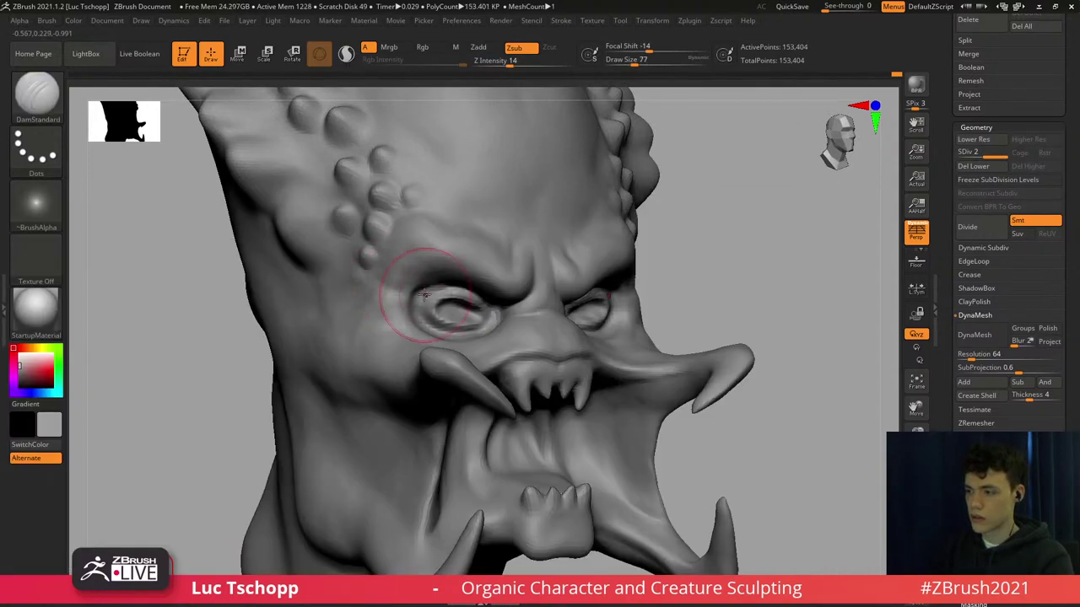
mouse_move(418, 302)
right_mouse_down("ctrl")
mouse_move(424, 315)
mouse_move(472, 315)
mouse_move(495, 327)
mouse_move(439, 295)
right_mouse_up("ctrl")
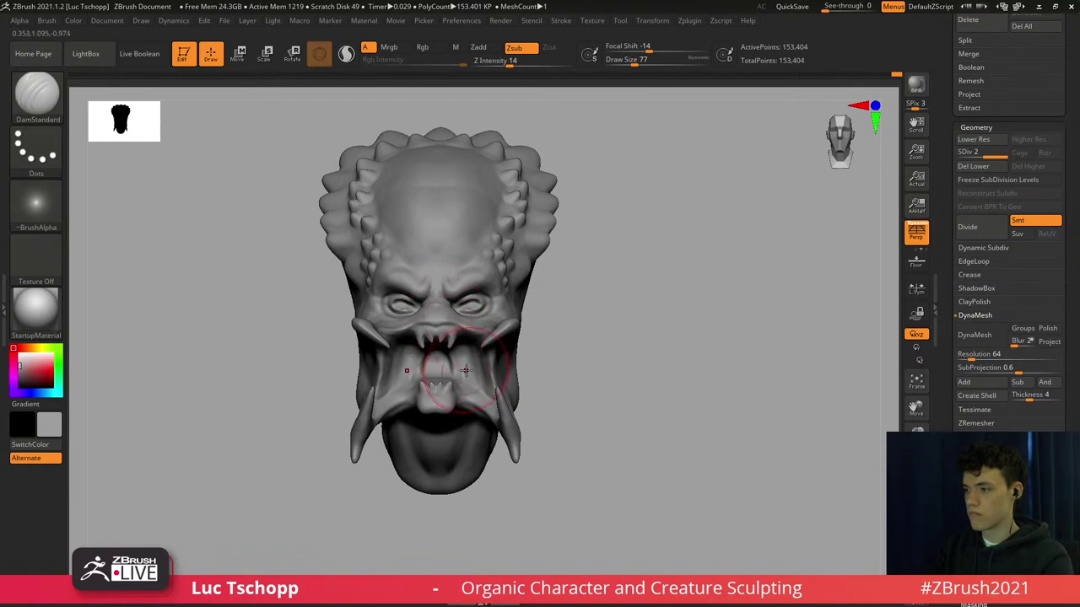
Drop to subdivision level 1 and reshape the outer crest's side spikes with the Move brush at Draw Sizes 77 to 97.
key("b")
key("m")
key("v")
key("shift+d")
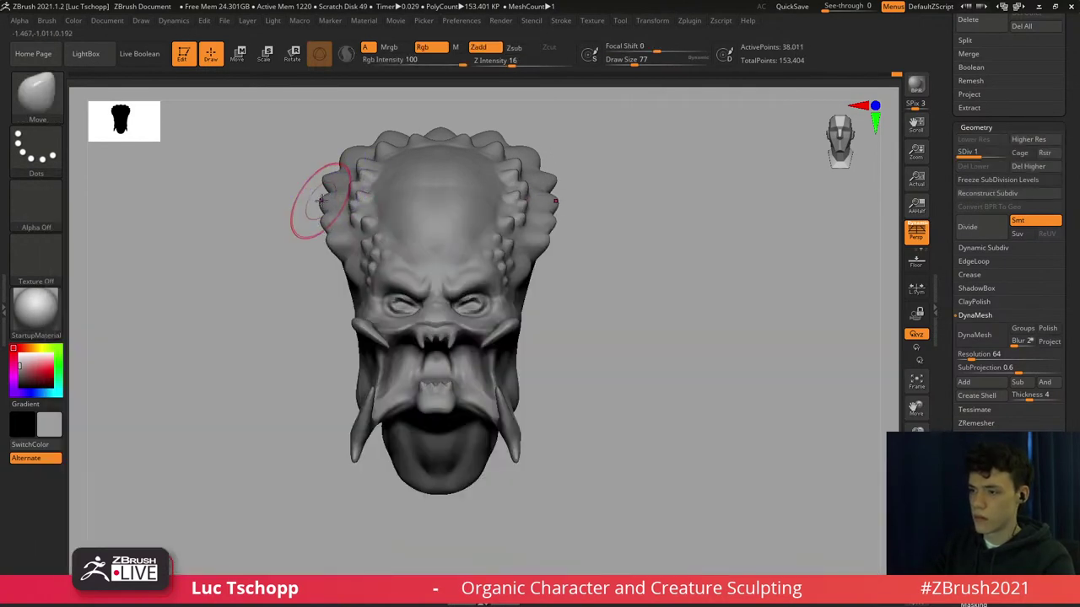
key("s")
left_click_drag(325, 199, 330, 199)
right_click_drag(321, 202, 339, 187)
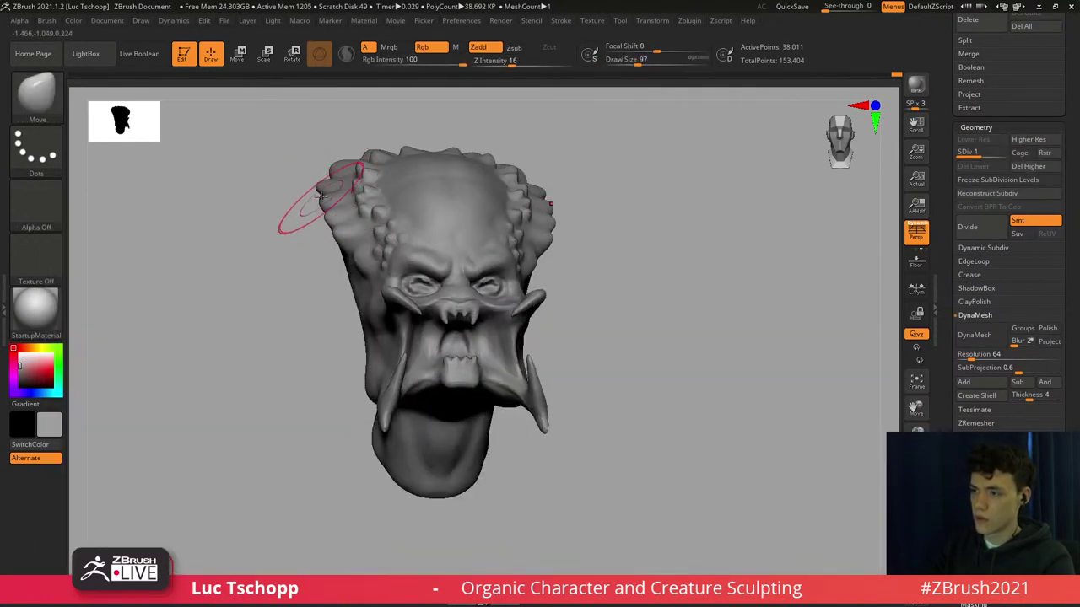
key("s")
left_click_drag(326, 189, 332, 156)
right_click_drag(333, 158, 372, 183, "shift")
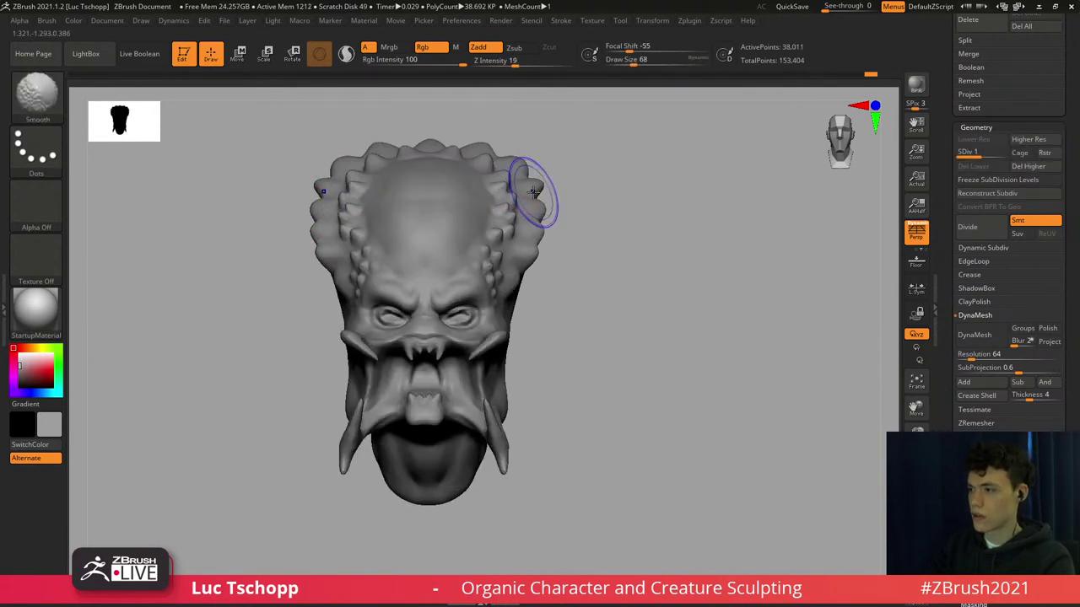
Pull the upper spikes of the outer crest into more pronounced points with the Move brush, reducing Draw Size to 27.
key("s")
left_click_drag(538, 187, 514, 161)
key("s")
key("s")
right_click_drag(518, 160, 514, 192)
key("s")
left_click_drag(529, 140, 491, 126)
key("s")
key("s")
right_click_drag(486, 150, 494, 131, "shift")
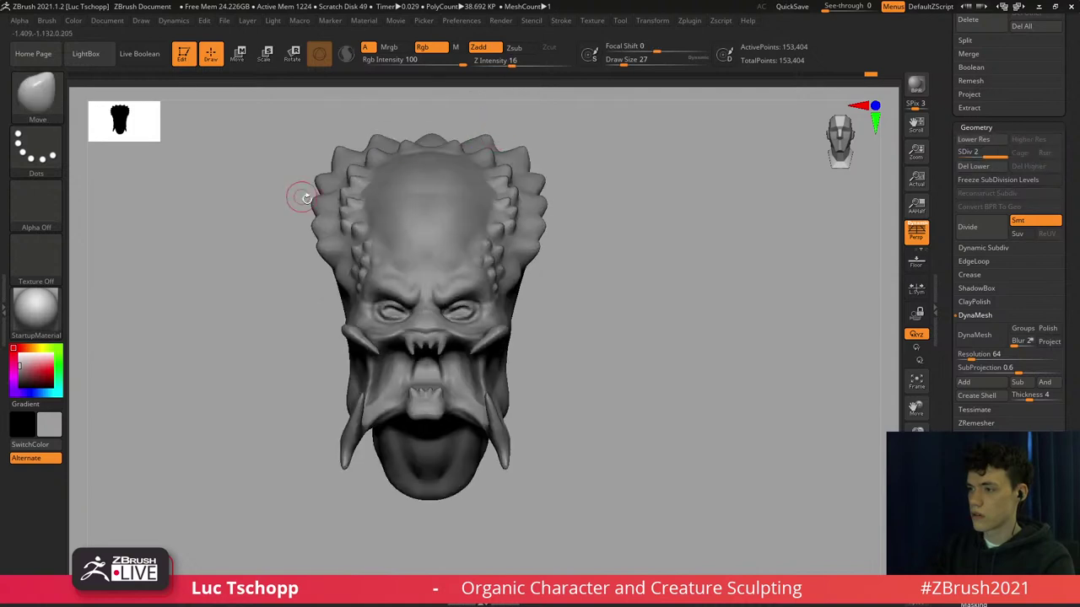
Sharpen the outer crest's side spikes at subdivision level 1 with the Move brush at Draw Sizes 23 to 33.
right_click_drag(301, 197, 320, 221, "alt")
right_click_drag(320, 221, 329, 250)
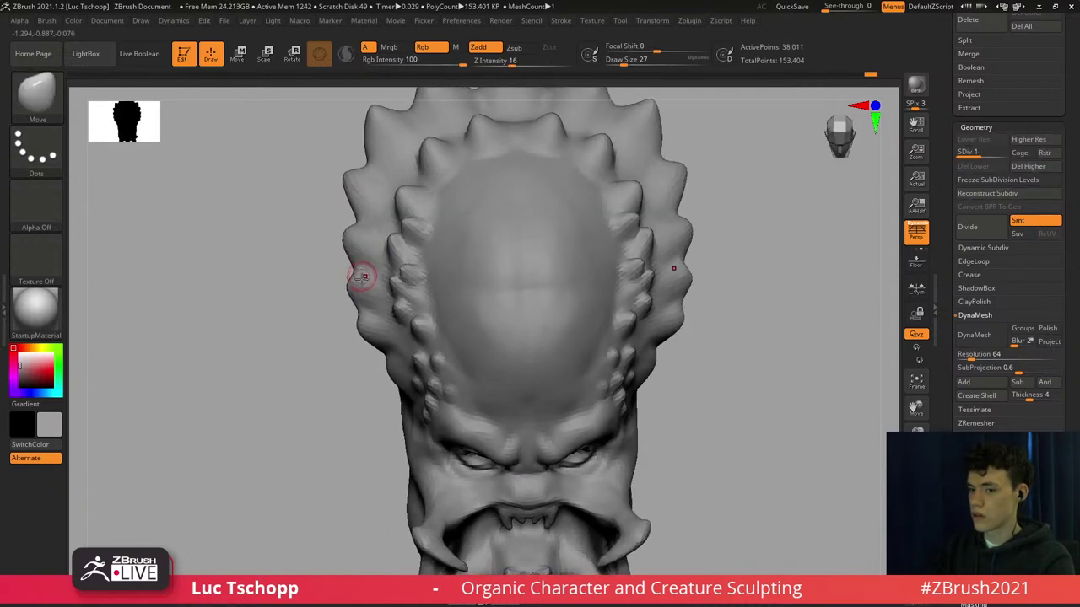
right_click_drag(363, 275, 363, 262, "ctrl")
key("s")
left_click(364, 274)
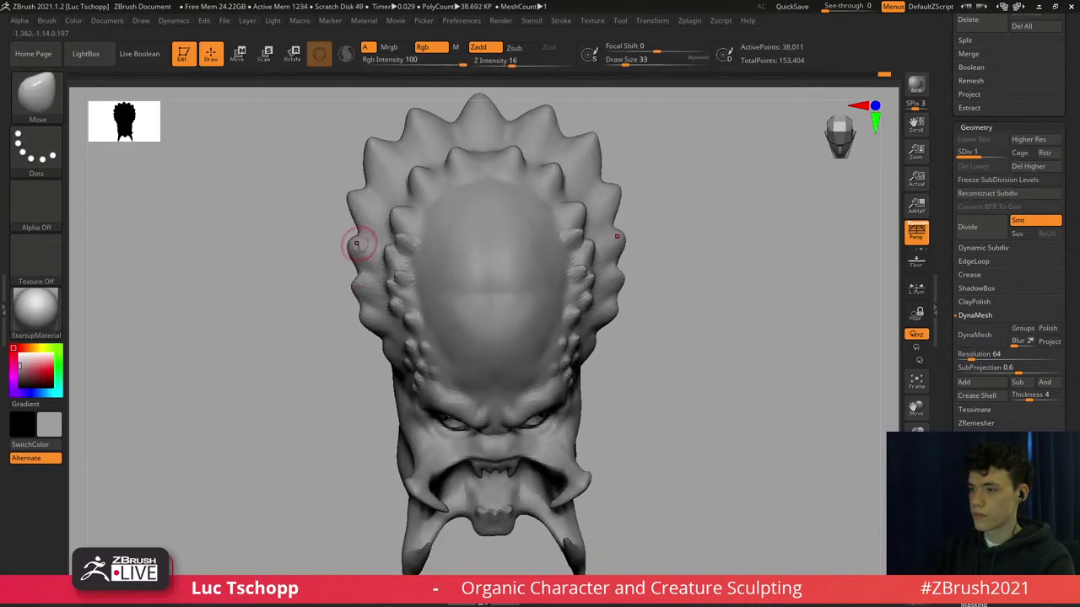
right_click_drag(361, 304, 362, 295)
key("s")
left_click(362, 300)
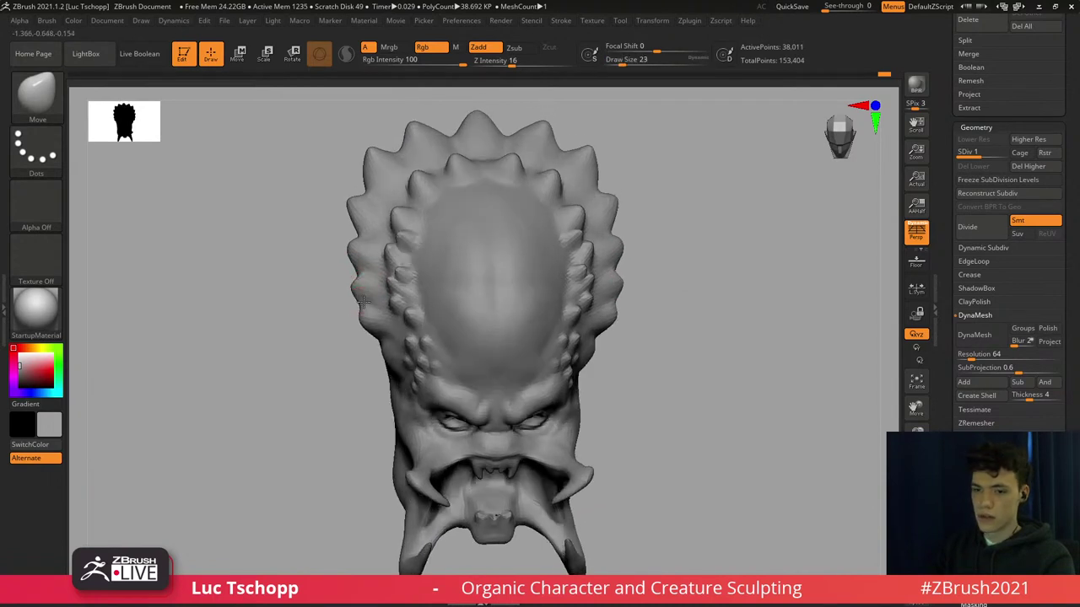
key("s")
left_click(360, 304)
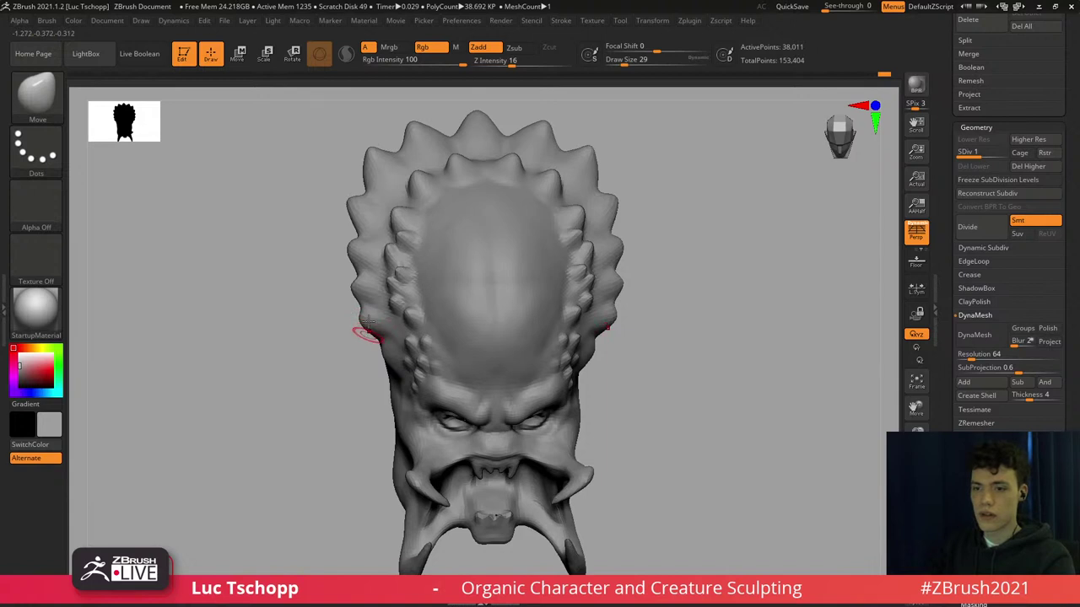
Adjust the outer crest's side and upper spikes with the Move brush at Draw Sizes 29 to 77.
mouse_move(368, 322)
right_mouse_down("alt")
mouse_move(368, 305)
mouse_move(374, 332)
right_mouse_up("alt")
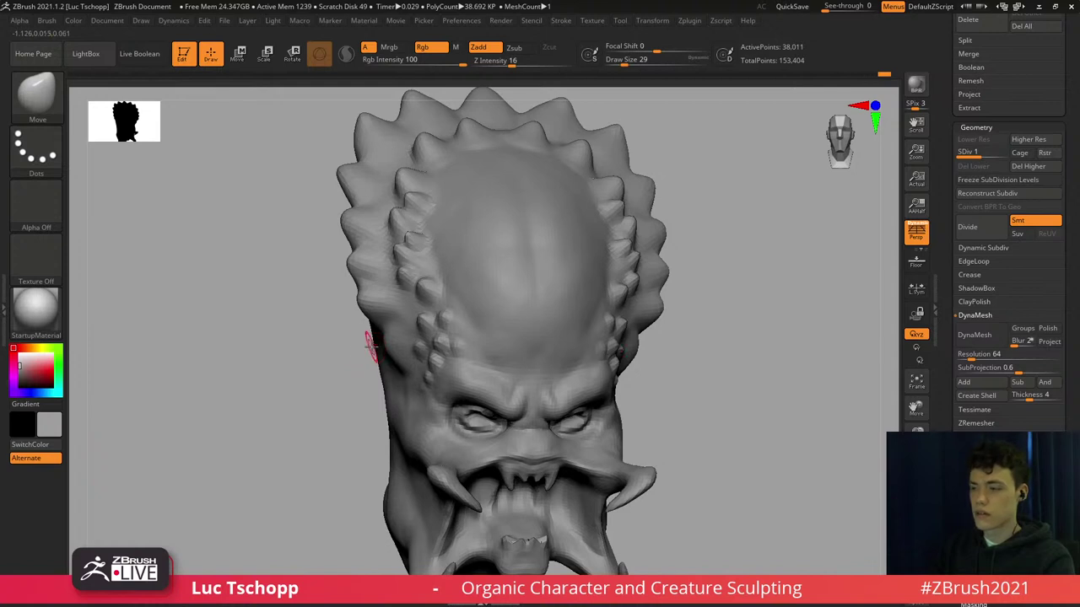
key("s")
left_click_drag(380, 343, 377, 343)
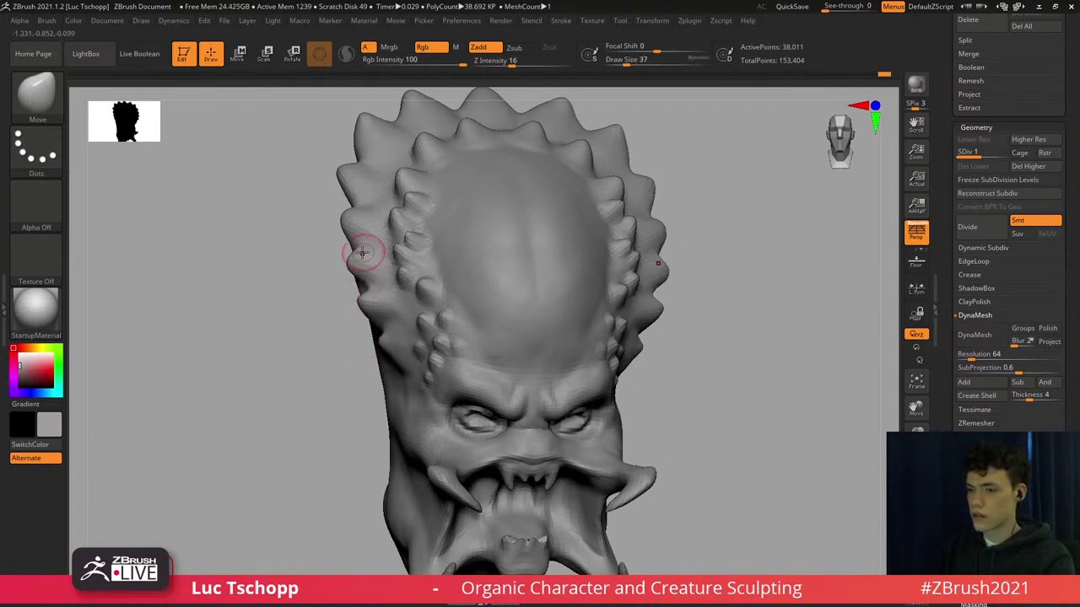
mouse_move(365, 251)
right_mouse_down()
mouse_move(365, 272)
mouse_move(363, 253)
right_mouse_up()
key("s")
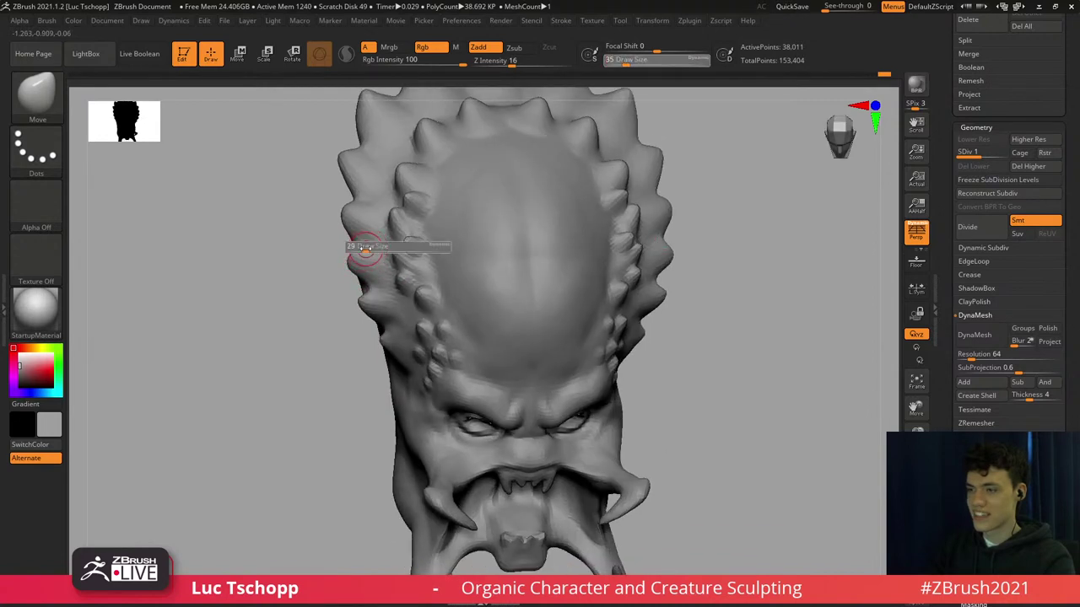
left_click_drag(367, 250, 365, 251)
mouse_move(364, 197)
right_mouse_down("alt")
mouse_move(367, 232)
mouse_move(370, 182)
right_mouse_up("alt")
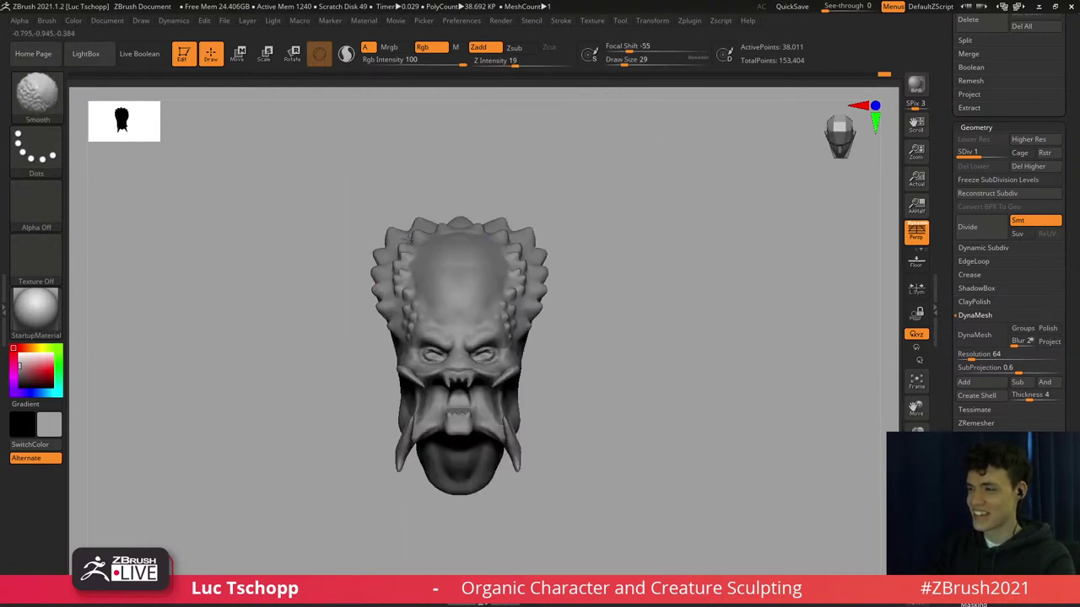
mouse_move(392, 245)
right_mouse_down()
mouse_move(397, 212)
mouse_move(399, 236)
right_mouse_up()
key("s")
left_click_drag(451, 176, 462, 173)
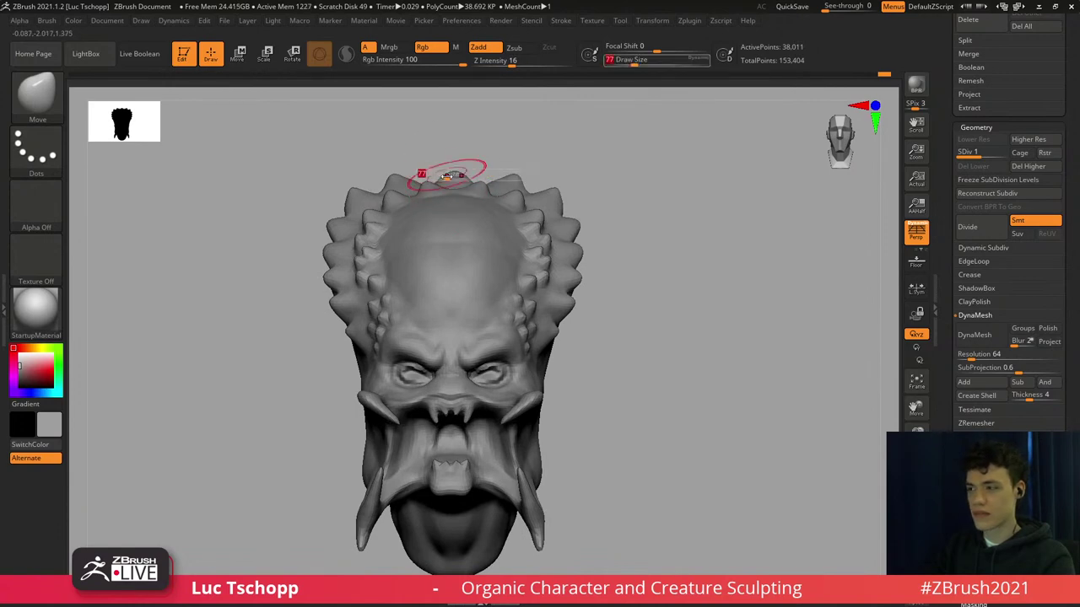
Smooth away the two top spikes of the inner crest and rework the rim with the LucT_Custom1 brush at Draw Sizes 71 to 83.
mouse_move(425, 178)
right_mouse_down("ctrl")
mouse_move(436, 191)
mouse_move(436, 267)
right_mouse_up("ctrl")
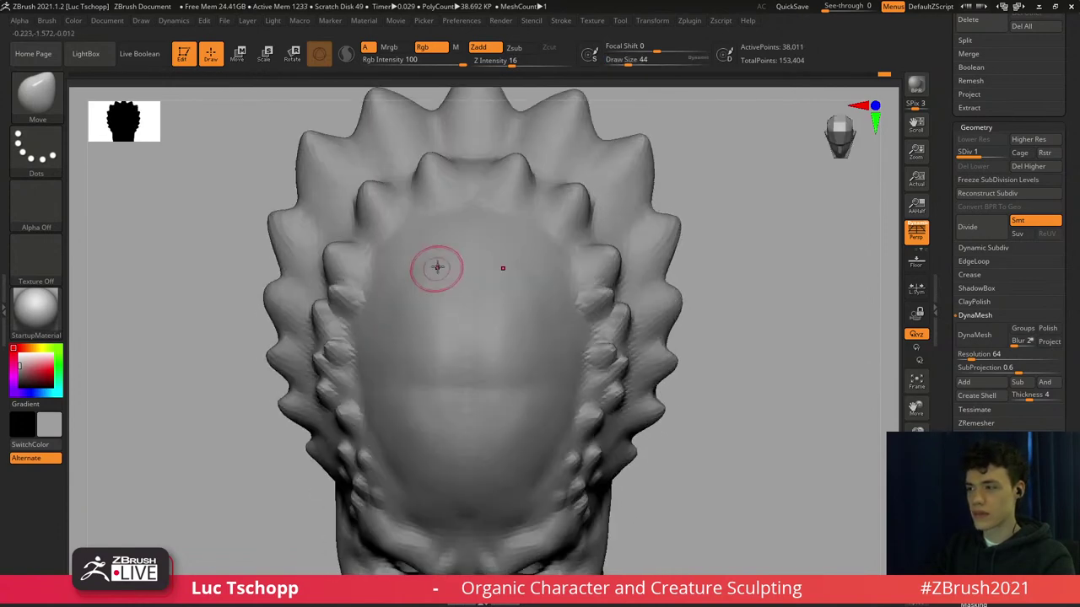
key("b")
left_click(753, 229)
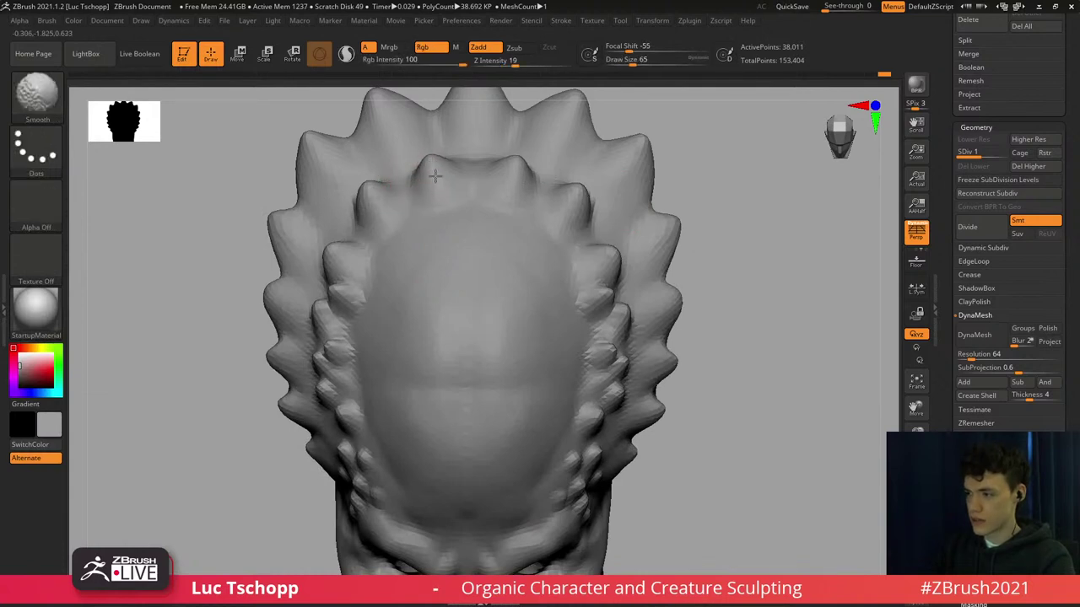
left_click_drag(434, 163, 434, 168)
key("s")
left_click_drag(433, 167, 435, 172, "shift")
left_click_drag(441, 173, 437, 176)
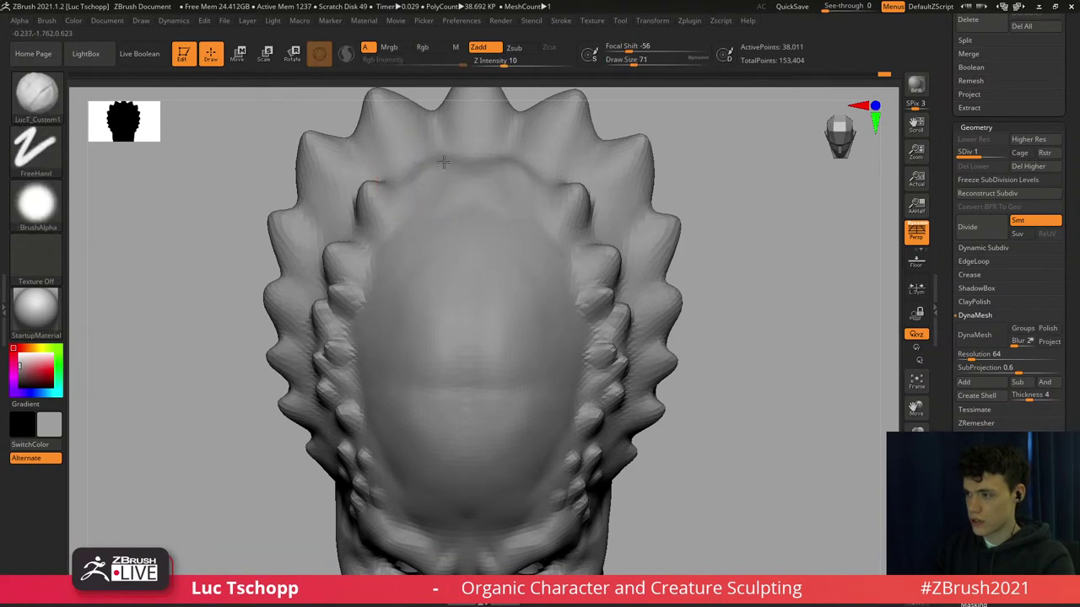
mouse_move(434, 179)
right_mouse_down()
mouse_move(420, 145)
mouse_move(445, 269)
right_mouse_up()
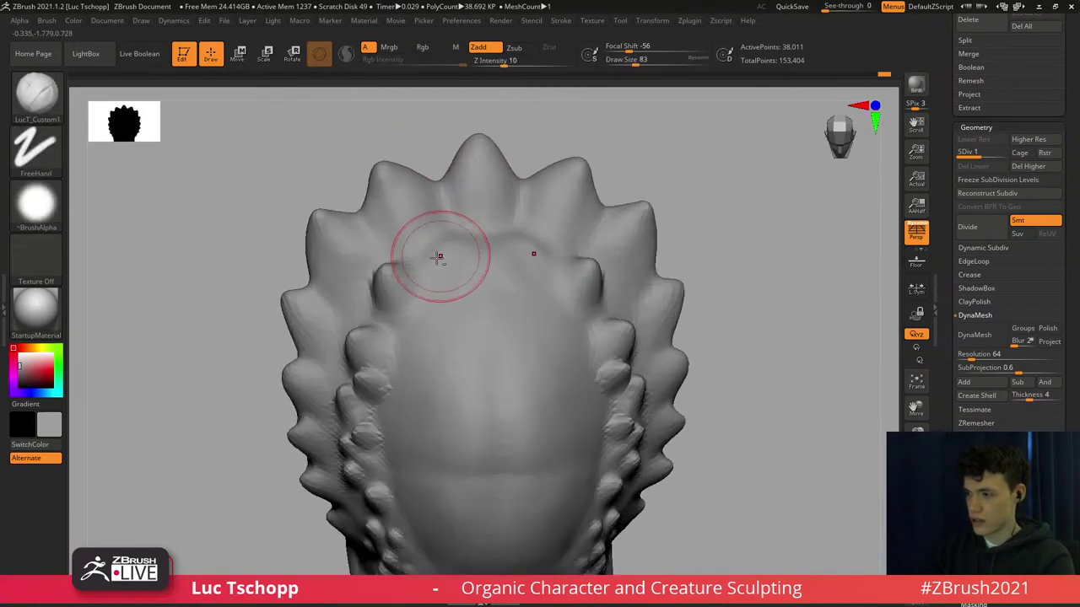
left_click_drag(441, 255, 455, 266)
Pull a new symmetrical pair of spikes from the smoothed top of the inner crest with the Move brush at Draw Size 44.
key("b")
key("b")
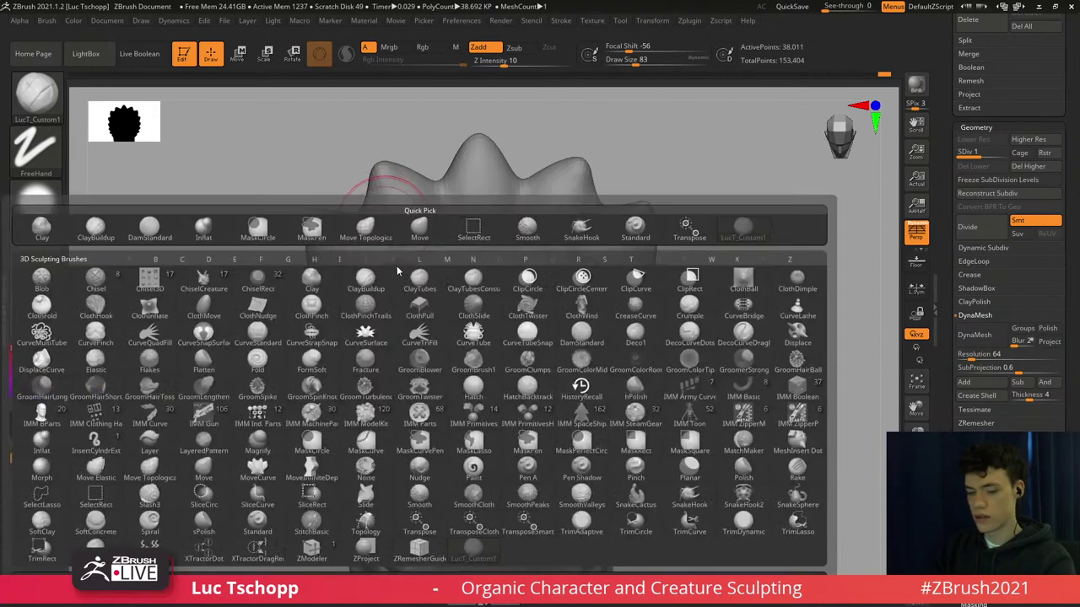
key("m")
key("v")
mouse_move(413, 283)
right_mouse_down()
mouse_move(422, 261)
mouse_move(442, 262)
right_mouse_up()
key("s")
left_click_drag(441, 263, 427, 249)
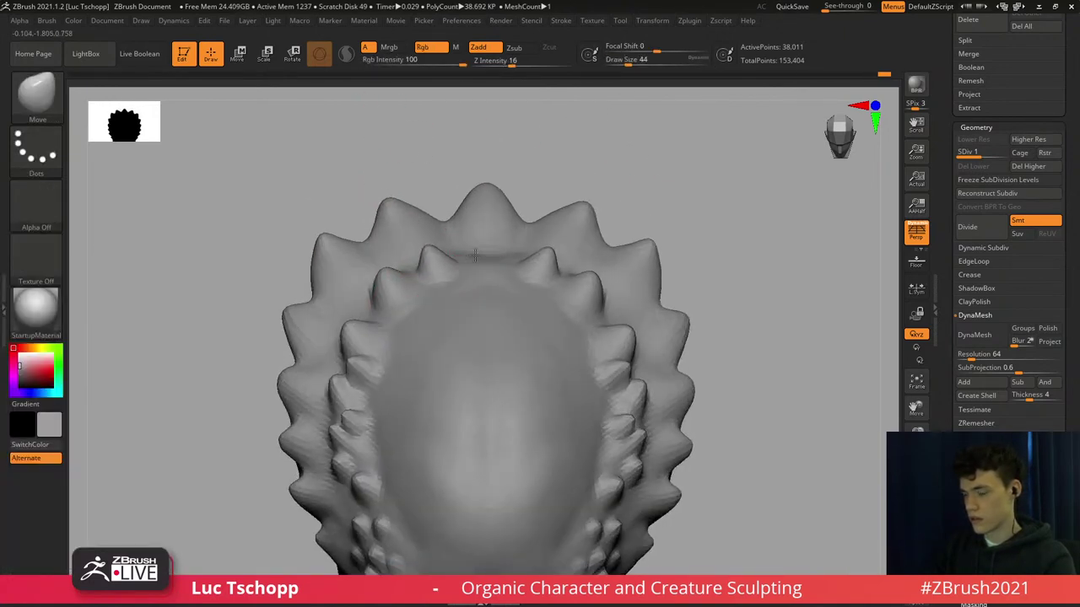
key("ctrl+z")
key("ctrl+z")
key("ctrl+z")
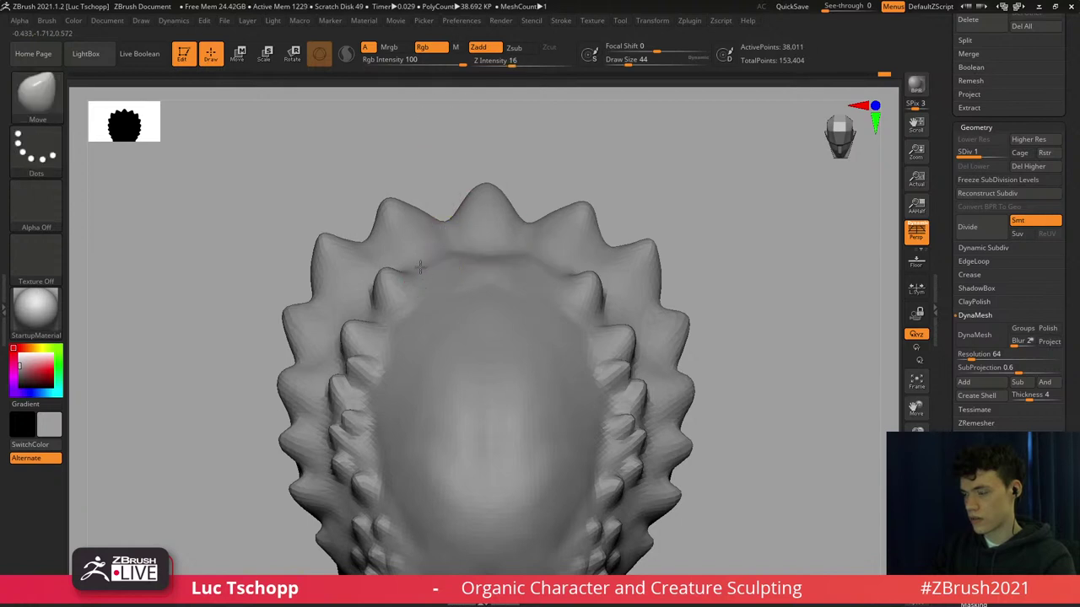
left_click_drag(427, 282, 389, 124)
key("ctrl+z")
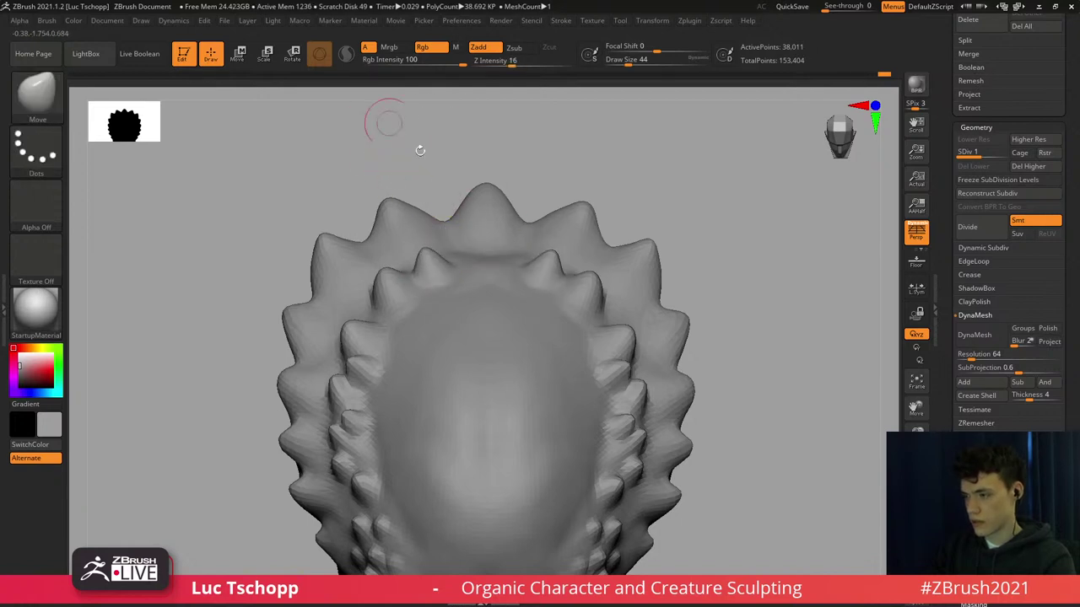
Pull two smaller central spikes out of the inner crest's top with the Move brush at Draw Sizes 33 to 41.
right_click_drag(453, 205, 467, 166)
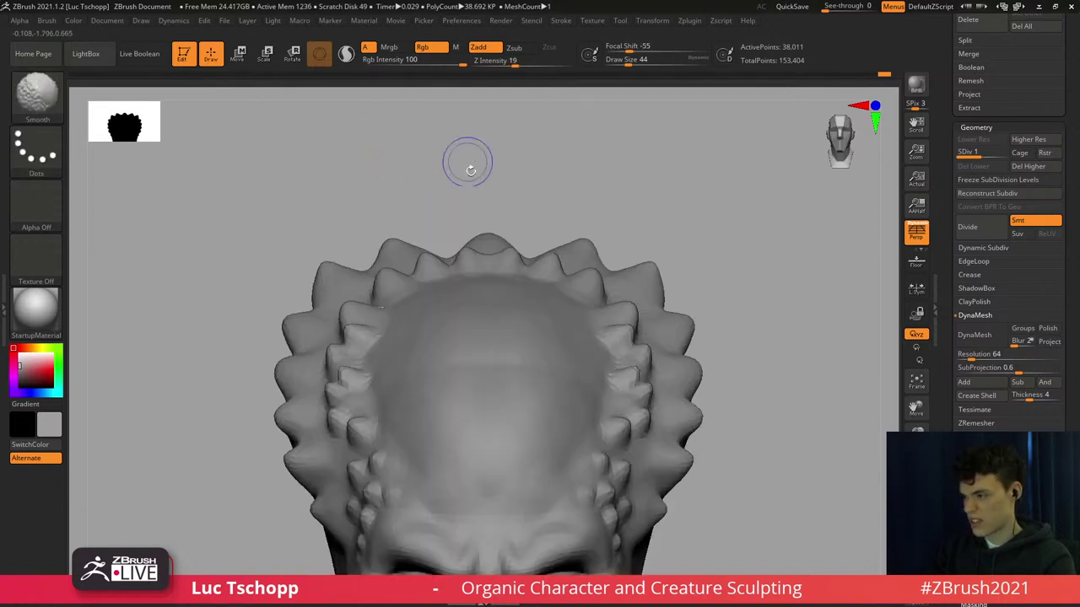
key("s")
right_click_drag(488, 249, 496, 274)
key("s")
left_click_drag(496, 273, 492, 272)
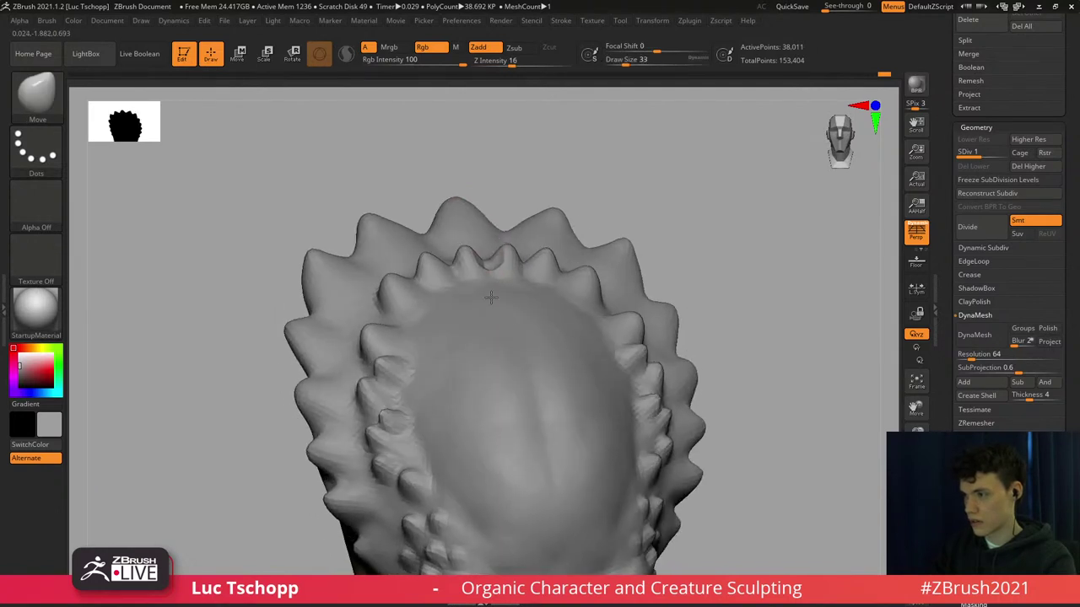
mouse_move(490, 263)
right_mouse_down()
mouse_move(484, 294)
mouse_move(489, 280)
right_mouse_up()
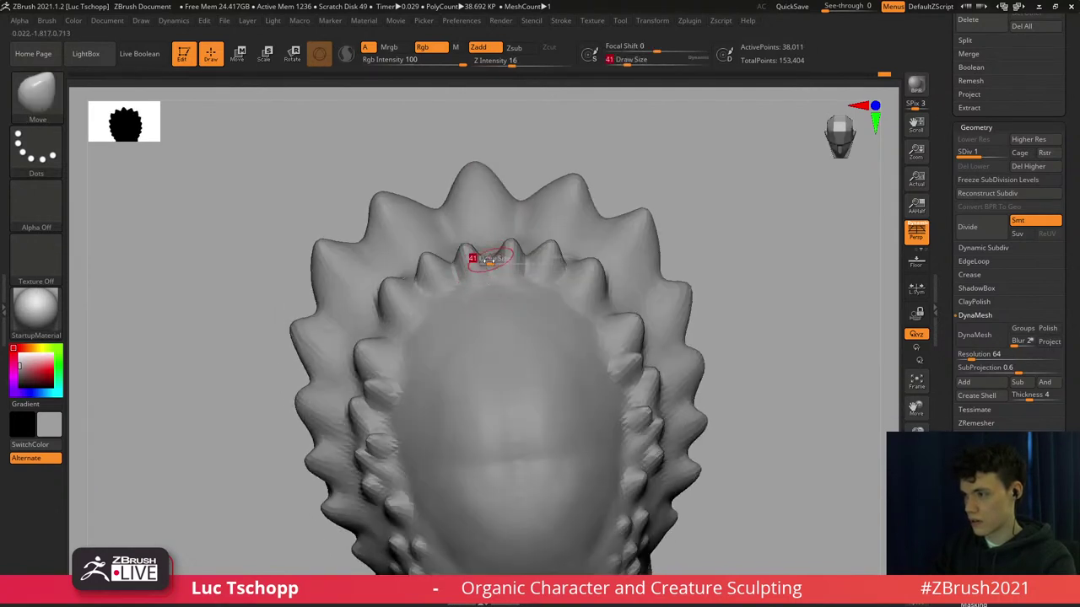
left_click_drag(489, 262, 491, 272)
Refine the shape and spacing of the inner crest's top spikes with the Move brush, starting at Draw Size 35.
right_click_drag(490, 265, 484, 252, "shift")
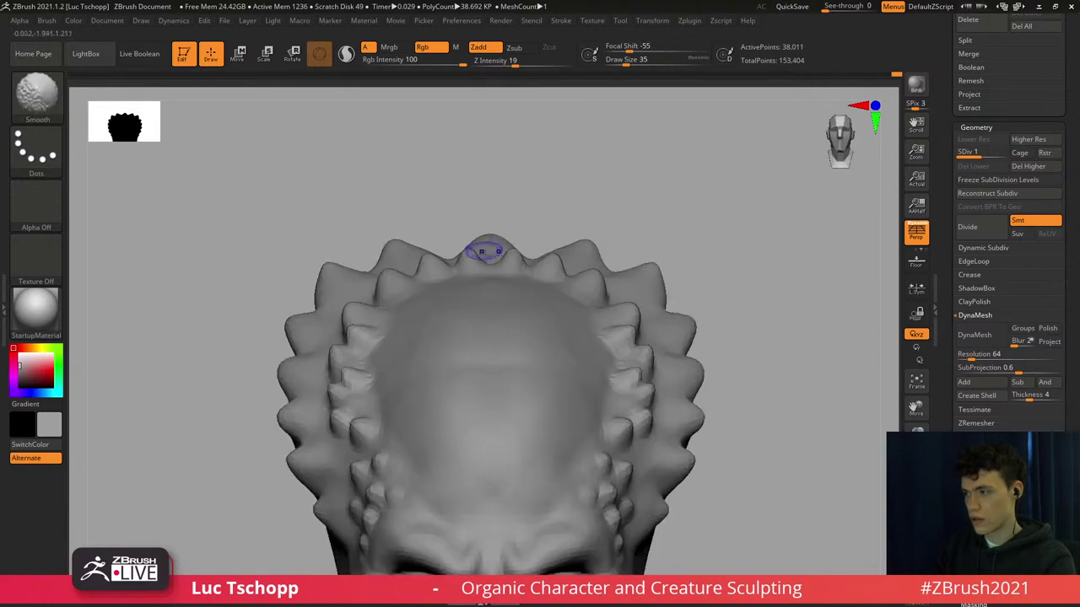
key("s")
left_click_drag(472, 265, 467, 251)
key("s")
left_click_drag(462, 253, 423, 284)
key("s")
Reshape the side bumps of the inner crest beside the cranium with the Move brush.
key("s")
left_click_drag(357, 415, 360, 423)
right_click_drag(366, 417, 353, 285, "alt")
key("s")
mouse_move(357, 354)
left_mouse_down()
mouse_move(355, 321)
mouse_move(417, 358)
mouse_move(399, 356)
left_mouse_up()
key("s")
key("s")
key("s")
right_click_drag(402, 353, 435, 374, "ctrl")
mouse_move(436, 375)
right_mouse_down("alt")
mouse_move(410, 313)
mouse_move(446, 301)
mouse_move(417, 285)
mouse_move(446, 330)
mouse_move(437, 318)
right_mouse_up("alt")
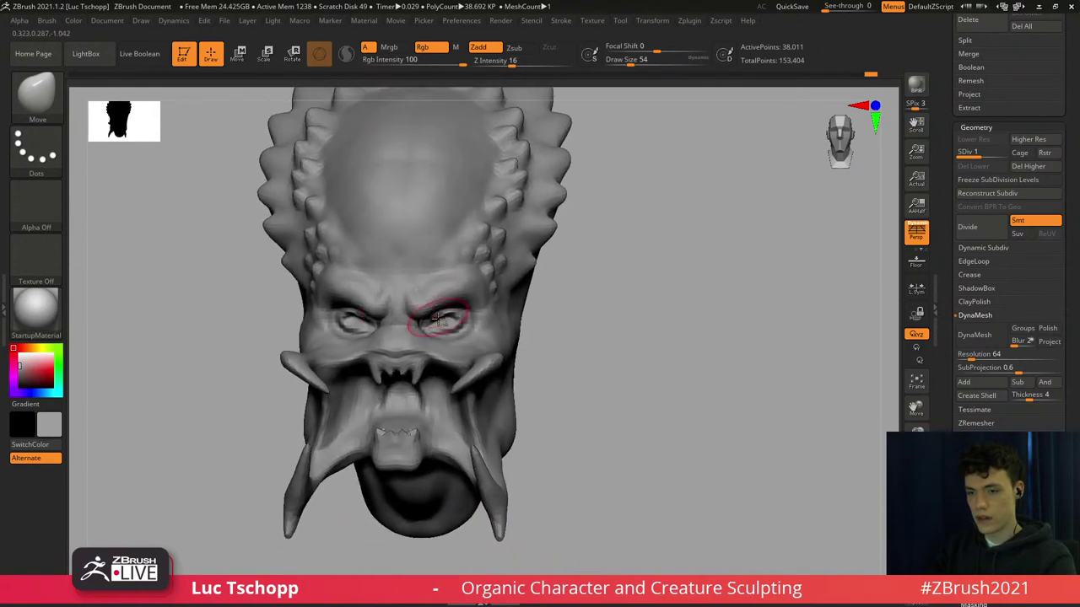
Work over the inner crest's side bumps with the LucT_Custom1 brush at Draw Size 17.
key("b")
left_click(769, 232)
mouse_move(488, 222)
right_mouse_down("alt")
mouse_move(491, 294)
mouse_move(506, 241)
mouse_move(515, 265)
right_mouse_up("alt")
key("s")
left_click_drag(515, 265, 507, 261)
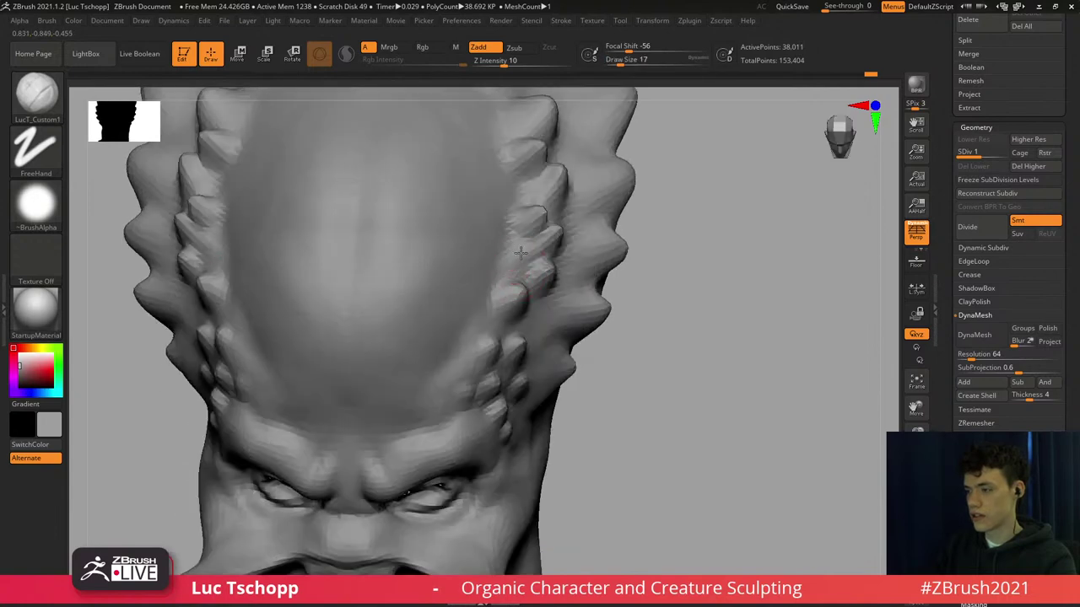
Refine the crests' side spikes with the Move brush at Draw Sizes 41 and 17, finishing at subdivision level 2.
key("b")
key("m")
key("v")
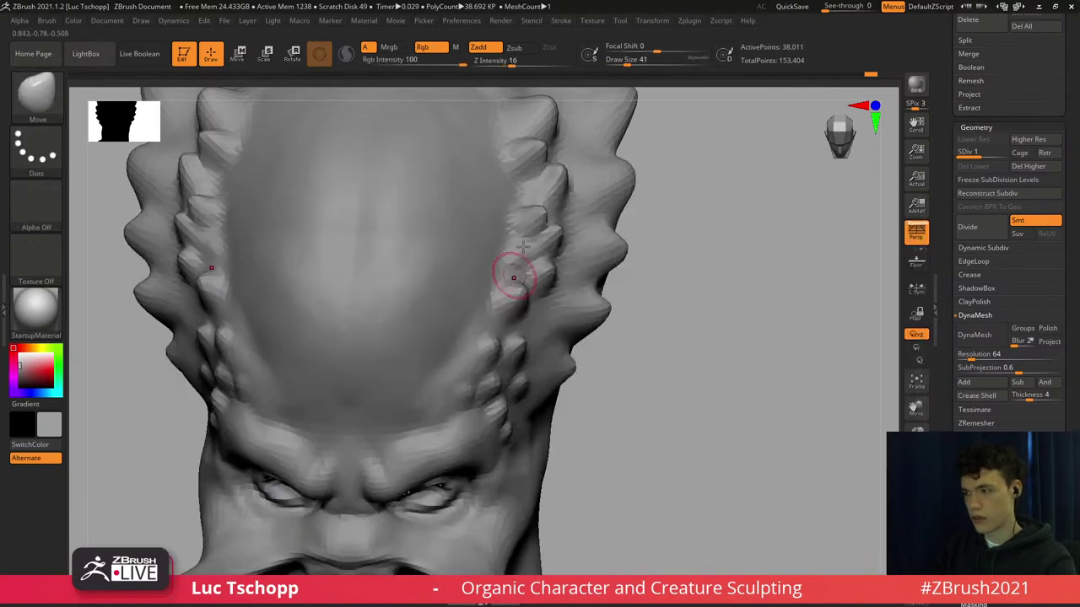
mouse_move(513, 275)
right_mouse_down()
mouse_move(518, 255)
mouse_move(500, 285)
mouse_move(508, 231)
mouse_move(608, 240)
right_mouse_up()
key("b")
key("m")
key("v")
key("s")
left_click_drag(604, 230, 593, 226)
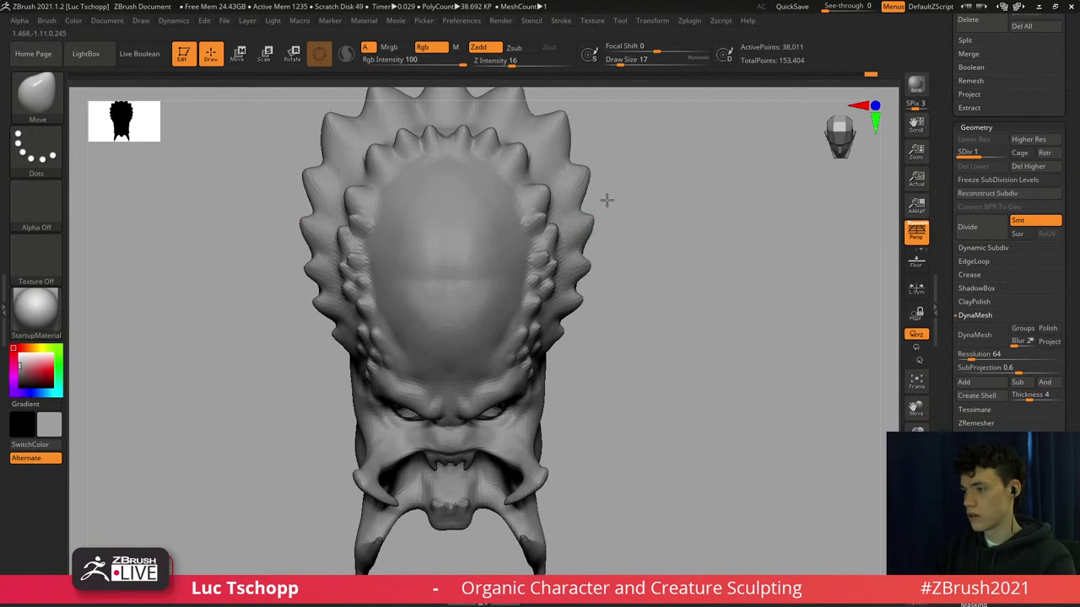
key("d")
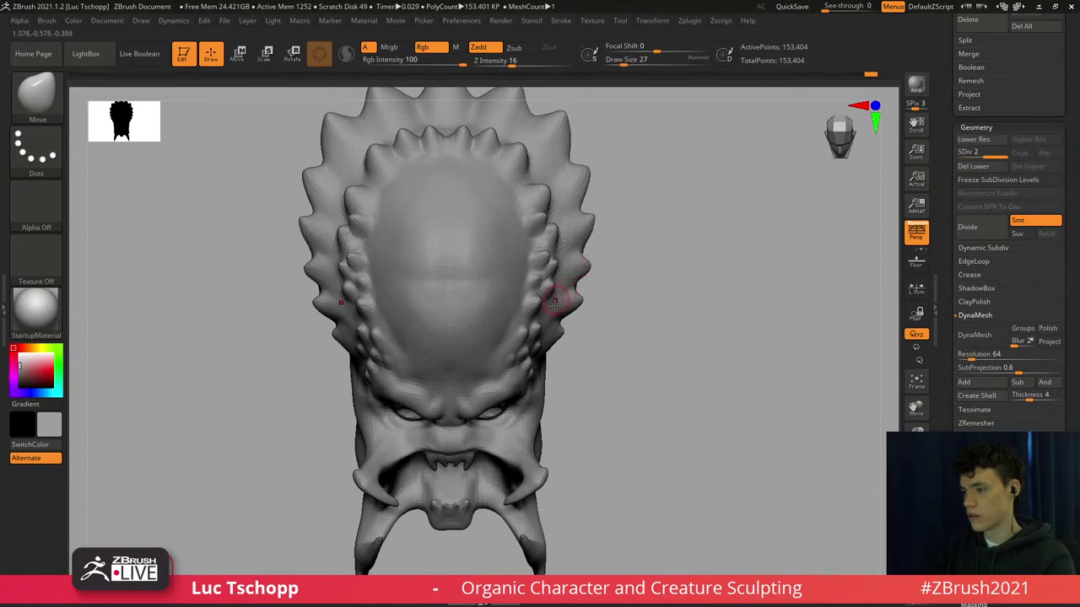
Reshape the brows and eyelids at subdivision level 1 with the Move brush at Draw Size 80.
mouse_move(499, 379)
right_mouse_down("alt")
mouse_move(501, 296)
mouse_move(479, 334)
right_mouse_up("alt")
key("s")
left_click_drag(478, 334, 499, 316)
key("shift+d")
key("s")
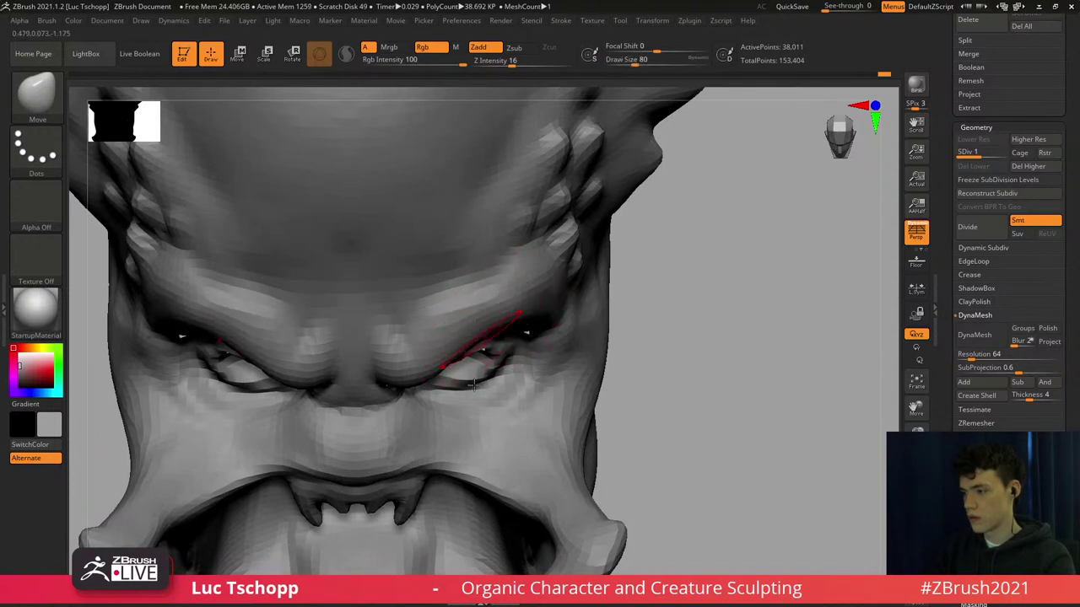
right_click_drag(474, 386, 473, 358, "ctrl")
key("d")
Adjust the cheeks and outer brows at subdivision level 1 with the Move brush at Draw Sizes 87 to 116, then return to level 2.
right_click_drag(481, 424, 482, 438)
key("shift+d")
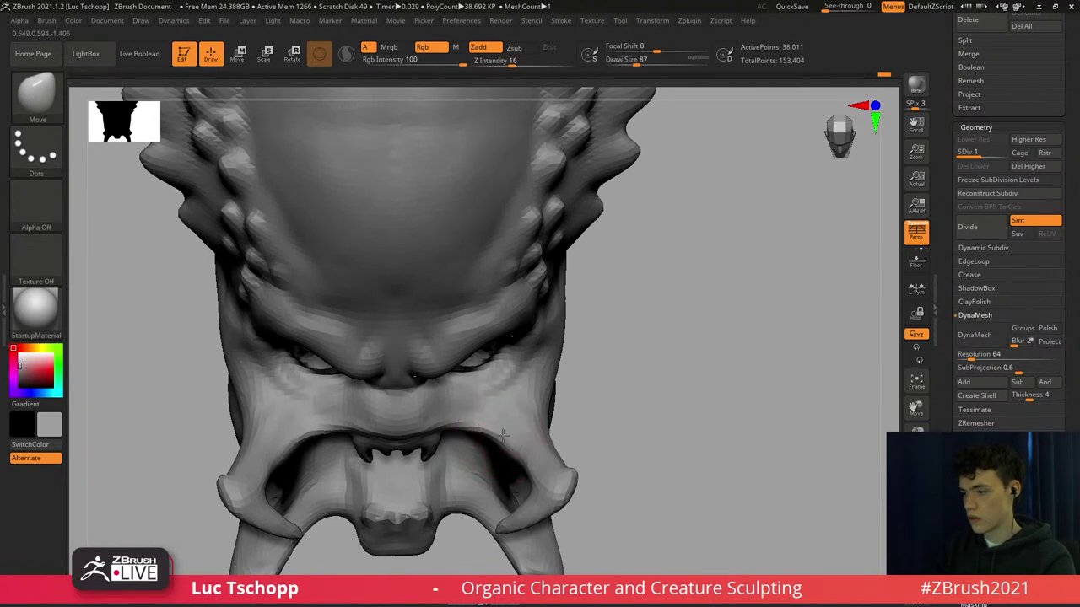
key("d")
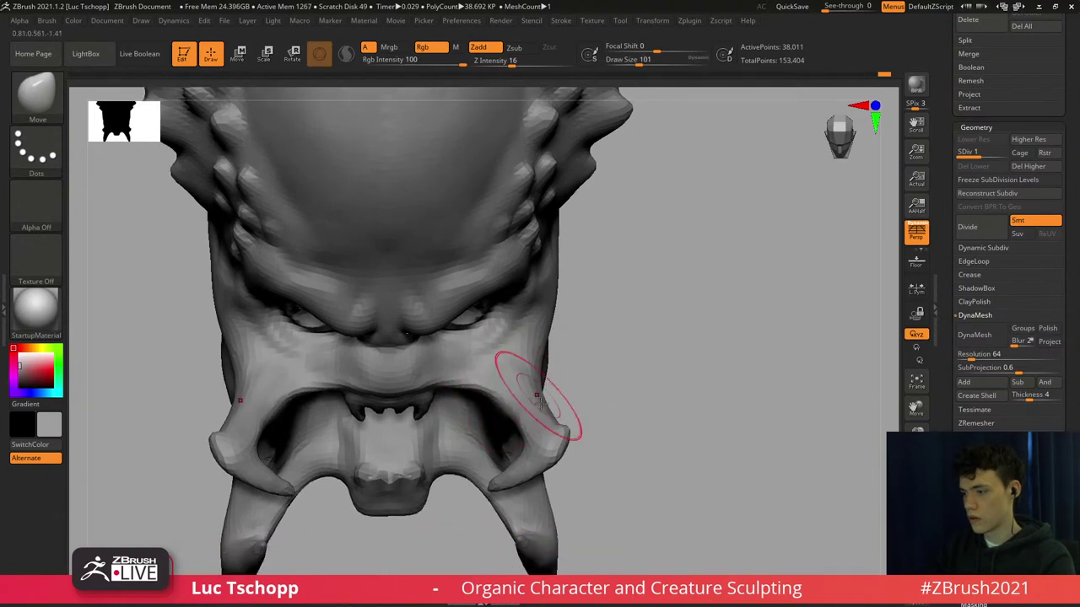
mouse_move(473, 362)
right_mouse_down("ctrl")
mouse_move(488, 384)
mouse_move(530, 396)
right_mouse_up("ctrl")
key("shift+d")
key("s")
left_click_drag(535, 369, 540, 370)
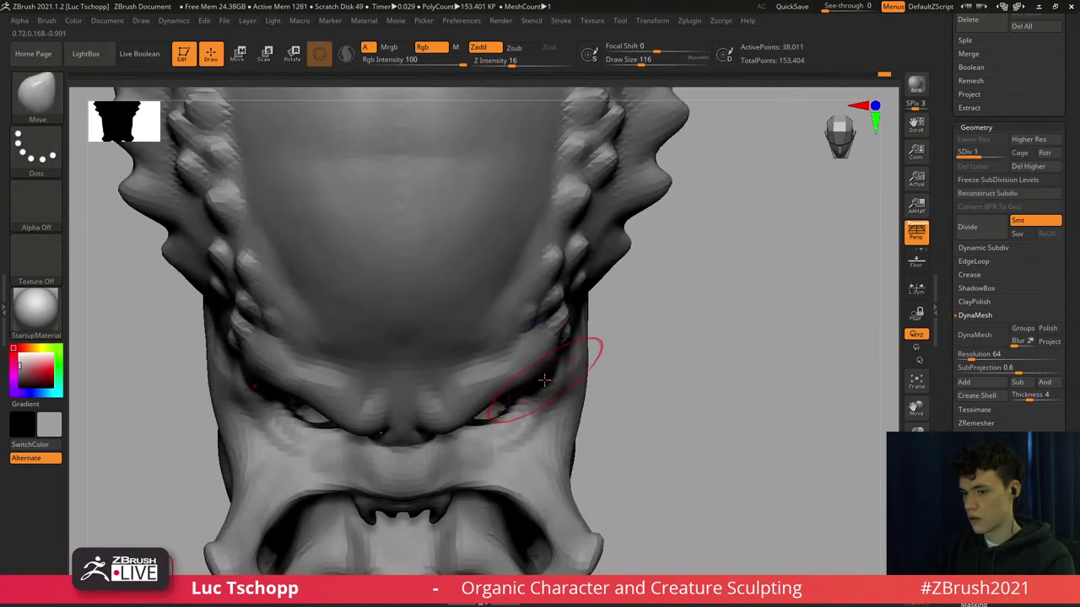
key("d")
Work over the cranium with the LucT_Custom1 brush at subdivision level 2, raising Draw Size to 120.
right_click_drag(540, 385, 472, 329, "ctrl")
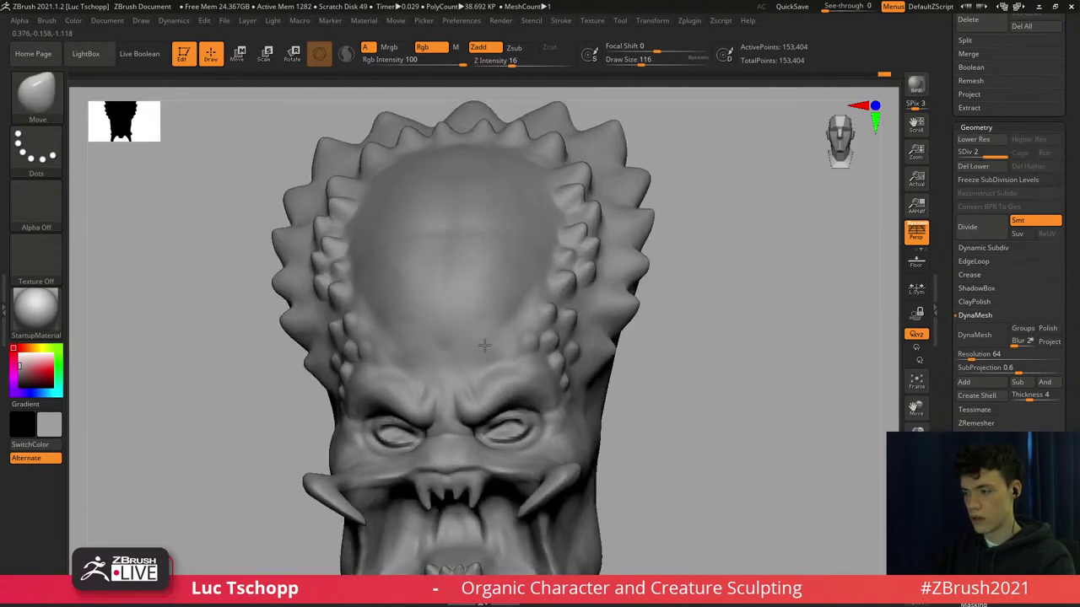
mouse_move(462, 375)
right_mouse_down("alt")
mouse_move(455, 294)
mouse_move(466, 310)
mouse_move(506, 307)
mouse_move(487, 285)
right_mouse_up("alt")
key("b")
left_click(831, 229)
key("bracketleft")
mouse_move(525, 260)
left_mouse_down()
mouse_move(480, 270)
mouse_move(503, 265)
left_mouse_up()
right_click_drag(495, 221, 496, 177, "alt")
mouse_move(496, 257)
right_mouse_down("shift")
mouse_move(485, 221)
mouse_move(487, 338)
mouse_move(537, 297)
right_mouse_up("shift")
key("bracketright")
key("bracketright")
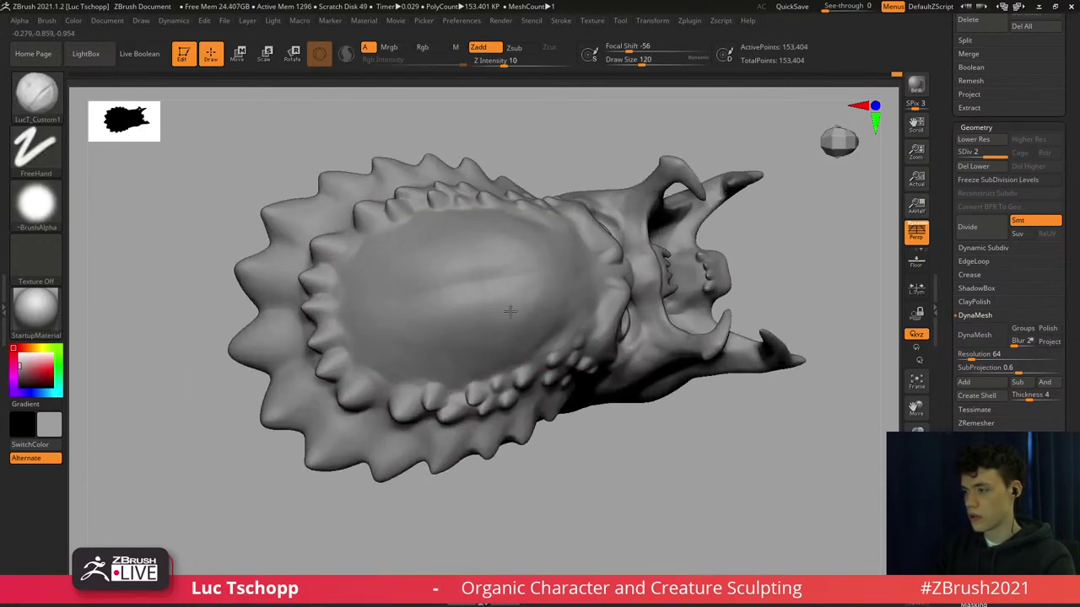
Reposition the inner crest's top spikes at subdivision level 1 with the Move brush at Draw Size 77, then return to level 2.
right_click_drag(433, 258, 433, 212, "ctrl")
mouse_move(417, 291)
right_mouse_down("ctrl")
mouse_move(428, 413)
mouse_move(393, 391)
right_mouse_up("ctrl")
key("b")
key("m")
key("v")
key("shift+d")
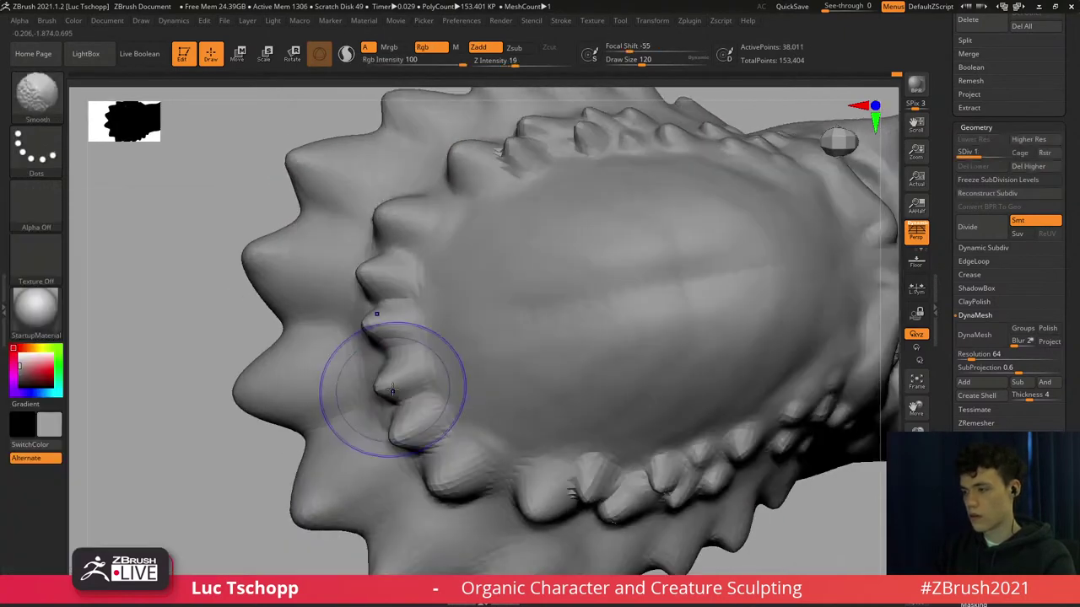
key("bracketleft")
key("bracketleft")
key("bracketleft")
left_click_drag(407, 388, 387, 376)
key("bracketleft")
key("d")
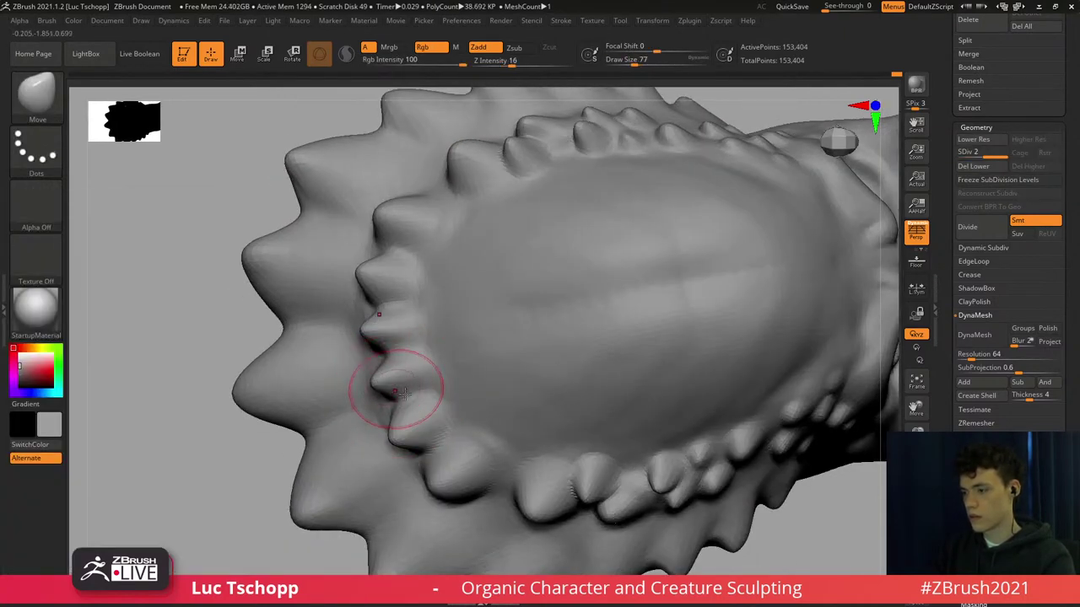
Smooth and reshape the inner crest's upper spikes at subdivision level 1, using the Move brush at Draw Sizes 97 to 149.
mouse_move(426, 401)
right_mouse_down("ctrl")
mouse_move(401, 348)
mouse_move(461, 320)
mouse_move(515, 345)
right_mouse_up("ctrl")
right_click_drag(487, 413, 444, 348, "alt")
key("shift+d")
left_click_drag(404, 257, 371, 255, "shift")
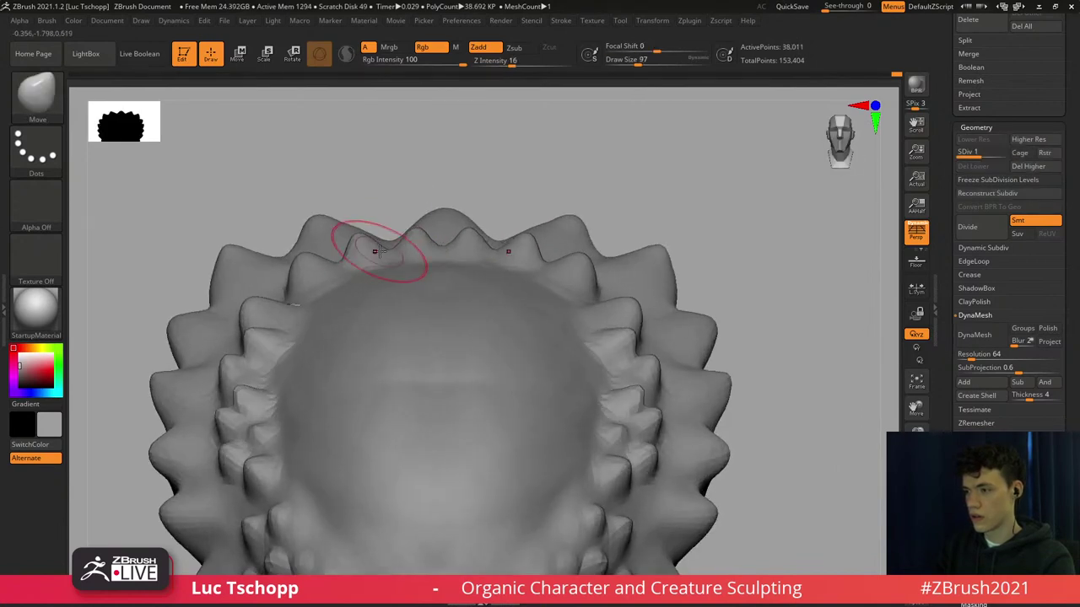
key("bracketright")
right_click_drag(379, 253, 352, 259)
key("bracketright")
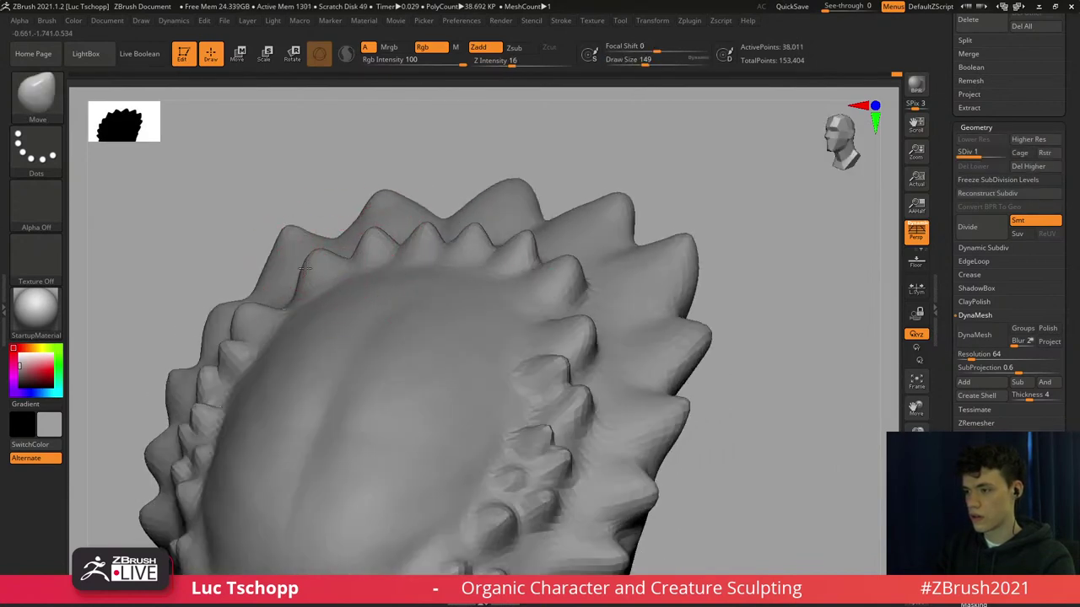
key("bracketleft")
Shape the inner crest's upper side spikes into cleaner points with the Move brush at Draw Sizes 112 and 65.
right_click_drag(260, 308, 247, 311)
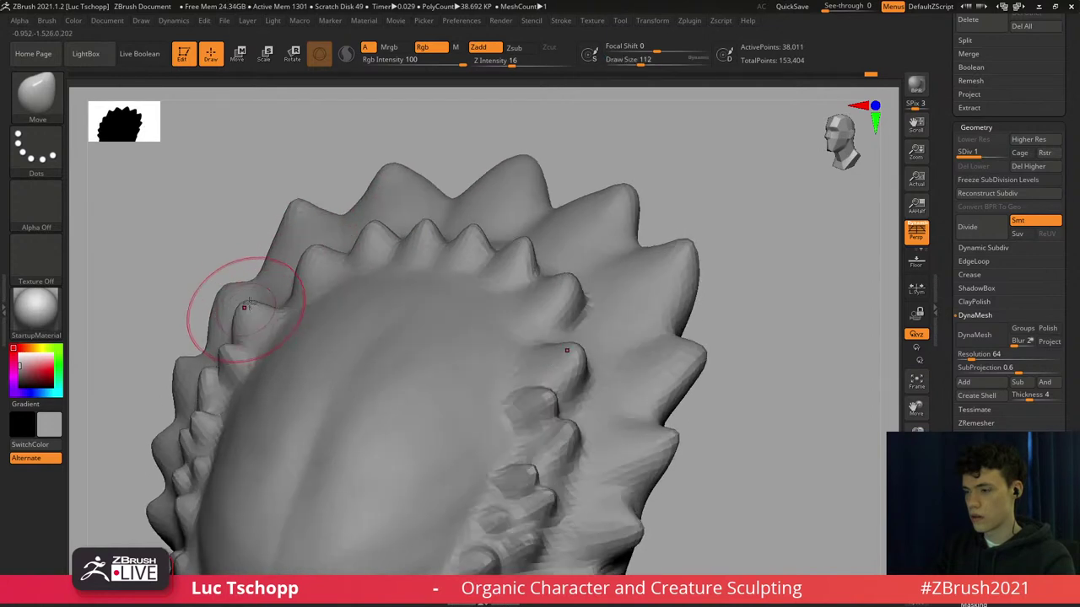
mouse_move(248, 307)
left_mouse_down()
mouse_move(257, 316)
mouse_move(270, 304)
left_mouse_up()
key("s")
key("s")
key("bracketleft")
left_click_drag(309, 254, 314, 251)
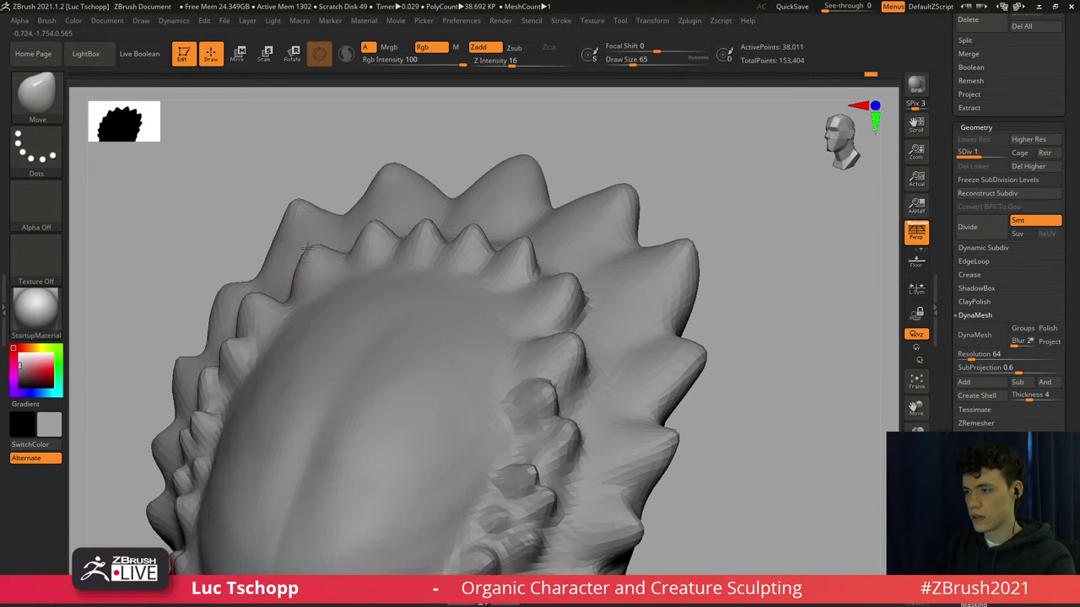
Inspect the whole head and face from the front at subdivision level 2.
mouse_move(315, 253)
right_mouse_down()
mouse_move(402, 212)
mouse_move(414, 238)
mouse_move(463, 272)
mouse_move(460, 245)
mouse_move(540, 266)
right_mouse_up()
right_click_drag(368, 262, 447, 263)
key("]")
key("]")
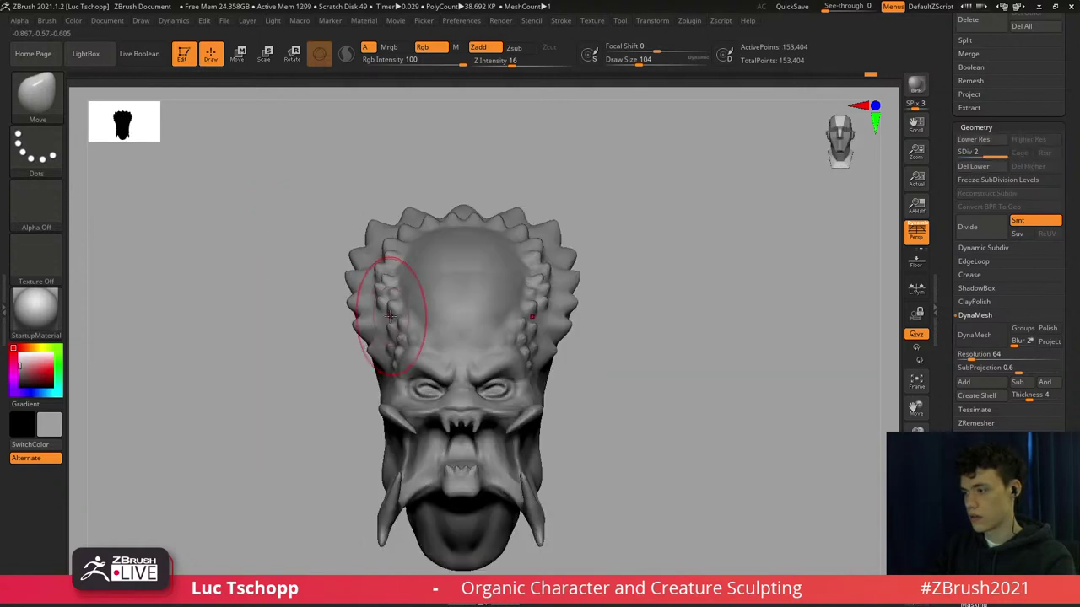
mouse_move(385, 361)
right_mouse_down("alt")
mouse_move(420, 314)
mouse_move(430, 350)
right_mouse_up("alt")
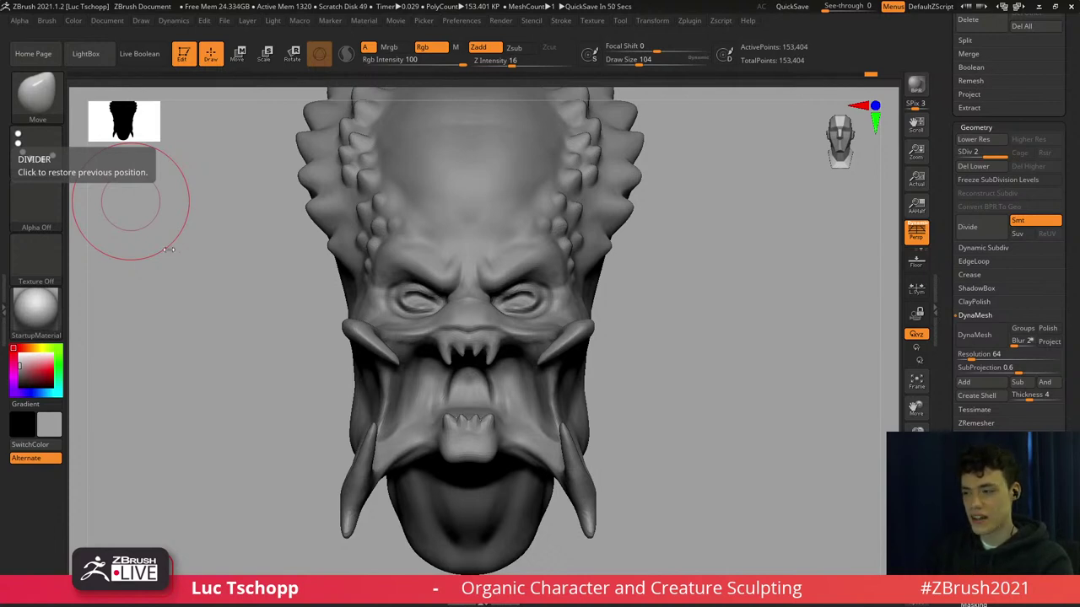
right_click_drag(447, 252, 273, 279)
right_click(273, 280)
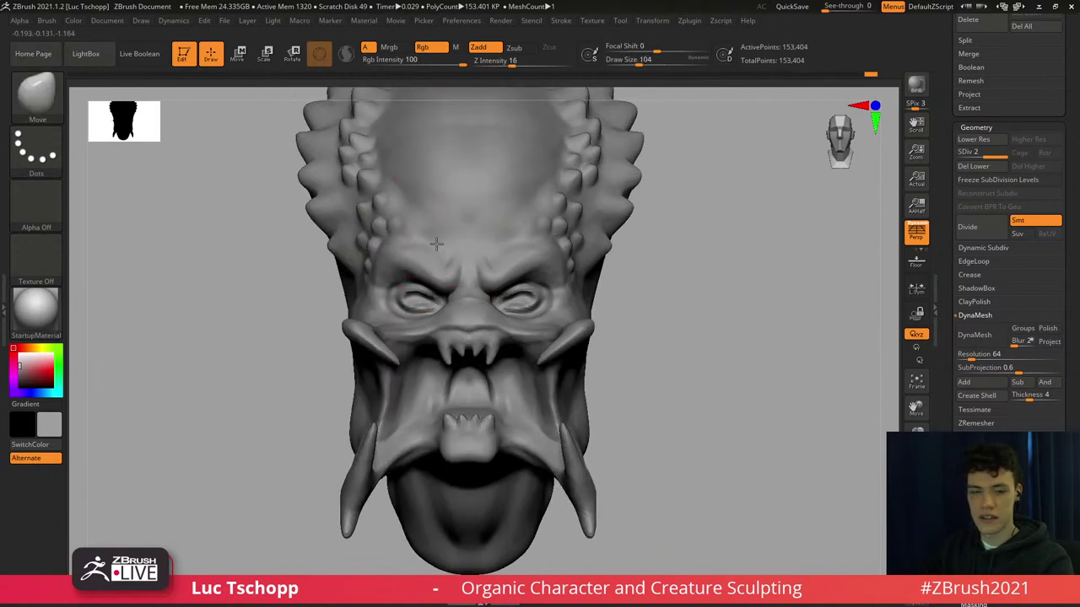
right_click_drag(436, 244, 156, 252, "ctrl")
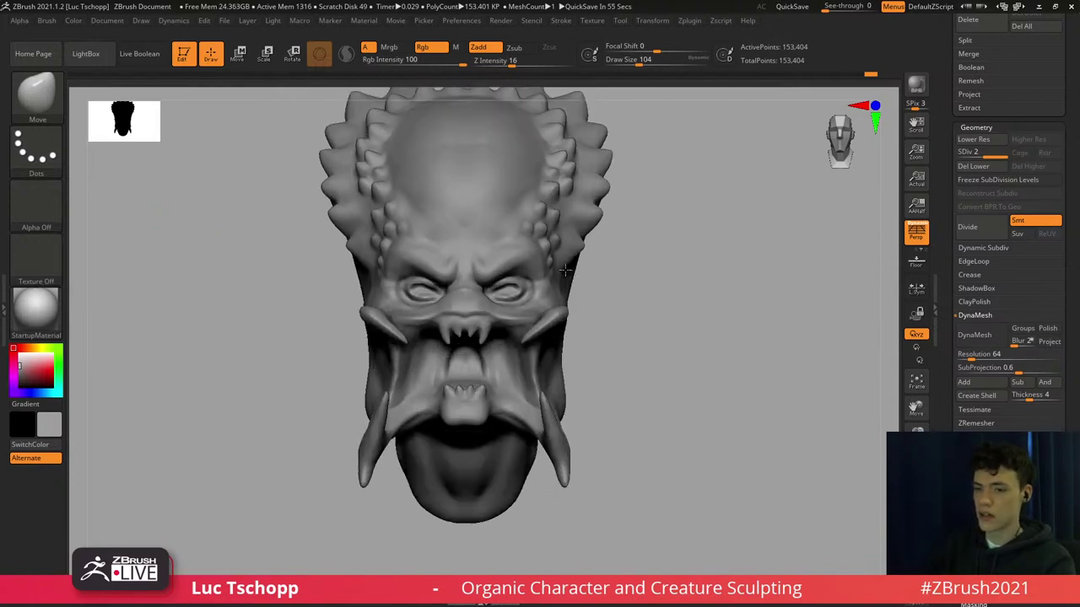
Adjust the eye area and cheeks at subdivision level 1 with the Move brush, using Draw Sizes 108 and 41, and return to level 2.
key("b")
key("m")
key("v")
key("shift+d")
key("s")
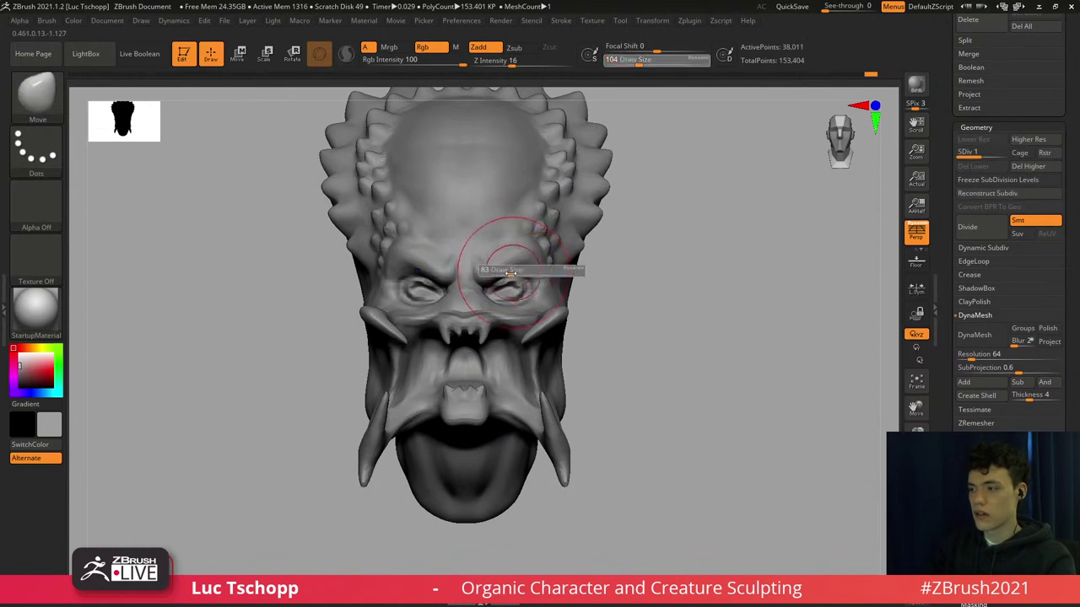
key("s")
key("s")
left_click_drag(506, 289, 513, 283)
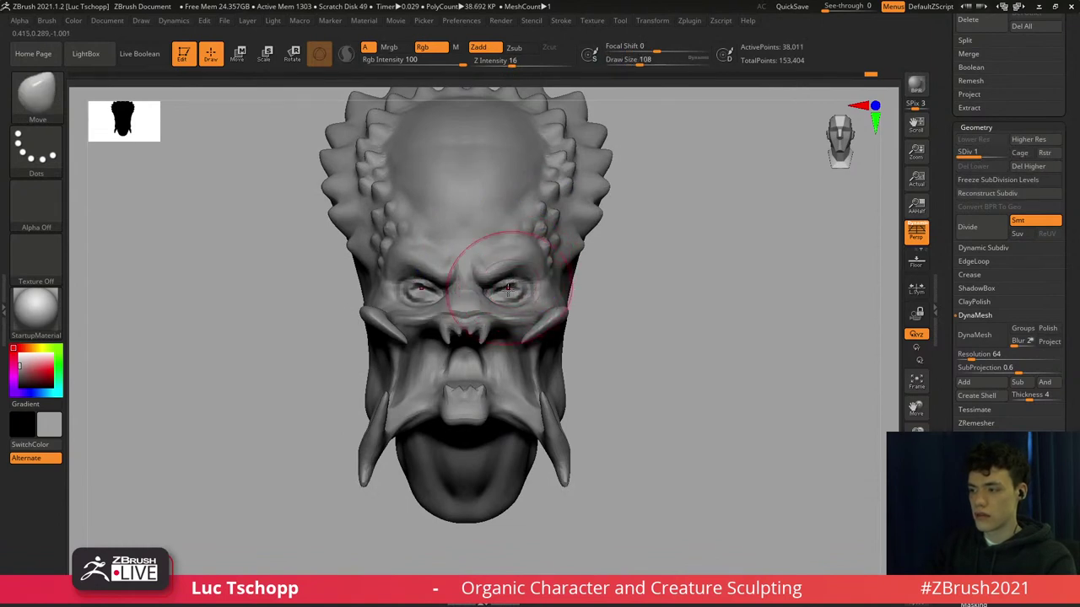
key("s")
left_click_drag(499, 323, 526, 339)
key("s")
key("d")
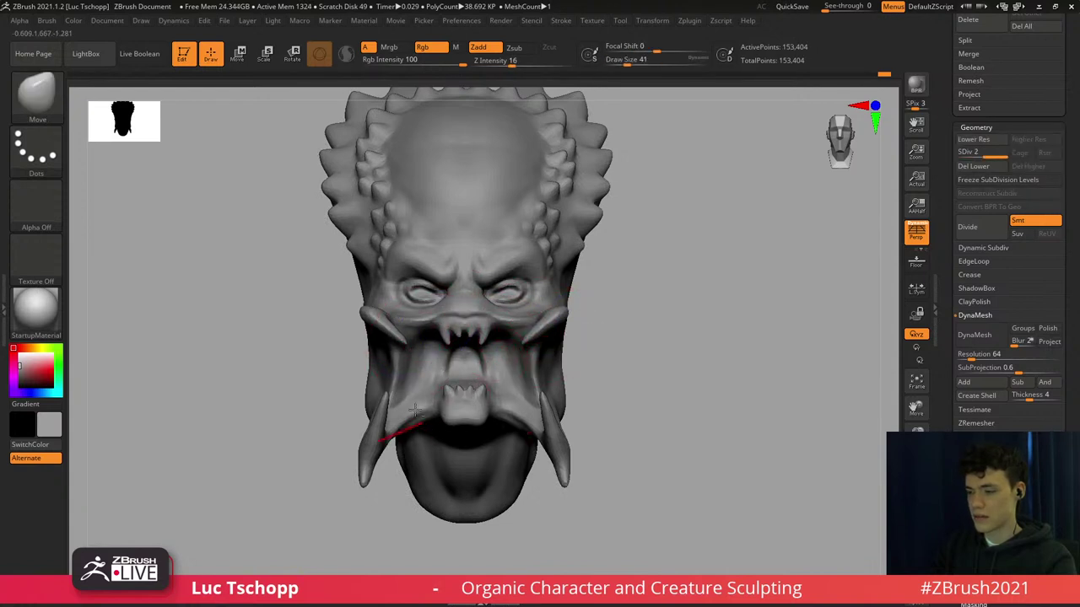
Reshape the lower mandible tusks at subdivision level 1 with the Move brush at Draw Size 49, and return to level 2.
right_click_drag(415, 411, 447, 366, "alt")
key("s")
key("shift+d")
left_click_drag(397, 436, 382, 439)
key("s")
mouse_move(397, 432)
left_mouse_down()
mouse_move(388, 433)
mouse_move(399, 435)
left_mouse_up()
key("s")
key("s")
key("d")
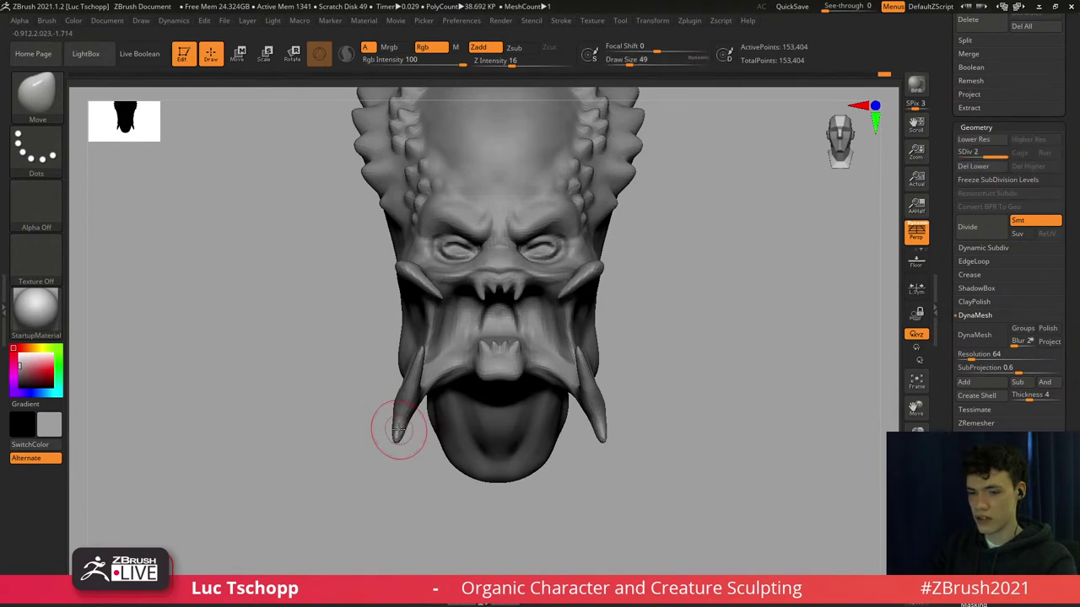
Inflate the cheek behind the upper mandible at subdivision level 1 with the Inflat brush at Draw Size 108, and return to level 2.
mouse_move(416, 287)
right_mouse_down("alt")
mouse_move(440, 312)
mouse_move(439, 331)
right_mouse_up("alt")
right_click_drag(440, 330, 498, 312)
key("b")
key("i")
key("n")
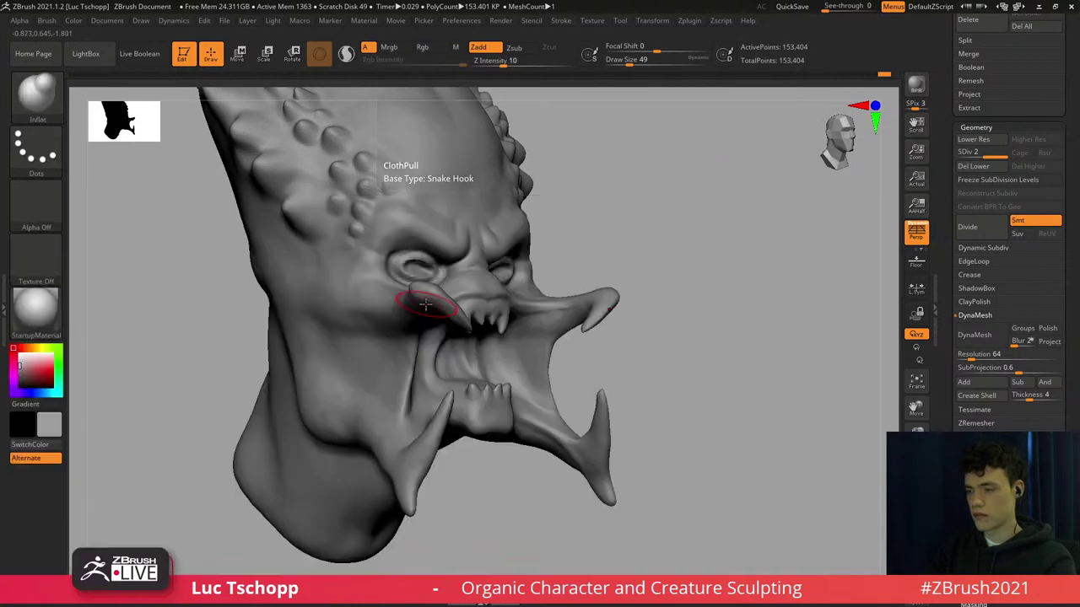
key("shift+d")
key("s")
left_click_drag(404, 298, 413, 292)
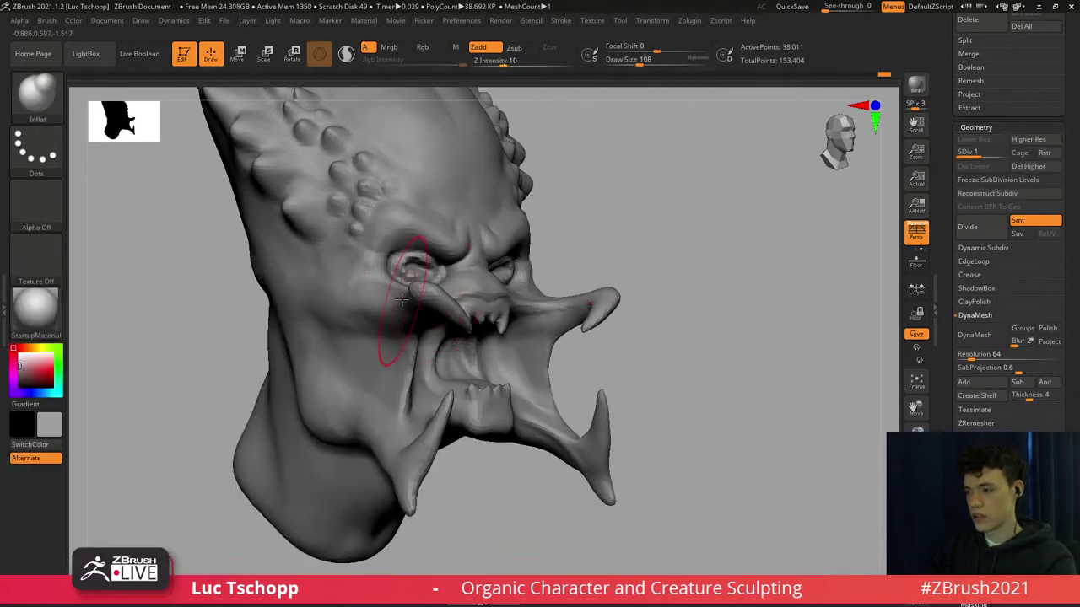
key("d")
Refine the inner eye corners and lower eyelids with the LucT_Custom1 brush at Draw Size 27.
right_click_drag(436, 252, 388, 255)
right_click_drag(530, 268, 516, 310, "alt")
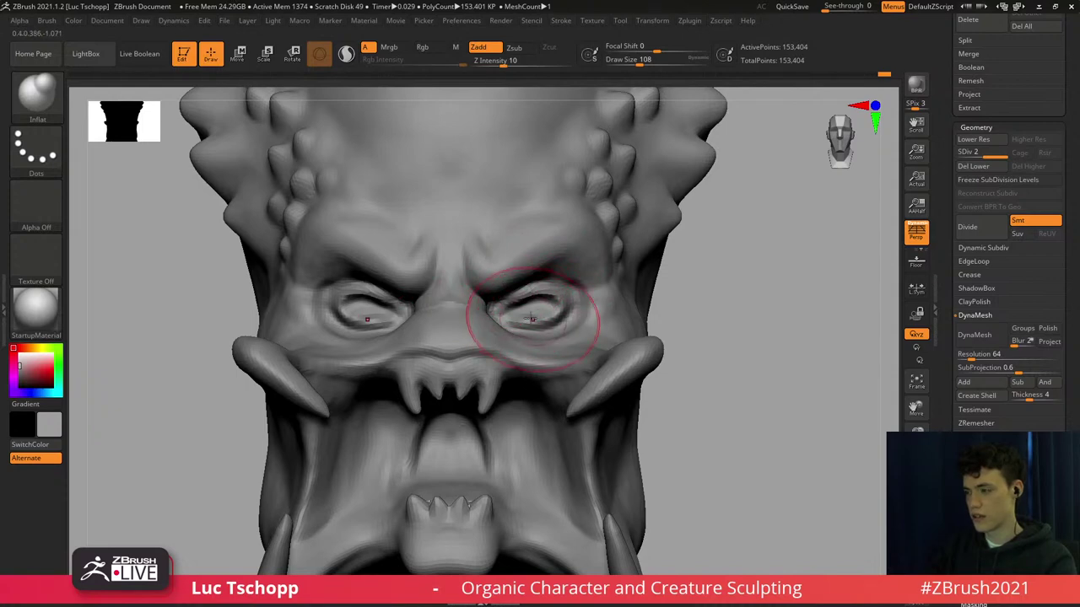
key("b")
left_click(797, 231)
right_click_drag(531, 297, 494, 335, "ctrl")
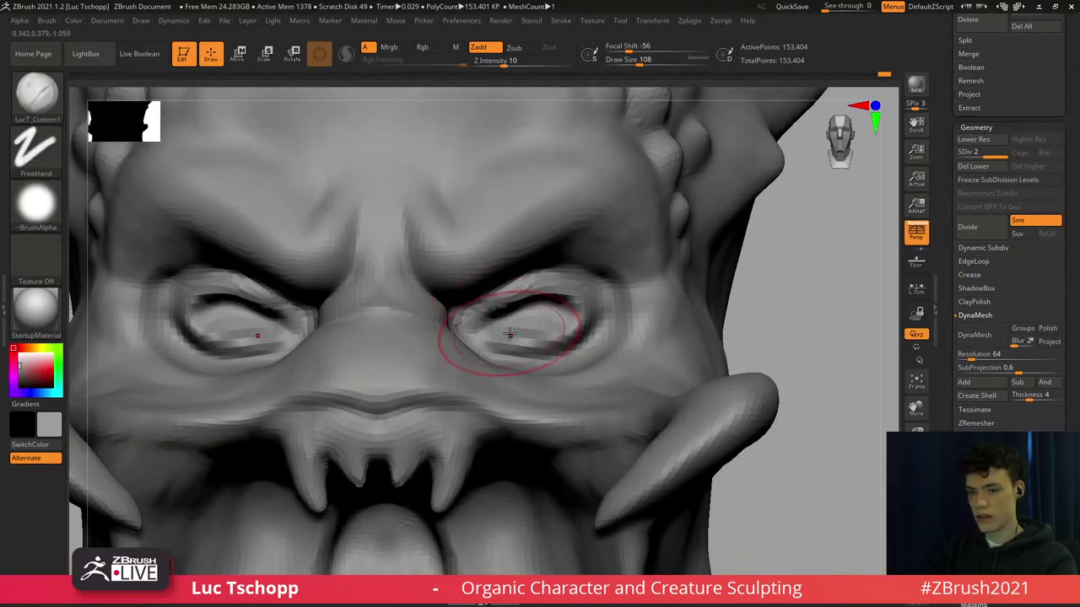
key("s")
left_click_drag(510, 335, 494, 331)
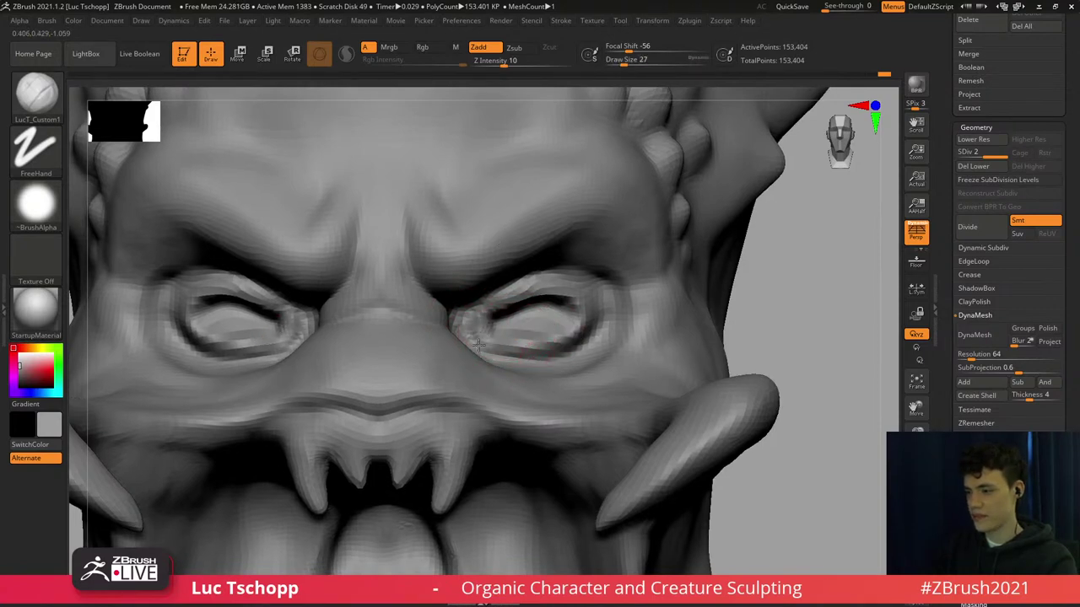
Adjust the outer upper fangs with the Move brush at Draw Size 44.
right_click_drag(498, 236, 475, 207, "ctrl")
right_click_drag(460, 399, 478, 333, "alt")
key("v")
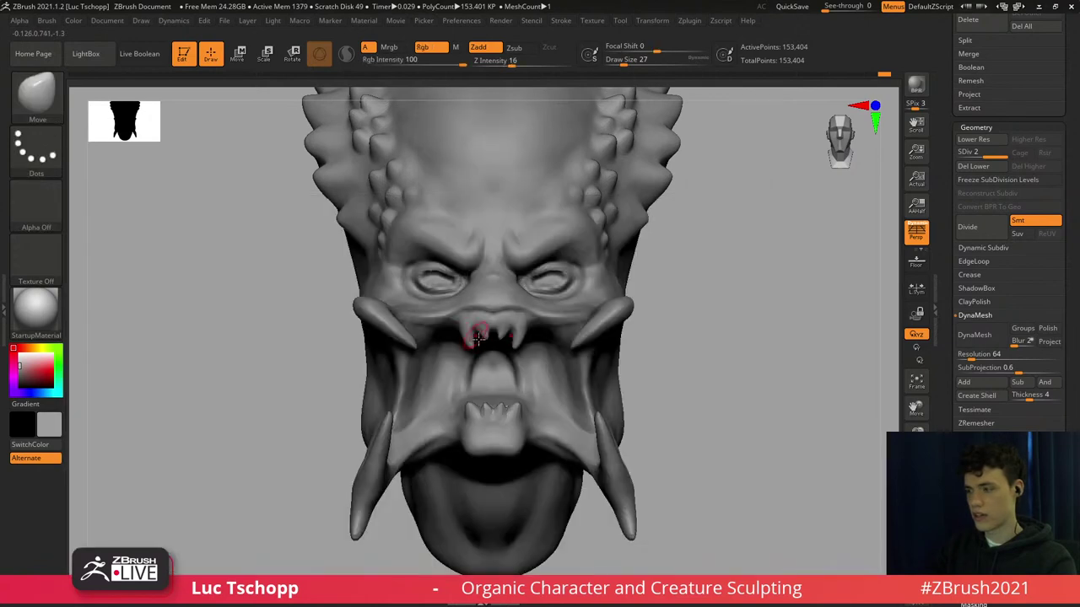
right_click_drag(474, 334, 509, 364, "ctrl")
key("s")
left_click_drag(508, 341, 499, 339)
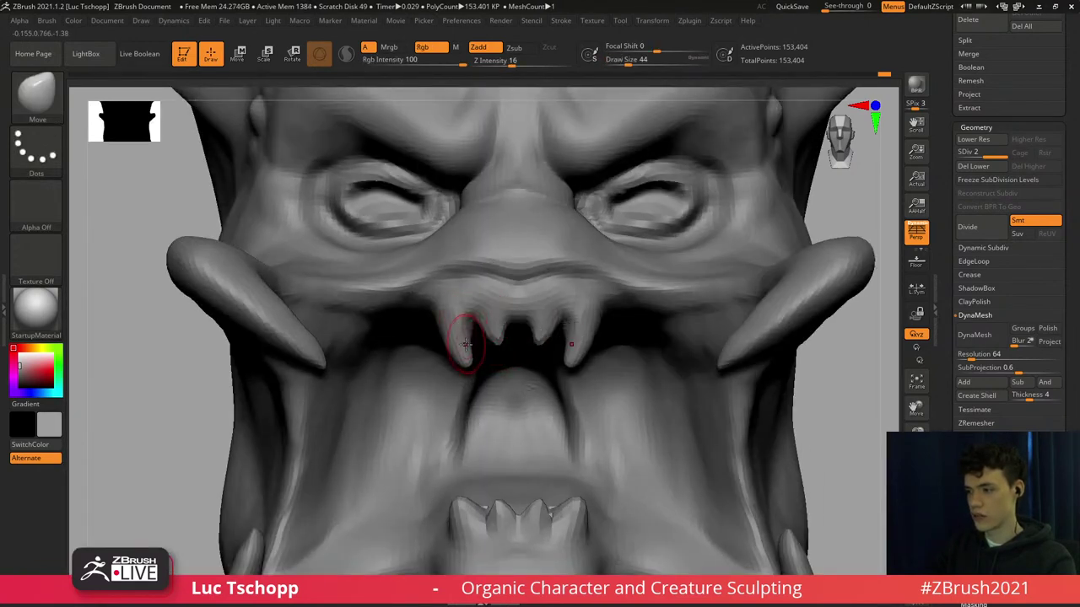
Build up the roots of the outer upper fangs with the LucT_Custom1 brush at Draw Size 59.
key("b")
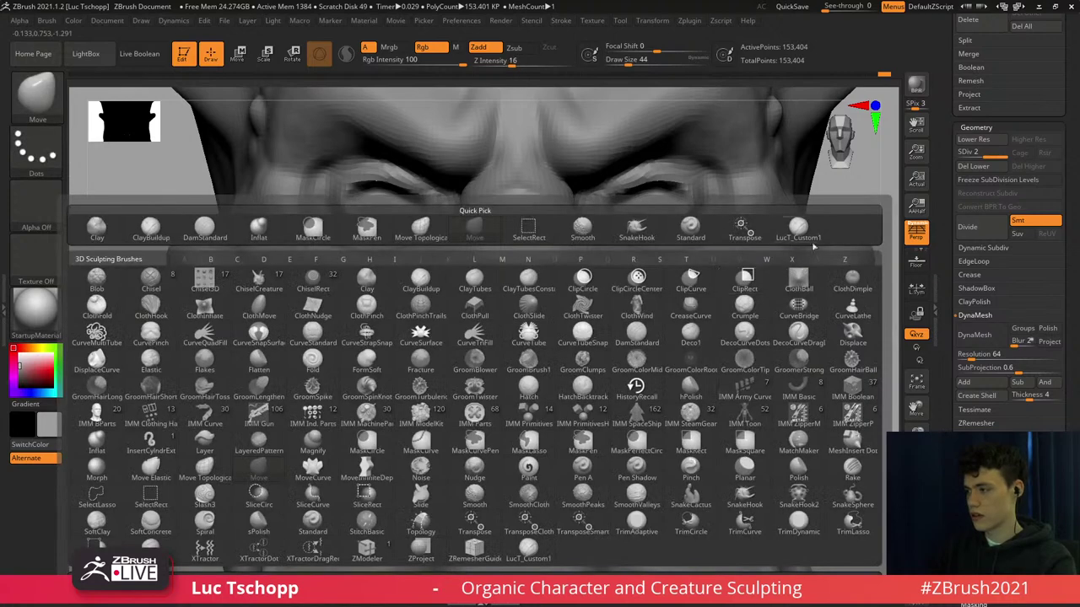
left_click(800, 237)
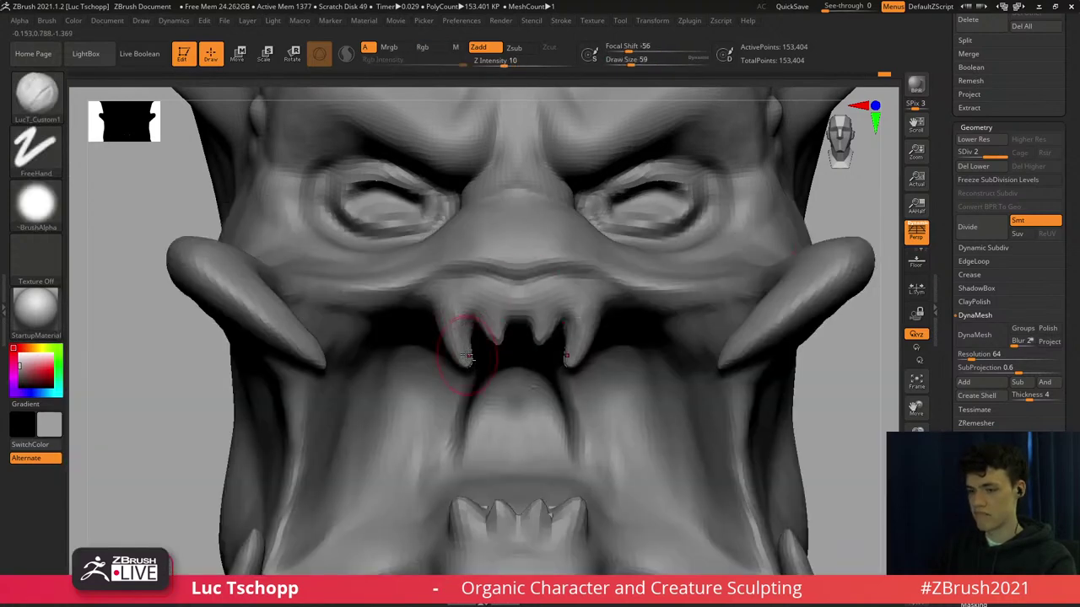
right_click_drag(447, 302, 518, 304)
key("s")
left_click(466, 303)
left_click_drag(461, 291, 466, 320)
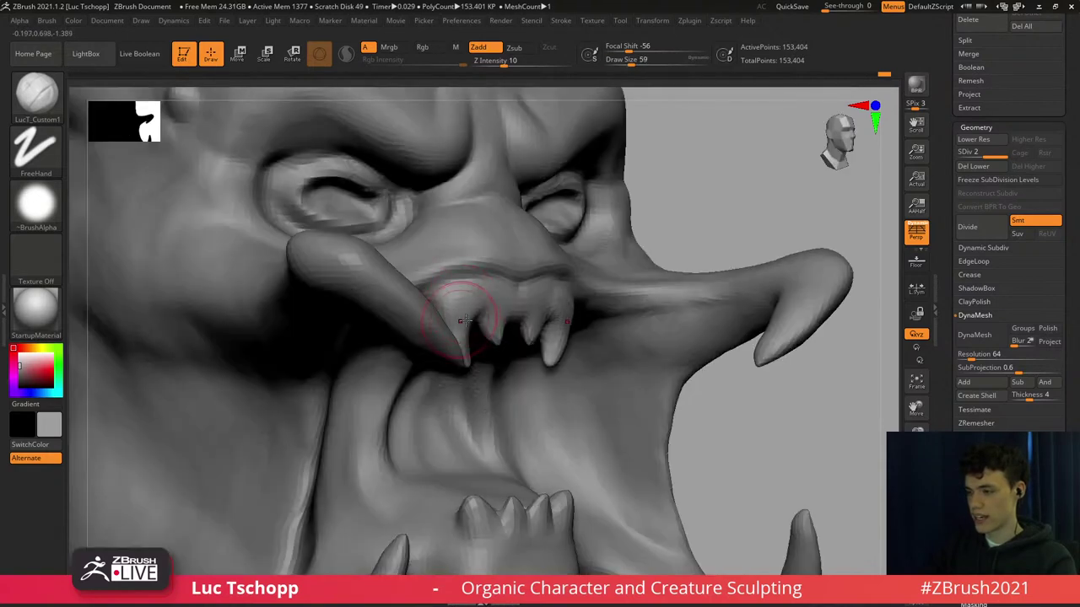
Define and smooth the outer upper fangs with the LucT_Custom1 and Smooth brushes at Draw Sizes 41 and 49.
right_click_drag(475, 320, 450, 315)
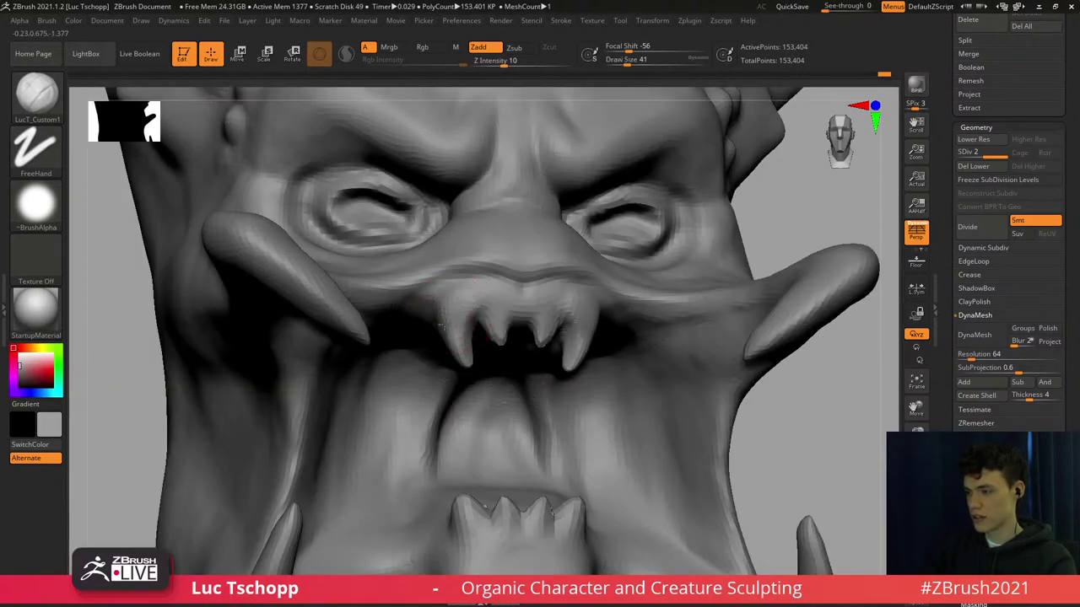
key("s")
left_click(461, 343)
left_click_drag(453, 331, 463, 363, "shift")
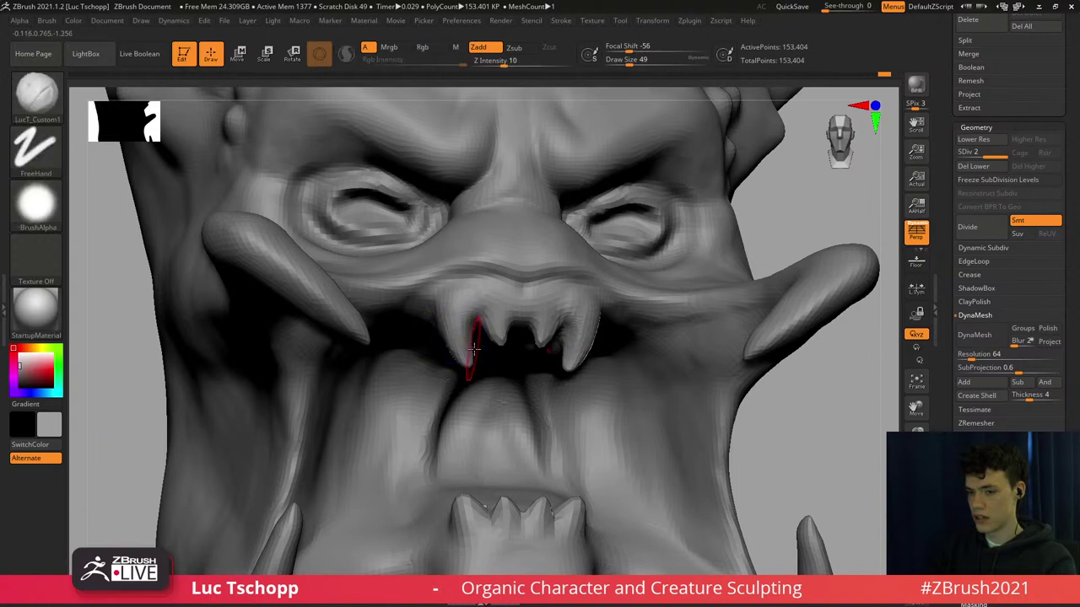
right_click_drag(469, 349, 449, 346, "shift")
right_click_drag(541, 337, 496, 277, "ctrl")
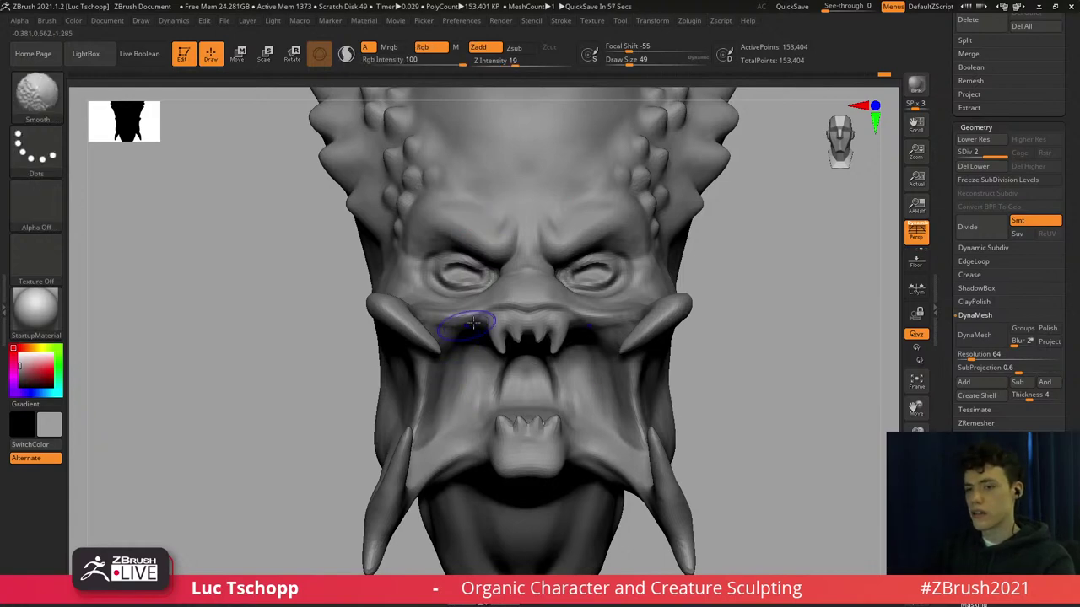
Reposition the small inner upper teeth with the Move brush at Draw Size 37.
mouse_move(506, 322)
right_mouse_down("alt")
mouse_move(481, 327)
mouse_move(490, 447)
right_mouse_up("alt")
right_click_drag(487, 390, 480, 374, "alt")
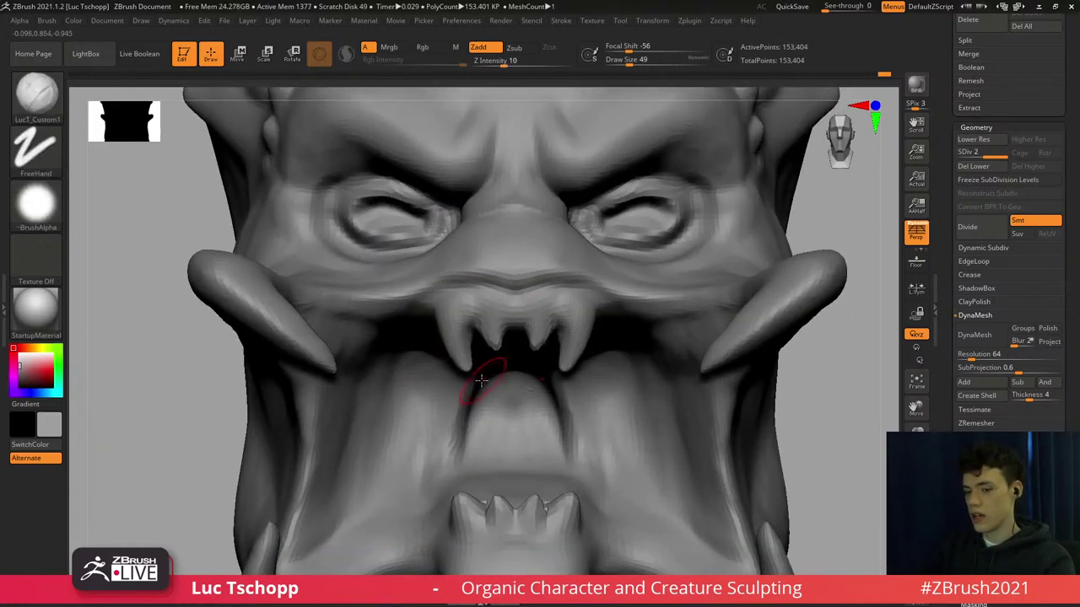
key("b")
key("m")
key("v")
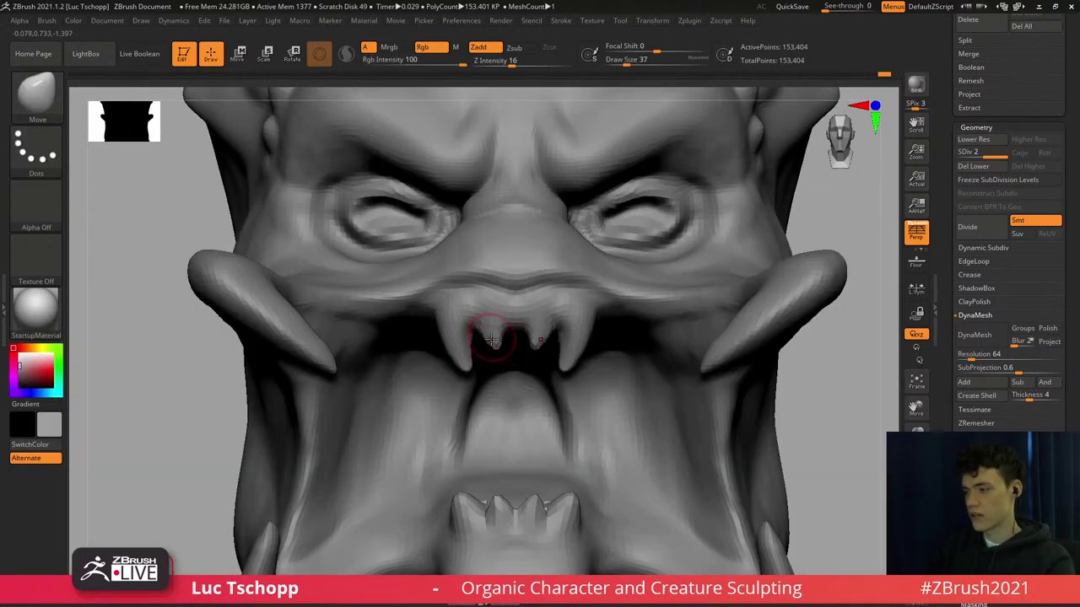
Carve the crease around the outer upper fangs with the DamStandard brush at Draw Size 112.
right_click_drag(476, 319, 469, 249, "ctrl")
right_click_drag(448, 405, 464, 351)
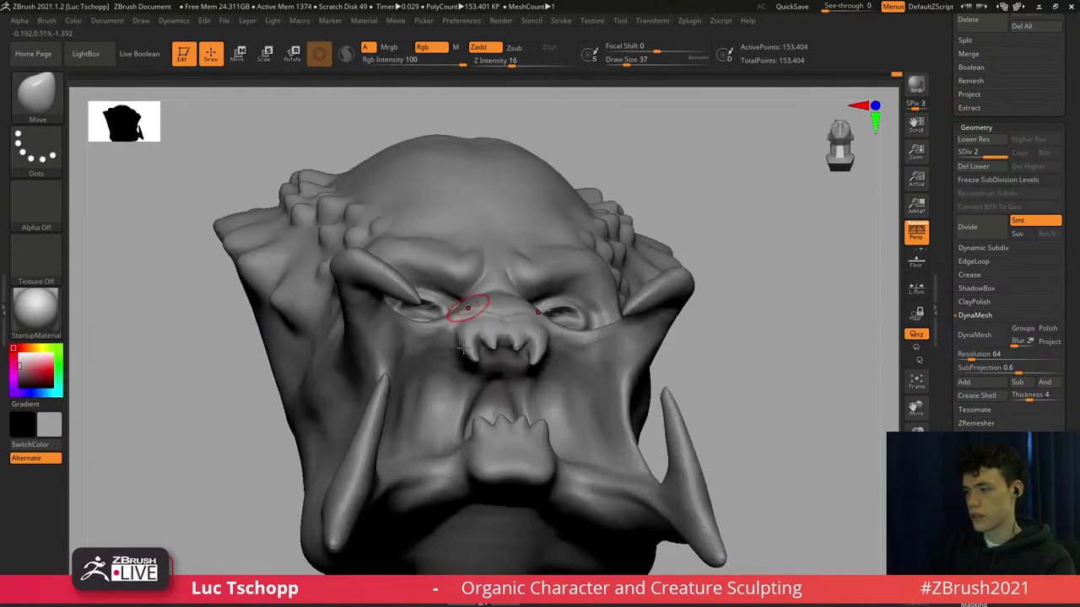
mouse_move(468, 426)
right_mouse_down()
mouse_move(465, 365)
mouse_move(462, 426)
right_mouse_up()
key("b")
key("d")
key("s")
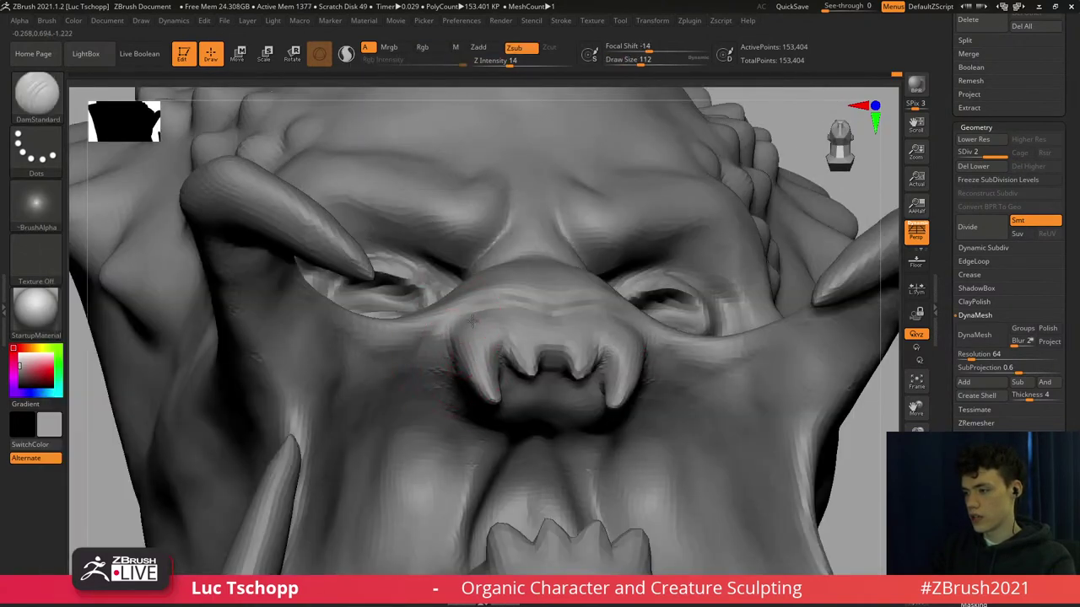
Work over the inner cheek membranes beside the upper fangs with the Standard brush at Draw Size 74.
key("b")
key("s")
key("t")
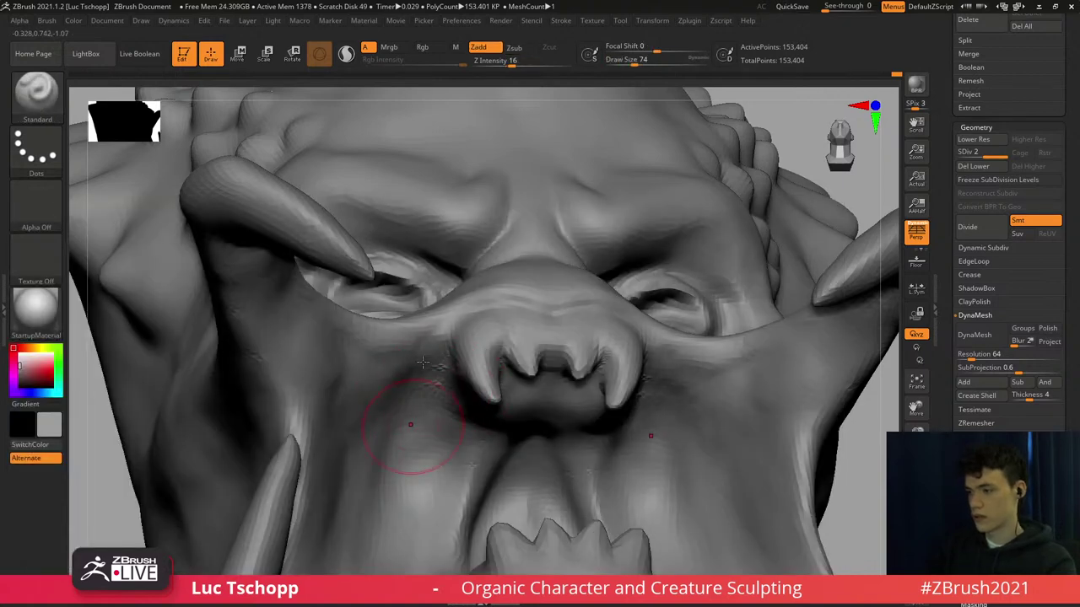
mouse_move(391, 379)
right_mouse_down("ctrl")
mouse_move(433, 296)
mouse_move(390, 379)
mouse_move(418, 468)
mouse_move(434, 370)
mouse_move(458, 416)
mouse_move(506, 378)
right_mouse_up("ctrl")
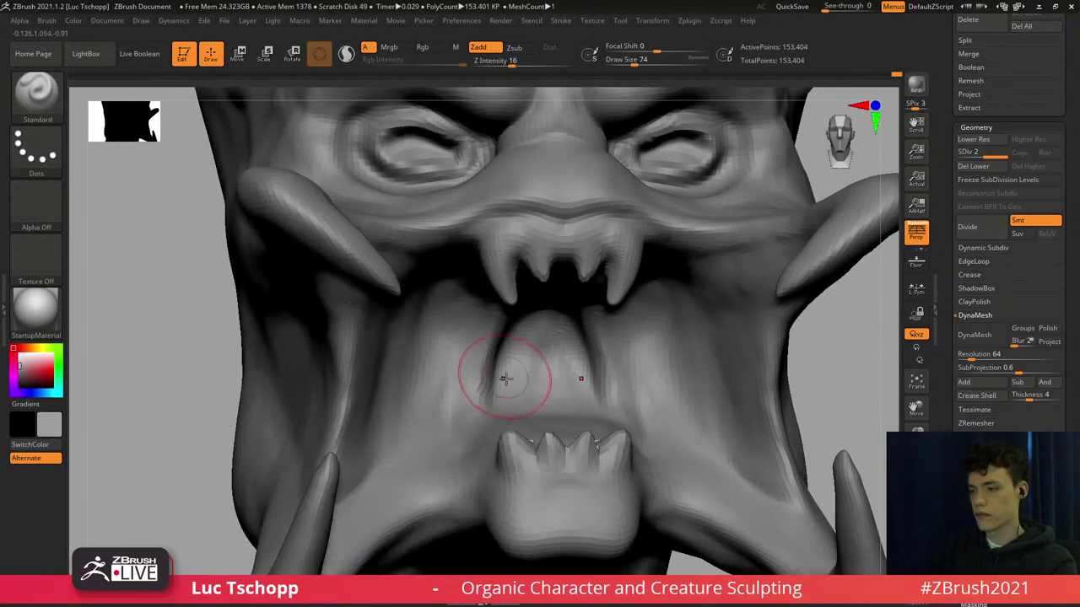
Detail the upper gum and inner teeth with the LucT_Custom1 brush at Draw Sizes 41 and 39.
key("b")
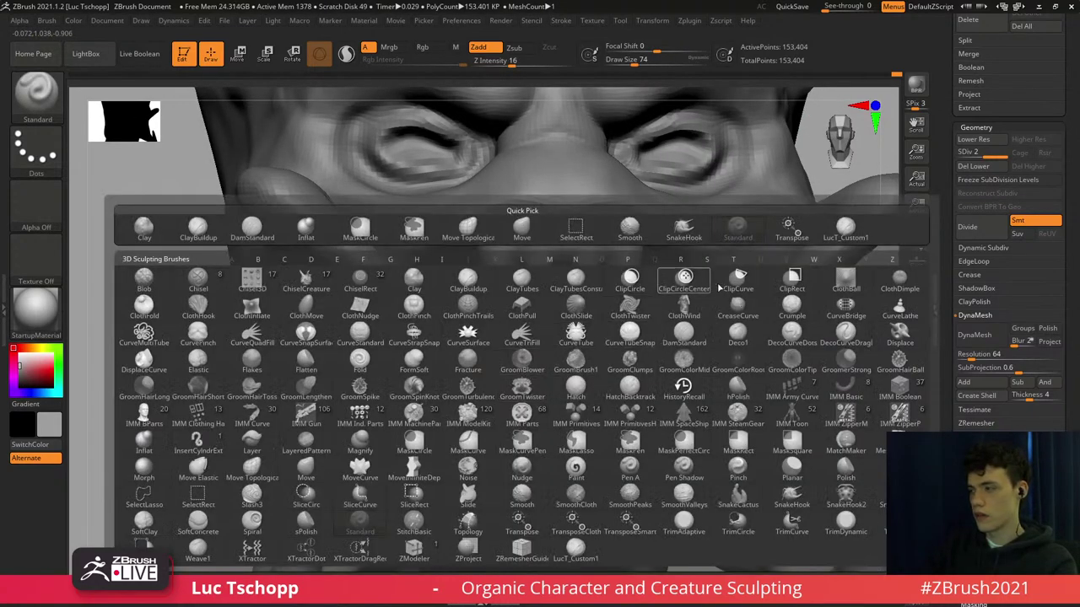
left_click(844, 229)
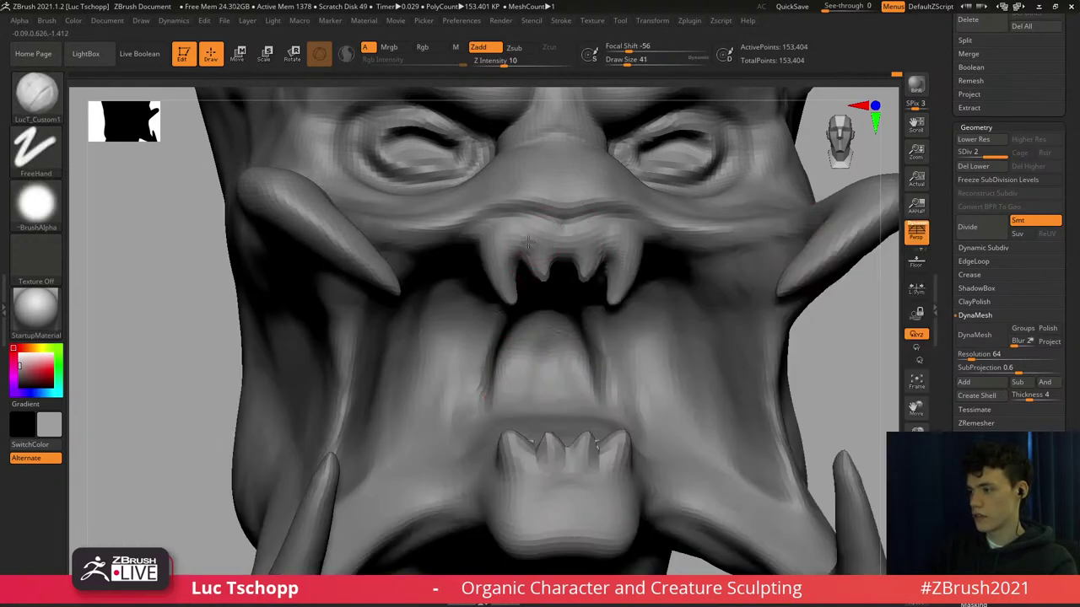
key("s")
left_click_drag(541, 260, 537, 262)
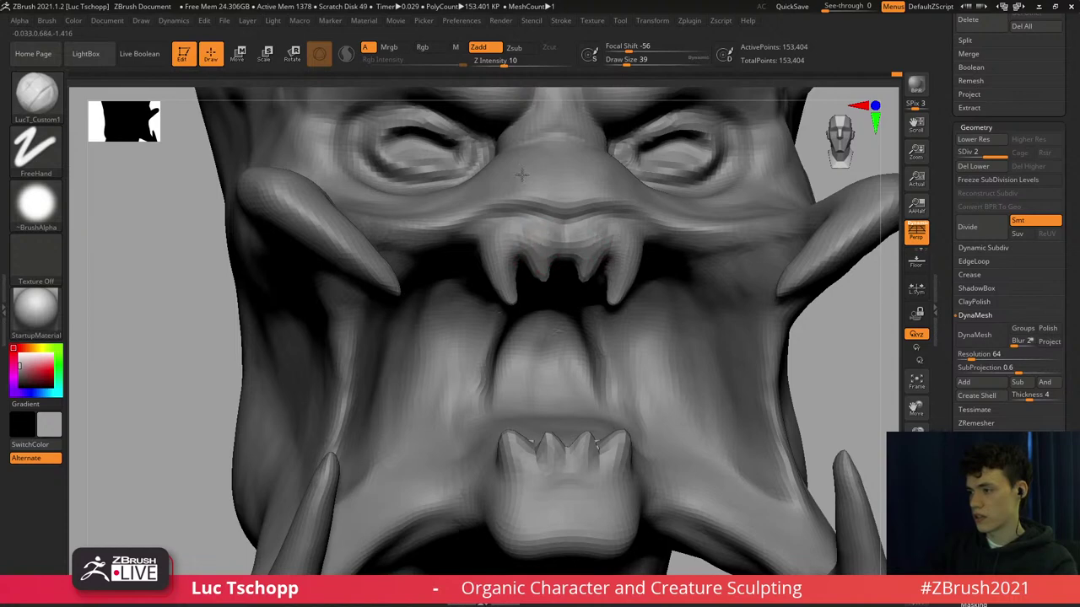
mouse_move(567, 222)
right_mouse_down("ctrl")
mouse_move(584, 229)
mouse_move(546, 272)
mouse_move(572, 247)
right_mouse_up("ctrl")
Refine the upper eyelids and brow folds with the LucT_Custom1 brush, starting at Draw Size 62.
key("s")
left_click_drag(571, 247, 577, 247)
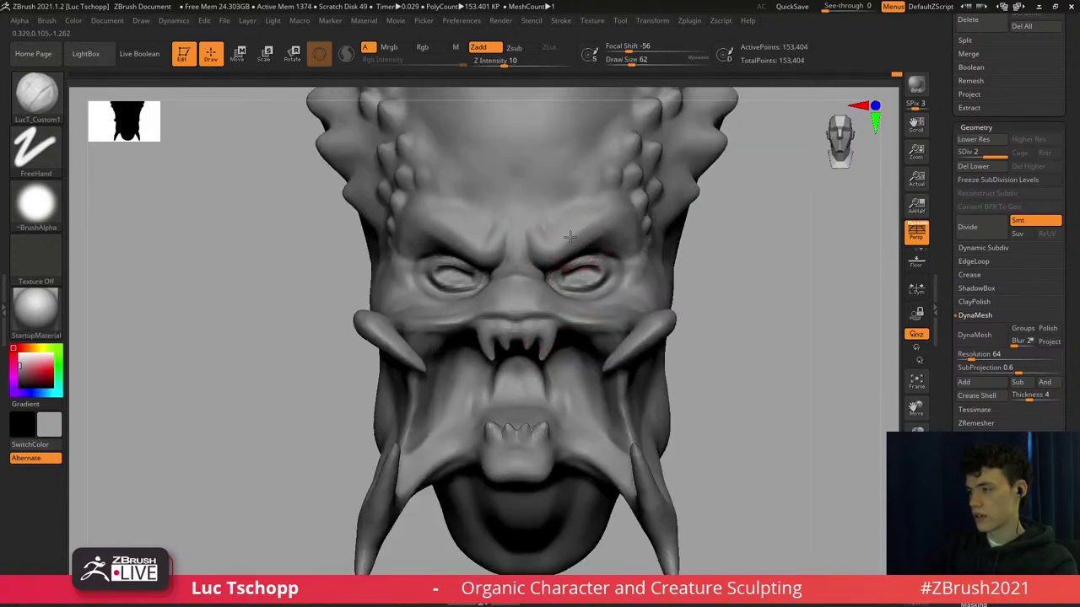
mouse_move(625, 231)
right_mouse_down()
mouse_move(590, 244)
mouse_move(594, 274)
mouse_move(582, 255)
right_mouse_up()
key("s")
left_click_drag(582, 255, 578, 254)
left_click_drag(595, 241, 643, 273)
mouse_move(633, 317)
right_mouse_down("shift")
mouse_move(609, 302)
mouse_move(606, 311)
mouse_move(582, 274)
right_mouse_up("shift")
Reduce Draw Size to 17 and set MaskPen as the masking brush.
key("s")
left_click_drag(580, 271, 571, 271)
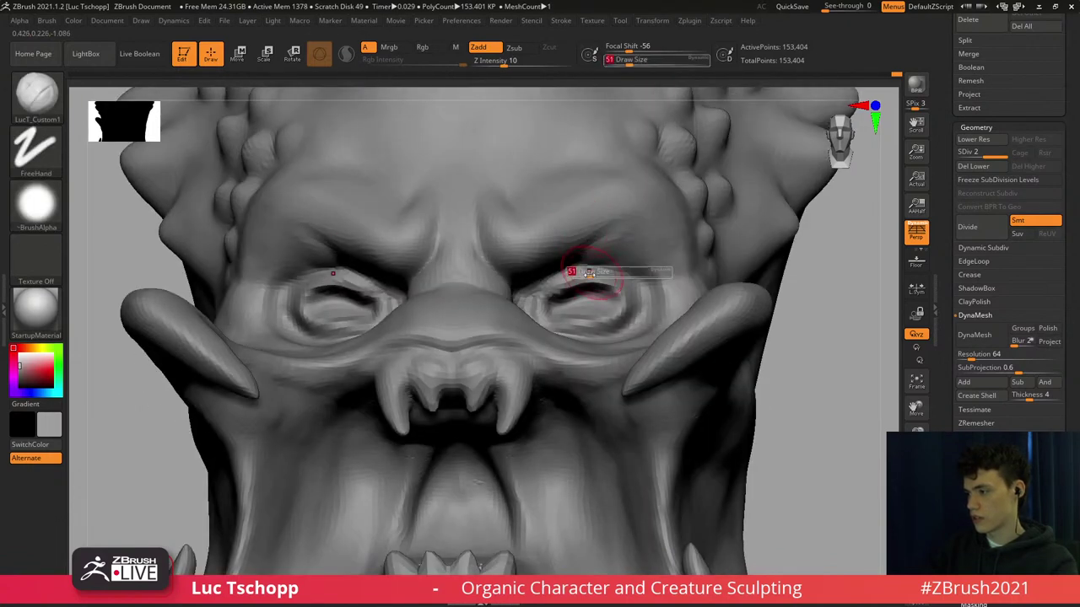
key("ctrl")
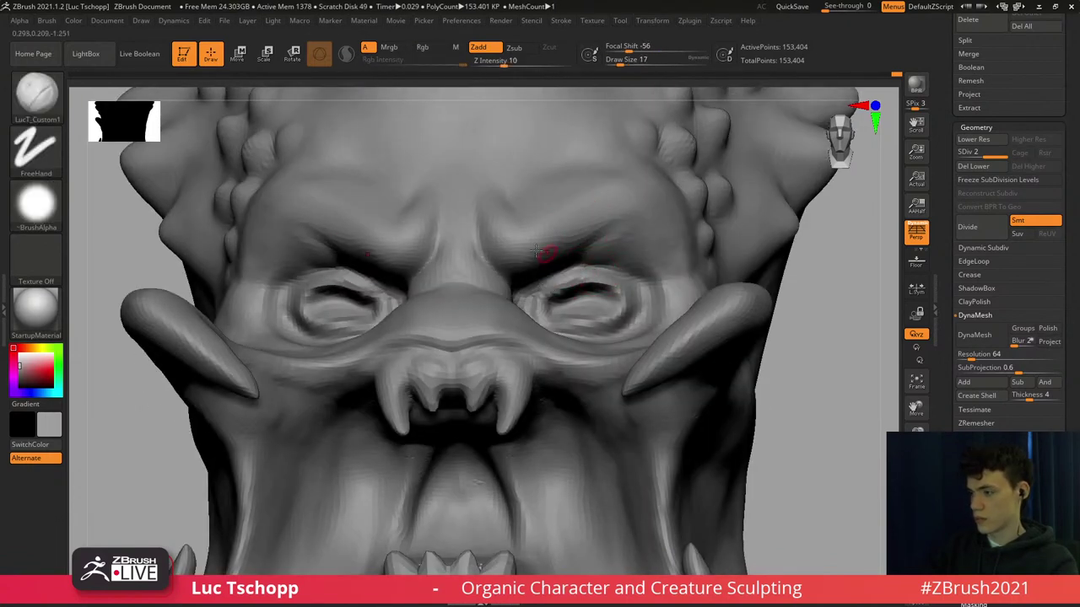
left_click(42, 97)
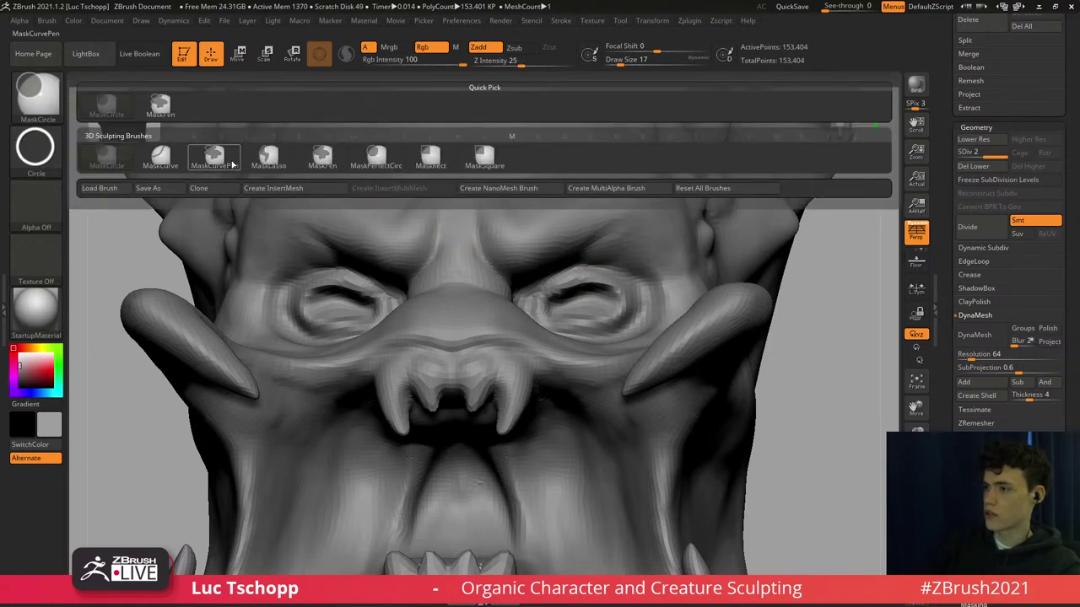
left_click(323, 161, "ctrl")
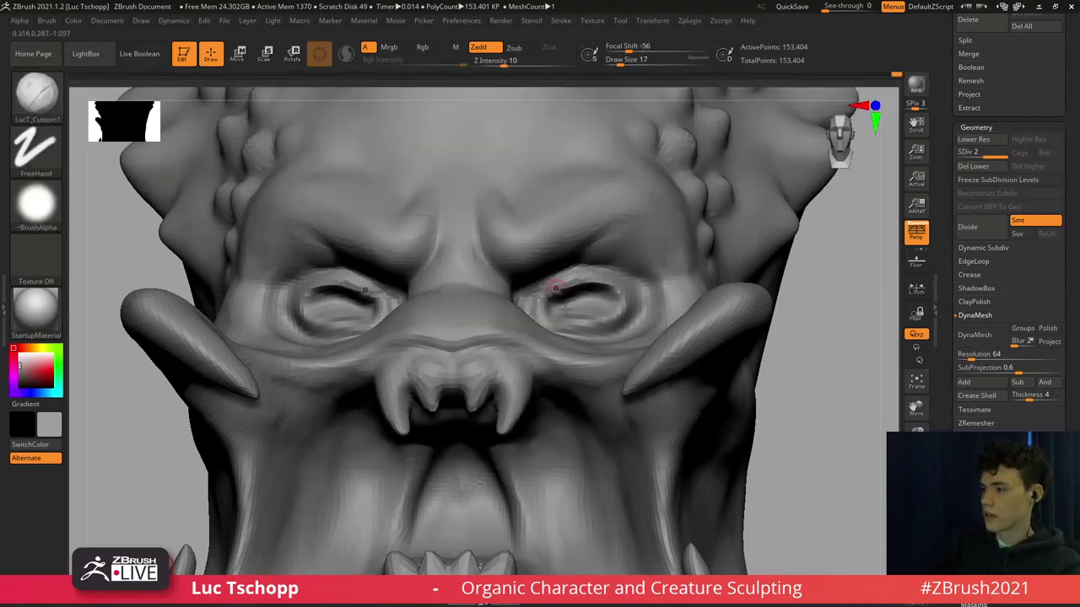
Smooth the skin around the outer eye corners and clear the mask from the head.
key("ctrl")
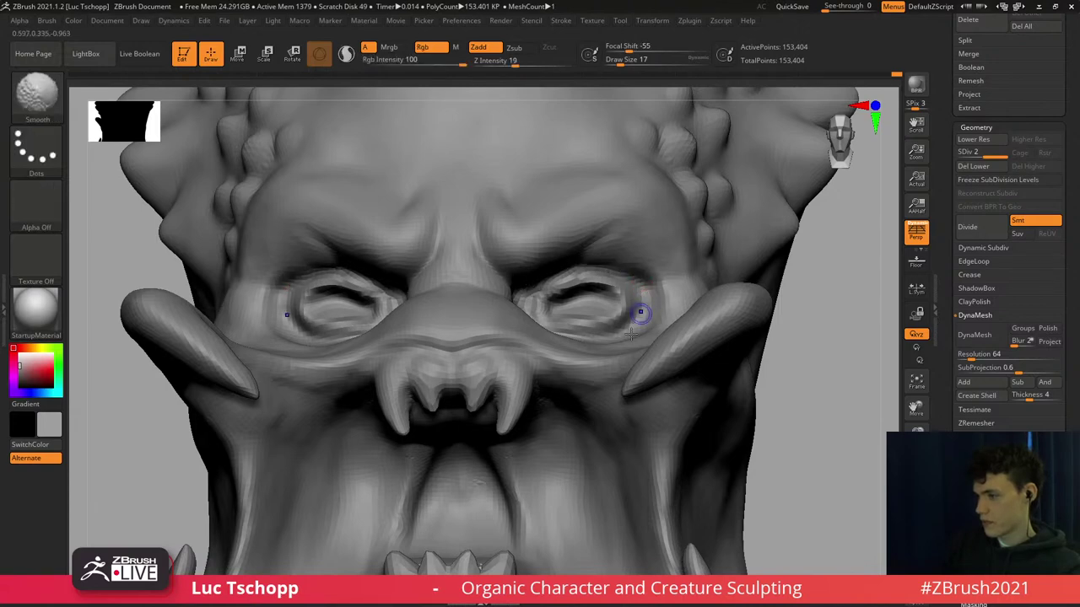
right_click_drag(631, 329, 622, 326, "shift")
key("f")
right_click_drag(556, 346, 672, 313, "ctrl")
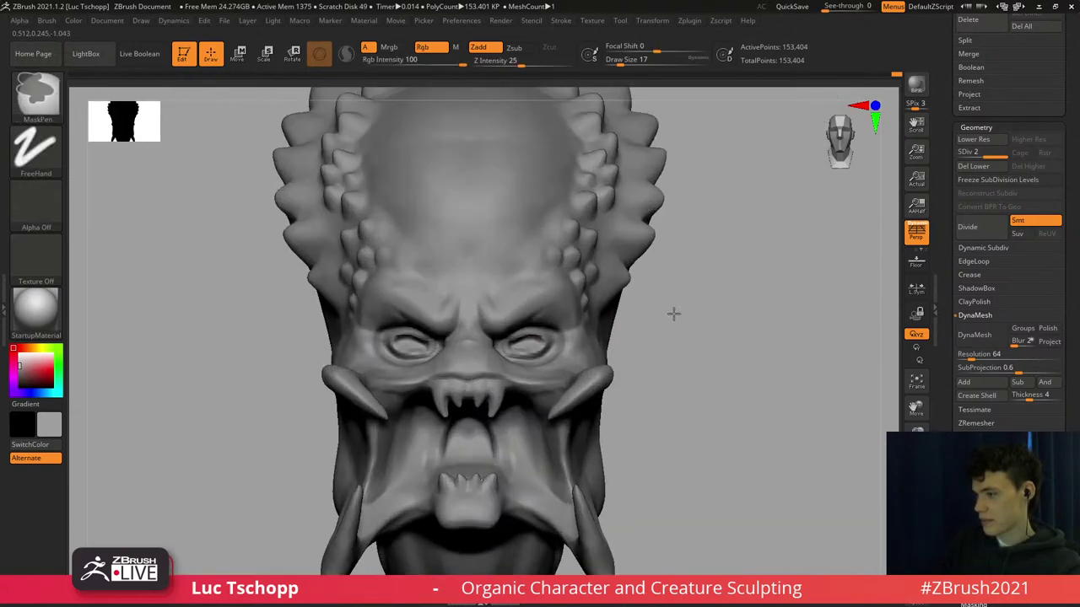
left_click(673, 313, "ctrl")
Reshape the brows and eye area with the Move brush at about Draw Size 192, and clear any mask.
right_click_drag(542, 313, 532, 337, "ctrl")
key("b")
key("m")
key("v")
key("s")
key("s")
left_click_drag(529, 338, 539, 341)
right_click_drag(528, 308, 520, 332)
key("s")
left_click_drag(519, 332, 526, 333)
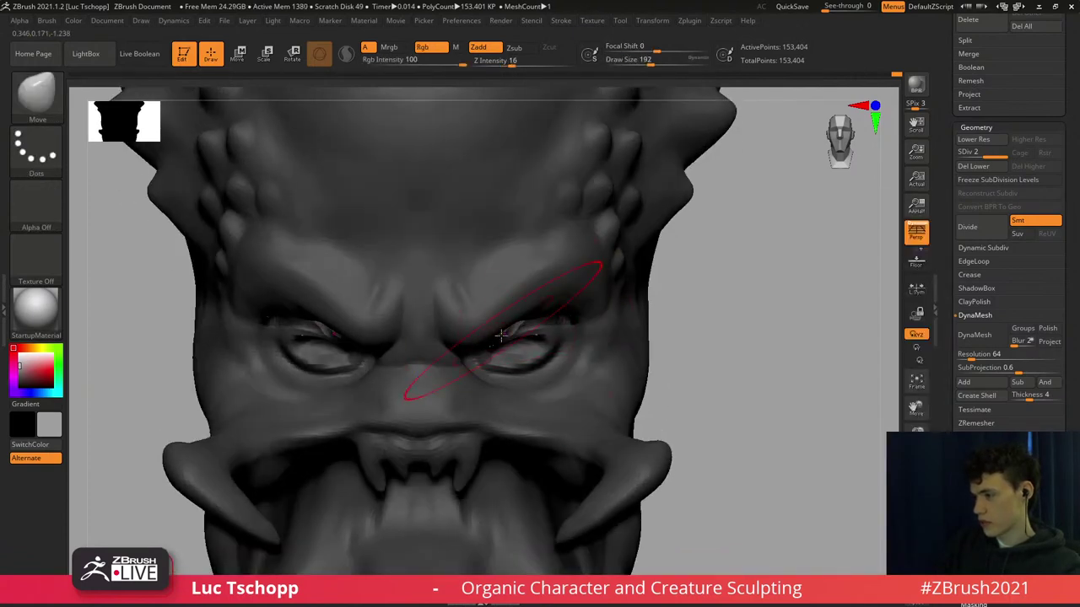
mouse_move(506, 339)
right_mouse_down()
mouse_move(493, 273)
mouse_move(485, 342)
right_mouse_up()
key("s")
left_click_drag(485, 344, 484, 348)
mouse_move(500, 334)
right_mouse_down()
mouse_move(534, 344)
mouse_move(553, 320)
mouse_move(560, 332)
mouse_move(492, 347)
mouse_move(469, 341)
mouse_move(517, 308)
mouse_move(487, 334)
mouse_move(608, 310)
mouse_move(687, 274)
right_mouse_up()
key("bracketright")
key("bracketright")
key("bracketright")
left_click_drag(692, 270, 724, 313, "ctrl")
Adjust the silhouette of the head crest with the Move brush, enlarging Draw Size to 223.
mouse_move(532, 359)
right_mouse_down("ctrl")
mouse_move(506, 304)
mouse_move(513, 354)
mouse_move(535, 351)
right_mouse_up("ctrl")
right_click_drag(535, 351, 535, 323, "ctrl")
right_click_drag(541, 252, 542, 279, "alt")
key("b")
key("m")
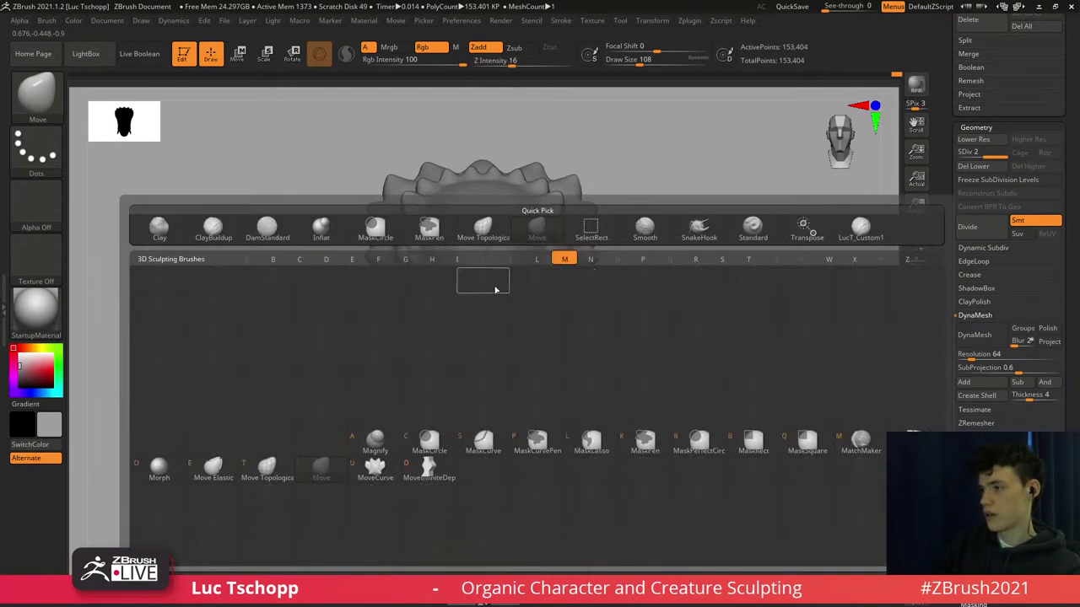
key("v")
key("s")
mouse_move(384, 251)
left_mouse_down()
mouse_move(411, 248)
mouse_move(391, 258)
mouse_move(387, 247)
left_mouse_up()
key("ctrl+z")
key("s")
right_click_drag(387, 248, 389, 223)
mouse_move(389, 223)
right_mouse_down("ctrl")
mouse_move(389, 236)
mouse_move(399, 230)
right_mouse_up("ctrl")
key("s")
left_click_drag(402, 228, 391, 230)
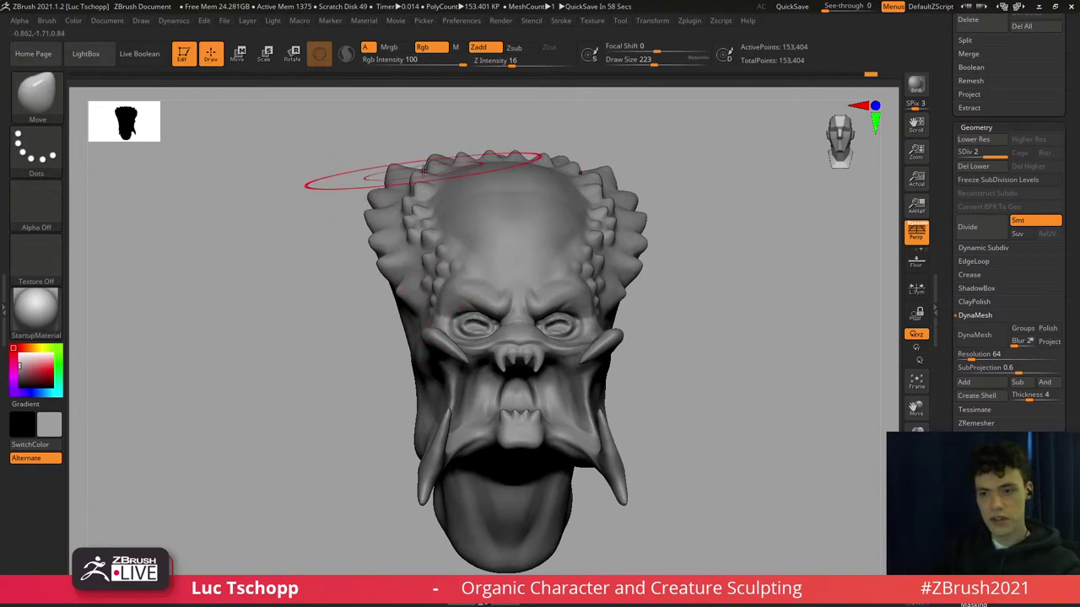
right_click_drag(422, 171, 415, 304, "shift")
mouse_move(407, 267)
right_mouse_down("alt")
mouse_move(391, 311)
mouse_move(406, 264)
mouse_move(431, 285)
mouse_move(455, 334)
right_mouse_up("alt")
Fine-tune the small spikes at the temples with the Move brush, reducing Draw Size to 27 and 9.
key("space")
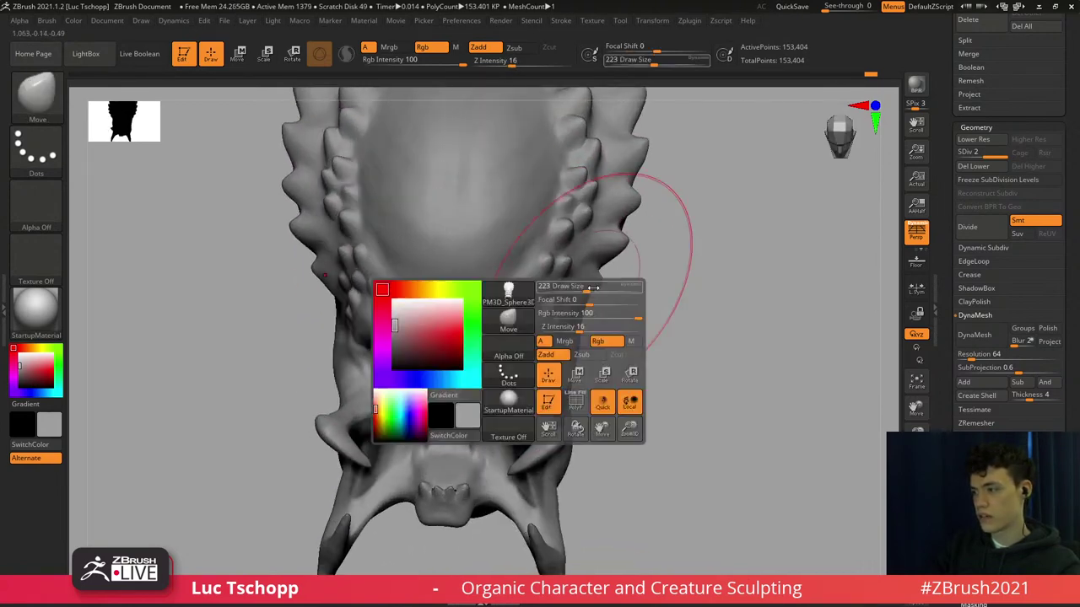
mouse_move(593, 288)
left_mouse_down()
mouse_move(566, 287)
mouse_move(592, 270)
left_mouse_up()
key("s")
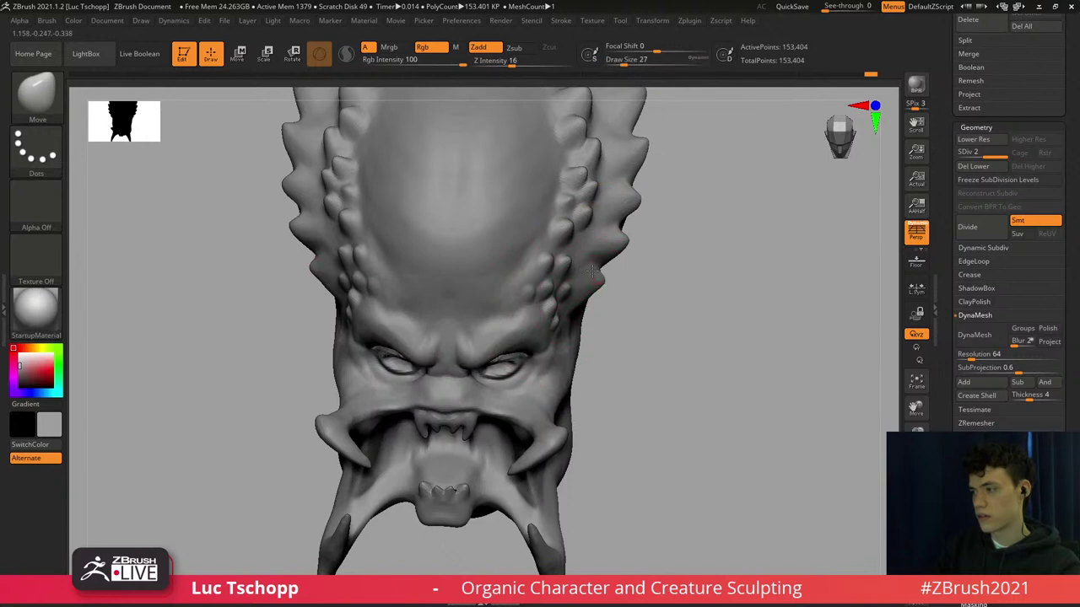
key("[")
mouse_move(609, 230)
right_mouse_down()
mouse_move(610, 218)
mouse_move(609, 245)
mouse_move(595, 244)
right_mouse_up()
key("s")
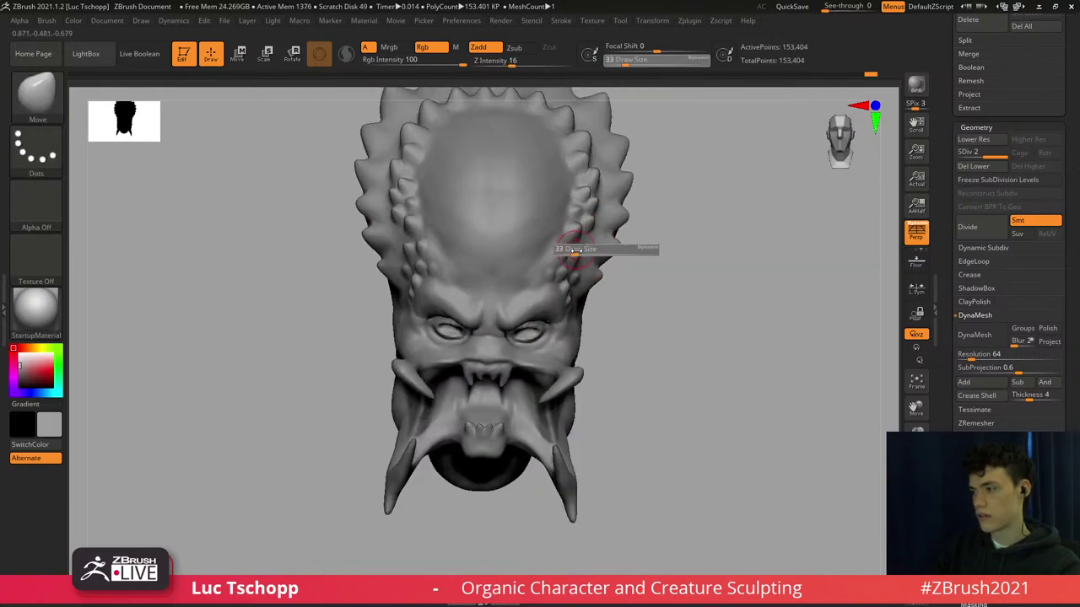
left_click_drag(577, 250, 572, 252)
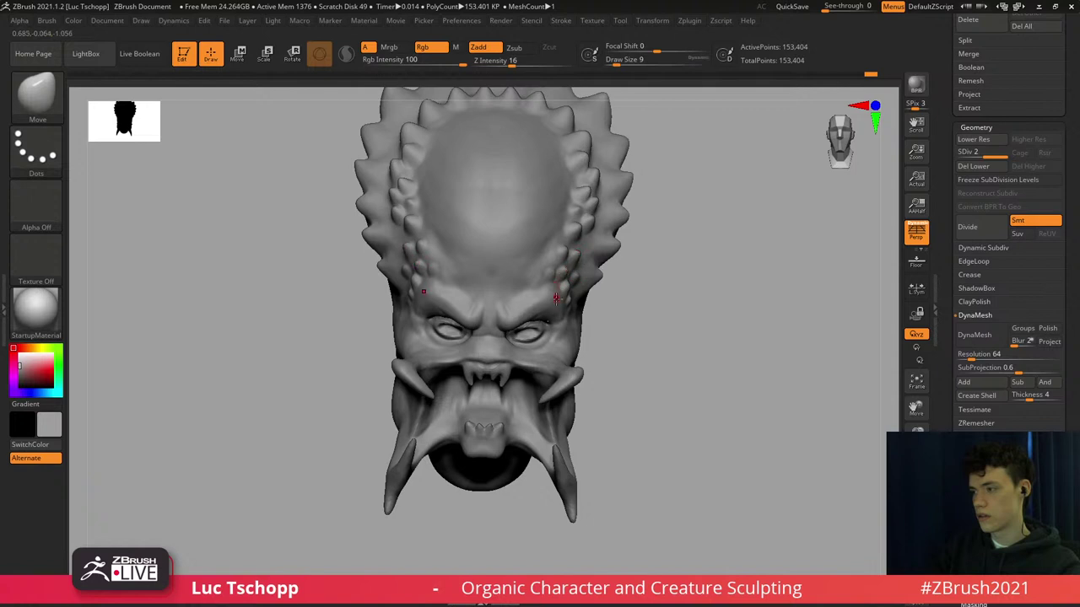
Examine the face, eyes and crest close up and from several angles.
mouse_move(556, 298)
right_mouse_down()
mouse_move(545, 325)
mouse_move(556, 261)
mouse_move(550, 308)
mouse_move(563, 298)
right_mouse_up()
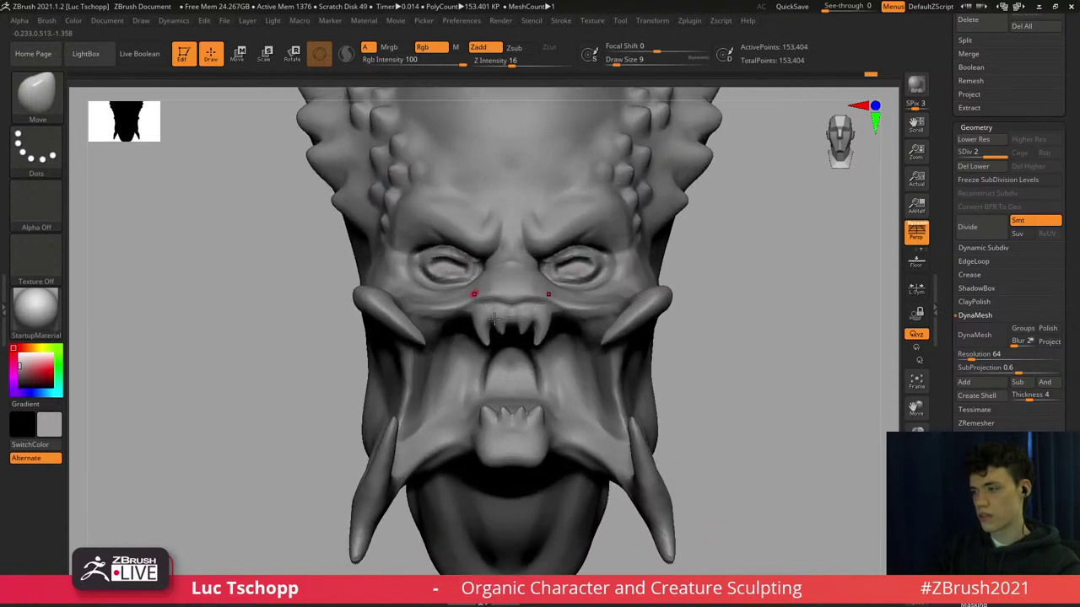
mouse_move(474, 295)
right_mouse_down("ctrl")
mouse_move(495, 319)
mouse_move(517, 230)
mouse_move(514, 312)
mouse_move(547, 328)
mouse_move(487, 368)
mouse_move(496, 307)
mouse_move(499, 340)
mouse_move(518, 301)
mouse_move(539, 295)
mouse_move(516, 338)
right_mouse_up("ctrl")
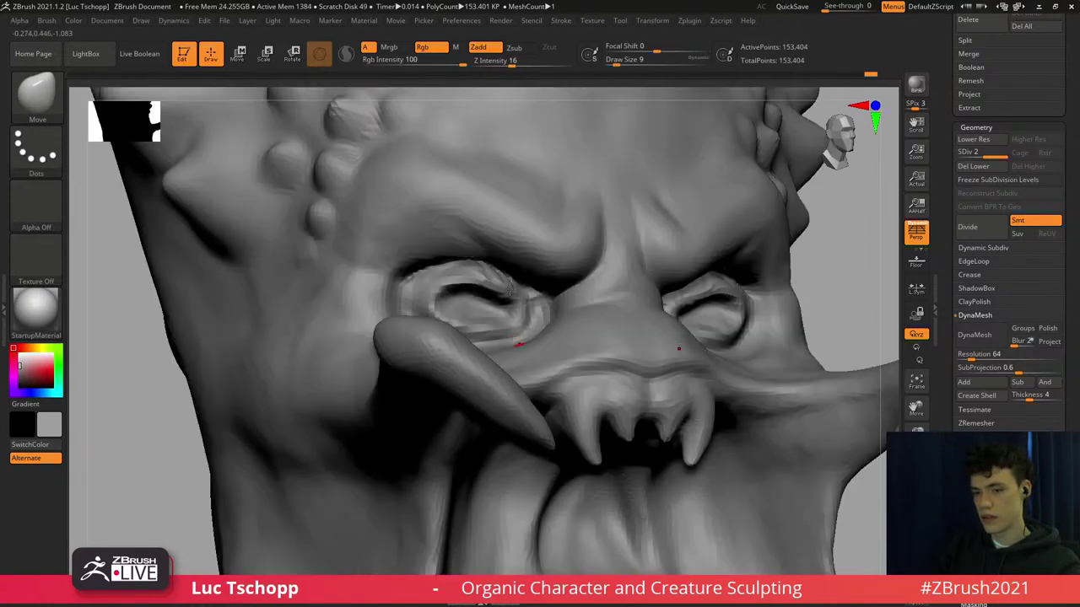
mouse_move(510, 287)
right_mouse_down("ctrl")
mouse_move(504, 248)
mouse_move(527, 274)
mouse_move(509, 282)
mouse_move(527, 202)
right_mouse_up("ctrl")
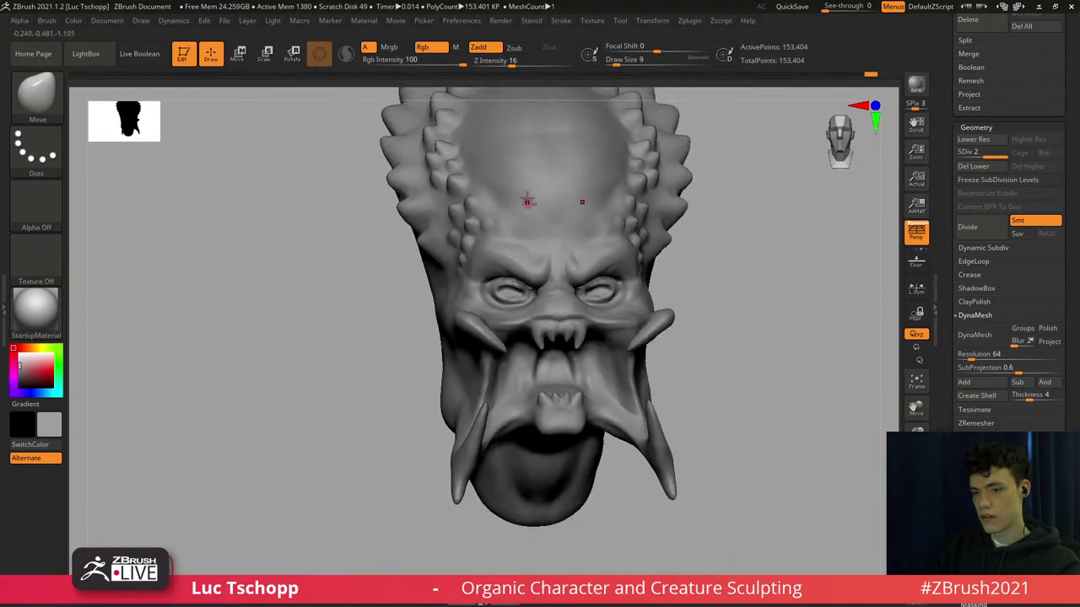
left_click_drag(527, 202, 487, 257)
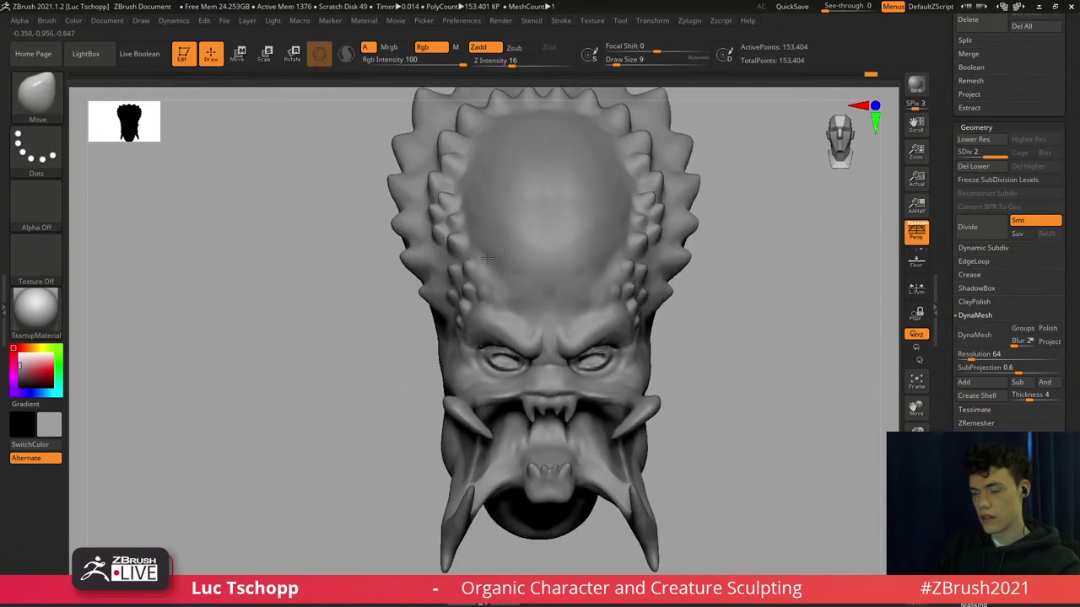
right_click_drag(487, 257, 487, 262)
right_click_drag(410, 172, 416, 146, "ctrl")
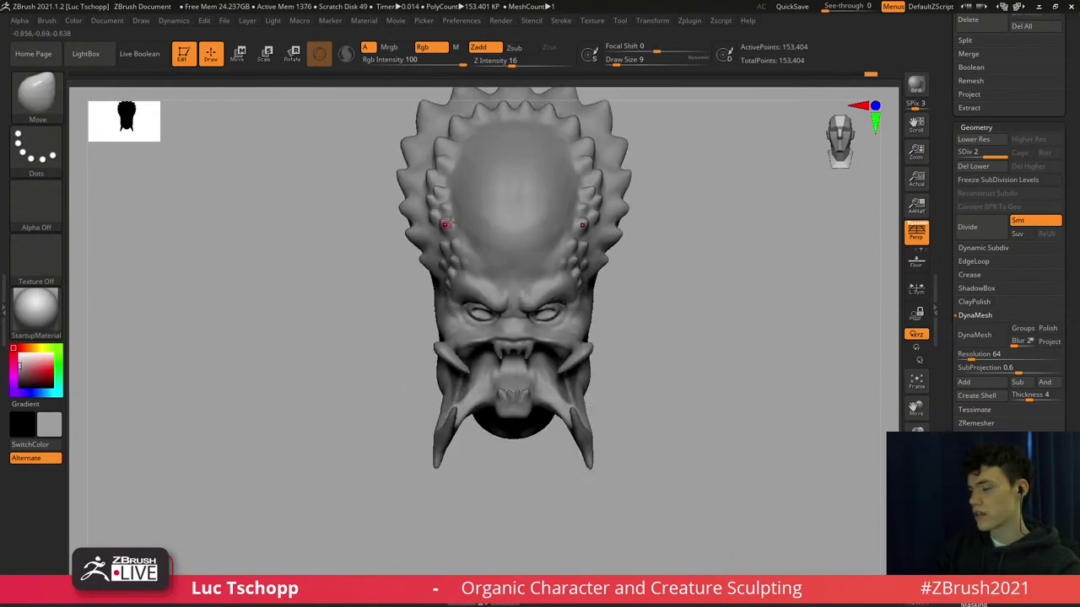
right_click_drag(449, 222, 470, 258, "ctrl")
Sculpt the forehead and sides of the cranium with the LucT_Custom1 brush at Draw Sizes 104, 101 and 116.
key("b")
left_click(791, 232)
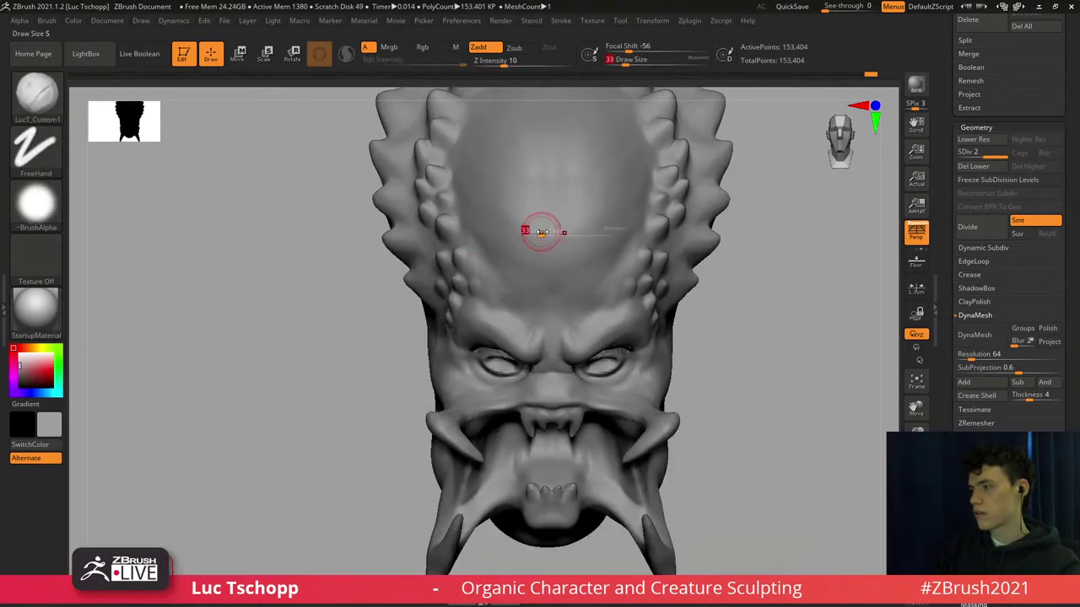
left_click_drag(541, 233, 548, 233)
left_click_drag(560, 197, 558, 183)
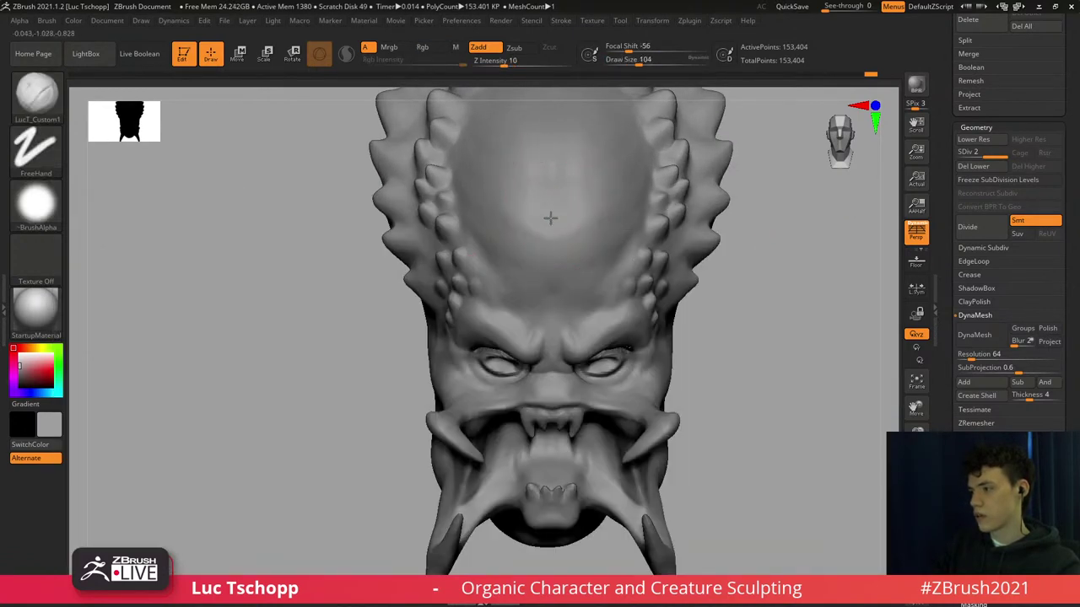
right_click_drag(552, 270, 580, 270)
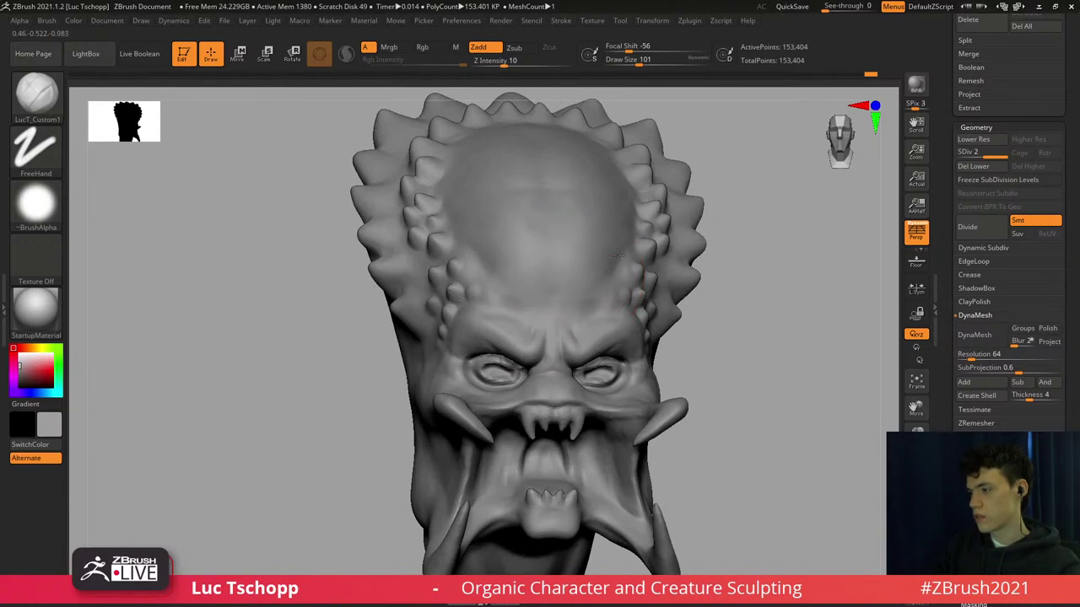
key("s")
left_click_drag(595, 240, 569, 236)
right_click_drag(565, 274, 540, 258)
key("s")
mouse_move(589, 256)
left_mouse_down()
mouse_move(567, 256)
mouse_move(580, 257)
left_mouse_up()
mouse_move(581, 260)
left_mouse_down()
mouse_move(566, 265)
mouse_move(577, 284)
left_mouse_up()
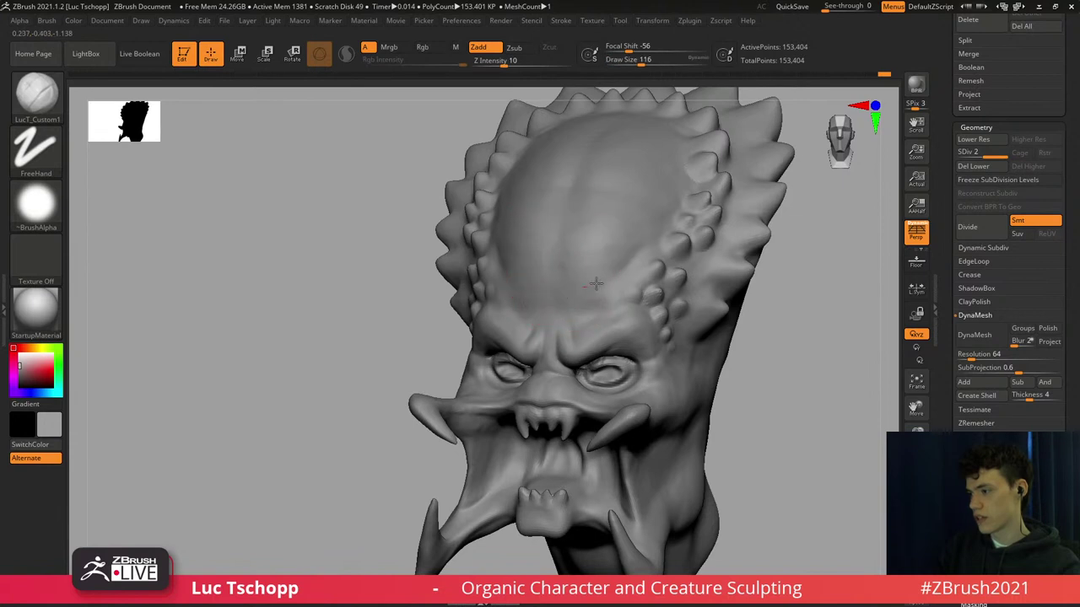
left_click_drag(602, 243, 616, 237)
Refine the central and lower forehead above the brows with the LucT_Custom1 brush at Draw Sizes 83 and 87.
right_click_drag(595, 246, 556, 262, "shift")
key("bracketleft")
key("bracketleft")
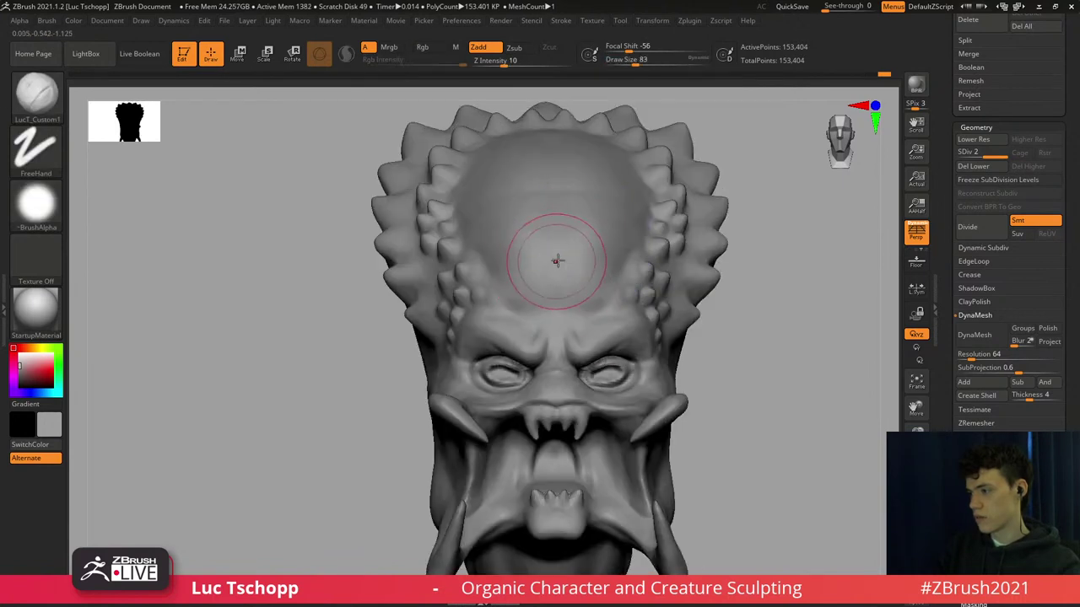
mouse_move(550, 257)
left_mouse_down()
mouse_move(563, 287)
mouse_move(545, 301)
mouse_move(520, 288)
left_mouse_up()
key("bracketright")
key("bracketleft")
key("bracketleft")
mouse_move(527, 275)
right_mouse_down()
mouse_move(561, 312)
mouse_move(567, 240)
right_mouse_up()
key("bracketright")
key("bracketright")
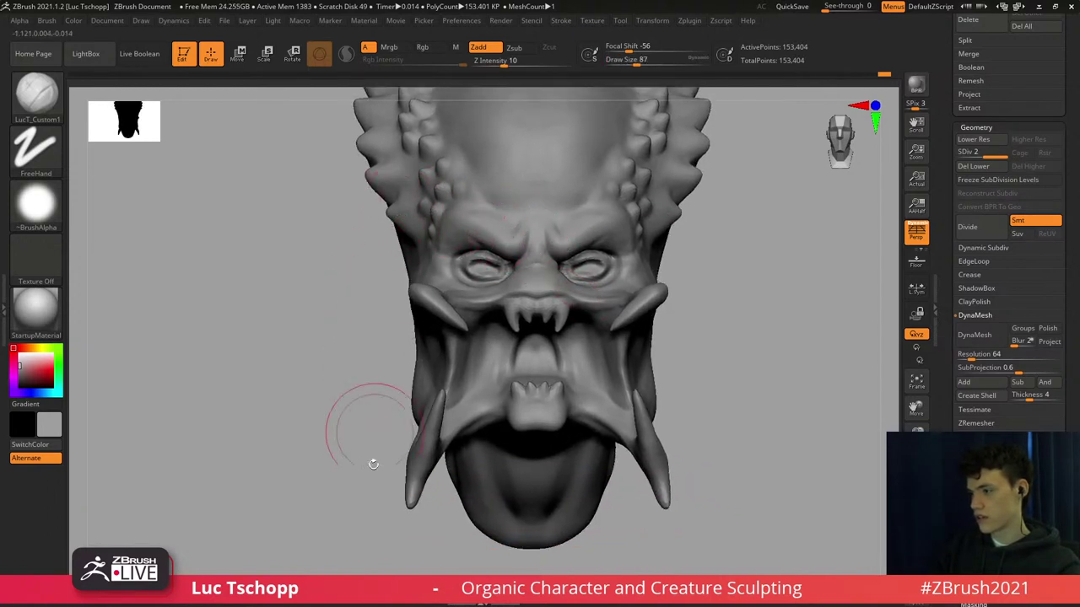
Adjust the jawline and lower mandible in profile with the Move Topological brush at about Draw Size 97.
mouse_move(380, 297)
right_mouse_down()
mouse_move(472, 274)
mouse_move(552, 283)
right_mouse_up()
key("bracketleft")
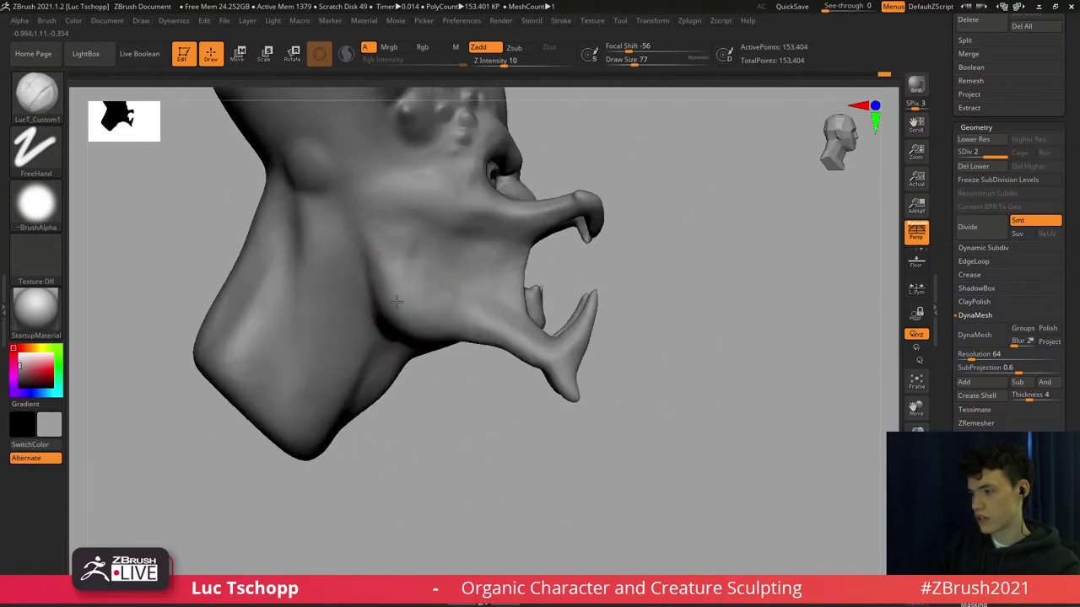
key("b")
key("m")
key("t")
key("s")
mouse_move(459, 336)
left_mouse_down()
mouse_move(479, 352)
mouse_move(474, 344)
mouse_move(498, 329)
left_mouse_up()
key("s")
key("s")
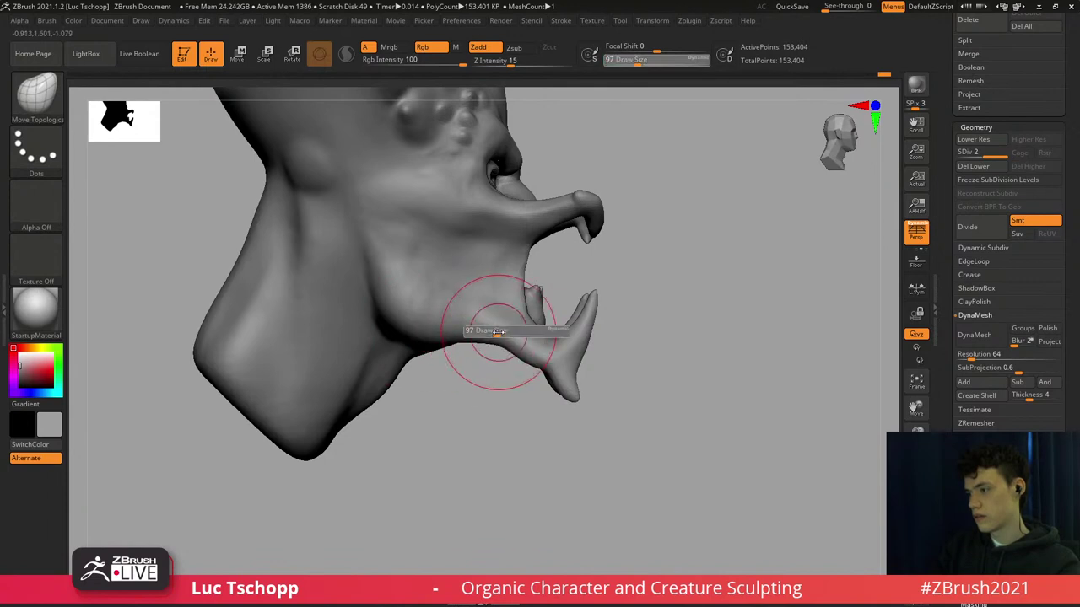
Adjust the cheek and base of the upper mandible with the Move Topological brush, reducing Draw Size to 51.
right_click_drag(511, 240, 508, 277, "alt")
key("s")
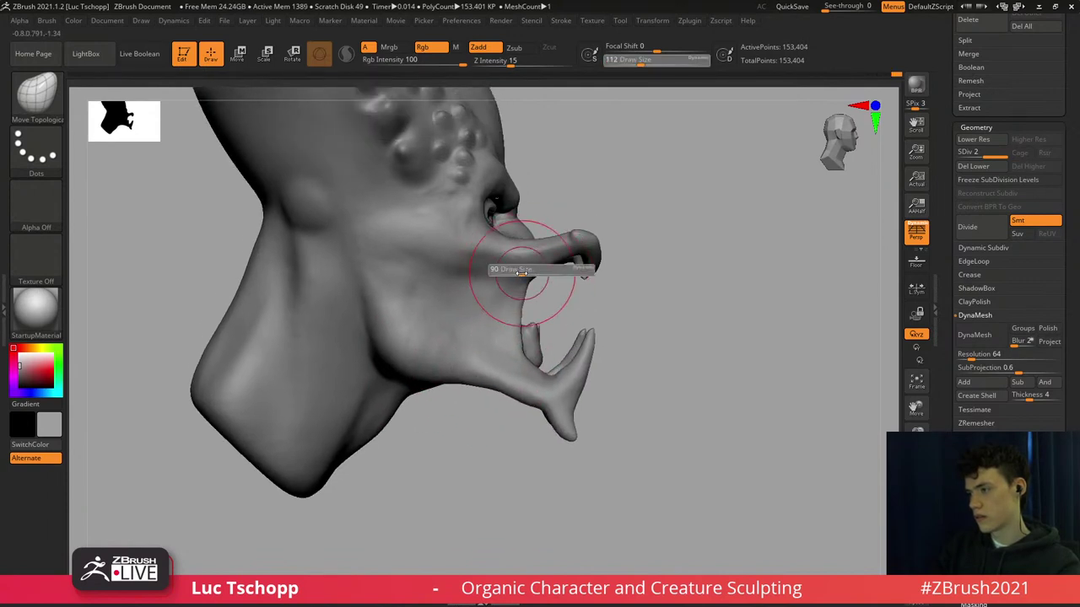
key("s")
left_click_drag(525, 248, 512, 246)
right_click_drag(517, 240, 537, 195)
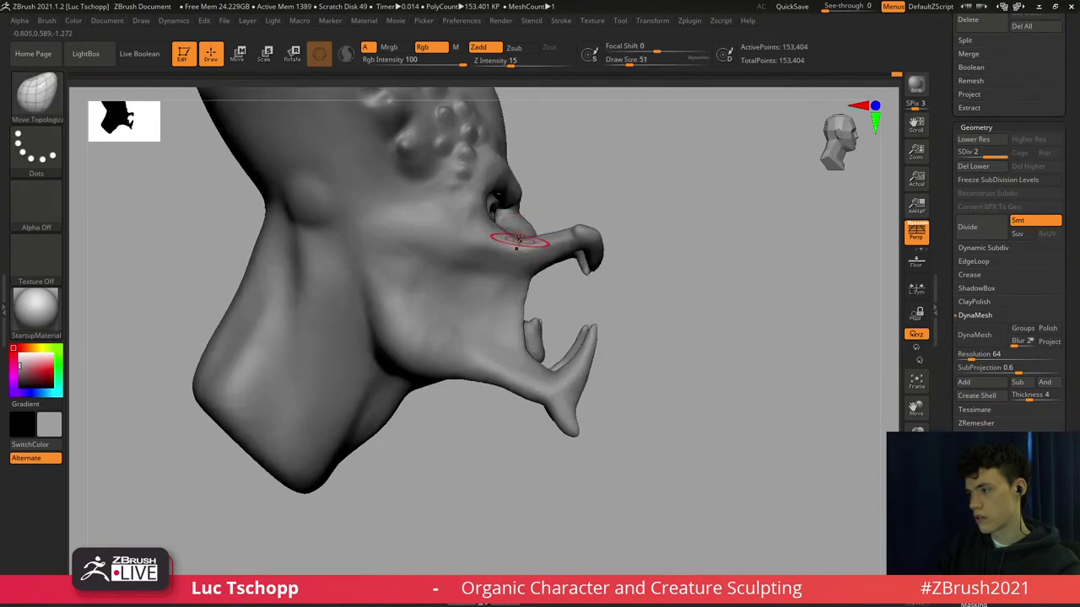
right_click_drag(529, 279, 531, 291, "ctrl")
mouse_move(531, 271)
right_mouse_down()
mouse_move(492, 295)
mouse_move(469, 208)
right_mouse_up()
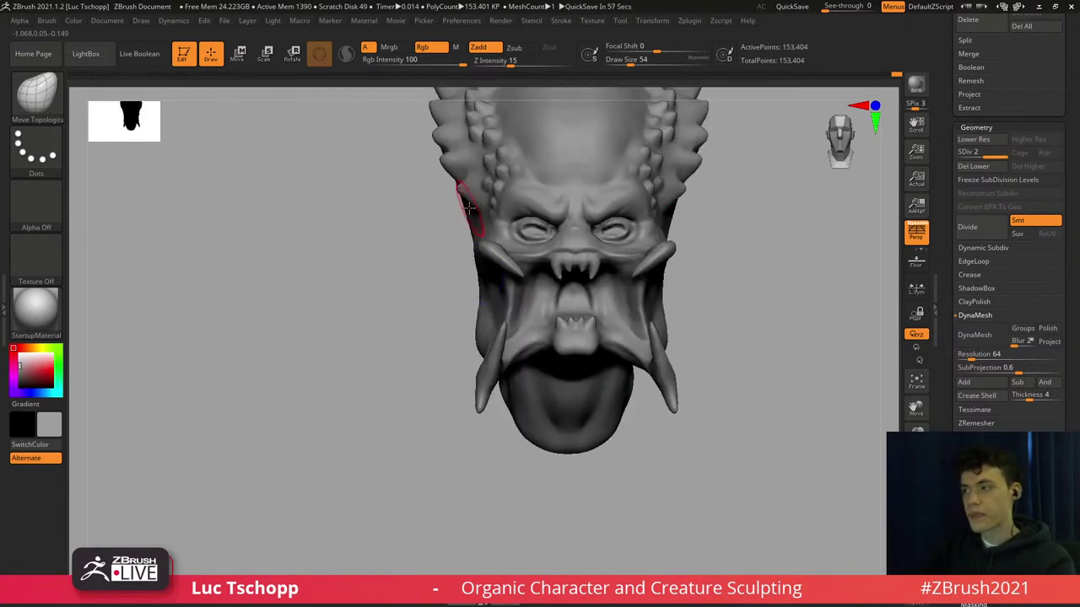
Refine the outer brows and temple bumps with the LucT_Custom1 brush at Draw Size 51.
right_click_drag(468, 208, 426, 243, "alt")
right_click_drag(561, 374, 571, 378, "ctrl")
key("b")
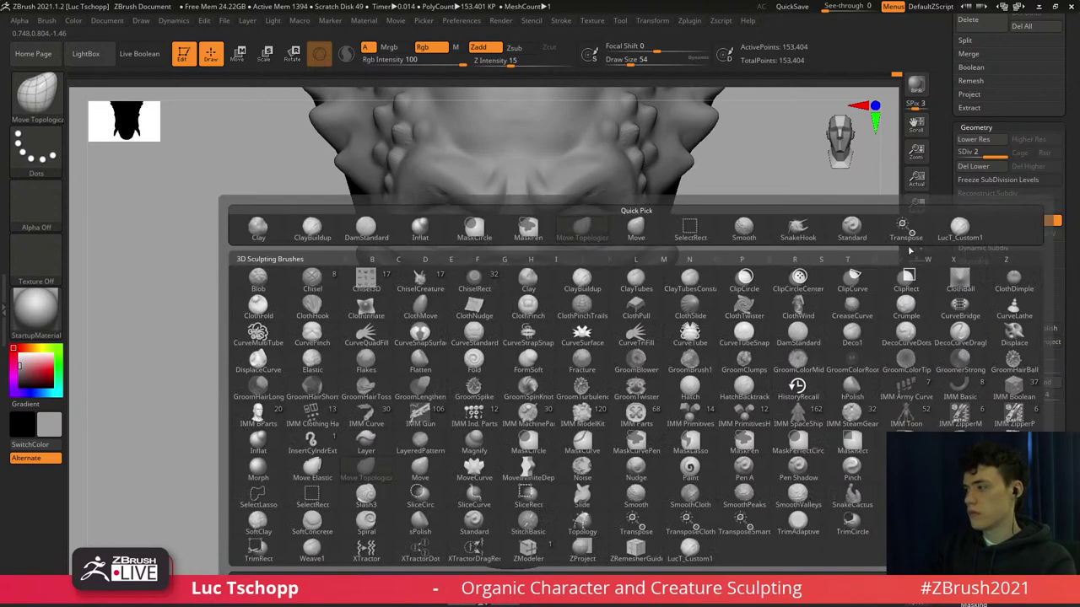
left_click(956, 228)
mouse_move(634, 139)
right_mouse_down("alt")
mouse_move(592, 266)
mouse_move(549, 310)
right_mouse_up("alt")
key("s")
mouse_move(550, 310)
left_mouse_down()
mouse_move(558, 292)
mouse_move(573, 317)
left_mouse_up()
key("s")
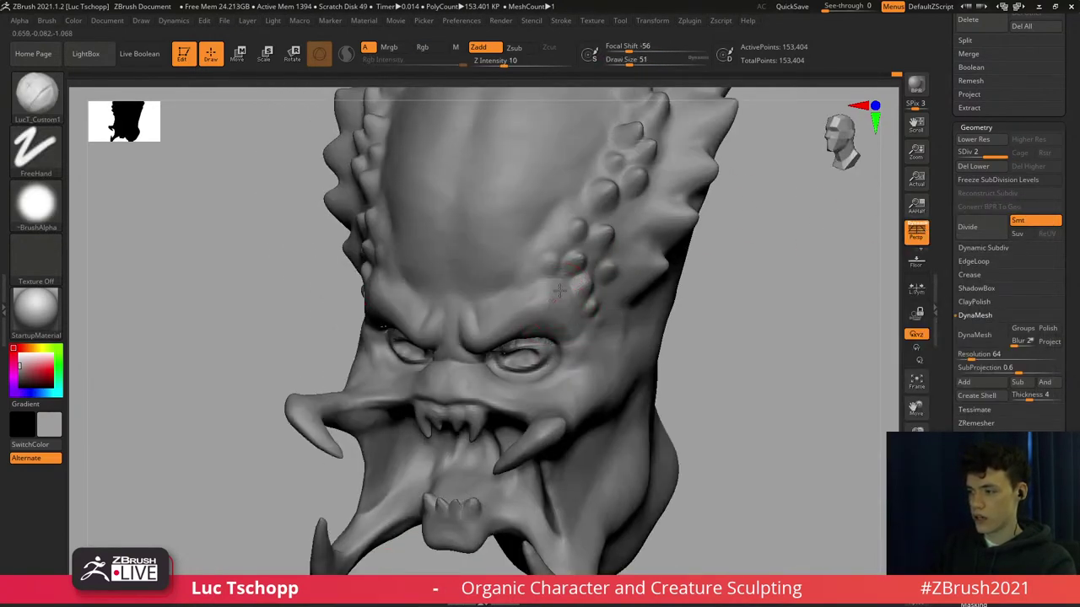
right_click_drag(573, 293, 556, 296)
Reposition the small bumps beside the outer brows with the Move brush at Draw Size 22.
key("b")
key("m")
key("v")
key("s")
left_click_drag(559, 303, 558, 305)
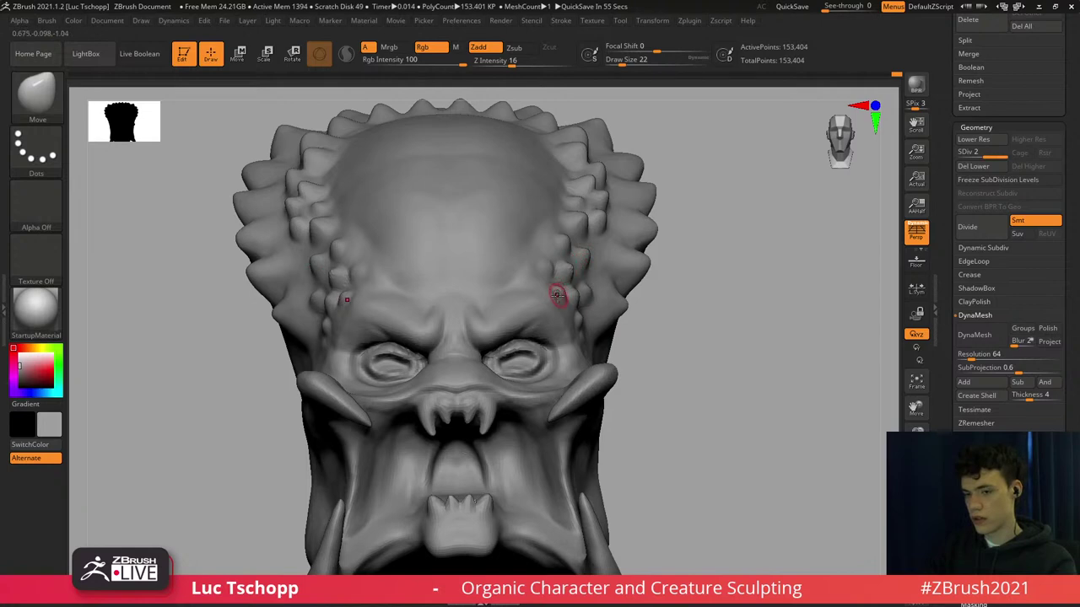
right_click_drag(553, 302, 550, 351)
Detail the upper gum and fangs with the LucT_Custom1 brush at Draw Size 22.
right_click_drag(550, 351, 532, 324)
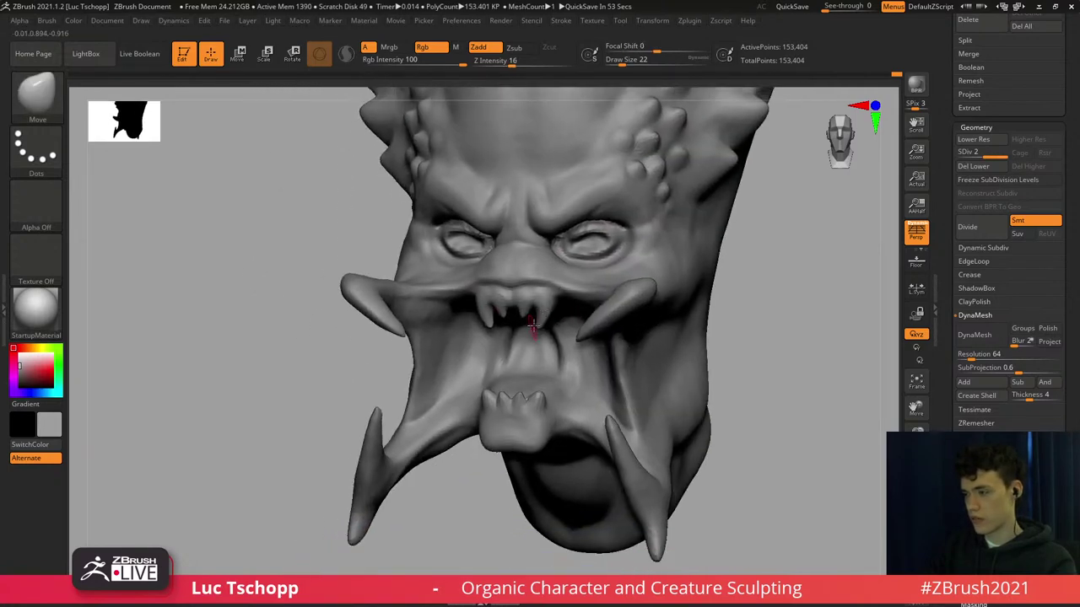
mouse_move(425, 301)
right_mouse_down()
mouse_move(520, 294)
mouse_move(518, 275)
right_mouse_up()
key("b")
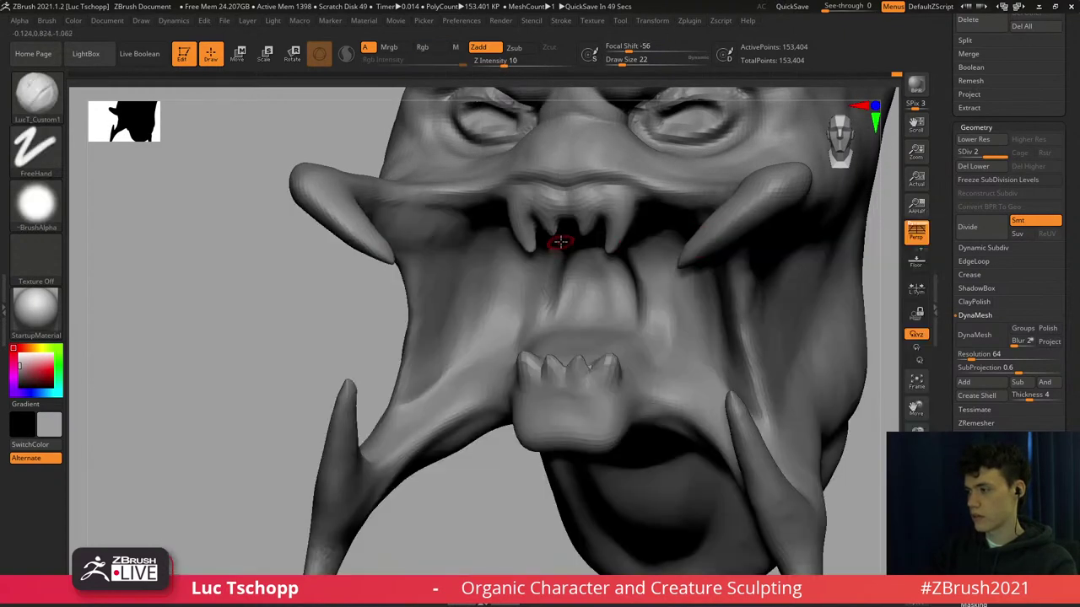
mouse_move(551, 239)
right_mouse_down("alt")
mouse_move(532, 267)
mouse_move(542, 274)
mouse_move(503, 275)
right_mouse_up("alt")
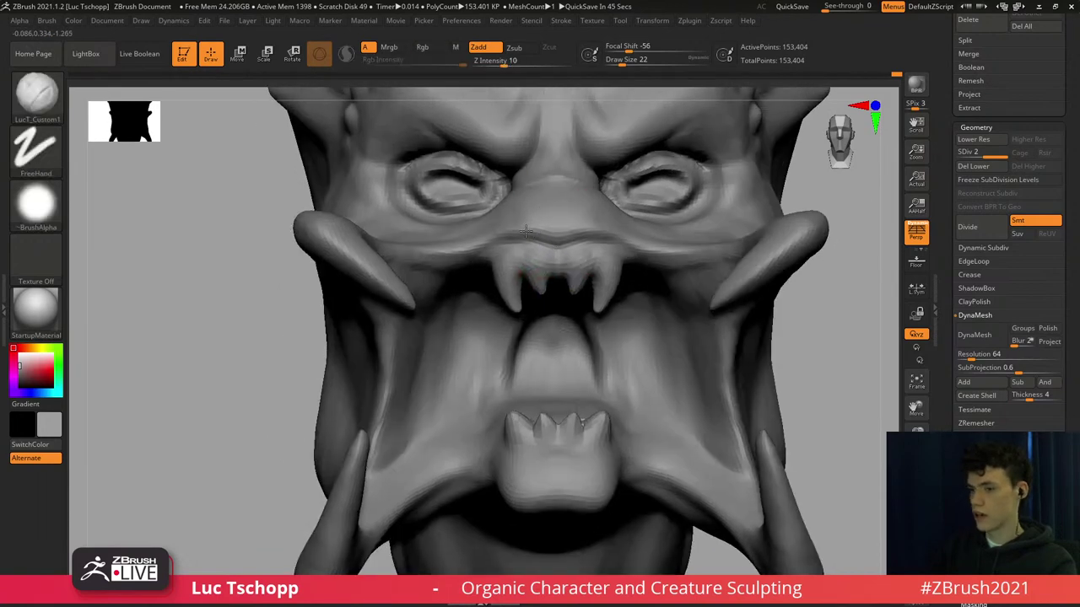
Adjust the upper eyelids and outer eye corners with the Move brush at Draw Size 35.
key("b")
mouse_move(381, 166)
right_mouse_down("alt")
mouse_move(386, 233)
mouse_move(396, 226)
right_mouse_up("alt")
key("m")
key("v")
key("s")
left_click_drag(396, 226, 403, 228)
key("s")
right_click_drag(398, 228, 408, 226)
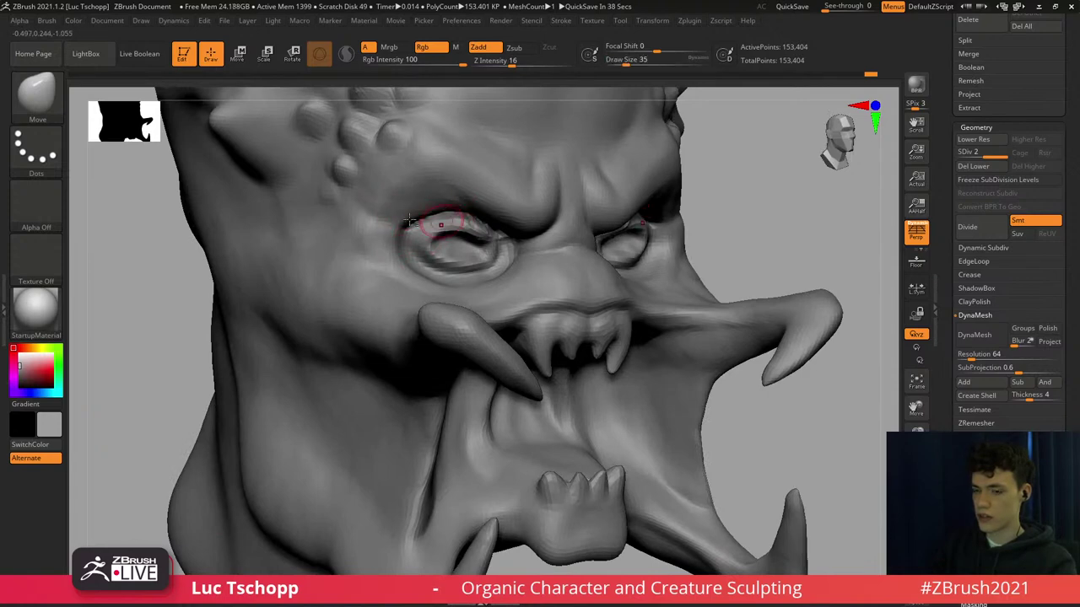
right_click_drag(409, 221, 372, 236, "ctrl")
right_click_drag(441, 236, 426, 253, "alt")
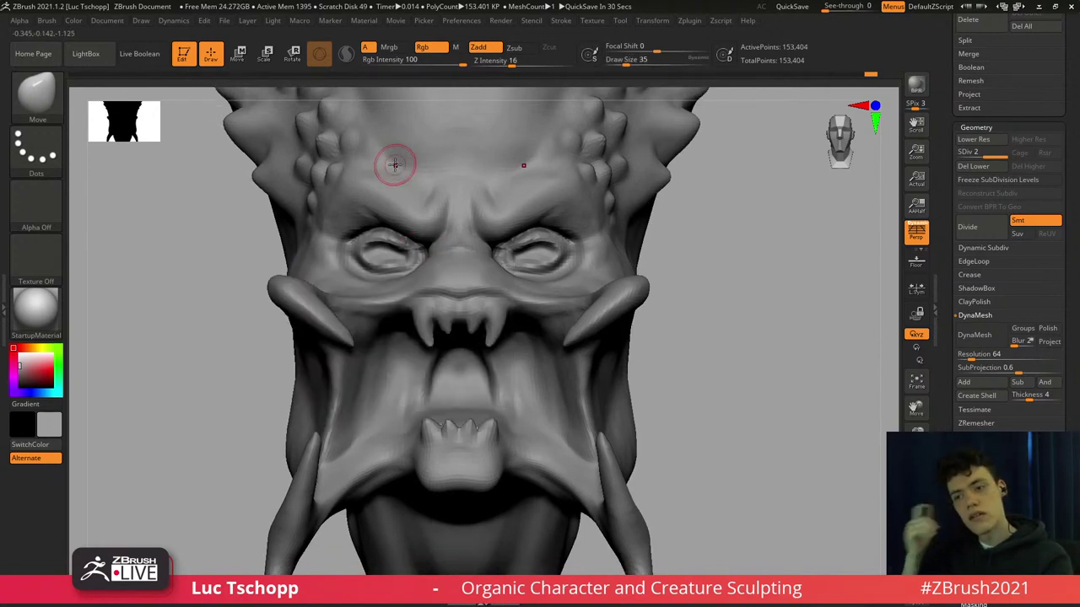
Define the crease between the nose bridge and inner eye corner with the LucT_Custom1 brush at Draw Size 49.
mouse_move(500, 355)
right_mouse_down("ctrl")
mouse_move(510, 318)
mouse_move(491, 327)
mouse_move(486, 363)
mouse_move(548, 363)
right_mouse_up("ctrl")
key("b")
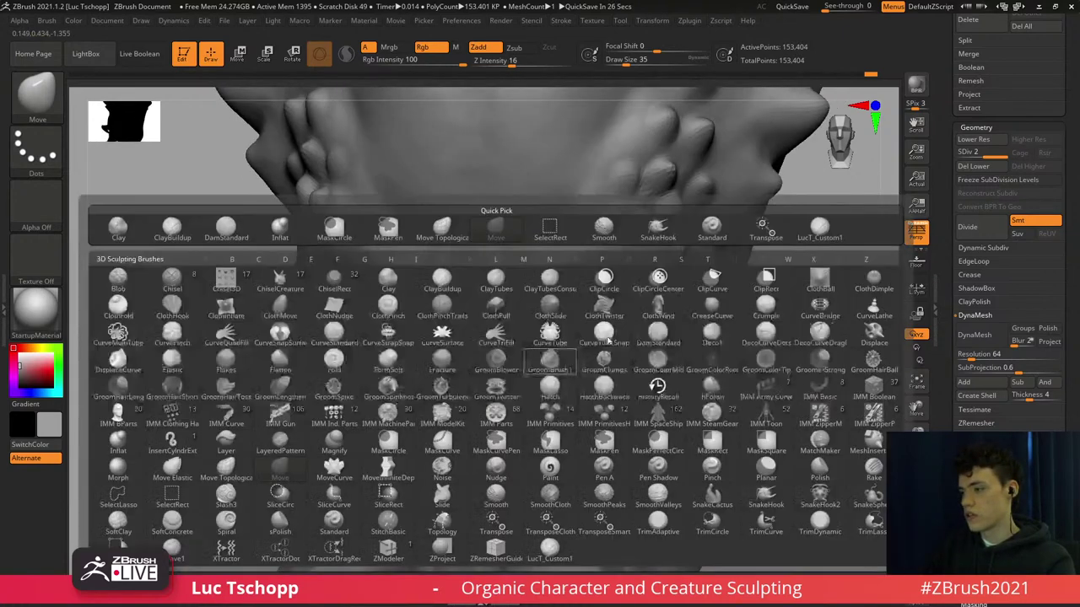
left_click(819, 236)
mouse_move(458, 363)
right_mouse_down()
mouse_move(530, 366)
mouse_move(483, 361)
right_mouse_up()
key("[")
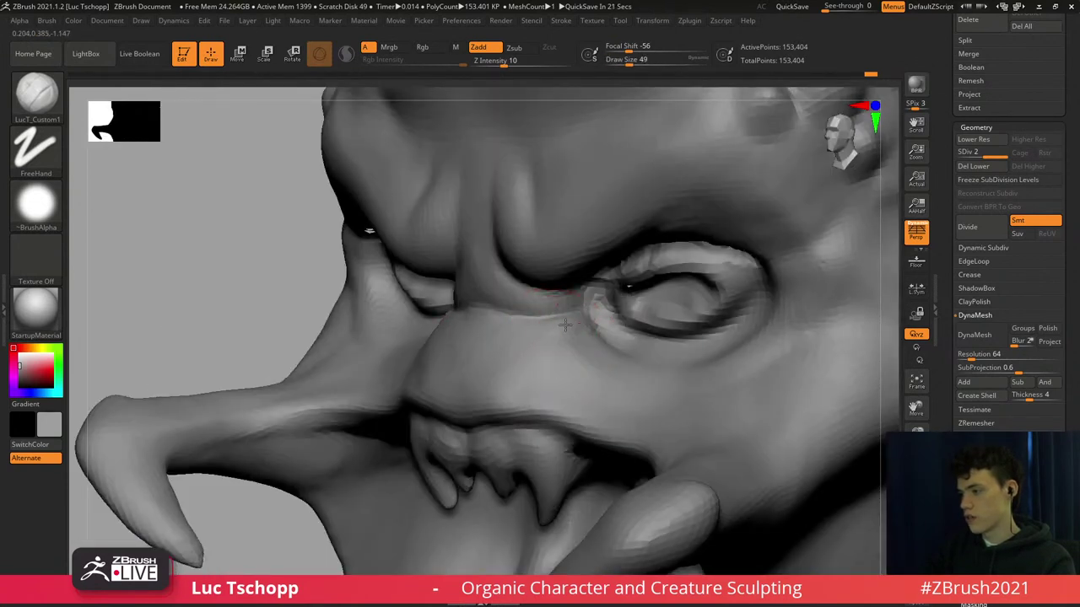
key("s")
left_click_drag(564, 324, 566, 323)
Refine the sides of the nose bridge with the LucT_Custom1 brush at Draw Size 90, undoing the last stroke.
key("]")
key("]")
right_click_drag(546, 374, 515, 356)
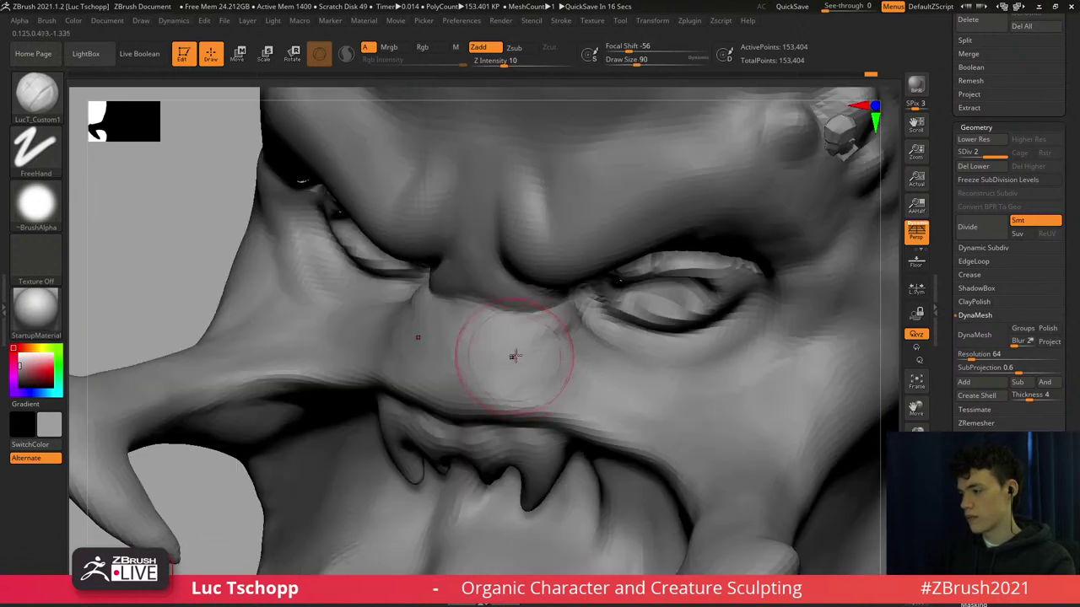
key("ctrl+z")
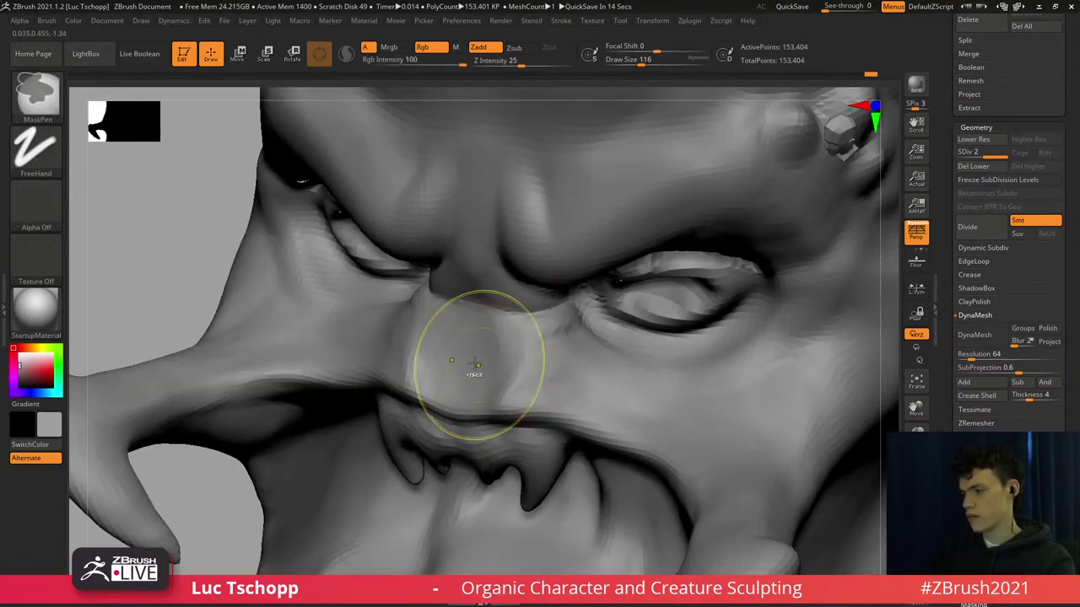
key("[")
mouse_move(490, 385)
right_mouse_down()
mouse_move(510, 358)
mouse_move(486, 361)
mouse_move(492, 350)
mouse_move(574, 345)
right_mouse_up()
Reshape the upper fangs and their gum roots with the Move brush at Draw Size 33.
key("b")
key("m")
key("v")
key("[")
key("[")
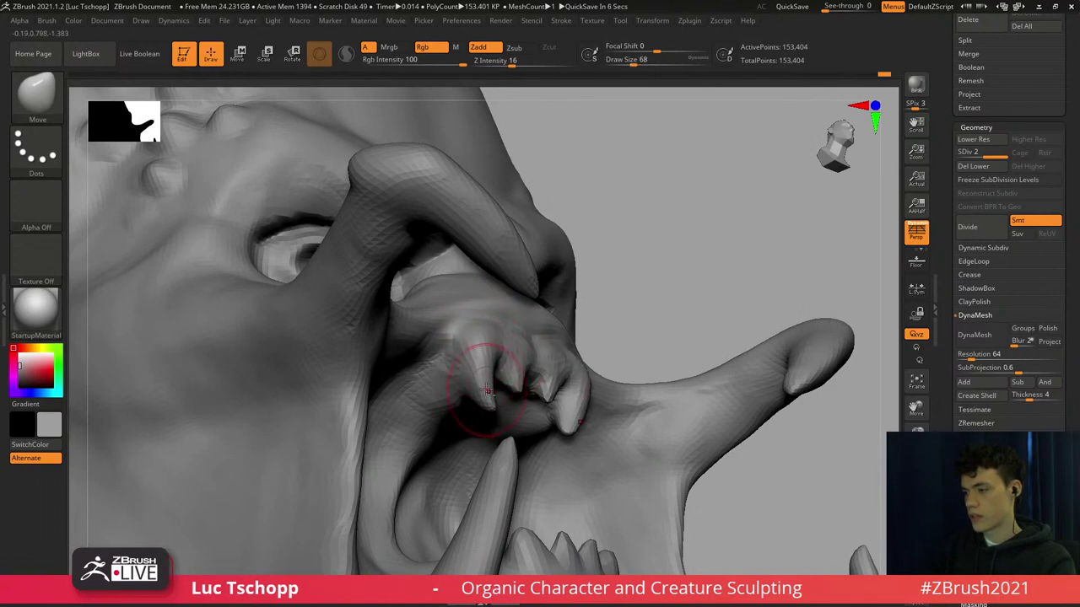
key("bracketleft")
key("bracketleft")
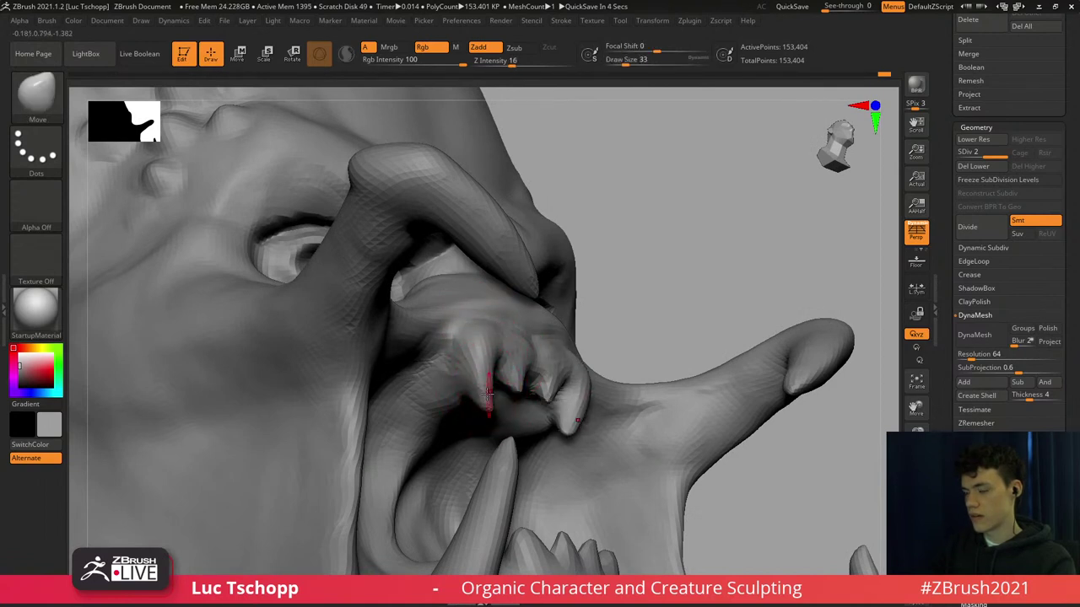
right_click_drag(620, 384, 573, 318)
right_click_drag(656, 326, 577, 322)
mouse_move(549, 410)
right_mouse_down("alt")
mouse_move(560, 352)
mouse_move(547, 394)
mouse_move(559, 415)
mouse_move(566, 361)
right_mouse_up("alt")
Refine the fleshy edge running to the lower mandibles with the LucT_Custom1 brush at Draw Size 59.
key("b")
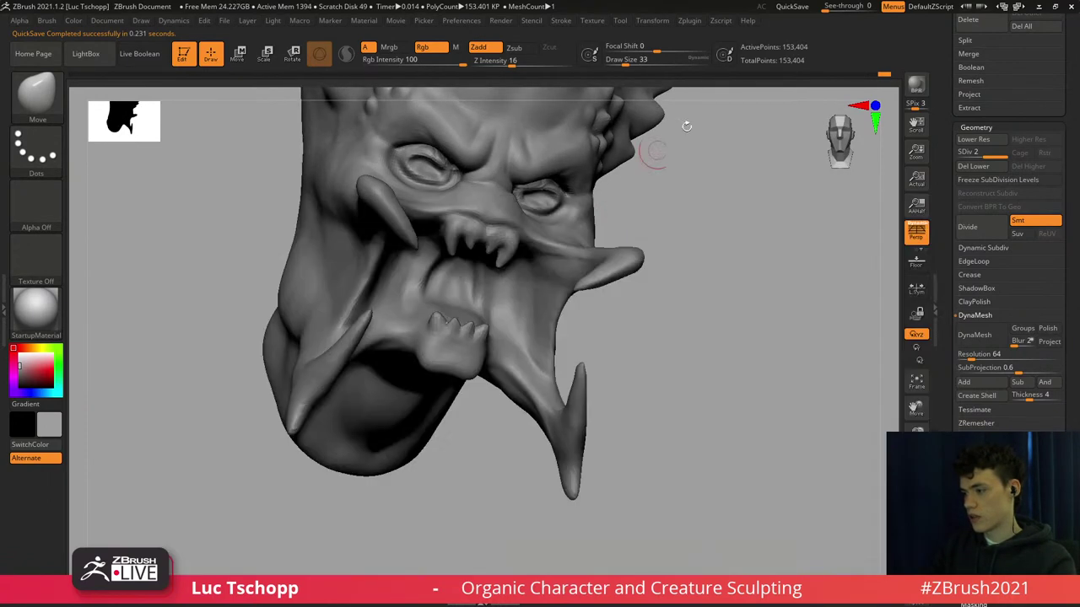
key("b")
left_click(947, 234)
mouse_move(478, 364)
right_mouse_down("alt")
mouse_move(495, 318)
mouse_move(510, 369)
right_mouse_up("alt")
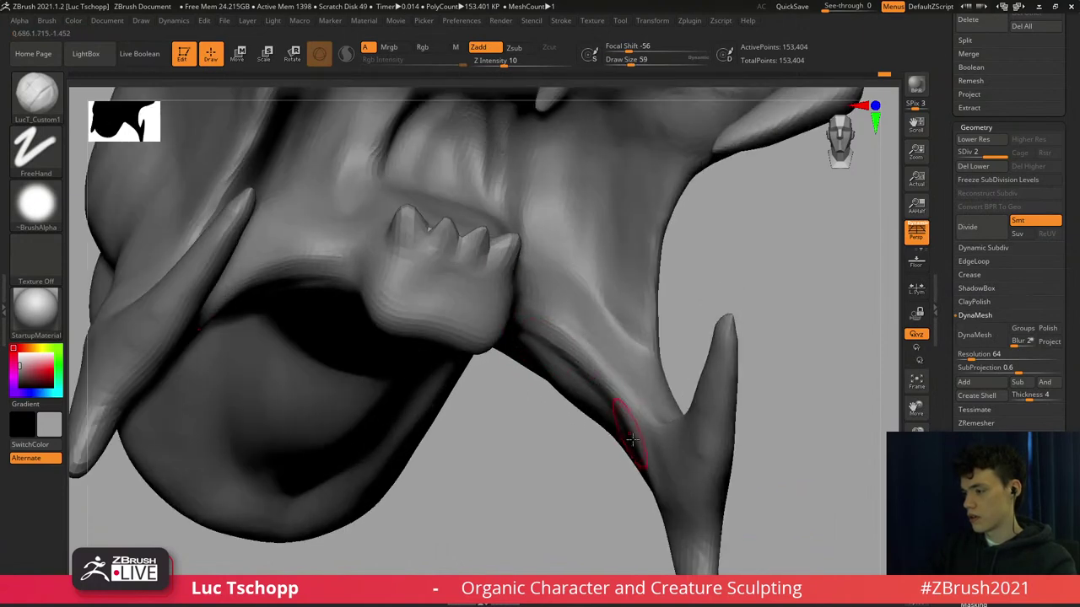
right_click_drag(612, 355, 633, 369)
Carve the folds above the lower mandibles with the DamStandard brush and smooth the surrounding membrane.
key("b")
key("d")
key("s")
key("s")
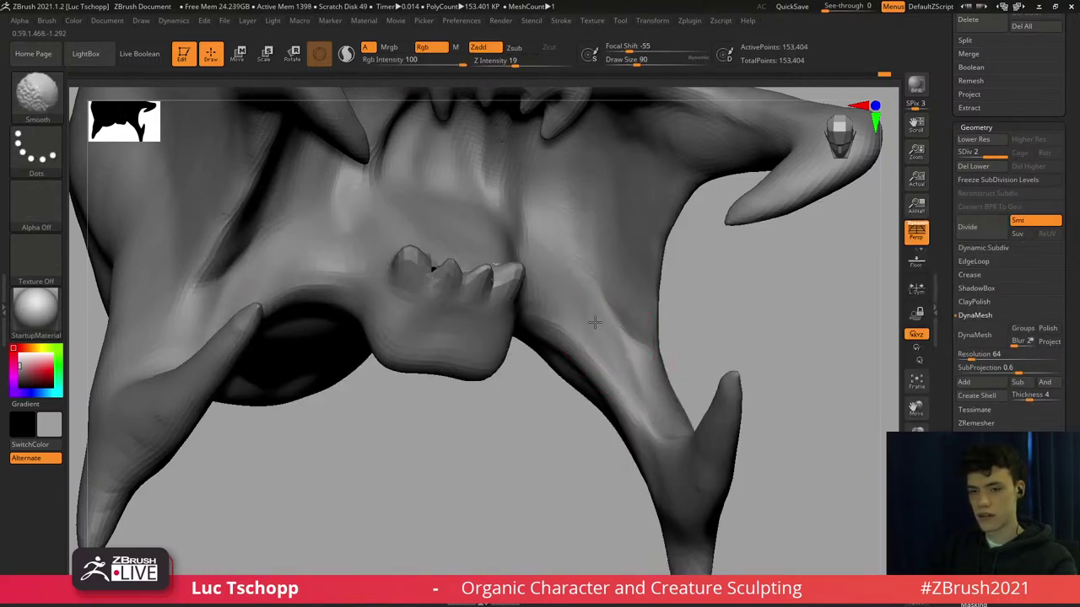
mouse_move(595, 321)
right_mouse_down("shift")
mouse_move(579, 308)
mouse_move(597, 292)
mouse_move(593, 321)
mouse_move(574, 325)
mouse_move(580, 338)
mouse_move(560, 321)
mouse_move(565, 340)
mouse_move(584, 344)
right_mouse_up("shift")
Build up the vertical cheek fold between the upper and lower mandibles with the Standard brush at Draw Size 59.
key("b")
key("s")
key("t")
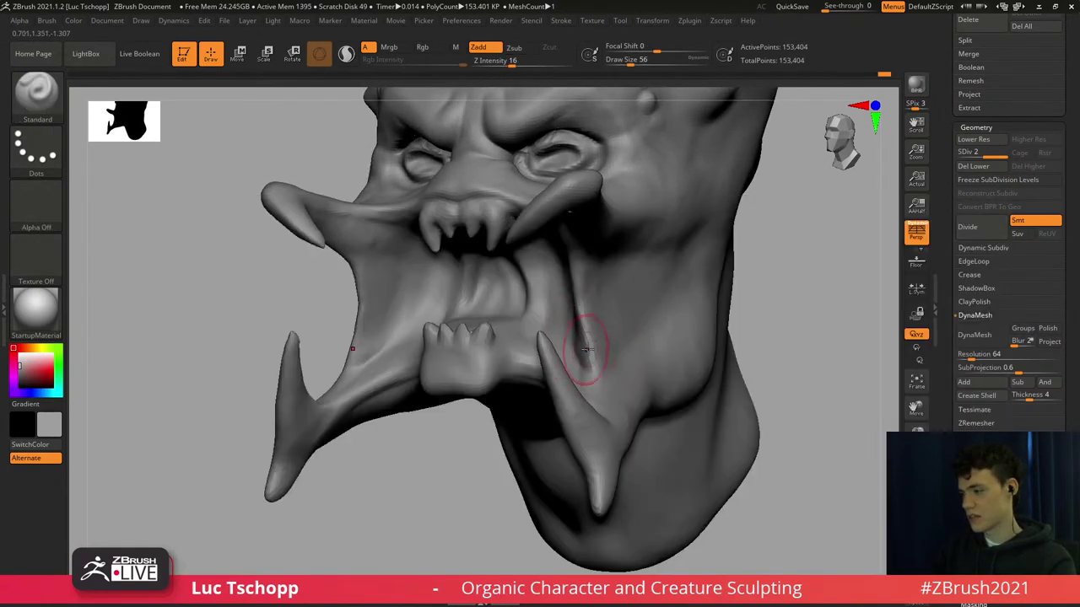
key("]")
left_click_drag(587, 338, 580, 273)
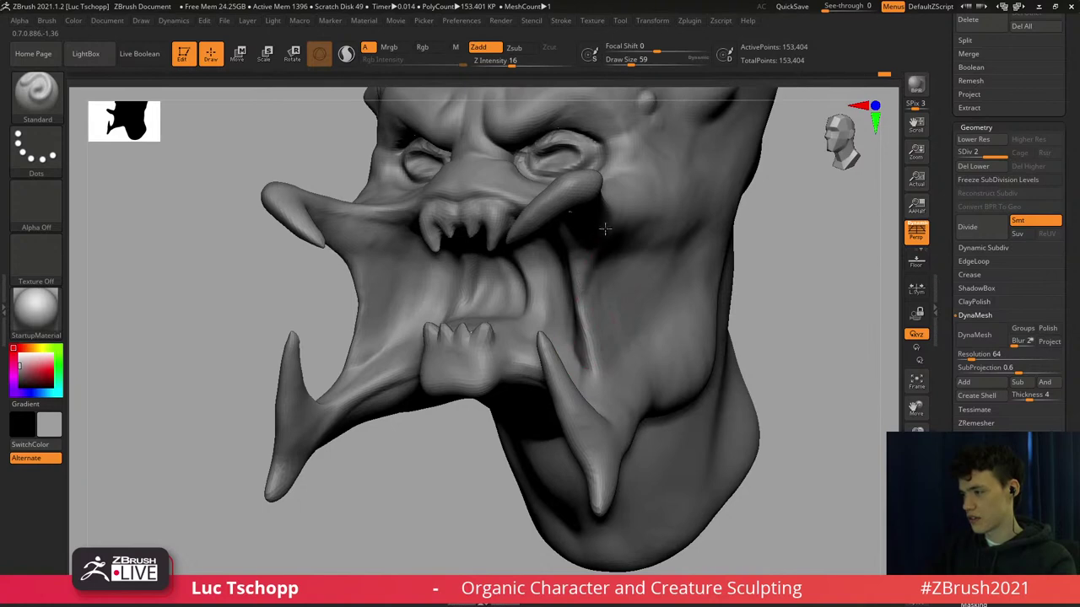
left_click_drag(605, 228, 586, 284)
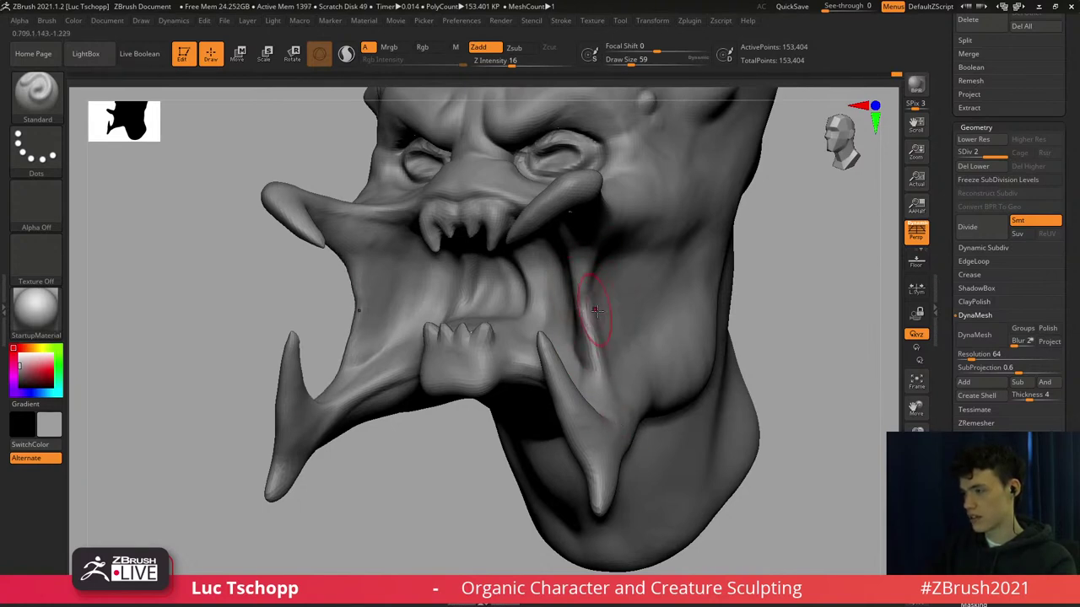
Refine the outer edges of the mouth membrane with the LucT_Custom1 brush at Draw Sizes 71 and 77.
key("b")
left_click(940, 229)
right_click_drag(554, 294, 609, 292)
key("s")
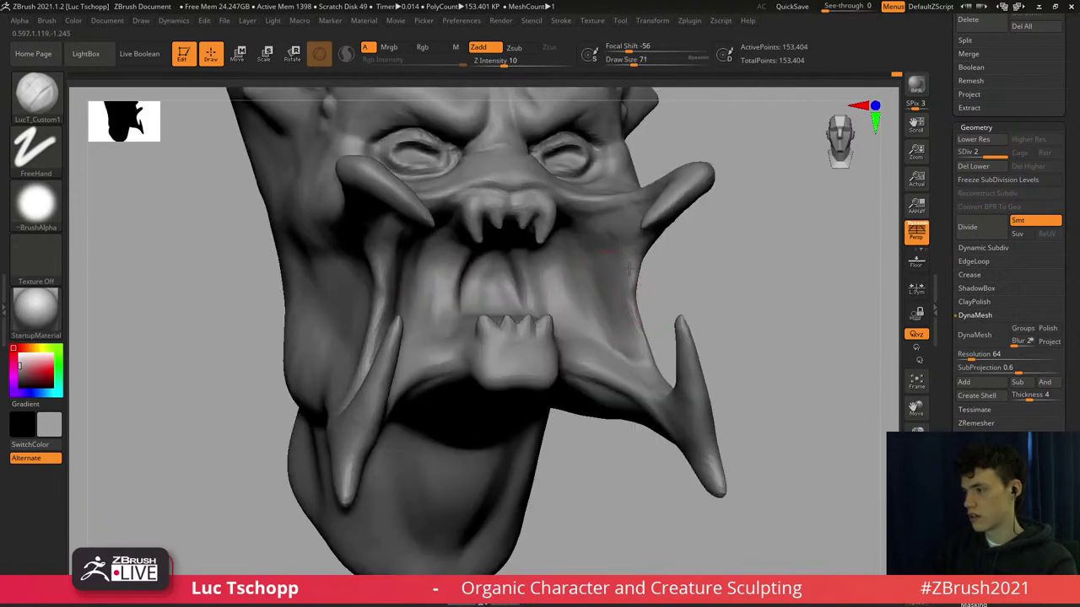
key("s")
left_click_drag(618, 275, 620, 276)
right_click_drag(593, 296, 646, 301)
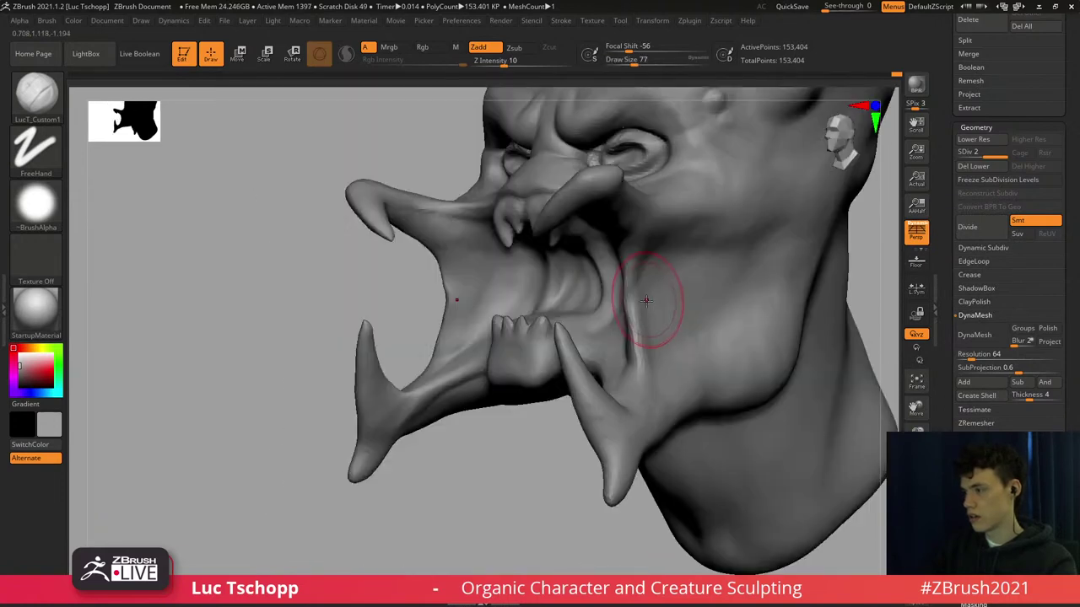
Thicken the vertical cheek fold behind the mouth with the Standard and Inflat brushes at Draw Size 54.
key("b")
key("s")
key("t")
key("s")
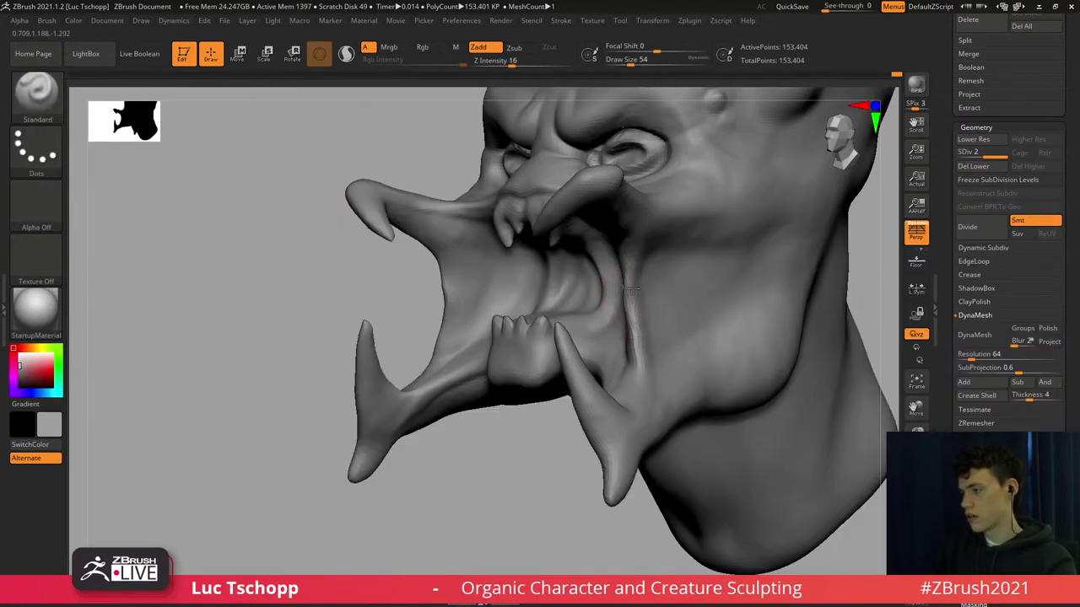
key("b")
key("i")
key("n")
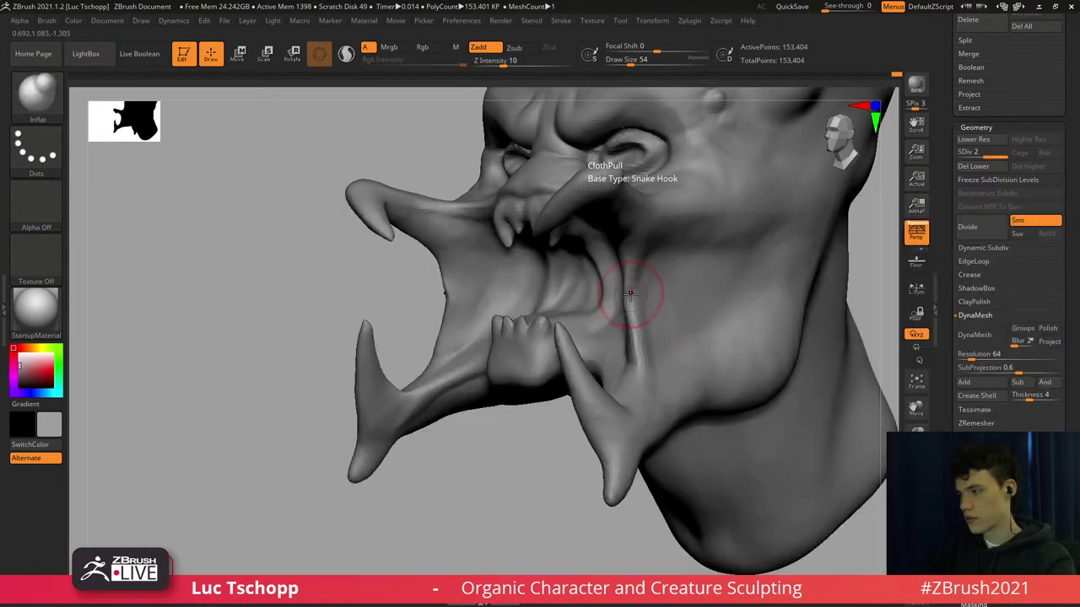
mouse_move(570, 297)
right_mouse_down()
mouse_move(597, 316)
mouse_move(574, 310)
mouse_move(583, 315)
mouse_move(514, 242)
mouse_move(617, 253)
mouse_move(601, 288)
mouse_move(607, 299)
mouse_move(583, 329)
mouse_move(564, 291)
right_mouse_up()
Adjust the shape of the cheek fold at the mouth's edge with a smaller Move brush.
key("b")
key("m")
key("v")
key("bracketleft")
key("bracketleft")
key("bracketleft")
key("b")
key("m")
key("v")
mouse_move(565, 292)
right_mouse_down("ctrl")
mouse_move(544, 330)
mouse_move(563, 295)
mouse_move(512, 292)
right_mouse_up("ctrl")
Sculpt vertical folds into the inner mouth membranes with the Standard brush at Draw Size 51.
key("b")
key("s")
key("t")
key("s")
left_click_drag(513, 292, 512, 292)
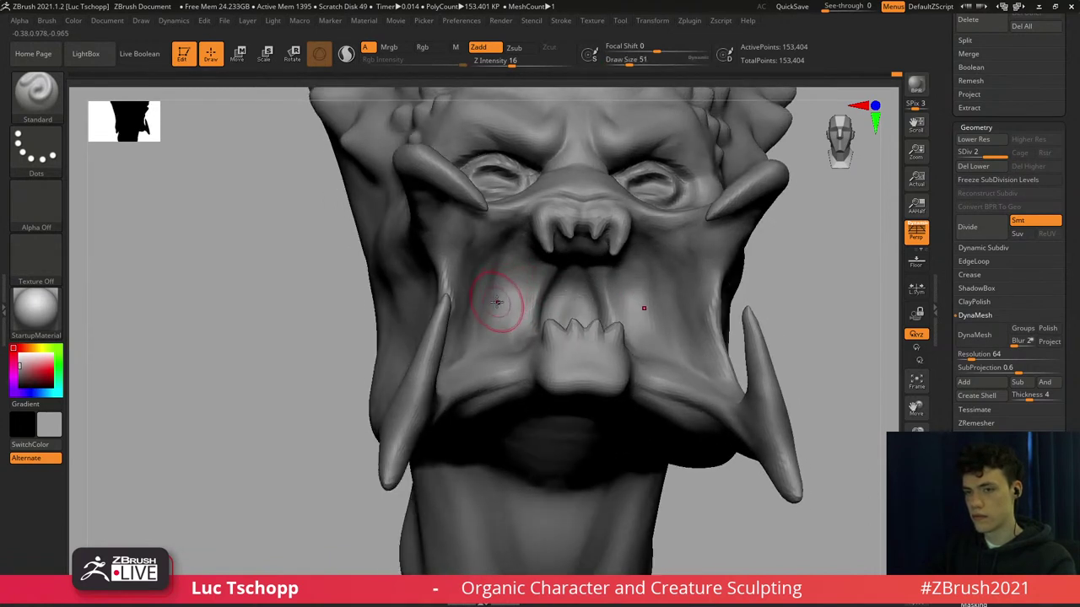
key("s")
left_click_drag(497, 302, 493, 303)
key("s")
key("s")
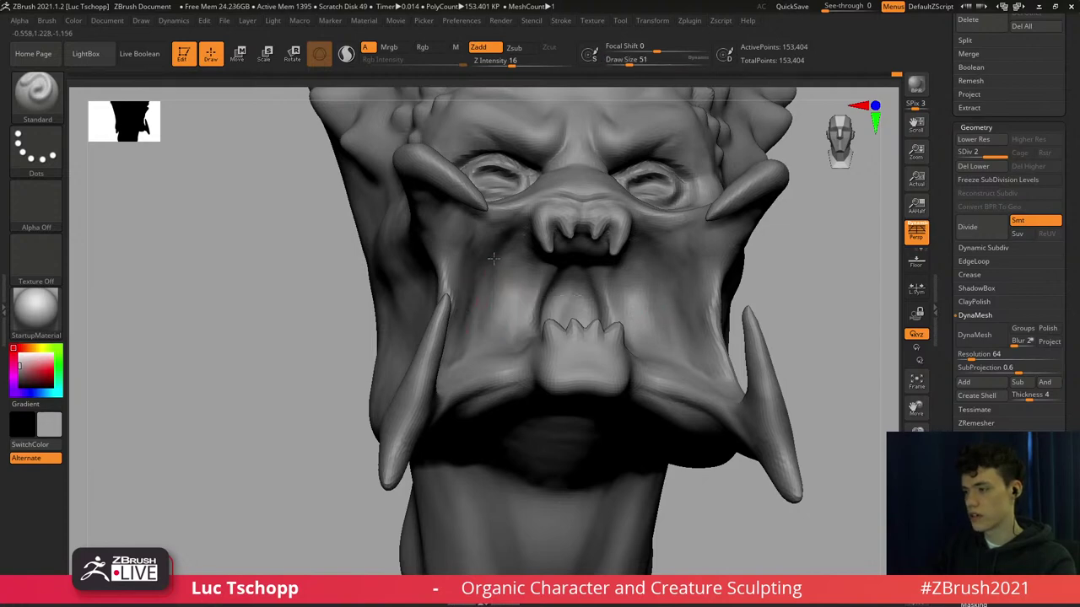
Build up the inner mouth membranes beside the lower teeth with the LucT_Custom1 brush at Draw Size 62.
key("b")
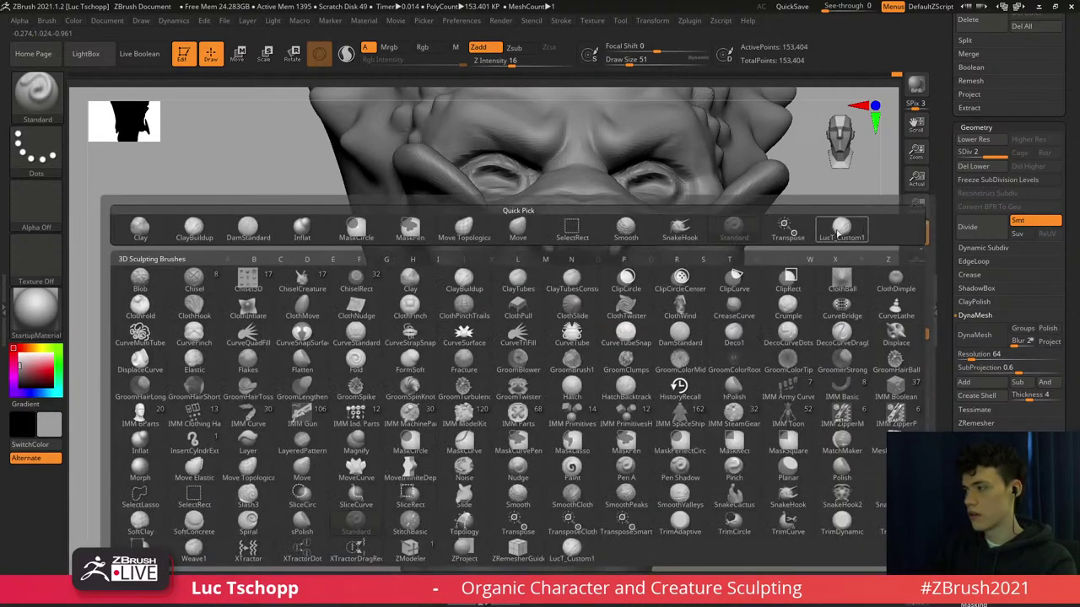
left_click(841, 235)
left_click_drag(835, 235, 816, 227)
key("s")
left_click_drag(639, 263, 630, 261)
key("s")
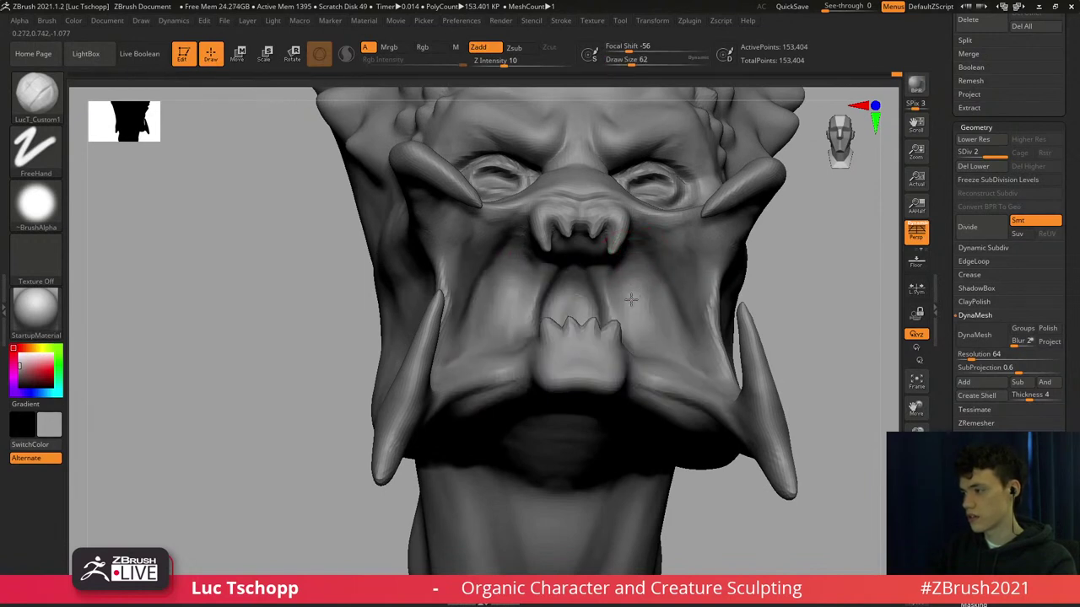
right_click_drag(688, 298, 674, 290)
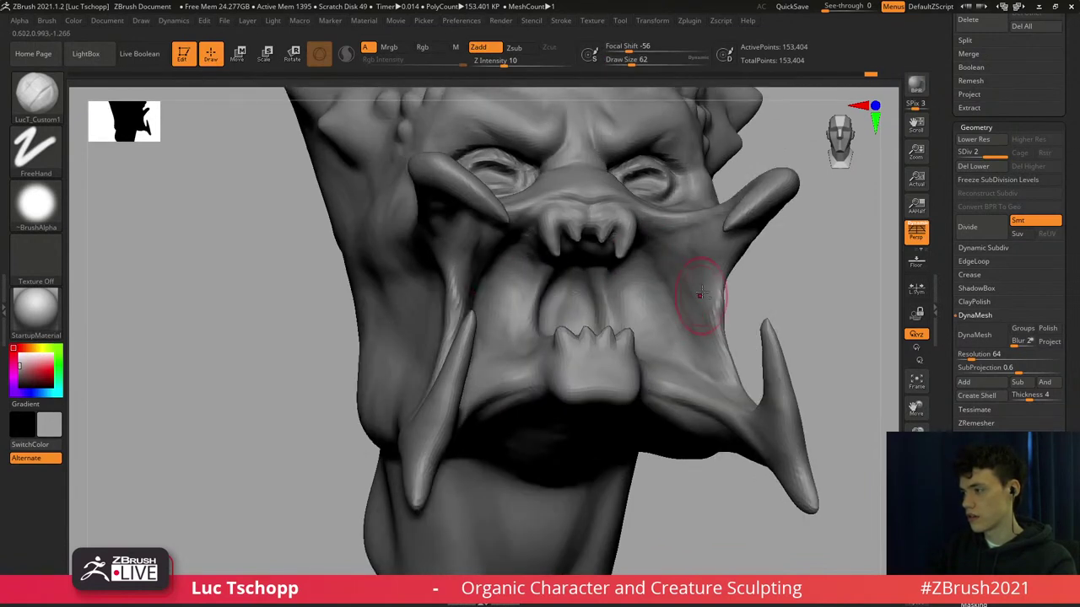
Refine the upper mouth membrane and the skin beneath the eyes with the LucT_Custom1 brush at Draw Size 56.
key("s")
left_click_drag(702, 293, 698, 293)
key("s")
left_click_drag(687, 251, 690, 251)
right_click_drag(690, 252, 694, 297)
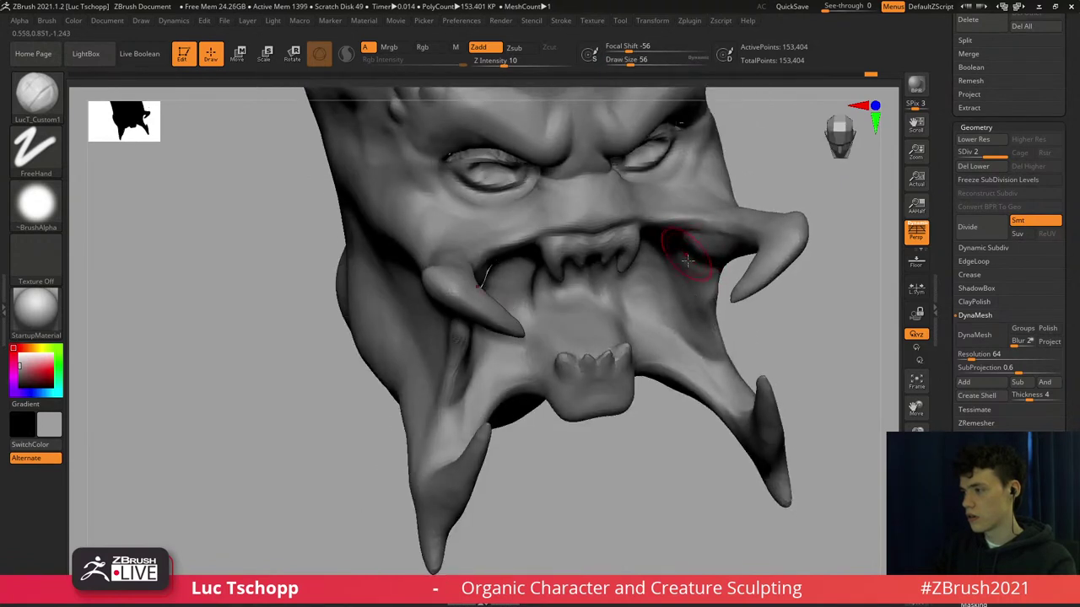
mouse_move(654, 228)
right_mouse_down("ctrl")
mouse_move(658, 169)
mouse_move(695, 279)
right_mouse_up("ctrl")
key("s")
left_click_drag(695, 278, 698, 278)
mouse_move(702, 282)
left_mouse_down()
mouse_move(692, 284)
mouse_move(706, 283)
left_mouse_up()
left_click_drag(705, 290, 732, 262)
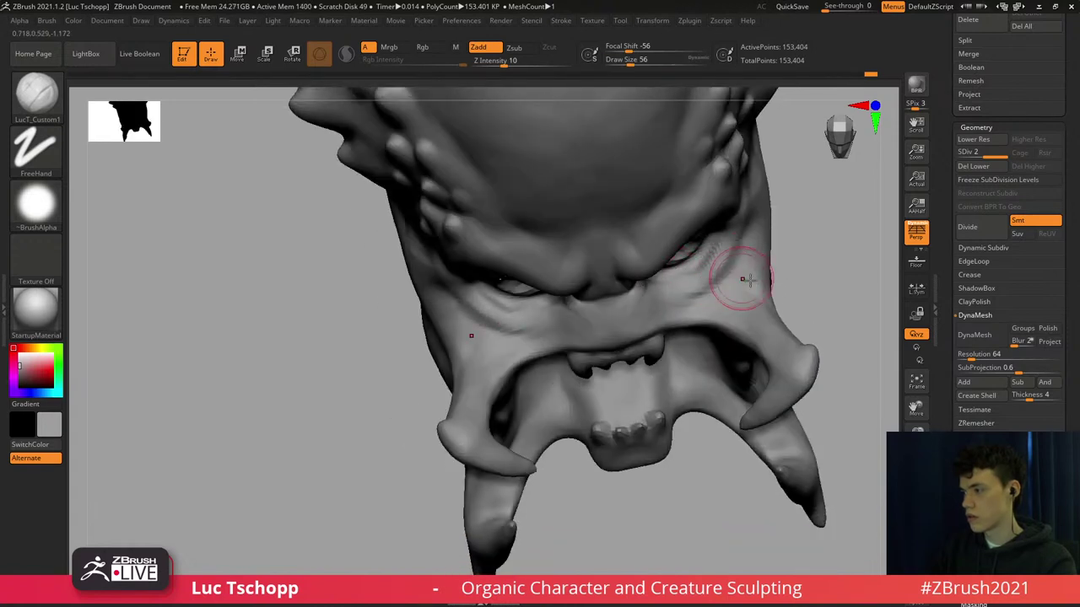
Detail the upper cheeks where they run into the upper mandibles with the LucT_Custom1 brush at Draw Size 49.
right_click_drag(750, 280, 761, 291)
key("s")
left_click_drag(764, 298, 759, 297)
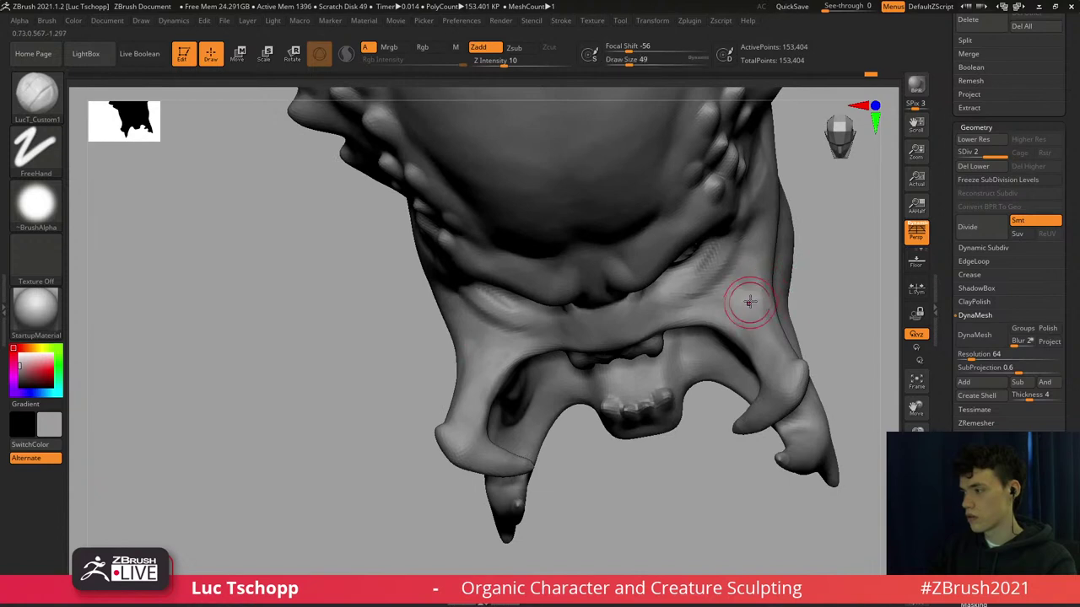
mouse_move(719, 322)
right_mouse_down()
mouse_move(715, 336)
mouse_move(707, 291)
mouse_move(700, 354)
mouse_move(643, 378)
mouse_move(585, 358)
right_mouse_up()
Reposition the upper mandibles as seen from above with the Move brush at Draw Size 257.
key("b")
key("m")
key("v")
key("s")
left_click_drag(482, 371, 499, 371)
left_click_drag(483, 369, 471, 434)
key("bracketright")
key("bracketright")
key("bracketright")
key("bracketright")
key("bracketright")
key("bracketright")
key("bracketright")
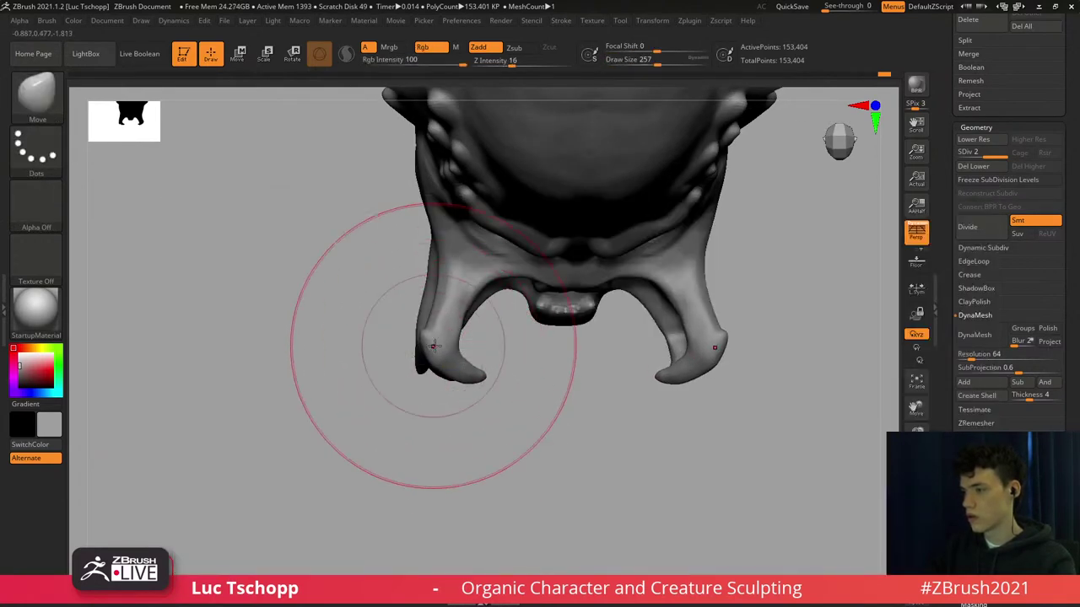
left_click_drag(434, 347, 440, 344)
Adjust the sides of the face and outer cheeks with the Move brush at Draw Sizes 101 and 68.
key("bracketleft")
key("bracketleft")
key("bracketleft")
key("bracketleft")
key("bracketleft")
key("bracketleft")
key("bracketleft")
key("bracketleft")
right_click_drag(452, 291, 452, 242)
key("bracketleft")
key("bracketleft")
key("bracketleft")
key("bracketleft")
key("bracketleft")
key("bracketleft")
key("bracketleft")
key("bracketleft")
key("s")
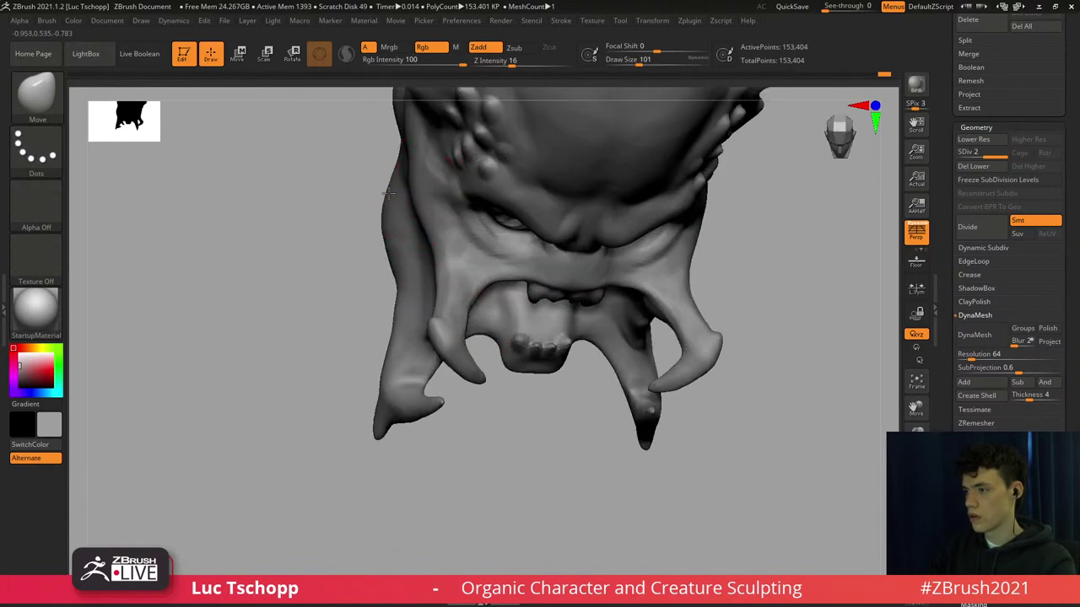
key("s")
left_click_drag(426, 218, 418, 218)
right_click_drag(438, 282, 456, 251, "shift")
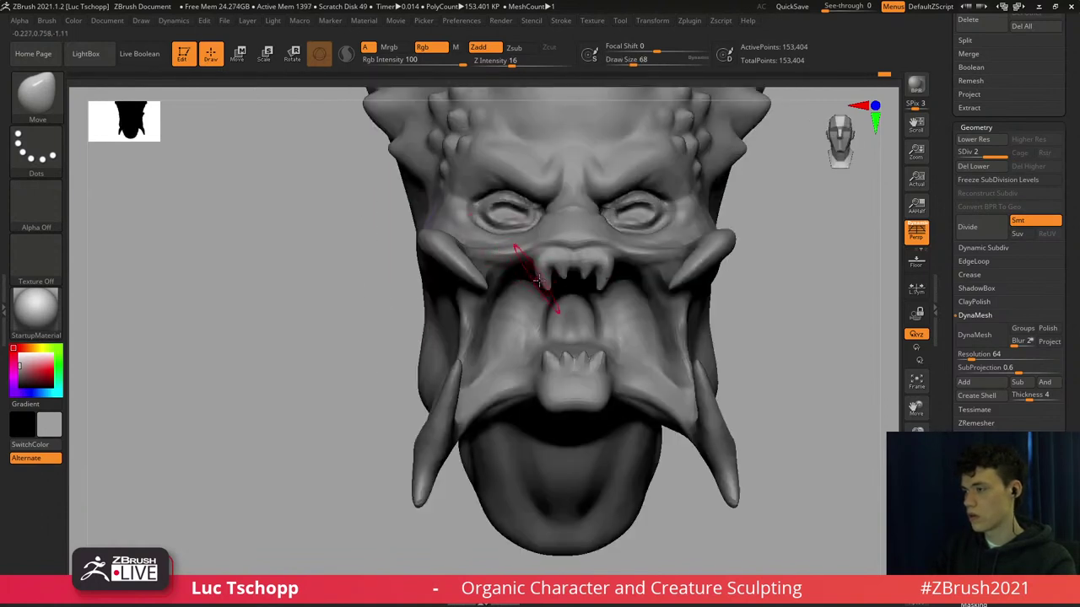
Inflate the jaw around the lower mandibles with the Inflat brush at Draw Size 182, working on subdivision level 1.
key("f")
right_click_drag(560, 304, 552, 269, "ctrl")
right_click_drag(553, 268, 518, 287)
mouse_move(530, 371)
right_mouse_down("alt")
mouse_move(513, 313)
mouse_move(528, 376)
mouse_move(565, 380)
mouse_move(505, 382)
right_mouse_up("alt")
key("b")
key("i")
key("n")
key("s")
left_click_drag(584, 390, 600, 393)
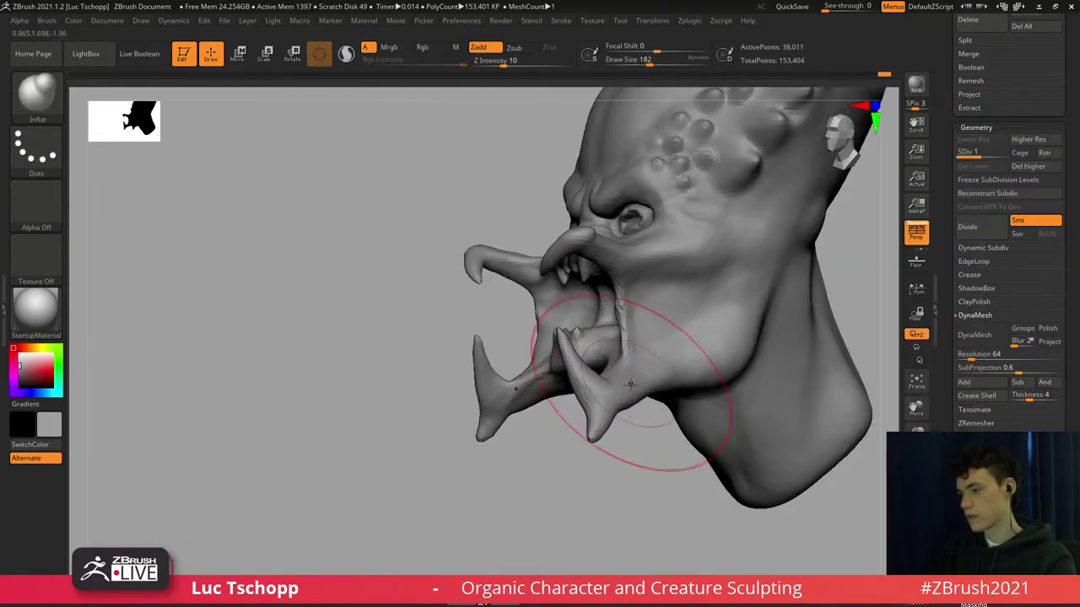
key("shift+d")
key("d")
right_click_drag(604, 348, 635, 388, "ctrl")
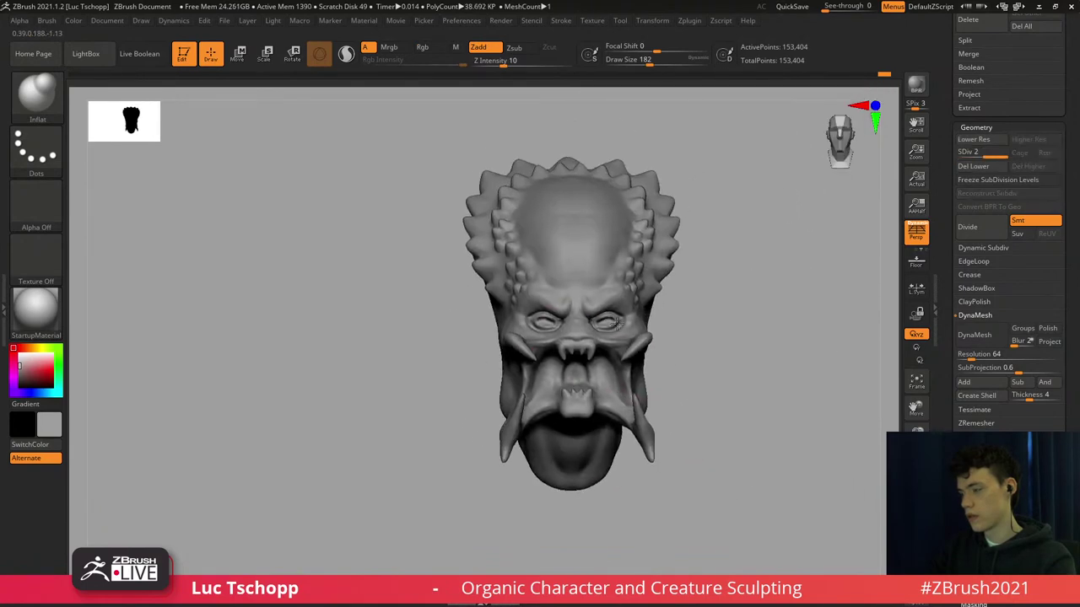
Drop to subdivision level 1 and adjust the brow and nose profile with the Move brush at Draw Size 145.
mouse_move(620, 316)
right_mouse_down()
mouse_move(657, 313)
mouse_move(652, 297)
right_mouse_up()
mouse_move(651, 297)
right_mouse_down("alt")
mouse_move(600, 275)
mouse_move(604, 338)
right_mouse_up("alt")
key("b")
key("m")
key("v")
right_click_drag(614, 301, 606, 322)
key("shift+d")
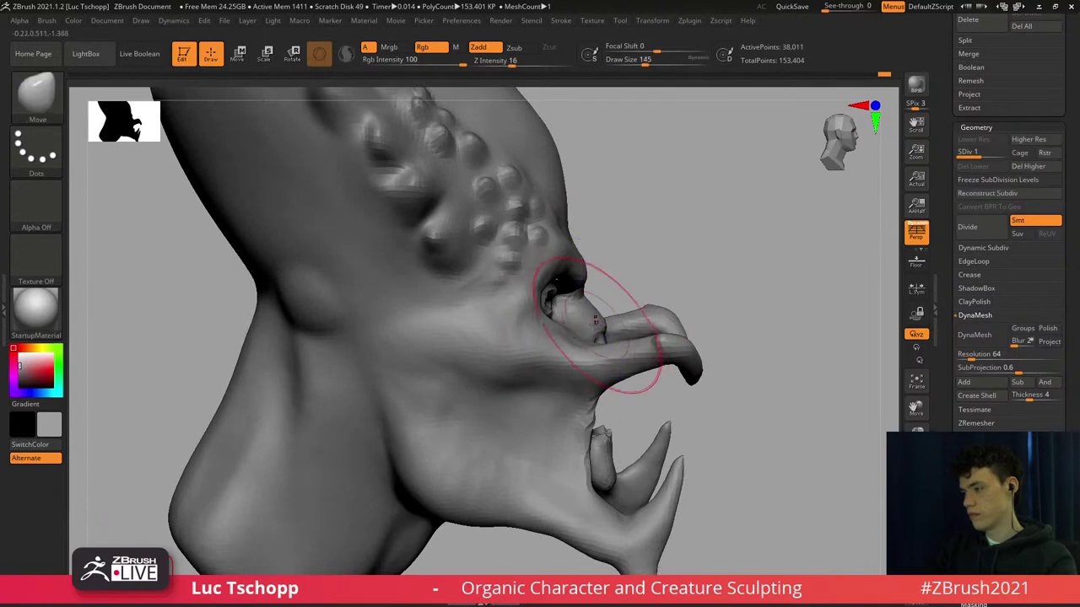
left_click_drag(599, 322, 616, 322)
Reshape the lower jaw and mandible base in profile with the Move brush at Draw Sizes 112 and 87.
key("s")
left_click_drag(556, 460, 585, 466)
right_click_drag(588, 436, 597, 449, "shift")
key("s")
left_click_drag(601, 452, 582, 452)
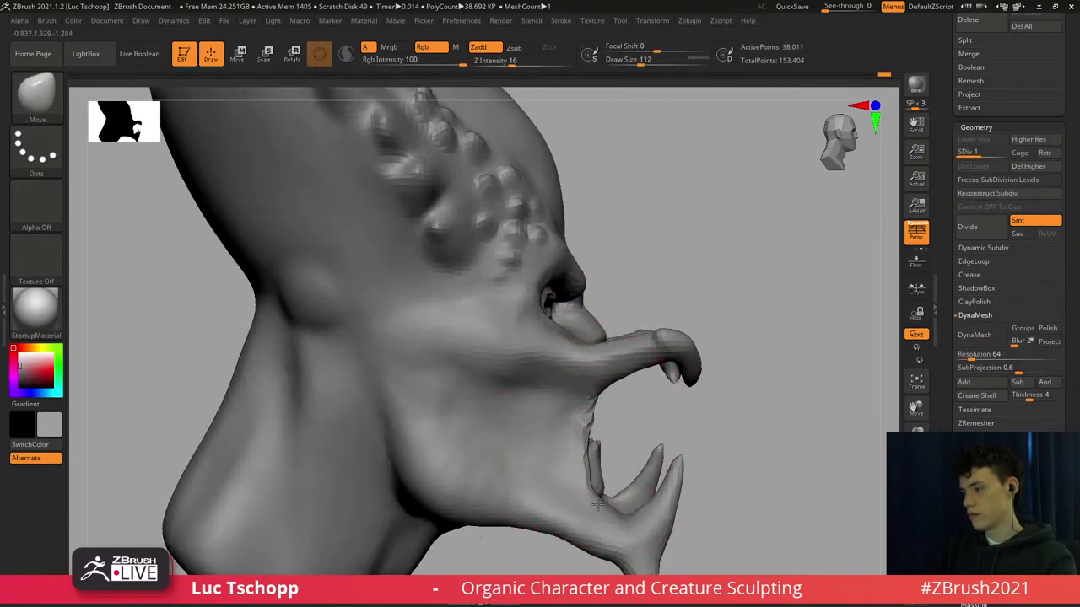
right_click_drag(596, 432, 587, 428)
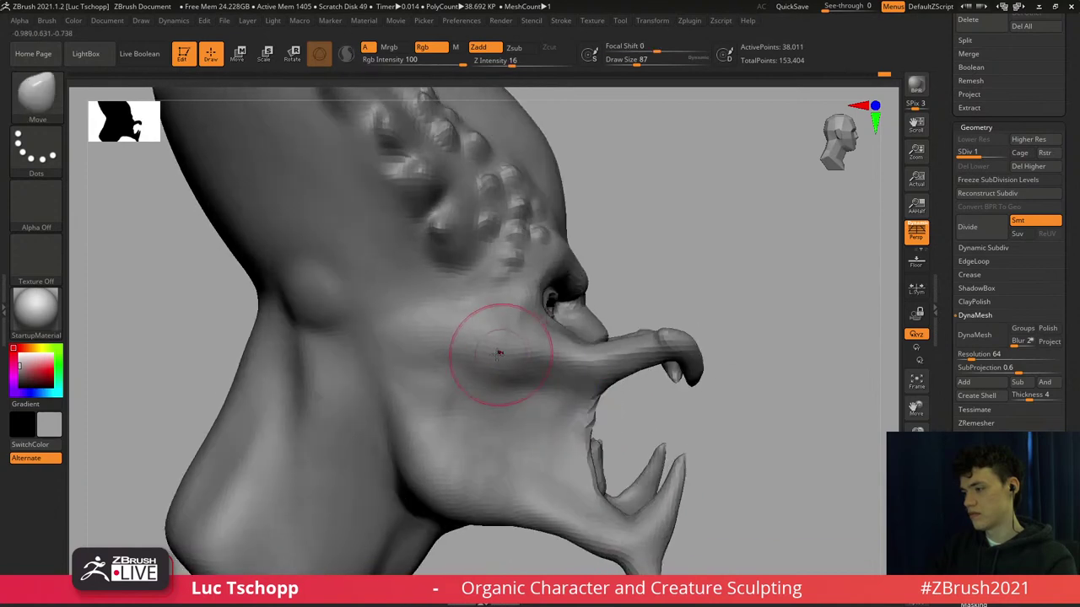
key("]")
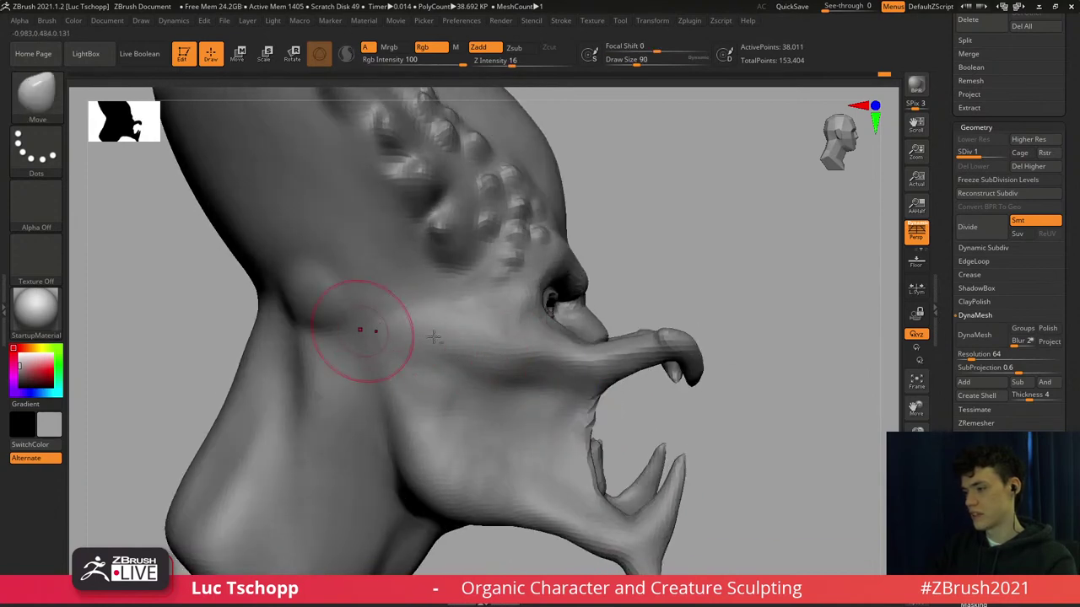
Adjust the nape where the back of the skull meets the neck with the Move brush at Draw Size 318.
right_click_drag(360, 329, 434, 337, "alt")
key("]")
key("]")
key("]")
key("]")
key("]")
key("]")
left_click_drag(351, 330, 345, 357)
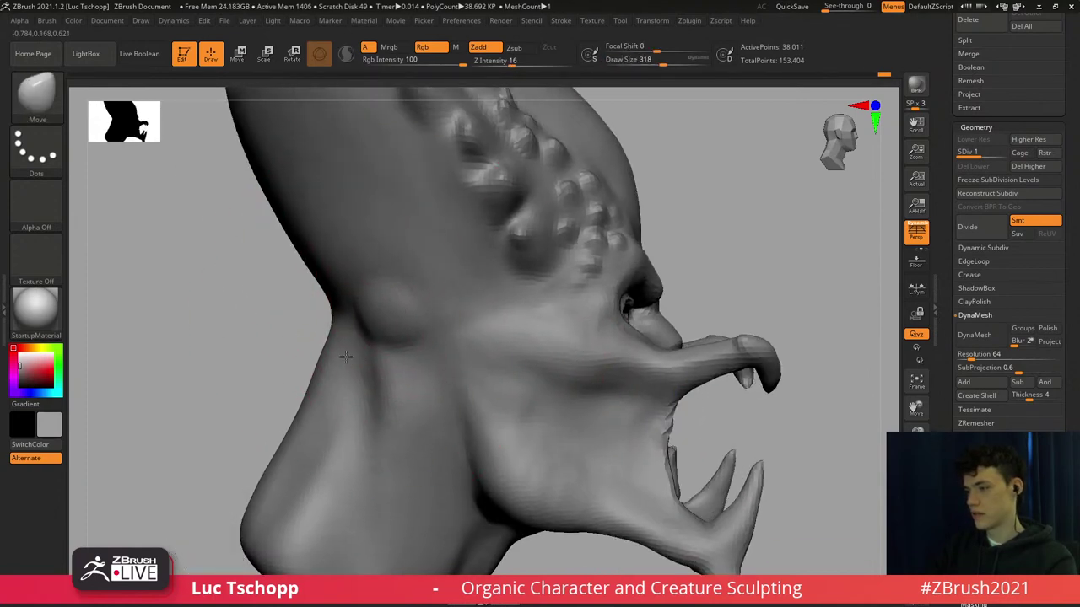
Reshape the rear tip of the crest with the Move brush at Draw Sizes 182 and 104.
mouse_move(339, 276)
right_mouse_down("ctrl")
mouse_move(355, 312)
mouse_move(415, 343)
right_mouse_up("ctrl")
key("[")
key("[")
key("[")
key("s")
left_click_drag(376, 211, 369, 211)
right_click_drag(361, 213, 341, 217)
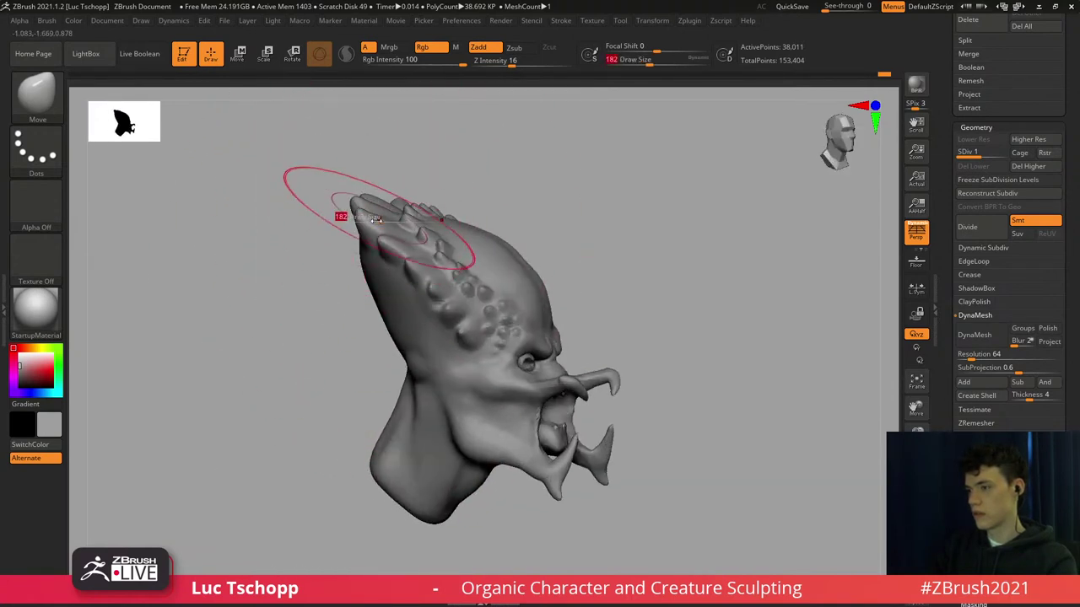
key("[")
left_click_drag(360, 217, 361, 224)
key("[")
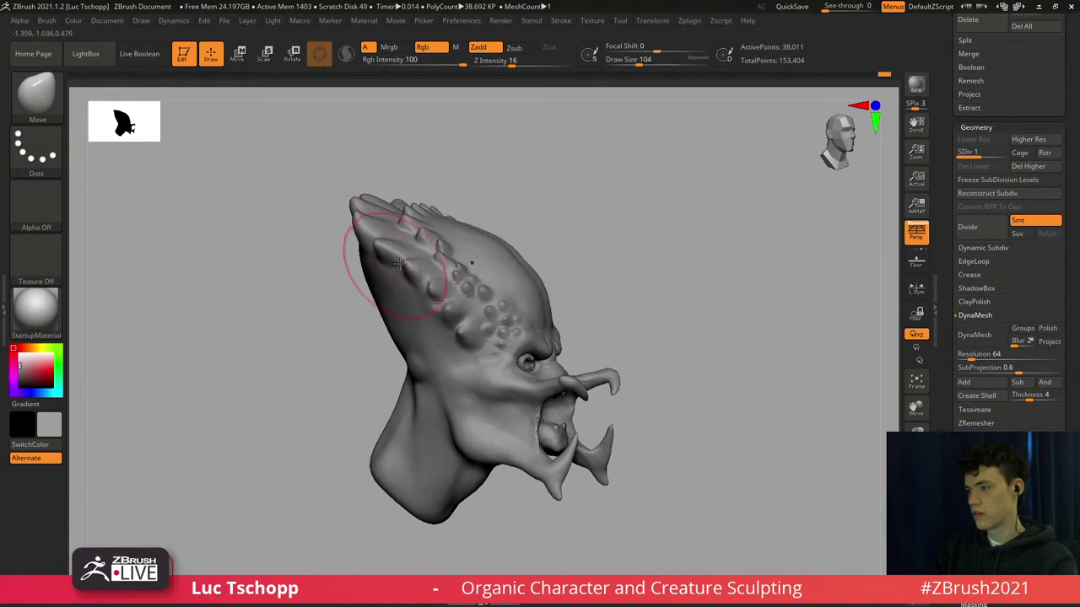
Adjust the rows of bumps along the side of the crest with the Move brush at Draw Sizes 101 and 94.
right_click_drag(436, 300, 459, 309)
key("s")
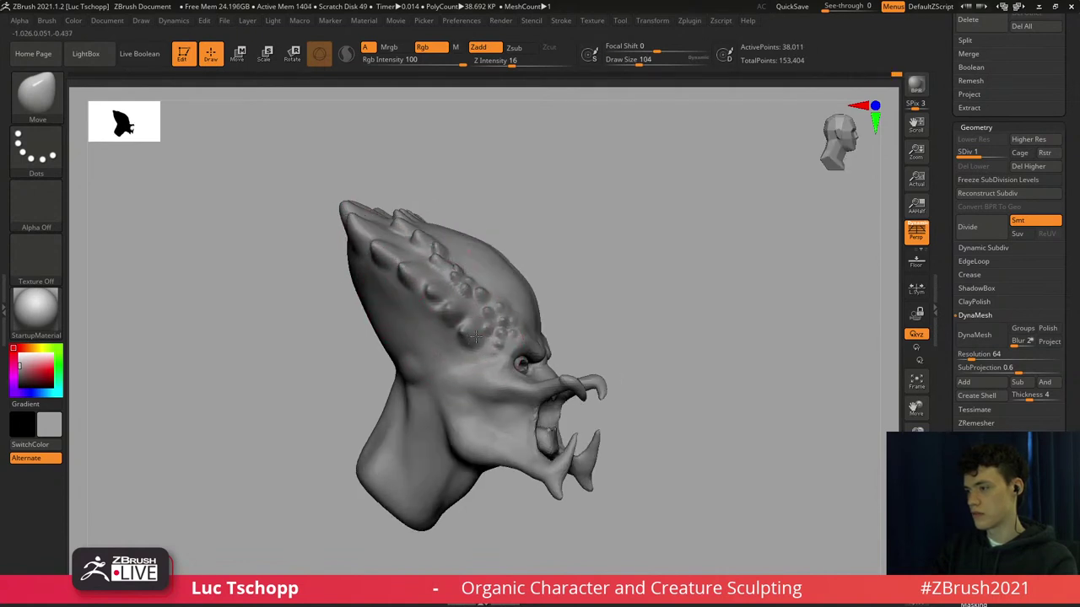
key("bracketleft")
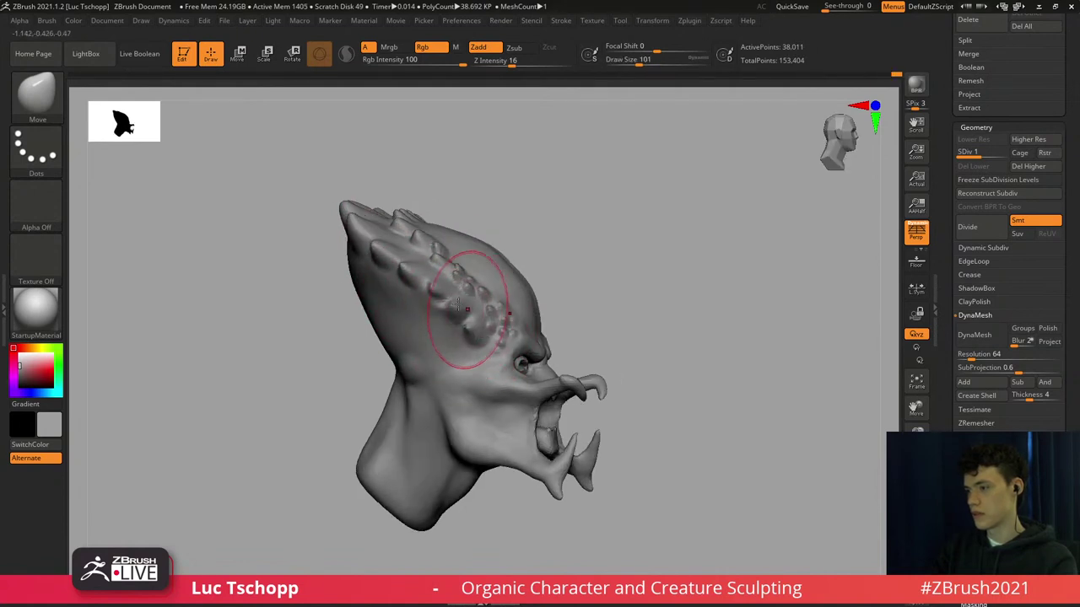
key("bracketleft")
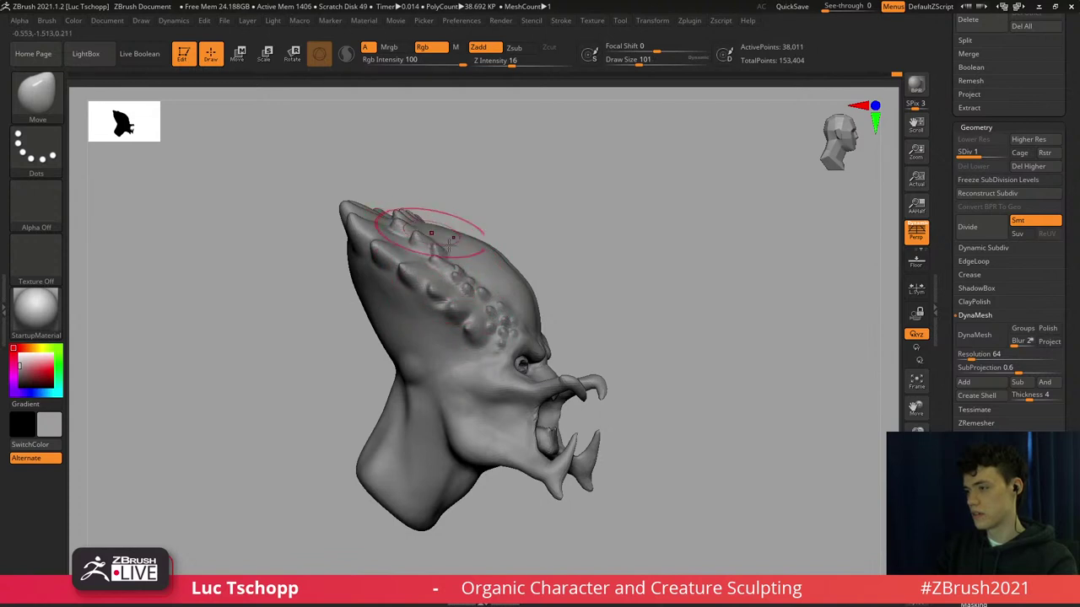
mouse_move(450, 243)
right_mouse_down()
mouse_move(471, 292)
mouse_move(503, 299)
mouse_move(532, 324)
right_mouse_up()
key("s")
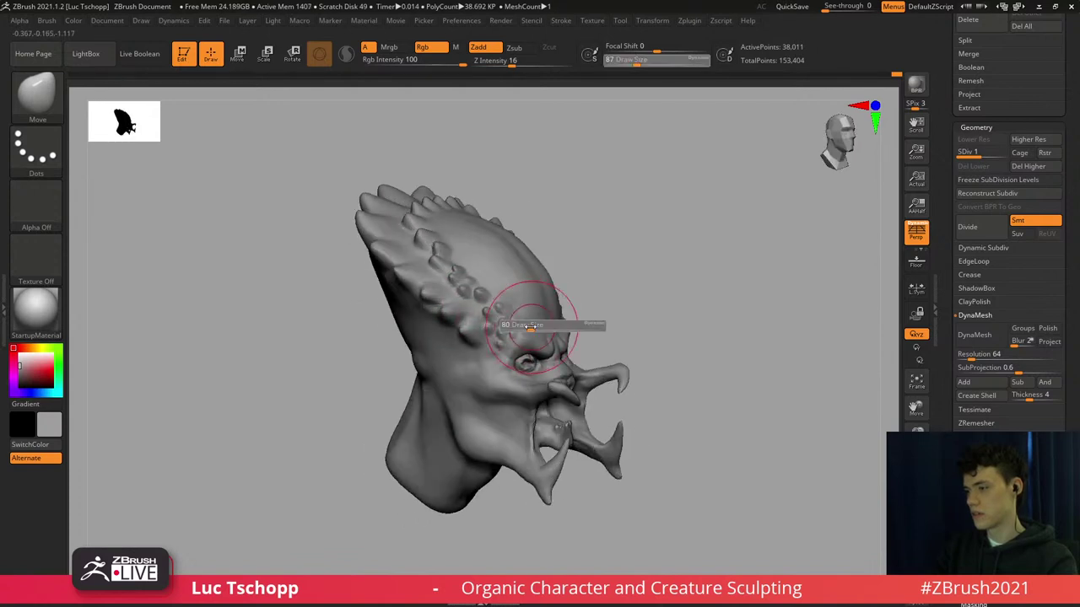
left_click_drag(532, 324, 524, 324)
right_click_drag(517, 324, 527, 314)
key("s")
left_click_drag(527, 314, 535, 315)
right_click_drag(498, 295, 483, 275)
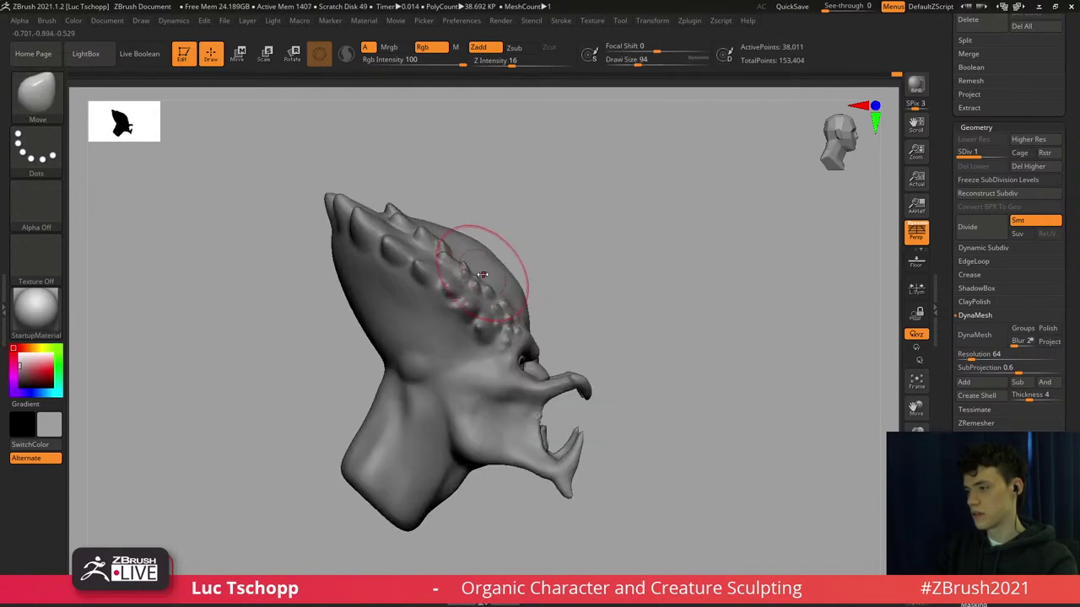
Refine the crest spikes and upper skull outline with the Move brush, reducing the Draw Size to 54.
key("s")
mouse_move(424, 234)
left_mouse_down()
mouse_move(435, 234)
mouse_move(372, 235)
mouse_move(363, 245)
left_mouse_up()
right_click_drag(417, 234, 398, 240)
key("s")
mouse_move(492, 253)
left_mouse_down()
mouse_move(480, 253)
mouse_move(494, 255)
left_mouse_up()
key("s")
mouse_move(523, 289)
right_mouse_down()
mouse_move(477, 285)
mouse_move(418, 245)
right_mouse_up()
mouse_move(417, 245)
right_mouse_down("ctrl")
mouse_move(482, 292)
mouse_move(427, 270)
mouse_move(419, 226)
right_mouse_up("ctrl")
key("s")
left_click_drag(433, 282, 426, 282)
mouse_move(430, 283)
right_mouse_down()
mouse_move(436, 317)
mouse_move(469, 309)
mouse_move(468, 351)
right_mouse_up()
right_click_drag(456, 242, 460, 305)
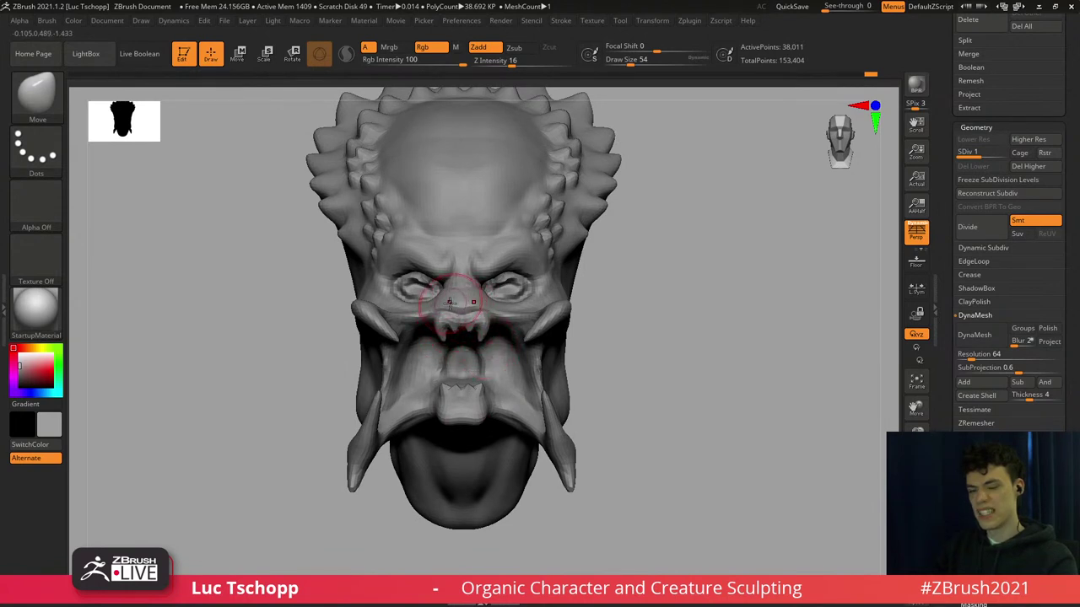
Go up to subdivision level 2, then sculpt the upper eyelids with the LucT_Custom1 brush and smooth the inner eye corners.
key("d")
right_click_drag(459, 302, 479, 315, "ctrl")
key("b")
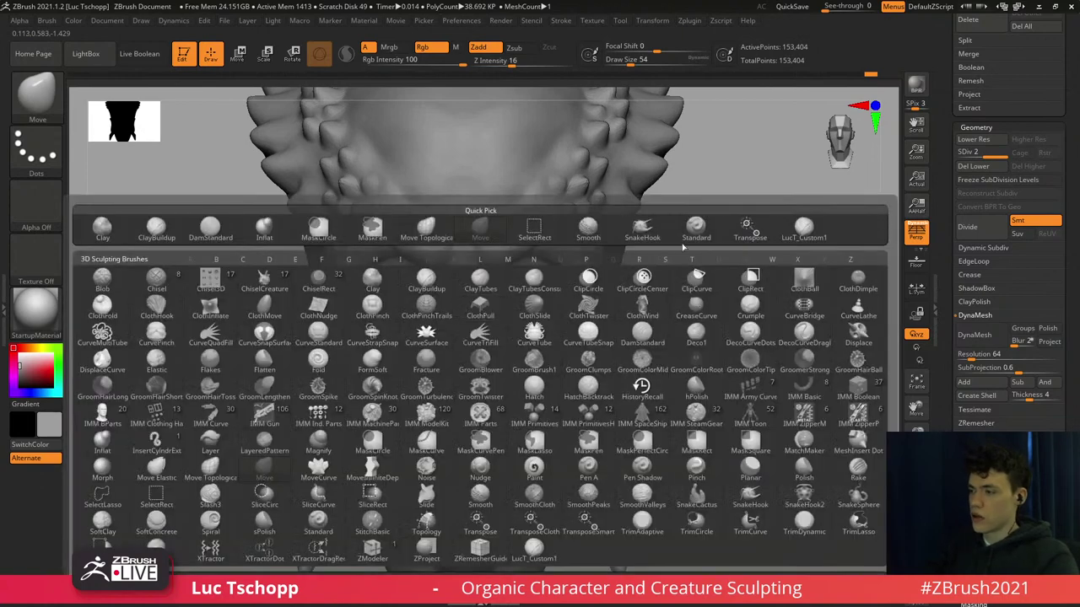
left_click(785, 239)
mouse_move(528, 276)
right_mouse_down("ctrl")
mouse_move(569, 292)
mouse_move(566, 304)
right_mouse_up("ctrl")
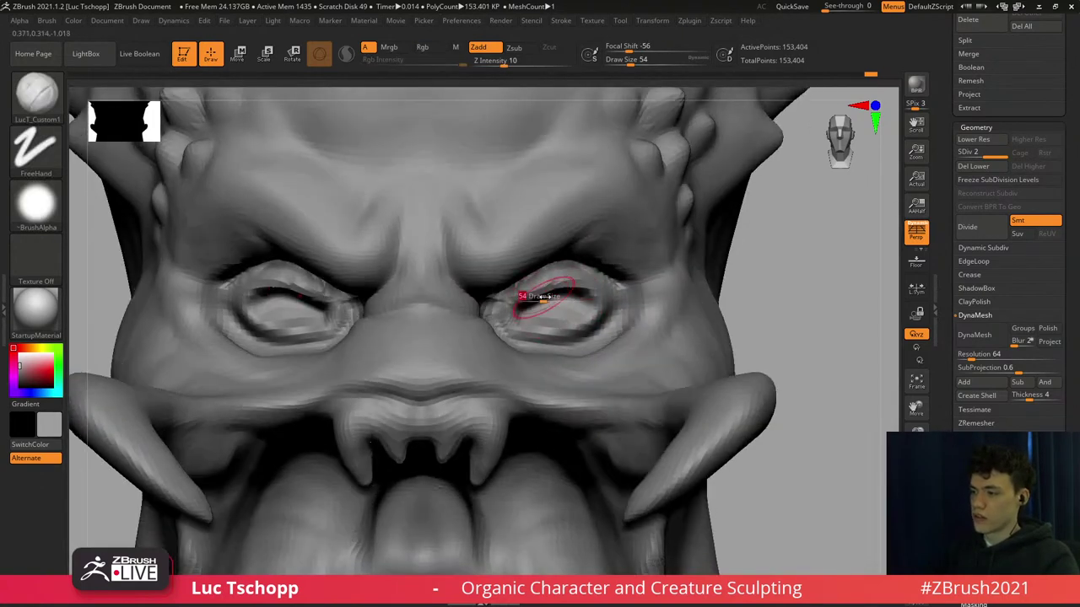
left_click_drag(535, 300, 588, 293)
mouse_move(524, 304)
left_mouse_down("shift")
mouse_move(532, 309)
mouse_move(513, 322)
left_mouse_up("shift")
Build up and smooth the lower eyelids with the LucT_Custom1 brush at Draw Sizes 37 and 35.
mouse_move(572, 334)
right_mouse_down()
mouse_move(575, 319)
mouse_move(599, 332)
right_mouse_up()
key("s")
mouse_move(600, 329)
left_mouse_down()
mouse_move(623, 339)
mouse_move(580, 342)
left_mouse_up()
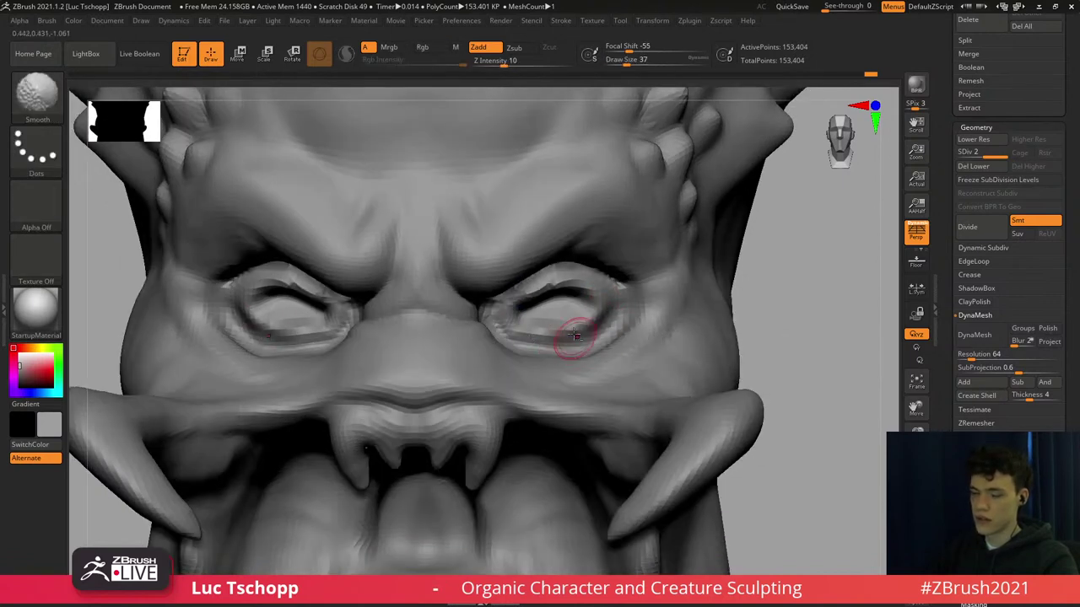
mouse_move(578, 338)
right_mouse_down("ctrl")
mouse_move(556, 313)
mouse_move(570, 332)
right_mouse_up("ctrl")
right_click_drag(577, 371, 552, 338, "alt")
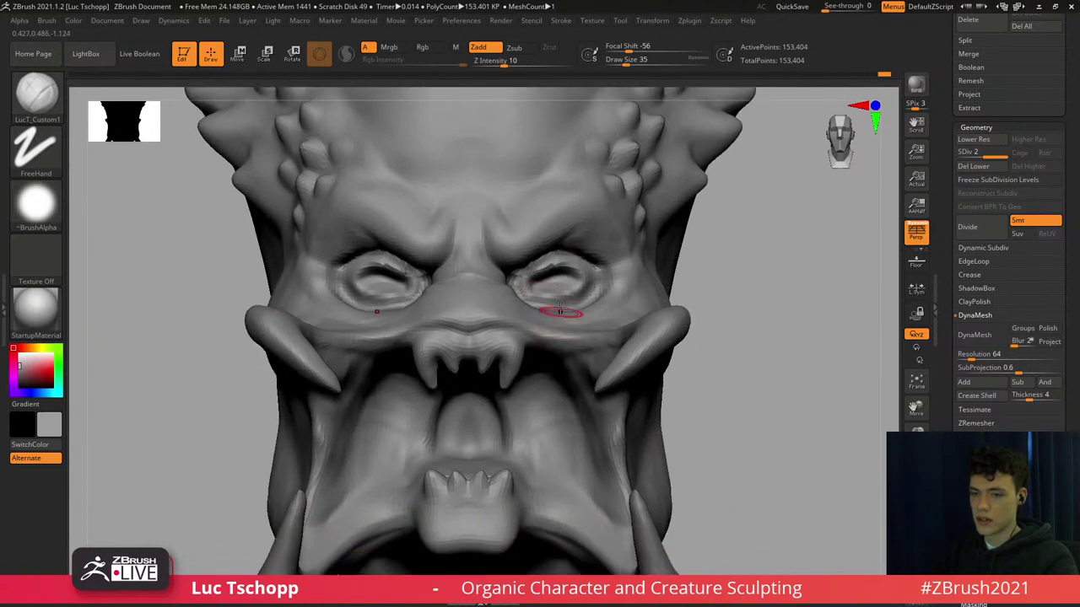
Refine the eyelid rims and inner eye corners with the LucT_Custom1 brush at Draw Size 33.
right_click_drag(547, 285, 535, 290, "ctrl")
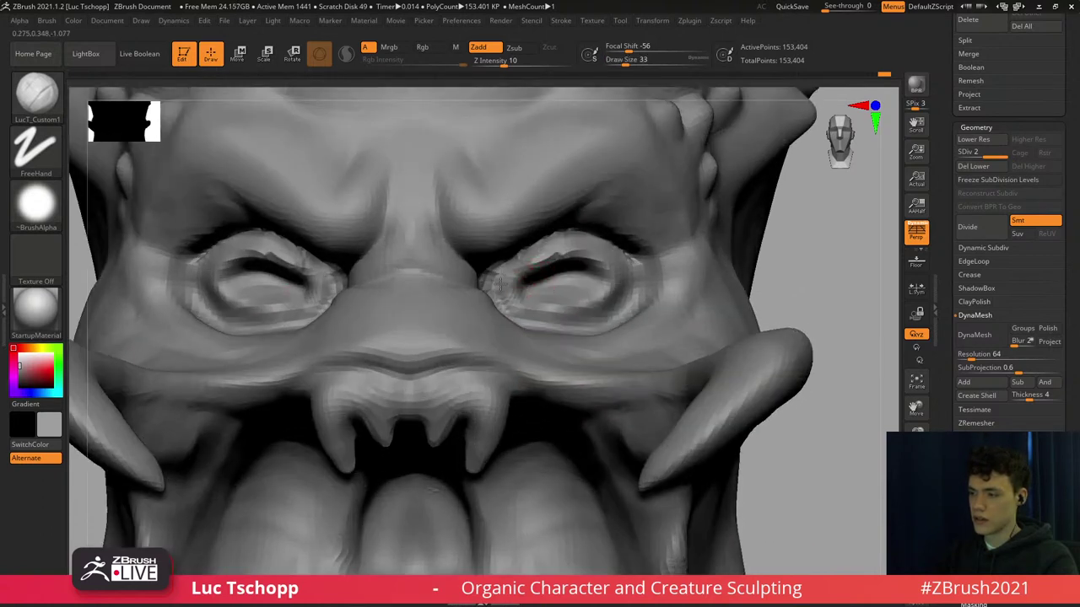
right_click_drag(597, 265, 599, 284)
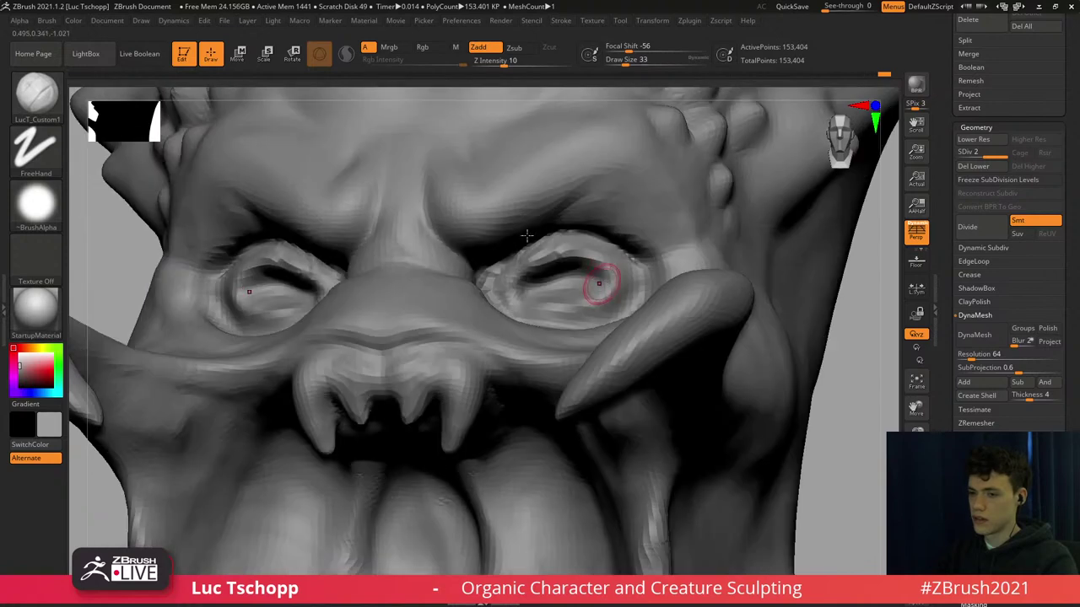
right_click_drag(527, 236, 536, 255, "ctrl")
right_click_drag(536, 256, 549, 270)
right_click_drag(463, 186, 521, 212)
Adjust the temple bumps with the Move brush at Draw Size 90 on subdivision level 1, then return to level 2.
key("b")
key("m")
key("v")
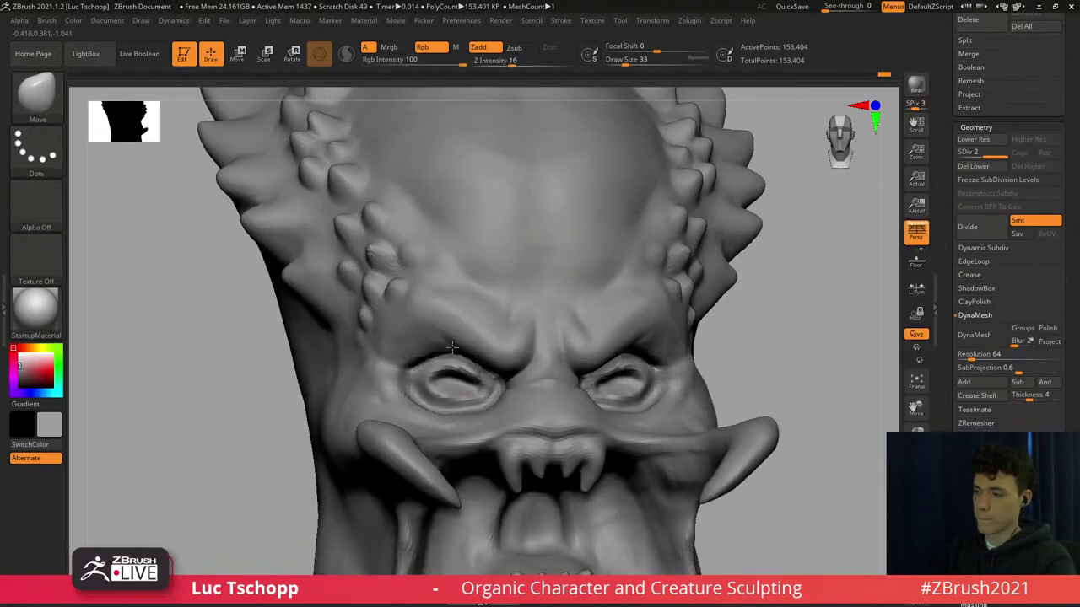
right_click_drag(452, 347, 451, 371)
key("shift+d")
key("s")
mouse_move(388, 321)
left_mouse_down()
mouse_move(401, 321)
mouse_move(393, 301)
left_mouse_up()
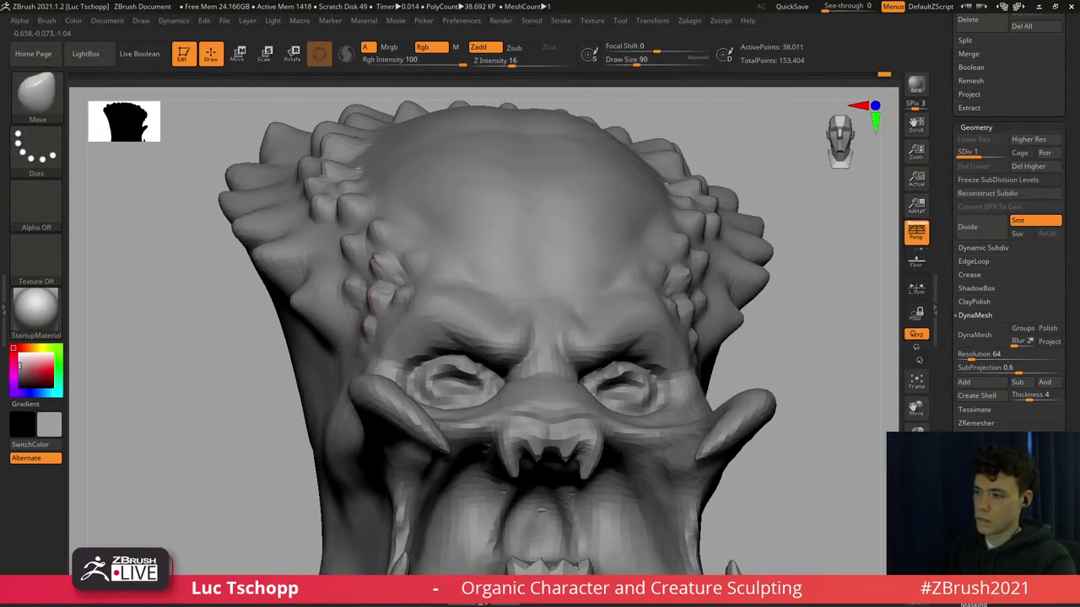
right_click_drag(447, 344, 484, 277, "shift")
key("d")
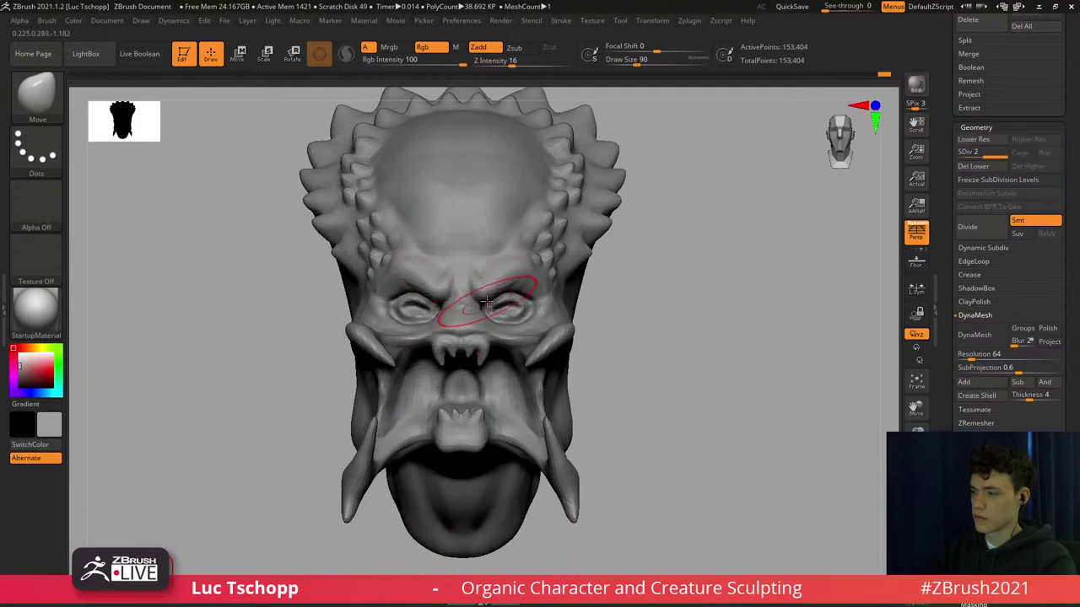
Drop to subdivision level 1, reshape the lower mandibles from the front with the Move brush, and undo the last stroke.
right_click_drag(459, 367, 475, 306, "alt")
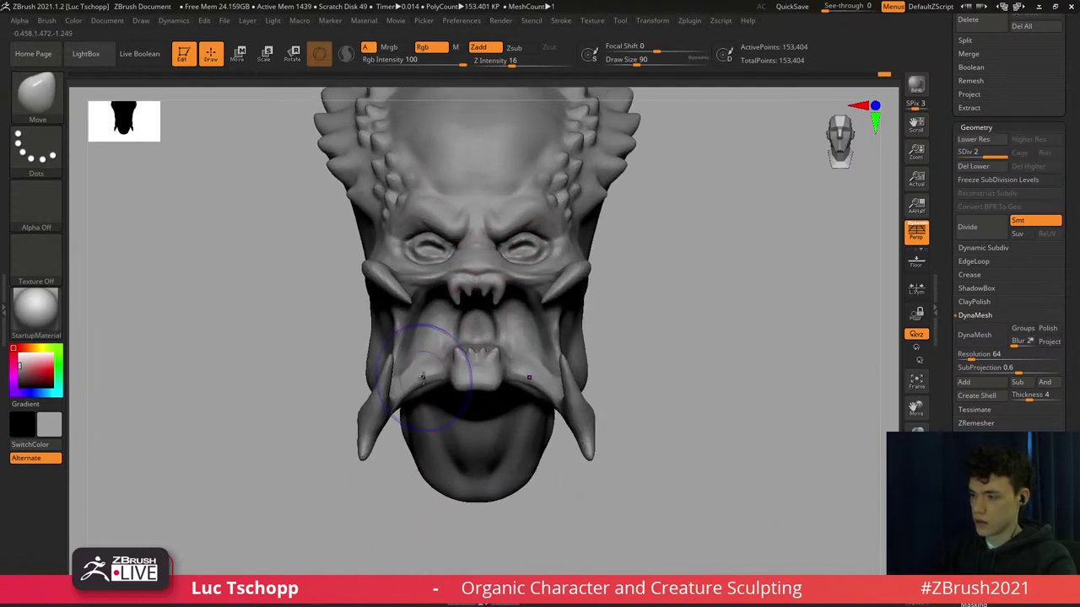
key("shift+d")
right_click_drag(423, 373, 420, 366)
key("s")
left_click_drag(417, 385, 376, 398)
key("s")
mouse_move(362, 456)
left_mouse_down()
mouse_move(349, 458)
mouse_move(359, 438)
left_mouse_up()
key("ctrl+z")
Adjust the outer cheek and jaw outline with the Move brush at Draw Size 80.
key("s")
left_click_drag(365, 375, 401, 376)
key("s")
left_click_drag(404, 336, 395, 337)
right_click_drag(390, 300, 397, 332, "alt")
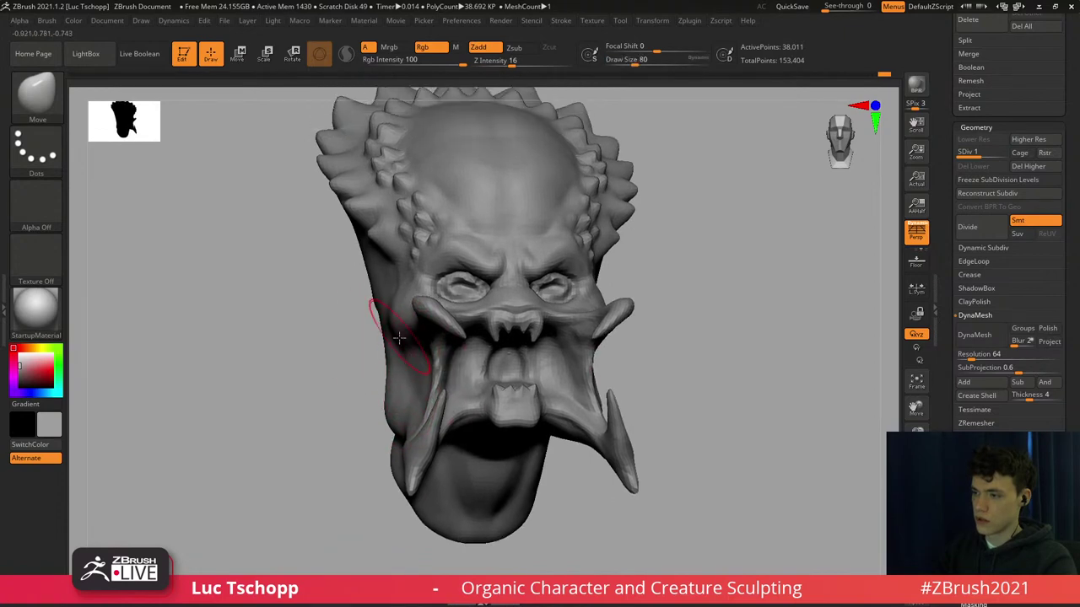
Return to subdivision level 2 and refine the upper fangs and gum from below with the Move brush at Draw Size 46.
mouse_move(402, 295)
right_mouse_down("alt")
mouse_move(398, 331)
mouse_move(460, 291)
mouse_move(498, 565)
right_mouse_up("alt")
key("f")
key("d")
mouse_move(511, 327)
right_mouse_down()
mouse_move(513, 362)
mouse_move(477, 302)
mouse_move(468, 211)
right_mouse_up()
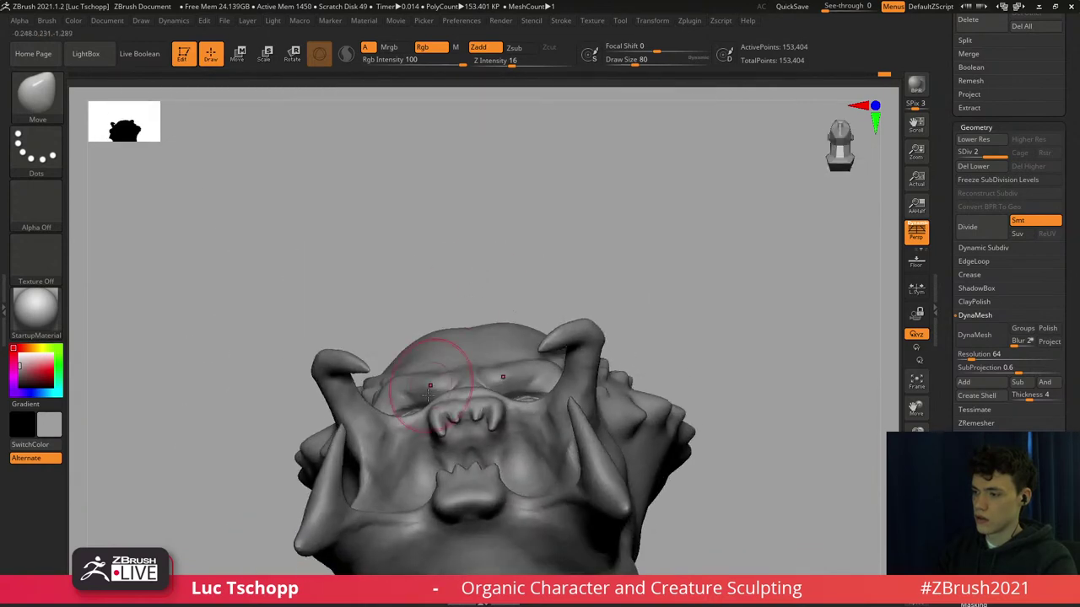
mouse_move(431, 373)
right_mouse_down("alt")
mouse_move(435, 457)
mouse_move(431, 440)
right_mouse_up("alt")
key("bracketleft")
key("bracketleft")
key("bracketleft")
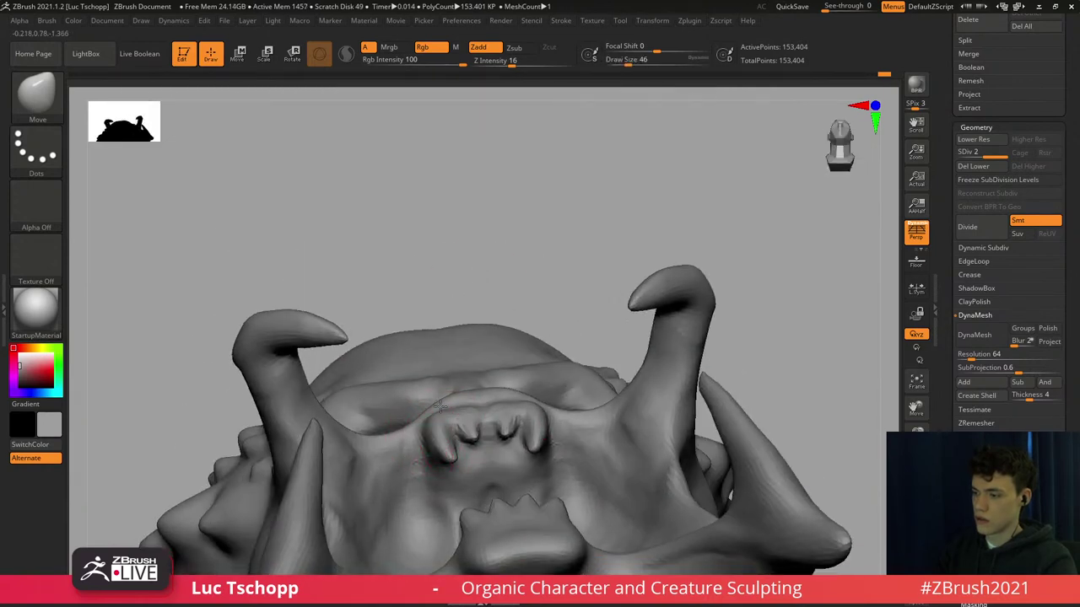
Sculpt the palate behind the upper fangs with the LucT_Custom1 brush at Draw Sizes 68 and 80.
key("b")
left_click(770, 232)
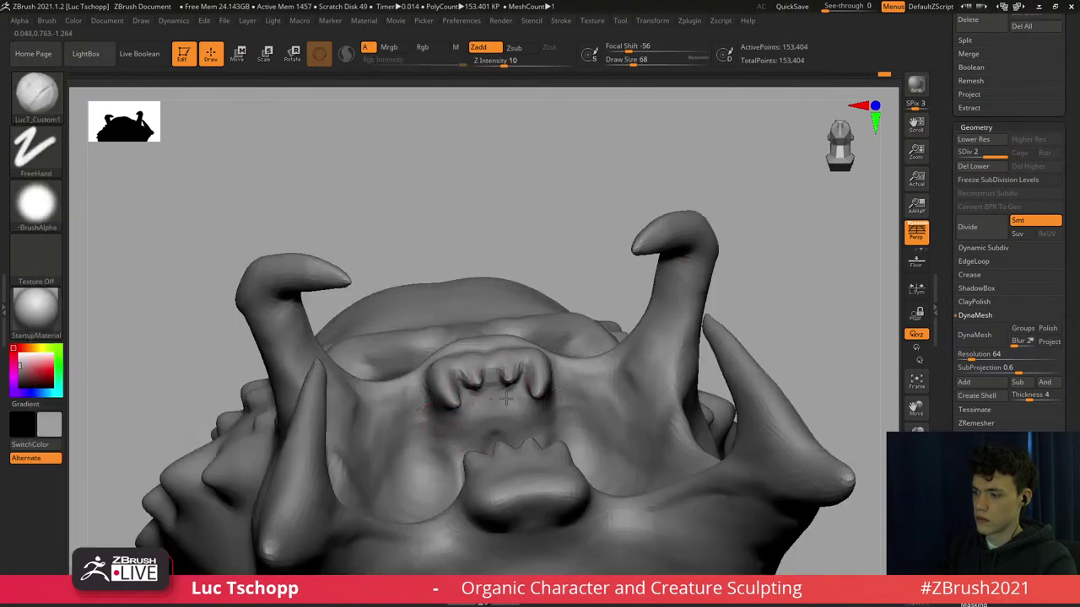
right_click_drag(489, 423, 487, 460)
key("s")
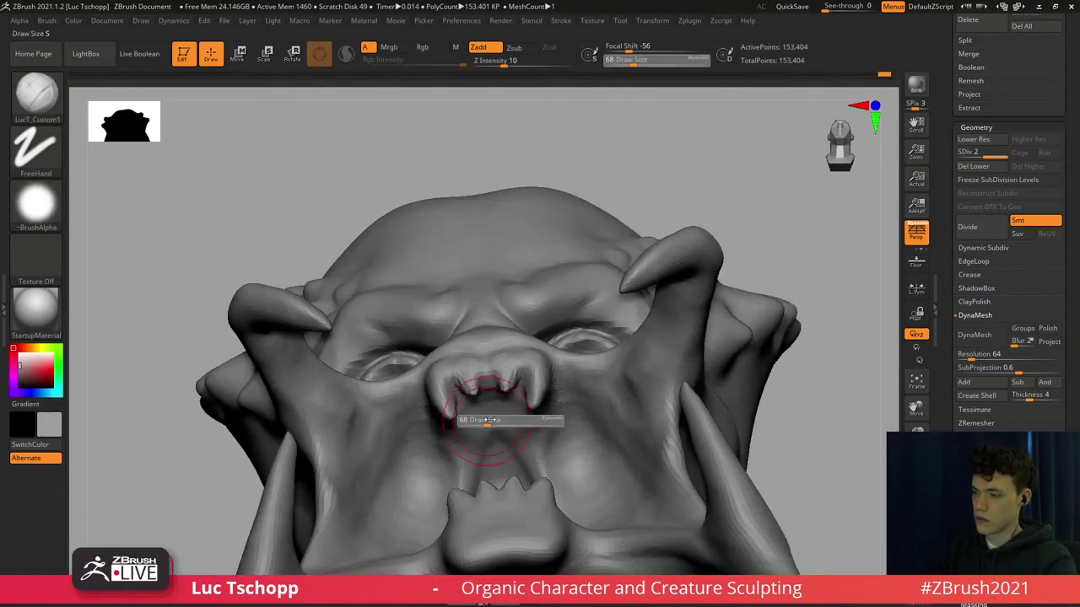
left_click(487, 420)
left_click_drag(482, 410, 479, 459)
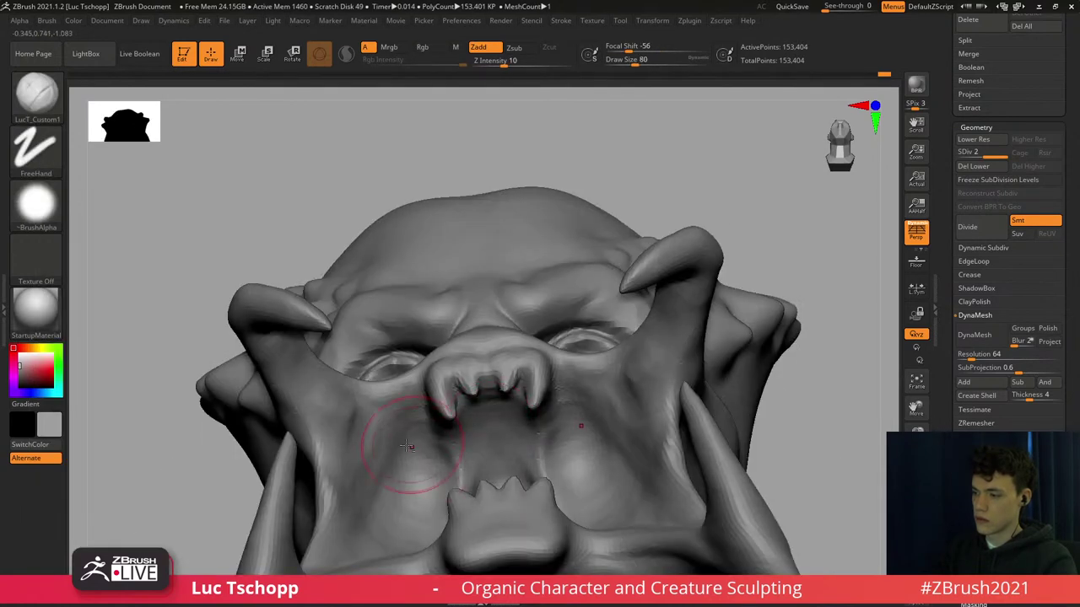
Add form to the mouth membranes beside the mandibles with the LucT_Custom1 brush at Draw Size 65.
key("s")
left_click(356, 410)
key("s")
left_click(345, 442)
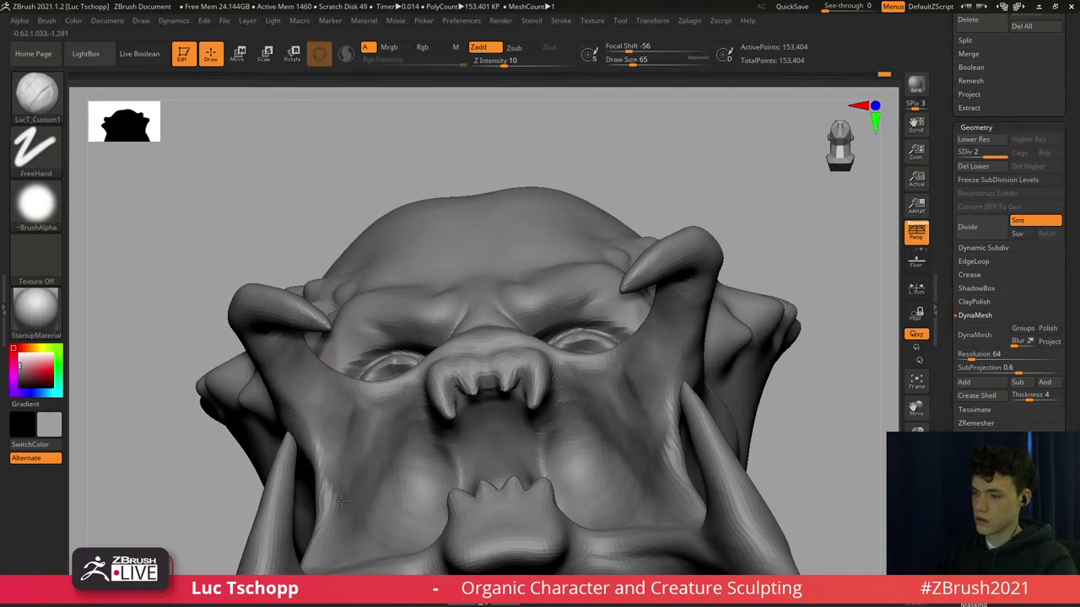
right_click_drag(362, 386, 431, 334, "alt")
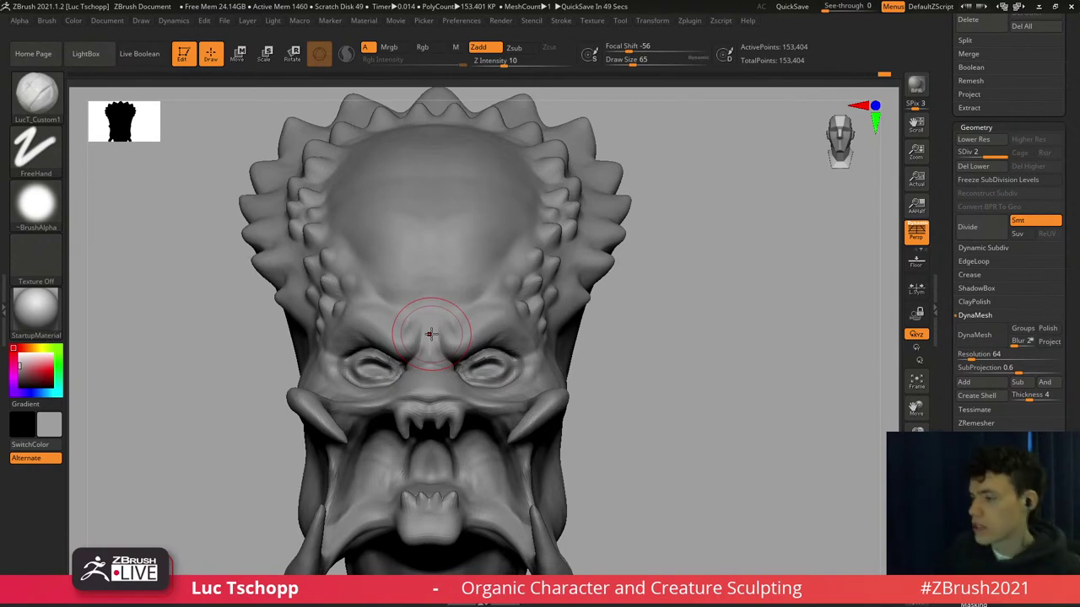
Pull out the lowest outer crest spikes with the Move Topological brush at Draw Size 62.
right_click_drag(540, 211, 538, 268)
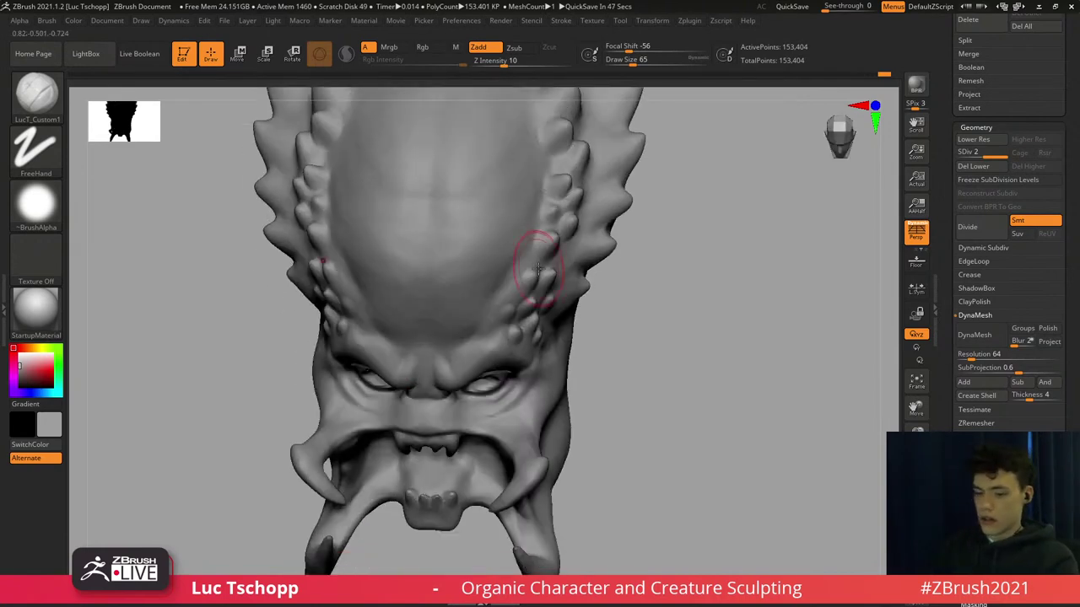
key("b")
key("m")
key("t")
right_click_drag(513, 385, 567, 322)
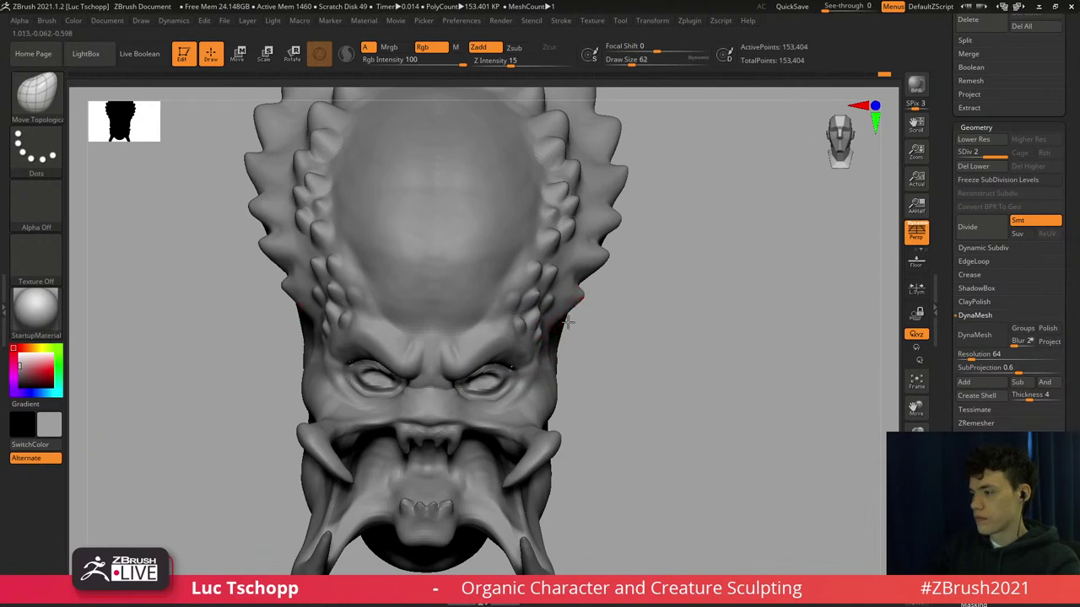
left_click_drag(568, 322, 577, 304)
right_click_drag(620, 291, 629, 361)
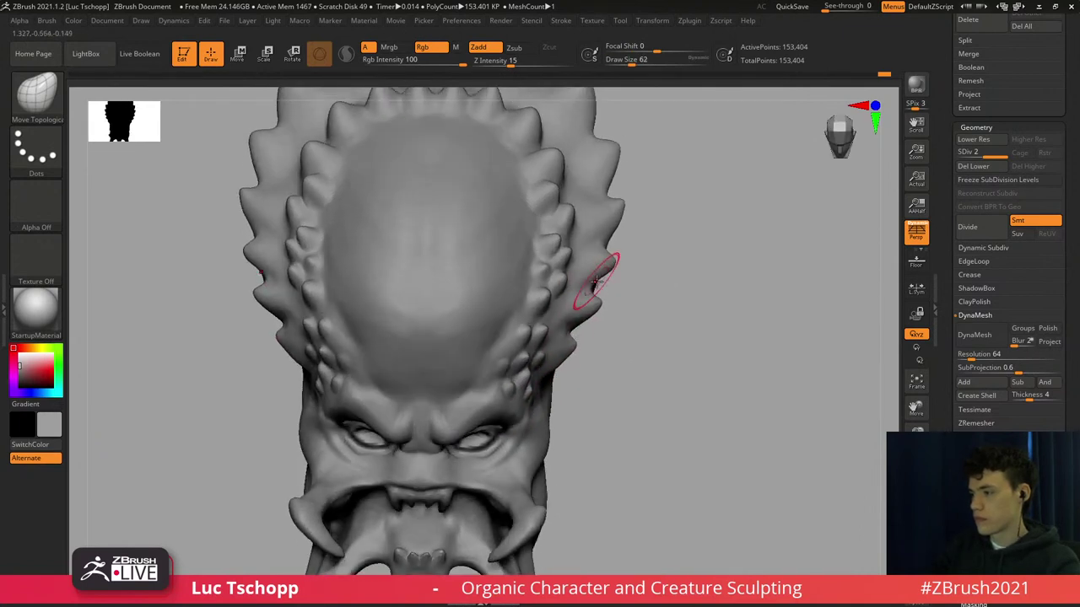
Reshape the outer and inner crest spikes around the skull with the Move Topological brush at Draw Sizes 44 and 37.
key("s")
left_click_drag(596, 284, 585, 290)
key("]")
mouse_move(589, 231)
right_mouse_down("ctrl")
mouse_move(579, 229)
mouse_move(578, 306)
right_mouse_up("ctrl")
key("]")
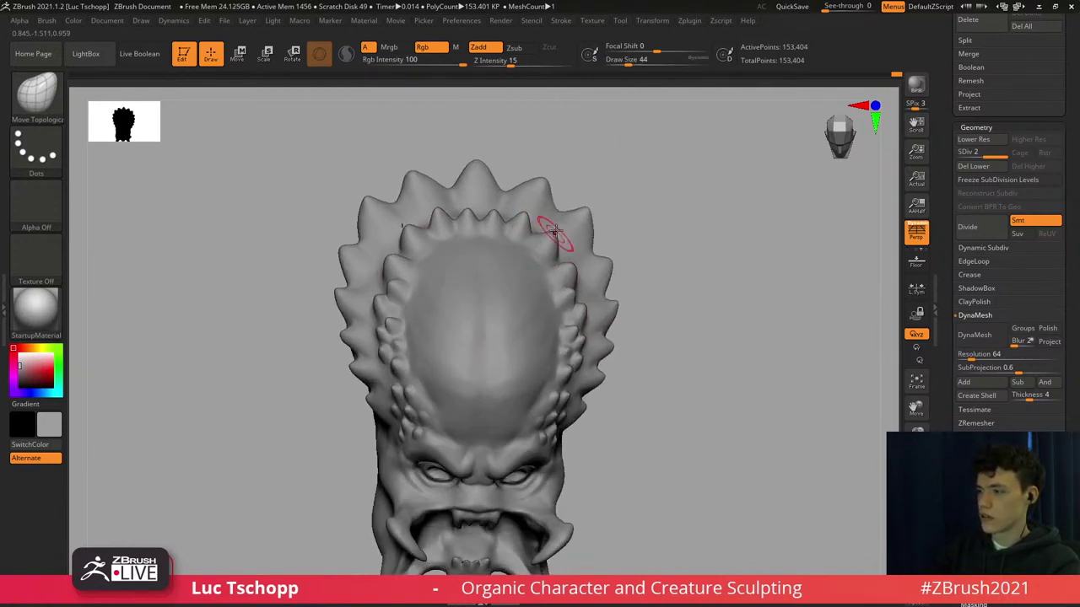
right_click_drag(564, 265, 575, 272)
key("s")
left_click_drag(576, 272, 575, 272)
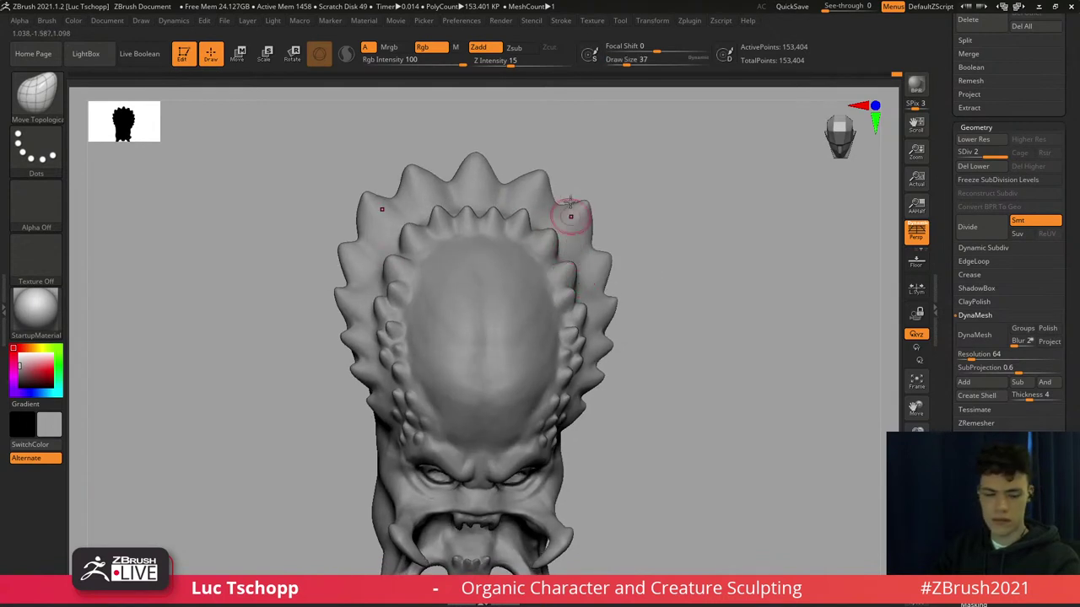
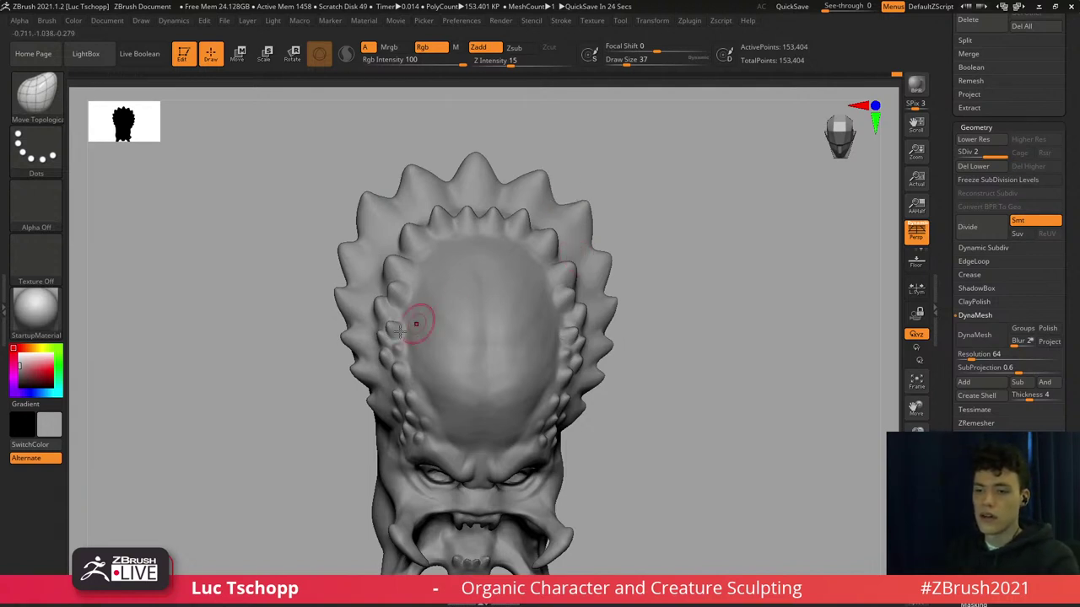
Mask the outer upper fangs with the MaskPen brush at Draw Sizes 44 and 39.
right_click_drag(469, 414, 460, 236)
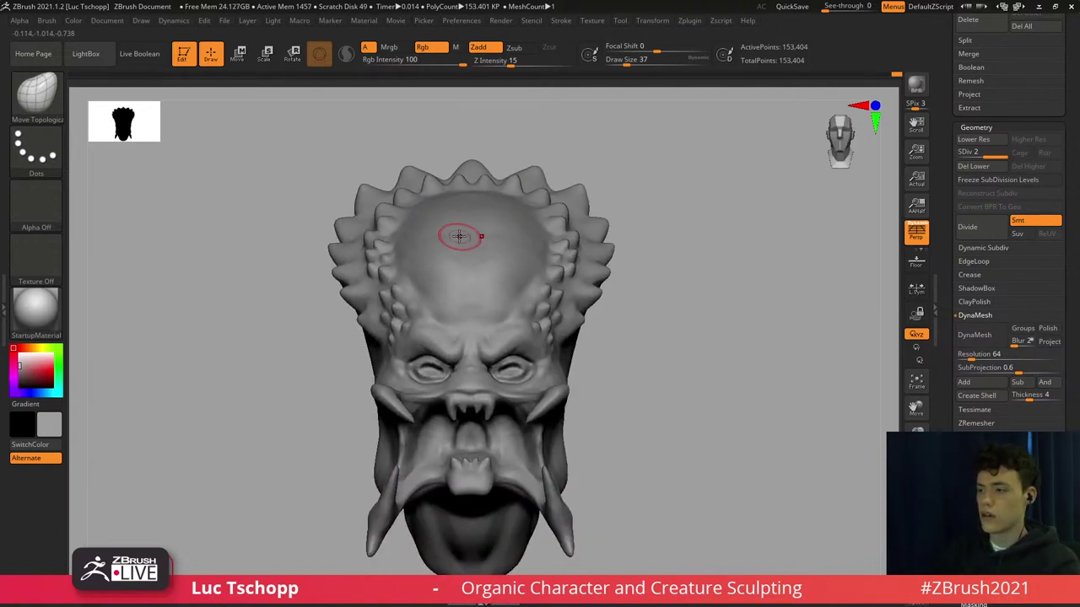
right_click_drag(521, 331, 525, 289, "alt")
right_click_drag(517, 349, 515, 379, "alt")
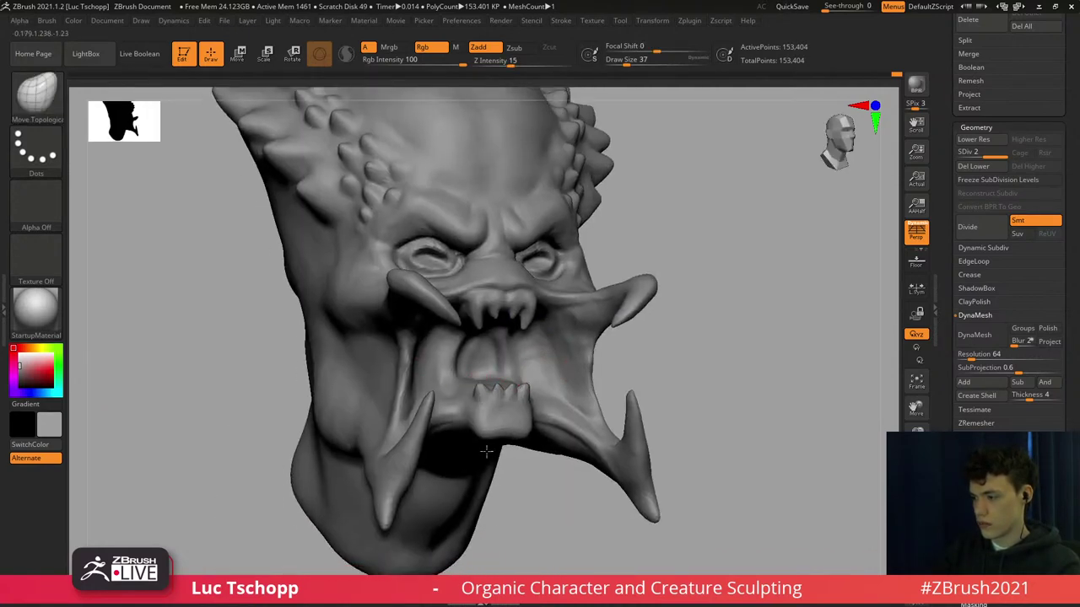
right_click_drag(487, 448, 490, 407, "alt")
right_click_drag(490, 406, 499, 385, "ctrl")
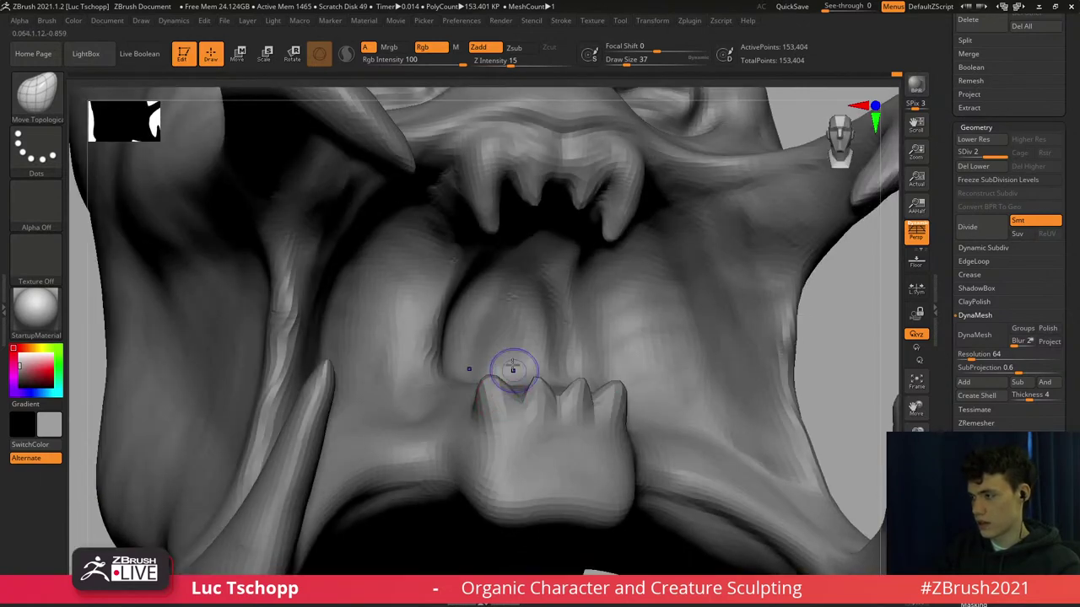
right_click_drag(510, 346, 498, 312, "shift")
right_click_drag(417, 209, 448, 258, "alt")
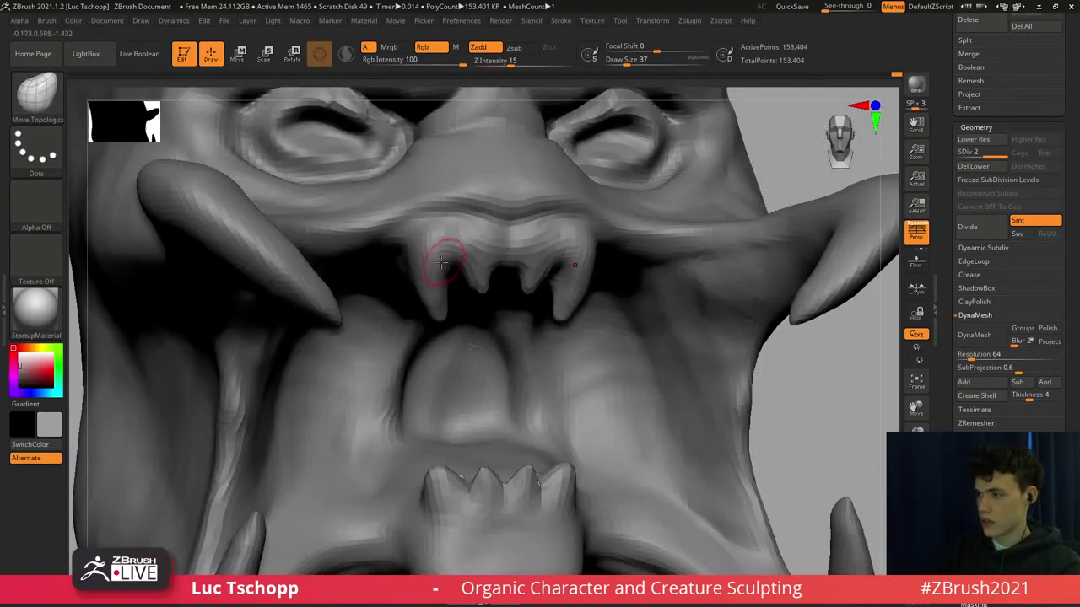
key("s")
mouse_move(441, 261)
left_mouse_down()
mouse_move(427, 250)
mouse_move(429, 301)
left_mouse_up()
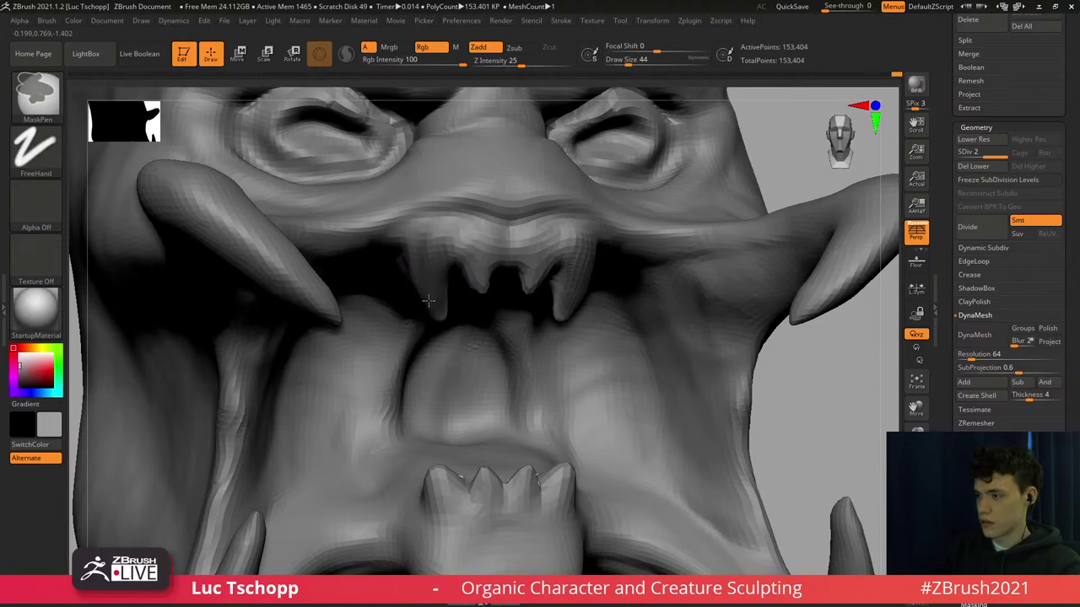
right_click_drag(436, 287, 503, 229)
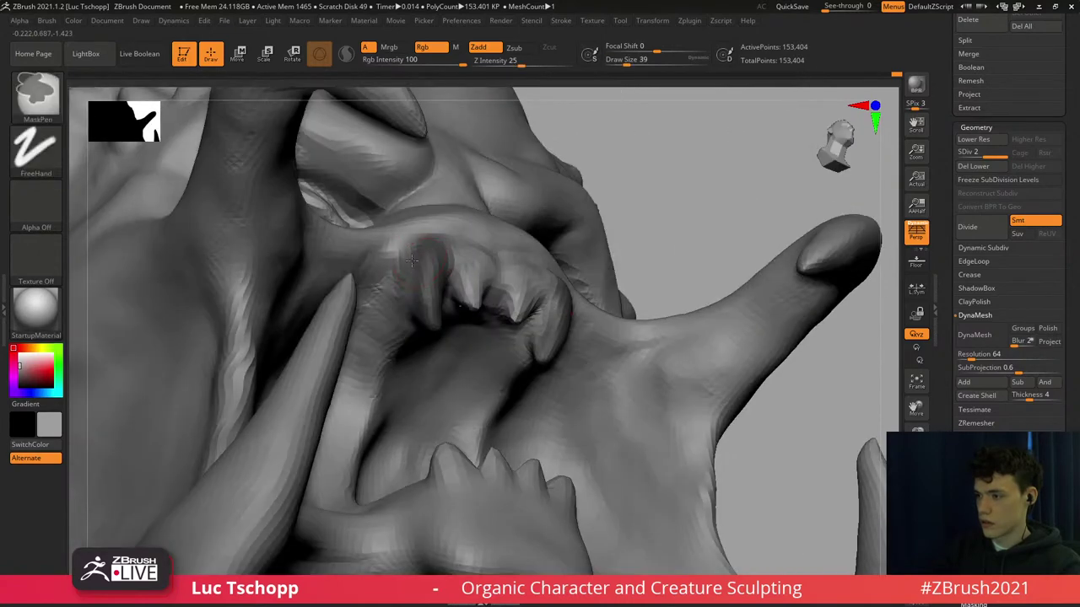
right_click_drag(434, 295, 359, 310)
Mask the inner upper fangs with the MaskPen brush at Draw Size 25.
key("s")
left_click_drag(437, 304, 434, 303)
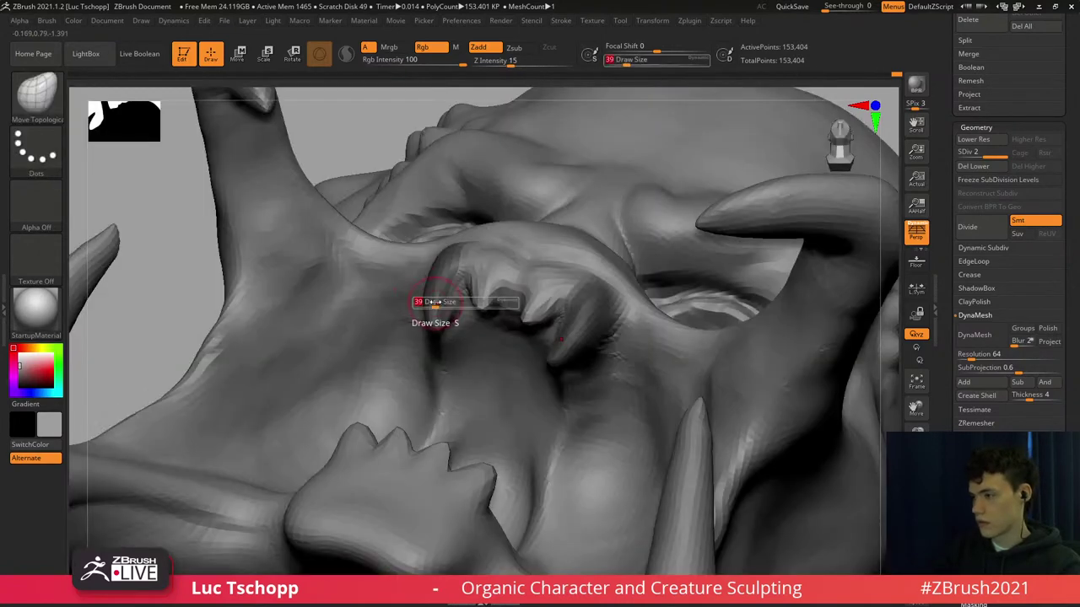
mouse_move(475, 272)
right_mouse_down()
mouse_move(489, 287)
mouse_move(480, 292)
right_mouse_up()
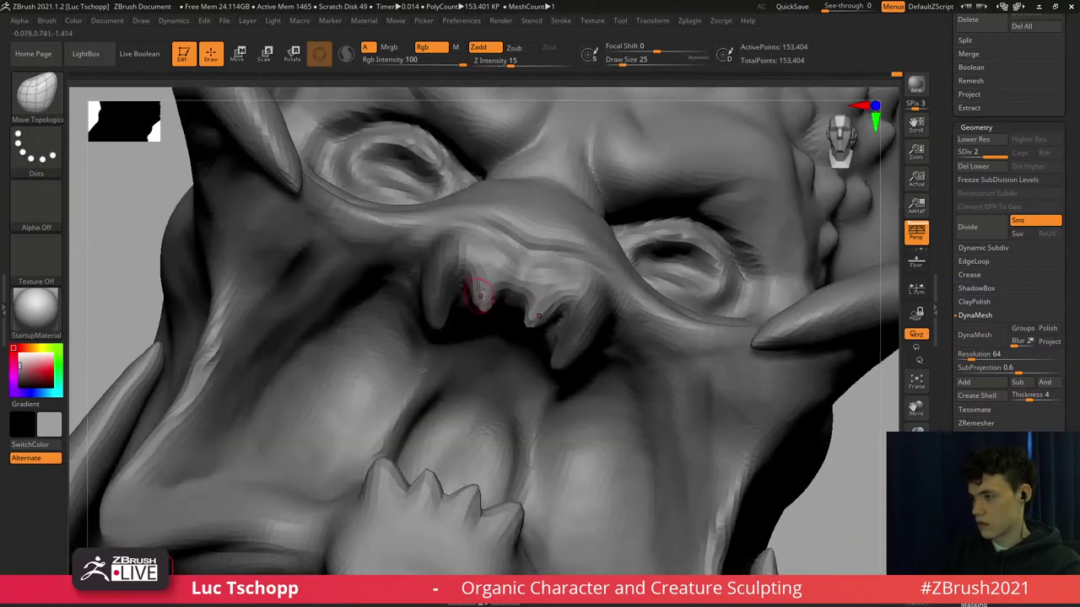
mouse_move(484, 263)
left_mouse_down("ctrl")
mouse_move(483, 299)
mouse_move(482, 290)
left_mouse_up("ctrl")
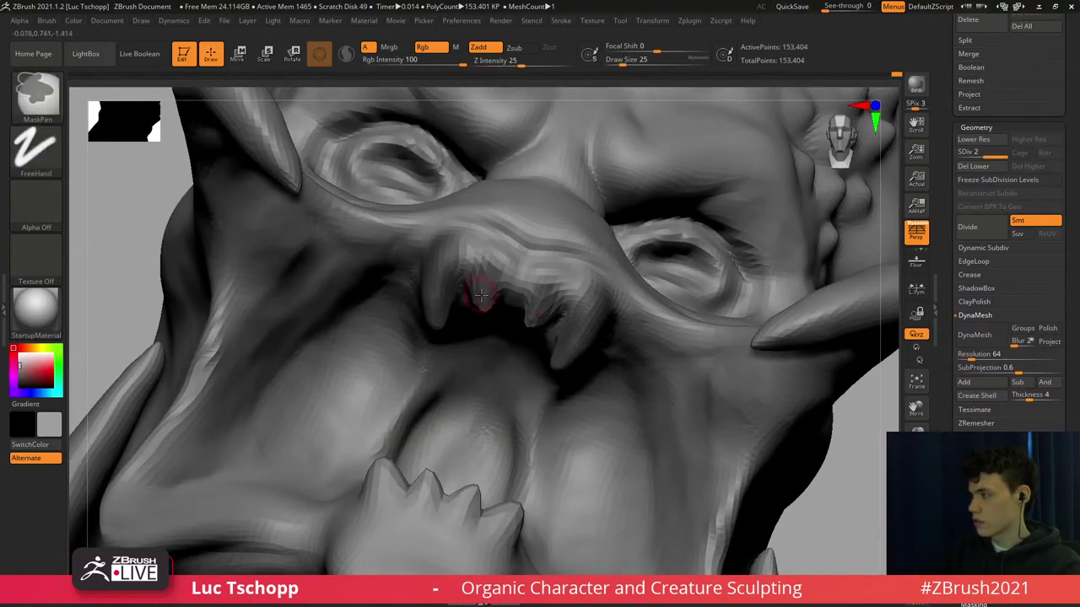
right_click_drag(488, 312, 478, 329, "ctrl")
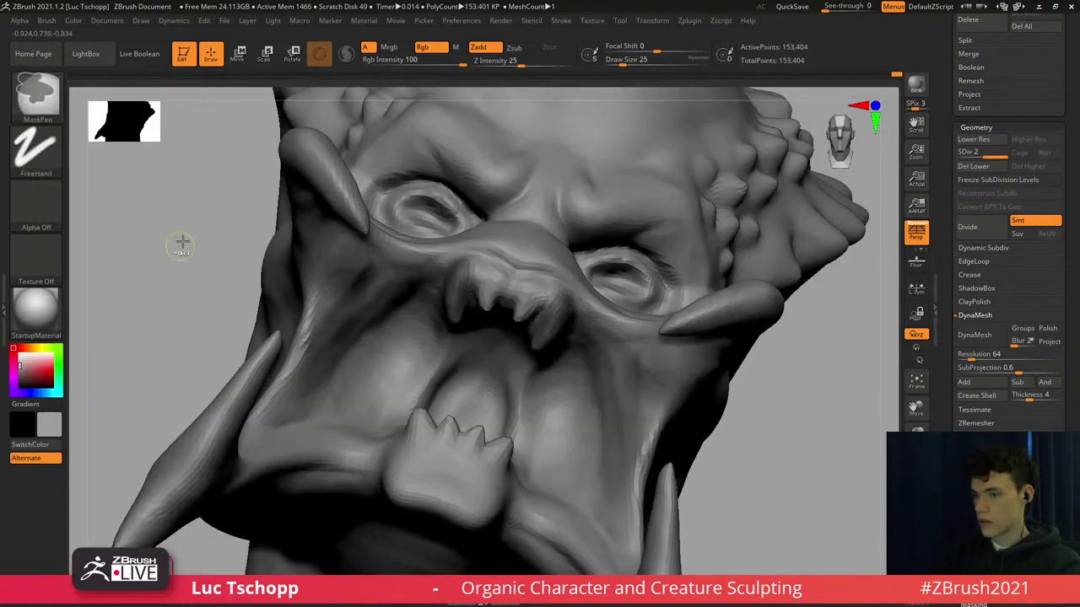
Clear the mask and subdivide the head to subdivision level 3.
left_click_drag(180, 242, 206, 302, "ctrl")
key("ctrl+d")
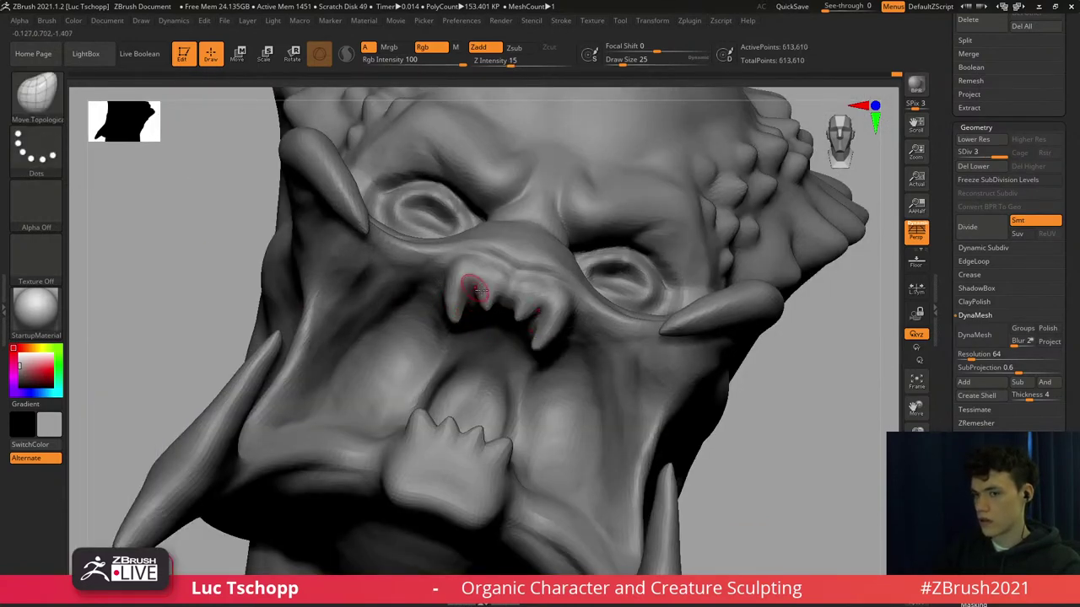
Mask the two inner upper fangs from front and below with the MaskPen brush at Draw Size 27.
right_click_drag(490, 321, 488, 272, "ctrl")
key("s")
left_click_drag(499, 296, 499, 317)
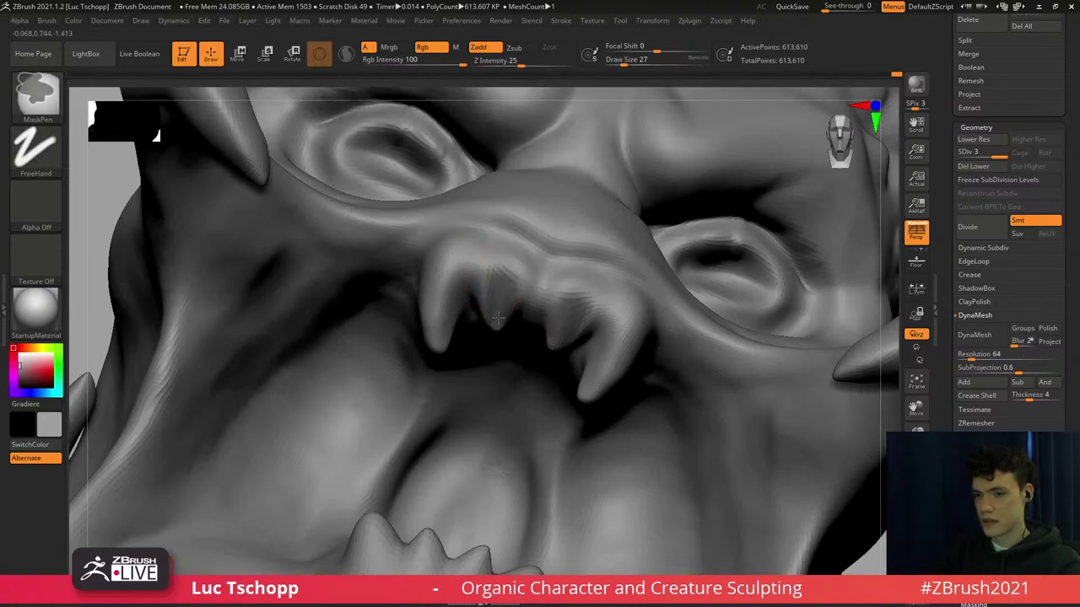
right_click_drag(492, 307, 492, 321)
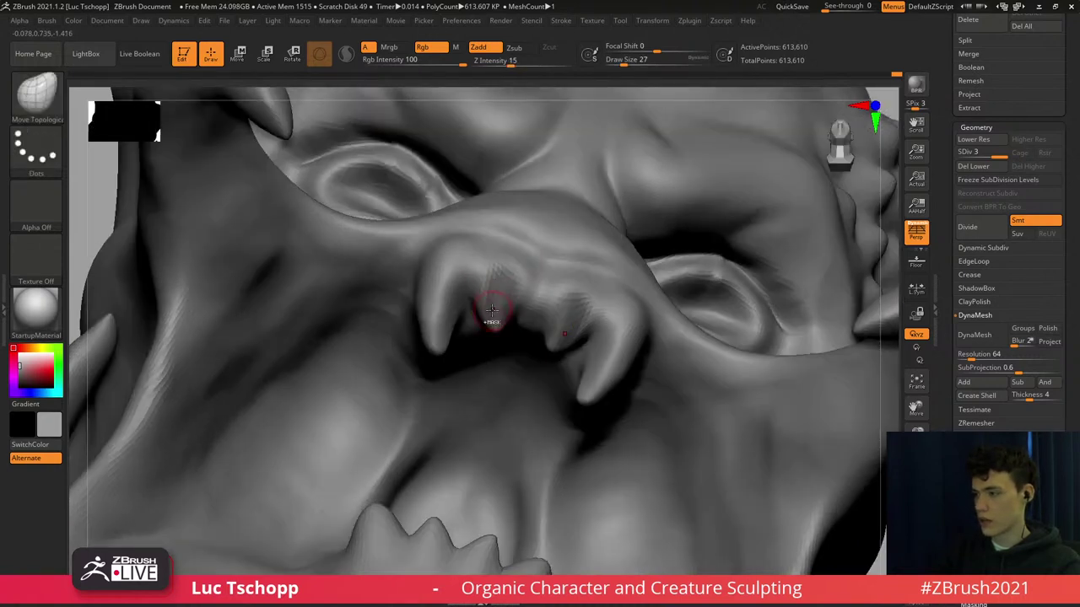
left_click_drag(492, 321, 484, 312, "ctrl")
left_click_drag(515, 279, 511, 301, "ctrl")
right_click_drag(506, 286, 504, 218)
left_click_drag(494, 322, 500, 327, "ctrl")
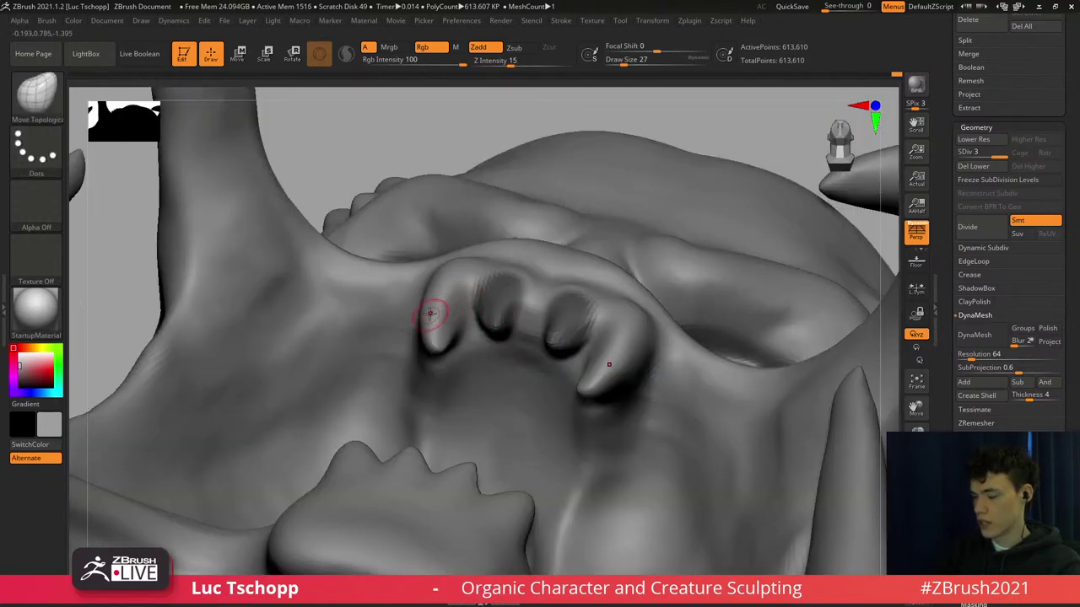
Mask the two outer upper fangs on all sides with the MaskPen brush at Draw Size 41.
key("bracketright")
mouse_move(430, 311)
left_mouse_down("ctrl")
mouse_move(440, 339)
mouse_move(446, 300)
mouse_move(457, 295)
left_mouse_up("ctrl")
mouse_move(464, 297)
right_mouse_down()
mouse_move(440, 329)
mouse_move(438, 307)
mouse_move(430, 313)
right_mouse_up()
left_click_drag(418, 314, 422, 305, "ctrl")
right_click_drag(419, 302, 417, 318)
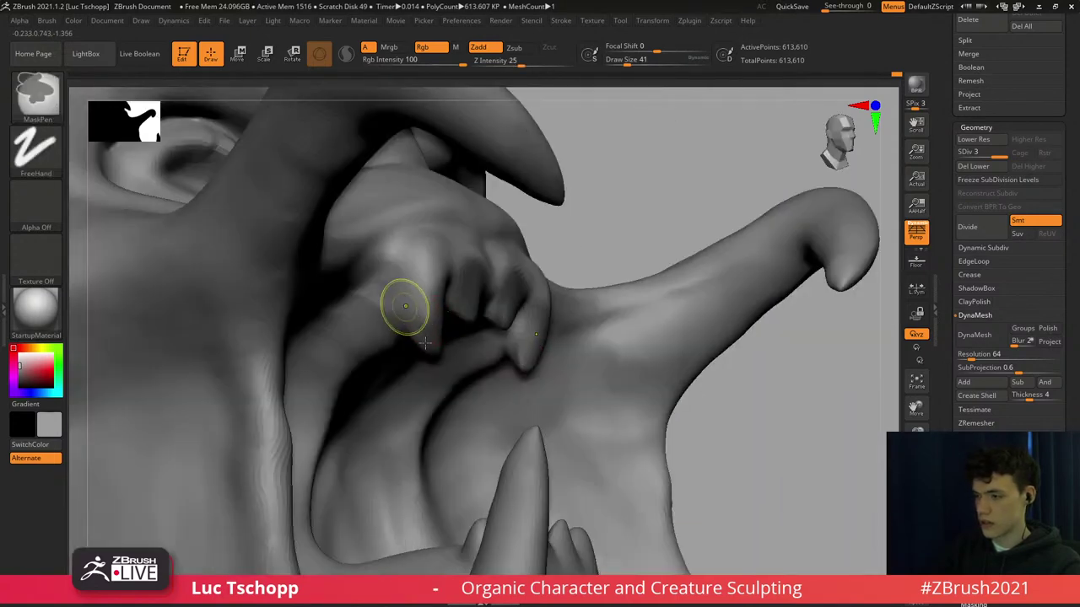
mouse_move(404, 305)
left_mouse_down("ctrl")
mouse_move(411, 326)
mouse_move(401, 292)
mouse_move(418, 254)
mouse_move(433, 288)
mouse_move(432, 272)
left_mouse_up("ctrl")
right_click_drag(429, 273, 434, 269)
key("ctrl")
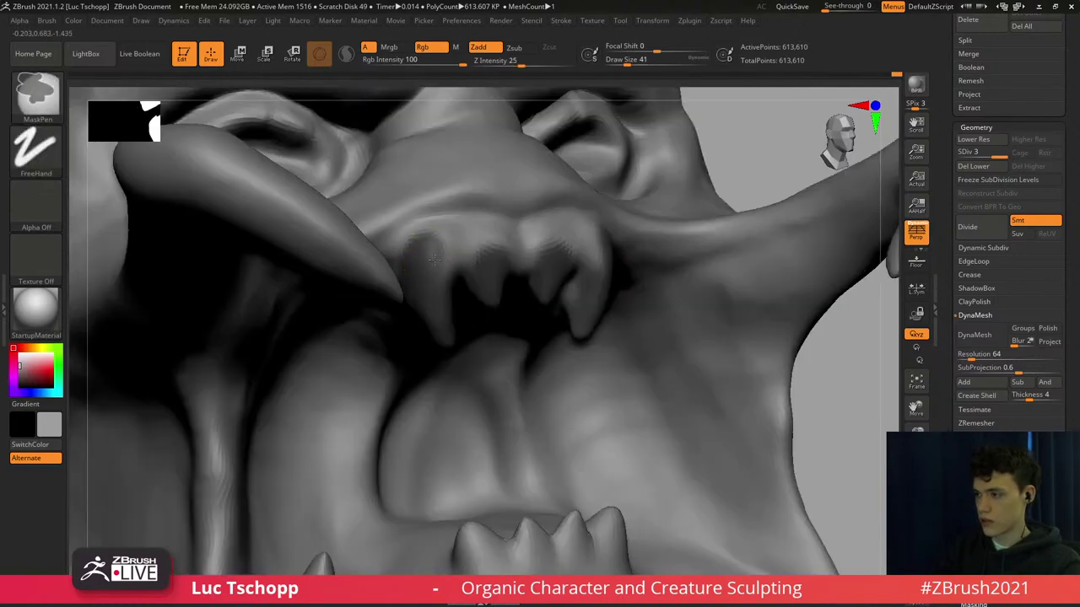
Add the four lower teeth to the mask with the MaskPen brush at Draw Size 41.
right_click_drag(455, 320, 498, 309, "shift")
mouse_move(480, 405)
right_mouse_down("alt")
mouse_move(475, 298)
mouse_move(446, 207)
right_mouse_up("alt")
left_click_drag(484, 305, 479, 324, "ctrl")
right_click_drag(483, 367, 481, 318)
mouse_move(480, 297)
left_mouse_down("ctrl")
mouse_move(539, 290)
mouse_move(525, 298)
mouse_move(546, 310)
left_mouse_up("ctrl")
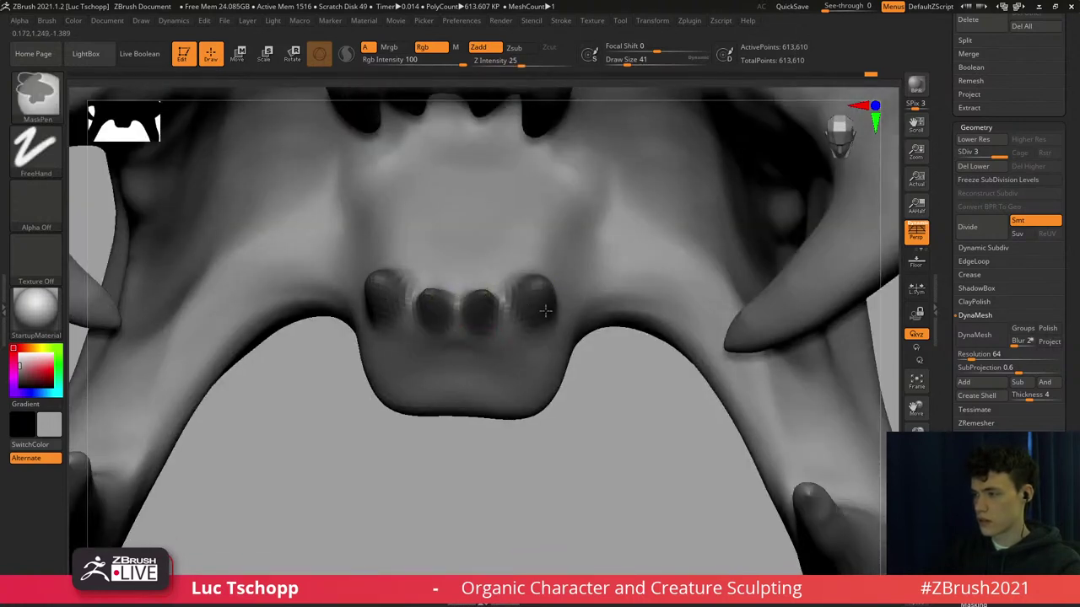
Turn the masked upper fangs and lower teeth into their own polygroup and display the polygroup wireframe.
mouse_move(471, 185)
right_mouse_down("ctrl")
mouse_move(506, 275)
mouse_move(586, 202)
mouse_move(599, 233)
right_mouse_up("ctrl")
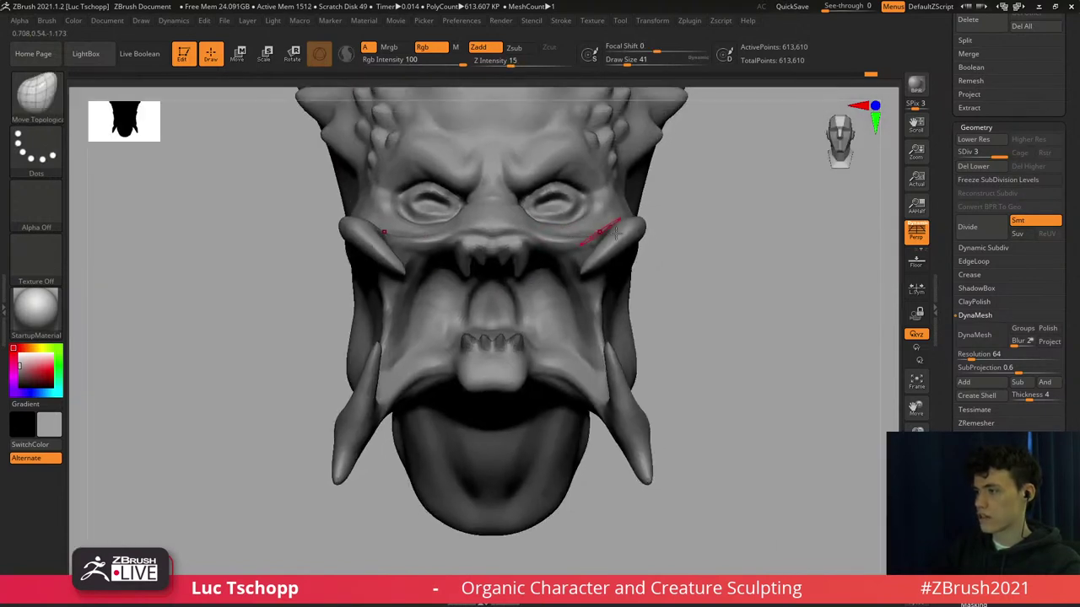
left_click_drag(1067, 235, 1058, 274)
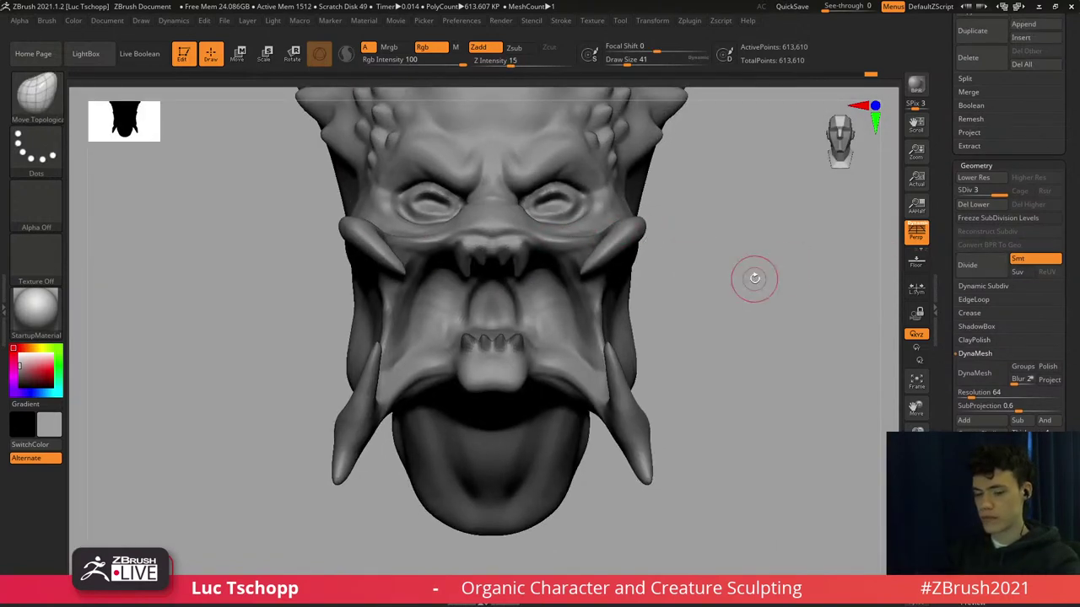
key("shift+f")
key("ctrl")
key("ctrl+w")
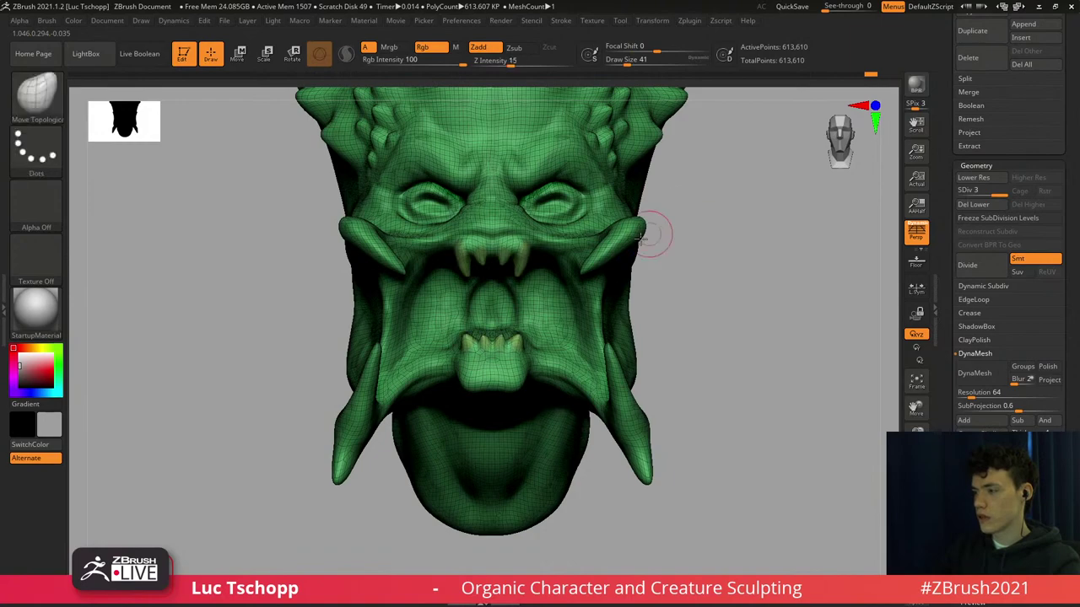
Mask the curved tips of the upper mandible tusks with MaskLasso and assign them a polygroup.
mouse_move(641, 245)
right_mouse_down("ctrl")
mouse_move(626, 273)
mouse_move(514, 266)
right_mouse_up("ctrl")
key("s")
left_click_drag(622, 261, 632, 261)
key("shift+f")
mouse_move(676, 204)
right_mouse_down("alt")
mouse_move(579, 258)
mouse_move(576, 214)
right_mouse_up("alt")
right_click_drag(564, 253, 551, 214)
key("ctrl")
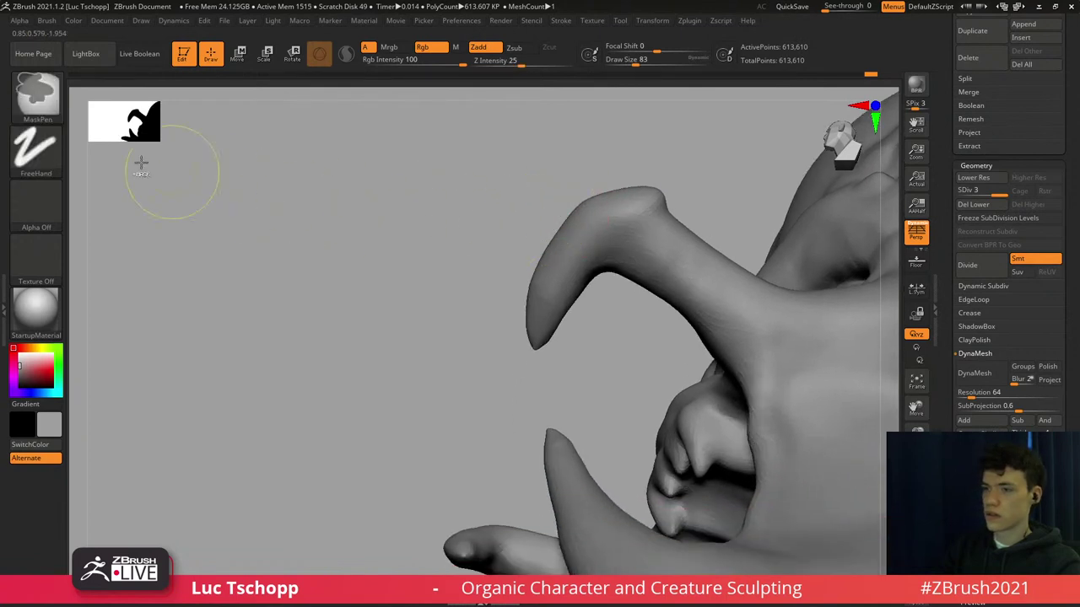
left_click(31, 95, "ctrl")
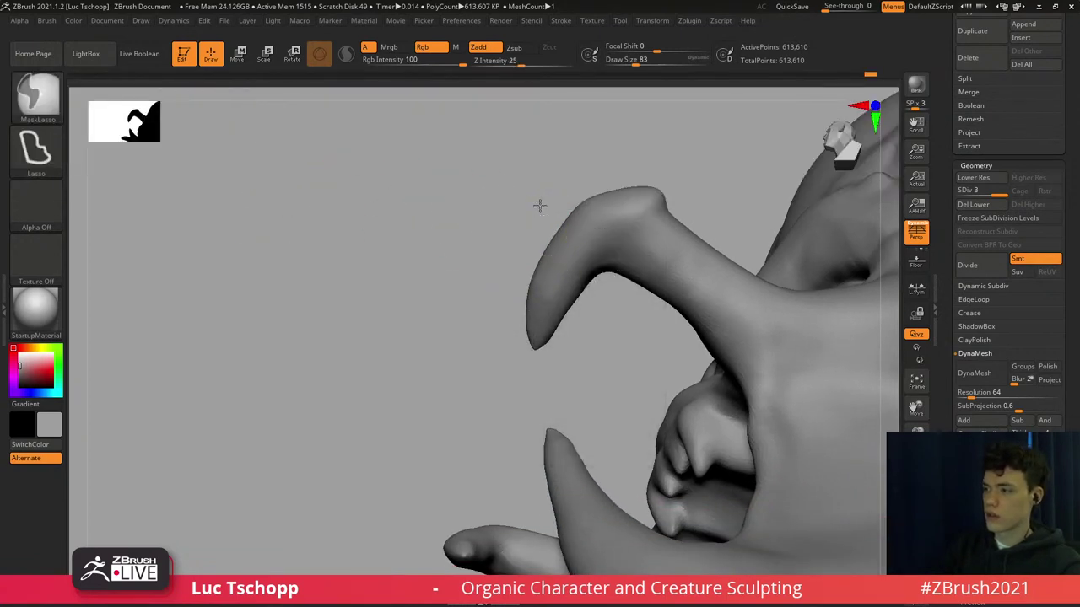
mouse_move(540, 210)
left_mouse_down("ctrl")
mouse_move(598, 320)
mouse_move(653, 222)
mouse_move(513, 198)
mouse_move(466, 379)
mouse_move(597, 286)
mouse_move(609, 258)
mouse_move(616, 214)
mouse_move(540, 178)
left_mouse_up("ctrl")
key("ctrl+z")
Lasso-mask the upward-pointing prongs of the lower mandibles and assign them a polygroup.
mouse_move(554, 225)
left_mouse_down("alt")
mouse_move(553, 196)
mouse_move(557, 268)
left_mouse_up("alt")
left_click_drag(559, 344, 543, 364)
right_click_drag(543, 364, 542, 369)
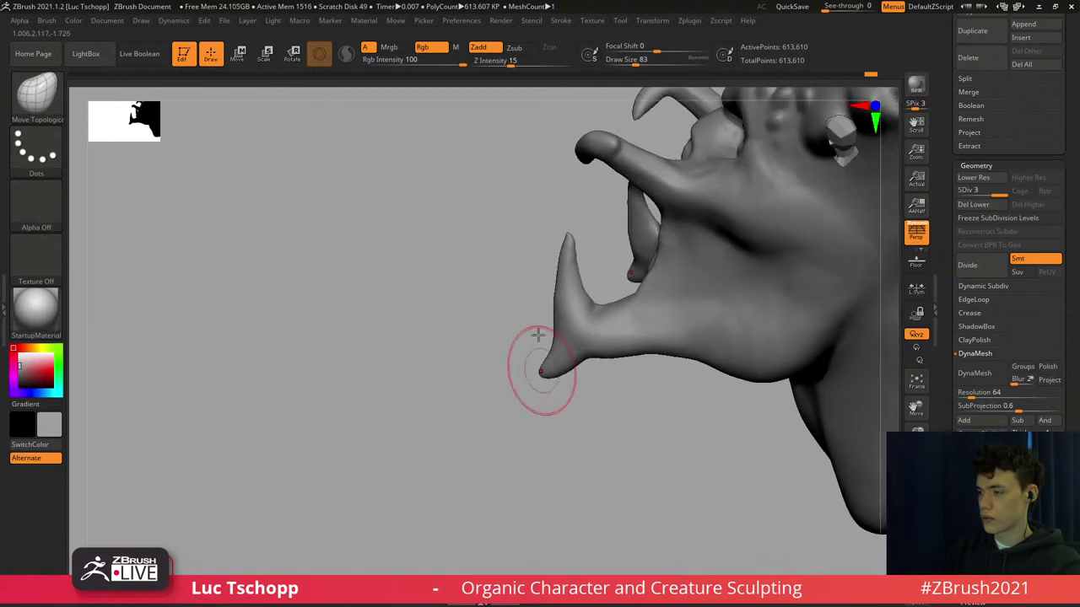
right_click_drag(533, 277, 548, 294, "ctrl")
right_click(548, 294)
key("alt+Tab")
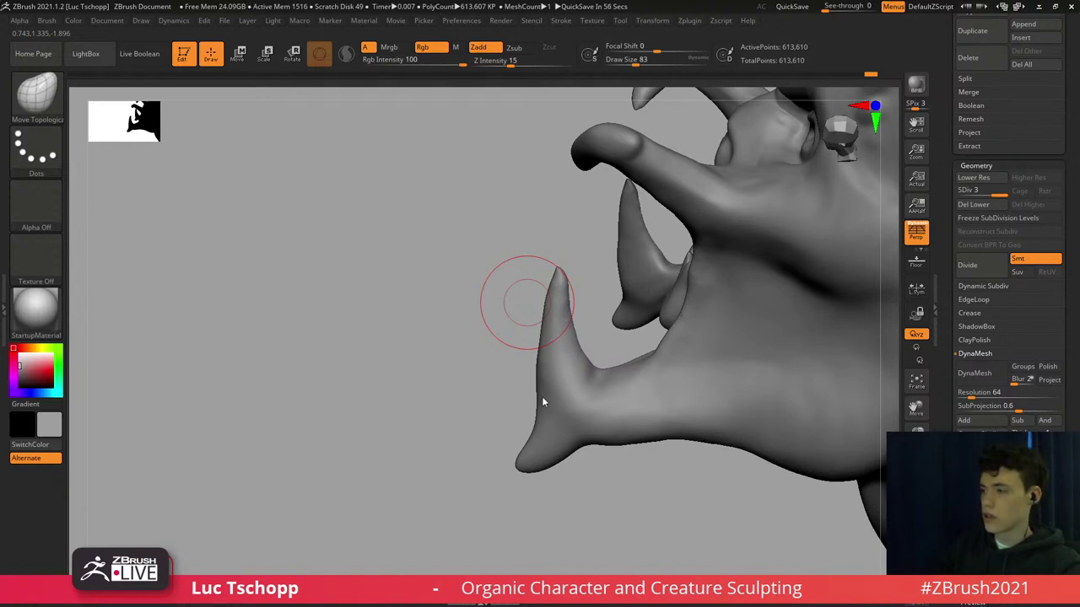
mouse_move(577, 344)
right_mouse_down()
mouse_move(578, 327)
mouse_move(542, 280)
right_mouse_up()
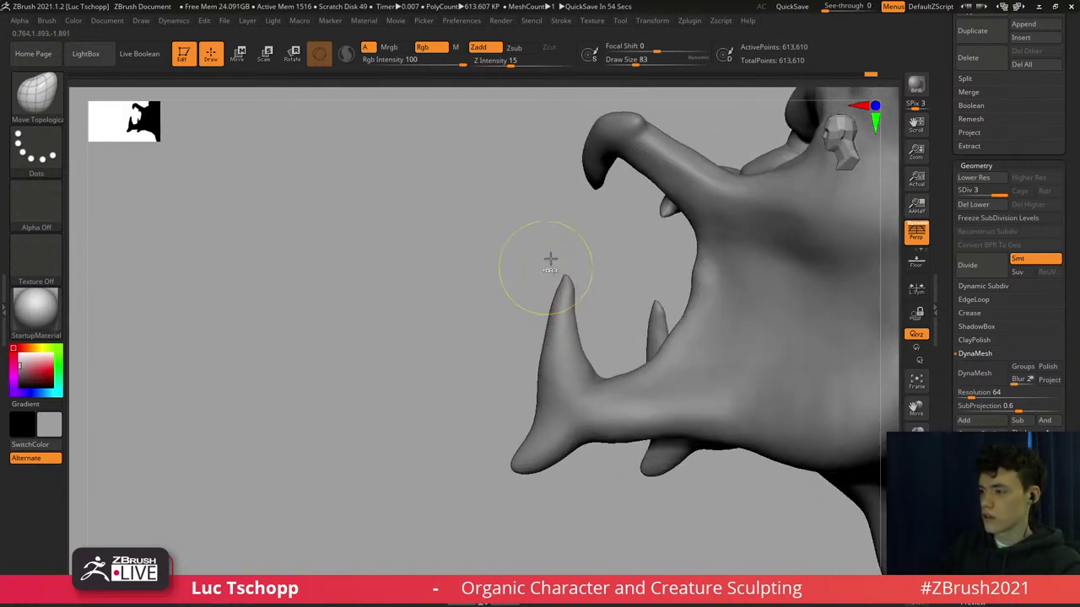
mouse_move(552, 255)
left_mouse_down("ctrl")
mouse_move(511, 377)
mouse_move(563, 385)
mouse_move(608, 309)
mouse_move(585, 281)
left_mouse_up("ctrl")
key("ctrl+w")
Lasso-mask the downward-pointing prongs of the lower mandibles, assign them a polygroup and check the grouping on the wireframe.
right_click_drag(547, 386, 497, 437)
mouse_move(497, 432)
left_mouse_down("ctrl")
mouse_move(579, 468)
mouse_move(563, 416)
mouse_move(489, 398)
left_mouse_up("ctrl")
key("ctrl+w")
right_click_drag(501, 421, 501, 454)
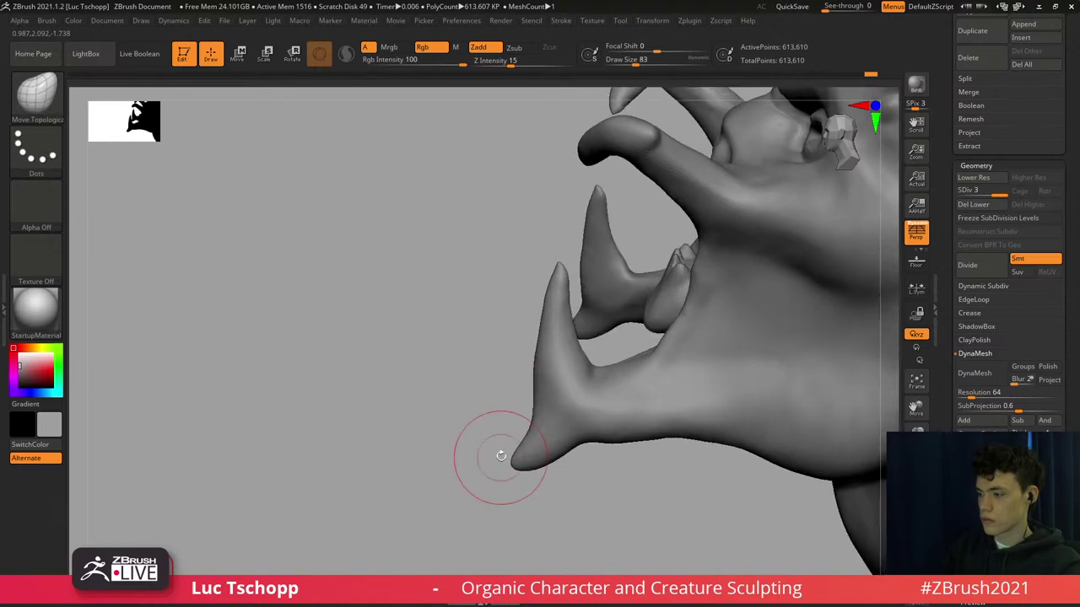
mouse_move(491, 434)
left_mouse_down("ctrl")
mouse_move(571, 475)
mouse_move(571, 428)
mouse_move(489, 403)
left_mouse_up("ctrl")
key("ctrl+w")
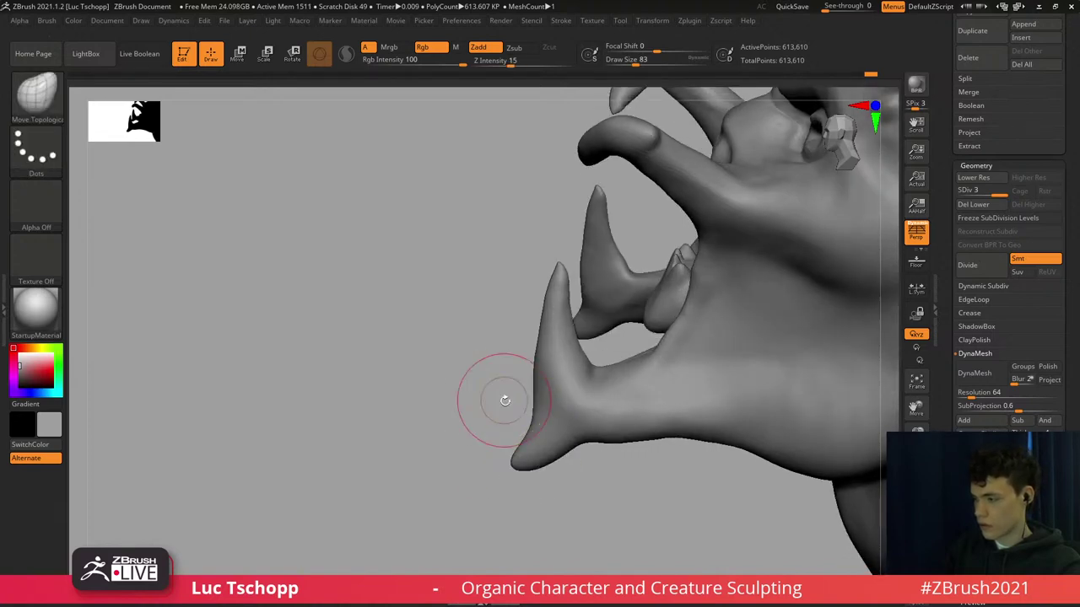
key("shift+f")
mouse_move(526, 382)
right_mouse_down("ctrl")
mouse_move(502, 393)
mouse_move(549, 405)
right_mouse_up("ctrl")
key("shift+f")
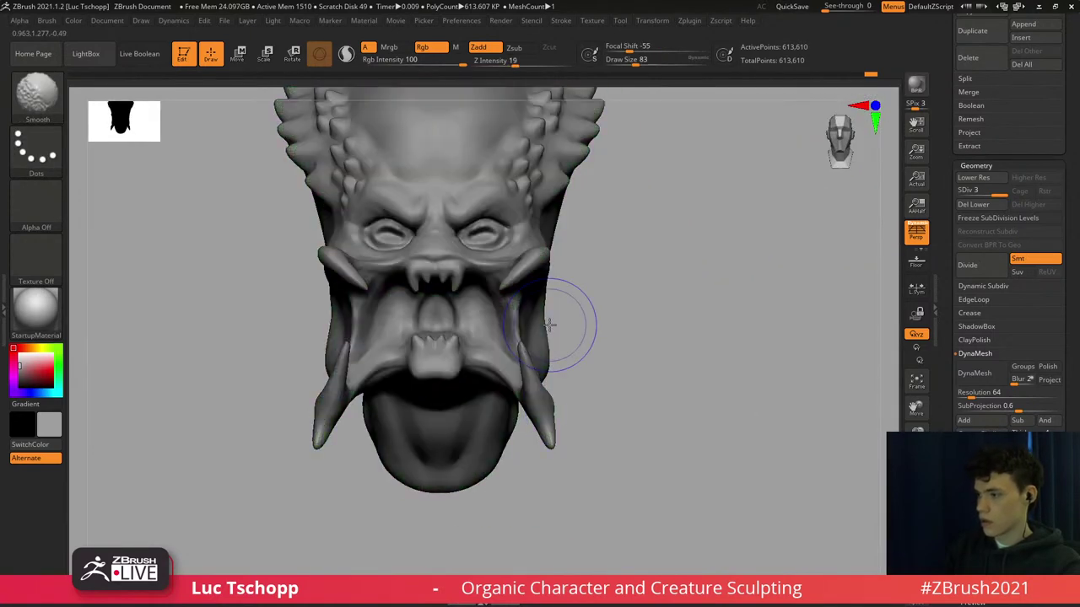
Delete the lower subdivision levels and split the head into separate subtools with Groups Split, hiding the wireframe.
key("shift+f")
right_click_drag(694, 273, 756, 267, "ctrl")
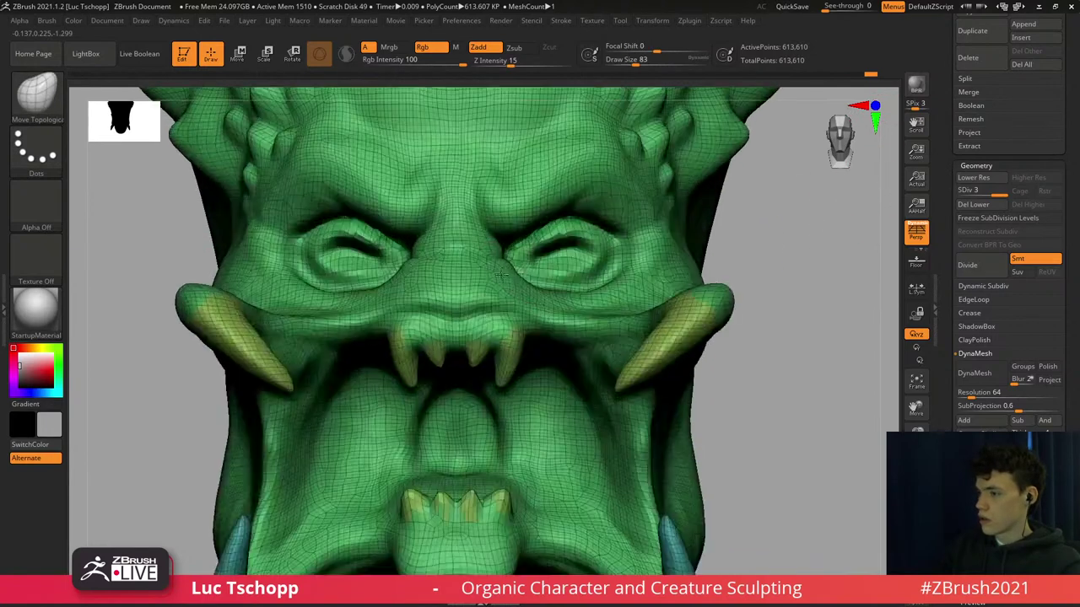
left_click_drag(1073, 189, 1061, 312)
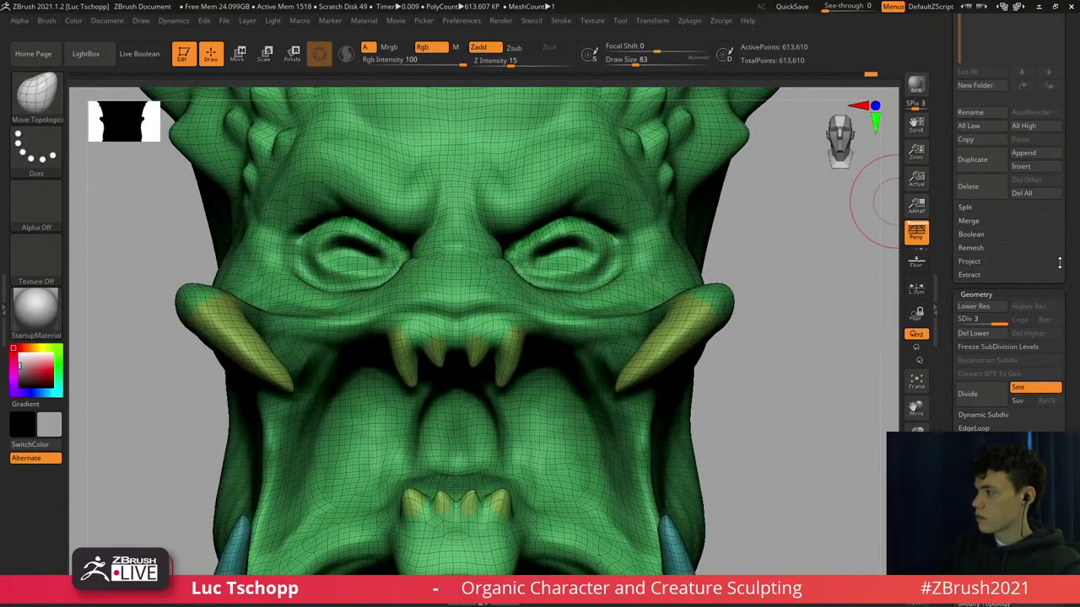
left_click_drag(1057, 262, 1056, 335)
left_click(974, 403)
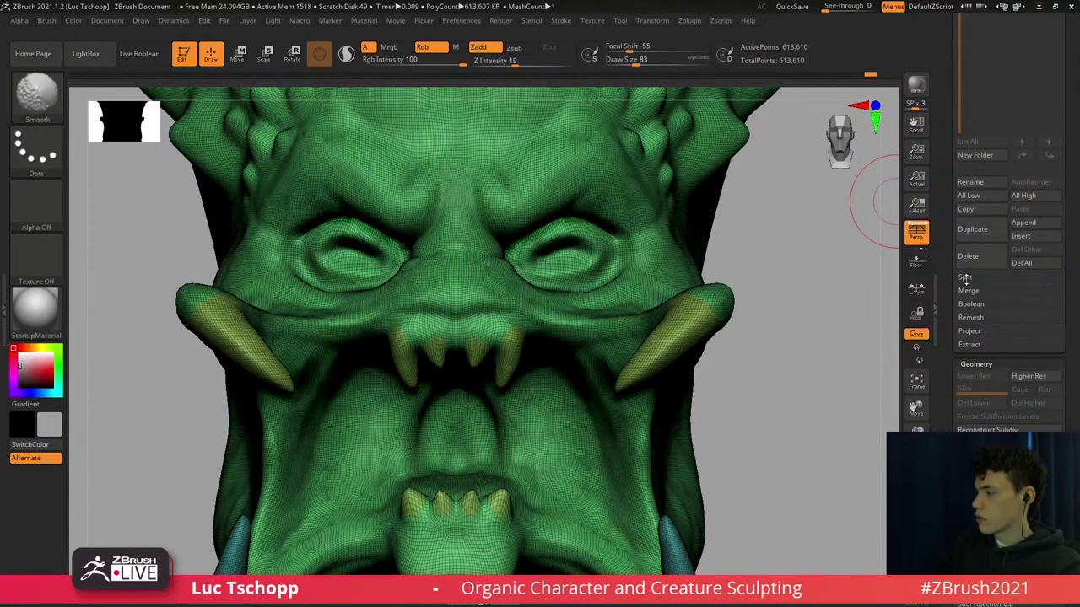
left_click(964, 276)
left_click(1036, 291)
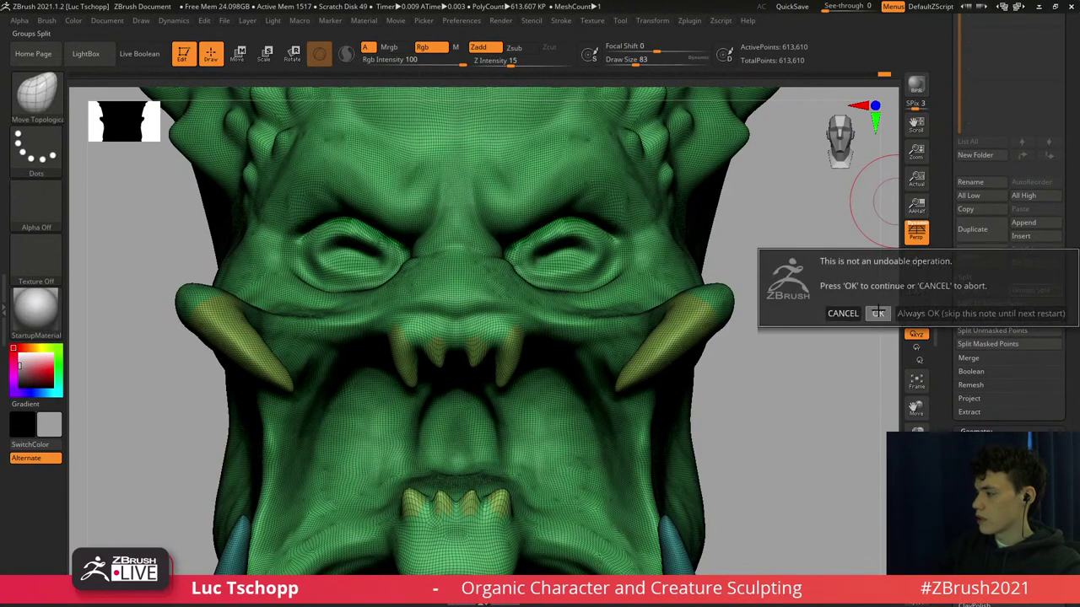
left_click(813, 312)
key("f")
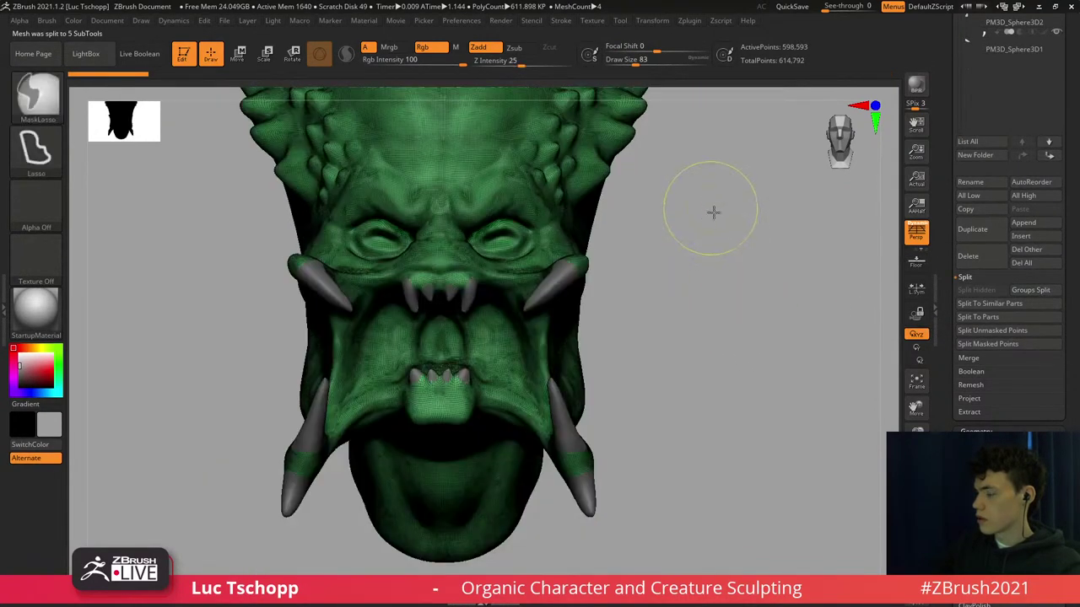
key("shift+f")
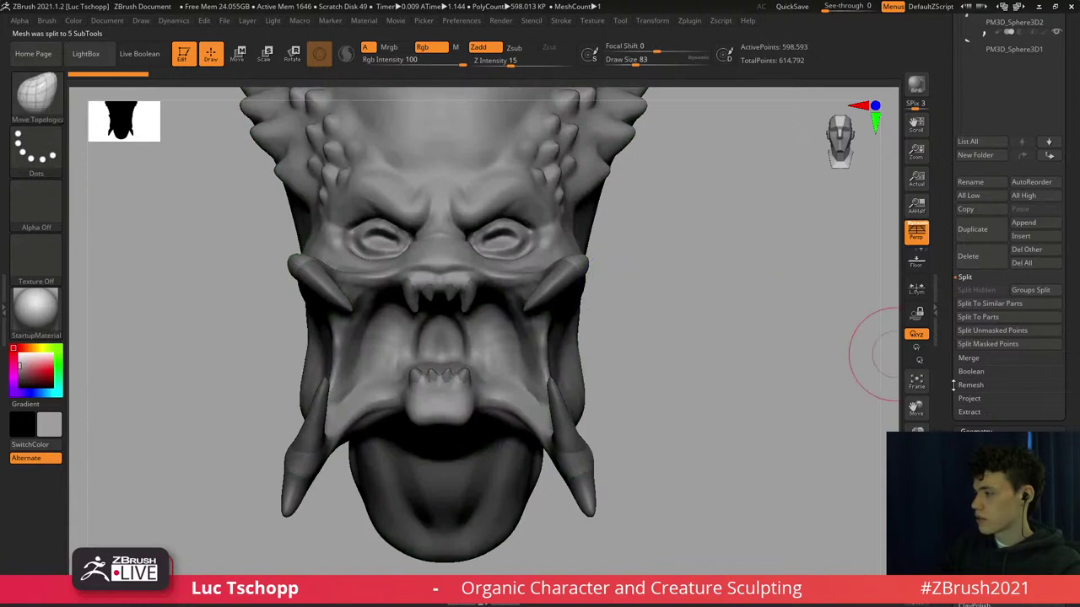
Run DynaMesh on the main head subtool to rebuild it and close the openings left by the split parts.
left_click(1022, 430)
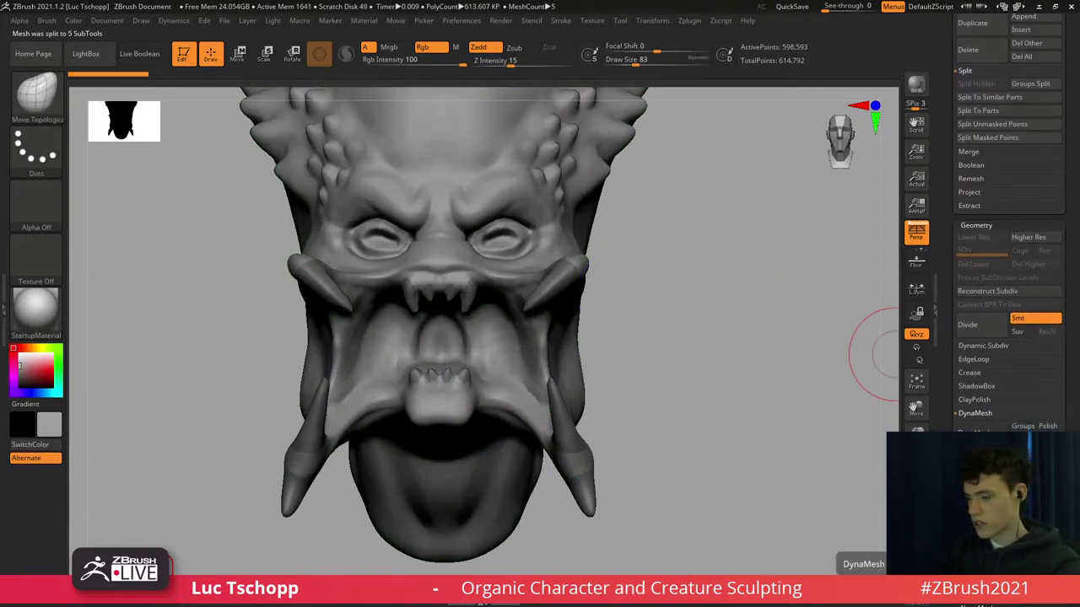
left_click(981, 430)
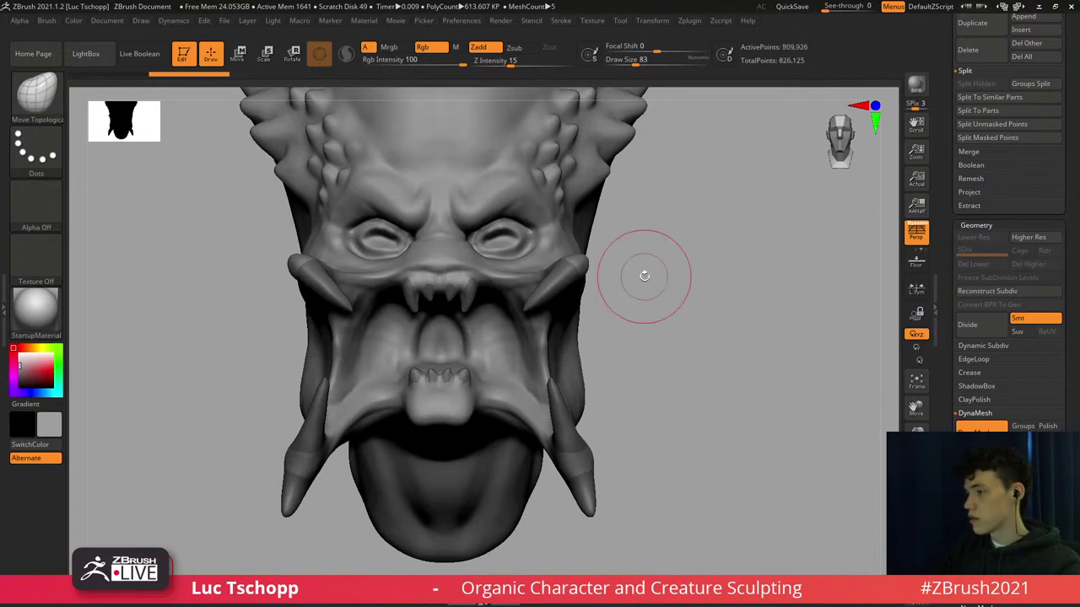
right_click_drag(442, 218, 483, 241, "ctrl")
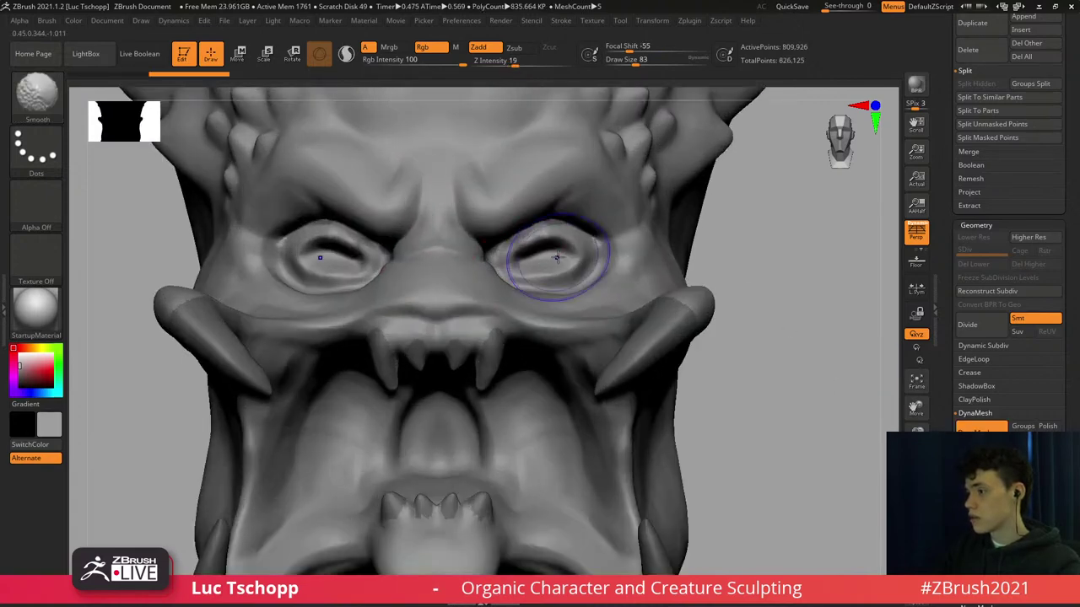
key("ctrl+z")
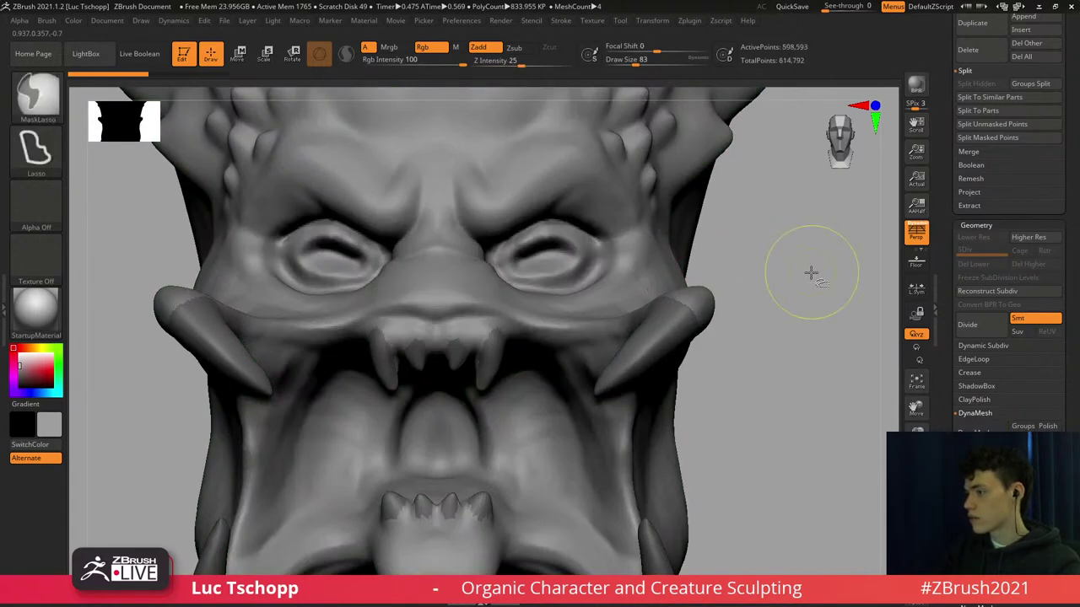
key("ctrl+shift+z")
Select the upper mandible tusk tips, isolate them in Solo mode and run DynaMesh on them.
left_click(647, 341, "alt")
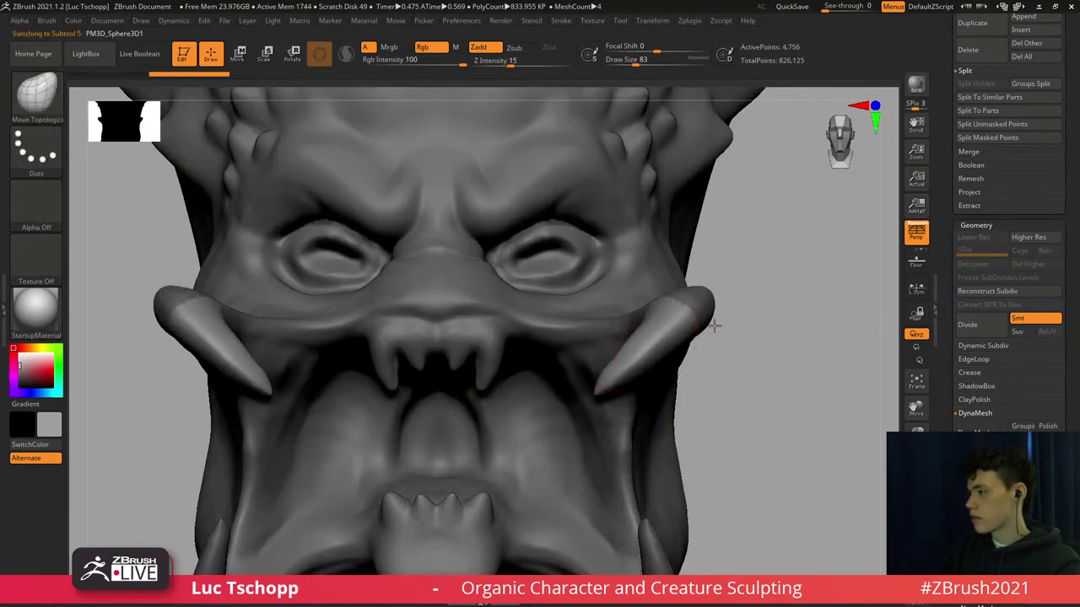
right_click_drag(714, 325, 684, 290, "ctrl")
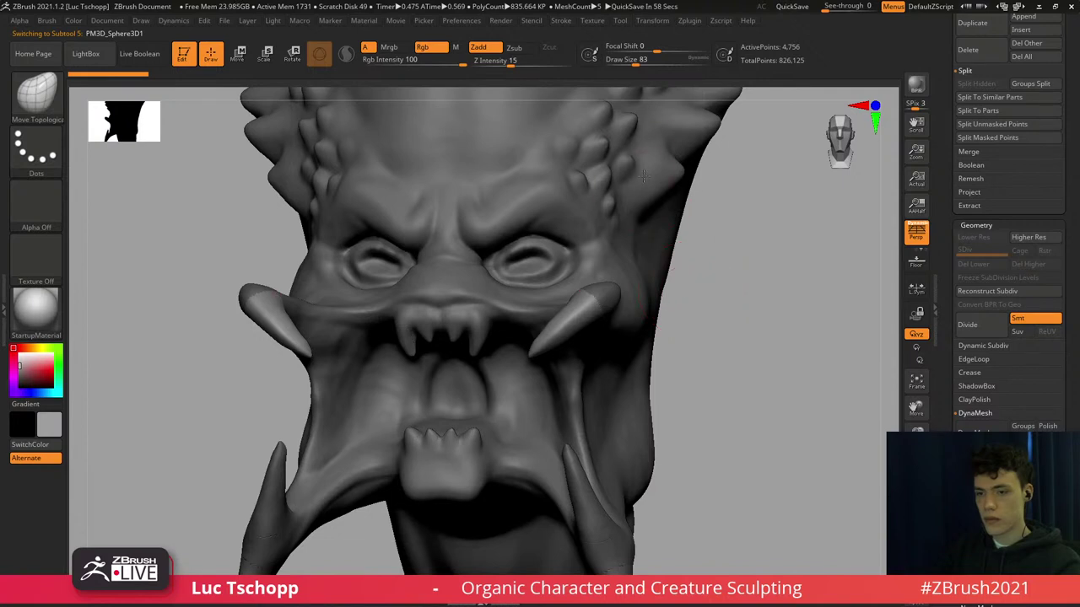
right_click_drag(620, 184, 581, 258, "ctrl")
mouse_move(509, 180)
right_mouse_down("ctrl")
mouse_move(479, 241)
mouse_move(486, 229)
right_mouse_up("ctrl")
left_click_drag(511, 237, 508, 205)
right_click_drag(509, 205, 496, 197, "alt")
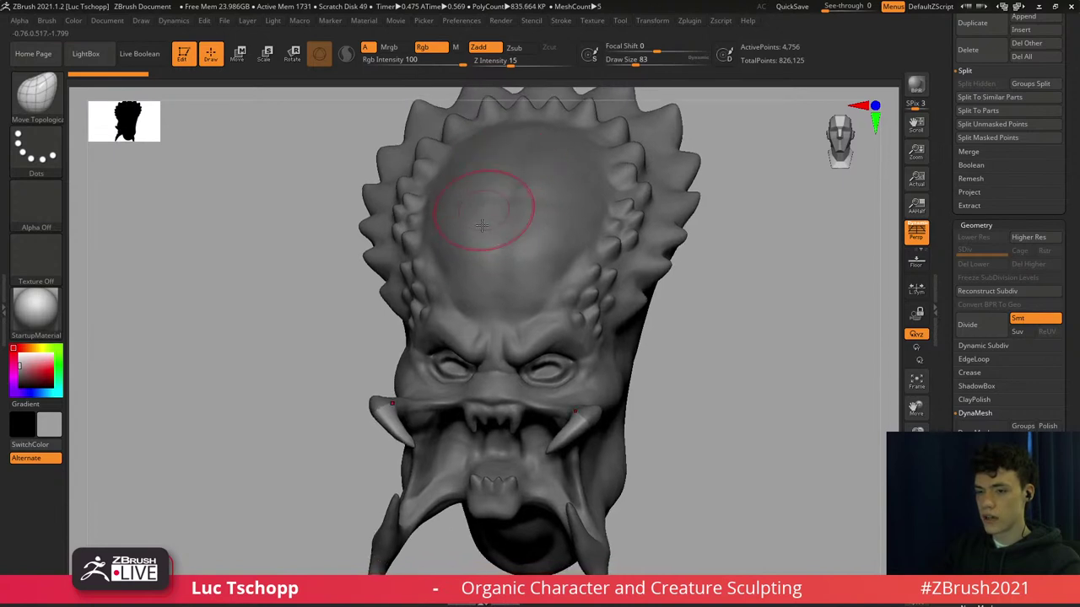
right_click_drag(511, 282, 464, 210, "alt")
right_click_drag(562, 295, 609, 304, "shift")
key("shift+f")
key("shift+f")
mouse_move(620, 341)
right_mouse_down("ctrl")
mouse_move(706, 335)
mouse_move(628, 350)
right_mouse_up("ctrl")
left_click(909, 538)
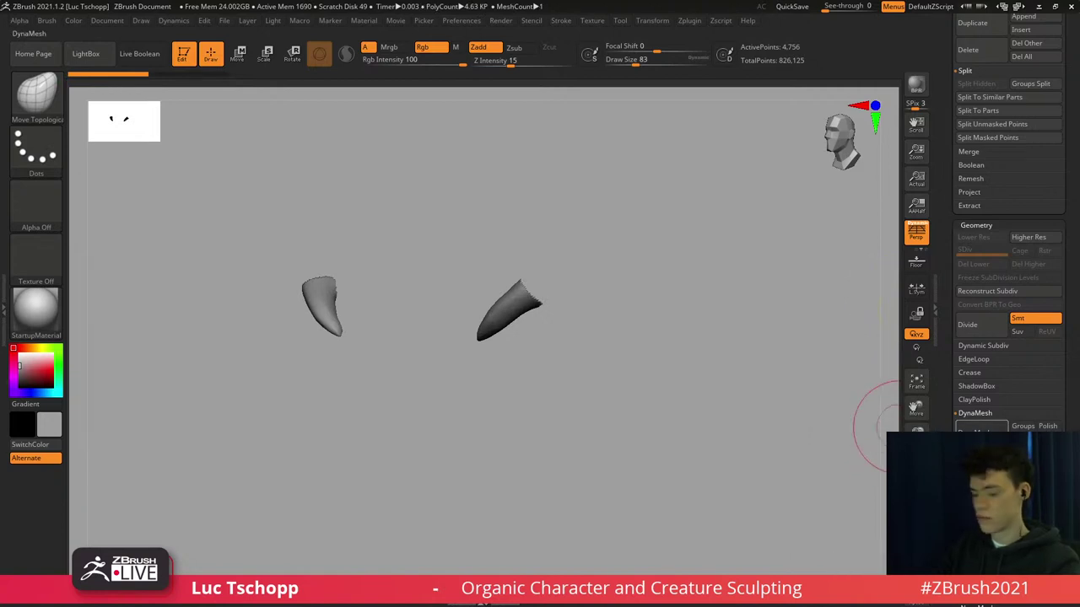
left_click(965, 426)
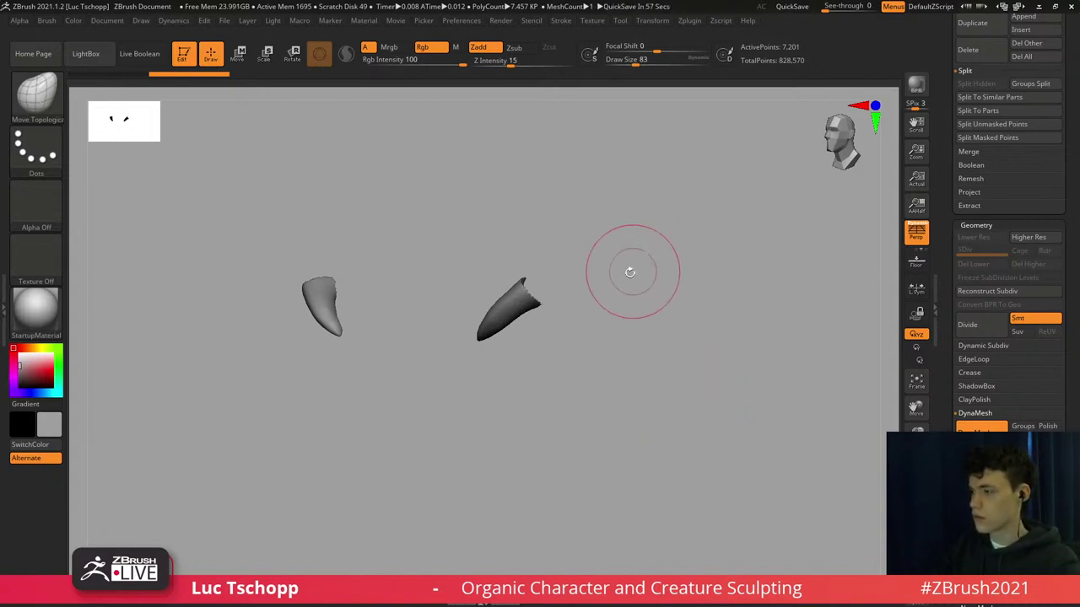
Smooth the capped bases of the upper tusk tips, leave Solo mode and smooth their seam against the mandibles.
key("ctrl")
mouse_move(562, 224)
right_mouse_down()
mouse_move(518, 296)
mouse_move(536, 292)
mouse_move(525, 292)
right_mouse_up()
left_click_drag(524, 293, 516, 306, "shift")
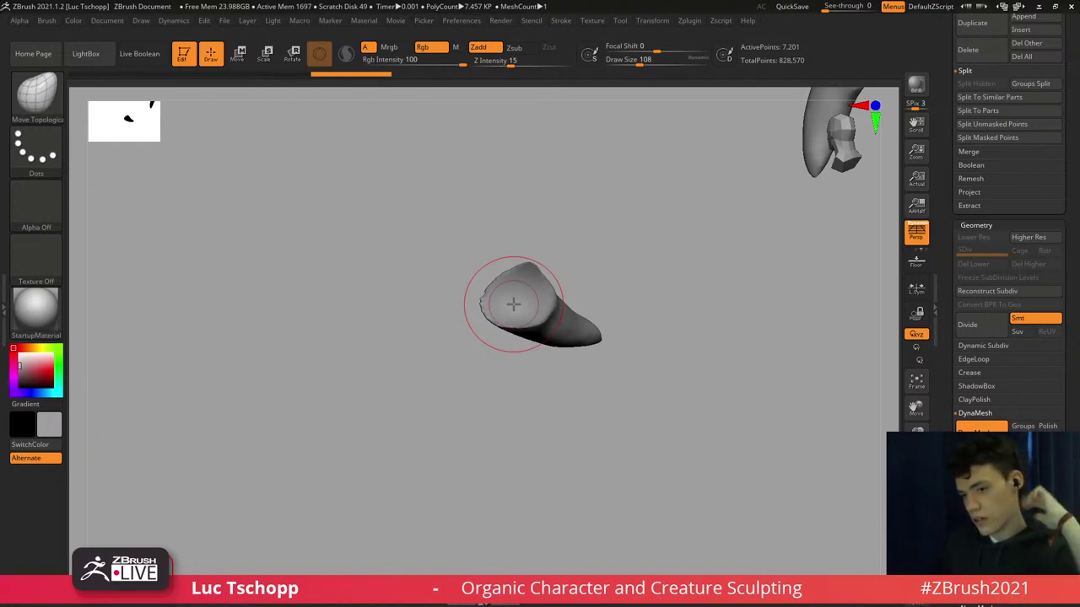
mouse_move(614, 354)
left_mouse_down()
mouse_move(646, 348)
mouse_move(571, 339)
mouse_move(583, 308)
mouse_move(566, 320)
mouse_move(545, 310)
left_mouse_up()
key("s")
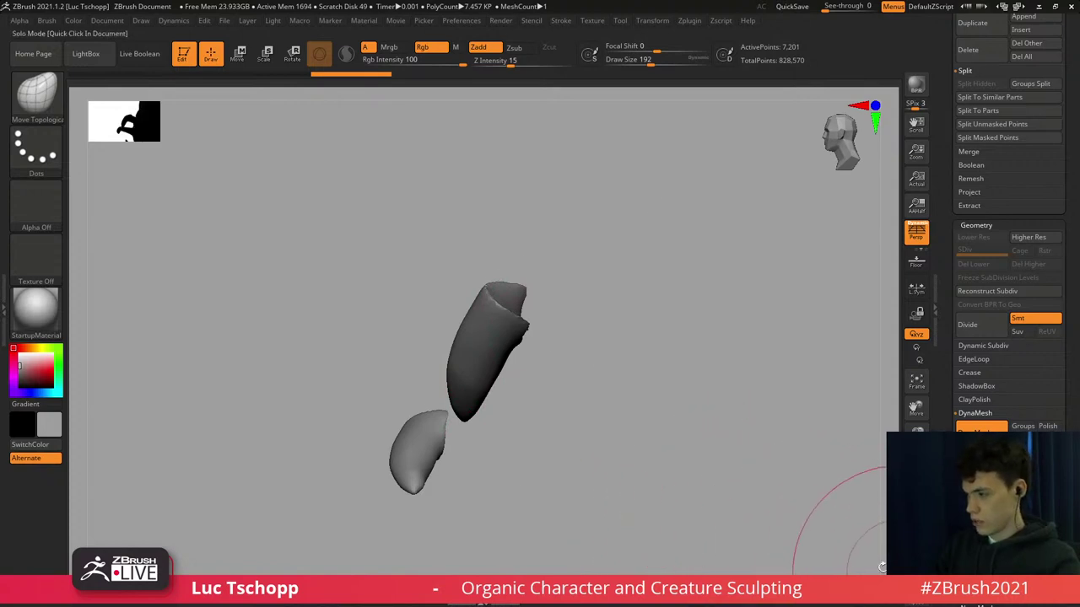
left_click(916, 567)
right_click_drag(536, 338, 520, 311, "ctrl")
mouse_move(518, 312)
left_mouse_down("shift")
mouse_move(504, 306)
mouse_move(508, 324)
left_mouse_up("shift")
right_click_drag(511, 348, 518, 271, "alt")
Select the upward-pointing lower mandible prongs, isolate them in Solo mode and run DynaMesh on them.
left_click(534, 400, "alt")
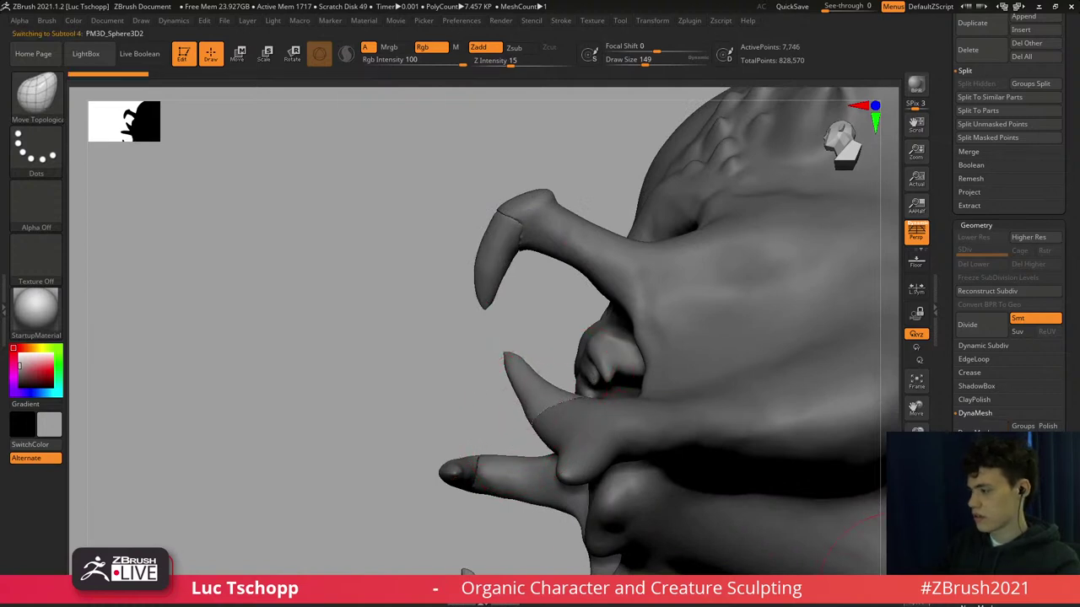
left_click(916, 570)
right_click_drag(460, 424, 490, 403, "ctrl")
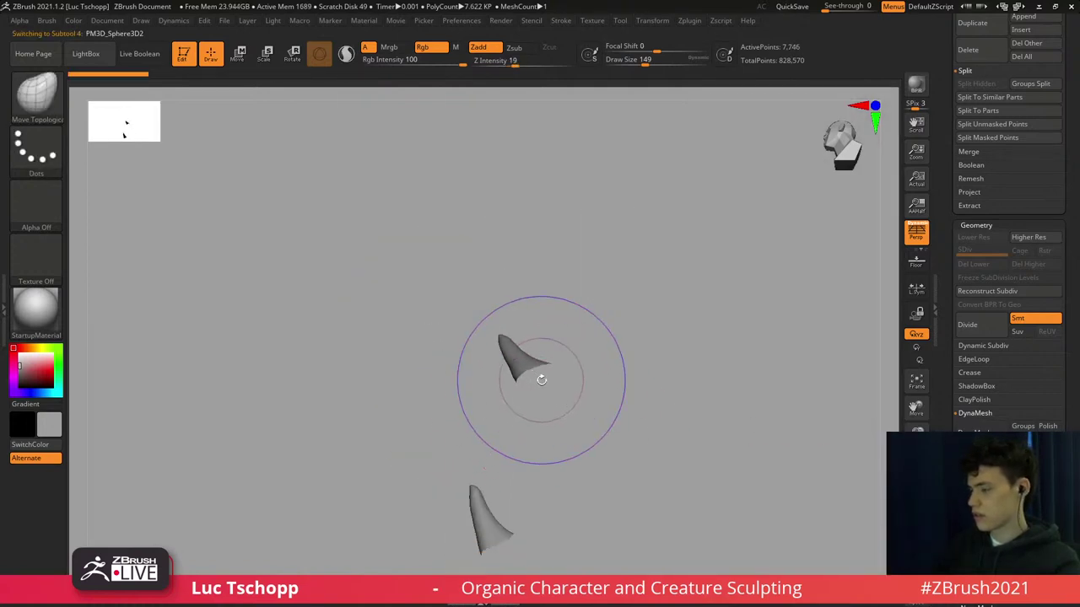
key("shift+f")
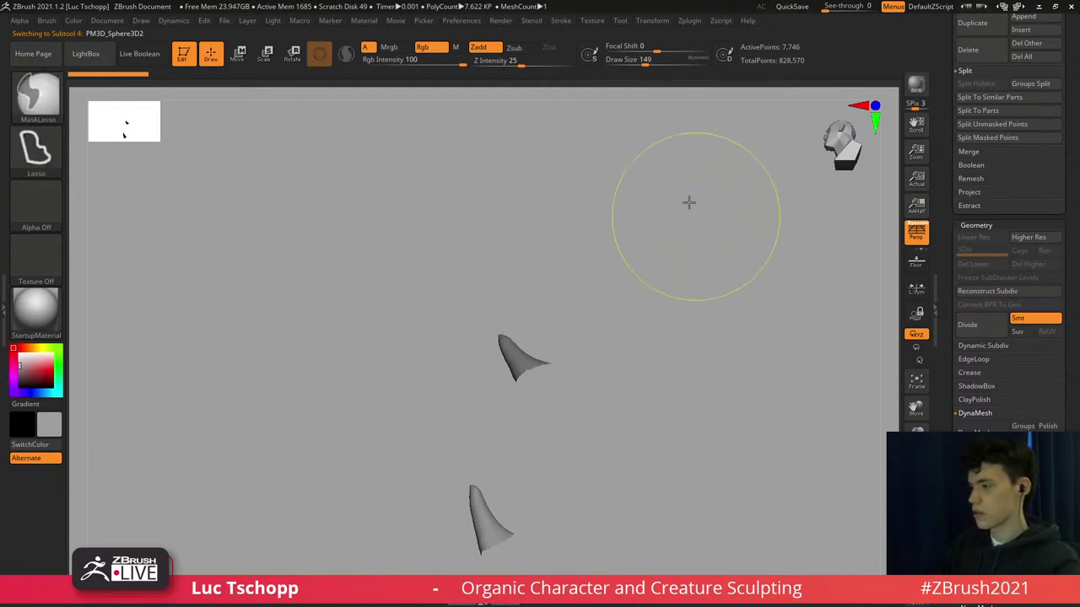
left_click(981, 430)
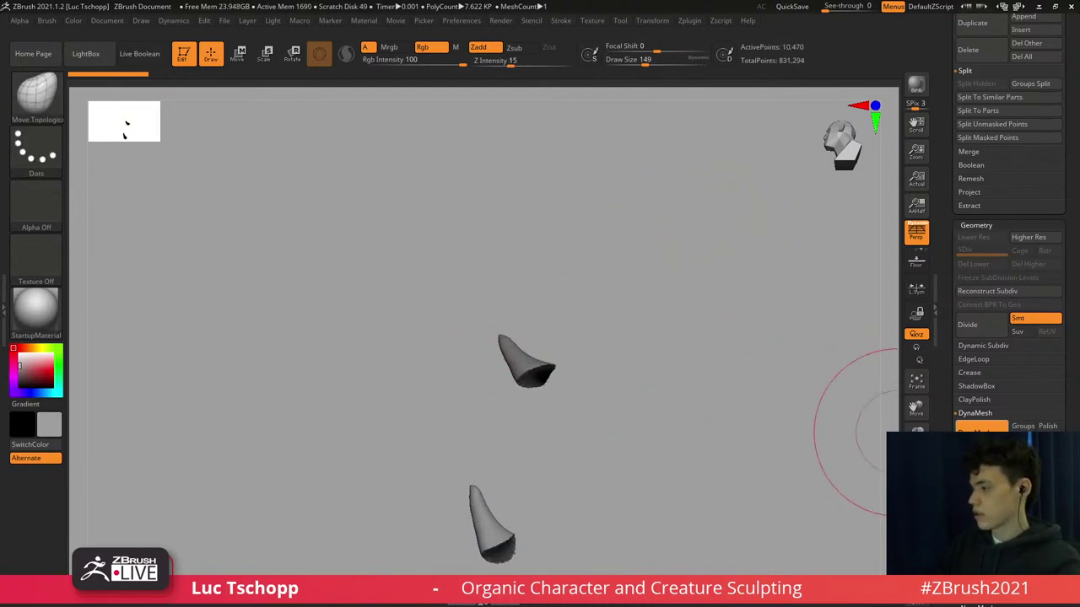
Smooth the bases of the upward-pointing prongs, leave Solo mode and reduce the draw size to 46.
key("bracketright")
left_click_drag(546, 364, 521, 382, "shift")
mouse_move(527, 388)
right_mouse_down()
mouse_move(540, 457)
mouse_move(577, 459)
right_mouse_up()
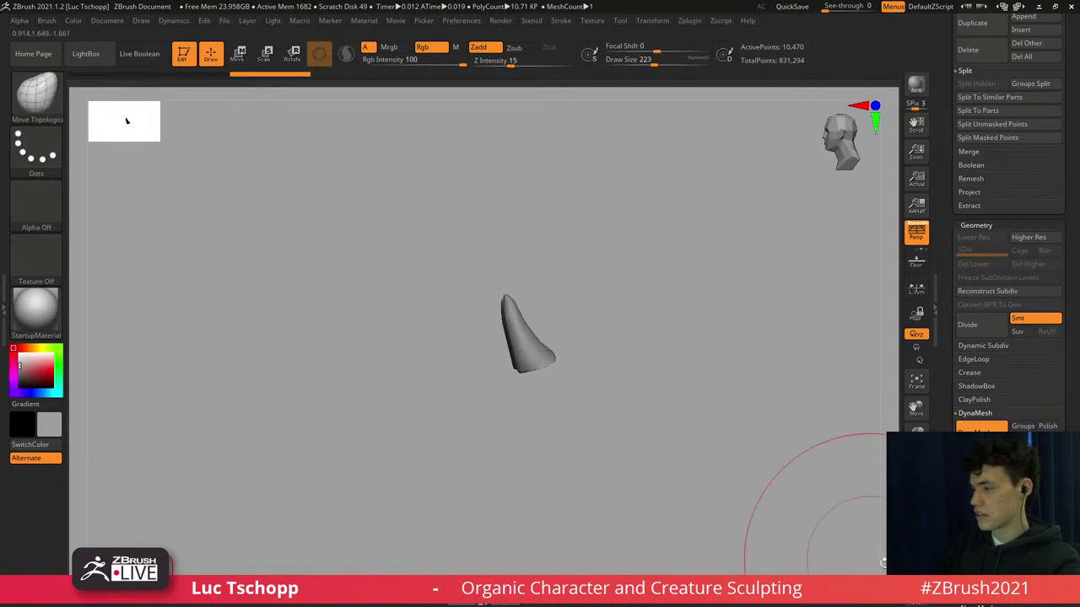
left_click(914, 559)
right_click_drag(550, 371, 537, 323, "alt")
key("bracketleft")
left_click_drag(530, 301, 549, 368, "shift")
key("bracketleft")
key("bracketleft")
key("bracketleft")
Select the downward-pointing lower mandible prongs and run DynaMesh on them.
left_click(535, 372, "alt")
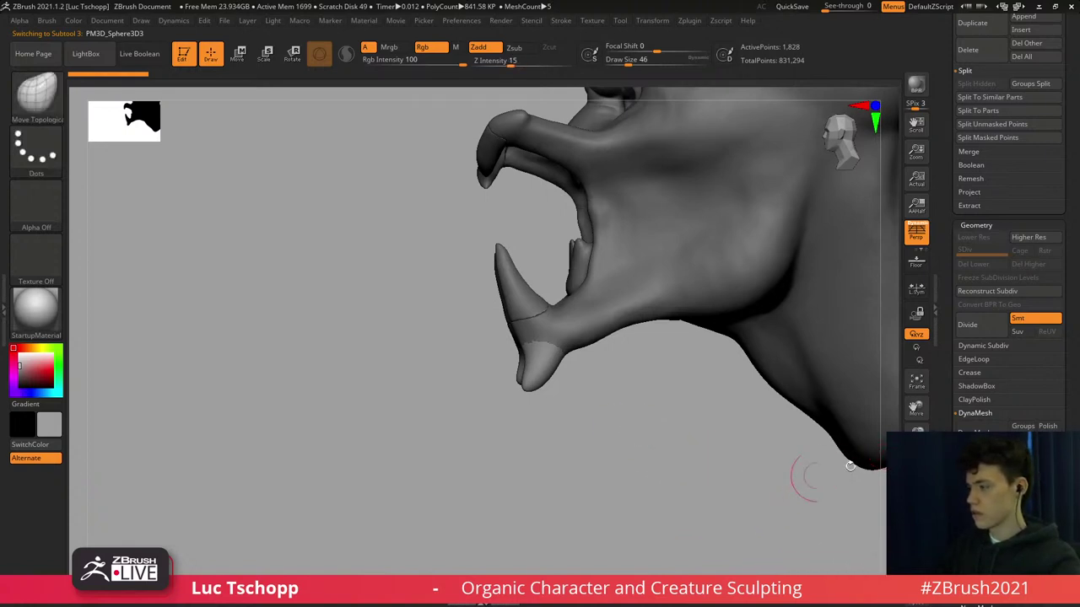
left_click(981, 432)
left_click_drag(584, 432, 782, 481, "ctrl")
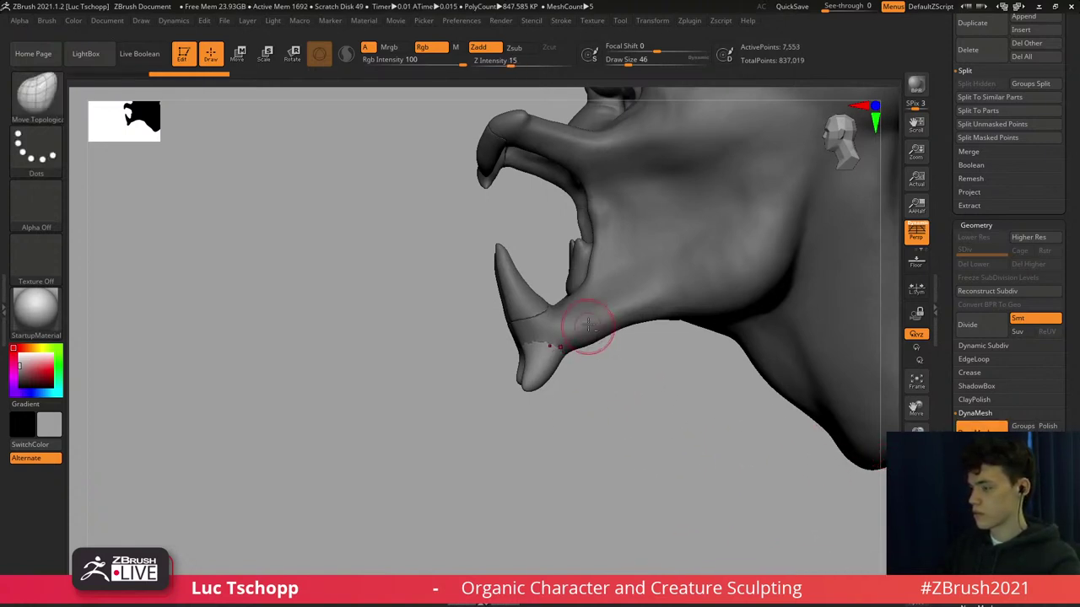
left_click(585, 326, "alt")
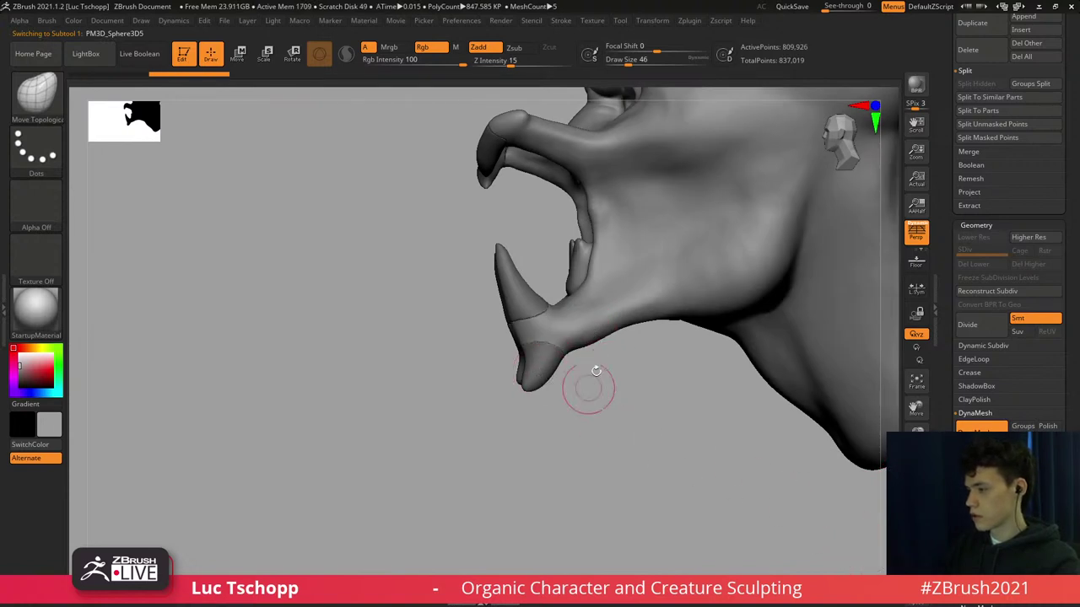
key("s")
left_click_drag(595, 380, 585, 378)
left_click_drag(575, 415, 614, 322, "alt")
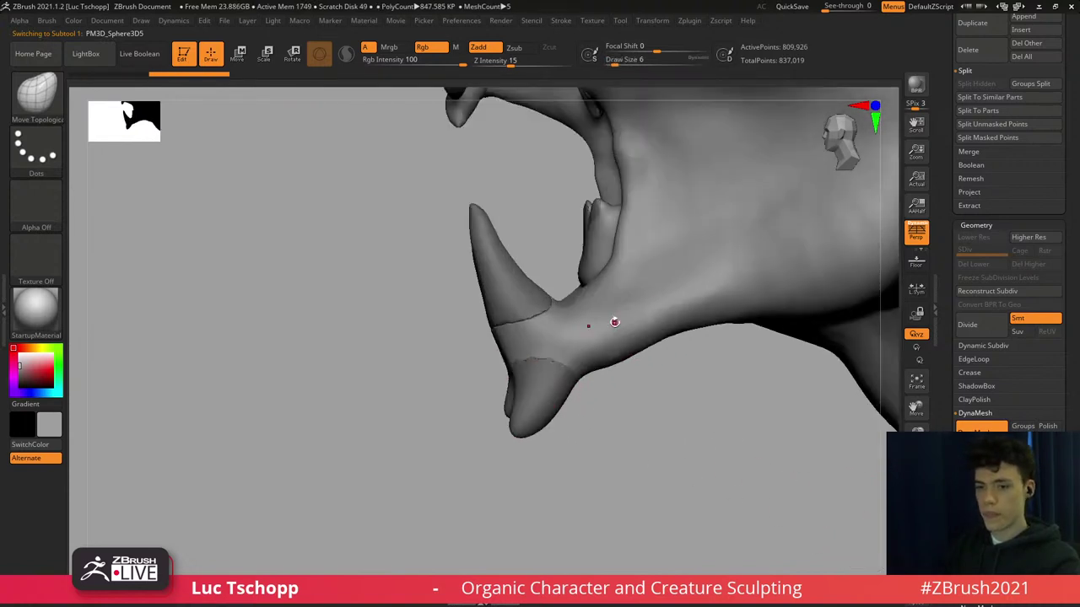
Reselect the downward-pointing prongs, raise the draw size to 97 and smooth their bases in Solo mode.
left_click(529, 389, "alt")
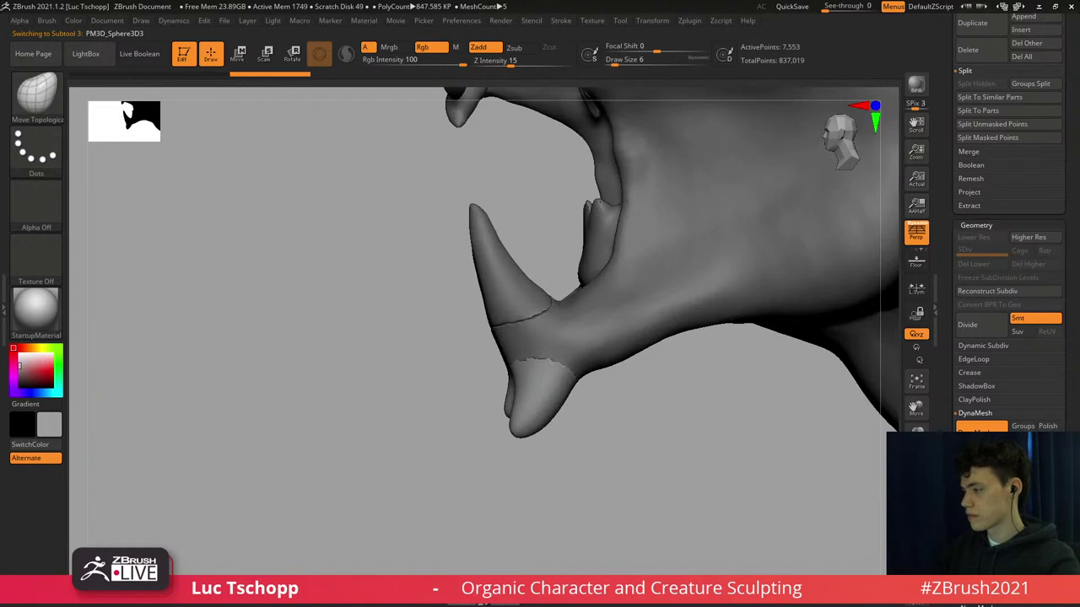
left_click(706, 387)
left_click_drag(706, 388, 690, 472)
key("s")
mouse_move(537, 393)
left_mouse_down()
mouse_move(560, 393)
mouse_move(564, 366)
mouse_move(550, 369)
left_mouse_up()
left_click(913, 558)
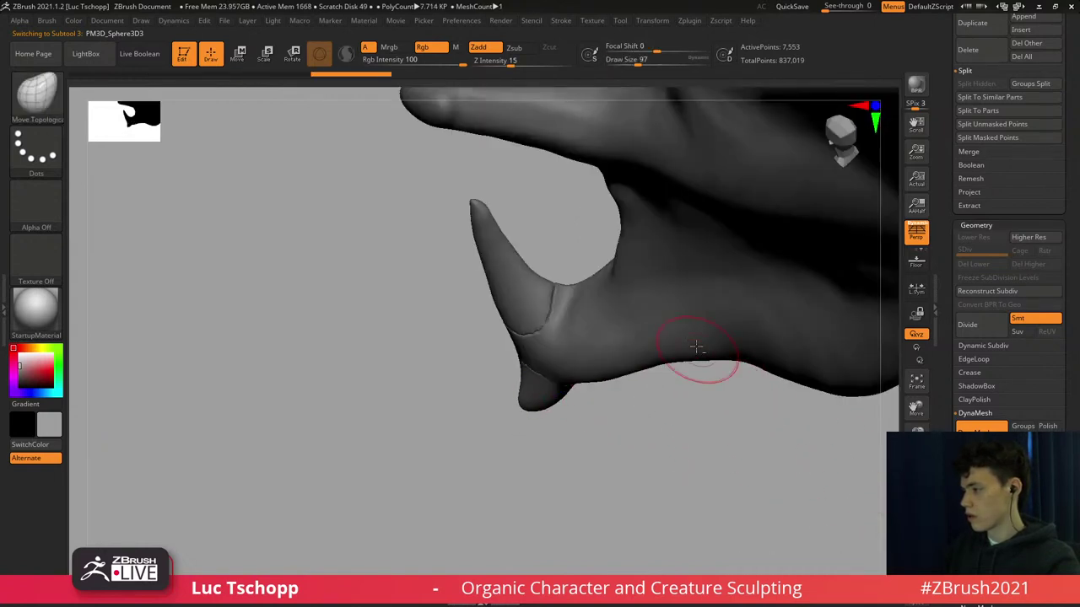
Select the main head and isolate it in Solo mode to expose the cut ends of the mandibles.
left_click(696, 347, "alt")
left_click(912, 558)
left_click_drag(674, 450, 623, 384)
right_click_drag(629, 384, 709, 375)
mouse_move(624, 300)
right_mouse_down("alt")
mouse_move(685, 400)
mouse_move(680, 388)
right_mouse_up("alt")
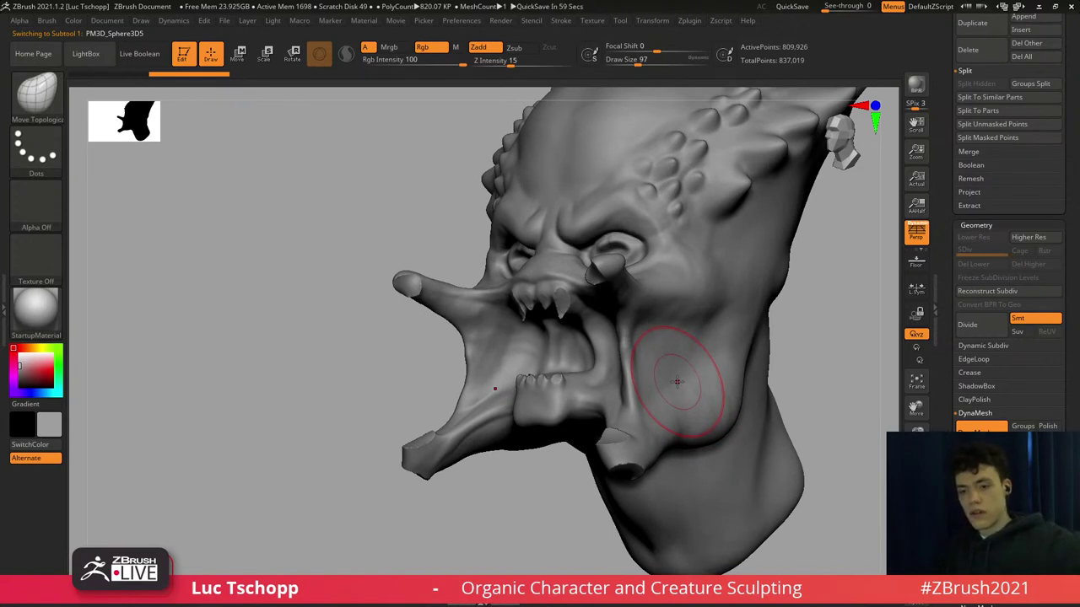
right_click(677, 382)
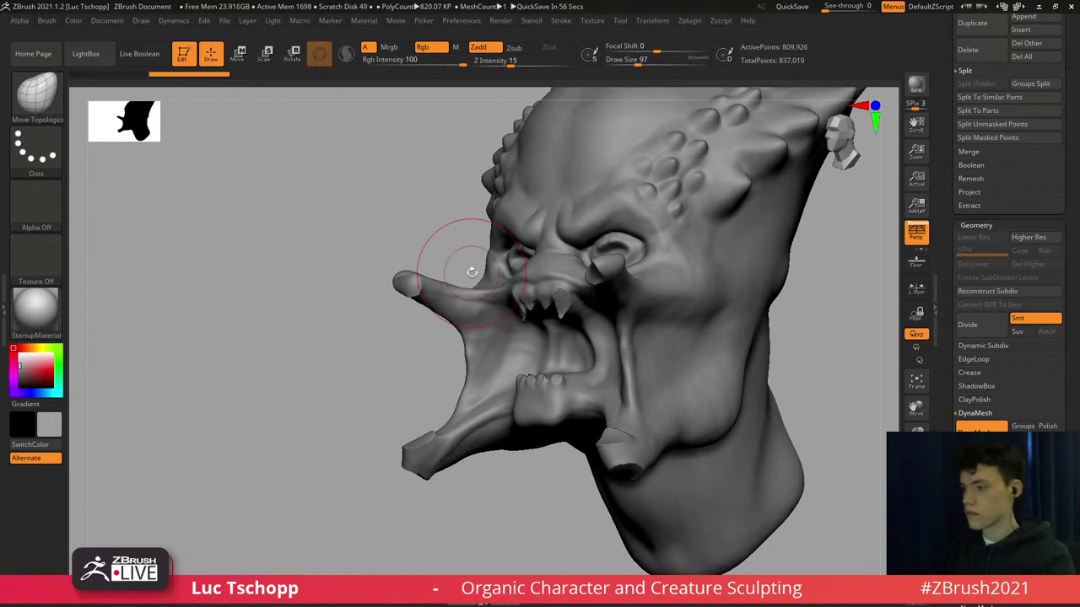
mouse_move(600, 309)
right_mouse_down("alt")
mouse_move(511, 301)
mouse_move(508, 291)
mouse_move(569, 222)
right_mouse_up("alt")
Switch to the custom sculpting brush, raise the Smooth intensity to 49 and smooth the upper mandibles' cut ends.
key("b")
left_click(874, 236)
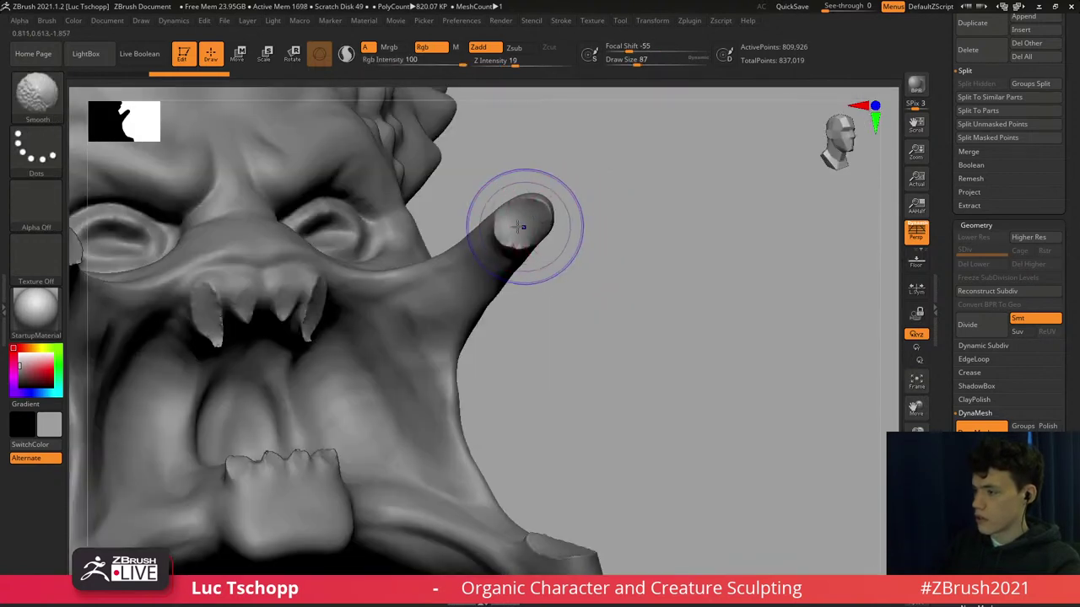
left_click_drag(523, 225, 534, 217, "shift")
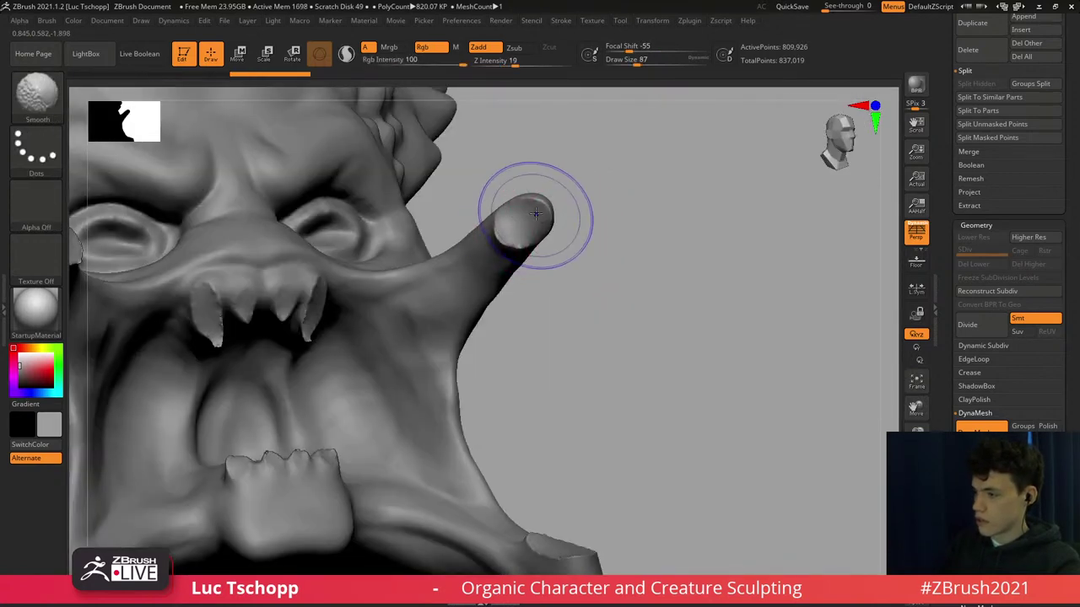
left_click(534, 64, "shift")
left_click_drag(535, 64, 542, 64, "shift")
left_click_drag(525, 223, 510, 238, "shift")
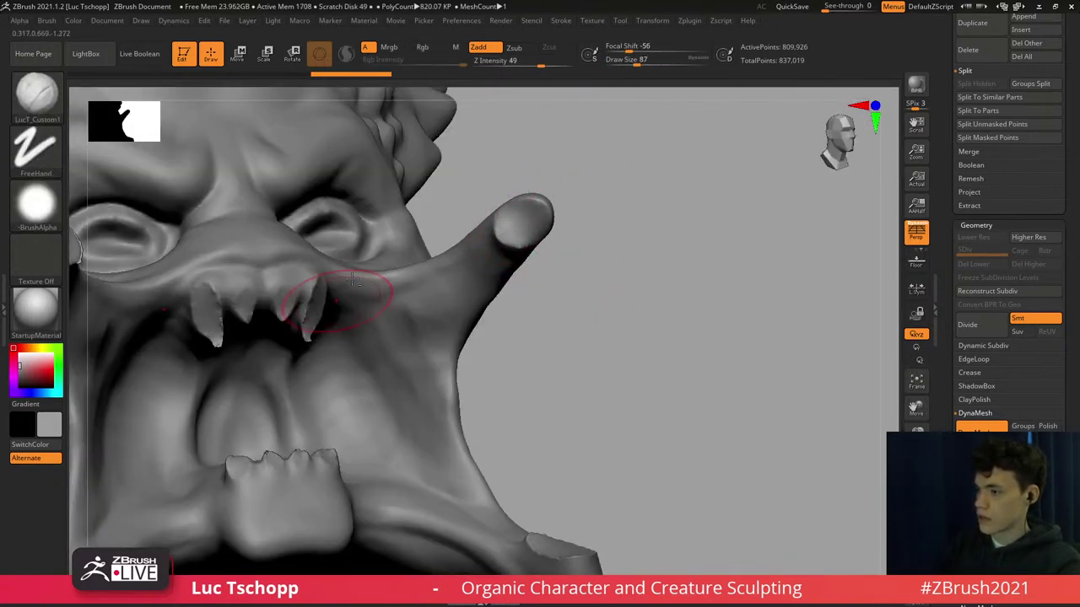
Fill in the ragged stumps of the upper fangs on the head with the custom brush at a smaller draw size.
mouse_move(291, 339)
right_mouse_down("alt")
mouse_move(408, 296)
mouse_move(361, 265)
right_mouse_up("alt")
key("shift")
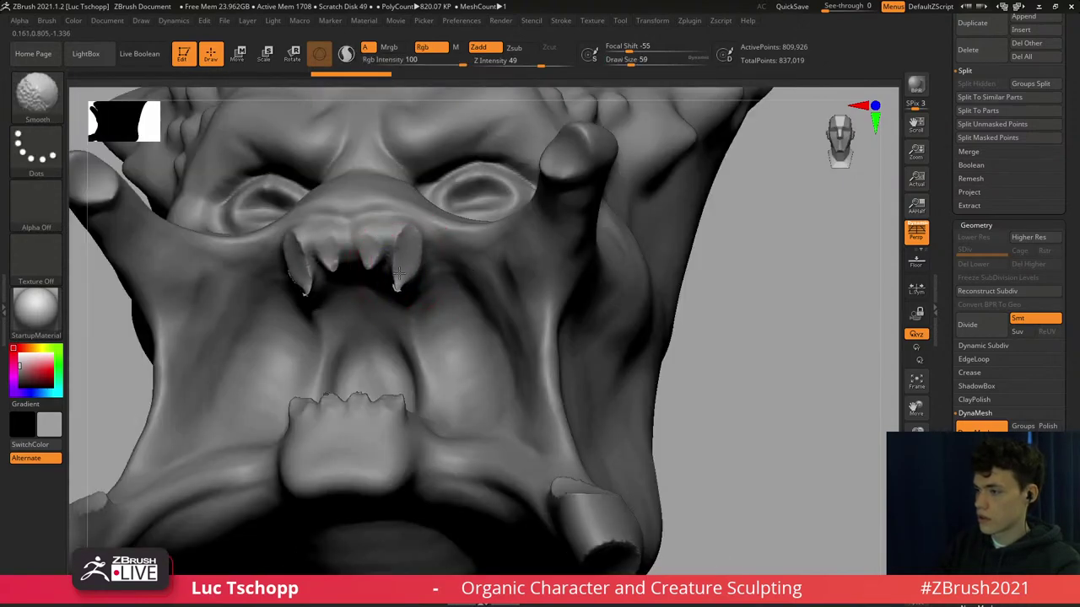
key("s")
key("s")
left_click_drag(369, 256, 370, 268)
Flatten and round the upper fang stumps with the TrimDynamic brush at draw size 49.
key("b")
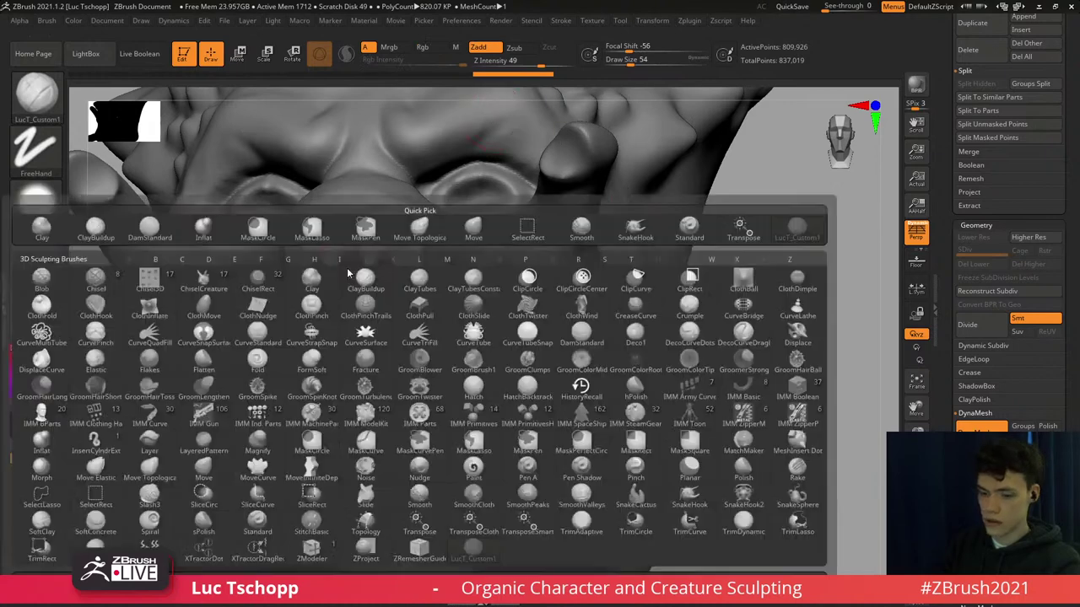
key("t")
key("d")
mouse_move(396, 290)
right_mouse_down("ctrl")
mouse_move(397, 304)
mouse_move(410, 250)
right_mouse_up("ctrl")
key("s")
mouse_move(423, 255)
left_mouse_down()
mouse_move(422, 277)
mouse_move(428, 269)
mouse_move(383, 242)
left_mouse_up()
key("s")
key("s")
left_click_drag(382, 236, 379, 244)
key("b")
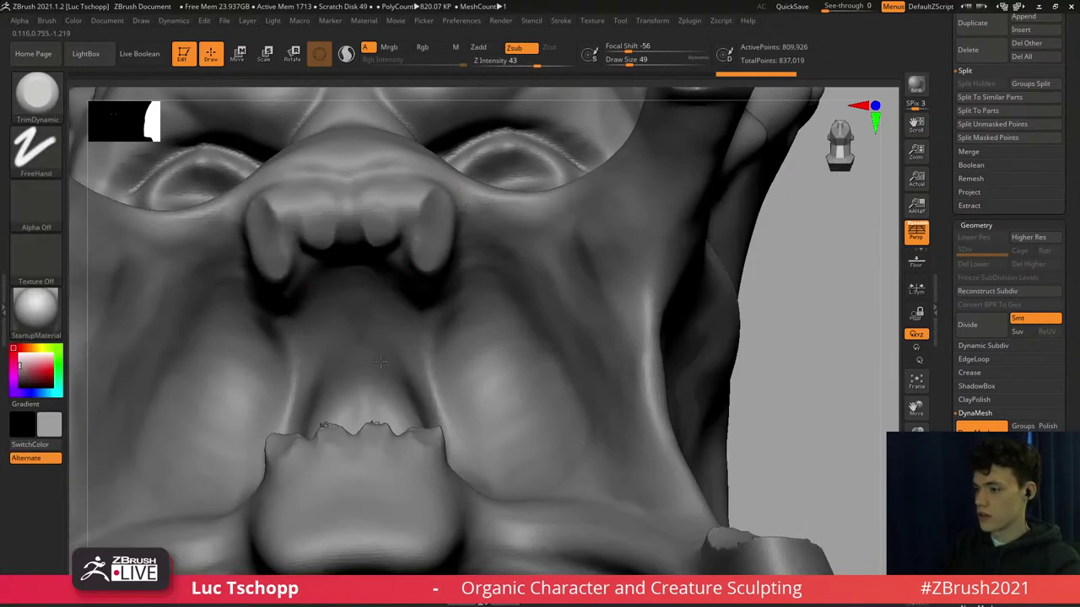
right_click_drag(382, 440, 380, 419, "ctrl")
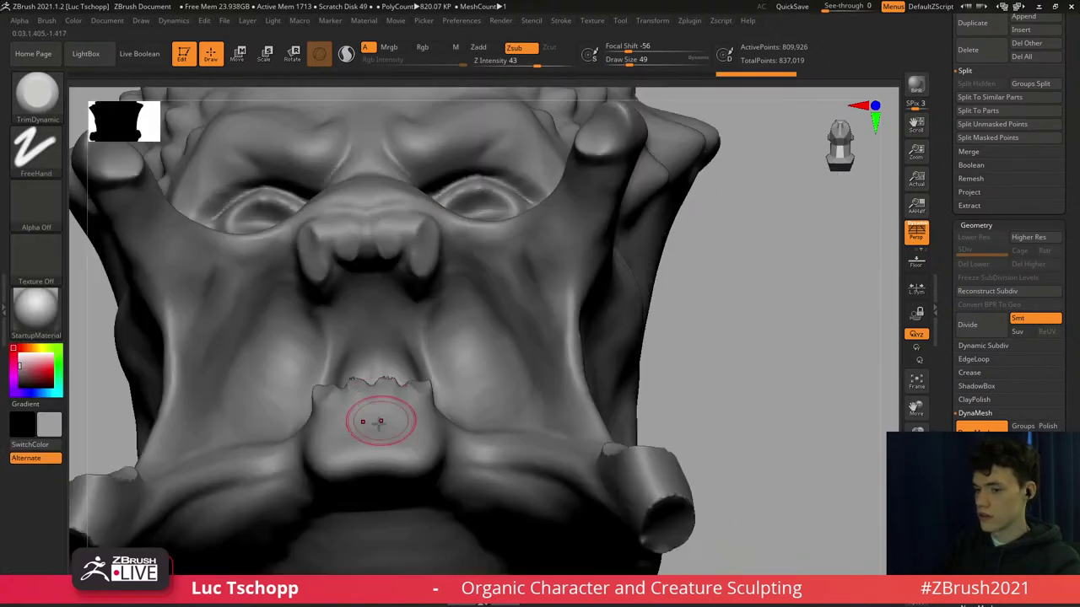
Smooth the jagged top edges of the lower front teeth.
right_click_drag(388, 361, 392, 296)
right_click_drag(390, 390, 396, 472)
mouse_move(400, 264)
left_mouse_down("shift")
mouse_move(403, 253)
mouse_move(405, 264)
mouse_move(438, 263)
left_mouse_up("shift")
Smooth the cut rim around the flattened tip of the lower jaw prong.
right_click_drag(435, 292, 340, 269, "alt")
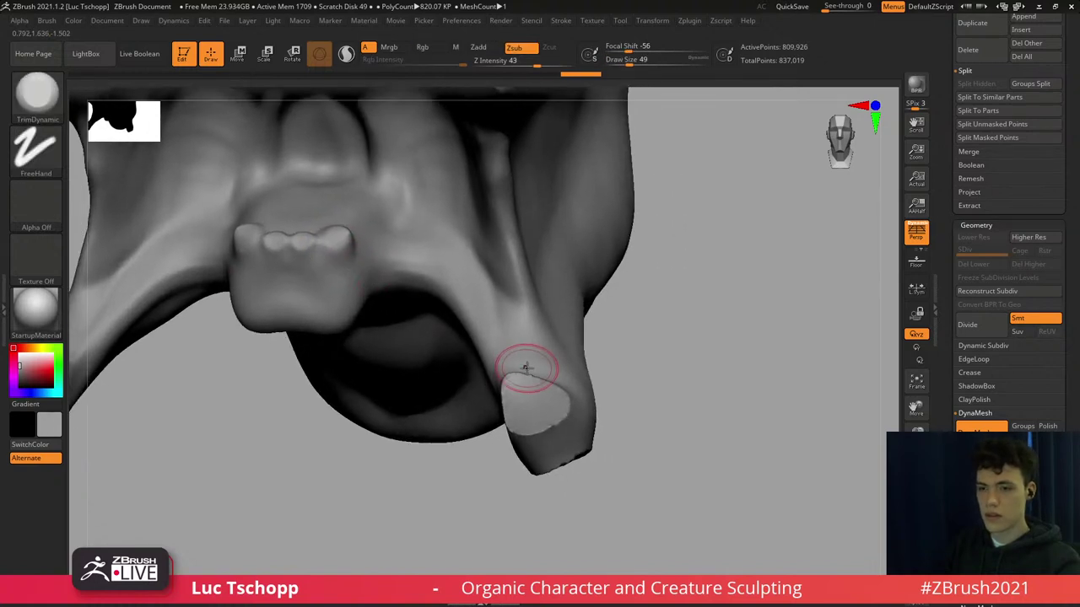
right_click_drag(529, 378, 529, 412)
mouse_move(529, 412)
left_mouse_down("shift")
mouse_move(538, 399)
mouse_move(524, 421)
left_mouse_up("shift")
right_click_drag(526, 413, 577, 469)
mouse_move(579, 474)
left_mouse_down("shift")
mouse_move(582, 498)
mouse_move(600, 506)
left_mouse_up("shift")
key("f")
Build up the eyelid forms with the LucT_Custom1 brush at Z Intensity 10, using a draw size of 46 for the close-up strokes.
right_click_drag(513, 299, 559, 360)
mouse_move(558, 360)
right_mouse_down("alt")
mouse_move(538, 336)
mouse_move(528, 371)
mouse_move(462, 295)
right_mouse_up("alt")
key("b")
left_click(149, 228)
right_click_drag(553, 52, 541, 51)
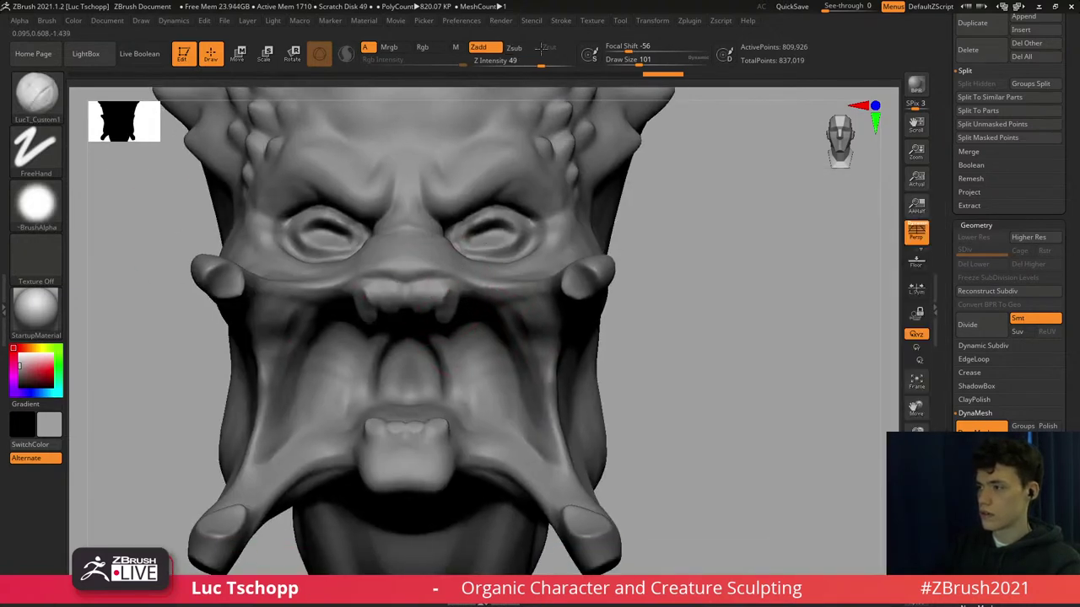
left_click(508, 60)
left_click_drag(504, 60, 504, 60)
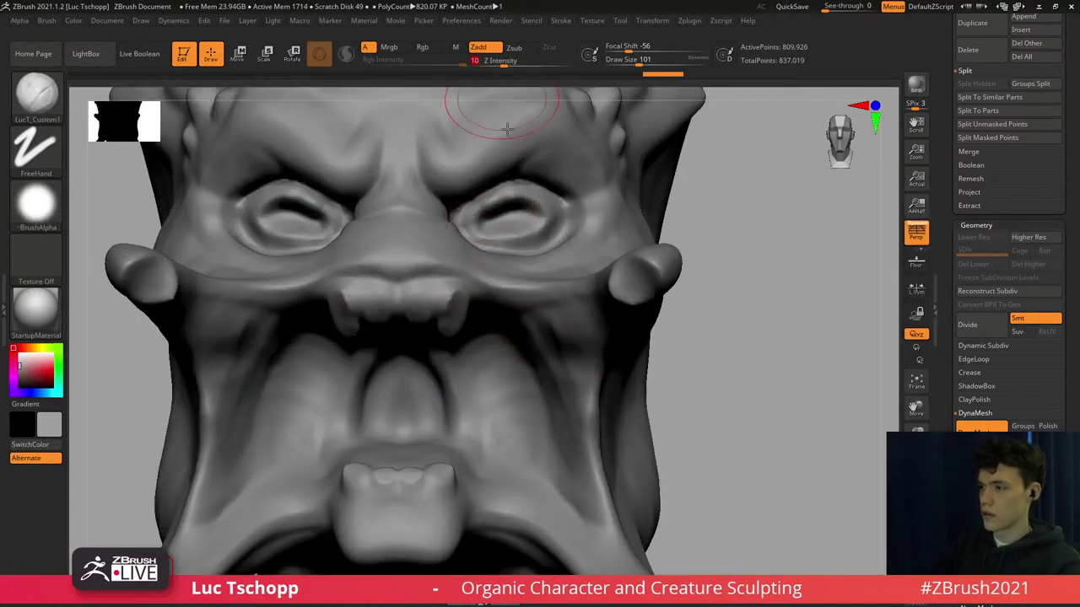
mouse_move(461, 226)
left_mouse_down()
mouse_move(469, 213)
mouse_move(537, 194)
left_mouse_up()
right_click_drag(467, 196, 481, 219, "ctrl")
key("s")
mouse_move(482, 220)
left_mouse_down()
mouse_move(473, 219)
mouse_move(575, 191)
left_mouse_up()
Carve the creases around the eyelids and the inner eye corner with the DamStandard brush.
key("b")
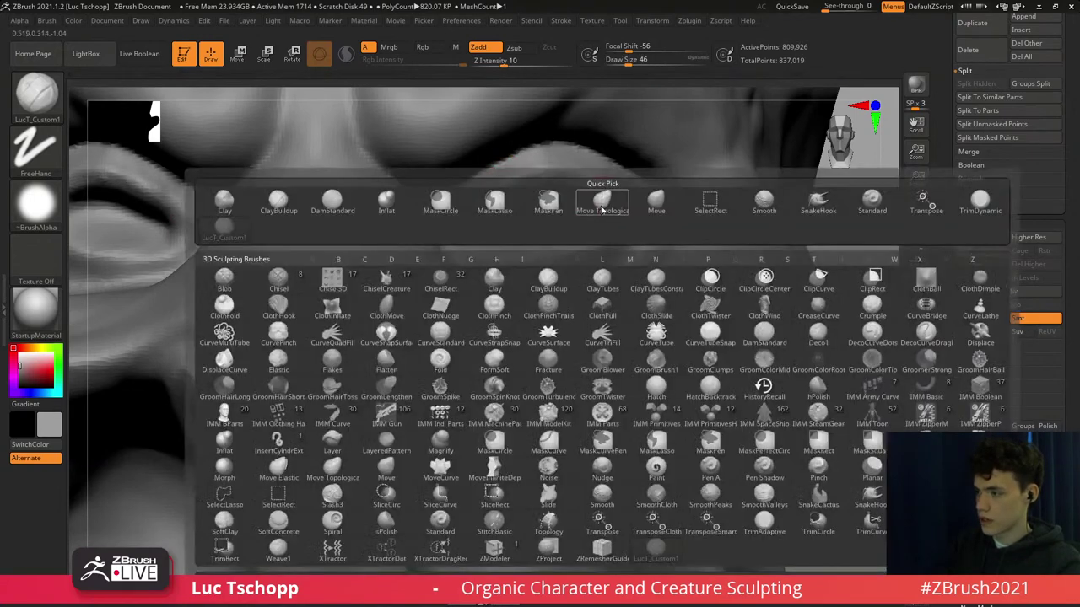
key("d")
key("s")
mouse_move(628, 203)
left_mouse_down()
mouse_move(600, 220)
mouse_move(466, 228)
left_mouse_up()
key("b")
key("d")
key("s")
mouse_move(512, 189)
left_mouse_down()
mouse_move(595, 178)
mouse_move(508, 183)
left_mouse_up()
Shape the eyeball's lower edge with the LucT_Custom1 brush at draw size 49, undoing the unwanted strokes.
key("b")
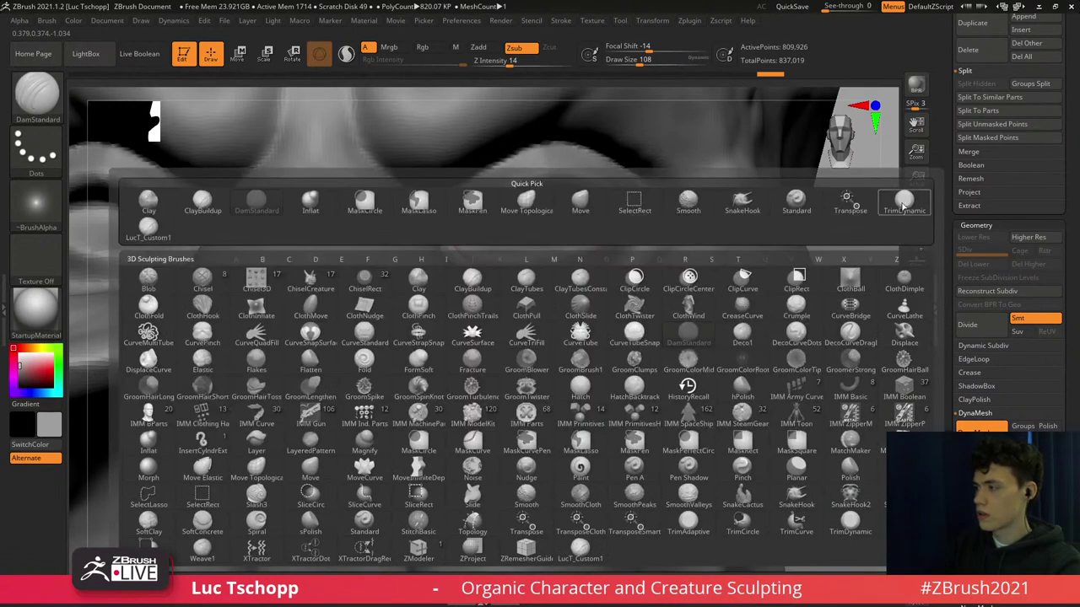
left_click(903, 205)
key("b")
left_click(148, 229)
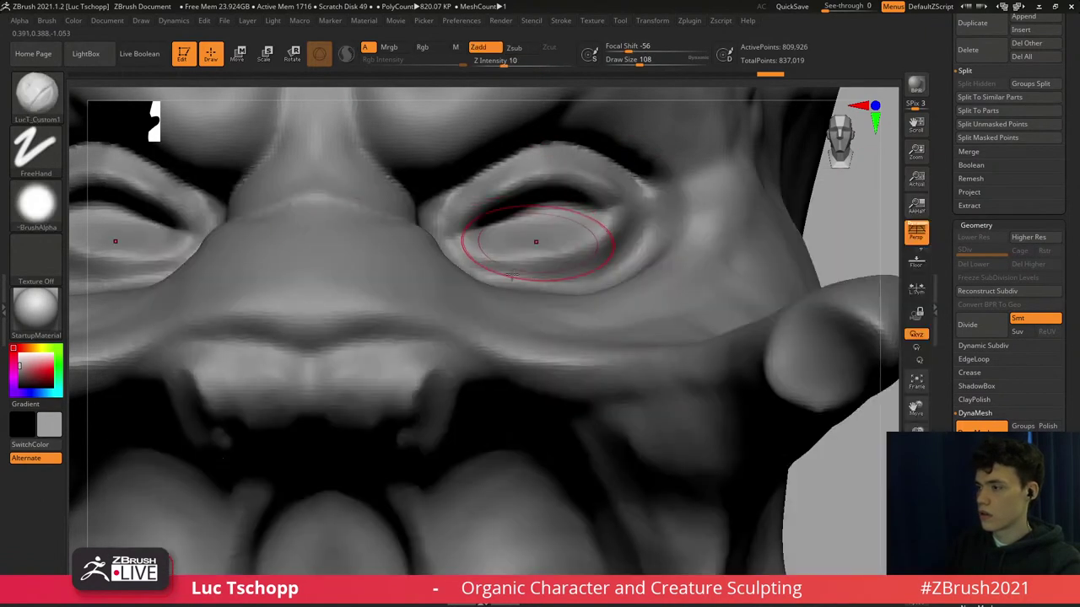
right_click_drag(492, 251, 489, 245)
key("s")
mouse_move(489, 245)
left_mouse_down()
mouse_move(550, 254)
mouse_move(582, 236)
left_mouse_up()
key("ctrl+z")
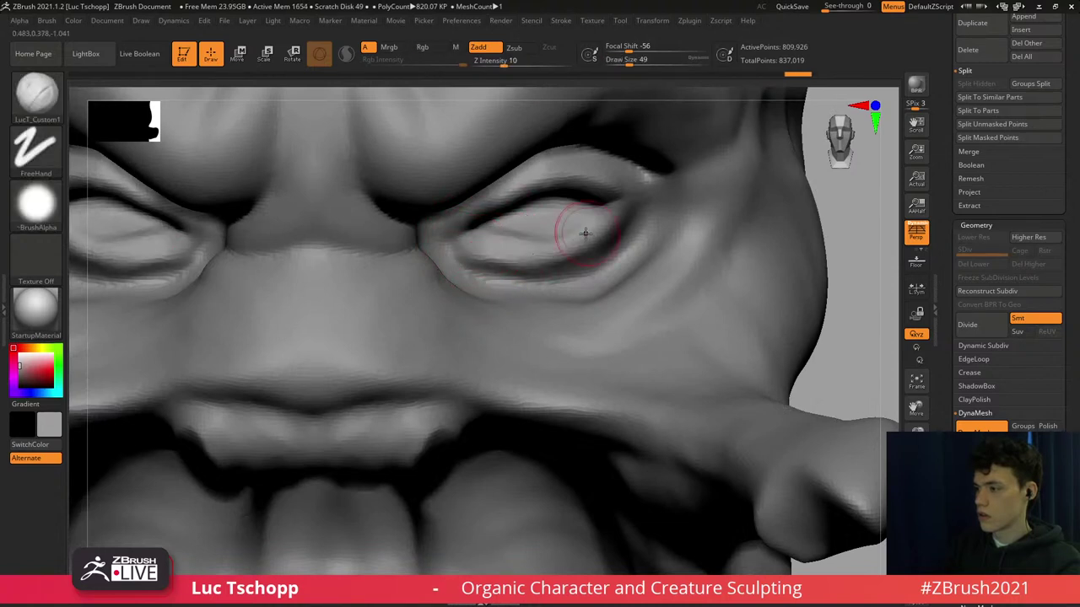
key("ctrl+z")
mouse_move(501, 255)
left_mouse_down()
mouse_move(478, 241)
mouse_move(489, 254)
left_mouse_up()
key("ctrl+z")
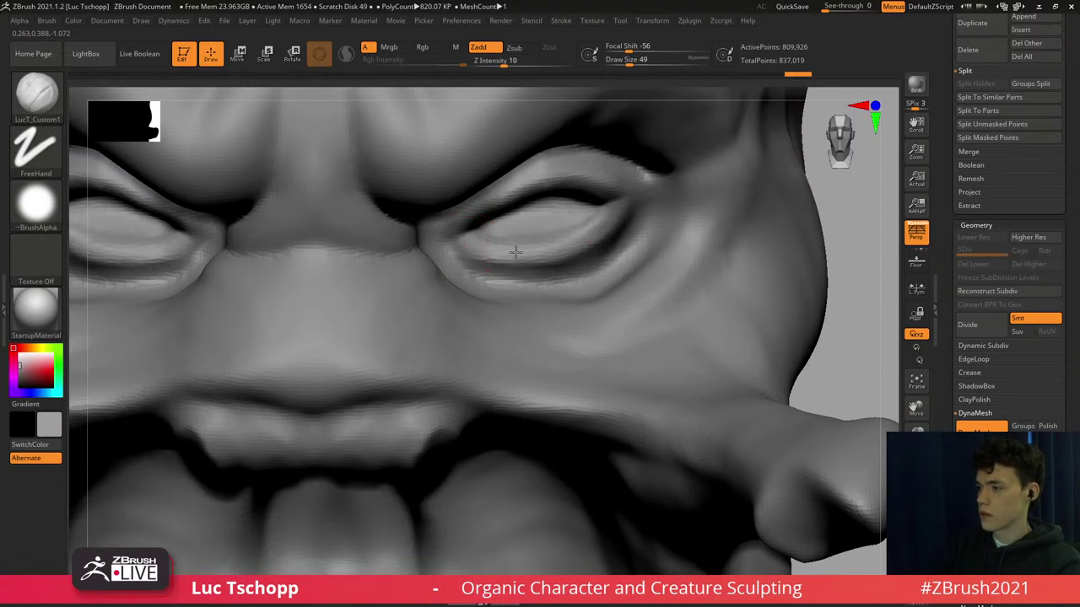
Sculpt and smooth the inner corner of the eye with the LucT_Custom1 brush, reducing the draw size to 31 and 29.
key("shift")
right_click_drag(487, 248, 436, 183)
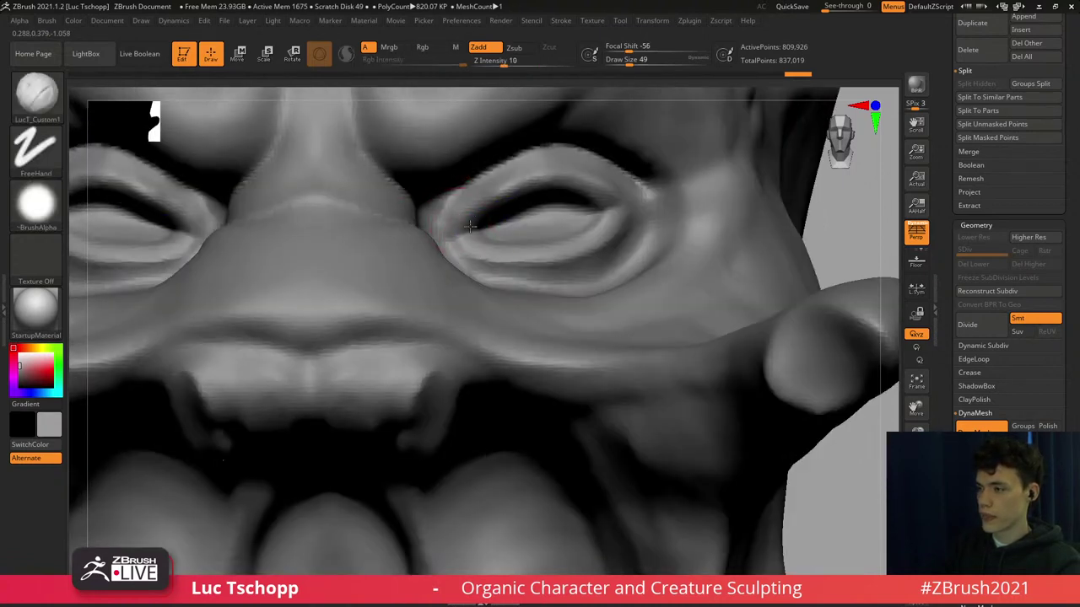
right_click_drag(470, 226, 459, 224)
key("s")
left_click_drag(475, 220, 468, 220)
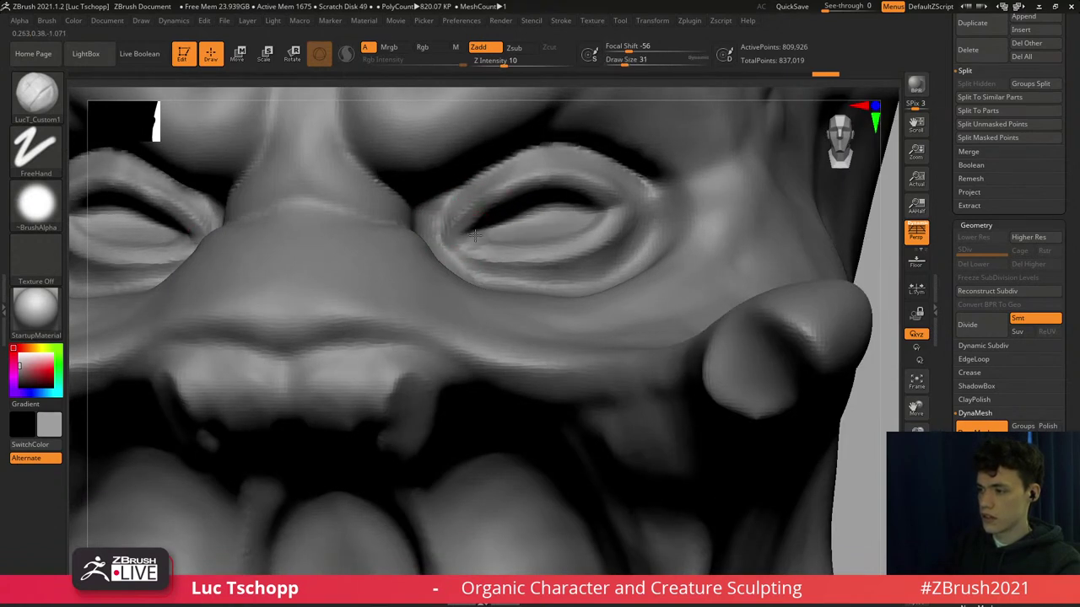
left_click_drag(458, 244, 477, 249, "shift")
right_click_drag(477, 249, 461, 233)
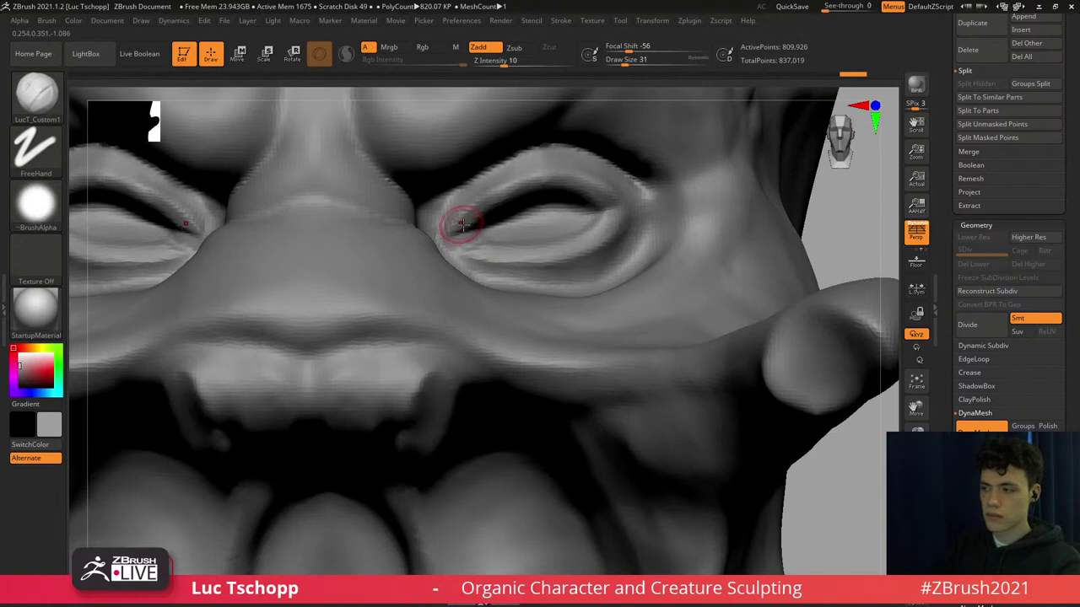
left_click_drag(455, 231, 465, 236)
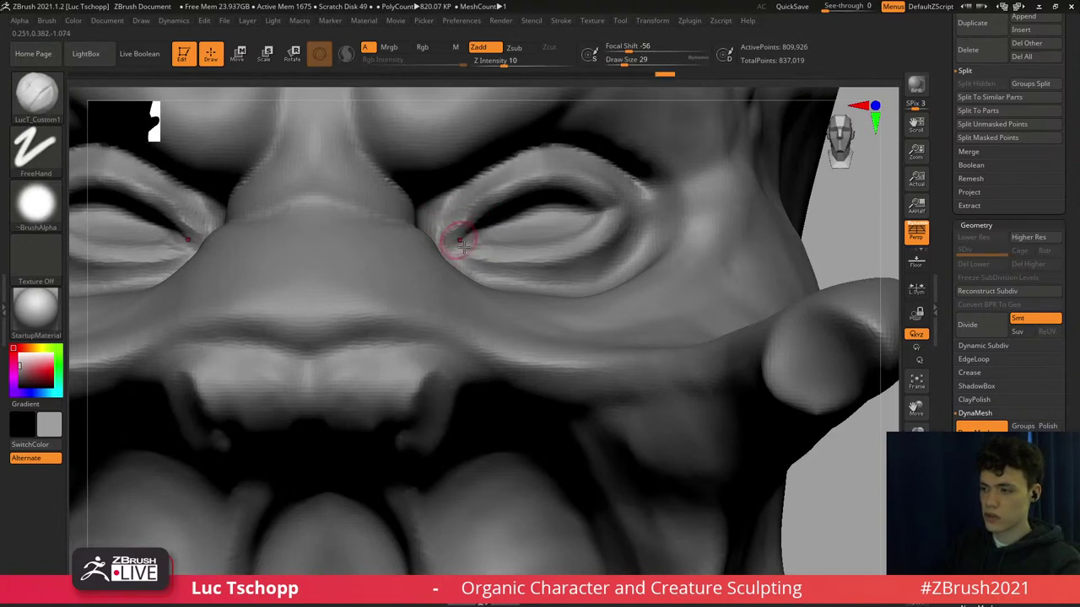
right_click_drag(481, 241, 481, 234, "ctrl")
mouse_move(460, 240)
left_mouse_down("shift")
mouse_move(476, 223)
mouse_move(520, 218)
left_mouse_up("shift")
Define the lid edges around the eye with the Standard brush at draw size 31.
key("b")
right_click_drag(528, 251, 537, 280, "ctrl")
key("s")
key("t")
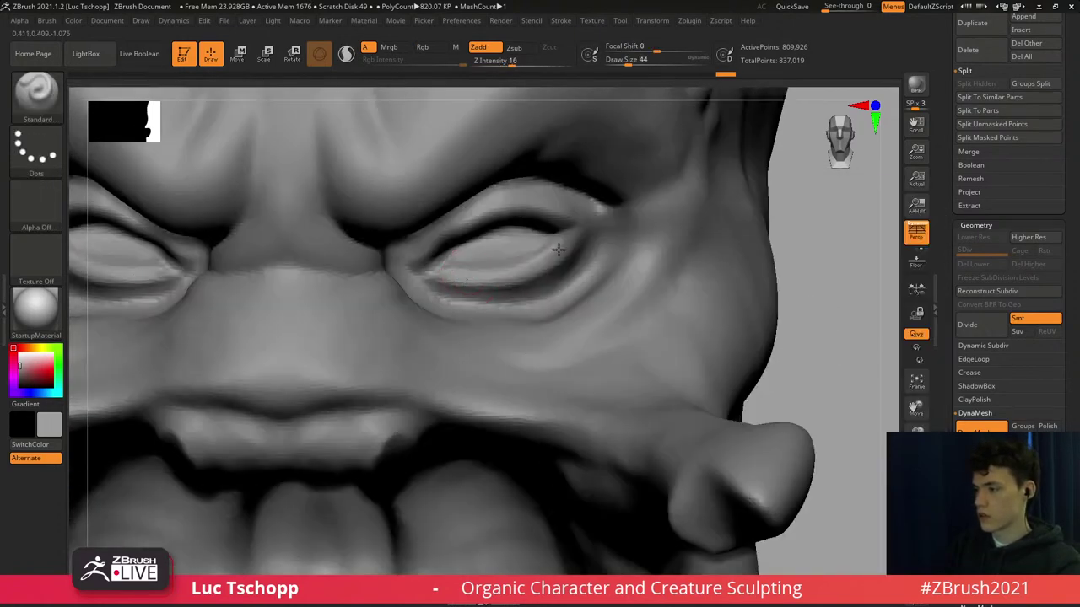
key("s")
left_click(522, 271)
left_click_drag(502, 277, 456, 261)
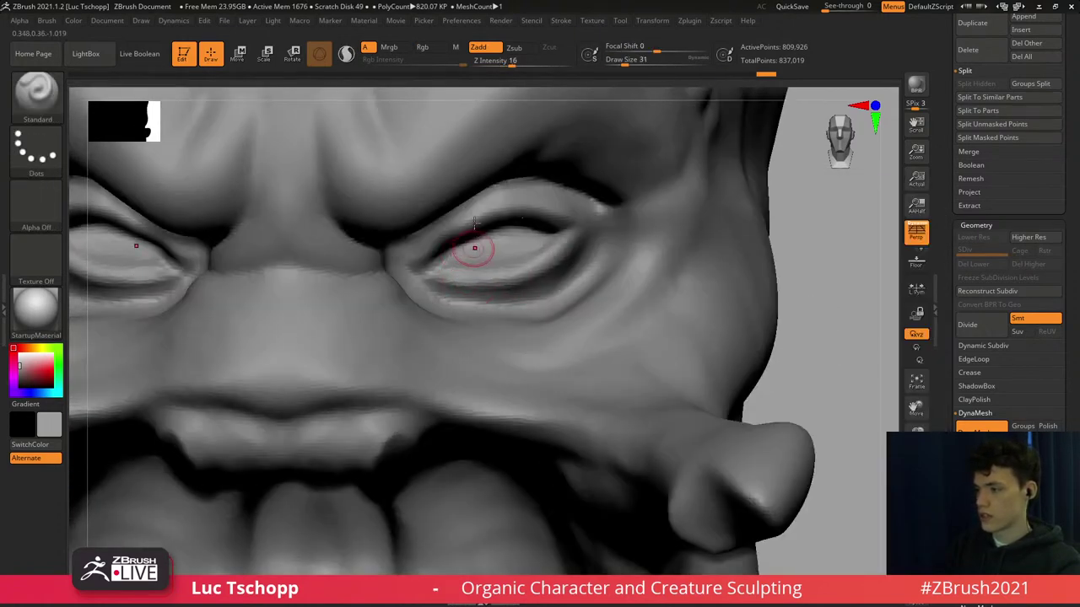
right_click_drag(475, 248, 453, 224)
mouse_move(525, 211)
left_mouse_down()
mouse_move(556, 251)
mouse_move(553, 268)
left_mouse_up()
Sculpt the inner sides of the upper teeth with the LucT_Custom1 brush and smooth the outer tooth.
mouse_move(553, 268)
right_mouse_down()
mouse_move(549, 255)
mouse_move(511, 243)
mouse_move(521, 214)
right_mouse_up()
key("b")
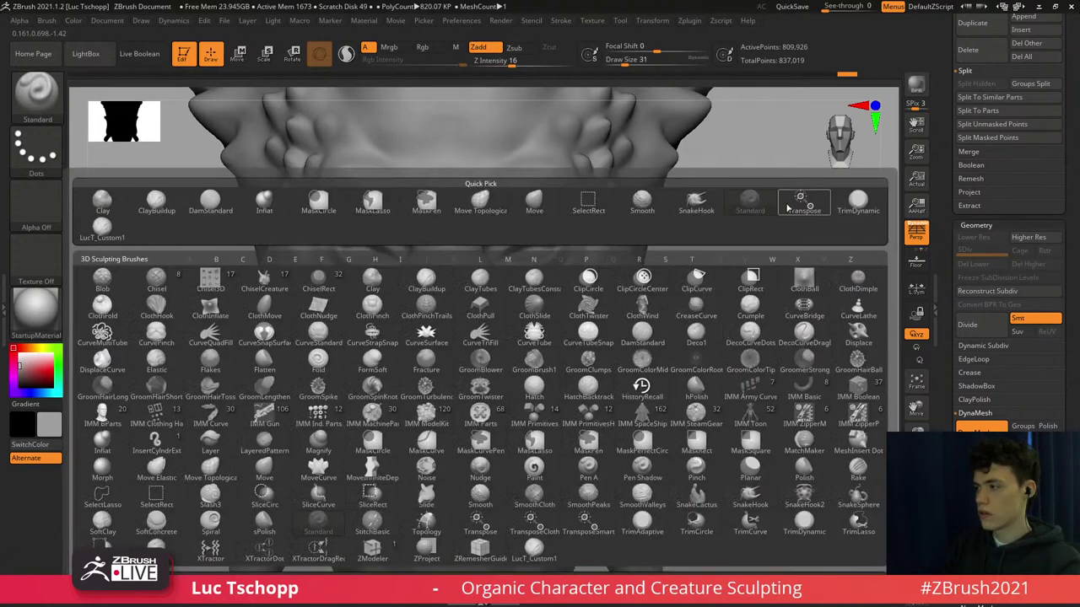
left_click(111, 232)
mouse_move(490, 353)
right_mouse_down("ctrl")
mouse_move(490, 366)
mouse_move(476, 283)
mouse_move(476, 295)
right_mouse_up("ctrl")
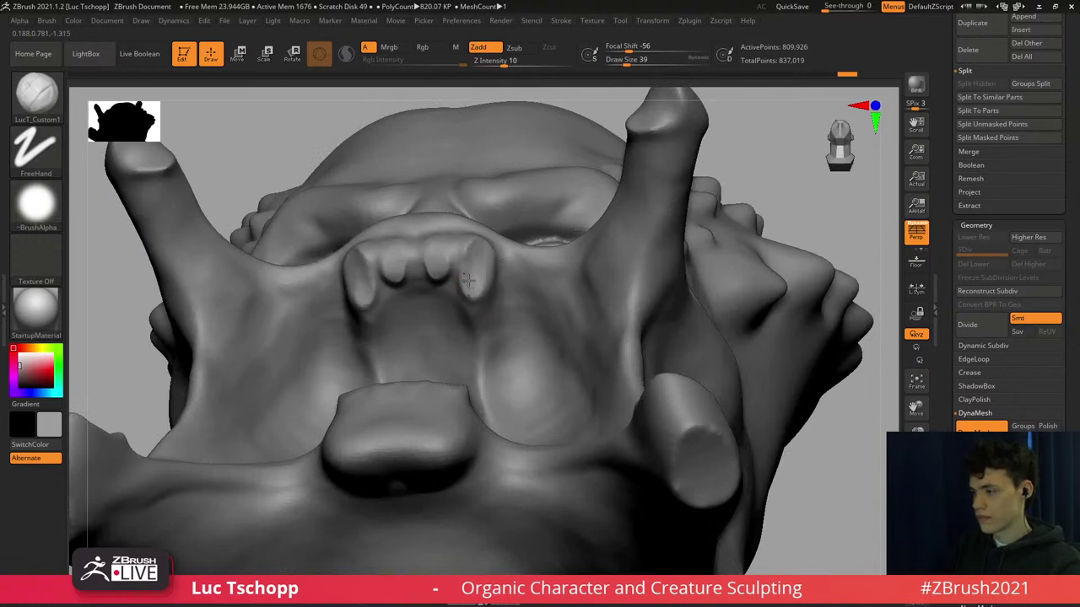
mouse_move(468, 281)
left_mouse_down()
mouse_move(477, 278)
mouse_move(435, 280)
left_mouse_up()
key("s")
left_click_drag(438, 267, 474, 280)
key("s")
left_click_drag(474, 280, 473, 285, "shift")
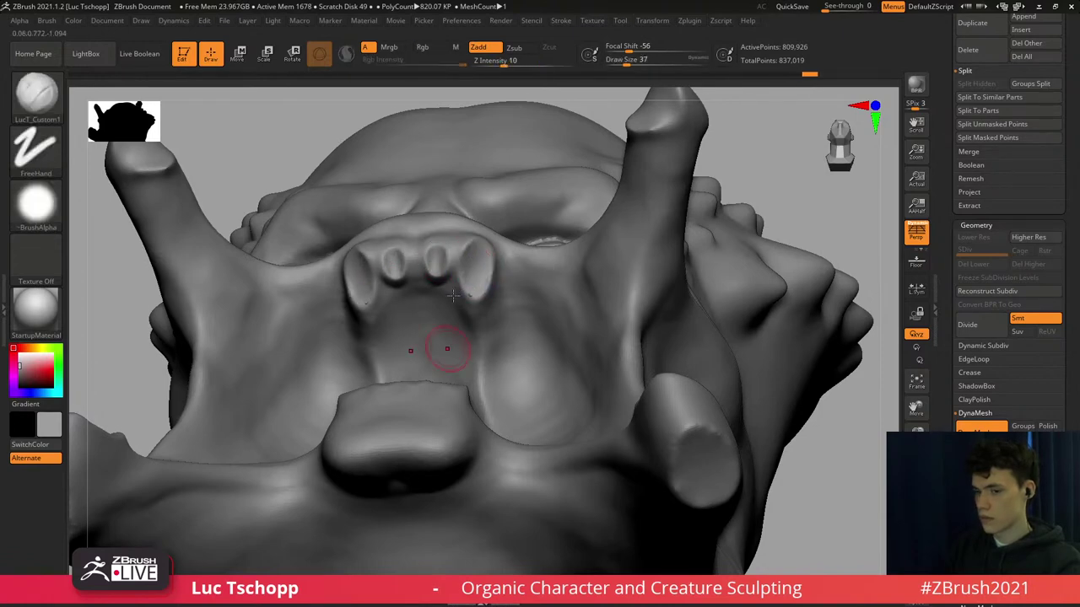
Separate and outline the two middle lower teeth with the LucT_Custom1 brush.
right_click_drag(444, 399, 441, 332, "alt")
right_click_drag(441, 374, 441, 451)
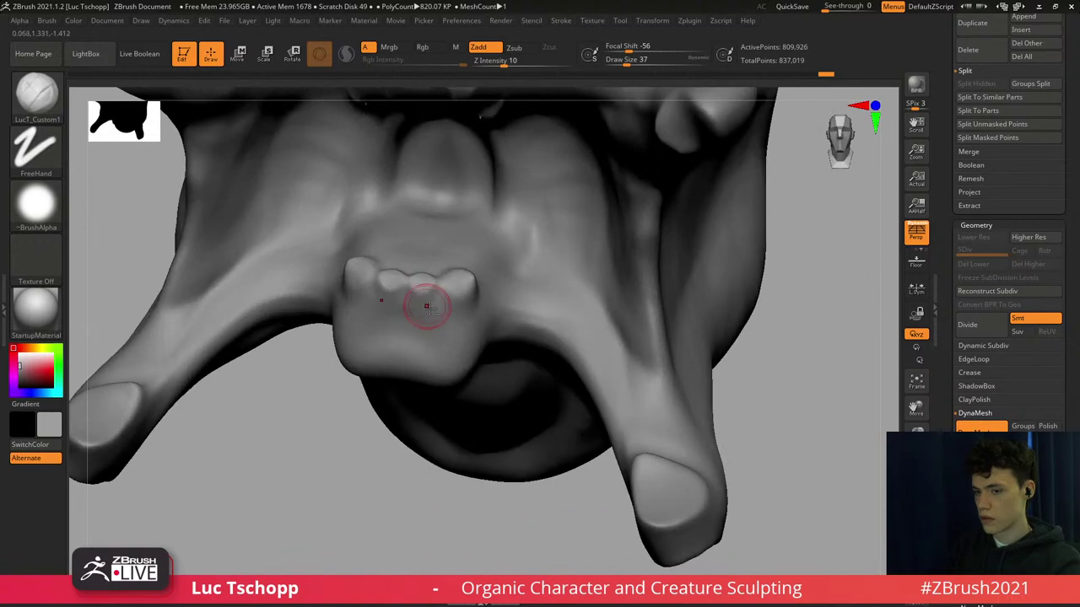
mouse_move(437, 313)
right_mouse_down("ctrl")
mouse_move(441, 401)
mouse_move(418, 290)
right_mouse_up("ctrl")
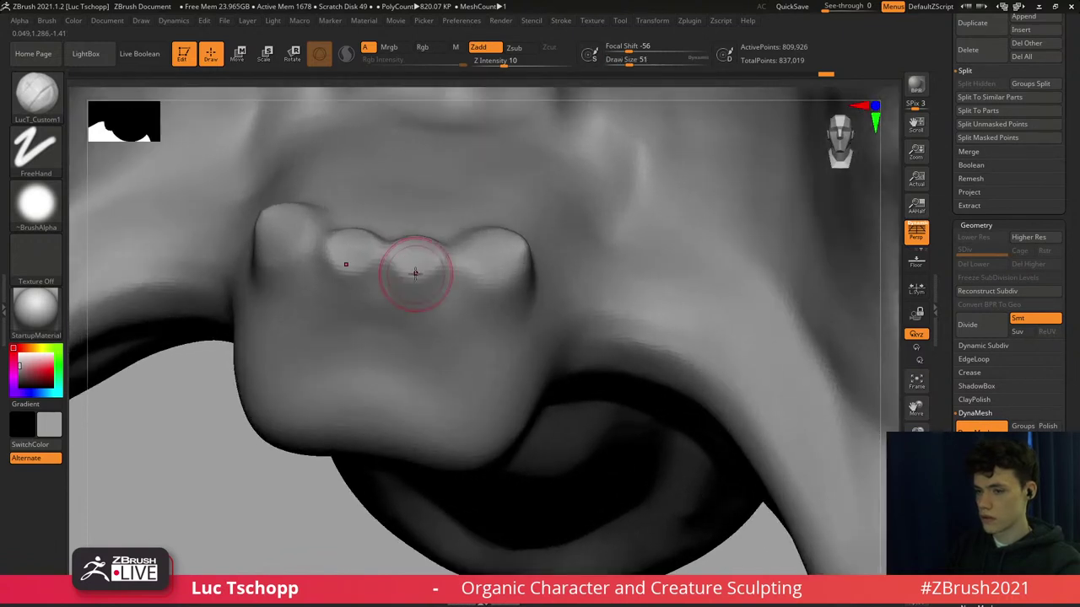
right_click_drag(405, 232, 418, 250)
mouse_move(406, 231)
left_mouse_down()
mouse_move(424, 223)
mouse_move(415, 236)
left_mouse_up()
mouse_move(430, 212)
left_mouse_down()
mouse_move(418, 243)
mouse_move(496, 226)
left_mouse_up()
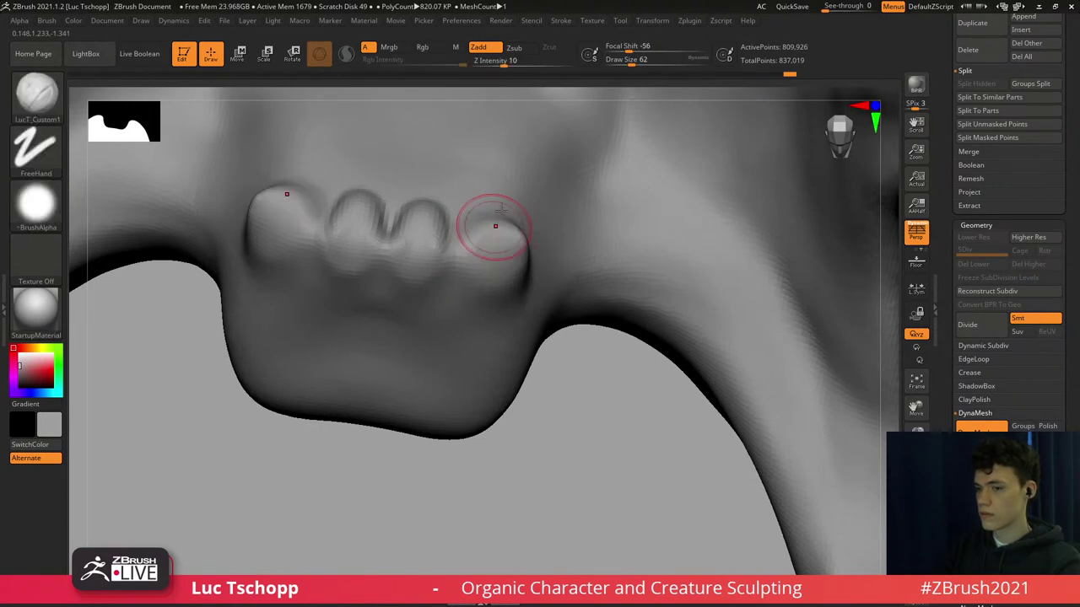
Define the outer lower tooth with the LucT_Custom1 brush, finishing at draw size 56.
right_click_drag(496, 226, 488, 237, "ctrl")
key("s")
mouse_move(488, 237)
left_mouse_down()
mouse_move(482, 206)
mouse_move(492, 228)
left_mouse_up()
key("s")
mouse_move(487, 226)
left_mouse_down()
mouse_move(492, 212)
mouse_move(495, 240)
left_mouse_up()
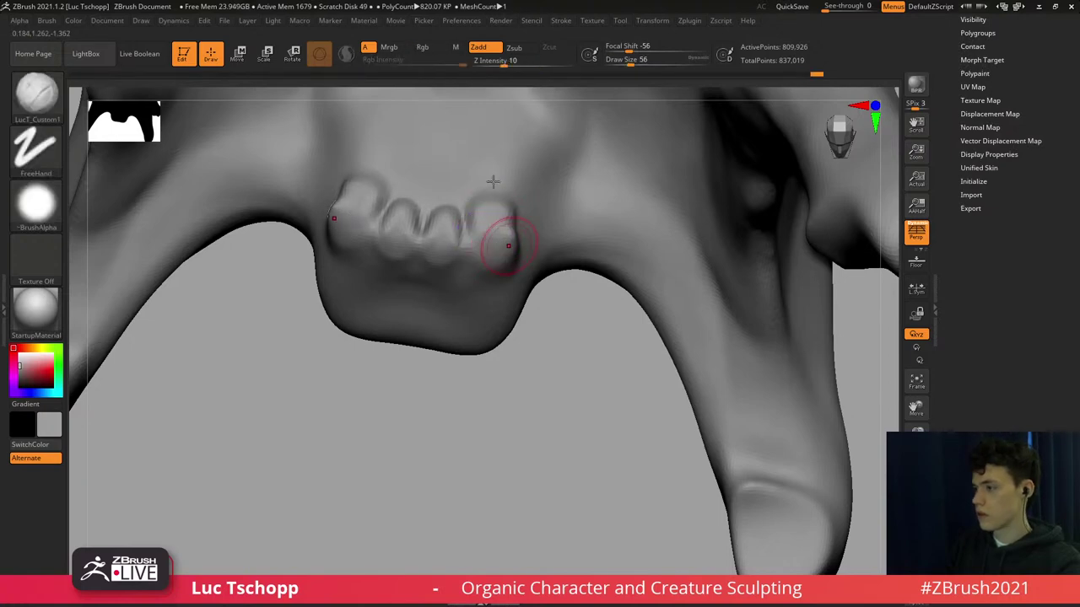
Carve the fold around the mouth floor behind the lower teeth with the DamStandard brush.
right_click_drag(499, 218, 521, 173, "ctrl")
right_click_drag(521, 173, 532, 234)
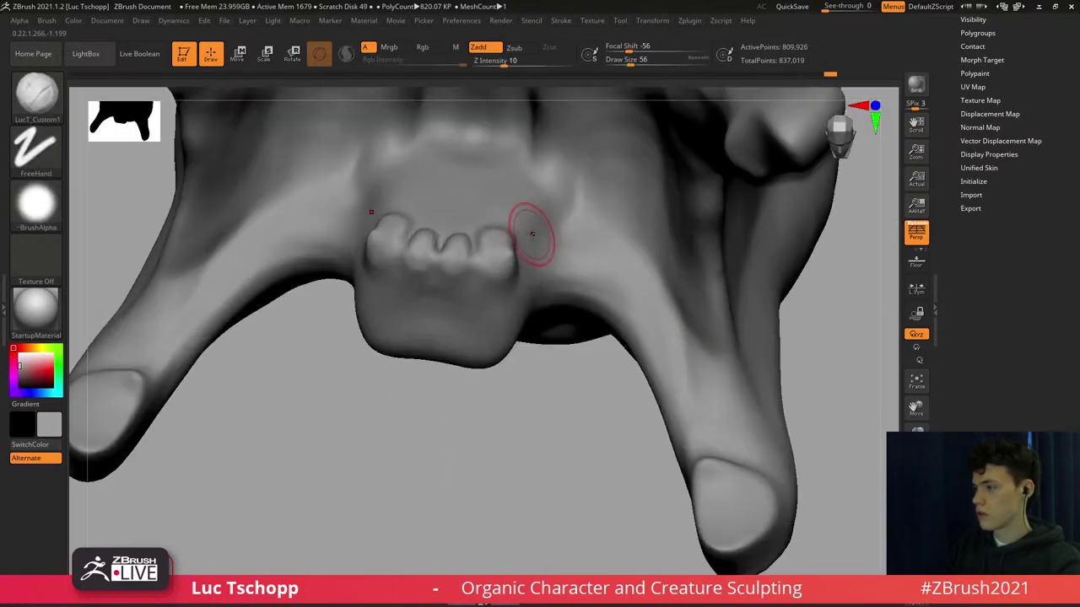
key("b")
key("d")
key("s")
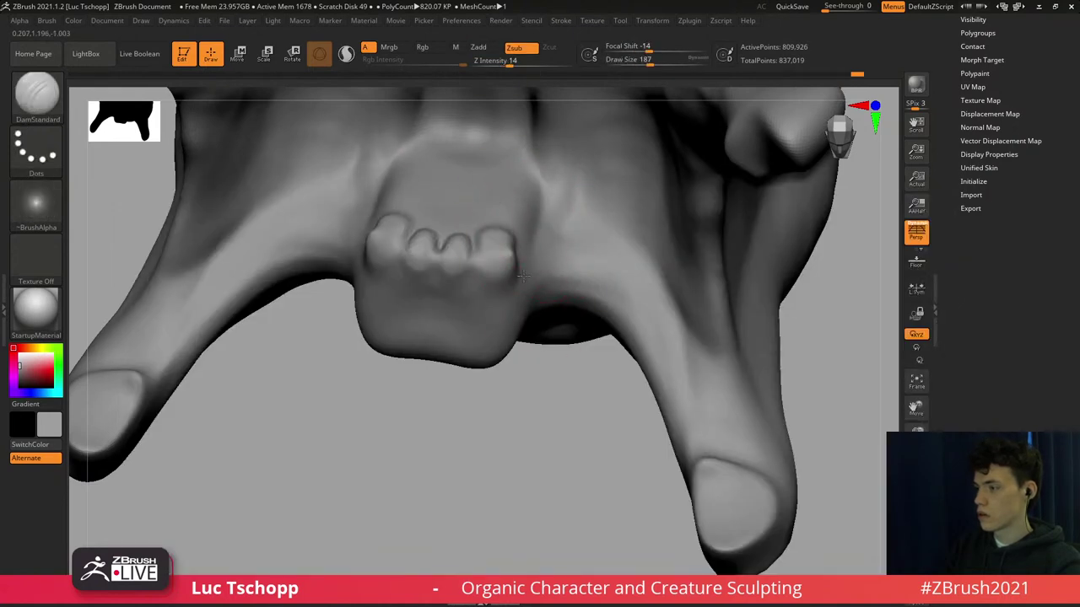
right_click_drag(502, 205, 516, 291)
Sculpt the ridge beside the tongue and the tongue surface with the Standard brush at draw sizes 65 and 51.
key("b")
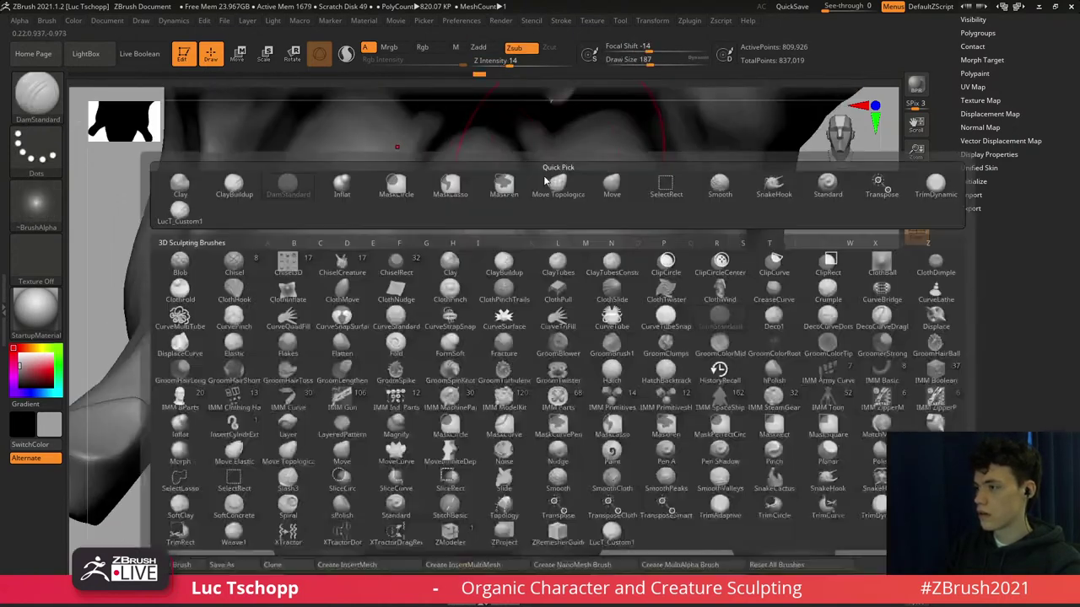
key("s")
key("t")
key("s")
left_click_drag(543, 168, 535, 168)
left_click_drag(541, 150, 549, 249)
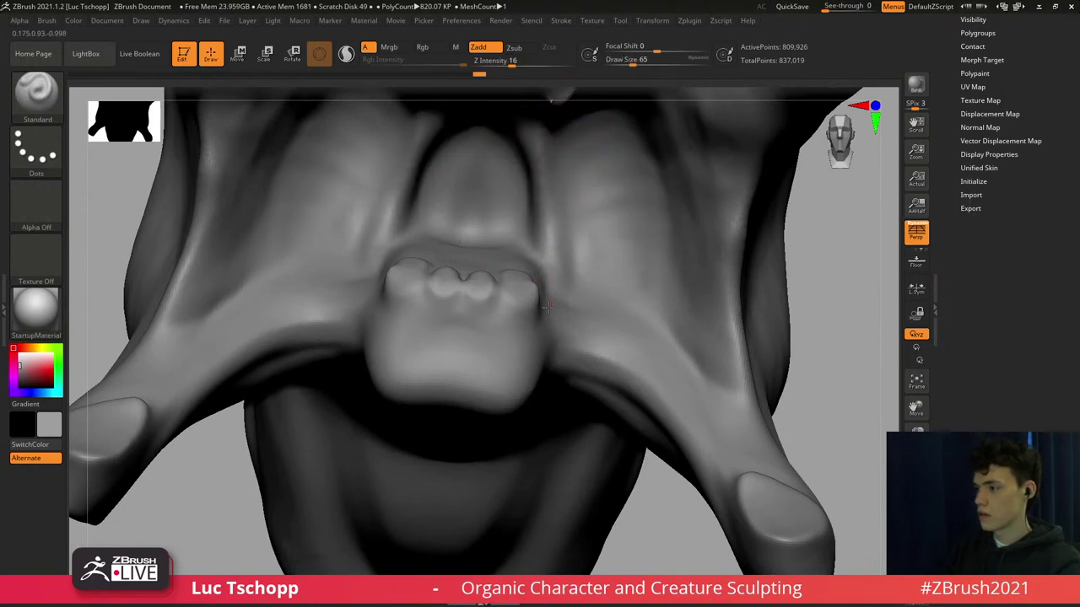
mouse_move(542, 264)
right_mouse_down("shift")
mouse_move(494, 213)
mouse_move(478, 283)
right_mouse_up("shift")
key("s")
left_click_drag(473, 283, 517, 296)
Shape a central groove in the tongue with the LucT_Custom1 brush at draw size 65 and smooth its sides.
key("b")
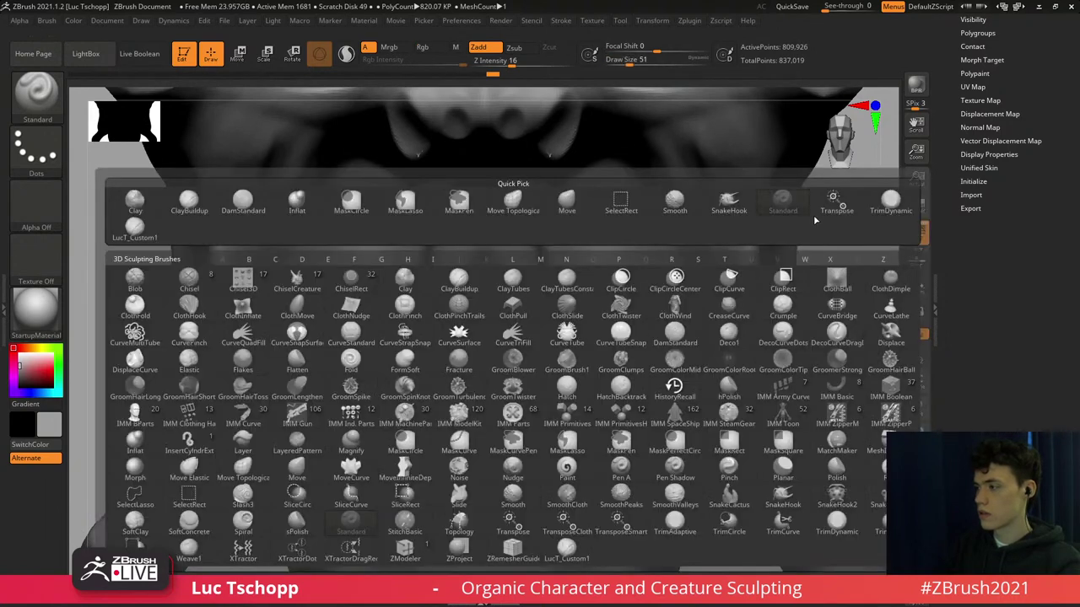
left_click(135, 226)
mouse_move(444, 274)
left_mouse_down()
mouse_move(451, 293)
mouse_move(468, 286)
mouse_move(477, 254)
mouse_move(475, 271)
left_mouse_up()
key("s")
key("bracketright")
key("s")
mouse_move(468, 290)
left_mouse_down()
mouse_move(480, 258)
mouse_move(472, 284)
left_mouse_up()
key("s")
left_click_drag(473, 293, 460, 280, "shift")
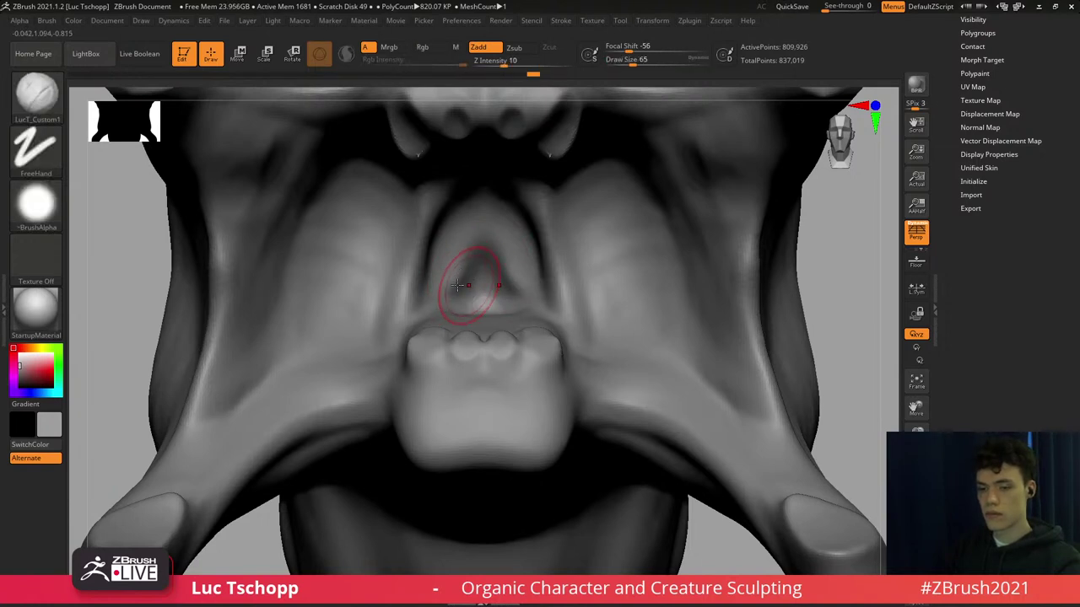
right_click_drag(457, 285, 467, 269, "ctrl")
key("s")
mouse_move(466, 268)
left_mouse_down()
mouse_move(444, 302)
mouse_move(465, 295)
left_mouse_up()
Refine the edges and side folds of the tongue with the Standard brush.
key("b")
key("s")
key("t")
key("s")
left_click_drag(476, 248, 478, 247)
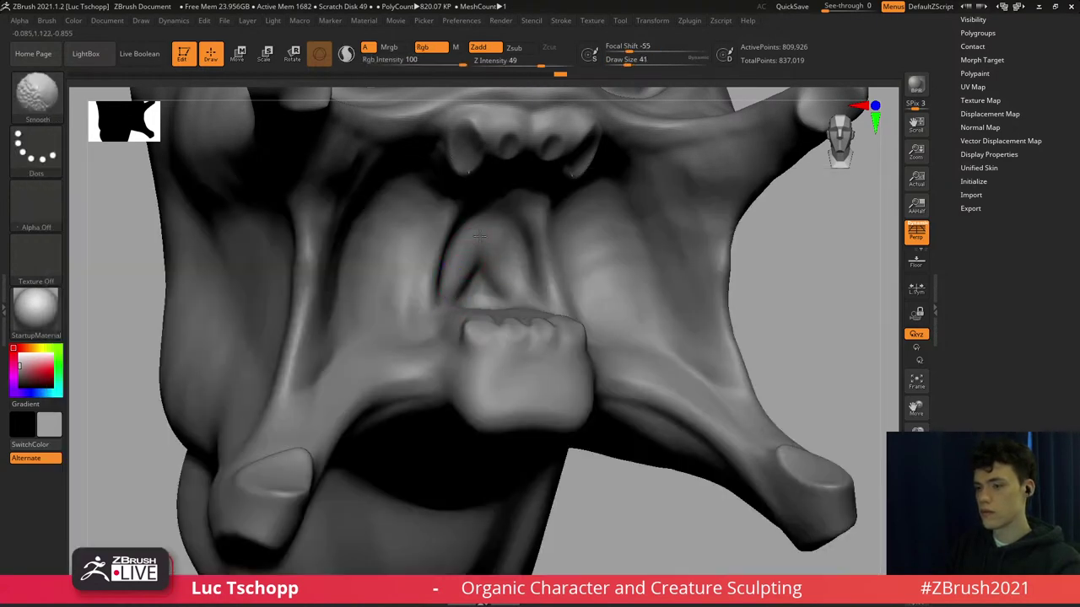
right_click_drag(474, 250, 463, 236)
key("s")
left_click_drag(463, 236, 470, 236)
right_click_drag(469, 252, 468, 260)
key("s")
mouse_move(465, 249)
left_mouse_down()
mouse_move(475, 234)
mouse_move(479, 250)
mouse_move(438, 266)
left_mouse_up()
Refine the large outer upper tooth and its hollow with the LucT_Custom1 brush at draw sizes 41 and 49.
key("b")
left_click(103, 226)
key("s")
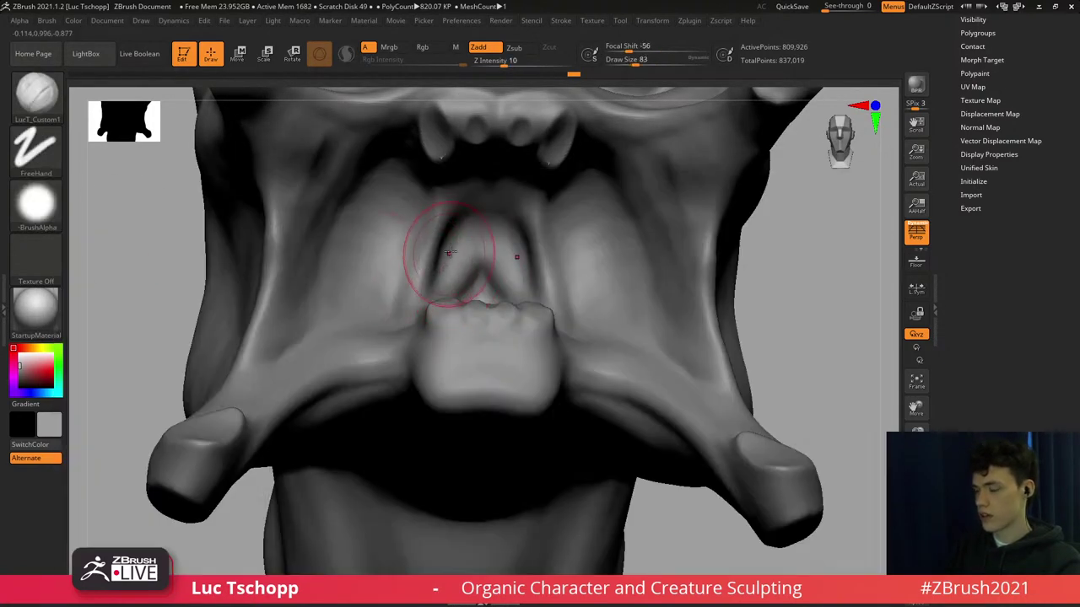
right_click_drag(458, 256, 480, 181)
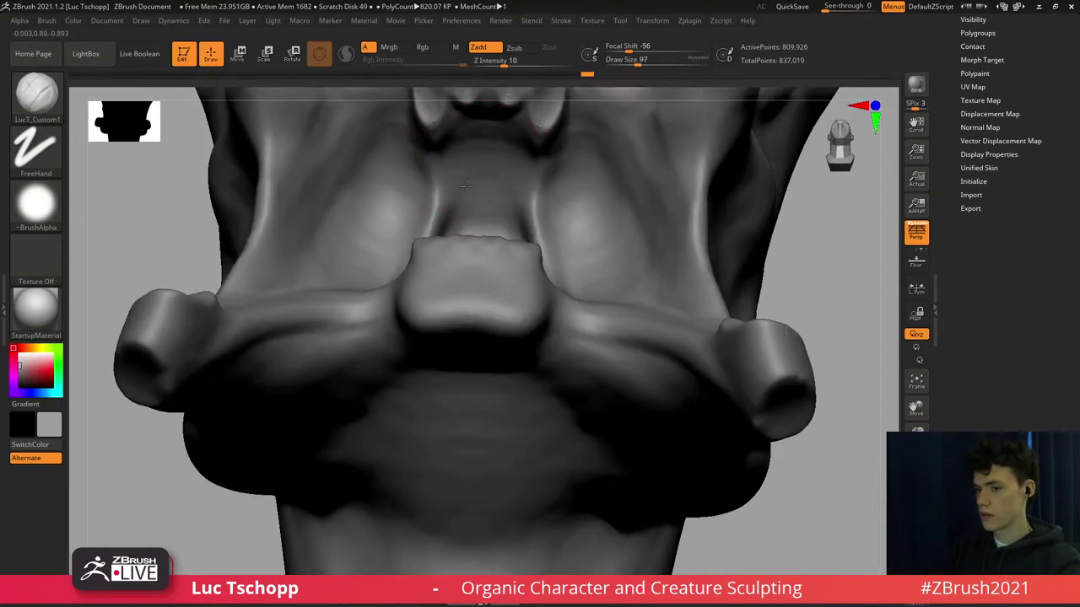
mouse_move(475, 231)
right_mouse_down("ctrl")
mouse_move(475, 190)
mouse_move(476, 363)
right_mouse_up("ctrl")
right_click_drag(540, 248, 521, 235)
key("s")
left_click_drag(526, 234, 531, 220)
key("s")
left_click_drag(533, 216, 555, 224)
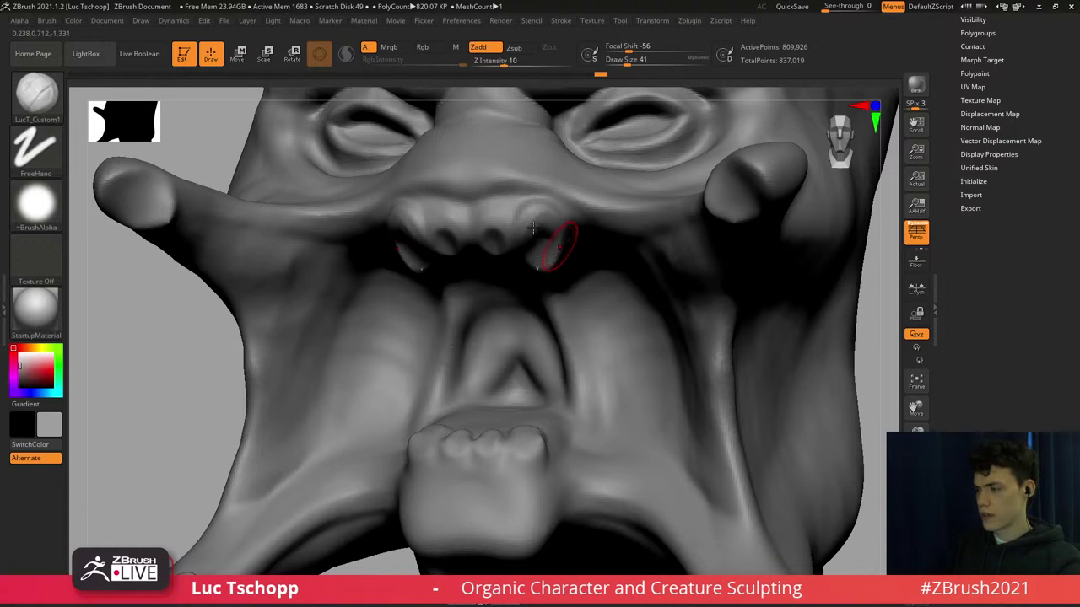
right_click_drag(533, 228, 529, 255)
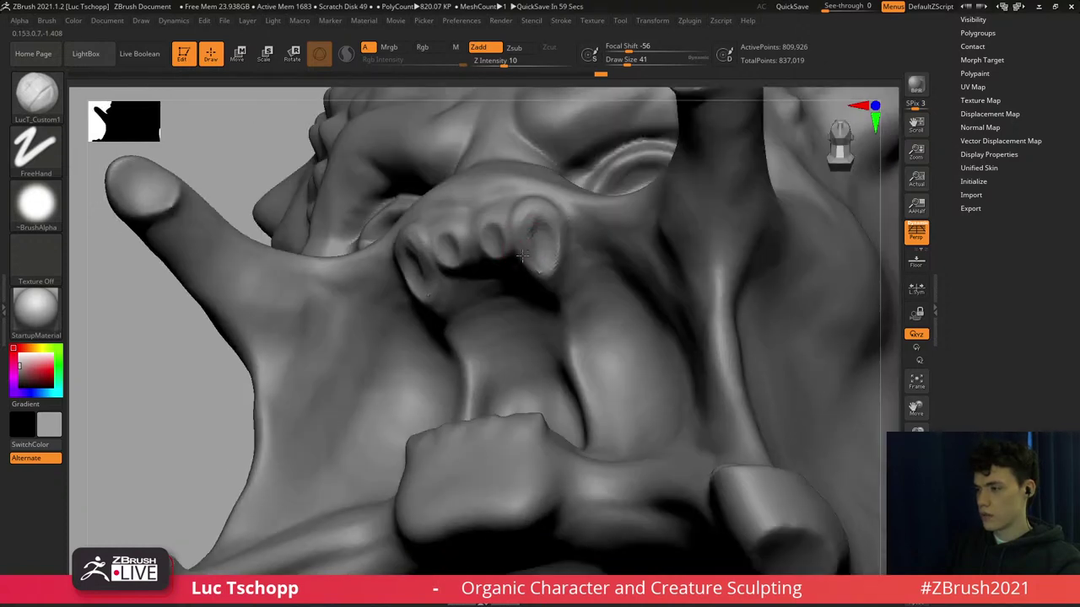
key("bracketright")
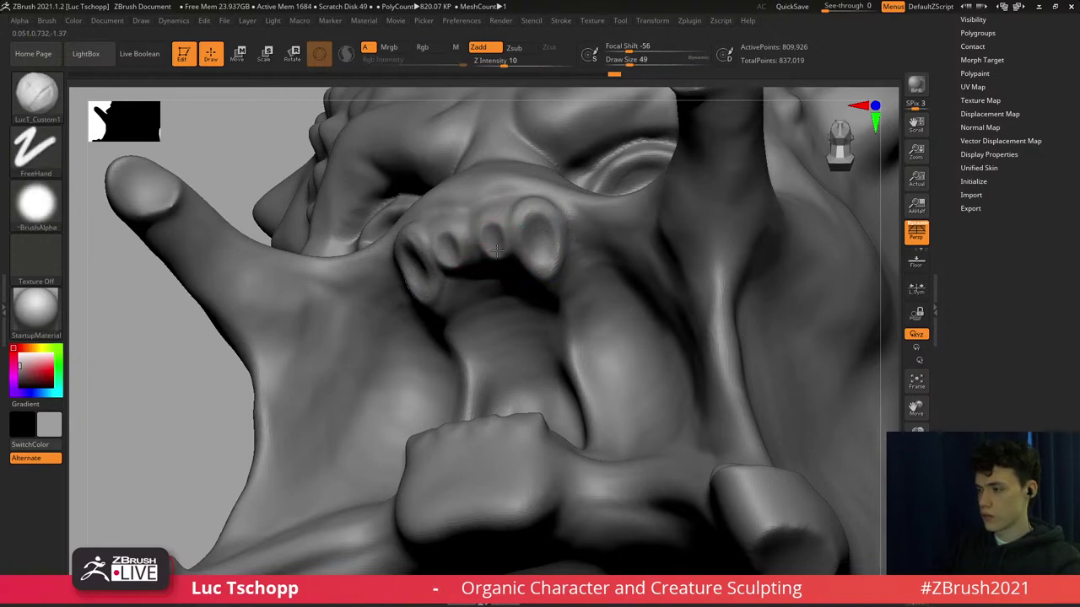
Refine the small inner upper tooth with the Standard brush at draw size 44 and switch back to the LucT_Custom1 brush.
right_click_drag(497, 250, 495, 245)
key("b")
key("s")
key("t")
key("s")
left_click_drag(501, 255, 497, 256)
left_click_drag(496, 251, 493, 239)
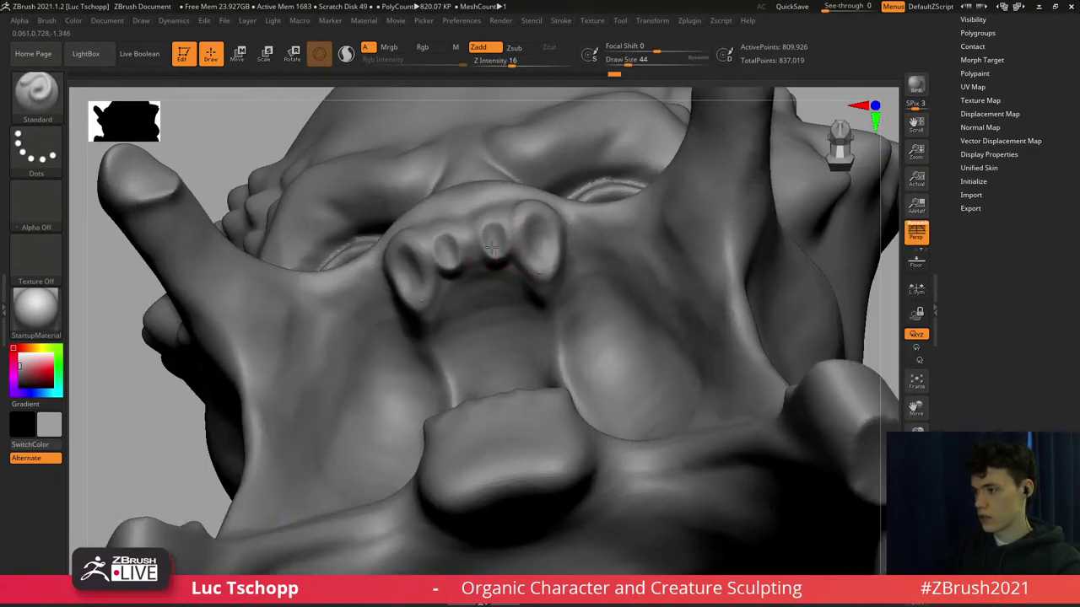
key("b")
left_click(161, 230)
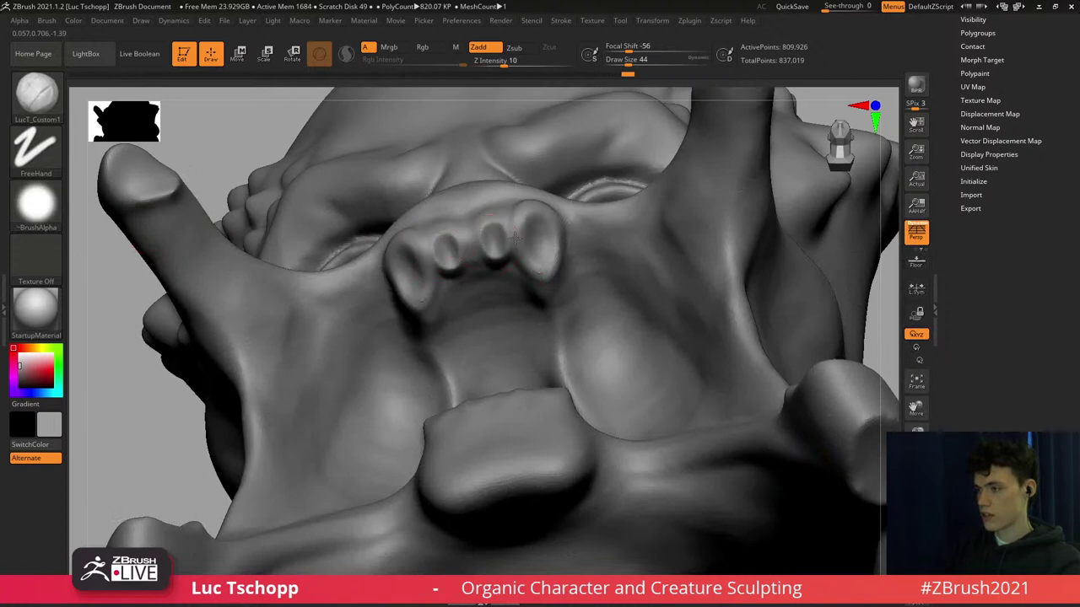
Refine the large outer upper tooth and its base with the LucT_Custom1 brush at draw sizes 33 and 41.
right_click_drag(514, 239, 518, 228)
key("s")
left_click_drag(518, 218, 517, 218)
right_click_drag(516, 218, 517, 207)
key("s")
left_click_drag(517, 202, 535, 202)
key("s")
right_click_drag(546, 206, 545, 197)
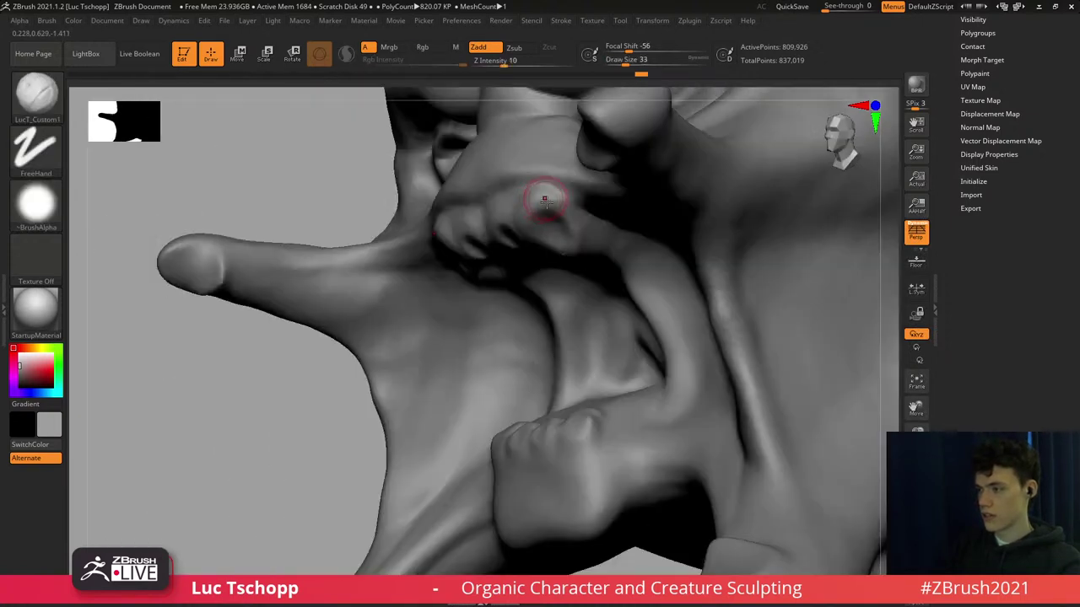
key("s")
mouse_move(544, 198)
left_mouse_down()
mouse_move(582, 220)
mouse_move(566, 209)
mouse_move(565, 227)
left_mouse_up()
key("s")
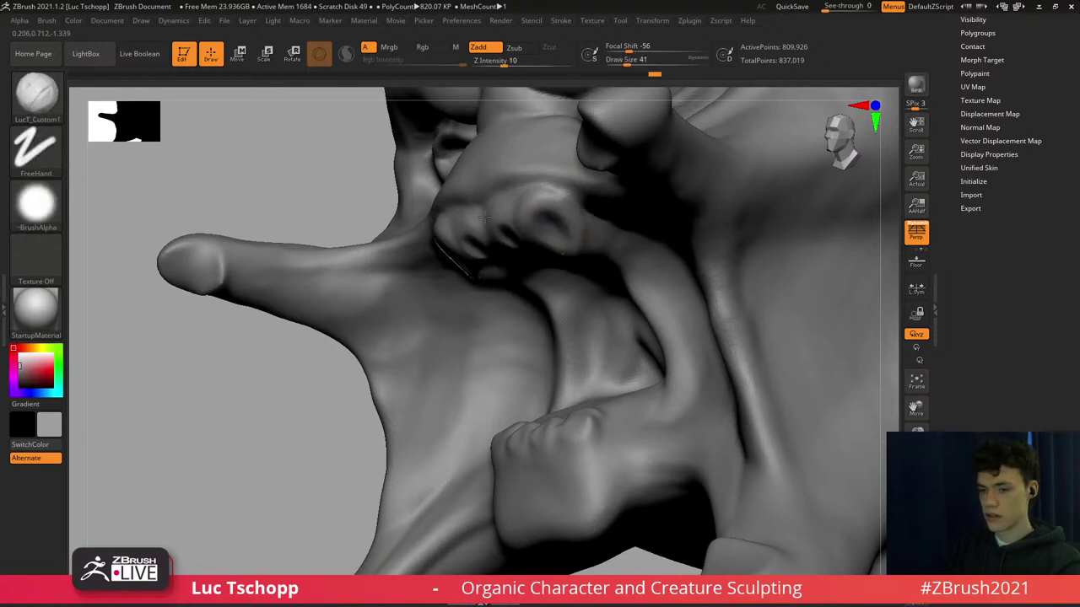
mouse_move(565, 227)
right_mouse_down("ctrl")
mouse_move(536, 254)
mouse_move(547, 258)
mouse_move(484, 240)
mouse_move(513, 241)
mouse_move(483, 249)
right_mouse_up("ctrl")
mouse_move(483, 249)
right_mouse_down("ctrl")
mouse_move(482, 260)
mouse_move(495, 225)
mouse_move(533, 237)
right_mouse_up("ctrl")
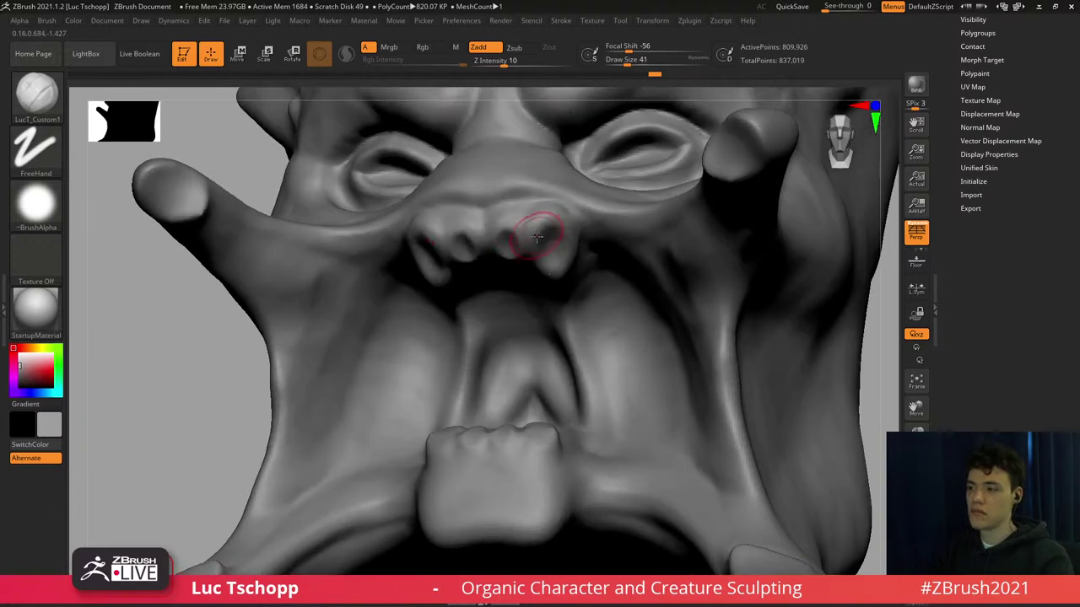
Carve the gaps between the upper teeth with the DamStandard brush at draw sizes 71 and 90.
key("b")
key("d")
key("s")
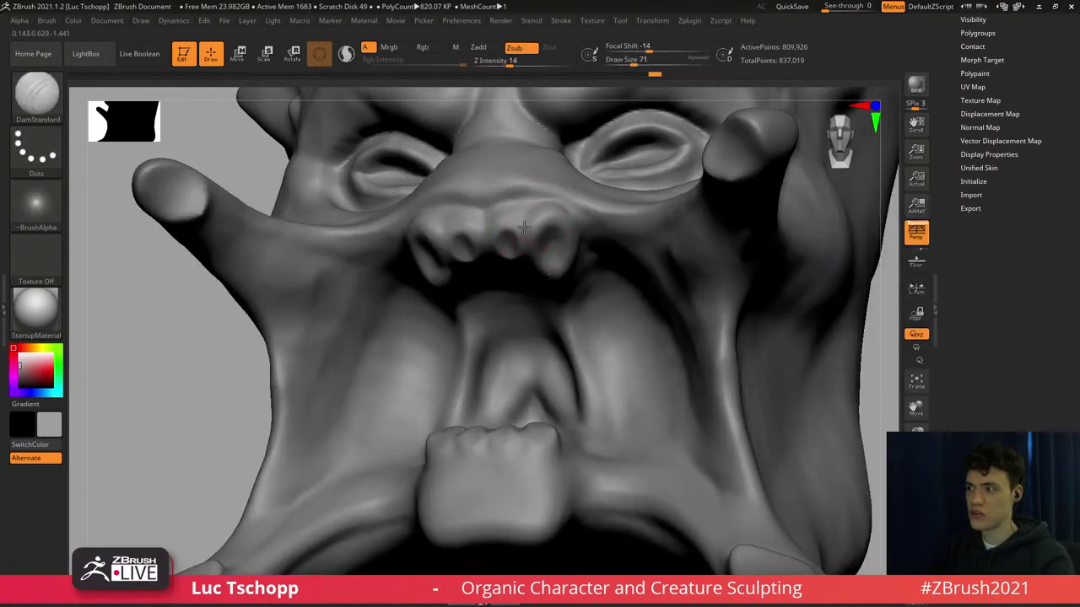
left_click_drag(531, 220, 530, 224)
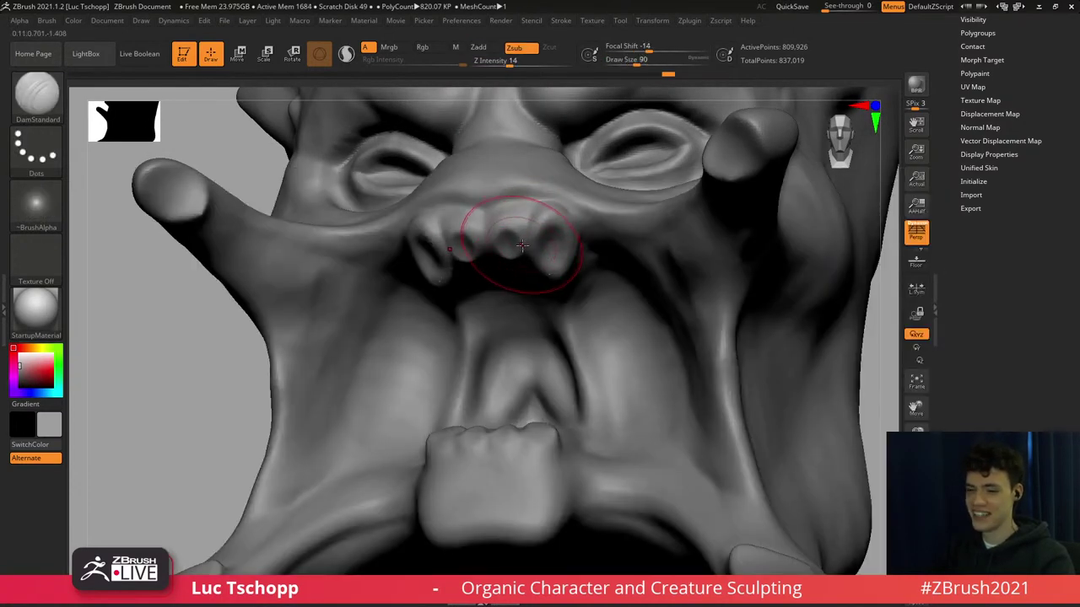
Refine the small inner upper teeth with the LucT_Custom1 brush at draw sizes 27 and 44.
key("b")
left_click(137, 226)
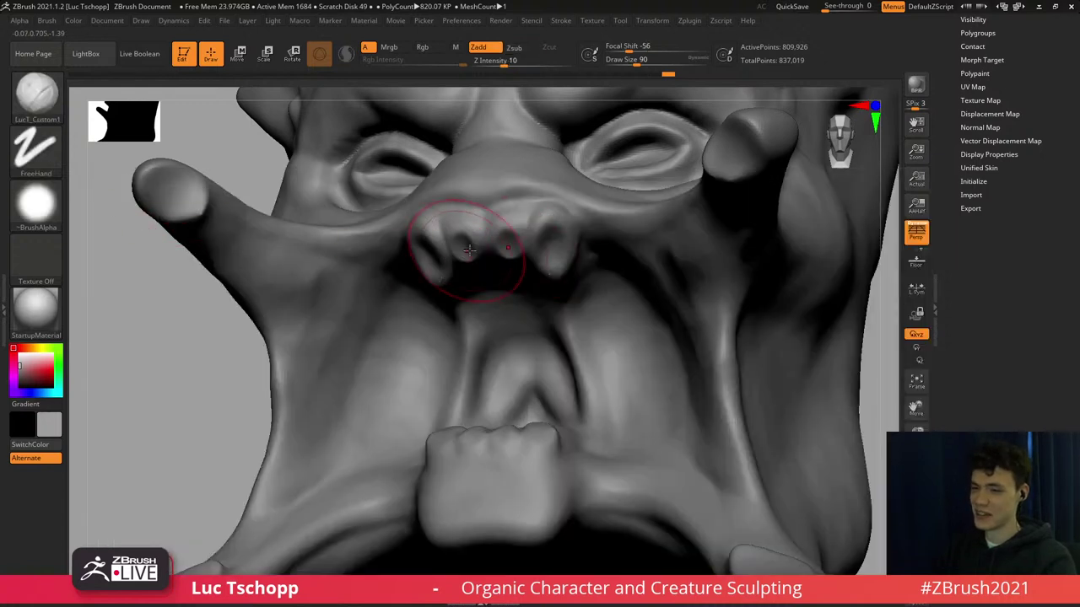
key("bracketleft")
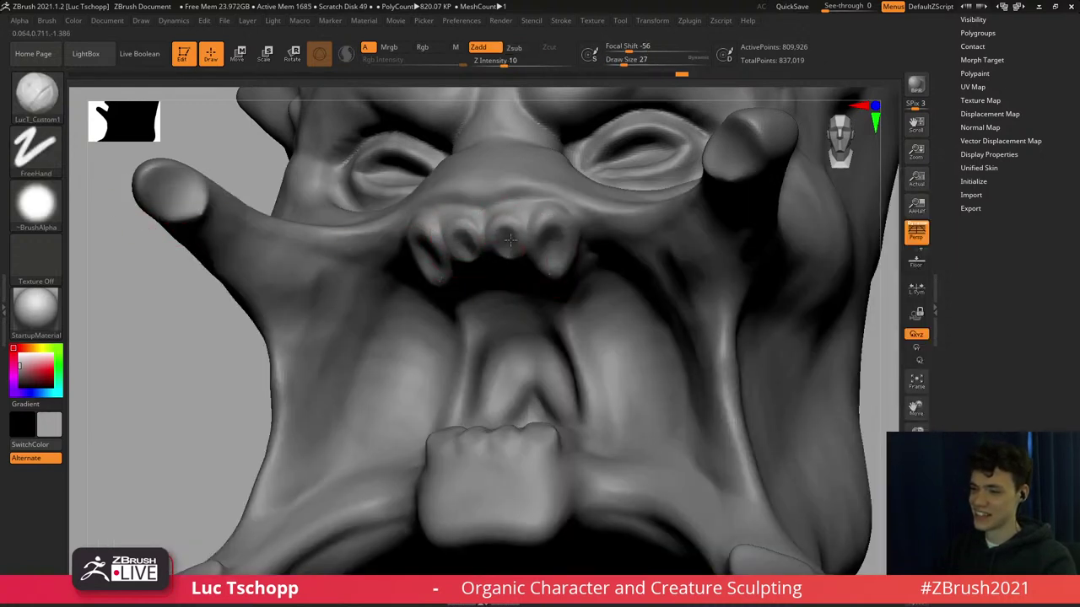
right_click_drag(506, 245, 508, 242)
key("bracketright")
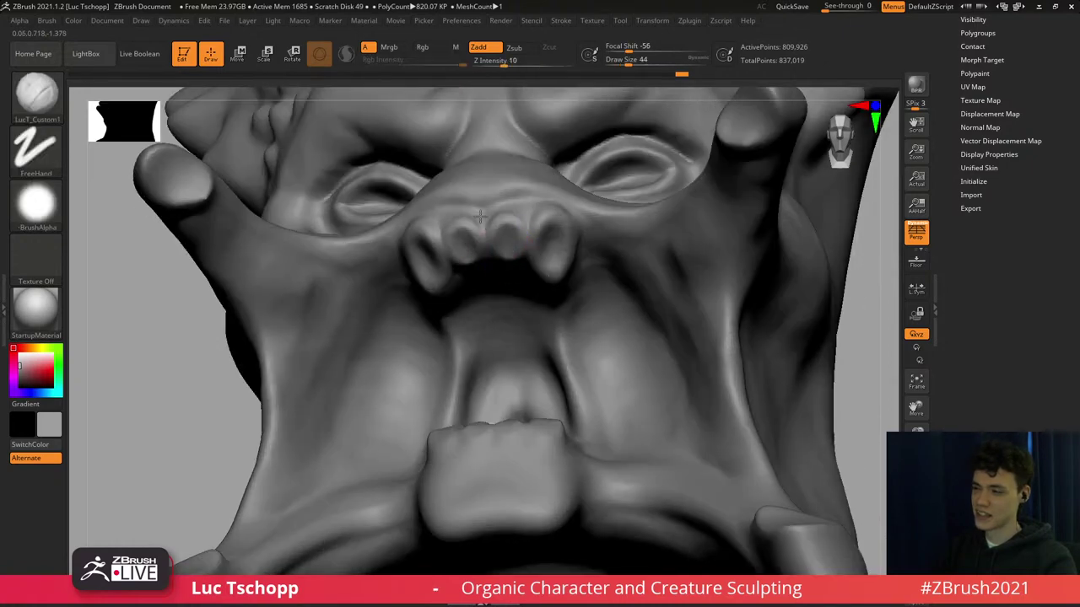
Refine the lower teeth with the LucT_Custom1 brush at draw size 35 and shape and smooth the mouth floor behind them.
mouse_move(495, 386)
right_mouse_down("ctrl")
mouse_move(509, 392)
mouse_move(495, 301)
right_mouse_up("ctrl")
key("bracketleft")
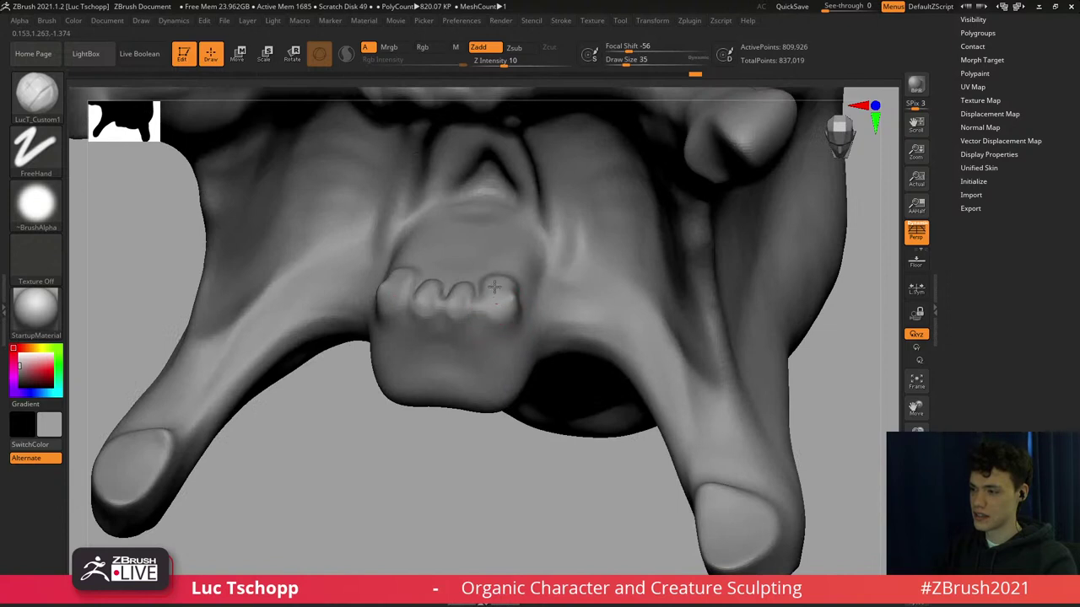
key("bracketright")
mouse_move(475, 262)
left_mouse_down("shift")
mouse_move(435, 249)
mouse_move(459, 275)
left_mouse_up("shift")
key("bracketright")
left_click_drag(477, 221, 455, 270)
right_click_drag(455, 261, 481, 314)
key("bracketleft")
mouse_move(421, 253)
left_mouse_down()
mouse_move(412, 223)
mouse_move(399, 277)
left_mouse_up()
Build up the ridges beside the mouth floor behind the lower teeth with the Standard brush at draw size 77.
key("b")
key("s")
key("t")
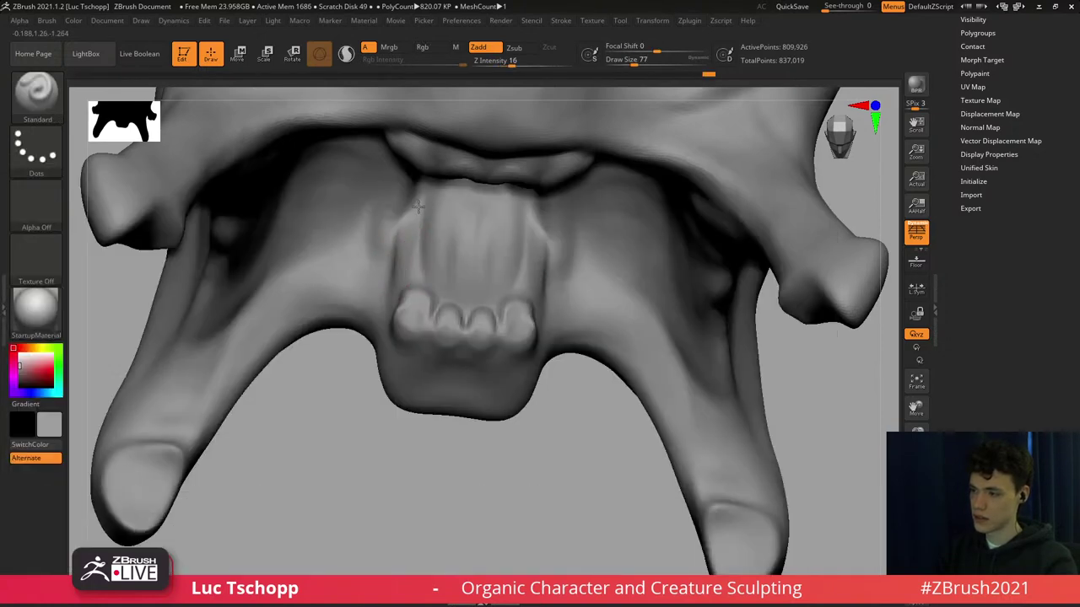
left_click_drag(422, 196, 415, 263)
Soften and shape the mouth floor behind the lower teeth with the LucT_Custom1 brush at draw sizes 101 and 108.
key("b")
left_click(88, 226)
key("s")
mouse_move(414, 263)
left_mouse_down()
mouse_move(413, 241)
mouse_move(440, 281)
left_mouse_up()
key("s")
left_click_drag(478, 222, 442, 249)
right_click_drag(441, 254, 453, 220)
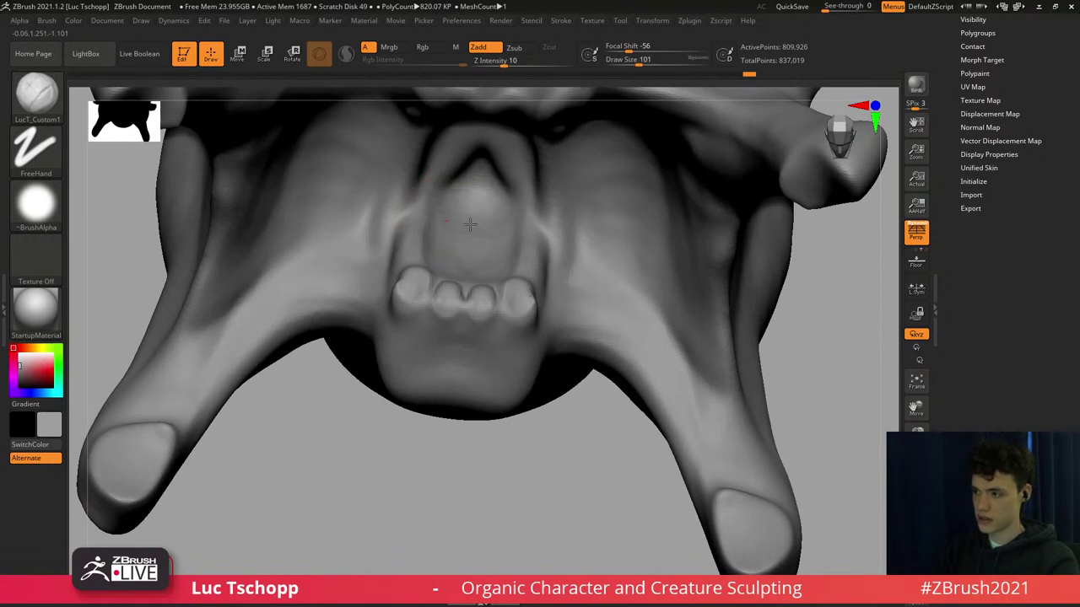
mouse_move(477, 254)
left_mouse_down()
mouse_move(459, 270)
mouse_move(424, 255)
left_mouse_up()
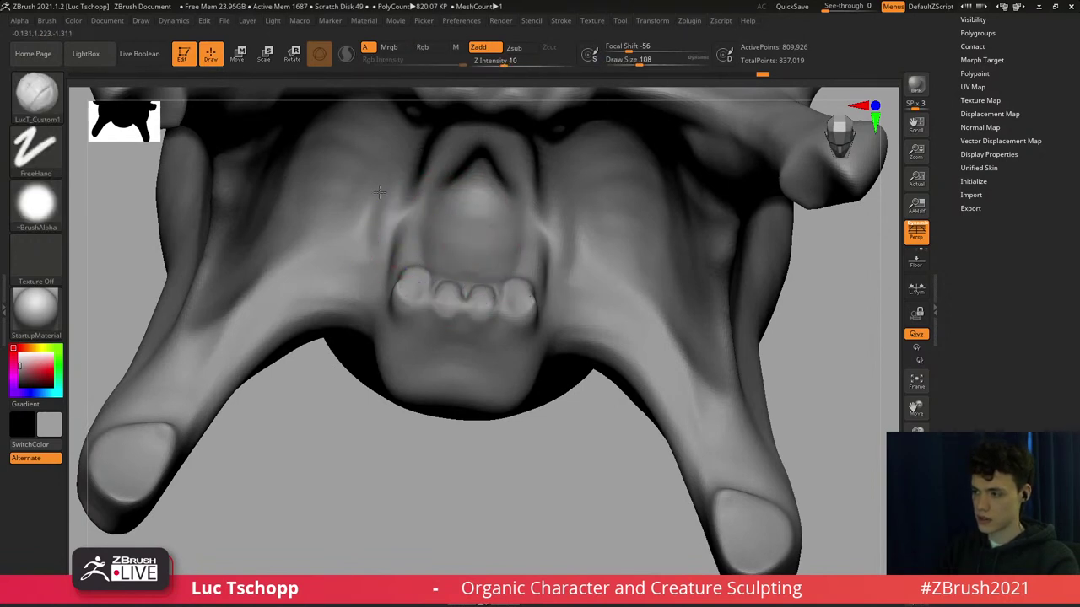
Crease the area around and behind the lower teeth with the DamStandard brush at draw size 108.
mouse_move(418, 270)
right_mouse_down("ctrl")
mouse_move(441, 314)
mouse_move(427, 294)
right_mouse_up("ctrl")
key("d")
key("Escape")
key("b")
key("d")
key("s")
key("b")
key("Escape")
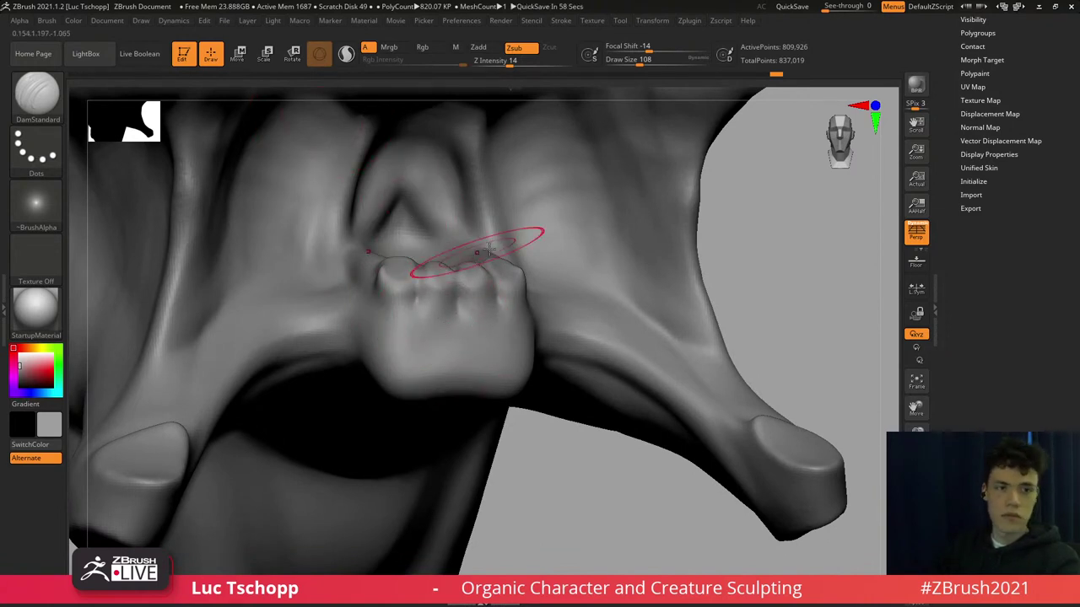
Smooth the vertical cheek tendon beside the mouth with the Smooth brush at draw sizes 108 and 120.
right_click_drag(523, 263, 504, 174)
right_click_drag(530, 272, 575, 351, "alt")
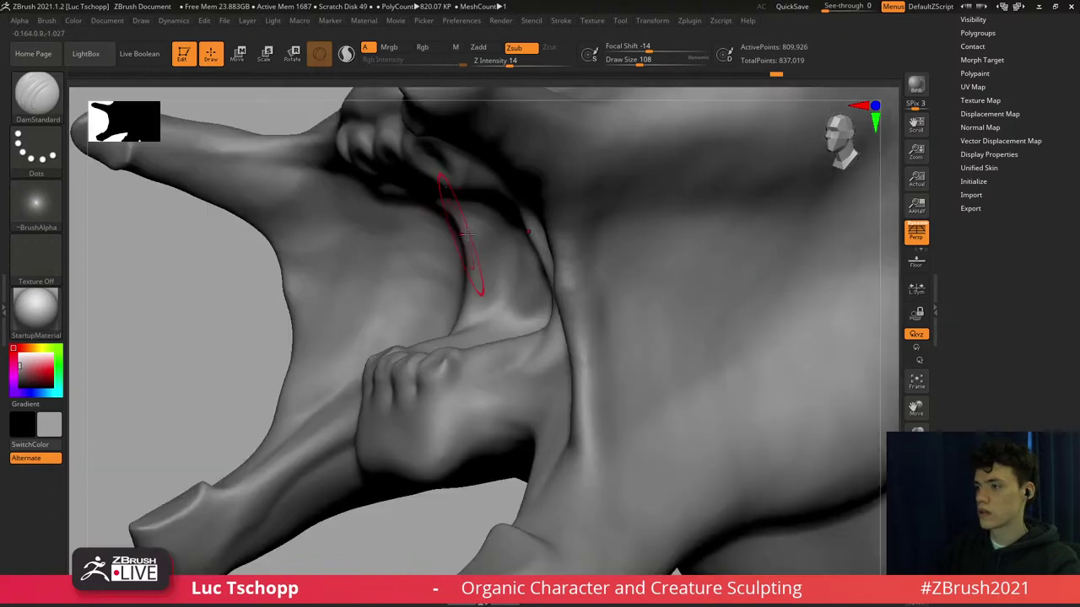
right_click_drag(487, 242, 577, 287)
key("b")
key("m")
key("v")
key("s")
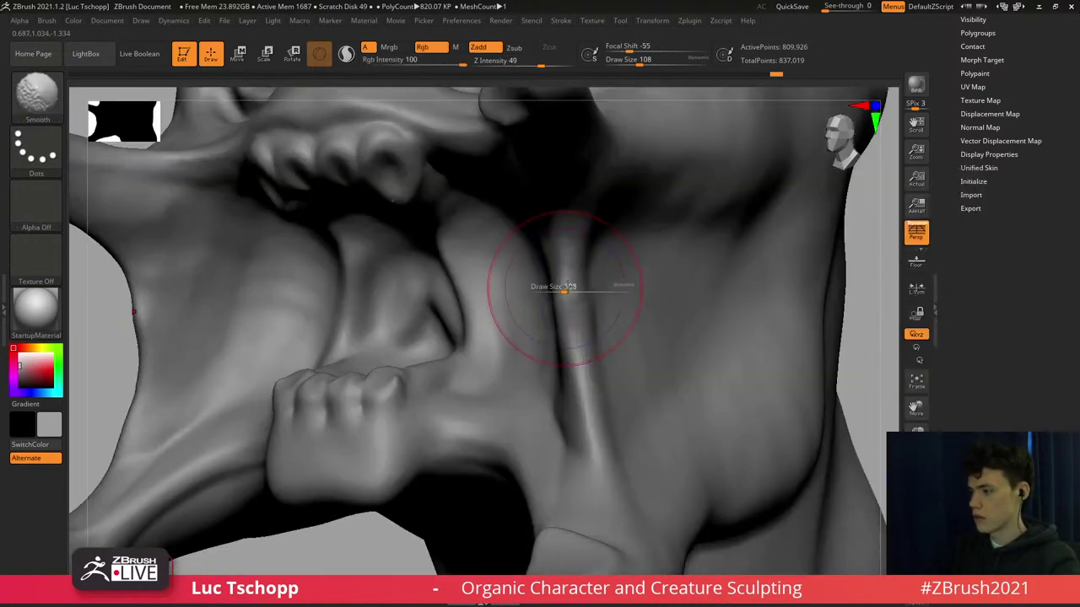
left_click(569, 288)
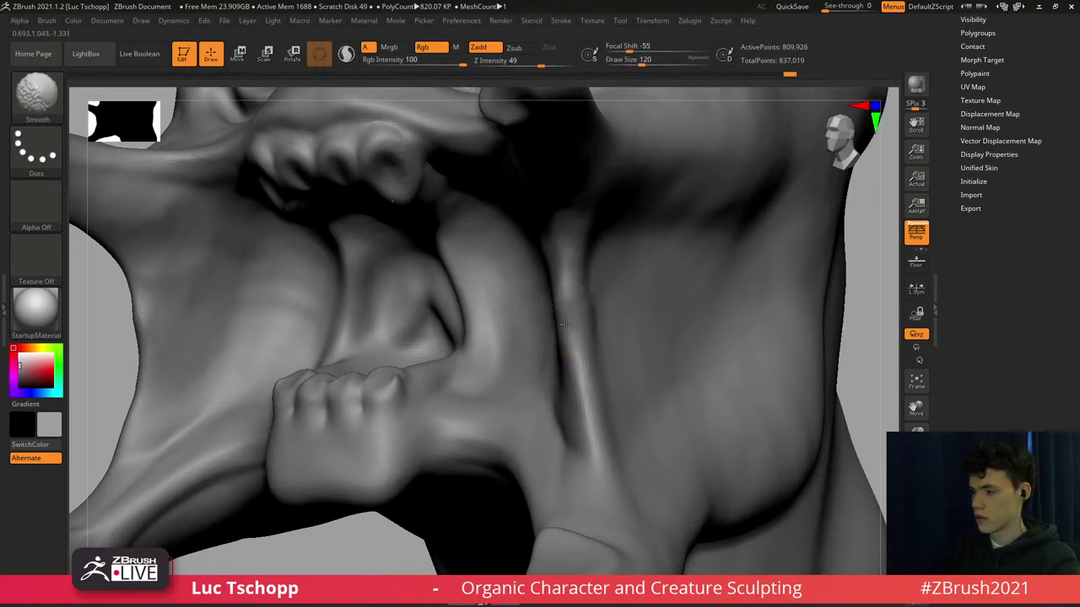
Pinch the deep crease along the front of the cheek tendon with the Pinch brush at draw size 187.
key("b")
key("p")
key("i")
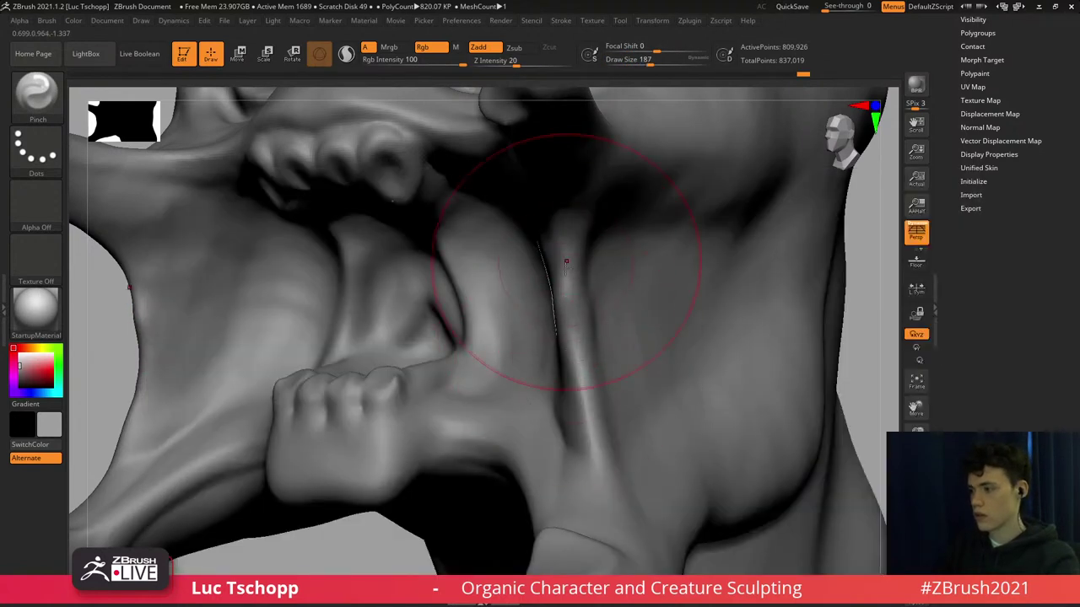
Add a raised line along the inner cheek fold beside the throat with the Standard brush at draw size 41.
key("b")
key("s")
key("t")
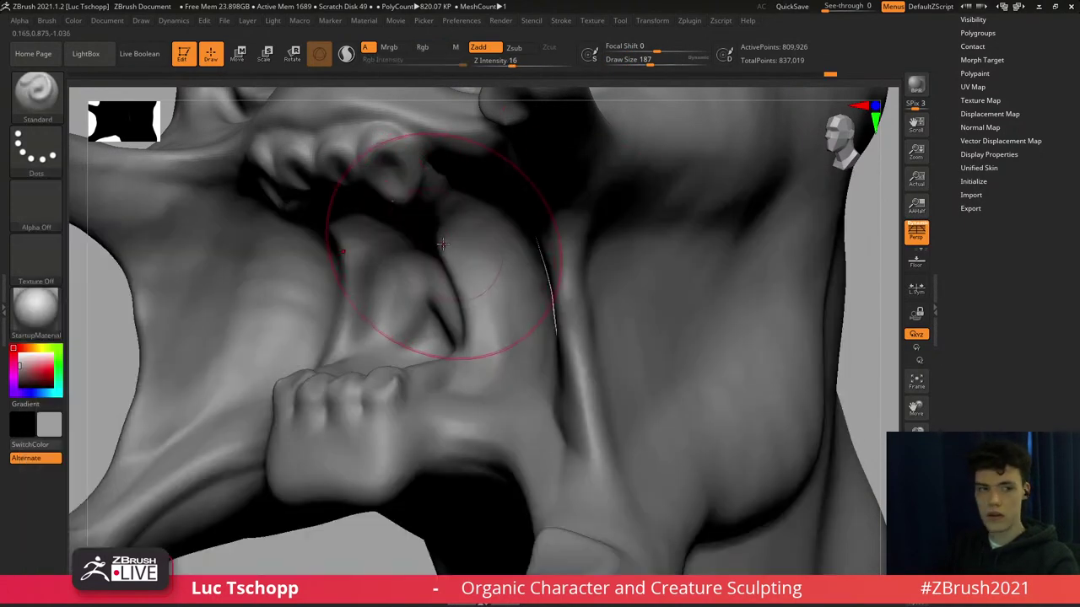
key("b")
key("s")
key("t")
key("s")
left_click(435, 249)
right_click_drag(444, 214, 464, 207)
key("s")
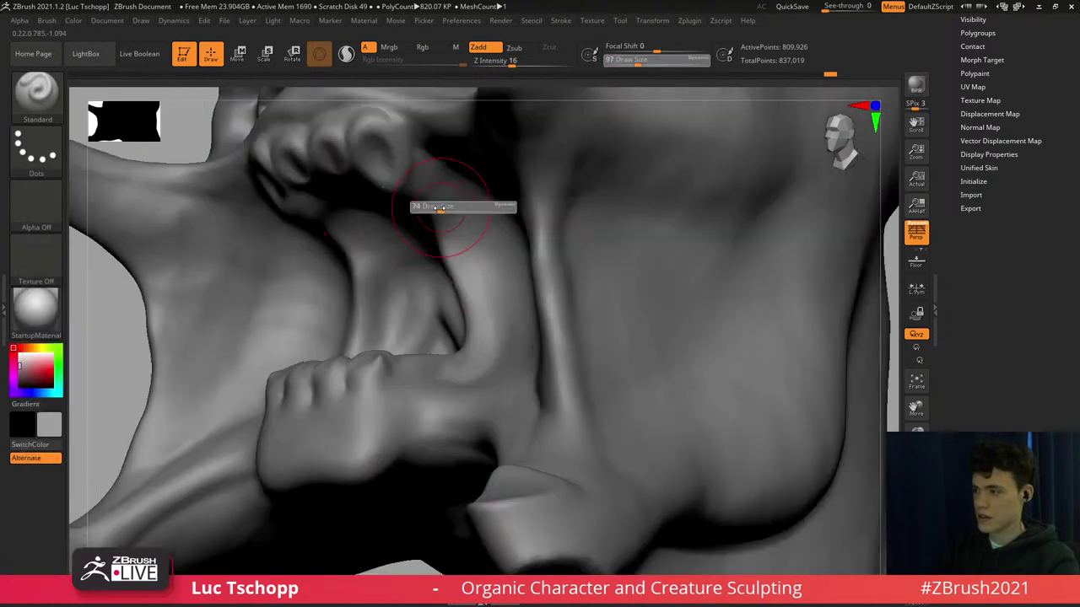
left_click(435, 209)
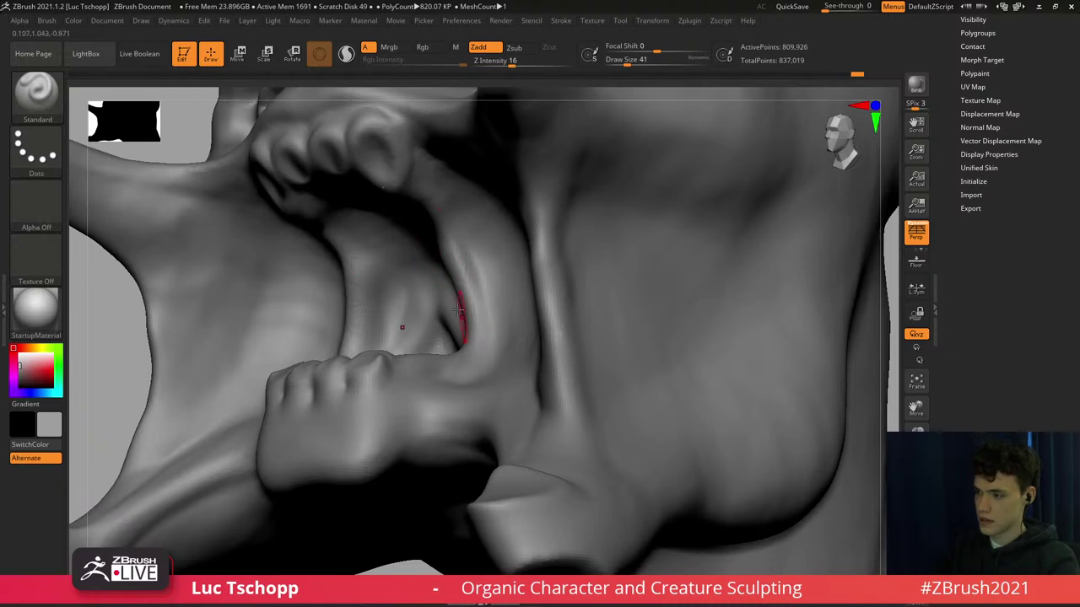
Shape the side folds of the throat with the LucT_Custom1 brush at draw sizes 80 and 62.
key("b")
left_click(173, 214)
mouse_move(406, 286)
right_mouse_down()
mouse_move(434, 277)
mouse_move(458, 248)
right_mouse_up()
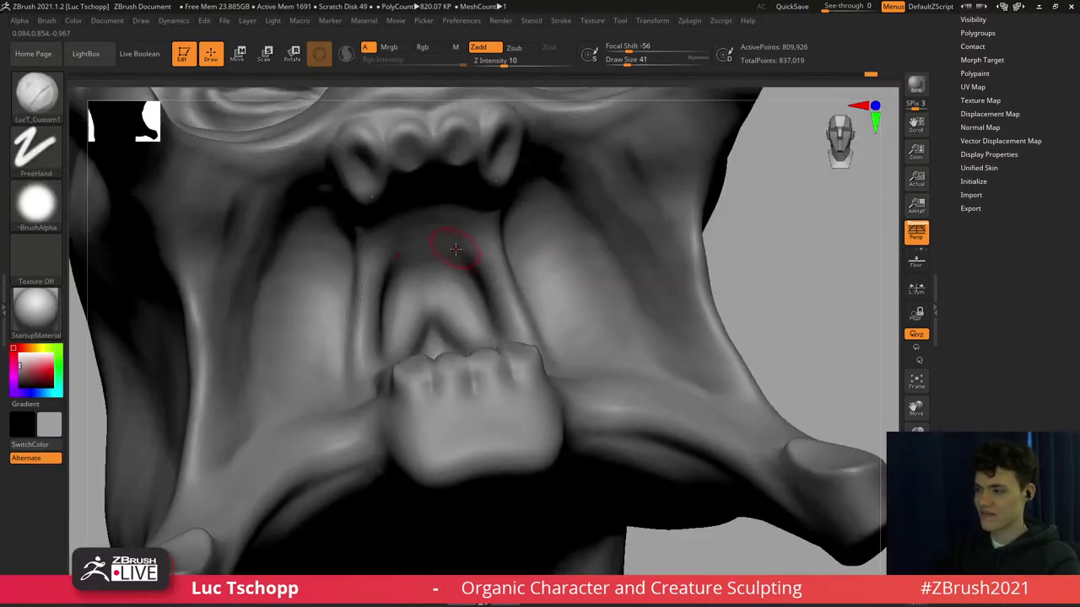
key("s")
left_click_drag(459, 248, 464, 248)
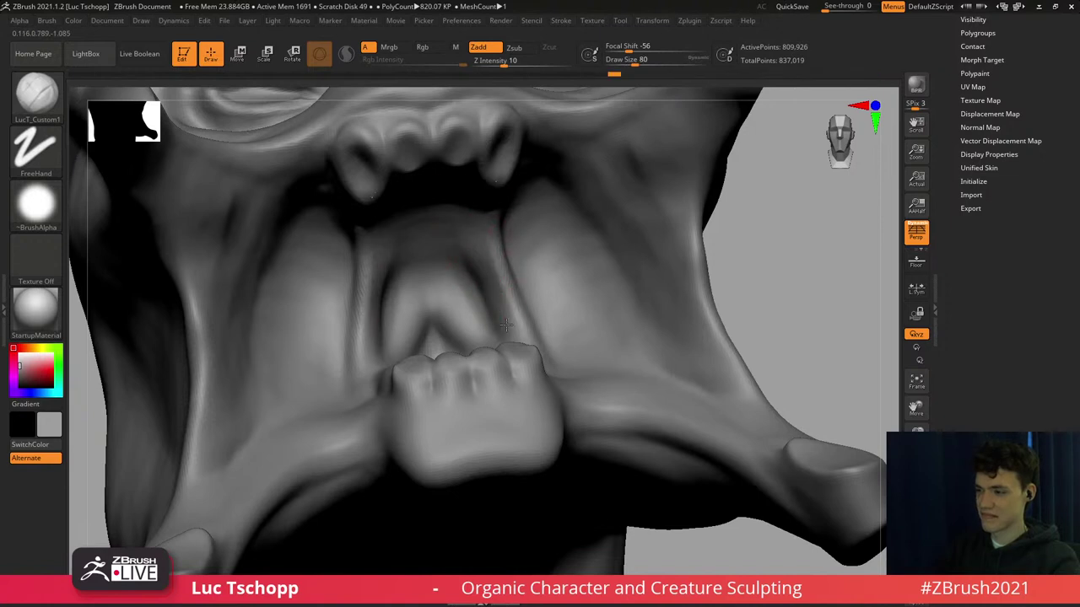
key("shift")
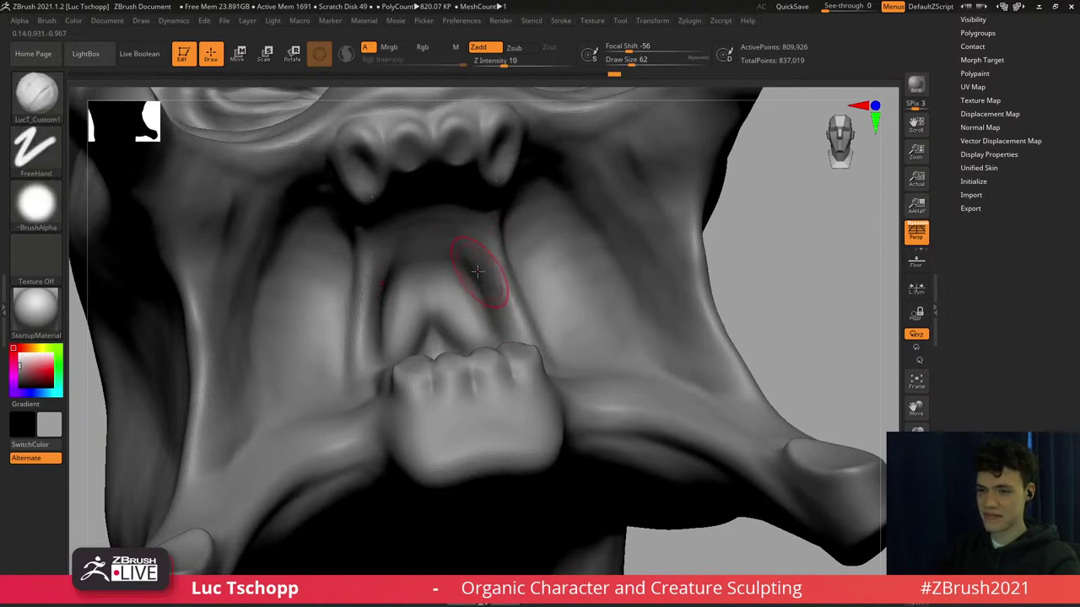
Refine the recesses around the arched form in the throat with the LucT_Custom1 brush at draw sizes 77 and 54.
right_click_drag(479, 264, 454, 234)
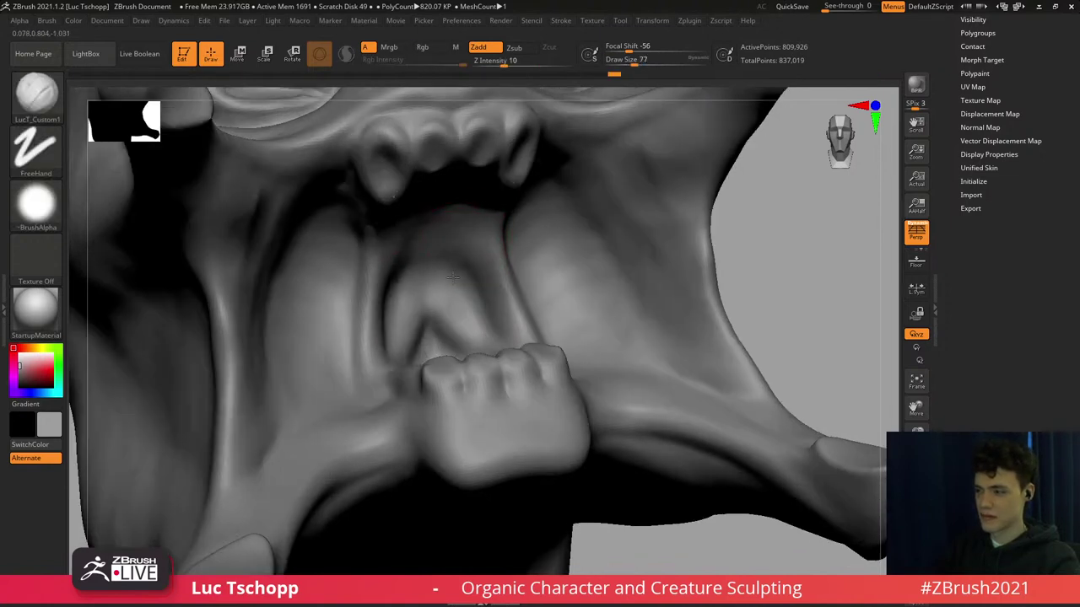
mouse_move(453, 276)
left_mouse_down()
mouse_move(474, 312)
mouse_move(472, 267)
mouse_move(457, 267)
mouse_move(499, 295)
left_mouse_up()
key("s")
left_click(484, 318)
key("s")
left_click(489, 268)
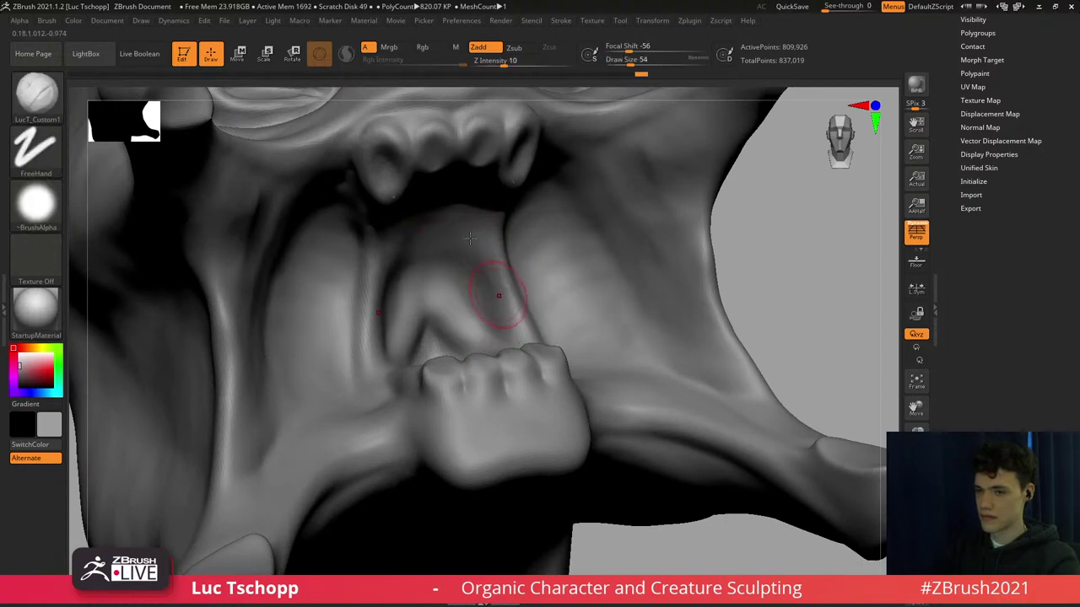
Define the upper end of the inner cheek folds with the Standard brush at draw sizes 41 and 49.
mouse_move(498, 294)
right_mouse_down("ctrl")
mouse_move(469, 265)
mouse_move(498, 313)
mouse_move(533, 251)
right_mouse_up("ctrl")
key("b")
key("s")
key("t")
key("s")
left_click_drag(533, 265, 535, 269)
right_click_drag(535, 269, 544, 265)
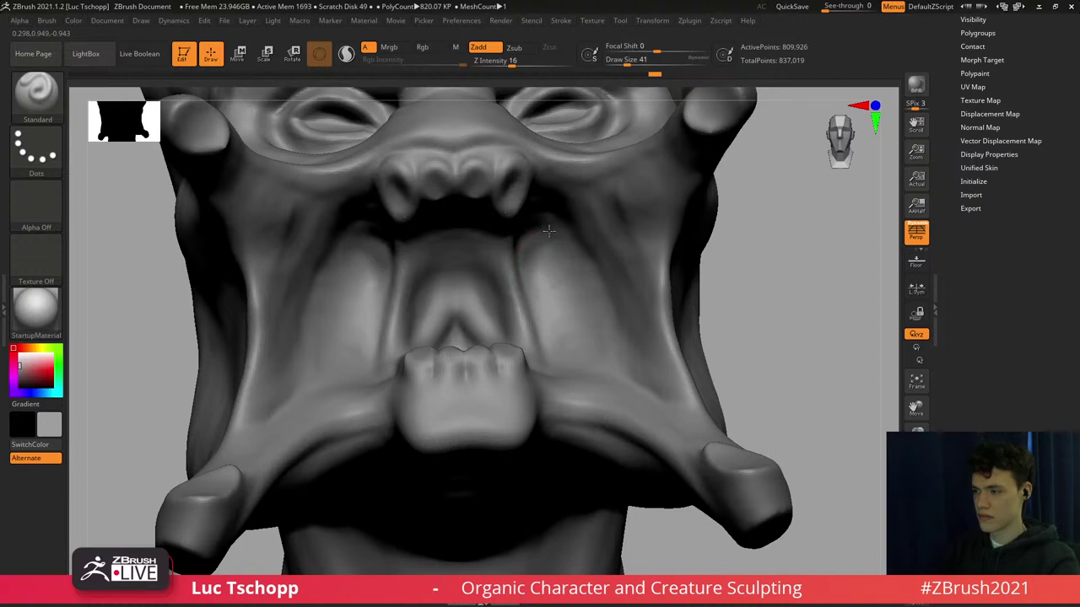
key("shift")
Soften the inner cheek folds beside the throat with the LucT_Custom1 brush at draw size 65.
key("b")
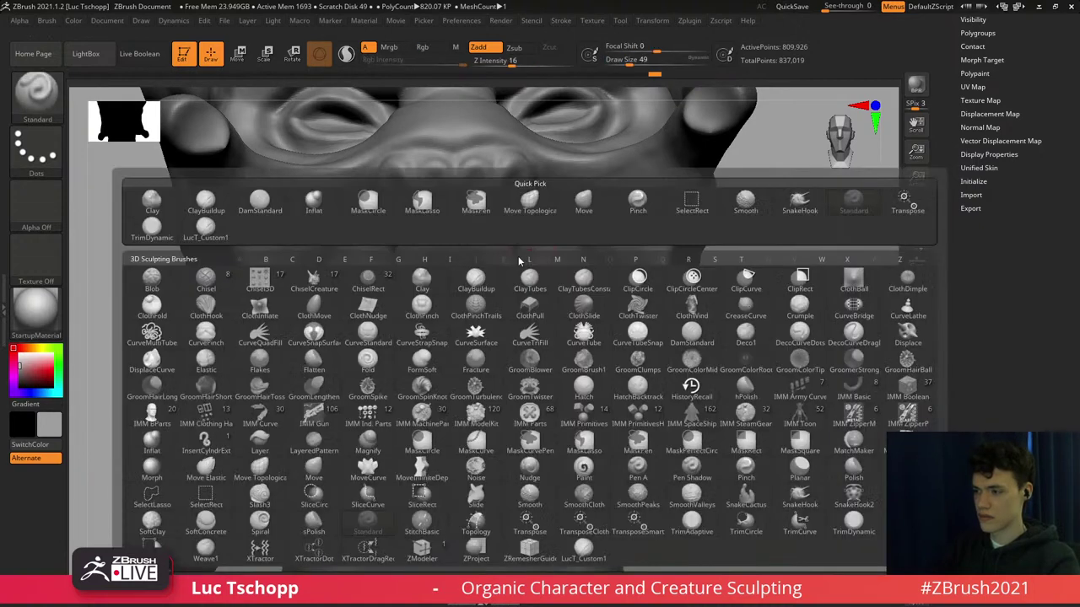
left_click(216, 229)
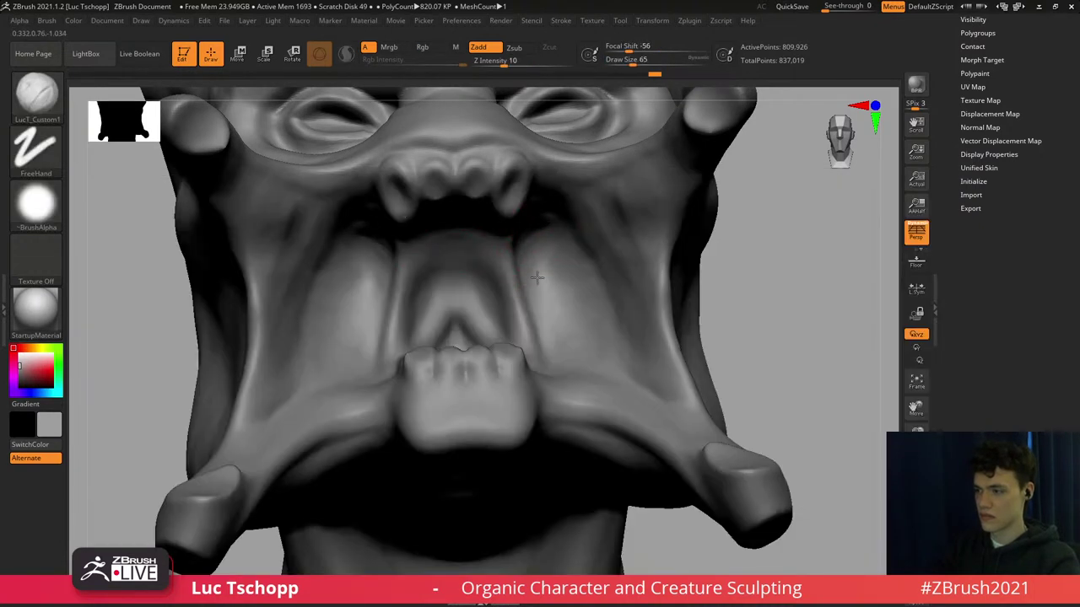
left_click_drag(537, 277, 560, 279)
key("shift")
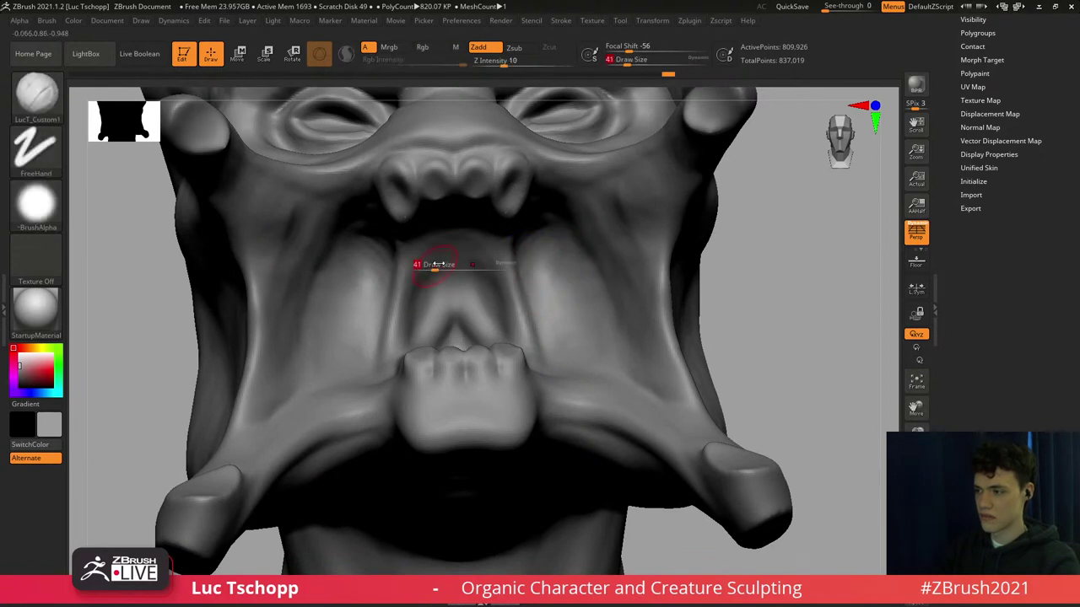
Smooth the upper throat surface above the arched form.
left_click_drag(436, 270, 460, 244, "shift")
left_click_drag(436, 281, 462, 266, "shift")
mouse_move(491, 258)
right_mouse_down()
mouse_move(494, 290)
mouse_move(517, 235)
right_mouse_up()
mouse_move(540, 294)
right_mouse_down()
mouse_move(508, 291)
mouse_move(534, 298)
mouse_move(538, 318)
mouse_move(549, 315)
mouse_move(528, 288)
mouse_move(506, 304)
right_mouse_up()
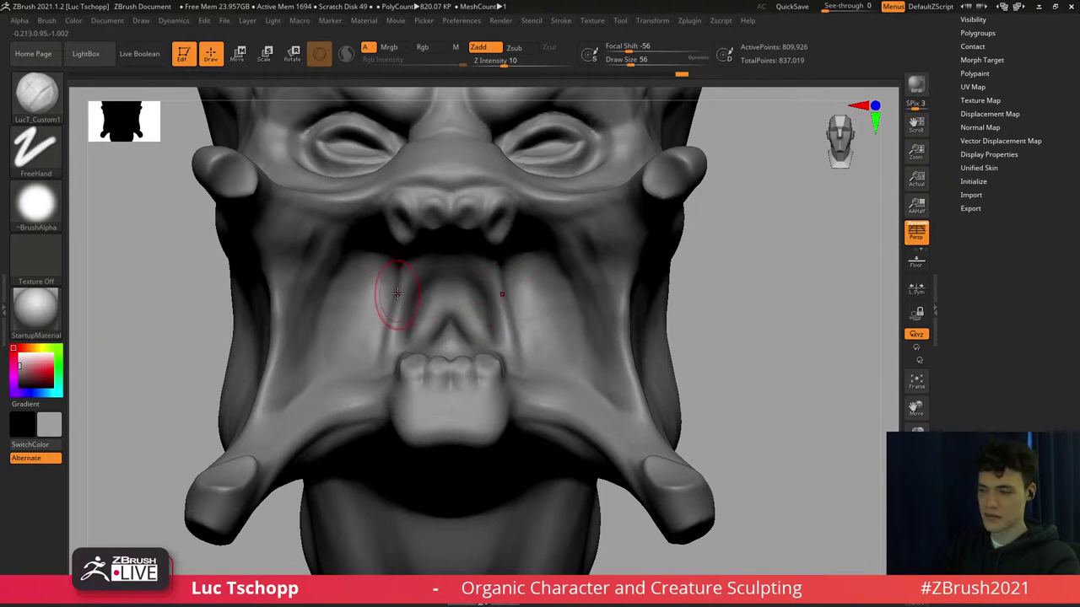
Refine the inner edge of the cheek fold beside the lower teeth with the LucT_Custom1 brush at draw sizes 54 and 41.
key("[")
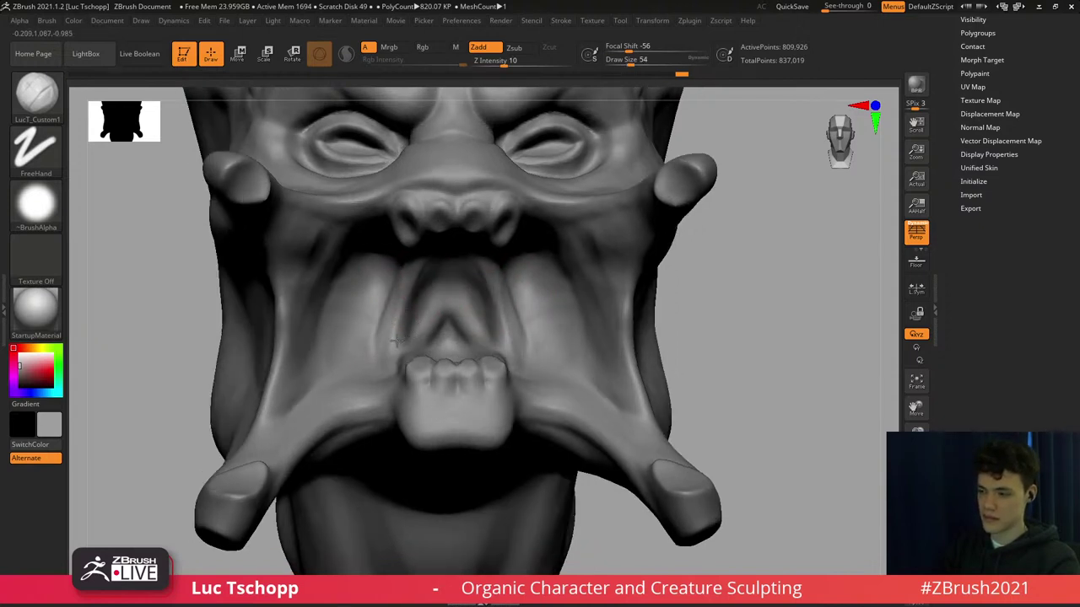
right_click_drag(387, 323, 404, 356)
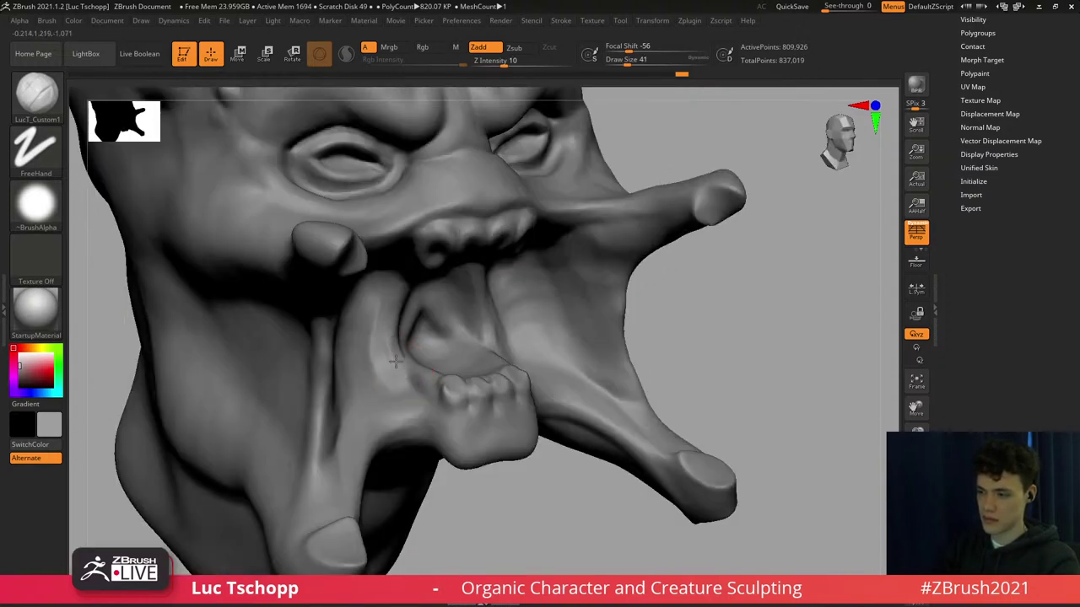
key("[")
Build up the inner cheek fold beside the throat with the Standard brush at draw size 31, and set up DamStandard for creasing.
key("b")
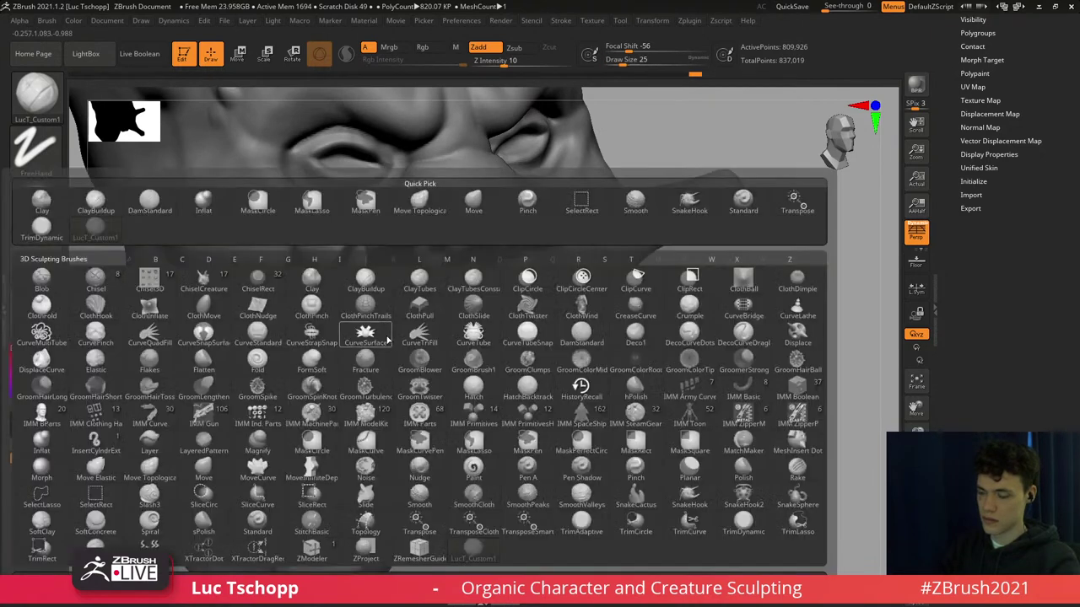
key("s")
key("t")
key("[")
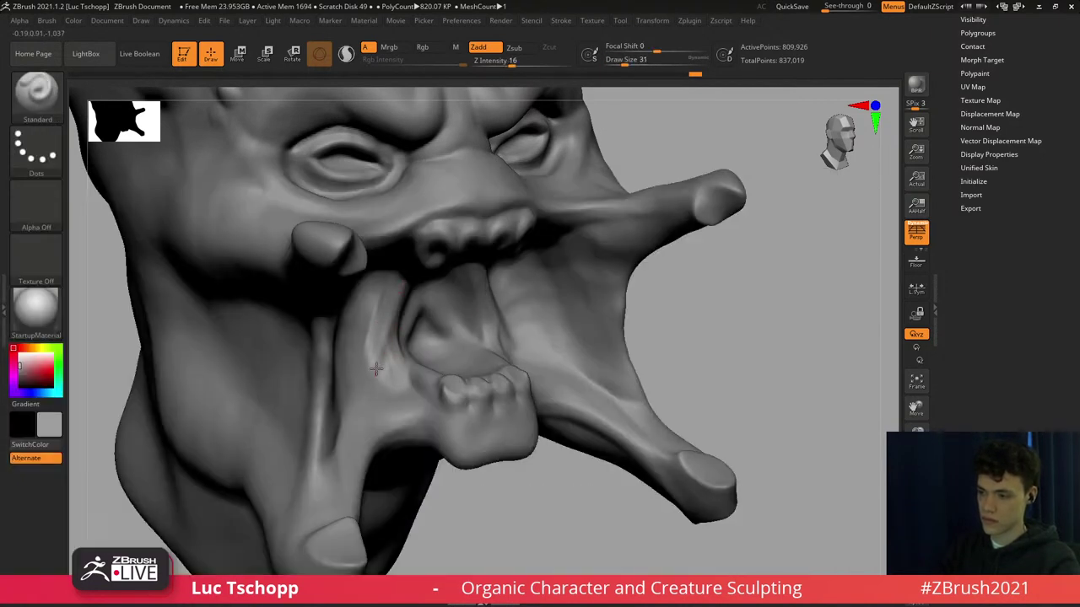
key("b")
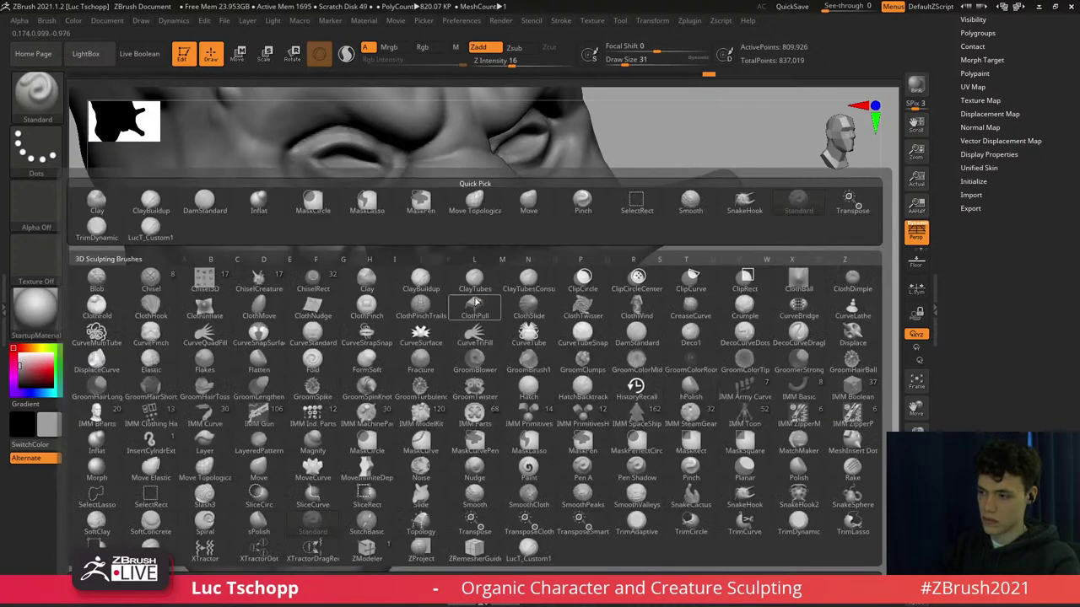
key("d")
key("s")
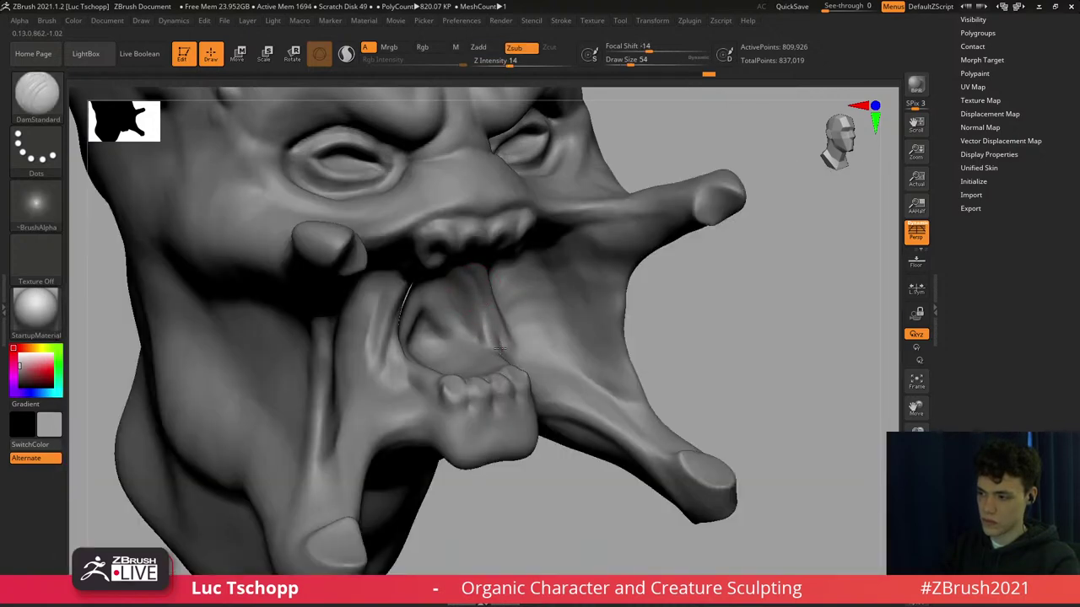
Refine the throat-side folds with the Standard brush and smooth the surface between them.
key("b")
key("s")
key("t")
mouse_move(480, 308)
left_mouse_down("shift")
mouse_move(470, 308)
mouse_move(481, 313)
left_mouse_up("shift")
key("bracketright")
mouse_move(484, 326)
right_mouse_down("shift")
mouse_move(472, 296)
mouse_move(491, 308)
right_mouse_up("shift")
left_click_drag(491, 309, 492, 325, "shift")
Adjust the stretched cheek membranes beside the mouth with the Move brush at draw size 46.
key("b")
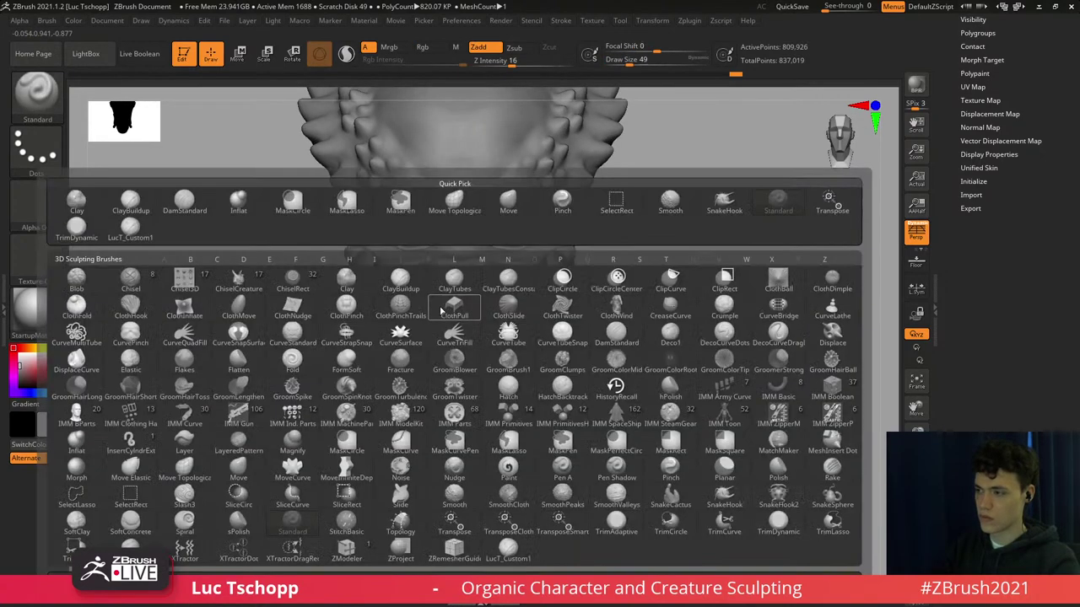
key("m")
key("v")
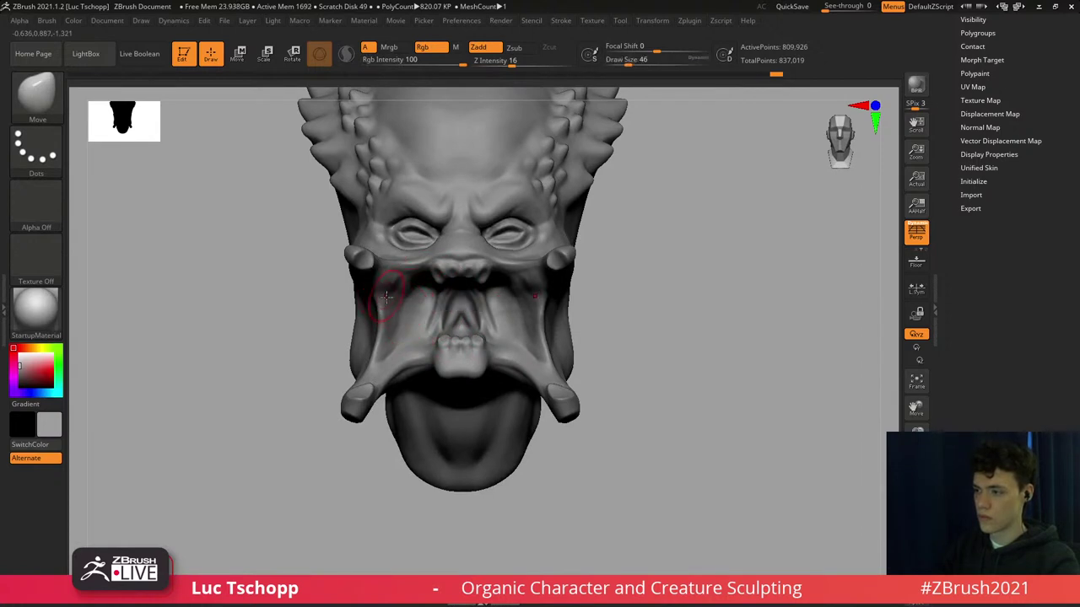
left_click_drag(394, 311, 398, 315)
right_click_drag(402, 328, 388, 320, "ctrl")
key("s")
mouse_move(386, 321)
left_mouse_down()
mouse_move(391, 302)
mouse_move(375, 292)
mouse_move(399, 275)
left_mouse_up()
right_click_drag(392, 277, 385, 302)
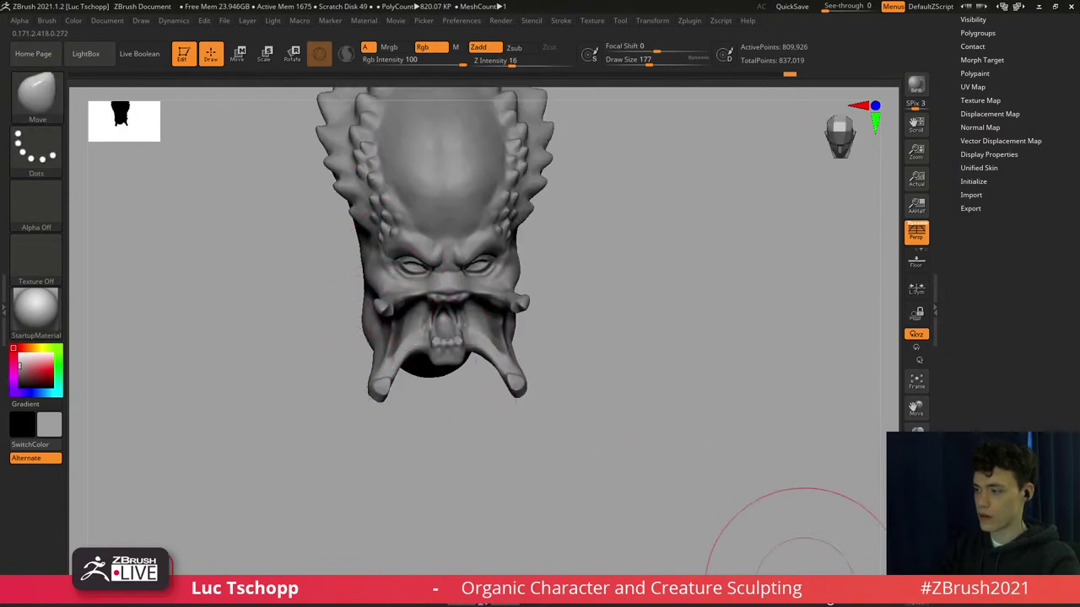
Show all subtools and reshape the sides of the face beside the eyes with a large Move brush at draw size 163.
left_click(906, 568)
right_click_drag(388, 242, 377, 281, "ctrl")
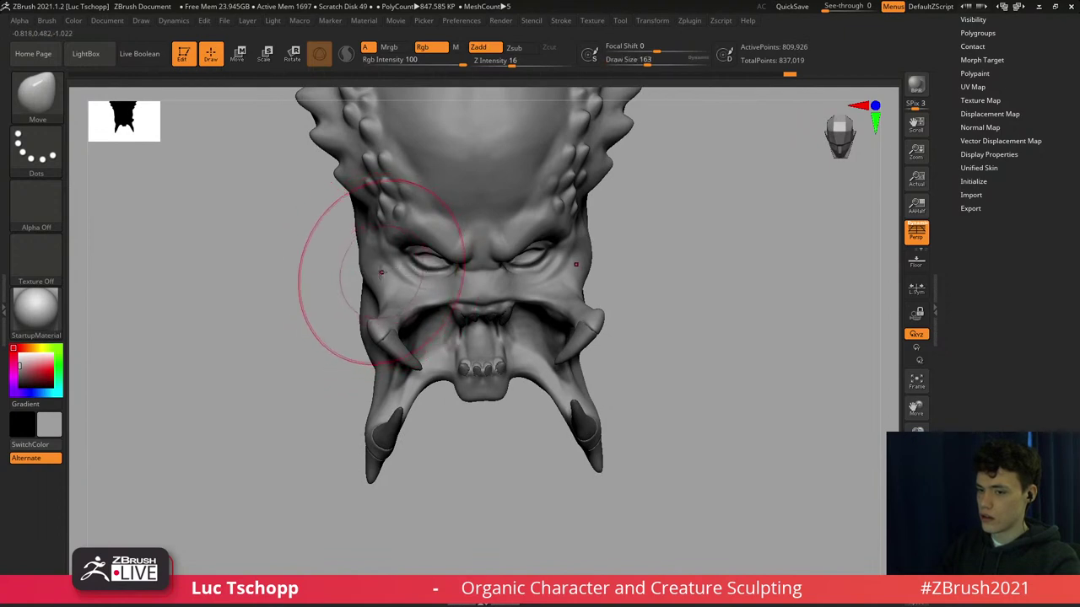
key("s")
key("s")
left_click_drag(367, 272, 393, 288)
key("s")
key("s")
right_click_drag(393, 288, 406, 235)
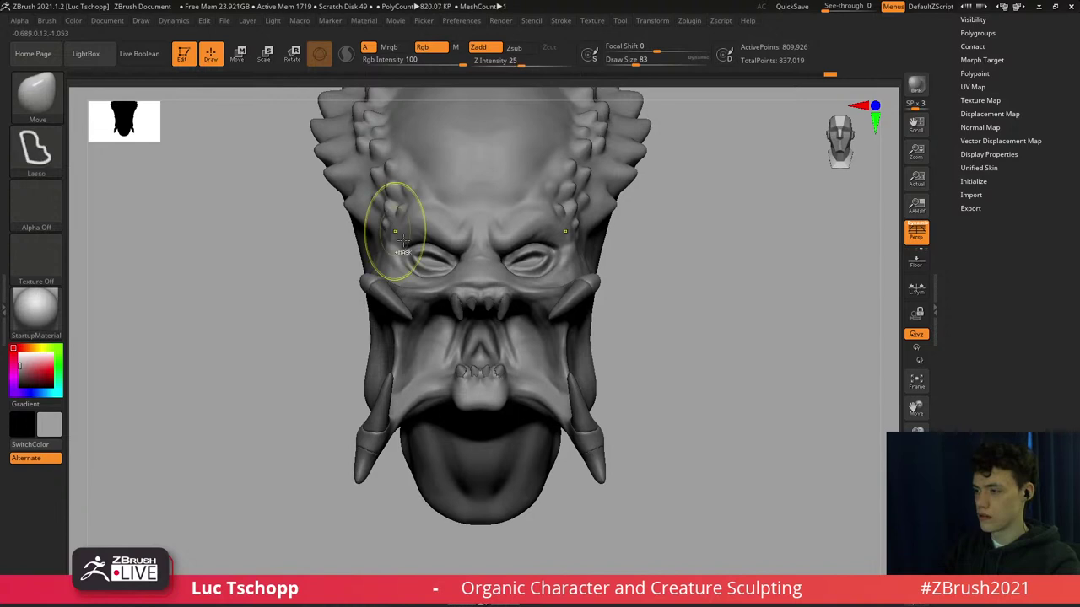
Undo the last Move stroke and adjust the area around the outer eye corners with the Move brush at draw size 54.
key("ctrl+z")
key("bracketleft")
key("bracketleft")
left_click_drag(413, 247, 403, 231)
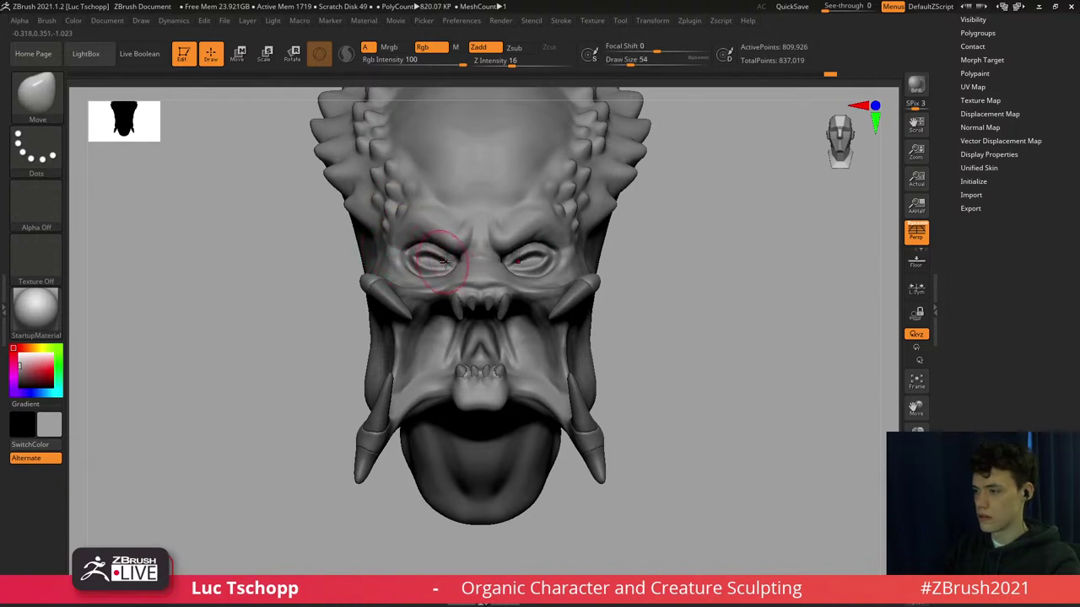
key("bracketleft")
right_click_drag(438, 257, 483, 249, "ctrl")
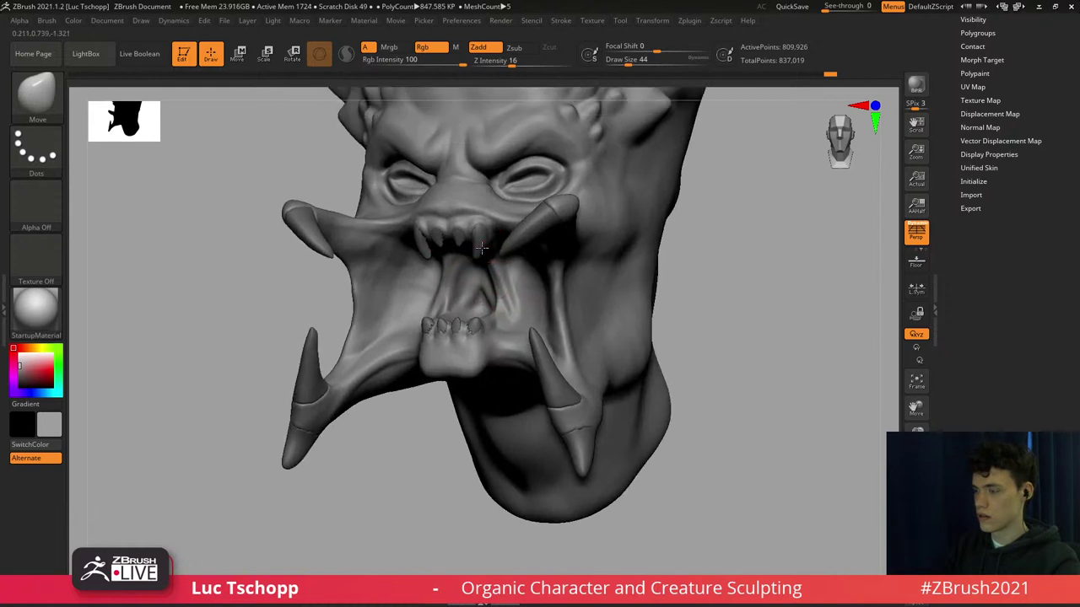
Select the teeth subtool, isolate it and convert it to DynaMesh with the resolution set to 300.
left_click(483, 246, "alt")
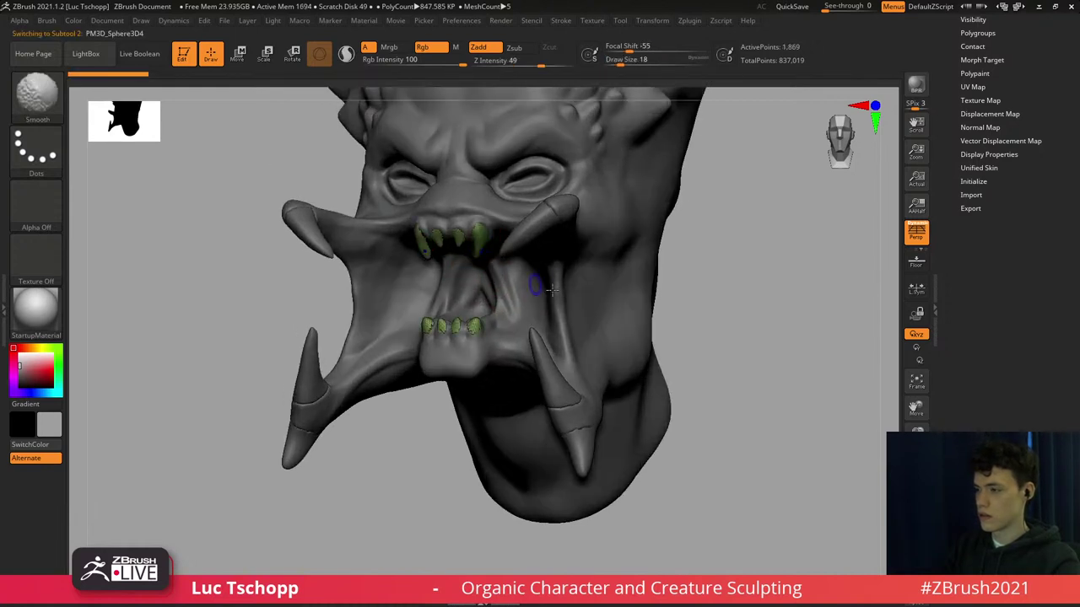
left_click(916, 556)
right_click_drag(565, 346, 584, 380, "ctrl")
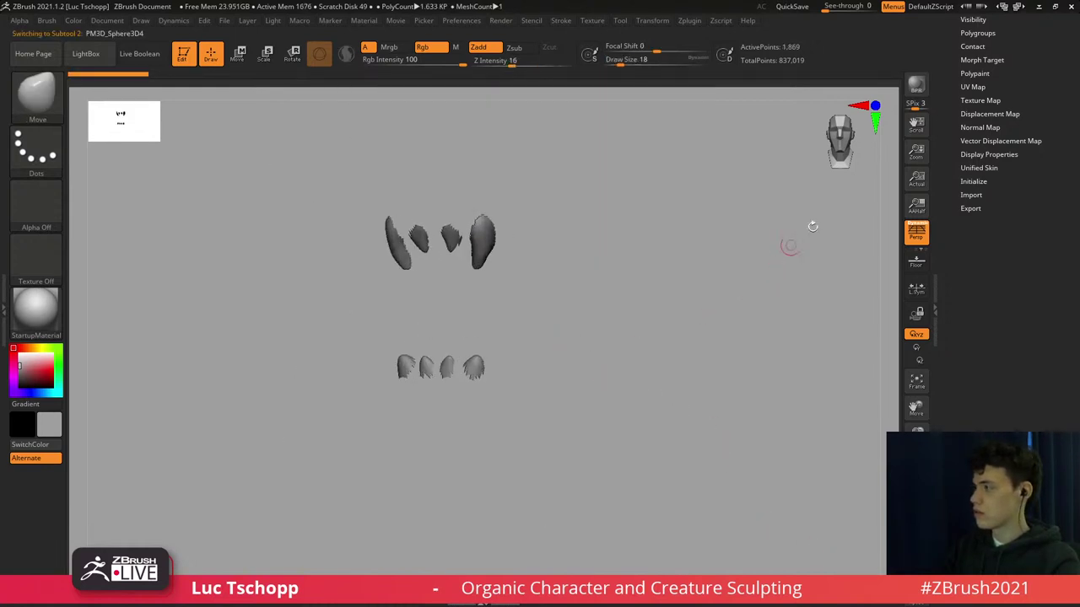
left_click_drag(983, 204, 1003, 363)
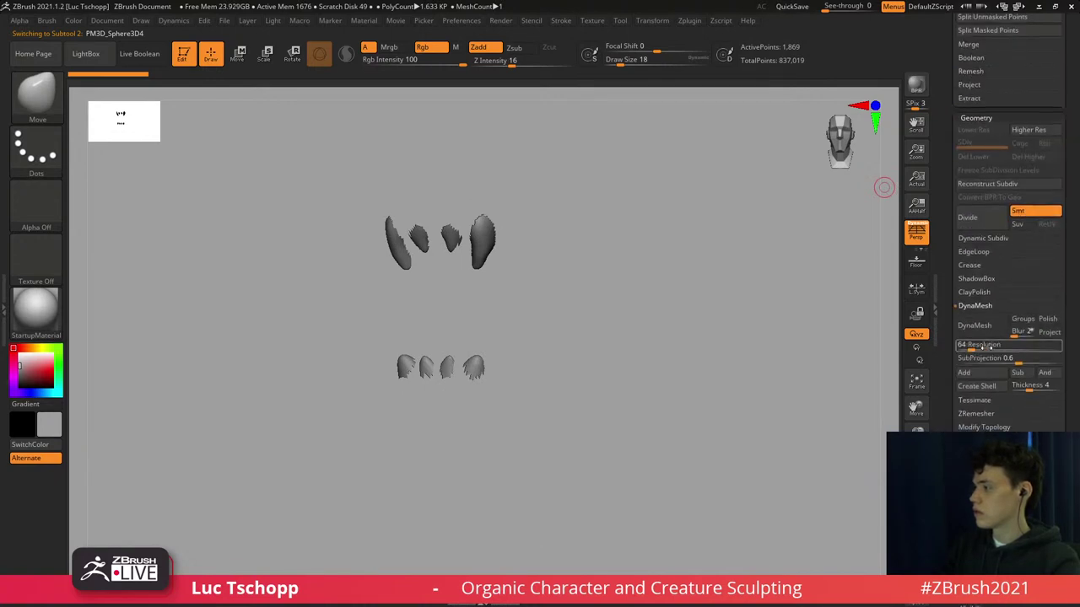
left_click(974, 349)
type("300")
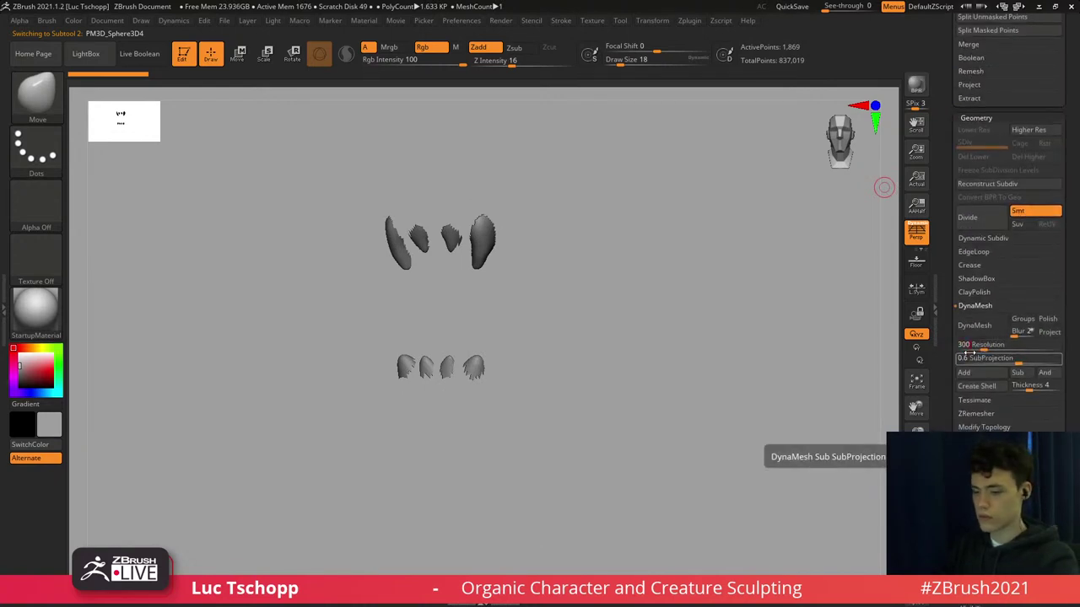
left_click(981, 333)
Thicken the outer upper teeth with the Inflat brush at draw size 90.
key("s")
left_click_drag(563, 306, 596, 302)
key("b")
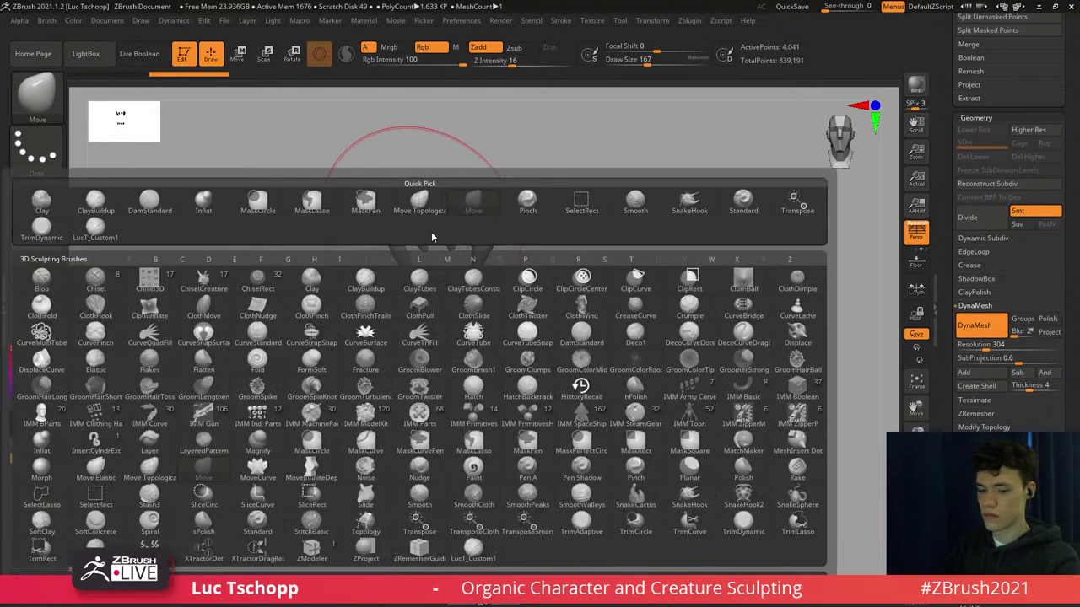
key("i")
key("n")
mouse_move(527, 221)
left_mouse_down()
mouse_move(496, 236)
mouse_move(480, 230)
mouse_move(511, 195)
mouse_move(478, 213)
left_mouse_up()
key("s")
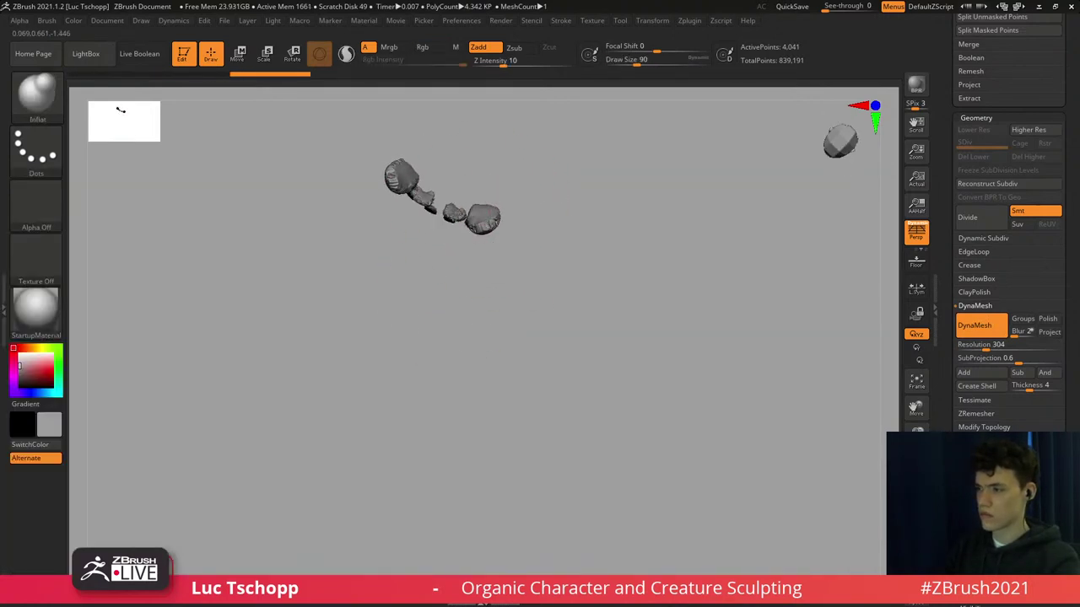
Thicken the small upper front teeth with the Inflat brush at draw size 71.
right_click_drag(478, 214, 474, 268)
mouse_move(482, 173)
right_mouse_down("alt")
mouse_move(487, 253)
mouse_move(487, 165)
right_mouse_up("alt")
mouse_move(491, 126)
right_mouse_down("alt")
mouse_move(501, 236)
mouse_move(473, 303)
right_mouse_up("alt")
key("s")
left_click_drag(475, 249, 470, 248)
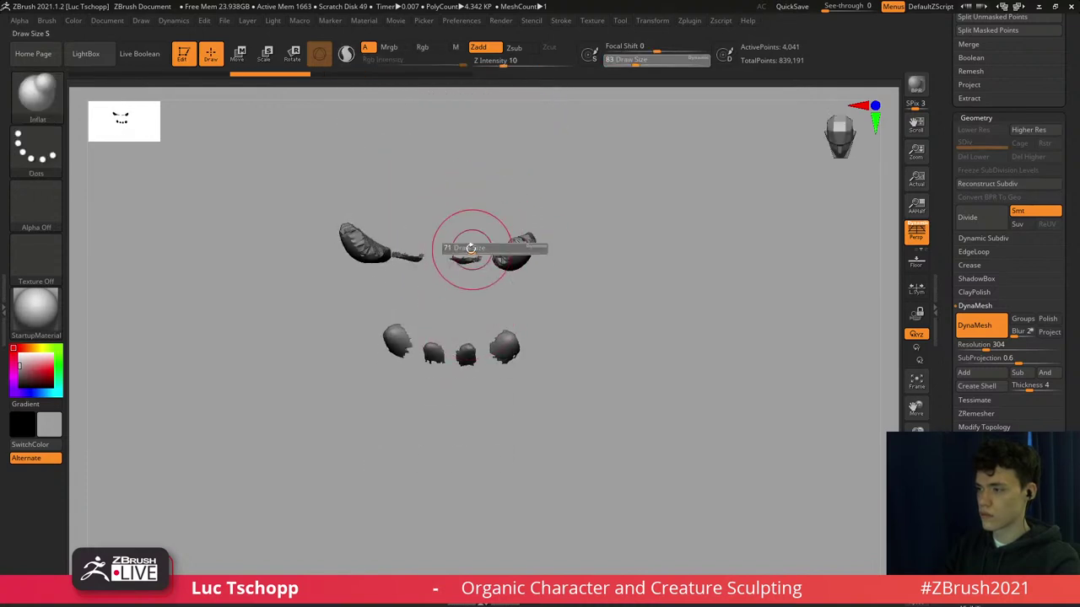
right_click_drag(470, 248, 468, 259)
left_click_drag(456, 266, 470, 265)
mouse_move(596, 274)
right_mouse_down()
mouse_move(629, 236)
mouse_move(637, 190)
right_mouse_up()
right_click_drag(637, 190, 646, 242, "ctrl")
Assign automatic polygroups to the separate teeth.
mouse_move(1076, 558)
left_mouse_down()
mouse_move(1078, 293)
mouse_move(1068, 309)
left_mouse_up()
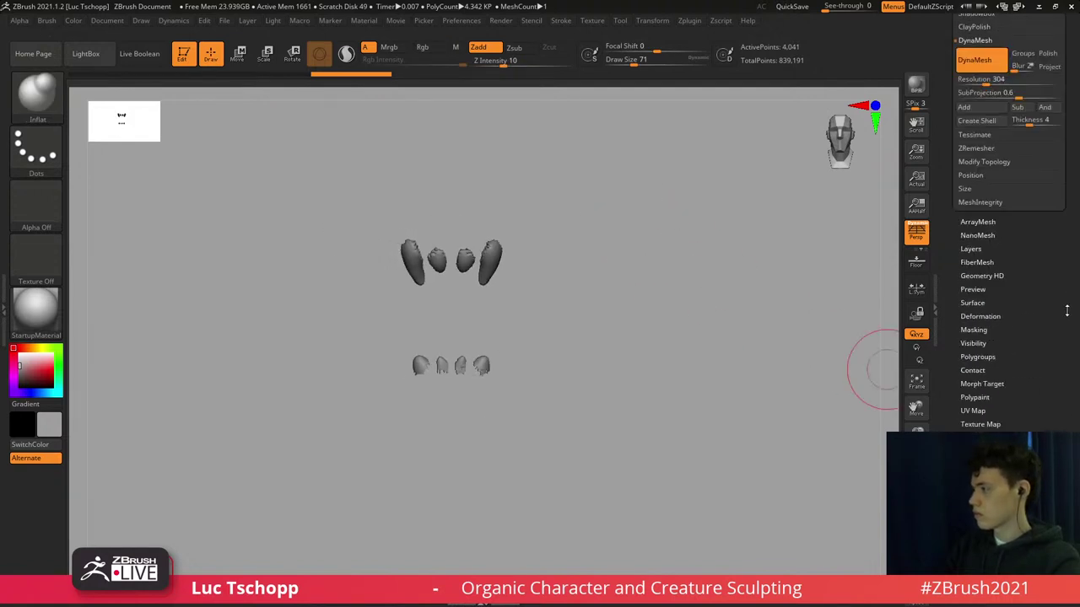
left_click(988, 353, "shift")
left_click(989, 368)
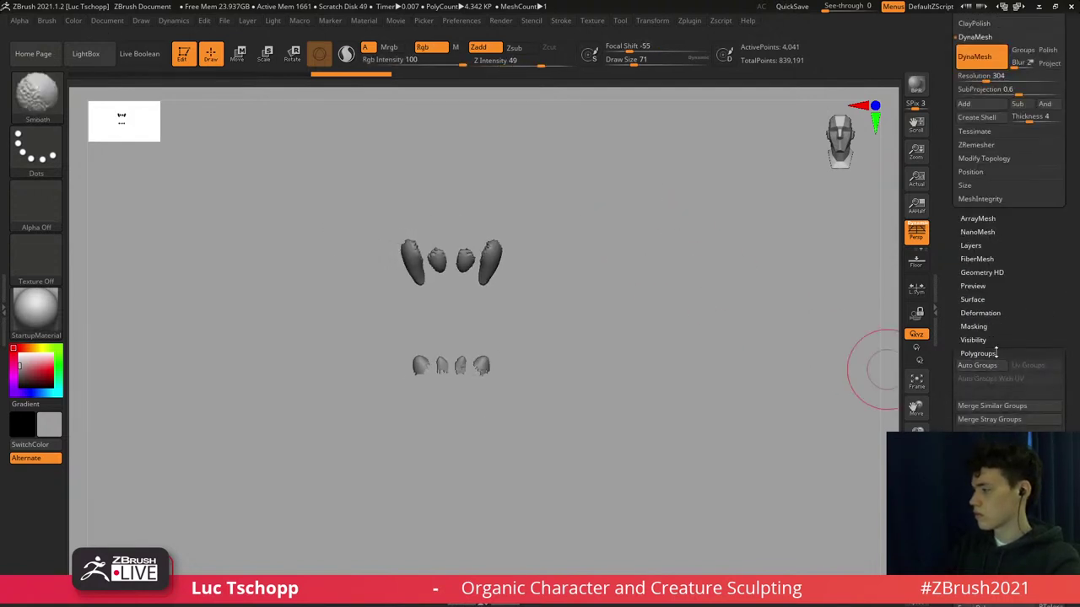
left_click(994, 353, "shift")
Mirror and weld the teeth and enable the Groups option for DynaMesh.
mouse_move(1025, 256)
left_mouse_down("shift")
mouse_move(1024, 338)
mouse_move(1022, 325)
left_mouse_up("shift")
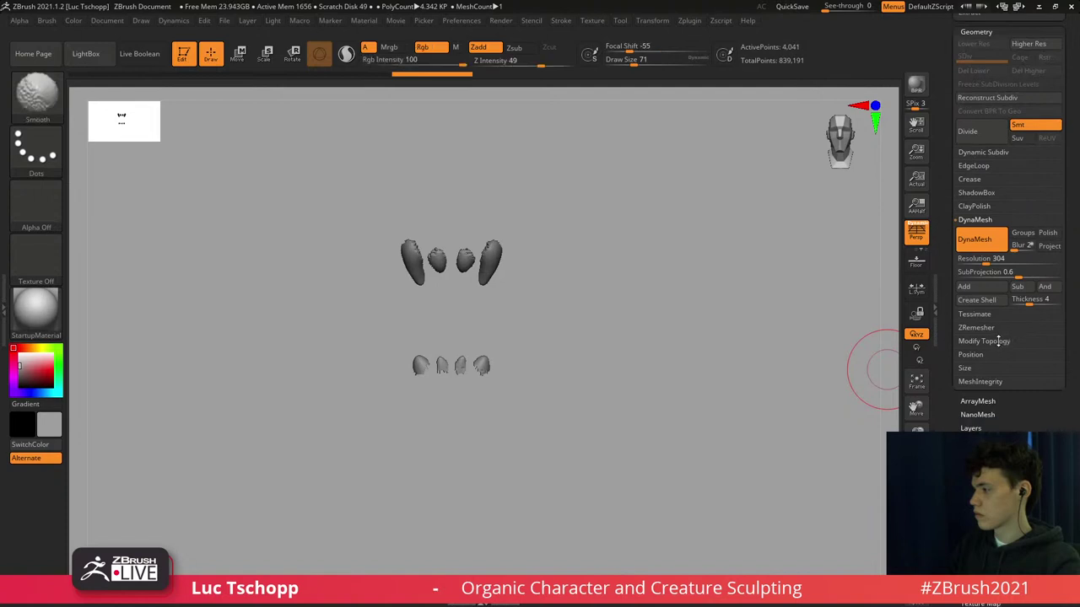
left_click(1000, 341, "shift")
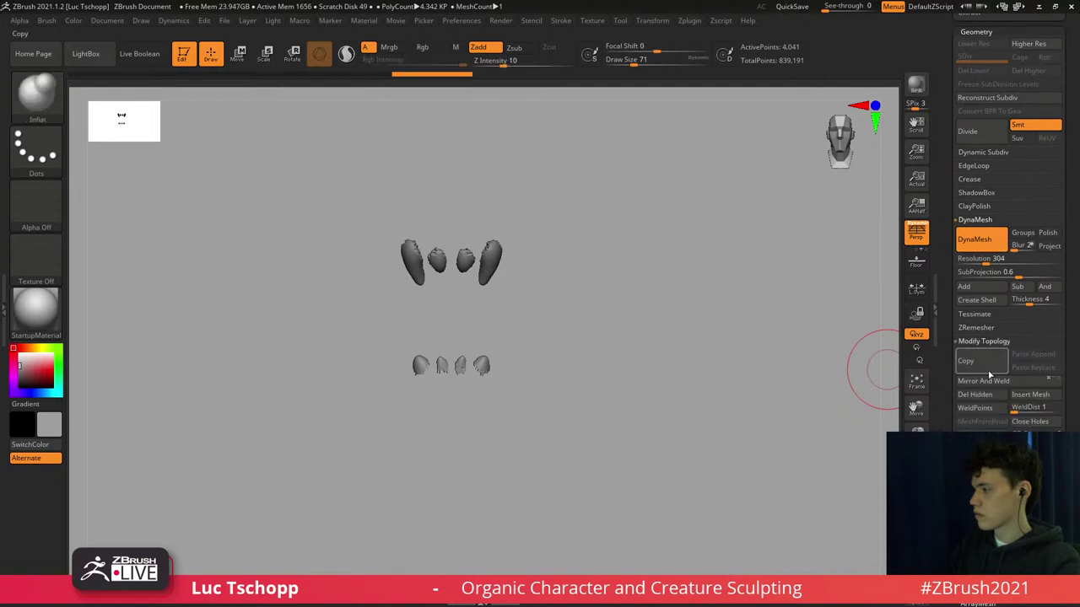
left_click(1022, 232)
Display the polyframe and fill out the backs of the upper teeth with the Inflat brush at draw size 223.
right_click_drag(481, 255, 481, 277, "ctrl")
right_click_drag(484, 216, 509, 282)
left_click_drag(506, 268, 501, 258, "shift")
key("shift+f")
right_click_drag(521, 240, 497, 261)
key("bracketright")
key("bracketright")
mouse_move(496, 236)
left_mouse_down()
mouse_move(479, 195)
mouse_move(478, 221)
left_mouse_up()
left_click_drag(389, 221, 391, 232)
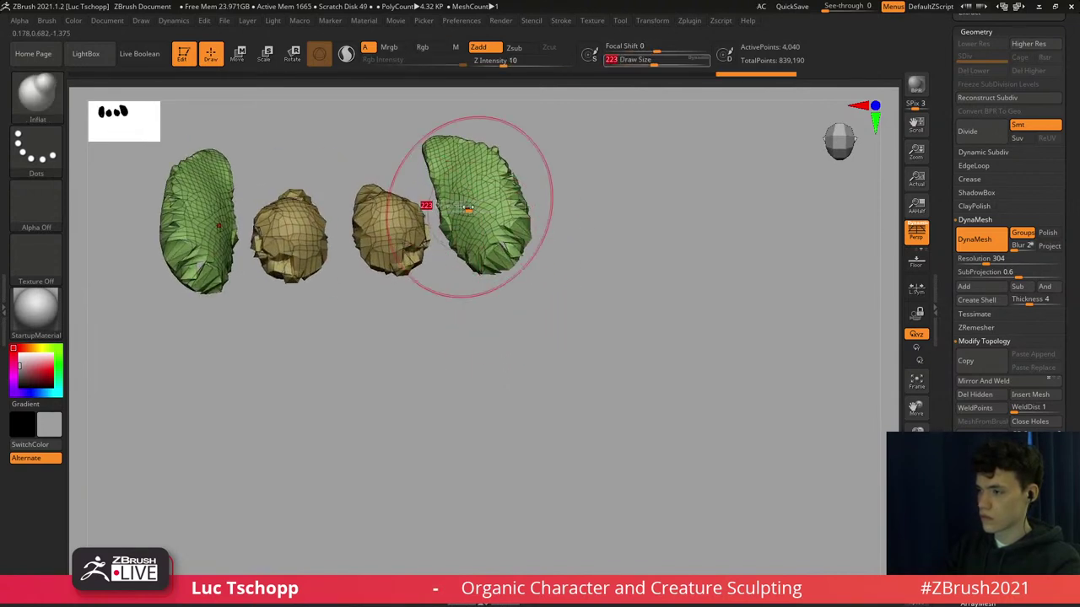
left_click_drag(470, 208, 464, 179)
Inflate the backs of the lower teeth, undo the oversized stroke and reduce the Inflat brush to draw size 56.
right_click_drag(504, 249, 499, 150)
mouse_move(496, 345)
right_mouse_down("ctrl")
mouse_move(491, 313)
mouse_move(460, 299)
mouse_move(492, 366)
mouse_move(493, 258)
right_mouse_up("ctrl")
mouse_move(493, 257)
right_mouse_down("ctrl")
mouse_move(495, 366)
mouse_move(487, 263)
mouse_move(489, 274)
right_mouse_up("ctrl")
key("bracketleft")
key("bracketleft")
left_click_drag(476, 315, 477, 319)
key("ctrl+z")
key("bracketleft")
key("bracketleft")
key("bracketleft")
key("bracketleft")
key("bracketleft")
key("bracketleft")
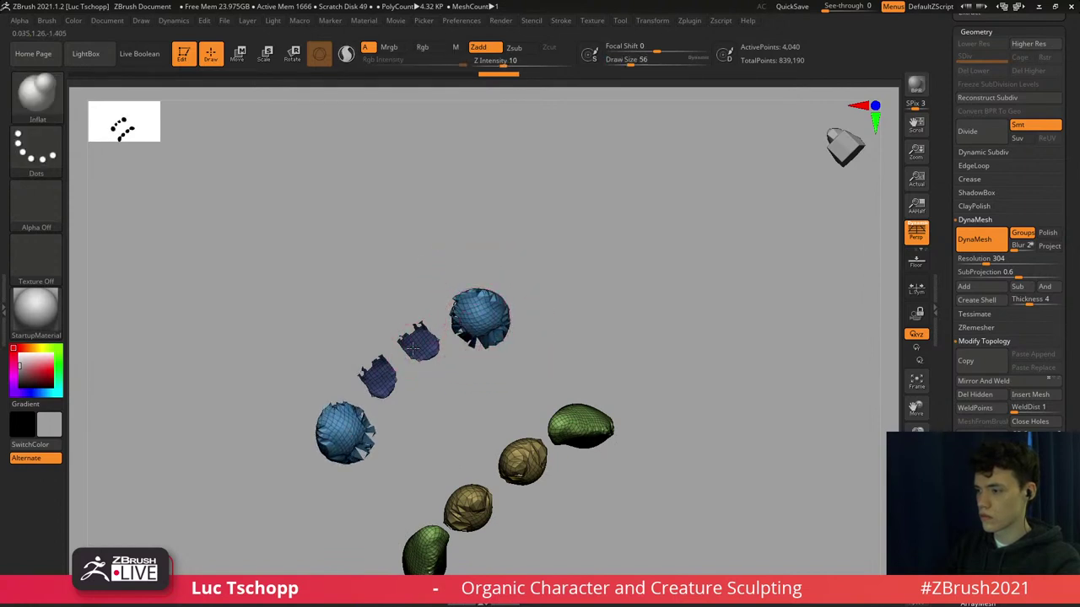
Remesh the teeth with DynaMesh and smooth their lumpy surfaces.
left_click_drag(385, 251, 470, 181, "ctrl")
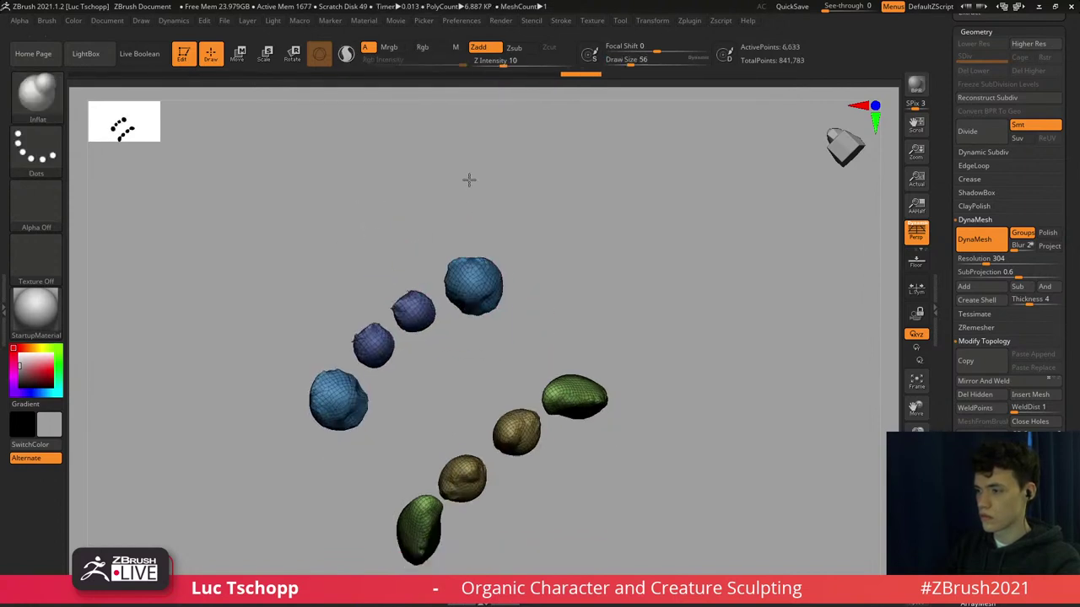
right_click_drag(470, 180, 508, 395, "shift")
mouse_move(417, 345)
left_mouse_down("shift")
mouse_move(416, 318)
mouse_move(415, 368)
left_mouse_up("shift")
Pull the outer lower teeth into pointed tips with the Move Topological brush.
key("b")
key("m")
key("t")
key("bracketleft")
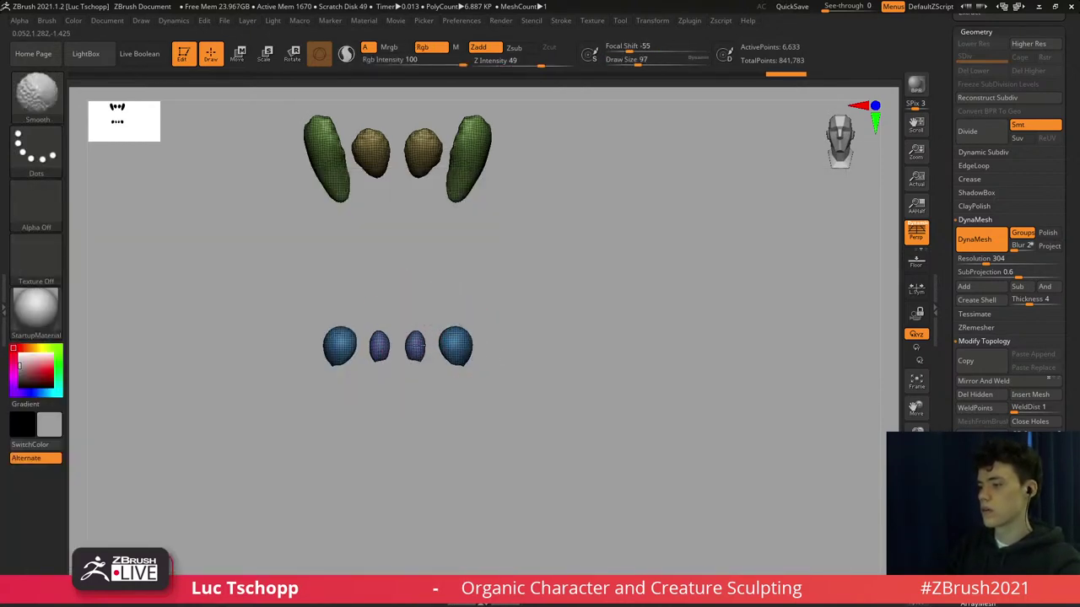
key("s")
left_click_drag(446, 332, 454, 335)
key("ctrl+z")
key("s")
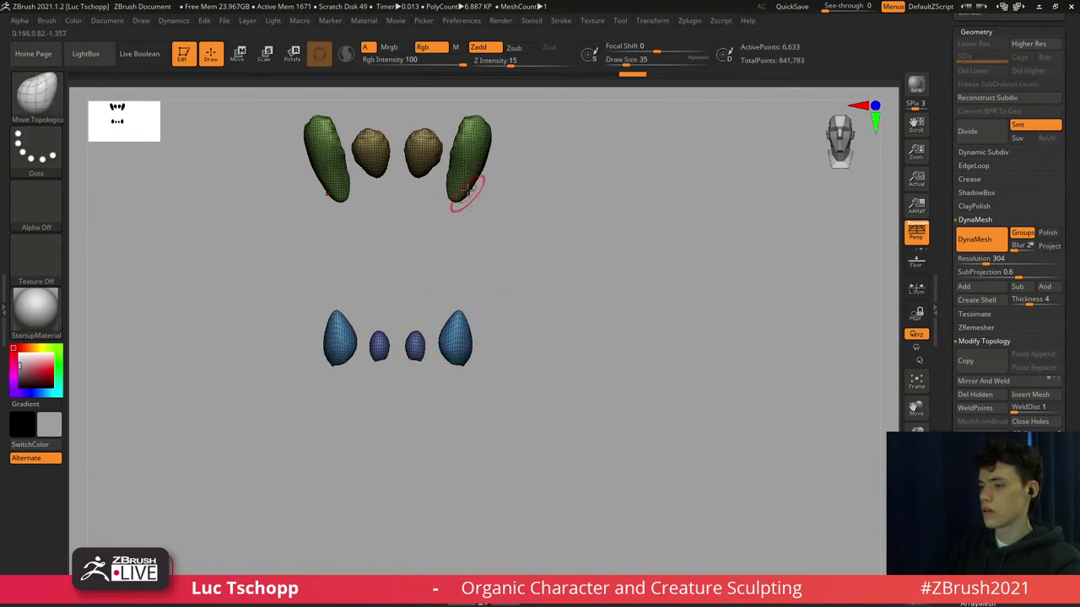
Refine and smooth the upper teeth into cleaner tapered shapes with the Move Topological brush at draw size 128.
right_click_drag(468, 191, 494, 306, "alt")
key("s")
mouse_move(482, 299)
left_mouse_down()
mouse_move(496, 299)
mouse_move(446, 287)
left_mouse_up()
key("s")
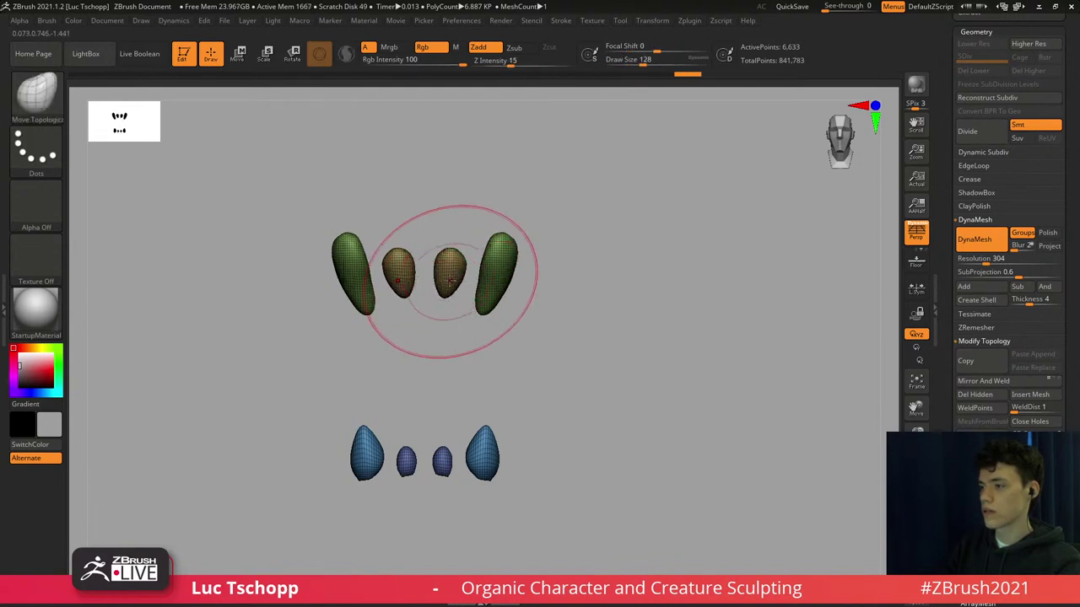
right_click_drag(449, 281, 472, 285)
key("s")
left_click_drag(490, 320, 482, 316)
key("s")
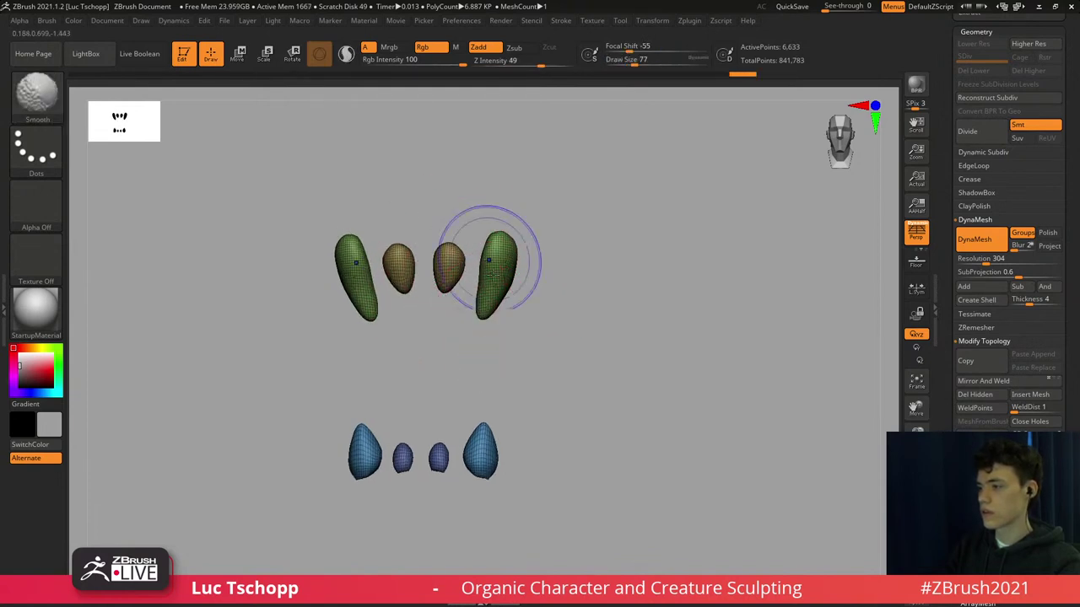
mouse_move(493, 274)
right_mouse_down("shift")
mouse_move(499, 285)
mouse_move(481, 253)
mouse_move(489, 219)
right_mouse_up("shift")
Show the head again and bend the upper outer fangs to fit the gums with Move Topological at draw size 112.
left_click(916, 546)
mouse_move(515, 237)
right_mouse_down()
mouse_move(481, 246)
mouse_move(430, 307)
right_mouse_up()
key("shift+f")
key("shift+f")
key("s")
left_click_drag(416, 308, 424, 309)
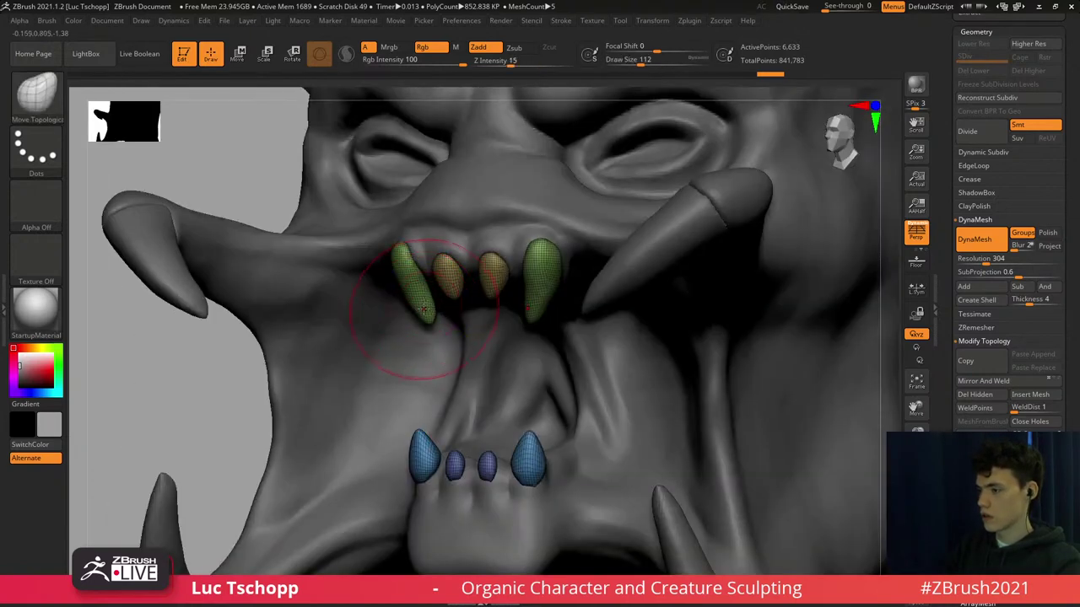
right_click_drag(423, 309, 415, 312)
left_click_drag(421, 309, 422, 308)
mouse_move(421, 309)
left_mouse_down()
mouse_move(392, 289)
mouse_move(454, 289)
left_mouse_up()
Hide the polyframe, adjust the upper teeth from below with Move Topological at draw size 74, and undo the last adjustment.
key("s")
key("shift+f")
key("s")
key("s")
right_click_drag(459, 314, 447, 293)
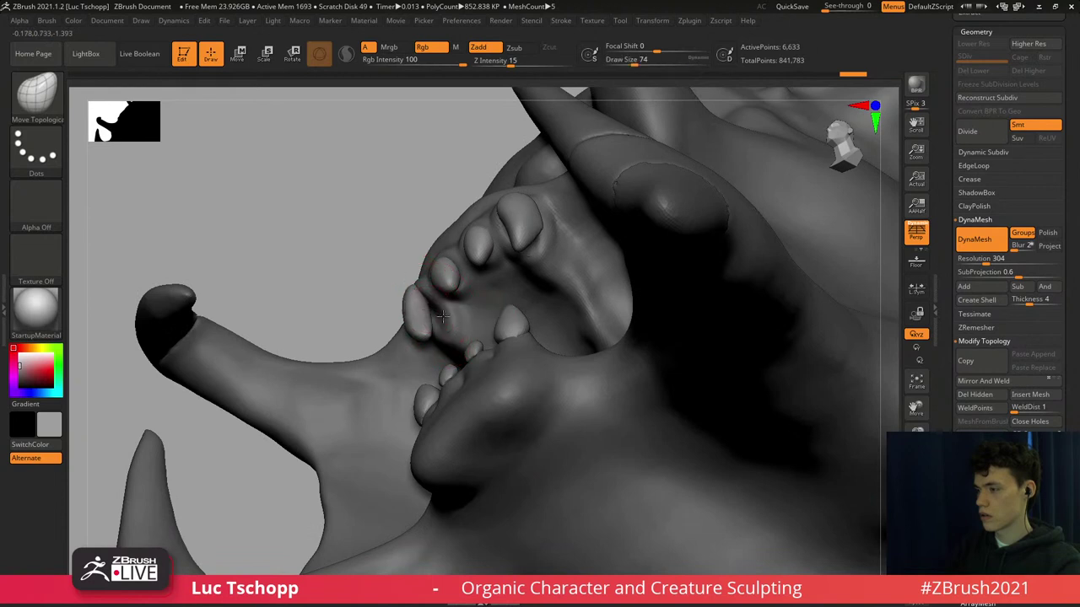
key("ctrl+z")
Check the teeth in isolation, show the head again and reposition the upper outer fangs with Move Topological at draw size 251.
left_click(916, 548)
right_click_drag(483, 291, 424, 327)
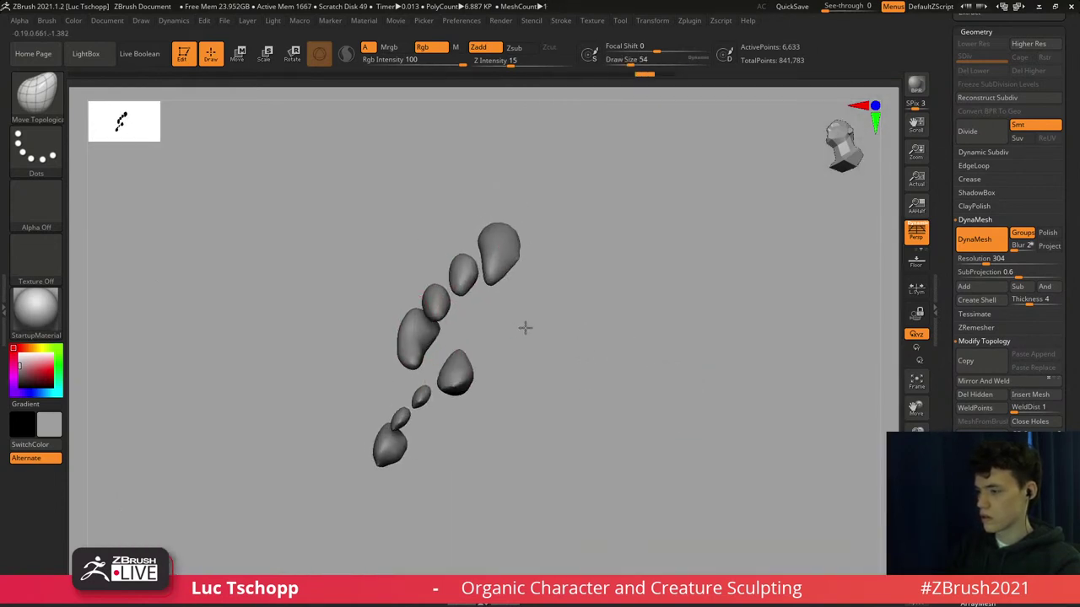
right_click_drag(523, 324, 513, 358)
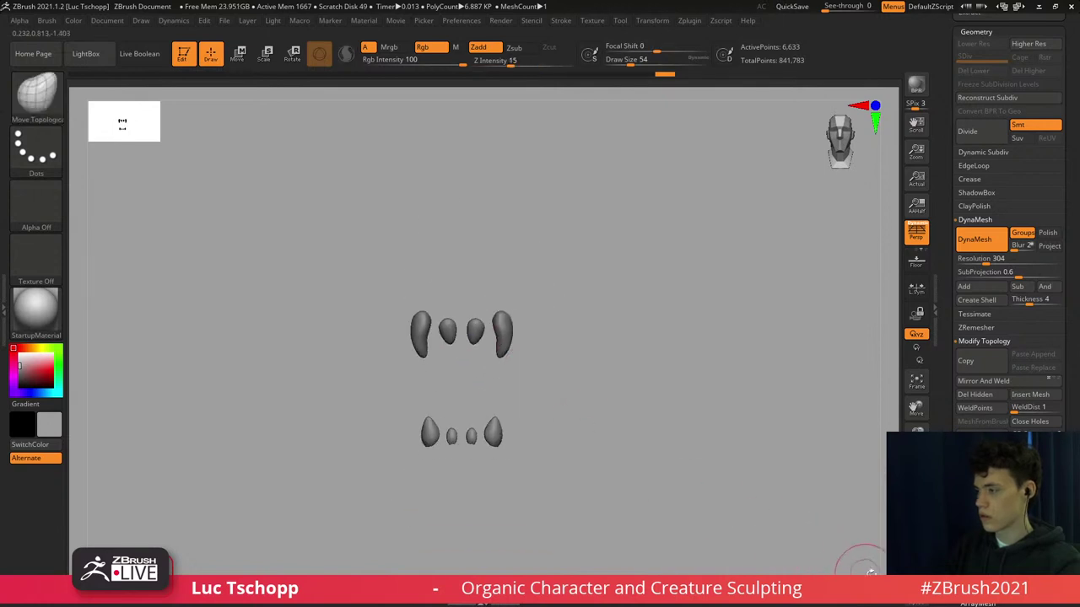
left_click(916, 553)
mouse_move(446, 344)
right_mouse_down("alt")
mouse_move(444, 220)
mouse_move(433, 202)
right_mouse_up("alt")
key("s")
key("s")
left_click_drag(414, 202, 445, 212)
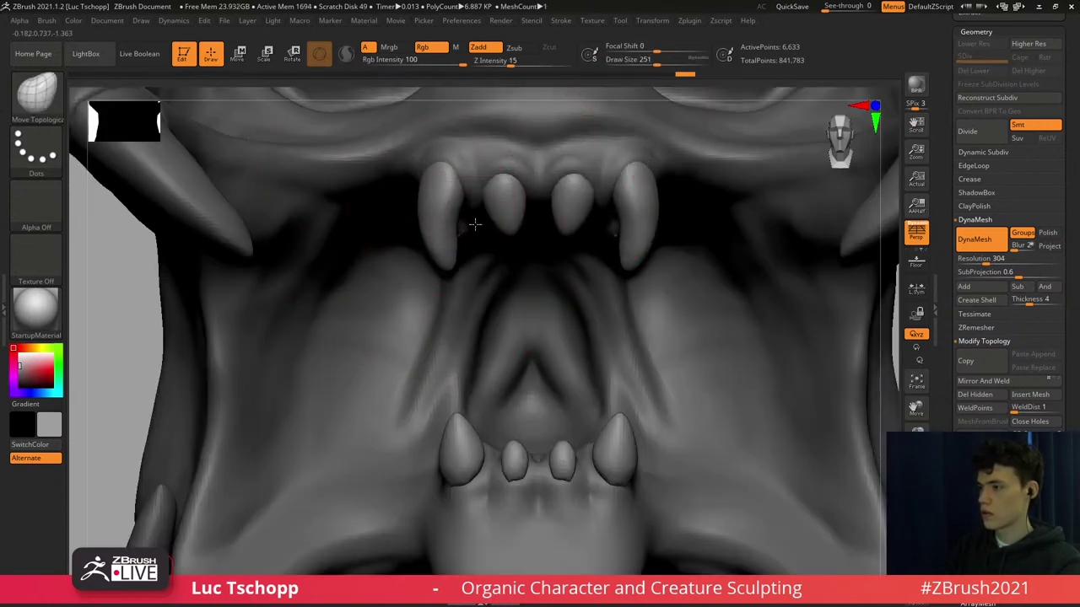
Adjust the tips of the two small upper front teeth with the Move Topological brush at draw size 108.
right_click_drag(475, 226, 494, 218)
key("s")
mouse_move(522, 207)
left_mouse_down()
mouse_move(485, 211)
mouse_move(522, 210)
mouse_move(521, 222)
left_mouse_up()
key("s")
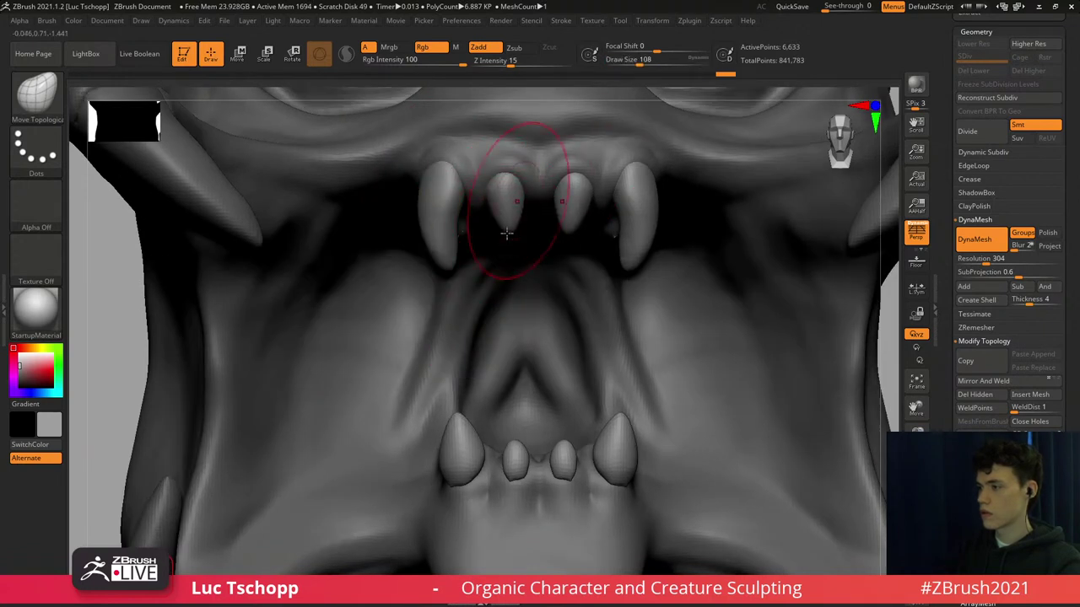
Select the head and carve a deeper crease along the upper lip above the gums with the DamStandard brush.
right_click_drag(516, 138, 504, 220, "alt")
key("s")
left_click_drag(494, 246, 488, 242)
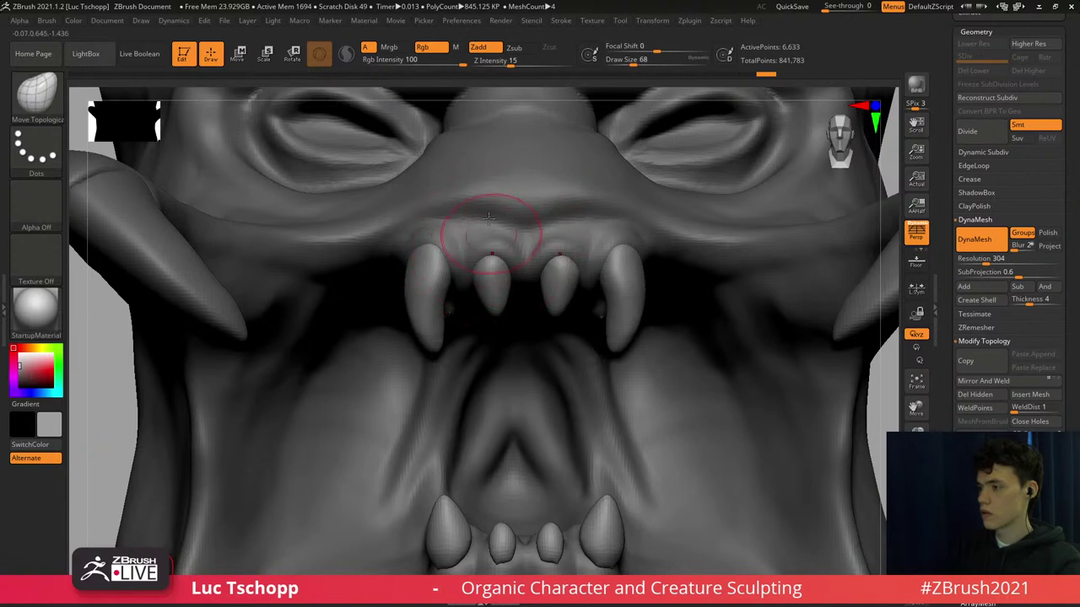
left_click(496, 202, "alt")
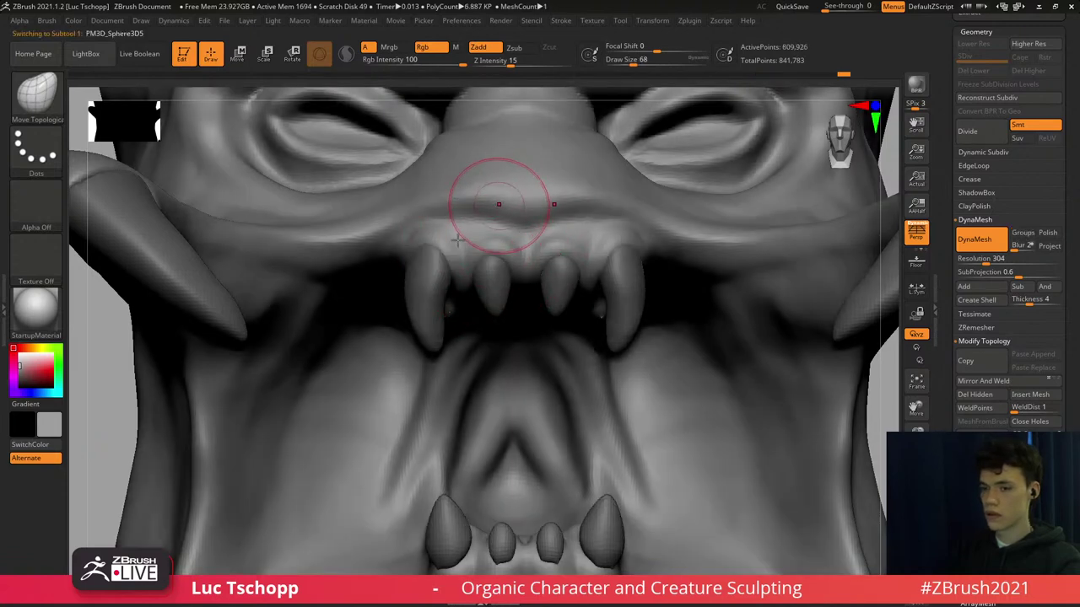
mouse_move(457, 241)
right_mouse_down("ctrl")
mouse_move(465, 200)
mouse_move(452, 240)
mouse_move(475, 250)
right_mouse_up("ctrl")
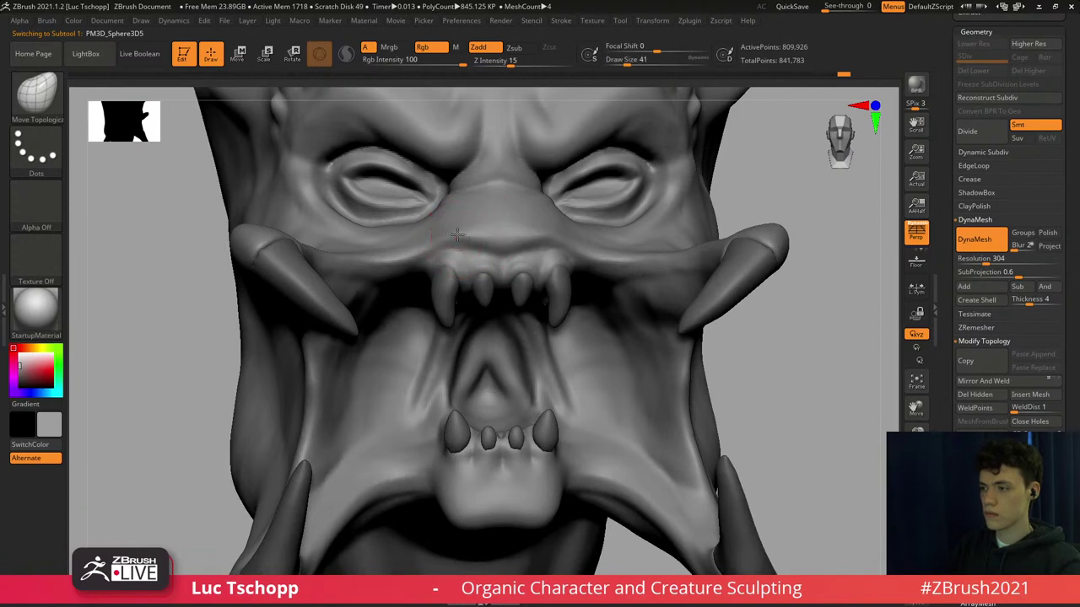
key("b")
key("d")
key("s")
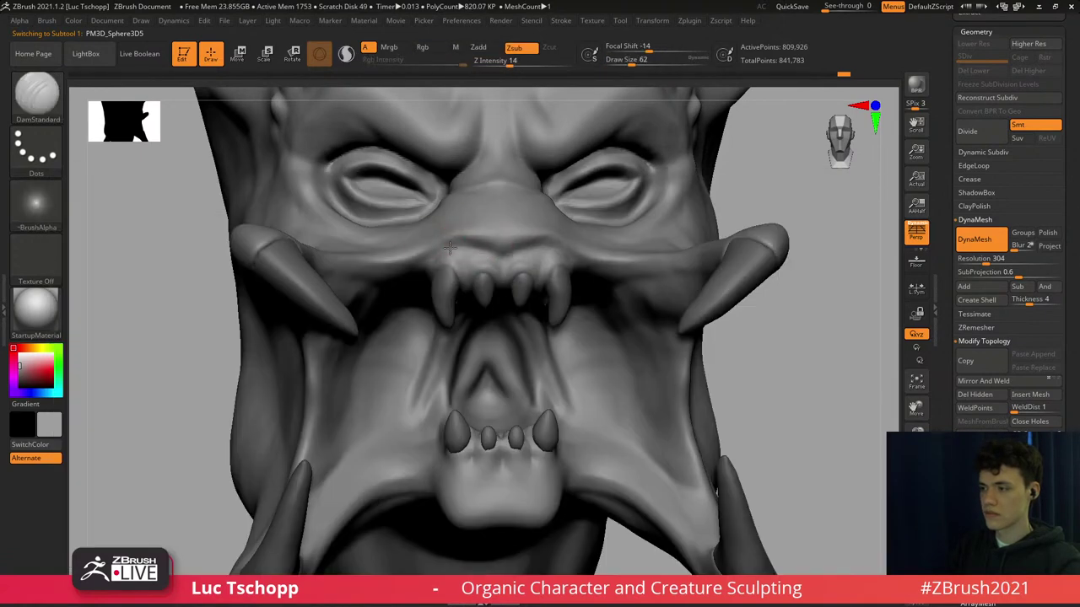
mouse_move(416, 246)
right_mouse_down()
mouse_move(450, 247)
mouse_move(415, 264)
mouse_move(403, 251)
mouse_move(396, 282)
right_mouse_up()
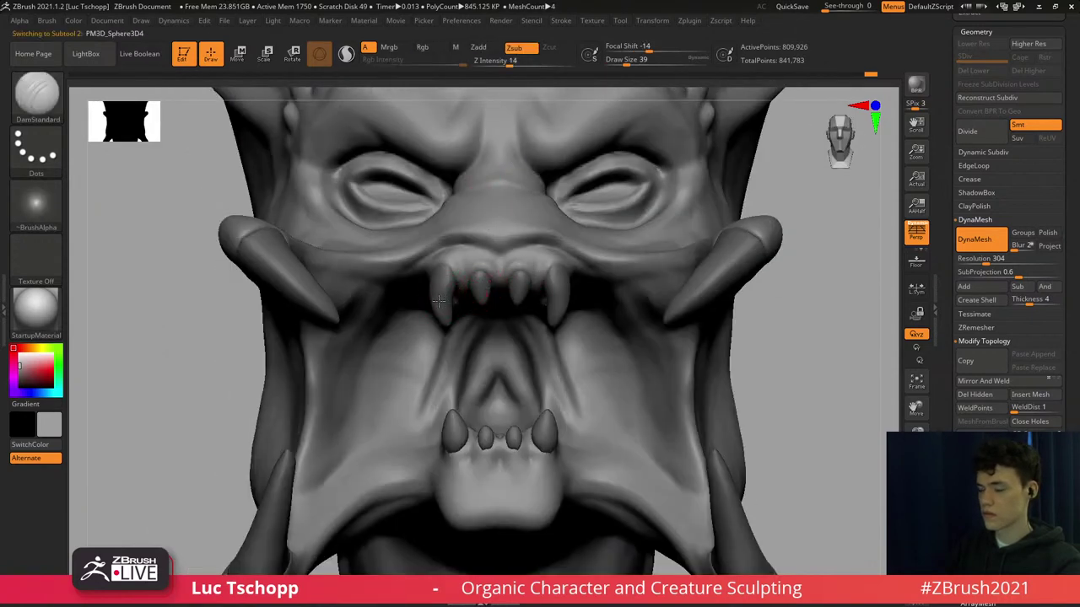
Select the teeth, shift the upper outer fangs inward with Move Topological and nudge the small upper front teeth.
key("b")
key("m")
key("t")
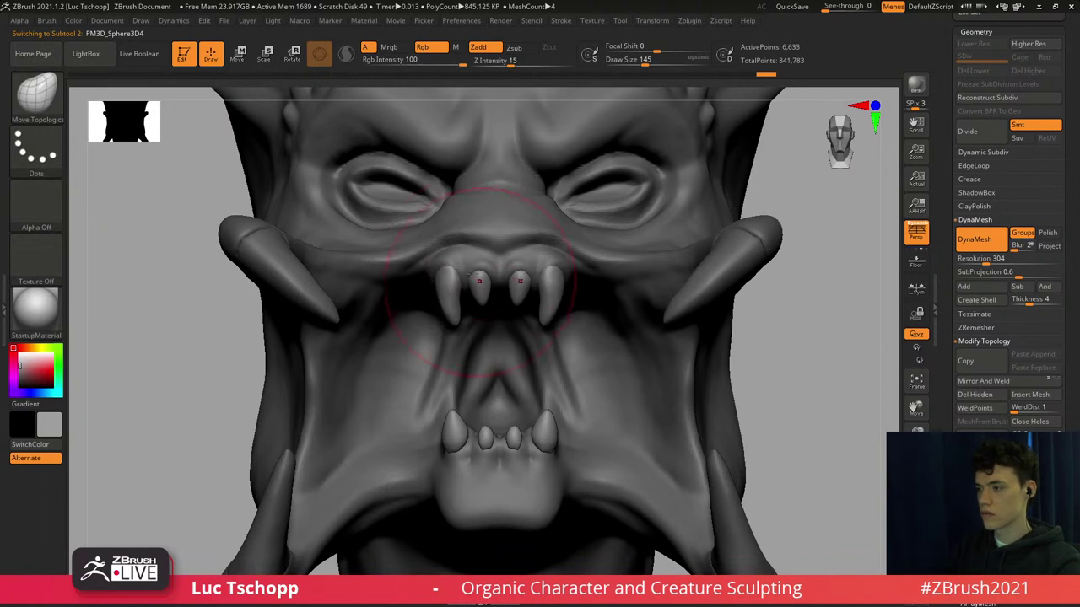
key("s")
left_click(449, 271)
left_click_drag(443, 274, 428, 273)
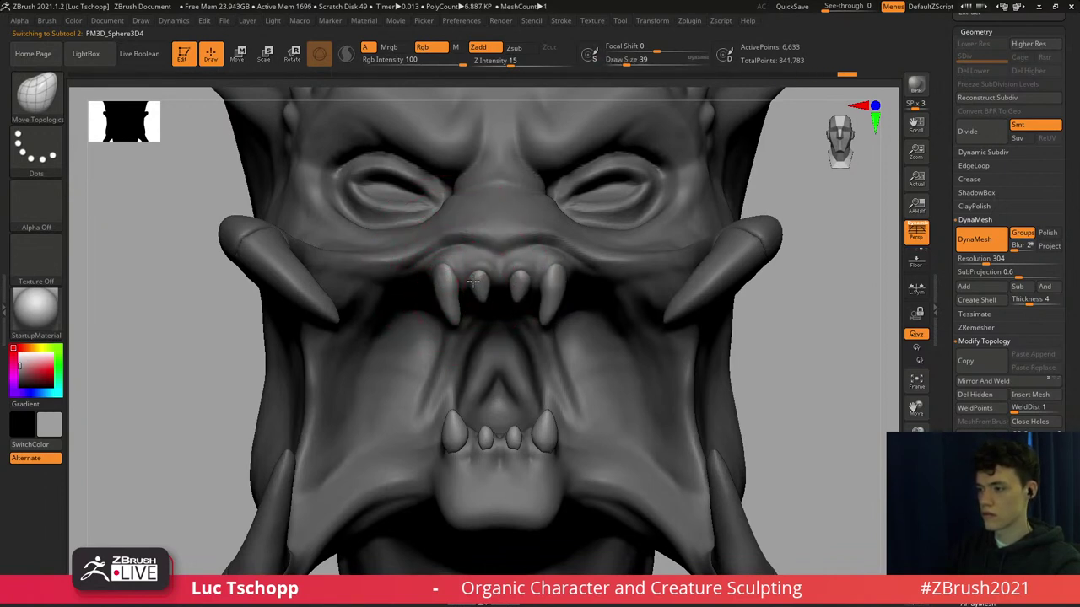
key("s")
left_click_drag(478, 289, 472, 284)
Adjust the lower outer fangs against the lower gum with the Move Topological brush at draw size 68.
key("s")
key("s")
right_click_drag(478, 472, 480, 360, "alt")
key("s")
left_click_drag(457, 335, 461, 334)
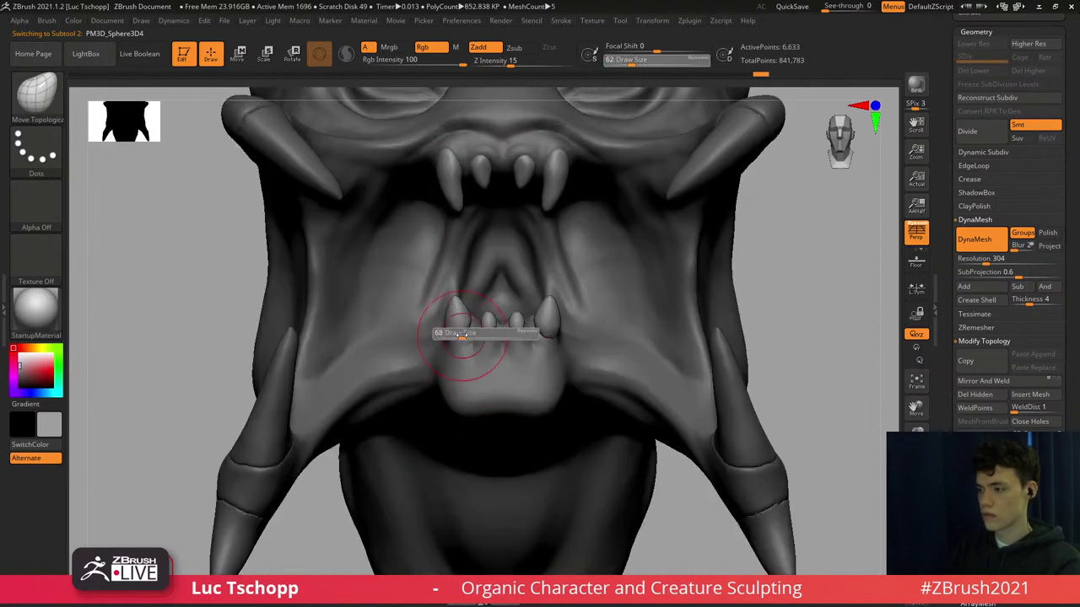
key("b")
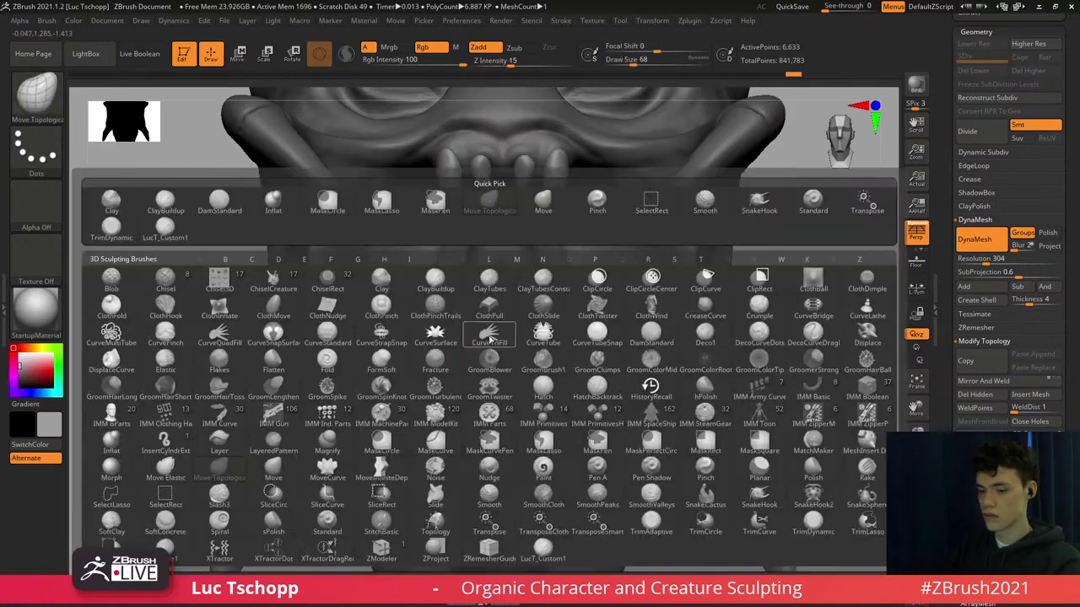
key("i")
key("n")
key("b")
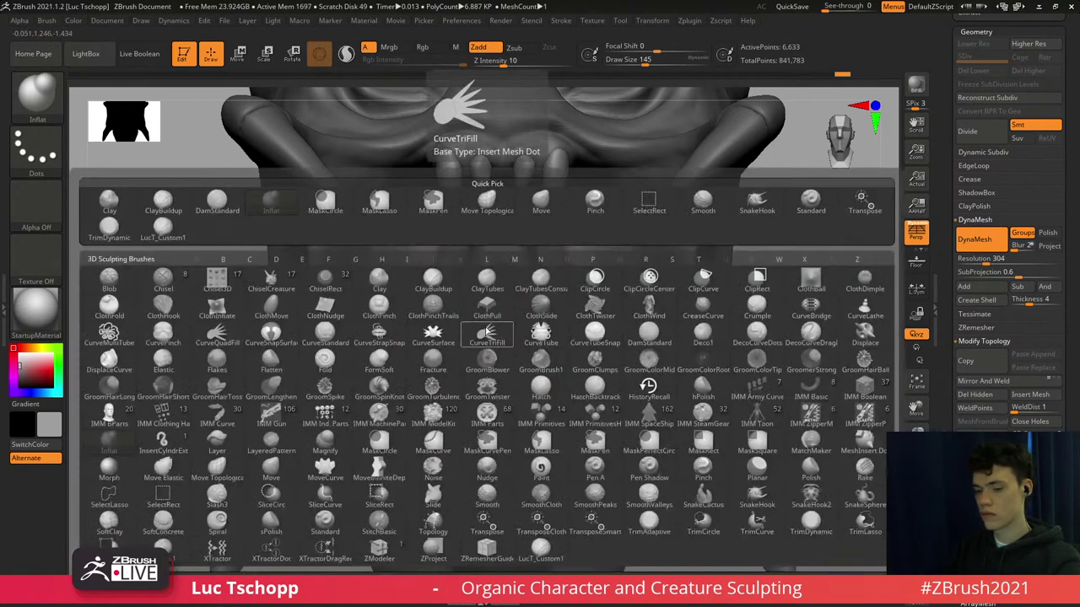
key("m")
key("t")
Reshape the two small lower front teeth with the Move Topological brush at draw size 27.
key("s")
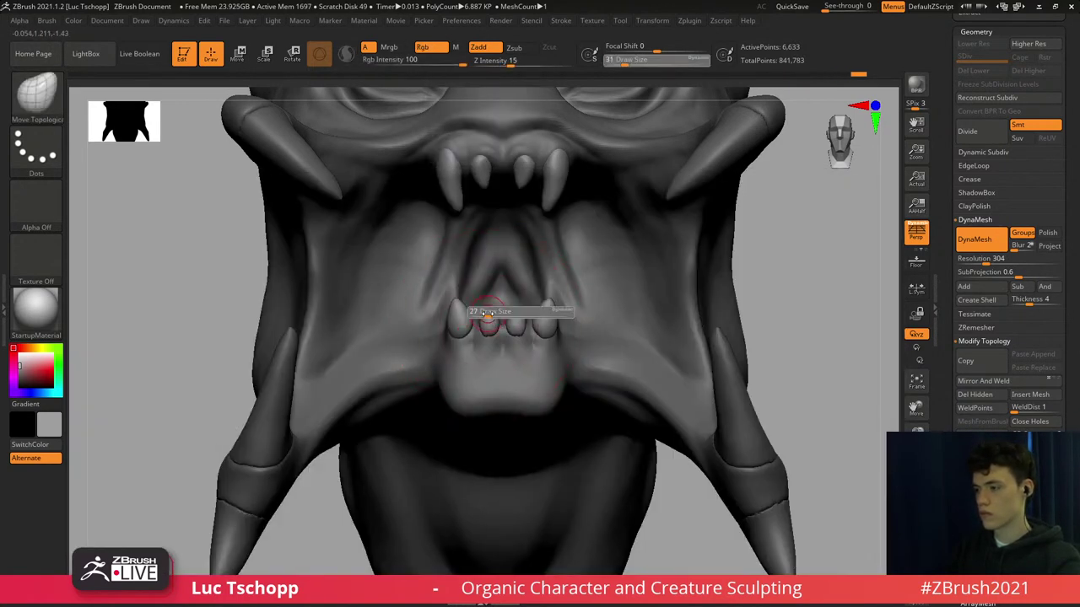
left_click_drag(490, 318, 489, 330)
key("s")
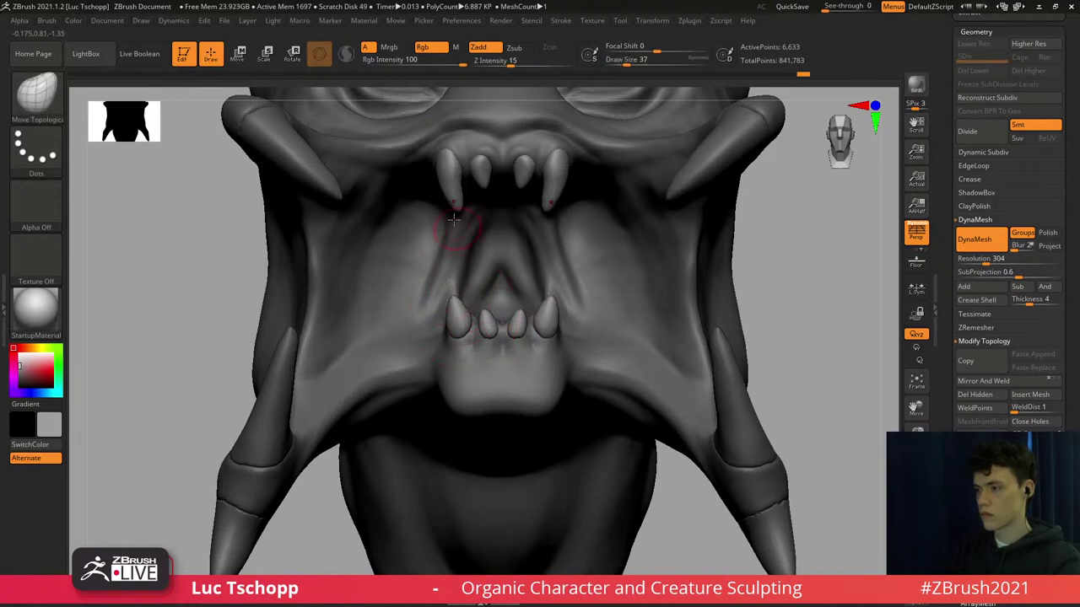
Adjust the tips of the upper outer fangs from a three-quarter angle with the Move Topological brush.
mouse_move(454, 220)
right_mouse_down("alt")
mouse_move(459, 277)
mouse_move(379, 272)
right_mouse_up("alt")
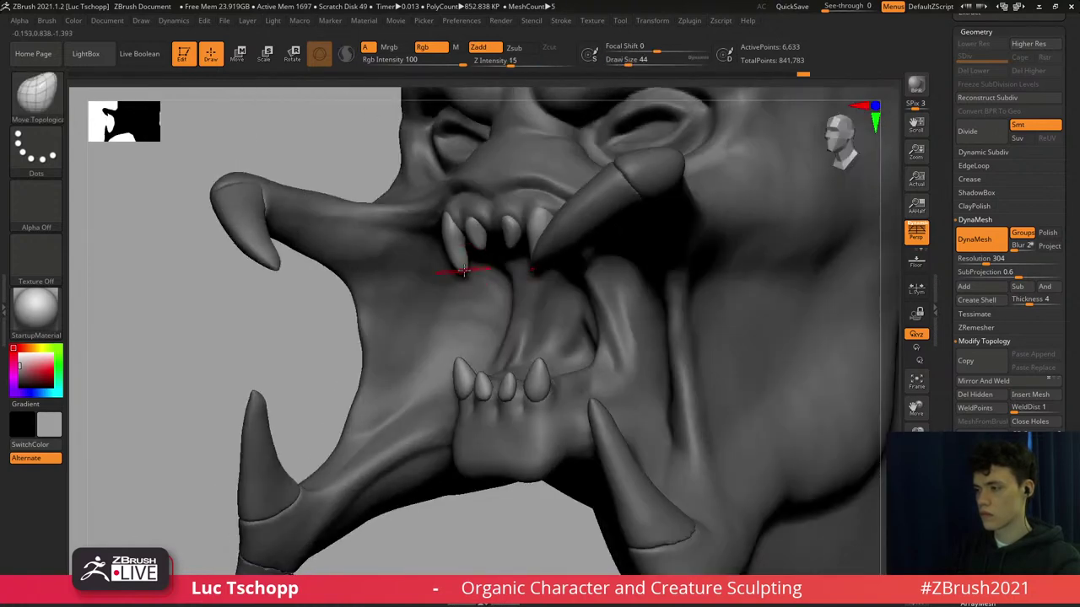
key("s")
left_click_drag(456, 260, 453, 259)
left_click_drag(457, 259, 458, 263)
Isolate the teeth and adjust the base of the lower outer fangs with Move Topological at draw size 54.
mouse_move(469, 347)
right_mouse_down("alt")
mouse_move(458, 289)
mouse_move(543, 308)
right_mouse_up("alt")
mouse_move(467, 310)
right_mouse_down("ctrl")
mouse_move(469, 337)
mouse_move(451, 333)
mouse_move(451, 363)
right_mouse_up("ctrl")
left_click(916, 545)
key("s")
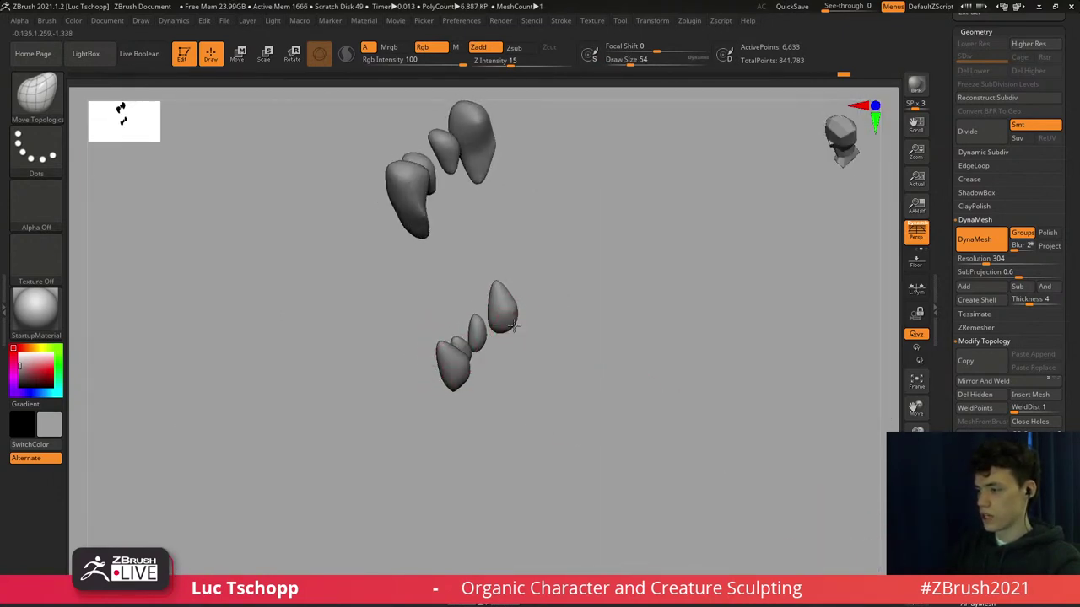
left_click_drag(514, 326, 520, 331)
Refine the profile of the upper outer fangs from the side with the Move Topological brush.
right_click_drag(520, 320, 523, 286, "shift")
right_click_drag(515, 189, 509, 301, "alt")
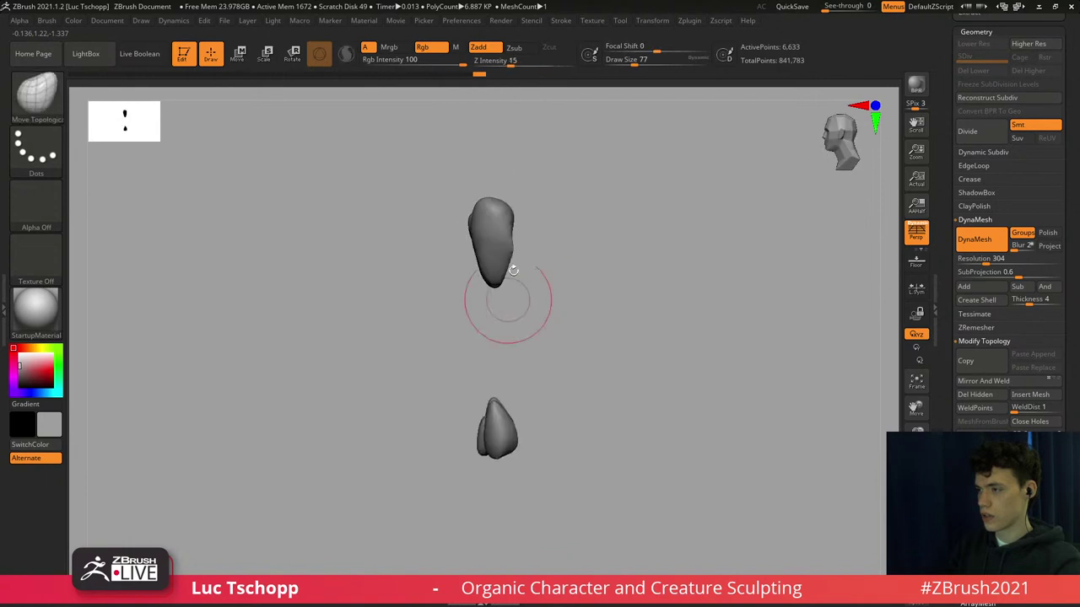
key("s")
left_click_drag(501, 249, 508, 253)
key("s")
right_click_drag(485, 250, 519, 250)
key("s")
left_click_drag(511, 250, 505, 250)
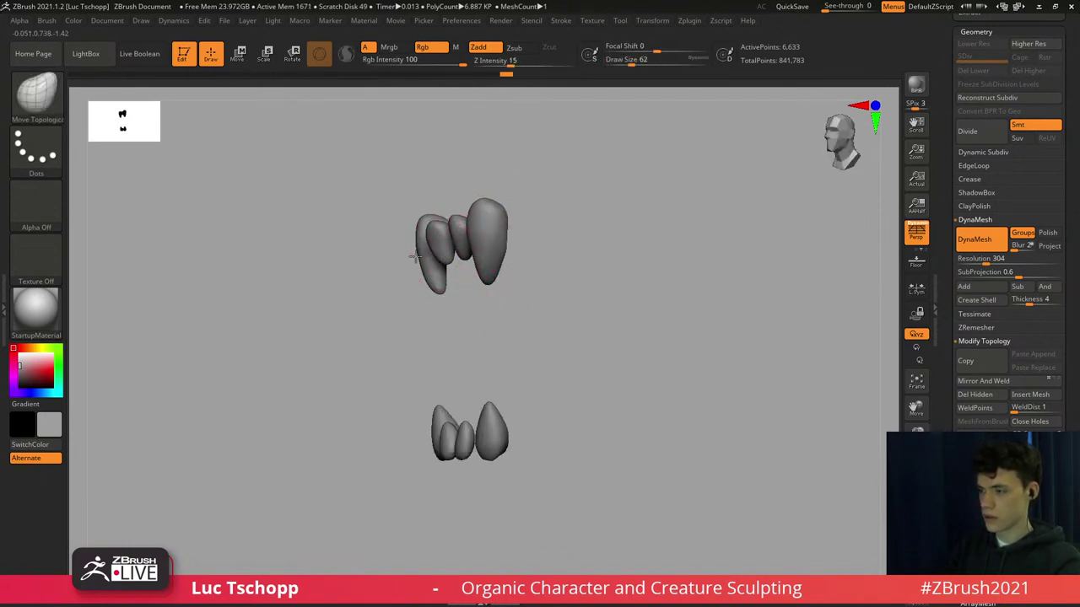
Narrow the tips of the small upper front teeth from below with the Move Topological brush.
right_click_drag(441, 258, 448, 248)
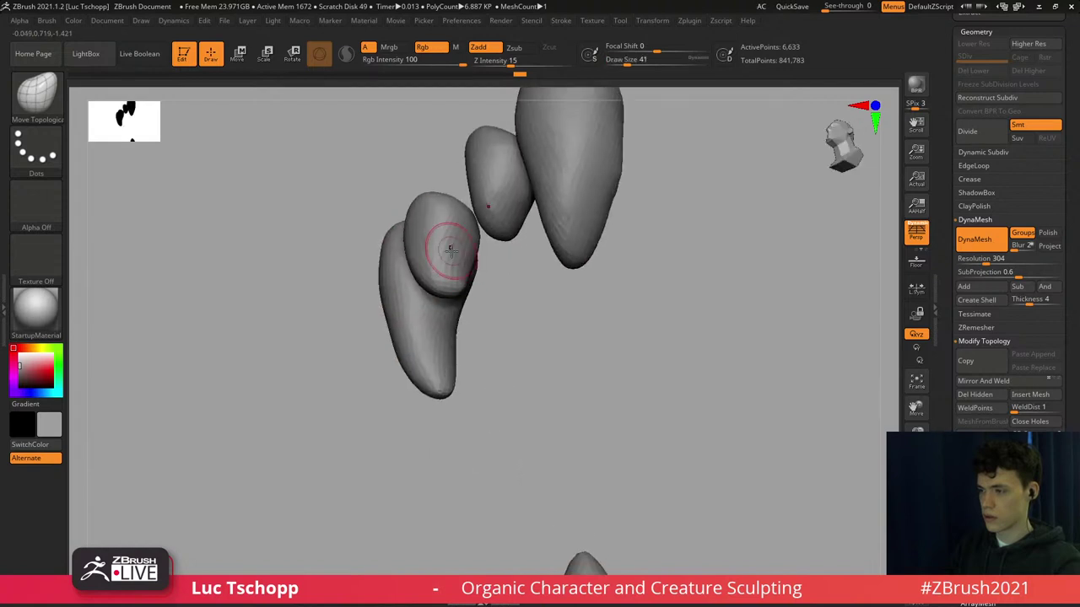
key("s")
left_click_drag(457, 267, 436, 284)
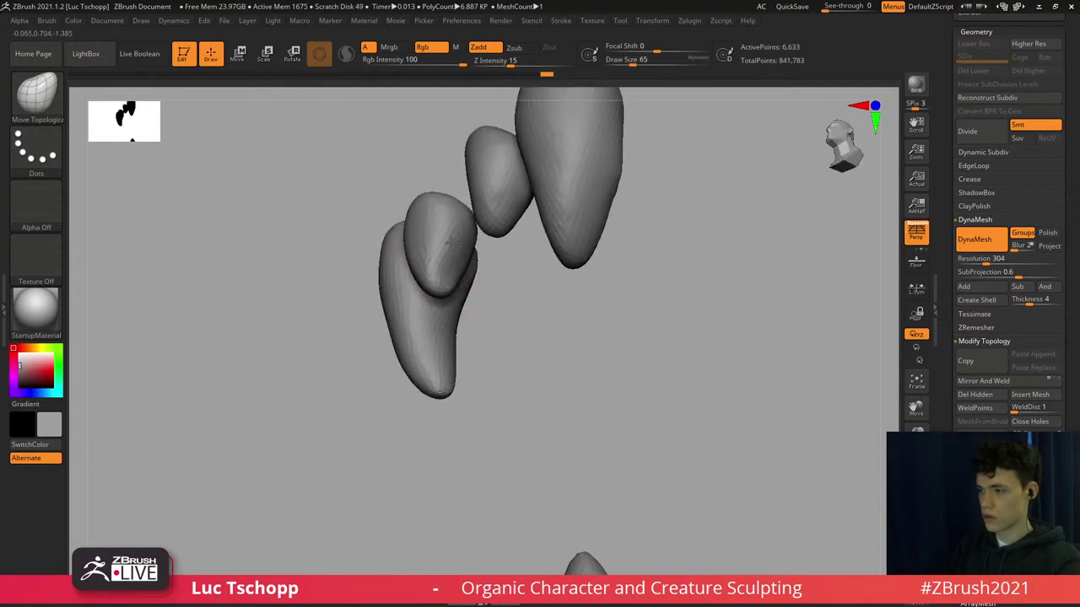
Show the head again with the teeth and select the head for editing.
right_click_drag(450, 243, 795, 487, "ctrl")
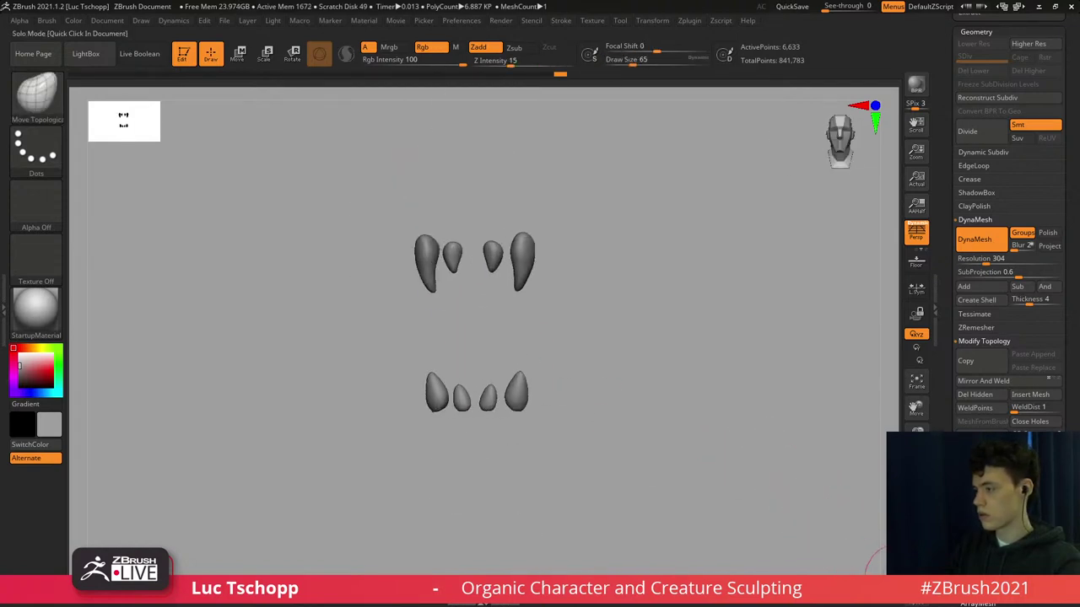
left_click(911, 565)
left_click(646, 383, "alt")
right_click_drag(646, 383, 539, 291, "ctrl")
right_click_drag(635, 252, 592, 306, "shift")
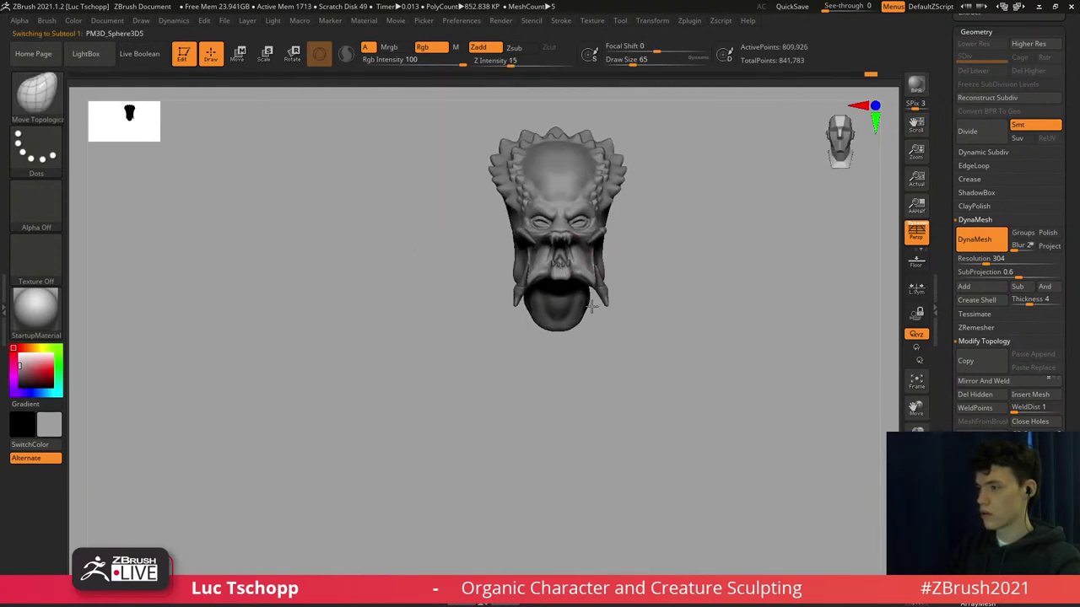
right_click_drag(628, 201, 556, 376, "ctrl")
right_click_drag(482, 329, 544, 371, "ctrl")
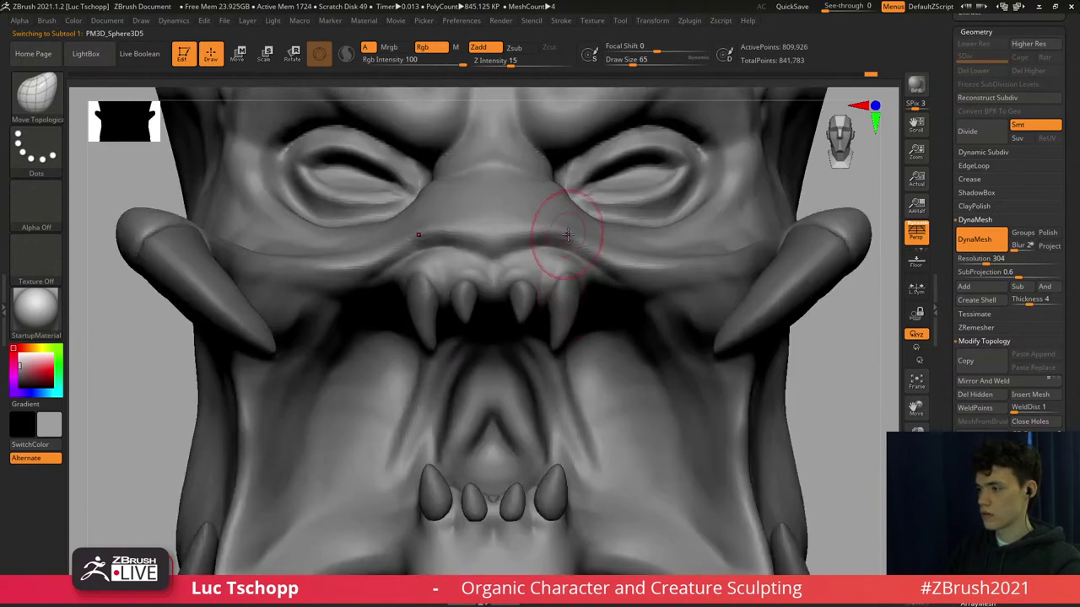
Reshape the upper lip ridge between the gums and the cheek with the Move brush at draw size 132.
key("s")
mouse_move(572, 237)
left_mouse_down()
mouse_move(625, 275)
mouse_move(634, 264)
mouse_move(681, 259)
left_mouse_up()
key("b")
key("m")
key("v")
key("s")
key("s")
left_click_drag(660, 265, 646, 264)
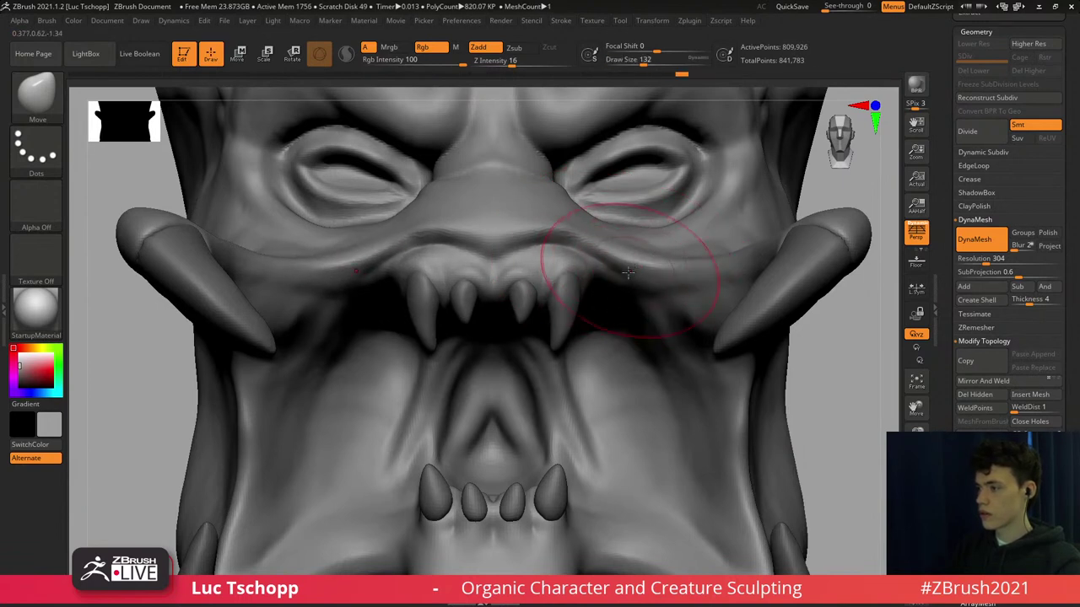
key("s")
left_click_drag(504, 221, 537, 221)
Adjust the brow and the area above the eyes with the Move brush at draw size about 136.
key("s")
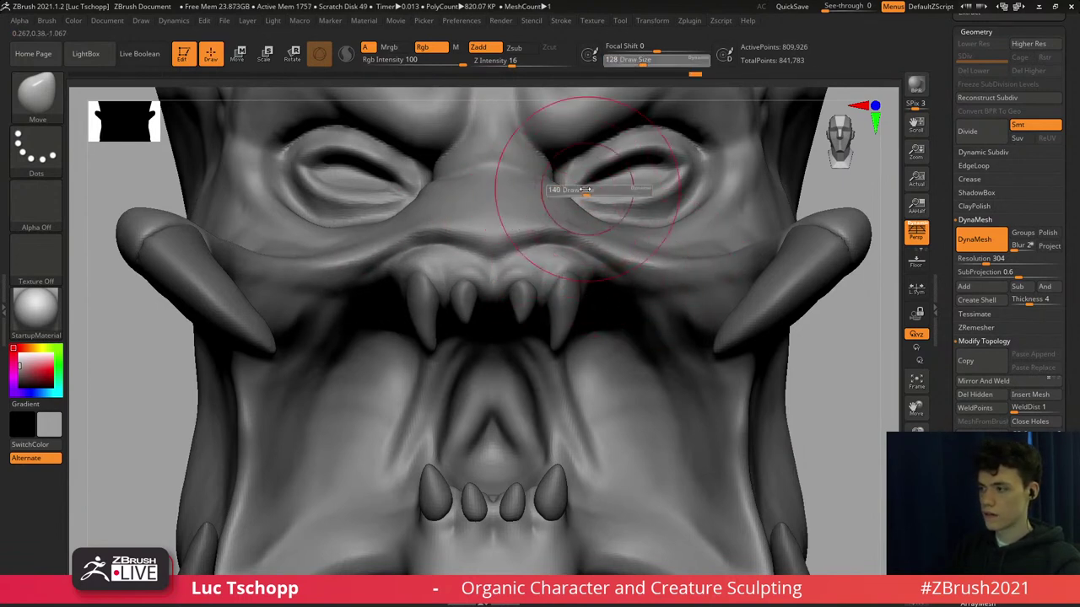
left_click_drag(583, 188, 579, 189)
mouse_move(606, 165)
left_mouse_down()
mouse_move(612, 150)
mouse_move(652, 177)
left_mouse_up()
right_click_drag(656, 177, 635, 283, "alt")
key("s")
left_click_drag(609, 201, 613, 202)
left_click_drag(600, 197, 545, 232)
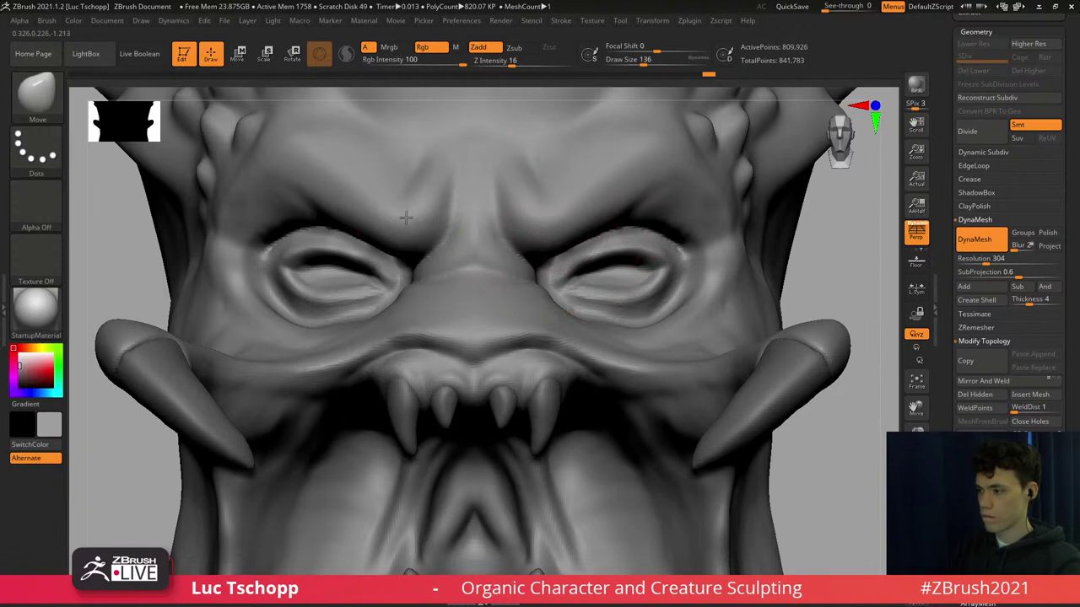
Adjust the eyelids and the area under the eyes with the Move brush at smaller draw sizes.
right_click_drag(436, 207, 553, 221, "ctrl")
mouse_move(597, 256)
right_mouse_down("alt")
mouse_move(547, 279)
mouse_move(517, 260)
right_mouse_up("alt")
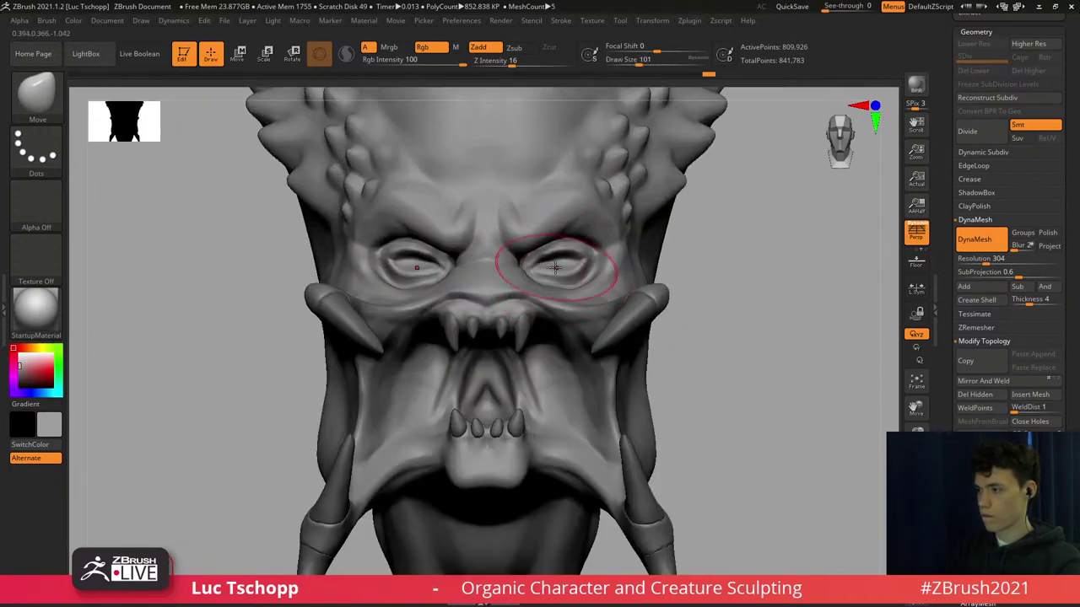
left_click_drag(544, 279, 545, 269)
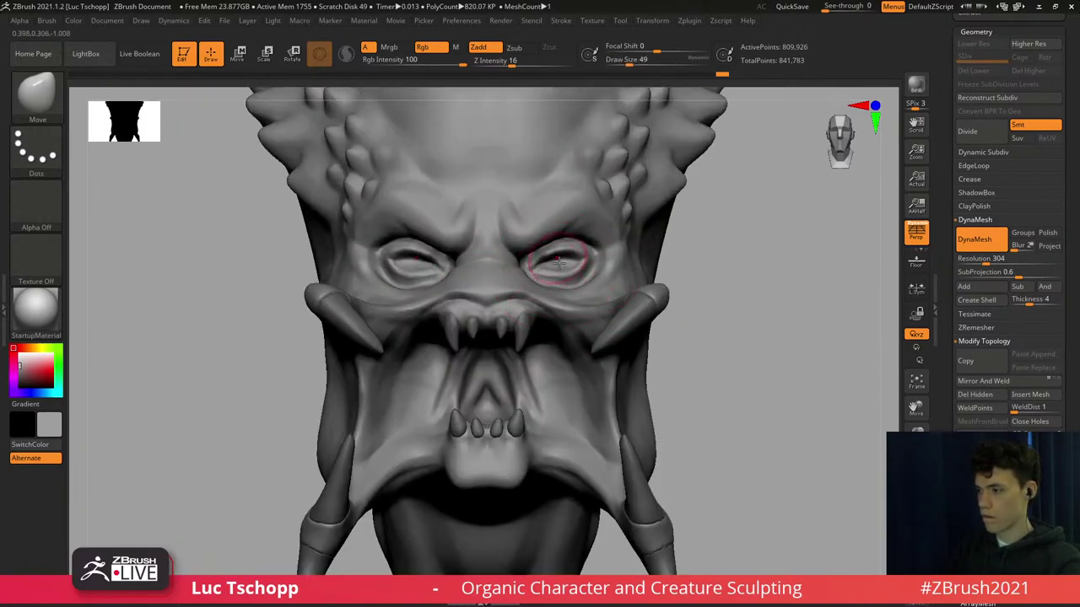
left_click_drag(550, 310, 548, 303)
Try to pull up the upper lip beside the gums with the Move brush at draw size 158, and undo it.
right_click_drag(548, 270, 525, 290, "ctrl")
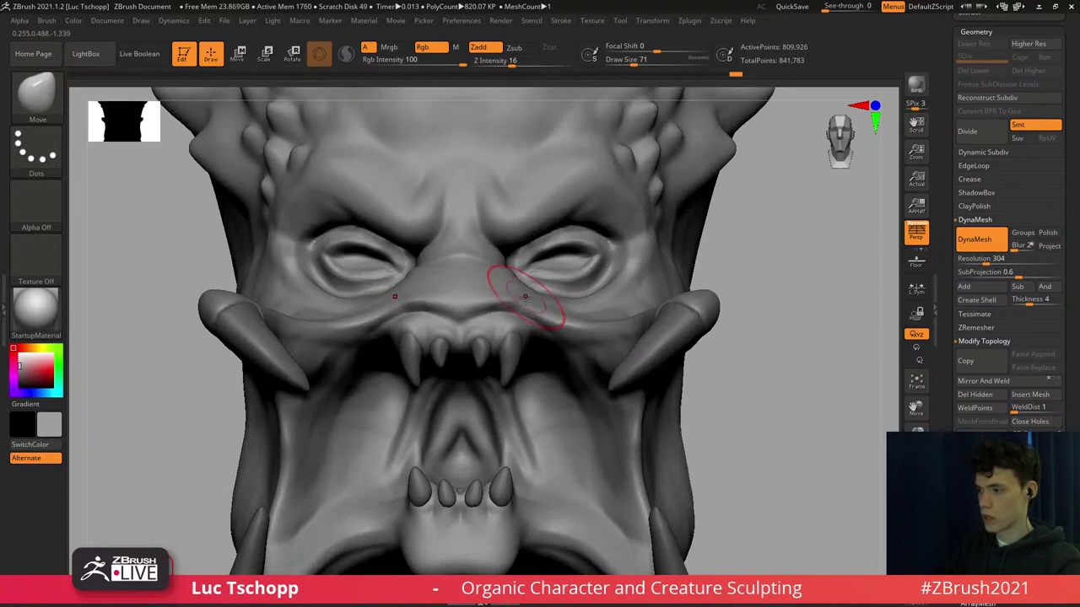
key("bracketright")
key("bracketright")
key("bracketright")
key("bracketright")
left_click_drag(388, 320, 393, 315)
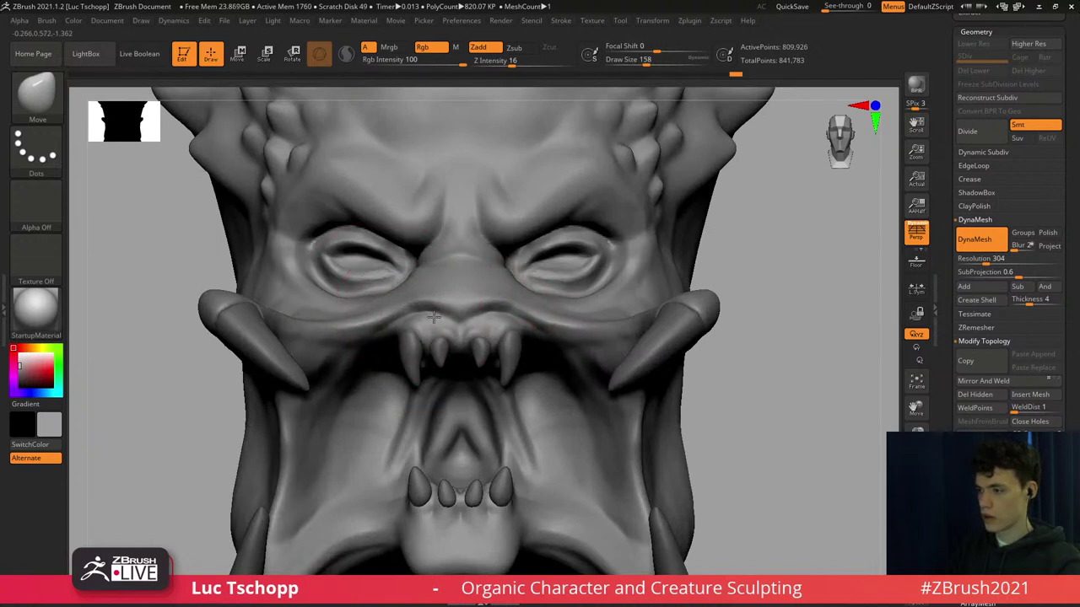
key("ctrl+z")
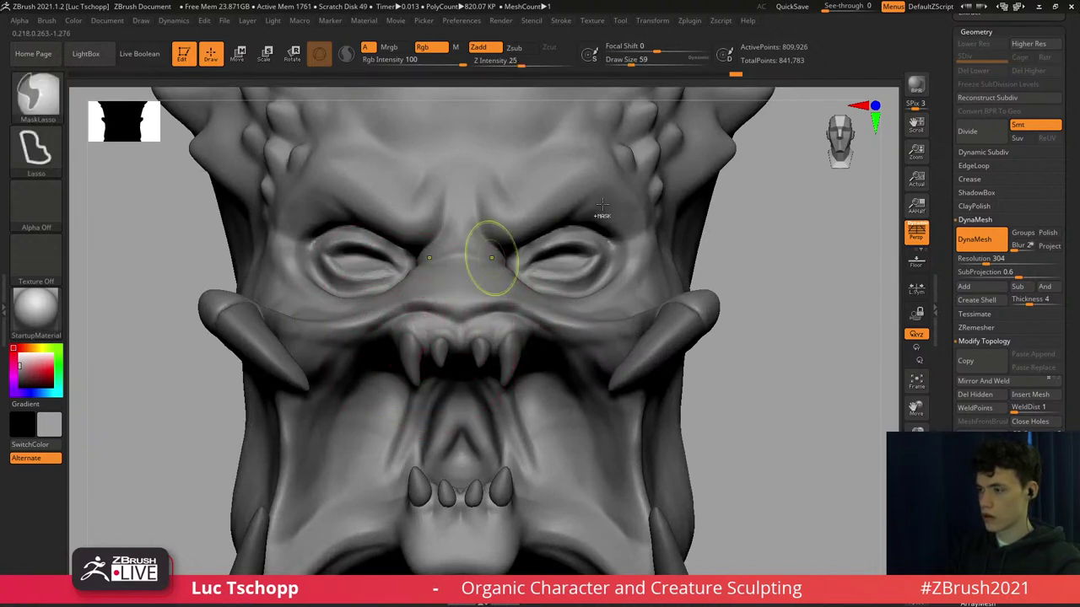
Save the head and its teeth as a tool file named predator head.
scroll(1041, 199, "up", 10)
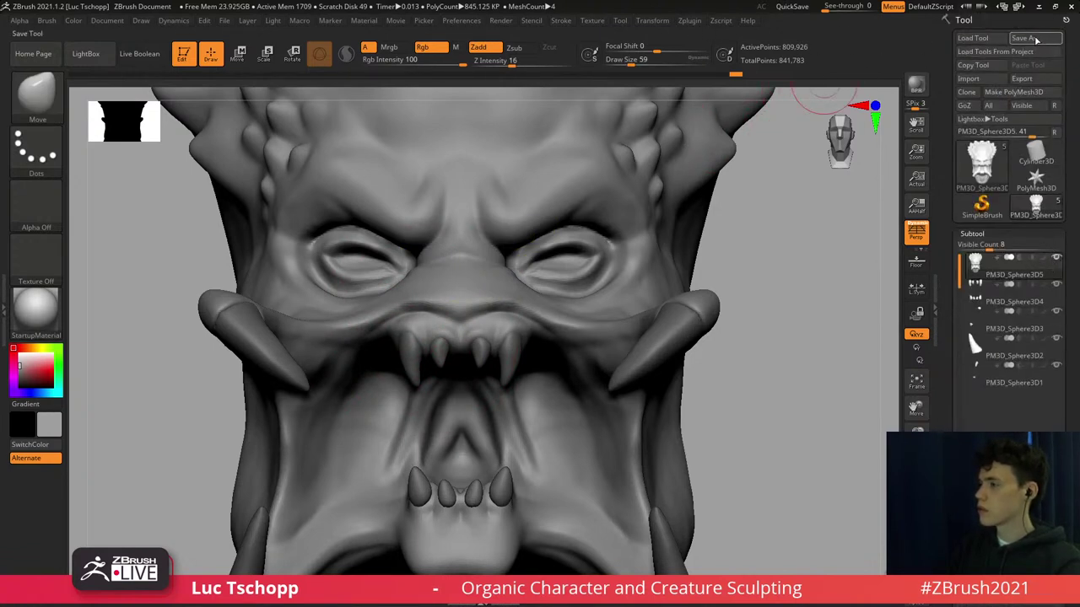
left_click(1028, 38)
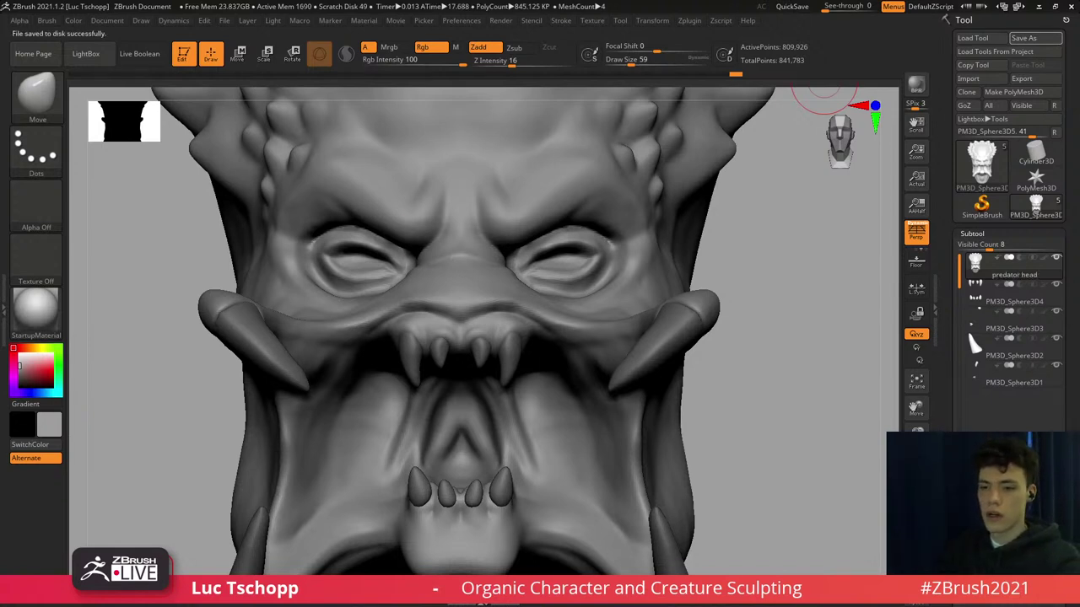
mouse_move(460, 277)
right_mouse_down()
mouse_move(470, 324)
mouse_move(460, 278)
mouse_move(456, 285)
right_mouse_up()
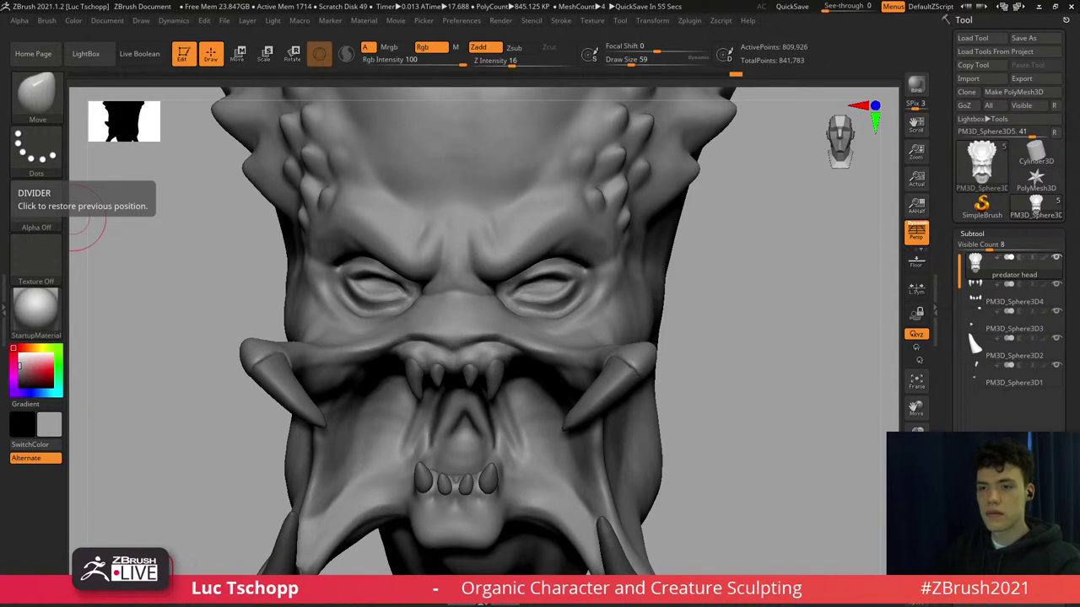
right_click_drag(428, 356, 480, 335, "shift")
right_click_drag(601, 332, 629, 329, "ctrl")
right_click_drag(688, 267, 679, 271)
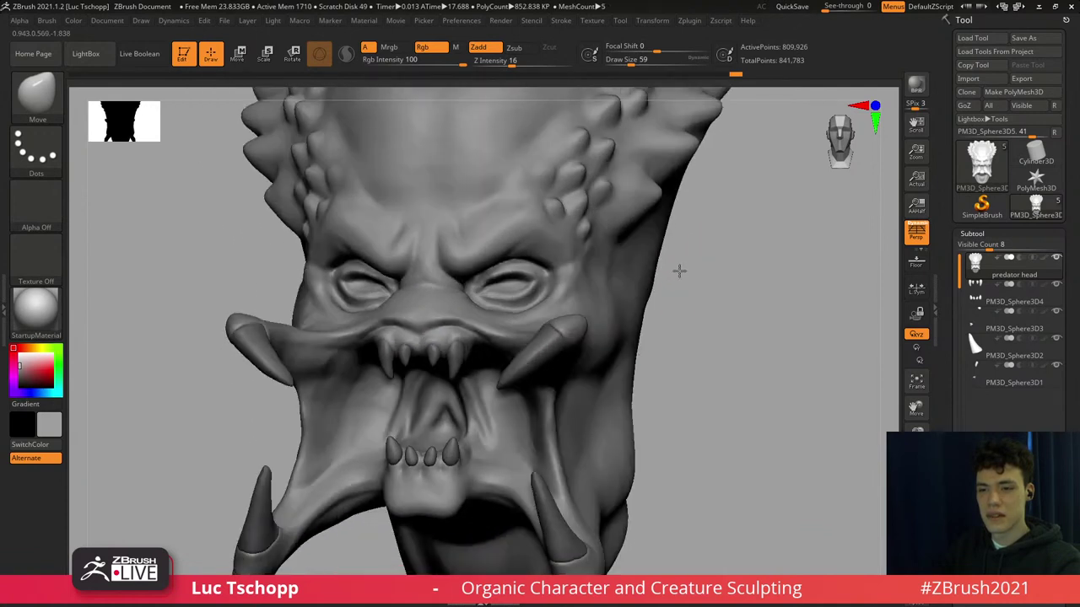
key("ctrl+z")
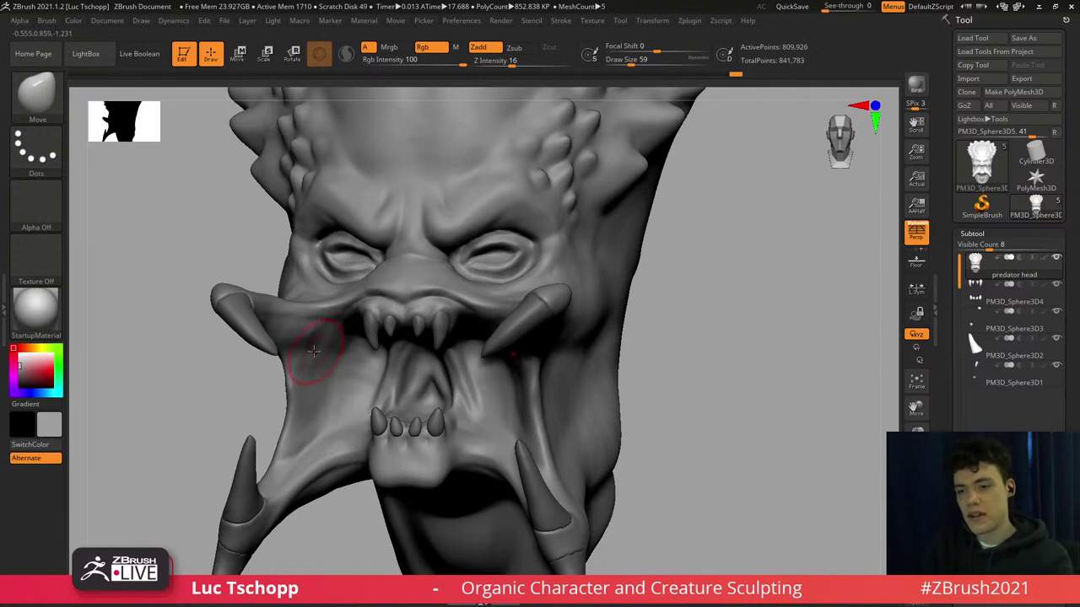
mouse_move(347, 379)
right_mouse_down()
mouse_move(390, 377)
mouse_move(346, 372)
mouse_move(348, 338)
mouse_move(324, 333)
right_mouse_up()
right_click_drag(325, 333, 361, 351, "ctrl")
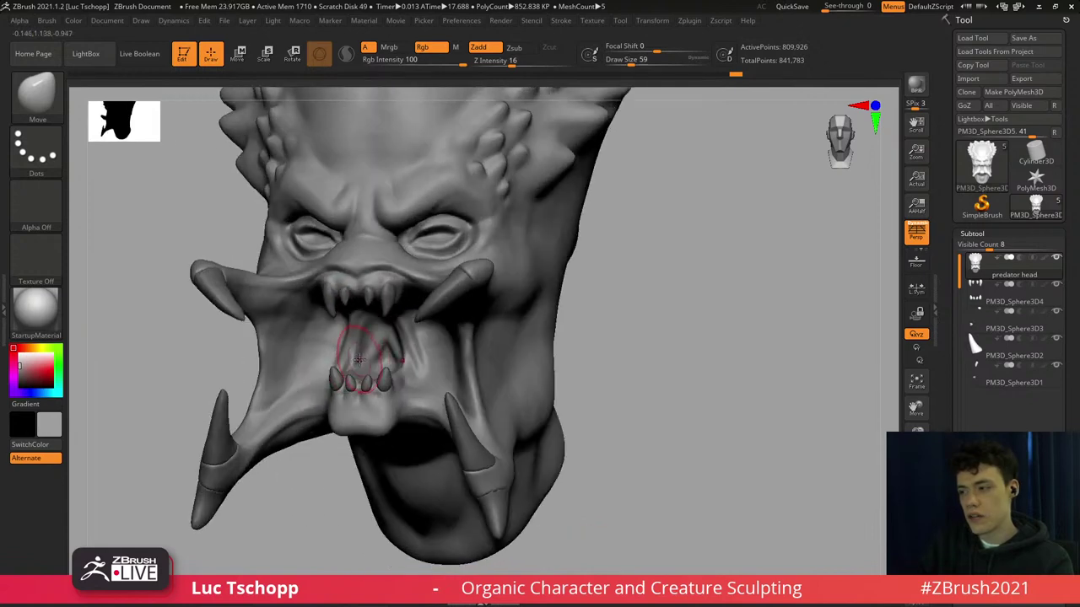
Sculpt the cheek below and behind the eye with the LucT_Custom1 brush at draw sizes about 77 and 68.
key("b")
left_click(99, 226)
right_click_drag(463, 265, 465, 295)
key("s")
left_click_drag(486, 292, 499, 293)
right_click_drag(485, 315, 457, 318)
key("s")
left_click_drag(495, 318, 475, 317)
key("s")
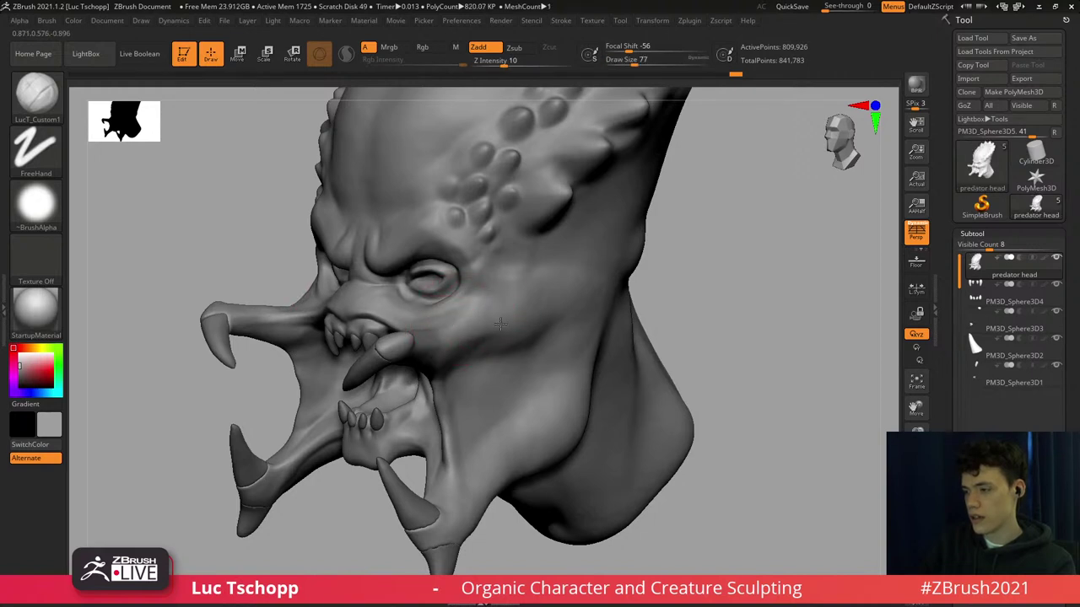
right_click_drag(500, 324, 497, 324)
key("s")
mouse_move(497, 325)
left_mouse_down()
mouse_move(477, 325)
mouse_move(504, 341)
mouse_move(506, 322)
left_mouse_up()
key("s")
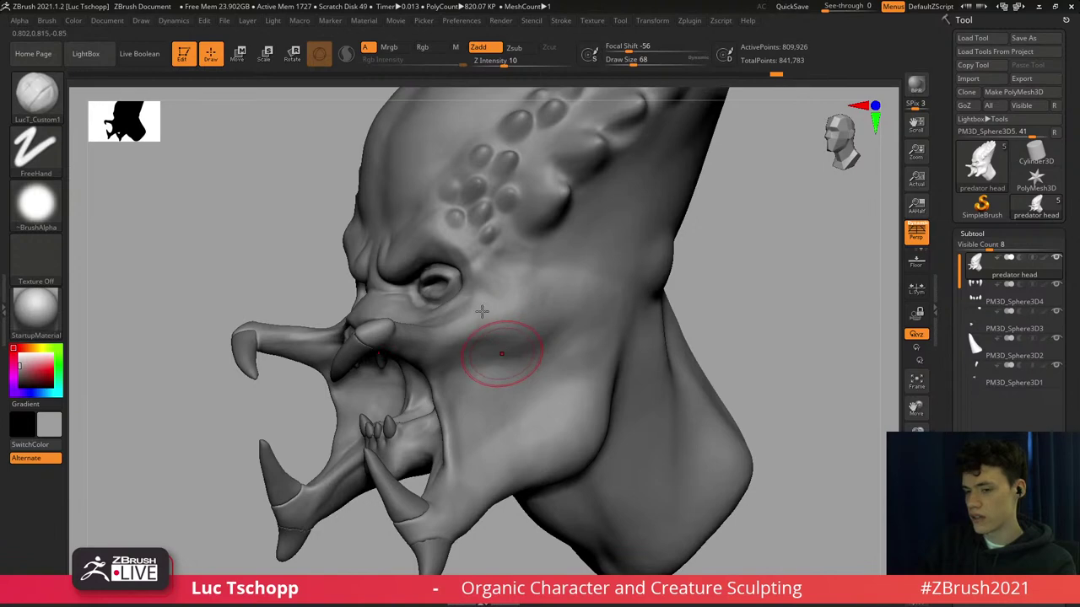
Refine the base of the upper mandible with the LucT_Custom1 brush at draw size 54 and smooth the surface.
right_click_drag(482, 312, 548, 268, "alt")
mouse_move(462, 278)
right_mouse_down("alt")
mouse_move(504, 313)
mouse_move(507, 268)
mouse_move(487, 305)
mouse_move(447, 325)
right_mouse_up("alt")
key("s")
left_click_drag(430, 306, 417, 299)
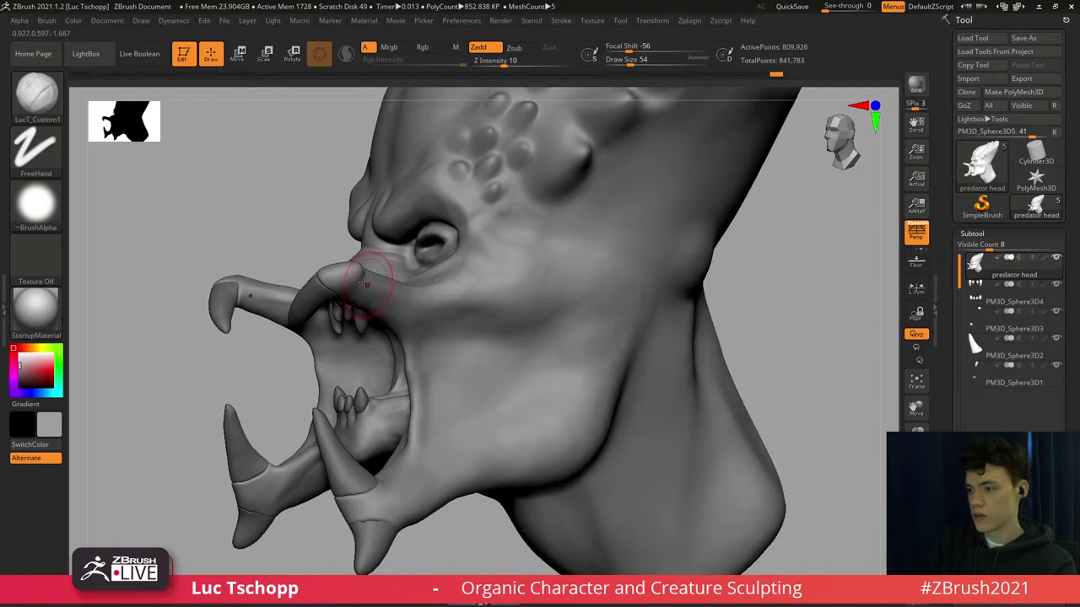
key("shift")
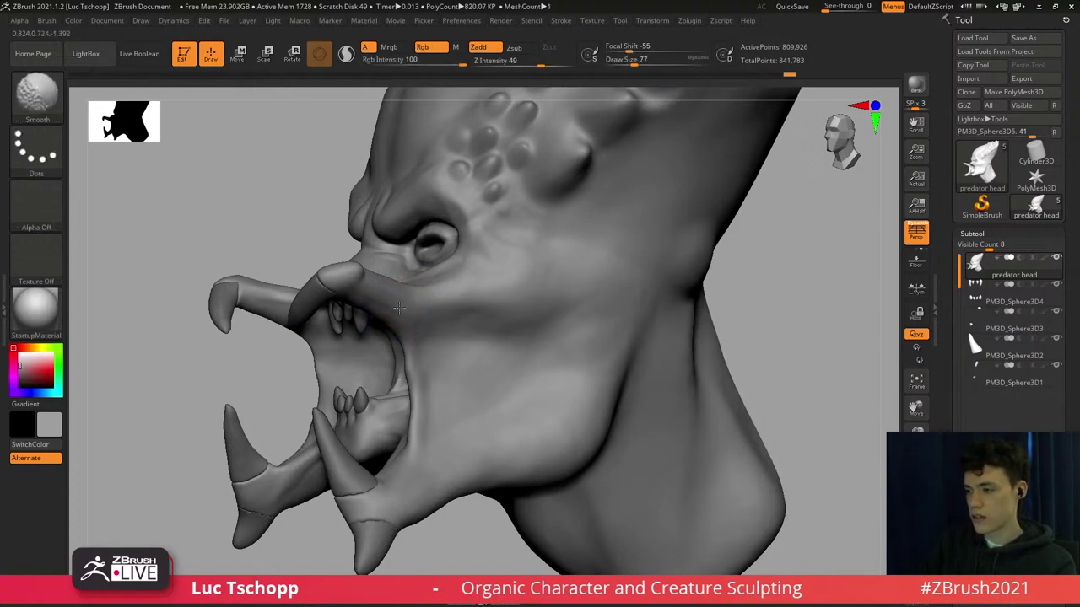
left_click_drag(379, 293, 413, 298, "shift")
Reshape the upper mandible's length in side view with the Move brush at draw sizes about 80 and 97.
mouse_move(413, 285)
right_mouse_down()
mouse_move(351, 294)
mouse_move(366, 309)
right_mouse_up()
key("b")
key("m")
key("v")
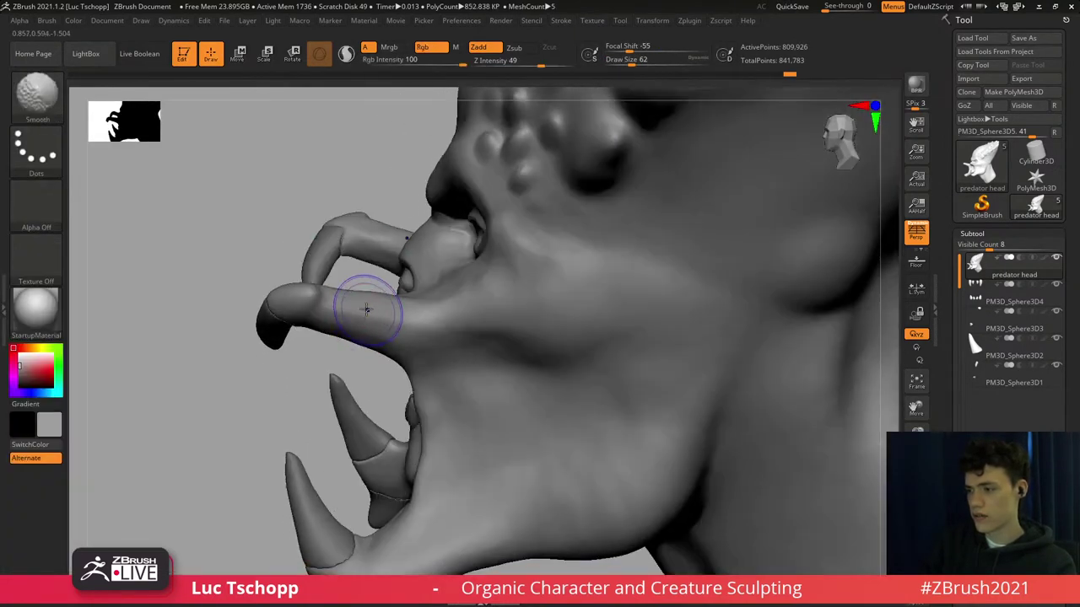
key("s")
left_click_drag(362, 312, 370, 305)
key("s")
left_click_drag(375, 302, 371, 302)
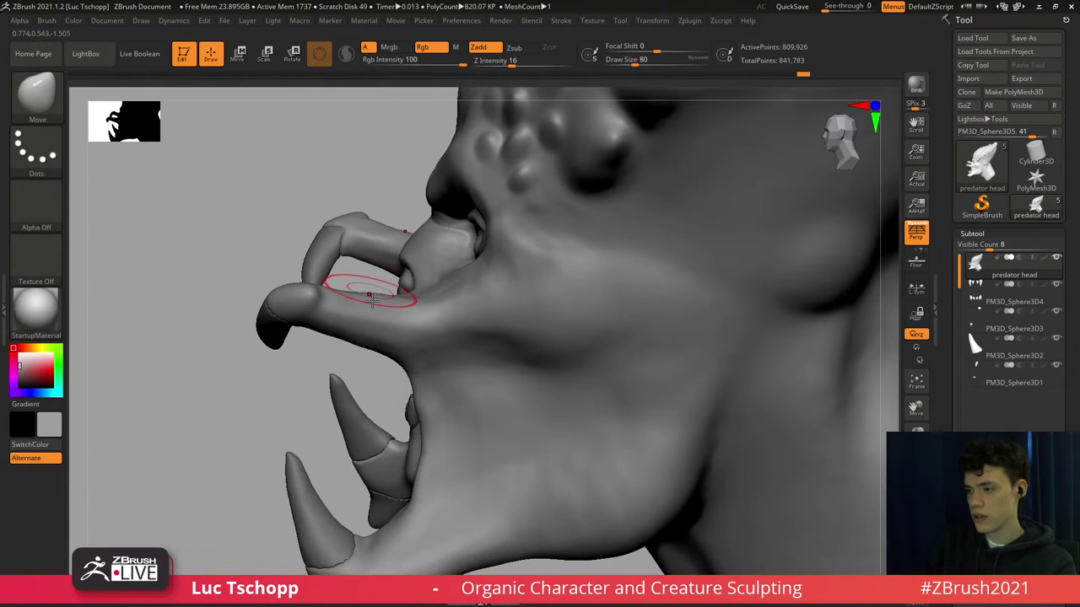
right_click_drag(372, 301, 374, 296)
key("s")
left_click_drag(374, 297, 389, 291)
key("s")
Fit the upper mandible's tip around its claw with the Move brush at draw sizes between 41 and 136.
right_click_drag(320, 297, 368, 318)
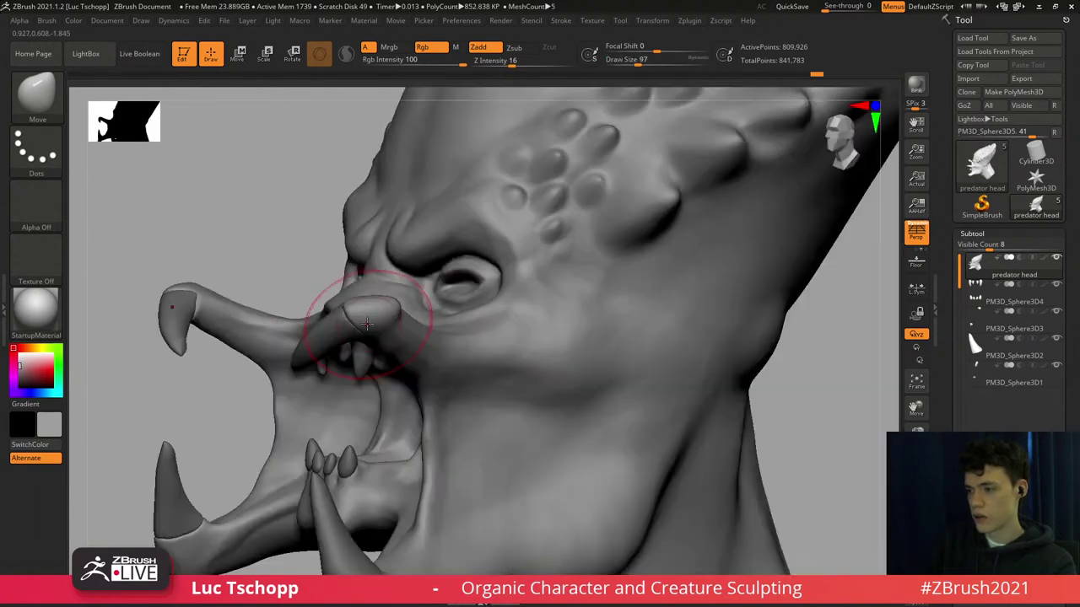
key("s")
left_click_drag(380, 323, 369, 323)
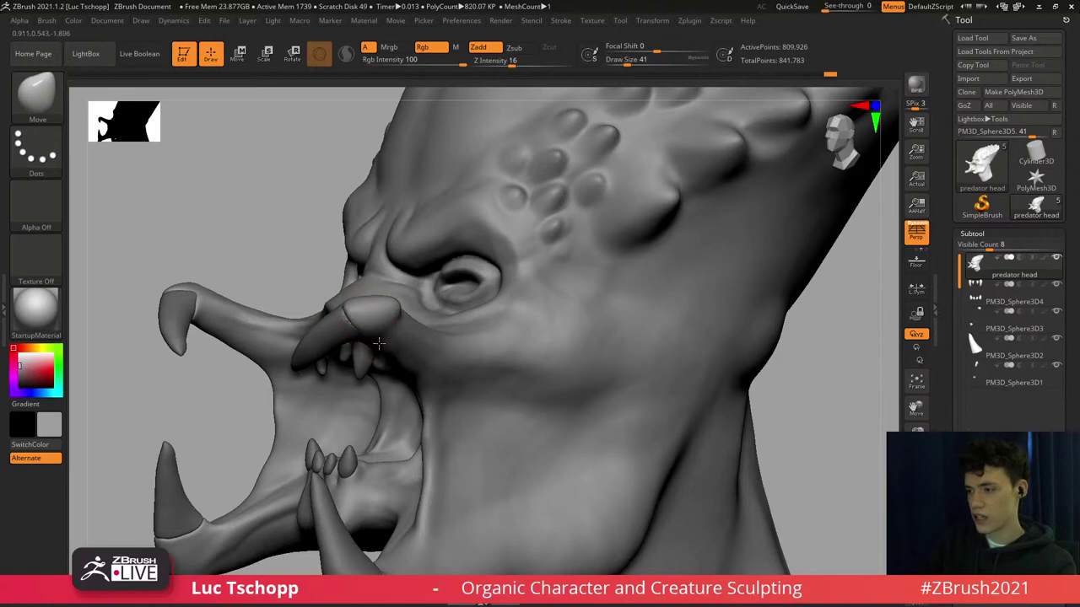
right_click_drag(378, 343, 389, 282)
key("s")
left_click_drag(413, 280, 423, 281)
right_click_drag(422, 307, 424, 288)
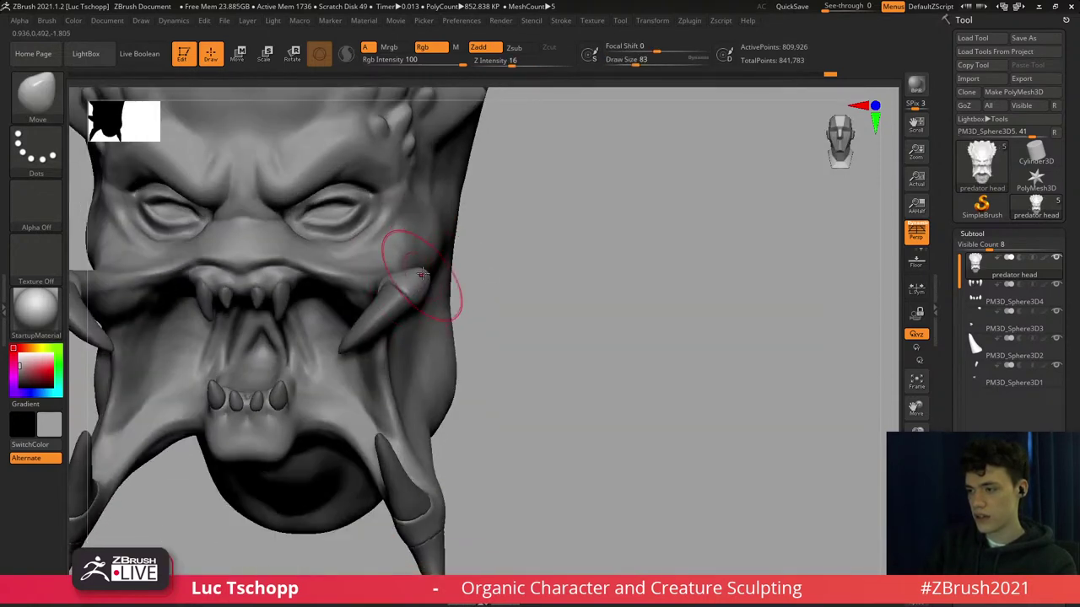
key("s")
left_click_drag(410, 278, 417, 285)
key("s")
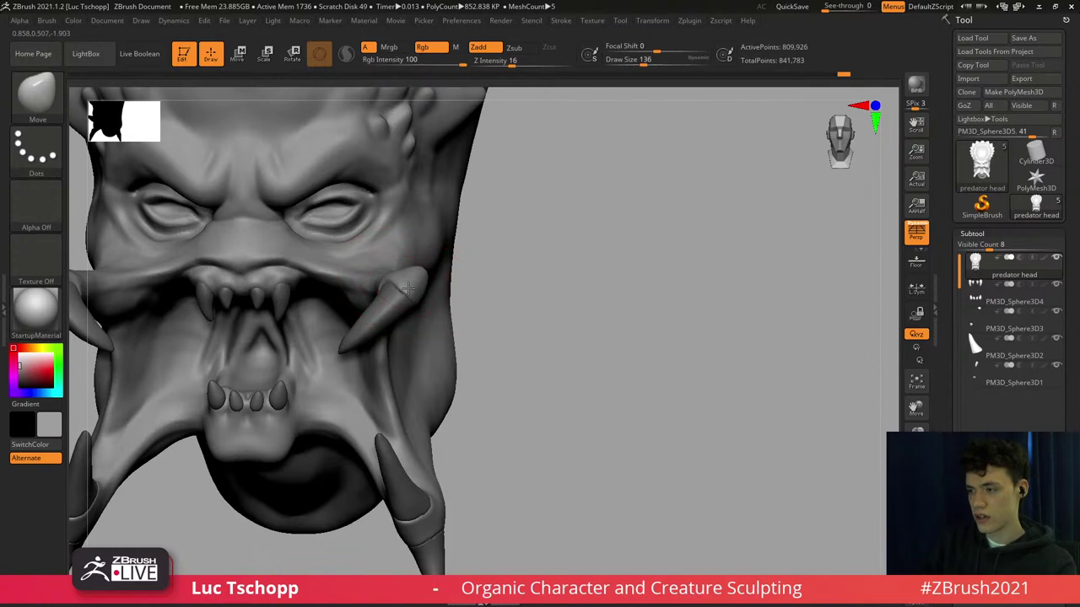
Refine the flesh around the upper claw's base with the LucT_Custom1 brush at draw size 31 and smooth it.
mouse_move(425, 286)
right_mouse_down()
mouse_move(400, 293)
mouse_move(415, 297)
right_mouse_up()
key("b")
left_click(89, 237)
key("s")
left_click_drag(415, 297, 395, 298)
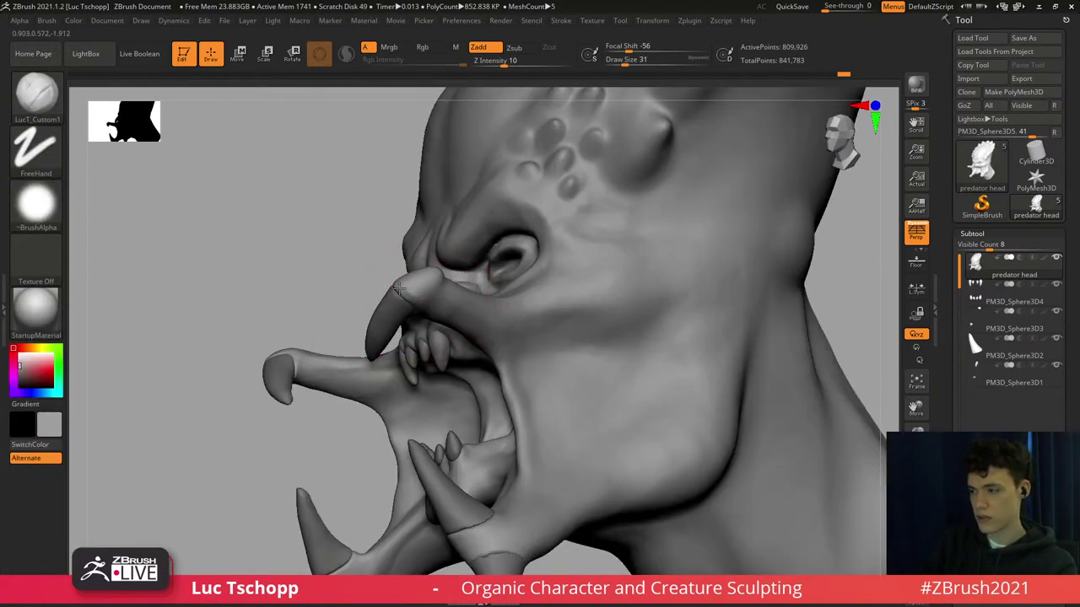
right_click_drag(407, 287, 426, 295)
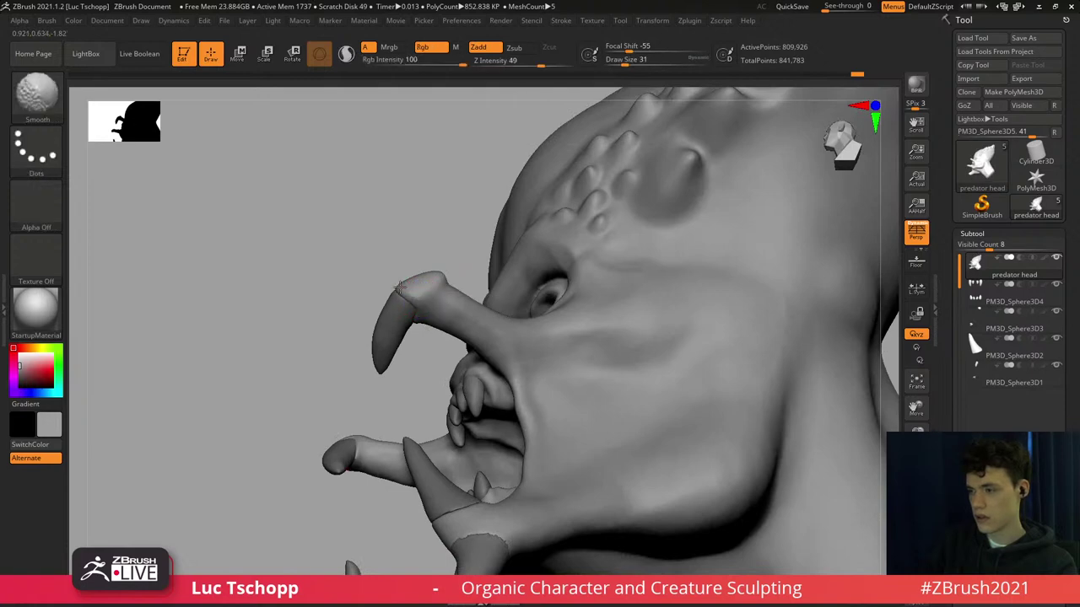
left_click_drag(400, 287, 396, 285, "shift")
Adjust the area where the upper mandible meets the face in side view with the Move brush.
right_click_drag(490, 316, 491, 352)
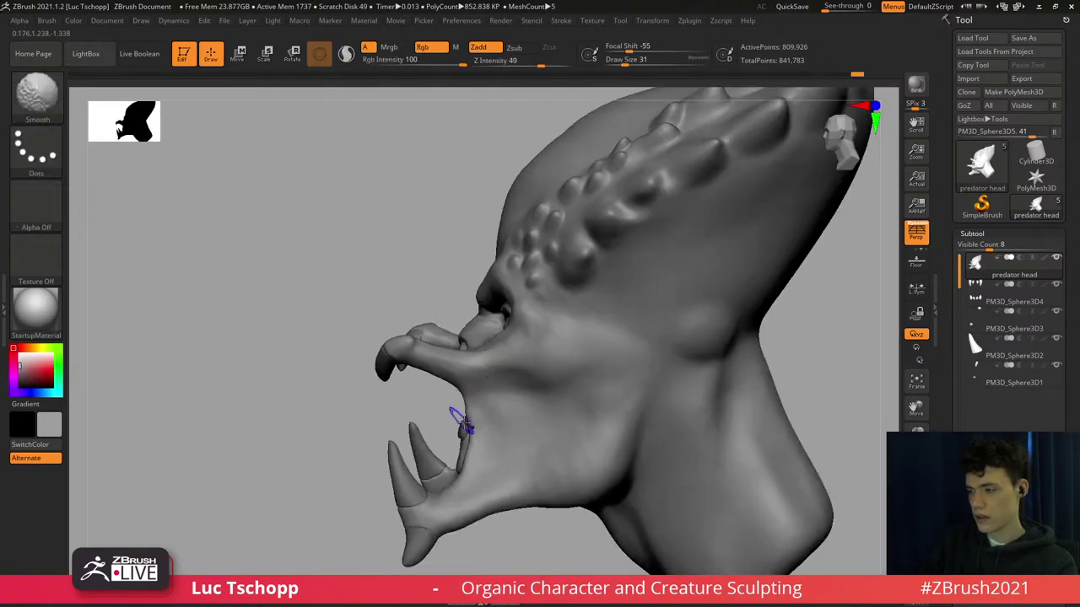
mouse_move(460, 419)
right_mouse_down("shift")
mouse_move(475, 419)
mouse_move(473, 380)
mouse_move(487, 374)
mouse_move(464, 396)
right_mouse_up("shift")
key("b")
key("m")
key("v")
right_click_drag(447, 359, 475, 352)
key("s")
left_click_drag(471, 352, 472, 352)
key("s")
left_click_drag(473, 352, 477, 398)
key("s")
left_click_drag(476, 355, 473, 349)
key("s")
left_click_drag(471, 352, 474, 339)
Reshape the outer edge of the open mouth between the mandibles with the Move brush.
right_click_drag(462, 434, 477, 361, "alt")
right_click_drag(477, 361, 471, 342)
key("s")
left_click_drag(470, 349, 472, 367)
key("s")
left_click_drag(458, 369, 453, 376)
key("s")
left_click_drag(474, 341, 470, 341)
key("s")
left_click_drag(482, 272, 482, 286)
Adjust the mouth membrane's edge near the lower mandible with the Move brush at draw sizes 46 and 74.
mouse_move(481, 289)
right_mouse_down("ctrl")
mouse_move(472, 292)
mouse_move(524, 317)
mouse_move(489, 306)
mouse_move(523, 298)
mouse_move(489, 311)
right_mouse_up("ctrl")
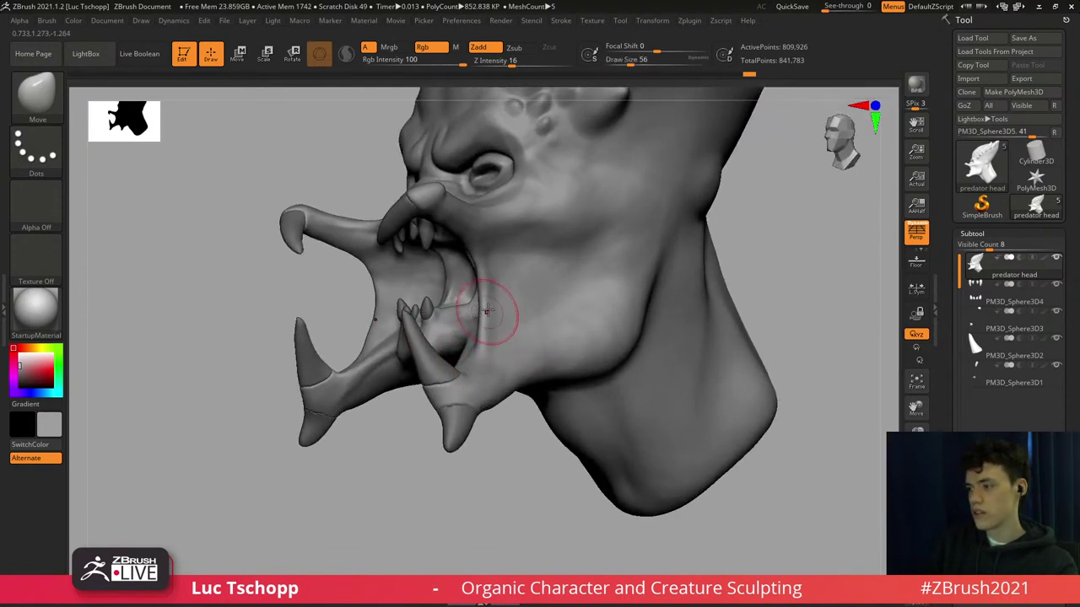
key("s")
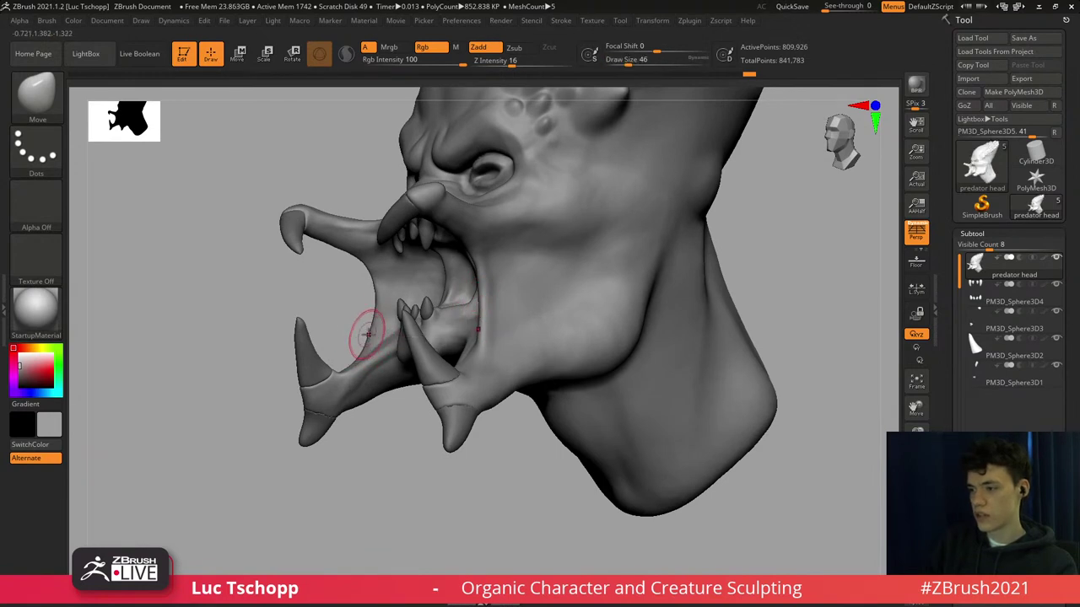
key("shift")
mouse_move(370, 263)
right_mouse_down("alt")
mouse_move(374, 308)
mouse_move(384, 309)
mouse_move(359, 311)
right_mouse_up("alt")
key("s")
left_click_drag(343, 310, 336, 314)
key("s")
key("s")
Refine the membrane between the mandibles with the LucT_Custom1 brush at draw size about 46.
key("b")
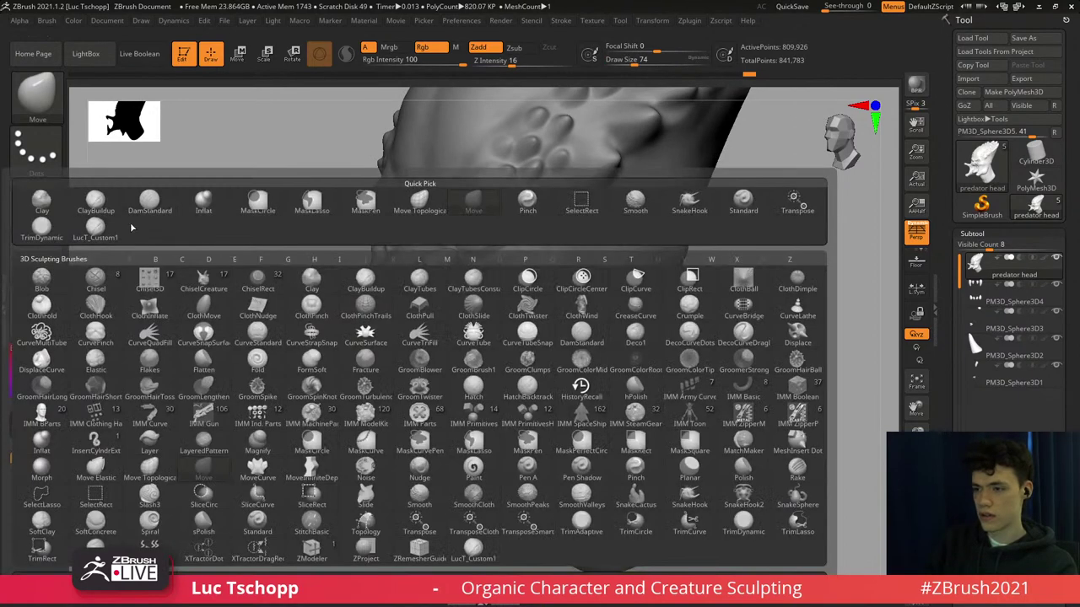
left_click(99, 229)
right_click_drag(268, 309, 327, 307)
key("s")
mouse_move(327, 307)
left_mouse_down()
mouse_move(352, 325)
mouse_move(333, 310)
left_mouse_up()
key("s")
key("s")
key("s")
mouse_move(340, 306)
right_mouse_down("shift")
mouse_move(581, 284)
mouse_move(453, 309)
mouse_move(439, 338)
right_mouse_up("shift")
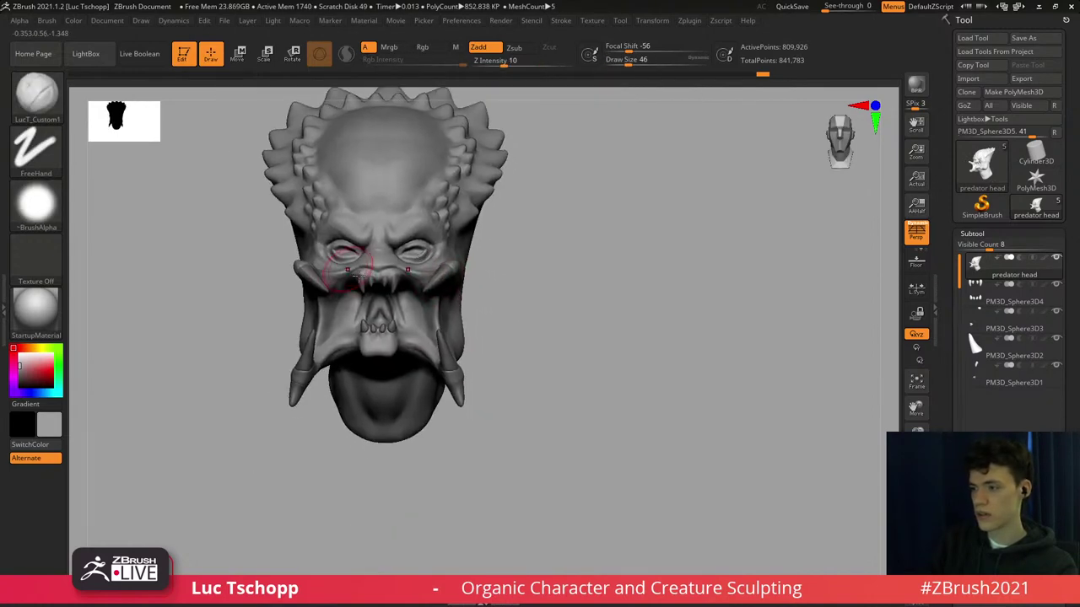
Adjust the upper lip and the area under the eyes with the Move brush at draw sizes about 68 to 83.
right_click_drag(356, 271, 386, 282, "ctrl")
key("b")
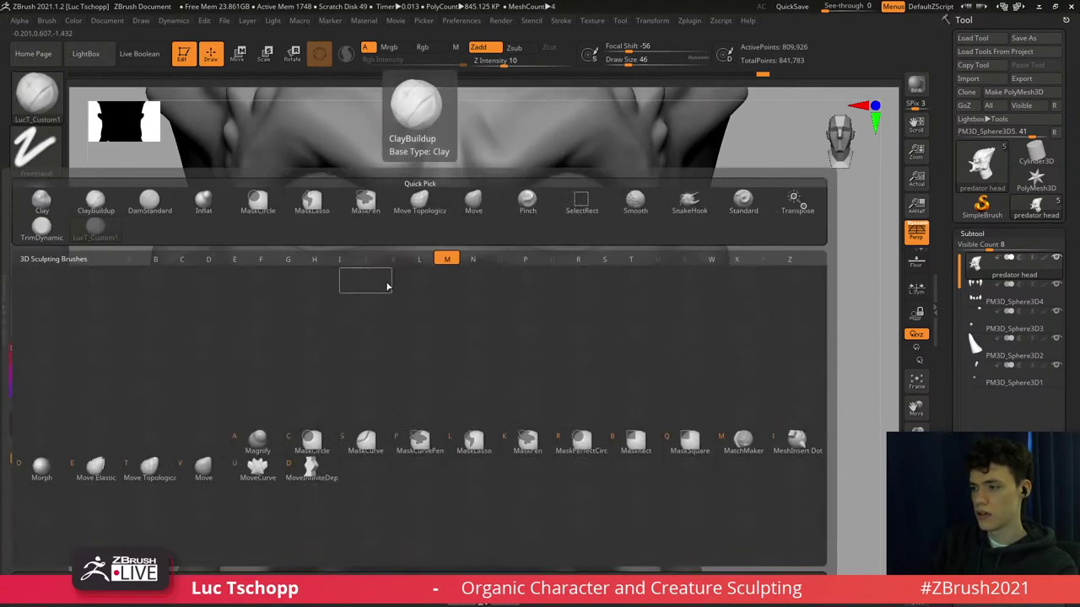
key("m")
key("v")
key("s")
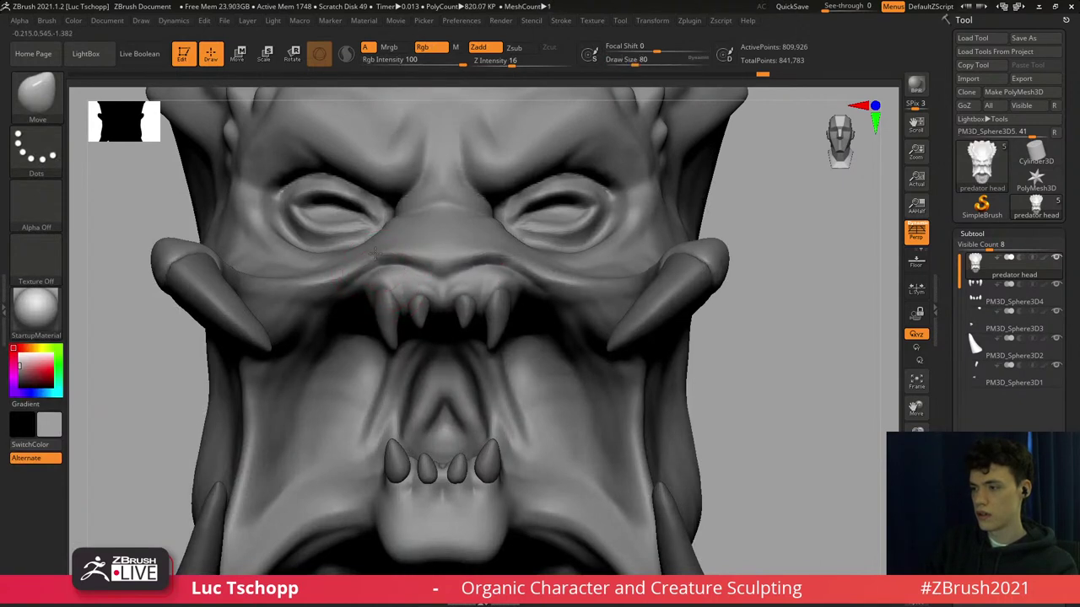
key("s")
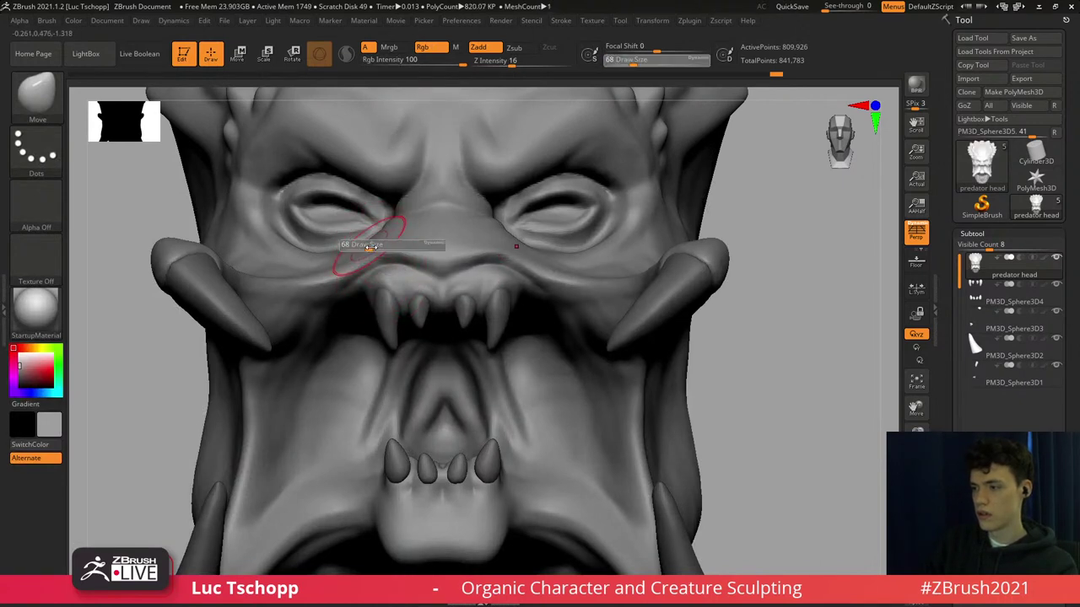
left_click_drag(374, 246, 346, 223)
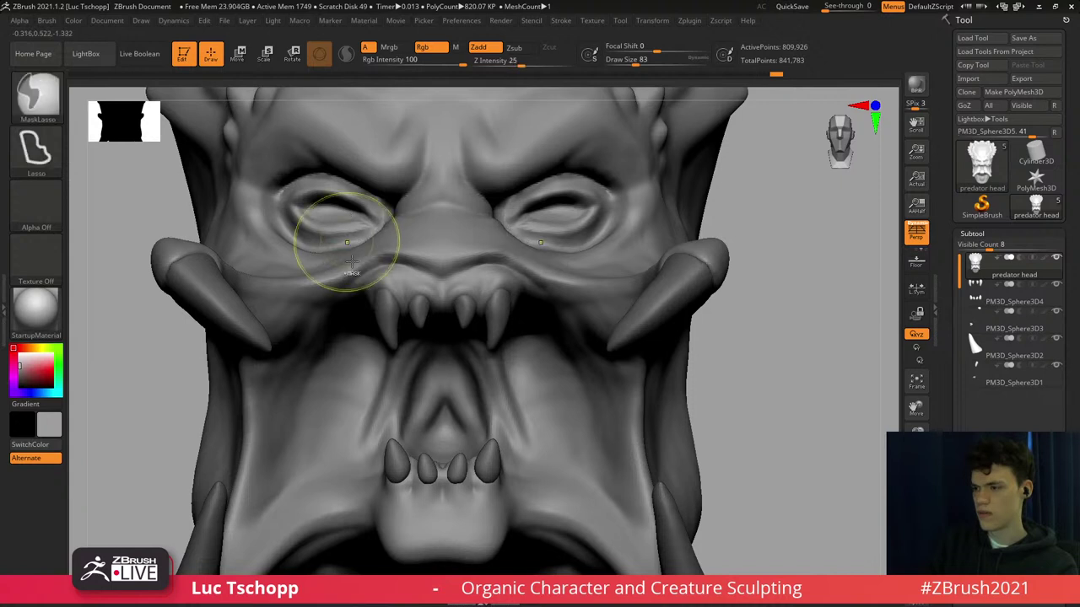
right_click_drag(367, 257, 379, 292, "ctrl")
key("s")
mouse_move(380, 292)
left_mouse_down()
mouse_move(407, 326)
mouse_move(375, 292)
left_mouse_up()
Adjust the upper teeth subtool with the Move brush at draw sizes 104 and 49, and reselect the predator head subtool.
left_click(384, 313, "alt")
key("s")
key("s")
key("s")
key("s")
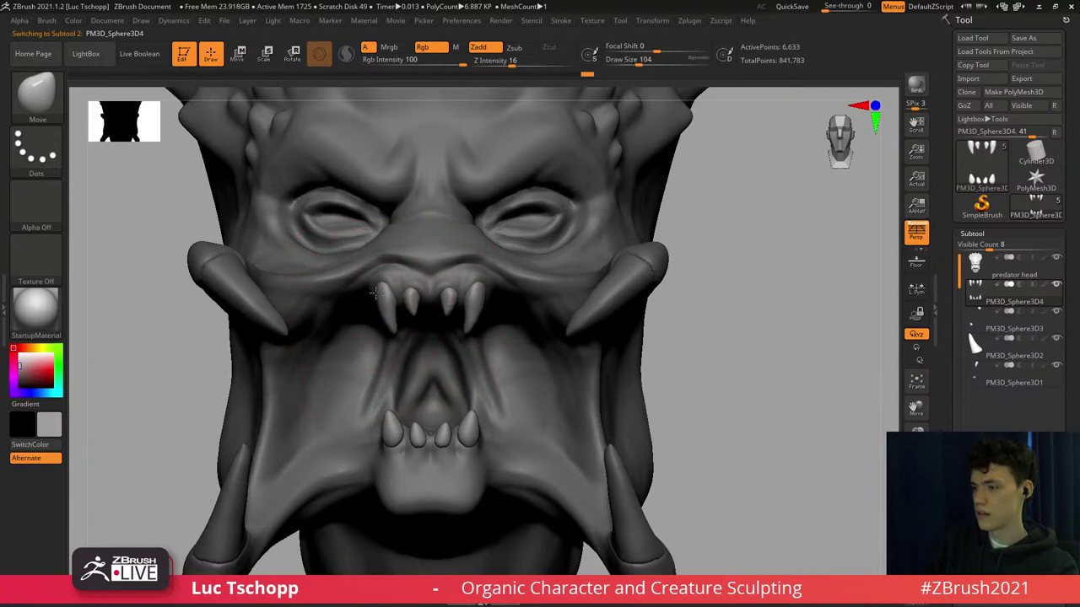
right_click_drag(377, 163, 384, 101, "ctrl")
right_click_drag(418, 222, 477, 299, "ctrl")
key("s")
left_click_drag(487, 295, 478, 296)
left_click(473, 264, "alt")
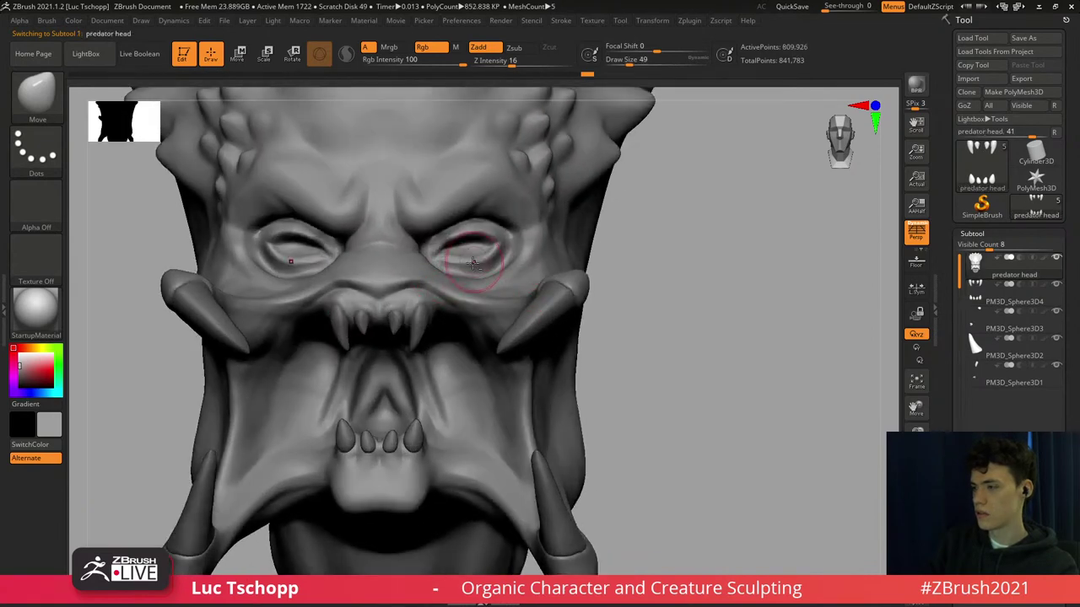
Refine the gums above the outer upper teeth with the LucT_Custom1 brush at draw size 35 and smooth them.
right_click_drag(492, 316, 487, 336, "ctrl")
key("b")
left_click(143, 228)
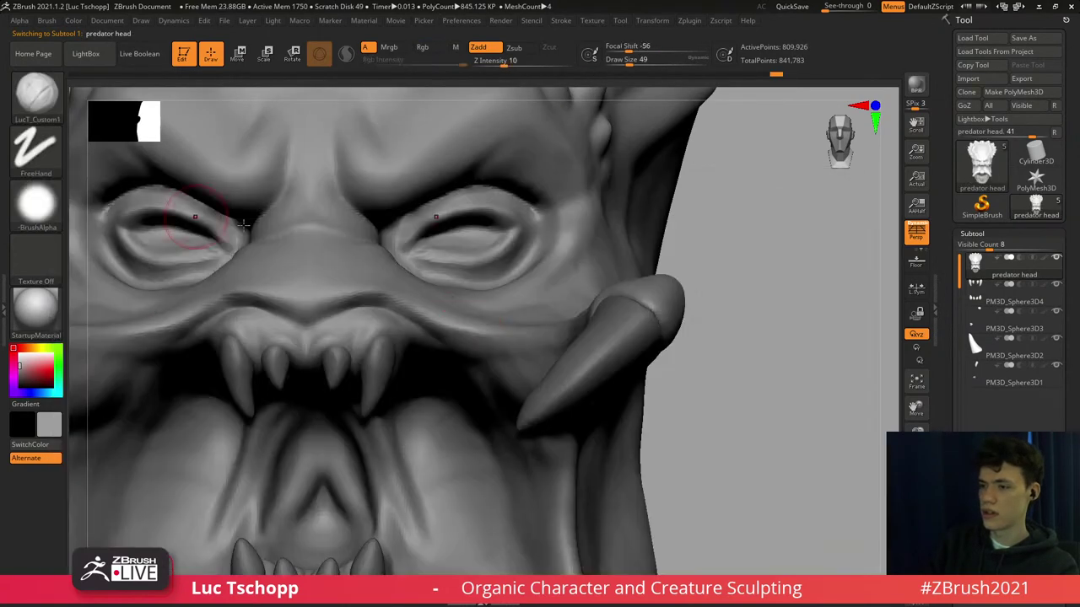
key("s")
mouse_move(384, 329)
left_mouse_down()
mouse_move(371, 335)
mouse_move(379, 328)
left_mouse_up()
key("bracketright")
key("s")
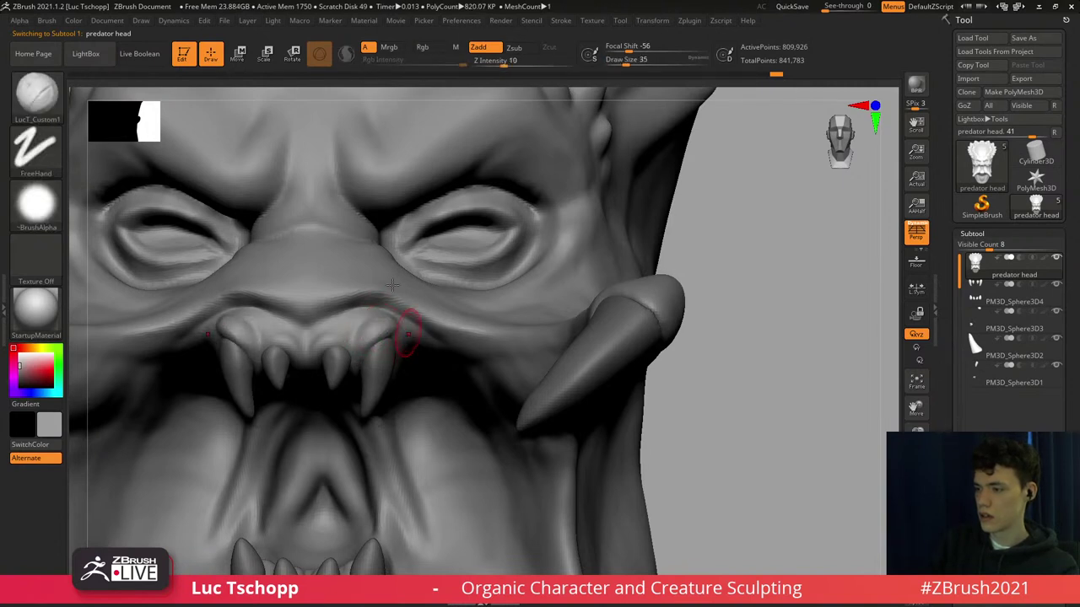
right_click_drag(393, 286, 405, 383, "ctrl")
left_click_drag(388, 326, 391, 334, "shift")
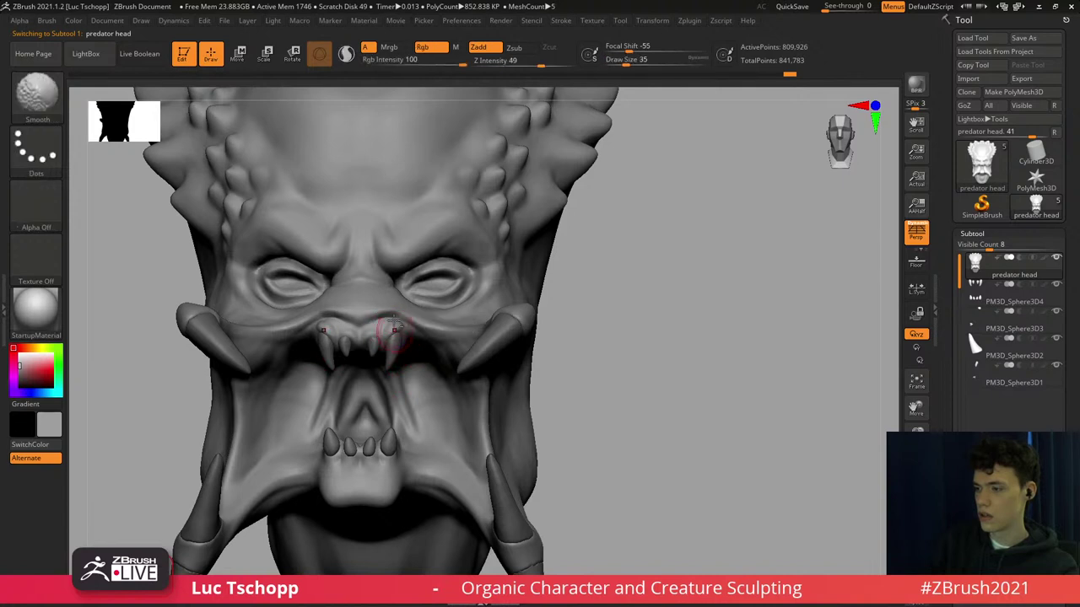
Continue shaping the upper lip's edge and gums on the opposite side with the LucT_Custom1 brush.
right_click_drag(396, 325, 315, 325, "ctrl")
key("s")
mouse_move(316, 324)
left_mouse_down()
mouse_move(299, 339)
mouse_move(309, 310)
mouse_move(299, 315)
left_mouse_up()
key("]")
left_click_drag(339, 346, 325, 341)
Reshape the middle of the upper lip and the nose area with the Move brush at draw size 90.
mouse_move(324, 342)
right_mouse_down("ctrl")
mouse_move(328, 360)
mouse_move(359, 336)
right_mouse_up("ctrl")
key("b")
key("m")
key("v")
key("s")
left_click_drag(382, 339, 397, 337)
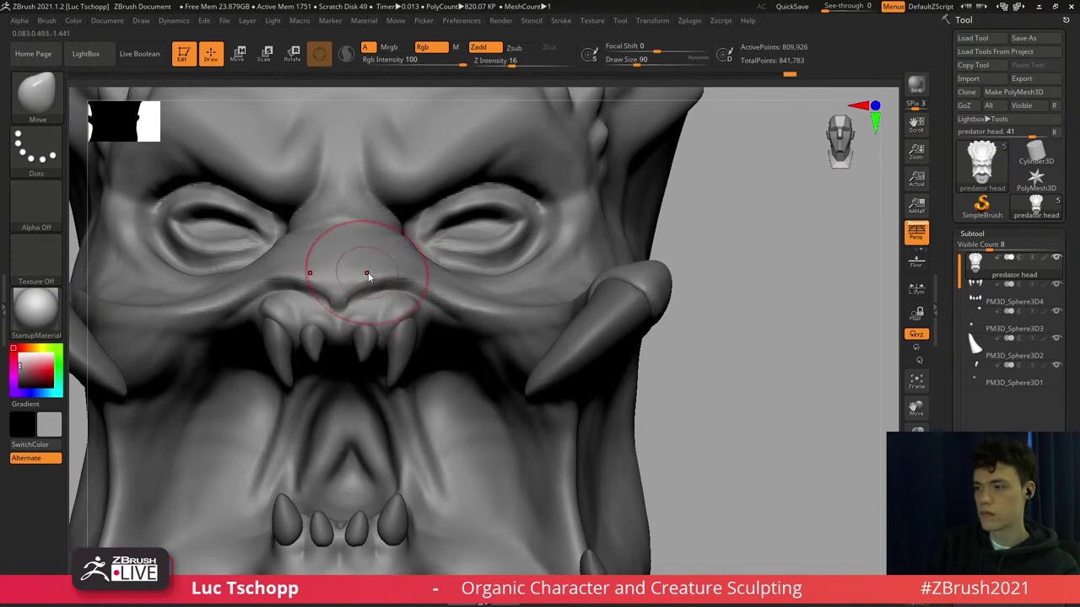
left_click_drag(361, 276, 349, 224)
key("[")
Fine-tune the snout and upper lip in front view with the Move brush at draw sizes between 77 and 39.
right_click_drag(355, 219, 352, 270, "alt")
key("[")
key("[")
key("[")
key("[")
key("[")
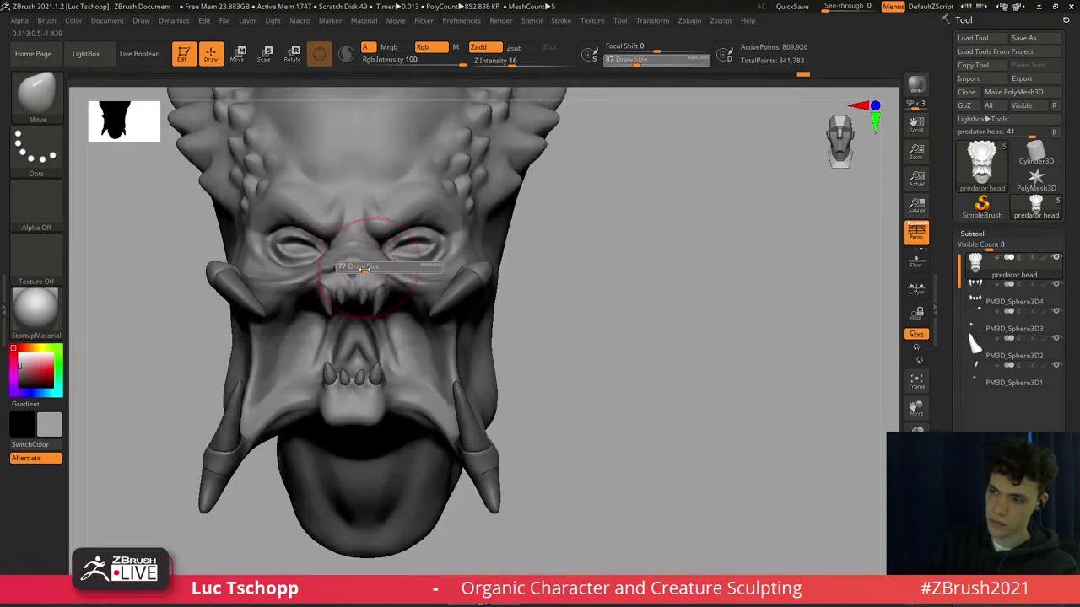
left_click_drag(359, 265, 363, 259)
key("s")
key("s")
right_click_drag(363, 260, 244, 260)
mouse_move(383, 250)
right_mouse_down()
mouse_move(447, 253)
mouse_move(449, 263)
right_mouse_up()
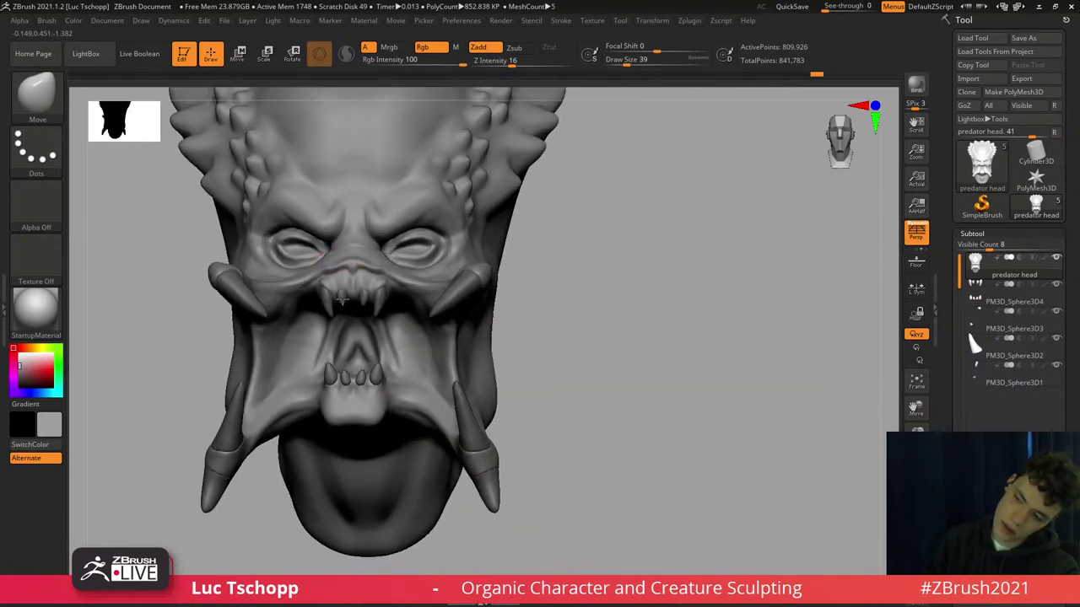
Adjust the upper lip's edge above the gums with the Move brush at draw size 51.
right_click_drag(331, 256, 321, 291, "ctrl")
key("s")
left_click_drag(320, 281, 350, 288)
mouse_move(363, 290)
right_mouse_down("ctrl")
mouse_move(341, 259)
mouse_move(354, 291)
mouse_move(372, 290)
mouse_move(361, 306)
right_mouse_up("ctrl")
Build up the snout above the upper lip with the LucT_Custom1 brush at draw sizes 120 and 33, and smooth it.
key("b")
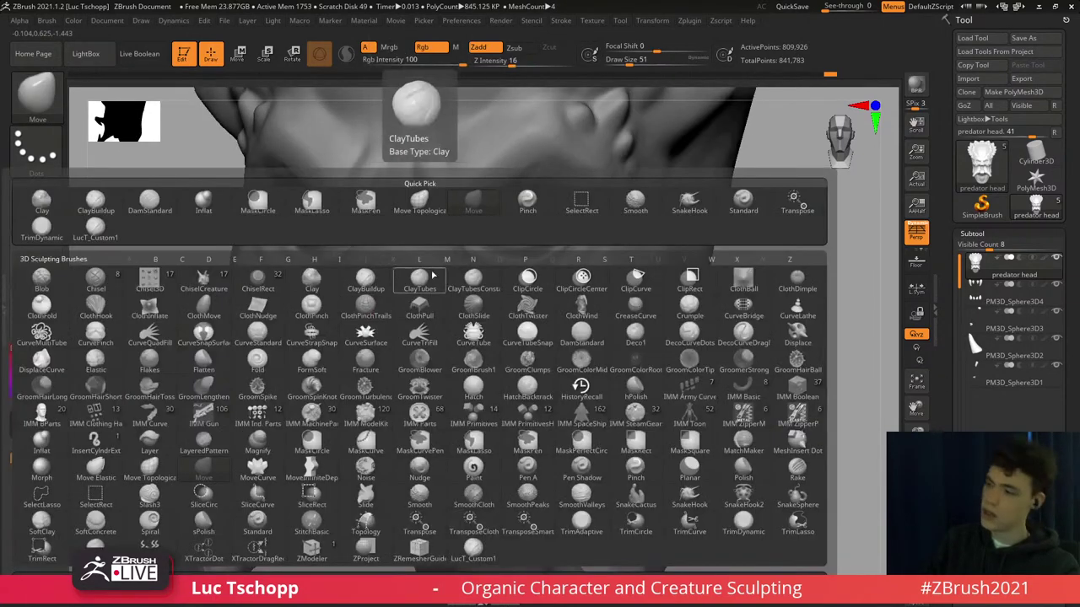
left_click(95, 229)
mouse_move(439, 281)
right_mouse_down("ctrl")
mouse_move(444, 312)
mouse_move(414, 268)
right_mouse_up("ctrl")
key("s")
left_click(417, 268)
mouse_move(367, 259)
left_mouse_down()
mouse_move(405, 259)
mouse_move(367, 251)
left_mouse_up()
key("s")
key("s")
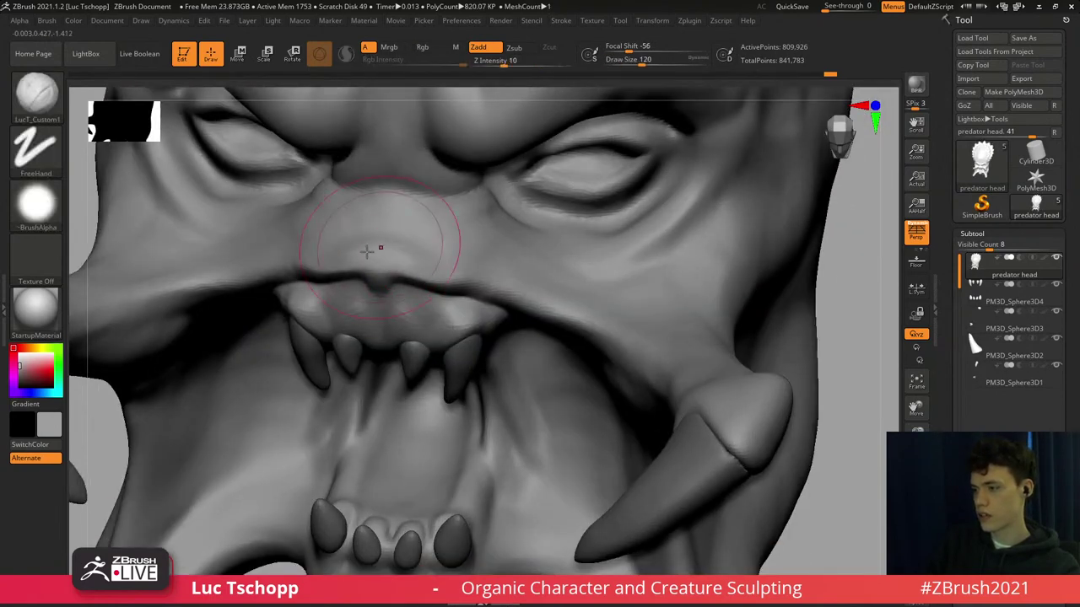
right_click_drag(431, 244, 415, 285)
key("s")
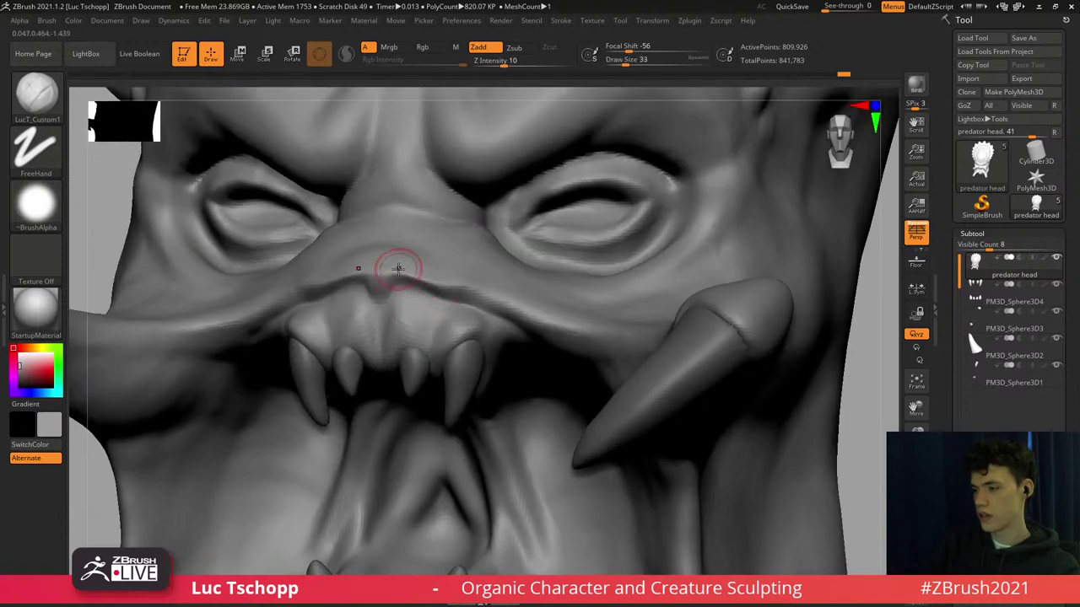
key("shift")
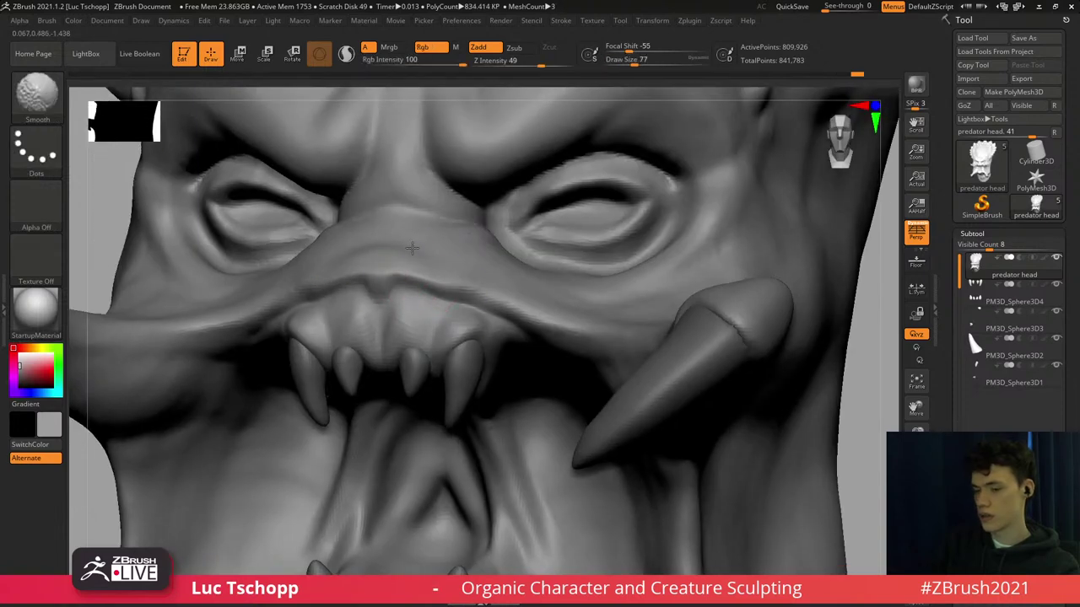
right_click_drag(411, 248, 362, 276, "shift")
Carve the middle of the upper lip and gums with the DamStandard brush at draw sizes 77 and 51.
key("b")
key("d")
key("s")
key("d")
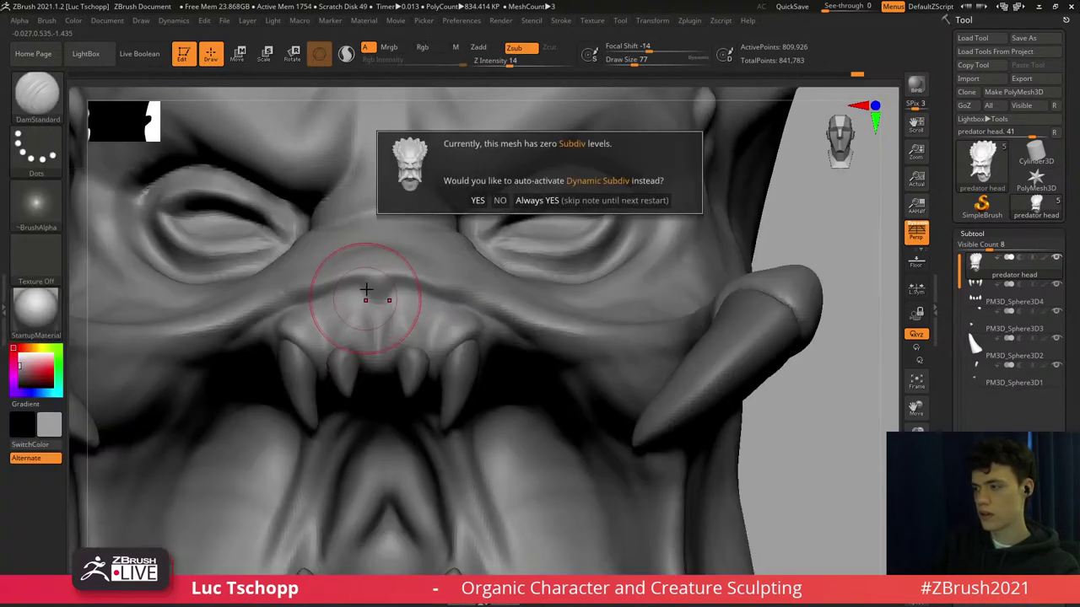
key("Escape")
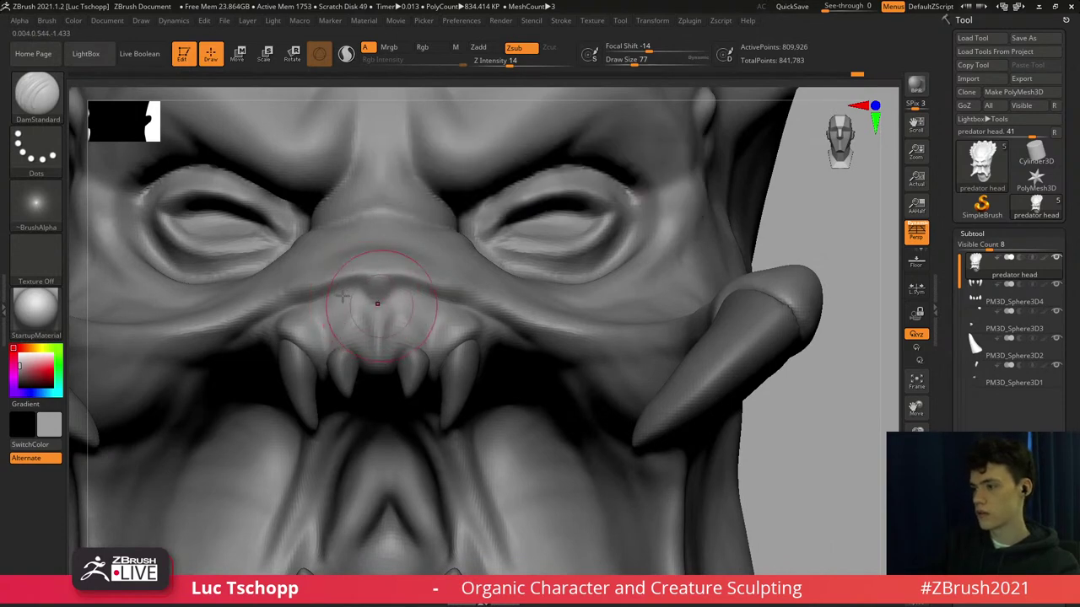
right_click_drag(342, 296, 345, 289, "ctrl")
key("b")
key("d")
key("s")
key("bracketleft")
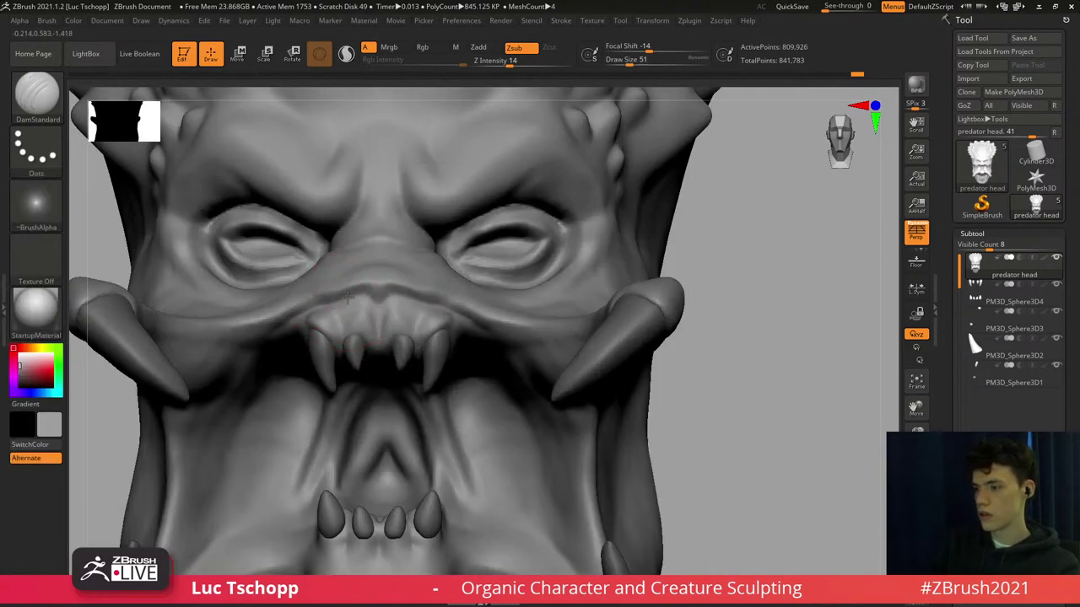
Adjust the snout with the Move brush at draw size 51 and refine its creases with DamStandard at draw size 90.
key("b")
key("m")
key("v")
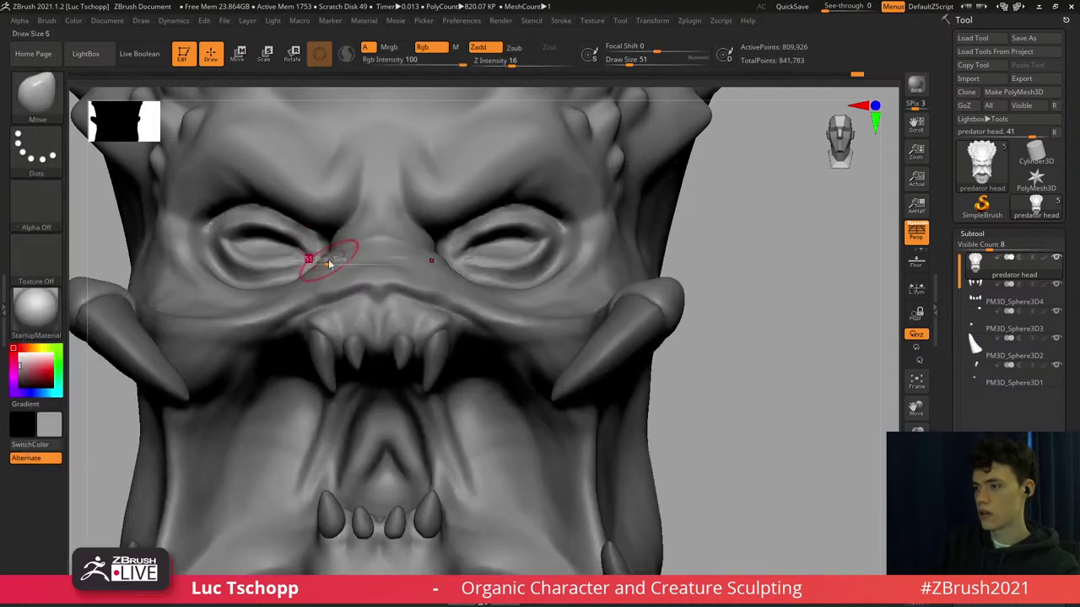
key("b")
key("d")
key("s")
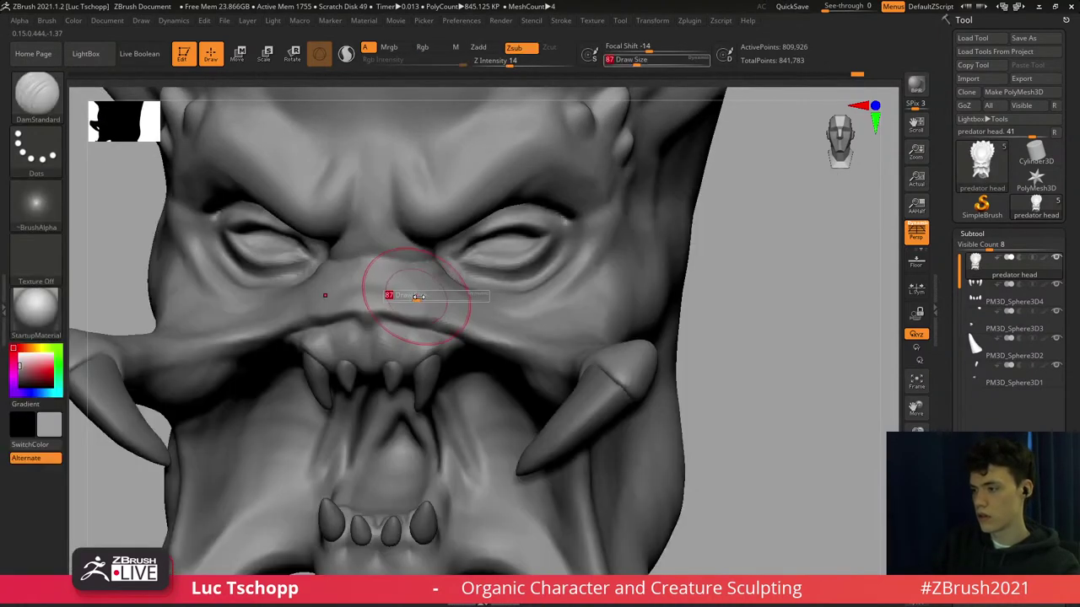
key("s")
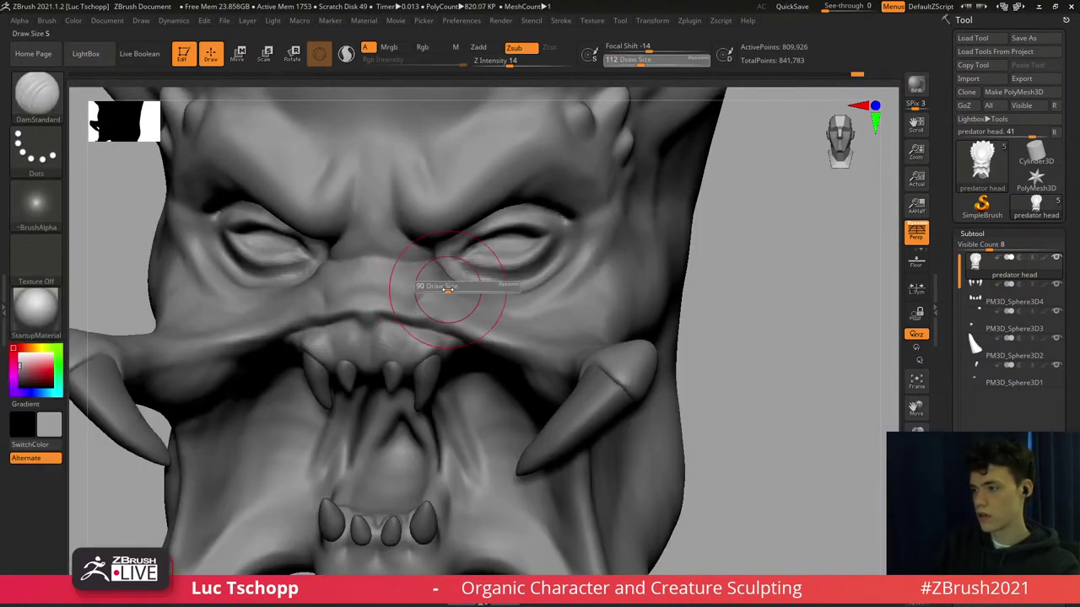
left_click(448, 290)
right_click_drag(448, 309, 442, 276)
right_click_drag(445, 334, 453, 292)
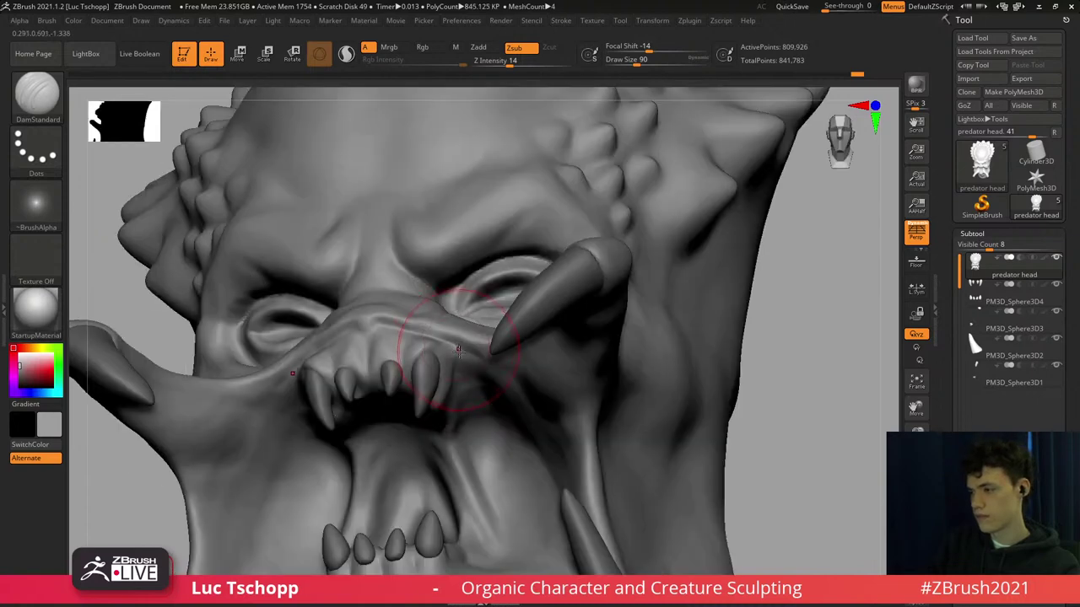
Add volume to the mouth membrane beside the large upper fang with the Standard brush at draw size 41.
key("b")
key("s")
key("t")
key("s")
left_click(455, 357)
left_click_drag(470, 391, 470, 404)
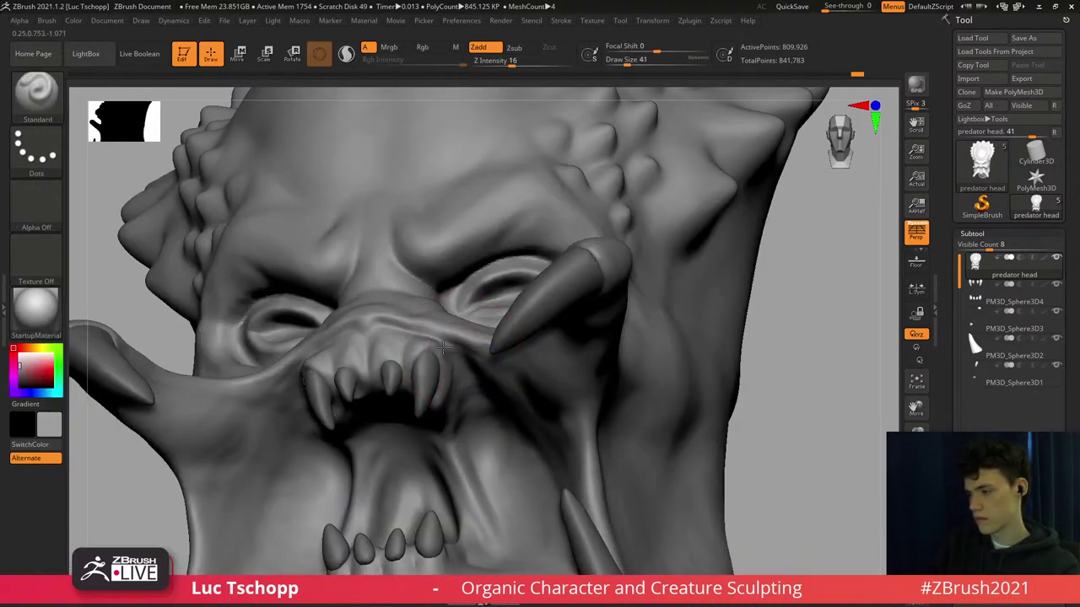
left_click_drag(465, 410, 465, 409)
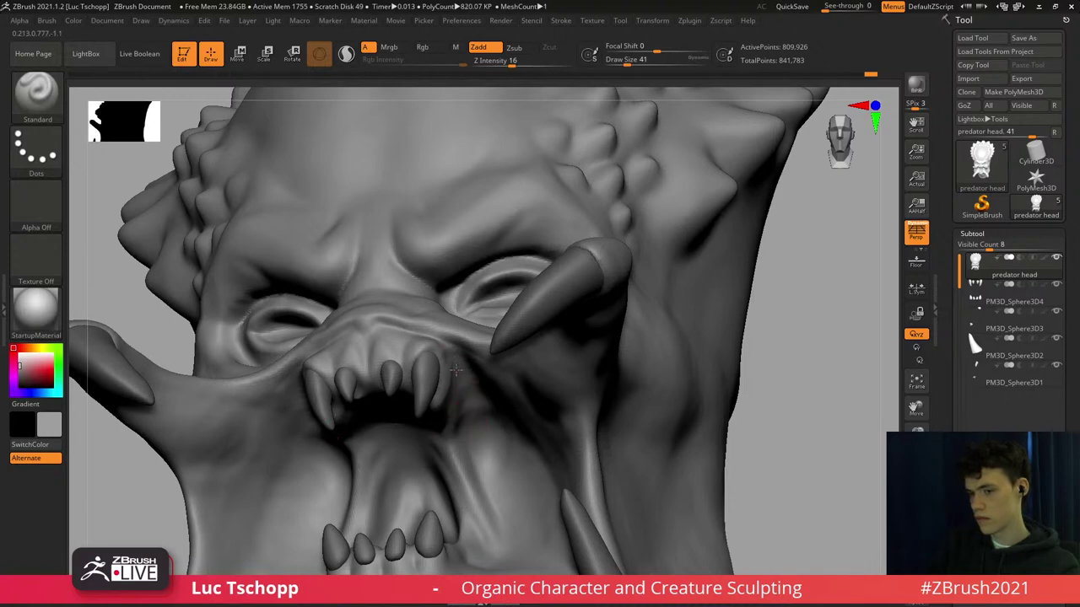
Shape the inner cheek beside the large upper fang with LucT_Custom1 at draw sizes between 77 and 49, smoothing the transition.
right_click_drag(455, 371, 452, 316, "alt")
key("b")
left_click(133, 225)
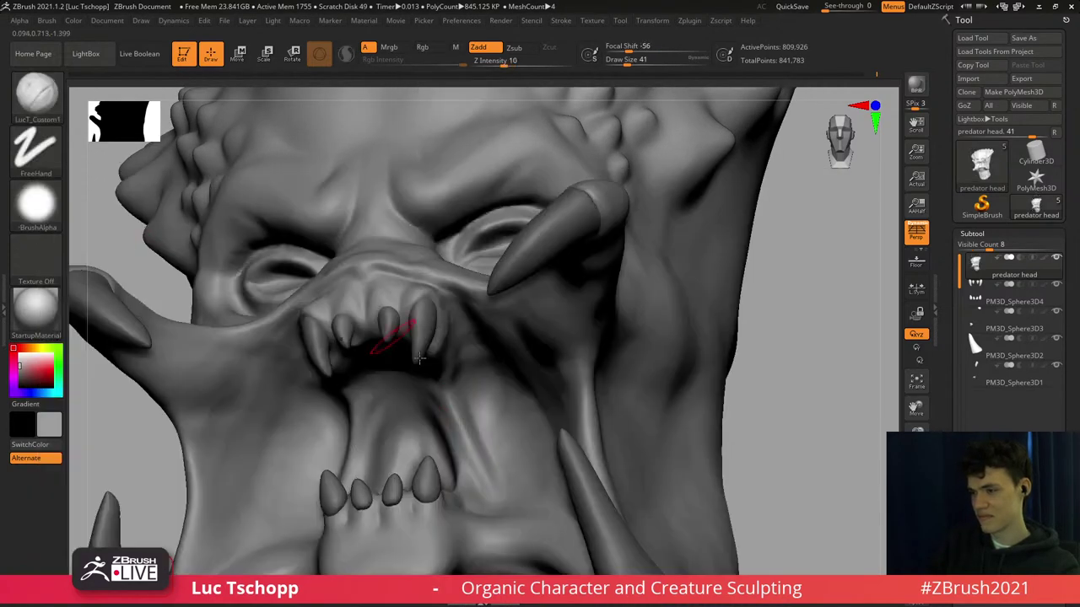
right_click_drag(465, 359, 431, 348)
key("s")
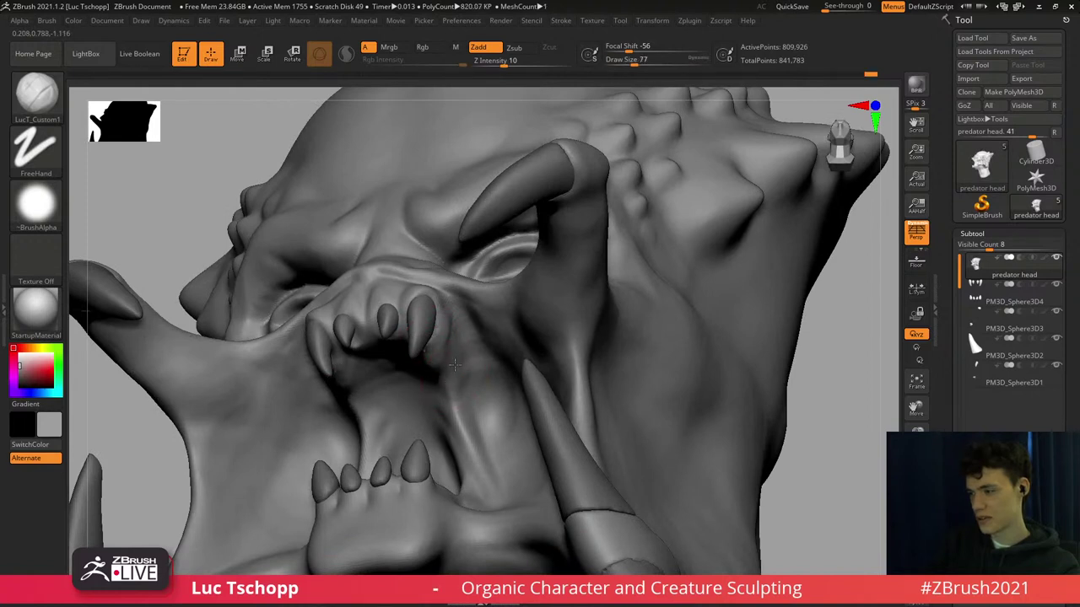
key("s")
left_click(451, 365)
mouse_move(450, 339)
left_mouse_down("shift")
mouse_move(443, 355)
mouse_move(448, 339)
left_mouse_up("shift")
key("s")
left_click(433, 354)
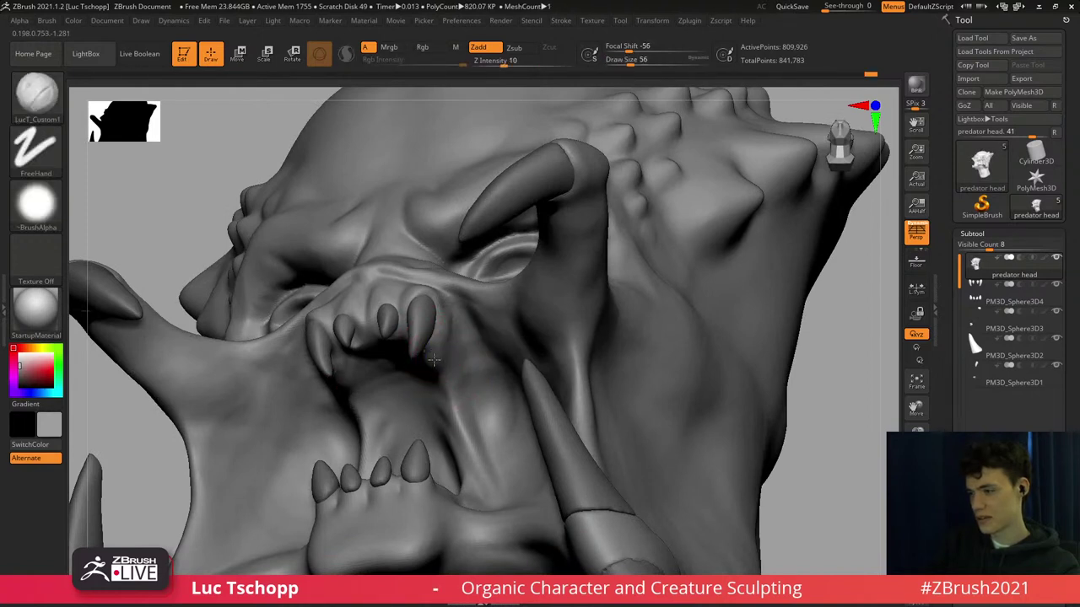
key("s")
left_click(434, 360)
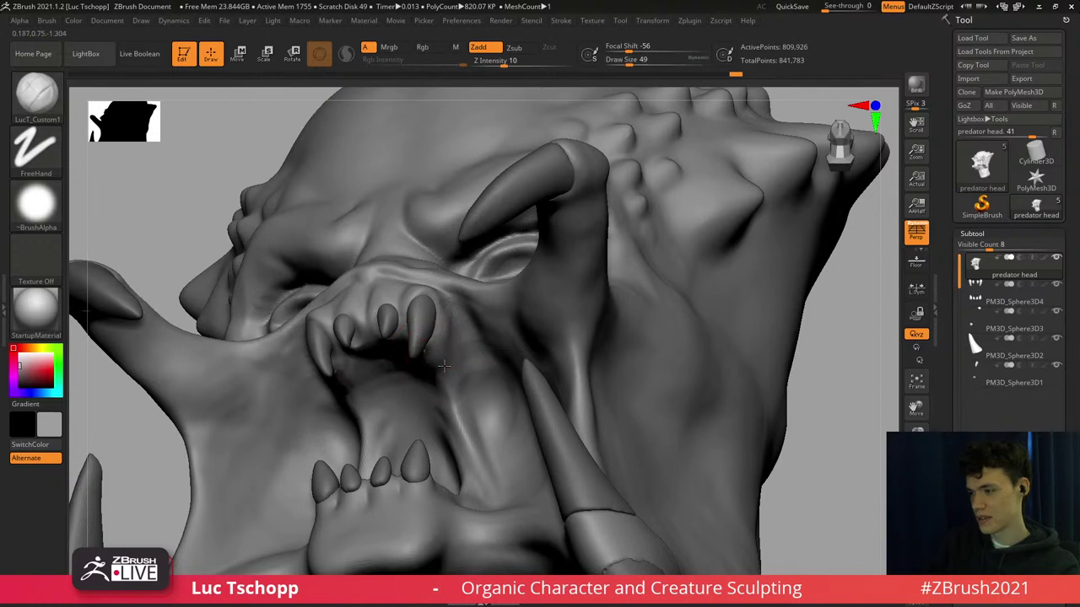
Shape the gums behind the upper fangs from below with LucT_Custom1 at draw sizes between 62 and 41.
right_click_drag(444, 372, 436, 347)
key("s")
left_click(440, 349)
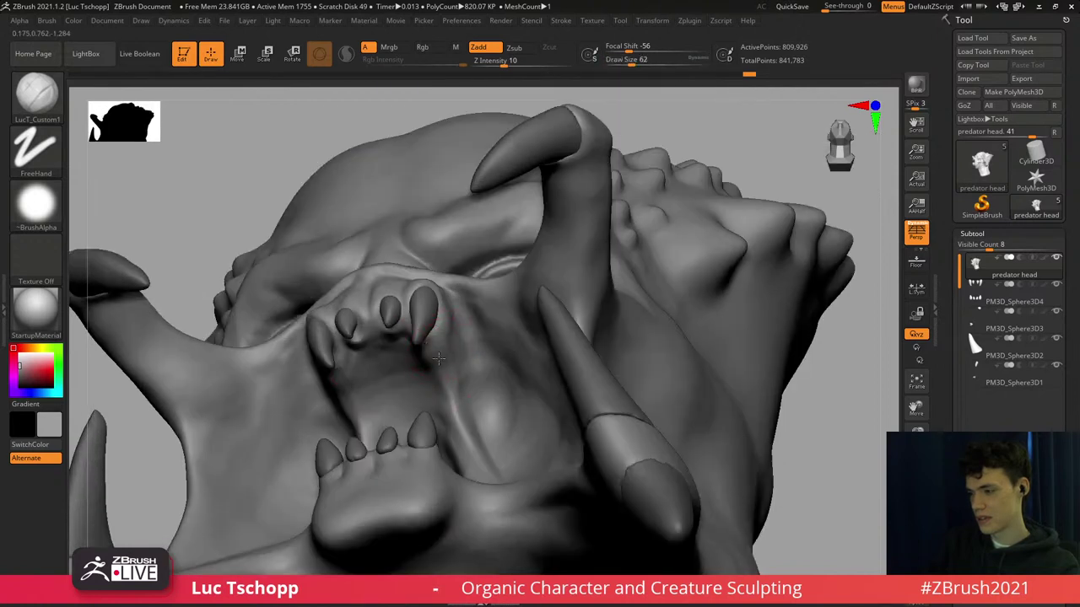
key("s")
left_click(448, 381)
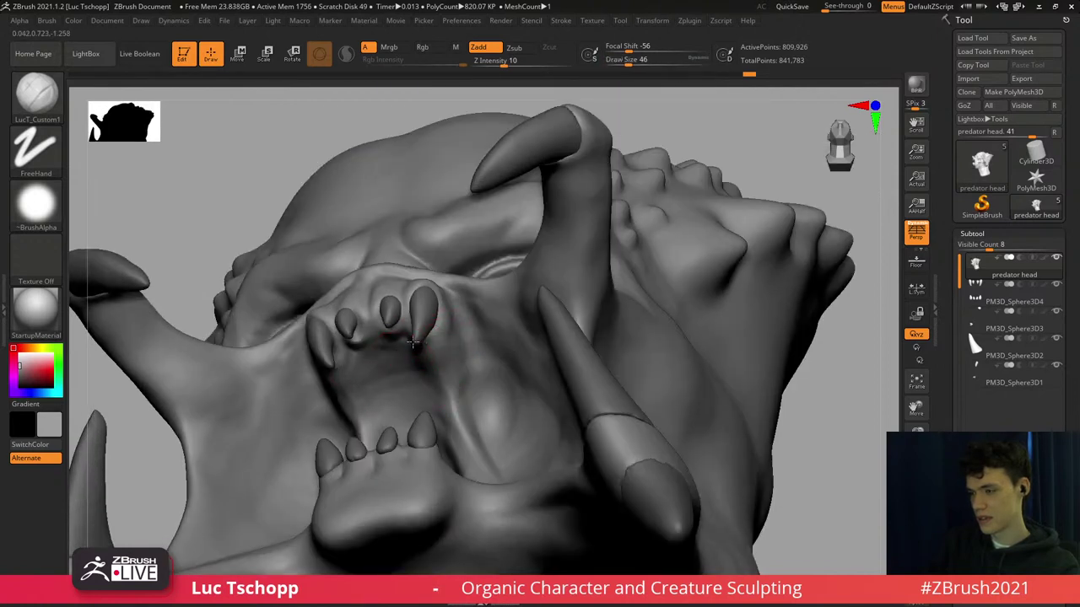
right_click_drag(412, 342, 423, 339)
key("s")
left_click(399, 339)
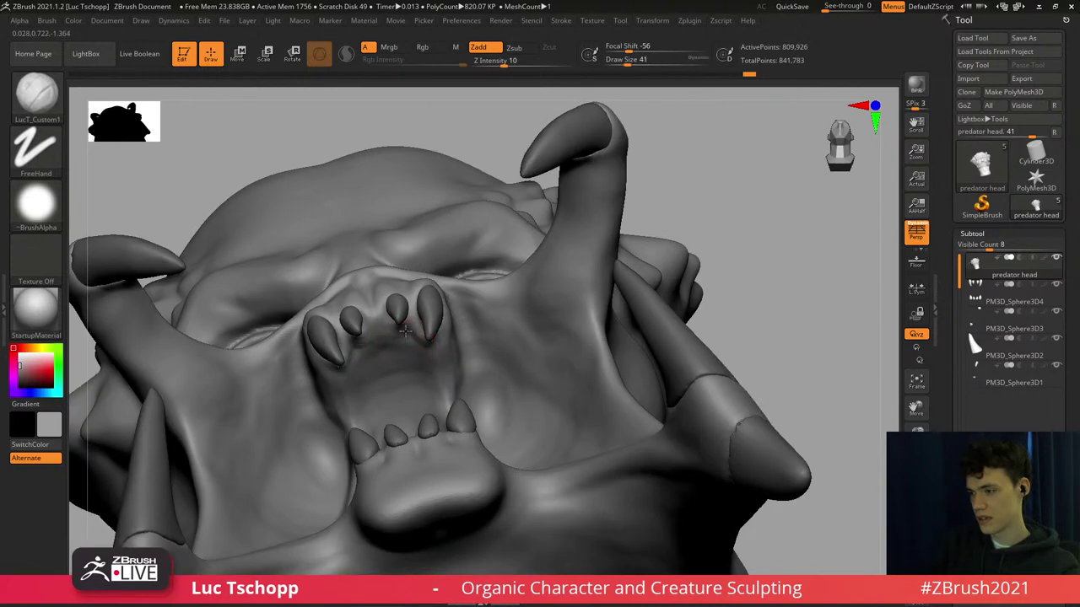
Sculpt the palate and its transition into the cheek with LucT_Custom1 at draw size 77, and smooth the edge at 62.
key("s")
left_click(384, 350)
key("s")
left_click(363, 368)
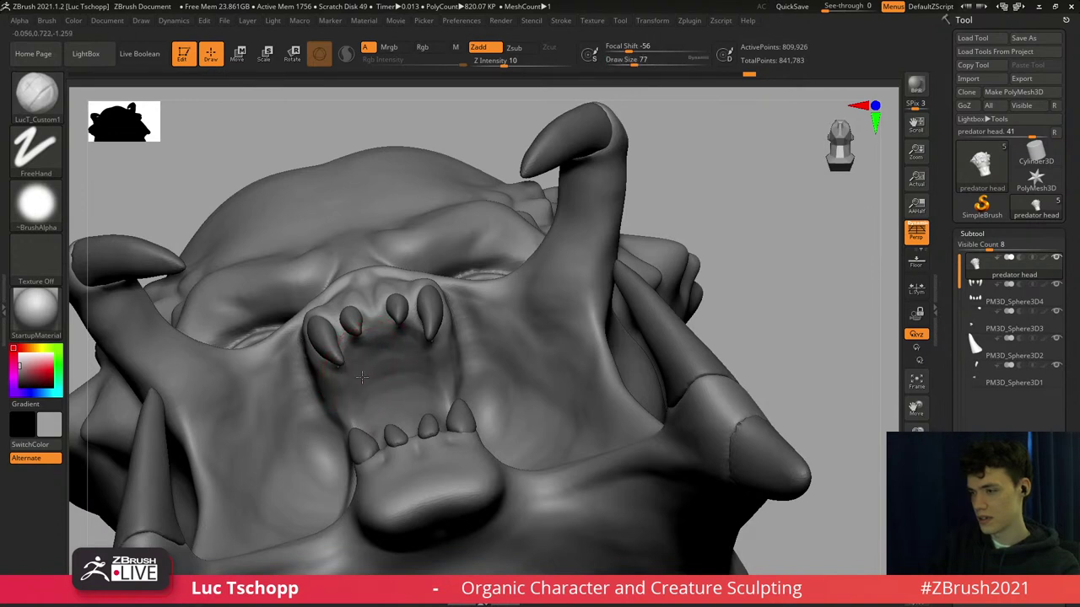
key("s")
left_click(359, 385)
key("s")
left_click(315, 392)
left_click_drag(320, 403, 317, 400, "shift")
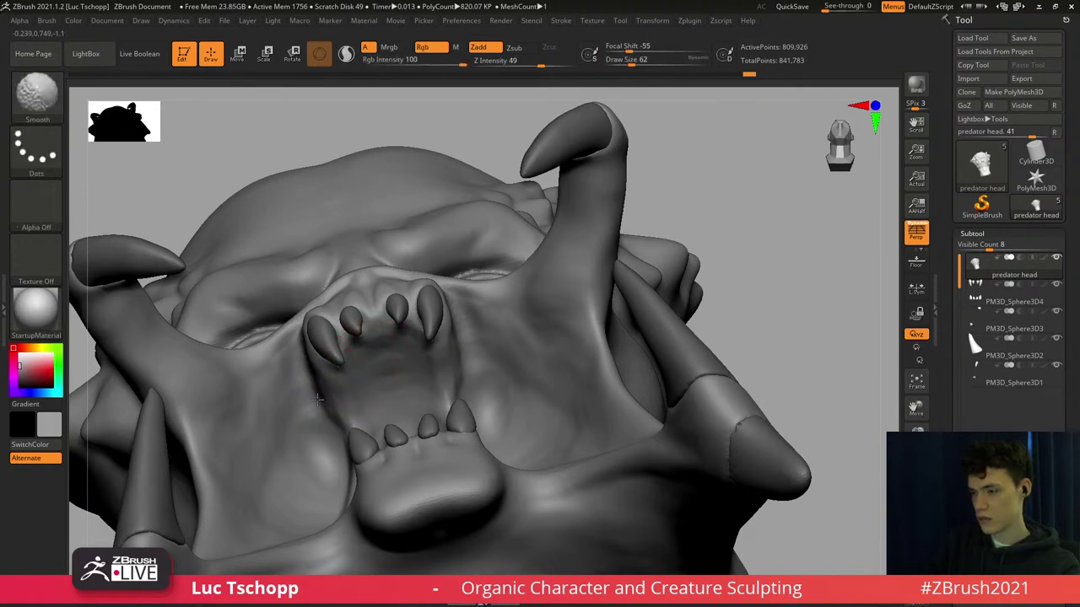
Shape the inner cheek beside the opposite upper fang with LucT_Custom1 at draw sizes 65 and 104.
right_click_drag(300, 382, 378, 327, "alt")
key("s")
left_click(349, 330)
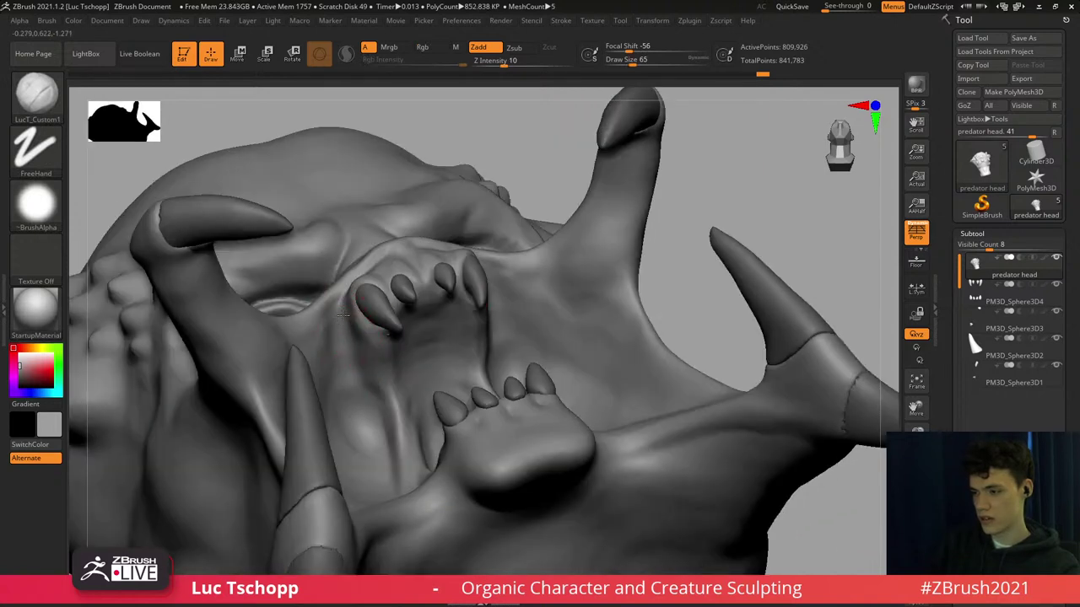
key("s")
left_click(342, 376)
right_click_drag(334, 361, 327, 376)
key("s")
left_click(329, 379)
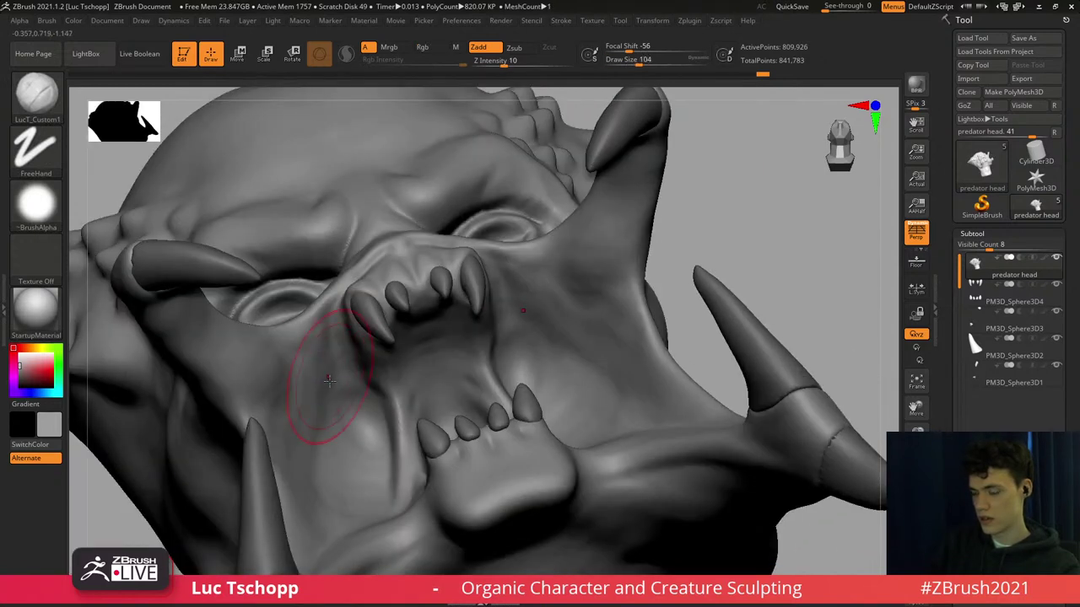
Refine the front of the upper gums around the fang roots with LucT_Custom1 at draw sizes 51, 29 and 37.
mouse_move(325, 334)
right_mouse_down("ctrl")
mouse_move(351, 292)
mouse_move(414, 382)
right_mouse_up("ctrl")
left_click_drag(425, 332, 401, 328)
right_click_drag(393, 321, 398, 345, "alt")
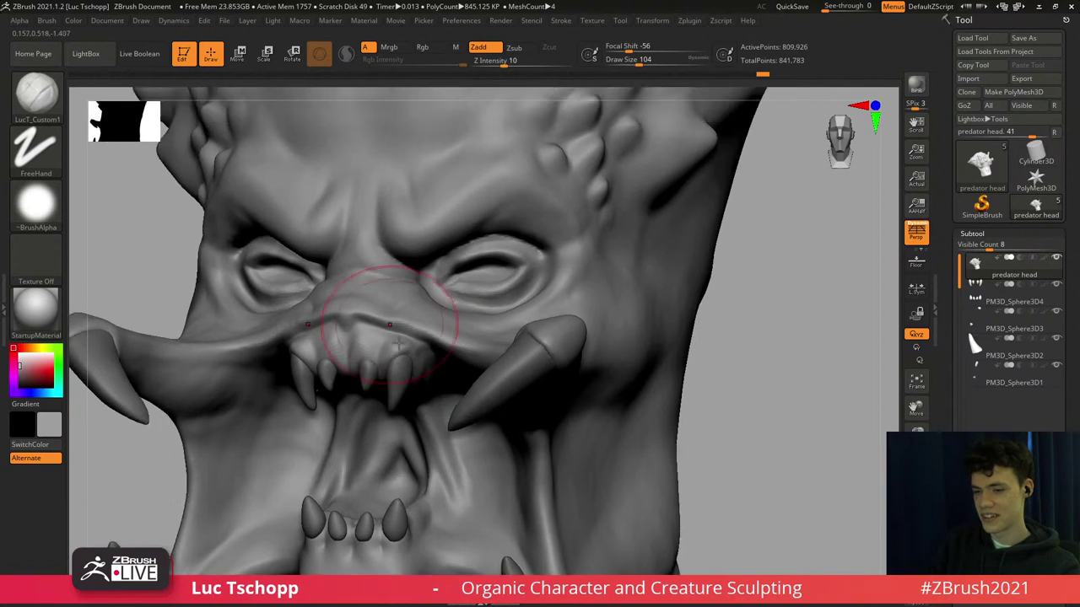
right_click_drag(377, 298, 385, 324, "ctrl")
key("s")
left_click_drag(398, 336, 387, 337)
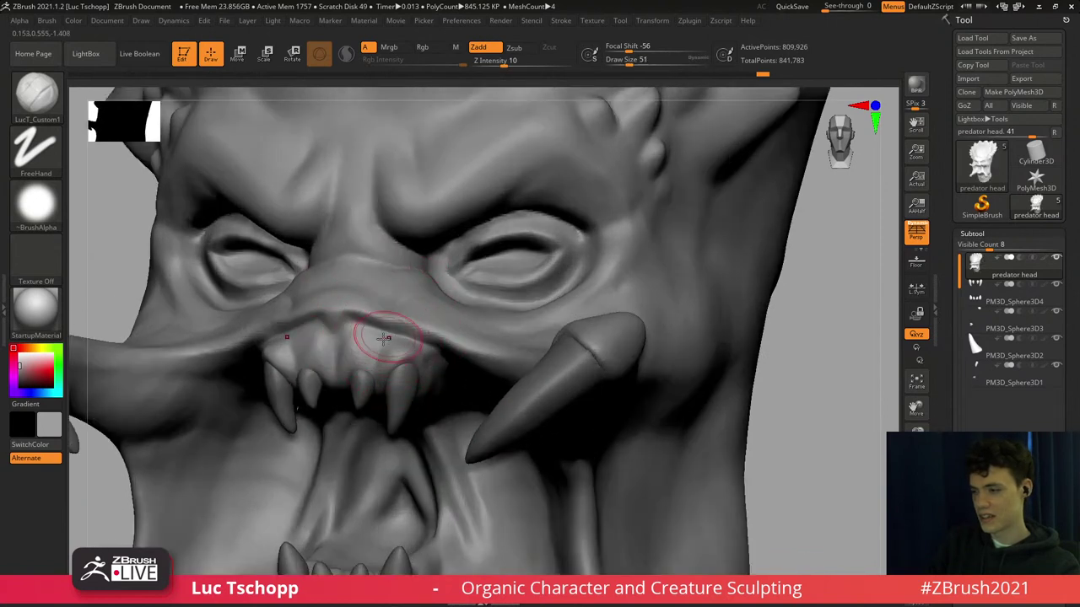
right_click_drag(430, 354, 410, 362)
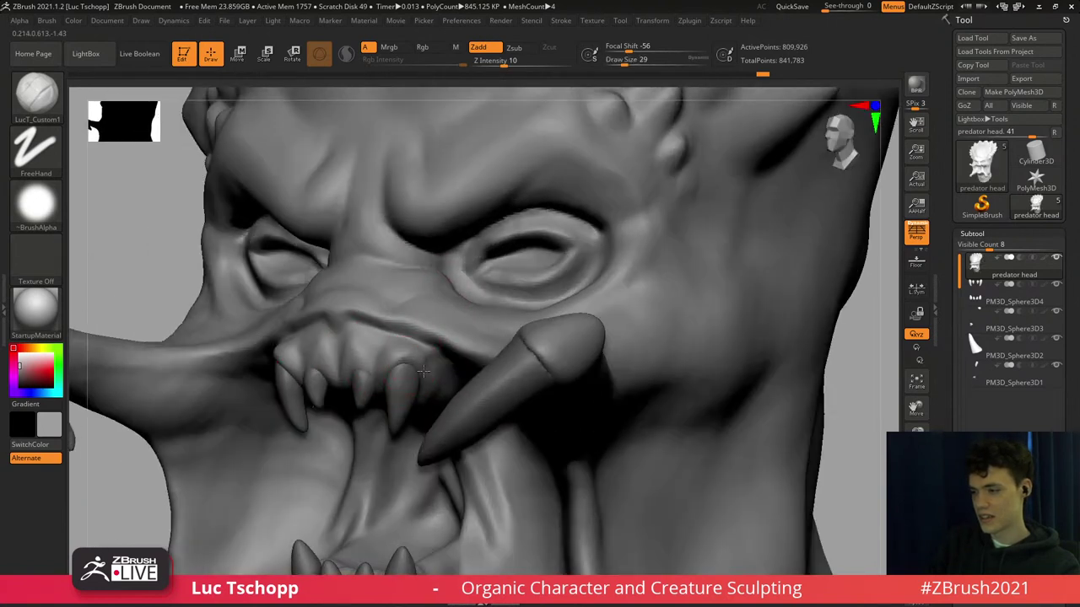
left_click_drag(421, 402, 432, 382)
key("s")
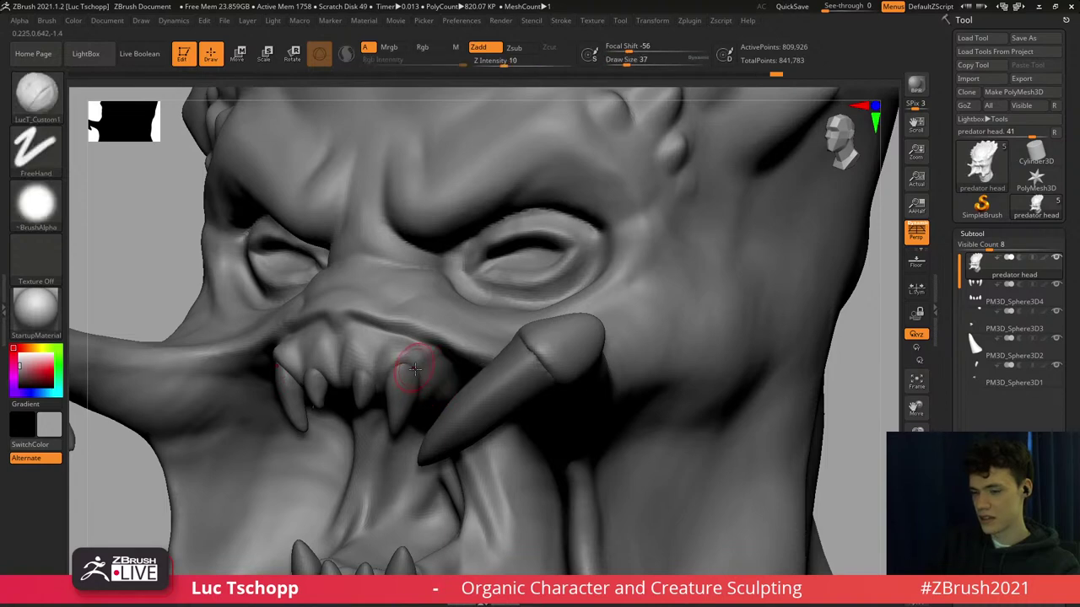
right_click_drag(410, 393, 413, 366, "alt")
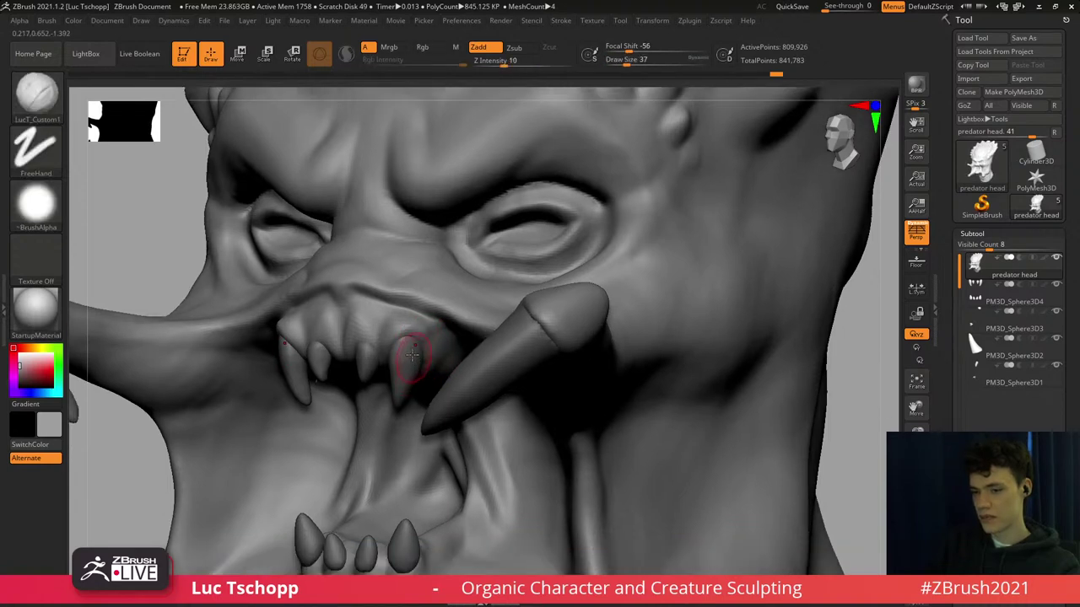
Raise the gum over the root of the large upper fang with the Standard brush at draw size 37.
key("b")
key("s")
key("t")
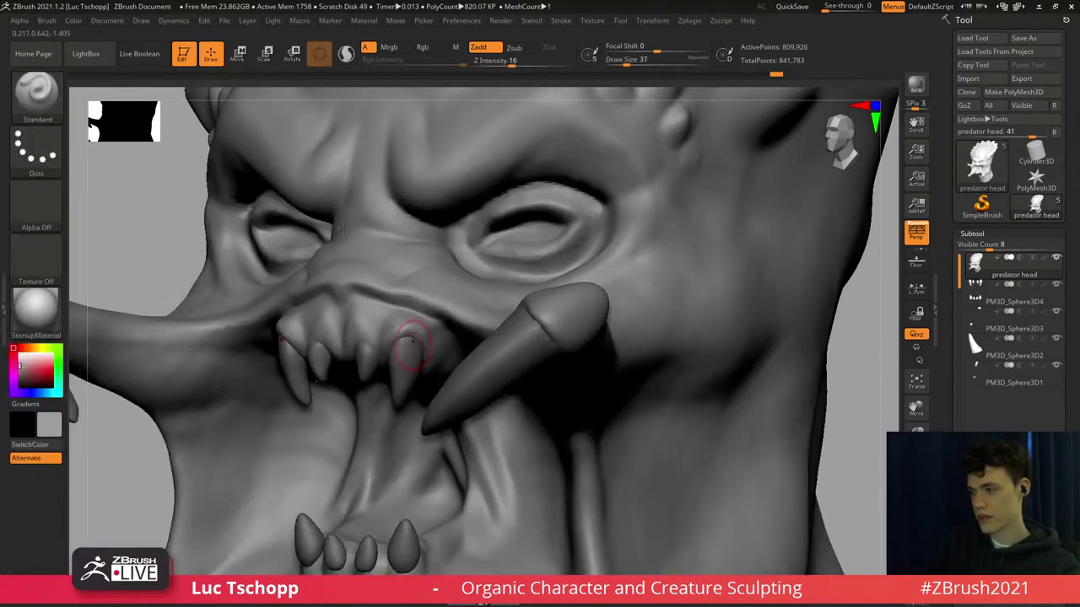
mouse_move(342, 228)
right_mouse_down("ctrl")
mouse_move(369, 299)
mouse_move(414, 321)
mouse_move(425, 360)
right_mouse_up("ctrl")
mouse_move(424, 359)
right_mouse_down("alt")
mouse_move(423, 327)
mouse_move(433, 326)
mouse_move(445, 292)
mouse_move(437, 299)
mouse_move(476, 366)
mouse_move(437, 372)
mouse_move(436, 414)
mouse_move(483, 409)
right_mouse_up("alt")
Reshape the mouth membrane folds behind the lower teeth with the Move brush at draw sizes 62 and 59.
key("b")
key("m")
key("v")
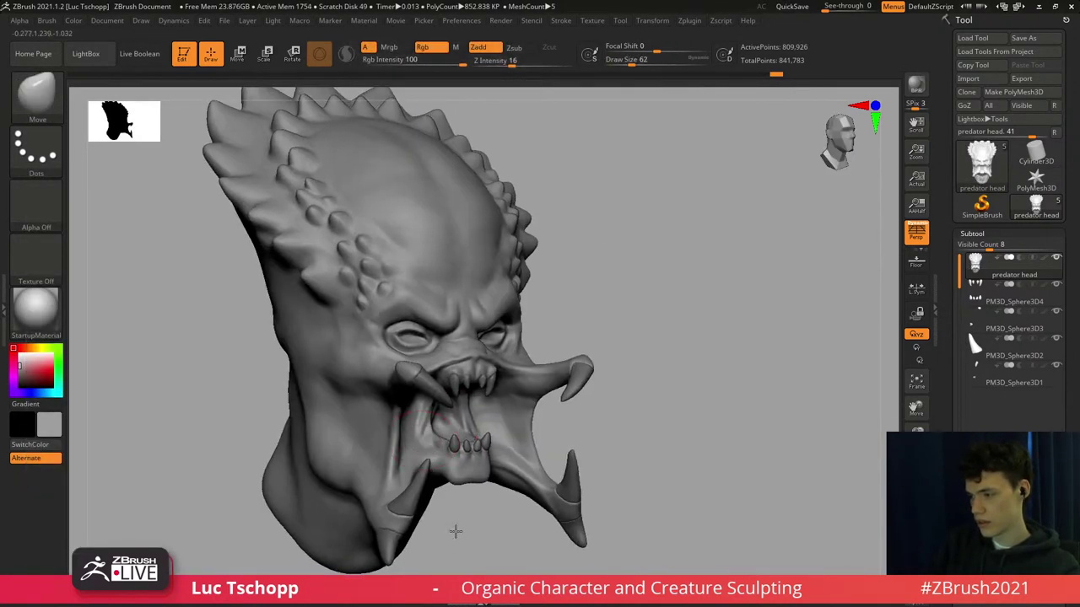
right_click_drag(455, 531, 442, 421, "ctrl")
key("s")
left_click_drag(441, 422, 414, 433)
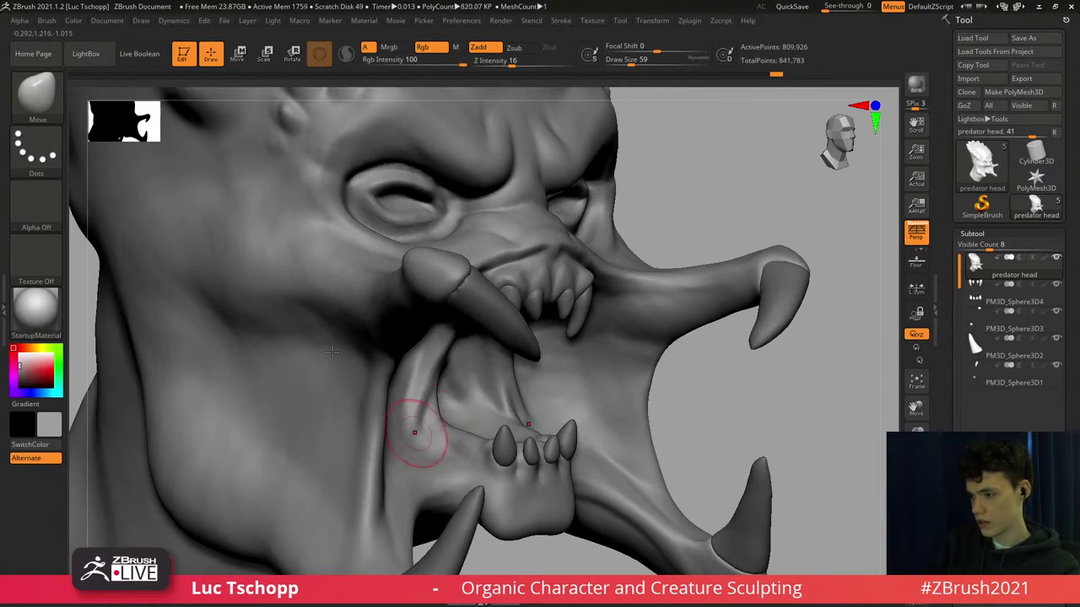
right_click_drag(415, 434, 366, 431, "ctrl")
mouse_move(366, 430)
right_mouse_down()
mouse_move(350, 418)
mouse_move(350, 429)
right_mouse_up()
Adjust the jaw's rear outline and the neck with the Move brush, starting at draw size 65.
key("s")
key("s")
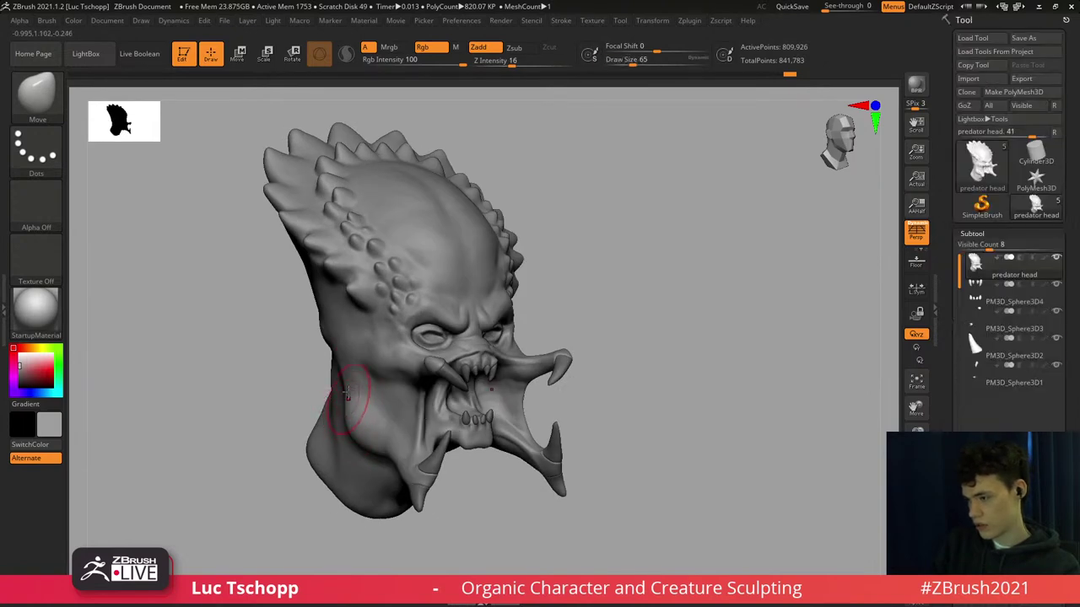
key("s")
left_click_drag(346, 391, 343, 364)
right_click_drag(343, 364, 366, 347)
left_click_drag(366, 347, 355, 352)
right_click_drag(312, 356, 354, 362)
right_click_drag(381, 405, 367, 435)
key("s")
left_click_drag(368, 434, 384, 442)
key("s")
Reshape the neck's base and back contour in side view with the Move brush at draw sizes 108 to 177.
right_click_drag(378, 458, 374, 482, "shift")
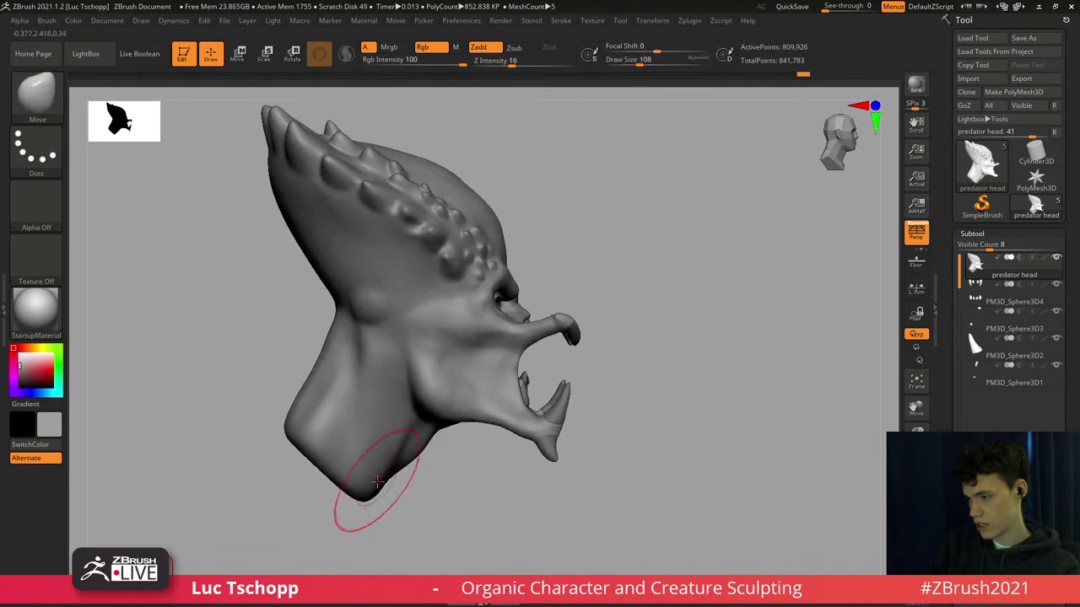
key("s")
left_click_drag(374, 481, 376, 483)
left_click_drag(382, 491, 376, 499)
key("s")
left_click_drag(313, 400, 302, 385)
key("s")
left_click_drag(305, 384, 326, 375)
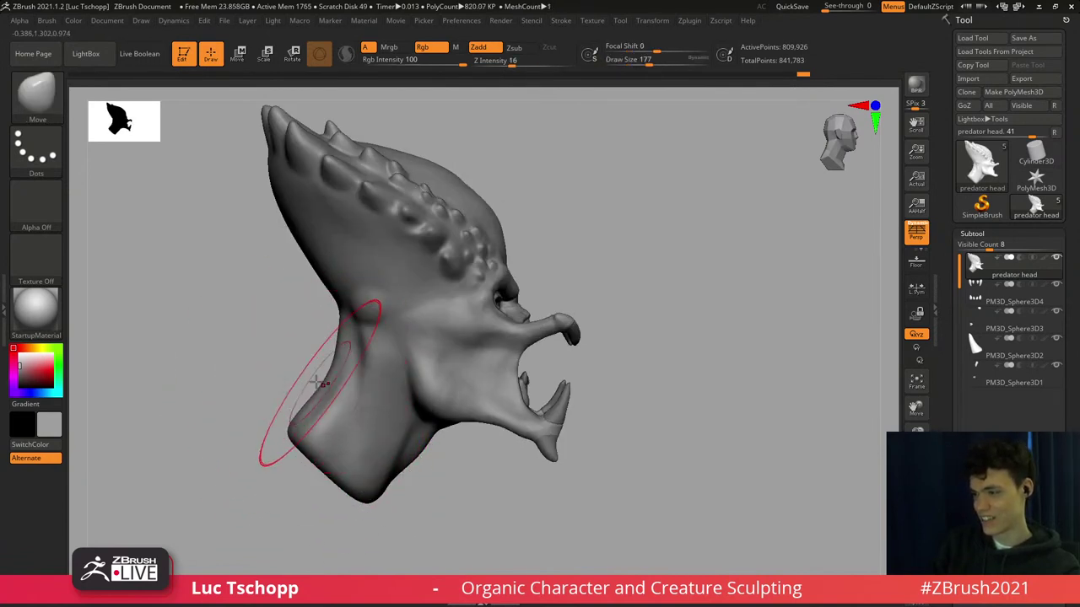
Reshape the neck's base and throat outline in side view with the Move brush at draw size 212.
right_click_drag(372, 494, 354, 414, "alt")
key("s")
mouse_move(354, 414)
left_mouse_down()
mouse_move(439, 430)
mouse_move(396, 405)
left_mouse_up()
key("s")
left_click_drag(287, 350, 301, 350)
key("s")
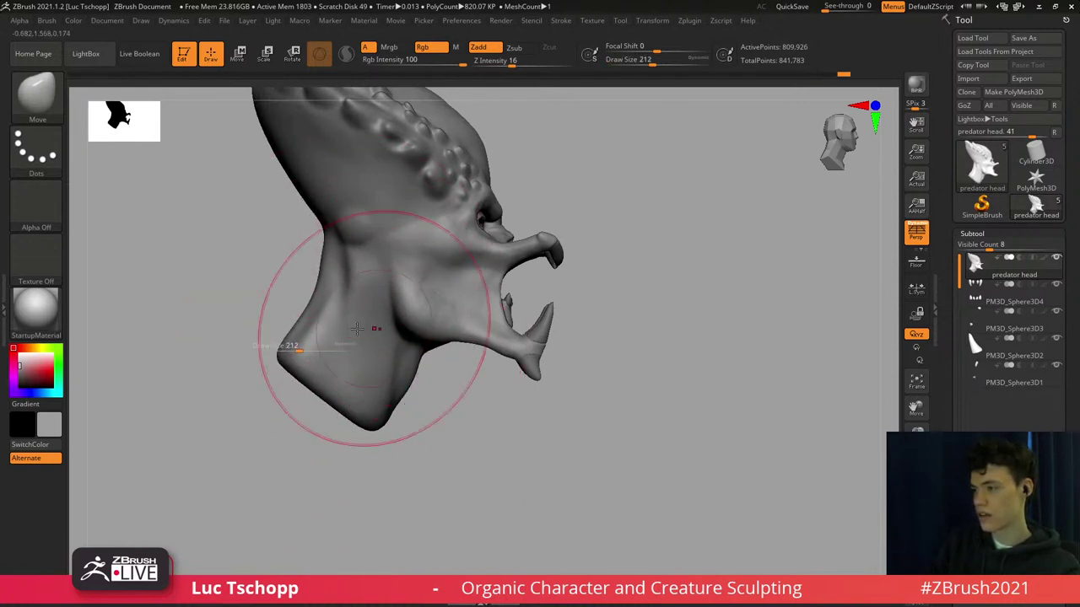
left_click_drag(299, 350, 294, 350)
mouse_move(437, 334)
left_mouse_down()
mouse_move(466, 364)
mouse_move(481, 332)
mouse_move(470, 277)
left_mouse_up()
Refine the throat contour just below the jaw with the Move brush at draw size 41.
key("bracketleft")
key("bracketleft")
key("bracketleft")
key("bracketleft")
key("bracketleft")
key("bracketleft")
key("bracketright")
key("bracketright")
mouse_move(438, 384)
left_mouse_down("alt")
mouse_move(362, 385)
mouse_move(373, 393)
mouse_move(386, 364)
left_mouse_up("alt")
key("bracketleft")
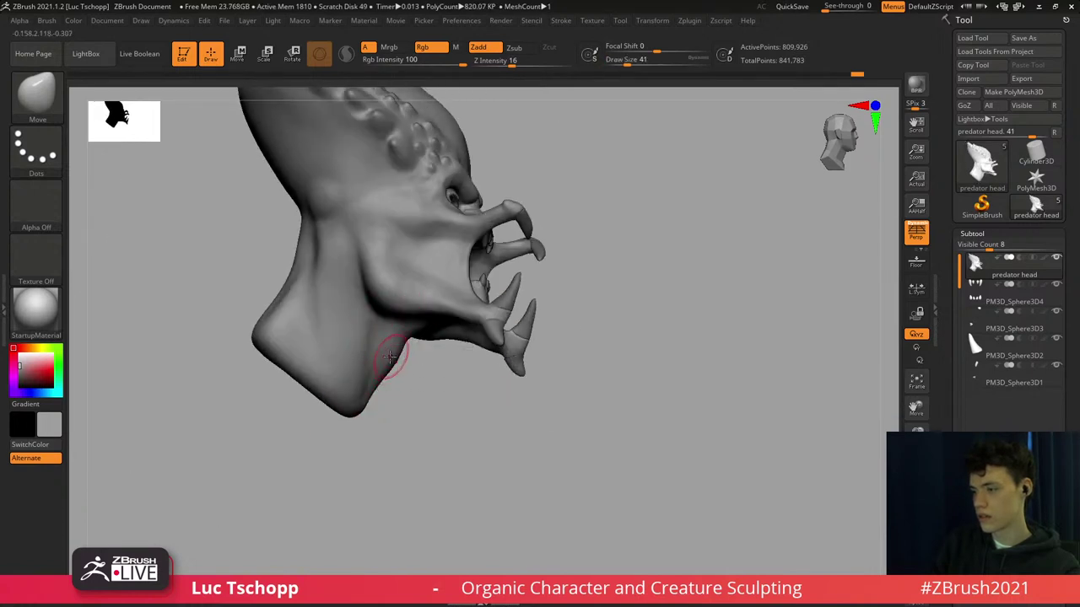
Sculpt the front neck muscles below the jaw with the LucT_Custom1 brush at draw size 54.
key("b")
key("d")
key("s")
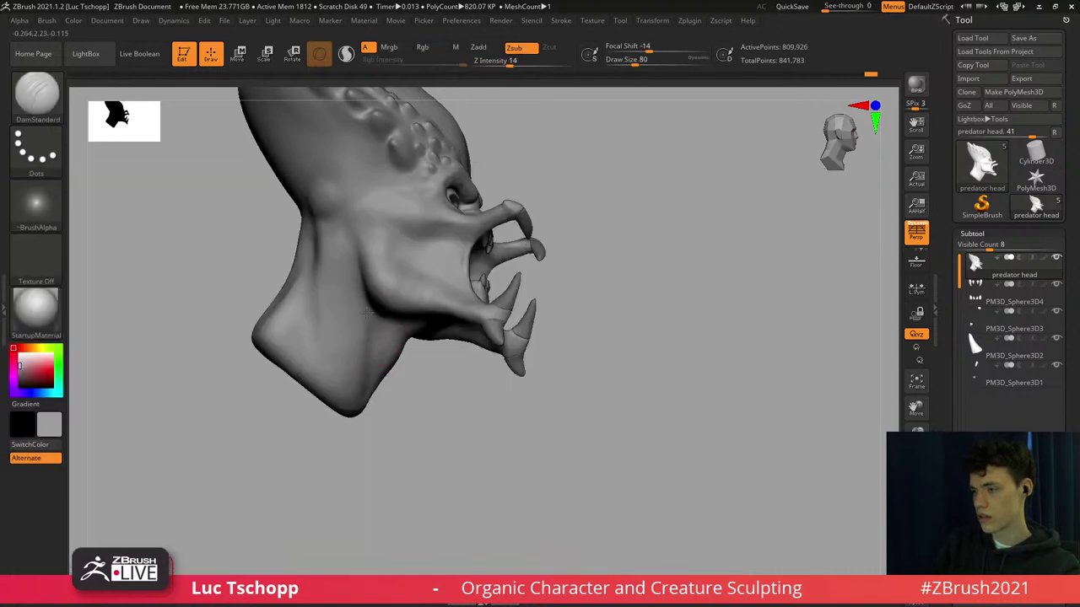
key("b")
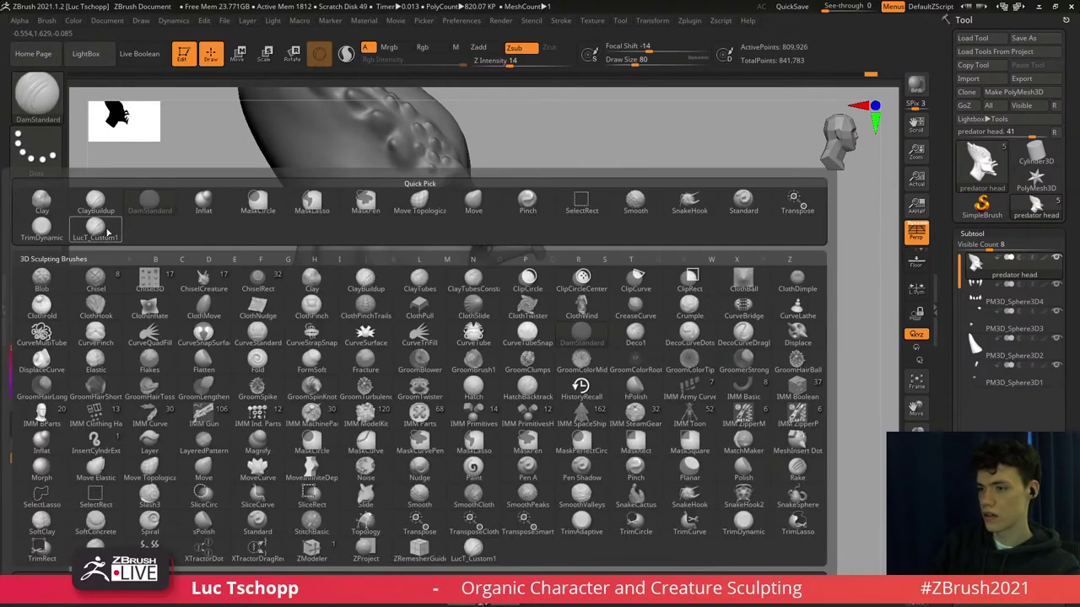
left_click(101, 229)
mouse_move(430, 376)
left_mouse_down()
mouse_move(323, 368)
mouse_move(359, 371)
left_mouse_up()
key("bracketleft")
left_click_drag(359, 371, 312, 375, "shift")
left_click_drag(344, 413, 371, 293, "alt")
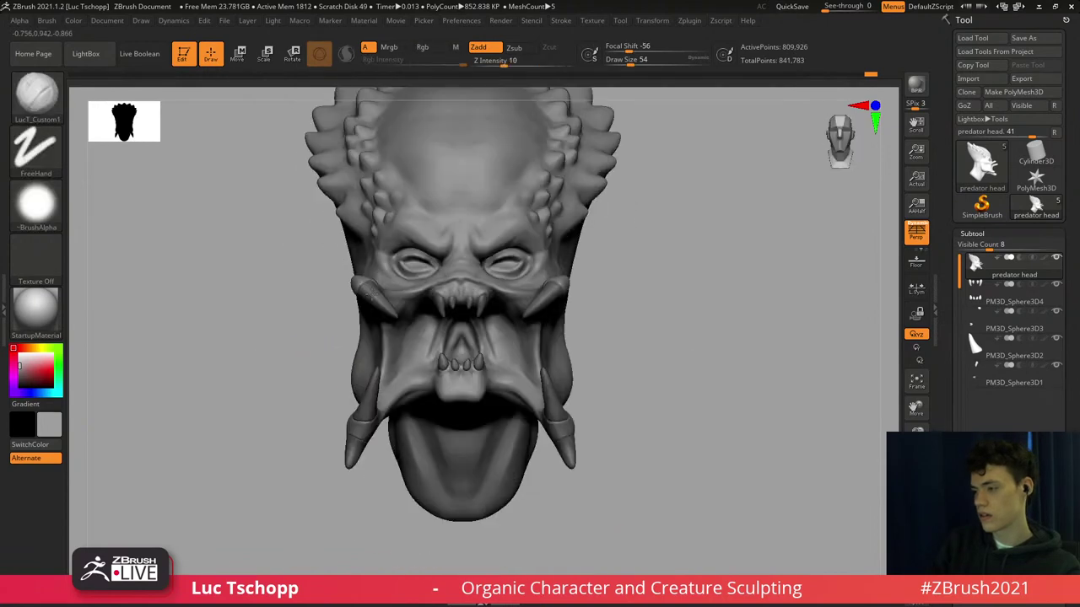
right_click_drag(370, 293, 378, 169)
Adjust the neck's side outline from underneath with the Move brush at draw sizes 104 and 97.
key("b")
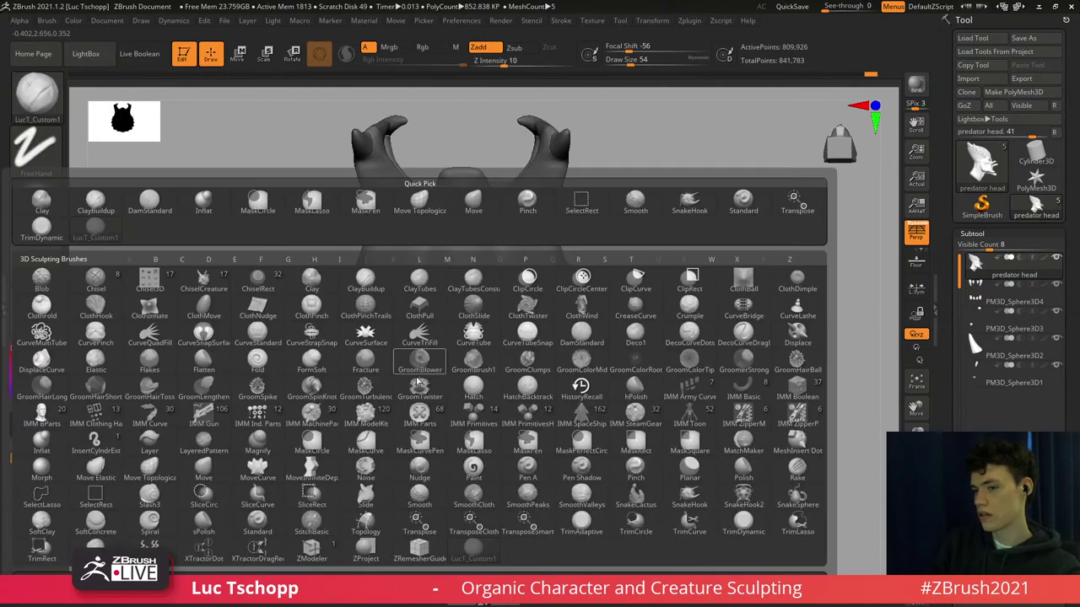
key("m")
key("v")
mouse_move(417, 381)
right_mouse_down("alt")
mouse_move(418, 429)
mouse_move(419, 310)
right_mouse_up("alt")
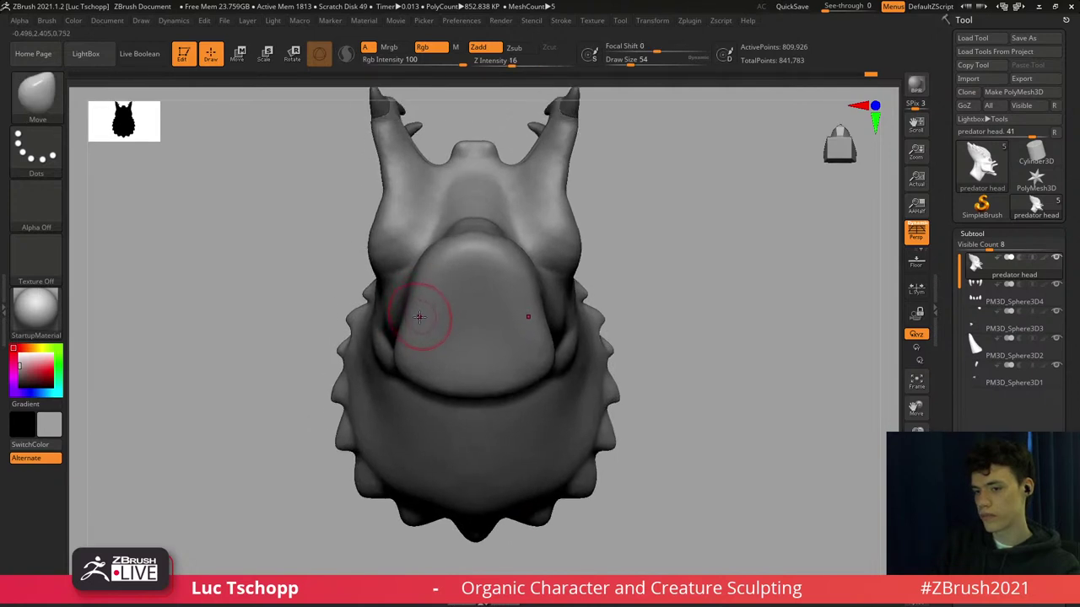
key("s")
left_click_drag(420, 318, 404, 313)
key("s")
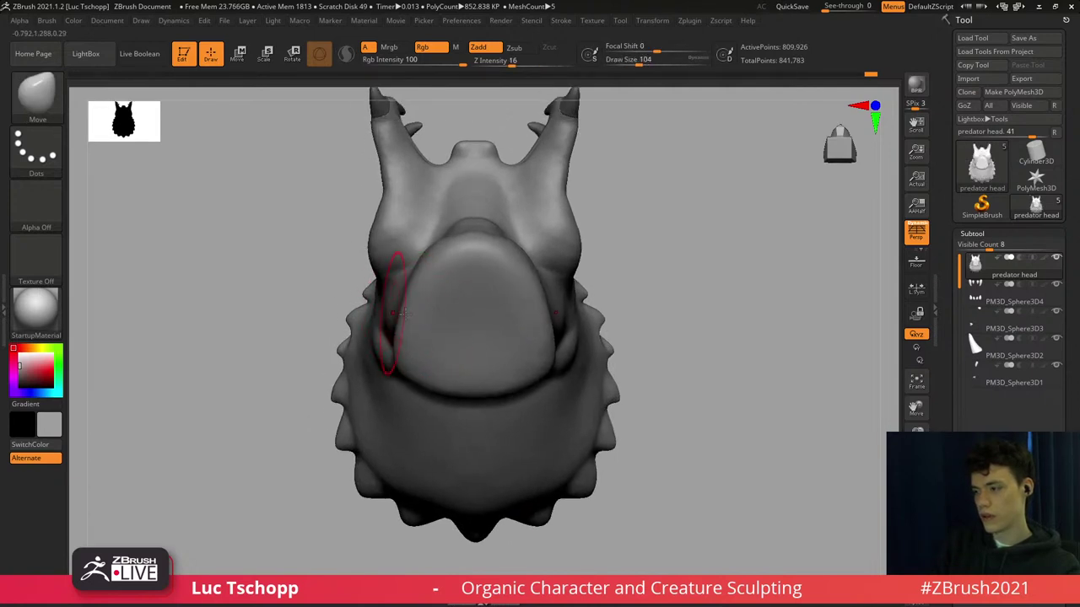
right_click_drag(416, 278, 412, 355)
key("s")
left_click_drag(412, 354, 400, 363)
mouse_move(414, 388)
right_mouse_down()
mouse_move(422, 395)
mouse_move(415, 228)
mouse_move(426, 337)
right_mouse_up()
Build up the muscle on the side of the neck behind the jaw with the LucT_Custom1 brush at draw sizes 97 and 71.
key("b")
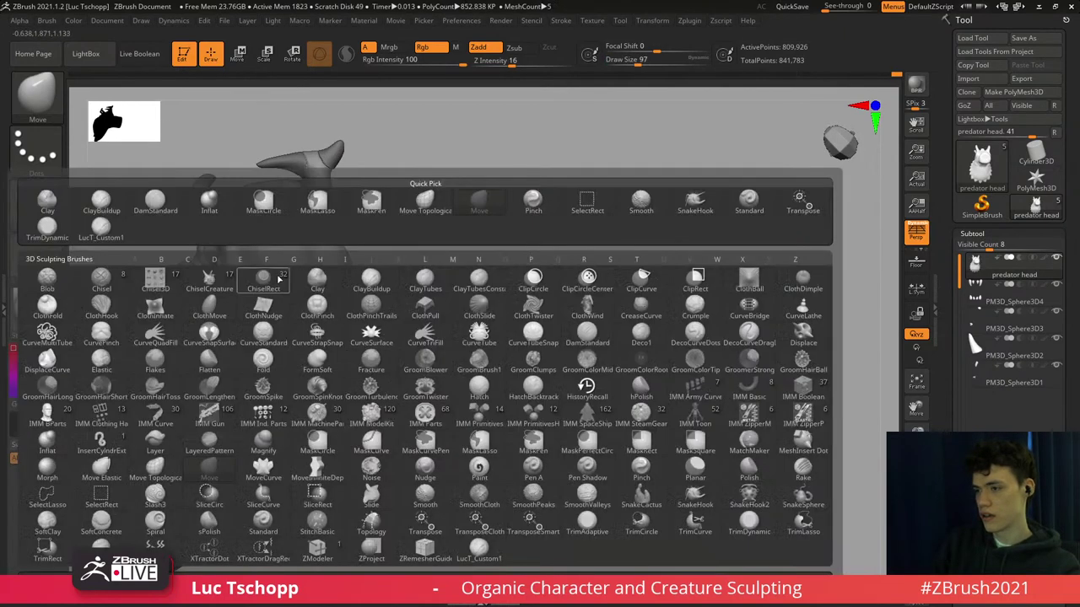
left_click(101, 228)
right_click_drag(289, 258, 364, 341)
key("s")
left_click_drag(369, 344, 374, 341)
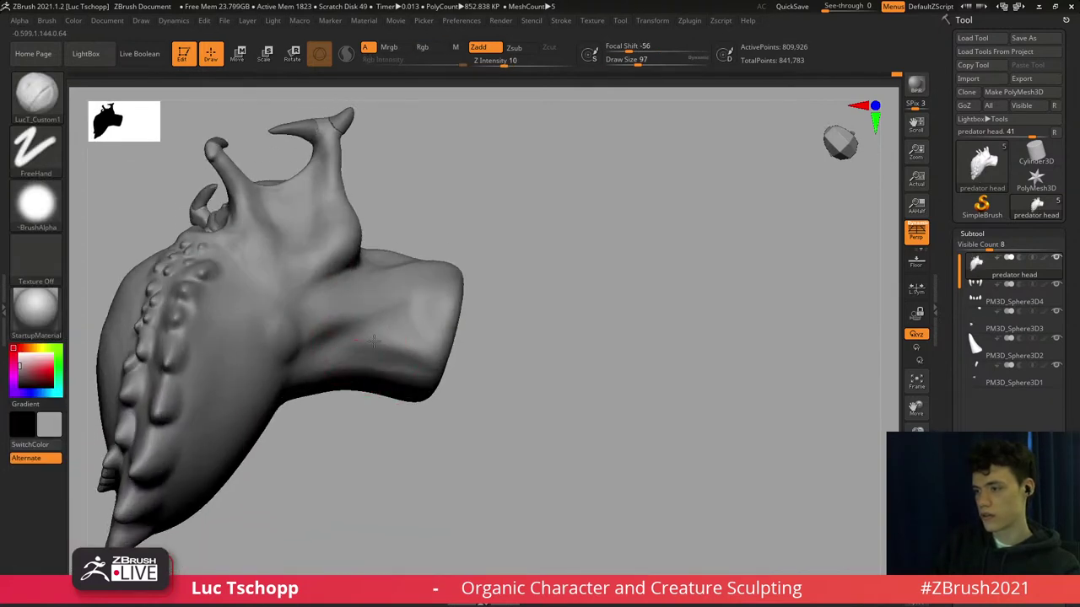
key("shift")
right_click_drag(417, 331, 398, 318)
key("s")
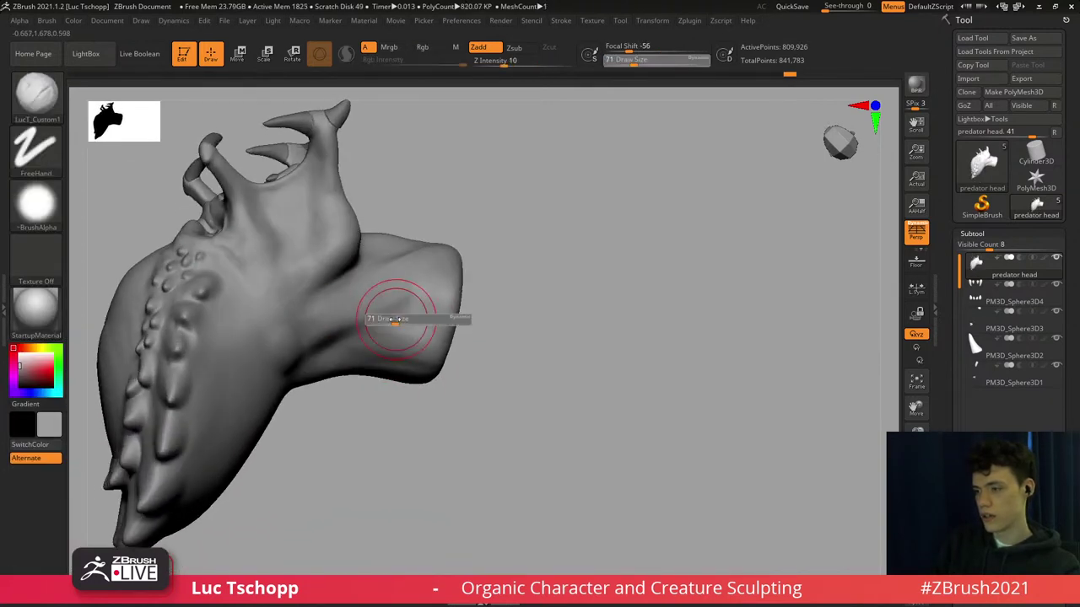
left_click_drag(397, 318, 394, 318)
Extend the diagonal neck muscle toward the throat and neck base with the LucT_Custom1 brush at draw sizes 74 to 108.
right_click_drag(394, 330, 368, 317)
key("s")
left_click_drag(368, 317, 364, 317)
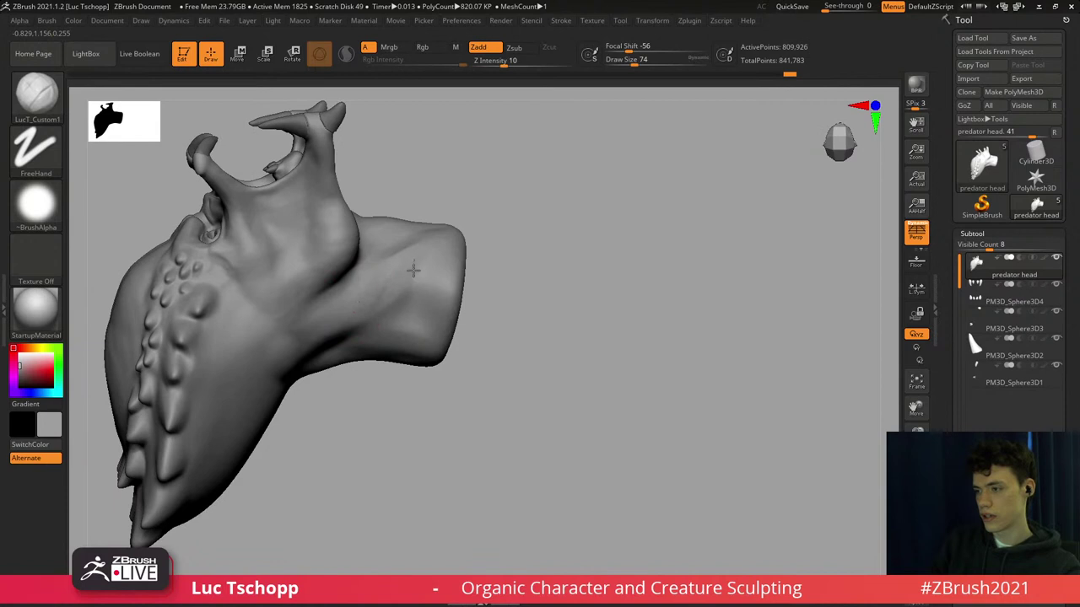
left_click_drag(413, 270, 405, 264)
key("s")
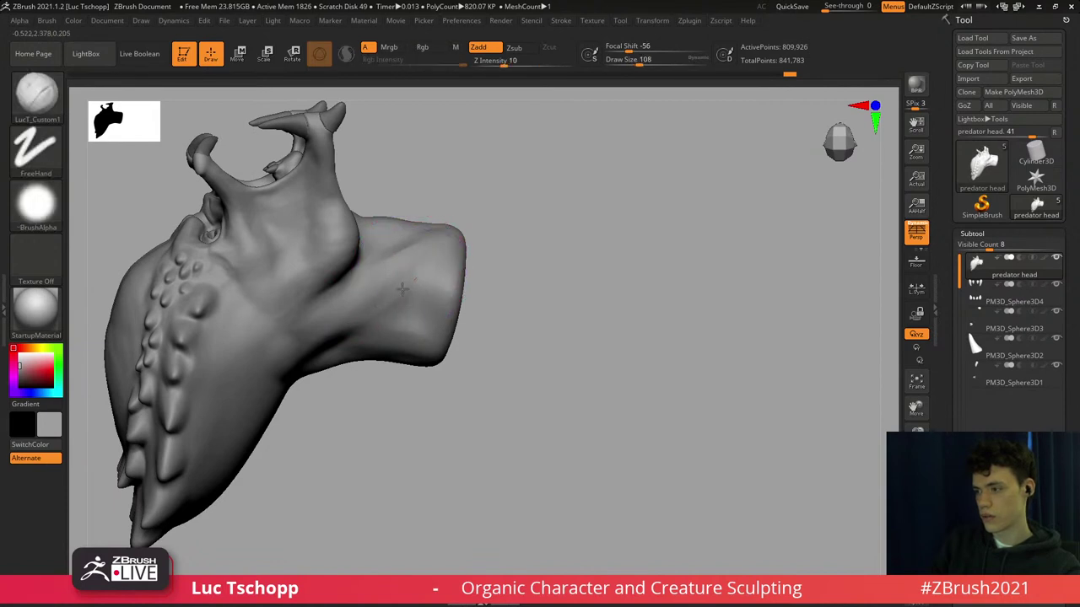
key("shift")
mouse_move(338, 319)
right_mouse_down()
mouse_move(379, 289)
mouse_move(354, 299)
mouse_move(360, 336)
mouse_move(339, 345)
right_mouse_up()
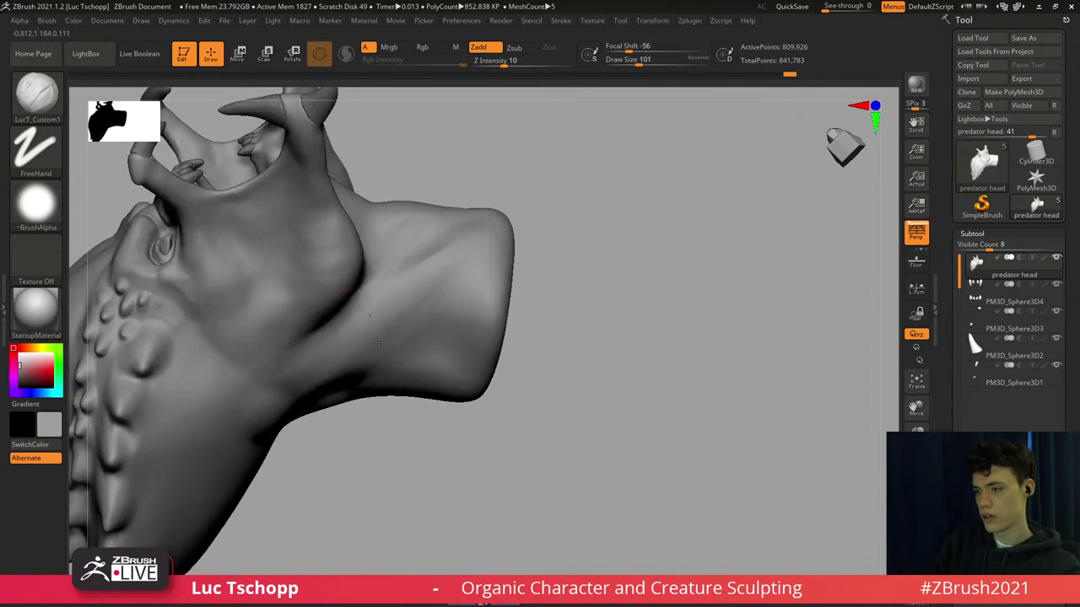
right_click_drag(418, 287, 461, 237)
key("s")
left_click_drag(462, 236, 454, 229)
key("shift")
Carve the groove beside the diagonal neck muscle with the DamStandard brush at draw sizes 128 and 234.
key("b")
key("d")
key("s")
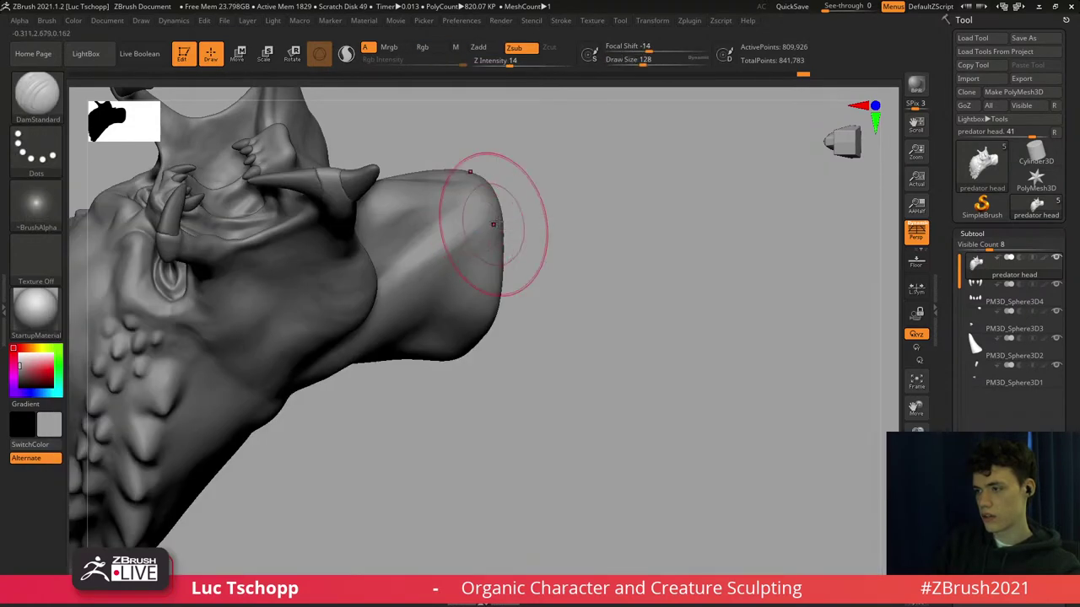
key("s")
left_click_drag(425, 296, 438, 293)
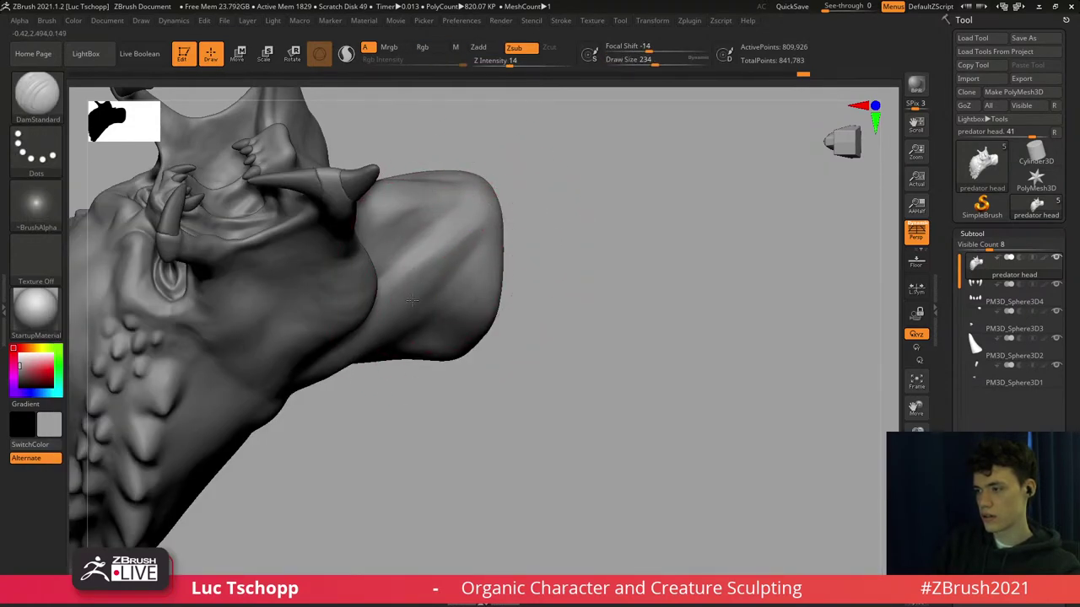
mouse_move(488, 212)
right_mouse_down()
mouse_move(485, 239)
mouse_move(455, 198)
mouse_move(476, 217)
mouse_move(462, 250)
mouse_move(465, 313)
right_mouse_up()
right_click_drag(470, 249, 431, 294)
right_click_drag(424, 254, 459, 262)
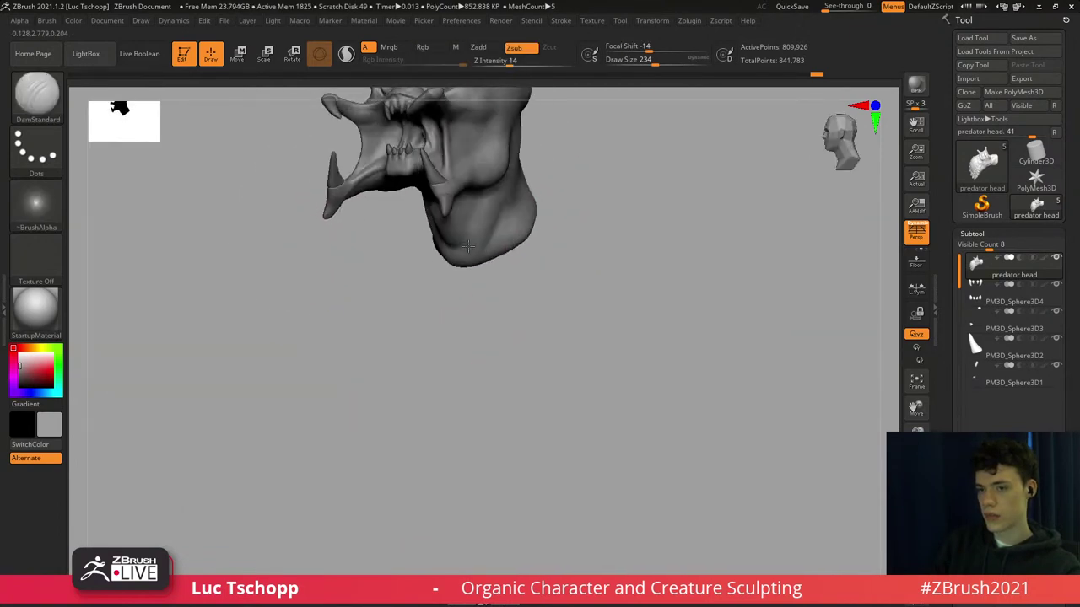
right_click_drag(457, 209, 464, 370, "shift")
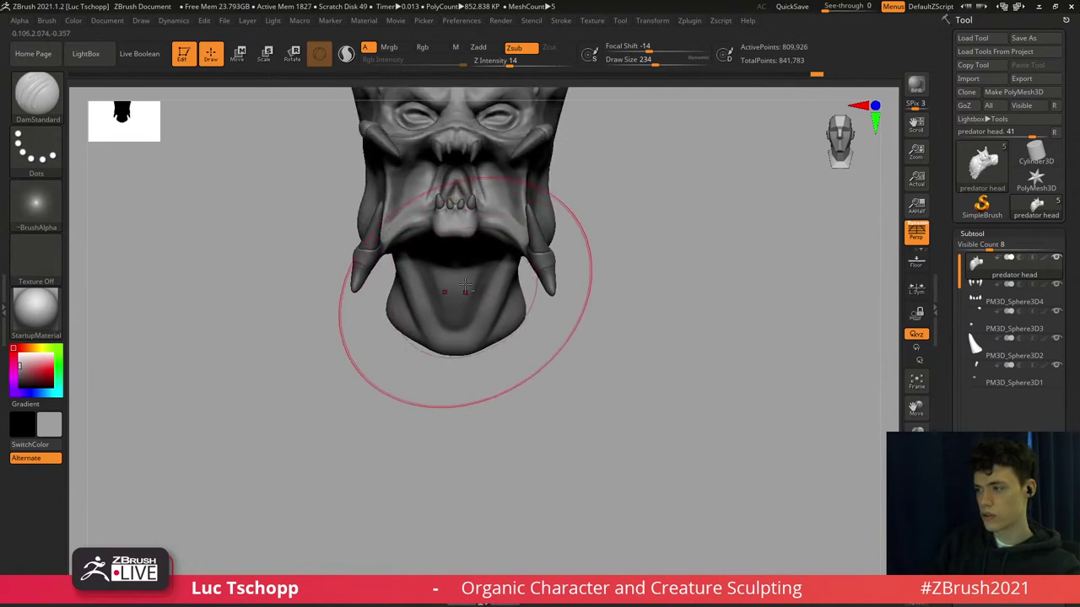
Make the PM3D_Sphere3D4 subtool with the small front teeth active, with the lower jaw framed from the front.
mouse_move(465, 270)
right_mouse_down("alt")
mouse_move(457, 377)
mouse_move(468, 352)
right_mouse_up("alt")
key("b")
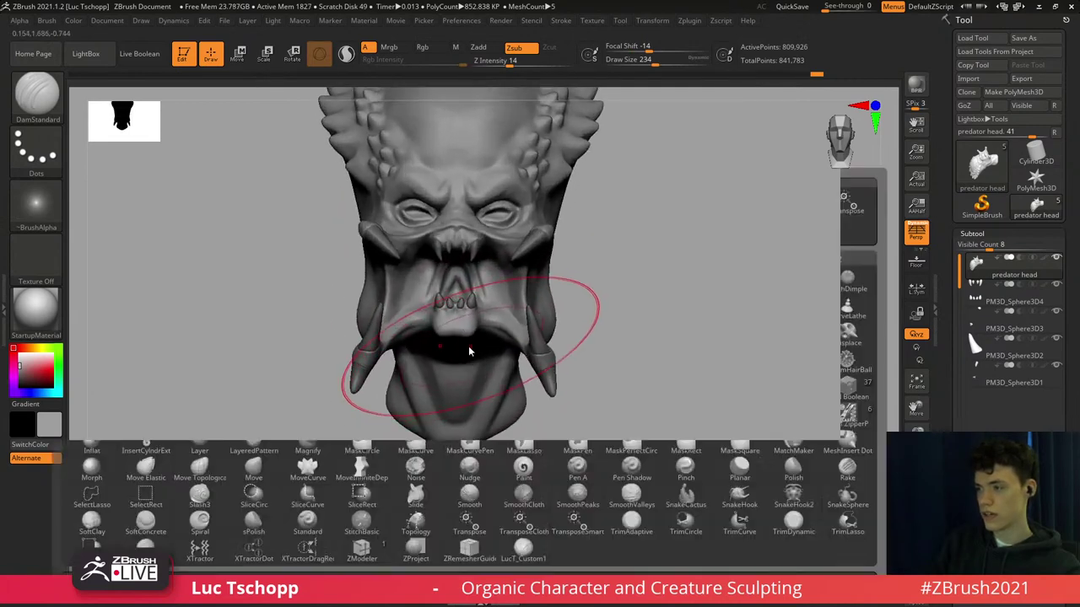
key("m")
key("v")
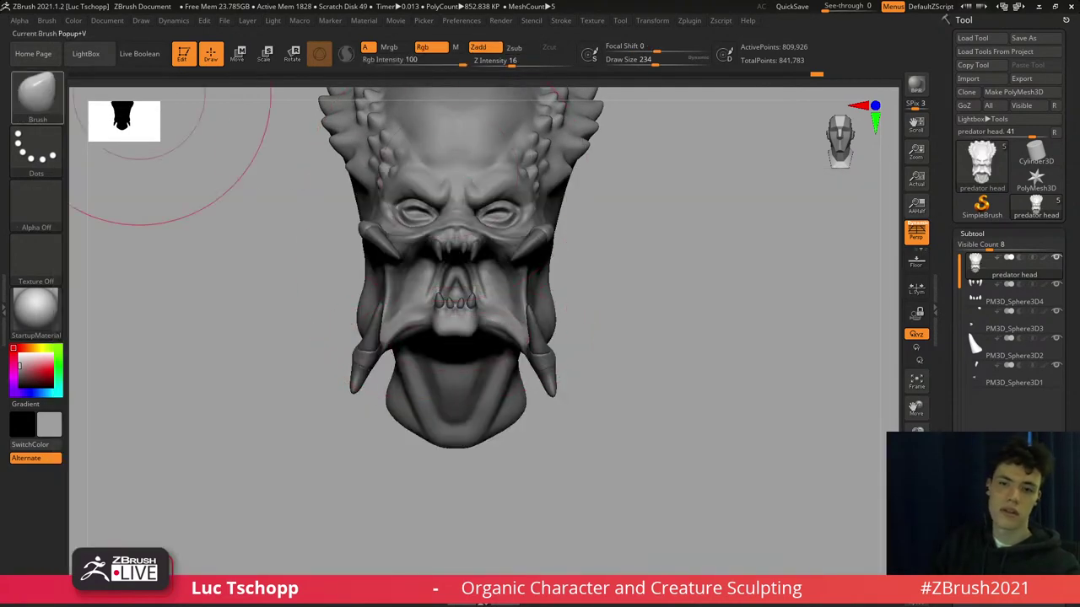
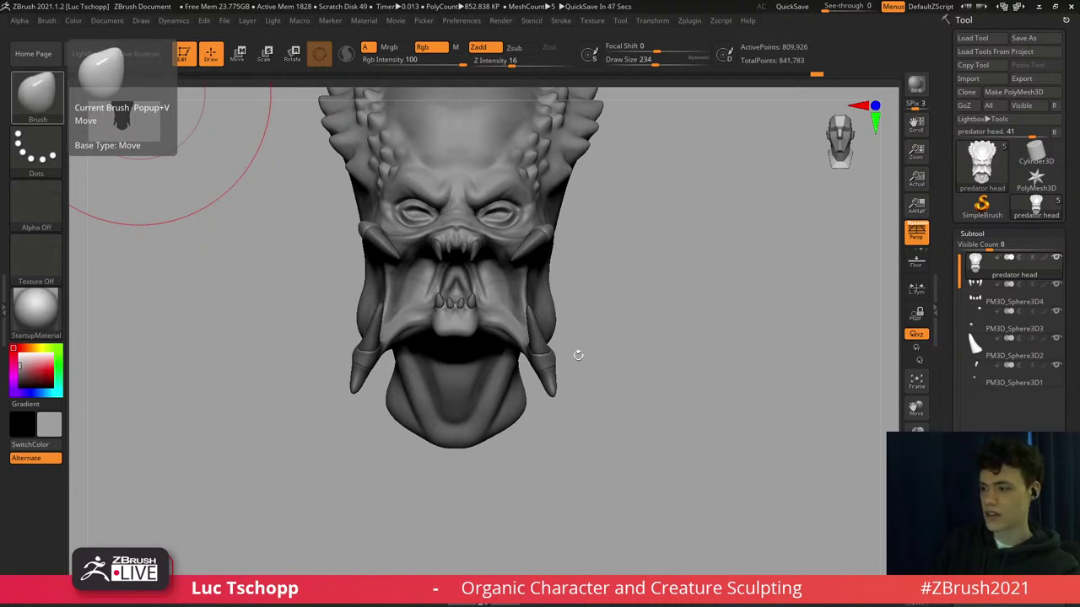
mouse_move(578, 355)
left_mouse_down()
mouse_move(603, 364)
mouse_move(513, 357)
mouse_move(525, 332)
left_mouse_up()
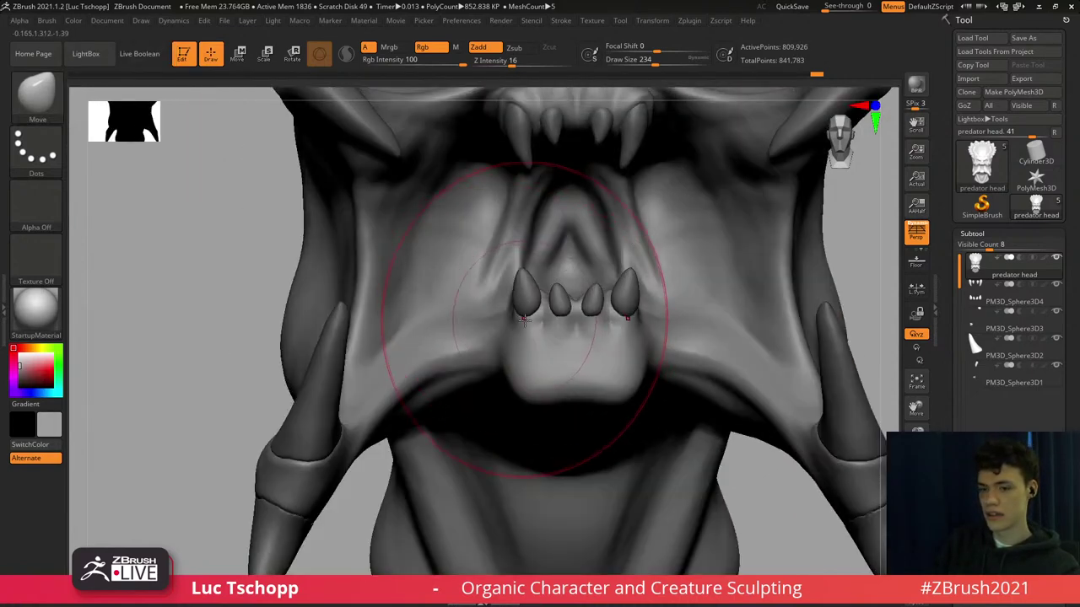
key("b")
left_click(205, 230)
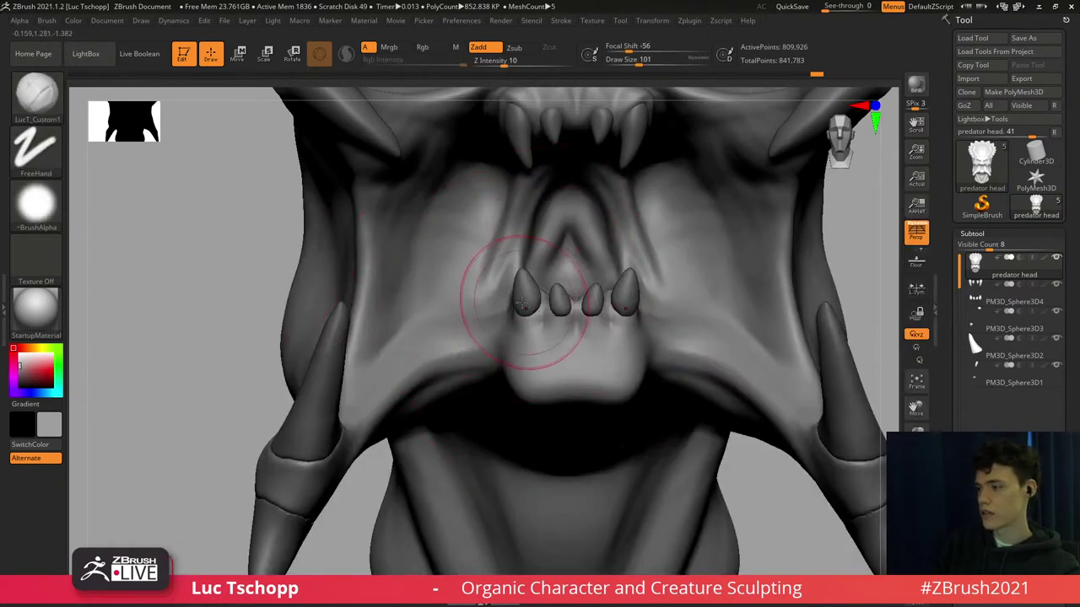
left_click(524, 307, "alt")
key("b")
key("m")
key("c")
key("Escape")
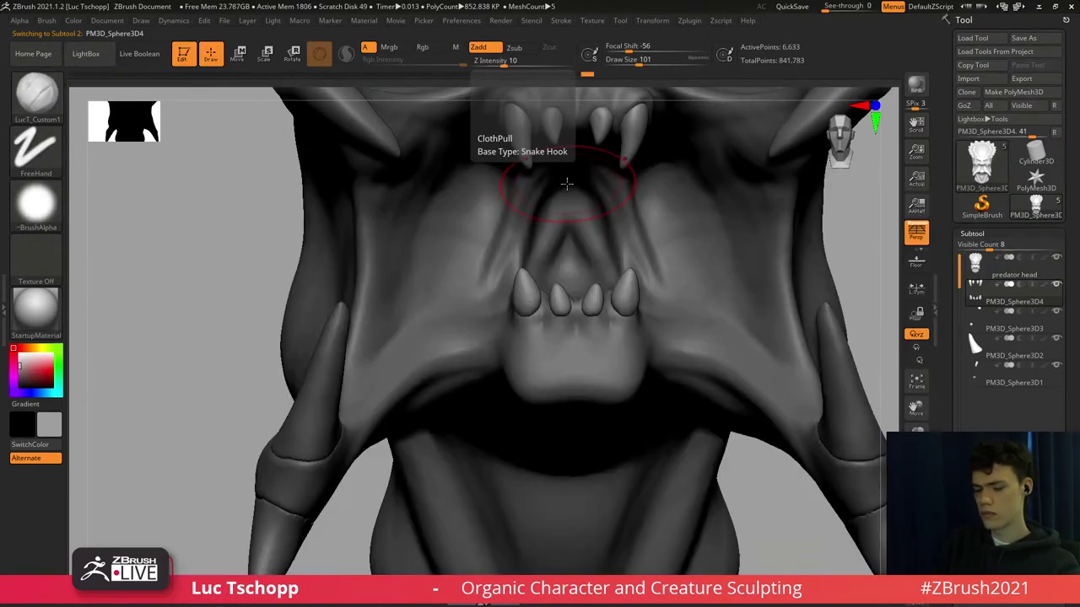
Reposition the small lower teeth along the gum in front view with the Move brush, starting at draw size 74.
key("b")
key("m")
key("v")
key("s")
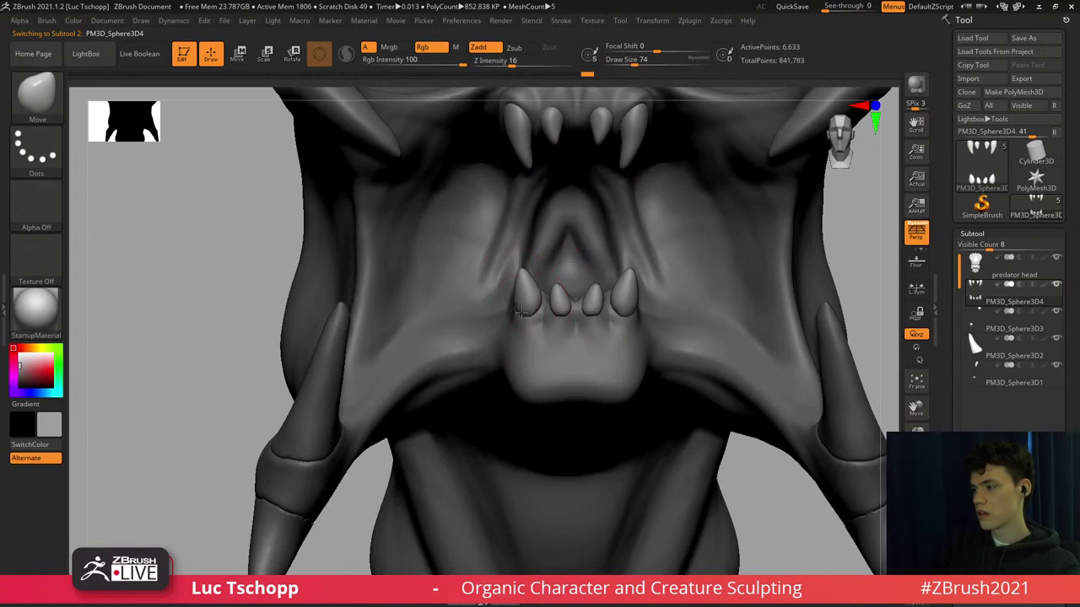
left_click_drag(522, 312, 548, 293)
left_click_drag(563, 307, 554, 307)
key("s")
left_click_drag(560, 299, 555, 286)
key("s")
key("s")
left_click_drag(552, 290, 563, 297)
key("s")
Adjust the depth and tilt of the small lower teeth in side view with the Move brush at draw size 268.
right_click_drag(609, 297, 623, 298)
left_click_drag(565, 306, 544, 310)
key("s")
mouse_move(539, 313)
left_mouse_down()
mouse_move(559, 292)
mouse_move(621, 292)
mouse_move(585, 305)
left_mouse_up()
key("s")
key("s")
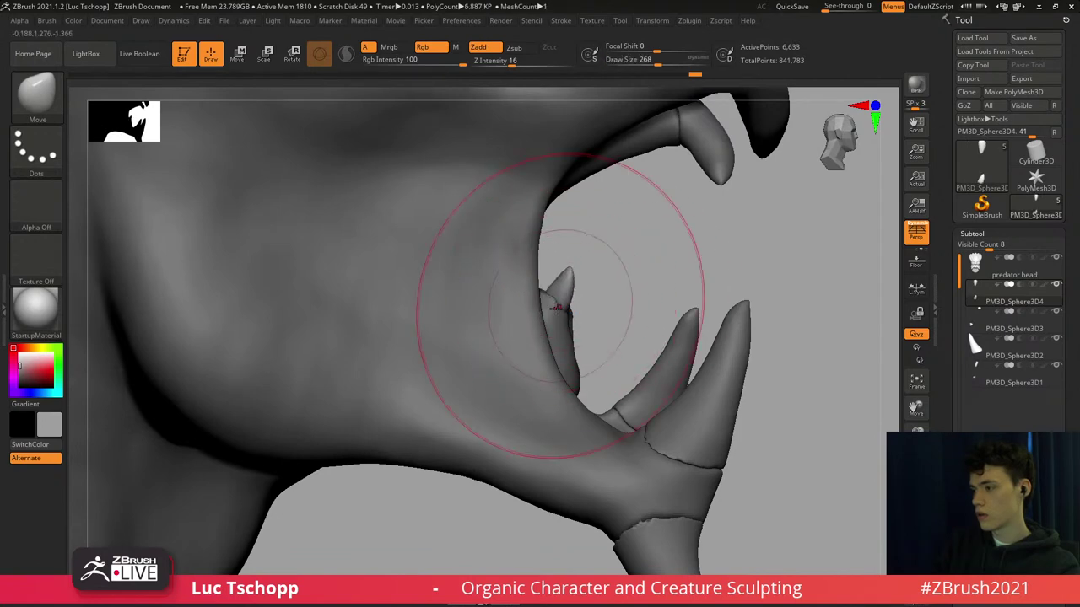
right_click_drag(559, 306, 516, 321)
key("s")
left_click_drag(595, 335, 588, 336)
Sculpt the gum around the small lower teeth on the predator head subtool with the Standard brush.
left_click(610, 363, "alt")
key("b")
key("s")
key("t")
key("s")
mouse_move(599, 326)
right_mouse_down()
mouse_move(621, 290)
mouse_move(603, 289)
mouse_move(607, 302)
right_mouse_up()
Seat the PM3D_Sphere3D4 lower teeth in the gum with the Move brush at draw sizes 217 and 207.
left_click(596, 289, "alt")
key("b")
key("m")
key("v")
key("s")
mouse_move(614, 306)
left_mouse_down()
mouse_move(625, 307)
mouse_move(603, 288)
mouse_move(640, 305)
left_mouse_up()
key("s")
key("s")
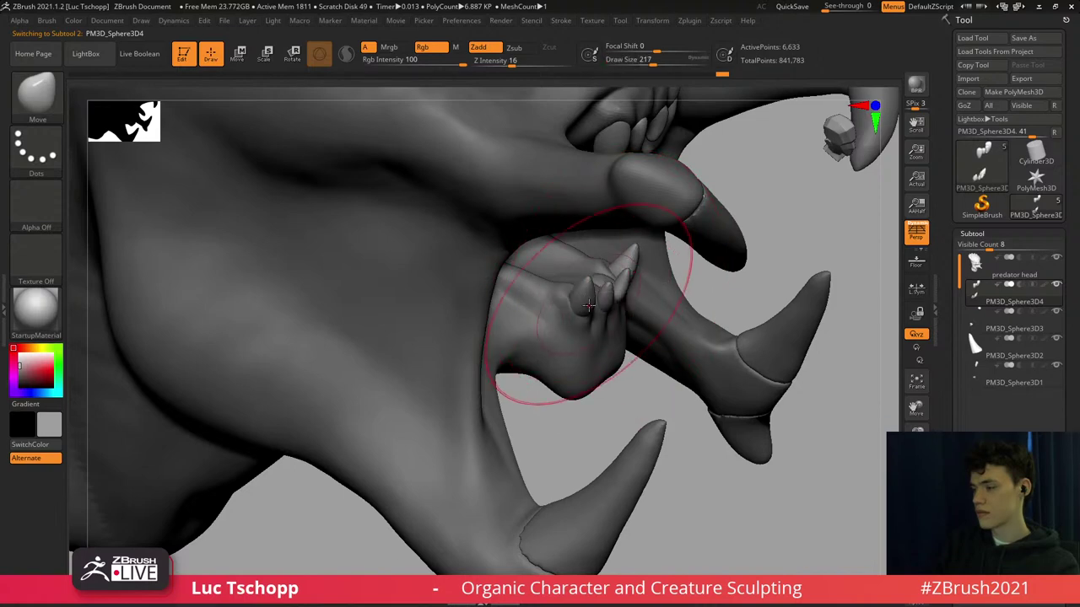
left_click_drag(567, 290, 567, 309)
mouse_move(566, 308)
right_mouse_down()
mouse_move(549, 295)
mouse_move(455, 308)
right_mouse_up()
key("s")
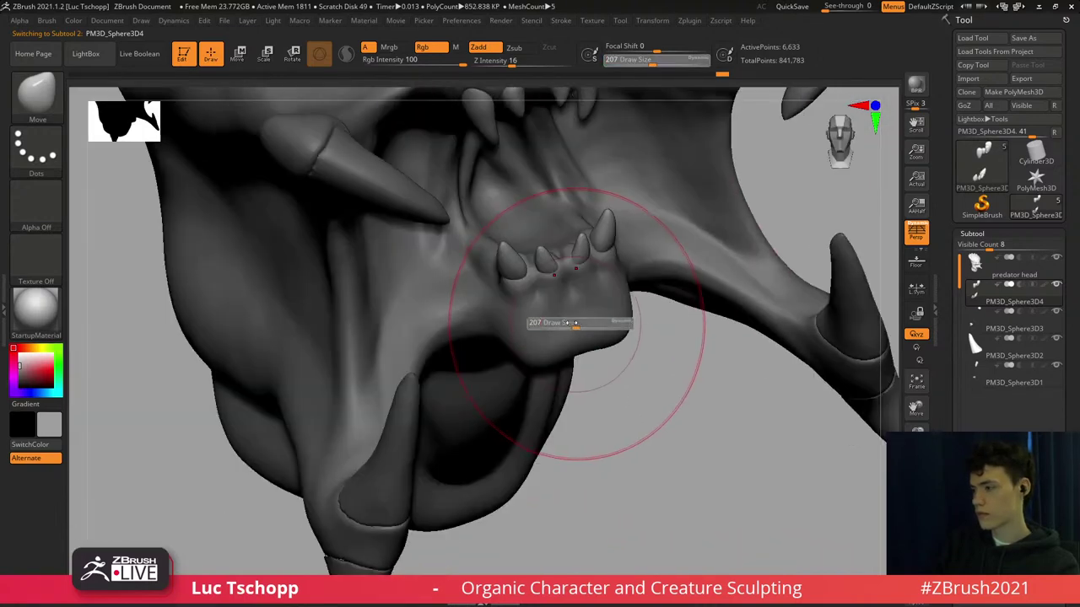
left_click_drag(579, 321, 556, 330)
Shape the chin below the lower teeth on the predator head subtool with the LucT_Custom1 brush at draw sizes 39 to 56.
key("b")
left_click(294, 236)
key("s")
left_click(550, 346, "alt")
key("b")
left_click(290, 228)
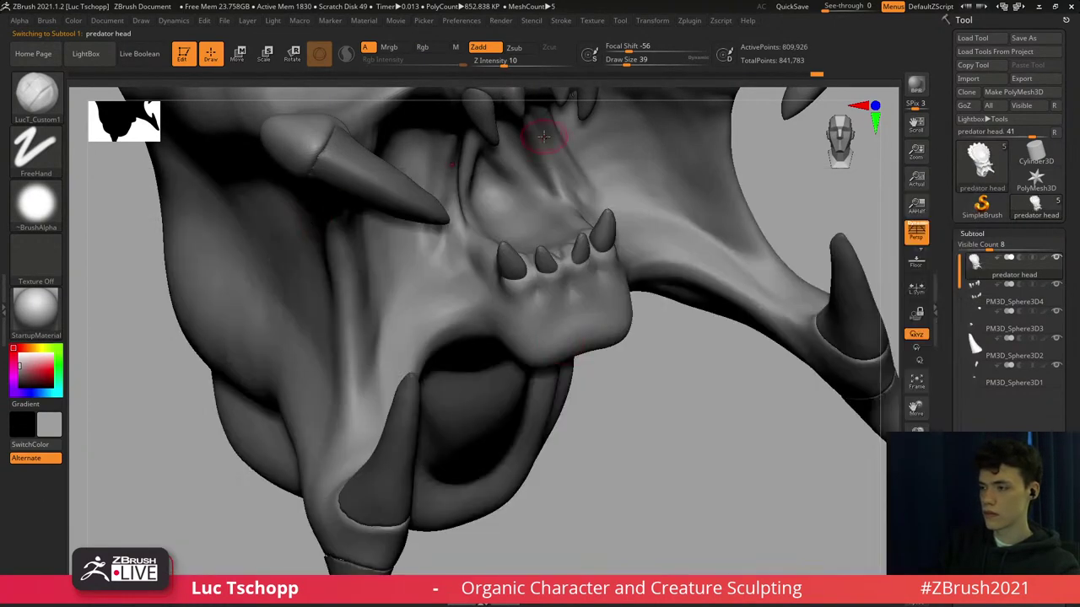
key("]")
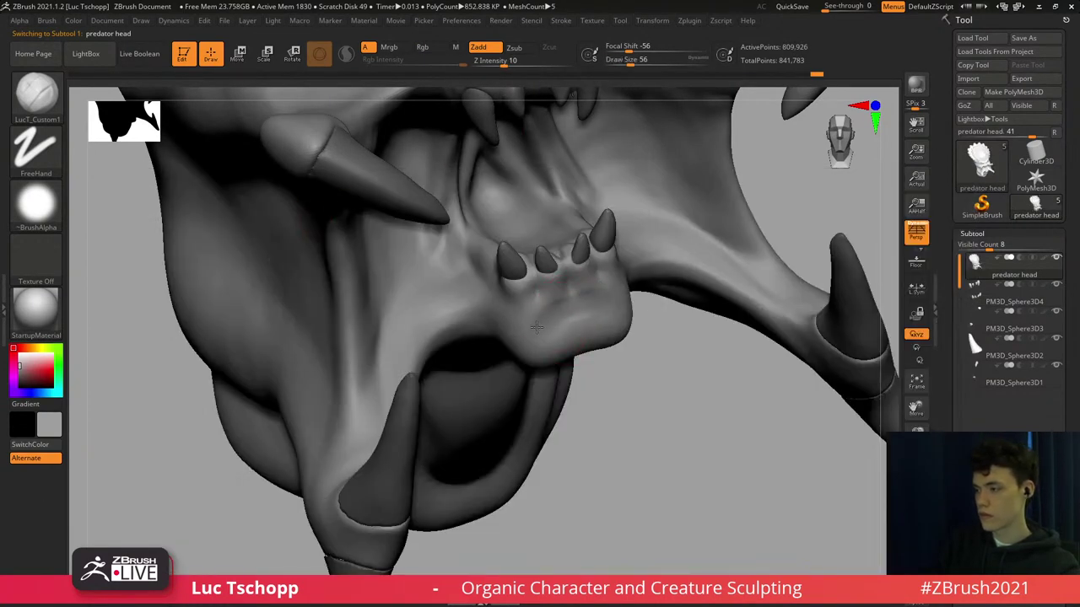
right_click_drag(577, 353, 560, 390, "shift")
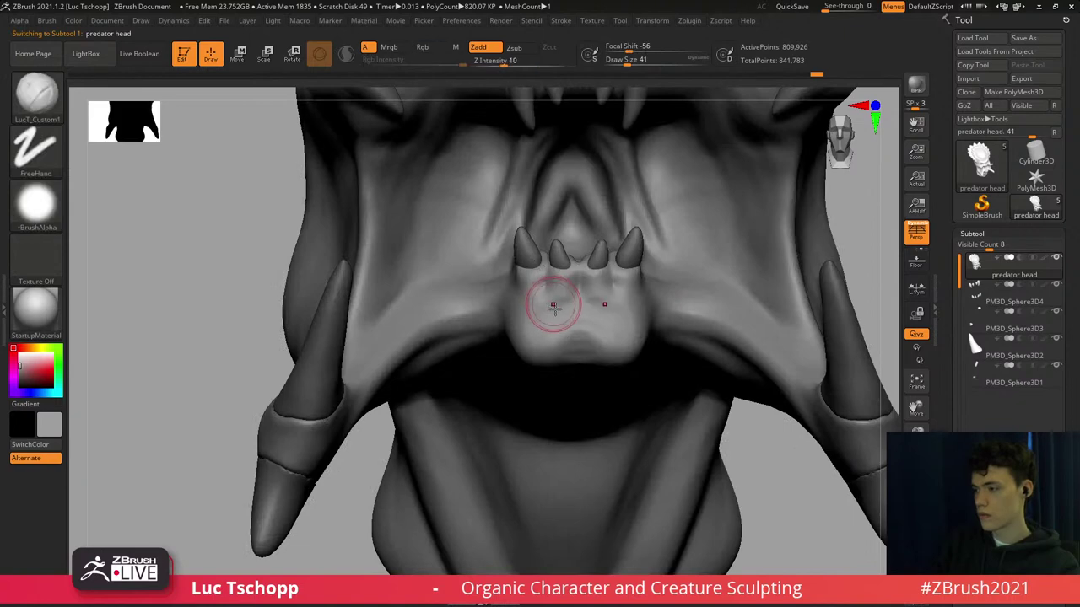
Form two lobes with a central notch on the chin's lower edge with the Move brush at draw size 74.
key("b")
right_click_drag(545, 325, 552, 286)
left_click_drag(536, 355, 580, 412)
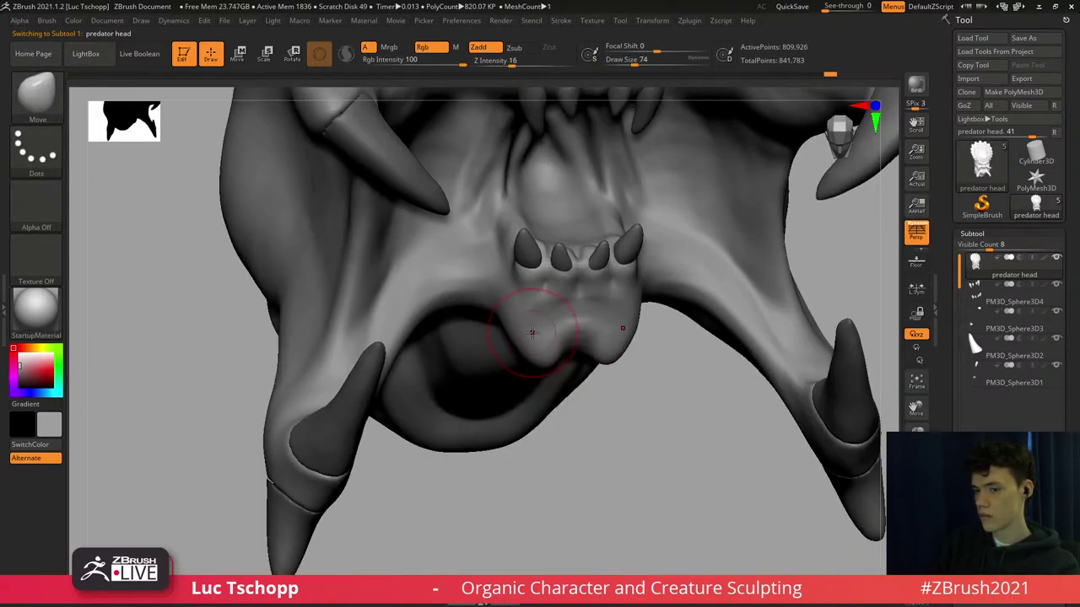
Sculpt the chin and its transition into the adjoining jaw membrane with the LucT_Custom1 brush at draw sizes 46 to 101.
key("b")
left_click(264, 228)
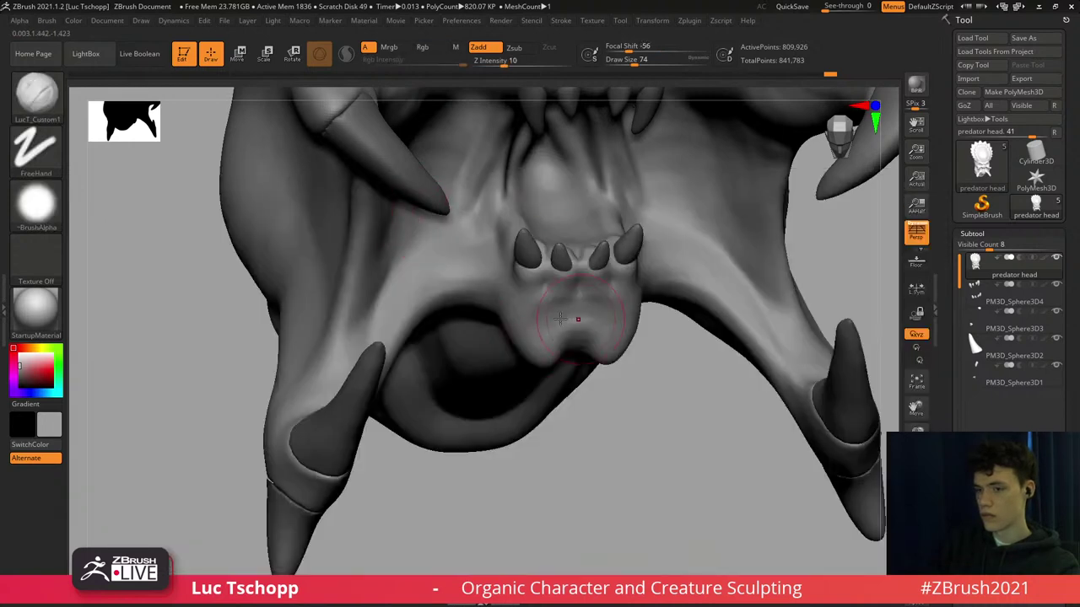
mouse_move(560, 319)
right_mouse_down()
mouse_move(516, 321)
mouse_move(537, 339)
right_mouse_up()
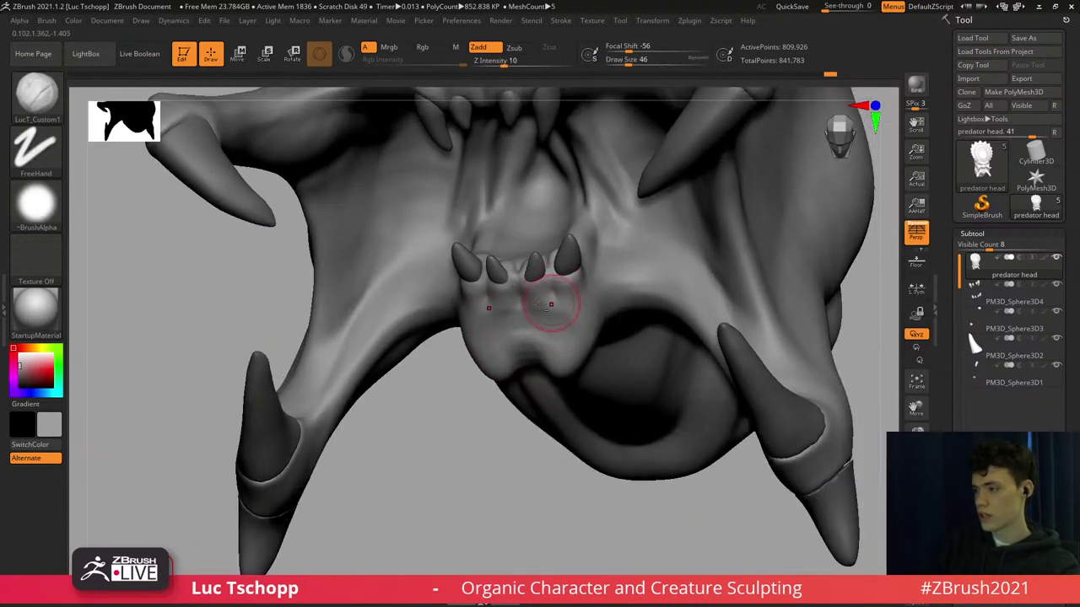
key("s")
left_click_drag(578, 324, 589, 320)
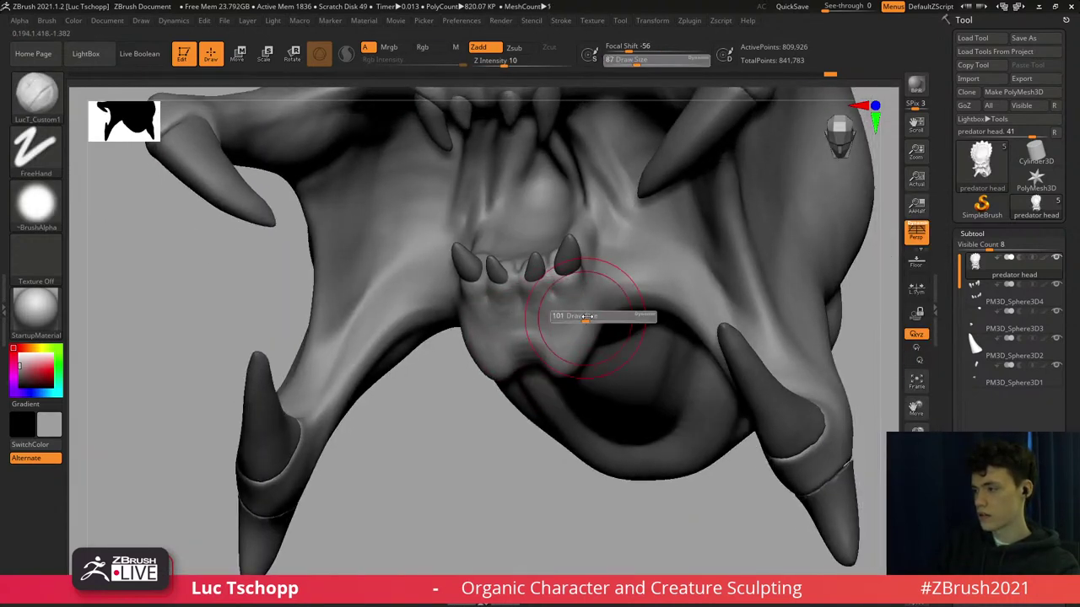
left_click_drag(638, 286, 631, 290)
right_click_drag(637, 274, 670, 254)
key("s")
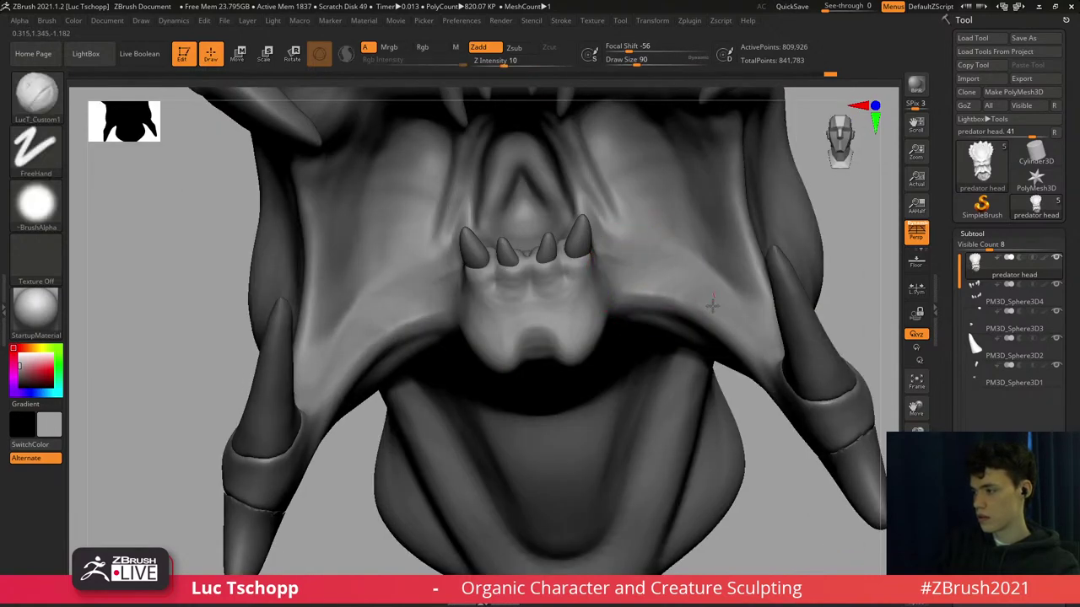
Build up and smooth the underside of the lower jaw beside the chin with the LucT_Custom1 brush at draw sizes 112 and 140.
right_click_drag(677, 318, 699, 263, "ctrl")
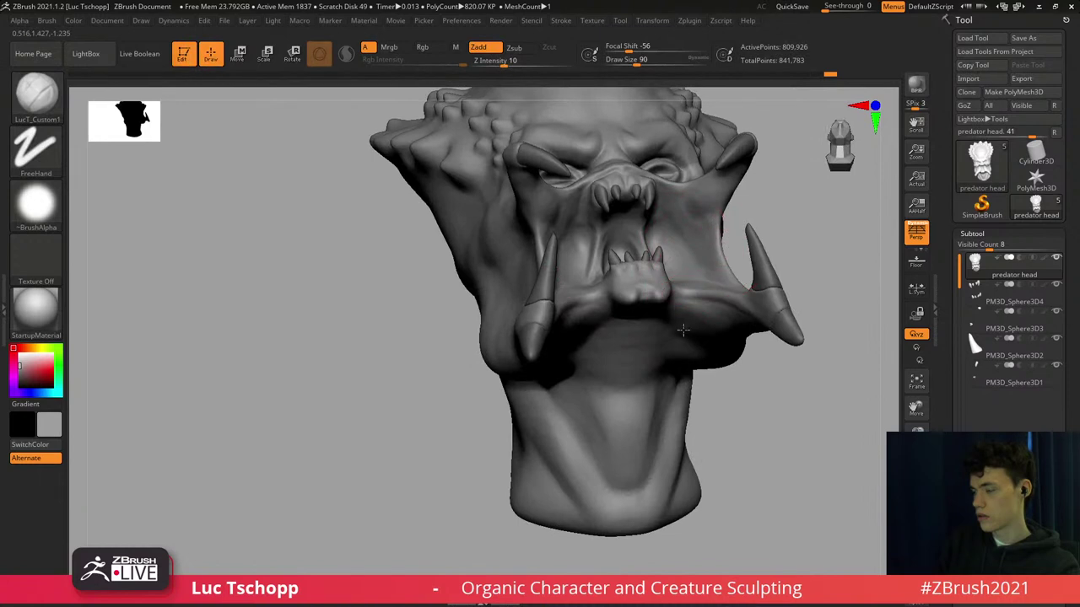
right_click_drag(681, 302, 687, 320, "ctrl")
key("s")
left_click_drag(686, 321, 691, 322)
mouse_move(695, 327)
right_mouse_down()
mouse_move(705, 308)
mouse_move(722, 309)
right_mouse_up()
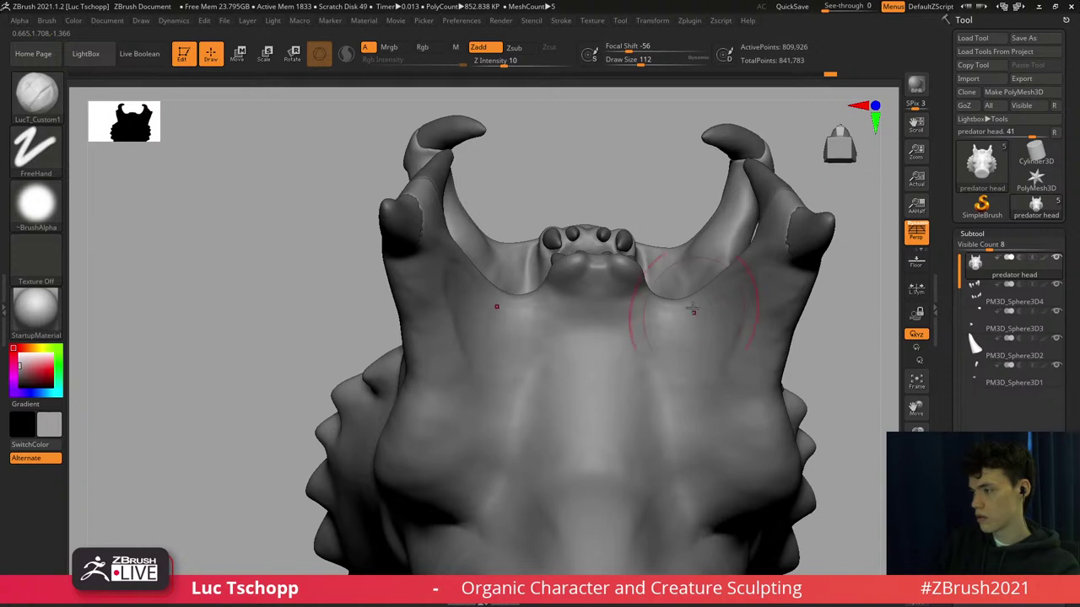
left_click_drag(728, 330, 730, 359, "shift")
key("bracketright")
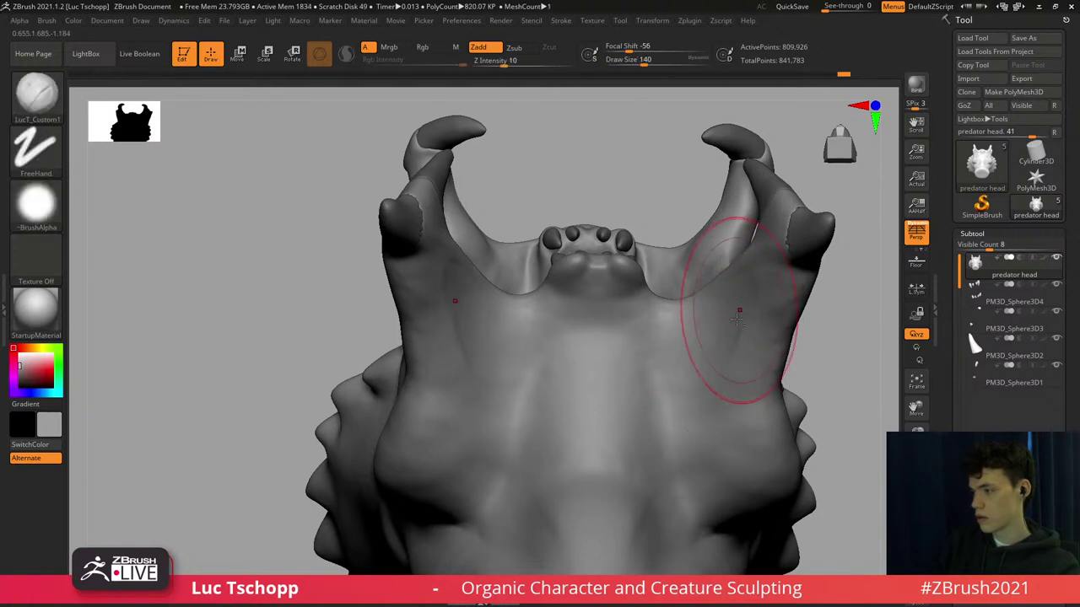
key("shift+s")
Reshape the outer knuckle behind the upper mandible's claw with the Move brush at draw size 140.
mouse_move(711, 220)
right_mouse_down()
mouse_move(700, 378)
mouse_move(700, 361)
mouse_move(717, 404)
mouse_move(696, 324)
mouse_move(579, 380)
mouse_move(562, 362)
right_mouse_up()
key("ctrl+n")
mouse_move(521, 422)
right_mouse_down()
mouse_move(530, 363)
mouse_move(525, 399)
mouse_move(542, 409)
right_mouse_up()
key("b")
key("m")
key("v")
mouse_move(541, 363)
right_mouse_down("ctrl")
mouse_move(532, 395)
mouse_move(568, 436)
right_mouse_up("ctrl")
key("[")
key("[")
key("[")
key("[")
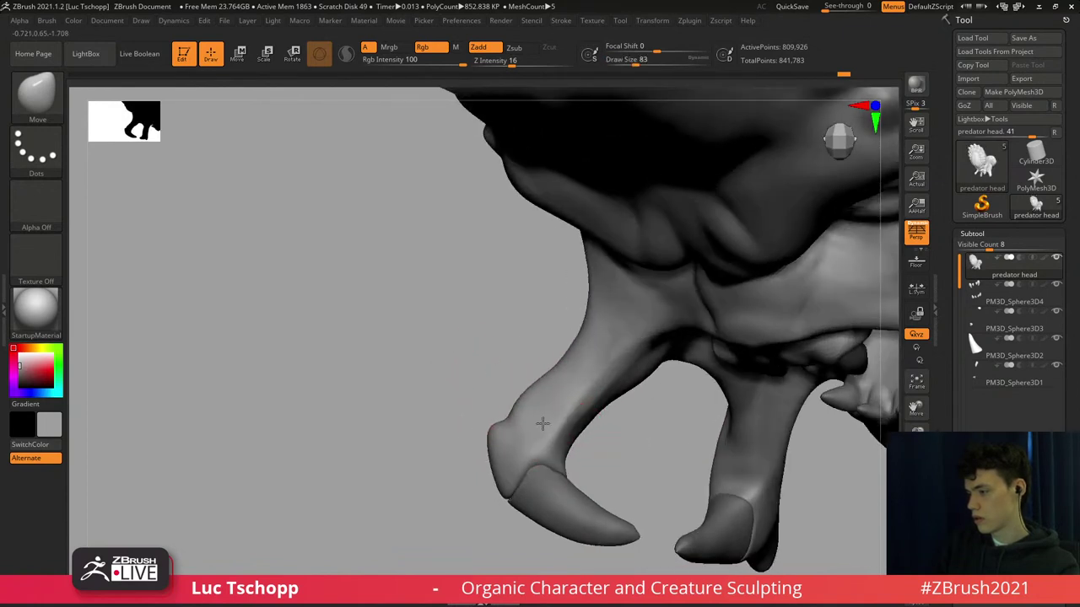
key("s")
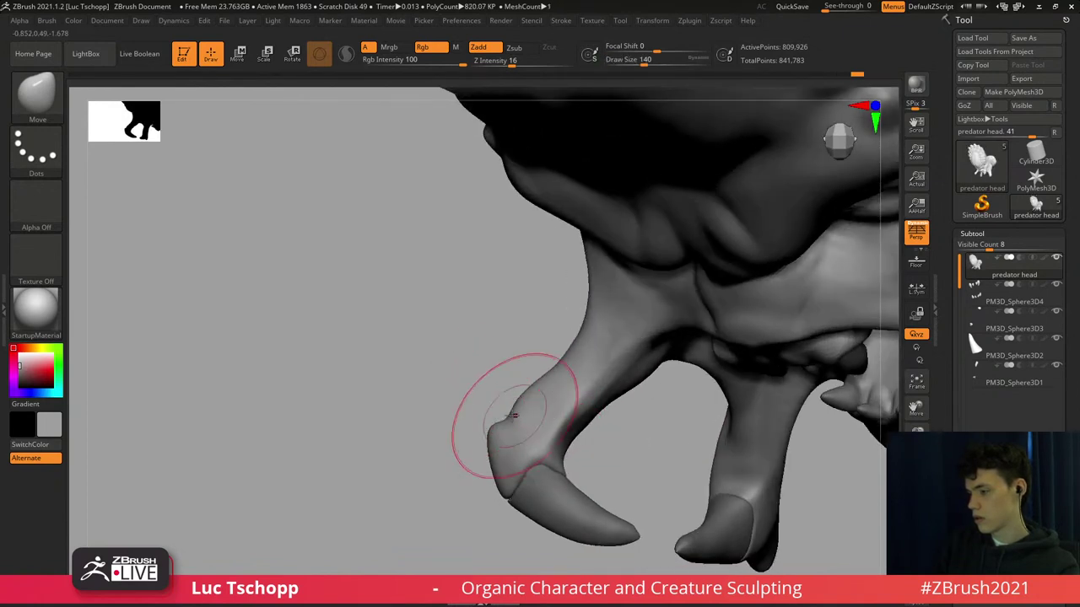
left_click_drag(513, 415, 505, 407)
Refine the outline of the upper mandible's arm and knuckle with the Move brush at draw sizes 116 and 158.
key("s")
key("s")
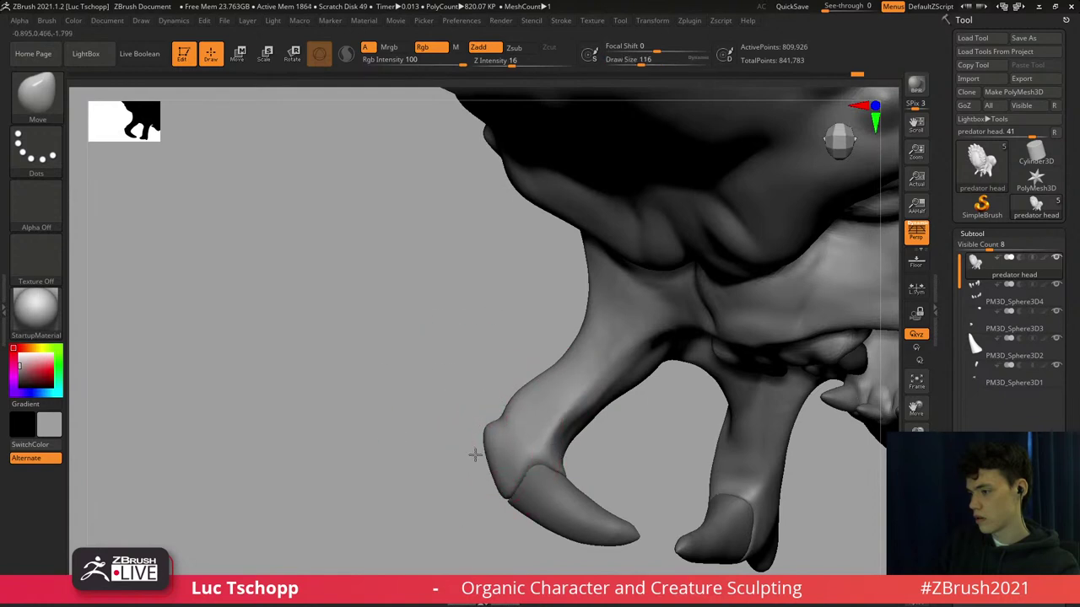
left_click_drag(494, 438, 579, 431)
key("s")
key("bracketleft")
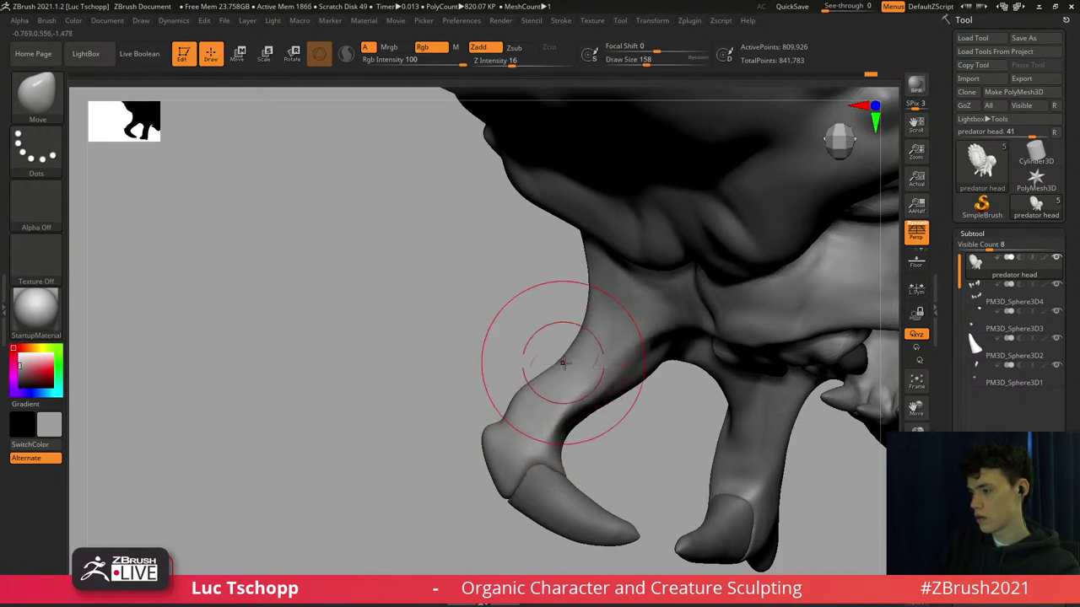
key("s")
left_click_drag(598, 392, 587, 392)
left_click_drag(587, 392, 587, 390)
Sculpt and smooth the lower eyelids near their inner corners with the LucT_Custom1 brush at draw size 49.
mouse_move(588, 392)
right_mouse_down()
mouse_move(549, 345)
mouse_move(559, 351)
mouse_move(547, 317)
mouse_move(515, 297)
right_mouse_up()
right_click_drag(661, 336, 607, 361, "alt")
key("b")
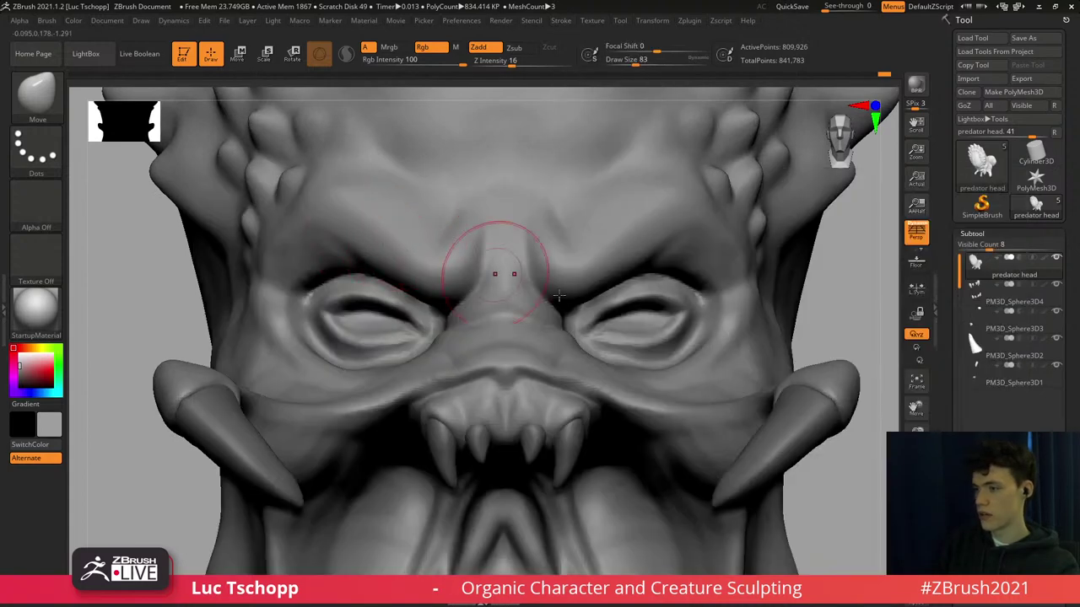
key("b")
left_click(371, 229)
mouse_move(609, 325)
right_mouse_down("alt")
mouse_move(571, 332)
mouse_move(590, 357)
right_mouse_up("alt")
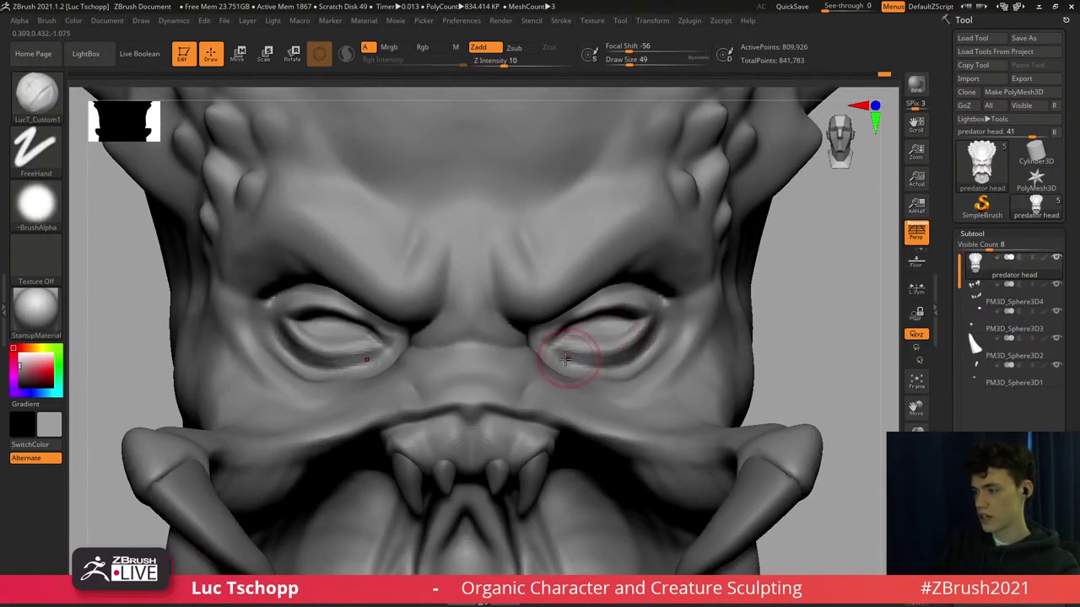
key("shift")
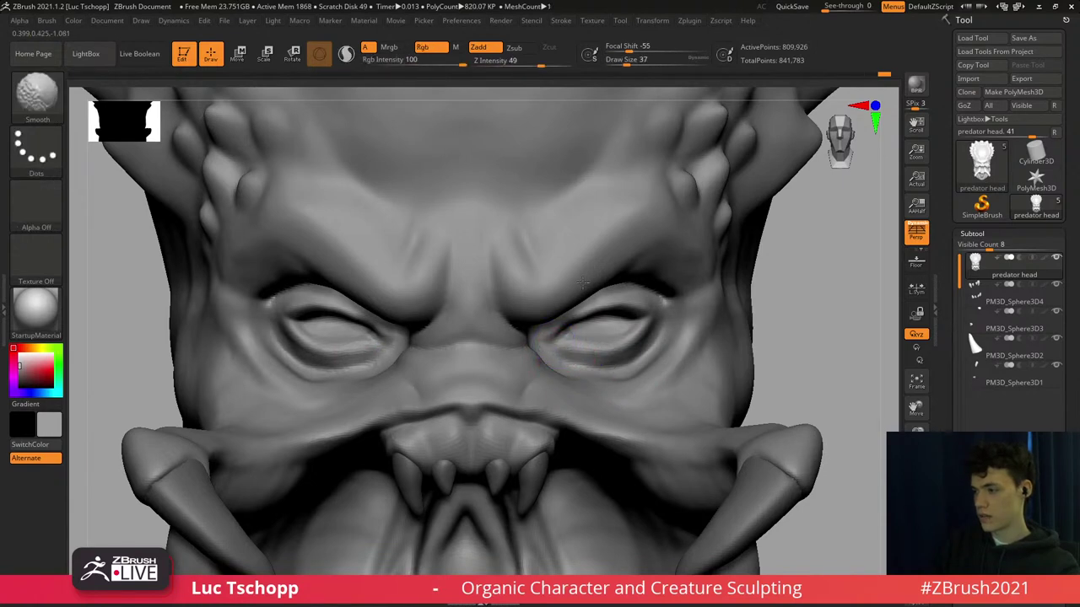
Refine and smooth the upper eyelids with the LucT_Custom1 brush at draw sizes 39 and 37.
right_click_drag(583, 283, 582, 256)
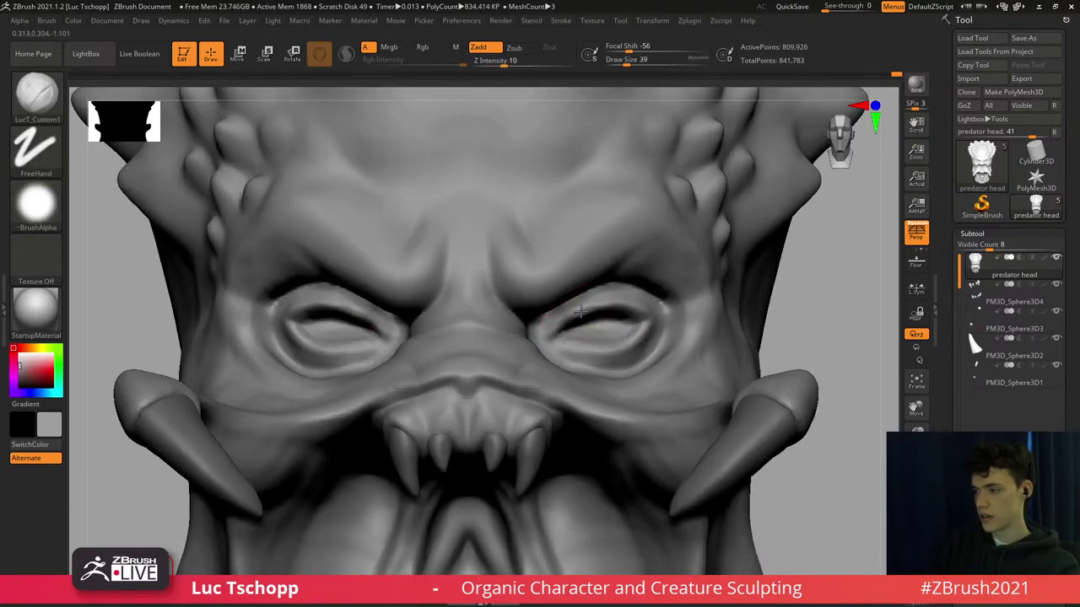
key("shift")
key("s")
left_click_drag(576, 318, 636, 312)
key("s")
key("shift")
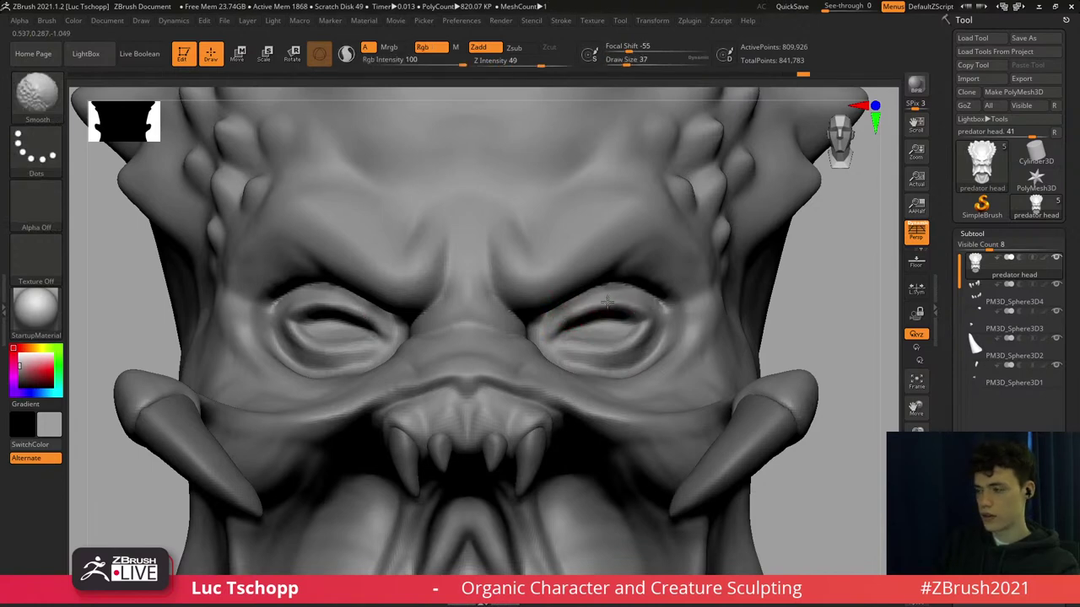
Fit the gum edge around the inner lower teeth with the Move brush at draw sizes 31 to 23.
right_click_drag(620, 337, 608, 299, "ctrl")
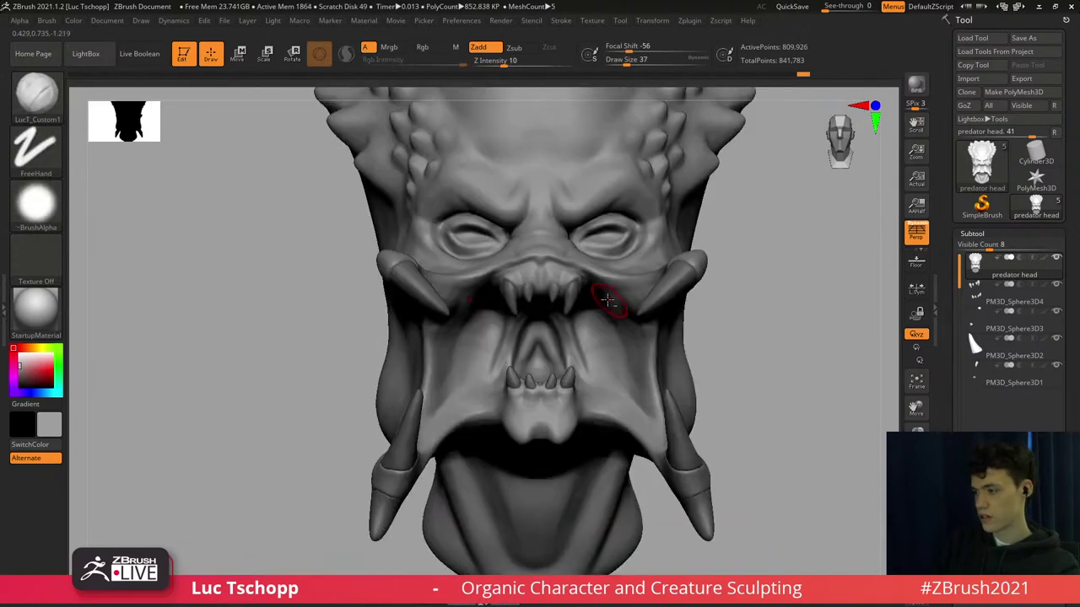
mouse_move(553, 364)
right_mouse_down()
mouse_move(508, 383)
mouse_move(498, 410)
mouse_move(537, 346)
right_mouse_up()
key("b")
key("m")
key("v")
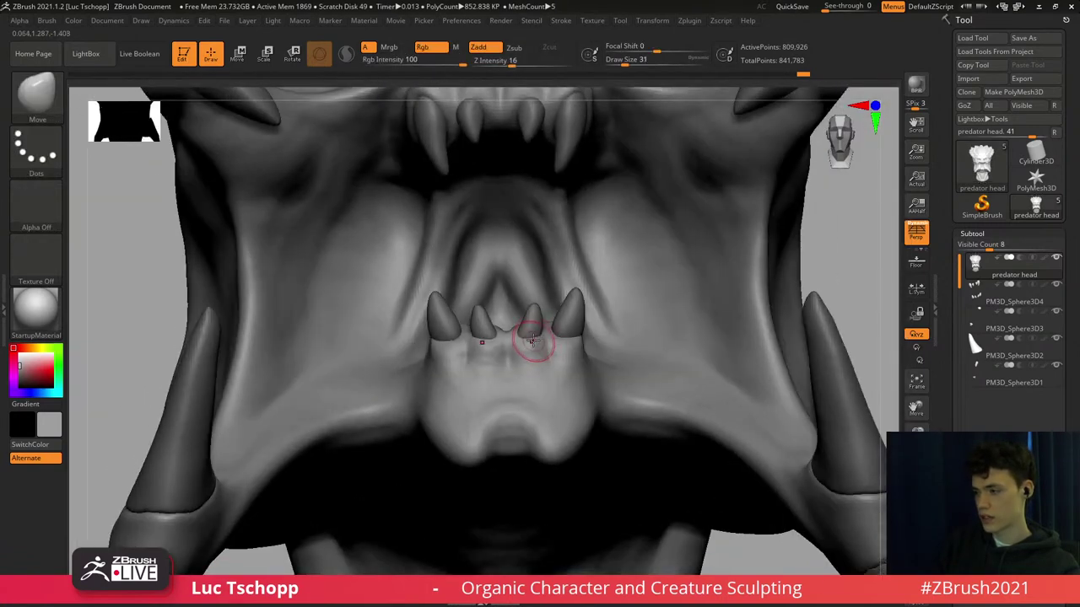
key("s")
left_click_drag(537, 351, 534, 351)
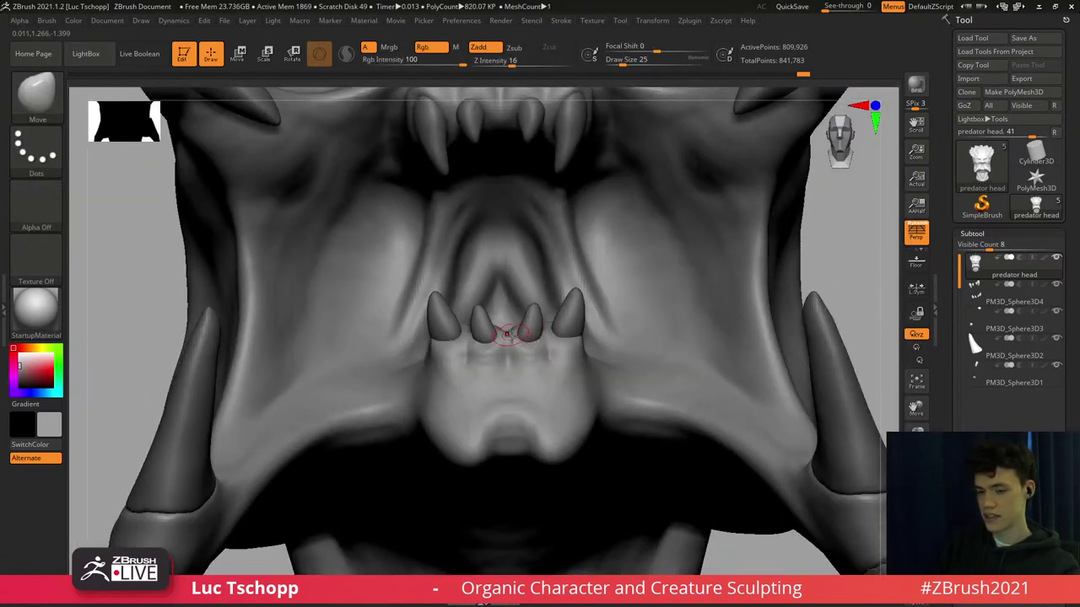
key("bracketright")
mouse_move(532, 333)
right_mouse_down()
mouse_move(543, 336)
mouse_move(534, 330)
right_mouse_up()
key("s")
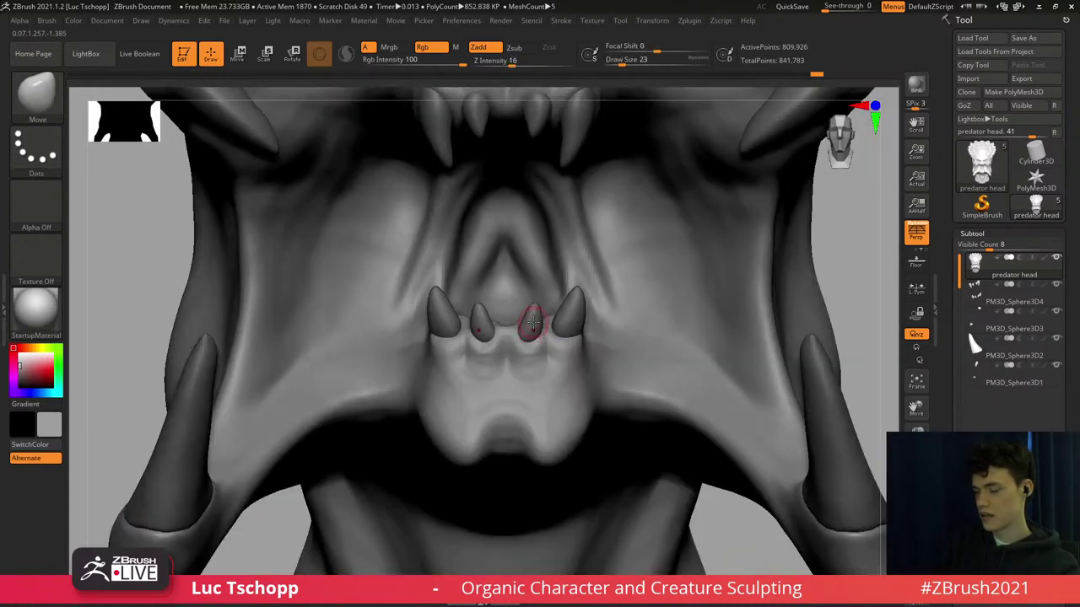
Straighten the two inner lower teeth on the PM3D_Sphere3D4 subtool with the Move Topological brush at draw size 41.
left_click(531, 323, "alt")
key("b")
key("m")
key("t")
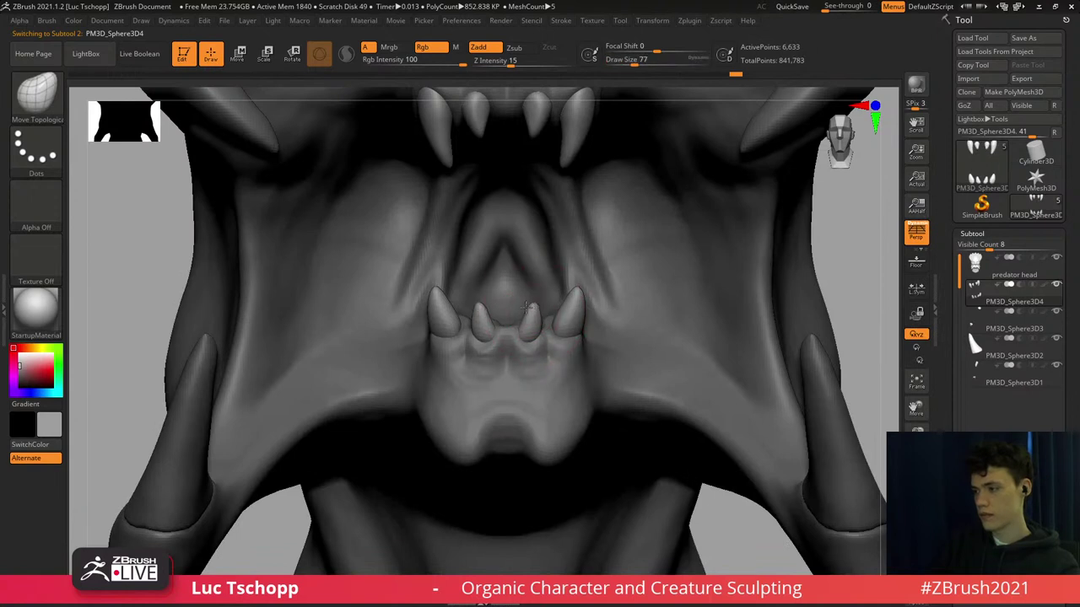
key("s")
left_click_drag(529, 306, 520, 314)
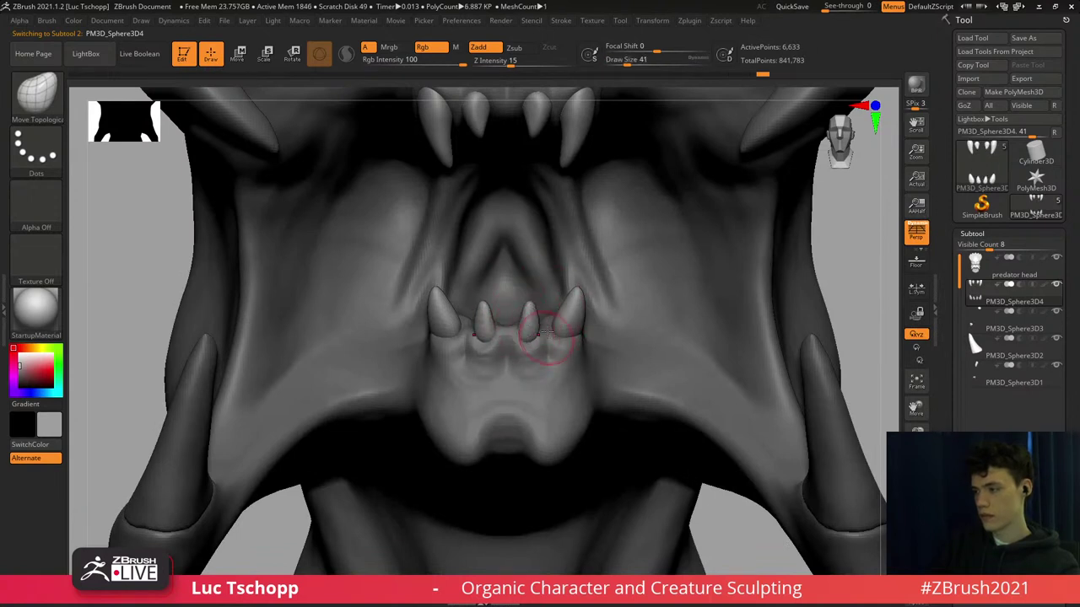
right_click_drag(544, 306, 542, 240, "ctrl")
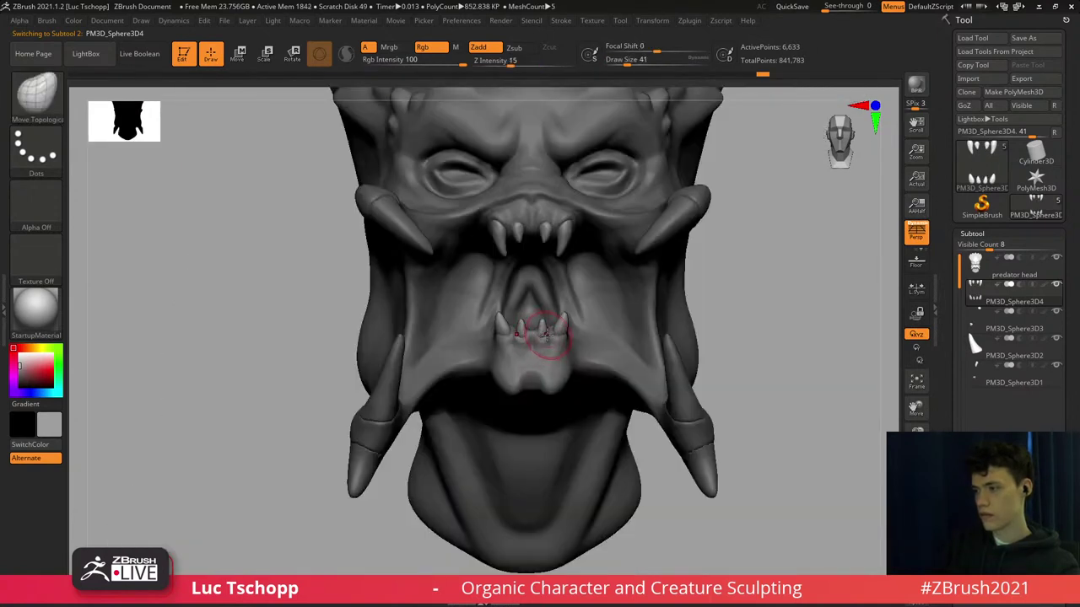
mouse_move(546, 456)
right_mouse_down("ctrl")
mouse_move(551, 359)
mouse_move(553, 466)
mouse_move(556, 347)
right_mouse_up("ctrl")
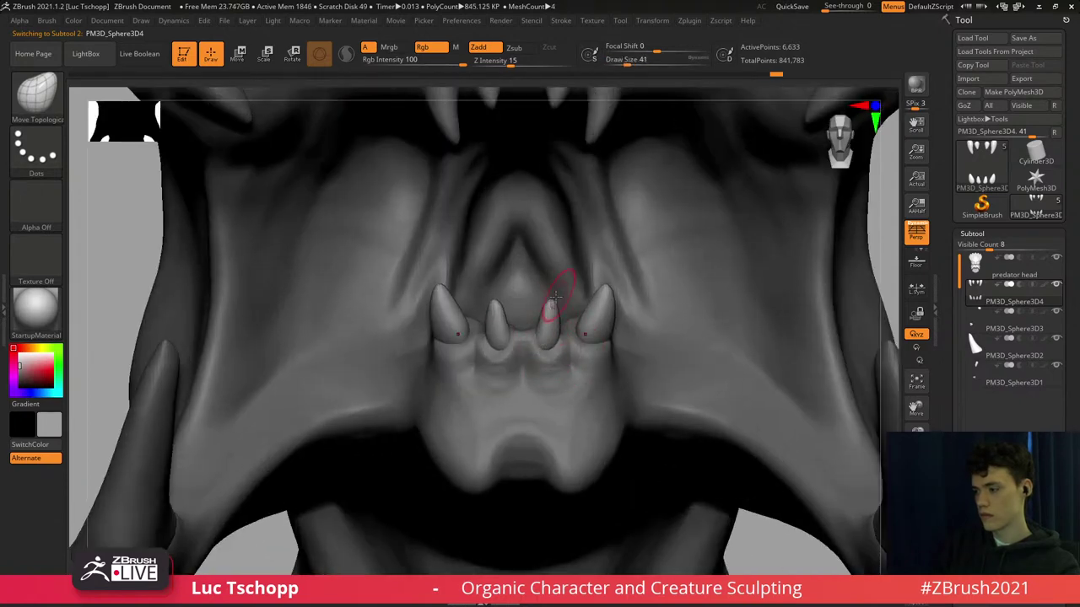
Subdivide the PM3D_Sphere3D4 teeth once and smooth the inner lower teeth.
key("d")
key("ctrl+d")
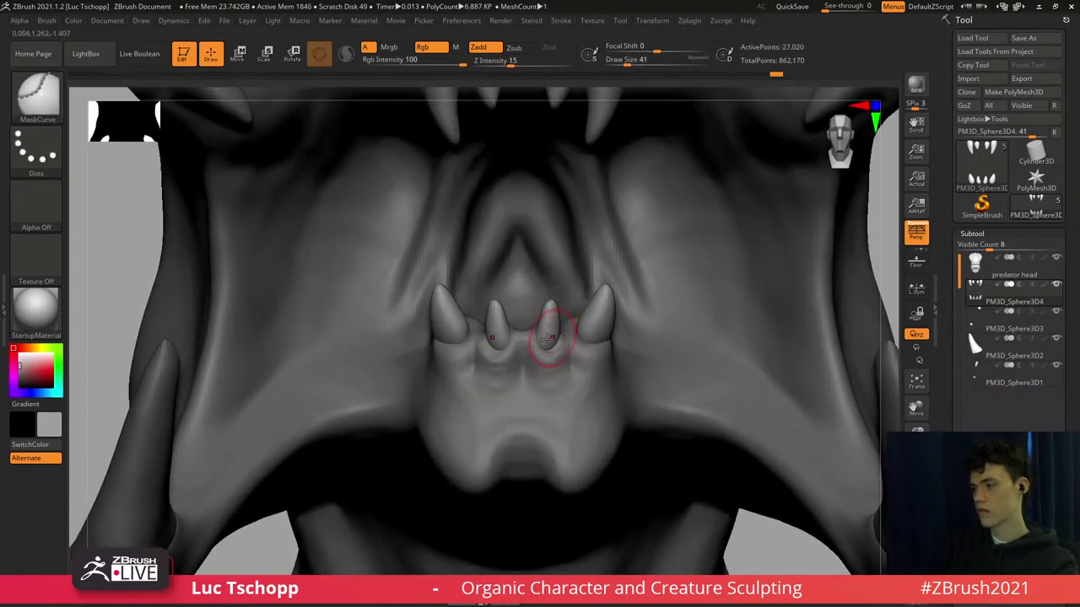
left_click_drag(555, 340, 550, 326, "shift")
right_click_drag(561, 370, 561, 363, "ctrl")
Widen the lower sides of the chin on the predator head subtool with the Move brush at draw size 71.
left_click(554, 370, "alt")
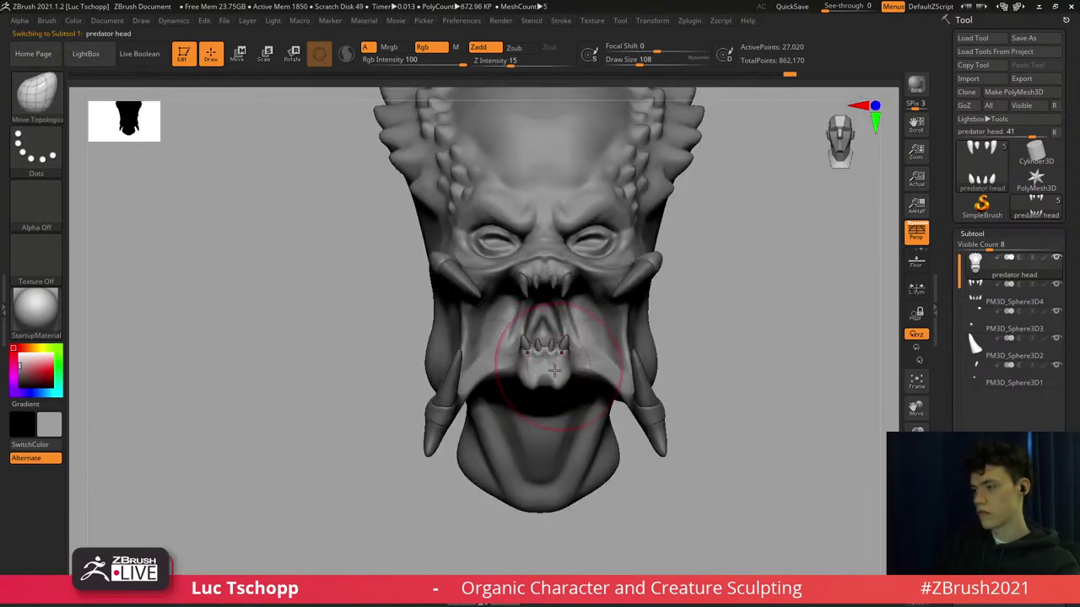
scroll(572, 362, "down", 5)
scroll(559, 352, "up", 6)
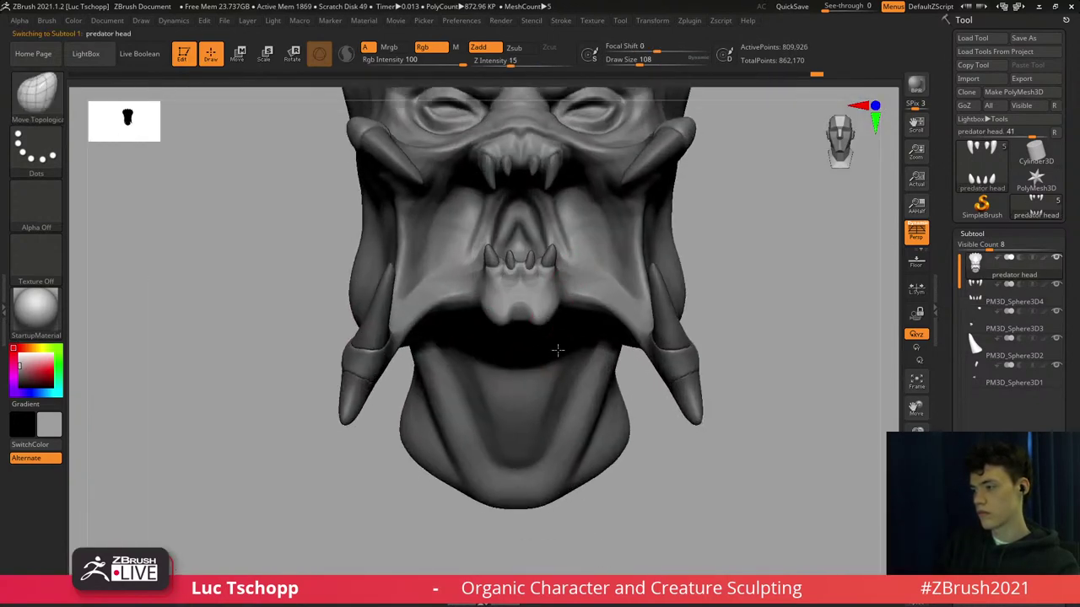
right_click_drag(490, 307, 494, 313, "ctrl")
key("b")
key("m")
key("v")
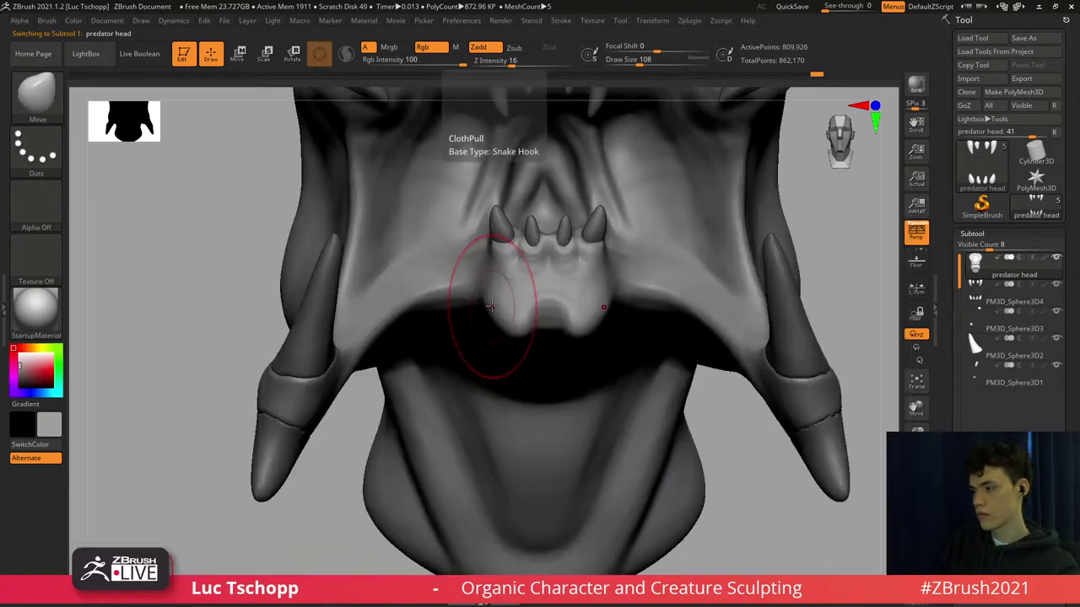
key("s")
mouse_move(491, 301)
left_mouse_down()
mouse_move(464, 307)
mouse_move(485, 275)
left_mouse_up()
key("s")
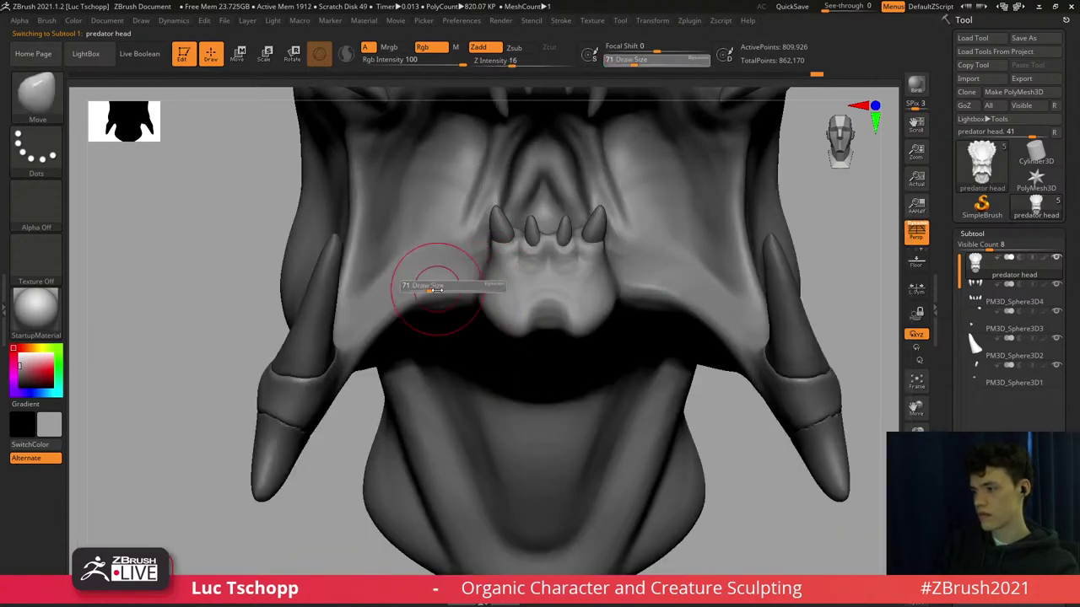
Sculpt and smooth the lower jaw rim beside the chin with the LucT_Custom1 brush at draw size 94.
key("b")
key("s")
key("m")
right_click_drag(343, 239, 351, 199)
left_click_drag(419, 295, 438, 305, "shift")
right_click_drag(441, 308, 426, 282)
left_click_drag(423, 315, 434, 319, "shift")
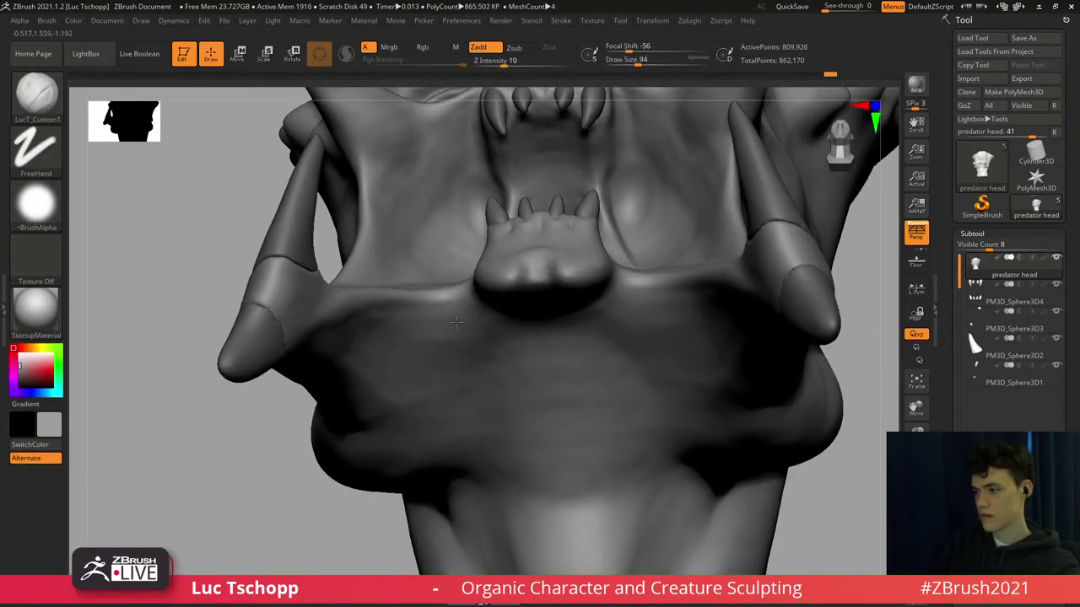
key("f")
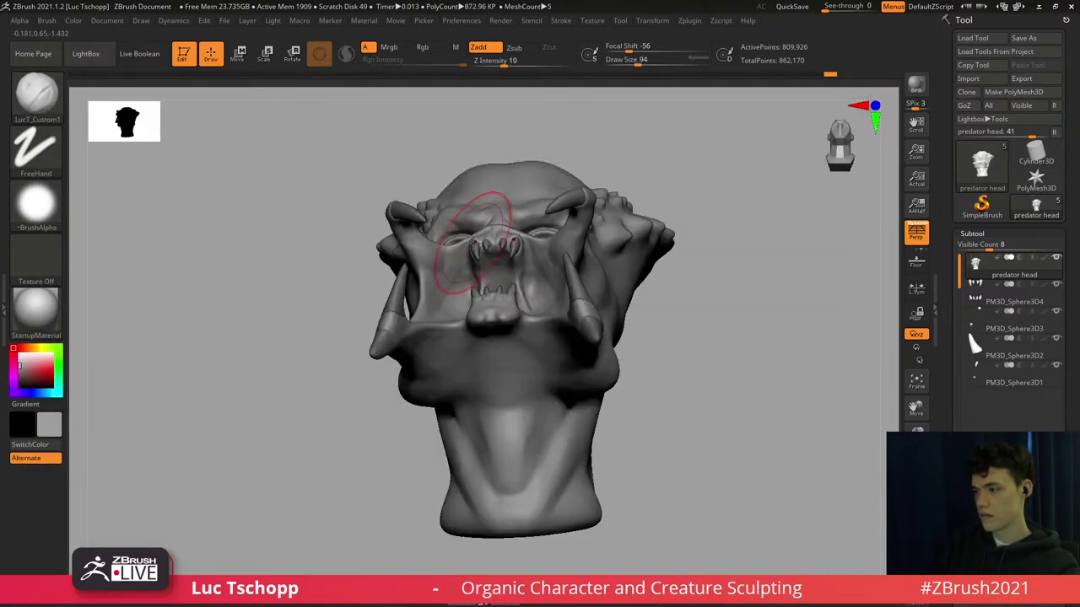
Shape the underside of the chin and its two lobes with the LucT_Custom1 brush at draw sizes 83 and 35.
mouse_move(478, 249)
right_mouse_down()
mouse_move(490, 331)
mouse_move(477, 293)
mouse_move(463, 288)
mouse_move(469, 265)
right_mouse_up()
key("s")
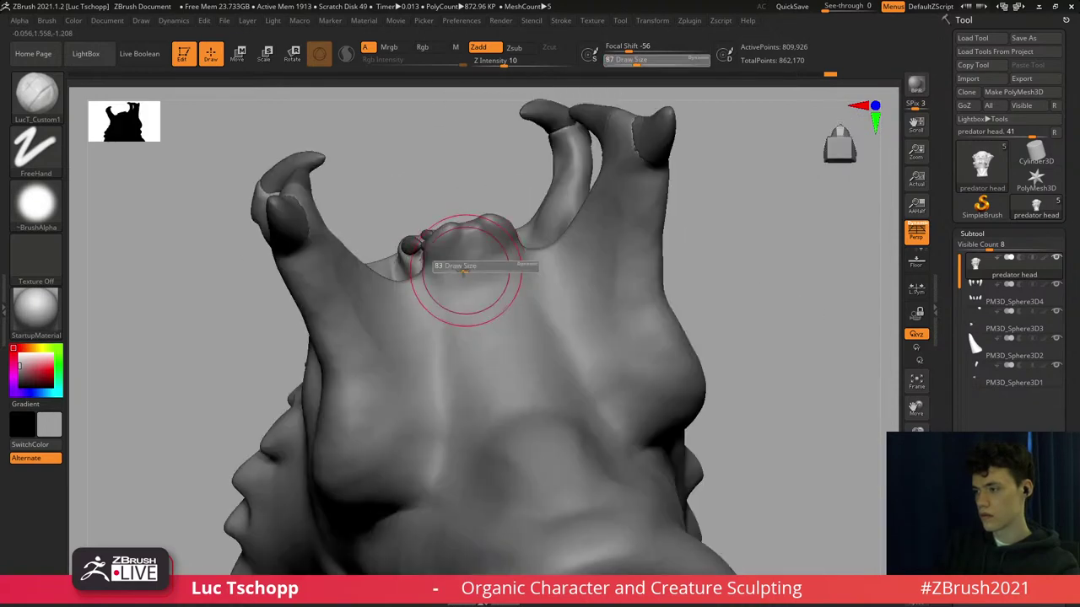
left_click_drag(470, 265, 449, 271)
key("s")
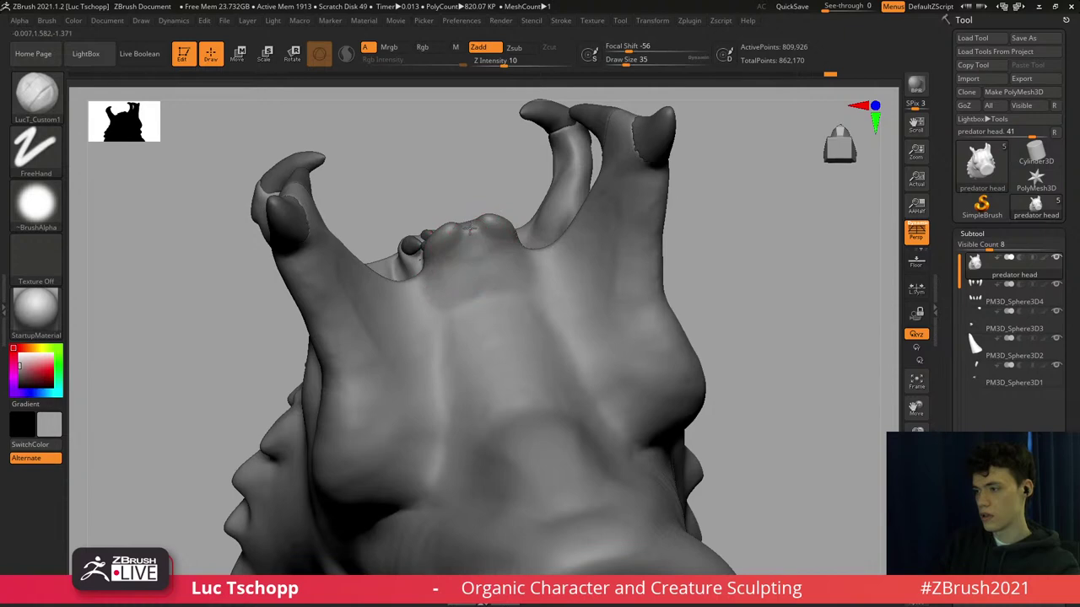
right_click_drag(493, 234, 498, 321)
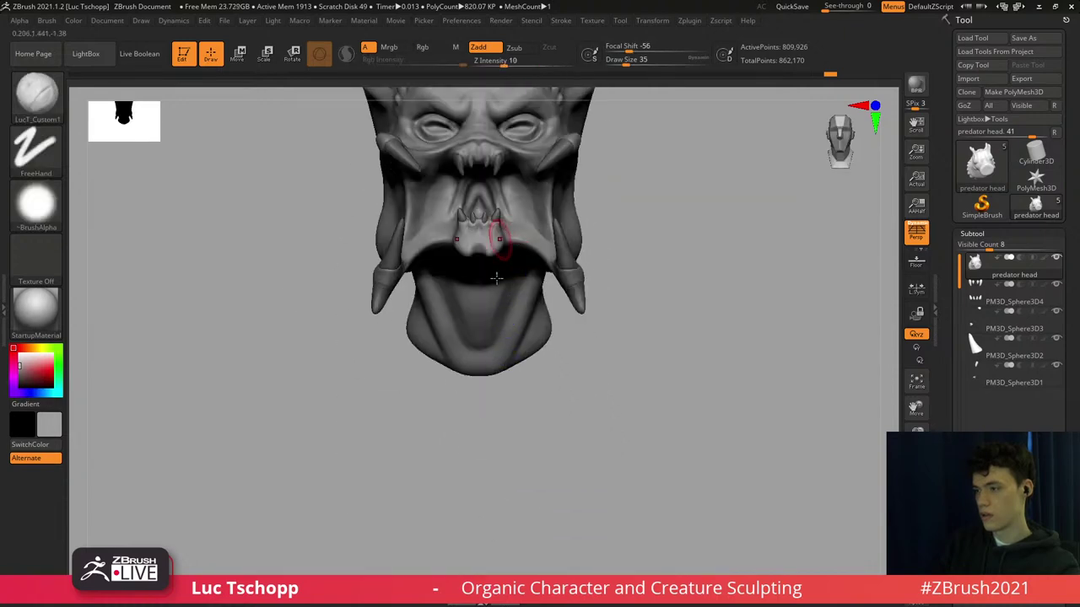
mouse_move(496, 278)
right_mouse_down("alt")
mouse_move(512, 328)
mouse_move(478, 240)
mouse_move(499, 293)
right_mouse_up("alt")
right_click_drag(527, 211, 517, 305, "alt")
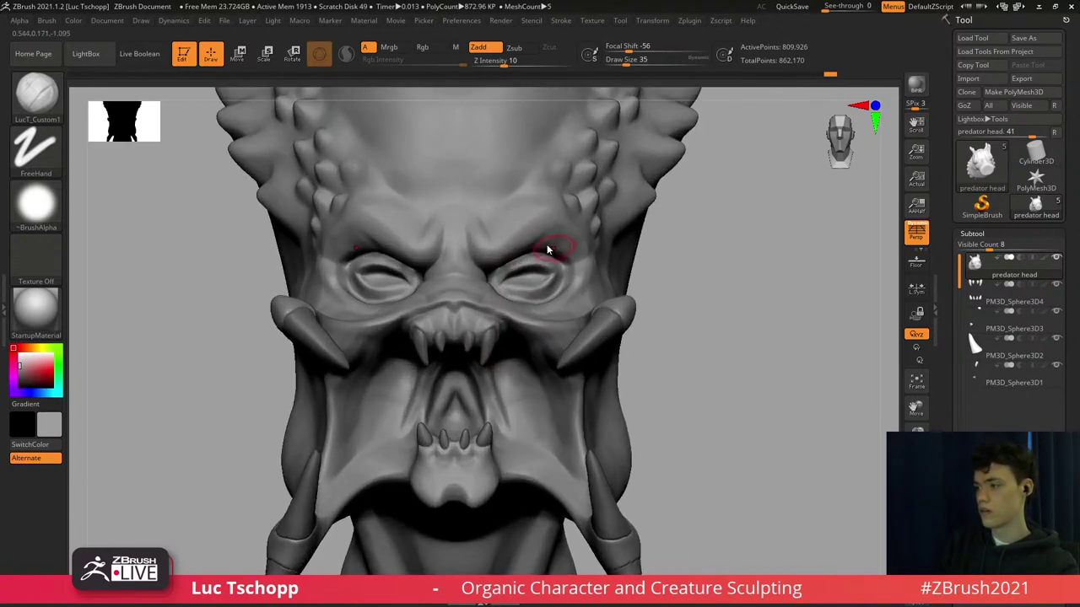
Reshape the outer brow above the eyes with the Move brush, ending at draw size 97.
key("b")
key("m")
key("v")
mouse_move(536, 248)
left_mouse_down()
mouse_move(544, 217)
mouse_move(532, 220)
left_mouse_up()
key("s")
key("s")
key("s")
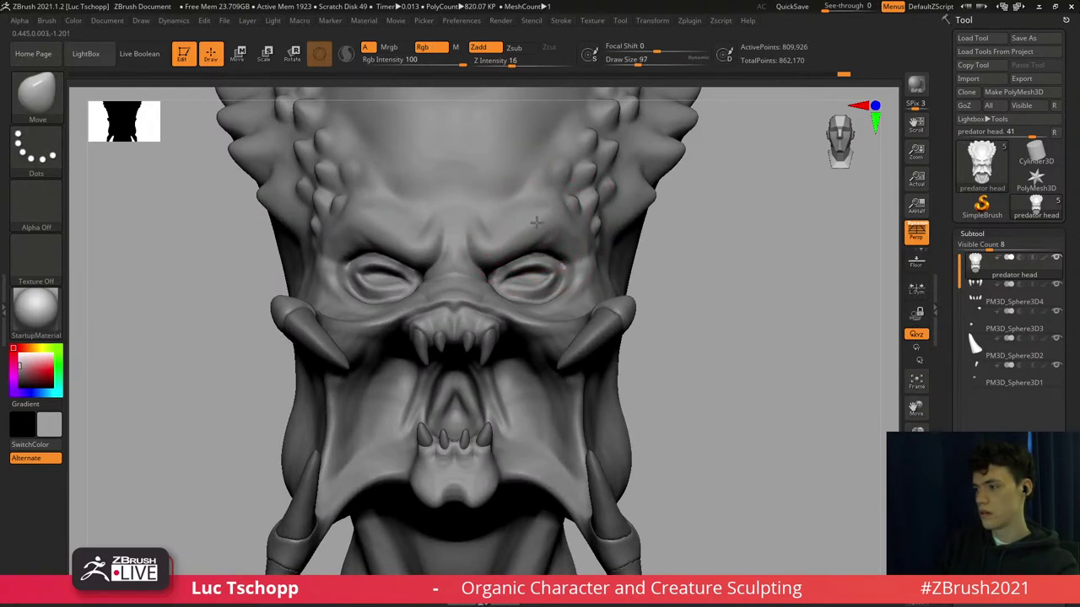
Sculpt the sides of the forehead above the brows with the LucT_Custom1 brush at draw size 108.
key("b")
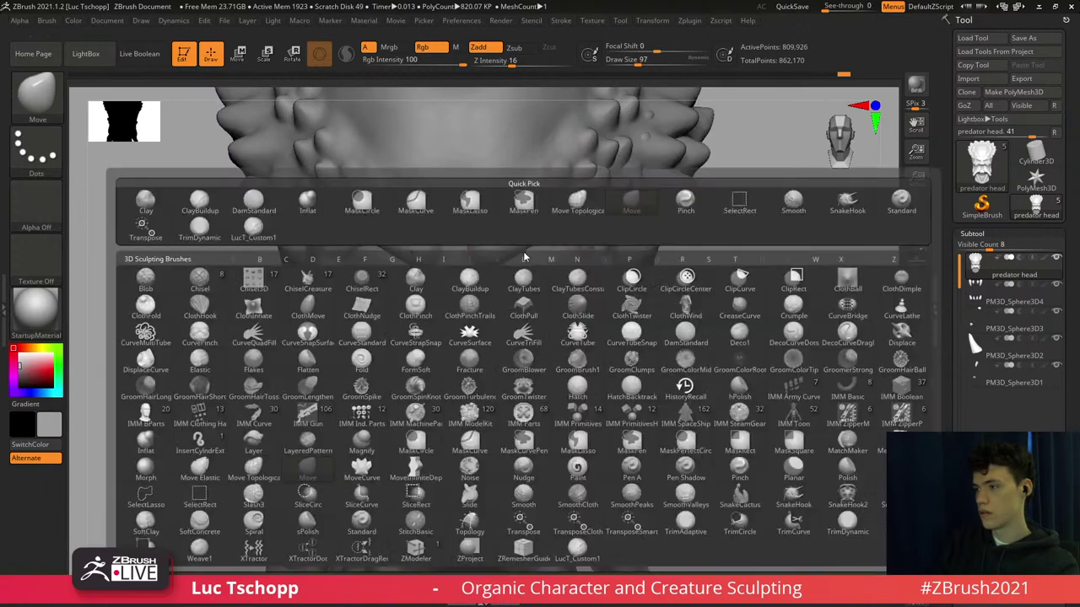
left_click(254, 229)
right_click_drag(469, 211, 506, 253)
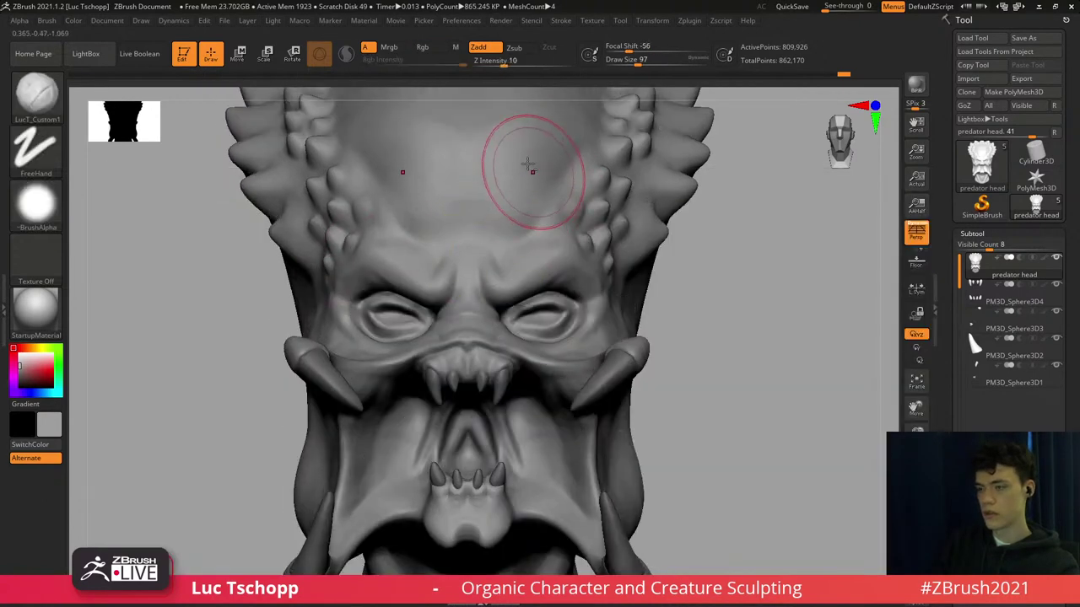
mouse_move(508, 168)
right_mouse_down("alt")
mouse_move(511, 268)
mouse_move(537, 306)
right_mouse_up("alt")
key("s")
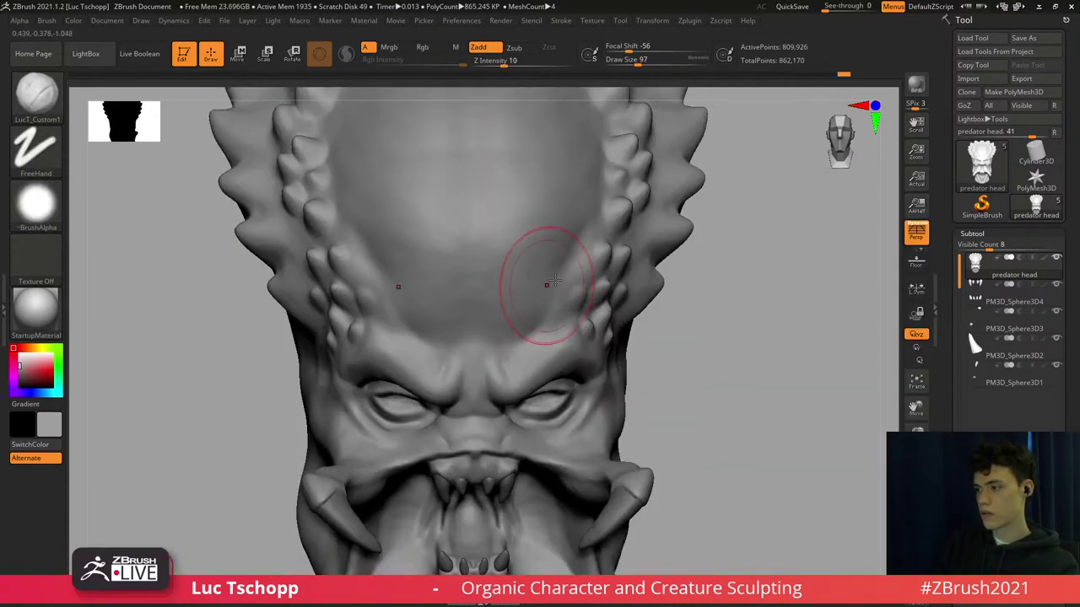
left_click_drag(534, 258, 549, 229)
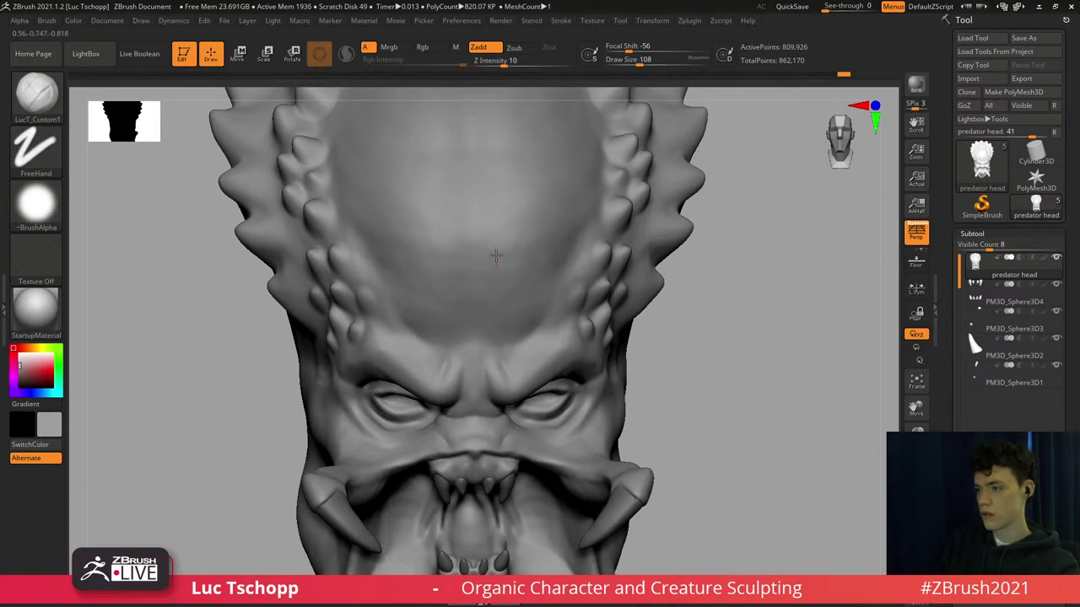
Soften and build up the inner cheek folds beside the lower teeth, smoothing at draw size 56 and sculpting with LucT_Custom1 at 74.
mouse_move(478, 293)
right_mouse_down("ctrl")
mouse_move(478, 250)
mouse_move(492, 278)
mouse_move(473, 253)
mouse_move(495, 361)
right_mouse_up("ctrl")
right_click_drag(497, 255, 503, 218, "alt")
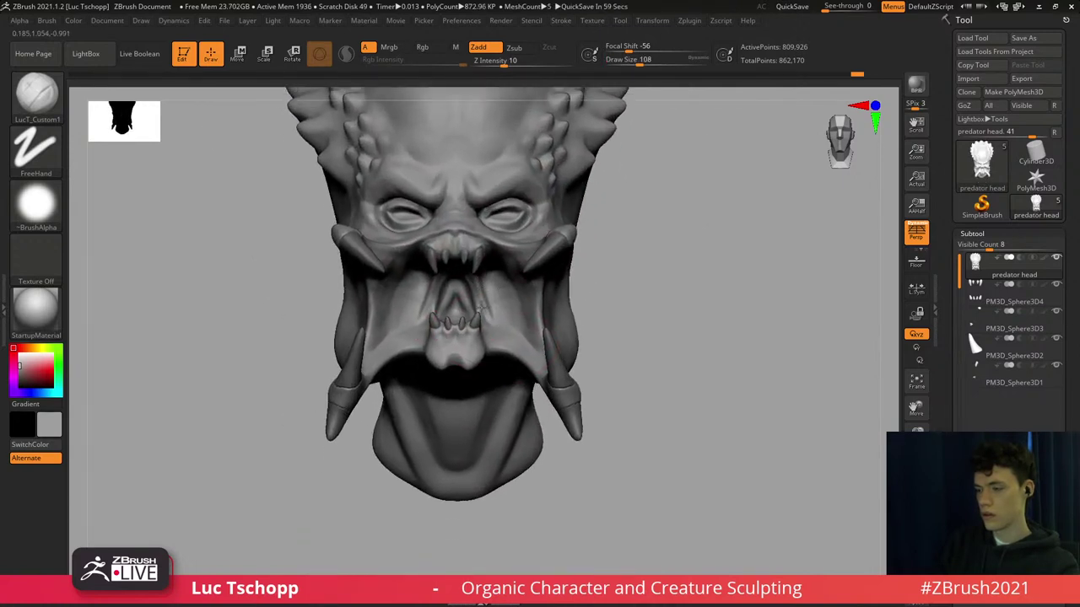
right_click_drag(476, 164, 442, 231, "ctrl")
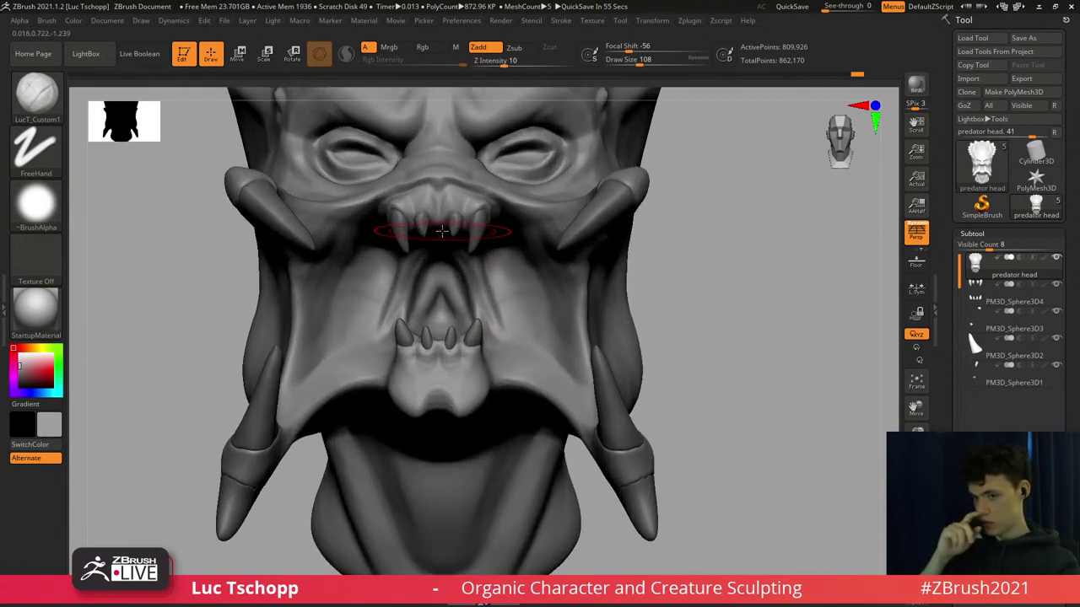
mouse_move(488, 308)
right_mouse_down()
mouse_move(484, 291)
mouse_move(506, 254)
right_mouse_up()
right_click(497, 249)
key("s")
key("shift")
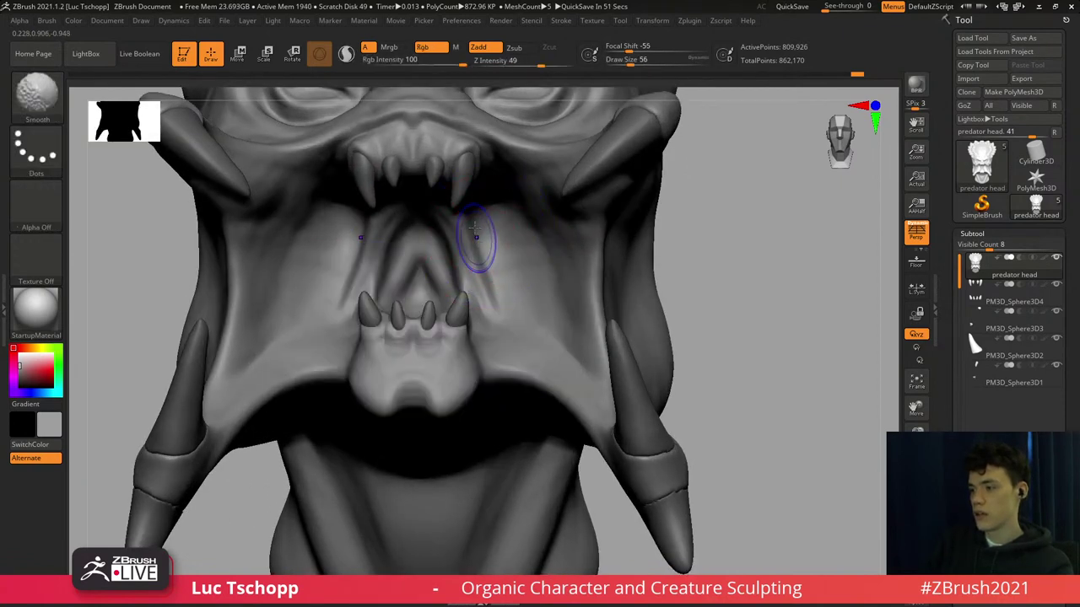
key("s")
left_click_drag(494, 287, 500, 287)
key("s")
left_click_drag(491, 235, 504, 298)
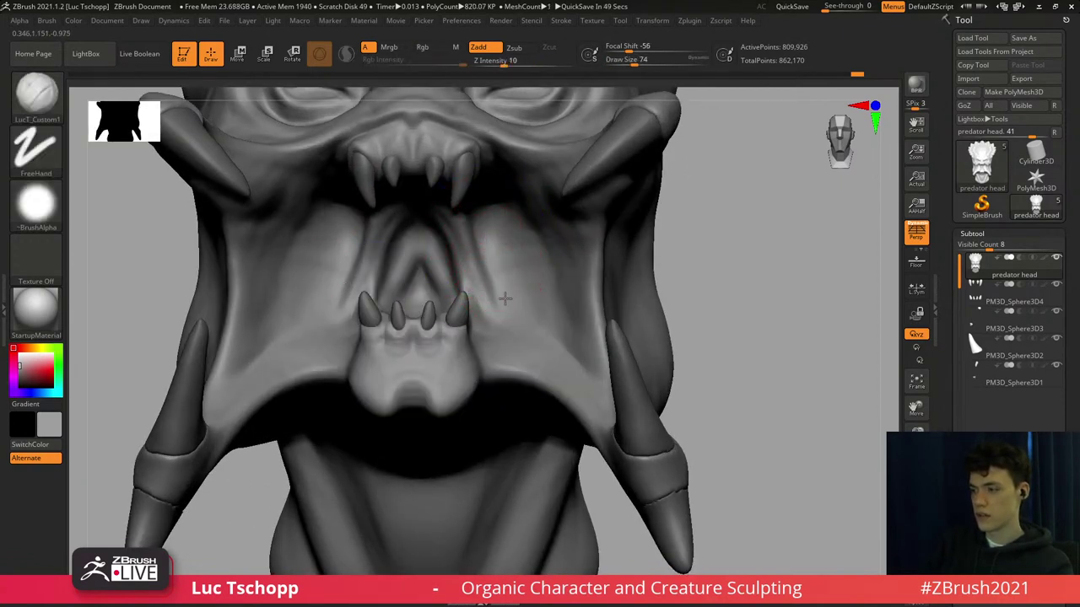
Sculpt the inner cheek skin with the LucT_Custom1 brush at draw size 112 and smooth it at 80.
key("shift")
right_click_drag(510, 254, 502, 241)
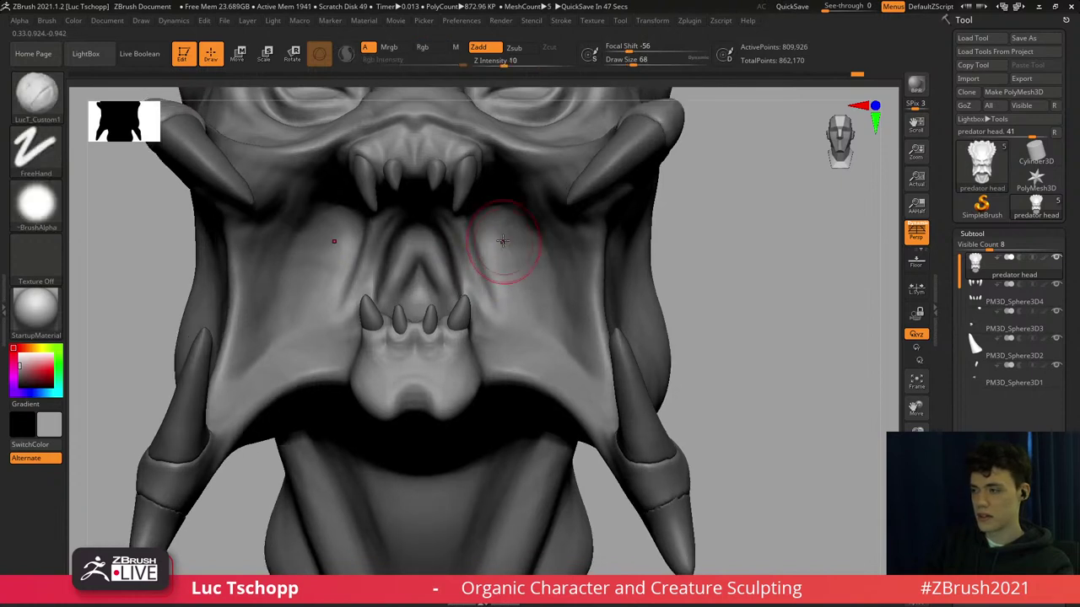
key("s")
left_click_drag(504, 231, 512, 230)
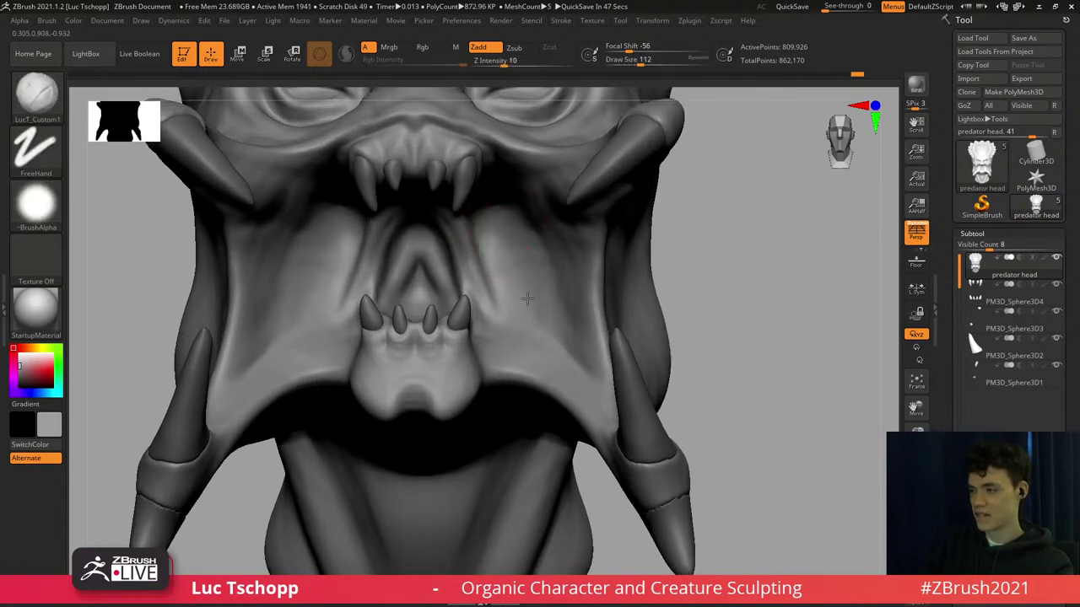
key("shift")
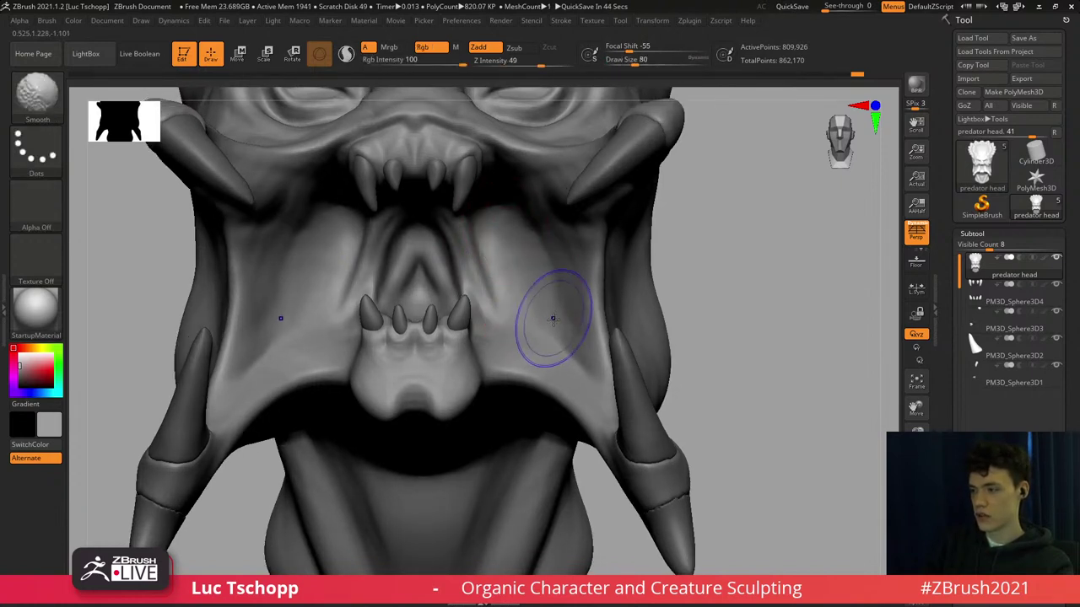
Adjust the cheek skin between the upper and lower mandibles with the Move brush at draw size 51.
key("b")
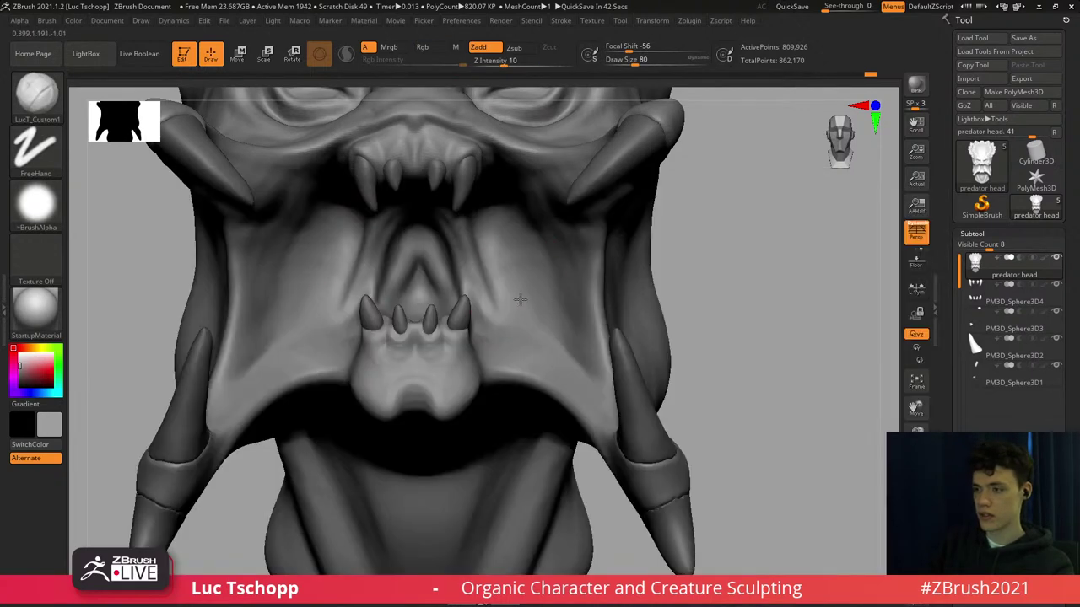
mouse_move(565, 295)
right_mouse_down()
mouse_move(571, 270)
mouse_move(567, 289)
right_mouse_up()
key("b")
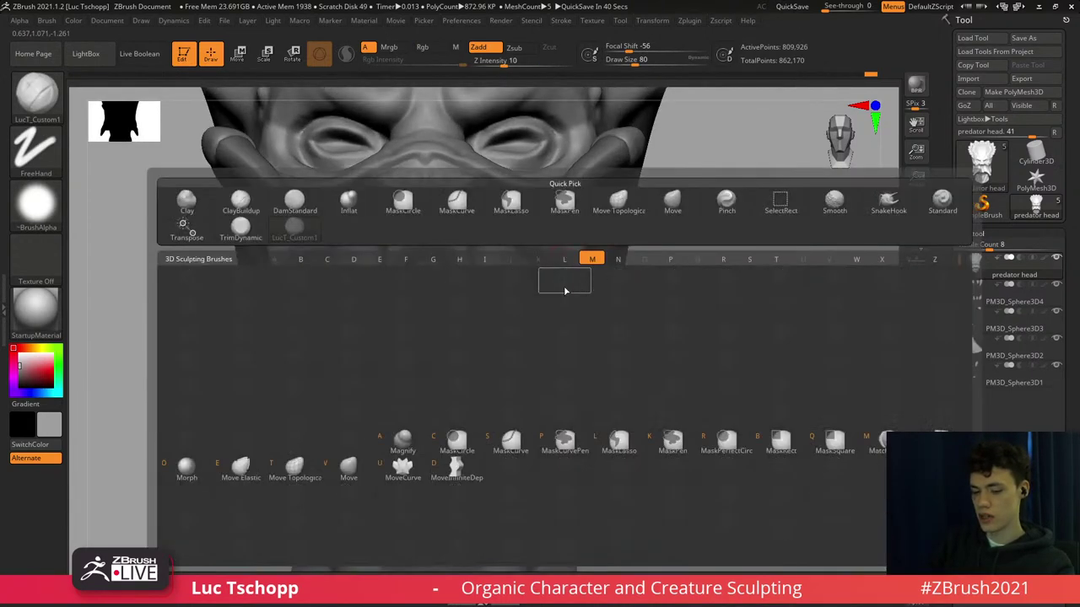
key("shift")
key("b")
key("m")
key("v")
key("s")
left_click_drag(564, 275, 569, 264)
Reshape the center of the upper lip below the nose with the Move brush at draw size 35.
right_click_drag(566, 276, 604, 176, "ctrl")
mouse_move(518, 266)
right_mouse_down("ctrl")
mouse_move(569, 381)
mouse_move(571, 426)
right_mouse_up("ctrl")
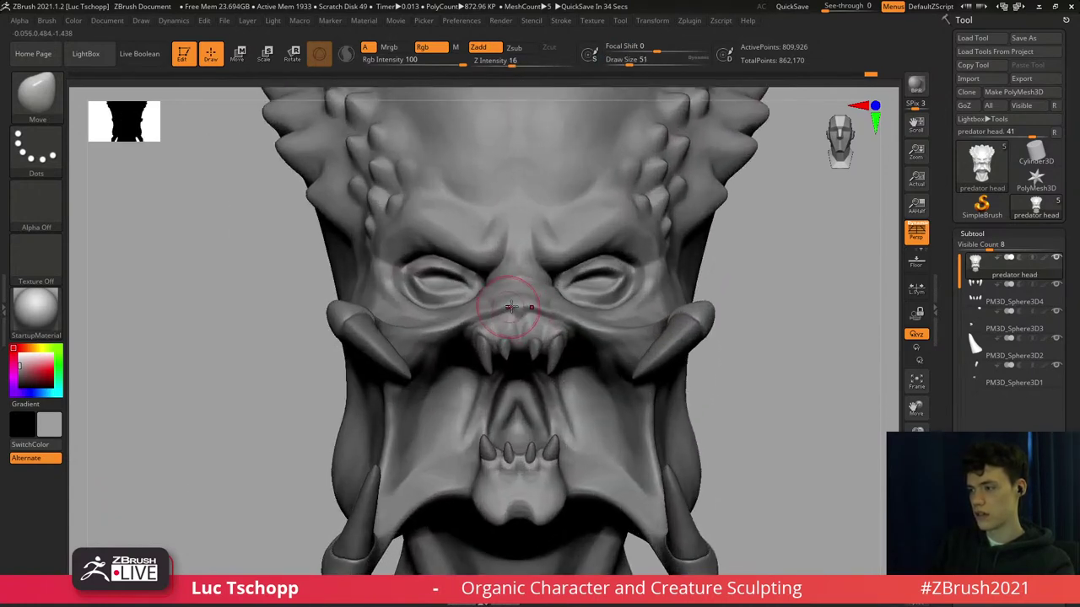
key("b")
key("m")
key("v")
key("s")
left_click_drag(520, 303, 515, 303)
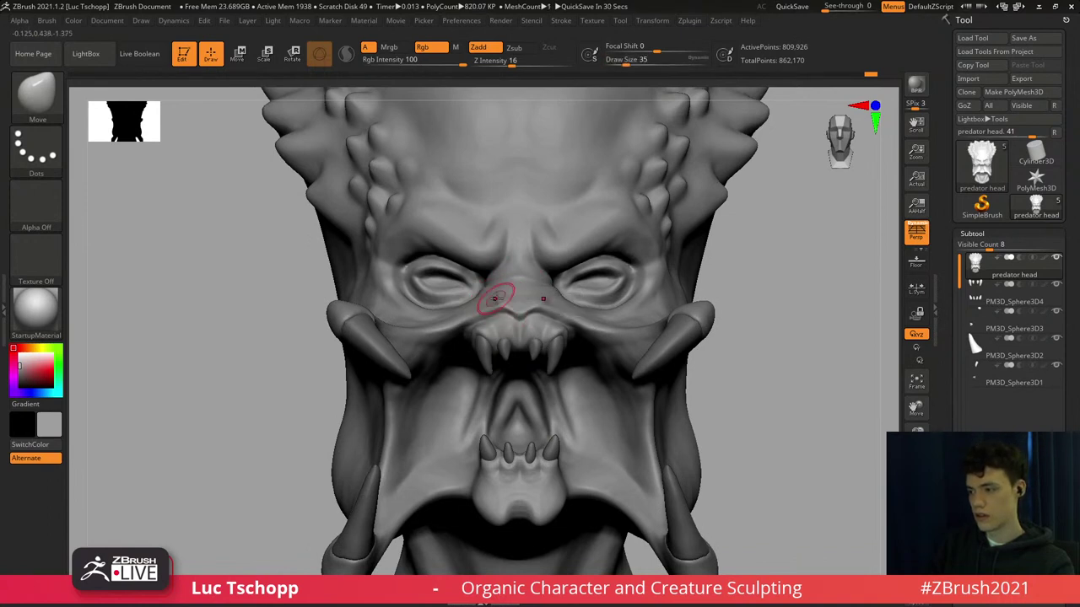
Adjust the outer eyelid corners and upper lids with the Move brush at draw sizes 46 and 68.
key("s")
key("s")
left_click_drag(420, 277, 410, 283)
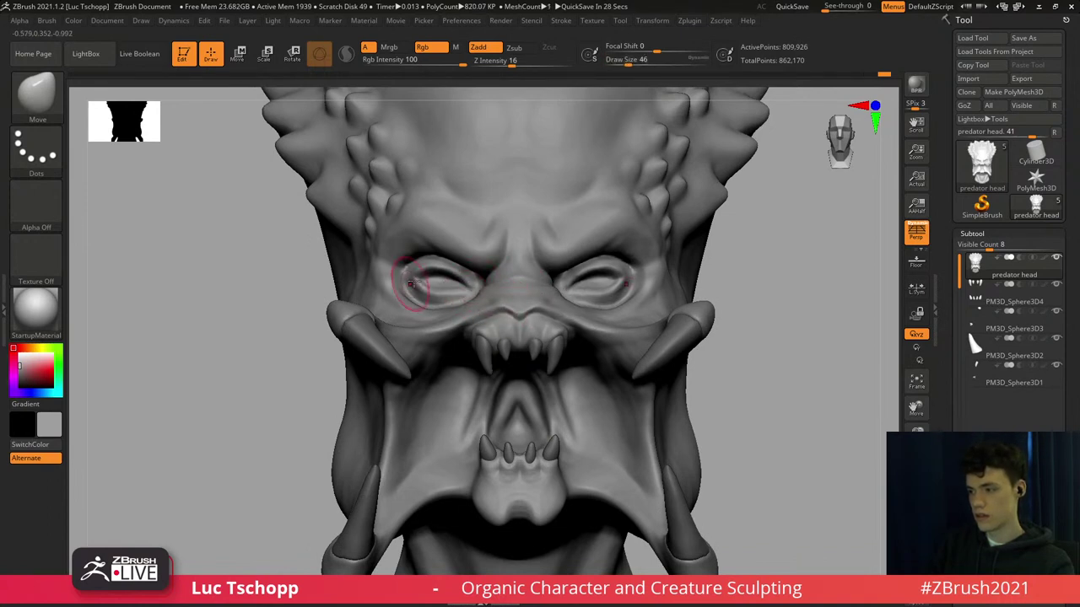
key("s")
left_click(429, 275)
right_click_drag(420, 268, 473, 263)
key("s")
left_click_drag(409, 255, 410, 255)
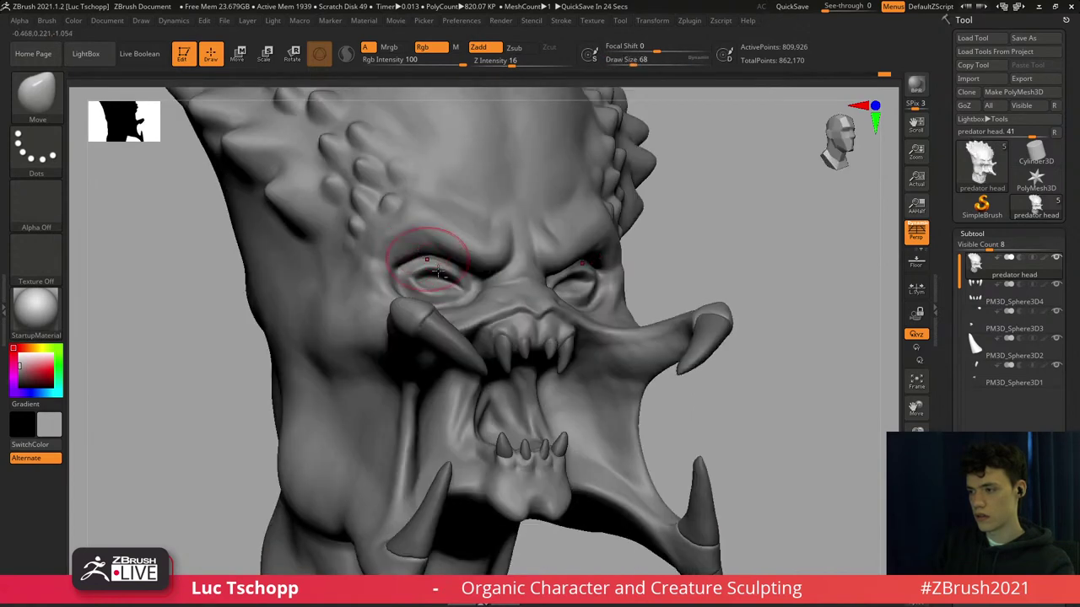
Adjust the nose bridge between the brows from a high angle with the Move brush at draw size 51.
mouse_move(454, 232)
right_mouse_down("ctrl")
mouse_move(490, 200)
mouse_move(473, 247)
mouse_move(492, 321)
mouse_move(508, 258)
mouse_move(519, 275)
right_mouse_up("ctrl")
key("s")
key("s")
left_click_drag(521, 275, 517, 275)
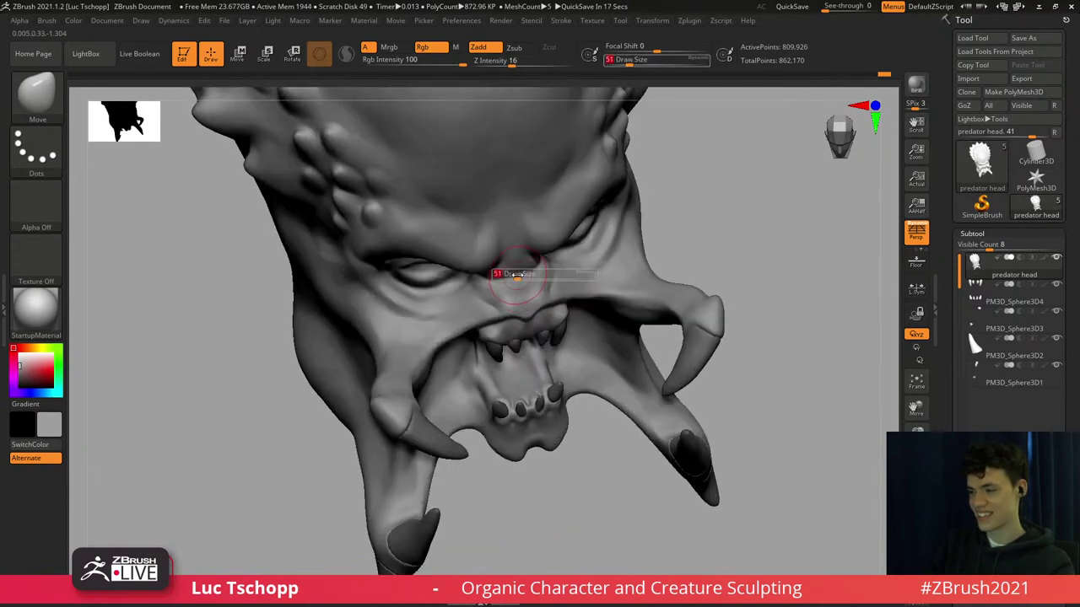
Reshape the outer edge of the cheek skin behind the lower mandible with the Move brush at draw size 90.
mouse_move(501, 275)
right_mouse_down()
mouse_move(533, 253)
mouse_move(494, 164)
mouse_move(515, 232)
right_mouse_up()
mouse_move(620, 325)
right_mouse_down()
mouse_move(547, 335)
mouse_move(513, 315)
mouse_move(523, 302)
mouse_move(554, 328)
right_mouse_up()
key("s")
left_click_drag(554, 328, 558, 328)
key("s")
left_click_drag(548, 325, 552, 326)
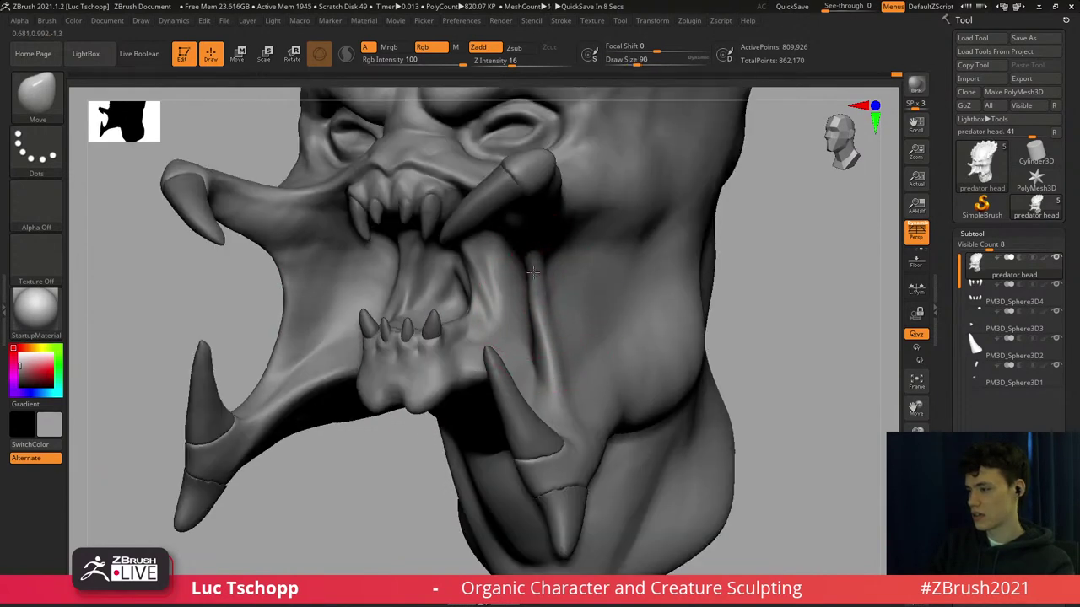
Sculpt and smooth the skin between the mandibles with the LucT_Custom1 brush at draw size 74.
right_click_drag(542, 329, 545, 289, "ctrl")
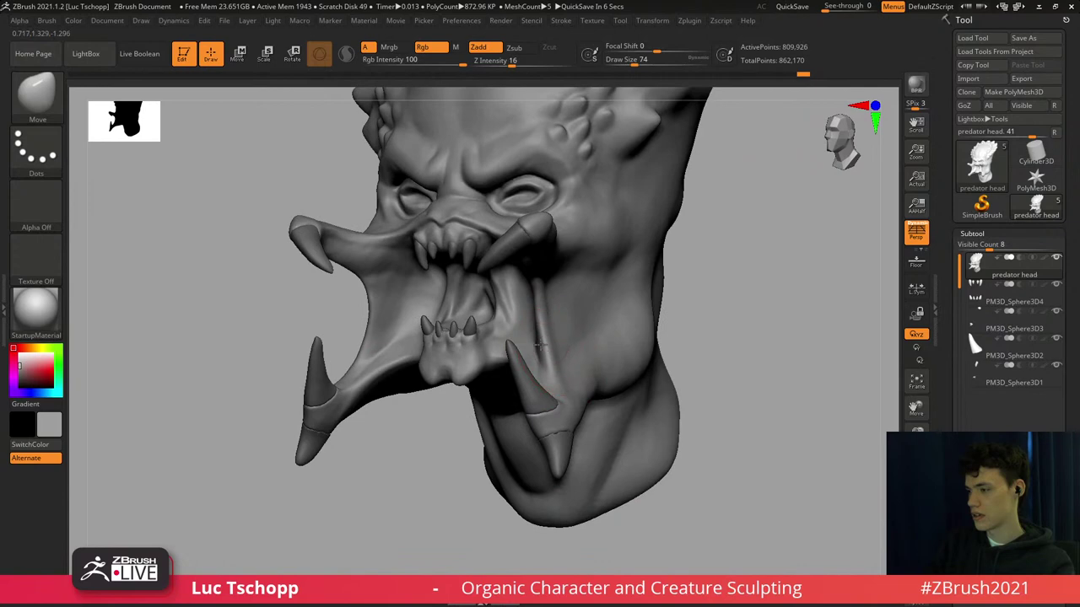
right_click_drag(551, 357, 546, 335, "alt")
key("b")
left_click(277, 226)
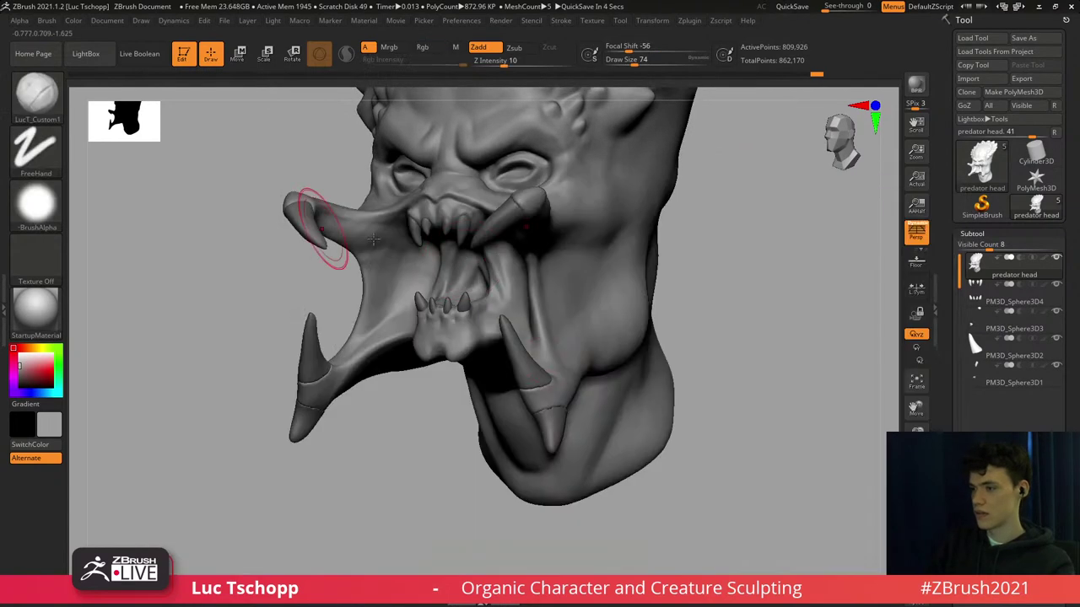
mouse_move(496, 264)
right_mouse_down("ctrl")
mouse_move(493, 212)
mouse_move(511, 219)
mouse_move(496, 280)
mouse_move(520, 384)
mouse_move(496, 305)
right_mouse_up("ctrl")
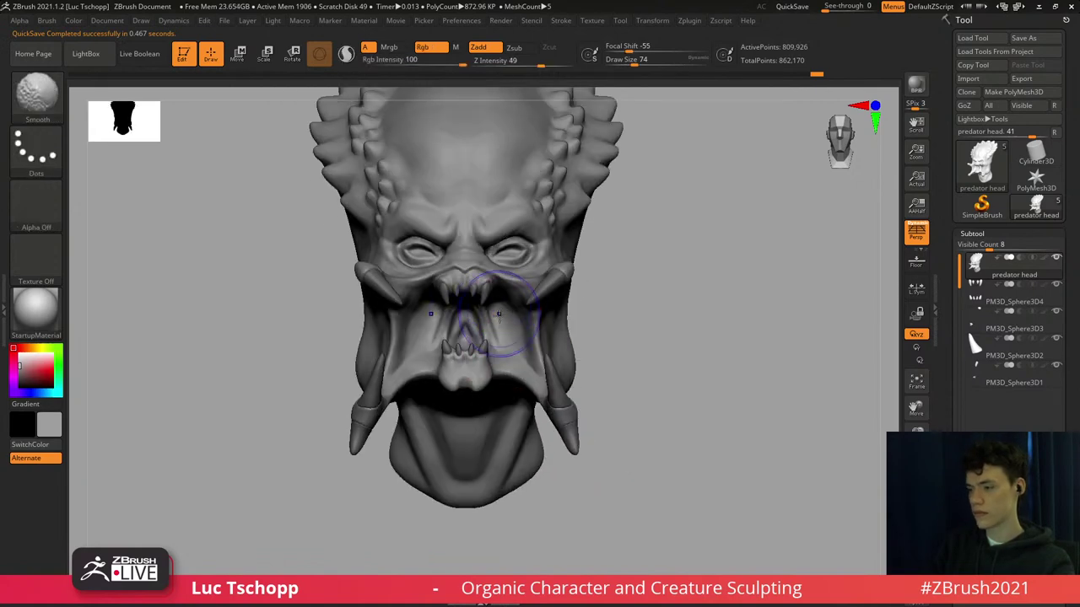
Reshape the lower jaw rim beside the chin with the Move brush at draw sizes 27 and 41.
key("b")
key("m")
key("v")
right_click_drag(512, 355, 508, 361)
key("s")
left_click(504, 367)
key("s")
left_click(504, 366)
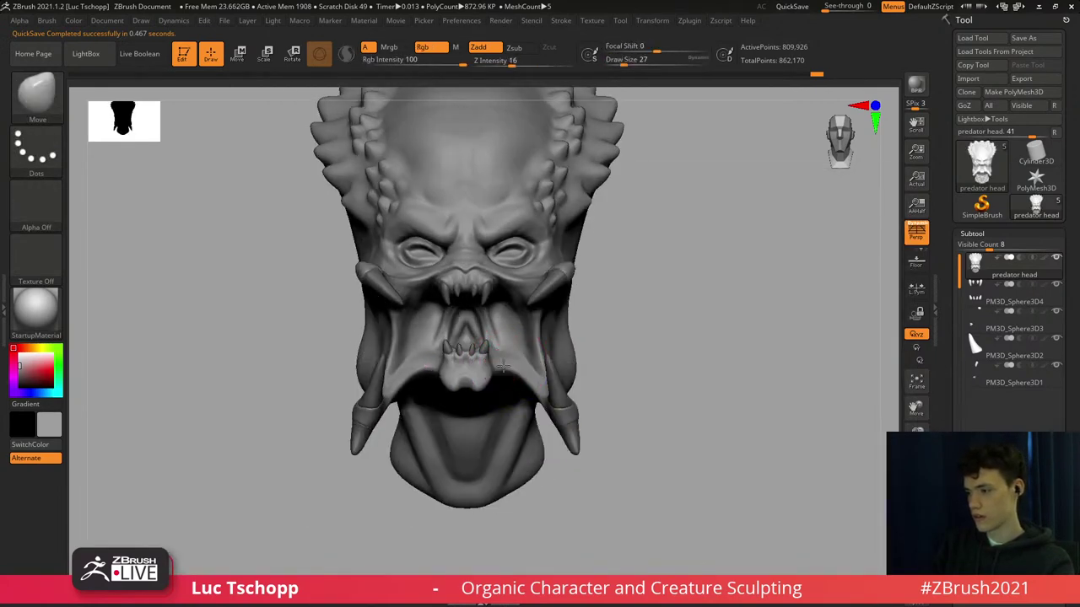
key("s")
left_click(505, 364)
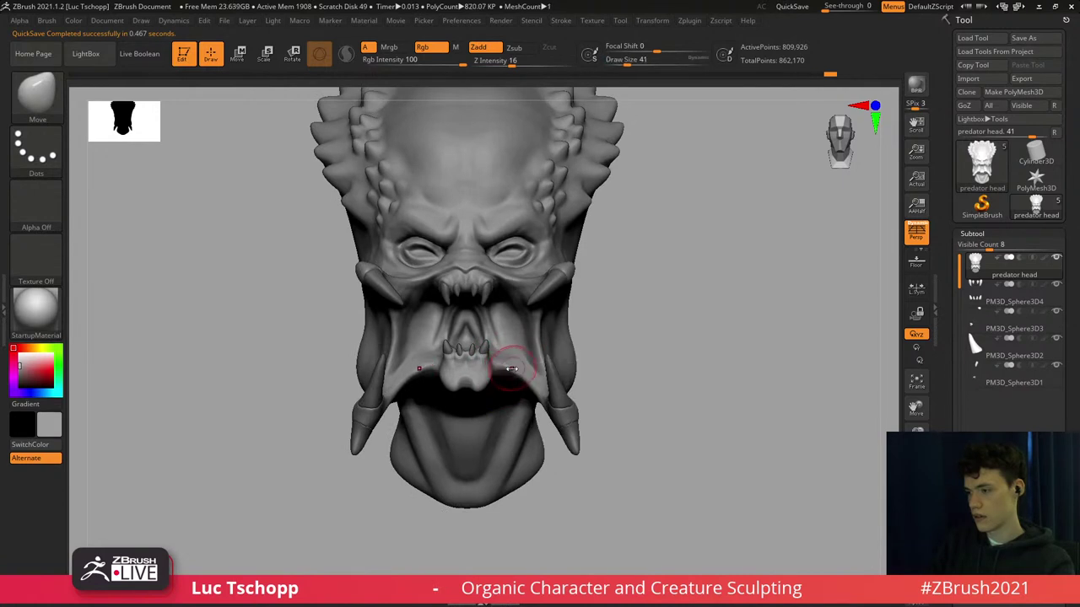
Adjust the outer jaw silhouette beside the mandibles with the Move brush at draw sizes 77 and 116.
key("s")
left_click(535, 341)
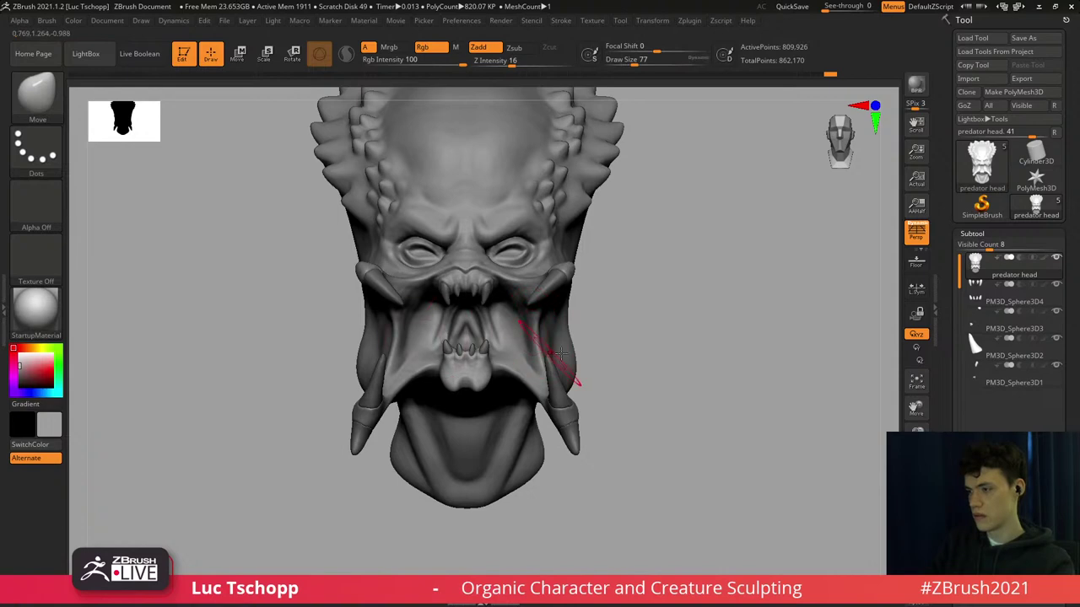
key("bracketright")
key("bracketright")
key("bracketright")
key("bracketright")
key("bracketright")
key("bracketright")
key("bracketright")
key("bracketright")
key("bracketright")
key("bracketright")
mouse_move(596, 331)
right_mouse_down()
mouse_move(571, 397)
mouse_move(561, 309)
right_mouse_up()
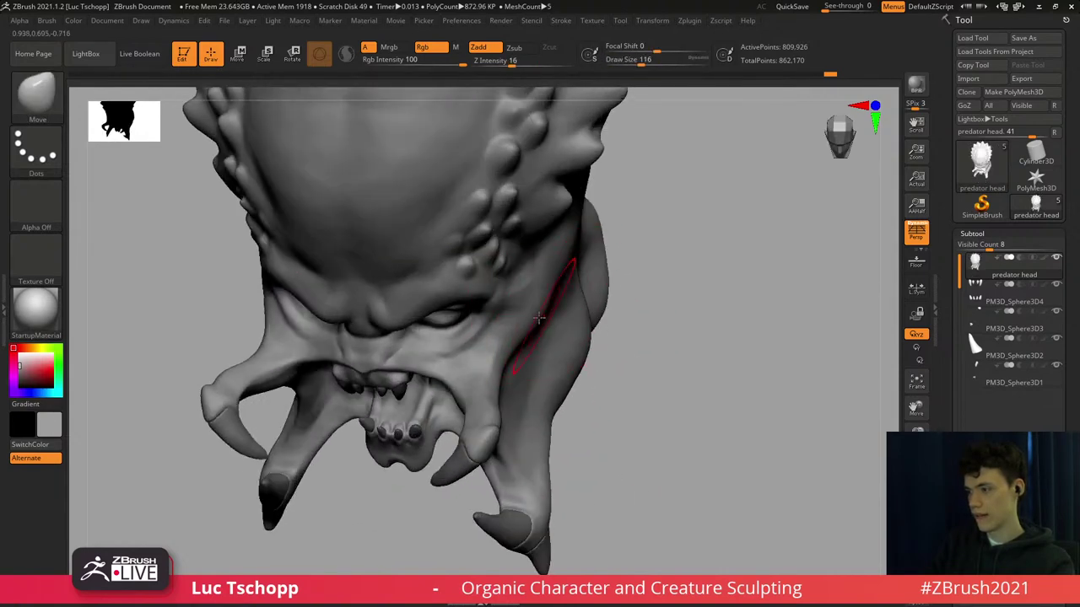
Reshape the upper mandible arms from above with the Move brush at draw sizes 56 and 74.
key("s")
left_click(494, 362)
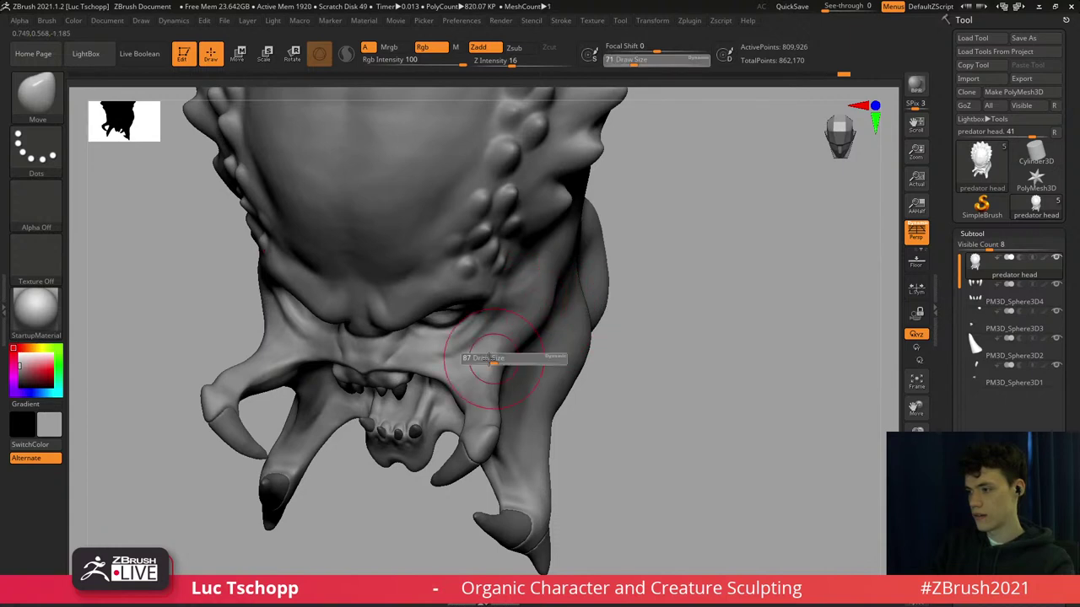
mouse_move(494, 362)
right_mouse_down()
mouse_move(453, 400)
mouse_move(503, 415)
right_mouse_up()
key("s")
left_click(454, 400)
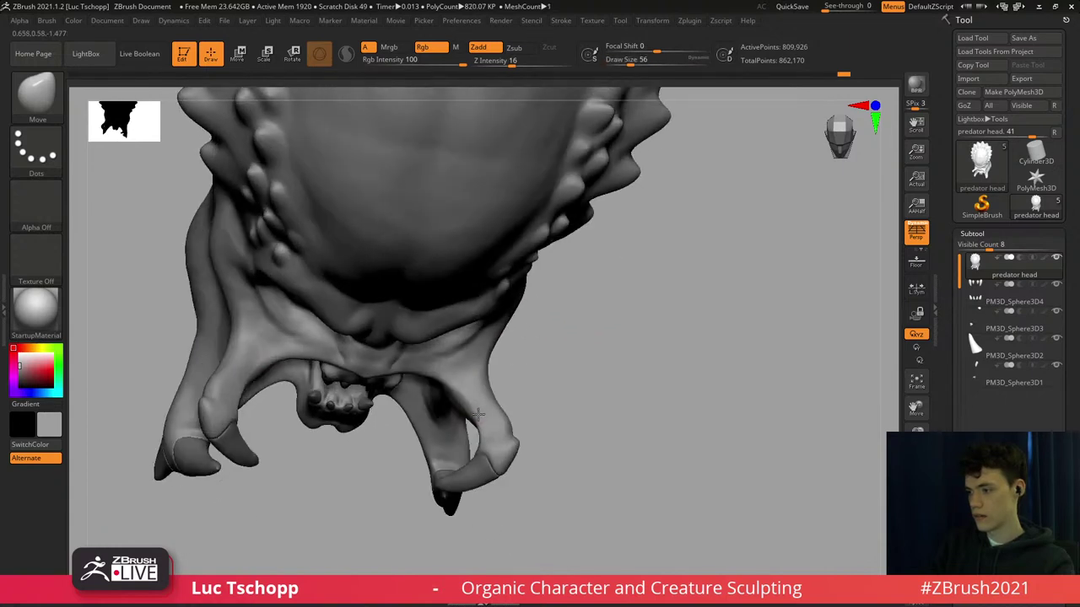
key("s")
left_click(489, 394)
key("s")
left_click(486, 393)
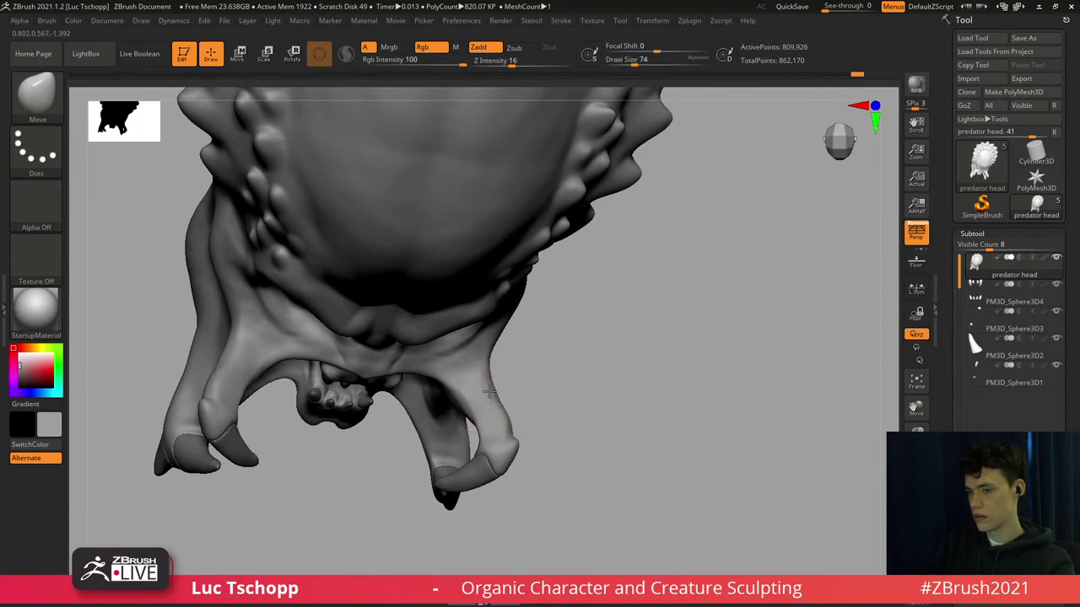
right_click_drag(489, 392, 475, 289, "ctrl")
right_click_drag(490, 352, 573, 305, "alt")
right_click_drag(574, 305, 483, 331)
Sculpt the side of the cheek below the eye with the LucT_Custom1 brush at a draw size of about 101.
key("b")
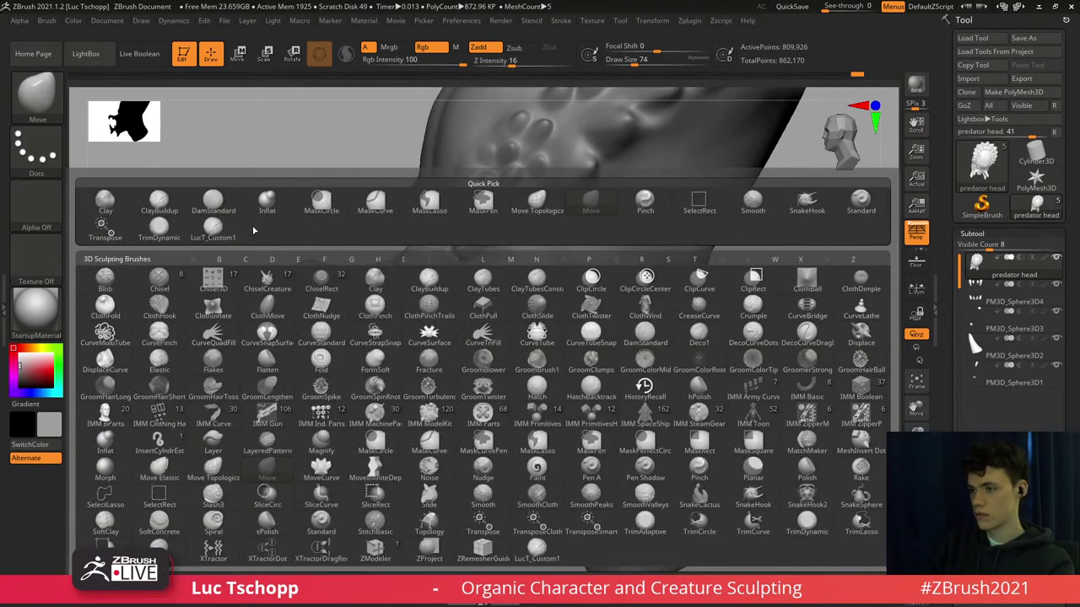
left_click(216, 228)
right_click_drag(476, 291, 467, 296)
key("s")
left_click(471, 299)
mouse_move(472, 302)
left_mouse_down()
mouse_move(488, 300)
mouse_move(478, 295)
left_mouse_up()
key("s")
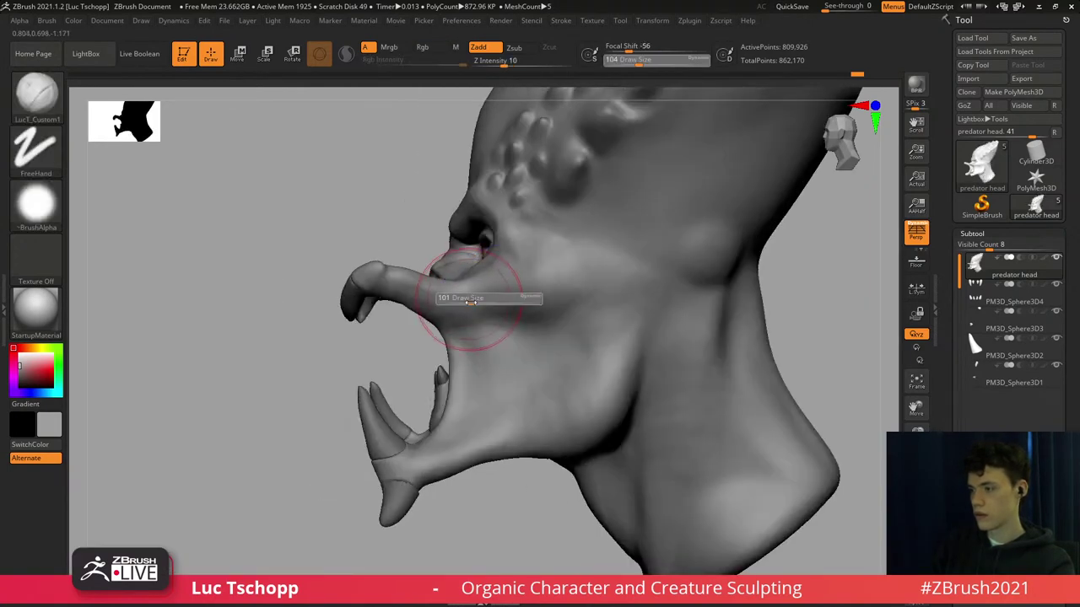
left_click(472, 299)
mouse_move(565, 311)
right_mouse_down()
mouse_move(498, 321)
mouse_move(482, 294)
mouse_move(492, 325)
mouse_move(531, 297)
mouse_move(550, 305)
right_mouse_up()
key("s")
left_click(528, 295)
key("s")
left_click(542, 305)
Sculpt and smooth the throat area below the chin at draw size 94.
mouse_move(497, 383)
right_mouse_down("shift")
mouse_move(511, 371)
mouse_move(489, 438)
right_mouse_up("shift")
left_click_drag(489, 439, 491, 422)
key("s")
left_click(492, 425)
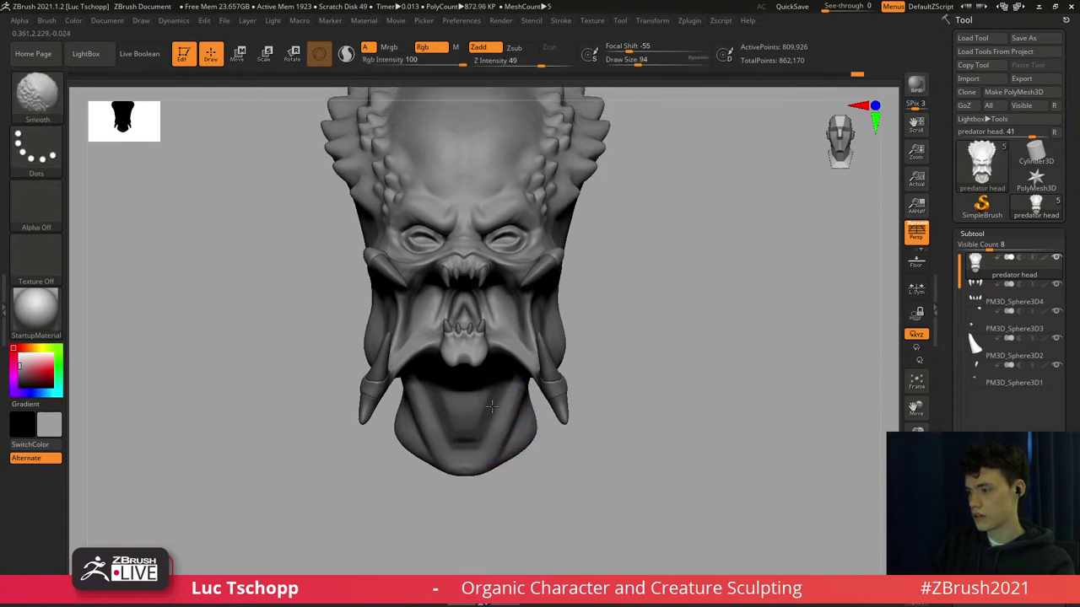
Isolate the head from the teeth and claws and reshape the lower mandible tips with the Move brush at draw sizes 35 to 46.
right_click_drag(508, 423, 524, 368)
key("b")
key("m")
key("v")
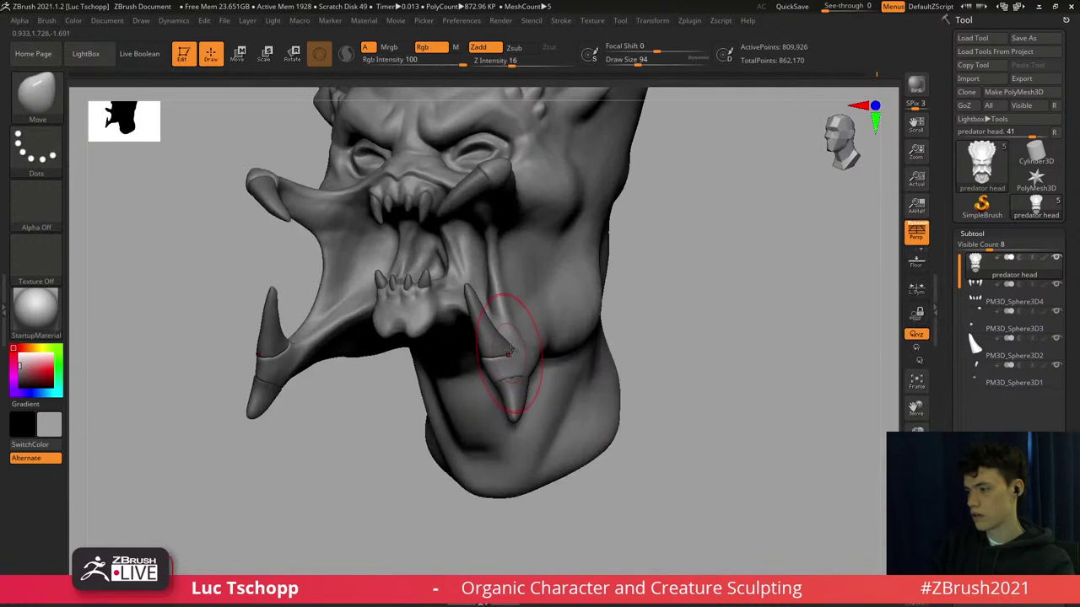
key("s")
left_click_drag(515, 350, 505, 350)
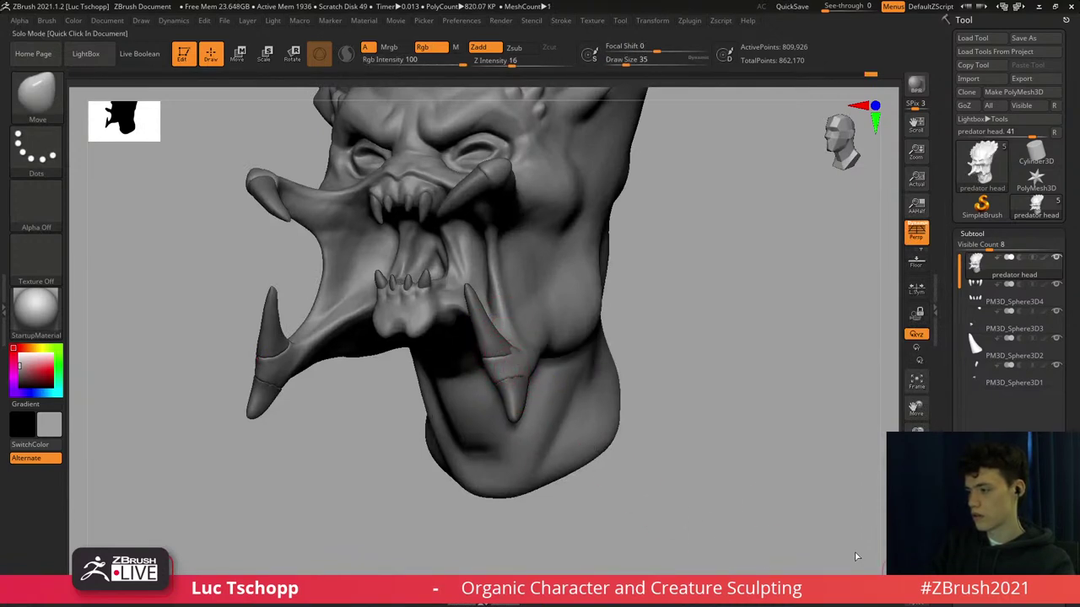
mouse_move(489, 350)
right_mouse_down()
mouse_move(530, 341)
mouse_move(522, 366)
mouse_move(434, 346)
right_mouse_up()
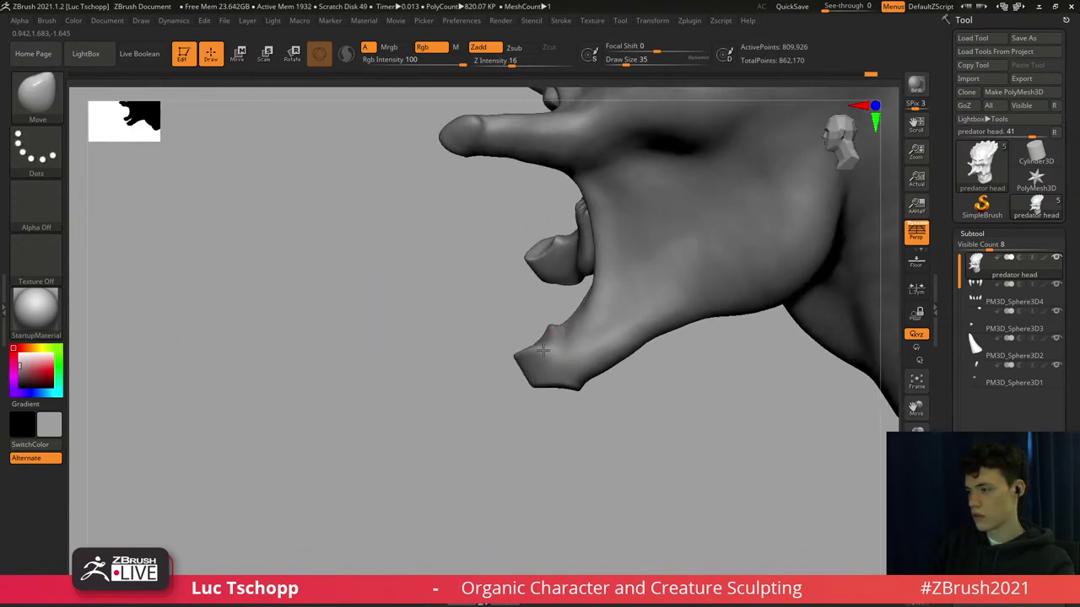
key("s")
left_click_drag(537, 329, 540, 329)
right_click_drag(533, 342, 578, 339)
key("s")
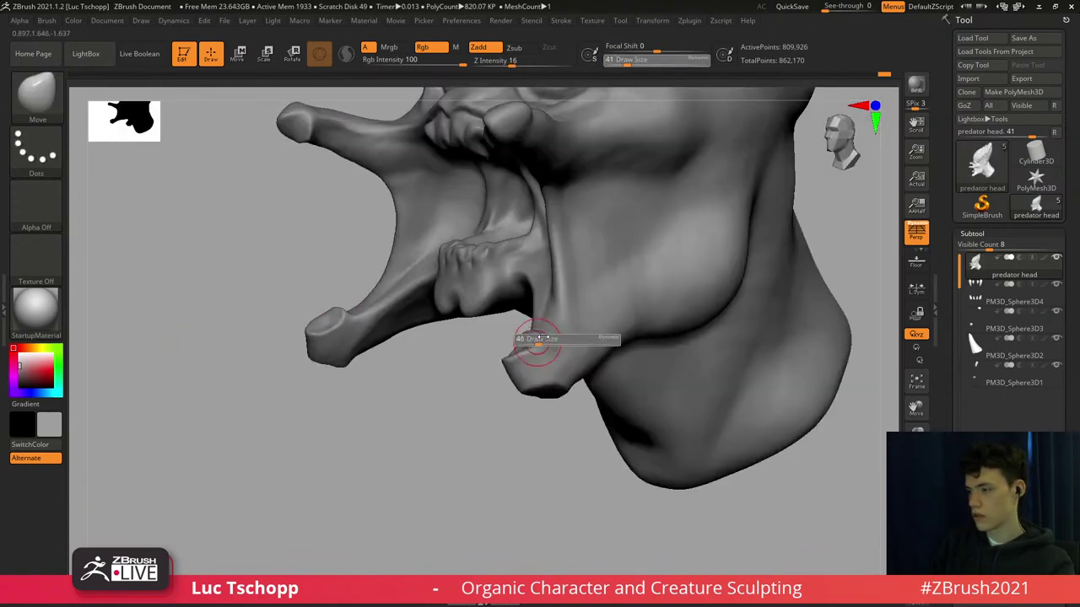
left_click_drag(534, 340, 542, 340)
Sculpt the rim around the claw socket on the lower mandible tip with the LucT_Custom1 brush at draw size 44.
key("b")
left_click(506, 323)
mouse_move(532, 338)
right_mouse_down()
mouse_move(567, 341)
mouse_move(569, 388)
mouse_move(607, 362)
right_mouse_up()
key("s")
left_click_drag(609, 362, 606, 362)
left_click_drag(602, 344, 604, 384)
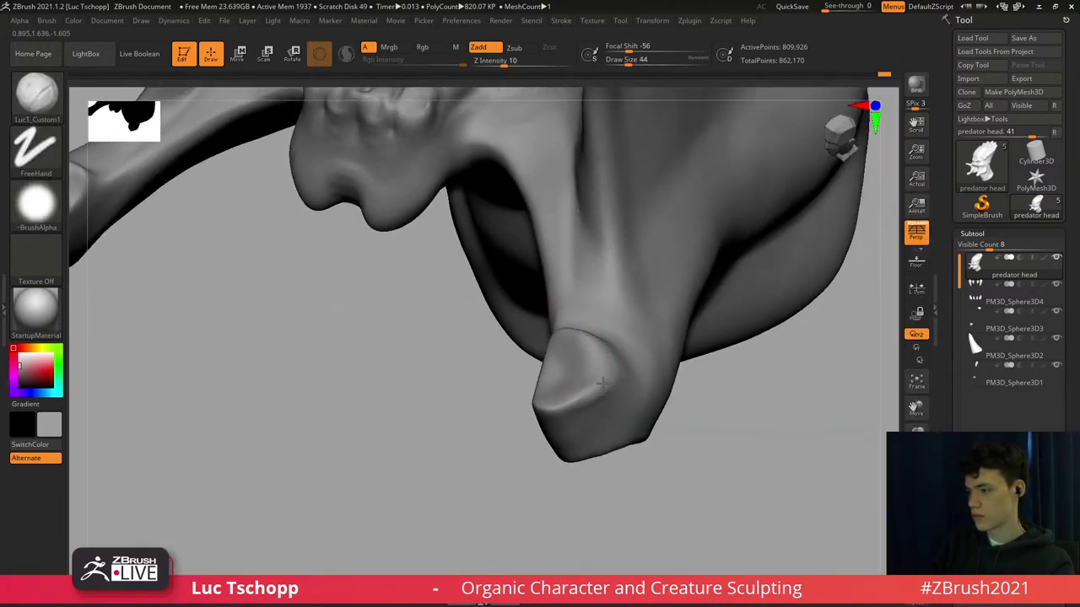
right_click_drag(578, 388, 564, 401)
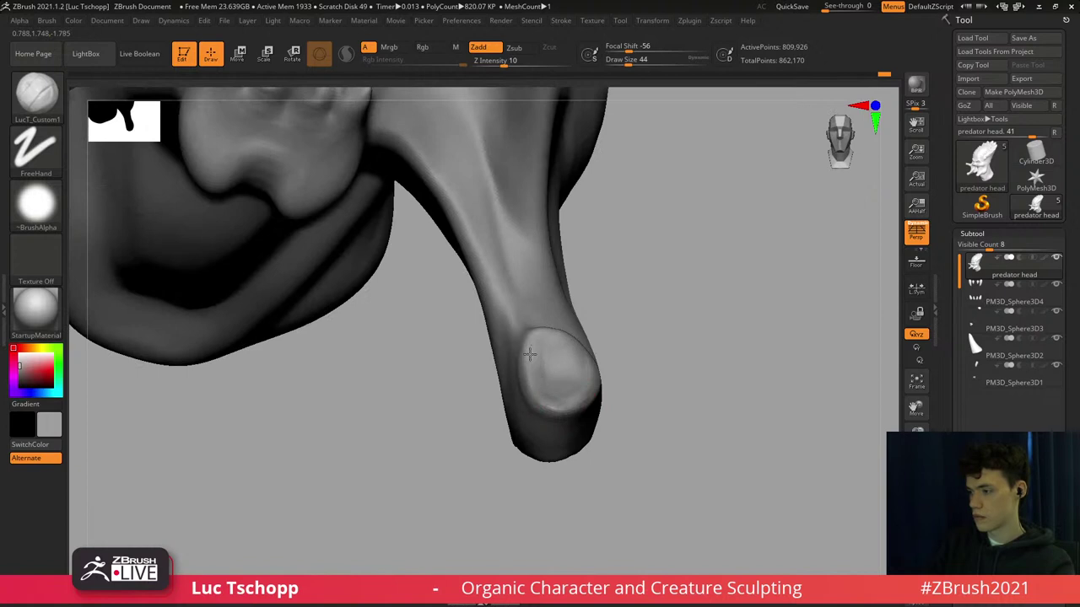
Build up the rounded end face of the lower mandible with the LucT_Custom1 brush at draw size 62.
key("s")
left_click_drag(531, 376, 546, 330)
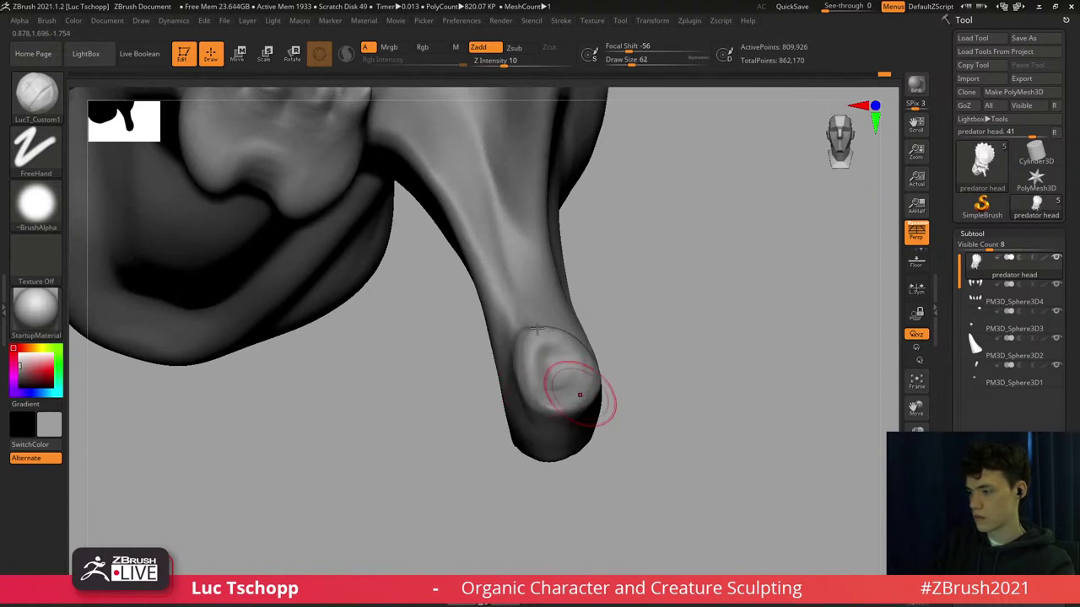
right_click_drag(579, 395, 560, 386, "ctrl")
key("s")
left_click_drag(563, 385, 569, 386)
right_click_drag(563, 386, 560, 321, "shift")
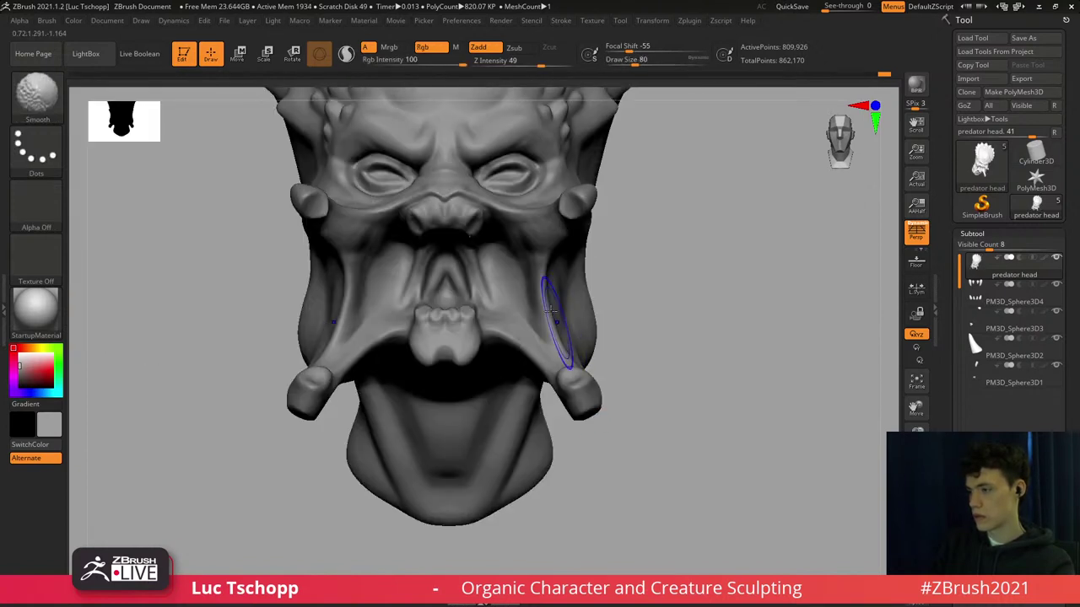
Carve the grooves between the tooth sockets of the lower jaw with the DamStandard brush at draw size 74.
right_click_drag(460, 291, 483, 332, "ctrl")
key("b")
key("d")
key("s")
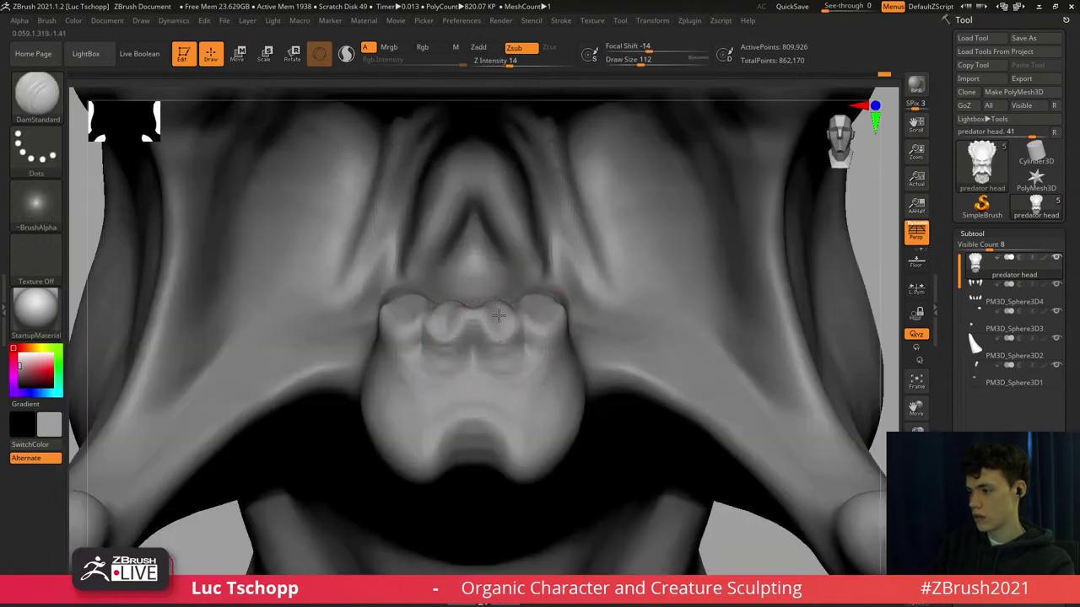
key("s")
left_click_drag(505, 340, 544, 326)
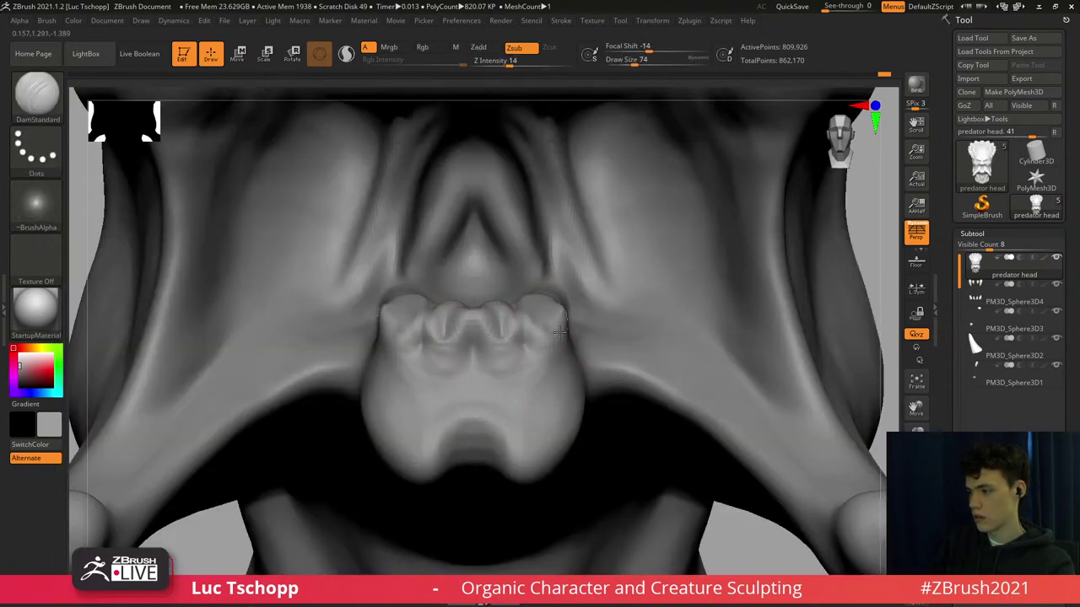
right_click_drag(533, 335, 539, 331)
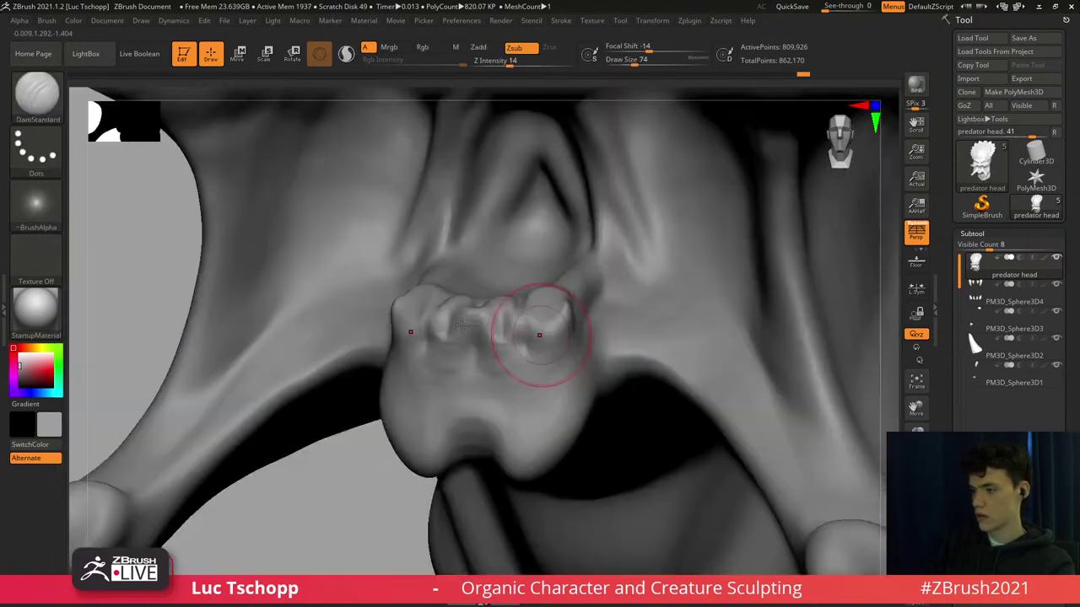
Add volume to the front of the lower gum below the tooth sockets with the LucT_Custom1 brush at draw size 54.
key("b")
left_click(313, 212)
key("s")
left_click(491, 371)
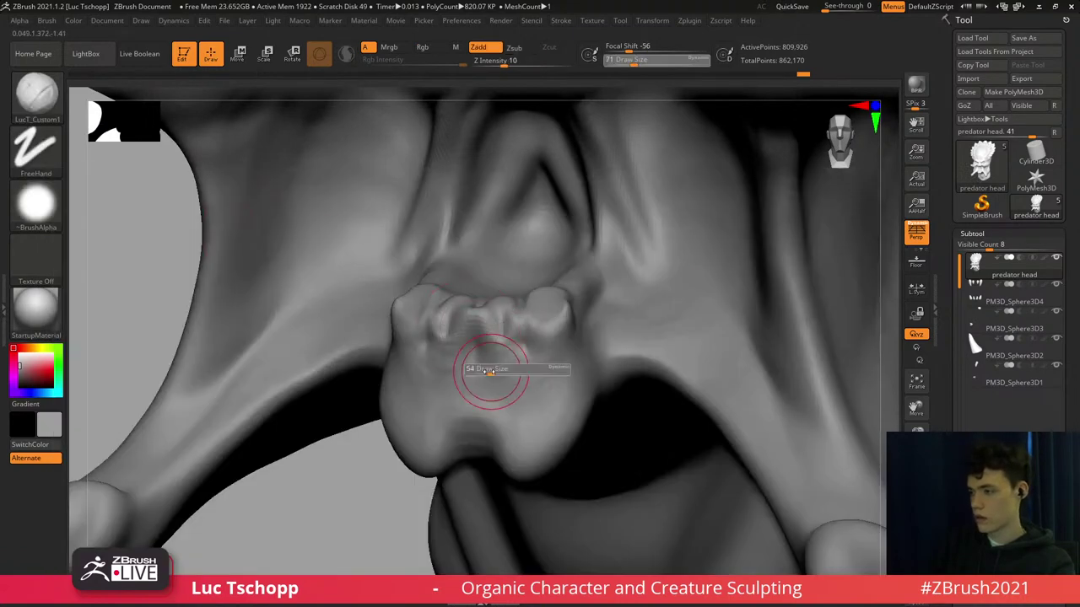
left_click_drag(468, 387, 517, 381)
Cut a crease separating the lower gum from the chin with the DamStandard brush at draw sizes 163 and 140.
key("b")
key("d")
key("s")
key("s")
left_click(504, 386)
key("s")
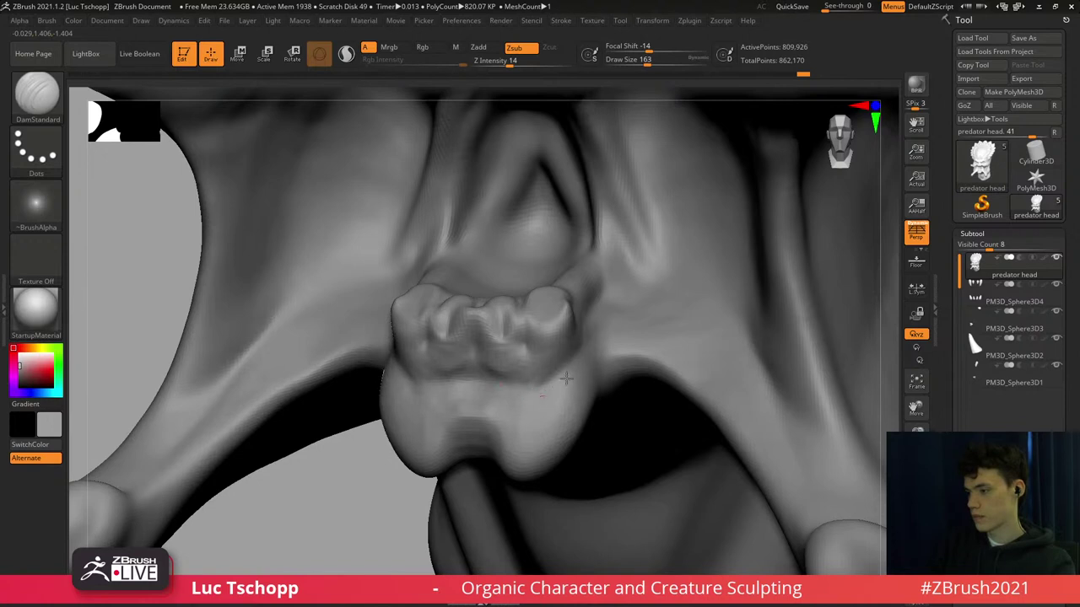
key("bracketleft")
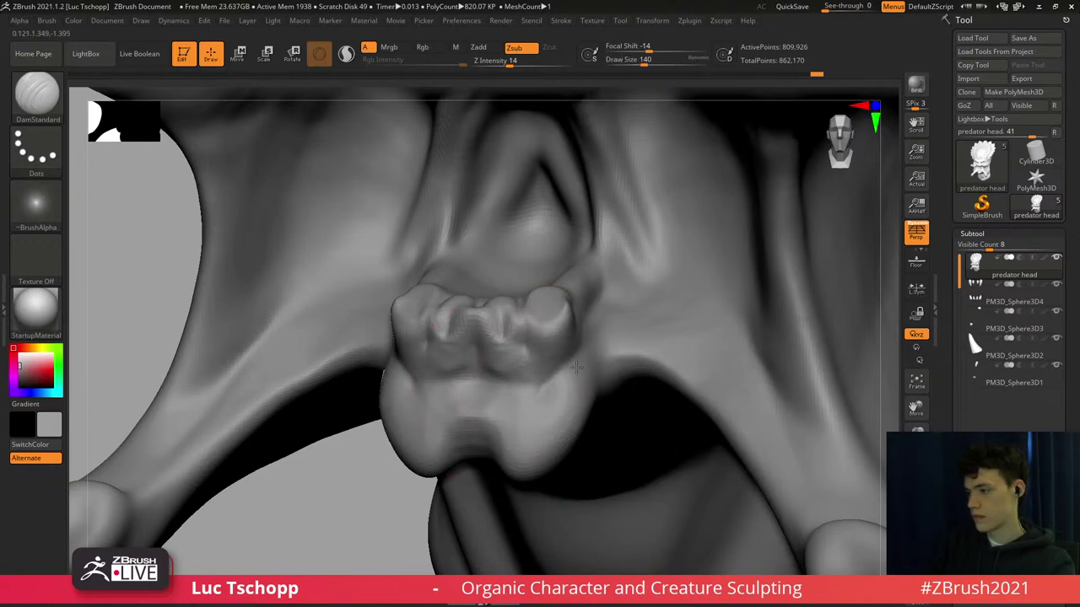
Deepen and smooth the lower gum creases with the DamStandard brush at Z Intensity 18 and draw size 101.
mouse_move(552, 384)
left_mouse_down("shift")
mouse_move(484, 374)
mouse_move(504, 160)
left_mouse_up("shift")
left_click(514, 63, "shift")
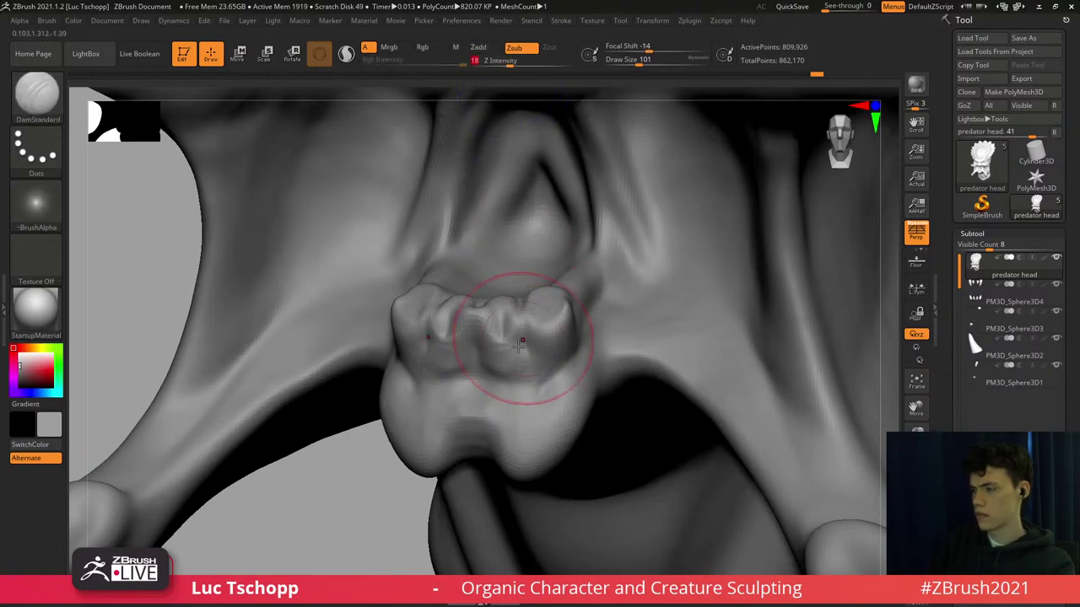
mouse_move(511, 371)
left_mouse_down("shift")
mouse_move(477, 367)
mouse_move(525, 378)
left_mouse_up("shift")
Shape the gum ridges below the lower teeth with the LucT_Custom1 brush at draw sizes 39 and 59, and show all subtools again.
key("b")
left_click(270, 228)
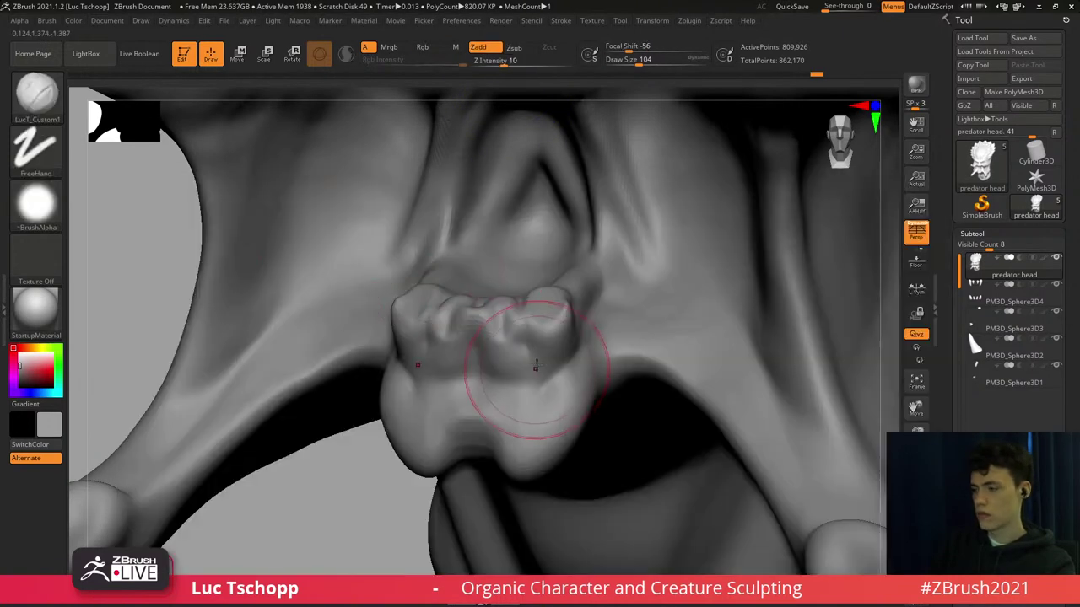
key("s")
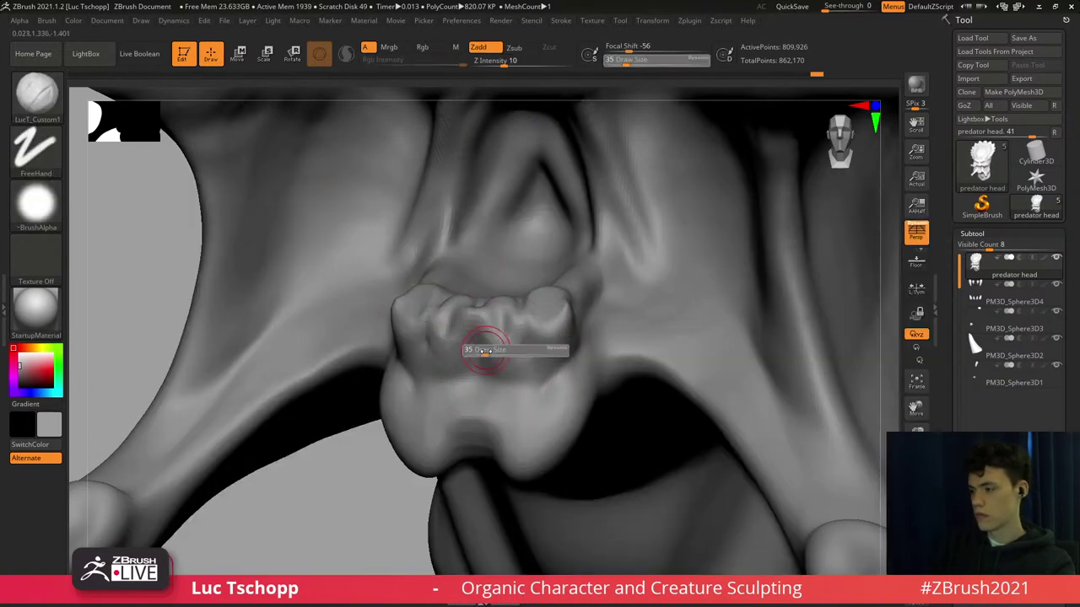
left_click(482, 355)
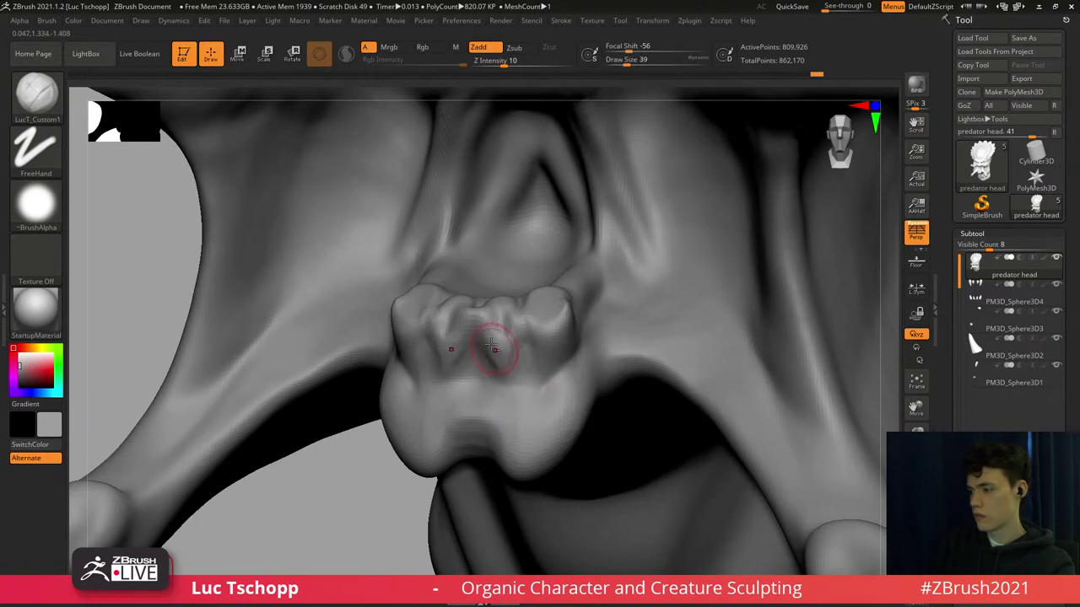
key("s")
left_click(490, 360)
mouse_move(500, 365)
left_mouse_down("shift")
mouse_move(511, 352)
mouse_move(523, 361)
left_mouse_up("shift")
right_click_drag(548, 336, 544, 324)
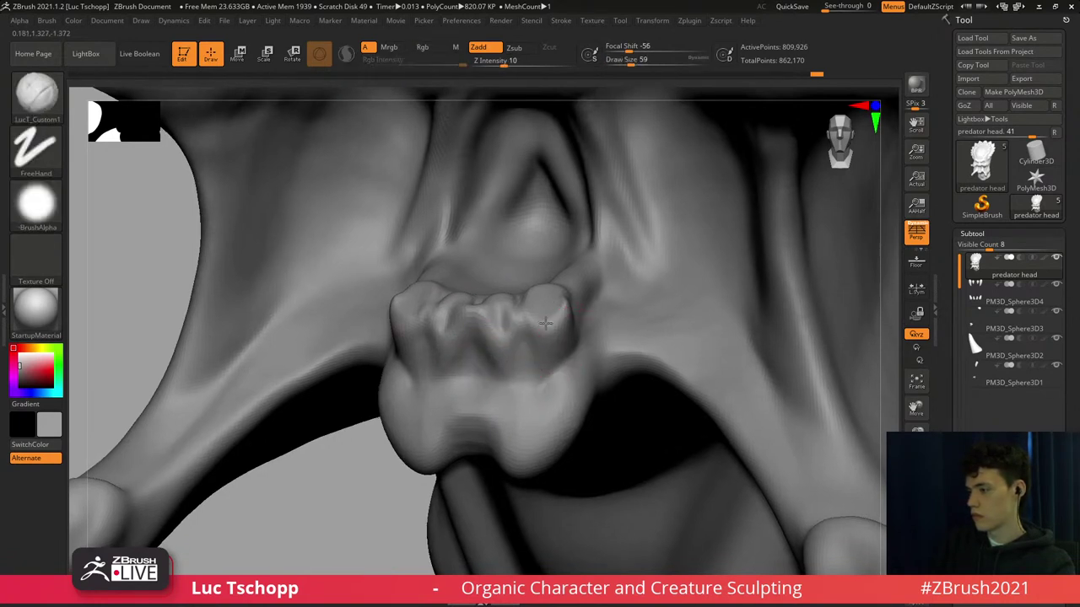
key("f")
left_click(916, 570)
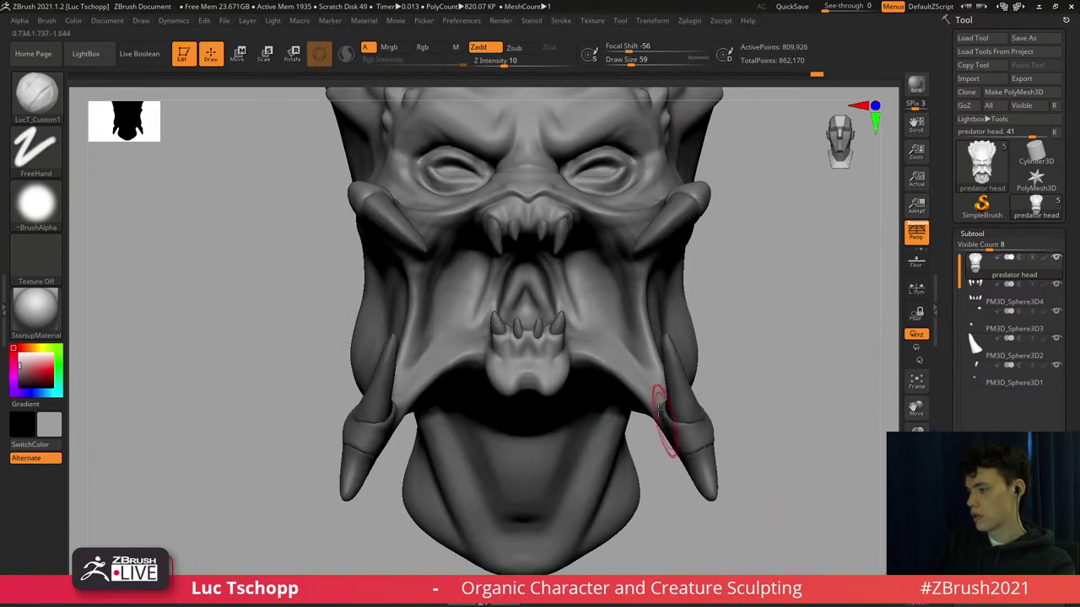
Sculpt and smooth the inner cheek membranes beside the mouth with the LucT_Custom1 brush at a draw size of 104.
right_click_drag(662, 409, 560, 346, "ctrl")
mouse_move(541, 282)
right_mouse_down("ctrl")
mouse_move(600, 271)
mouse_move(593, 259)
right_mouse_up("ctrl")
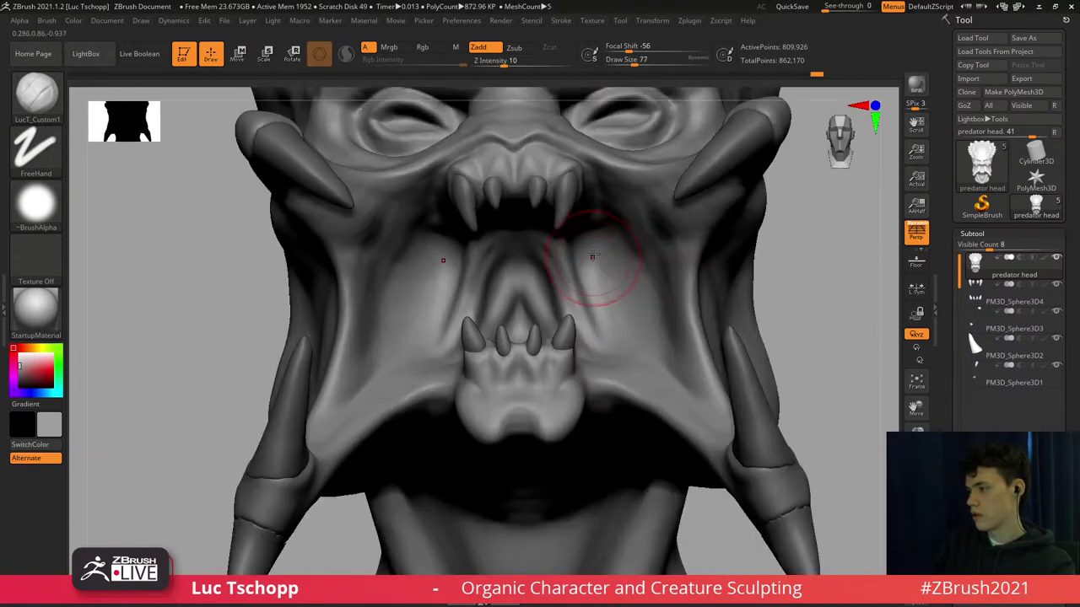
key("s")
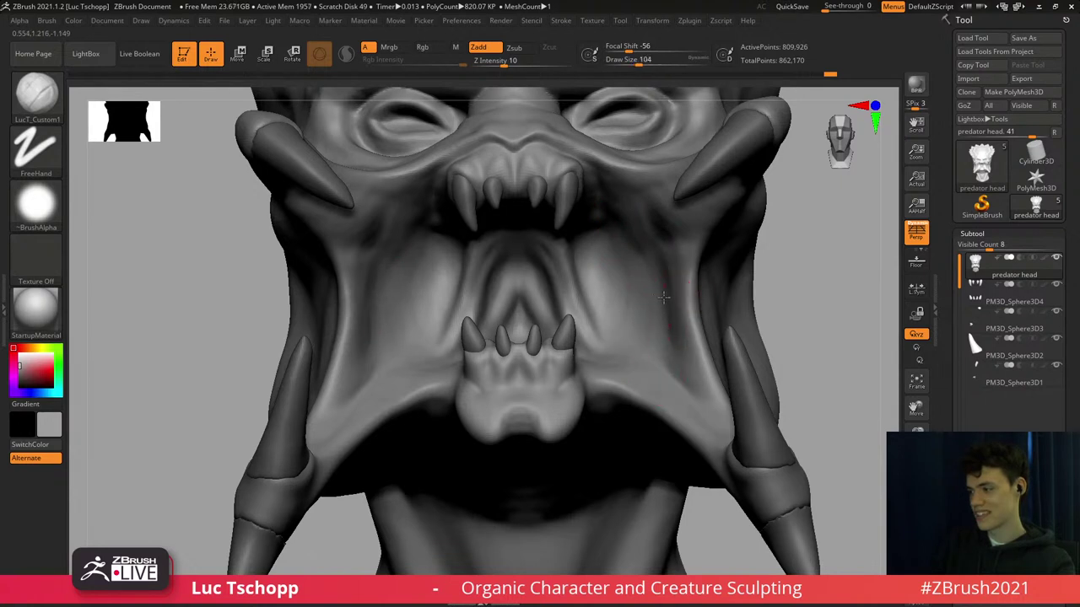
right_click_drag(665, 325, 662, 338)
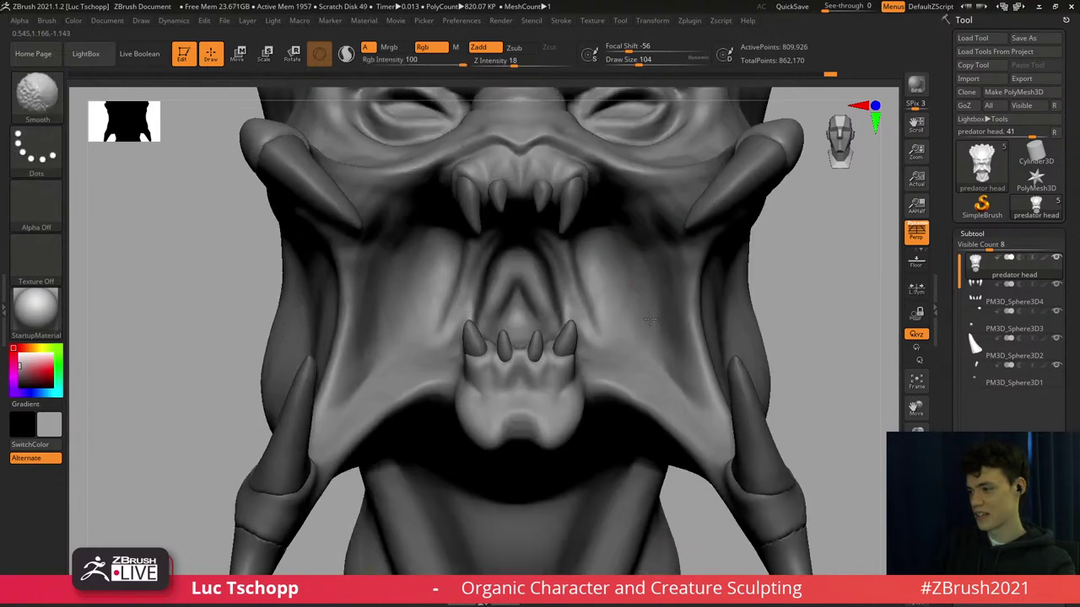
key("s")
left_click(662, 314)
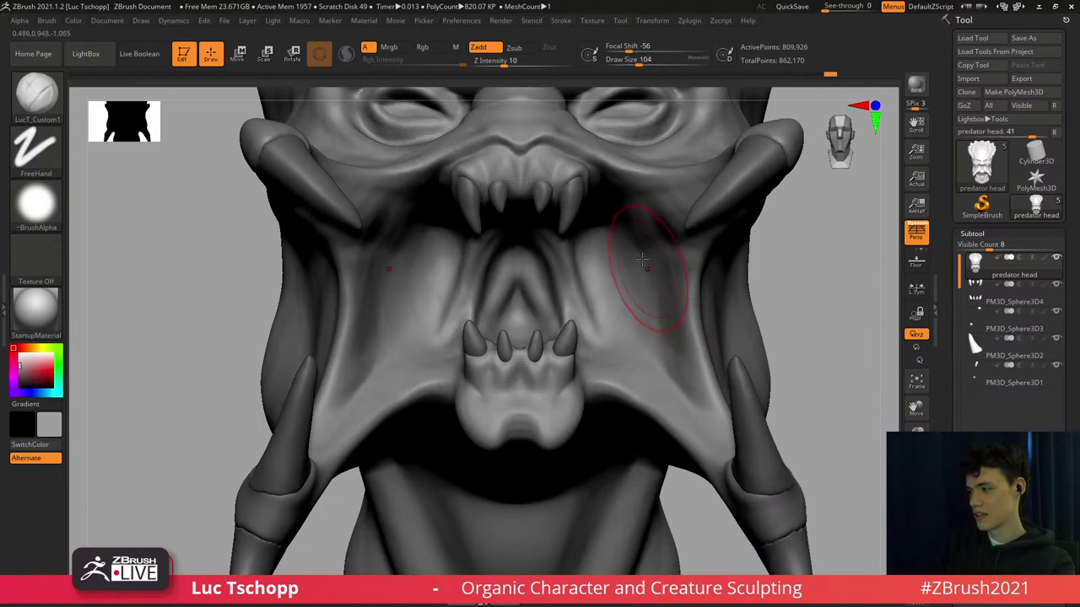
mouse_move(640, 299)
right_mouse_down("ctrl")
mouse_move(636, 245)
mouse_move(632, 330)
mouse_move(613, 342)
right_mouse_up("ctrl")
key("s")
left_click_drag(614, 341, 620, 343)
right_click_drag(603, 293, 675, 307, "ctrl")
Sculpt the base of the upper mandible arm from the side with the LucT_Custom1 brush at draw sizes 154 and 149.
right_click_drag(720, 273, 704, 291, "ctrl")
right_click_drag(698, 247, 637, 287)
key("s")
left_click_drag(669, 299, 662, 298)
right_click_drag(662, 299, 639, 296, "shift")
key("s")
left_click_drag(603, 311, 636, 337)
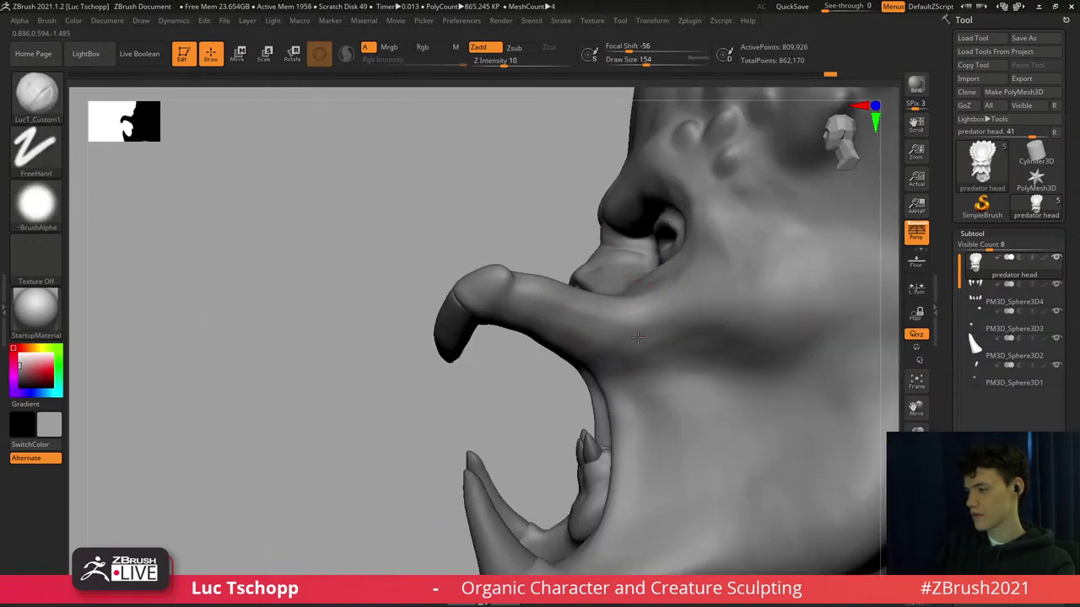
right_click_drag(647, 316, 598, 319)
key("s")
left_click_drag(595, 321, 592, 324)
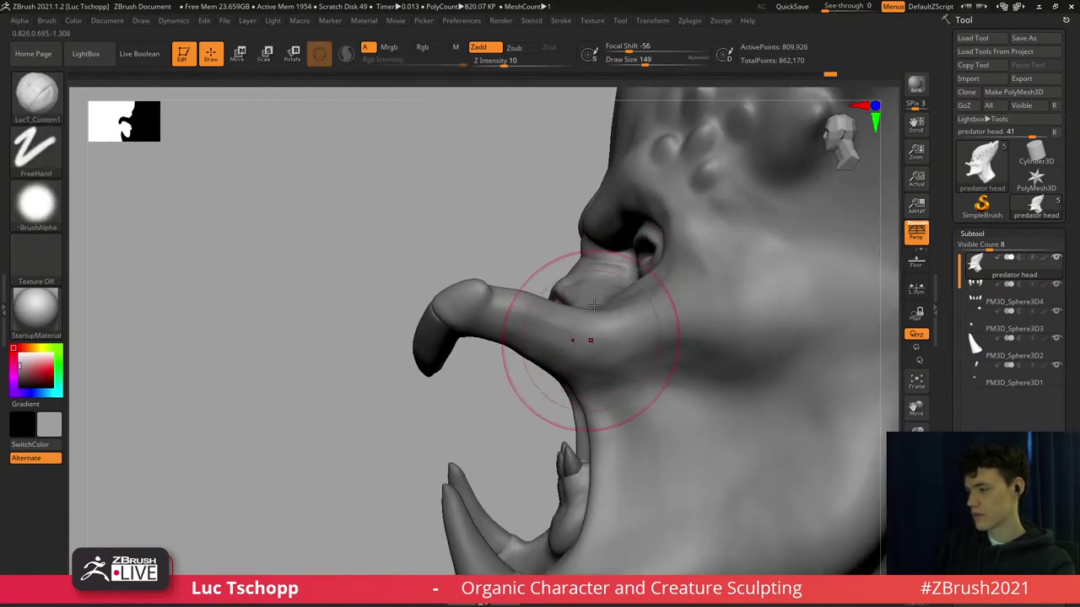
Adjust the upper mandible arm's contour with the Move brush and refine its surface with LucT_Custom1 at draw size 68.
right_click_drag(590, 341, 609, 344)
key("b")
key("m")
key("v")
key("s")
left_click_drag(590, 341, 596, 332)
key("s")
right_click_drag(592, 336, 591, 376)
key("b")
left_click(322, 224)
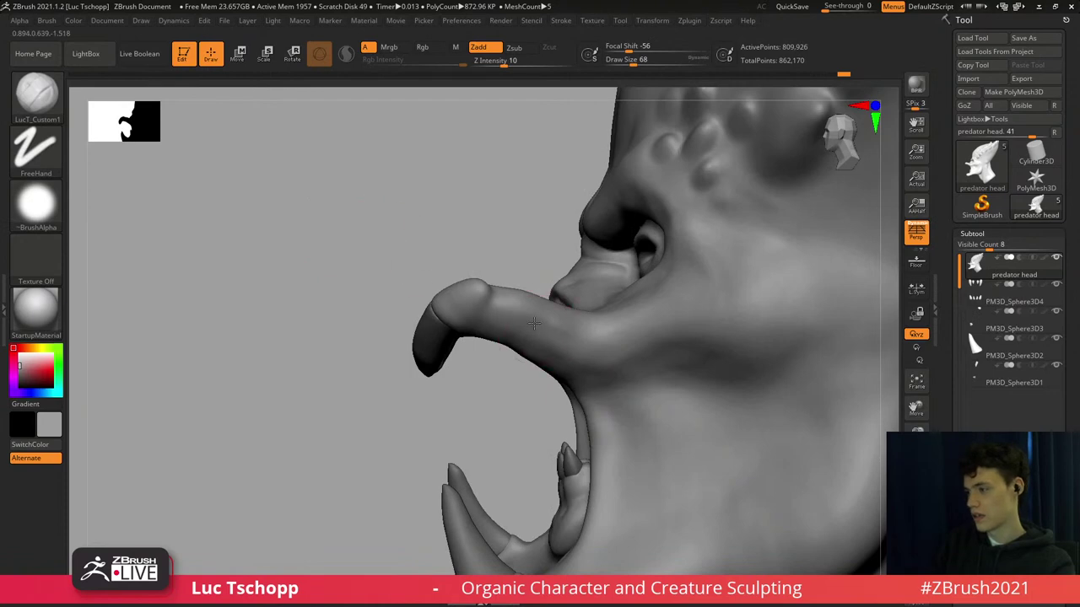
Reshape the profile where the upper mandible arm meets the cheek with the Move brush at draw size 132.
key("b")
right_click_drag(563, 312, 553, 319)
key("m")
key("v")
key("s")
left_click_drag(544, 308, 562, 308)
mouse_move(555, 302)
right_mouse_down()
mouse_move(554, 316)
mouse_move(604, 317)
right_mouse_up()
left_click_drag(604, 317, 624, 322, "shift")
right_click_drag(629, 326, 647, 314)
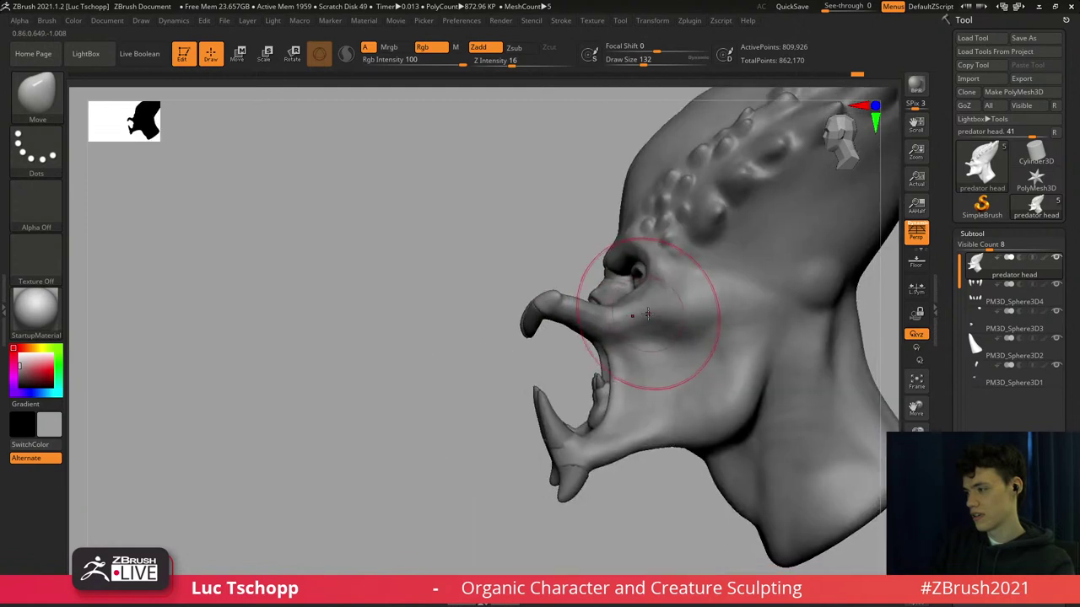
Adjust the area between the eye and the upper mandible with the Move brush at draw size 90, and sculpt it with LucT_Custom1.
right_click_drag(646, 359, 632, 292, "ctrl")
key("s")
left_click_drag(628, 286, 608, 281)
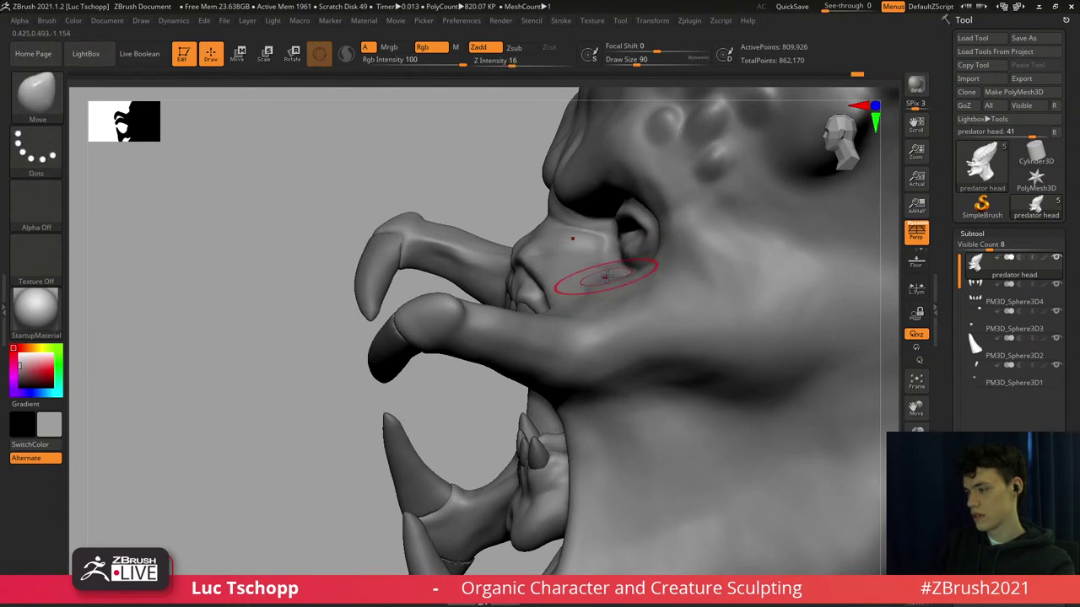
key("b")
left_click(335, 229)
right_click_drag(617, 254, 602, 275)
key("s")
mouse_move(608, 268)
left_mouse_down()
mouse_move(597, 266)
mouse_move(611, 300)
mouse_move(604, 285)
mouse_move(599, 307)
mouse_move(586, 295)
left_mouse_up()
key("s")
Adjust the upper cheek contour beside the mouth from above with the Move brush at draw size 74.
mouse_move(586, 295)
right_mouse_down()
mouse_move(559, 270)
mouse_move(586, 373)
mouse_move(627, 410)
mouse_move(613, 375)
right_mouse_up()
key("b")
key("m")
key("v")
left_click_drag(612, 375, 607, 380)
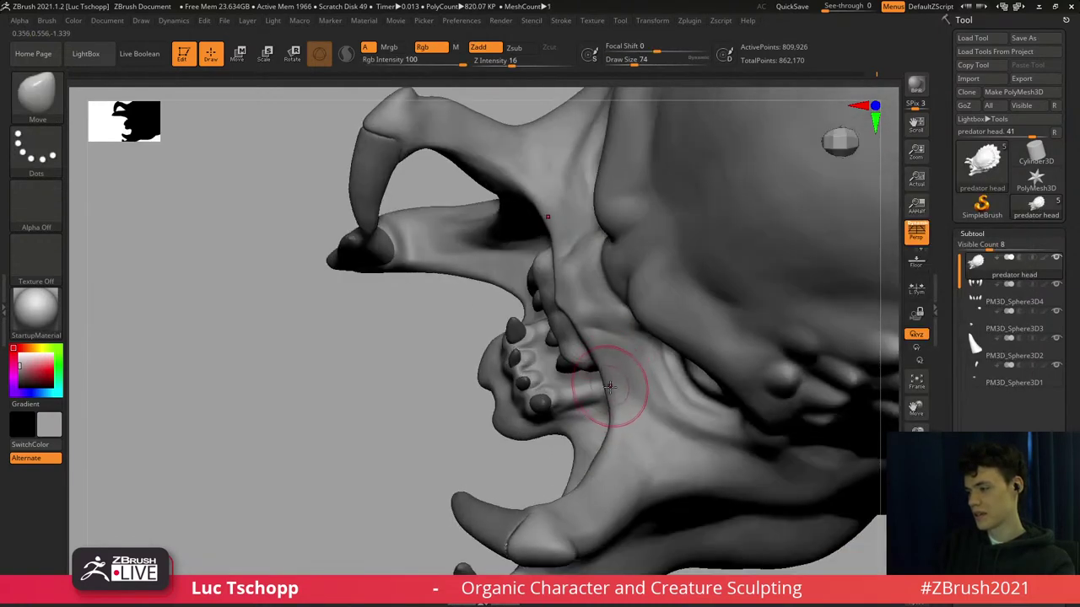
Sculpt the lower forehead above the brows with the LucT_Custom1 brush at draw size 101.
right_click_drag(610, 387, 620, 317)
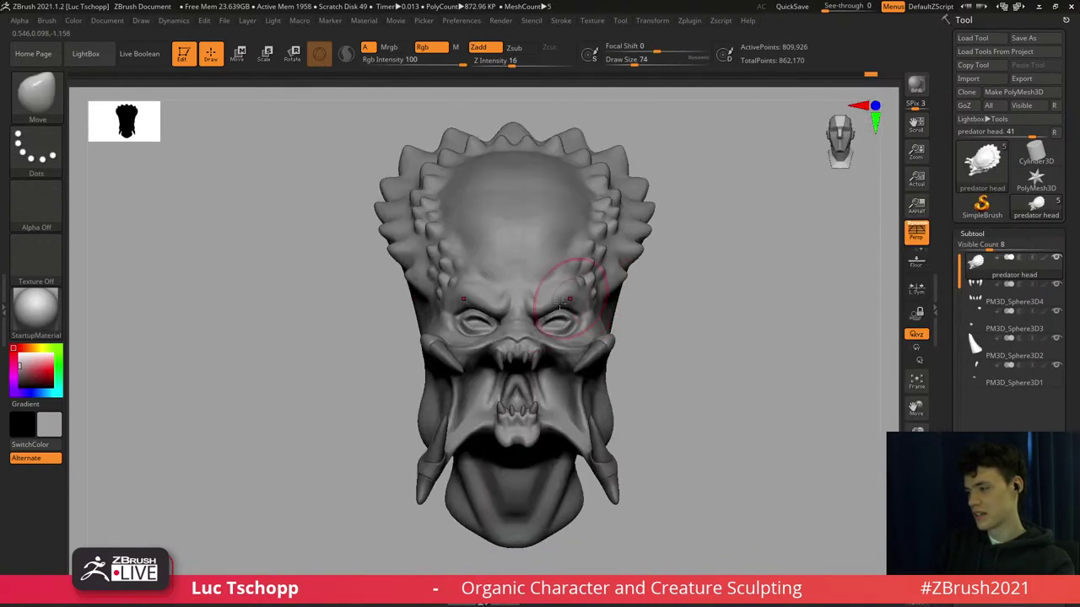
mouse_move(540, 260)
right_mouse_down("alt")
mouse_move(598, 245)
mouse_move(592, 316)
right_mouse_up("alt")
key("b")
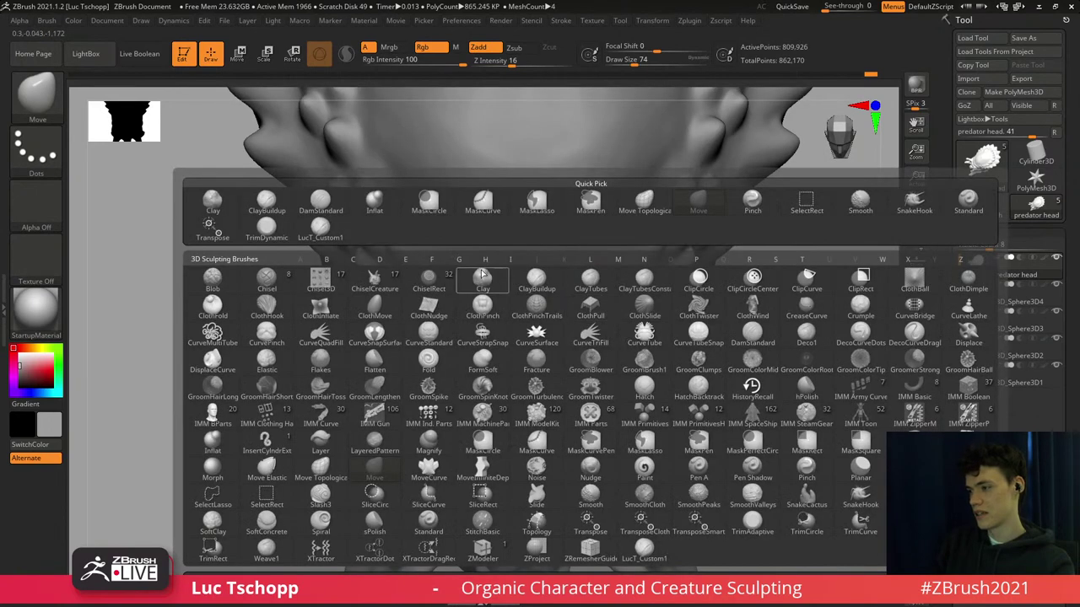
left_click(322, 228)
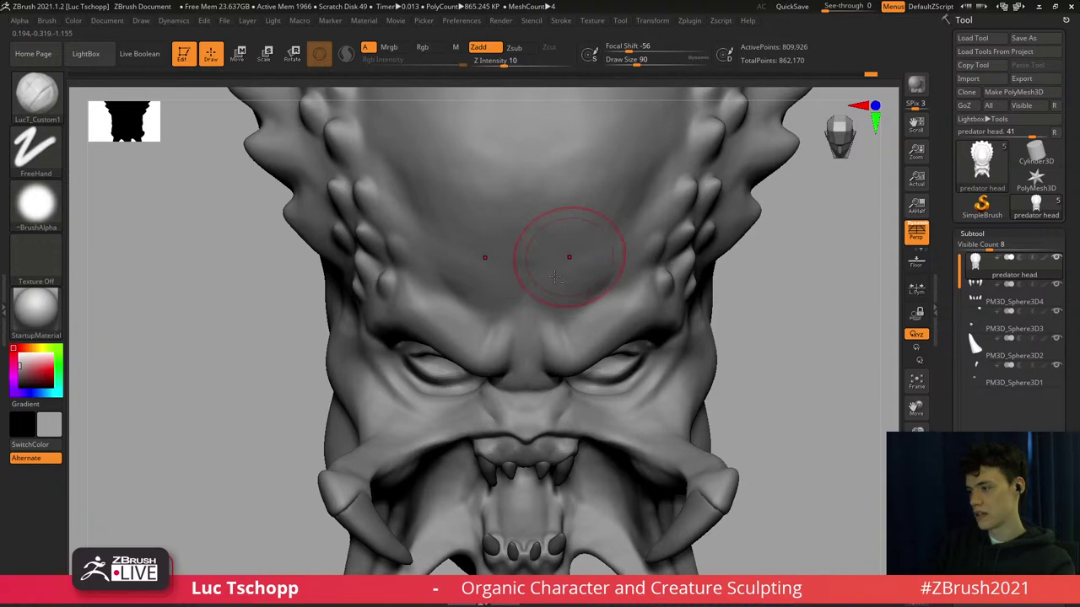
right_click_drag(555, 277, 565, 319, "alt")
key("s")
left_click_drag(556, 274, 559, 273)
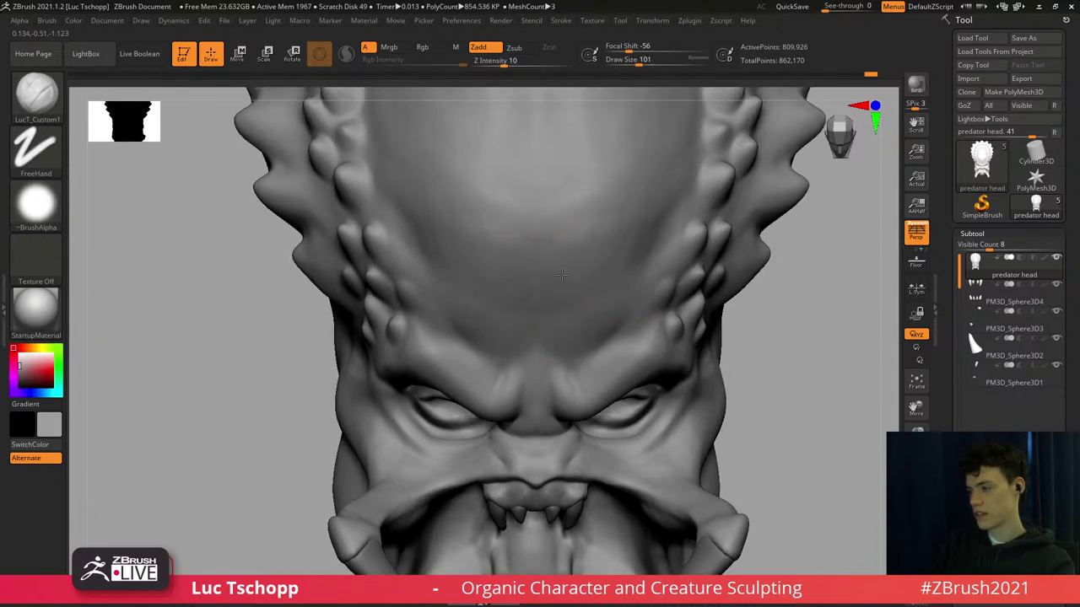
right_click_drag(609, 268, 592, 200, "ctrl")
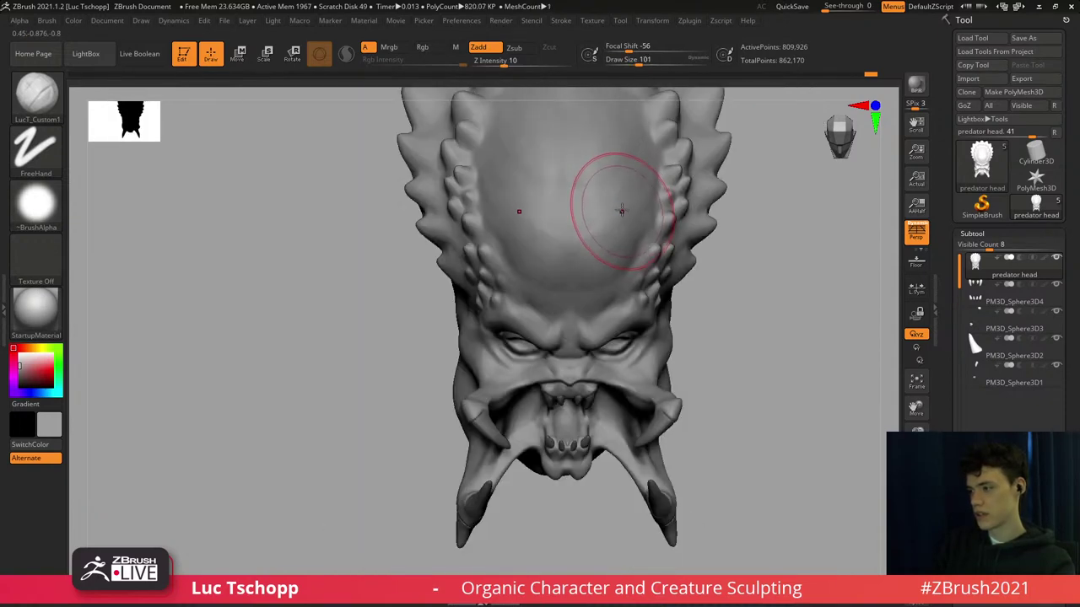
Shape broad transitions across the forehead dome with DamStandard at draw sizes 197 and 228, and smooth the surface.
key("b")
key("d")
key("s")
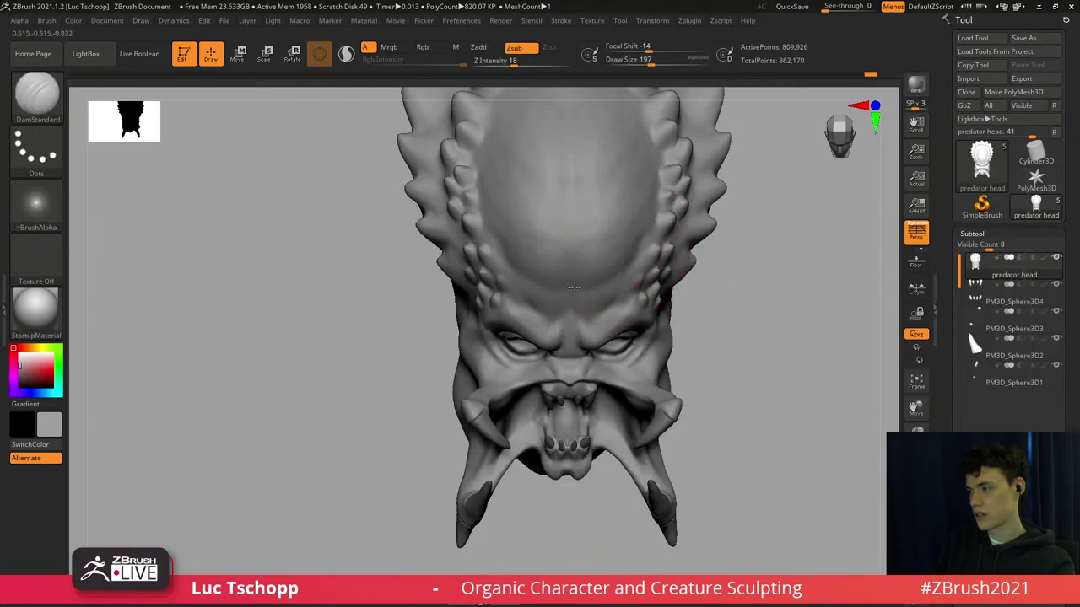
left_click_drag(618, 276, 614, 259)
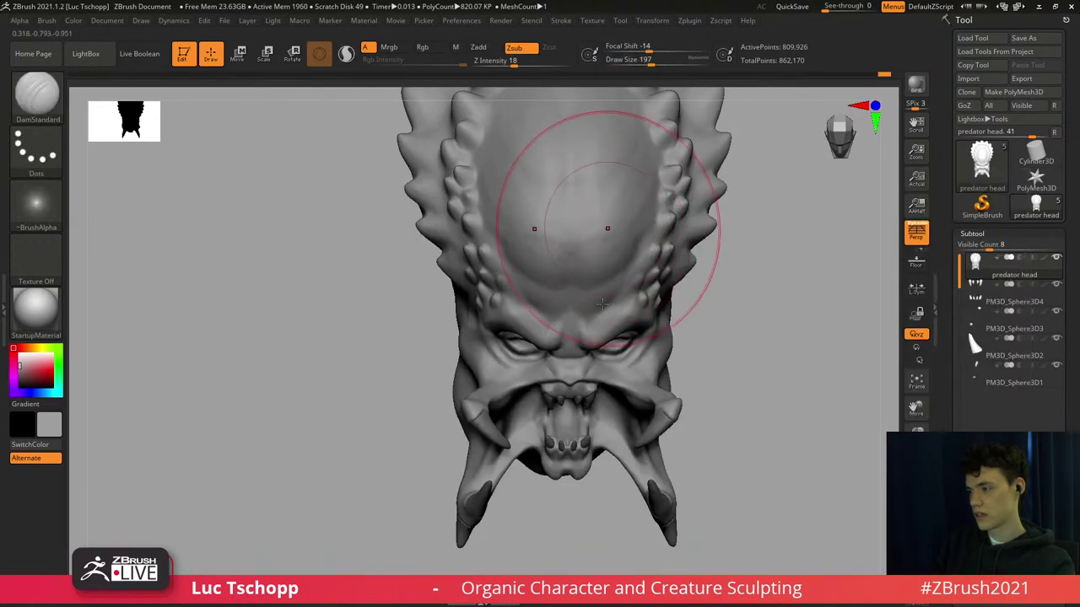
right_click_drag(607, 230, 617, 283, "alt")
left_click_drag(647, 228, 637, 245)
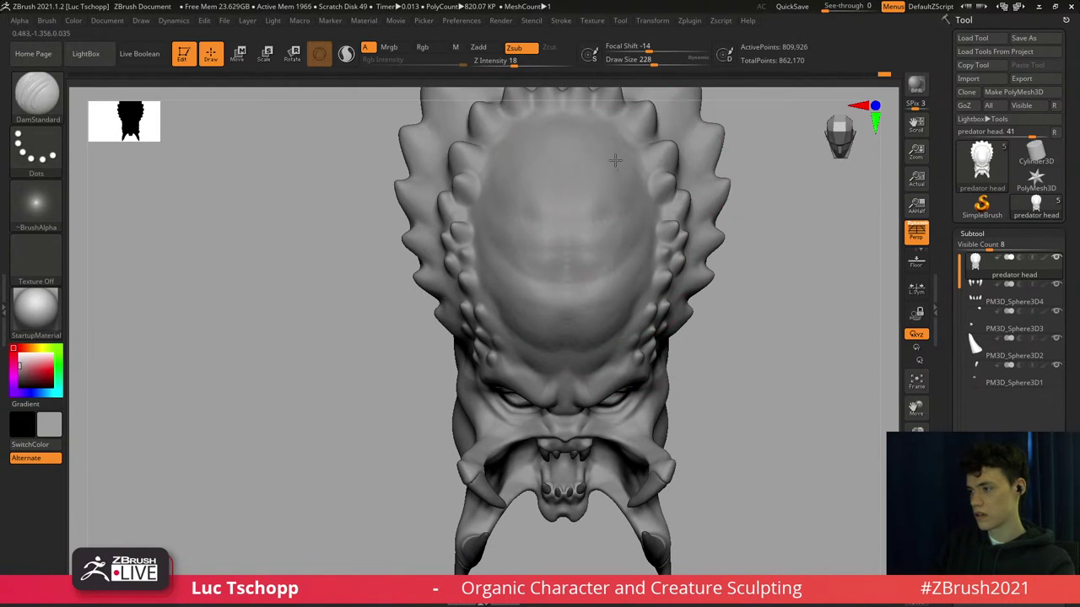
left_click_drag(565, 153, 561, 201)
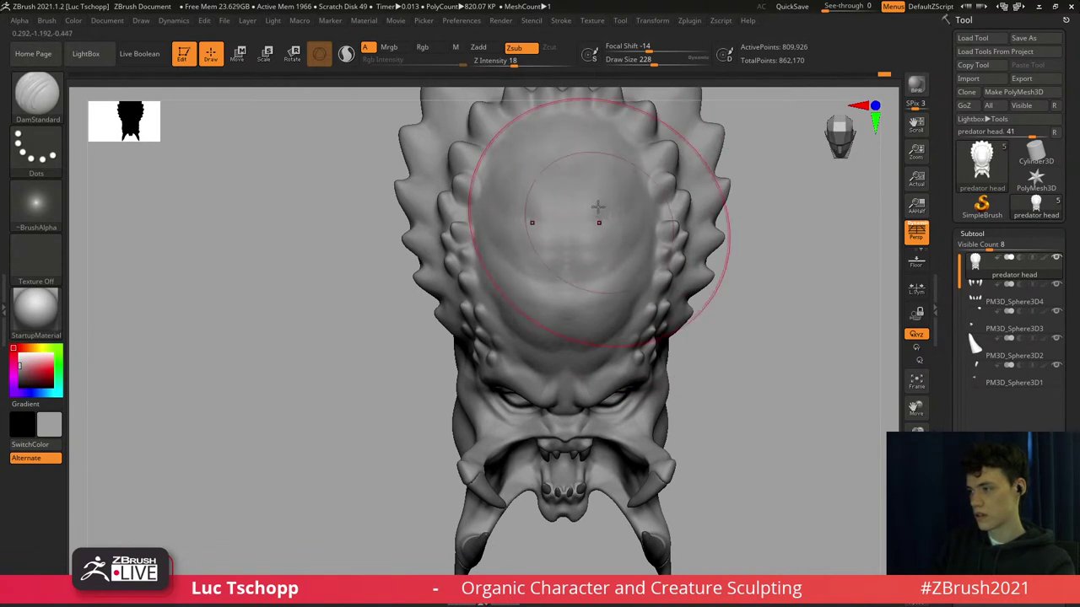
right_click_drag(600, 221, 604, 241)
left_click_drag(593, 253, 619, 209, "shift")
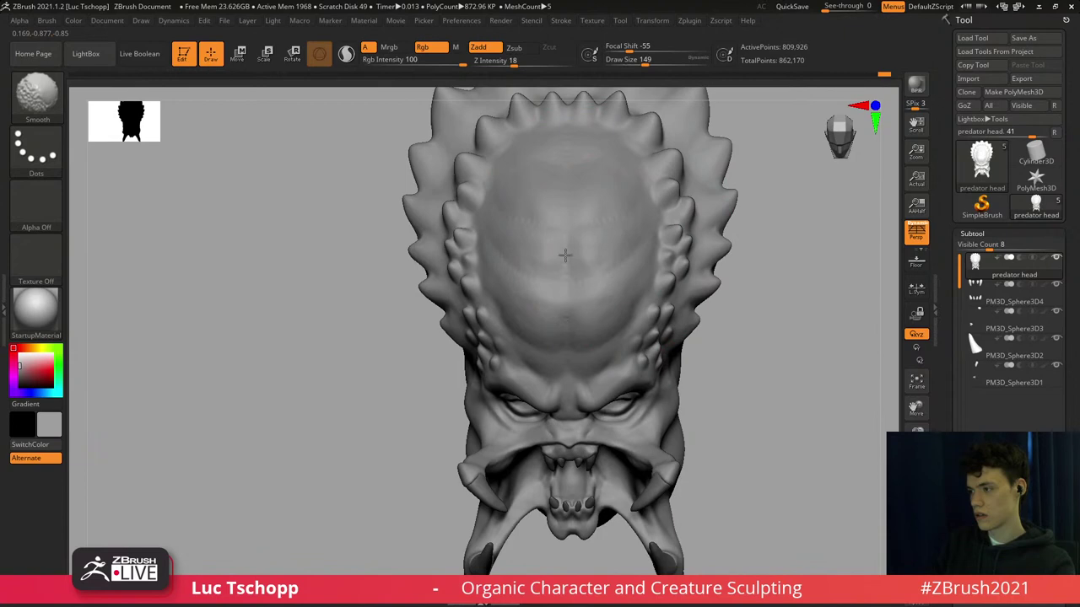
Sculpt a central groove and a curved cross crease into the forehead with LucT_Custom1 at draw size 97.
key("b")
left_click(315, 227)
right_click_drag(582, 193, 623, 257, "ctrl")
key("s")
left_click_drag(639, 234, 630, 235)
left_click_drag(614, 251, 587, 264)
key("]")
right_click_drag(642, 237, 646, 280)
mouse_move(644, 290)
left_mouse_down()
mouse_move(646, 265)
mouse_move(640, 287)
left_mouse_up()
left_click_drag(591, 312, 591, 314)
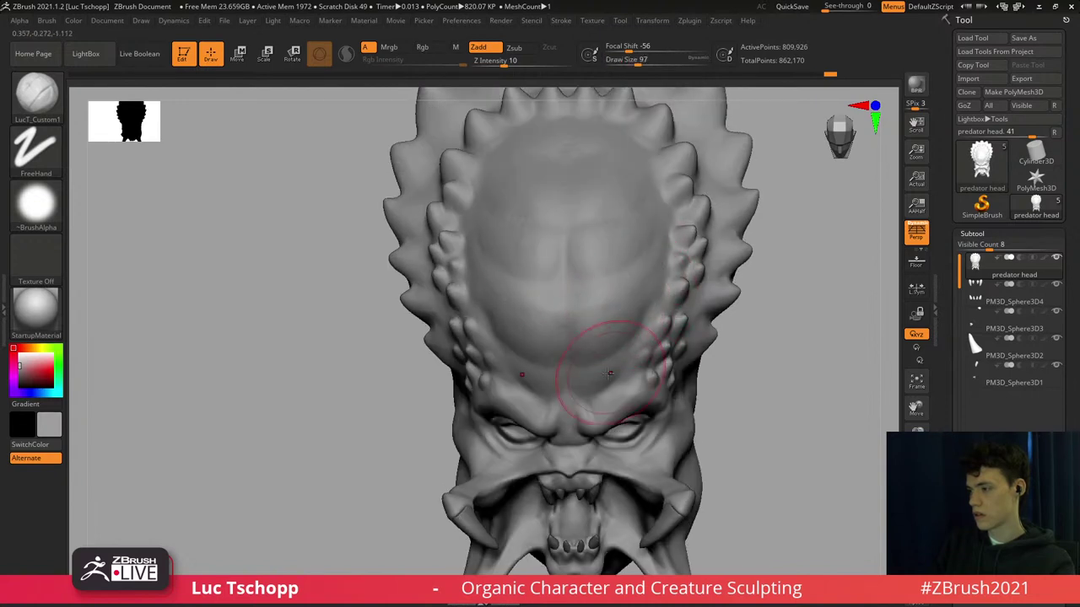
Shape the forehead's lower bulges above the brows with LucT_Custom1 at draw sizes 56 and 104.
right_click_drag(610, 374, 604, 345)
key("s")
left_click_drag(594, 387, 586, 385)
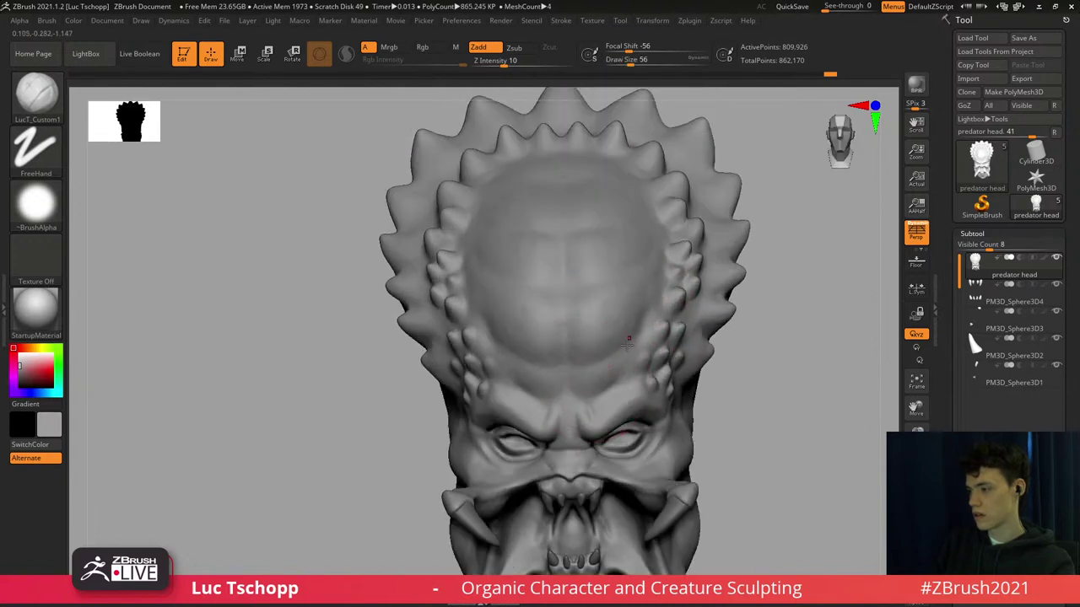
key("bracketleft")
key("bracketleft")
key("bracketright")
key("bracketright")
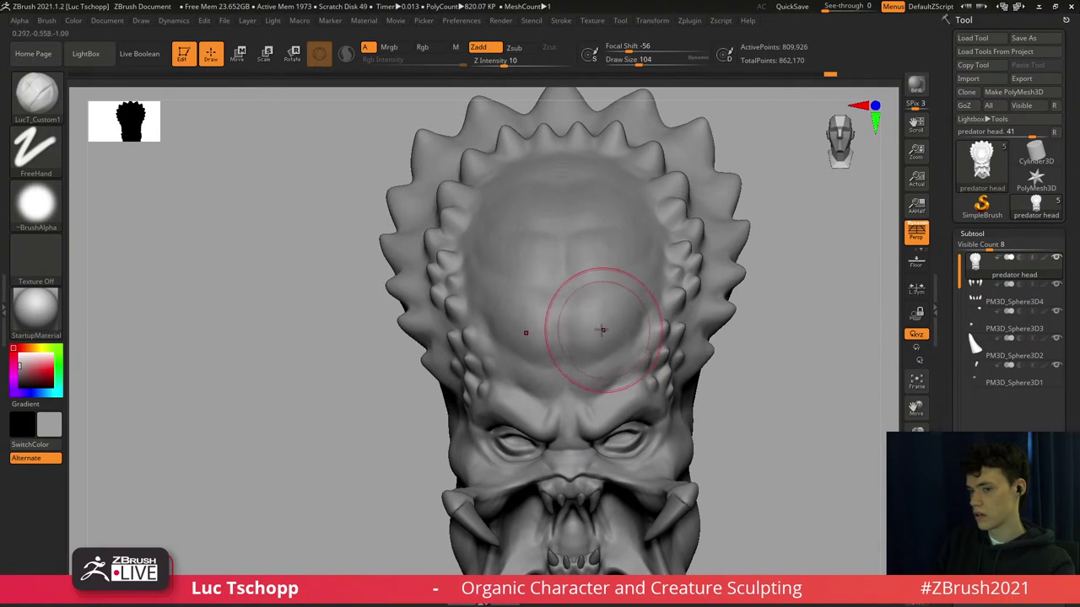
left_click_drag(582, 310, 577, 249)
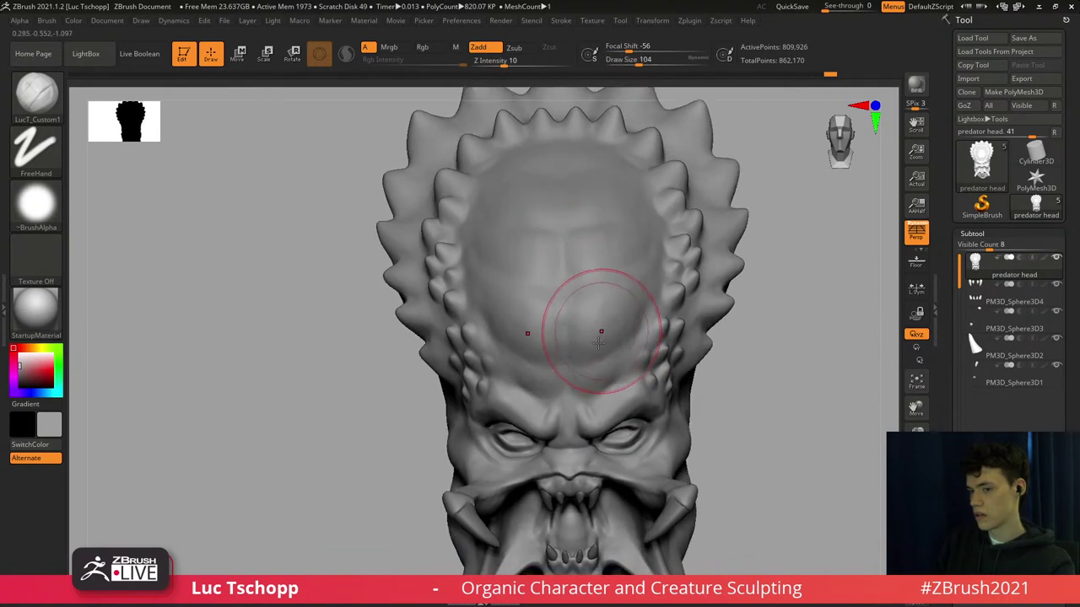
Refine the bulges on both sides of the forehead's central groove with LucT_Custom1 at draw sizes 108 and 87.
right_click_drag(600, 330, 602, 346)
key("bracketright")
key("bracketright")
mouse_move(583, 331)
left_mouse_down()
mouse_move(581, 315)
mouse_move(608, 322)
left_mouse_up()
key("bracketleft")
key("bracketleft")
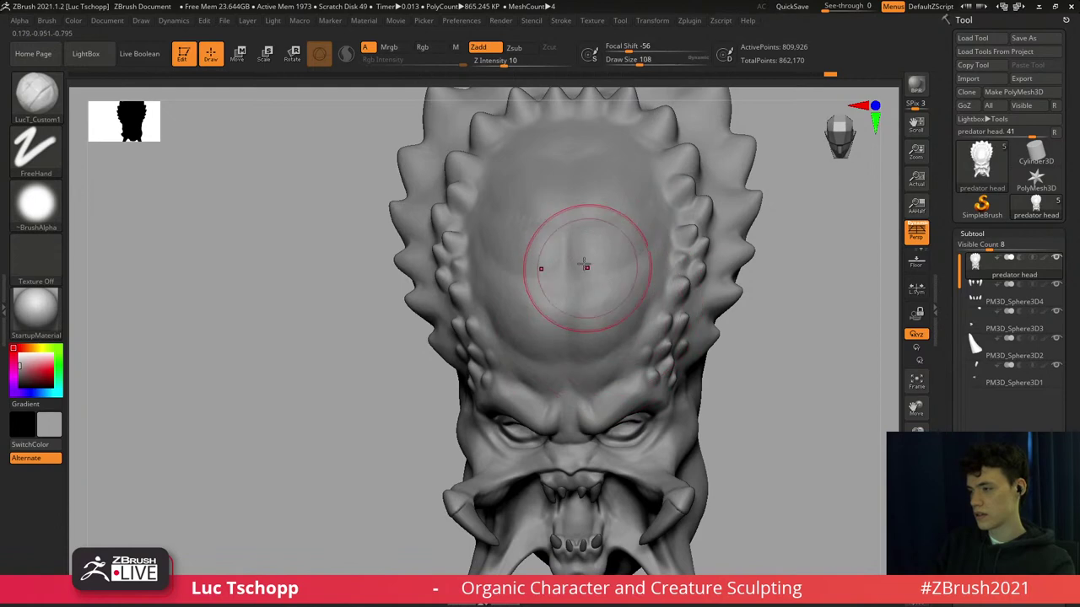
right_click_drag(584, 245, 591, 260)
key("bracketleft")
left_click_drag(591, 247, 592, 261)
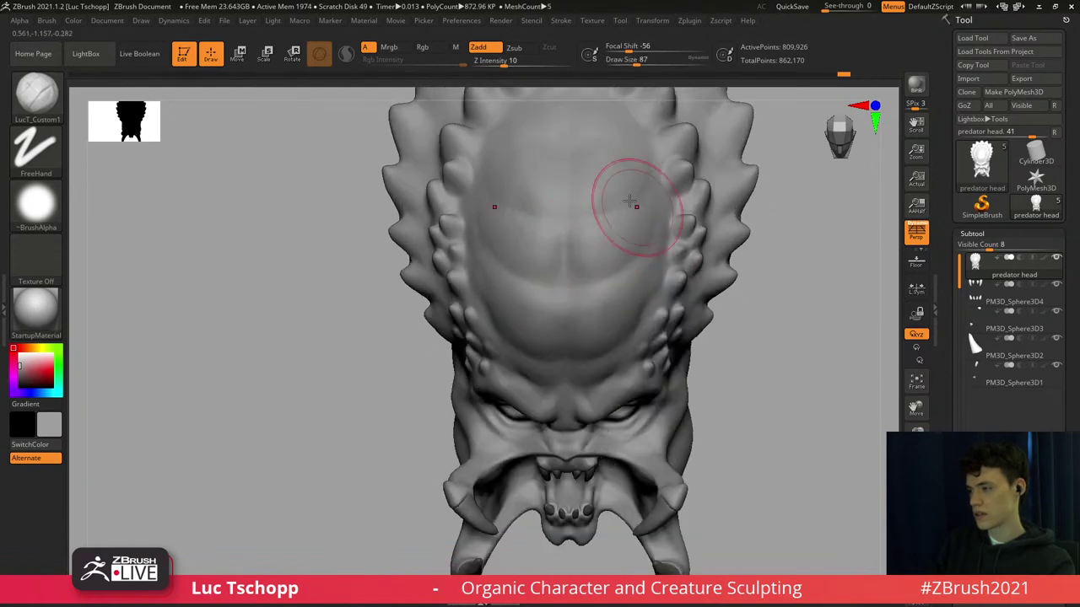
Extend the curved segments up the skull towards the crown with LucT_Custom1 at draw size 140.
right_click_drag(609, 187, 586, 176)
key("s")
left_click_drag(585, 177, 607, 186)
right_click_drag(607, 185, 601, 255)
key("s")
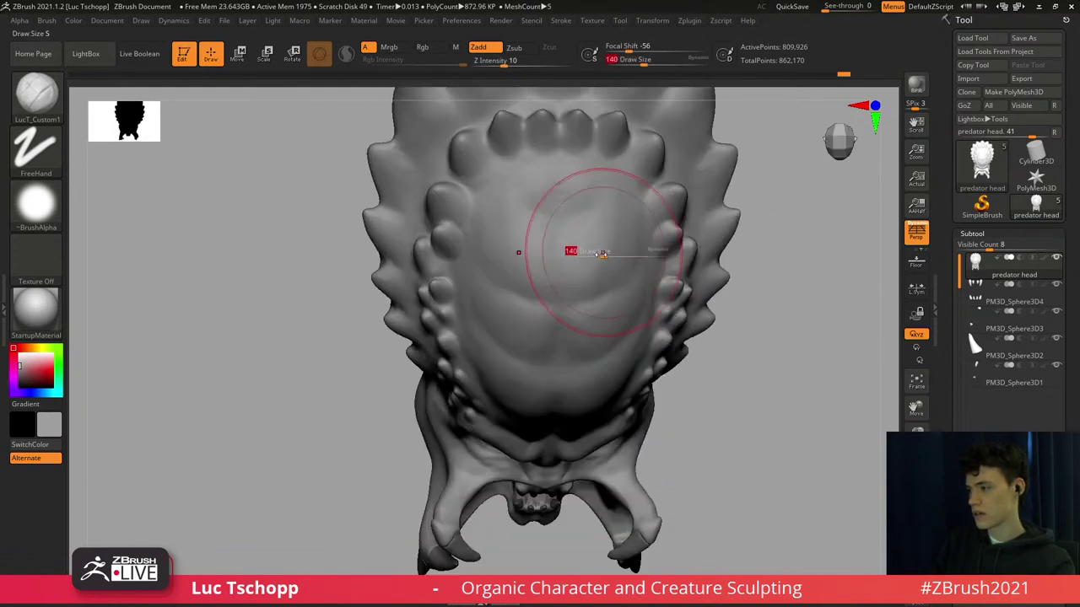
left_click_drag(601, 254, 595, 255)
left_click_drag(578, 275, 613, 265)
Sculpt creases on the crown just below the row of top spikes with LucT_Custom1 at draw size 83.
key("b")
key("d")
key("s")
key("b")
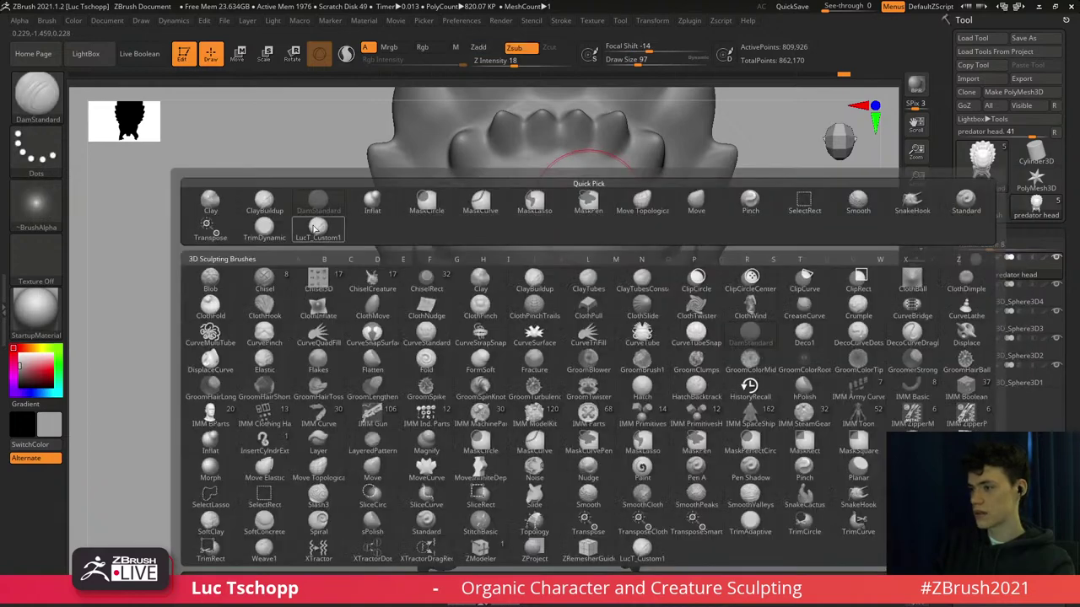
key("l")
key("u")
key("s")
left_click_drag(589, 191, 568, 187)
left_click_drag(569, 189, 590, 204)
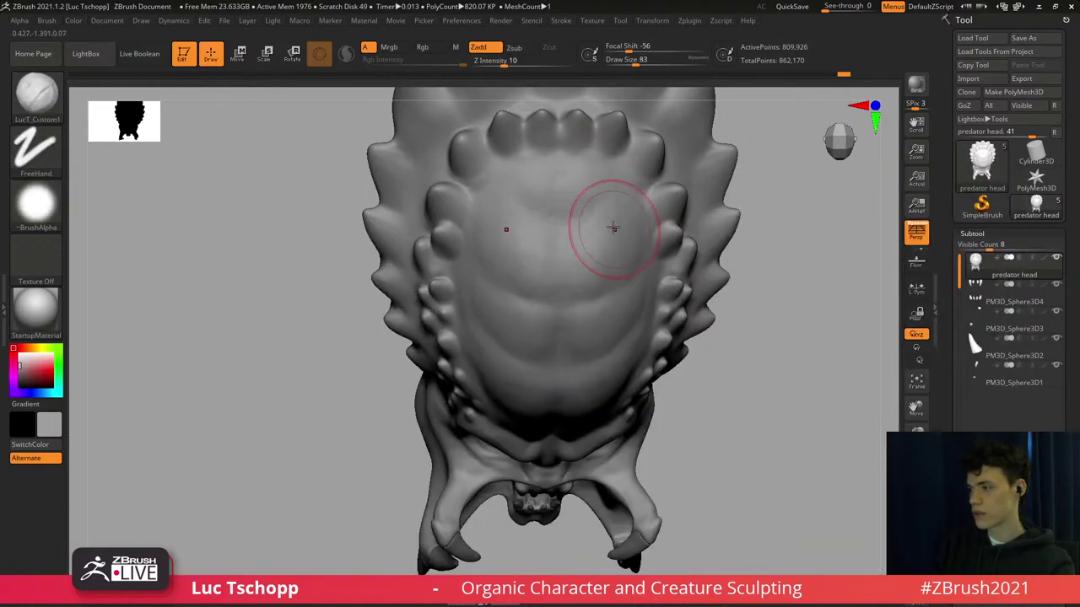
Select DamStandard and smooth the upper skull's creases, enlarging the draw size to 293.
key("b")
key("d")
key("s")
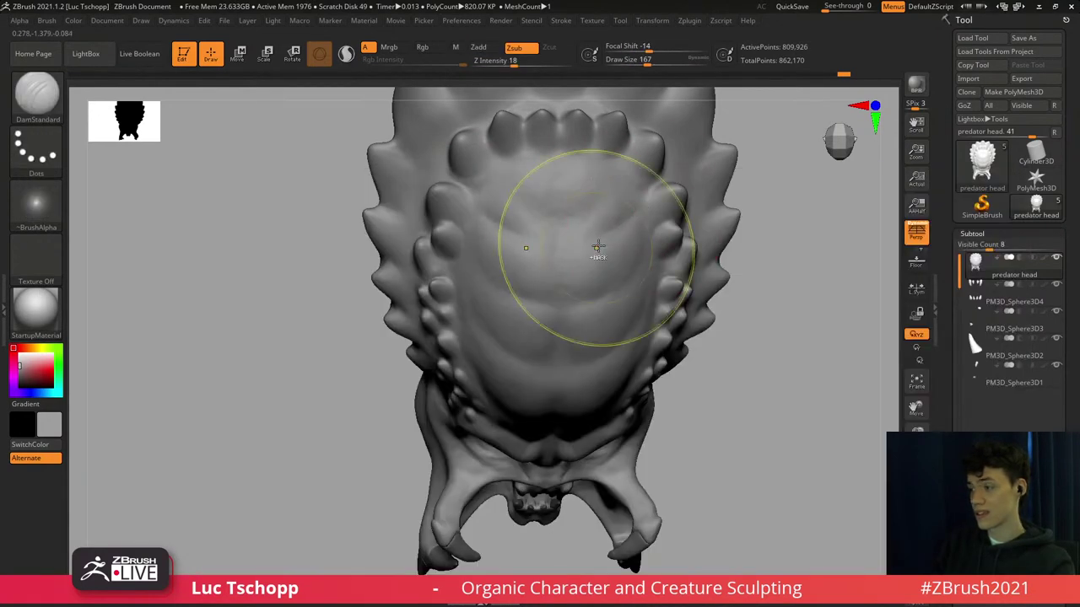
mouse_move(595, 247)
left_mouse_down("shift")
mouse_move(613, 221)
mouse_move(626, 233)
left_mouse_up("shift")
key("bracketright")
key("bracketright")
key("bracketright")
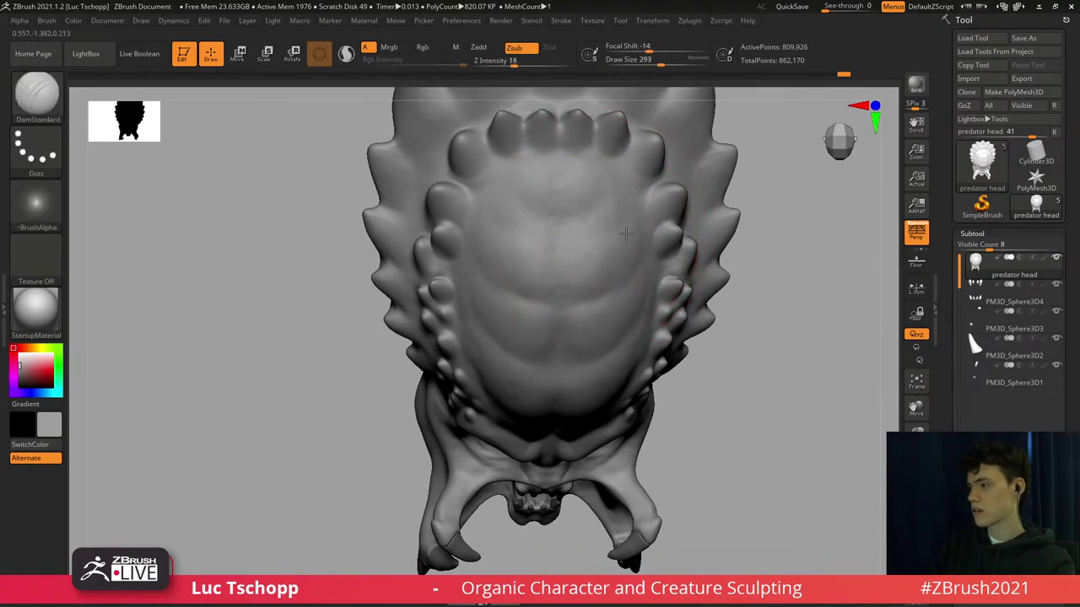
Refine the crown's creases below the top spikes with LucT_Custom1 at draw size 80.
key("b")
left_click(292, 227)
key("s")
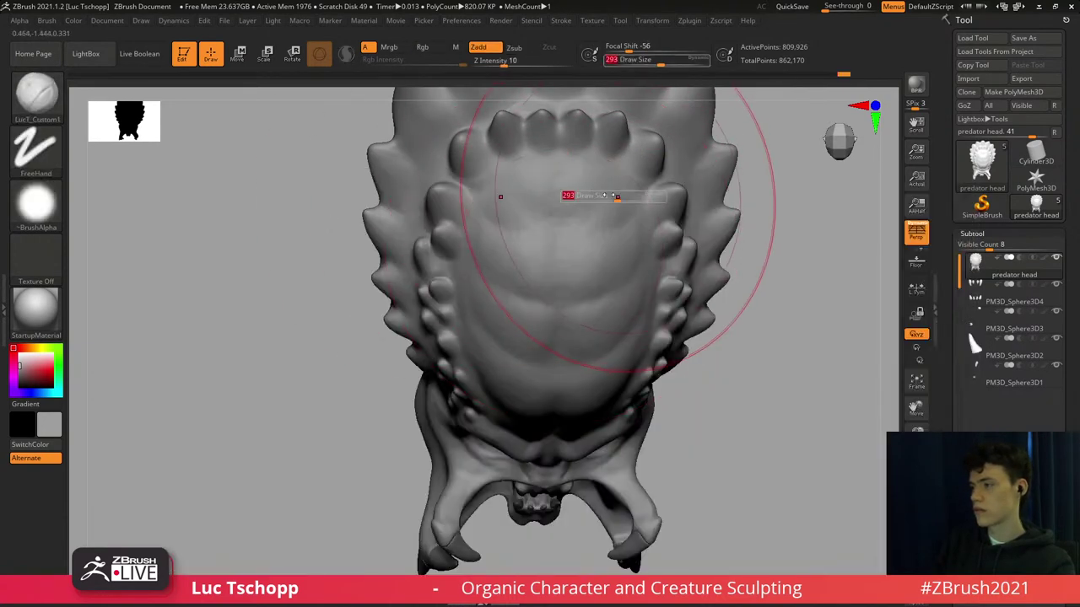
left_click_drag(566, 196, 546, 196)
key("bracketleft")
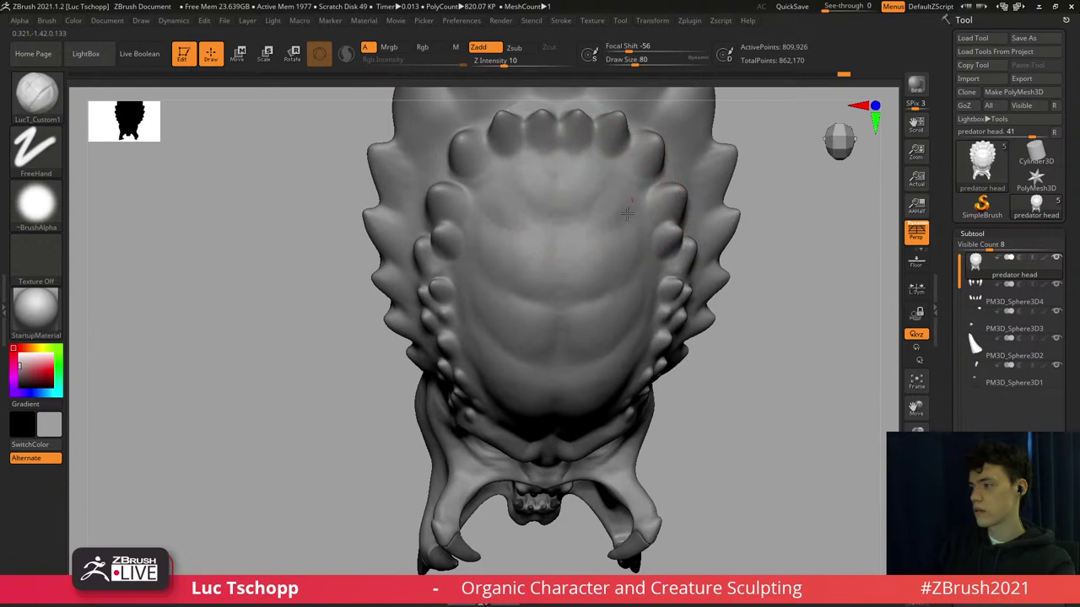
key("shift")
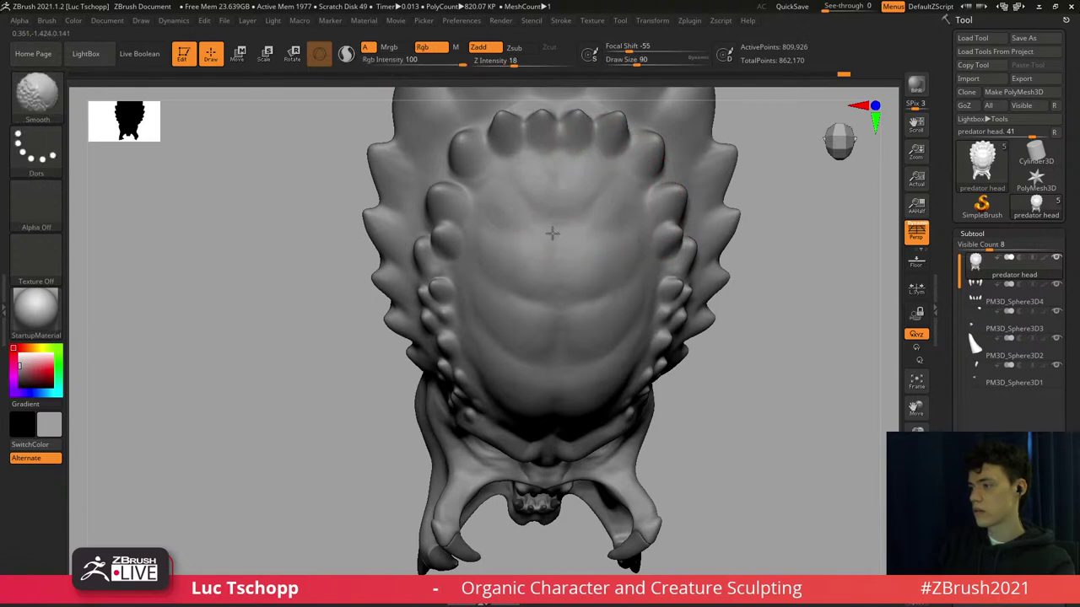
Rework the middle of the forehead around its central groove with LucT_Custom1 at draw sizes 112 and 62.
right_click_drag(552, 233, 575, 118)
mouse_move(573, 284)
right_mouse_down()
mouse_move(540, 278)
mouse_move(603, 280)
mouse_move(606, 270)
right_mouse_up()
key("s")
left_click_drag(603, 269, 607, 269)
right_click_drag(607, 269, 608, 284)
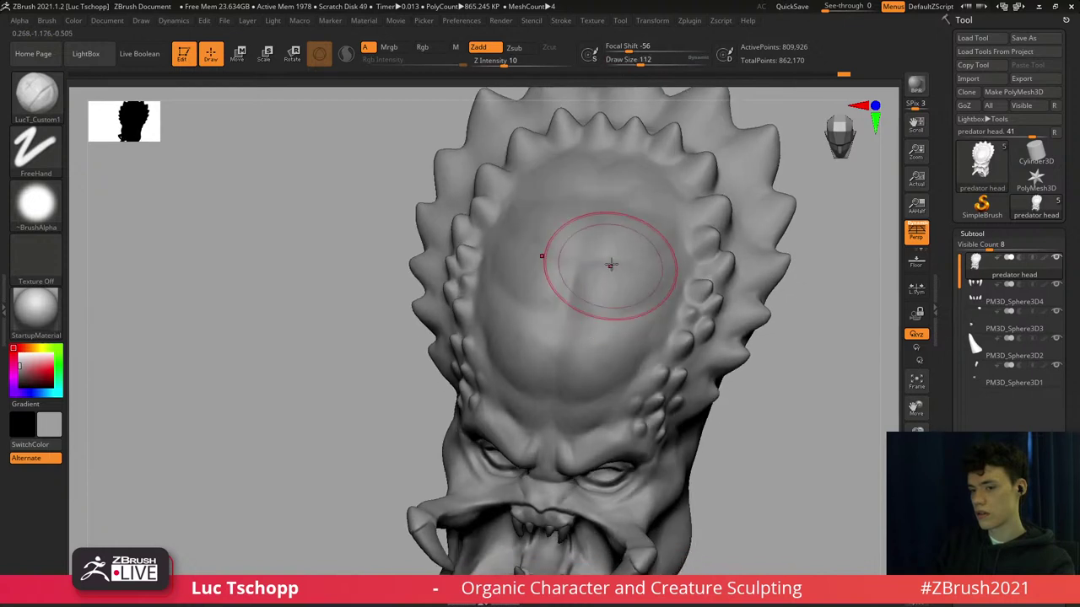
key("bracketleft")
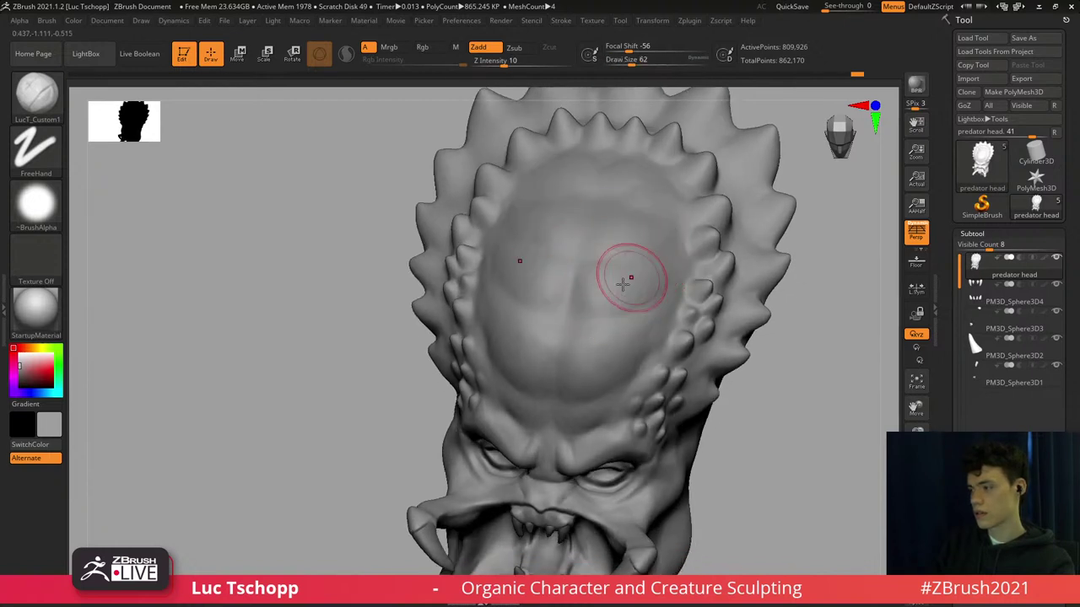
key("s")
mouse_move(582, 310)
left_mouse_down()
mouse_move(667, 290)
mouse_move(646, 297)
left_mouse_up()
Define the skull's segments up to the crown with LucT_Custom1 at draw size 87, and smooth the upper edge beside the spikes.
key("s")
key("s")
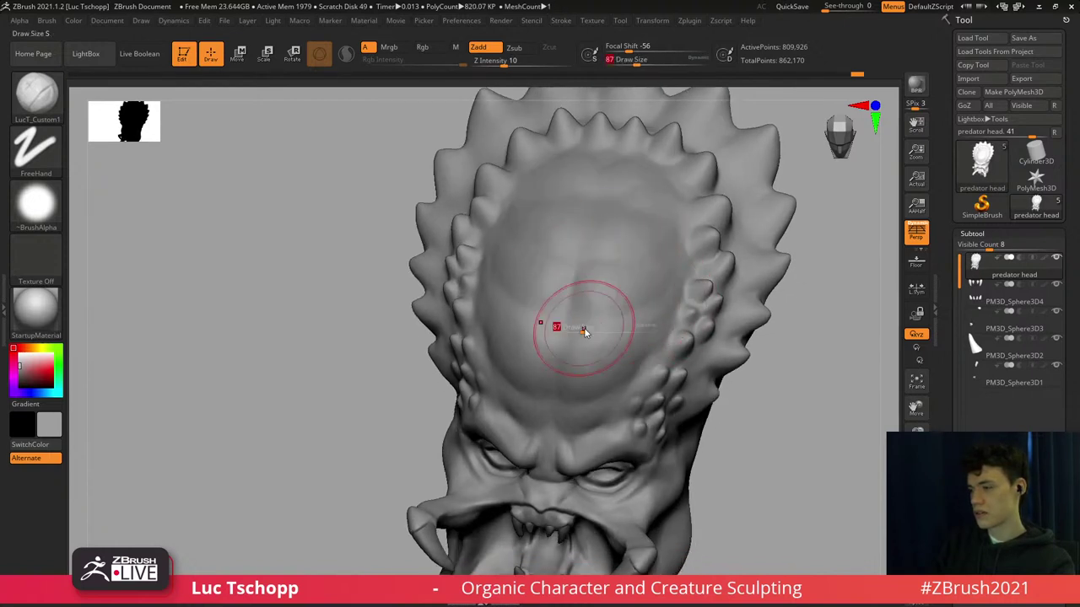
left_click_drag(585, 331, 588, 332)
right_click_drag(589, 250, 594, 264)
key("s")
mouse_move(590, 265)
left_mouse_down()
mouse_move(651, 182)
mouse_move(639, 183)
mouse_move(641, 144)
left_mouse_up()
key("shift")
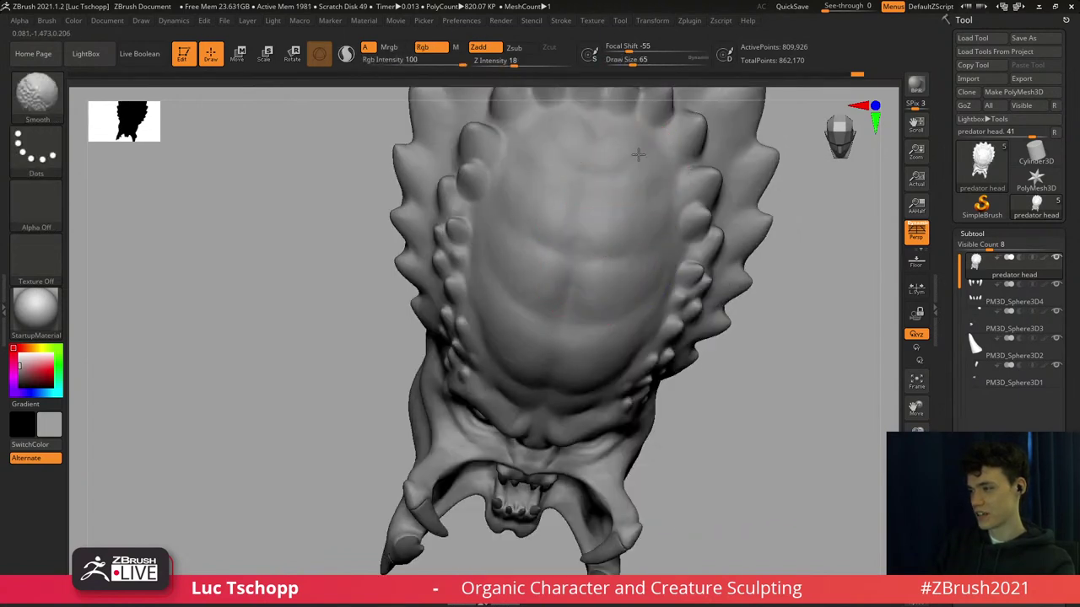
left_click_drag(646, 183, 652, 170, "shift")
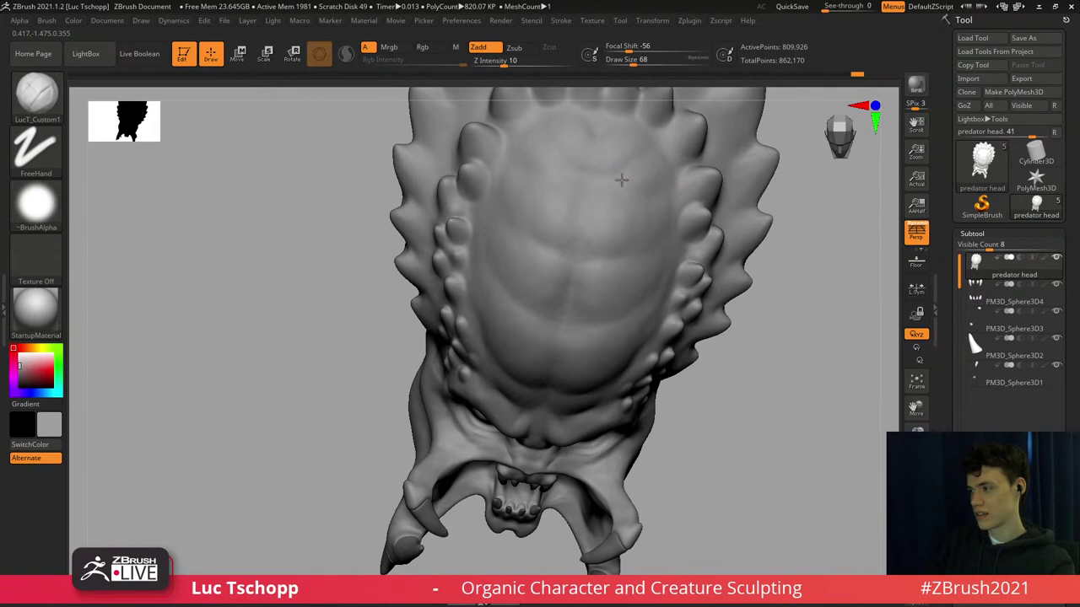
Blend the forehead segments with LucT_Custom1 at draw size 104, and smooth the strokes along the centre.
right_click_drag(620, 269, 587, 315)
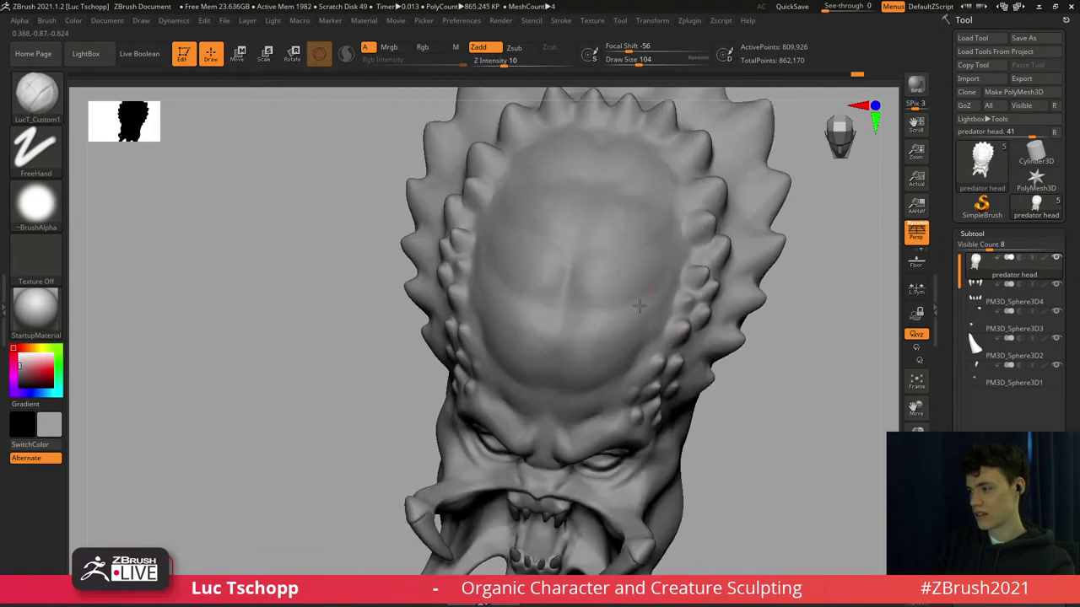
right_click_drag(577, 354, 577, 332)
mouse_move(595, 414)
right_mouse_down()
mouse_move(579, 277)
mouse_move(590, 101)
right_mouse_up()
right_click_drag(590, 101, 548, 257, "alt")
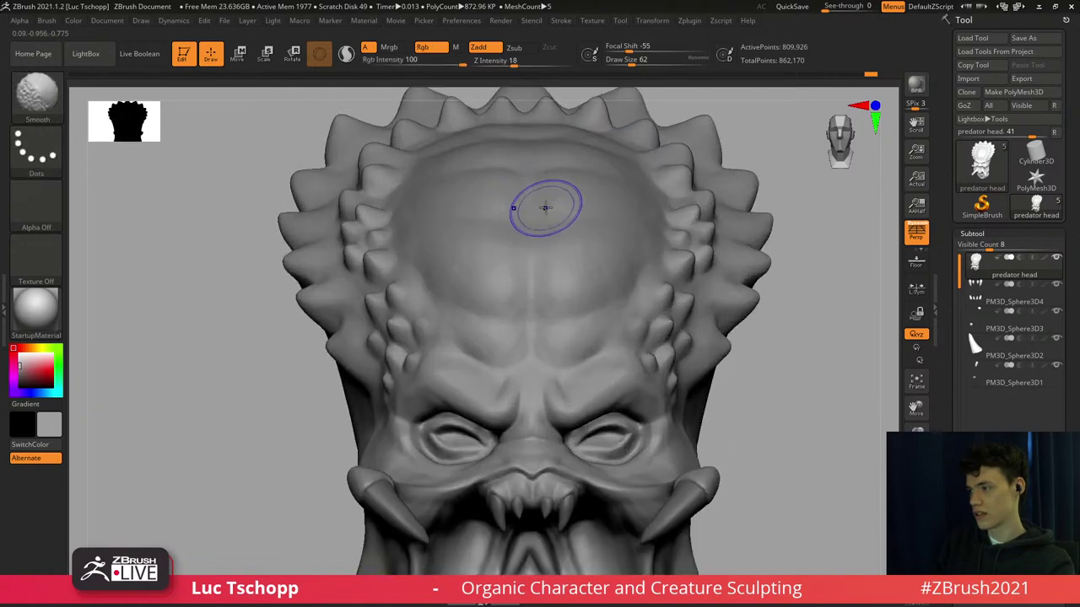
mouse_move(546, 200)
right_mouse_down("alt")
mouse_move(528, 164)
mouse_move(533, 127)
right_mouse_up("alt")
right_click_drag(533, 127, 540, 215)
mouse_move(535, 229)
left_mouse_down("shift")
mouse_move(516, 220)
mouse_move(527, 152)
left_mouse_up("shift")
Soften the forehead's overall relief with broad LucT_Custom1 strokes at draw size 172.
key("s")
key("s")
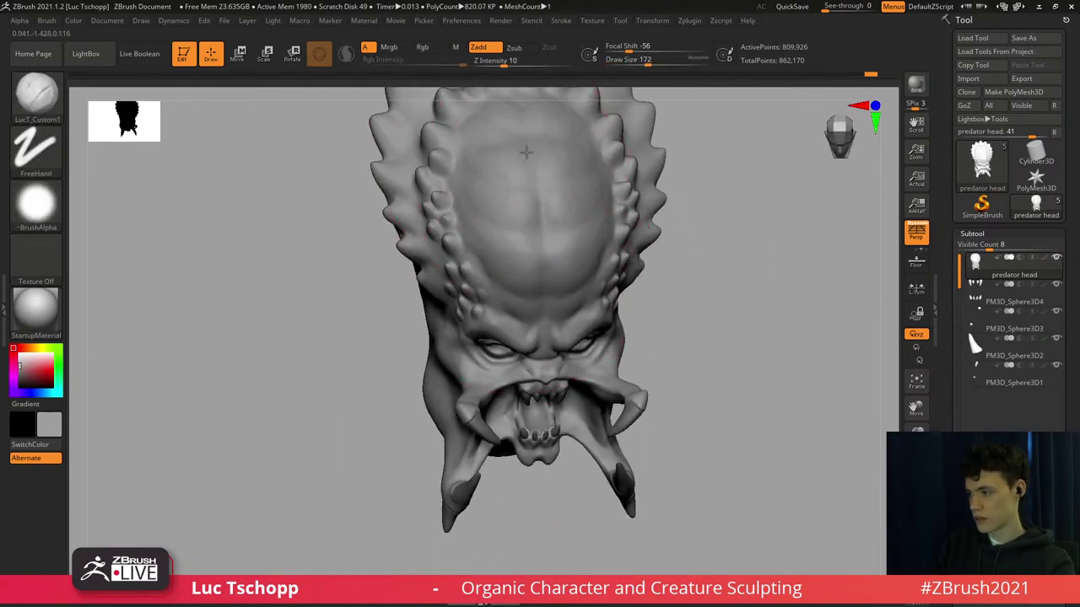
left_click_drag(515, 232, 511, 208)
left_click_drag(511, 209, 511, 272)
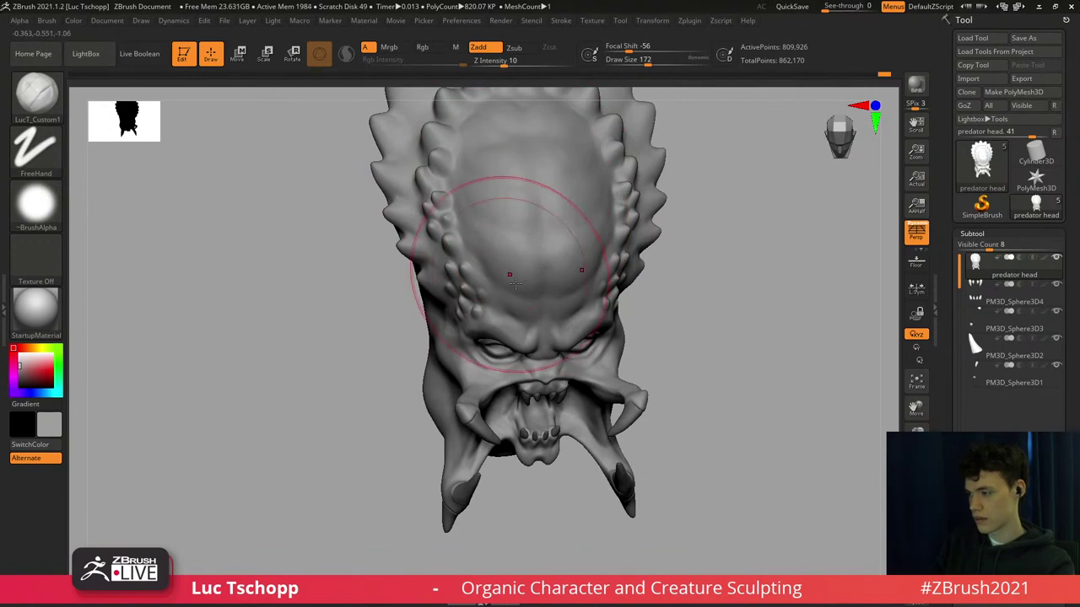
Carve small hollows behind the lowest temple spikes on the side of the head with LucT_Custom1 at draw size 33.
mouse_move(511, 272)
right_mouse_down("alt")
mouse_move(497, 235)
mouse_move(507, 181)
mouse_move(549, 350)
mouse_move(533, 253)
right_mouse_up("alt")
right_click(533, 310)
right_click_drag(517, 377, 534, 363, "alt")
right_click_drag(624, 261, 567, 331)
right_click_drag(579, 262, 581, 284)
key("s")
left_click_drag(581, 285, 546, 279)
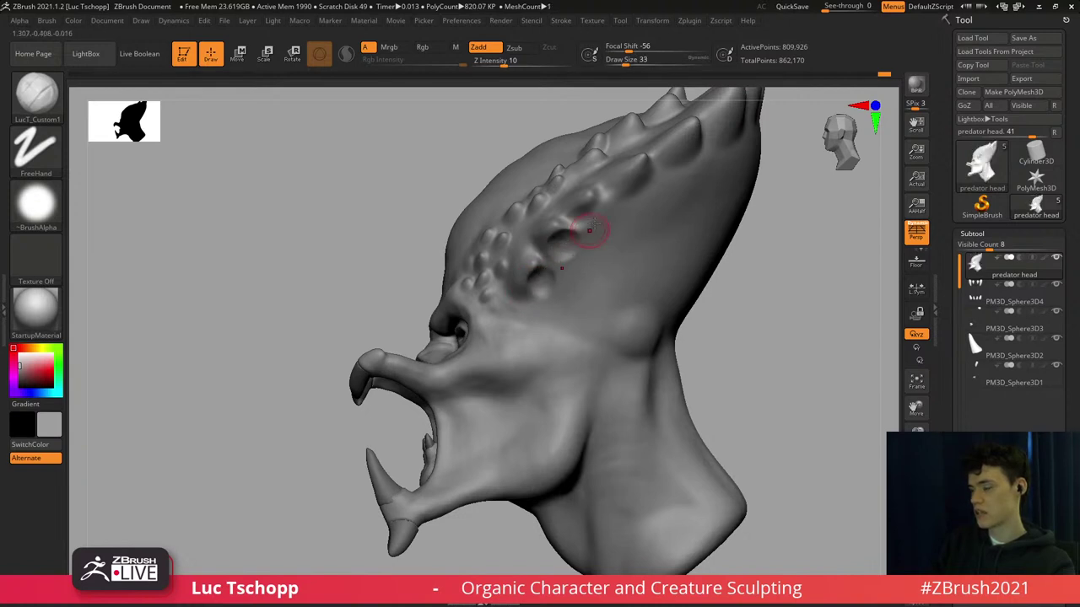
Continue the hollows upward behind the next side crest spikes with LucT_Custom1 at draw sizes 33 and 39.
right_click_drag(594, 212, 598, 217)
left_click_drag(598, 217, 590, 226)
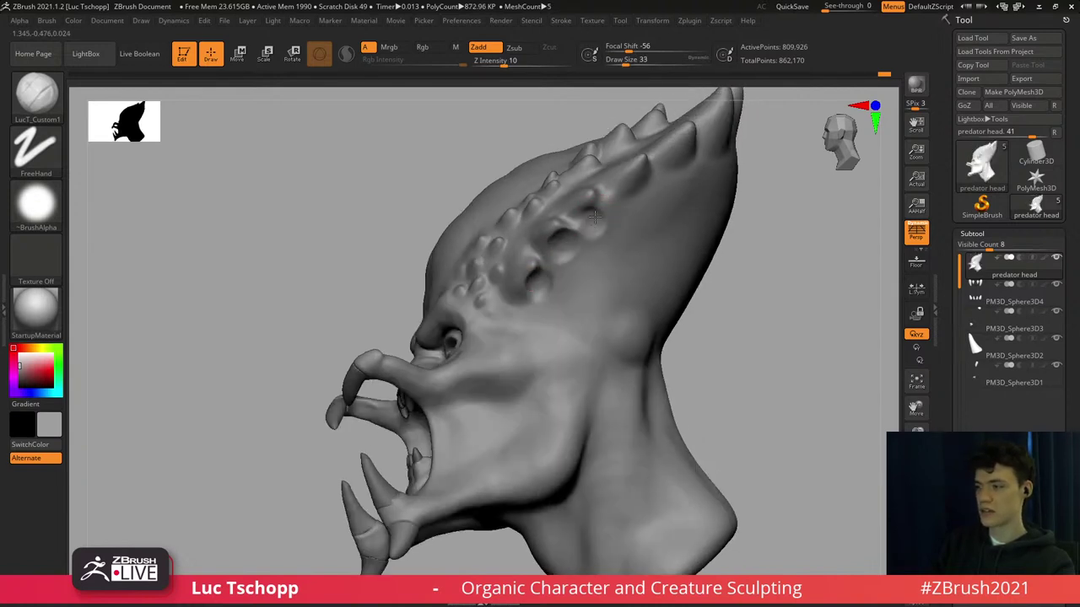
left_click_drag(627, 195, 628, 184)
right_click_drag(739, 174, 687, 172)
left_click_drag(683, 166, 690, 171)
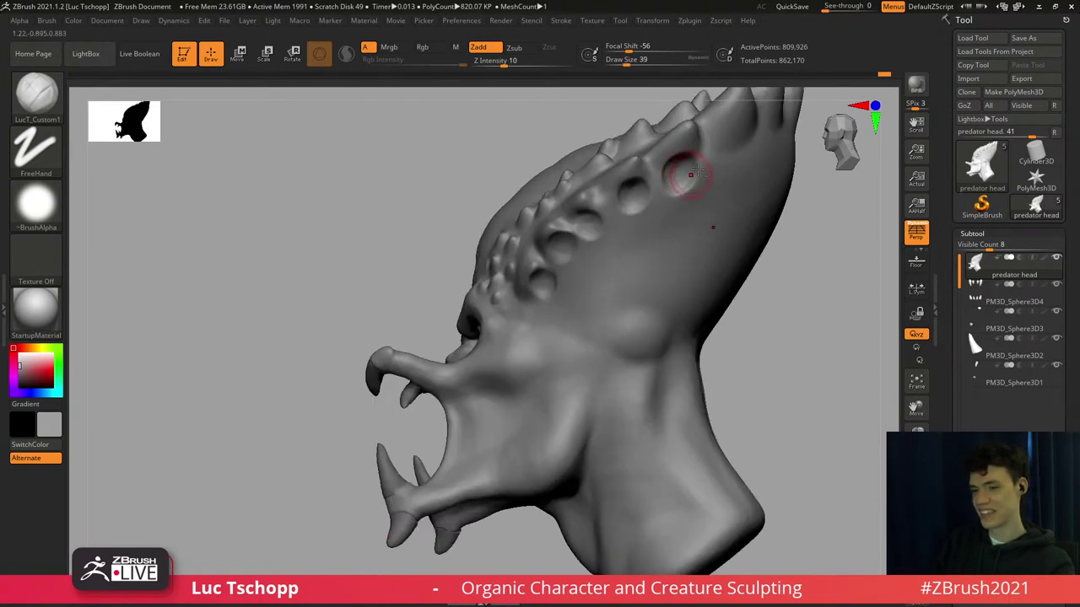
Carve larger hollows into the back of two upper crest spikes with LucT_Custom1 at draw size 62.
right_click_drag(694, 174, 609, 237, "alt")
right_click_drag(675, 215, 644, 217)
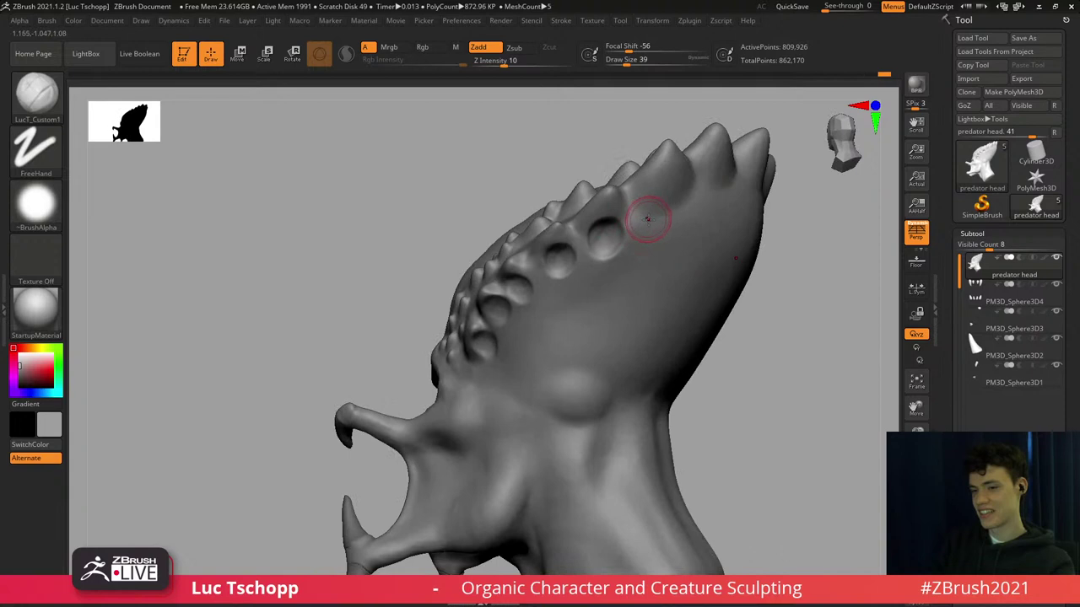
key("s")
left_click_drag(653, 217, 675, 188)
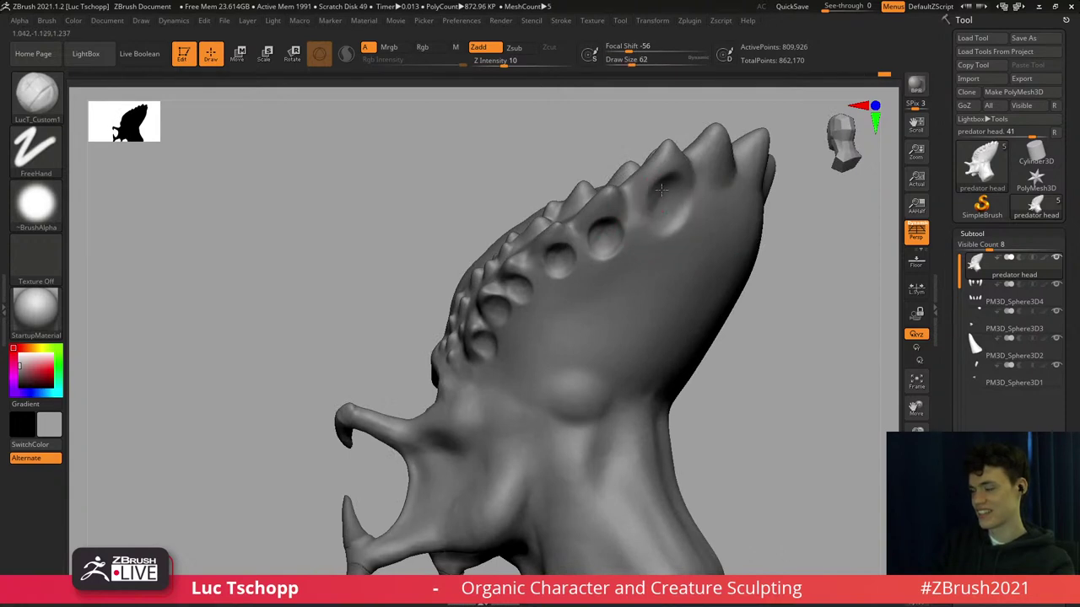
right_click_drag(661, 191, 717, 197)
mouse_move(720, 195)
left_mouse_down()
mouse_move(727, 202)
mouse_move(714, 175)
left_mouse_up()
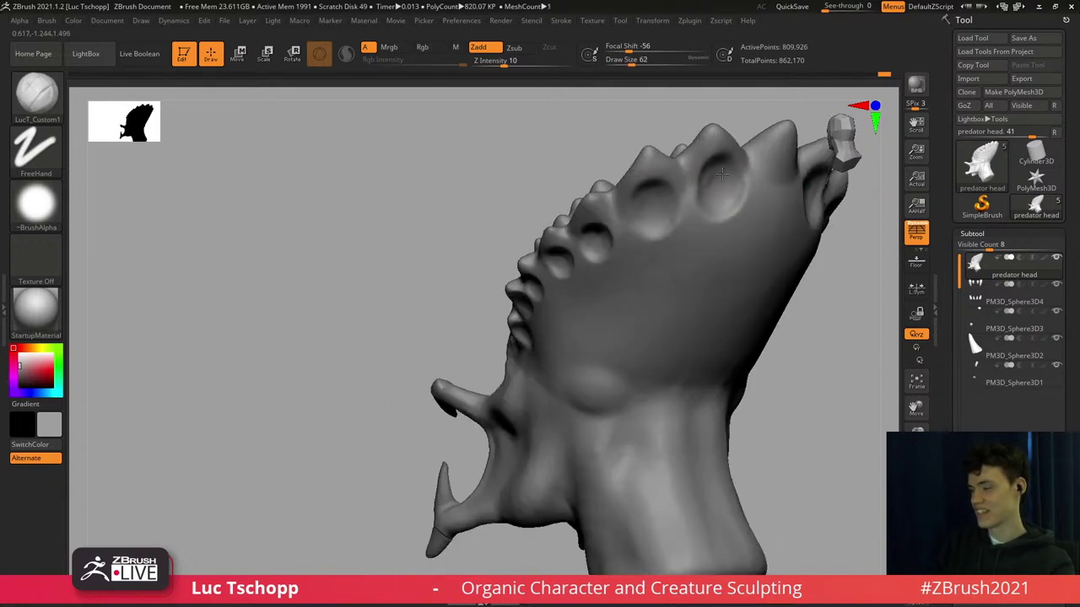
Refine the round hollows behind the large crest spikes on the back of the head using draw size about 54.
right_click_drag(719, 183, 788, 186)
key("s")
left_click_drag(791, 187, 788, 186)
mouse_move(790, 179)
left_mouse_down()
mouse_move(787, 170)
mouse_move(791, 189)
mouse_move(784, 179)
left_mouse_up()
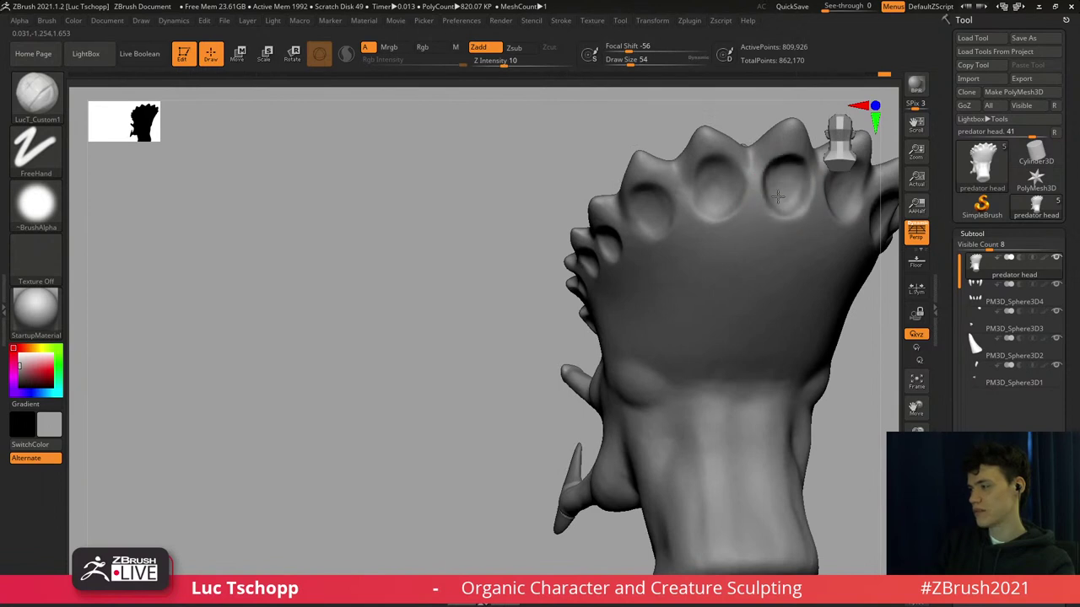
Try a round dimple below the row of hollows on the side of the head with draw size 37.
mouse_move(784, 179)
right_mouse_down("ctrl")
mouse_move(634, 237)
mouse_move(617, 217)
mouse_move(643, 255)
right_mouse_up("ctrl")
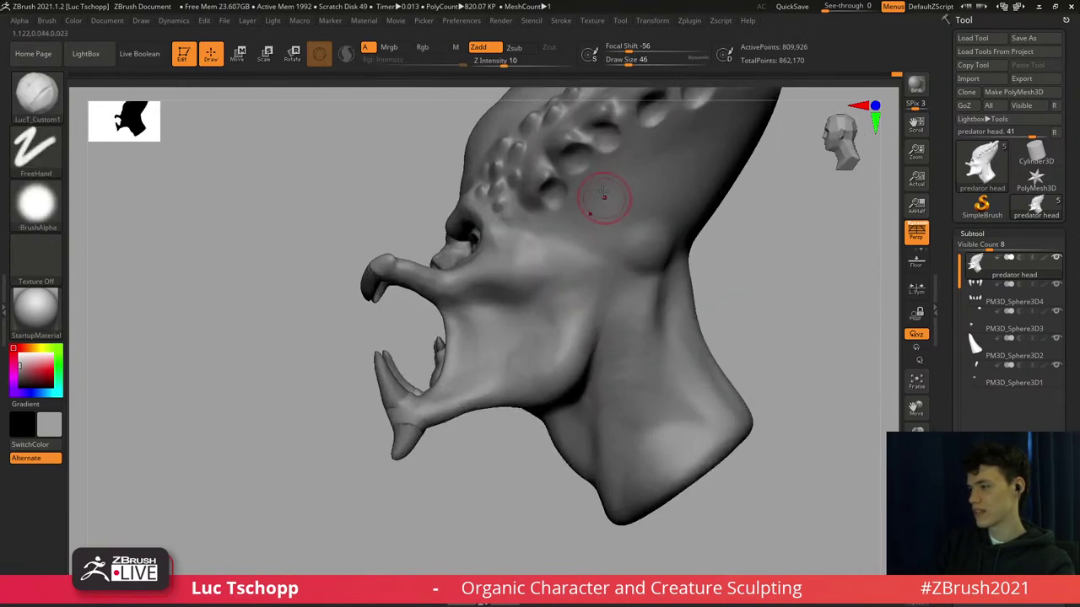
key("s")
left_click_drag(597, 197, 593, 197)
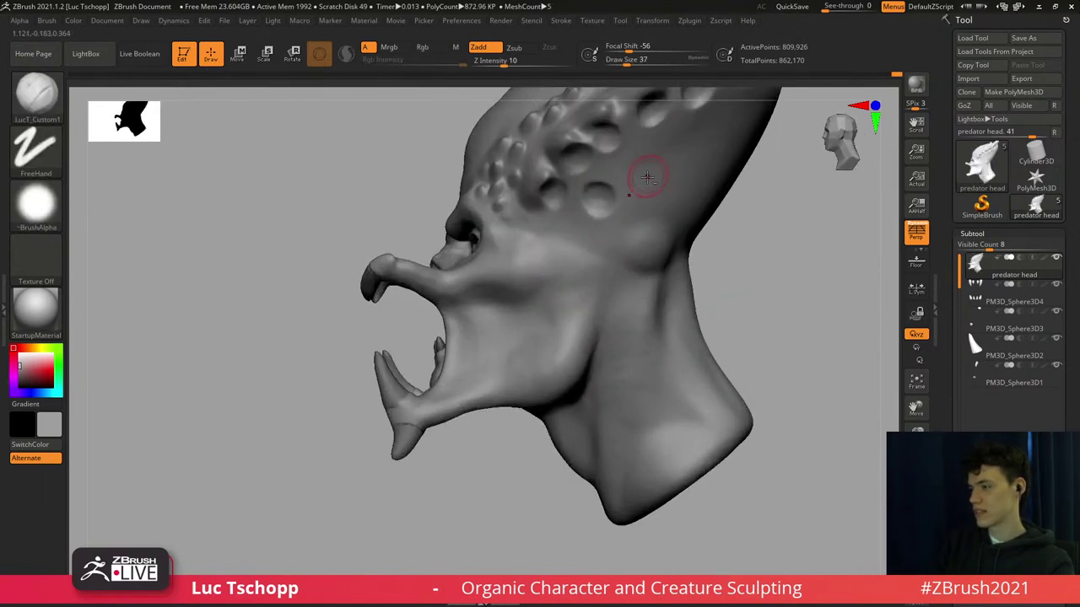
right_click_drag(639, 169, 596, 226, "alt")
key("ctrl+z")
key("ctrl+z")
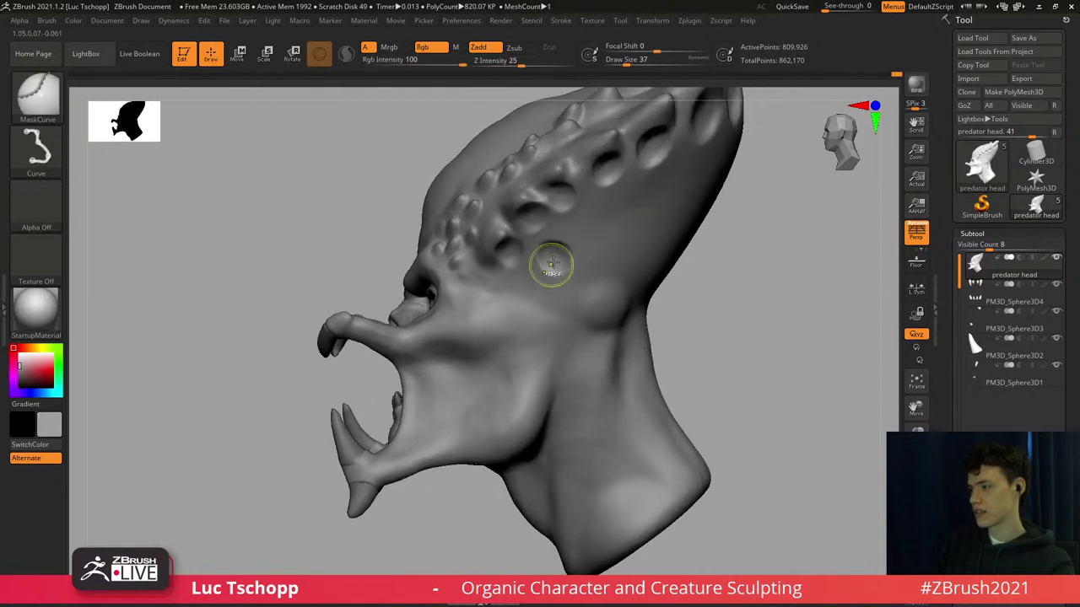
Sculpt a small round dimple at the temple, just in front of the lowest crest hollow, with a reduced draw size.
key("s")
left_click_drag(551, 265, 541, 265)
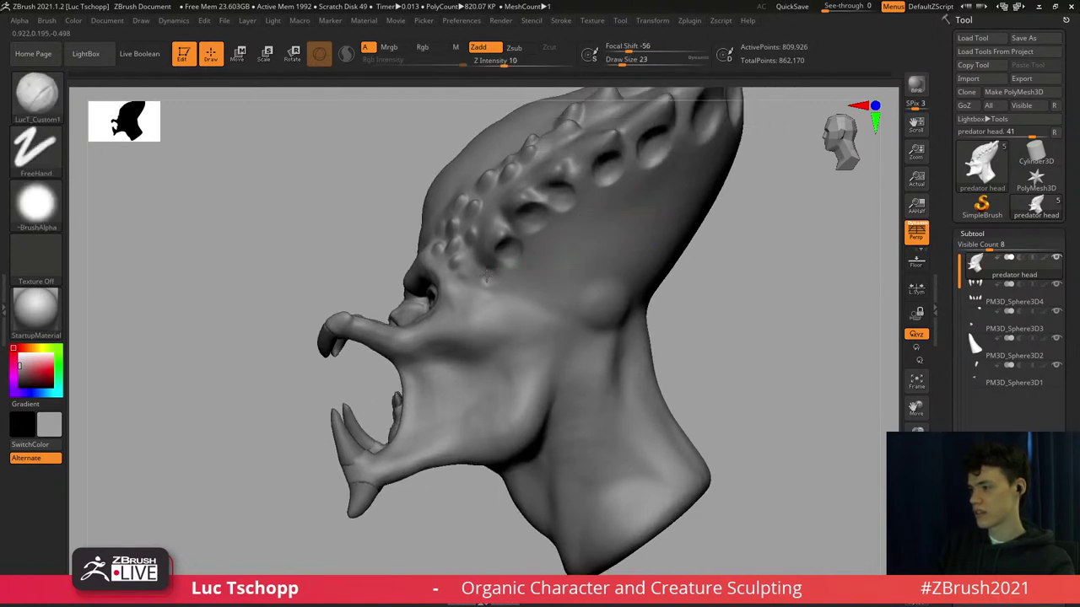
mouse_move(498, 279)
right_mouse_down("ctrl")
mouse_move(499, 290)
mouse_move(513, 284)
right_mouse_up("ctrl")
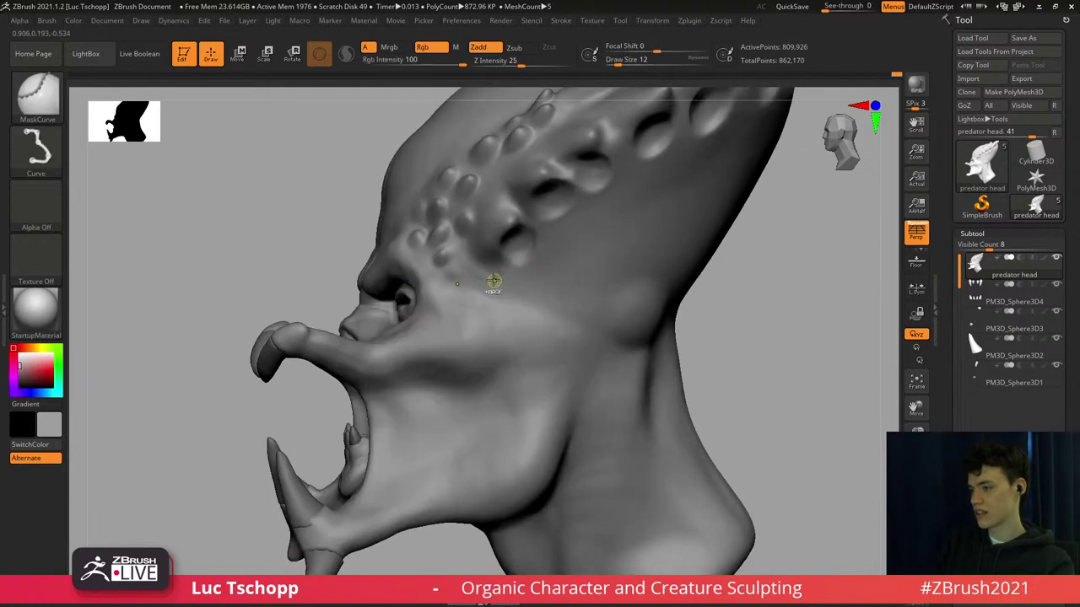
key("s")
left_click_drag(489, 282, 494, 281)
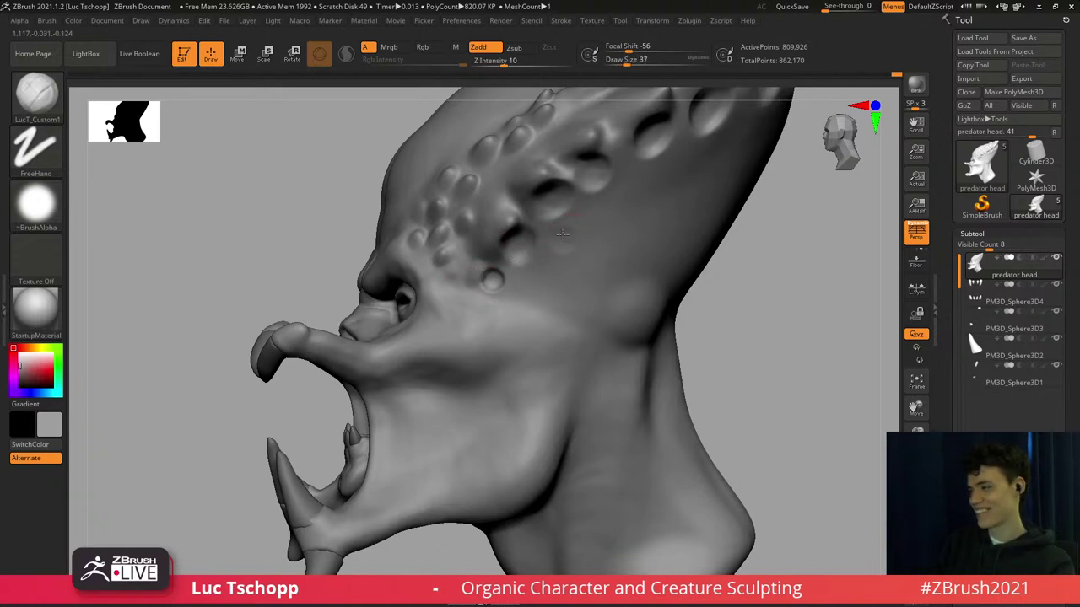
Add two more dimples behind the temple dimple, a larger one at draw size 37 and a smaller one at 23.
key("s")
left_click_drag(536, 274, 526, 282)
key("s")
key("s")
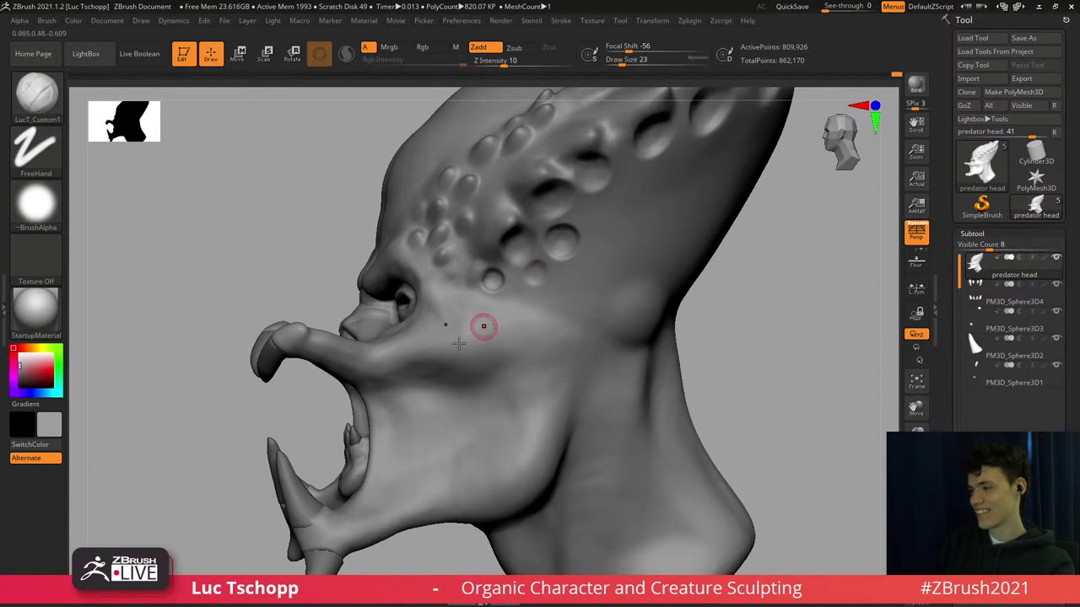
Shape the surface between the eye and the temple dimples with draw size about 59.
right_click_drag(459, 343, 472, 345)
key("s")
left_click_drag(458, 342, 468, 340)
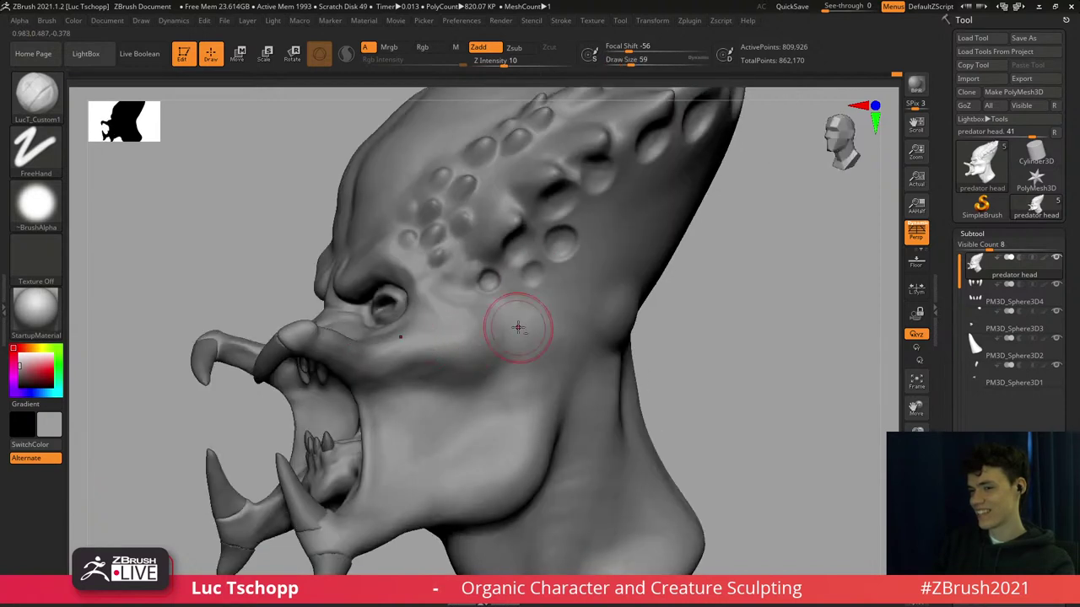
right_click_drag(517, 328, 486, 284, "ctrl")
mouse_move(443, 240)
right_mouse_down()
mouse_move(495, 291)
mouse_move(515, 269)
mouse_move(498, 306)
right_mouse_up()
key("s")
left_click_drag(492, 307, 499, 306)
Shape the cheekbone and upper cheek beneath the eye with the custom brush at adjusted sizes up to 158.
right_click_drag(419, 344, 448, 362)
mouse_move(448, 362)
left_mouse_down()
mouse_move(453, 377)
mouse_move(428, 367)
left_mouse_up()
key("s")
left_click_drag(428, 368, 437, 366)
left_click_drag(507, 336, 509, 285)
right_click_drag(747, 264, 540, 338, "shift")
right_click_drag(323, 393, 291, 274, "alt")
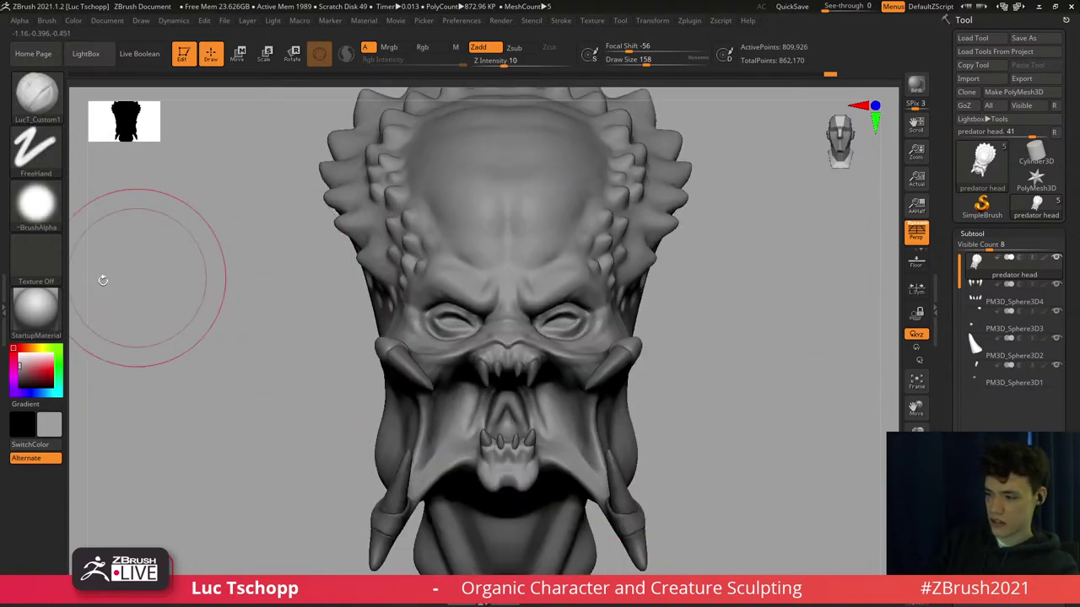
Darken the current colour to a mid grey and shape the inner cheek membranes beside the lower teeth.
left_click_drag(13, 369, 11, 369)
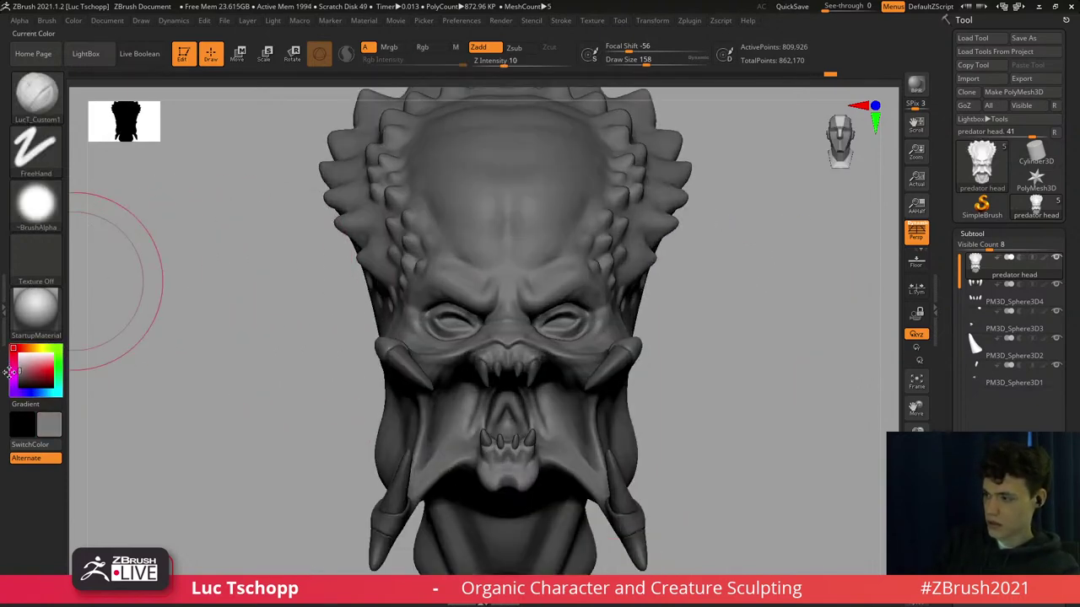
right_click_drag(678, 297, 586, 177)
mouse_move(586, 177)
right_mouse_down("ctrl")
mouse_move(579, 266)
mouse_move(580, 238)
mouse_move(614, 327)
mouse_move(644, 306)
right_mouse_up("ctrl")
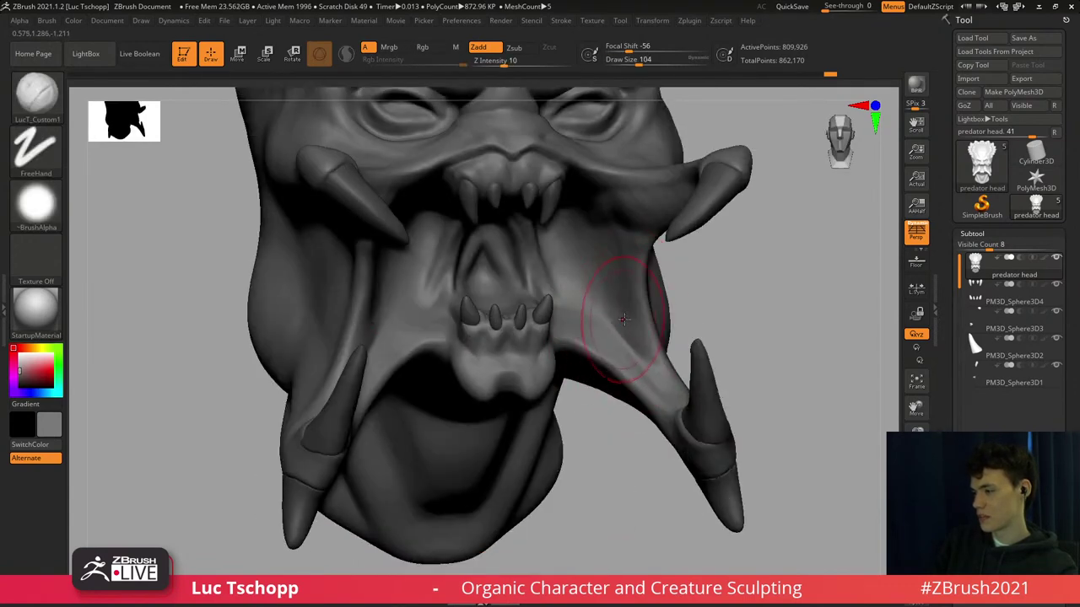
mouse_move(619, 331)
left_mouse_down()
mouse_move(640, 369)
mouse_move(624, 335)
left_mouse_up()
right_click_drag(596, 321, 581, 318, "shift")
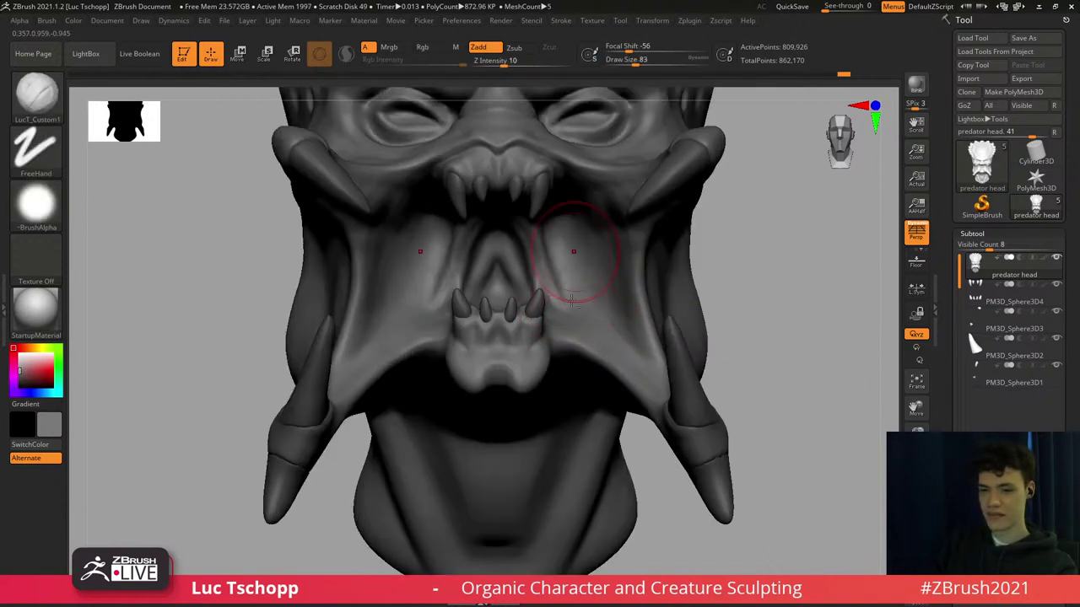
mouse_move(573, 252)
right_mouse_down("alt")
mouse_move(571, 305)
mouse_move(608, 297)
right_mouse_up("alt")
Adjust the small bumps around the temple and brow with the Move brush, starting at draw size 83.
mouse_move(726, 224)
right_mouse_down()
mouse_move(670, 214)
mouse_move(544, 312)
mouse_move(536, 279)
right_mouse_up()
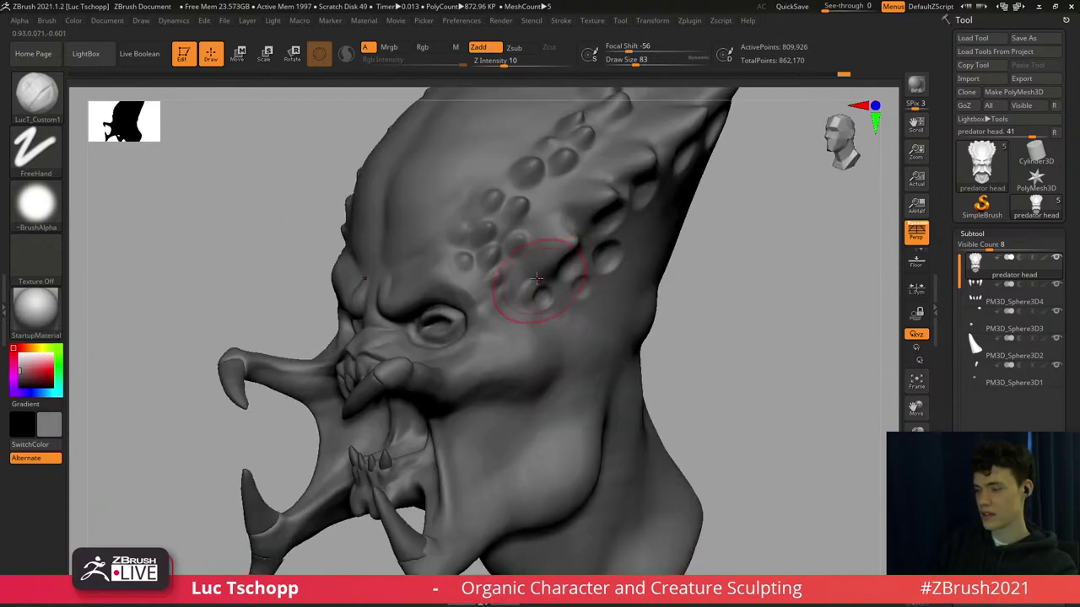
key("b")
key("m")
key("v")
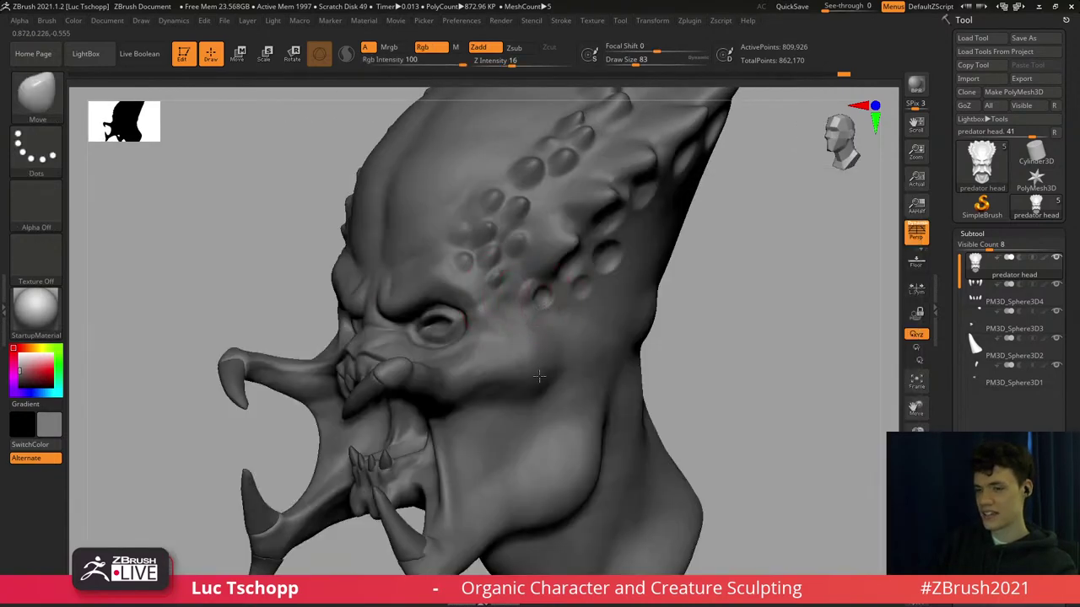
mouse_move(539, 376)
right_mouse_down("ctrl")
mouse_move(519, 296)
mouse_move(548, 267)
mouse_move(538, 294)
mouse_move(541, 259)
mouse_move(546, 292)
right_mouse_up("ctrl")
key("shift")
key("shift")
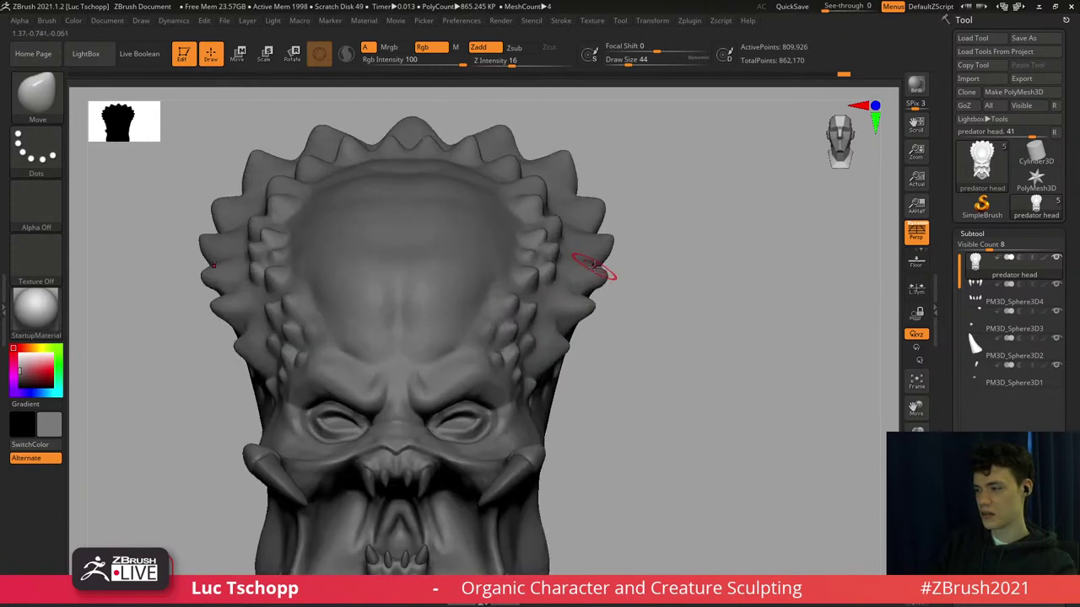
Reshape the large spikes along the side of the crest with the Move brush at draw size about 46.
key("bracketright")
key("bracketright")
key("bracketright")
right_click_drag(613, 272, 593, 299)
key("bracketleft")
key("bracketleft")
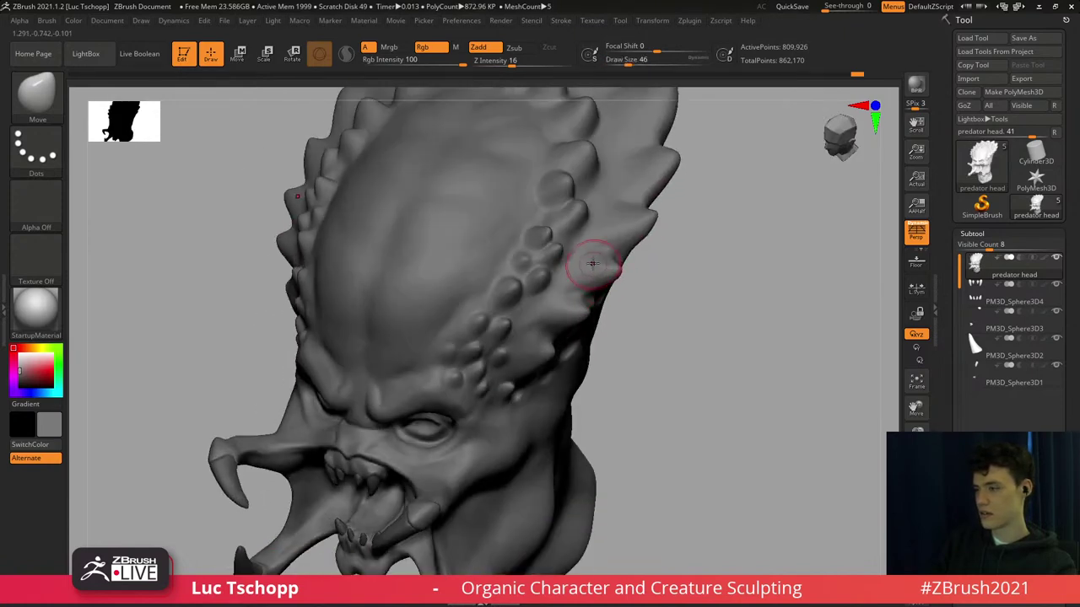
key("s")
left_click_drag(592, 263, 597, 262)
right_click_drag(600, 248, 603, 259)
key("s")
left_click_drag(604, 258, 609, 256)
Carve the valleys between the side crest spikes with the DamStandard brush at draw sizes 128 to 167.
key("b")
key("d")
key("s")
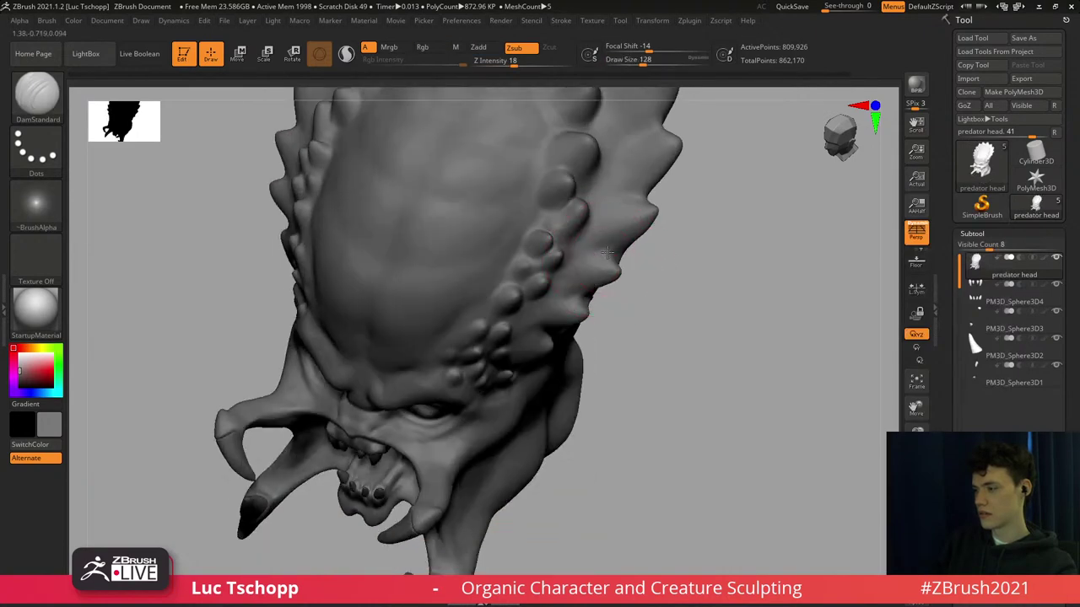
right_click_drag(637, 237, 638, 266)
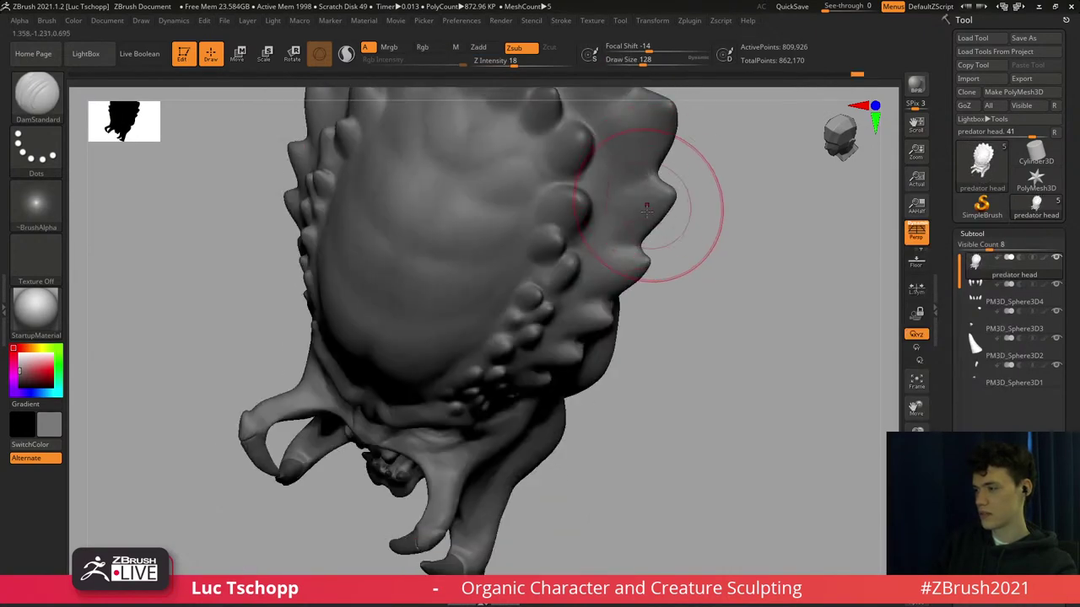
mouse_move(663, 169)
right_mouse_down()
mouse_move(646, 171)
mouse_move(635, 249)
right_mouse_up()
key("s")
left_click_drag(625, 243, 634, 252)
Build up the upper crest spikes and their bases with the Standard brush at draw sizes 44 to 80.
key("b")
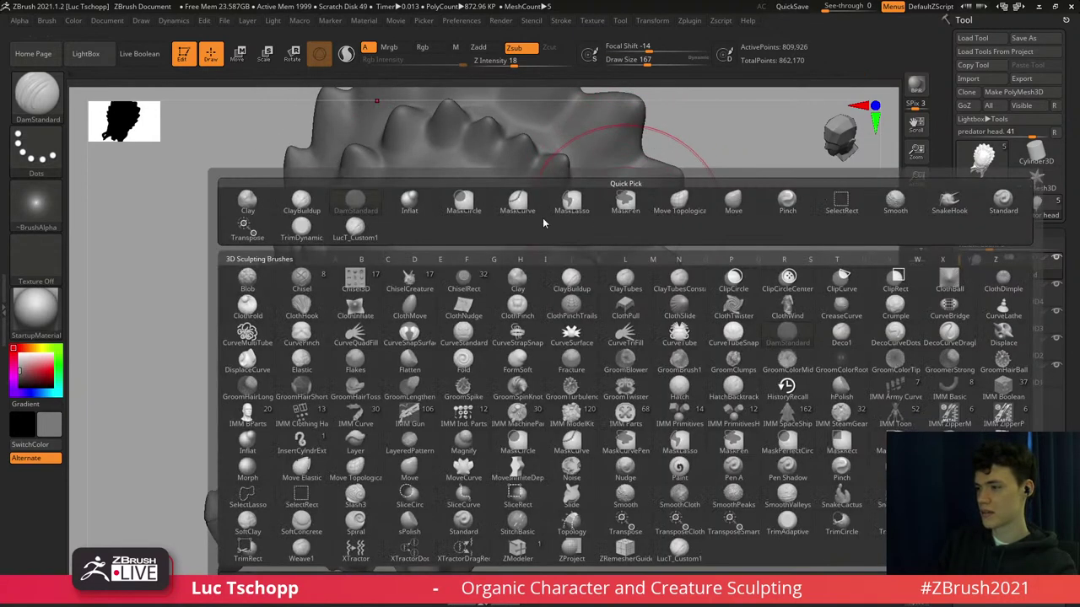
left_click(365, 226)
key("b")
left_click(670, 210)
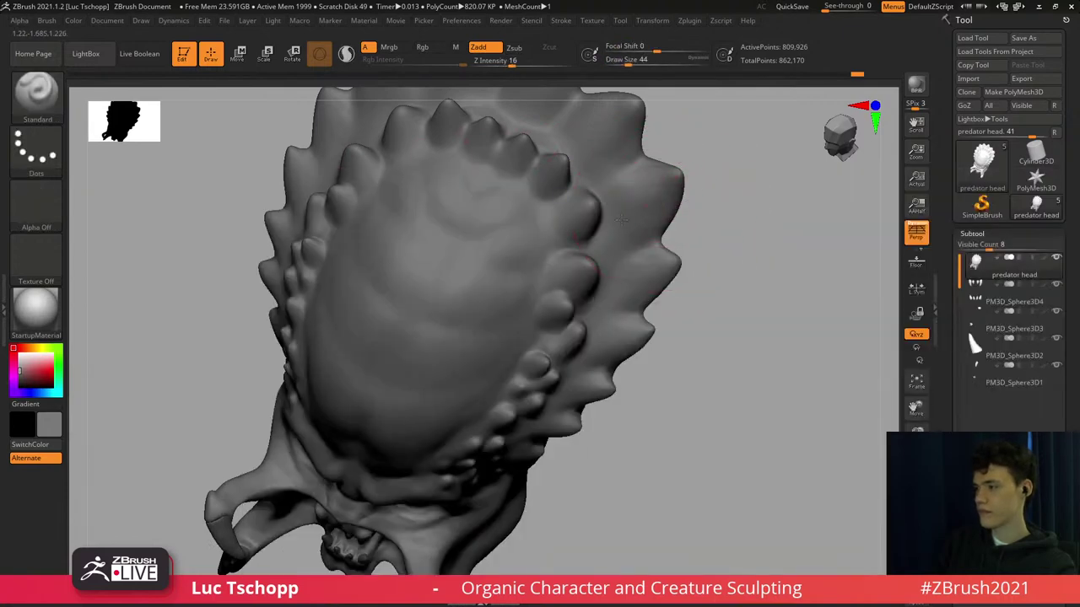
mouse_move(648, 174)
right_mouse_down()
mouse_move(646, 118)
mouse_move(662, 195)
right_mouse_up()
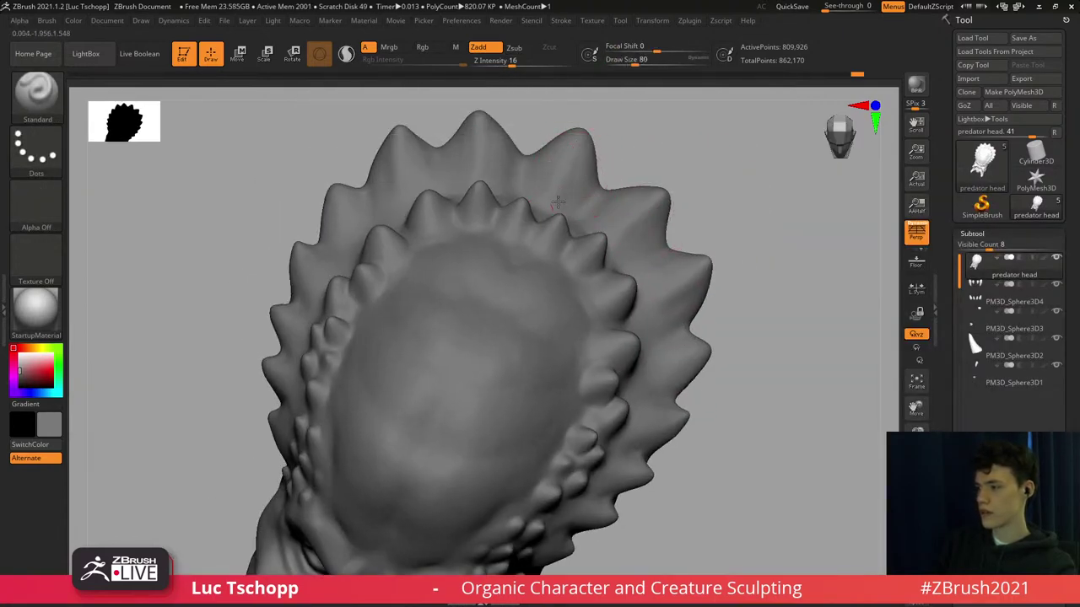
right_click_drag(660, 282, 636, 257)
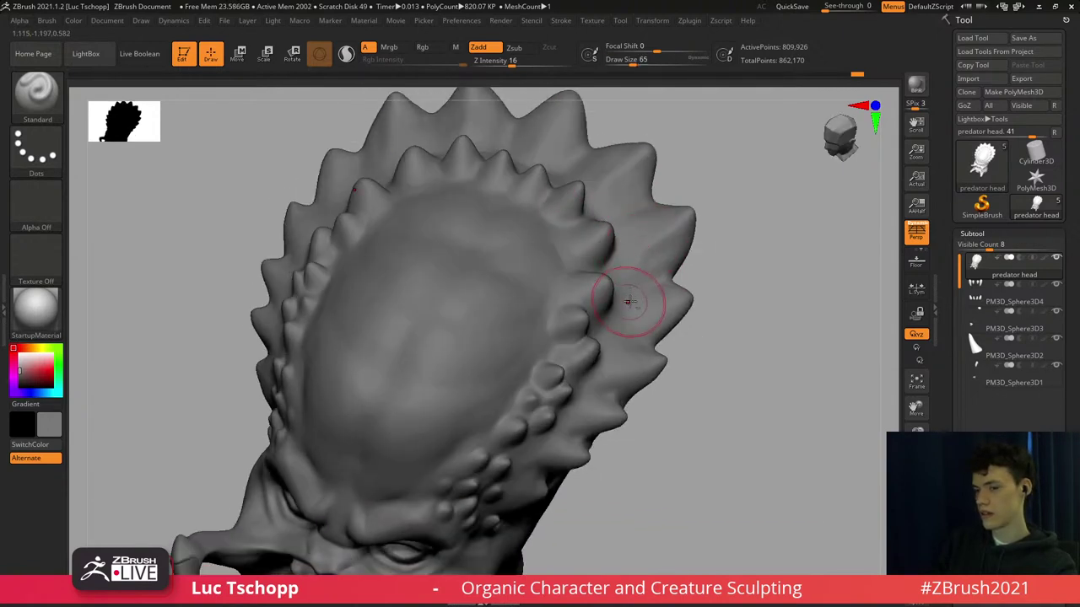
Continue building volume down the side crest spikes towards the temple, reducing the Standard brush from 65 to 54.
mouse_move(627, 301)
right_mouse_down()
mouse_move(626, 292)
mouse_move(636, 306)
mouse_move(654, 298)
mouse_move(668, 225)
right_mouse_up()
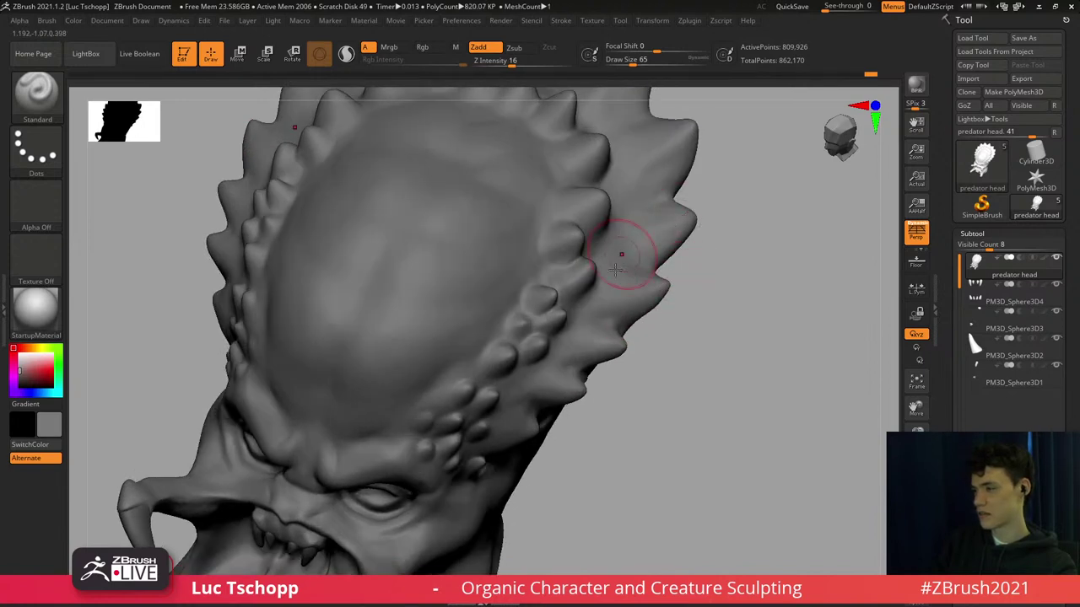
right_click_drag(627, 307, 666, 242, "alt")
key("s")
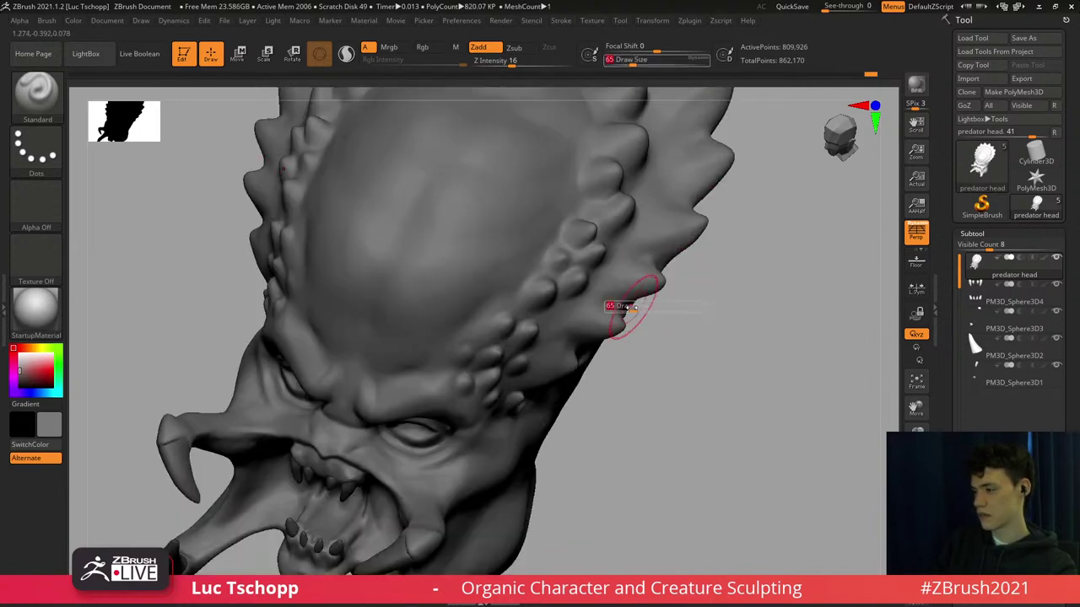
left_click_drag(630, 310, 628, 310)
key("s")
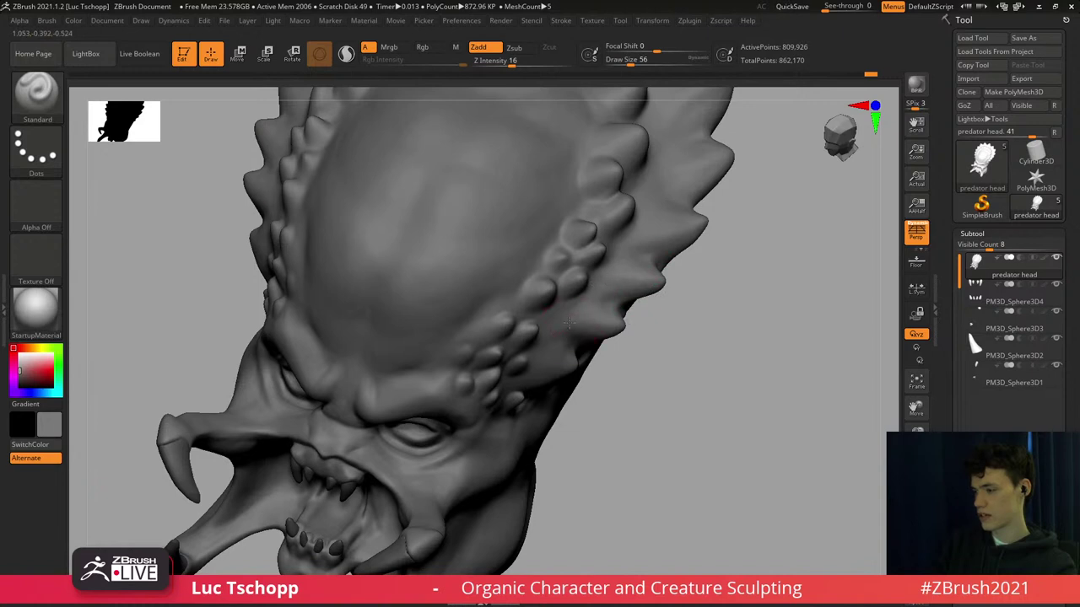
right_click_drag(552, 344, 583, 307, "alt")
key("s")
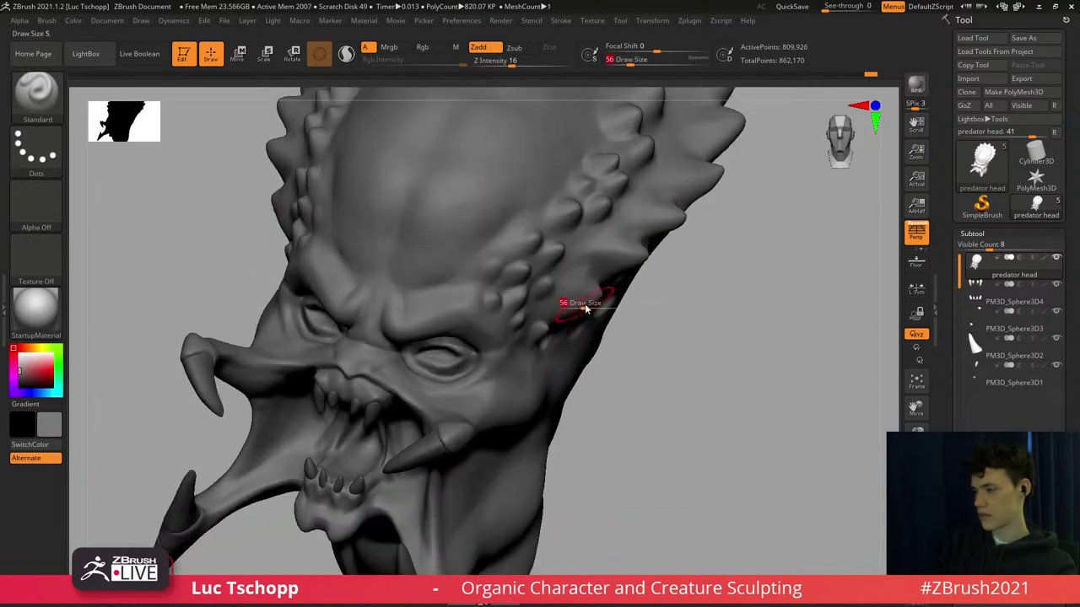
left_click_drag(585, 307, 584, 307)
right_click_drag(603, 289, 579, 267)
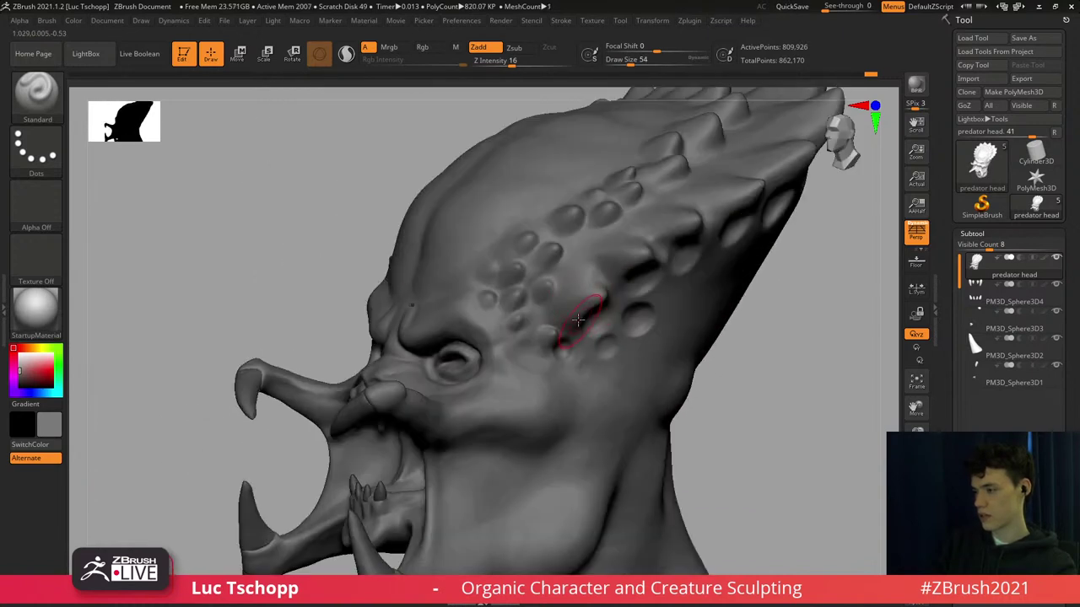
Sharpen the creases around the lowest crest spikes above the temple with DamStandard at draw size 132.
key("b")
key("d")
key("s")
key("s")
left_click_drag(550, 305, 564, 306)
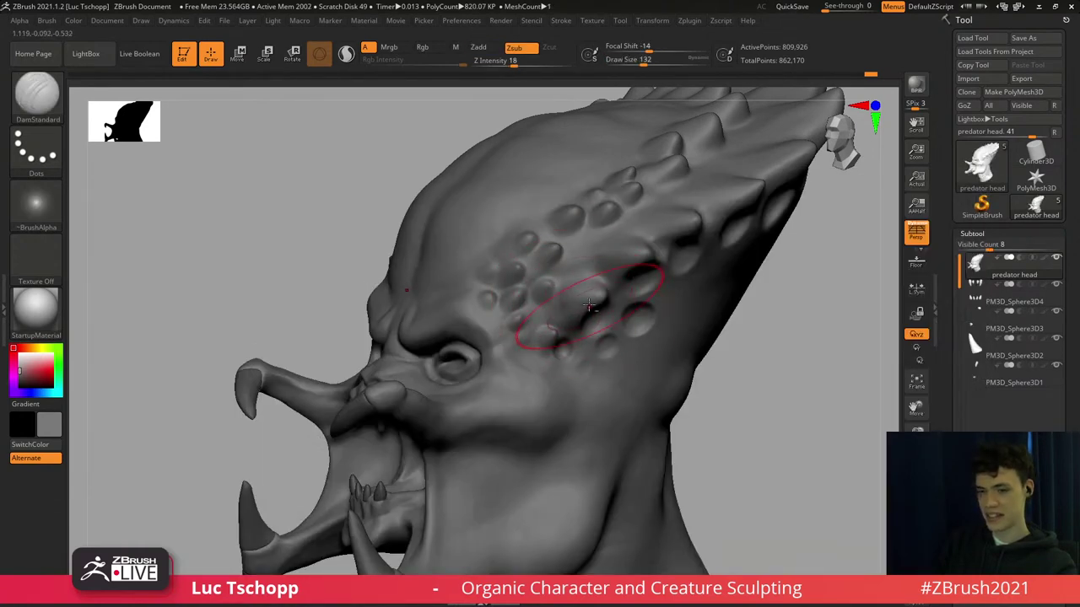
mouse_move(589, 305)
right_mouse_down()
mouse_move(569, 292)
mouse_move(575, 298)
right_mouse_up()
right_click_drag(579, 301, 580, 292, "shift")
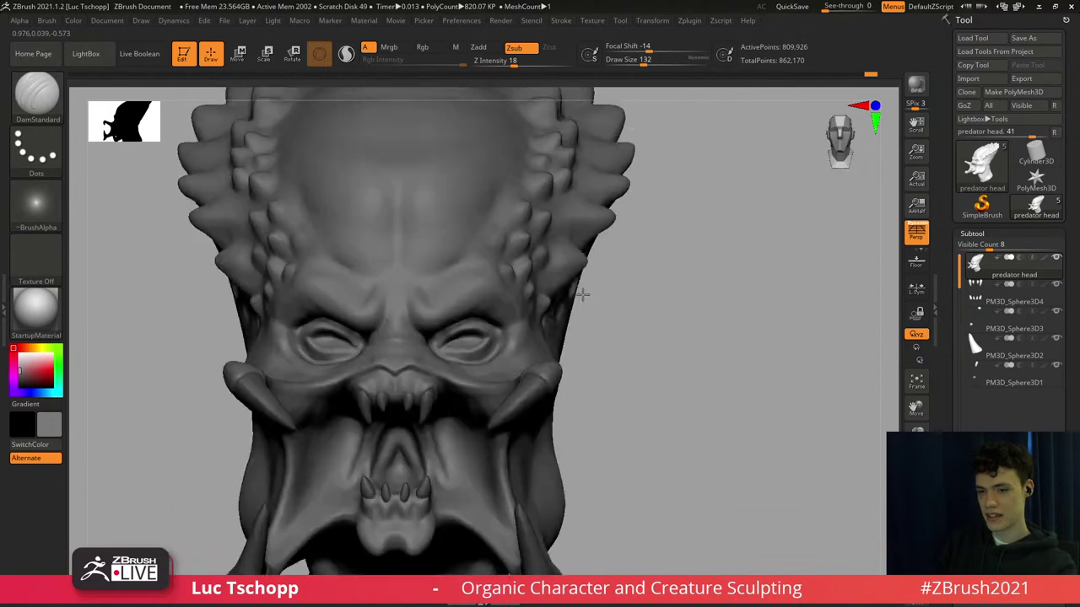
Refine the lower side spikes of the crest with the LucT_Custom1 brush at draw size 49.
mouse_move(578, 241)
right_mouse_down("alt")
mouse_move(585, 280)
mouse_move(566, 295)
mouse_move(554, 283)
right_mouse_up("alt")
key("b")
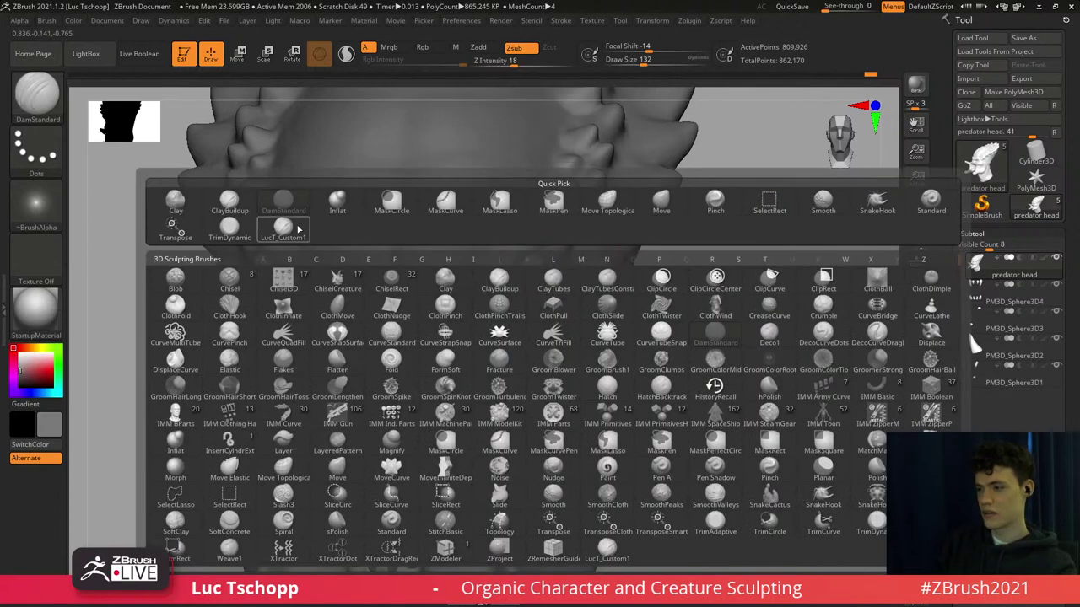
left_click(298, 229)
mouse_move(590, 205)
right_mouse_down("alt")
mouse_move(590, 245)
mouse_move(622, 258)
right_mouse_up("alt")
key("s")
left_click_drag(622, 258, 608, 255)
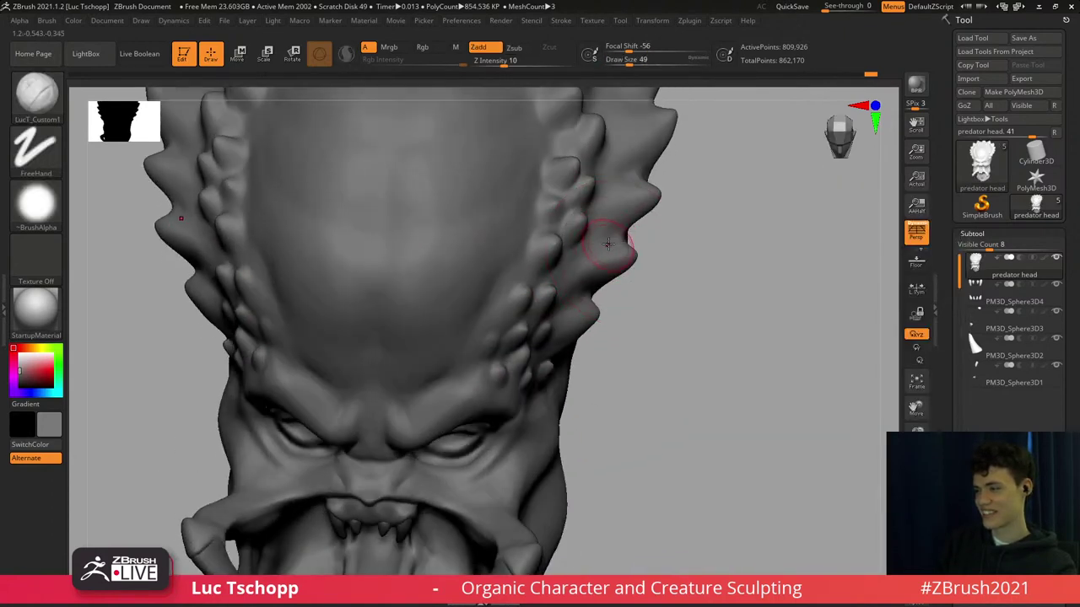
Sharpen the creases between the side and upper crest spikes with DamStandard at draw sizes 128 to 177.
key("b")
key("d")
key("s")
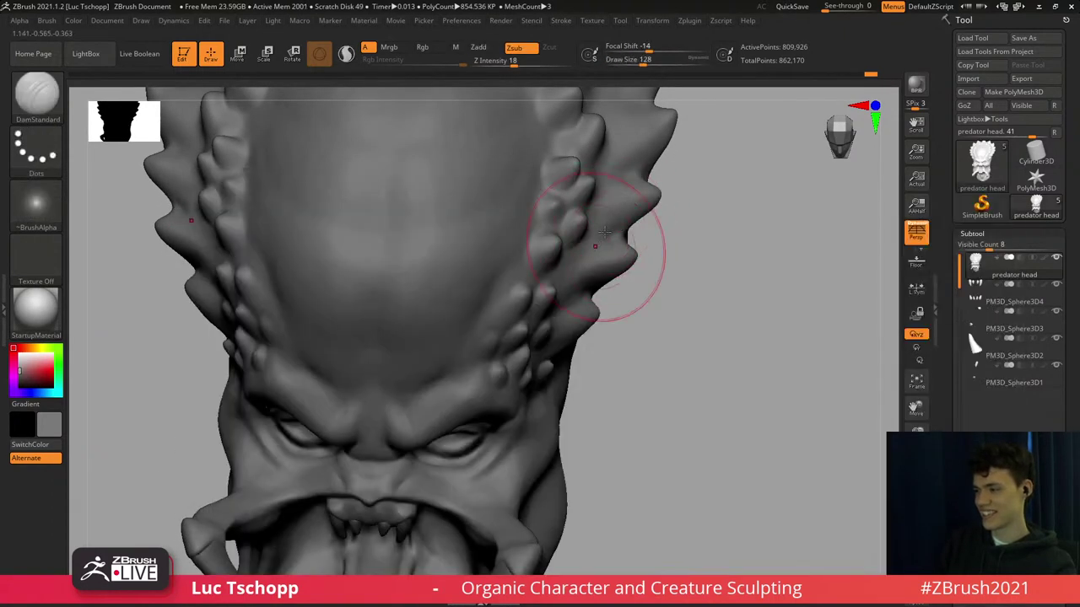
right_click_drag(626, 205, 616, 256, "alt")
key("bracketright")
key("bracketright")
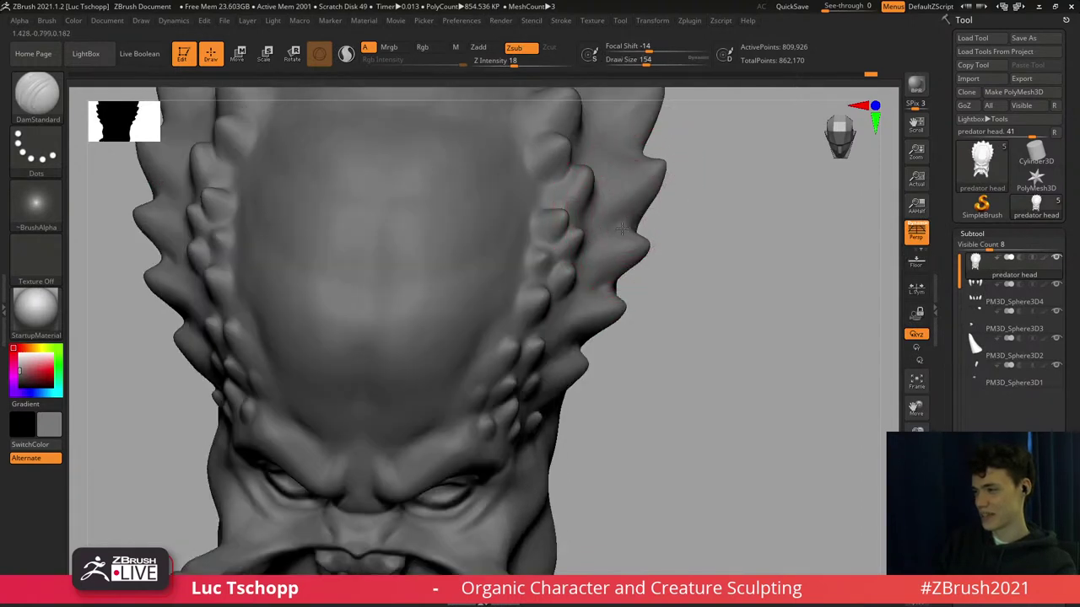
right_click_drag(626, 204, 619, 308, "alt")
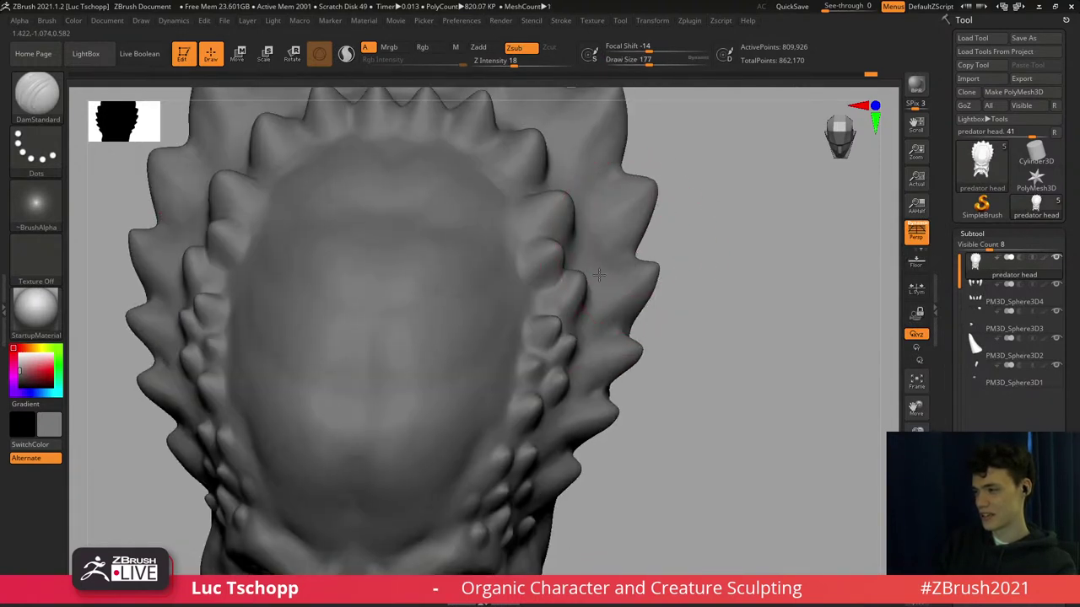
right_click_drag(626, 187, 637, 288, "alt")
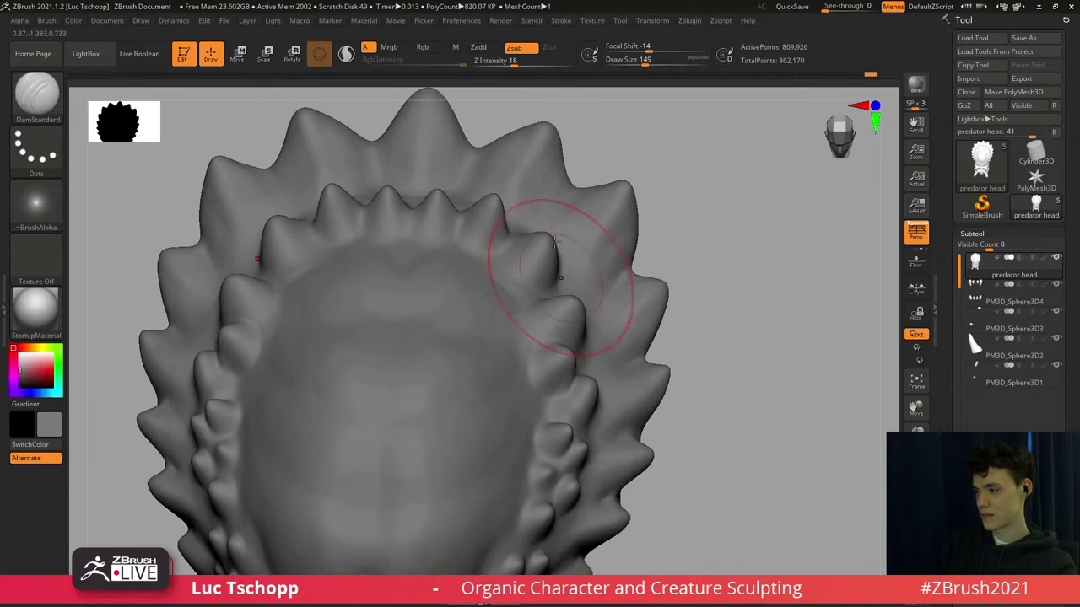
left_click_drag(573, 188, 552, 226)
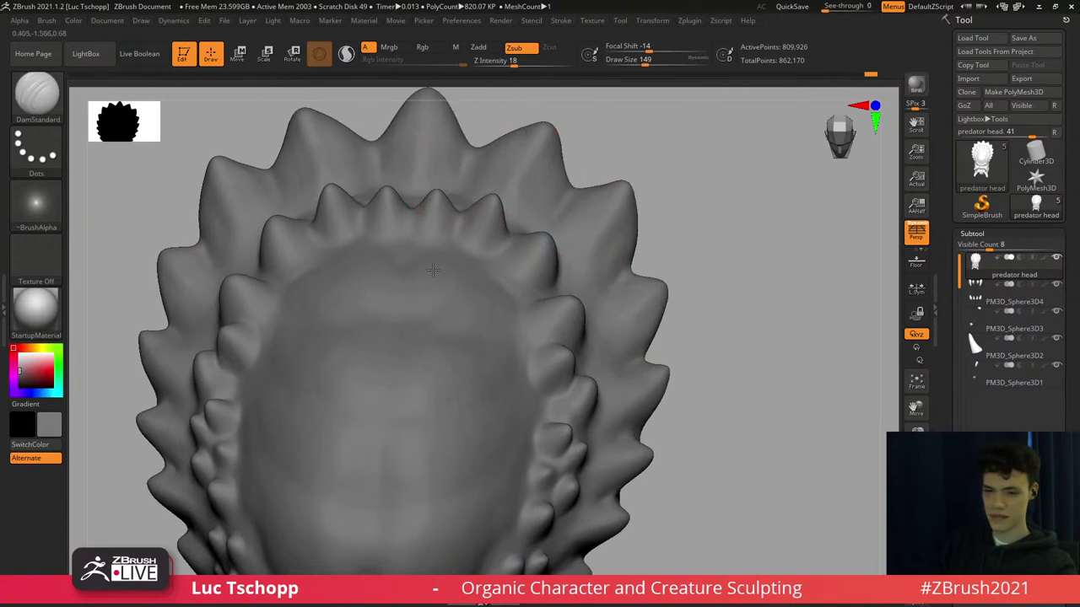
Adjust the shapes of the uppermost crest spikes with the Move brush at draw size 74.
right_click_drag(465, 162, 460, 354, "ctrl")
mouse_move(460, 354)
right_mouse_down()
mouse_move(442, 279)
mouse_move(461, 266)
mouse_move(458, 289)
mouse_move(421, 271)
mouse_move(482, 273)
right_mouse_up()
key("b")
key("m")
key("v")
key("s")
left_click_drag(482, 268, 461, 267)
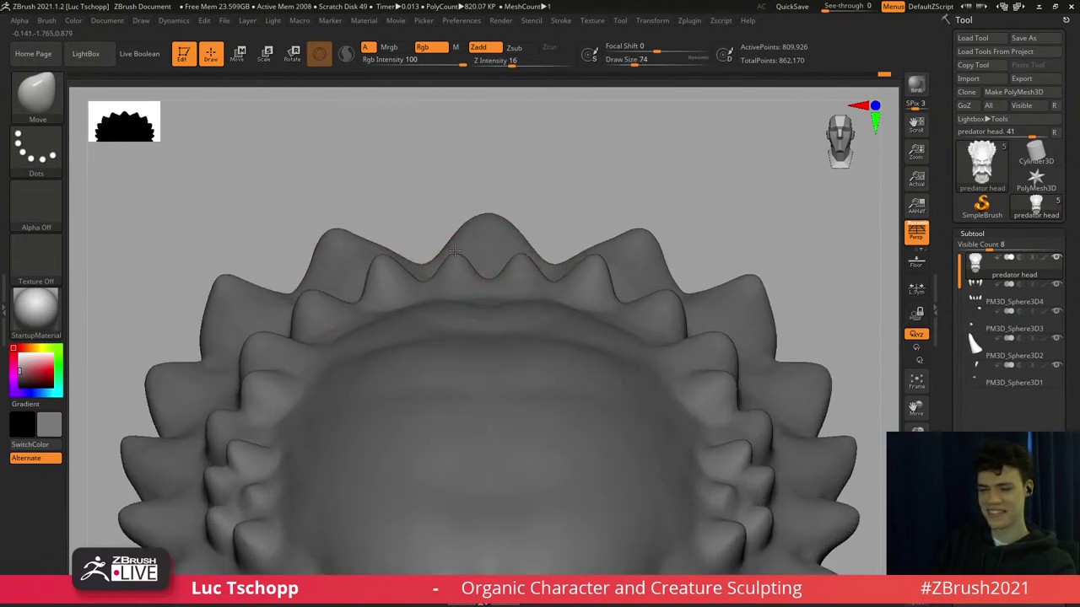
right_click_drag(456, 259, 465, 232, "alt")
right_click_drag(425, 313, 430, 268)
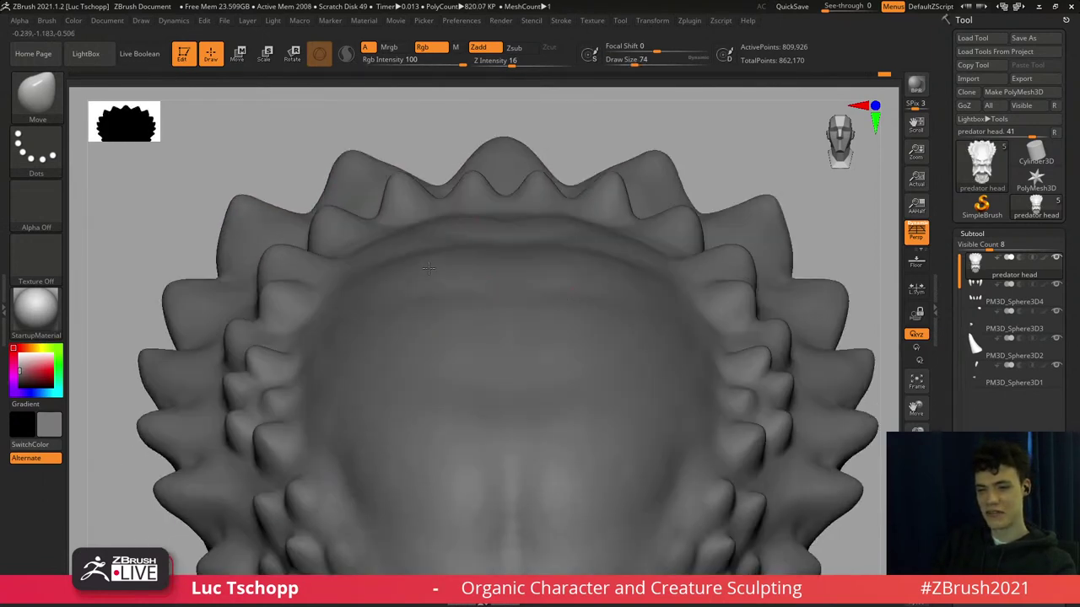
mouse_move(439, 371)
right_mouse_down("ctrl")
mouse_move(439, 268)
mouse_move(433, 289)
right_mouse_up("ctrl")
mouse_move(426, 350)
right_mouse_down()
mouse_move(411, 240)
mouse_move(448, 244)
mouse_move(438, 268)
mouse_move(458, 270)
mouse_move(452, 205)
right_mouse_up()
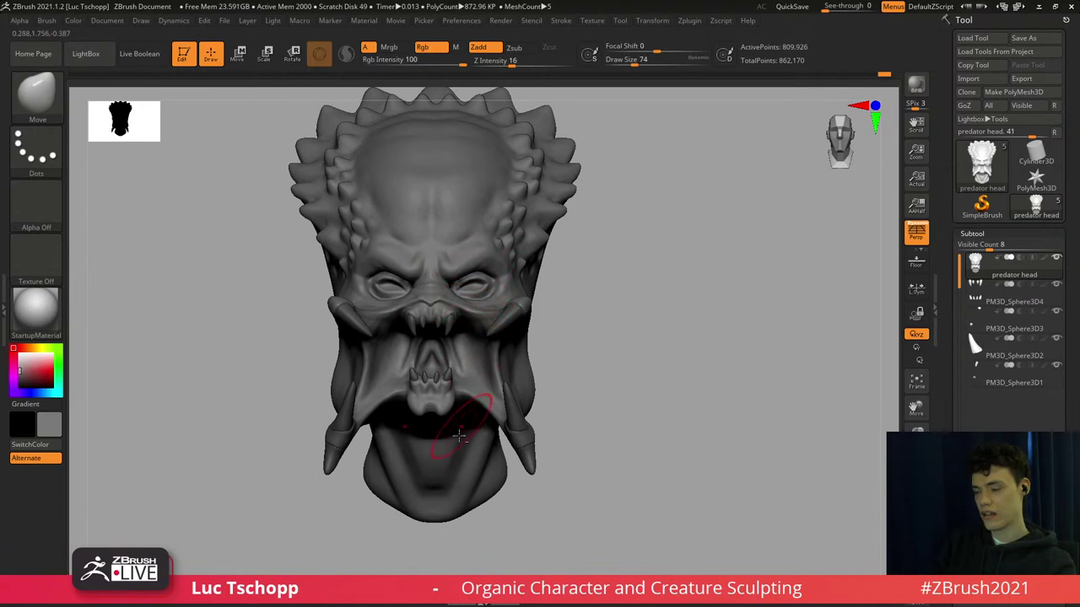
Reshape the side of the neck below the jaw with the Move brush and smooth the surface at draw size 101.
right_click_drag(435, 451, 442, 331, "alt")
key("b")
right_click_drag(429, 376, 438, 341)
key("m")
key("v")
key("s")
left_click_drag(361, 312, 381, 318)
left_click_drag(422, 330, 435, 336, "shift")
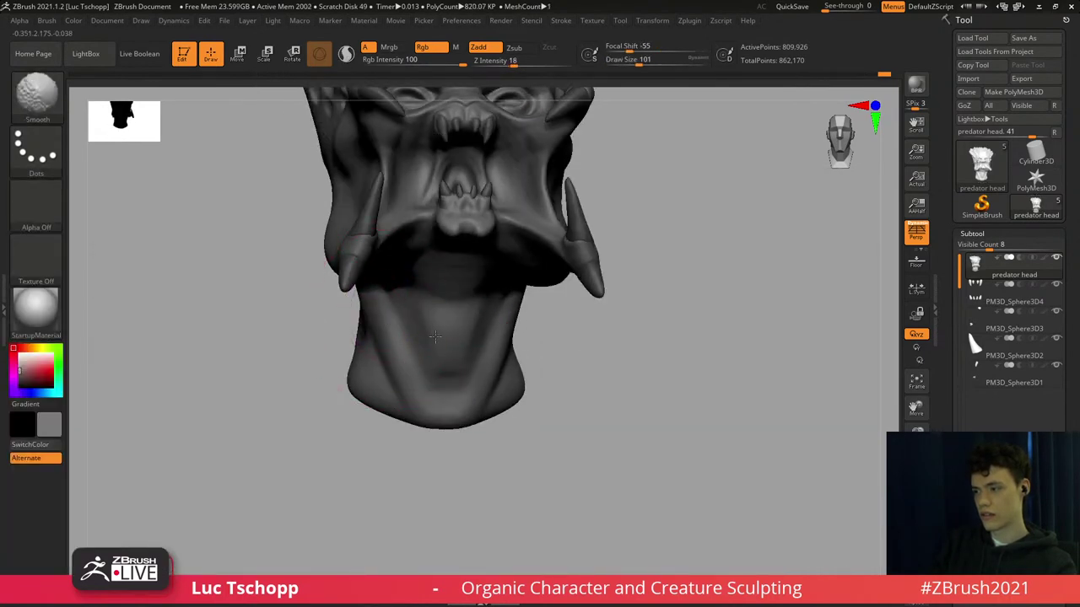
Build up the front of the throat with the LucT_Custom1 brush at draw sizes 90 to 94.
key("b")
mouse_move(422, 339)
right_mouse_down()
mouse_move(415, 348)
mouse_move(414, 307)
right_mouse_up()
left_click(169, 223)
key("s")
left_click_drag(434, 353, 444, 387)
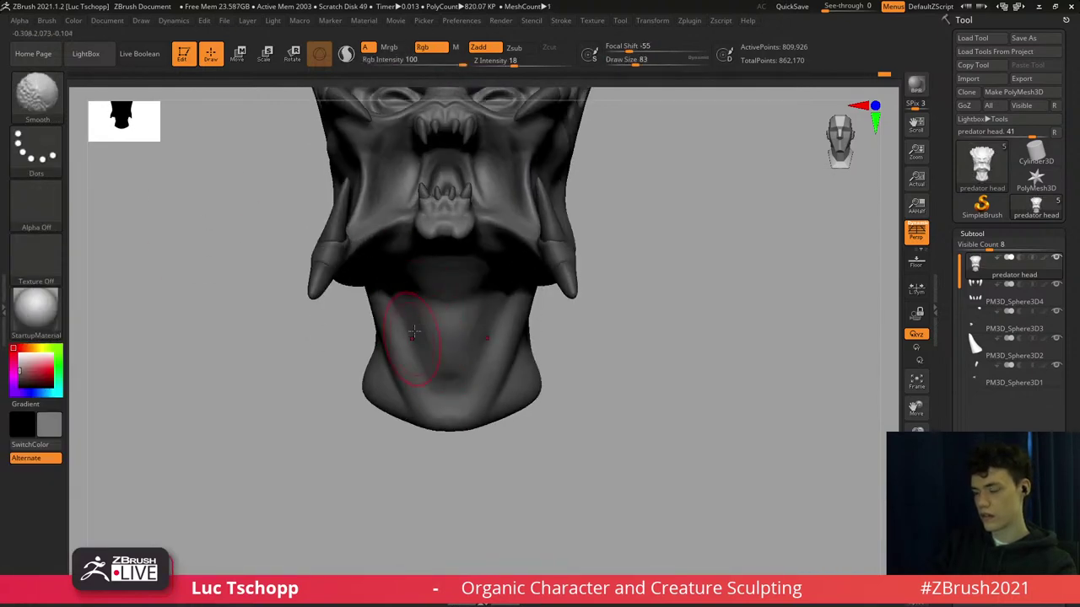
right_click_drag(414, 331, 431, 295)
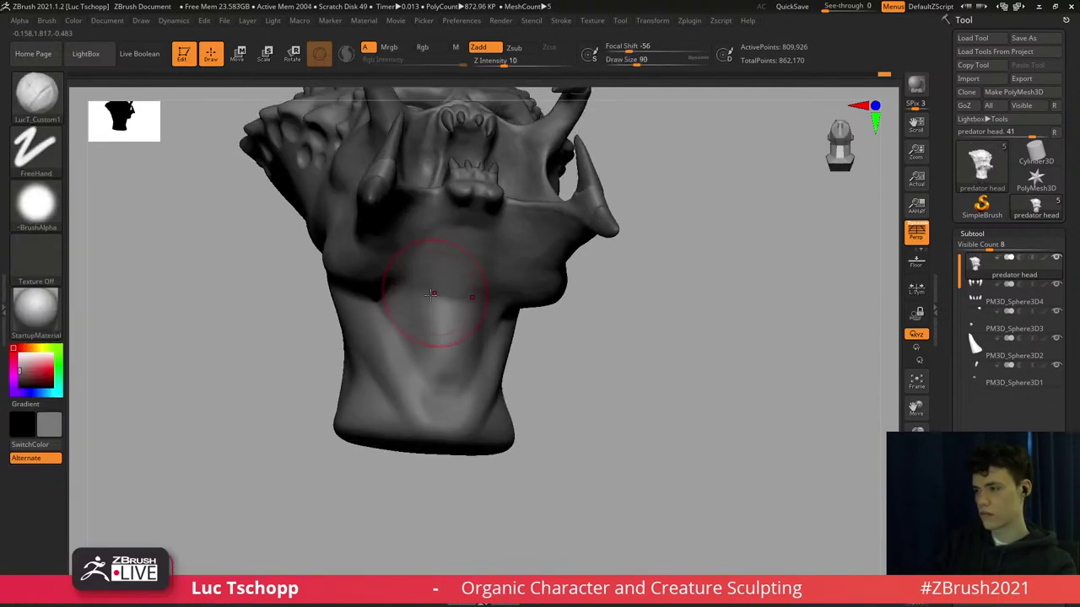
key("s")
mouse_move(431, 295)
left_mouse_down()
mouse_move(415, 296)
mouse_move(435, 310)
left_mouse_up()
key("s")
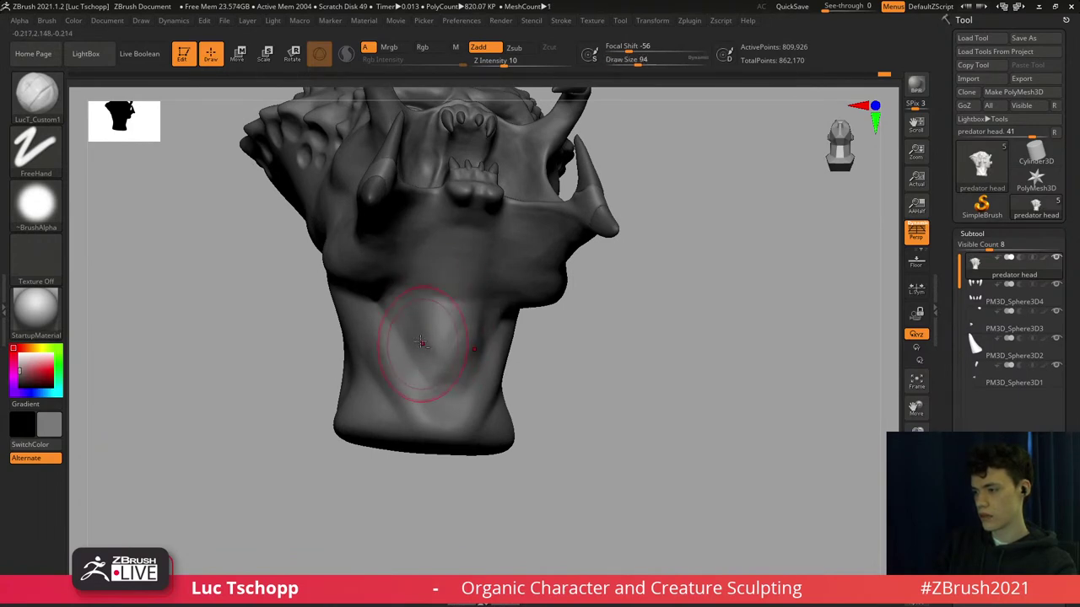
mouse_move(430, 389)
left_mouse_down()
mouse_move(446, 381)
mouse_move(431, 368)
left_mouse_up()
Carve the creases along the neck tendons beside the throat with DamStandard at draw size 177.
key("b")
key("d")
key("s")
key("s")
key("s")
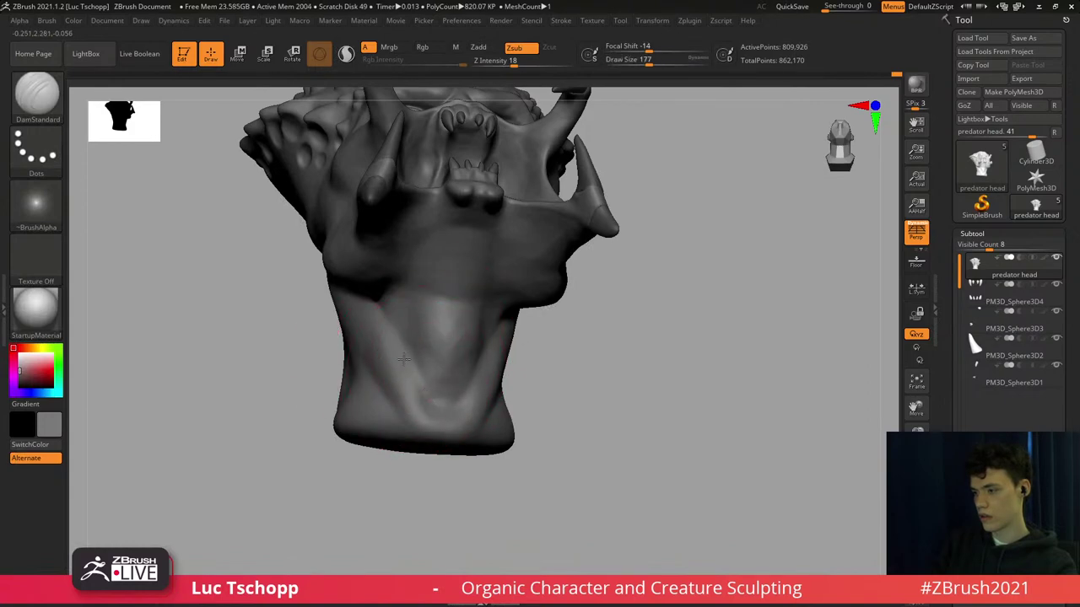
Reshape the lower front of the neck with the Move brush at draw size 65.
mouse_move(404, 359)
right_mouse_down("shift")
mouse_move(425, 404)
mouse_move(411, 375)
mouse_move(443, 375)
mouse_move(443, 405)
mouse_move(408, 408)
mouse_move(408, 395)
right_mouse_up("shift")
key("b")
key("m")
key("v")
key("s")
left_click_drag(408, 395, 398, 397)
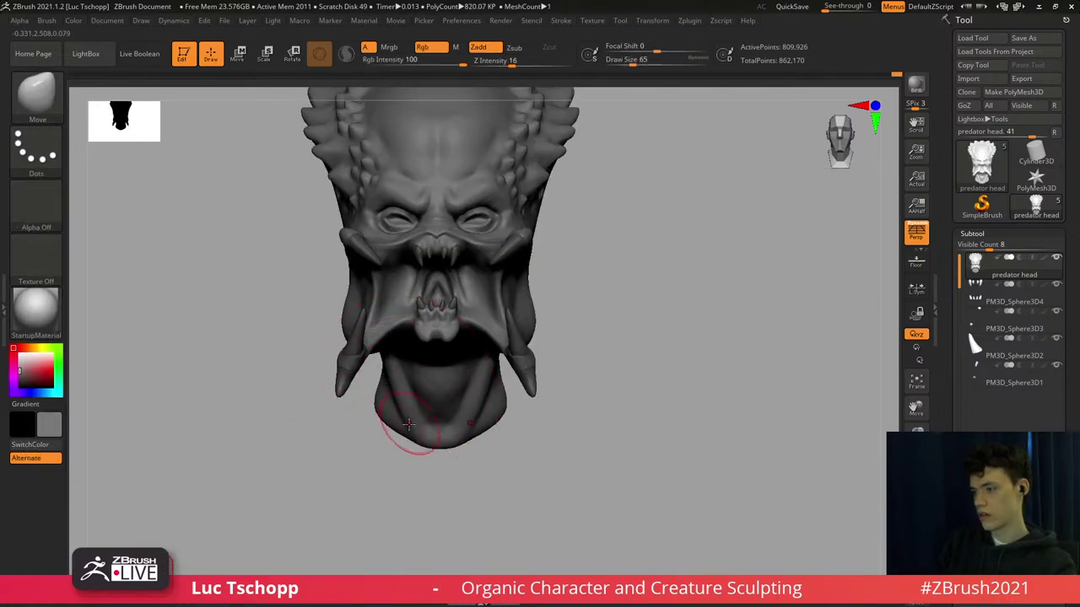
Add volume where the neck tendons meet at the base of the throat with the Standard brush at draw size 44.
key("b")
key("s")
key("t")
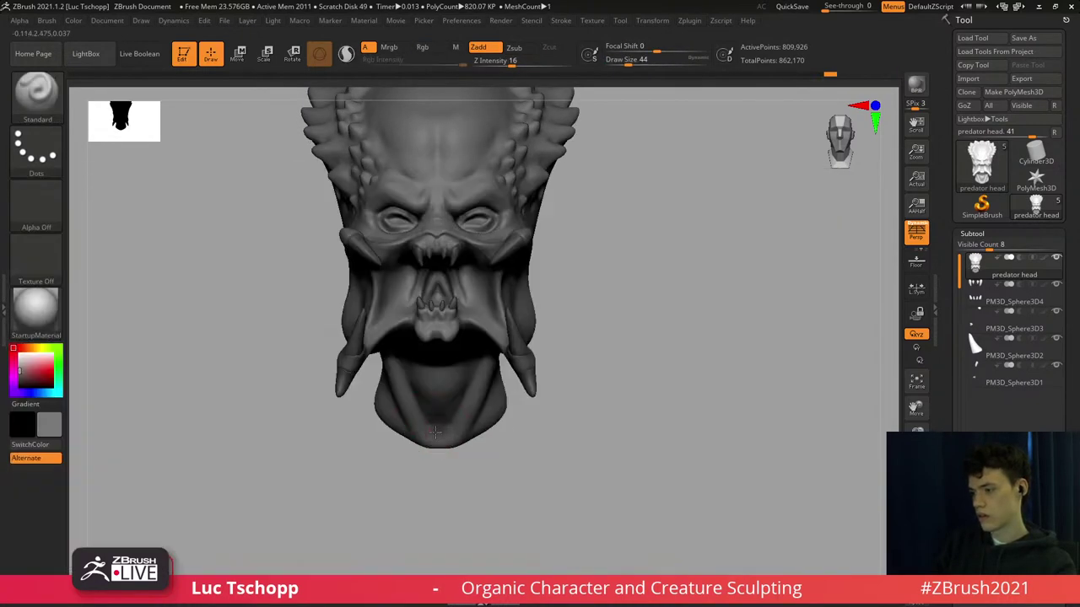
left_click_drag(425, 440, 428, 442)
Refine the front lower corner of the neck in profile with the Move brush at draw sizes 71 to 124.
mouse_move(410, 426)
right_mouse_down()
mouse_move(431, 412)
mouse_move(424, 430)
right_mouse_up()
key("b")
key("m")
key("v")
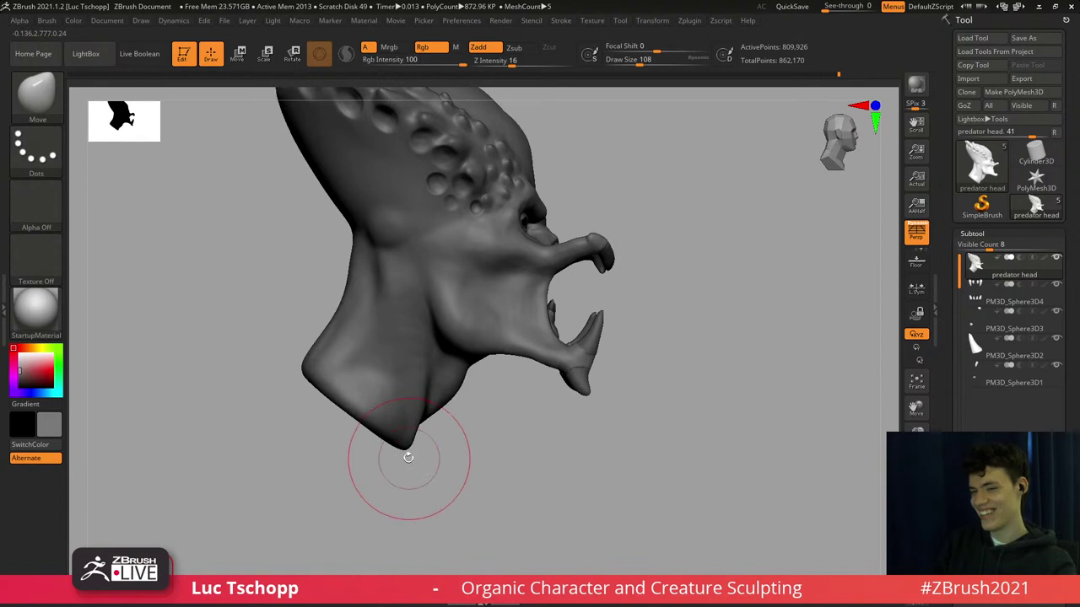
right_click_drag(410, 449, 408, 447)
left_click(410, 447)
key("s")
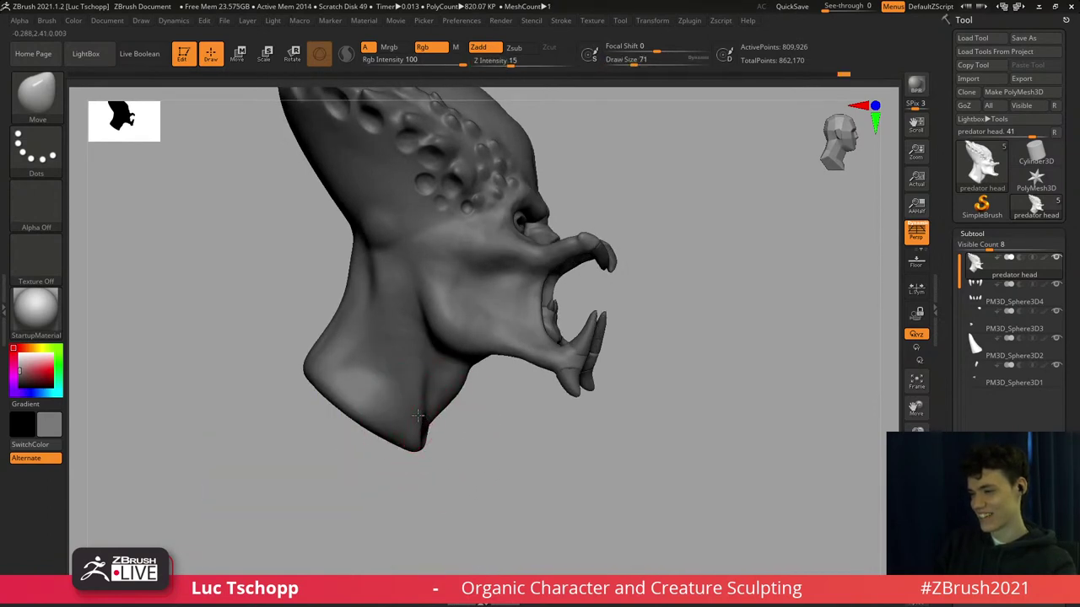
right_click_drag(418, 415, 427, 411)
key("s")
left_click_drag(436, 397, 442, 395)
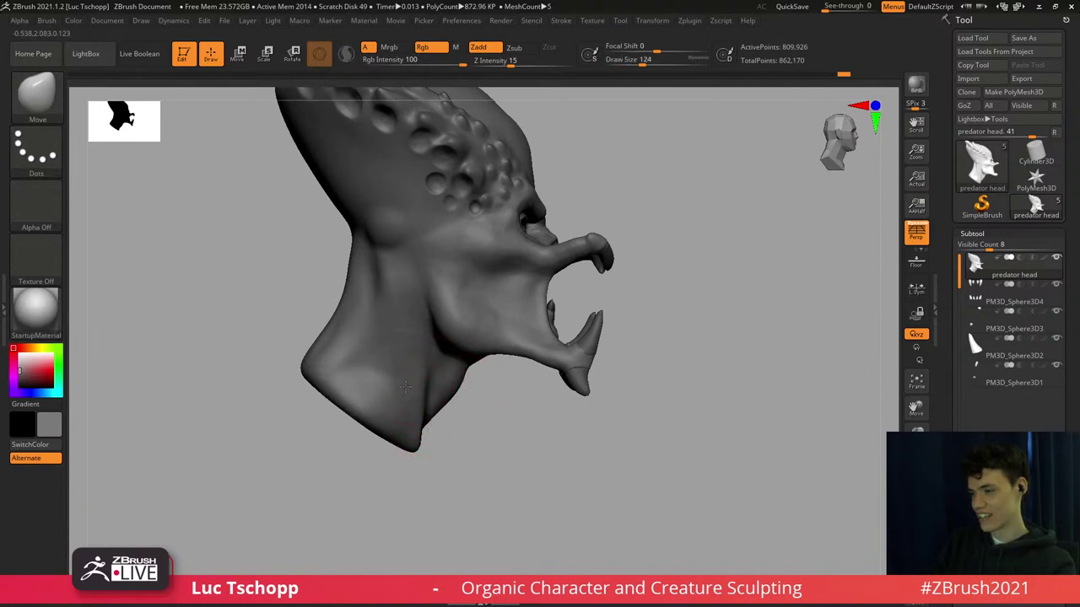
Reshape the back and sides of the neck with the Move brush, enlarging the draw size to 163 and 182.
left_click_drag(387, 325, 378, 325)
right_click_drag(378, 325, 449, 332)
right_click_drag(389, 367, 394, 393)
key("s")
left_click_drag(382, 344, 381, 330)
key("s")
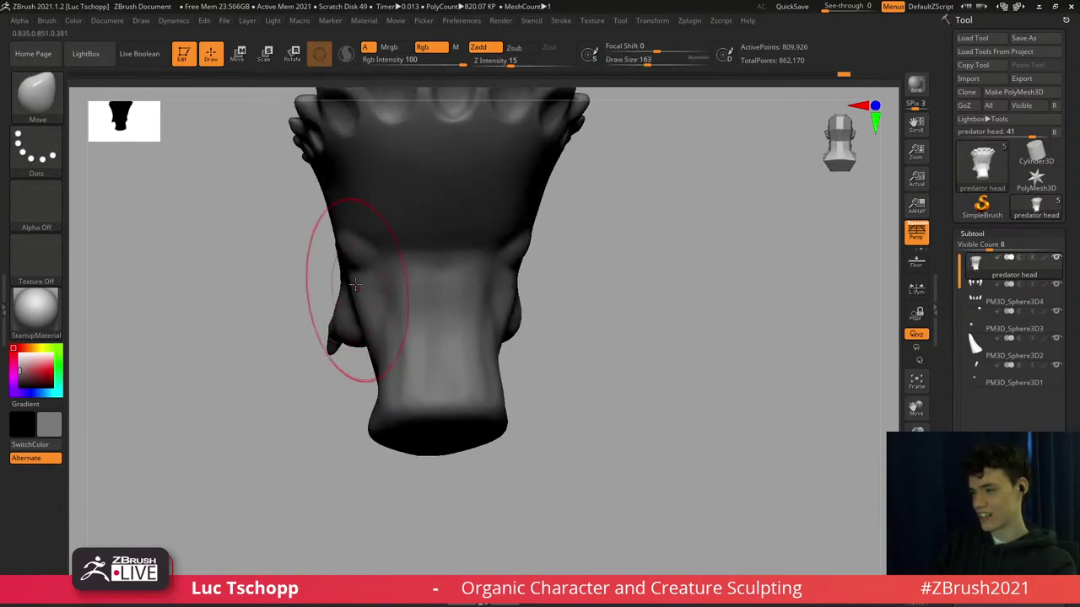
left_click_drag(356, 287, 367, 280)
mouse_move(368, 325)
right_mouse_down("ctrl")
mouse_move(357, 285)
mouse_move(456, 271)
mouse_move(434, 333)
right_mouse_up("ctrl")
key("s")
left_click_drag(404, 388, 406, 388)
left_click_drag(399, 367, 387, 348)
Try moving the lower mandible with the Move brush at draw size 182, and undo that stroke.
right_click_drag(281, 351, 380, 315, "alt")
left_click_drag(381, 315, 414, 314)
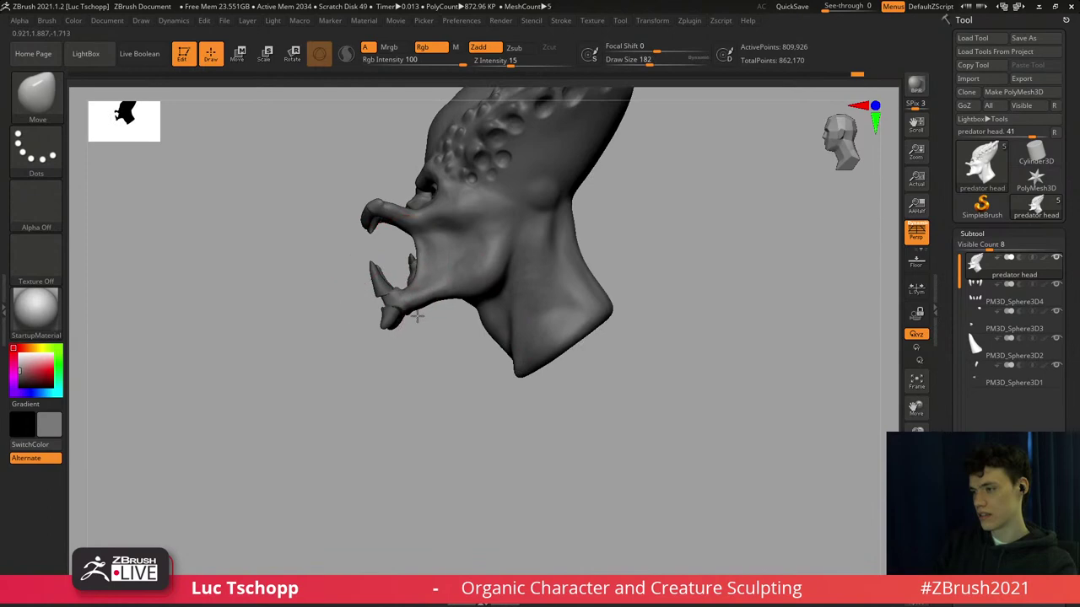
key("ctrl+z")
right_click_drag(385, 300, 415, 332, "alt")
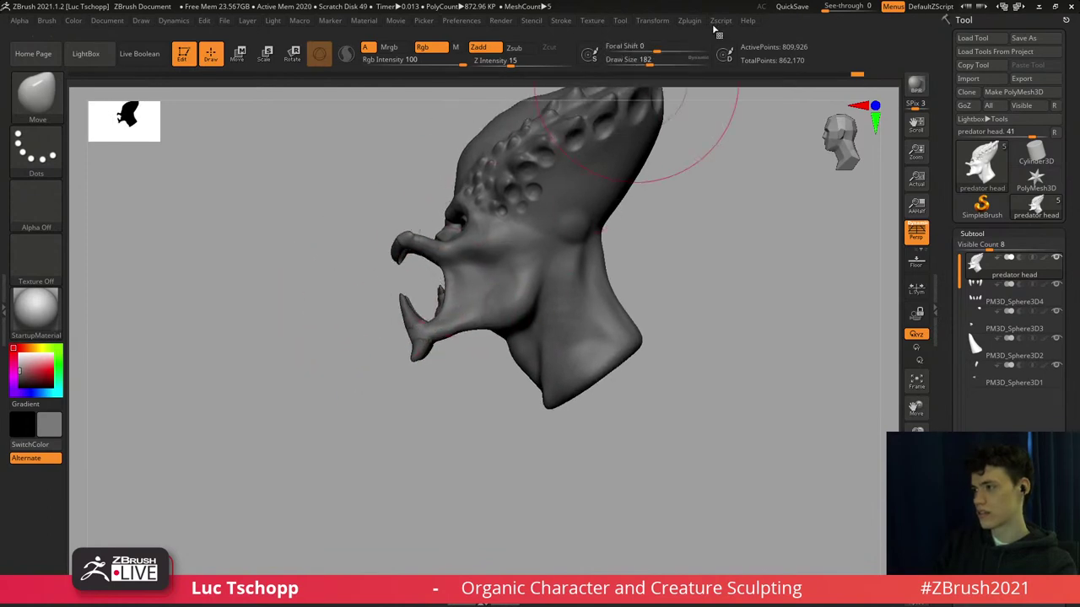
Deepen the creases around the bumps and spikes on the side of the crest with DamStandard at draw size 83.
mouse_move(547, 185)
right_mouse_down("alt")
mouse_move(531, 234)
mouse_move(567, 242)
mouse_move(550, 236)
right_mouse_up("alt")
key("b")
key("d")
key("s")
right_click_drag(498, 173, 478, 193)
key("s")
left_click_drag(478, 193, 464, 193)
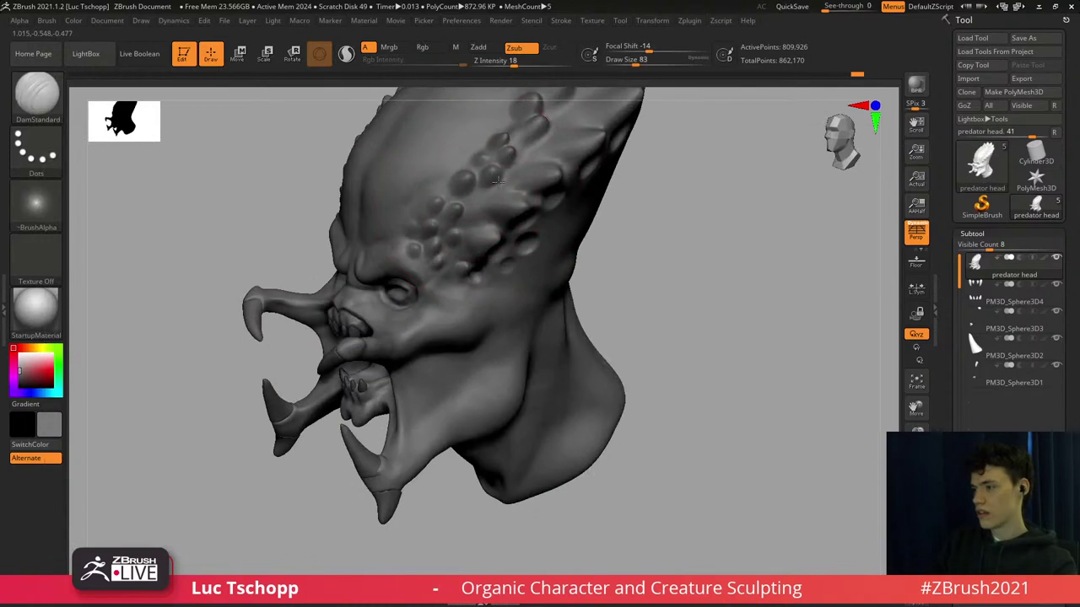
right_click_drag(498, 179, 478, 224, "ctrl")
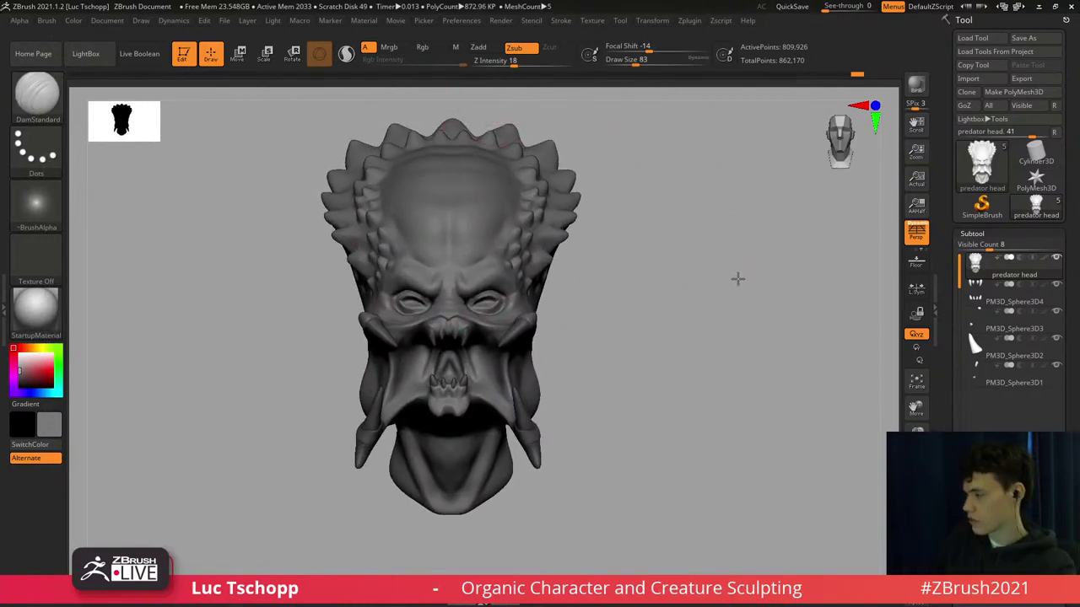
Examine the polygroups and separate subtools of the head, teeth and tusks using the polyframe display and the exploded Xpose view.
right_click_drag(737, 278, 654, 242)
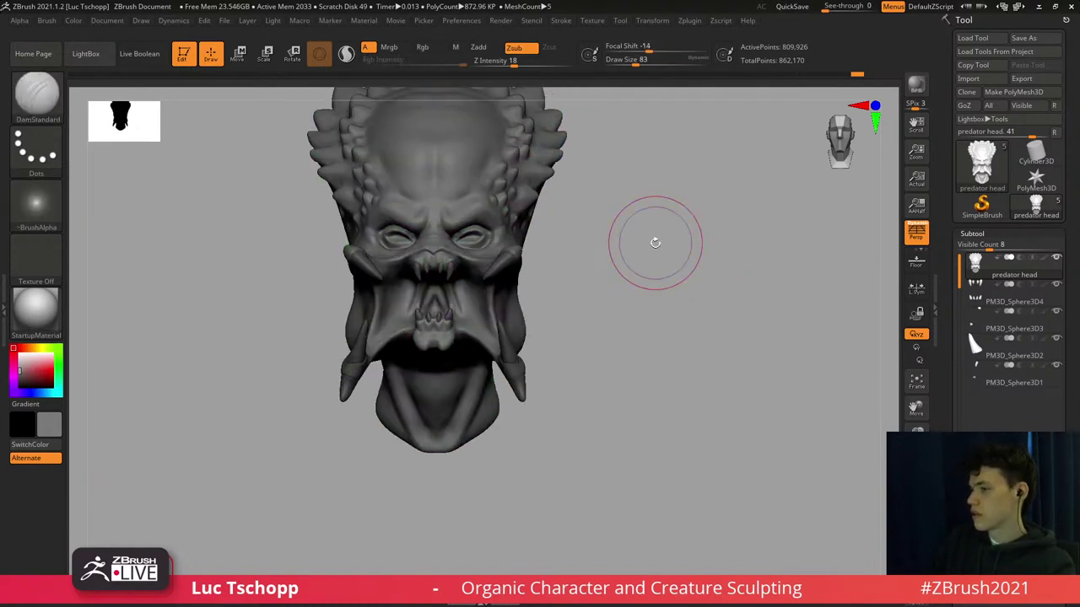
key("shift+f")
left_click(911, 482)
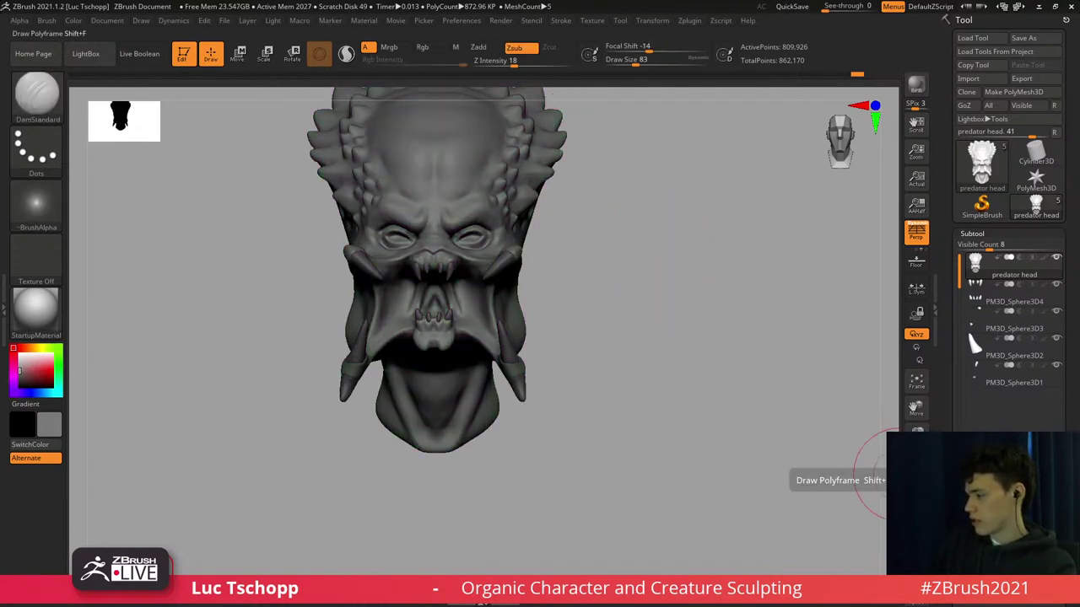
left_click(905, 474)
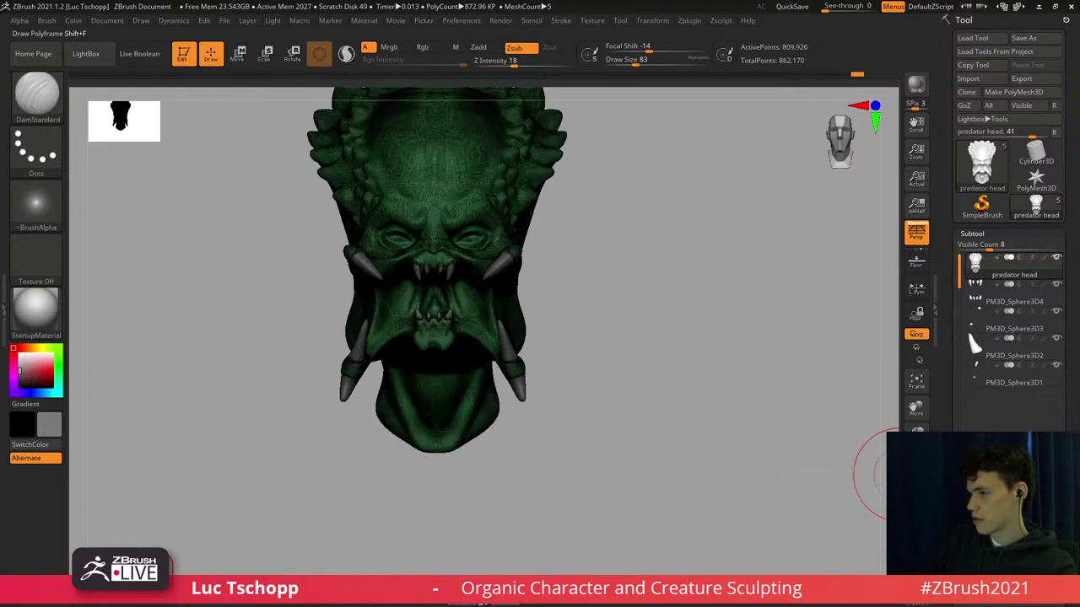
left_click(905, 474)
left_click(905, 474)
left_click(905, 474)
right_click_drag(677, 332, 680, 332)
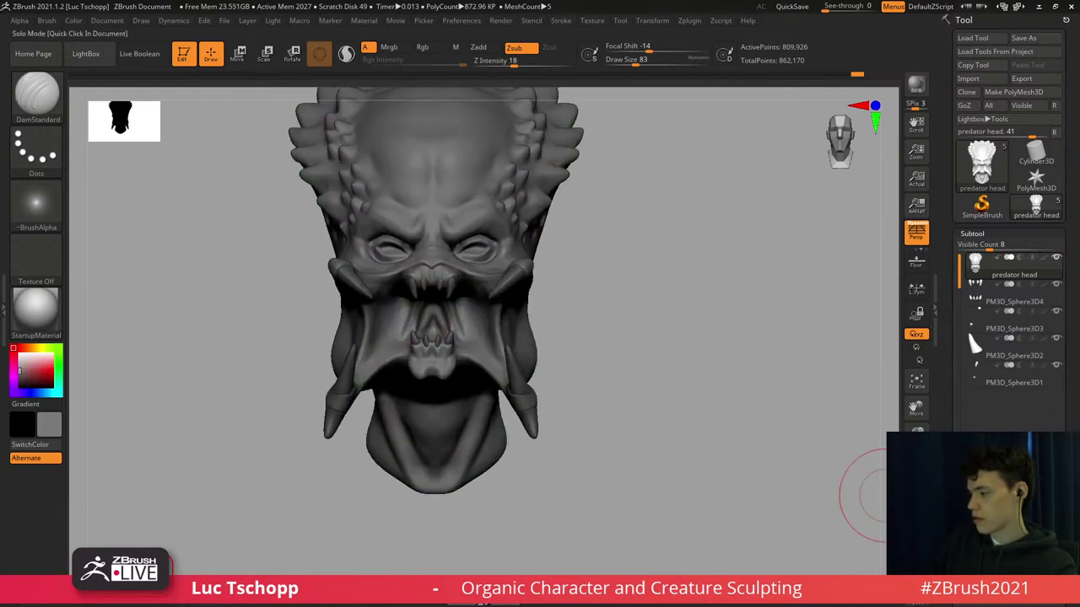
key("shift+x")
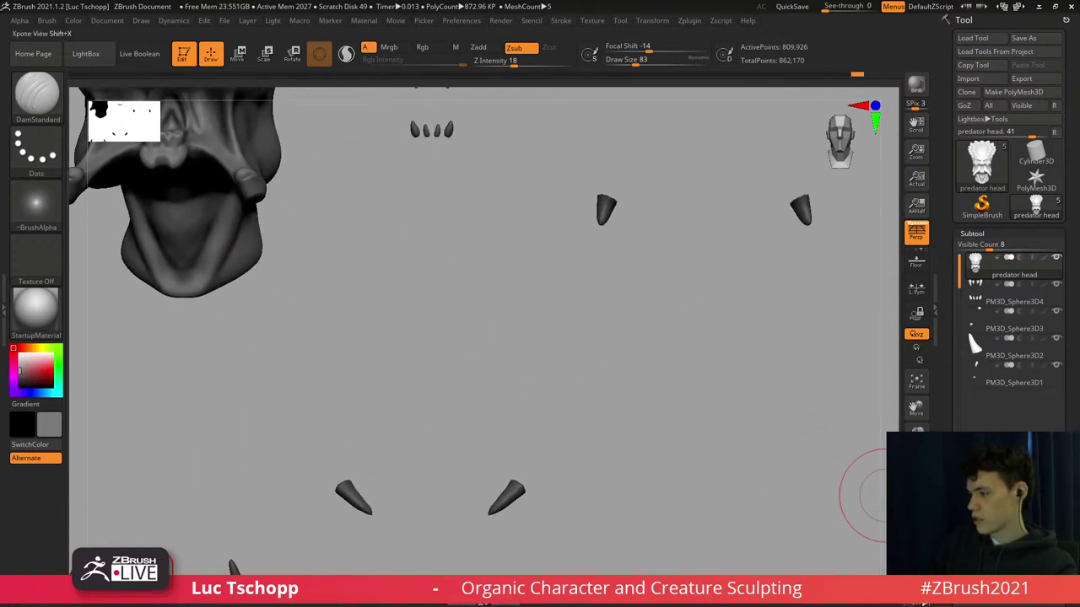
key("shift+f")
key("shift+x")
key("shift+x")
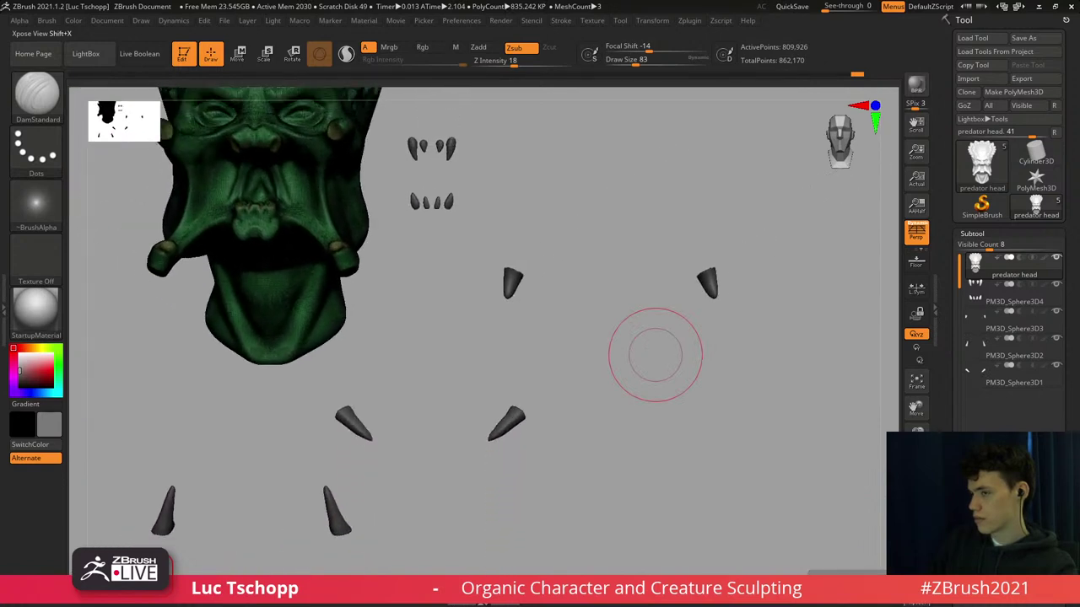
left_click(655, 355)
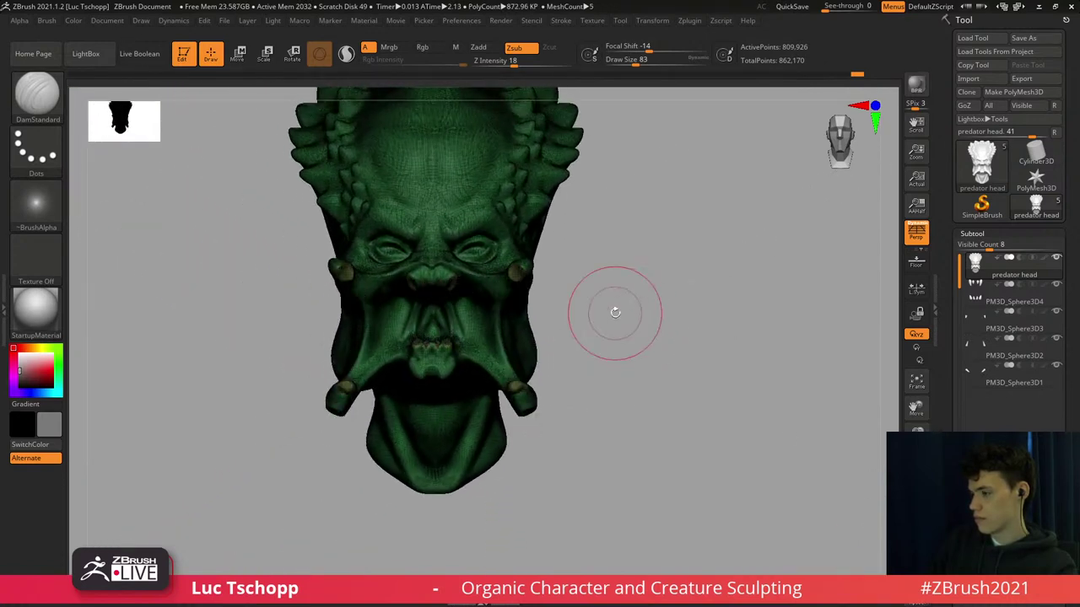
Assign the whole head mesh to a single polygroup and turn off the polyframe display.
key("ctrl+w")
left_click_drag(636, 215, 658, 230, "alt")
key("shift+f")
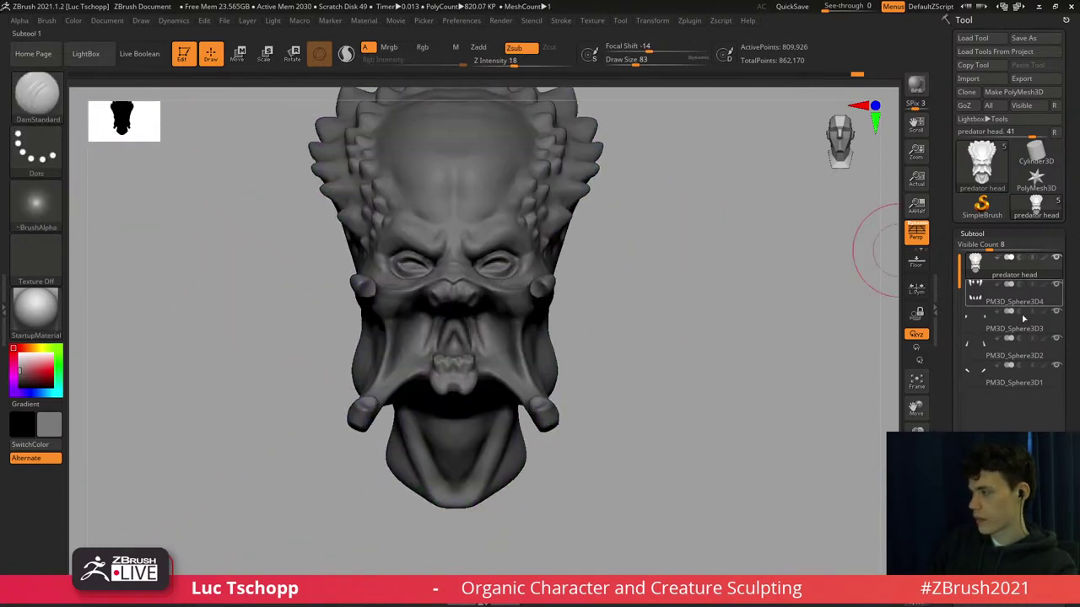
Duplicate the predator head subtool and bring up the DynaMesh settings for the copy.
left_click_drag(1076, 309, 1074, 61)
left_click(983, 316)
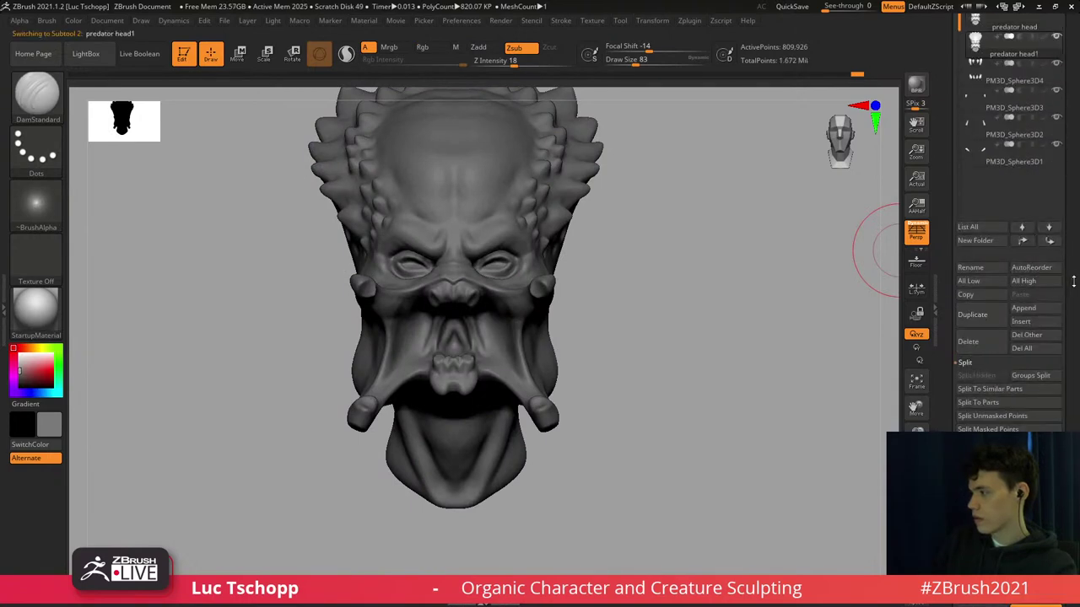
left_click_drag(1072, 280, 1063, 303)
scroll(1063, 303, "down", 10)
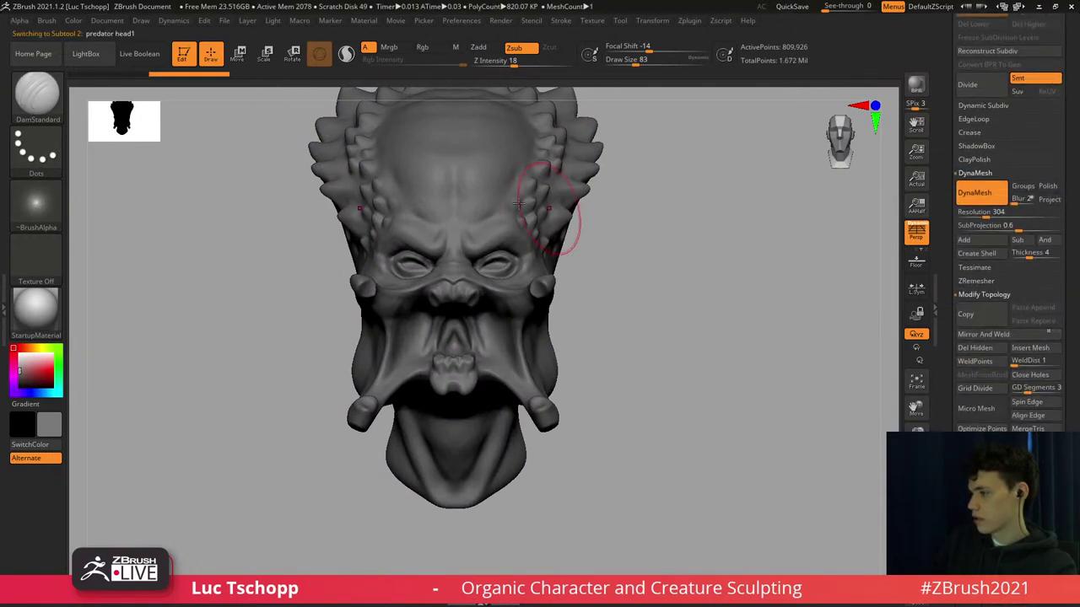
Set the Standard brush to colour-only painting at RGB intensity 100 and fill the duplicated head with light grey, RGB 182.
right_click_drag(550, 231, 598, 250, "ctrl")
key("b")
key("s")
key("t")
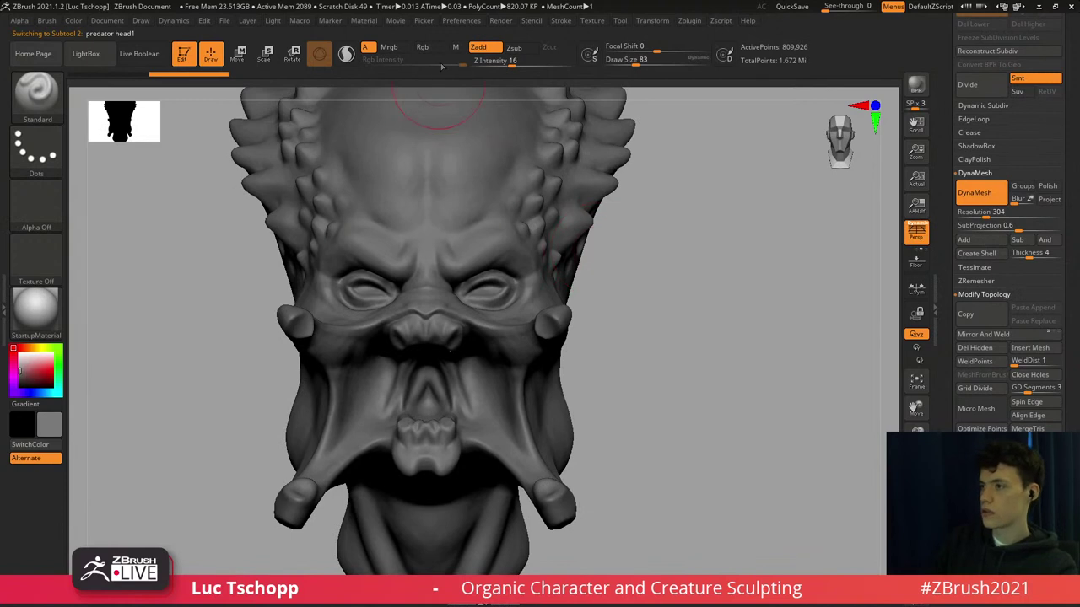
left_click(483, 49)
left_click(41, 370)
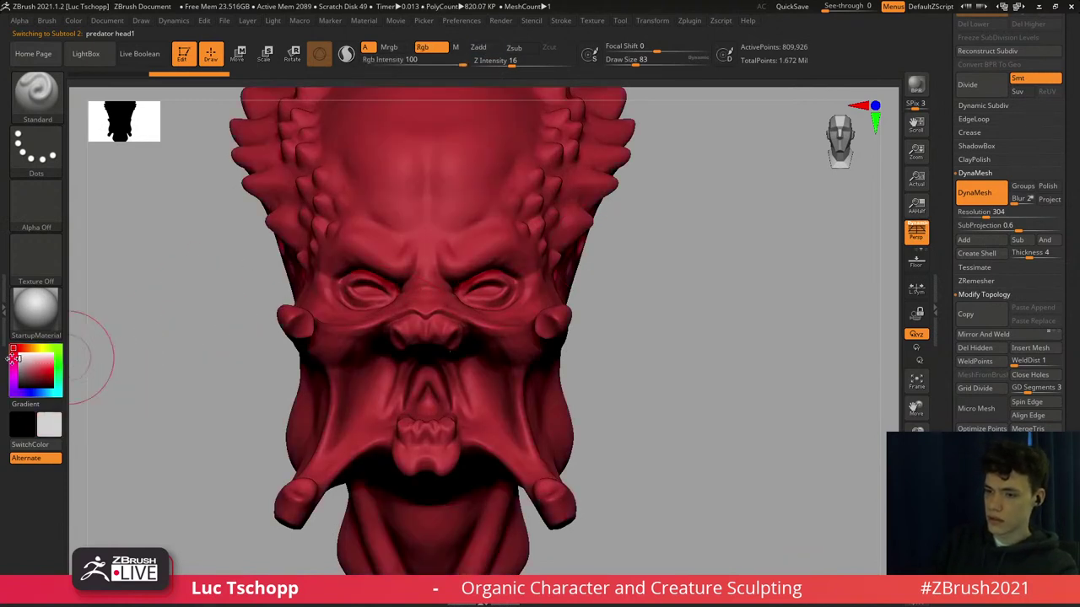
key("ctrl+z")
left_click(74, 20)
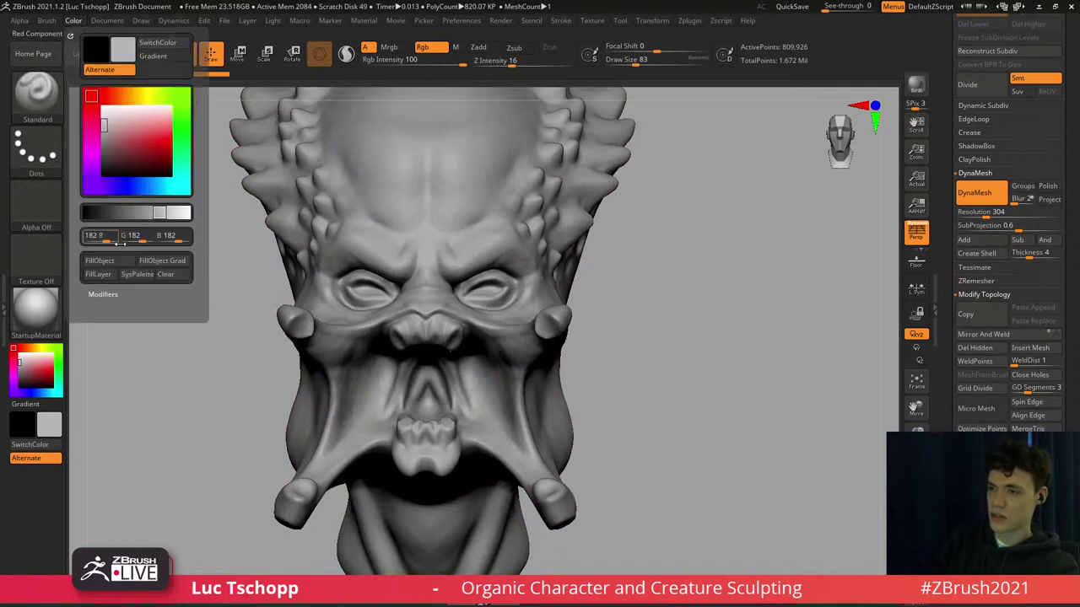
left_click(110, 265)
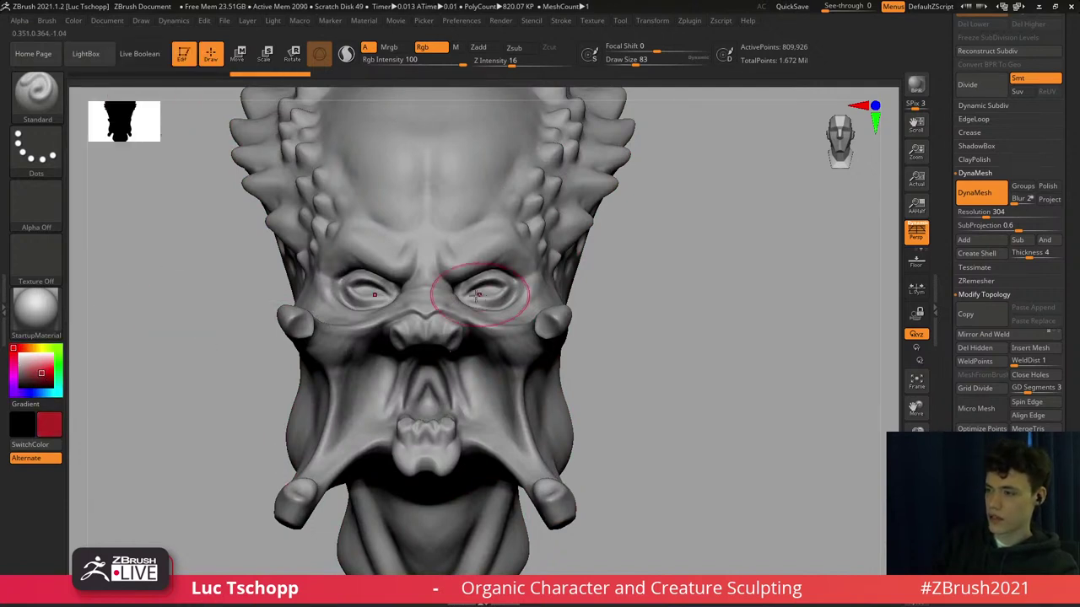
Paint the eyes, nose, teeth and the tips of the upper and lower tusks dark red with the Standard brush.
mouse_move(473, 293)
left_mouse_down()
mouse_move(510, 280)
mouse_move(484, 298)
left_mouse_up()
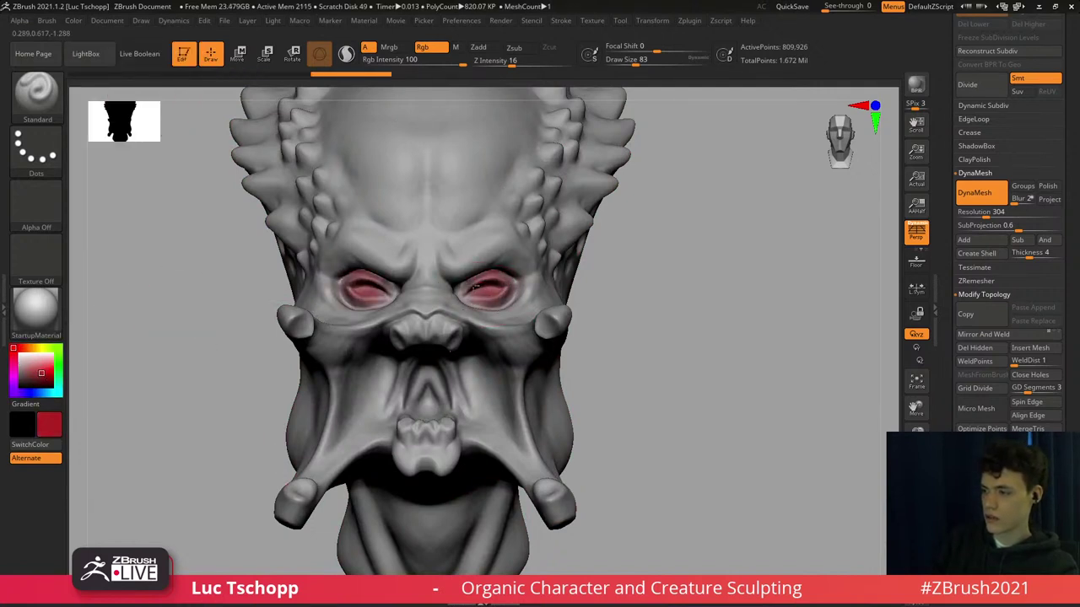
right_click_drag(473, 316, 439, 392)
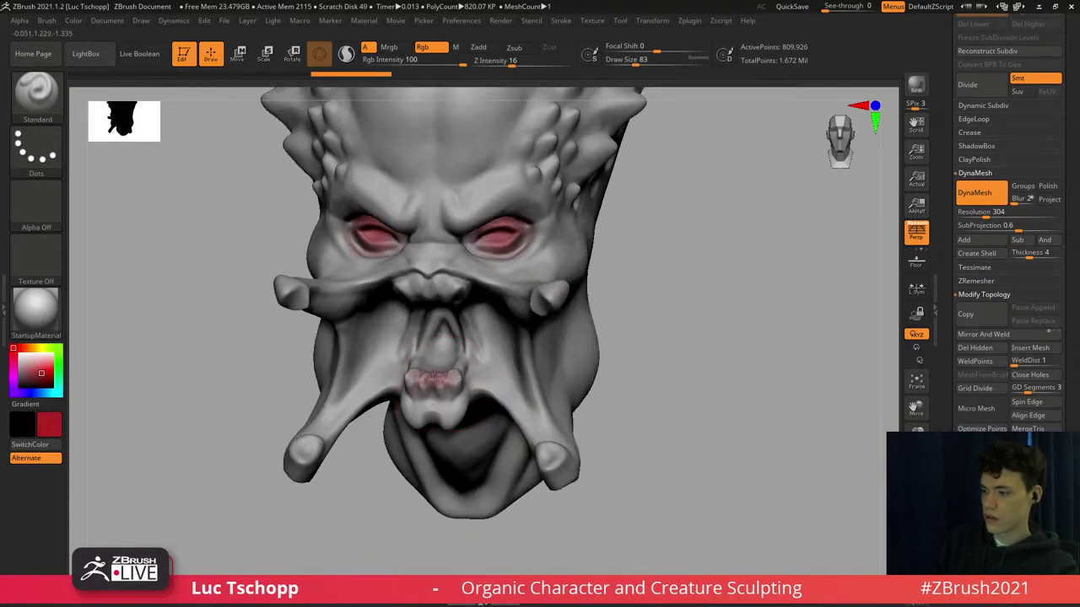
left_click_drag(434, 377, 451, 379)
mouse_move(458, 298)
left_mouse_down()
mouse_move(471, 295)
mouse_move(447, 289)
left_mouse_up()
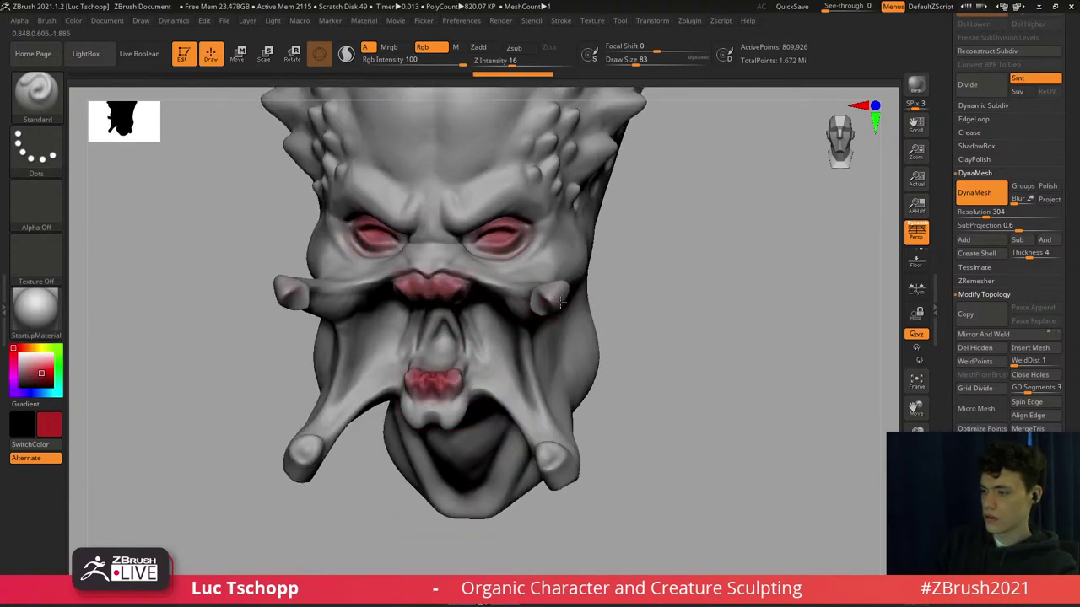
left_click_drag(549, 300, 524, 358)
right_click_drag(546, 396, 545, 305, "alt")
left_click_drag(547, 369, 544, 356)
Paint light grey back over the tusk tips and soften the red on the teeth at draw size 128.
key("bracketright")
key("c")
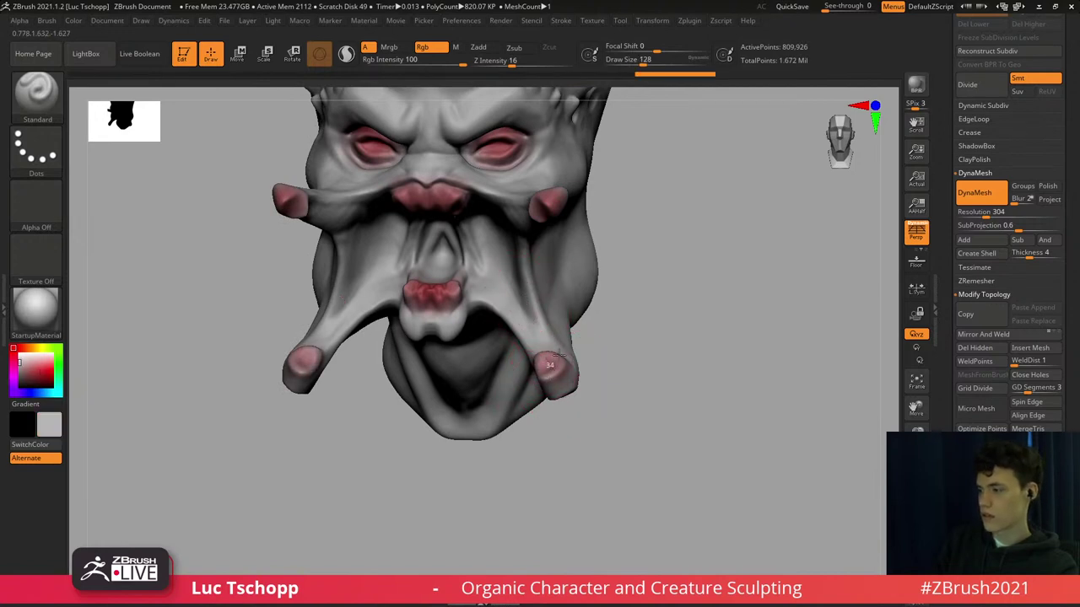
left_click_drag(536, 226, 549, 204)
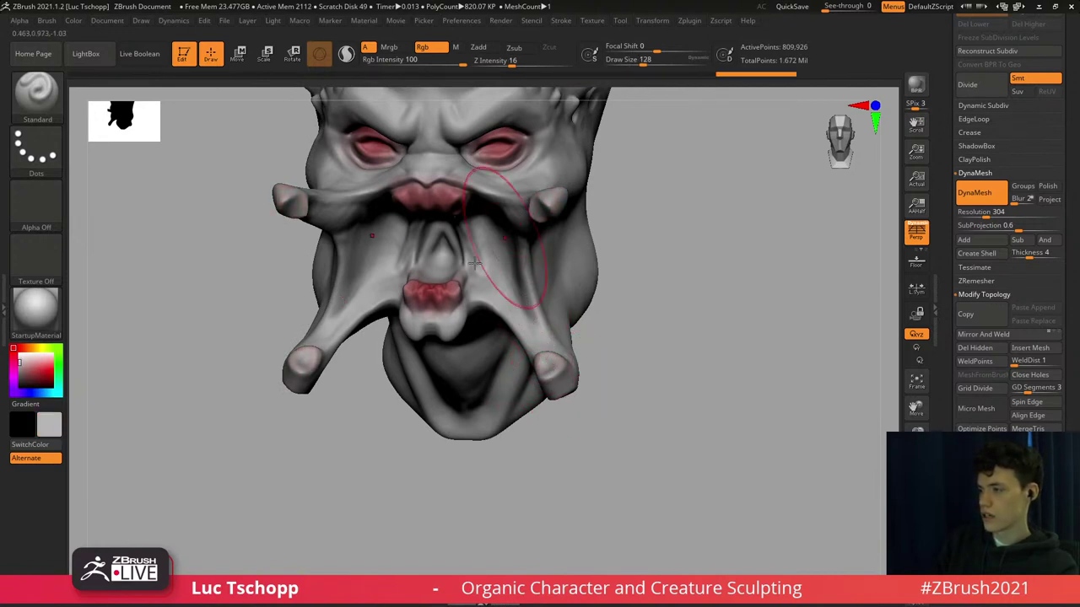
left_click_drag(455, 294, 435, 292)
Repaint the eyes evenly red at draw size 74 and cover the nose and teeth with light grey at draw size 120.
right_click_drag(429, 116, 431, 232, "alt")
key("b")
key("s")
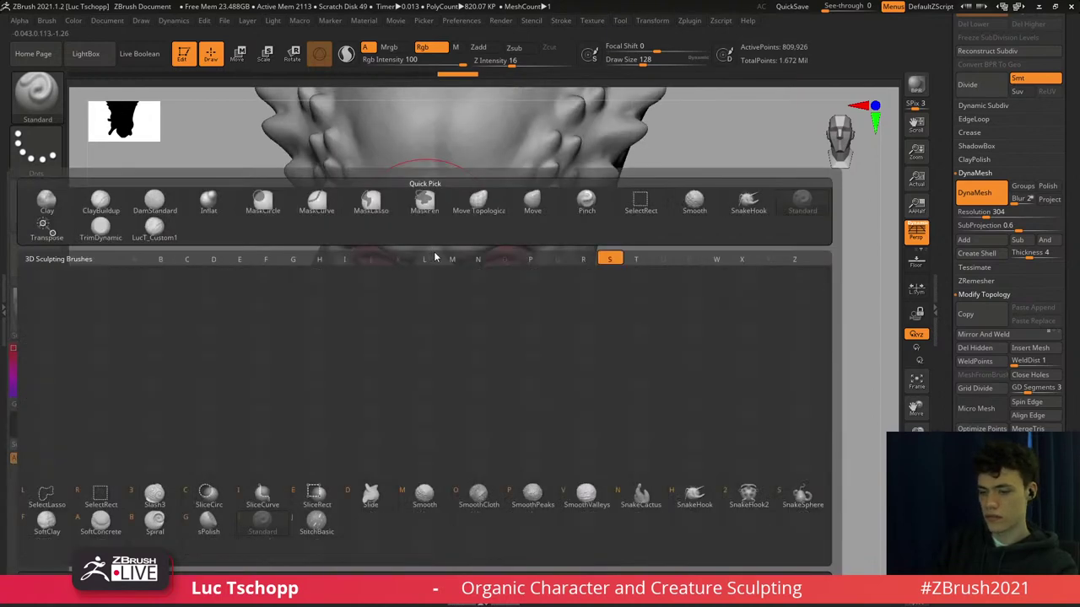
key("t")
key("s")
left_click_drag(436, 256, 421, 256)
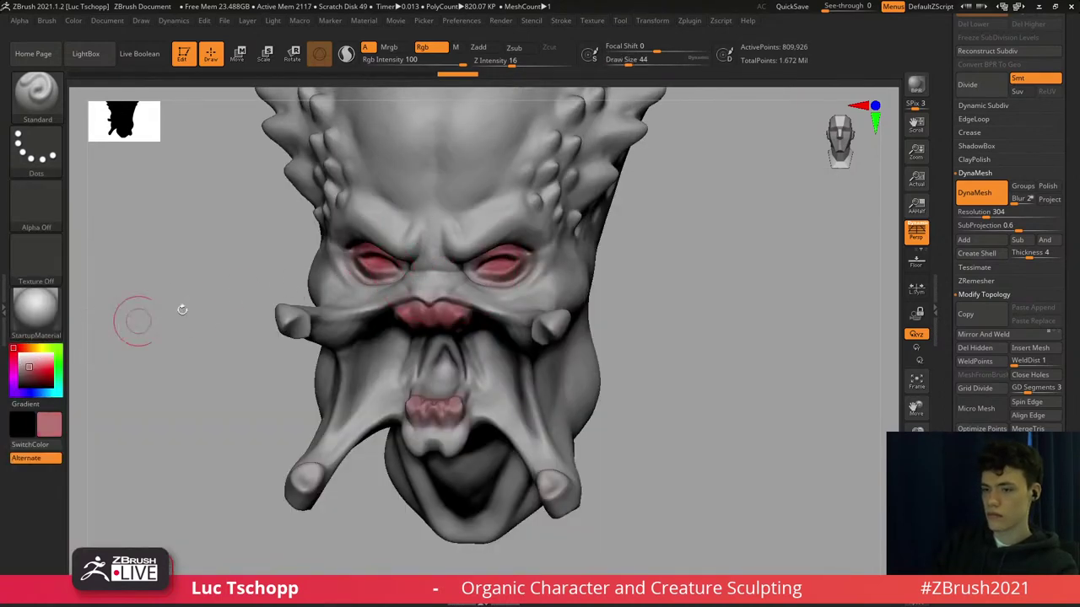
right_click_drag(446, 304, 453, 347, "ctrl")
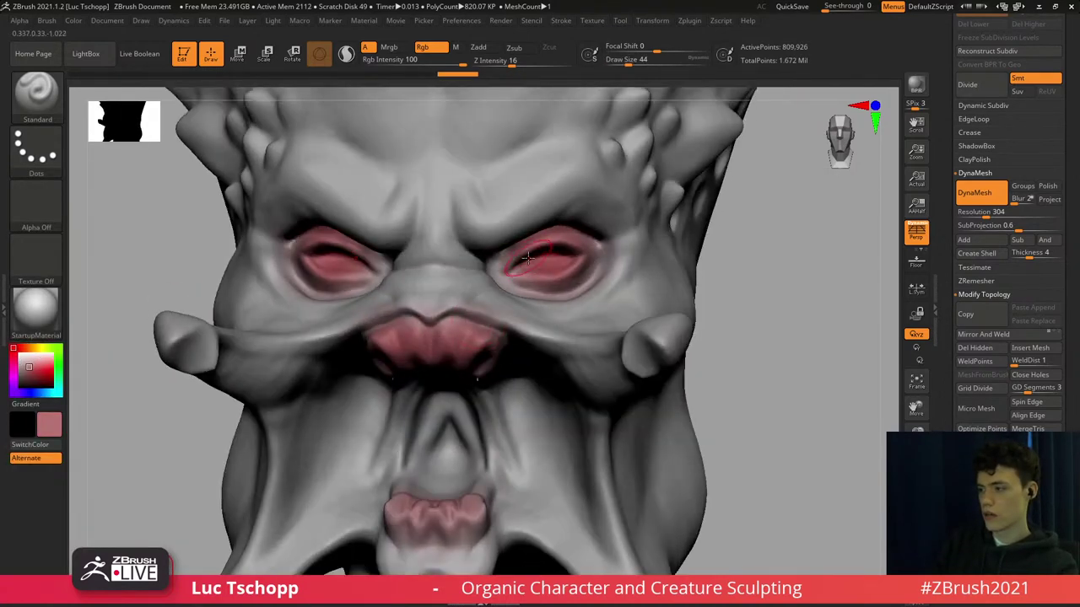
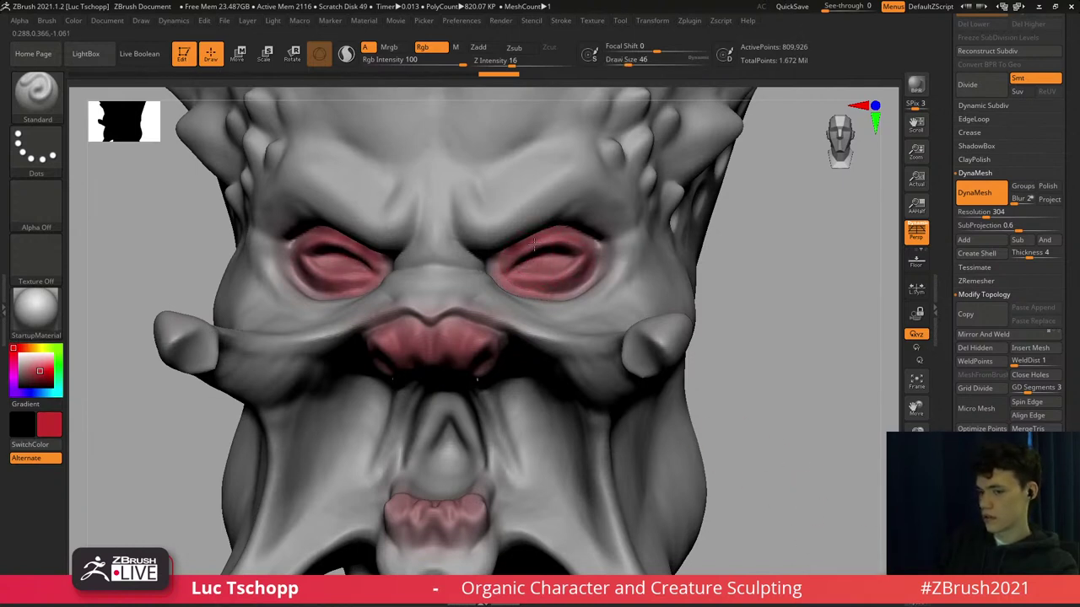
mouse_move(476, 223)
right_mouse_down("ctrl")
mouse_move(529, 272)
mouse_move(542, 236)
mouse_move(544, 267)
right_mouse_up("ctrl")
key("s")
left_click_drag(544, 267, 550, 268)
mouse_move(544, 264)
left_mouse_down()
mouse_move(571, 258)
mouse_move(563, 260)
left_mouse_up()
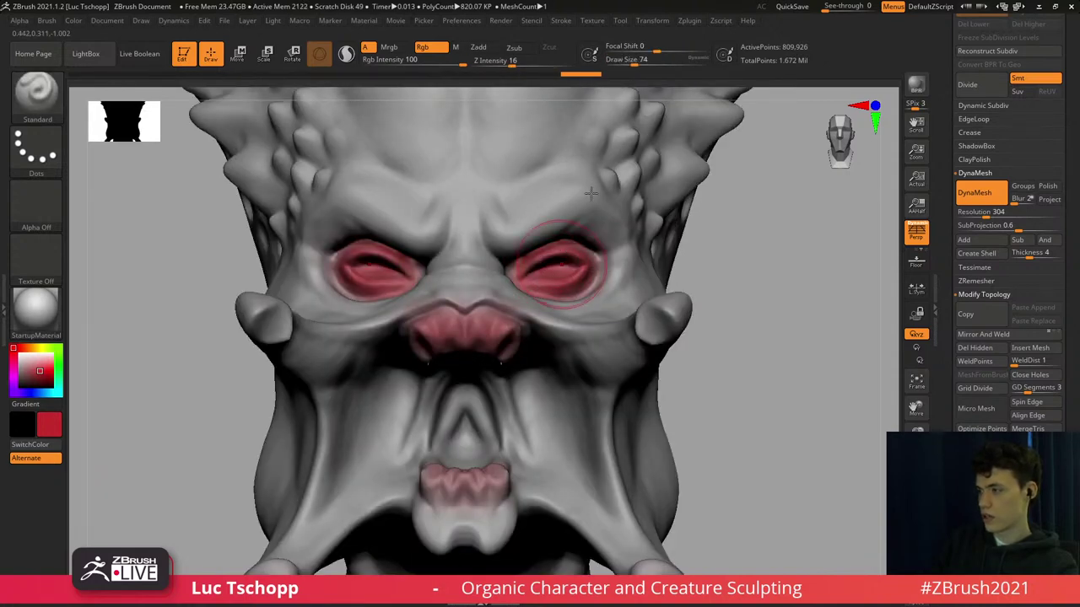
right_click_drag(576, 283, 491, 421, "ctrl")
key("space")
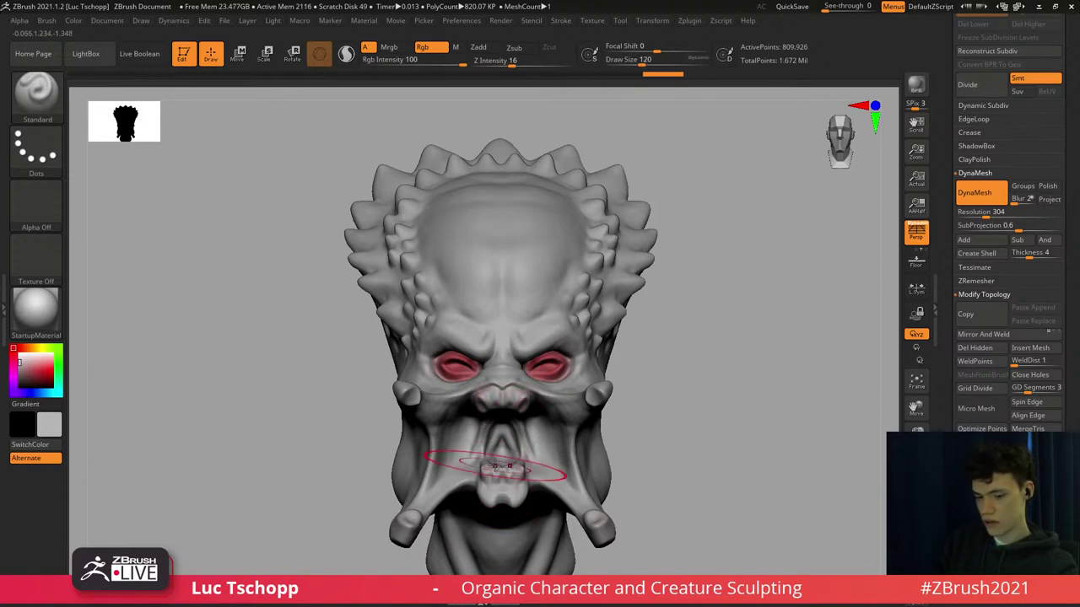
Switch to the ZRemesherGuides brush for drawing topology guides on the head.
key("b")
key("z")
key("m")
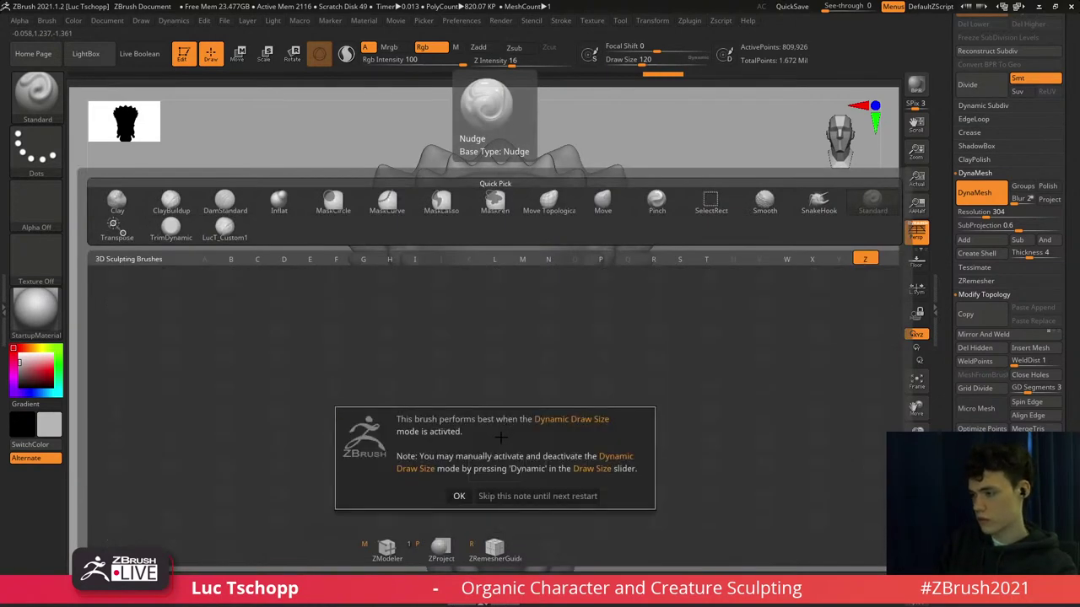
key("Return")
right_click_drag(500, 397, 502, 354, "alt")
key("b")
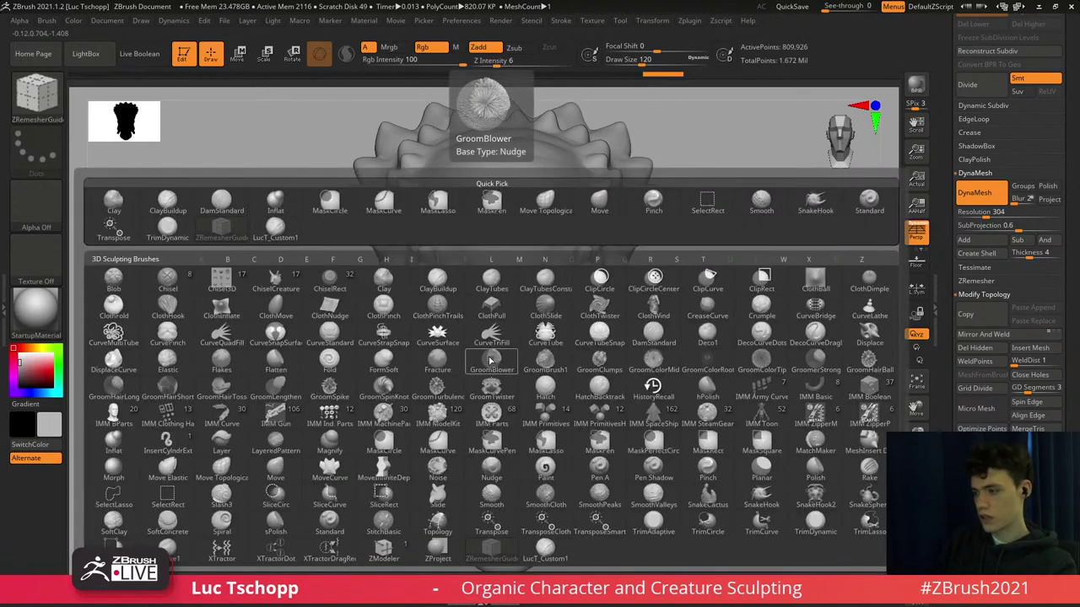
key("b")
key("z")
key("r")
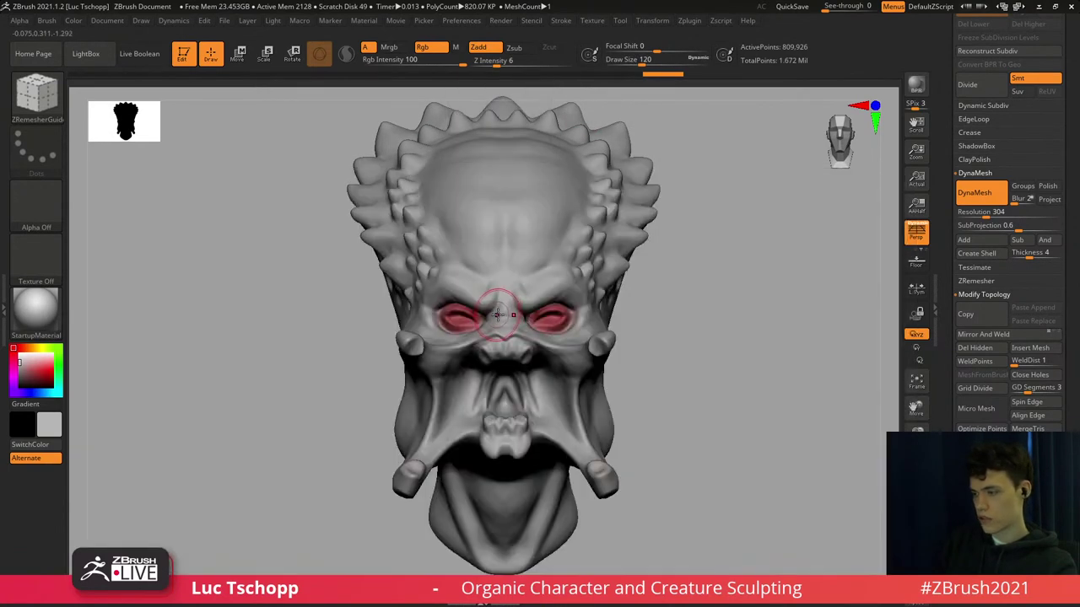
Draw ZRemesher guides around the eyelid opening at draw size 33 and from the outer eye corner to the temple.
right_click_drag(516, 324, 519, 397, "ctrl")
key("s")
left_click_drag(584, 325, 577, 326)
right_click_drag(619, 355, 565, 322, "alt")
key("s")
key("s")
left_click_drag(553, 319, 545, 318)
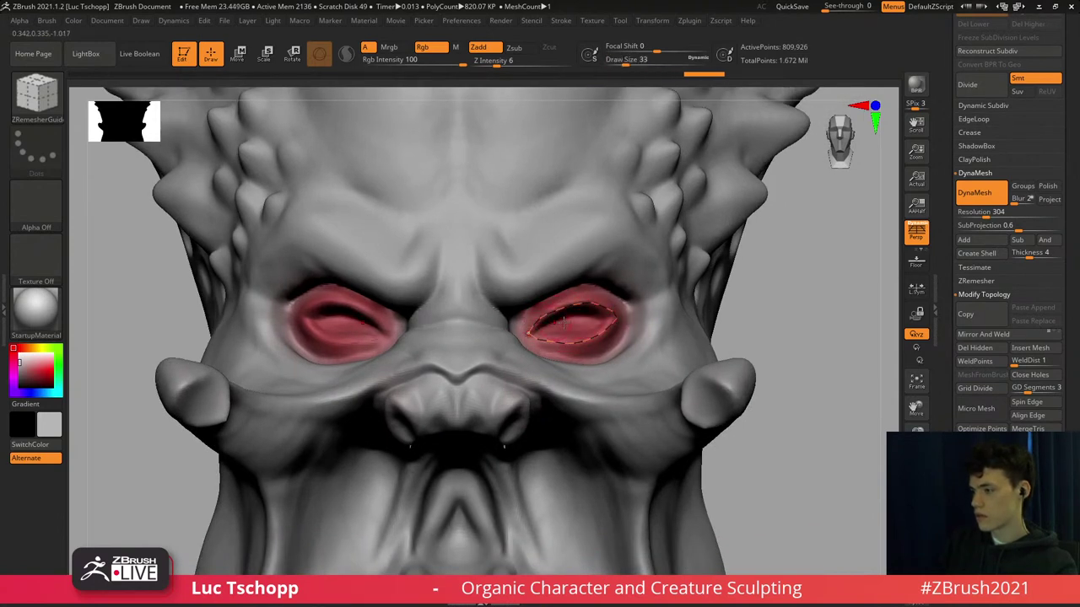
right_click_drag(689, 309, 548, 313)
right_click_drag(736, 311, 822, 307)
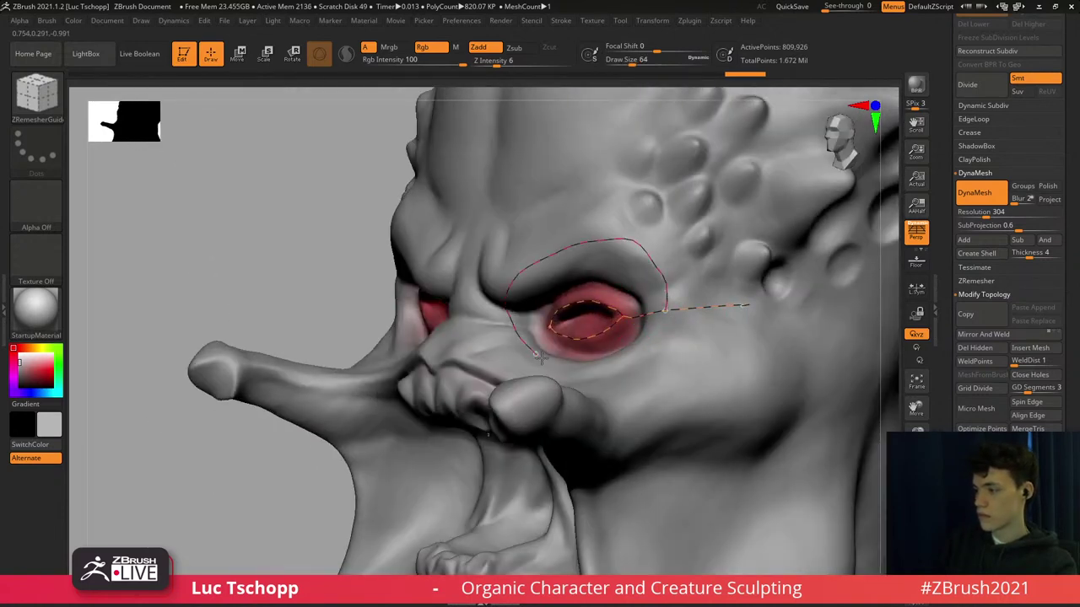
Draw a closed ZRemesher guide loop around the eye socket, just outside the red area.
key("bracketleft")
key("bracketleft")
key("bracketleft")
right_click_drag(603, 276, 593, 276)
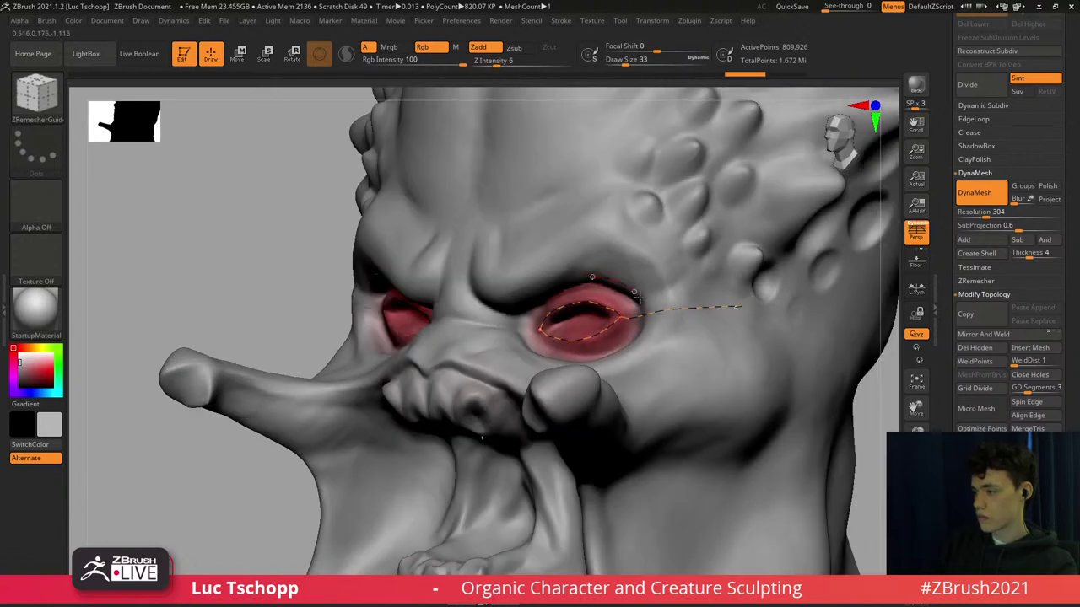
left_click_drag(605, 353, 608, 356)
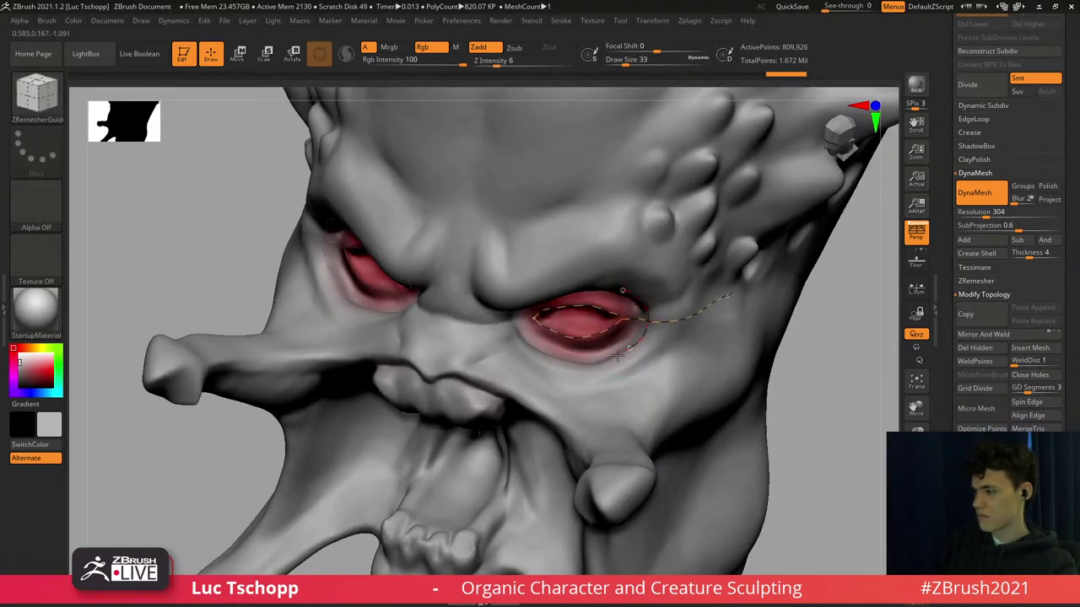
right_click_drag(528, 332, 483, 286)
right_click_drag(569, 270, 615, 258, "ctrl")
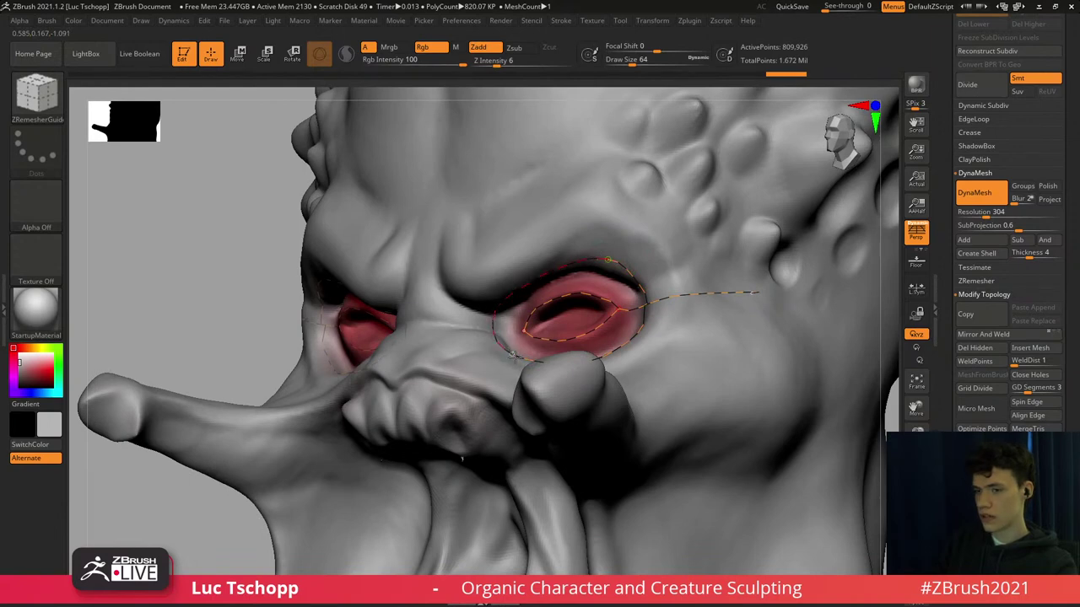
key("bracketleft")
key("bracketleft")
Draw a ZRemesher guide from the inner eye corner across the bridge of the nose to the centre line.
right_click_drag(550, 261, 632, 280, "ctrl")
mouse_move(539, 287)
right_mouse_down("alt")
mouse_move(528, 343)
mouse_move(548, 312)
right_mouse_up("alt")
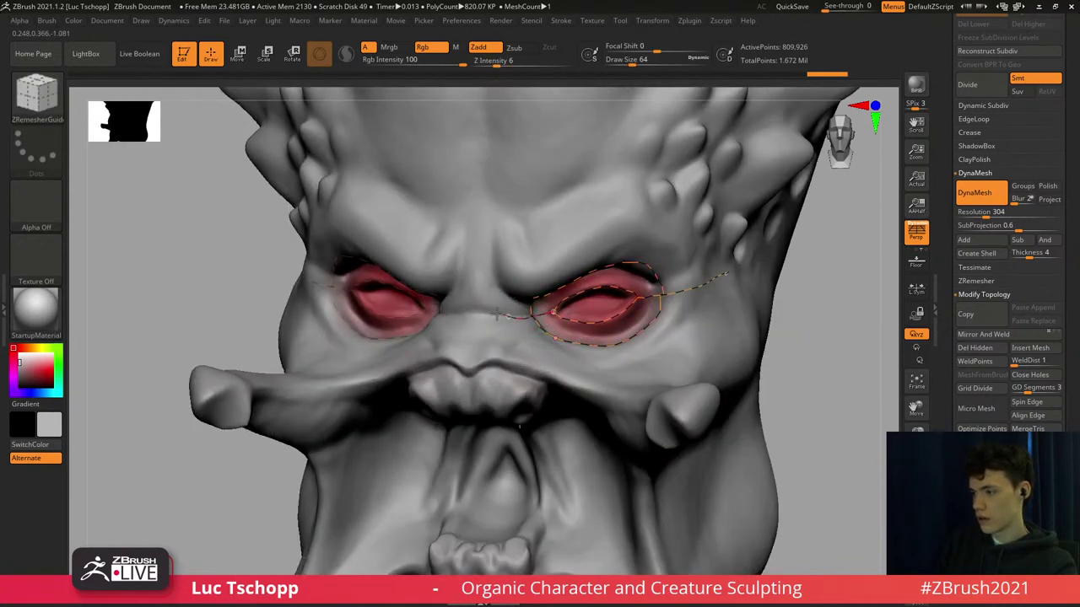
left_click_drag(477, 313, 476, 313)
Draw a ZRemesher guide along the outer edge of the mouth flap from the upper tusk to the lower tusk.
right_click_drag(538, 361, 473, 319, "alt")
mouse_move(479, 362)
right_mouse_down("shift")
mouse_move(562, 338)
mouse_move(562, 351)
mouse_move(566, 256)
right_mouse_up("shift")
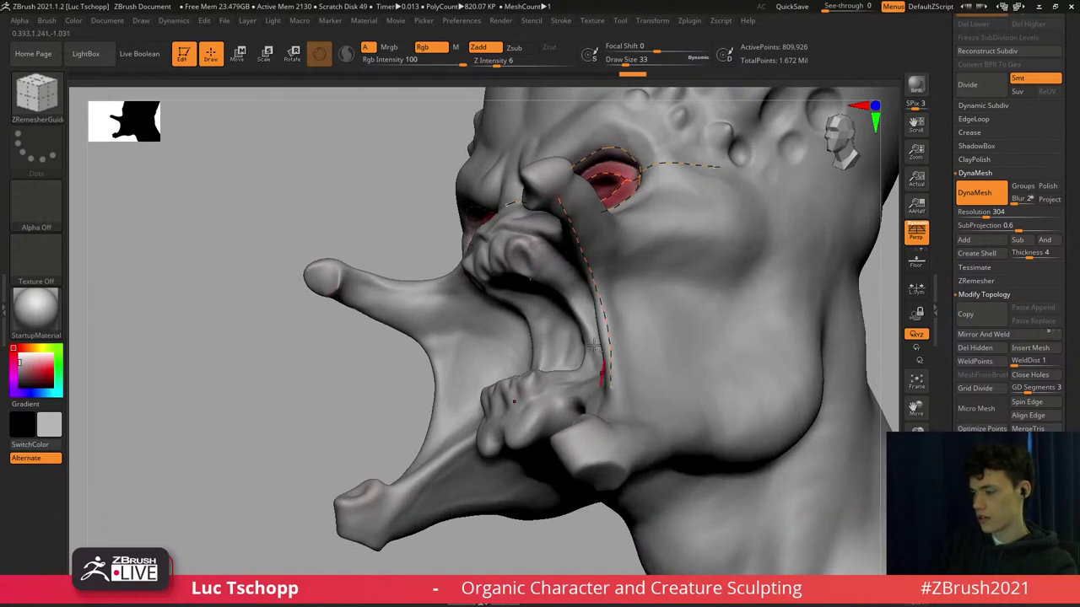
right_click_drag(595, 344, 590, 318)
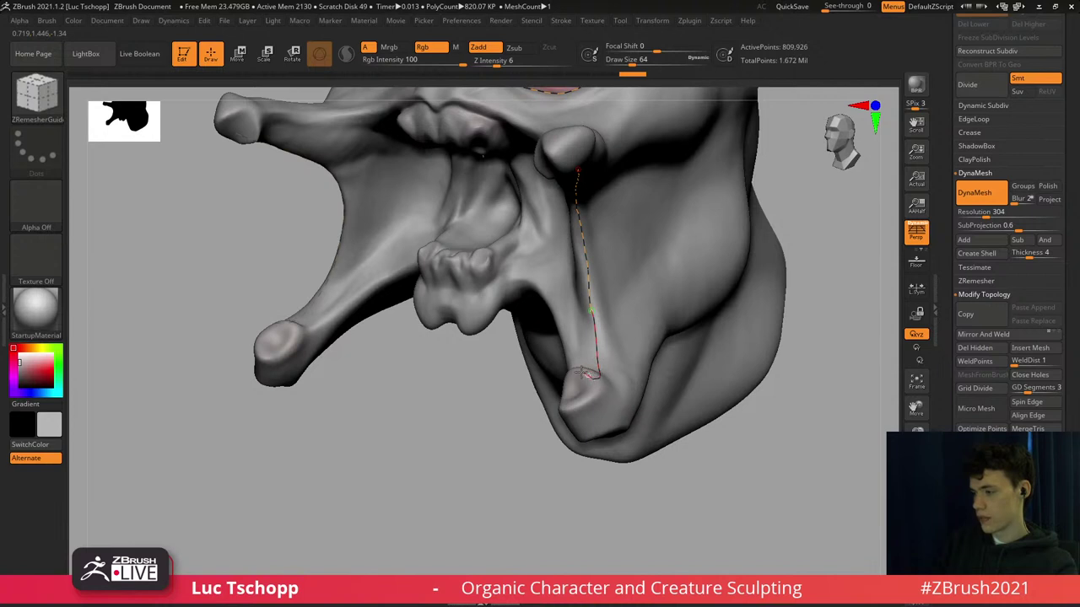
left_click_drag(580, 372, 579, 371)
Draw a ZRemesher guide from the upper tusk back along the cheek at draw size 71.
mouse_move(591, 266)
right_mouse_down()
mouse_move(583, 323)
mouse_move(572, 303)
mouse_move(542, 314)
right_mouse_up()
key("s")
left_click_drag(537, 316, 544, 316)
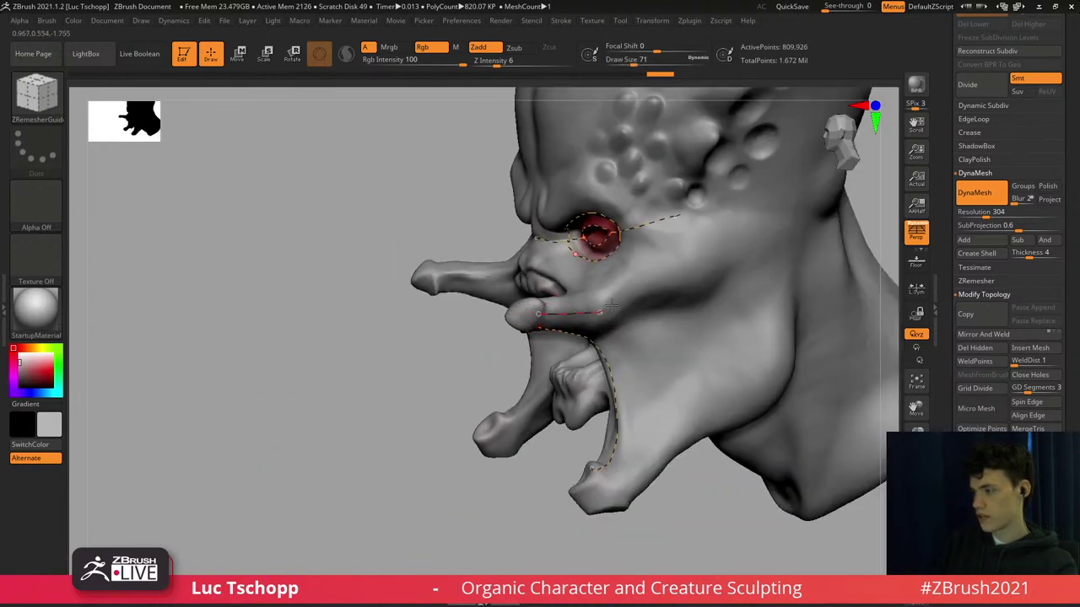
left_click_drag(689, 272, 707, 261)
Draw a ZRemesher guide along the ridge from the upper tusk to the centre above the nose at draw size 49.
right_click_drag(422, 295, 521, 311)
right_click_drag(522, 376, 534, 386, "ctrl")
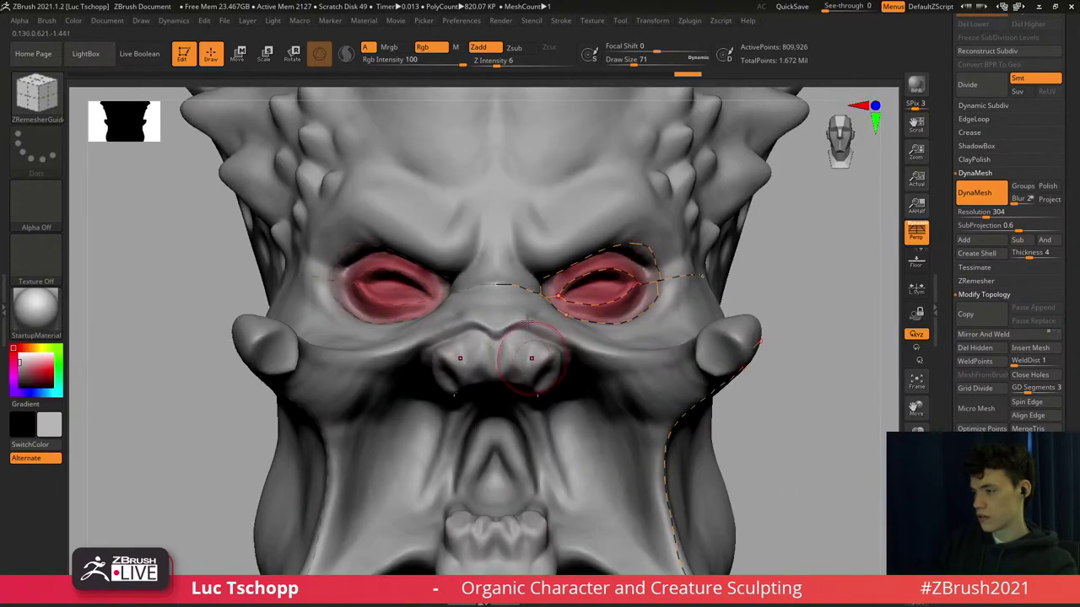
mouse_move(524, 342)
right_mouse_down("alt")
mouse_move(523, 283)
mouse_move(508, 278)
right_mouse_up("alt")
key("s")
left_click_drag(509, 285, 497, 282)
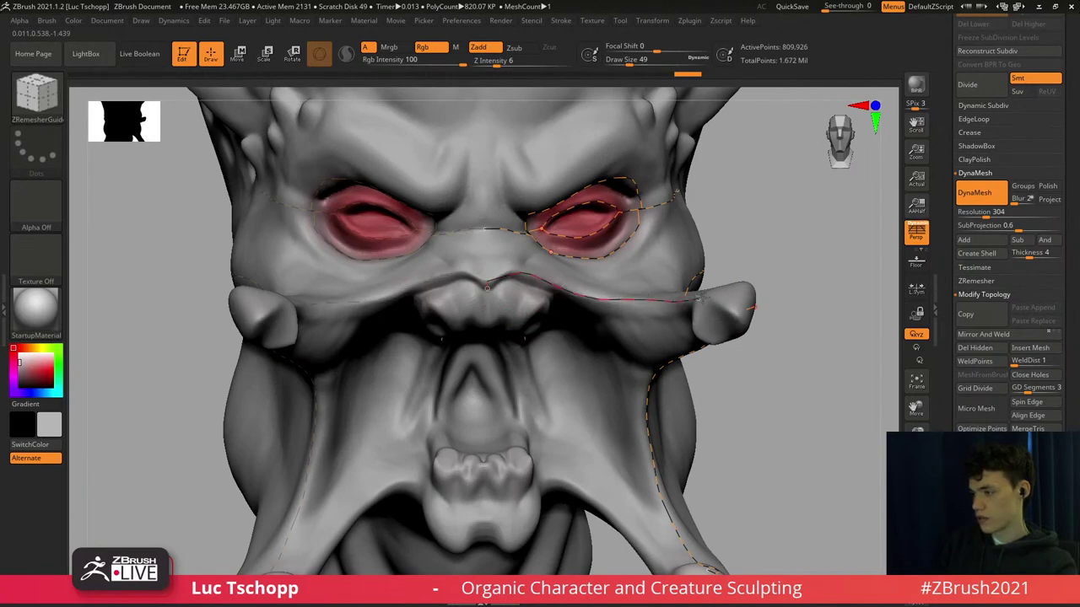
right_click_drag(619, 289, 616, 226, "alt")
Draw a ZRemesher guide along the lower edge of the mouth flap from beside the teeth to the lower tusk.
mouse_move(537, 337)
right_mouse_down()
mouse_move(542, 366)
mouse_move(545, 356)
mouse_move(526, 349)
right_mouse_up()
left_click_drag(539, 351, 589, 363)
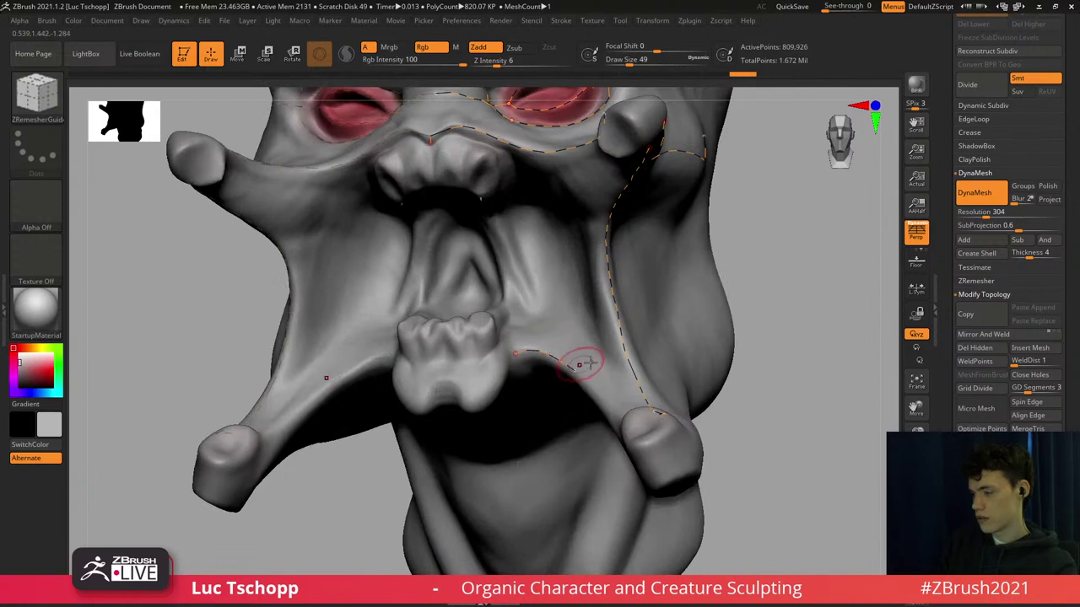
right_click_drag(597, 377, 611, 389)
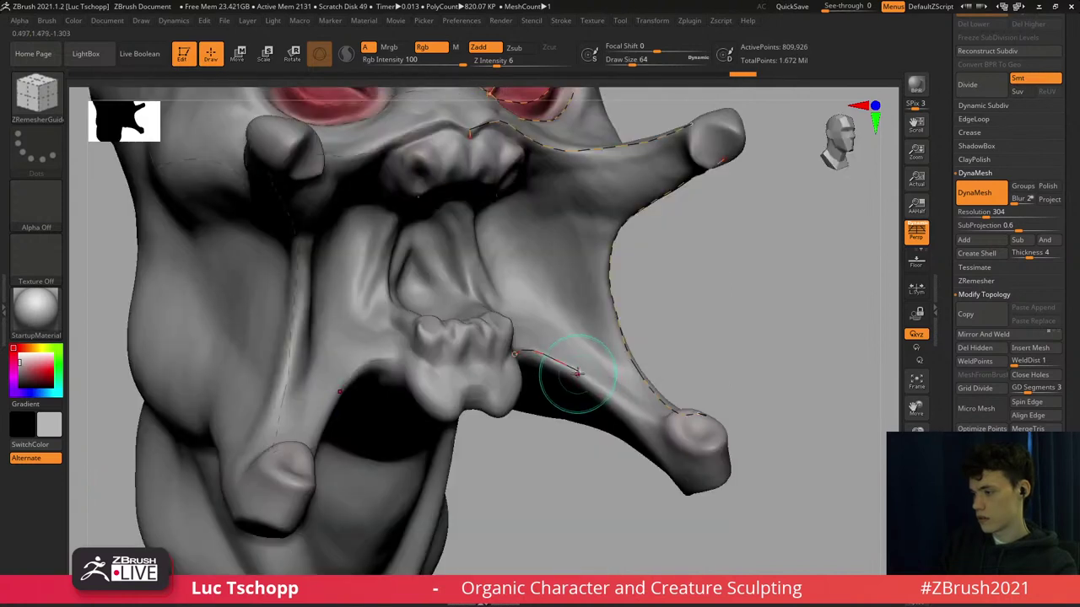
left_click_drag(641, 435, 655, 445)
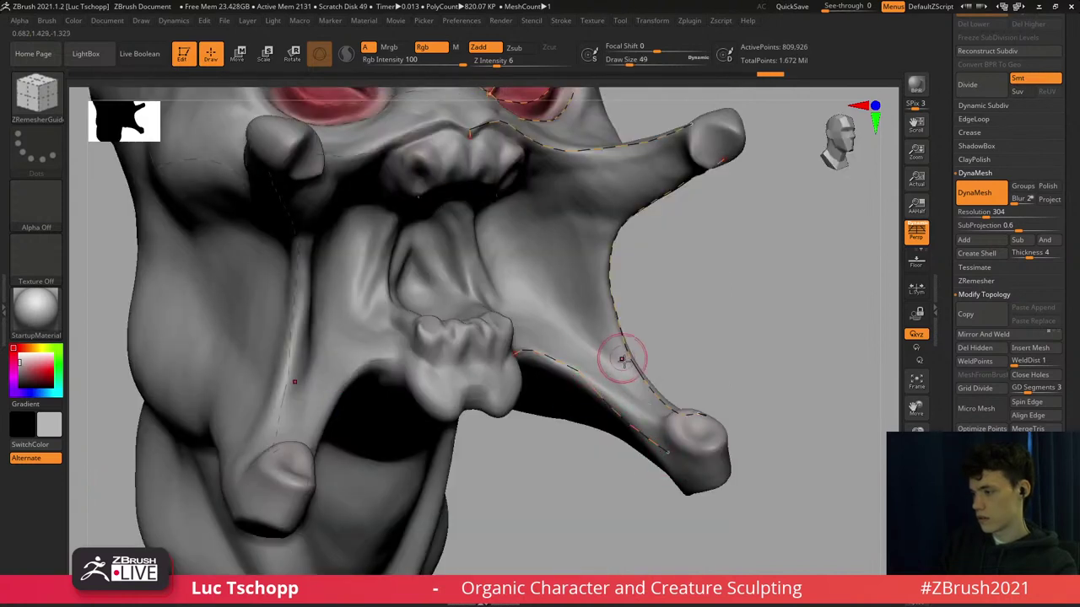
Draw a ZRemesher guide loop around the rim of the upper tusk's tip, reducing the draw size to 35.
right_click_drag(625, 379, 607, 468)
right_click_drag(617, 332, 637, 289)
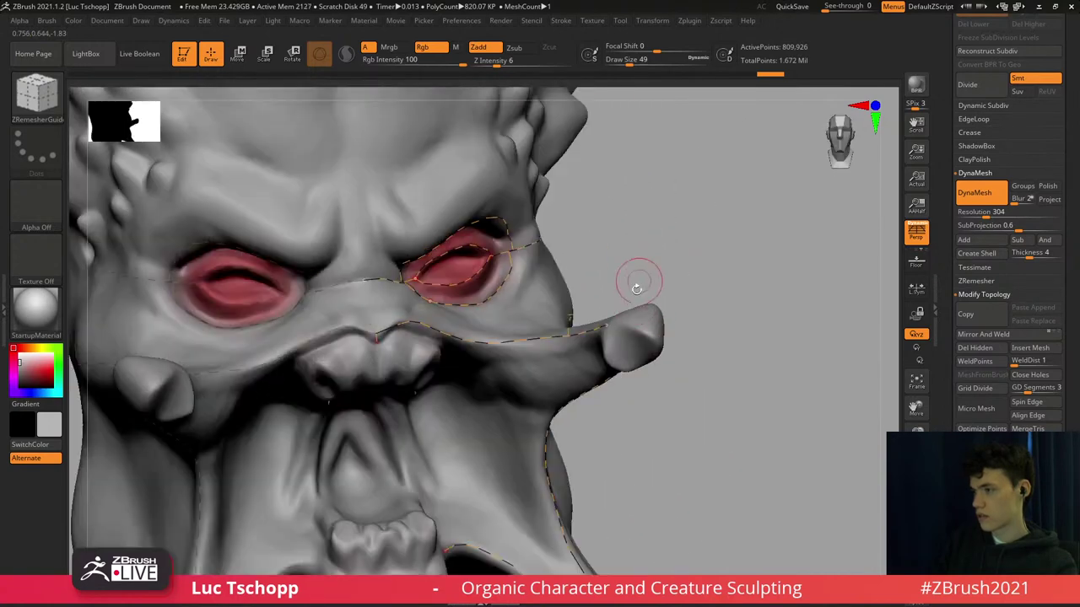
right_click_drag(624, 331, 613, 341)
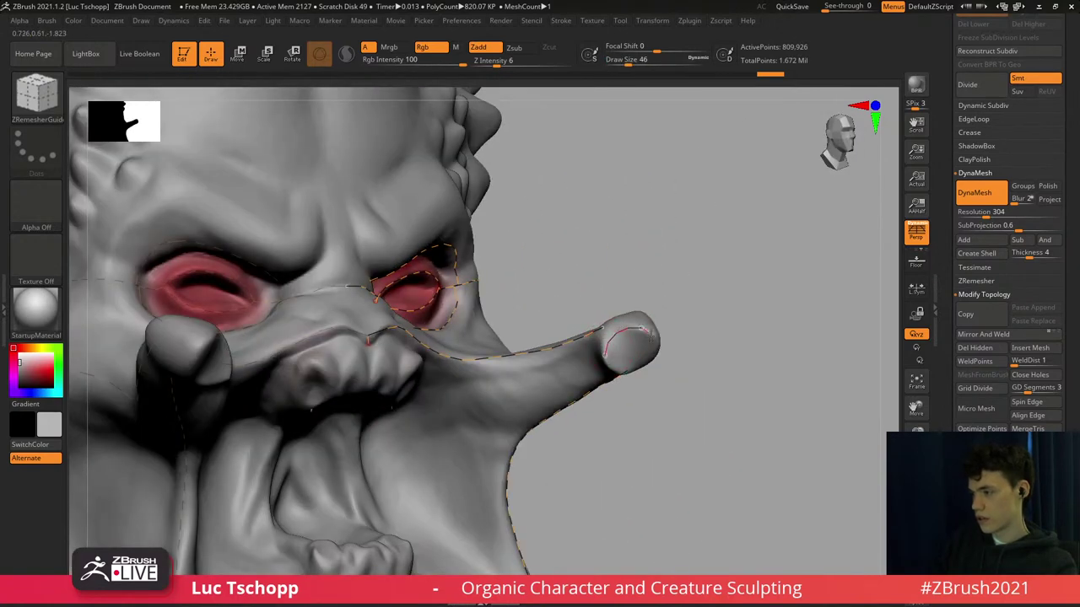
left_click_drag(650, 336, 652, 343)
right_click_drag(654, 331, 649, 351)
key("s")
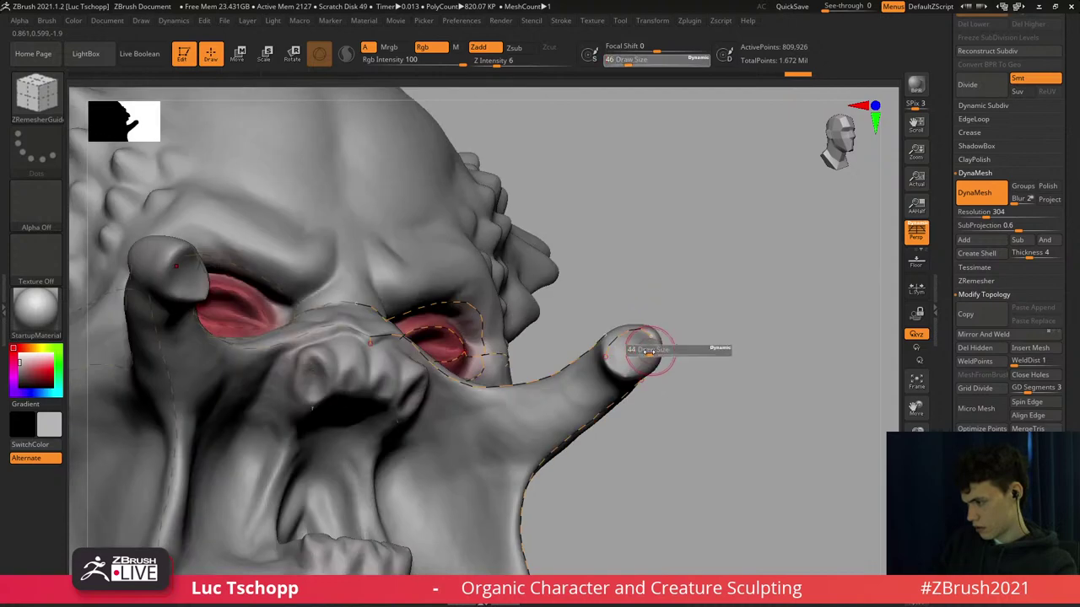
left_click_drag(649, 351, 646, 351)
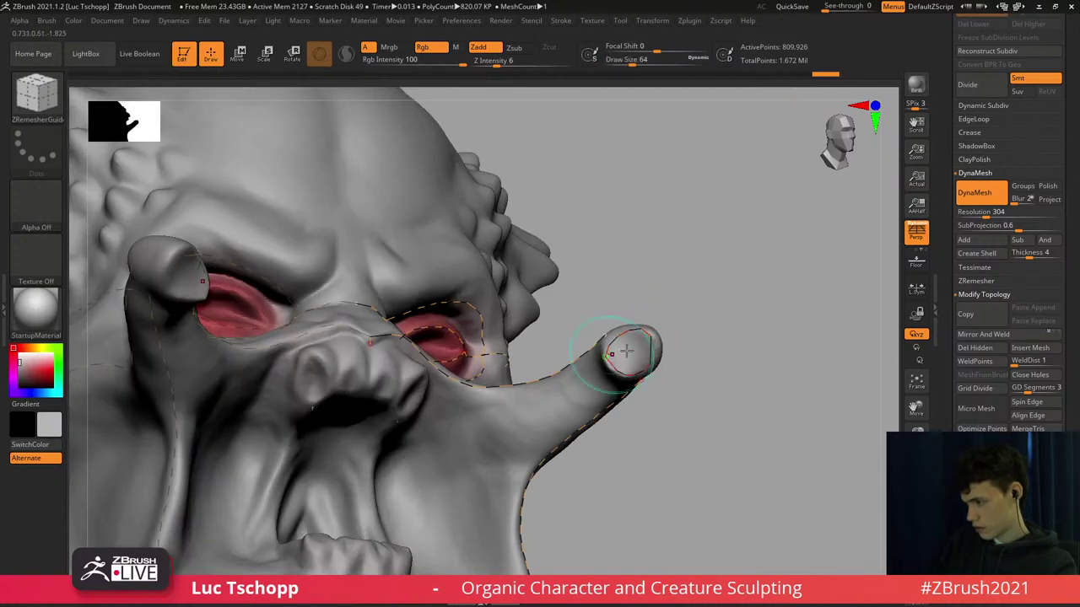
Draw a ZRemesher guide loop around the rim of the lower tusk's tip at draw size 35.
mouse_move(610, 487)
right_mouse_down()
mouse_move(610, 272)
mouse_move(621, 309)
mouse_move(610, 388)
right_mouse_up()
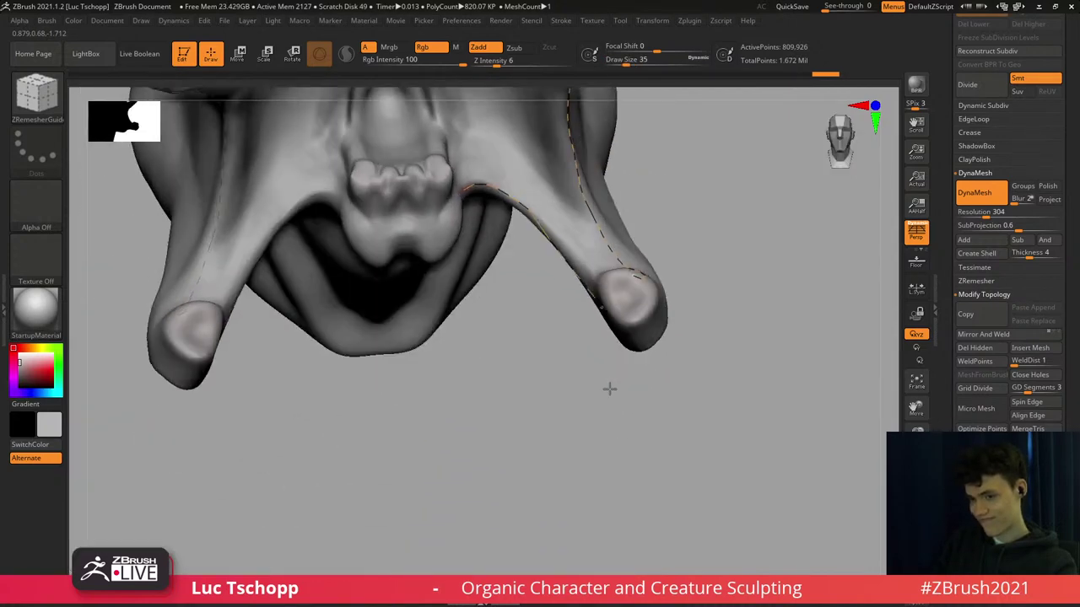
mouse_move(660, 313)
right_mouse_down("ctrl")
mouse_move(621, 292)
mouse_move(620, 333)
right_mouse_up("ctrl")
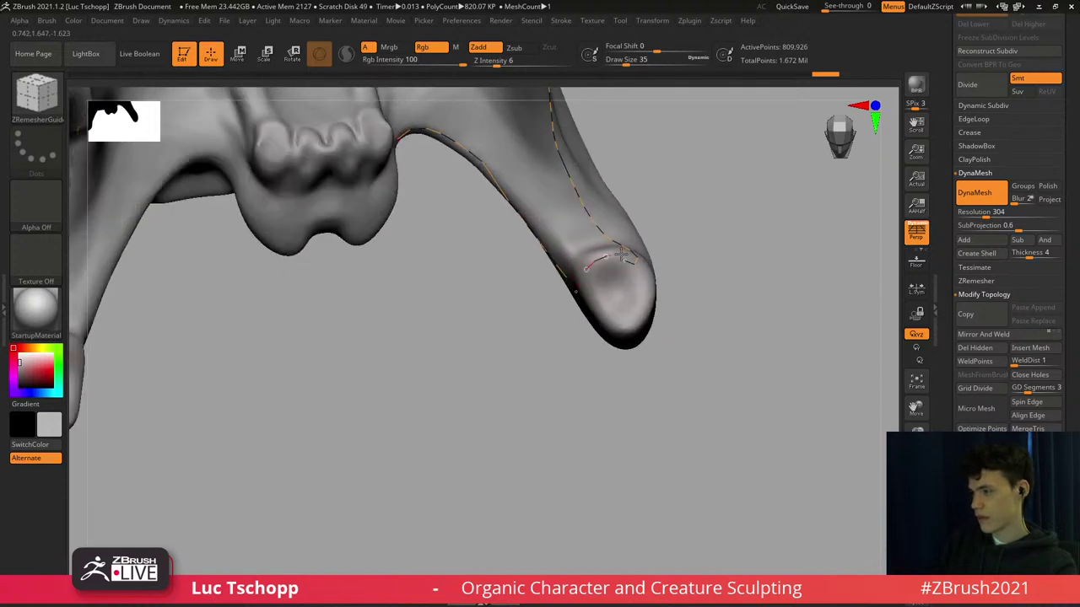
left_click_drag(586, 267, 582, 286)
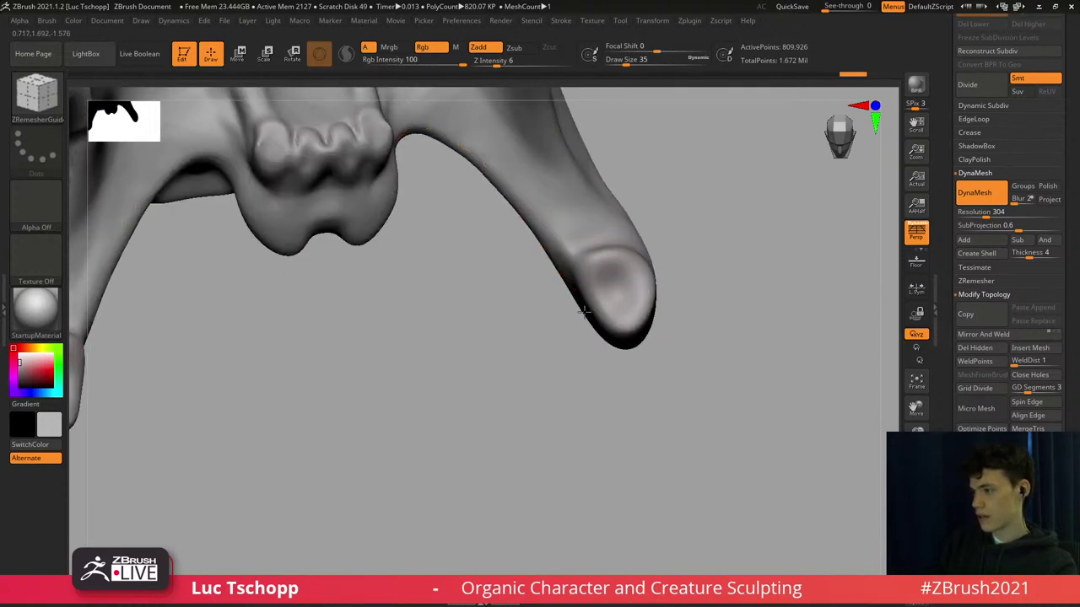
Draw a ZRemesher guide down the side of the crest between the inner and outer spike rows to above the eye at draw size 192.
mouse_move(585, 308)
right_mouse_down()
mouse_move(595, 349)
mouse_move(478, 310)
mouse_move(495, 261)
mouse_move(533, 308)
mouse_move(505, 315)
mouse_move(511, 272)
mouse_move(533, 241)
mouse_move(527, 291)
right_mouse_up()
key("s")
left_click_drag(559, 283, 566, 288)
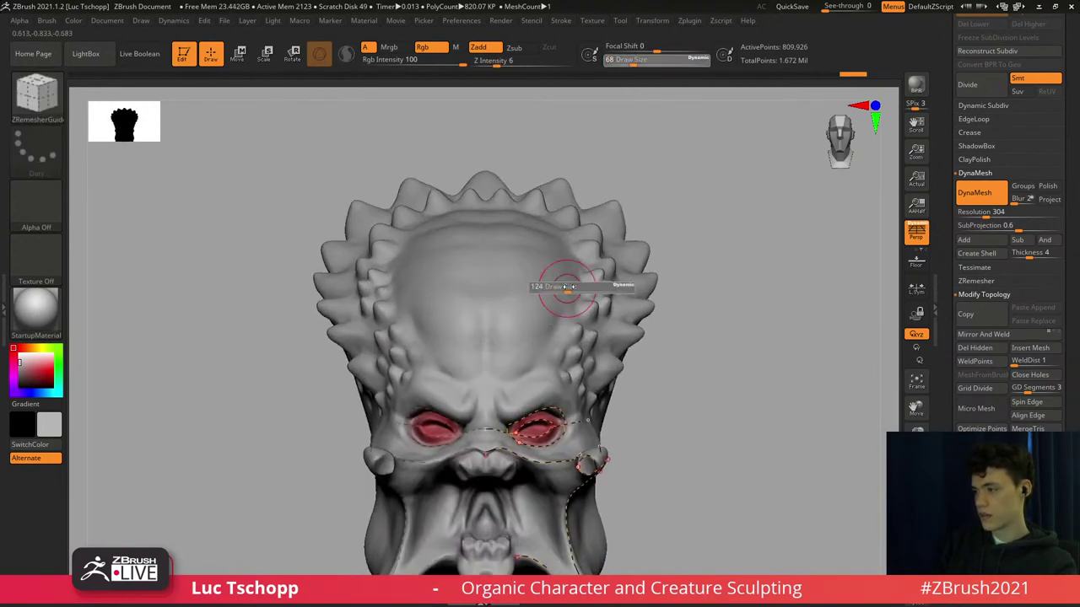
right_click_drag(566, 288, 605, 244)
key("s")
left_click_drag(603, 243, 608, 237)
right_click_drag(608, 236, 627, 194)
left_click_drag(626, 184, 628, 225)
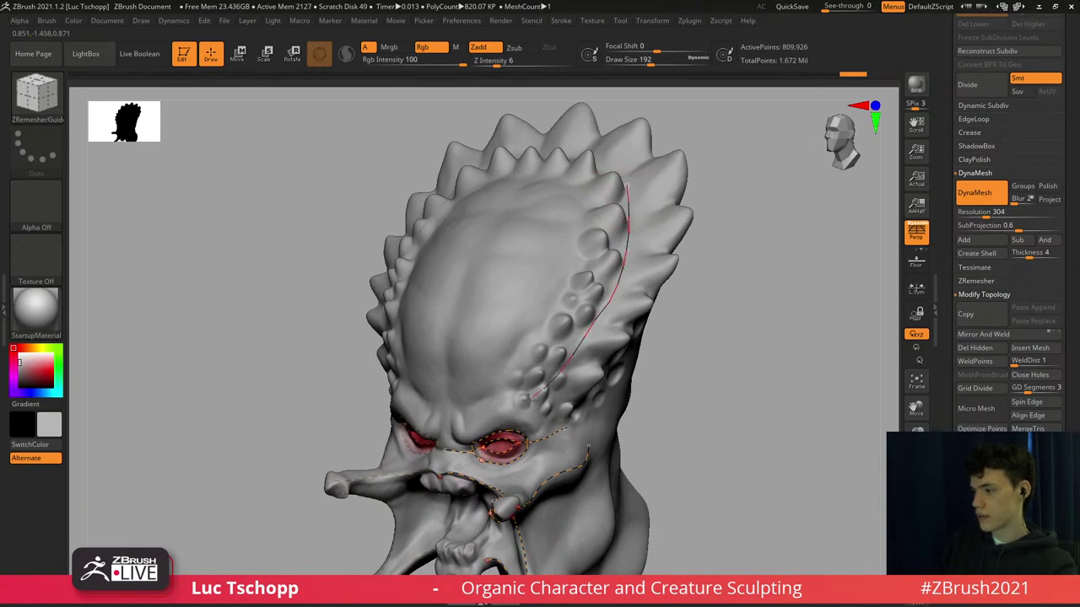
left_click_drag(530, 399, 523, 402)
Extend the crest guide across the top of the head behind the inner spikes to the centre line, using a smaller draw size.
right_click_drag(545, 263, 552, 309)
right_click_drag(641, 138, 626, 247, "alt")
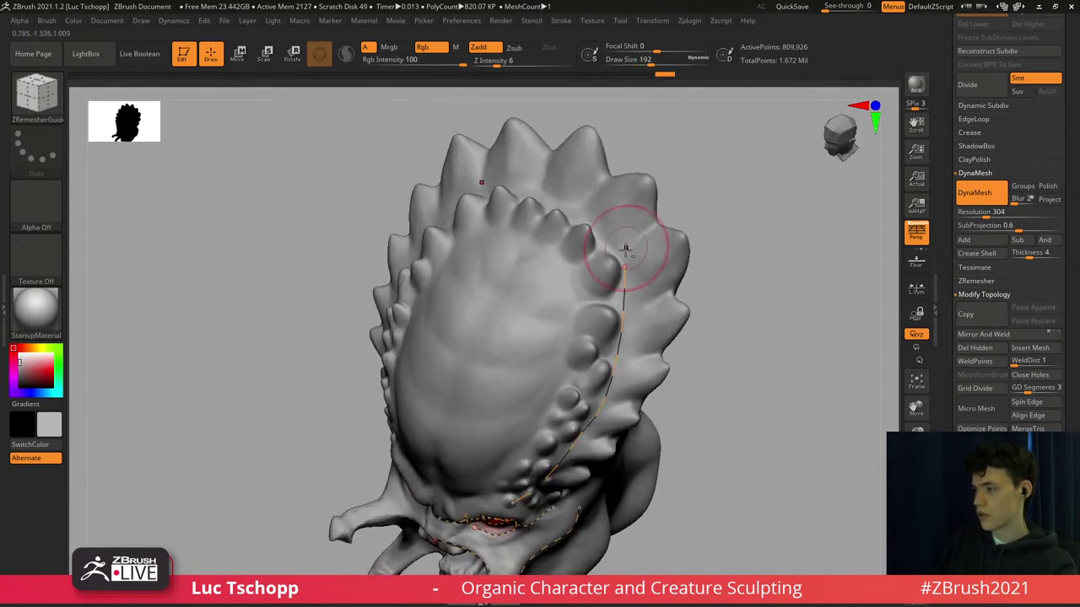
key("s")
left_click_drag(626, 249, 607, 249)
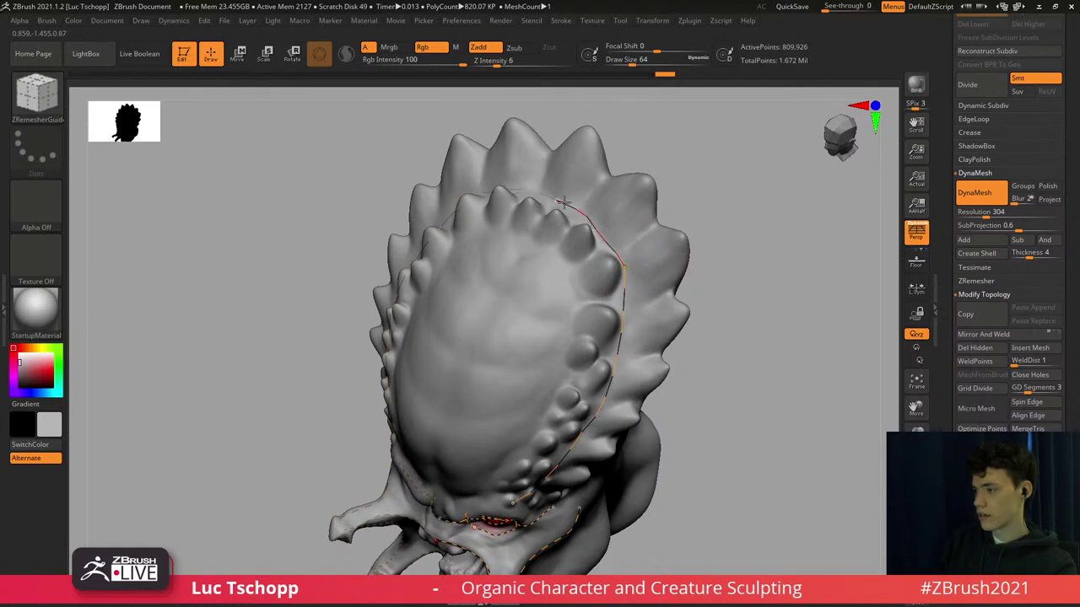
Draw a ZRemesher guide around the forehead dome from the top centre to the centre between the brows at draw size 154.
right_click_drag(546, 299, 563, 263)
mouse_move(520, 372)
right_mouse_down("shift")
mouse_move(502, 428)
mouse_move(548, 313)
right_mouse_up("shift")
key("s")
left_click_drag(583, 272, 562, 337)
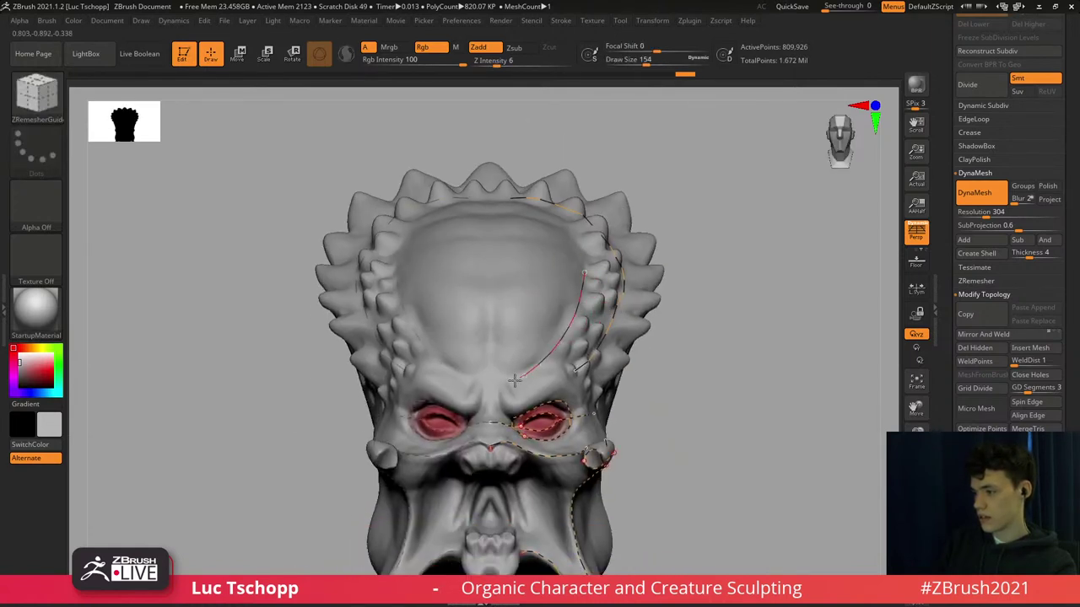
left_click_drag(490, 385, 490, 384)
right_click_drag(497, 363, 511, 430)
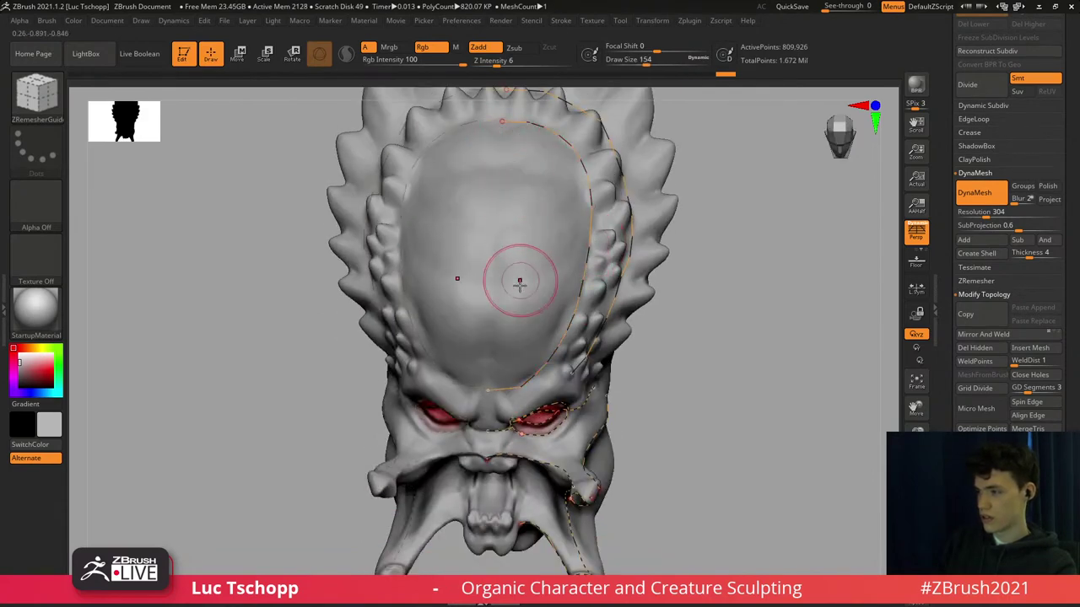
right_click_drag(506, 506, 518, 248)
right_click_drag(503, 327, 521, 291, "alt")
right_click_drag(521, 291, 516, 293, "shift")
mouse_move(525, 218)
right_mouse_down("alt")
mouse_move(530, 299)
mouse_move(525, 203)
right_mouse_up("alt")
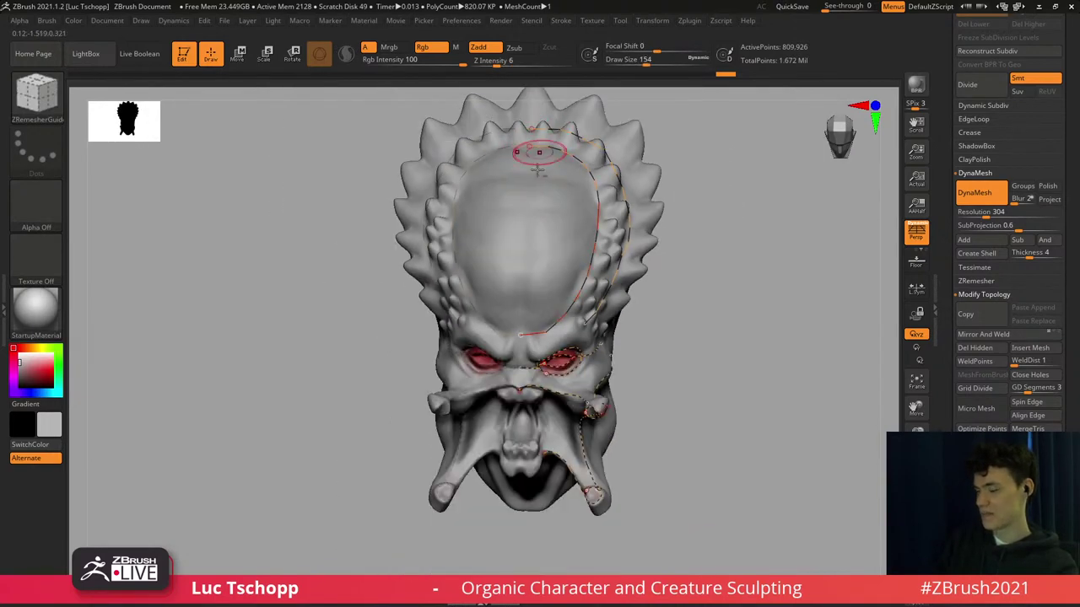
Try to draw a ZRemesher guide from below the nostril down beside the mouth opening toward the lower teeth.
right_click_drag(531, 341, 524, 270, "shift")
mouse_move(511, 443)
right_mouse_down("alt")
mouse_move(511, 348)
mouse_move(508, 384)
right_mouse_up("alt")
key("s")
left_click_drag(518, 315, 507, 316)
right_click_drag(507, 313, 515, 295)
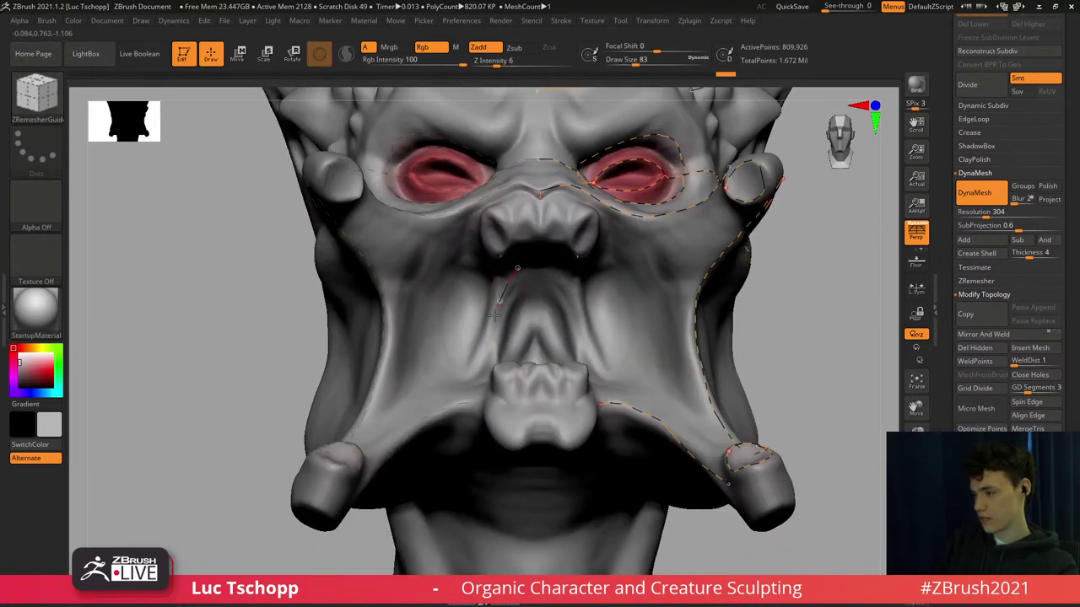
right_click_drag(491, 339, 497, 370)
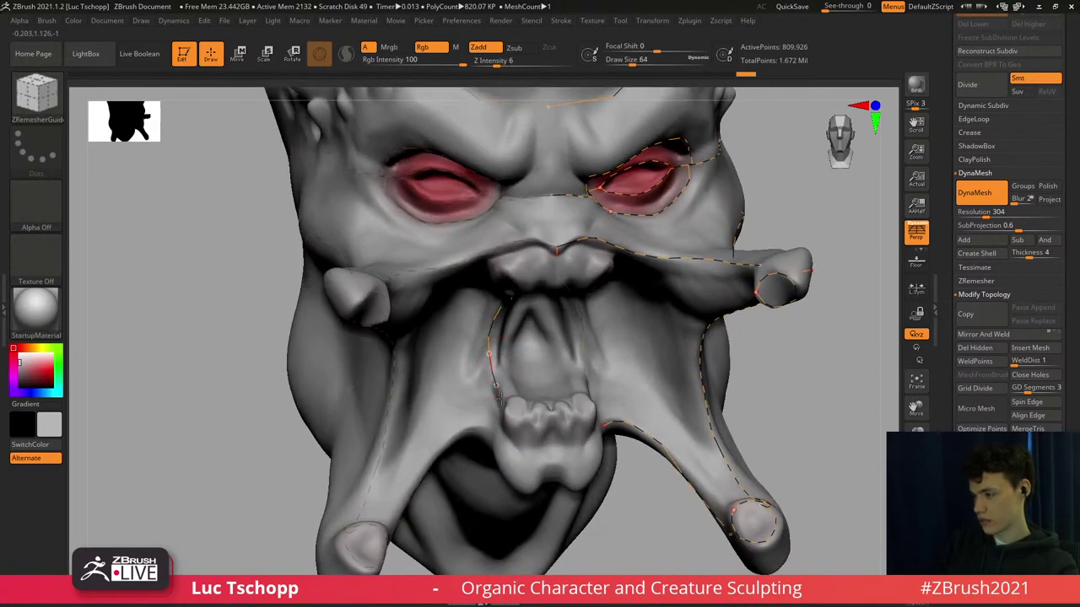
key("ctrl+z")
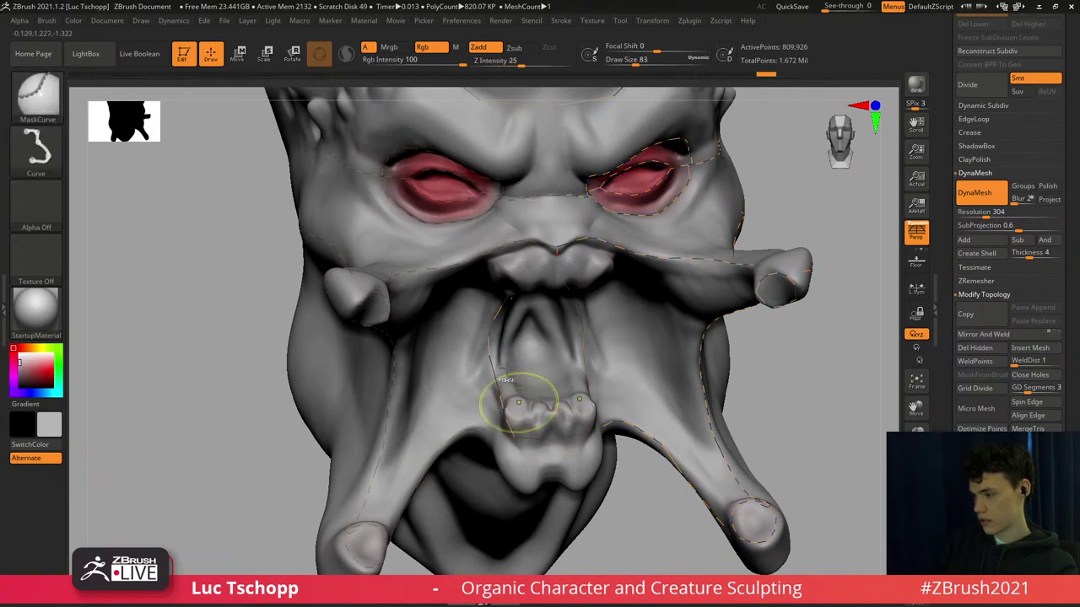
Draw ZRemesher guides from below the nose down around the lower teeth to the centre and around the nostril to the nose centre at draw size 46.
key("s")
left_click_drag(492, 354, 489, 354)
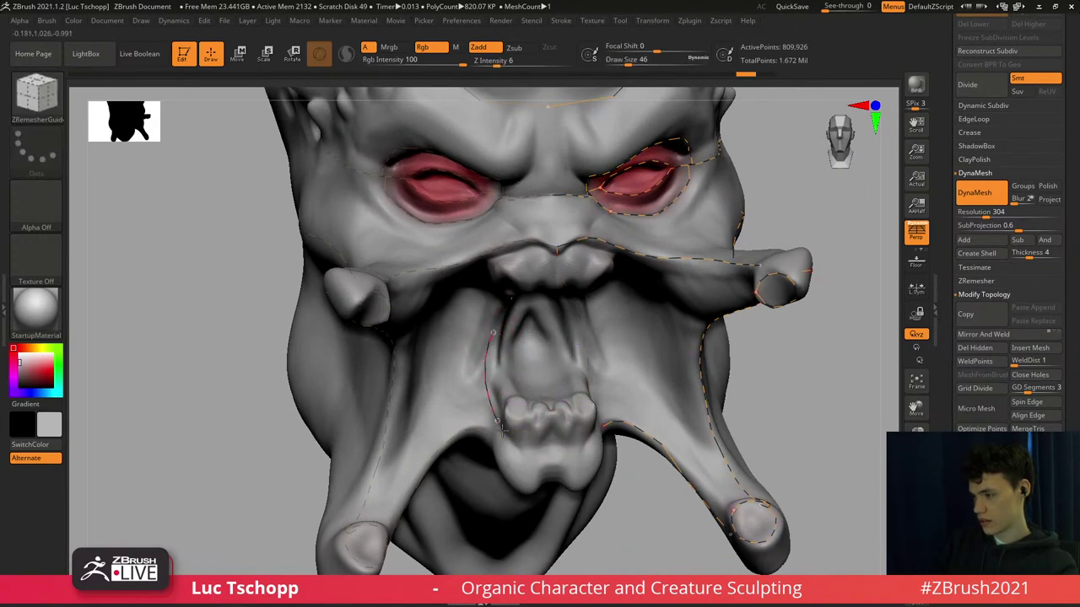
mouse_move(537, 409)
right_mouse_down()
mouse_move(523, 365)
mouse_move(511, 385)
mouse_move(508, 356)
right_mouse_up()
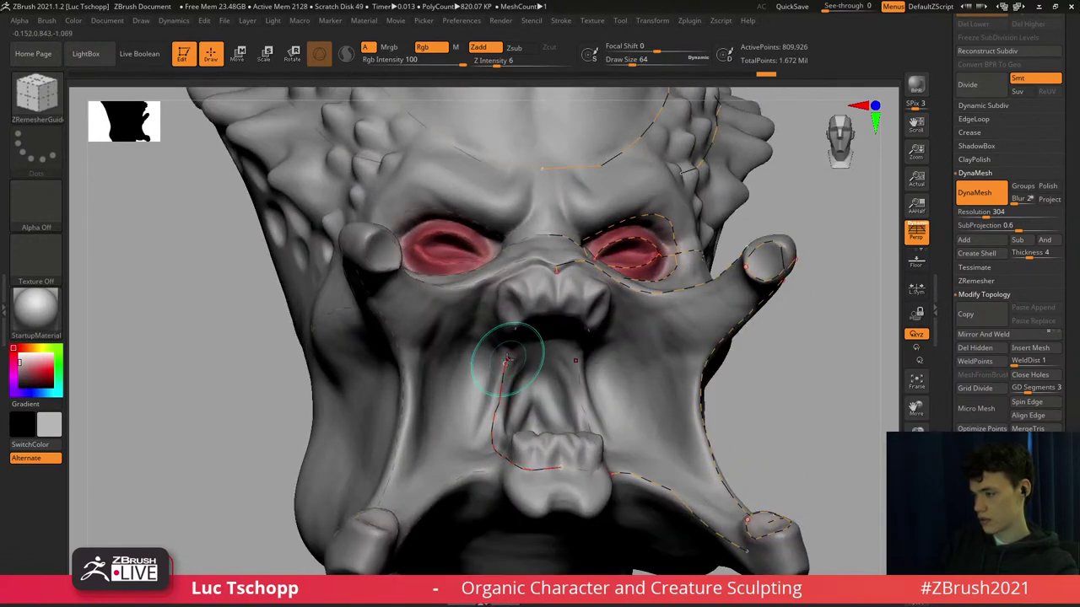
left_click_drag(507, 360, 499, 329)
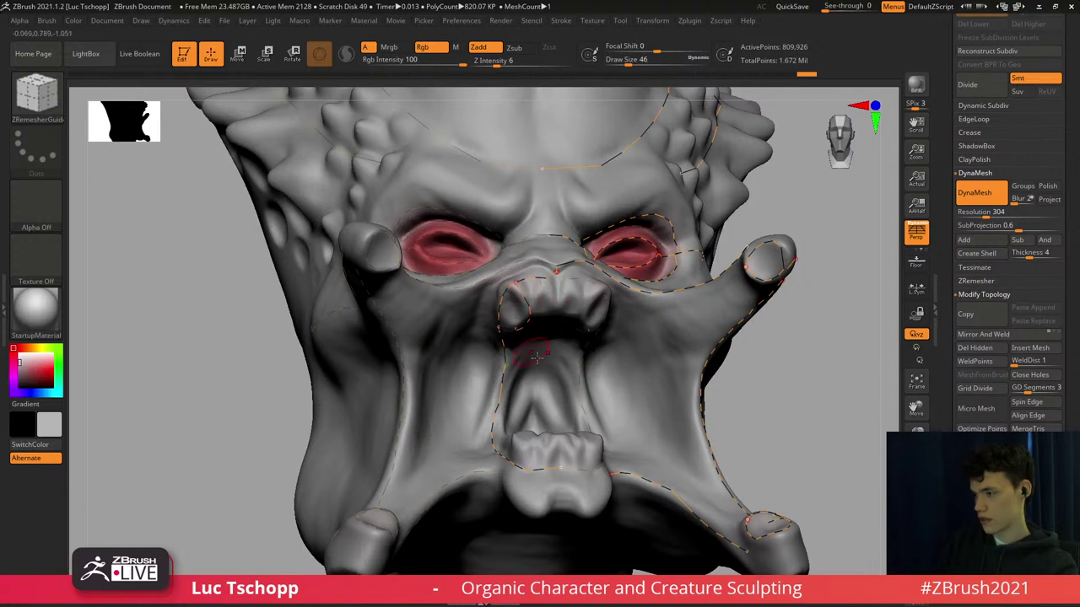
Try to draw a ZRemesher guide from the lower teeth up the inner side of the mouth opening.
right_click_drag(536, 357, 537, 390)
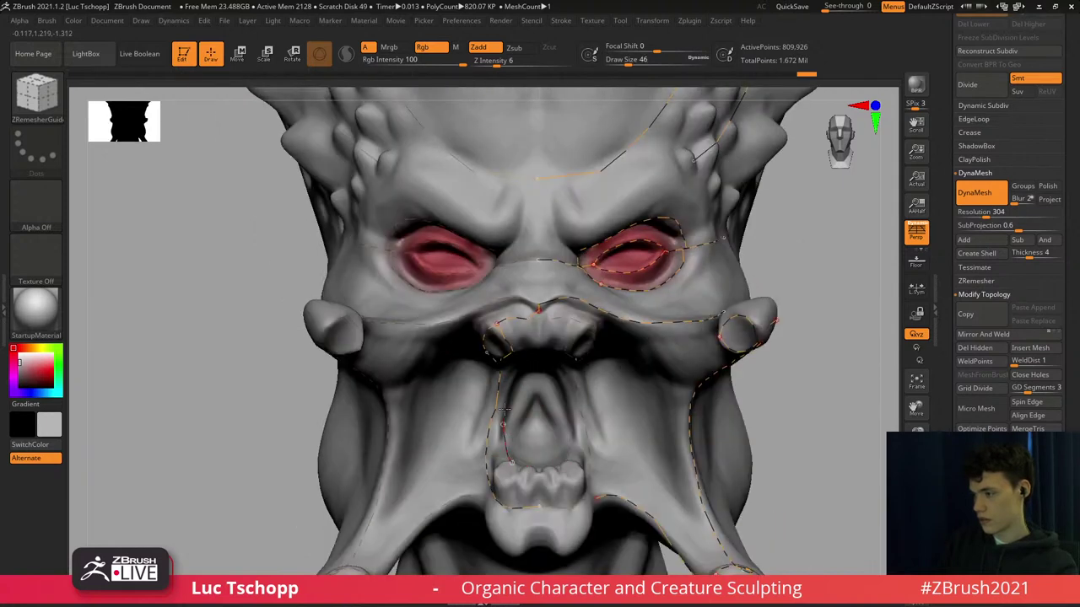
left_click_drag(517, 372, 524, 345)
key("ctrl+z")
Try to draw a ZRemesher guide from the centre below the nose down the inner mouth ridge to the lower teeth at draw size 29.
key("s")
right_click_drag(524, 345, 525, 352)
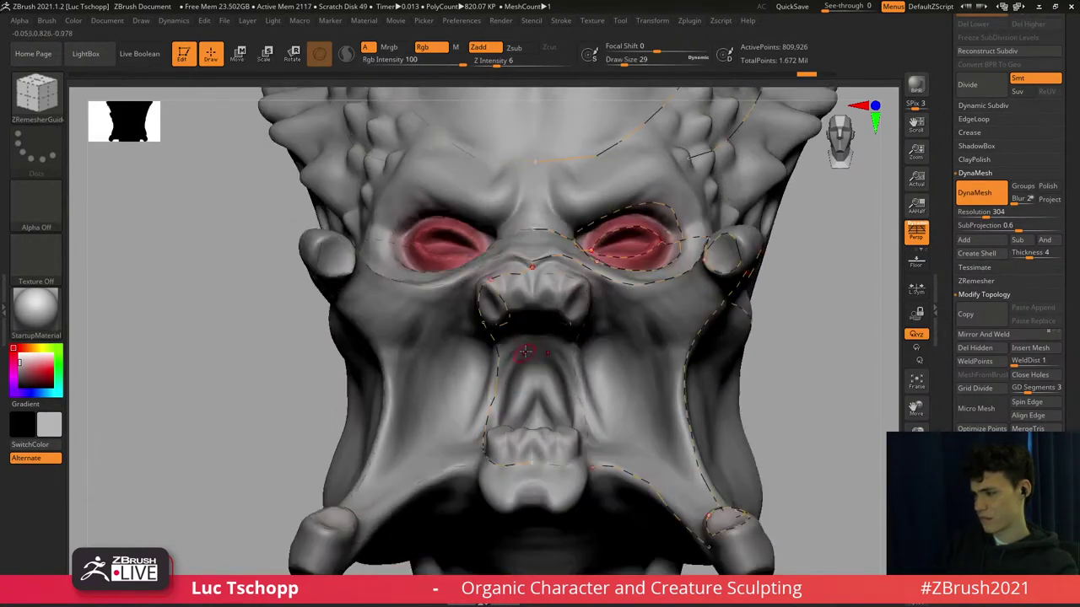
left_click_drag(497, 422, 498, 424)
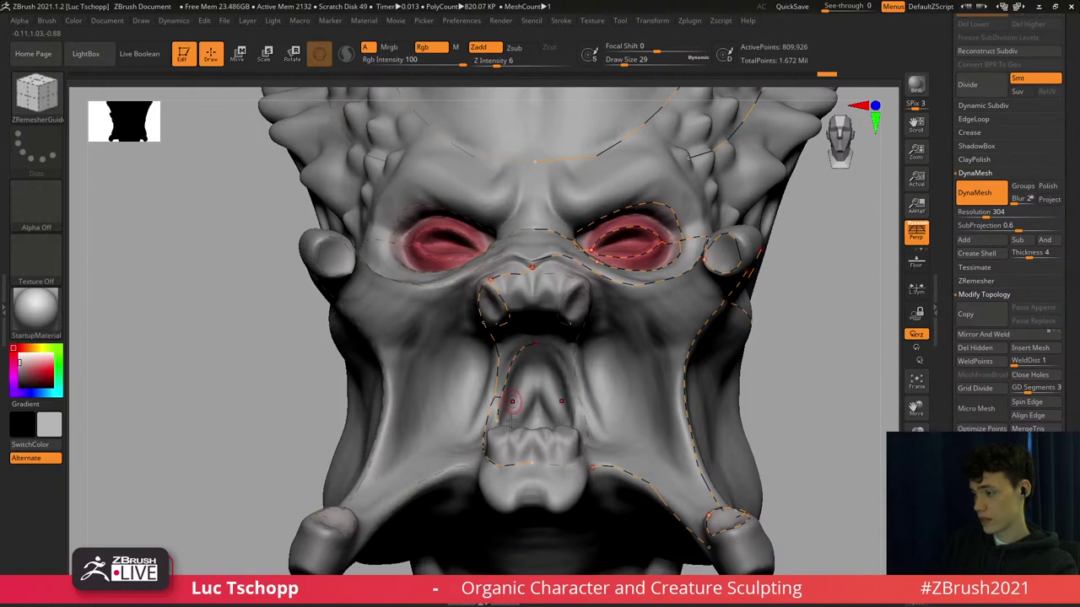
mouse_move(510, 402)
right_mouse_down()
mouse_move(507, 426)
mouse_move(526, 394)
mouse_move(515, 358)
mouse_move(534, 269)
right_mouse_up()
key("ctrl+z")
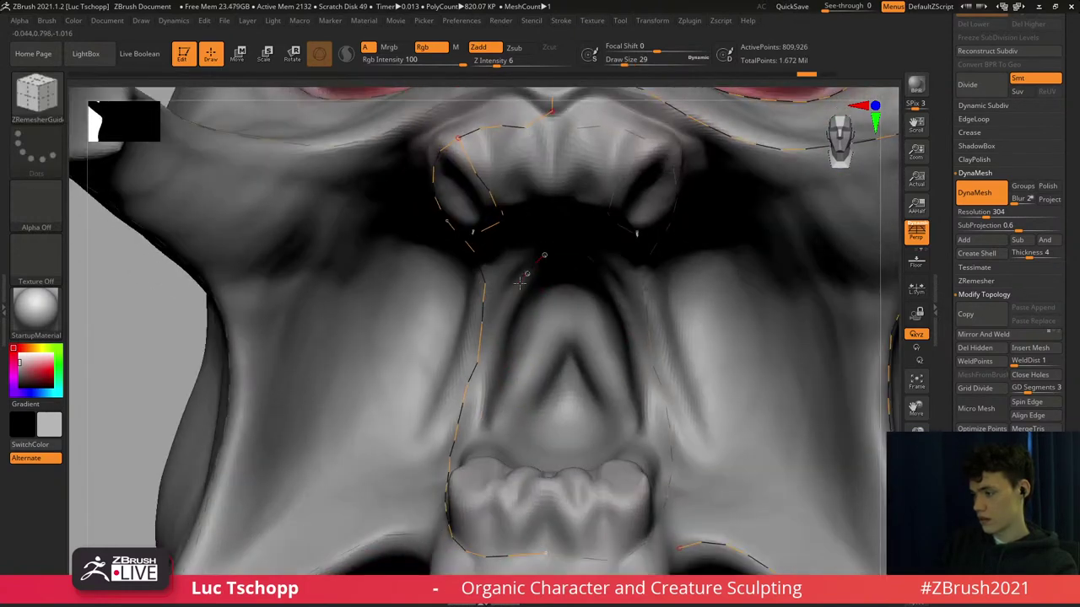
left_click_drag(484, 443, 484, 439)
key("ctrl+z")
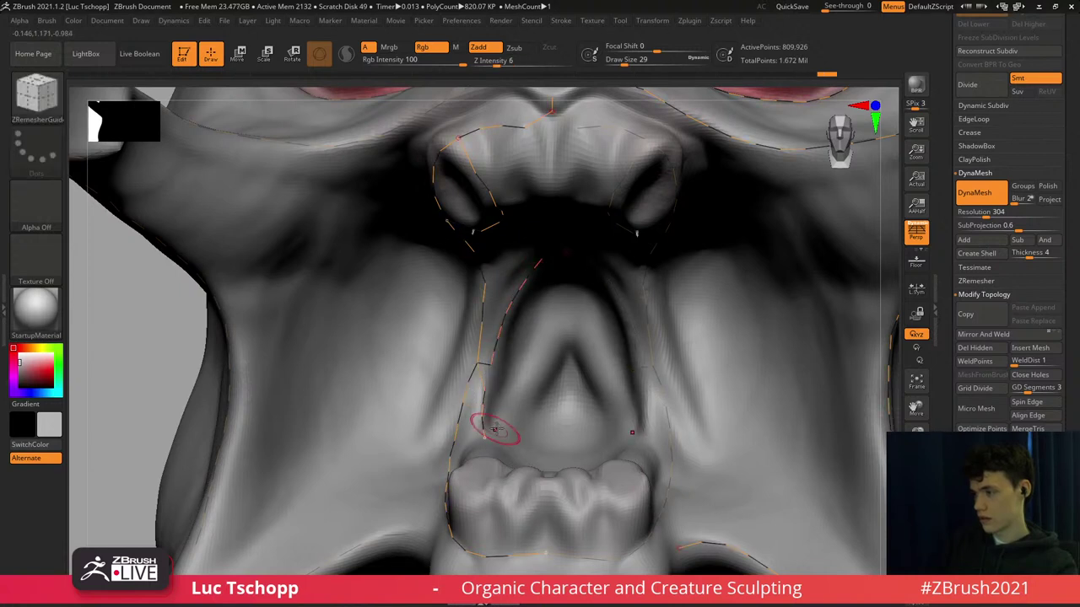
right_click_drag(504, 424, 497, 439)
key("ctrl+z")
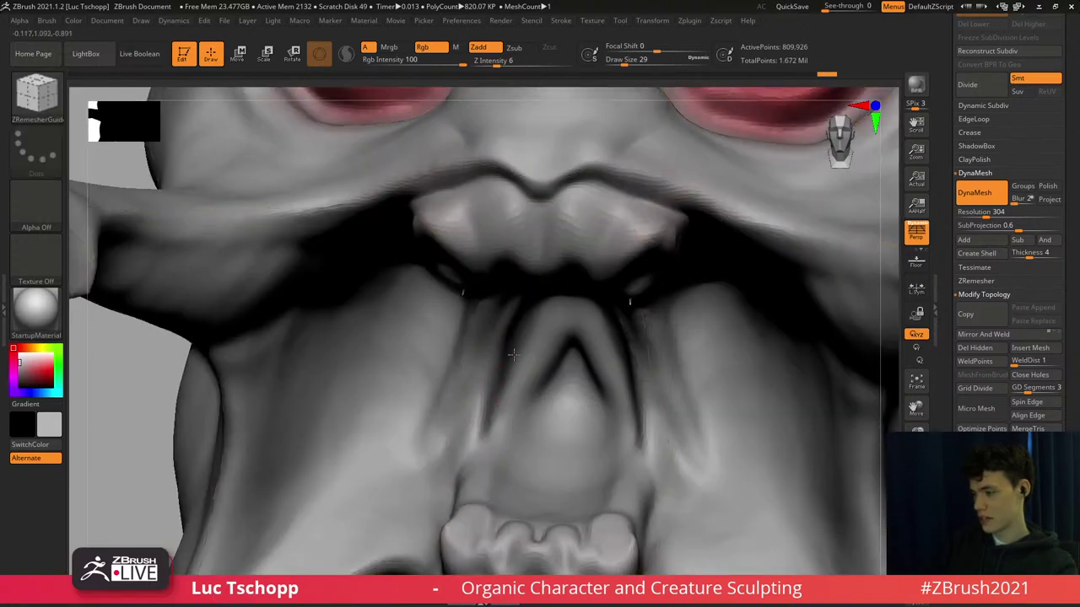
Draw a ZRemesher guide around the inner mouth opening, from the centre below the nose down the ridge to the centre behind the lower teeth.
right_click_drag(513, 361, 518, 283)
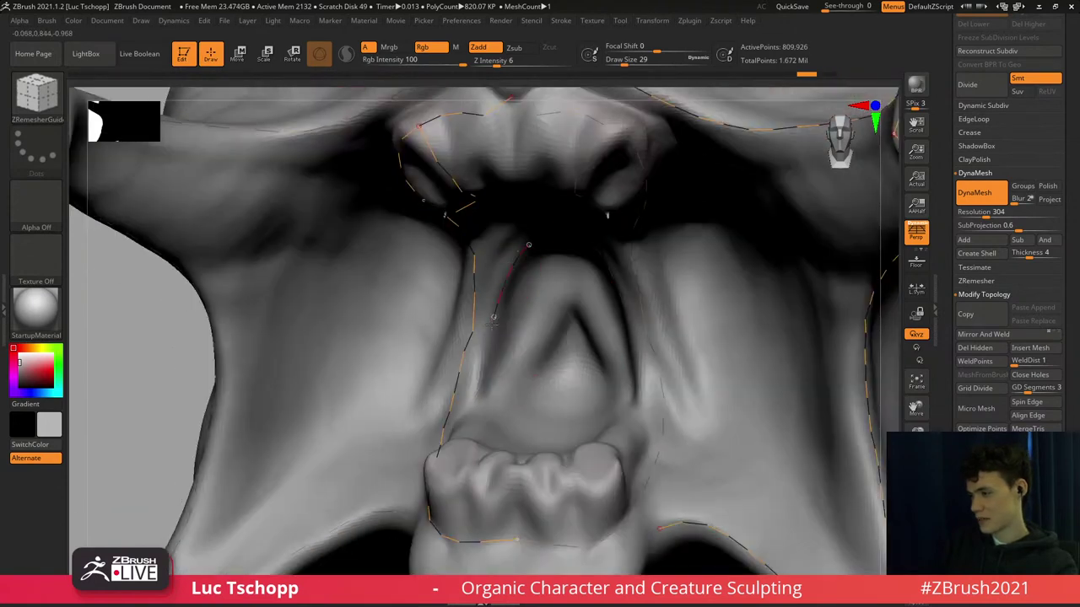
left_click_drag(480, 390, 479, 420)
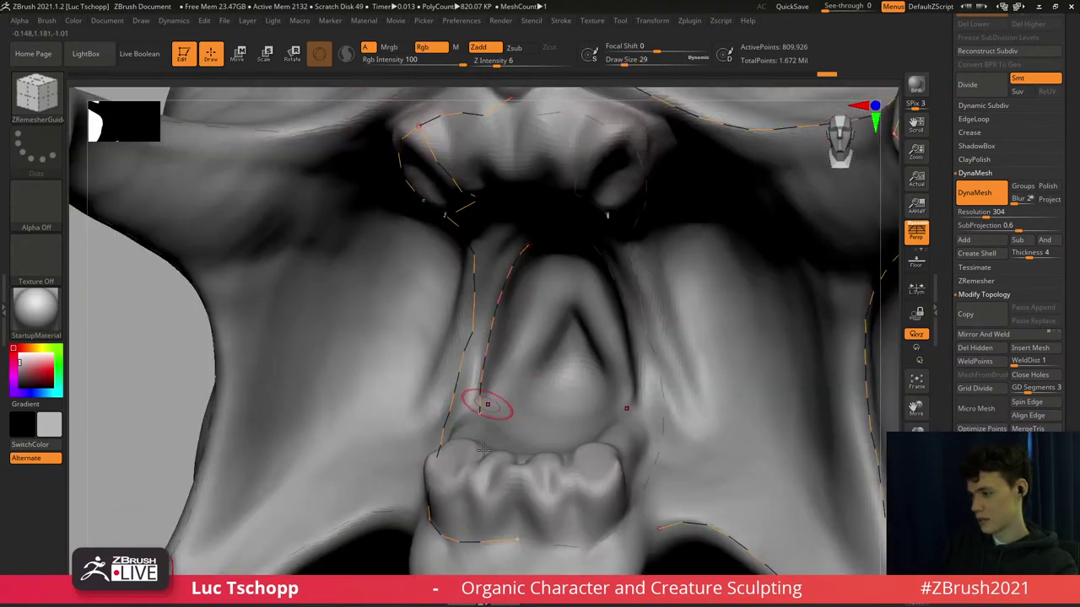
right_click_drag(488, 404, 491, 432)
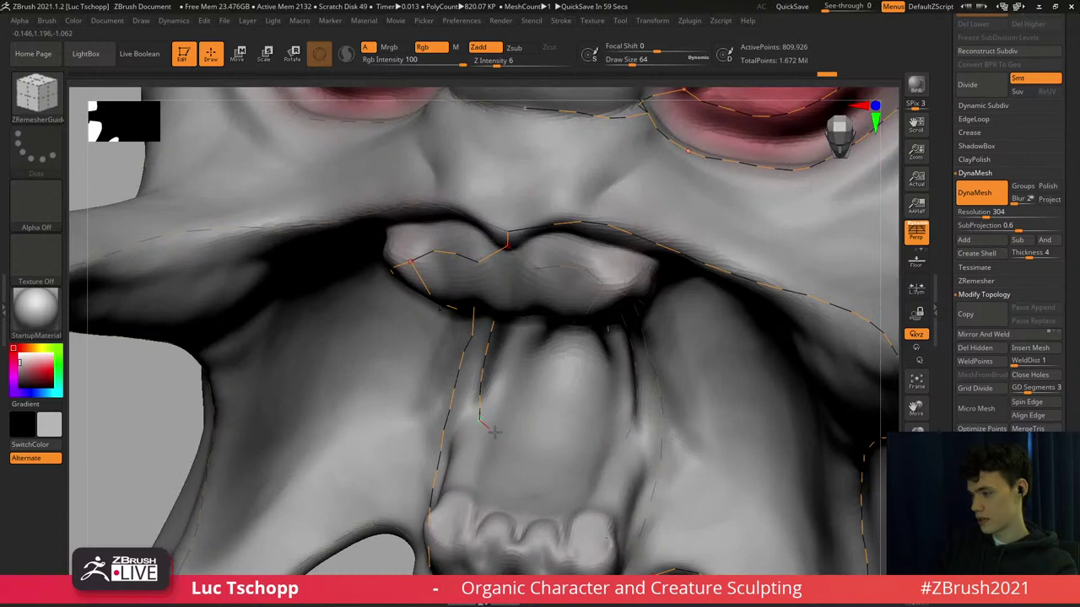
left_click_drag(546, 442, 555, 443)
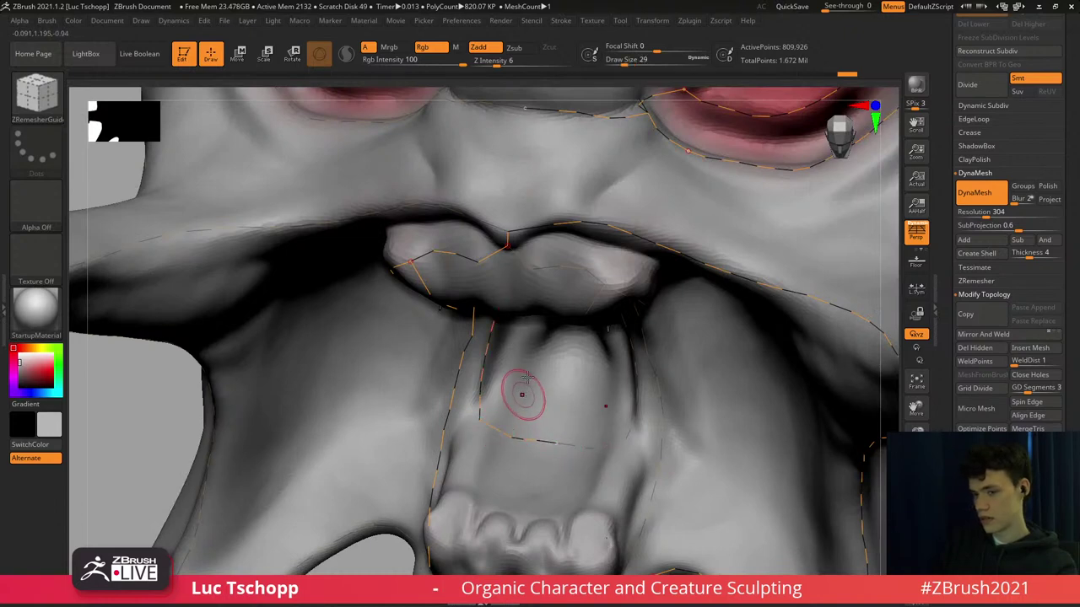
mouse_move(530, 351)
right_mouse_down()
mouse_move(536, 287)
mouse_move(549, 332)
mouse_move(564, 334)
right_mouse_up()
left_click_drag(549, 342, 573, 342)
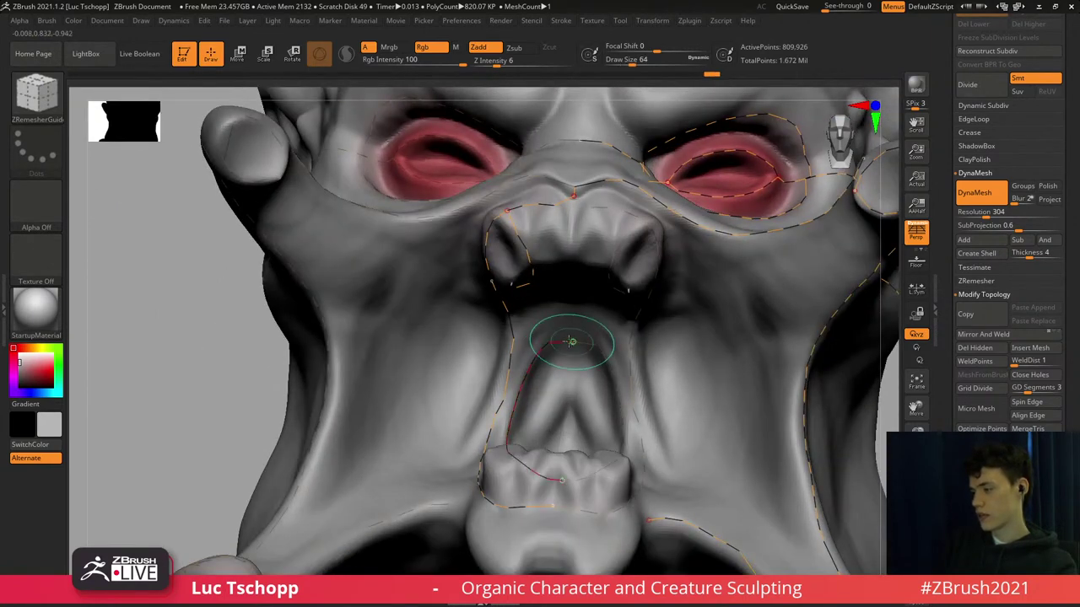
Try to draw a ZRemesher guide down the crease behind the cheek towards the lower mandible at draw size 187.
mouse_move(552, 349)
right_mouse_down("ctrl")
mouse_move(549, 388)
mouse_move(523, 363)
mouse_move(553, 367)
right_mouse_up("ctrl")
key("bracketleft")
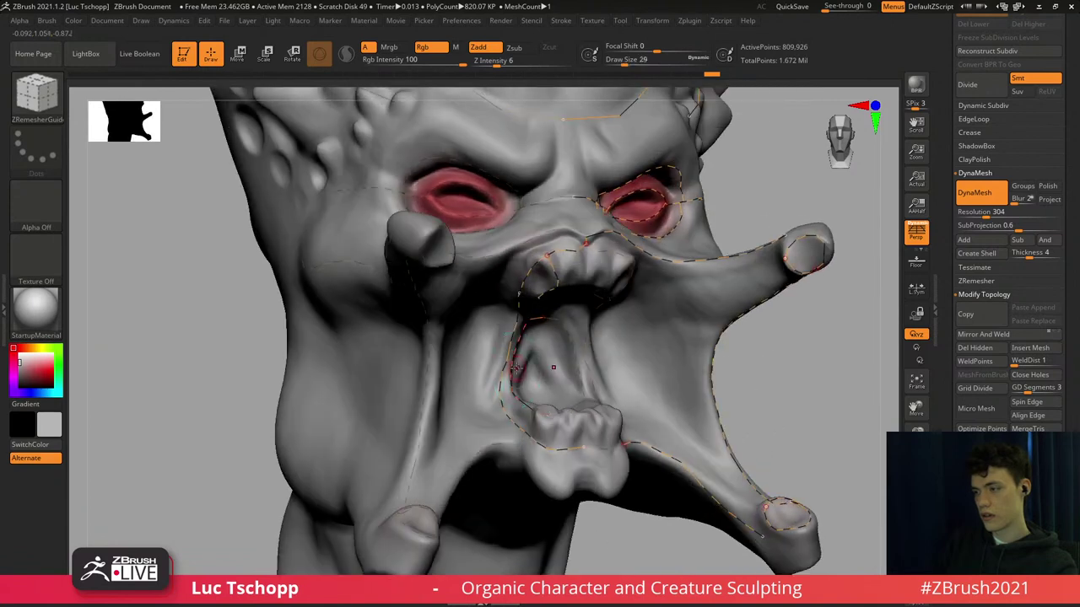
mouse_move(492, 355)
right_mouse_down("alt")
mouse_move(504, 340)
mouse_move(482, 354)
mouse_move(494, 355)
right_mouse_up("alt")
key("s")
left_click_drag(449, 351, 458, 352)
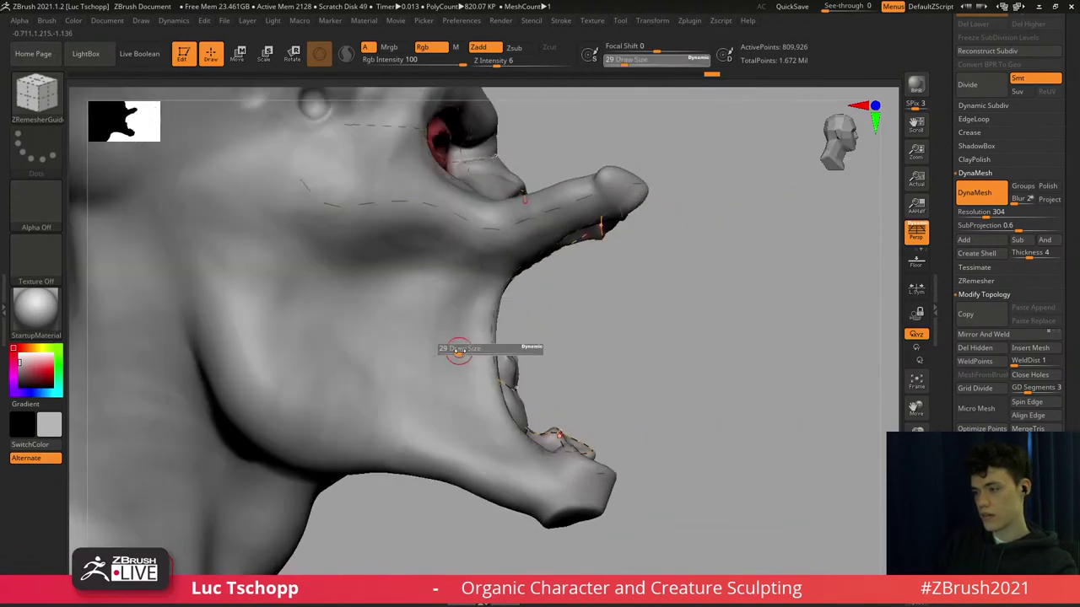
right_click_drag(390, 316, 376, 332, "ctrl")
key("s")
left_click_drag(296, 332, 315, 336)
mouse_move(320, 319)
right_mouse_down()
mouse_move(328, 345)
mouse_move(318, 340)
right_mouse_up()
left_click_drag(313, 330, 313, 346)
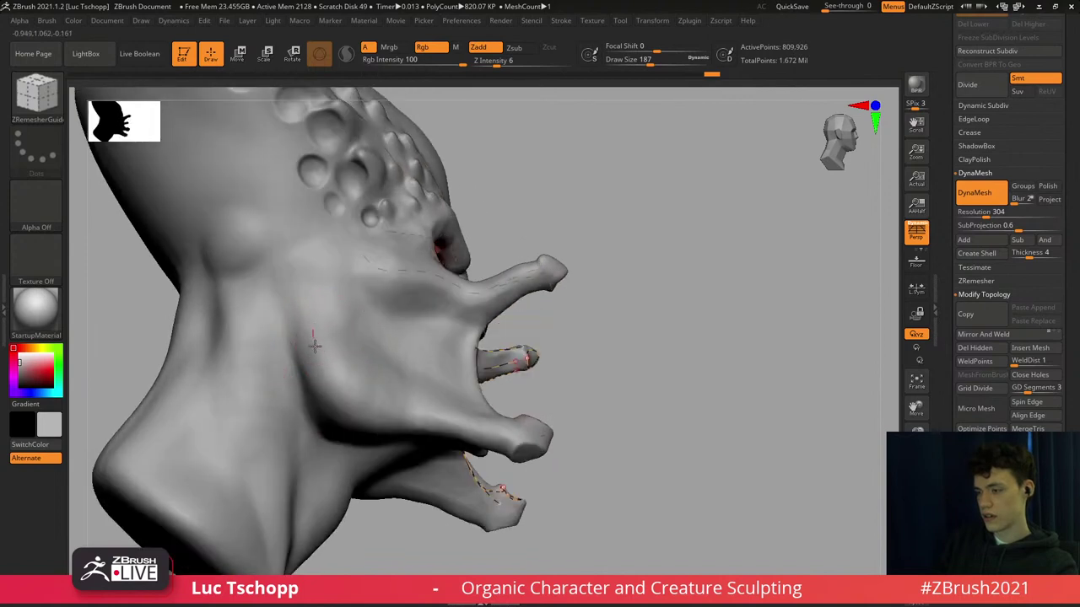
left_click_drag(391, 413, 428, 419)
key("ctrl+z")
Draw a ZRemesher guide down the crease behind the cheek and forward along the lower mandible with a smaller draw size.
key("s")
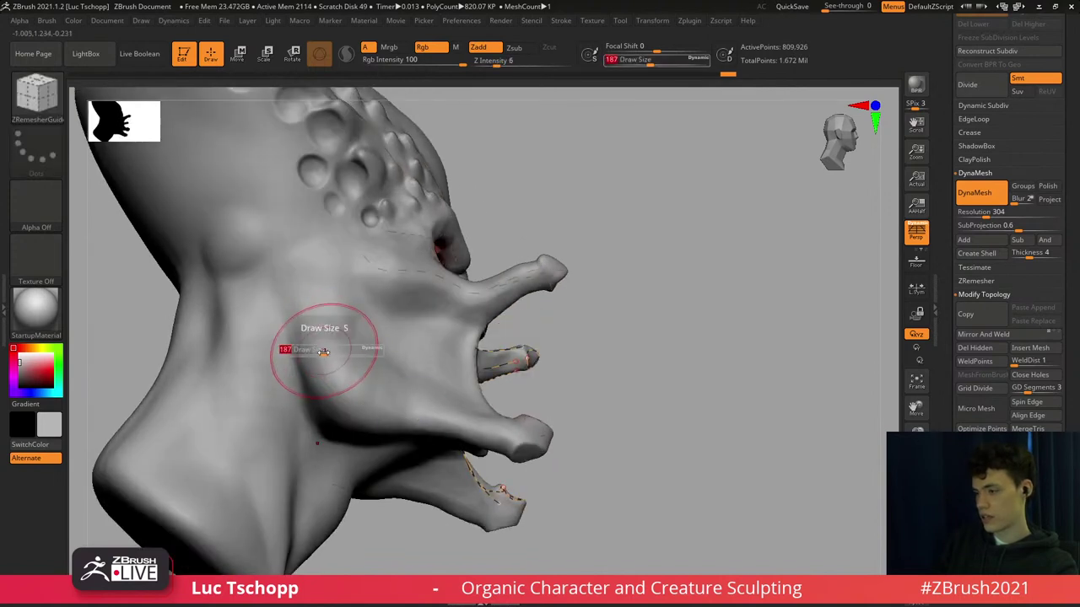
left_click_drag(324, 351, 308, 348)
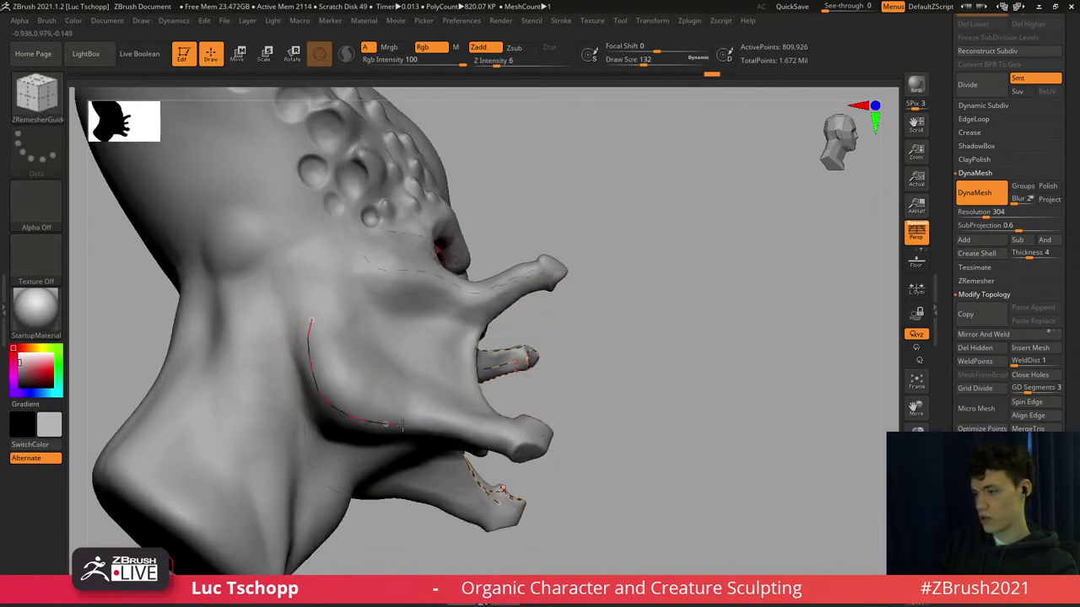
left_click_drag(434, 427, 437, 427)
mouse_move(451, 412)
right_mouse_down("alt")
mouse_move(417, 356)
mouse_move(441, 405)
right_mouse_up("alt")
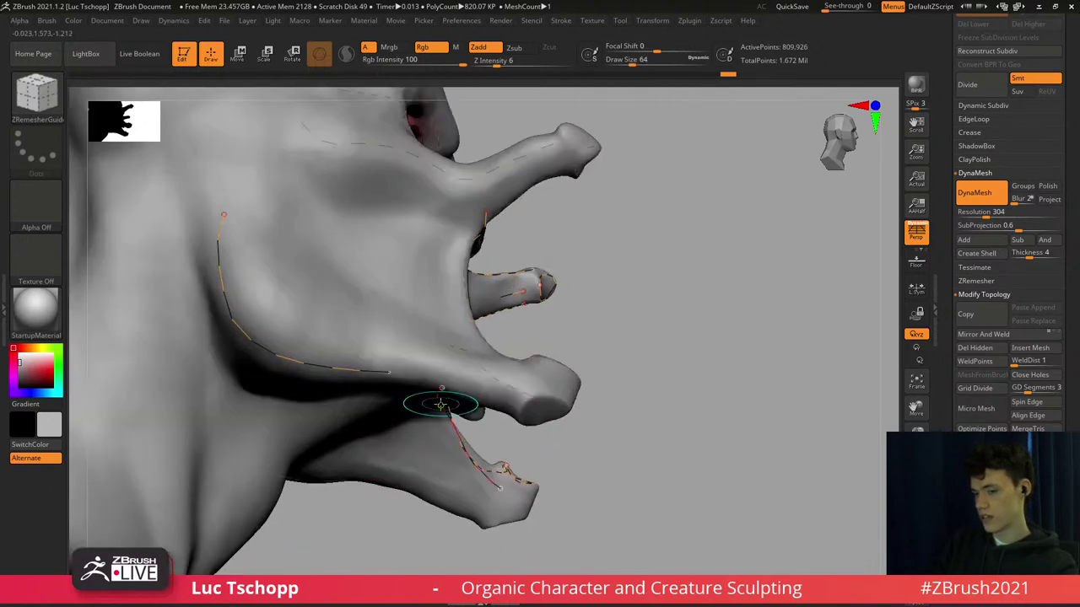
key("s")
left_click_drag(441, 404, 429, 404)
right_click_drag(430, 405, 420, 326)
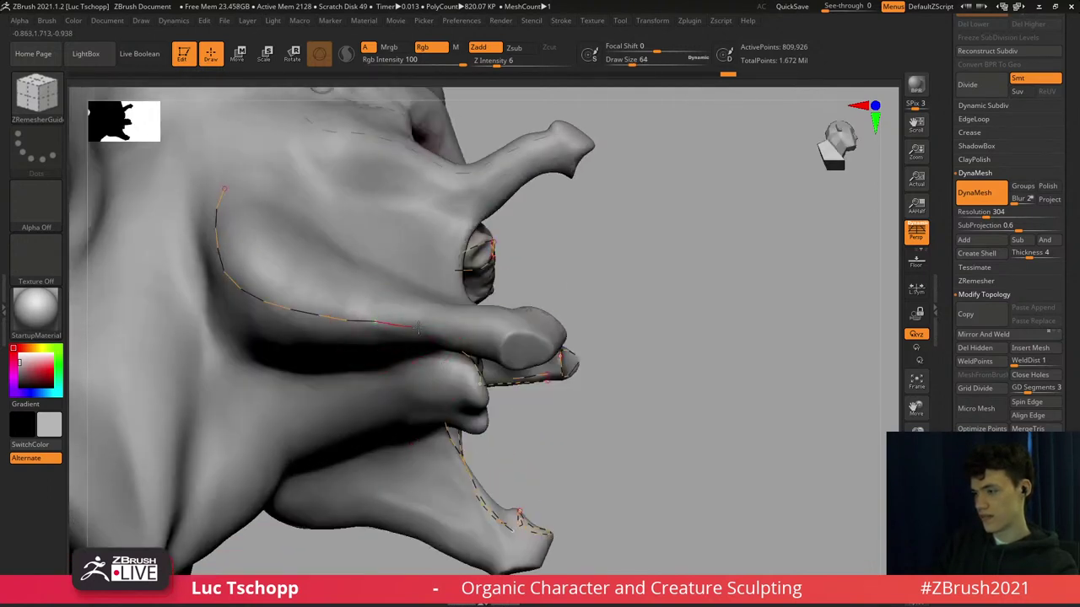
left_click_drag(510, 339, 512, 335)
Draw a ZRemesher guide loop around the flat tip of the lower mandible.
key("s")
key("s")
mouse_move(512, 335)
right_mouse_down("ctrl")
mouse_move(533, 361)
mouse_move(516, 342)
right_mouse_up("ctrl")
left_click_drag(506, 344, 571, 354)
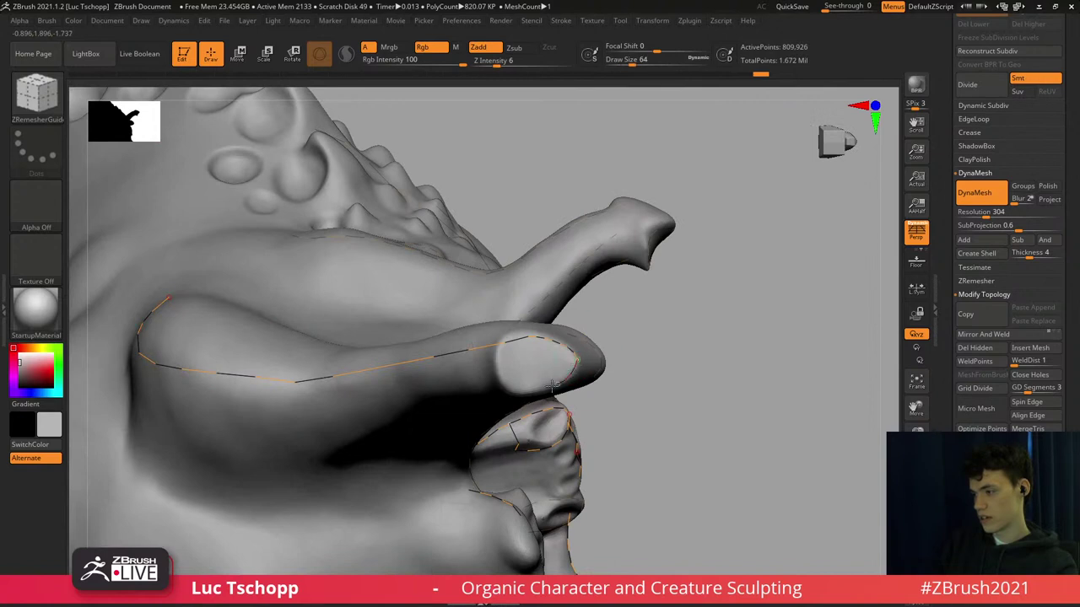
left_click_drag(504, 345, 503, 342)
Draw a ZRemesher guide from the lower mandible tip back along its underside to the centre beneath the jaw.
right_click_drag(549, 356, 531, 228, "ctrl")
right_click_drag(516, 437, 516, 368)
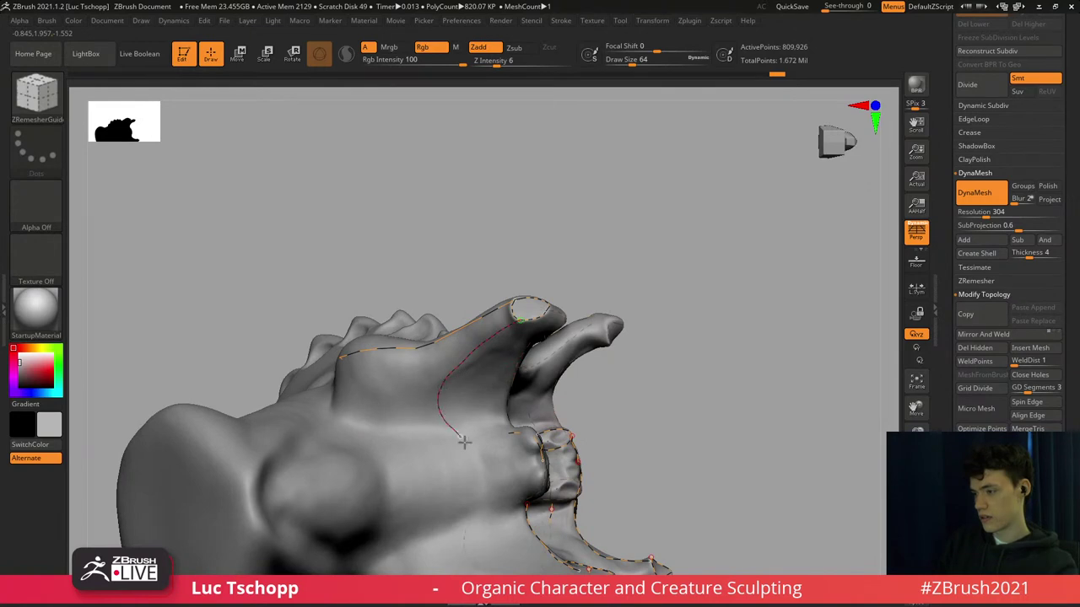
right_click_drag(465, 443, 506, 291)
right_click_drag(510, 215, 501, 320, "ctrl")
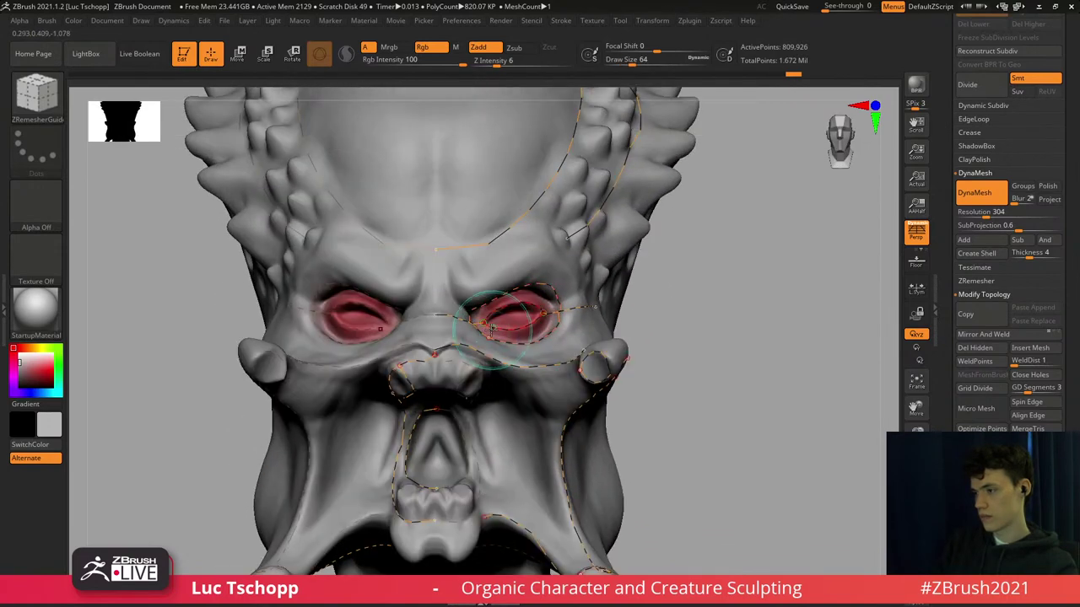
Draw a ZRemesher guide from the centre behind the lower teeth around the outermost tooth to their front at draw size 25.
right_click_drag(522, 544, 492, 317, "ctrl")
right_click_drag(506, 397, 422, 320, "alt")
right_click_drag(421, 321, 464, 473, "ctrl")
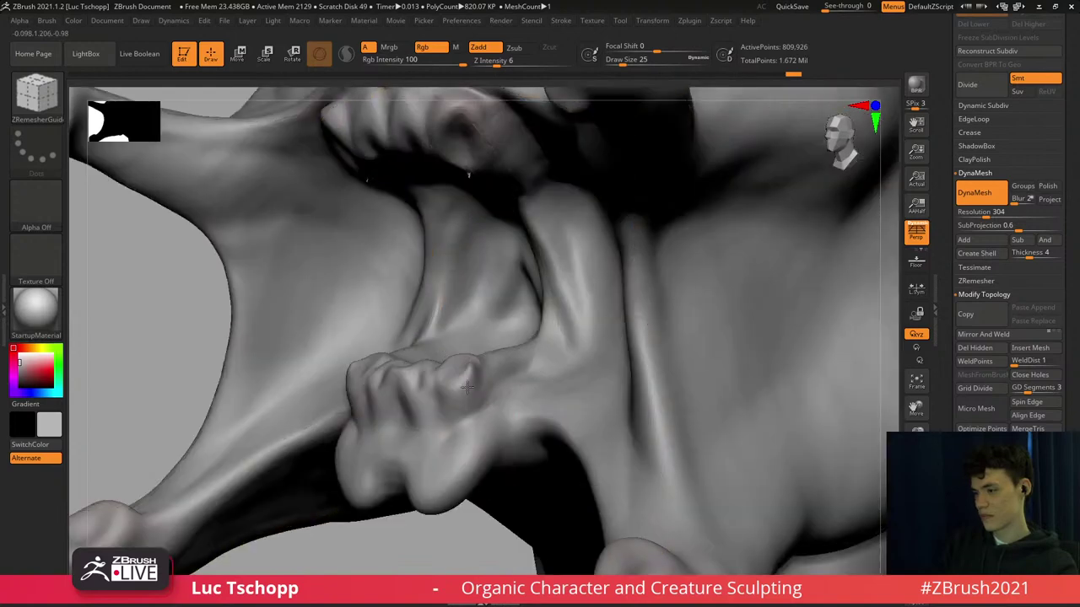
right_click_drag(467, 174, 447, 381)
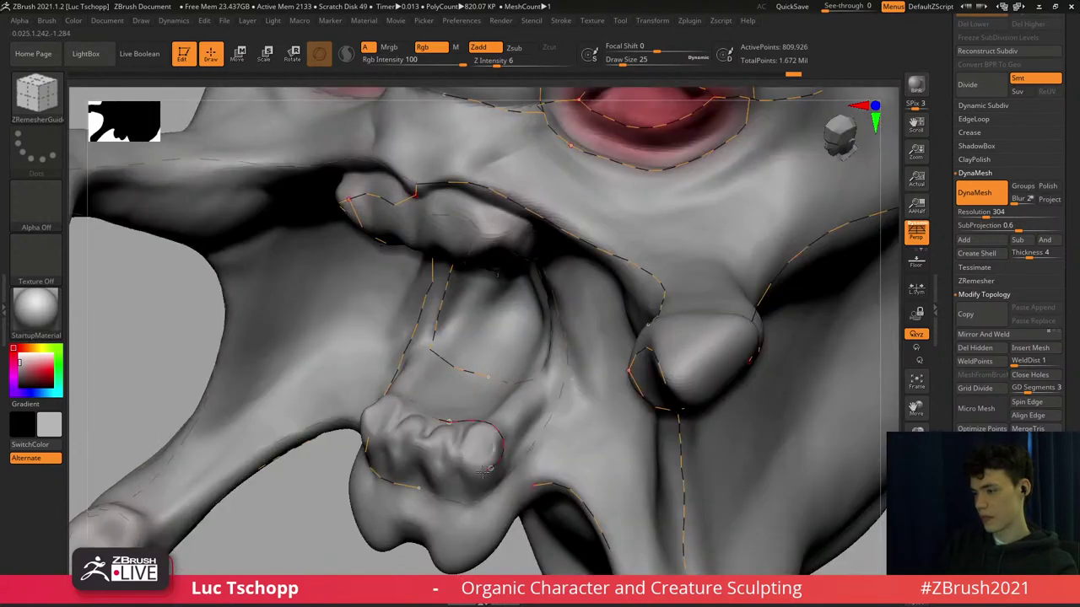
right_click_drag(452, 371, 487, 272)
mouse_move(491, 223)
right_mouse_down("ctrl")
mouse_move(485, 295)
mouse_move(490, 268)
mouse_move(497, 401)
mouse_move(540, 346)
mouse_move(456, 325)
right_mouse_up("ctrl")
Draw a ZRemesher guide from behind the cheek across the base of the skull to the nape at draw size 41.
right_click_drag(574, 346, 548, 293)
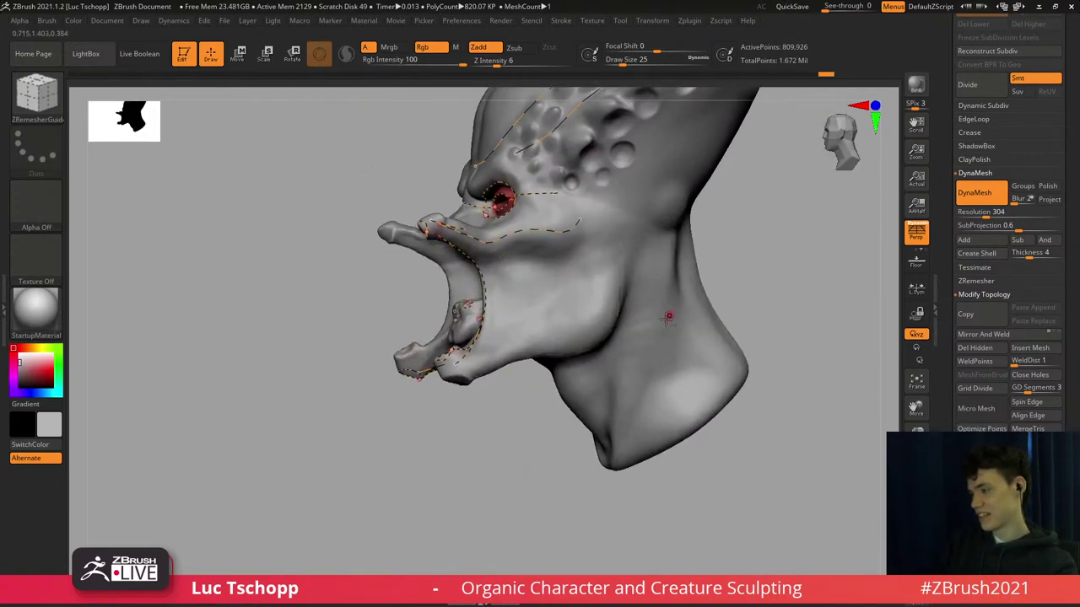
mouse_move(667, 318)
right_mouse_down()
mouse_move(634, 265)
mouse_move(630, 295)
right_mouse_up()
key("s")
left_click_drag(651, 278, 657, 278)
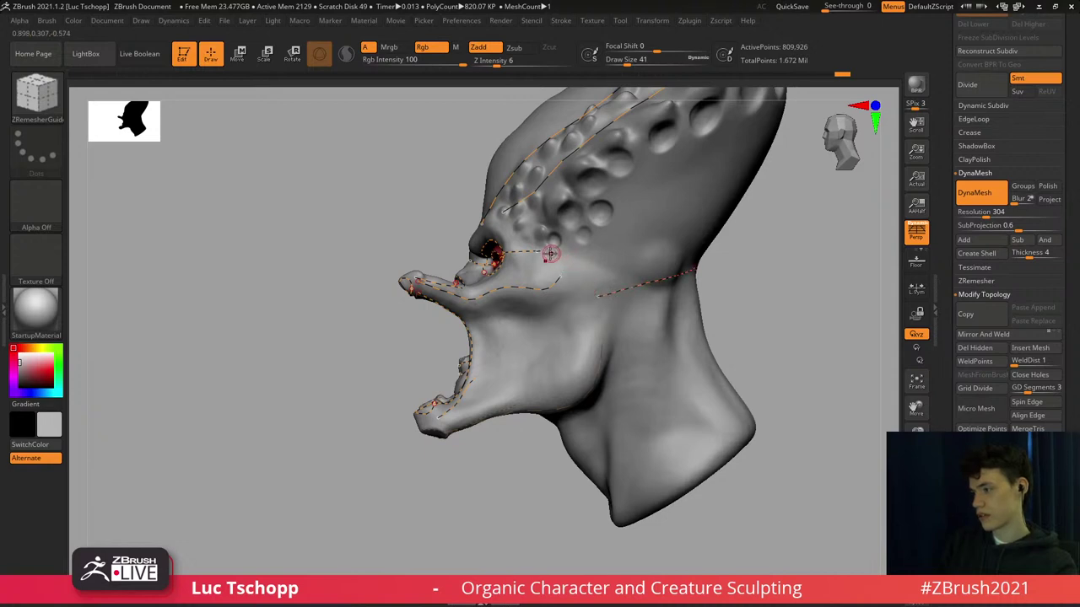
Draw a ZRemesher guide from the skull-base guide down the side of the neck to the neck's lower edge at draw size 80.
right_click_drag(693, 332, 630, 306, "alt")
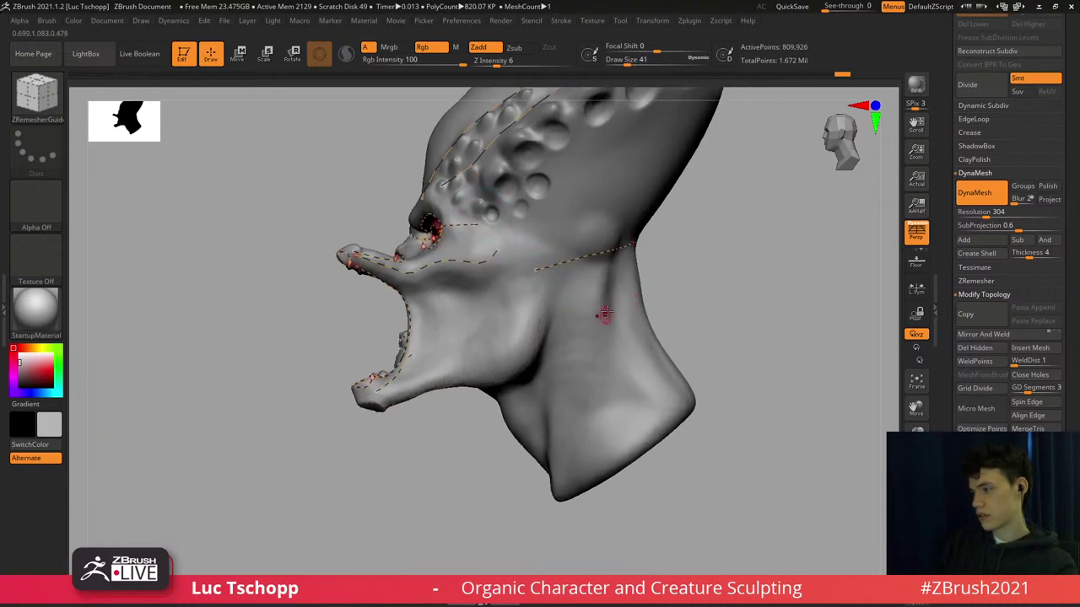
key("s")
left_click_drag(599, 304, 605, 304)
left_click_drag(588, 266, 605, 332)
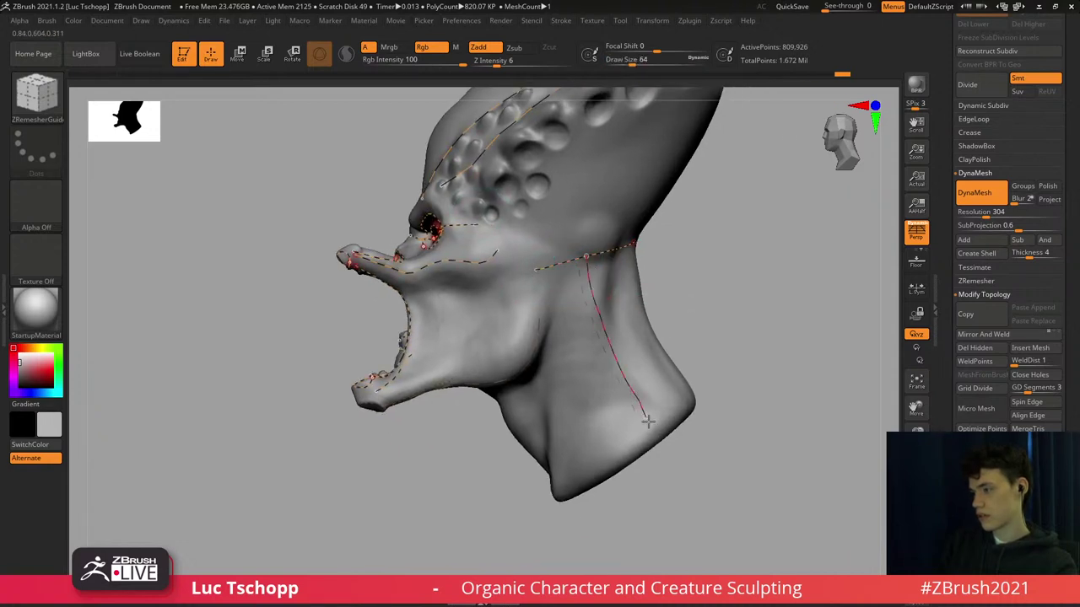
left_click_drag(647, 421, 657, 425)
Draw ZRemesher guides behind the jaw, down under the throat and across the upper neck to the centre of its back.
right_click_drag(585, 410, 547, 360)
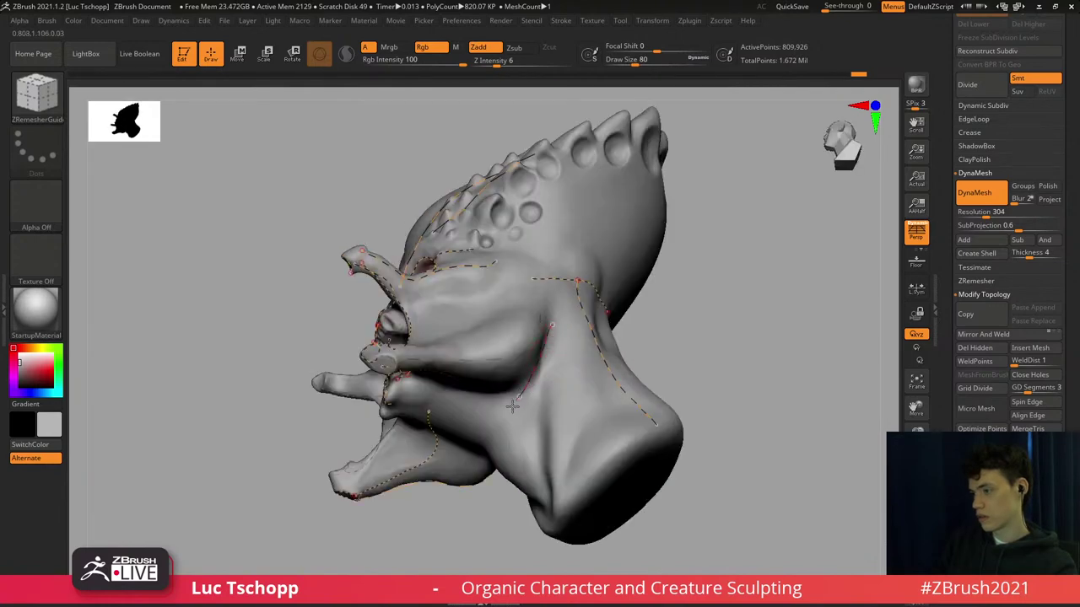
left_click_drag(486, 441, 488, 441)
right_click_drag(540, 392, 573, 422)
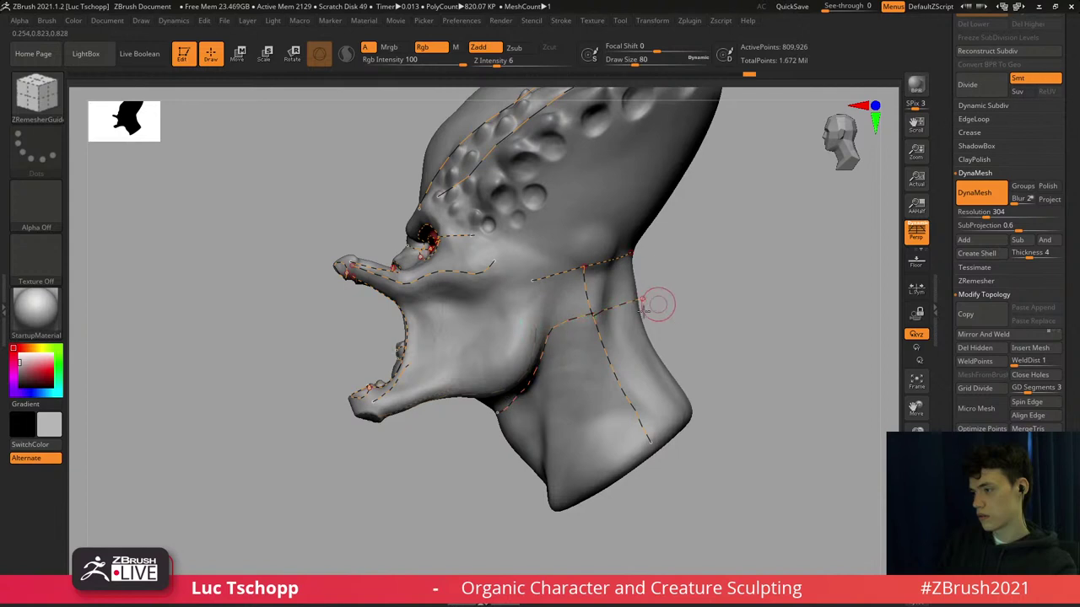
left_click_drag(658, 304, 628, 324)
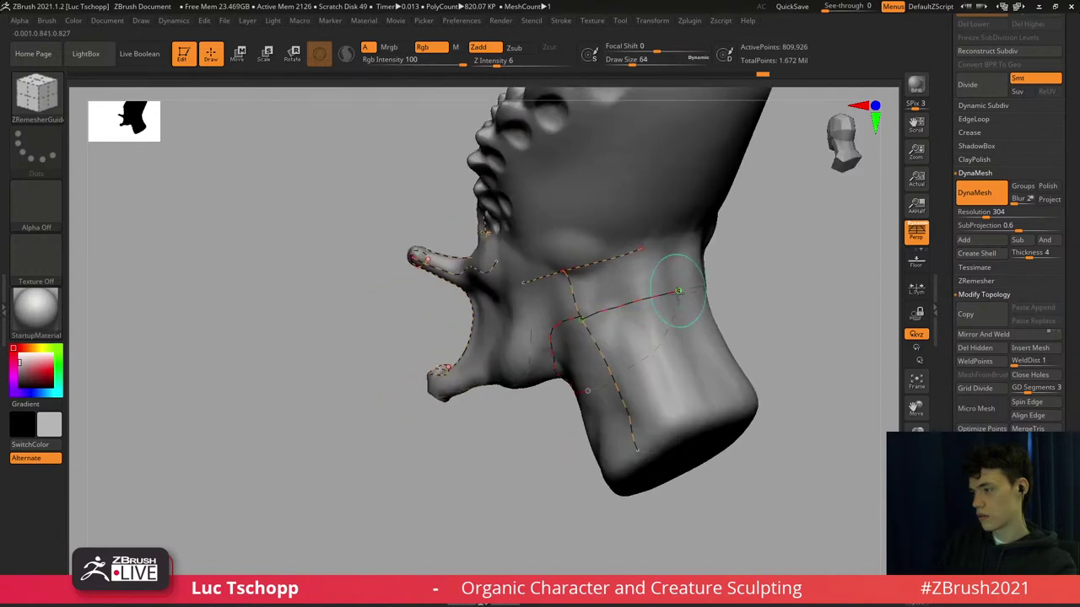
Draw a ZRemesher guide along the neck's lower rim, from the centre of the back around the side to the front.
right_click_drag(678, 291, 672, 197, "alt")
right_click_drag(749, 314, 714, 311)
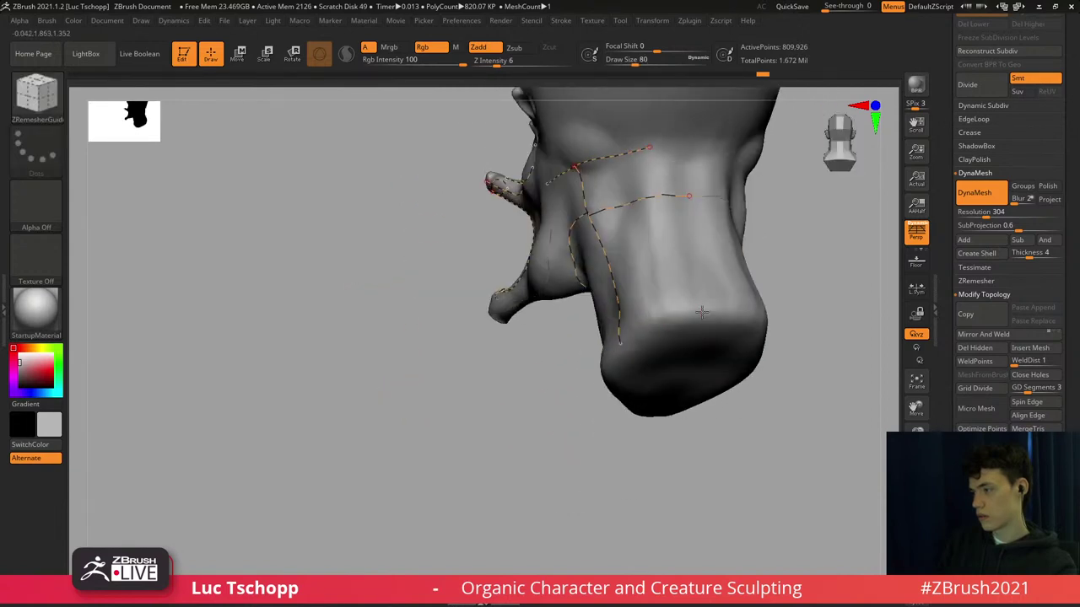
right_click_drag(598, 356, 630, 344)
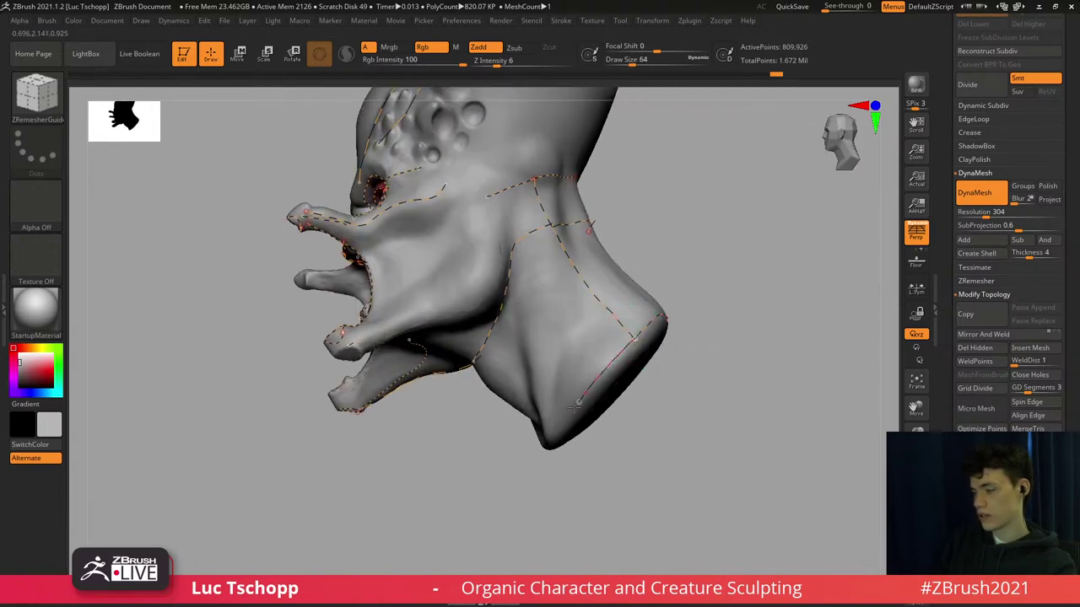
left_click_drag(574, 408, 571, 411)
right_click_drag(574, 357, 604, 300)
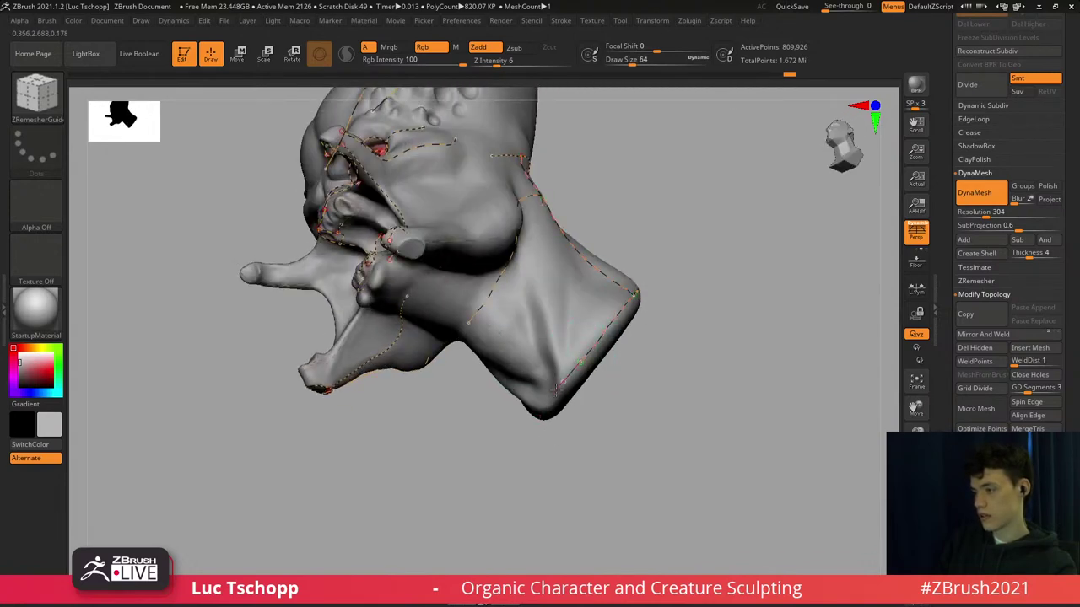
left_click_drag(552, 395, 546, 400)
Reselect the ZRemesherGuides brush and draw a guide around the back of the crest spikes to the centre of the head.
right_click_drag(521, 274, 579, 296)
right_click_drag(556, 228, 588, 351, "alt")
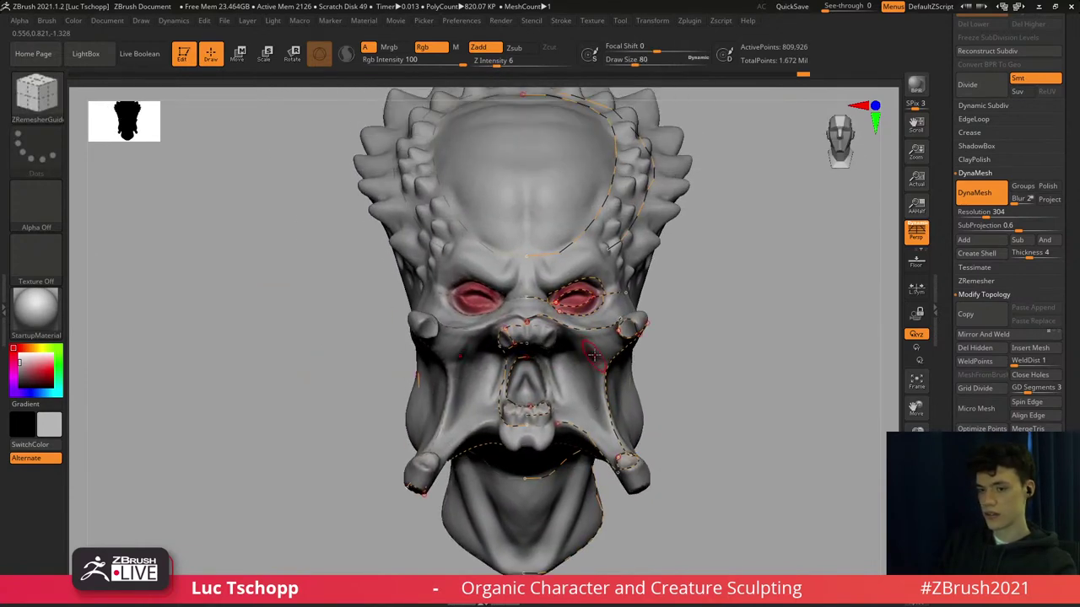
mouse_move(602, 288)
right_mouse_down("alt")
mouse_move(597, 330)
mouse_move(606, 290)
mouse_move(623, 325)
right_mouse_up("alt")
mouse_move(622, 324)
right_mouse_down("alt")
mouse_move(562, 355)
mouse_move(540, 381)
mouse_move(530, 255)
right_mouse_up("alt")
right_click_drag(561, 380, 562, 327, "alt")
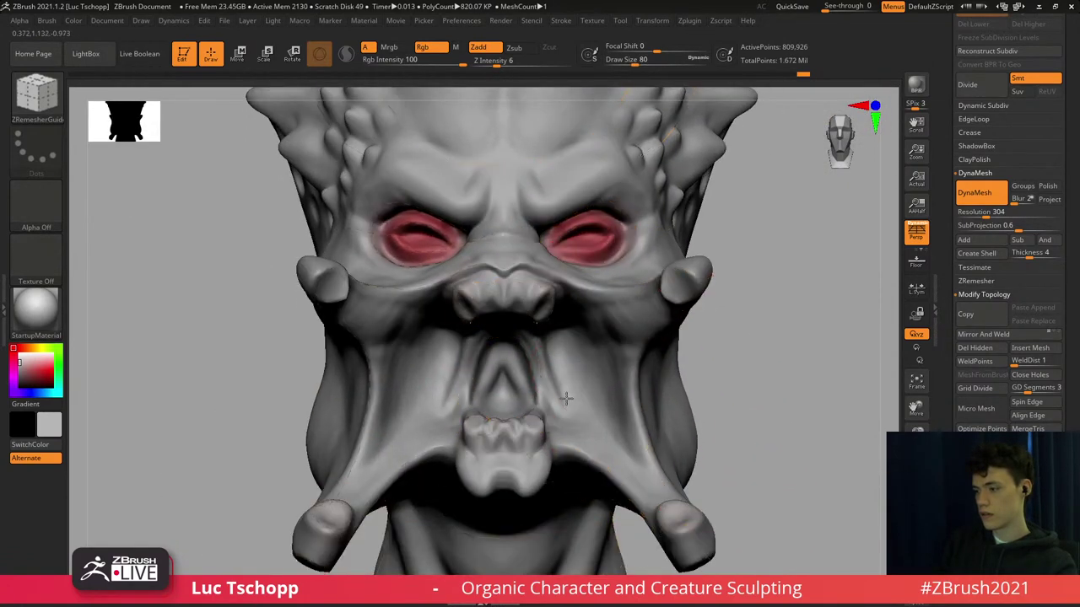
right_click_drag(629, 398, 563, 399)
key("b")
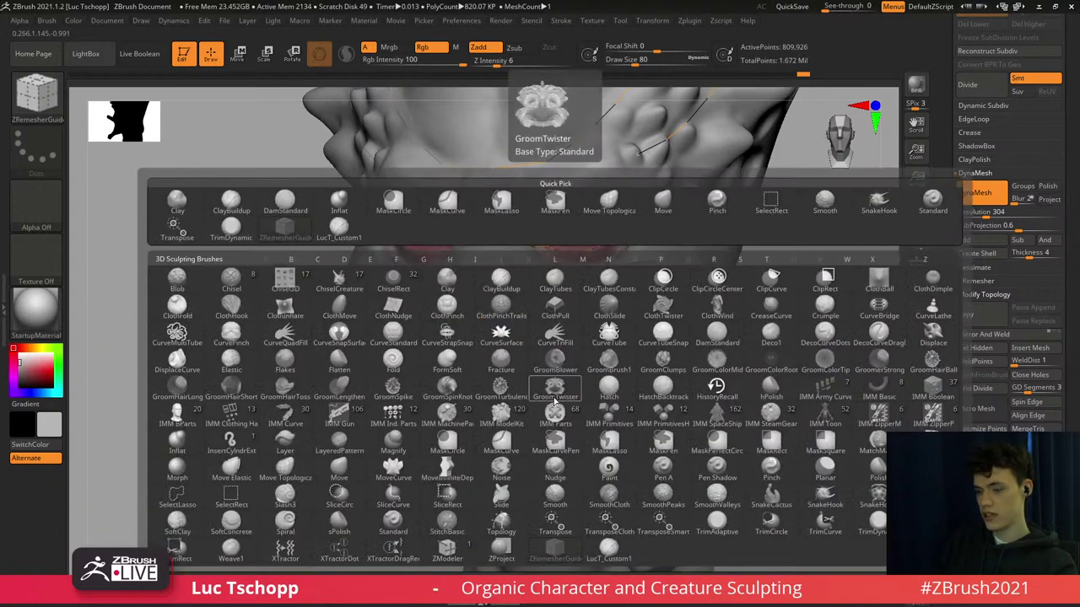
key("z")
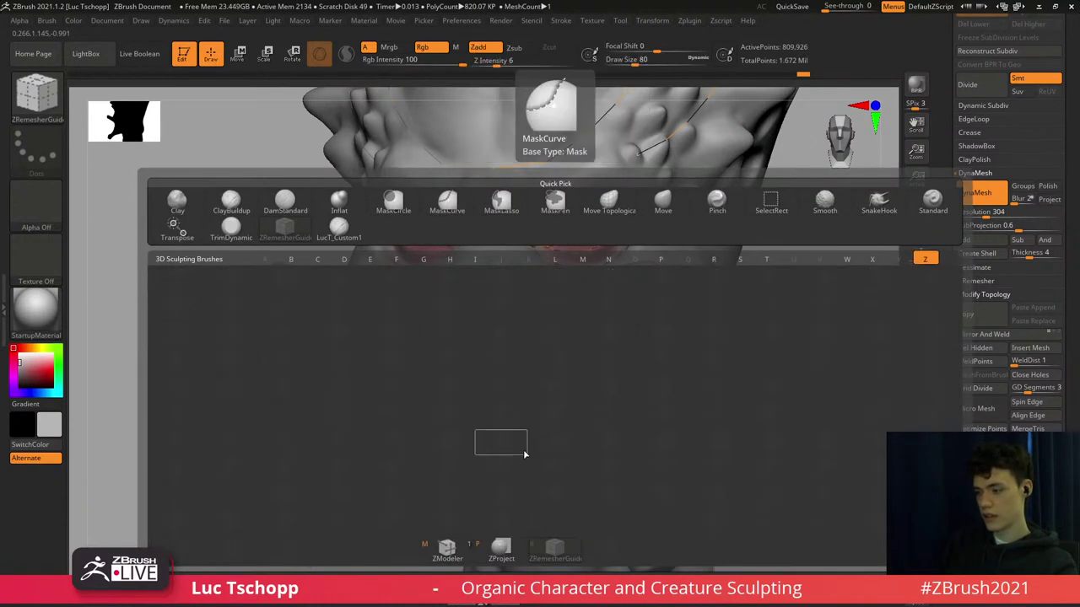
left_click(553, 555)
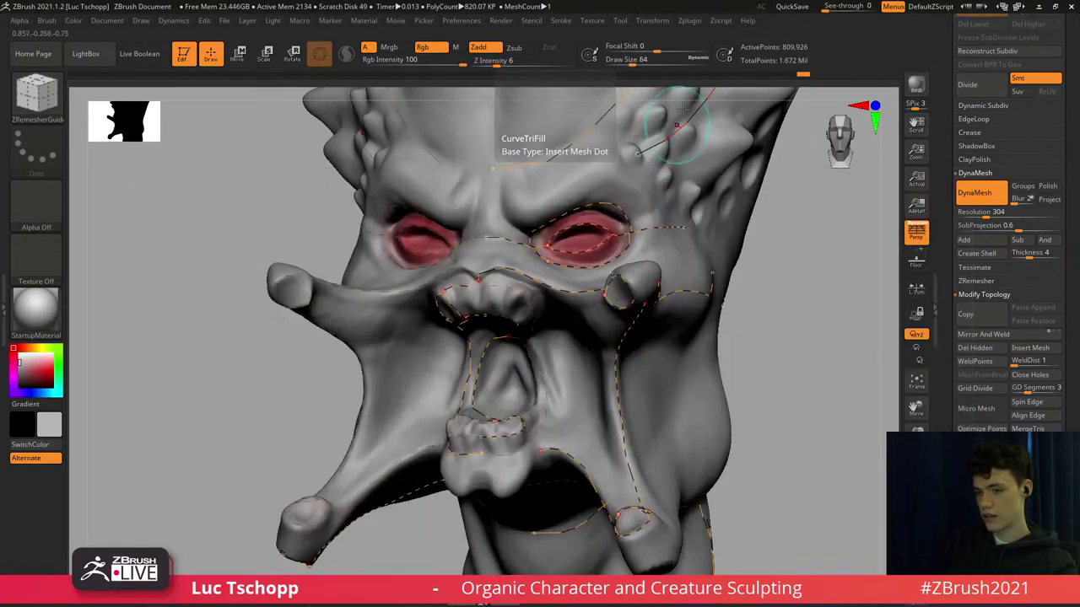
mouse_move(571, 303)
right_mouse_down("ctrl")
mouse_move(639, 322)
mouse_move(643, 289)
mouse_move(575, 290)
right_mouse_up("ctrl")
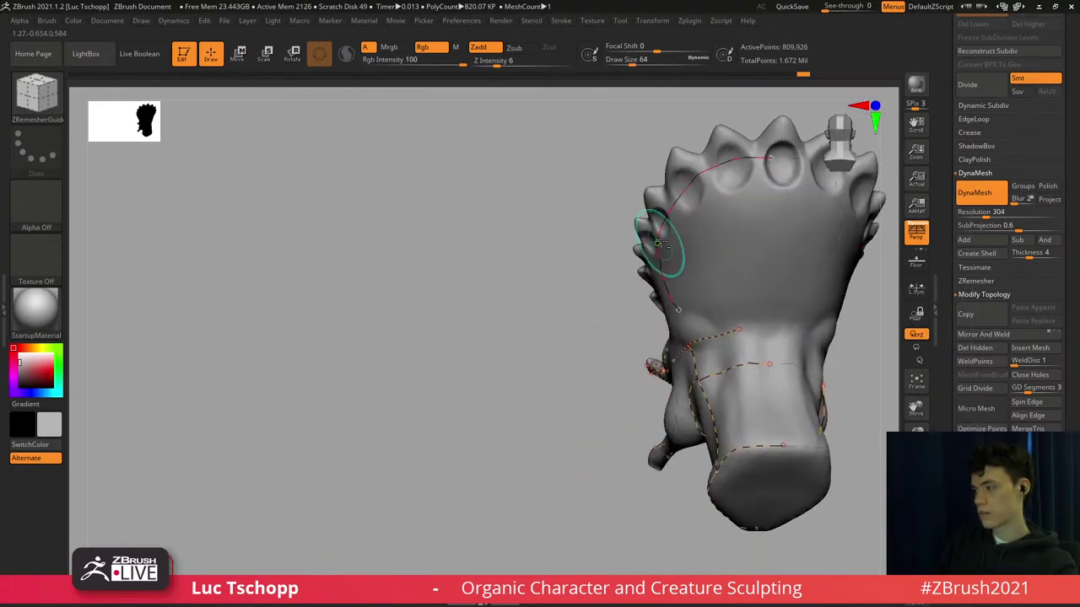
right_click_drag(509, 311, 704, 353)
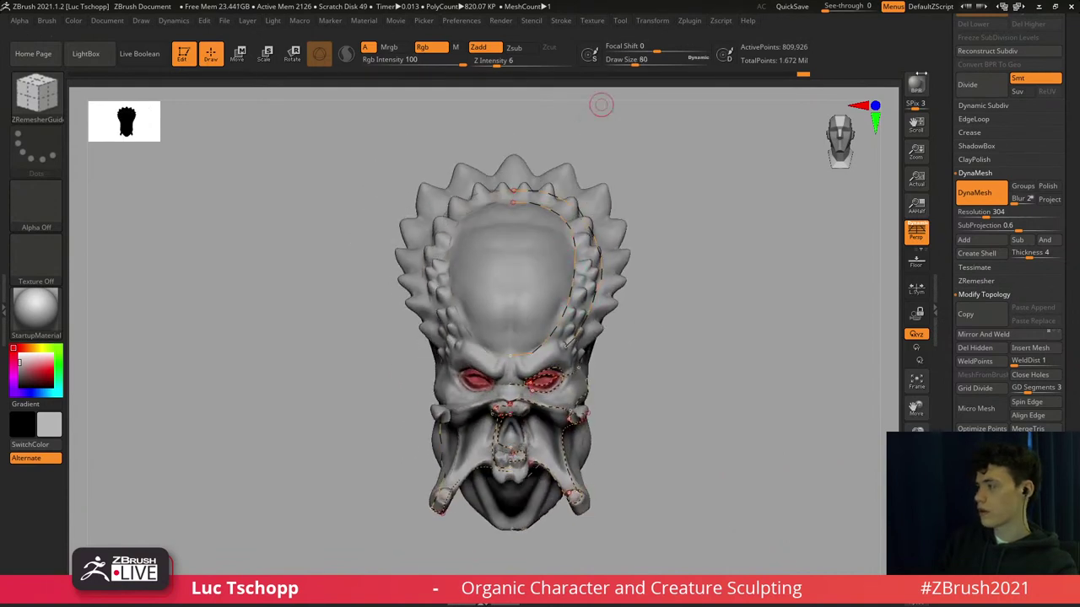
Run ZRemesher on the head with Target Polygons Count set to 1.
mouse_move(1071, 166)
left_mouse_down()
mouse_move(1069, 239)
mouse_move(1059, 187)
left_mouse_up()
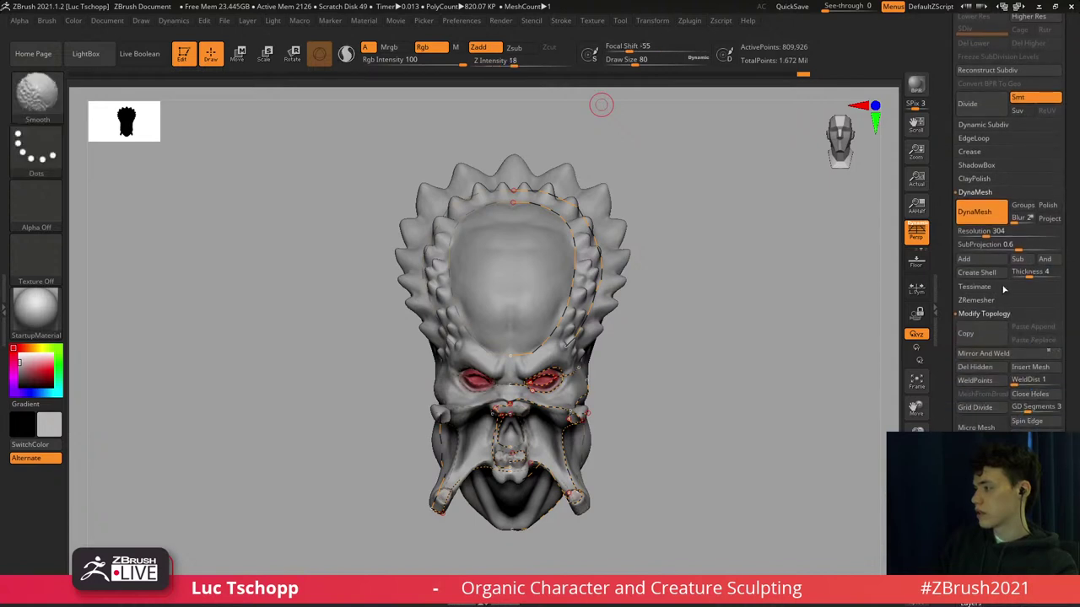
left_click(978, 311, "shift")
left_click(977, 303, "shift")
left_click_drag(1071, 328, 1069, 278)
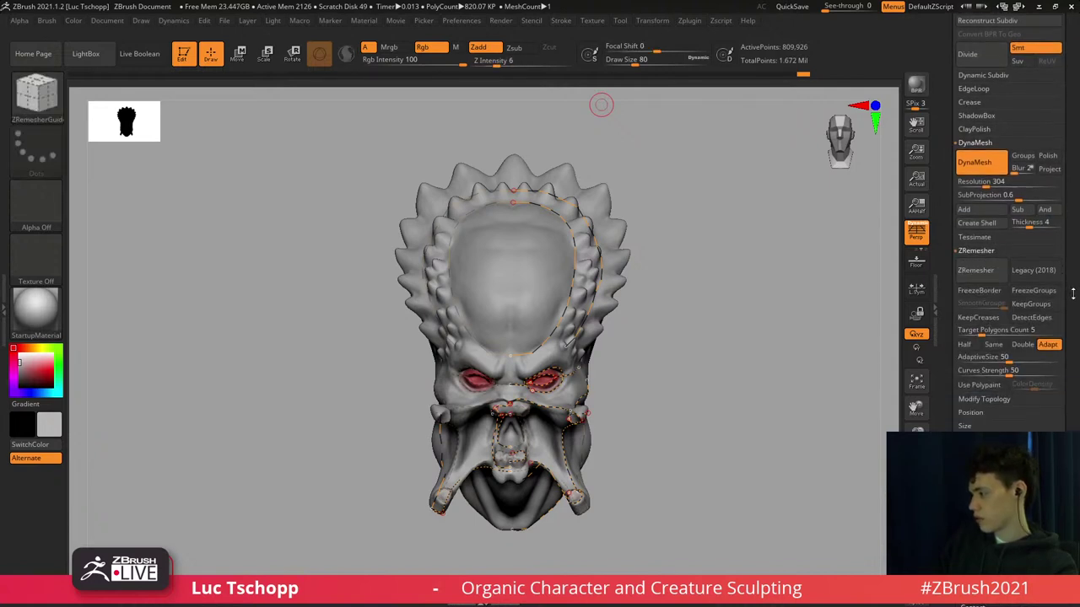
left_click(980, 332)
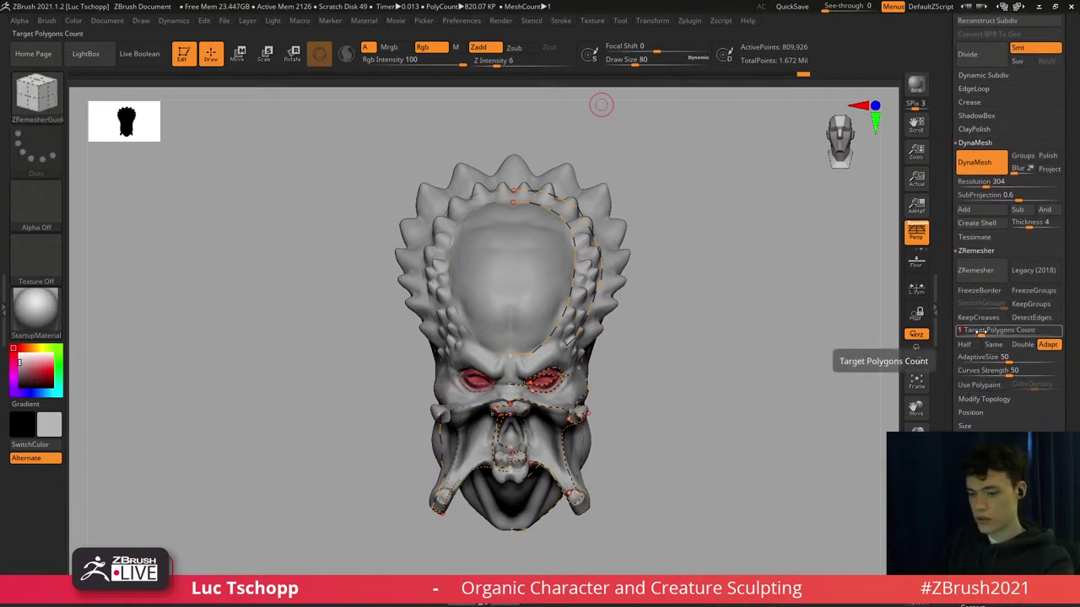
left_click(974, 279)
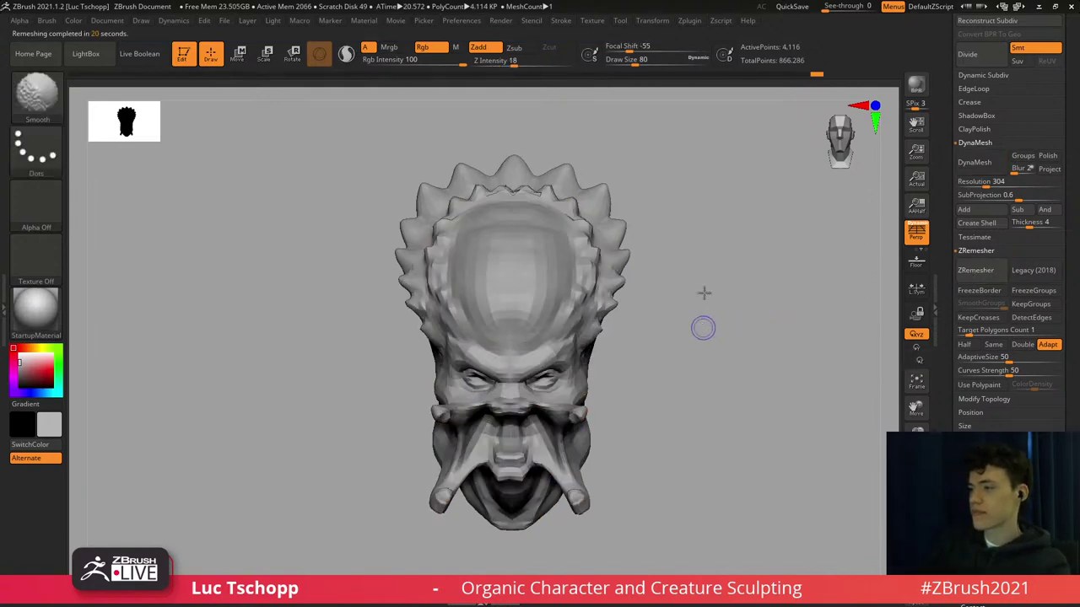
Examine the remeshed head's edge flow around the forehead, crest spikes and face, with and without the polyframe.
left_click_drag(703, 294, 700, 278, "shift")
left_click_drag(504, 126, 552, 249)
right_click_drag(552, 250, 552, 172)
right_click_drag(540, 135, 549, 177)
key("shift+f")
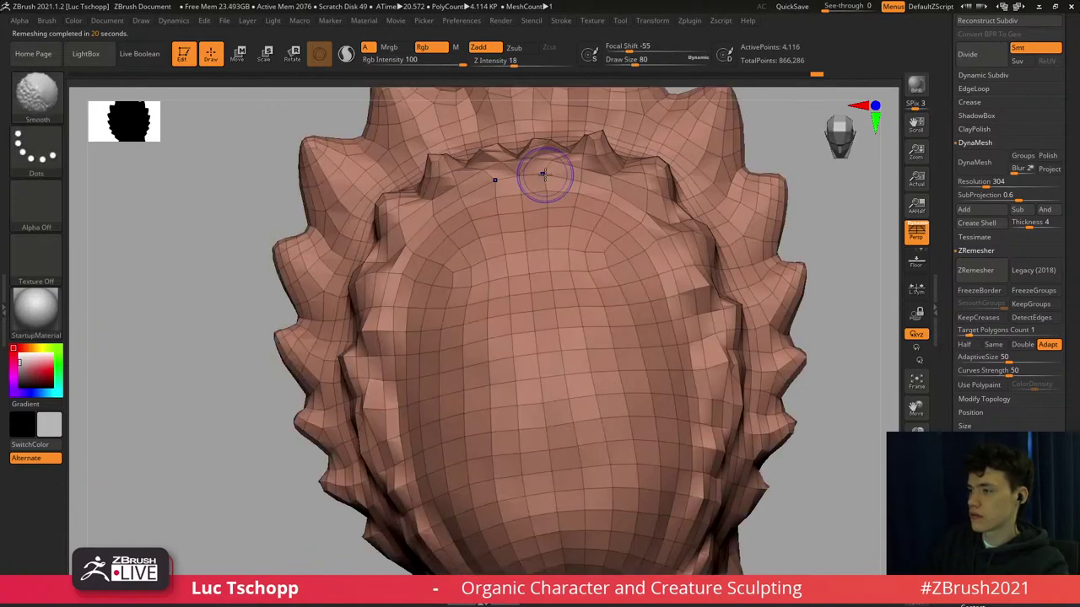
key("shift+f")
right_click_drag(614, 393, 602, 371, "ctrl")
right_click_drag(608, 455, 607, 334, "alt")
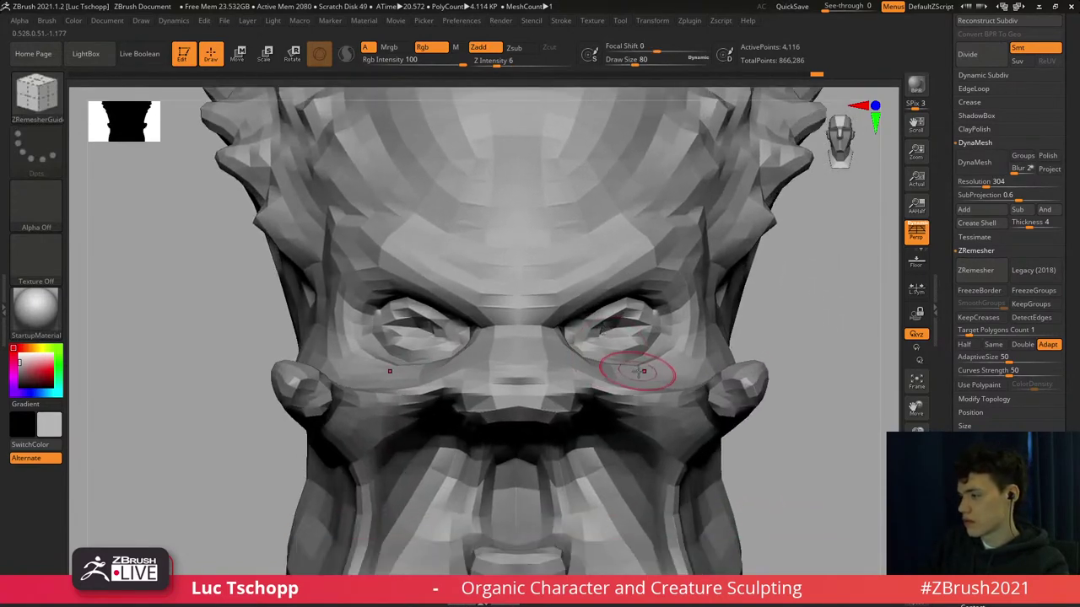
Try subdividing the remeshed head twice, with and without the polyframe, and undo both subdivisions.
key("shift+f")
mouse_move(644, 373)
right_mouse_down()
mouse_move(627, 372)
mouse_move(643, 379)
right_mouse_up()
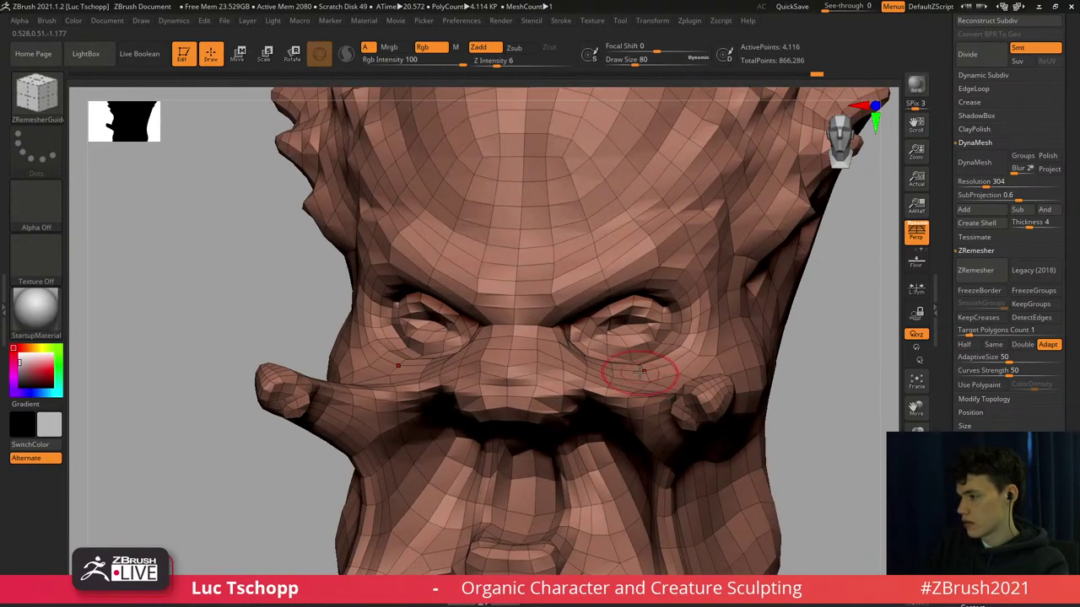
key("ctrl+d")
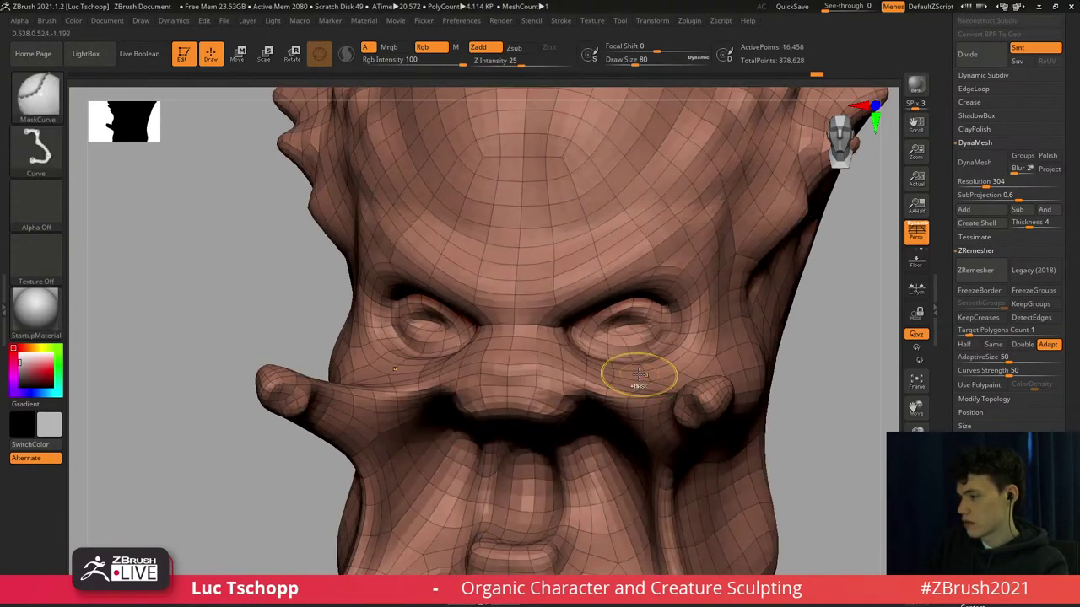
key("ctrl+d")
key("shift+f")
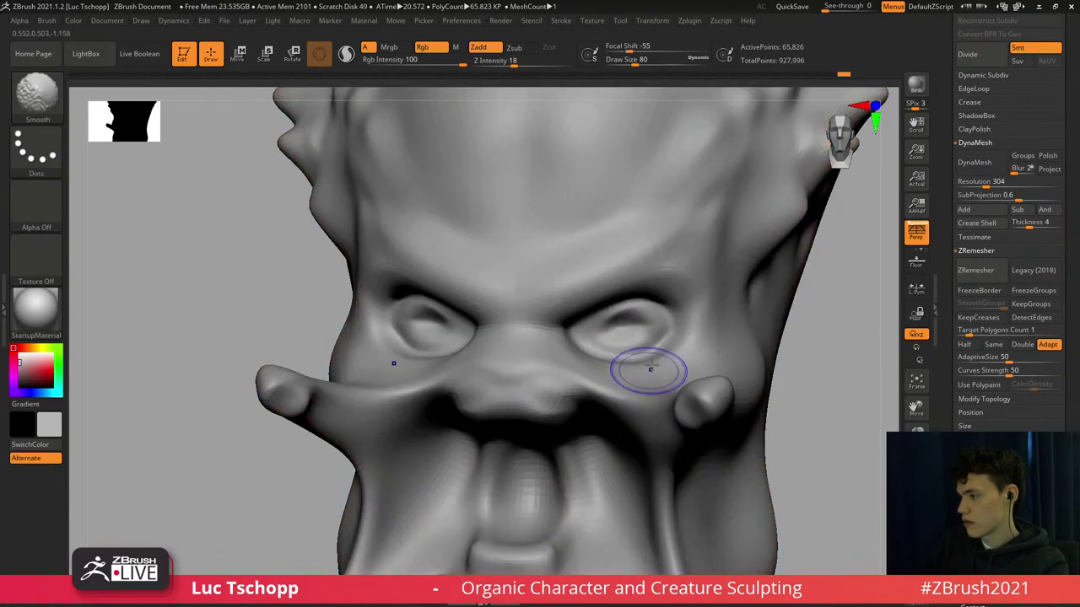
mouse_move(648, 369)
right_mouse_down("shift")
mouse_move(638, 273)
mouse_move(624, 268)
mouse_move(632, 281)
right_mouse_up("shift")
key("ctrl+z")
key("ctrl+z")
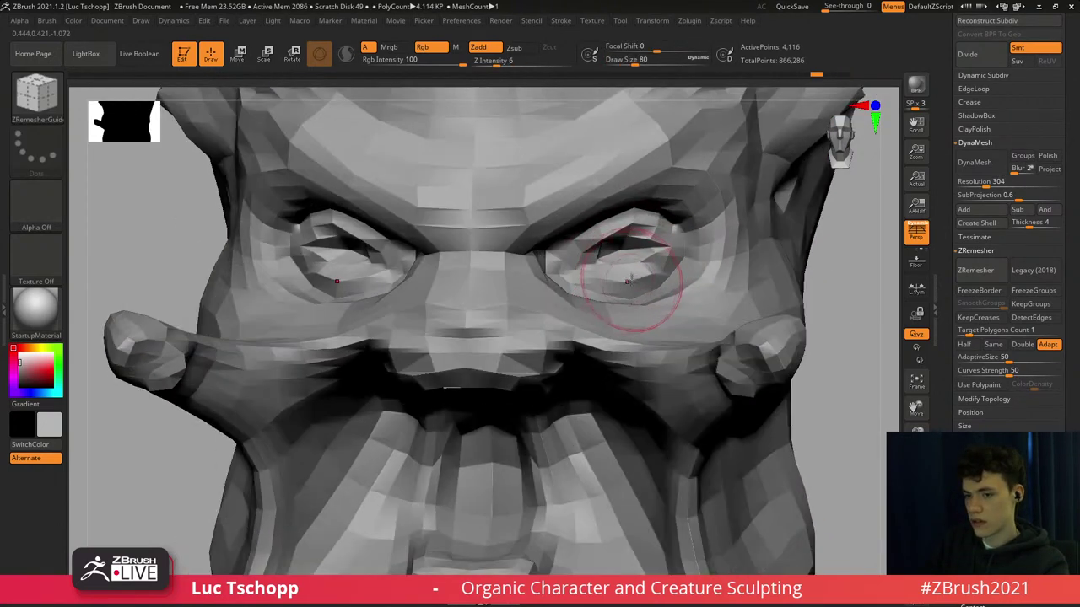
Set the draw size to 29 and subdivide the remeshed head twice with the polyframe off.
key("s")
left_click_drag(634, 281, 620, 282)
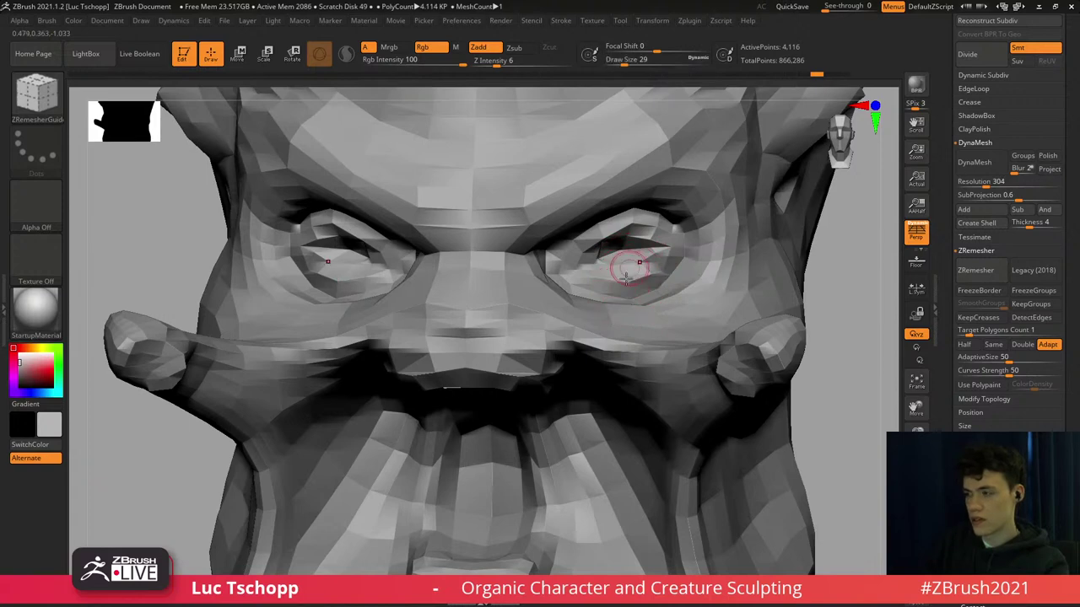
right_click_drag(630, 269, 622, 283)
key("d")
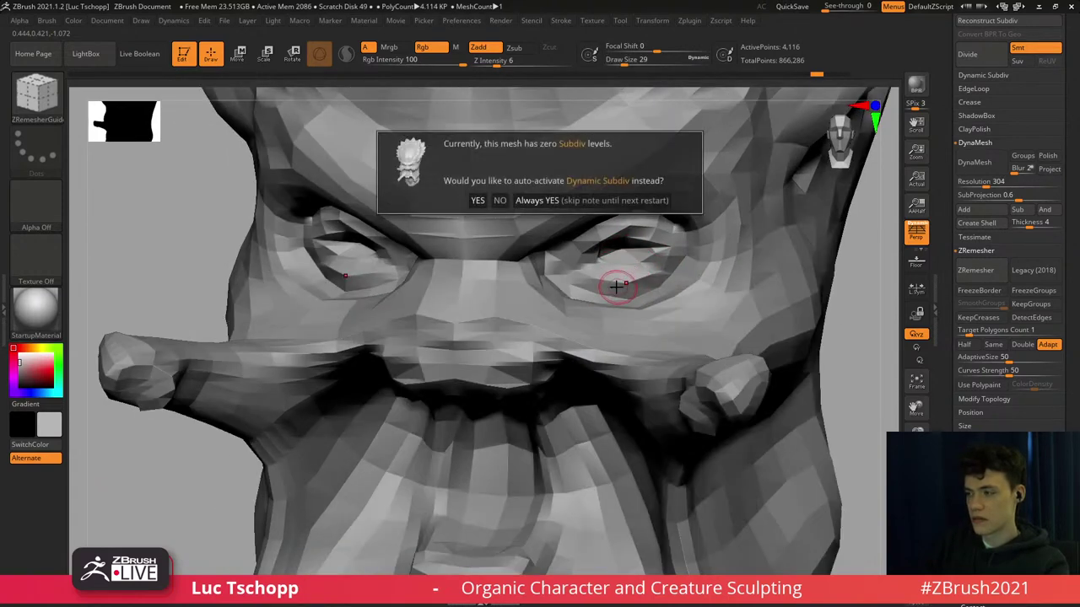
key("Escape")
key("shift+f")
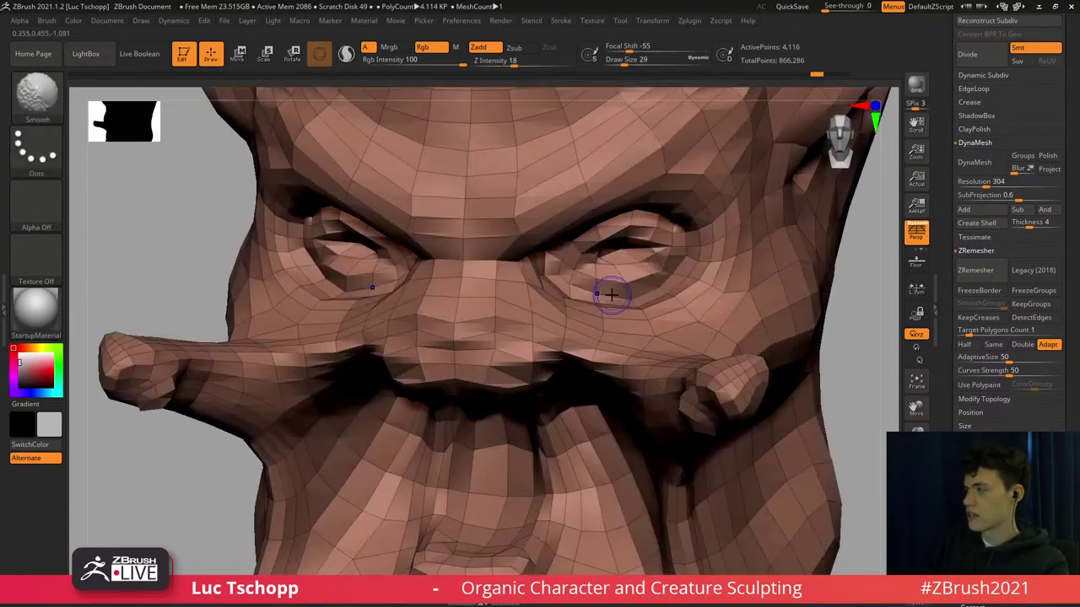
key("shift+f")
key("ctrl+d")
key("ctrl+d")
Examine the forehead and crest spikes at lower subdivision levels, with and without the polyframe.
mouse_move(612, 294)
right_mouse_down("shift")
mouse_move(634, 288)
mouse_move(608, 262)
mouse_move(578, 275)
right_mouse_up("shift")
right_click_drag(609, 219, 571, 289, "alt")
key("shift+d")
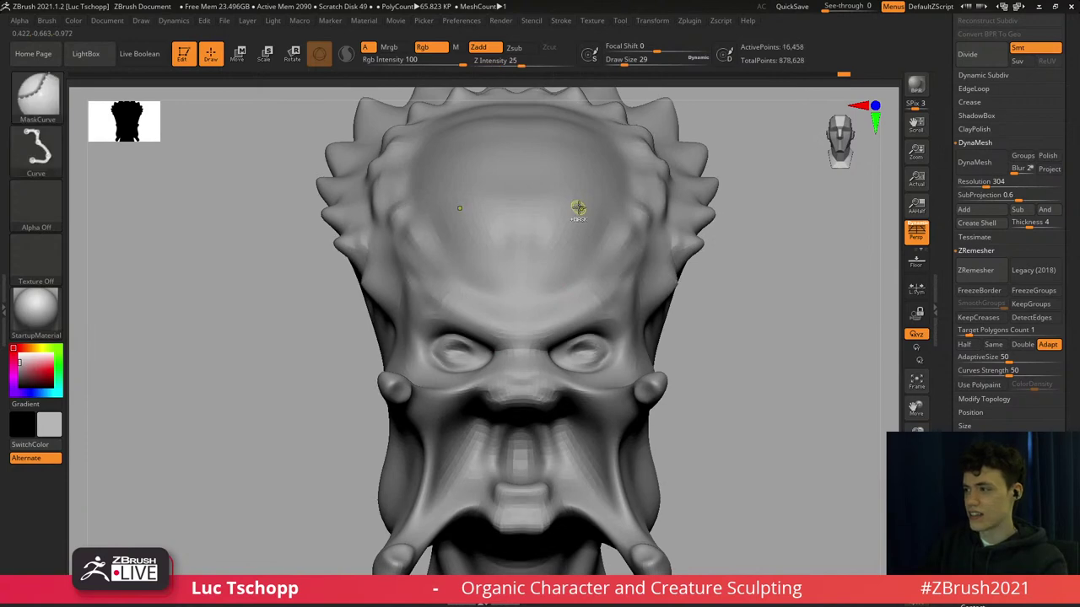
right_click_drag(578, 207, 568, 337, "alt")
key("shift+f")
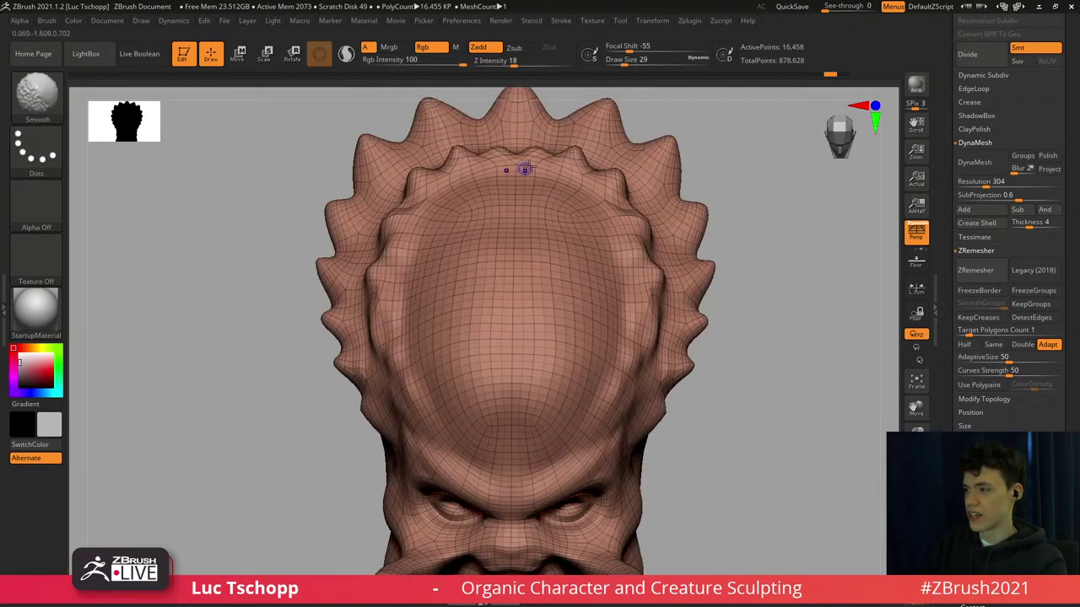
mouse_move(524, 170)
right_mouse_down()
mouse_move(535, 149)
mouse_move(533, 251)
mouse_move(532, 229)
right_mouse_up()
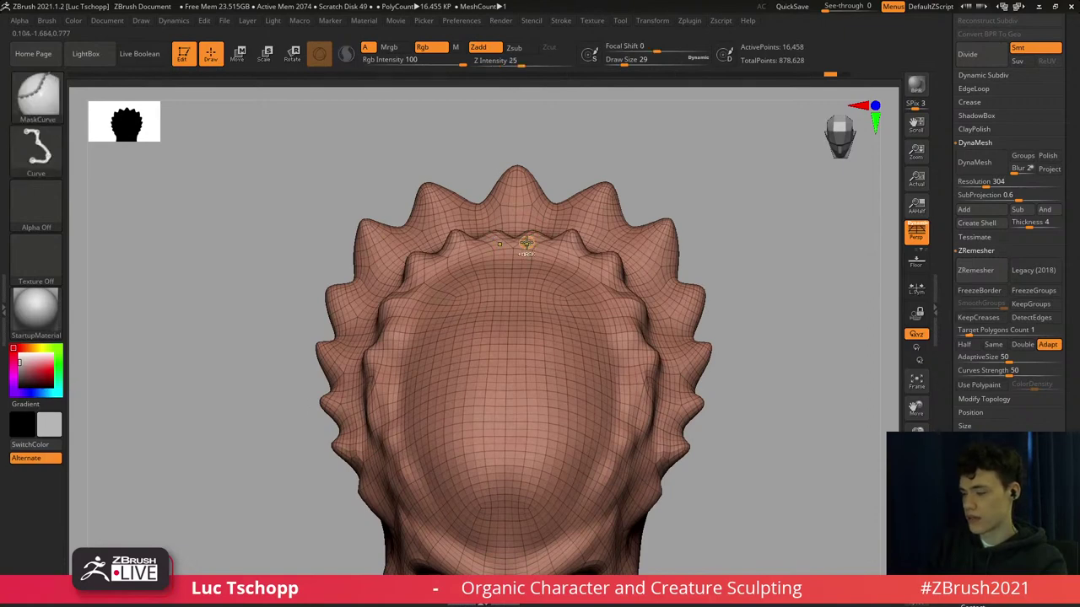
key("shift+d")
mouse_move(530, 334)
right_mouse_down()
mouse_move(531, 316)
mouse_move(507, 301)
mouse_move(528, 292)
mouse_move(525, 250)
right_mouse_up()
key("shift+f")
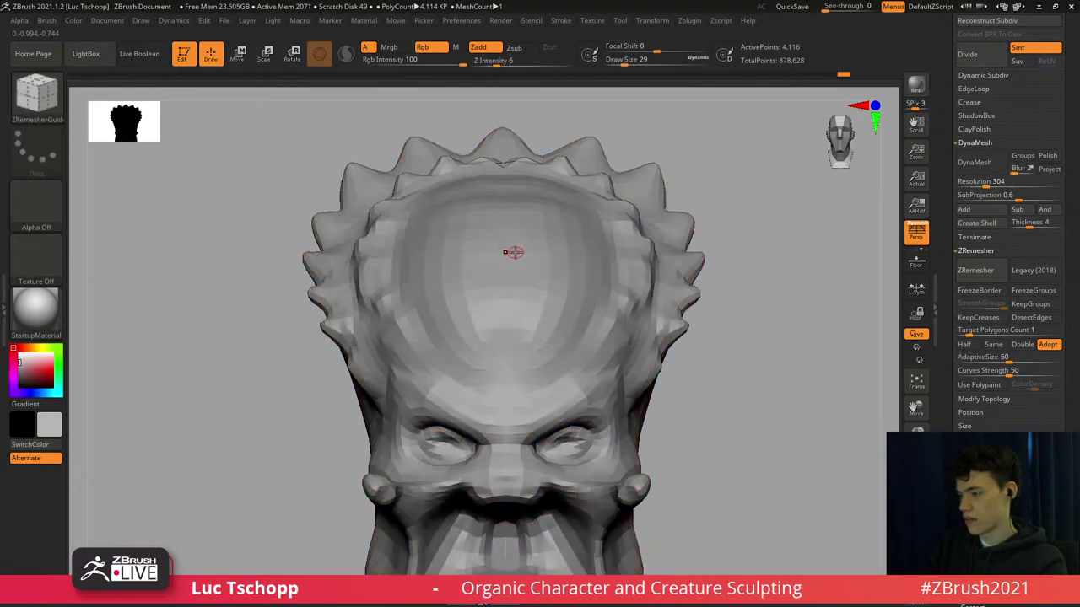
Frame the head and compare its face and eyes across the subdivision levels, ending on the lowest level.
key("ctrl+d")
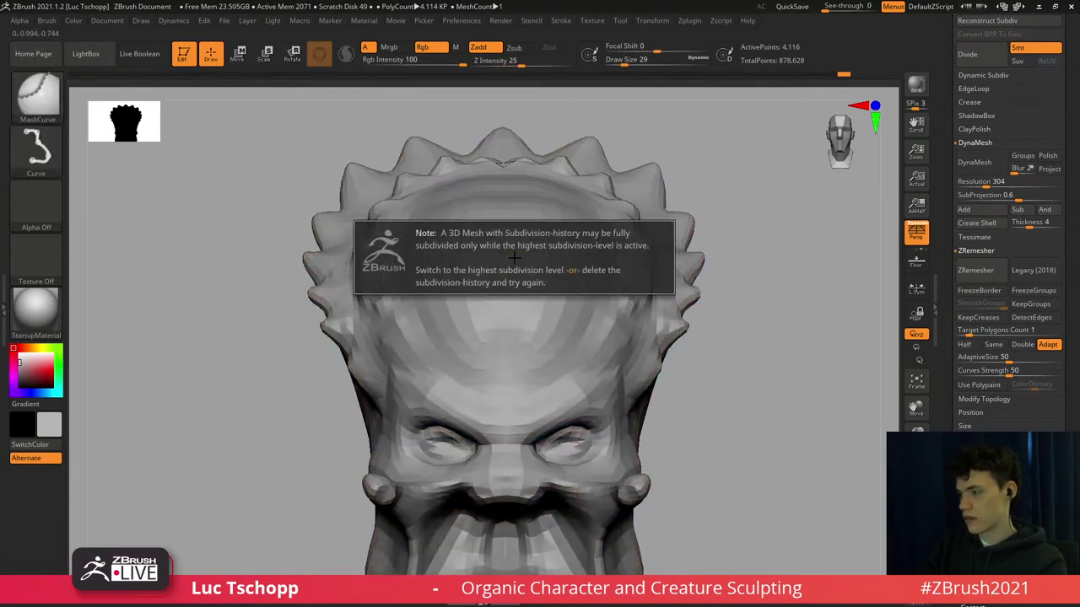
key("f")
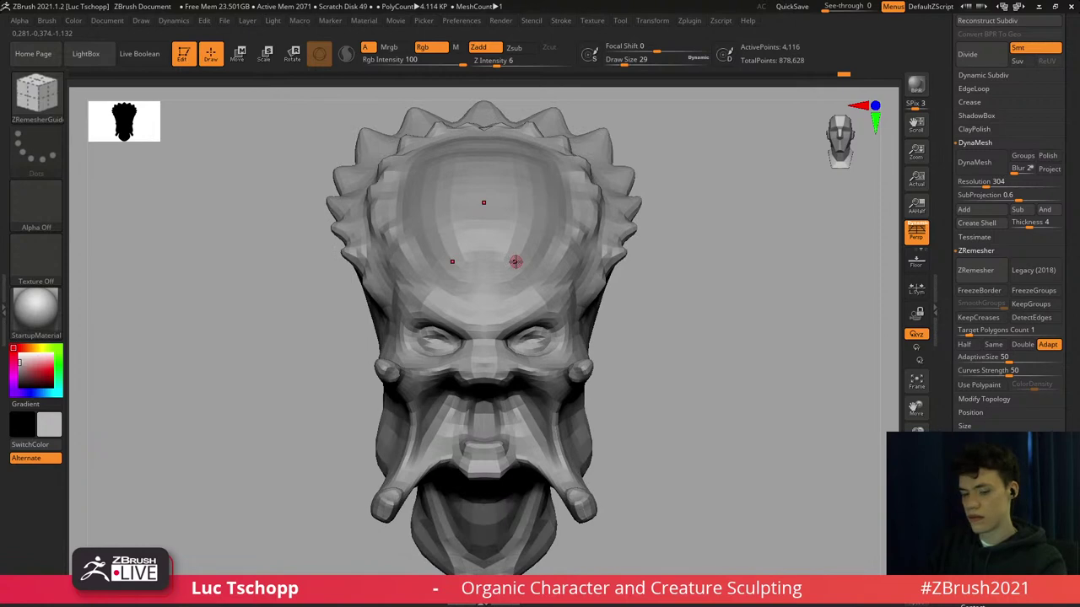
key("d")
mouse_move(515, 261)
right_mouse_down()
mouse_move(519, 281)
mouse_move(464, 274)
mouse_move(518, 277)
mouse_move(525, 258)
right_mouse_up()
key("shift+f")
key("shift+f")
right_click_drag(523, 314, 533, 352, "ctrl")
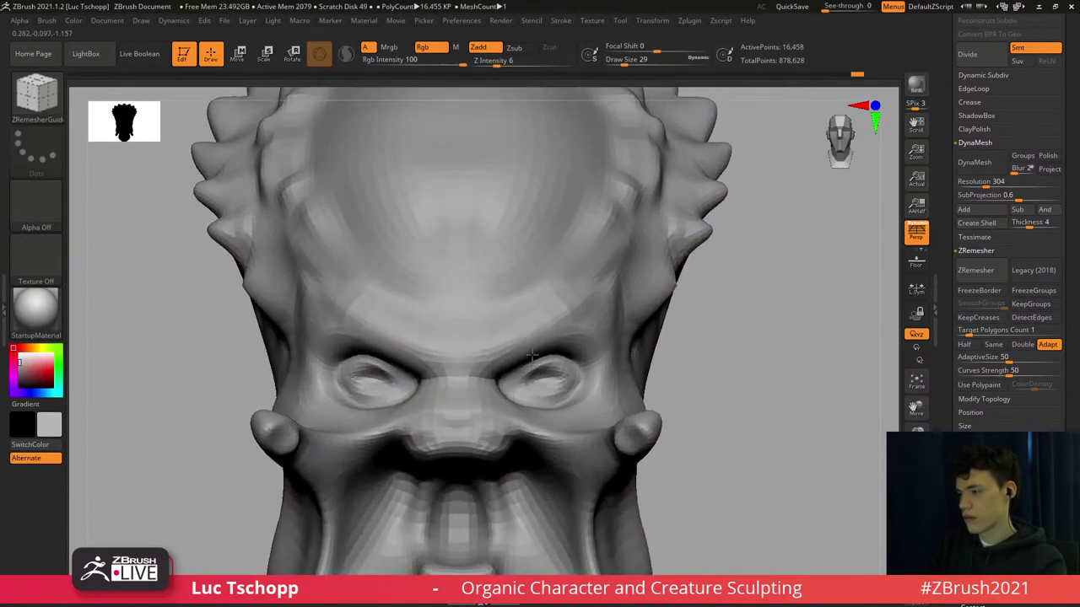
key("d")
key("d")
right_click_drag(532, 291, 520, 241, "ctrl")
key("shift+d")
key("shift+d")
key("shift+d")
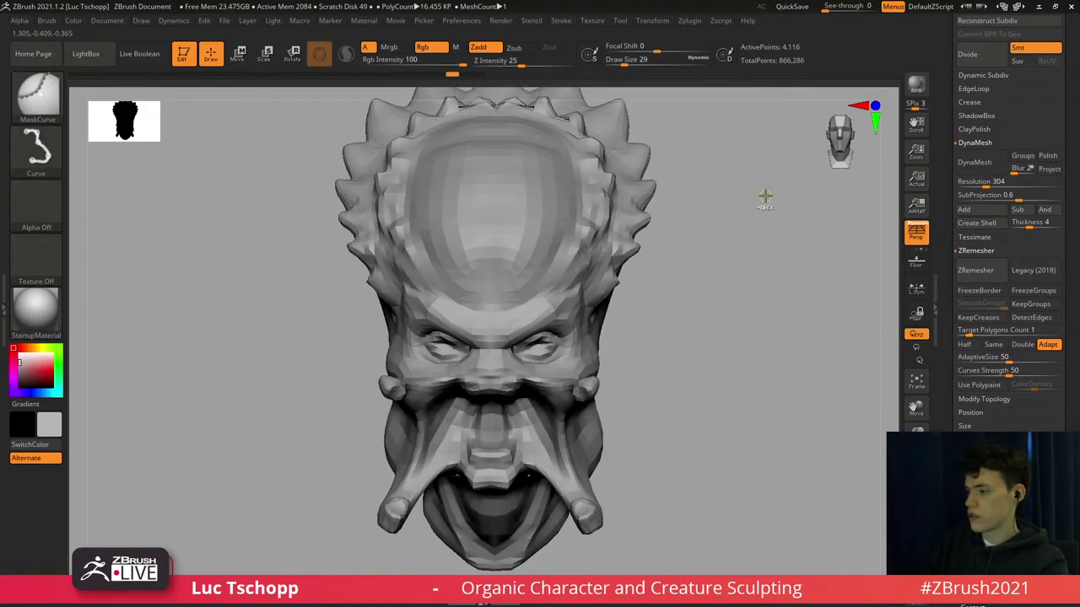
Display the polyframe, subdivide the head up to about 1.053 million polygons and return to the lowest subdivision level.
key("shift+f")
left_click_drag(1076, 204, 1065, 347)
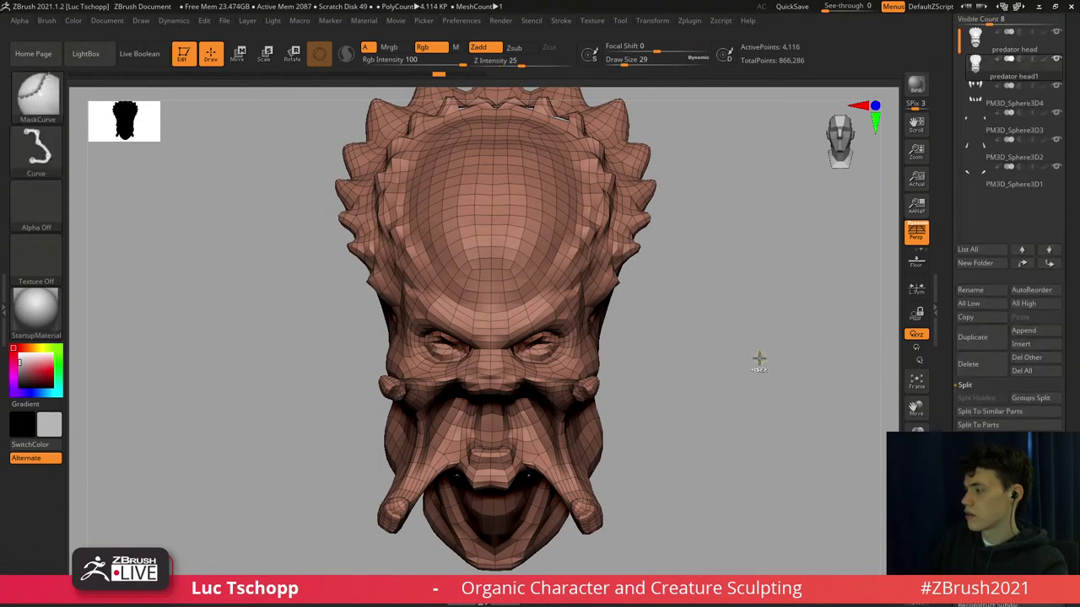
key("d")
key("d")
key("d")
key("d")
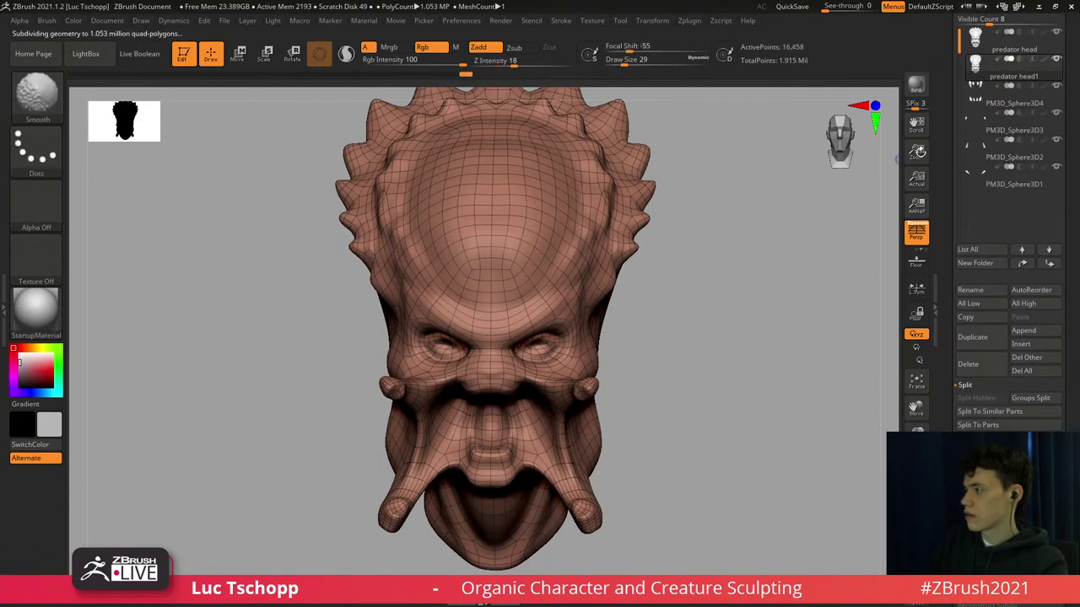
key("shift+d")
Limit visibility to the two head subtools and run ProjectAll at Dist 0.02 on successive subdivision levels of predator head1, up to the highest.
left_click(1057, 87, "shift")
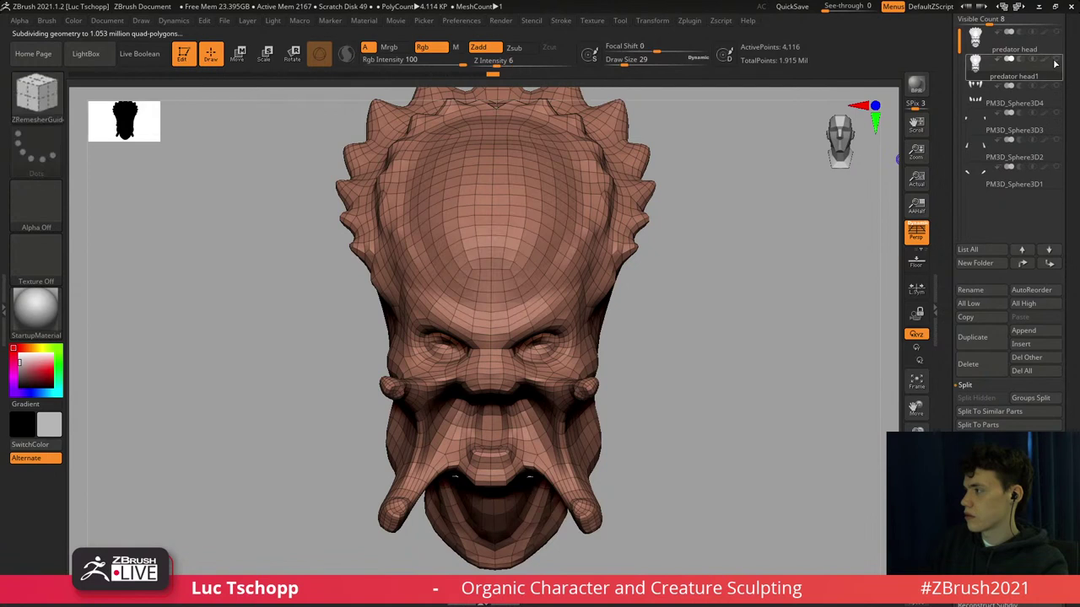
left_click_drag(1072, 74, 1064, 9)
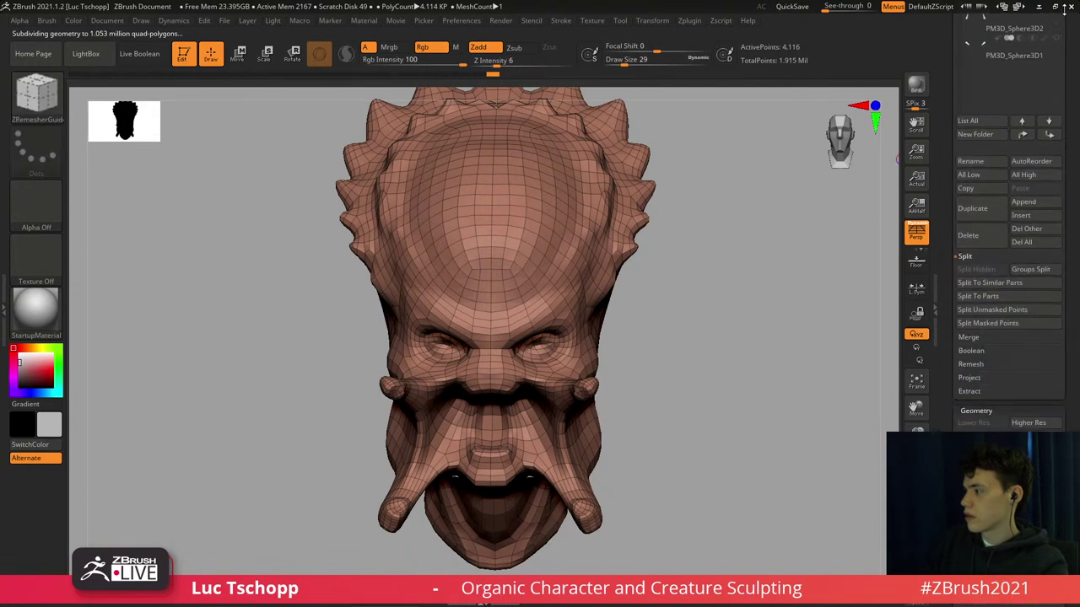
left_click(968, 377)
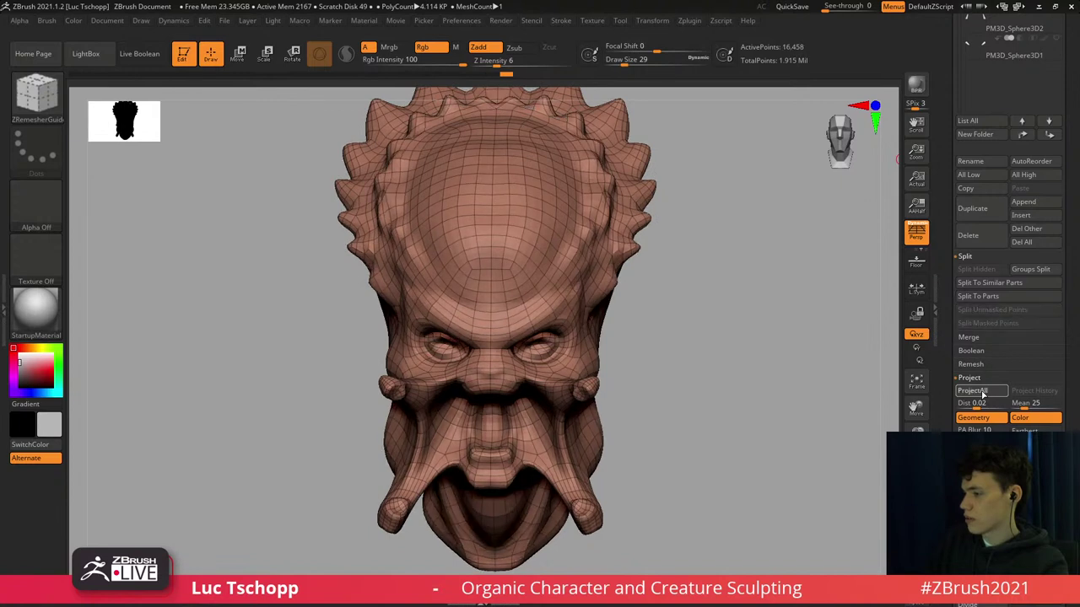
left_click(982, 394)
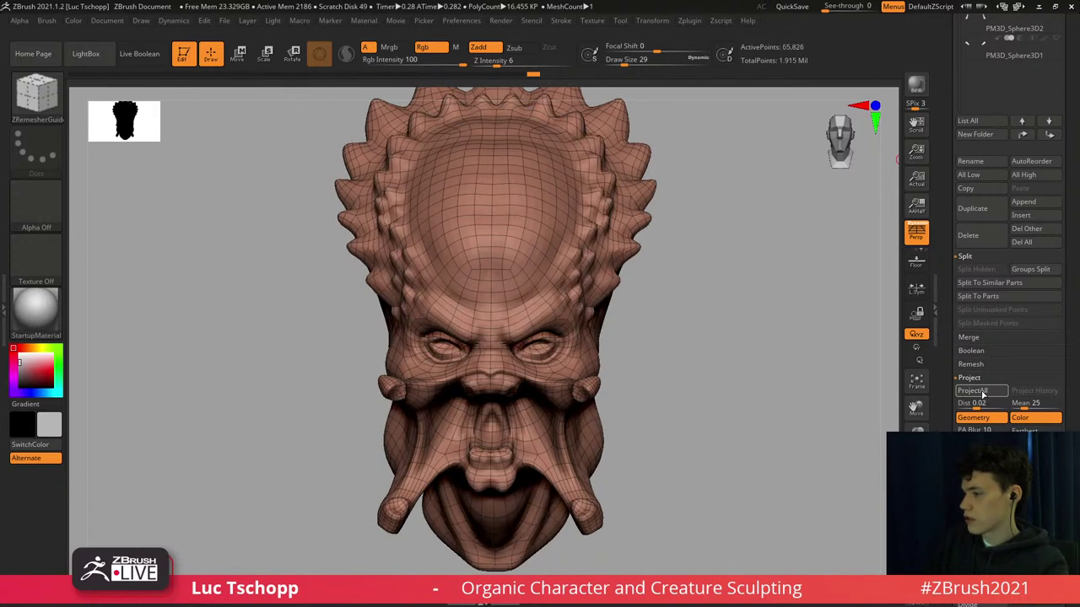
key("ctrl+d")
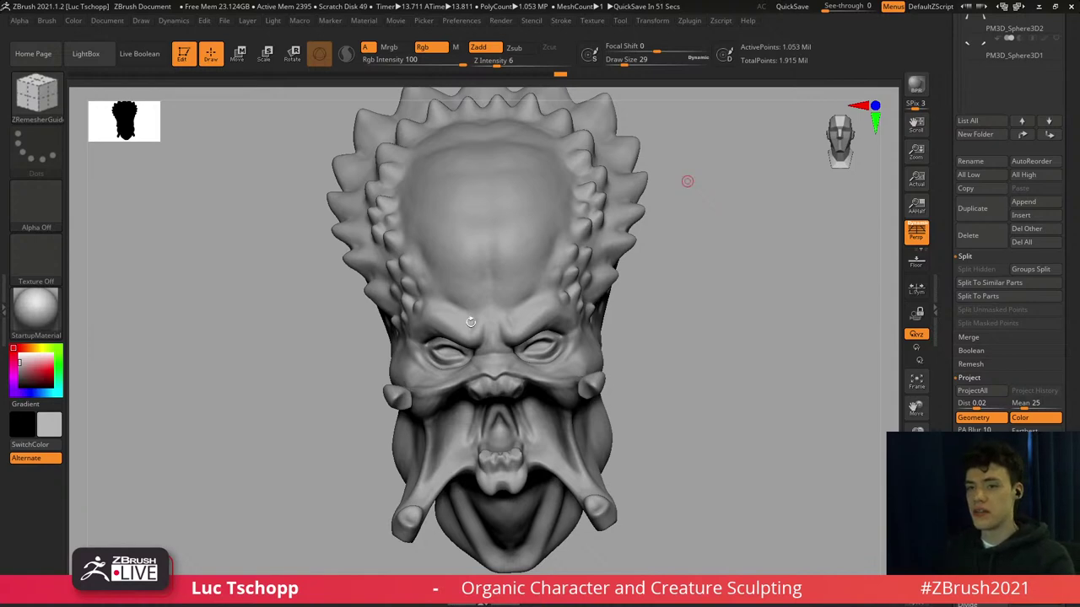
Select the DamStandard brush and set its draw size to 158.
right_click_drag(522, 277, 488, 272)
right_click_drag(479, 231, 481, 305, "shift")
key("b")
key("d")
key("s")
key("s")
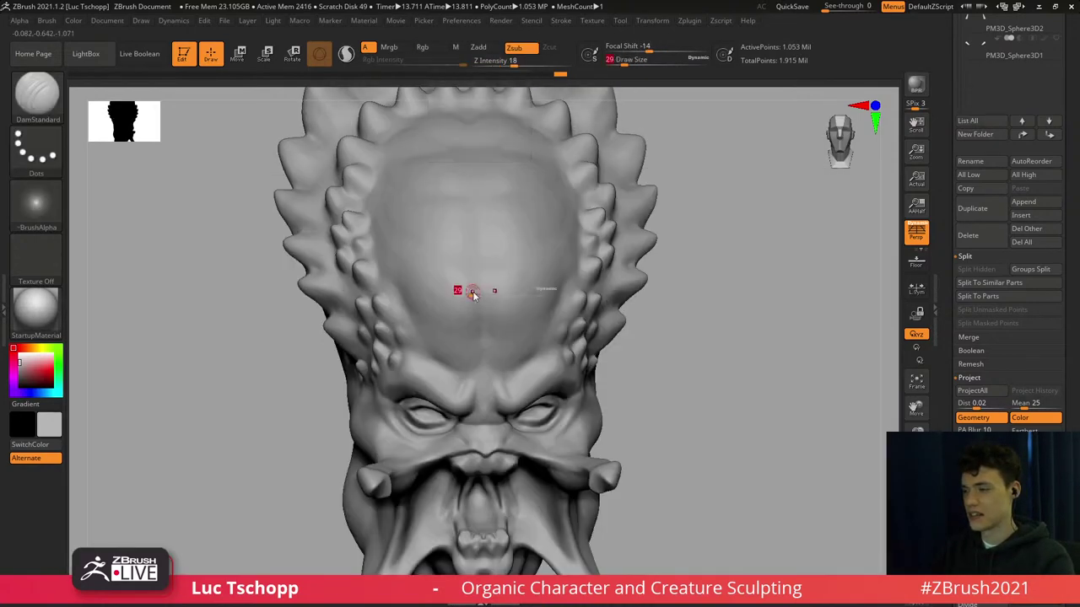
left_click_drag(474, 292, 493, 294)
right_click_drag(496, 359, 493, 240)
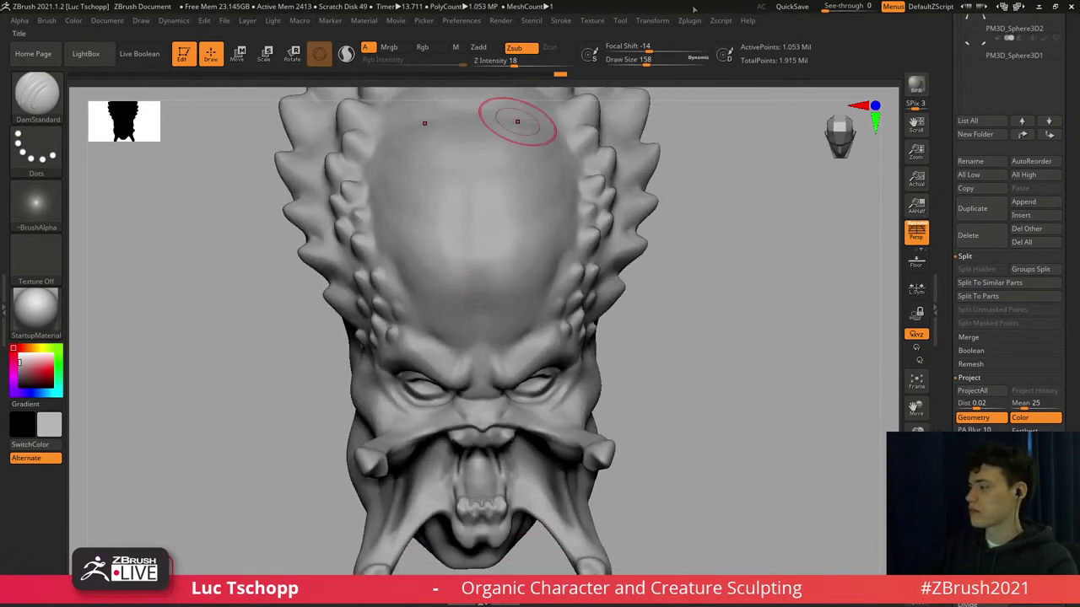
Examine the projected detail and edge flow of predator head1 from several angles, with and without the polyframe.
left_click_drag(1059, 209, 1048, 150)
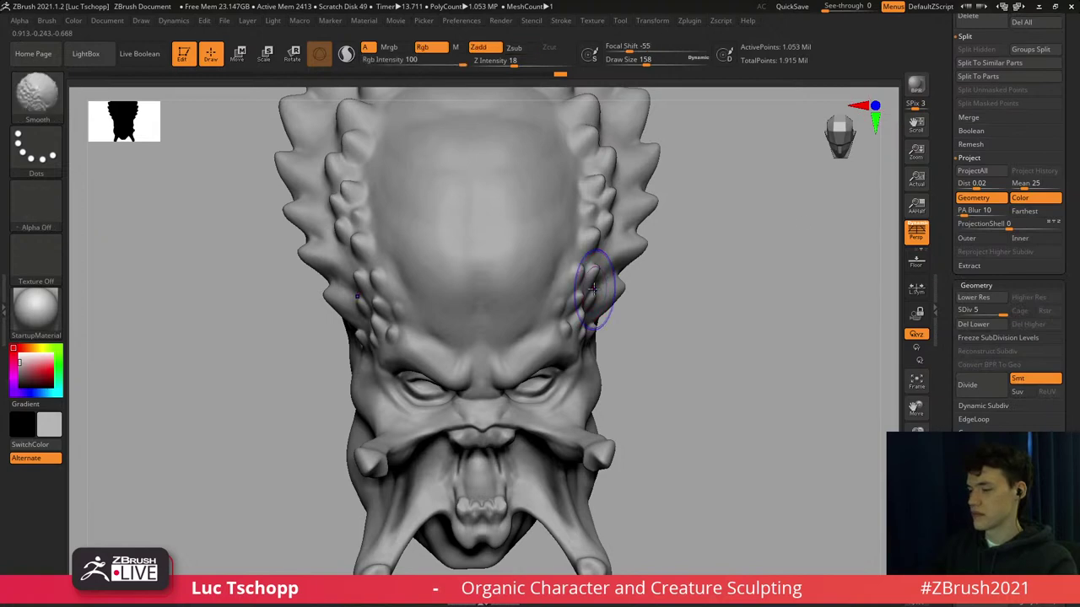
key("shift+f")
right_click_drag(651, 339, 692, 300, "shift")
right_click_drag(738, 341, 748, 275, "alt")
left_click_drag(1070, 218, 1070, 239)
scroll(1069, 240, "up", 3)
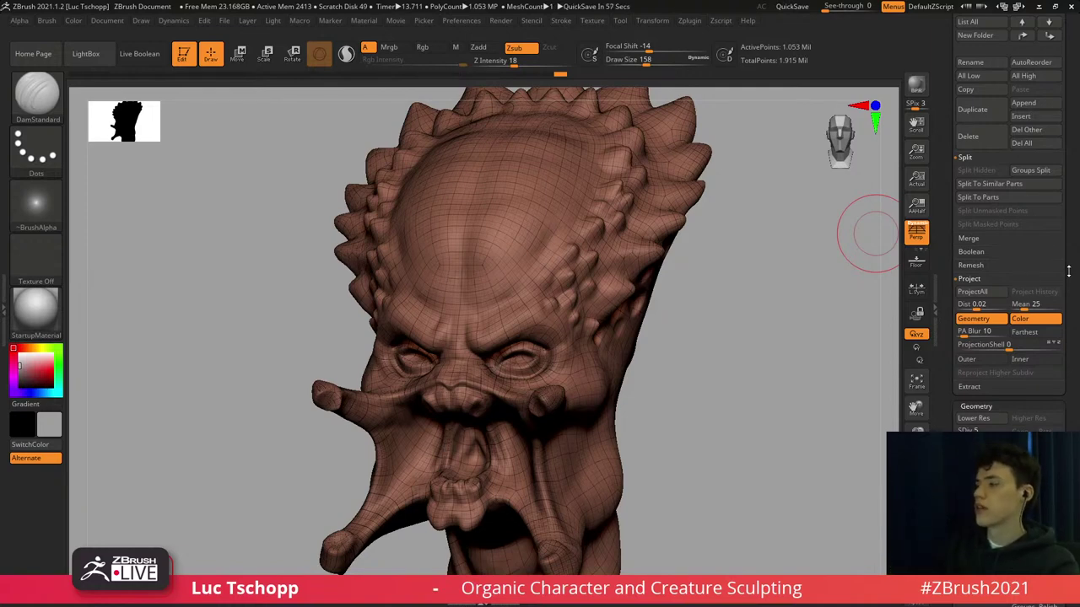
left_click_drag(1074, 272, 1073, 549)
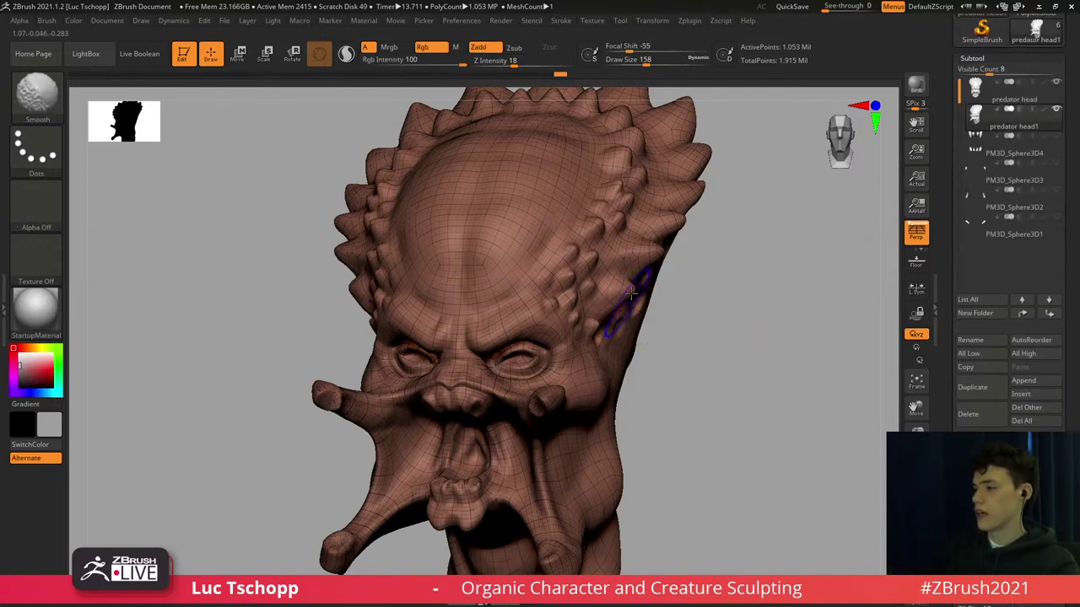
key("shift+f")
right_click_drag(705, 306, 625, 282, "alt")
left_click_drag(624, 283, 711, 272, "shift")
left_click_drag(736, 334, 760, 289)
mouse_move(725, 208)
left_mouse_down("shift")
mouse_move(739, 190)
mouse_move(745, 212)
mouse_move(745, 194)
mouse_move(725, 251)
left_mouse_up("shift")
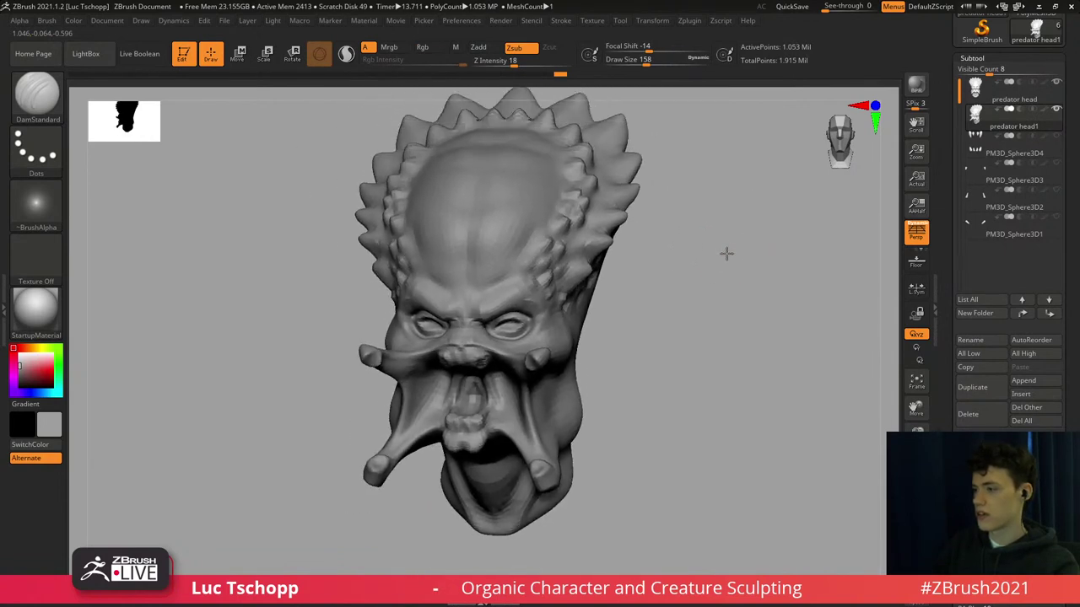
Compare the retopologized predator head1 with the original predator head in the subtool list and from several angles.
left_click_drag(1074, 225, 1065, 259)
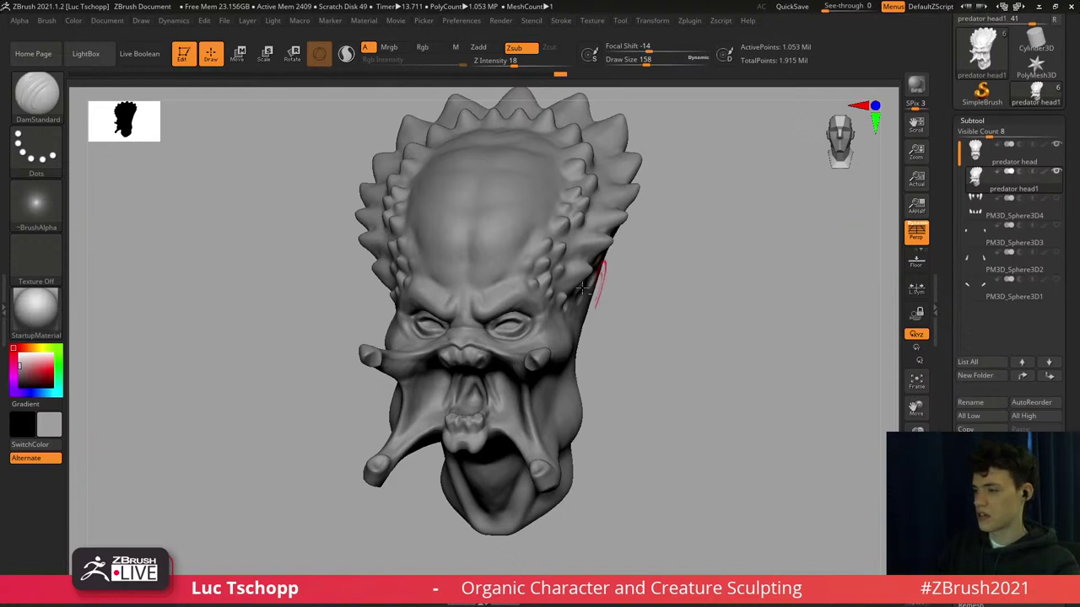
left_click_drag(628, 284, 711, 280, "alt")
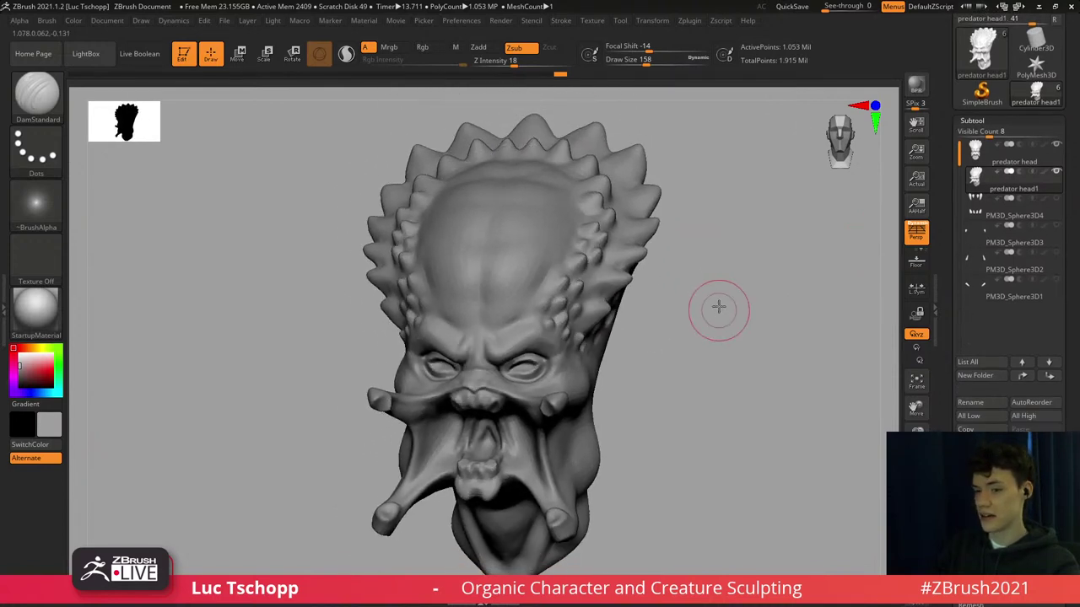
mouse_move(718, 306)
left_mouse_down()
mouse_move(716, 275)
mouse_move(726, 277)
mouse_move(737, 222)
mouse_move(731, 235)
mouse_move(694, 234)
mouse_move(673, 250)
mouse_move(747, 271)
mouse_move(739, 284)
left_mouse_up()
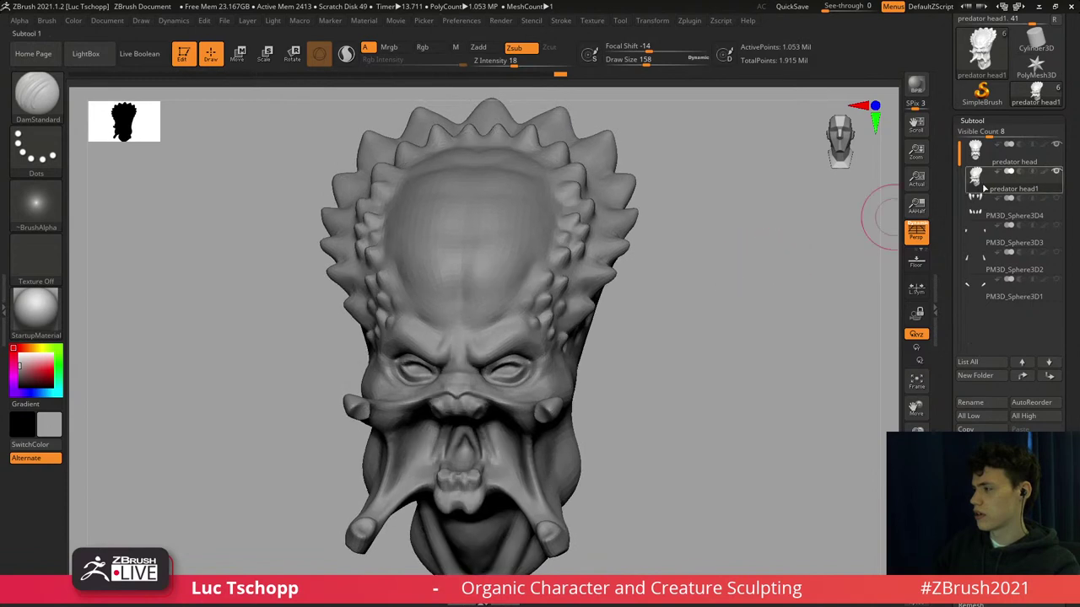
mouse_move(1056, 178)
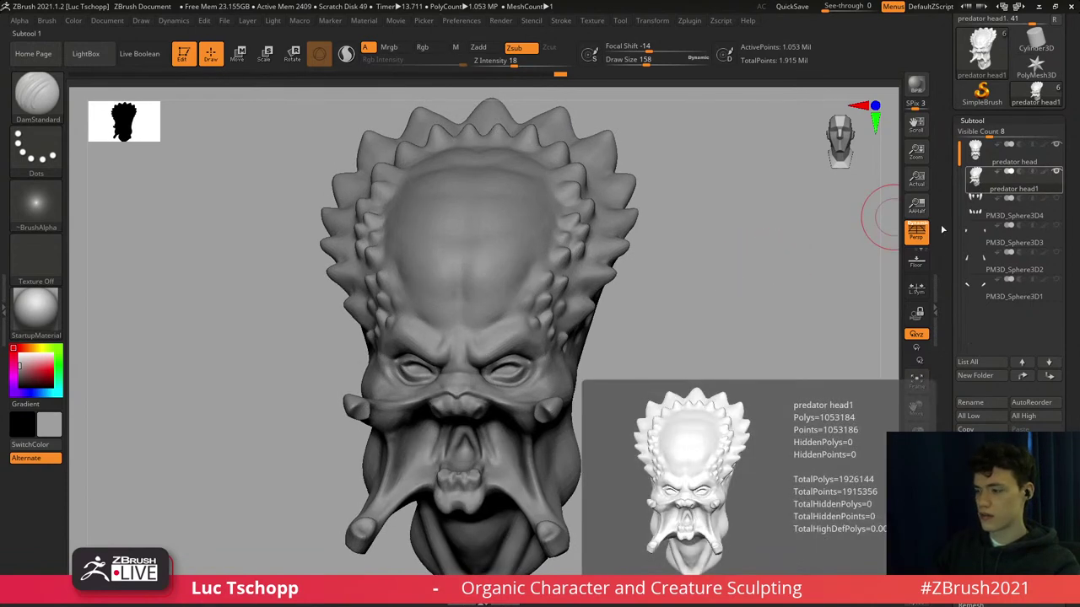
mouse_move(711, 290)
left_mouse_down()
mouse_move(728, 309)
mouse_move(768, 246)
left_mouse_up()
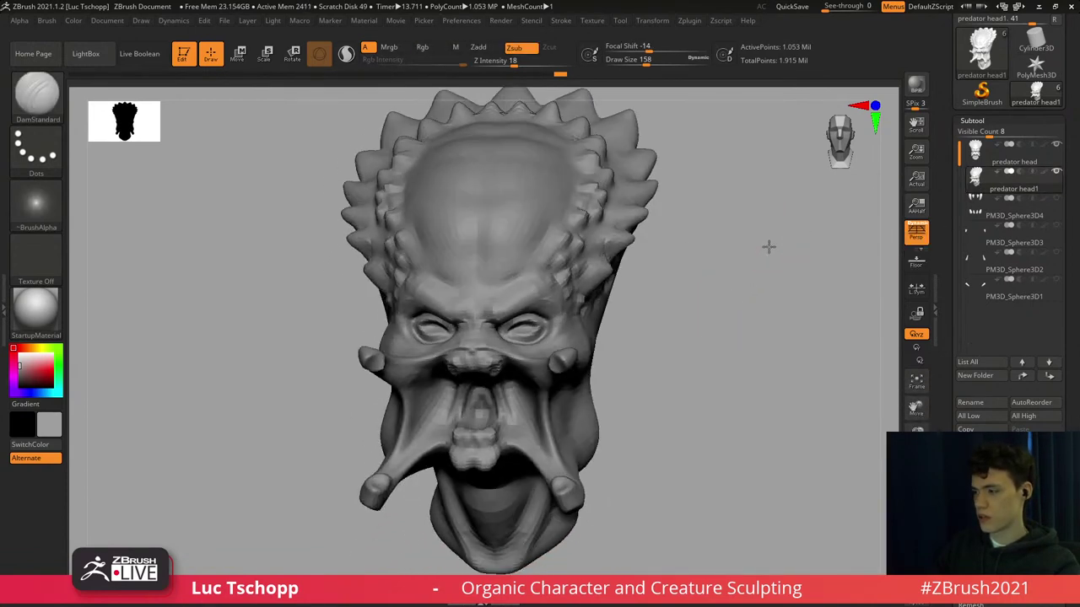
mouse_move(1058, 175)
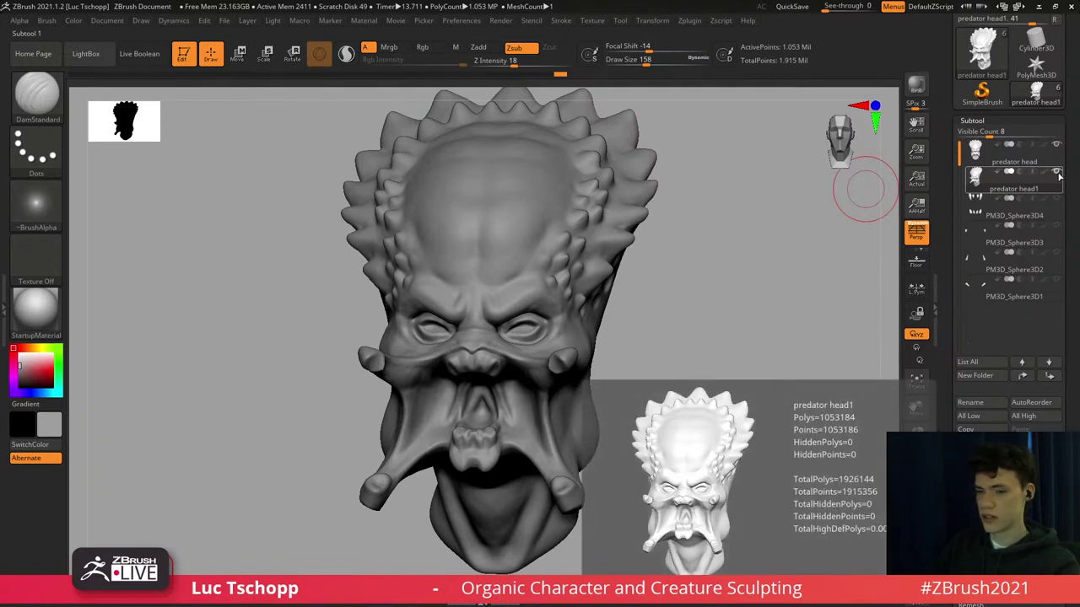
left_click_drag(681, 244, 670, 231, "shift")
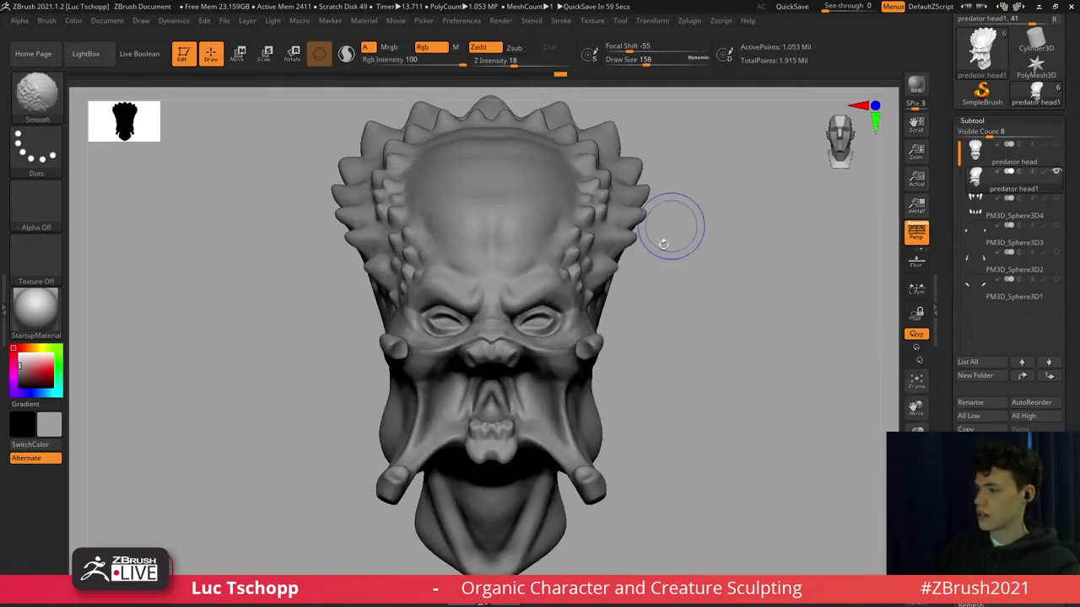
Show the four teeth and tusk subtools together with predator head1 and turn off the polyframe.
key("shift+f")
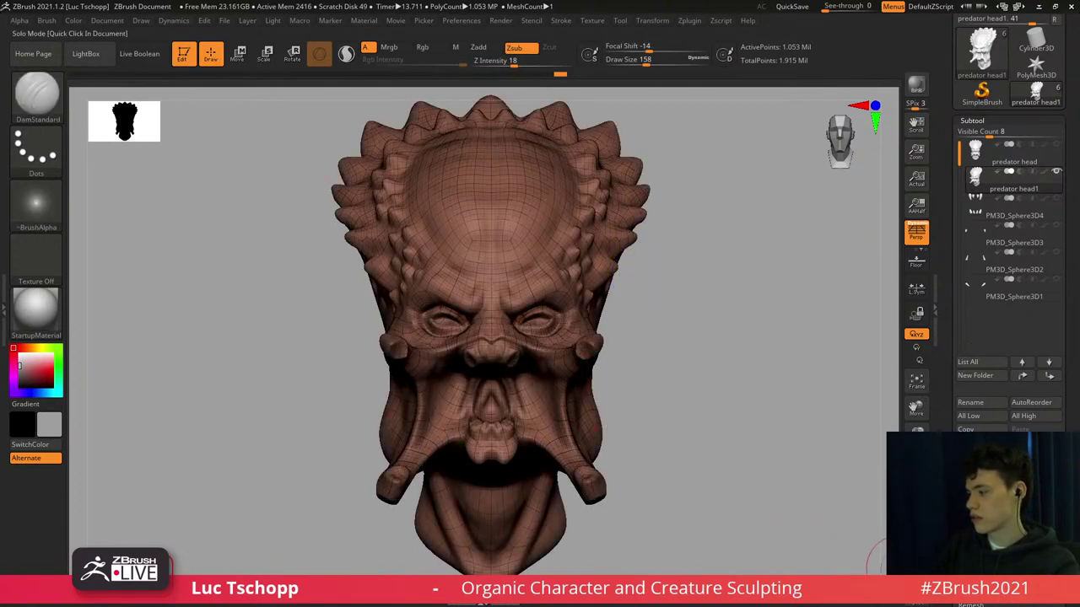
left_click(1057, 200)
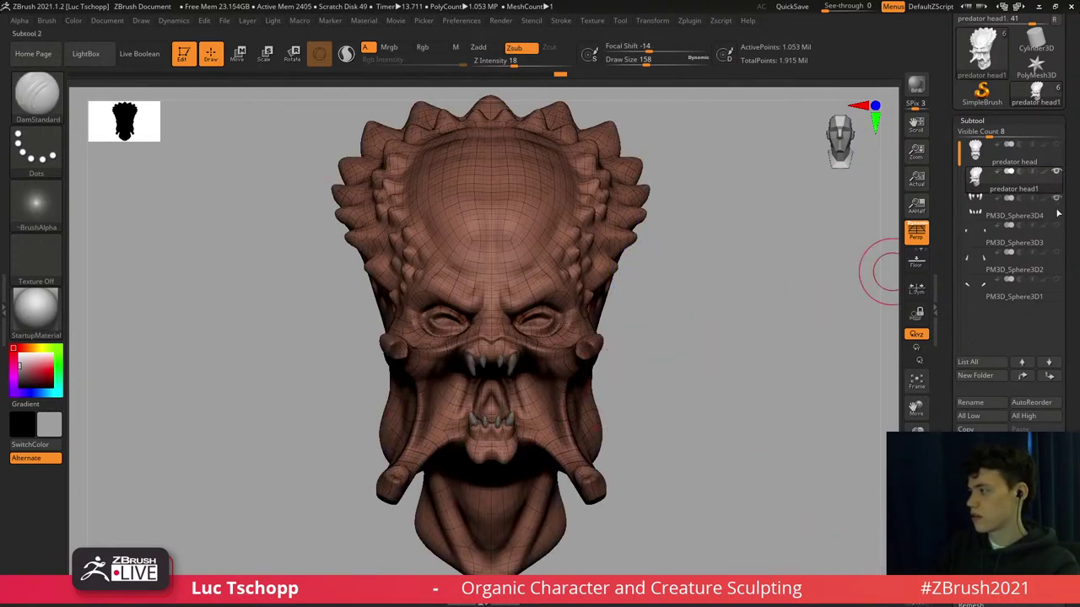
left_click(1057, 227)
left_click(1057, 254)
left_click(1057, 281)
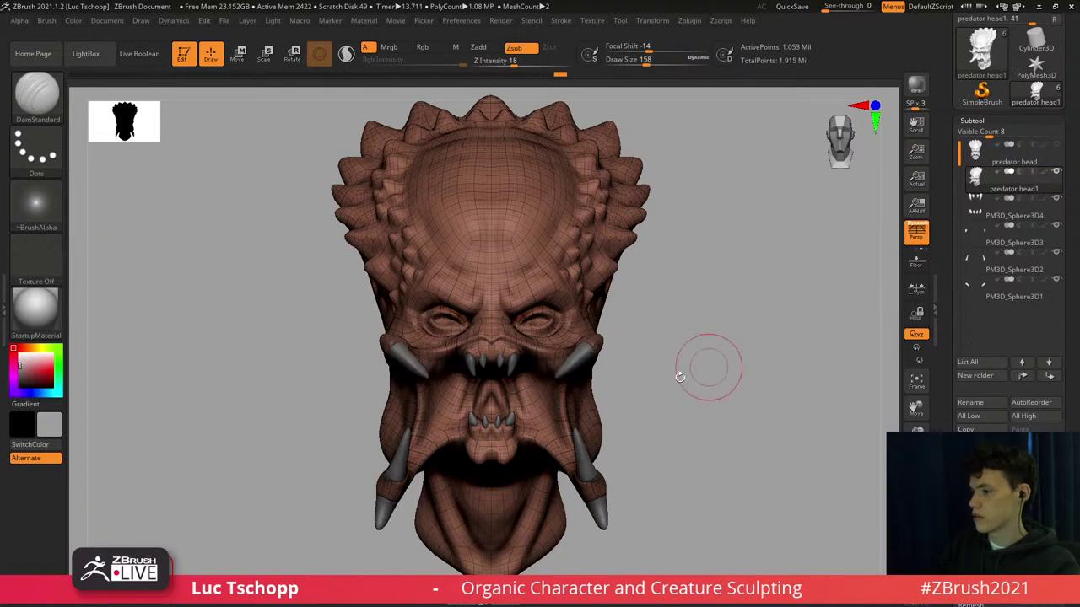
right_click_drag(497, 372, 522, 313, "alt")
key("shift+f")
right_click_drag(572, 255, 603, 305, "ctrl")
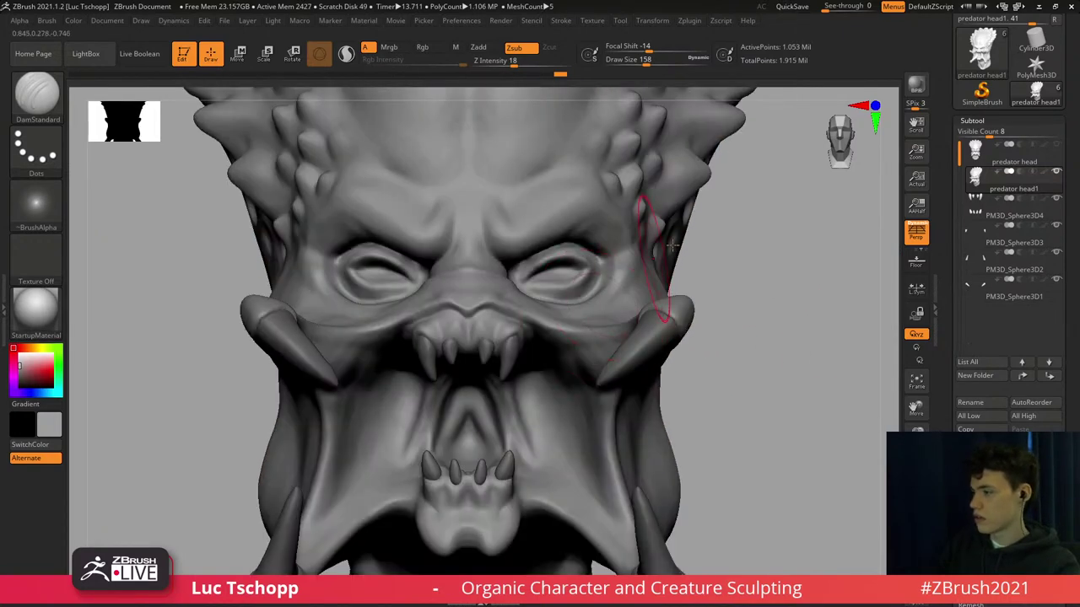
Append a Sphere3D as a new subtool and make it the active subtool.
left_click_drag(1043, 384, 1038, 346)
left_click(1031, 413)
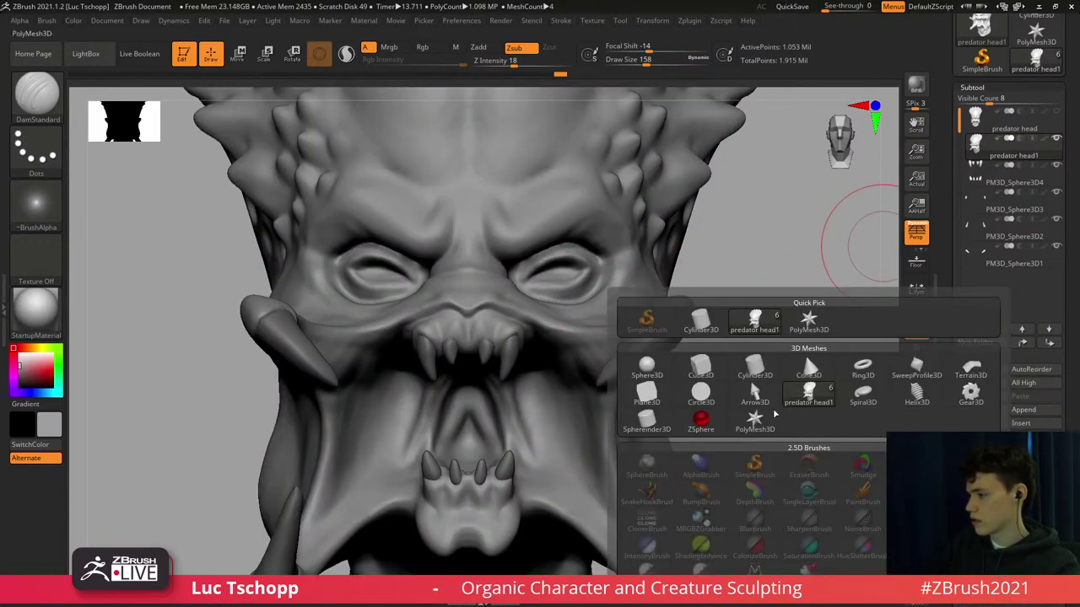
left_click(654, 368)
left_click(971, 283)
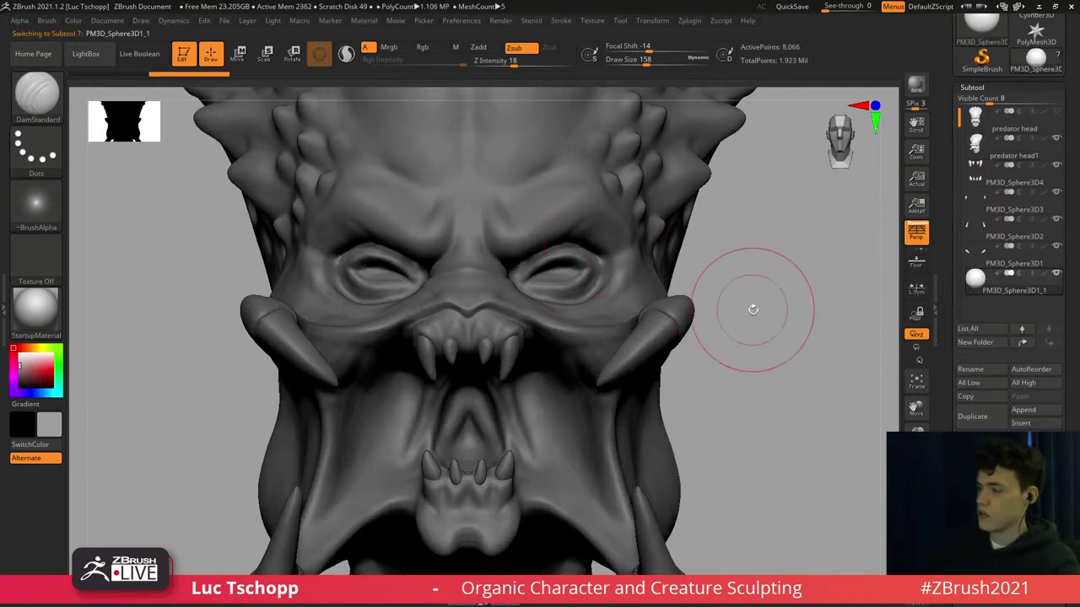
key("f")
key("f")
key("f")
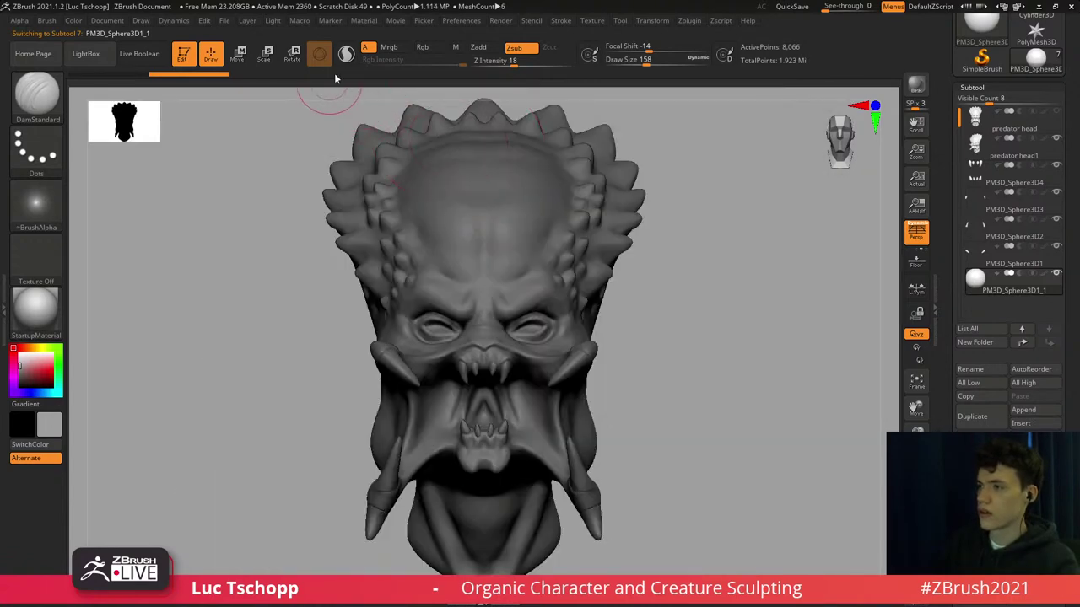
Scale the new sphere down and position it as an eyeball in one eye socket, using temporary transparency to see it inside the head.
key("w")
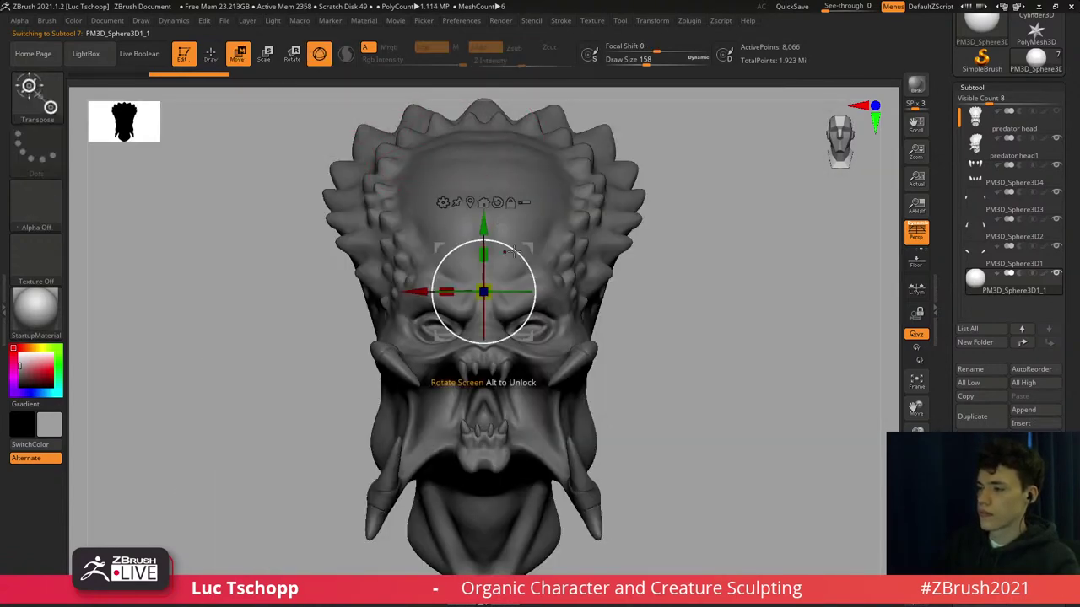
left_click(916, 516)
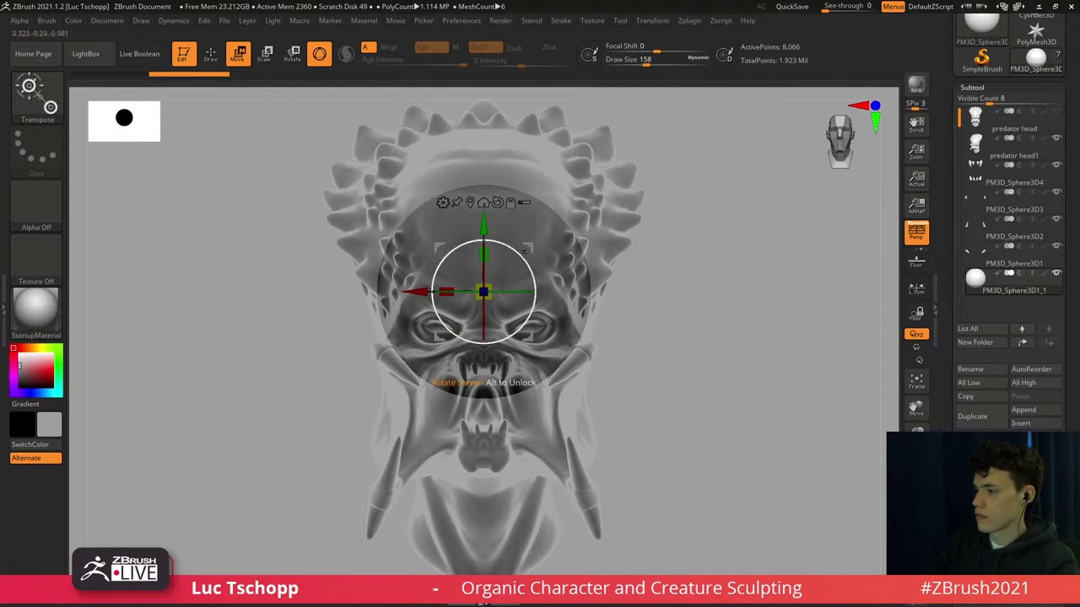
left_click_drag(528, 336, 601, 379)
left_click_drag(564, 328, 491, 333)
right_click_drag(473, 330, 379, 325)
left_click_drag(518, 312, 532, 379)
left_click_drag(601, 290, 513, 283)
right_click_drag(473, 245, 616, 283)
right_click_drag(616, 283, 678, 262, "alt")
mouse_move(529, 307)
left_mouse_down()
mouse_move(511, 317)
mouse_move(514, 301)
mouse_move(394, 313)
left_mouse_up()
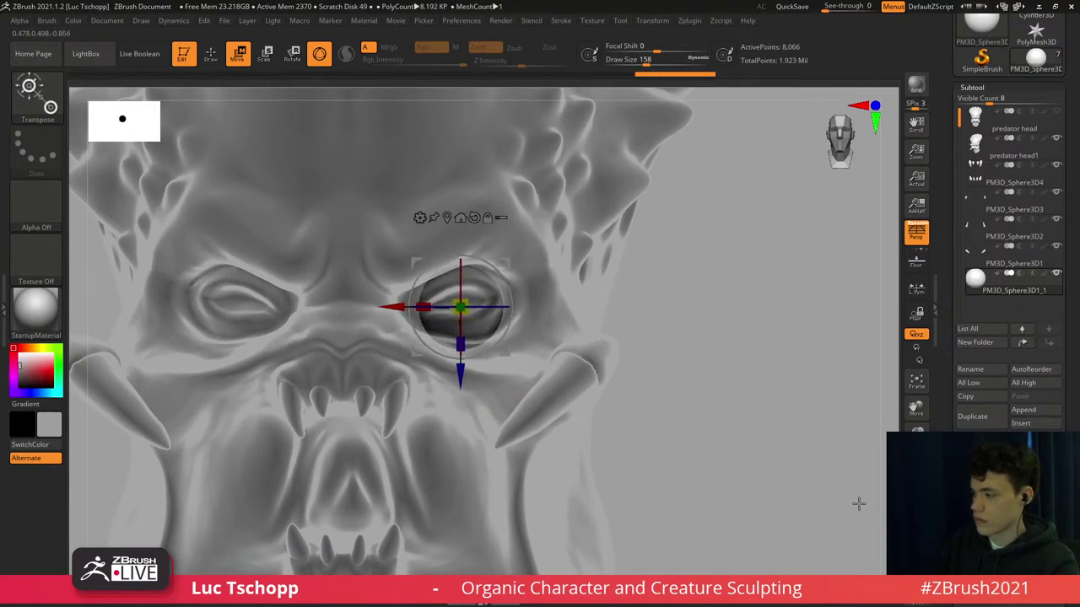
left_click(916, 517)
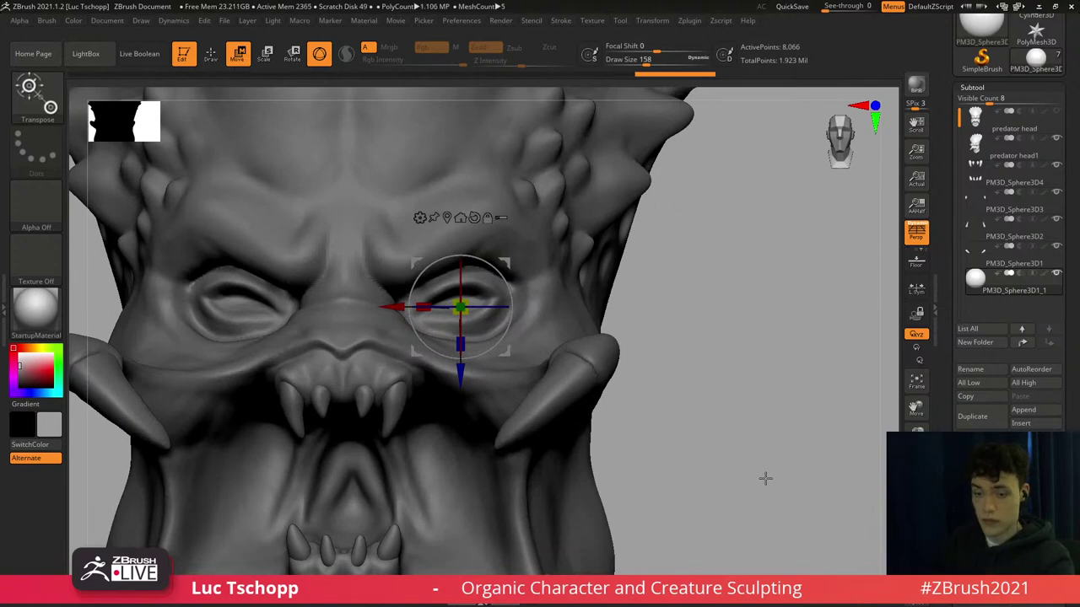
Move the eyeball forward in the side view and check its fit from the front, briefly with transparency.
left_click_drag(733, 297, 584, 305)
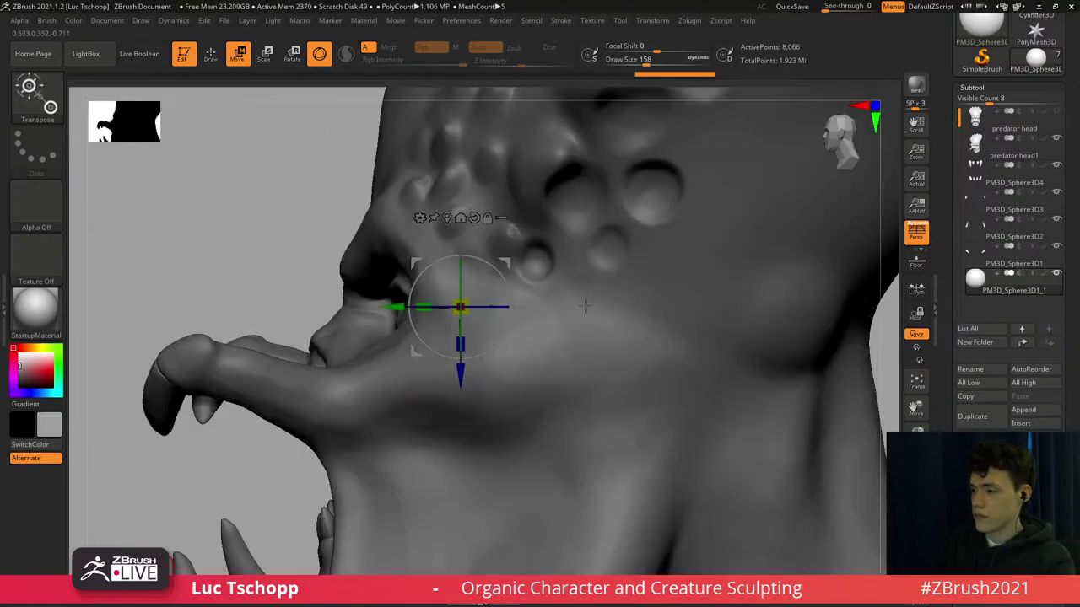
left_click_drag(391, 307, 358, 307)
left_click_drag(269, 231, 401, 232)
left_click_drag(343, 208, 407, 215, "alt")
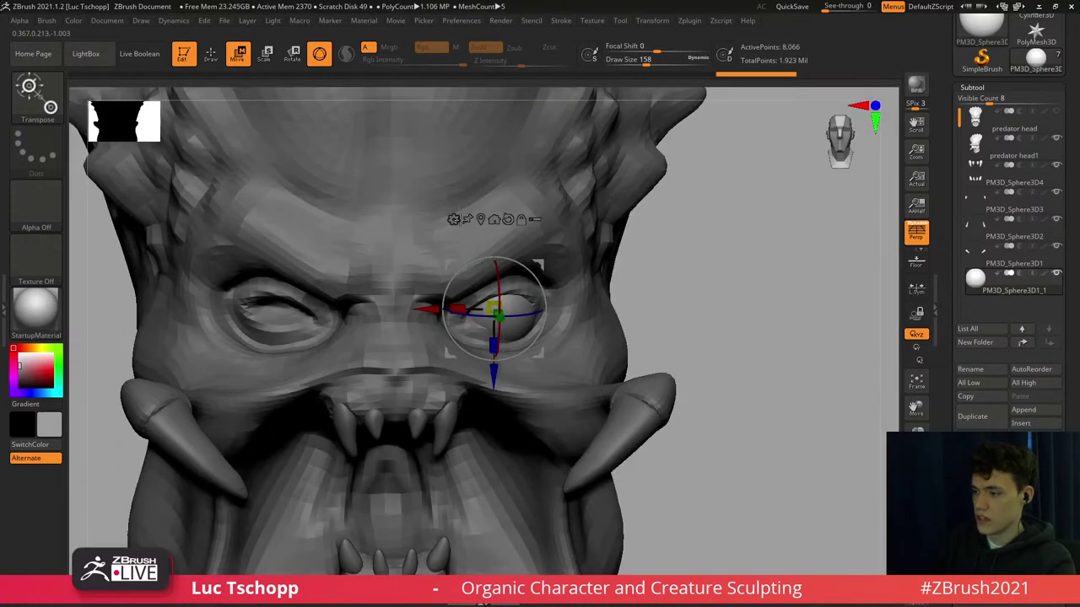
left_click(916, 516)
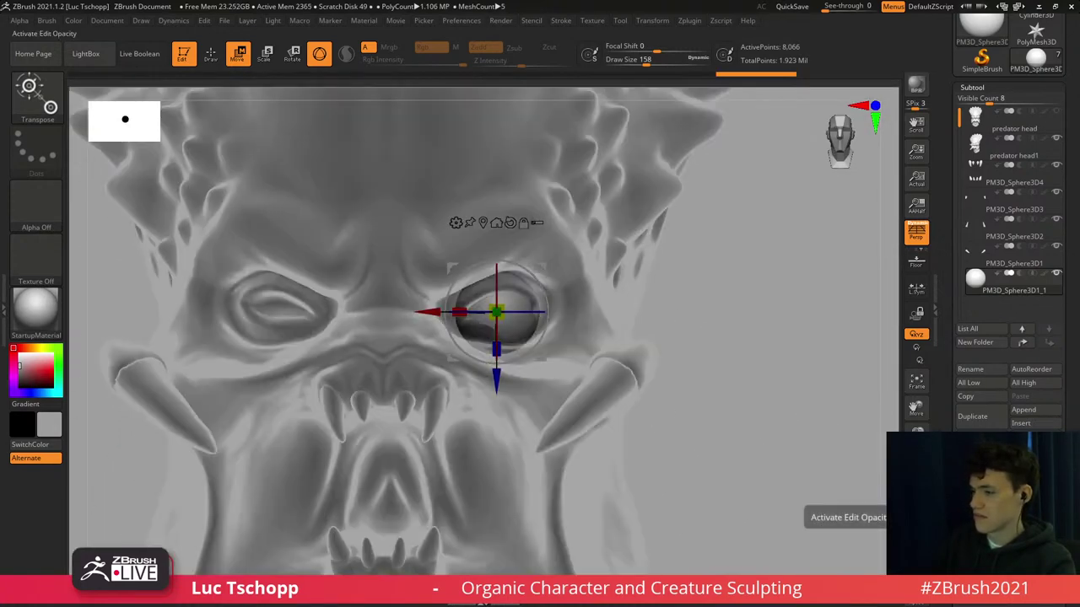
left_click(916, 517)
Reshape predator head1's eyelids around the eyeball with the Move brush at draw size 62 on a low subdivision level, and return to the highest level.
left_click(562, 291, "alt")
key("b")
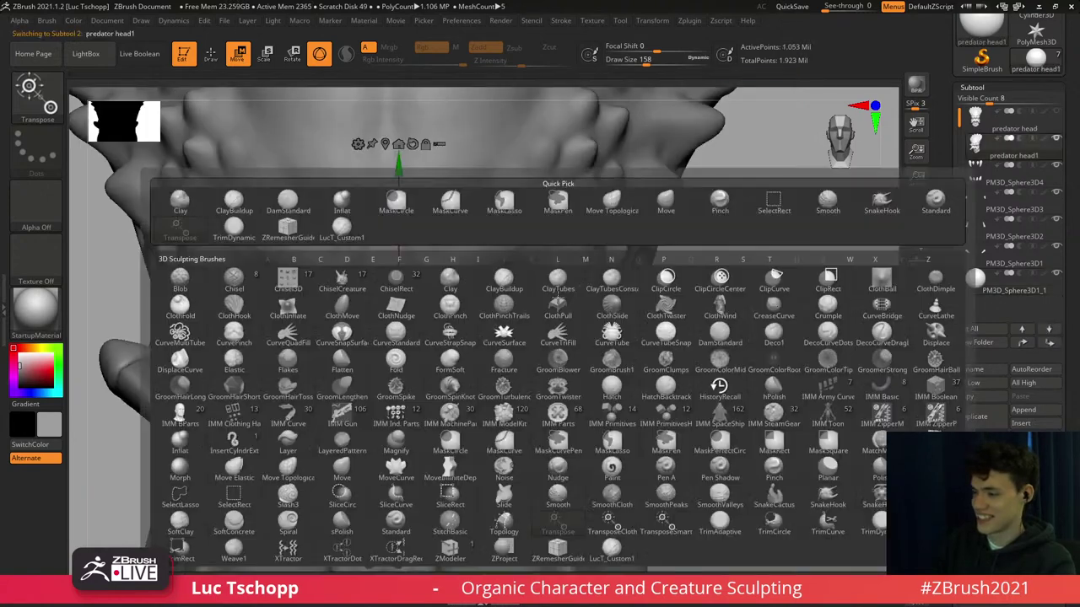
key("m")
key("v")
mouse_move(508, 382)
right_mouse_down("ctrl")
mouse_move(459, 315)
mouse_move(507, 322)
right_mouse_up("ctrl")
key("b")
key("m")
key("v")
key("shift+d")
key("shift+d")
key("shift+d")
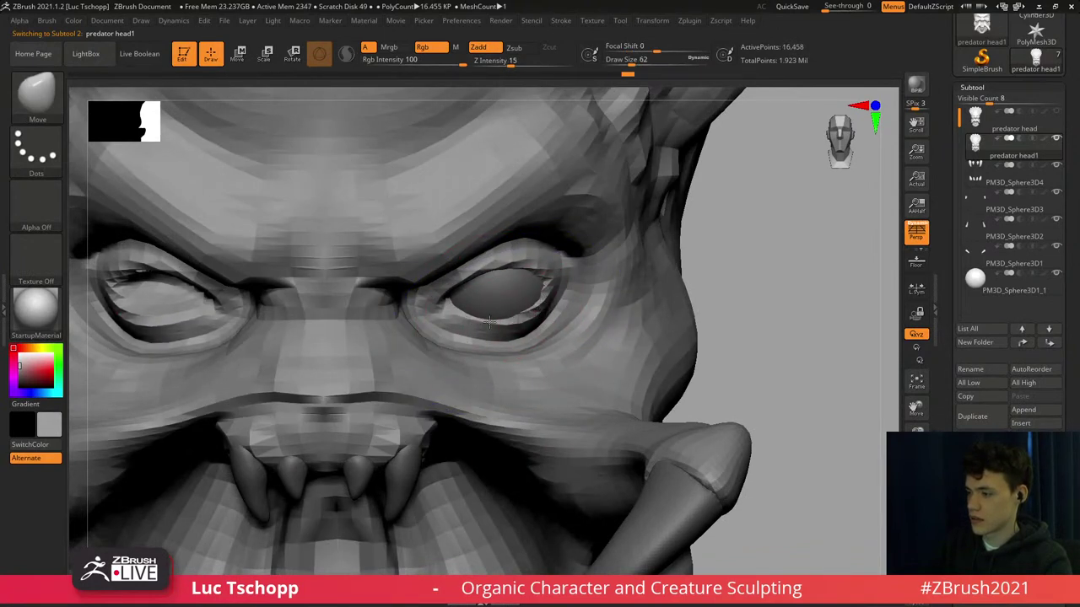
key("shift+d")
left_click_drag(528, 303, 523, 295)
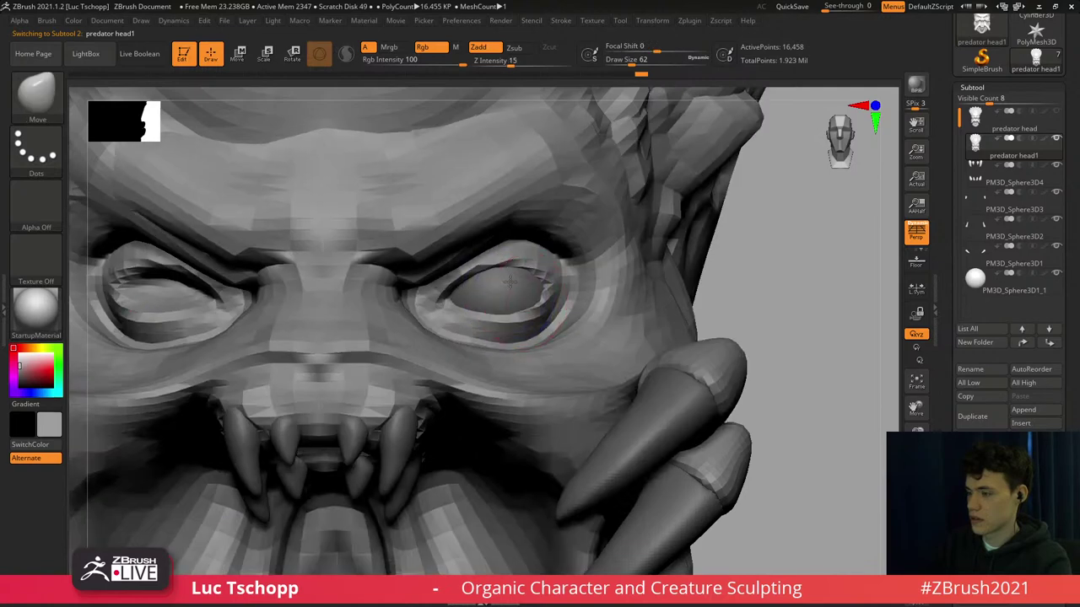
key("d")
key("d")
key("d")
key("d")
Select the eyeball sphere and push it slightly deeper into the socket from the side view.
mouse_move(518, 291)
right_mouse_down("ctrl")
mouse_move(530, 295)
mouse_move(534, 321)
mouse_move(498, 332)
mouse_move(553, 324)
mouse_move(533, 303)
right_mouse_up("ctrl")
left_click(533, 312, "alt")
key("w")
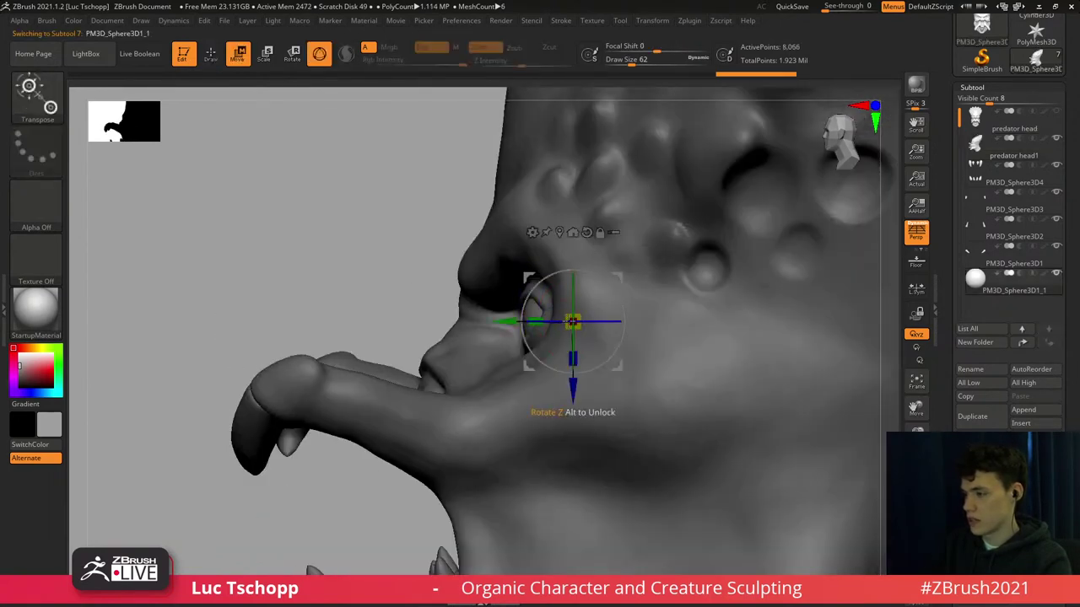
left_click_drag(508, 322, 515, 323)
Refine predator head1's eyelids from the side with the Move brush on a lower subdivision level, return to the highest level and reduce draw size to 49.
left_click(520, 294, "alt")
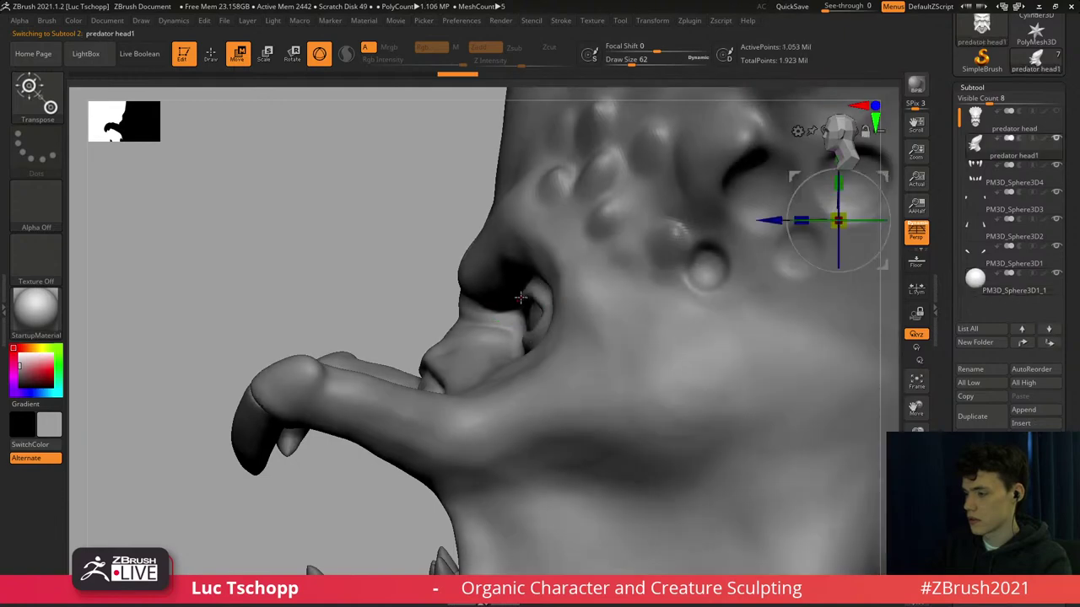
key("b")
key("m")
key("v")
right_click_drag(519, 324, 530, 347)
key("shift+d")
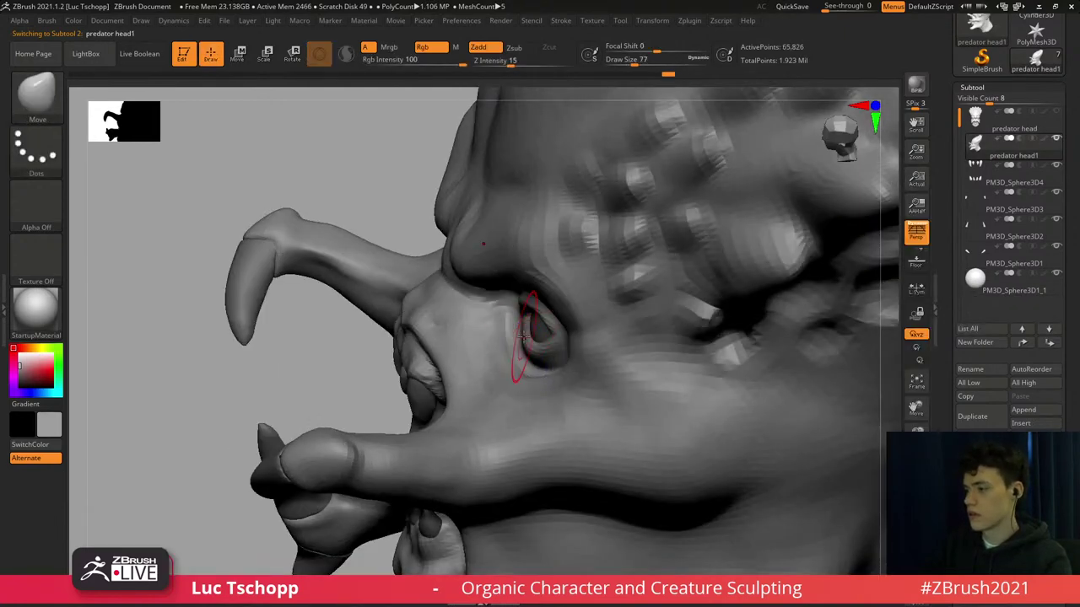
right_click_drag(599, 337, 658, 338)
key("d")
key("f")
key("s")
left_click_drag(554, 342, 550, 341)
Select the eyeball sphere and mirror it across to the opposite eye socket through its topology options.
left_click(541, 338, "alt")
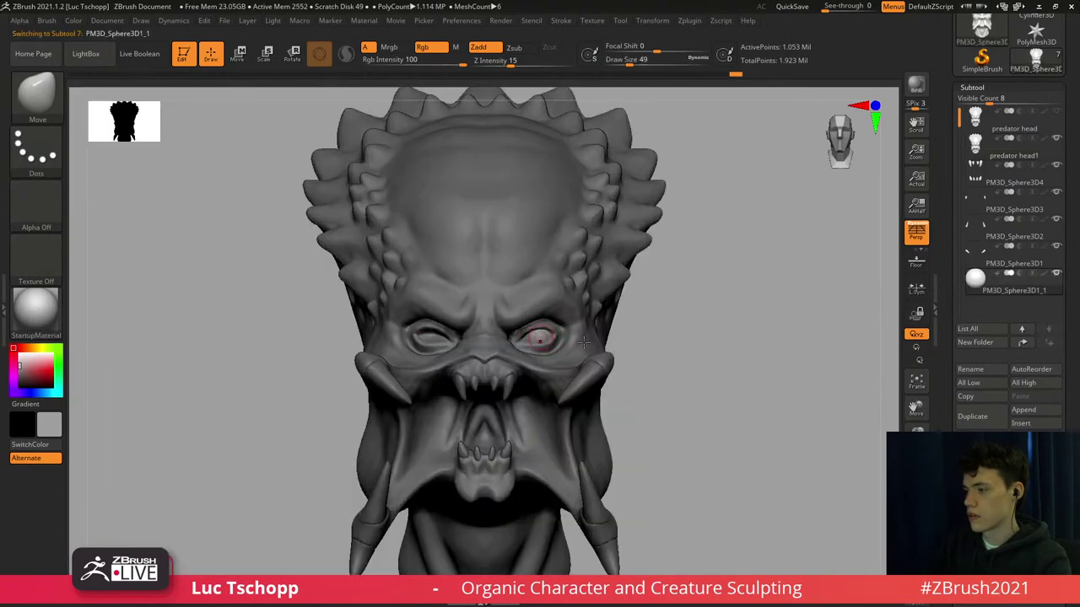
left_click_drag(1065, 348, 1063, 135)
key("shift")
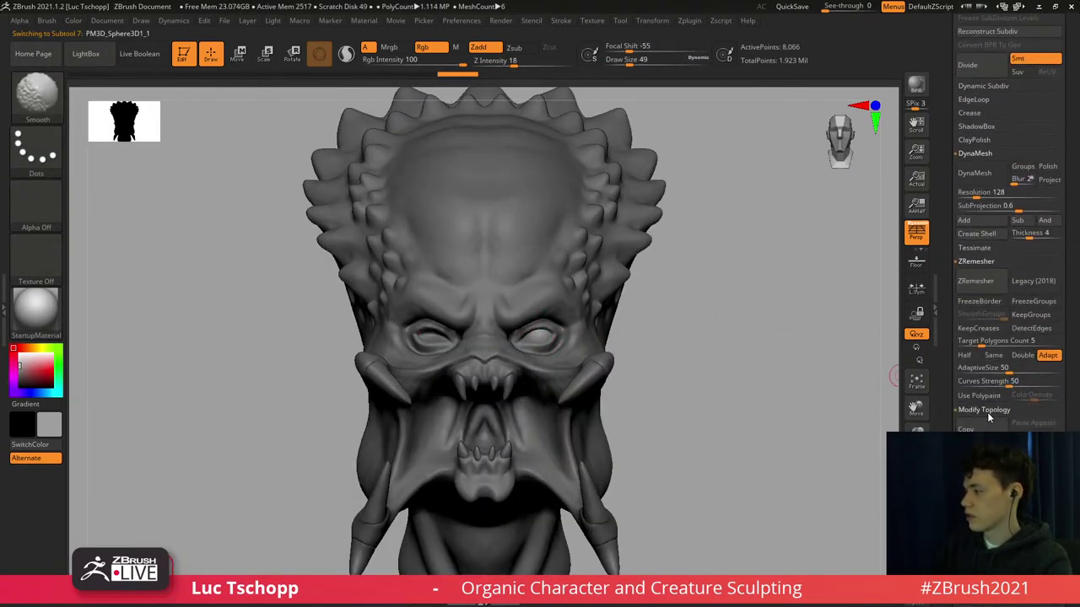
left_click(988, 414, "shift")
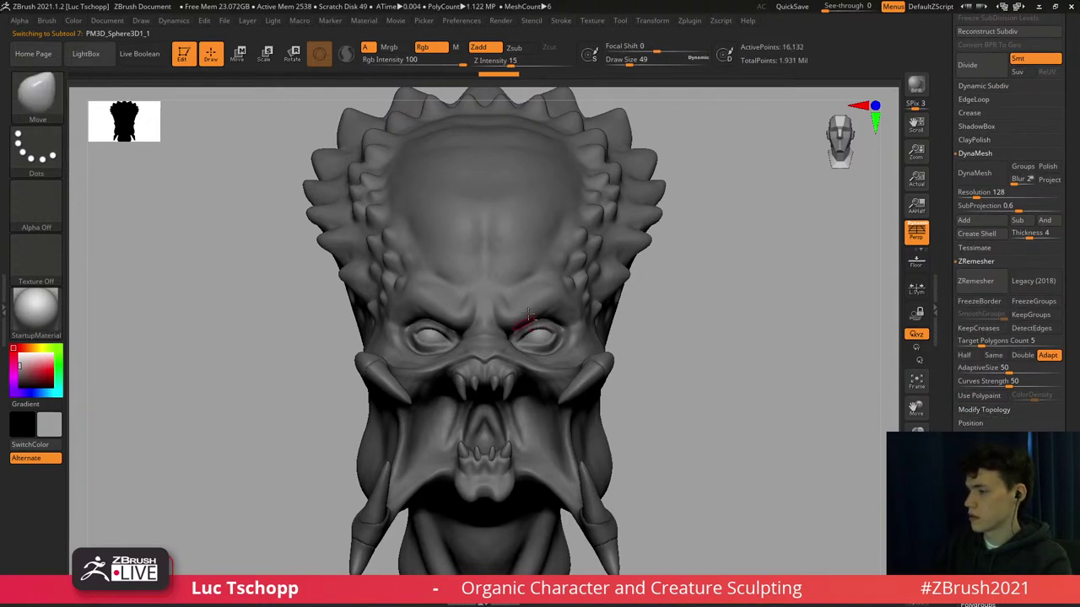
Move both eyeballs inward, closer together, by about 0.015 along the X axis.
right_click_drag(526, 324, 556, 347, "ctrl")
key("w")
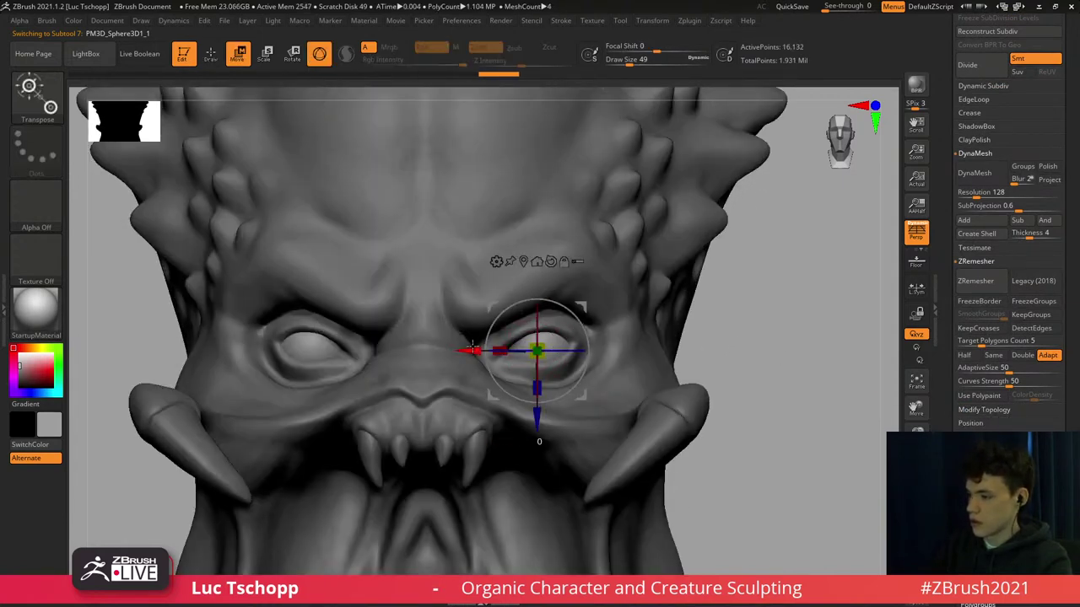
left_click_drag(472, 346, 469, 351)
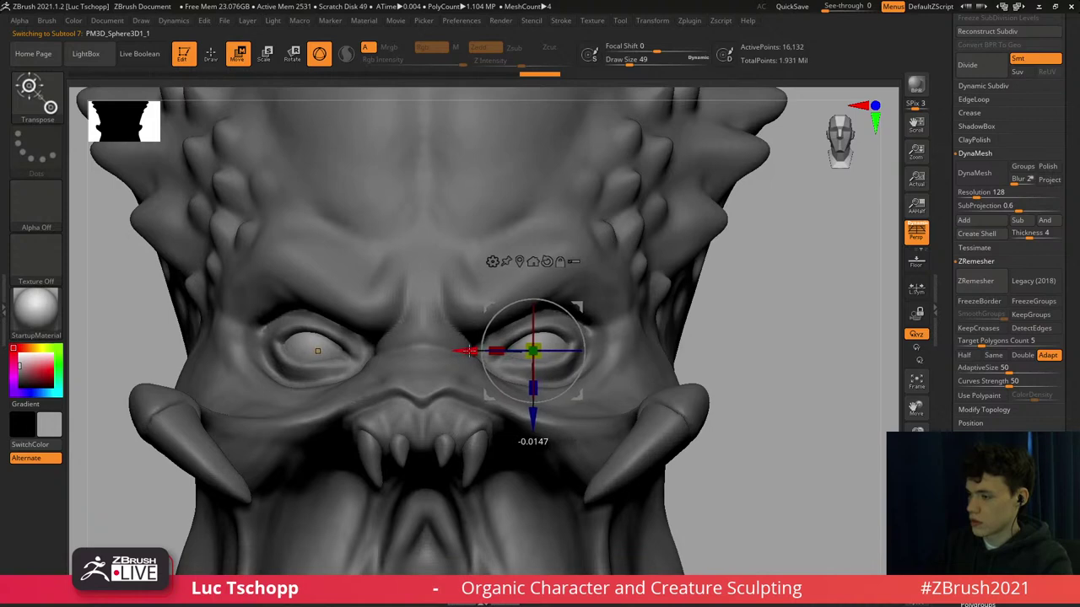
Select predator head1 and adjust the eyelids against both eyeballs with the Move brush at draw size 62.
left_click(603, 339, "alt")
right_click_drag(598, 341, 567, 304, "ctrl")
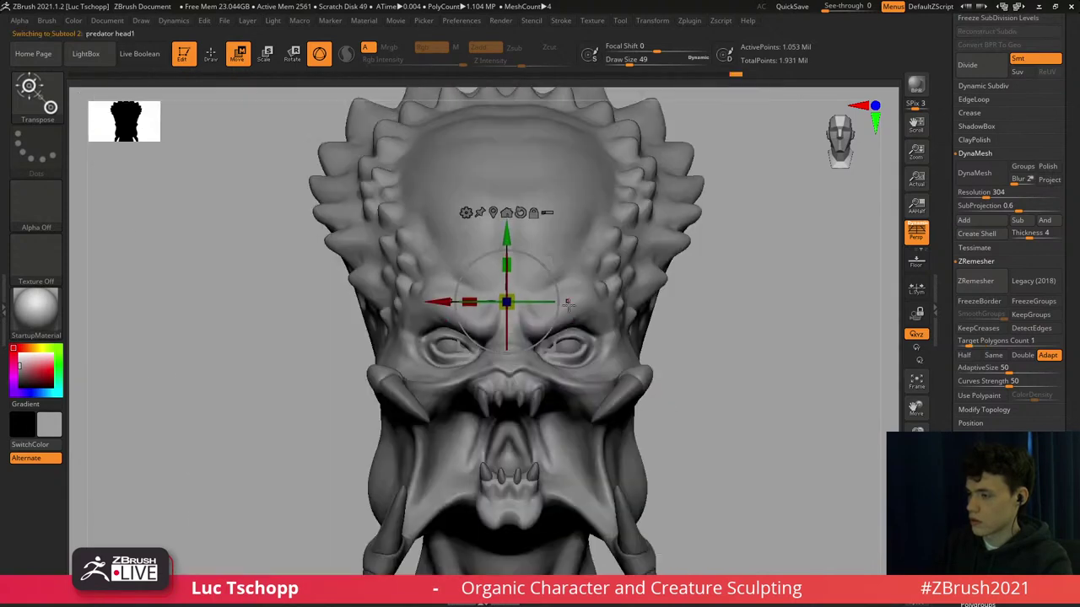
right_click_drag(573, 343, 582, 496, "alt")
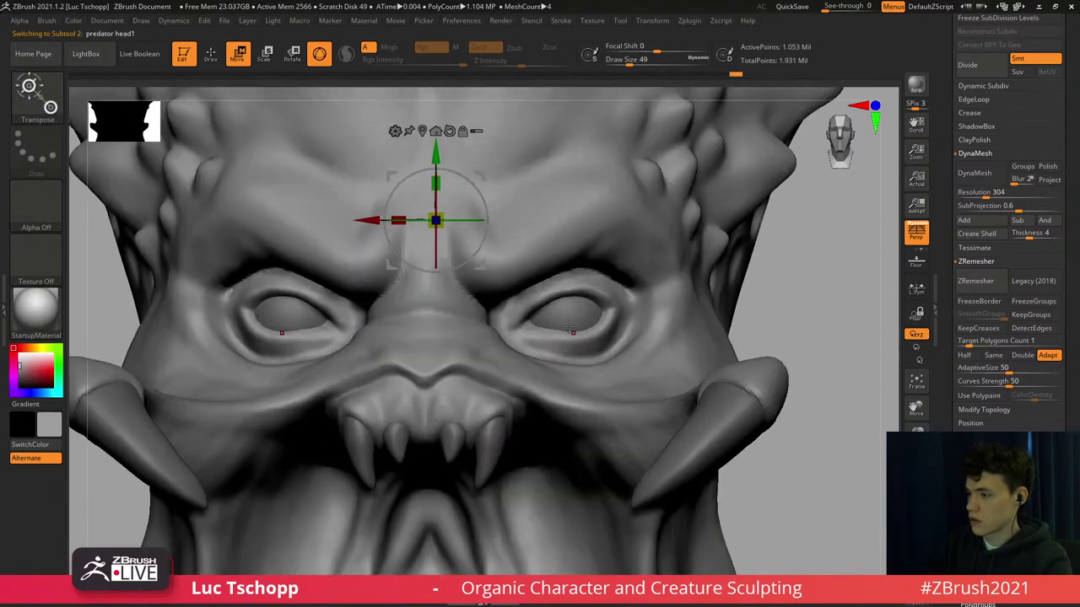
key("b")
key("m")
key("v")
key("s")
mouse_move(562, 313)
left_mouse_down()
mouse_move(579, 307)
mouse_move(544, 320)
left_mouse_up()
key("s")
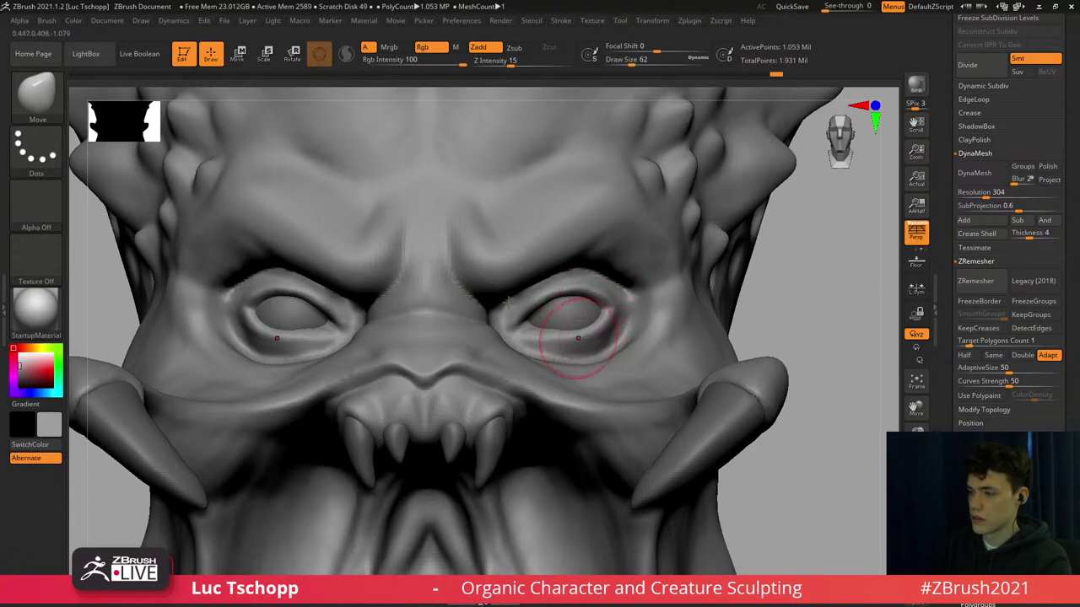
Sculpt the lower eyelids and inner eye corners with the LucT_Custom1 brush, starting at draw size 68.
key("f")
key("b")
left_click(377, 232)
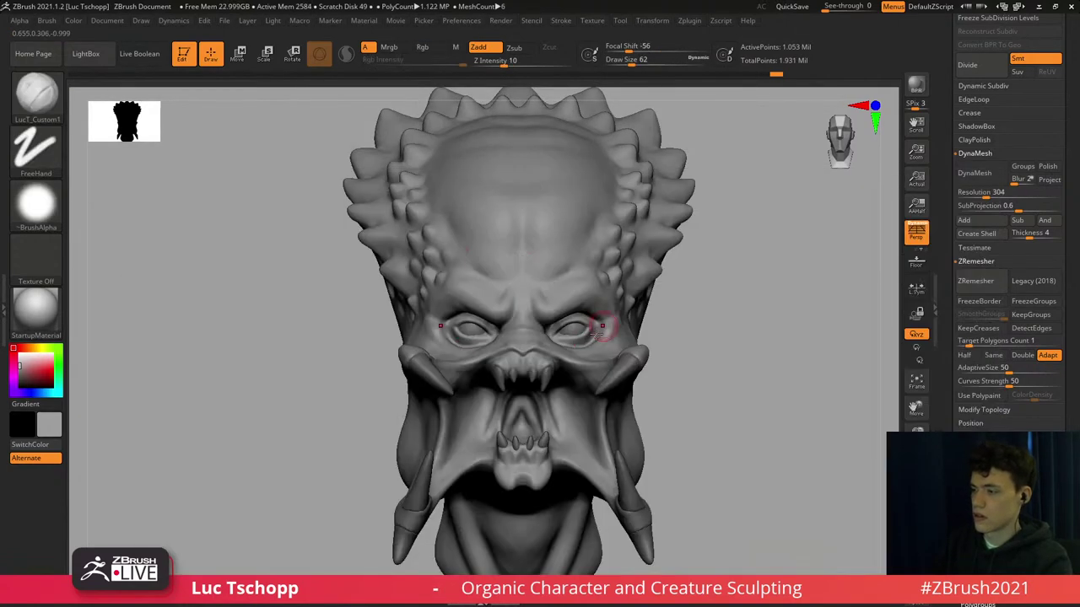
mouse_move(605, 325)
right_mouse_down()
mouse_move(550, 339)
mouse_move(552, 358)
mouse_move(606, 285)
right_mouse_up()
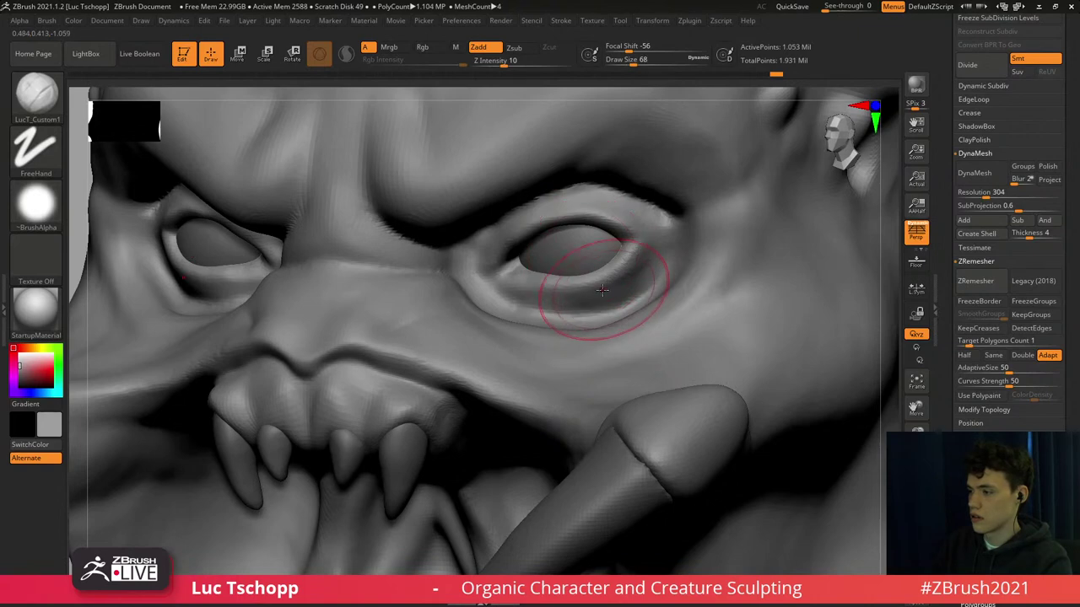
left_click_drag(604, 285, 599, 290)
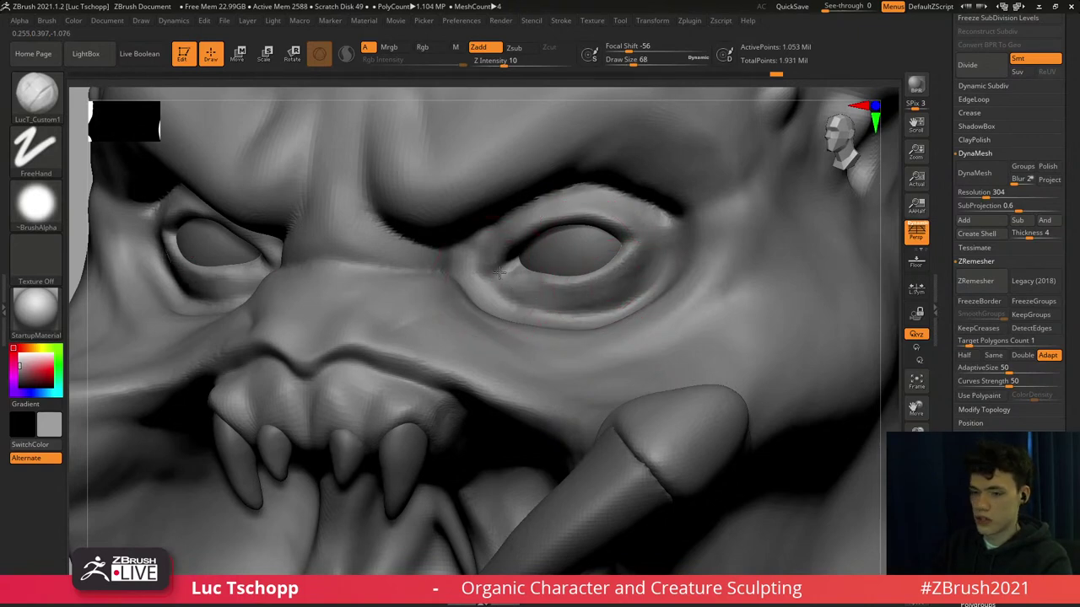
right_click_drag(496, 279, 509, 262, "shift")
key("s")
left_click_drag(518, 252, 510, 253)
mouse_move(531, 251)
right_mouse_down()
mouse_move(549, 224)
mouse_move(574, 248)
right_mouse_up()
Isolate predator head1 at a low subdivision level, select the Standard brush, undo its last stroke and turn off Rgb.
left_click(916, 545)
key("shift+d")
key("shift+d")
key("shift+d")
key("shift+d")
key("b")
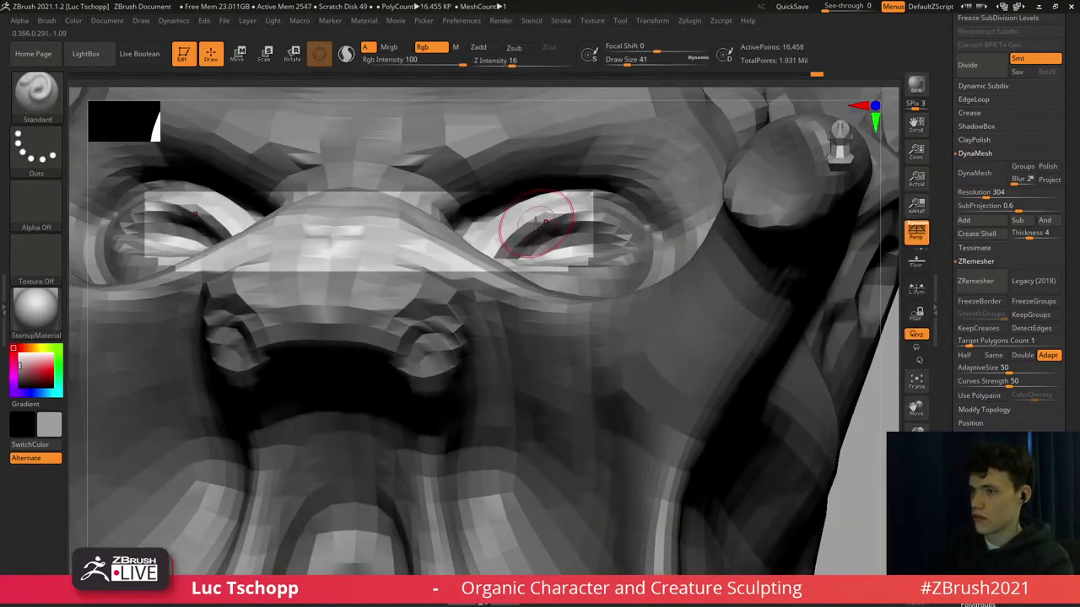
key("ctrl+z")
left_click(446, 49)
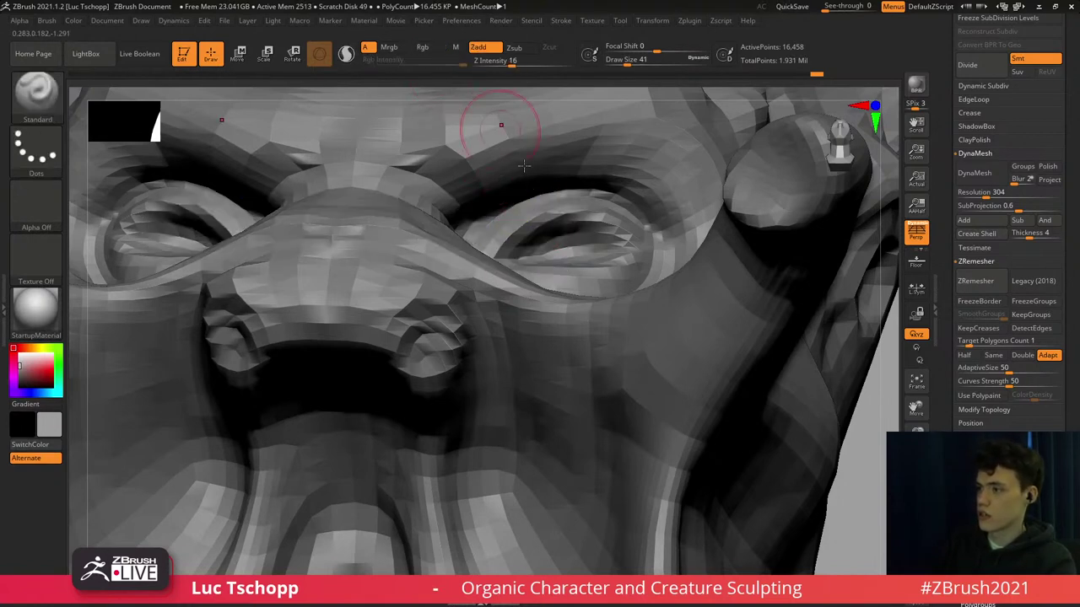
Raise predator head1 to its highest subdivision level and refine and smooth the eyelids with the Standard brush at draw size 20.
key("ctrl+d")
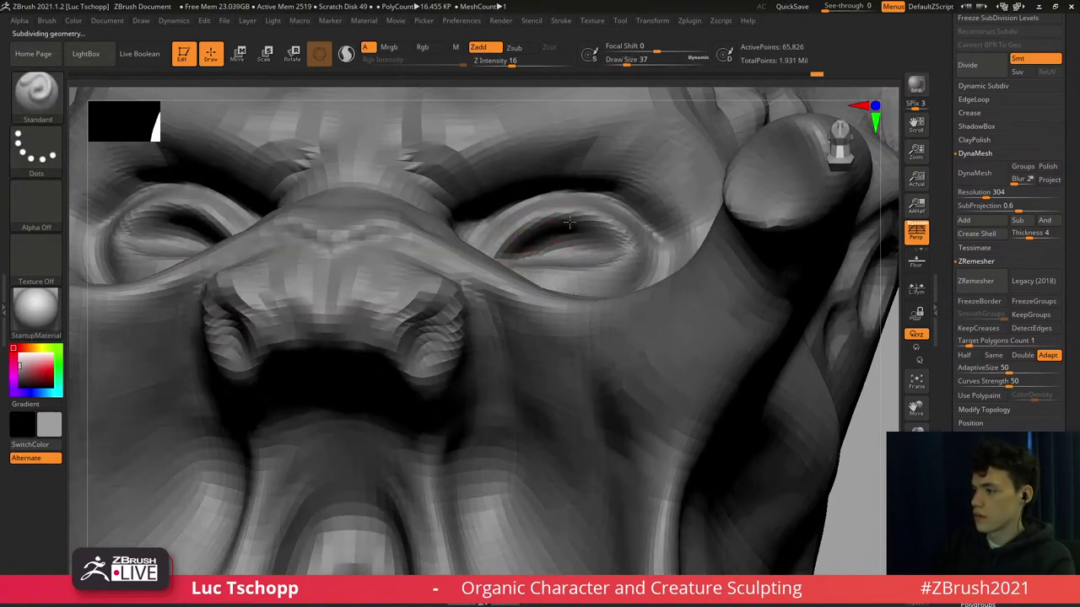
key("s")
left_click_drag(573, 226, 566, 226)
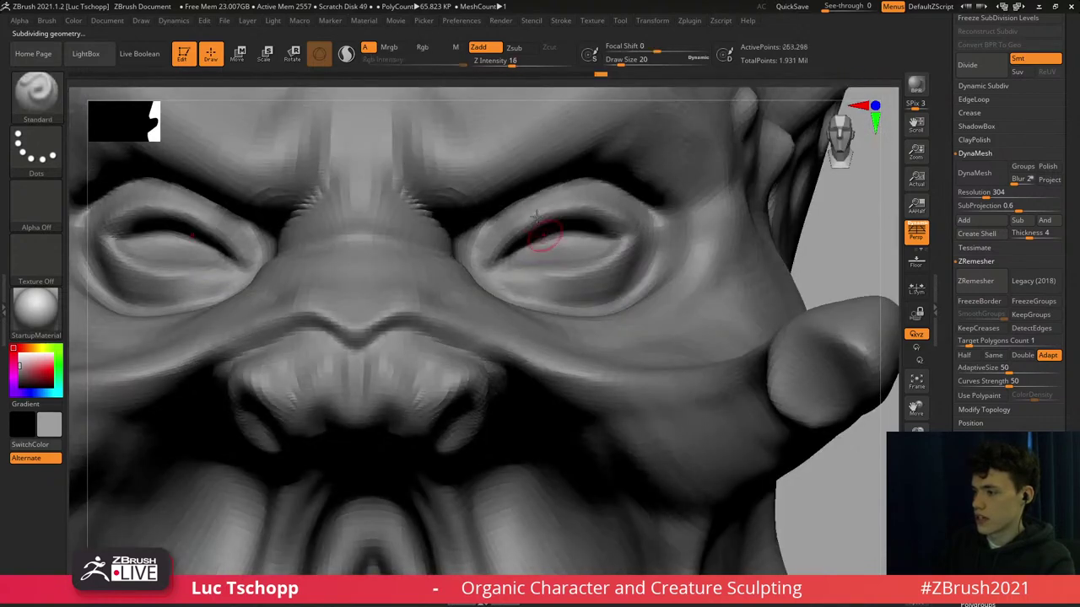
right_click_drag(586, 258, 579, 257)
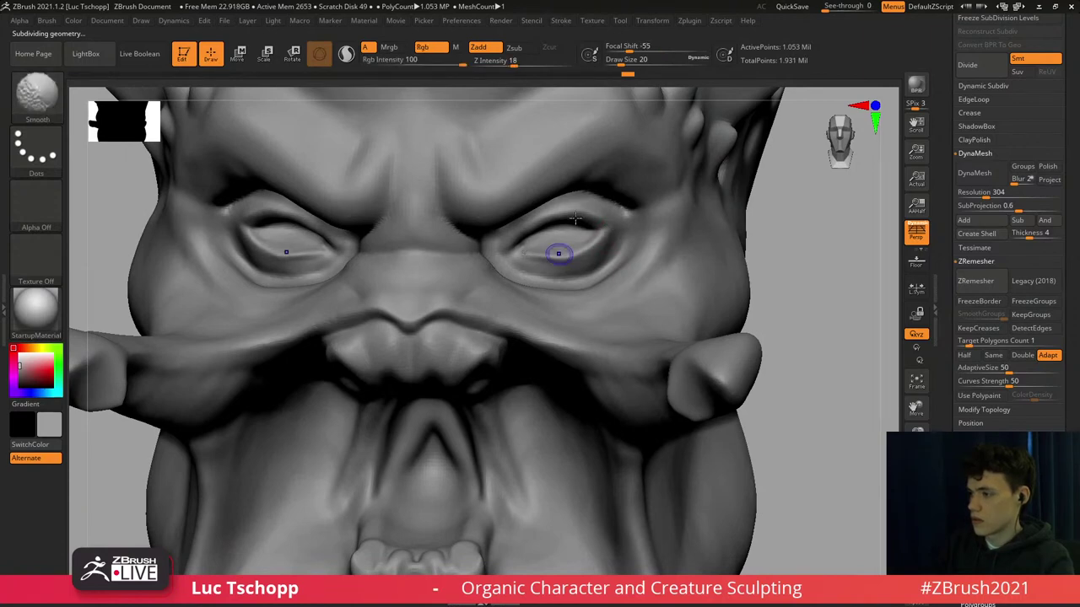
mouse_move(560, 253)
right_mouse_down("shift")
mouse_move(552, 237)
mouse_move(560, 276)
mouse_move(552, 252)
right_mouse_up("shift")
key("s")
key("n")
key("s")
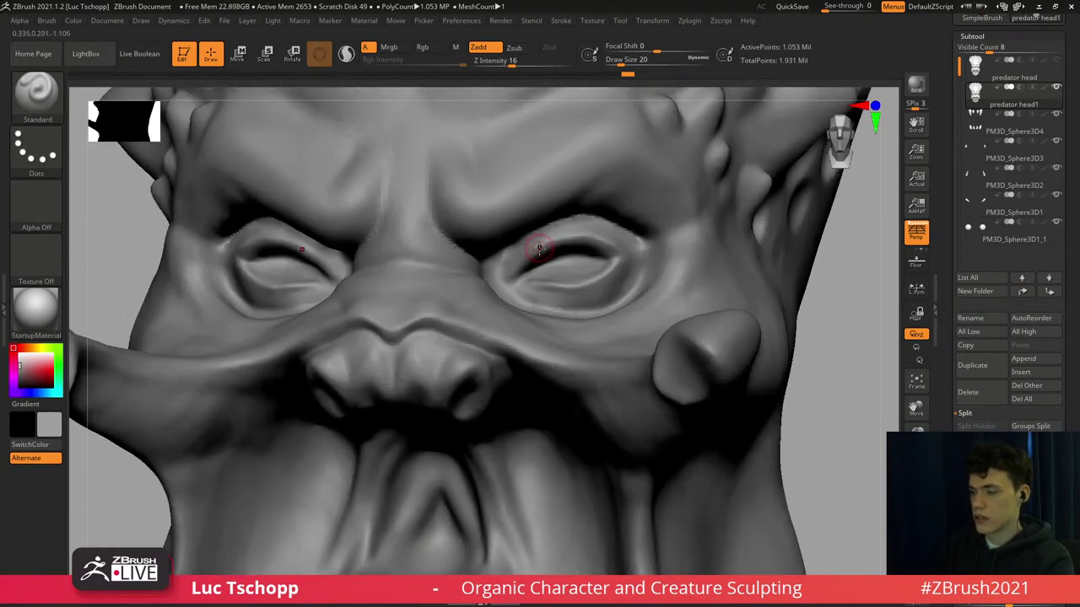
Build up the rim of the upper eyelids with the LucT_Custom1 brush at draw size 23.
key("b")
left_click(338, 234)
right_click_drag(535, 269, 541, 263, "ctrl")
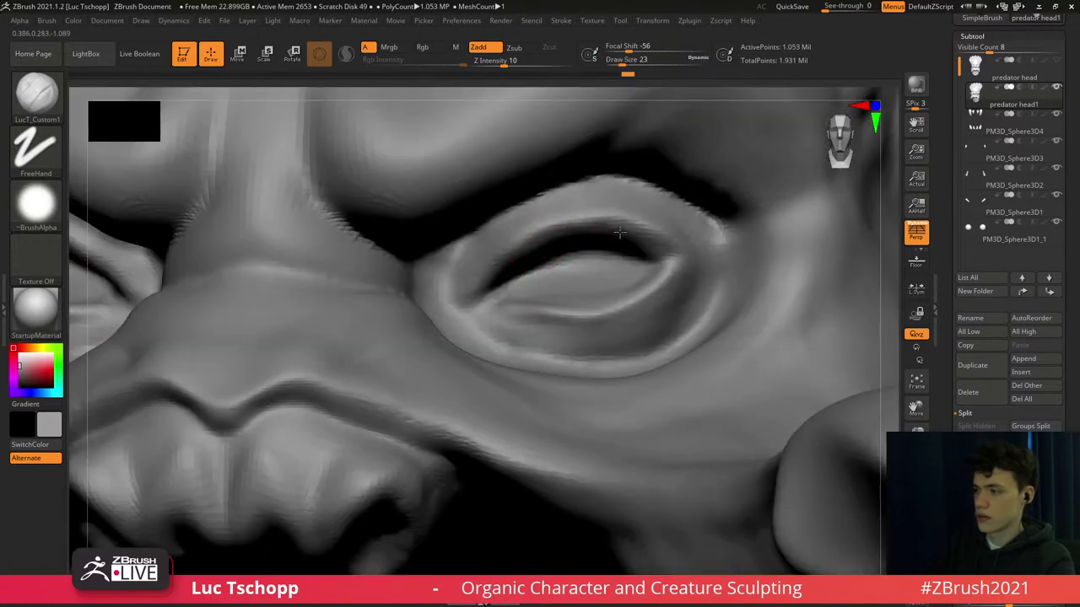
mouse_move(619, 233)
left_mouse_down()
mouse_move(597, 234)
mouse_move(653, 255)
left_mouse_up()
Select the DamStandard brush and soften the outer eye corners by smoothing at draw size 37.
key("b")
key("d")
key("s")
key("s")
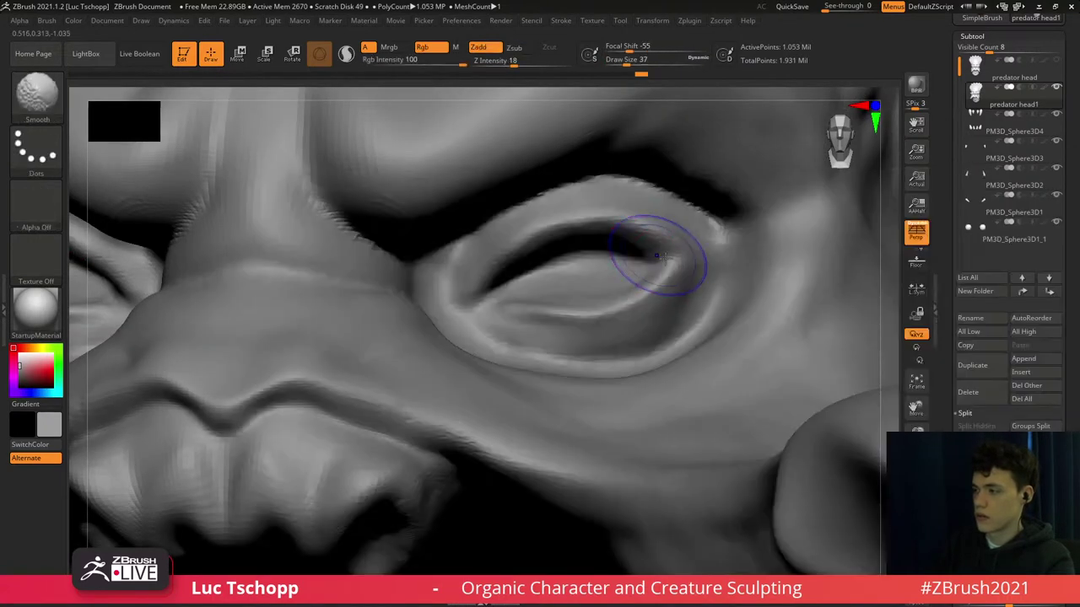
right_click_drag(658, 258, 656, 257, "shift")
key("s")
left_click_drag(632, 263, 637, 277)
Sculpt the surface between the eyelids with the LucT_Custom1 brush, reducing the draw size from 29 to 25.
key("b")
left_click(407, 230)
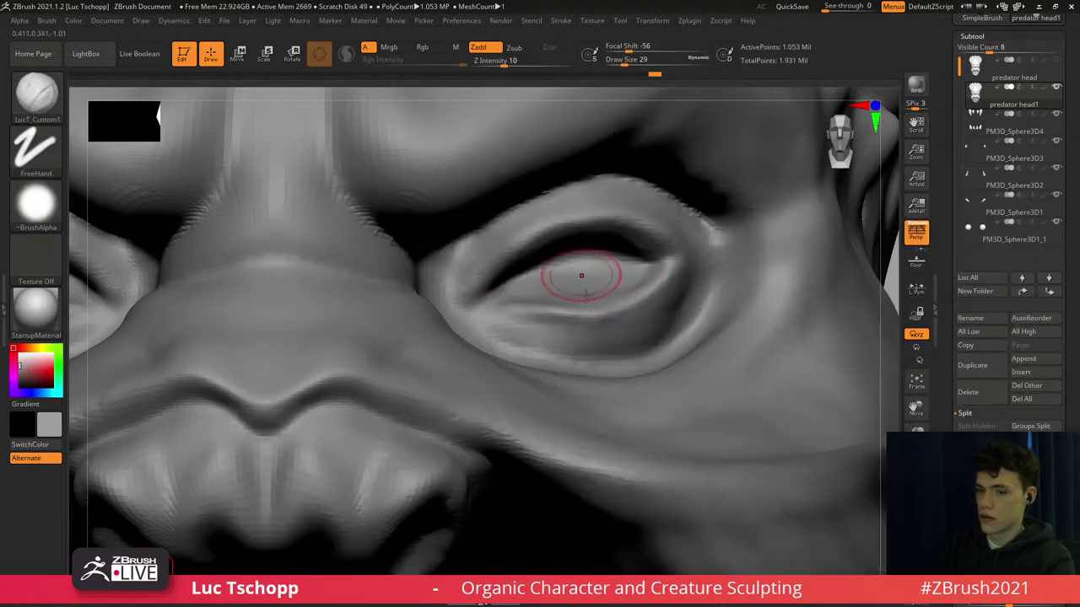
mouse_move(583, 284)
right_mouse_down()
mouse_move(593, 304)
mouse_move(626, 288)
right_mouse_up()
key("s")
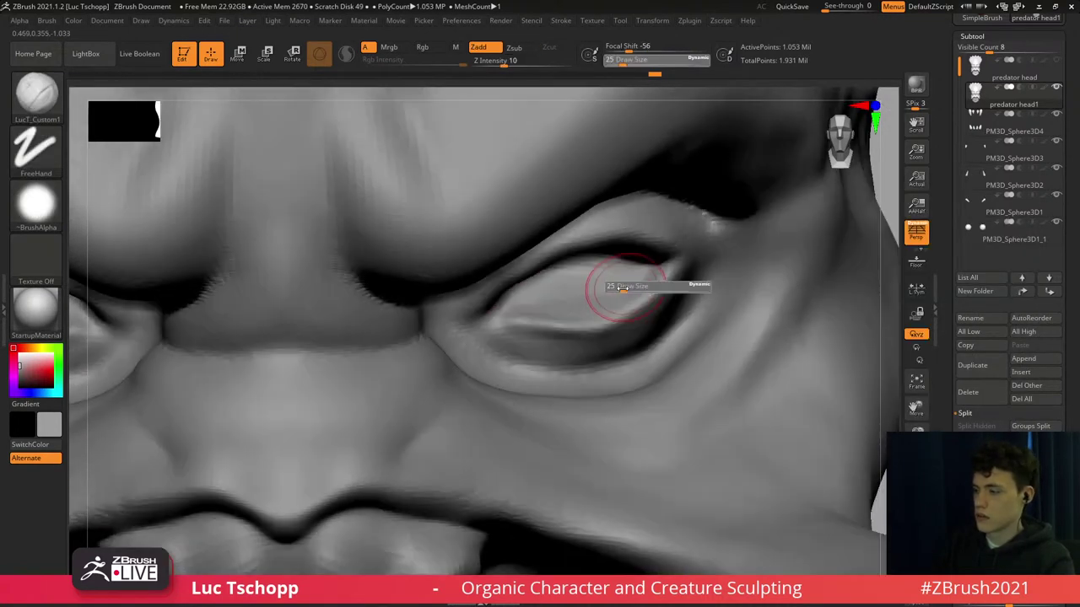
mouse_move(625, 289)
left_mouse_down()
mouse_move(545, 295)
mouse_move(581, 301)
left_mouse_up()
key("s")
Shape the area beneath the upper eyelids with short LucT_Custom1 strokes.
mouse_move(581, 301)
right_mouse_down()
mouse_move(571, 273)
mouse_move(544, 262)
right_mouse_up()
key("s")
left_click_drag(529, 265, 531, 265)
key("s")
mouse_move(610, 251)
left_mouse_down()
mouse_move(620, 250)
mouse_move(603, 253)
left_mouse_up()
left_click_drag(577, 255, 626, 253)
Round out the eye surface and smooth the upper eyelid edges at draw size 29.
mouse_move(594, 285)
right_mouse_down("shift")
mouse_move(582, 278)
mouse_move(585, 314)
mouse_move(590, 295)
right_mouse_up("shift")
key("s")
mouse_move(593, 282)
left_mouse_down()
mouse_move(602, 279)
mouse_move(551, 282)
left_mouse_up()
key("s")
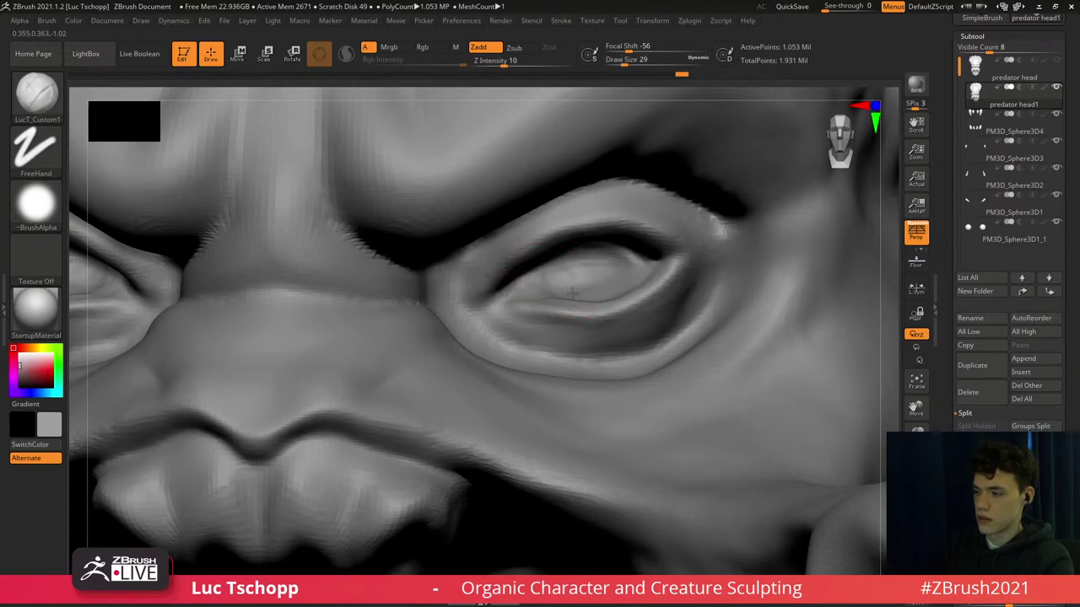
right_click_drag(613, 270, 550, 253, "shift")
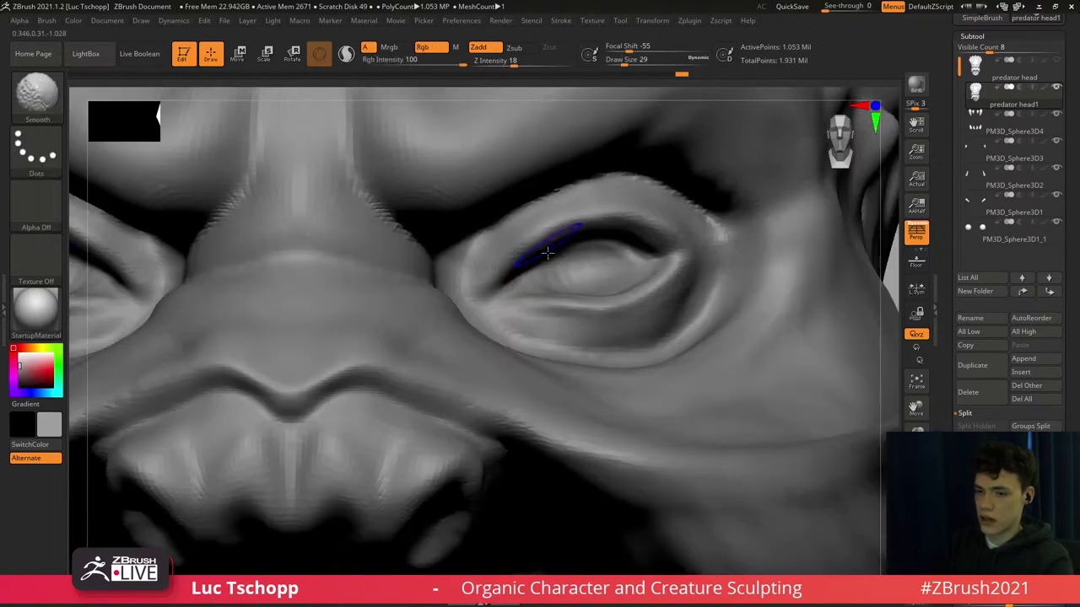
right_click_drag(582, 292, 571, 299)
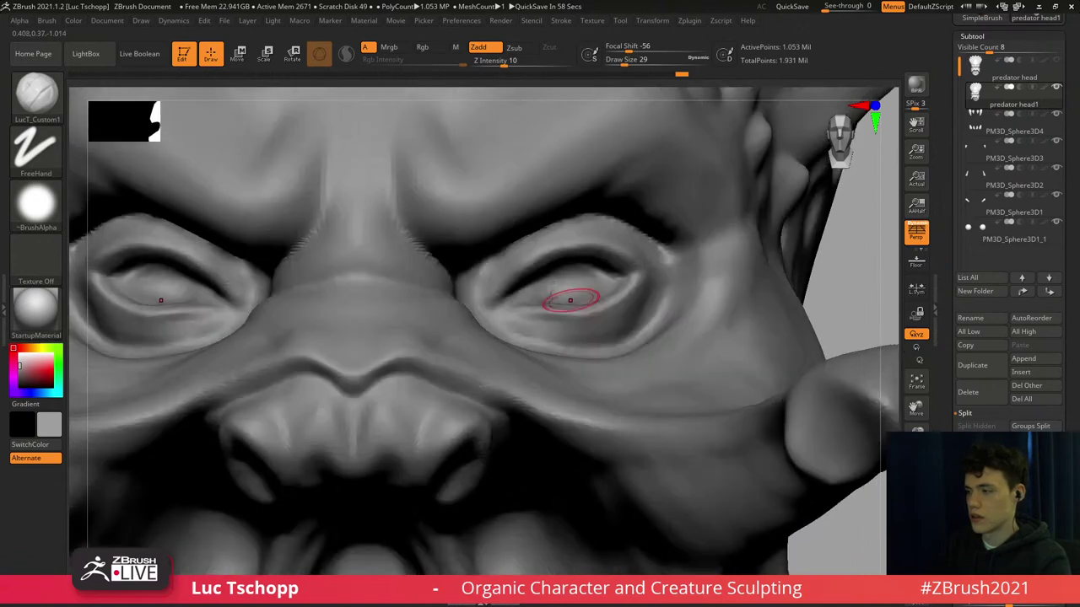
right_click_drag(521, 273, 522, 273, "ctrl")
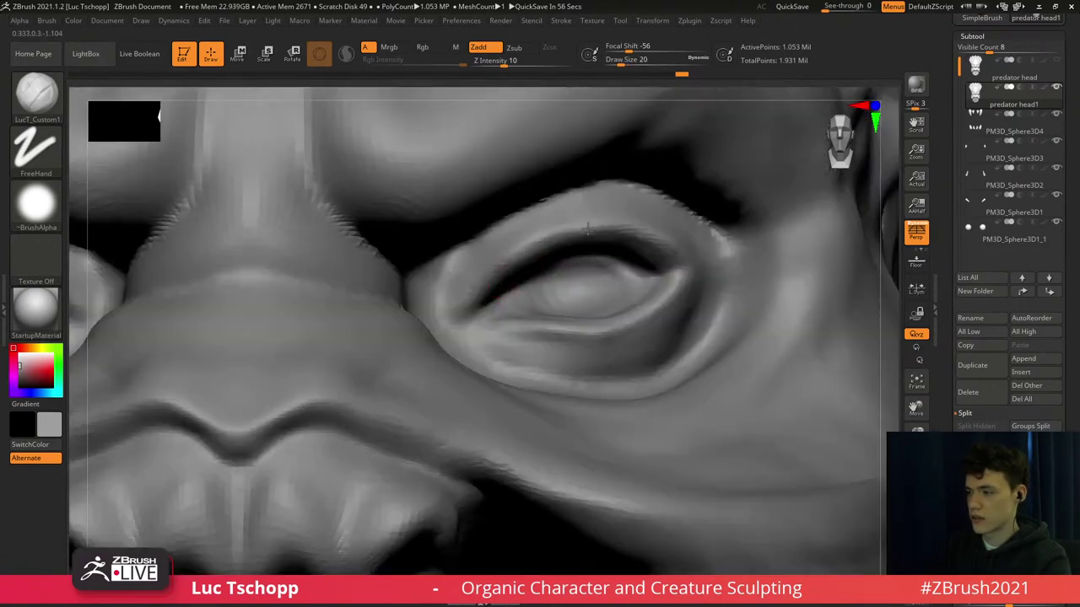
Work around the inner eye corners and nose bridge with the Standard and LucT_Custom1 brushes at draw size 22.
key("b")
key("s")
key("t")
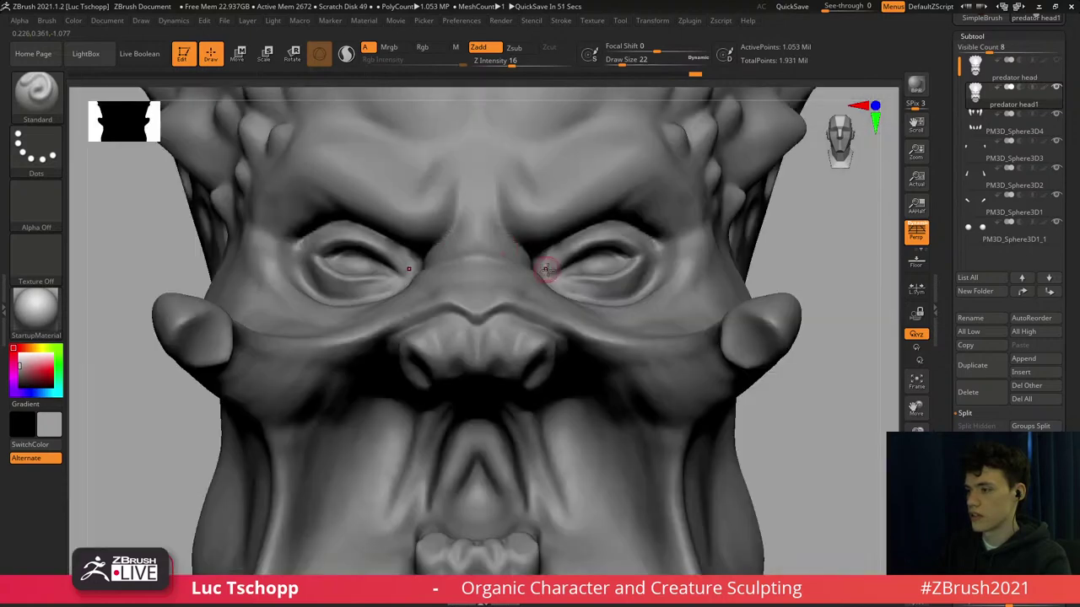
key("b")
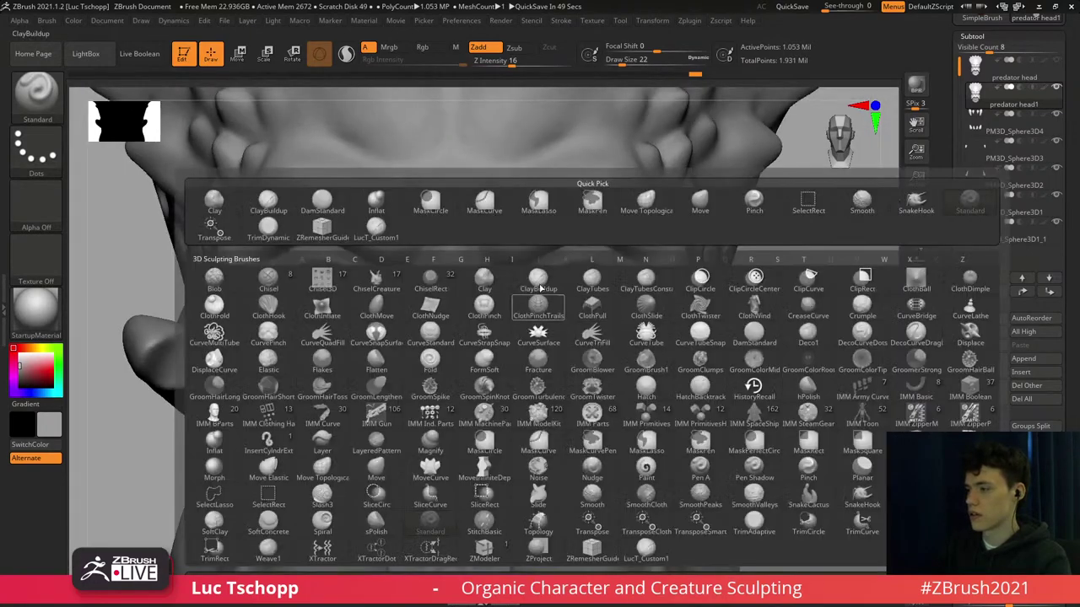
left_click(377, 233)
right_click_drag(432, 239, 455, 270, "ctrl")
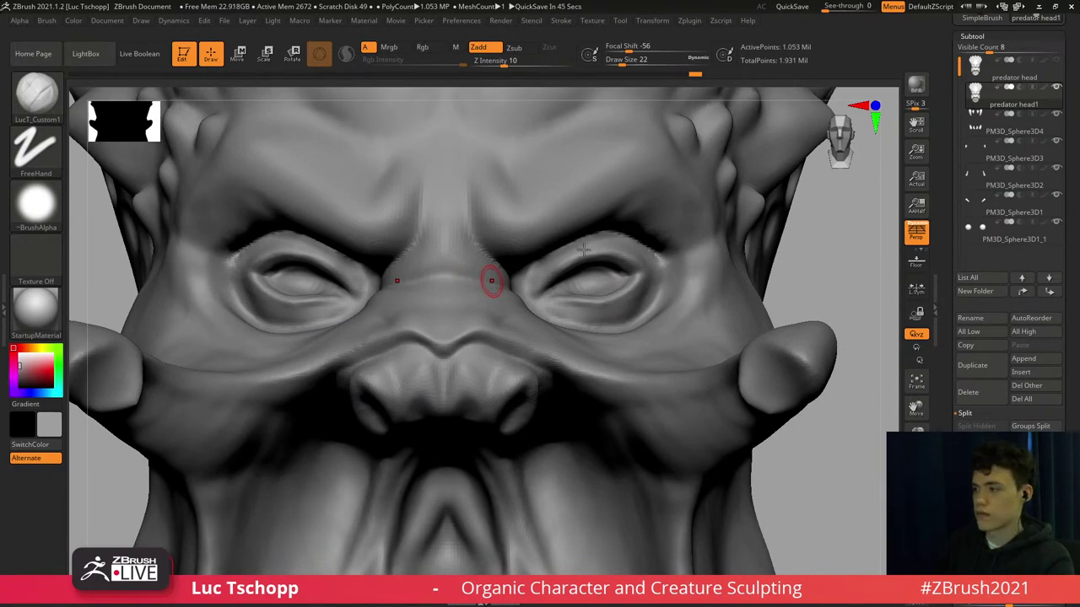
Lower predator head1 by three subdivision levels and select the Move brush at draw size 293 for the whole head.
key("b")
key("m")
key("v")
right_click_drag(576, 220, 591, 204, "ctrl")
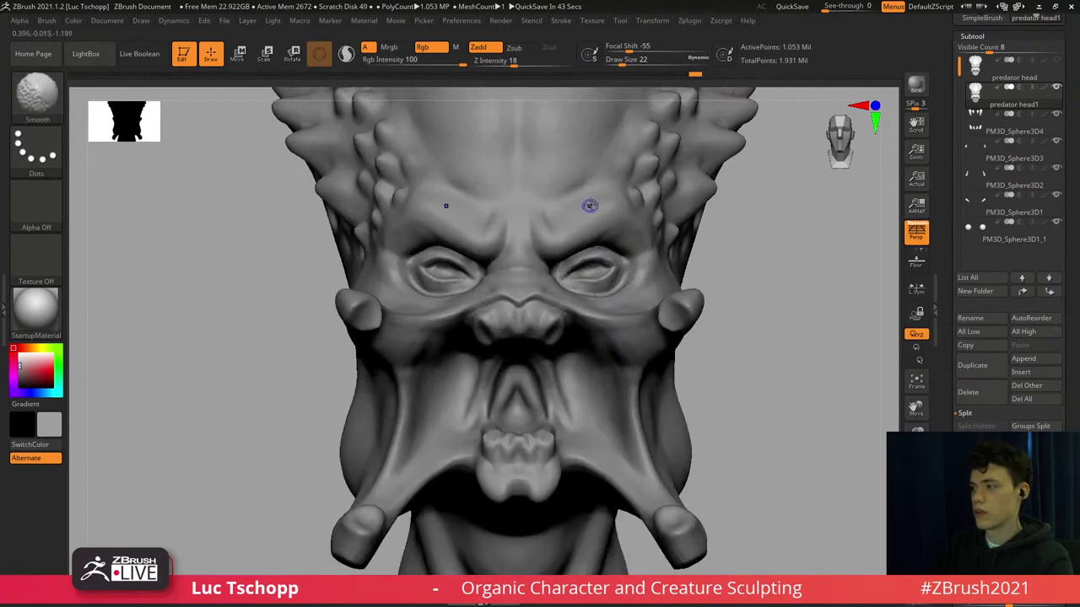
key("shift+d")
key("shift+d")
key("shift+d")
key("s")
left_click_drag(590, 197, 607, 197)
right_click_drag(608, 198, 593, 175, "ctrl")
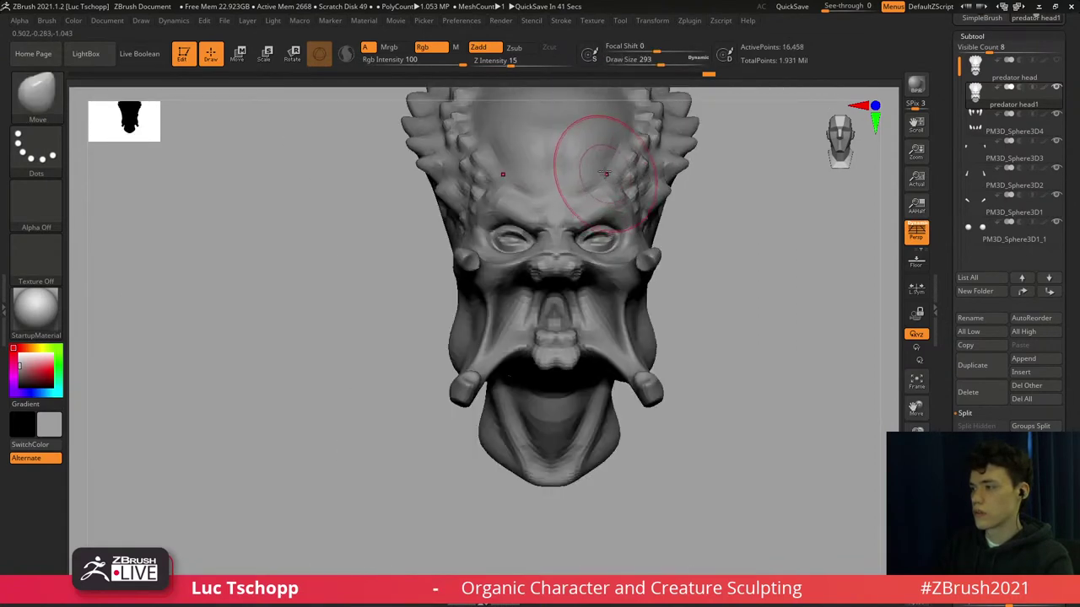
Reshape the brow sides and spiked head outline with the Move brush, enlarging its draw size from 299 to 525.
key("s")
left_click_drag(567, 194, 570, 194)
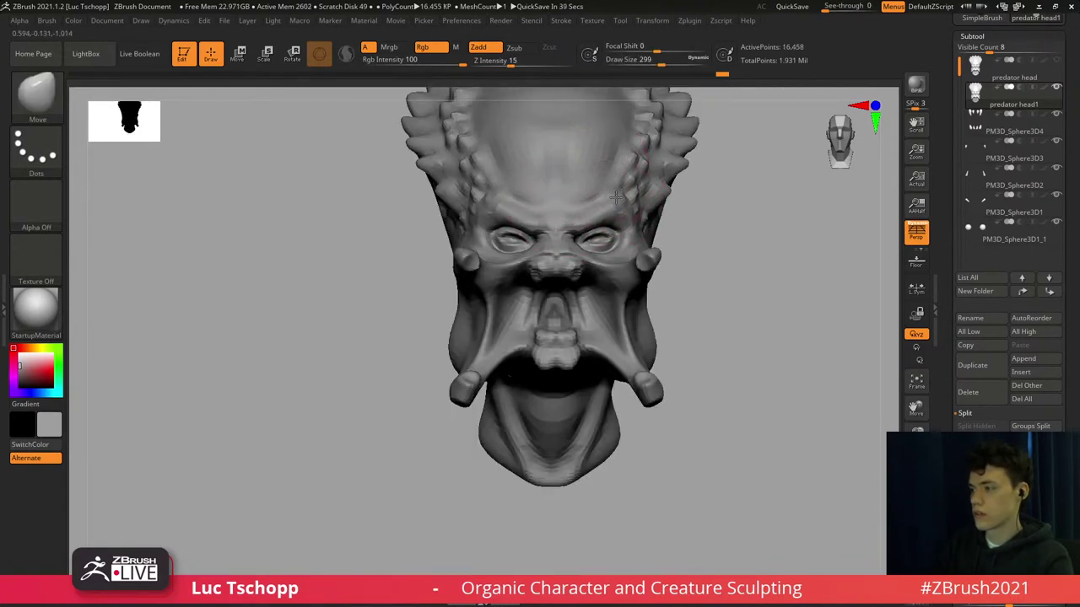
key("bracketright")
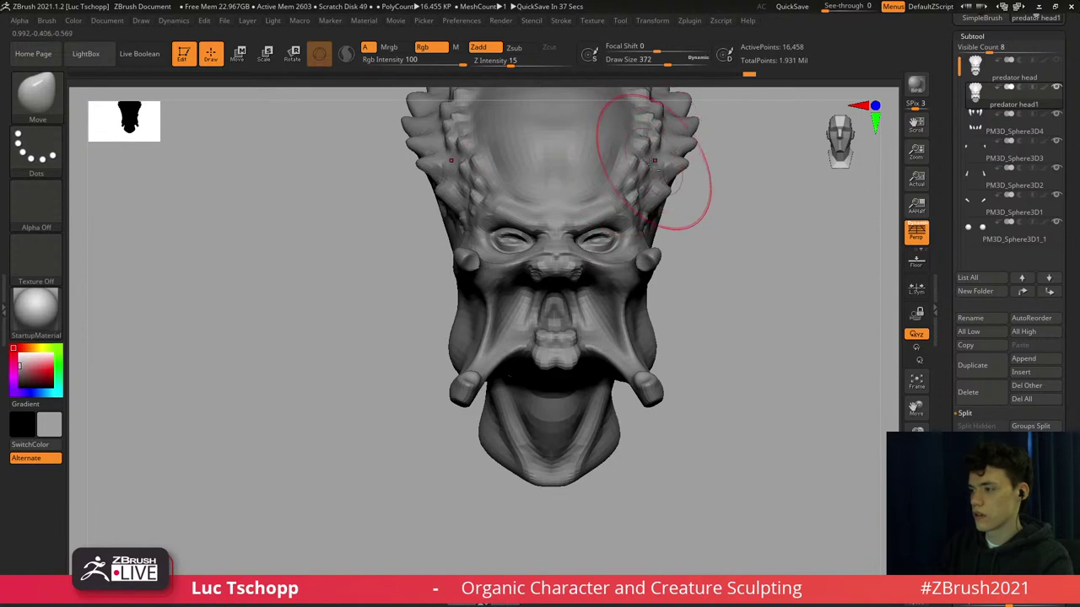
right_click_drag(653, 164, 637, 236, "alt")
key("s")
left_click_drag(646, 236, 654, 236)
key("s")
left_click_drag(662, 180, 666, 180)
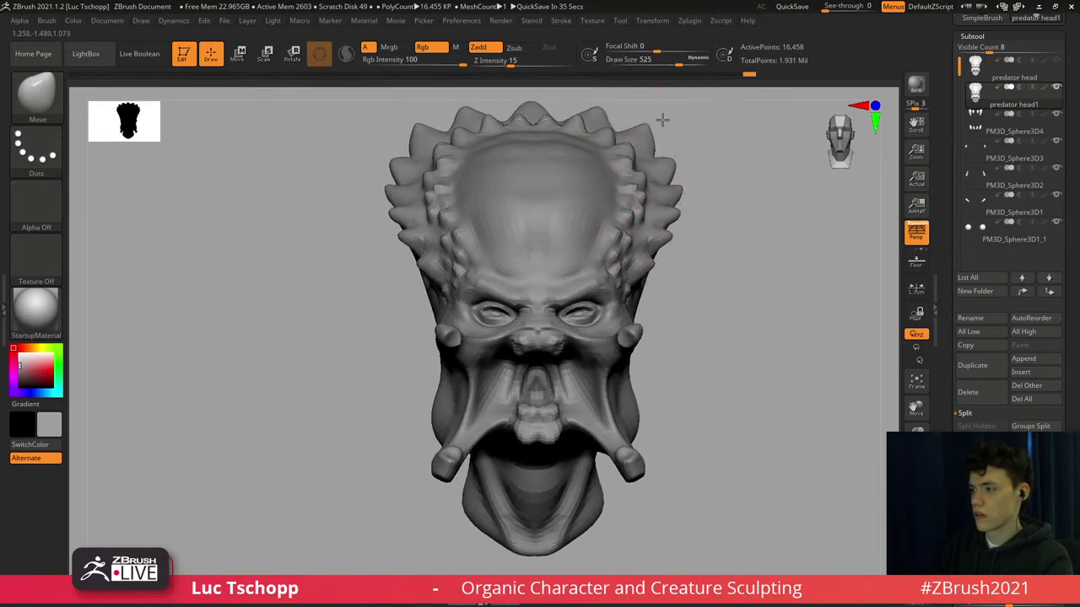
Adjust the spikes along the top of the crown with the Move brush at draw sizes 223 and 187.
right_click_drag(632, 122, 636, 138, "alt")
key("s")
left_click_drag(617, 152, 605, 152)
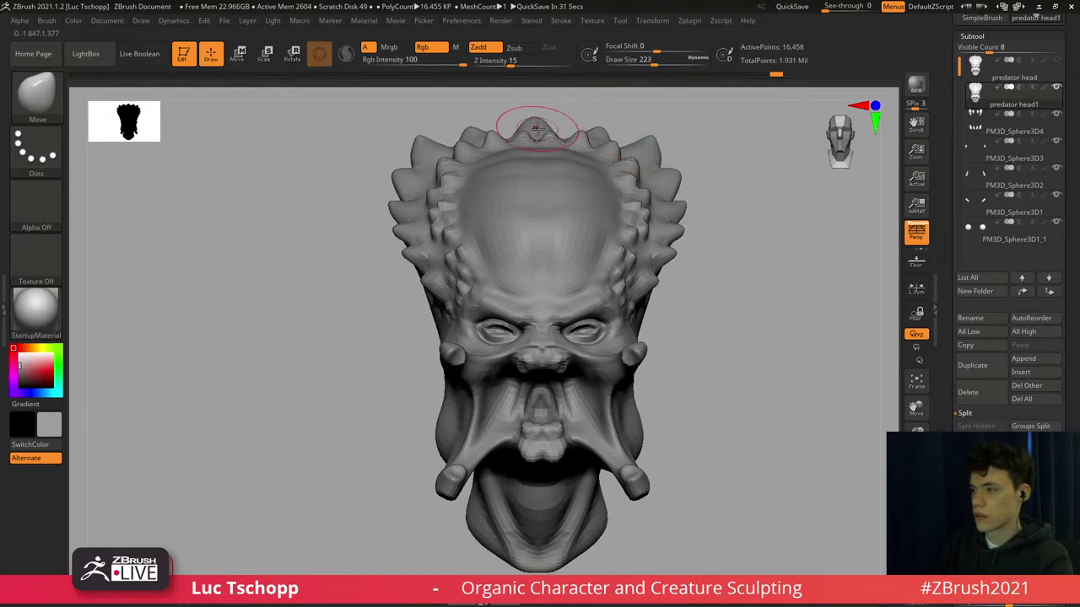
key("bracketleft")
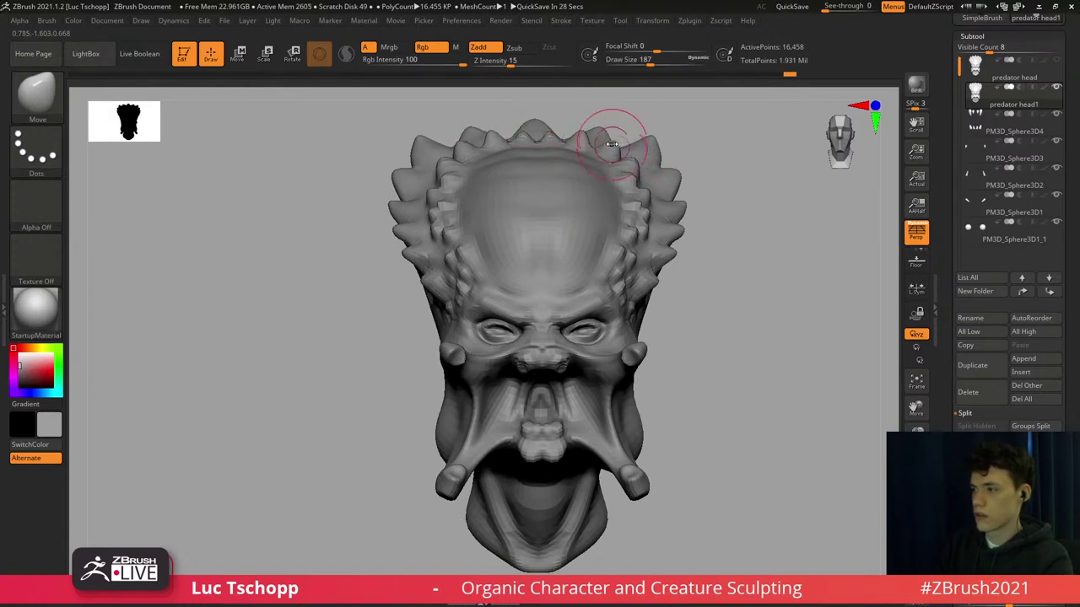
Return to the highest subdivision level and adjust the small inner crown spikes with the Move brush at draw size 104.
key("d")
key("d")
key("d")
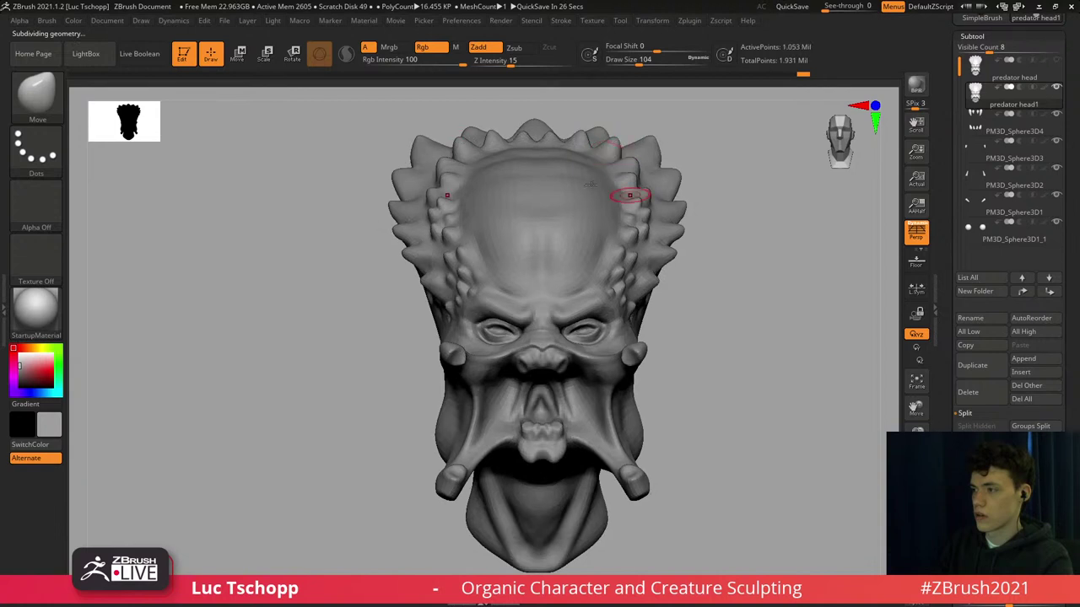
right_click_drag(627, 197, 609, 249, "ctrl")
mouse_move(582, 204)
right_mouse_down("ctrl")
mouse_move(540, 221)
mouse_move(455, 213)
right_mouse_up("ctrl")
Drop two subdivision levels and reshape the outer side spikes with the Move brush at draw size 158.
key("shift+d")
key("shift+d")
key("s")
left_click_drag(381, 206, 387, 207)
key("s")
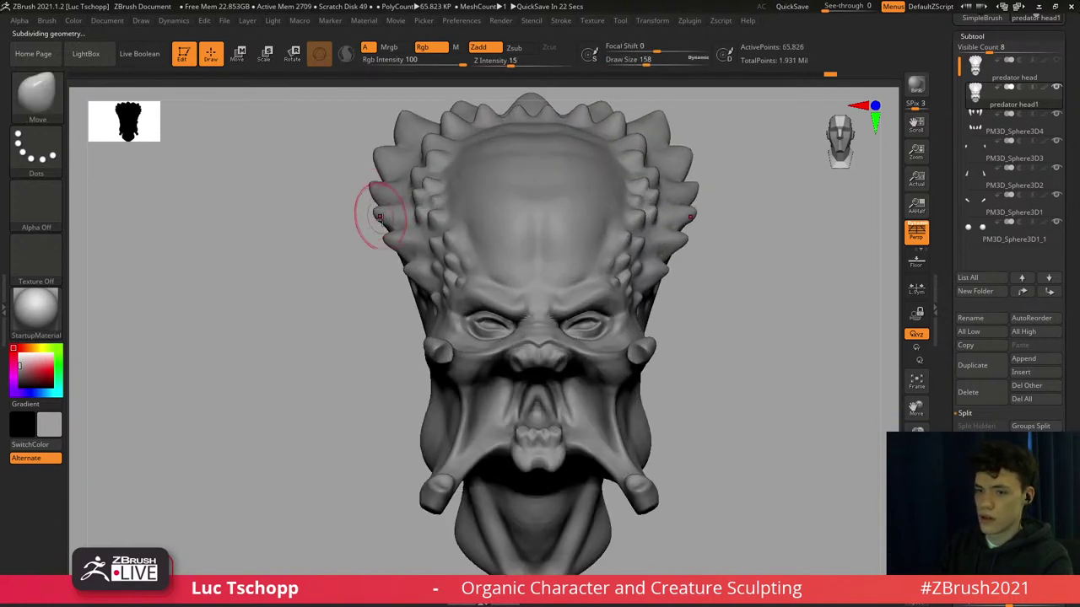
Return to the highest subdivision level and sculpt the nose bridge and upper cheeks with LucT_Custom1, starting at draw size 87.
key("d")
mouse_move(561, 264)
right_mouse_down("alt")
mouse_move(504, 253)
mouse_move(516, 338)
mouse_move(507, 346)
right_mouse_up("alt")
key("d")
key("b")
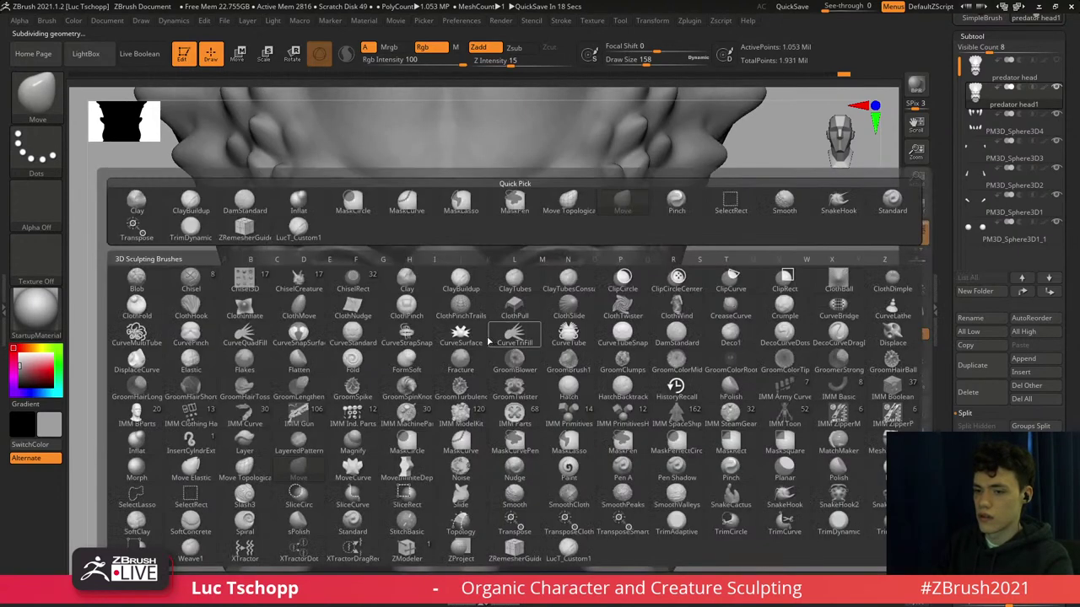
left_click(301, 229)
right_click_drag(470, 300, 465, 252, "alt")
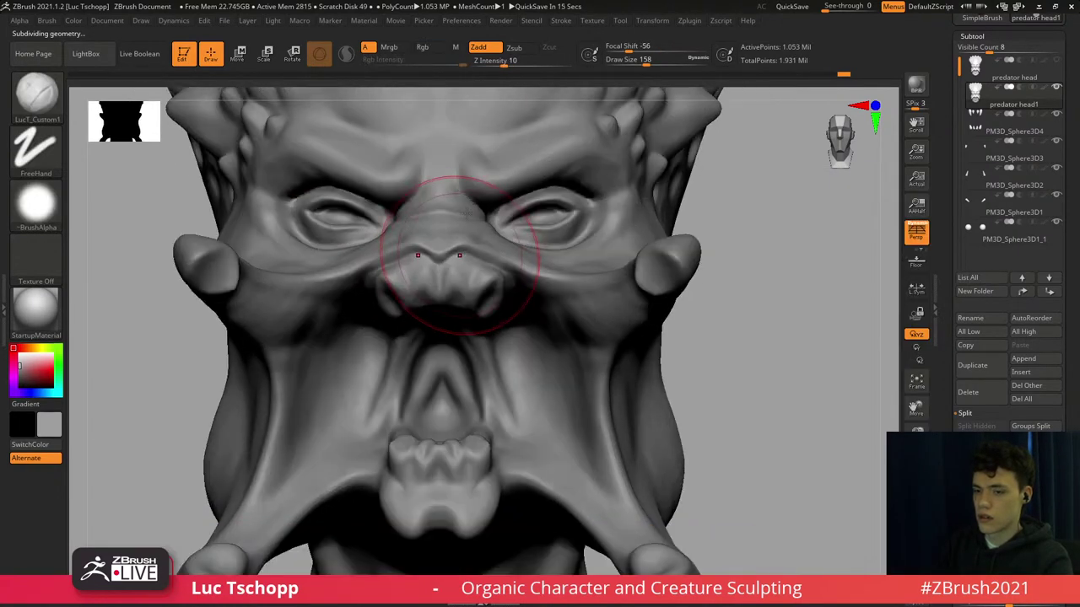
right_click_drag(524, 227, 475, 242)
key("s")
left_click_drag(485, 242, 478, 243)
right_click_drag(502, 223, 490, 244)
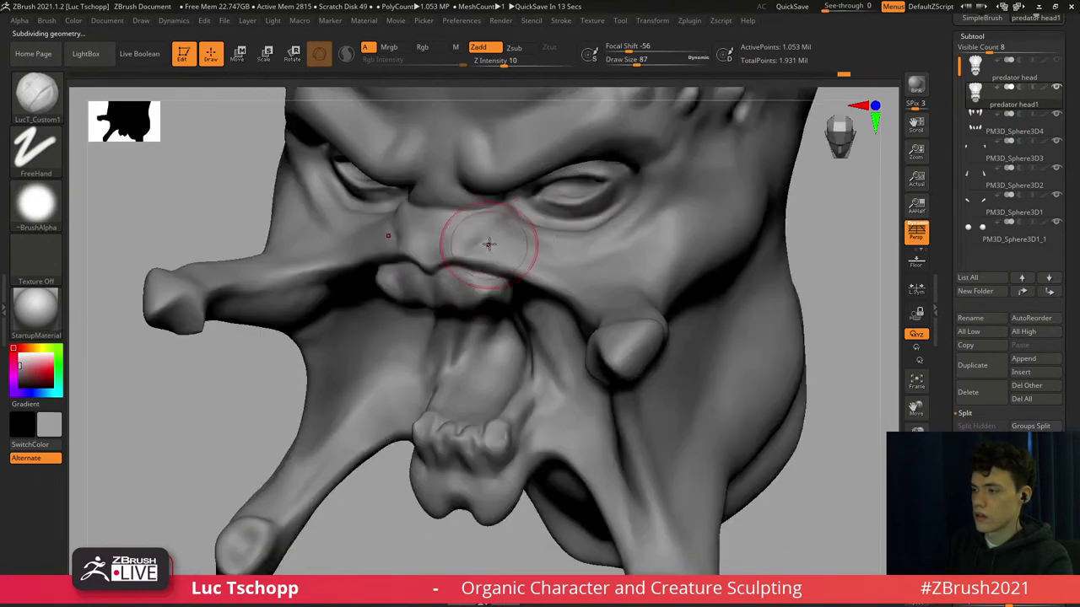
key("]")
key("]")
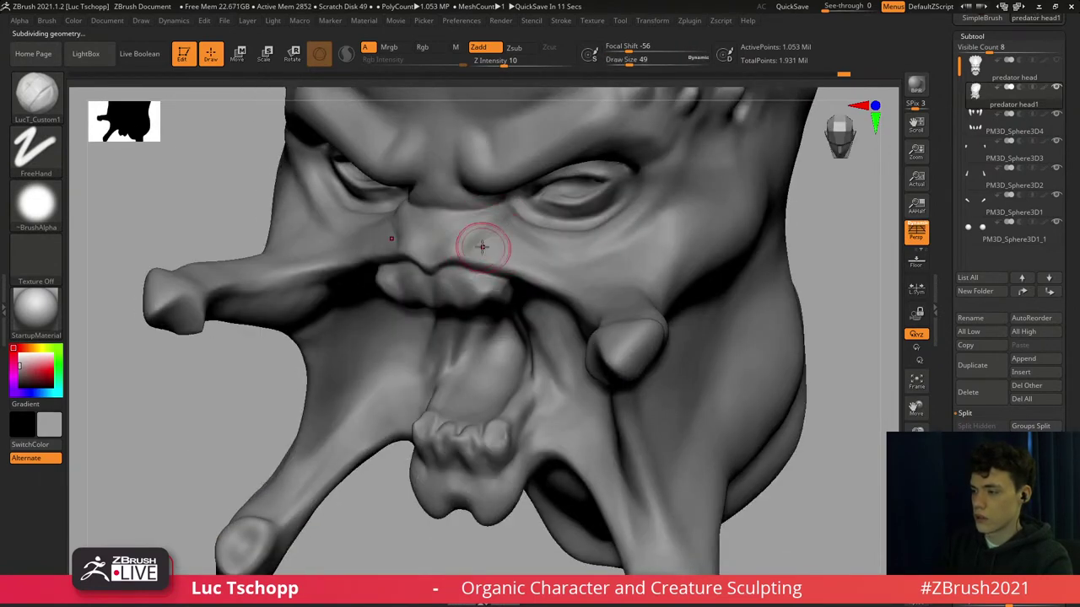
Sculpt the sides of the nose and the nostril bumps with small LucT_Custom1 strokes.
key("s")
left_click_drag(479, 234, 484, 243)
right_click_drag(476, 286, 504, 286)
key("s")
left_click_drag(489, 290, 501, 314)
right_click_drag(503, 305, 475, 297)
key("s")
left_click_drag(476, 297, 481, 297)
mouse_move(483, 309)
left_mouse_down()
mouse_move(487, 294)
mouse_move(489, 313)
left_mouse_up()
Build up the folds running from the nostrils down beside the mouth with LucT_Custom1 at draw size 83.
key("s")
left_click_drag(495, 324, 511, 327)
right_click_drag(511, 318, 491, 302)
key("s")
left_click_drag(518, 328, 525, 358)
key("s")
left_click_drag(525, 357, 544, 384)
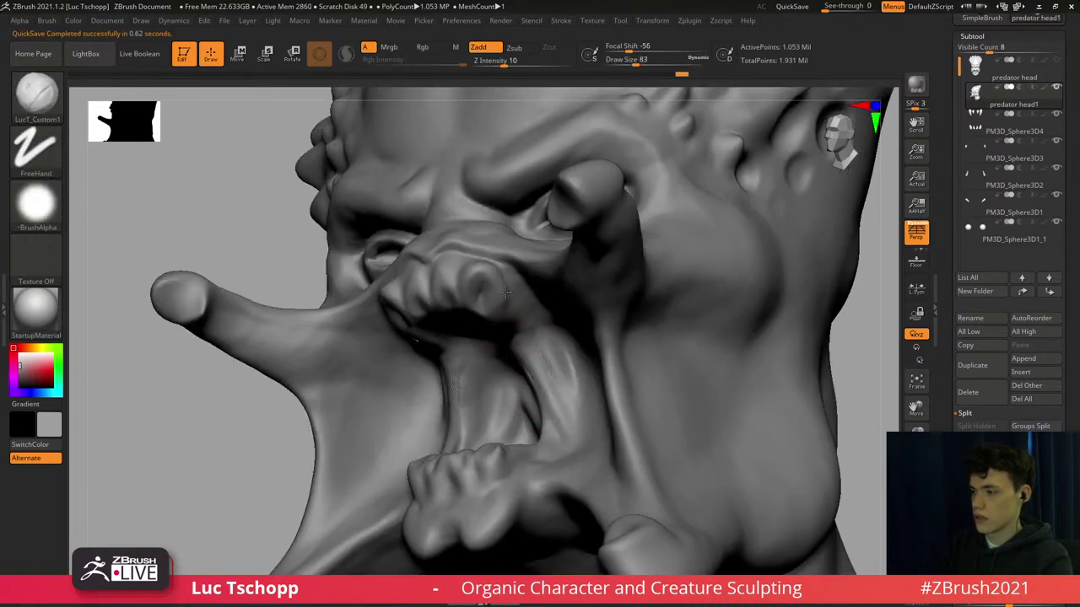
Refine and smooth the flesh between the nose and the lower teeth.
right_click_drag(504, 292, 545, 380, "ctrl")
key("s")
left_click_drag(543, 374, 531, 376)
mouse_move(530, 377)
right_mouse_down("shift")
mouse_move(541, 371)
mouse_move(531, 282)
right_mouse_up("shift")
right_click_drag(582, 308, 533, 282)
Lower the subdivision level and rework the fold beside the mouth with a larger brush.
key("shift+d")
key("shift+d")
key("shift+d")
key("s")
mouse_move(516, 283)
left_mouse_down()
mouse_move(538, 283)
mouse_move(538, 324)
mouse_move(533, 302)
left_mouse_up()
key("shift+d")
key("s")
Step the subdivision level back up and smooth the cheek membrane between the mandibles at draw size 280.
key("d")
key("d")
key("d")
key("s")
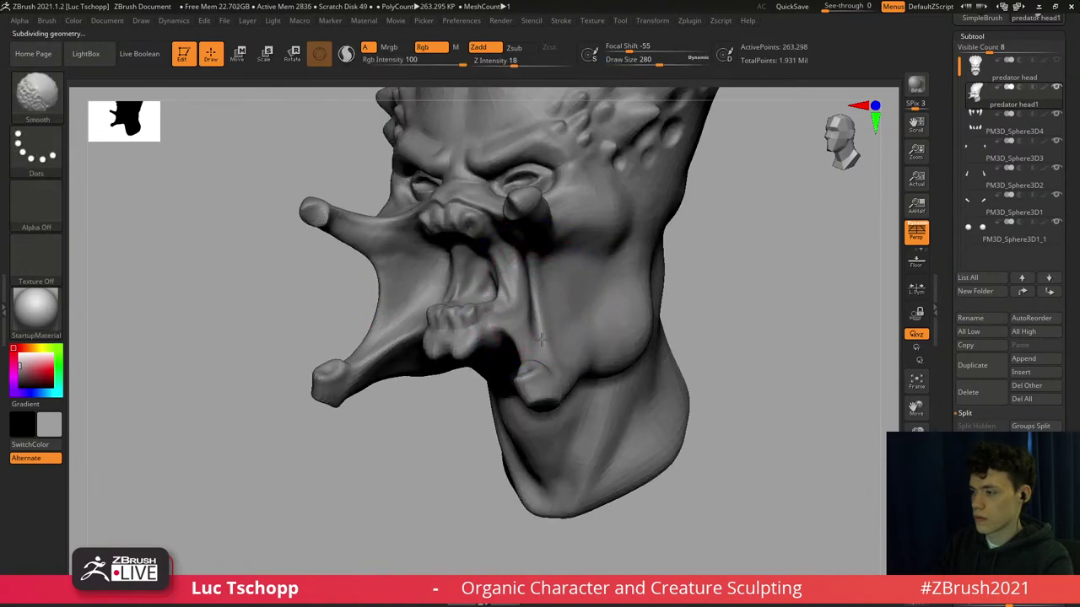
mouse_move(533, 304)
right_mouse_down("shift")
mouse_move(582, 303)
mouse_move(530, 299)
mouse_move(530, 341)
right_mouse_up("shift")
right_click_drag(530, 341, 529, 378)
Drop two subdivision levels and sculpt the inner cheek membranes beside the mouth with the Standard brush at draw size 68.
key("b")
key("s")
key("t")
key("shift+d")
key("shift+d")
right_click_drag(542, 332, 542, 310)
key("s")
mouse_move(543, 311)
left_mouse_down()
mouse_move(527, 310)
mouse_move(540, 312)
left_mouse_up()
key("s")
left_click_drag(537, 313, 530, 315)
left_click_drag(539, 325, 519, 279)
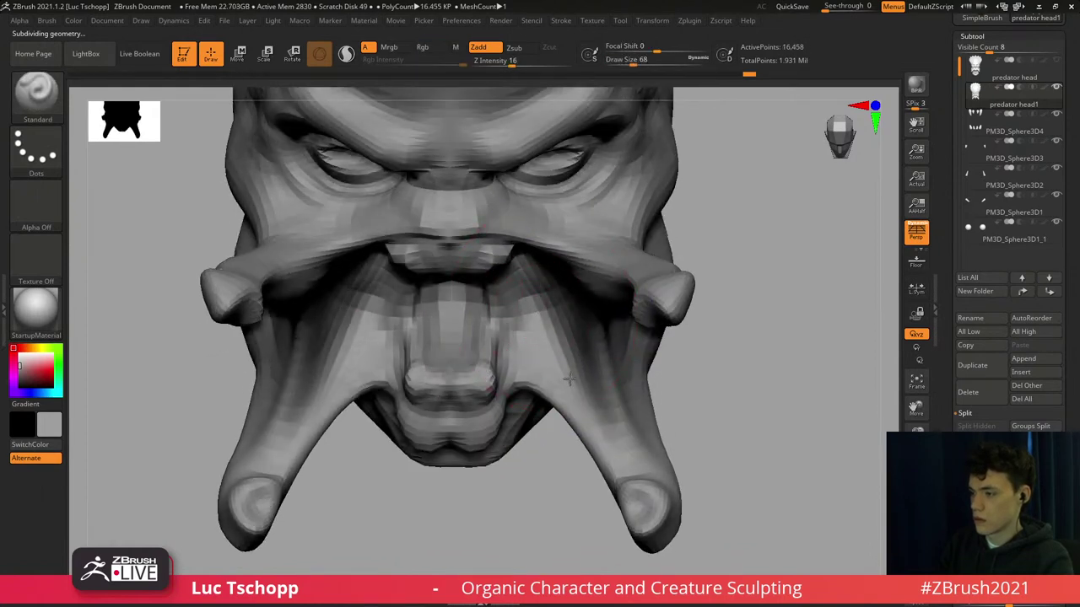
Return to the highest subdivision level and resize the Standard brush to work on the cheek membrane below the upper mandible.
key("d")
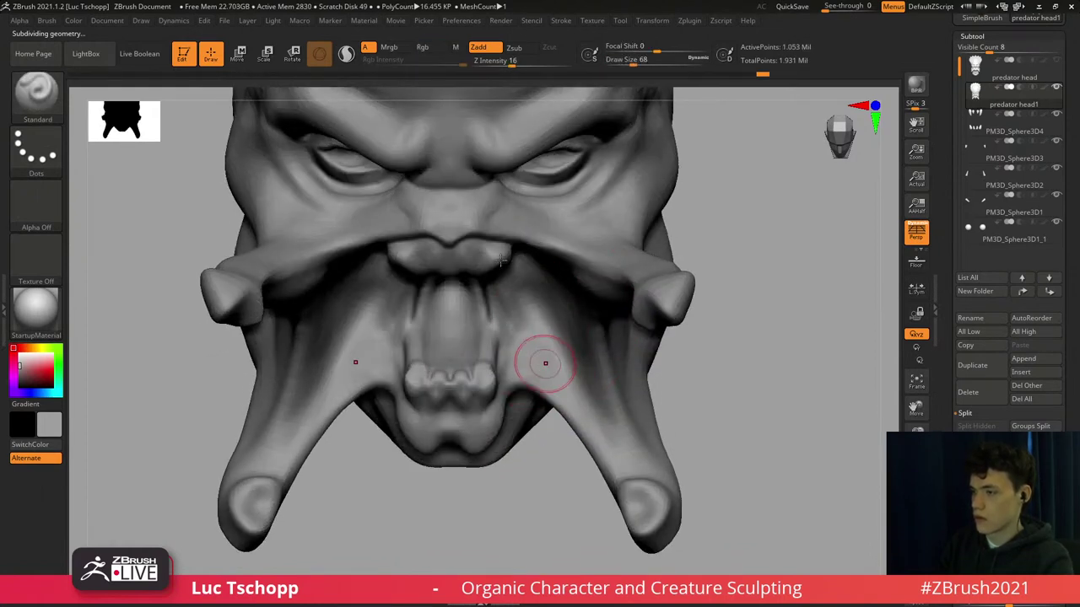
mouse_move(537, 318)
right_mouse_down("ctrl")
mouse_move(526, 267)
mouse_move(572, 307)
mouse_move(623, 288)
mouse_move(600, 273)
right_mouse_up("ctrl")
key("b")
key("s")
key("t")
key("s")
left_click_drag(627, 266, 592, 271)
Define the creases of the cheek membrane near the upper mandible with the DamStandard brush at draw size 71.
key("b")
key("d")
key("s")
key("s")
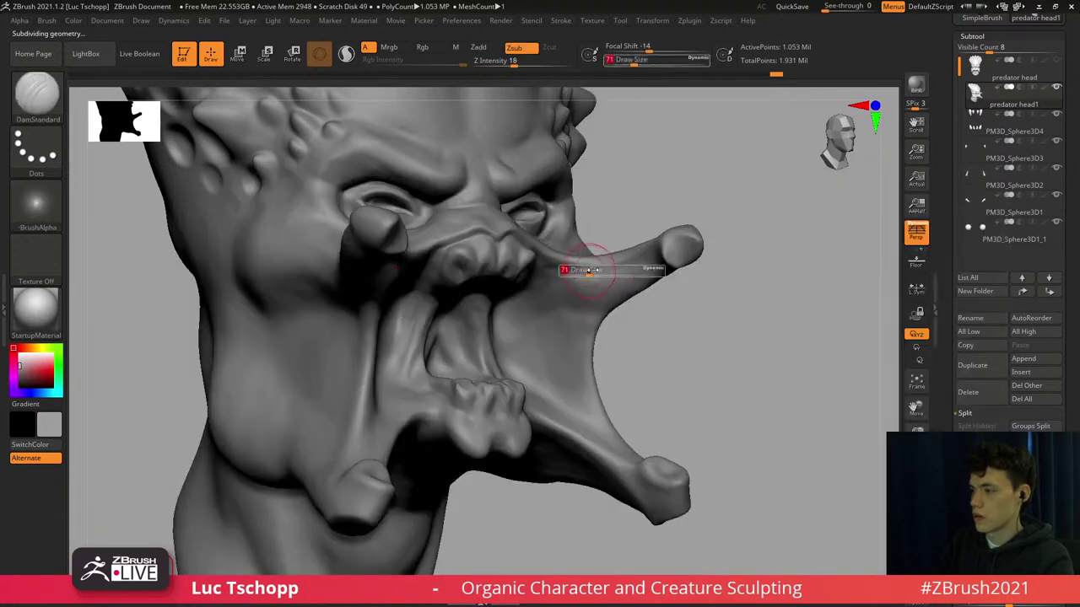
Refine the face around the upper mandibles and nose with the Standard brush at draw size 77.
key("b")
key("s")
key("t")
right_click_drag(601, 267, 639, 251)
right_click_drag(567, 253, 506, 245)
right_click_drag(614, 214, 595, 271, "alt")
right_click_drag(482, 277, 506, 365, "ctrl")
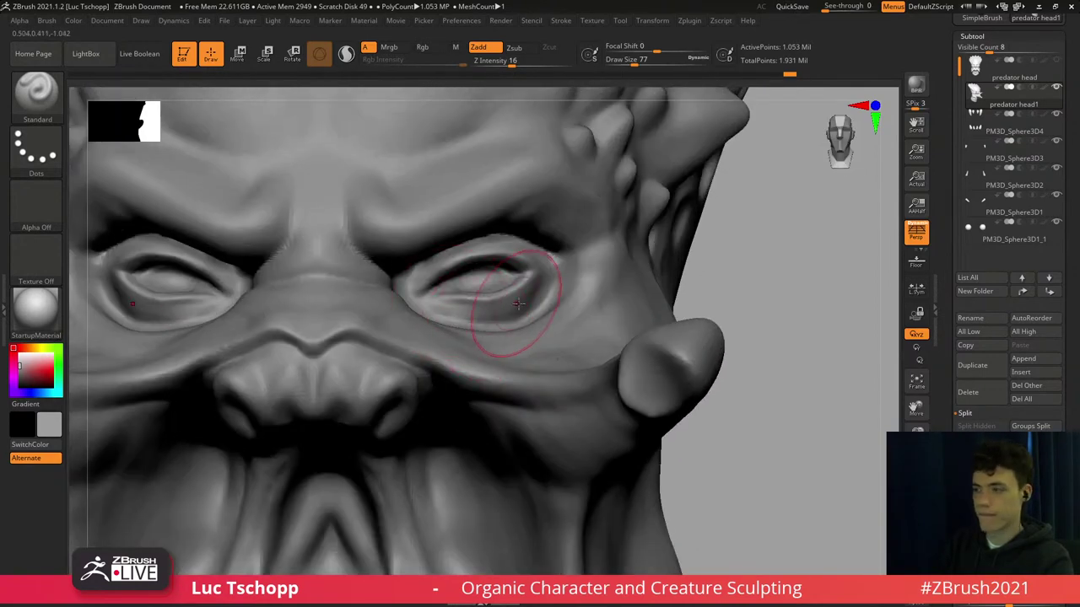
Drop two subdivision levels and reshape the lower eyelids with the Move Topological brush at draw size 59.
key("b")
key("Escape")
key("b")
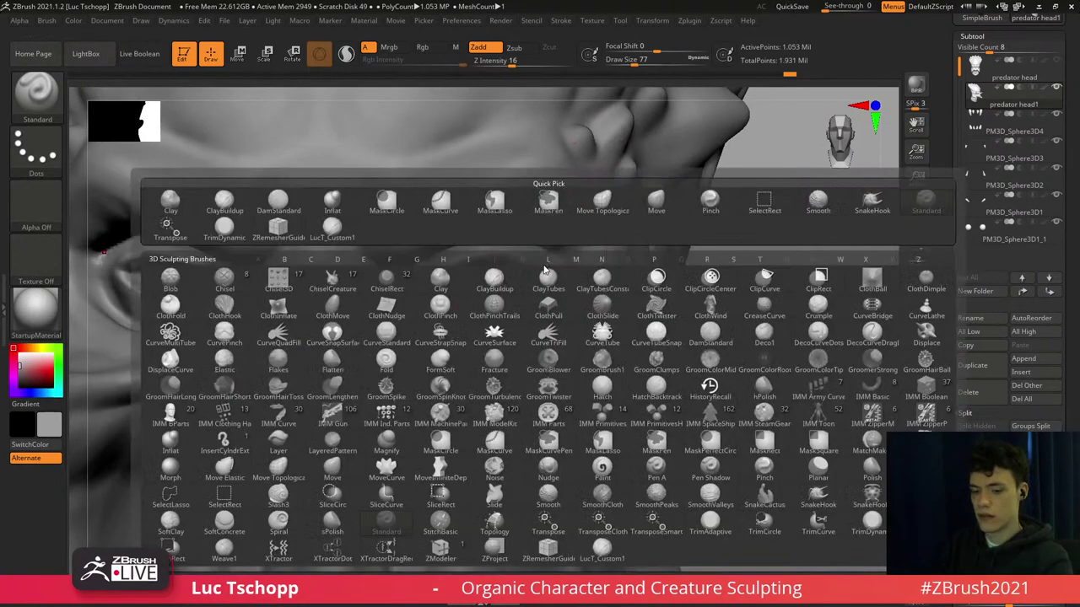
key("m")
key("t")
right_click_drag(532, 286, 492, 291)
key("shift+d")
key("shift+d")
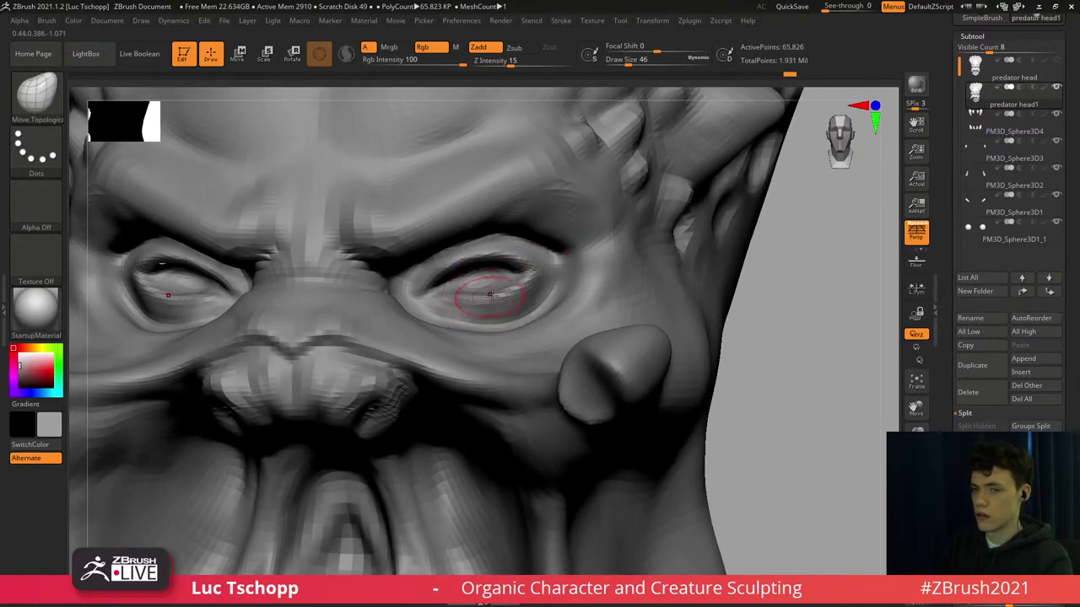
key("s")
left_click_drag(521, 282, 532, 277)
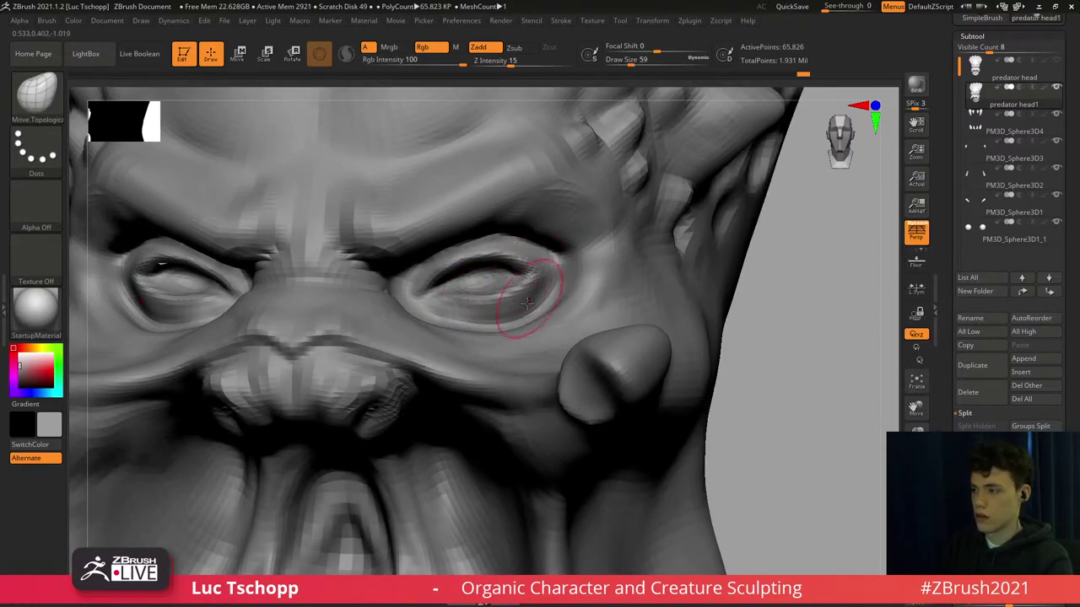
Drop two more subdivision levels, adjust the eye sockets with Move Topological at draw size 87, and return to the highest level.
key("shift+d")
key("shift+d")
key("s")
left_click_drag(571, 301, 576, 301)
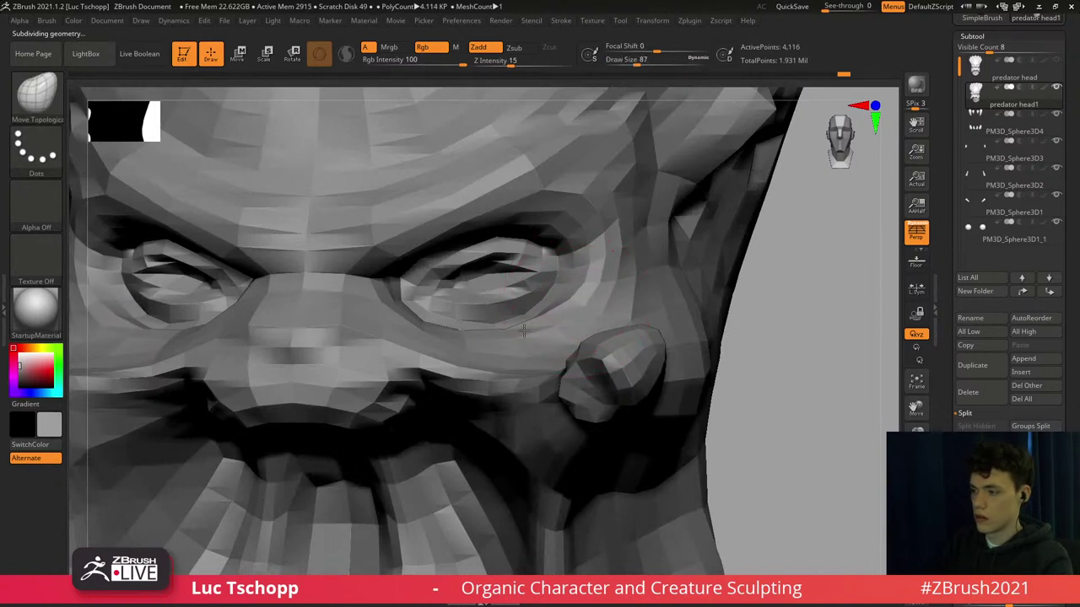
key("d")
key("d")
key("d")
key("d")
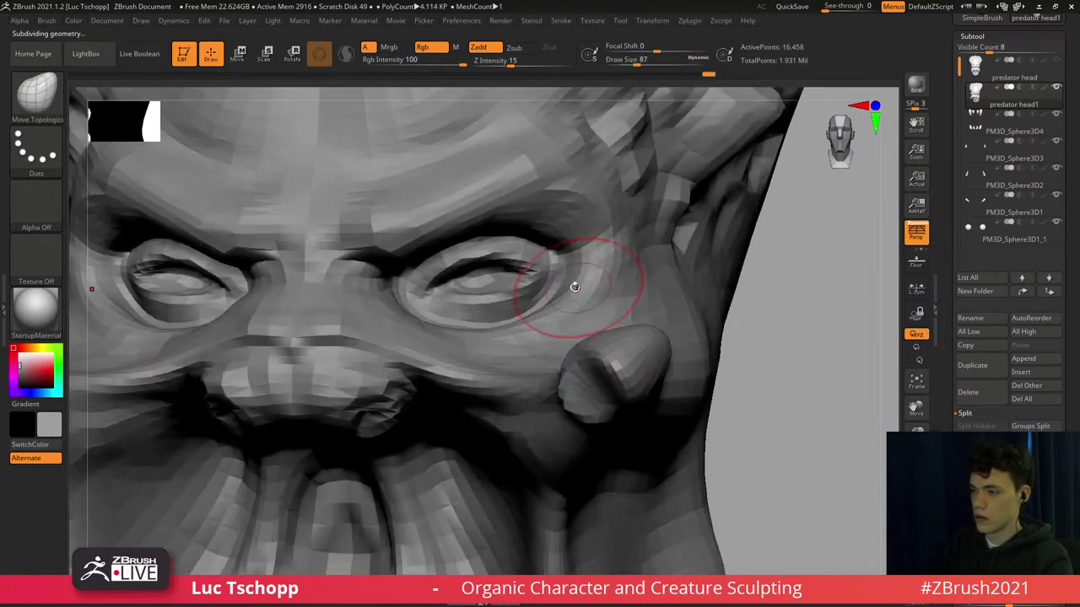
Refine the folds of the lower eyelids with the LucT_Custom1 brush at draw size 29.
right_click_drag(474, 229, 500, 240, "ctrl")
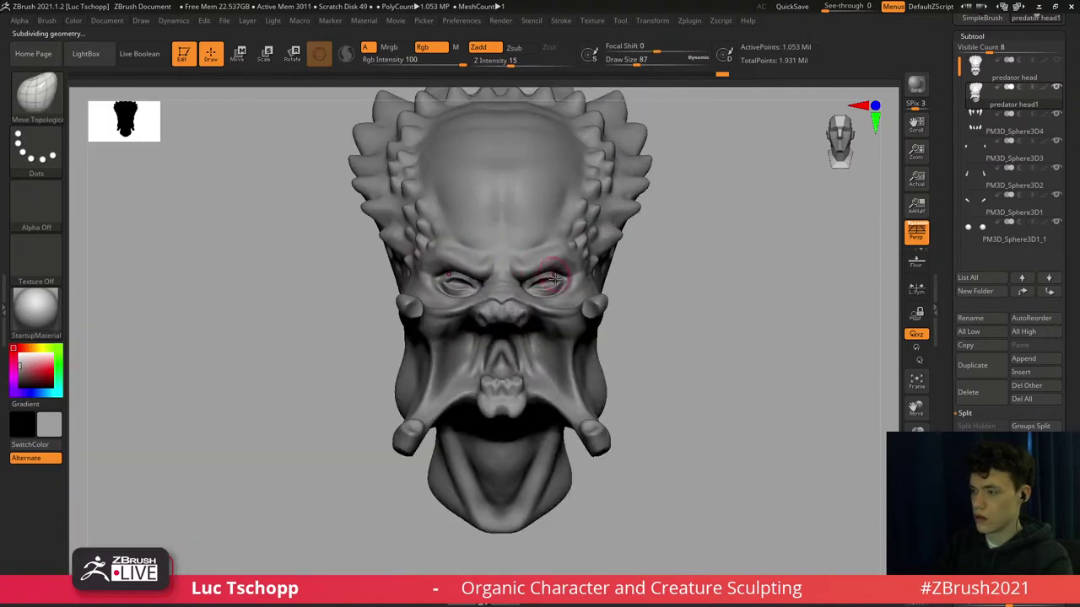
mouse_move(554, 265)
right_mouse_down("ctrl")
mouse_move(544, 253)
mouse_move(464, 279)
right_mouse_up("ctrl")
key("b")
left_click(321, 230)
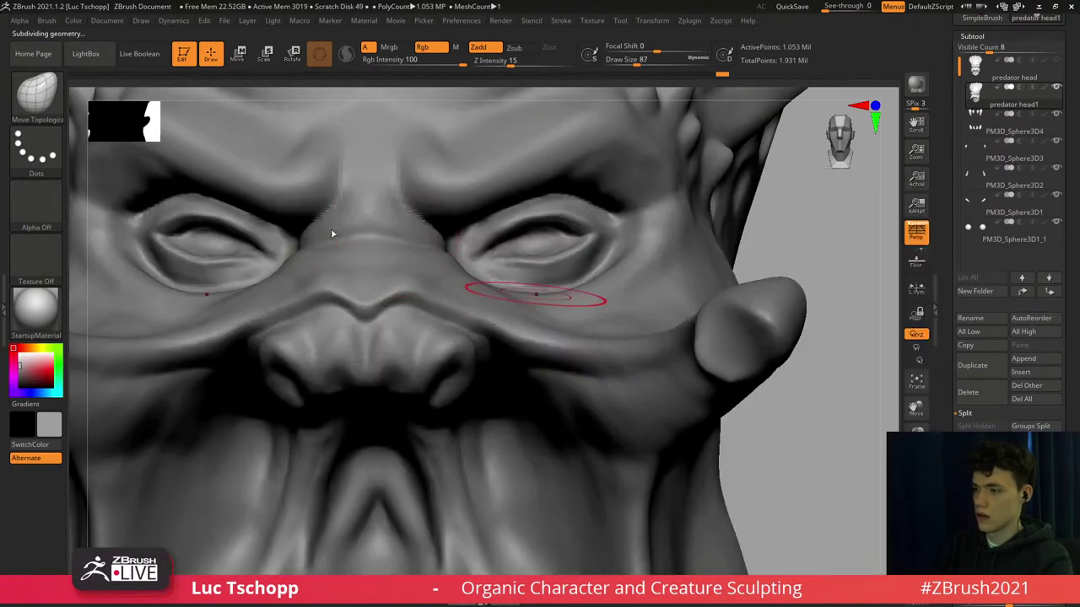
right_click_drag(546, 269, 518, 275, "ctrl")
key("s")
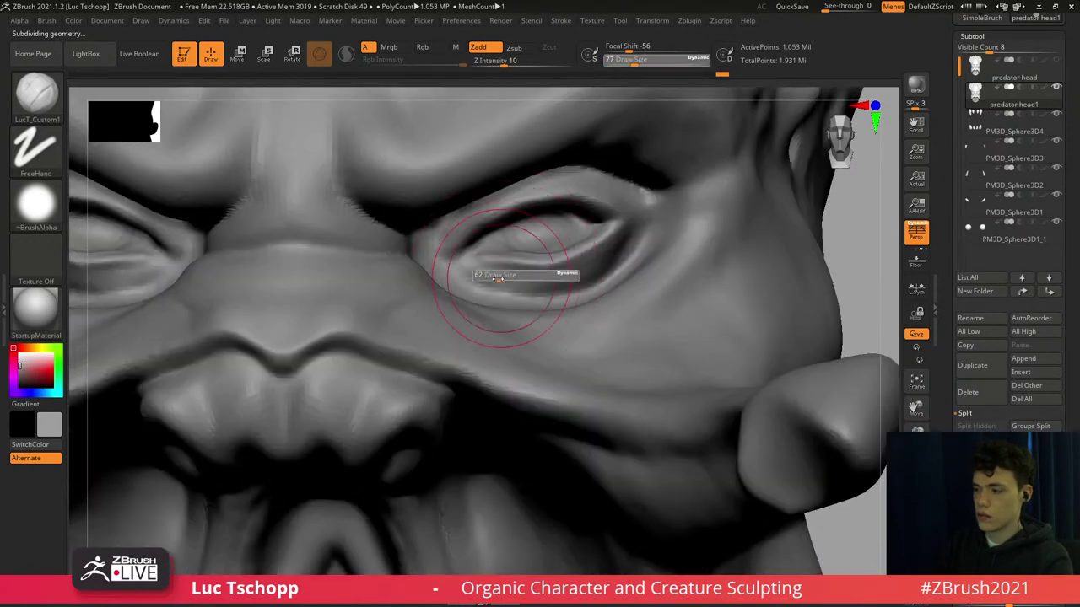
left_click_drag(508, 274, 496, 275)
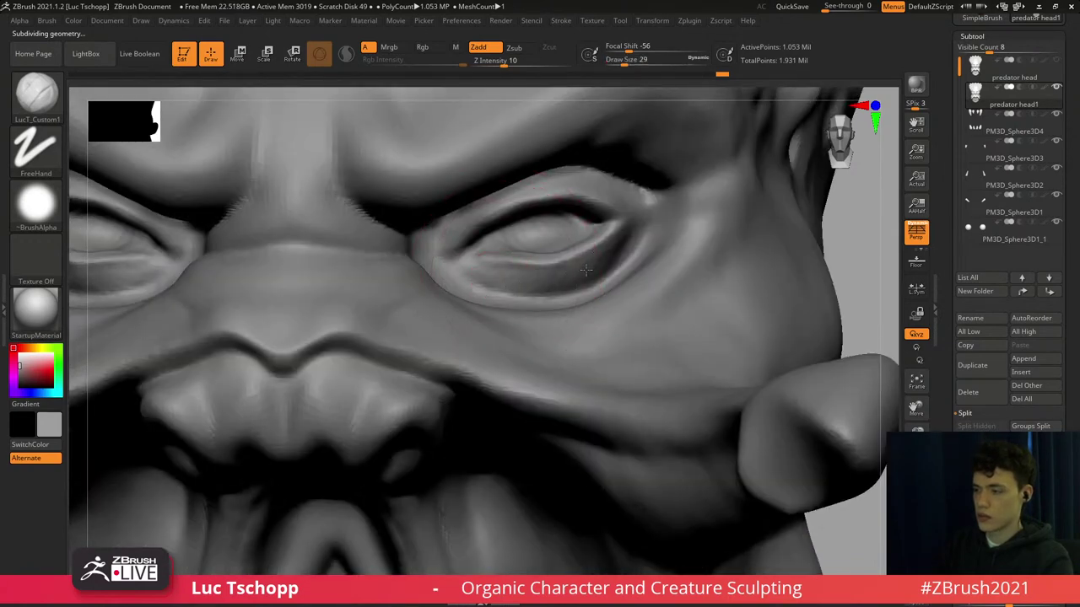
Drop one subdivision level and refine the outer half of the lower eyelids with LucT_Custom1 at draw size 25.
key("s")
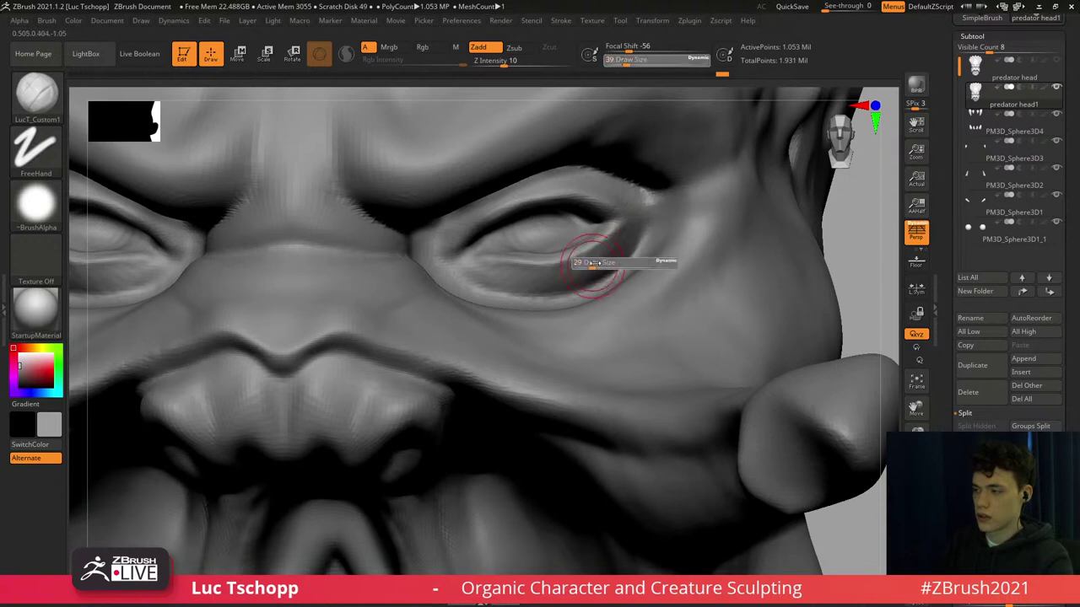
mouse_move(600, 261)
left_mouse_down()
mouse_move(602, 237)
mouse_move(603, 280)
left_mouse_up()
key("s")
key("shift+d")
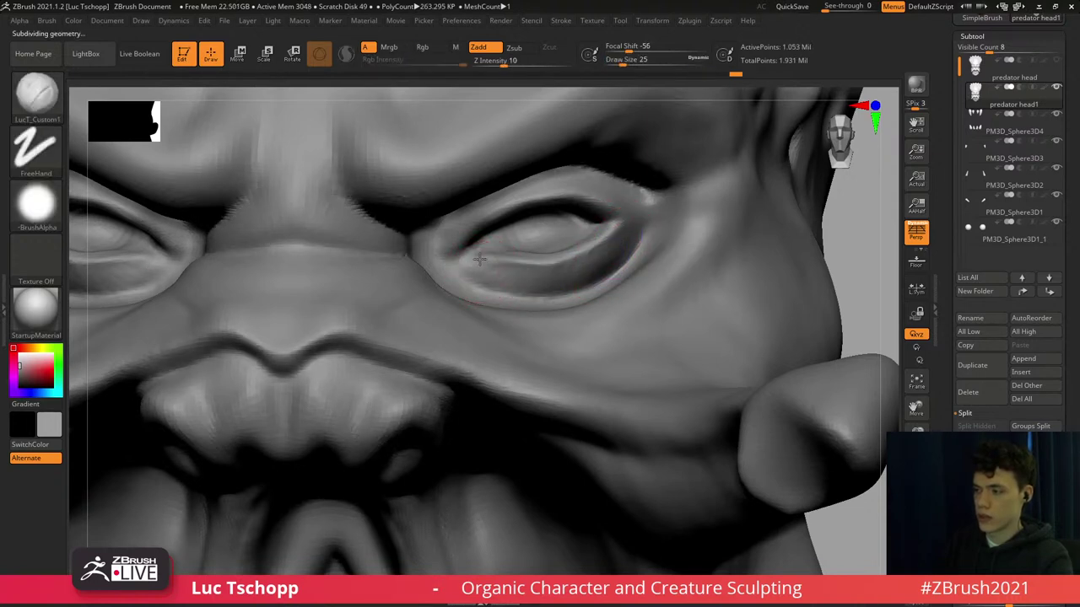
Carve the creases at the inner eye corners with the DamStandard brush at draw size 46.
key("b")
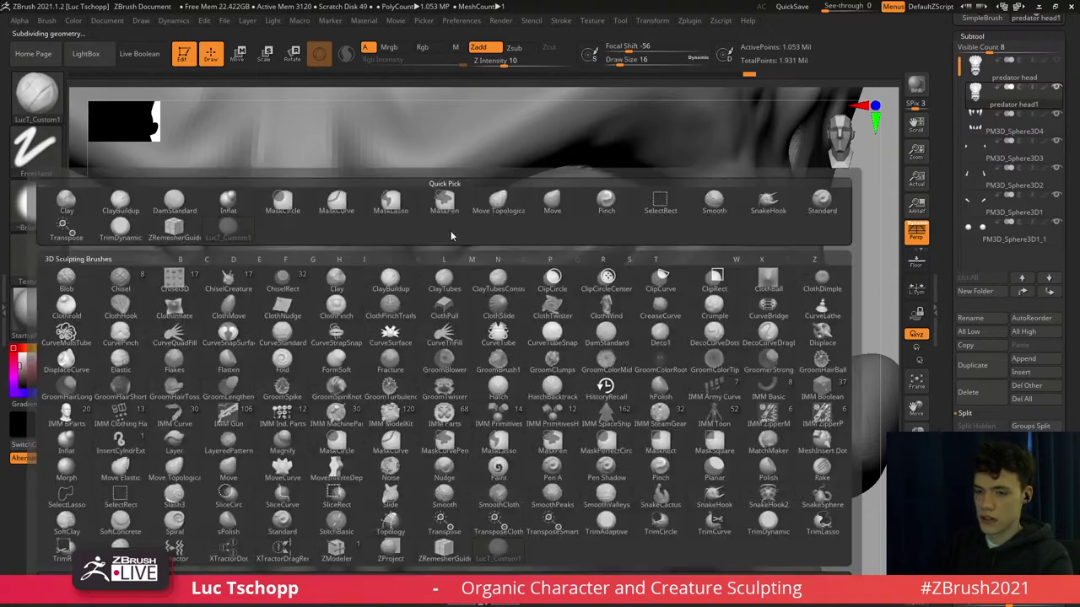
key("d")
key("s")
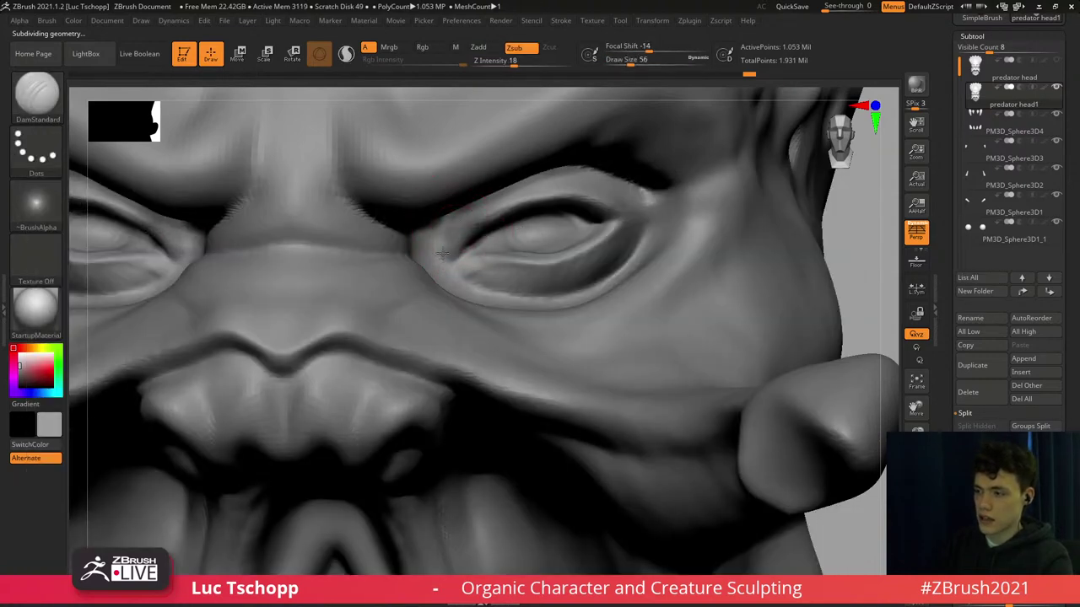
right_click_drag(474, 233, 446, 230)
key("s")
left_click_drag(446, 230, 438, 232)
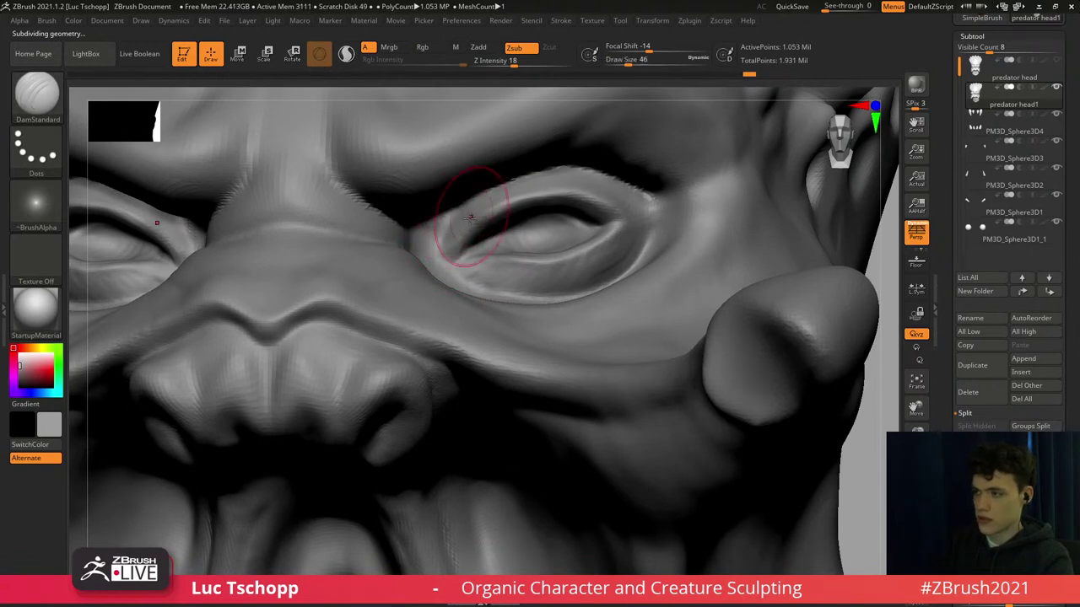
Build up fine forms at the inner eye corners with the LucT_Custom1 brush at draw size 14.
key("b")
left_click(233, 227)
key("s")
mouse_move(468, 221)
left_mouse_down()
mouse_move(444, 226)
mouse_move(448, 243)
left_mouse_up()
right_click_drag(450, 245, 473, 267)
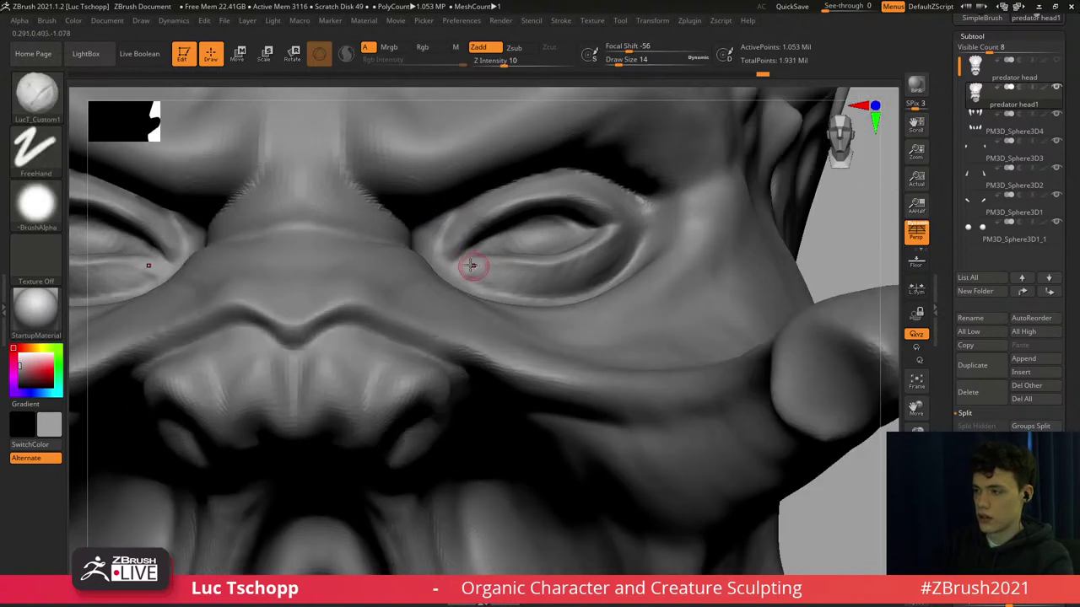
key("s")
left_click_drag(472, 267, 469, 265)
Work the lower eyelids toward their outer corners with the LucT_Custom1 brush at draw size 44.
mouse_move(470, 265)
right_mouse_down()
mouse_move(480, 231)
mouse_move(532, 241)
right_mouse_up()
key("s")
left_click_drag(532, 241, 542, 258)
key("s")
right_click_drag(584, 231, 578, 246)
Adjust the lower eyelid shape with the Move brush at draw size 51, two subdivision levels down, and return to the highest level.
key("b")
key("m")
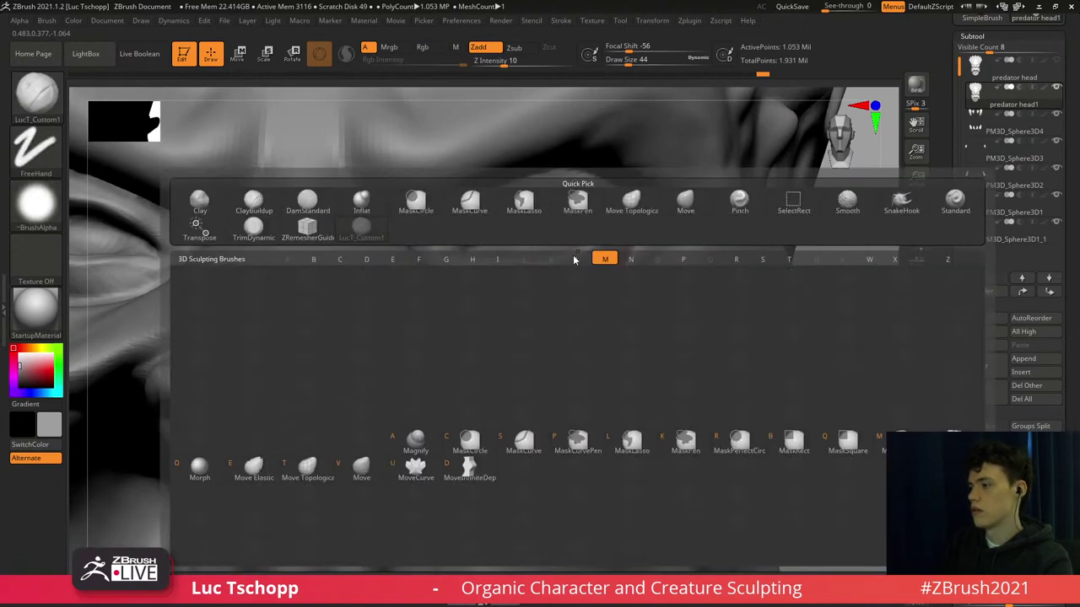
key("v")
key("shift+d")
key("shift+d")
key("d")
key("d")
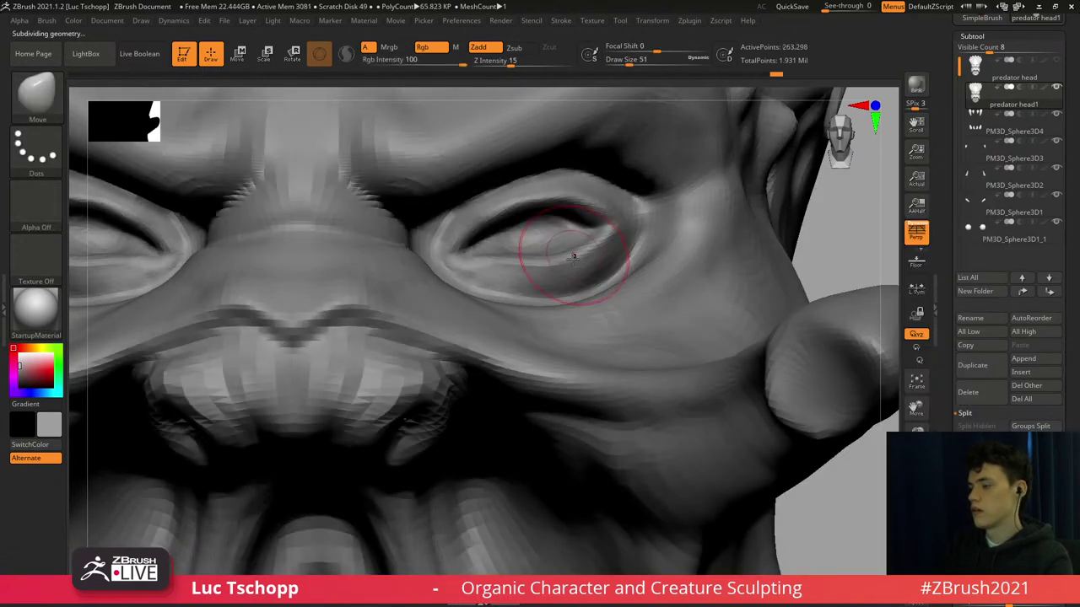
Define the crease around the outer lower eyelids using LucT_Custom1 and DamStandard at draw size 56.
key("f")
mouse_move(548, 327)
right_mouse_down()
mouse_move(542, 352)
mouse_move(571, 398)
mouse_move(577, 438)
right_mouse_up()
key("b")
left_click(339, 238)
right_click_drag(489, 313, 580, 288, "ctrl")
key("b")
key("d")
key("s")
key("s")
right_click_drag(650, 289, 665, 277)
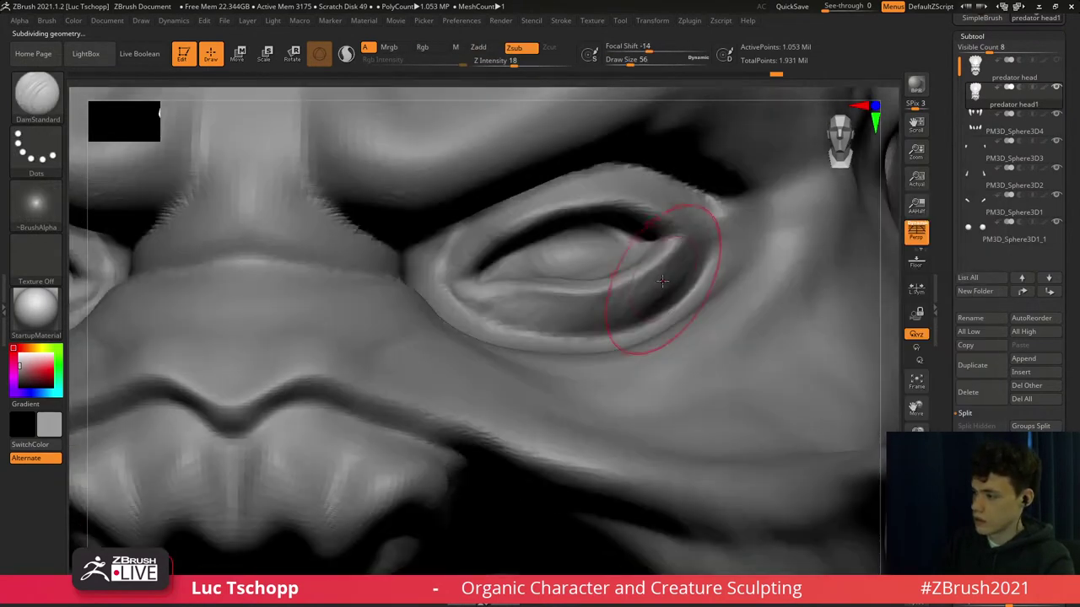
Drop one subdivision level and smooth the outer lower eyelids between LucT_Custom1 strokes at draw size 25.
key("b")
left_click(449, 236)
key("shift+d")
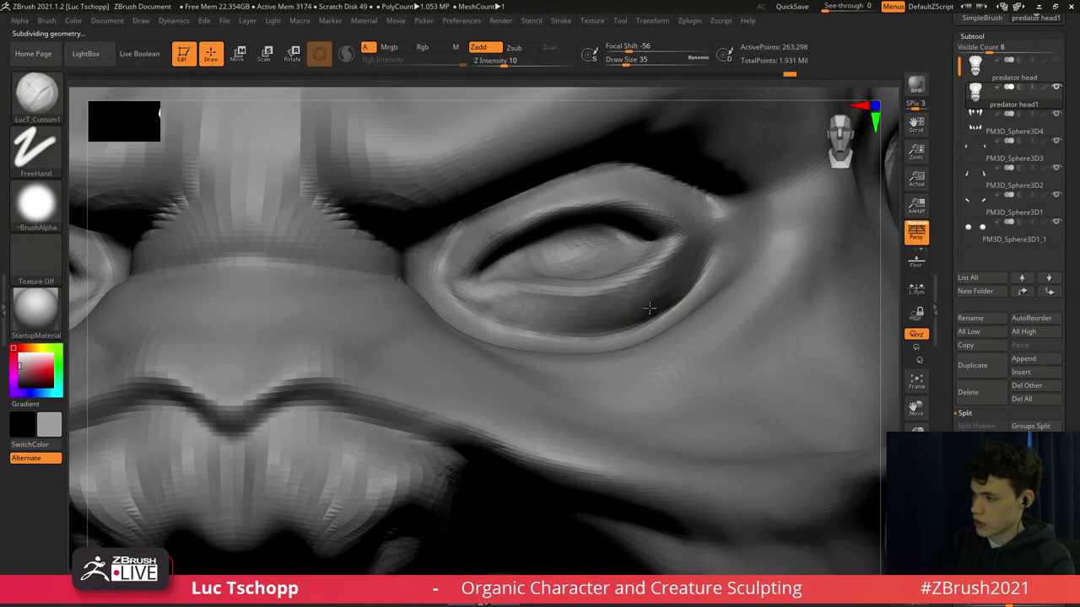
left_click_drag(651, 305, 688, 275, "shift")
left_click_drag(634, 309, 624, 309, "shift")
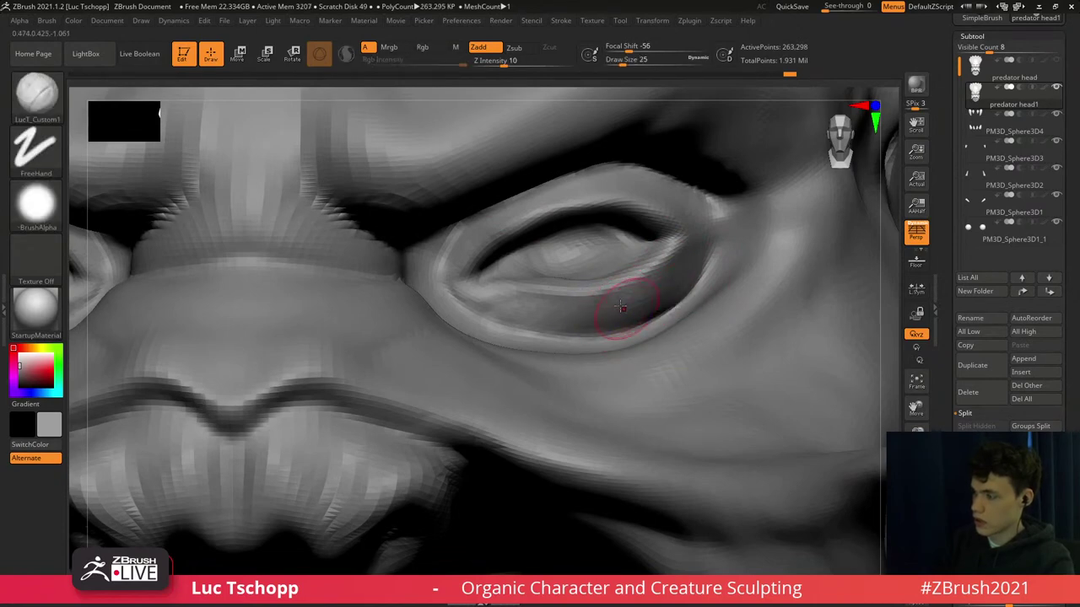
Drop three subdivision levels and reshape the nose bridge with the Move brush at draw size 149.
key("f")
right_click_drag(631, 315, 634, 323, "shift")
mouse_move(566, 334)
right_mouse_down()
mouse_move(548, 368)
mouse_move(554, 291)
right_mouse_up()
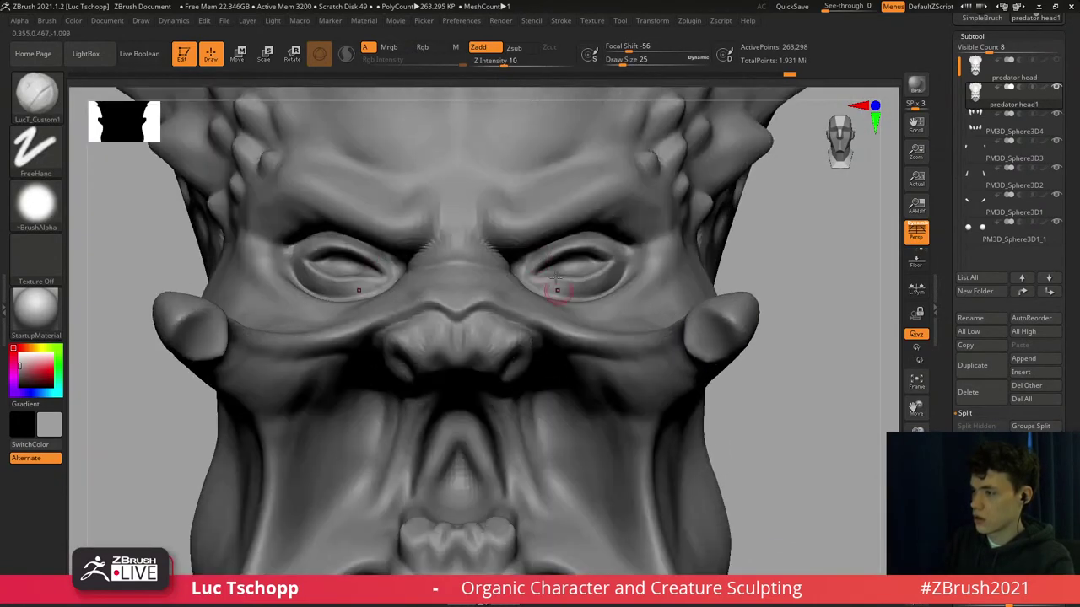
key("b")
key("m")
key("v")
key("shift+d")
key("shift+d")
key("shift+d")
key("s")
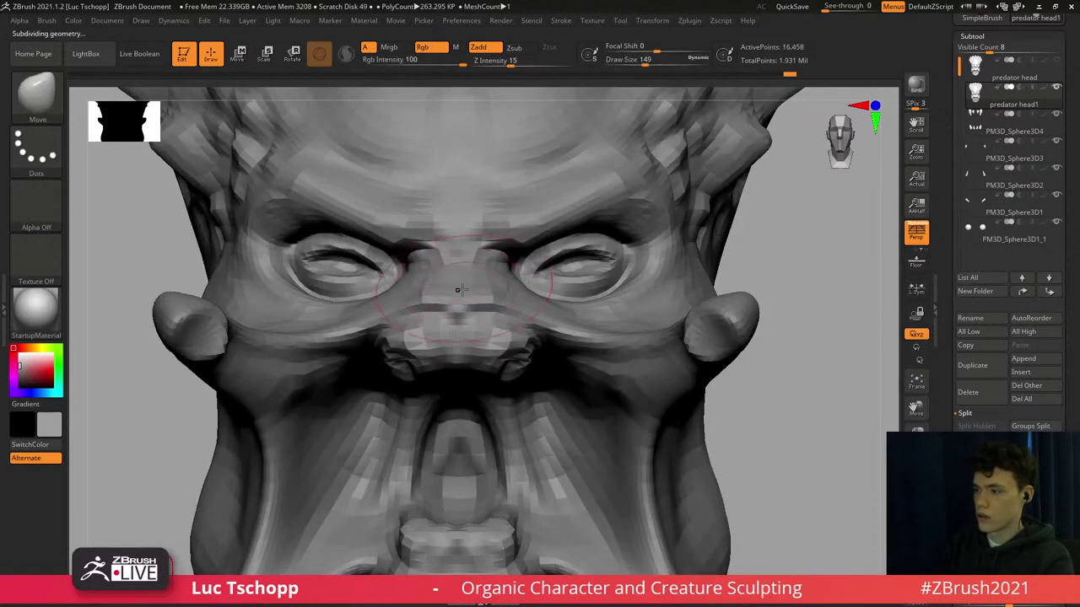
left_click_drag(458, 290, 469, 290)
left_click_drag(496, 348, 498, 361)
Drop one more subdivision level and adjust the nose and upper mouth with the Move brush at draw size 116.
key("shift+d")
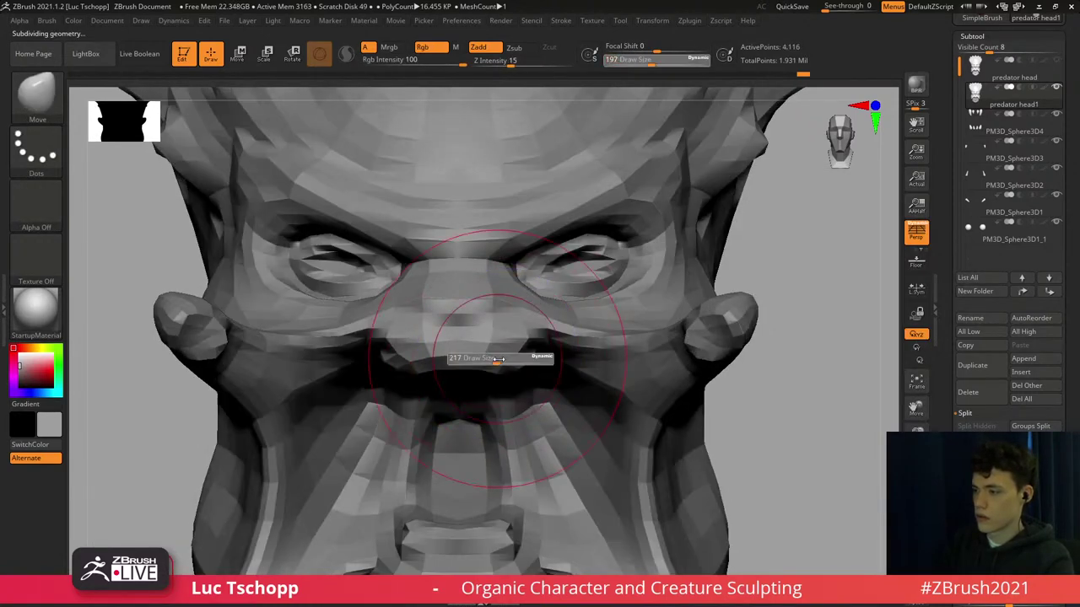
left_click_drag(505, 338, 491, 336)
key("s")
Go up two subdivision levels and adjust the area below the inner eye corners with Move at draw size 87.
key("d")
key("d")
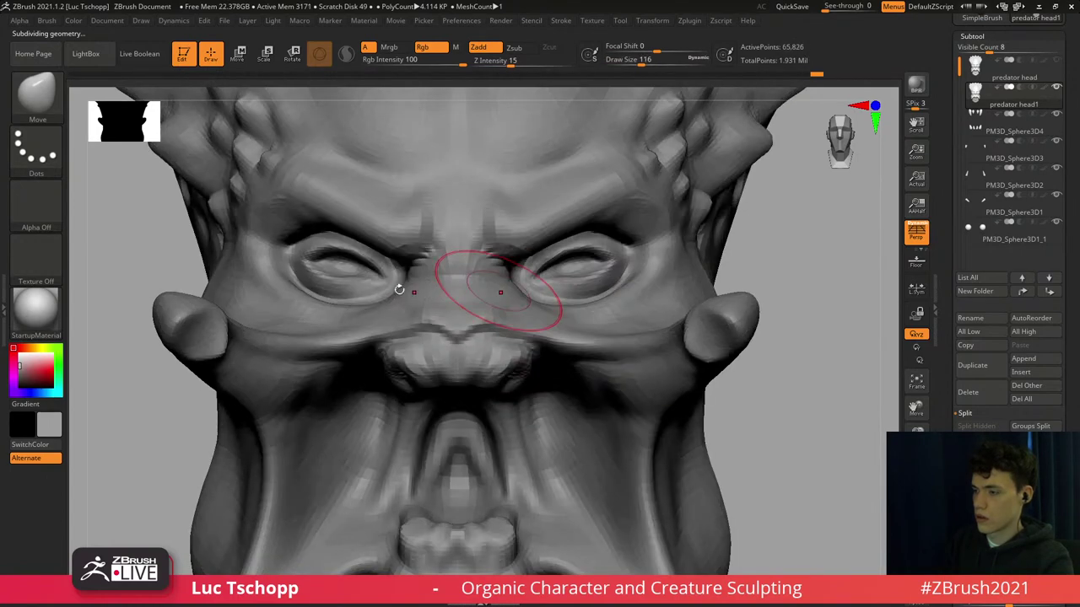
key("s")
left_click_drag(381, 305, 379, 304)
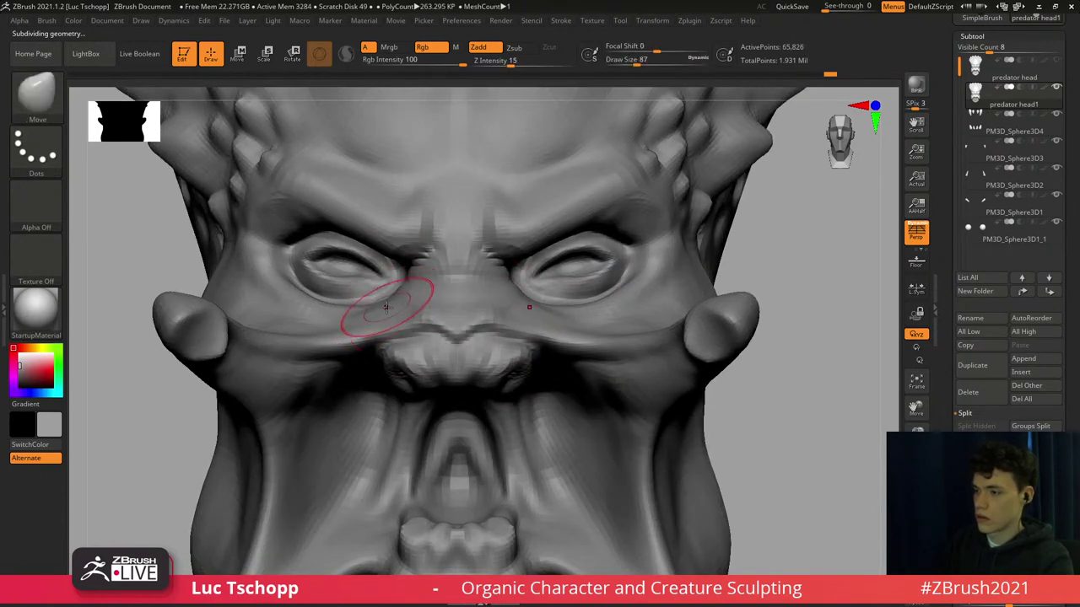
Reshape the outer brow above the eye from a three-quarter view with the Move brush at draw size 149.
right_click_drag(351, 294, 432, 282)
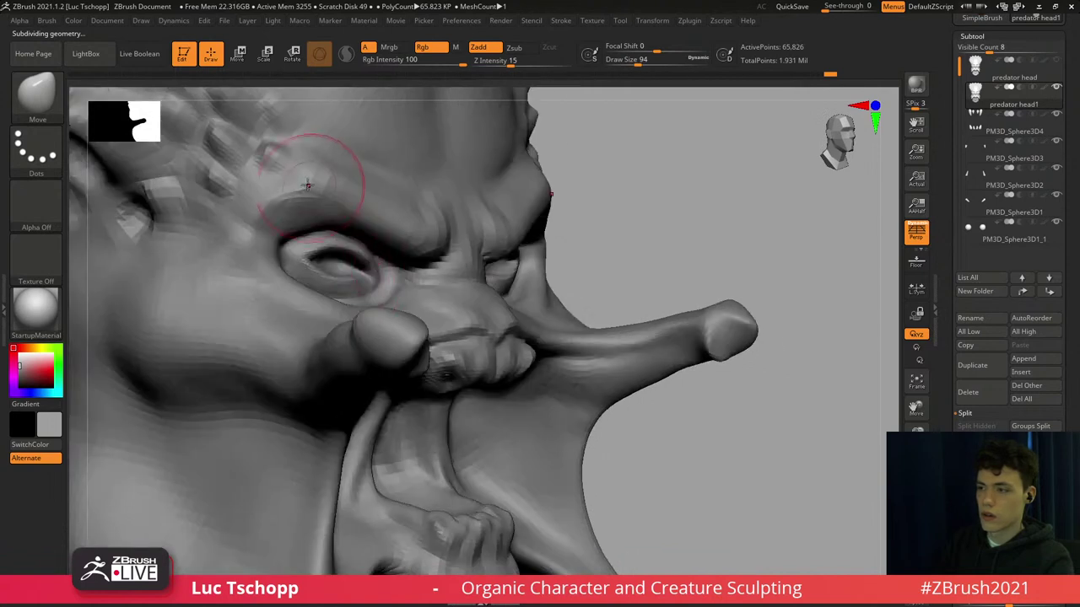
key("s")
left_click_drag(306, 186, 303, 200)
key("s")
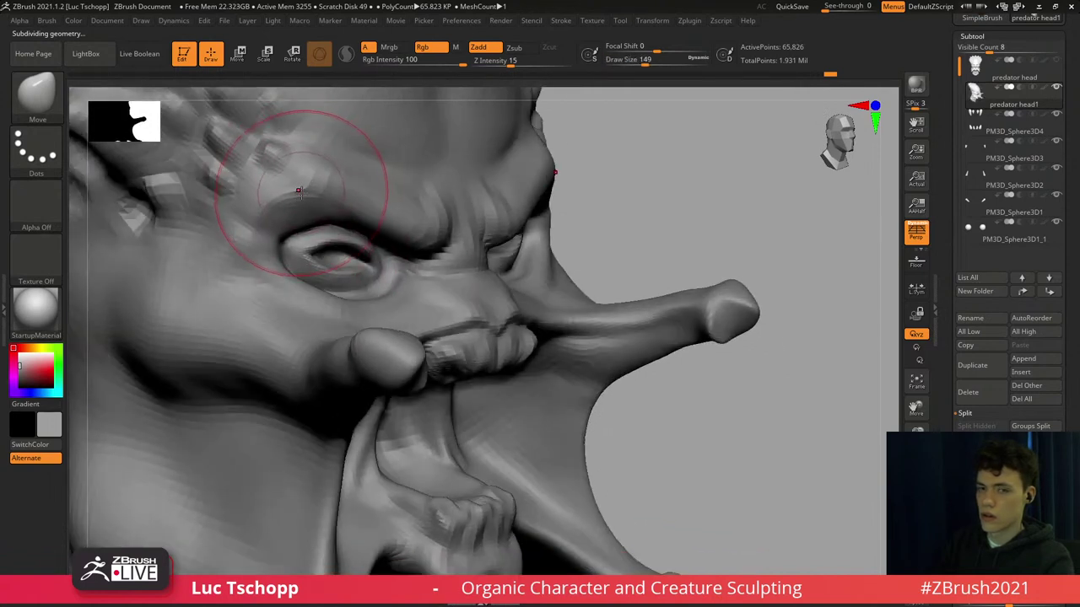
Refine the brow ridge with the Move brush at draw size 71 and return to the highest subdivision level.
right_click_drag(409, 251, 415, 251)
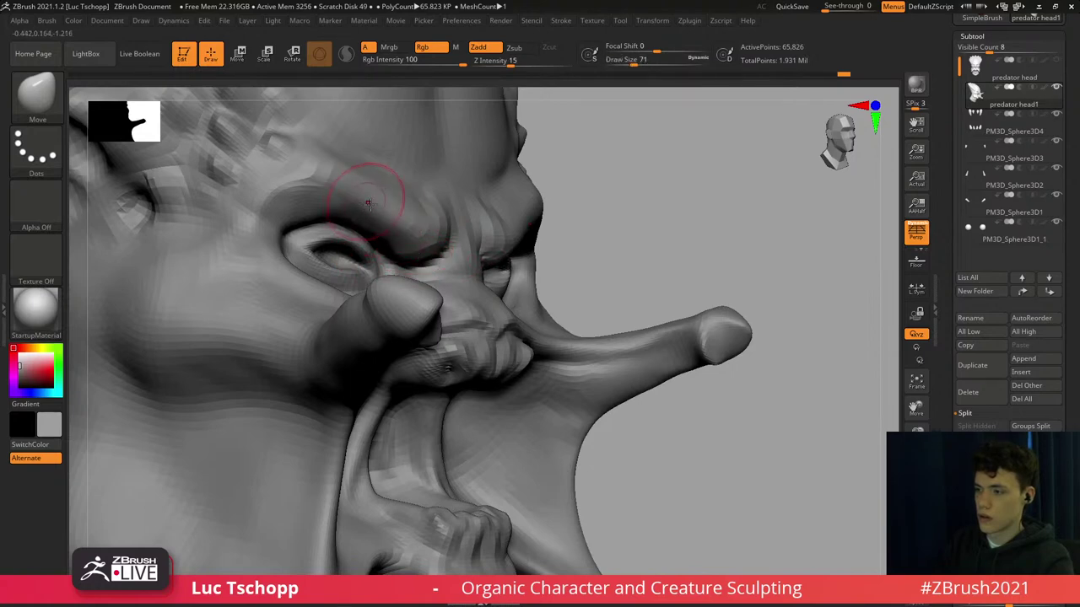
right_click_drag(369, 202, 287, 182, "ctrl")
key("d")
key("d")
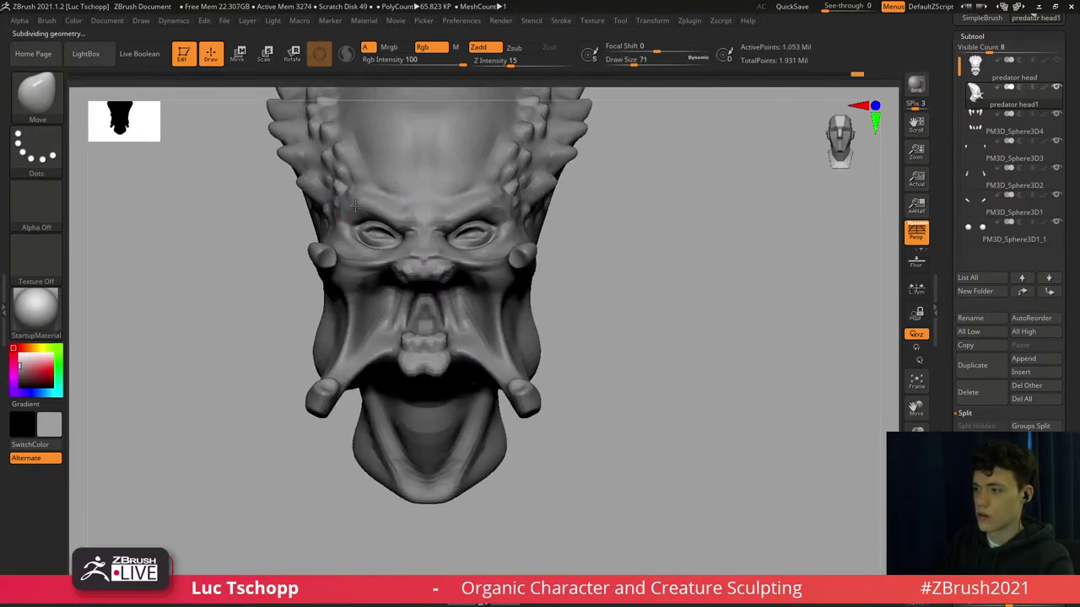
Adjust the overall proportions around the eyes and nose with Move at draw size 217, two subdivision levels down.
right_click_drag(355, 206, 495, 322, "ctrl")
right_click_drag(406, 283, 405, 263, "alt")
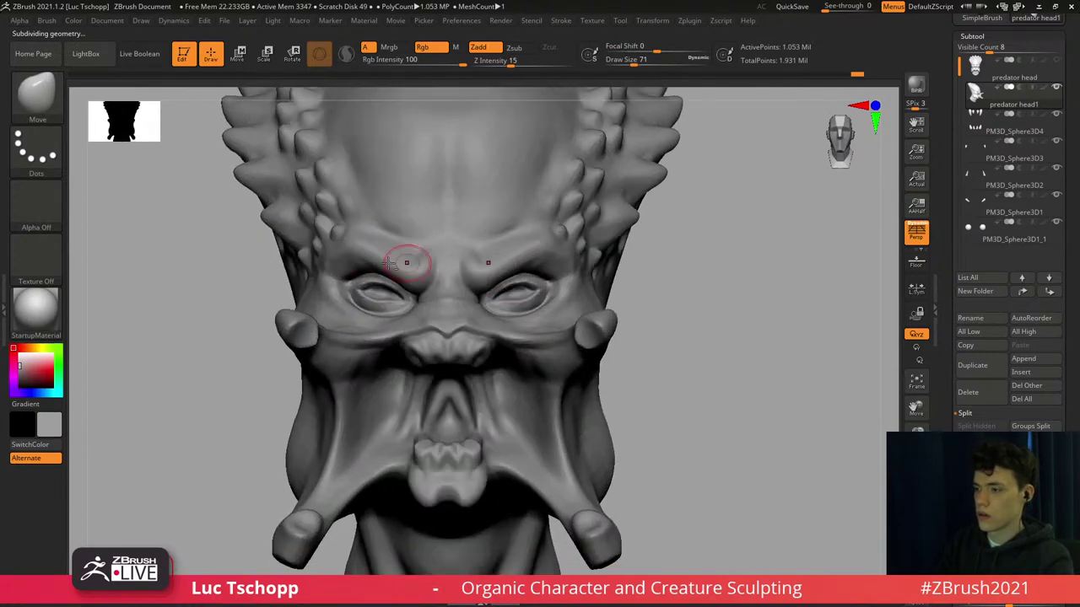
mouse_move(327, 231)
right_mouse_down("alt")
mouse_move(342, 275)
mouse_move(329, 272)
right_mouse_up("alt")
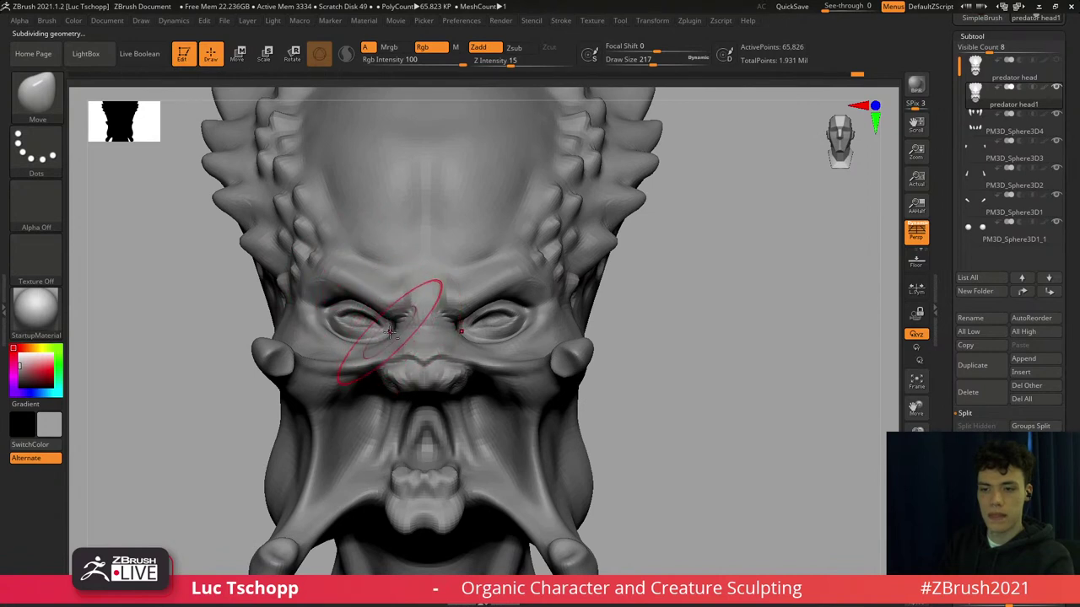
mouse_move(390, 334)
right_mouse_down("alt")
mouse_move(371, 299)
mouse_move(354, 322)
right_mouse_up("alt")
Drop two subdivision levels and build up the brow ridges with the LucT_Custom1 brush at draw size 101.
key("b")
left_click(211, 233)
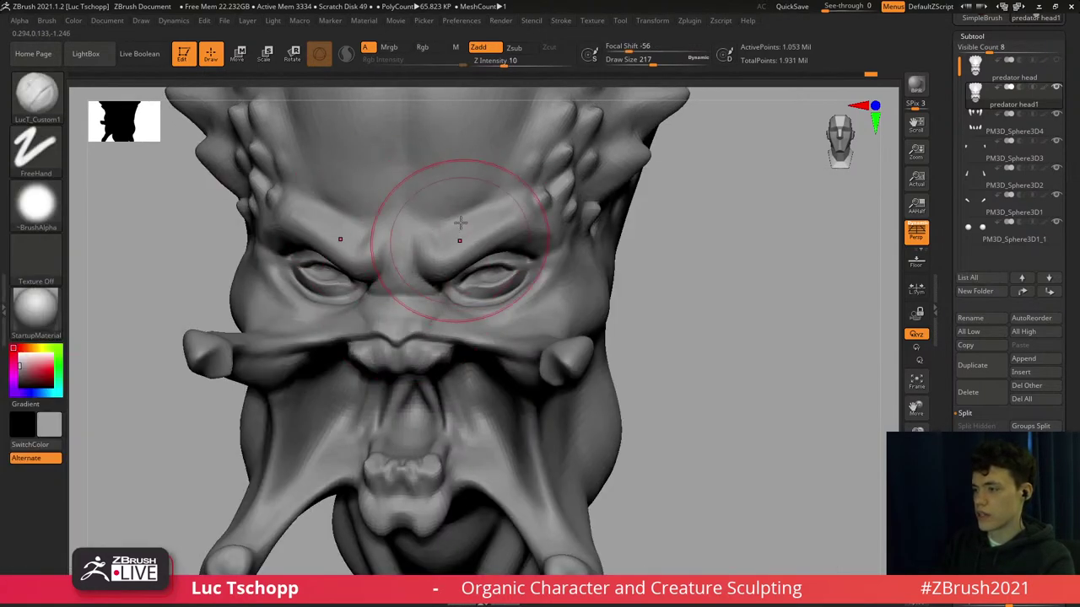
right_click_drag(460, 222, 463, 206)
key("s")
left_click_drag(482, 241, 469, 241)
key("shift+d")
key("shift+d")
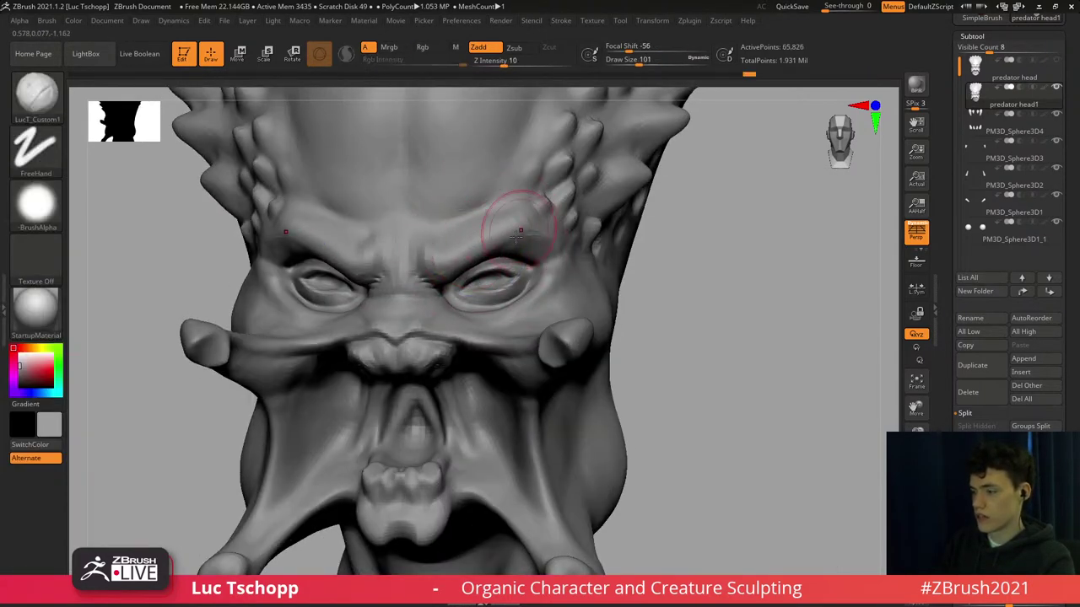
Drop to the lowest subdivision level and try pulling the cheek tusks outward with the Move brush at draw size 639.
right_click_drag(519, 236, 520, 264)
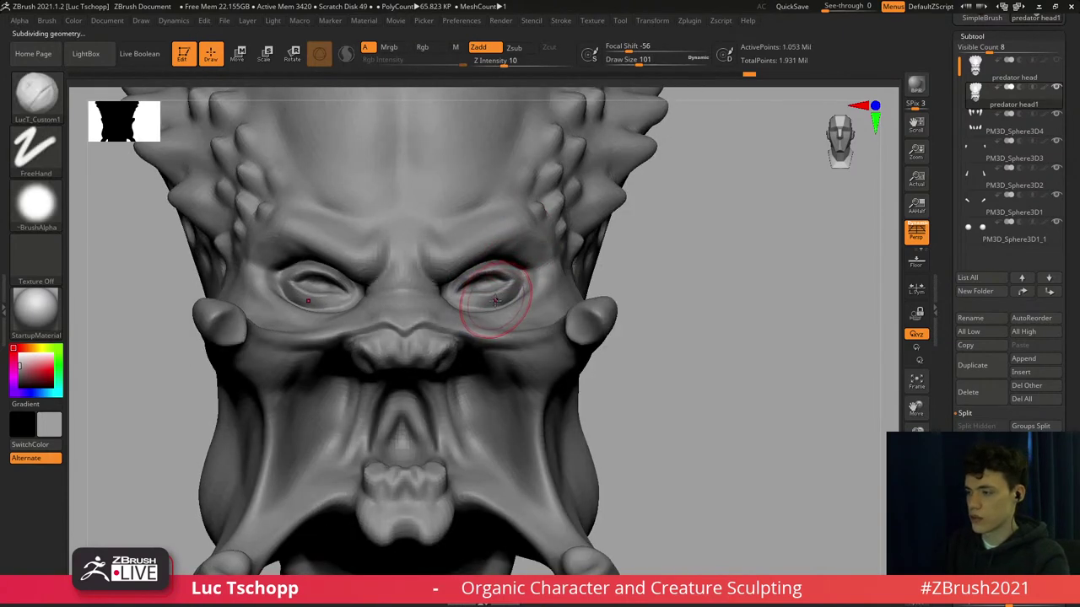
key("shift+d")
left_click_drag(483, 316, 477, 329, "shift")
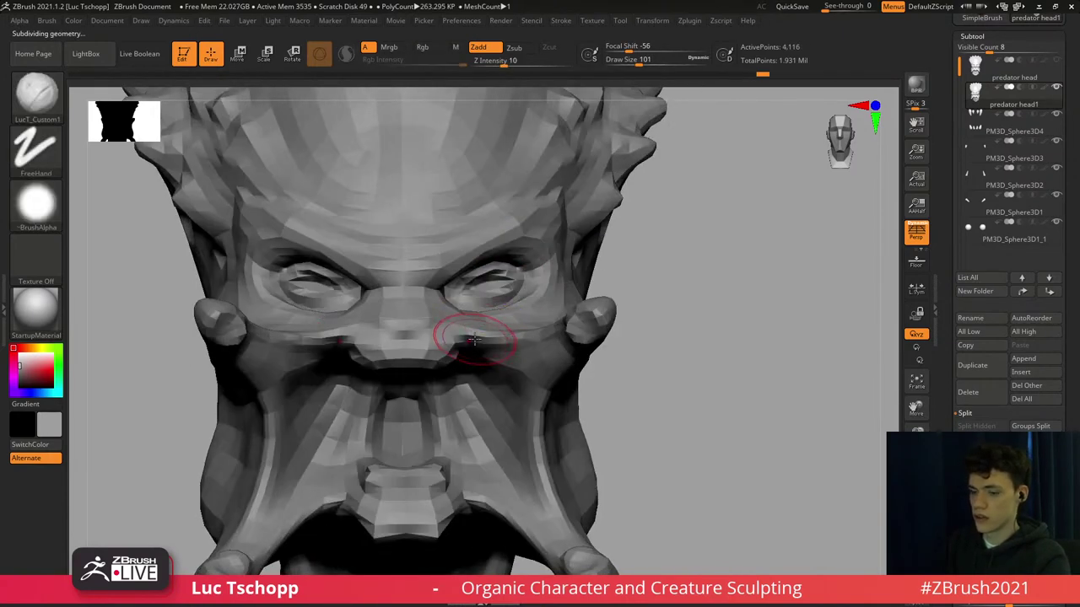
key("b")
key("m")
key("v")
left_click_drag(590, 350, 633, 331)
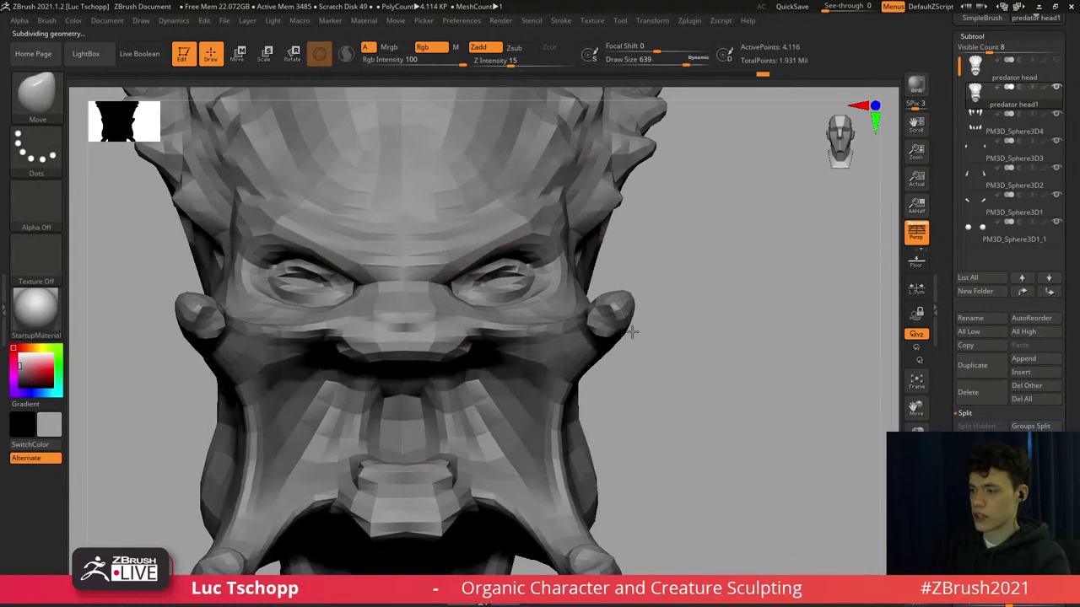
key("ctrl+z")
key("ctrl+shift+z")
key("ctrl+z")
Return to the highest subdivision level and try widening the cheeks there with Move at draw size 639.
key("d")
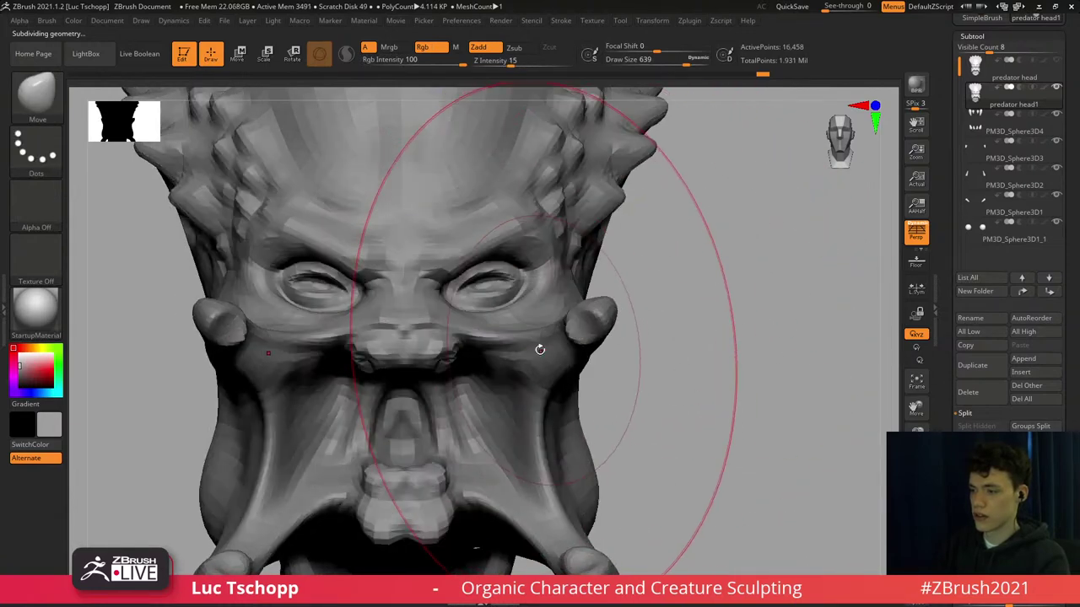
key("d")
key("d")
key("d")
mouse_move(538, 349)
left_mouse_down()
mouse_move(663, 310)
mouse_move(540, 342)
mouse_move(619, 332)
mouse_move(582, 333)
left_mouse_up()
key("ctrl+z")
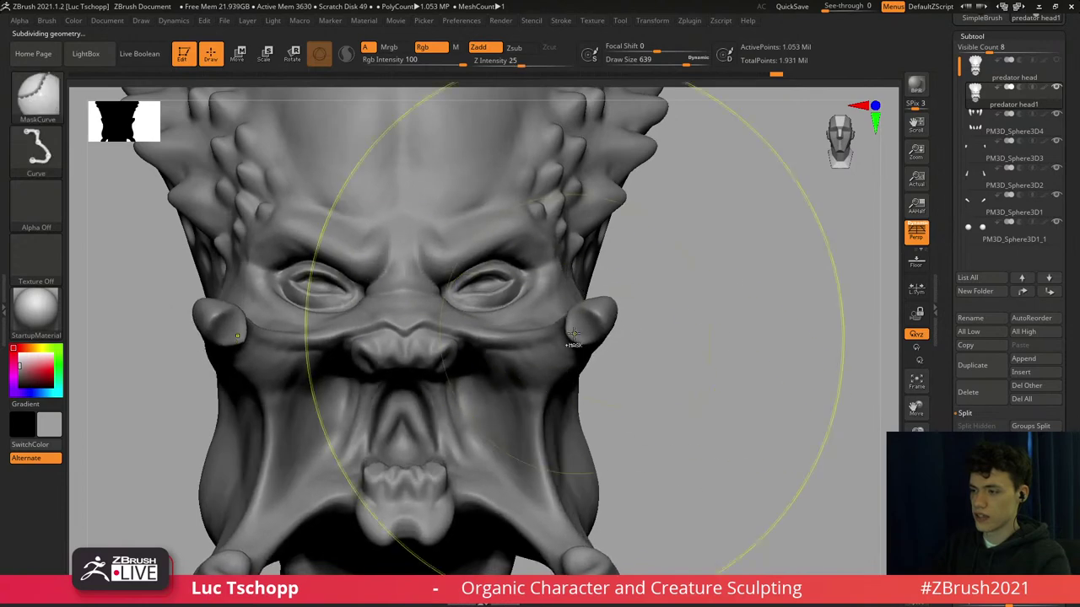
Refine the eyelids with LucT_Custom1 at draw size 56, two subdivision levels down, and return to the highest level.
key("b")
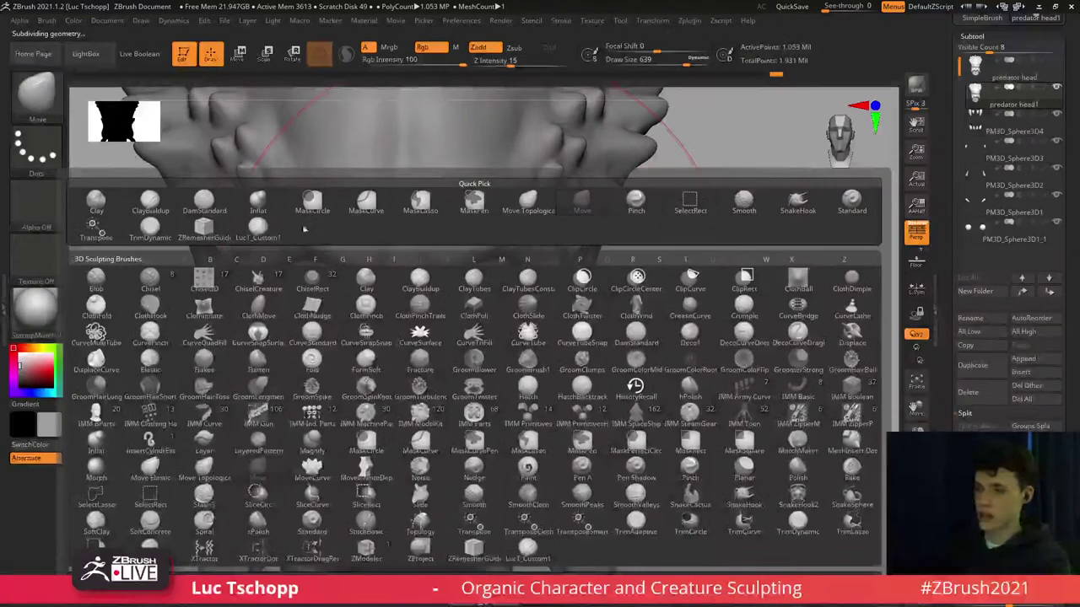
left_click(258, 228)
right_click_drag(414, 326, 409, 447, "ctrl")
key("s")
mouse_move(560, 316)
left_mouse_down()
mouse_move(534, 317)
mouse_move(593, 317)
mouse_move(569, 317)
left_mouse_up()
key("shift+d")
key("shift+d")
key("s")
key("d")
key("s")
key("shift+d")
key("s")
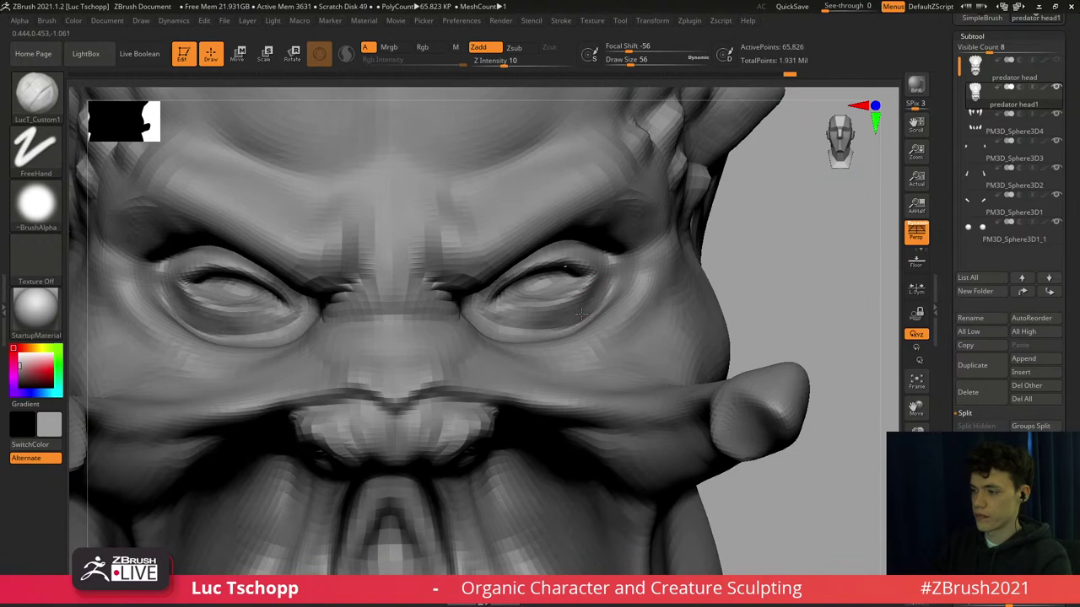
key("d")
key("d")
Smooth the crease above the upper eyelid and work the outer lid with LucT_Custom1 at draw size 44, two levels down.
right_click_drag(565, 321, 569, 302)
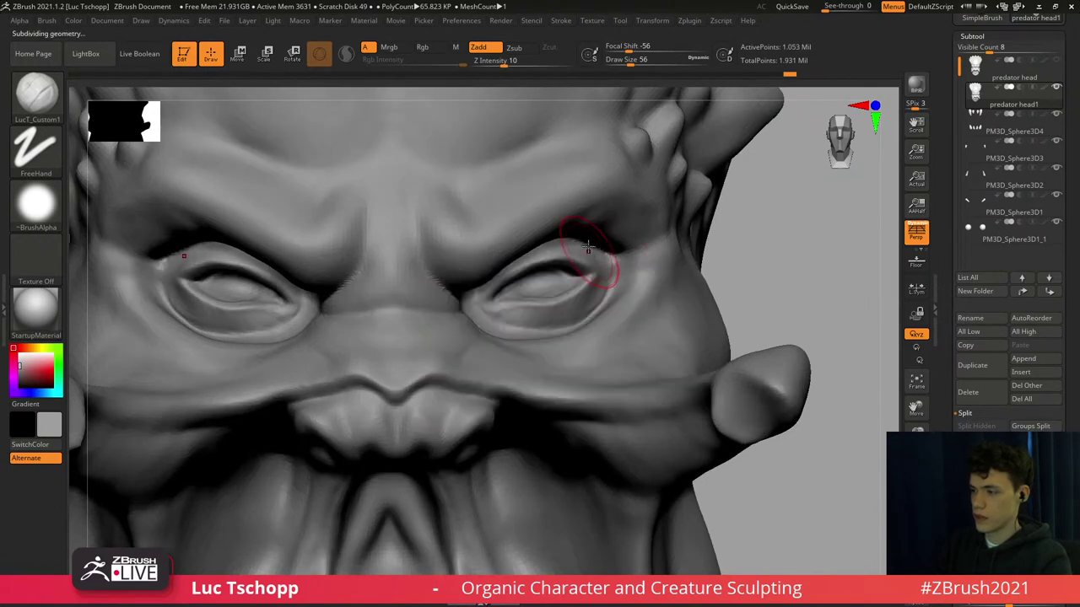
right_click_drag(594, 252, 553, 235)
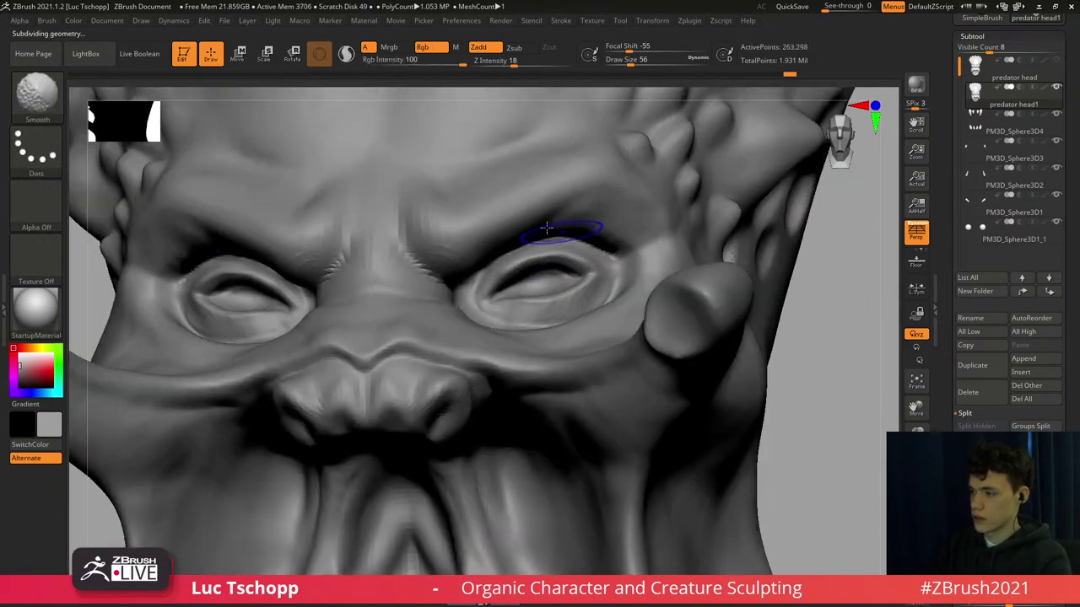
key("shift+d")
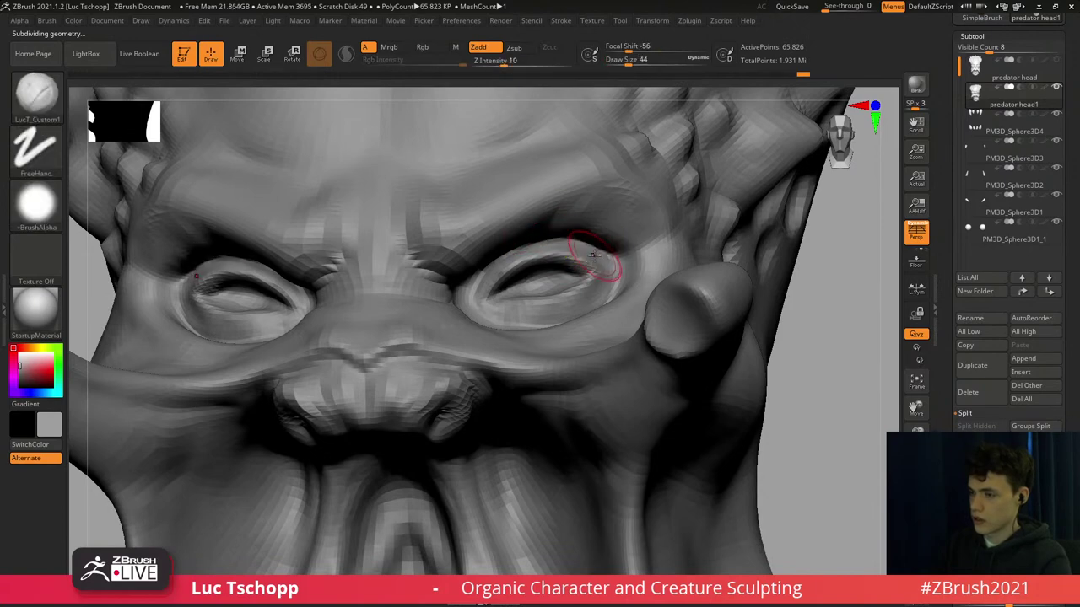
right_click_drag(588, 253, 590, 222)
Isolate the polygons around both eyes and turn on double-sided display for viewing them from behind.
key("shift+f")
mouse_move(426, 174)
left_mouse_down("ctrl+shift")
mouse_move(479, 187)
mouse_move(645, 320)
left_mouse_up("ctrl+shift")
right_click_drag(627, 330, 472, 358)
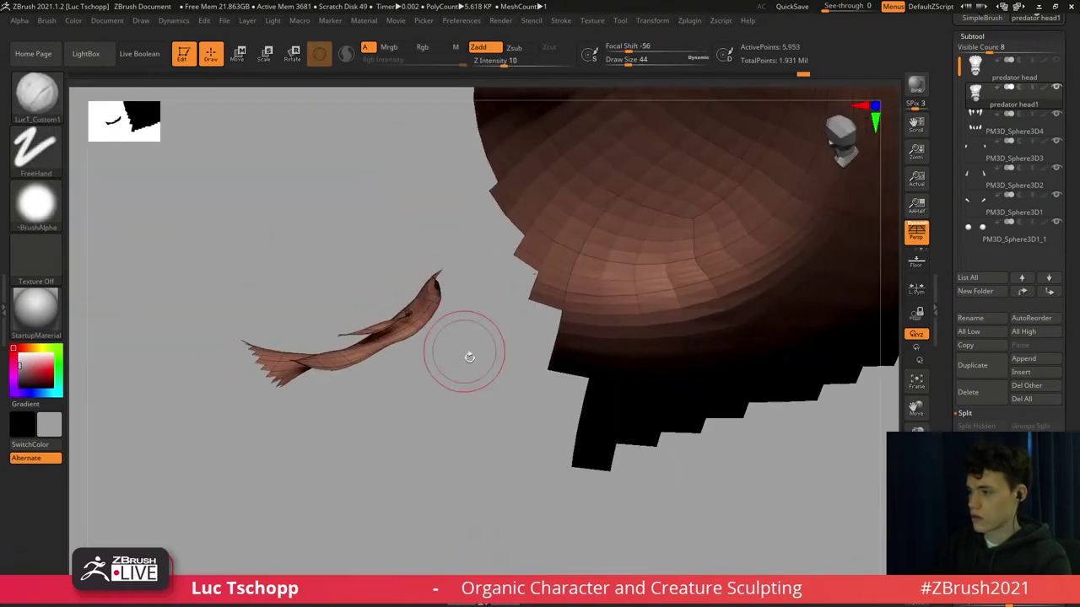
scroll(979, 370, "down", 10)
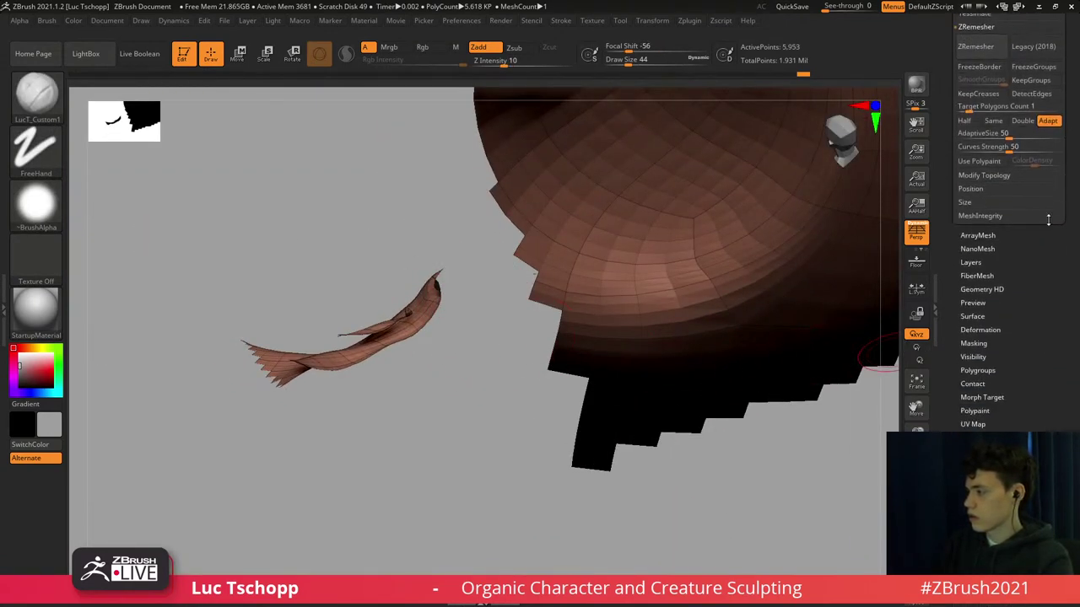
left_click_drag(993, 421, 1024, 336)
mouse_move(422, 329)
right_mouse_down()
mouse_move(458, 343)
mouse_move(440, 291)
mouse_move(488, 351)
mouse_move(394, 283)
right_mouse_up()
Reshape the upper eye rim from behind with the Move brush at draw size 33 on a lower subdivision level.
key("b")
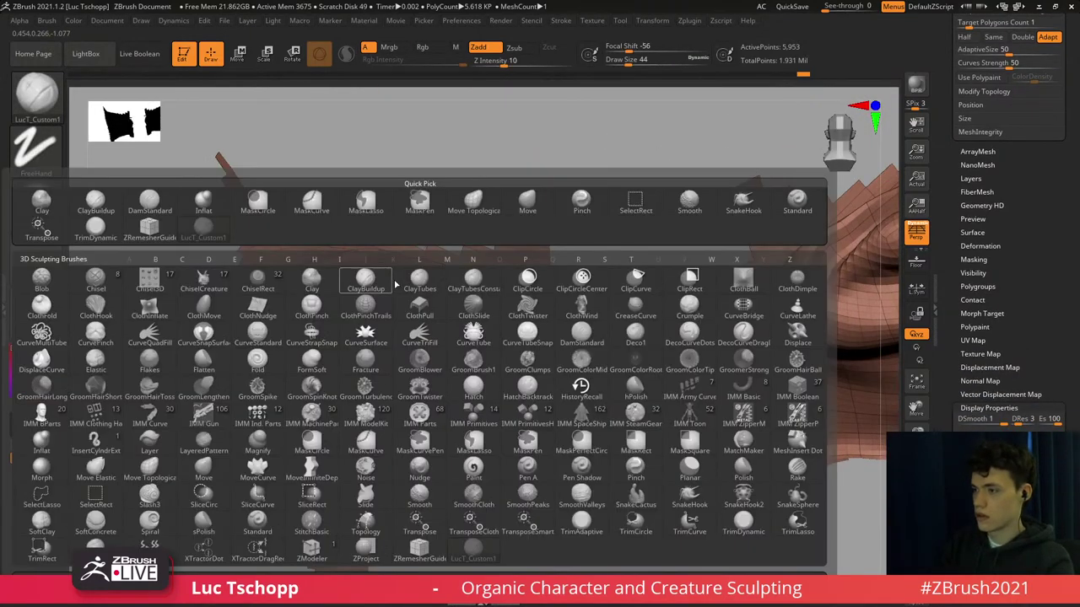
key("m")
key("v")
key("shift+d")
key("shift+f")
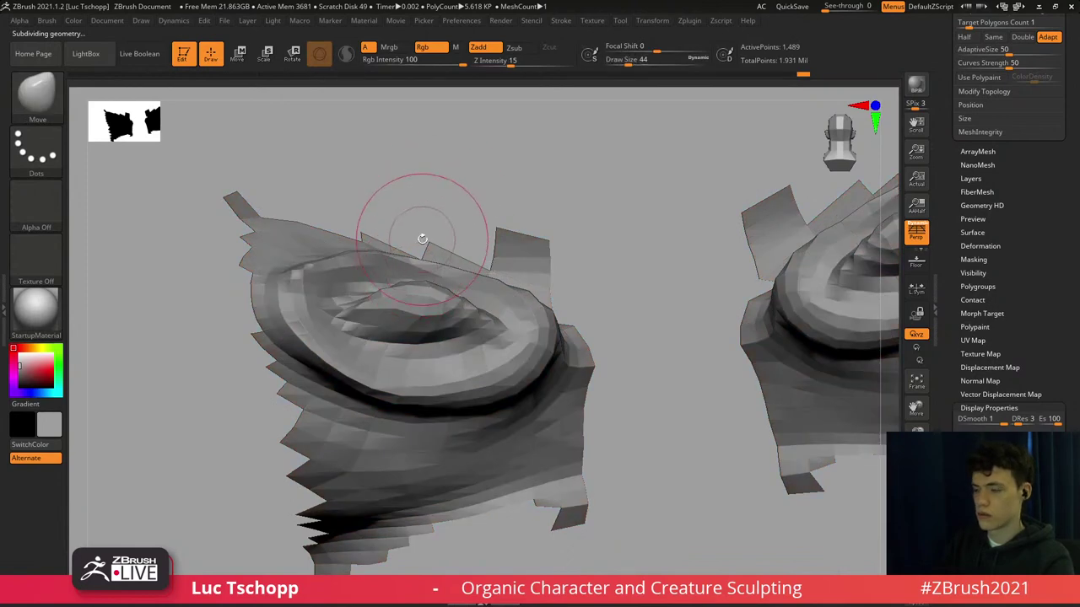
key("ctrl+d")
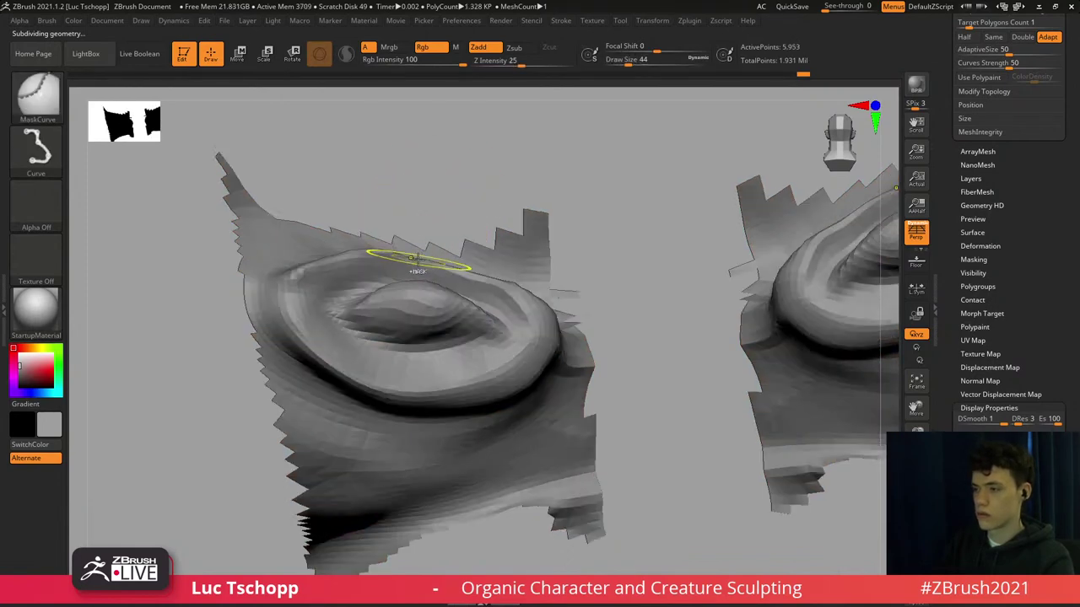
key("b")
key("m")
key("v")
key("shift+d")
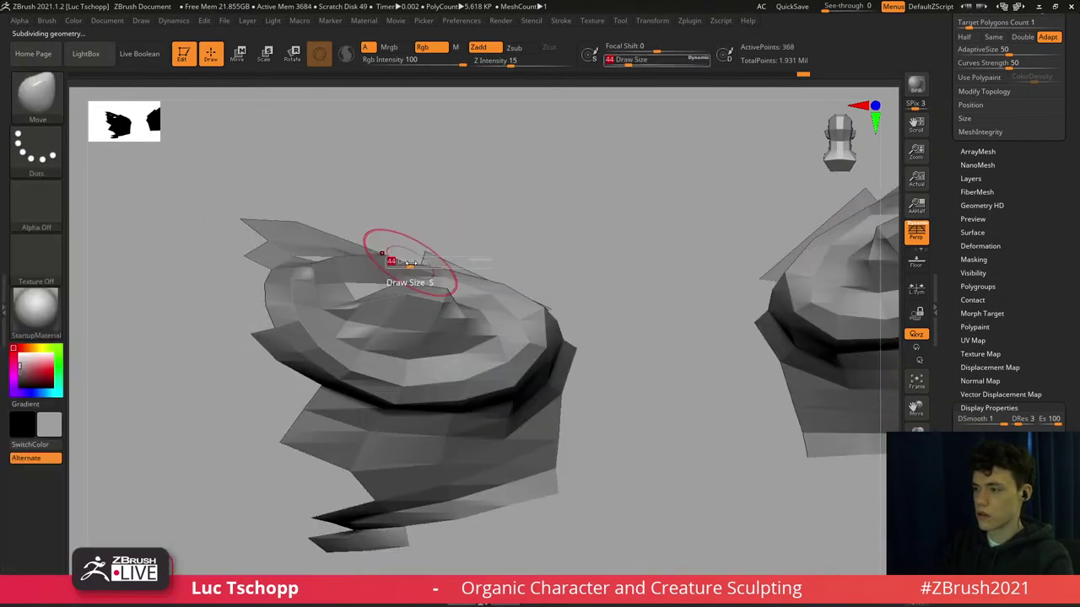
key("bracketright")
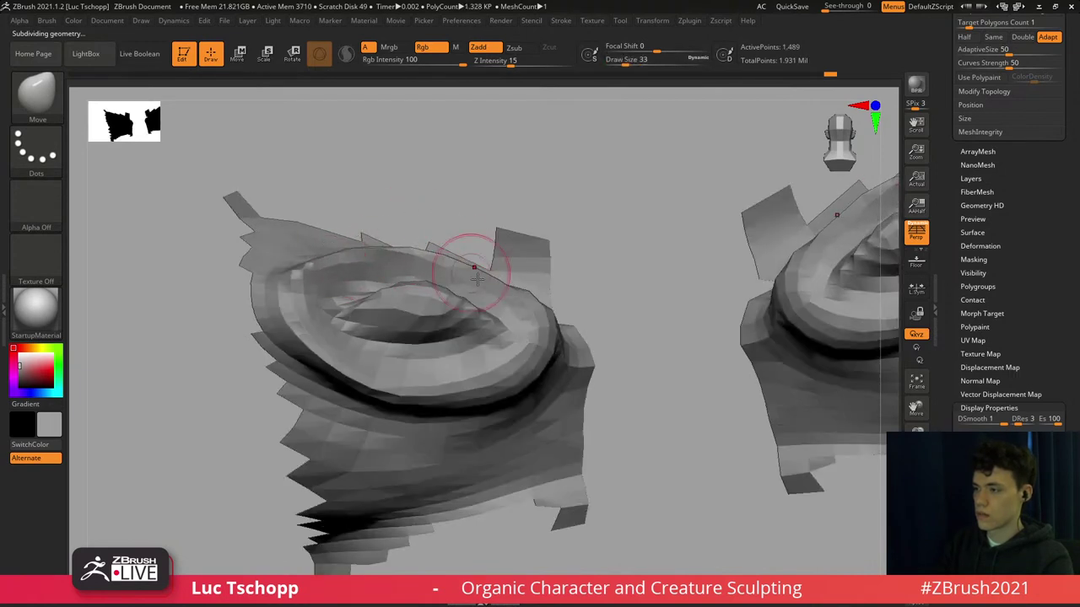
left_click_drag(504, 285, 496, 263)
Pull the top of the inner eyelid rim upward from behind with Move at draw sizes 59 and 39.
key("s")
left_click_drag(464, 273, 450, 216)
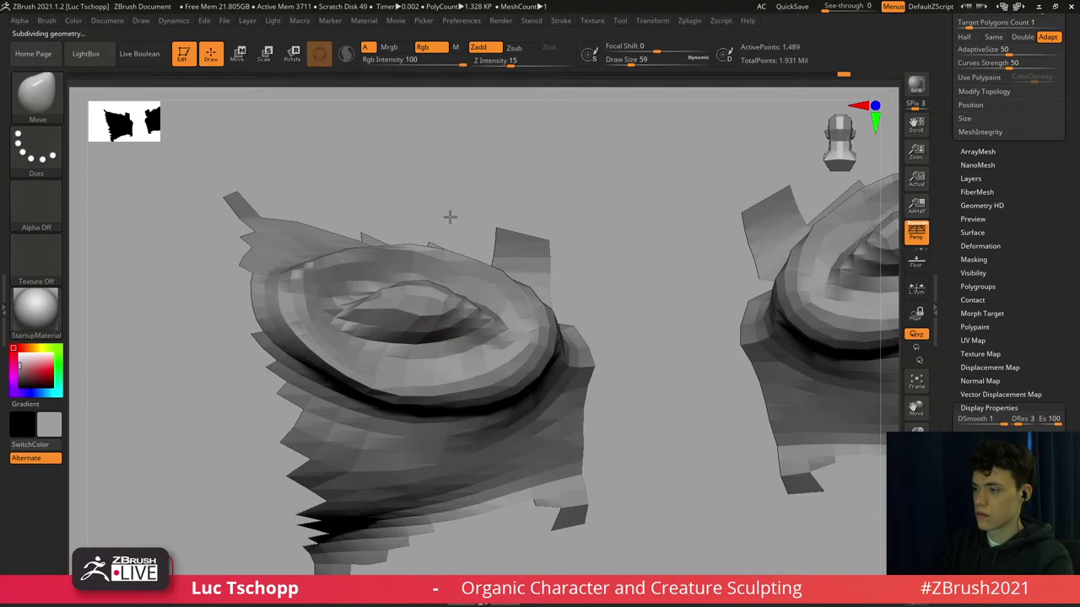
left_click_drag(404, 257, 395, 234)
right_click_drag(339, 252, 318, 269)
key("bracketleft")
key("bracketleft")
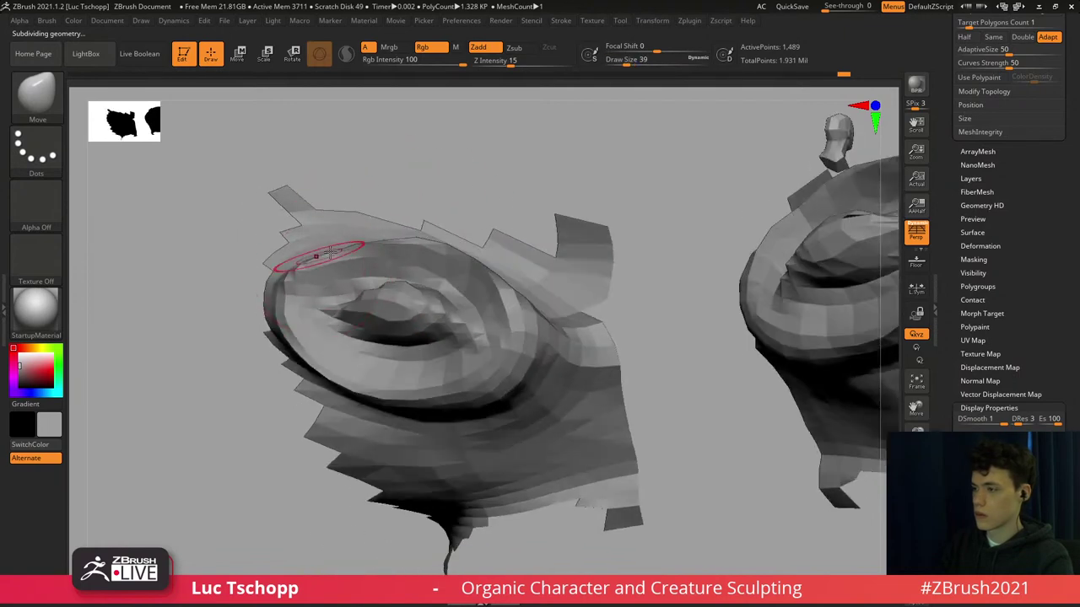
Adjust the back of the eyelid rim from further angles with Move at draw size 49 and raise the subdivision level.
right_click_drag(387, 252, 410, 243)
key("s")
left_click_drag(413, 240, 420, 241)
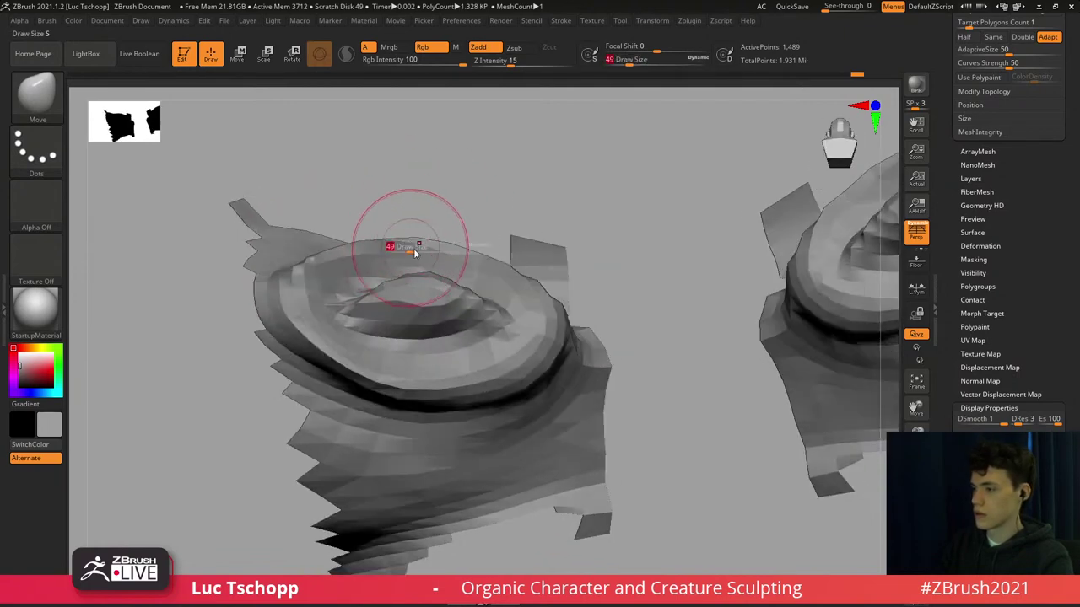
right_click_drag(521, 258, 553, 293)
key("d")
key("d")
key("d")
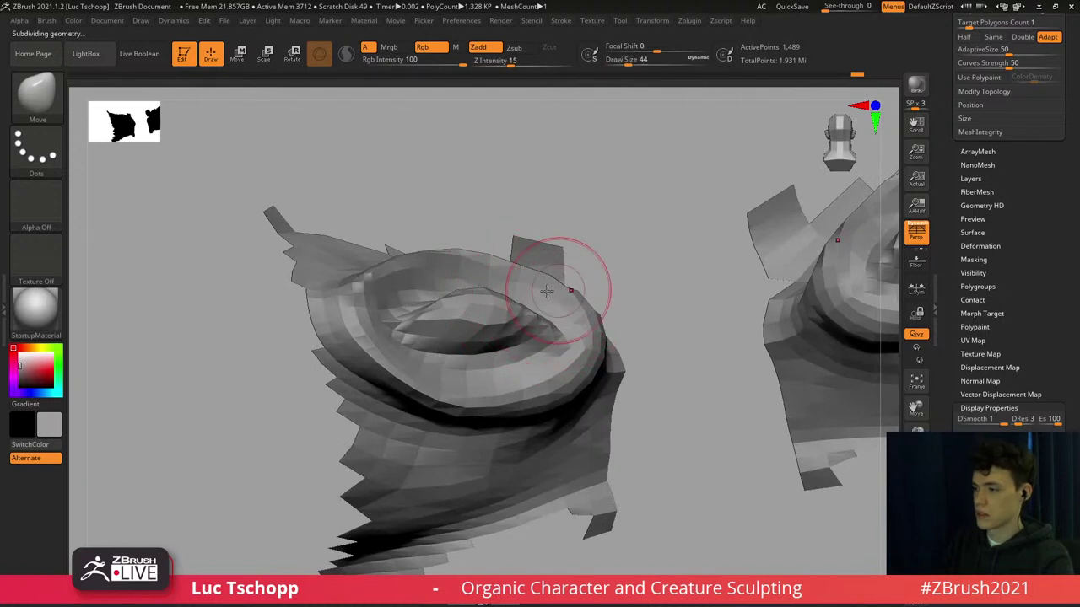
Smooth the inner side of the upper eyelid at a lower subdivision level and step back up.
key("shift+d")
key("shift+d")
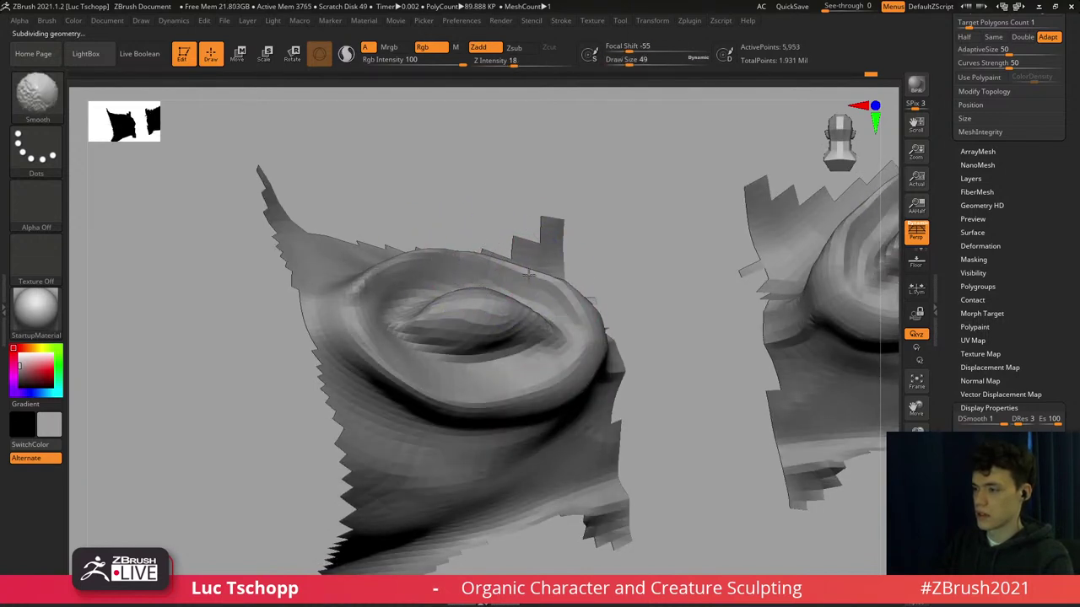
mouse_move(528, 272)
left_mouse_down("shift")
mouse_move(559, 284)
mouse_move(447, 266)
left_mouse_up("shift")
left_click_drag(354, 292, 361, 294, "shift")
key("d")
key("d")
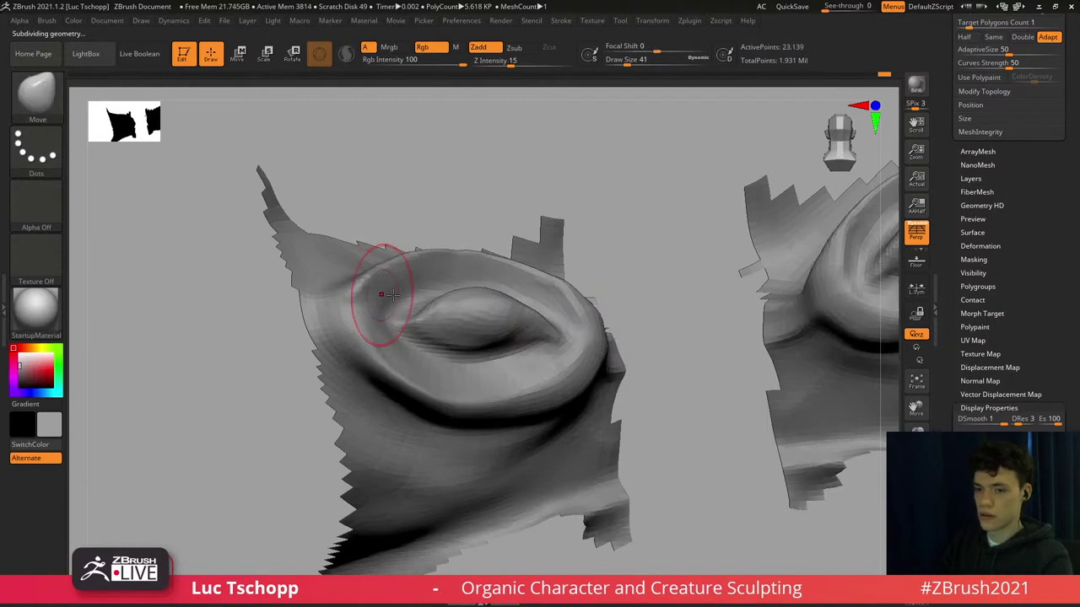
Frame the isolated eye regions from the front and turn off Solo to show the eyeballs and teeth.
key("f")
mouse_move(540, 291)
left_mouse_down()
mouse_move(434, 287)
mouse_move(612, 258)
mouse_move(582, 295)
left_mouse_up()
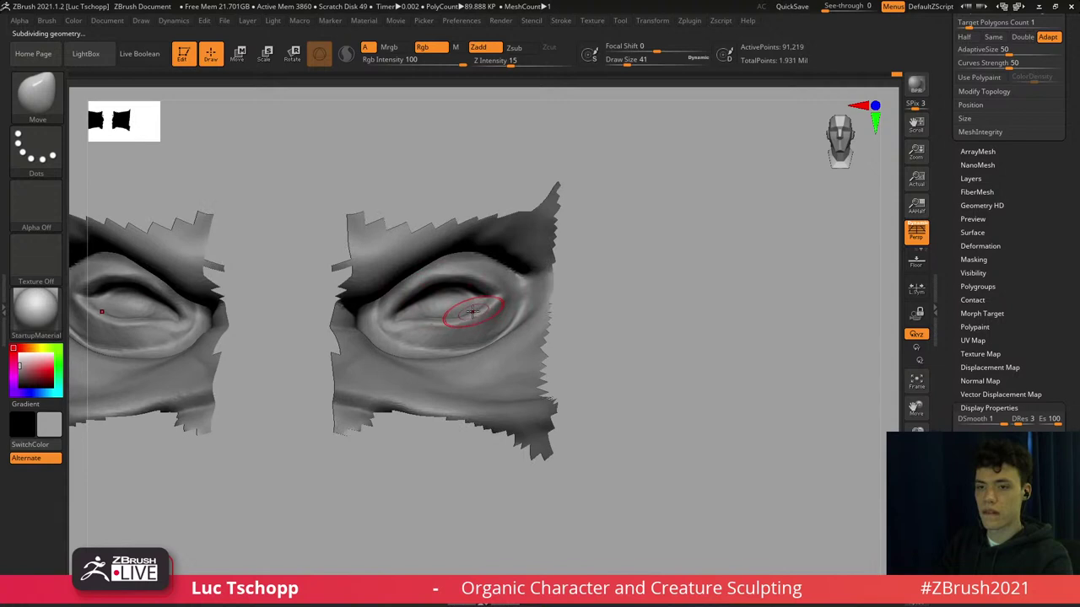
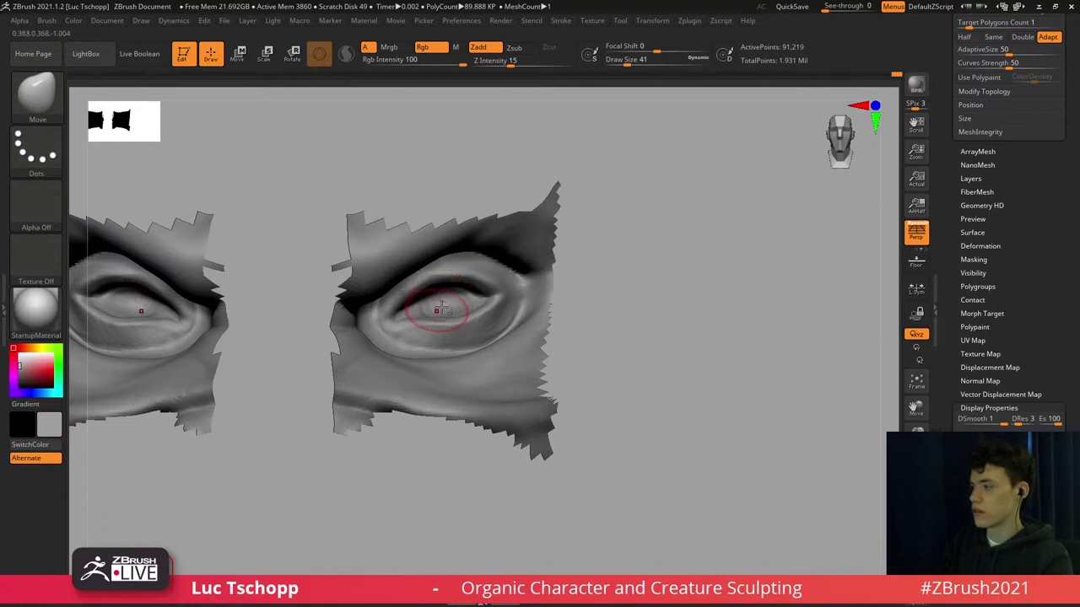
mouse_move(441, 309)
right_mouse_down("alt")
mouse_move(469, 304)
mouse_move(482, 326)
right_mouse_up("alt")
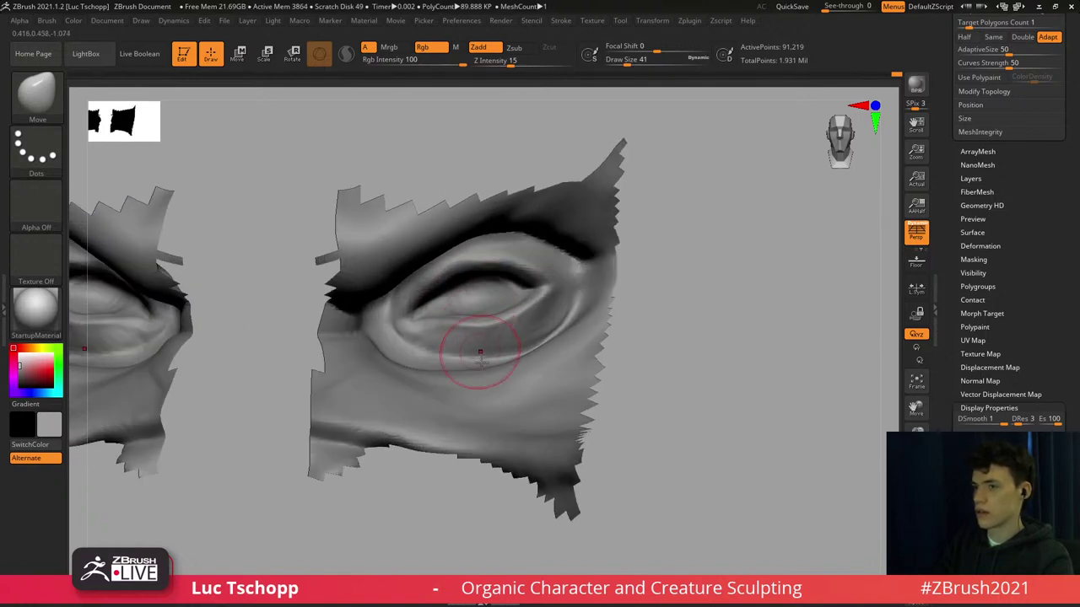
left_click(916, 557)
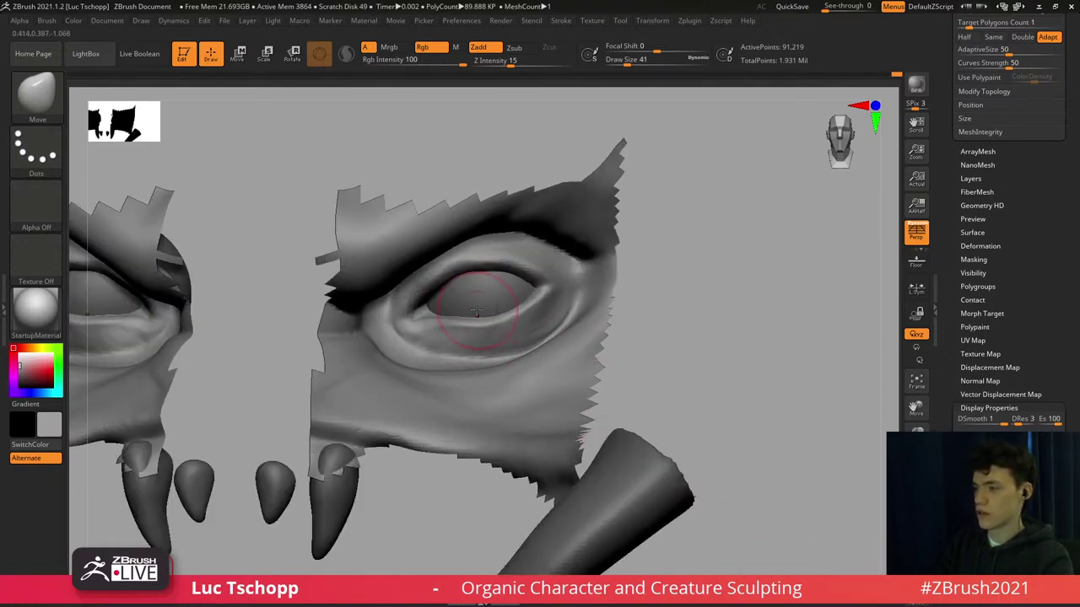
right_click_drag(480, 306, 464, 202, "shift")
Work the upper eyelid edge with the Standard brush at draw sizes 17 and 11.
key("b")
key("s")
key("t")
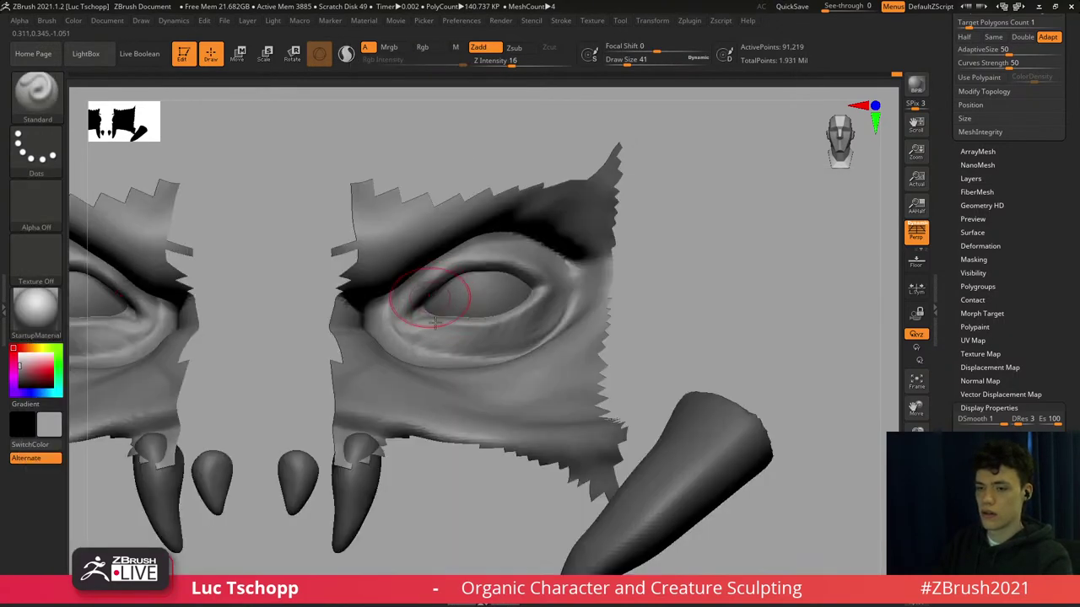
right_click_drag(434, 322, 436, 358, "ctrl")
key("s")
left_click_drag(430, 295, 421, 295)
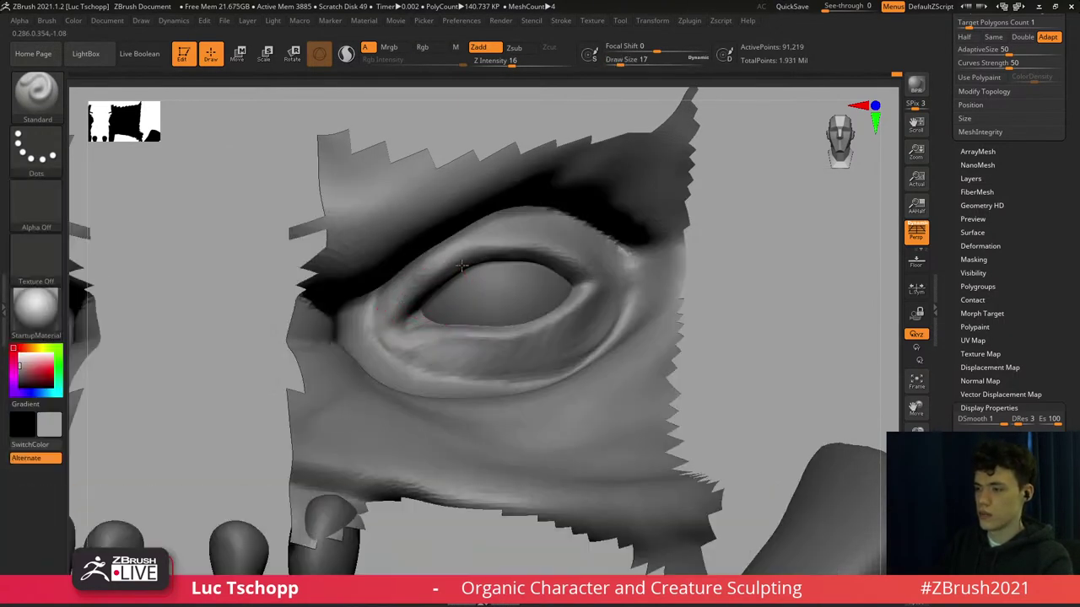
key("s")
left_click_drag(526, 241, 522, 241)
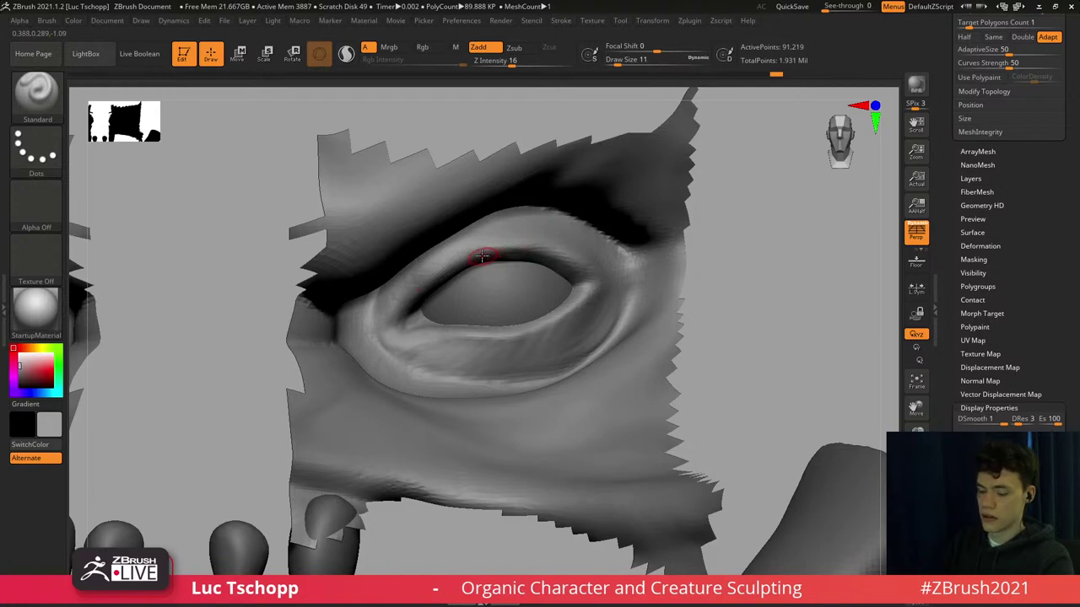
Carve the crease along the upper eyelid's edge with the DamStandard brush at draw size 41.
key("b")
key("d")
key("s")
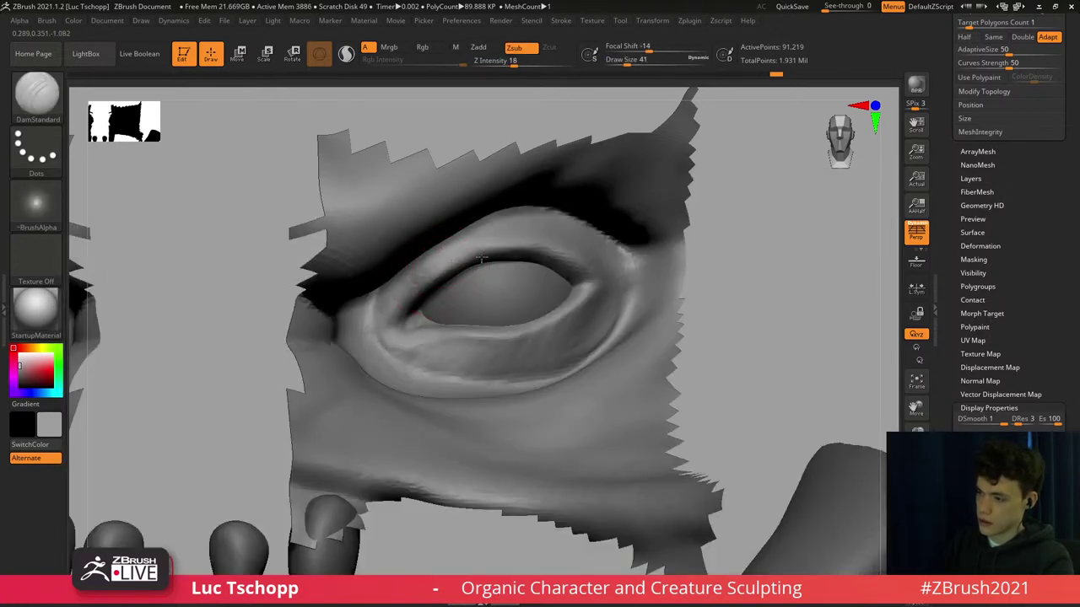
left_click_drag(533, 250, 538, 251)
key("ctrl+z")
left_click_drag(411, 300, 475, 251)
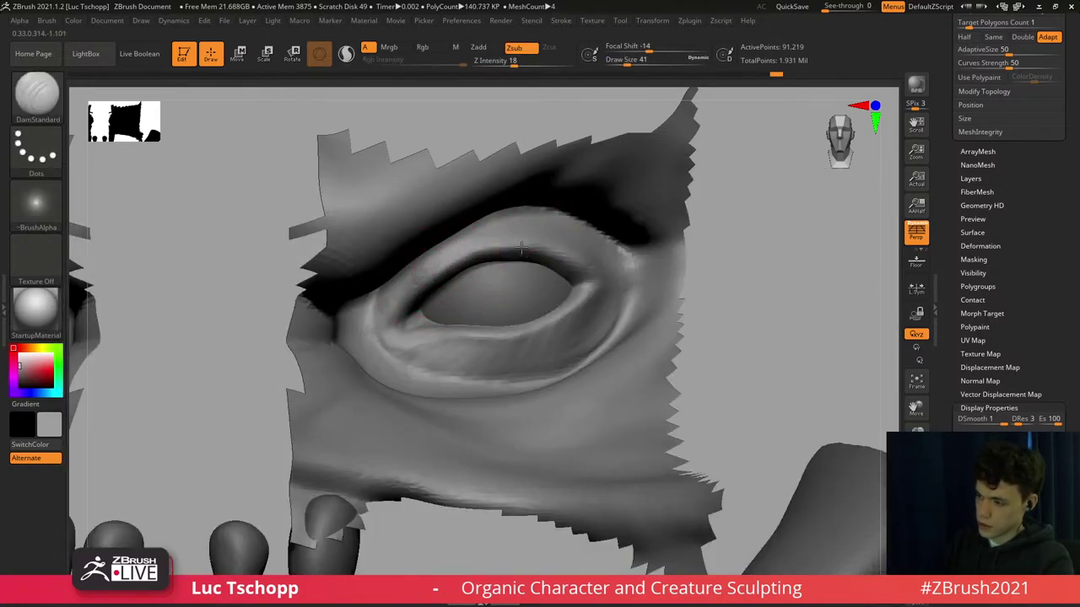
left_click_drag(591, 269, 586, 269)
Smooth the fold at the outer corner of the upper eyelid from a lower angle at draw size 31.
right_click_drag(585, 267, 557, 213)
key("shift")
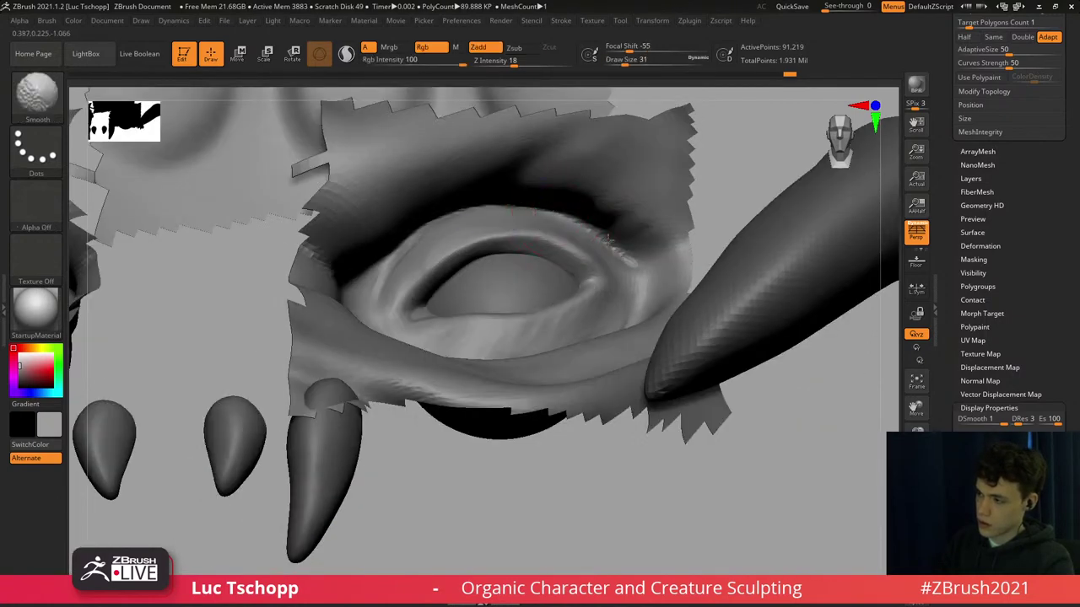
left_click_drag(609, 239, 624, 253, "shift")
Deepen the crease above the outer half of the upper eyelid with the Standard brush at draw size 37.
key("b")
key("s")
key("t")
right_click_drag(513, 200, 479, 195)
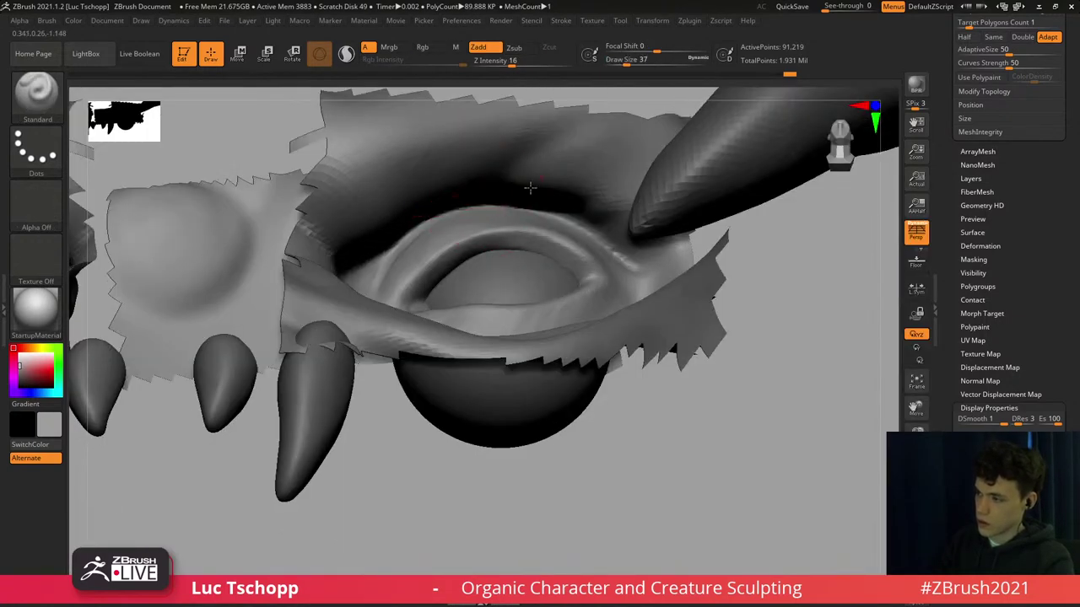
right_click_drag(596, 207, 573, 207)
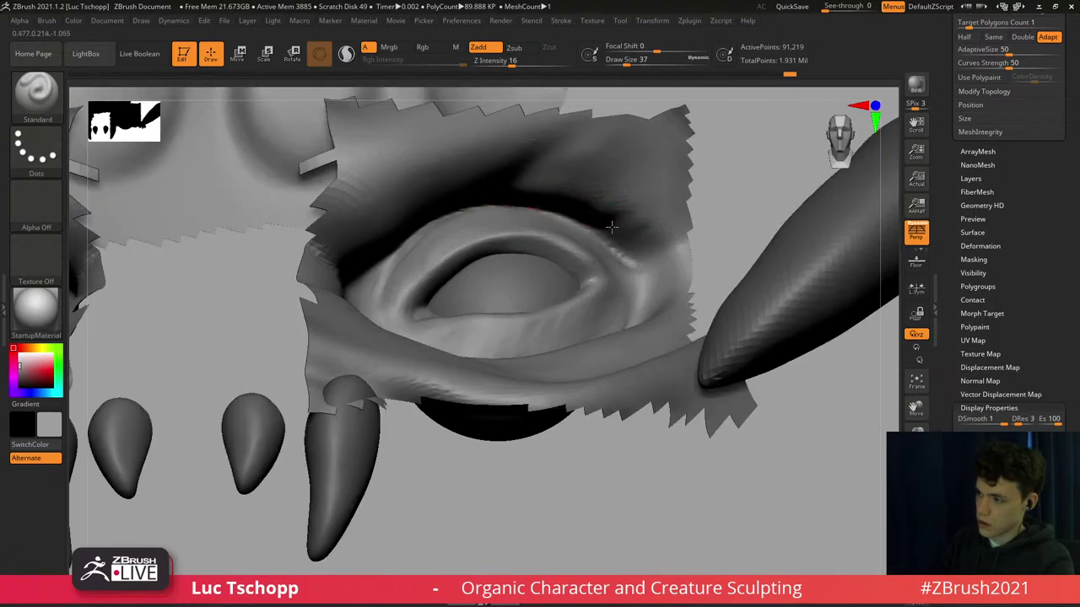
left_click_drag(617, 222, 531, 192)
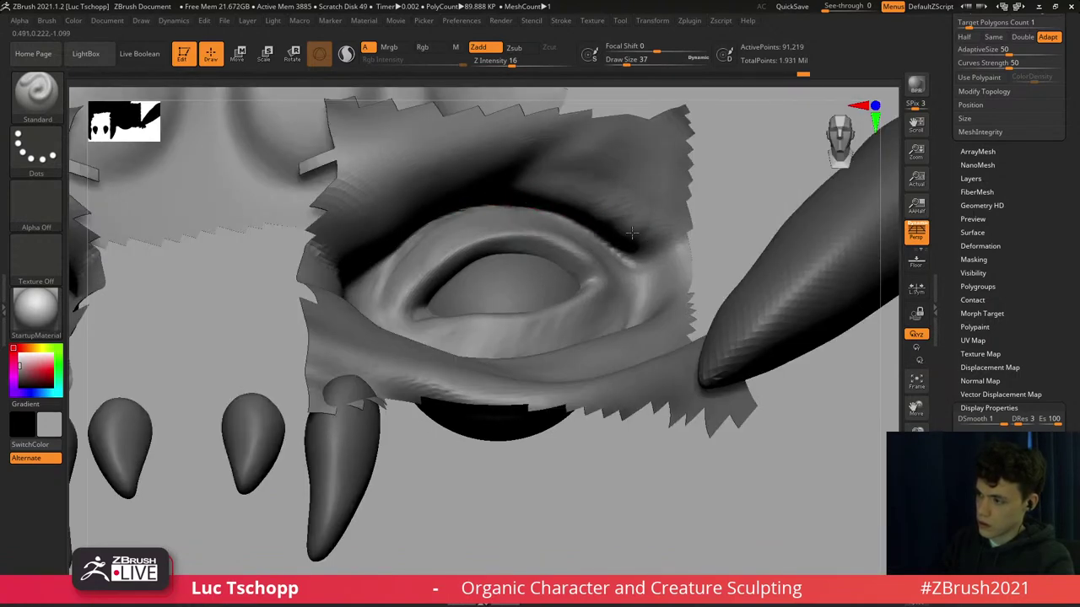
Frame the isolated eye regions from the front and lower the mesh by two subdivision levels.
mouse_move(629, 233)
right_mouse_down("shift")
mouse_move(601, 235)
mouse_move(579, 285)
right_mouse_up("shift")
key("f")
key("b")
left_click(344, 228)
key("s")
left_click_drag(607, 240, 617, 224)
mouse_move(614, 221)
right_mouse_down("ctrl")
mouse_move(614, 242)
mouse_move(591, 221)
right_mouse_up("ctrl")
key("shift+d")
key("shift+d")
Shape the outer corner of the upper eyelid with the Move brush at draw size 59 on a coarser subdivision level.
key("s")
key("b")
key("m")
key("v")
key("shift+d")
key("shift+d")
key("s")
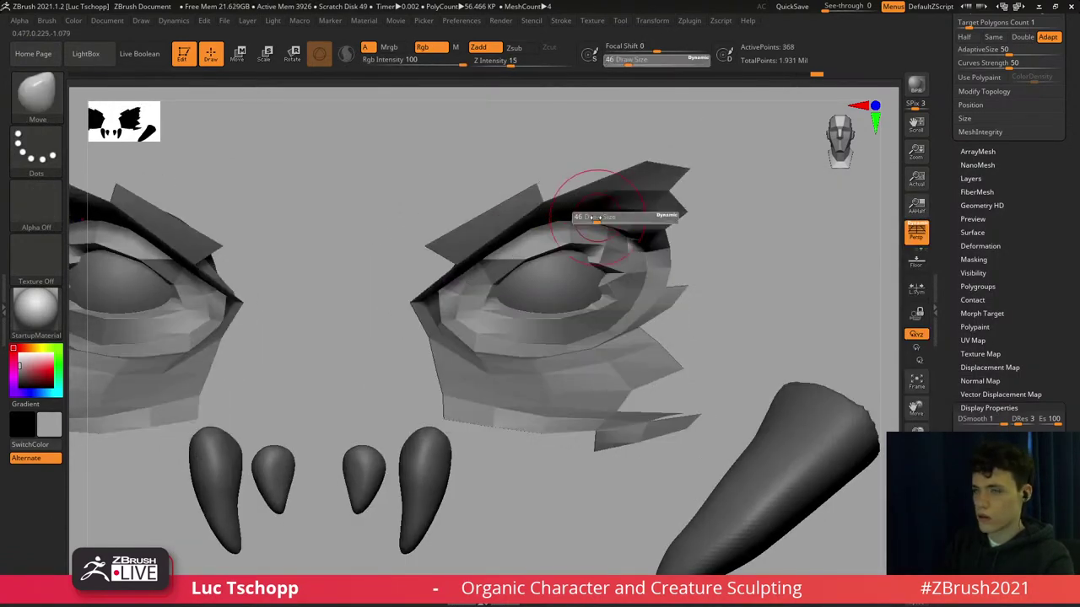
left_click_drag(595, 217, 574, 230)
key("s")
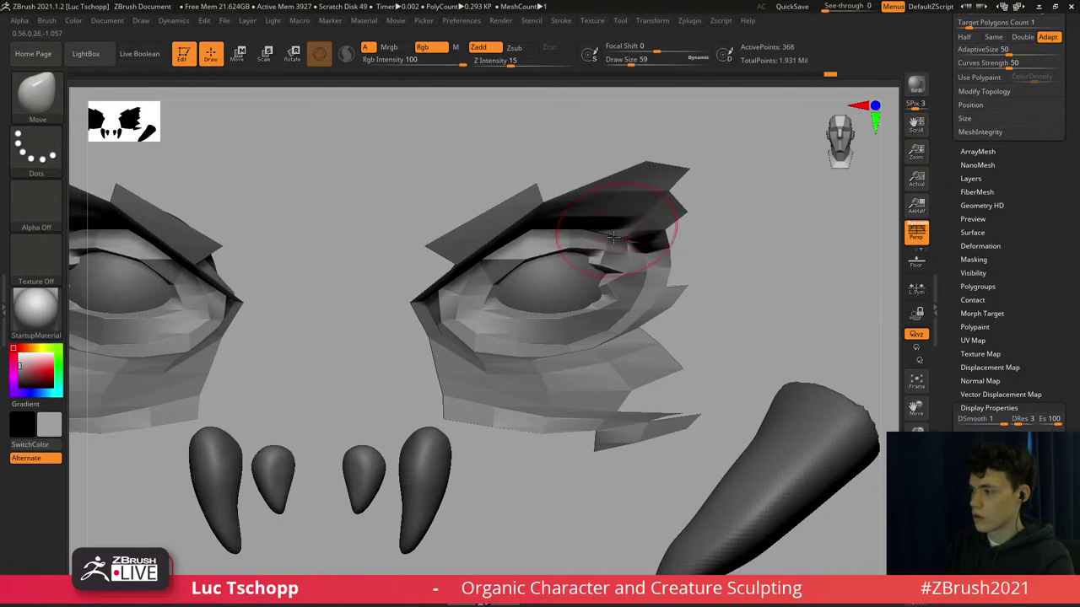
Adjust the outer upper eyelid with the Move brush at draw sizes 41 and 29, and return to the highest subdivision level.
key("d")
key("d")
key("d")
key("d")
right_click_drag(645, 244, 623, 221, "ctrl")
right_click_drag(622, 221, 626, 270, "ctrl")
key("shift+d")
key("shift+d")
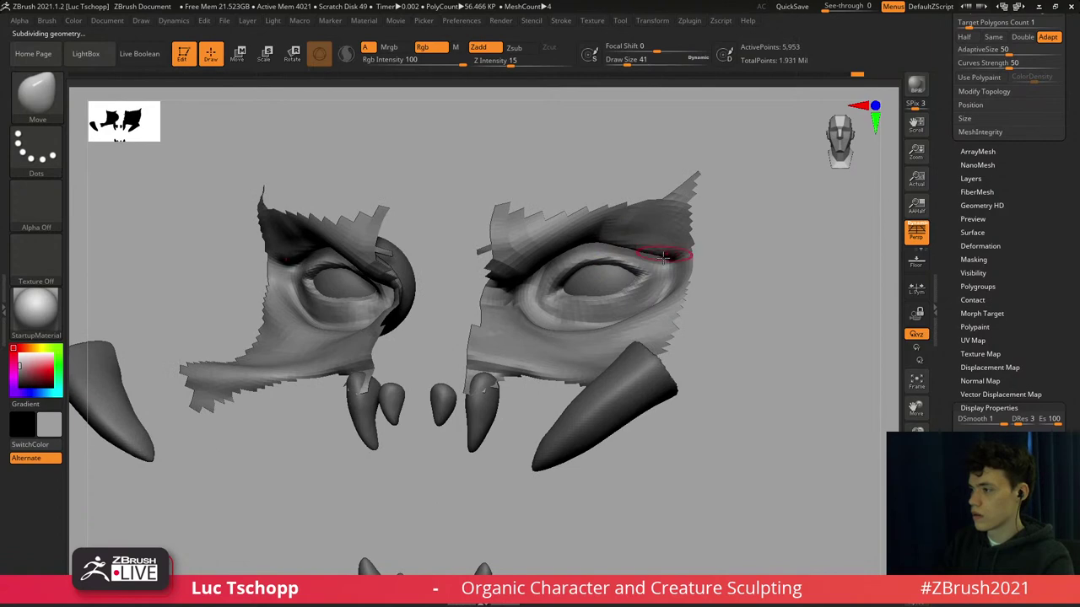
key("bracketleft")
key("d")
key("d")
Work the socket above the outer upper eyelid with the LucT_Custom1 brush at draw size 56, two subdivision levels down, and restore the highest level.
key("b")
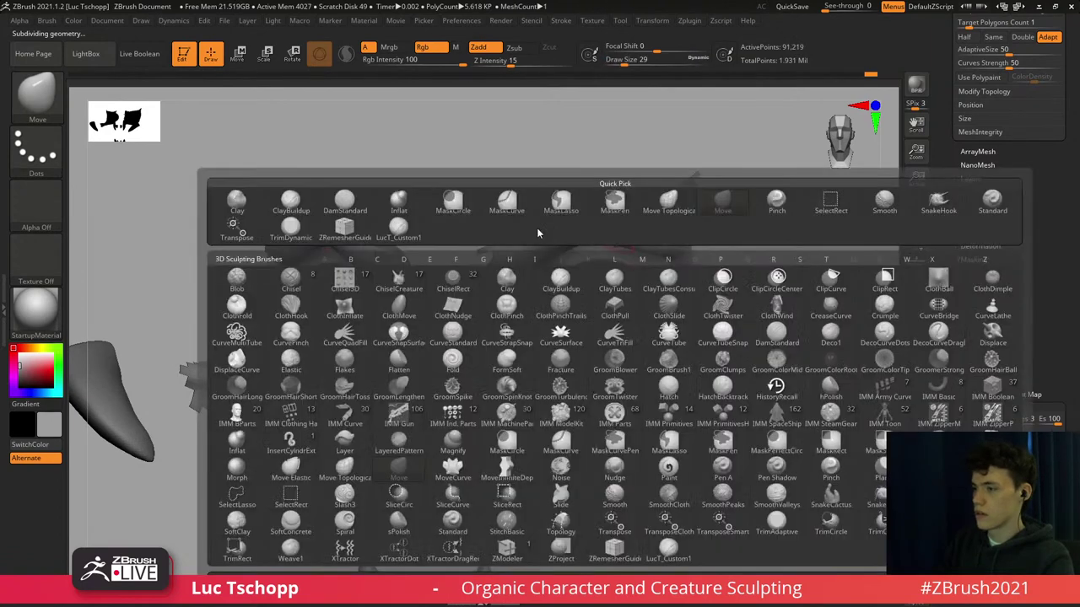
left_click(412, 233)
right_click_drag(567, 232, 609, 277, "ctrl")
key("shift+d")
key("shift+d")
key("s")
left_click_drag(641, 240, 701, 246)
key("bracketright")
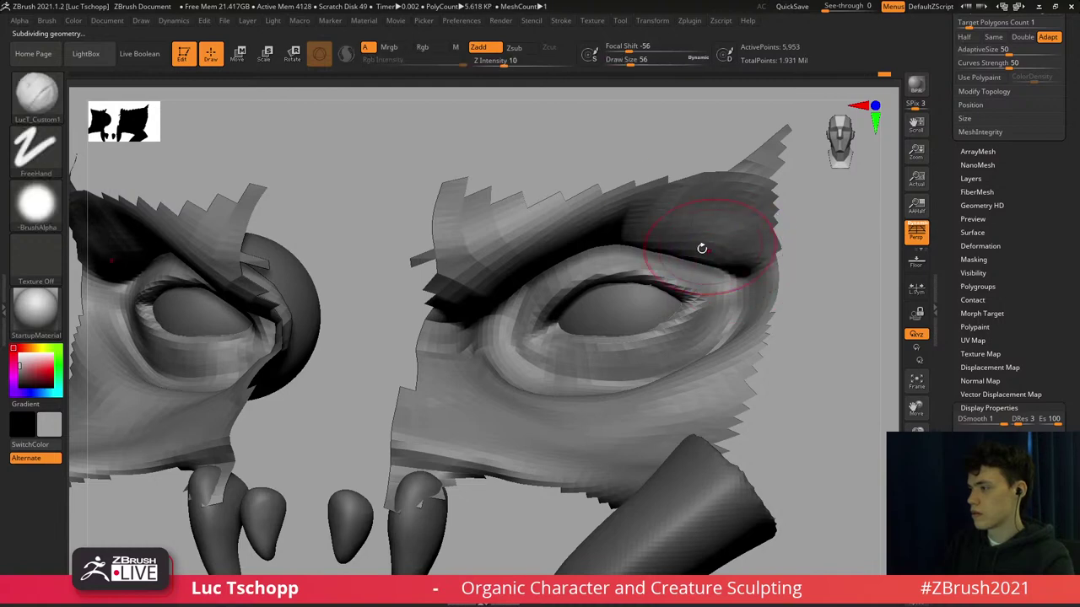
key("d")
key("d")
mouse_move(701, 245)
right_mouse_down("ctrl")
mouse_move(641, 205)
mouse_move(720, 260)
right_mouse_up("ctrl")
Unhide the whole head and bring the eyes into close view from the front.
left_click(641, 205, "ctrl+shift")
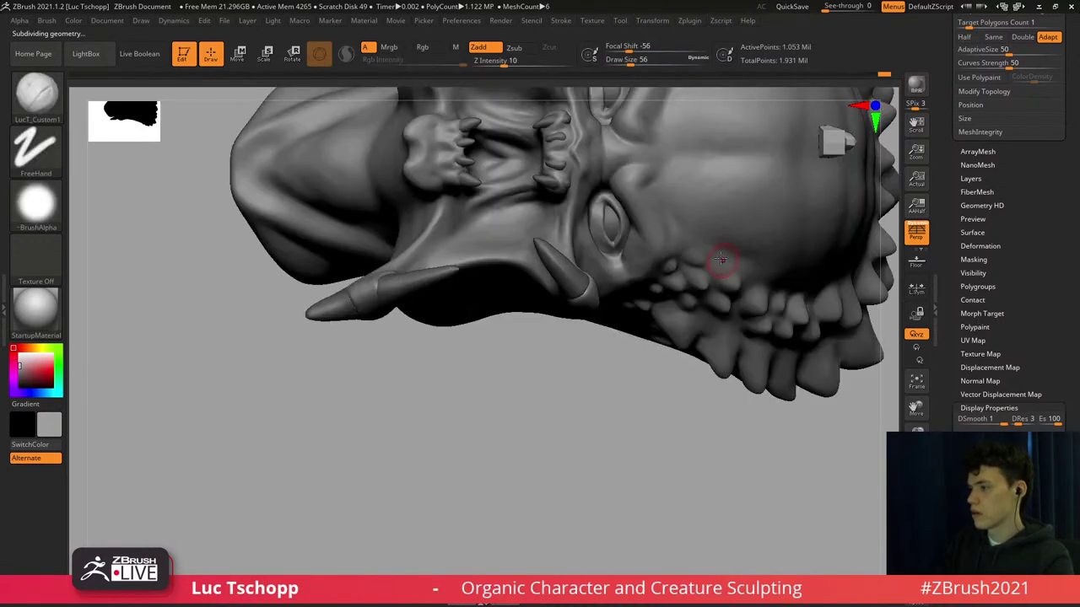
mouse_move(506, 270)
right_mouse_down()
mouse_move(489, 270)
mouse_move(613, 206)
mouse_move(669, 224)
mouse_move(607, 179)
mouse_move(708, 170)
right_mouse_up()
mouse_move(654, 212)
right_mouse_down("alt")
mouse_move(641, 269)
mouse_move(595, 264)
right_mouse_up("alt")
mouse_move(595, 264)
right_mouse_down("ctrl")
mouse_move(608, 272)
mouse_move(576, 236)
mouse_move(546, 235)
right_mouse_up("ctrl")
Shape the upper eyelid's arch with the Move brush at draw size 29, three subdivision levels down.
key("b")
key("m")
key("v")
key("shift+d")
key("shift+d")
key("shift+d")
key("s")
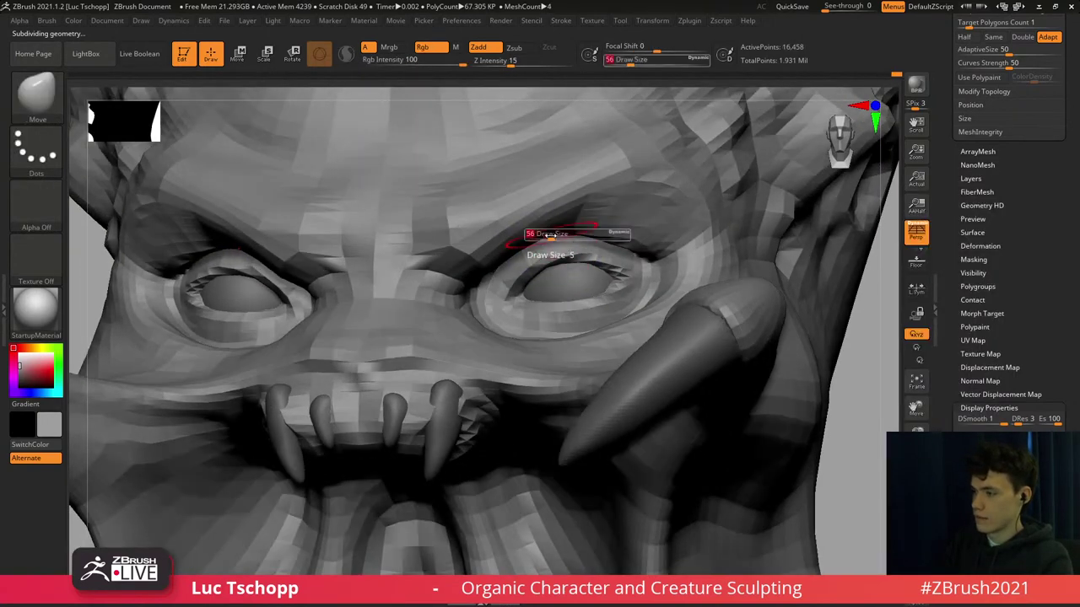
left_click_drag(546, 235, 532, 234)
mouse_move(540, 233)
right_mouse_down()
mouse_move(549, 222)
mouse_move(549, 236)
right_mouse_up()
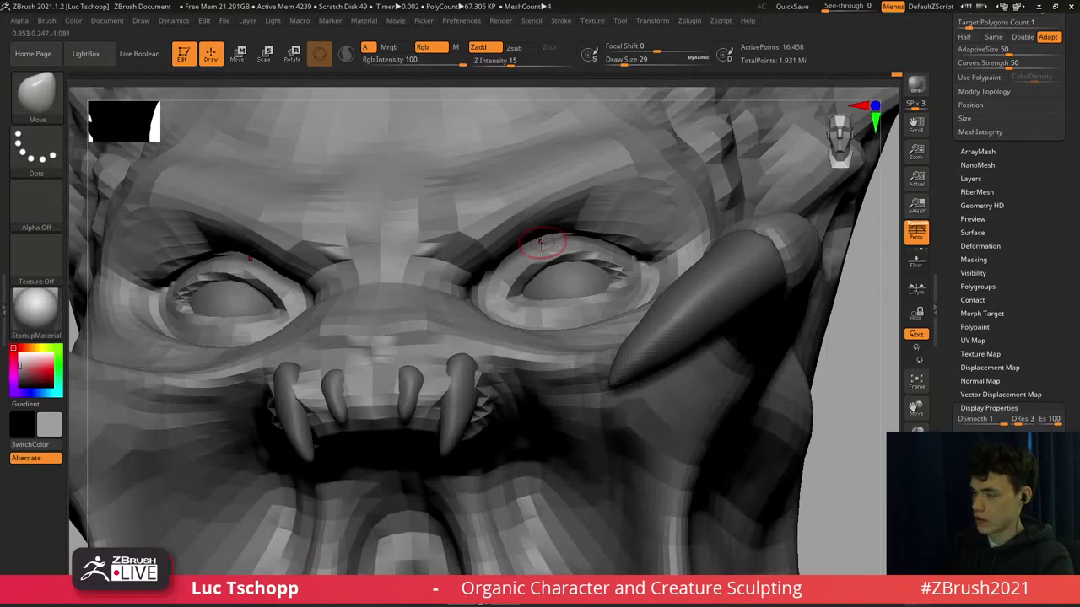
Build up the upper eyelid's rim with the LucT_Custom1 brush at draw size 29.
key("b")
left_click(329, 212)
left_click_drag(532, 273, 617, 263)
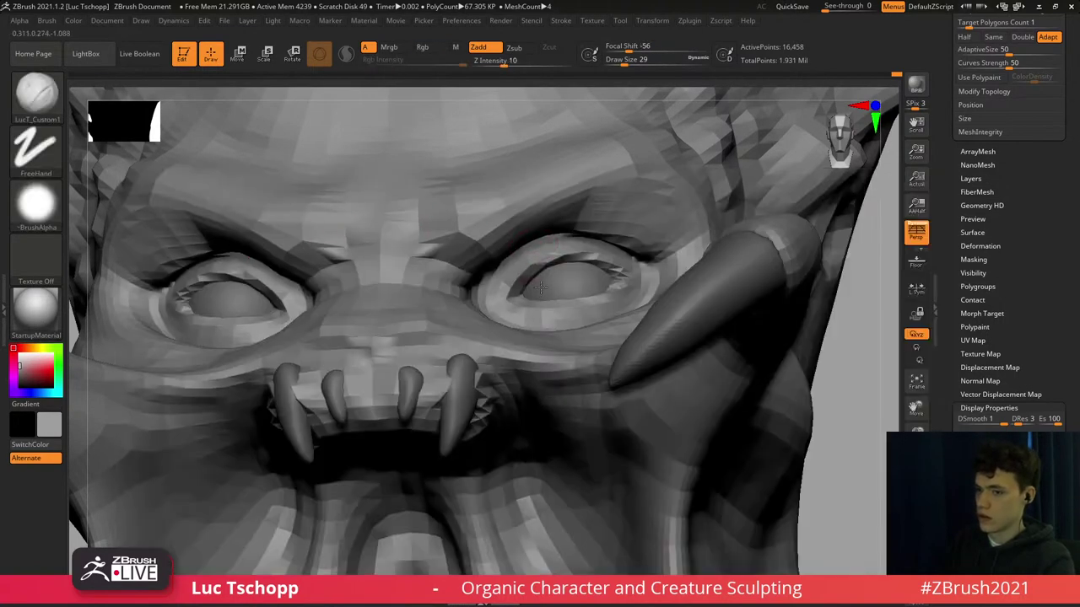
mouse_move(590, 253)
right_mouse_down("ctrl")
mouse_move(558, 264)
mouse_move(551, 237)
right_mouse_up("ctrl")
key("s")
left_click_drag(550, 239, 530, 228)
Return to the highest subdivision level and define the crease above the upper eyelid with the Standard brush at draw sizes 29 and 18.
key("d")
key("d")
key("d")
key("s")
right_click_drag(529, 228, 538, 219)
key("b")
key("s")
key("t")
key("s")
left_click_drag(538, 219, 543, 216)
right_click_drag(543, 217, 524, 222)
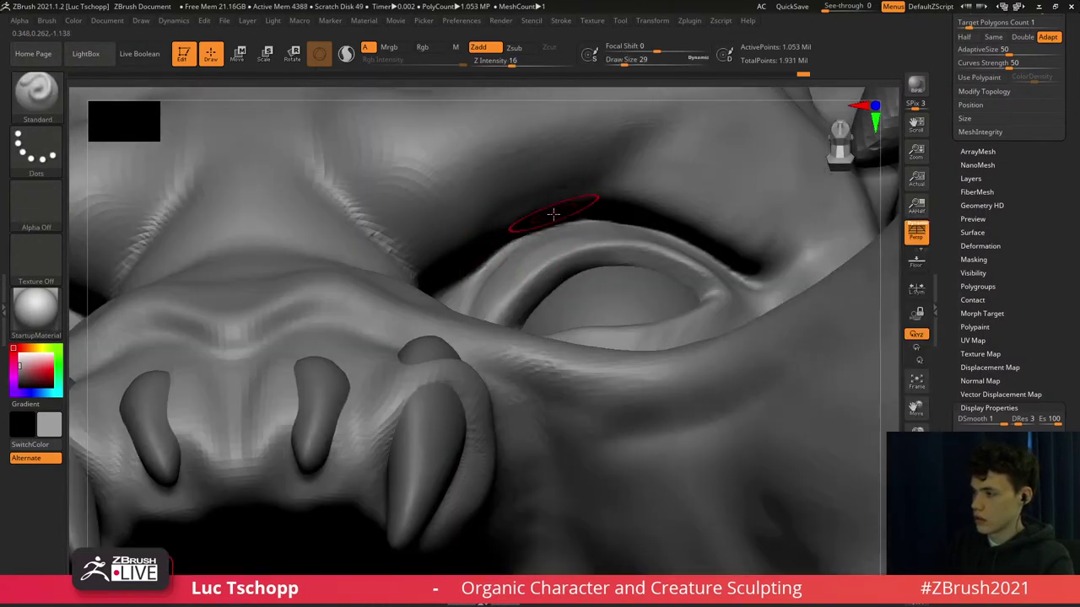
left_click_drag(541, 214, 677, 227)
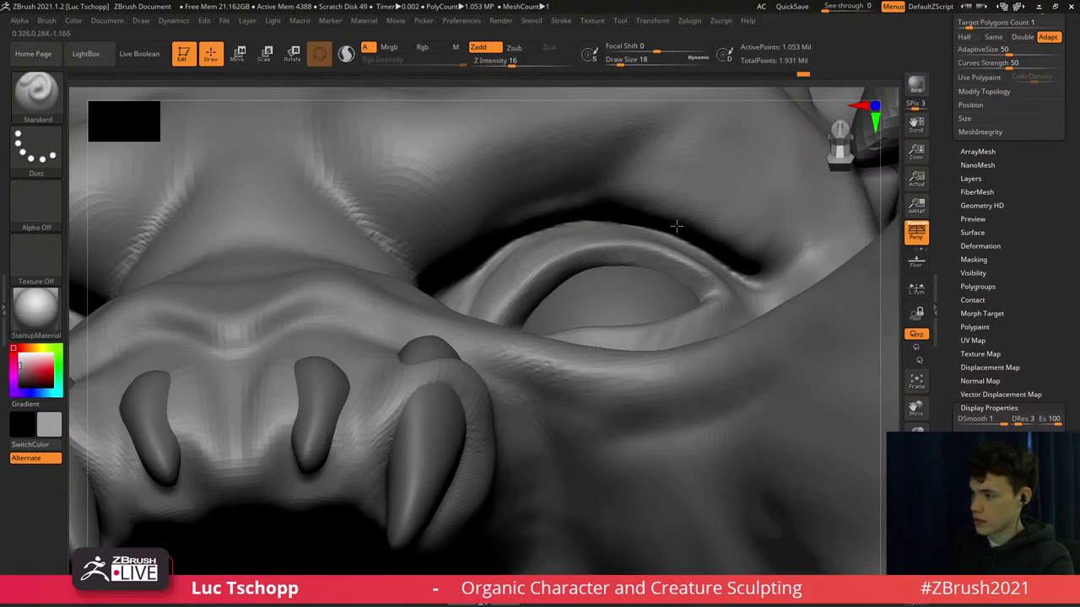
Refine the upper eyelid crease with the Standard brush two subdivision levels down, and restore the highest level with the head framed.
key("shift+d")
key("shift+d")
key("s")
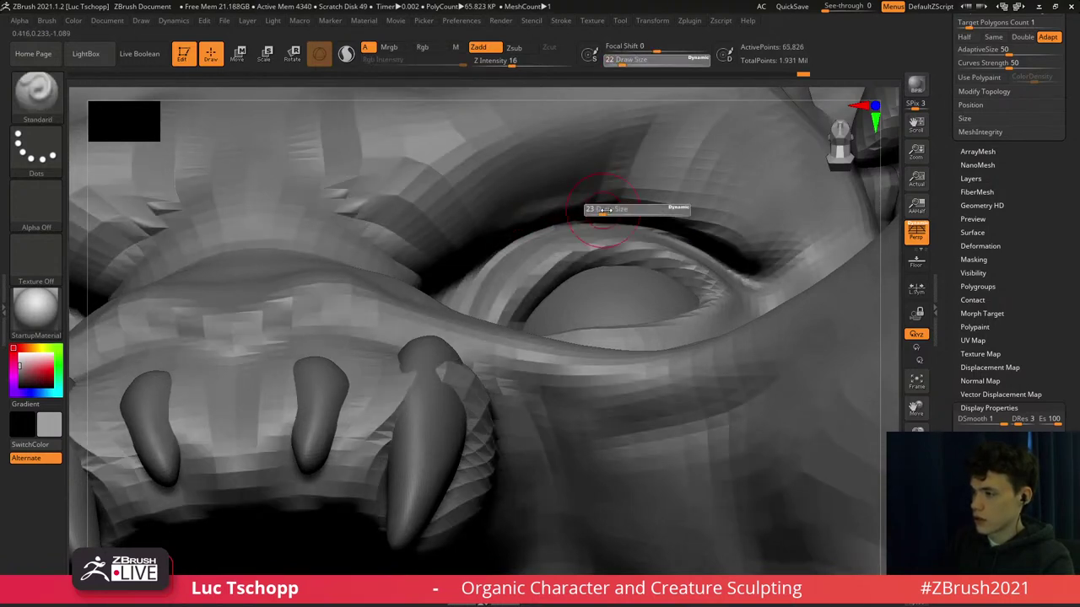
left_click_drag(603, 211, 484, 242)
right_click_drag(535, 236, 452, 186, "shift")
key("f")
key("ctrl+d")
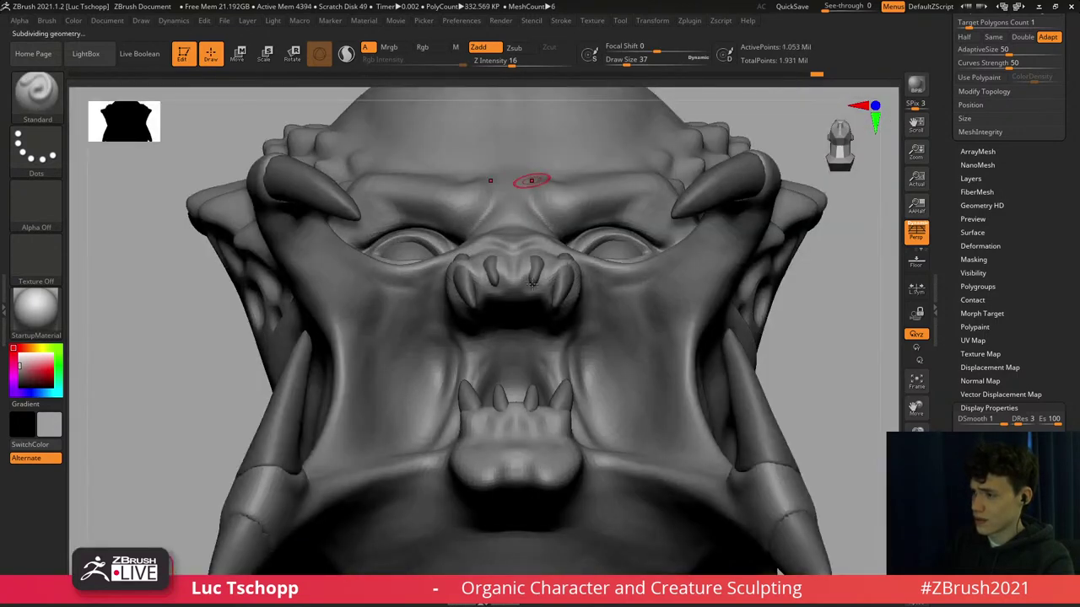
Pull the outer end of the upper eyelid into shape with the Move brush and smooth the area at draw size 46.
right_click_drag(532, 285, 540, 277, "shift")
right_click_drag(655, 227, 625, 260, "ctrl")
key("b")
key("m")
key("v")
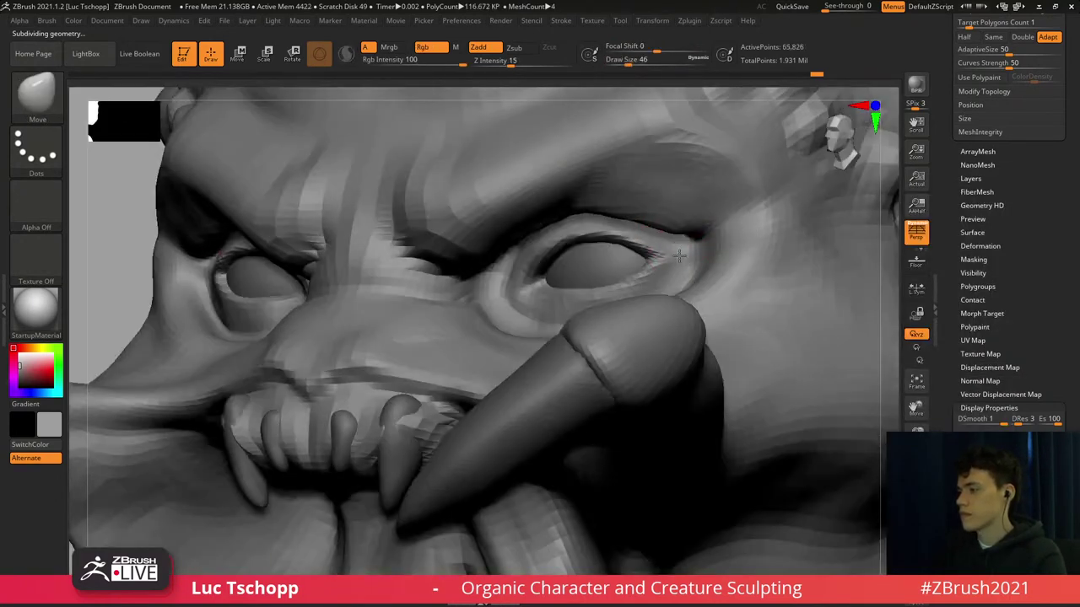
key("s")
left_click_drag(689, 239, 693, 238)
mouse_move(690, 235)
left_mouse_down()
mouse_move(698, 245)
mouse_move(609, 209)
left_mouse_up()
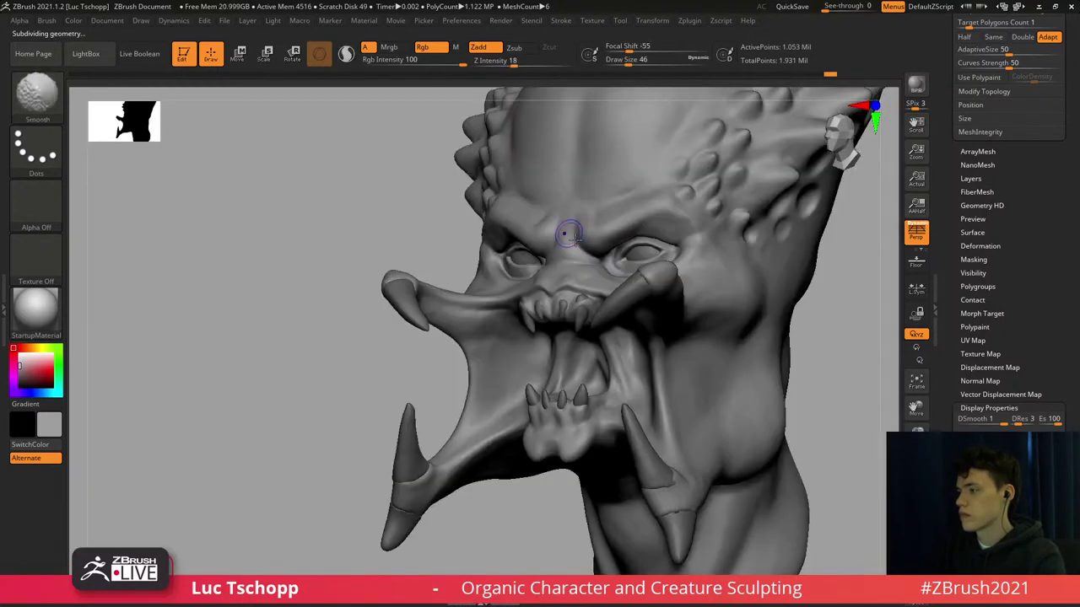
mouse_move(564, 234)
right_mouse_down()
mouse_move(631, 272)
mouse_move(701, 258)
right_mouse_up()
right_click_drag(701, 258, 578, 247, "alt")
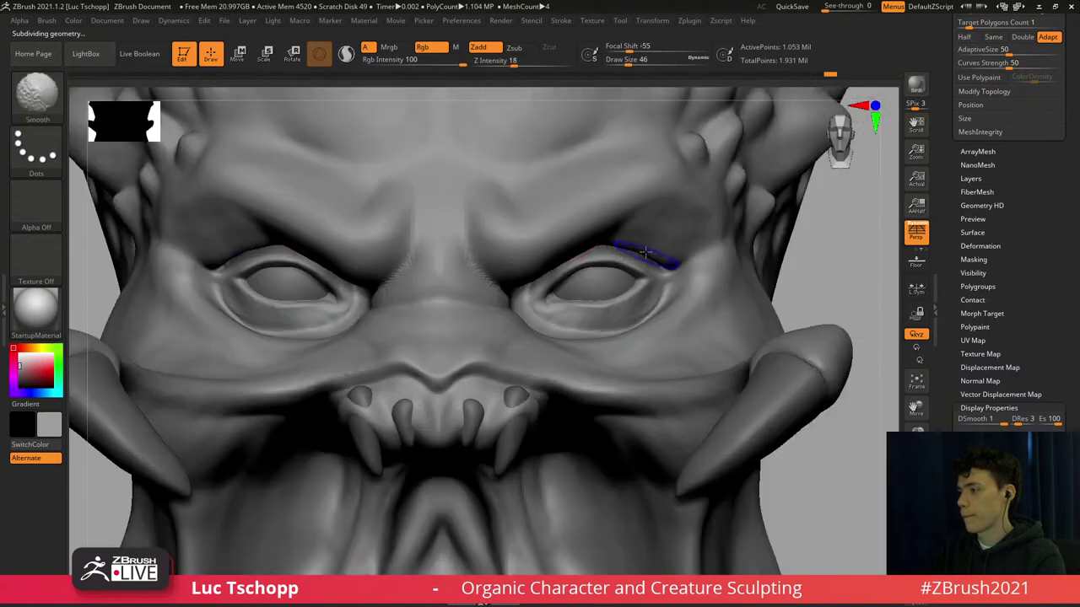
Reposition the eye's outer corner and lower eyelid with the Move brush at draw sizes 56 and 41, two subdivision levels down, and restore the highest level.
key("shift+d")
key("shift+d")
key("s")
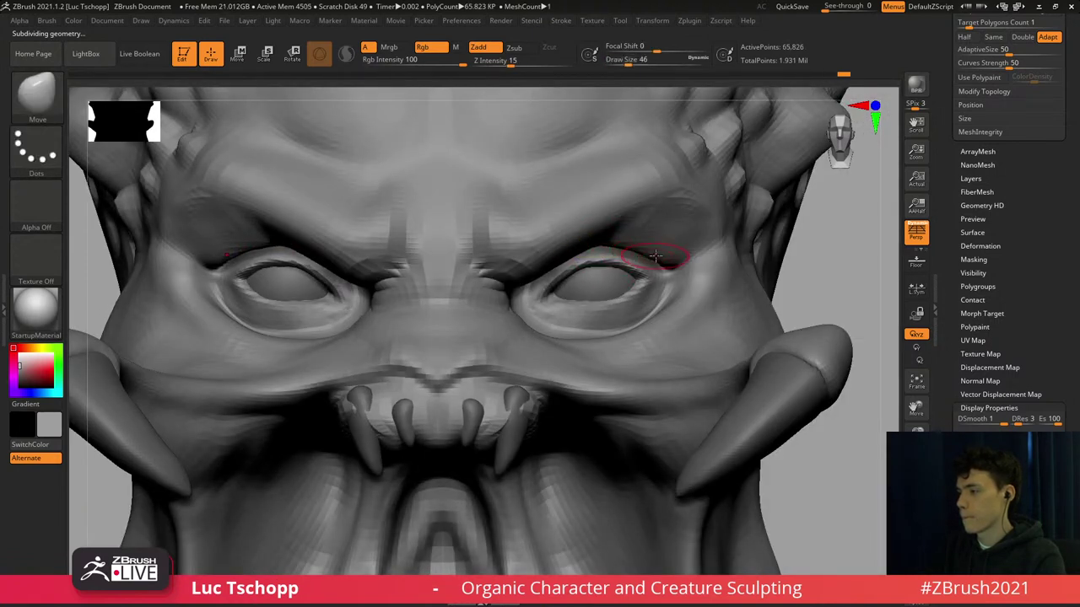
key("s")
left_click_drag(669, 265, 667, 270)
key("s")
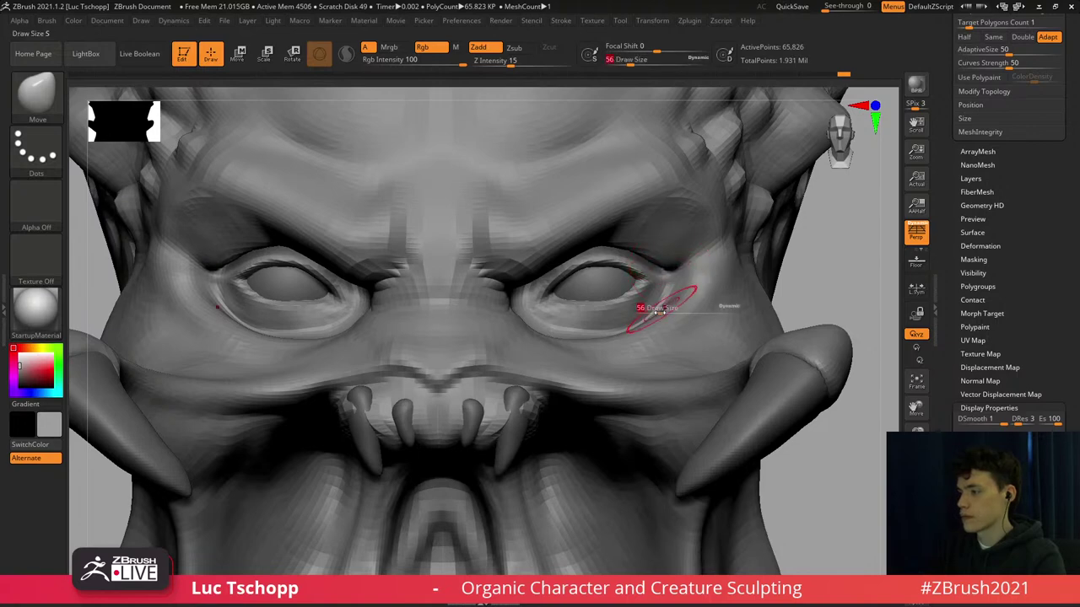
left_click_drag(655, 311, 651, 312)
key("d")
key("d")
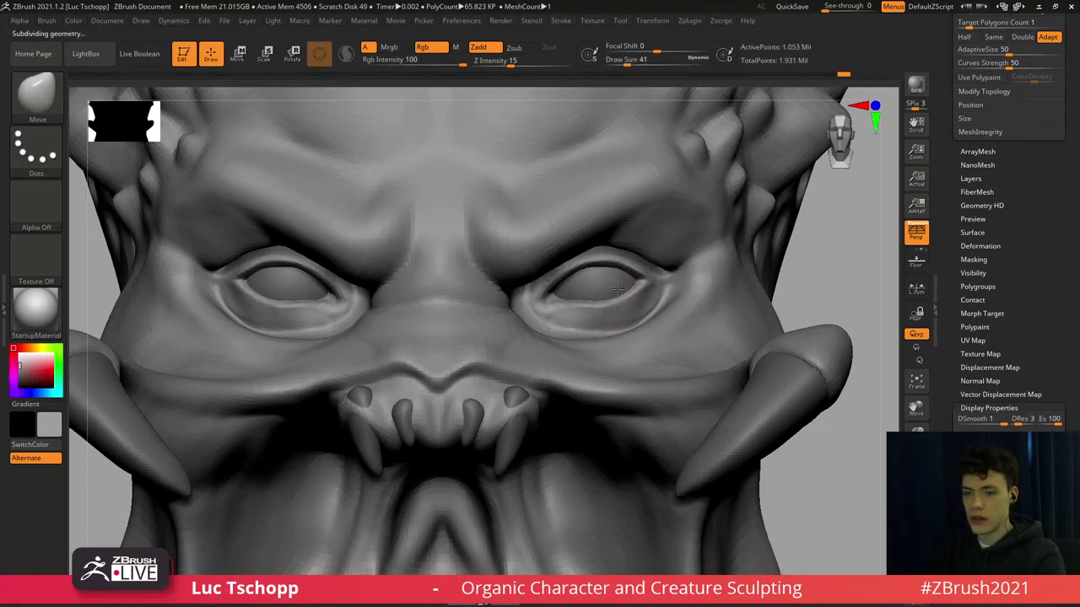
Fill out the socket above the outer upper eyelid with the LucT_Custom1 brush at draw size 54, two subdivision levels down.
mouse_move(618, 290)
right_mouse_down("ctrl")
mouse_move(623, 297)
mouse_move(610, 303)
right_mouse_up("ctrl")
key("b")
left_click(394, 222)
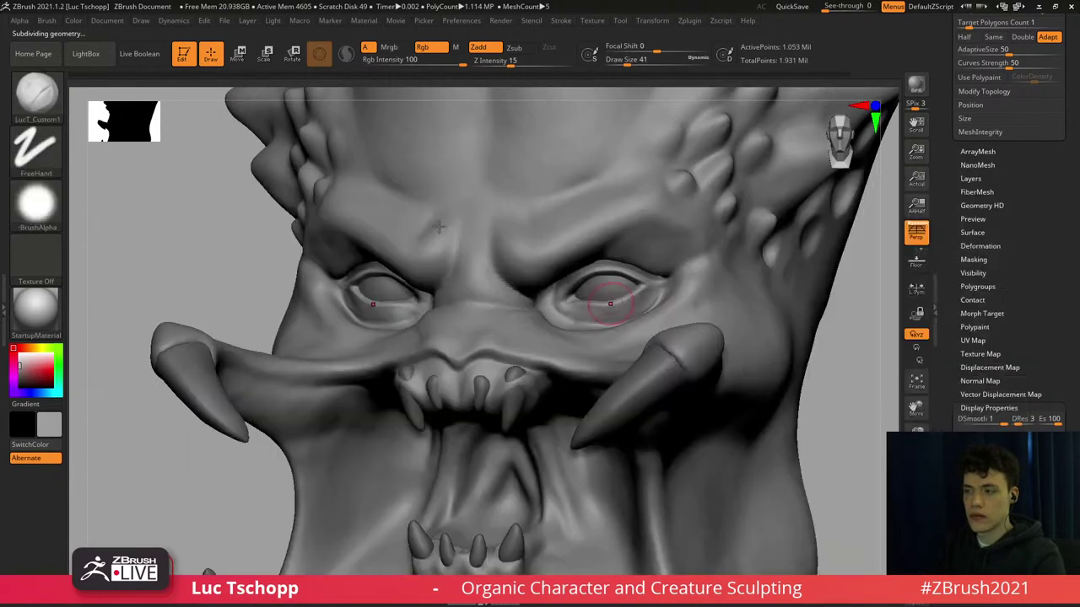
mouse_move(558, 272)
right_mouse_down()
mouse_move(542, 275)
mouse_move(626, 232)
right_mouse_up()
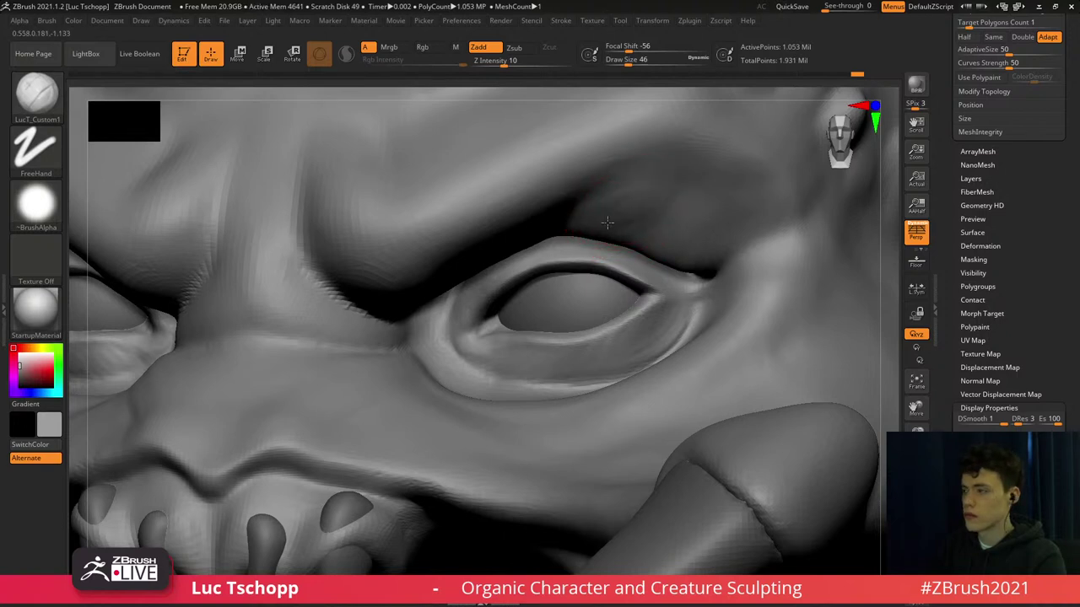
key("shift+d")
key("shift+d")
key("s")
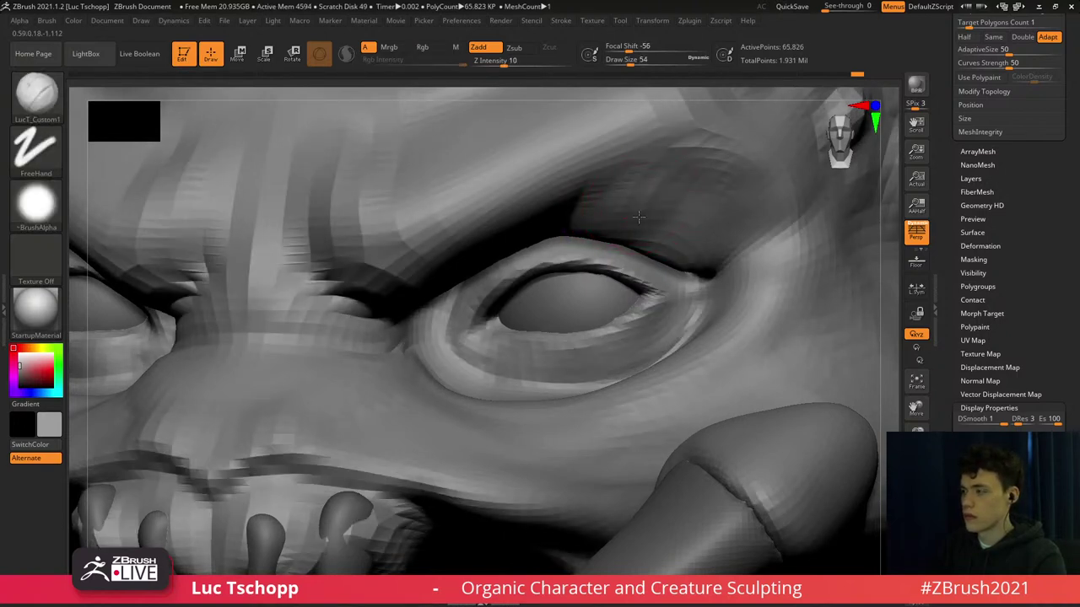
mouse_move(639, 217)
left_mouse_down()
mouse_move(680, 219)
mouse_move(729, 241)
left_mouse_up()
right_click_drag(696, 233, 717, 264)
Rework the eyelid's outer fold one level higher at draw size 51, smooth it at size 44, and frame the head at the highest level.
key("d")
key("s")
left_click_drag(707, 273, 672, 285)
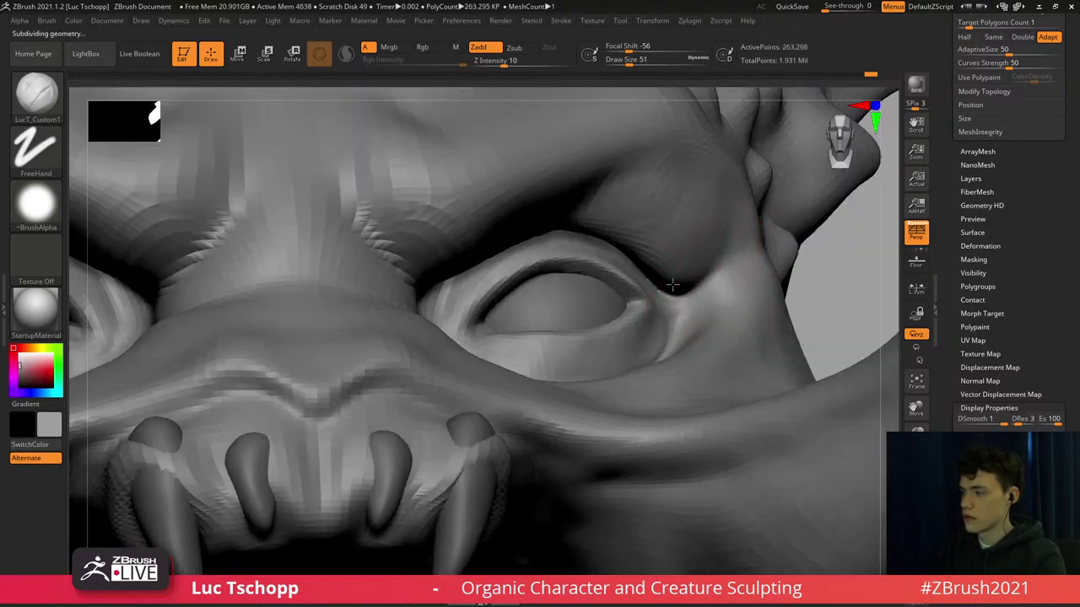
key("shift")
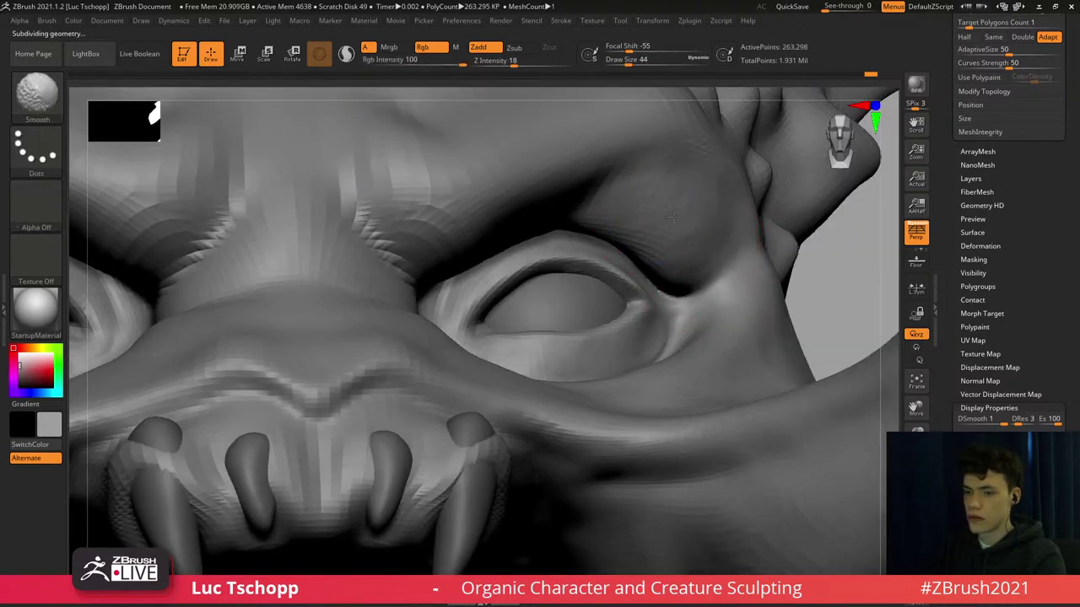
mouse_move(638, 295)
right_mouse_down()
mouse_move(633, 307)
mouse_move(641, 300)
right_mouse_up()
key("d")
key("shift")
key("f")
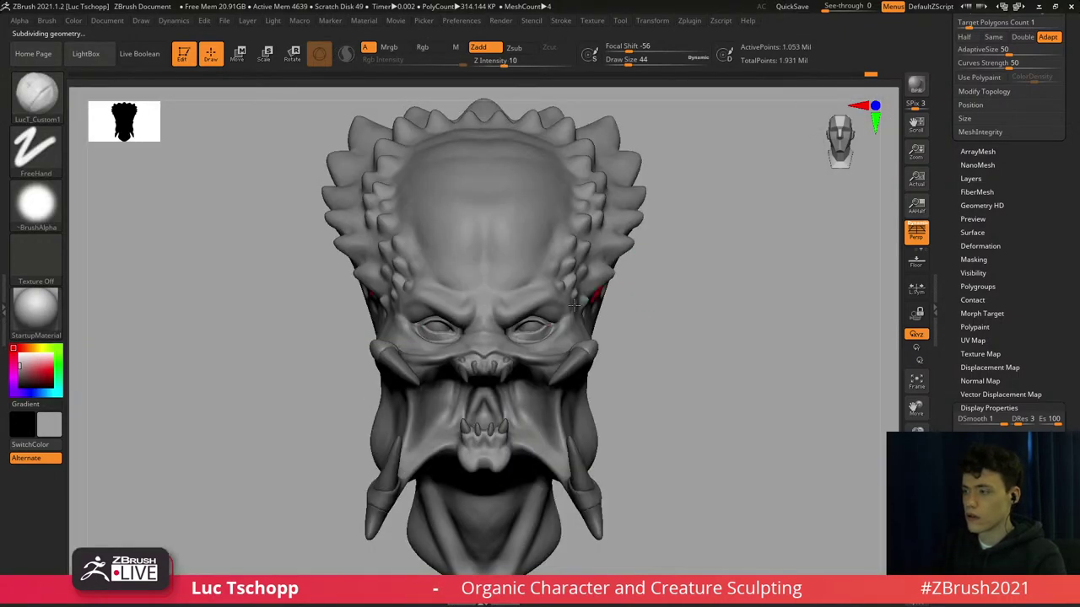
Refine the inner ends of the brows with the LucT_Custom1 brush at draw sizes 56 and 44.
mouse_move(534, 323)
right_mouse_down("alt")
mouse_move(556, 271)
mouse_move(471, 300)
right_mouse_up("alt")
key("s")
left_click_drag(470, 301, 473, 301)
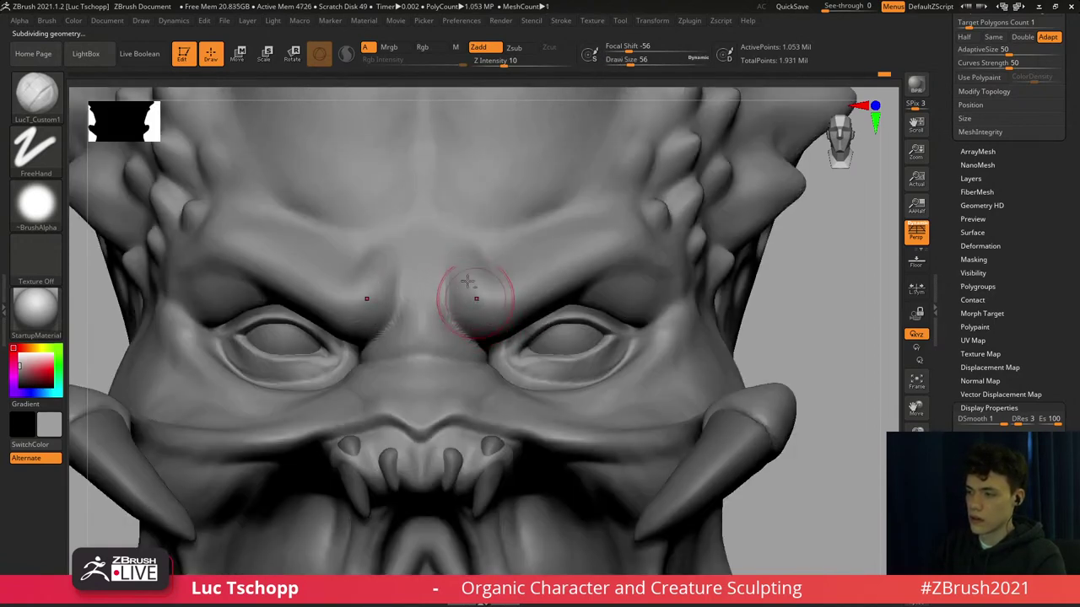
key("s")
left_click_drag(478, 300, 473, 301)
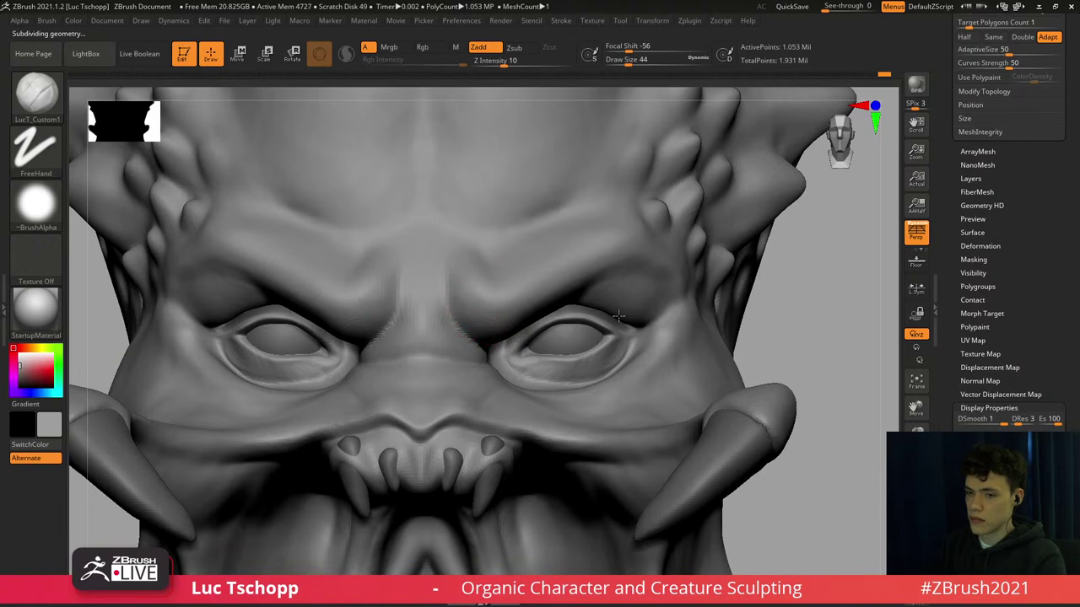
Inflate the area above the upper eyelid with the Inflat brush at draw size 87, three subdivision levels down, and step back up the levels.
mouse_move(618, 317)
right_mouse_down()
mouse_move(611, 294)
mouse_move(604, 320)
mouse_move(571, 272)
right_mouse_up()
key("b")
key("i")
key("n")
key("shift+d")
key("shift+d")
key("shift+d")
key("s")
left_click_drag(544, 272, 614, 287)
key("s")
left_click_drag(594, 273, 634, 315)
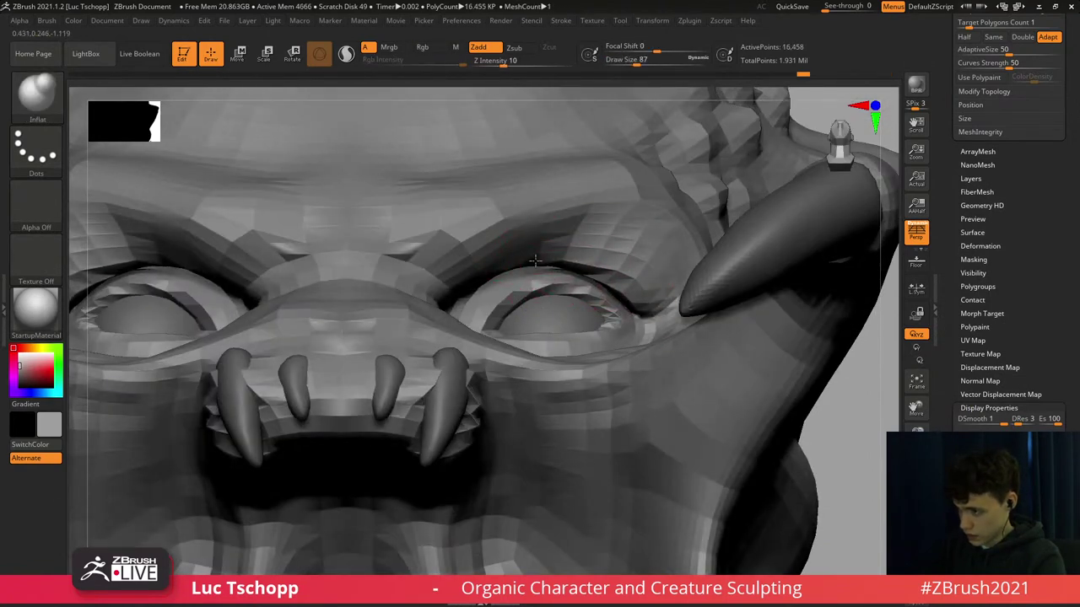
key("d")
key("d")
key("d")
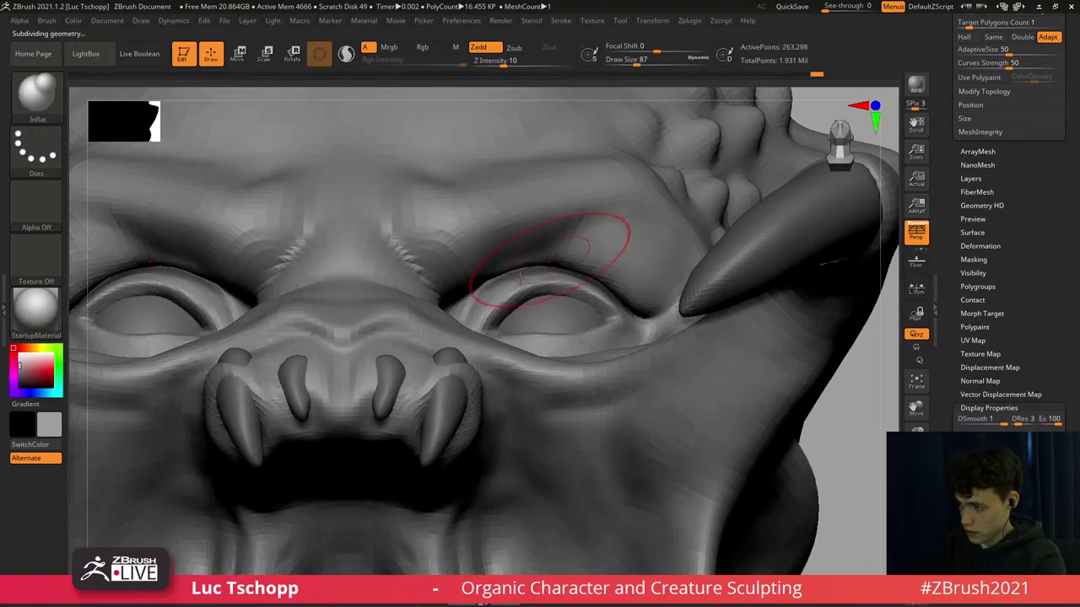
Work the inner corner of the upper eyelid with the Standard brush at draw size 31, dropping to a lower subdivision level.
key("b")
key("s")
key("t")
key("s")
left_click_drag(504, 283, 470, 296)
key("shift+d")
key("shift+d")
key("s")
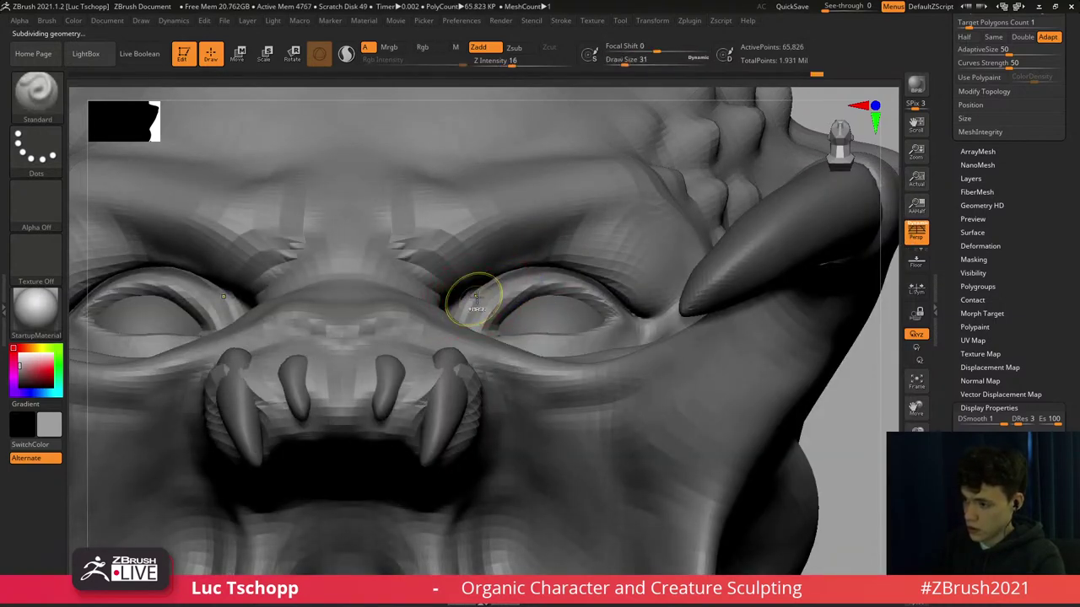
Refine the inner upper eyelid at the highest level with the LucT_Custom1 brush at draw size 22 and smooth it at size 27.
key("b")
left_click(263, 230)
key("d")
key("d")
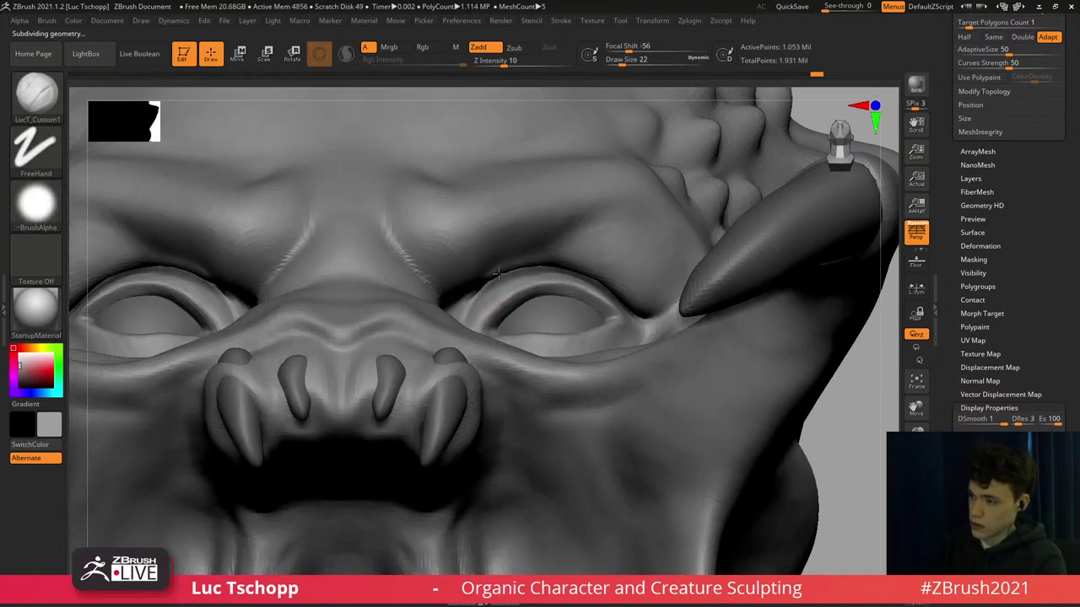
key("shift")
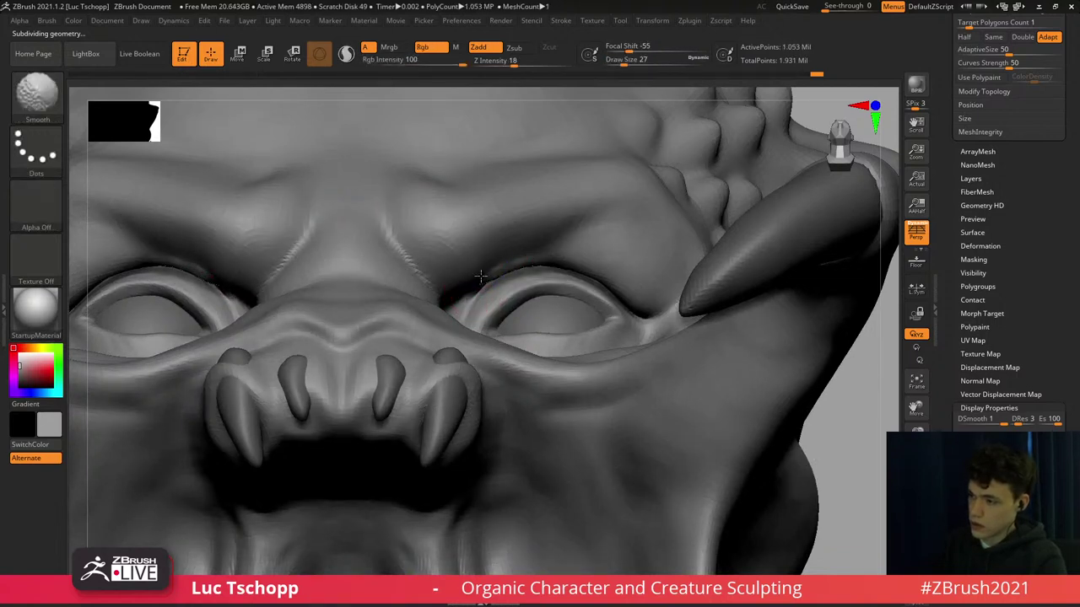
Sculpt the lower eyelid's inner half from the front with the LucT_Custom1 brush at draw size 31.
mouse_move(502, 316)
right_mouse_down("shift")
mouse_move(524, 321)
mouse_move(520, 312)
mouse_move(561, 371)
right_mouse_up("shift")
key("f")
key("s")
left_click(613, 299)
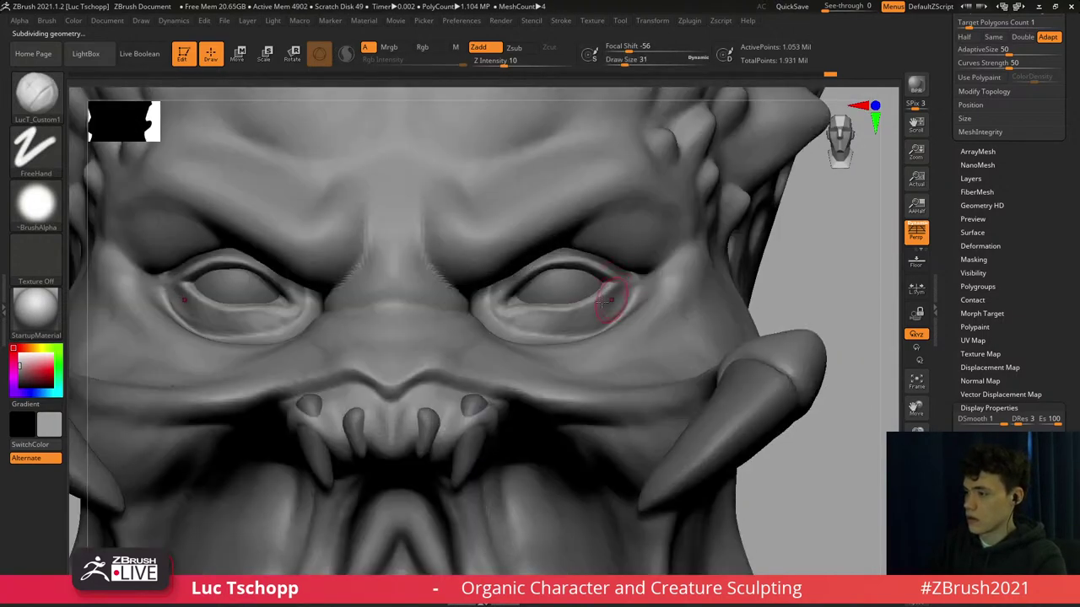
right_click_drag(550, 307, 540, 326, "ctrl")
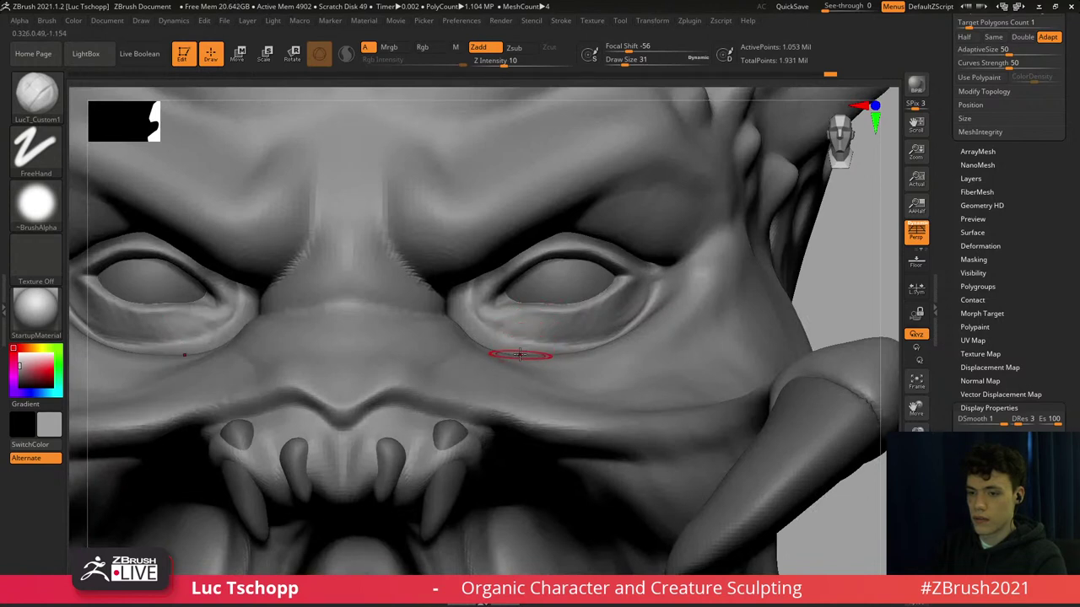
key("s")
left_click_drag(513, 331, 506, 333)
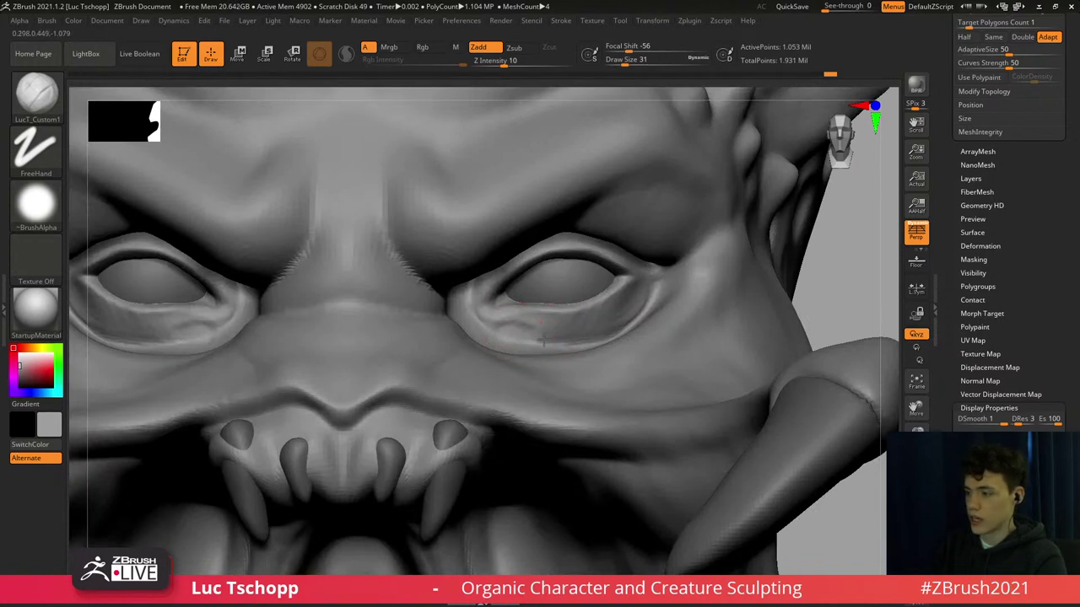
Switch to the Move brush to adjust the head's forms from the front.
key("shift")
mouse_move(458, 272)
right_mouse_down("ctrl")
mouse_move(491, 343)
mouse_move(502, 331)
right_mouse_up("ctrl")
key("b")
key("m")
key("v")
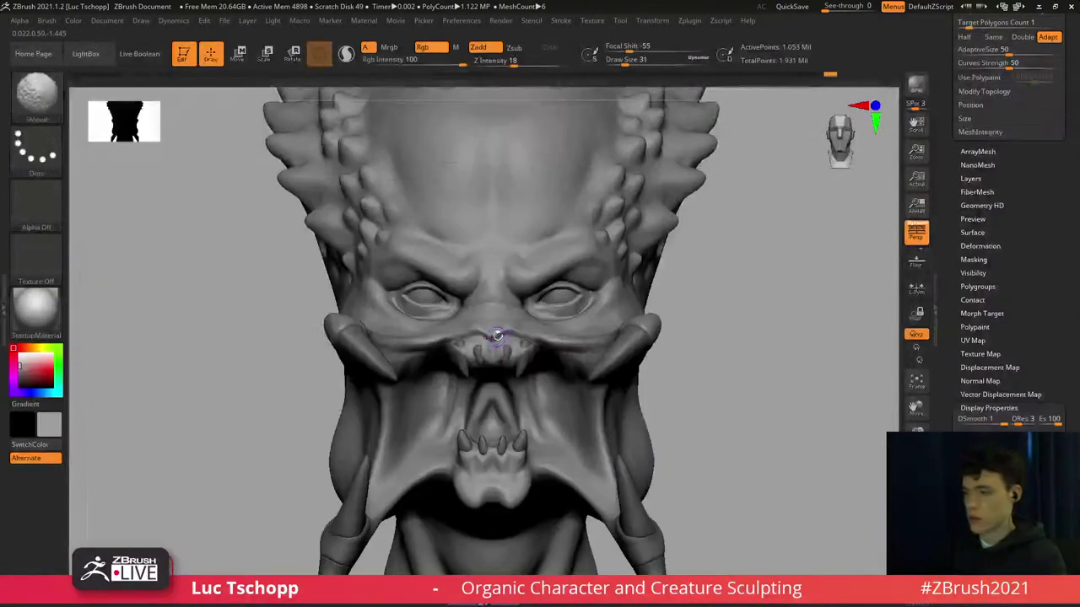
Reshape the upper gum and teeth with the Move brush, switching between the head and teeth subtools.
key("s")
left_click_drag(484, 339, 492, 340)
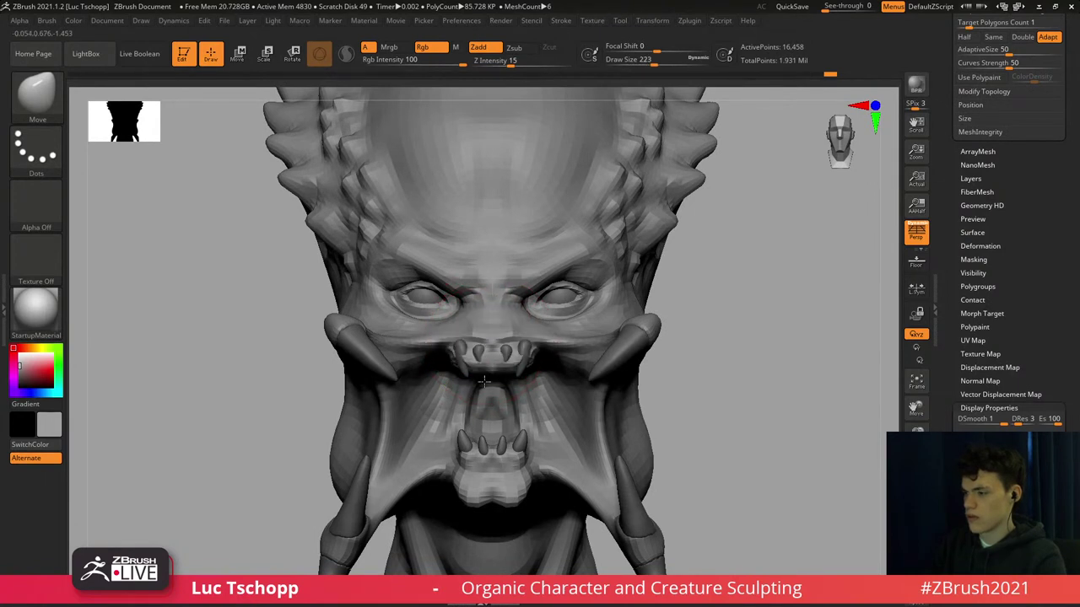
key("ctrl+z")
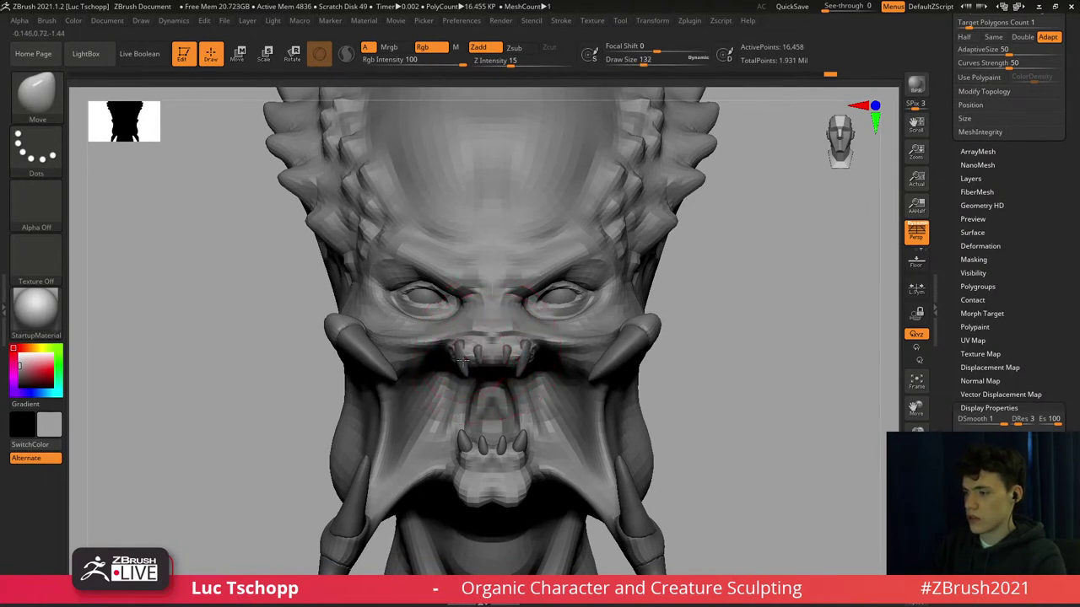
left_click(462, 360, "alt")
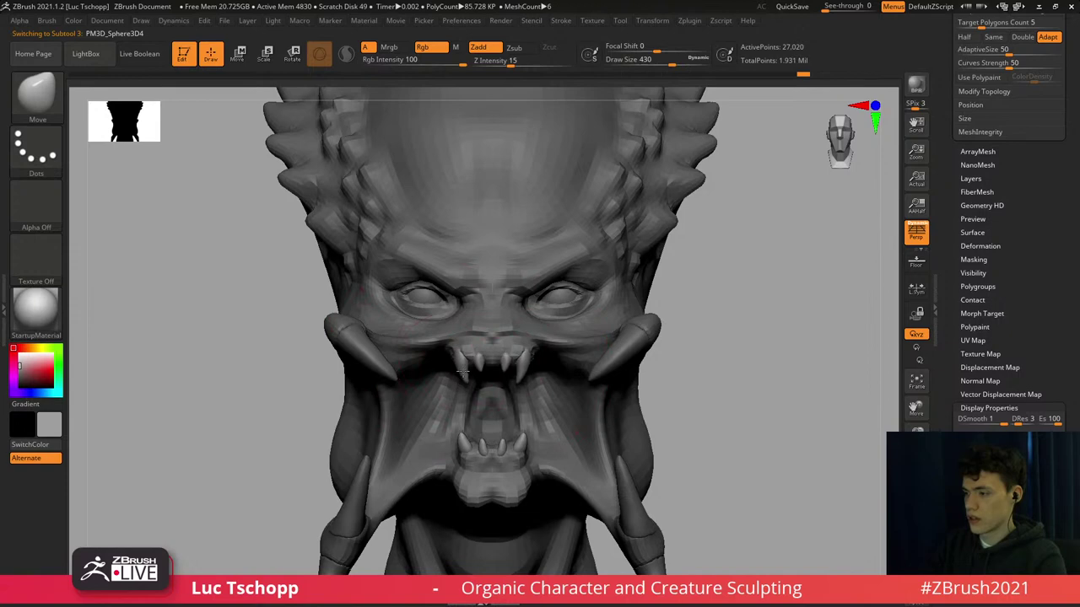
left_click(489, 339, "alt")
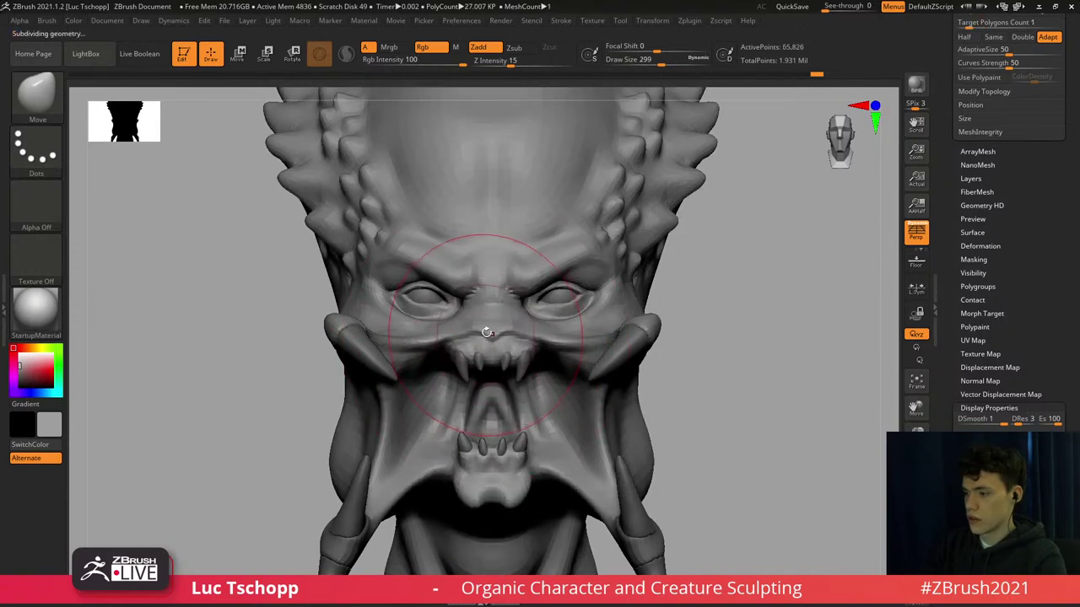
With the Move brush, adjust the back of the cheek and jaw three subdivision levels down, returning to the highest level.
key("f")
right_click_drag(497, 294, 463, 314, "ctrl")
right_click_drag(371, 403, 464, 388)
key("b")
key("m")
key("v")
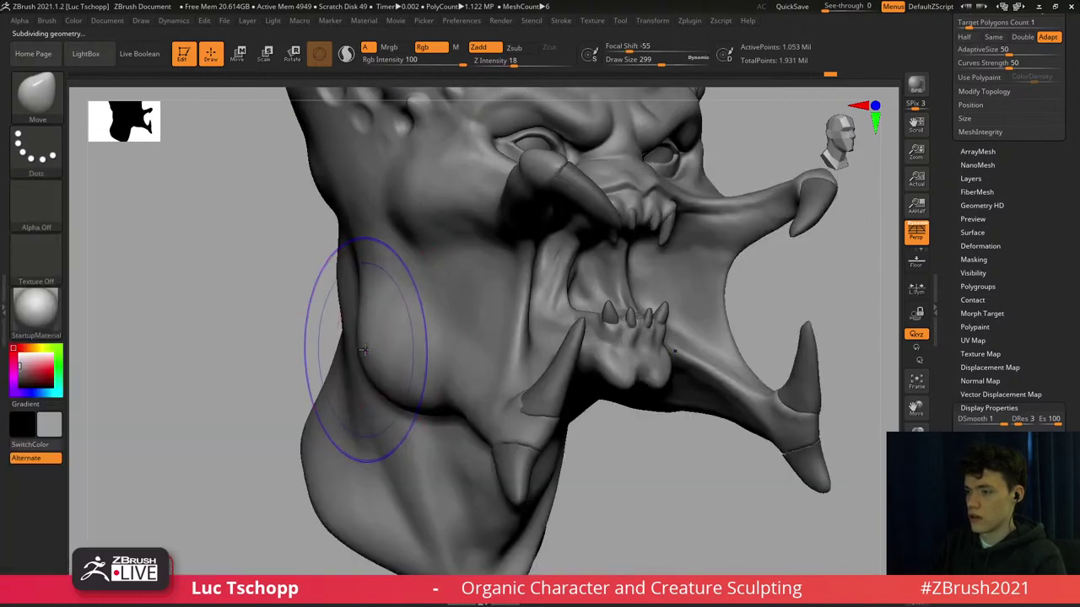
key("shift+d")
key("shift+d")
key("shift+d")
mouse_move(361, 351)
right_mouse_down()
mouse_move(377, 350)
mouse_move(362, 337)
mouse_move(365, 307)
mouse_move(439, 286)
right_mouse_up()
key("d")
key("d")
key("d")
Reshape the outer cheek contour from the front at a low subdivision level and restore the highest level.
mouse_move(438, 287)
right_mouse_down()
mouse_move(368, 317)
mouse_move(361, 395)
right_mouse_up()
key("shift+d")
key("shift+d")
key("shift+d")
key("shift+d")
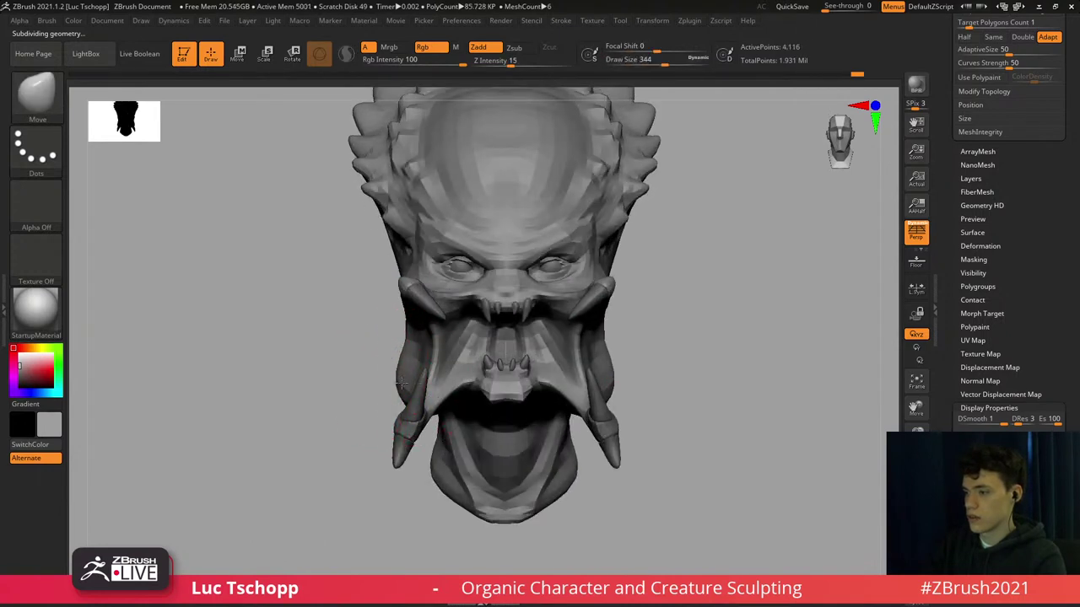
key("d")
key("d")
key("d")
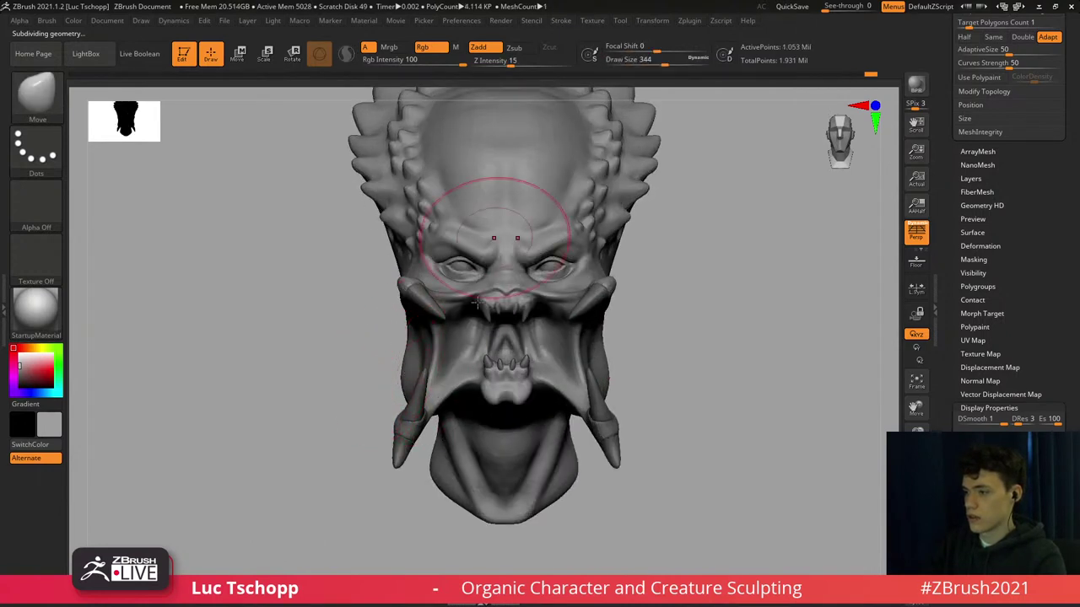
Nudge the row of spikes along the side of the forehead with the Move brush.
right_click_drag(477, 302, 471, 346, "alt")
right_click_drag(481, 261, 475, 312)
right_click_drag(414, 282, 433, 298, "alt")
right_click_drag(433, 298, 460, 362, "ctrl")
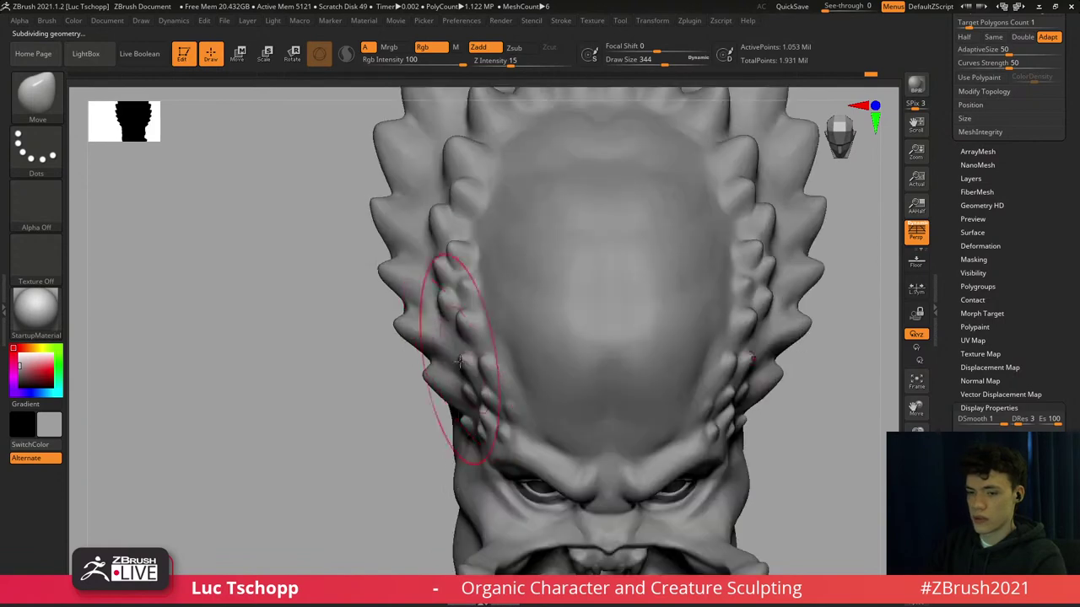
left_click_drag(469, 376, 464, 371)
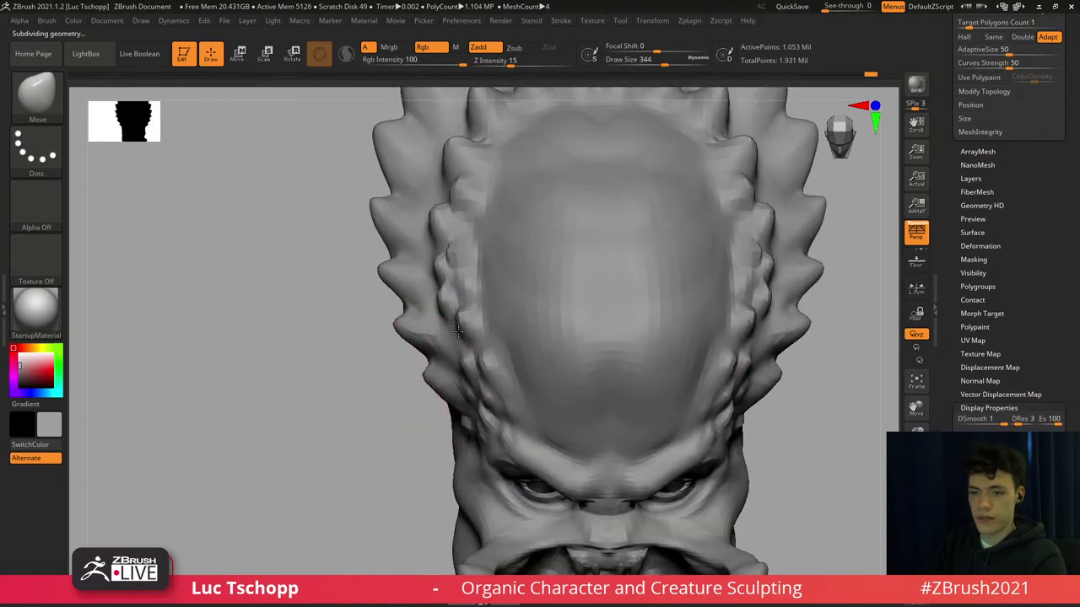
right_click_drag(464, 371, 463, 323, "ctrl")
mouse_move(462, 323)
right_mouse_down()
mouse_move(484, 326)
mouse_move(471, 317)
mouse_move(482, 340)
mouse_move(473, 265)
mouse_move(465, 308)
right_mouse_up()
Select the LucT_Custom1 brush, reduce its draw size to about 140, and work on the forehead side at a lower subdivision level.
key("b")
left_click(274, 230)
key("shift+d")
key("shift+d")
right_click_drag(441, 274, 446, 263, "ctrl")
key("s")
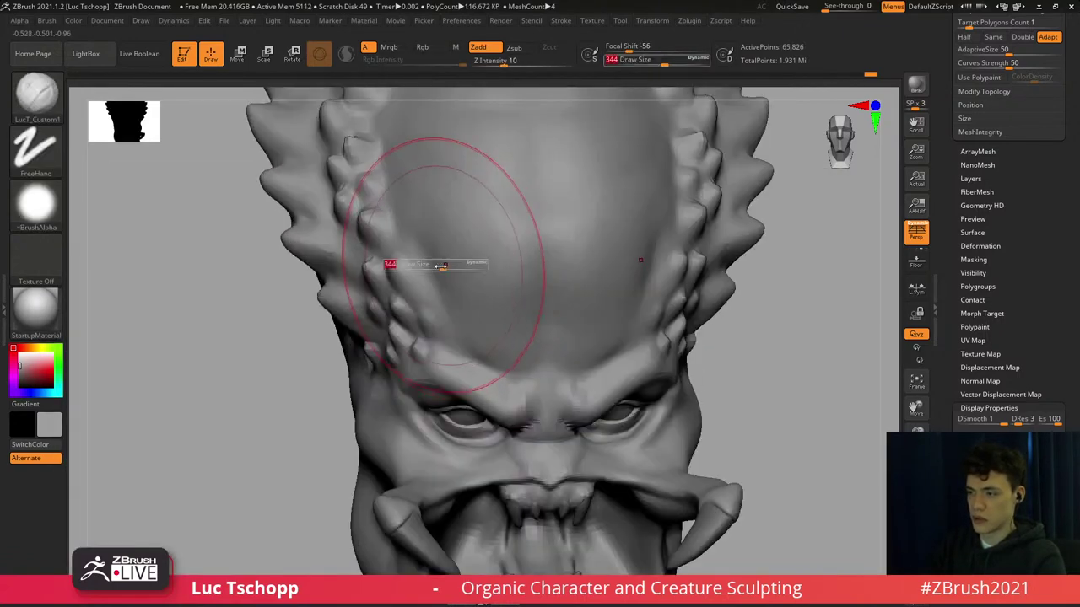
left_click_drag(445, 264, 434, 264)
key("bracketleft")
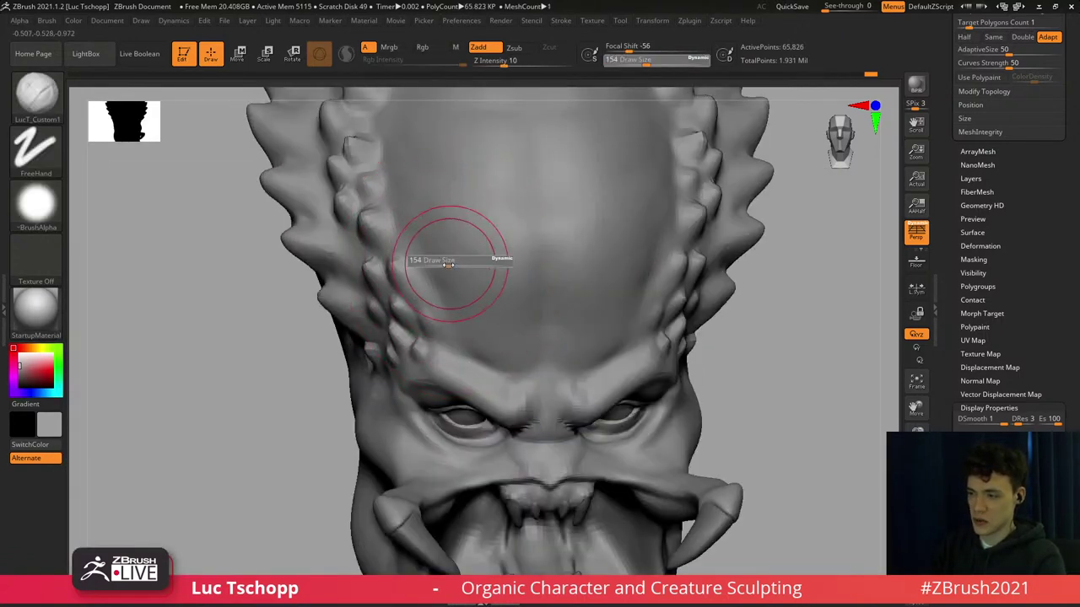
key("ctrl+d")
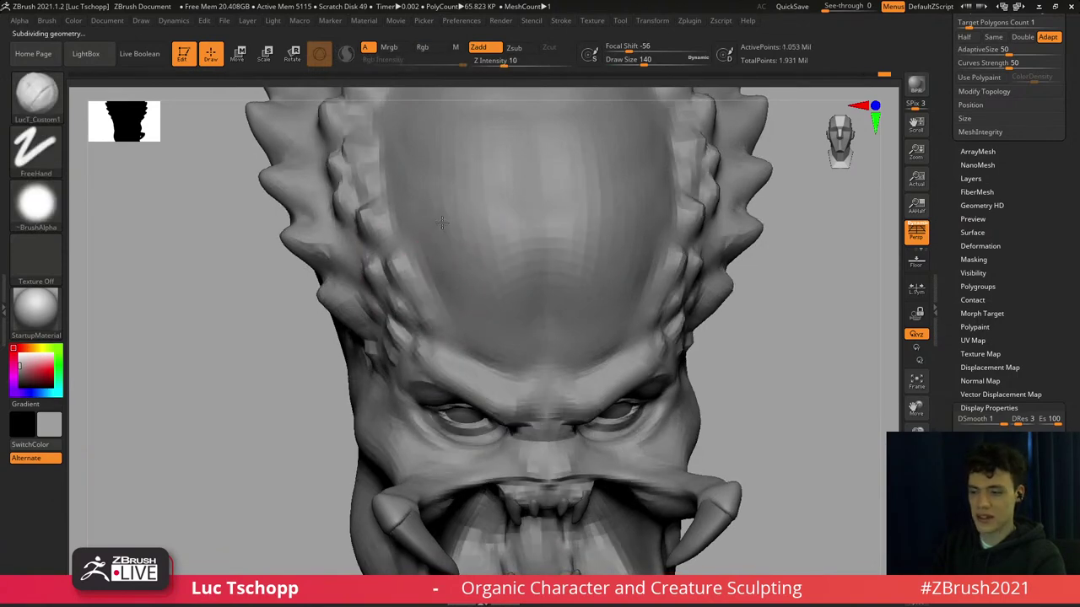
Try smoothing the forehead above the brow two subdivision levels down.
mouse_move(449, 270)
right_mouse_down("ctrl")
mouse_move(477, 294)
mouse_move(492, 279)
right_mouse_up("ctrl")
mouse_move(535, 309)
right_mouse_down("alt")
mouse_move(520, 249)
mouse_move(531, 270)
right_mouse_up("alt")
key("shift+d")
key("shift+d")
key("bracketright")
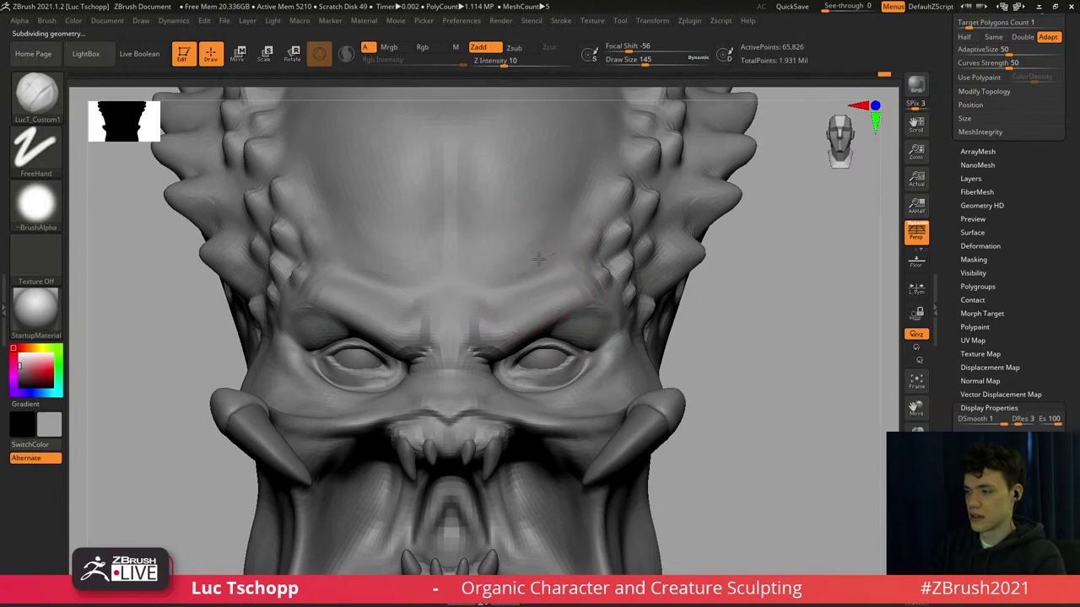
left_click_drag(520, 272, 515, 241, "shift")
key("d")
key("ctrl+z")
key("ctrl+z")
key("ctrl+z")
key("ctrl+z")
key("ctrl+z")
Sculpt the outer corner of the eye with a draw size of 37 and smooth the skin beneath the eye.
mouse_move(549, 248)
right_mouse_down("ctrl")
mouse_move(533, 269)
mouse_move(552, 260)
mouse_move(549, 250)
right_mouse_up("ctrl")
key("s")
left_click_drag(561, 267, 547, 267)
right_click_drag(552, 285, 562, 275)
key("s")
left_click_drag(562, 277, 554, 277)
left_click_drag(546, 284, 557, 285)
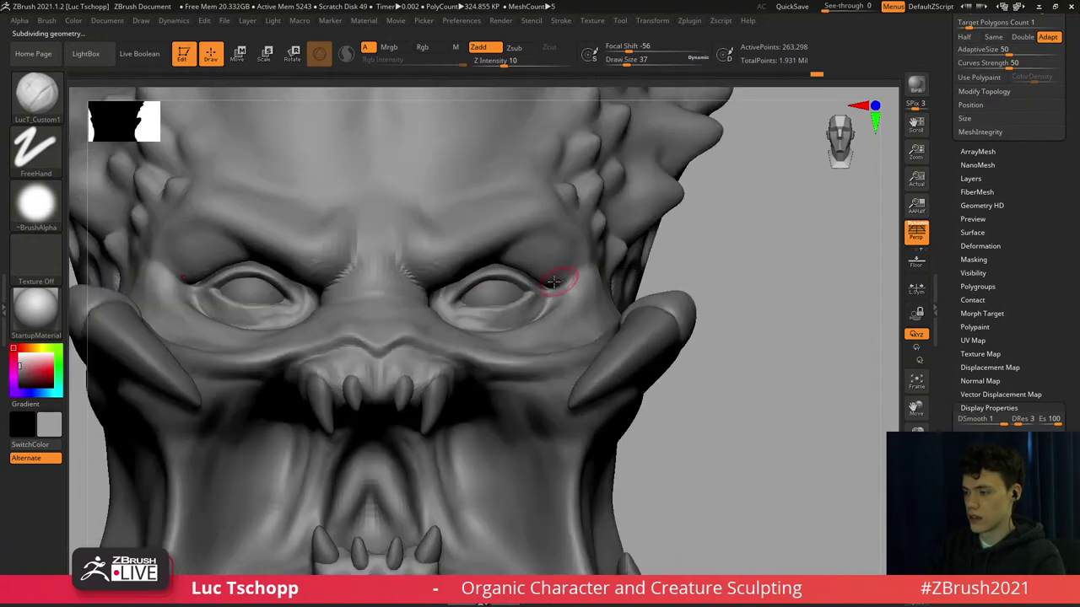
key("shift")
left_click_drag(528, 321, 513, 317, "shift")
right_click_drag(513, 313, 501, 321)
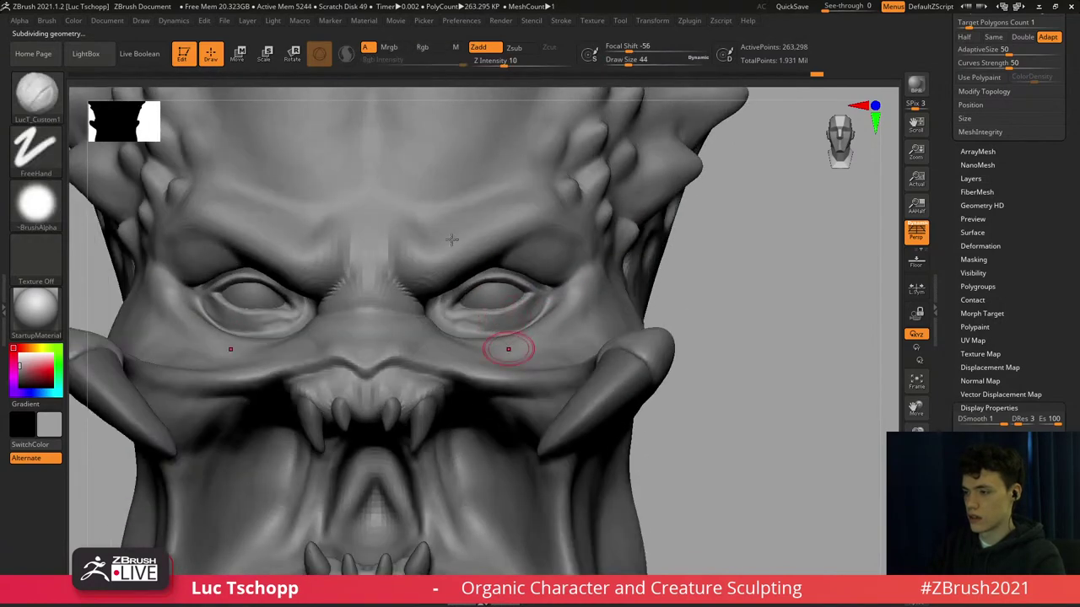
Sculpt the triangular inner mouth surface above the lower teeth with LucT_Custom1 at a draw size of about 41.
right_click_drag(451, 240, 468, 186, "ctrl")
mouse_move(492, 407)
right_mouse_down("alt")
mouse_move(487, 306)
mouse_move(553, 557)
right_mouse_up("alt")
key("s")
left_click_drag(481, 350, 485, 349)
left_click_drag(481, 415, 490, 379)
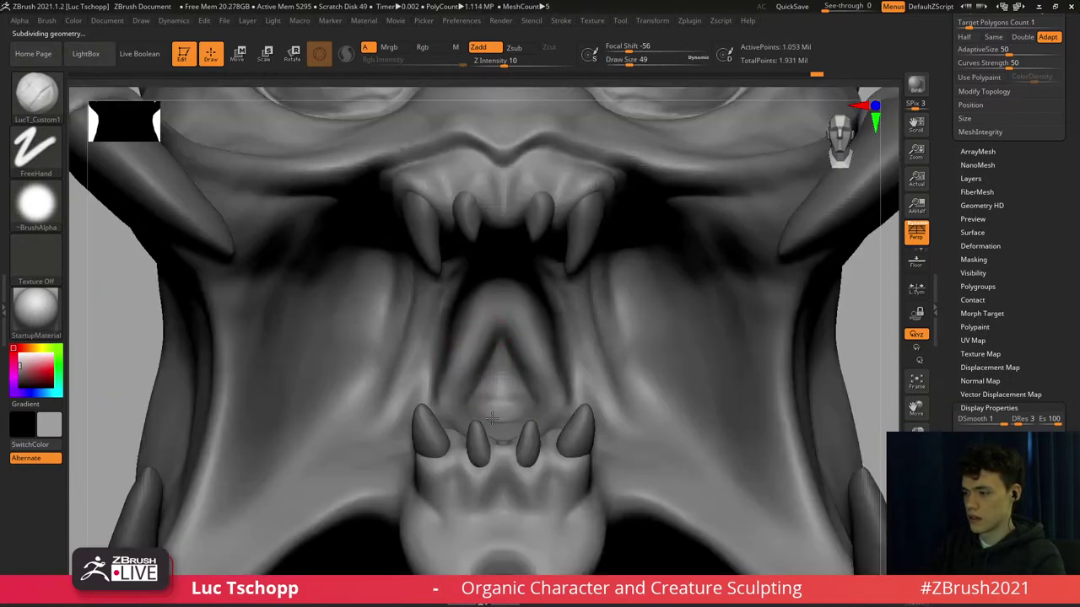
key("ctrl+z")
key("s")
mouse_move(495, 409)
left_mouse_down()
mouse_move(497, 363)
mouse_move(489, 373)
left_mouse_up()
key("s")
left_click_drag(502, 335, 470, 370)
Switch to the Standard brush and smooth the fold inside the mouth.
key("b")
key("s")
key("t")
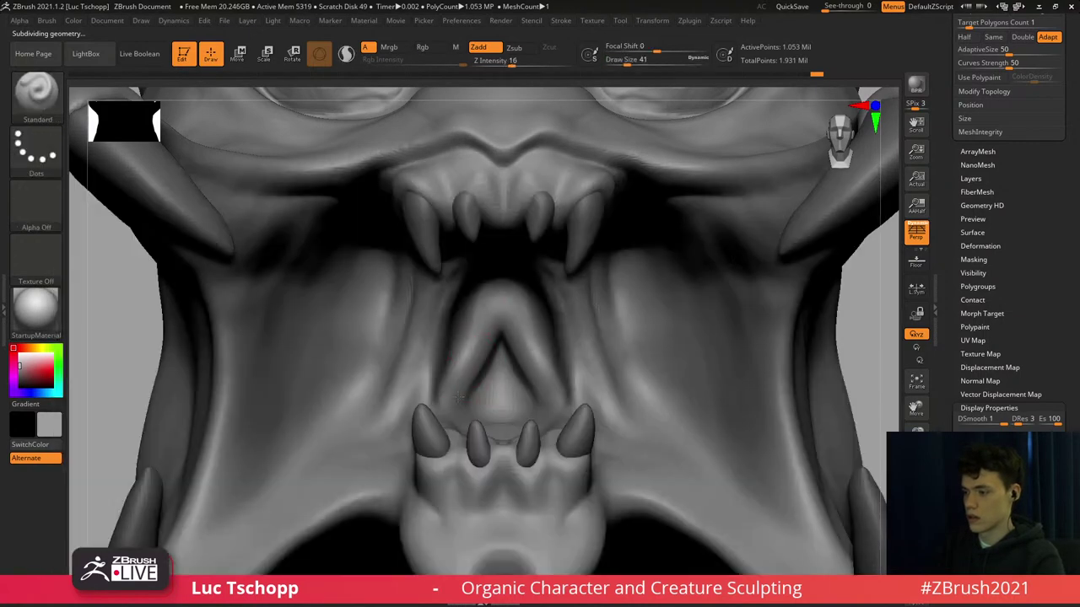
right_click_drag(482, 350, 482, 353, "ctrl")
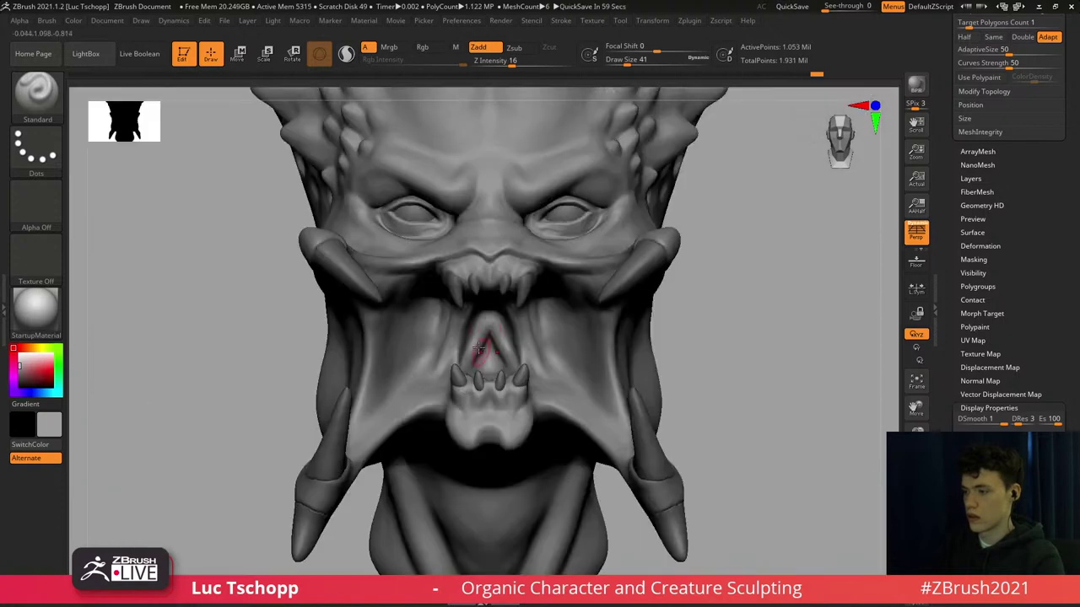
key("s")
left_click_drag(487, 339, 473, 351, "shift")
right_click_drag(480, 231, 474, 135, "ctrl")
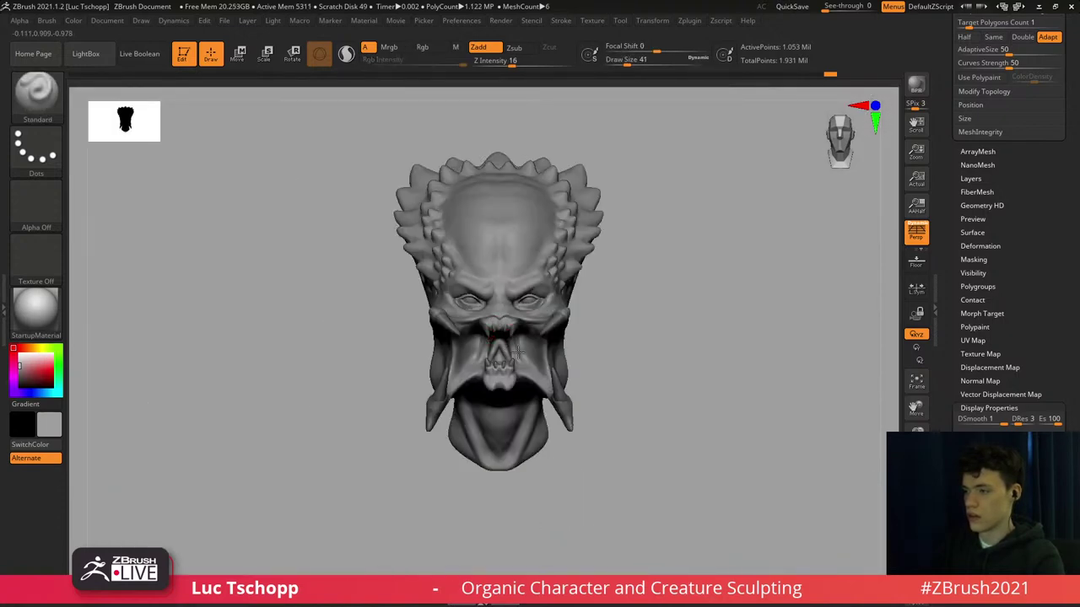
Rework the inner mouth with LucT_Custom1 at draw size 94 on a low subdivision level, returning to the highest level.
mouse_move(515, 366)
right_mouse_down()
mouse_move(692, 359)
mouse_move(363, 270)
right_mouse_up()
key("b")
key("s")
key("m")
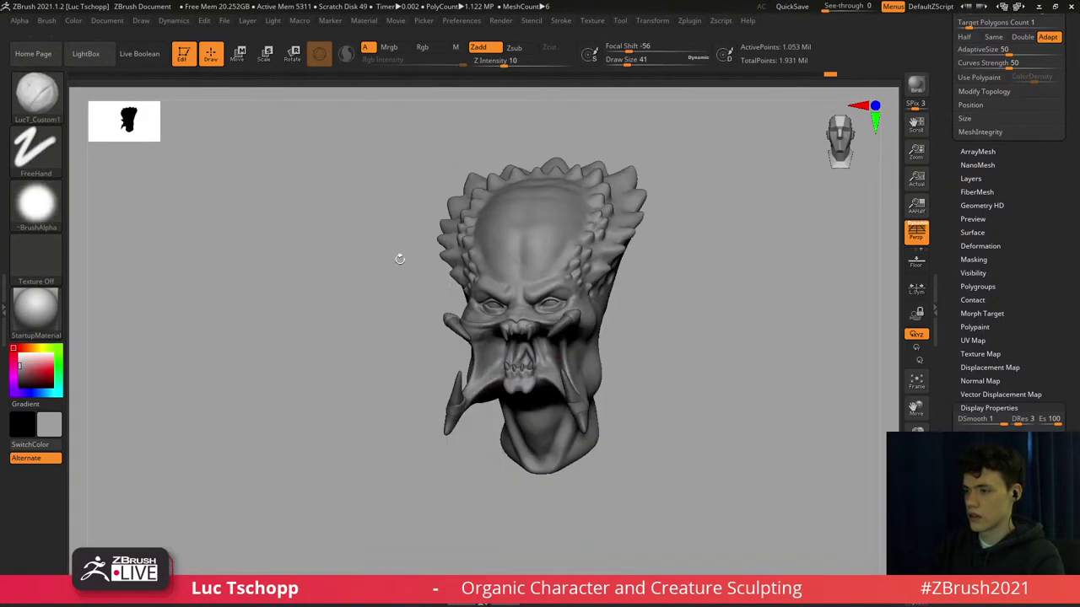
key("shift+d")
right_click_drag(515, 364, 518, 475, "ctrl")
key("s")
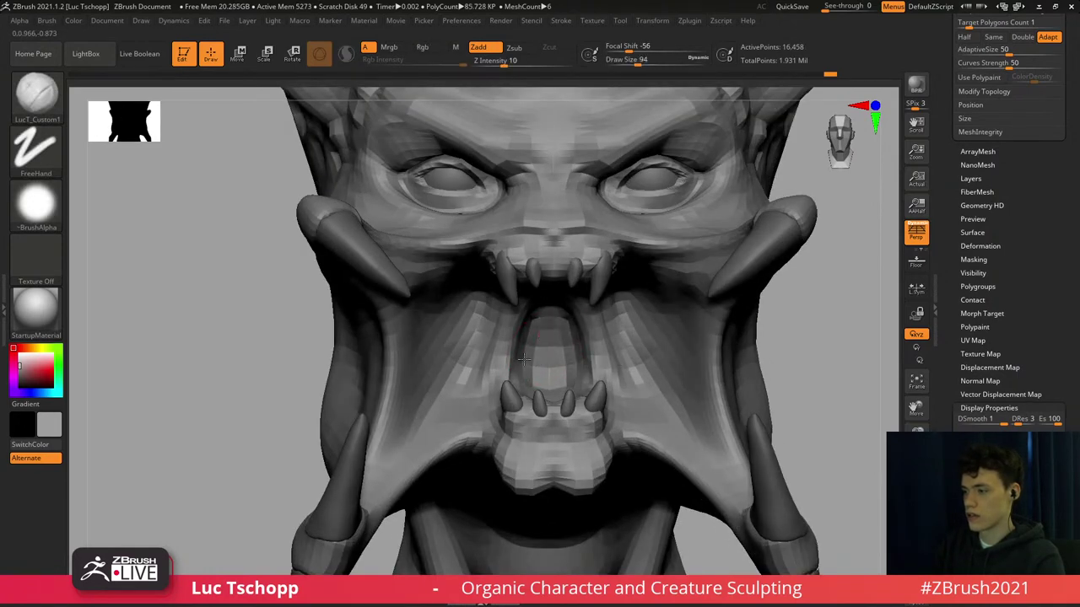
key("d")
key("d")
key("d")
Soften the inner mouth two subdivision levels down, set the draw size to 87, and restore the highest level.
right_click_drag(554, 356, 534, 271, "ctrl")
key("shift+d")
key("shift+d")
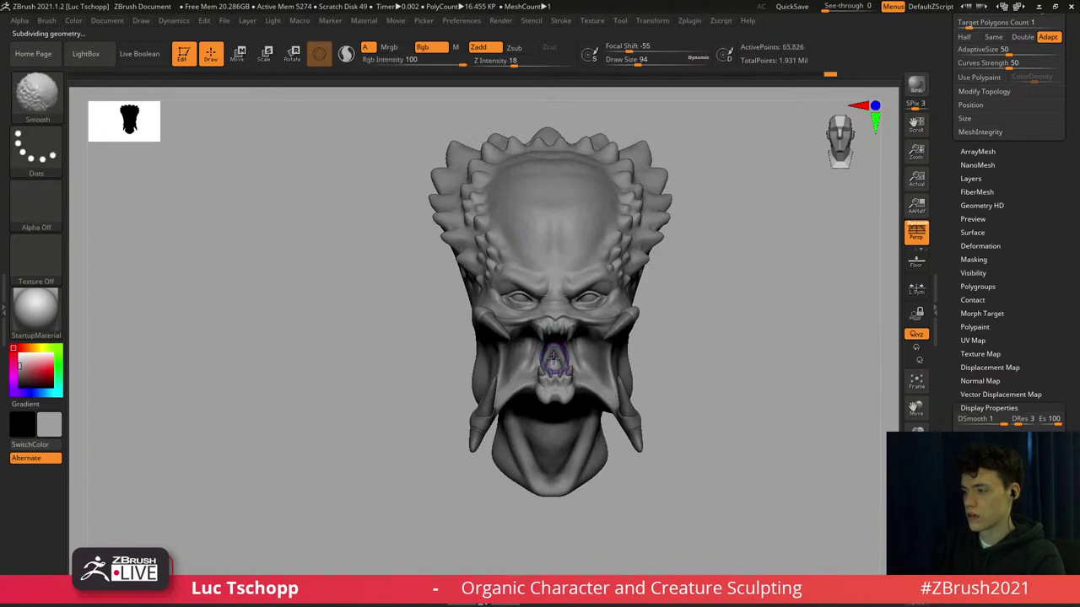
key("s")
left_click_drag(550, 354, 554, 354)
key("d")
key("d")
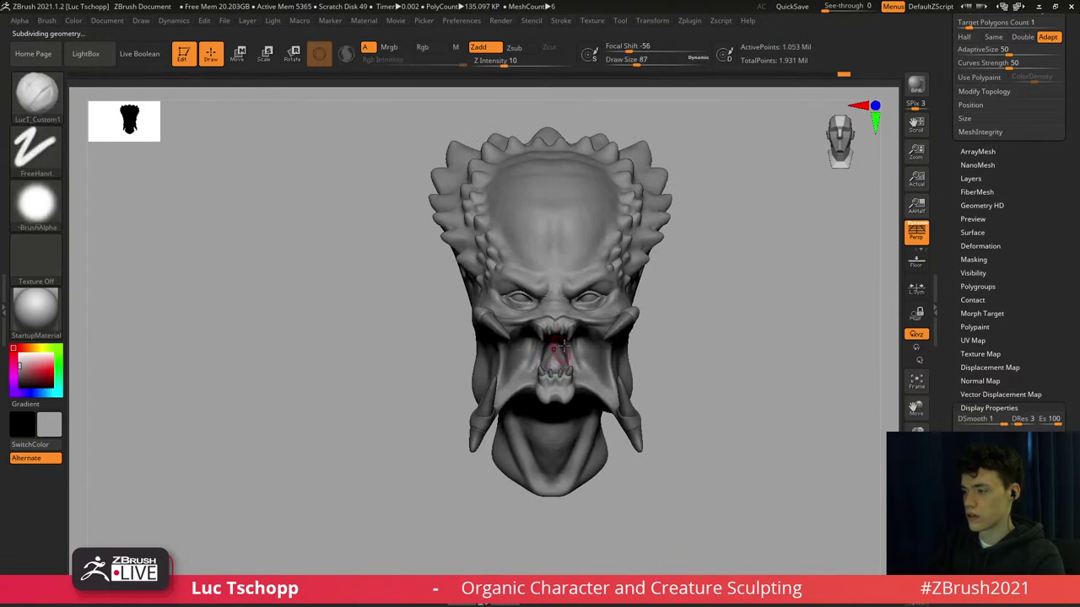
Try to shift the inner corner of the lower eyelid with the Move brush.
mouse_move(585, 317)
right_mouse_down("alt")
mouse_move(495, 312)
mouse_move(499, 405)
right_mouse_up("alt")
key("shift+d")
key("b")
key("d")
key("s")
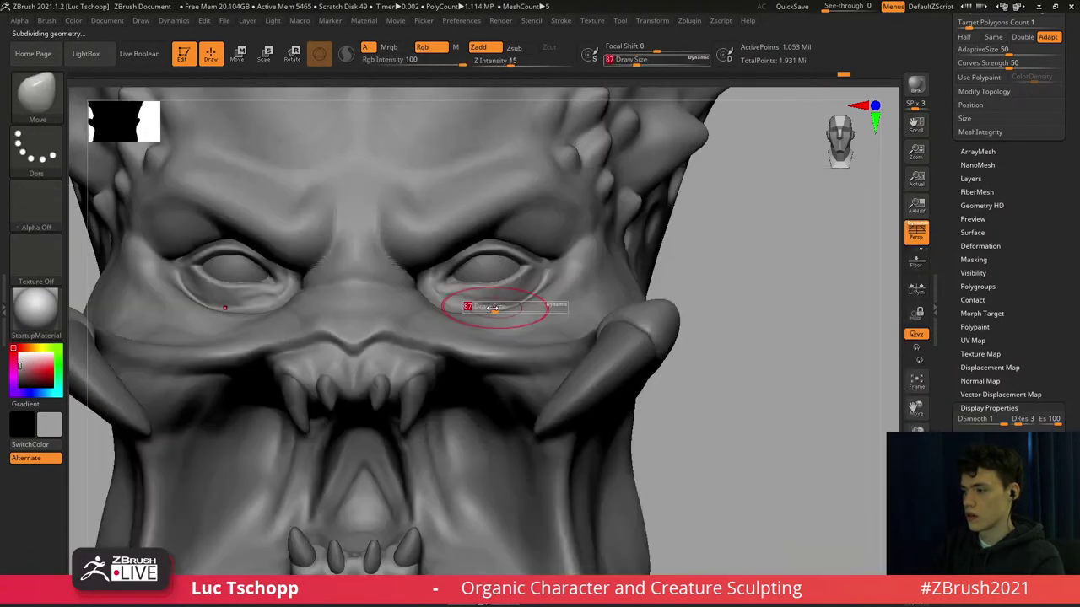
key("shift+d")
mouse_move(442, 297)
left_mouse_down()
mouse_move(428, 302)
mouse_move(466, 295)
mouse_move(458, 280)
left_mouse_up()
key("ctrl+z")
Make the eyeball subtool active and set the Move brush's draw size to 35.
key("s")
mouse_move(497, 296)
right_mouse_down("ctrl")
mouse_move(445, 212)
mouse_move(448, 178)
right_mouse_up("ctrl")
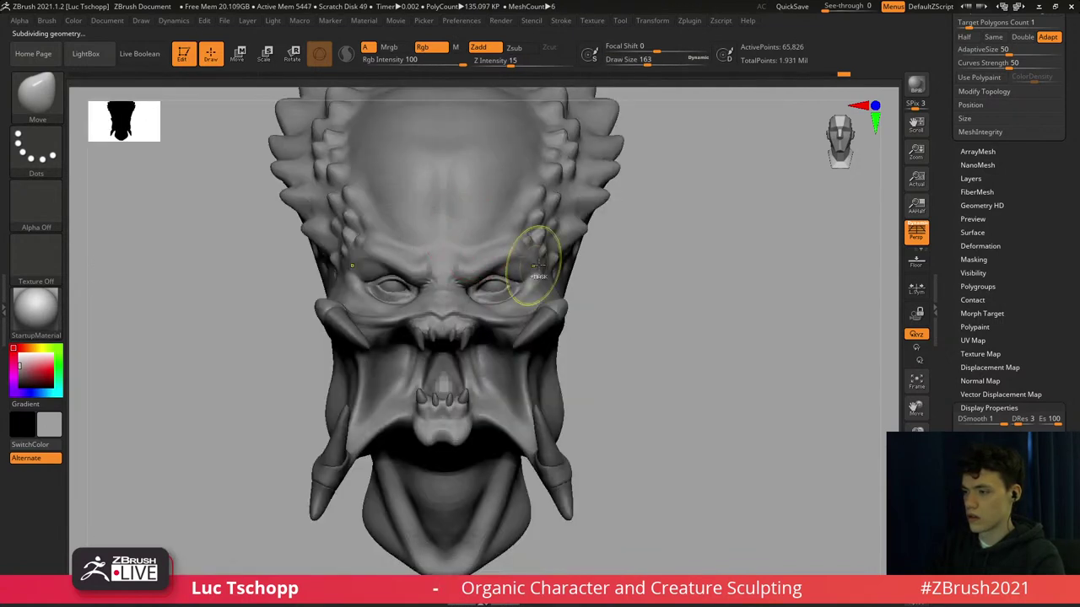
mouse_move(542, 276)
right_mouse_down()
mouse_move(516, 280)
mouse_move(533, 278)
mouse_move(514, 310)
right_mouse_up()
key("s")
left_click_drag(516, 313, 503, 314)
left_click(504, 314, "alt")
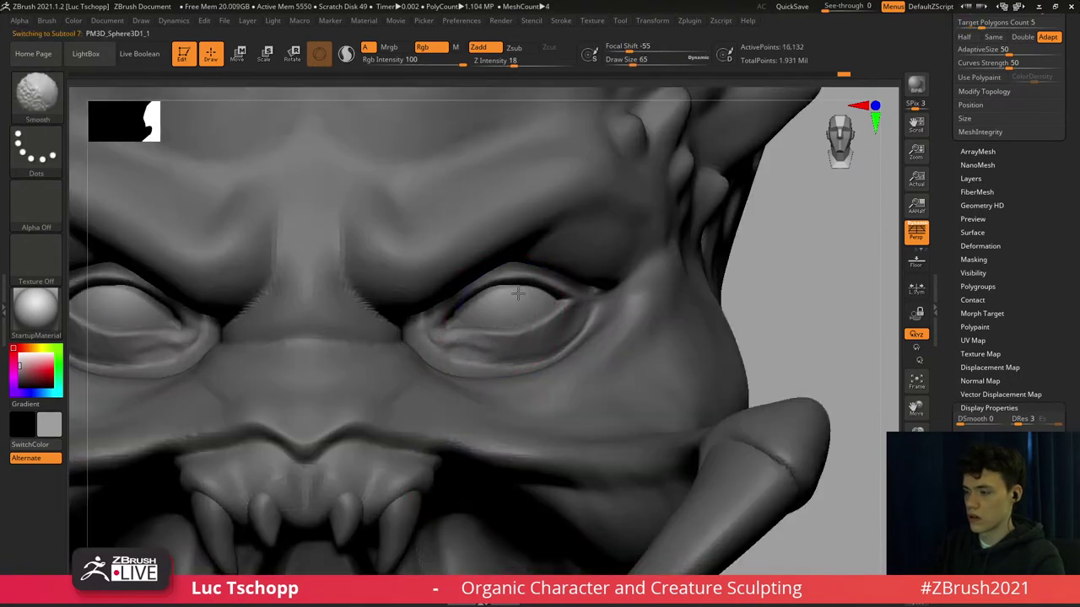
right_click_drag(504, 314, 523, 297)
key("s")
left_click_drag(523, 296, 517, 295)
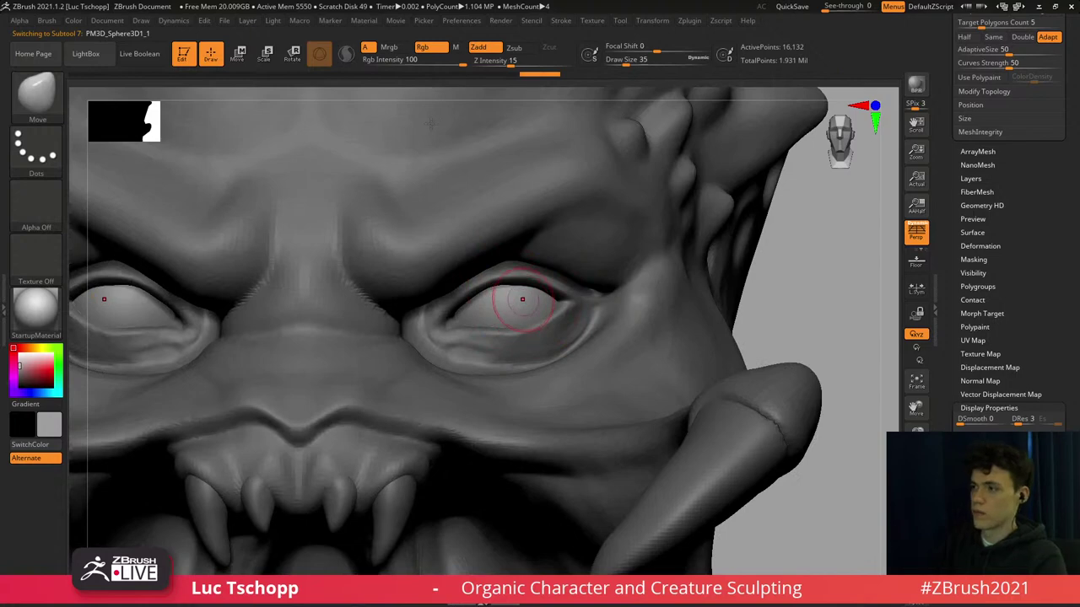
Fill the eyeballs with the ToyPlastic material using Mrgb with Zadd off, and turn Mrgb off again.
right_click_drag(521, 300, 485, 267, "ctrl")
left_click(393, 48)
left_click(486, 47)
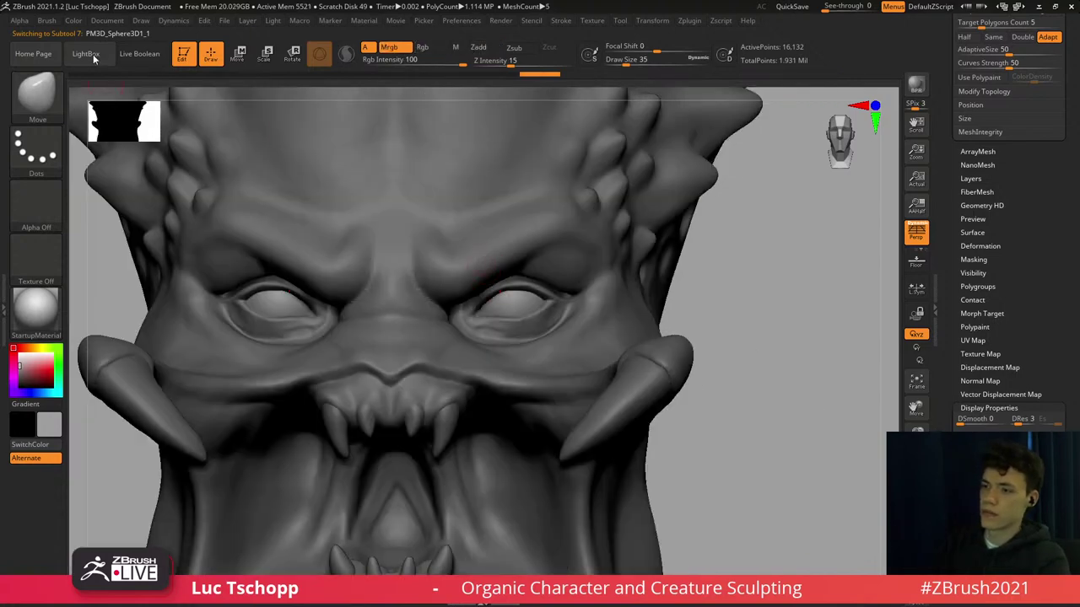
left_click(40, 312)
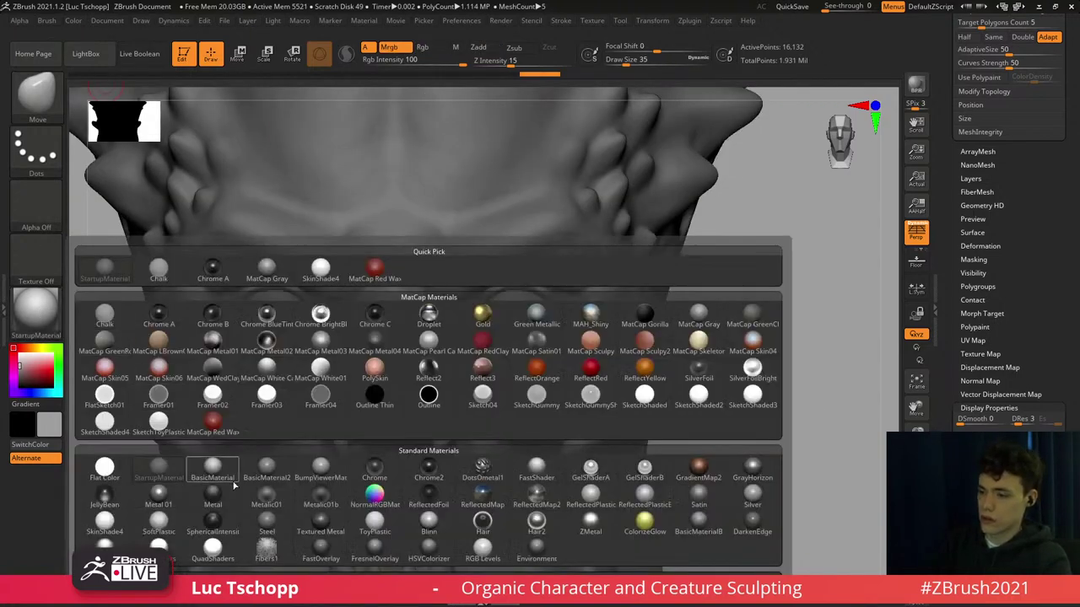
left_click(374, 520)
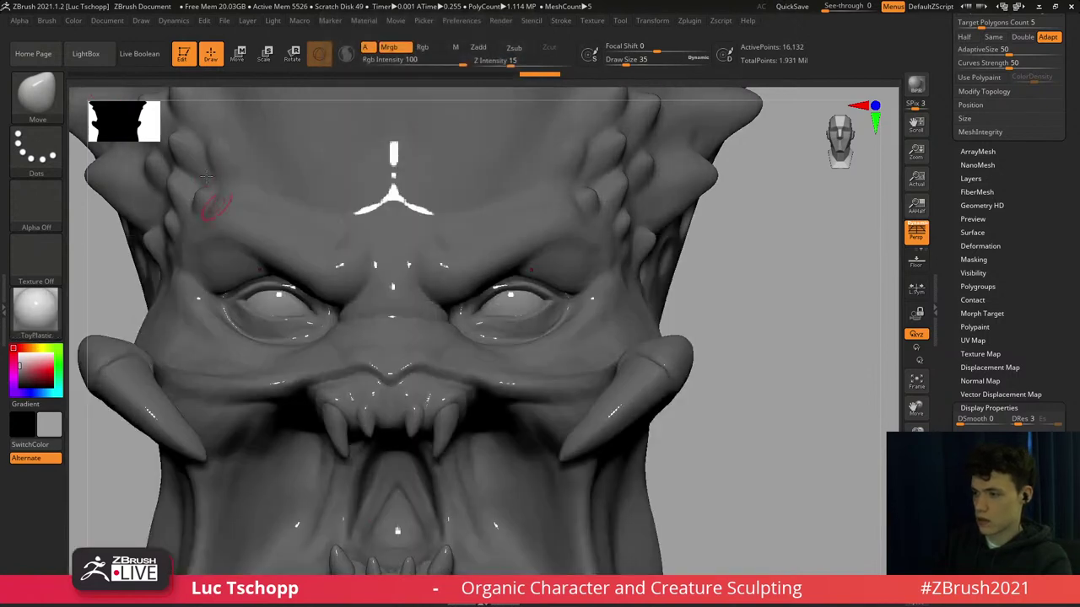
left_click(74, 21)
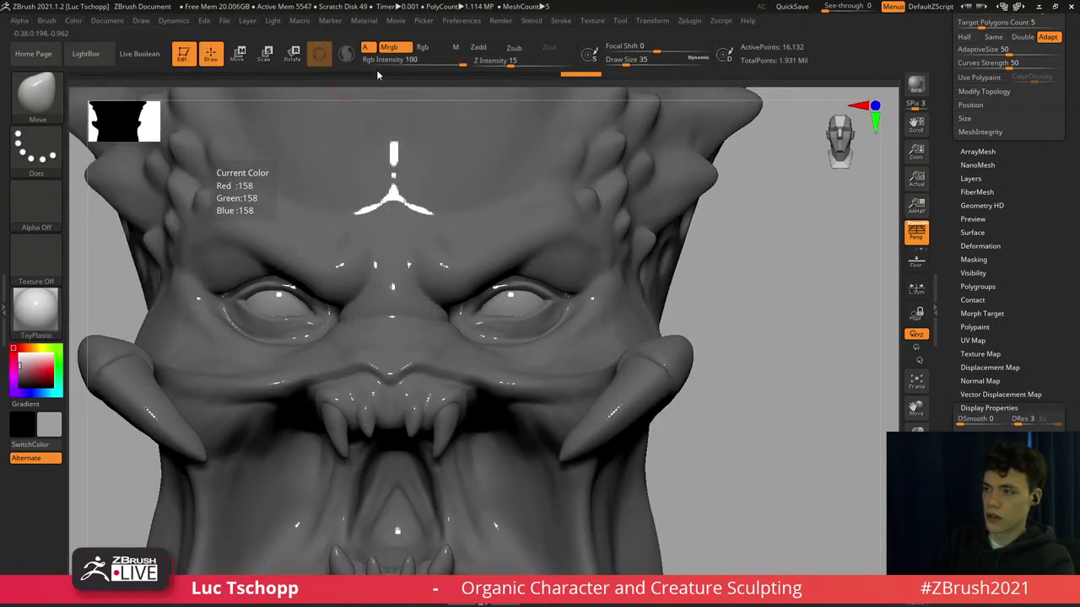
left_click(389, 48)
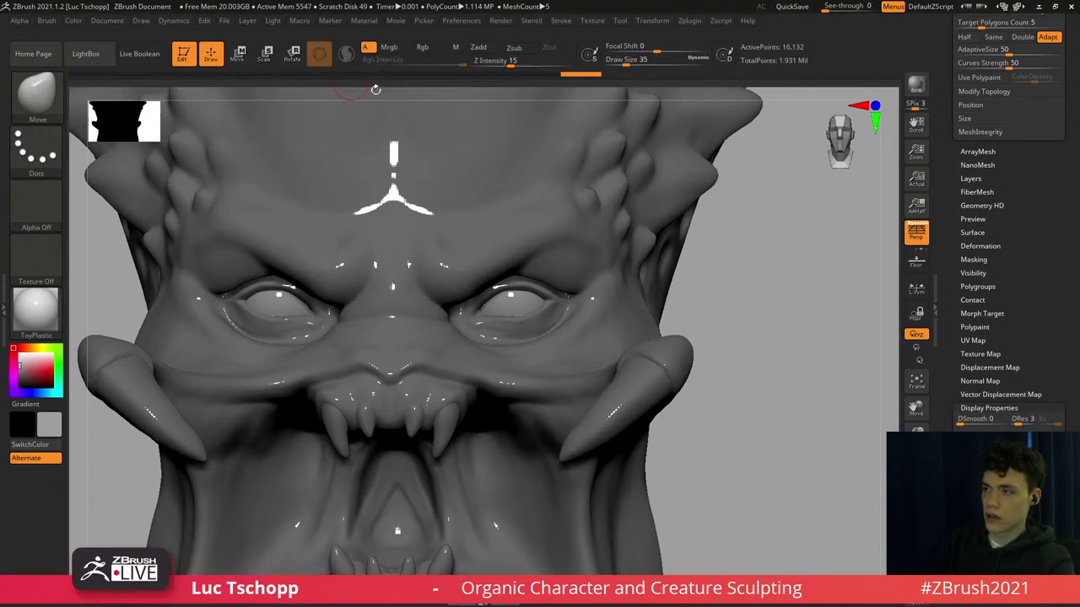
Set the active material back to StartupMaterial and switch to the LucT_Custom1 brush.
left_click(48, 315)
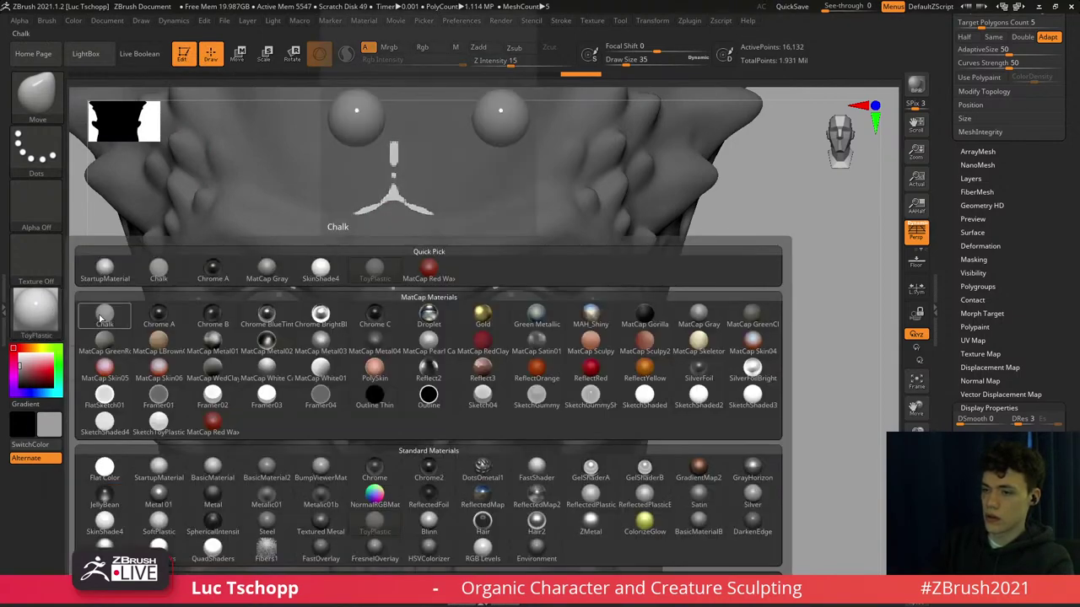
left_click(159, 469)
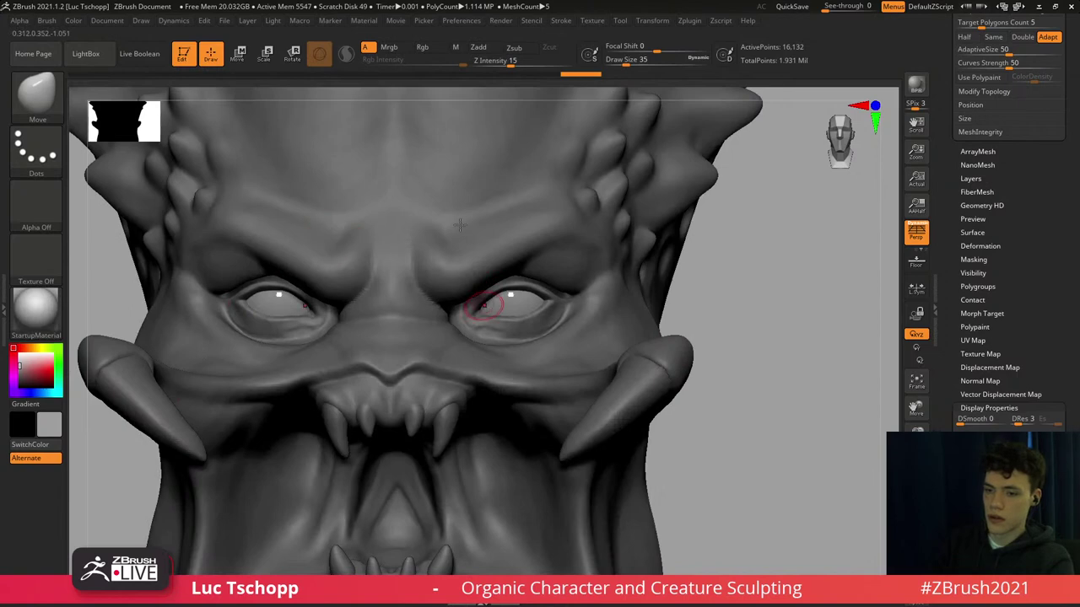
right_click_drag(459, 225, 461, 210, "ctrl")
mouse_move(526, 283)
right_mouse_down()
mouse_move(531, 313)
mouse_move(540, 297)
mouse_move(528, 276)
right_mouse_up()
right_click_drag(535, 374, 531, 405, "ctrl")
key("b")
left_click(307, 225)
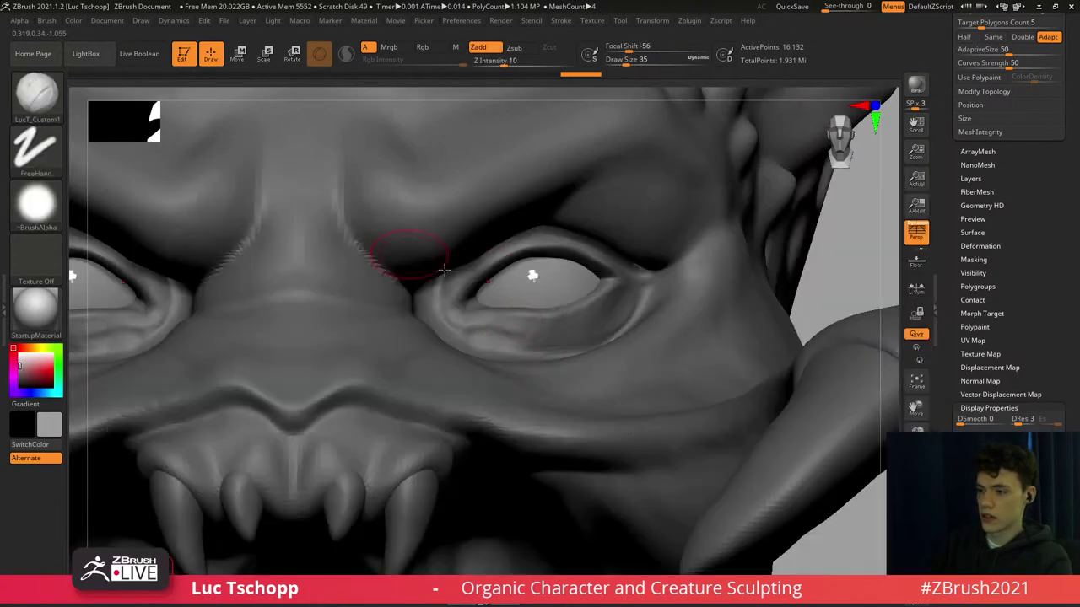
Make the predator head subtool active, keeping the LucT_Custom1 brush for work around the eye.
right_click_drag(539, 301, 532, 339)
key("s")
left_click_drag(532, 339, 523, 337)
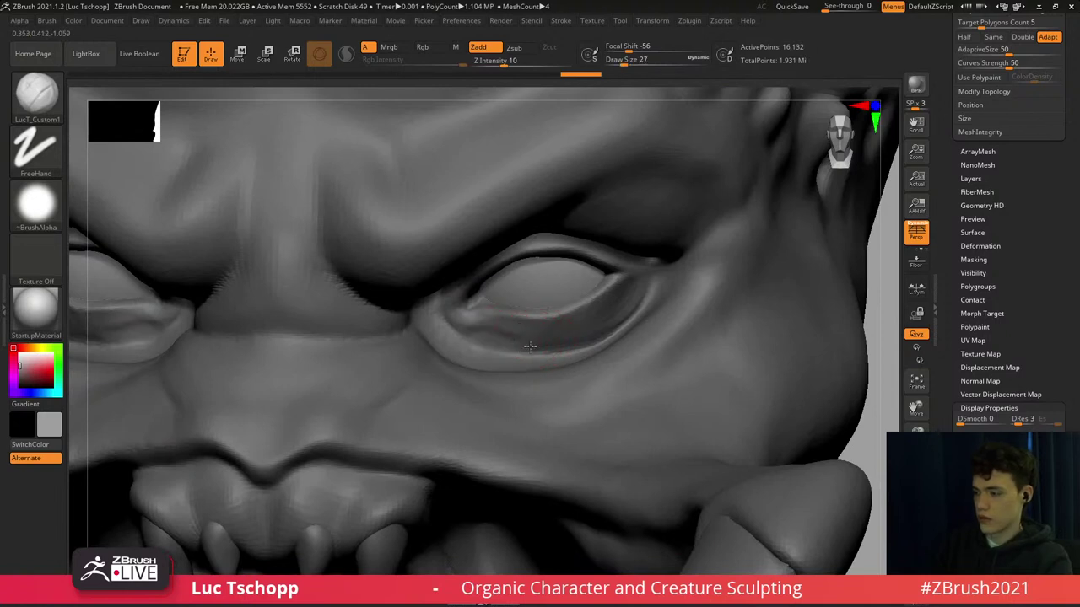
left_click(517, 342, "alt")
key("s")
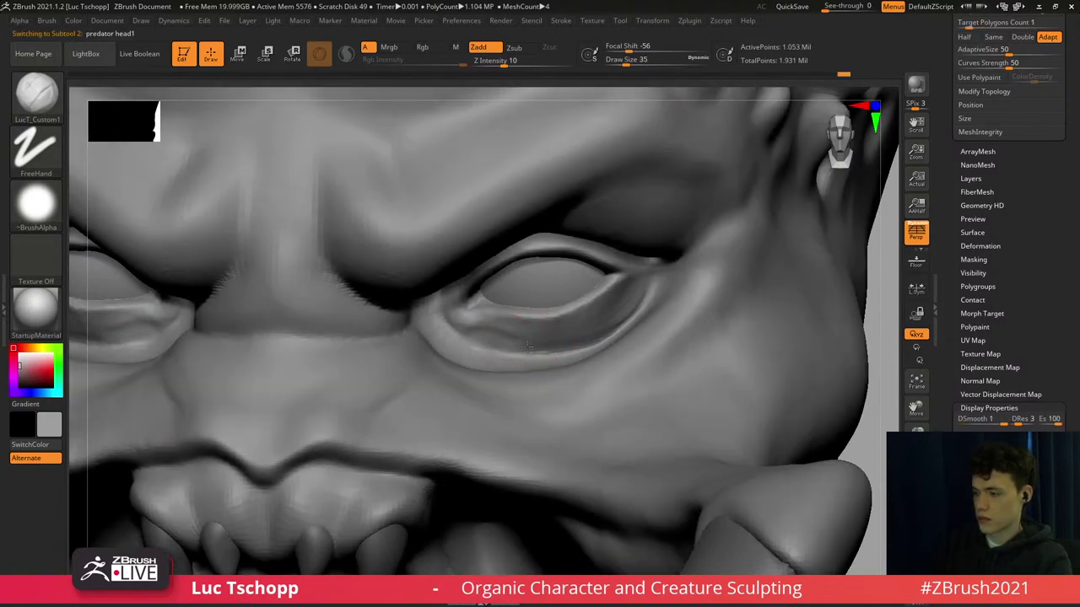
Try to build up the area under the lower eyelid with the LucT_Custom1 brush at draw size 39.
key("s")
left_click_drag(525, 347, 567, 350)
right_click_drag(543, 340, 535, 359)
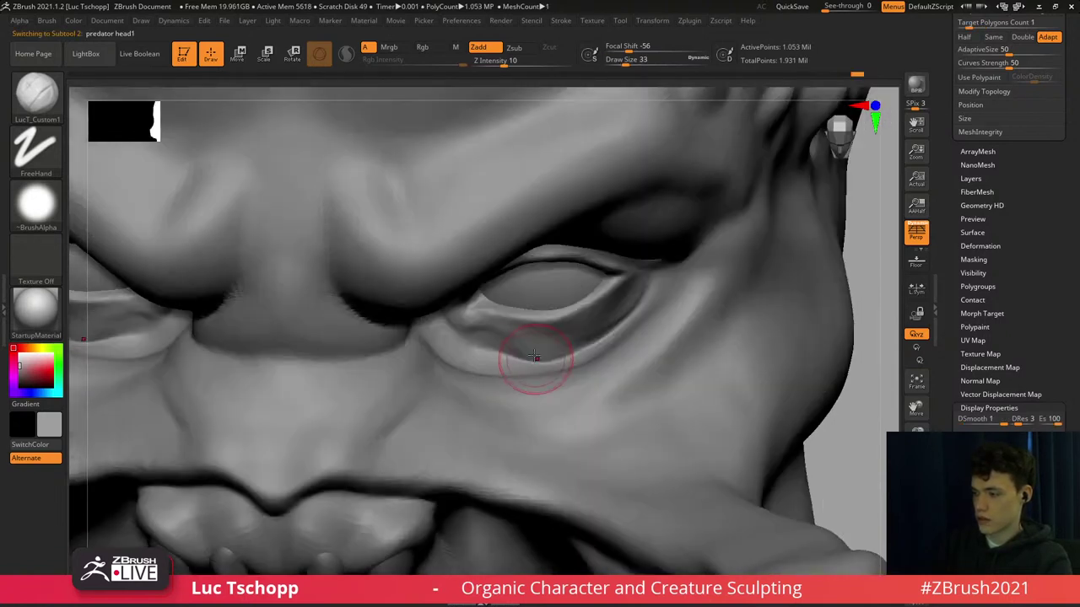
key("s")
left_click_drag(533, 360, 615, 317)
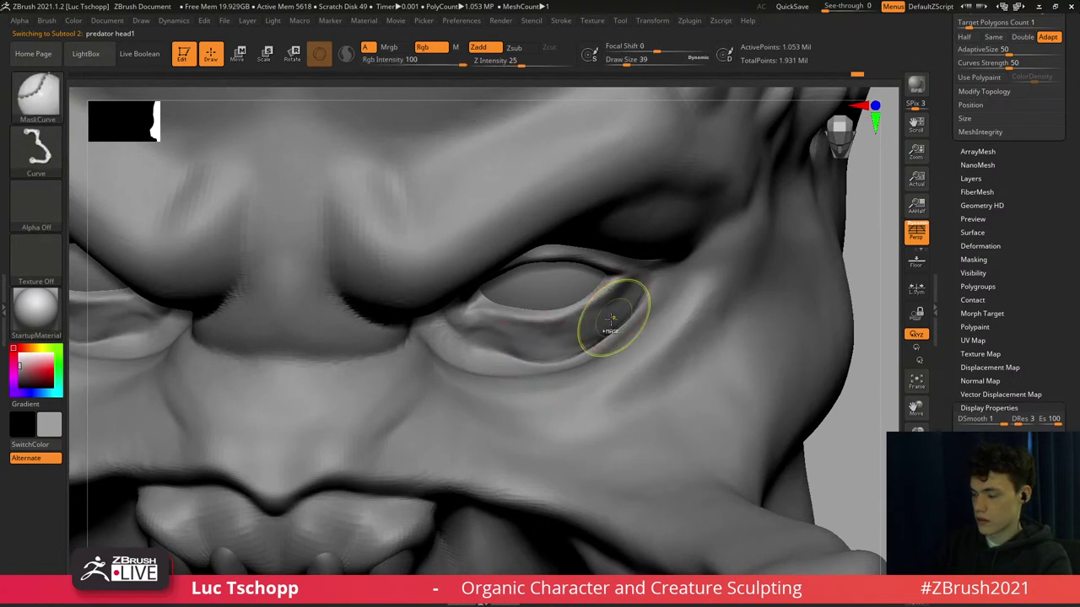
key("ctrl+z")
key("ctrl+z")
Sculpt the lower eyelid with LucT_Custom1 two subdivision levels down, and step the head's subdivision back up.
key("shift+d")
key("shift+d")
left_click_drag(516, 340, 574, 351)
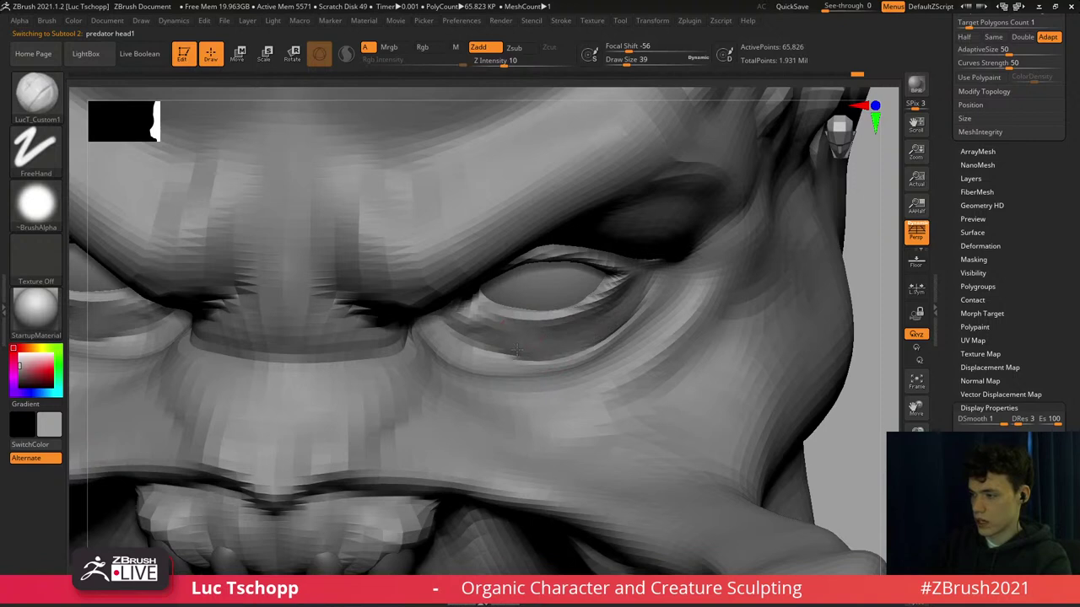
key("d")
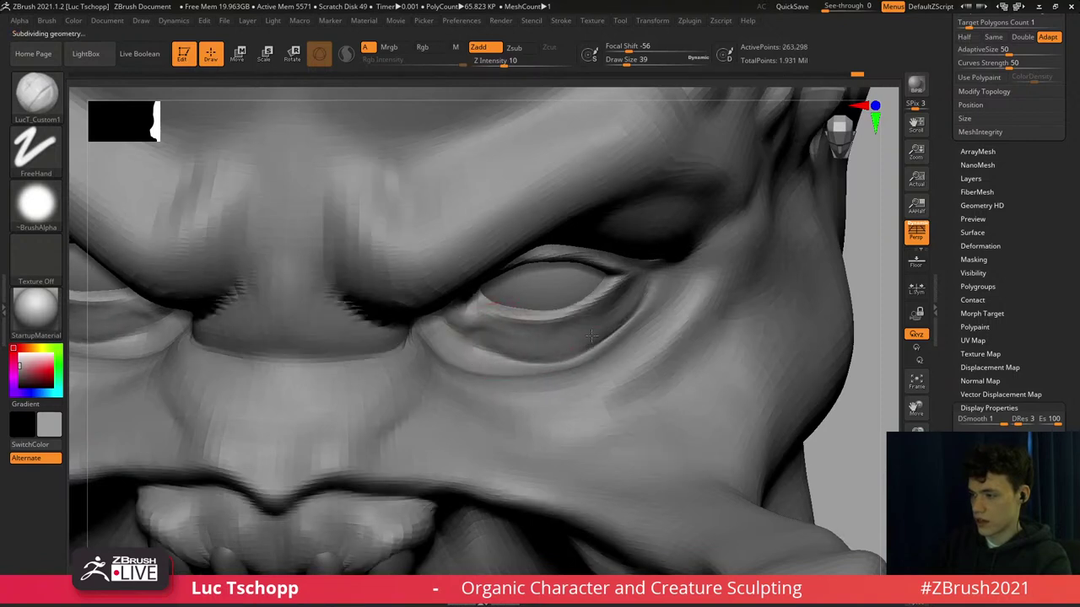
key("shift")
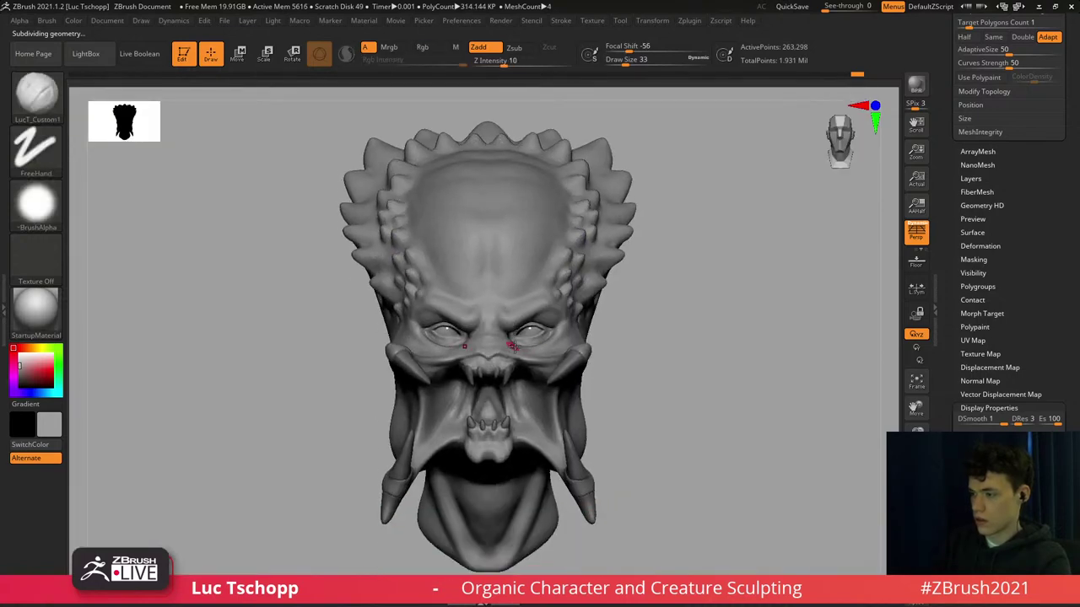
Adjust the skin below the eye's outer corner with the Move Topological brush at draw size 101, two subdivision levels lower.
right_click_drag(514, 347, 652, 281, "ctrl")
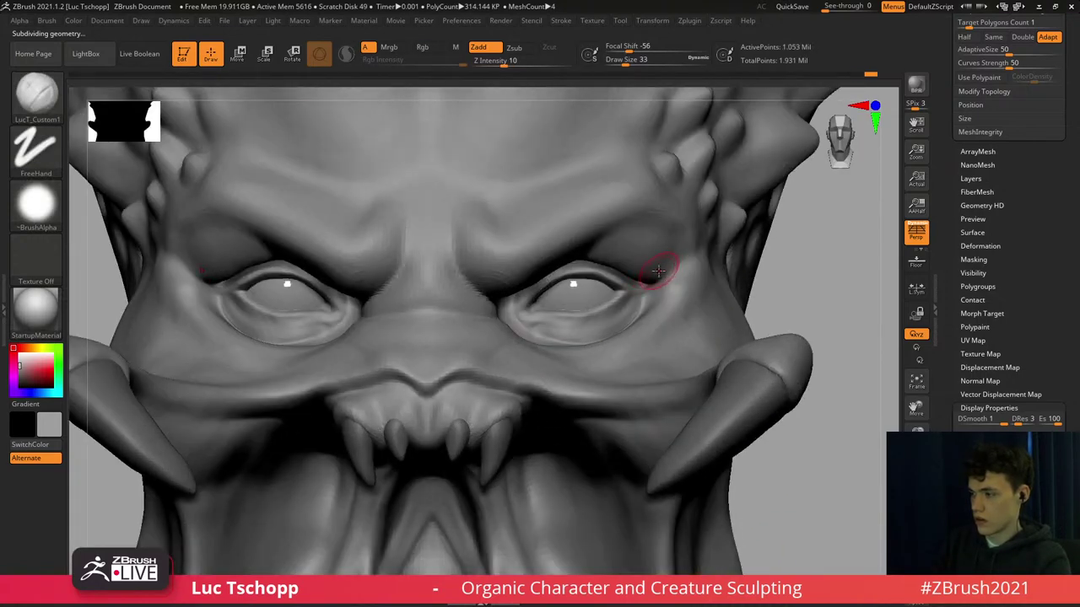
left_click(630, 62)
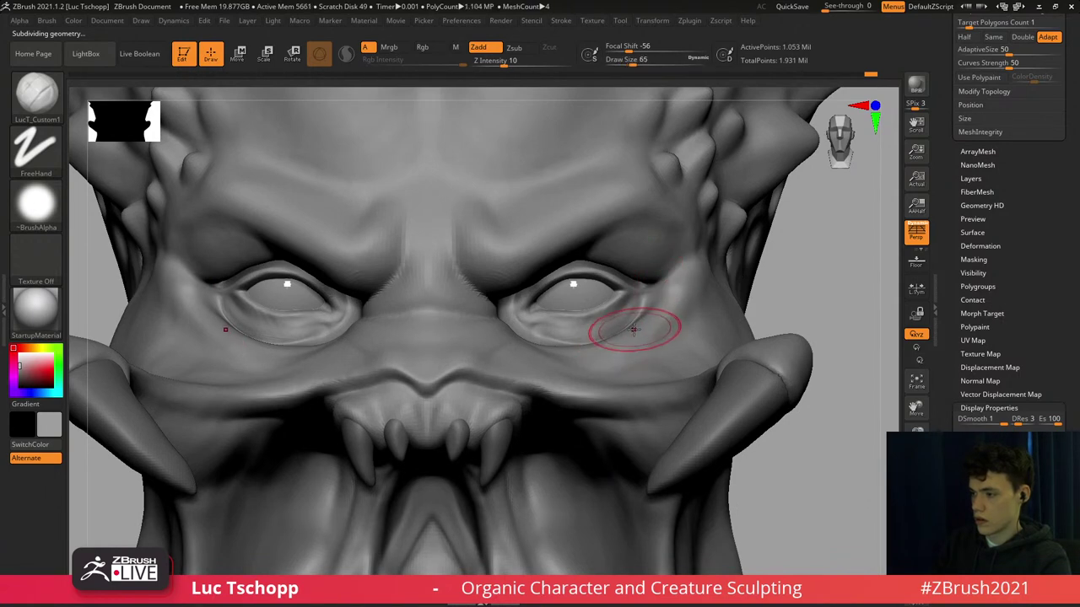
key("b")
key("m")
key("t")
key("shift+d")
key("shift+d")
key("s")
left_click_drag(635, 331, 651, 355)
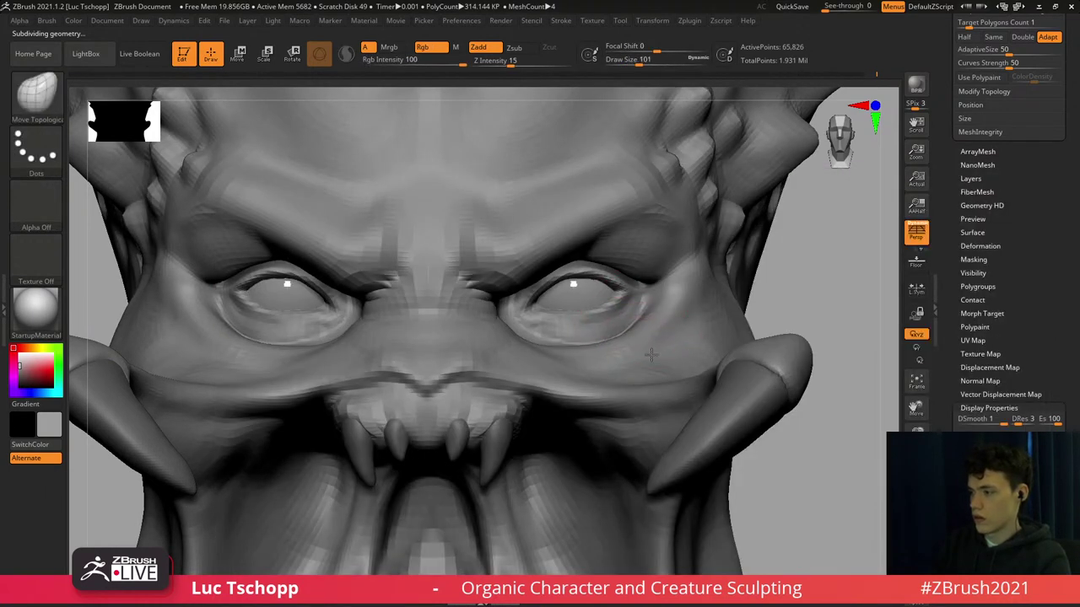
key("bracketright")
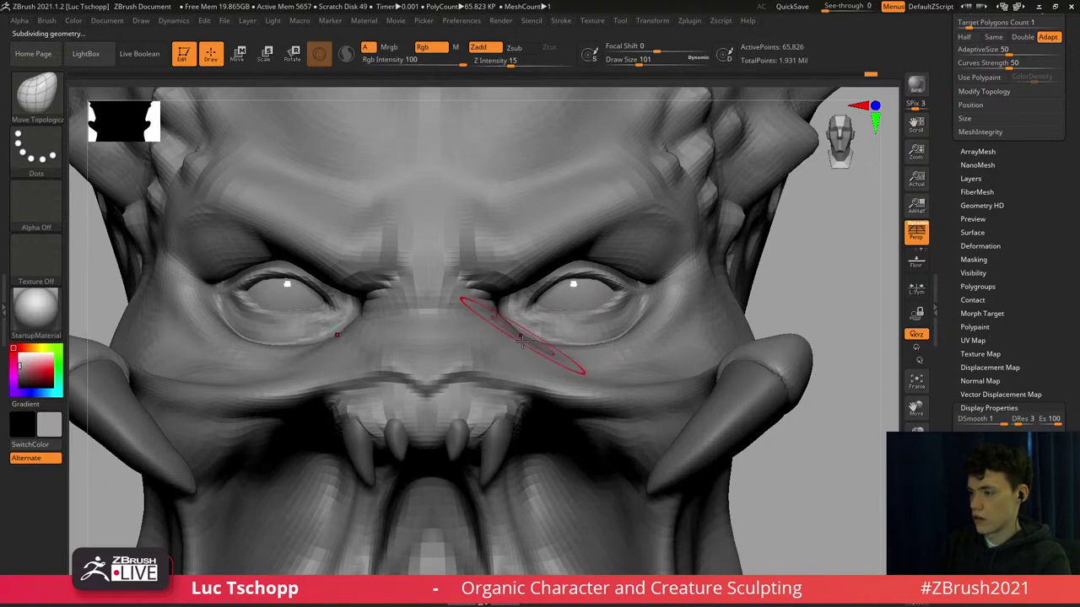
Return to the highest subdivision level and refine the side of the nose with the DamStandard brush at draw size 87.
key("d")
key("d")
right_click_drag(496, 352, 430, 352)
key("b")
key("d")
key("s")
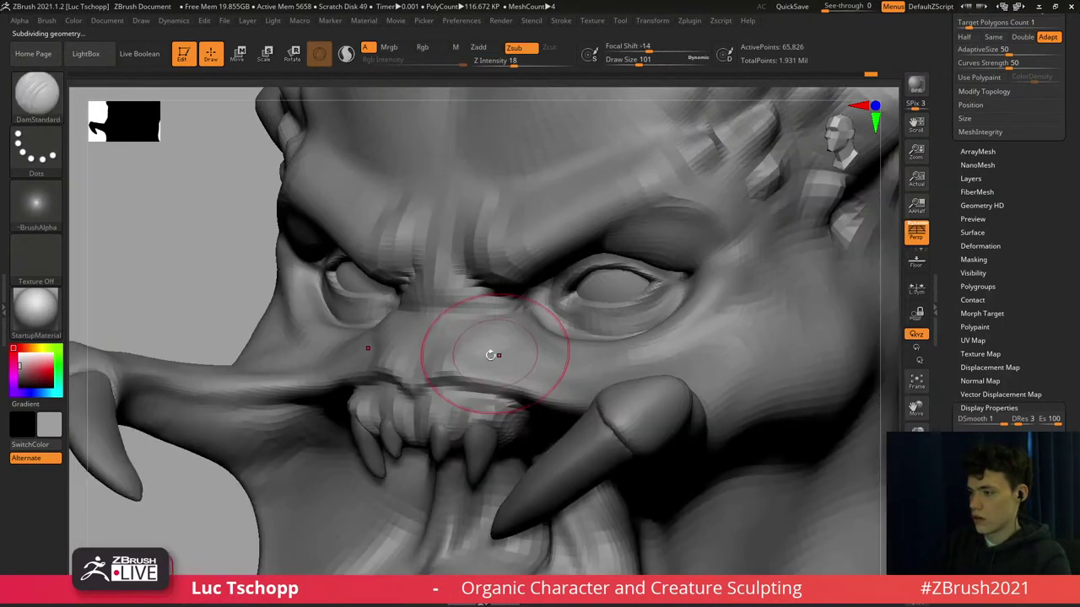
key("s")
left_click(489, 358)
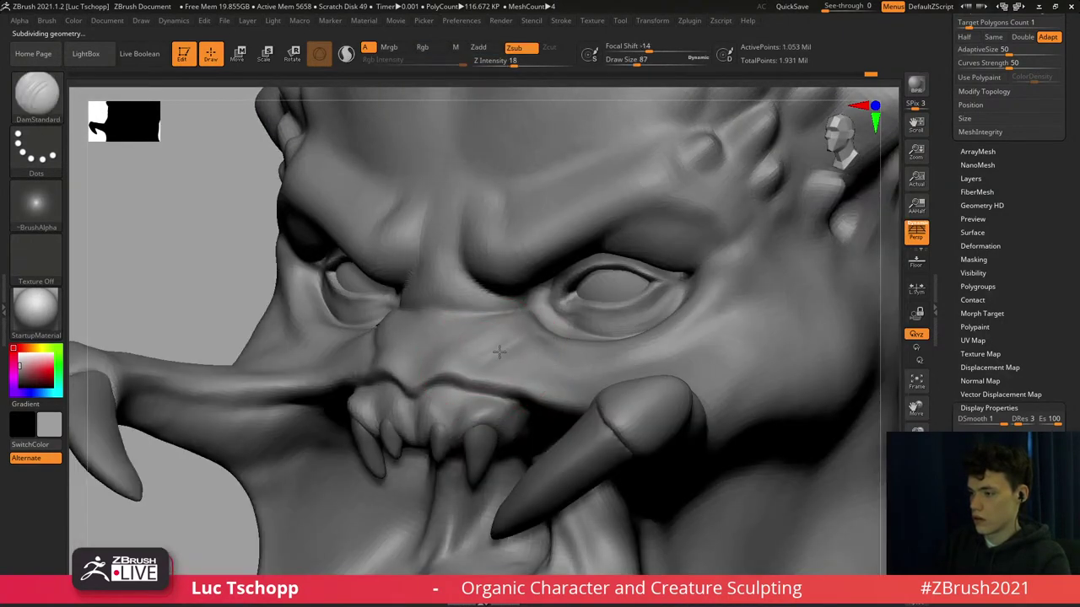
right_click_drag(459, 320, 457, 291, "ctrl")
right_click_drag(477, 375, 492, 388, "shift")
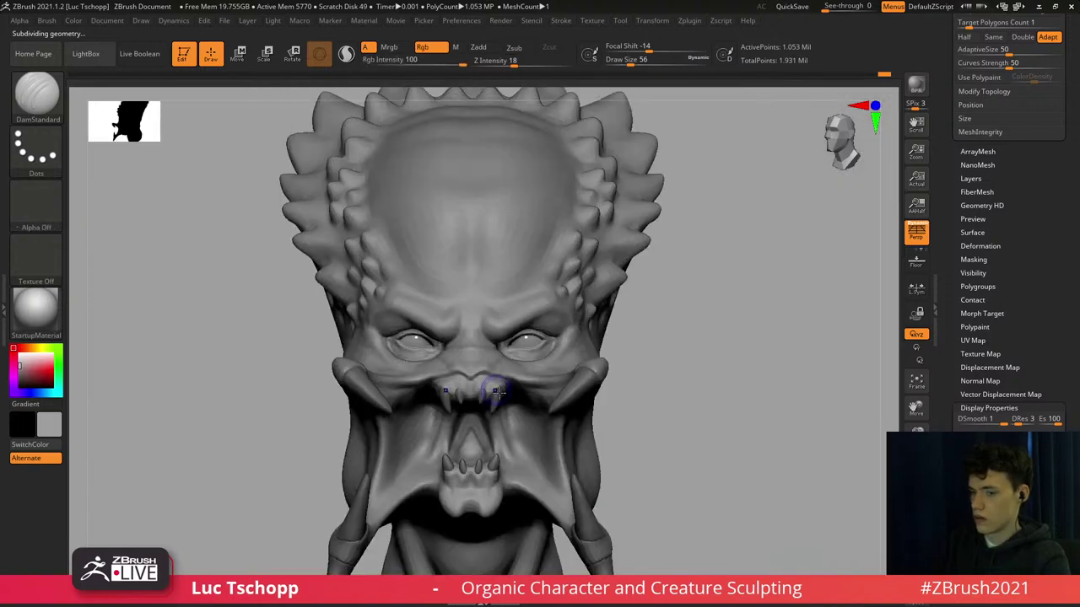
Switch to the Standard brush and set its draw size to 35 for the area beside the inner eye corner.
mouse_move(493, 348)
right_mouse_down("ctrl")
mouse_move(510, 376)
mouse_move(508, 364)
right_mouse_up("ctrl")
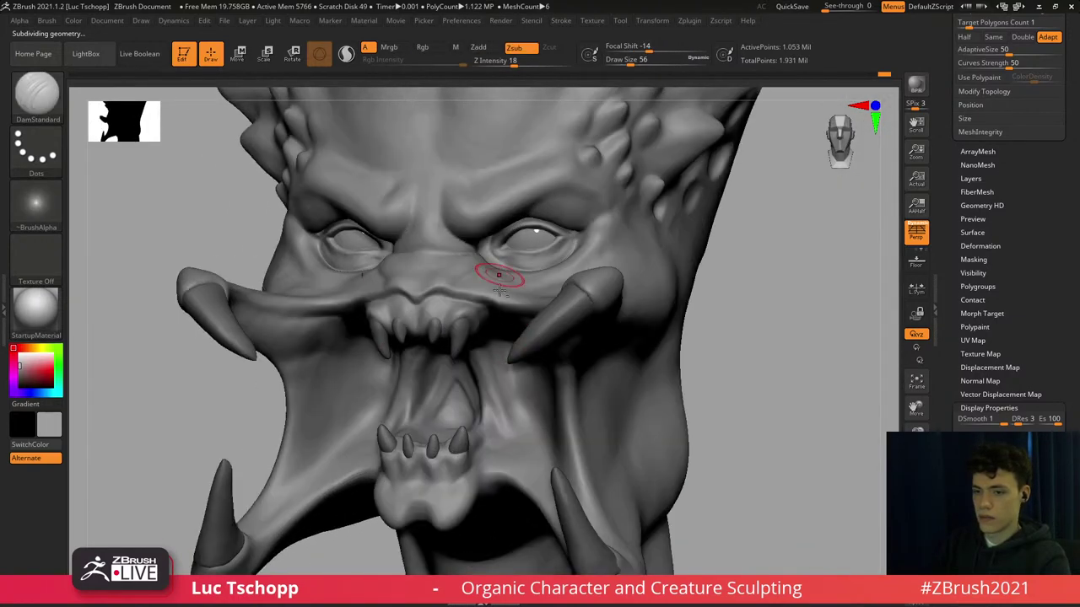
right_click_drag(481, 270, 482, 328, "alt")
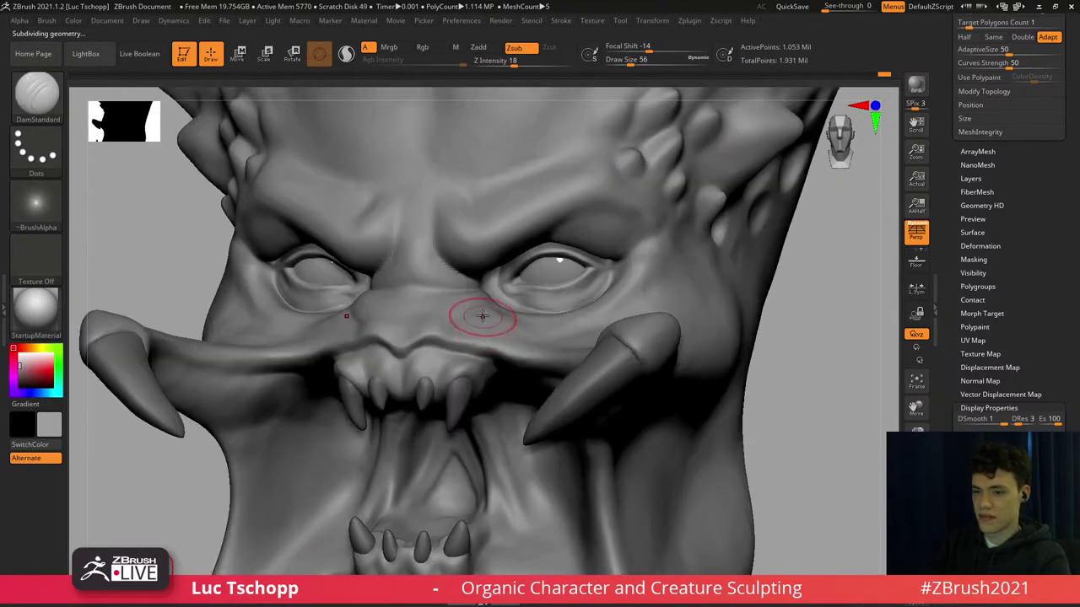
right_click_drag(497, 282, 446, 316, "ctrl")
key("b")
key("s")
key("t")
mouse_move(518, 318)
right_mouse_down()
mouse_move(470, 313)
mouse_move(530, 332)
mouse_move(530, 348)
mouse_move(523, 320)
right_mouse_up()
key("s")
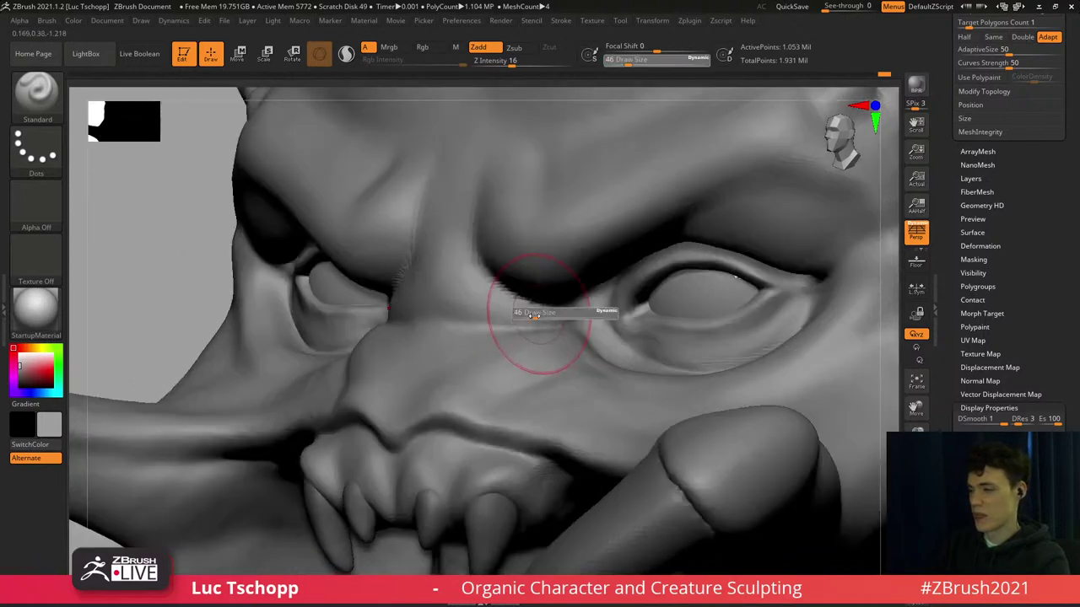
left_click_drag(540, 313, 534, 313)
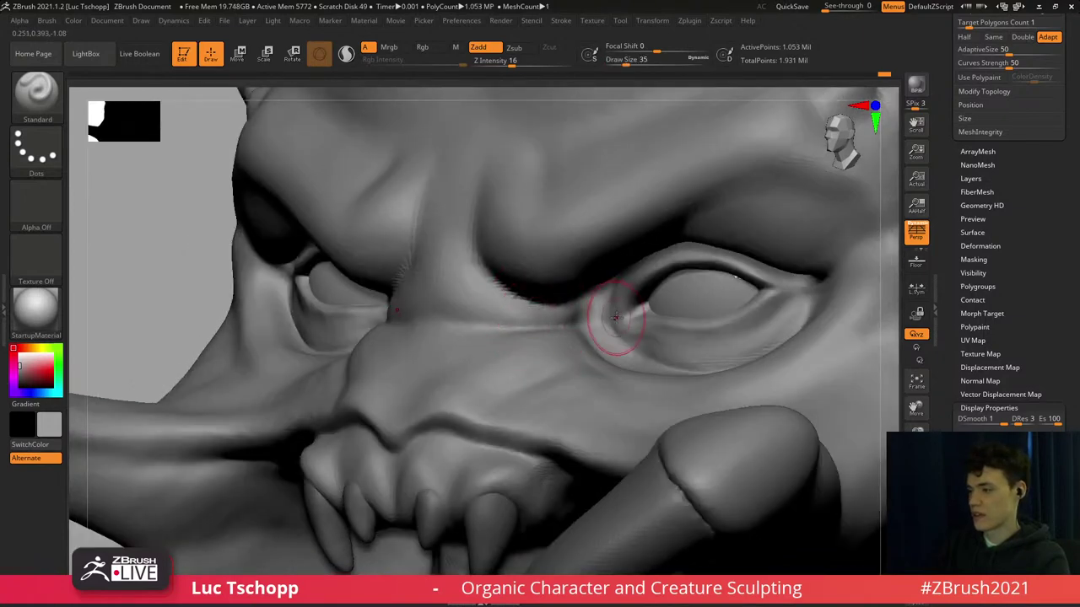
Reduce the draw size to 25 and smooth the inner part of the upper eyelid.
mouse_move(615, 318)
right_mouse_down()
mouse_move(644, 302)
mouse_move(631, 297)
right_mouse_up()
key("s")
left_click_drag(621, 295, 615, 296)
key("shift")
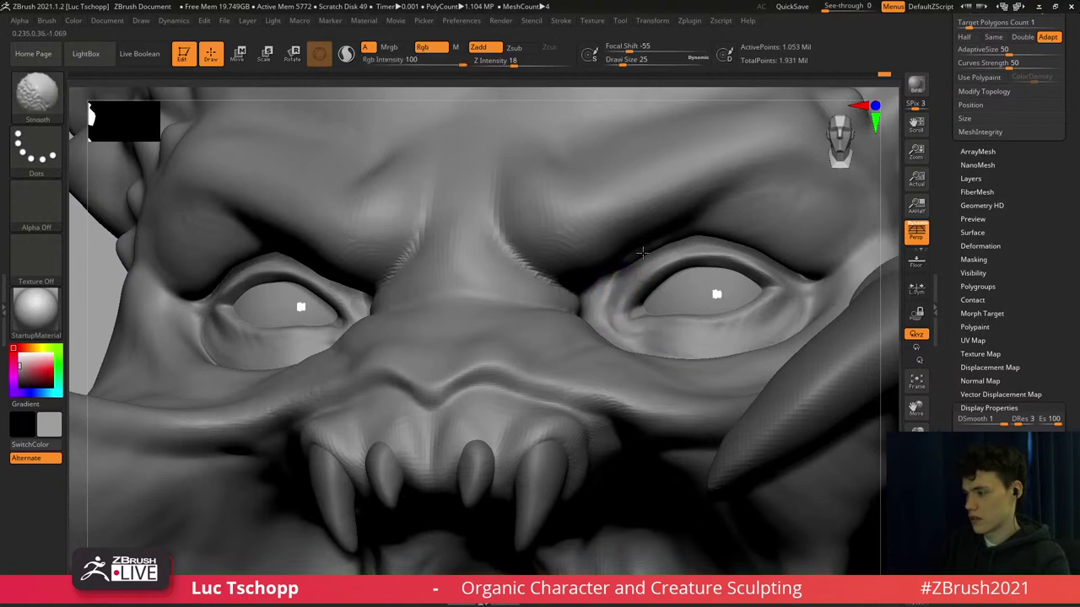
Add fine wrinkles to the lower eyelid with the Standard brush at draw size 14 and smooth around the inner eye corner.
mouse_move(692, 330)
right_mouse_down()
mouse_move(702, 334)
mouse_move(654, 327)
right_mouse_up()
key("s")
left_click_drag(646, 318, 710, 327)
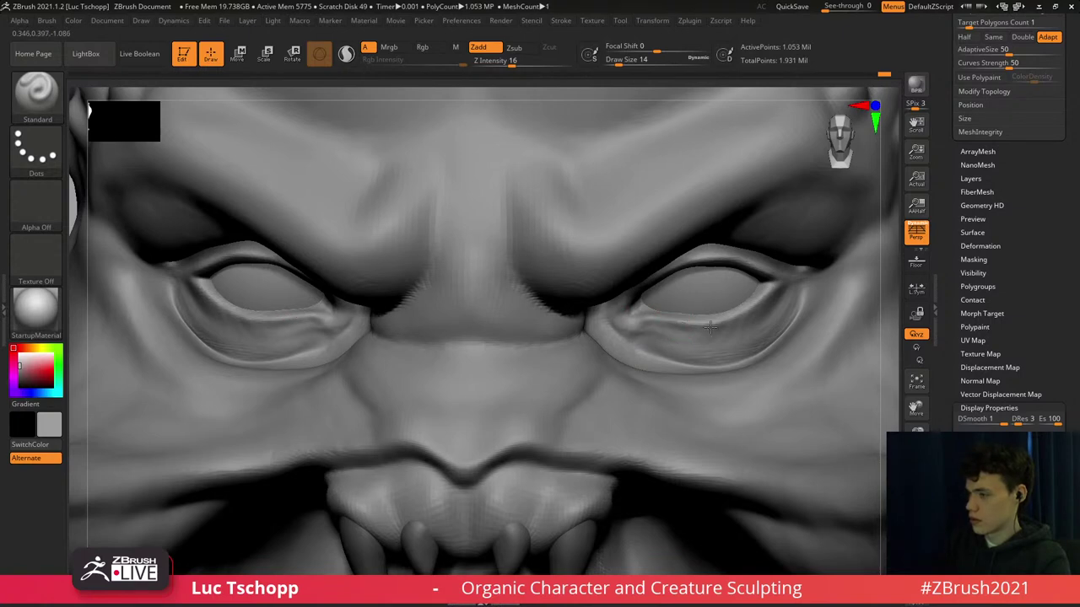
left_click(643, 291, "ctrl+shift")
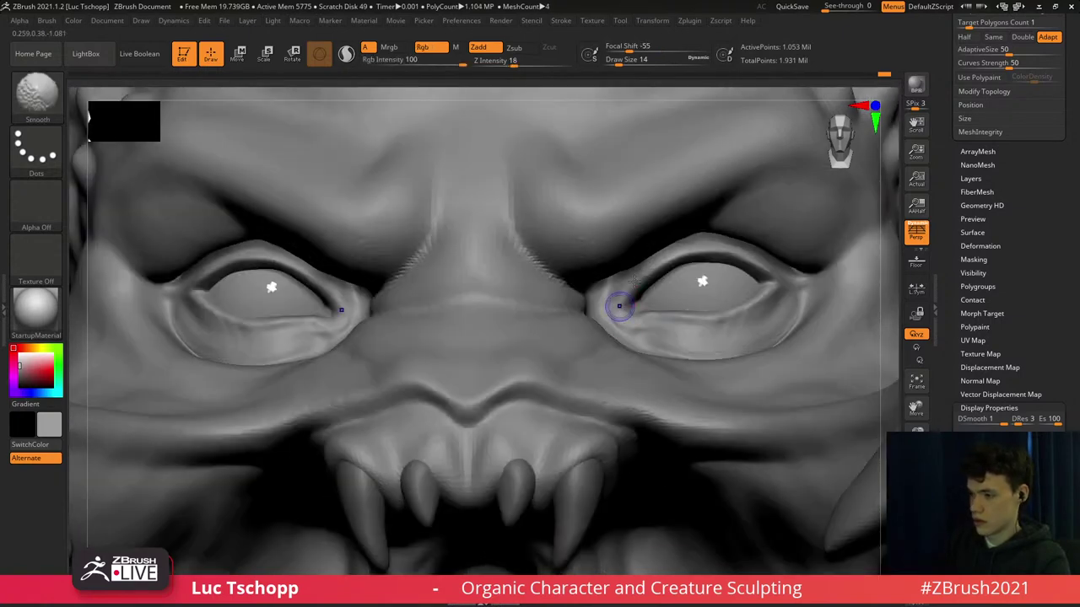
Adjust the shape of the inner eye corner with the Move brush at draw size 29.
right_click_drag(634, 281, 623, 291)
key("b")
key("m")
key("v")
key("s")
left_click_drag(619, 304, 625, 306)
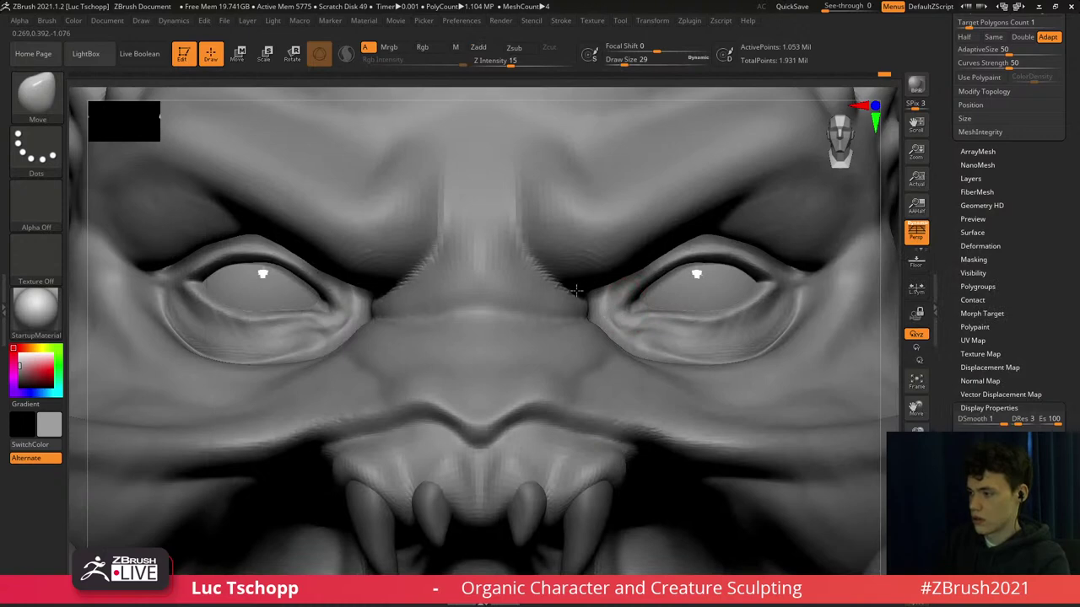
Sculpt the hollow under the outer brow with LucT_Custom1 at draw size 49, two subdivision levels lower.
mouse_move(583, 289)
right_mouse_down()
mouse_move(591, 263)
mouse_move(566, 281)
mouse_move(553, 253)
mouse_move(534, 271)
right_mouse_up()
key("f")
key("b")
left_click(293, 228)
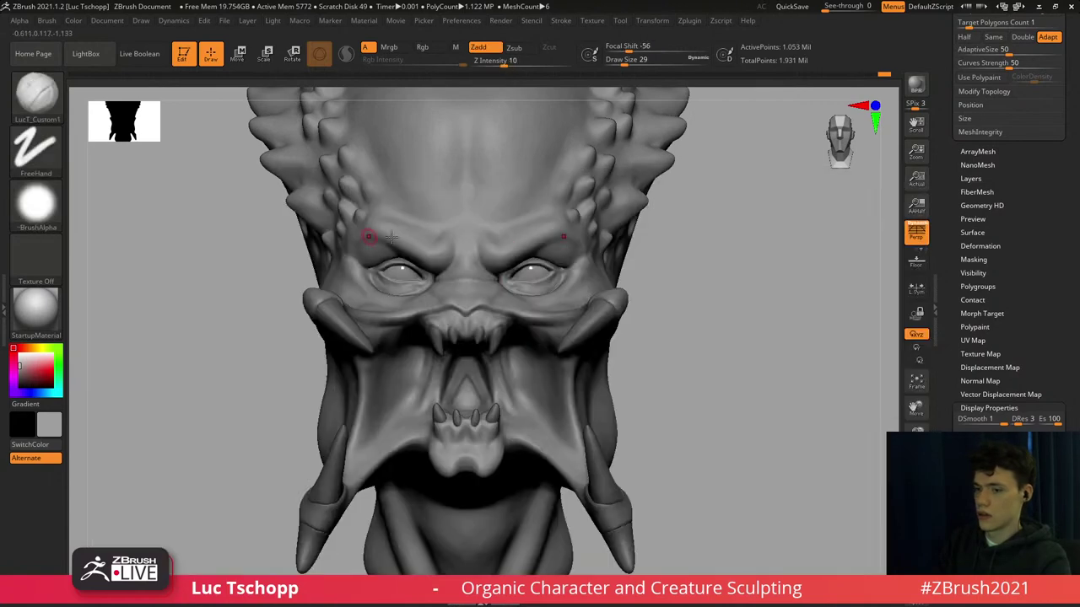
mouse_move(498, 334)
right_mouse_down("alt")
mouse_move(520, 410)
mouse_move(515, 337)
right_mouse_up("alt")
right_click_drag(514, 337, 578, 334)
right_click_drag(354, 164, 345, 239, "ctrl")
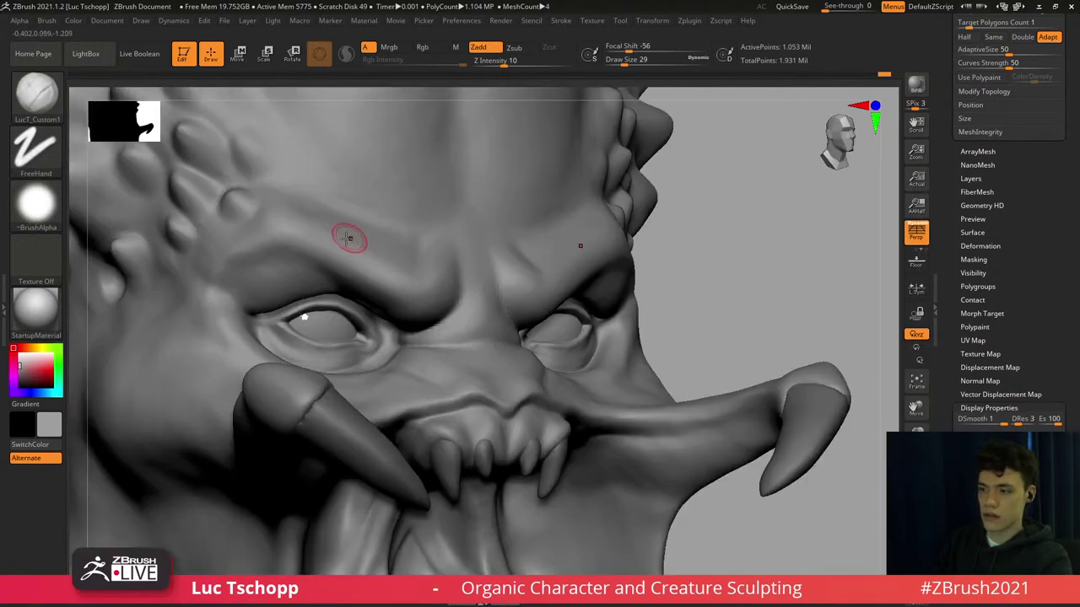
key("shift+d")
key("shift+d")
key("s")
mouse_move(278, 255)
left_mouse_down()
mouse_move(291, 255)
mouse_move(263, 251)
left_mouse_up()
key("s")
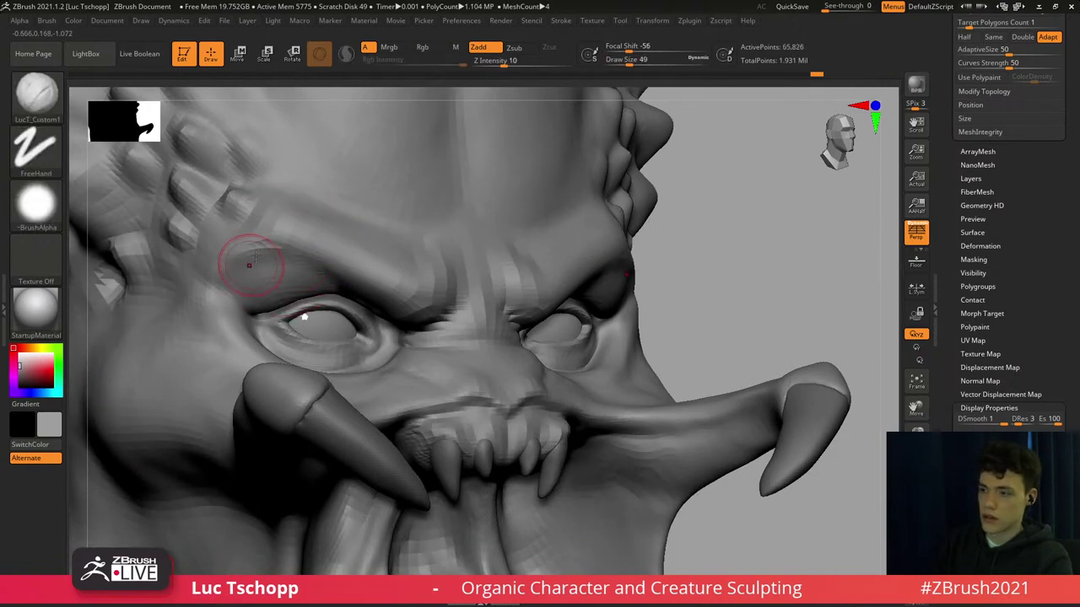
Build up the skin fold between the outer brow and upper eyelid with the Standard brush at draw size 68.
key("b")
key("s")
key("t")
key("s")
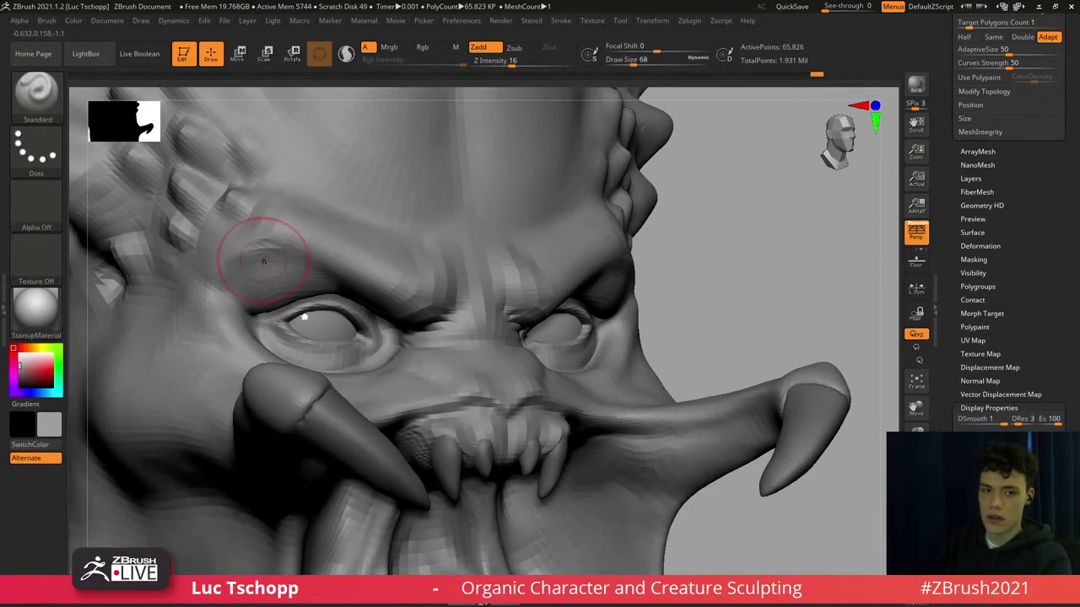
mouse_move(276, 248)
left_mouse_down()
mouse_move(236, 267)
mouse_move(254, 256)
left_mouse_up()
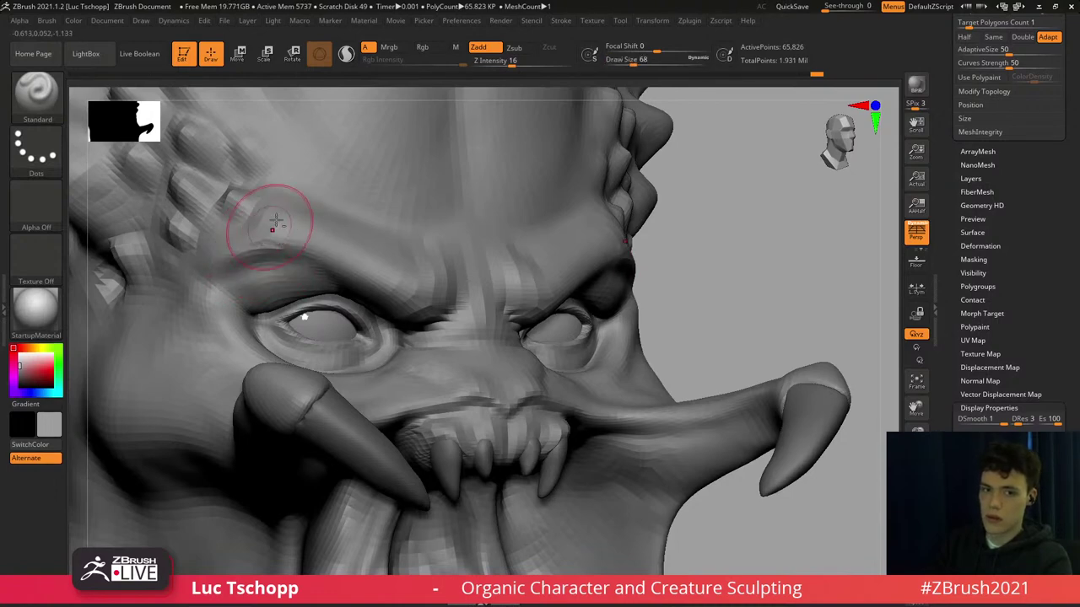
Drop one more subdivision level and reshape the spiked side of the skull with the Move brush at draw size 167.
right_click_drag(300, 209, 343, 302, "alt")
key("f")
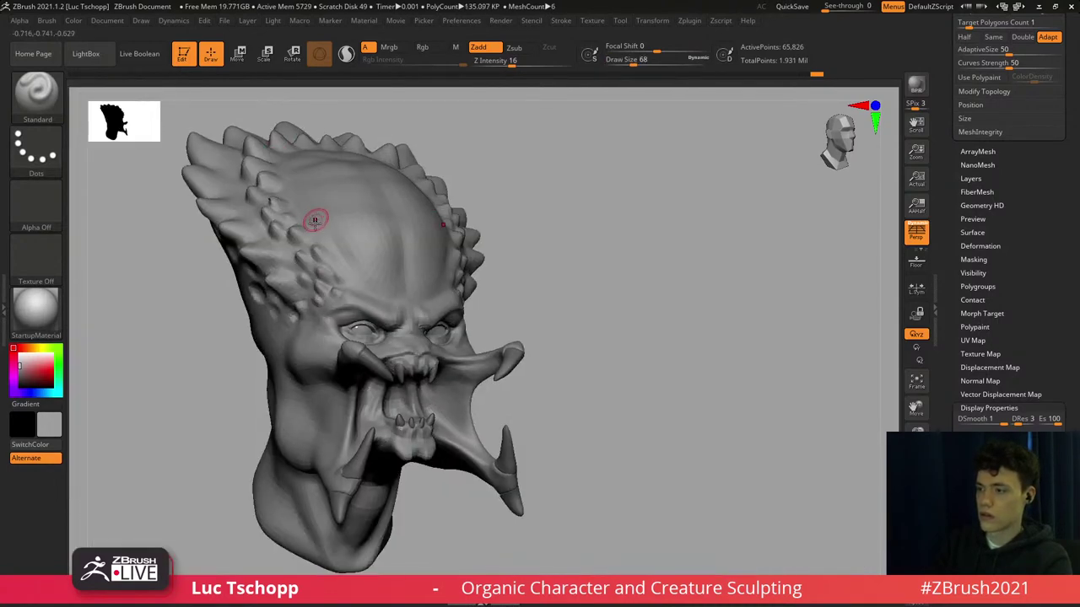
key("shift")
key("shift+d")
key("s")
mouse_move(247, 234)
left_mouse_down()
mouse_move(277, 234)
mouse_move(207, 252)
left_mouse_up()
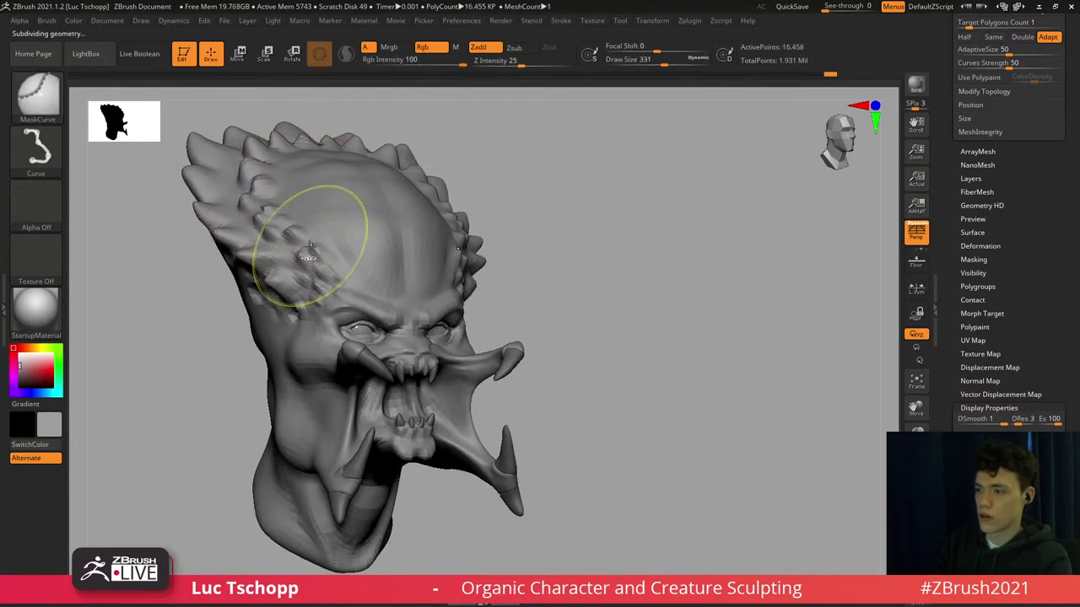
mouse_move(313, 242)
right_mouse_down()
mouse_move(324, 241)
mouse_move(323, 258)
right_mouse_up()
key("s")
left_click_drag(322, 256, 316, 254)
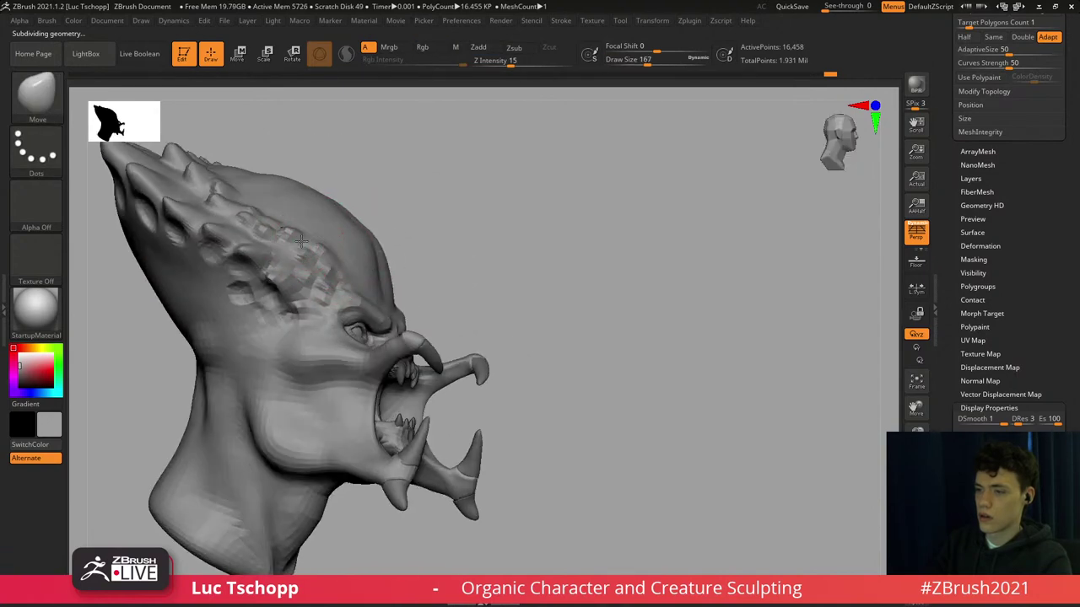
Set the Move brush's draw size to 132 and check the temple spikes at the highest subdivision level.
right_click_drag(333, 250, 390, 247)
right_click_drag(341, 218, 338, 245, "ctrl")
key("s")
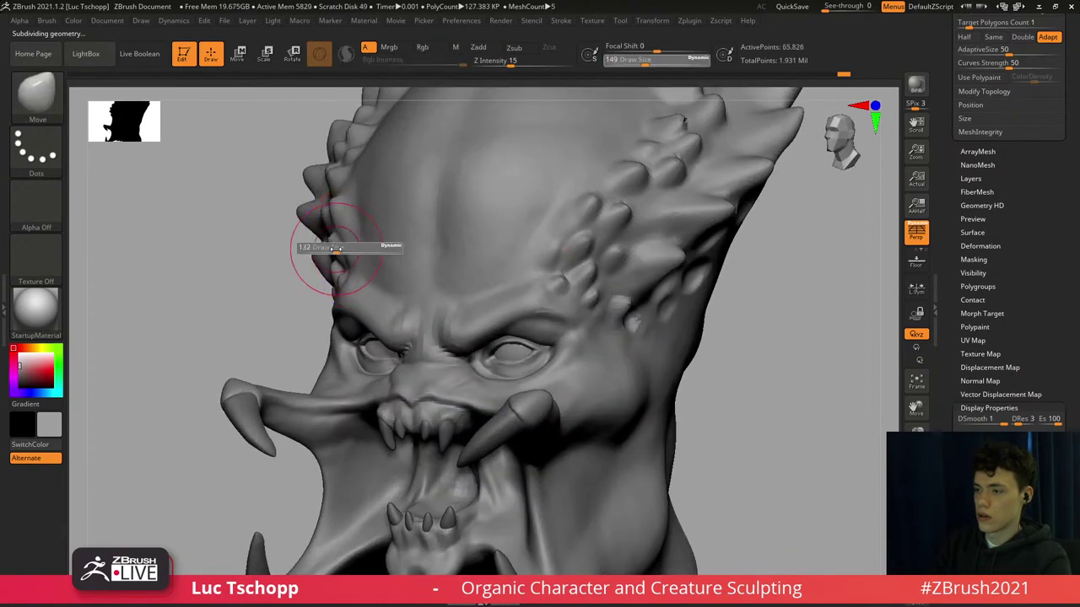
left_click_drag(338, 244, 330, 243)
key("shift+d")
key("shift+d")
right_click_drag(336, 248, 333, 233)
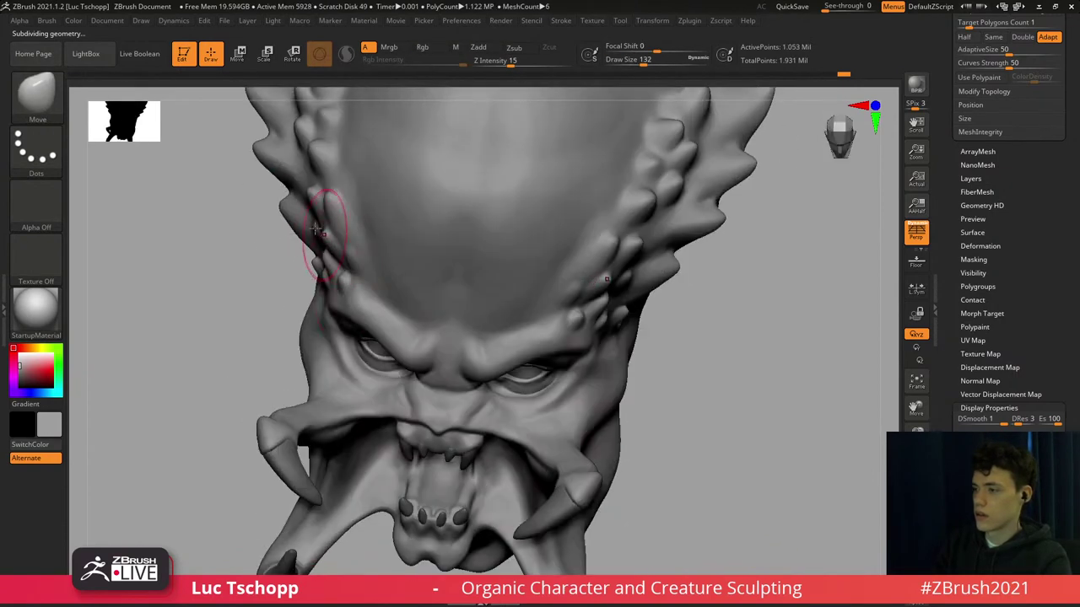
Drop three subdivision levels and adjust the outline of the side spikes with the Move brush at draw size 128.
right_click_drag(317, 181, 328, 210)
key("shift+d")
key("shift+d")
key("shift+d")
key("s")
left_click_drag(324, 224, 319, 234)
key("s")
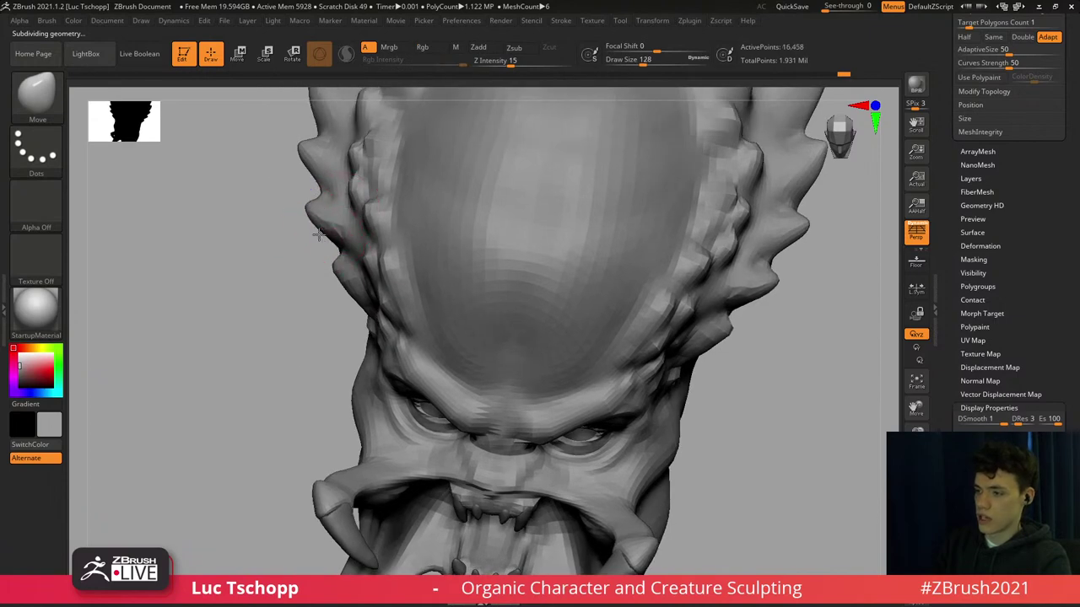
Return to the highest subdivision level and define the area between brow and nose bridge with DamStandard at draw size 68.
right_click_drag(305, 198, 300, 169, "ctrl")
mouse_move(379, 296)
right_mouse_down()
mouse_move(373, 281)
mouse_move(369, 332)
mouse_move(345, 325)
mouse_move(375, 324)
mouse_move(419, 275)
mouse_move(388, 208)
mouse_move(427, 289)
right_mouse_up()
key("d")
key("d")
key("d")
key("shift+d")
key("shift+d")
key("b")
key("d")
key("s")
key("s")
left_click_drag(427, 289, 421, 288)
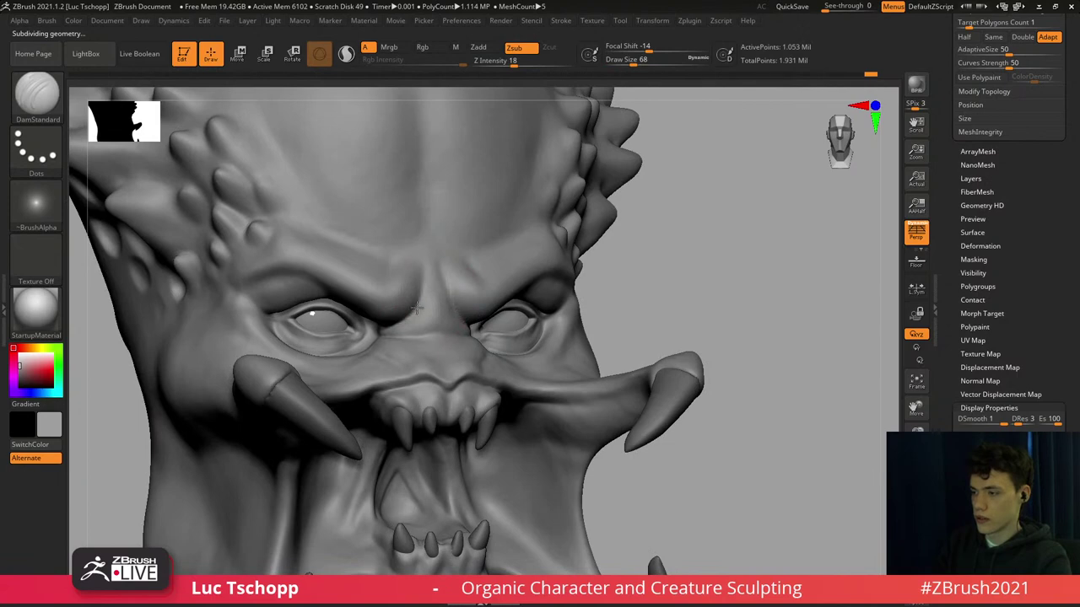
right_click_drag(416, 296, 417, 280, "shift")
right_click_drag(385, 205, 382, 282, "alt")
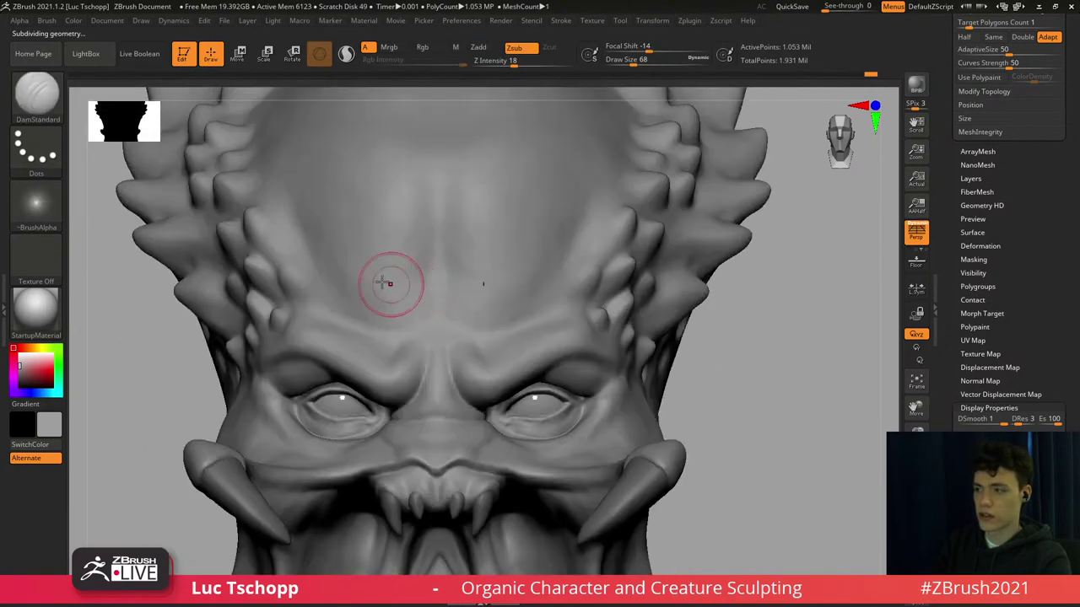
Smooth the flesh between the upper and lower teeth and build up its side folds with the LucT_Custom1 brush at draw size 128.
key("b")
left_click(199, 228)
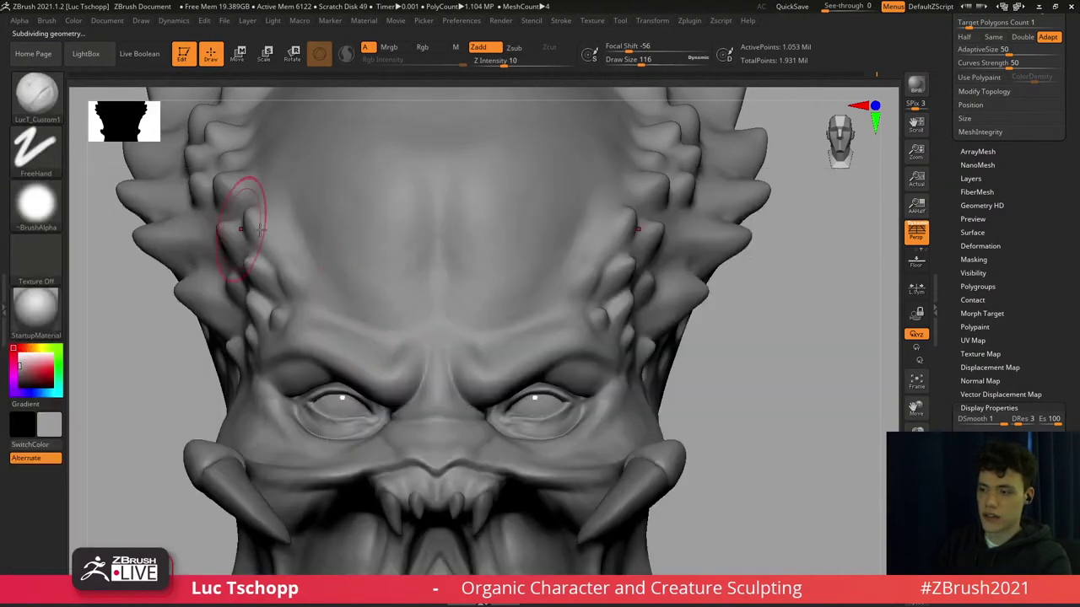
key("s")
mouse_move(327, 289)
right_mouse_down()
mouse_move(414, 328)
mouse_move(404, 333)
mouse_move(403, 274)
mouse_move(447, 264)
right_mouse_up()
left_click(426, 415, "alt")
left_click_drag(411, 417, 410, 431, "shift")
key("ctrl+d")
key("ctrl+d")
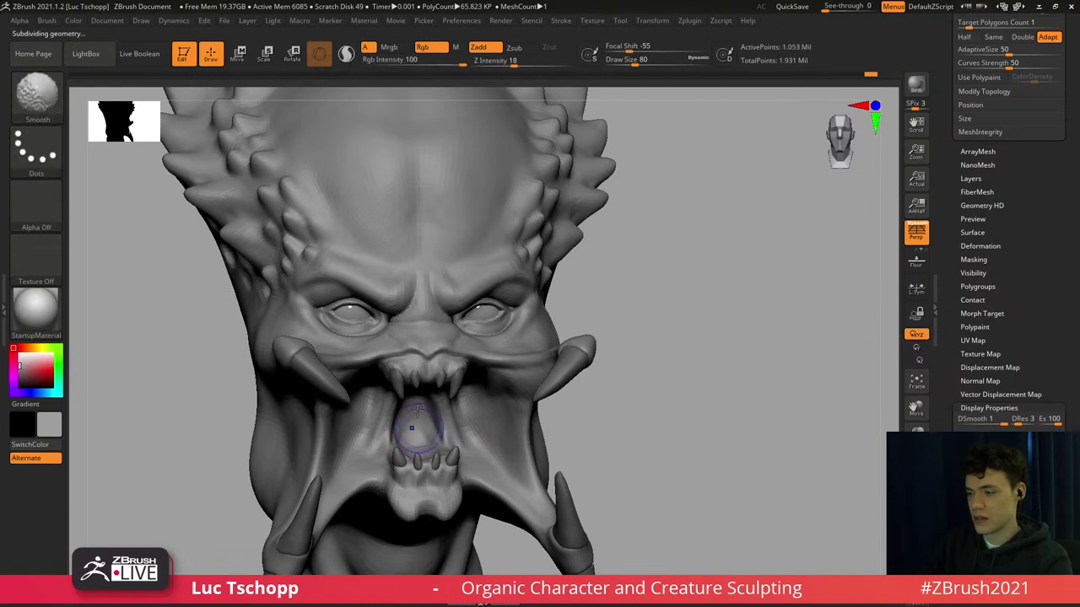
mouse_move(412, 429)
right_mouse_down("shift")
mouse_move(422, 368)
mouse_move(414, 380)
right_mouse_up("shift")
key("s")
mouse_move(414, 377)
left_mouse_down()
mouse_move(393, 358)
mouse_move(392, 368)
left_mouse_up()
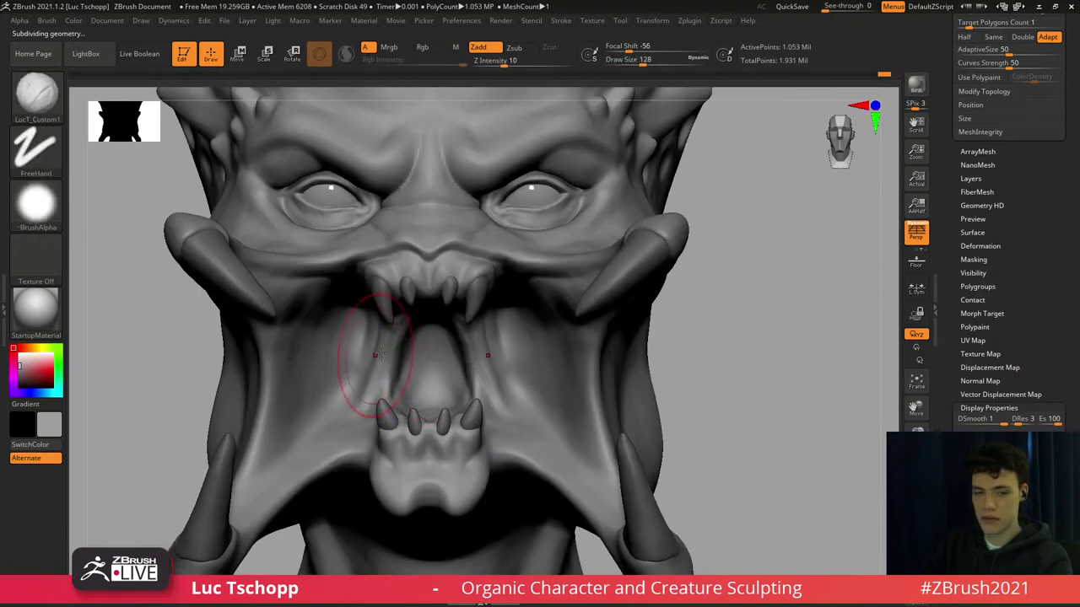
Isolate the lower mandible tusks and smooth the flared base of the tusk.
mouse_move(365, 351)
right_mouse_down("alt")
mouse_move(393, 343)
mouse_move(322, 368)
mouse_move(320, 411)
mouse_move(337, 447)
right_mouse_up("alt")
left_click(308, 422, "alt")
left_click(916, 580)
mouse_move(612, 438)
right_mouse_down("alt")
mouse_move(574, 339)
mouse_move(608, 359)
mouse_move(509, 335)
mouse_move(590, 349)
mouse_move(560, 313)
mouse_move(569, 328)
mouse_move(473, 295)
right_mouse_up("alt")
key("b")
key("m")
key("v")
mouse_move(472, 295)
right_mouse_down("ctrl")
mouse_move(571, 313)
mouse_move(553, 292)
right_mouse_up("ctrl")
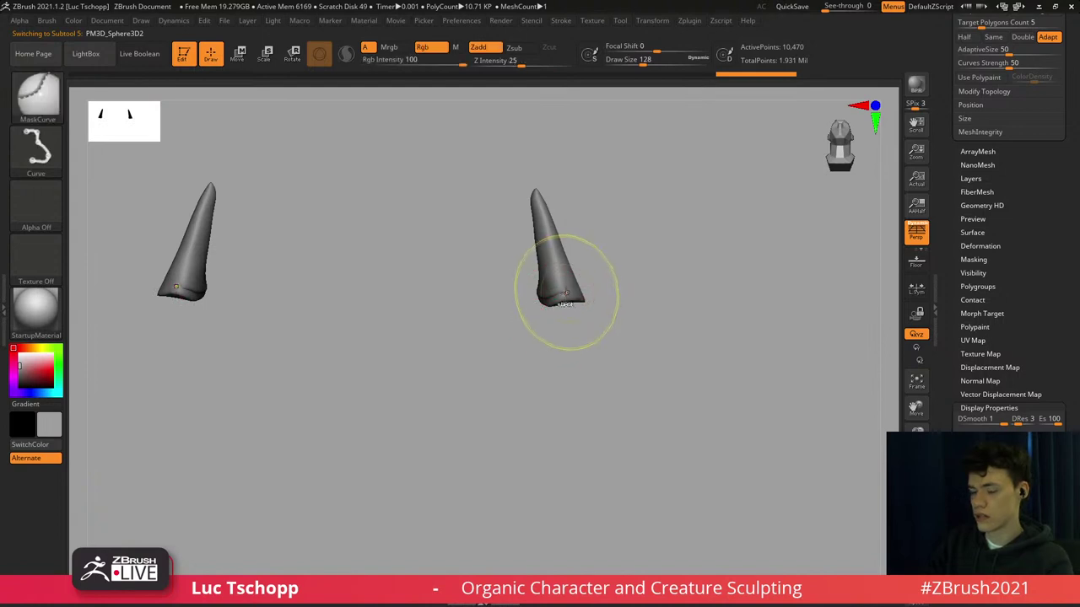
mouse_move(566, 295)
left_mouse_down("shift")
mouse_move(552, 319)
mouse_move(562, 293)
mouse_move(543, 219)
mouse_move(535, 246)
left_mouse_up("shift")
Reshape the lower tusk with the Move Topological brush and show the whole head again.
key("bracketright")
key("b")
key("m")
key("t")
key("s")
mouse_move(535, 245)
left_mouse_down()
mouse_move(549, 231)
mouse_move(559, 251)
left_mouse_up()
key("s")
left_click_drag(552, 238, 548, 222)
mouse_move(571, 263)
right_mouse_down("ctrl")
mouse_move(554, 262)
mouse_move(611, 393)
mouse_move(582, 346)
mouse_move(584, 303)
right_mouse_up("ctrl")
left_click(911, 576)
key("bracketleft")
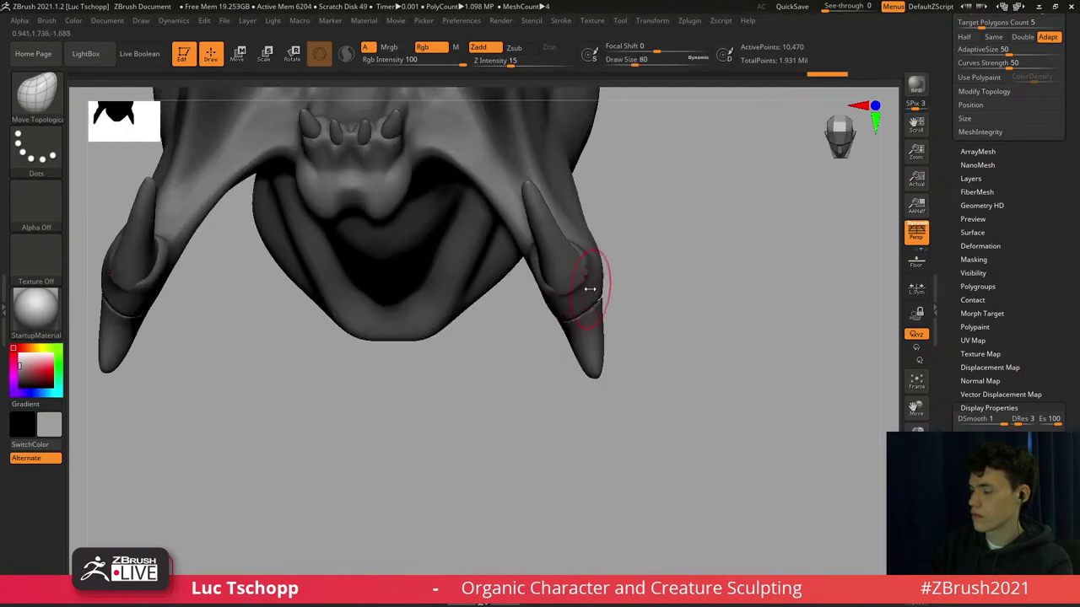
Make the head the active subtool and fit the mandible around the lower tusk with the Move brush at draw size 71.
key("b")
key("m")
key("v")
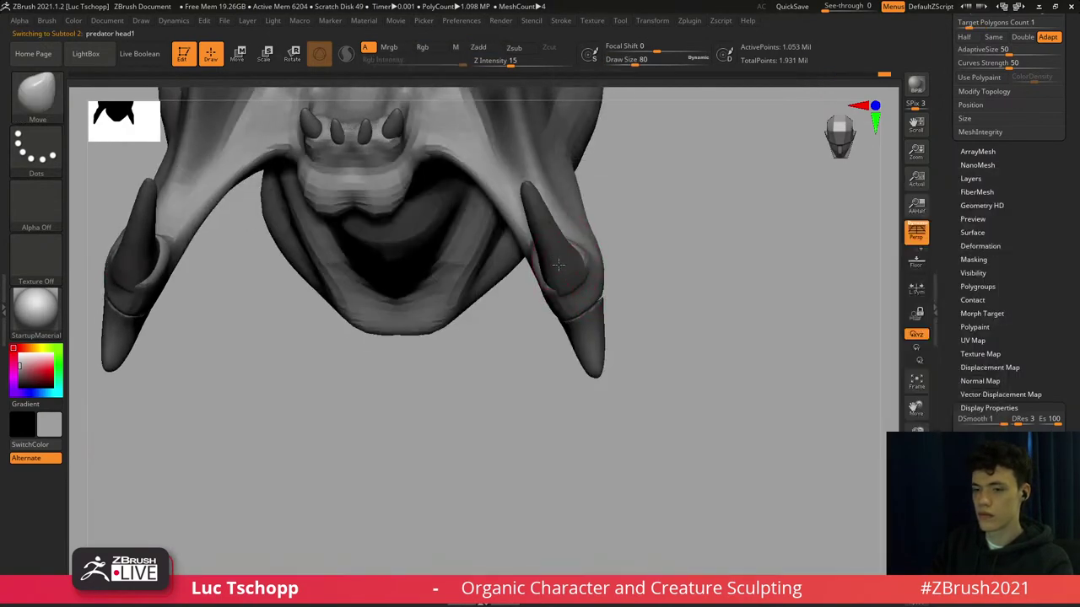
right_click_drag(560, 268, 575, 282)
key("s")
left_click_drag(577, 285, 585, 285)
mouse_move(583, 285)
right_mouse_down()
mouse_move(580, 262)
mouse_move(579, 306)
mouse_move(582, 266)
mouse_move(592, 323)
mouse_move(563, 293)
mouse_move(588, 302)
right_mouse_up()
key("bracketleft")
key("bracketright")
key("bracketright")
key("bracketright")
left_click_drag(621, 319, 639, 338)
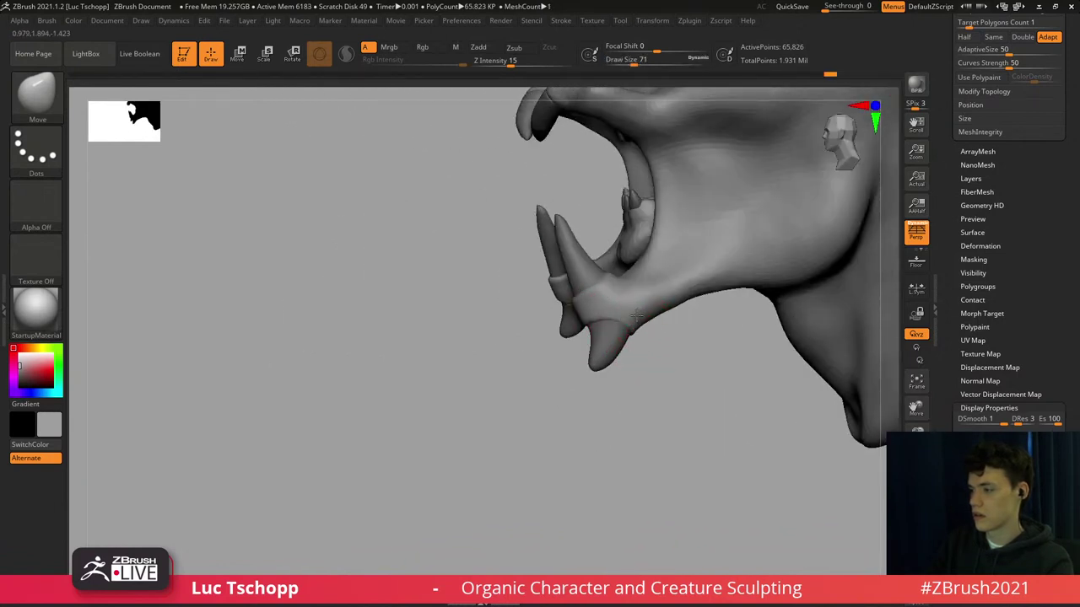
Adjust the lower edge of the cheek flap behind the tusk with the Move brush at draw size 80.
left_click_drag(641, 321, 640, 323)
right_click_drag(675, 320, 664, 313)
key("s")
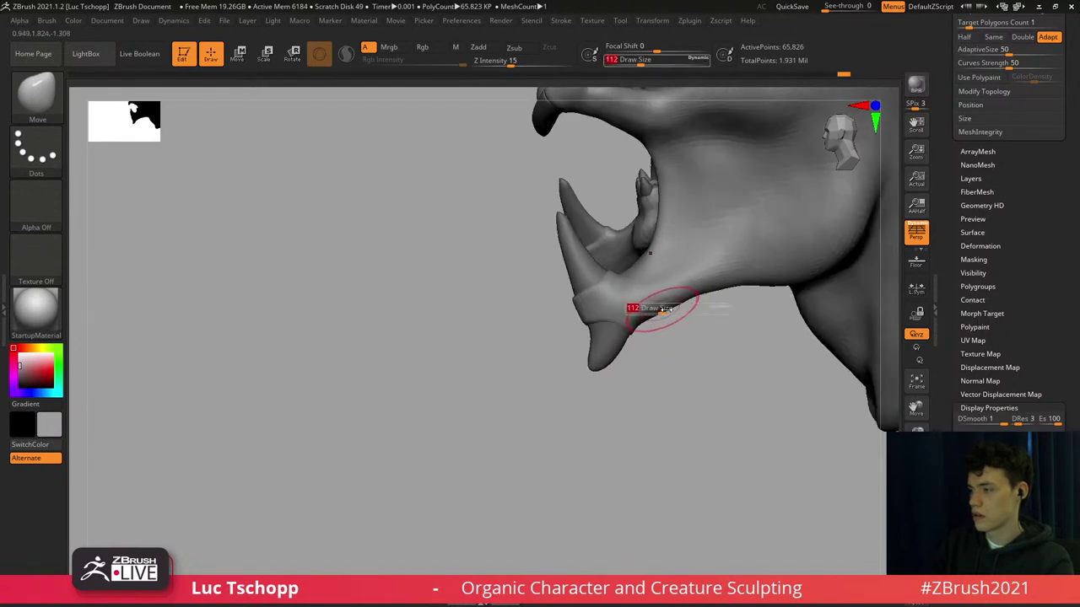
mouse_move(664, 310)
left_mouse_down()
mouse_move(675, 307)
mouse_move(680, 323)
left_mouse_up()
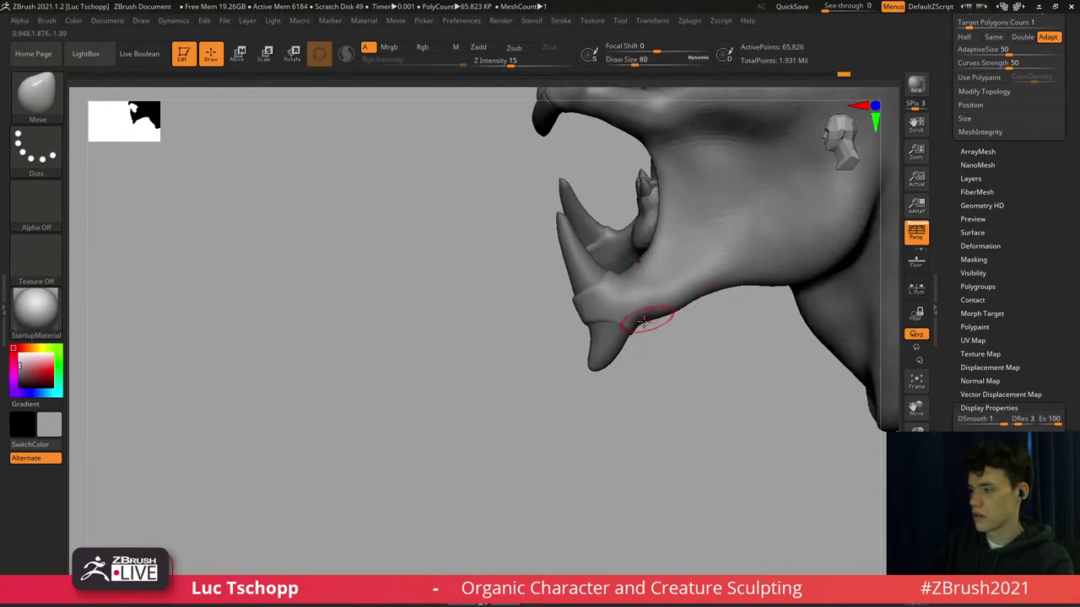
mouse_move(644, 321)
right_mouse_down("ctrl")
mouse_move(573, 224)
mouse_move(637, 240)
mouse_move(641, 336)
right_mouse_up("ctrl")
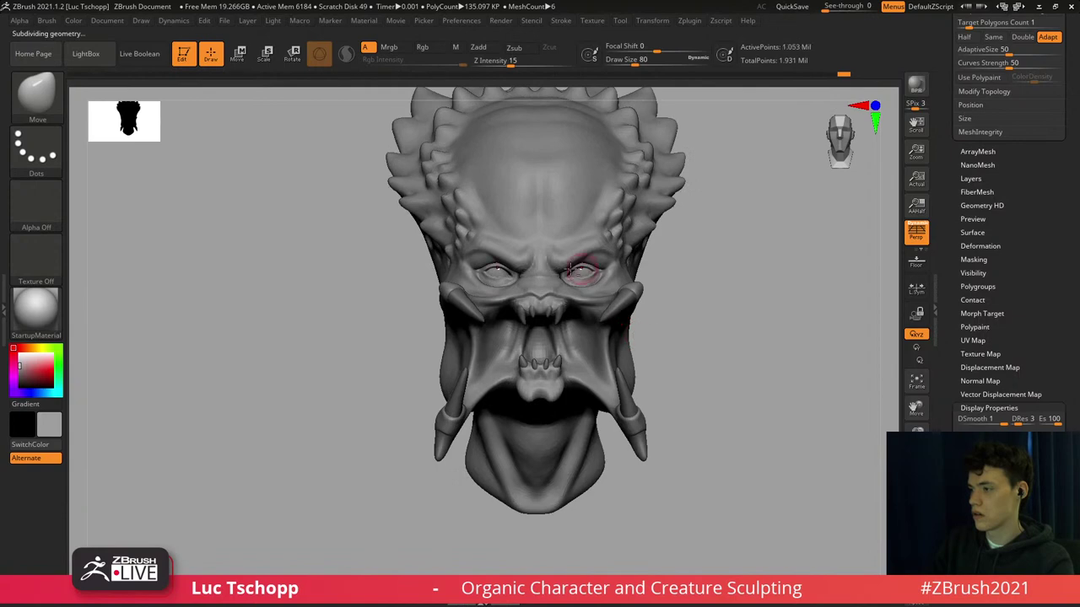
right_click_drag(570, 270, 589, 254, "ctrl")
right_click_drag(588, 211, 574, 285, "alt")
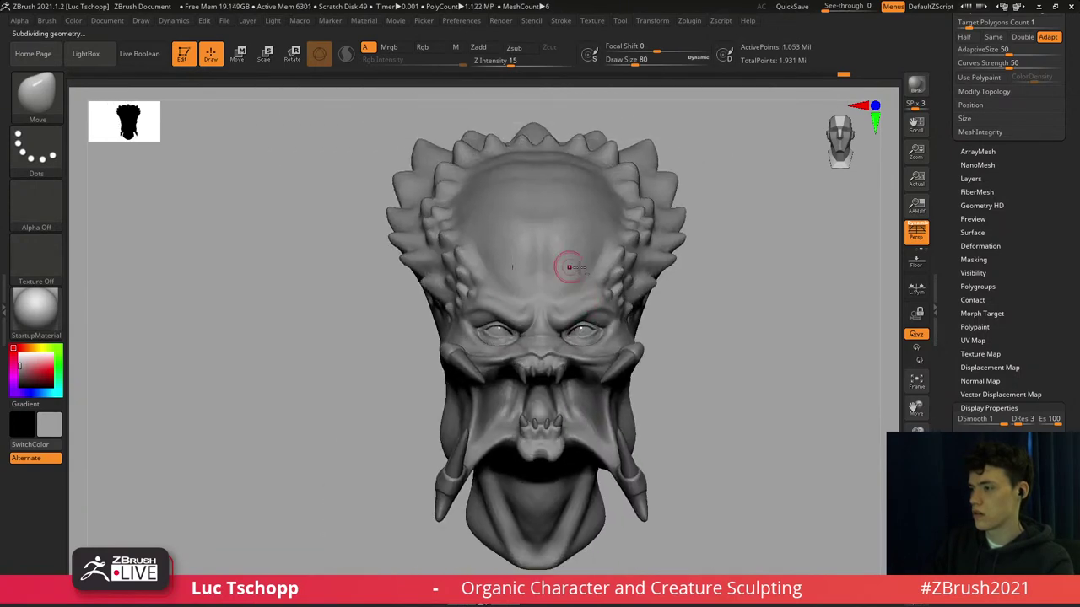
Drop two subdivision levels and reshape the small temple spikes with the Move brush at draw size 62.
key("b")
key("m")
key("v")
right_click_drag(613, 253, 620, 284, "ctrl")
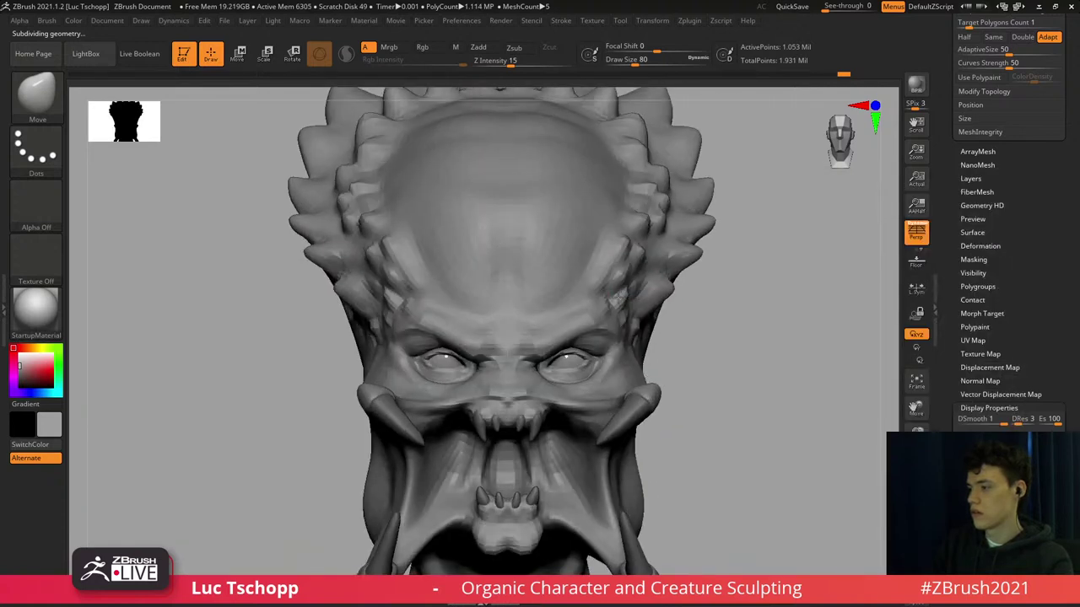
key("shift+d")
key("shift+d")
key("s")
left_click_drag(623, 285, 616, 285)
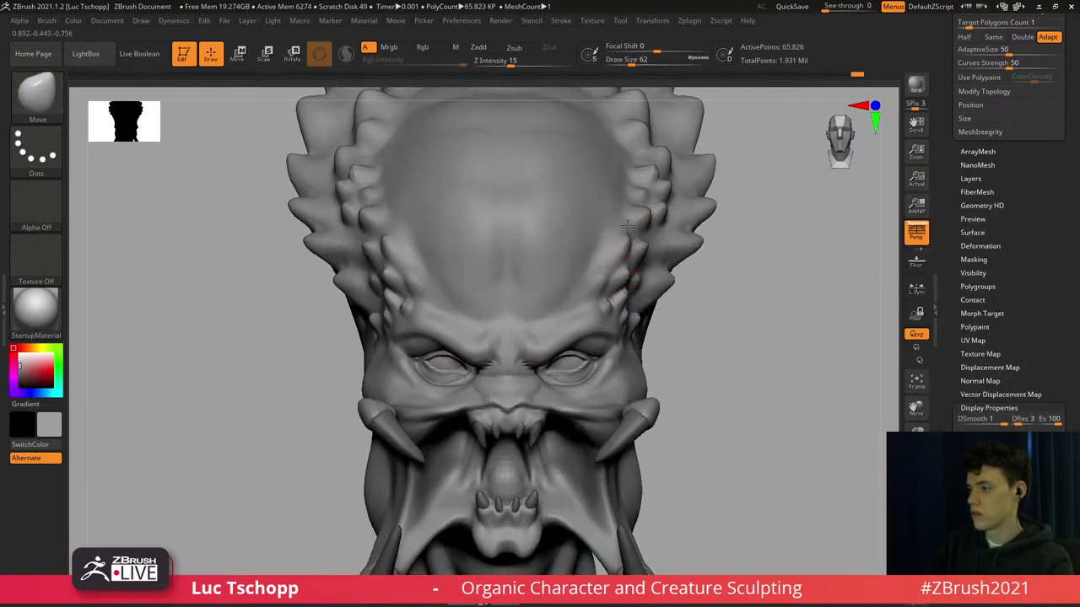
right_click_drag(627, 226, 624, 181, "ctrl")
Return to the highest subdivision level and carve the forehead edge beside the temple spikes with DamStandard at draw sizes 182 and 167.
key("d")
key("d")
right_click_drag(563, 268, 554, 292, "ctrl")
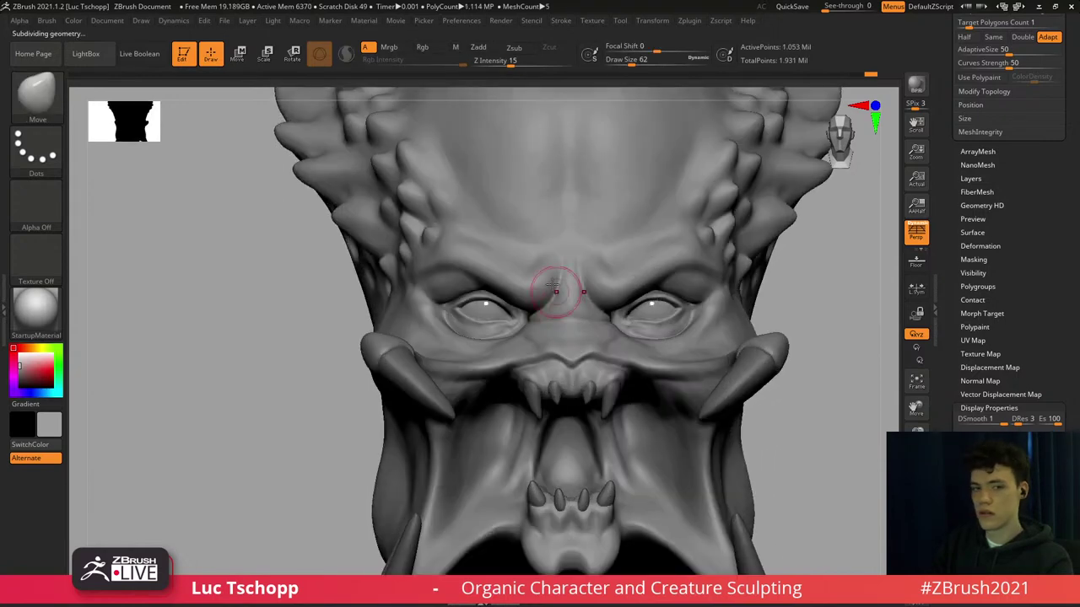
key("b")
key("d")
key("s")
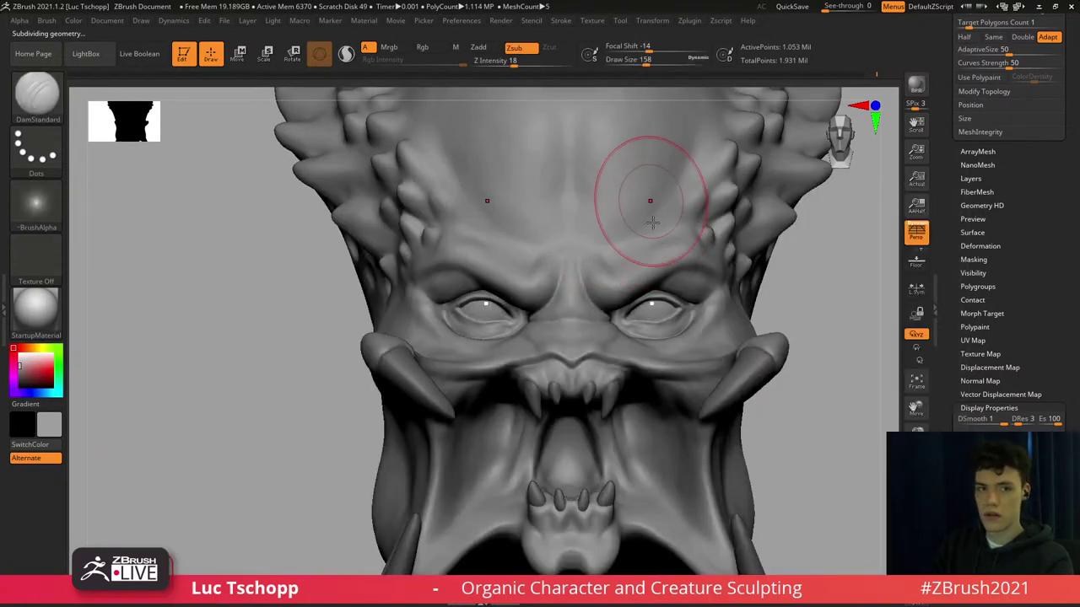
right_click_drag(652, 223, 645, 251, "alt")
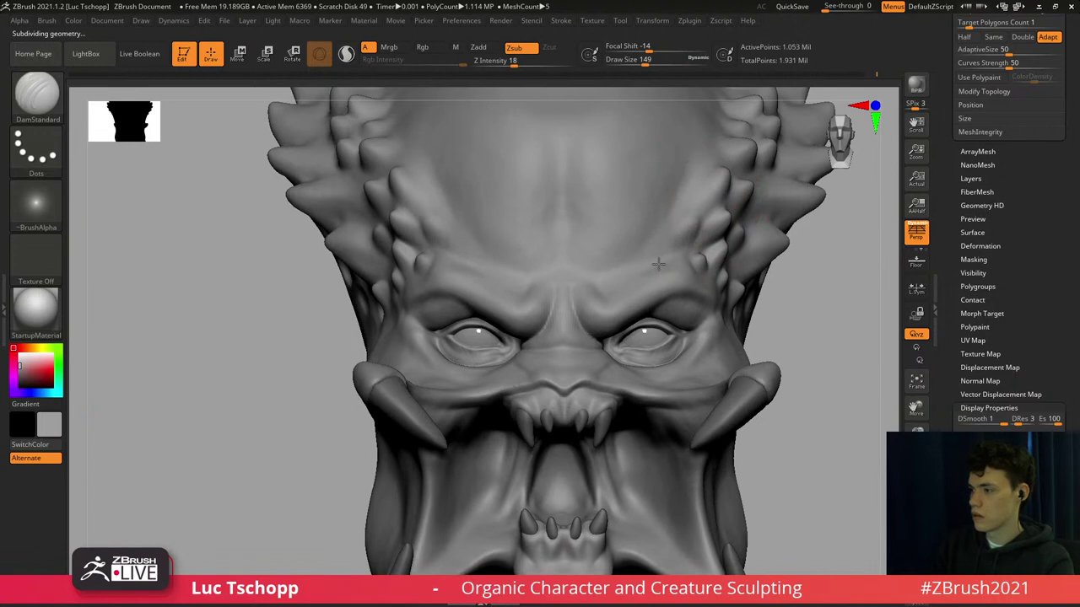
key("]")
left_click_drag(658, 238, 702, 188)
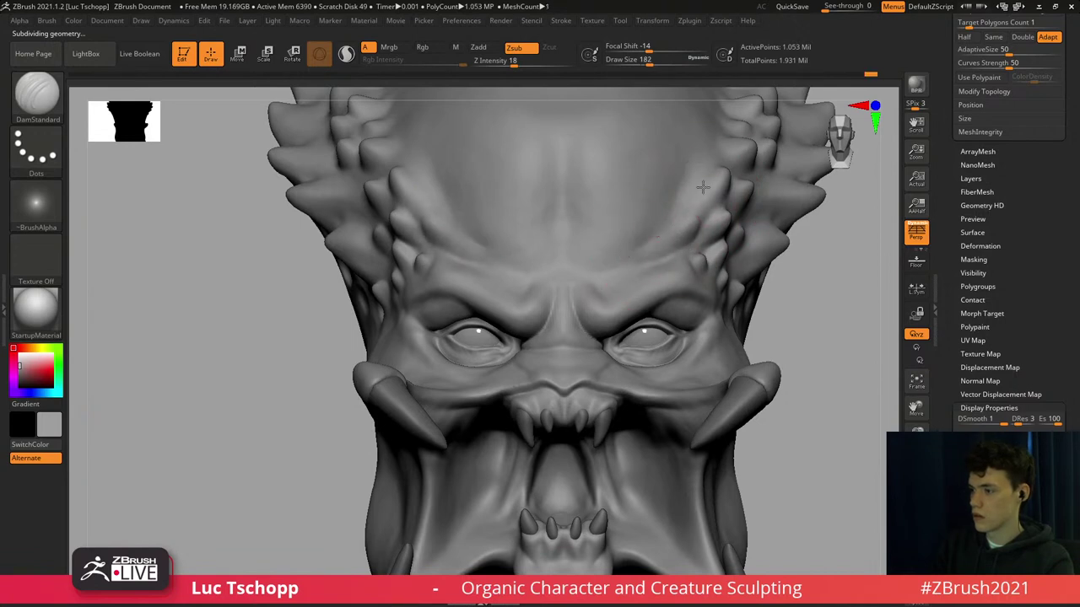
key("s")
left_click_drag(657, 249, 653, 249)
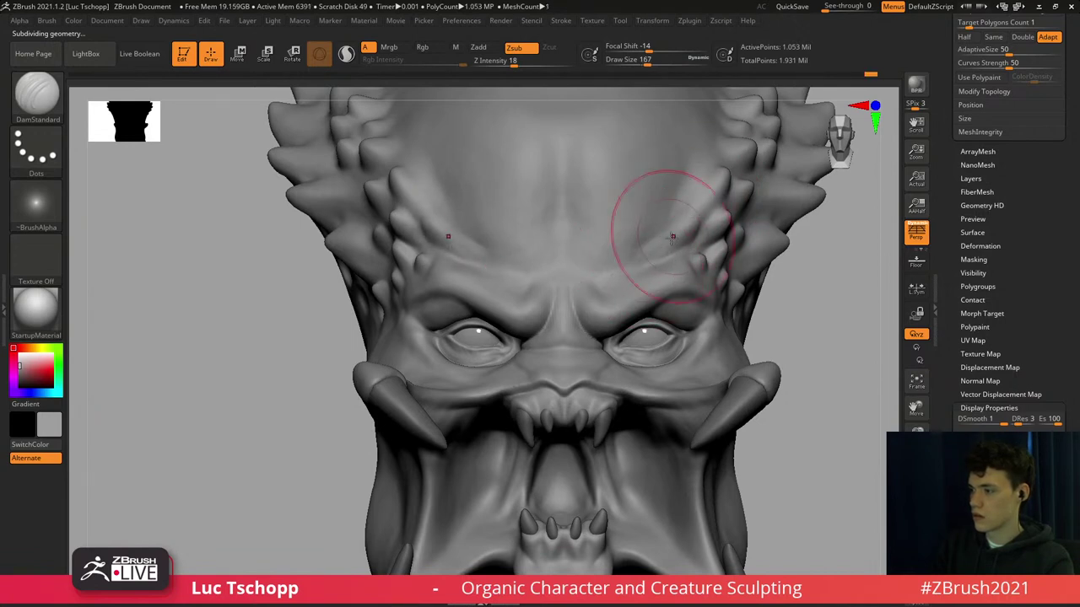
Try curved creases across the forehead and a groove down its centre with DamStandard at draw sizes from 172 to 268.
right_click_drag(649, 273, 583, 292)
mouse_move(586, 239)
right_mouse_down()
mouse_move(638, 292)
mouse_move(617, 265)
mouse_move(603, 279)
right_mouse_up()
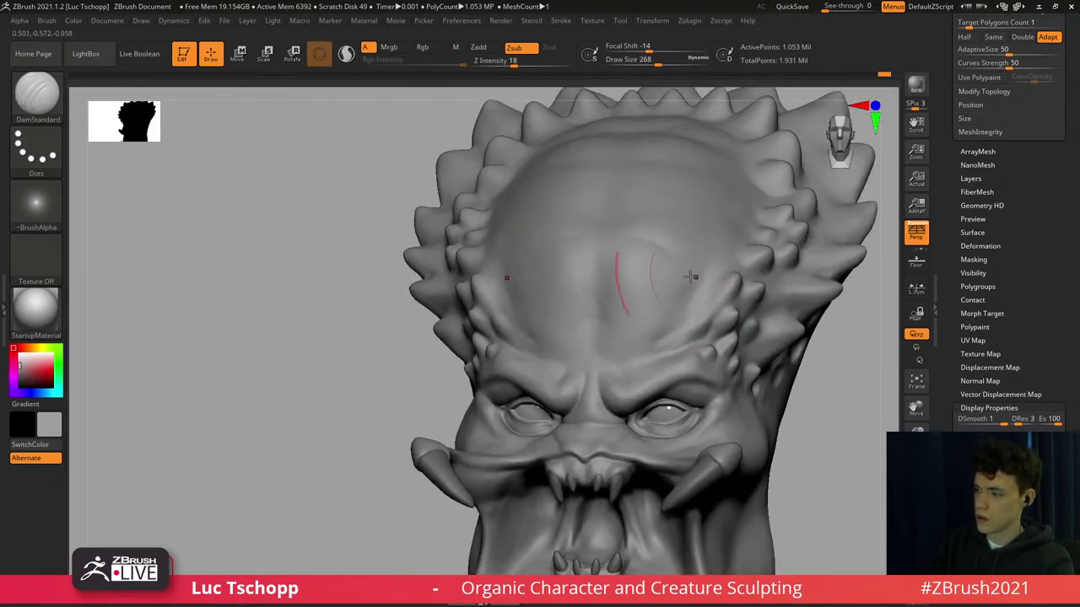
right_click_drag(690, 276, 645, 245)
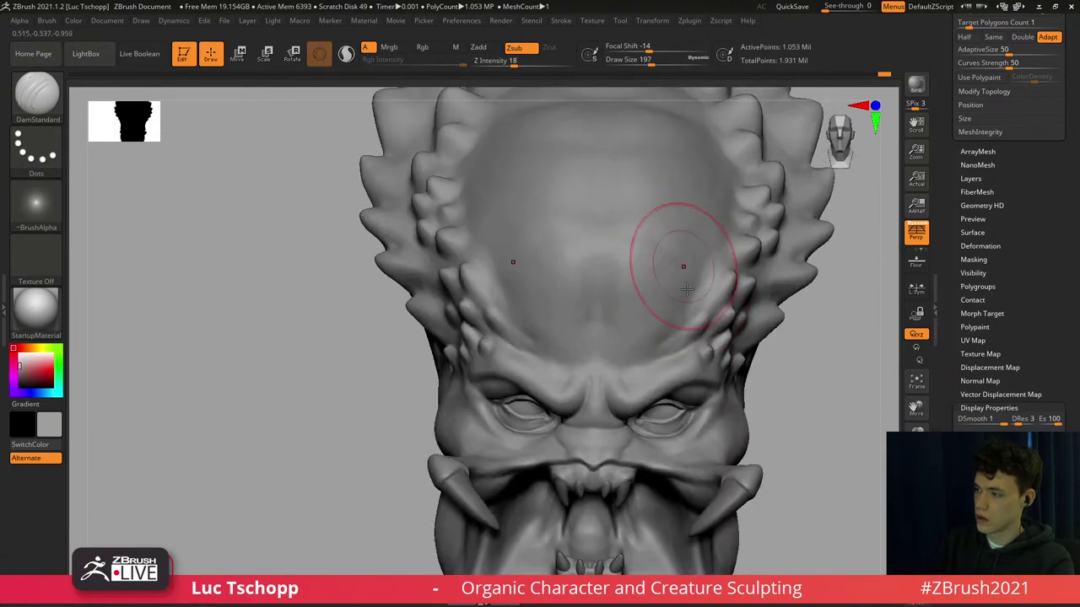
right_click_drag(686, 289, 680, 268)
left_click_drag(678, 271, 638, 270)
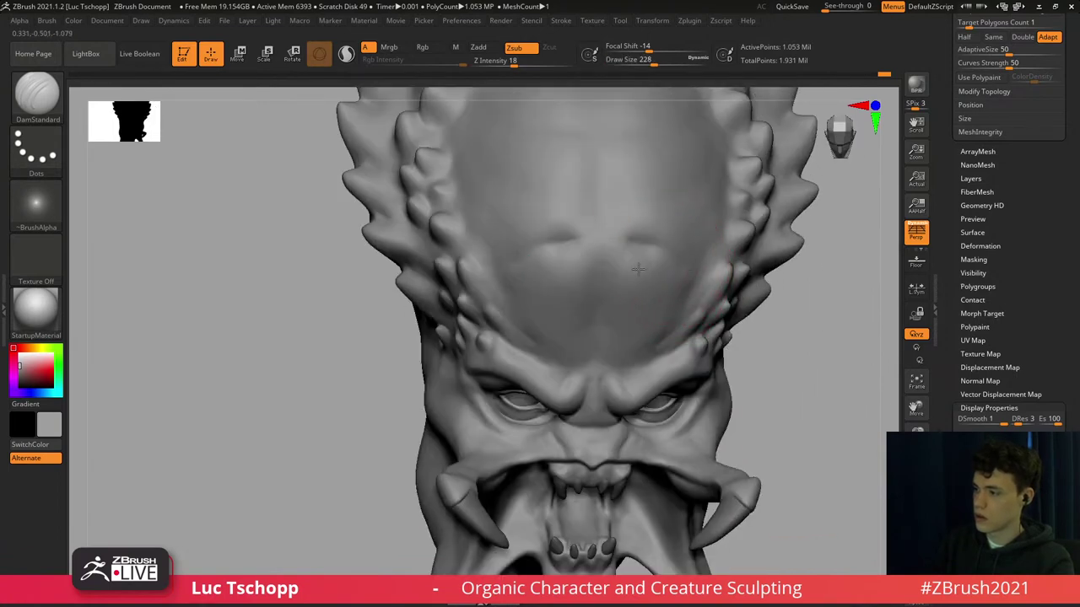
right_click_drag(633, 269, 618, 271)
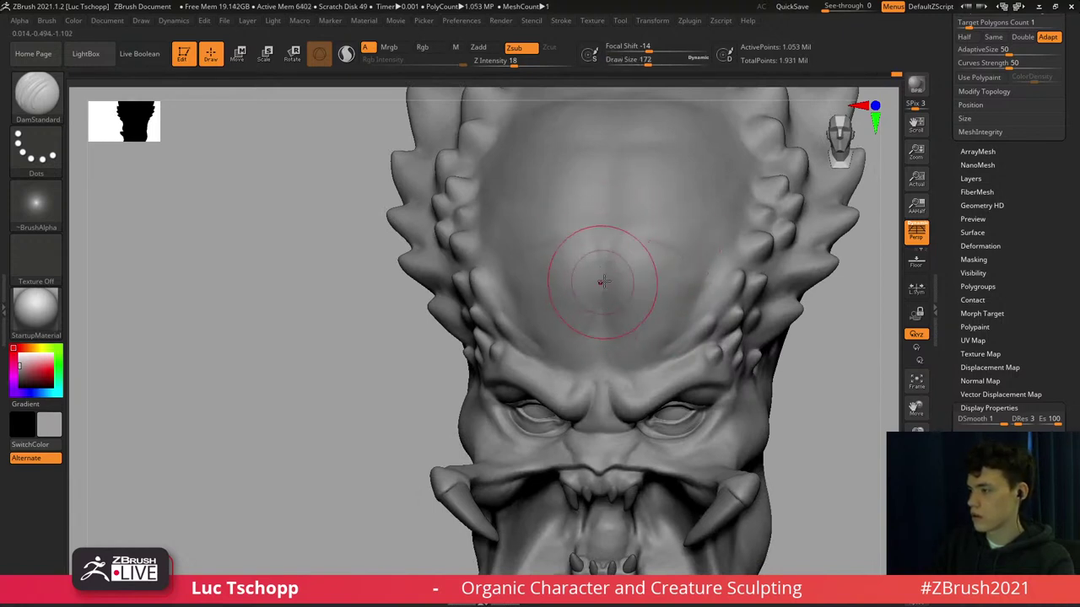
left_click_drag(612, 332, 612, 335)
key("]")
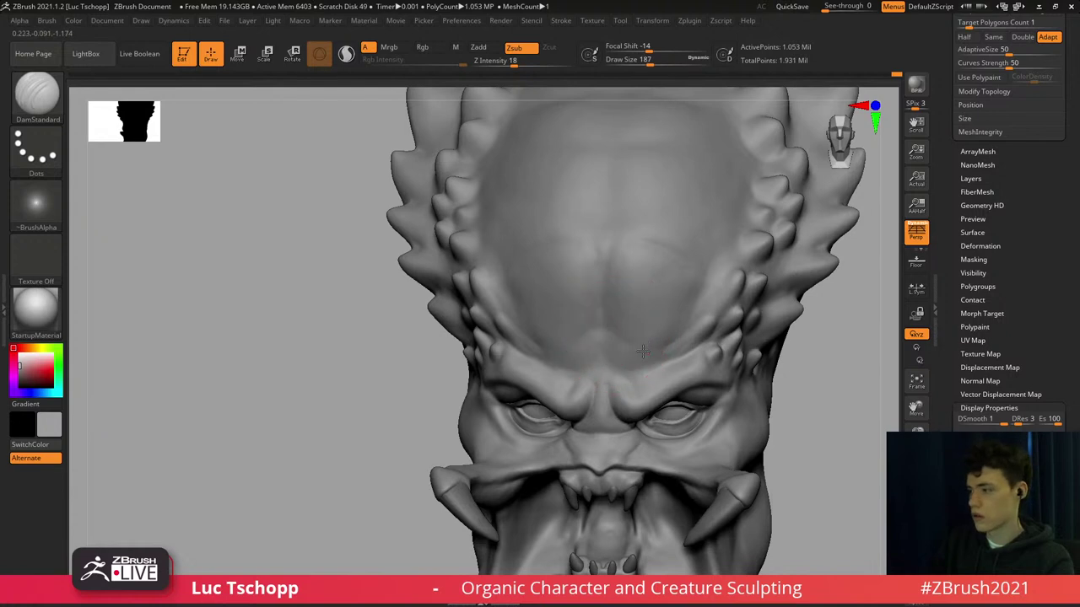
right_click_drag(637, 290, 624, 284)
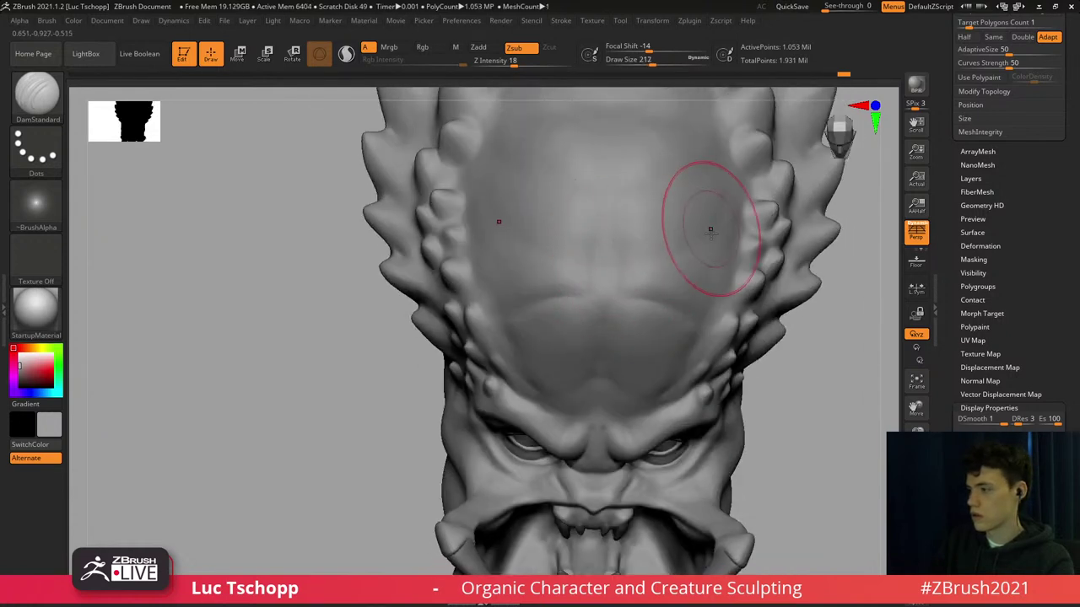
Undo the recent forehead creases and accept discarding the newer undo history entries.
mouse_move(710, 230)
right_mouse_down("ctrl")
mouse_move(680, 291)
mouse_move(684, 227)
mouse_move(663, 237)
right_mouse_up("ctrl")
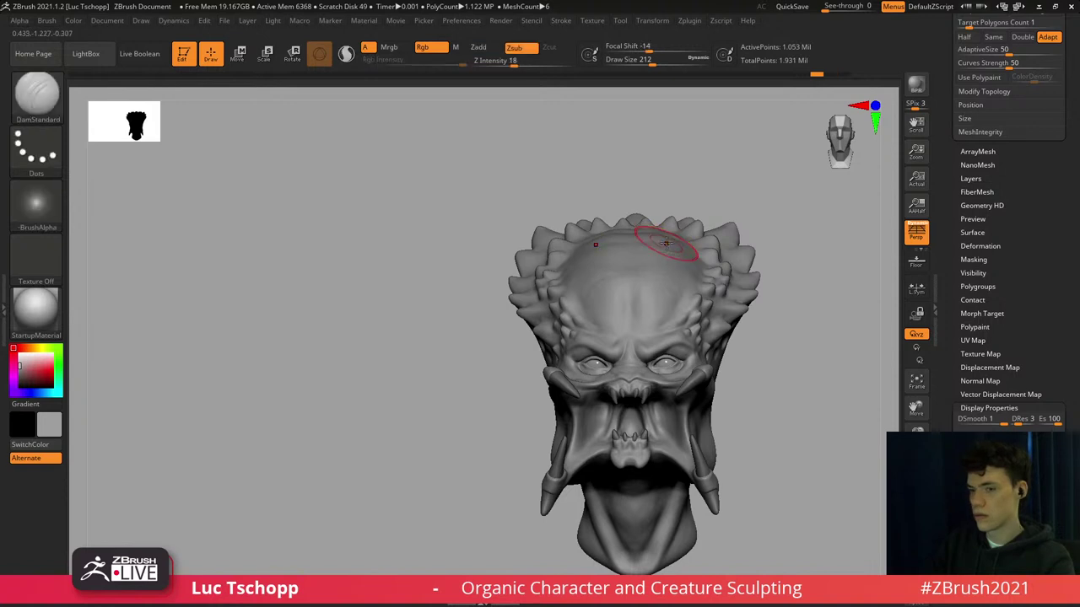
mouse_move(667, 241)
right_mouse_down()
mouse_move(674, 290)
mouse_move(643, 296)
mouse_move(644, 341)
right_mouse_up()
left_click(608, 383)
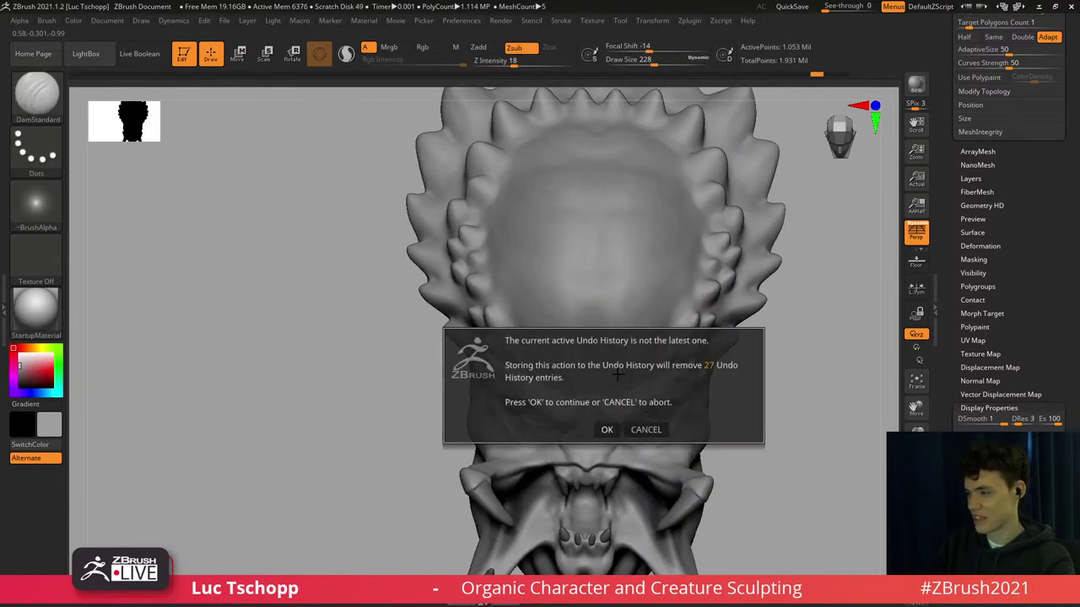
left_click(606, 431)
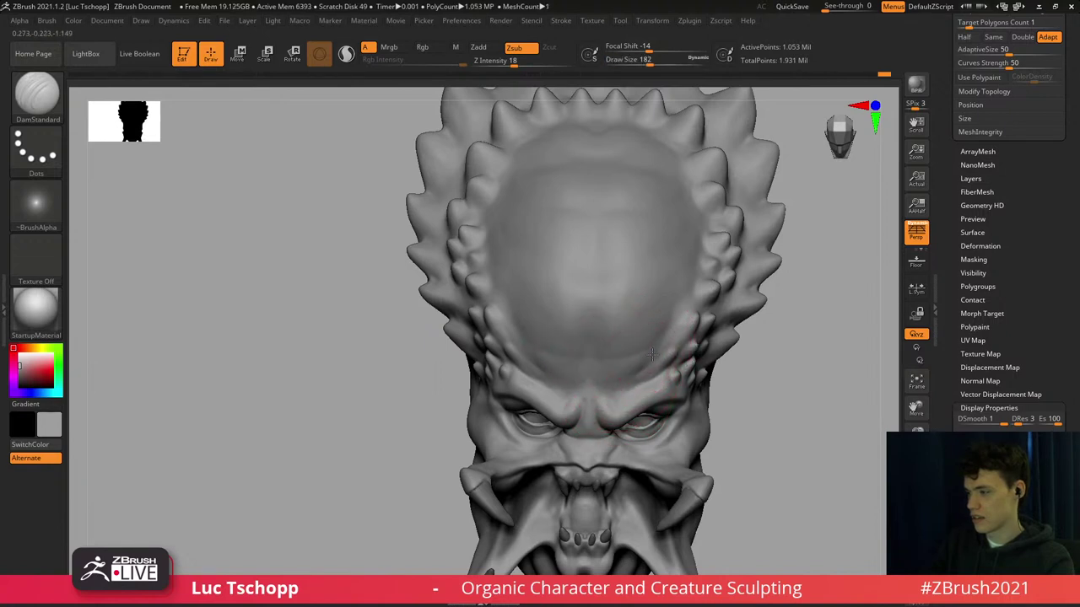
Carve paired curved creases across the middle of the forehead with DamStandard at draw sizes 268 and 212.
key("s")
left_click_drag(591, 328, 596, 329)
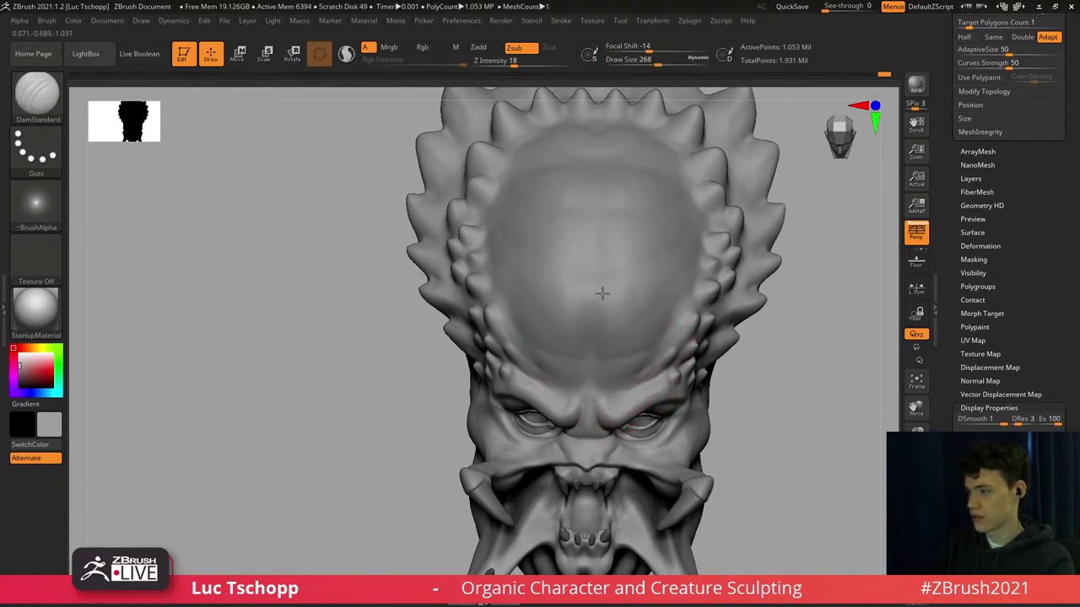
key("s")
left_click_drag(625, 289, 607, 292)
left_click_drag(606, 294, 657, 281)
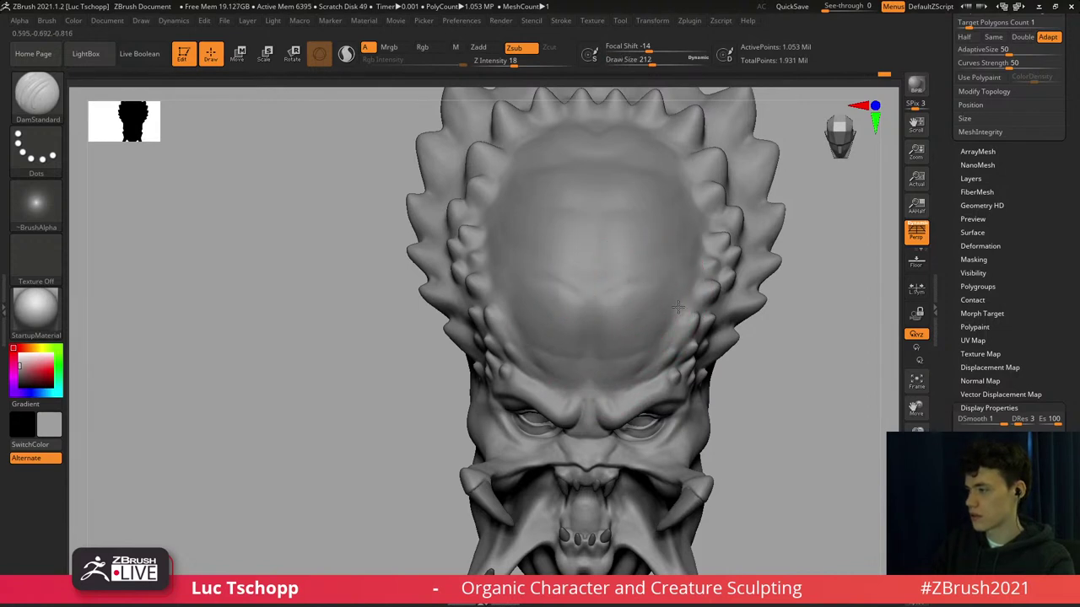
right_click_drag(635, 260, 620, 338)
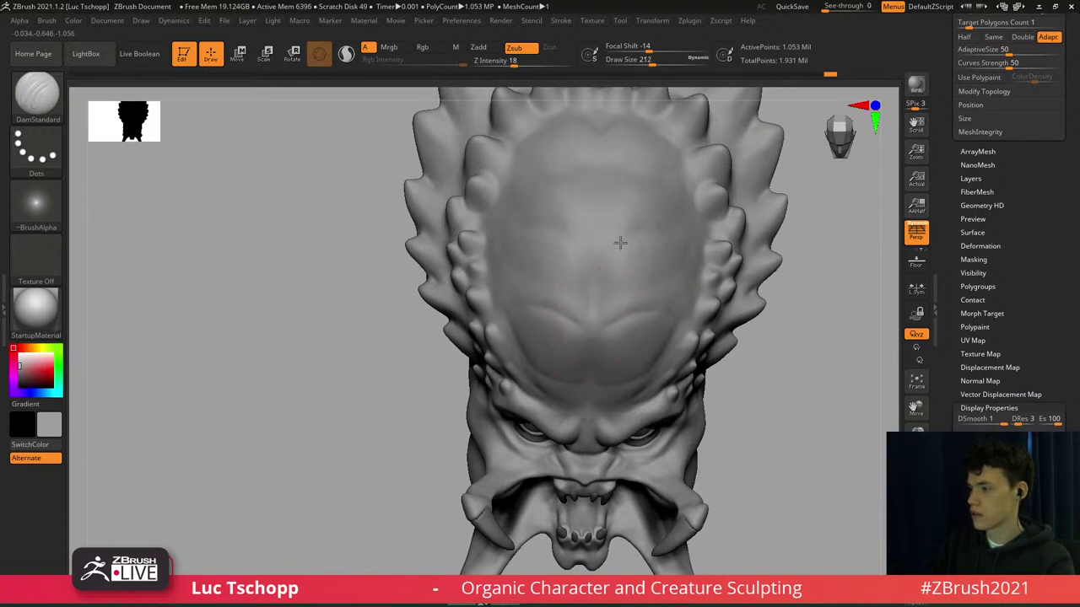
Extend the folds over the upper skull with DamStandard at draw size 274.
right_click_drag(667, 249, 683, 236)
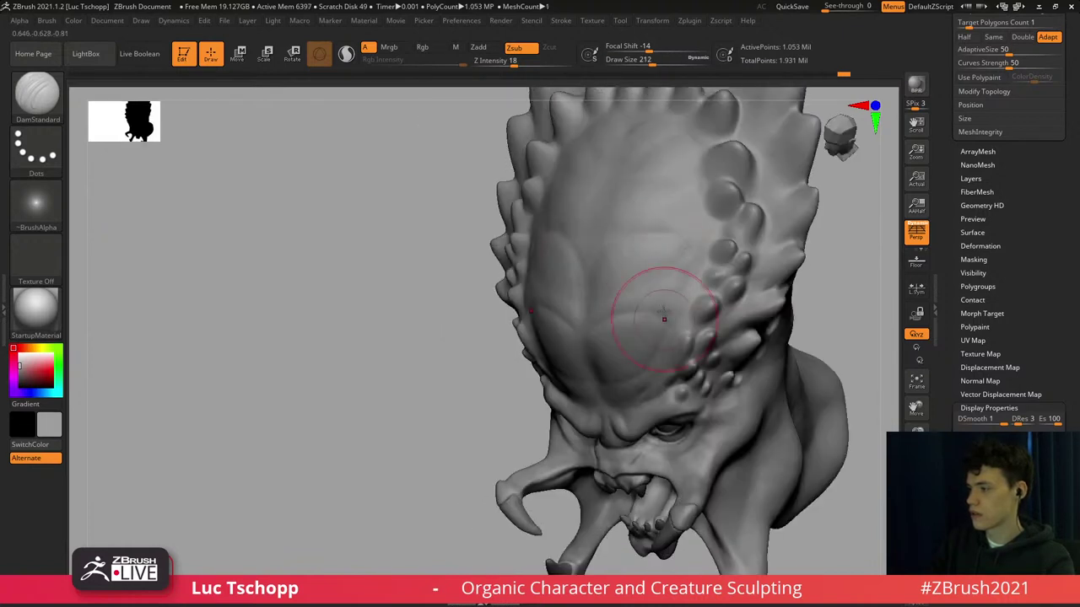
mouse_move(663, 315)
right_mouse_down()
mouse_move(609, 255)
mouse_move(622, 276)
right_mouse_up()
key("s")
left_click_drag(622, 276, 629, 276)
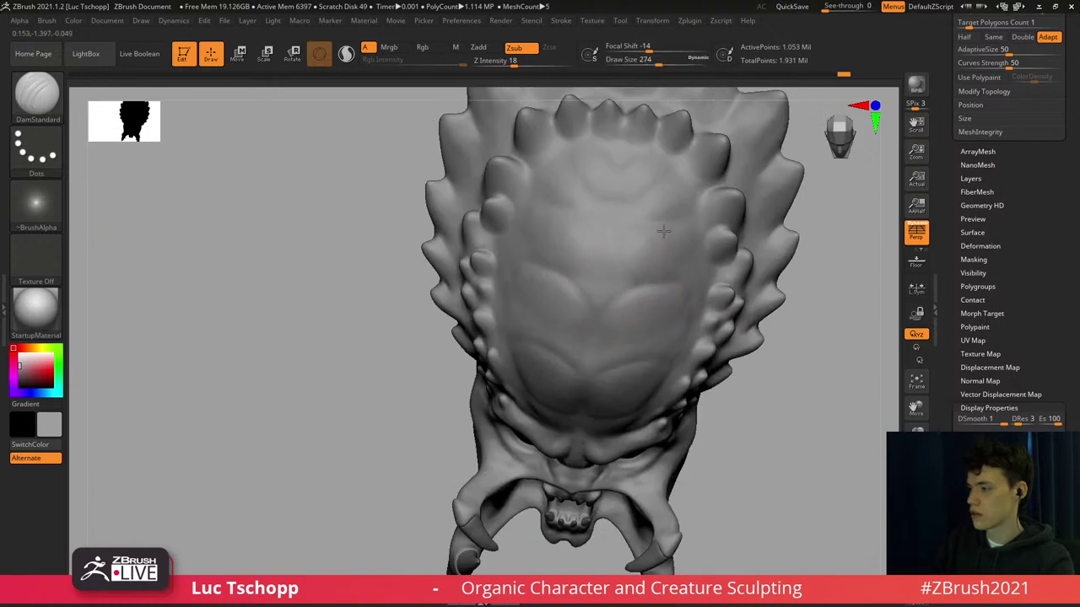
mouse_move(608, 239)
right_mouse_down("ctrl")
mouse_move(613, 209)
mouse_move(590, 244)
mouse_move(638, 318)
right_mouse_up("ctrl")
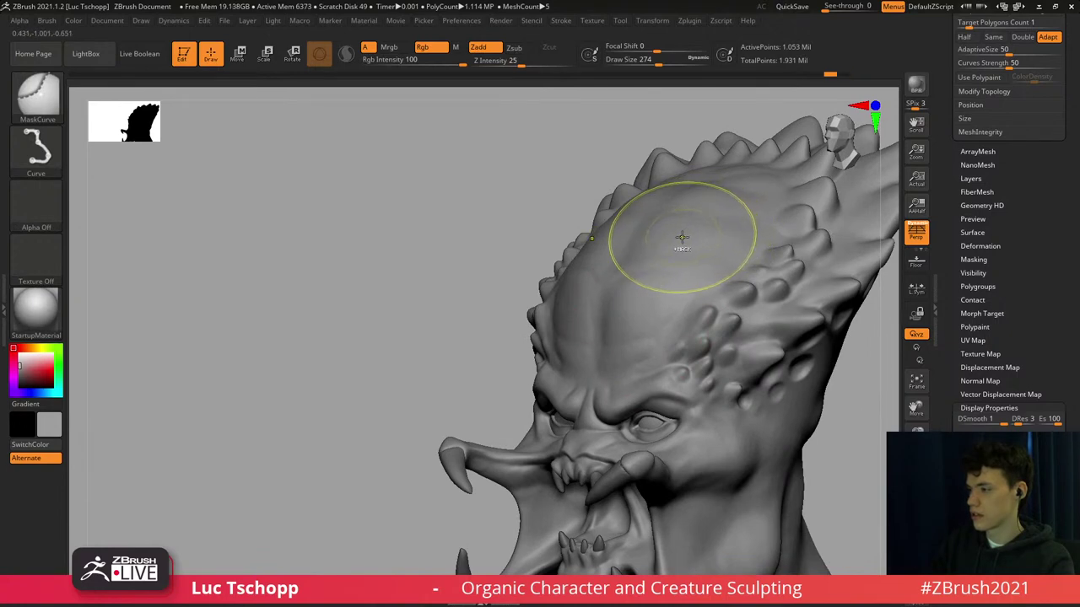
Drop two subdivision levels and adjust the forehead's side profile with the Move brush at draw size 234.
mouse_move(667, 255)
right_mouse_down()
mouse_move(629, 270)
mouse_move(635, 277)
mouse_move(611, 316)
right_mouse_up()
key("b")
key("m")
key("v")
key("shift+d")
key("shift+d")
key("bracketleft")
key("bracketleft")
key("bracketleft")
key("bracketleft")
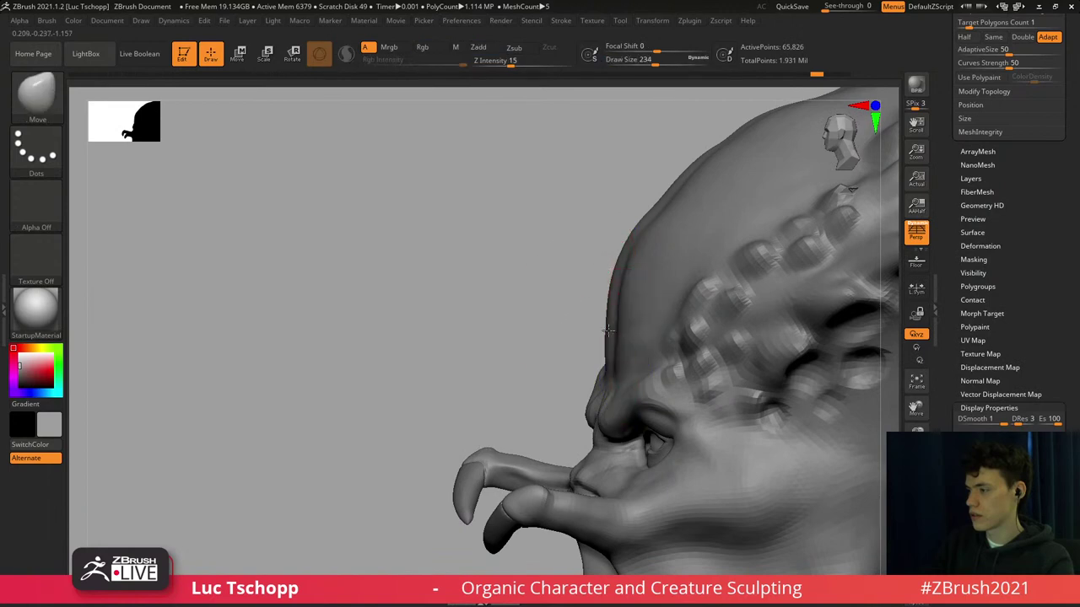
Reshape and smooth the forehead's front profile at a lower subdivision level with the Move brush at draw size 251.
key("shift+d")
key("shift+d")
right_click_drag(670, 270, 666, 238, "ctrl")
key("s")
left_click_drag(661, 238, 667, 238)
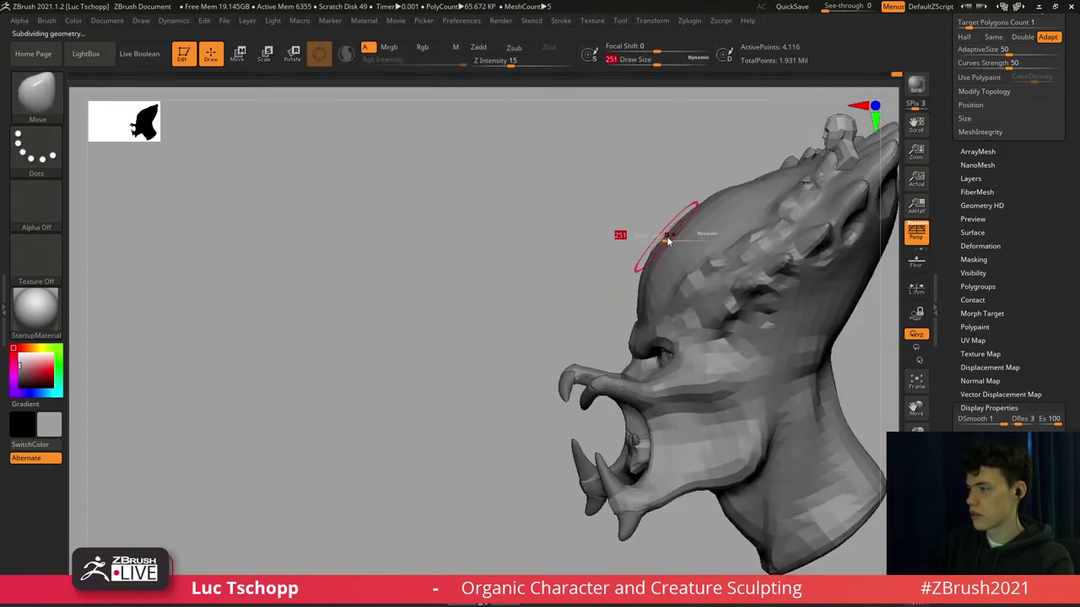
left_click_drag(639, 279, 698, 206, "shift")
key("d")
key("d")
key("d")
Refine the forehead's side contour above the brow with the Move brush two subdivision levels down, restoring the detail levels.
mouse_move(646, 350)
right_mouse_down("ctrl")
mouse_move(612, 318)
mouse_move(631, 354)
right_mouse_up("ctrl")
key("shift+d")
key("shift+d")
right_click_drag(632, 307, 629, 313)
key("s")
left_click_drag(630, 308, 616, 307)
key("d")
key("d")
mouse_move(616, 306)
right_mouse_down("shift")
mouse_move(681, 176)
mouse_move(638, 306)
right_mouse_up("shift")
Smooth the lower middle of the forehead at draw size 172 and refine it with the LucT_Custom1 brush.
key("shift+d")
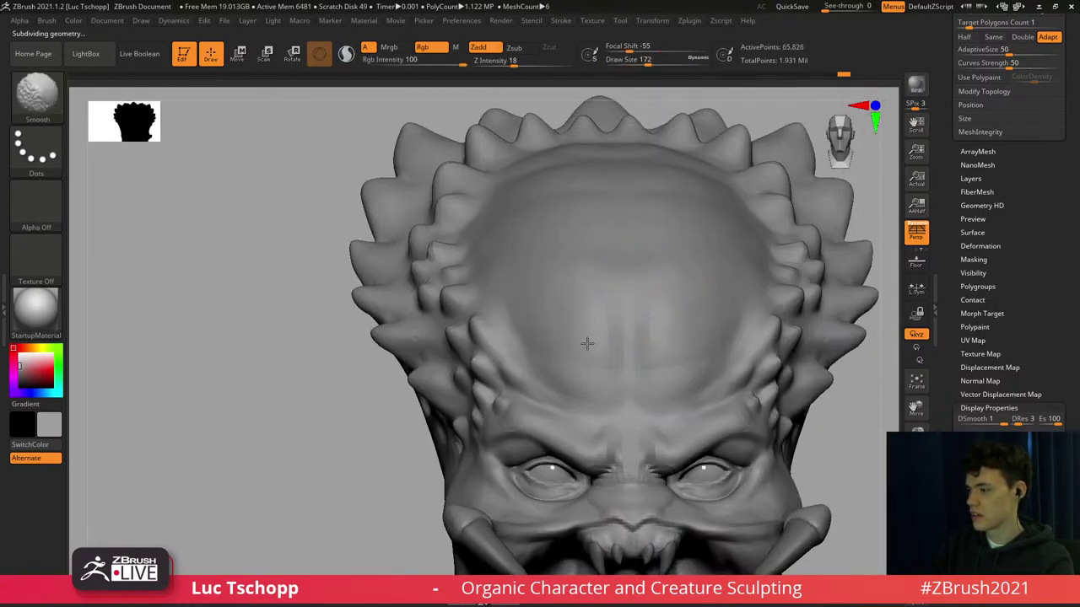
left_click_drag(587, 343, 608, 358, "shift")
key("d")
key("d")
key("b")
left_click(364, 231)
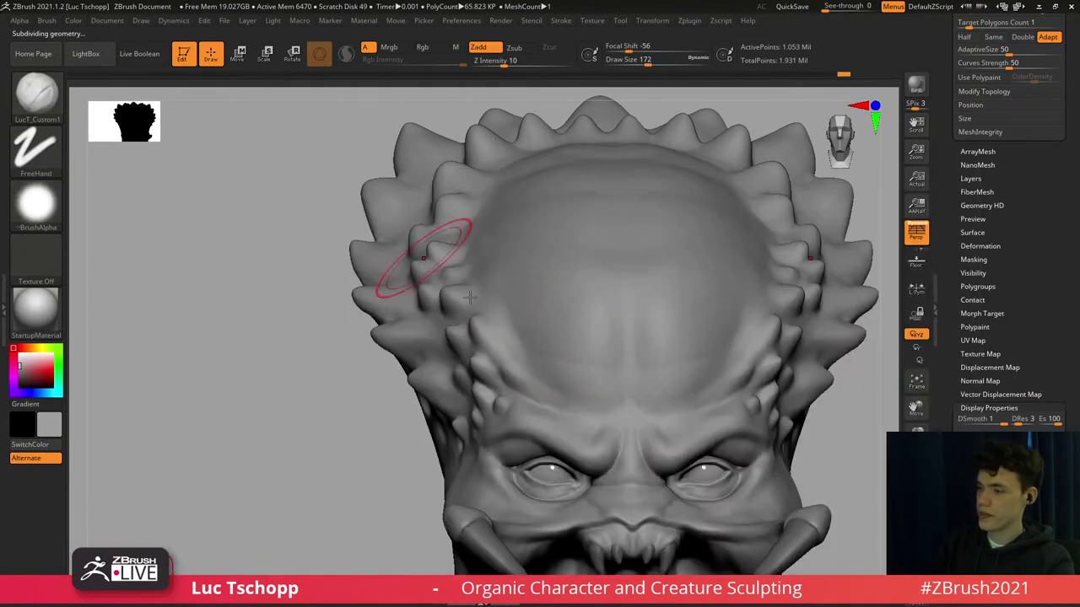
key("s")
Pull a small extra spike out of each temple beside the forehead with SnakeHook at draw size 49.
key("shift+d")
key("s")
left_click_drag(524, 343, 514, 342)
key("b")
key("s")
key("h")
key("s")
right_click_drag(512, 338, 502, 341)
left_click_drag(509, 339, 504, 333)
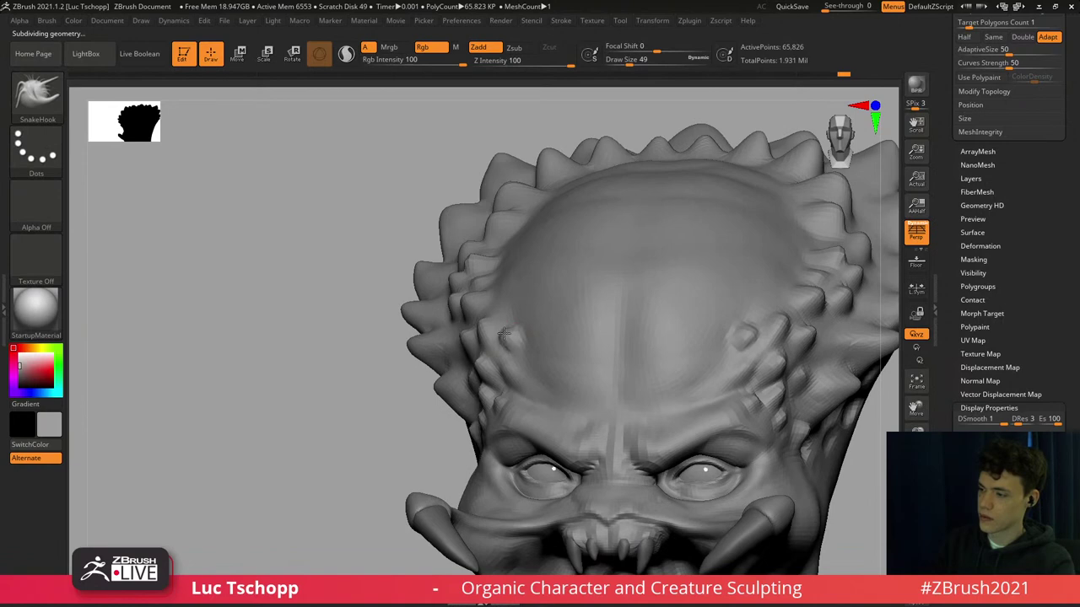
key("d")
key("d")
right_click_drag(510, 346, 605, 320, "shift")
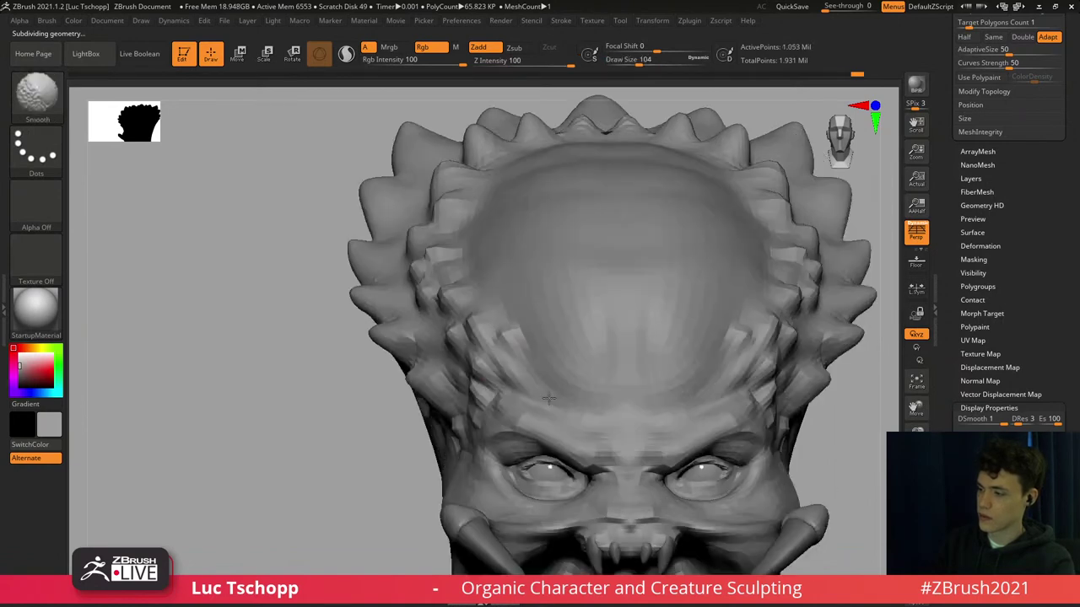
Switch to DamStandard and smooth the area around the outer eye corners at draw size 71.
mouse_move(651, 405)
right_mouse_down("ctrl")
mouse_move(628, 331)
mouse_move(676, 548)
right_mouse_up("ctrl")
key("b")
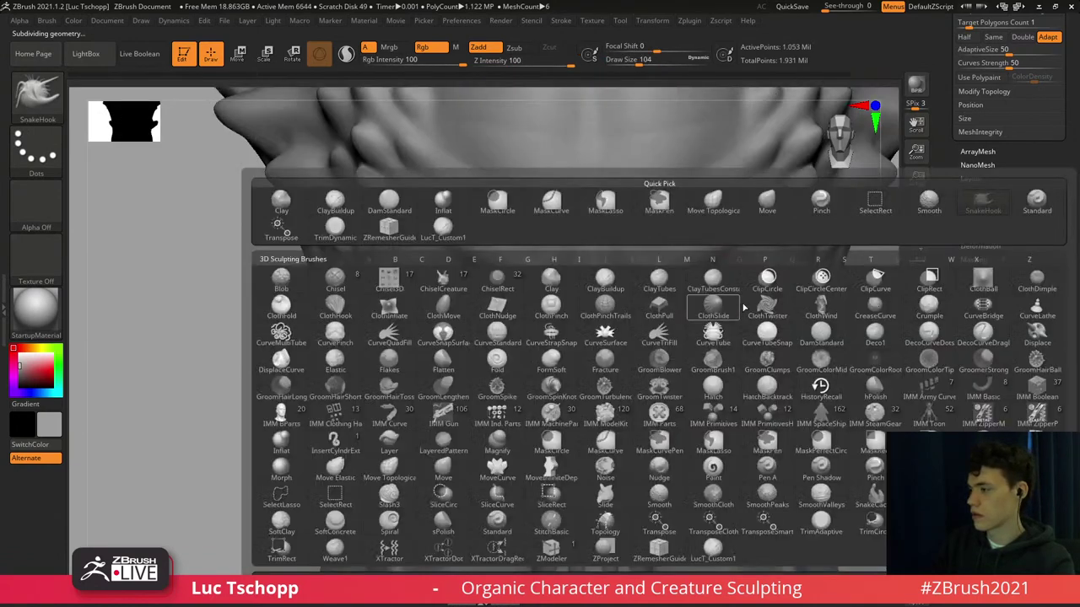
key("d")
key("s")
left_click_drag(764, 275, 768, 266, "shift")
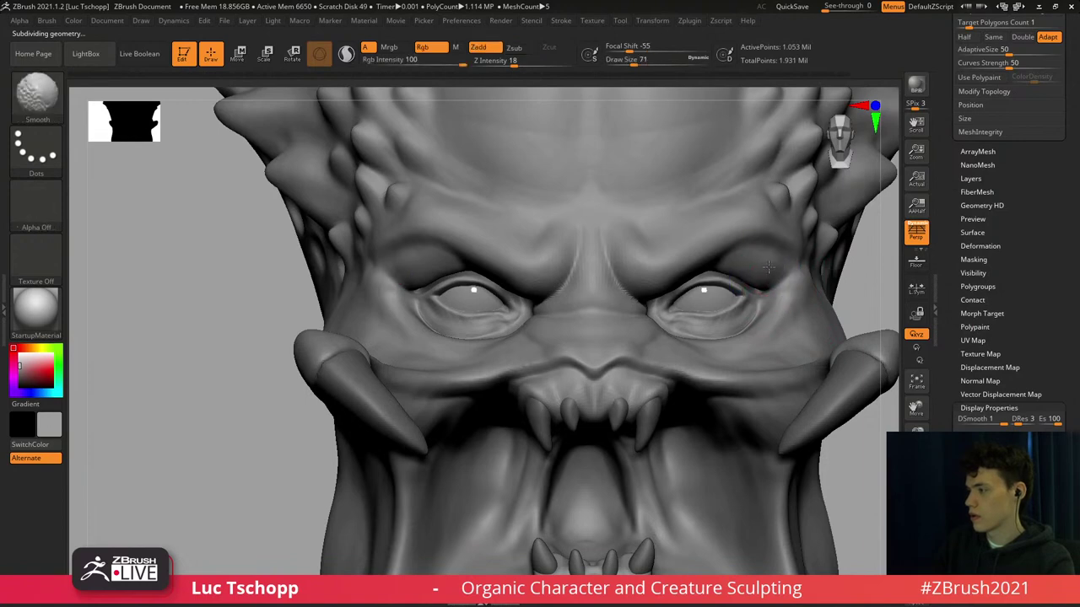
Build up the inner brow folds beside the nose bridge with the Standard brush at draw size 56, smoothing them at 59.
key("b")
key("s")
key("t")
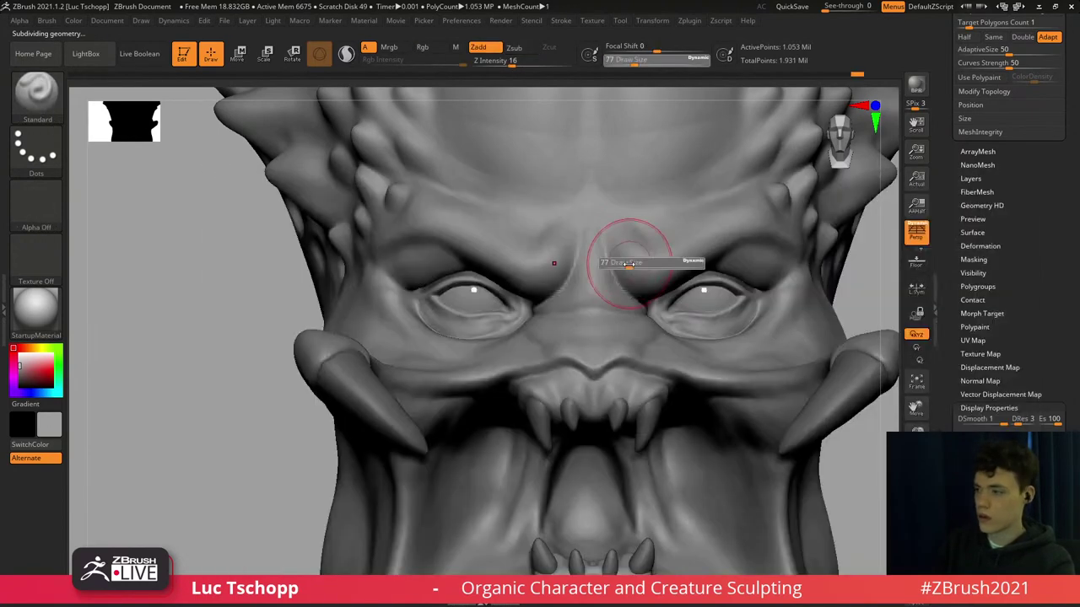
right_click_drag(631, 289, 622, 269)
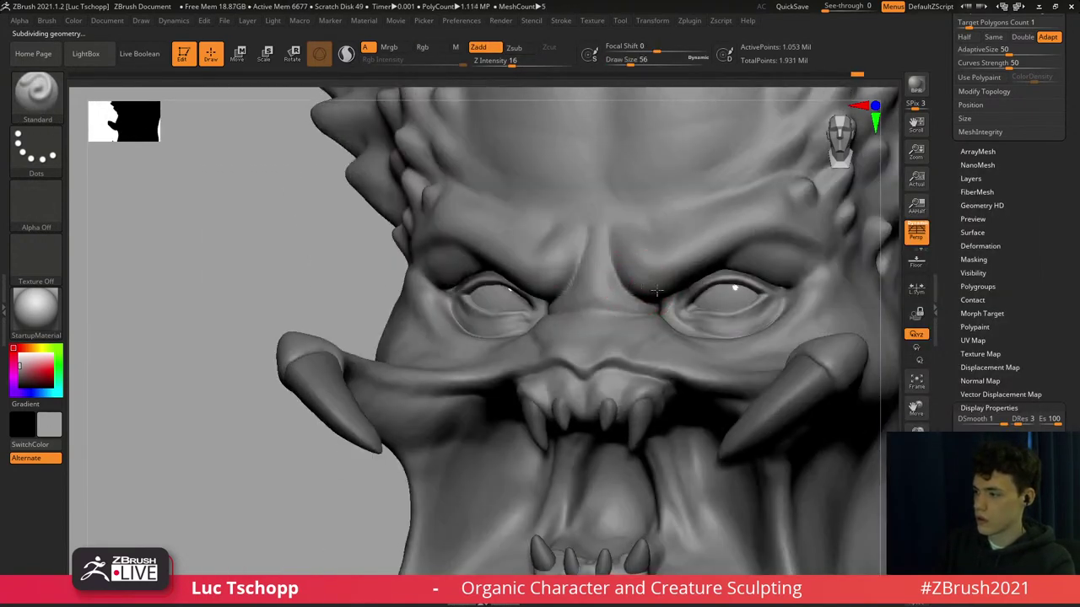
key("s")
left_click_drag(632, 261, 636, 259)
mouse_move(636, 258)
right_mouse_down()
mouse_move(595, 246)
mouse_move(570, 257)
right_mouse_up()
left_click_drag(541, 271, 556, 262)
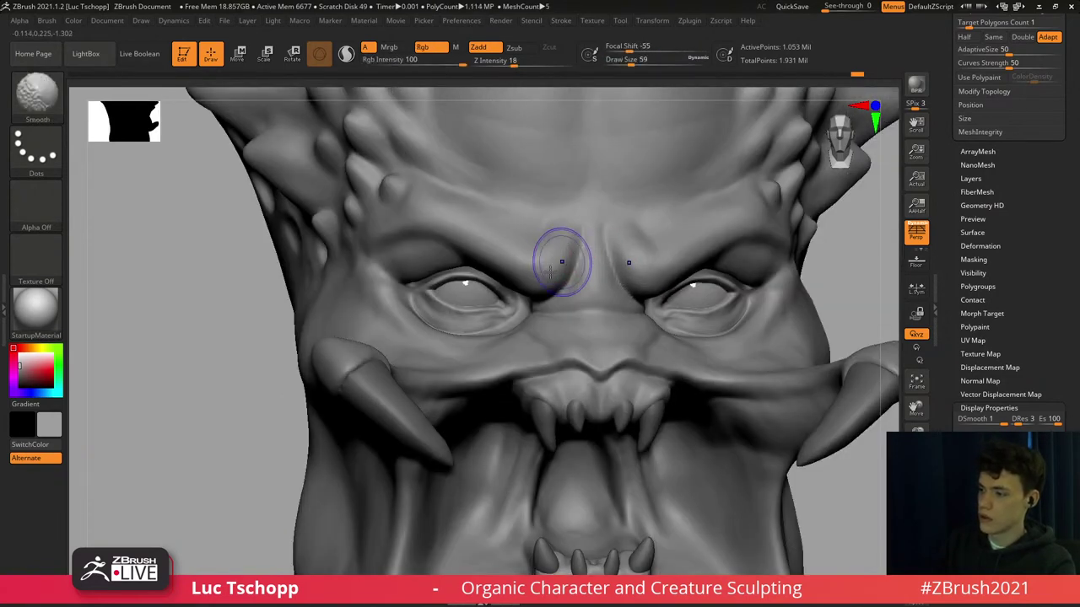
right_click_drag(585, 269, 612, 268, "ctrl")
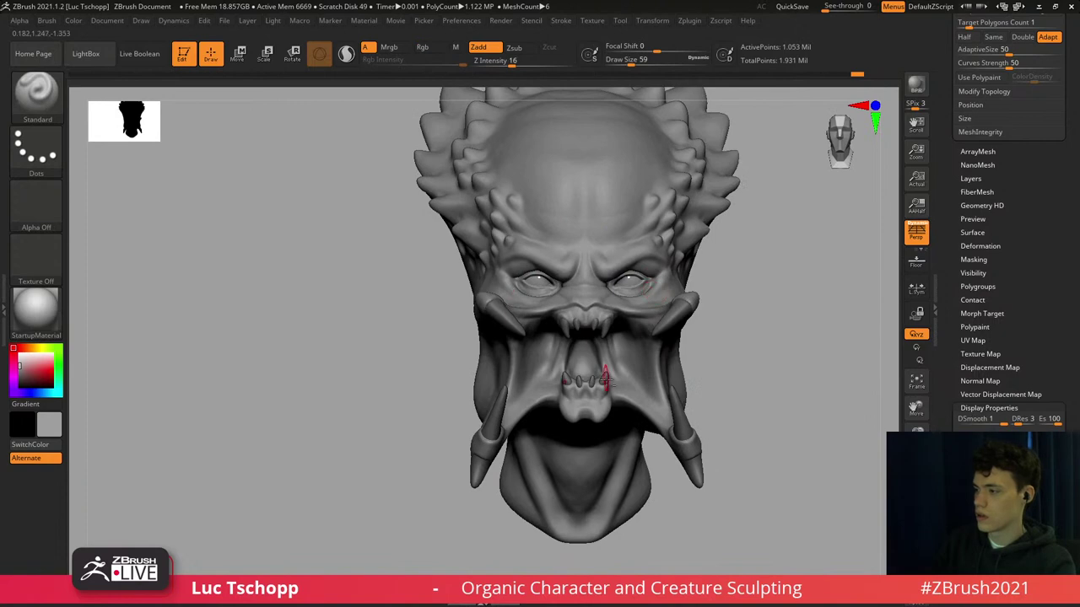
Shape the gum below the lower teeth with the Standard brush at draw size 74.
mouse_move(606, 381)
right_mouse_down("alt")
mouse_move(609, 343)
mouse_move(607, 371)
right_mouse_up("alt")
key("b")
key("s")
key("t")
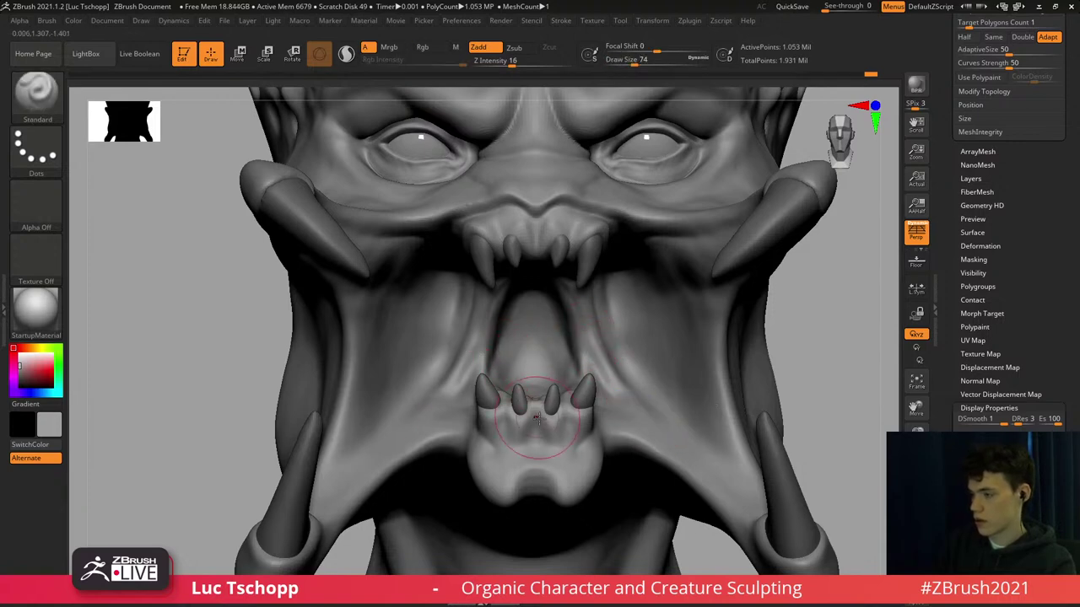
right_click_drag(564, 166, 566, 152, "ctrl")
right_click_drag(626, 215, 628, 264, "alt")
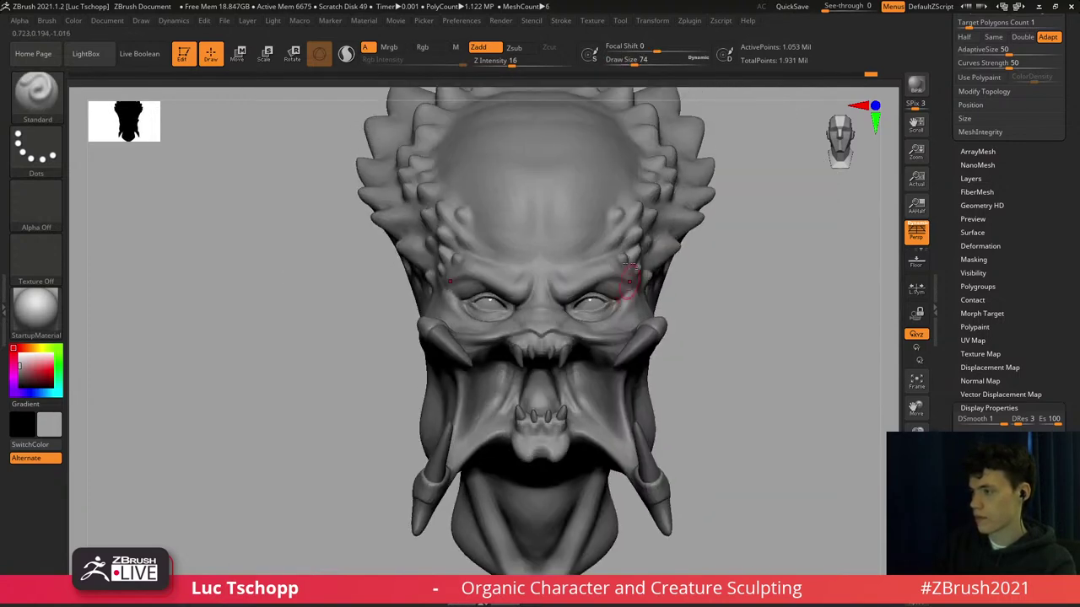
Crease around the small spikes on the temple with DamStandard at draw size 158.
mouse_move(620, 217)
right_mouse_down()
mouse_move(577, 219)
mouse_move(628, 225)
right_mouse_up()
key("b")
key("d")
key("s")
key("s")
left_click_drag(626, 225, 631, 225)
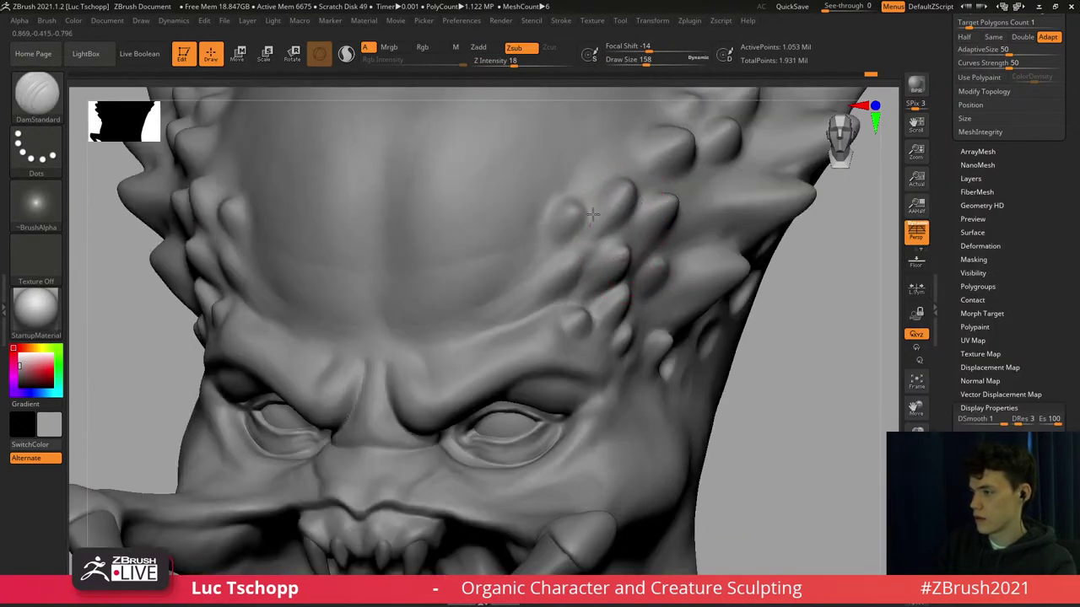
left_click_drag(561, 199, 584, 199)
Deepen the gaps between the upper temple spikes with DamStandard at draw sizes 182 and 112.
right_click_drag(624, 211, 614, 266, "alt")
key("s")
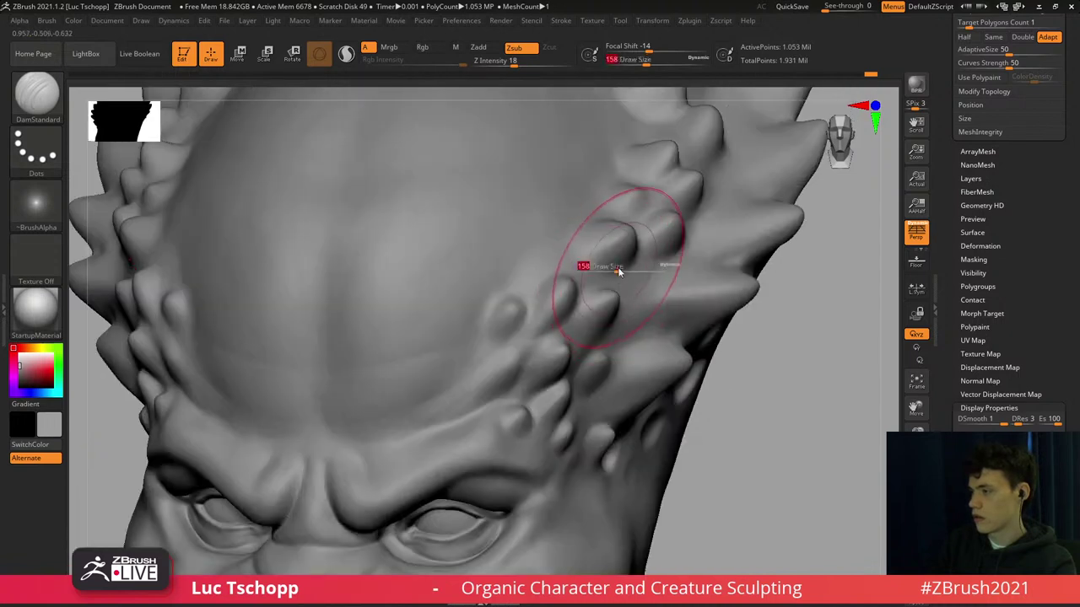
left_click_drag(580, 252, 581, 243)
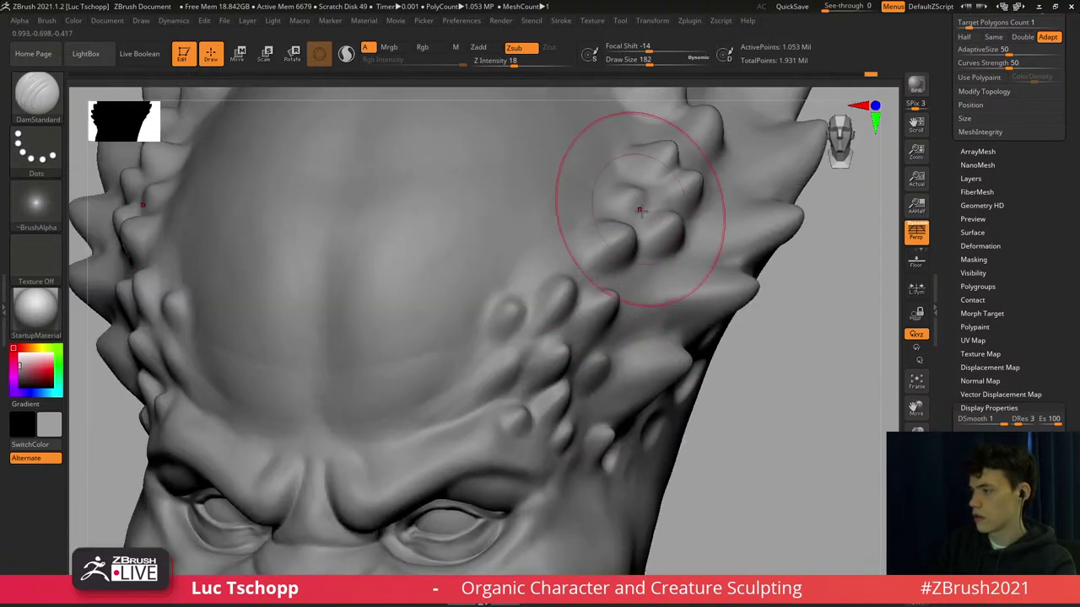
key("s")
left_click_drag(640, 208, 634, 209)
left_click_drag(636, 213, 643, 207)
key("s")
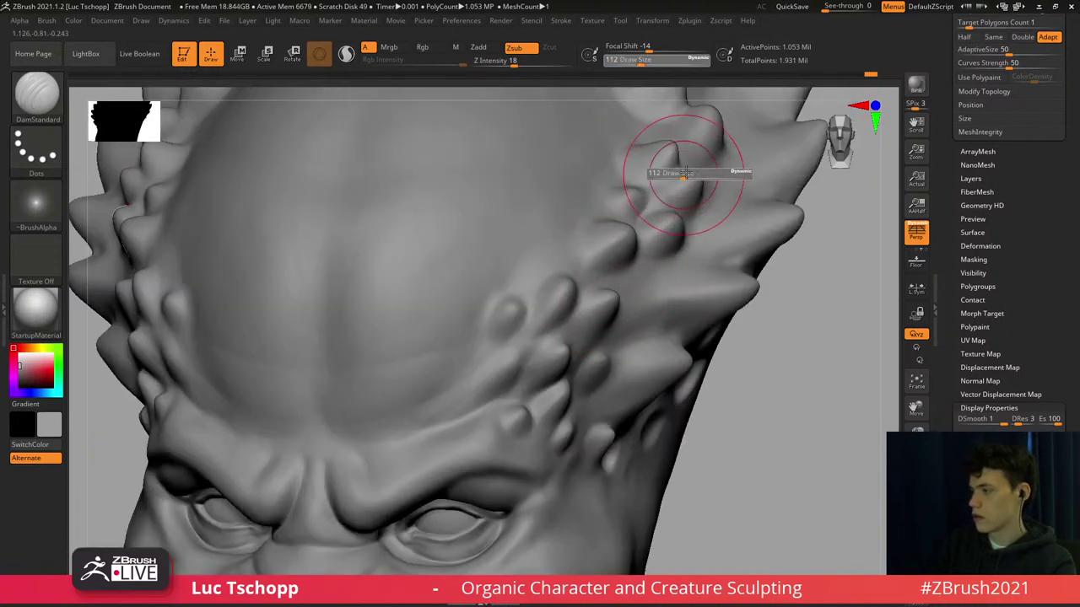
Smooth the centre of the forehead above the brow at draw size 154.
mouse_move(558, 261)
right_mouse_down("ctrl")
mouse_move(555, 334)
mouse_move(533, 339)
mouse_move(546, 300)
mouse_move(587, 308)
mouse_move(567, 309)
right_mouse_up("ctrl")
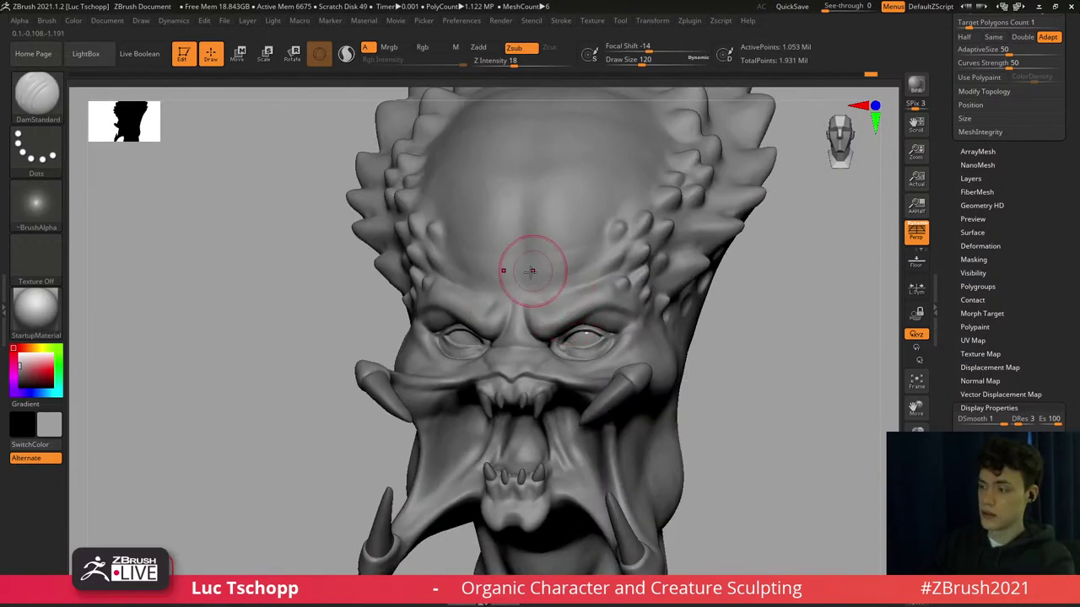
key("s")
key("shift")
left_click_drag(533, 261, 545, 259)
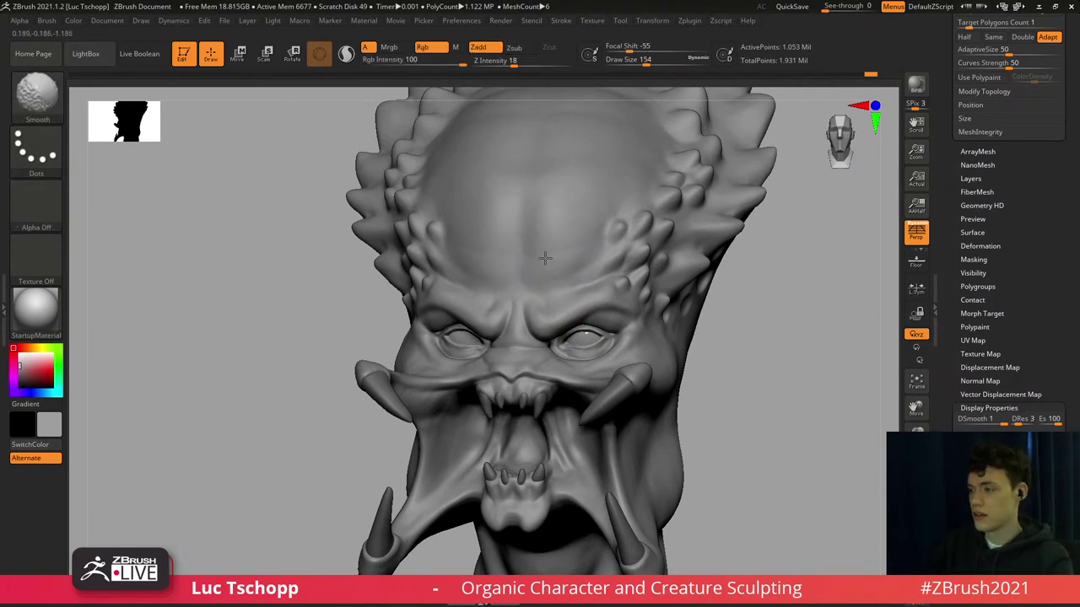
Build up the inner brow and lower forehead with LucT_Custom1 at draw size 104, two subdivision levels down.
right_click_drag(534, 270, 566, 294, "shift")
key("b")
left_click(315, 227)
key("shift+d")
key("shift+d")
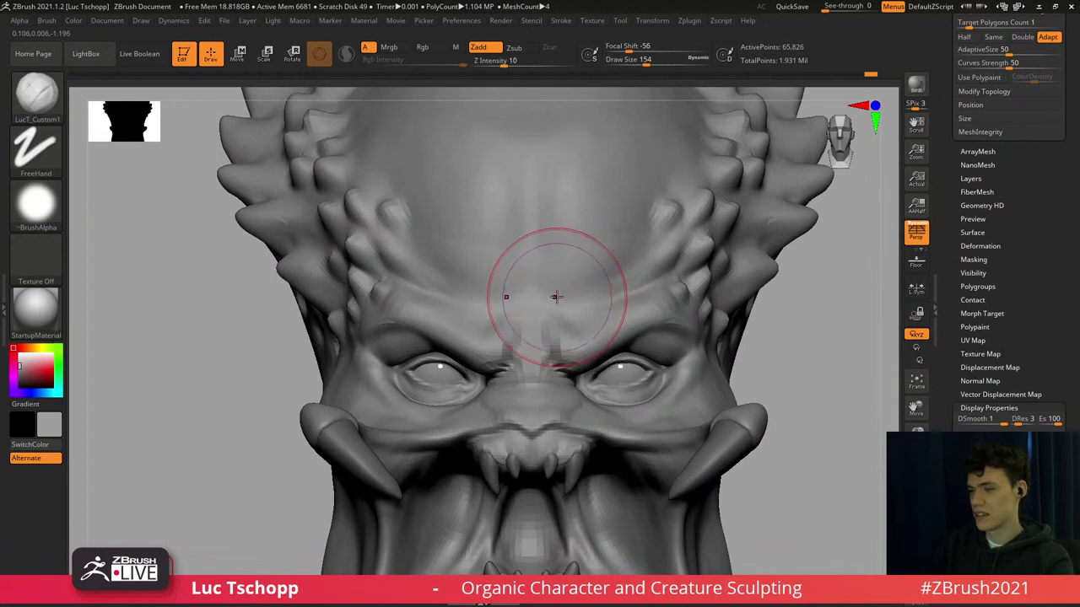
key("s")
left_click_drag(572, 293, 570, 293)
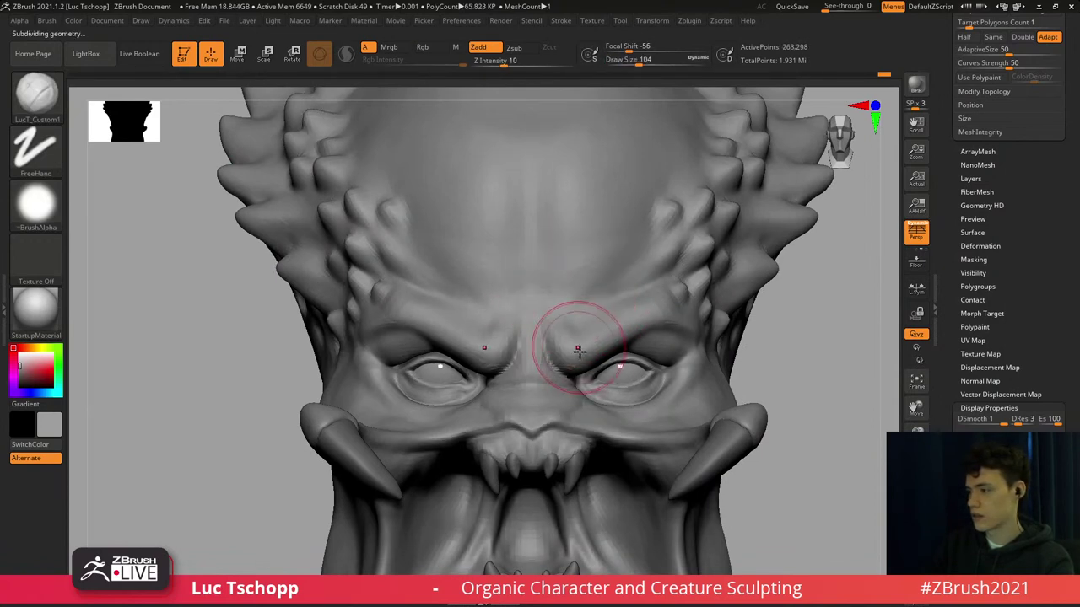
Fill out the stretched cheek skin beside the open mouth with LucT_Custom1 at draw size 132 on lower subdivision levels.
key("f")
mouse_move(593, 383)
right_mouse_down("alt")
mouse_move(574, 308)
mouse_move(575, 365)
right_mouse_up("alt")
key("bracketleft")
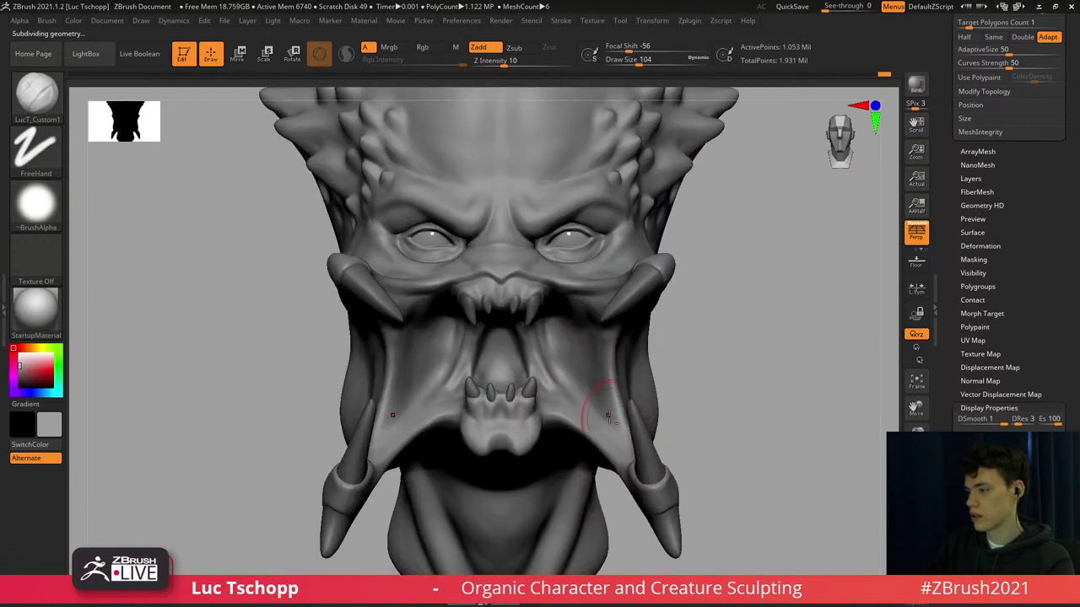
key("shift+d")
key("shift+d")
key("shift+d")
key("s")
left_click_drag(595, 389, 603, 389)
key("d")
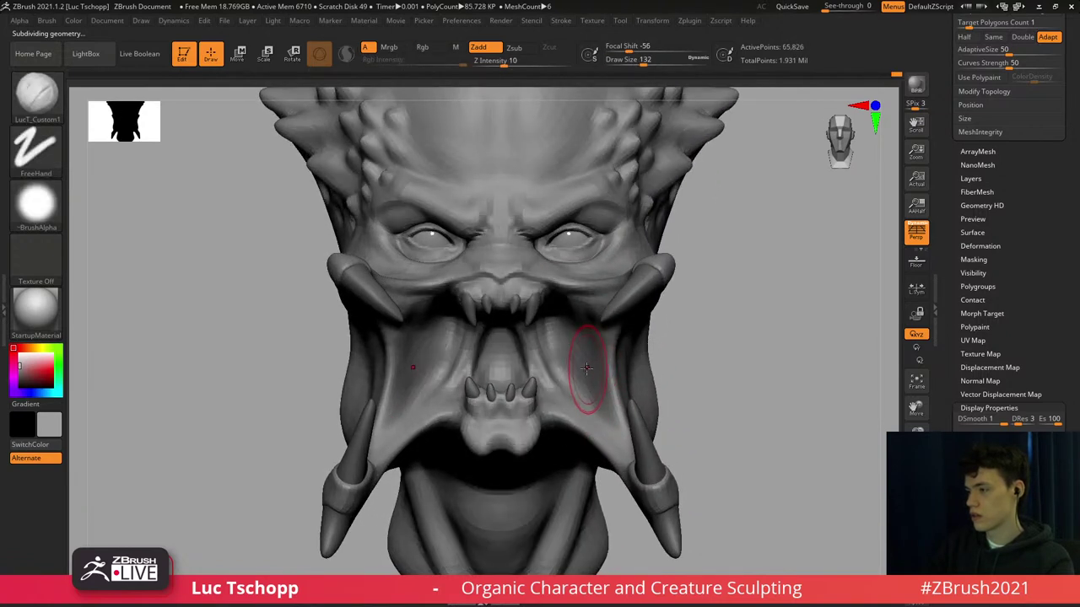
Refine the forehead just above the inner brows with LucT_Custom1 at draw size 101, smoothing it at 87.
key("f")
mouse_move(622, 277)
right_mouse_down("alt")
mouse_move(625, 328)
mouse_move(562, 306)
mouse_move(559, 285)
mouse_move(614, 328)
mouse_move(571, 258)
mouse_move(547, 244)
right_mouse_up("alt")
key("bracketright")
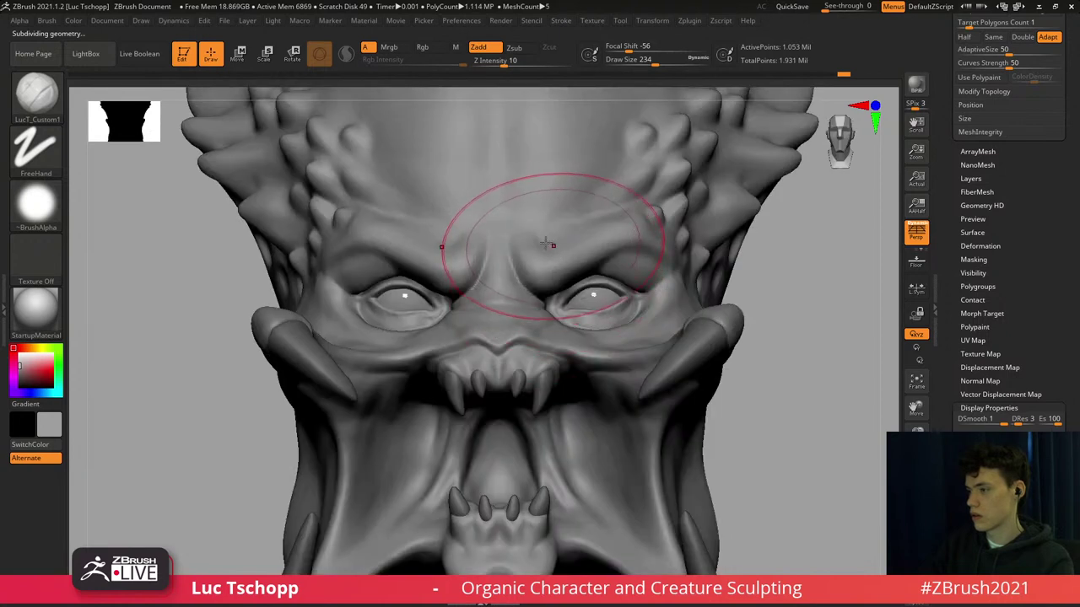
key("s")
left_click_drag(546, 243, 531, 242)
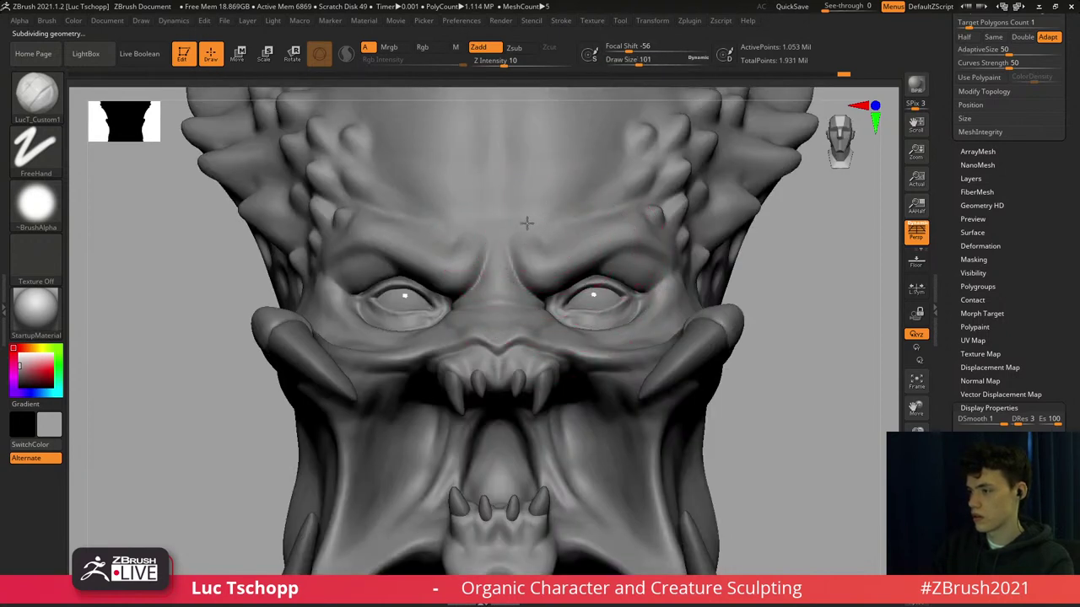
key("shift")
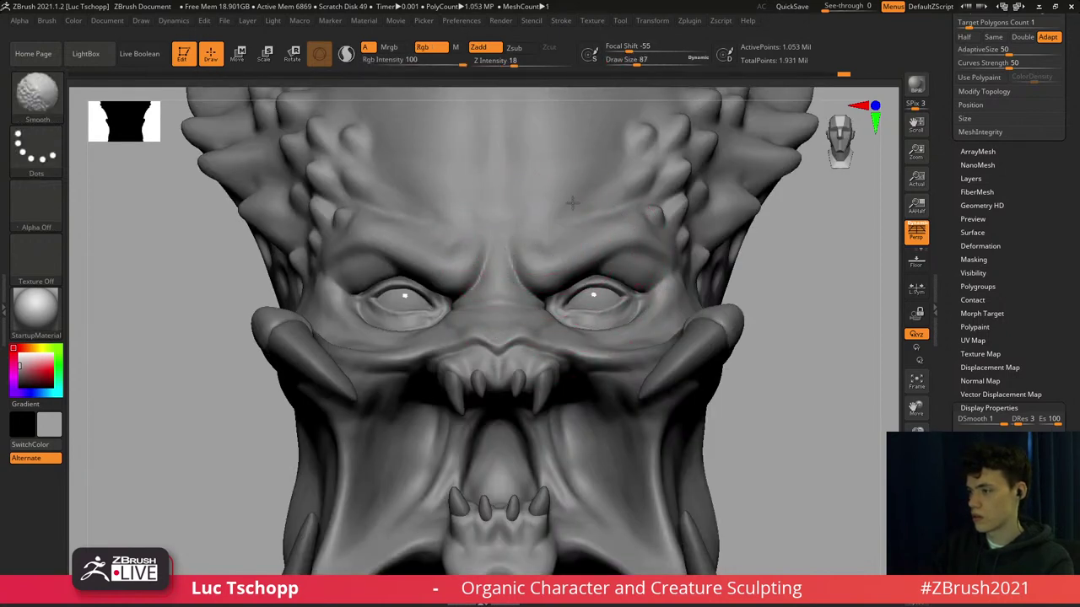
Add small raised forms between the forehead and temple spikes with the Standard brush at draw size 46, smoothing them at 33.
right_click_drag(610, 167, 583, 293, "alt")
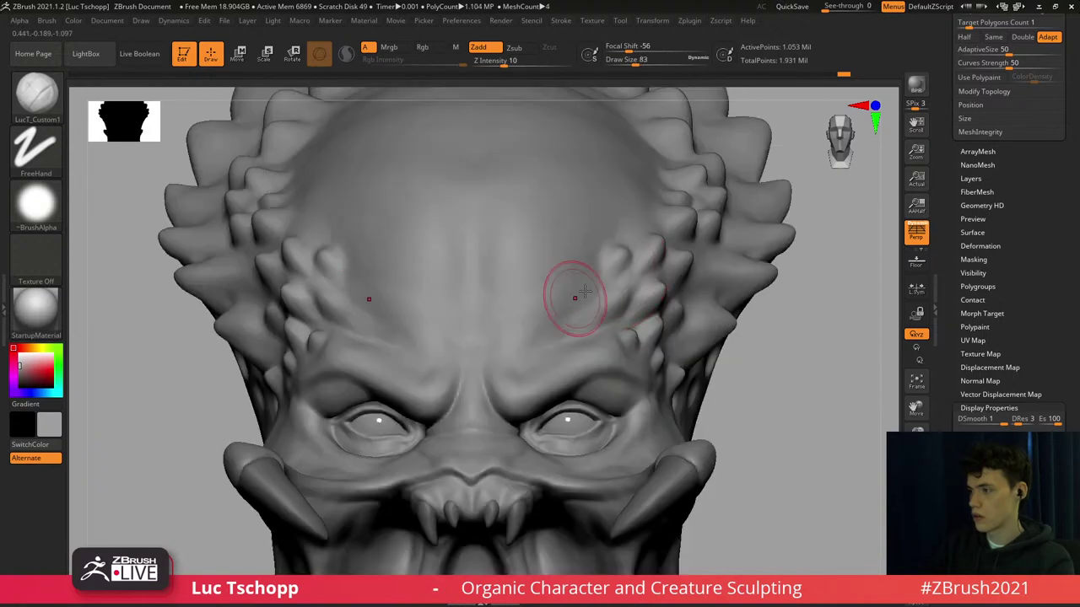
key("b")
key("s")
key("t")
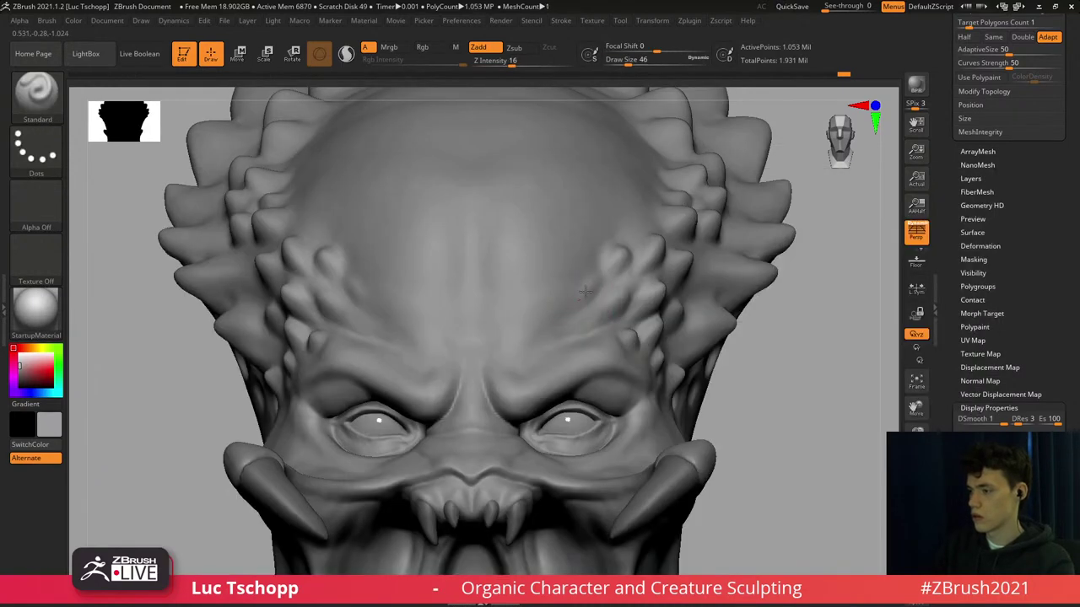
right_click_drag(609, 293, 551, 189, "ctrl")
key("shift")
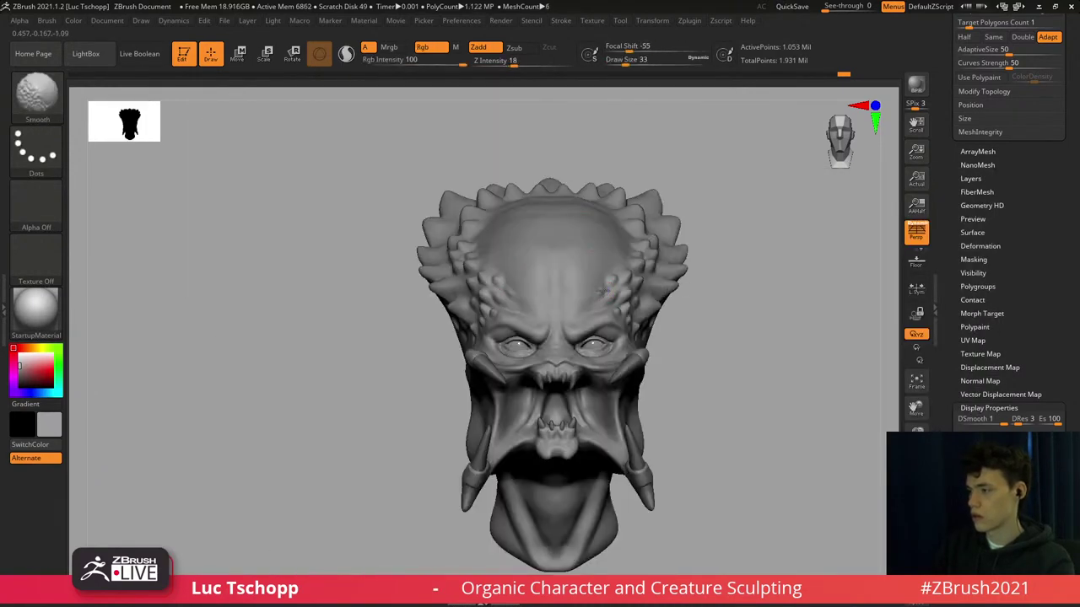
Adjust the temple area beside the forehead with the Move brush.
right_click_drag(605, 322, 607, 278, "alt")
key("b")
key("m")
key("v")
mouse_move(588, 314)
right_mouse_down("alt")
mouse_move(585, 294)
mouse_move(637, 379)
right_mouse_up("alt")
key("s")
mouse_move(639, 297)
left_mouse_down()
mouse_move(637, 288)
mouse_move(643, 330)
left_mouse_up()
key("s")
Try a Move brush adjustment near the brow three subdivision levels down and undo it.
key("shift+d")
key("shift+d")
key("shift+d")
key("s")
key("ctrl+z")
right_click_drag(651, 325, 636, 258, "ctrl")
key("d")
key("d")
key("d")
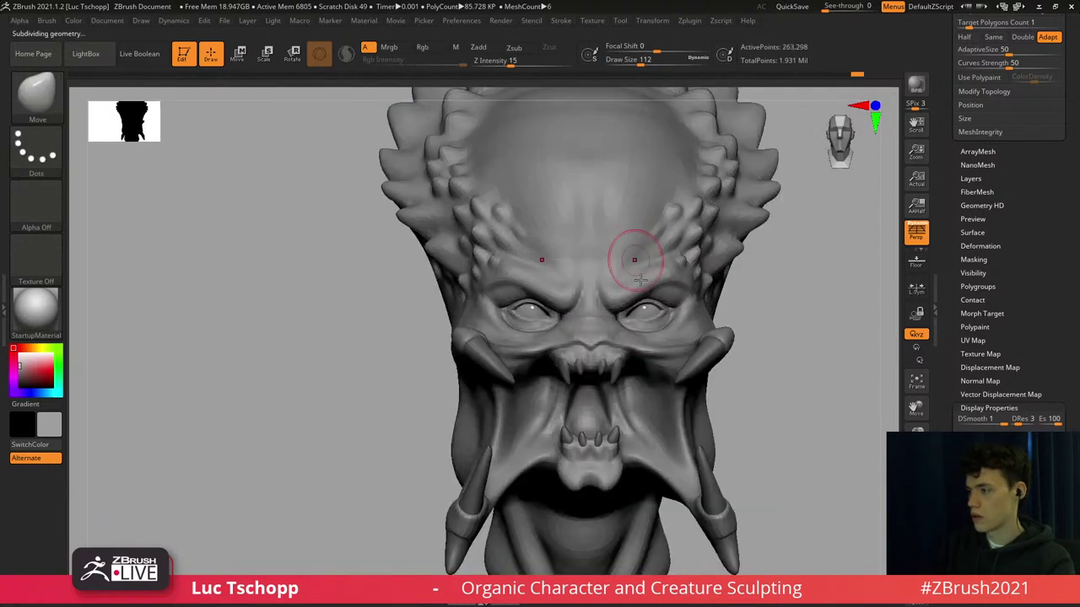
Reposition the outer eye corner with the Move brush at draw size 101, two subdivision levels down.
right_click_drag(638, 318, 570, 336, "alt")
right_click_drag(430, 291, 452, 281)
key("shift+d")
key("shift+d")
key("bracketleft")
left_click_drag(402, 279, 400, 276)
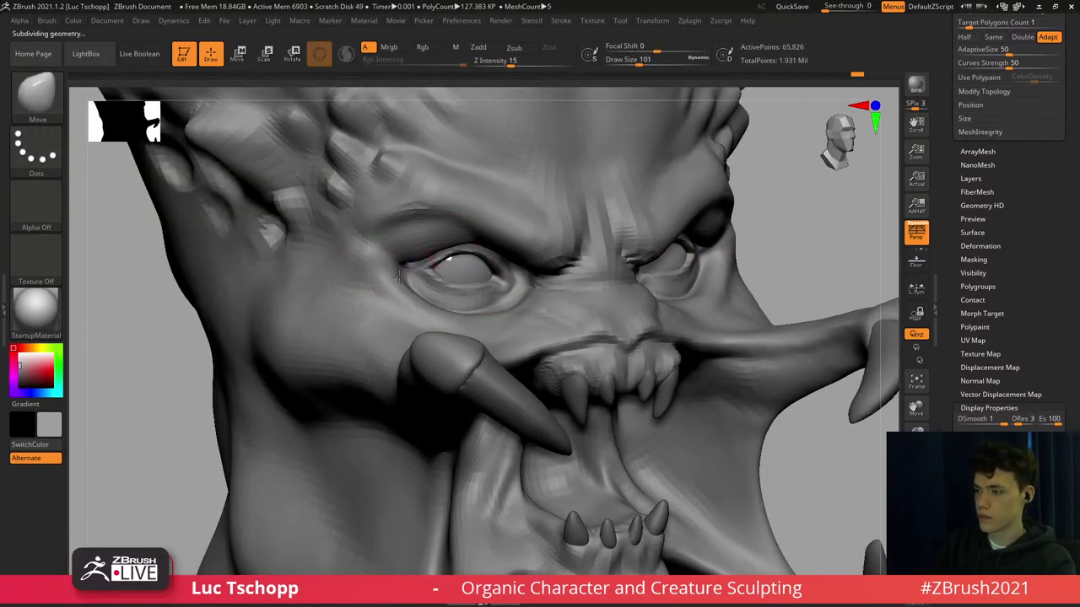
Build up the skin around the outer eye corner with the Standard brush at draw size 49.
key("b")
key("s")
key("t")
right_click_drag(379, 301, 392, 323)
key("bracketleft")
key("bracketleft")
key("bracketleft")
key("bracketleft")
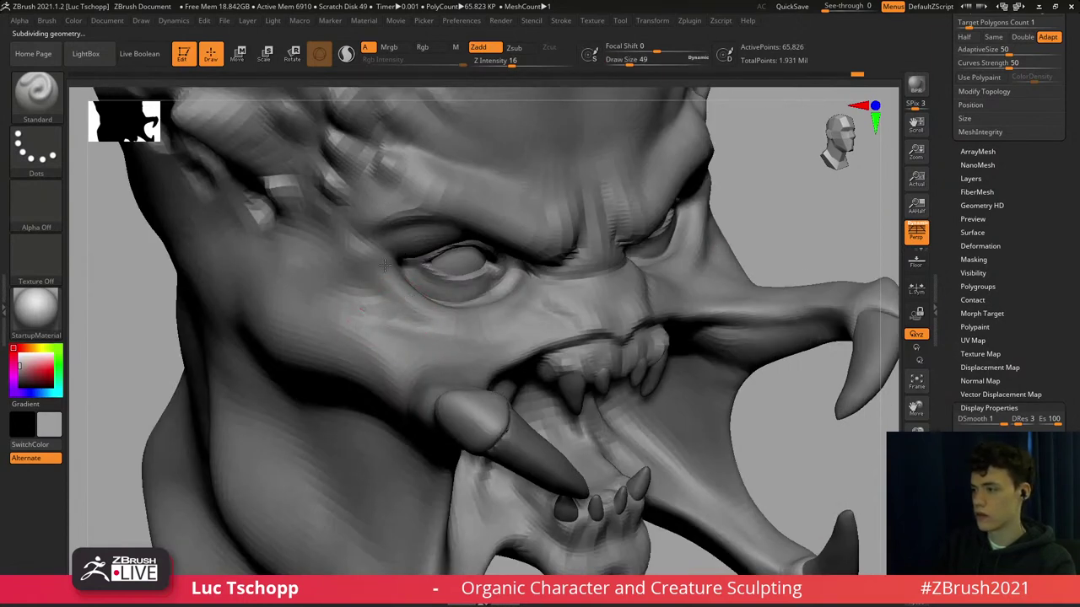
key("d")
right_click_drag(382, 273, 391, 218, "ctrl")
key("d")
Drop two subdivision levels and reshape the small spikes at the brow's outer end with Move at draw size 49.
key("b")
key("m")
key("v")
key("shift+d")
key("shift+d")
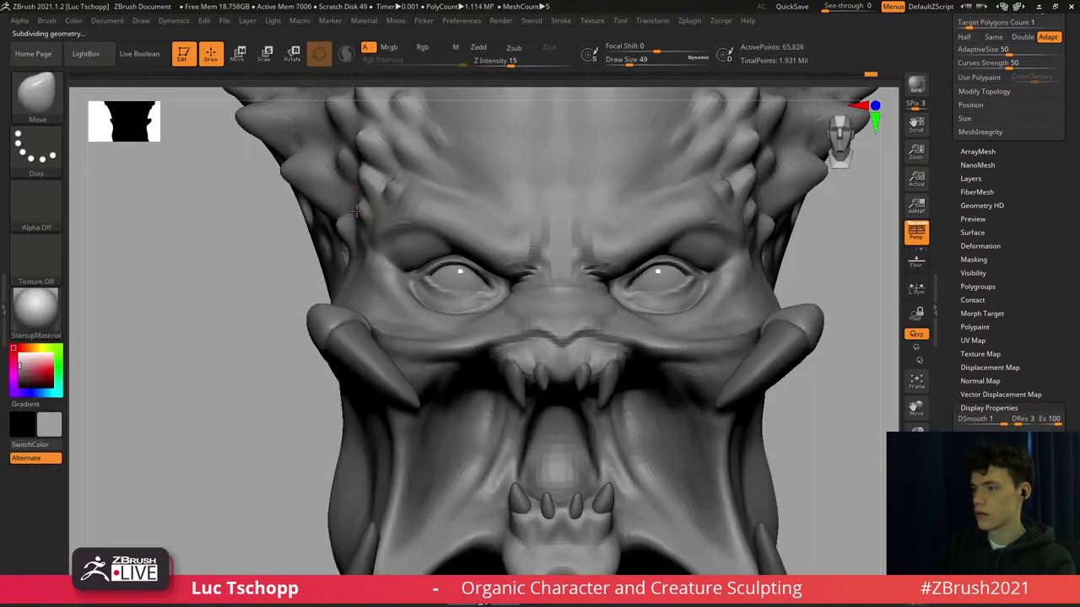
left_click_drag(366, 183, 365, 183)
left_click_drag(365, 183, 343, 176)
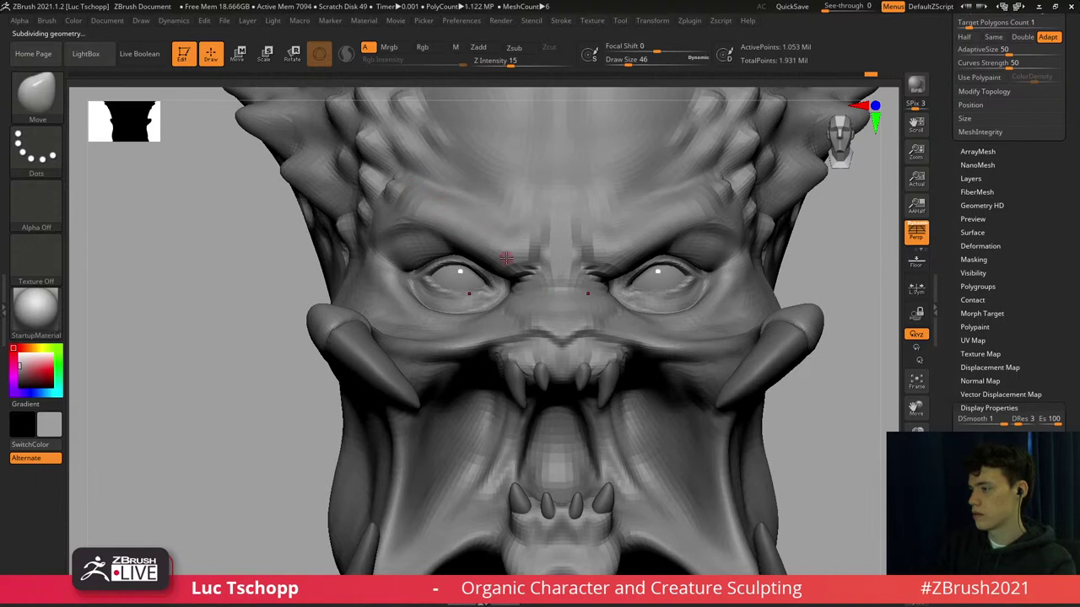
Drop four subdivision levels and reshape the lower neck and throat with the Move brush at draw size 274.
right_click_drag(507, 269, 508, 362, "ctrl")
right_click_drag(508, 363, 499, 304, "alt")
left_click(482, 383, "alt")
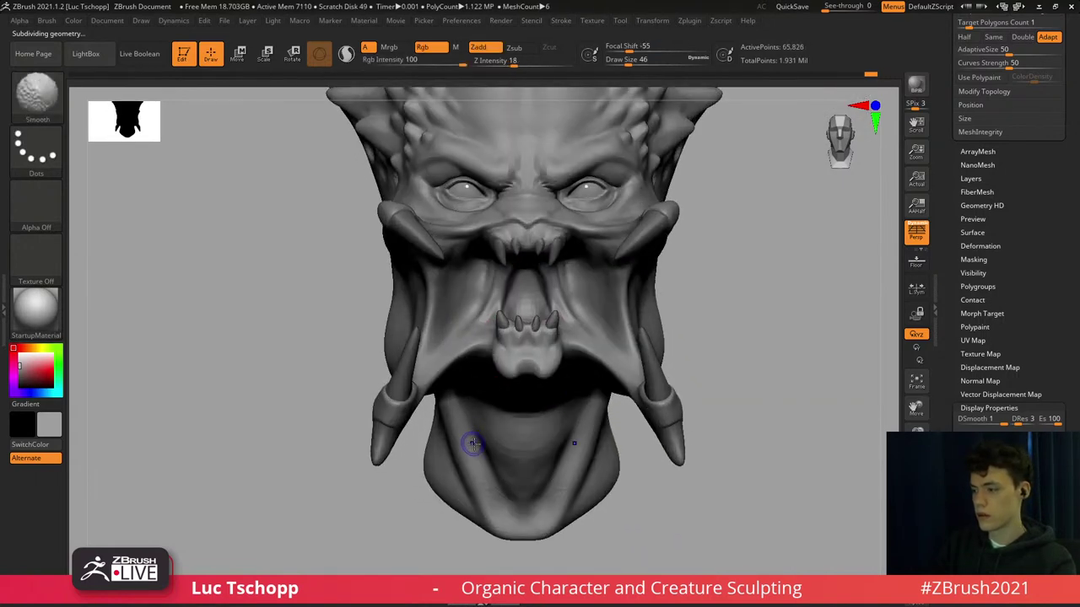
key("shift+d")
key("s")
left_click_drag(472, 443, 486, 443)
key("s")
key("shift+d")
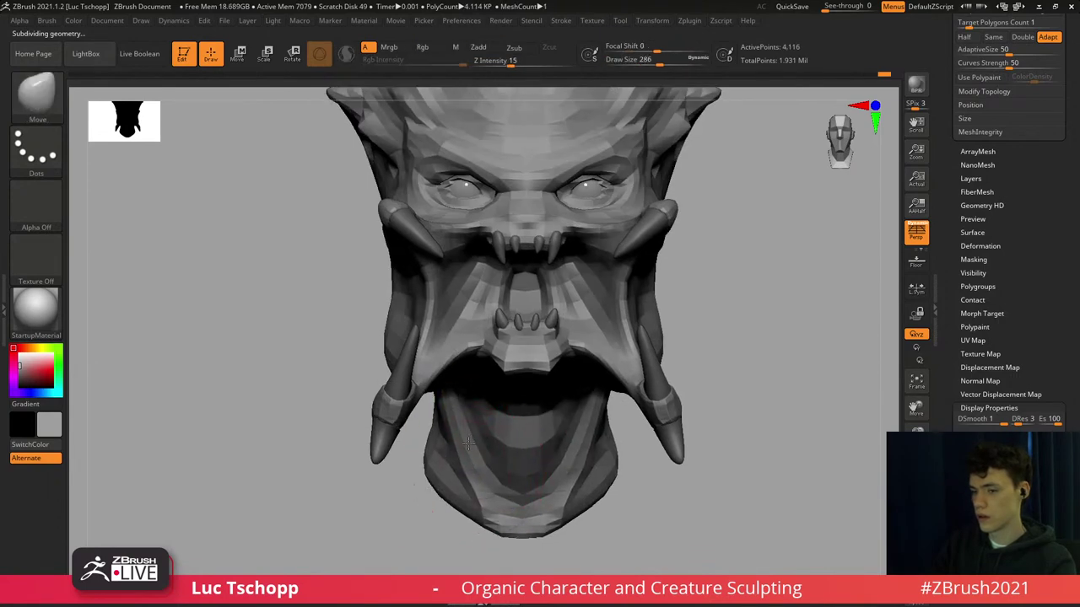
mouse_move(469, 444)
right_mouse_down("ctrl")
mouse_move(468, 470)
mouse_move(439, 397)
mouse_move(506, 388)
right_mouse_up("ctrl")
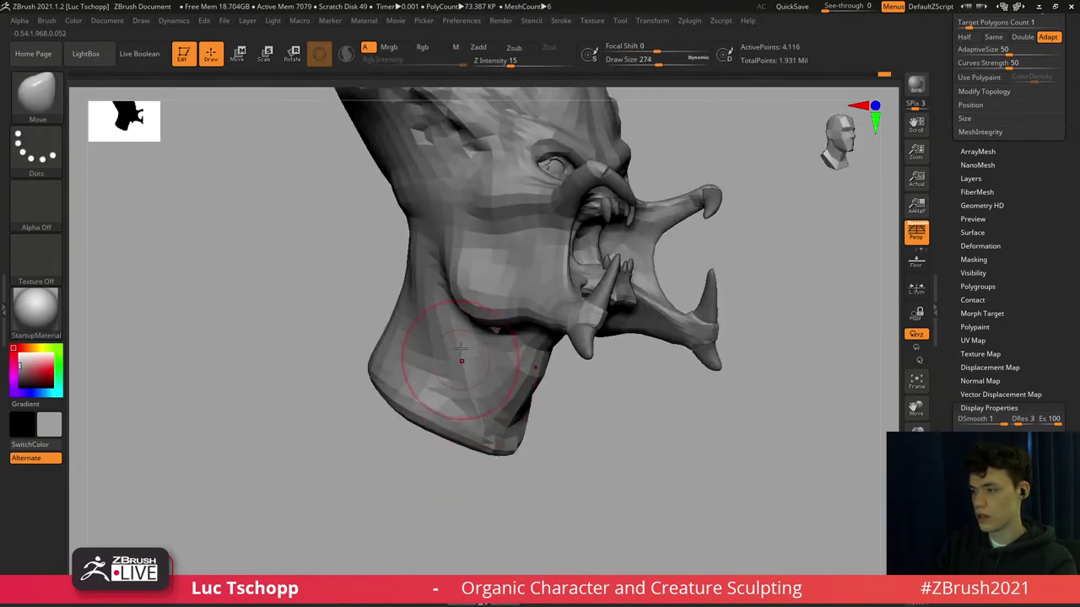
Step the subdivision back up and fill out the throat profile below the jaw at draw size 245.
key("d")
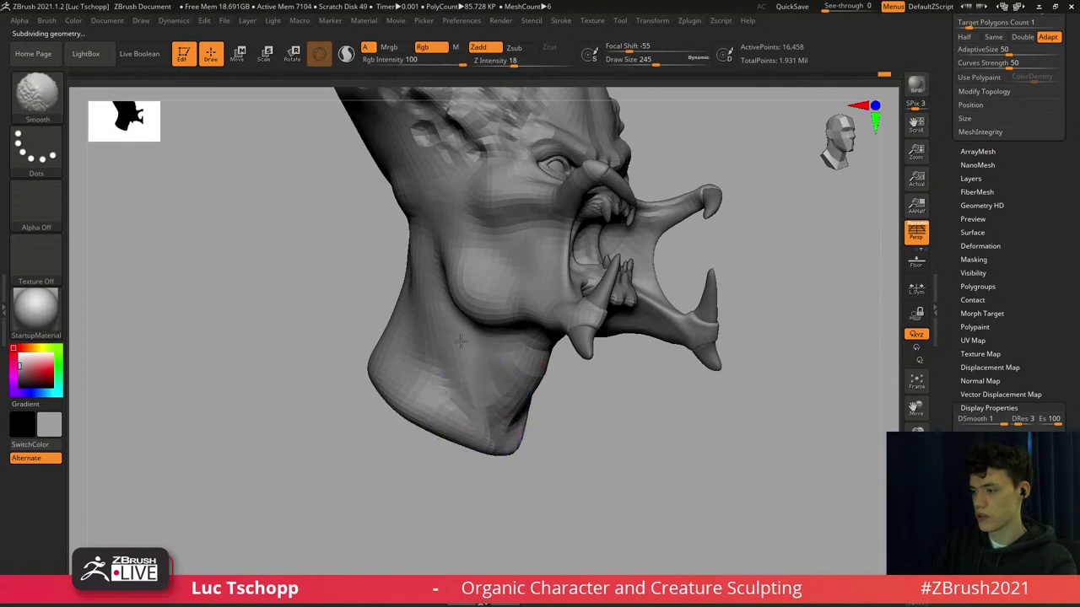
key("d")
right_click_drag(502, 384, 513, 425, "shift")
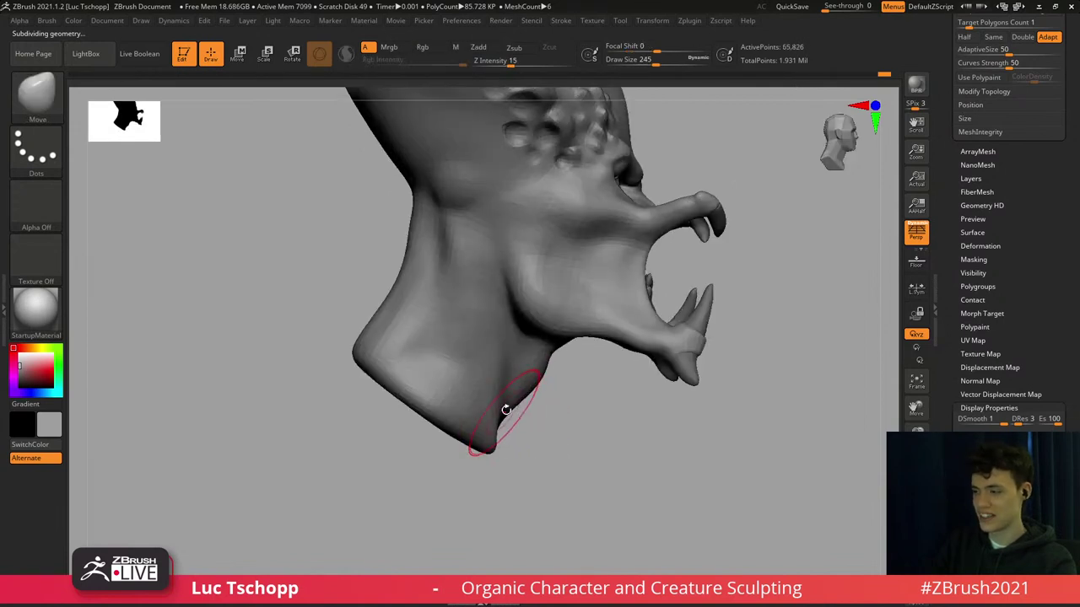
key("shift")
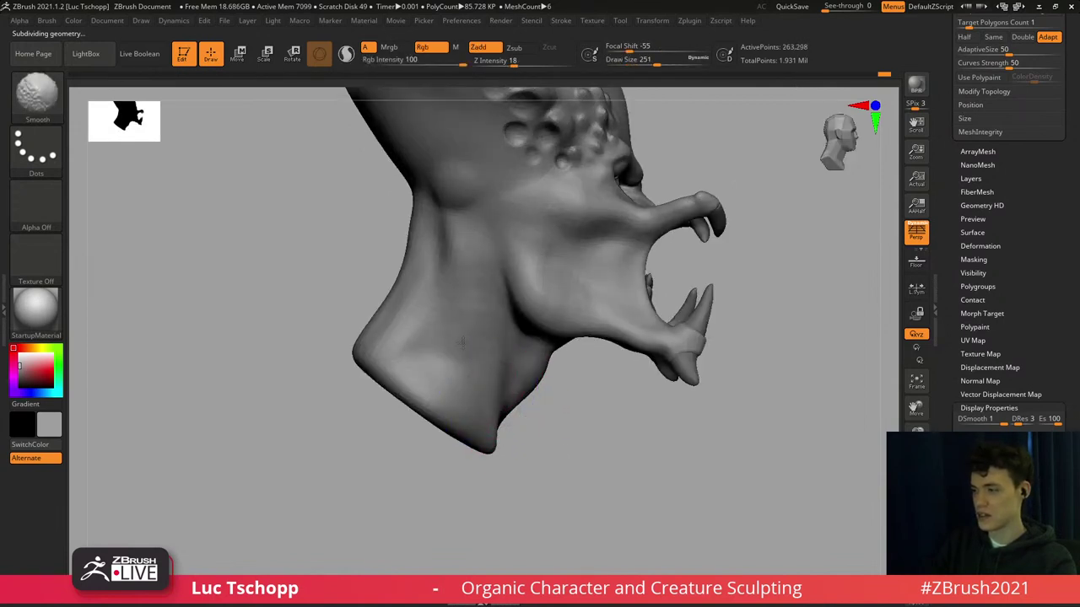
Drop two subdivision levels and soften the crease beneath the jaw corner at draw size 251.
right_click_drag(566, 311, 553, 313)
key("b")
key("m")
key("v")
key("shift+d")
key("shift+d")
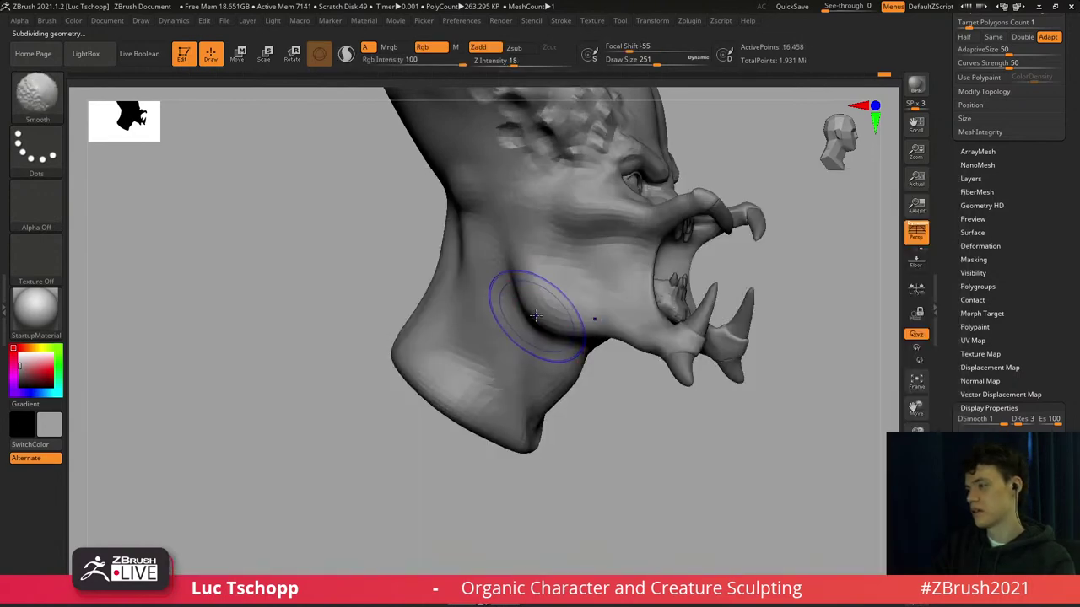
left_click_drag(531, 316, 562, 324)
mouse_move(490, 287)
right_mouse_down()
mouse_move(552, 308)
mouse_move(506, 346)
mouse_move(509, 301)
right_mouse_up()
key("ctrl+n")
key("shift")
Reshape the front edge of the cheek skin between the mandibles with Move at draw sizes 149 and 207.
key("s")
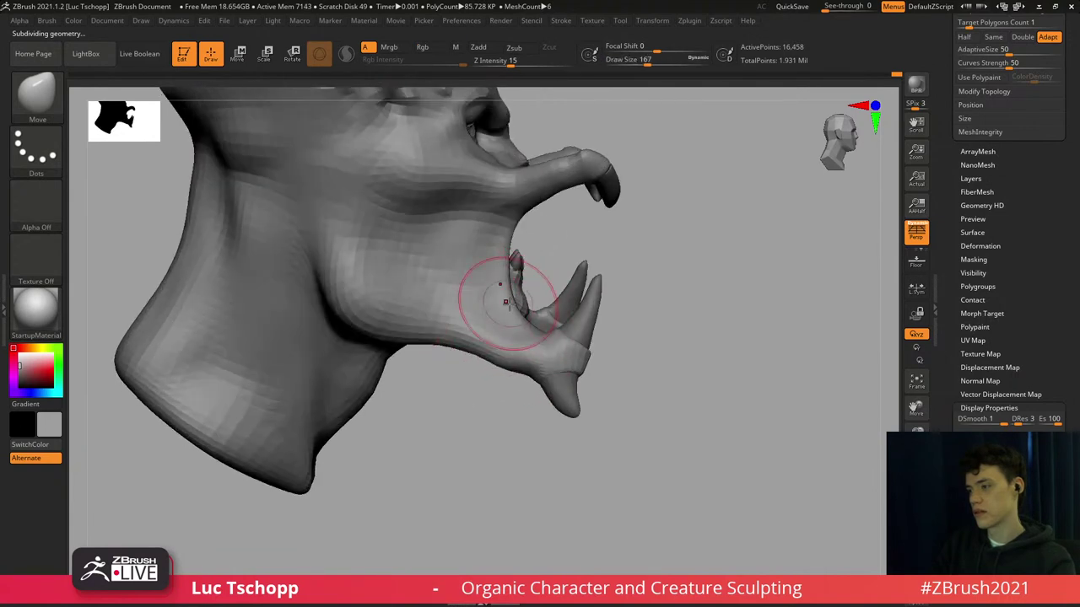
key("s")
left_click_drag(508, 303, 506, 308)
key("s")
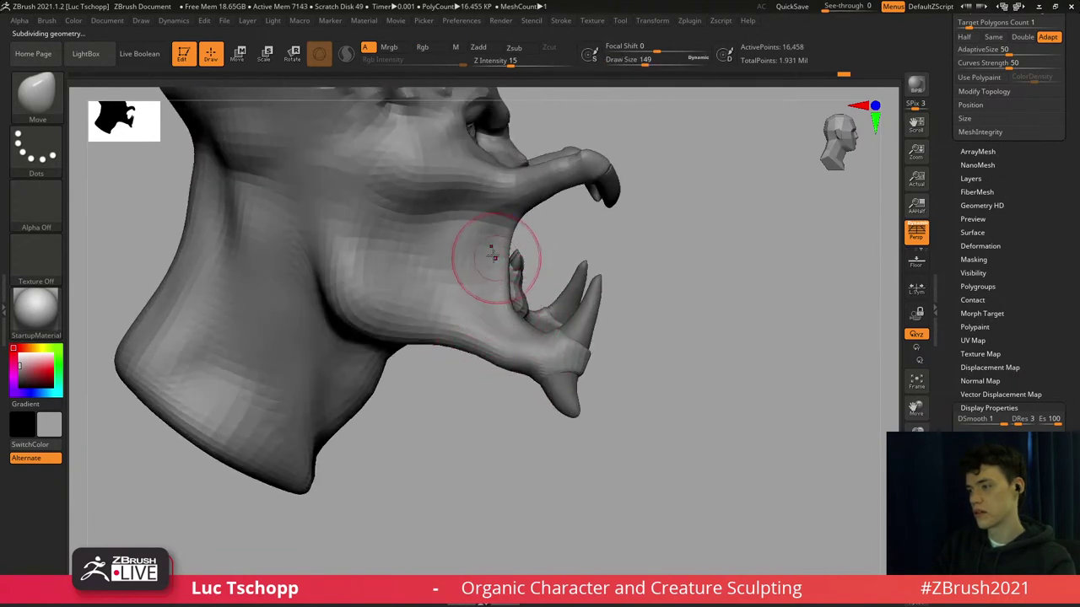
right_click_drag(494, 256, 490, 238)
key("s")
left_click_drag(490, 237, 500, 238)
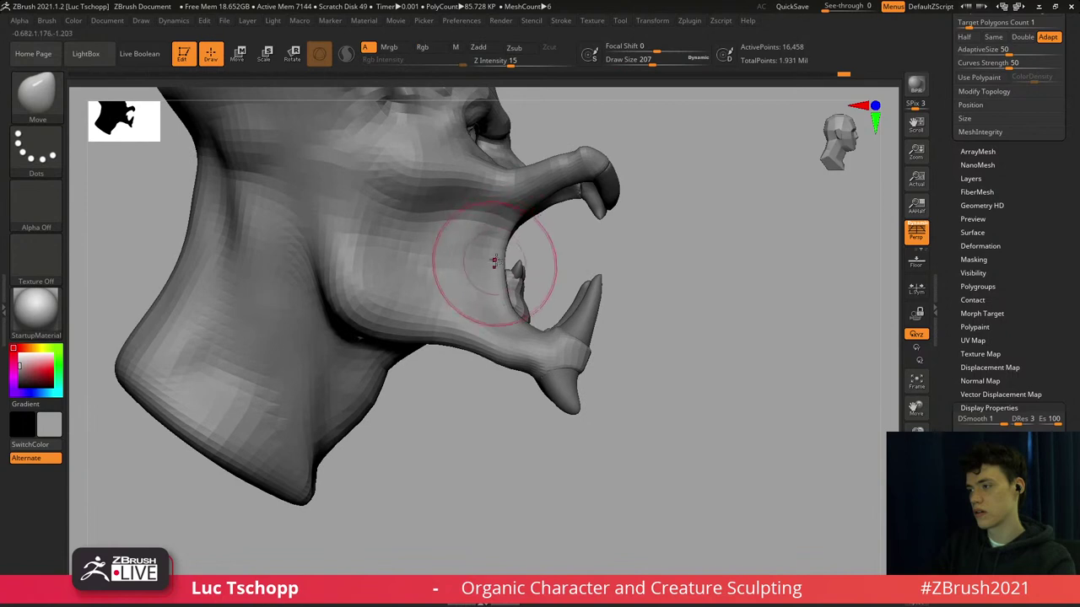
left_click_drag(500, 306, 503, 313)
key("s")
Adjust the lower mandible's base with Move at draw sizes 182 and 145, and return to the highest subdivision level.
mouse_move(519, 353)
left_mouse_down()
mouse_move(536, 352)
mouse_move(511, 356)
left_mouse_up()
key("s")
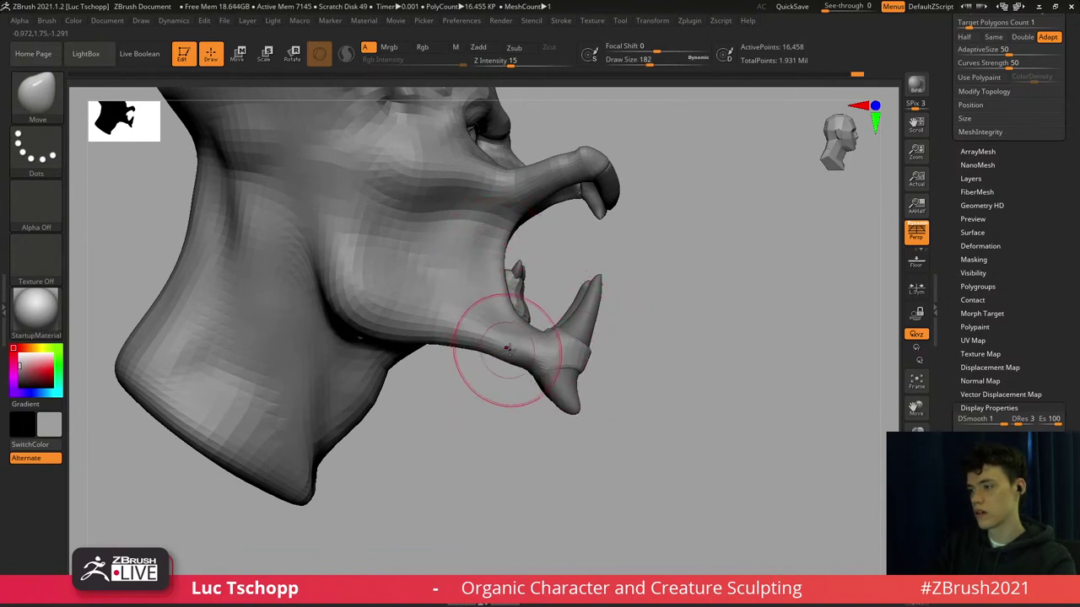
key("ctrl")
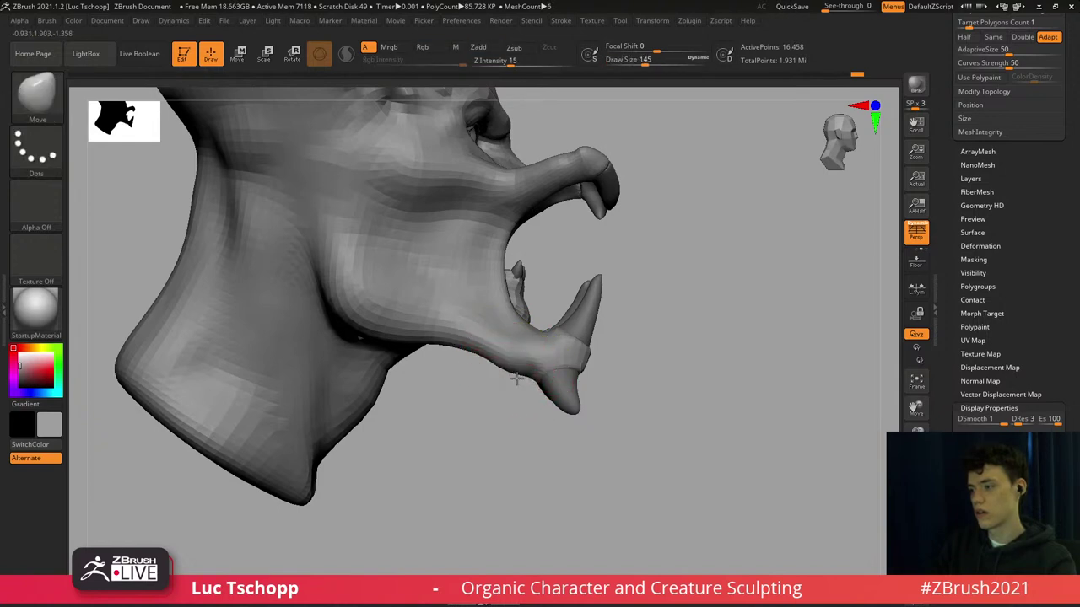
key("s")
left_click_drag(517, 379, 512, 376)
key("d")
key("d")
key("d")
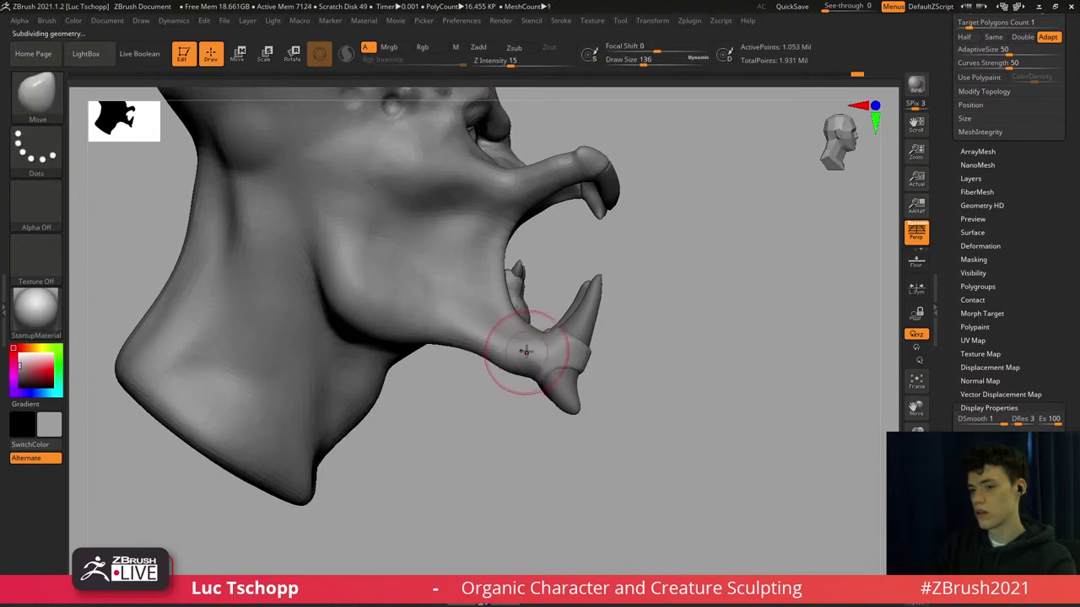
Build up the cheek beside the upper teeth with LucT_Custom1 at draw size 62, two subdivision levels down.
right_click_drag(526, 344, 315, 409)
right_click_drag(481, 312, 501, 357, "ctrl")
key("b")
left_click(287, 229)
mouse_move(597, 288)
right_mouse_down("alt")
mouse_move(530, 282)
mouse_move(554, 265)
mouse_move(562, 231)
right_mouse_up("alt")
key("shift+d")
key("shift+d")
key("s")
left_click_drag(561, 217, 555, 215)
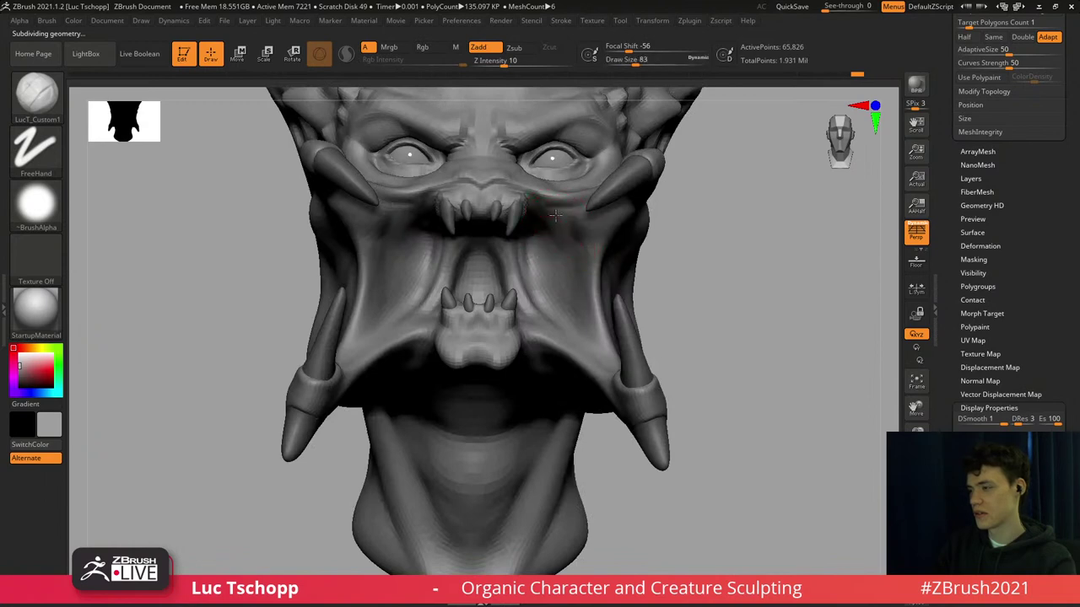
mouse_move(558, 218)
right_mouse_down()
mouse_move(559, 234)
mouse_move(361, 193)
mouse_move(381, 174)
mouse_move(391, 182)
right_mouse_up()
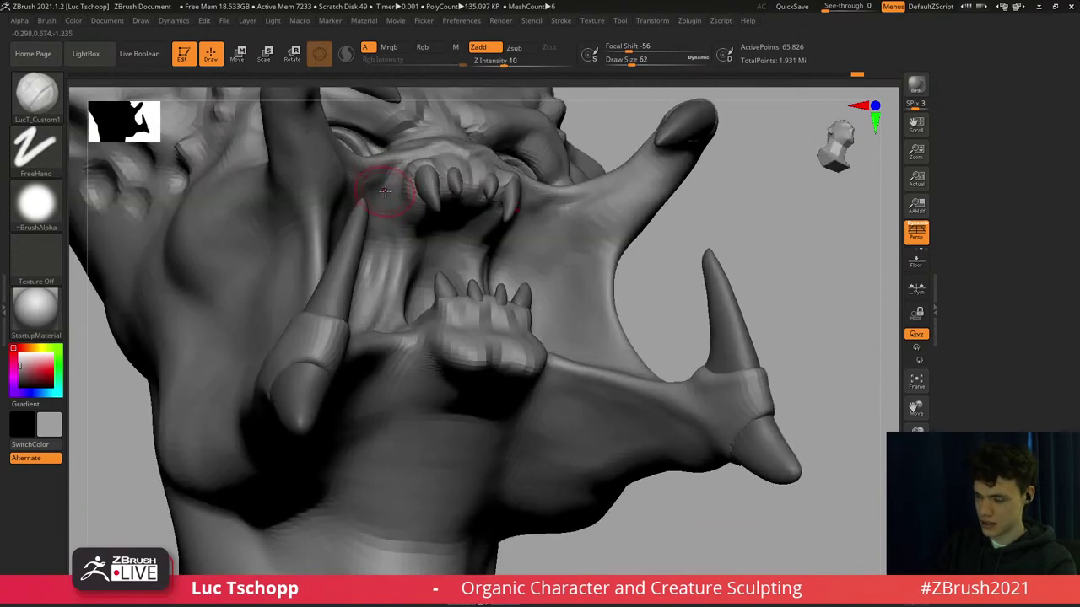
Refine the skin beside the upper teeth with Standard at draw size 49, and step up two subdivision levels.
key("b")
key("s")
key("t")
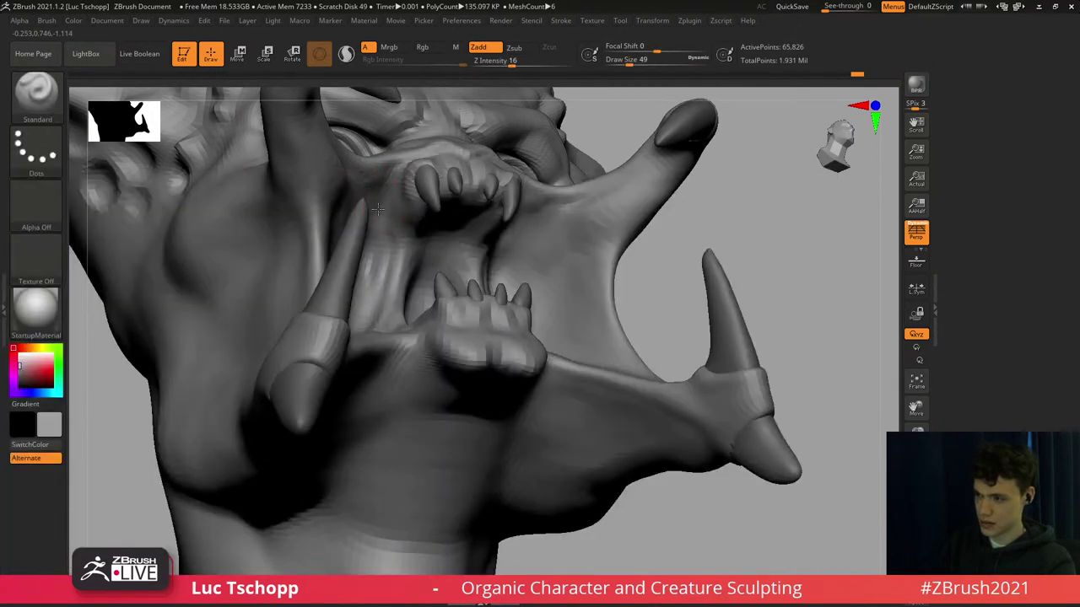
right_click_drag(376, 302, 502, 214)
key("d")
key("d")
mouse_move(399, 286)
right_mouse_down("ctrl")
mouse_move(398, 315)
mouse_move(357, 376)
mouse_move(397, 354)
mouse_move(408, 263)
right_mouse_up("ctrl")
Switch to DamStandard, drop two subdivision levels and smooth the throat hollow at draw size 324.
key("f")
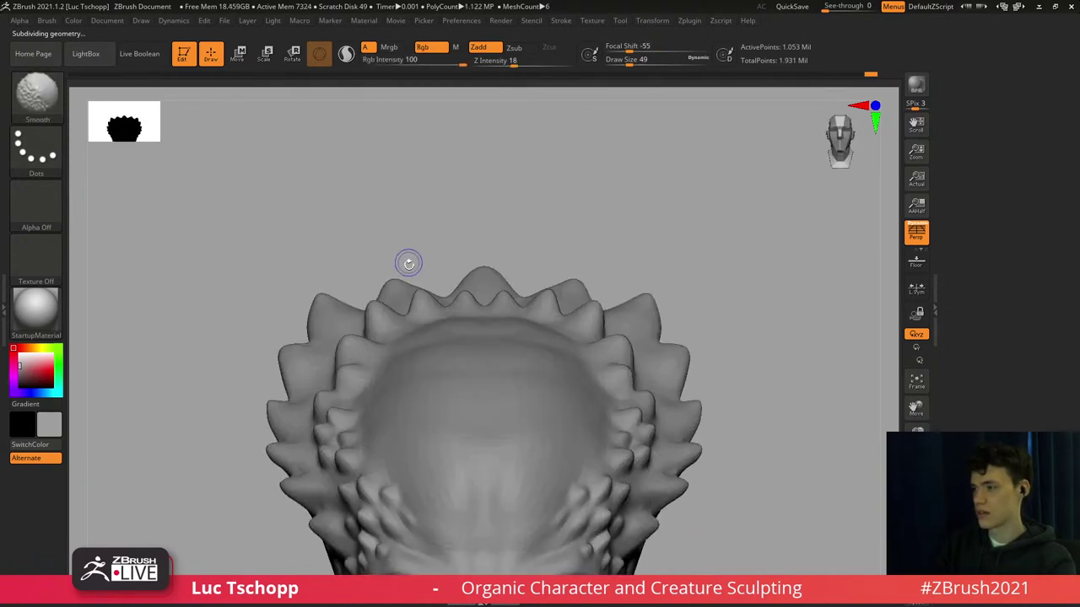
key("f")
mouse_move(439, 381)
right_mouse_down("alt")
mouse_move(423, 287)
mouse_move(421, 379)
mouse_move(420, 322)
right_mouse_up("alt")
key("b")
key("d")
key("s")
key("b")
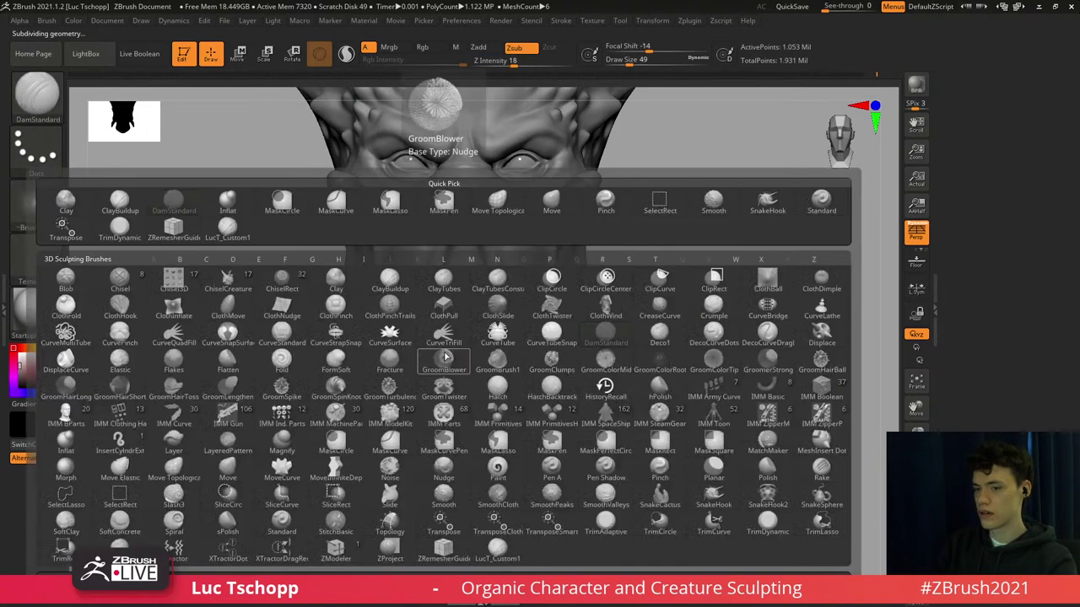
right_click_drag(458, 357, 456, 340)
key("shift+d")
key("shift+d")
key("s")
left_click(451, 346)
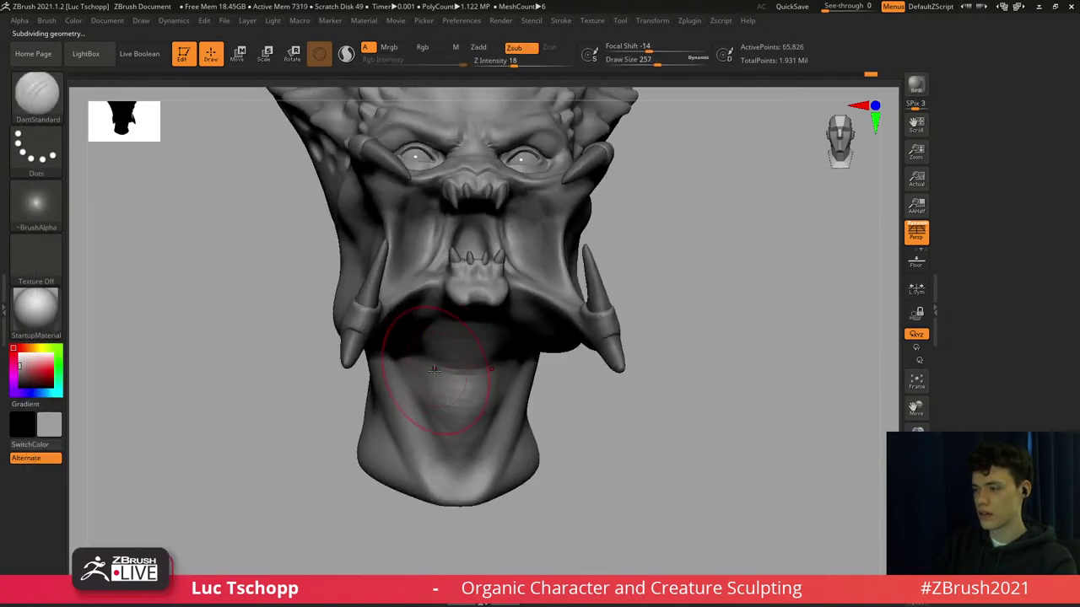
left_click_drag(421, 413, 412, 353, "shift")
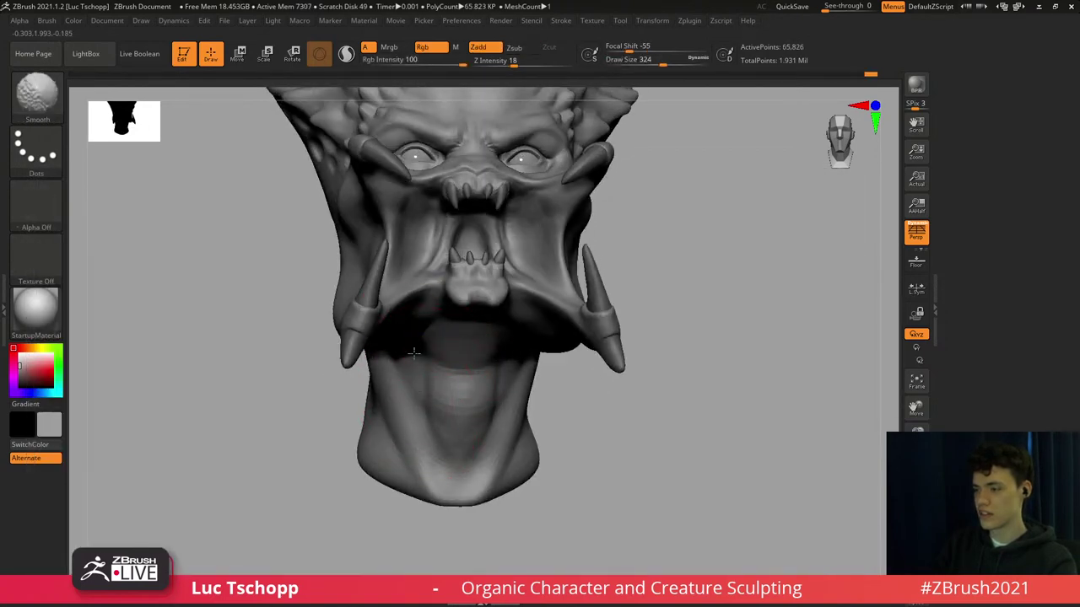
Smooth the neck cords and front of the throat at draw sizes 408 and 311.
right_click_drag(398, 415, 418, 381)
key("s")
left_click(427, 379)
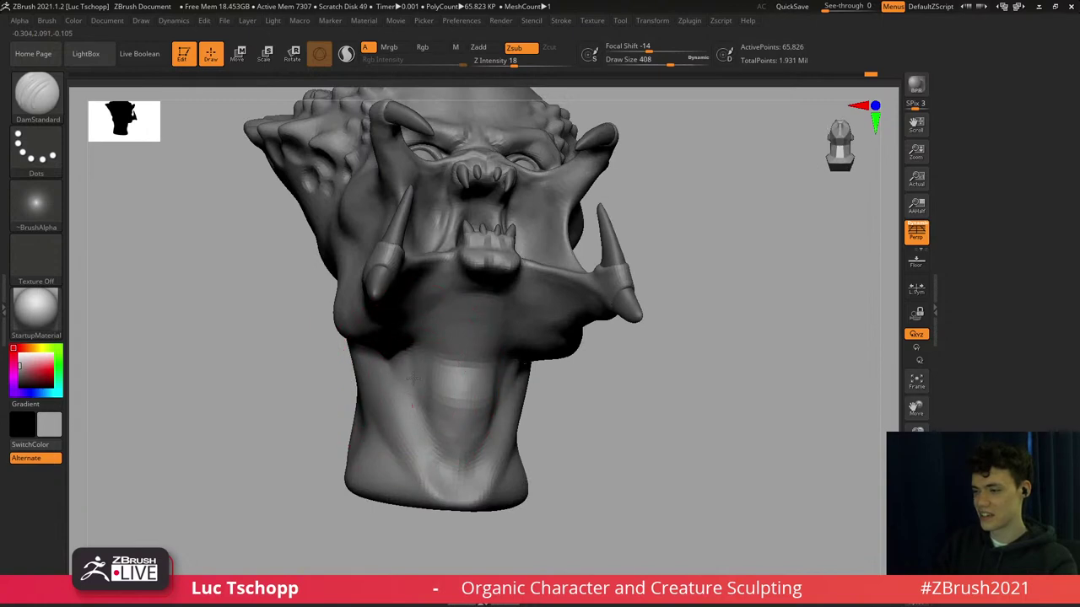
left_click_drag(413, 379, 422, 397, "shift")
right_click_drag(422, 398, 450, 397, "shift")
left_click_drag(447, 398, 451, 413, "shift")
Build up the throat cords with LucT_Custom1 at draw size 239 and smooth them at draw size 234.
key("b")
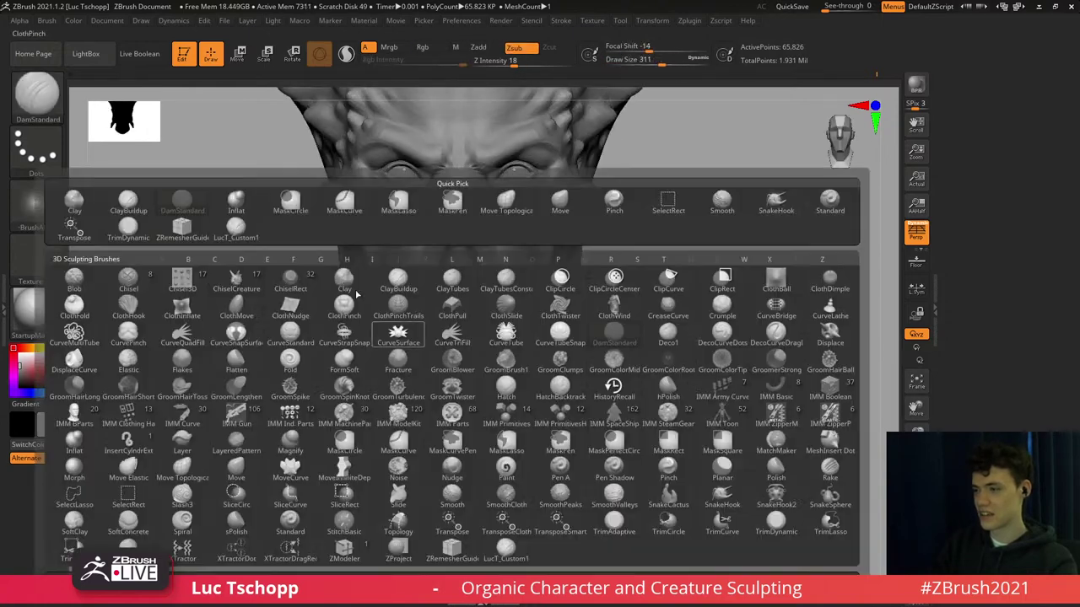
left_click(235, 227)
key("d")
key("d")
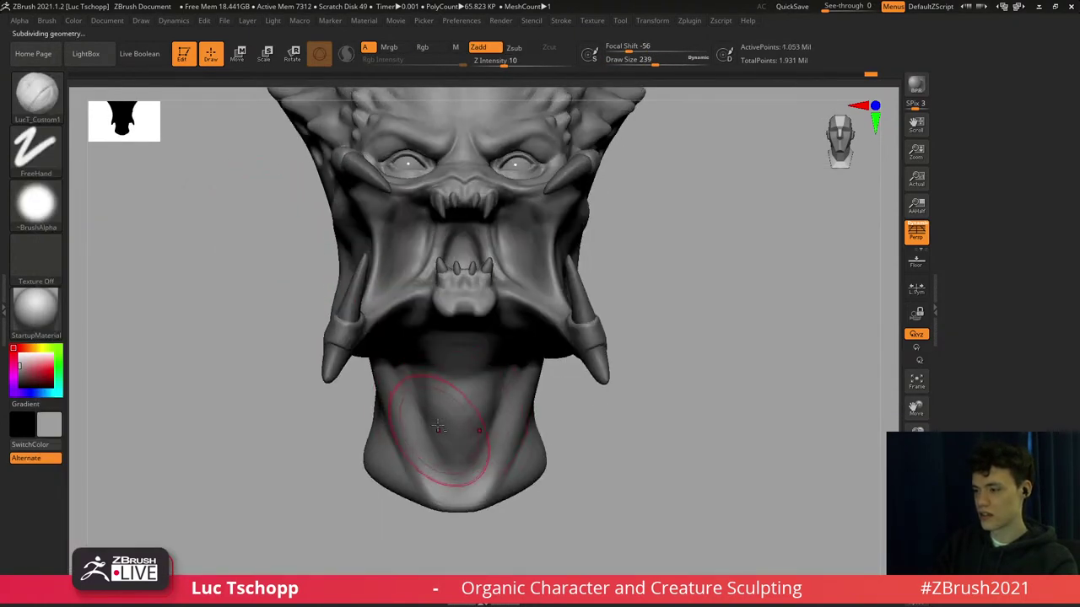
key("shift")
key("shift+d")
key("shift+d")
right_click_drag(419, 430, 418, 447)
key("space")
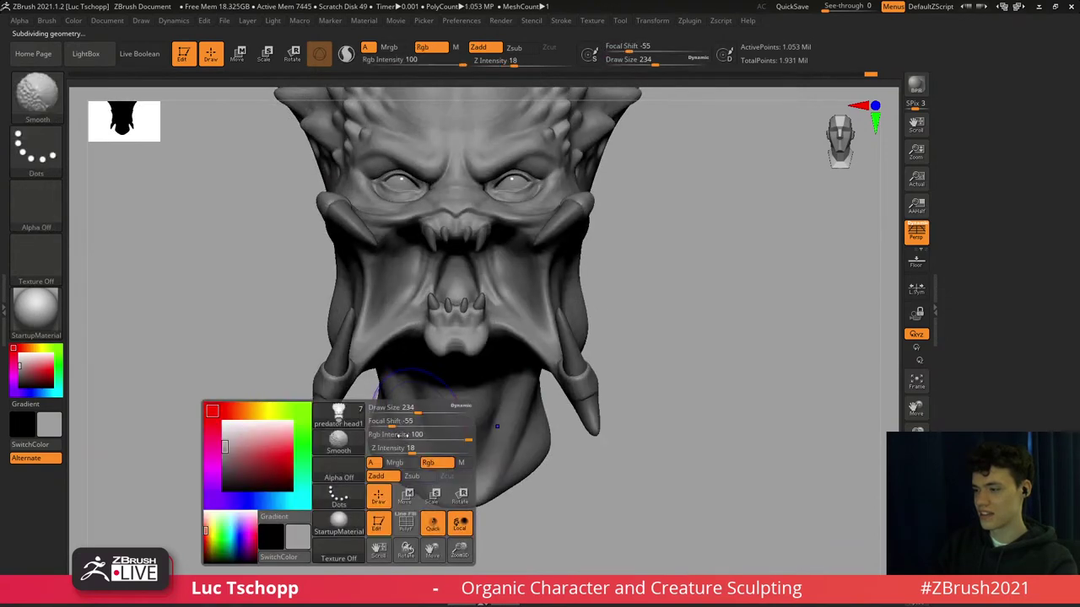
left_click_drag(402, 426, 401, 458, "shift")
Reshape the side outline of the neck below the jaw with Move at draw size 344.
key("b")
key("m")
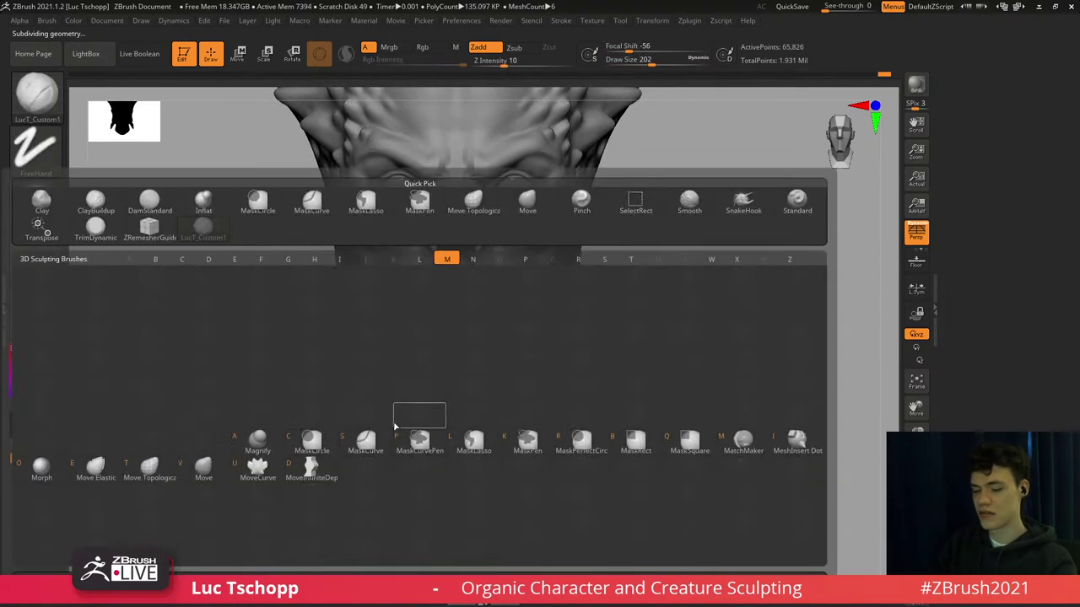
key("v")
right_click_drag(391, 428, 391, 385)
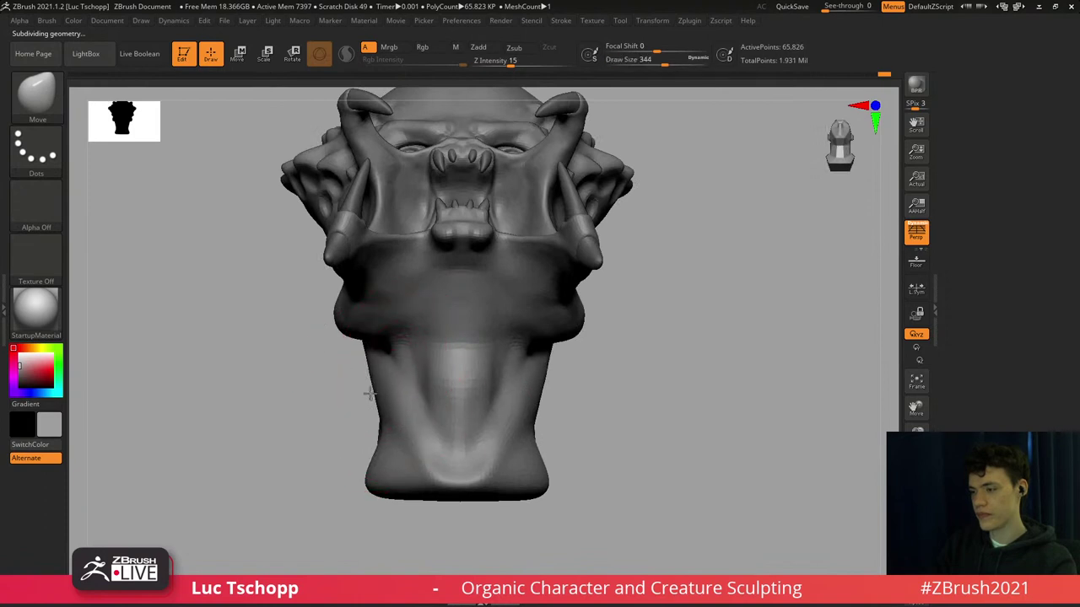
right_click_drag(379, 349, 404, 329)
key("s")
left_click_drag(358, 368, 359, 365)
Try a Move adjustment on the neck's side two subdivision levels lower and undo it.
key("shift+d")
key("shift+d")
key("s")
left_click_drag(353, 365, 351, 356)
key("ctrl+z")
key("s")
Step back up to the highest subdivision level and smooth the side of the neck.
mouse_move(351, 356)
right_mouse_down("shift")
mouse_move(405, 438)
mouse_move(401, 343)
mouse_move(443, 390)
mouse_move(400, 397)
right_mouse_up("shift")
key("d")
key("d")
key("d")
left_click_drag(458, 411, 447, 437, "shift")
right_click_drag(483, 344, 492, 356, "ctrl")
key("d")
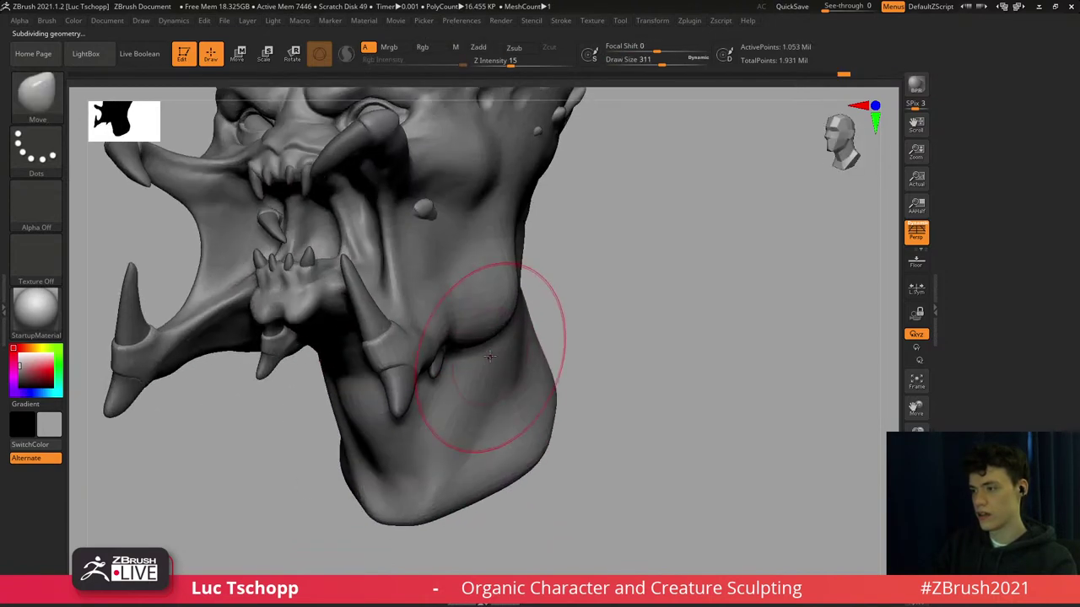
Try to reposition the skin below the jaw corner with Move Topological and undo it.
key("b")
key("m")
key("t")
left_click_drag(489, 337, 481, 358)
key("ctrl+z")
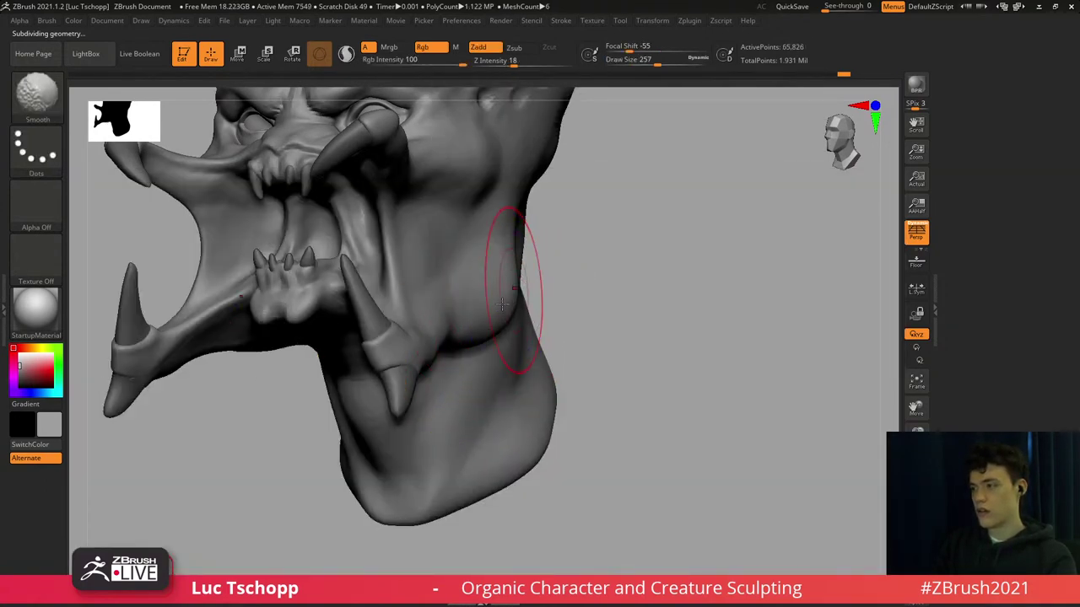
Reshape the rear jaw corner with the Move brush at draw size 158.
right_click_drag(502, 303, 477, 316)
key("s")
left_click_drag(525, 287, 519, 288)
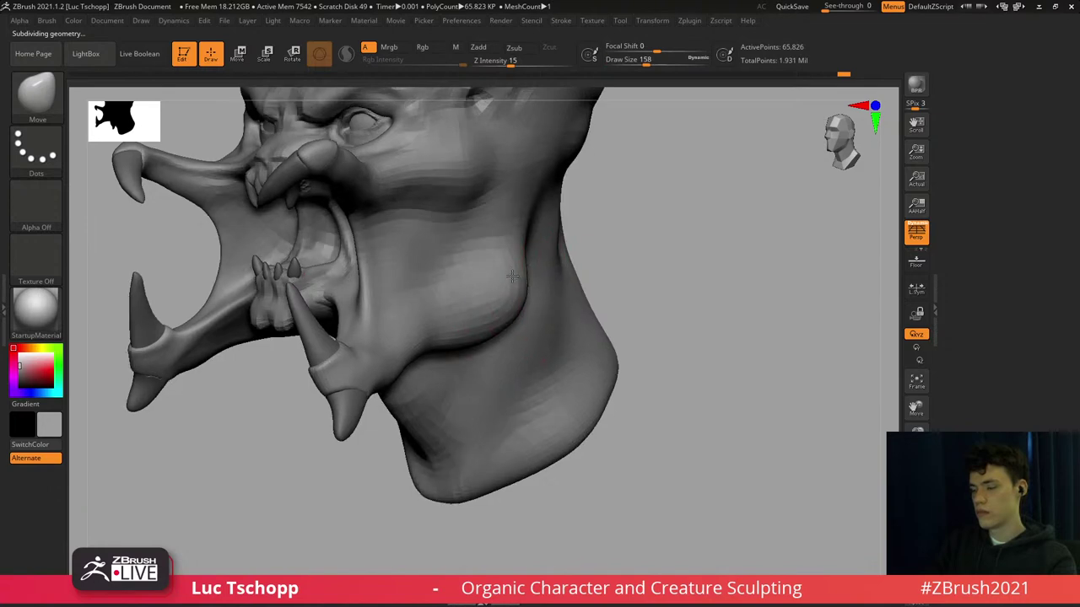
right_click_drag(548, 292, 520, 289)
key("s")
left_click_drag(526, 261, 518, 288)
Build up the rear jaw corner with Standard at draw size 149 and smooth it into the cheek.
key("b")
key("s")
key("t")
key("s")
left_click(519, 285)
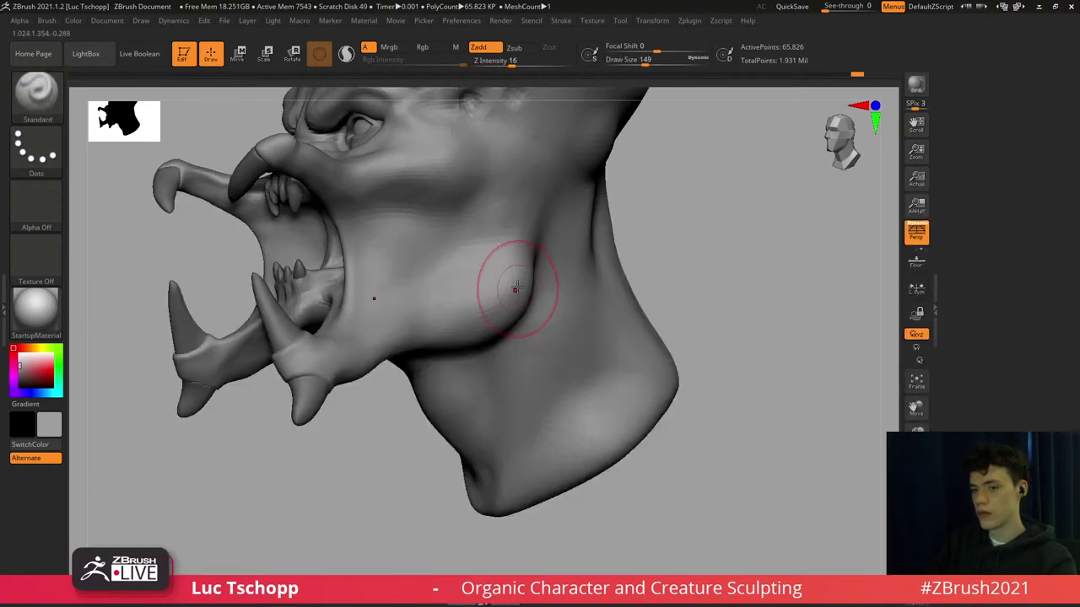
left_click_drag(498, 303, 472, 268, "shift")
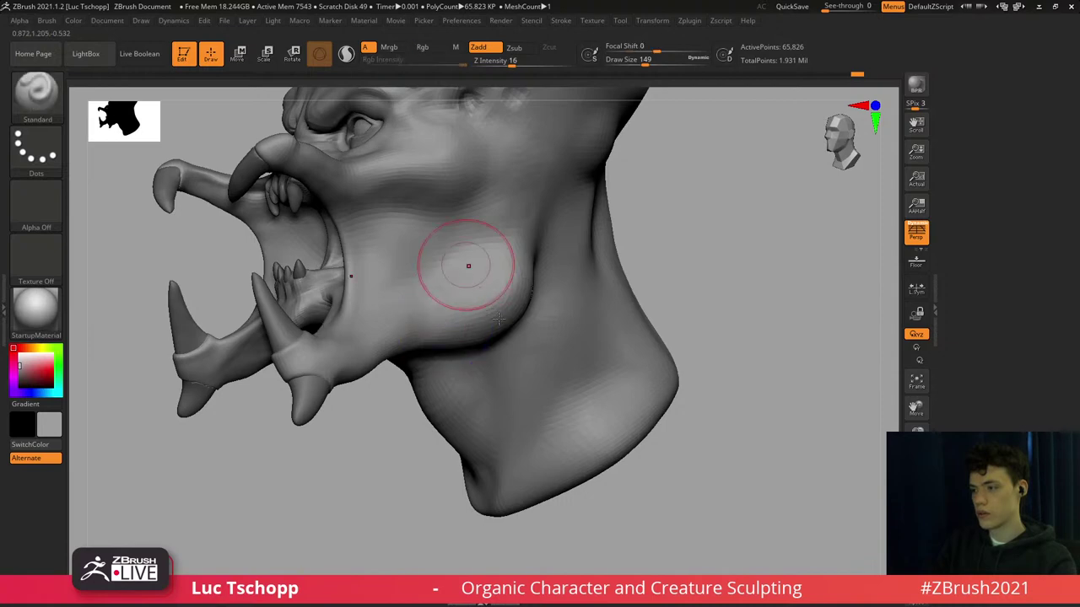
Return to the highest subdivision level and reshape the upper mandible's skin around its claw with Move at draw size 94.
key("ctrl+d")
mouse_move(468, 265)
right_mouse_down("alt")
mouse_move(482, 309)
mouse_move(390, 237)
mouse_move(410, 294)
mouse_move(447, 270)
right_mouse_up("alt")
right_click_drag(421, 329, 426, 379, "ctrl")
right_click_drag(427, 273, 472, 295)
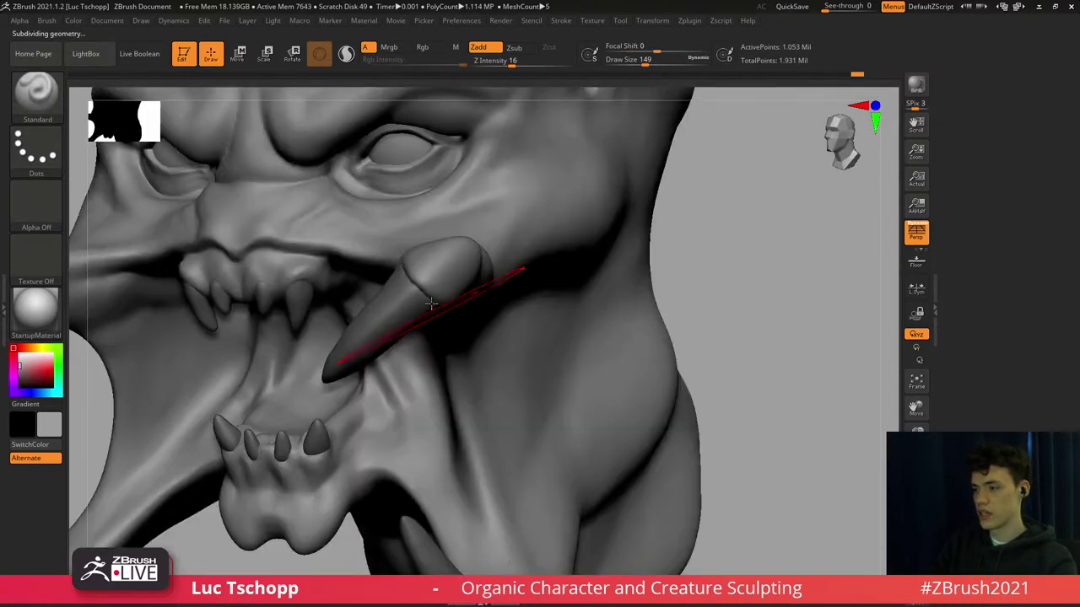
key("b")
key("m")
key("v")
key("s")
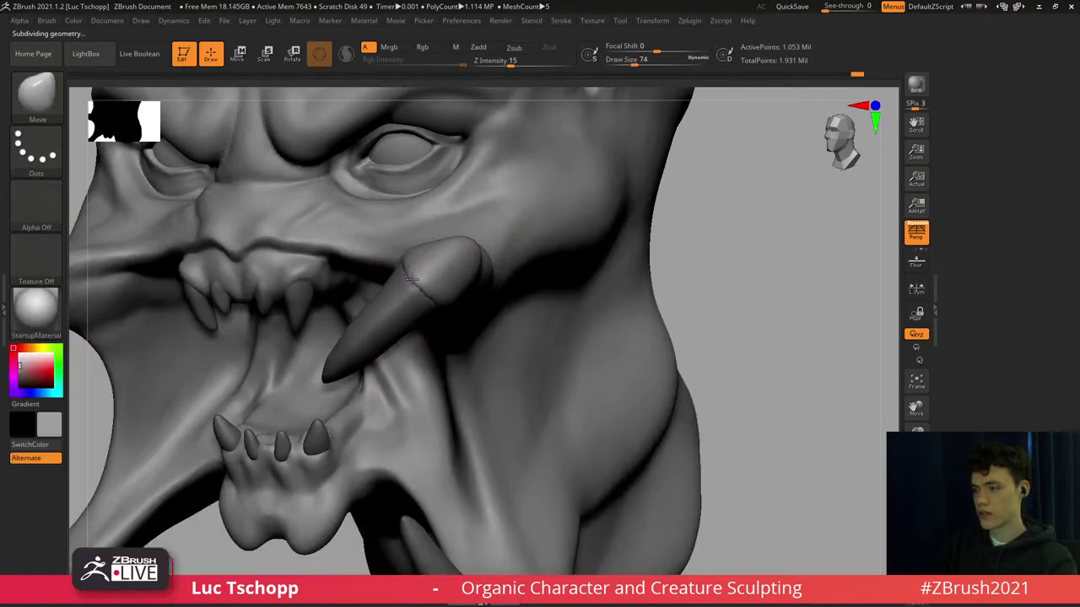
right_click_drag(433, 282, 420, 273)
key("s")
left_click_drag(418, 279, 422, 279)
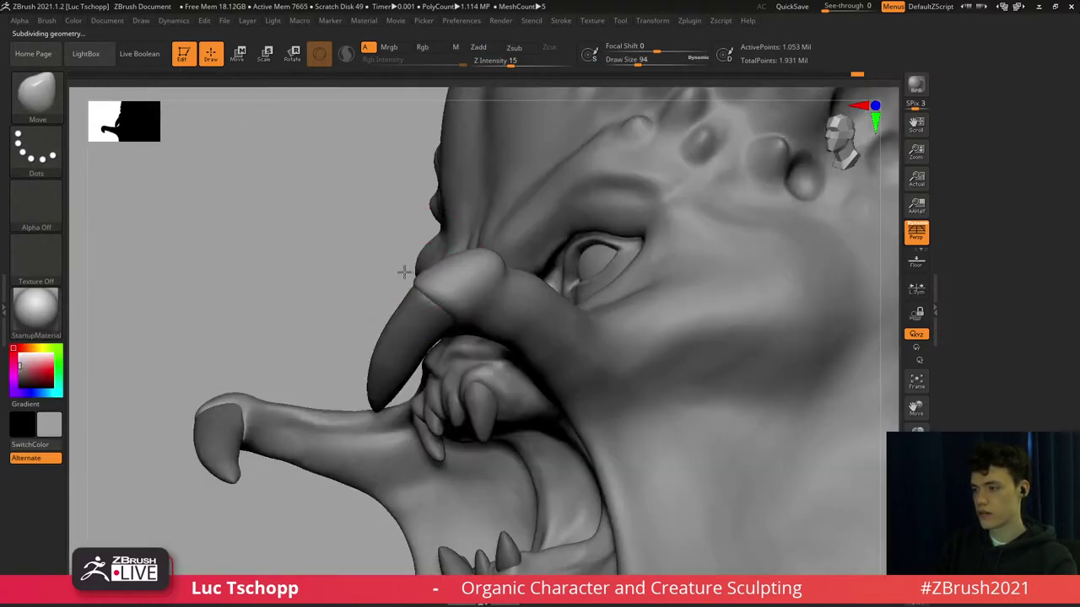
Reshape the skin edge around the upper mandible's claw from several sides with the Move brush, starting at draw size 41.
right_click_drag(430, 274, 450, 306)
key("s")
left_click_drag(449, 306, 432, 302)
key("s")
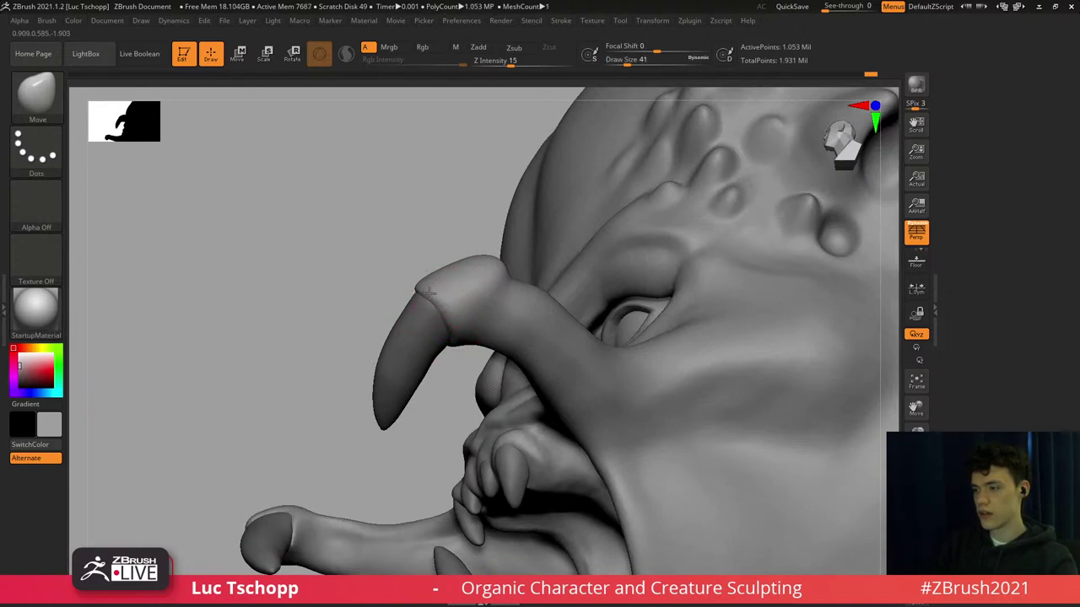
key("ctrl+shift+z")
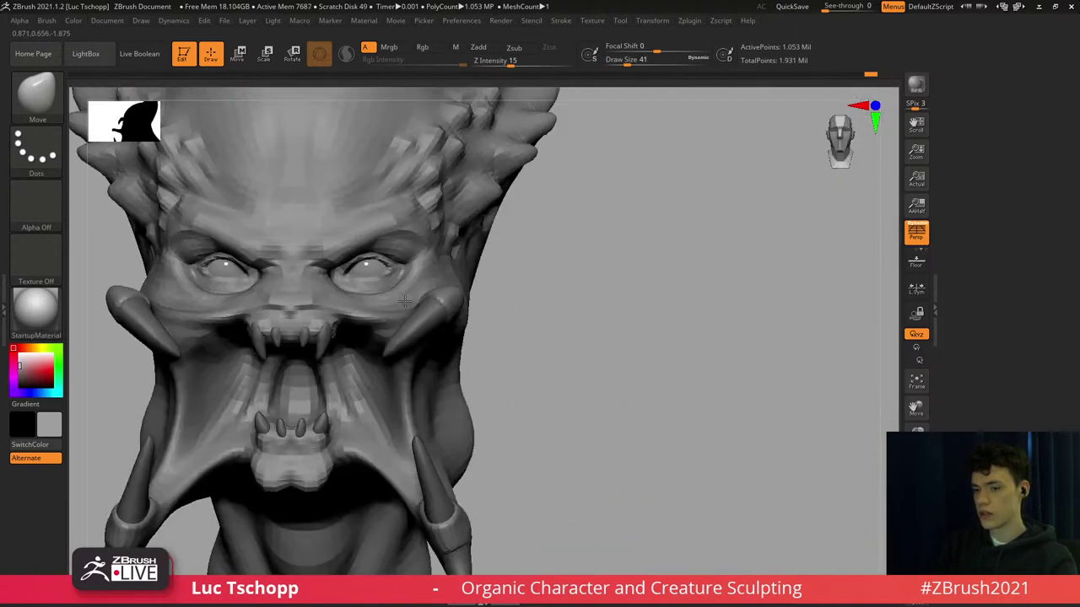
right_click_drag(439, 286, 516, 308, "ctrl")
mouse_move(453, 293)
right_mouse_down("ctrl")
mouse_move(498, 319)
mouse_move(484, 292)
right_mouse_up("ctrl")
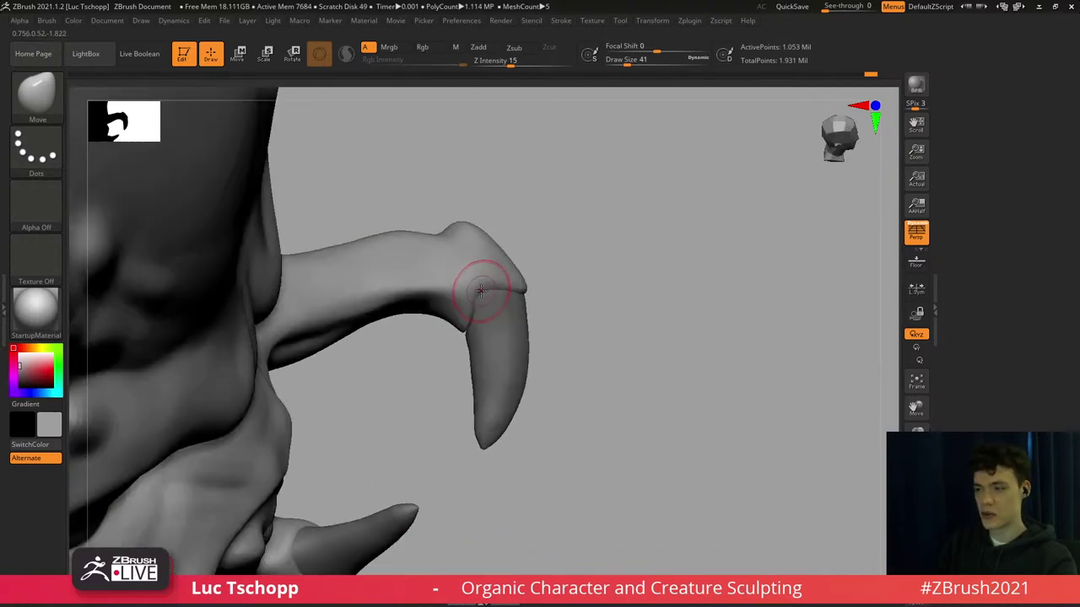
key("s")
mouse_move(484, 292)
left_mouse_down()
mouse_move(505, 294)
mouse_move(463, 323)
left_mouse_up()
key("s")
right_click_drag(499, 350, 429, 288, "ctrl")
Drop two subdivision levels and refine the upper mandible's arm with the LucT_Custom1 brush at draw size 29.
key("b")
left_click(214, 226)
key("shift+d")
key("shift+d")
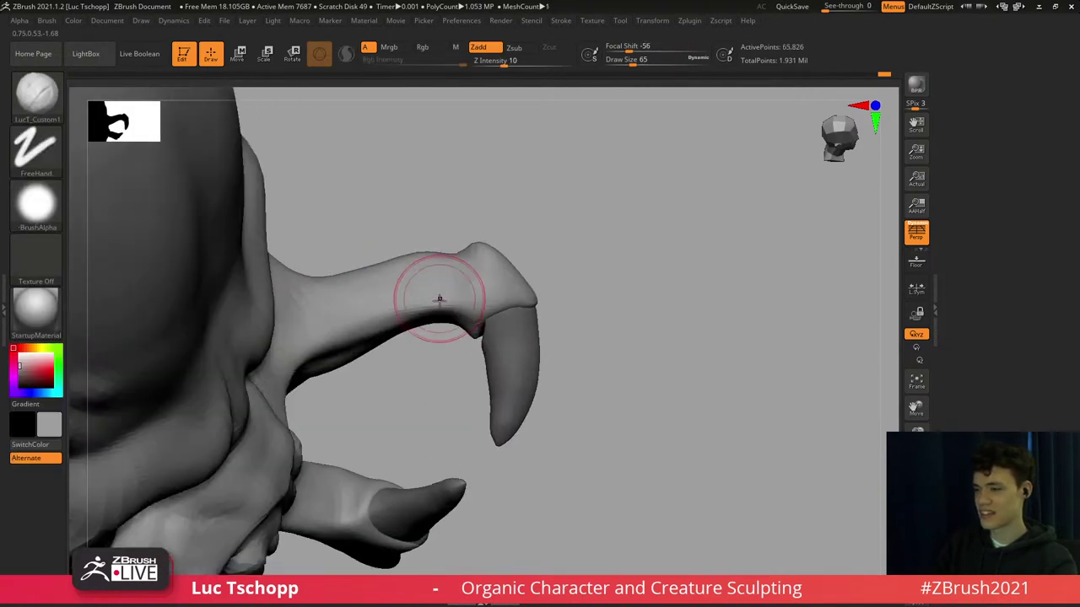
key("s")
right_click_drag(387, 330, 369, 333)
key("s")
left_click(328, 343)
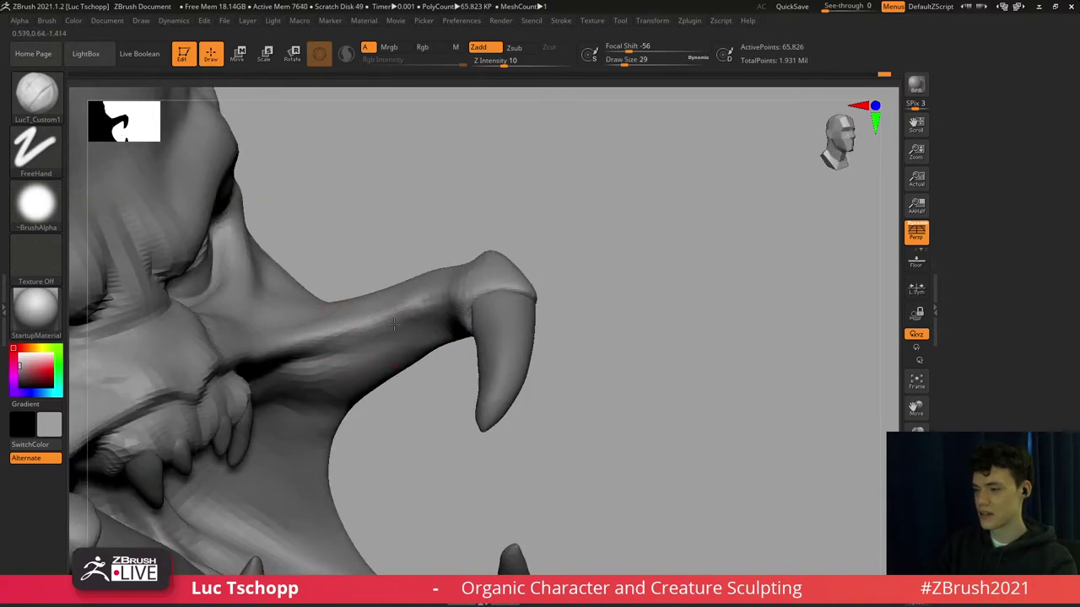
Define the crease along the upper mandible with DamStandard at draw size 68 and return to the highest subdivision level.
key("b")
key("d")
key("s")
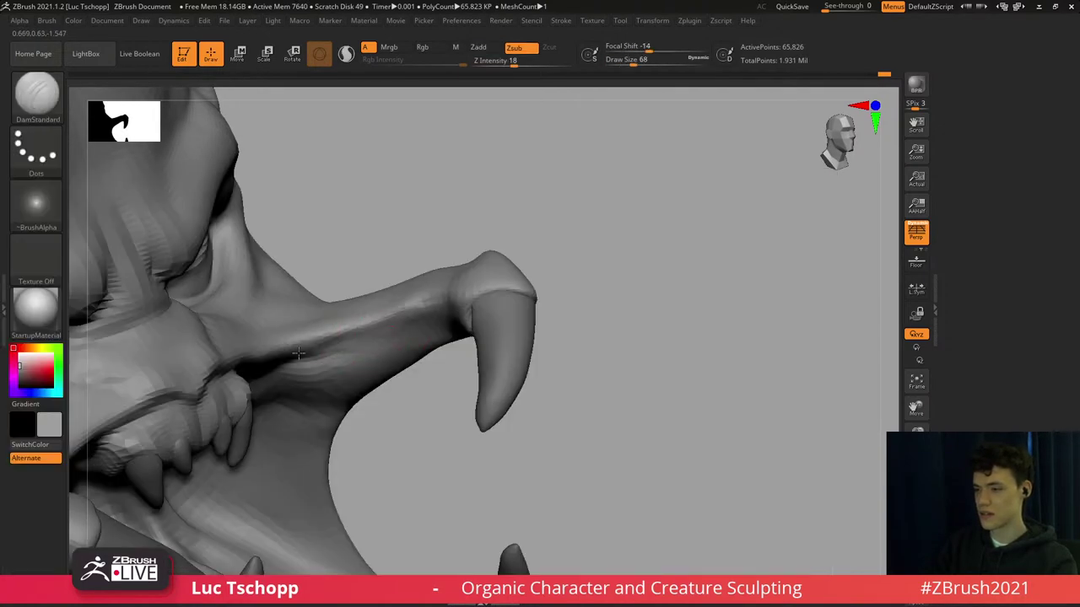
right_click_drag(366, 199, 395, 211, "ctrl")
key("d")
key("d")
mouse_move(414, 288)
right_mouse_down("shift")
mouse_move(379, 314)
mouse_move(490, 232)
right_mouse_up("shift")
mouse_move(489, 232)
right_mouse_down()
mouse_move(462, 236)
mouse_move(446, 282)
mouse_move(446, 303)
mouse_move(481, 299)
mouse_move(436, 294)
mouse_move(421, 329)
right_mouse_up()
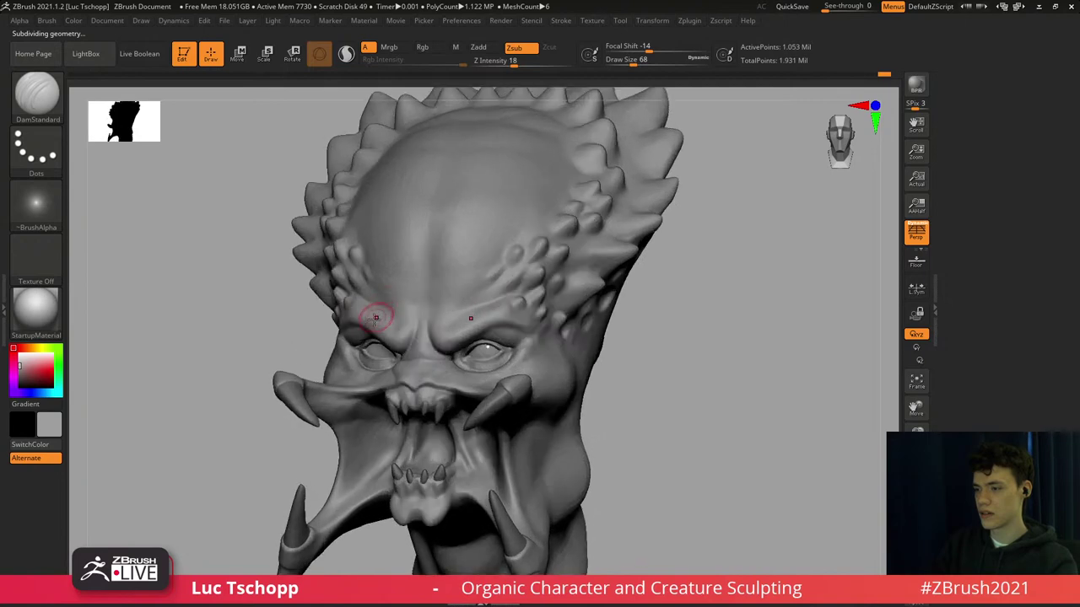
Rework the cheek beside the outer eye corner with DamStandard and smooth it at draw size 197.
key("b")
key("m")
key("v")
right_click_drag(357, 346, 359, 382, "ctrl")
key("b")
key("d")
key("s")
key("s")
left_click_drag(356, 374, 365, 369)
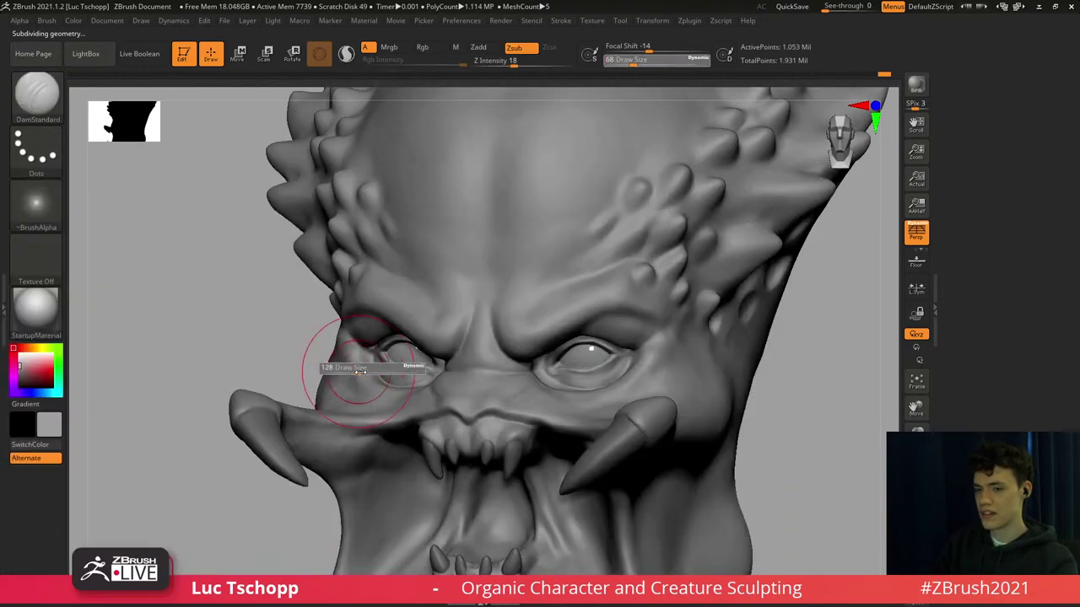
right_click_drag(332, 352, 348, 364)
key("s")
left_click_drag(343, 361, 347, 361)
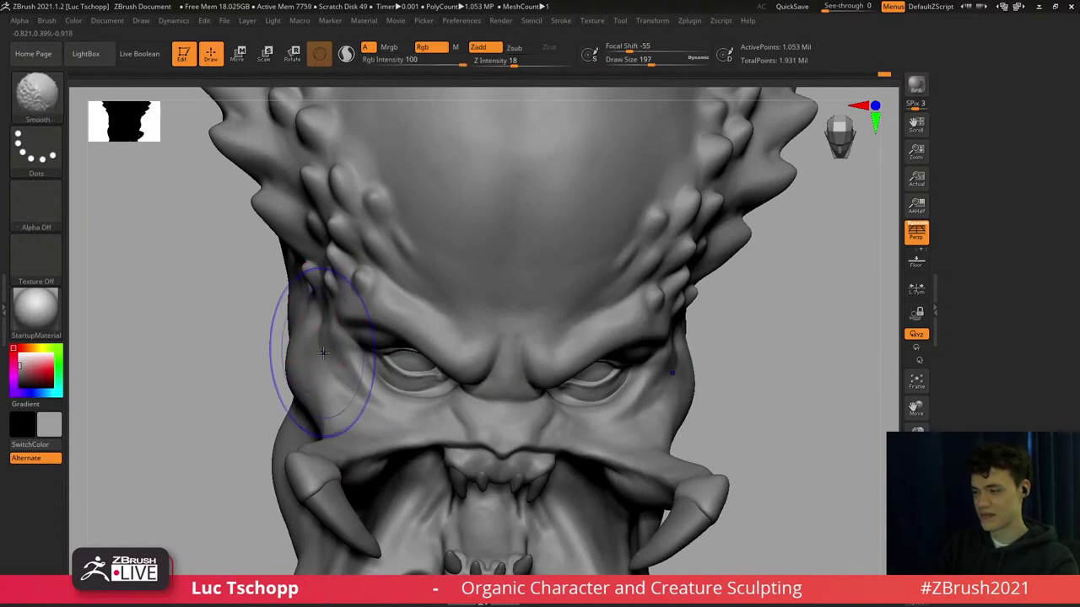
right_click_drag(326, 347, 321, 320, "shift")
Build up the cheek between the eye and the upper mandible with the Standard brush at draw size 46.
key("s")
left_click_drag(347, 363, 338, 360)
key("b")
key("s")
key("t")
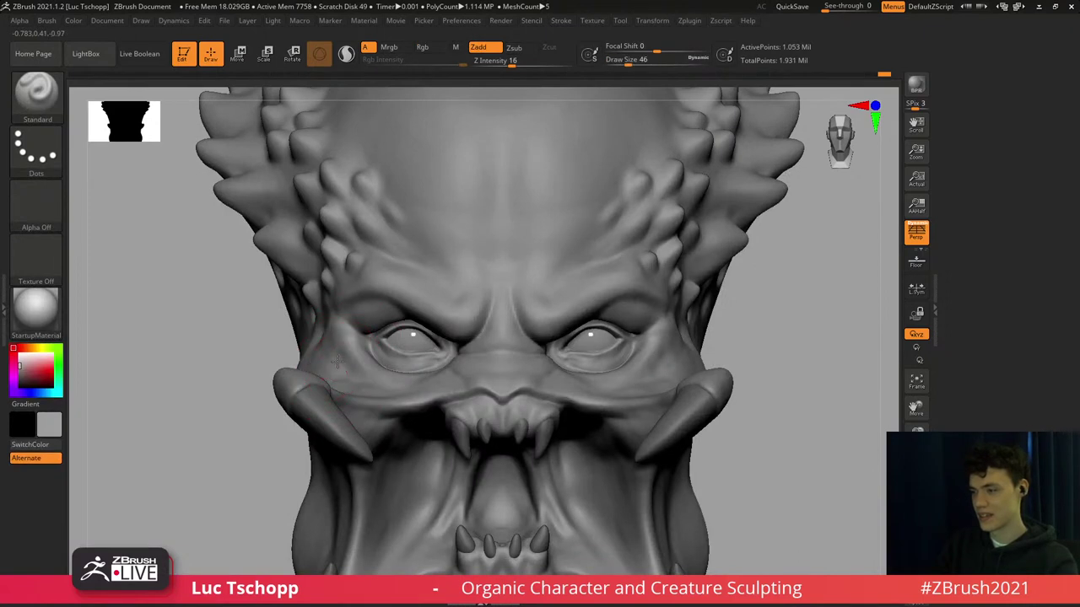
Make the teeth the active subtool and check them within the open mouth.
right_click_drag(379, 383, 349, 248, "ctrl")
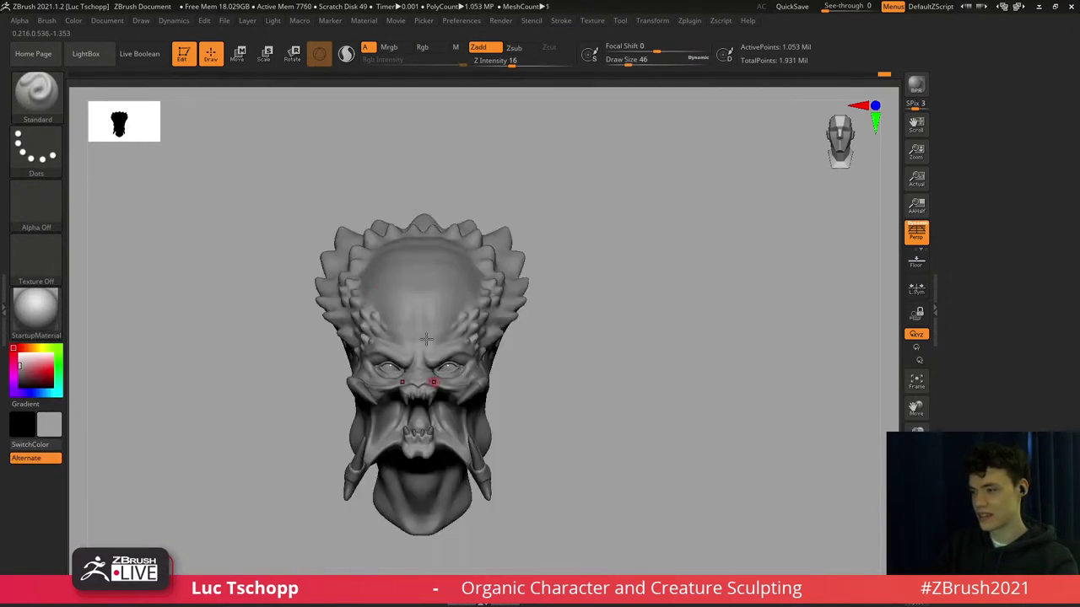
right_click_drag(426, 339, 412, 283, "alt")
right_click_drag(412, 282, 424, 347, "ctrl")
right_click_drag(438, 253, 454, 340, "ctrl")
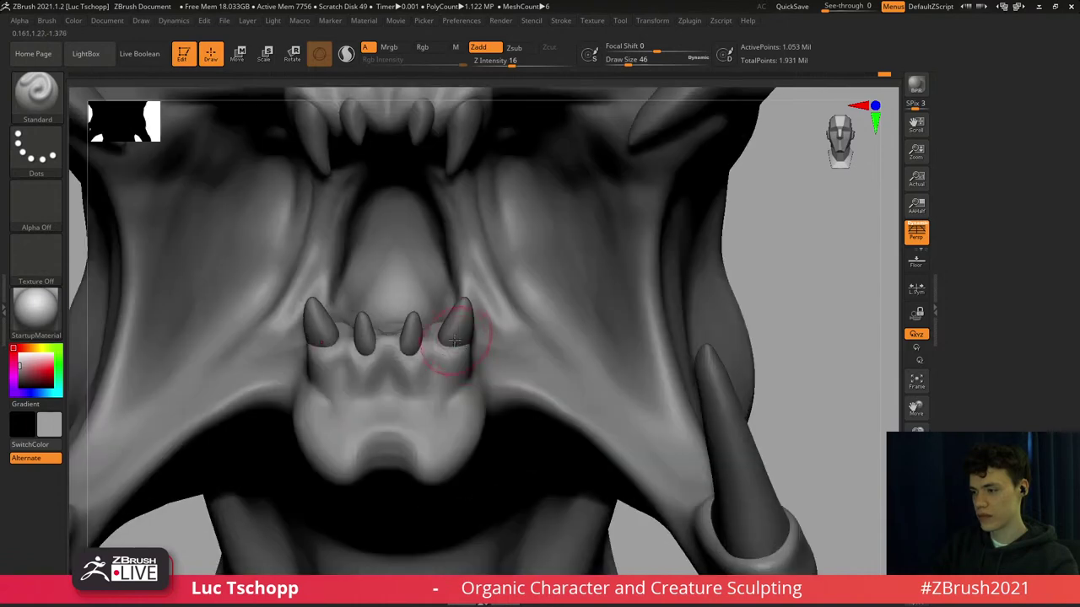
left_click(457, 333, "alt")
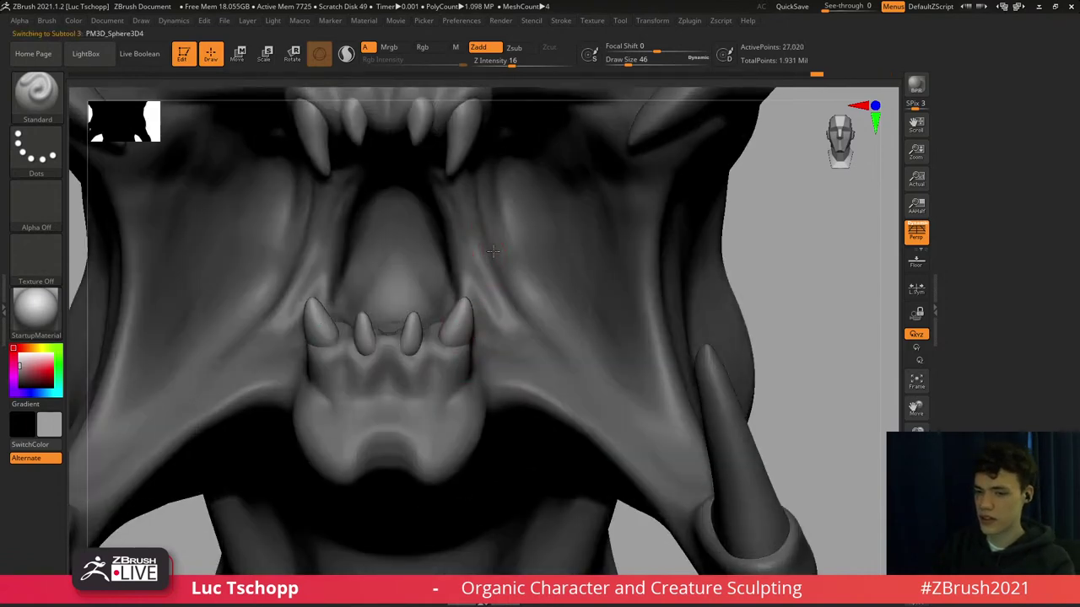
right_click_drag(492, 251, 476, 243, "ctrl")
right_click_drag(545, 258, 480, 263)
right_click_drag(605, 285, 474, 348, "ctrl")
mouse_move(600, 230)
right_mouse_down()
mouse_move(575, 258)
mouse_move(606, 256)
mouse_move(602, 236)
mouse_move(605, 246)
right_mouse_up()
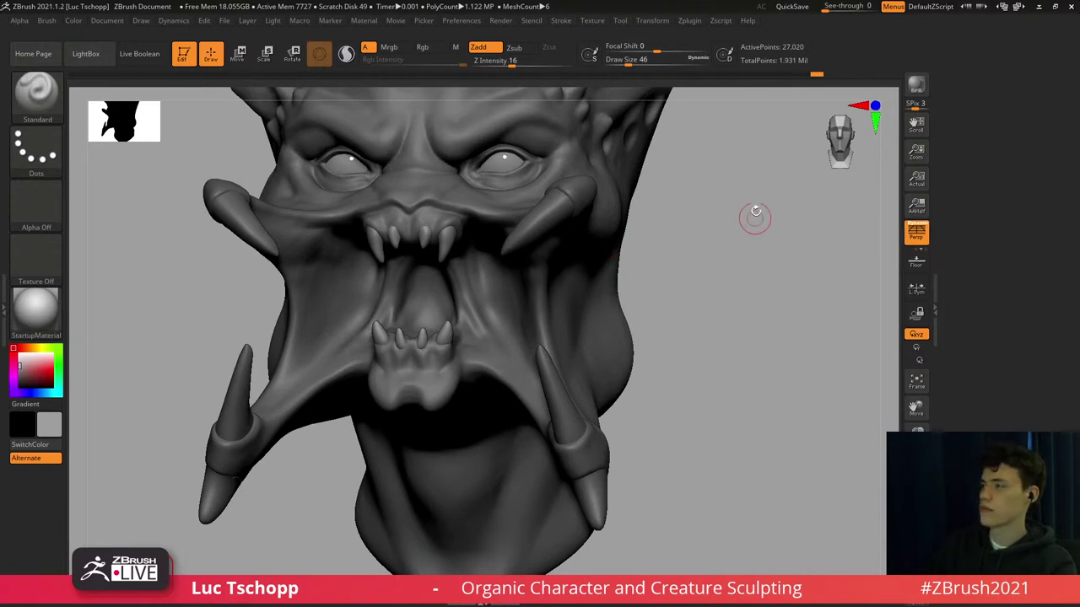
Bring up the Tool palette beside the canvas with its Subtool list in view.
left_click(142, 21)
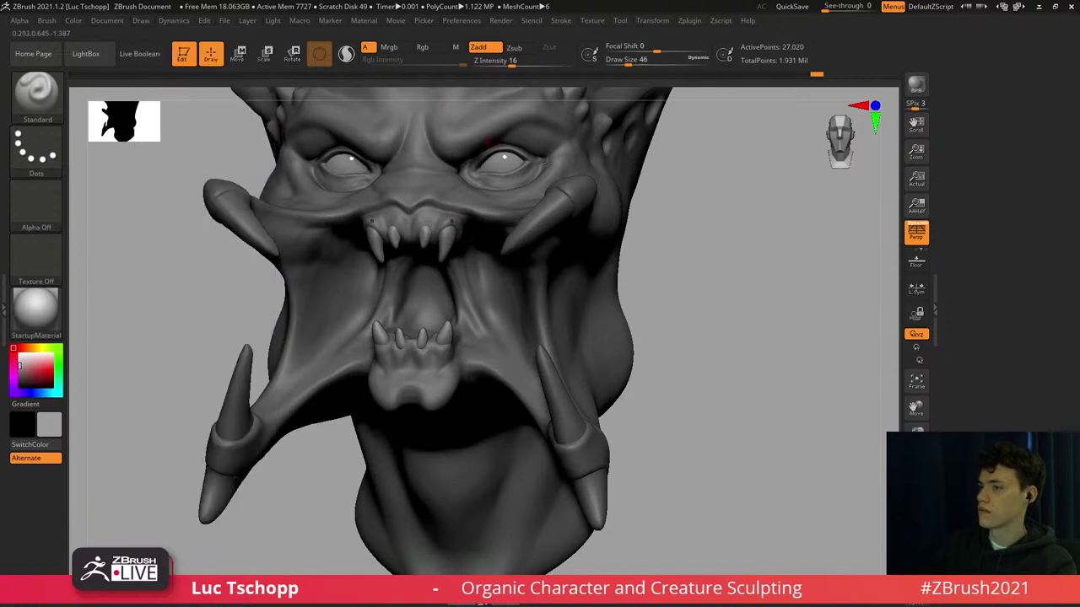
left_click(620, 21)
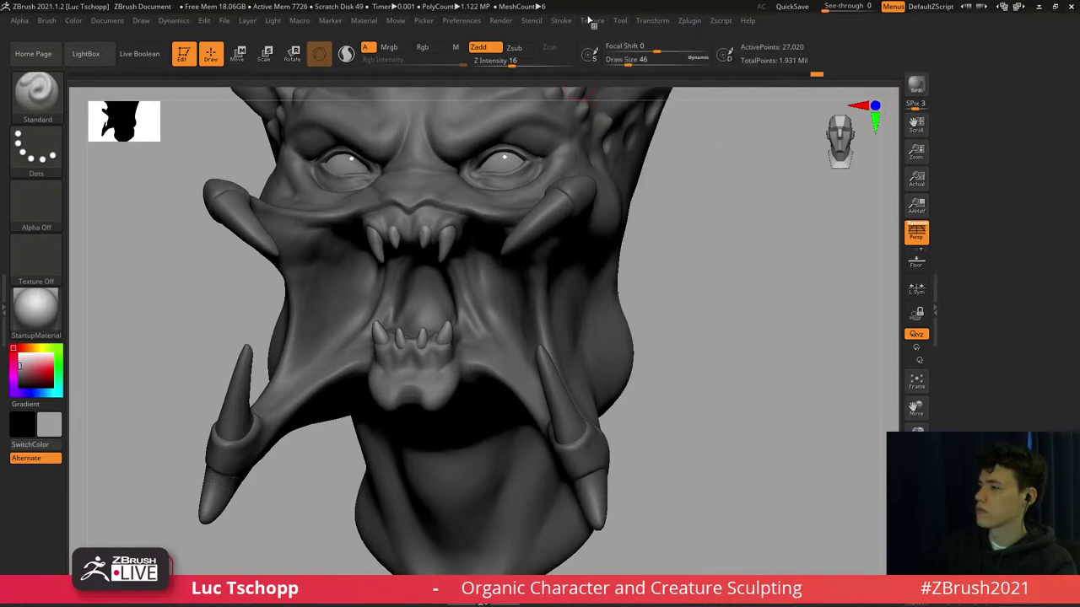
left_click(617, 23)
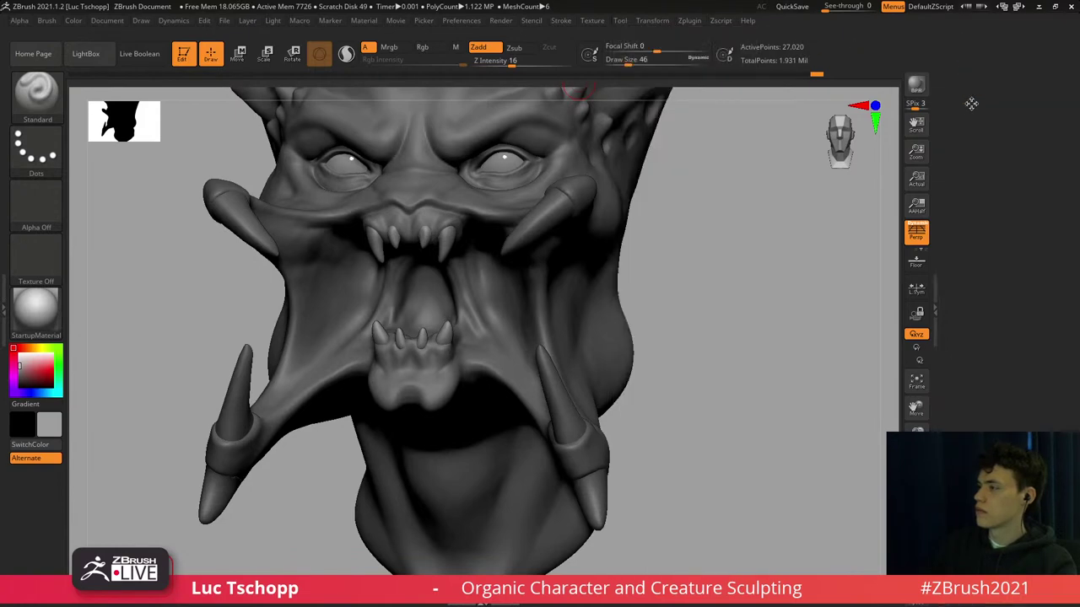
left_click_drag(777, 209, 843, 184, "shift")
left_click_drag(967, 163, 970, 574)
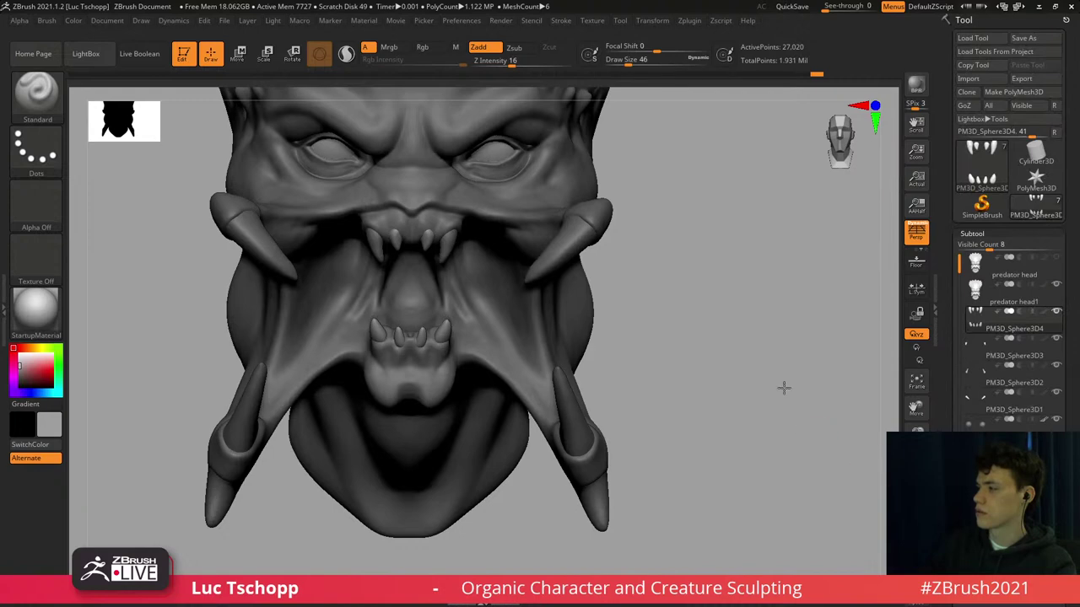
Isolate the teeth subtool and turn on its polyframe display.
left_click_drag(784, 388, 675, 261)
key("shift+f")
left_click_drag(603, 331, 623, 412)
left_click(911, 555)
left_click_drag(478, 272, 544, 230, "alt")
Lower the teeth by one subdivision level and lengthen the inner upper teeth with Move Topological at draw size 51.
key("b")
key("m")
key("t")
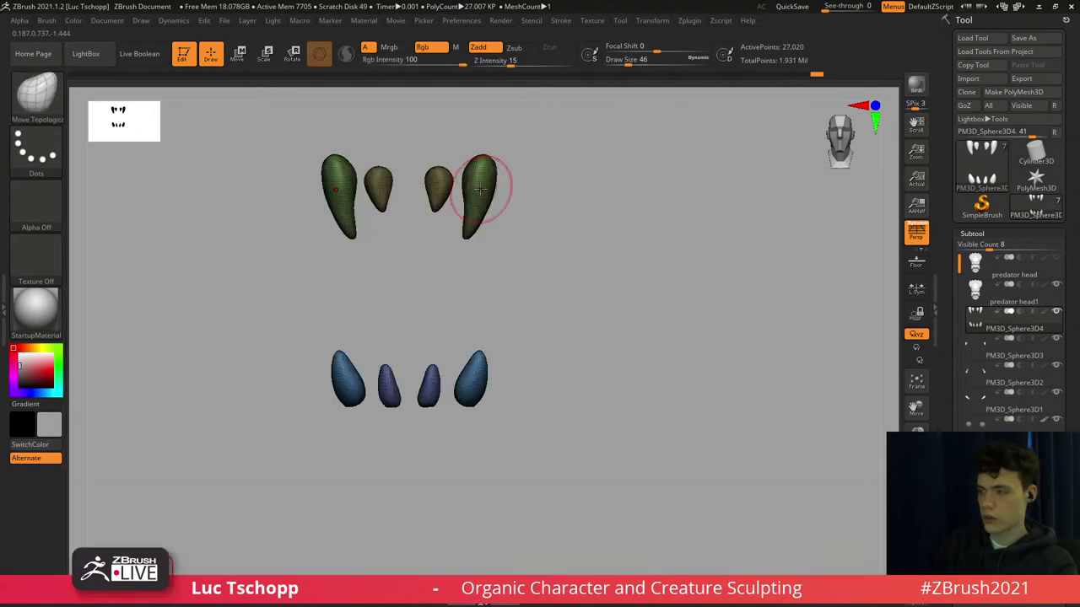
key("shift+d")
left_click_drag(435, 210, 427, 228)
key("s")
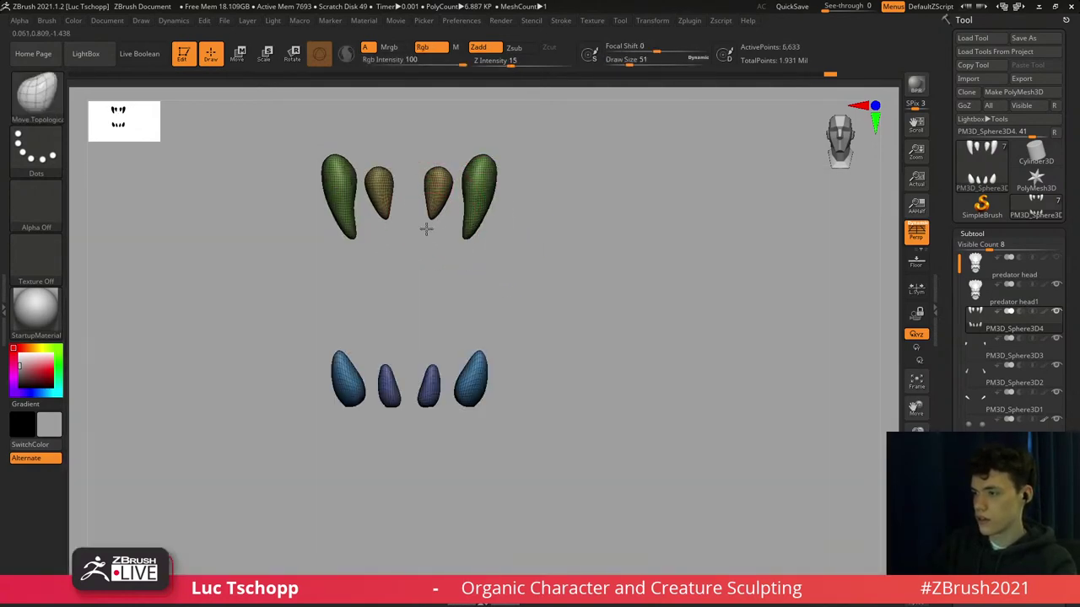
Adjust the lower teeth with Move Topological at draw size 37 and show the whole head again.
left_click_drag(427, 282, 431, 296)
key("s")
key("s")
left_click_drag(435, 352, 468, 368)
left_click_drag(465, 372, 470, 376)
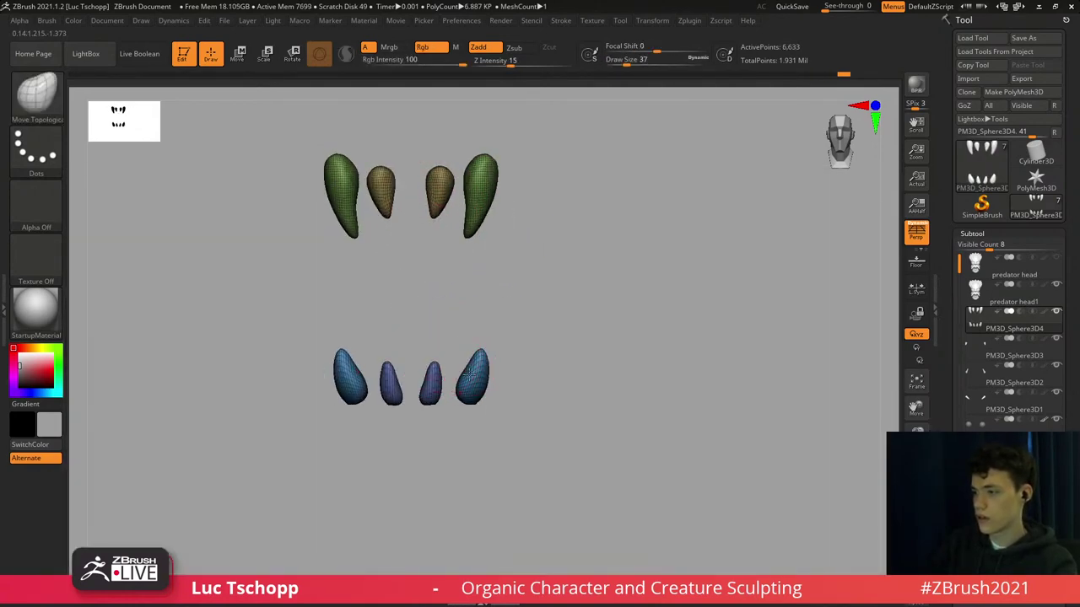
left_click_drag(810, 506, 823, 562, "alt")
left_click(916, 552)
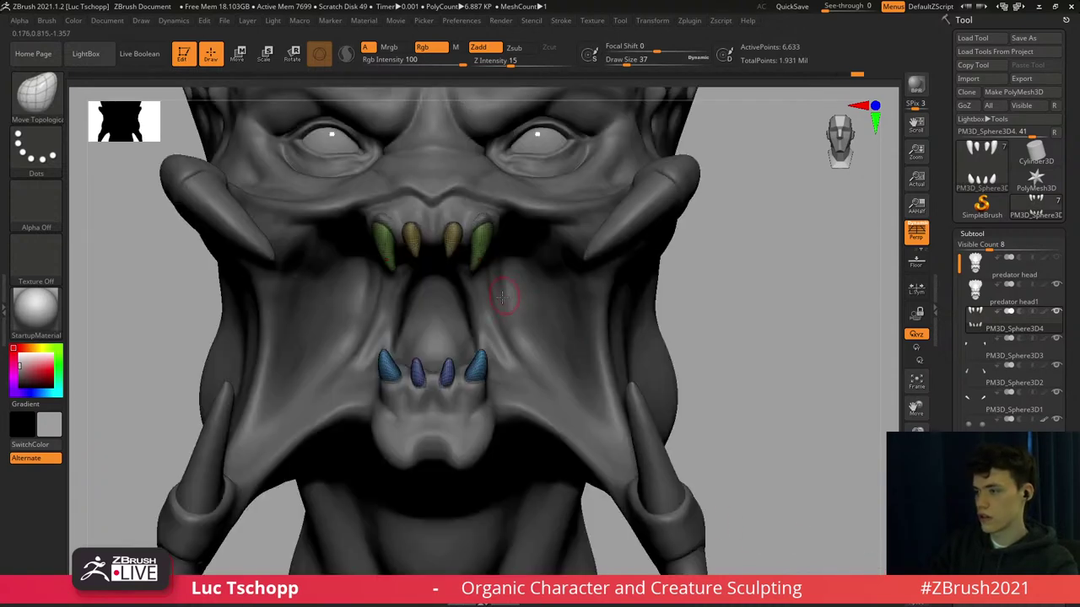
Reshape and smooth the inner lower teeth at draw size 41 and turn off the polyframe display.
mouse_move(483, 309)
right_mouse_down("alt")
mouse_move(511, 313)
mouse_move(523, 330)
mouse_move(483, 349)
mouse_move(497, 371)
mouse_move(478, 357)
right_mouse_up("alt")
key("s")
left_click_drag(494, 363, 498, 339)
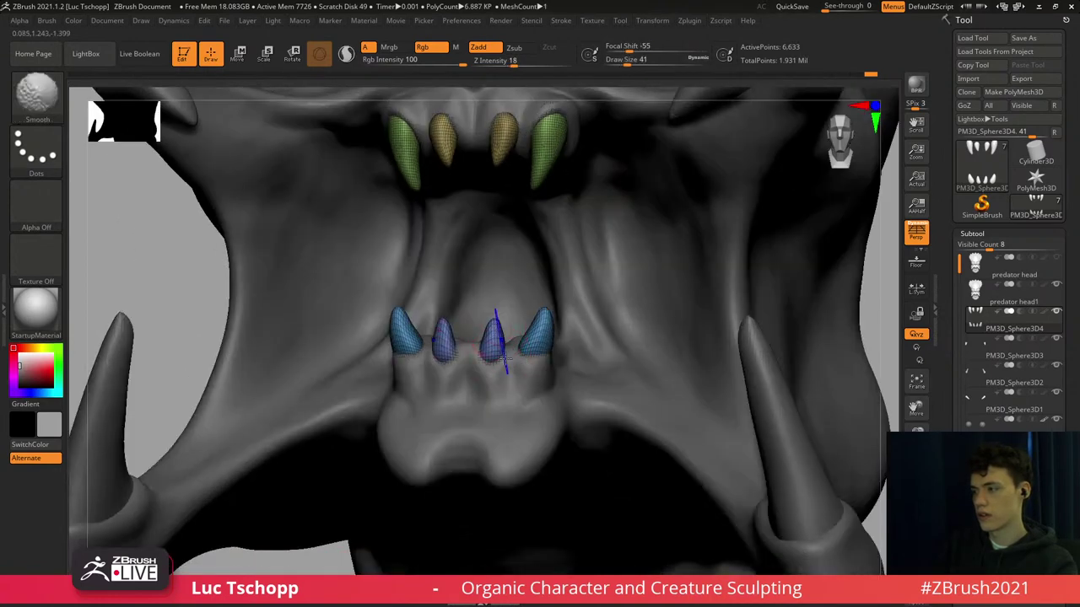
right_click_drag(499, 350, 516, 376, "shift")
key("d")
key("shift+f")
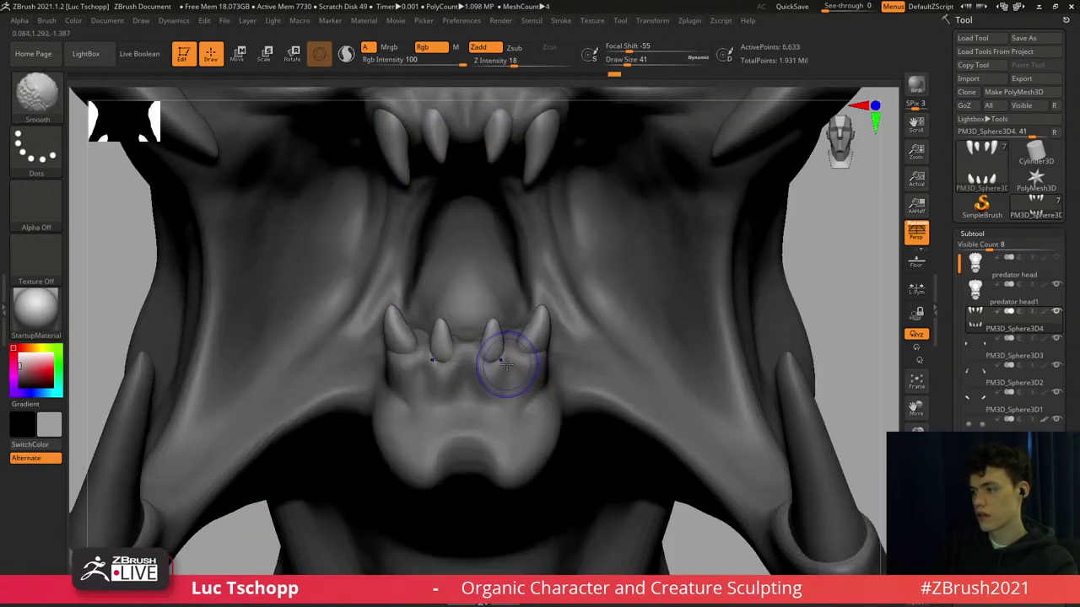
Delete the teeth subtool's higher subdivision levels.
key("f")
key("f")
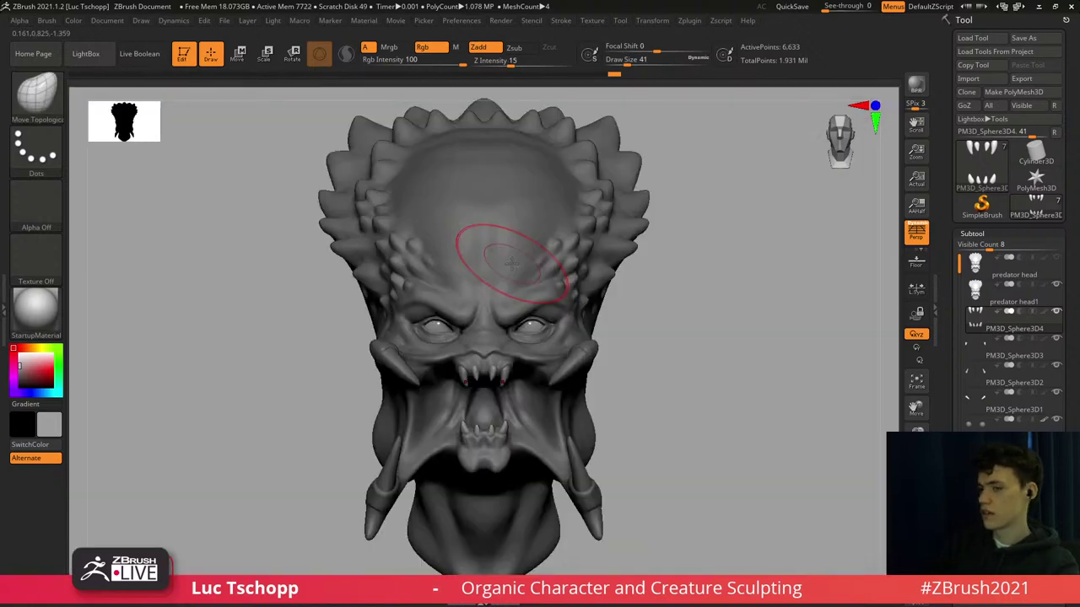
right_click_drag(622, 258, 598, 269)
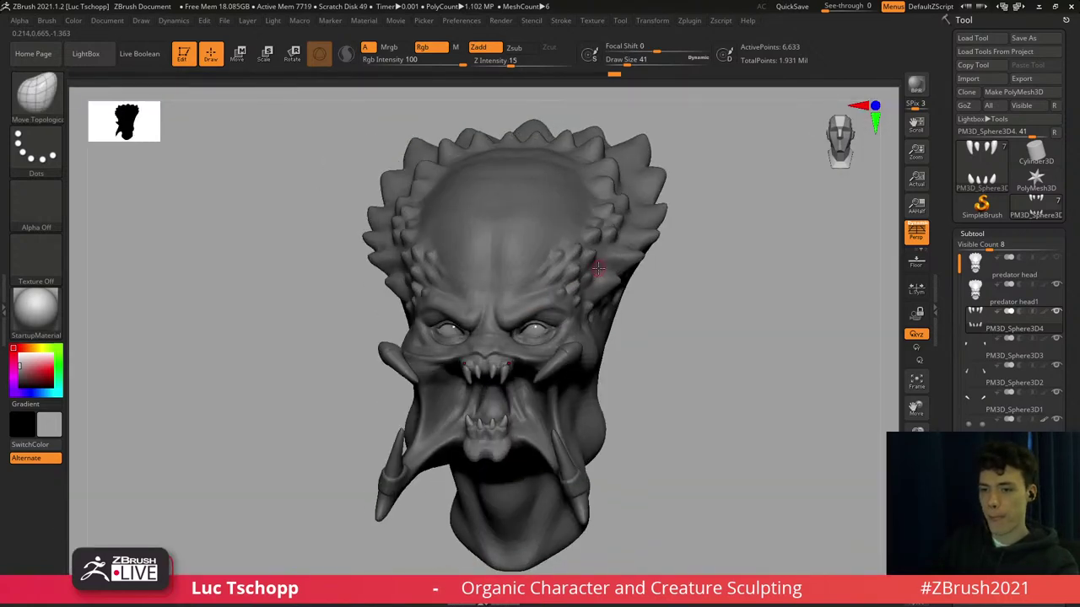
right_click_drag(473, 279, 525, 324, "ctrl")
right_click_drag(537, 363, 567, 337, "alt")
left_click_drag(1075, 361, 1058, 204)
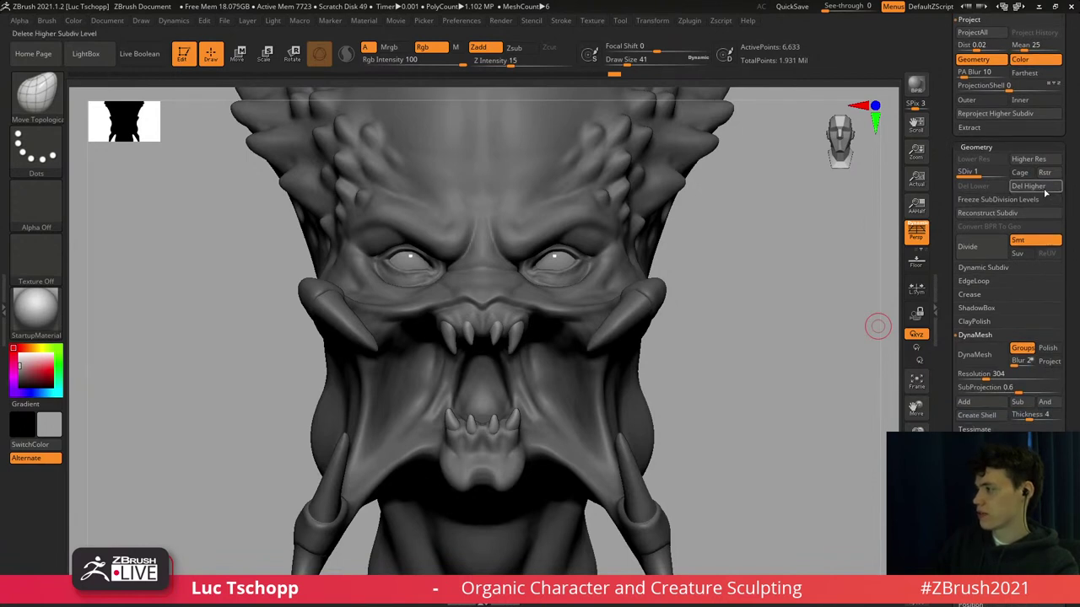
left_click(1039, 187)
Duplicate the teeth subtool and make the copy active.
left_click_drag(1068, 193, 1070, 262)
scroll(1068, 278, "up", 3)
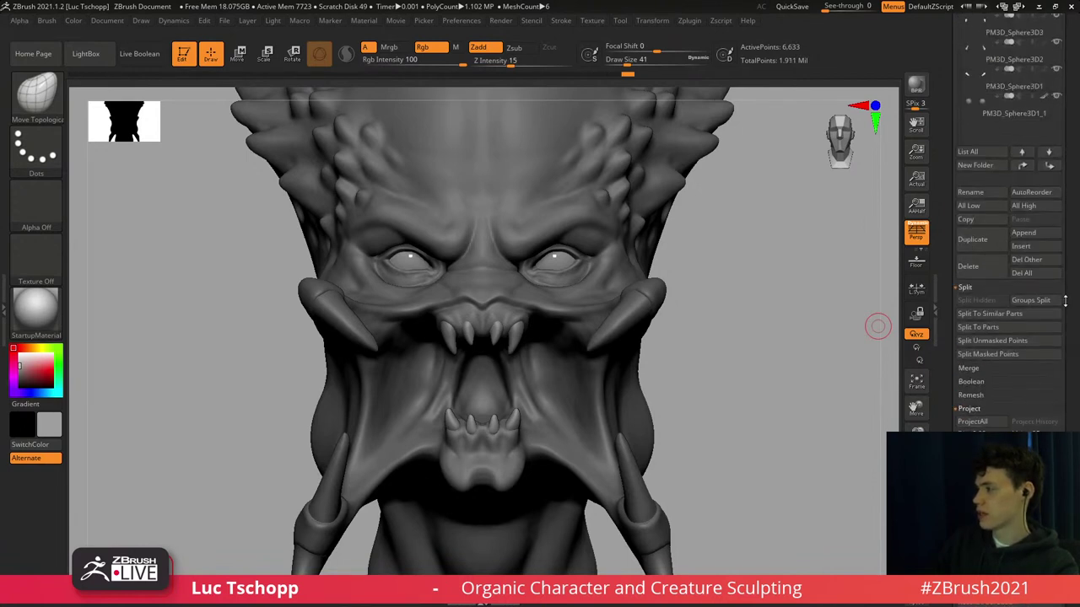
left_click(985, 244)
Isolate the duplicated teeth and ZRemesh them with a target polygons count of 1.
scroll(1052, 168, "down", 5)
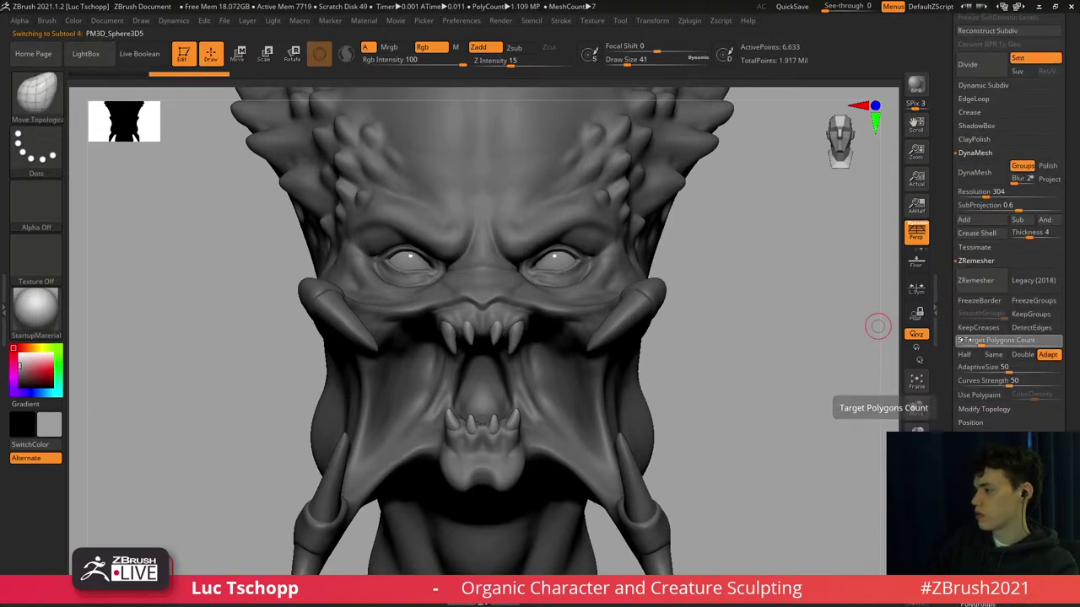
left_click(966, 340)
type("1")
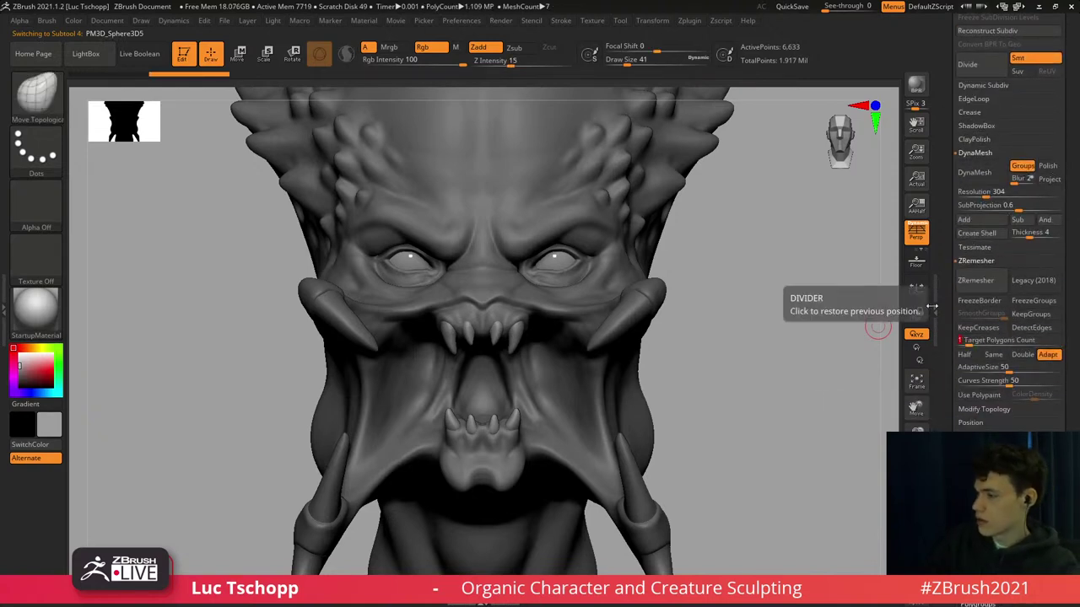
left_click_drag(699, 349, 540, 385)
key("f")
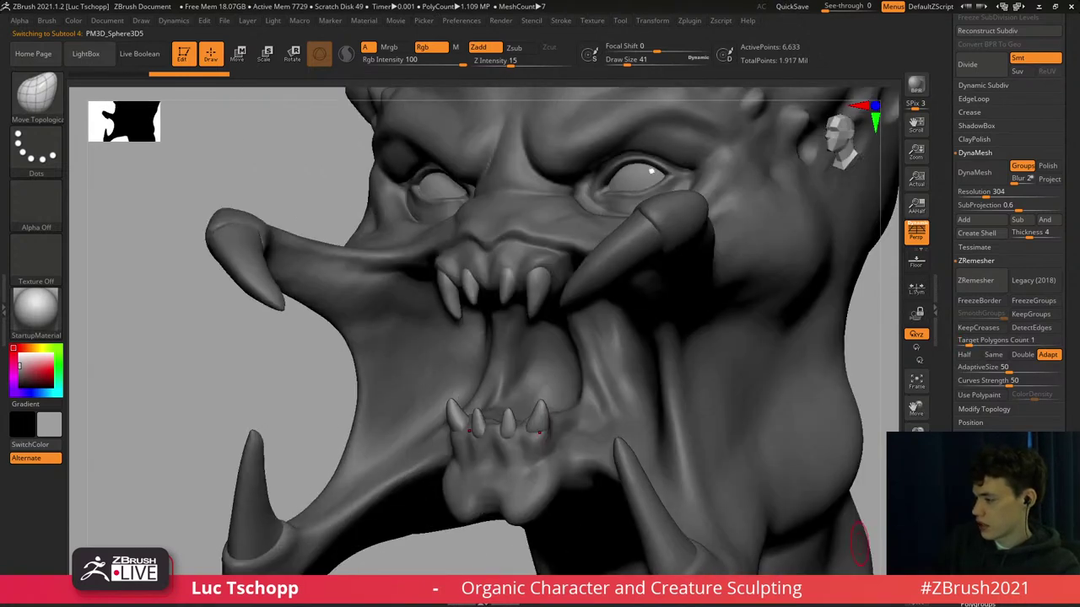
left_click(916, 546)
key("shift+f")
key("shift+f")
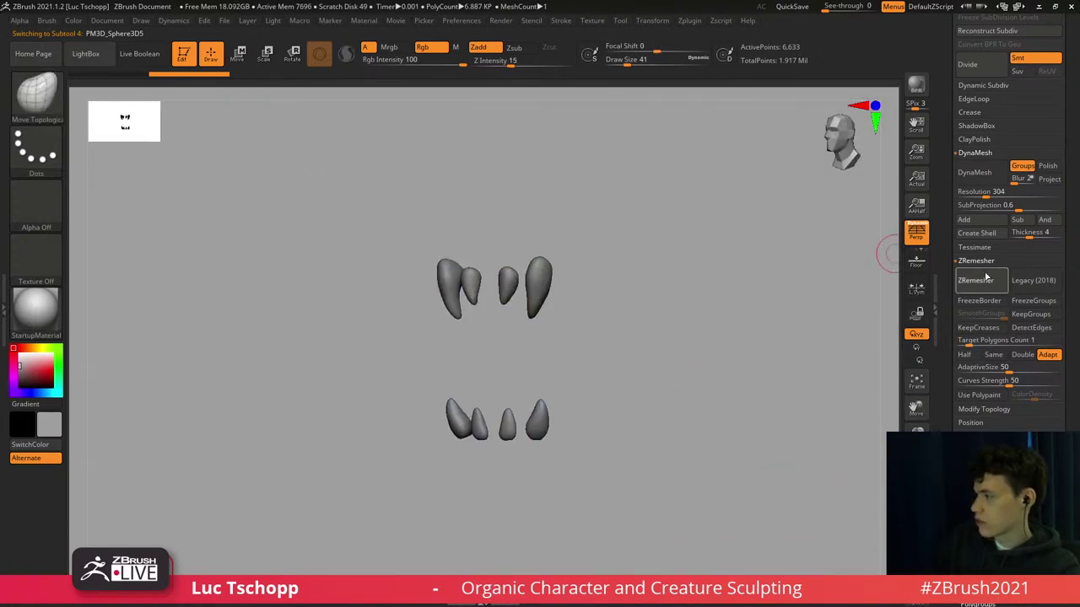
left_click(985, 277)
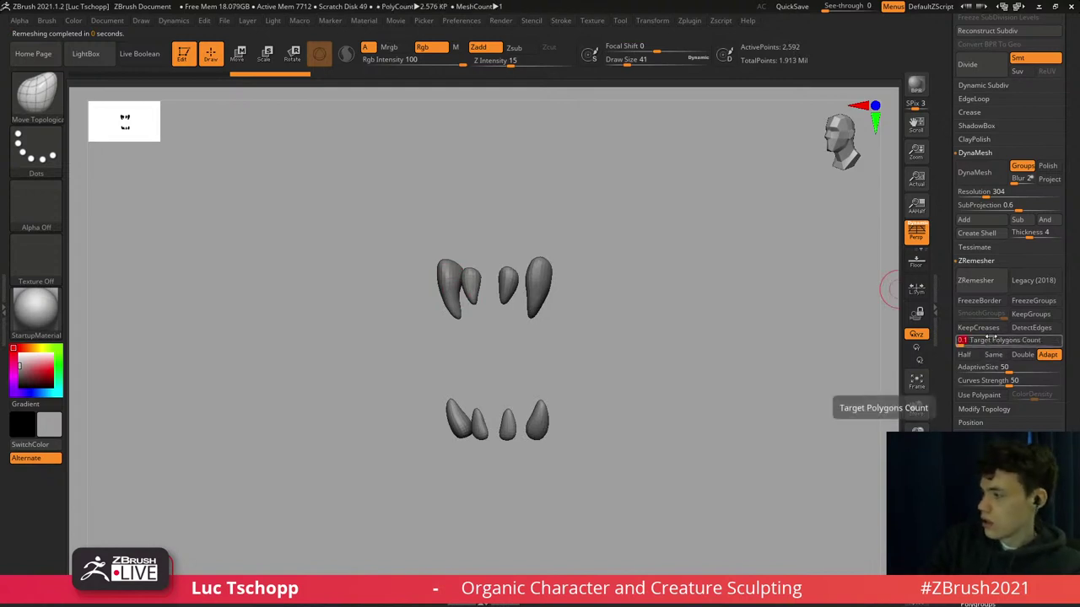
ZRemesh the duplicated teeth again with a target polygons count of 0.1 and inspect the new topology.
left_click(983, 282)
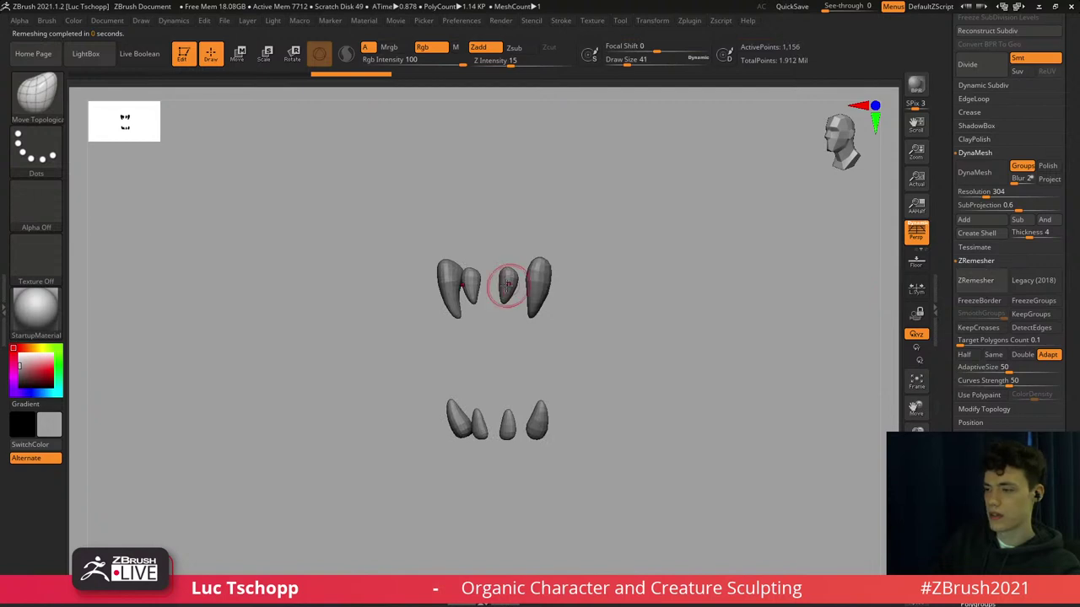
left_click_drag(414, 231, 428, 234, "shift")
left_click_drag(617, 295, 764, 488, "alt")
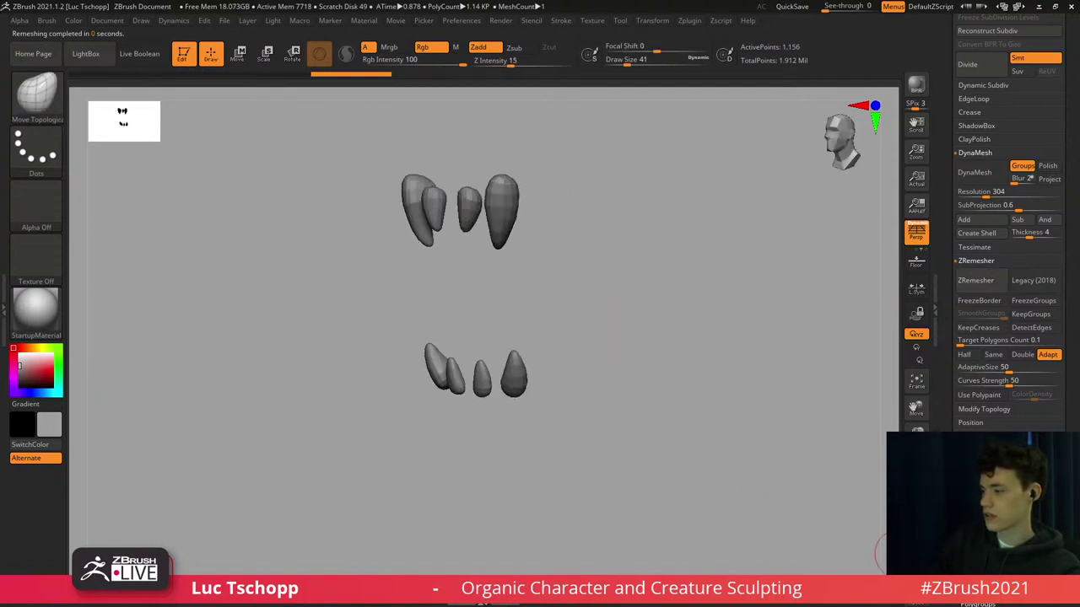
Show the full model again and hide the original PM3D_Sphere3D4 teeth subtool, keeping the remeshed copy visible.
left_click(915, 554)
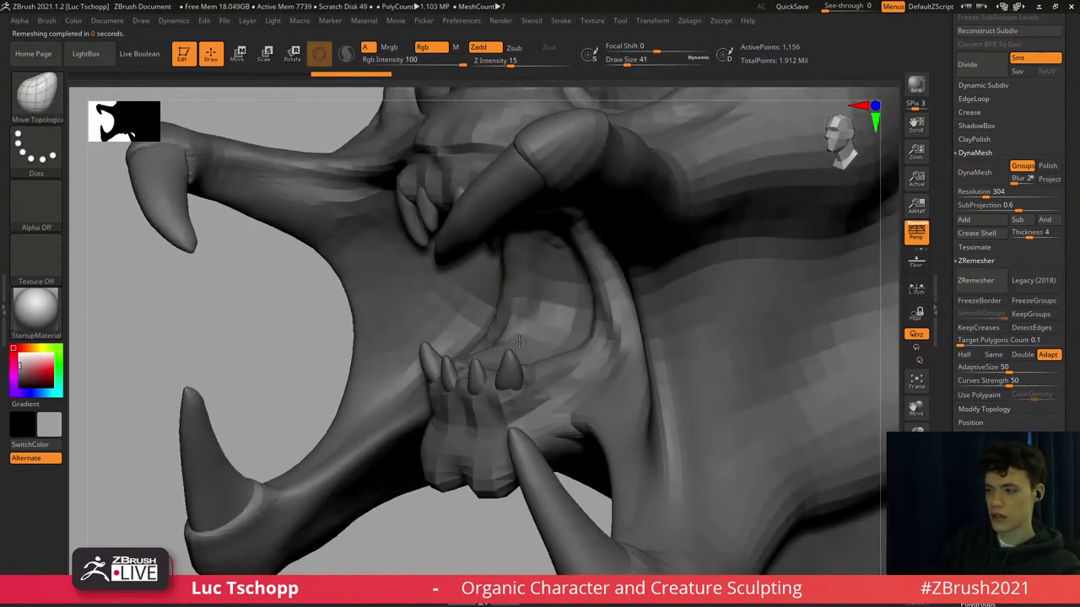
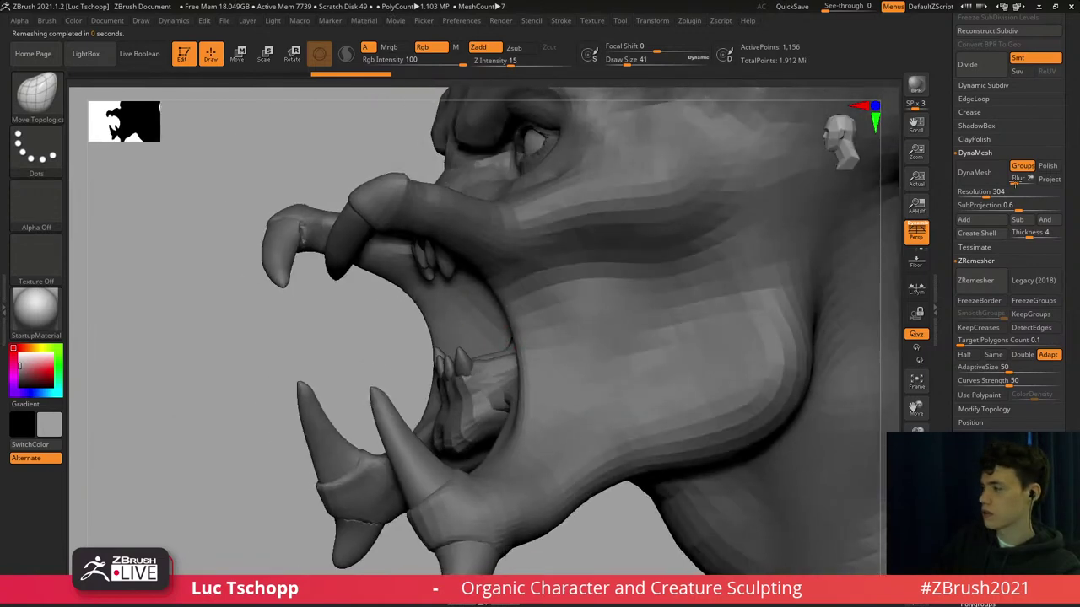
left_click_drag(1068, 190, 1075, 312)
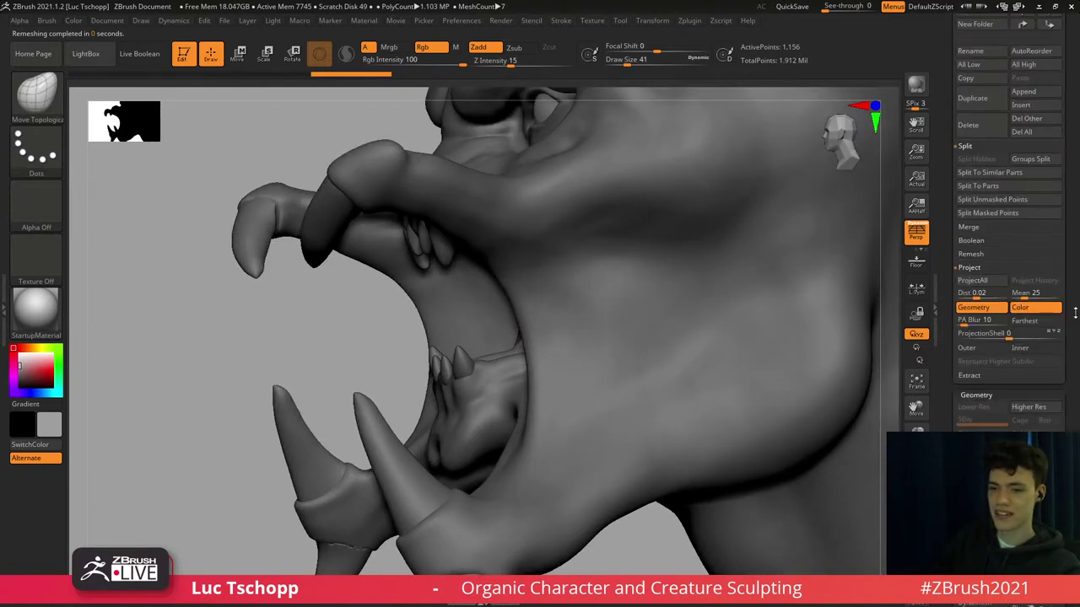
scroll(1075, 313, "up", 10)
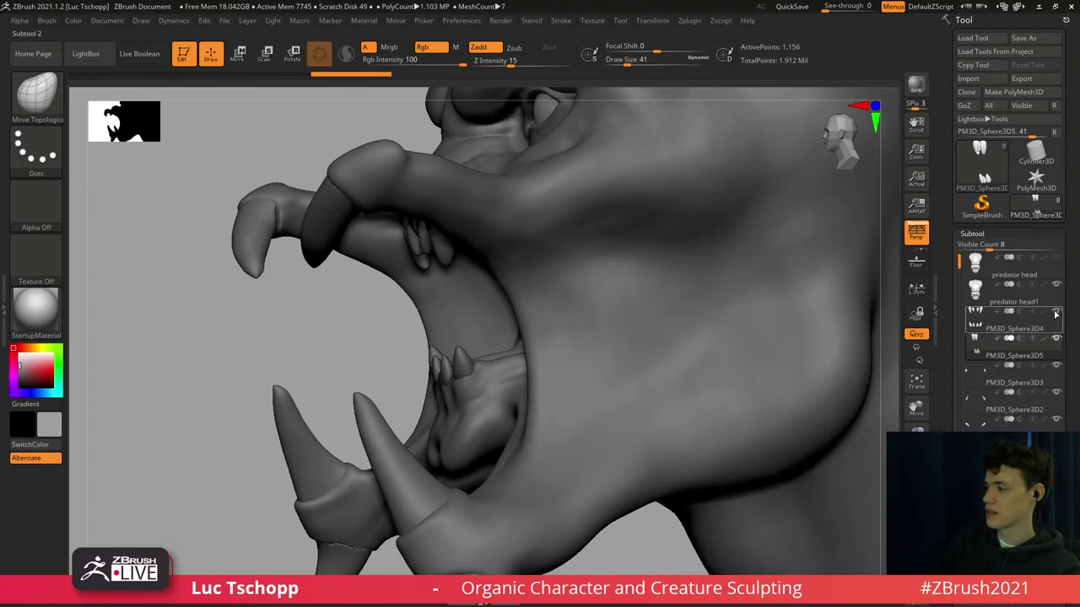
left_click(1055, 314)
right_click_drag(570, 379, 576, 339, "alt")
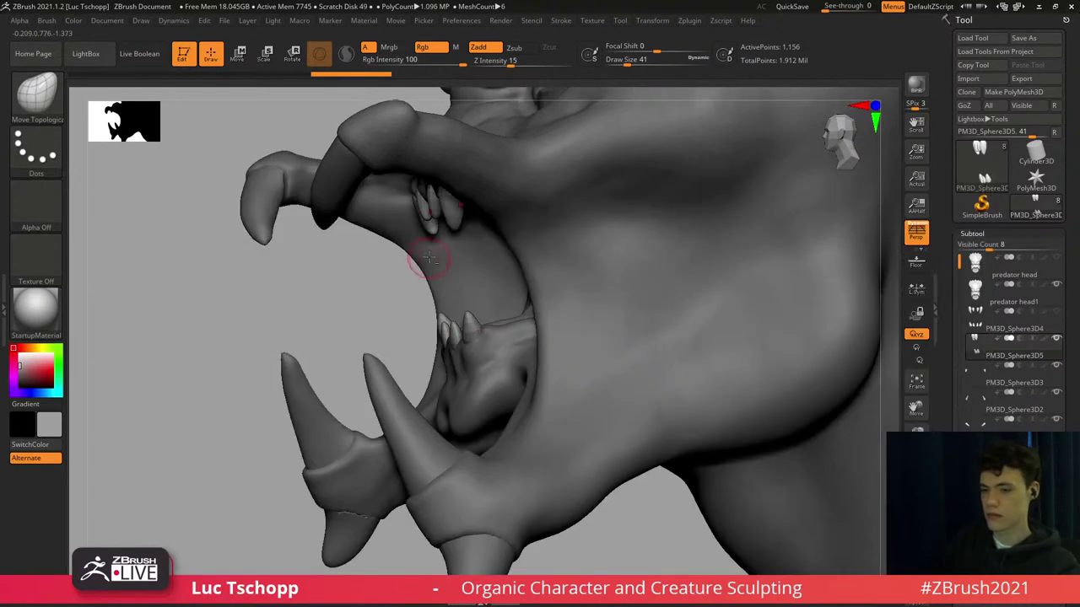
Reposition the lower teeth on the gum in side view with the Move Topological brush at a draw size of about 94 to 97.
mouse_move(430, 259)
right_mouse_down()
mouse_move(464, 337)
mouse_move(459, 358)
right_mouse_up()
key("s")
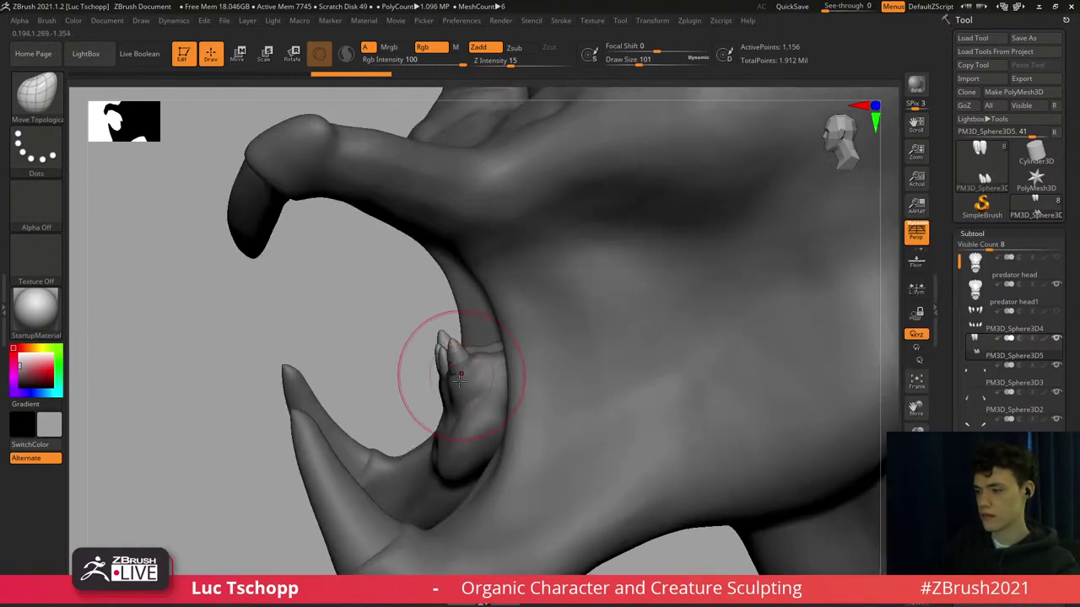
left_click_drag(477, 370, 469, 364)
key("s")
left_click(464, 359)
left_click_drag(371, 368, 345, 366)
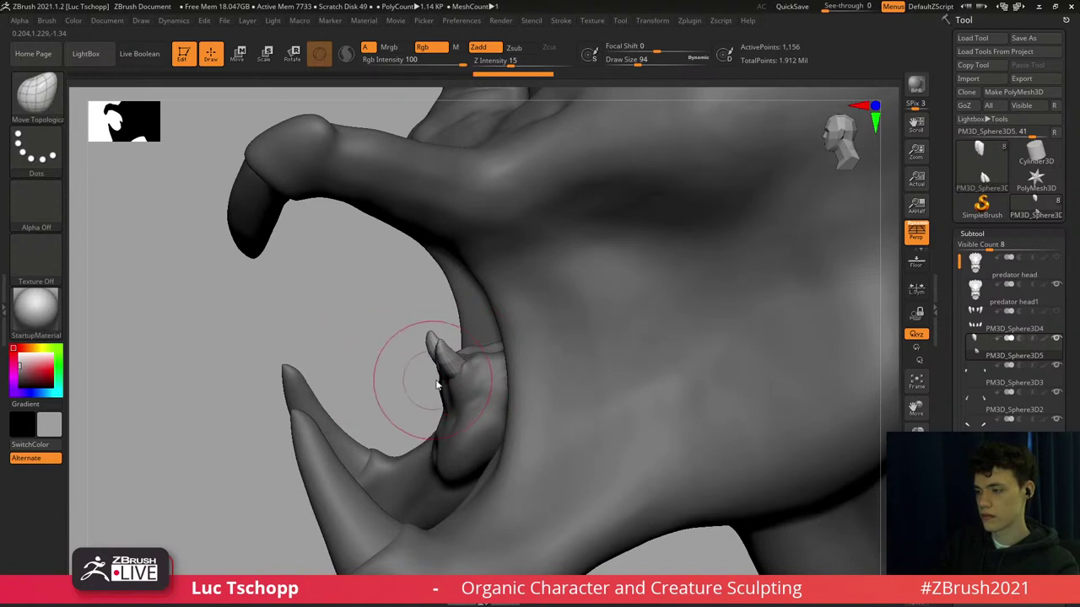
key("s")
mouse_move(452, 382)
left_mouse_down()
mouse_move(476, 364)
mouse_move(464, 358)
left_mouse_up()
key("s")
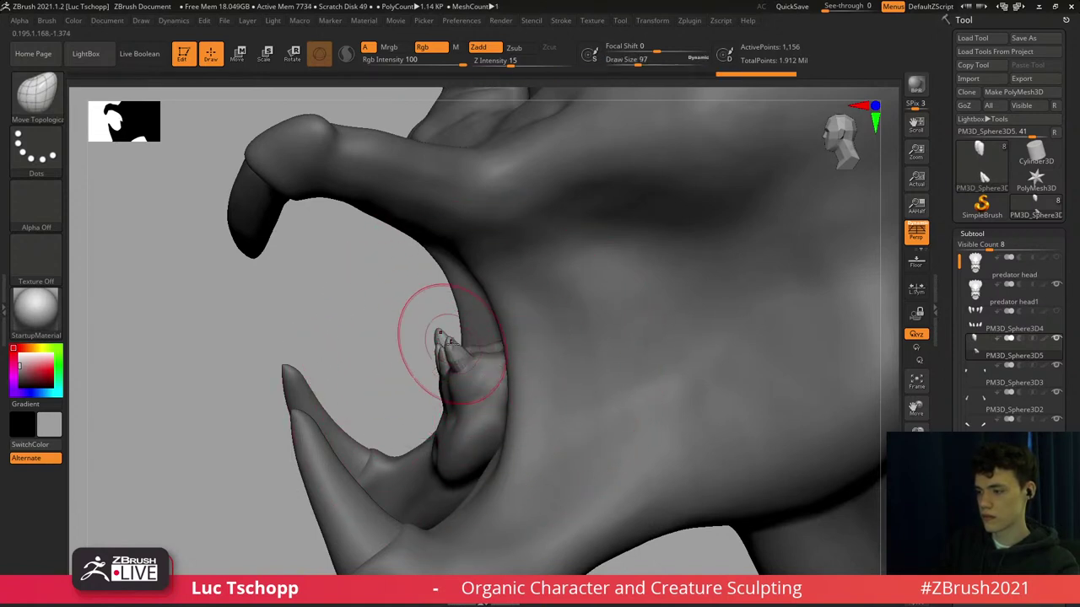
Adjust the spacing and lean of the individual lower teeth close up with a smaller Move Topological brush.
right_click_drag(443, 379, 461, 357)
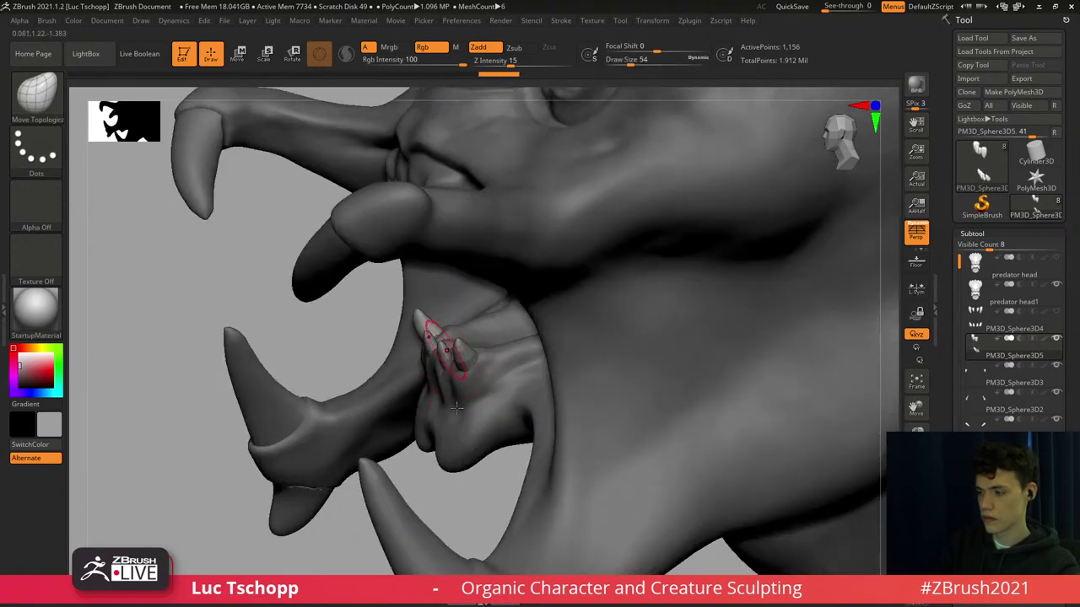
right_click_drag(456, 408, 476, 489, "ctrl")
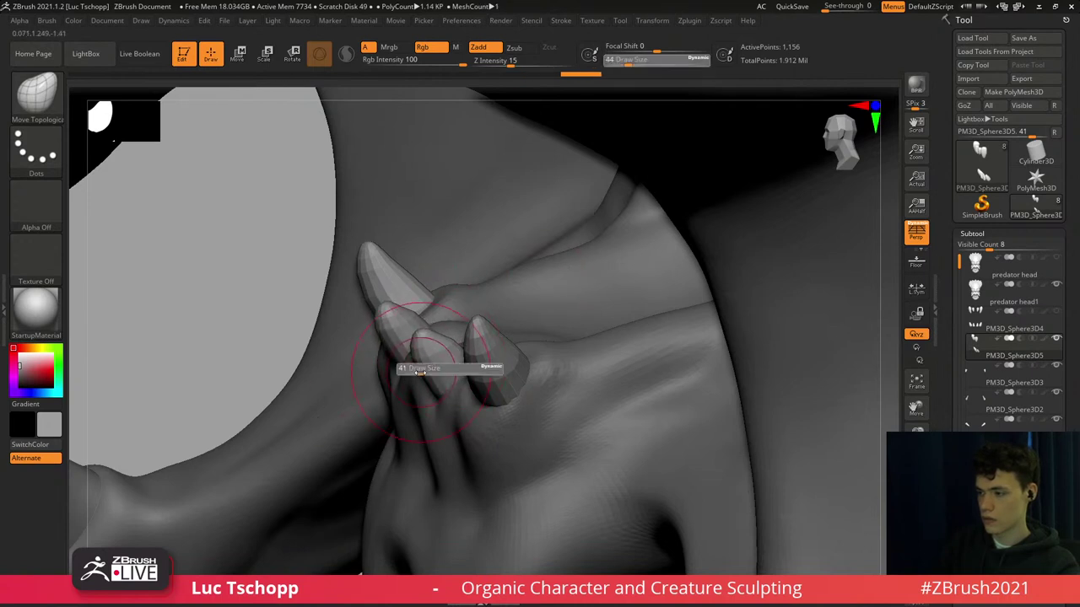
key("s")
left_click_drag(418, 382, 423, 381)
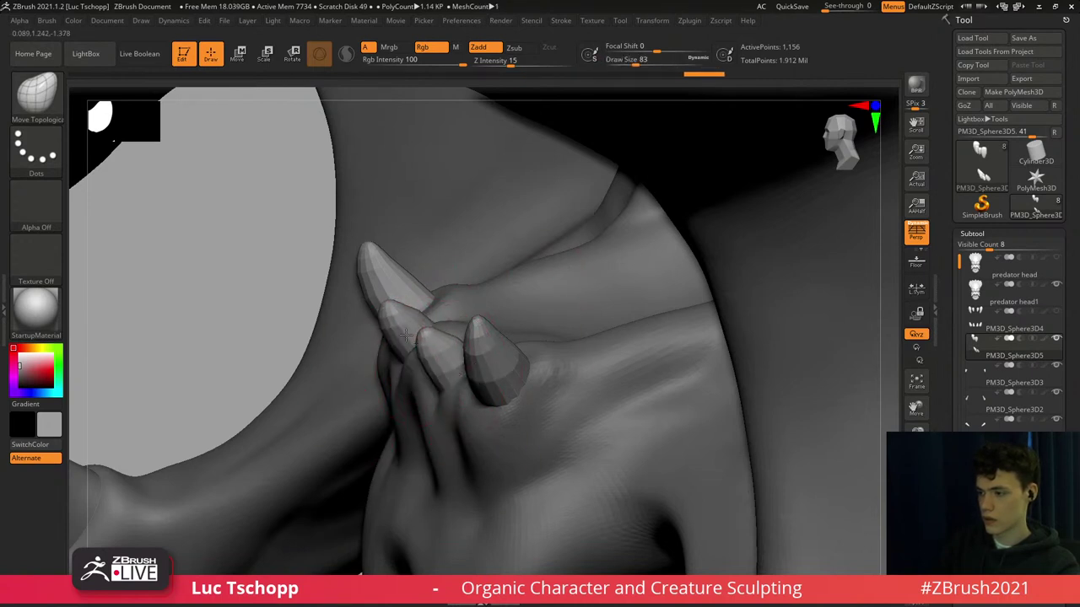
right_click_drag(459, 438, 451, 381, "ctrl")
key("s")
left_click_drag(452, 381, 443, 381)
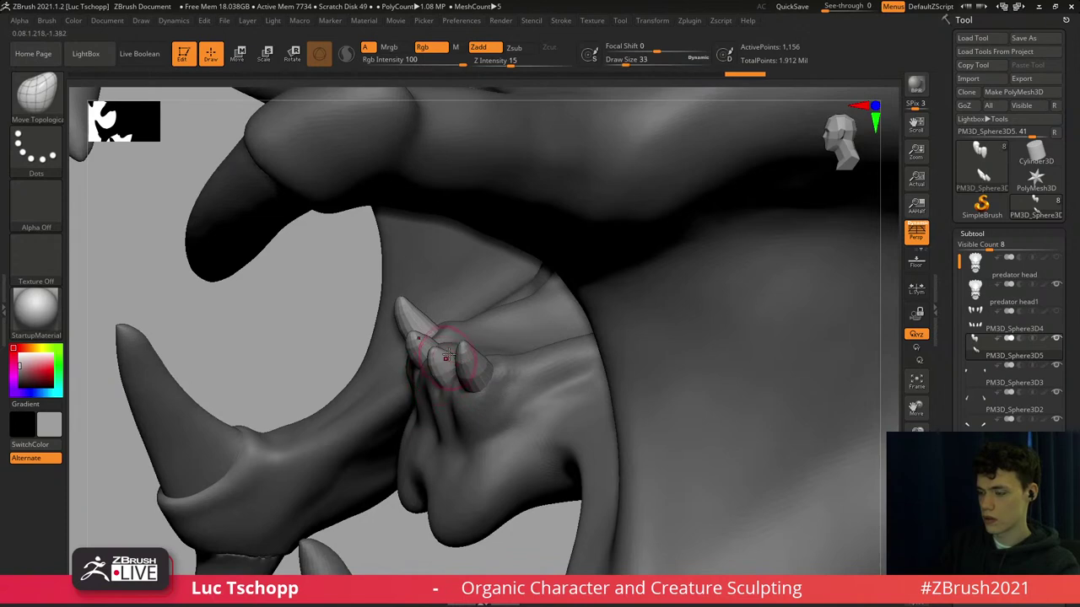
Check the teeth from above and the front, and subdivide the remeshed teeth subtool to smooth it.
right_click_drag(448, 354, 446, 405)
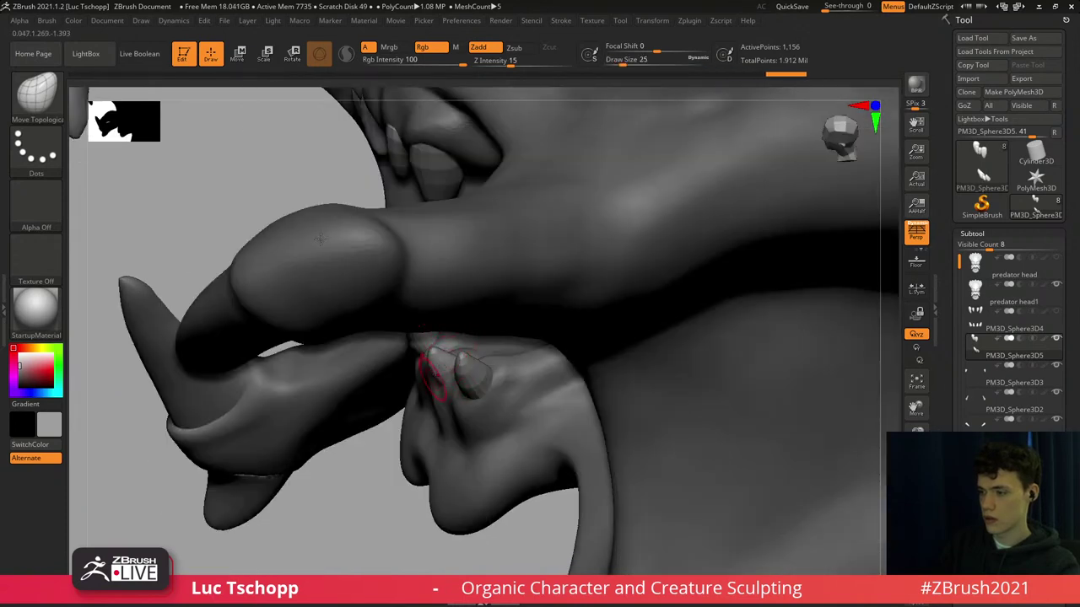
right_click_drag(320, 238, 456, 181, "ctrl")
right_click_drag(459, 358, 465, 437, "ctrl")
key("d")
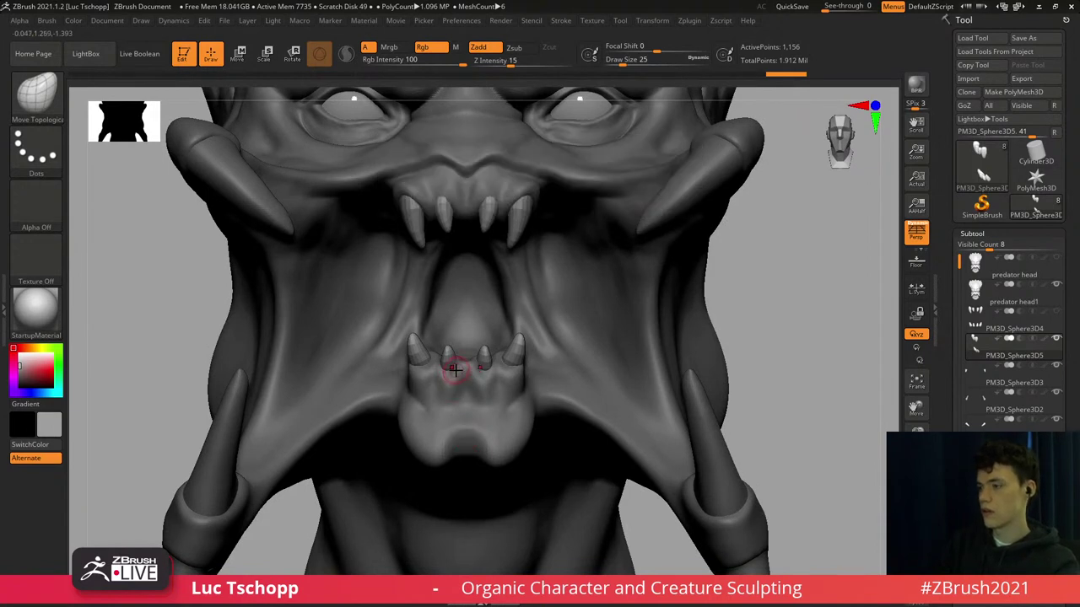
key("ctrl")
key("ctrl+d")
Return the teeth to their lowest subdivision level and move the lower outer teeth inward in front view.
mouse_move(446, 358)
right_mouse_down("ctrl")
mouse_move(442, 389)
mouse_move(419, 362)
right_mouse_up("ctrl")
key("shift")
key("shift+d")
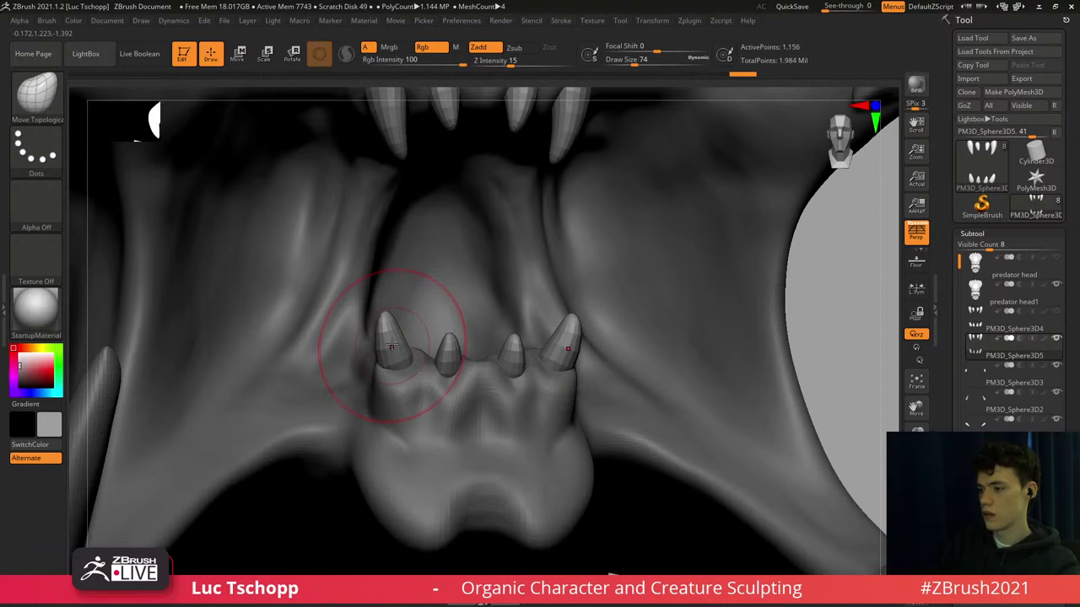
left_click_drag(391, 344, 399, 346)
key("s")
left_click_drag(385, 411, 371, 412)
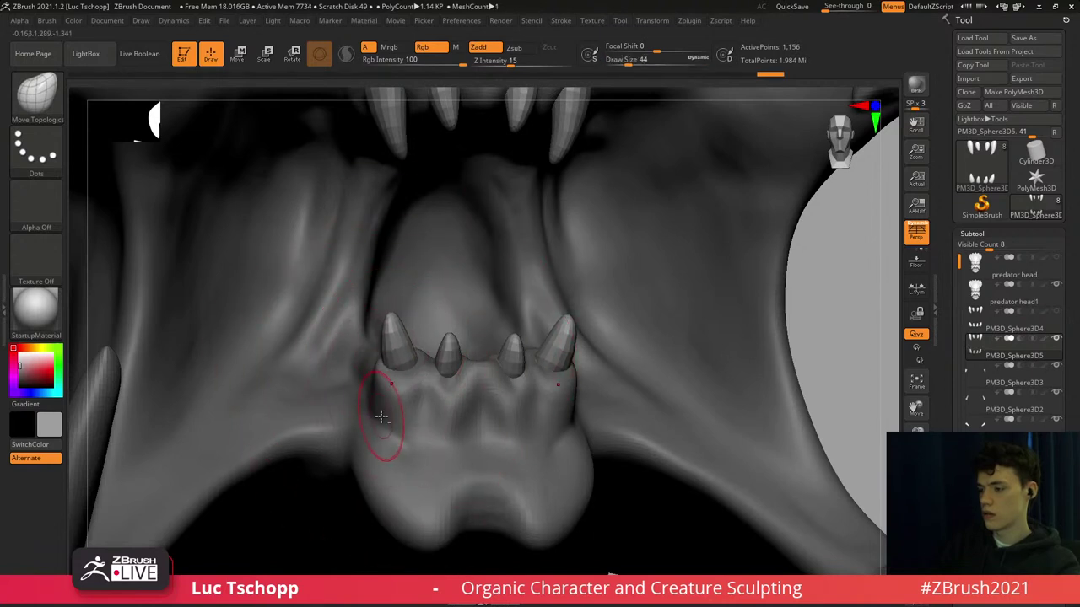
Adjust the lower gum's outer edges around the side teeth at the predator head's lowest subdivision level and restore its highest level.
left_click(384, 410, "alt")
key("shift+d")
key("shift+d")
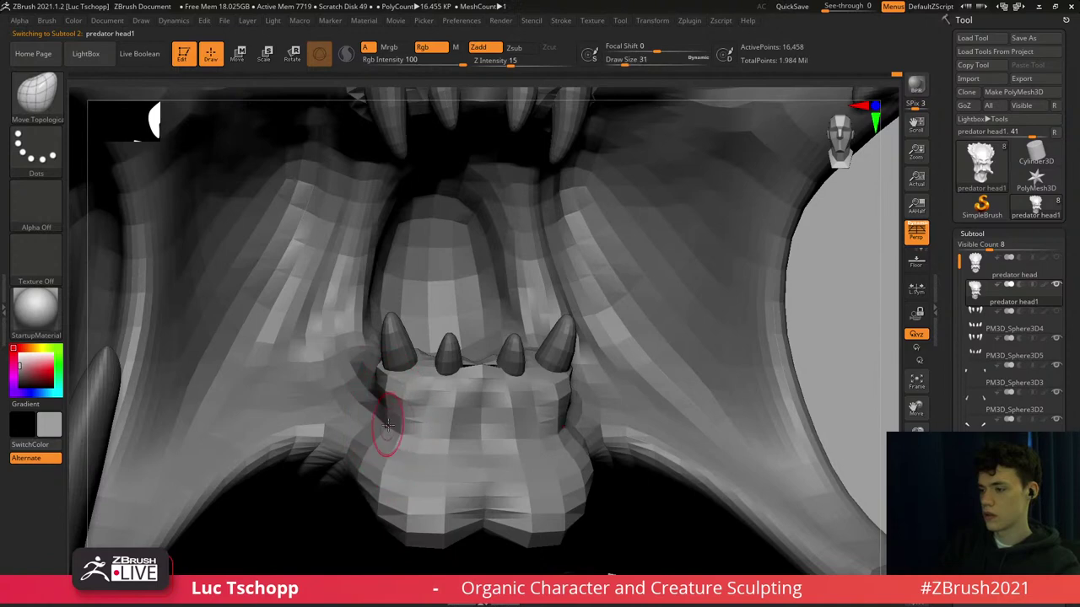
key("d")
key("d")
key("d")
right_click_drag(402, 433, 511, 271, "shift")
key("f")
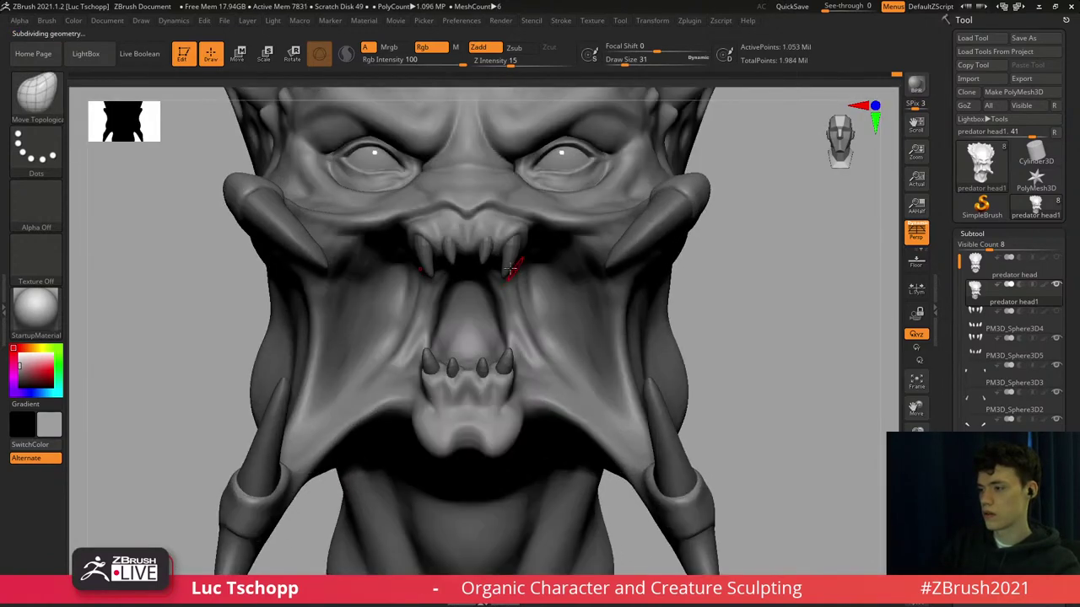
Make the remeshed teeth active at their lowest subdivision level and reposition the upper outer teeth with the Move Topological brush.
left_click(509, 263, "alt")
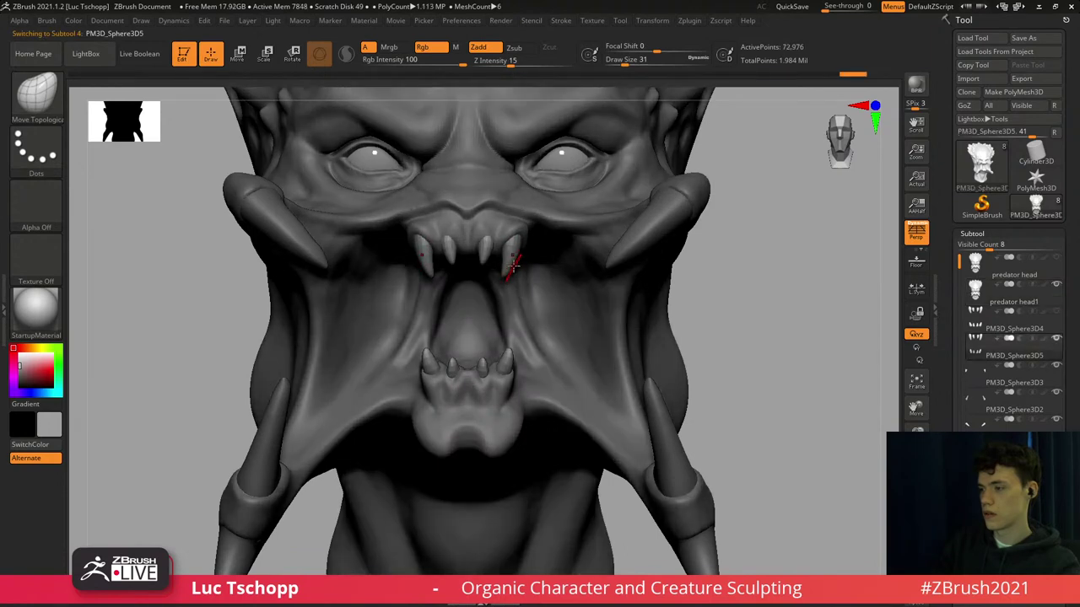
right_click_drag(504, 222, 509, 267, "alt")
key("b")
left_click(513, 195)
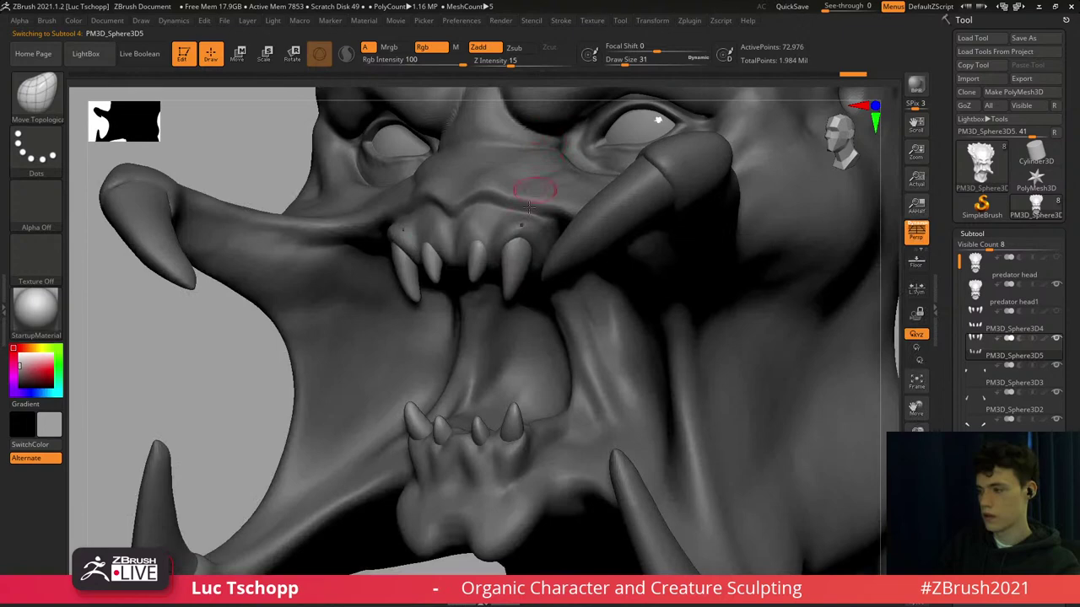
key("b")
key("m")
key("t")
key("shift")
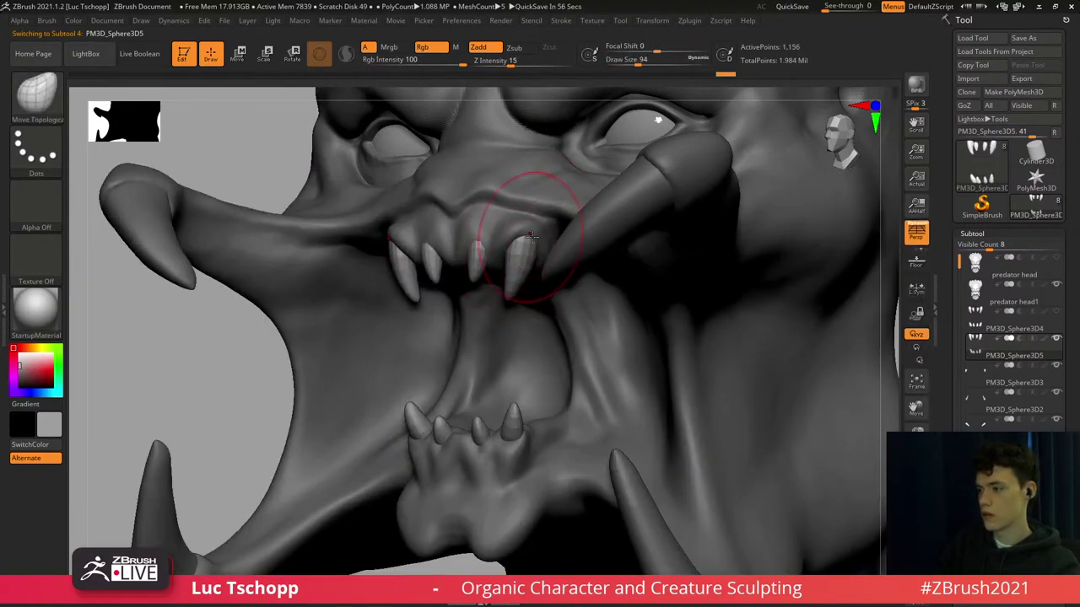
key("bracketleft")
key("bracketleft")
key("bracketleft")
key("bracketleft")
key("bracketleft")
mouse_move(528, 255)
right_mouse_down()
mouse_move(531, 240)
mouse_move(489, 241)
mouse_move(529, 245)
mouse_move(506, 289)
mouse_move(543, 242)
mouse_move(535, 246)
right_mouse_up()
Switch to the predator head at a lower subdivision level with the DamStandard brush and smooth the forehead edge above the brows.
left_click(517, 233, "alt")
key("b")
key("d")
key("s")
key("shift+d")
key("shift+d")
key("s")
left_click_drag(537, 236, 557, 233)
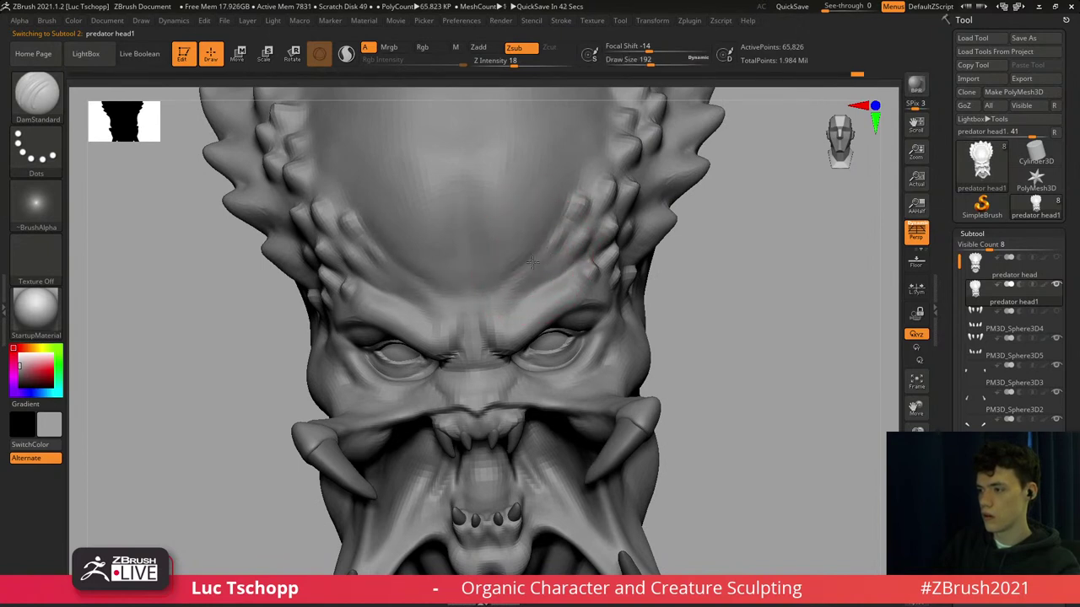
left_click_drag(550, 263, 551, 268, "shift")
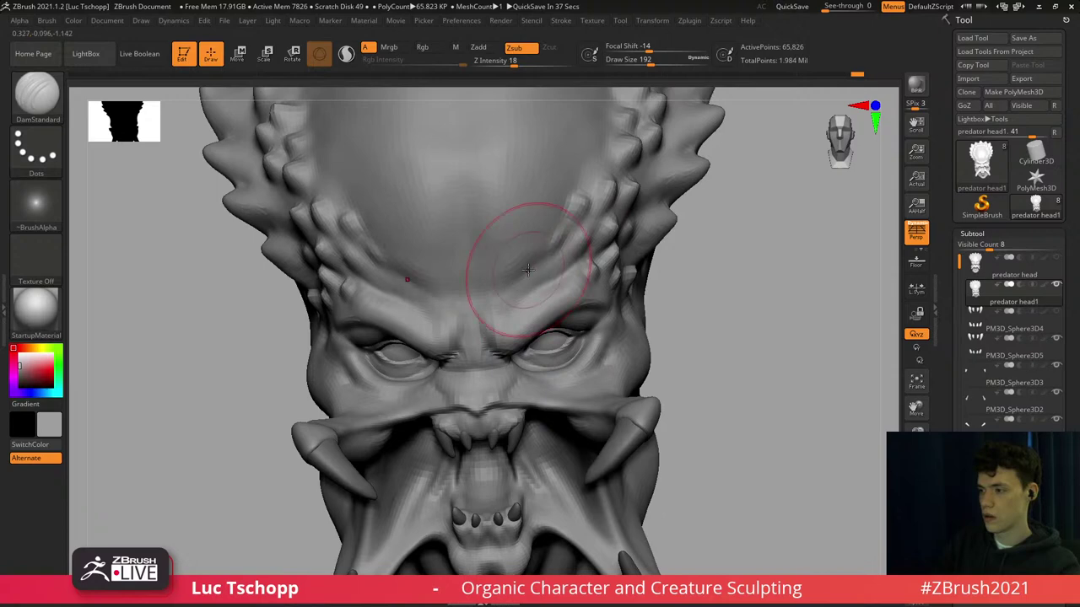
Refine the creases around the open mouth with DamStandard at a lower subdivision level and return the head to its highest level.
right_click_drag(532, 262, 496, 360, "alt")
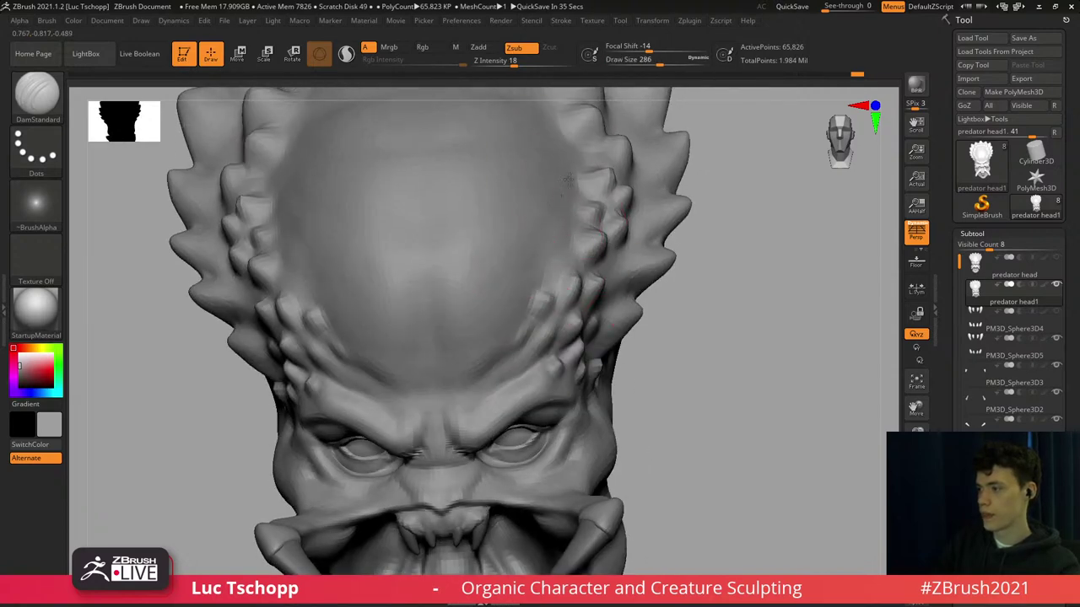
mouse_move(476, 189)
right_mouse_down("ctrl")
mouse_move(499, 294)
mouse_move(509, 250)
mouse_move(474, 232)
mouse_move(549, 279)
mouse_move(484, 237)
mouse_move(552, 405)
right_mouse_up("ctrl")
mouse_move(552, 404)
right_mouse_down("alt")
mouse_move(472, 302)
mouse_move(506, 354)
mouse_move(535, 318)
mouse_move(511, 298)
right_mouse_up("alt")
key("shift+d")
key("shift+d")
key("s")
left_click_drag(514, 293, 499, 295)
right_click_drag(509, 302, 508, 288)
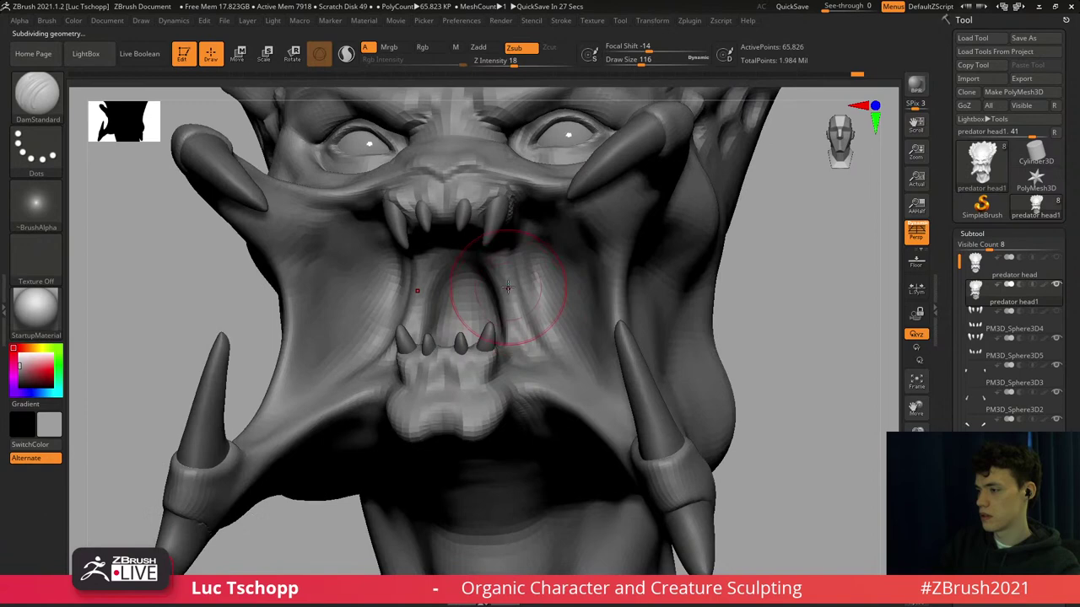
right_click_drag(542, 371, 513, 257, "shift")
key("d")
key("d")
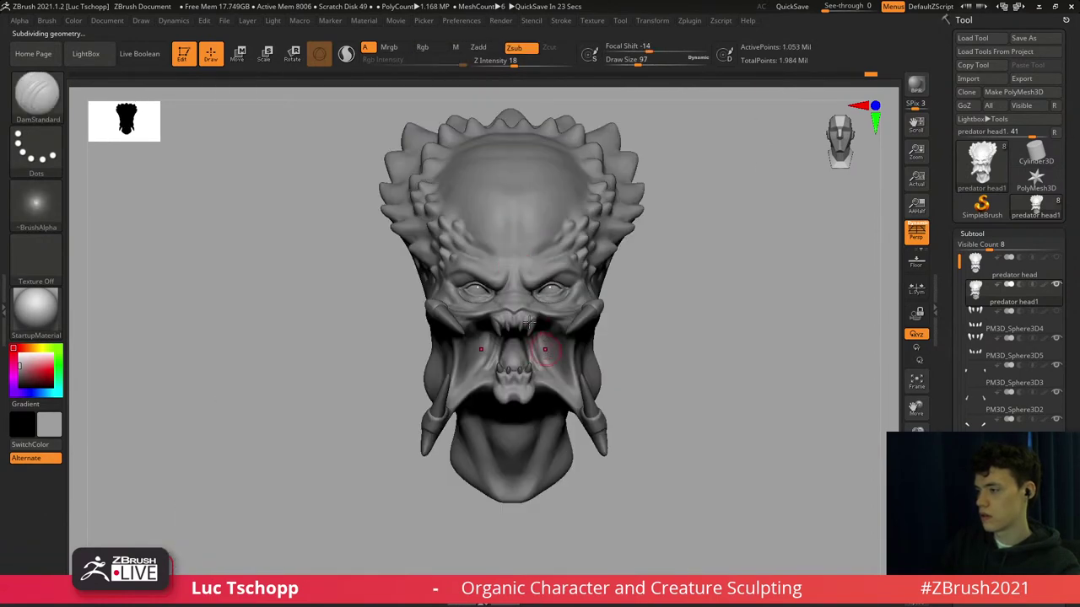
Sculpt and smooth the flesh beside the upper gums with the LucT_Custom1 brush two subdivision levels down, and restore the highest level.
right_click_drag(529, 321, 511, 286, "alt")
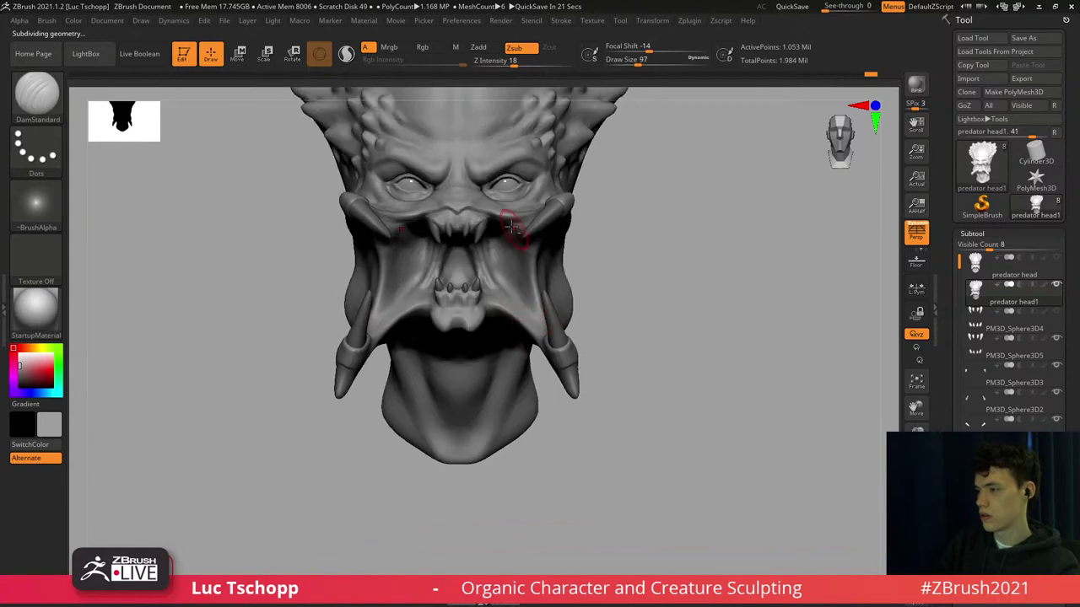
mouse_move(511, 226)
right_mouse_down("alt")
mouse_move(543, 293)
mouse_move(485, 227)
mouse_move(534, 282)
mouse_move(605, 281)
mouse_move(535, 292)
mouse_move(497, 272)
right_mouse_up("alt")
key("b")
left_click(404, 232)
key("shift+d")
key("shift+d")
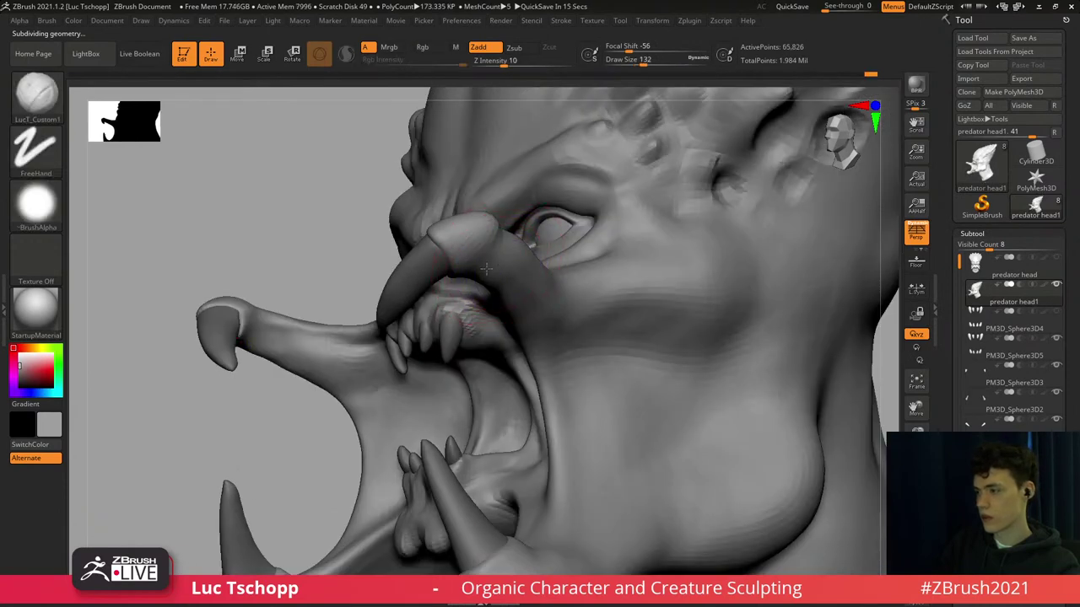
key("shift")
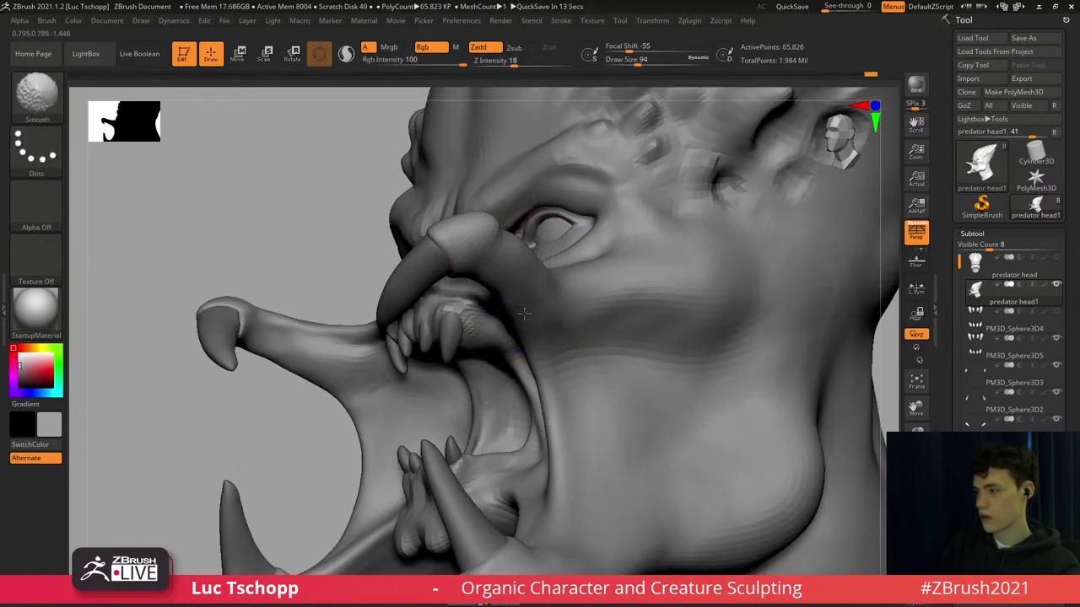
key("ctrl+d")
Make the remeshed teeth active, choose the Move Topological brush and shift the upper side teeth at a lower subdivision level.
right_click_drag(442, 333, 379, 337)
left_click(449, 342, "alt")
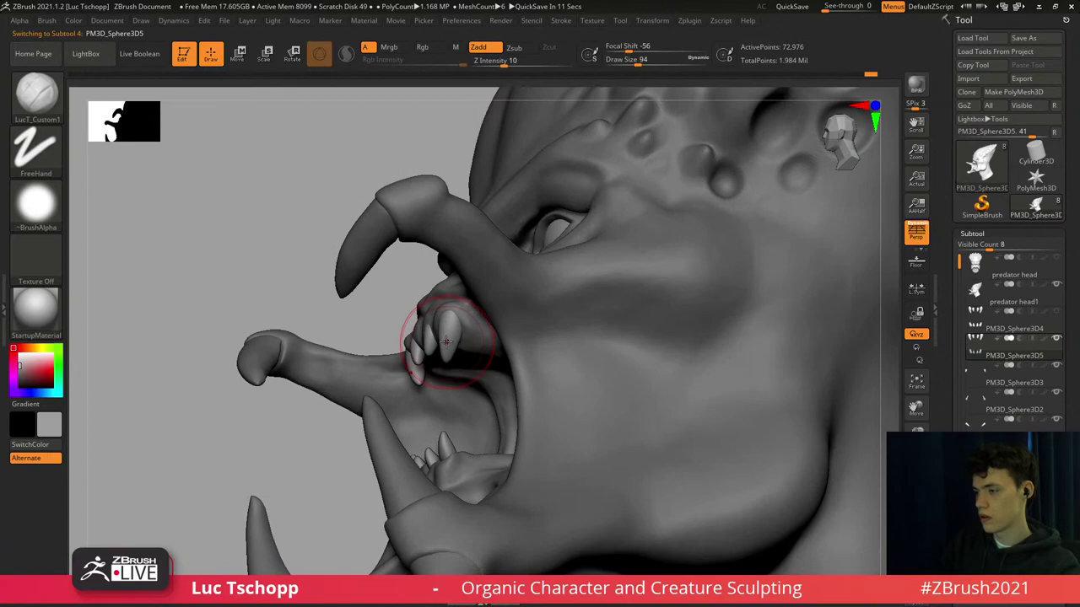
key("b")
key("m")
key("t")
key("s")
left_click(450, 341)
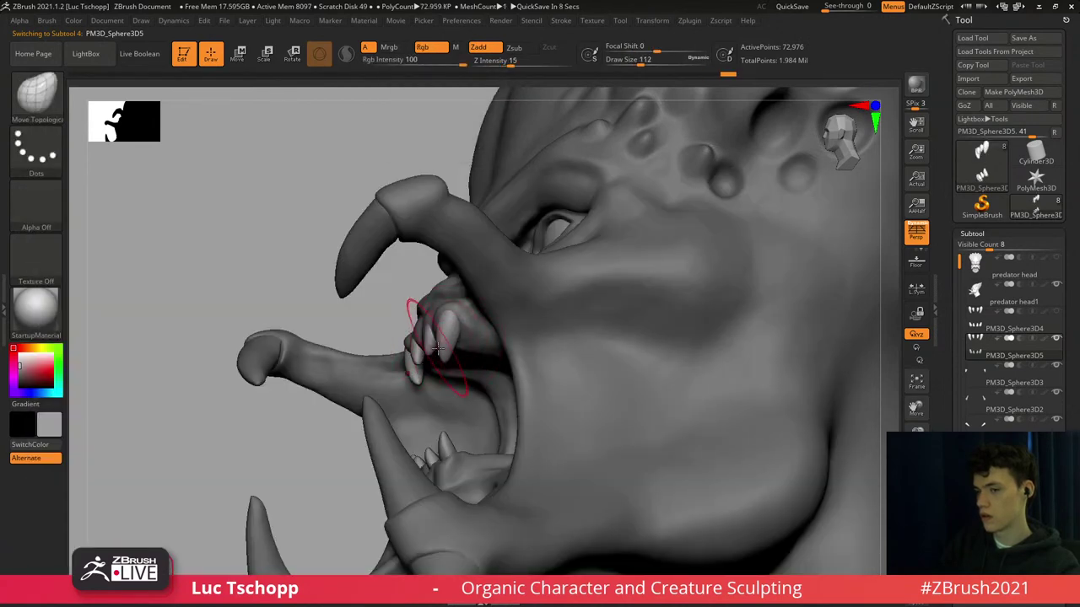
right_click_drag(438, 349, 426, 339)
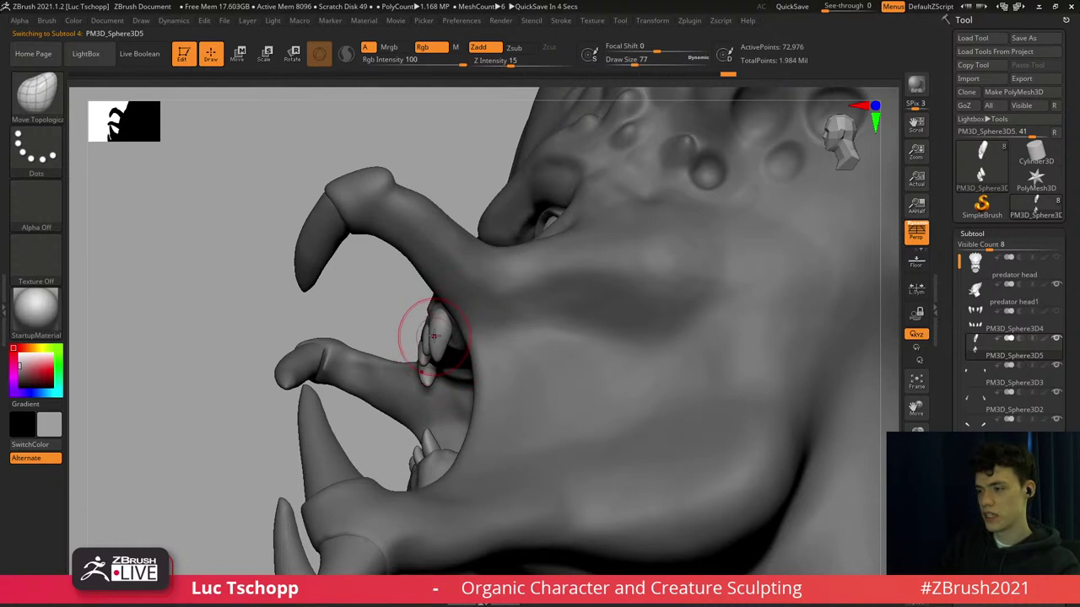
right_click_drag(433, 344, 439, 334, "ctrl")
left_click_drag(438, 321, 434, 324)
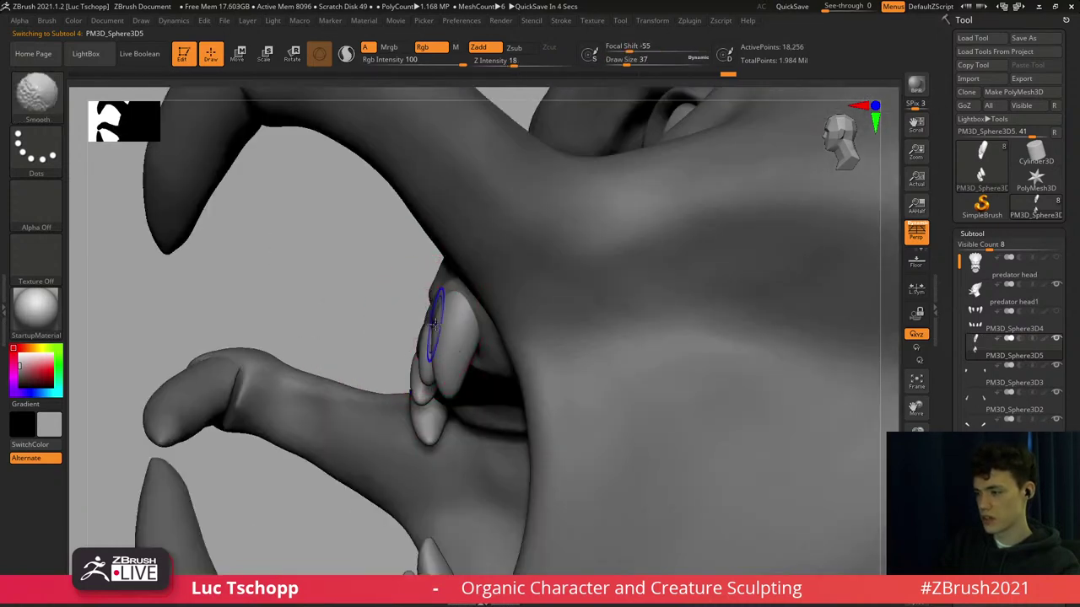
key("shift+d")
key("shift+d")
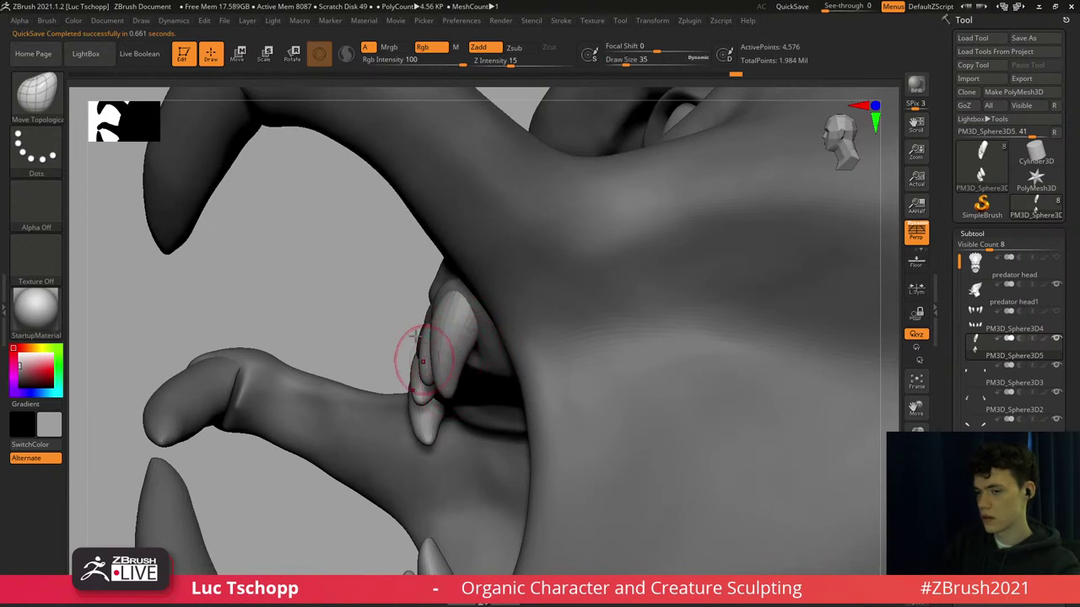
Nudge the upper teeth into line from the side with a draw size of 37 and isolate the teeth subtool.
right_click_drag(415, 336, 405, 359, "ctrl")
key("s")
left_click_drag(405, 359, 410, 356)
key("s")
key("alt+s")
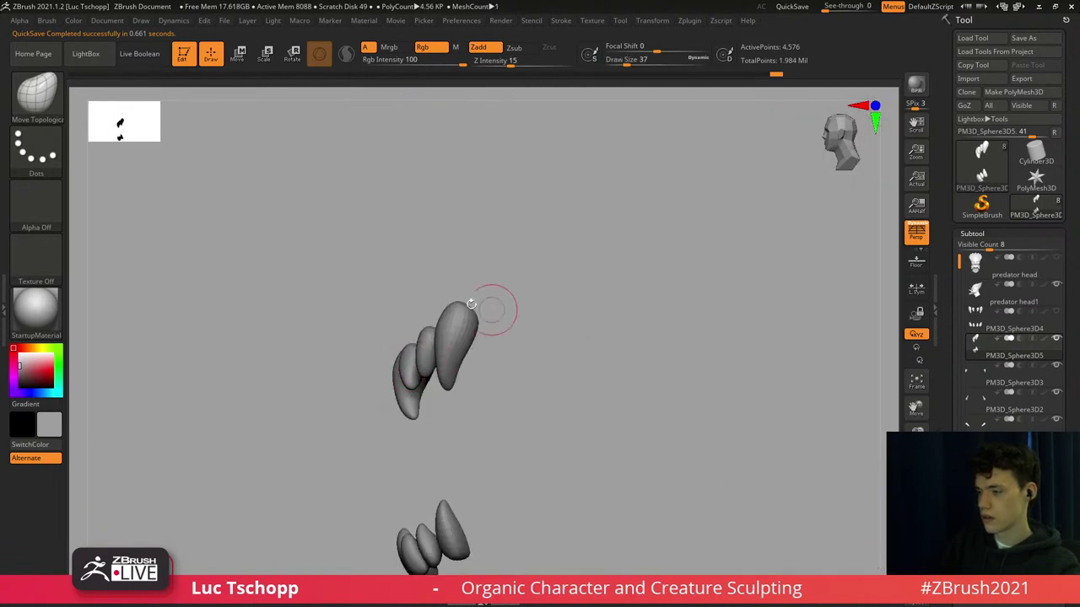
Shift the isolated teeth into a more even row with Move Topological, using draw sizes of 39 and 49.
right_click_drag(492, 308, 462, 369)
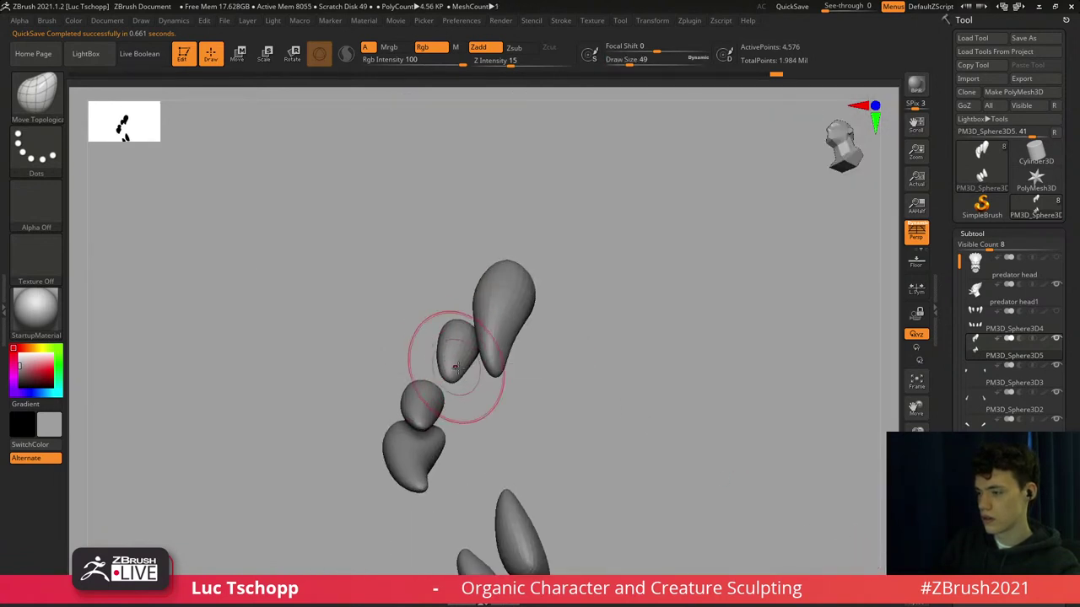
key("s")
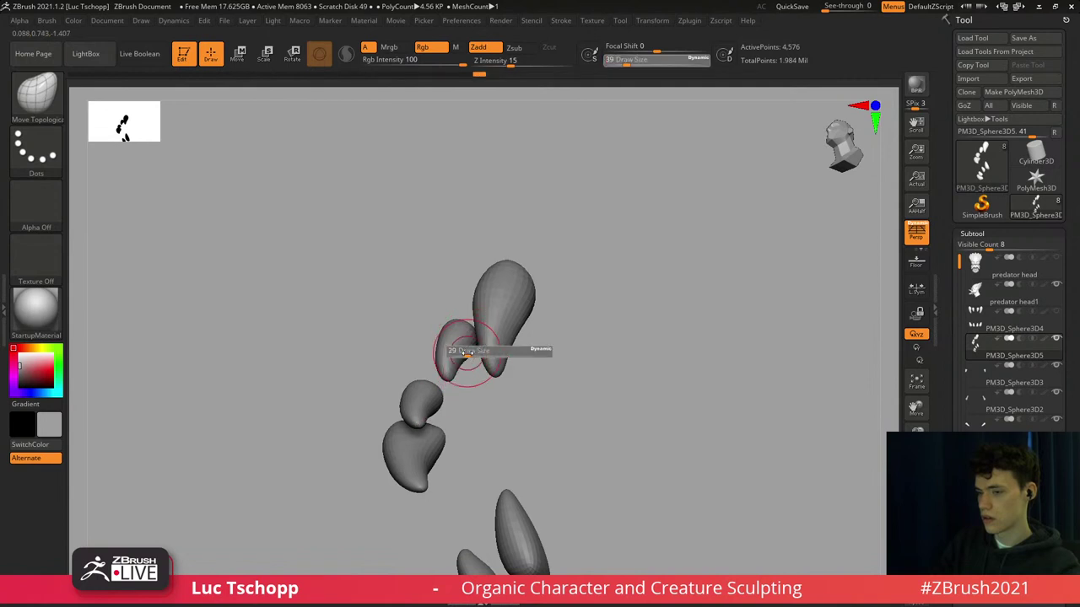
left_click_drag(474, 351, 470, 351)
mouse_move(472, 351)
right_mouse_down()
mouse_move(474, 340)
mouse_move(487, 410)
right_mouse_up()
key("s")
left_click_drag(488, 410, 492, 410)
right_click_drag(492, 410, 490, 425)
key("s")
left_click_drag(490, 426, 492, 424)
key("s")
left_click_drag(469, 370, 464, 368)
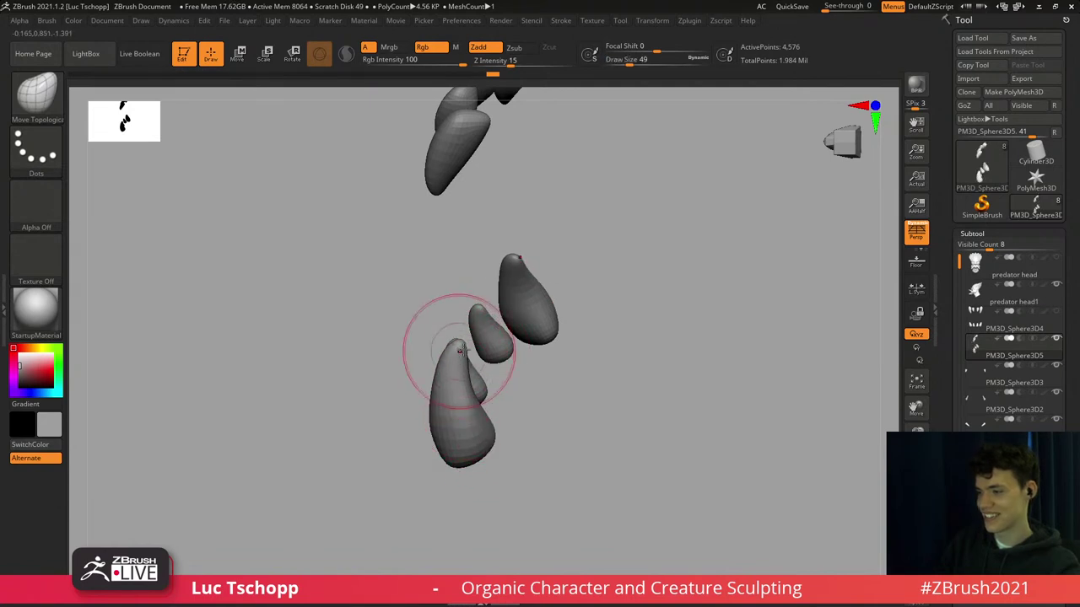
Adjust the lower teeth with a draw size of 39 and bring the rest of the head back into view.
mouse_move(460, 351)
right_mouse_down()
mouse_move(455, 330)
mouse_move(470, 388)
mouse_move(477, 379)
right_mouse_up()
mouse_move(477, 379)
right_mouse_down("ctrl")
mouse_move(484, 366)
mouse_move(445, 371)
right_mouse_up("ctrl")
key("s")
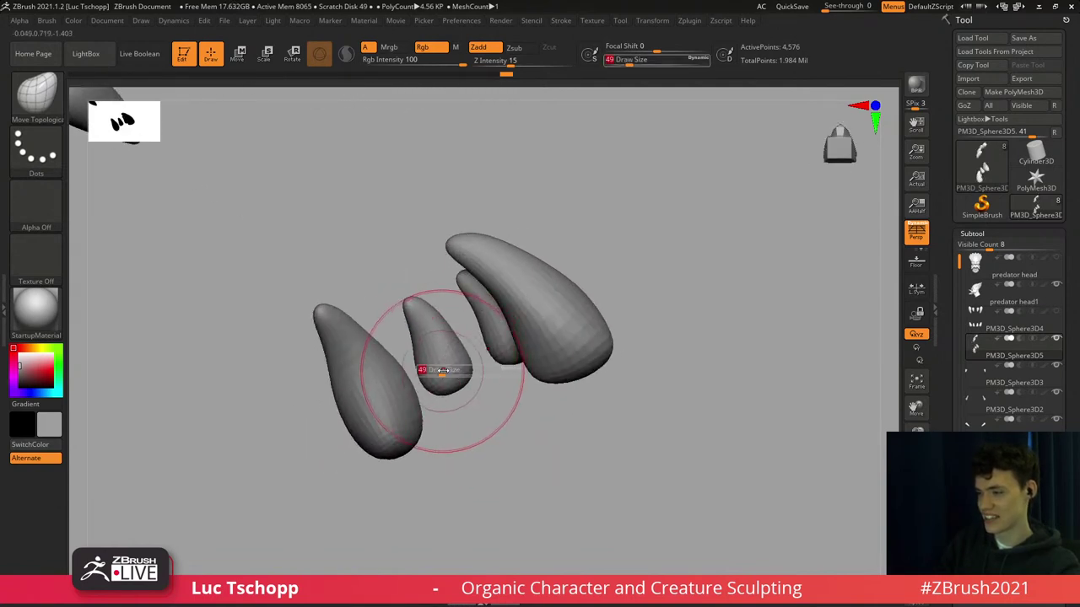
left_click_drag(442, 370, 426, 372)
right_click_drag(482, 371, 479, 405)
right_click_drag(479, 404, 674, 472, "ctrl")
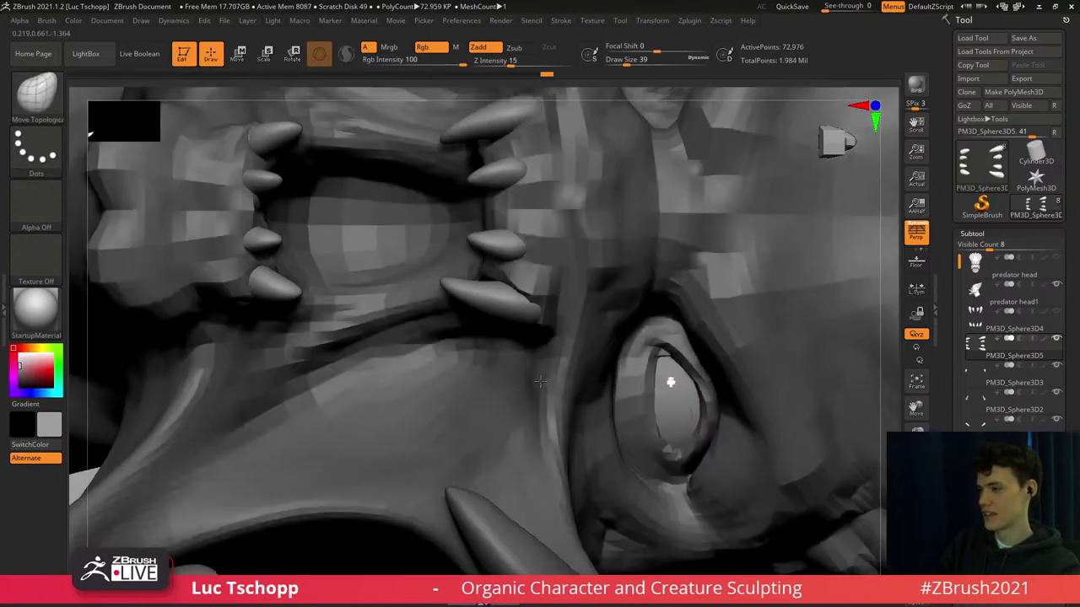
Make the predator head1 subtool active and adjust the upper mandible's tip using the Move brush with a draw size of 65.
key("f")
mouse_move(572, 391)
right_mouse_down()
mouse_move(523, 379)
mouse_move(538, 333)
mouse_move(535, 354)
mouse_move(552, 330)
mouse_move(646, 326)
mouse_move(635, 337)
mouse_move(641, 324)
right_mouse_up()
left_click(646, 325, "alt")
key("b")
key("m")
key("v")
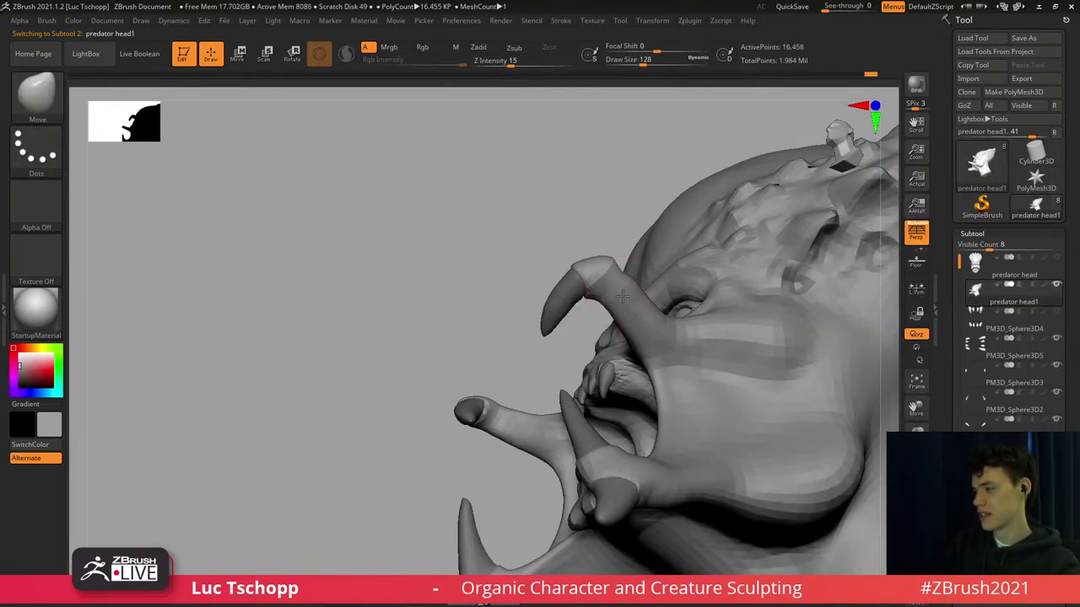
right_click_drag(612, 292, 619, 271)
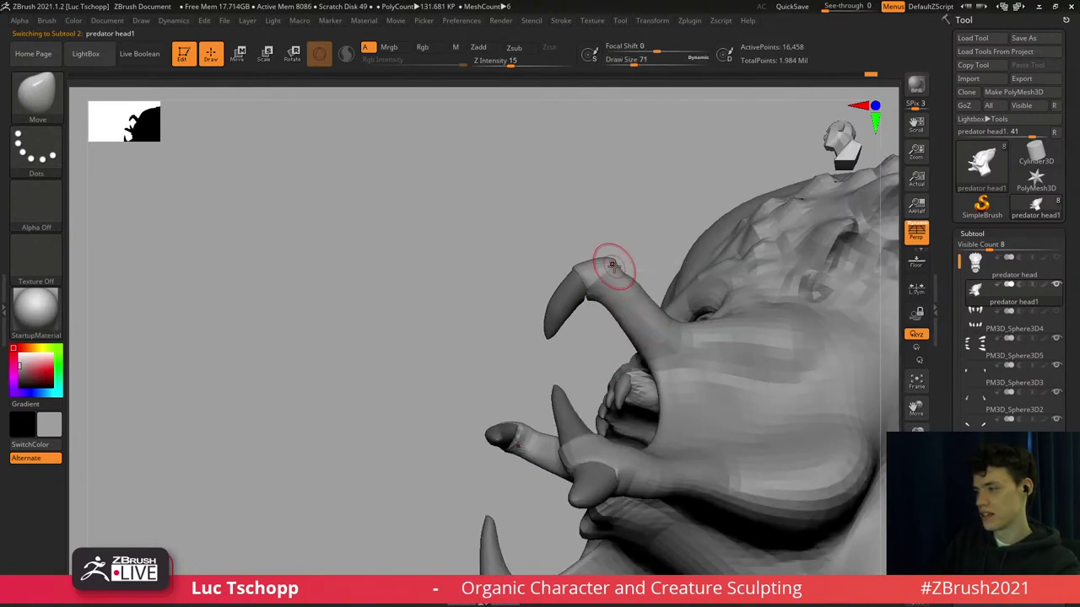
key("s")
left_click_drag(614, 267, 623, 276)
key("s")
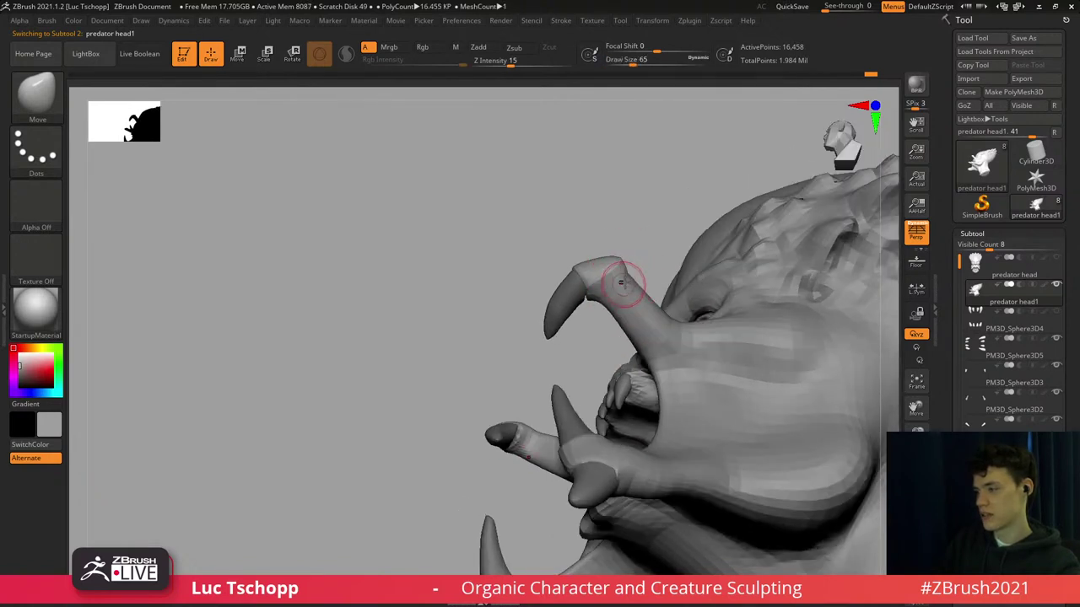
Work at a higher subdivision level of the head and adjust the upper mandible's root with a draw size of 136.
key("shift")
key("d")
key("d")
key("d")
mouse_move(633, 295)
right_mouse_down("shift")
mouse_move(622, 317)
mouse_move(636, 277)
mouse_move(671, 319)
mouse_move(607, 319)
mouse_move(643, 272)
mouse_move(615, 244)
mouse_move(609, 376)
right_mouse_up("shift")
key("shift+d")
key("shift+d")
key("s")
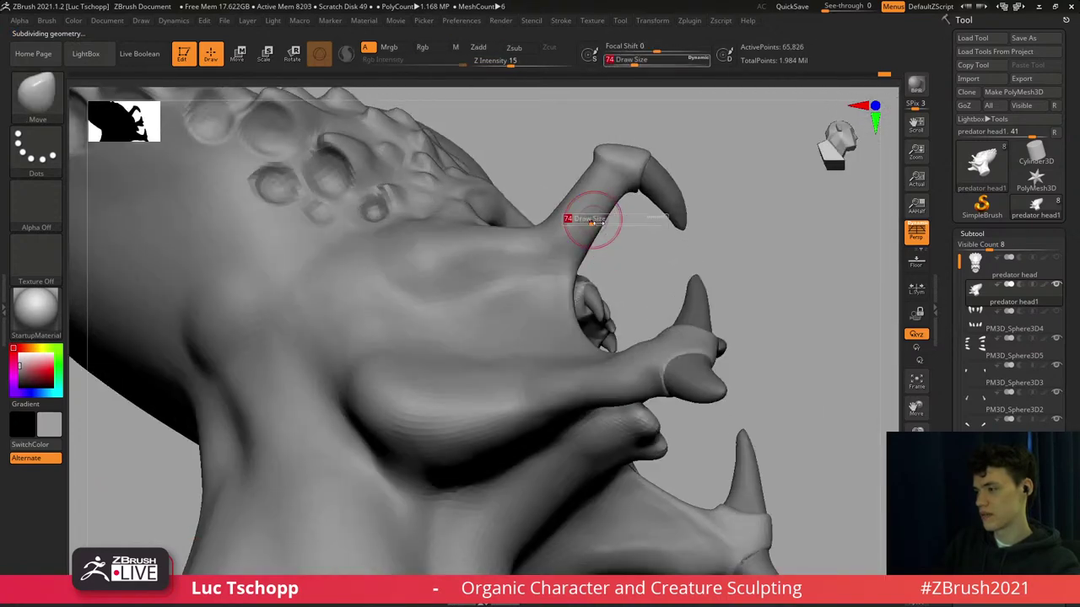
mouse_move(590, 220)
left_mouse_down()
mouse_move(606, 222)
mouse_move(579, 205)
mouse_move(603, 225)
left_mouse_up()
key("s")
key("bracketright")
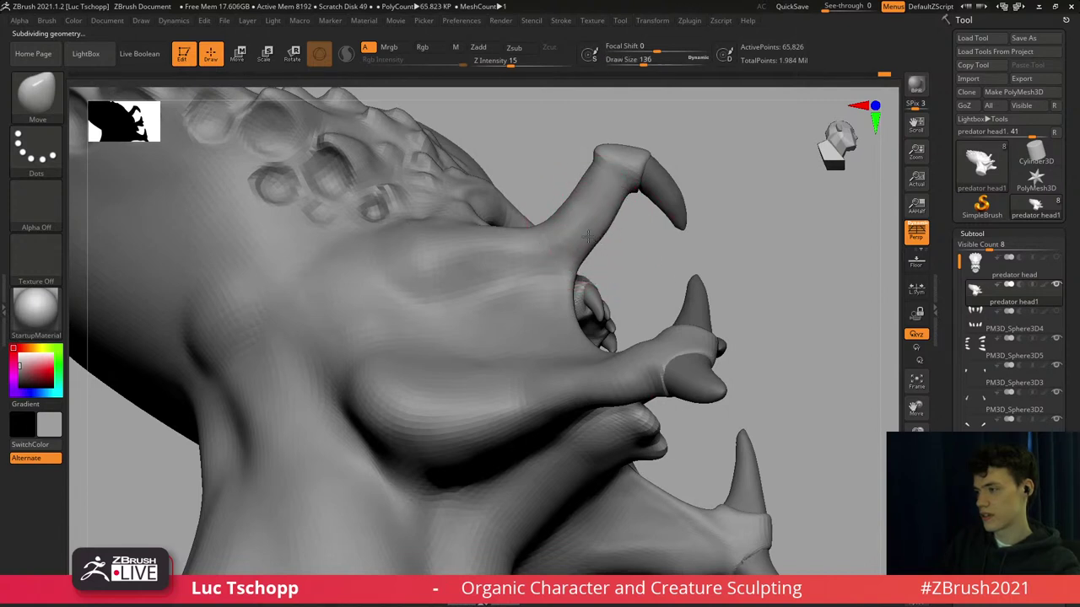
Make the upper mandible claws active, show their polygroups and isolate them.
key("s")
left_click_drag(675, 203, 665, 203)
left_click(674, 204, "alt")
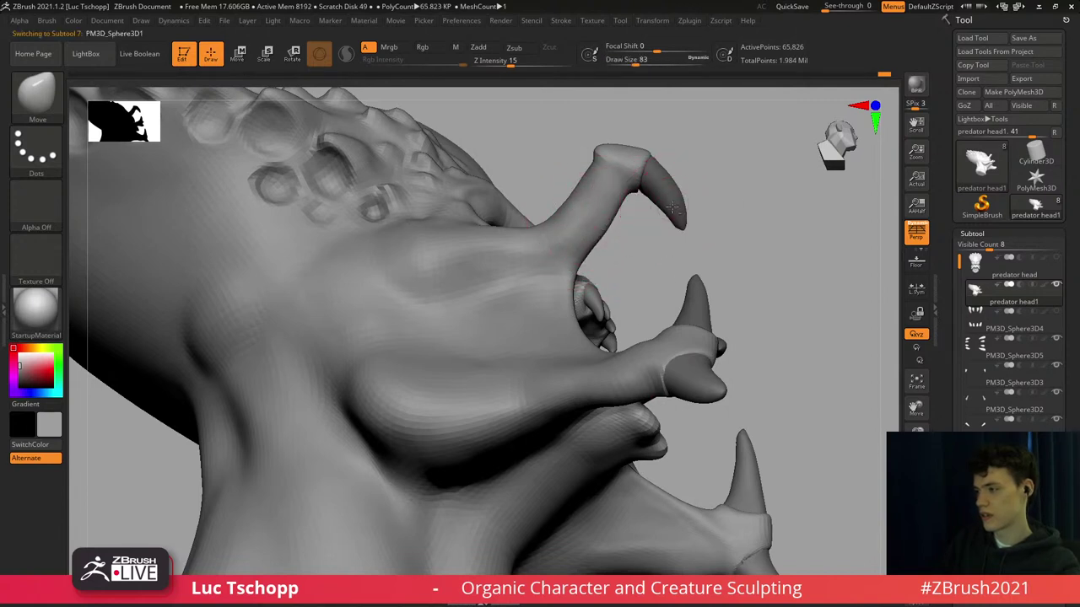
key("shift+f")
left_click_drag(776, 242, 761, 485)
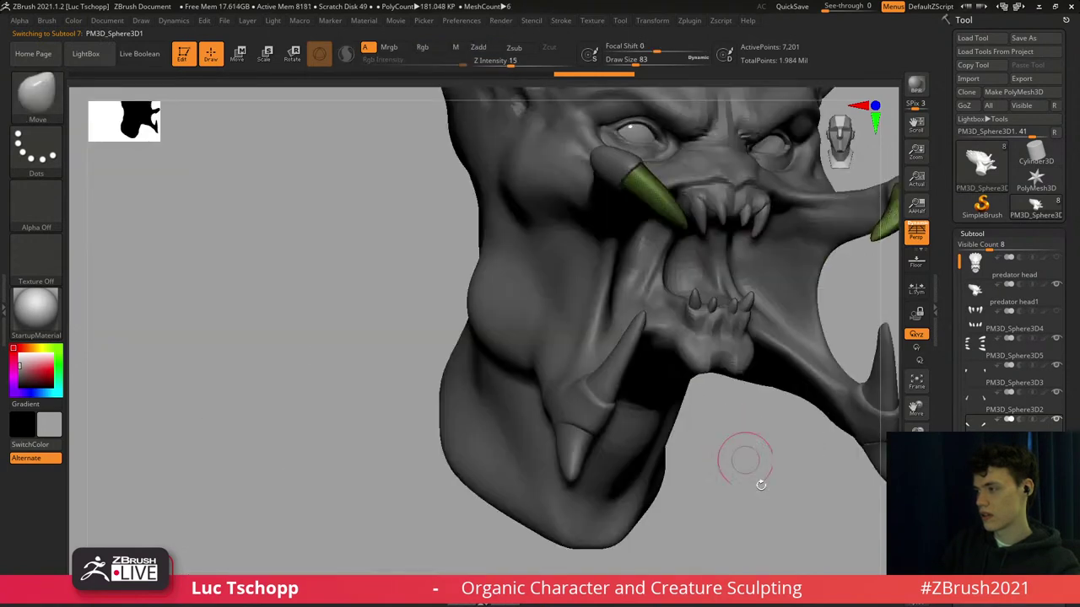
left_click(916, 554)
left_click_drag(686, 333, 581, 315, "alt")
mouse_move(518, 302)
left_mouse_down("alt")
mouse_move(498, 274)
mouse_move(459, 268)
mouse_move(489, 258)
mouse_move(453, 260)
mouse_move(620, 248)
mouse_move(601, 231)
left_mouse_up("alt")
Extend the base of the isolated upper claw using the Move brush with a draw size of 207.
key("b")
key("m")
key("v")
key("w")
left_click(478, 270, "ctrl")
key("b")
key("m")
key("v")
key("s")
key("s")
key("s")
left_click_drag(492, 263, 499, 263)
mouse_move(480, 264)
left_mouse_down("shift")
mouse_move(469, 251)
mouse_move(511, 262)
left_mouse_up("shift")
key("s")
left_click_drag(511, 261, 534, 261)
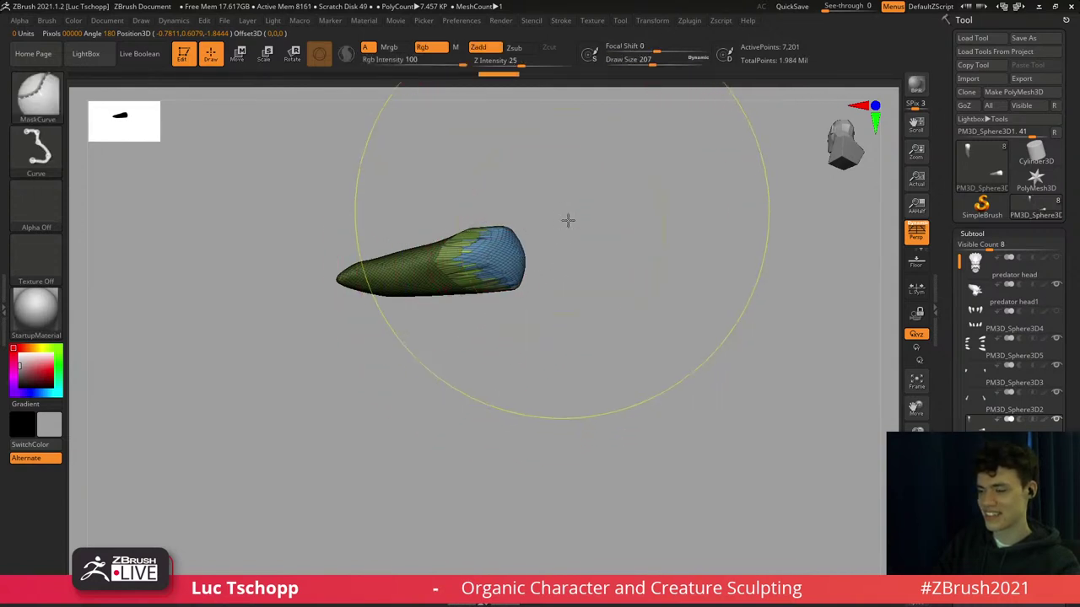
mouse_move(566, 220)
right_mouse_down("ctrl")
mouse_move(552, 257)
mouse_move(605, 241)
mouse_move(498, 238)
right_mouse_up("ctrl")
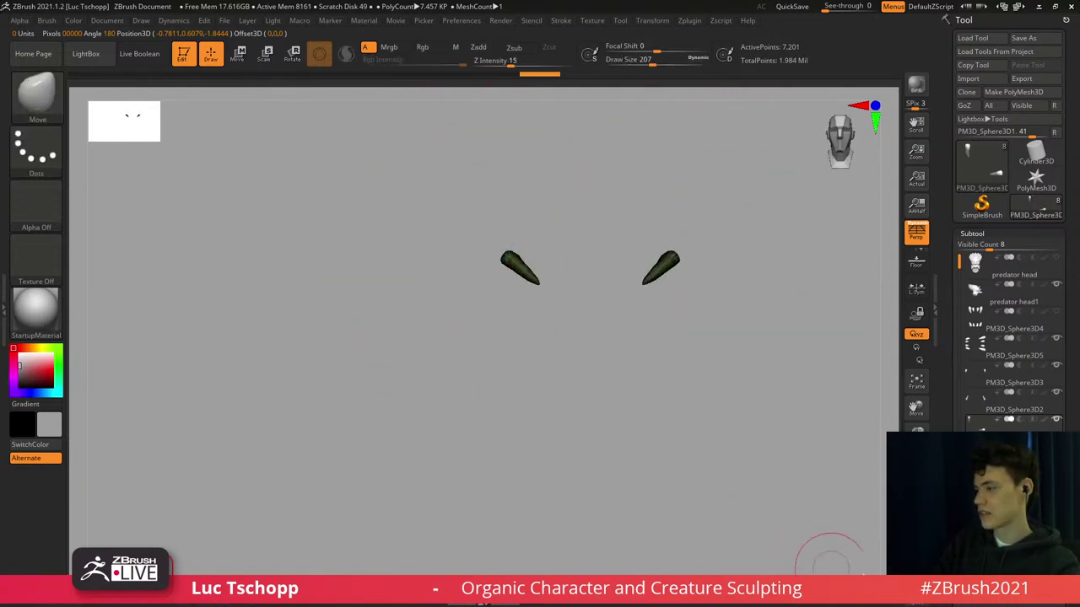
Show the whole head, update the upper claws' DynaMesh and seat them on the mandible tips with Move Topological.
left_click(914, 557)
right_click_drag(578, 319, 553, 173, "ctrl")
left_click_drag(350, 238, 357, 459, "ctrl")
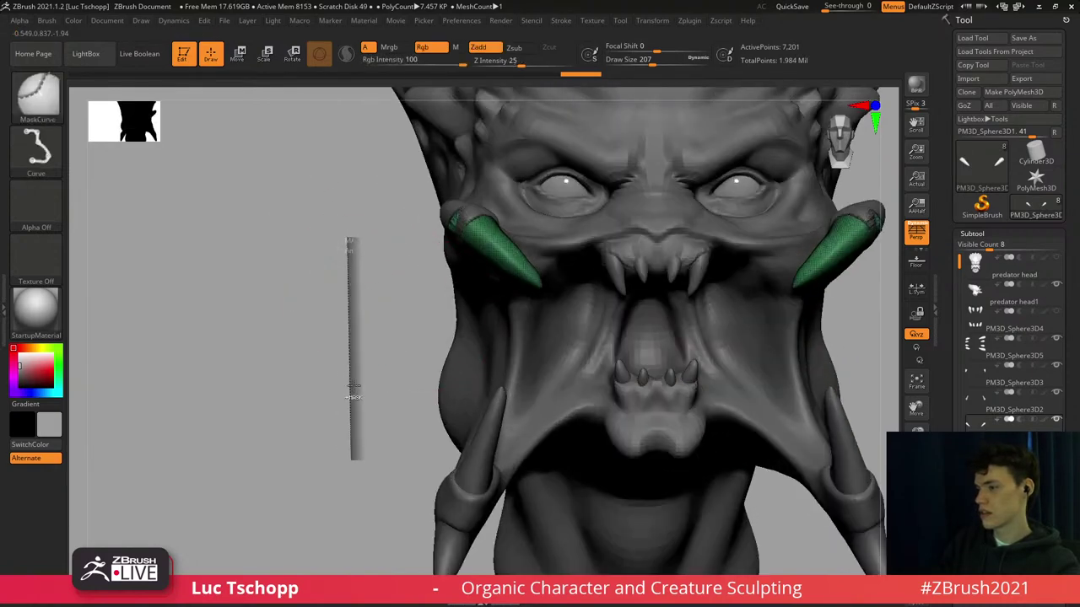
key("b")
key("m")
key("t")
key("s")
left_click(448, 239)
key("s")
mouse_move(451, 239)
left_mouse_down()
mouse_move(474, 229)
mouse_move(504, 258)
left_mouse_up()
Make the upward-pointing claws of the lower mandibles active and isolate them.
mouse_move(489, 462)
right_mouse_down("alt")
mouse_move(474, 326)
mouse_move(563, 242)
right_mouse_up("alt")
left_click(467, 322, "alt")
left_click(916, 555)
key("shift+f")
mouse_move(454, 352)
right_mouse_down()
mouse_move(462, 390)
mouse_move(446, 366)
mouse_move(496, 346)
right_mouse_up()
Reshape the base of the isolated upward-pointing claw using the Move brush with a draw size of 108, and show the whole head.
key("w")
key("b")
key("m")
key("v")
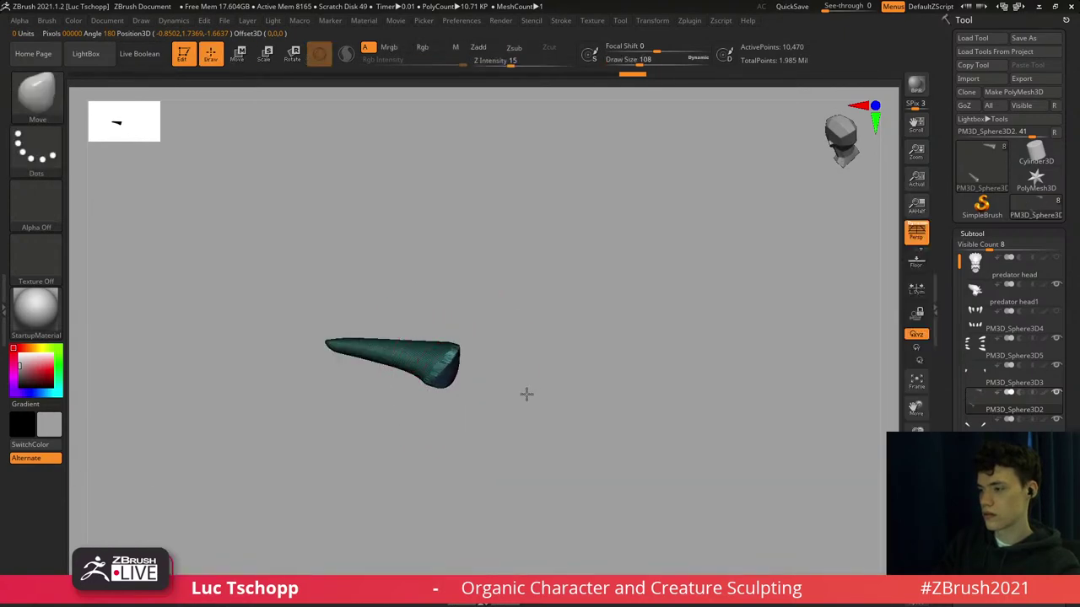
key("s")
mouse_move(440, 374)
left_mouse_down()
mouse_move(457, 373)
mouse_move(458, 360)
left_mouse_up()
mouse_move(493, 334)
right_mouse_down()
mouse_move(498, 308)
mouse_move(477, 371)
mouse_move(518, 323)
mouse_move(516, 301)
right_mouse_up()
left_click(915, 544)
left_click_drag(624, 363, 691, 340, "ctrl")
Make the tip claws of the lower mandibles active, isolate them and choose the Move Topological brush.
key("s")
left_click_drag(517, 300, 496, 300)
left_click(496, 299, "alt")
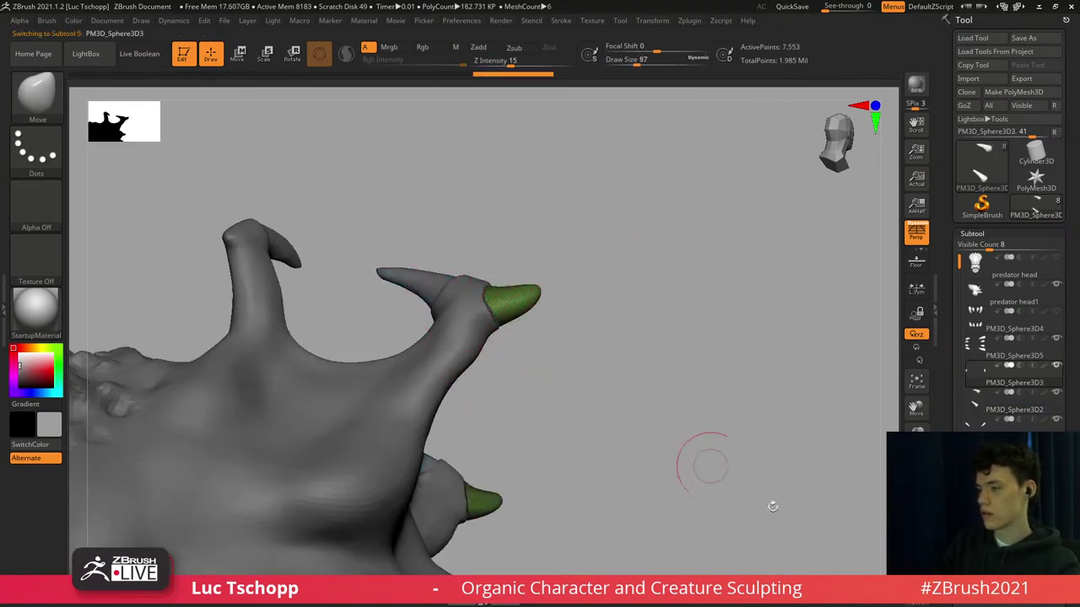
left_click(914, 544)
right_click_drag(548, 353, 544, 345)
key("b")
key("m")
key("t")
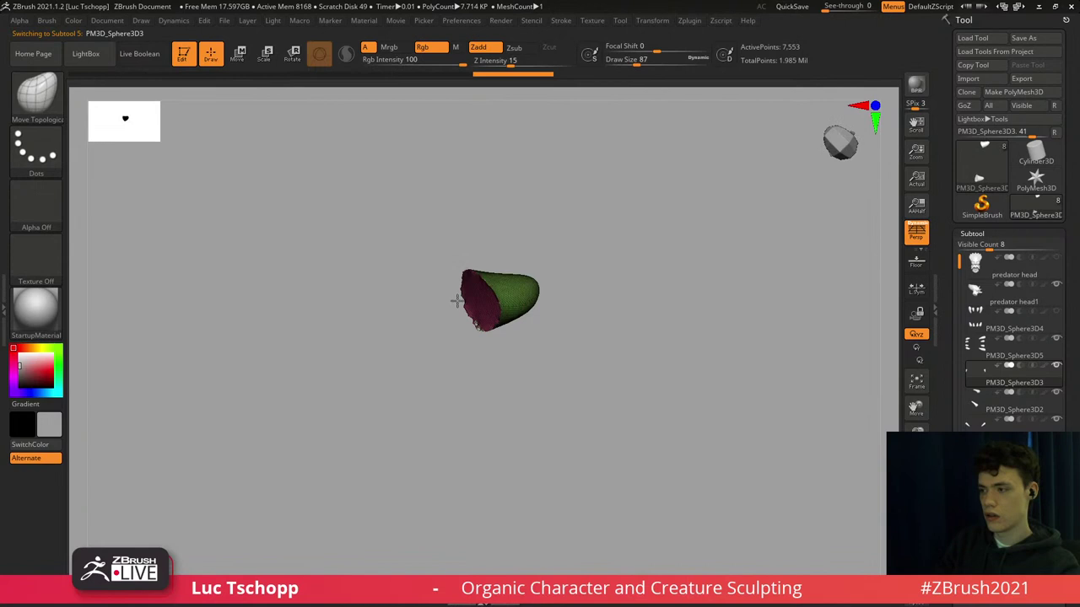
Extend the open base of the isolated tip claw, rebuild its DynaMesh to close it and show the whole head.
right_click_drag(460, 300, 470, 297)
key("s")
left_click_drag(455, 297, 471, 298)
key("w")
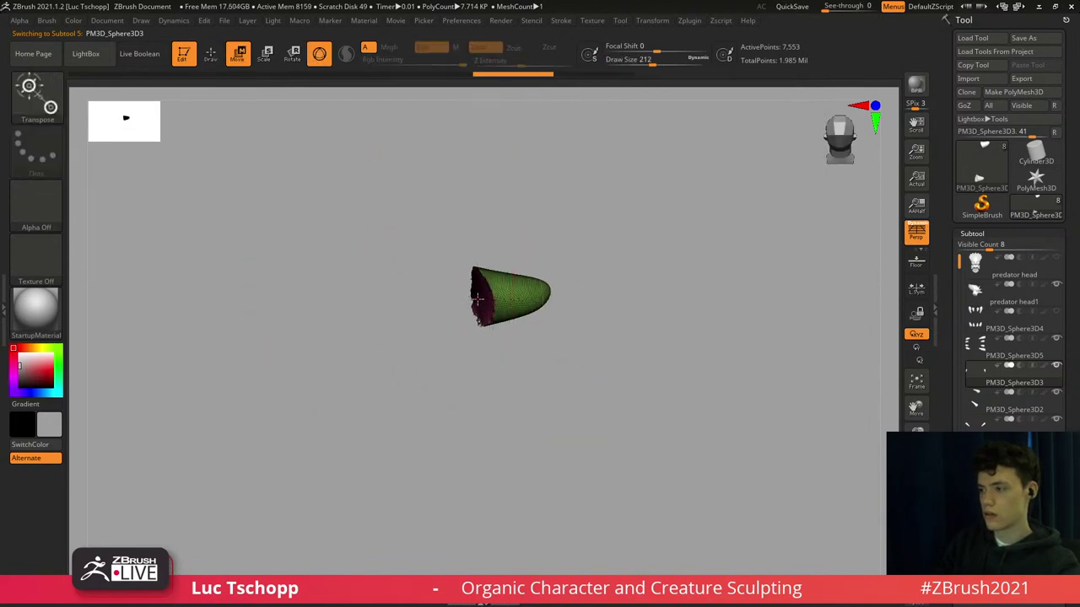
key("b")
left_click_drag(480, 306, 486, 305)
mouse_move(485, 304)
left_mouse_down()
mouse_move(397, 309)
mouse_move(473, 302)
left_mouse_up()
key("s")
key("s")
left_click_drag(520, 181, 609, 248, "ctrl")
mouse_move(608, 247)
left_mouse_down()
mouse_move(506, 374)
mouse_move(496, 414)
left_mouse_up()
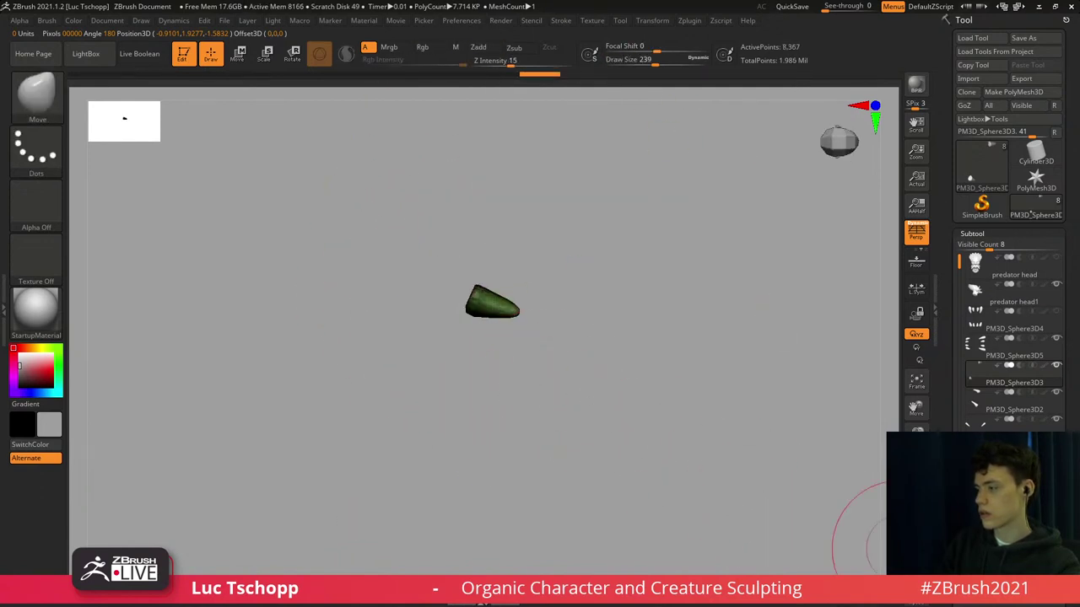
left_click(913, 551)
Merge the three mandible claw subtools PM3D_Sphere3D3, PM3D_Sphere3D2 and PM3D_Sphere3D1 into one subtool.
left_click_drag(715, 374, 602, 388, "alt")
left_click_drag(603, 388, 625, 302)
left_click_drag(625, 302, 620, 350, "alt")
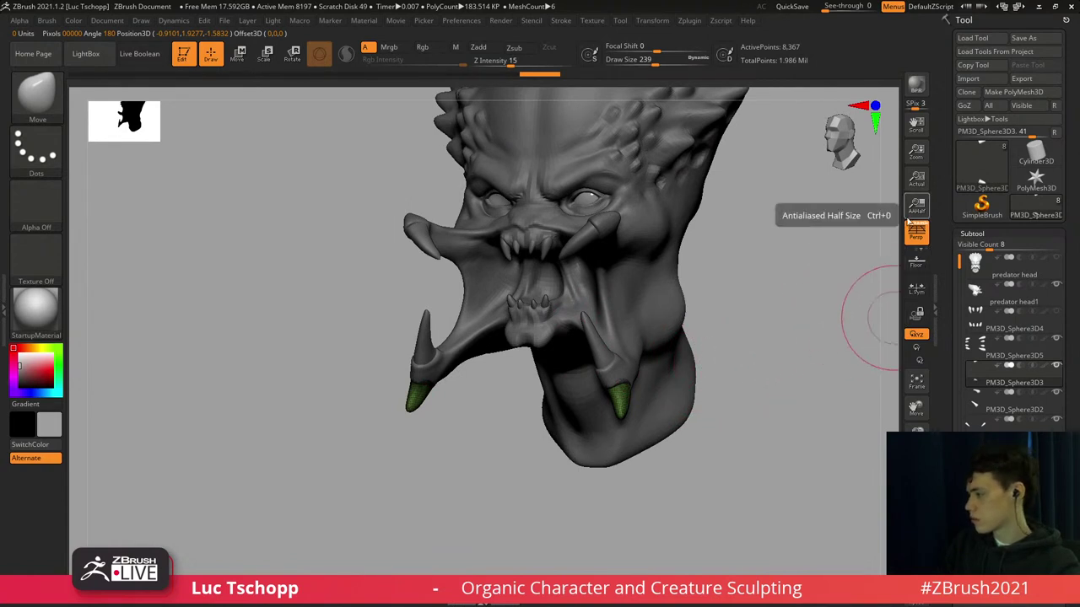
left_click(969, 397)
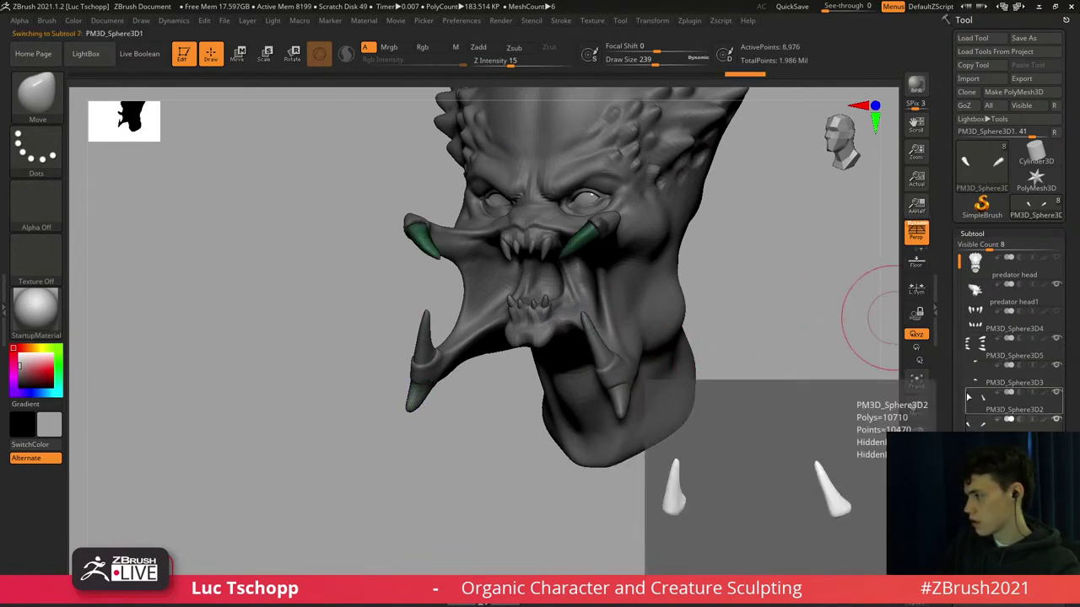
left_click(970, 376)
left_click_drag(1069, 378, 1067, 310)
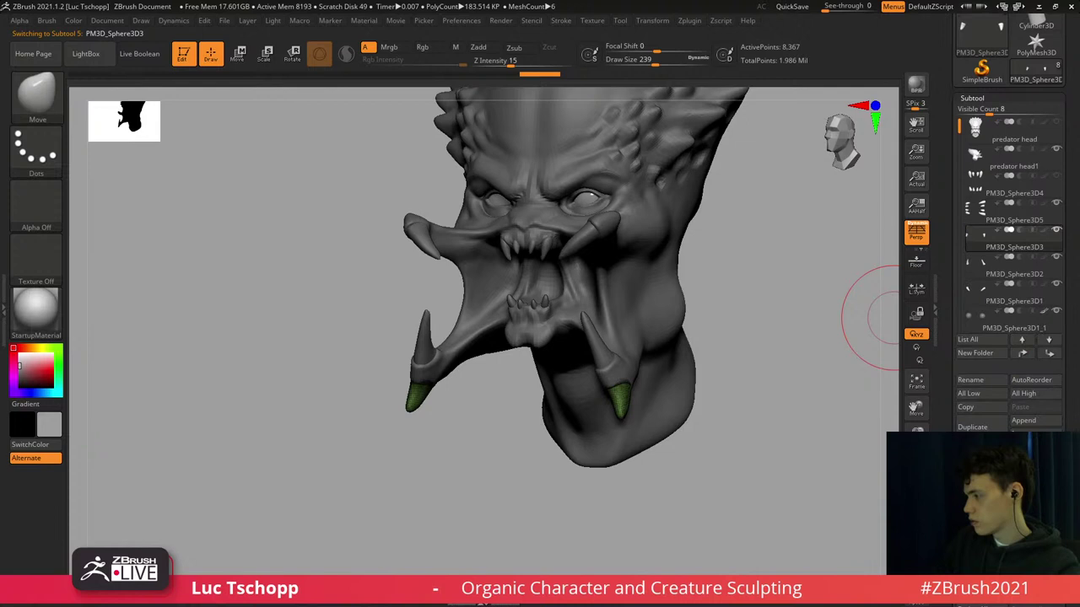
left_click_drag(1072, 508, 1073, 393)
left_click(981, 454)
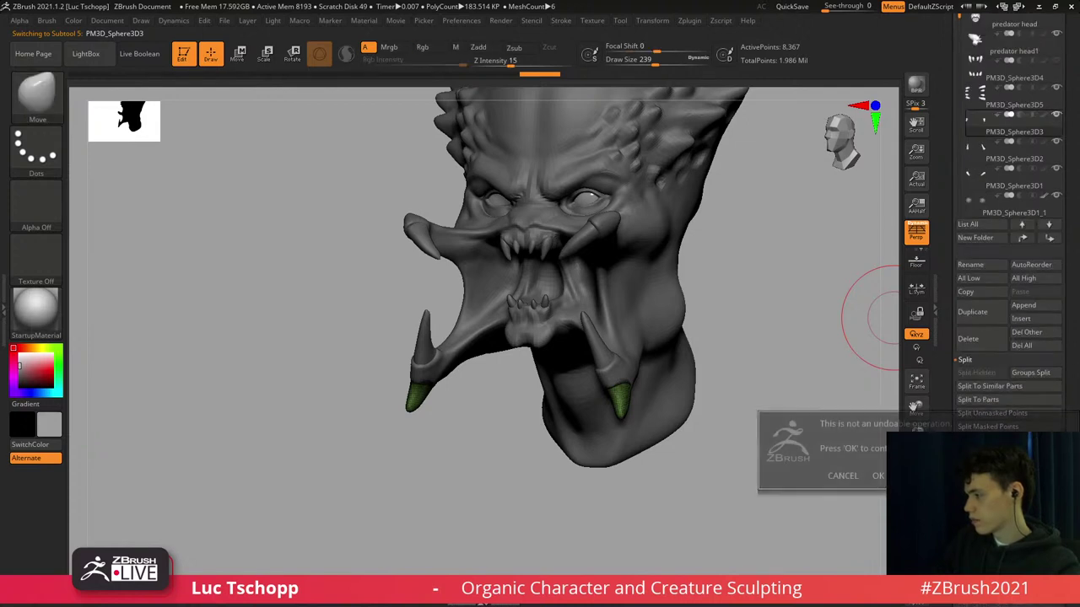
left_click(882, 473)
left_click(981, 454)
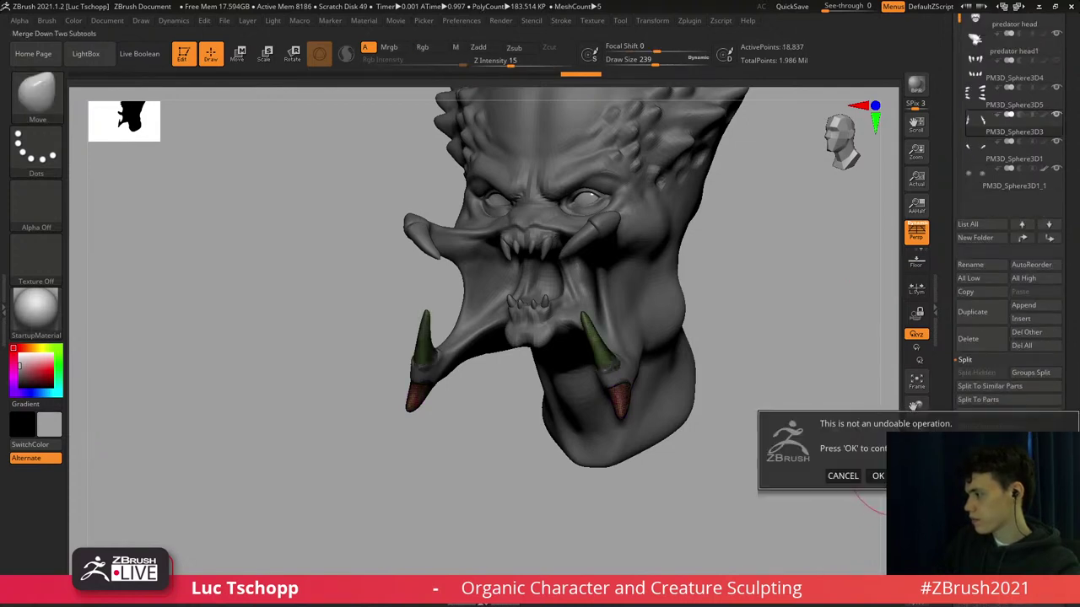
left_click(877, 476)
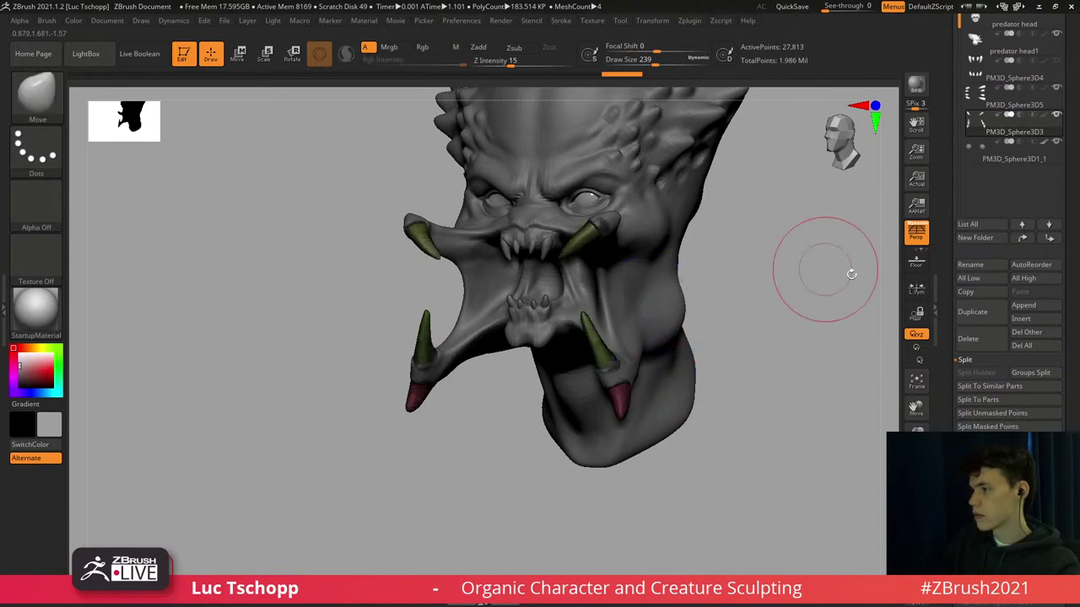
Remesh the merged claws with ZRemesher at a target polygons count of 0.1.
left_click_drag(1059, 425, 1055, 201)
scroll(1055, 201, "down", 10)
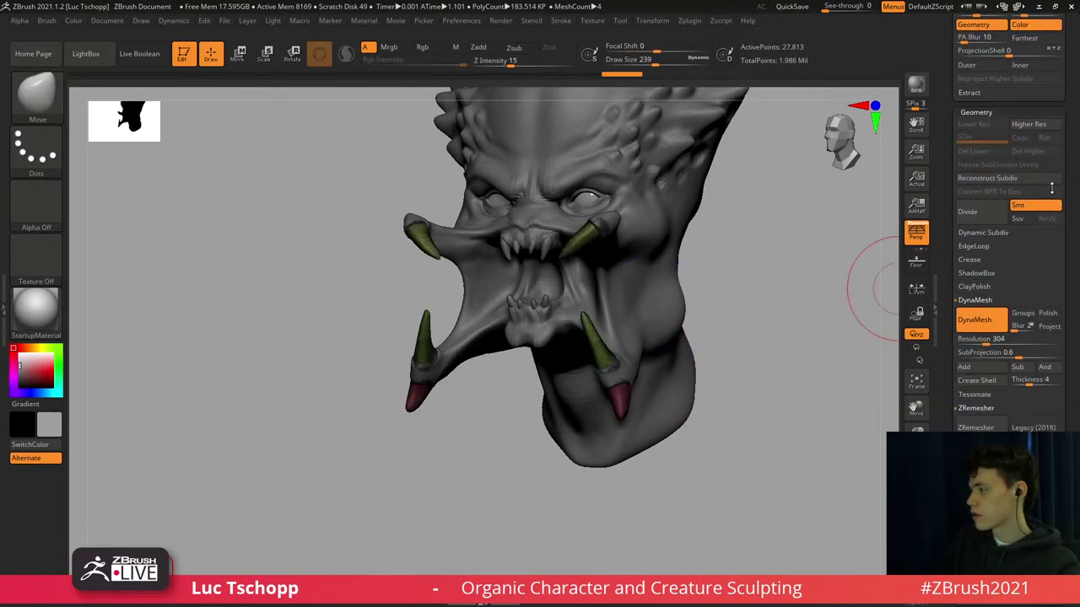
left_click(978, 413)
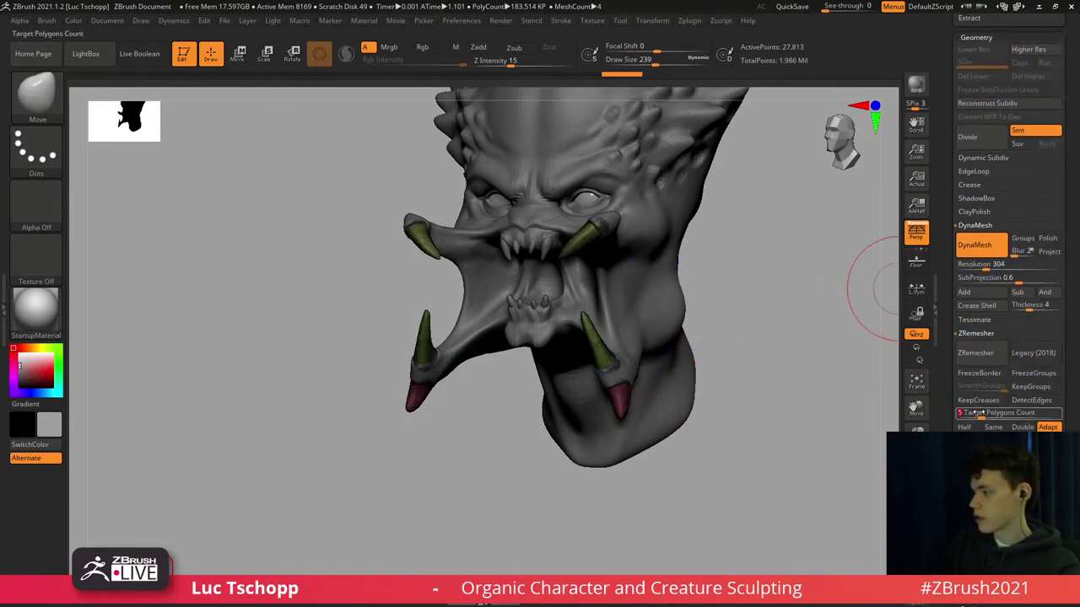
type("0.1")
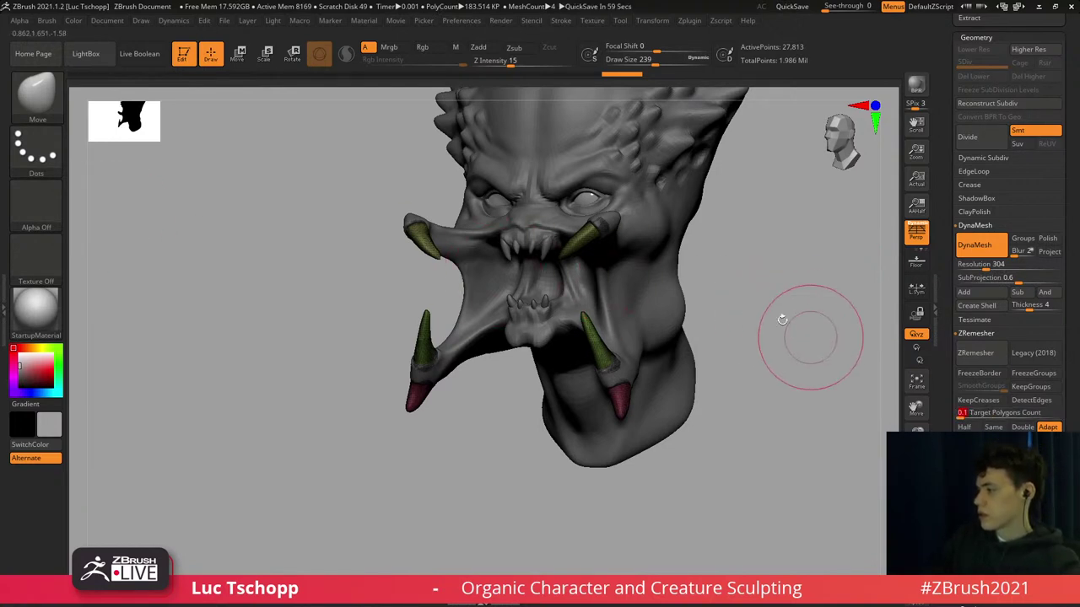
left_click(975, 353)
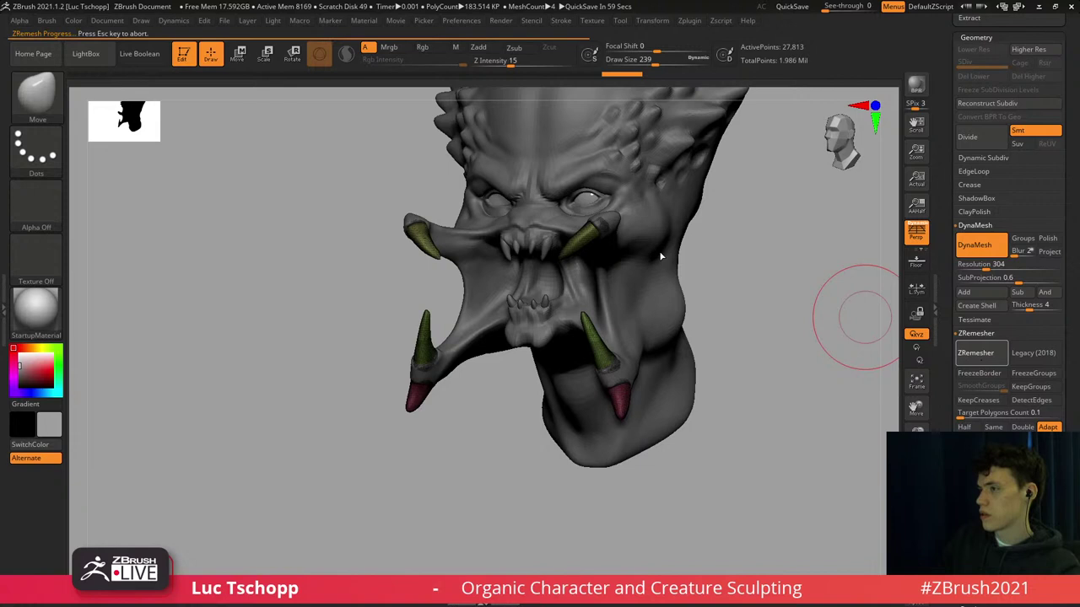
Turn the head to the front view and save the sculpt to disk.
key("shift")
key("shift+f")
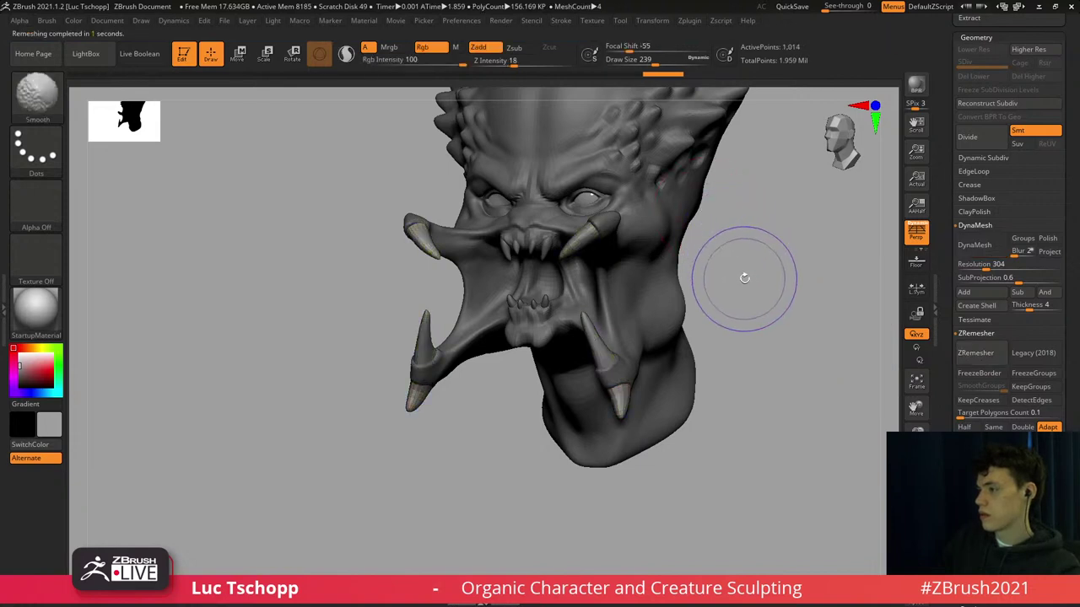
left_click_drag(744, 277, 754, 279, "shift")
left_click_drag(1075, 195, 1048, 90)
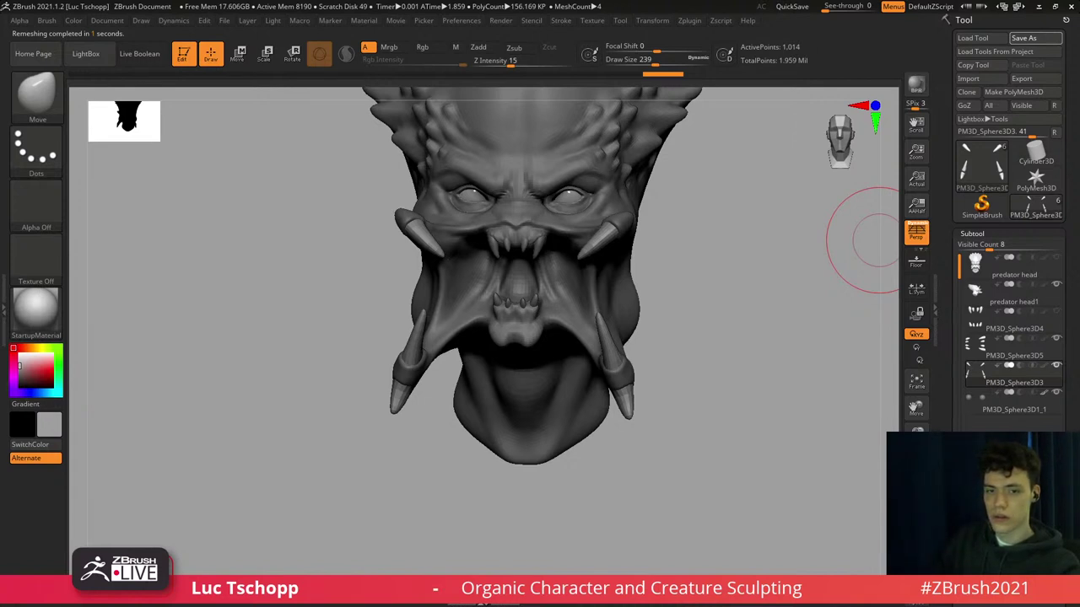
left_click_drag(262, 348, 271, 330)
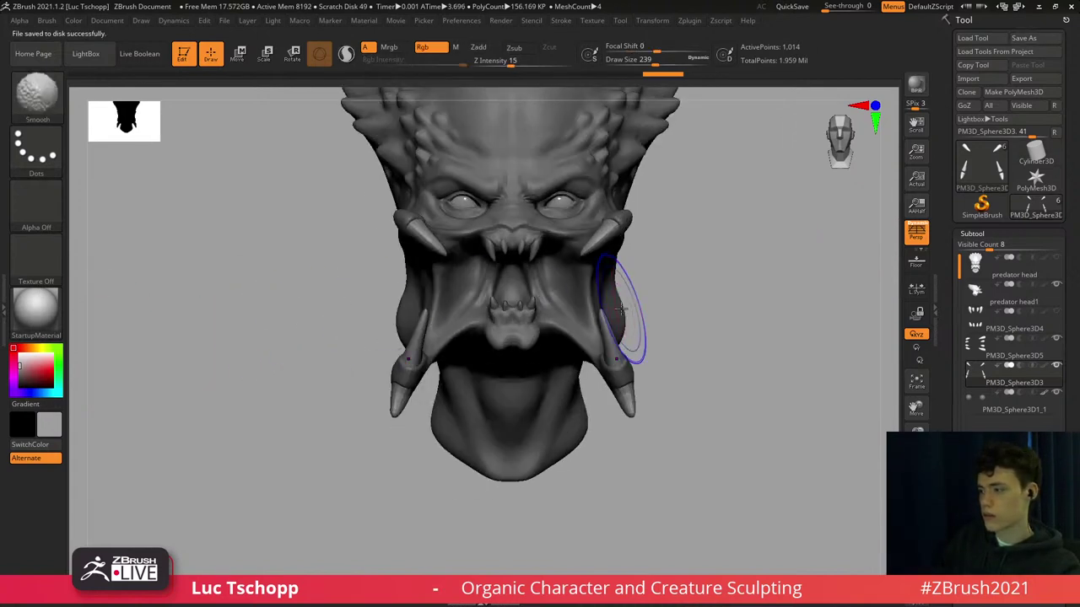
Nudge the upward claws of the lower mandibles into position with the Move Topological brush, varying its draw size between 149 and 245.
key("shift+f")
key("shift+f")
right_click_drag(605, 344, 629, 372, "ctrl")
key("b")
key("m")
key("t")
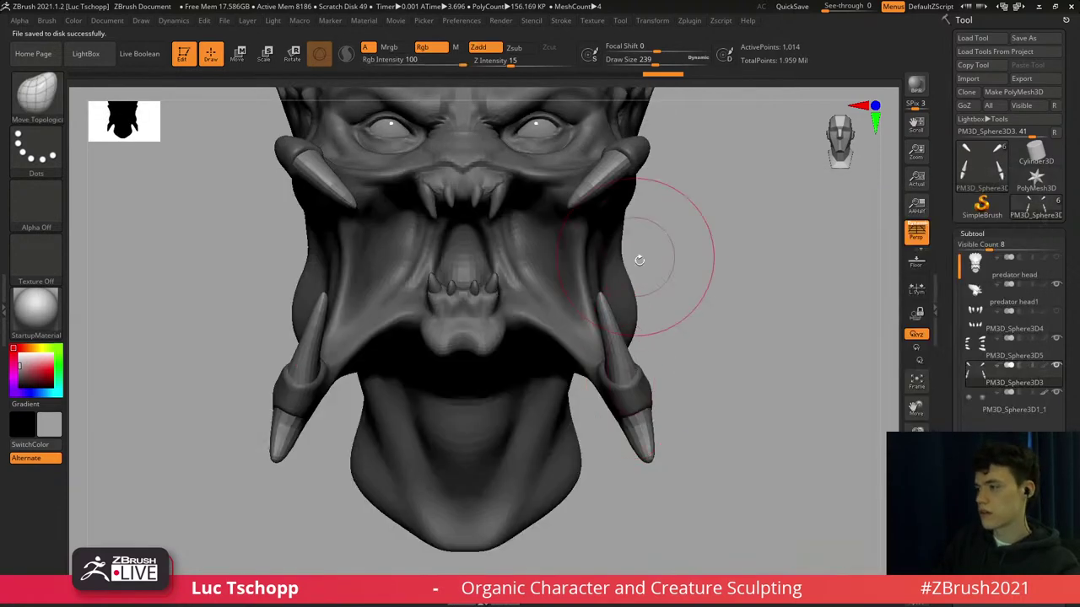
key("s")
key("s")
left_click_drag(612, 320, 614, 340)
key("s")
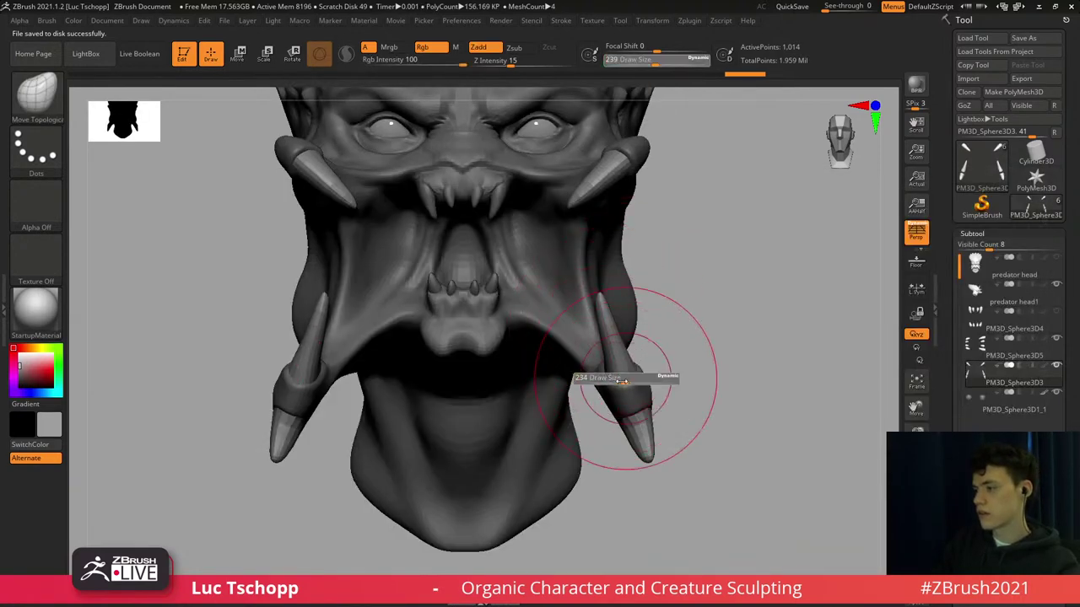
left_click_drag(625, 377, 630, 379)
mouse_move(628, 382)
left_mouse_down()
mouse_move(637, 382)
mouse_move(620, 362)
left_mouse_up()
key("s")
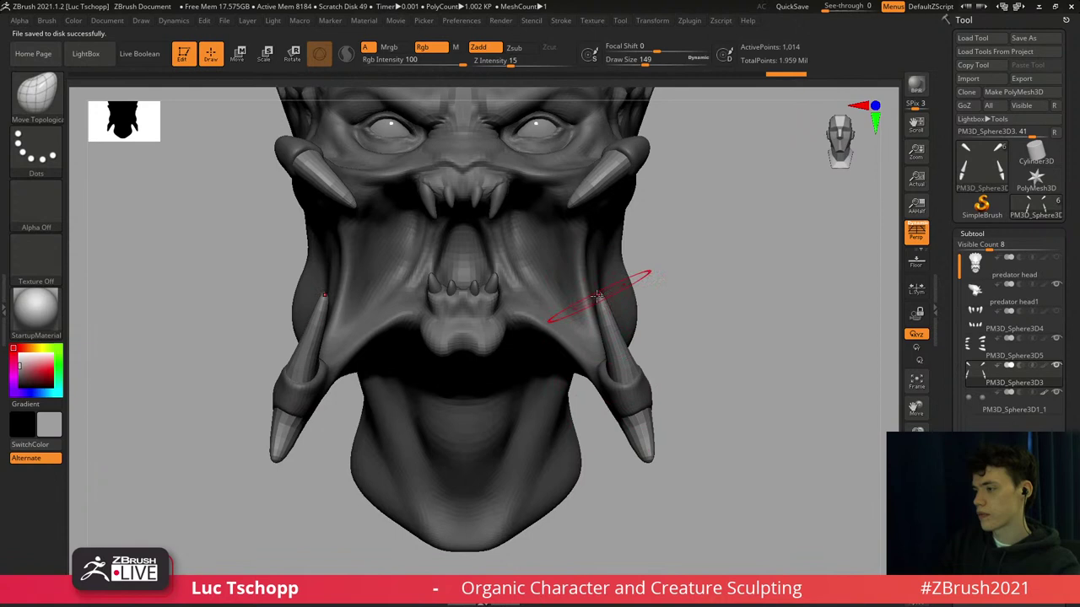
key("s")
left_click_drag(614, 319, 611, 312)
key("s")
key("s")
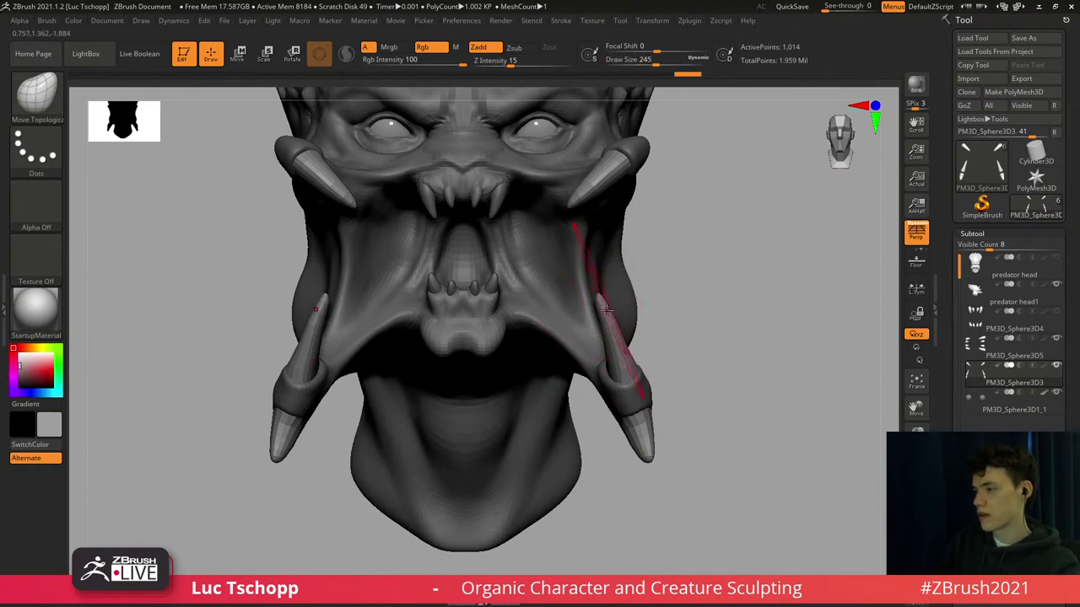
Adjust the downward tip claws of the lower mandibles with a smaller Move Topological brush of about 140.
mouse_move(587, 272)
right_mouse_down("ctrl")
mouse_move(615, 270)
mouse_move(616, 289)
right_mouse_up("ctrl")
right_click_drag(662, 253, 590, 277)
key("d")
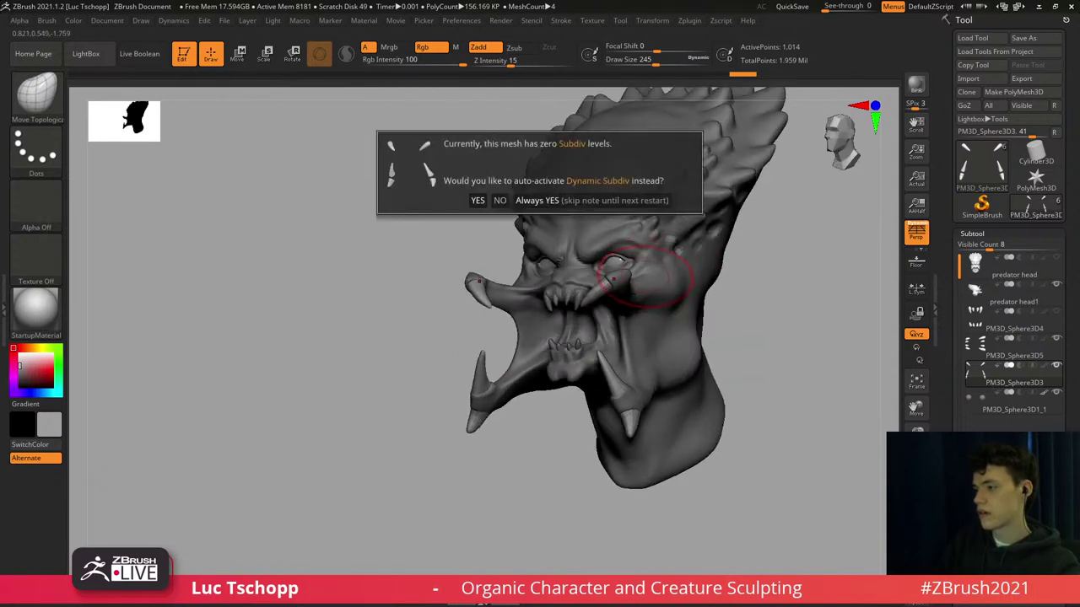
right_click_drag(574, 380, 709, 320, "alt")
mouse_move(716, 317)
right_mouse_down("alt")
mouse_move(595, 317)
mouse_move(641, 340)
right_mouse_up("alt")
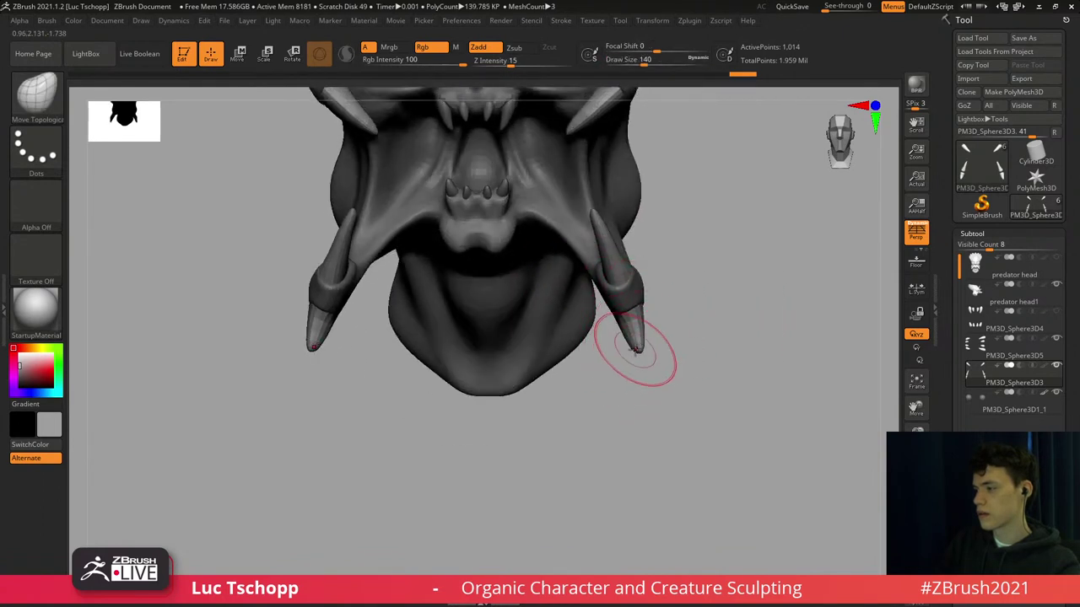
mouse_move(648, 342)
left_mouse_down()
mouse_move(638, 343)
mouse_move(643, 323)
left_mouse_up()
key("s")
right_click_drag(643, 323, 633, 274)
left_click_drag(634, 273, 627, 271)
mouse_move(658, 275)
right_mouse_down()
mouse_move(618, 277)
mouse_move(645, 298)
mouse_move(638, 278)
right_mouse_up()
right_click_drag(600, 232, 609, 272, "alt")
Subdivide the merged claws four times, step down to subdivision level 4 and delete the higher level.
key("ctrl+d")
key("ctrl+d")
key("ctrl+d")
key("ctrl+d")
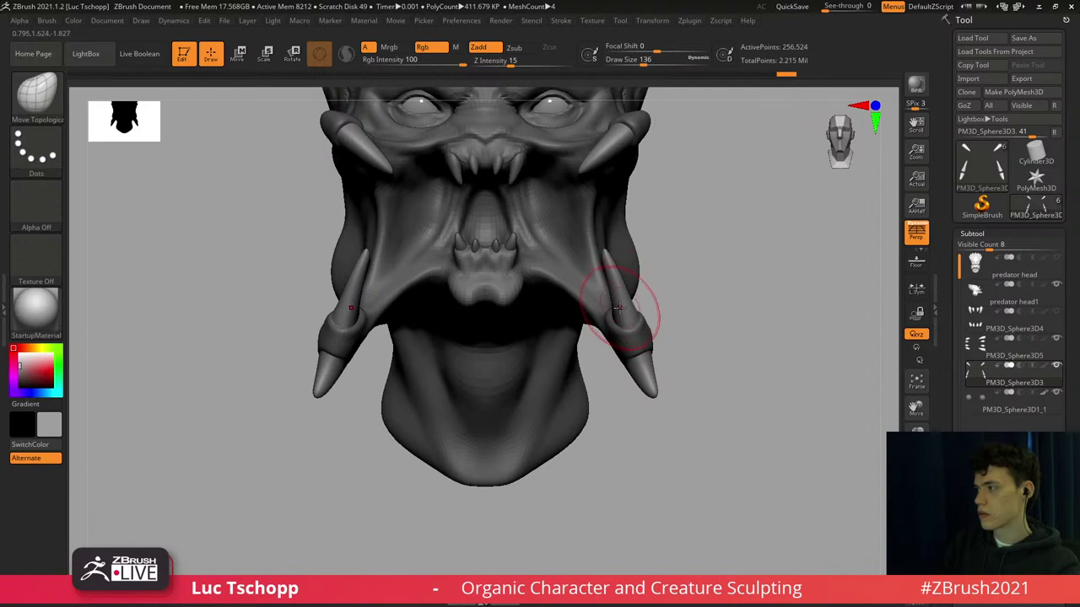
left_click_drag(1078, 302, 1060, 84)
key("shift+d")
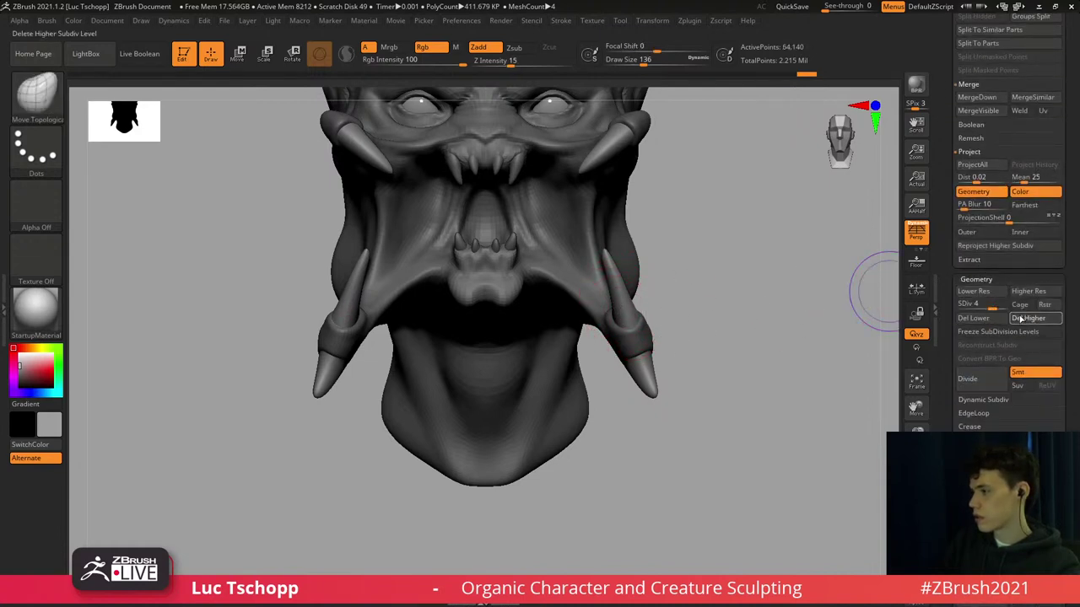
left_click(1021, 318)
Shift the upward claws of the lower mandibles slightly with the Move Topological brush.
right_click_drag(583, 288, 585, 314, "alt")
key("b")
key("m")
key("t")
key("s")
left_click_drag(612, 313, 618, 313)
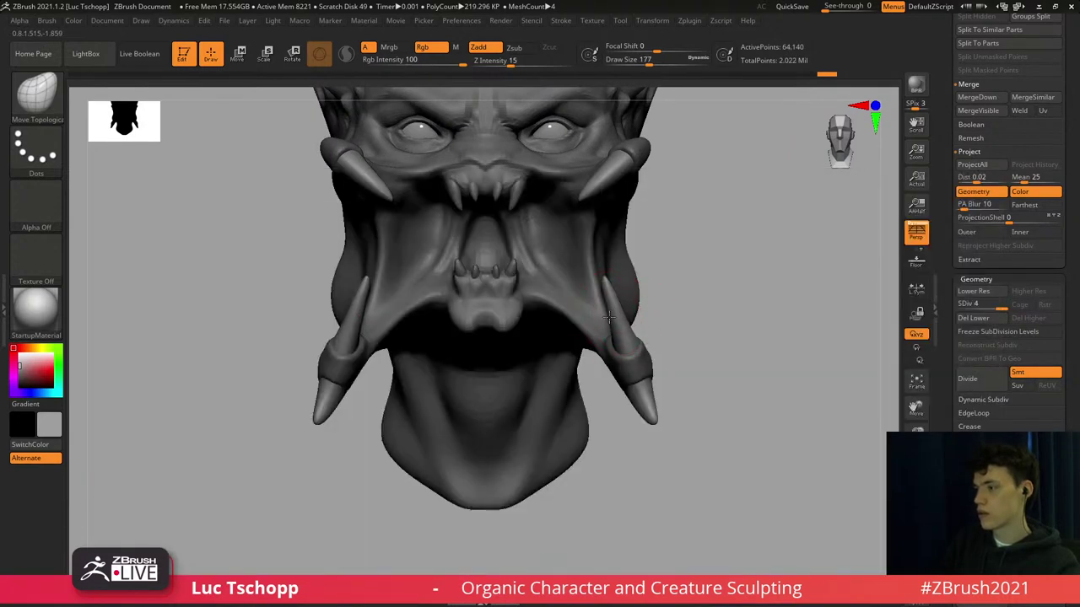
Inflate and smooth the upward lower-mandible claws at subdivision level 2.
key("b")
key("i")
key("n")
right_click_drag(613, 331, 617, 317)
key("shift+d")
key("shift+d")
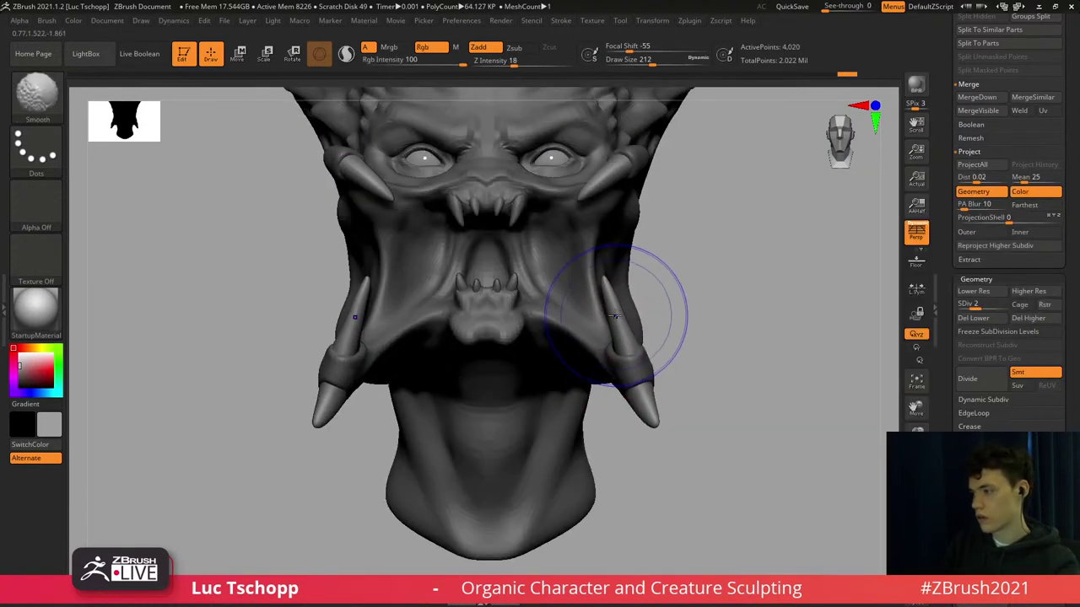
left_click_drag(622, 331, 616, 331)
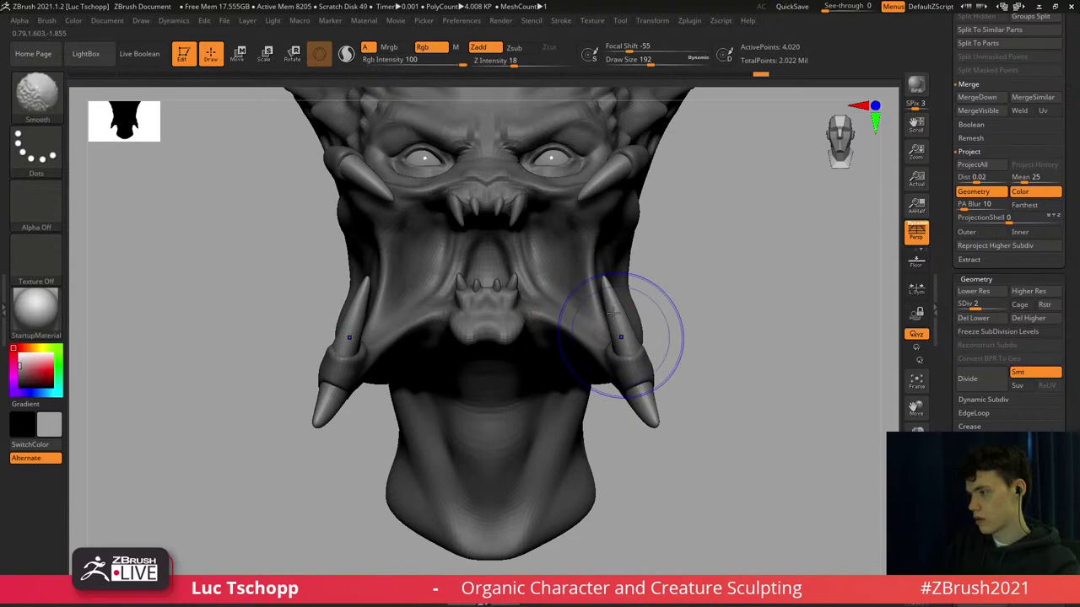
Fit the lower mandible claws into their sockets from the front and side with the Move Topological brush.
right_click_drag(618, 337, 638, 387, "shift")
key("s")
mouse_move(641, 393)
left_mouse_down()
mouse_move(663, 396)
mouse_move(635, 406)
left_mouse_up()
key("b")
key("m")
key("t")
key("s")
right_click_drag(632, 402, 593, 391, "shift")
key("s")
left_click_drag(622, 413, 613, 414)
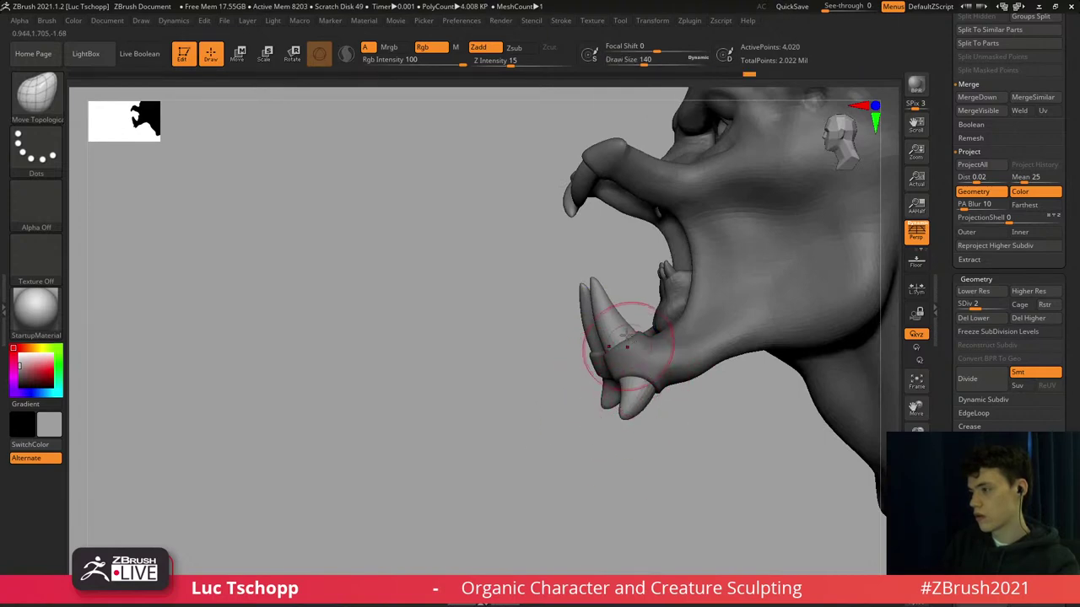
Adjust the curved claw at the end of the upper mandible with the Move Topological brush at about 136 draw size.
mouse_move(627, 334)
right_mouse_down("ctrl")
mouse_move(600, 282)
mouse_move(612, 231)
mouse_move(596, 318)
mouse_move(590, 306)
right_mouse_up("ctrl")
left_click_drag(591, 306, 588, 324)
right_click_drag(589, 324, 590, 325, "shift")
key("shift+f")
key("shift+f")
key("s")
left_click_drag(588, 335, 584, 308)
key("s")
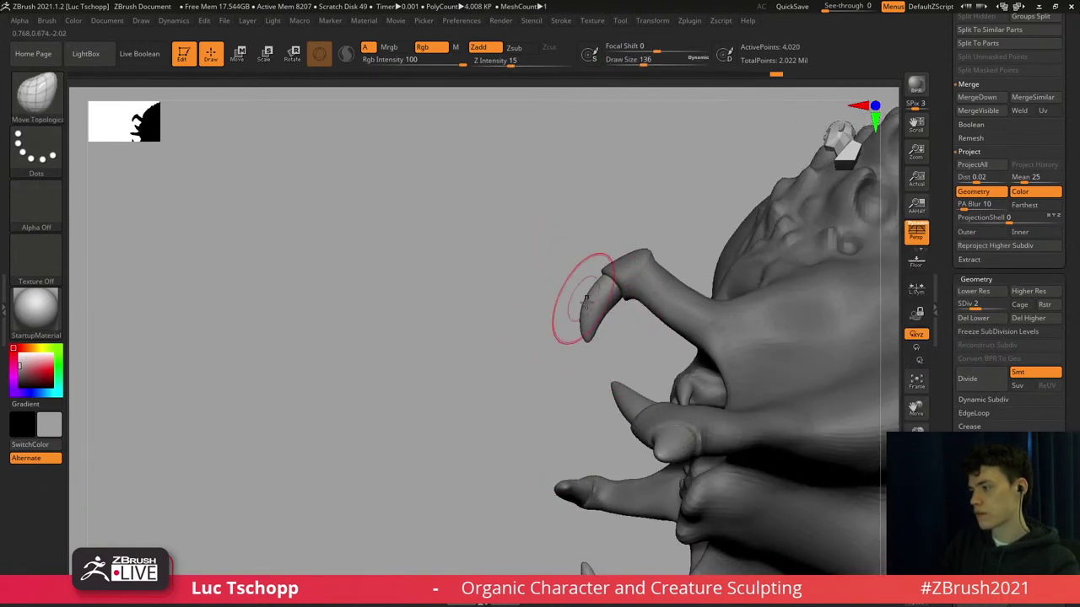
right_click_drag(604, 351, 614, 393, "ctrl")
Try to bend the upper mandible claw with a smaller Move Topological brush and undo the strokes.
key("s")
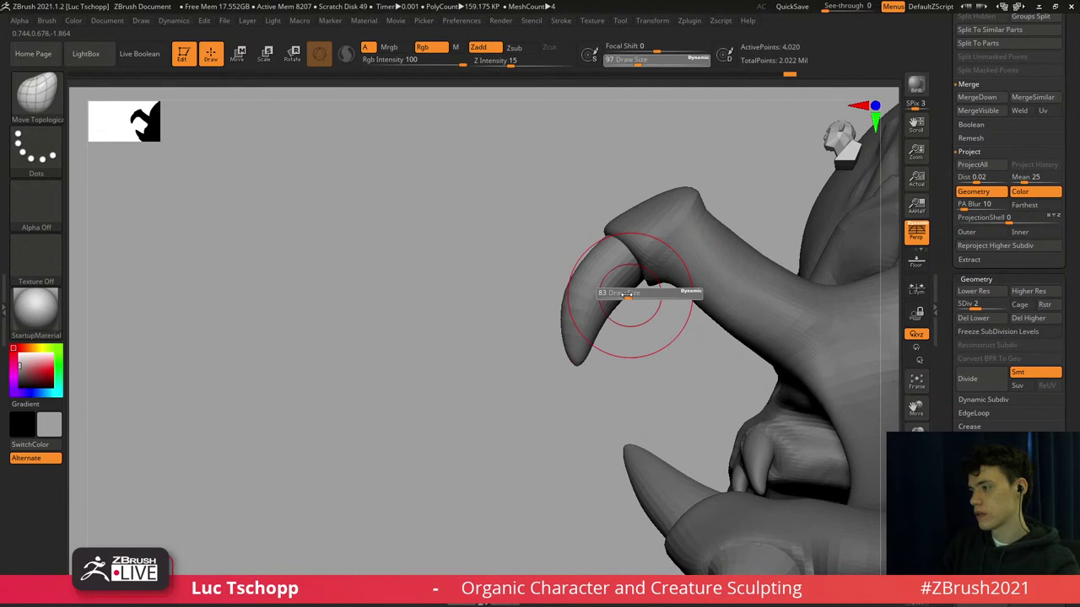
left_click_drag(636, 292, 611, 301)
key("s")
left_click_drag(611, 301, 599, 271)
key("ctrl")
key("ctrl+z")
key("ctrl+z")
Reshape the curve and tip of the upper mandible claw with the Move Topological brush.
key("s")
left_click_drag(580, 250, 571, 245)
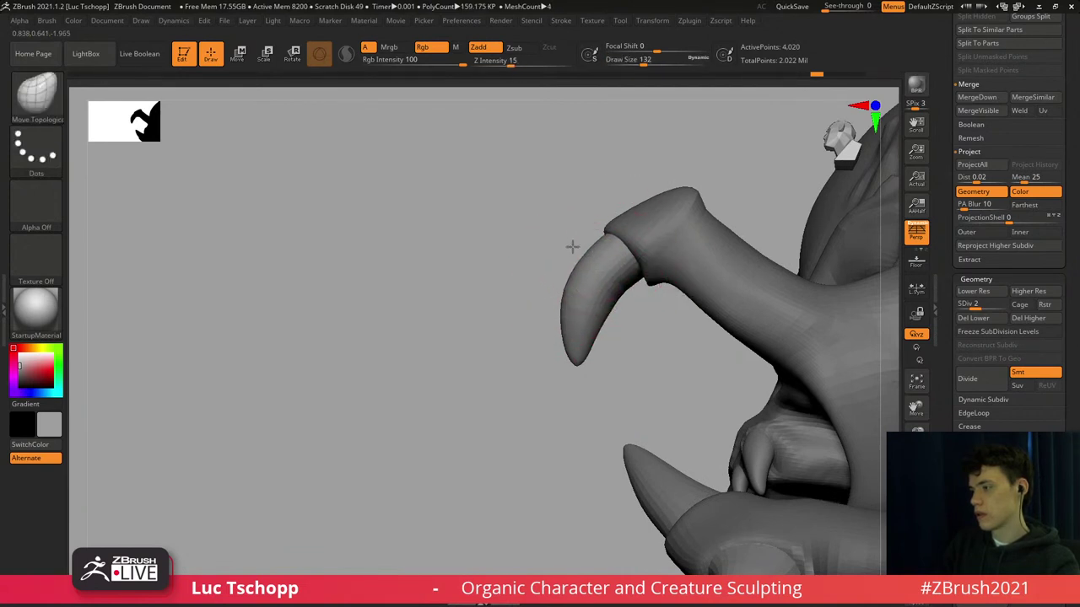
key("s")
left_click_drag(569, 285, 585, 286)
key("s")
mouse_move(584, 330)
left_mouse_down()
mouse_move(571, 330)
mouse_move(592, 310)
left_mouse_up()
right_click_drag(608, 317, 636, 361, "ctrl")
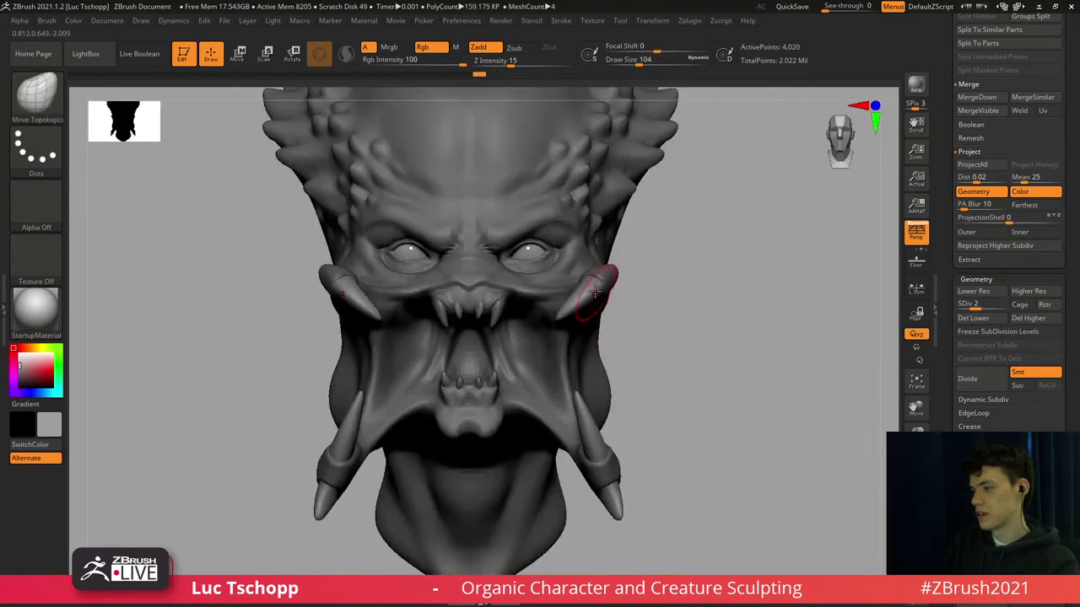
Pinch the upper mandible claws with the Pinch brush at the lowest subdivision level and return to level 4.
right_click_drag(576, 276, 581, 331, "ctrl")
key("b")
key("p")
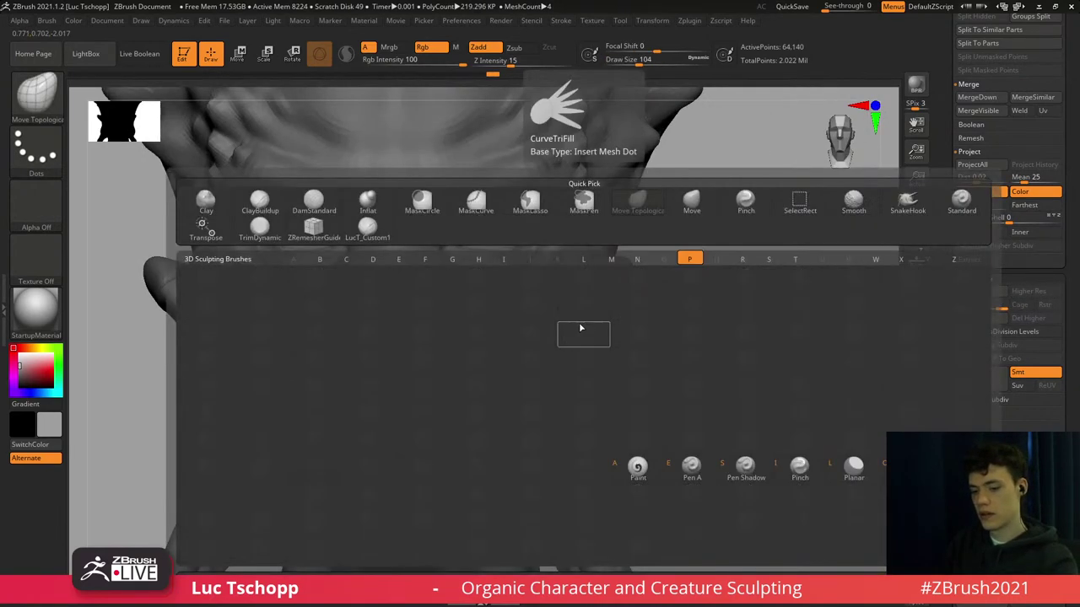
key("i")
key("s")
key("shift+d")
key("shift+d")
key("shift+d")
left_click_drag(575, 312, 595, 306)
key("s")
key("d")
key("d")
key("d")
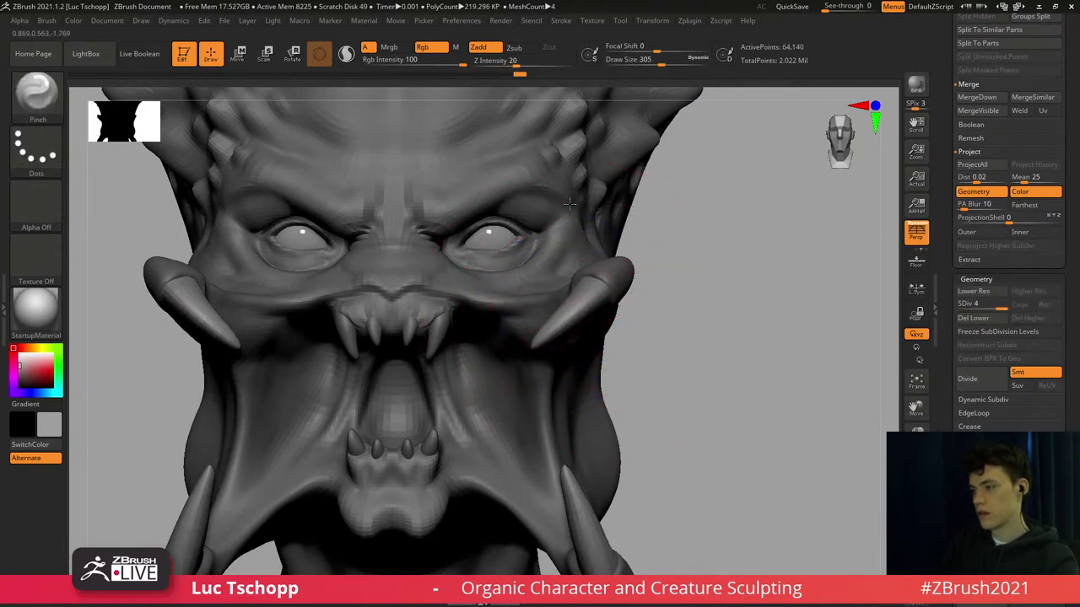
Refine the claws at subdivision level 4 with the Pinch brush reduced to 128 and check their polyframe.
right_click_drag(609, 360, 611, 330, "ctrl")
key("s")
left_click_drag(612, 330, 593, 329)
right_click(612, 320)
right_click_drag(593, 290, 606, 330, "ctrl")
right_click_drag(598, 428, 603, 364, "alt")
key("shift+f")
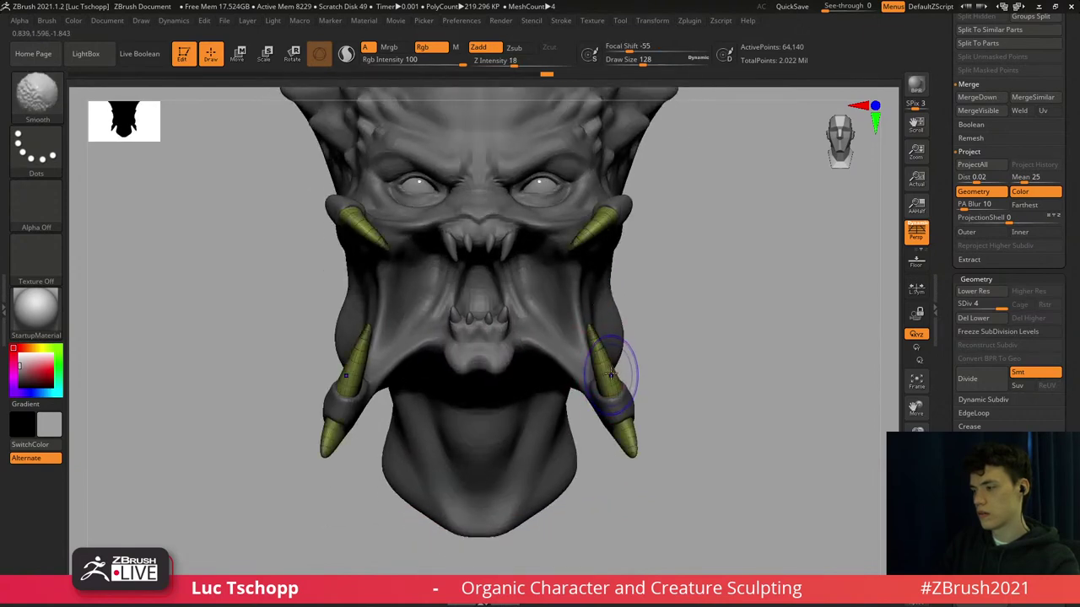
key("shift+f")
Drop the claws to subdivision level 1 and adjust the upward lower-mandible claws with the Move brush.
key("shift+d")
key("shift+d")
key("shift+d")
key("b")
key("m")
key("v")
key("s")
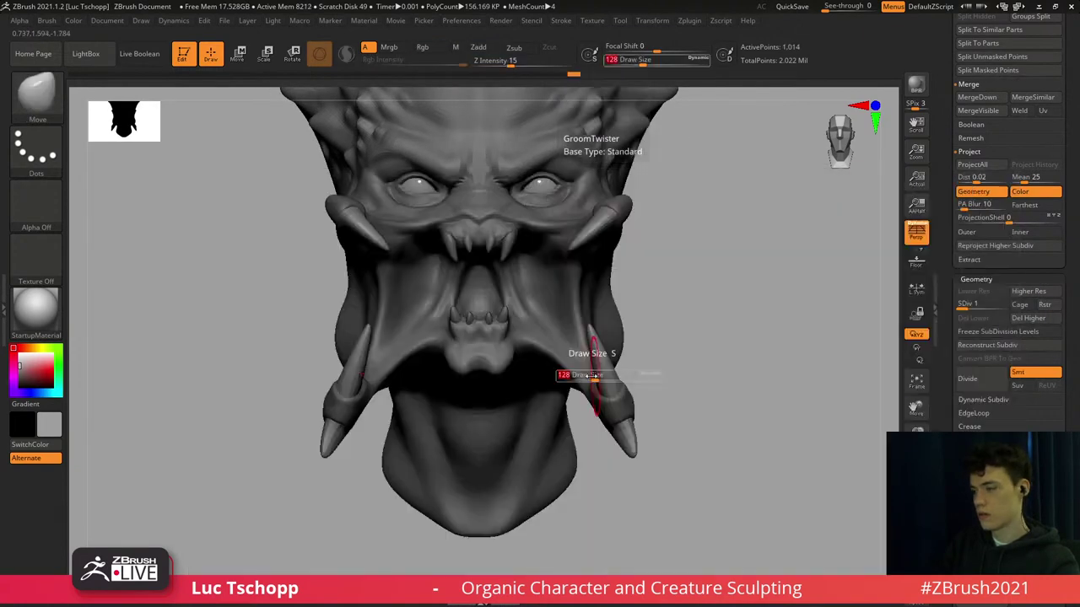
mouse_move(587, 372)
left_mouse_down()
mouse_move(599, 370)
mouse_move(591, 340)
mouse_move(600, 379)
left_mouse_up()
key("s")
Switch to the predator head1 subtool, fit its lower mandible sockets around the claws with the Move brush, and save the tool.
left_click(606, 417, "alt")
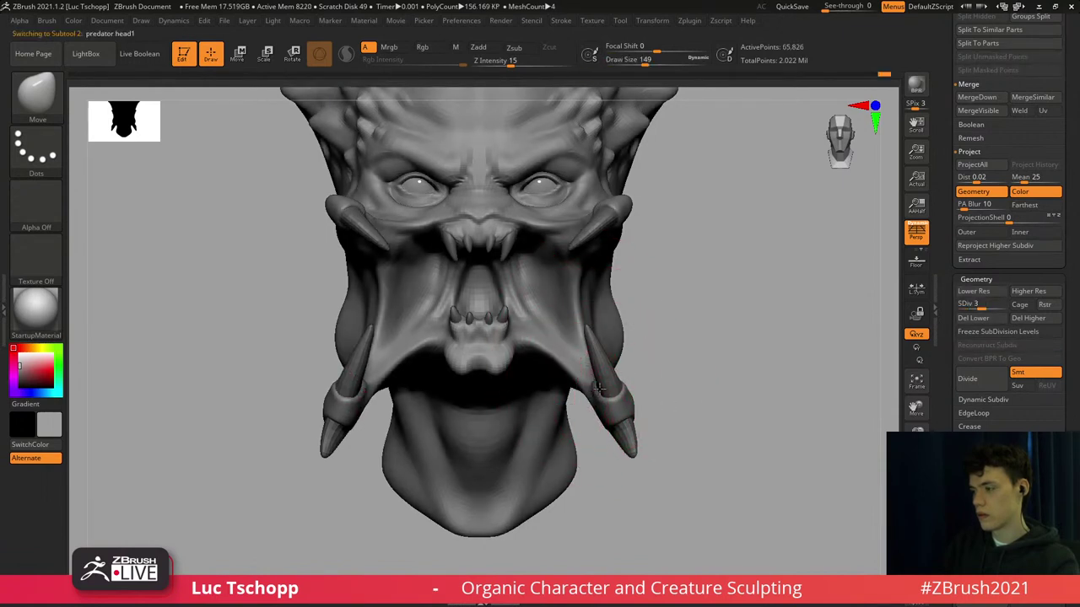
key("s")
left_click_drag(615, 400, 605, 400)
right_click_drag(619, 405, 548, 327, "ctrl")
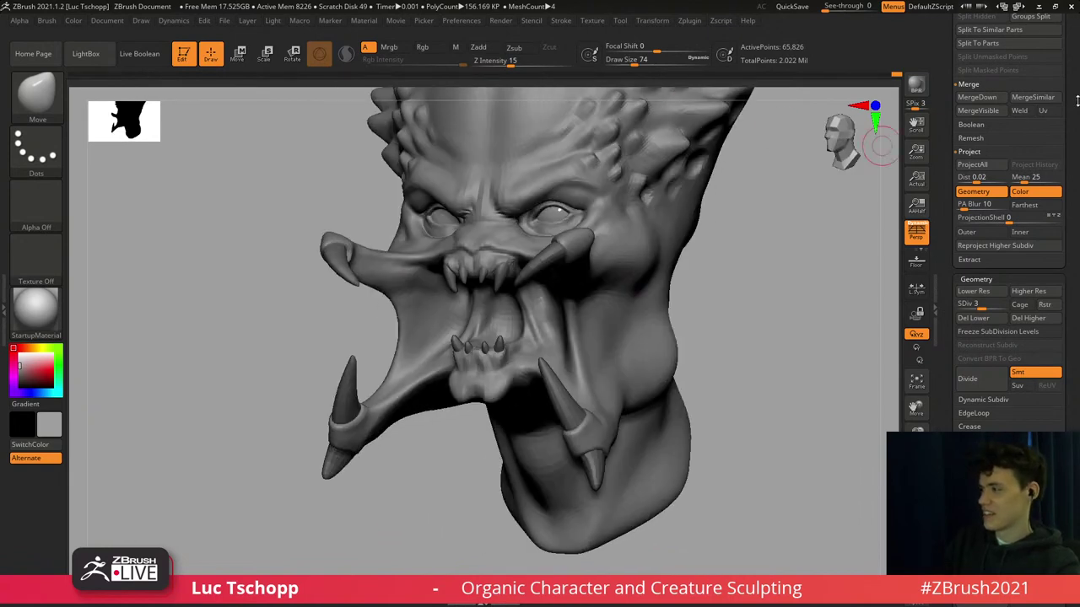
left_click_drag(1077, 101, 1074, 270)
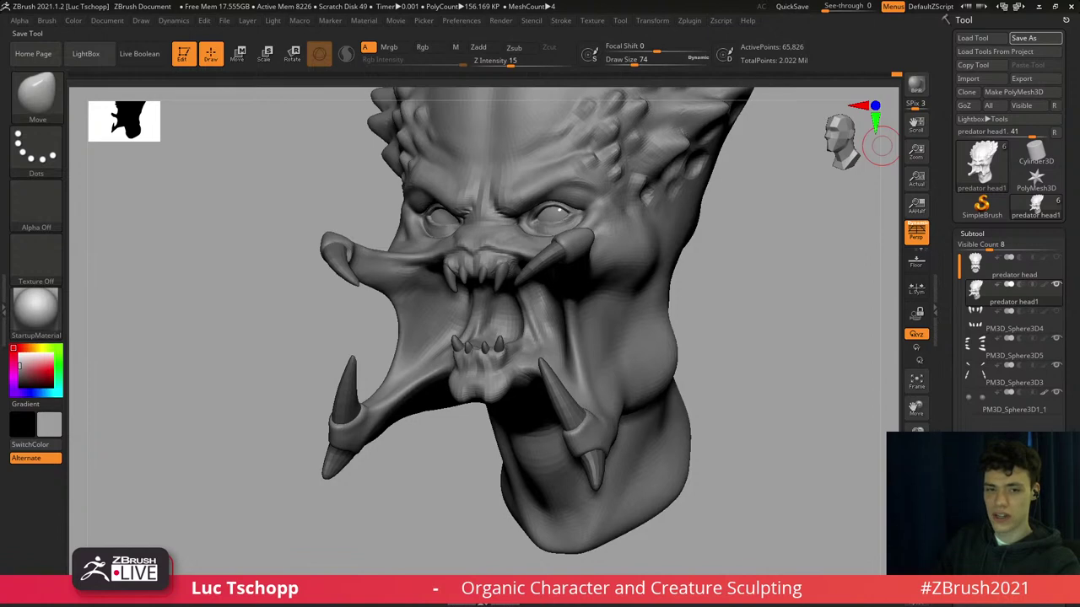
Raise predator head1 one subdivision level and build up form along the upper mandible with the Standard brush.
mouse_move(246, 274)
right_mouse_down()
mouse_move(304, 232)
mouse_move(314, 263)
right_mouse_up()
key("b")
key("s")
key("t")
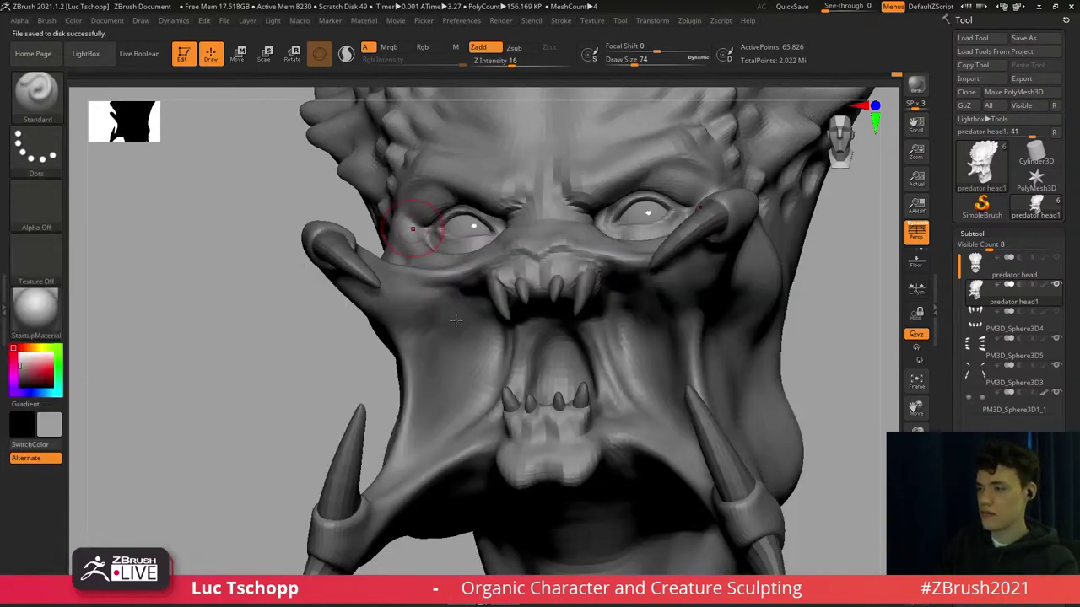
mouse_move(414, 232)
right_mouse_down()
mouse_move(399, 292)
mouse_move(460, 268)
mouse_move(364, 256)
mouse_move(405, 268)
right_mouse_up()
key("s")
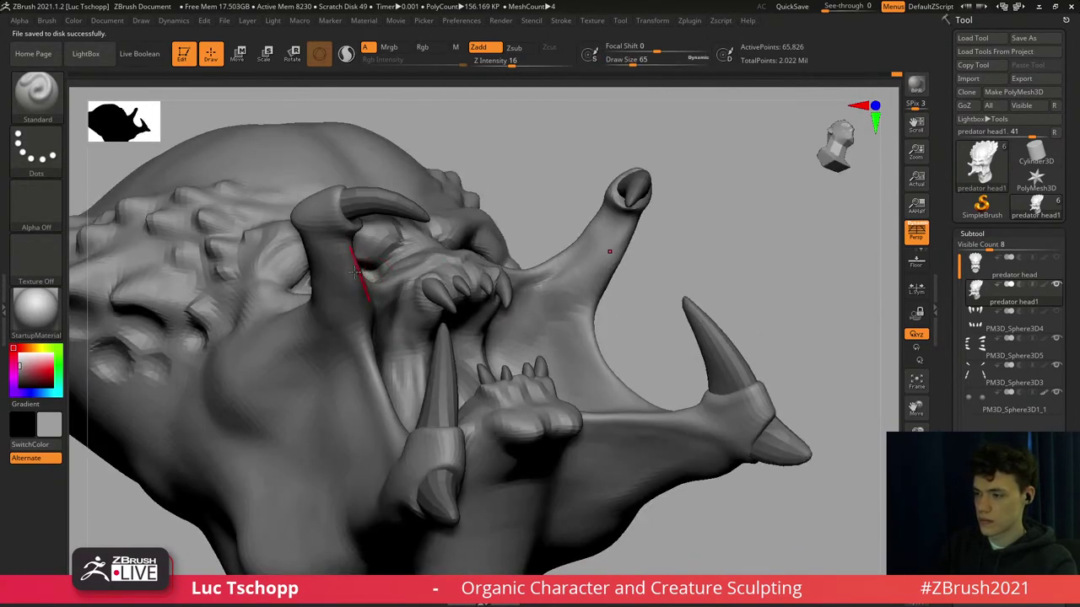
key("d")
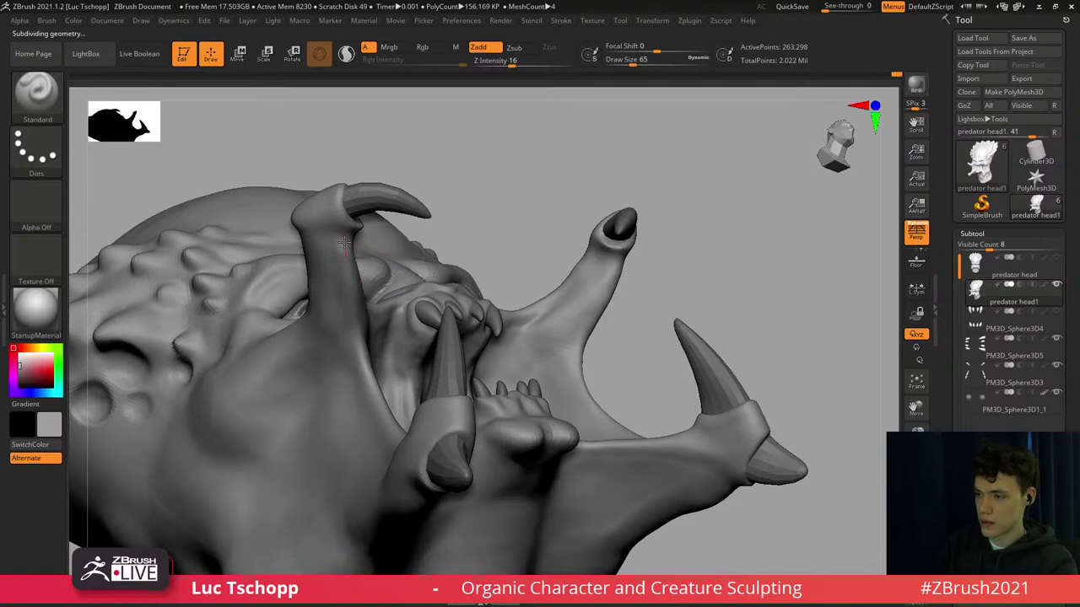
left_click_drag(344, 243, 365, 312)
key("s")
left_click(347, 270)
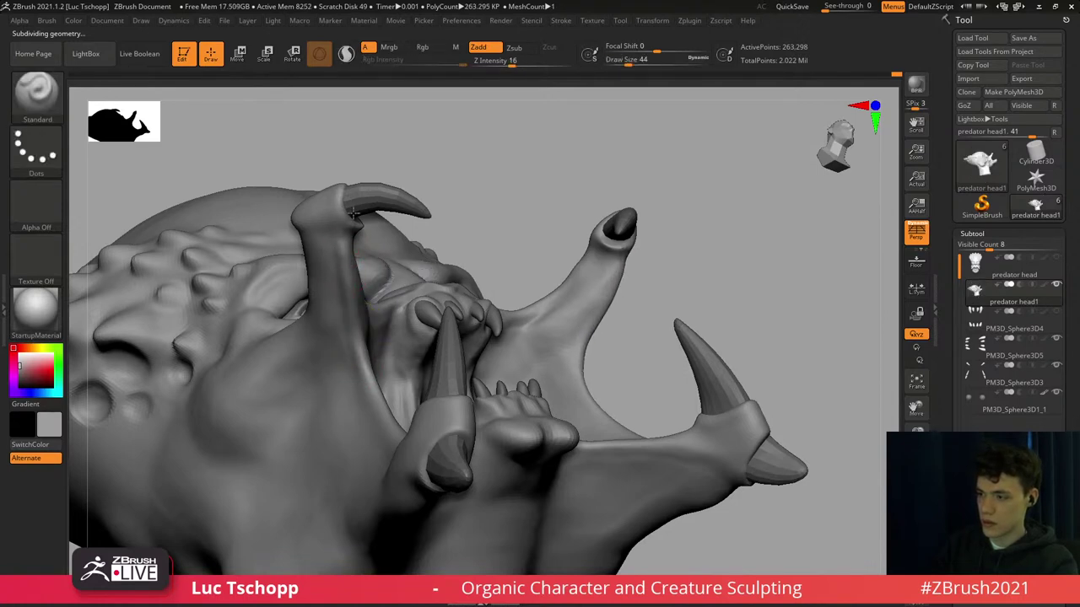
Smooth the edge where the upper mandible meets the cheek membrane, working from the side.
key("f")
right_click_drag(379, 222, 291, 278, "shift")
mouse_move(364, 309)
right_mouse_down("alt")
mouse_move(442, 421)
mouse_move(450, 485)
right_mouse_up("alt")
left_click_drag(400, 335, 371, 310, "shift")
right_click_drag(350, 322, 373, 308)
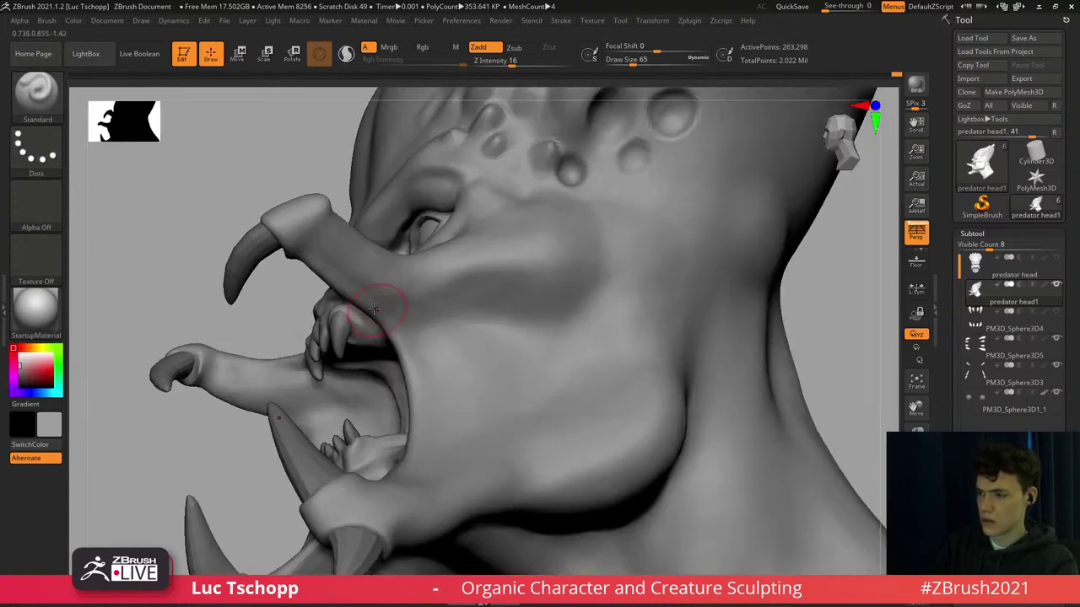
Lower predator head1 two subdivision levels and adjust the upper mandible's underside and mouth edge with the Move Topological brush.
key("shift+d")
key("shift+d")
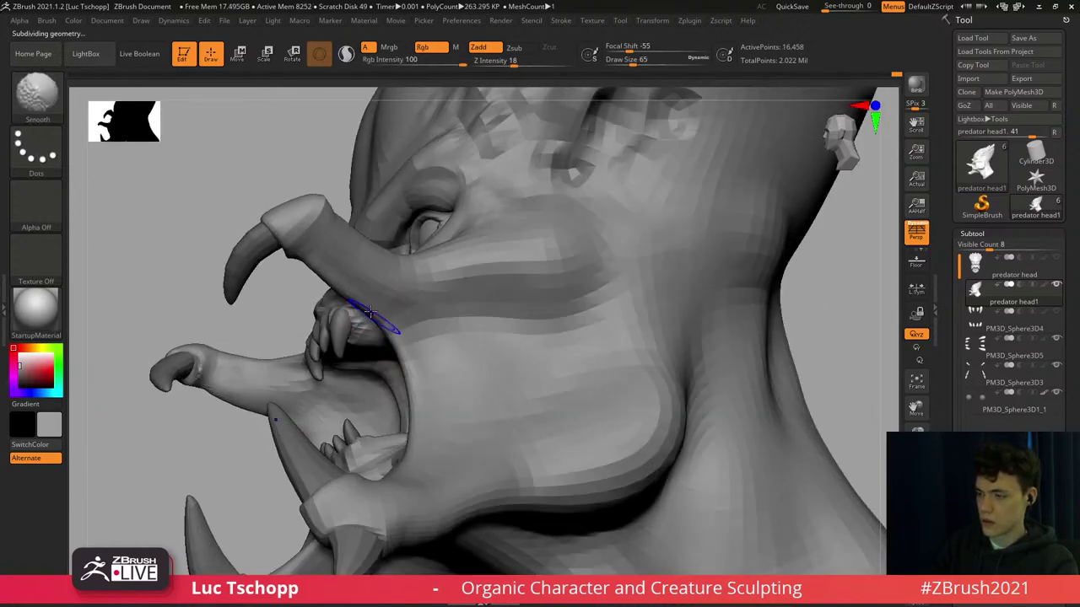
key("bracketright")
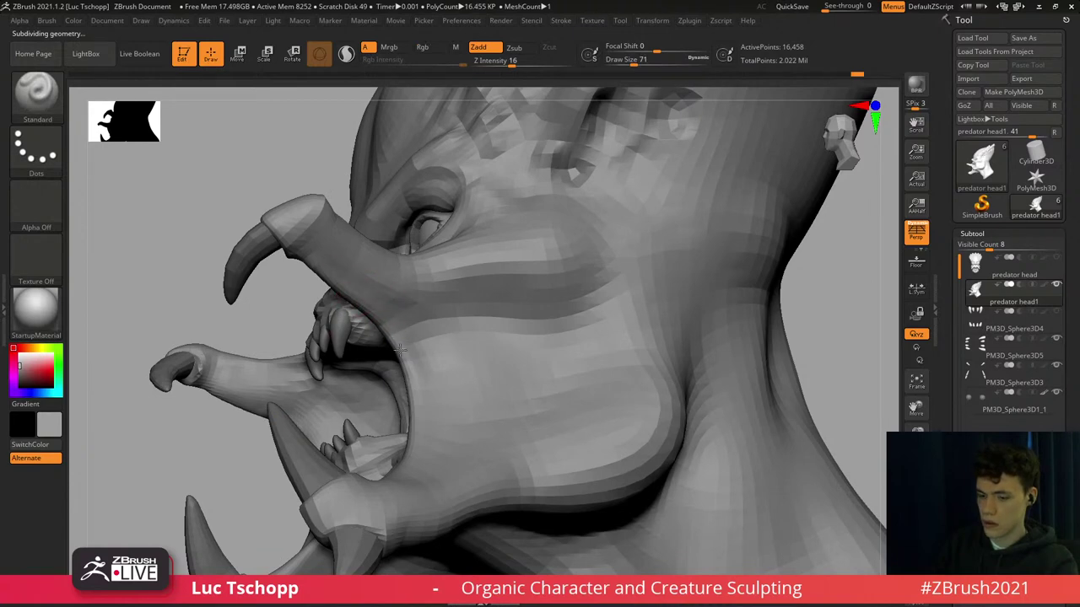
key("b")
key("m")
key("t")
right_click_drag(400, 349, 381, 324)
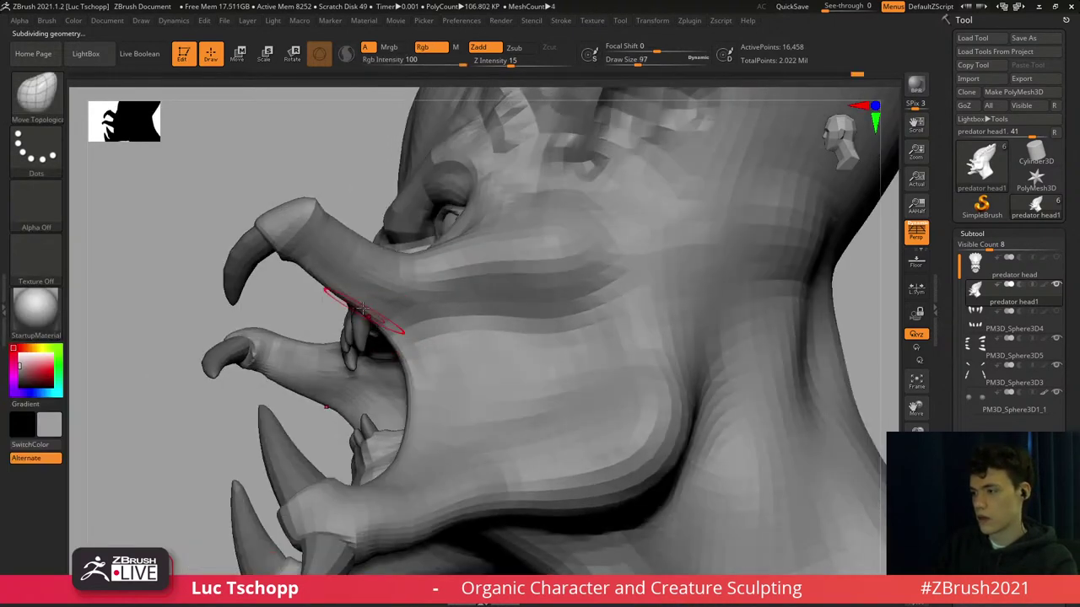
key("bracketleft")
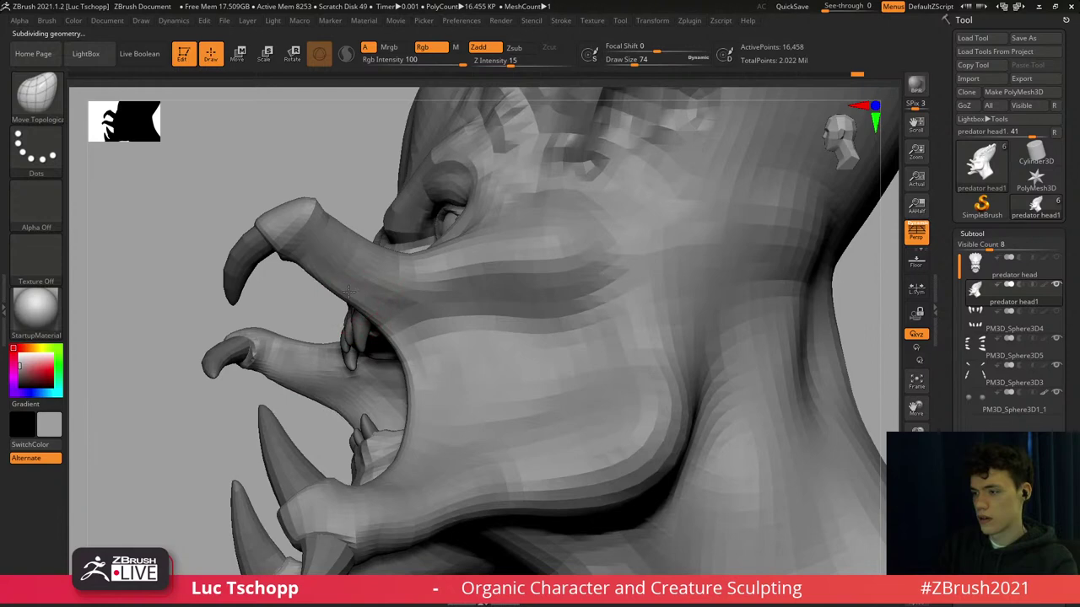
key("bracketleft")
right_click_drag(327, 277, 322, 263)
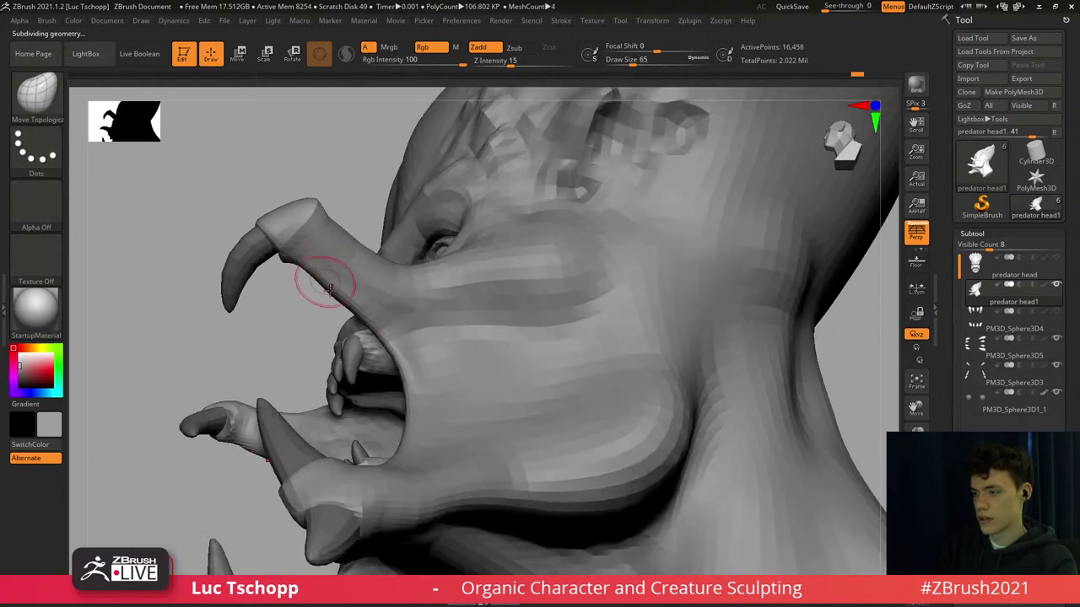
Raise predator head1 three subdivision levels and inspect the upper mandible from the side.
right_click_drag(358, 354, 366, 255)
key("d")
key("d")
key("d")
mouse_move(390, 321)
right_mouse_down()
mouse_move(402, 333)
mouse_move(408, 406)
right_mouse_up()
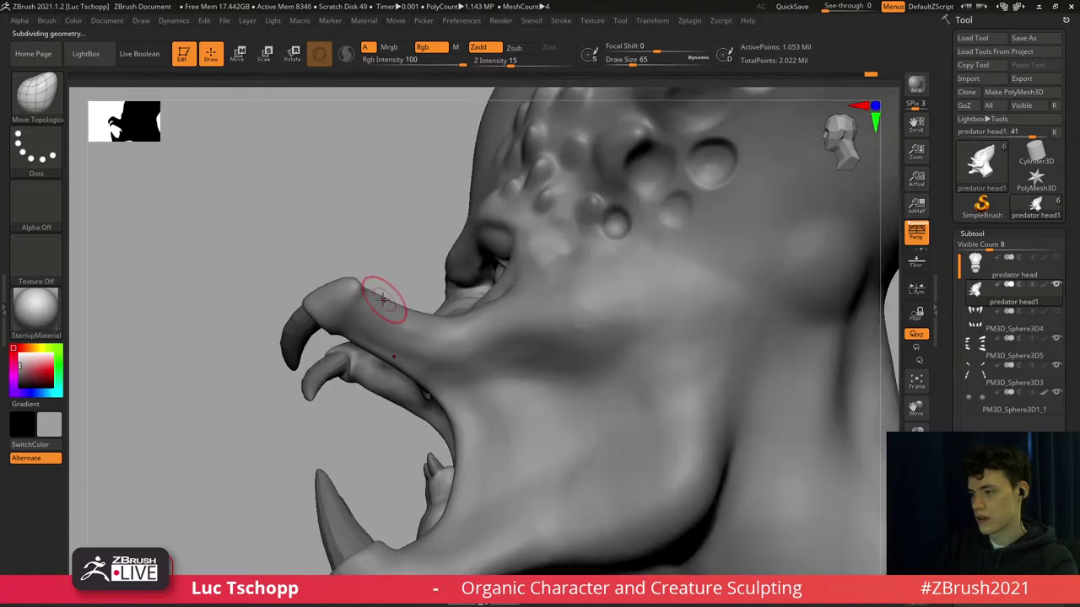
Lower predator head1 to two subdivision levels below its highest and reshape the upper mandible behind its claw with the Move Topological brush.
key("bracketright")
key("bracketright")
key("bracketright")
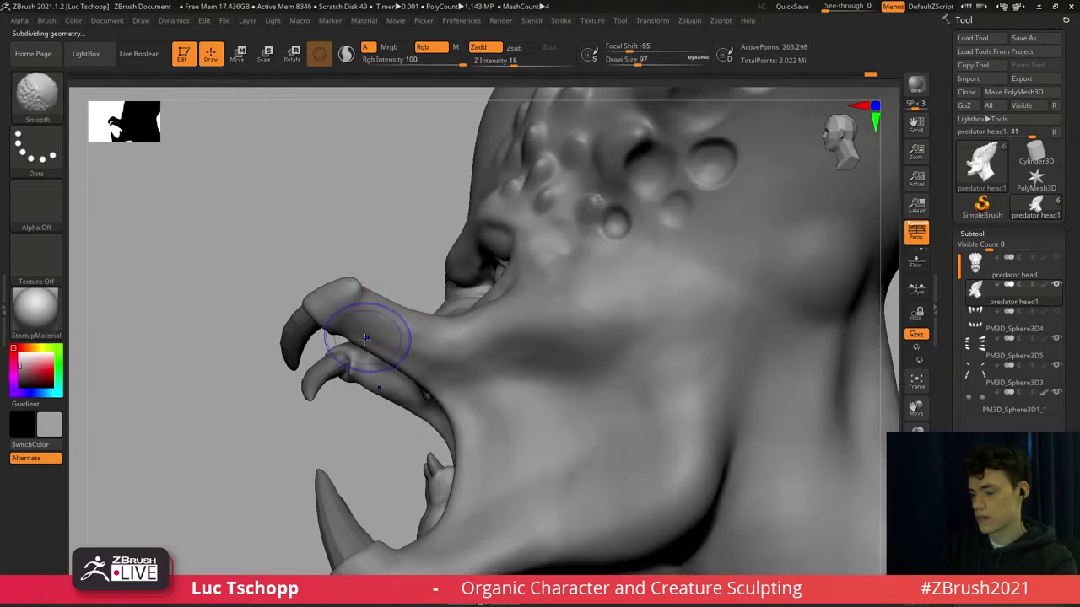
key("s")
left_click_drag(366, 341, 372, 340)
key("shift+d")
key("shift+d")
right_click_drag(402, 280, 377, 298)
key("d")
key("bracketleft")
left_click_drag(377, 298, 397, 254)
key("bracketleft")
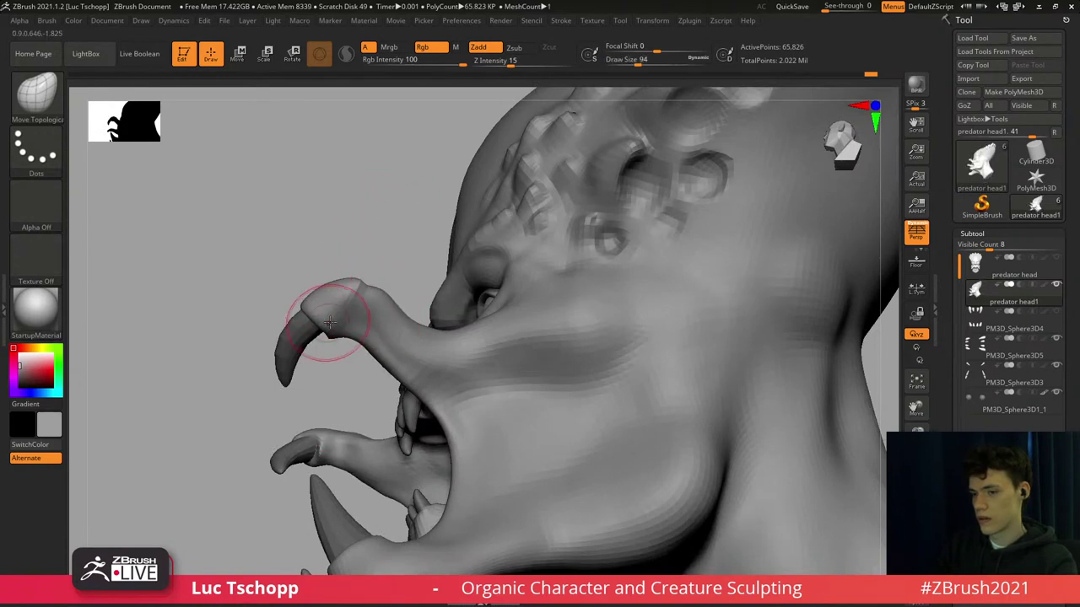
Switch to the PM3D_Sphere3D3 claws subtool and adjust the upper mandible claw's curve with a larger Move Topological brush.
mouse_move(312, 350)
right_mouse_down("alt")
mouse_move(316, 282)
mouse_move(299, 270)
mouse_move(351, 287)
mouse_move(330, 279)
mouse_move(346, 309)
right_mouse_up("alt")
left_click(330, 294, "alt")
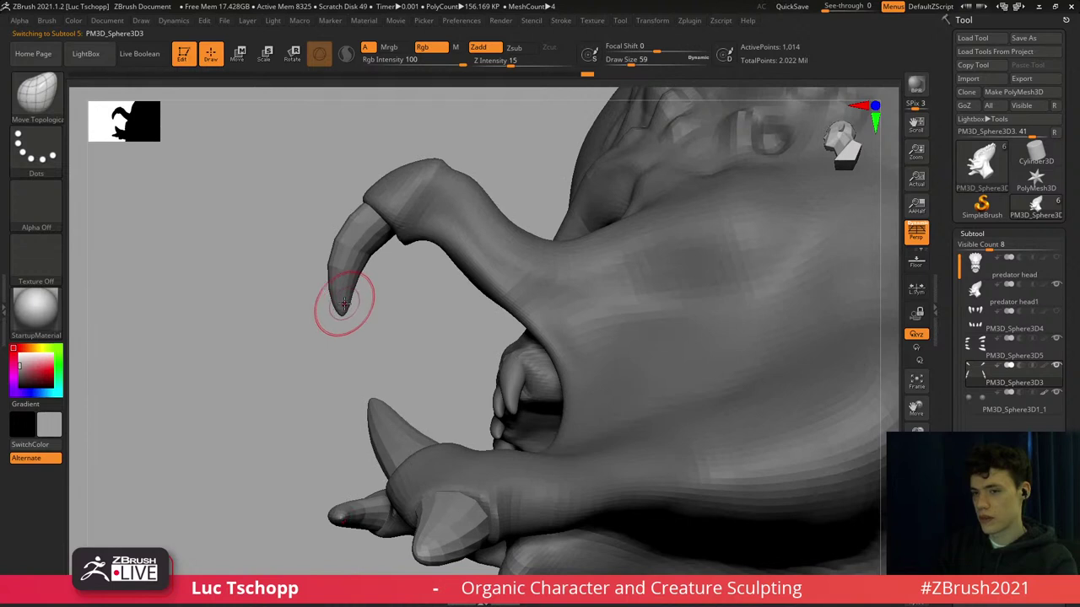
mouse_move(376, 275)
right_mouse_down()
mouse_move(374, 288)
mouse_move(356, 270)
right_mouse_up()
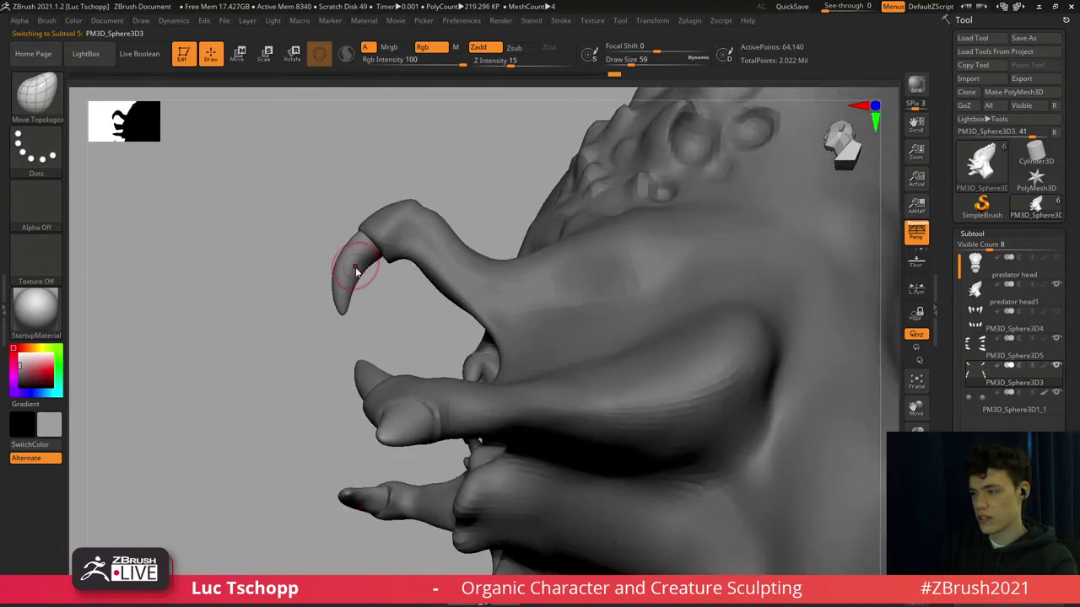
key("]")
key("]")
key("]")
key("]")
key("]")
key("]")
key("]")
key("]")
key("]")
left_click_drag(348, 282, 352, 309)
key("[")
key("[")
key("bracketleft")
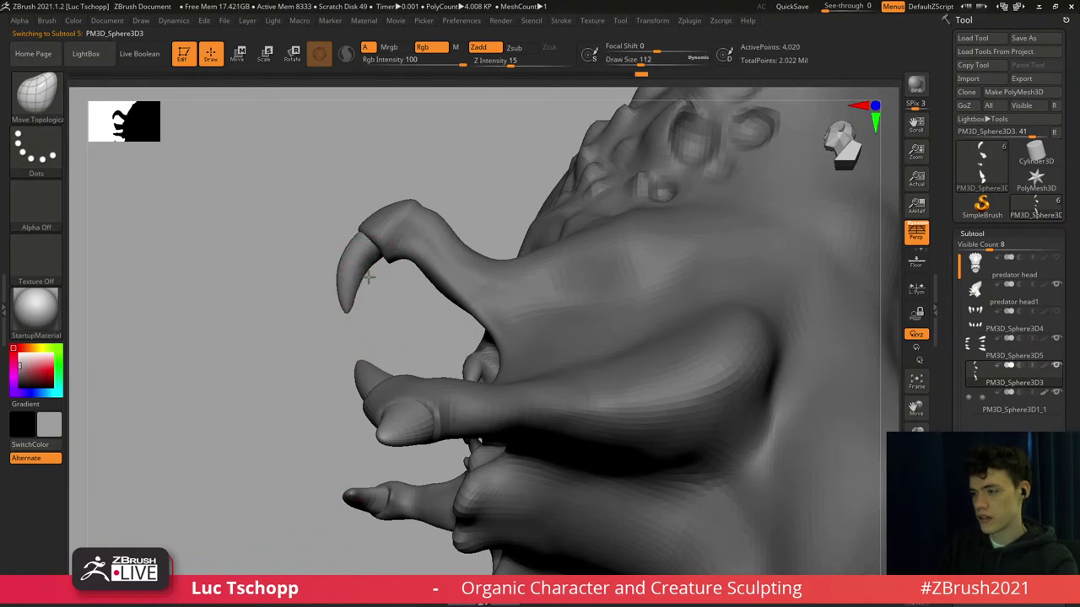
Smooth the upper mandible claw from its tip to its base and adjust its shape from the front.
key("s")
left_click_drag(352, 263, 355, 271)
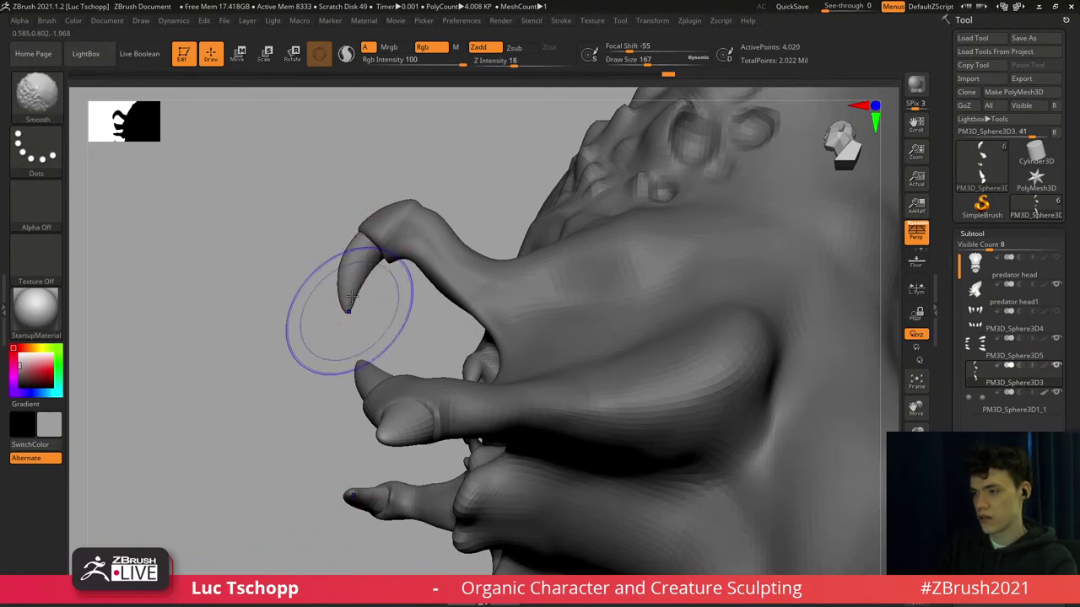
left_click_drag(349, 313, 358, 245, "shift")
right_click_drag(359, 210, 436, 342, "ctrl")
right_click_drag(436, 298, 421, 285)
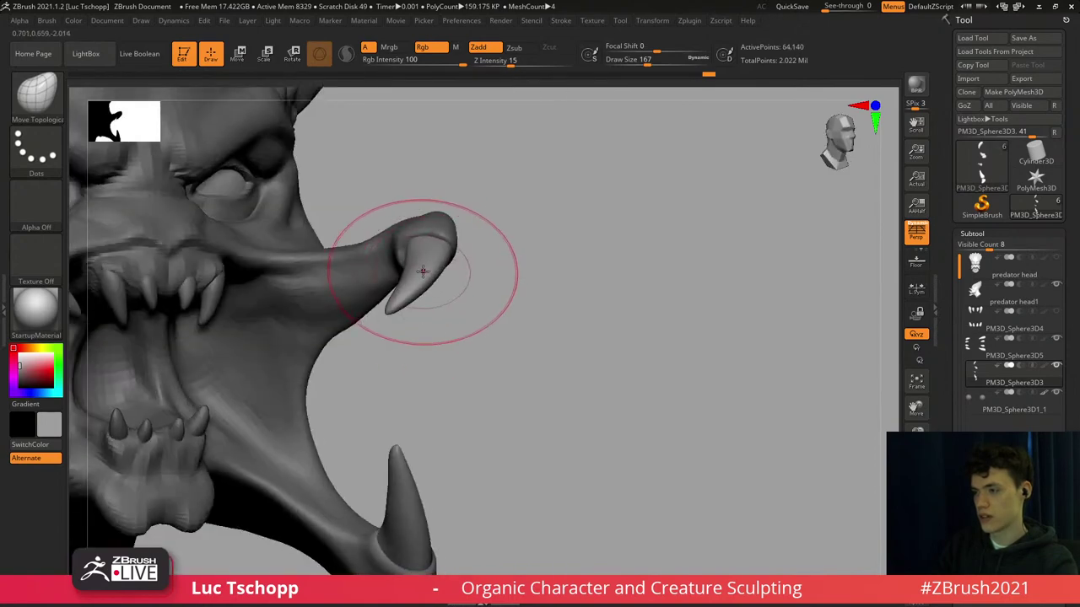
left_click_drag(421, 274, 419, 288)
mouse_move(418, 287)
right_mouse_down()
mouse_move(434, 301)
mouse_move(460, 270)
mouse_move(417, 271)
right_mouse_up()
Refine the upper mandible claw's surface with the LucT_Custom1 brush and smoothing.
key("b")
left_click(433, 202)
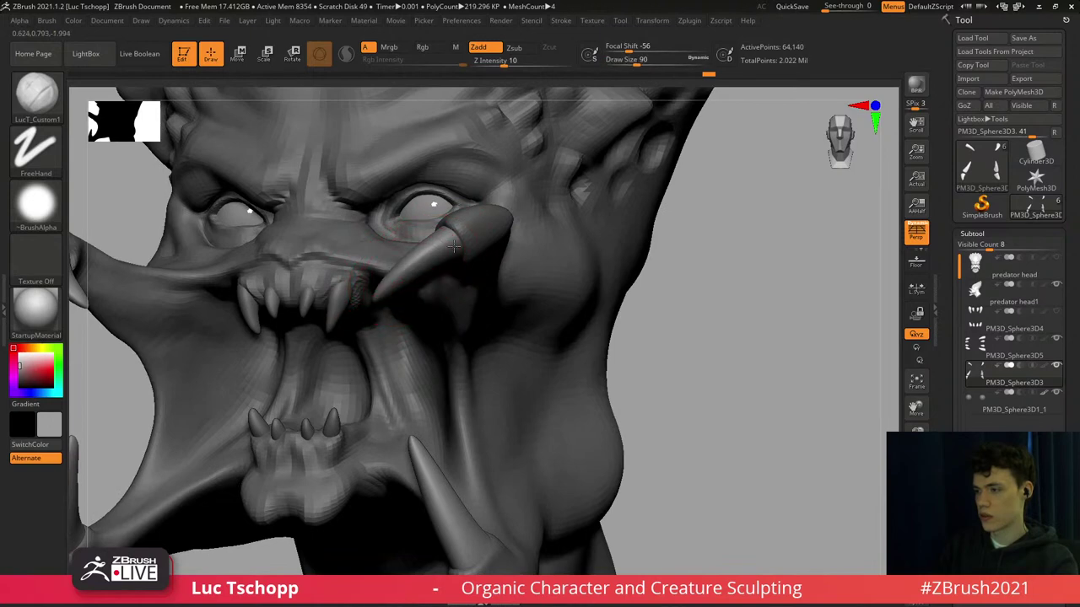
left_click_drag(435, 245, 403, 275, "shift")
right_click_drag(423, 253, 451, 240)
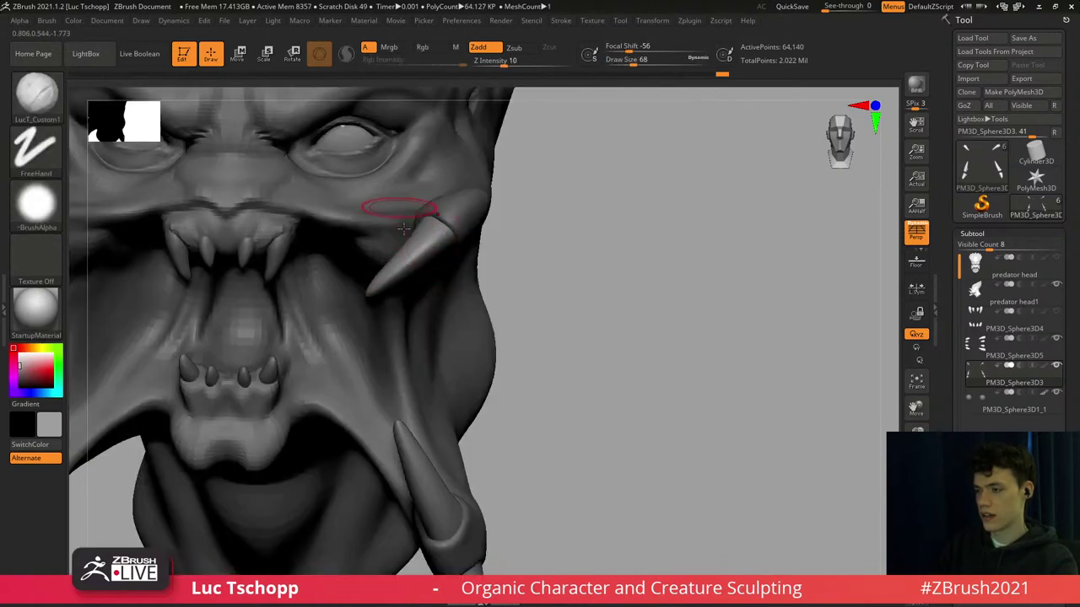
key("s")
left_click_drag(419, 240, 416, 240)
right_click_drag(386, 266, 466, 359)
Build up the base of the lower mandible's inner claw with the Standard brush.
key("b")
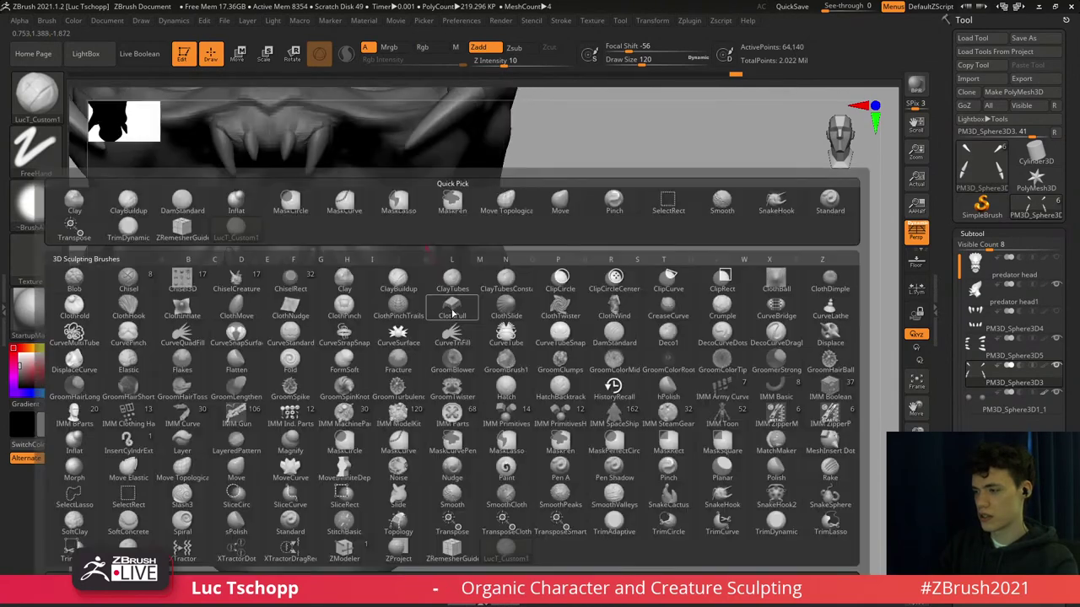
key("s")
key("t")
key("s")
left_click_drag(449, 305, 442, 305)
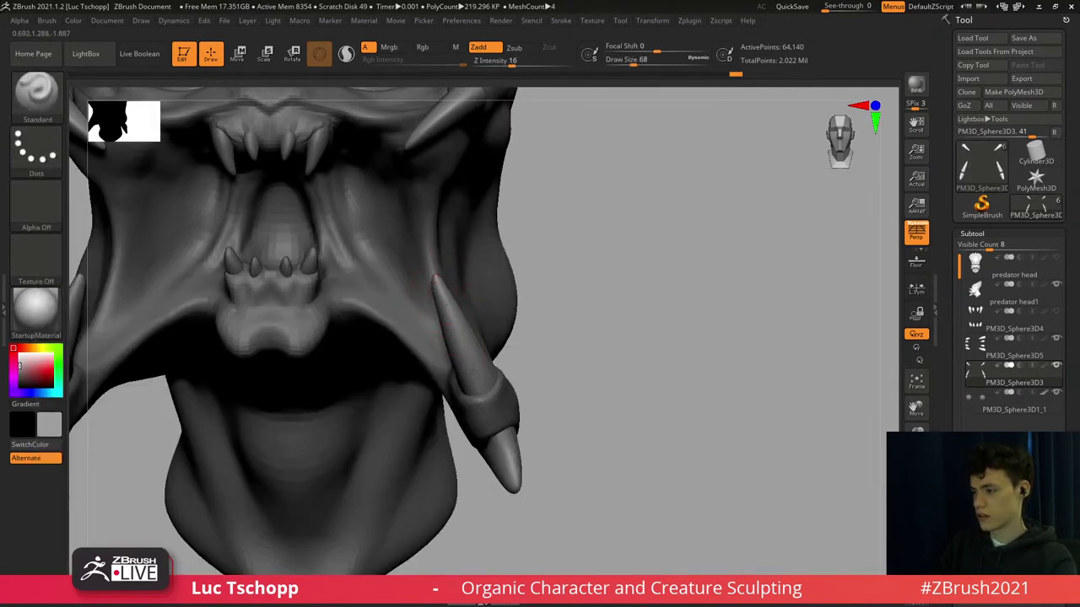
mouse_move(474, 371)
left_mouse_down()
mouse_move(489, 406)
mouse_move(496, 378)
left_mouse_up()
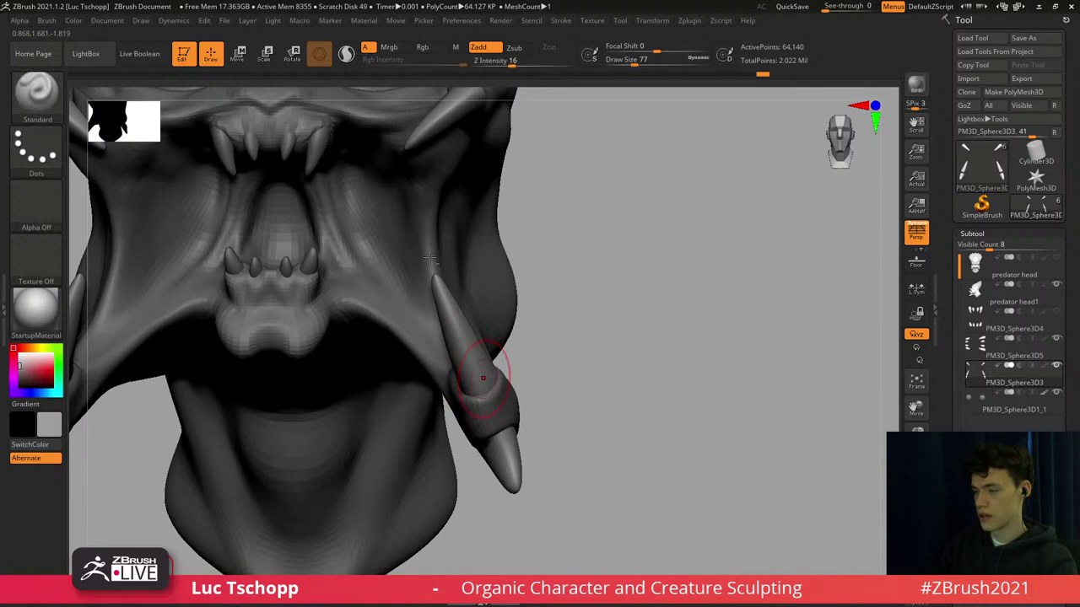
right_click_drag(482, 380, 461, 283, "ctrl")
mouse_move(460, 360)
right_mouse_down("alt")
mouse_move(469, 307)
mouse_move(471, 376)
right_mouse_up("alt")
Switch to predator head1 and raise it to its highest subdivision level, focusing on the upper gum.
right_click_drag(447, 215, 469, 405, "alt")
left_click(429, 291, "alt")
key("shift+d")
right_click_drag(473, 459, 474, 527, "ctrl")
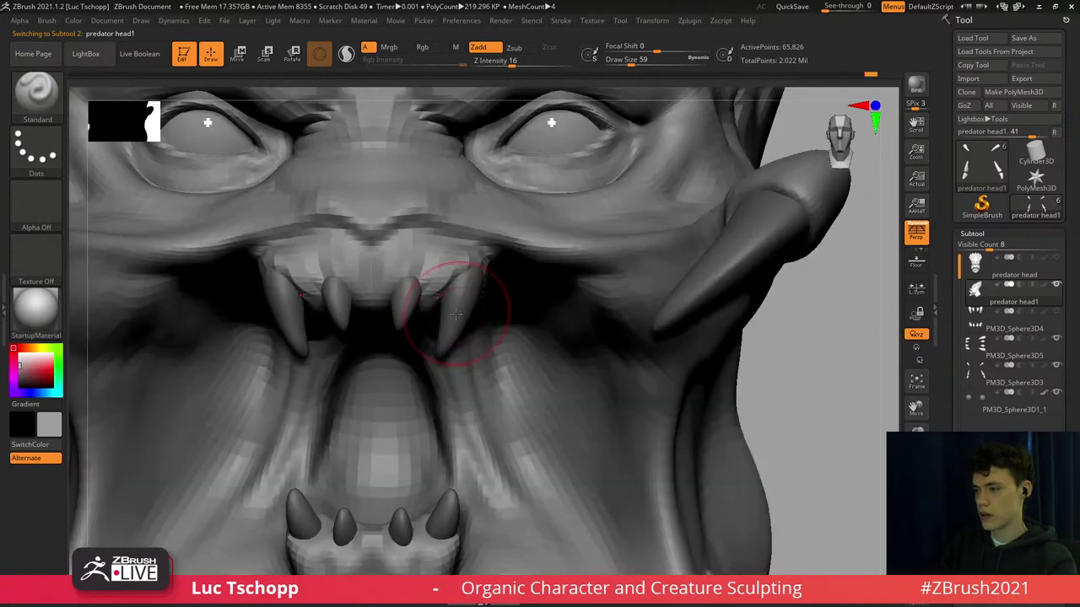
key("d")
key("d")
key("b")
key("s")
key("t")
key("bracketleft")
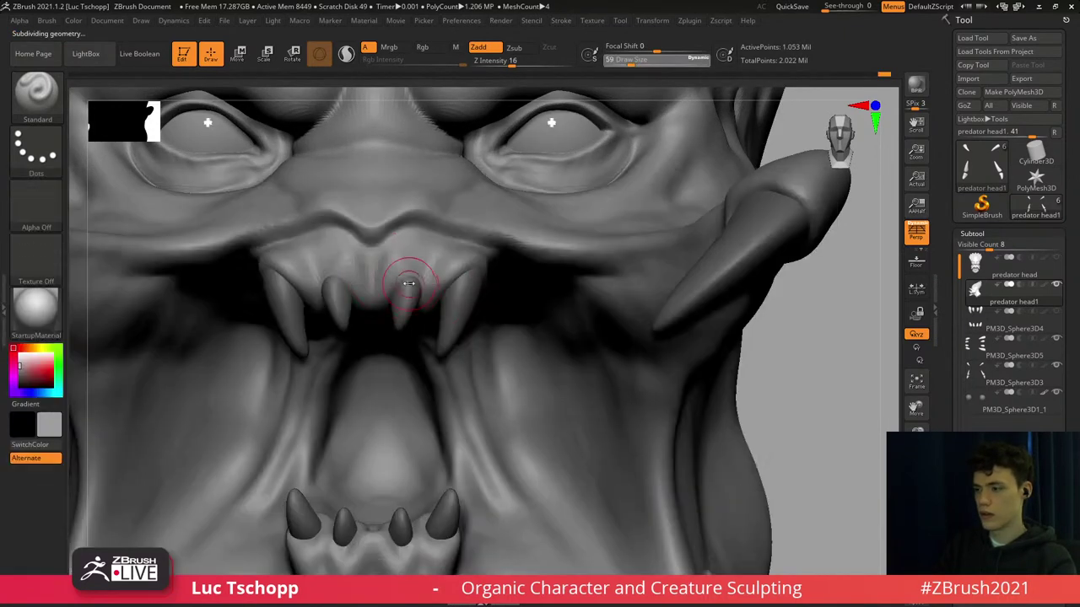
key("ctrl+z")
Sculpt the upper gum around the inner fangs with the LucT_Custom1 brush and smooth the strokes.
key("b")
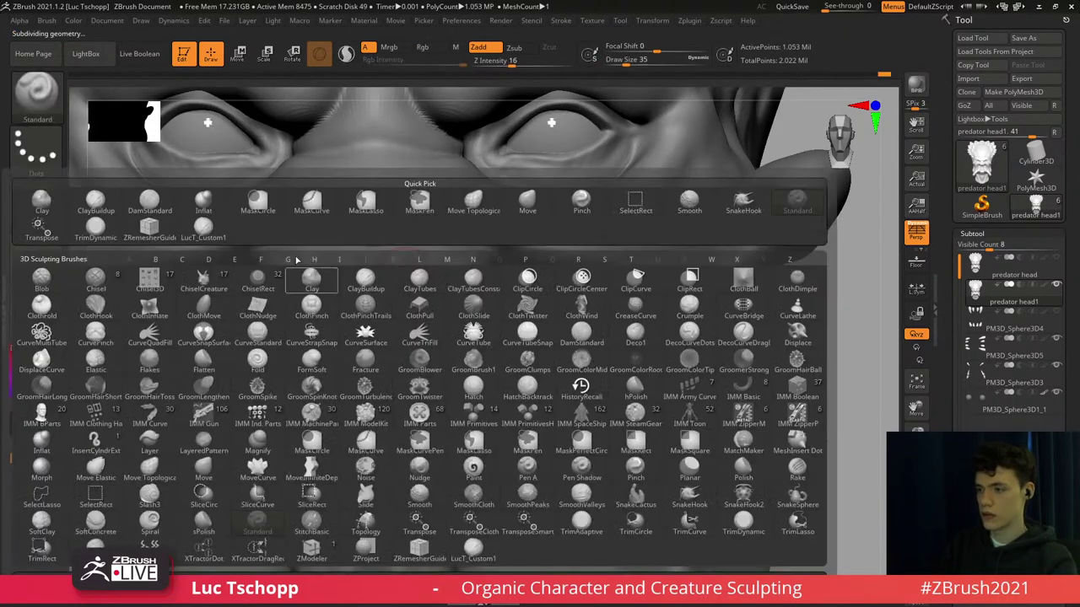
left_click(205, 231)
key("s")
left_click_drag(393, 281, 419, 262)
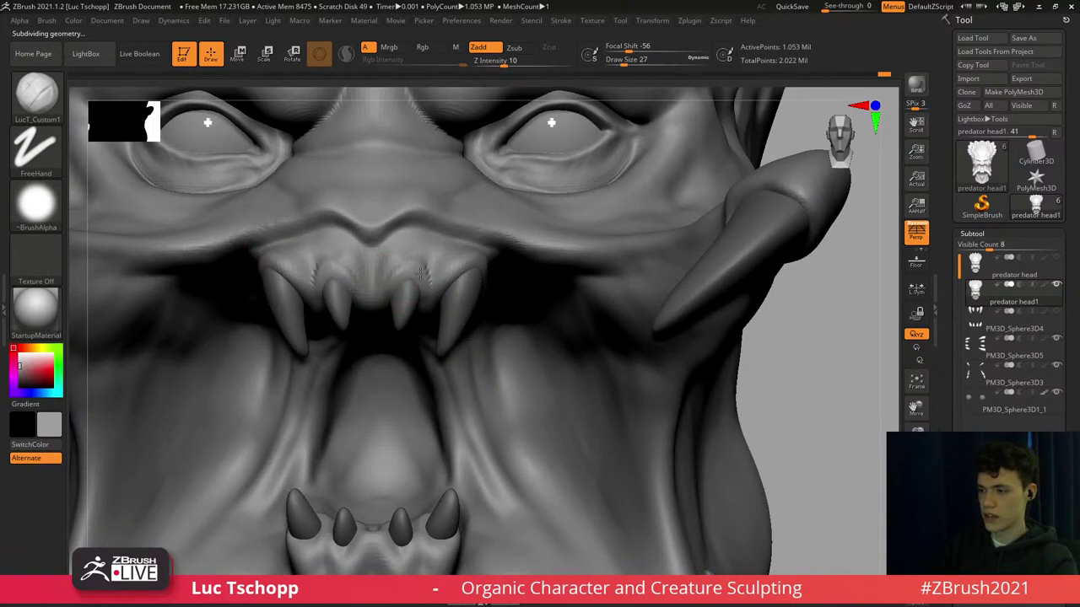
left_click_drag(391, 278, 382, 277, "shift")
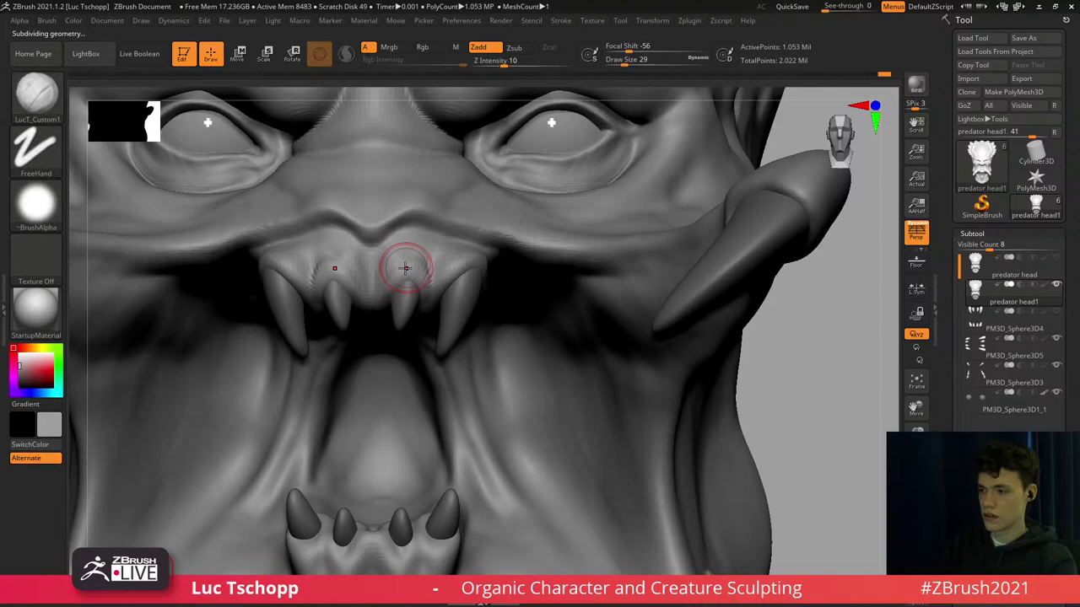
key("bracketleft")
key("s")
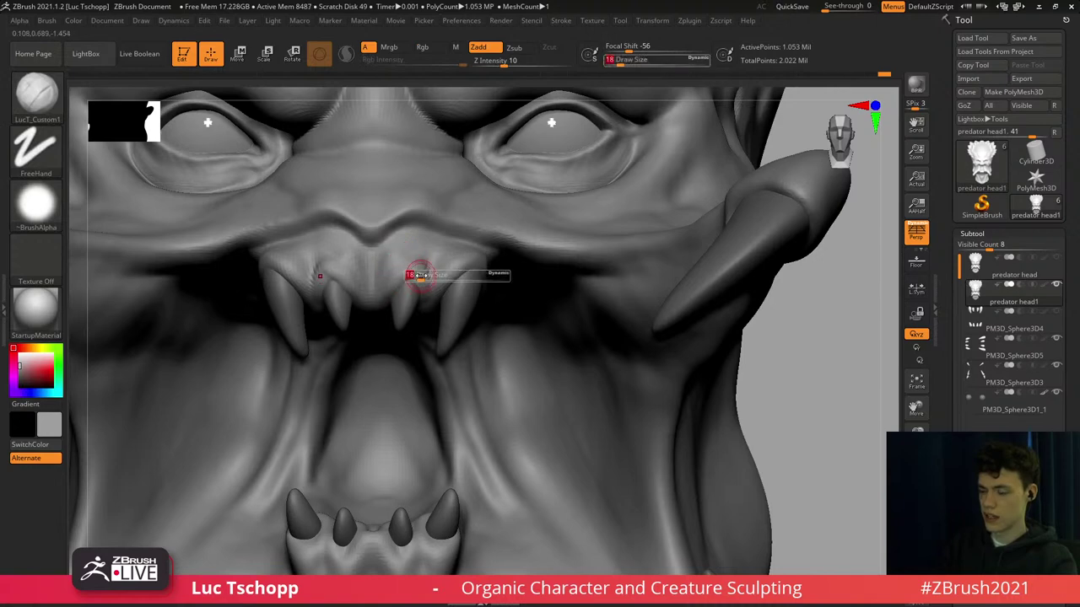
Carve creases into the upper gum between and above the fangs with the DamStandard brush.
key("b")
key("d")
key("s")
key("s")
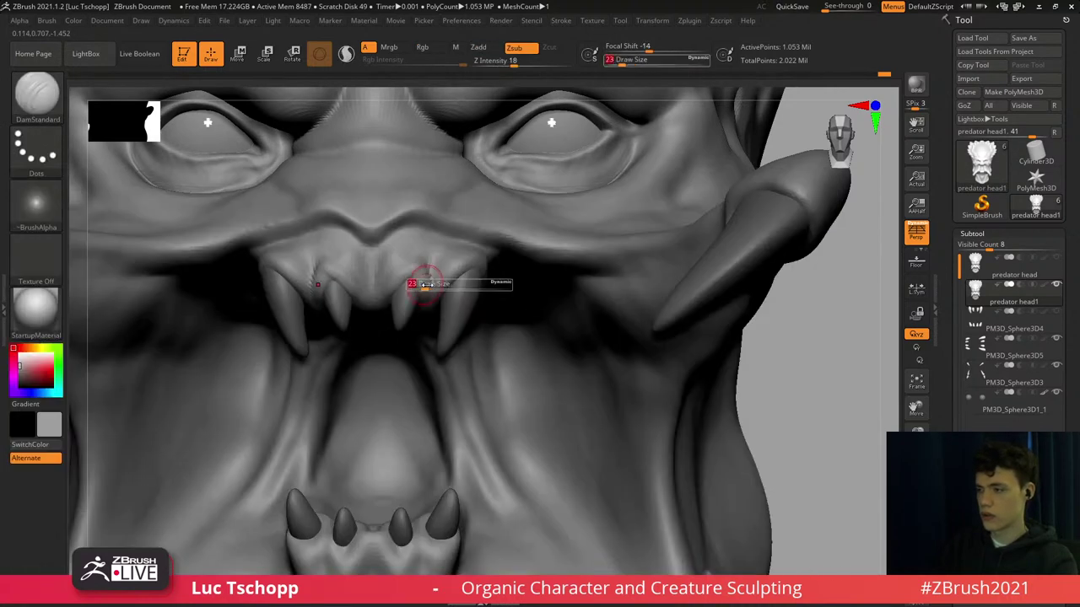
left_click_drag(428, 283, 438, 284)
right_click_drag(434, 306, 429, 274)
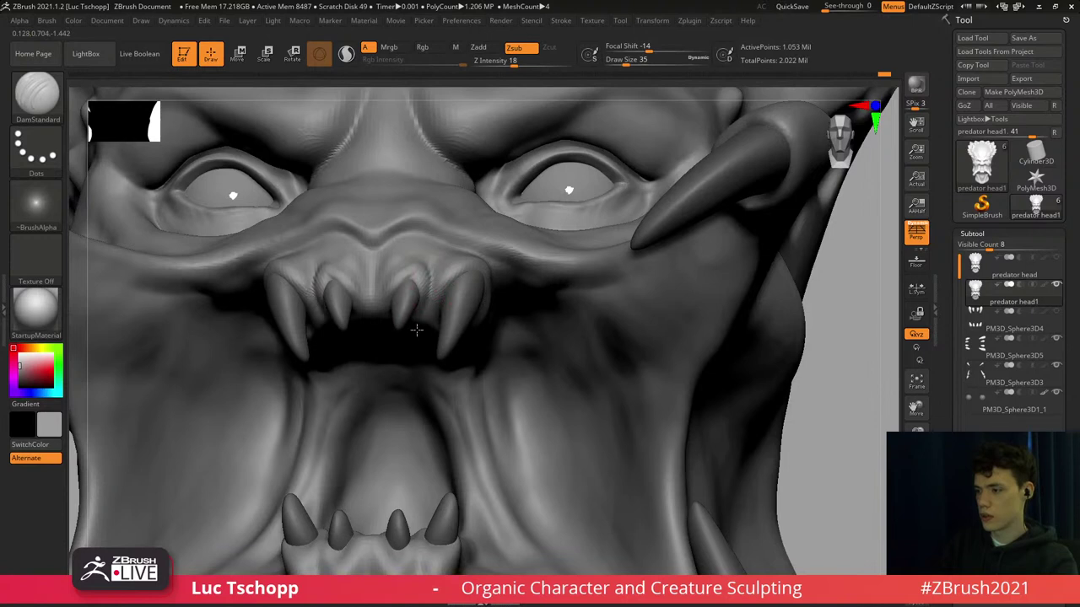
mouse_move(376, 272)
left_mouse_down()
mouse_move(374, 305)
mouse_move(414, 260)
mouse_move(405, 270)
left_mouse_up()
key("s")
right_click_drag(425, 324, 425, 335)
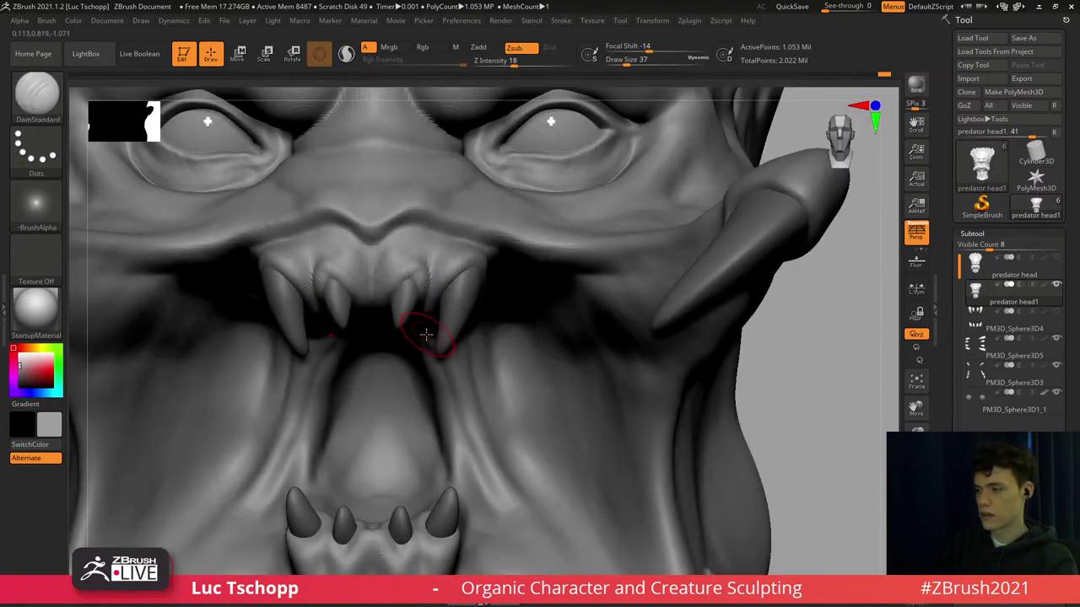
Add volume to the upper gum above the inner fangs with a small Standard brush.
key("f")
mouse_move(445, 392)
right_mouse_down()
mouse_move(448, 426)
mouse_move(511, 297)
right_mouse_up()
key("b")
key("s")
key("t")
key("s")
left_click_drag(518, 297, 508, 296)
Switch to the PM3D_Sphere3D5 fangs subtool, split it into separate polygroups, and apply Mirror And Weld.
left_click(509, 328, "alt")
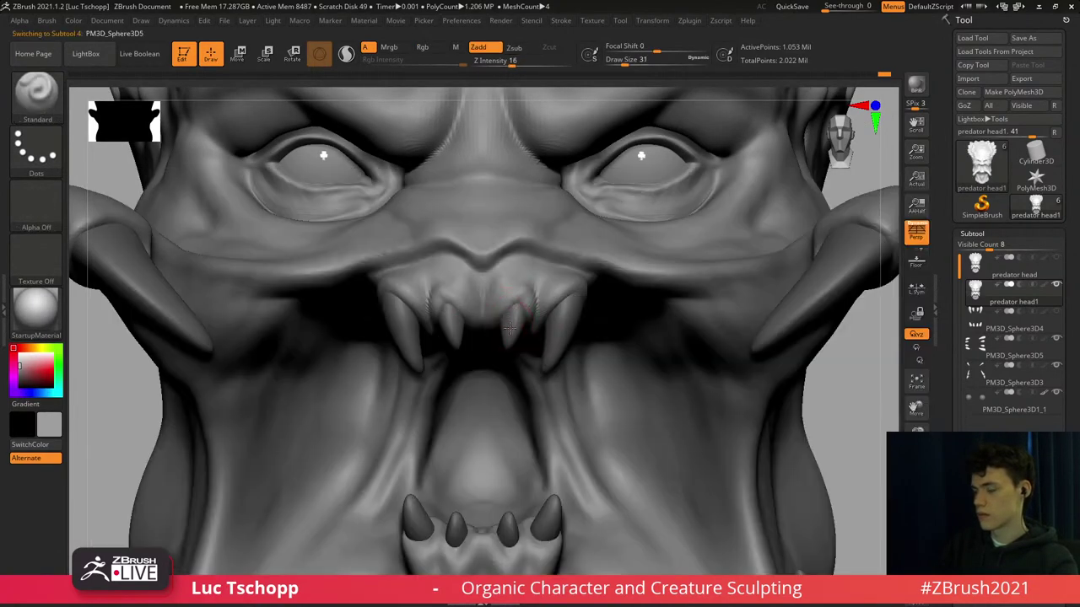
left_click(509, 329, "alt")
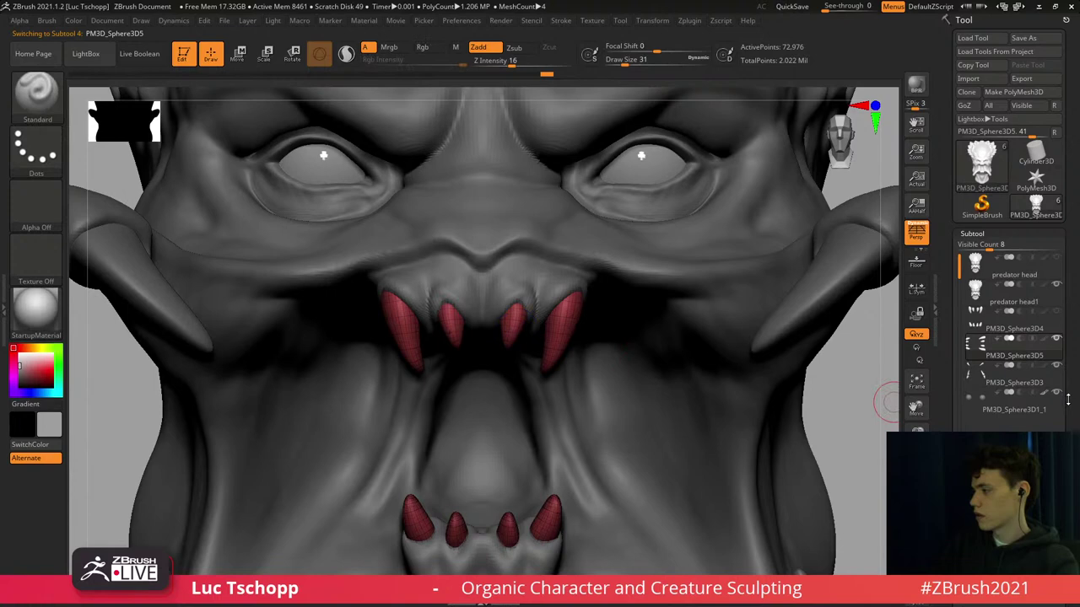
left_click_drag(1068, 399, 1057, 186)
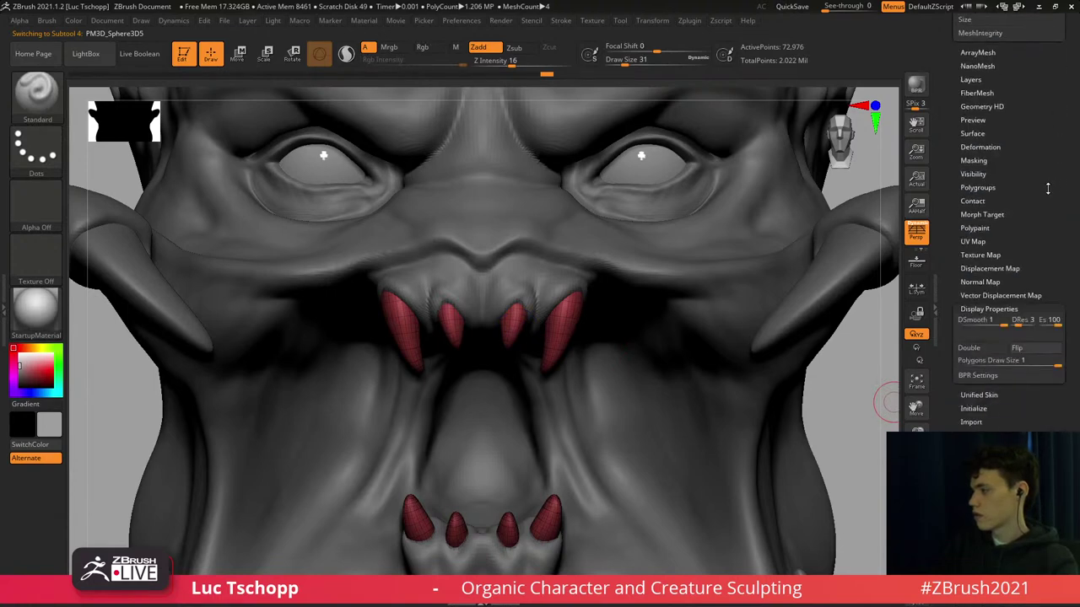
left_click(1016, 307)
left_click_drag(1026, 287, 1042, 366)
left_click_drag(1046, 265, 1056, 163)
left_click(987, 238, "shift")
left_click(994, 250)
left_click_drag(1031, 84, 1032, 342)
left_click(999, 303, "shift")
left_click(990, 344)
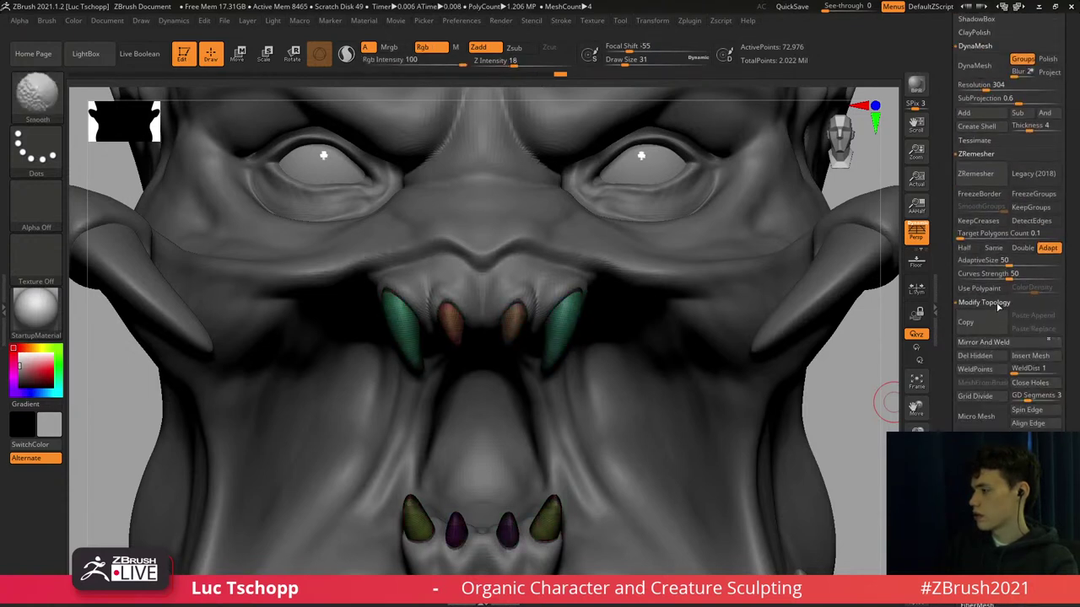
Reconstruct all lower subdivision levels of the fangs subtool and hide its polygroup wireframe display.
left_click(999, 305, "shift")
left_click_drag(1071, 266, 1056, 387)
scroll(1055, 392, "up", 5)
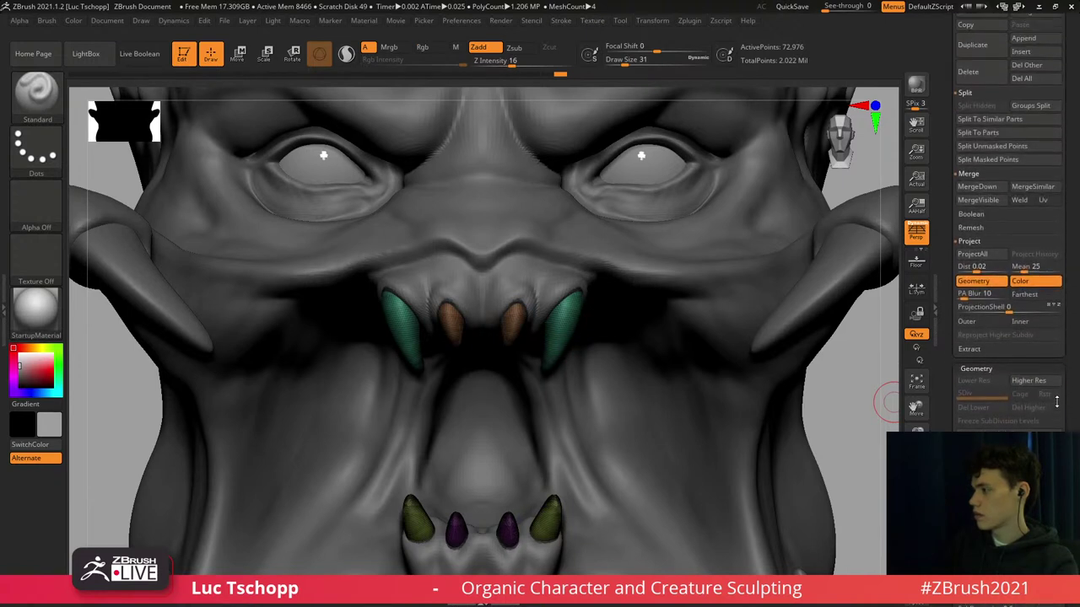
scroll(1055, 405, "down", 3)
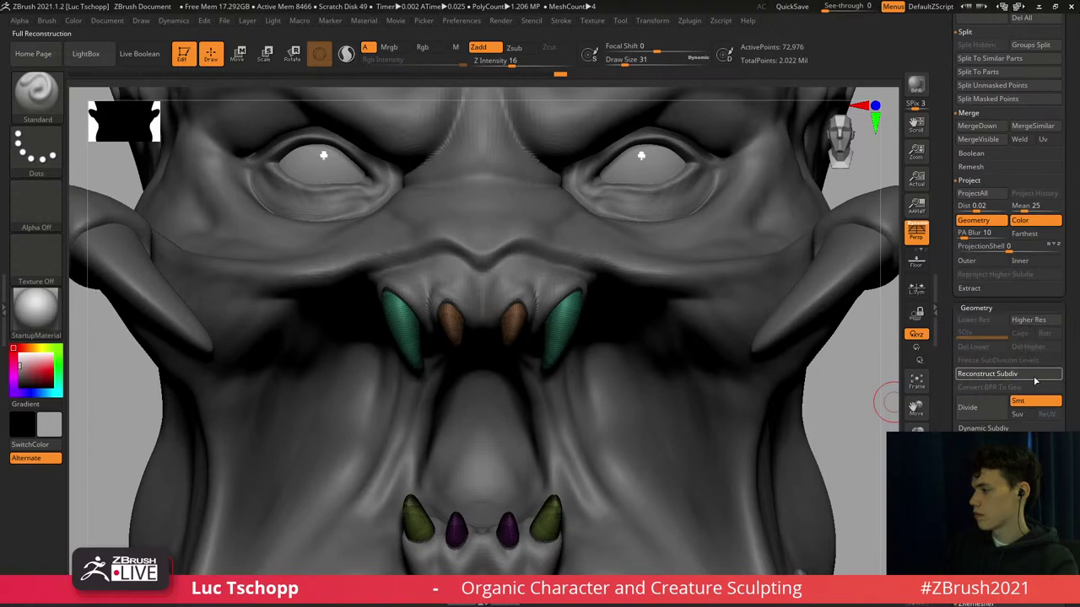
left_click(1006, 375)
key("shift+f")
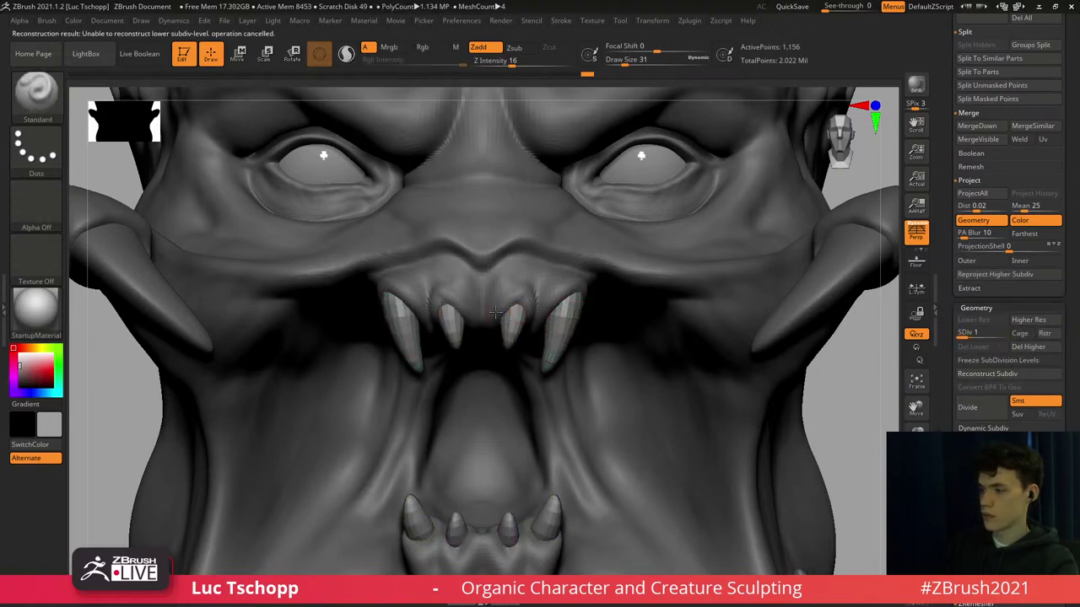
Reshape the upper inner fangs at subdivision level 1 with the Move Topological brush, varying the brush size.
key("b")
key("m")
key("t")
key("s")
left_click_drag(517, 321, 527, 322)
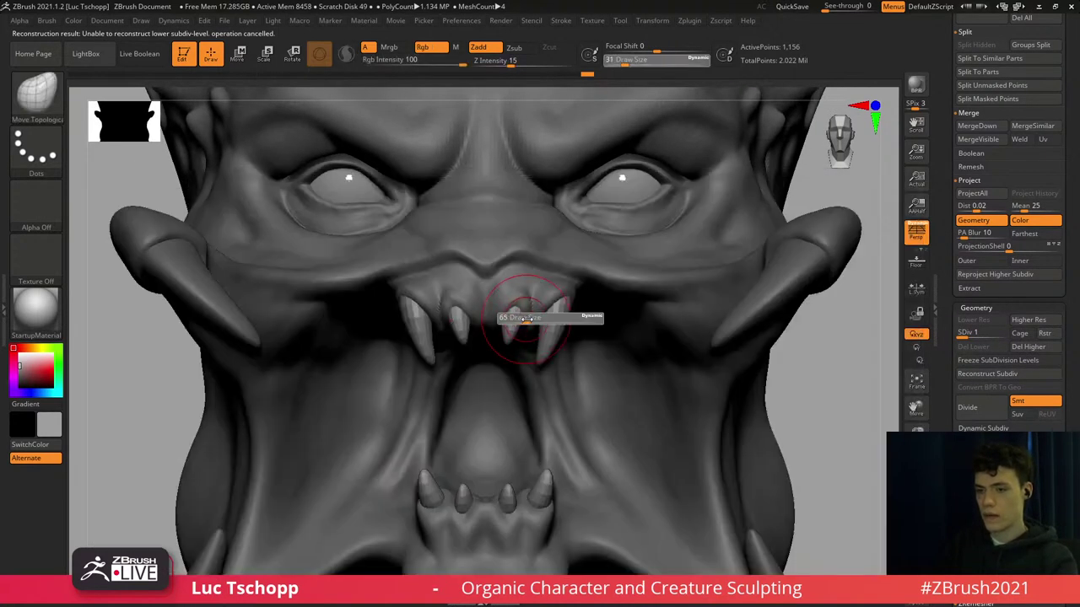
right_click_drag(534, 336, 503, 346, "ctrl")
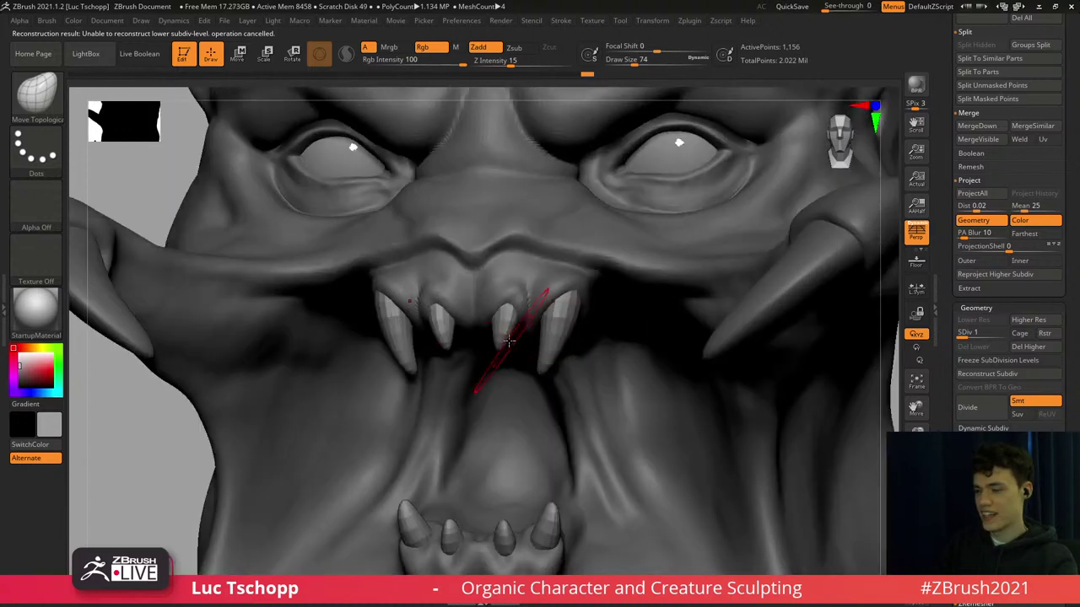
key("s")
left_click_drag(502, 358, 493, 360)
key("s")
left_click_drag(509, 320, 514, 323)
key("s")
mouse_move(513, 320)
left_mouse_down()
mouse_move(499, 331)
mouse_move(502, 316)
left_mouse_up()
key("s")
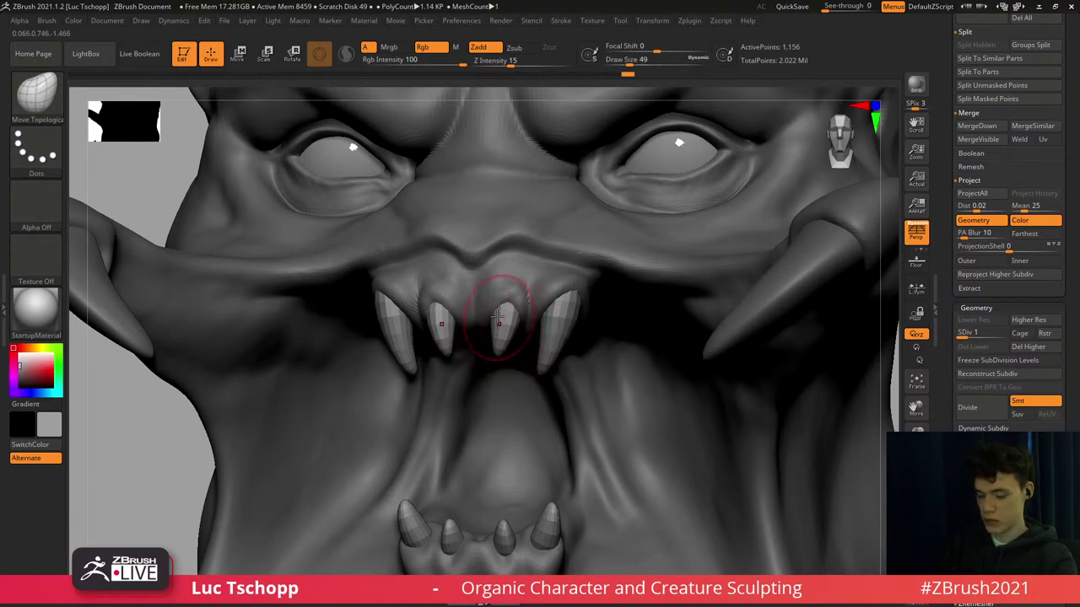
Refine the upper inner fangs' width and adjust the shape of the upper outer fangs.
right_click_drag(494, 342, 500, 329)
key("s")
left_click_drag(499, 330, 510, 330)
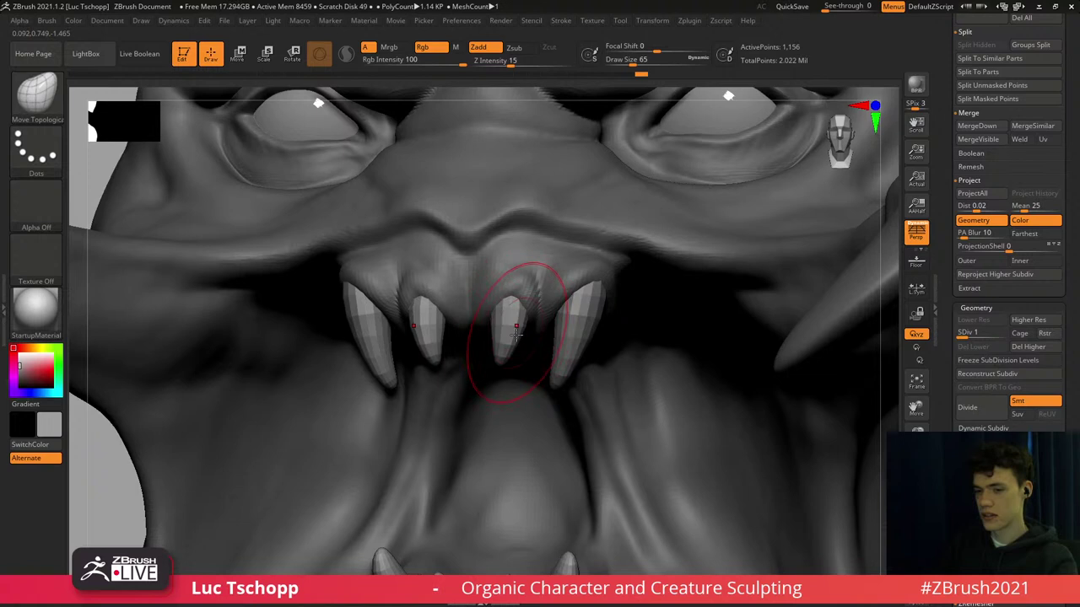
mouse_move(570, 368)
right_mouse_down("alt")
mouse_move(564, 320)
mouse_move(581, 280)
right_mouse_up("alt")
key("s")
left_click_drag(580, 279, 585, 282)
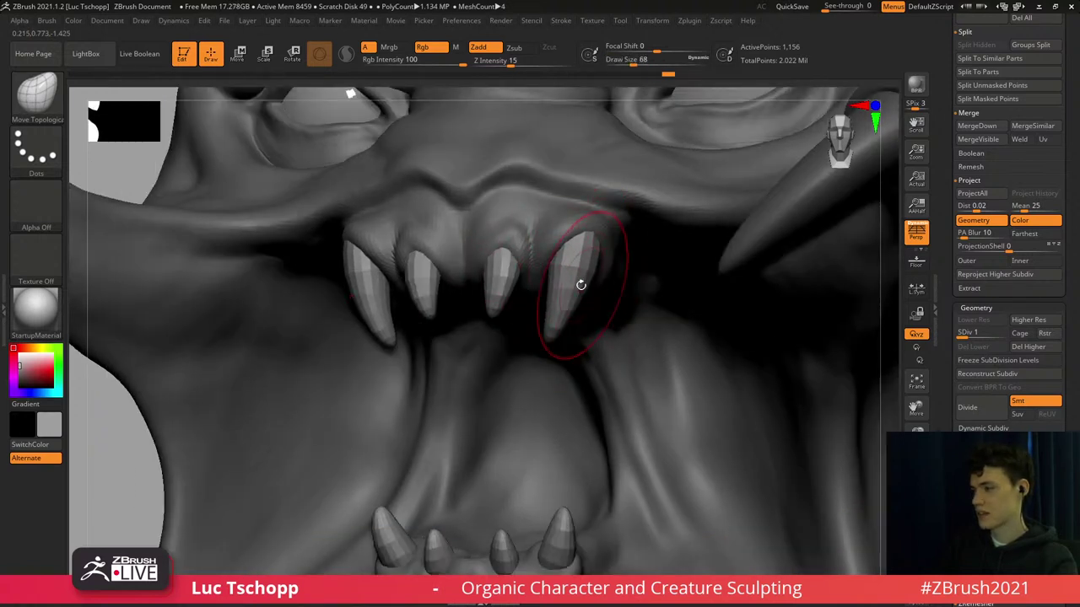
Raise the fangs subtool to subdivision level 4 and check the fangs against the whole face.
key("d")
key("d")
key("d")
right_click_drag(571, 306, 496, 275, "ctrl")
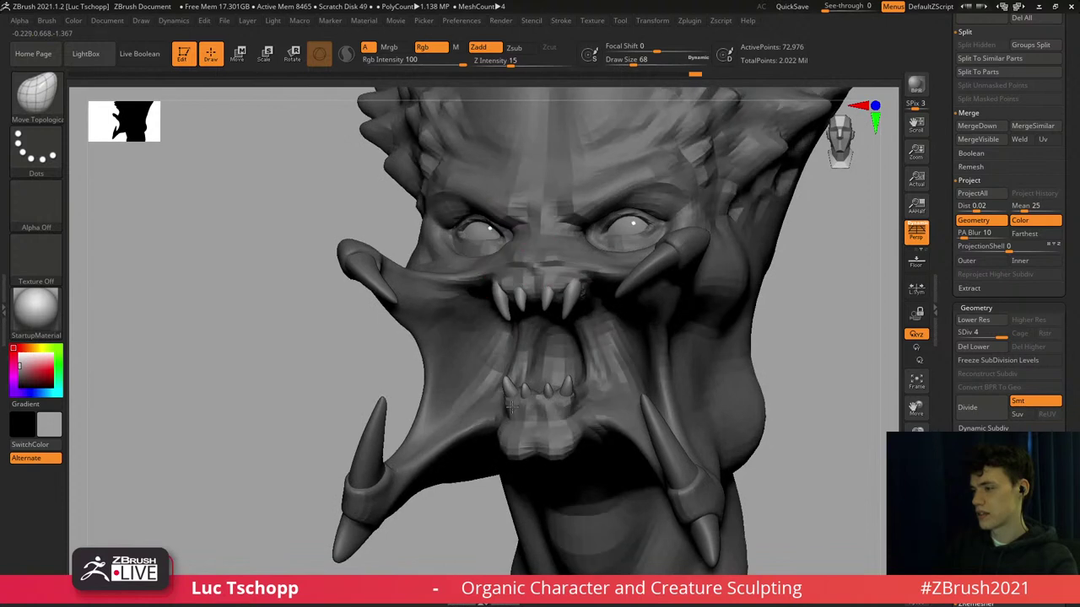
Reshape the upper outer fangs at subdivision level 2 with the Move Topological brush, adjusting the brush size.
right_click_drag(511, 406, 479, 311, "ctrl")
key("shift+d")
key("shift+d")
key("s")
left_click_drag(489, 314, 483, 313)
mouse_move(484, 314)
left_mouse_down()
mouse_move(456, 314)
mouse_move(495, 288)
mouse_move(493, 321)
left_mouse_up()
key("s")
key("s")
left_click_drag(497, 354, 490, 357)
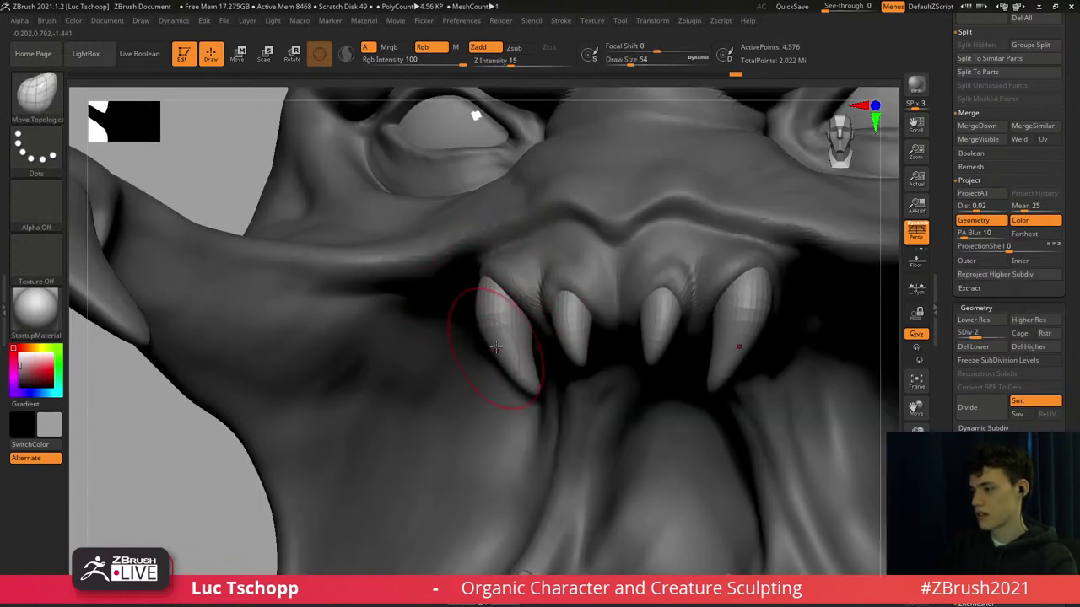
Raise the fangs subtool to subdivision level 4 and nudge the upper outer fangs' bases into the gum.
key("d")
key("d")
left_click_drag(492, 285, 495, 276)
key("s")
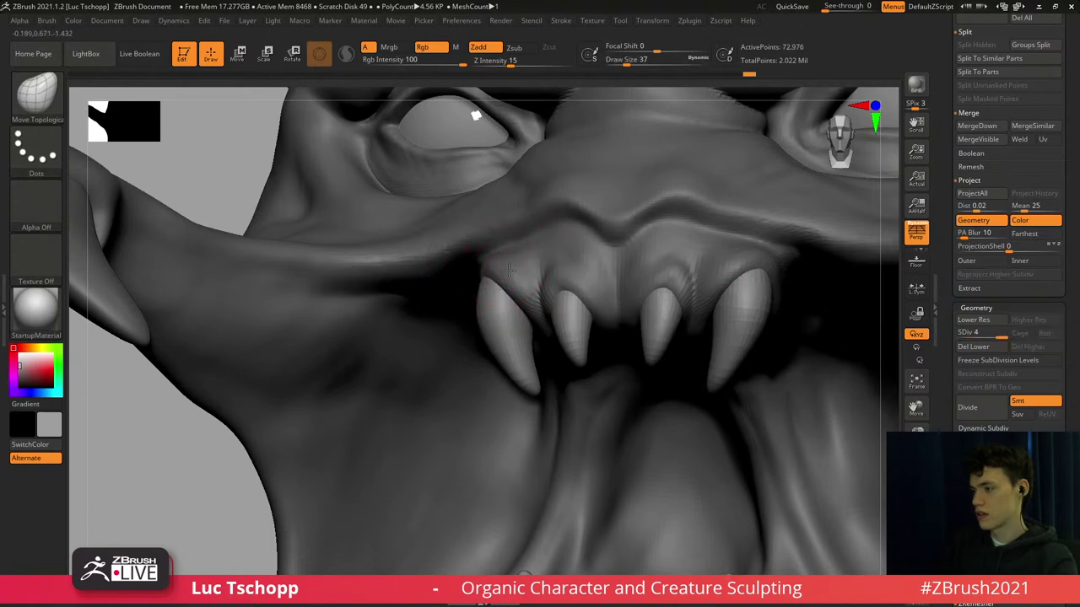
Select the head subtool and smooth the upper gum above the outer fangs at a lower subdivision level with a small brush.
left_click(504, 278, "alt")
mouse_move(504, 279)
right_mouse_down()
mouse_move(574, 271)
mouse_move(473, 282)
right_mouse_up()
key("b")
key("s")
key("t")
key("shift+d")
key("shift+d")
left_click_drag(494, 244, 482, 253, "shift")
key("d")
key("d")
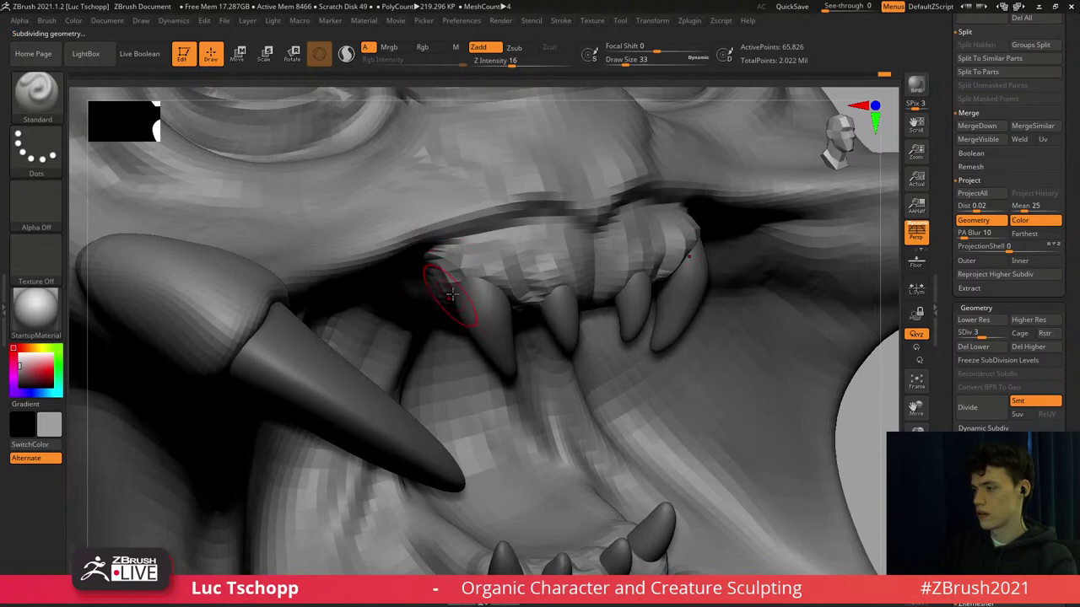
Adjust the upper gum around the outer fangs with the Move brush at subdivision level 3, then restore the higher levels.
key("f")
mouse_move(559, 351)
right_mouse_down("alt")
mouse_move(511, 268)
mouse_move(548, 363)
right_mouse_up("alt")
key("b")
key("d")
key("s")
key("shift+d")
key("shift+d")
key("s")
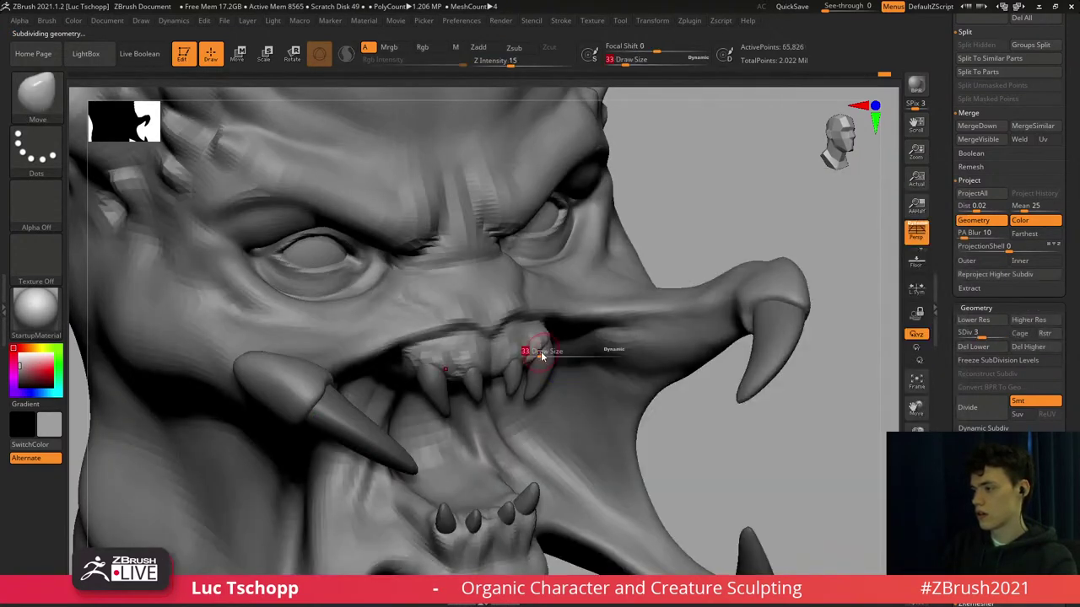
left_click_drag(542, 356, 537, 355)
left_click_drag(537, 352, 538, 344)
key("d")
key("d")
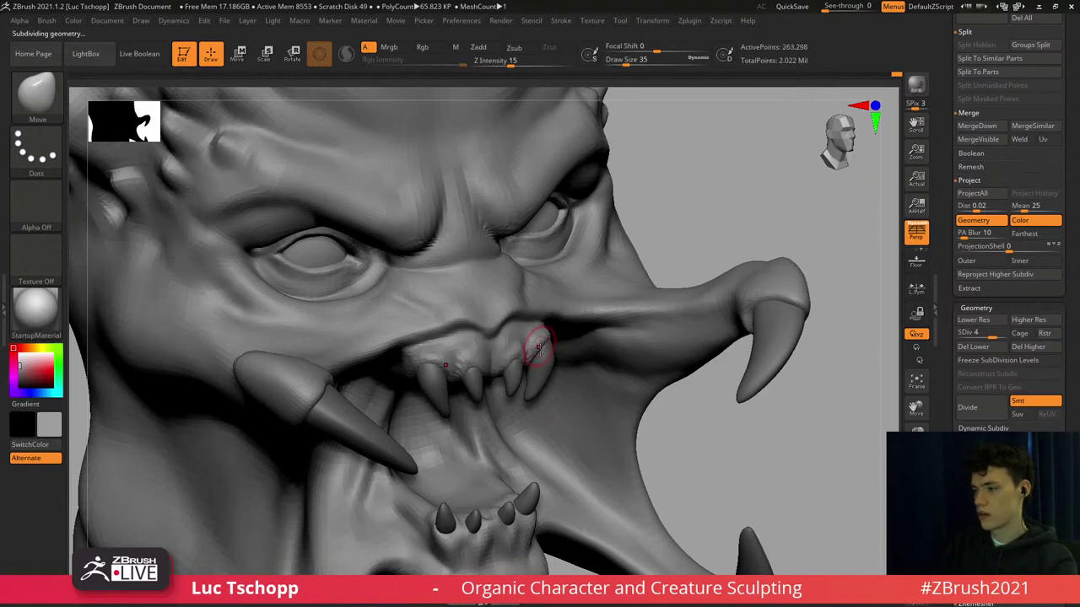
Examine the face, mandibles and head silhouette from the front and from slightly turned angles.
key("f")
mouse_move(540, 306)
right_mouse_down("alt")
mouse_move(538, 282)
mouse_move(535, 412)
mouse_move(538, 320)
right_mouse_up("alt")
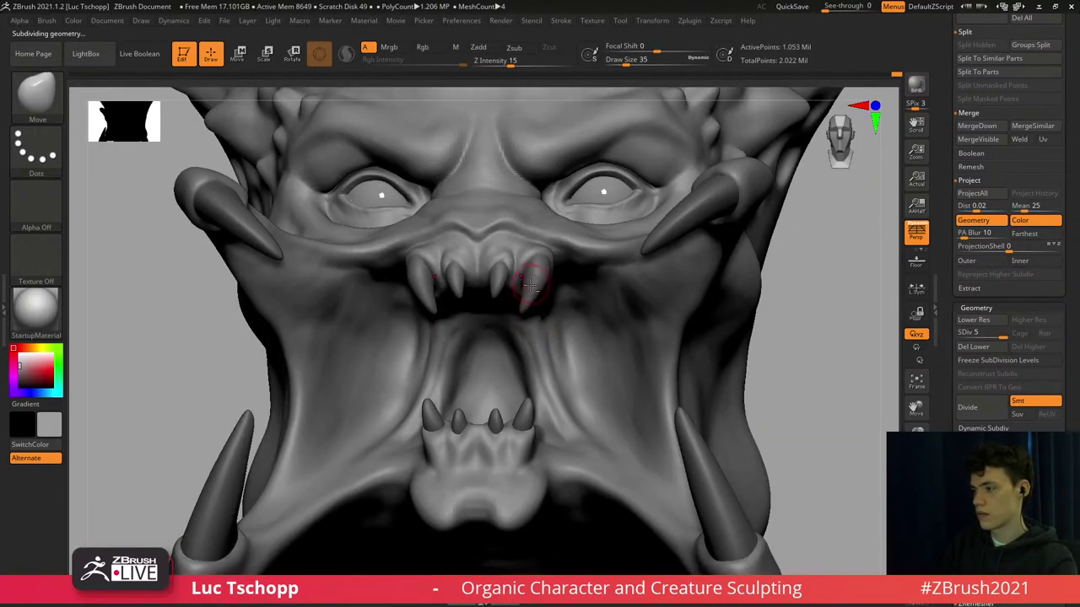
mouse_move(516, 407)
right_mouse_down("shift")
mouse_move(528, 450)
mouse_move(513, 411)
right_mouse_up("shift")
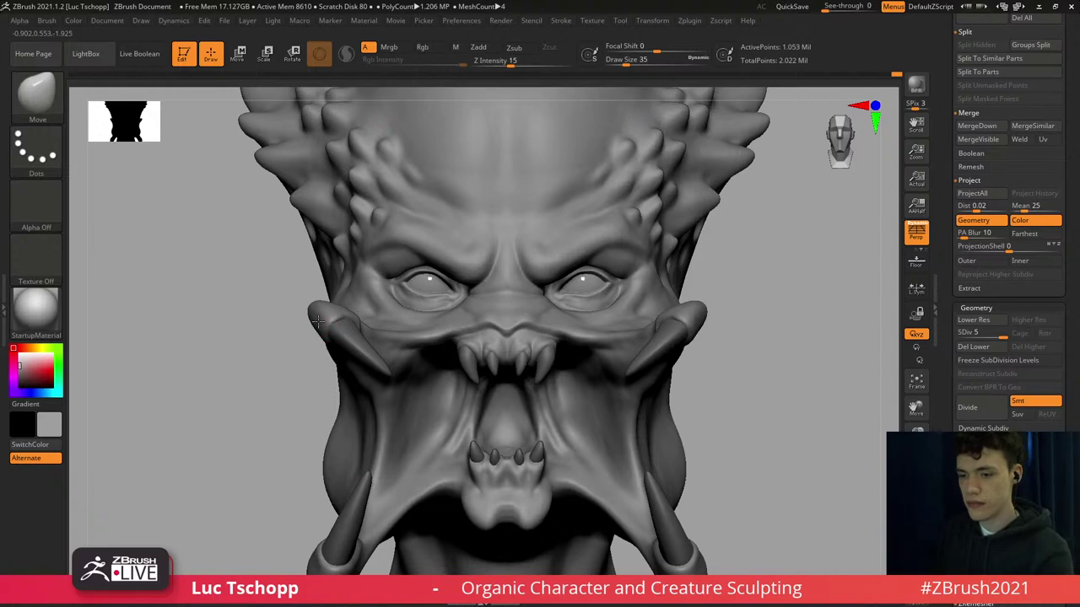
left_click_drag(317, 321, 278, 203)
left_click_drag(301, 243, 309, 246, "shift")
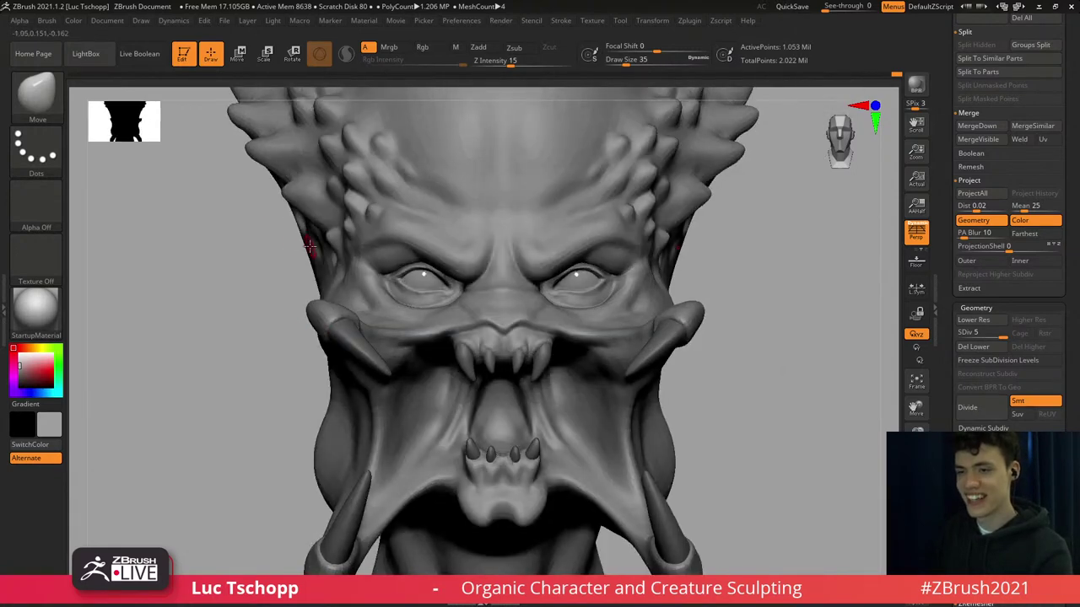
right_click_drag(311, 256, 299, 258, "ctrl")
right_click_drag(472, 264, 395, 250, "ctrl")
left_click_drag(395, 250, 526, 268)
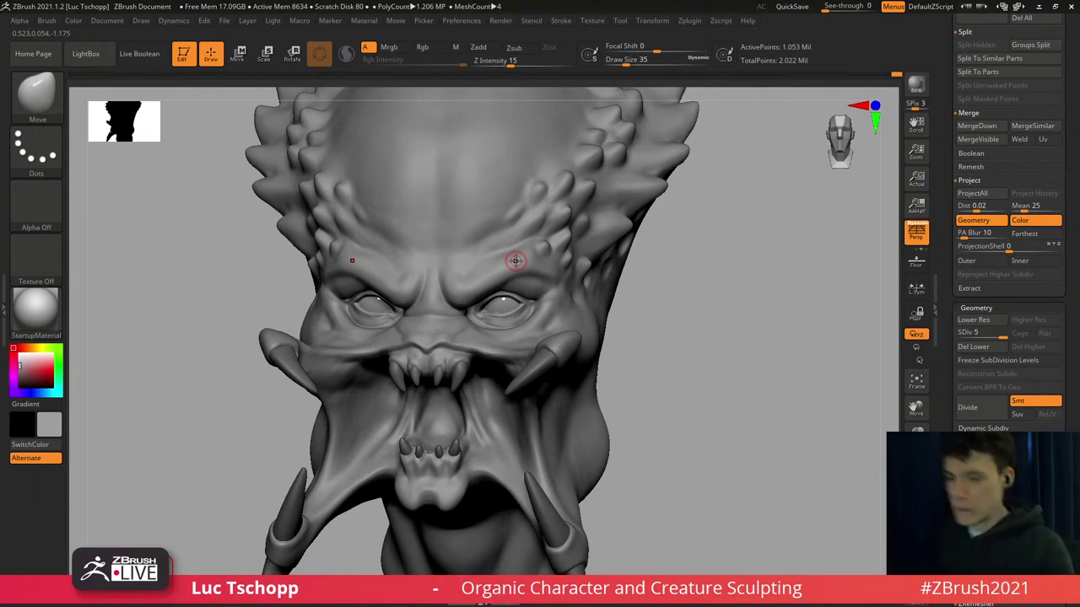
mouse_move(572, 296)
right_mouse_down("shift")
mouse_move(537, 279)
mouse_move(539, 215)
mouse_move(579, 311)
right_mouse_up("shift")
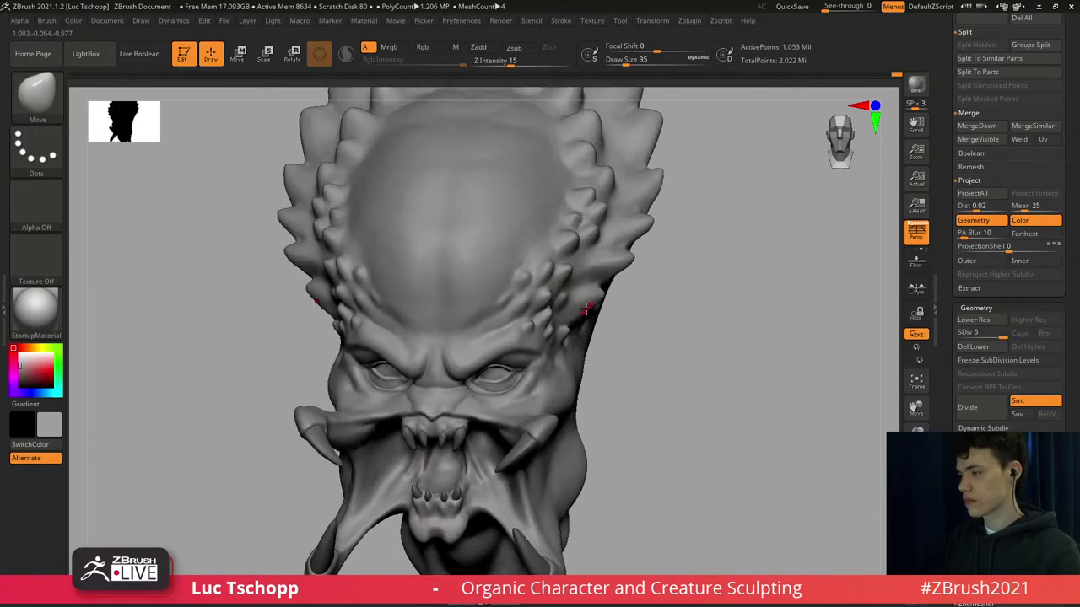
Build up the spikes at the side of the head with the Standard brush at subdivision level 3, using a large brush size.
key("b")
key("s")
key("t")
key("s")
left_click_drag(573, 305, 581, 305)
key("shift+d")
key("shift+d")
mouse_move(575, 341)
right_mouse_down("ctrl")
mouse_move(582, 369)
mouse_move(575, 311)
right_mouse_up("ctrl")
key("s")
left_click_drag(575, 311, 584, 311)
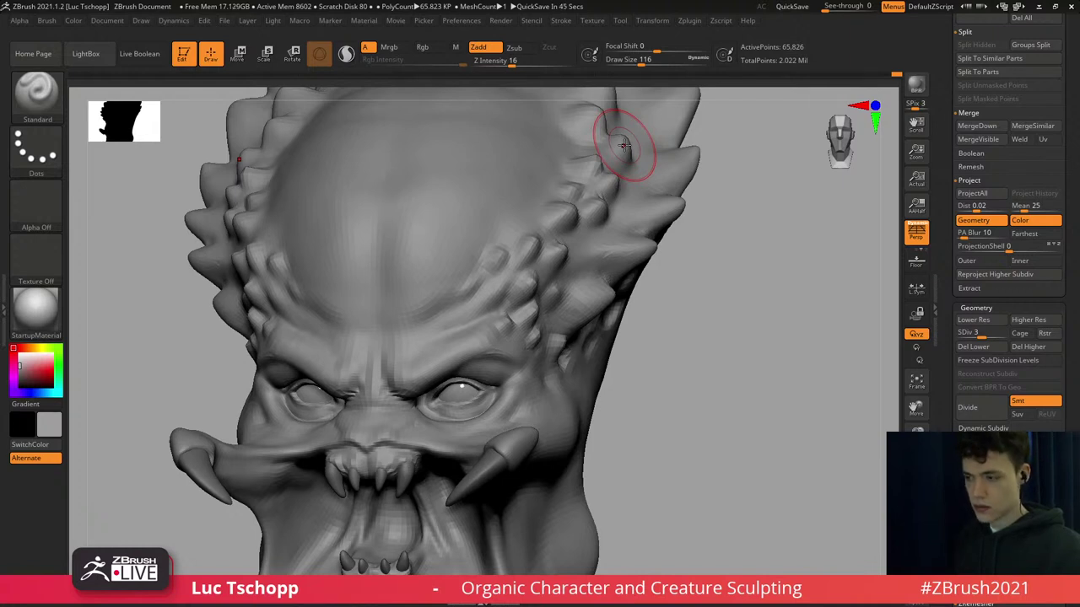
Return the head to subdivision level 5 and check the spiked crest and whole head from the front.
key("f")
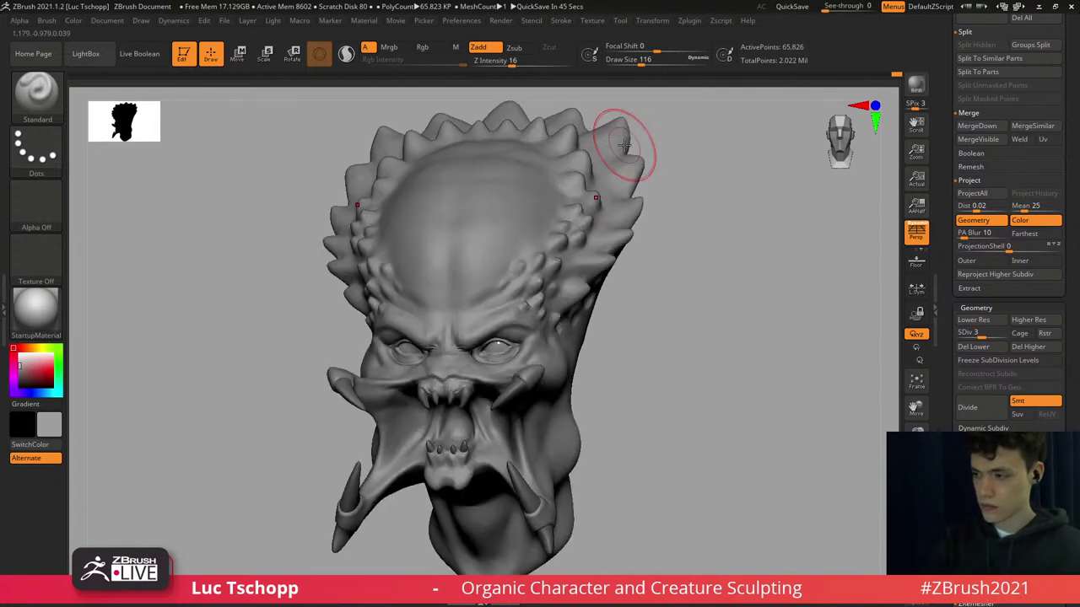
key("d")
key("d")
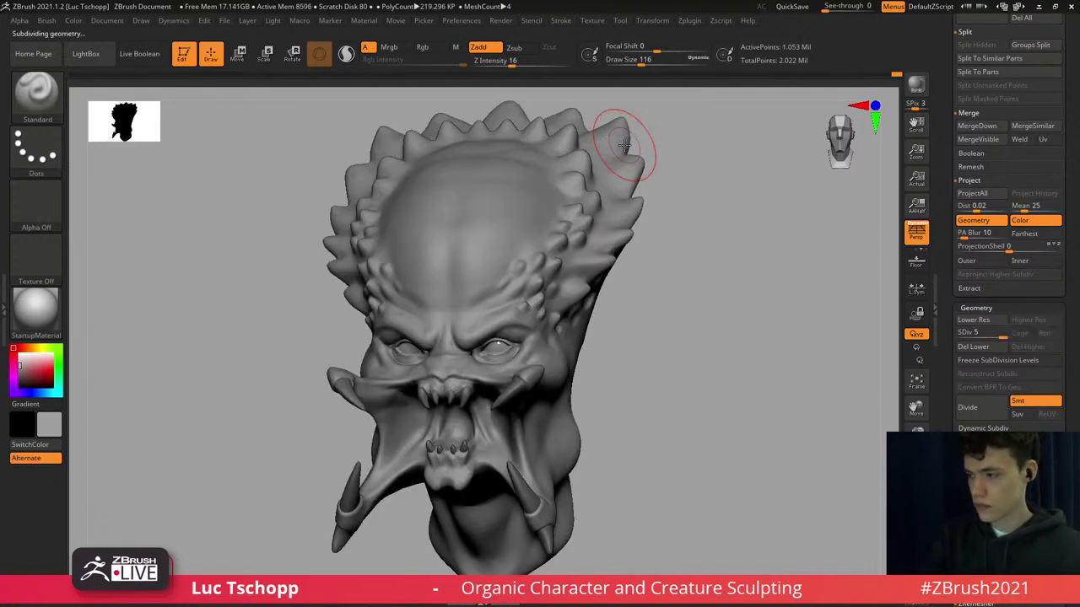
left_click_drag(675, 161, 725, 181)
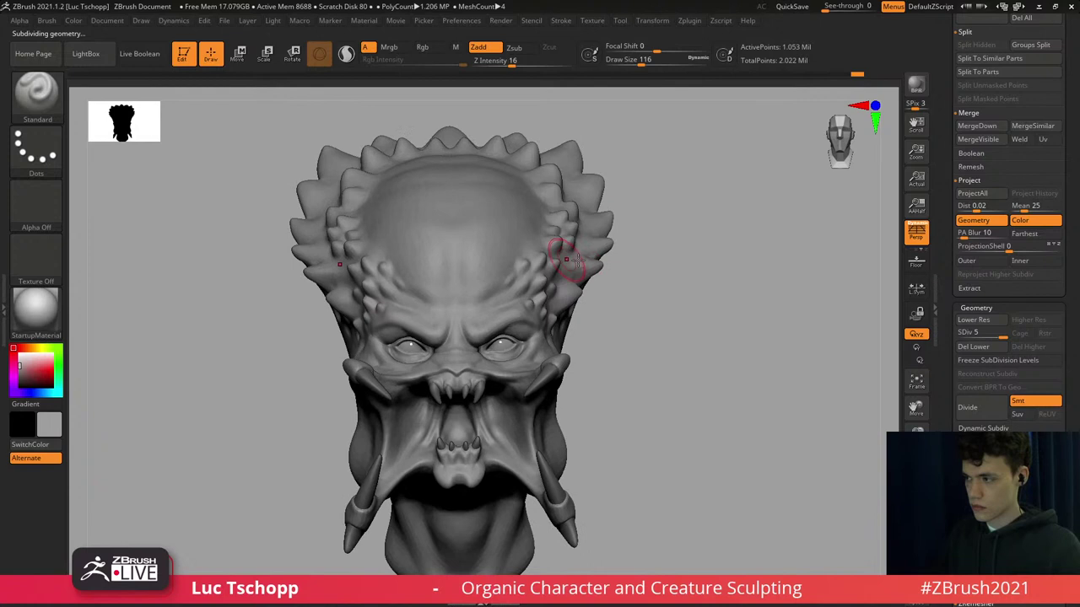
left_click_drag(677, 252, 714, 212)
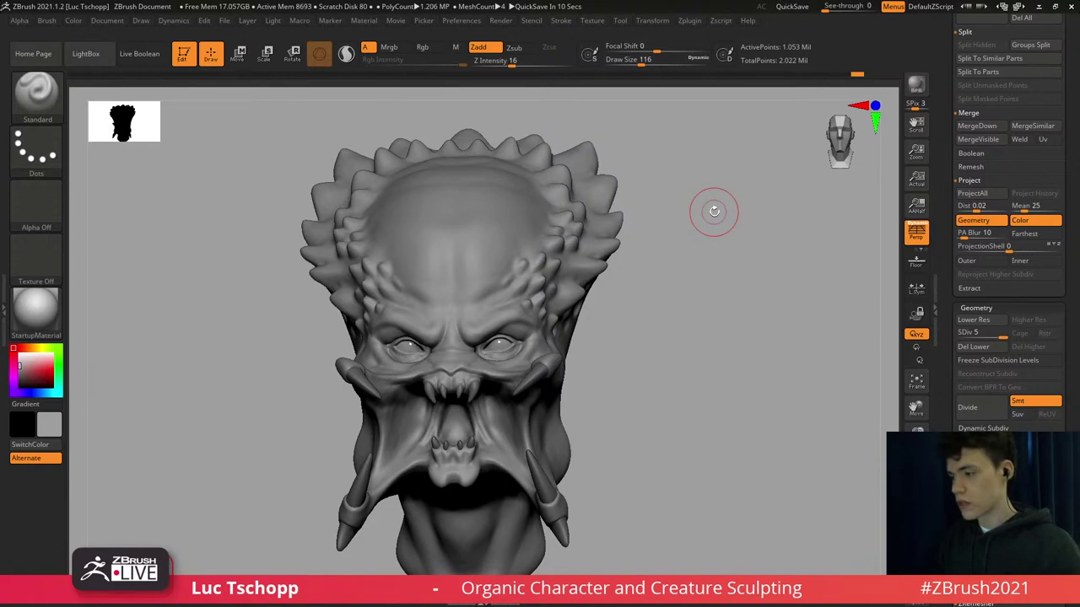
Carve the creases around the spikes above the brow with the DamStandard brush at draw size 112.
mouse_move(550, 263)
right_mouse_down("shift")
mouse_move(535, 270)
mouse_move(519, 231)
mouse_move(518, 274)
mouse_move(500, 291)
right_mouse_up("shift")
key("b")
key("d")
key("s")
key("s")
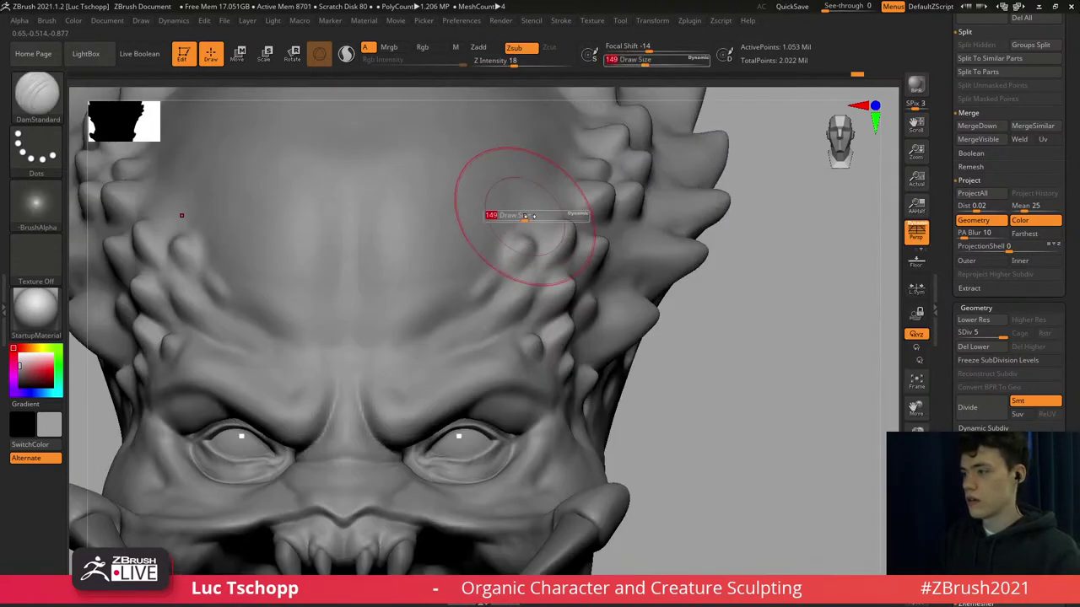
key("s")
mouse_move(523, 215)
left_mouse_down()
mouse_move(533, 216)
mouse_move(532, 248)
mouse_move(528, 267)
mouse_move(514, 268)
mouse_move(501, 247)
mouse_move(533, 242)
left_mouse_up()
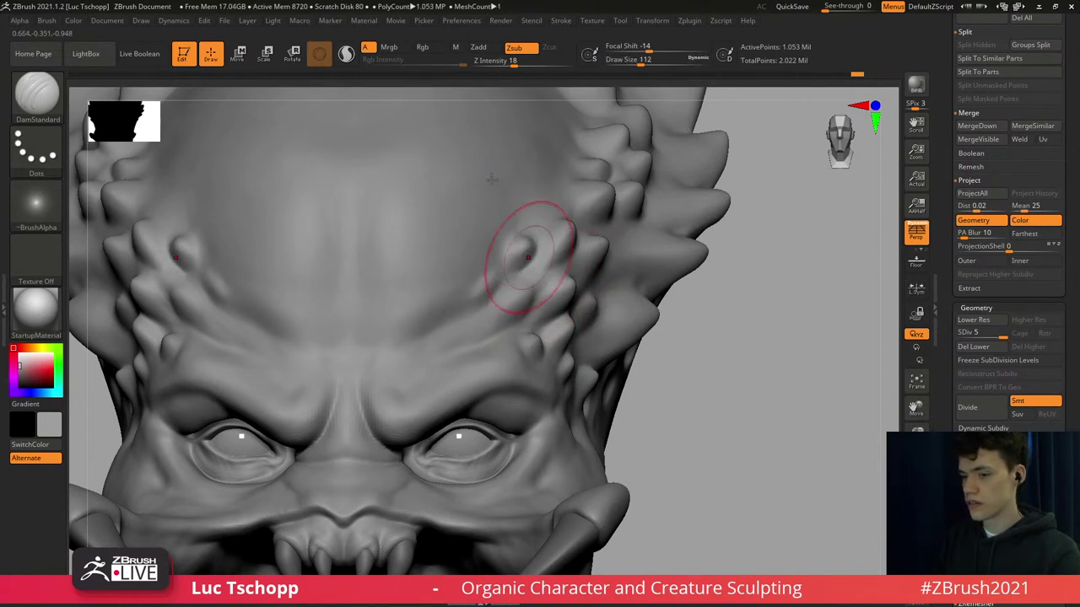
Carve the lower gum between the inner teeth with the DamStandard brush, reducing the draw size to 44.
mouse_move(529, 258)
right_mouse_down("ctrl")
mouse_move(490, 299)
mouse_move(495, 263)
mouse_move(506, 338)
right_mouse_up("ctrl")
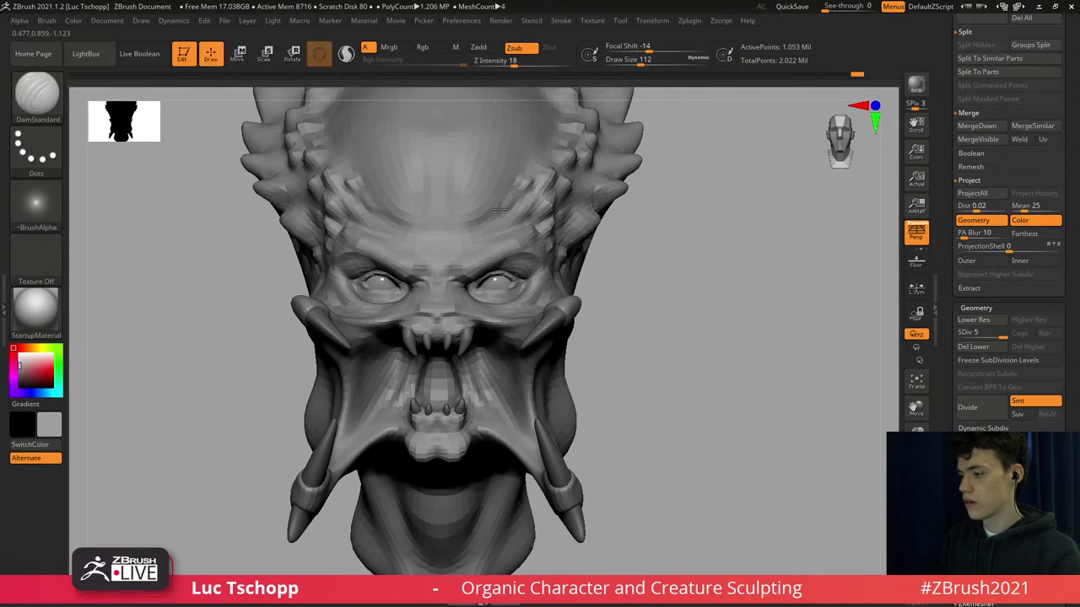
right_click_drag(512, 443, 567, 339, "alt")
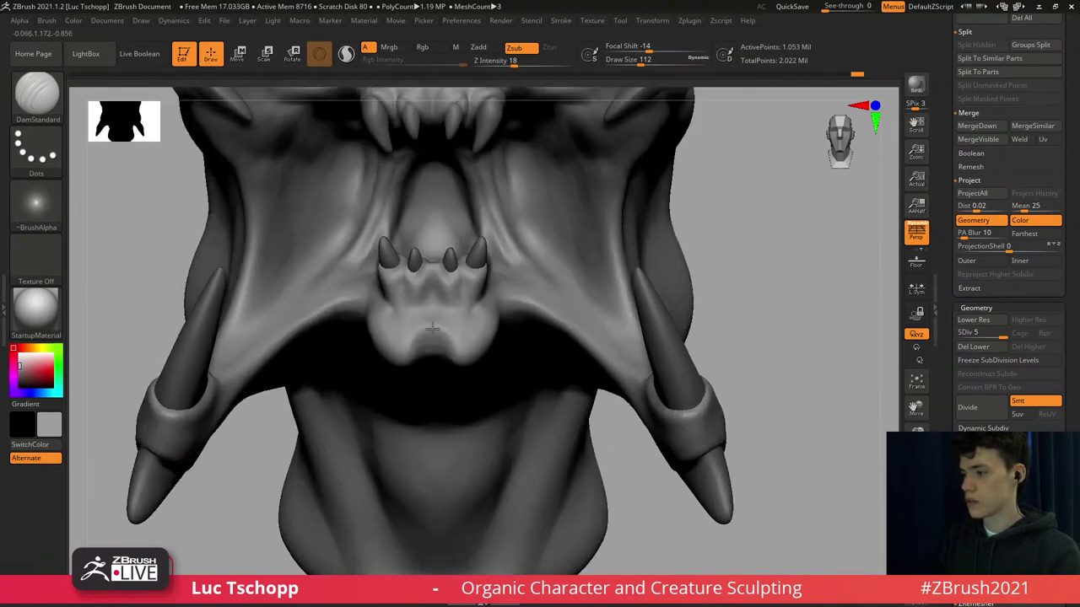
right_click_drag(421, 249, 434, 300, "ctrl")
key("bracketleft")
mouse_move(456, 302)
left_mouse_down()
mouse_move(457, 346)
mouse_move(443, 361)
left_mouse_up()
key("bracketleft")
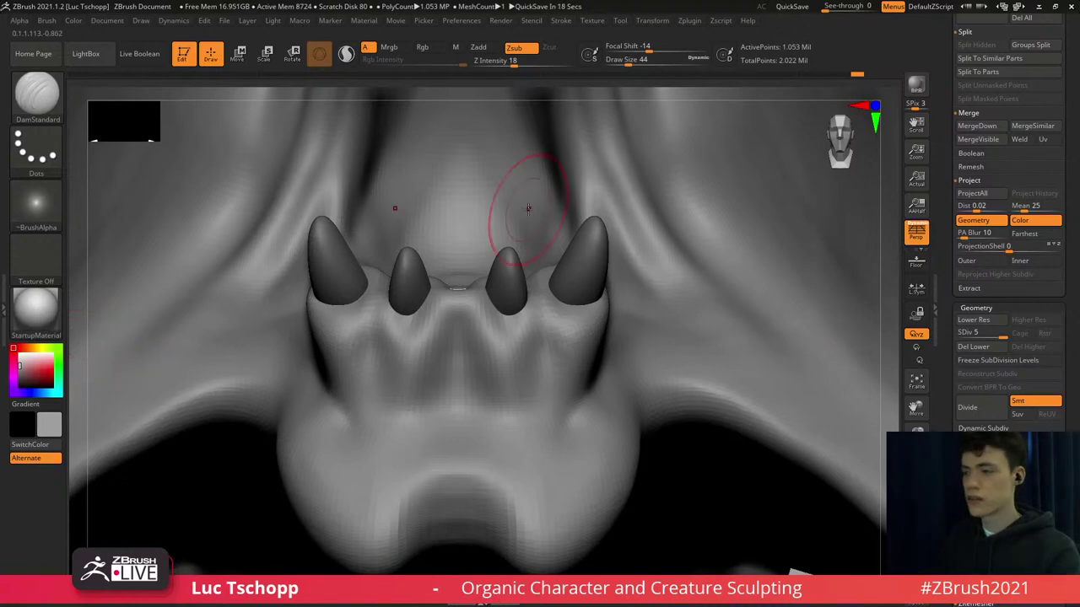
mouse_move(596, 207)
right_mouse_down()
mouse_move(573, 245)
mouse_move(524, 242)
right_mouse_up()
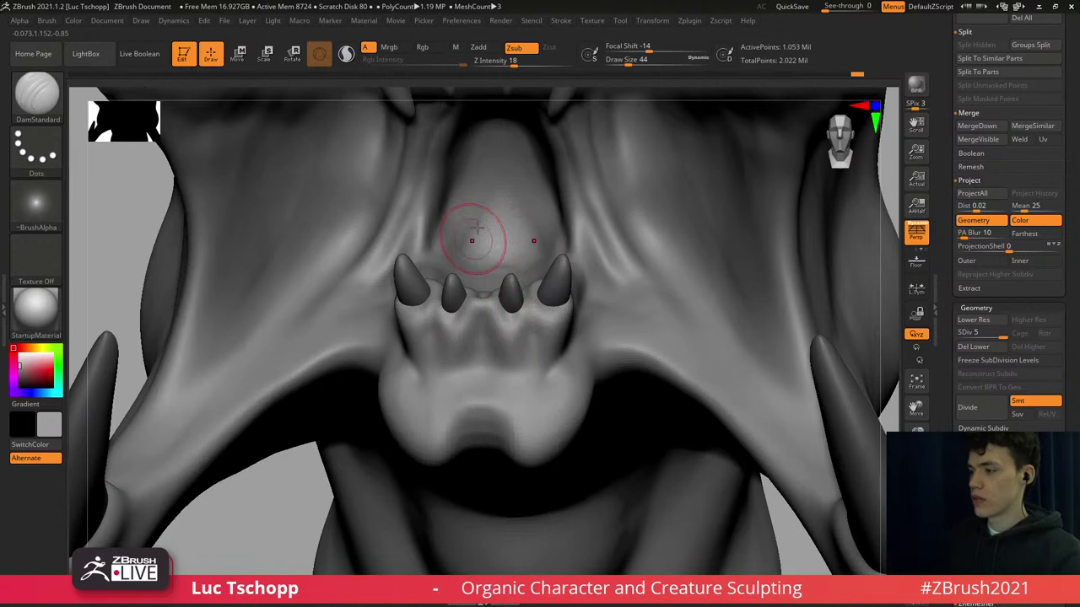
Refine the creases of the upper gum around the inner fangs on the head subtool with the DamStandard brush at a smaller size.
mouse_move(503, 255)
right_mouse_down("shift")
mouse_move(492, 212)
mouse_move(555, 205)
mouse_move(484, 317)
right_mouse_up("shift")
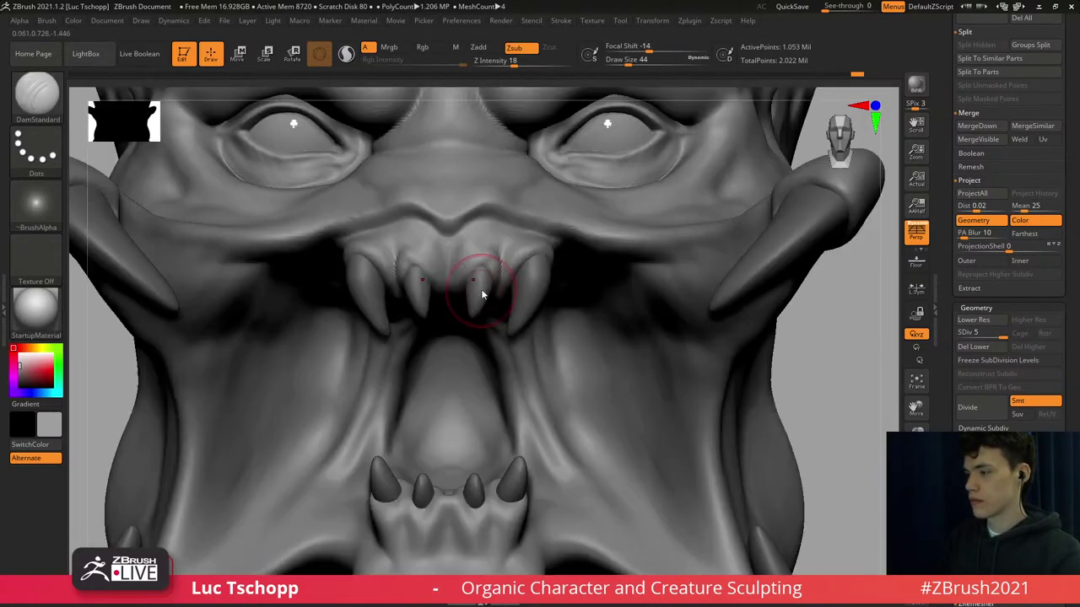
left_click(480, 289, "alt")
left_click(470, 255, "alt")
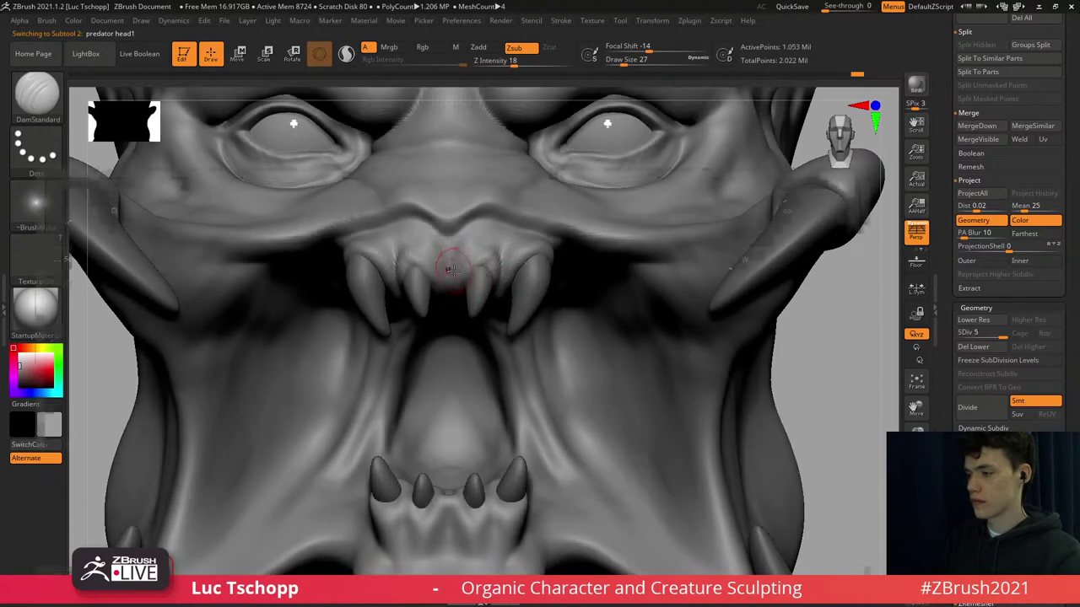
key("b")
key("d")
key("s")
mouse_move(451, 258)
left_mouse_down()
mouse_move(449, 292)
mouse_move(452, 275)
mouse_move(449, 287)
mouse_move(494, 264)
left_mouse_up()
key("b")
key("s")
key("t")
Select the fangs subtool and adjust the upper inner fangs with the Move Topological brush, varying the brush size.
left_click(481, 287, "alt")
key("b")
key("m")
key("t")
key("s")
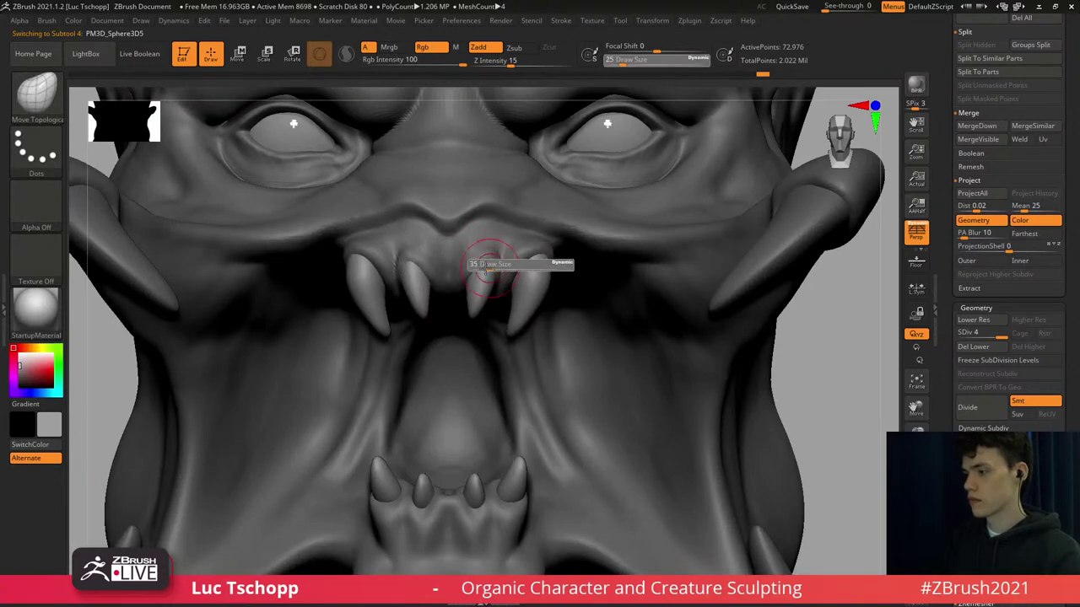
mouse_move(447, 265)
right_mouse_down("alt")
mouse_move(481, 345)
mouse_move(476, 308)
right_mouse_up("alt")
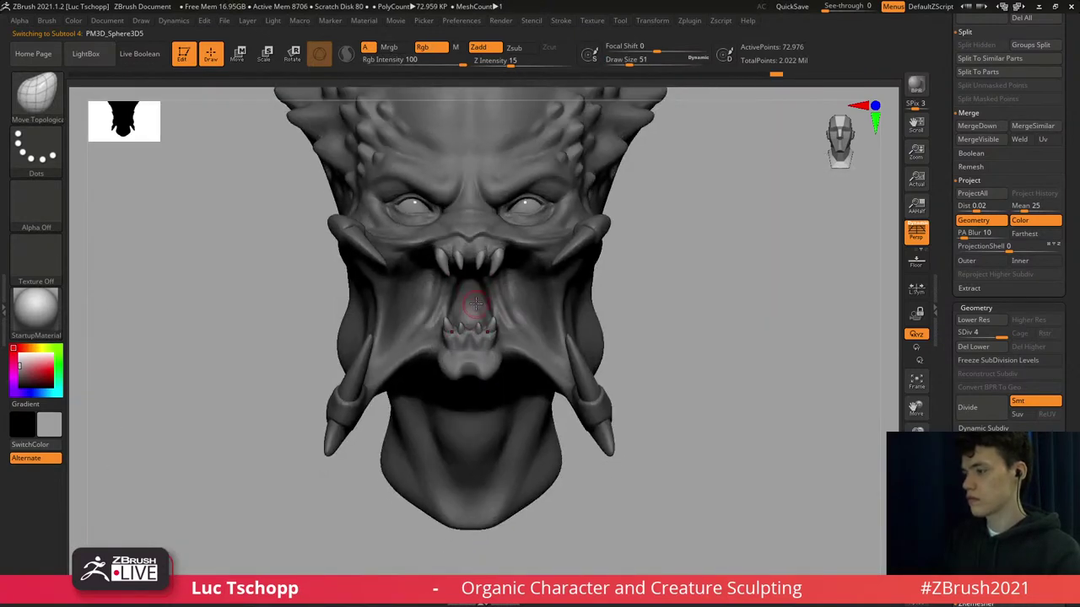
right_click_drag(481, 421, 478, 270)
key("s")
mouse_move(478, 265)
left_mouse_down()
mouse_move(450, 218)
mouse_move(464, 211)
left_mouse_up()
key("s")
key("s")
Sculpt the upper edge of the upper gum and the lip line on the head subtool with a small Standard brush.
left_click(449, 237, "alt")
key("b")
key("s")
key("t")
key("s")
key("s")
left_click_drag(456, 217, 491, 217)
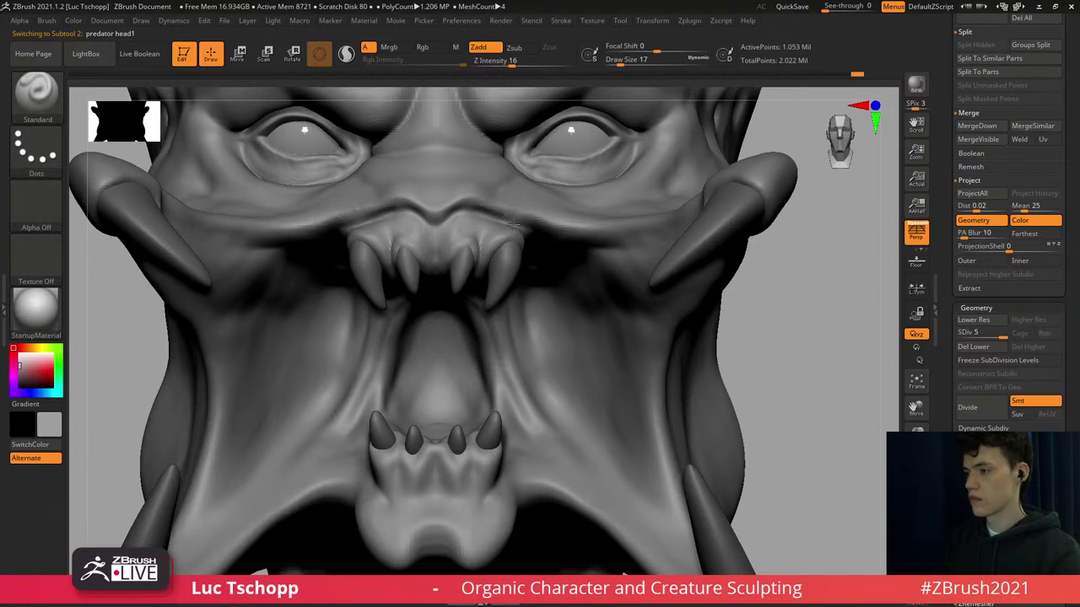
right_click_drag(494, 219, 459, 208)
left_click_drag(479, 209, 533, 217)
right_click_drag(524, 215, 530, 211)
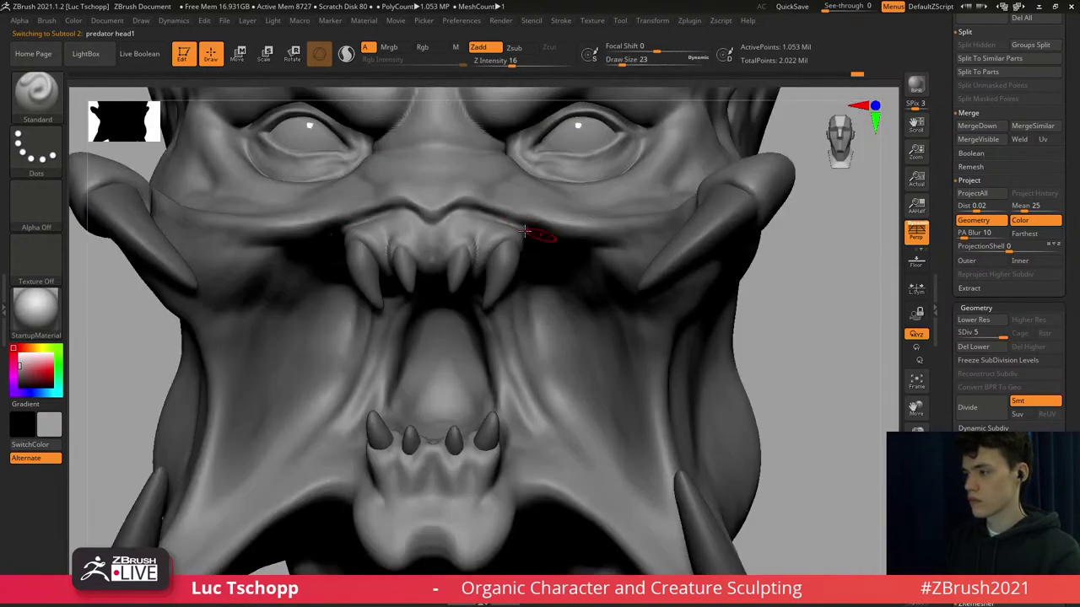
Sharpen the crease between the upper lip and the gums with the Standard brush at draw size 13.
mouse_move(464, 224)
right_mouse_down("ctrl")
mouse_move(461, 241)
mouse_move(460, 217)
right_mouse_up("ctrl")
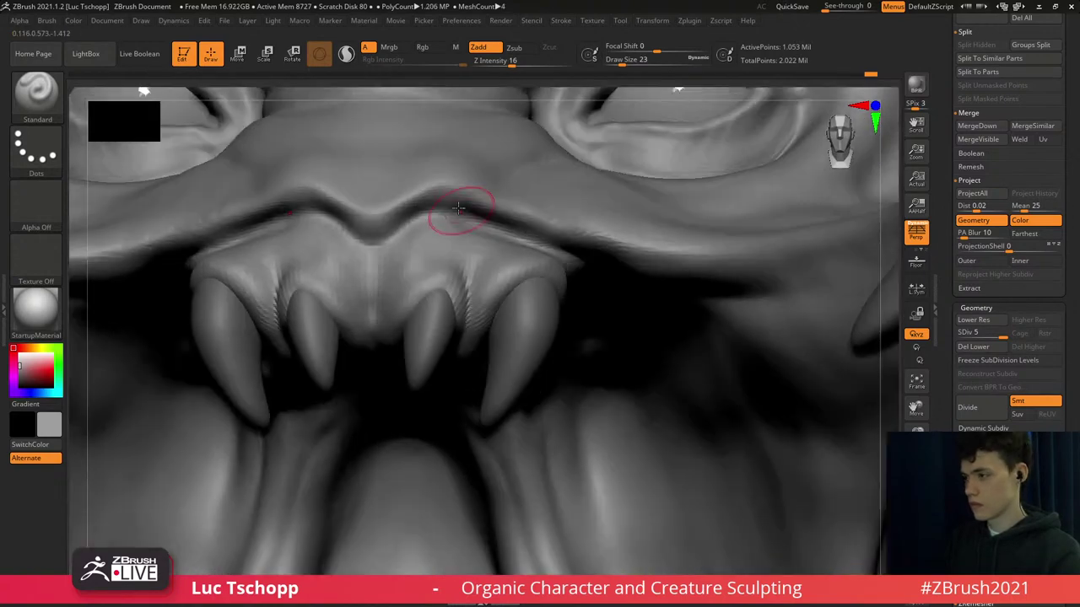
key("[")
left_click_drag(432, 210, 482, 221)
right_click_drag(482, 224, 460, 211)
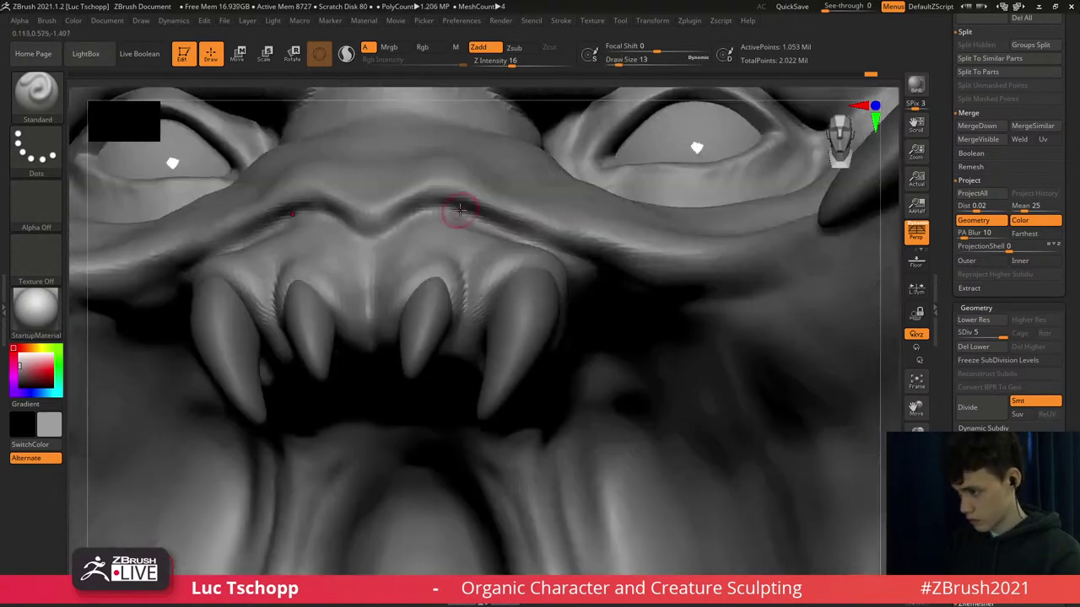
left_click_drag(451, 208, 538, 233)
Build up the upper gums around the fangs with the LucT_Custom1 brush at draw size 35.
key("b")
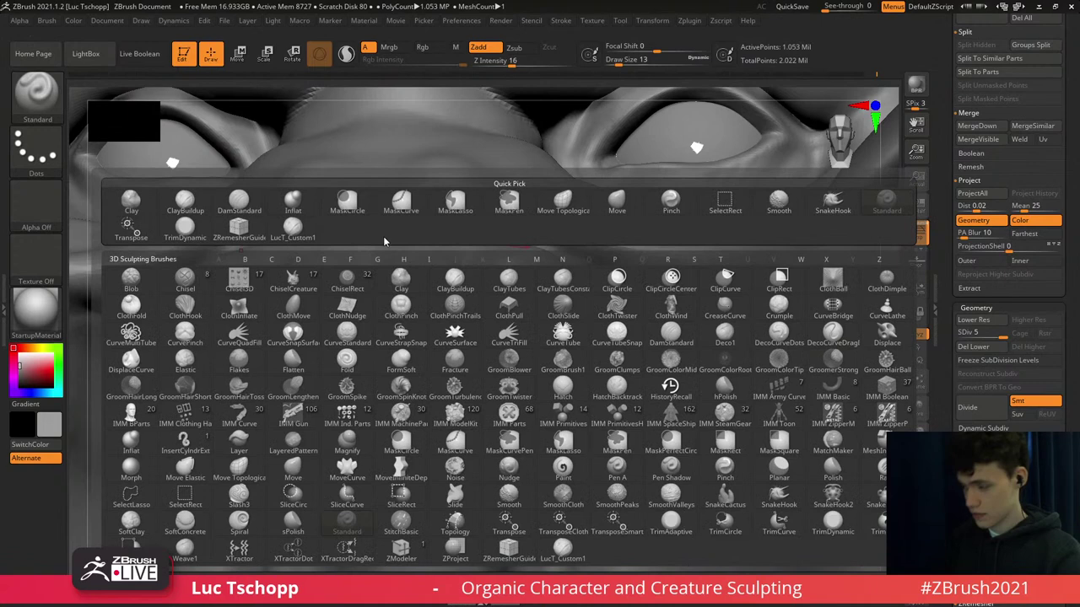
left_click(293, 228)
mouse_move(480, 228)
right_mouse_down()
mouse_move(474, 242)
mouse_move(475, 229)
right_mouse_up()
key("]")
left_click_drag(475, 229, 539, 251)
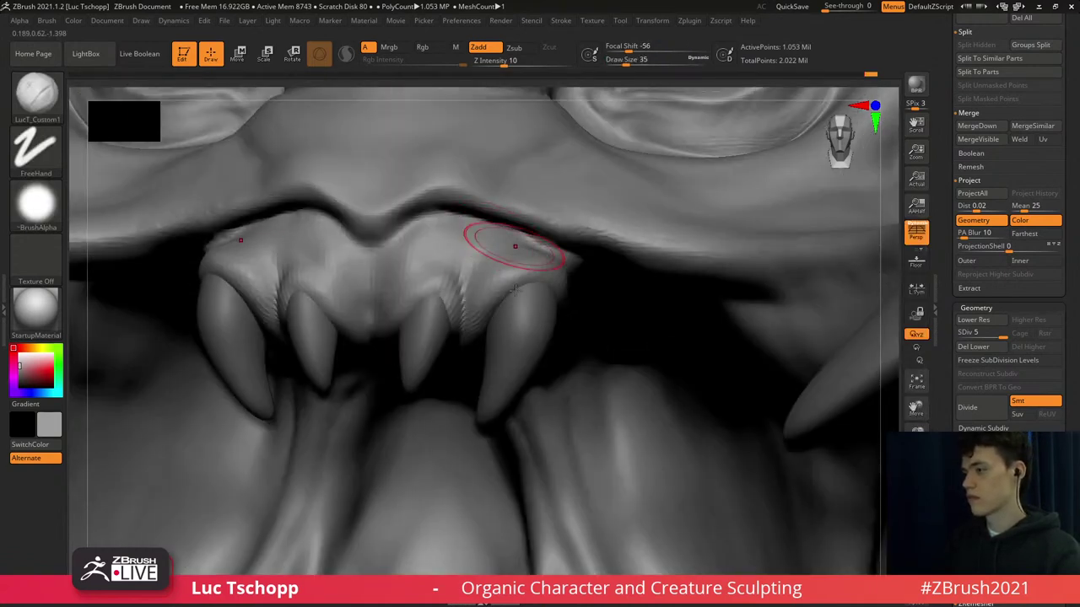
mouse_move(516, 289)
right_mouse_down("ctrl")
mouse_move(373, 205)
mouse_move(526, 297)
mouse_move(488, 342)
mouse_move(487, 251)
mouse_move(529, 241)
mouse_move(530, 279)
mouse_move(434, 382)
mouse_move(385, 319)
mouse_move(420, 326)
right_mouse_up("ctrl")
left_click_drag(406, 321, 408, 333)
Carve deeper creases around the temple bumps with the DamStandard brush, enlarging the draw size to 112 and 149.
key("s")
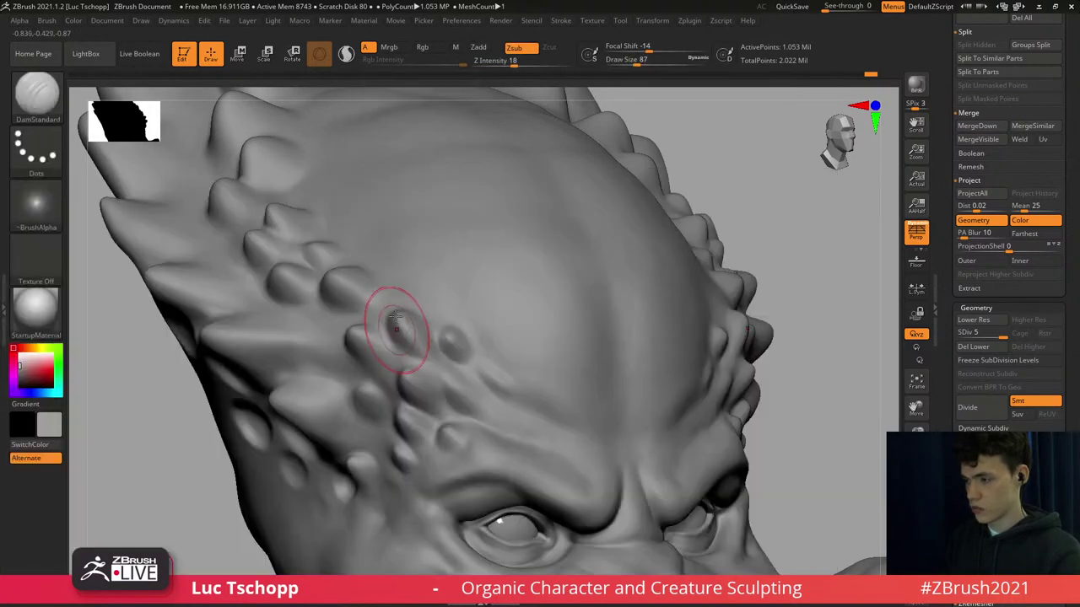
key("]")
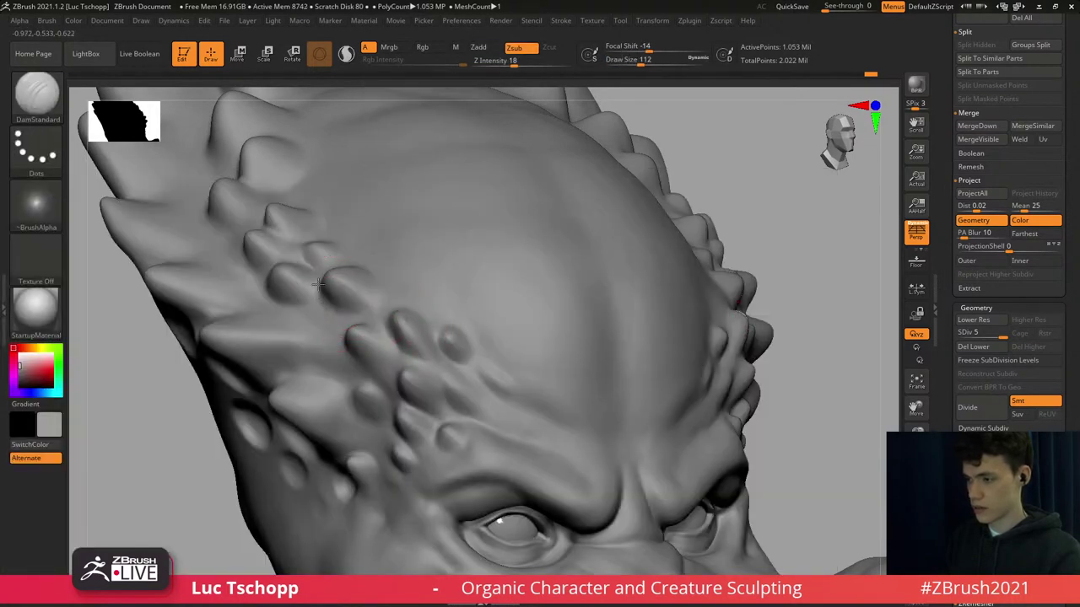
mouse_move(369, 340)
right_mouse_down()
mouse_move(320, 312)
mouse_move(301, 287)
mouse_move(308, 297)
right_mouse_up()
key("s")
left_click_drag(305, 298, 310, 298)
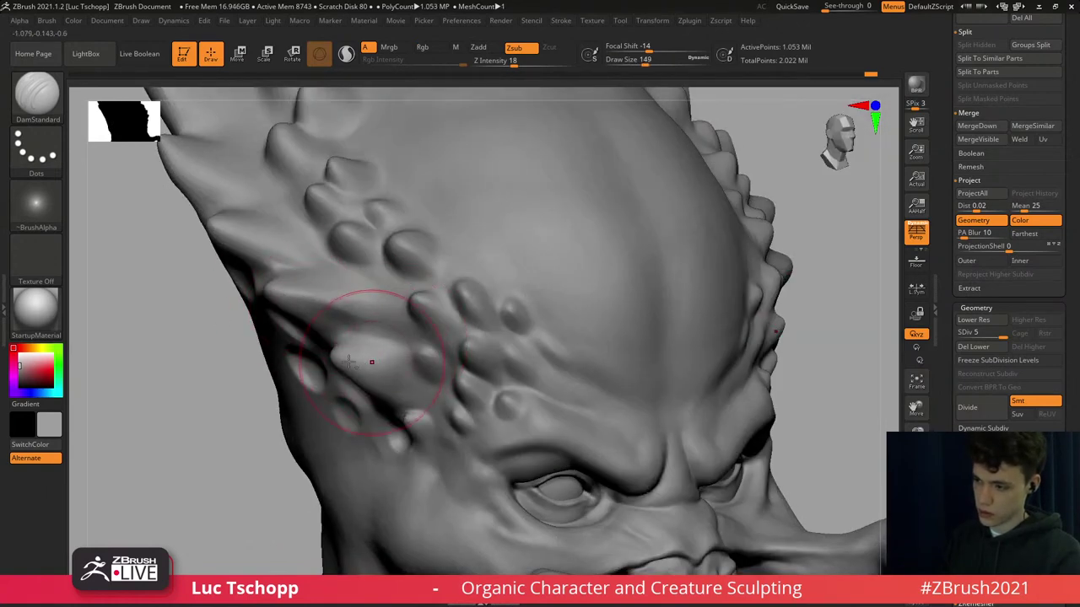
Sculpt ridges on the outer crest spikes at subdivision level 4 with the Standard brush at draw size 77.
key("b")
key("s")
key("t")
key("s")
left_click_drag(370, 332, 356, 332)
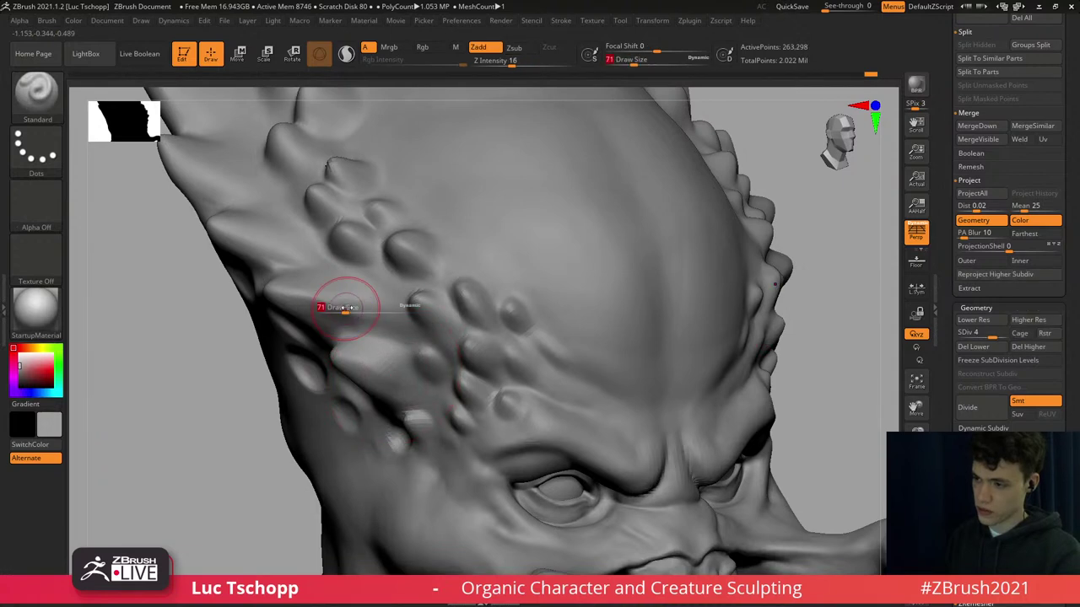
key("shift+d")
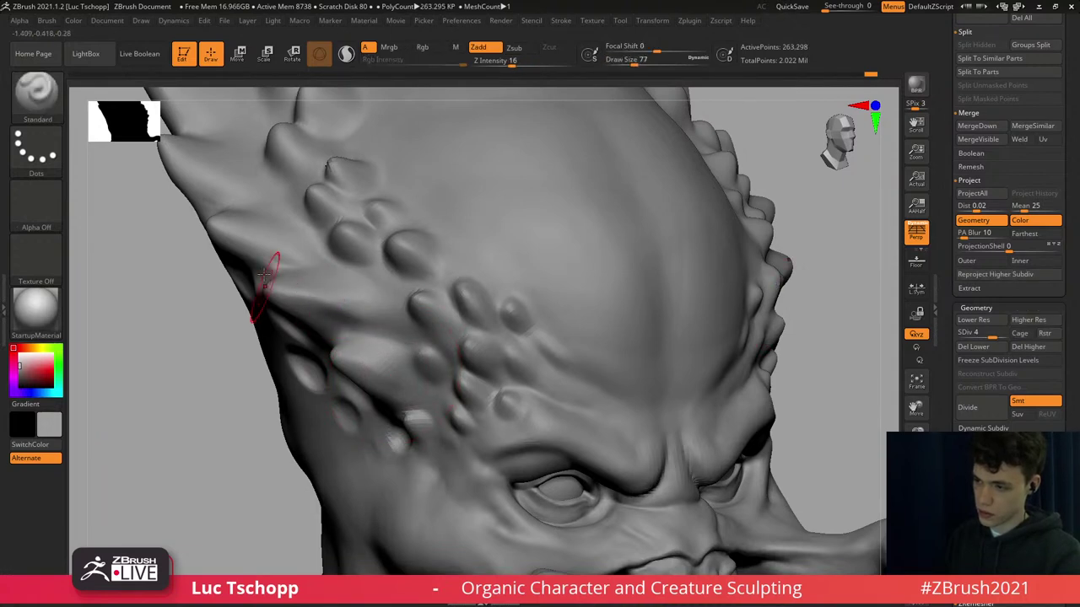
right_click_drag(333, 268, 323, 248)
right_click_drag(371, 290, 366, 273)
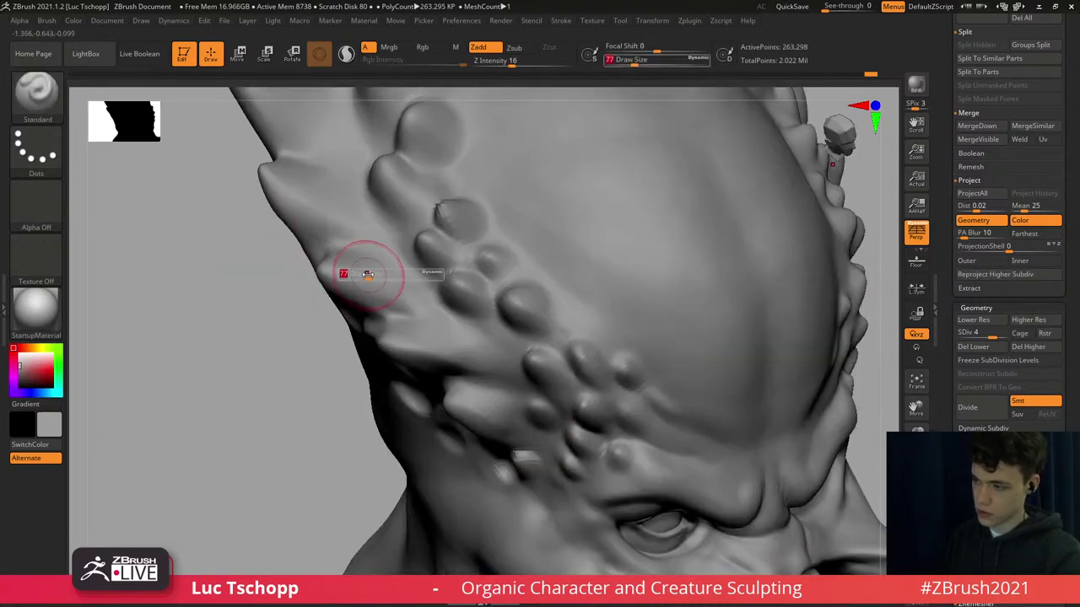
mouse_move(339, 270)
left_mouse_down()
mouse_move(391, 279)
mouse_move(400, 293)
left_mouse_up()
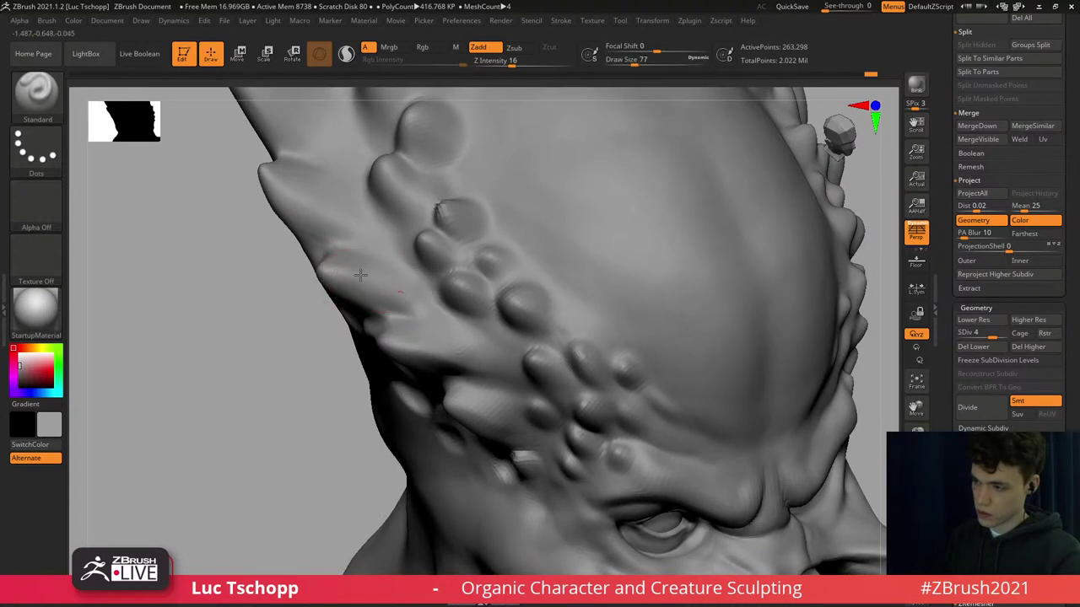
left_click_drag(278, 174, 284, 185)
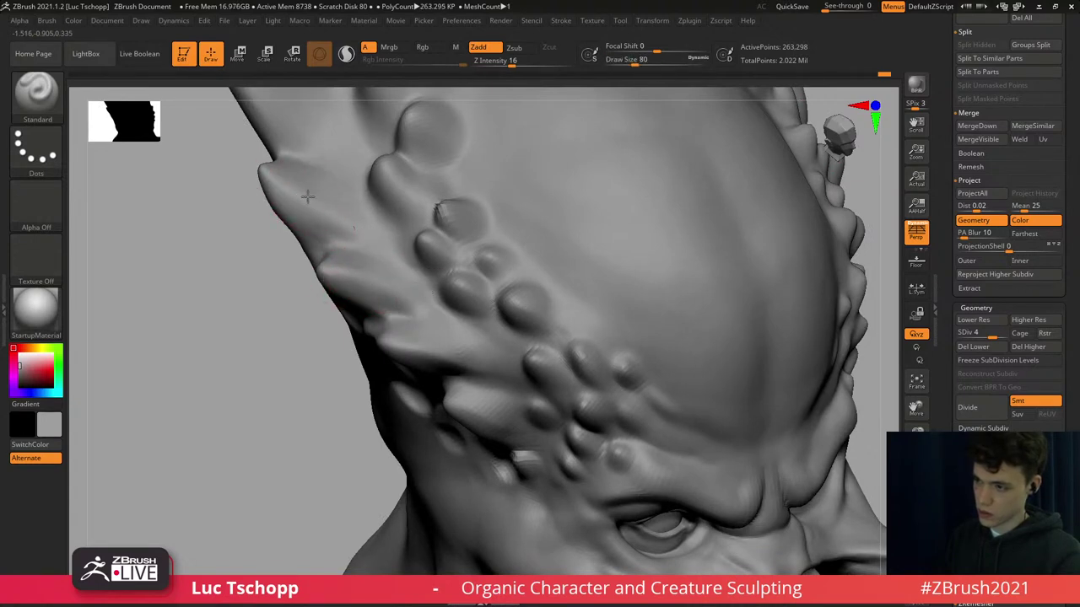
Refine the upper outer crest spike with finer Standard brush strokes at draw sizes 54, 65 and 41.
key("bracketleft")
key("bracketleft")
key("s")
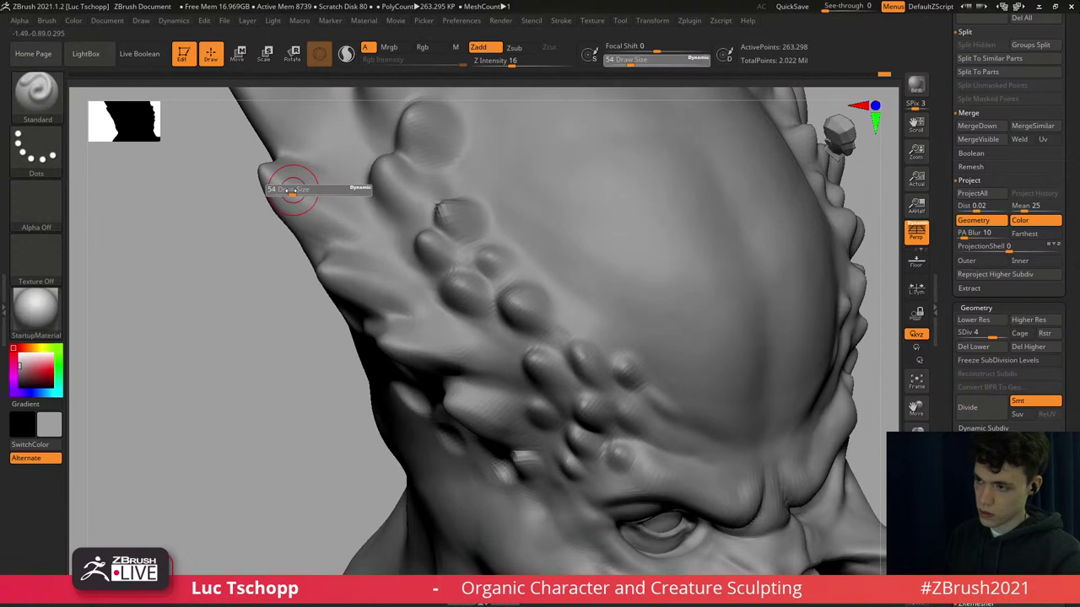
left_click_drag(292, 189, 290, 189)
right_click_drag(304, 201, 292, 172)
key("s")
left_click_drag(292, 177, 297, 177)
right_click_drag(348, 246, 301, 202)
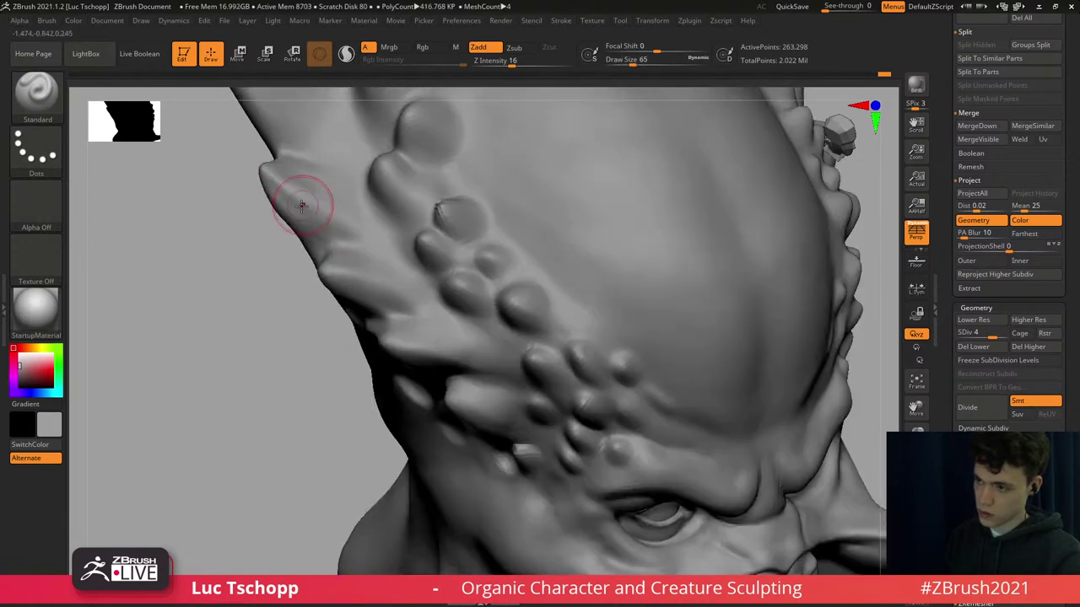
key("s")
mouse_move(301, 212)
left_mouse_down()
mouse_move(321, 216)
mouse_move(297, 214)
left_mouse_up()
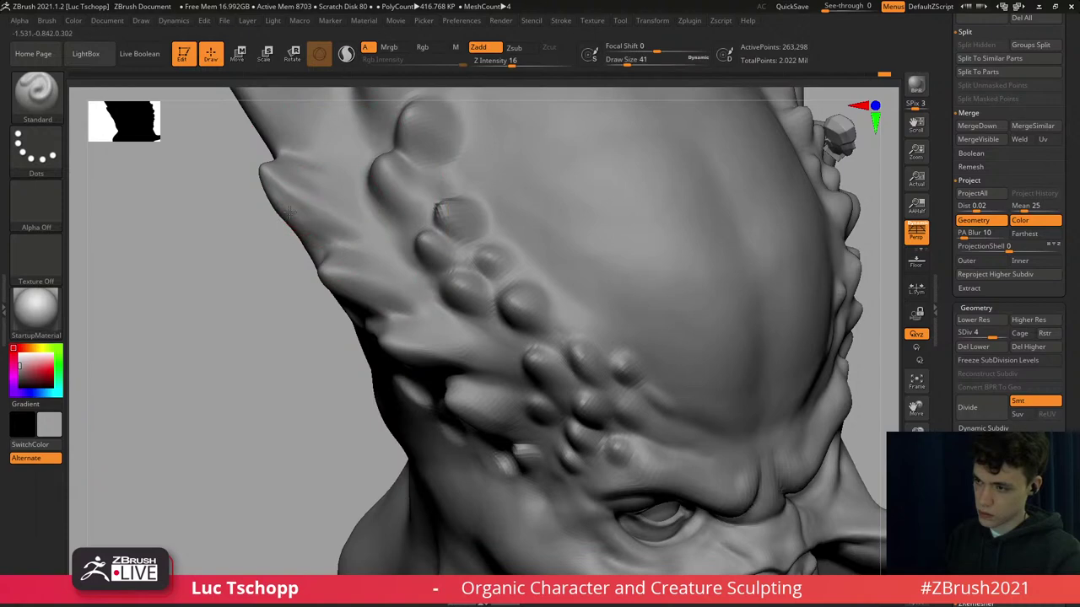
Show the whole head from the front and lower the mesh to subdivision level 3 for smoothing the side spikes.
right_click_drag(348, 247, 431, 251, "ctrl")
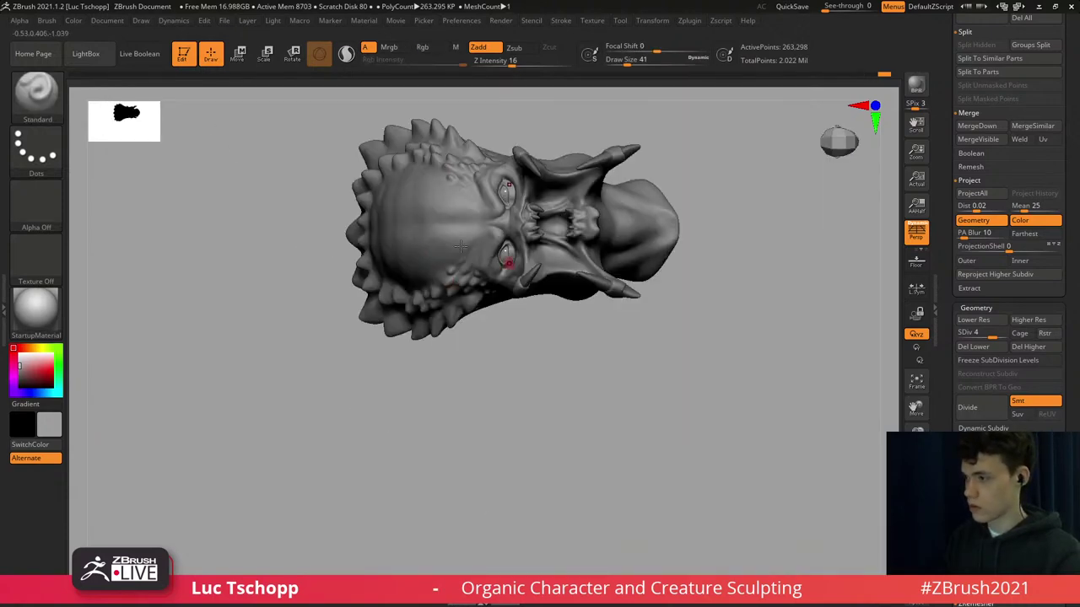
right_click_drag(506, 258, 472, 254)
key("ctrl+d")
right_click_drag(473, 254, 522, 160, "ctrl")
key("b")
key("s")
key("t")
key("shift+d")
key("shift+d")
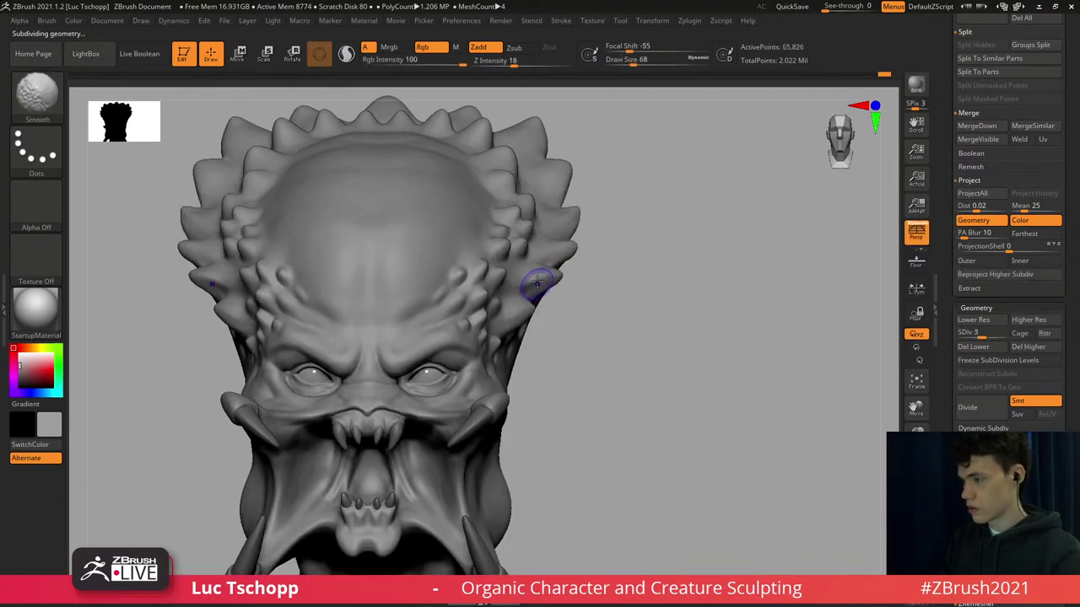
Return the head to subdivision level 5 and set the Standard brush's draw size to 71.
key("d")
key("d")
key("b")
key("s")
key("t")
key("s")
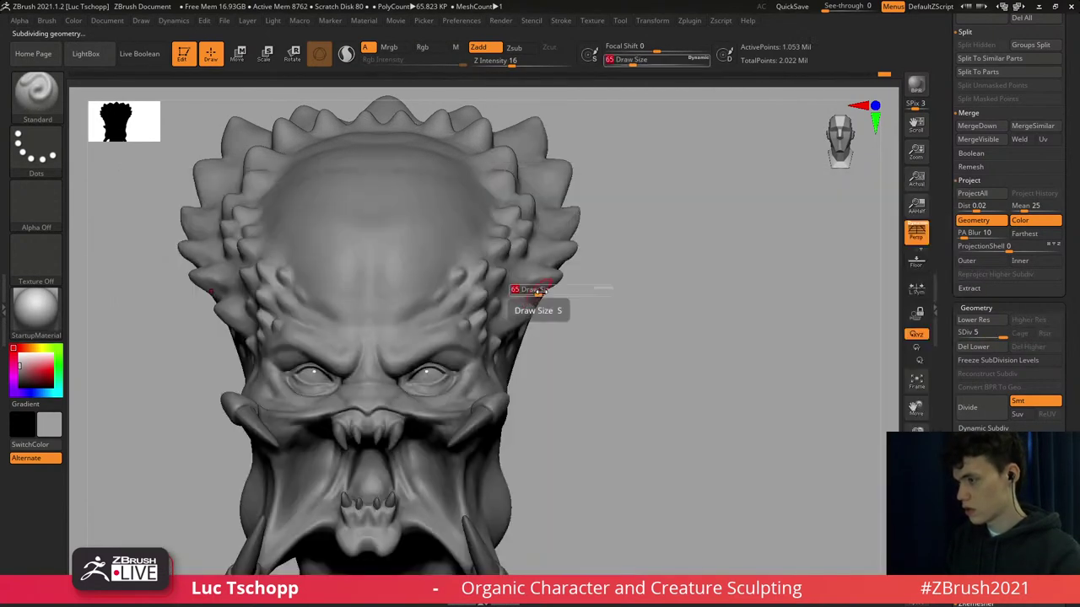
left_click_drag(537, 289, 544, 290)
Rework the side spikes above the temple at subdivision level 3 with the Standard brush at draw size 51.
mouse_move(550, 296)
right_mouse_down()
mouse_move(530, 301)
mouse_move(557, 281)
right_mouse_up()
key("shift+d")
key("shift+d")
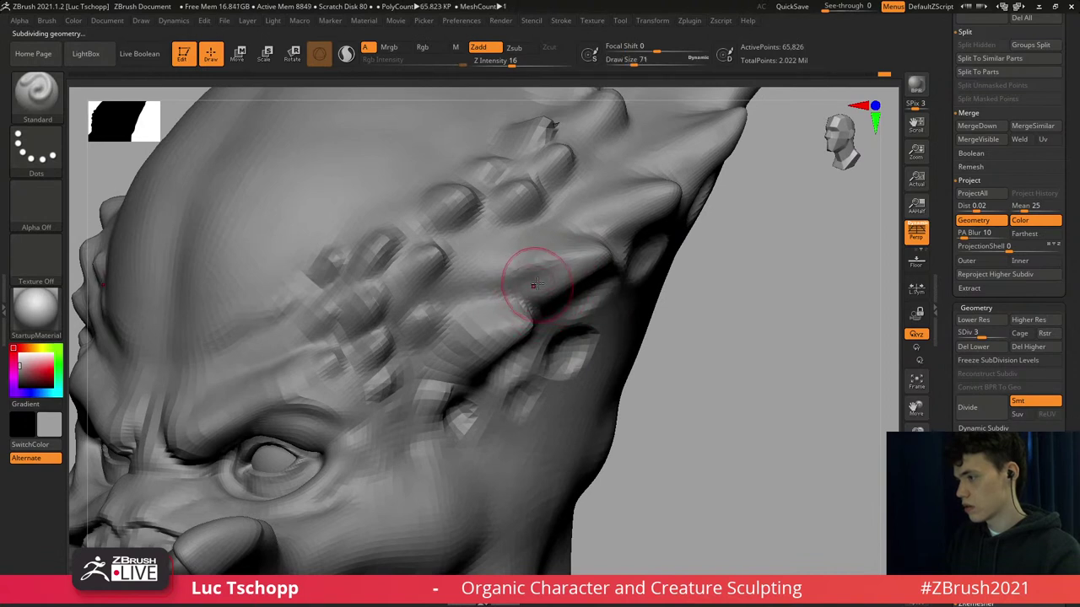
key("d")
key("d")
key("shift+d")
key("shift+d")
key("s")
left_click_drag(492, 341, 487, 341)
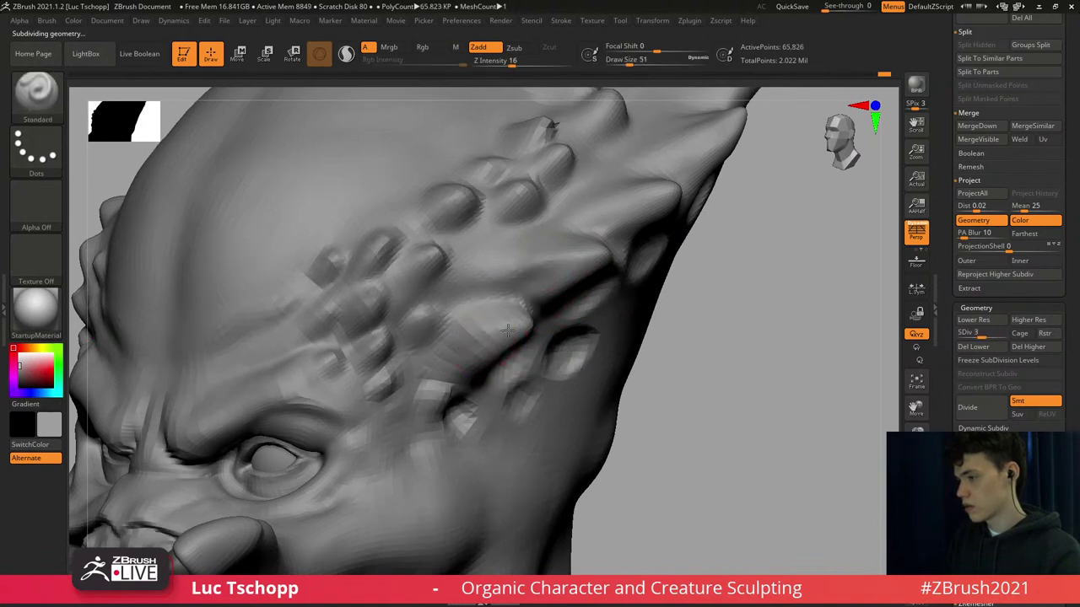
Restore subdivision level 5 and crease around the temple bumps with the DamStandard brush at draw size 108.
key("d")
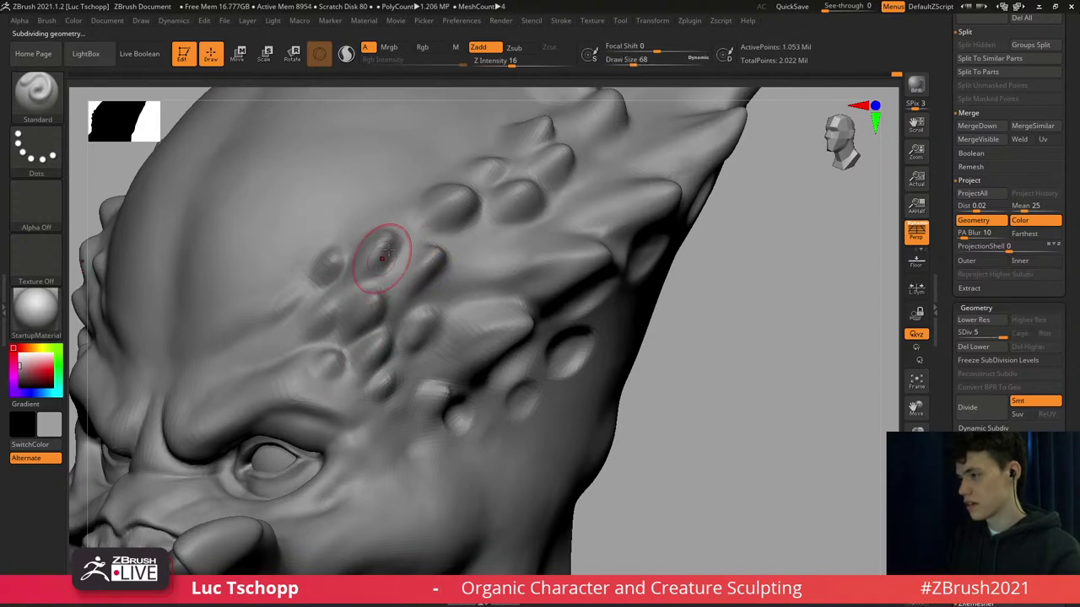
key("d")
key("b")
key("d")
key("s")
right_click_drag(429, 186, 407, 192)
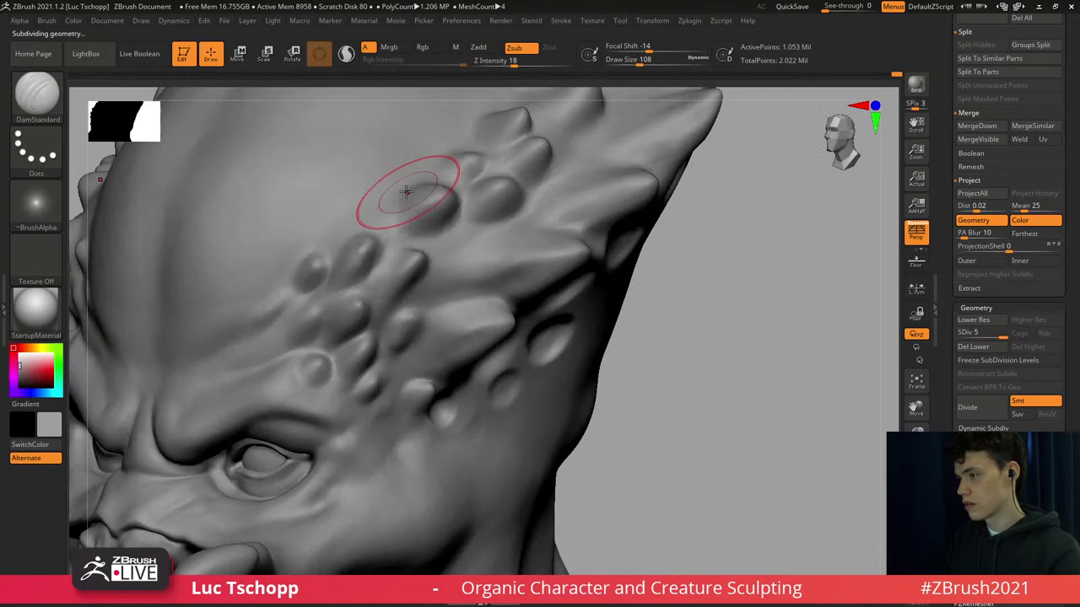
Reshape the upper temple bumps at subdivision level 3 with the Move brush at draw size 51.
key("shift+d")
key("shift+d")
key("b")
key("m")
key("v")
key("bracketleft")
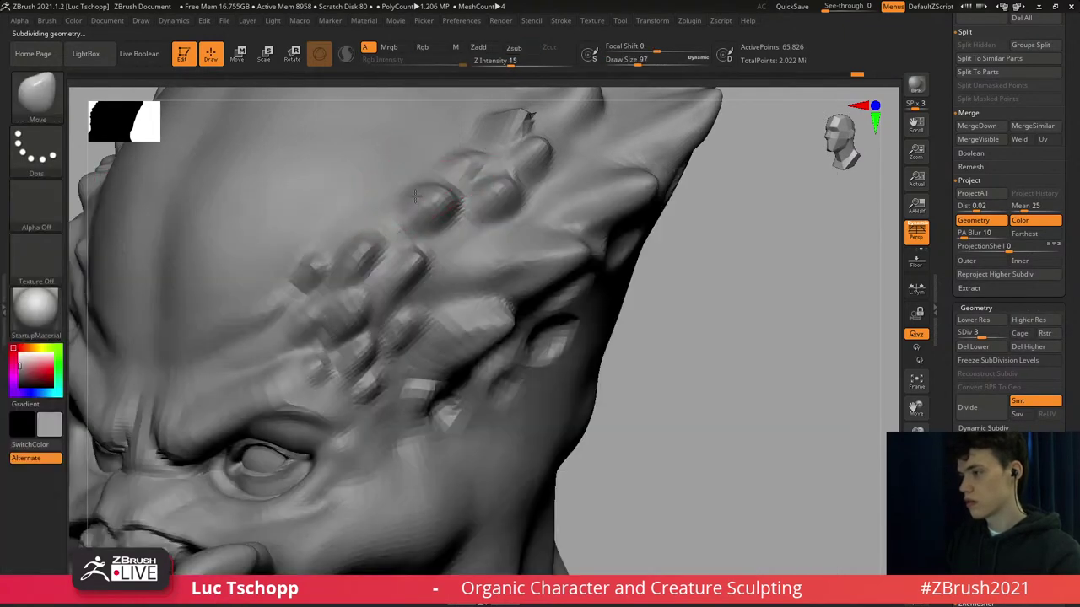
key("bracketleft")
key("bracketleft")
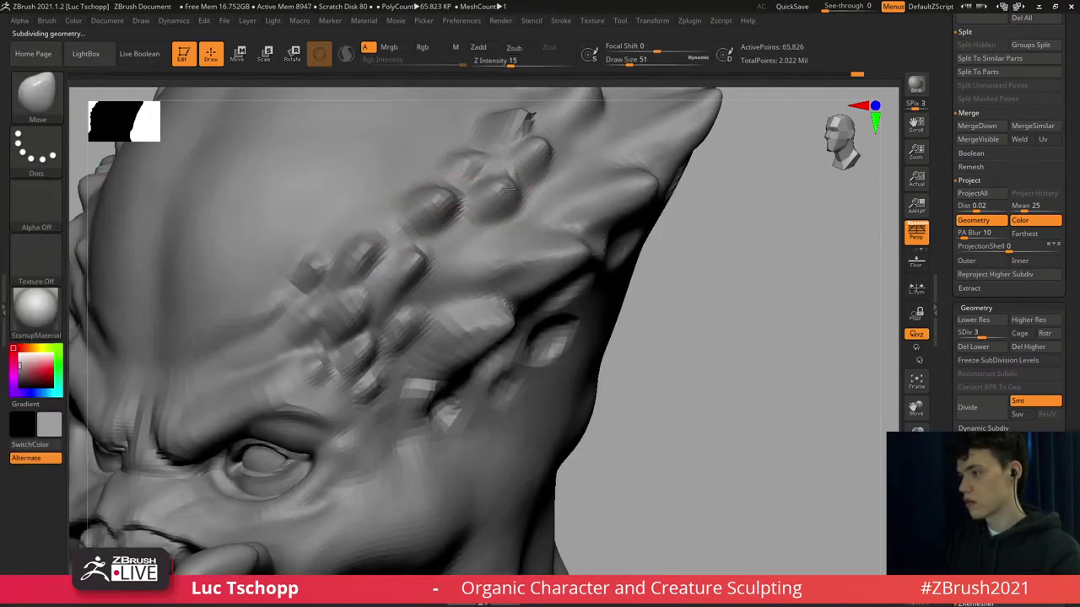
left_click_drag(509, 166, 534, 141)
Deepen the creases between the temple bumps at subdivision level 5 with the DamStandard brush at draw size 136.
key("d")
key("d")
key("b")
key("d")
key("s")
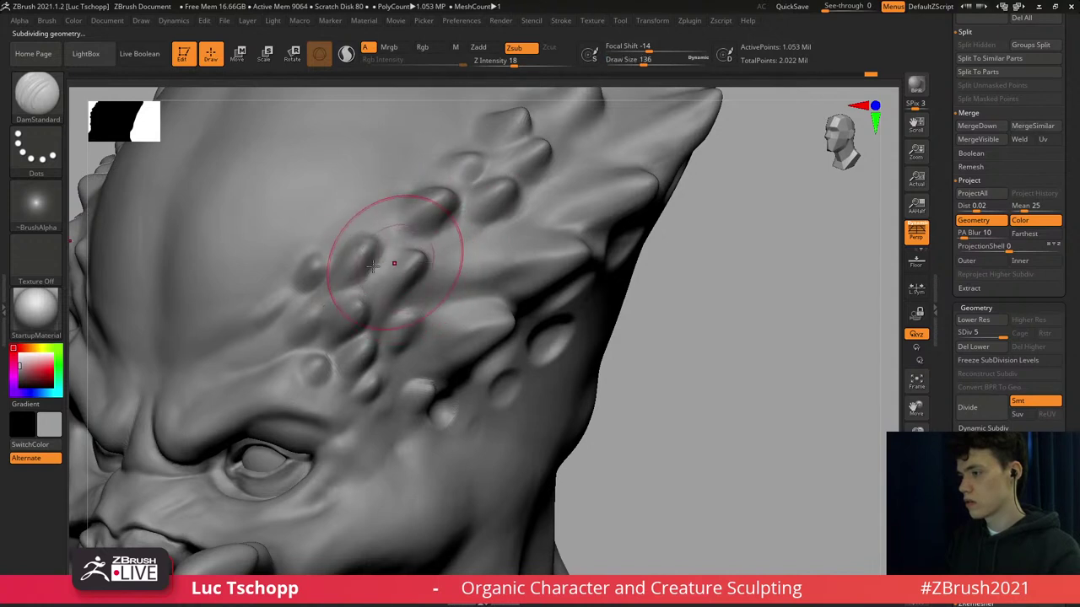
Add volume to the outer spike beside the temple bumps with the Standard brush at draw size 83.
key("f")
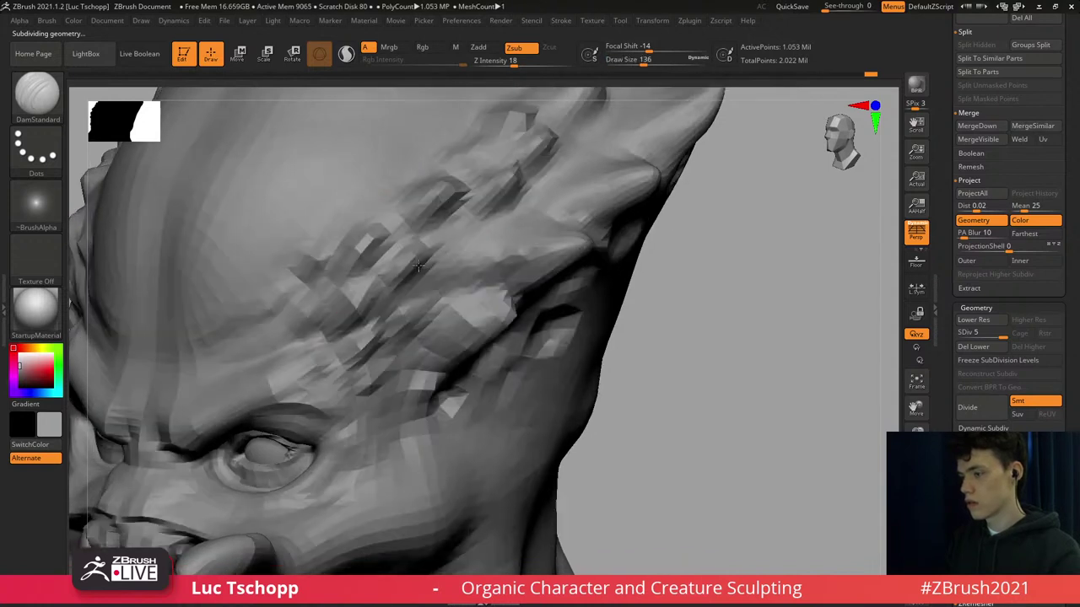
right_click_drag(405, 287, 441, 295, "shift")
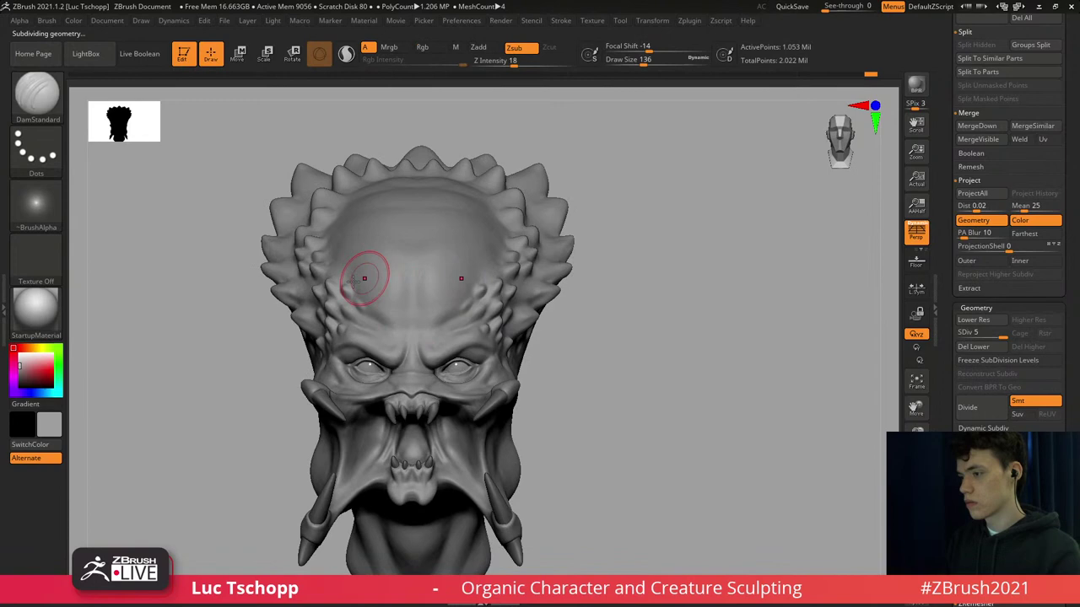
right_click_drag(364, 277, 369, 220, "alt")
key("b")
key("s")
key("t")
key("s")
left_click_drag(493, 249, 483, 249)
right_click_drag(578, 240, 540, 283)
mouse_move(540, 283)
right_mouse_down("ctrl")
mouse_move(547, 337)
mouse_move(561, 346)
right_mouse_up("ctrl")
left_click_drag(620, 218, 580, 249)
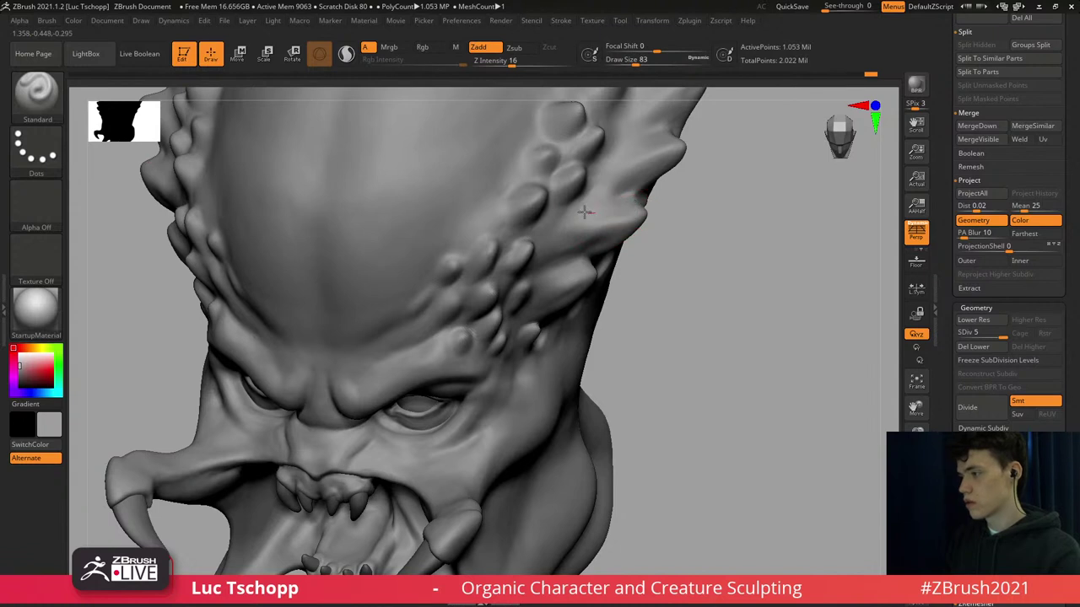
Refine the ridges of the neighbouring outer crest spikes with the Standard brush at draw sizes 62 and 68.
key("s")
left_click_drag(617, 210, 615, 210)
key("s")
right_click_drag(579, 240, 567, 259, "alt")
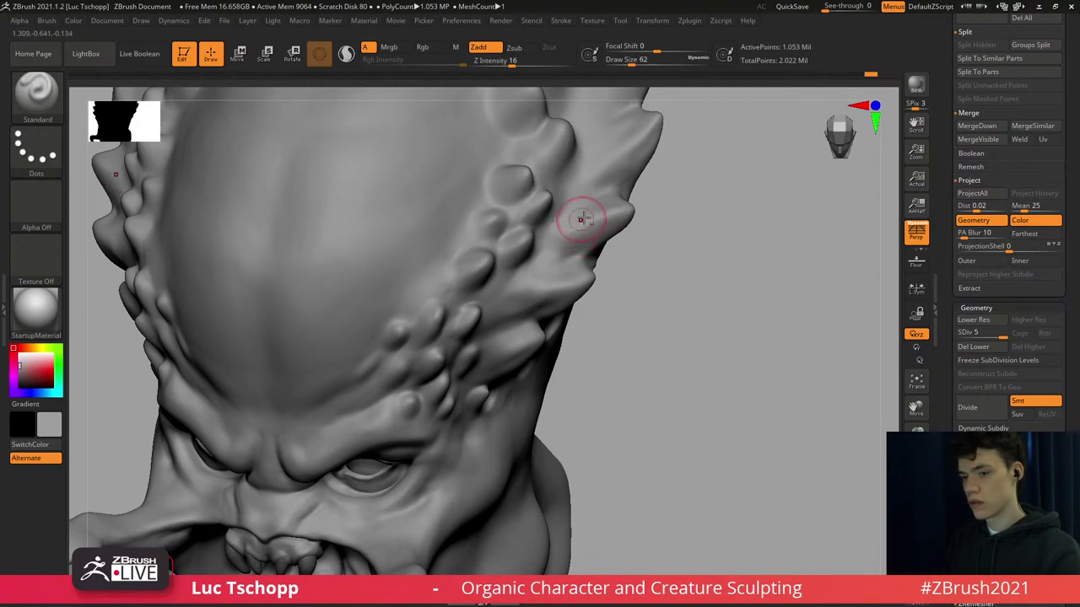
right_click_drag(581, 220, 571, 269, "alt")
key("s")
left_click_drag(573, 270, 572, 272)
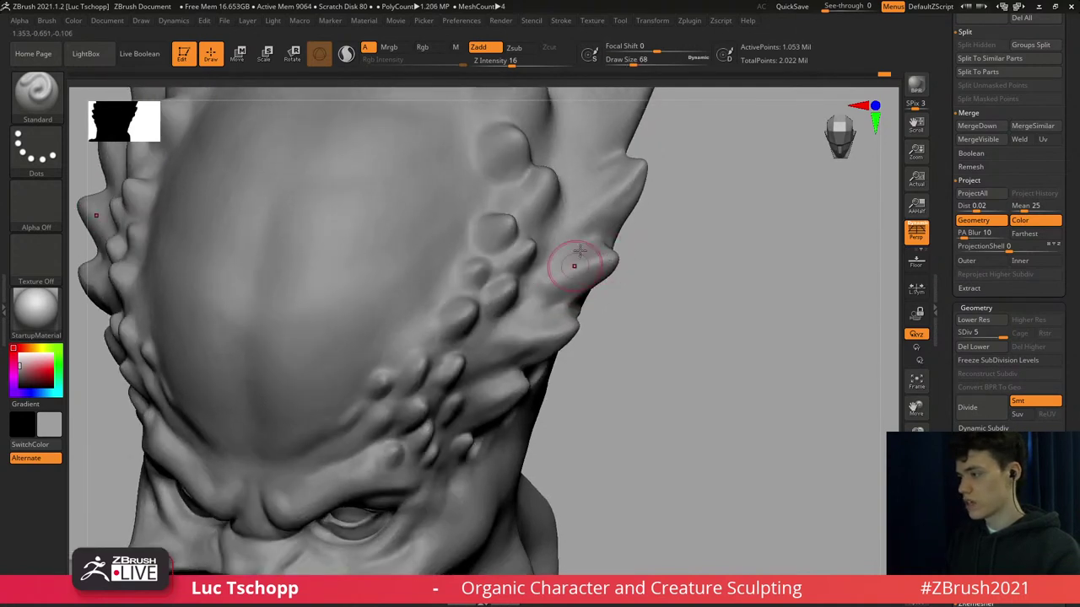
Carve creases around the large bumps along the skull's edge with the DamStandard brush at draw size 167.
mouse_move(595, 200)
right_mouse_down("alt")
mouse_move(582, 259)
mouse_move(518, 244)
right_mouse_up("alt")
key("b")
key("d")
key("s")
key("s")
key("s")
left_click_drag(543, 254, 543, 230)
key("s")
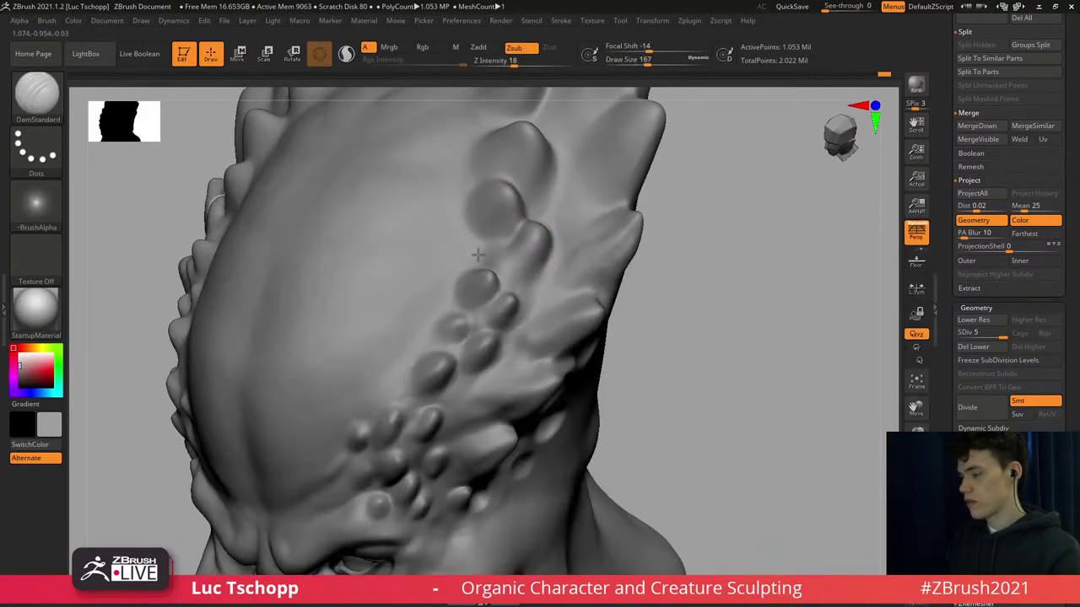
Add volume to the large bumps along the skull's edge with the Standard brush at draw size 104.
right_click_drag(488, 230, 507, 230)
key("b")
key("s")
key("t")
key("s")
left_click_drag(507, 214, 500, 210)
Select the LucT_Custom1 brush, drop to subdivision level 3 and smooth the large bump at the skull's edge.
key("b")
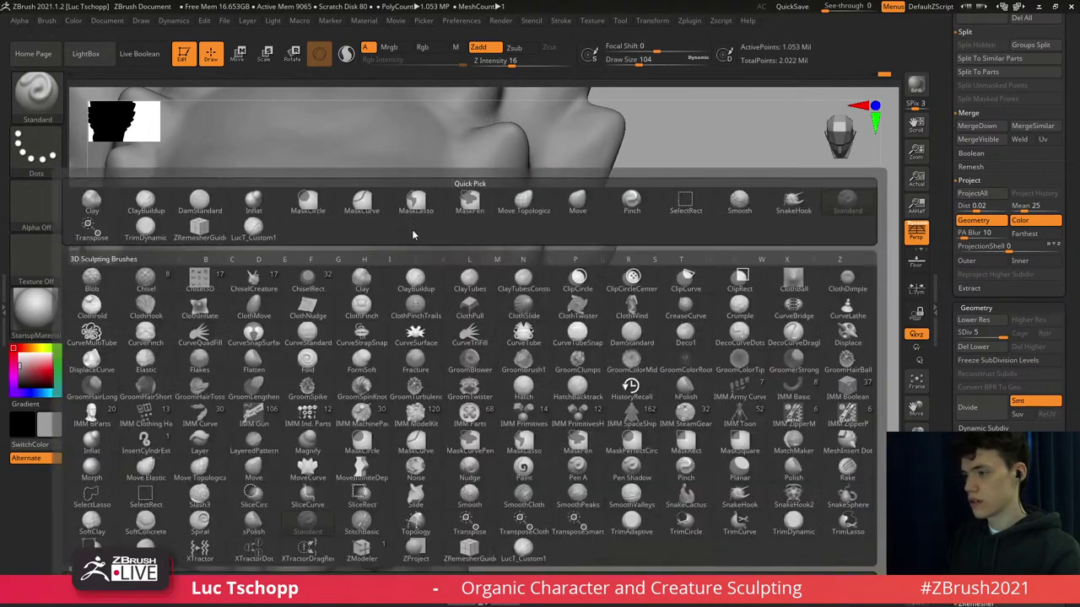
left_click(251, 225)
key("shift+d")
key("shift+d")
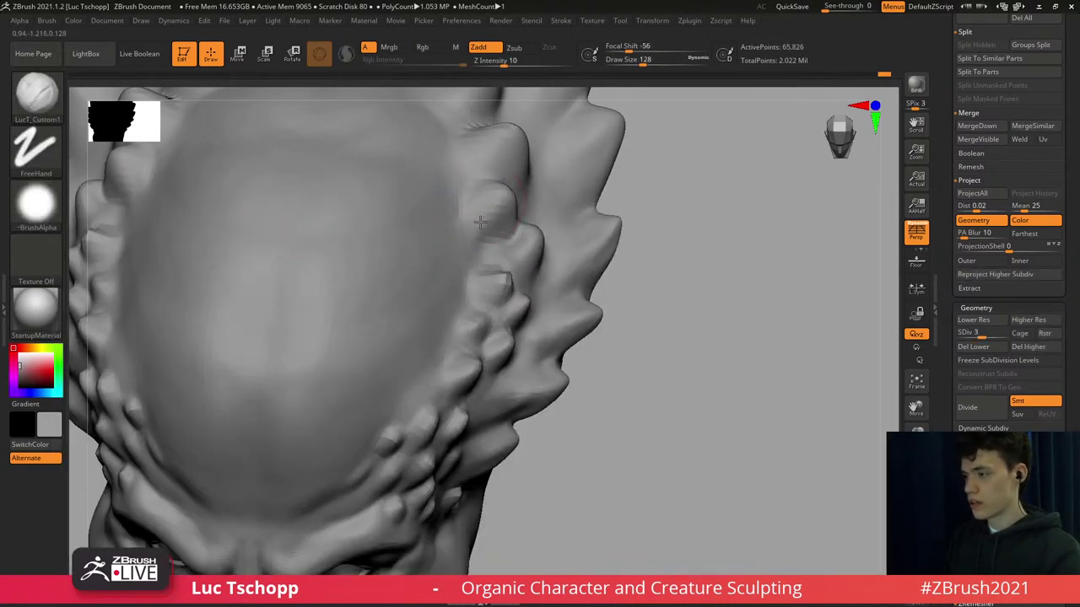
mouse_move(492, 221)
left_mouse_down("shift")
mouse_move(497, 205)
mouse_move(480, 219)
mouse_move(501, 178)
mouse_move(484, 185)
mouse_move(494, 199)
left_mouse_up("shift")
key("d")
key("d")
key("b")
key("d")
key("s")
key("b")
key("d")
key("s")
key("ctrl+z")
Pull the large bump at the skull's edge into a more pointed shape with the Move brush at a lower subdivision level.
key("b")
key("m")
key("v")
key("shift+d")
key("s")
mouse_move(501, 200)
left_mouse_down()
mouse_move(508, 191)
mouse_move(493, 180)
left_mouse_up()
key("s")
mouse_move(491, 183)
left_mouse_down()
mouse_move(481, 188)
mouse_move(511, 191)
left_mouse_up()
Carve creases around the skull-edge bumps at subdivision level 5 with the DamStandard brush at draw sizes 132 and 94.
key("d")
key("b")
key("d")
key("s")
left_click_drag(512, 196, 513, 220)
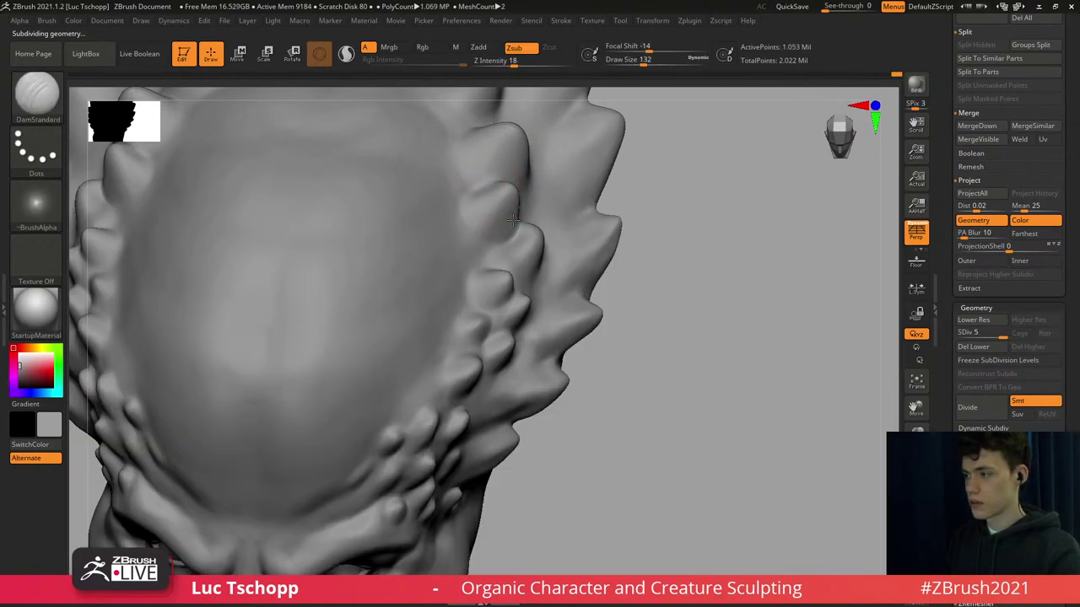
left_click_drag(473, 277, 462, 291)
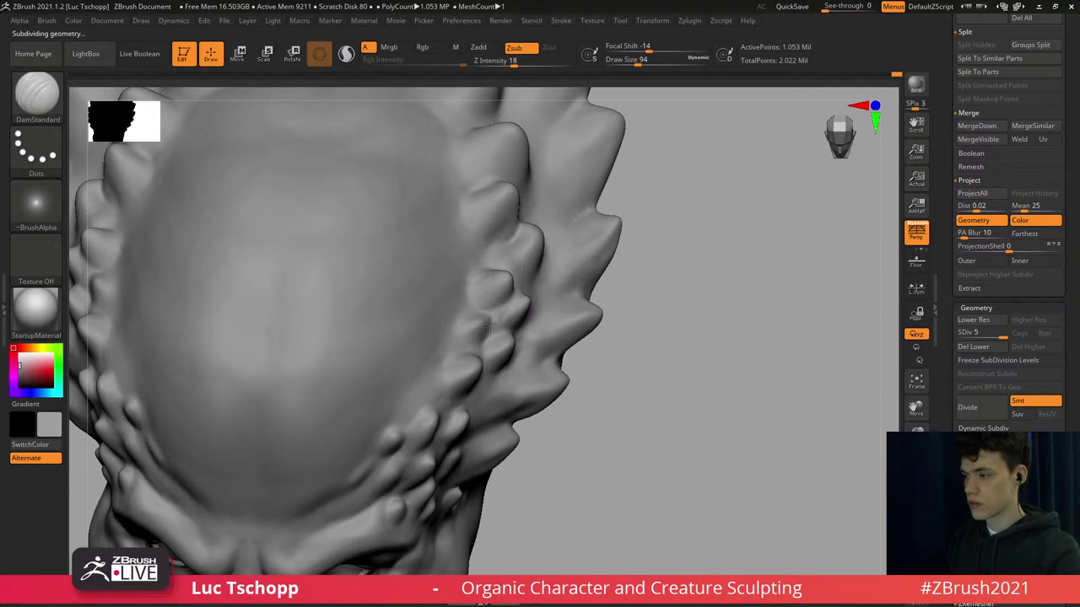
Nudge the small bumps along the skull's edge into shape with the Move brush at draw size 39.
key("b")
key("s")
key("t")
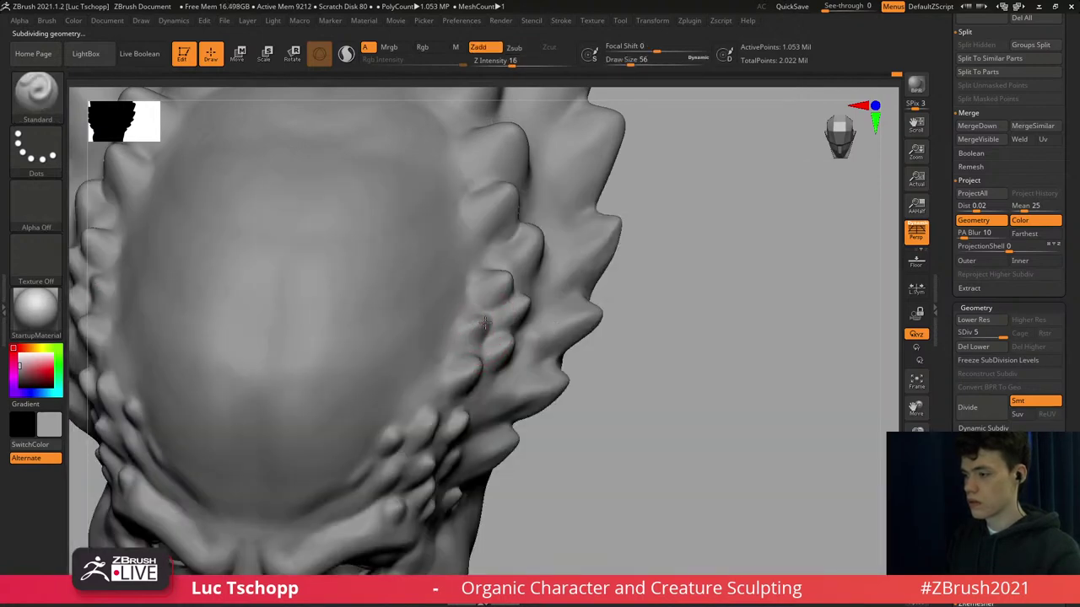
key("b")
key("m")
key("v")
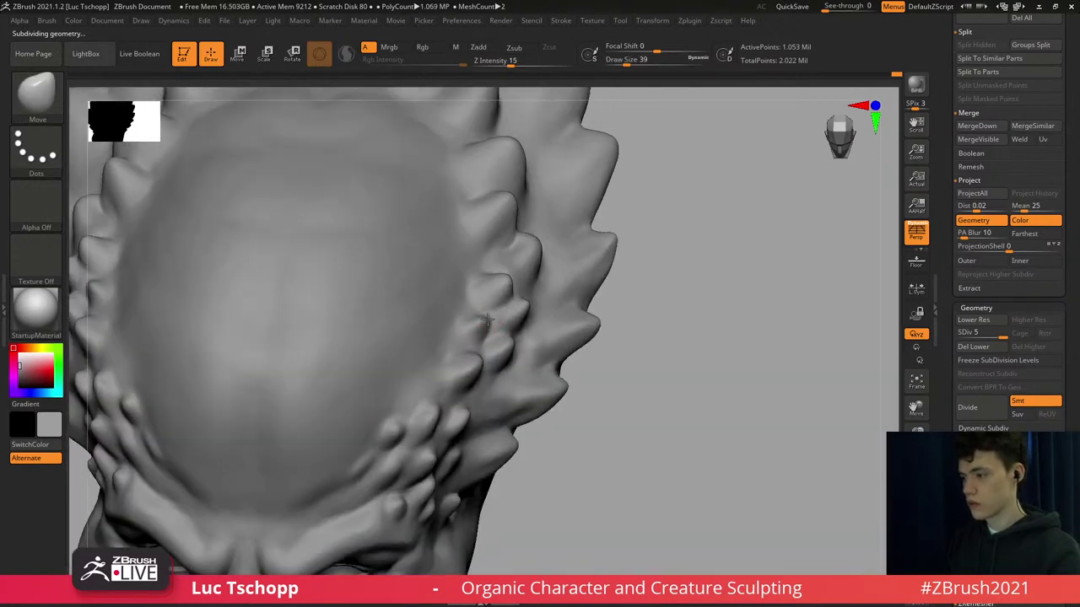
mouse_move(489, 316)
right_mouse_down("shift")
mouse_move(510, 285)
mouse_move(485, 316)
mouse_move(502, 270)
right_mouse_up("shift")
Add volume to the temple bumps and lowest side crest spikes with the Standard brush at draw sizes 56 and 68.
key("b")
key("s")
key("t")
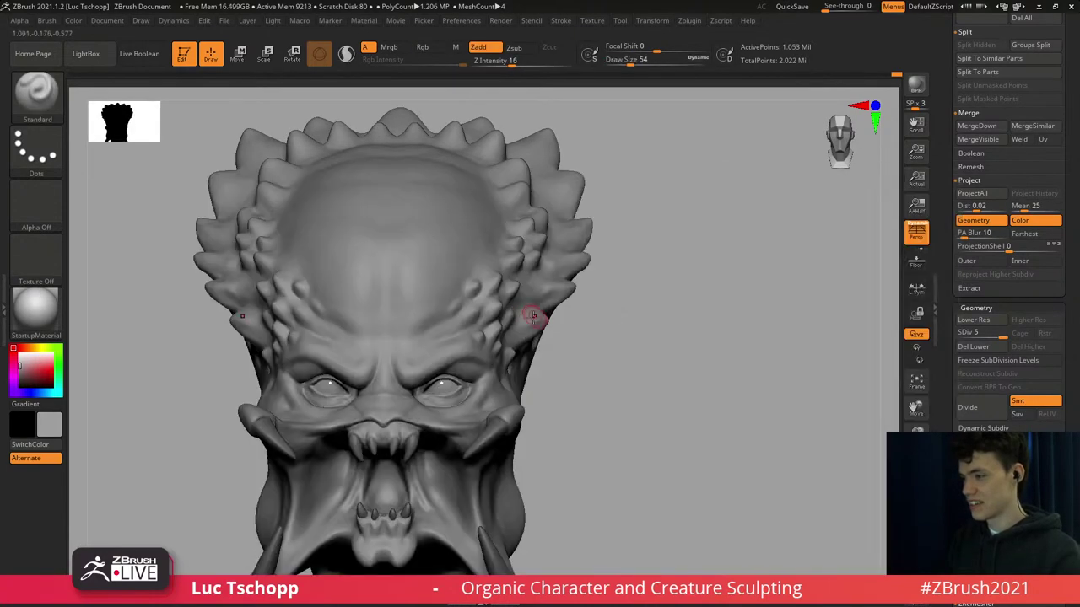
right_click_drag(535, 315, 515, 341)
left_click_drag(527, 332, 531, 331)
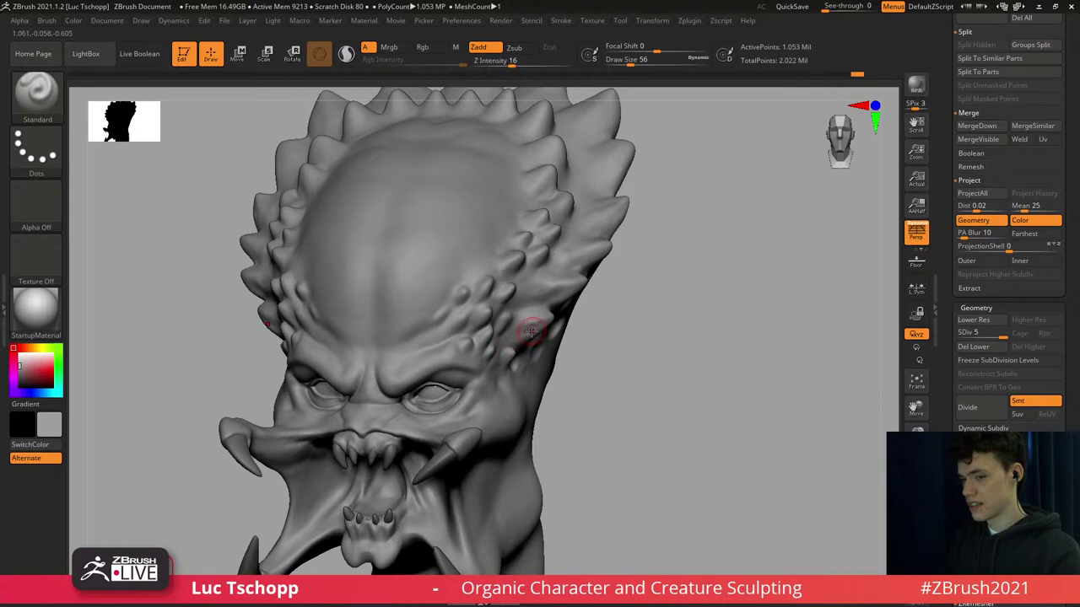
right_click_drag(539, 323, 559, 292)
key("s")
left_click_drag(544, 291, 548, 291)
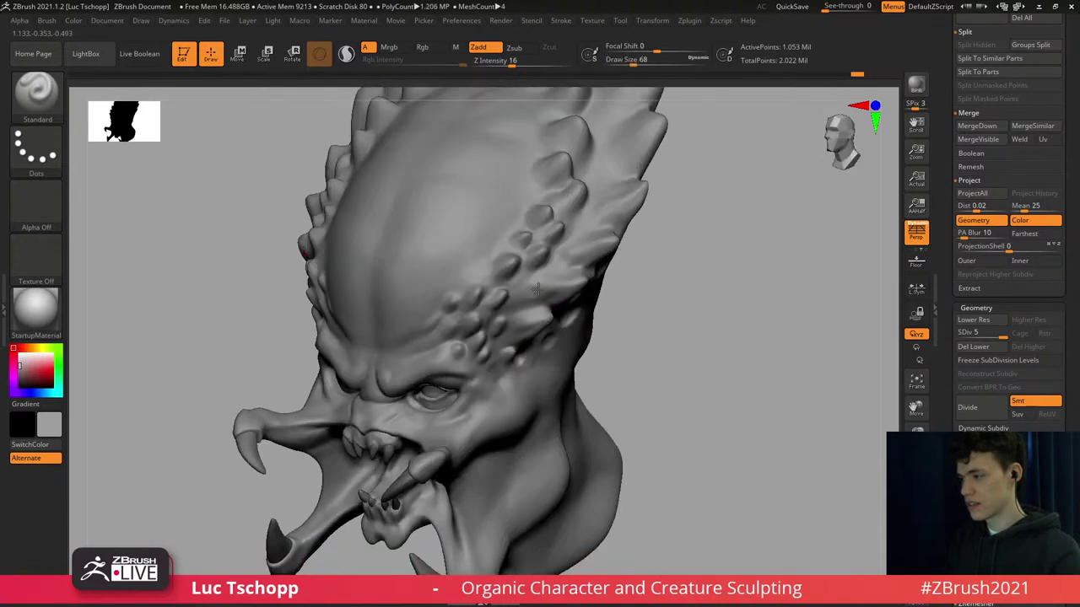
Build up the ridges of the higher side crest spikes with the Standard brush, starting at draw size 71.
key("s")
left_click_drag(619, 223, 614, 223)
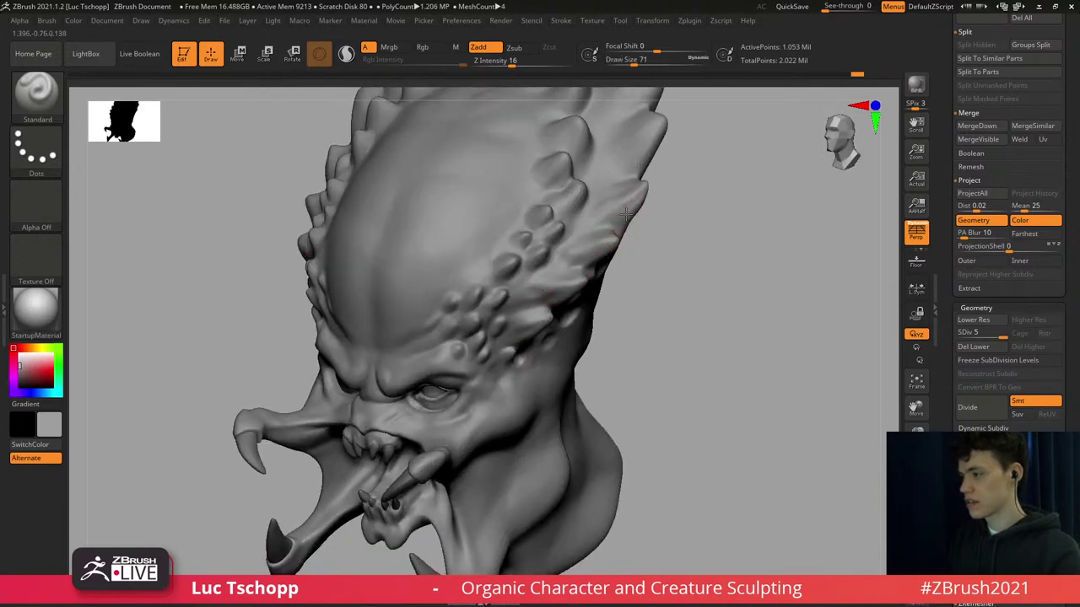
key("bracketleft")
right_click_drag(611, 246, 594, 308, "alt")
right_click_drag(603, 181, 605, 217)
key("s")
mouse_move(603, 217)
left_mouse_down()
mouse_move(613, 204)
mouse_move(582, 240)
mouse_move(610, 218)
left_mouse_up()
key("s")
key("s")
left_click_drag(597, 224, 583, 243)
Refine the side crest spikes at subdivision level 3 with the LucT_Custom1 brush at draw sizes 80, 120 and 71.
key("b")
left_click(358, 226)
key("shift+d")
key("shift+d")
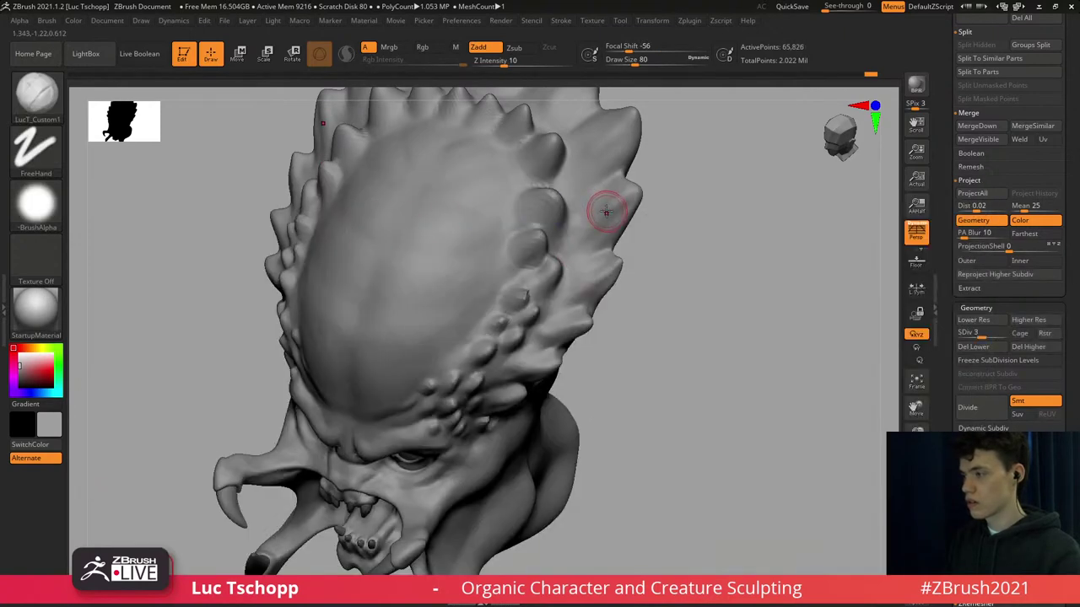
key("s")
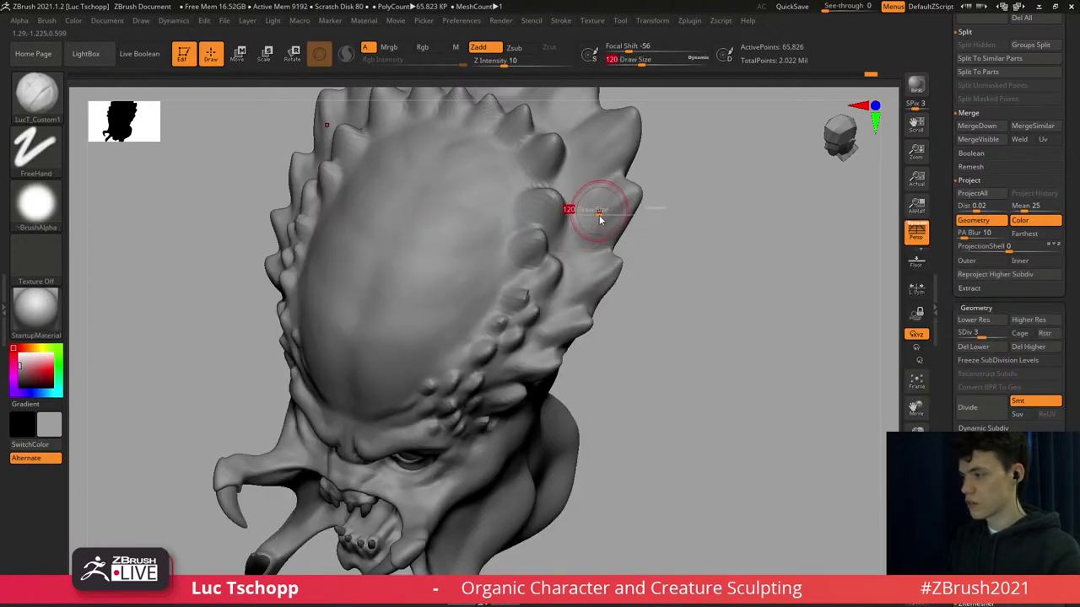
left_click_drag(604, 216, 601, 216)
right_click_drag(610, 200, 616, 215)
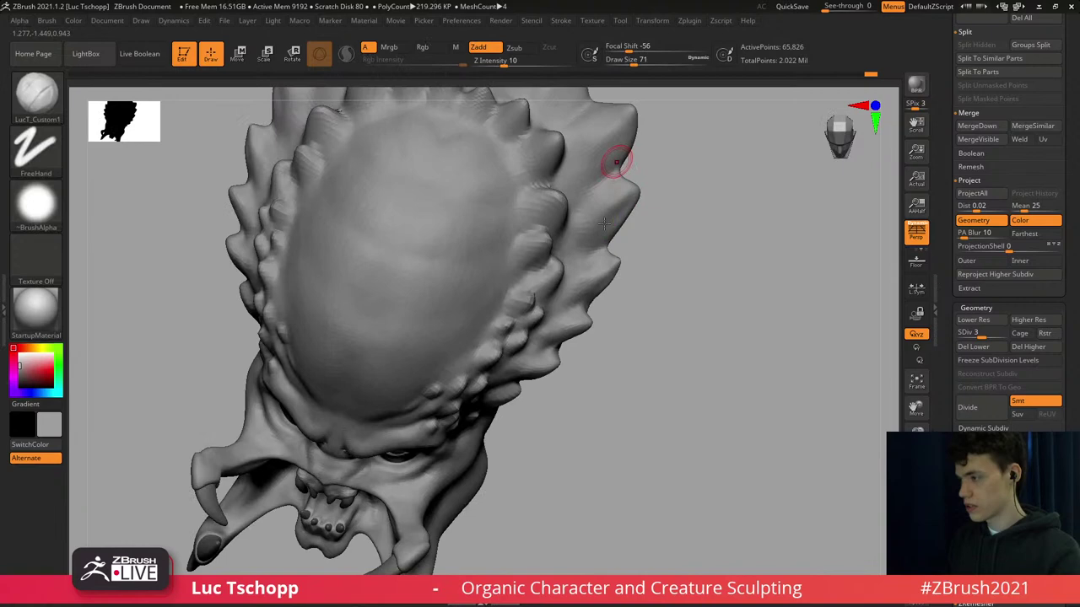
right_click_drag(615, 169, 607, 235)
Pull the tips of the outer side crest spikes outward with the Move Topological brush at draw sizes 71 and 68.
key("b")
key("d")
key("s")
key("b")
key("m")
key("t")
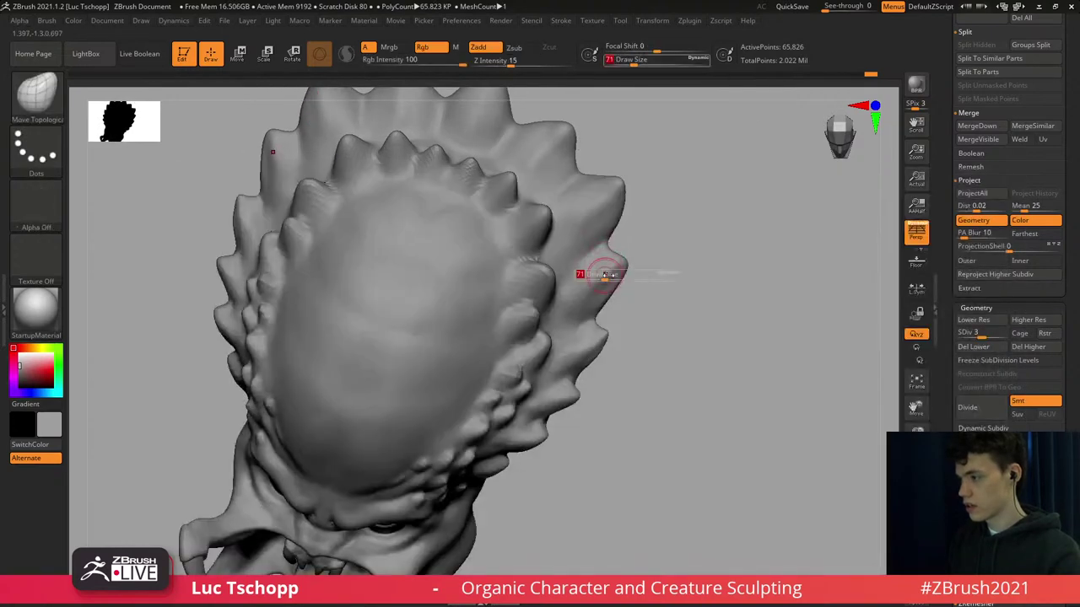
key("s")
left_click_drag(621, 269, 626, 264)
key("s")
key("s")
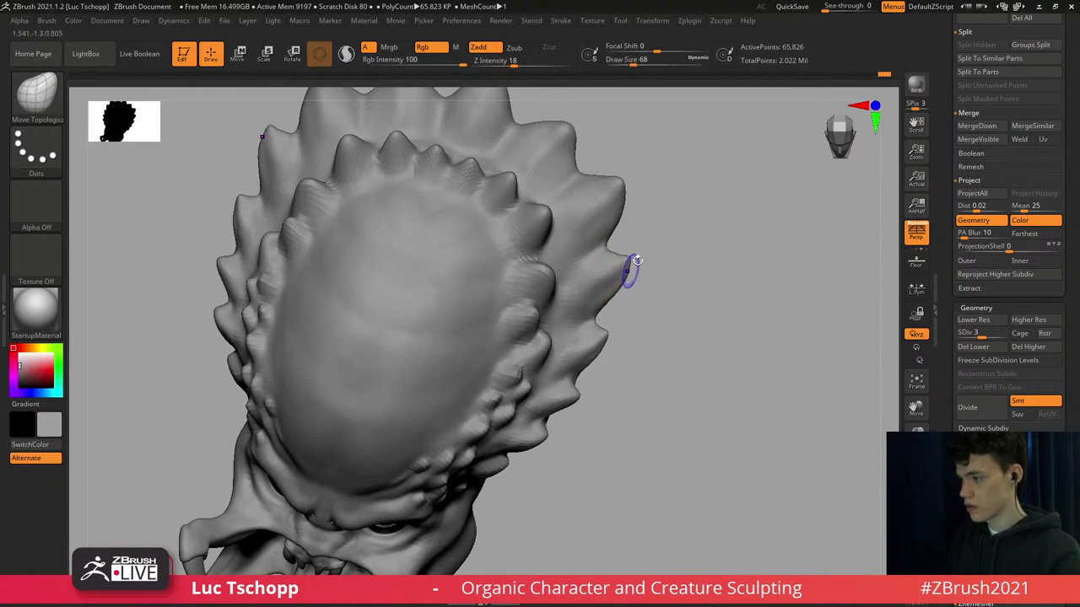
Adjust the outer crest's silhouette from the front at subdivision level 3 with the Move Topological brush at draw sizes 192, 257 and 136.
mouse_move(632, 270)
right_mouse_down("shift")
mouse_move(642, 227)
mouse_move(599, 222)
mouse_move(562, 263)
mouse_move(391, 224)
right_mouse_up("shift")
key("shift+d")
key("d")
key("d")
key("d")
key("shift+d")
key("shift+d")
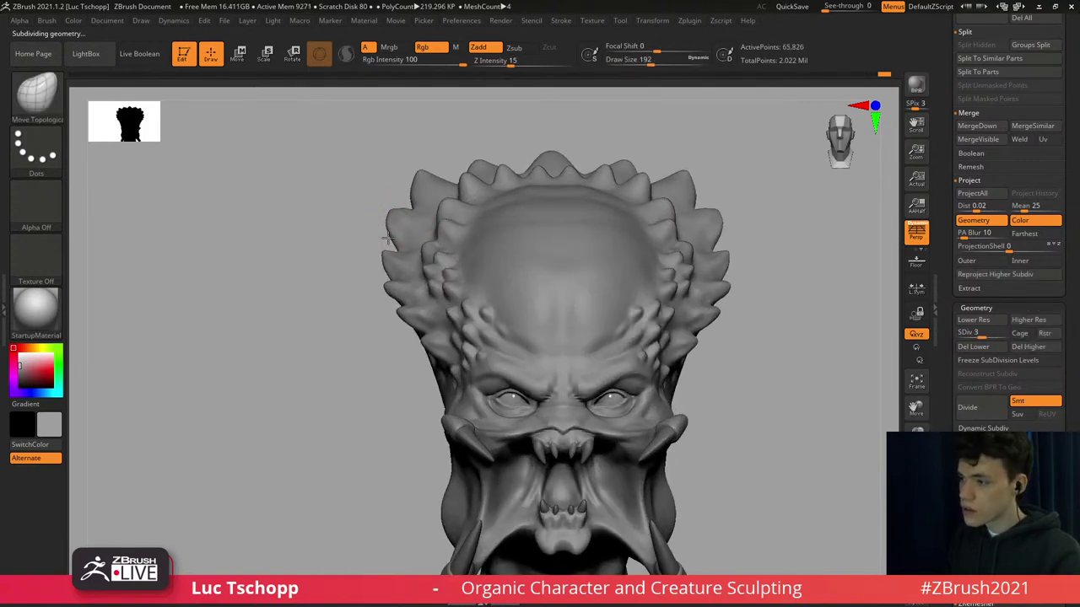
key("s")
left_click_drag(390, 223, 394, 217)
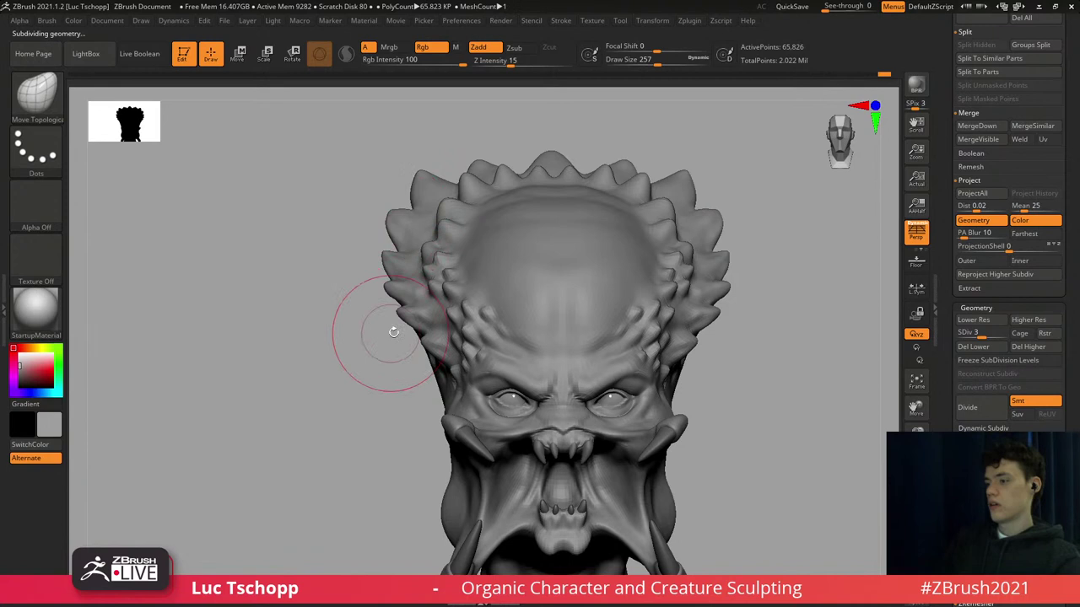
key("s")
left_click_drag(408, 297, 398, 298)
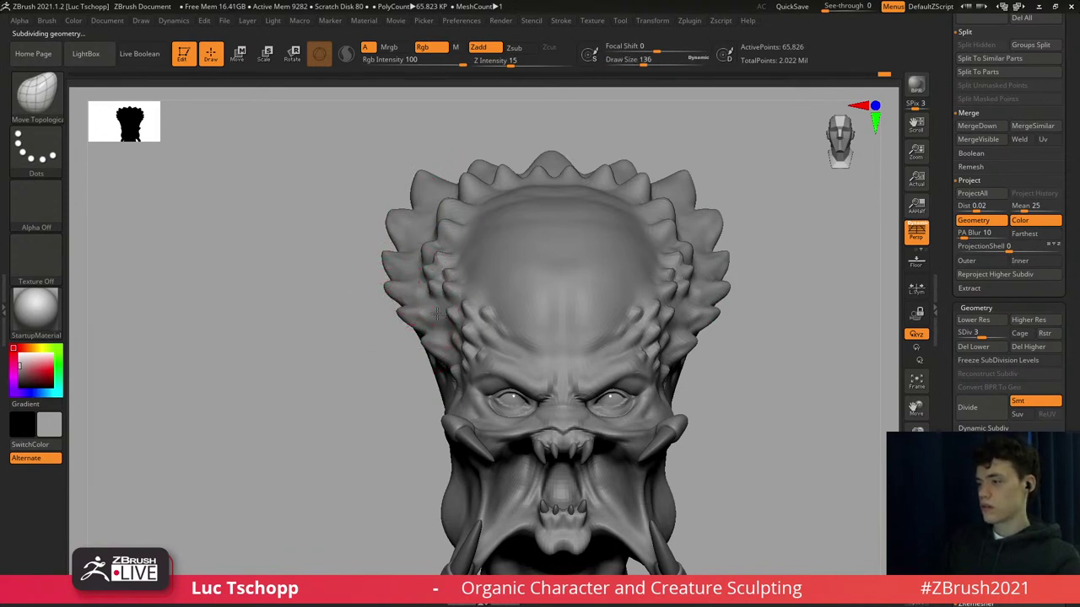
Reposition the inner bumps beside the skull dome with the Move Topological brush at draw sizes 108, 112 and 101.
right_click_drag(399, 317, 374, 301, "alt")
key("s")
left_click_drag(401, 275, 399, 275)
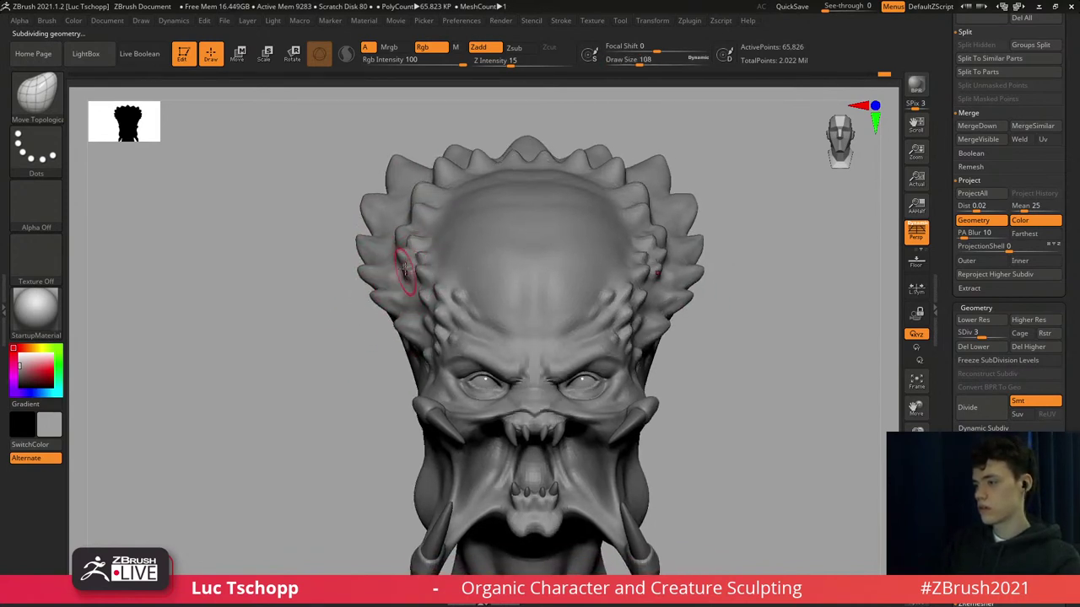
key("s")
left_click(400, 272)
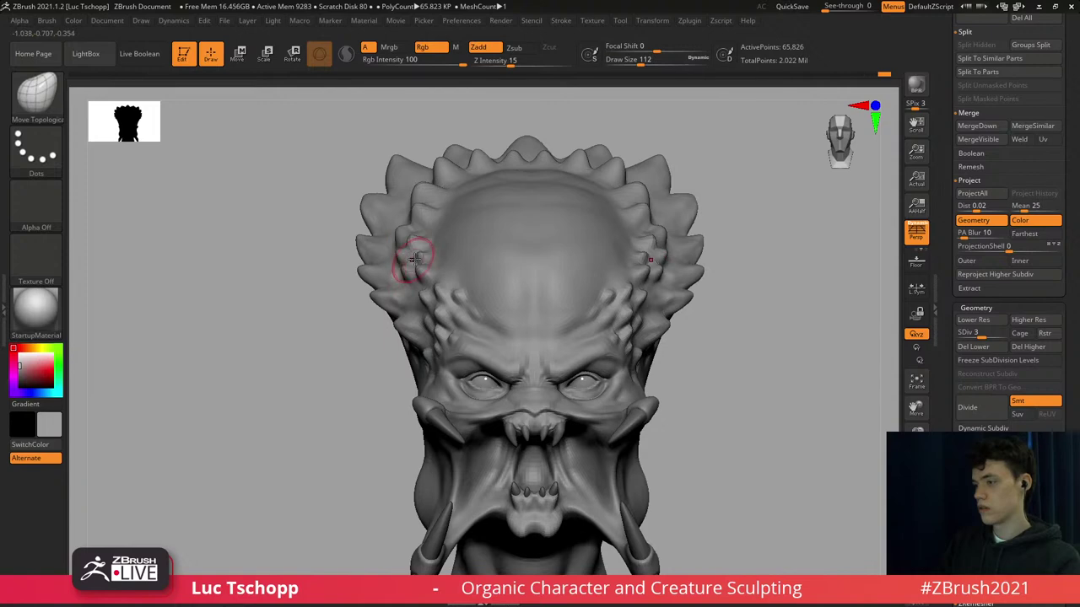
key("s")
left_click(421, 290)
left_click_drag(420, 277, 424, 272)
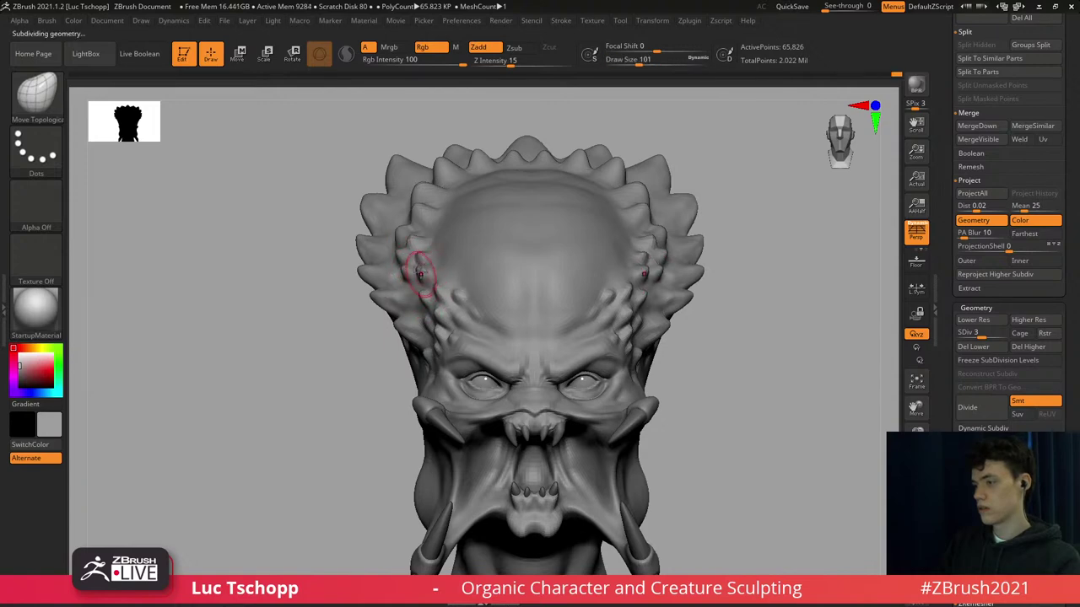
Detail the small bumps above the outer brow at subdivision level 5 with the Standard brush at draw size 16.
mouse_move(419, 229)
right_mouse_down()
mouse_move(435, 282)
mouse_move(525, 323)
mouse_move(497, 357)
right_mouse_up()
key("b")
key("d")
key("s")
key("d")
key("d")
key("b")
key("s")
key("t")
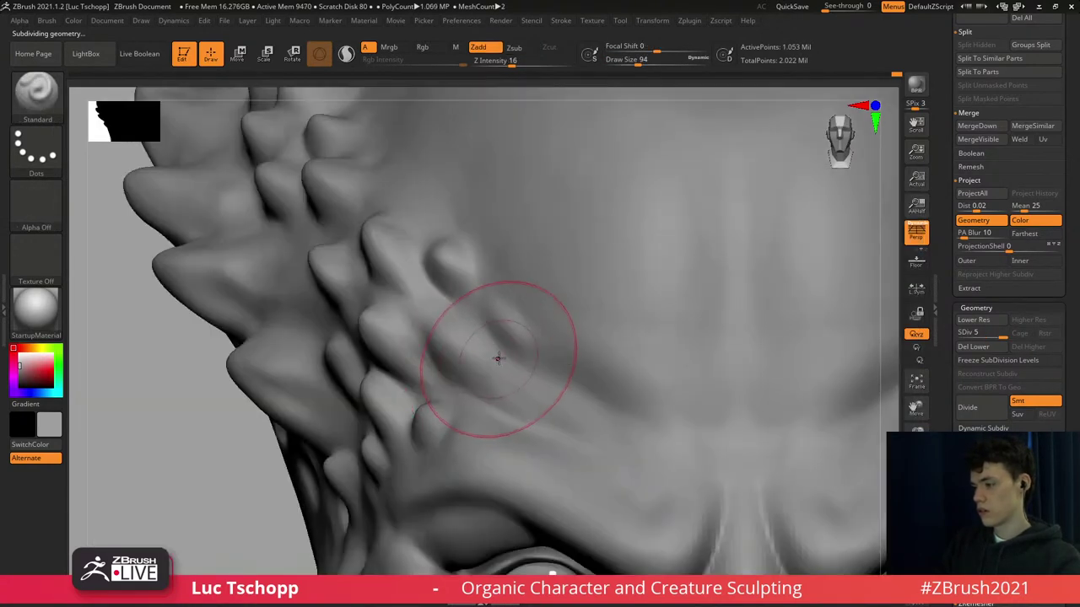
key("s")
left_click_drag(497, 357, 479, 350)
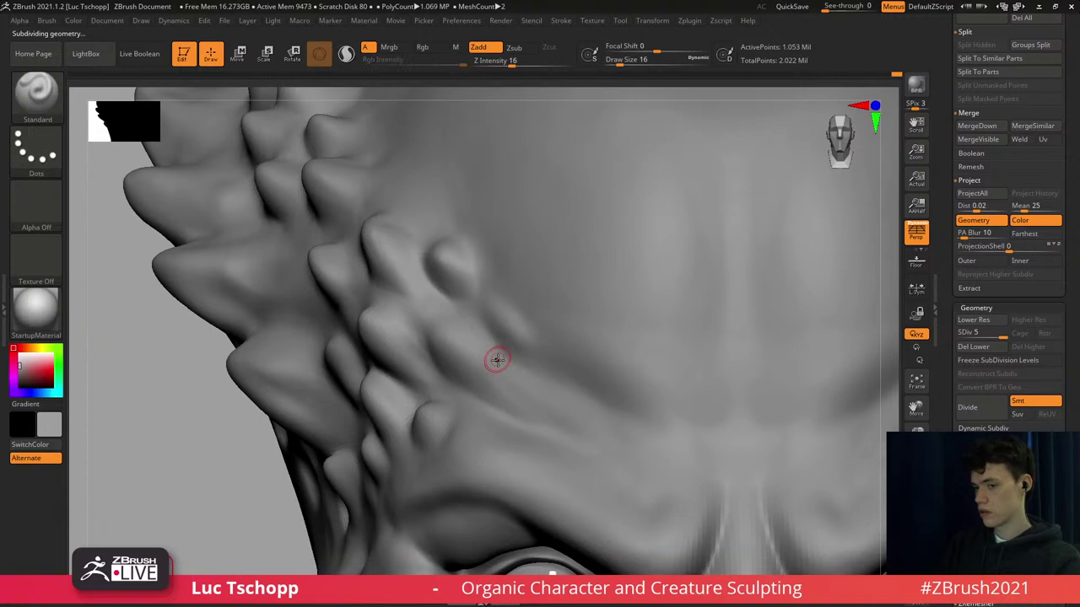
Rework the lowest small bump above the brow at subdivision level 4 with the LucT_Custom1 brush at draw size 29.
key("b")
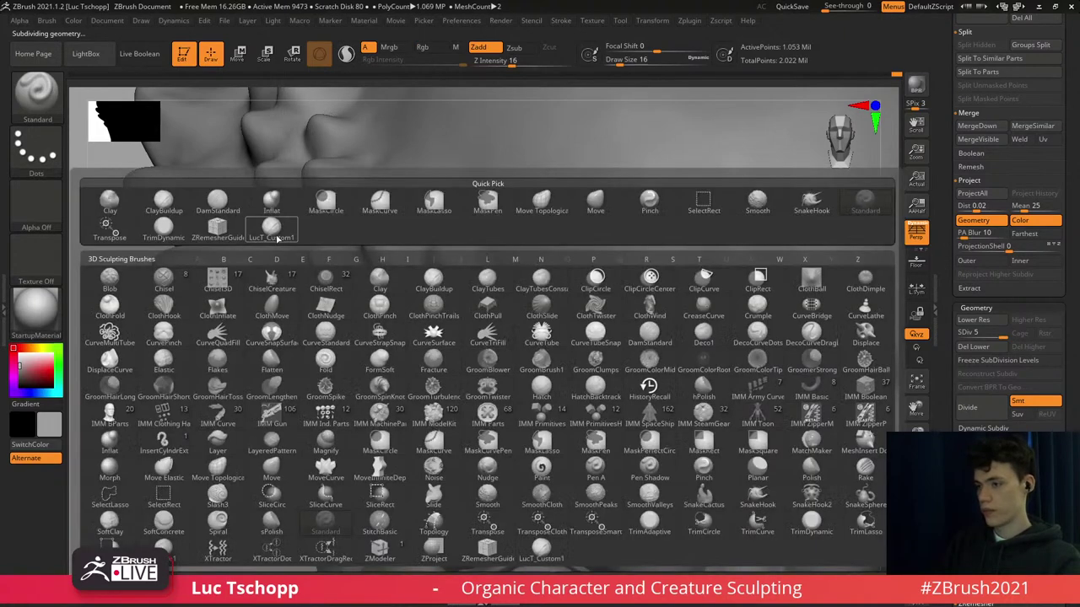
left_click(270, 223)
key("shift+d")
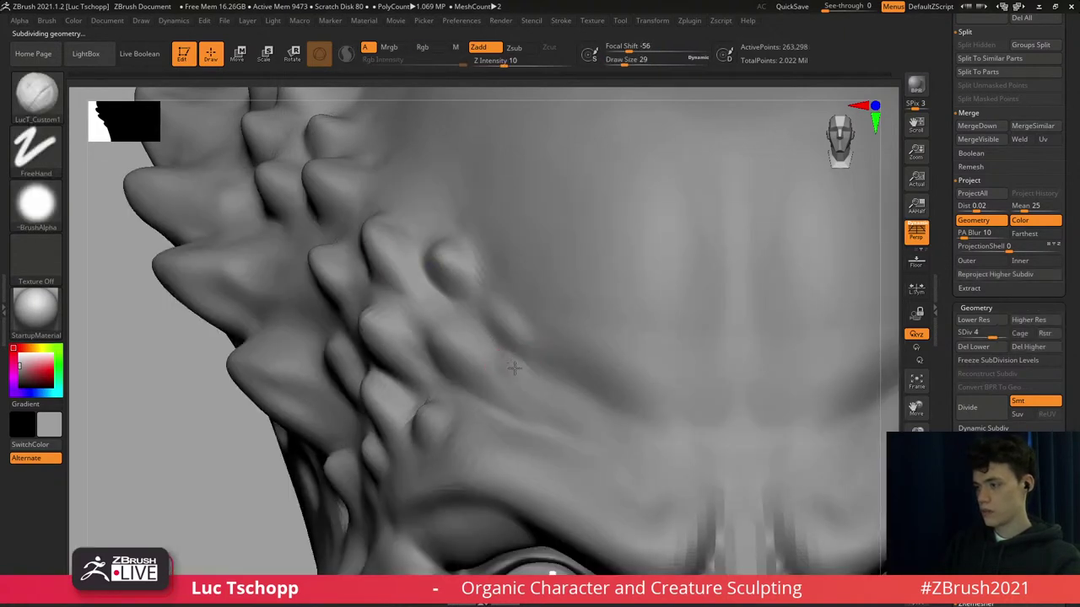
mouse_move(500, 357)
left_mouse_down()
mouse_move(509, 374)
mouse_move(511, 363)
left_mouse_up()
Round out the lowest small bump above the brow with the Standard brush and pick the Move brush at draw size 17.
key("b")
key("s")
key("t")
key("s")
key("s")
right_click_drag(511, 362, 510, 392, "ctrl")
key("b")
key("m")
key("v")
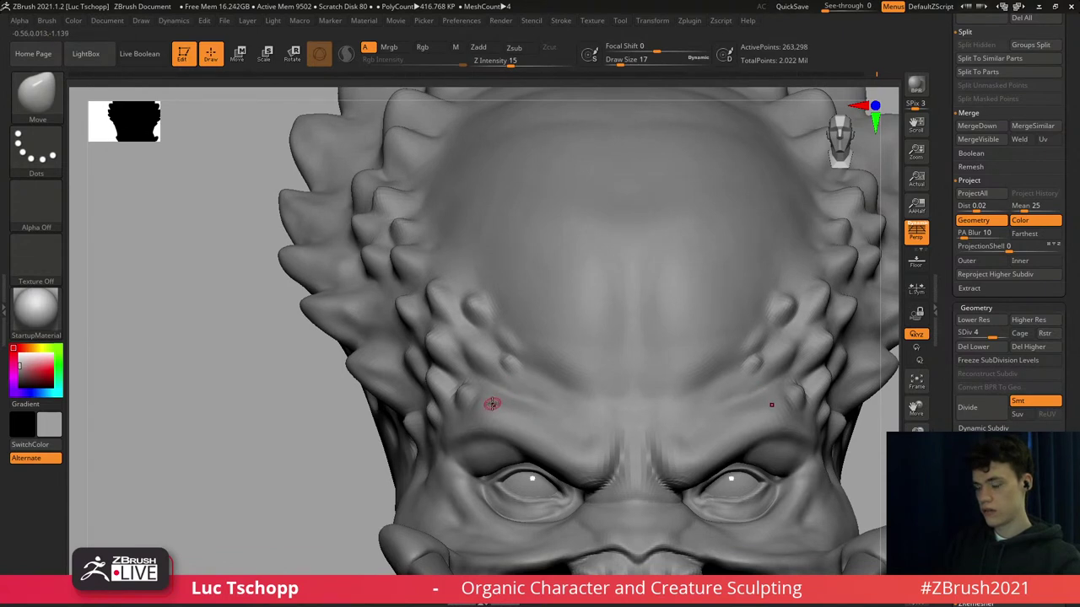
key("alt+Tab")
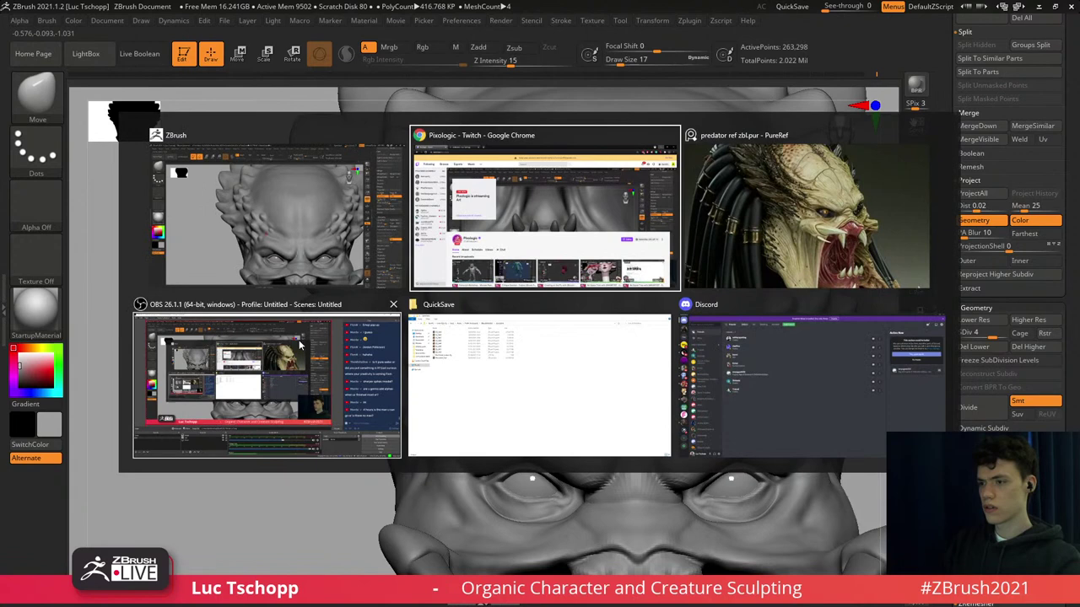
left_click(540, 228)
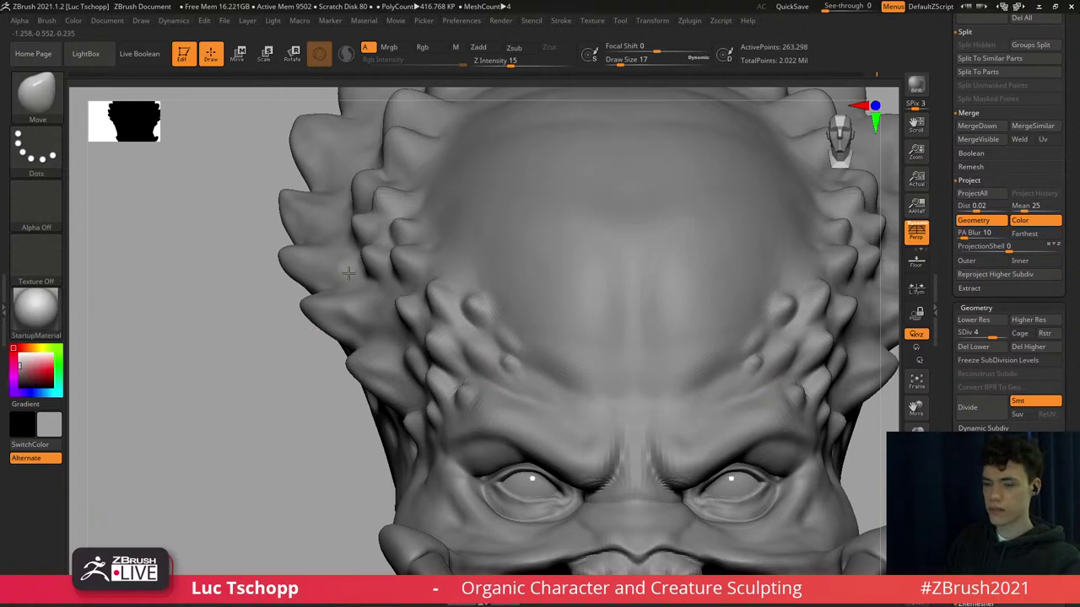
right_click_drag(348, 273, 349, 273)
Add form around the temple bumps and side spikes at subdivision level 4 with the Standard brush at draw sizes 51 and 29.
right_click_drag(505, 376, 440, 314, "alt")
key("b")
key("s")
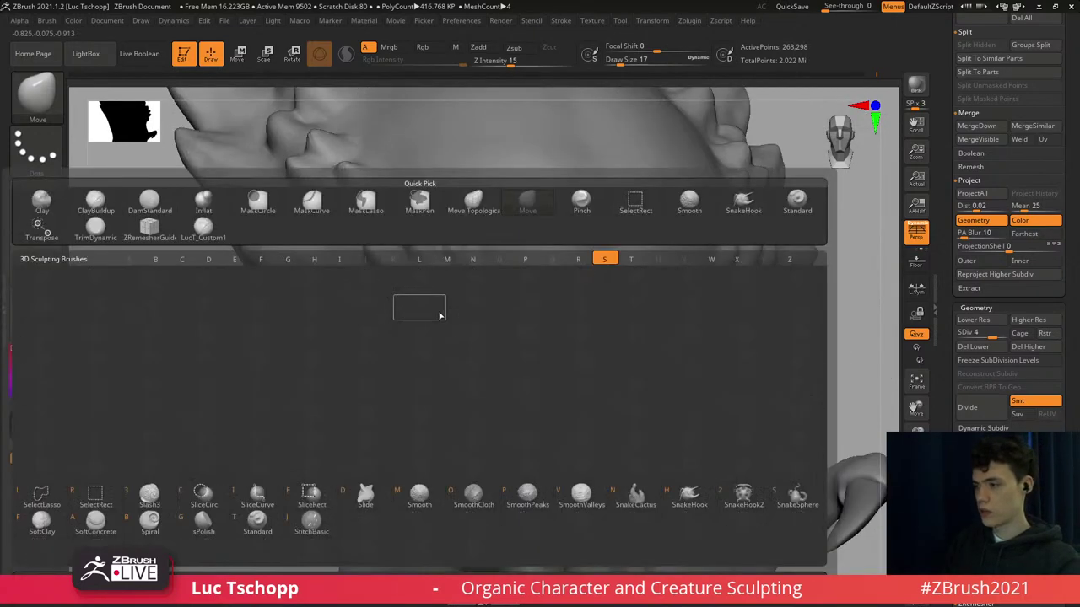
key("t")
left_click_drag(501, 308, 496, 315)
right_click_drag(377, 270, 388, 296, "ctrl")
key("s")
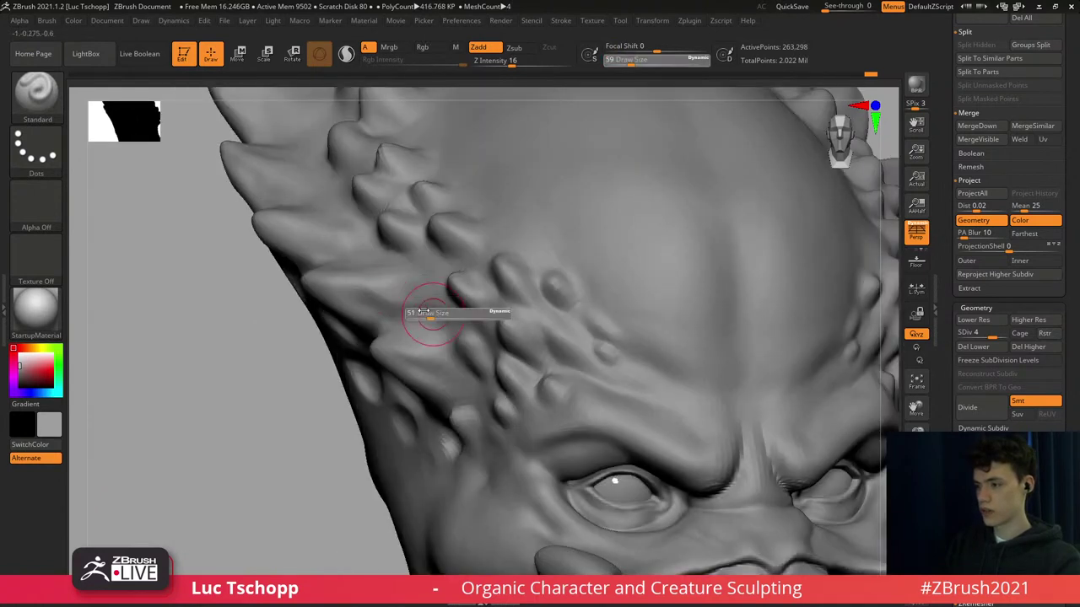
left_click_drag(427, 315, 419, 315)
key("s")
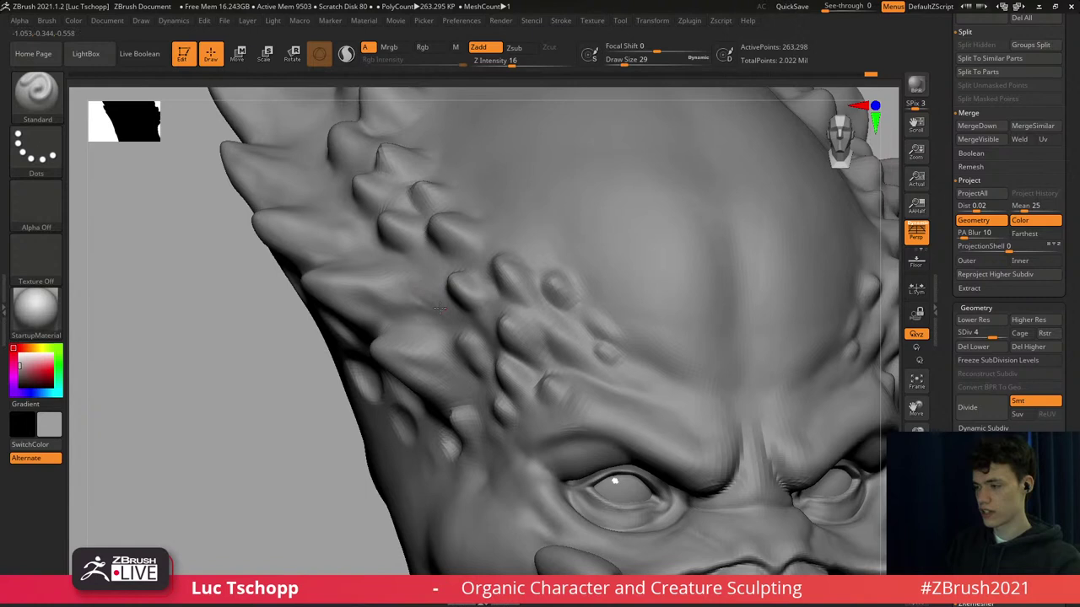
Build up the area between the temple bumps and side spikes at subdivision level 3 with draw size 41, and return to level 5.
key("s")
key("shift+d")
key("s")
left_click_drag(406, 296, 411, 294)
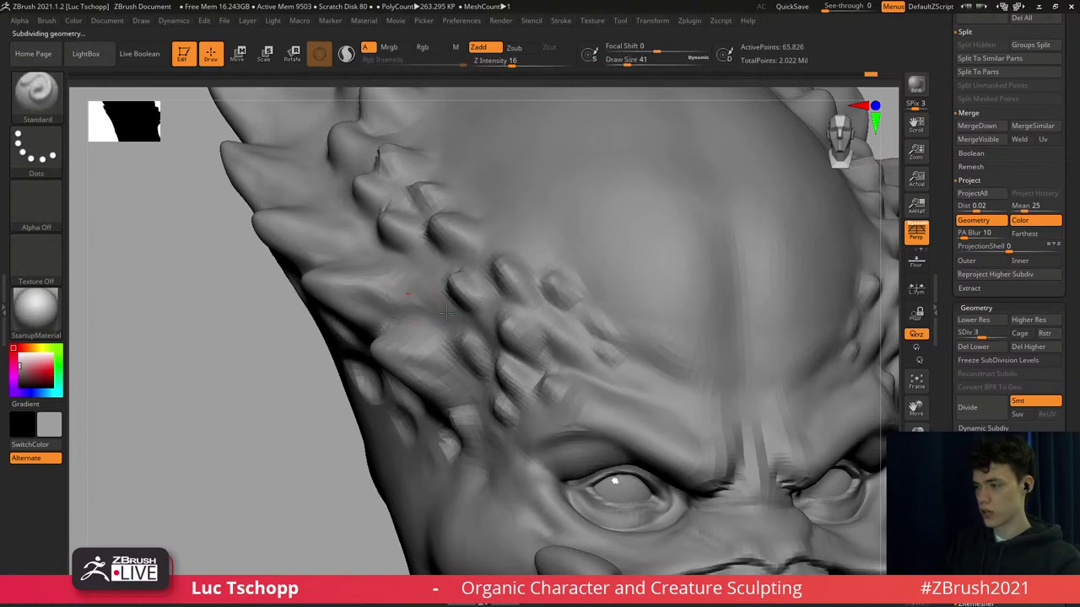
key("shift")
key("d")
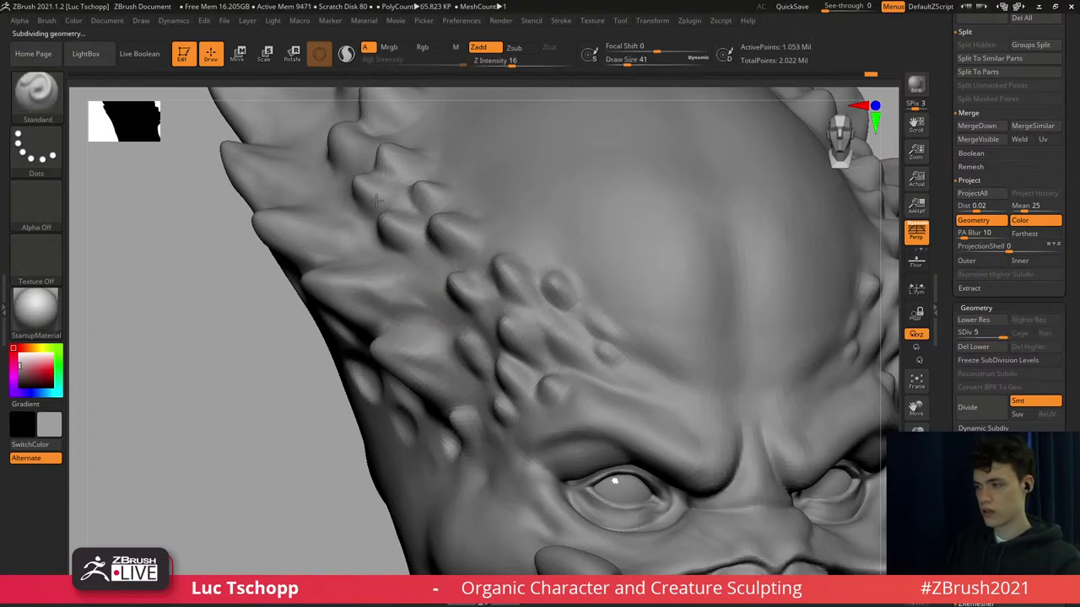
Define the forehead's lower edge above the brows with the Standard brush at draw size 83.
key("f")
mouse_move(424, 270)
right_mouse_down("shift")
mouse_move(520, 285)
mouse_move(380, 284)
mouse_move(396, 333)
mouse_move(422, 338)
right_mouse_up("shift")
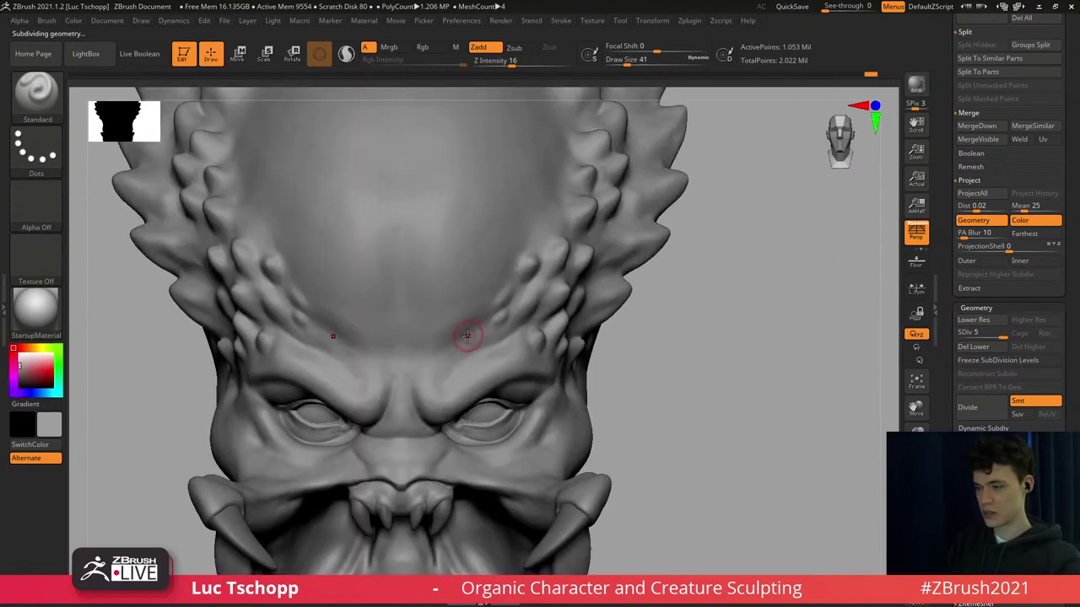
key("s")
left_click_drag(462, 346, 469, 345)
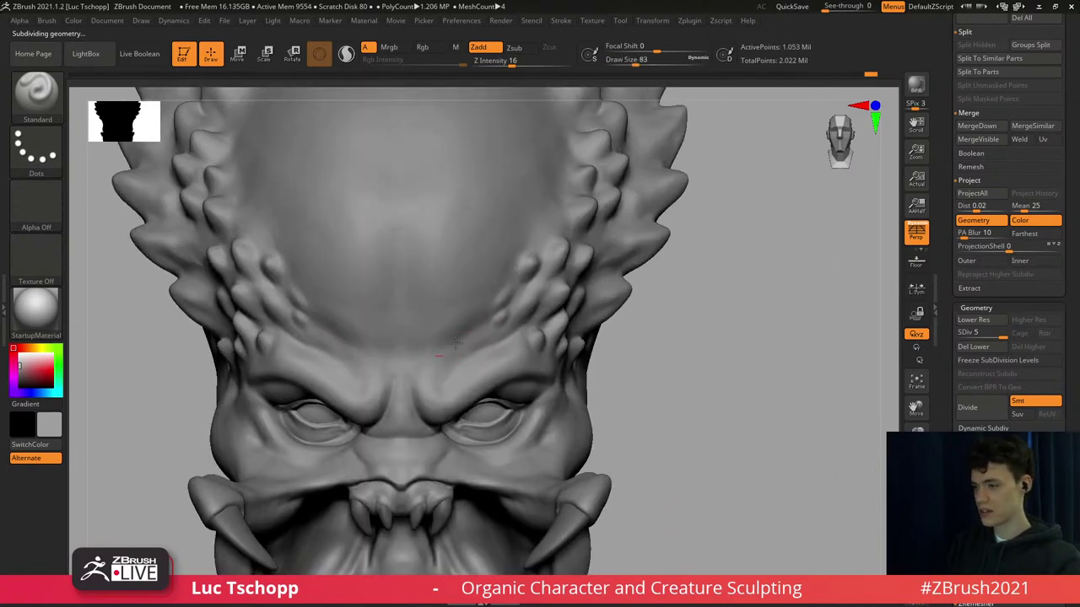
Sculpt the mouth membranes at subdivision levels 3 and 2 with the Standard brush at draw sizes 101, 116 and 80, and step back up to level 4.
mouse_move(434, 239)
right_mouse_down("ctrl")
mouse_move(446, 384)
mouse_move(449, 350)
mouse_move(501, 271)
right_mouse_up("ctrl")
key("shift+d")
key("shift+d")
key("s")
left_click(508, 281)
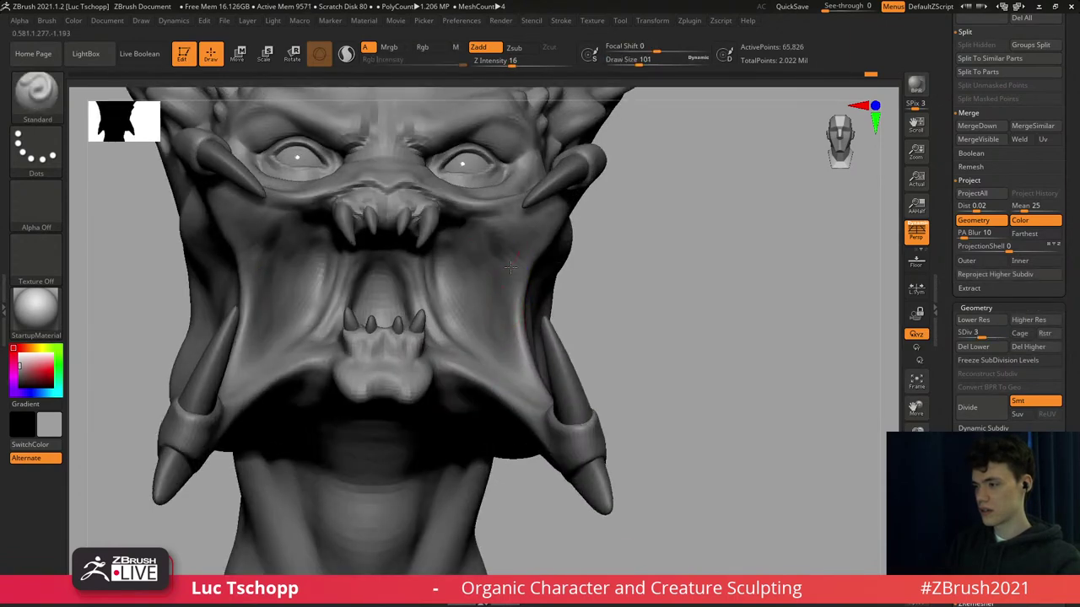
key("shift+d")
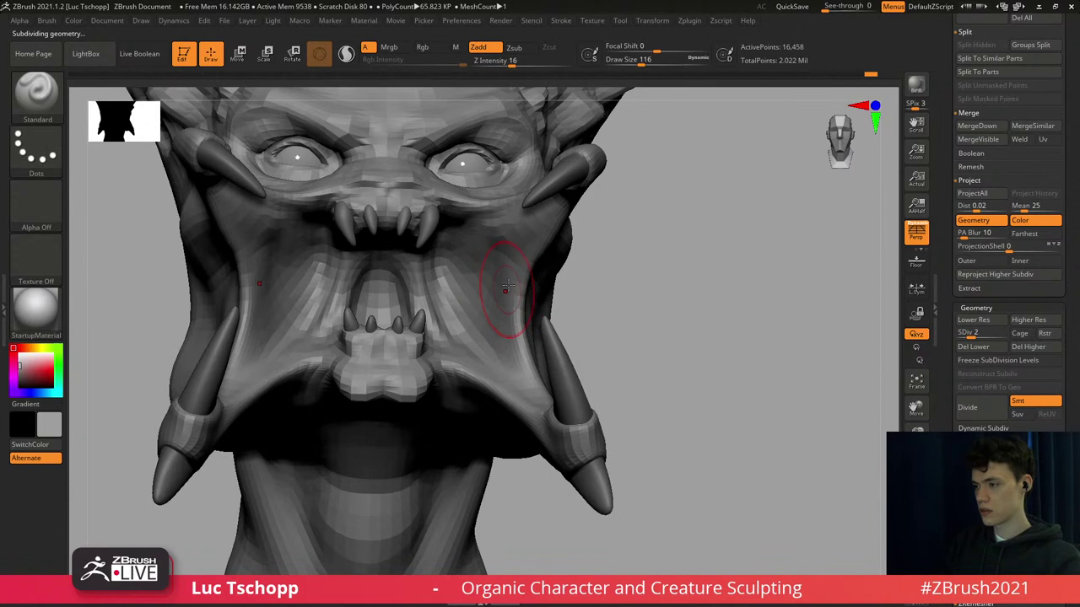
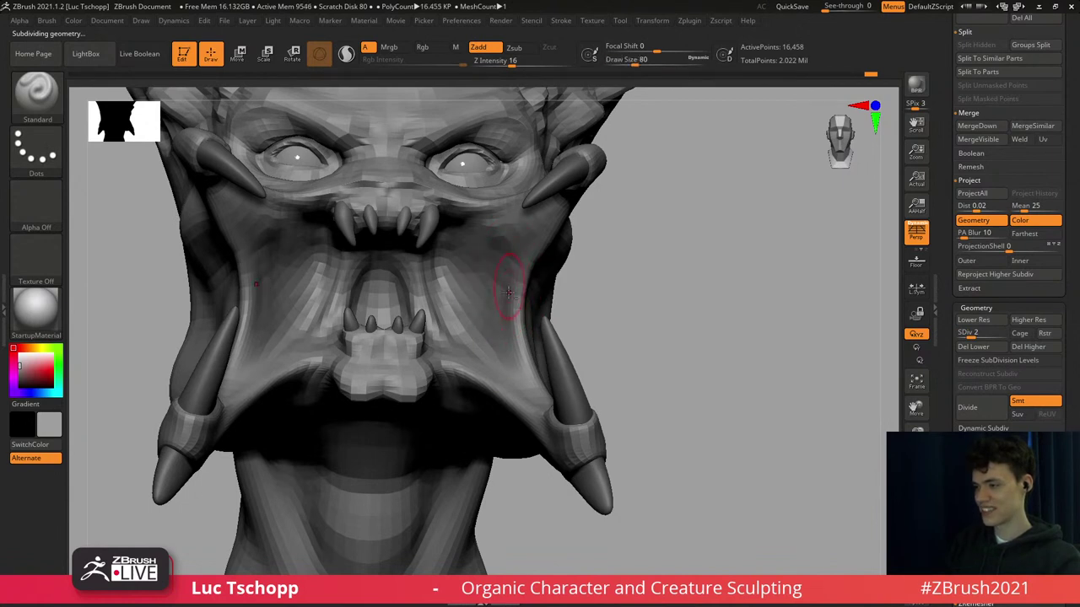
key("d")
key("d")
key("d")
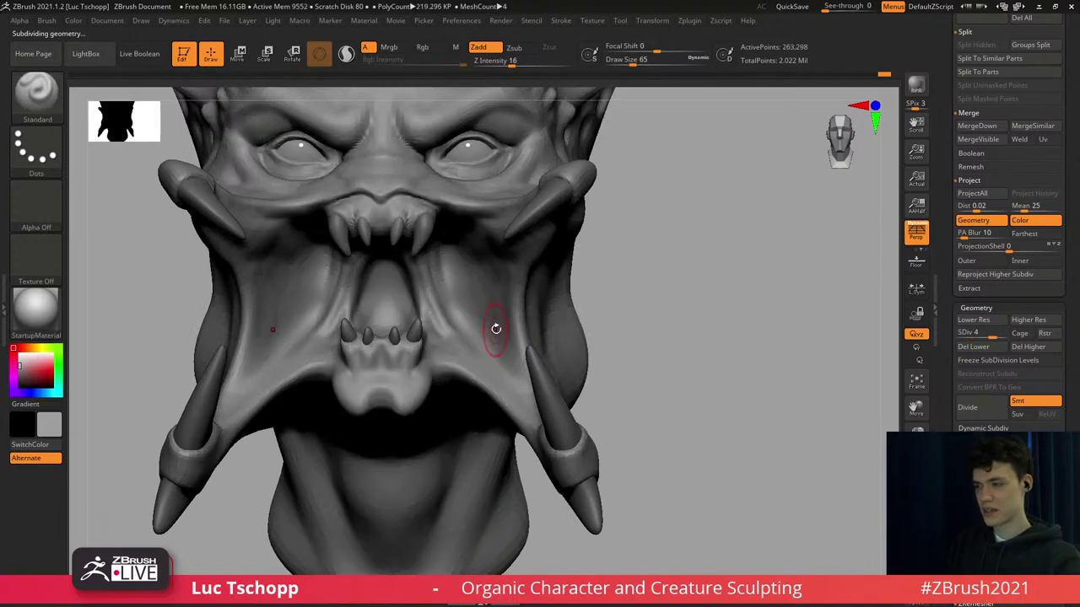
Soften the lower forehead between the brows at subdivision level 3 with draw size 104, and return to level 5.
mouse_move(497, 328)
right_mouse_down("ctrl")
mouse_move(493, 224)
mouse_move(489, 274)
right_mouse_up("ctrl")
right_click_drag(489, 275, 492, 307, "ctrl")
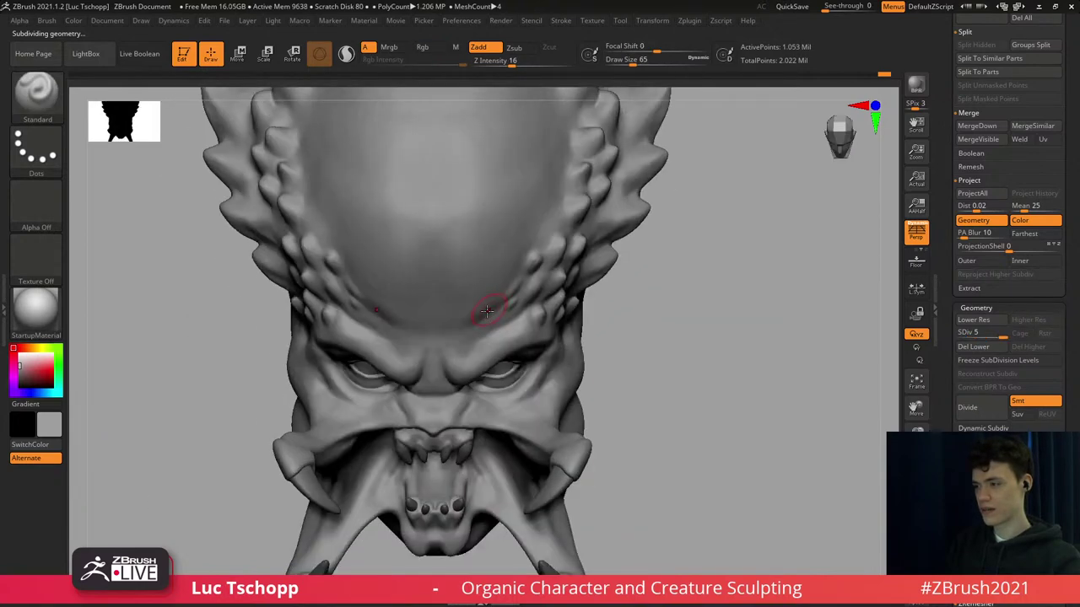
key("shift+d")
key("shift+d")
key("s")
key("shift")
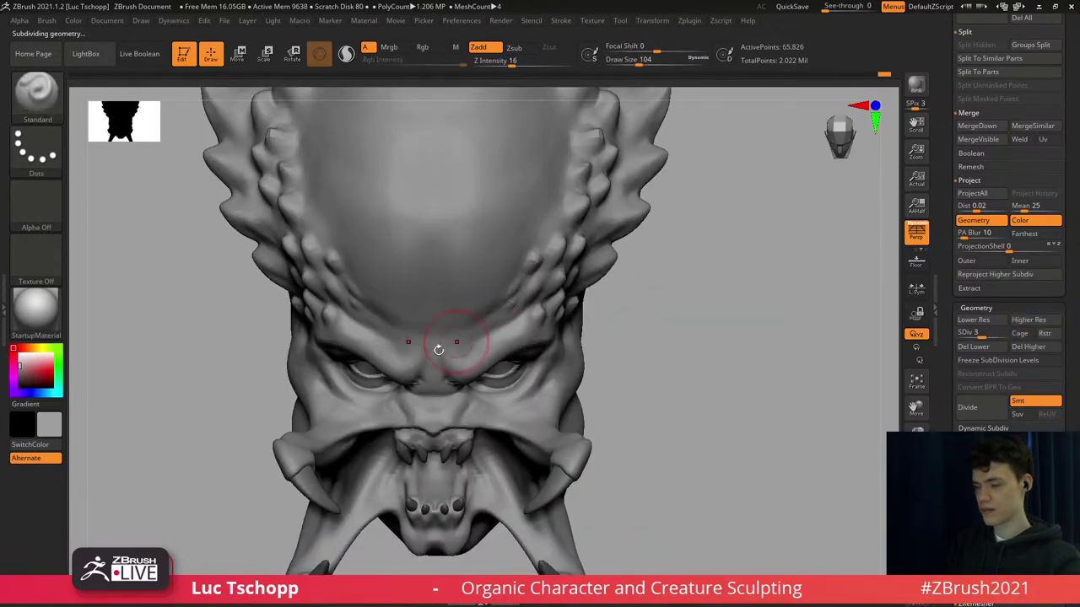
key("d")
key("d")
Carve the creases around the inner eye corner and the brow's underside with the DamStandard brush at draw size 71.
mouse_move(444, 407)
right_mouse_down("alt")
mouse_move(410, 373)
mouse_move(404, 447)
right_mouse_up("alt")
key("b")
key("d")
key("s")
right_click_drag(359, 339, 396, 328)
key("b")
key("d")
key("s")
key("s")
left_click_drag(396, 328, 390, 328)
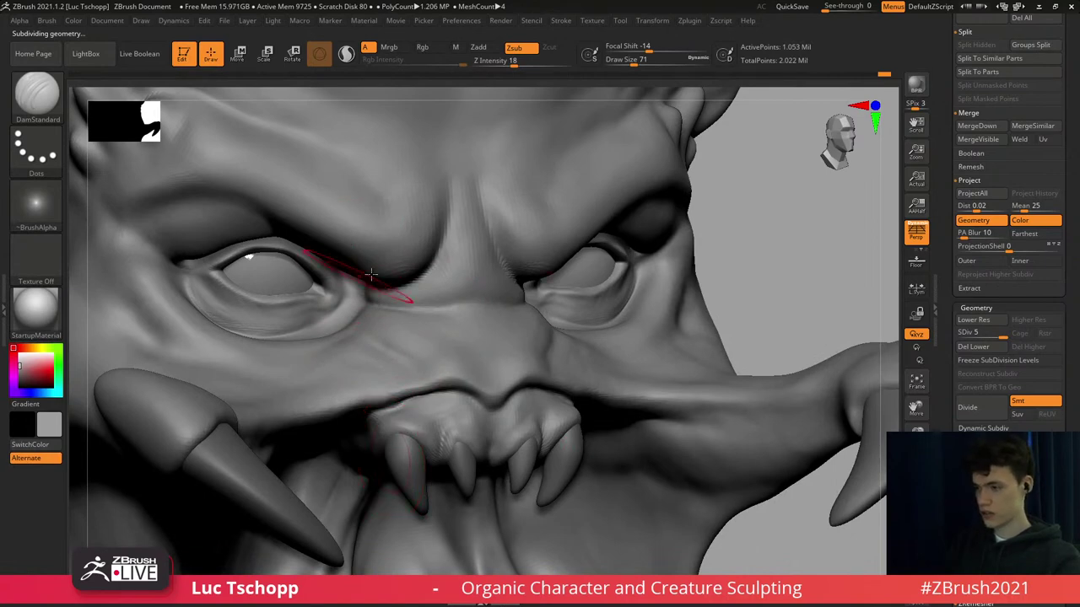
right_click_drag(390, 286, 306, 300)
Sculpt the nose bridge and inner eye corners with the LucT_Custom1 brush at draw sizes 23 and 35.
key("b")
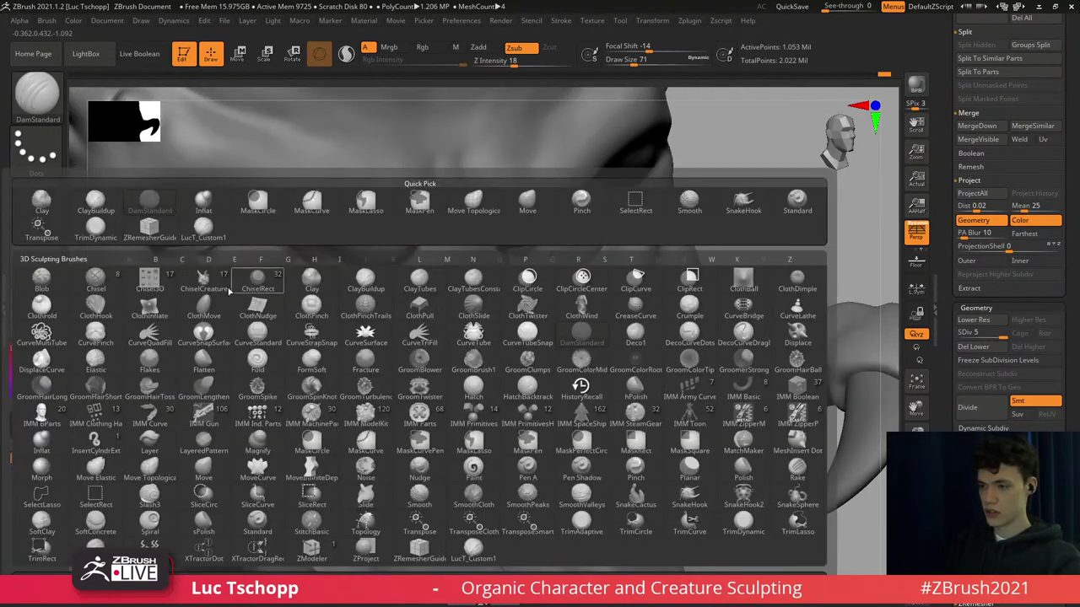
left_click(194, 239)
right_click_drag(603, 258, 573, 258)
key("s")
left_click_drag(575, 258, 548, 276)
right_click_drag(427, 248, 462, 329, "alt")
key("s")
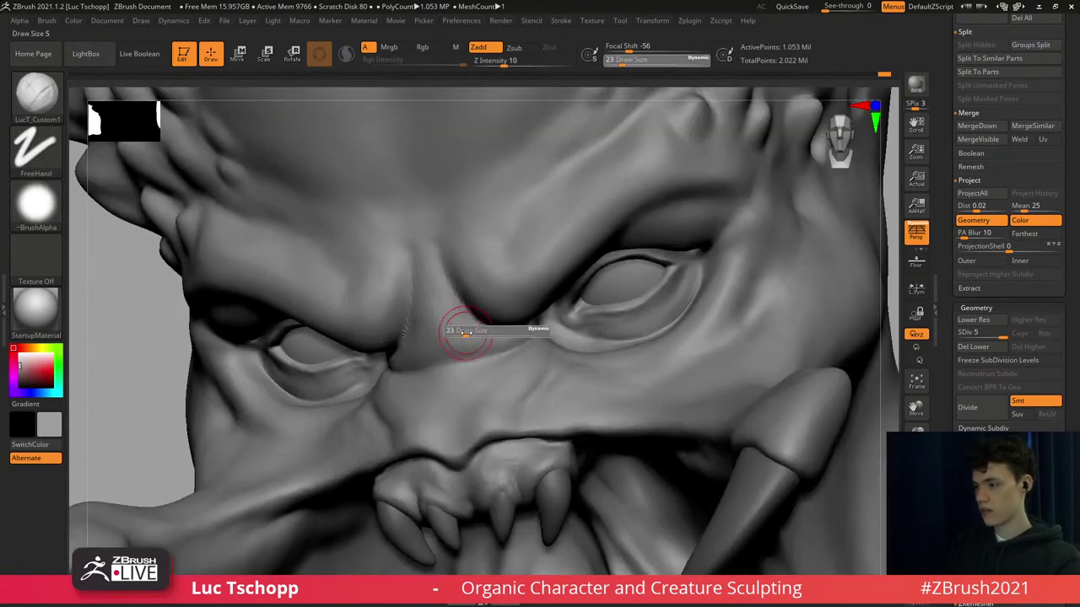
left_click_drag(463, 330, 489, 347)
key("s")
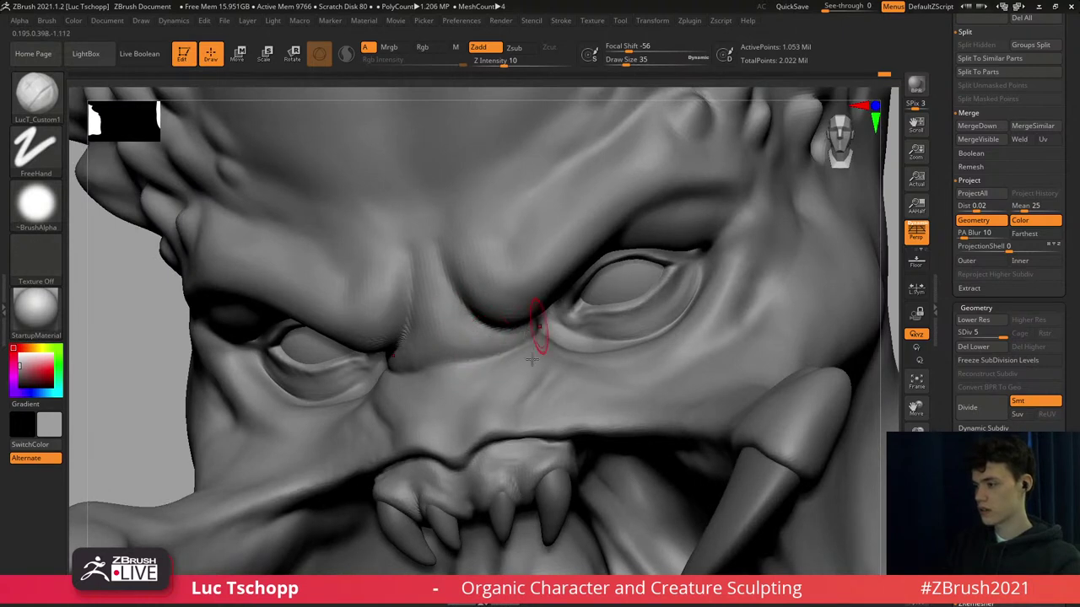
Try strokes along the crease from the inner eye corner down the nose at draw sizes 41 and 39, and undo them.
right_click_drag(532, 360, 530, 386)
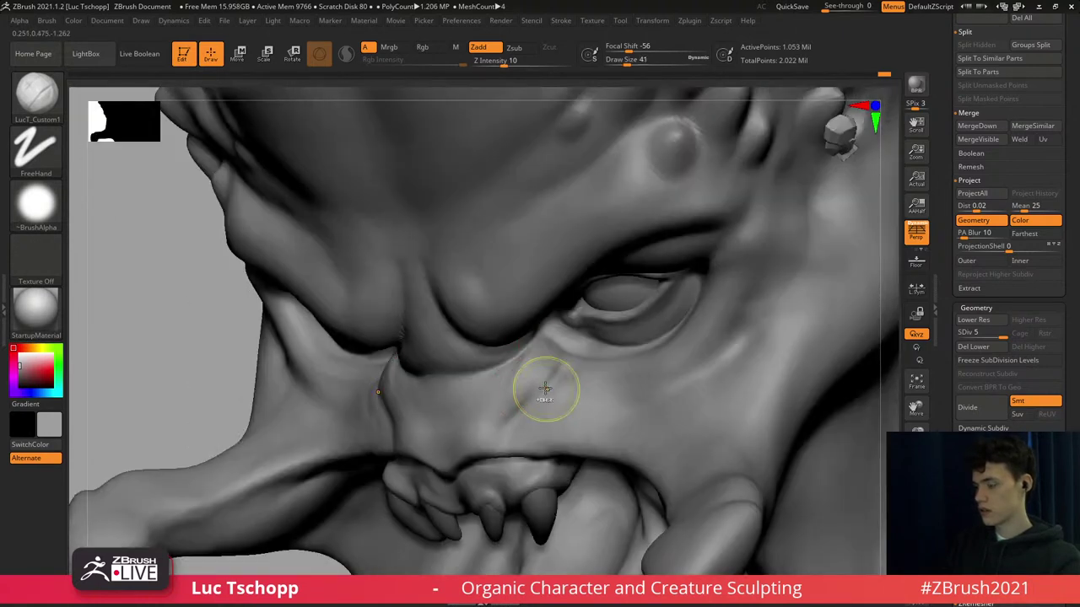
key("ctrl+z")
left_click_drag(548, 357, 508, 408)
key("ctrl+z")
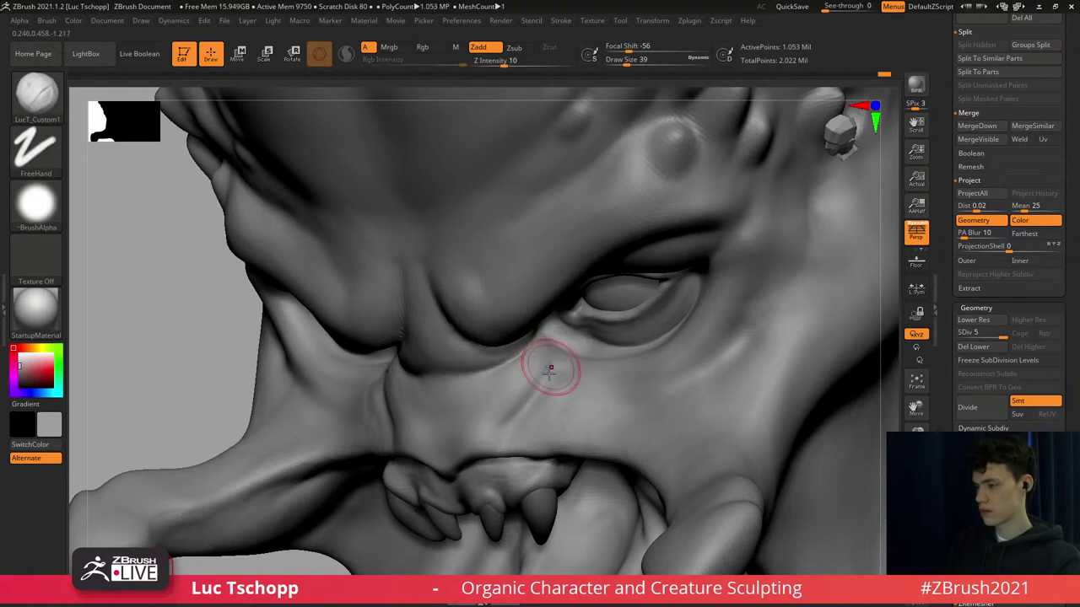
right_click_drag(552, 369, 732, 275)
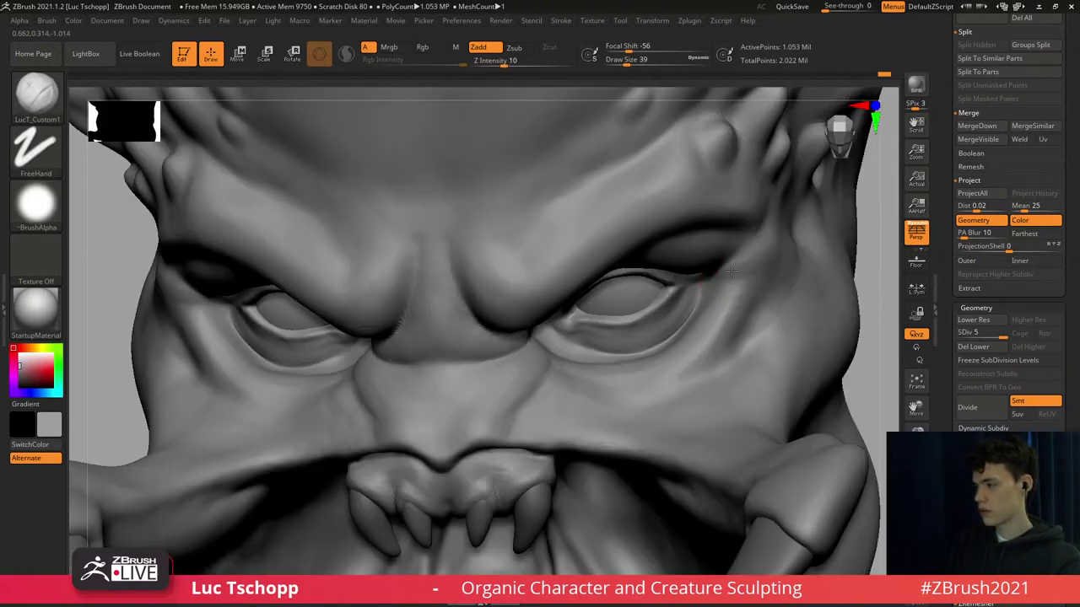
Carve wrinkles at the outer eye corner with the DamStandard brush at draw sizes 51 and 62.
key("b")
key("d")
key("s")
key("s")
left_click(730, 271)
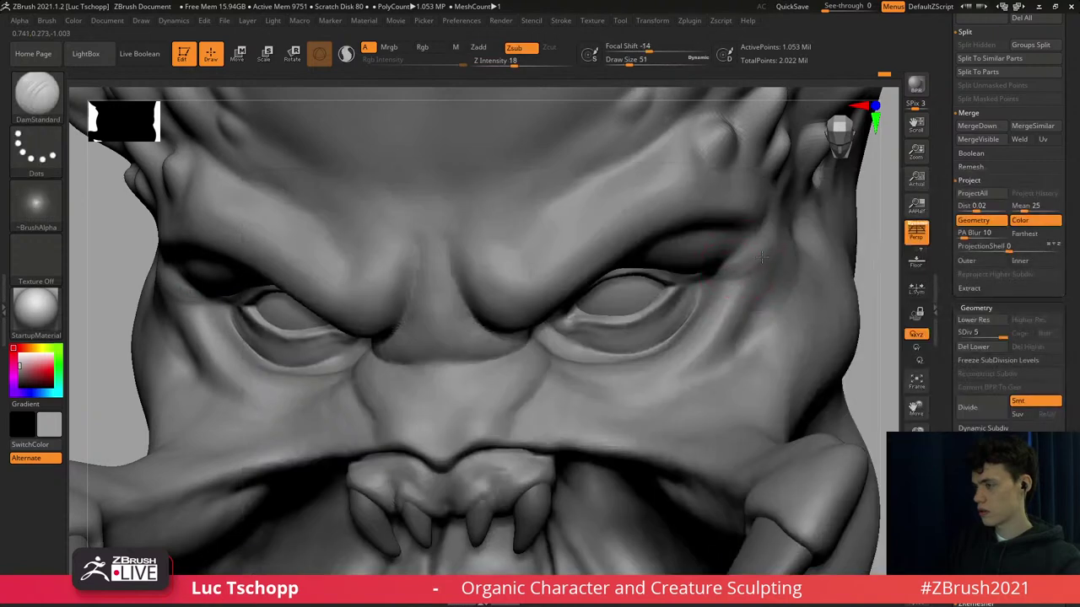
key("s")
left_click(746, 271)
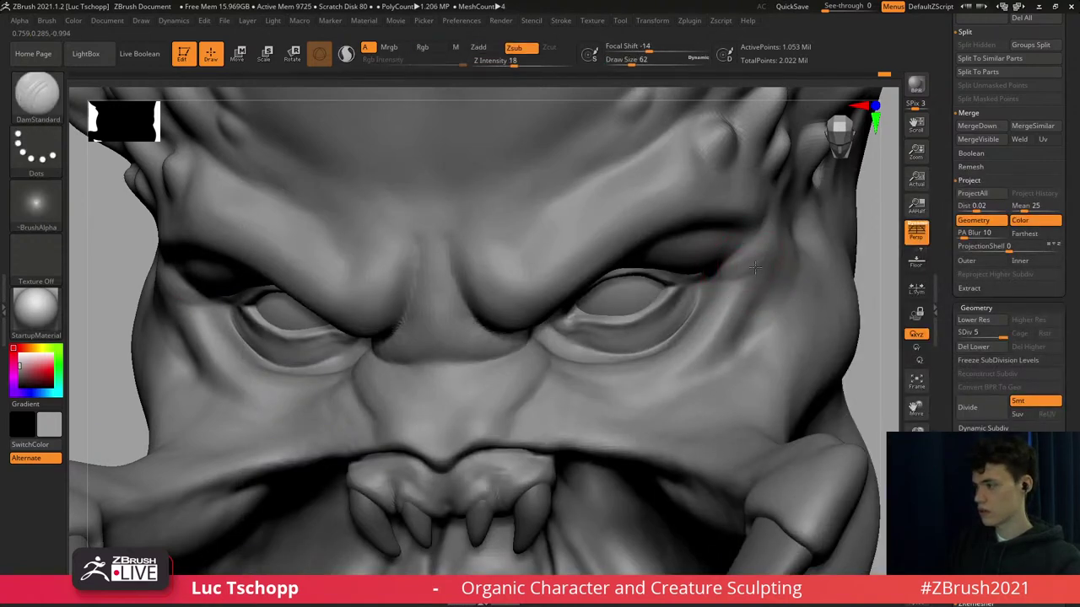
Cut broader folds beside the outer eye corner at subdivision level 4 with DamStandard at draw size 41.
key("shift+d")
key("shift+d")
key("d")
right_click_drag(755, 282, 732, 274)
key("s")
left_click(731, 276)
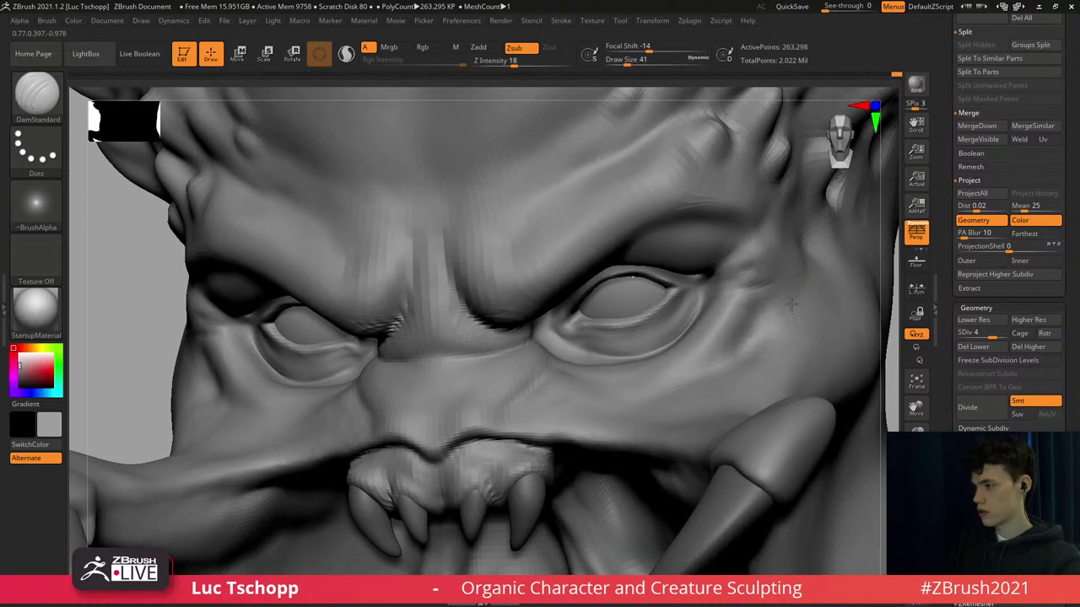
Raise the folds beside the outer eye corner with the Standard brush at draw size 31, and return to subdivision level 5.
key("b")
key("s")
key("t")
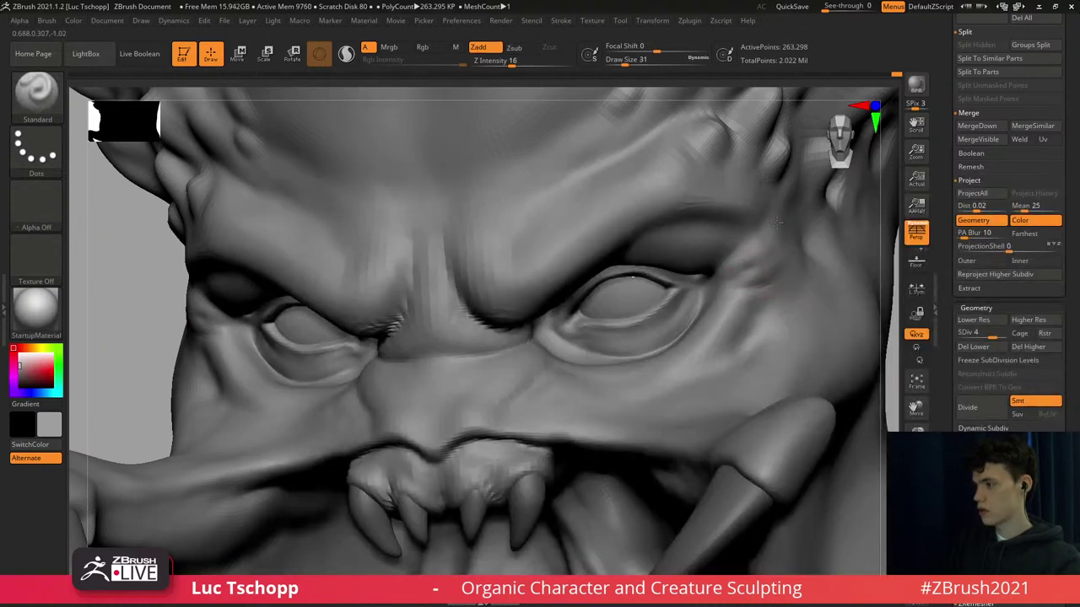
right_click_drag(735, 280, 745, 222, "shift")
key("d")
key("f")
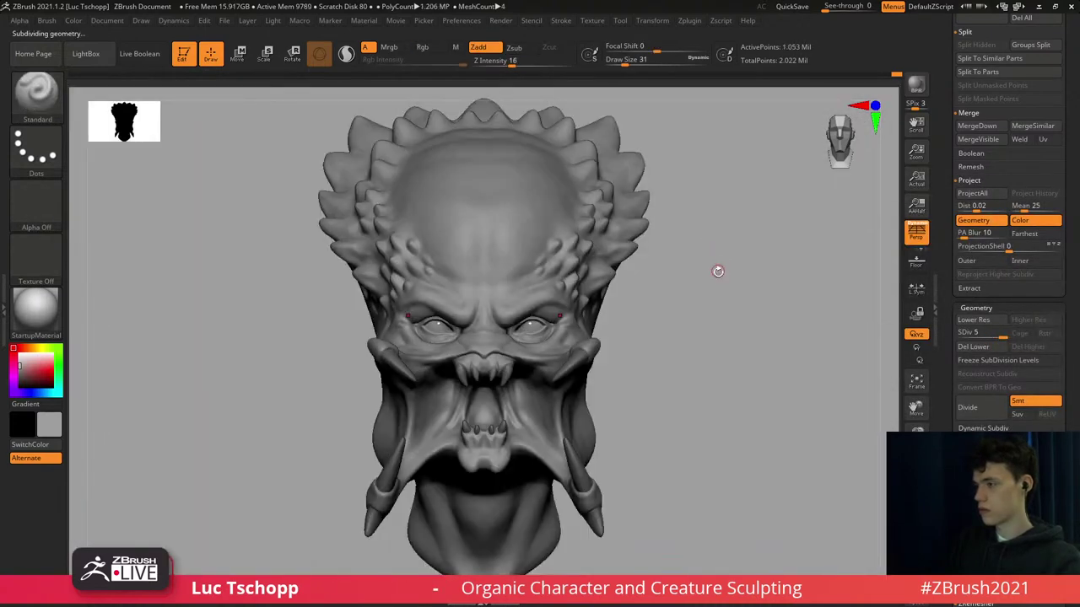
Refine the small folds at the outer eye corner with the Standard brush at draw size 25.
mouse_move(607, 305)
right_mouse_down("ctrl")
mouse_move(604, 356)
mouse_move(608, 335)
mouse_move(636, 330)
right_mouse_up("ctrl")
right_click(622, 340)
key("s")
left_click(624, 339)
key("s")
left_click(629, 328)
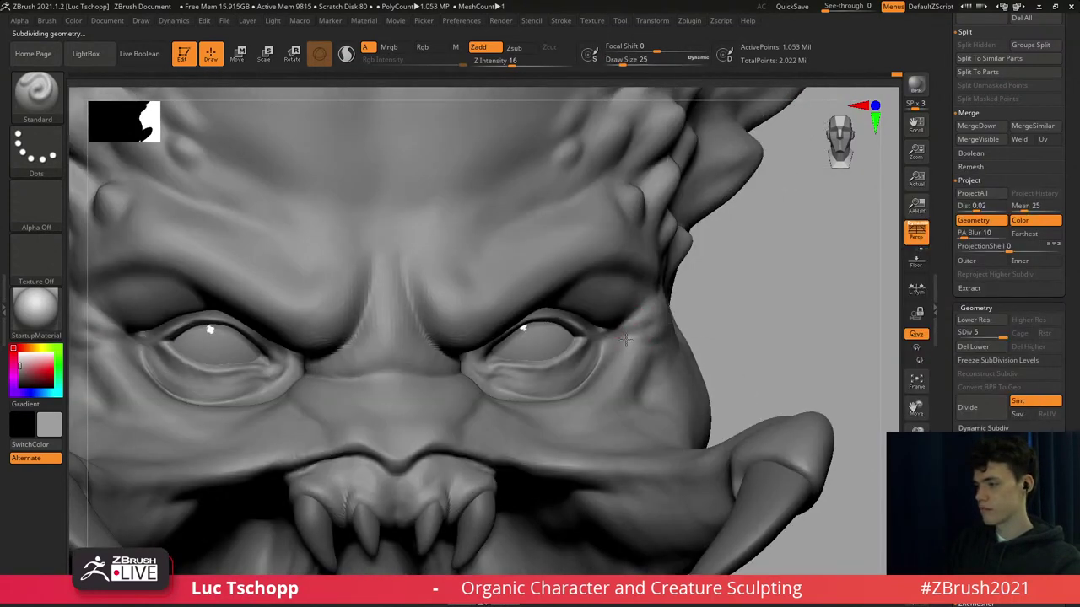
Refine the eye area with LucT_Custom1 at draw size 25, smooth beneath the eye at subdivision level 3, and return to level 5.
right_click_drag(195, 312, 442, 276, "alt")
key("b")
left_click(221, 228)
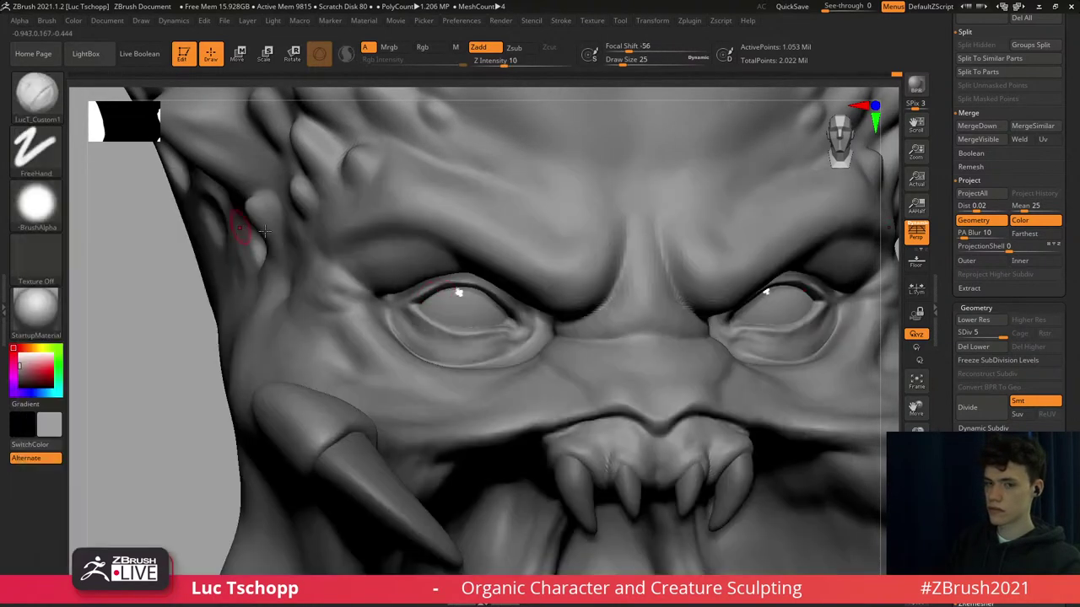
key("shift+d")
key("shift+d")
right_click_drag(480, 343, 415, 344)
key("shift")
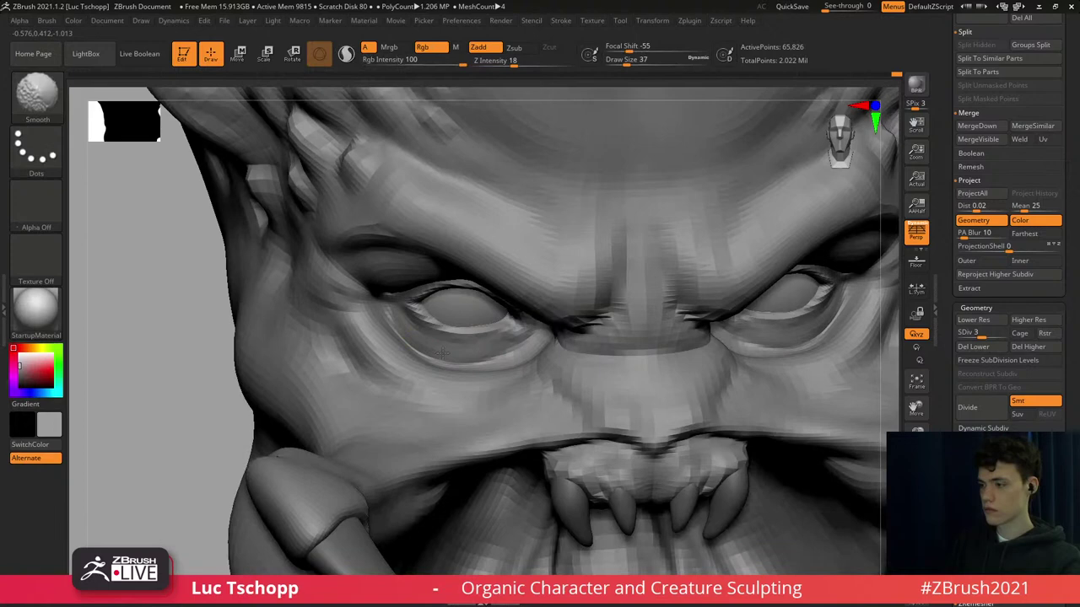
key("d")
key("d")
mouse_move(501, 327)
right_mouse_down("shift")
mouse_move(523, 330)
mouse_move(497, 359)
mouse_move(521, 421)
right_mouse_up("shift")
key("f")
Deepen the creases running from the inner eye corner along the nose with the DamStandard brush at draw size 54.
key("b")
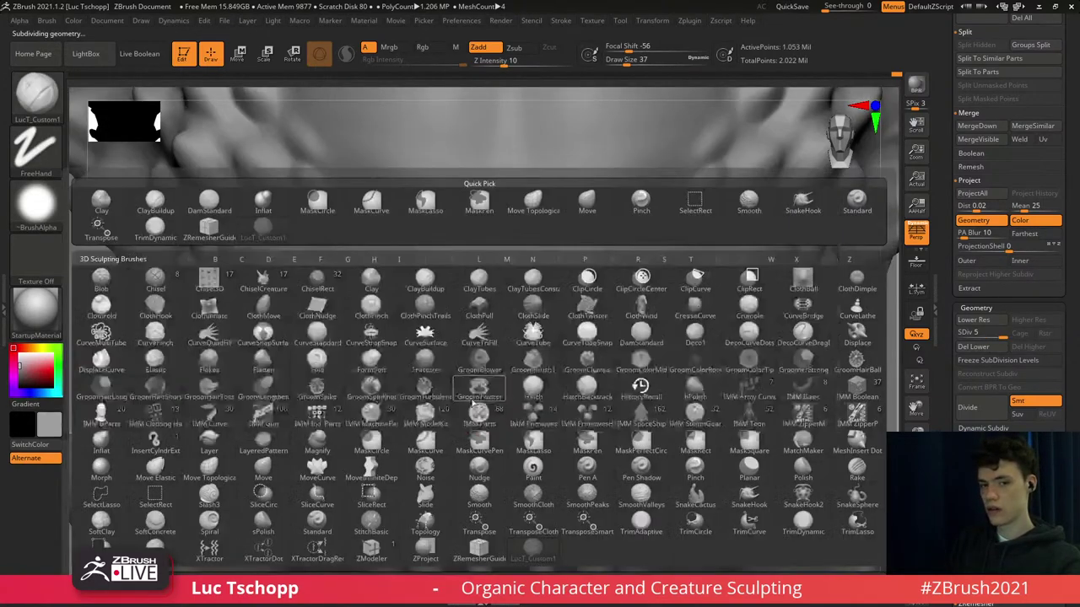
left_click(470, 383)
right_click_drag(470, 384, 426, 439)
key("bracketright")
key("bracketright")
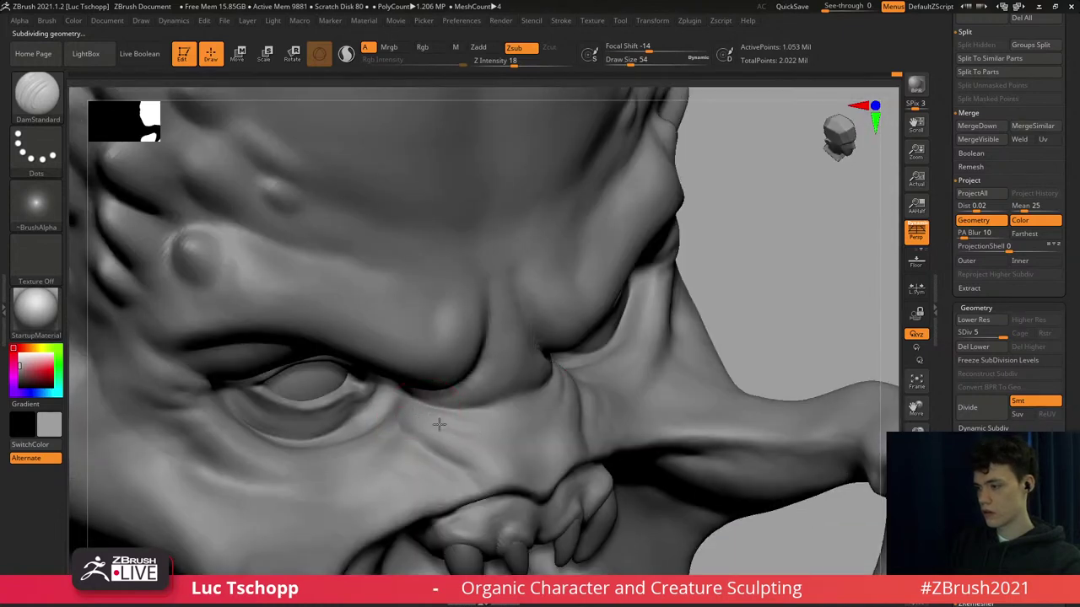
Build up the folds between the inner eye corner and the nose with the Standard brush at draw size 54.
key("b")
key("s")
key("t")
key("s")
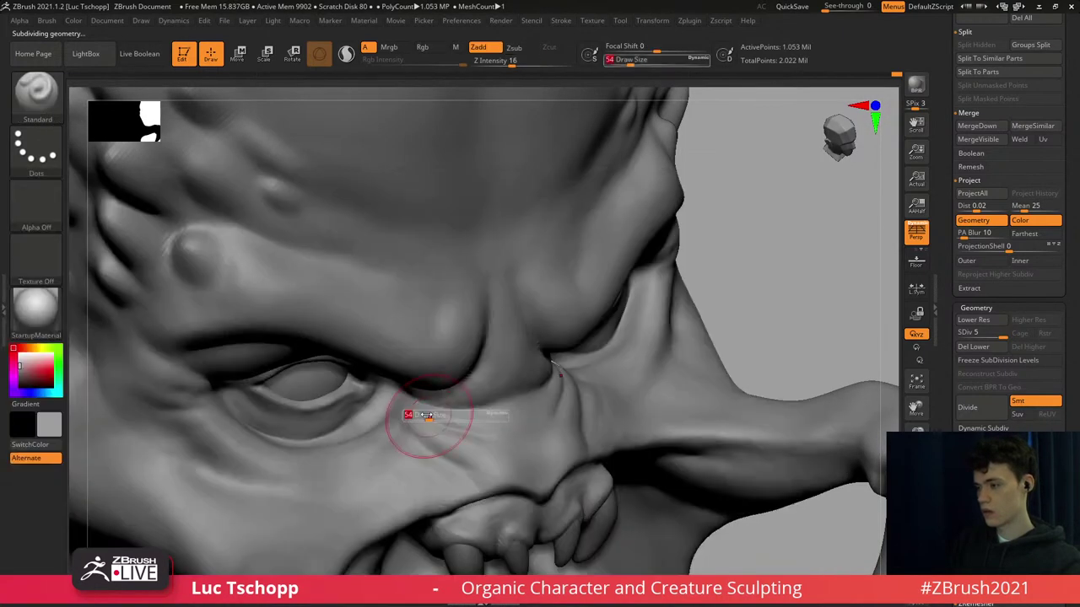
mouse_move(496, 427)
right_mouse_down("shift")
mouse_move(520, 425)
mouse_move(502, 371)
mouse_move(523, 456)
mouse_move(495, 318)
right_mouse_up("shift")
key("f")
Reshape the lower teeth with the Move Topological brush at draw sizes 46 and 62, working down to subdivision level 2.
key("s")
left_click_drag(471, 391, 464, 390)
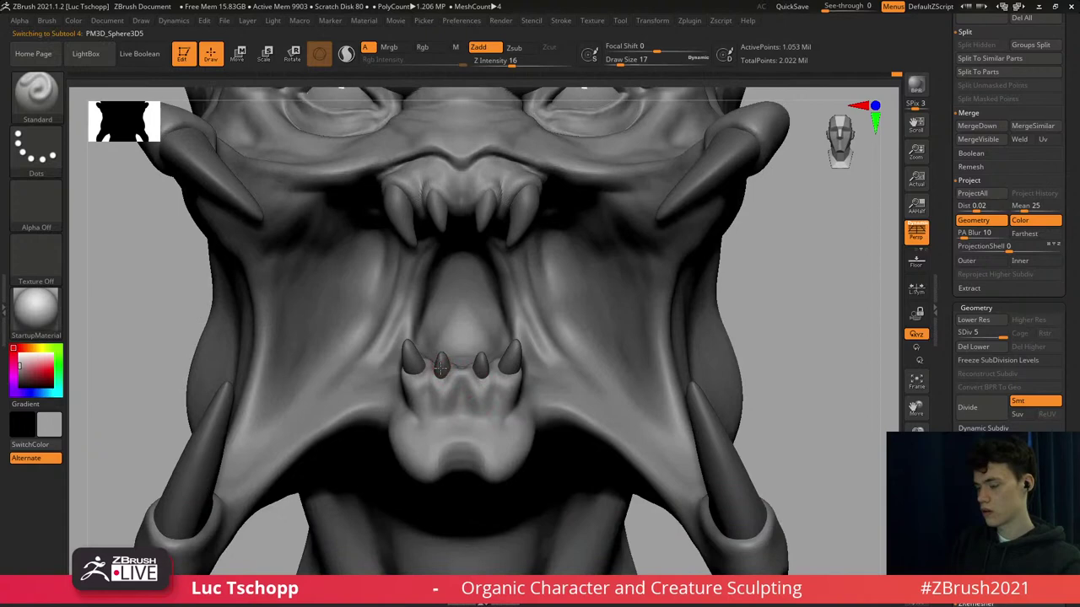
key("b")
key("m")
key("t")
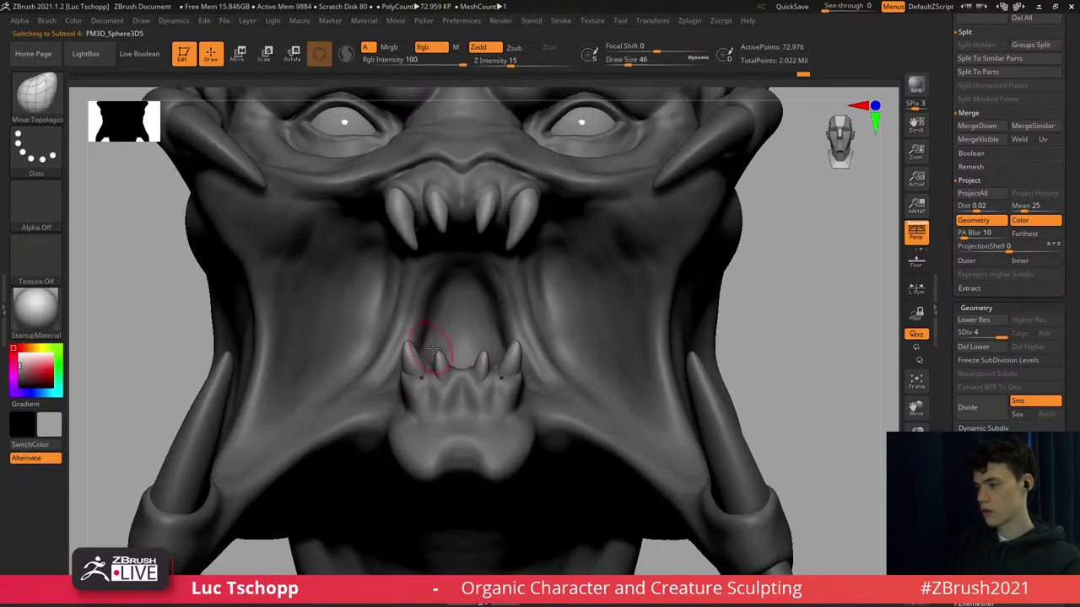
key("shift+d")
key("shift+d")
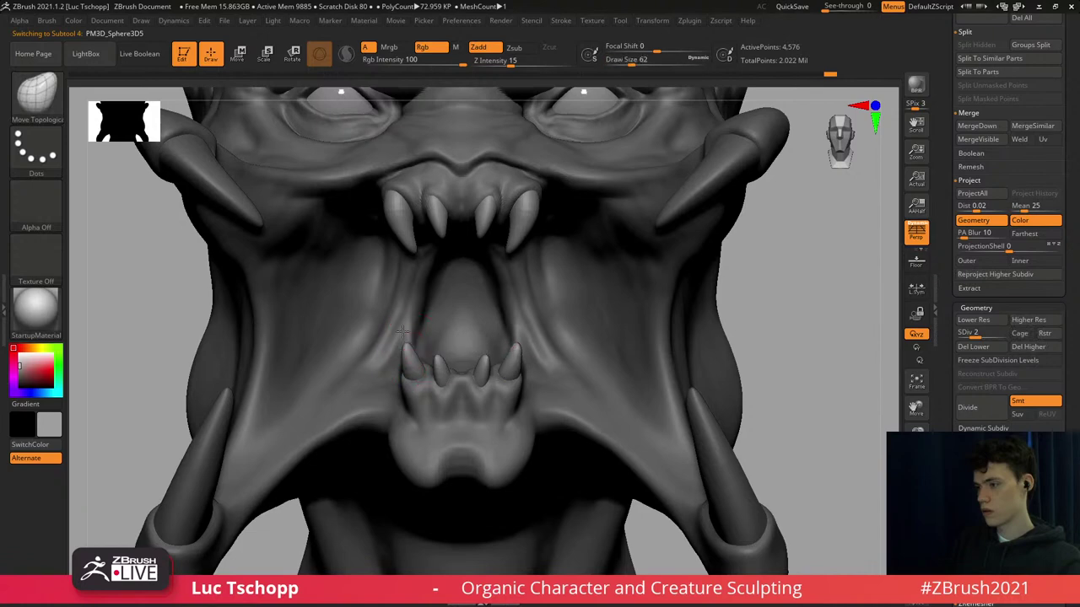
Adjust the lower teeth's depth and angle from the side with Move Topological at draw sizes 49, 56 and 65.
right_click_drag(411, 368, 442, 374)
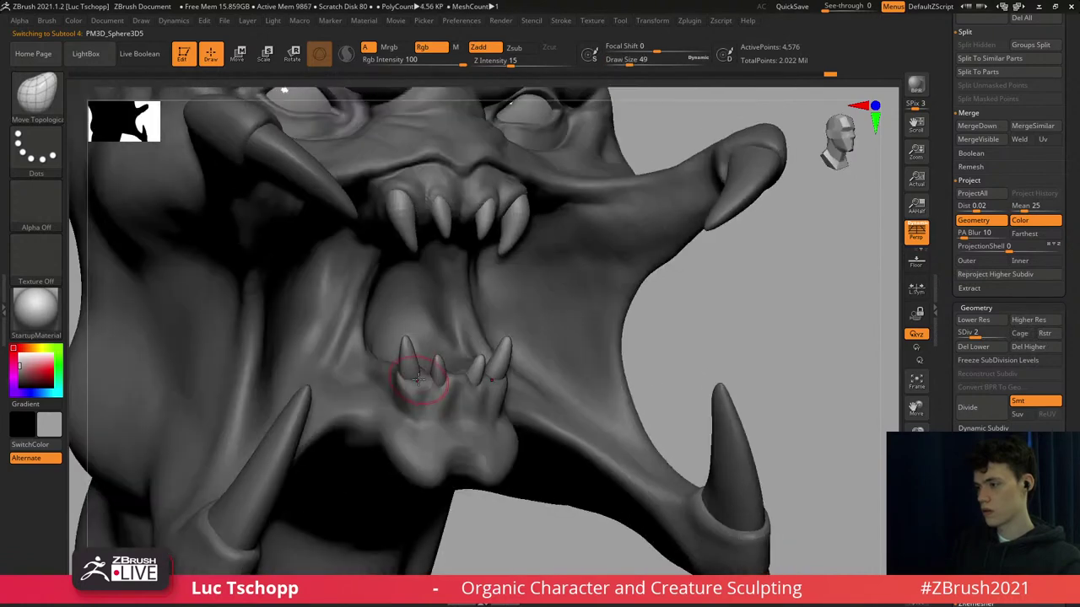
key("s")
left_click_drag(420, 379, 414, 379)
mouse_move(368, 372)
right_mouse_down()
mouse_move(428, 362)
mouse_move(410, 357)
right_mouse_up()
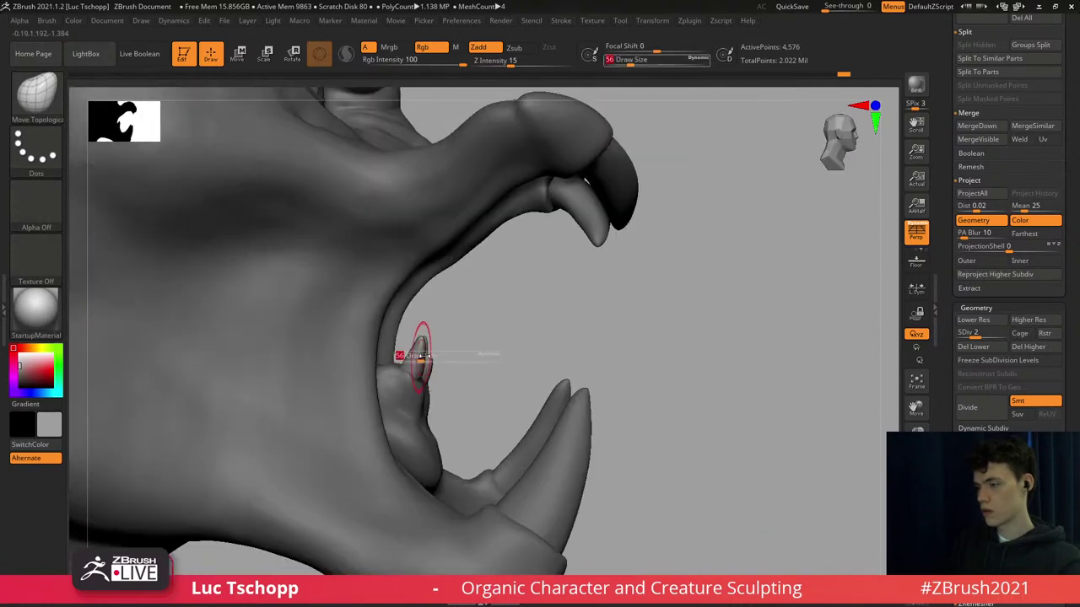
left_click_drag(389, 366, 416, 344)
key("s")
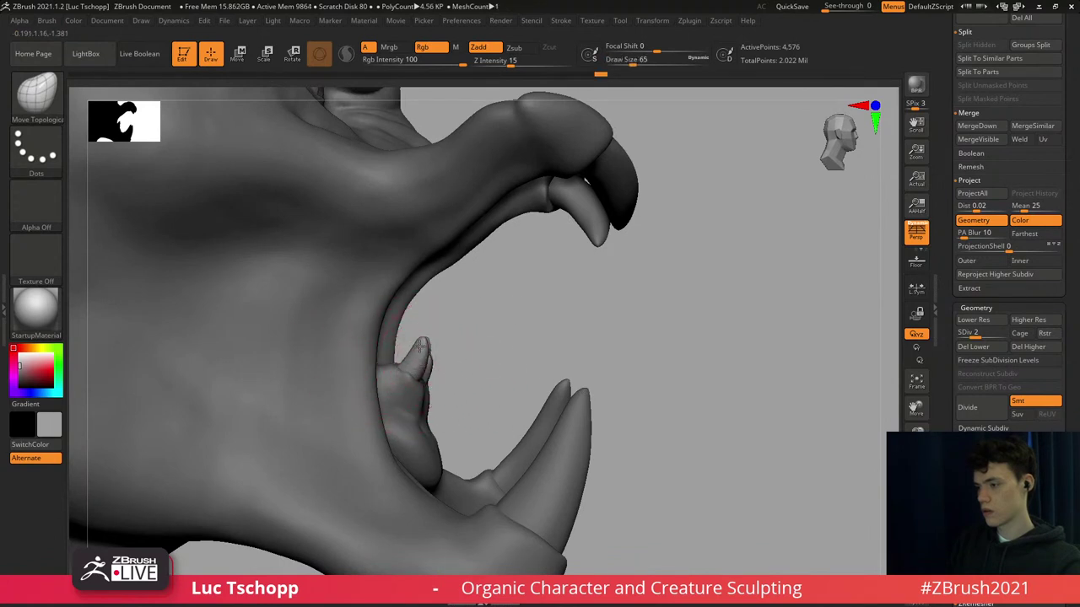
Reshape the head's lower gum and chin at subdivision level 3 with Move Topological at draw sizes 51 and 68.
right_click_drag(433, 404, 441, 382)
left_click(422, 389, "alt")
key("shift+d")
key("shift+d")
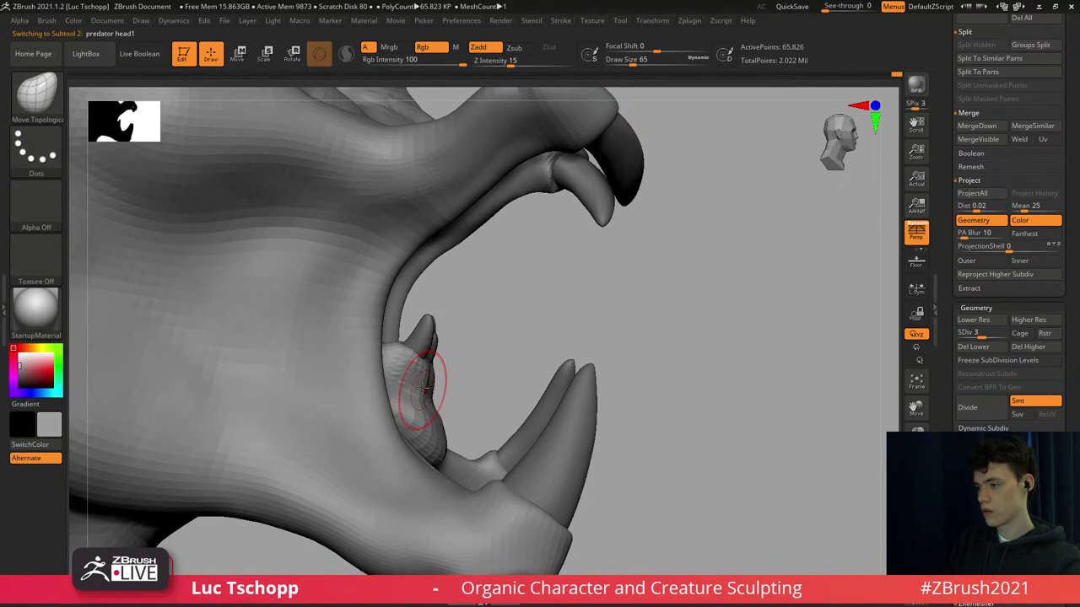
key("s")
left_click_drag(420, 382, 423, 381)
right_click_drag(424, 381, 416, 385)
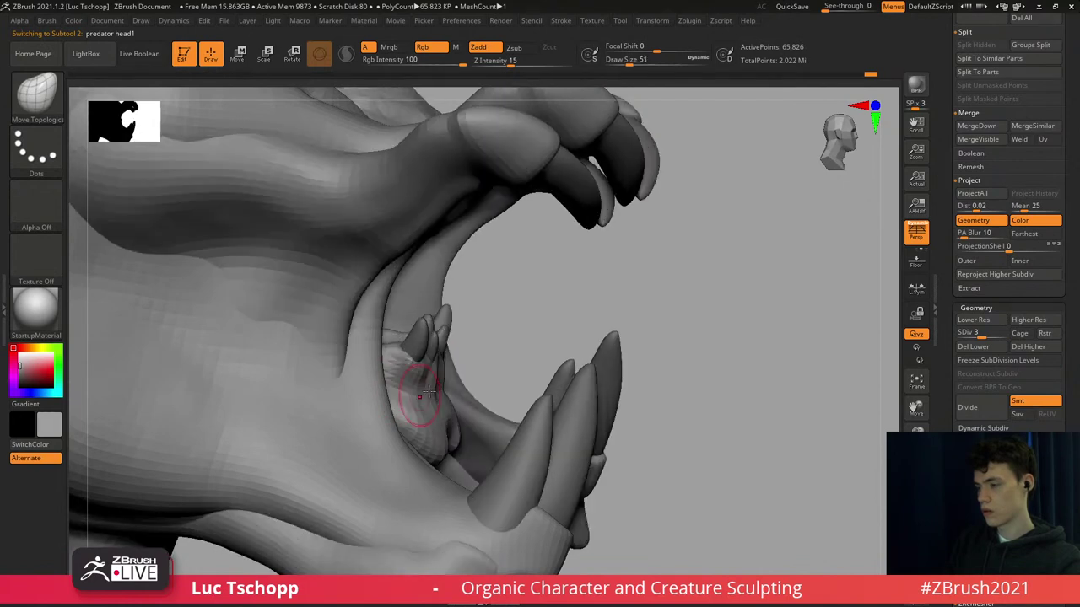
key("s")
mouse_move(437, 388)
left_mouse_down()
mouse_move(426, 389)
mouse_move(442, 417)
left_mouse_up()
key("ctrl+s")
key("s")
key("s")
left_click(426, 388)
key("s")
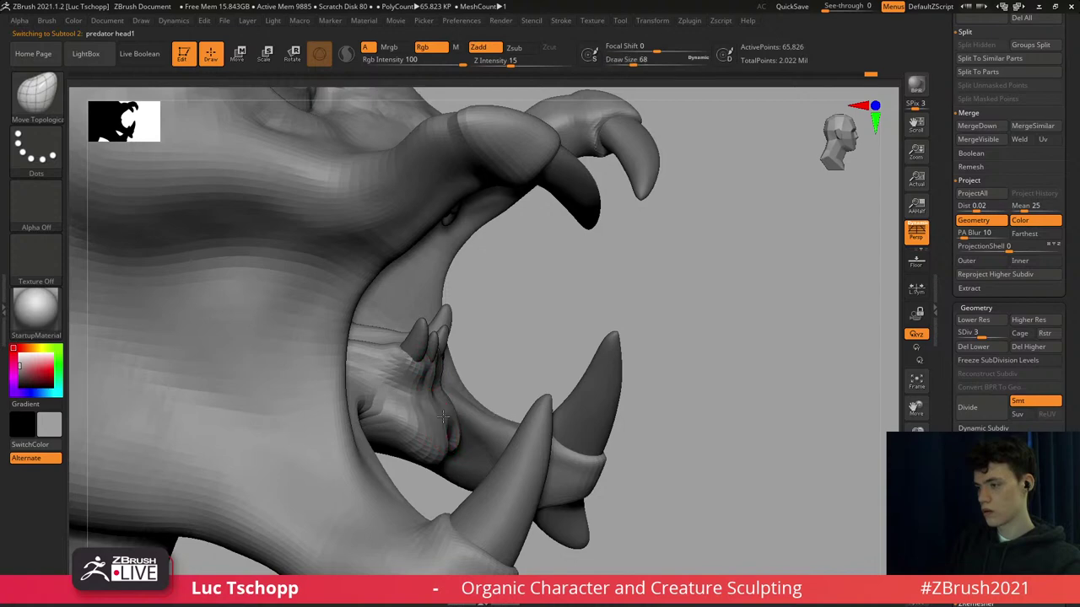
Return the head to subdivision level 5 and smooth the front of the chin with draw size 101.
key("d")
right_click_drag(438, 421, 482, 419)
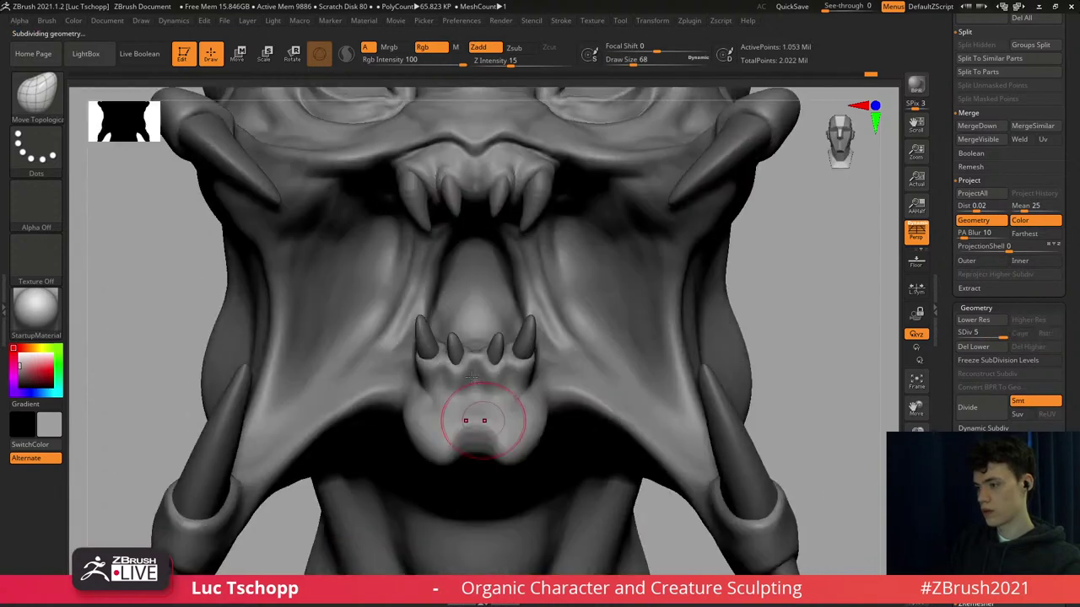
key("f")
mouse_move(465, 379)
right_mouse_down("alt")
mouse_move(453, 348)
mouse_move(458, 392)
right_mouse_up("alt")
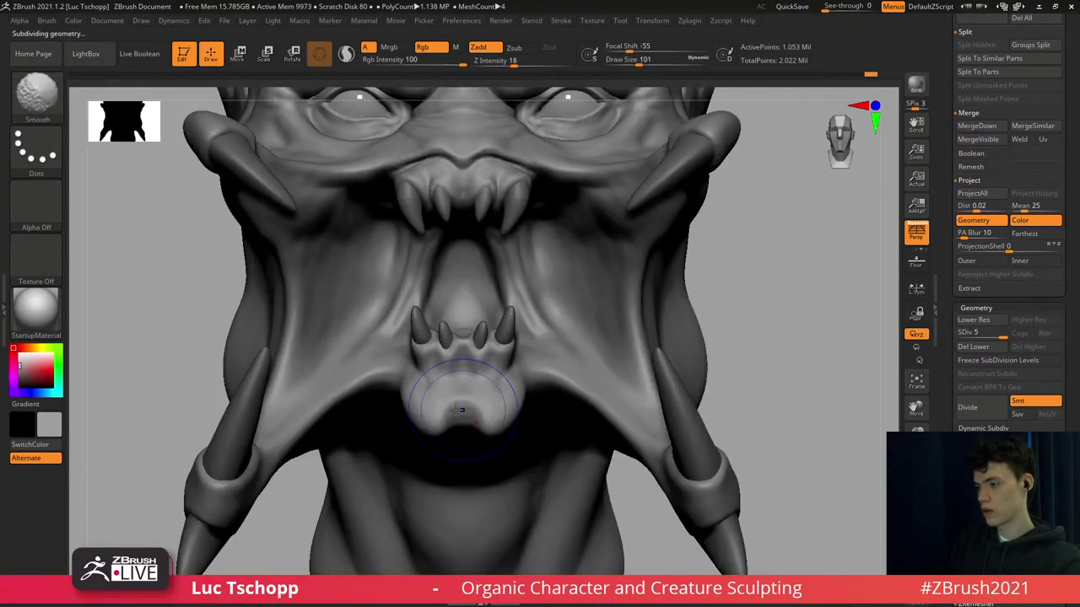
left_click_drag(447, 380, 451, 415, "shift")
Sculpt the lower mouth membranes at subdivision level 2 with the Standard brush at draw size 44, and return to level 5.
key("shift+d")
key("shift+d")
right_click_drag(376, 389, 330, 405)
key("b")
key("s")
key("t")
key("shift+d")
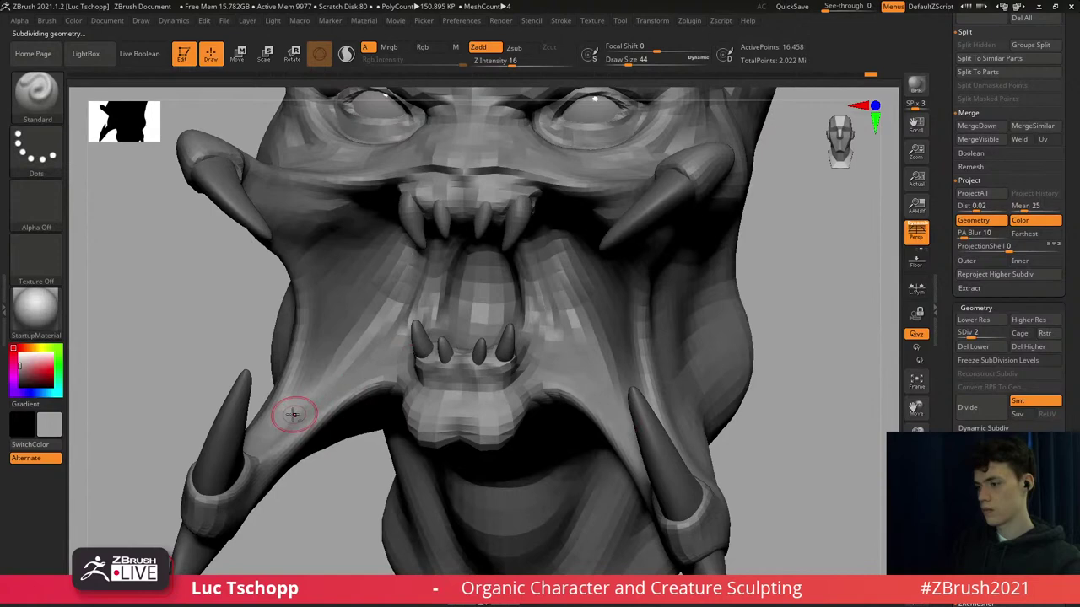
key("d")
key("d")
key("d")
Touch up the temple bumps beside the forehead at subdivision level 5 with the Standard brush at draw size 51.
key("f")
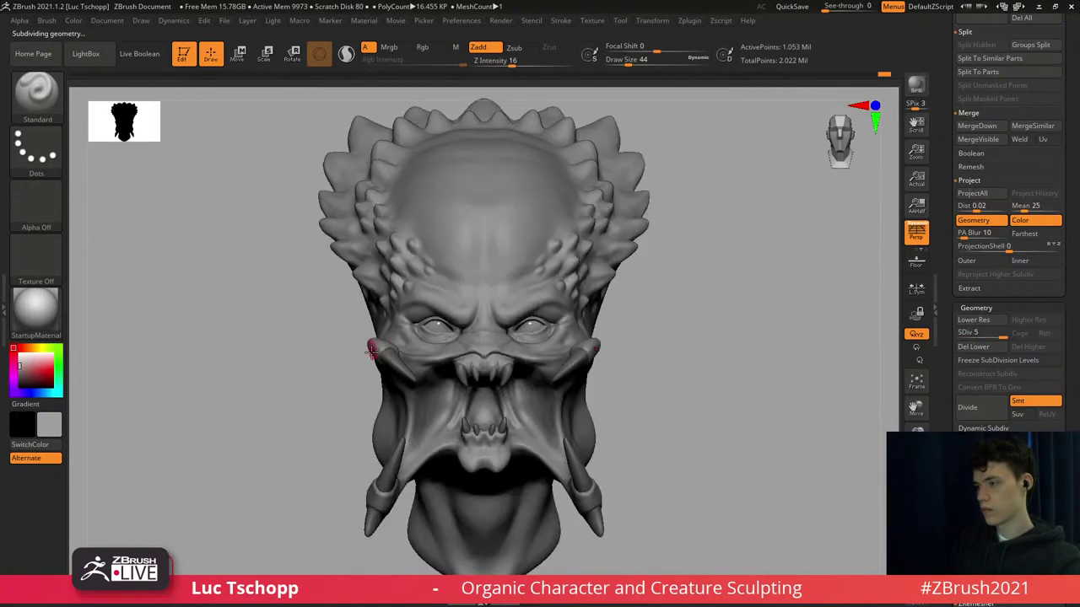
mouse_move(511, 305)
right_mouse_down()
mouse_move(494, 208)
mouse_move(523, 275)
right_mouse_up()
key("b")
key("s")
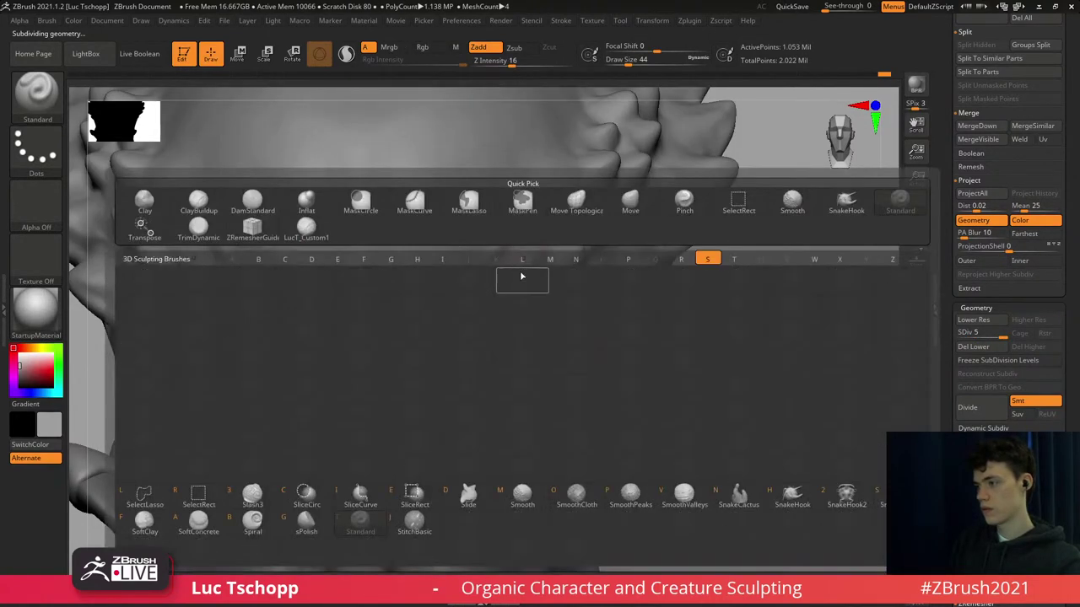
key("t")
key("s")
left_click_drag(528, 262, 531, 263)
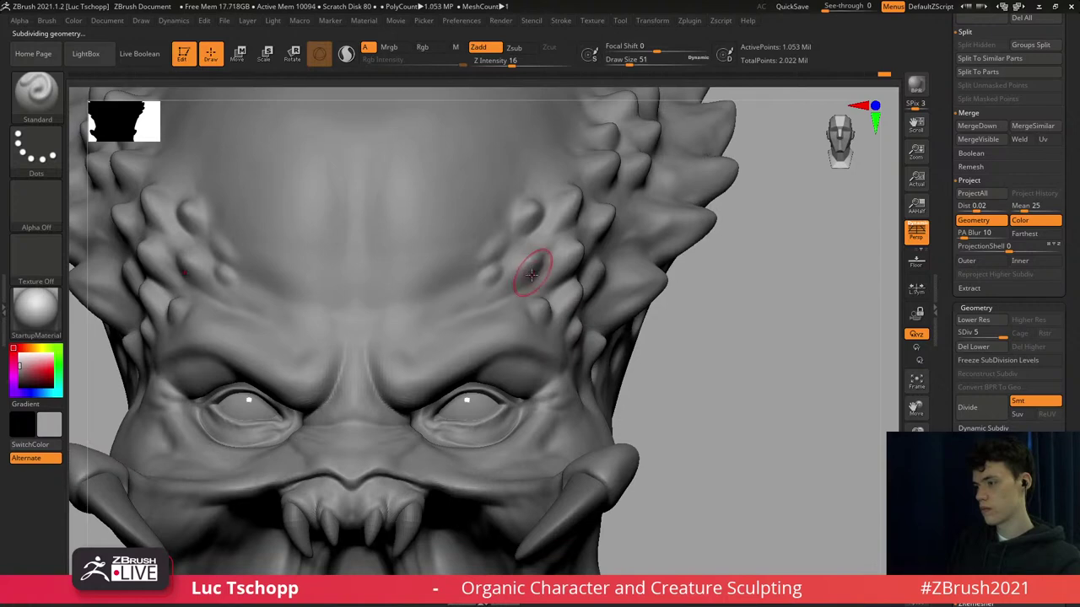
key("f")
Carve the roof of the mouth behind the upper teeth at subdivision level 3 with the Standard brush at draw size 65.
right_click_drag(509, 339, 501, 303, "alt")
right_click_drag(585, 418, 509, 424)
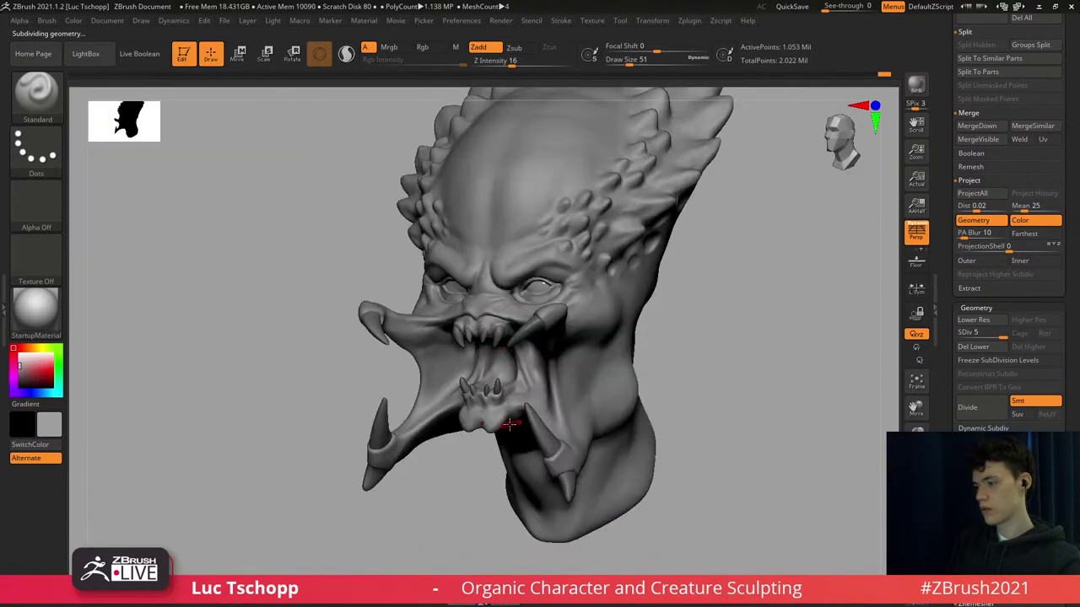
right_click_drag(473, 339, 504, 513, "ctrl")
right_click_drag(490, 365, 498, 506, "ctrl")
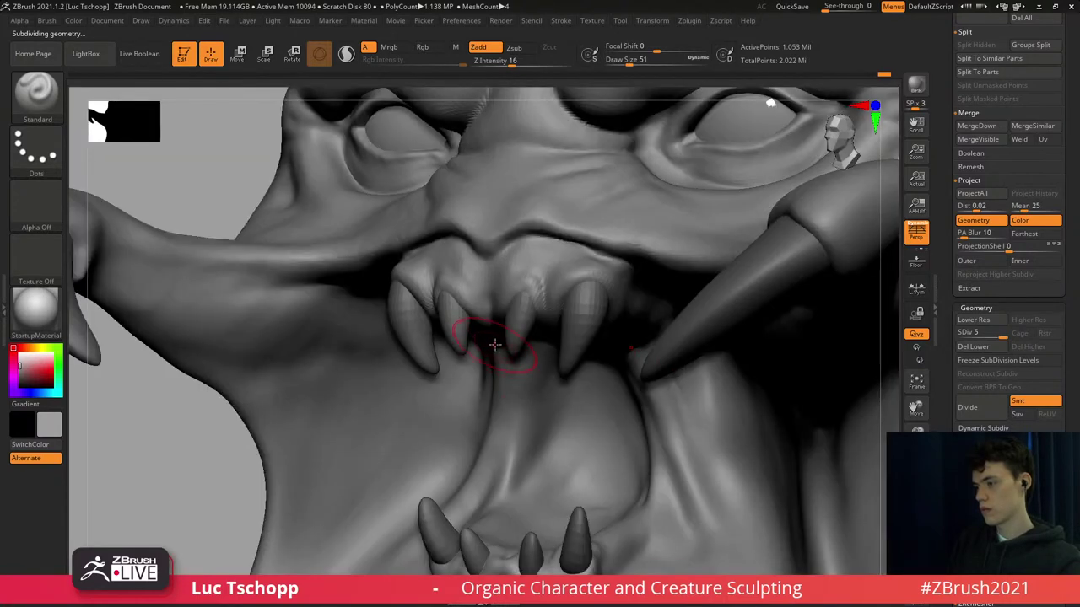
right_click_drag(527, 384, 528, 246)
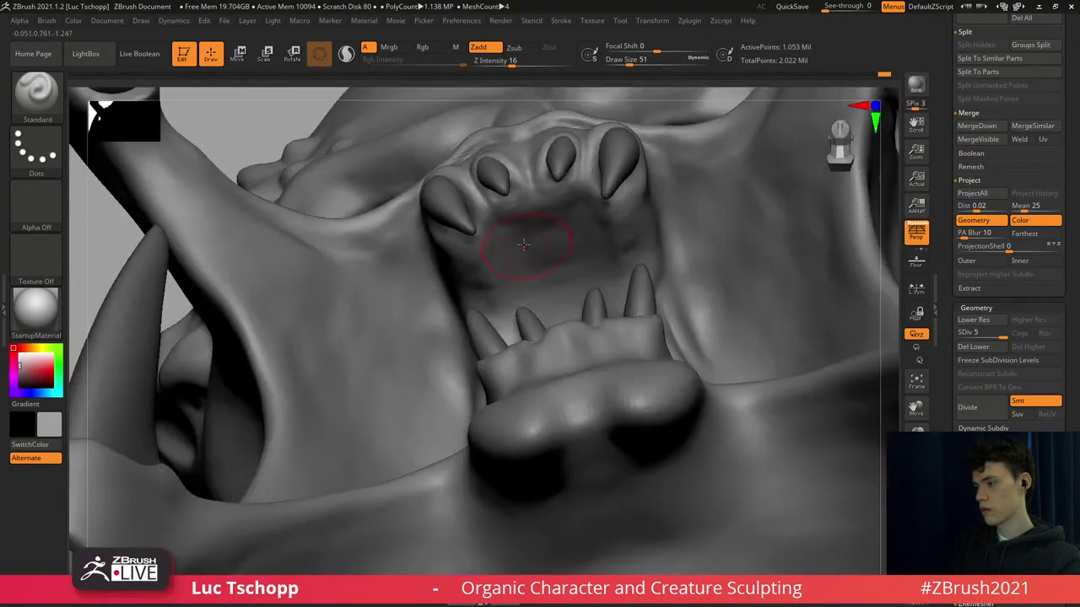
key("shift+d")
key("shift+d")
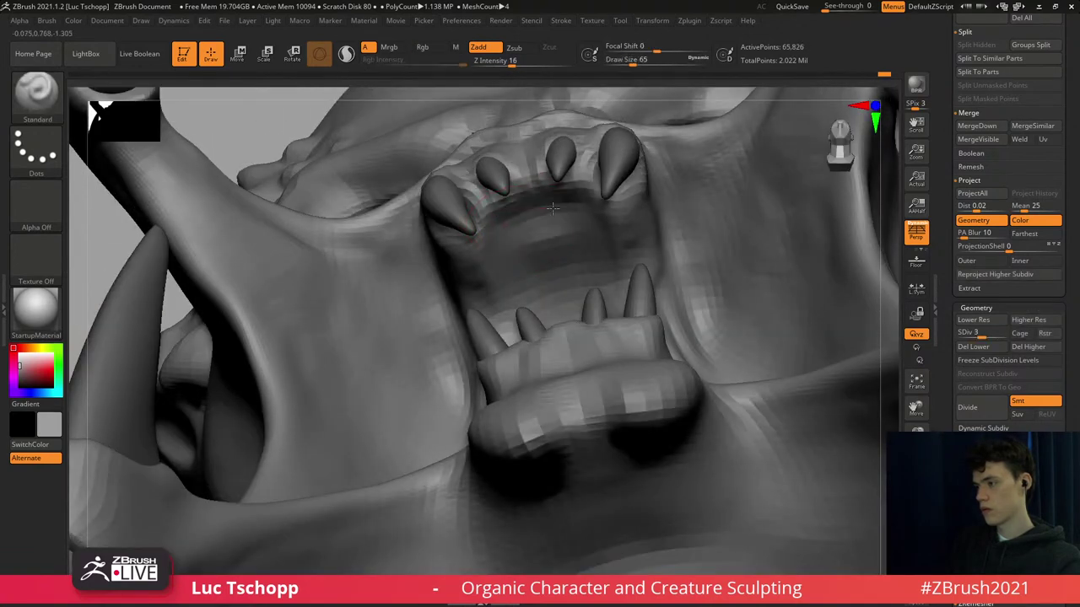
mouse_move(490, 259)
left_mouse_down()
mouse_move(533, 206)
mouse_move(522, 208)
mouse_move(509, 234)
mouse_move(561, 215)
left_mouse_up()
key("s")
Deepen the palate at subdivision level 3 with the LucT_Custom1 brush at draw sizes 68 and 87.
key("b")
left_click(262, 229)
key("s")
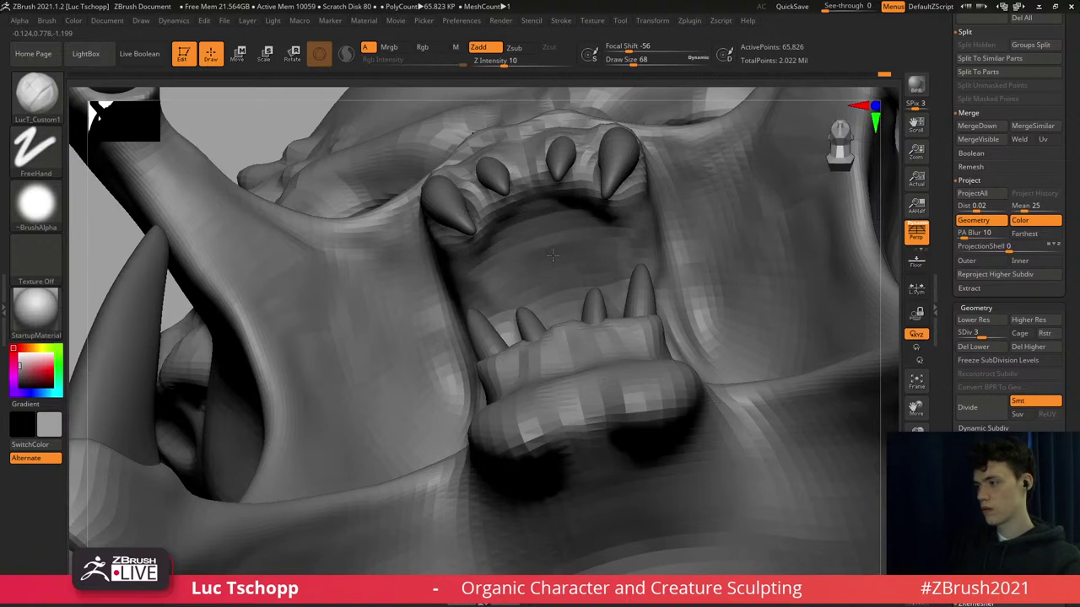
key("s")
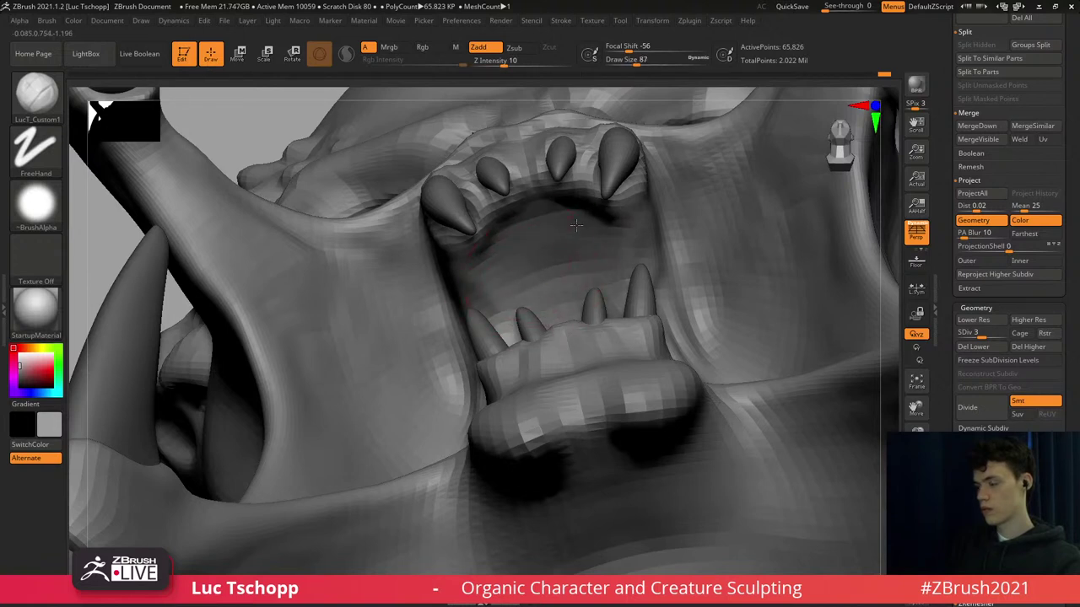
left_click_drag(510, 255, 567, 239)
right_click_drag(556, 261, 541, 262)
Refine and smooth the palate at subdivision level 4 with LucT_Custom1 at draw sizes 120 and 62.
key("d")
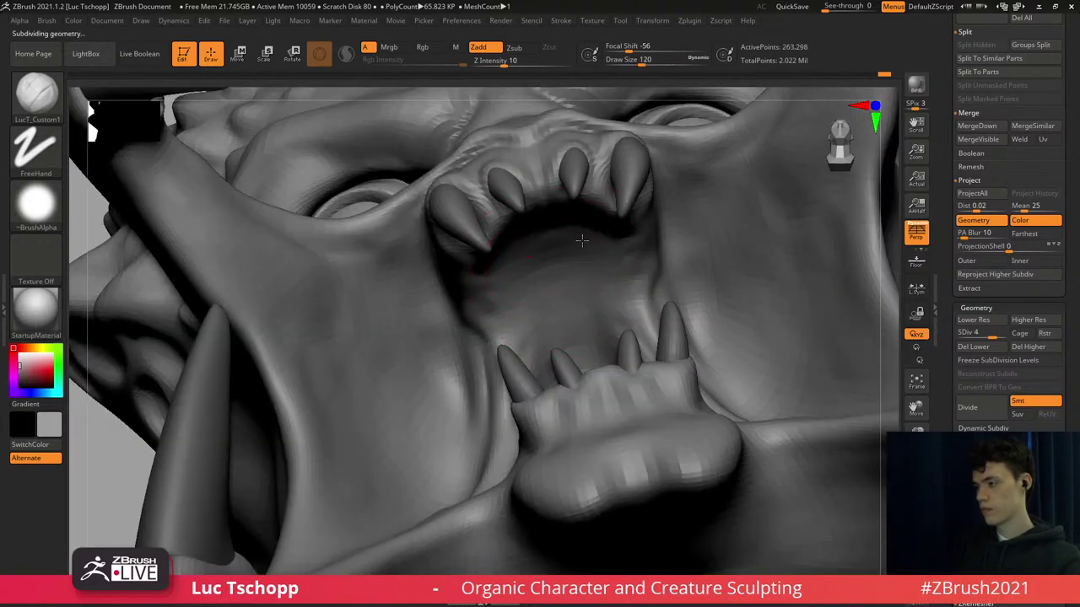
left_click_drag(582, 240, 524, 255)
key("s")
left_click_drag(549, 344, 538, 344)
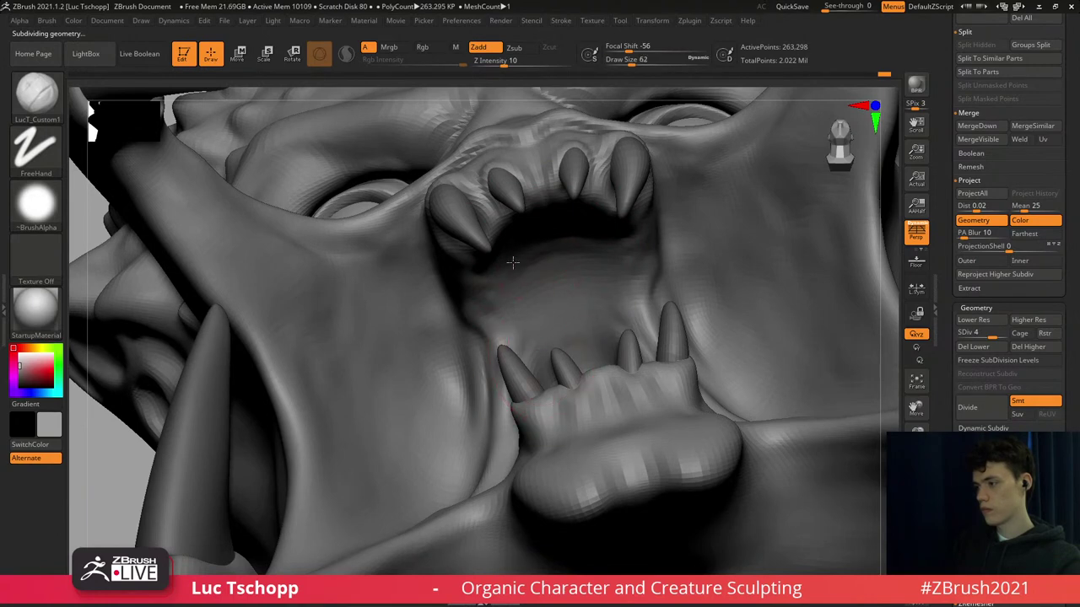
mouse_move(513, 262)
left_mouse_down("shift")
mouse_move(516, 241)
mouse_move(492, 221)
mouse_move(531, 224)
left_mouse_up("shift")
Work the gum edge beside the large upper fang with the Standard brush at draw size 14.
key("s")
key("b")
key("s")
key("t")
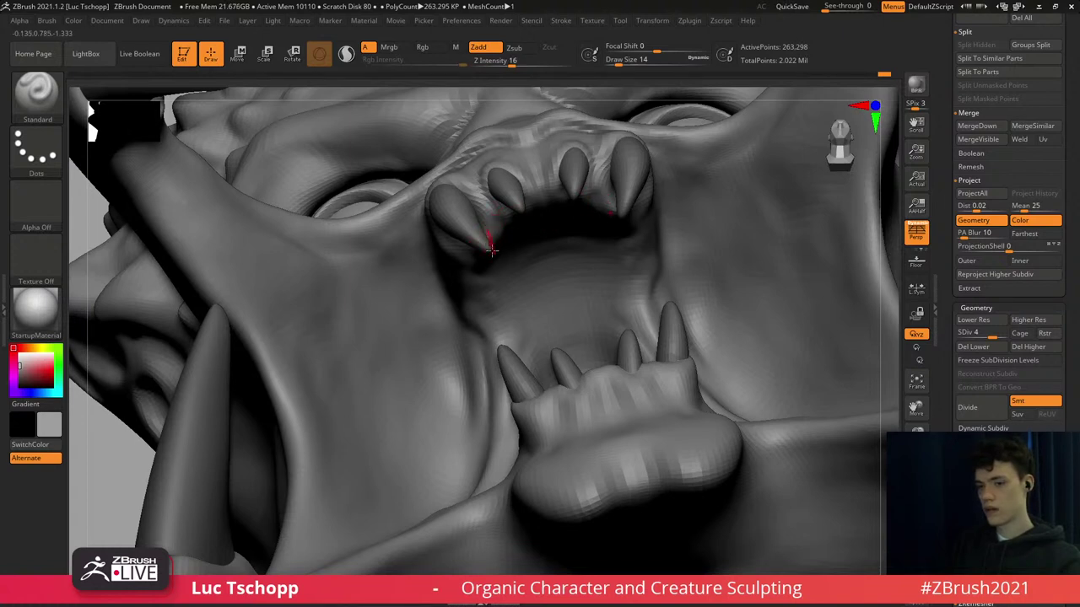
key("bracketleft")
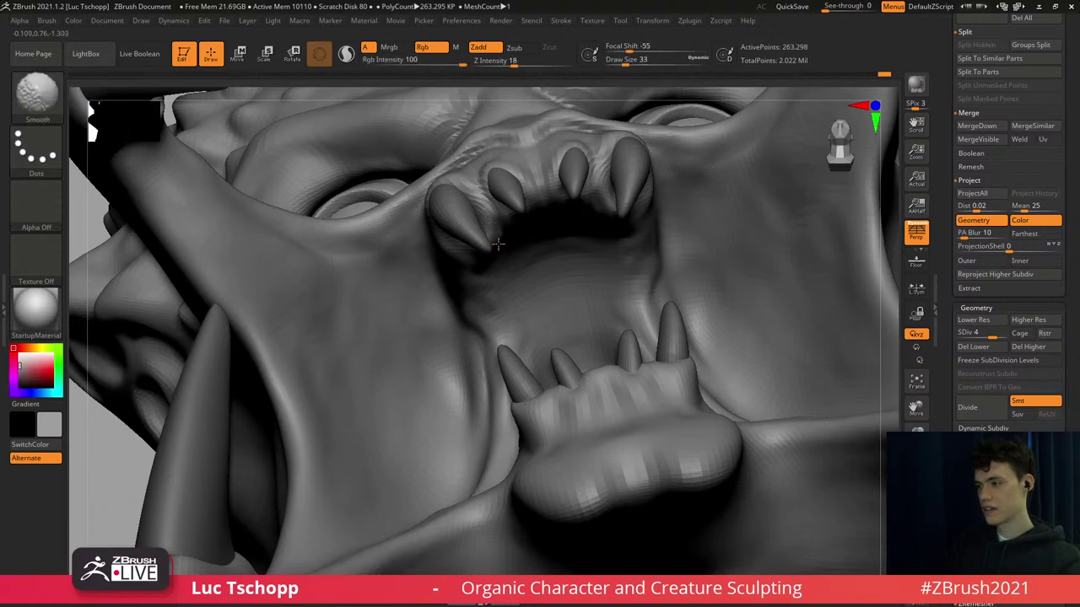
Shape and smooth the inner upper gum behind the fangs with LucT_Custom1 at draw sizes 35 and 41.
key("b")
left_click(281, 225)
right_click_drag(473, 233, 505, 231)
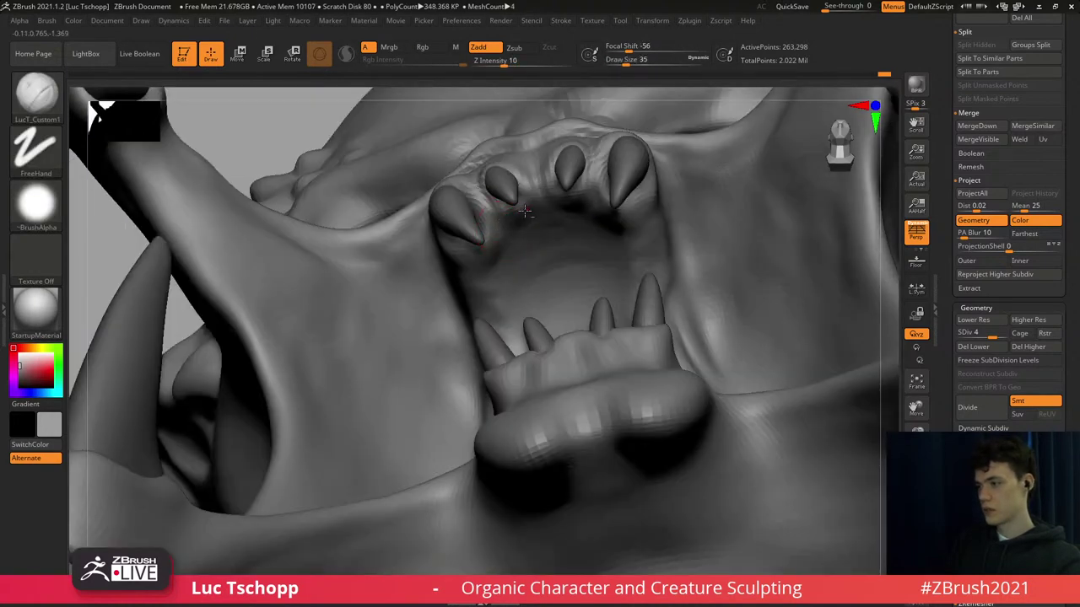
left_click_drag(518, 216, 499, 235, "shift")
key("s")
left_click(506, 231)
key("s")
left_click(499, 246)
key("s")
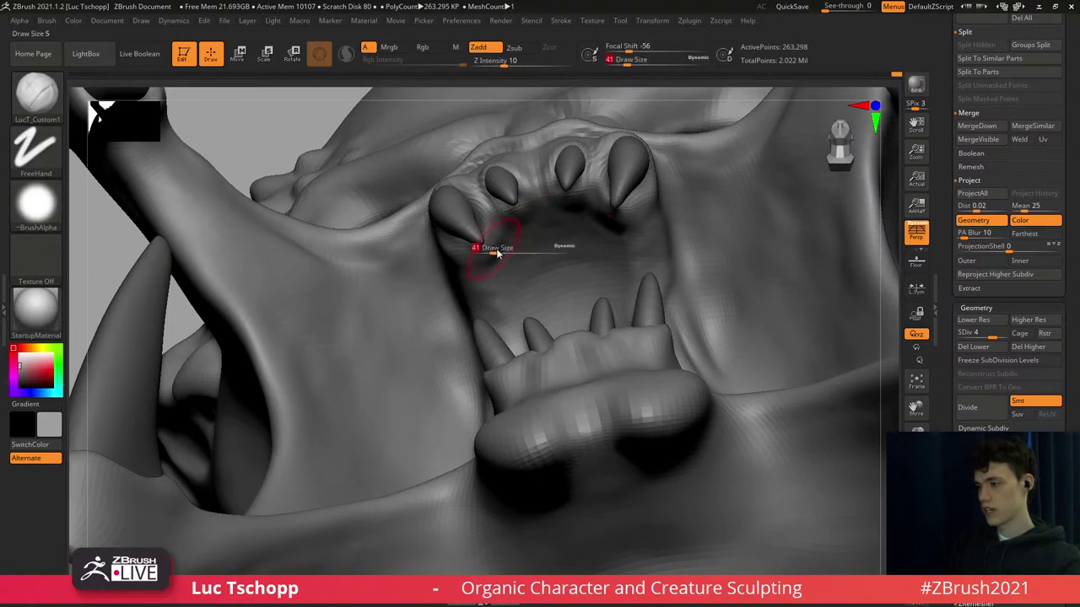
left_click_drag(499, 247, 513, 234, "shift")
Sculpt the skin sheath around the lower mandible tusk with LucT_Custom1 at draw sizes 59 and 71.
mouse_move(518, 235)
right_mouse_down()
mouse_move(533, 253)
mouse_move(561, 189)
mouse_move(596, 184)
right_mouse_up()
right_click_drag(662, 208, 493, 292, "alt")
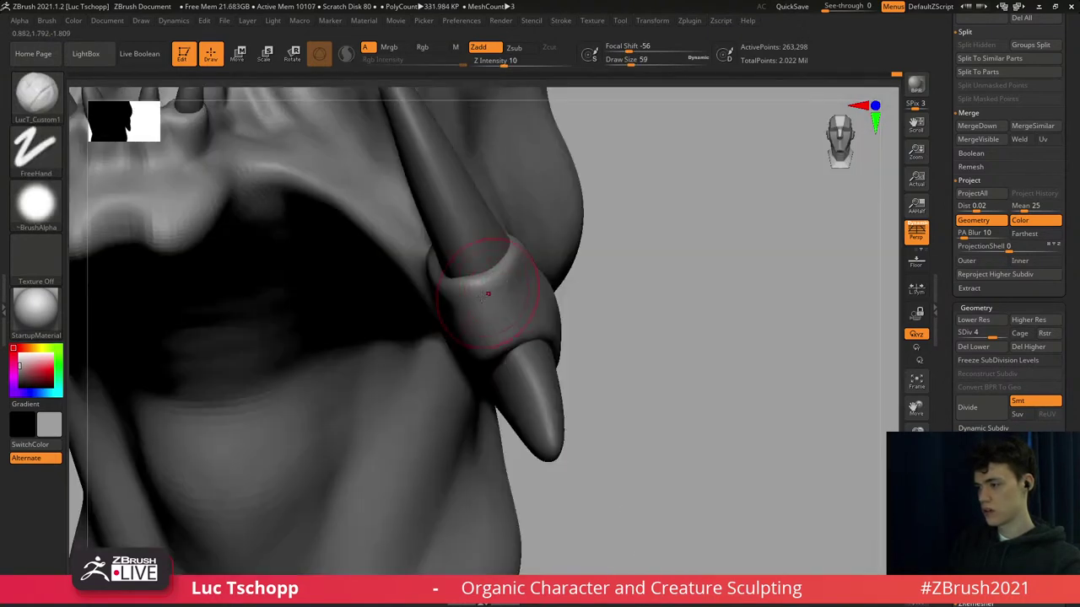
key("s")
left_click(490, 330)
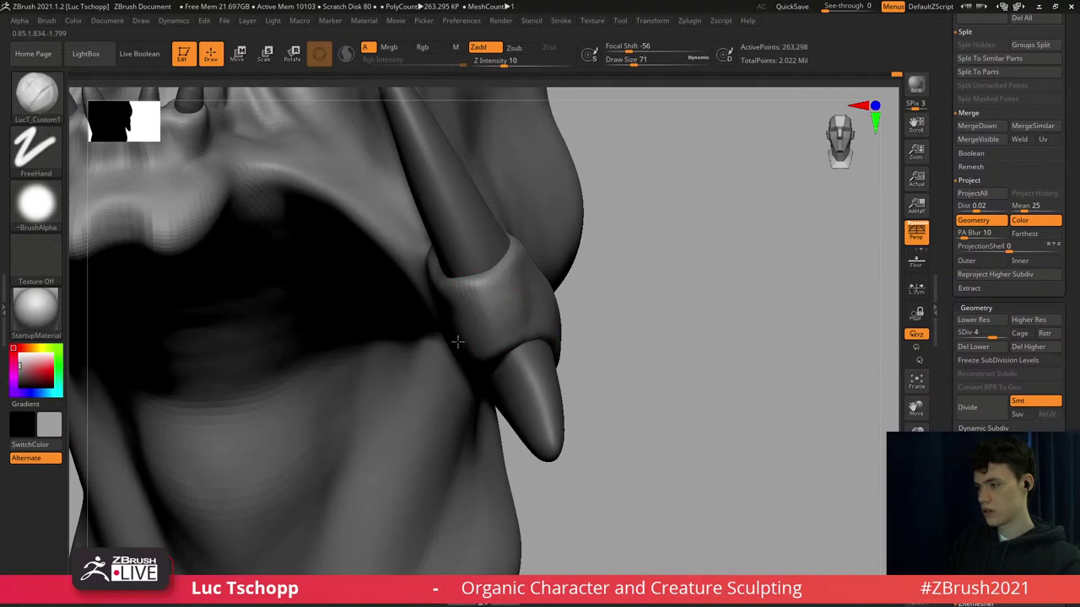
mouse_move(457, 342)
right_mouse_down("ctrl")
mouse_move(469, 363)
mouse_move(447, 333)
mouse_move(463, 327)
right_mouse_up("ctrl")
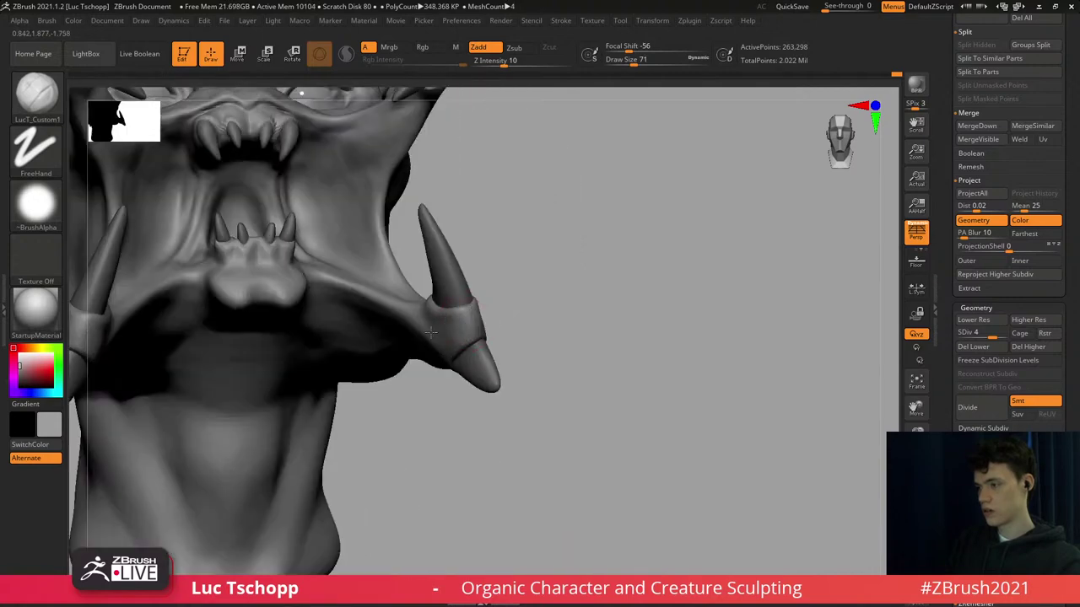
Thicken the lower mouth membranes at subdivision level 2 with the Inflat brush at draw sizes 154 and 140, and return to level 5.
mouse_move(377, 341)
right_mouse_down("alt")
mouse_move(473, 294)
mouse_move(445, 256)
mouse_move(424, 253)
right_mouse_up("alt")
key("shift+d")
key("shift+d")
key("b")
key("s")
key("b")
key("i")
key("n")
key("s")
left_click(420, 269)
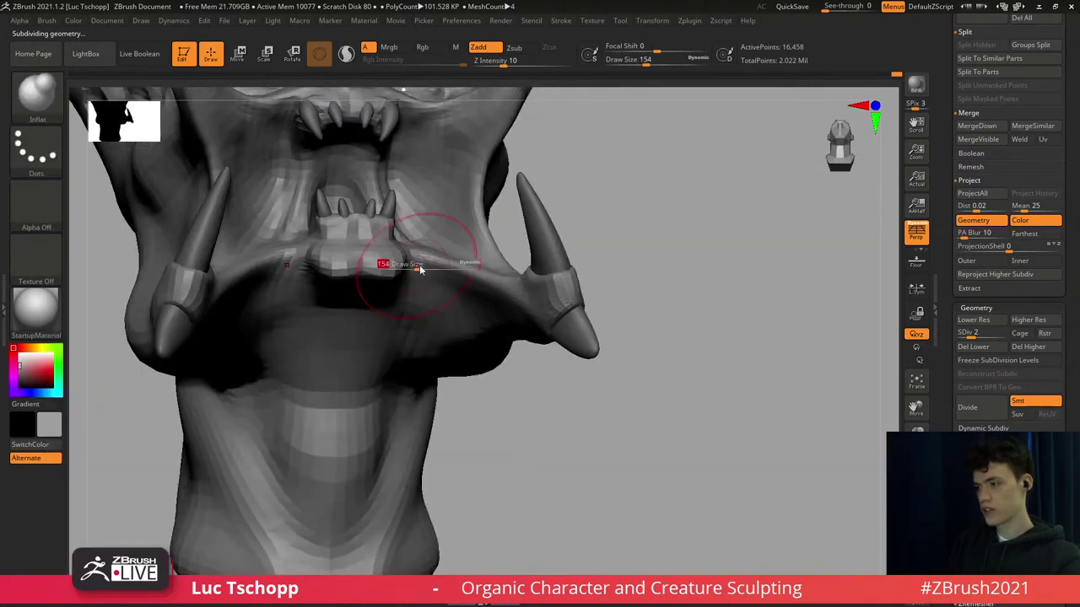
left_click_drag(420, 268, 441, 268)
key("s")
mouse_move(420, 255)
right_mouse_down("shift")
mouse_move(426, 306)
mouse_move(436, 294)
right_mouse_up("shift")
key("d")
key("d")
key("d")
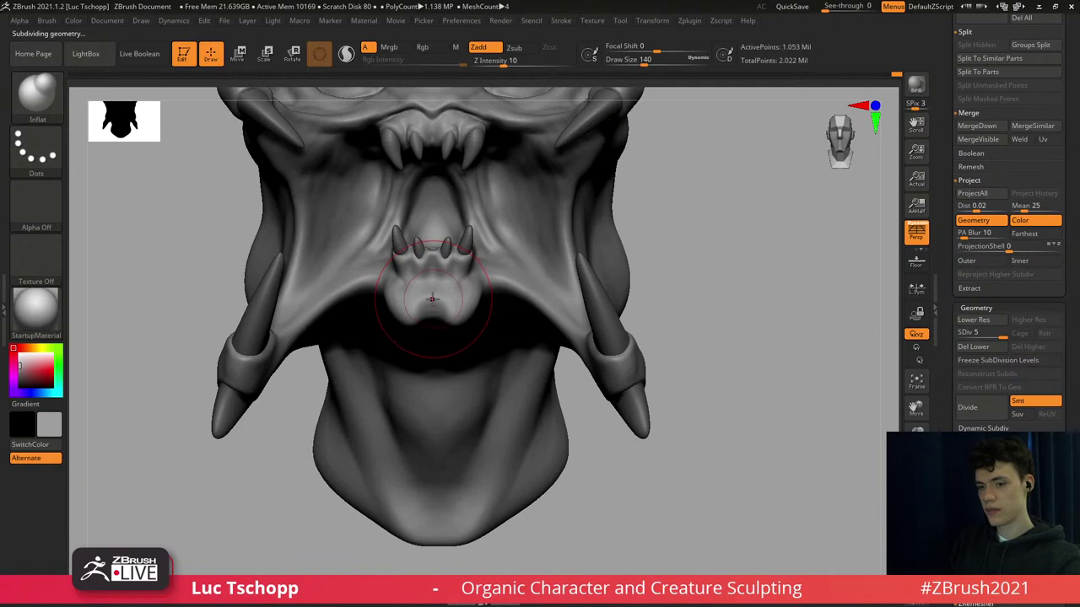
Sculpt the lower forehead above the brow with LucT_Custom1 at draw size 140.
right_click_drag(424, 203, 440, 291, "alt")
key("b")
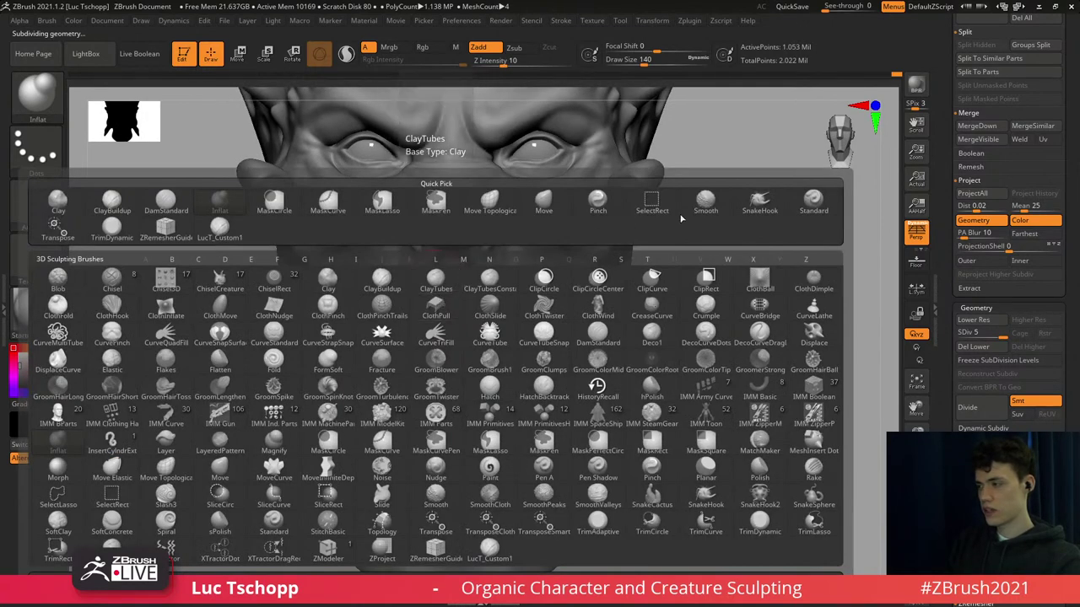
left_click(221, 229)
mouse_move(503, 226)
right_mouse_down("alt")
mouse_move(476, 296)
mouse_move(466, 396)
right_mouse_up("alt")
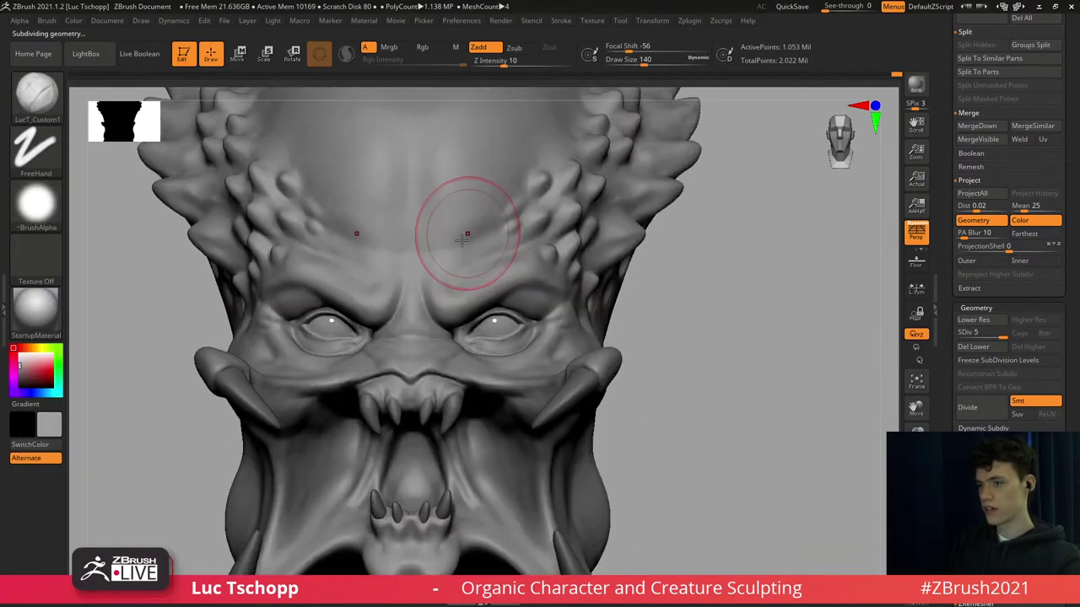
right_click_drag(465, 234, 434, 223)
mouse_move(434, 223)
left_mouse_down()
mouse_move(464, 227)
mouse_move(441, 220)
left_mouse_up()
right_click_drag(441, 220, 455, 267)
Shape the center of the forehead at subdivision levels 3 and 4 with draw sizes 90 and 108, and smooth it at 132.
key("shift+d")
key("shift+d")
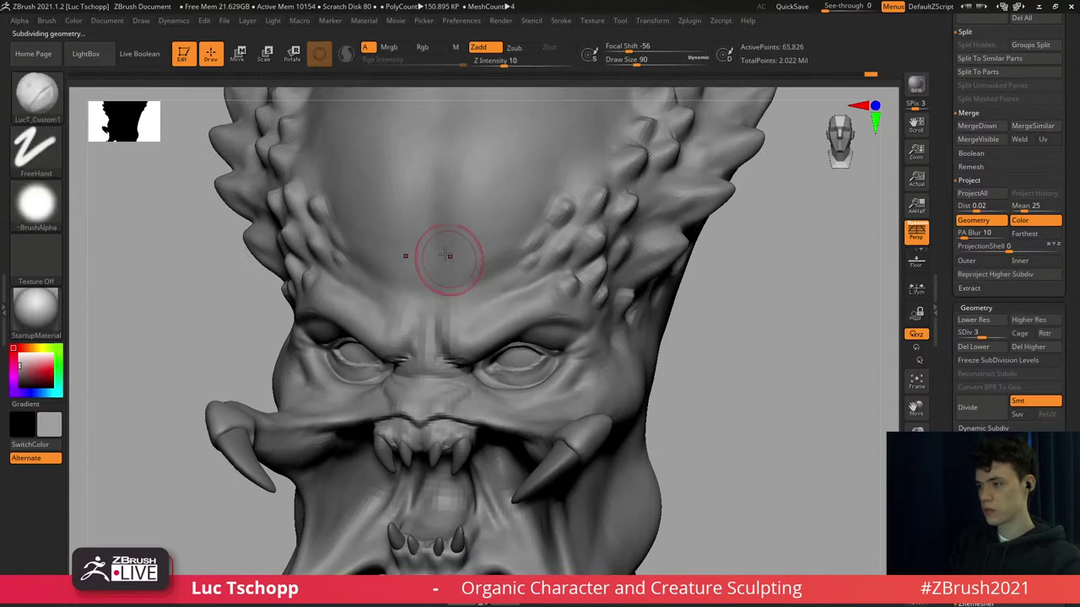
key("d")
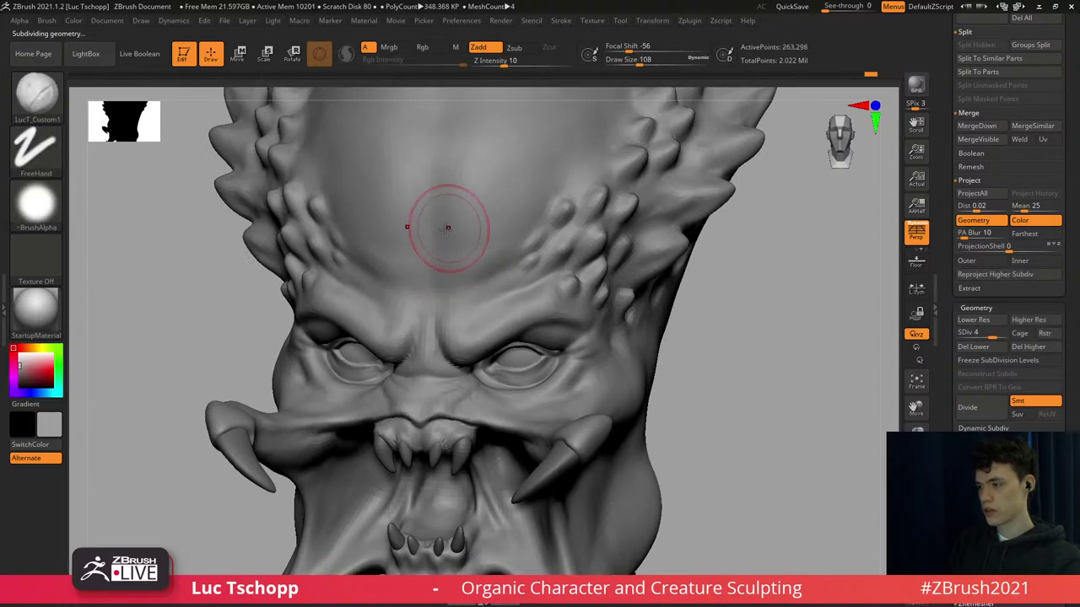
key("shift")
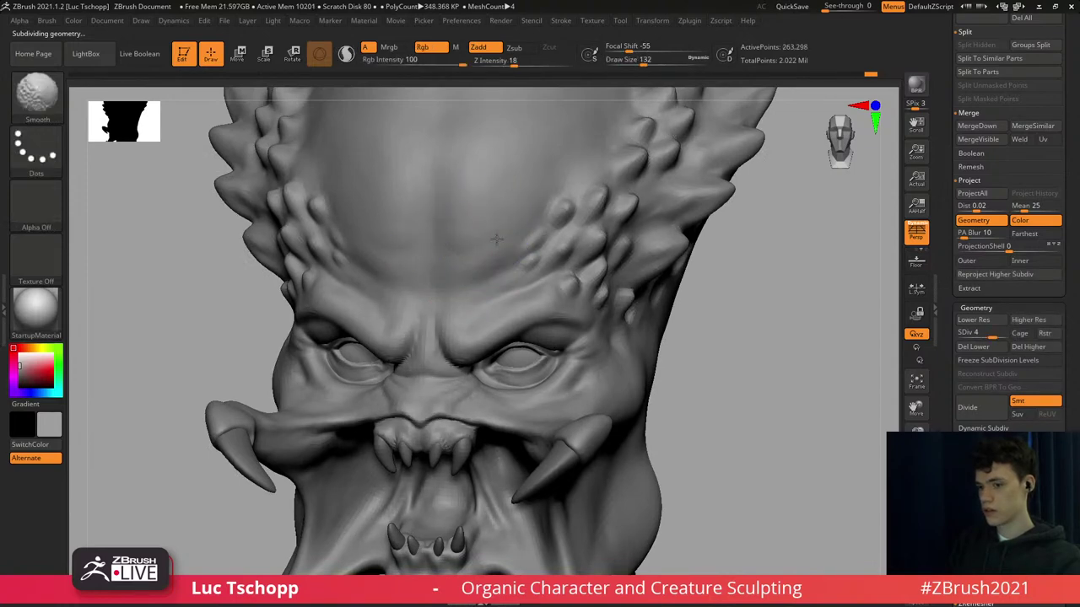
right_click_drag(496, 239, 498, 246)
Define the cheek crease behind the mouth membrane with LucT_Custom1 at draw size 132.
right_click_drag(512, 441, 440, 282, "alt")
mouse_move(458, 348)
right_mouse_down("alt")
mouse_move(486, 309)
mouse_move(526, 317)
mouse_move(479, 325)
mouse_move(429, 268)
right_mouse_up("alt")
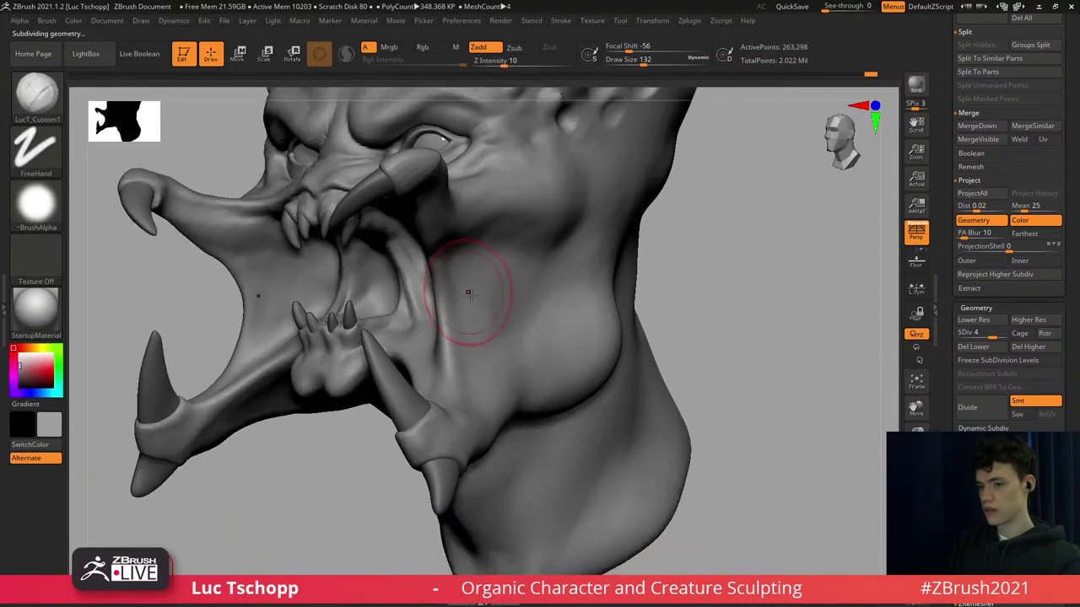
right_click_drag(473, 300, 508, 239, "alt")
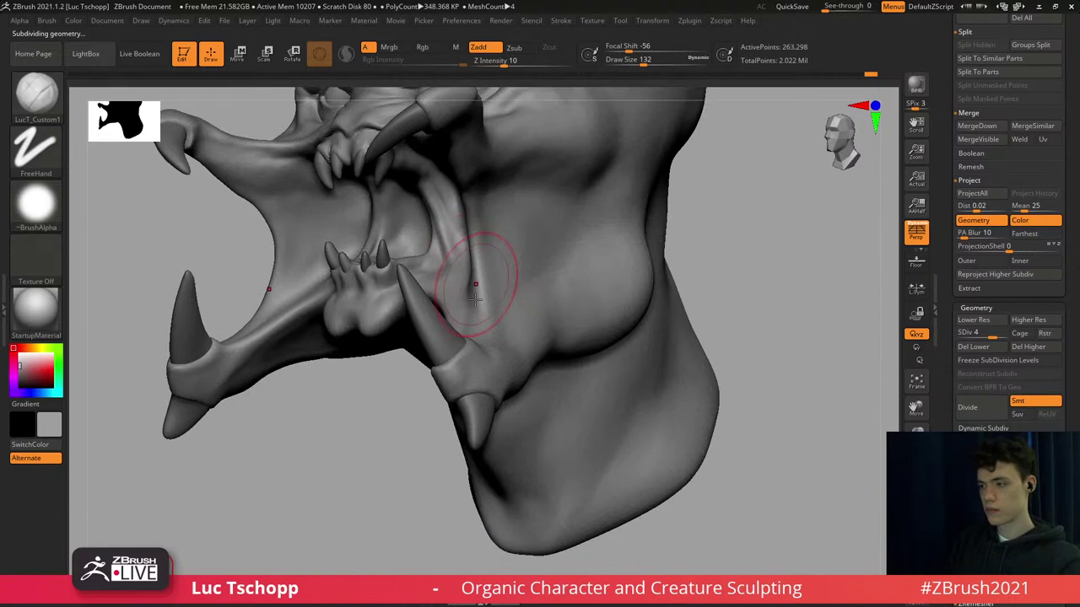
Shape the lower mandible's outer surface near the tusk at subdivision levels 2 and 3 with draw sizes 71 and 80.
mouse_move(475, 356)
right_mouse_down("alt")
mouse_move(463, 304)
mouse_move(449, 322)
mouse_move(349, 324)
mouse_move(633, 263)
right_mouse_up("alt")
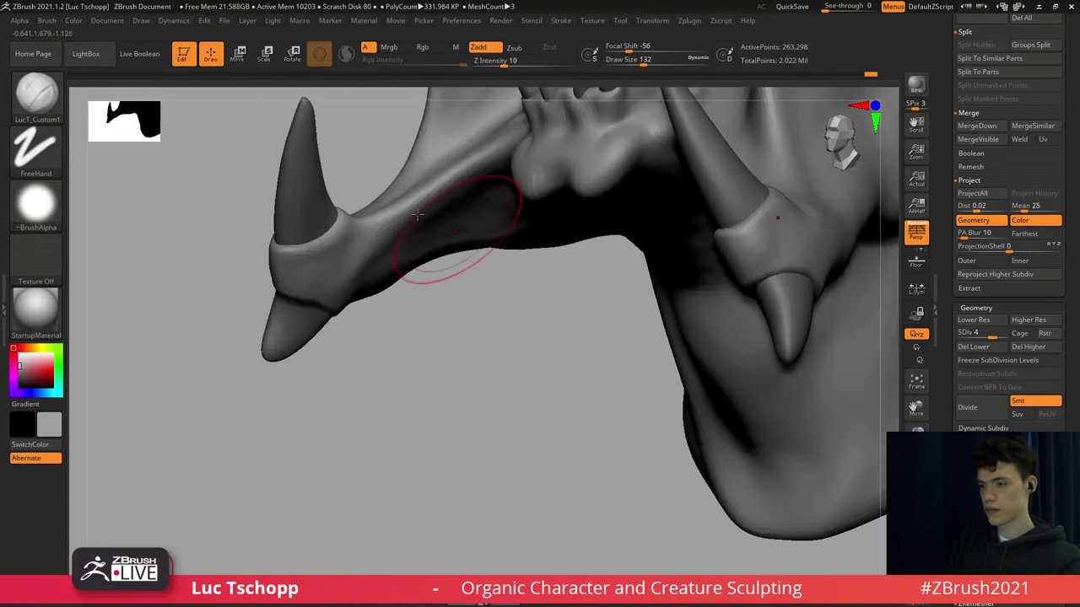
key("shift+d")
key("shift+d")
key("s")
key("s")
left_click(323, 284)
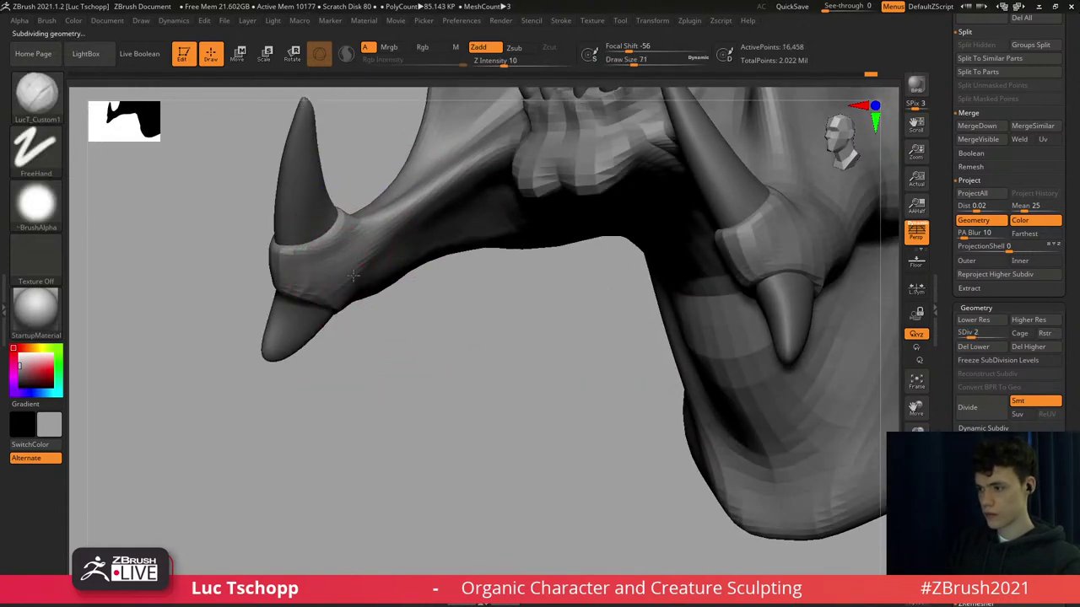
key("d")
key("bracketright")
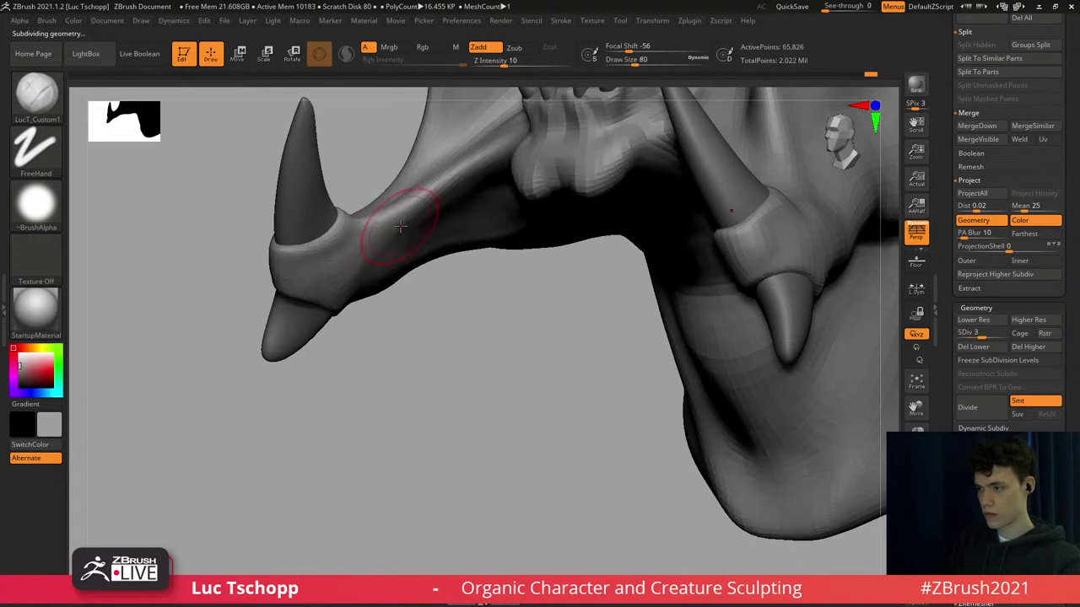
Sculpt and smooth the mandible's tusk sheath at subdivision level 2 with draw size 65, and return to level 5.
key("shift+d")
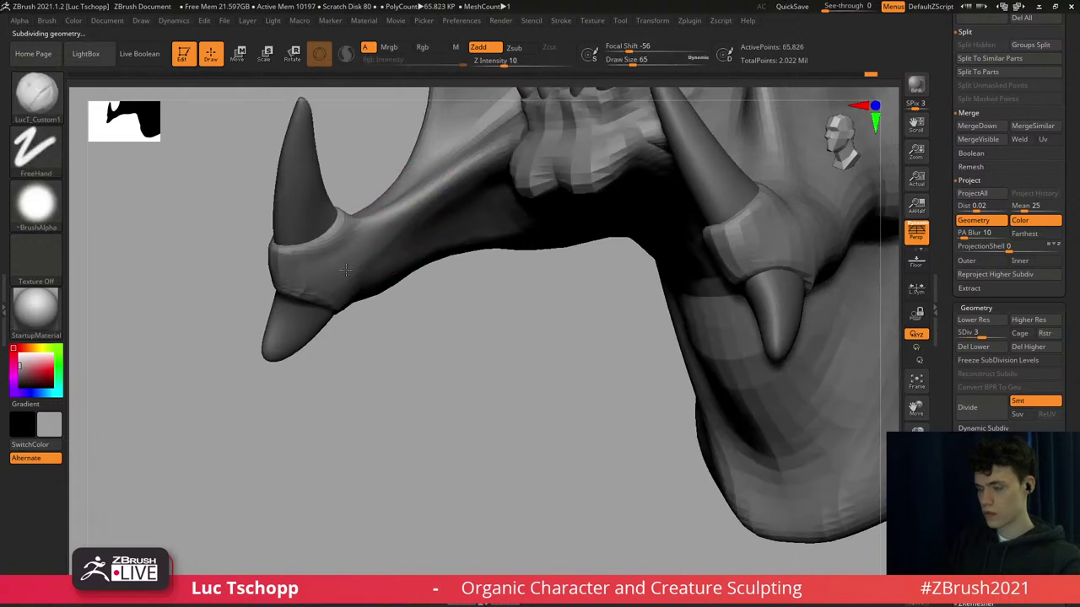
right_click_drag(382, 291, 344, 269)
key("s")
left_click(344, 270)
left_click_drag(324, 266, 376, 246, "shift")
key("d")
key("d")
key("d")
Refine the underside of the lower mandible at subdivision level 5 with LucT_Custom1 at draw sizes 94 and 132.
right_click_drag(401, 280, 375, 282)
key("s")
left_click(376, 282)
left_click_drag(376, 282, 382, 290)
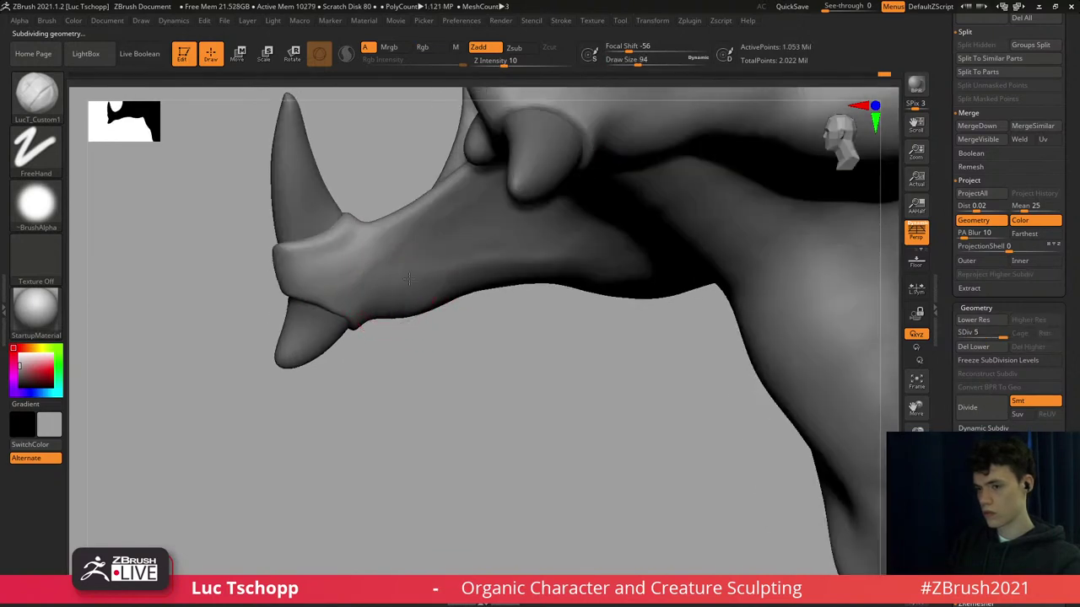
key("s")
left_click_drag(421, 295, 407, 284)
right_click_drag(407, 285, 494, 243, "ctrl")
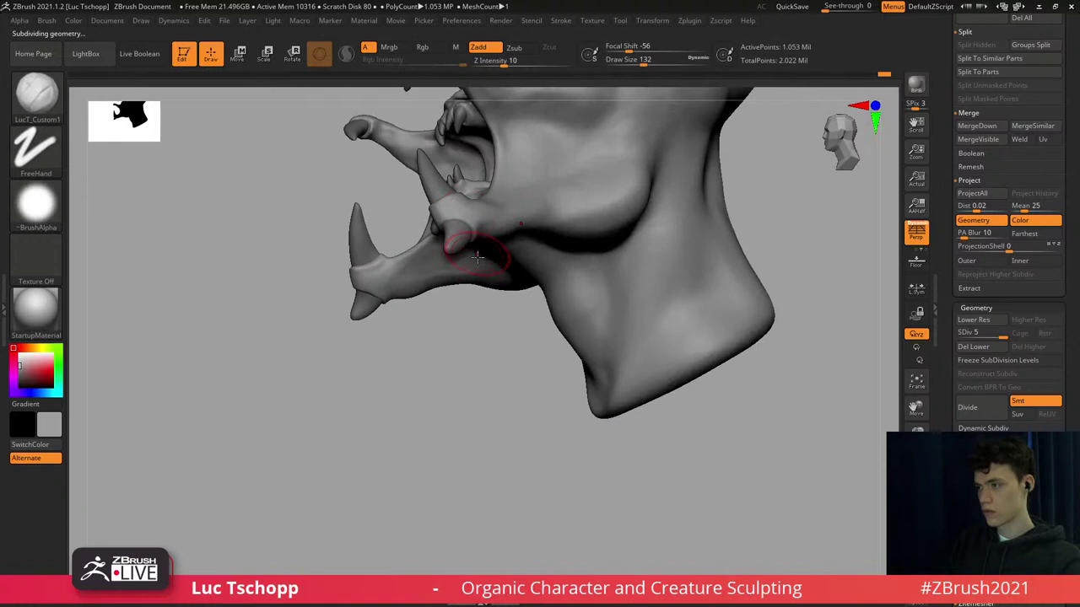
Smooth the outer surface of the lower mandible at subdivision level 4 with draw size 132.
right_click_drag(457, 394, 448, 342)
right_click_drag(449, 342, 436, 285, "ctrl")
key("shift+d")
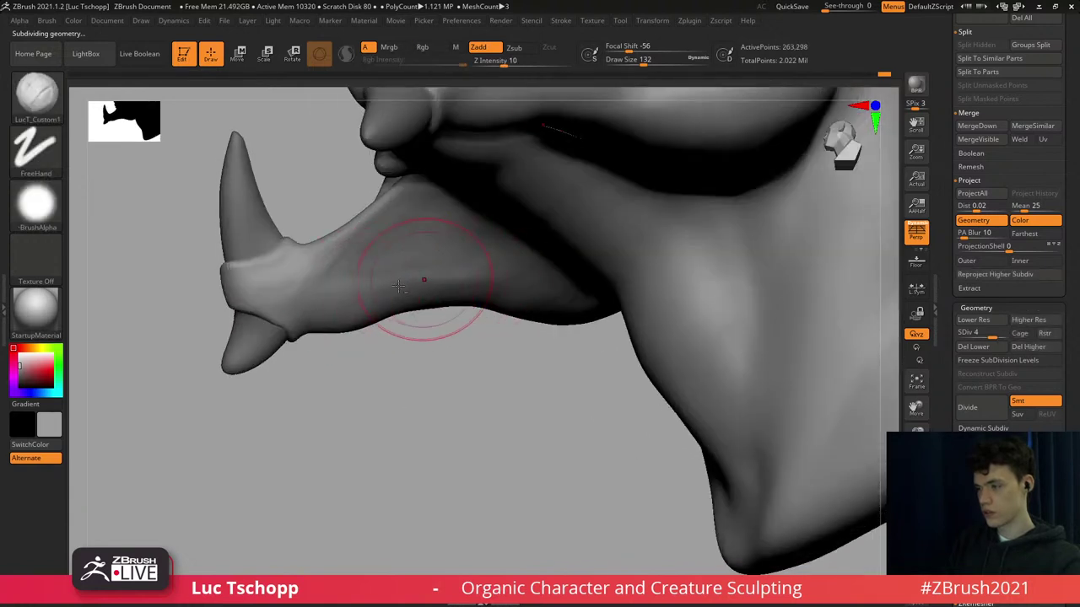
key("shift")
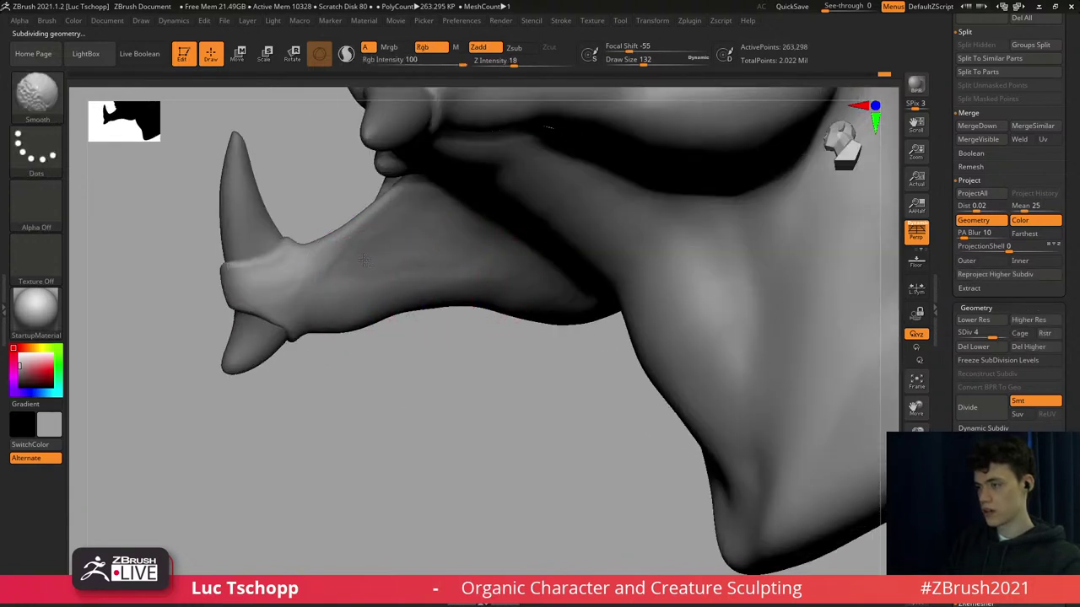
key("ctrl")
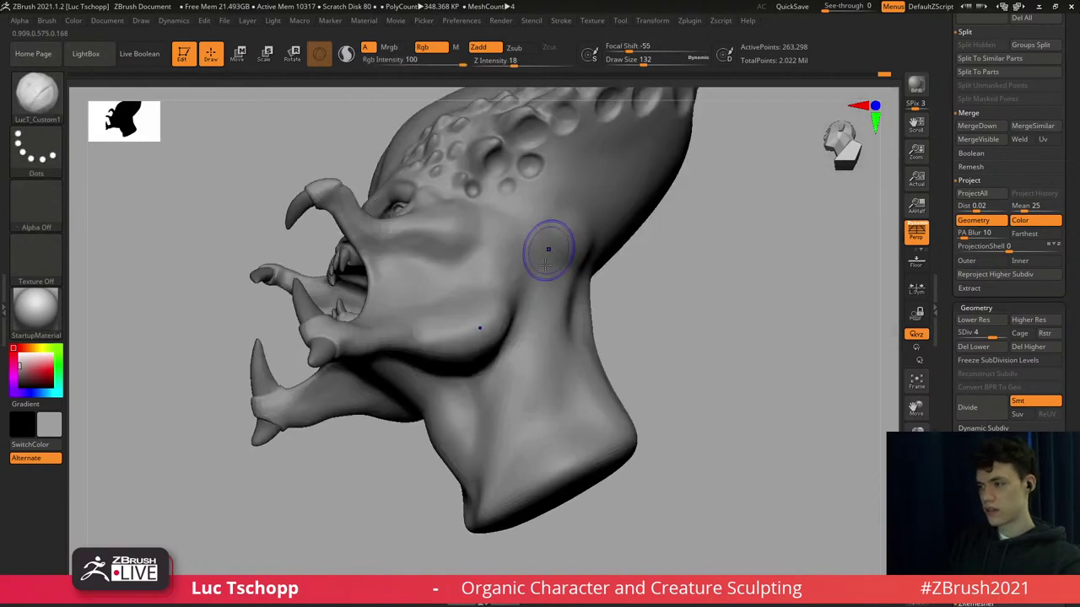
Try broad strokes across the upper forehead with LucT_Custom1 at draw sizes 124 and 207, and undo them.
mouse_move(542, 248)
right_mouse_down()
mouse_move(559, 294)
mouse_move(447, 294)
mouse_move(414, 306)
mouse_move(424, 297)
mouse_move(474, 319)
mouse_move(453, 289)
mouse_move(492, 277)
right_mouse_up()
mouse_move(554, 185)
right_mouse_down("alt")
mouse_move(515, 302)
mouse_move(606, 200)
mouse_move(421, 241)
mouse_move(530, 236)
mouse_move(477, 259)
mouse_move(470, 236)
mouse_move(450, 231)
mouse_move(464, 221)
mouse_move(498, 237)
mouse_move(496, 218)
right_mouse_up("alt")
key("s")
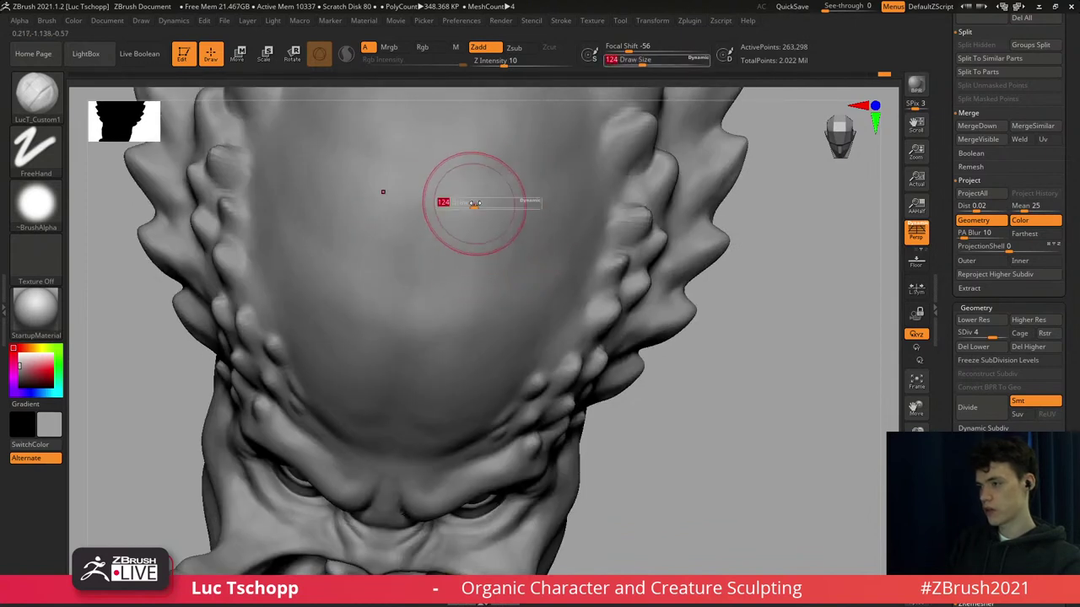
mouse_move(481, 145)
left_mouse_down("shift")
mouse_move(451, 203)
mouse_move(438, 278)
mouse_move(471, 327)
left_mouse_up("shift")
left_click_drag(448, 159, 422, 308)
mouse_move(474, 224)
left_mouse_down("shift")
mouse_move(518, 173)
mouse_move(362, 333)
left_mouse_up("shift")
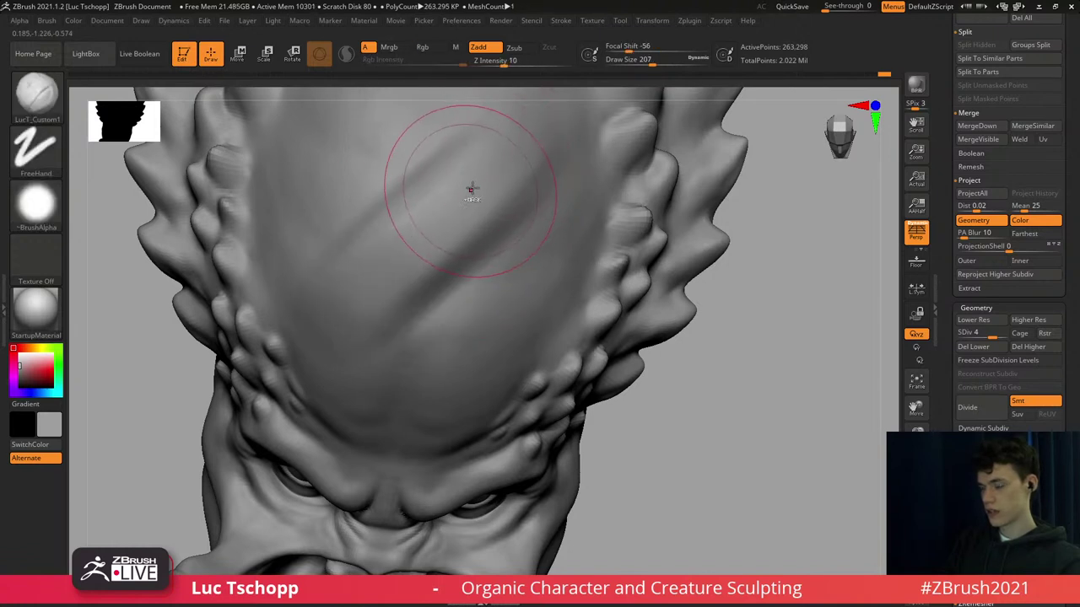
key("ctrl+z")
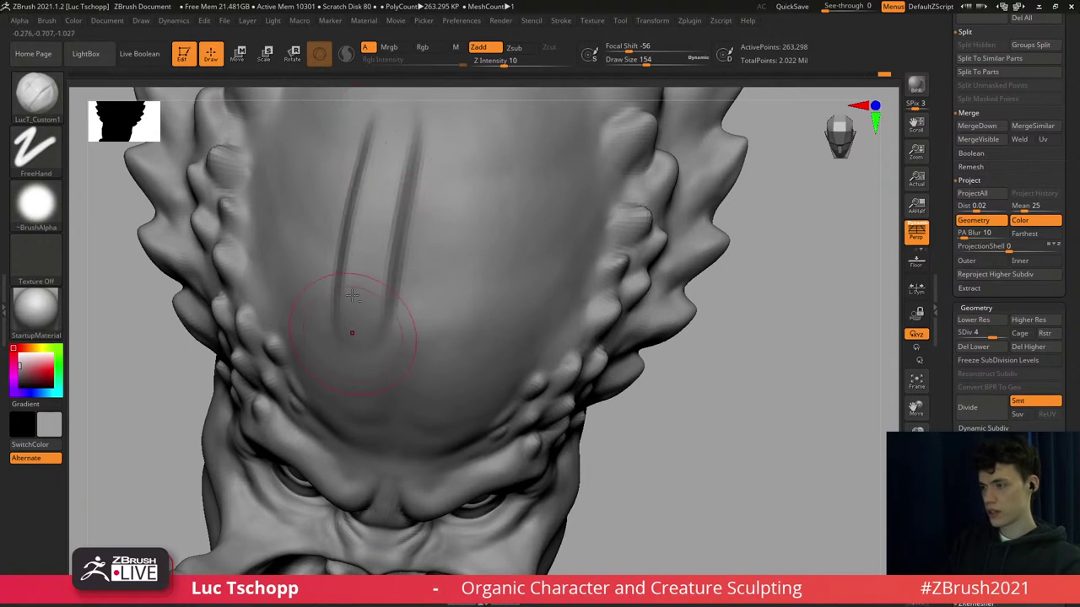
Try a long vertical stroke down the upper forehead with LucT_Custom1 at draw size 154.
left_click_drag(355, 315, 371, 211, "shift")
mouse_move(371, 211)
right_mouse_down()
mouse_move(412, 265)
mouse_move(398, 234)
mouse_move(397, 306)
mouse_move(365, 256)
mouse_move(383, 301)
mouse_move(361, 275)
mouse_move(360, 304)
right_mouse_up()
mouse_move(360, 304)
right_mouse_down()
mouse_move(333, 232)
mouse_move(244, 205)
mouse_move(272, 201)
right_mouse_up()
key("s")
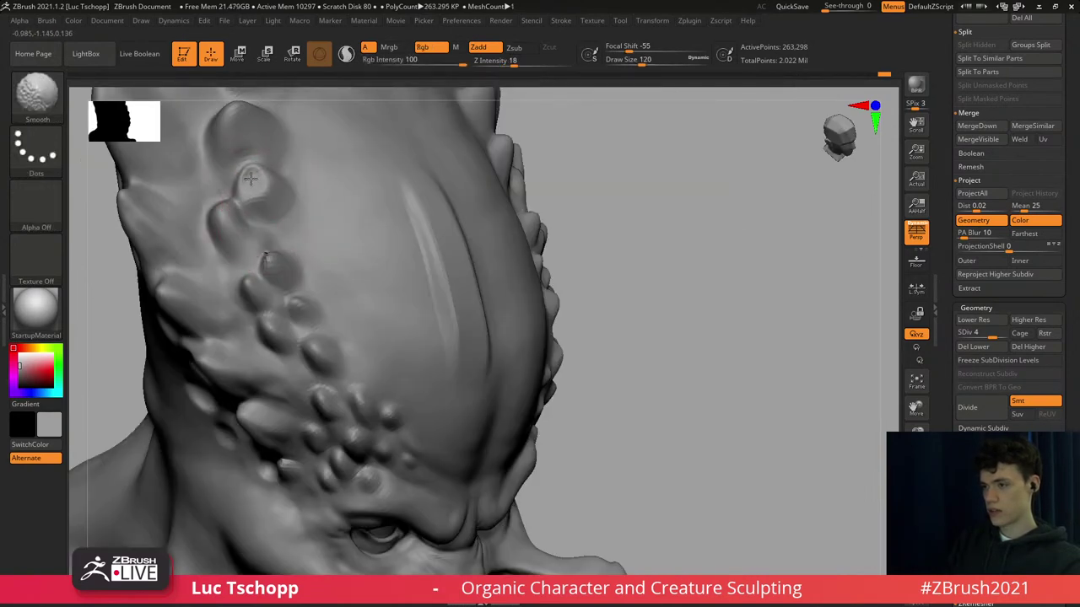
right_click_drag(300, 207, 306, 213, "shift")
Try a vertical stroke on the forehead beside the previous one with the Standard brush at draw size 112.
right_click_drag(481, 207, 499, 241)
key("b")
key("s")
key("t")
key("bracketright")
key("bracketright")
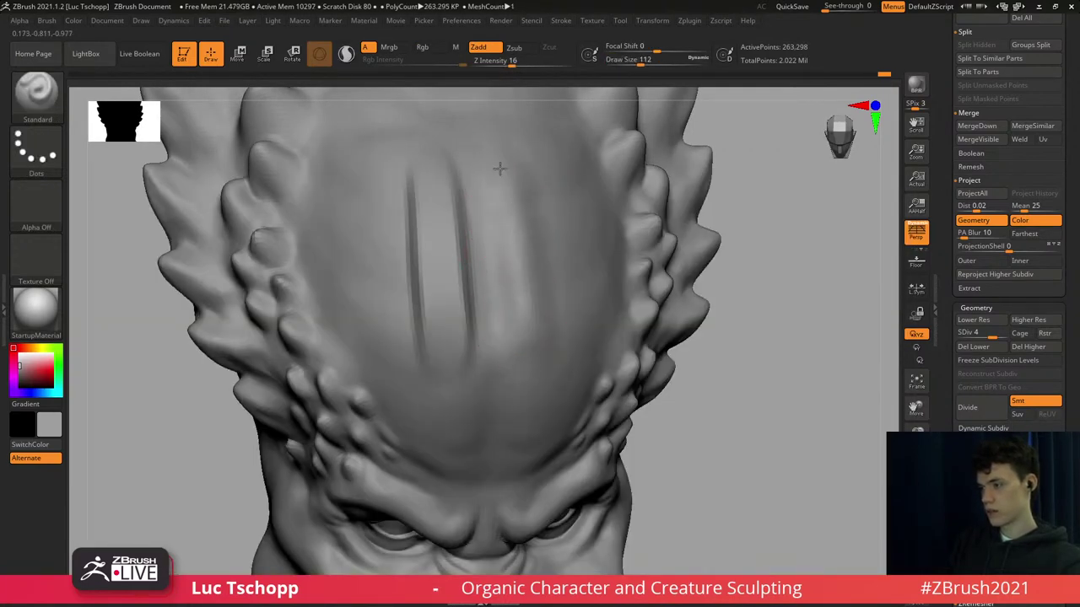
mouse_move(526, 302)
right_mouse_down("shift")
mouse_move(496, 291)
mouse_move(486, 244)
right_mouse_up("shift")
Try vertical creases on the forehead with the DamStandard brush at draw sizes 293 and 268.
key("b")
key("d")
key("s")
key("s")
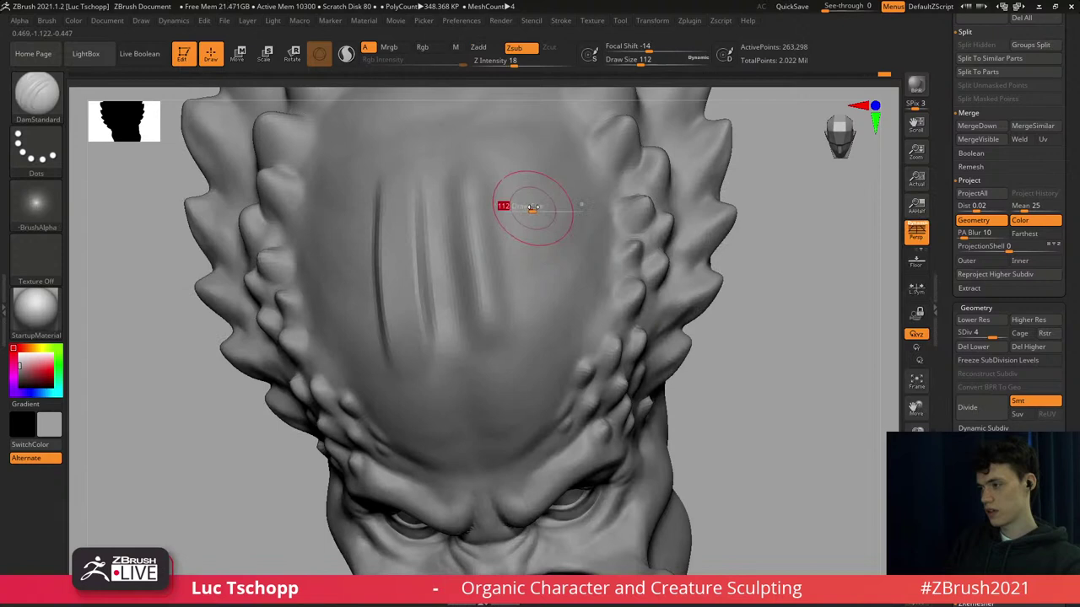
mouse_move(535, 207)
left_mouse_down()
mouse_move(553, 205)
mouse_move(550, 242)
left_mouse_up()
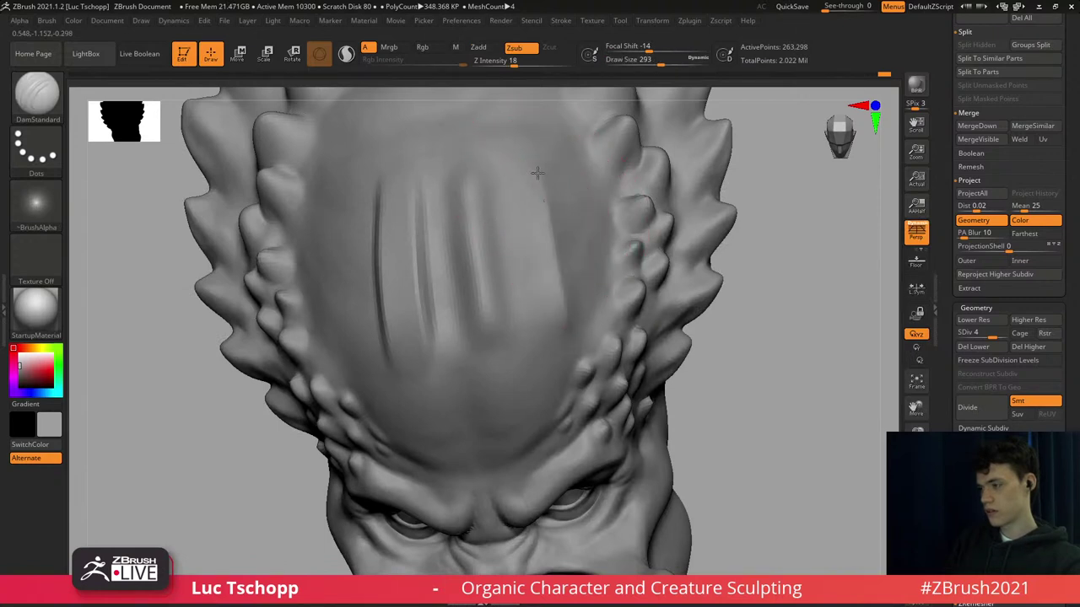
left_click_drag(525, 164, 554, 329)
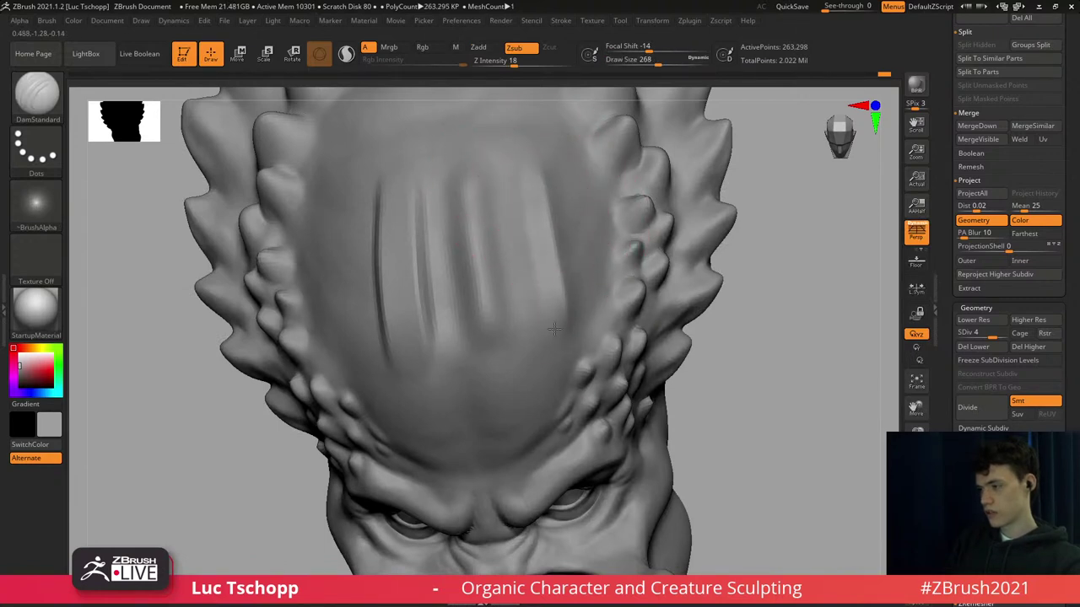
Try a deeper vertical crease toward the side of the forehead with DamStandard at draw size 268.
right_click_drag(574, 222, 569, 198)
left_click_drag(569, 158, 580, 291)
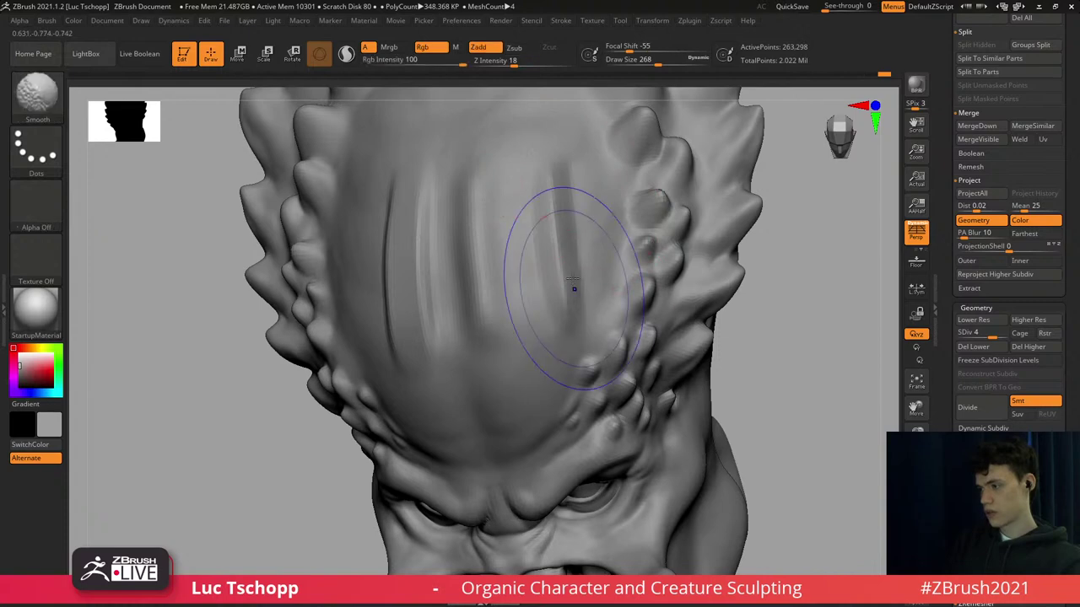
mouse_move(571, 282)
right_mouse_down("shift")
mouse_move(520, 273)
mouse_move(516, 236)
mouse_move(517, 282)
right_mouse_up("shift")
right_click_drag(516, 228, 426, 248, "ctrl")
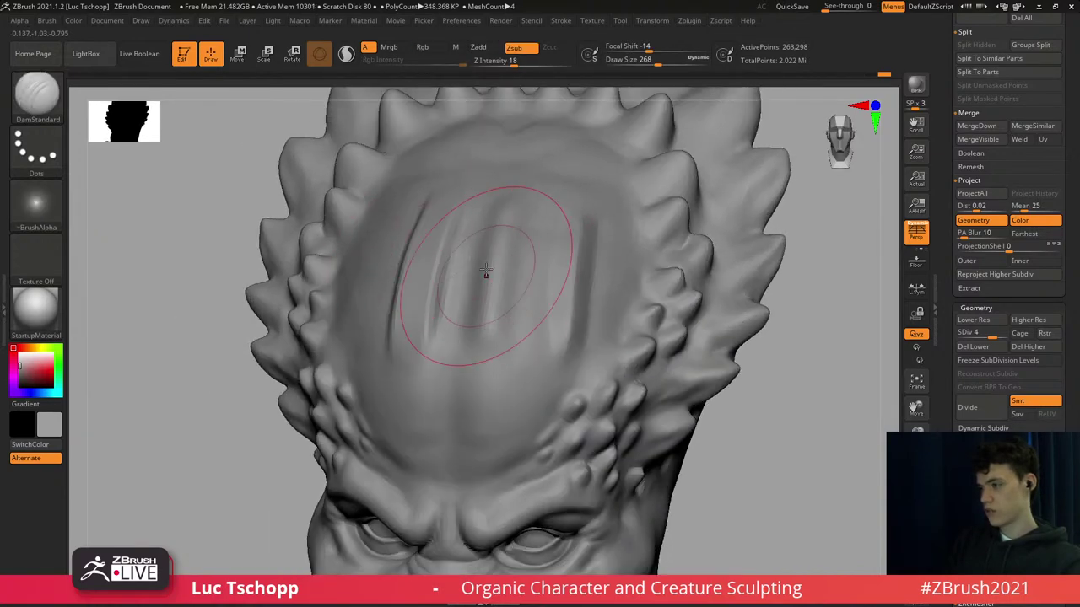
left_click_drag(537, 275, 547, 248, "shift")
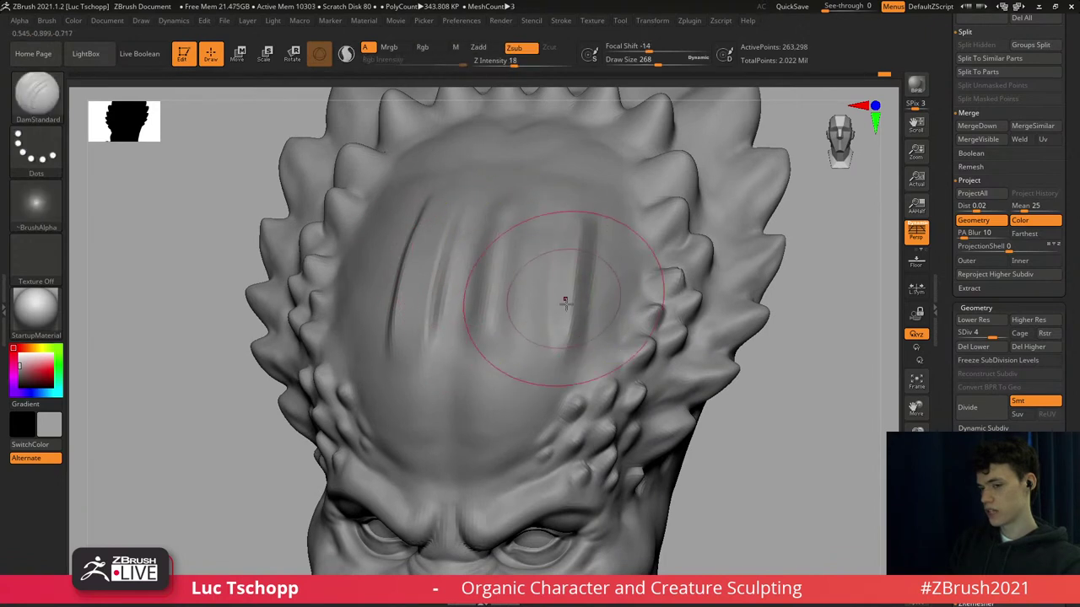
Undo the Standard and DamStandard test strokes on the forehead and smooth the area.
key("ctrl")
key("ctrl+z")
key("ctrl+z")
key("ctrl+z")
key("ctrl+z")
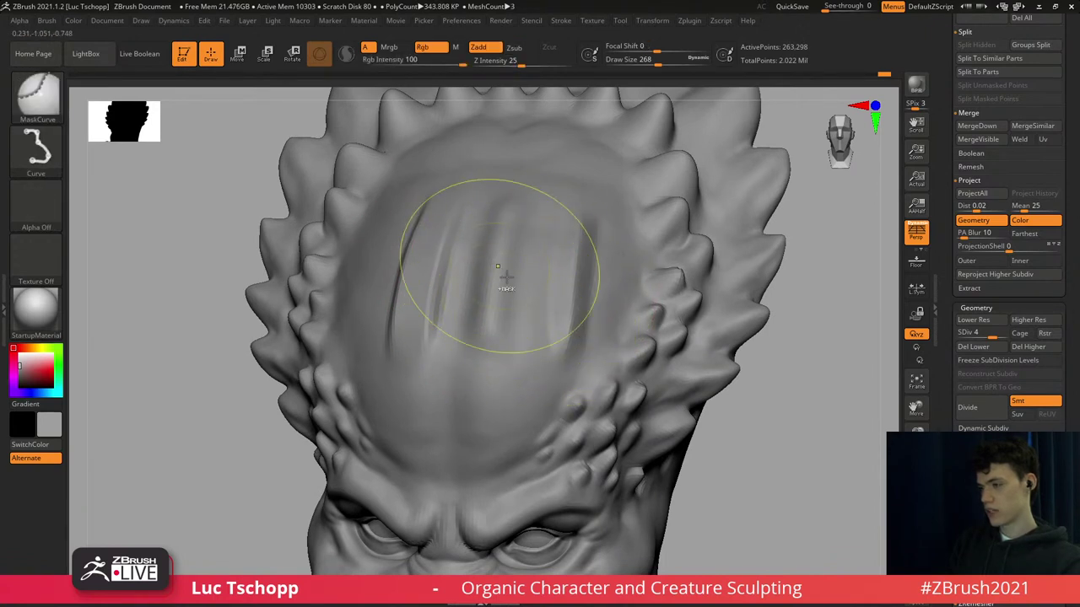
key("ctrl+z")
key("ctrl+z")
key("ctrl+z")
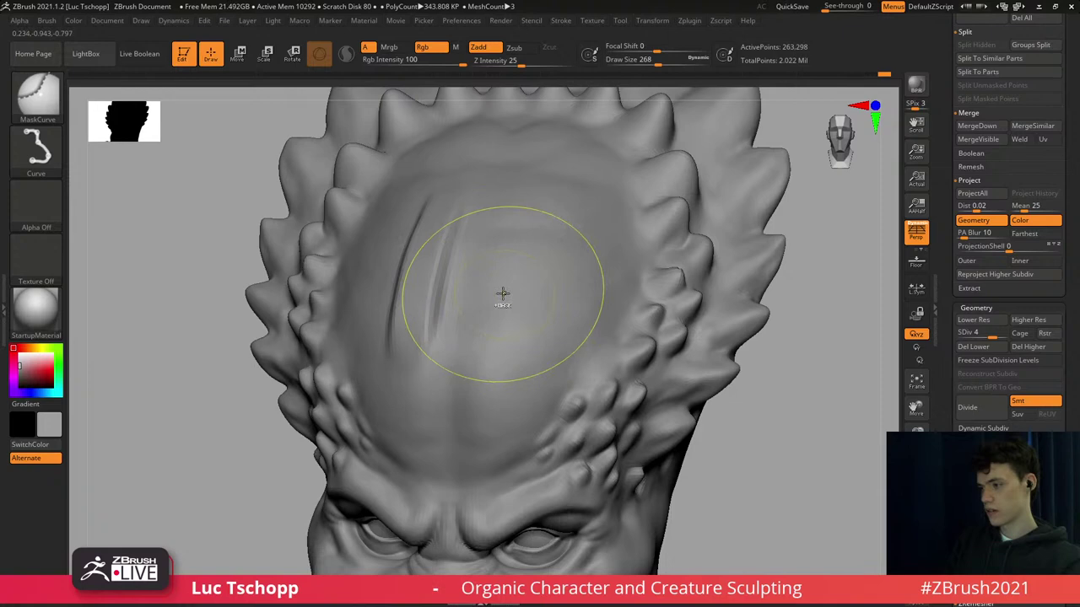
left_click_drag(493, 314, 490, 347, "shift")
Build up the small skin folds at the outer eye corner with the Standard brush at draw size 13.
mouse_move(491, 362)
right_mouse_down("shift")
mouse_move(498, 380)
mouse_move(494, 236)
right_mouse_up("shift")
right_click_drag(475, 472, 463, 225, "alt")
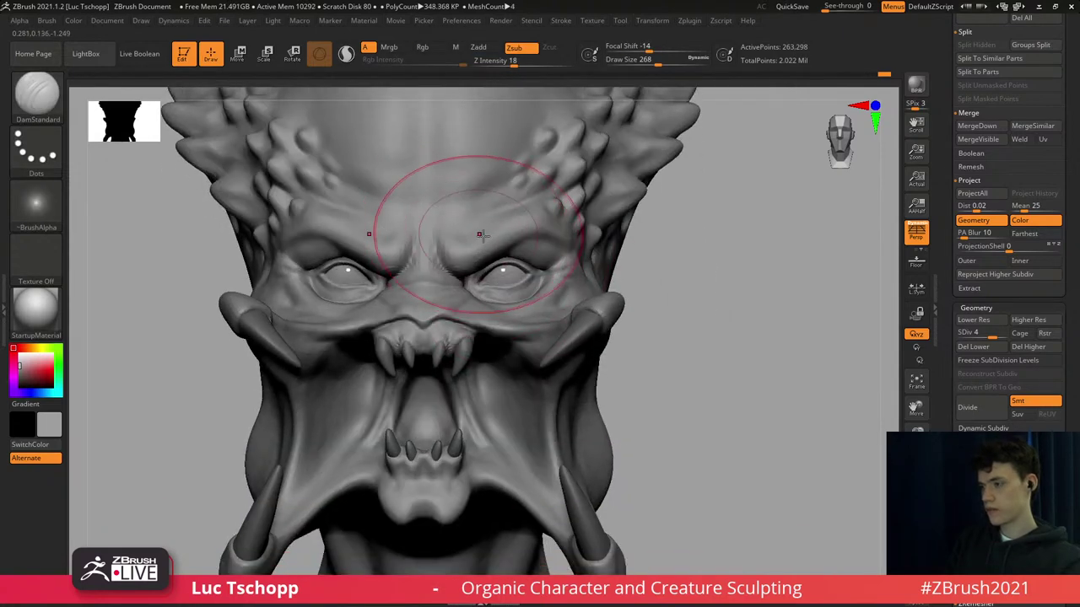
mouse_move(544, 256)
right_mouse_down()
mouse_move(523, 264)
mouse_move(581, 275)
right_mouse_up()
key("b")
key("d")
key("s")
key("b")
key("s")
key("t")
key("s")
mouse_move(596, 266)
left_mouse_down()
mouse_move(566, 266)
mouse_move(592, 267)
left_mouse_up()
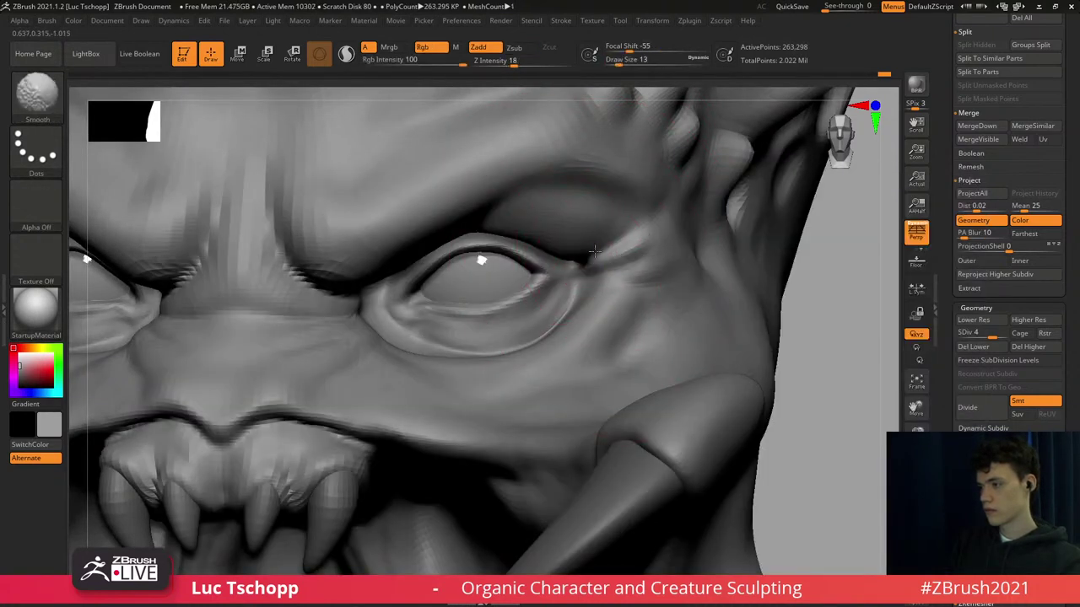
Deepen the crease at the outer eye corner with DamStandard at draw size 54.
right_click_drag(596, 252, 584, 246)
key("b")
key("d")
key("s")
key("s")
left_click_drag(580, 244, 591, 245)
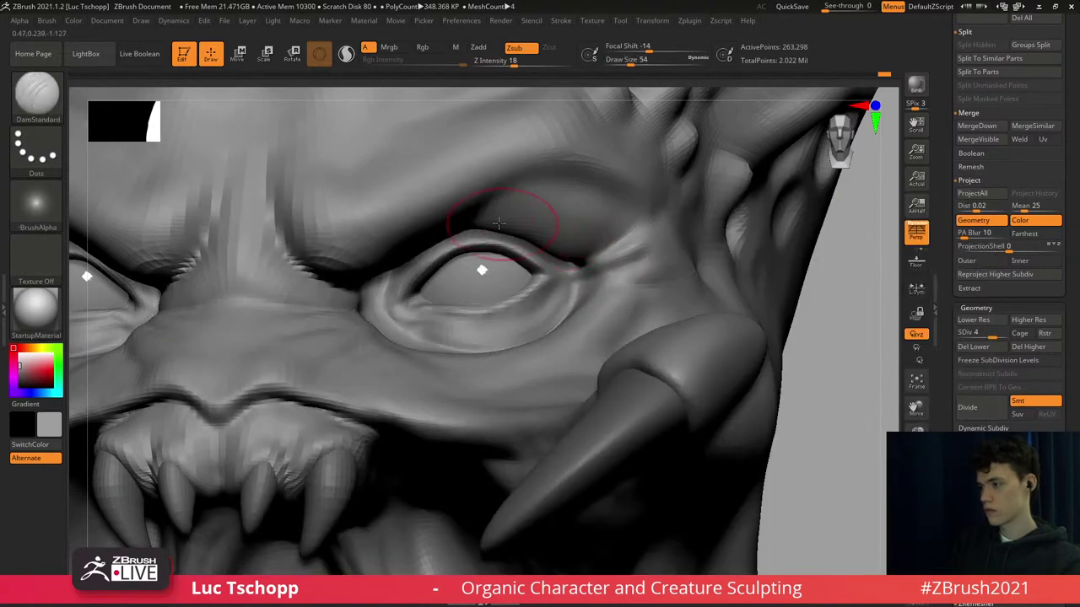
Smooth the lower eyelid at draw size 101 and raise the head to subdivision level 5.
key("s")
left_click_drag(489, 224, 495, 223)
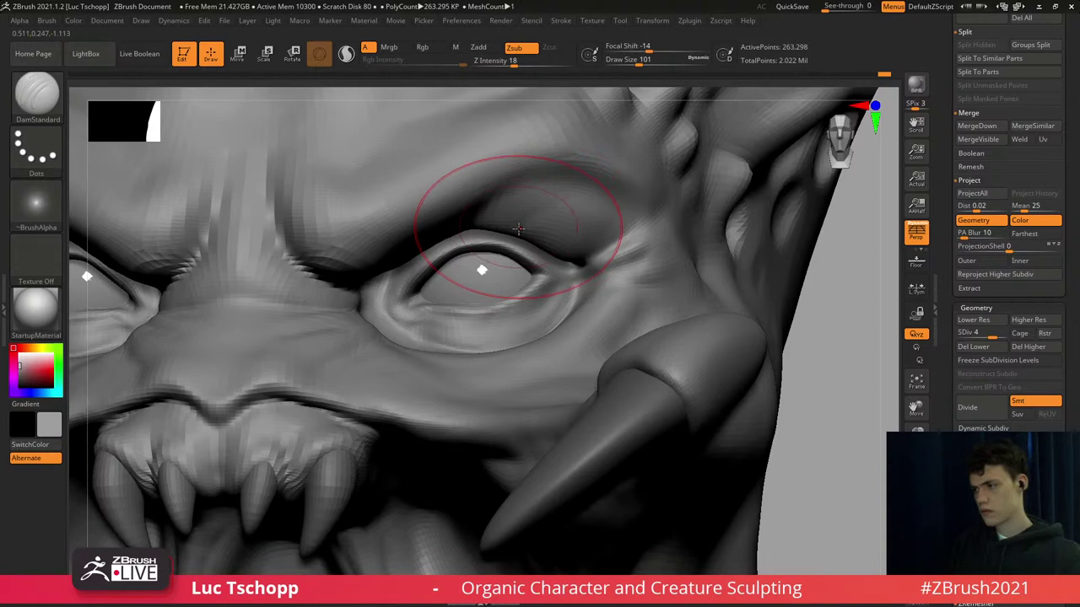
left_click_drag(456, 300, 443, 316, "shift")
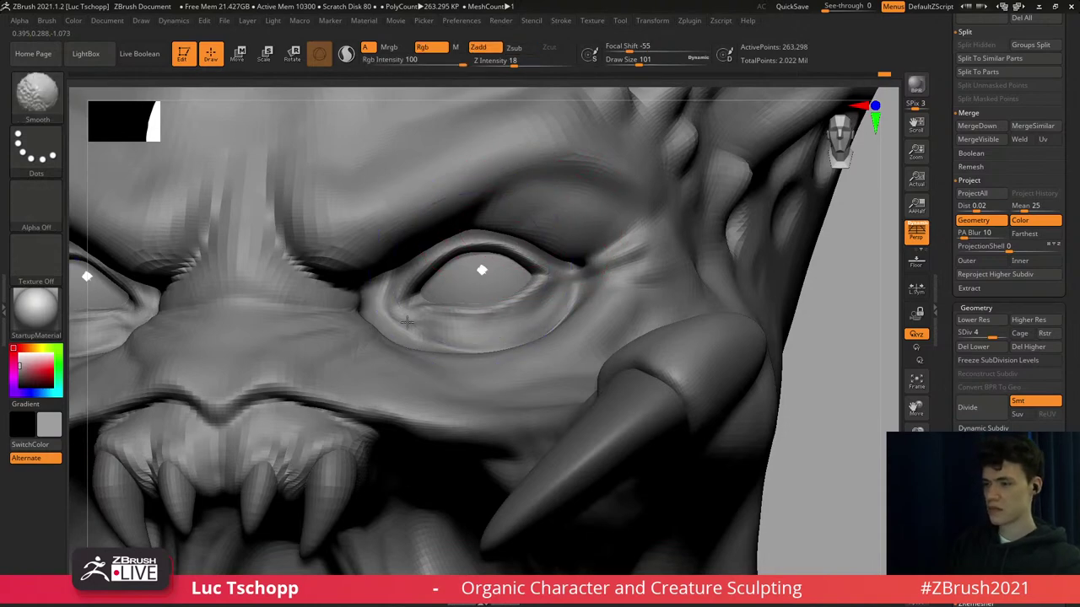
key("ctrl+d")
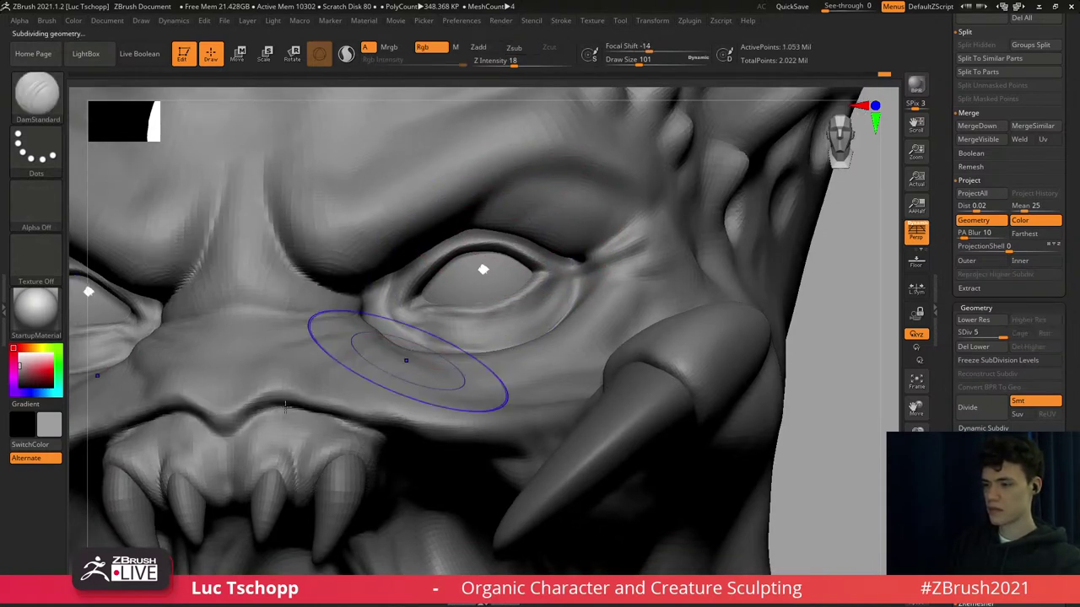
mouse_move(285, 407)
right_mouse_down()
mouse_move(280, 426)
mouse_move(427, 349)
right_mouse_up()
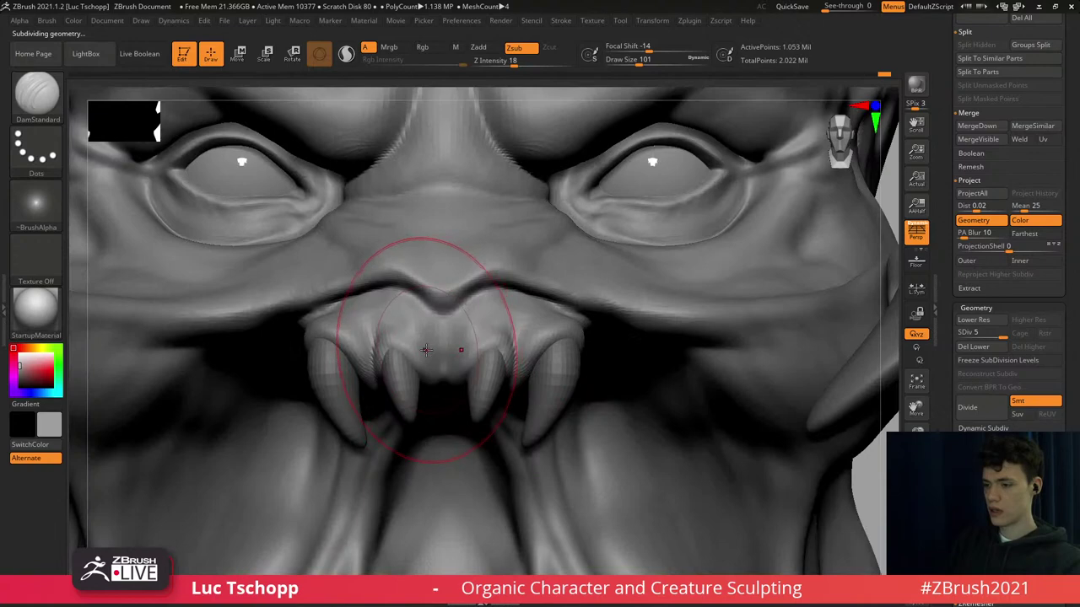
key("b")
left_click(362, 329)
right_click_drag(371, 292, 356, 316)
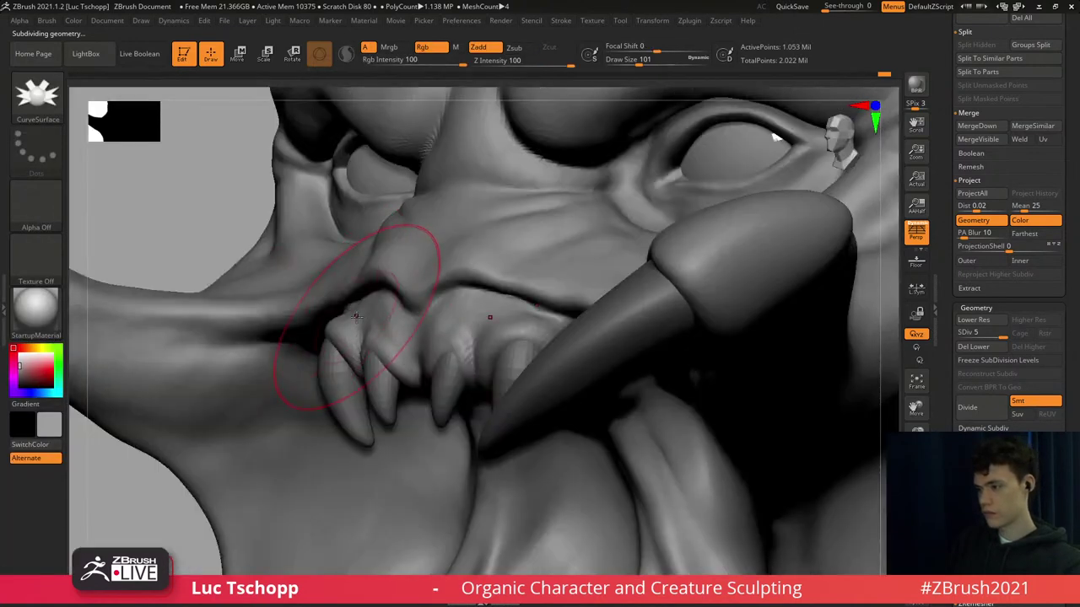
key("b")
key("m")
key("t")
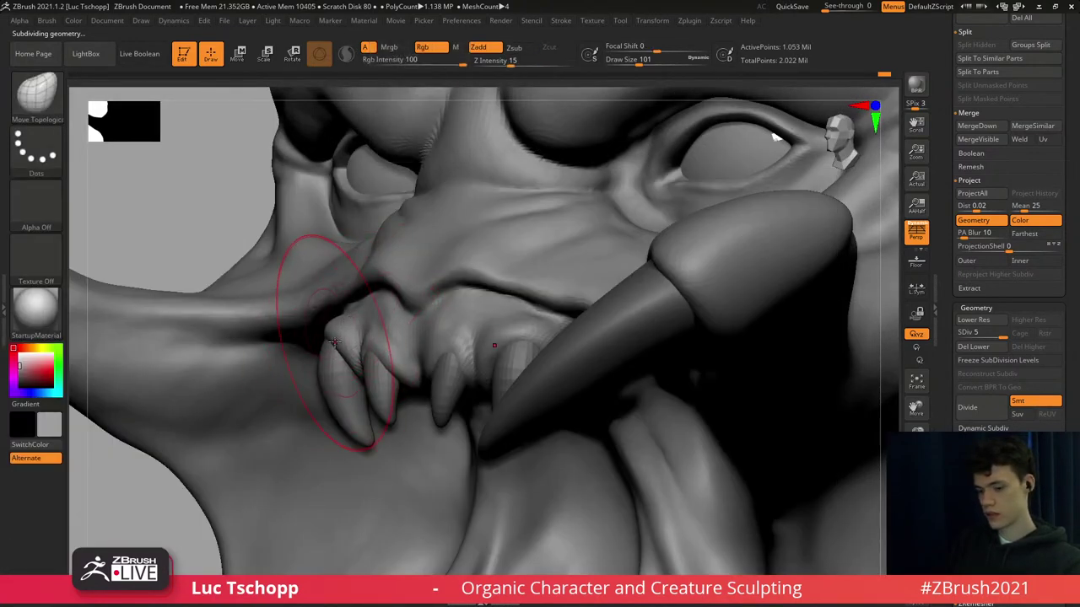
Reshape the upper gum around the outer canine's root with the Move brush at subdivision level 3 and draw size 65.
key("b")
key("m")
key("v")
key("shift+d")
key("shift+d")
key("s")
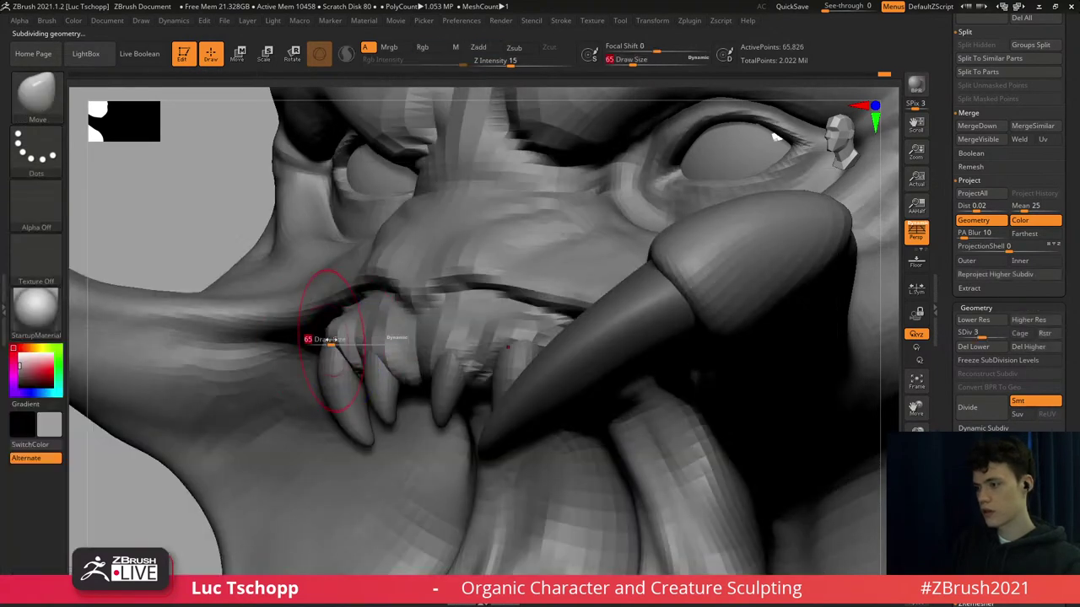
left_click(338, 340)
left_click_drag(337, 341, 343, 352)
Pull the gum and lip edge above the outer canine upward with the Move brush, and set the draw size to 59.
key("s")
left_click_drag(341, 302, 350, 302)
left_click_drag(347, 298, 346, 275)
key("s")
left_click_drag(347, 320, 335, 320)
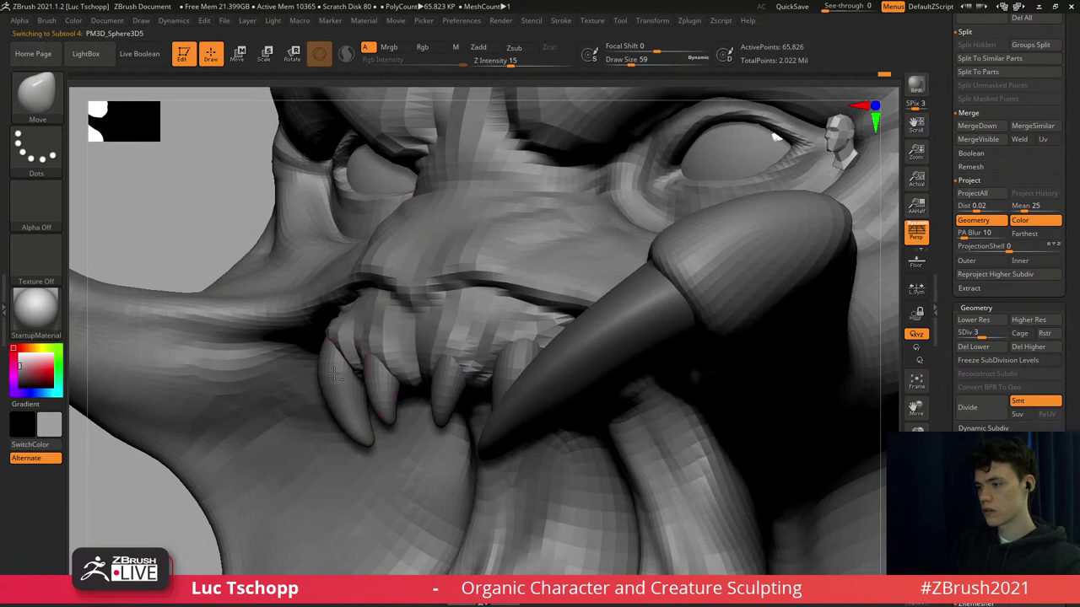
Select the teeth subtool and adjust the outer upper canine with Move Topological at draw size 274.
left_click(334, 374, "alt")
key("s")
key("b")
key("m")
key("t")
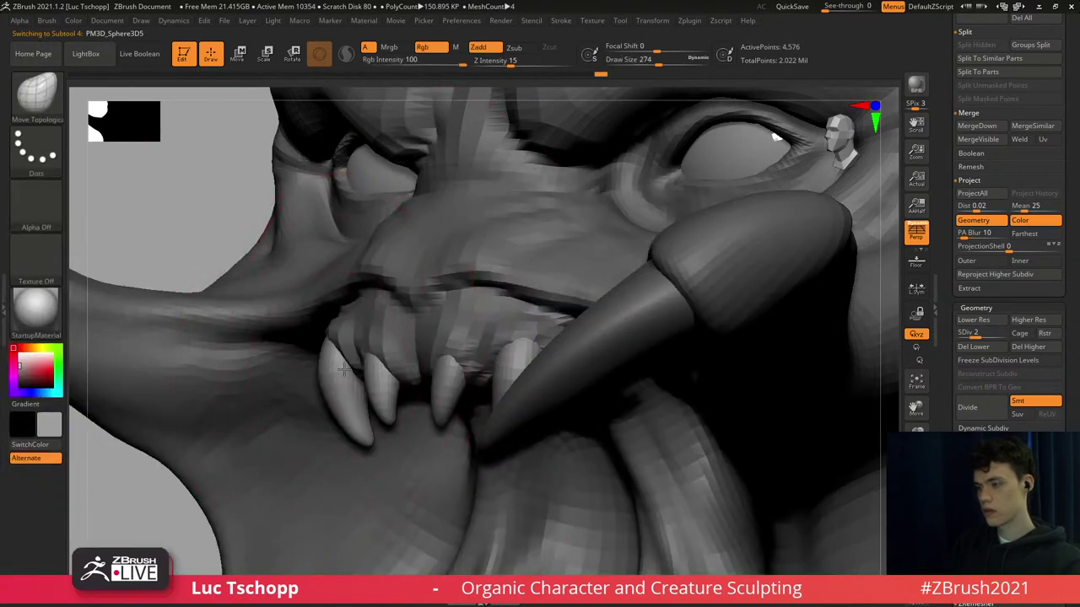
key("s")
left_click_drag(363, 345, 328, 332)
Fit the upper gum around the canine's root with Move Topological at subdivision level 3.
key("d")
key("d")
key("shift+d")
key("shift+d")
key("s")
left_click_drag(343, 339, 340, 339)
Refine the upper gum's outer edge with Move Topological at draw size 25 and return to subdivision level 5.
right_click_drag(319, 332, 344, 314)
key("s")
left_click_drag(341, 312, 336, 311)
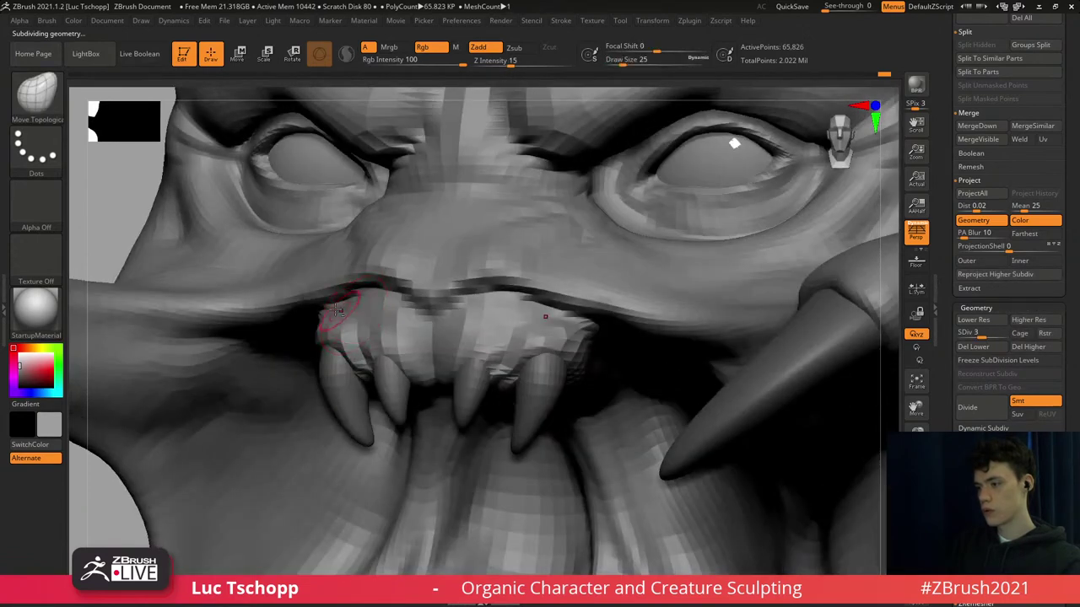
key("ctrl+d")
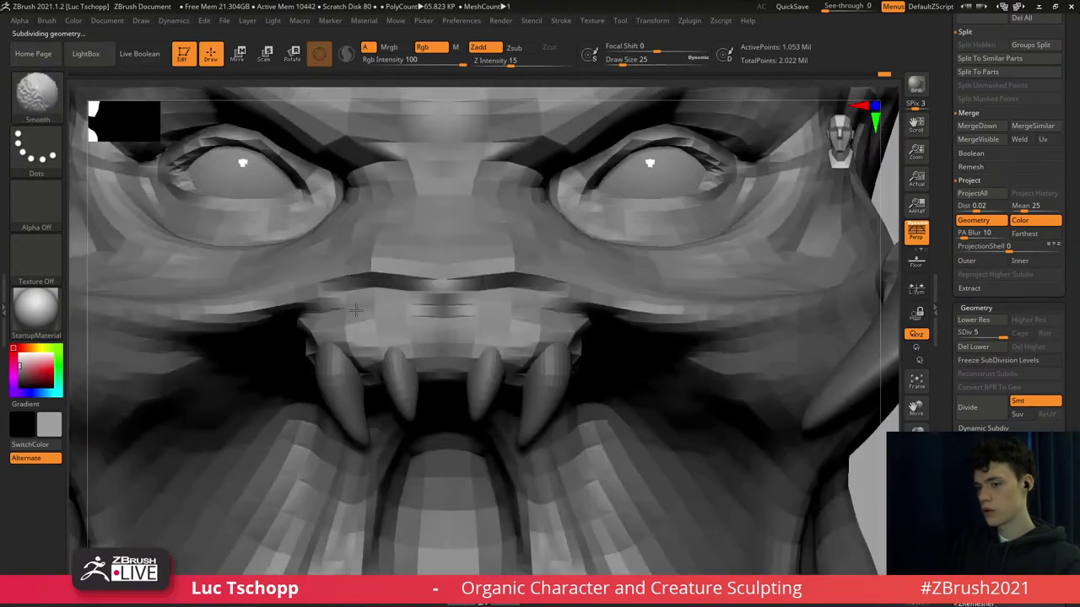
key("ctrl+d")
Try rounded creases on both sides of the forehead with DamStandard at draw size 158, and undo them.
right_click_drag(369, 335, 370, 220, "ctrl")
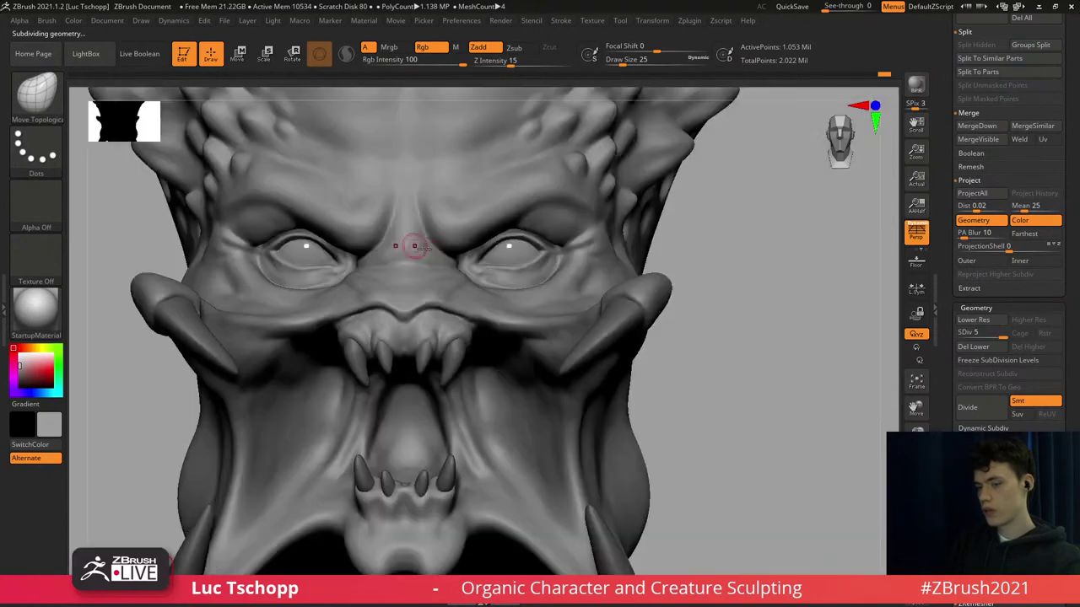
key("b")
key("d")
key("s")
right_click_drag(452, 155, 446, 362, "alt")
key("]")
key("]")
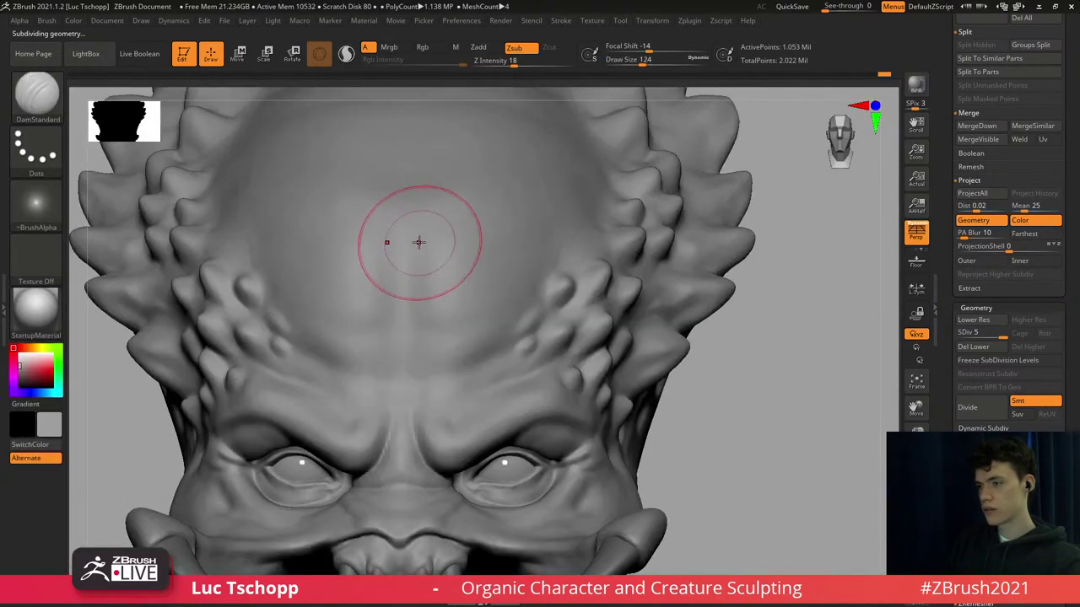
mouse_move(467, 200)
left_mouse_down()
mouse_move(460, 231)
mouse_move(488, 170)
left_mouse_up()
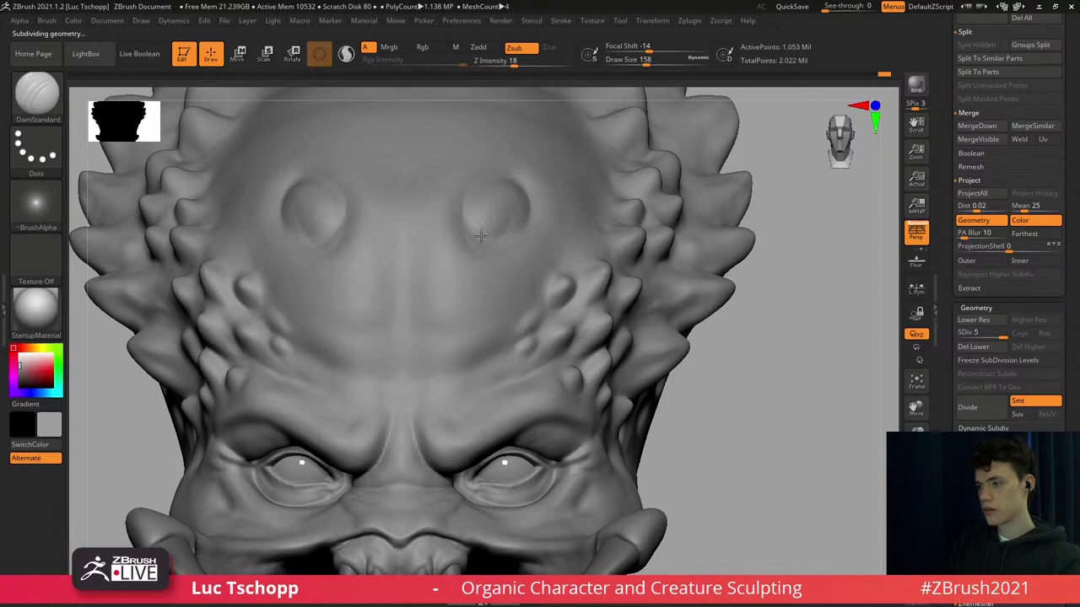
key("ctrl+z")
Try diagonal creases on both sides of the upper forehead with DamStandard at draw size 234.
key("]")
key("]")
mouse_move(538, 126)
left_mouse_down()
mouse_move(501, 207)
mouse_move(512, 184)
left_mouse_up()
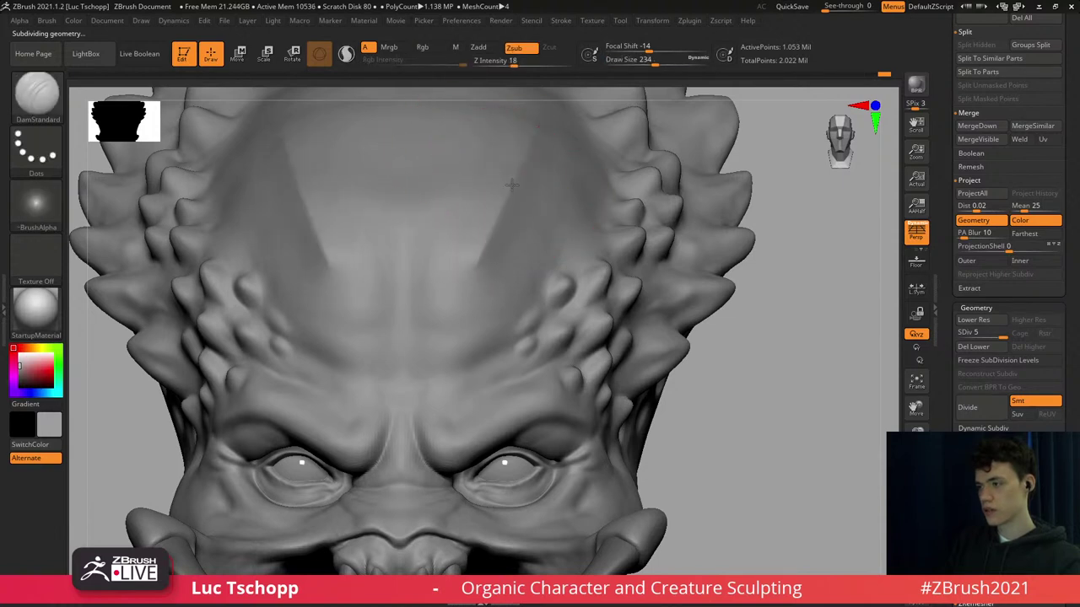
left_click_drag(479, 255, 523, 125)
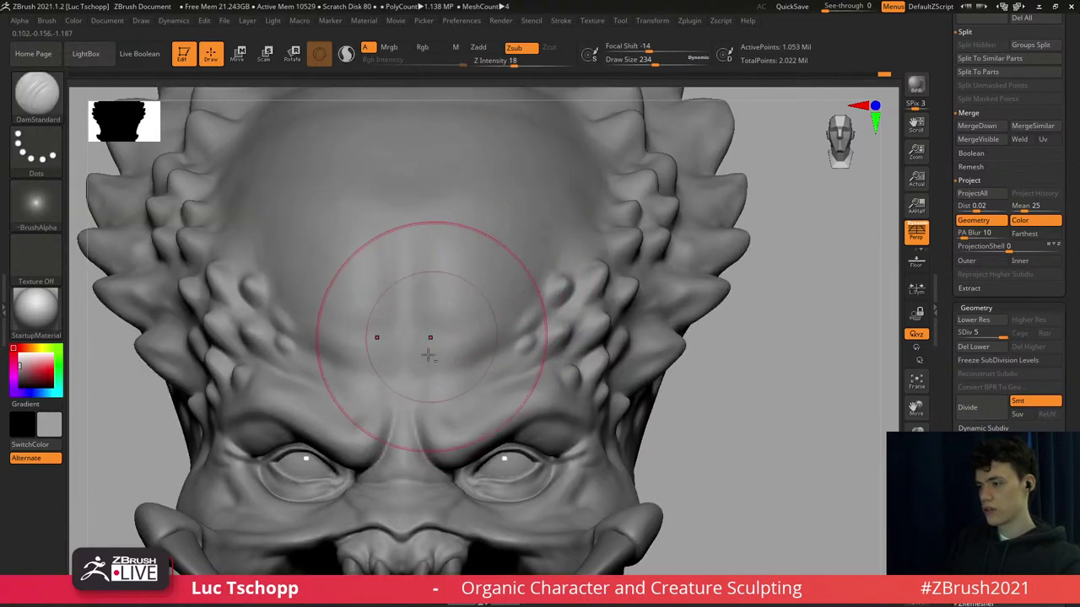
Refine the forehead creases above the brow with DamStandard at draw size 120.
mouse_move(431, 337)
right_mouse_down("alt")
mouse_move(455, 251)
mouse_move(469, 265)
right_mouse_up("alt")
key("s")
left_click_drag(474, 267, 462, 268)
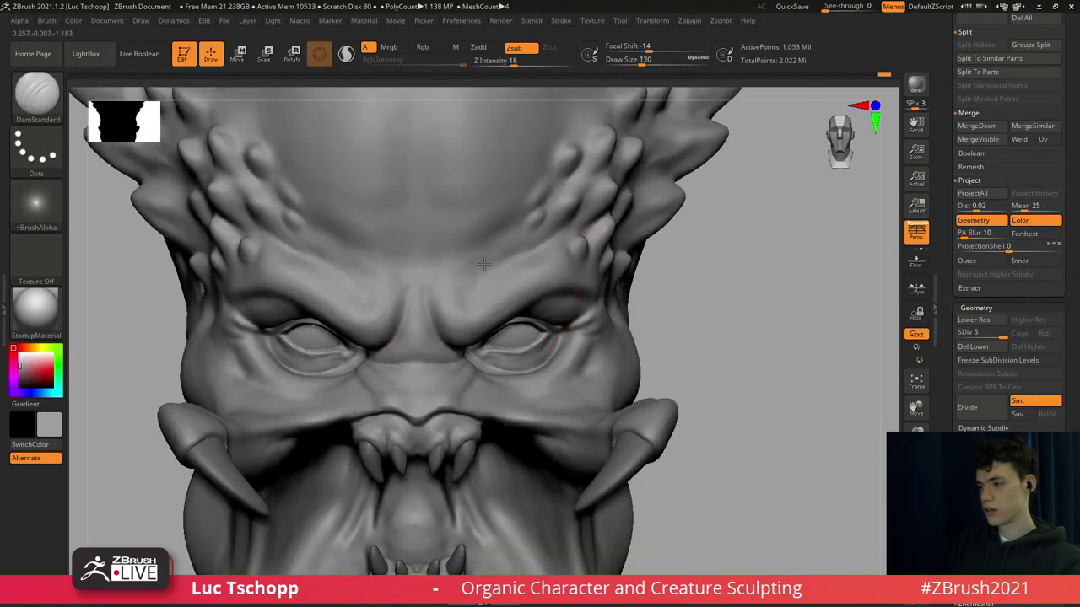
key("f")
mouse_move(439, 301)
right_mouse_down("alt")
mouse_move(439, 280)
mouse_move(438, 362)
mouse_move(441, 245)
right_mouse_up("alt")
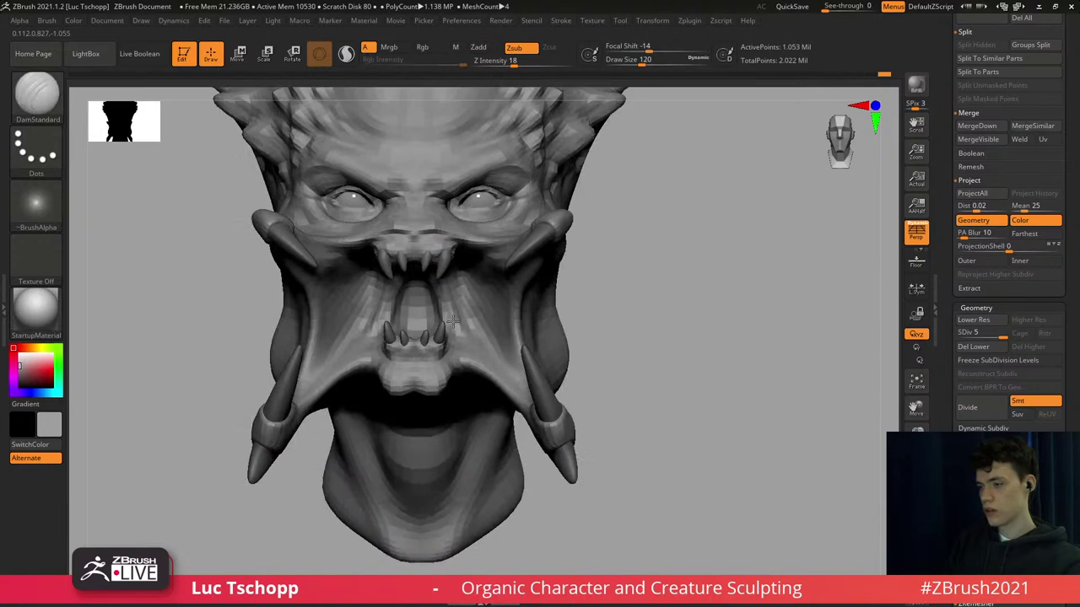
Sculpt the mouth membranes beside the upper teeth with LucT_Custom1 at subdivision level 3 and draw size 80.
mouse_move(514, 333)
right_mouse_down()
mouse_move(442, 341)
mouse_move(441, 284)
mouse_move(443, 342)
right_mouse_up()
right_click_drag(443, 341, 458, 282, "shift")
key("b")
left_click(259, 228)
mouse_move(540, 242)
right_mouse_down()
mouse_move(484, 246)
mouse_move(520, 231)
right_mouse_up()
key("shift+d")
key("shift+d")
key("s")
left_click_drag(519, 231, 513, 231)
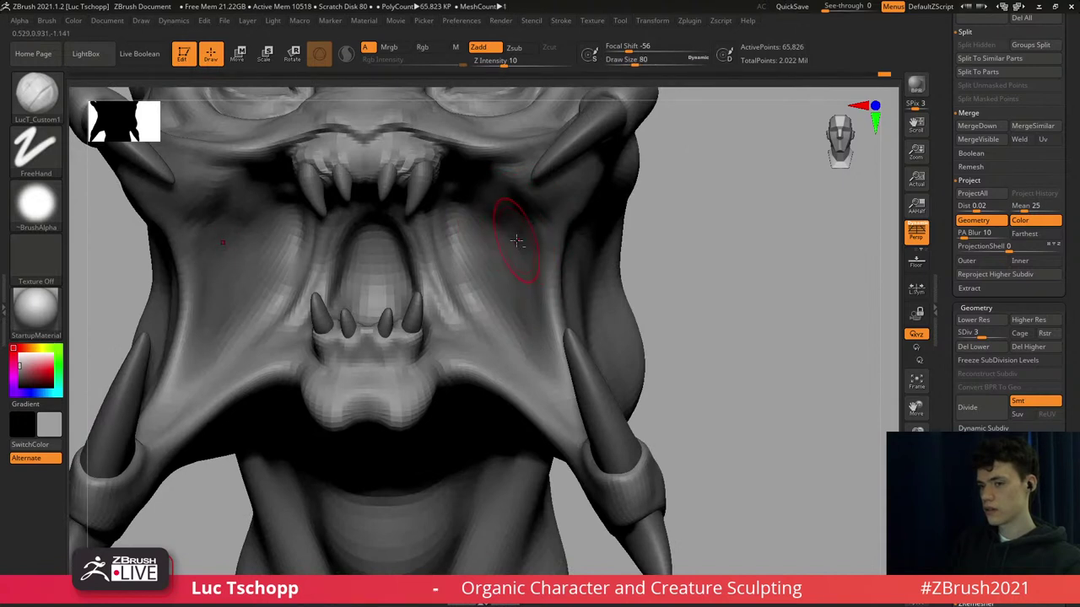
Refine the membrane's inner folds and outer hollow with LucT_Custom1 at draw sizes 65 and 108.
key("s")
left_click_drag(518, 247, 517, 243)
key("s")
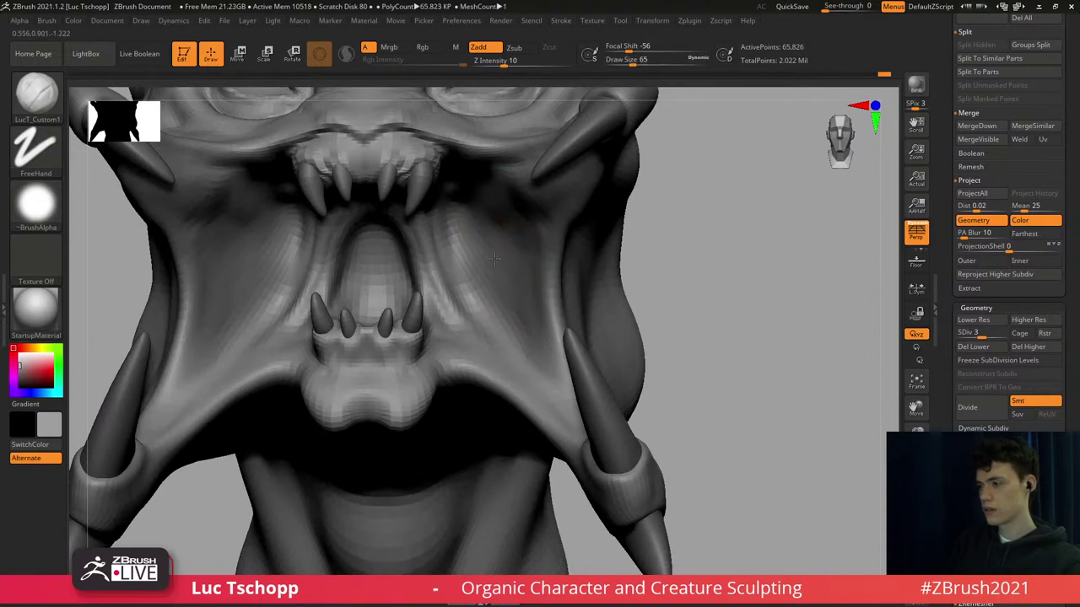
key("s")
left_click_drag(515, 308, 523, 308)
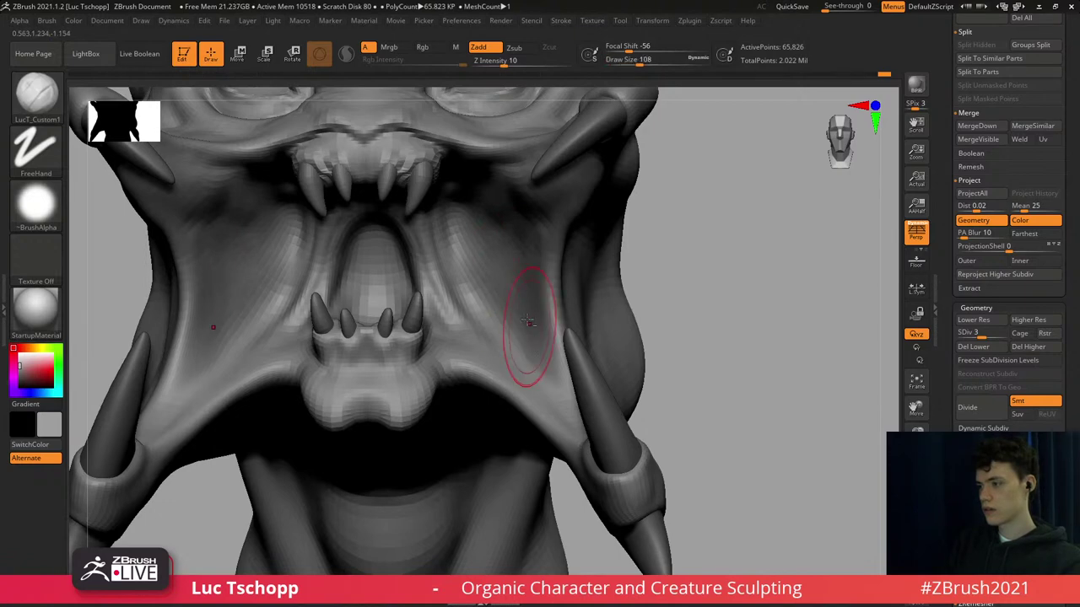
key("shift+d")
Shape the lower jaw and cheek from the side with LucT_Custom1 at subdivision level 5 and draw size 154.
key("f")
mouse_move(484, 306)
right_mouse_down()
mouse_move(456, 338)
mouse_move(463, 353)
mouse_move(451, 373)
mouse_move(405, 371)
right_mouse_up()
key("d")
key("d")
right_click_drag(405, 372, 414, 381, "ctrl")
key("shift+d")
key("shift+d")
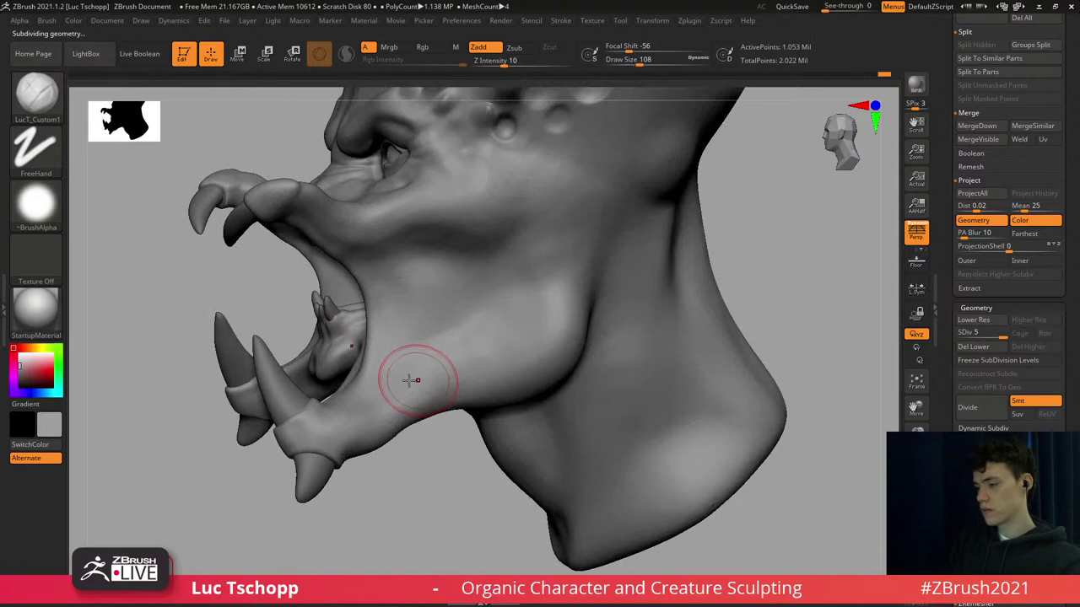
key("s")
left_click_drag(384, 405, 386, 406)
key("s")
left_click_drag(444, 374, 451, 374)
left_click_drag(460, 373, 466, 383)
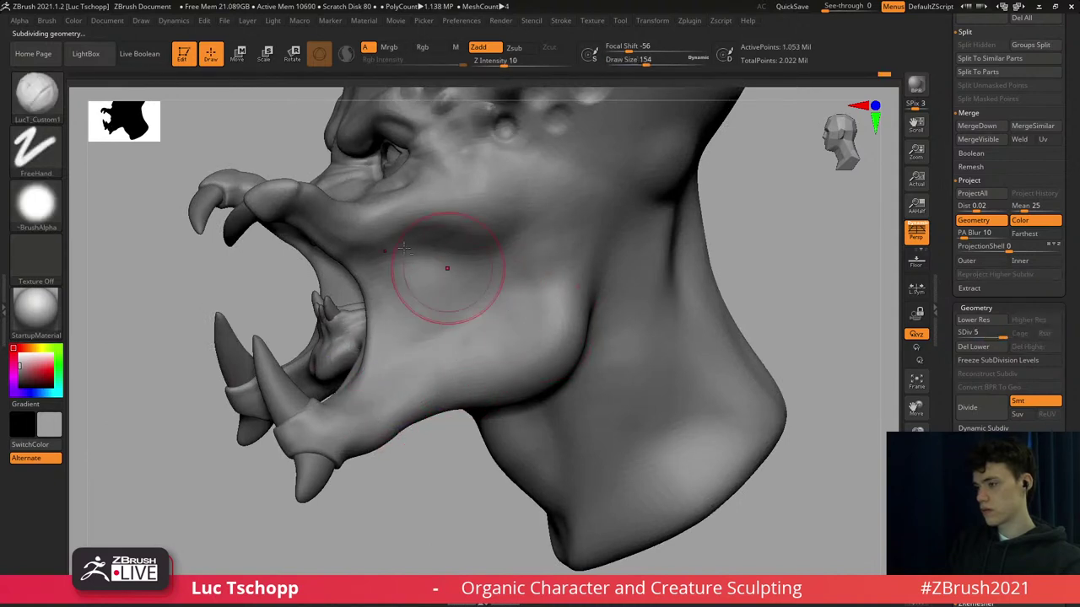
Shape the hollow beneath the cheekbone with LucT_Custom1 at draw size 167 and switch to subdivision level 4.
right_click_drag(403, 239, 448, 284, "alt")
key("s")
mouse_move(444, 272)
left_mouse_down()
mouse_move(434, 273)
mouse_move(459, 253)
left_mouse_up()
key("s")
key("d")
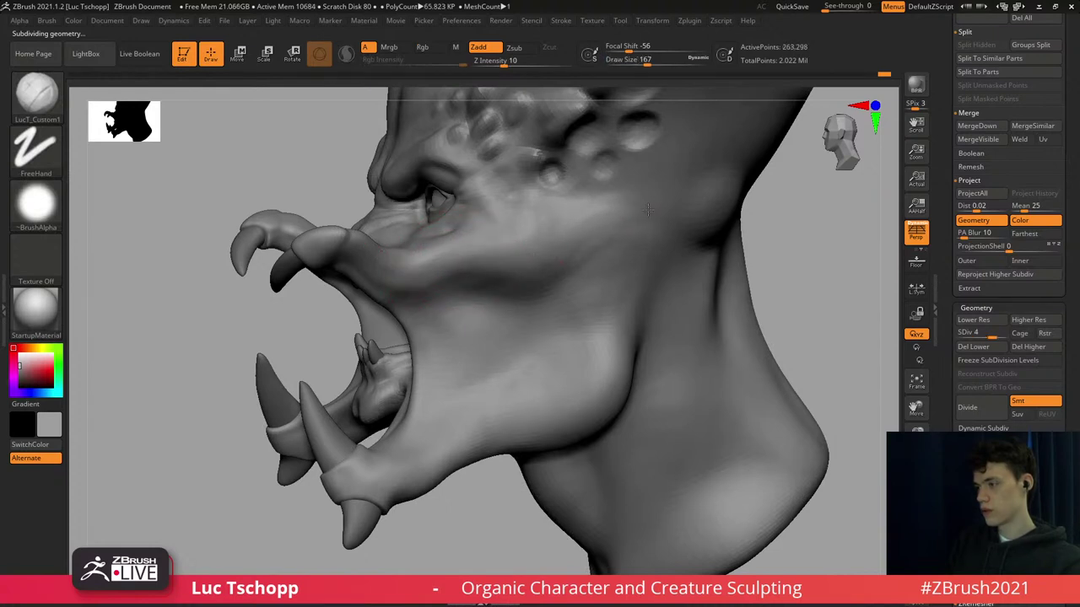
Shape and smooth the cheekbone below the eye with LucT_Custom1 at draw size 104, ending at subdivision level 3.
key("shift")
right_click_drag(535, 248, 543, 251)
key("s")
left_click_drag(542, 250, 533, 253)
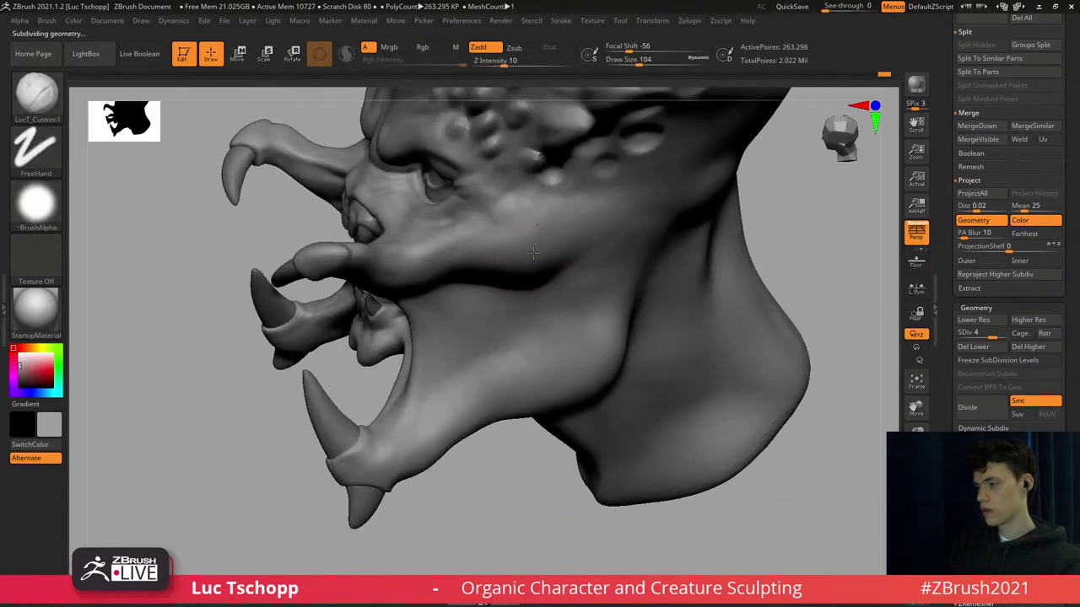
right_click_drag(438, 226, 465, 248)
key("s")
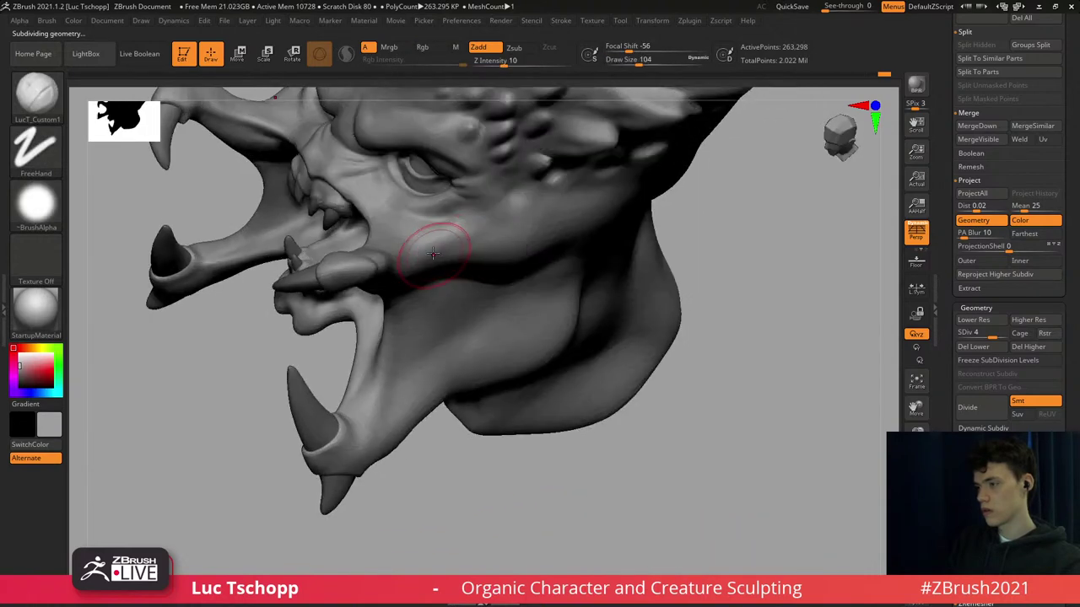
key("s")
left_click_drag(424, 253, 426, 255)
key("shift")
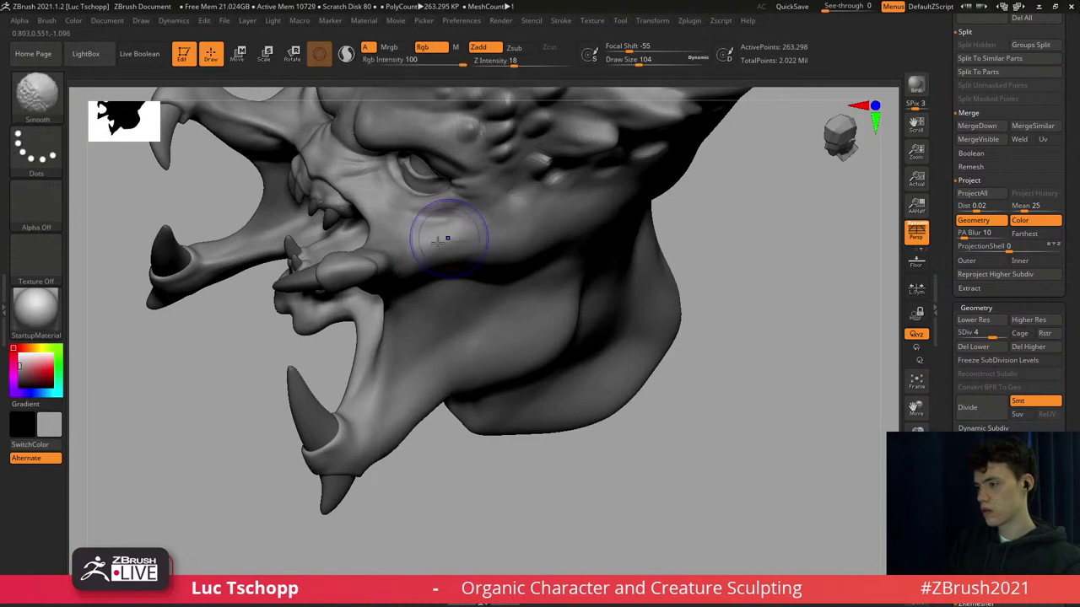
key("shift+d")
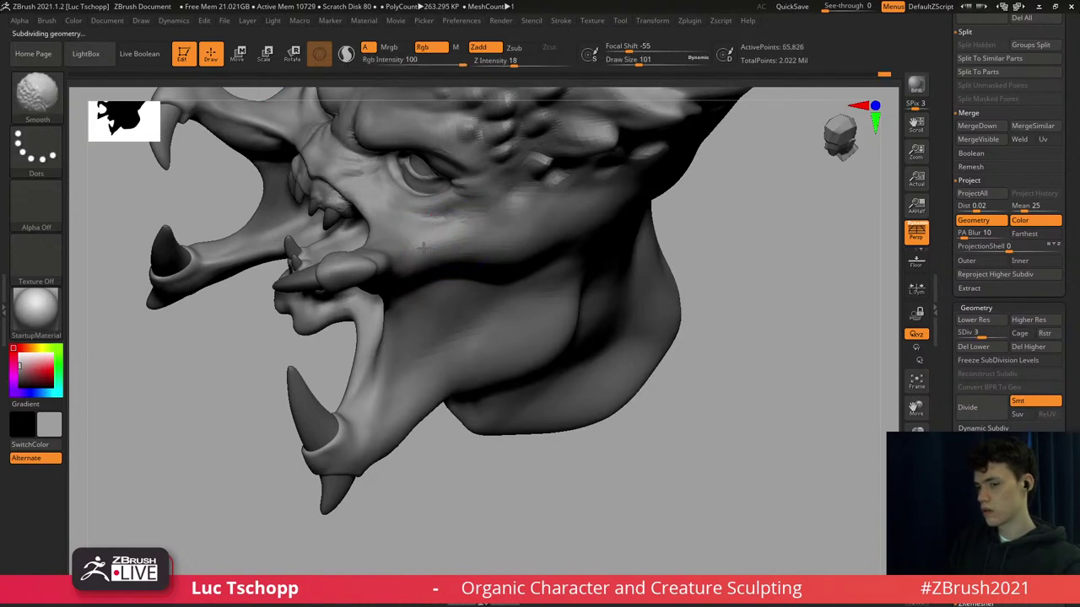
Adjust the upper mandible near its claw with Move Topological at draw size 68 and smooth it.
mouse_move(431, 259)
right_mouse_down("ctrl")
mouse_move(438, 198)
mouse_move(460, 270)
mouse_move(463, 355)
mouse_move(439, 286)
mouse_move(375, 268)
right_mouse_up("ctrl")
key("b")
key("m")
key("t")
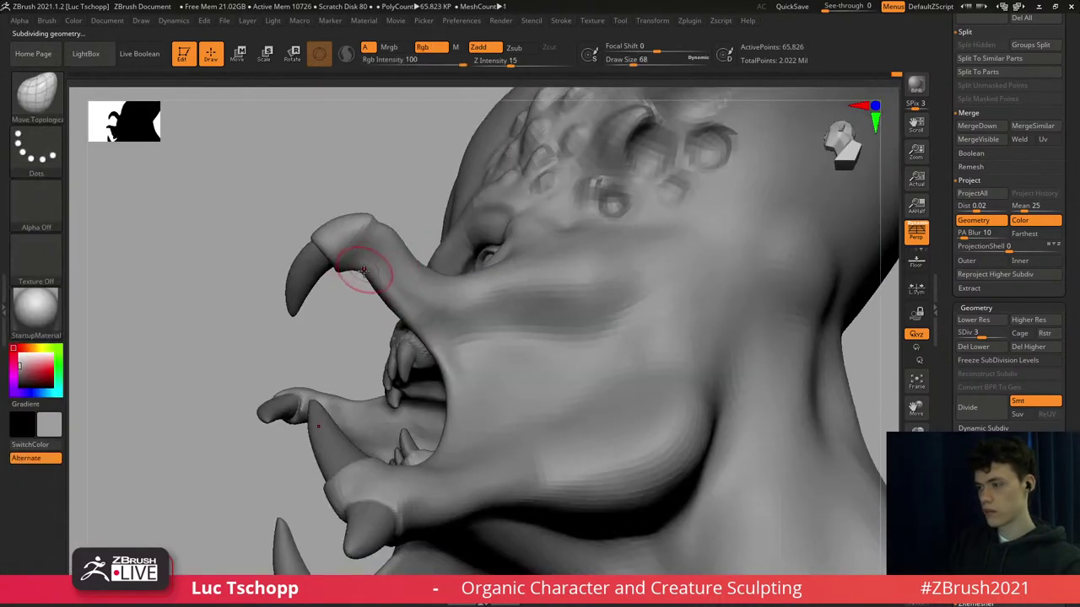
key("shift")
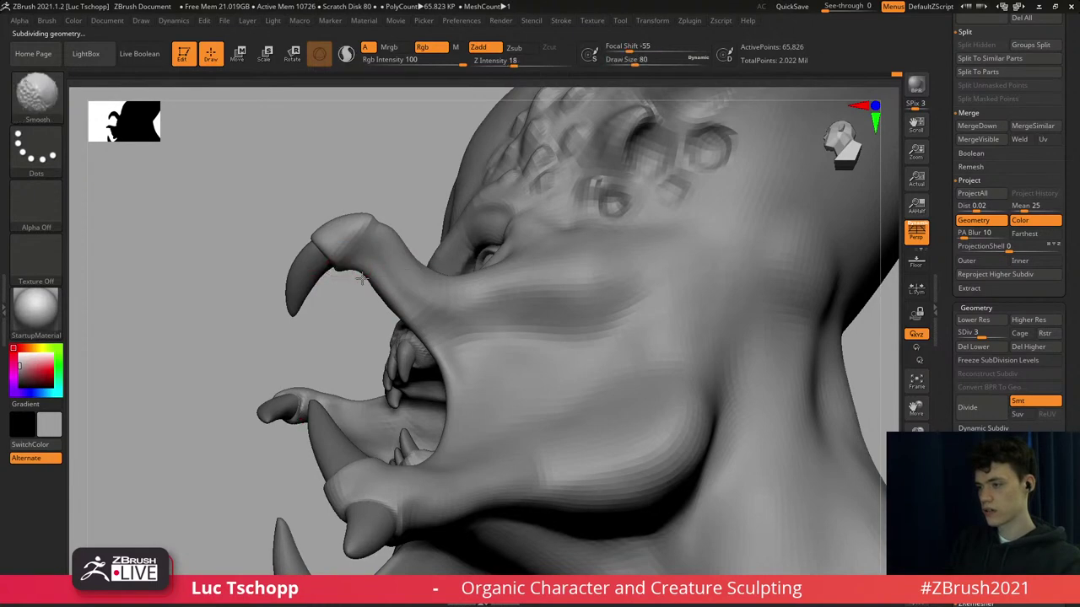
Build up the upper mandible's base with LucT_Custom1 at draw size 140 and return to subdivision level 5.
key("b")
left_click(205, 228)
right_click_drag(336, 260, 357, 252)
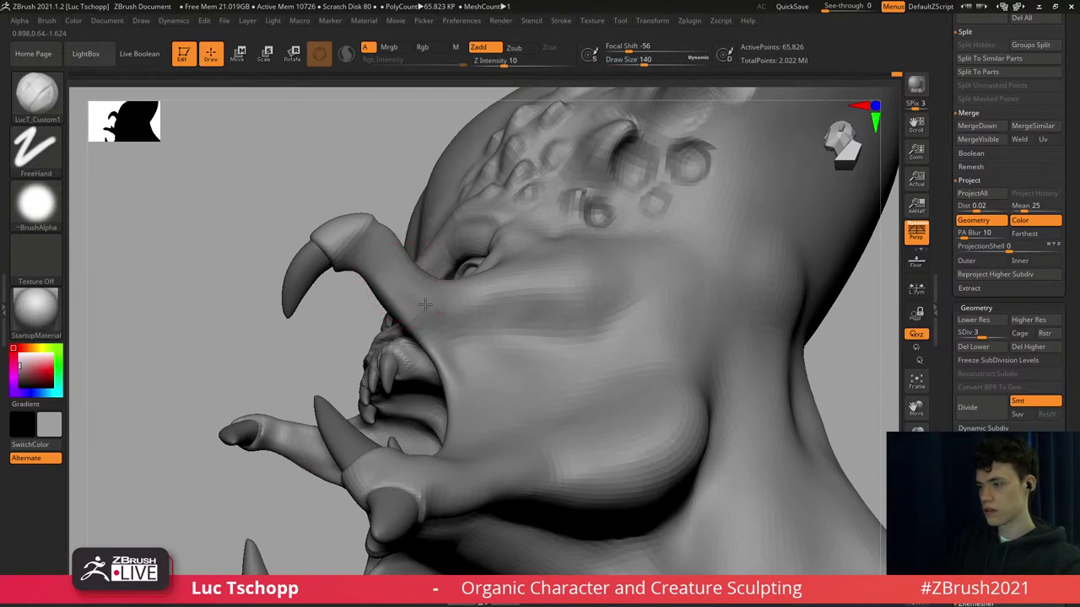
key("ctrl+d")
key("f")
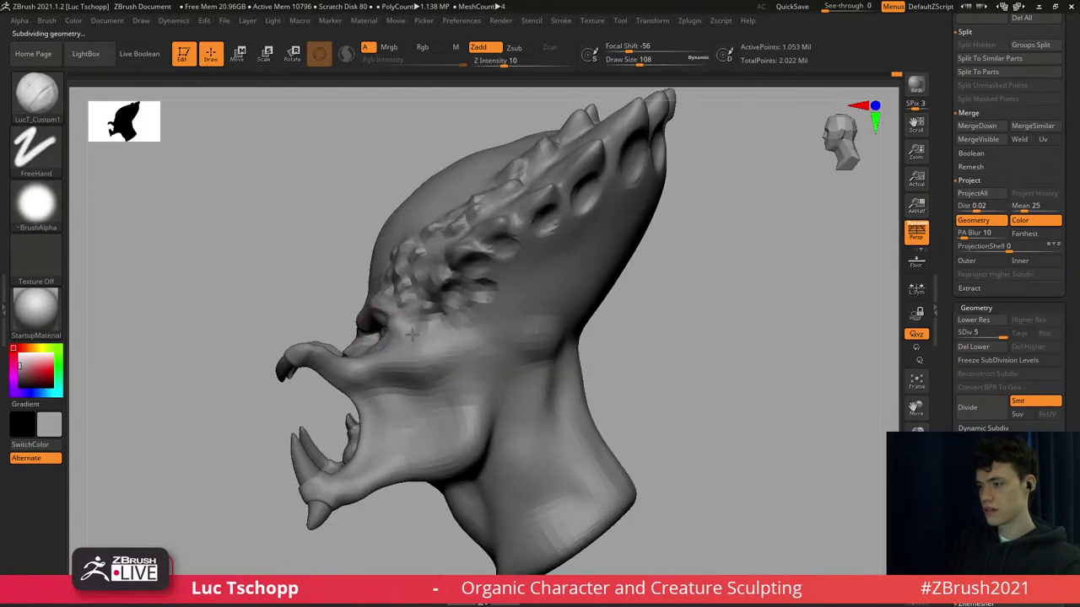
Reshape the upper mandible with the Move brush at subdivision level 3 and smooth its surface.
mouse_move(278, 365)
right_mouse_down("shift")
mouse_move(398, 361)
mouse_move(403, 333)
right_mouse_up("shift")
mouse_move(472, 333)
right_mouse_down()
mouse_move(333, 325)
mouse_move(388, 317)
mouse_move(456, 350)
mouse_move(414, 345)
mouse_move(426, 316)
right_mouse_up()
key("b")
key("m")
key("v")
key("shift+d")
key("shift+d")
key("s")
key("s")
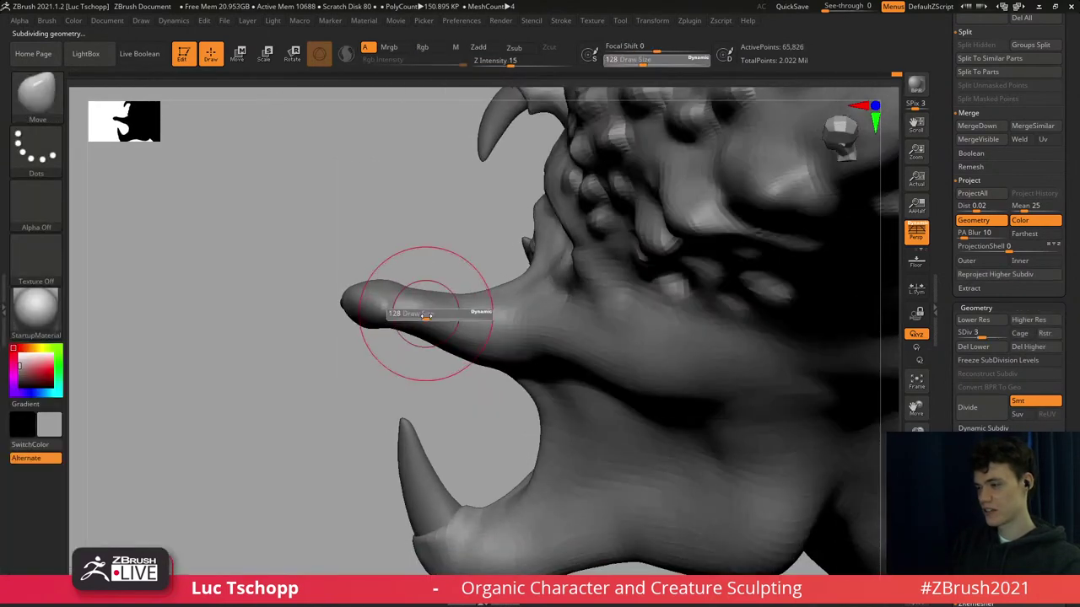
key("shift")
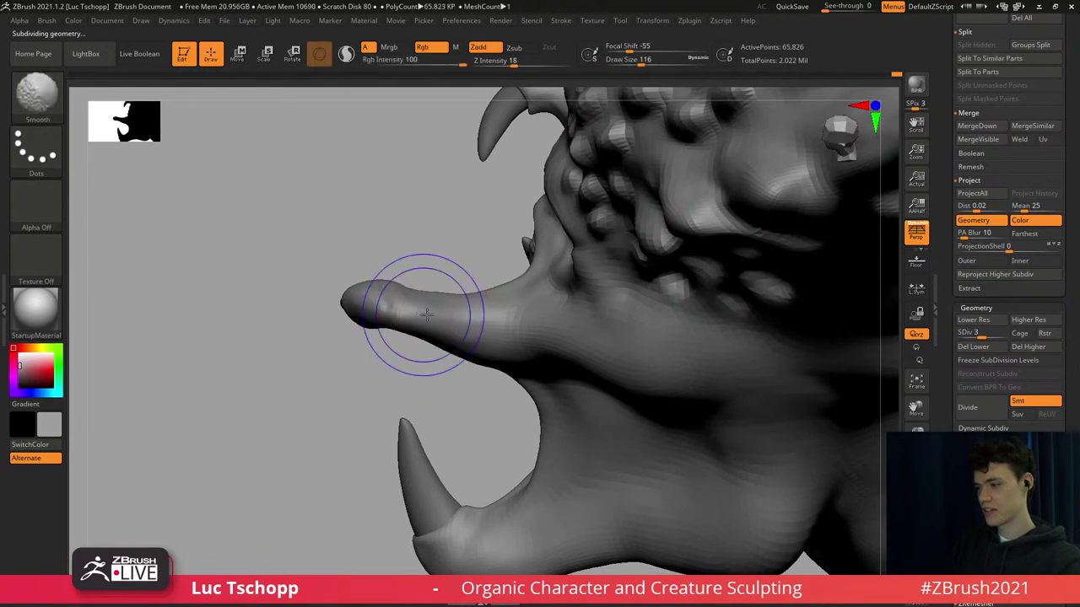
Sculpt the upper mandible's underside with the Standard brush and switch to subdivision level 4.
mouse_move(423, 319)
right_mouse_down()
mouse_move(399, 335)
mouse_move(400, 316)
mouse_move(389, 349)
right_mouse_up()
scroll(399, 336, "up", 8)
key("b")
key("s")
key("t")
key("s")
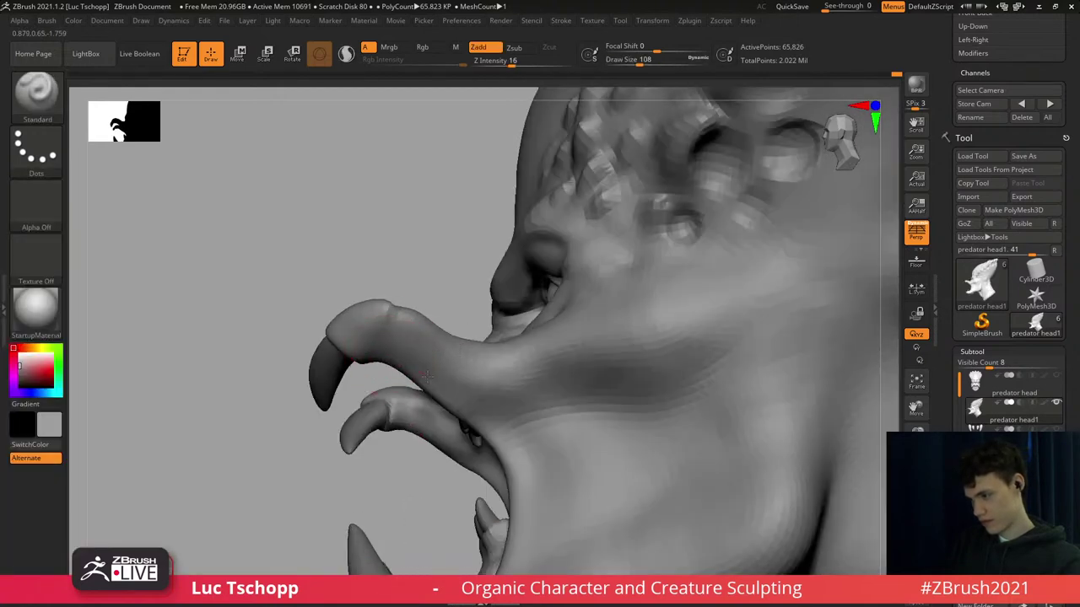
right_click_drag(397, 368, 412, 385, "shift")
key("d")
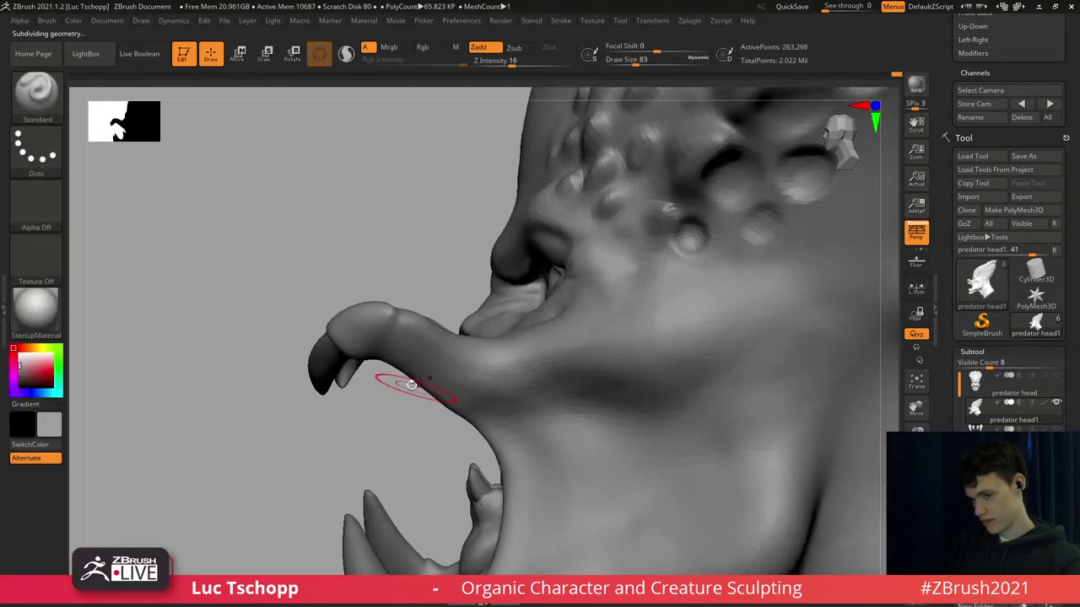
Sculpt the inner side of the upper mandible with LucT_Custom1 at subdivision level 3 and draw size 59.
key("f")
mouse_move(371, 355)
right_mouse_down()
mouse_move(401, 339)
mouse_move(405, 374)
mouse_move(447, 373)
mouse_move(430, 308)
right_mouse_up()
key("b")
left_click(272, 232)
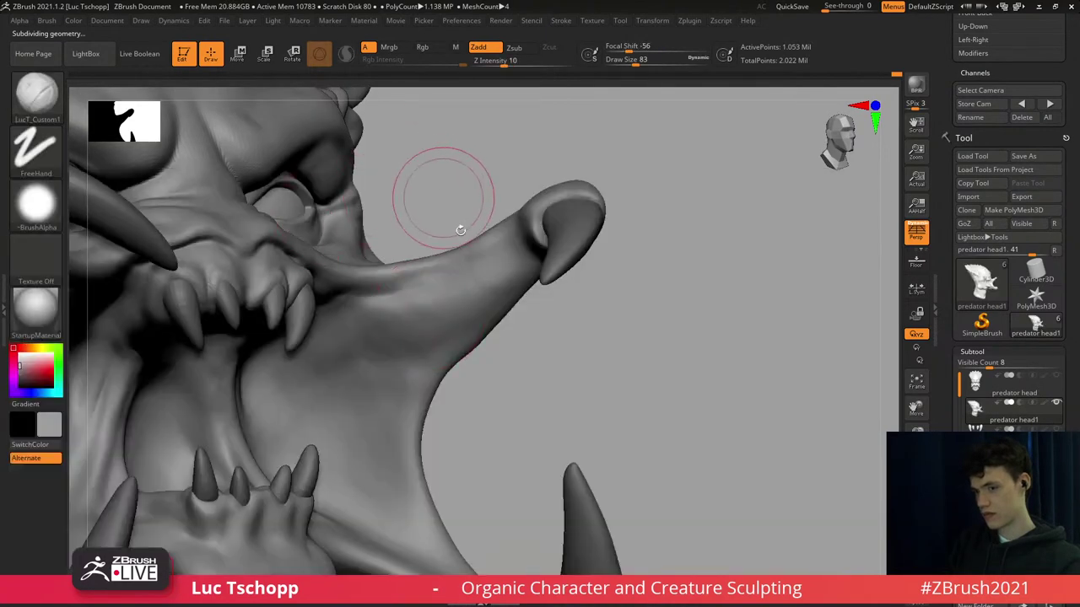
key("shift+d")
key("shift+d")
right_click_drag(477, 275, 500, 265)
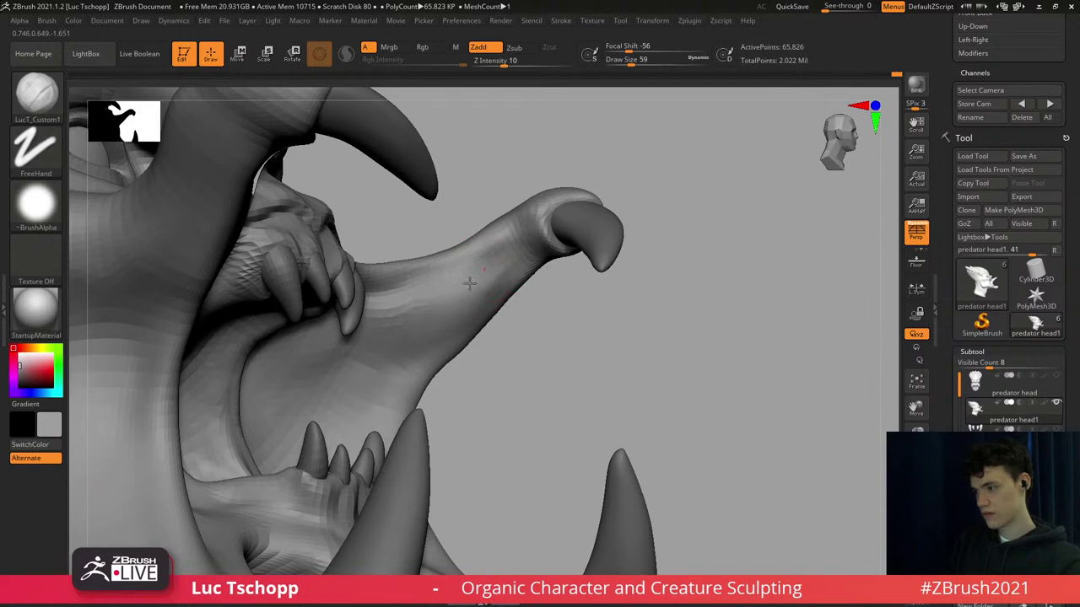
Refine and smooth the upper mandible's inner surface at draw size 46 and return to subdivision level 5.
key("s")
left_click_drag(468, 289, 472, 291)
key("shift")
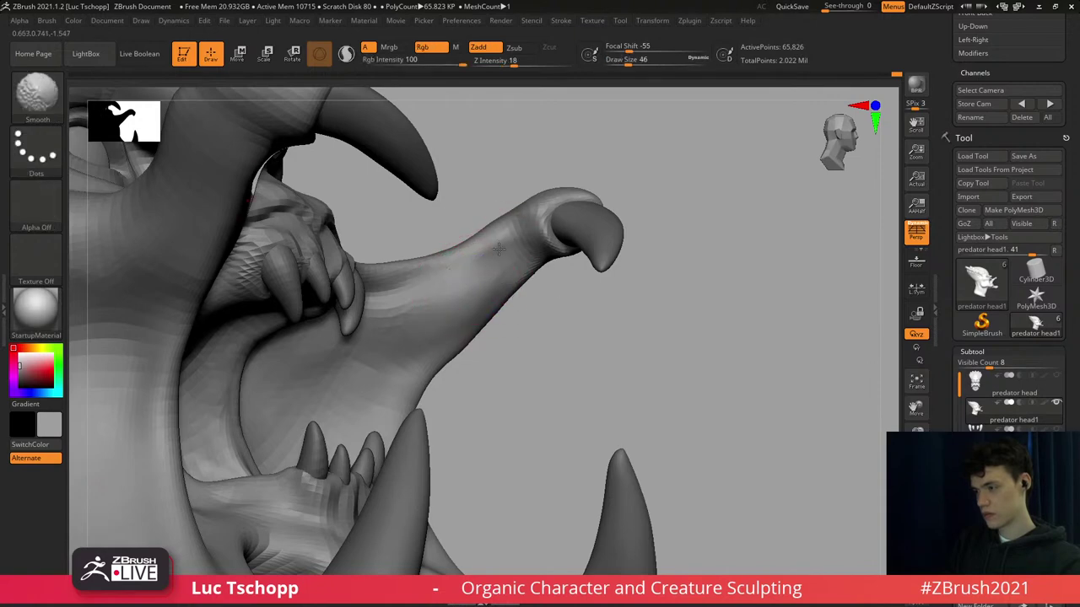
right_click_drag(498, 249, 573, 250)
key("f")
key("d")
Examine the whole head from the front and from three-quarter angles.
right_click_drag(437, 253, 382, 278, "alt")
right_click_drag(506, 320, 383, 280, "alt")
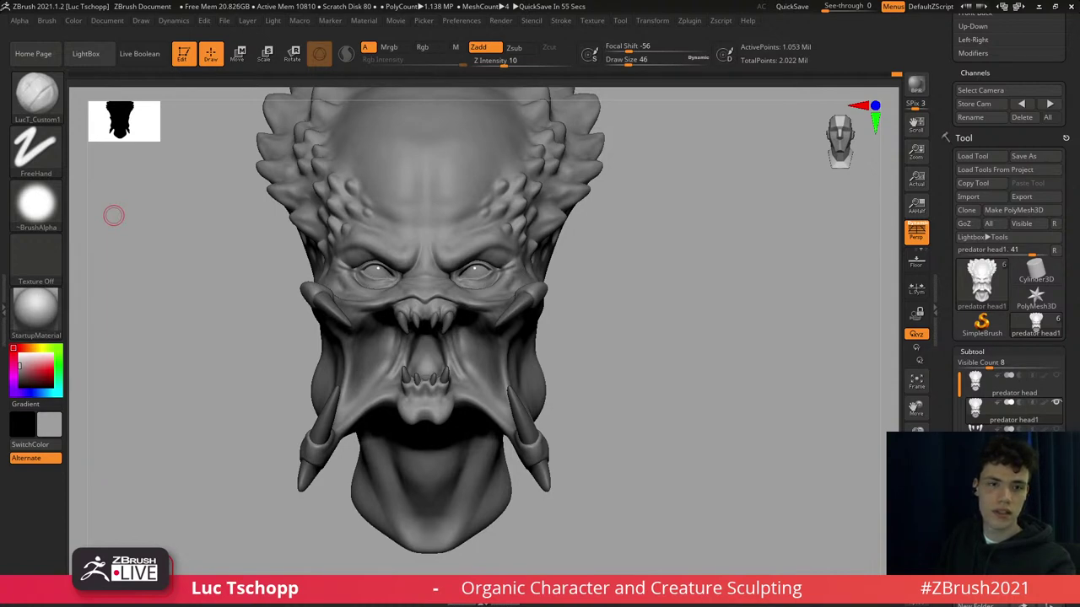
right_click_drag(458, 217, 422, 210)
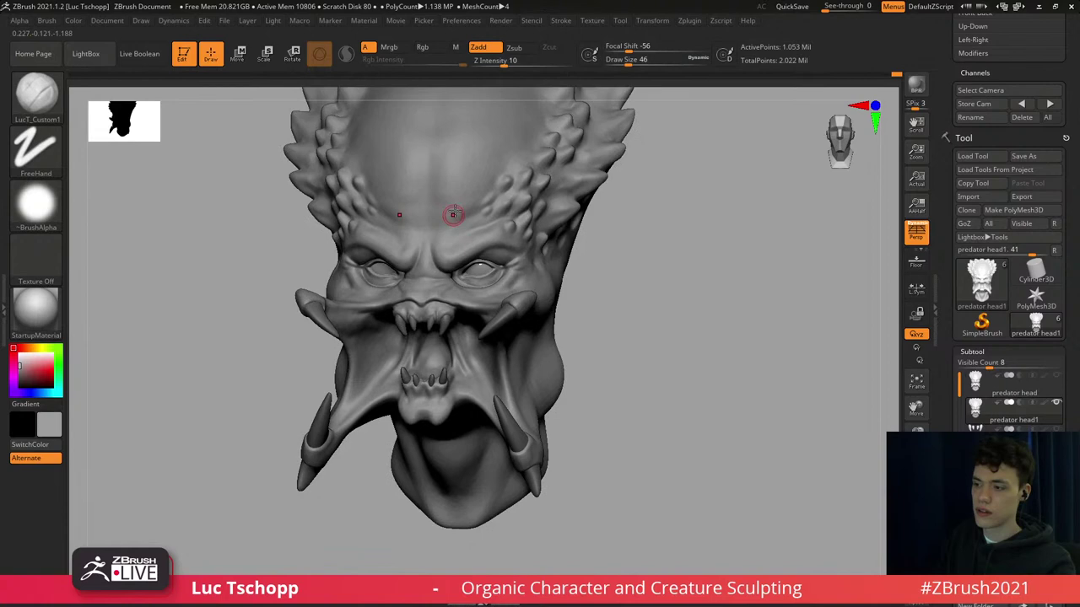
right_click_drag(497, 226, 477, 258, "ctrl")
right_click_drag(477, 258, 626, 268, "ctrl")
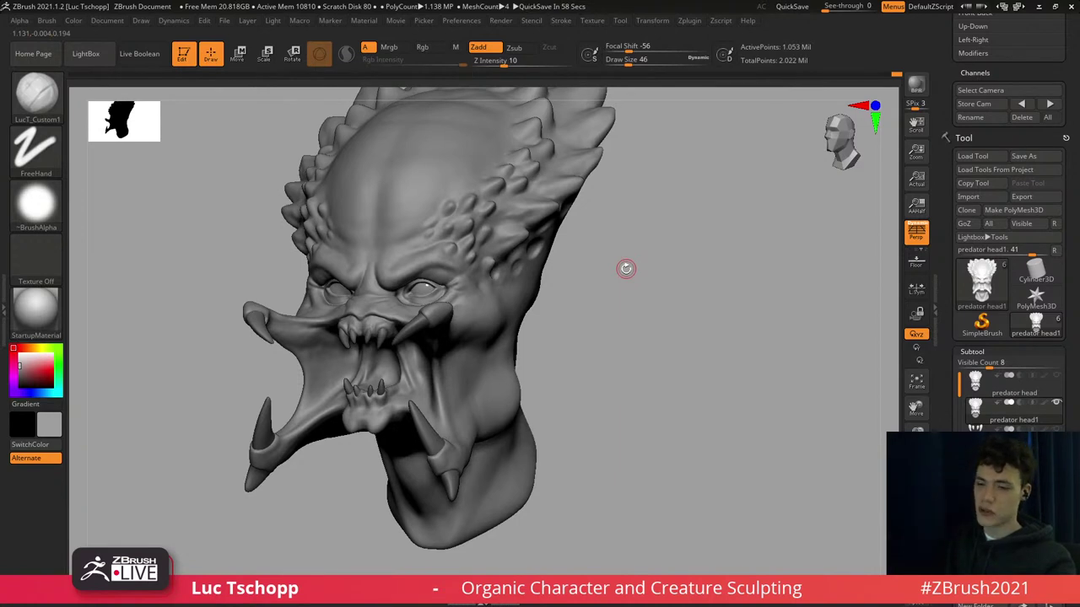
mouse_move(600, 274)
right_mouse_down()
mouse_move(684, 292)
mouse_move(631, 310)
mouse_move(600, 282)
mouse_move(610, 285)
right_mouse_up()
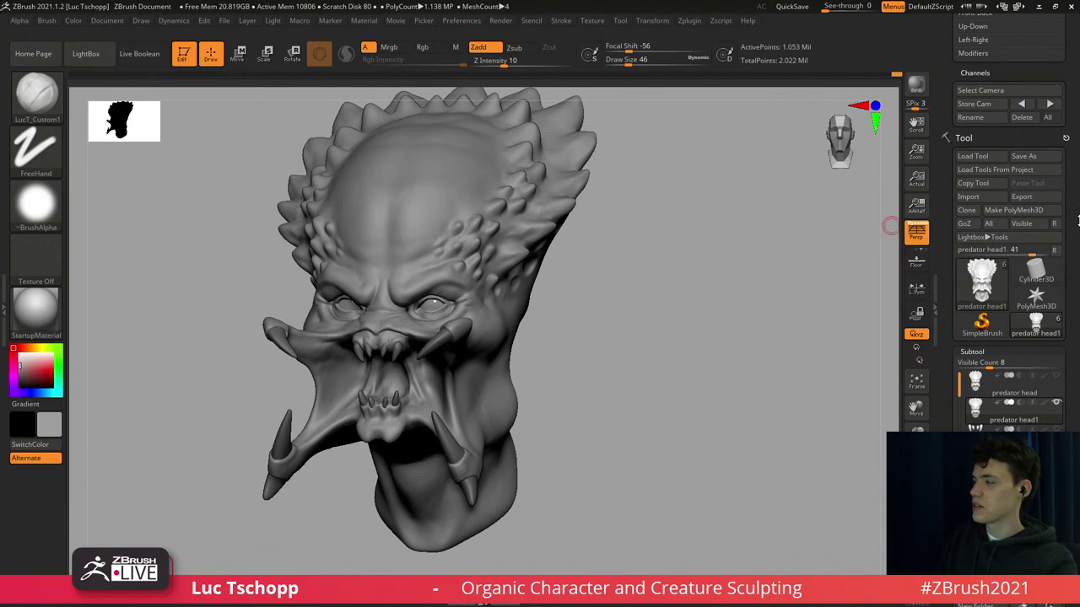
Try appending a Cylinder3D subtool to the head and delete it.
left_click_drag(1078, 232, 1072, 20)
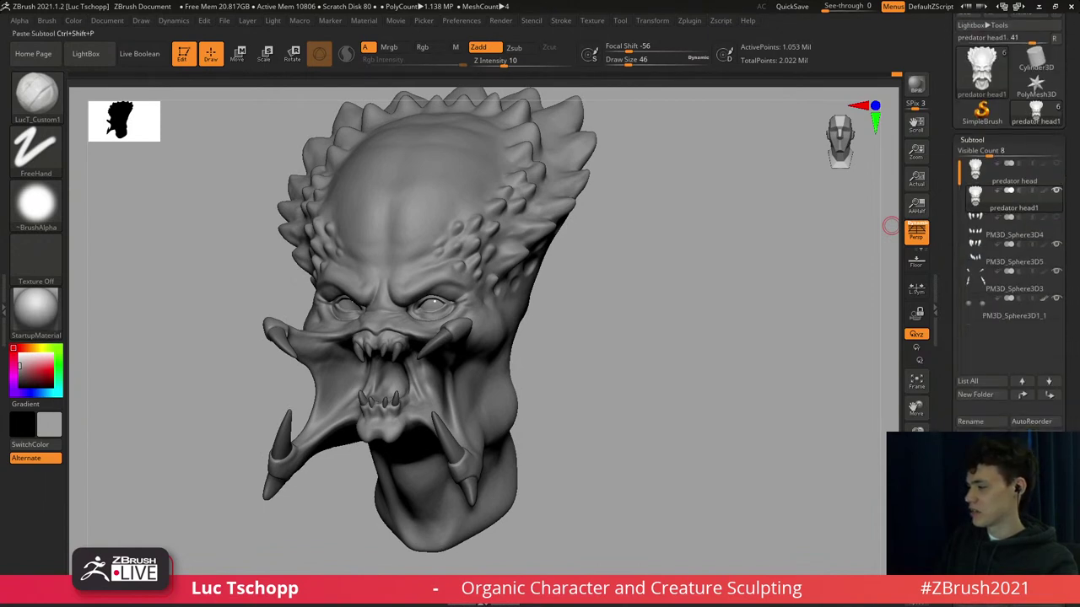
left_click(1034, 476)
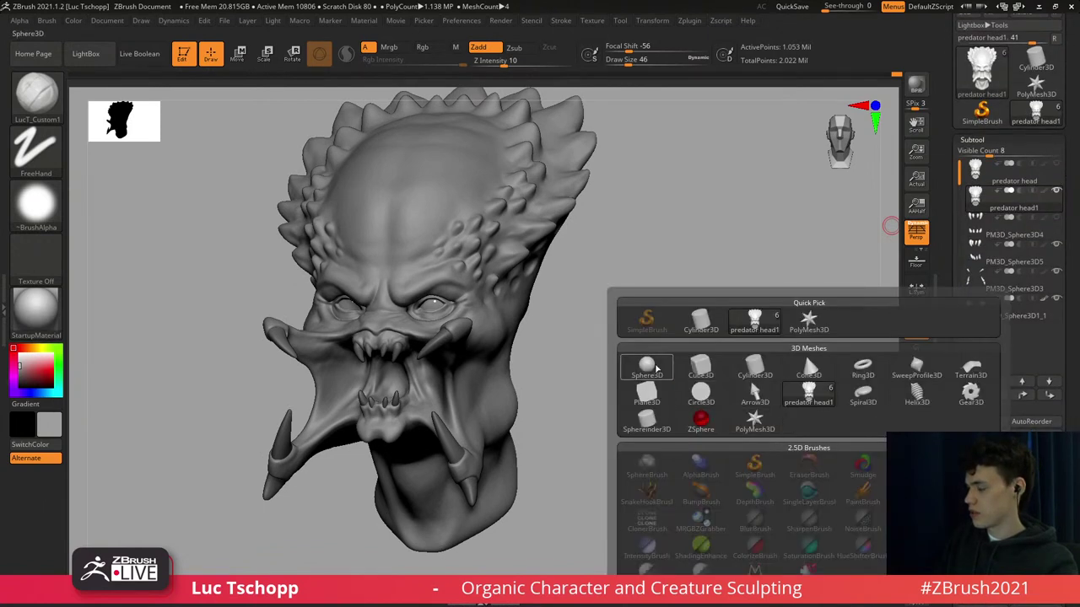
left_click(754, 366)
left_click(973, 346)
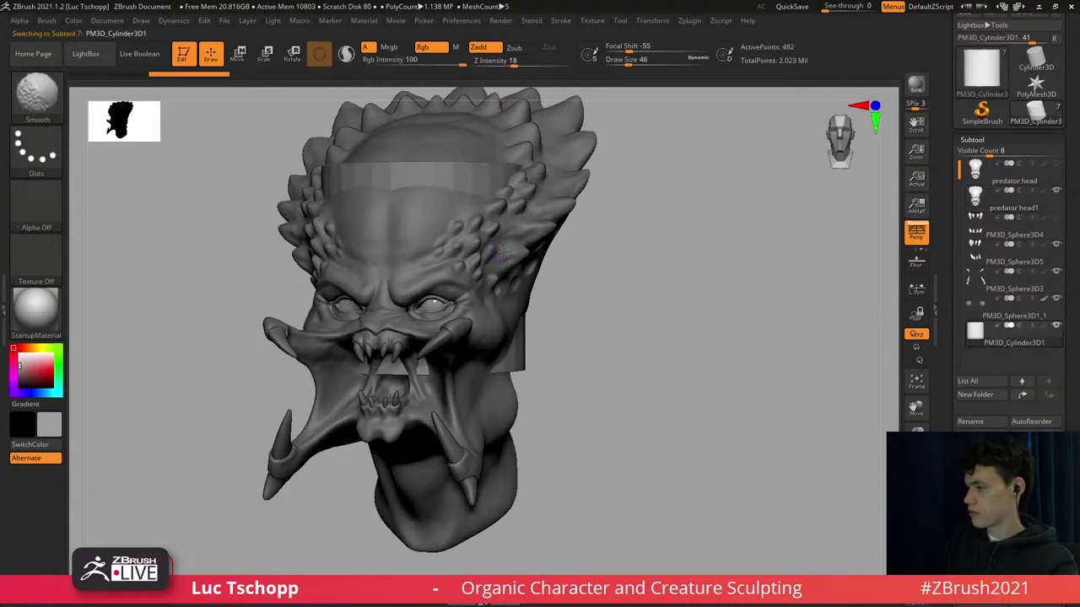
left_click_drag(874, 298, 884, 295, "shift")
left_click_drag(1069, 390, 1072, 329)
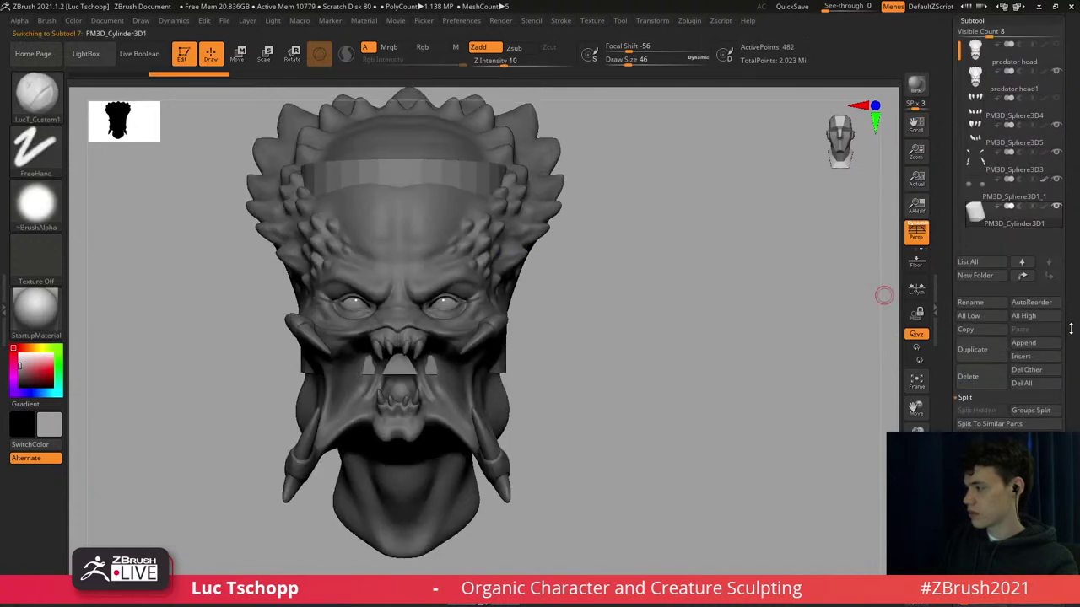
left_click(987, 385)
left_click(877, 406)
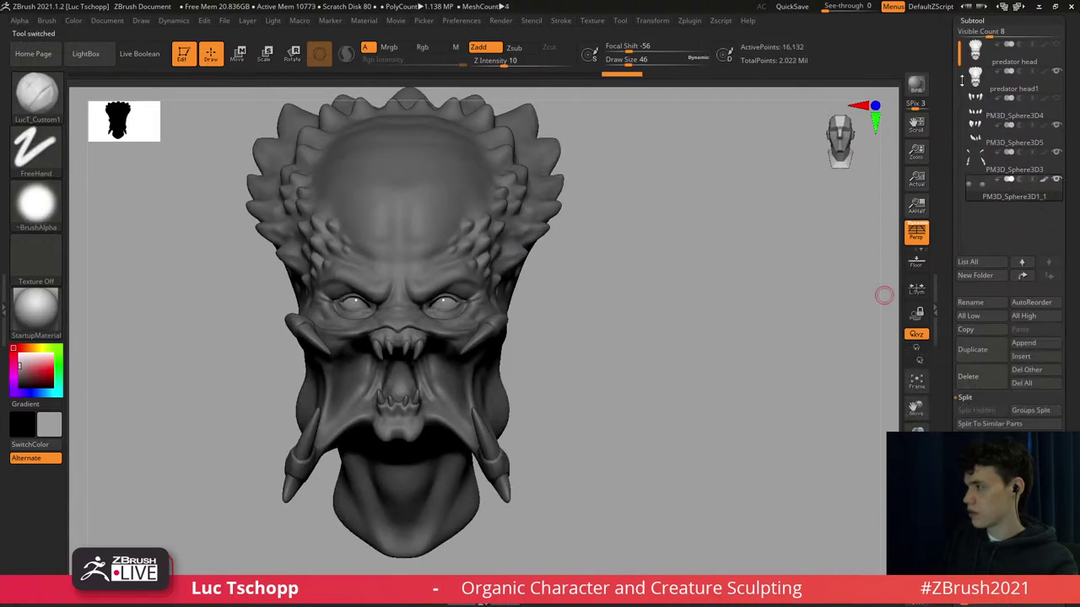
Make the predator head subtool active and switch to the CurveTube brush with the head in side view.
left_click(975, 56)
left_click_drag(809, 215, 586, 234)
right_click_drag(509, 216, 498, 233, "alt")
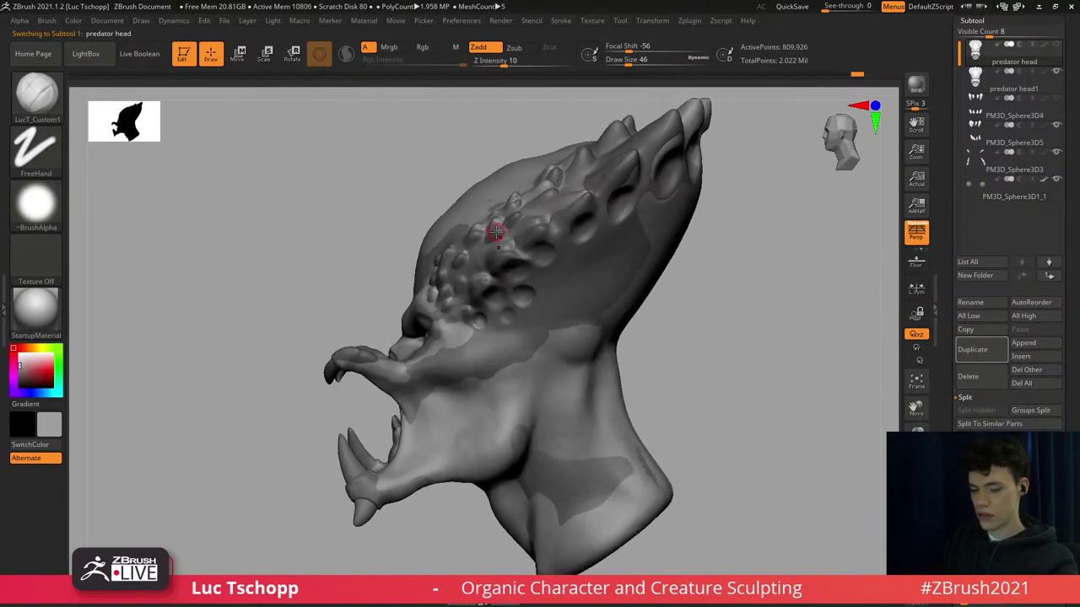
key("b")
key("c")
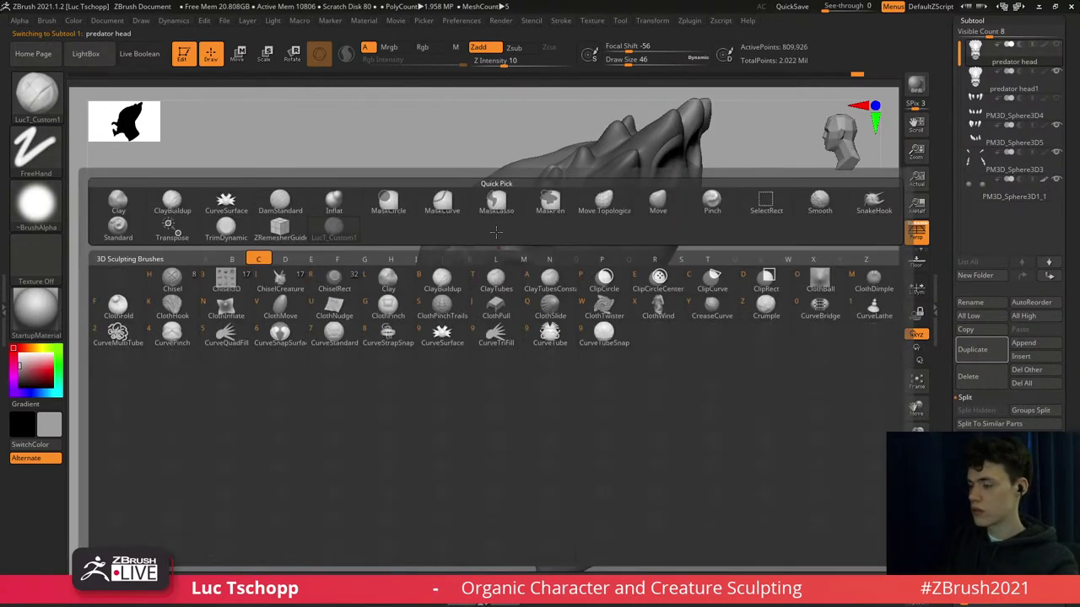
left_click(548, 338)
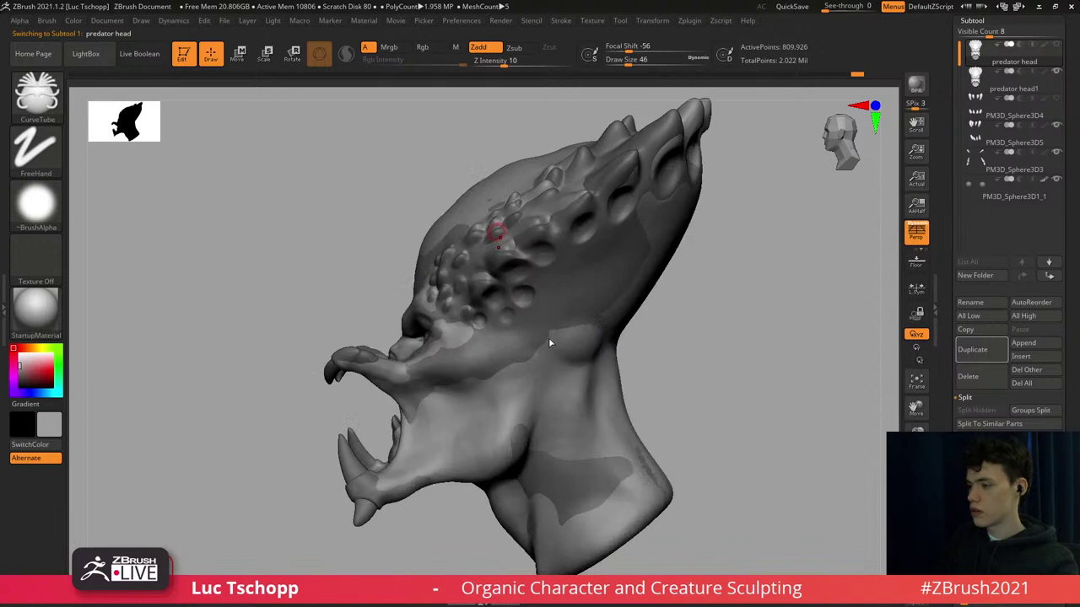
right_click_drag(548, 339, 484, 302, "alt")
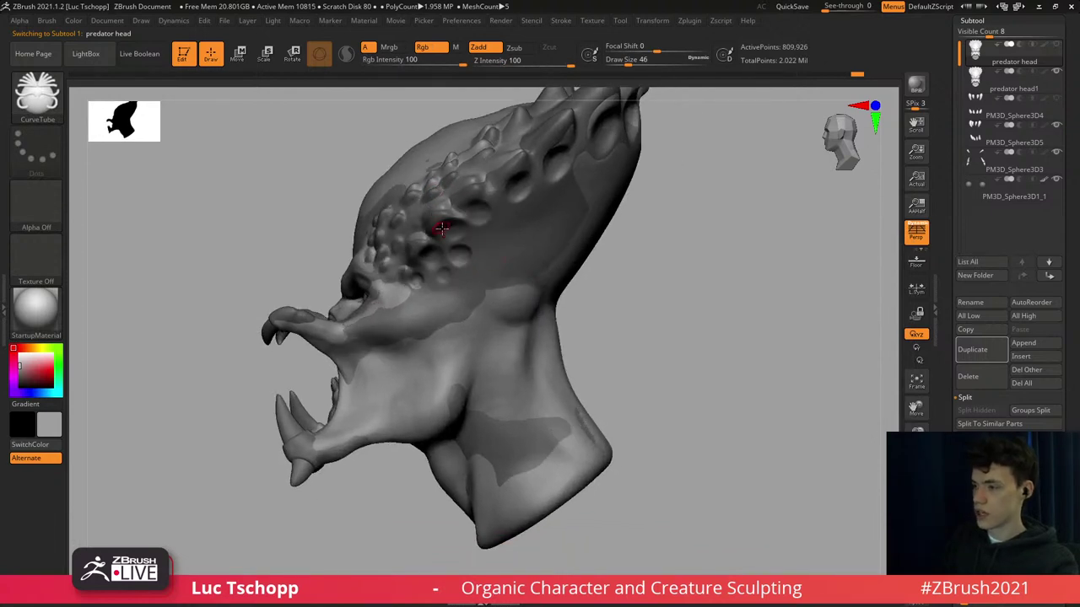
Try drawing a curve tube down the side of the head at draw size 94 and undo it.
key("s")
left_click_drag(442, 230, 451, 231)
right_click_drag(460, 223, 470, 231)
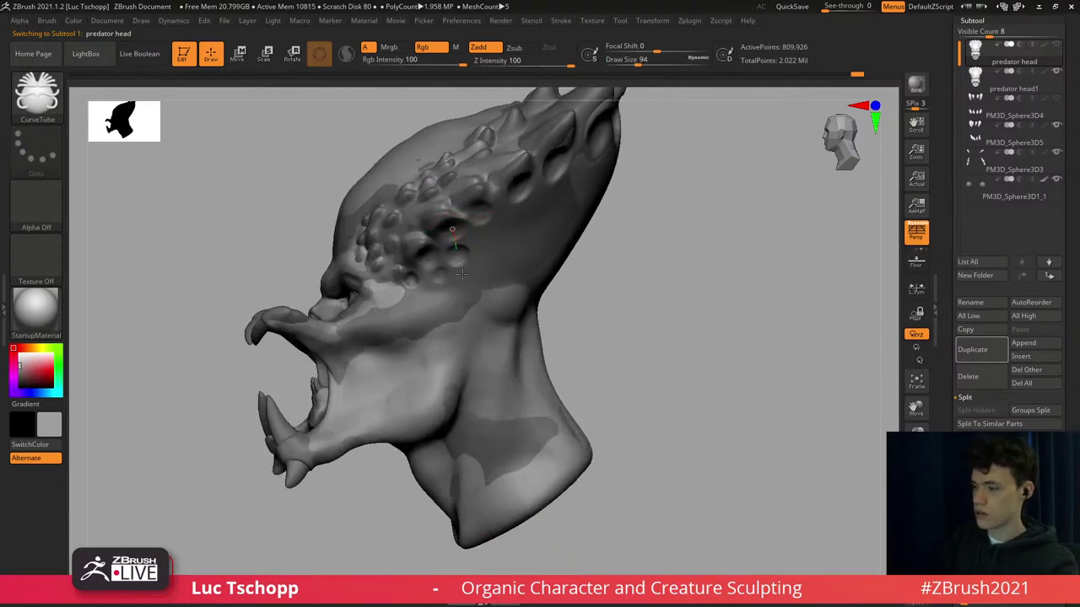
left_click_drag(470, 472, 470, 474)
mouse_move(379, 331)
right_mouse_down()
mouse_move(468, 316)
mouse_move(477, 300)
right_mouse_up()
key("ctrl+z")
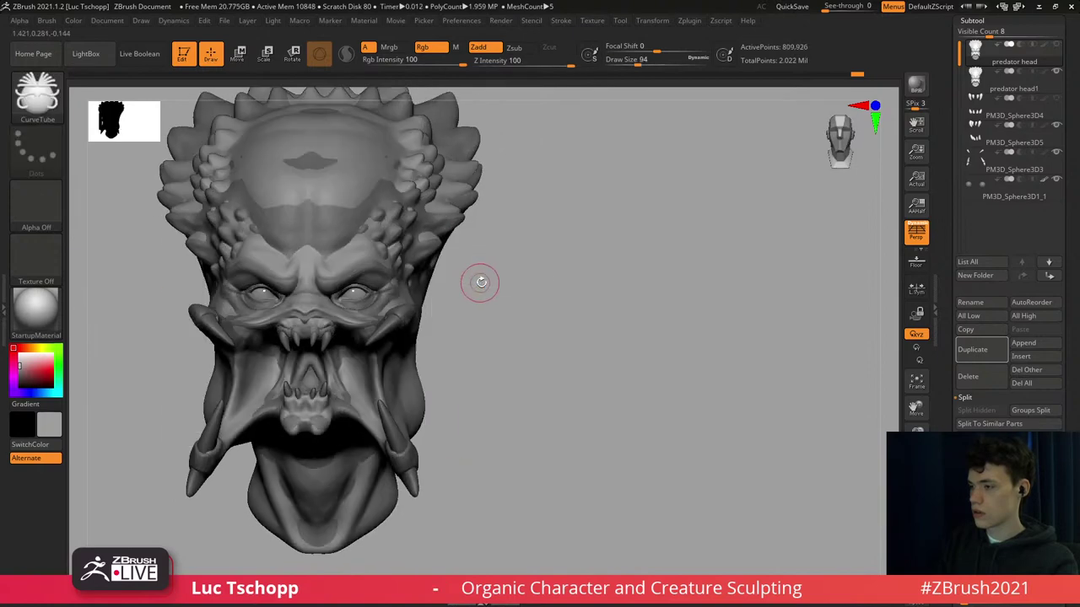
Try two curve tubes from below the temple bumps toward the neck at draw size 62, undoing each.
key("s")
left_click_drag(479, 283, 472, 284)
right_click_drag(472, 276, 377, 258)
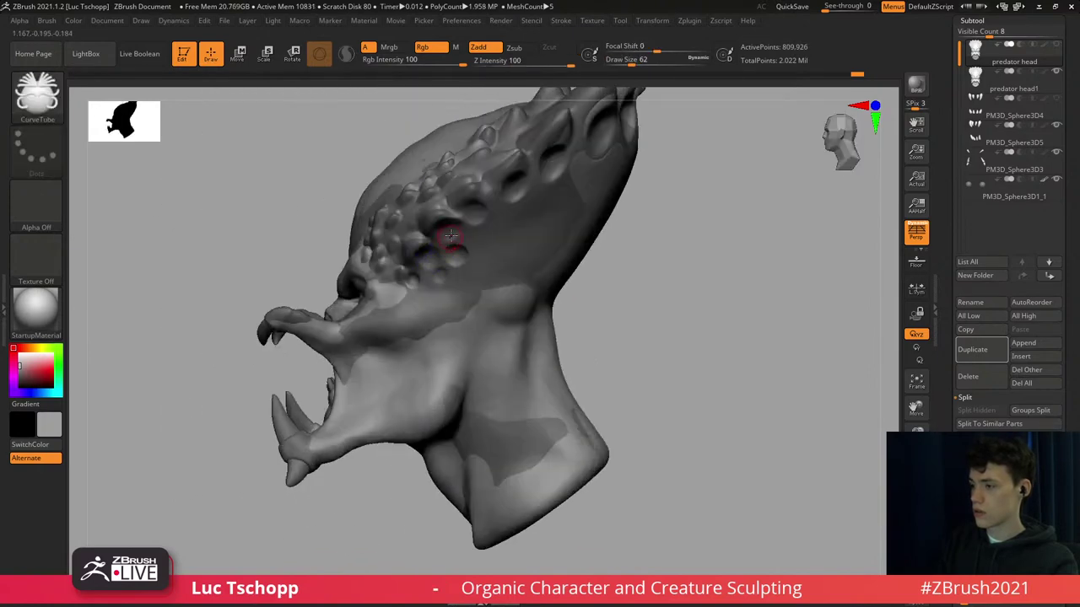
left_click_drag(460, 476, 460, 477)
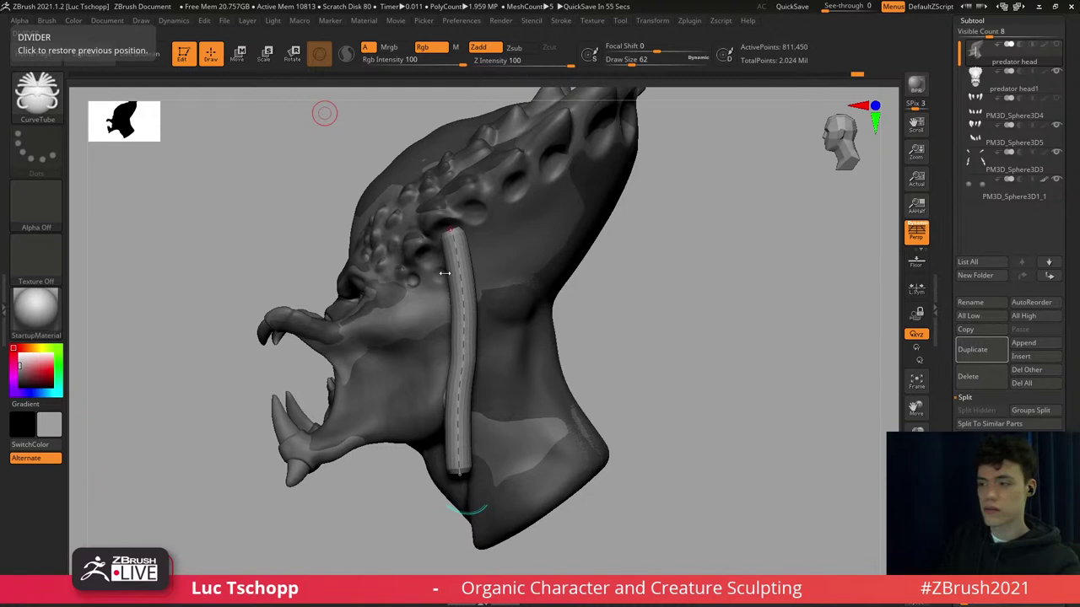
right_click_drag(412, 315, 464, 272)
key("ctrl+z")
mouse_move(552, 315)
right_mouse_down()
mouse_move(444, 234)
mouse_move(480, 243)
mouse_move(453, 228)
right_mouse_up()
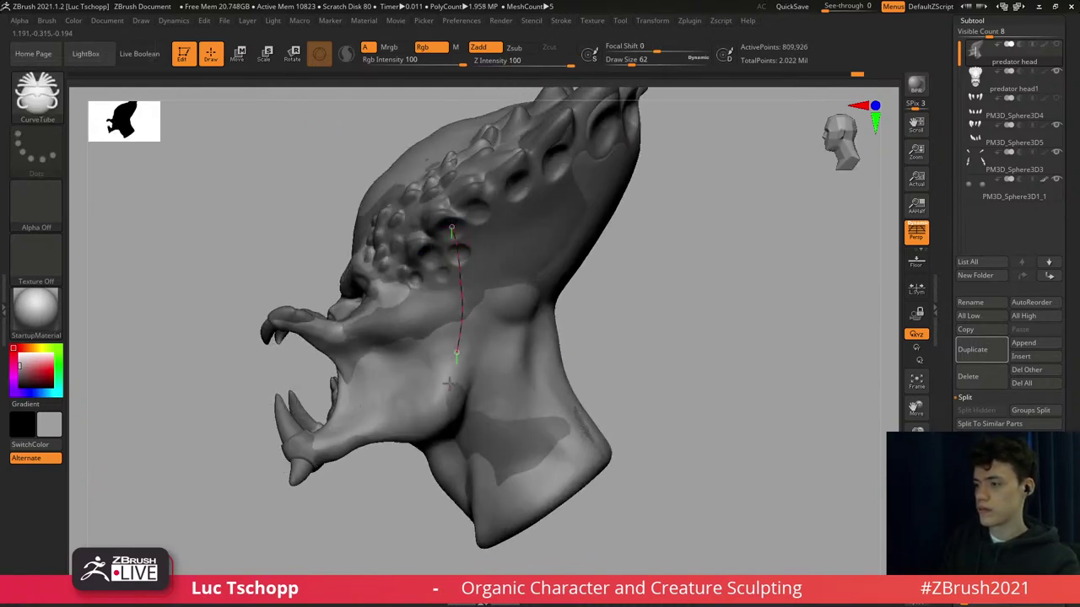
left_click_drag(447, 520, 448, 529)
key("ctrl+z")
Draw a mirrored pair of curve tubes hanging from the temples past the jaw, and show the Curve Functions options.
left_click_drag(453, 227, 448, 246)
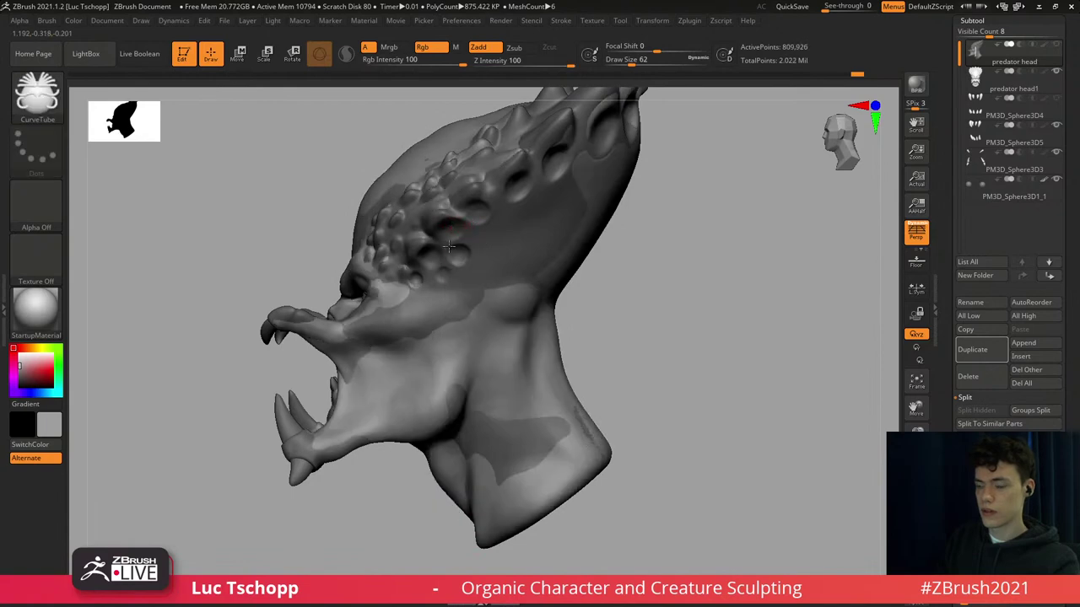
left_click_drag(437, 538, 437, 539)
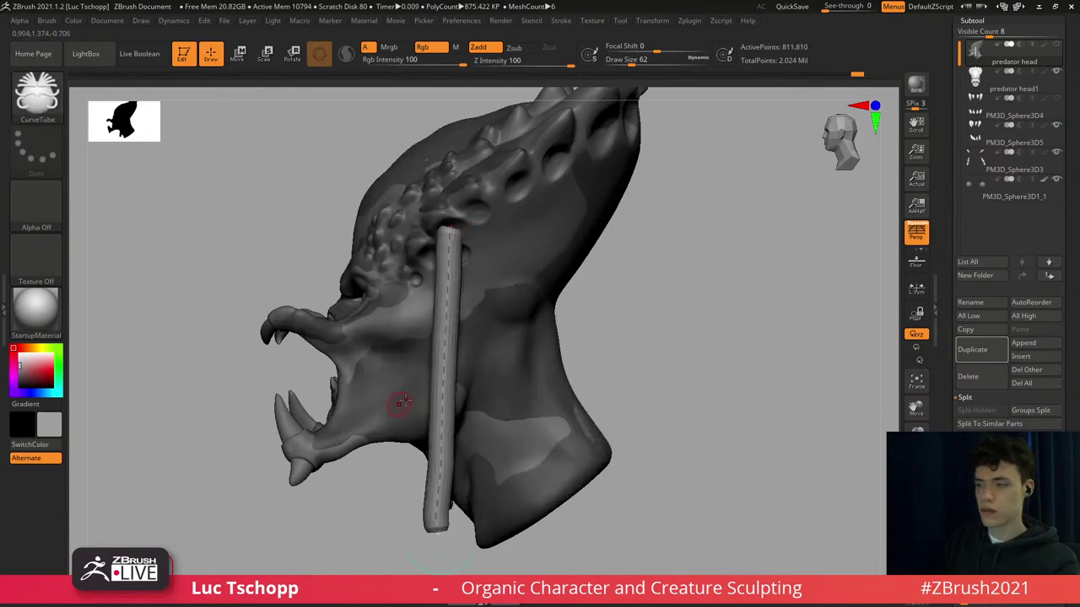
mouse_move(398, 402)
right_mouse_down()
mouse_move(454, 345)
mouse_move(572, 295)
right_mouse_up()
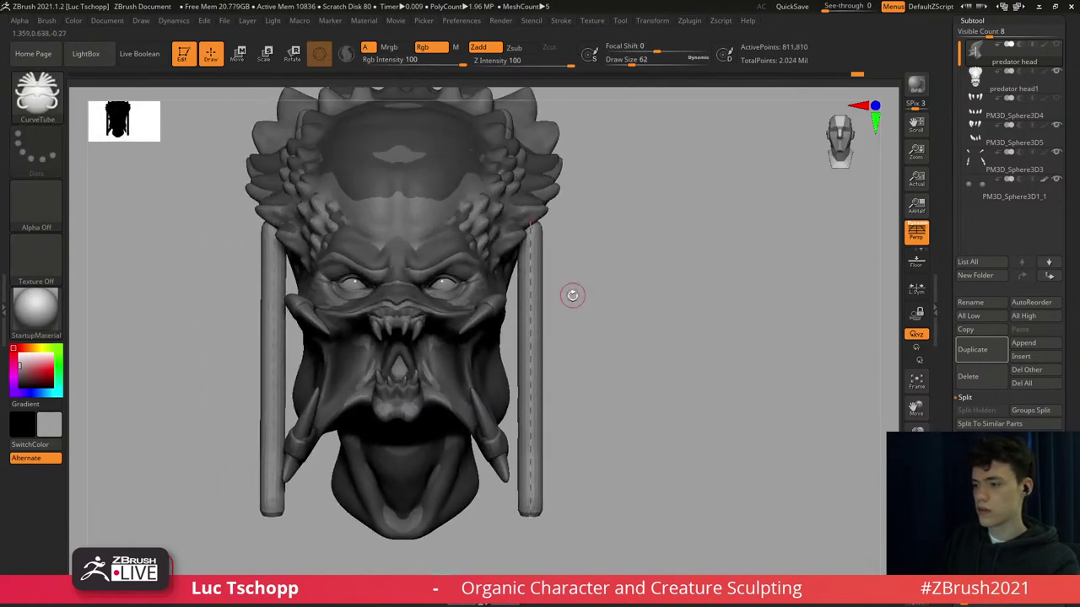
left_click(565, 22)
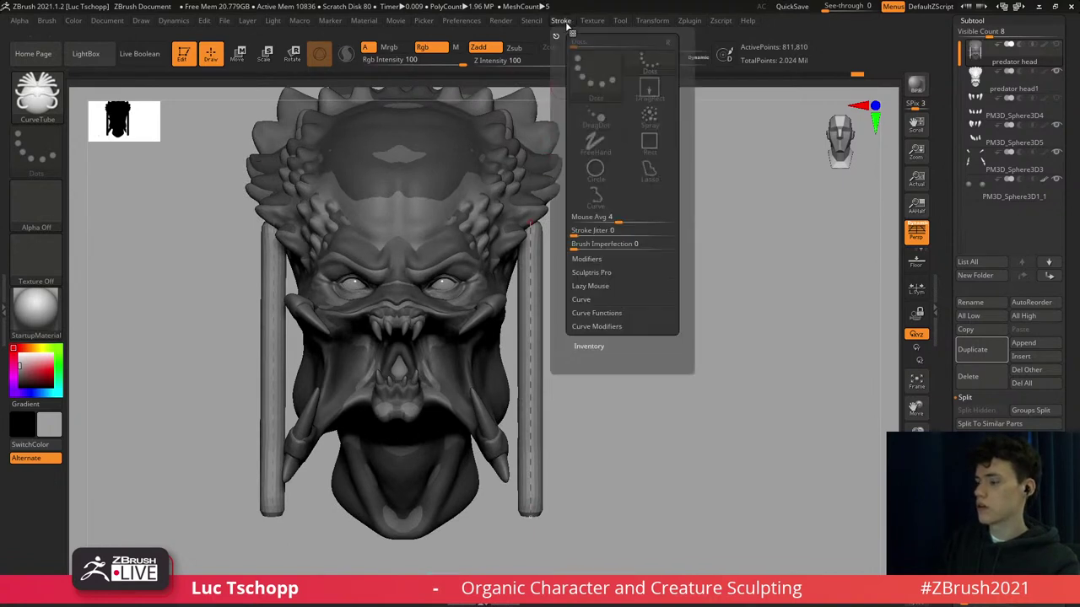
left_click(597, 313)
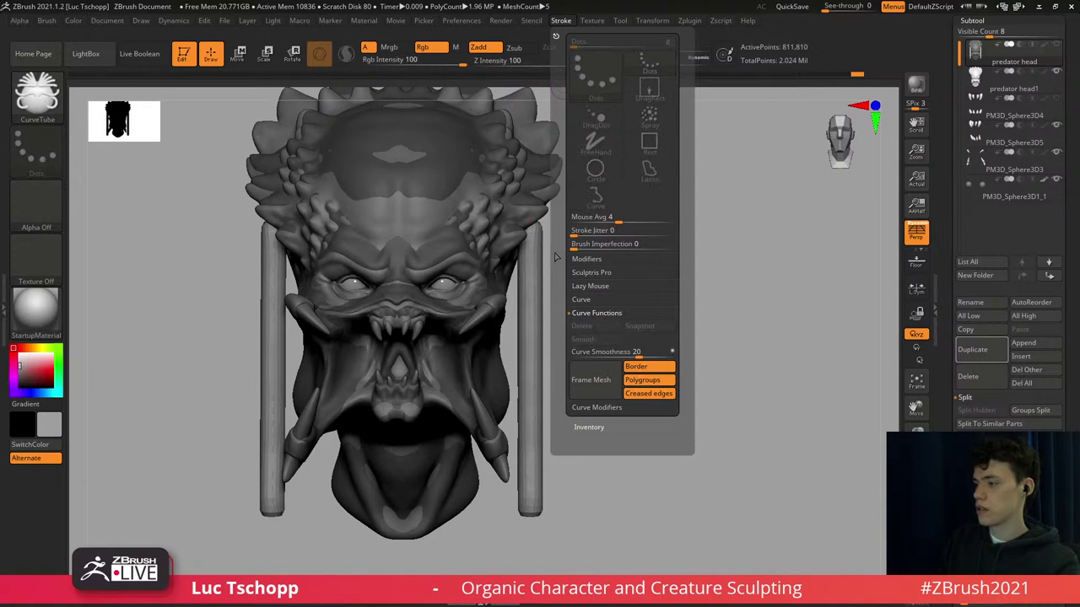
Try adjusting the tube with the Move brush at draw size 280 and CurveSurface at 245, and undo the change.
key("b")
key("m")
key("v")
key("s")
left_click_drag(531, 258, 552, 262)
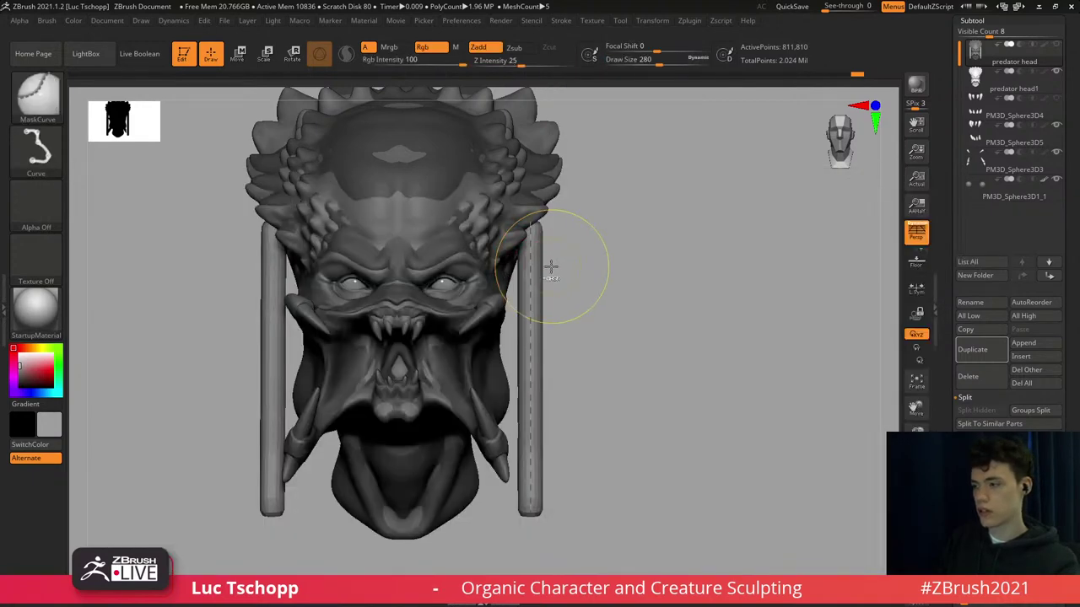
key("b")
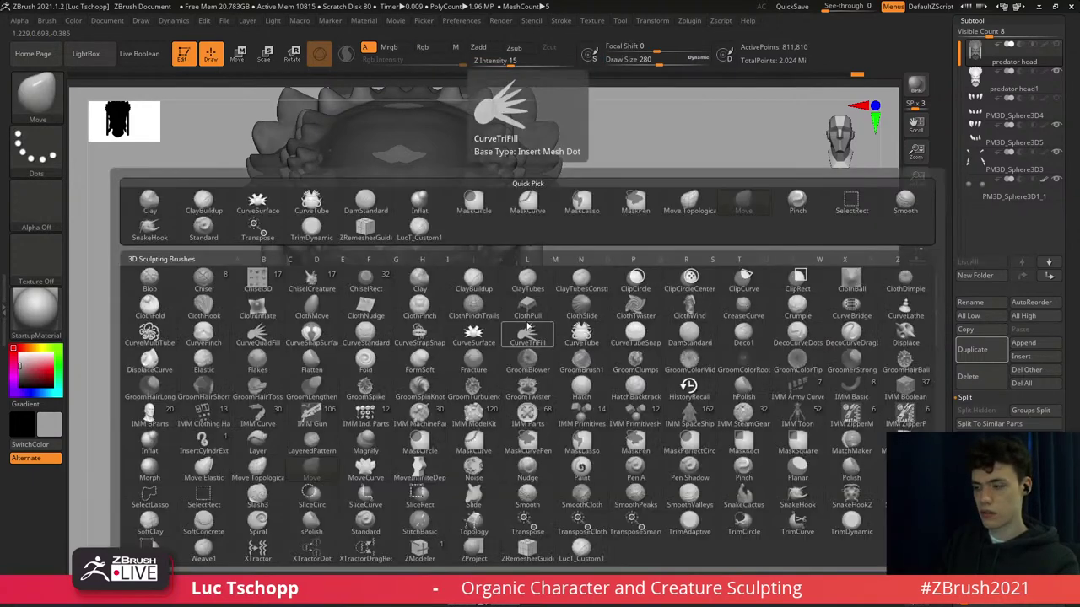
key("9")
key("s")
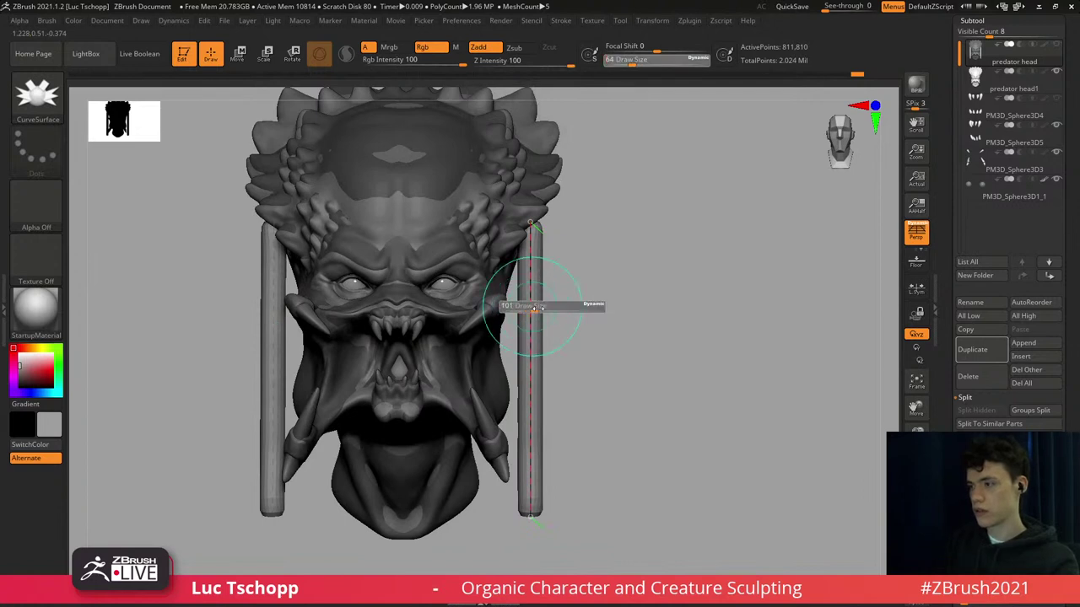
mouse_move(533, 309)
left_mouse_down()
mouse_move(548, 310)
mouse_move(562, 342)
left_mouse_up()
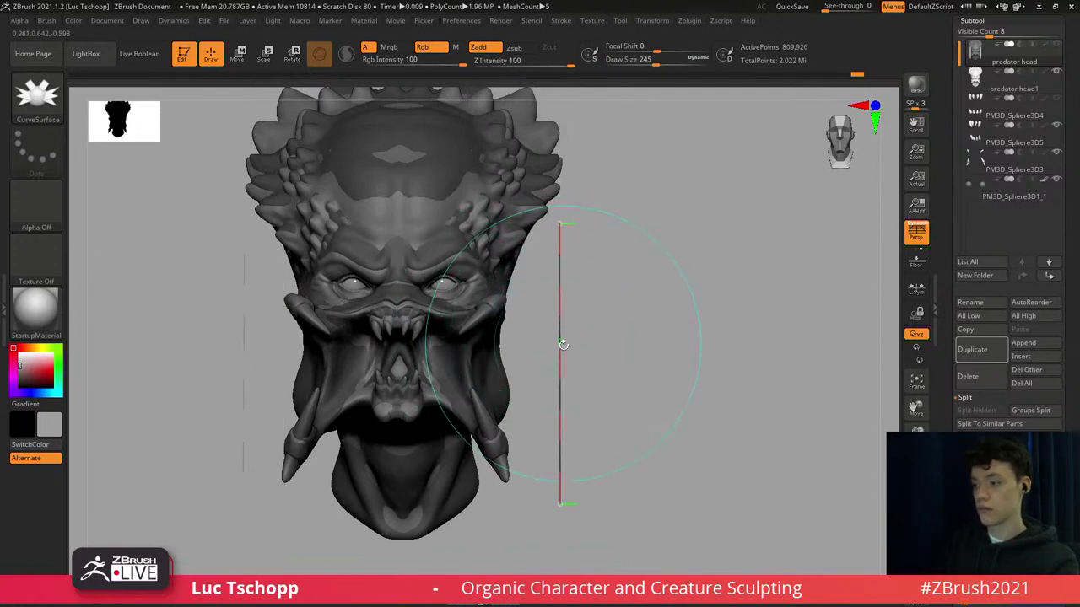
key("ctrl+z")
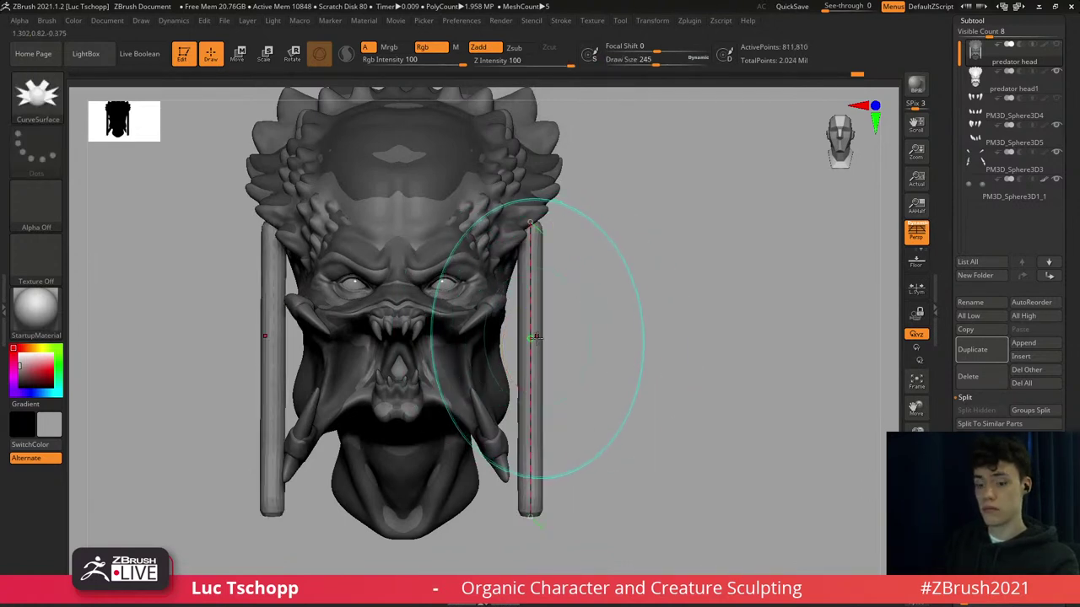
Try rebuilding the tubes with CurveTube at draw sizes 245 and 49, undoing each result.
key("b")
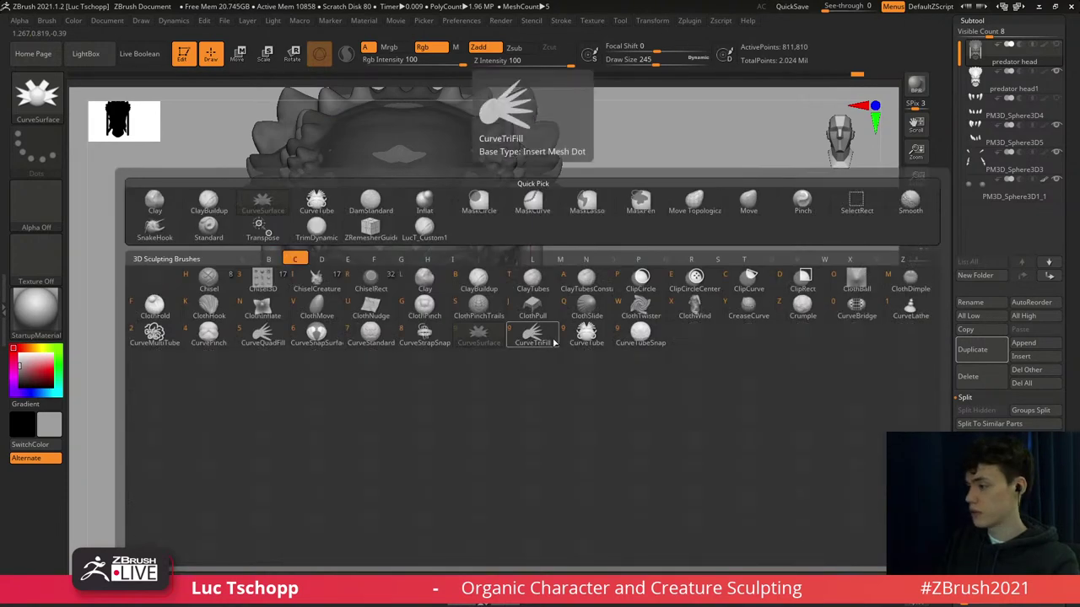
left_click(586, 336)
left_click_drag(532, 325, 545, 323)
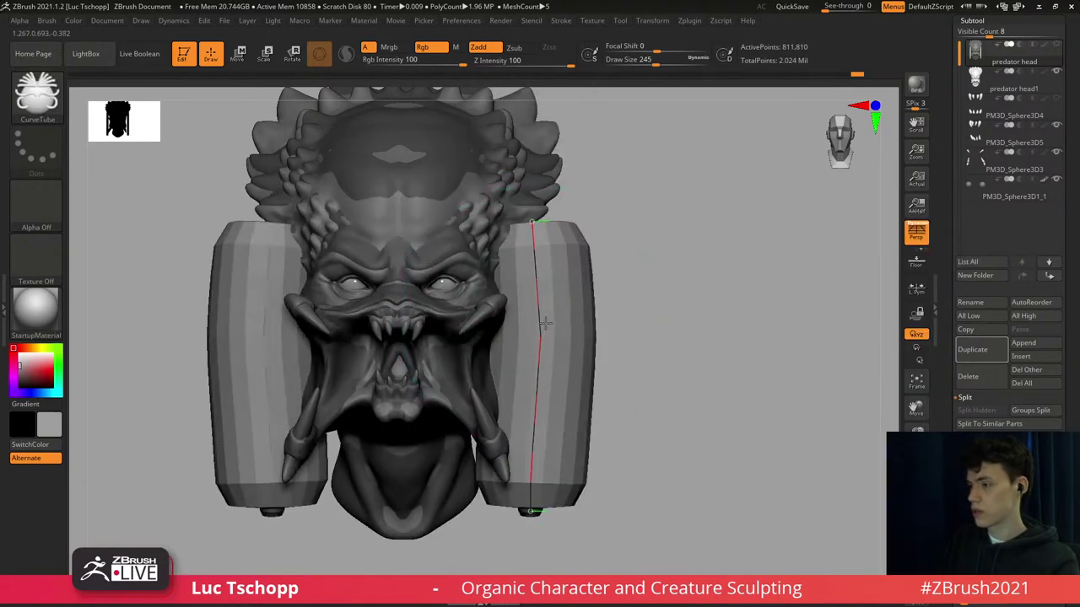
key("ctrl+z")
key("s")
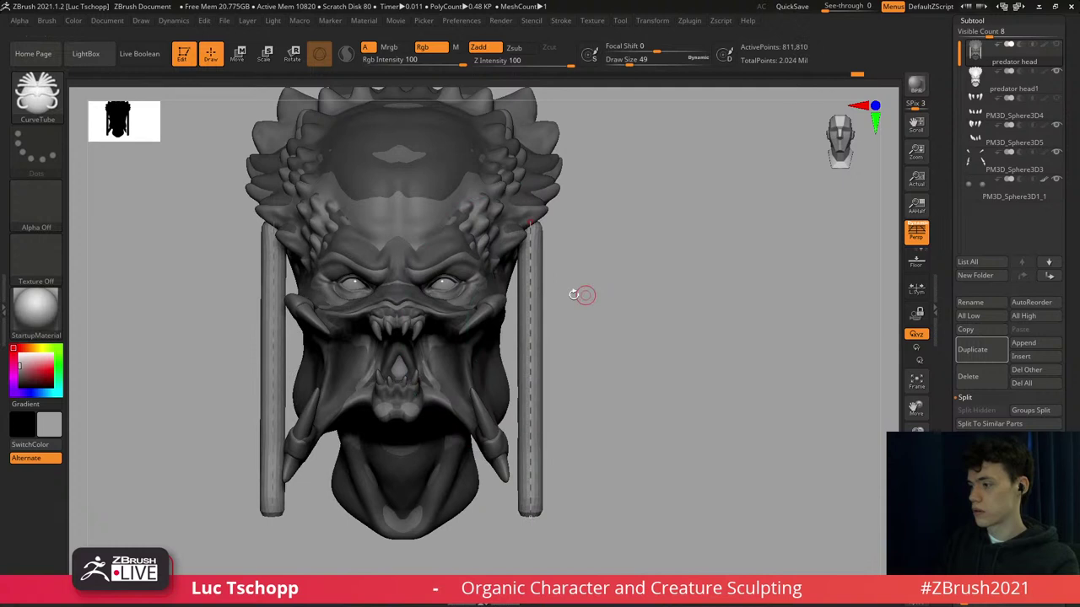
left_click_drag(538, 296, 547, 295)
key("ctrl+z")
Try updating the hanging tubes' thickness at draw sizes 71 and 68, undoing each attempt.
key("s")
left_click(545, 300)
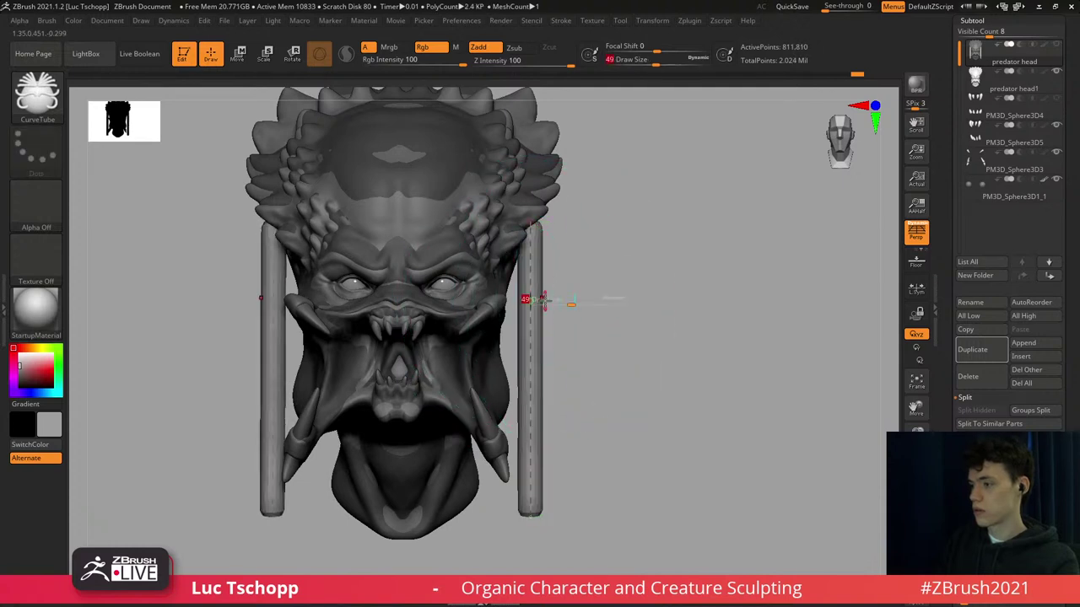
left_click(538, 303)
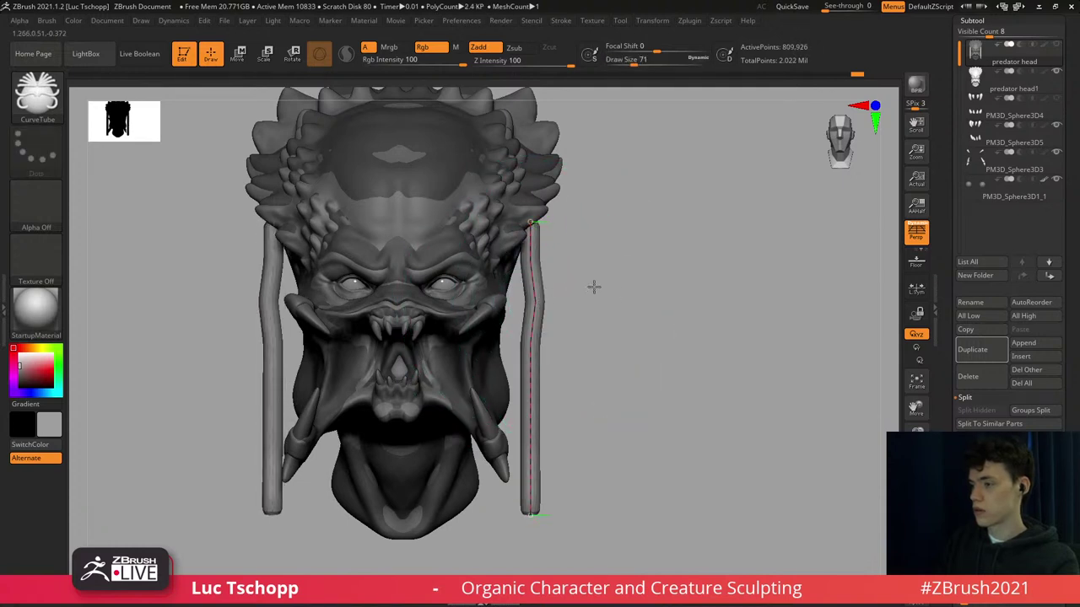
key("ctrl+z")
key("s")
mouse_move(614, 288)
left_mouse_down()
mouse_move(622, 288)
mouse_move(612, 291)
left_mouse_up()
left_click(533, 309)
key("ctrl+z")
key("s")
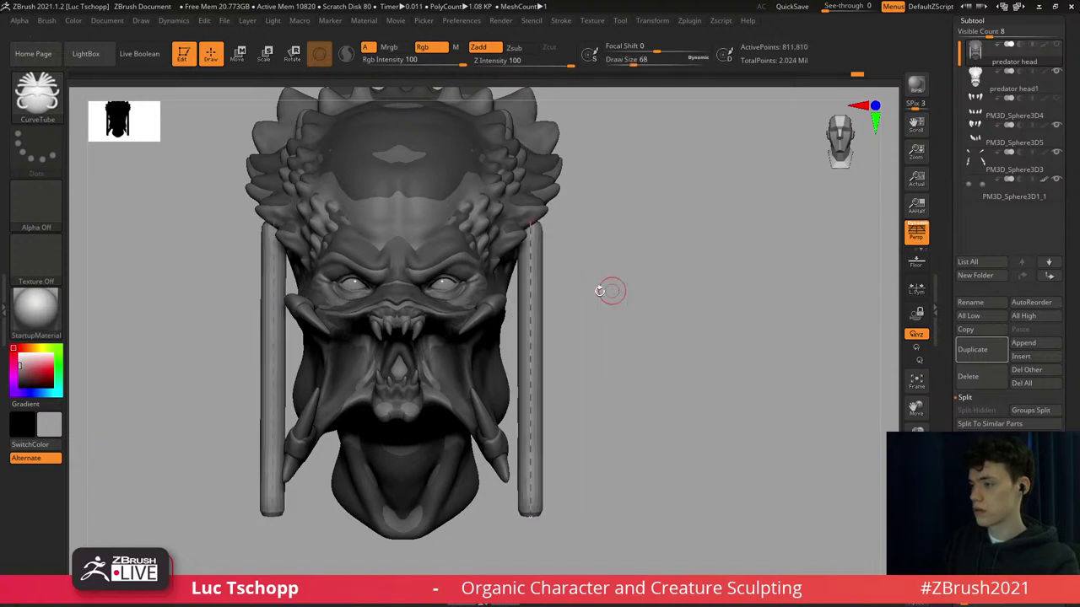
left_click_drag(531, 310, 537, 313)
key("ctrl+z")
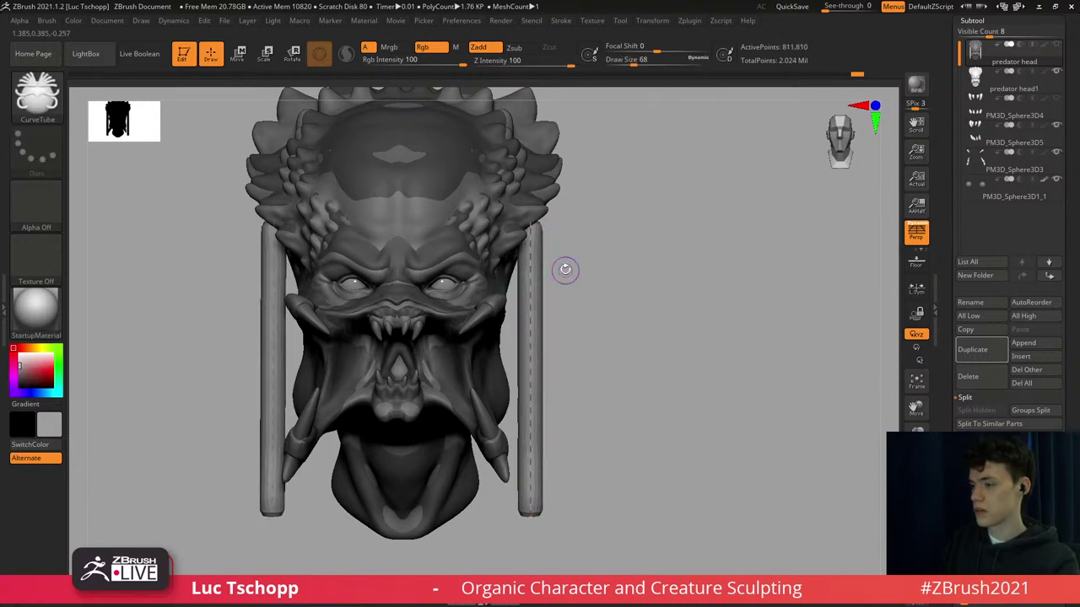
Rework the curve tube in side view so it hangs from the temple bumps past the jaw at draw size 68.
left_click_drag(581, 248, 472, 246)
key("s")
mouse_move(550, 232)
left_mouse_down()
mouse_move(550, 204)
mouse_move(546, 229)
left_mouse_up()
key("s")
key("s")
left_click_drag(537, 321, 546, 319)
key("s")
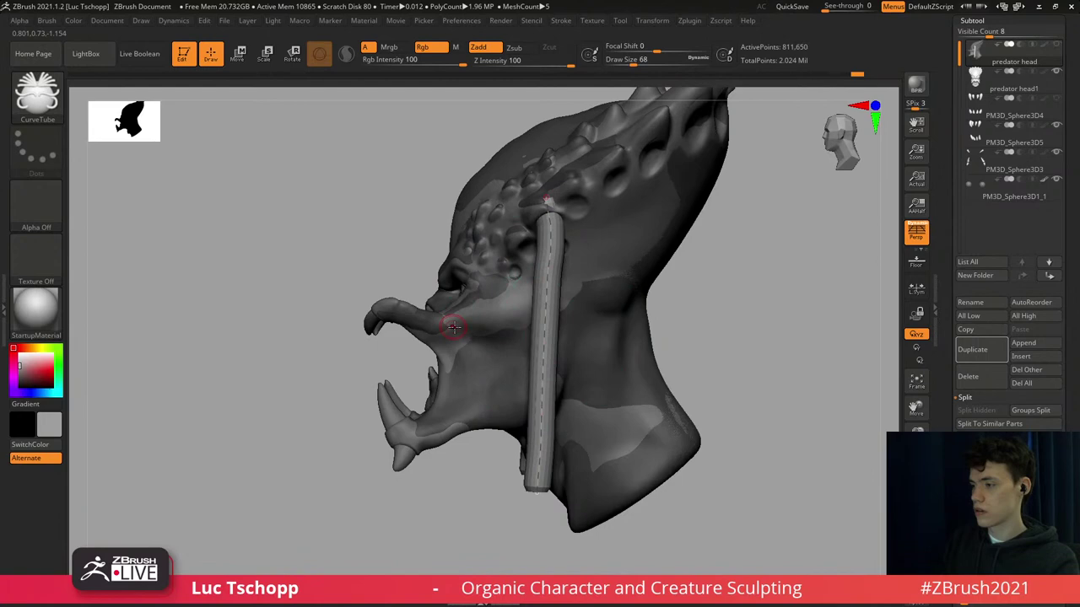
Delete the tube's guide curve and bend the tube slightly with the Move brush at draw size 955.
left_click(563, 21)
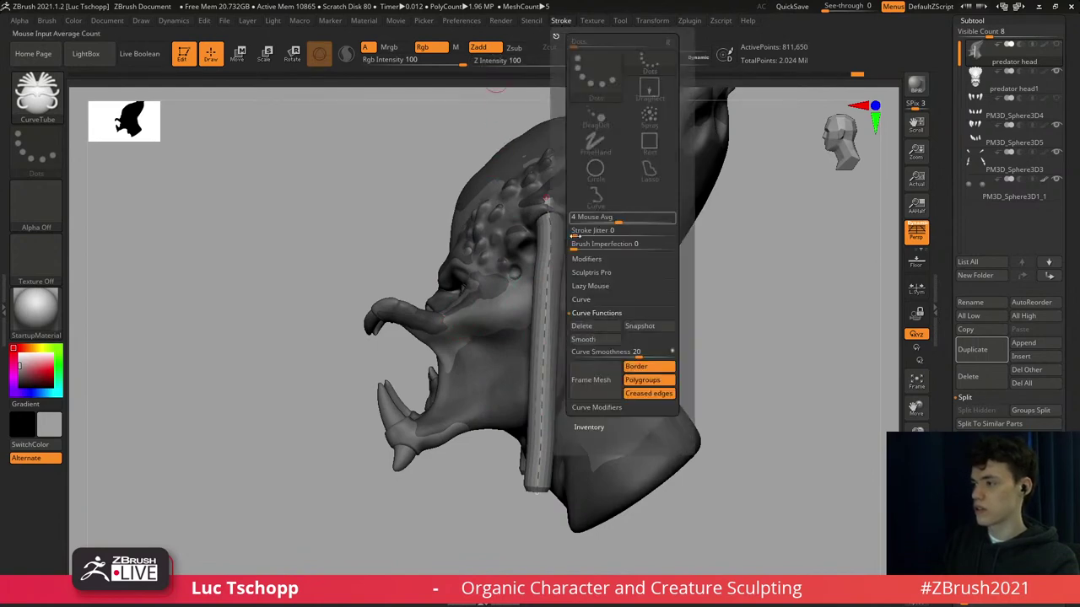
left_click(600, 326)
key("b")
key("m")
key("v")
key("s")
left_click_drag(521, 326, 552, 342)
key("s")
left_click(541, 341)
mouse_move(547, 344)
left_mouse_down()
mouse_move(558, 351)
mouse_move(555, 382)
left_mouse_up()
key("s")
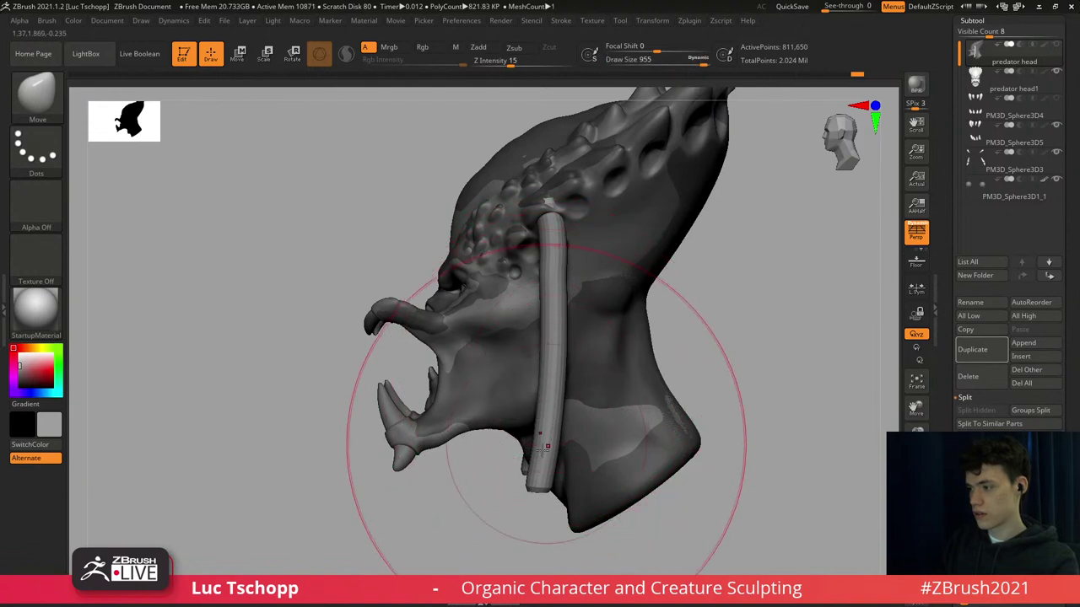
Adjust the tube's lower end with the Move brush and taper it to a thin tip by smoothing at draw size 415.
key("s")
left_click_drag(544, 482, 520, 484)
key("s")
left_click(534, 486)
key("shift")
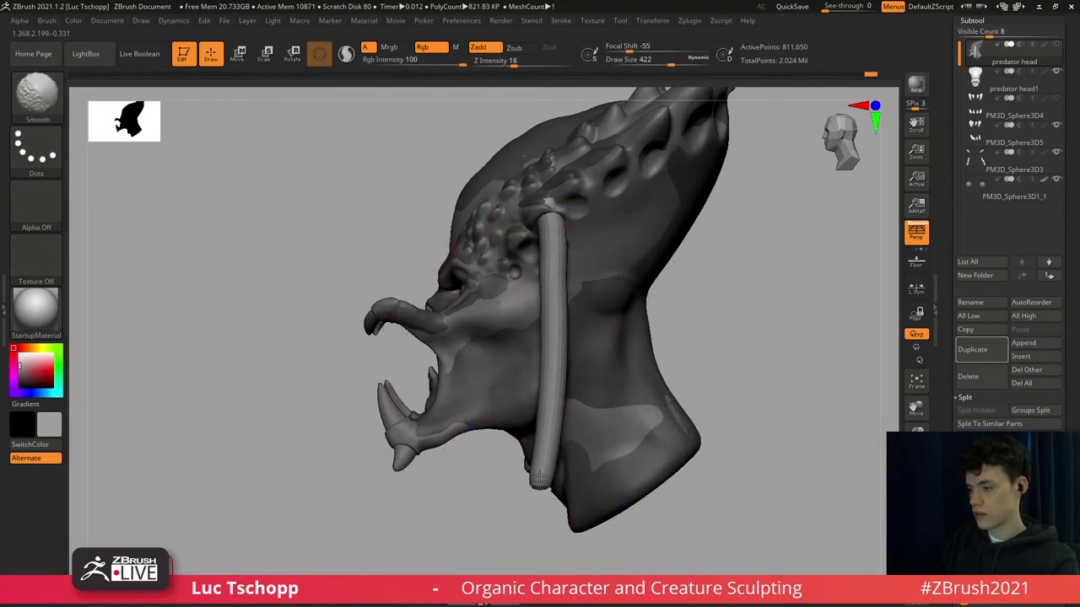
left_click_drag(543, 480, 551, 378, "shift")
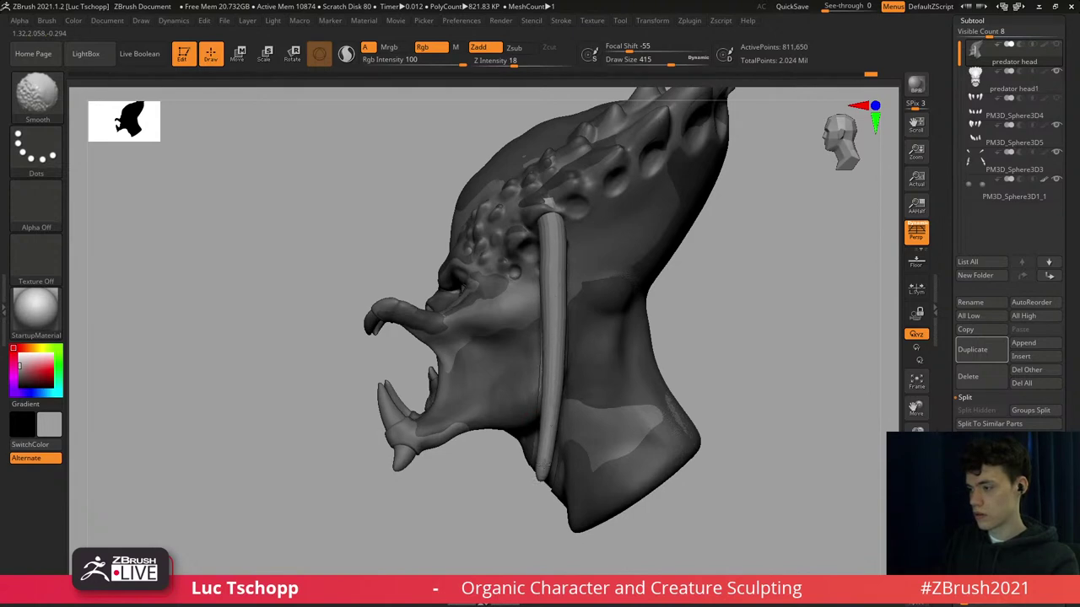
key("s")
left_click_drag(545, 471, 534, 468)
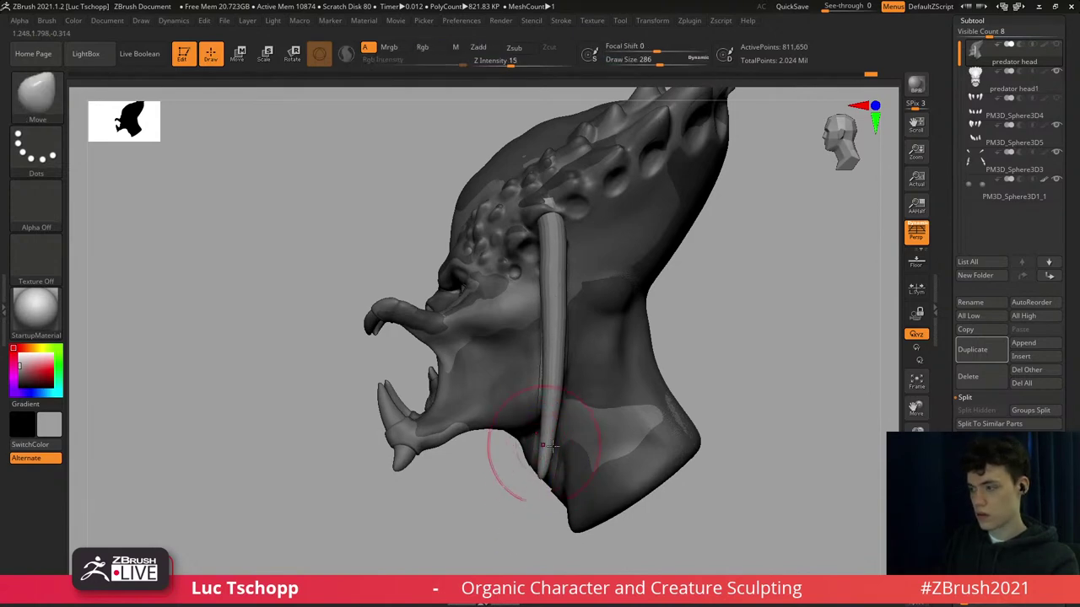
Try pinching the lower half of the tube with the Pinch brush at draw size 476 and undo it.
key("b")
key("m")
key("v")
key("b")
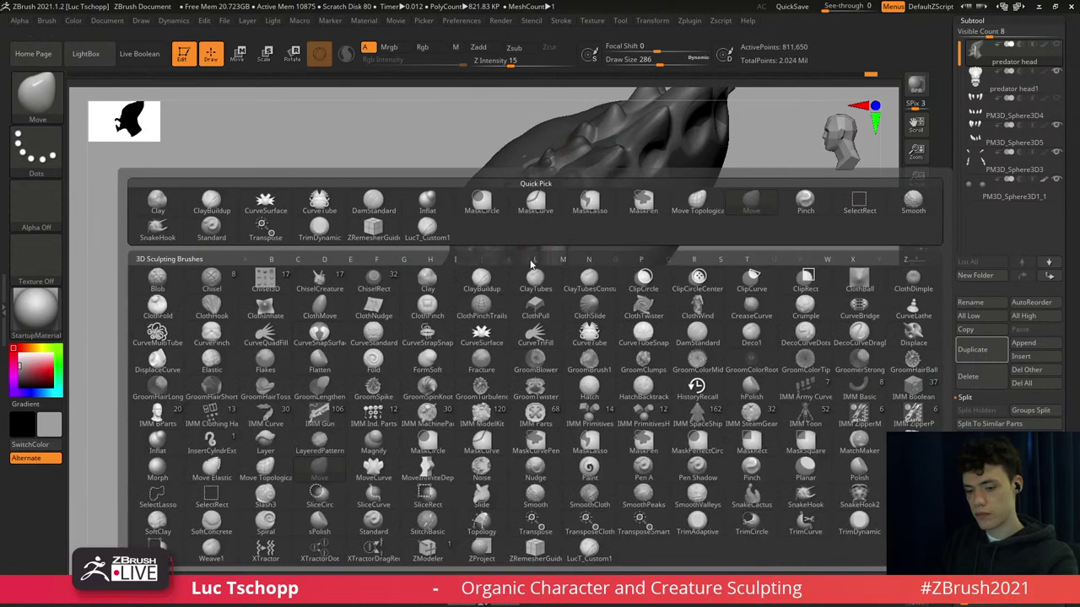
key("p")
key("i")
left_click_drag(528, 355, 545, 403)
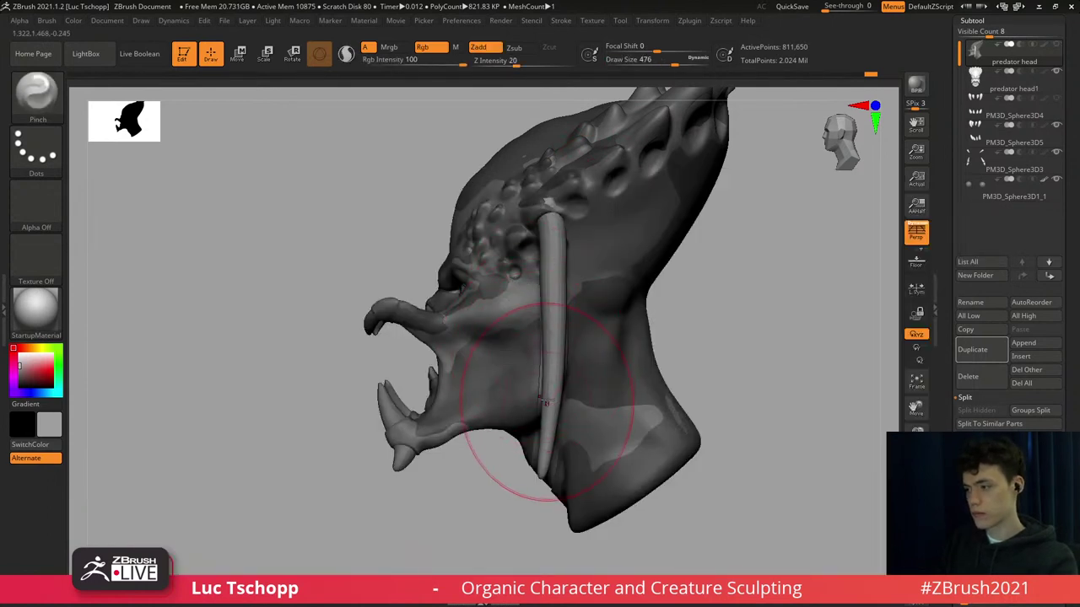
key("ctrl+z")
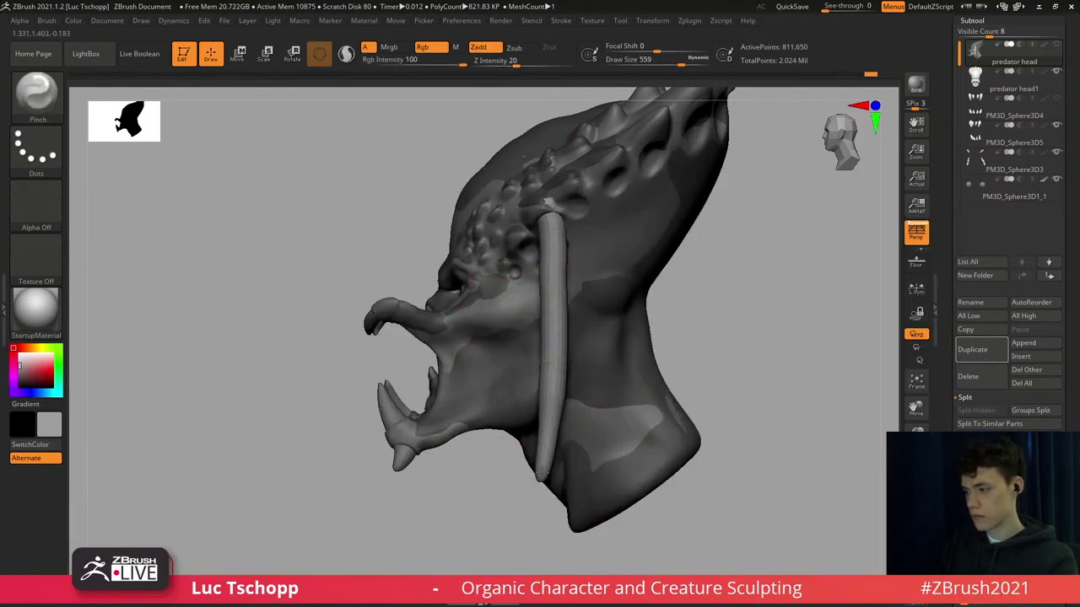
Try smoothing the lower half of the side tube upward from its tip in front view and undo the stroke.
right_click_drag(533, 463, 579, 446)
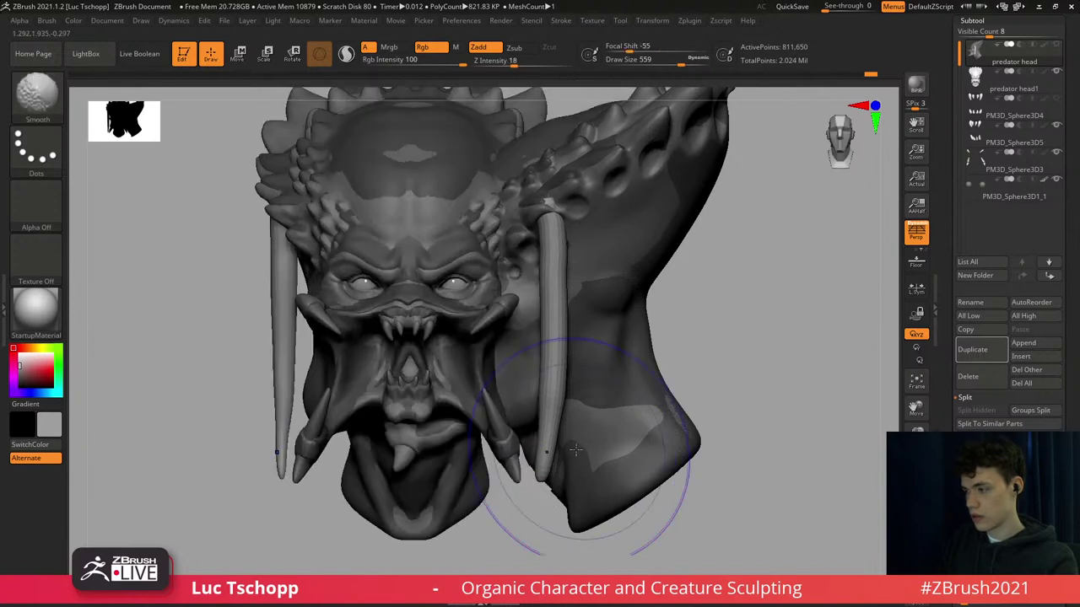
key("s")
left_click_drag(547, 442, 554, 442)
left_click_drag(545, 455, 540, 348)
key("ctrl+z")
key("s")
key("s")
left_click_drag(540, 347, 536, 347)
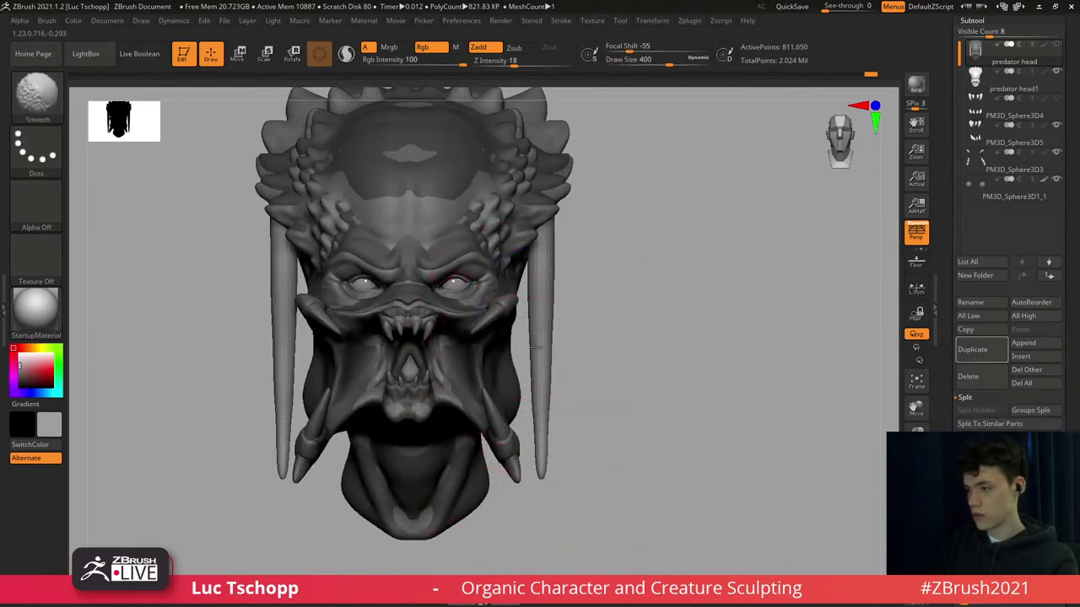
Lengthen the hanging tubes and adjust their lower tips and upper ends with the Move Topological brush at draw size 1000.
right_click_drag(543, 396, 532, 363, "ctrl")
mouse_move(531, 363)
right_mouse_down("alt")
mouse_move(532, 339)
mouse_move(537, 375)
right_mouse_up("alt")
key("b")
key("m")
key("t")
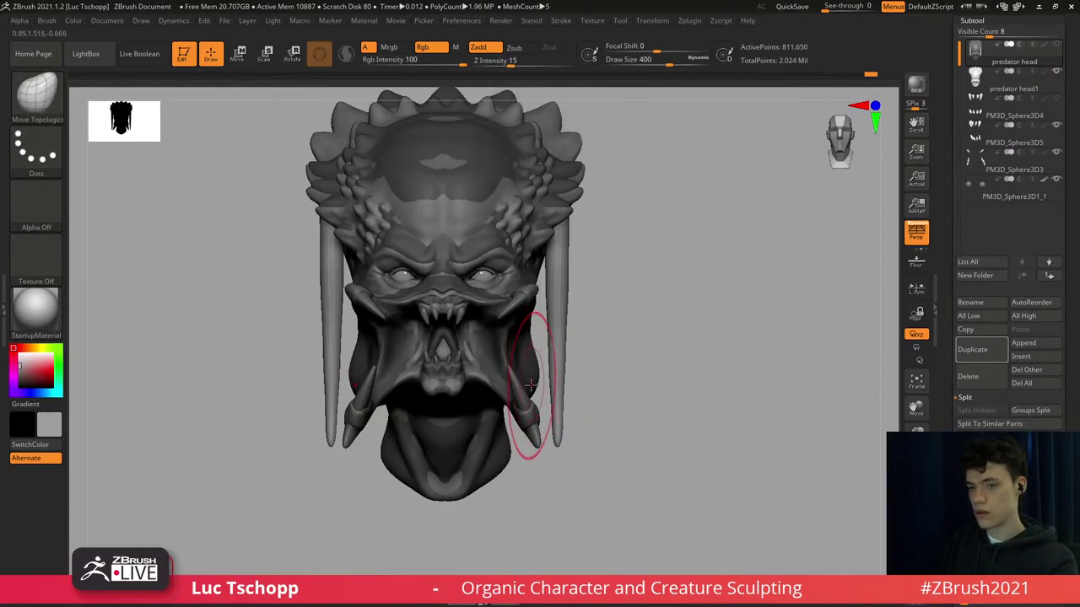
key("s")
mouse_move(537, 393)
left_mouse_down()
mouse_move(568, 415)
mouse_move(554, 476)
left_mouse_up()
key("shift+f")
mouse_move(553, 484)
right_mouse_down()
mouse_move(521, 445)
mouse_move(396, 439)
right_mouse_up()
key("shift+f")
left_click_drag(560, 454, 557, 470)
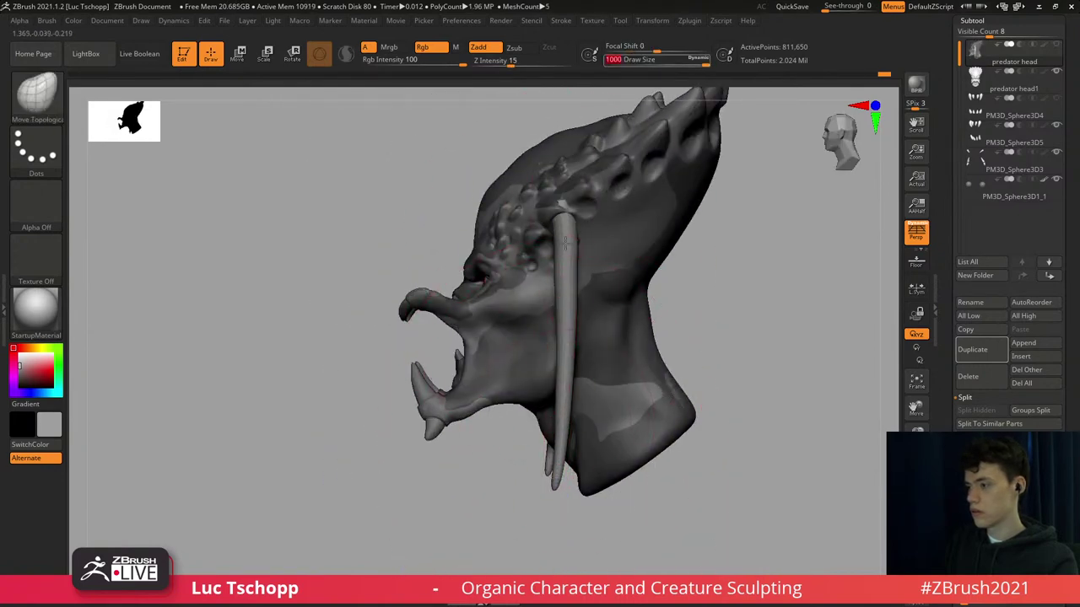
left_click_drag(564, 213, 567, 206)
right_click_drag(421, 182, 511, 159)
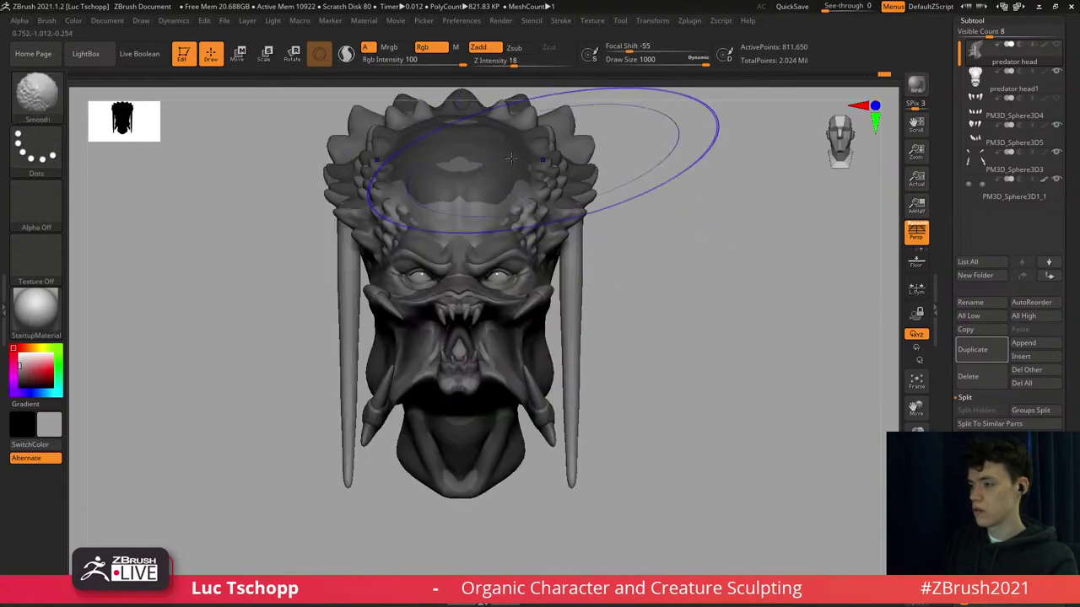
key("s")
left_click(361, 188)
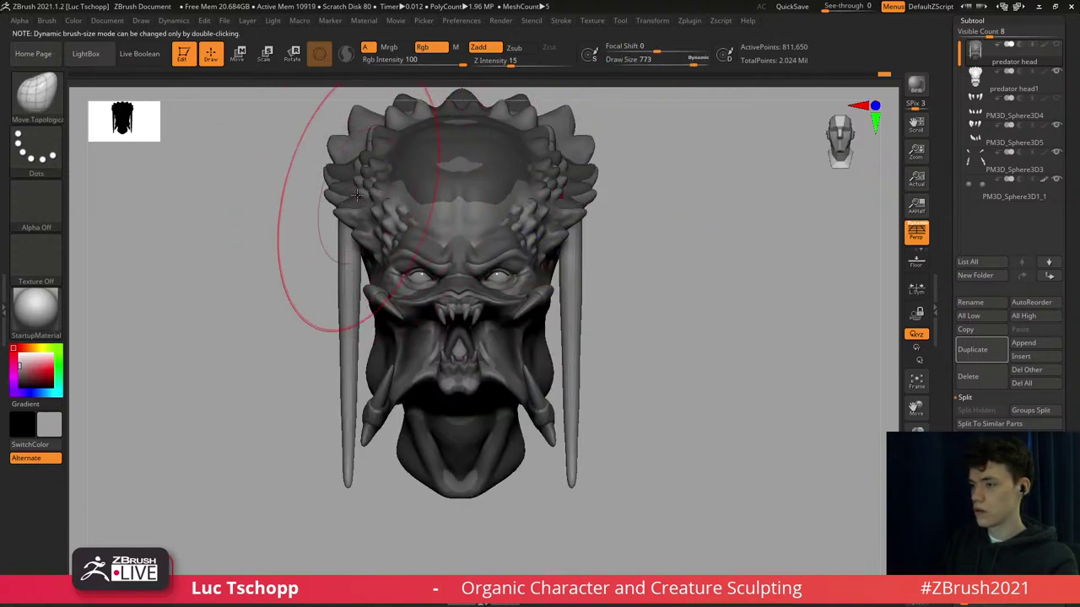
key("s")
left_click(364, 197)
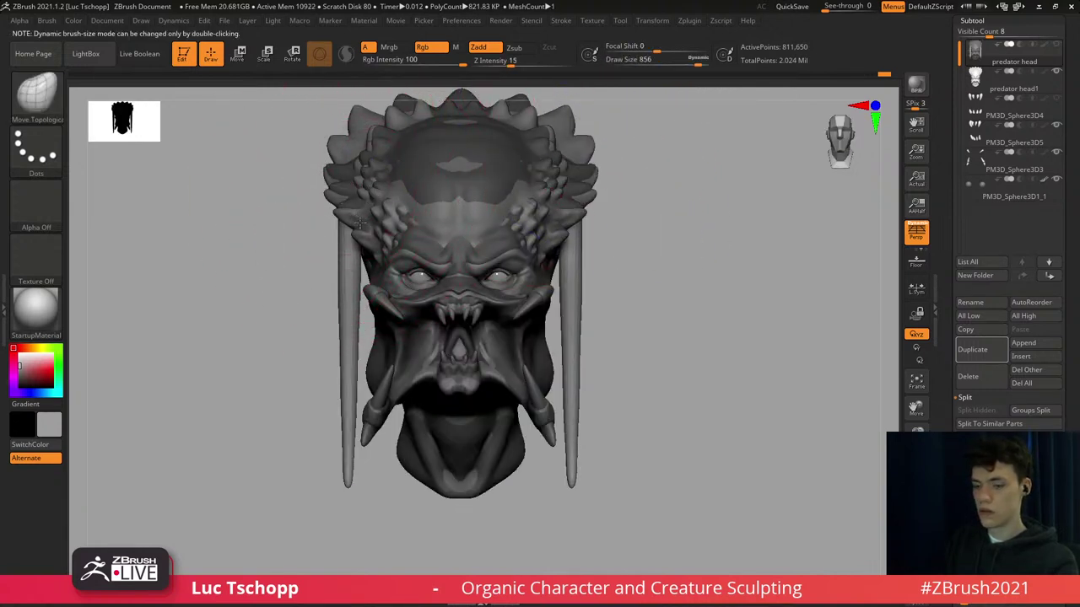
mouse_move(361, 227)
right_mouse_down()
mouse_move(356, 258)
mouse_move(361, 230)
mouse_move(423, 220)
right_mouse_up()
Split the unmasked tubes off the predator head into their own subtool and make that subtool active.
key("shift+f")
left_click_drag(1075, 216, 1062, 182)
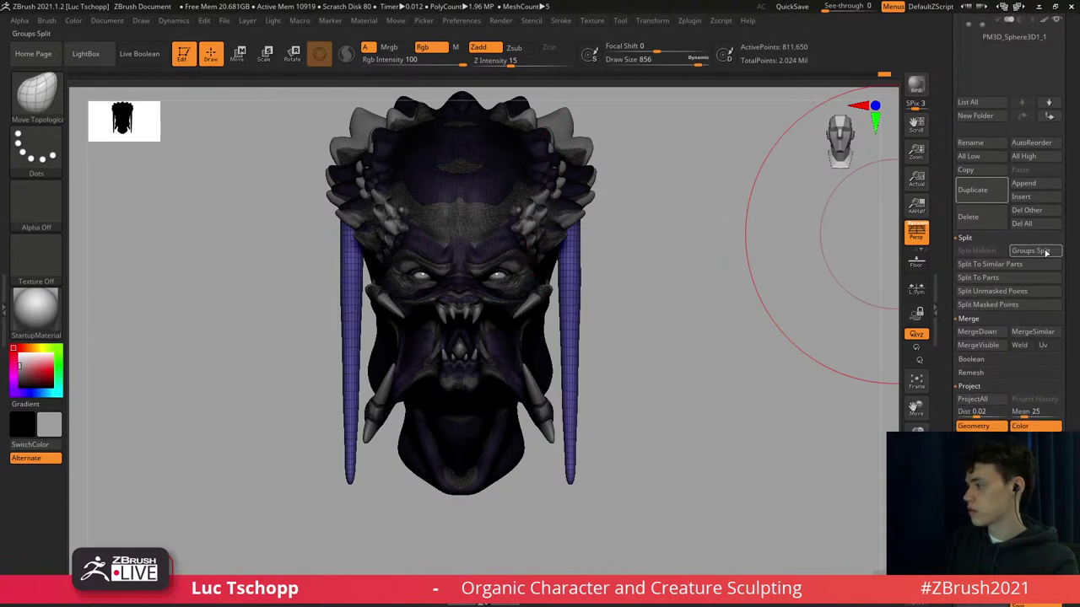
left_click(1019, 292)
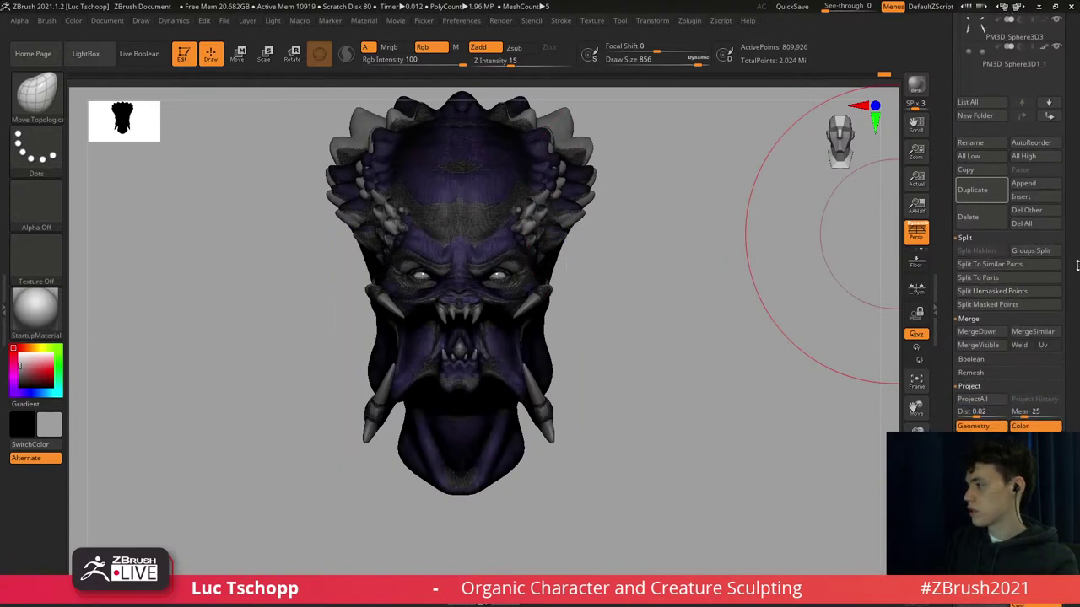
scroll(1076, 263, "up", 6)
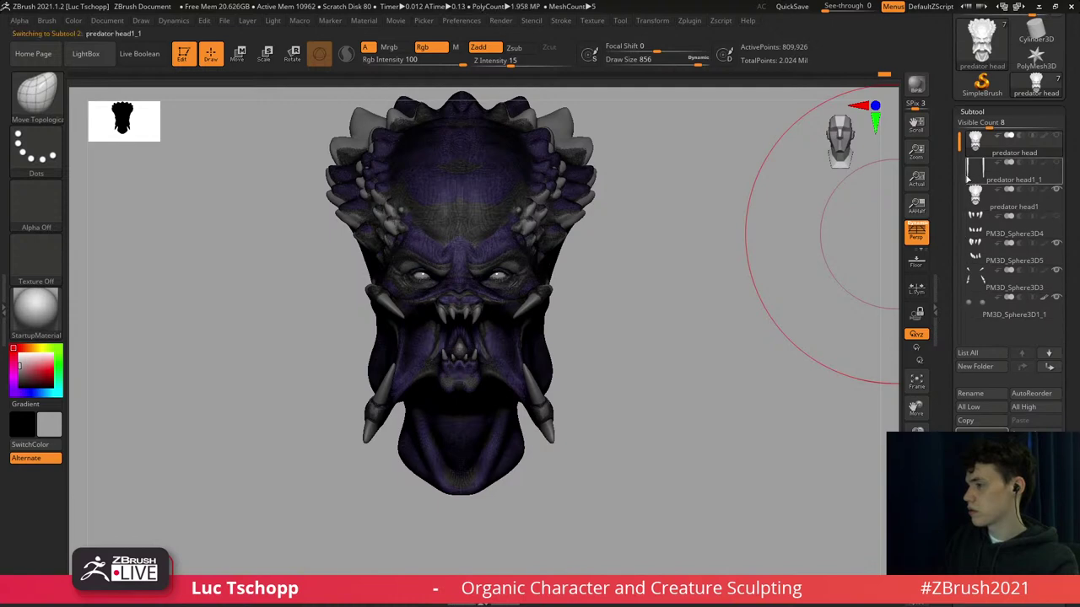
left_click(967, 179)
key("shift+f")
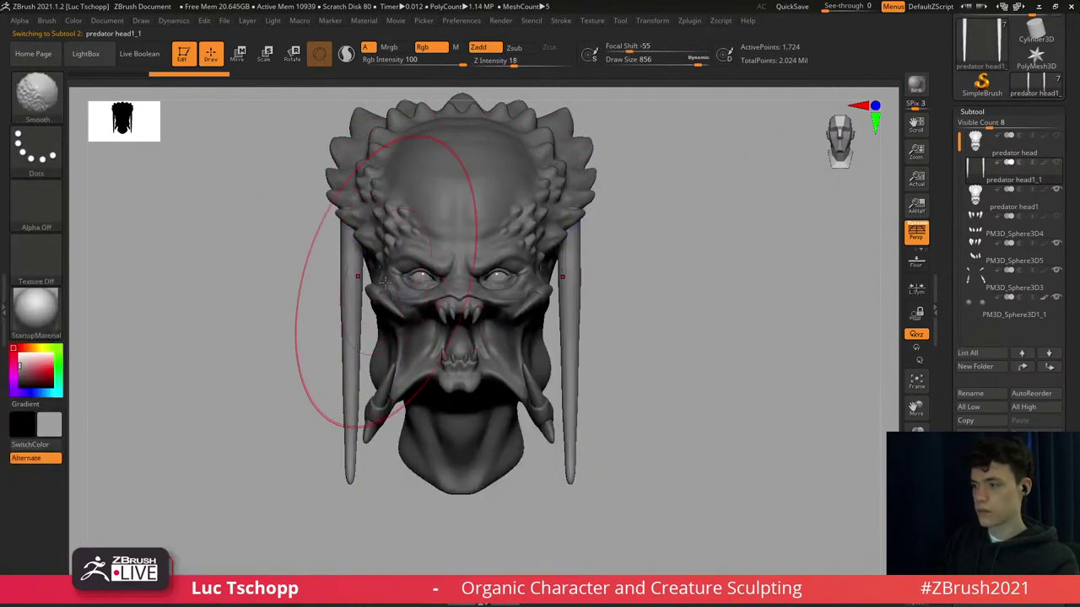
Bow the upper and middle parts of the tubes outward from the head with the Move Topological brush at draw size 1000.
left_click_drag(339, 313, 260, 299)
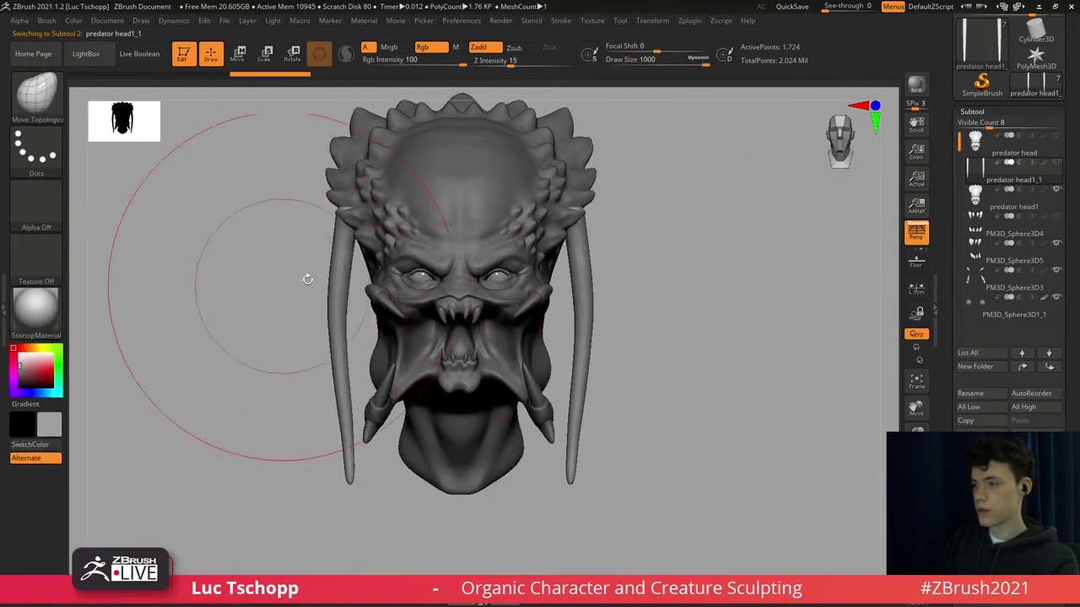
key("s")
left_click_drag(342, 270, 324, 269)
key("s")
left_click_drag(296, 251, 342, 260)
key("s")
Adjust the lower stretch of the tubes beside the mandibles with the Move Topological brush at draw size 804.
mouse_move(354, 332)
left_mouse_down()
mouse_move(345, 334)
mouse_move(355, 354)
mouse_move(344, 394)
left_mouse_up()
key("s")
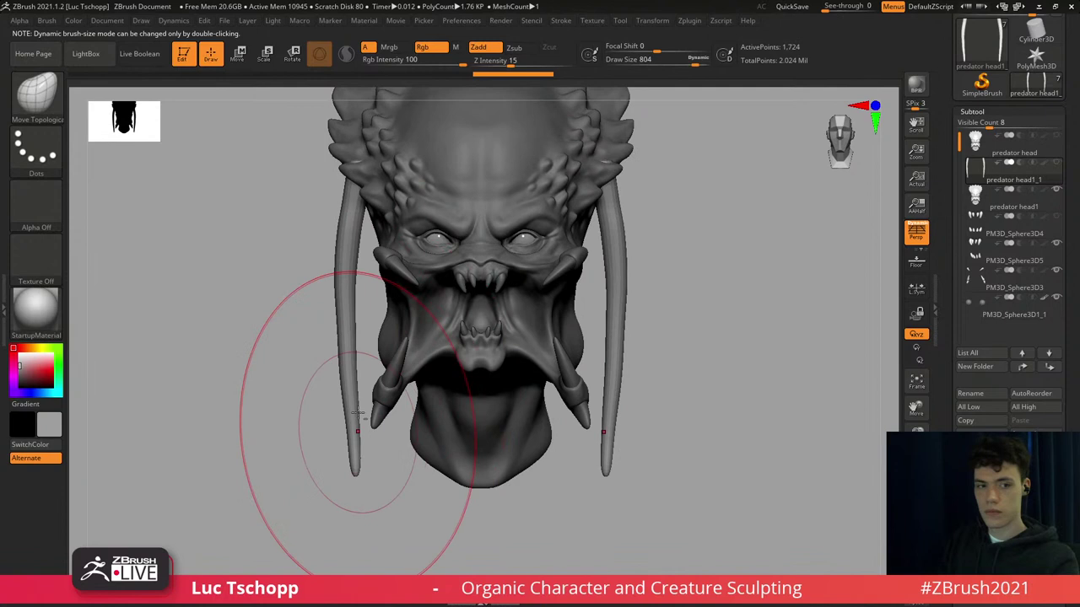
right_click_drag(361, 445, 365, 363, "alt")
key("s")
mouse_move(369, 367)
left_mouse_down()
mouse_move(359, 425)
mouse_move(366, 397)
left_mouse_up()
Try moving the tubes' upper ends below the temple bumps twice and undo both strokes.
mouse_move(366, 160)
right_mouse_down("alt")
mouse_move(363, 329)
mouse_move(381, 298)
right_mouse_up("alt")
key("s")
mouse_move(381, 298)
left_mouse_down()
mouse_move(390, 273)
mouse_move(374, 291)
mouse_move(382, 253)
left_mouse_up()
key("ctrl+z")
key("s")
key("s")
left_click_drag(388, 250, 391, 249)
key("ctrl+z")
Shape a rounded outward bend in the upper part of the tubes at draw sizes 585 and 453.
key("s")
left_click_drag(371, 305, 390, 305)
right_click_drag(392, 336, 379, 321, "shift")
key("s")
left_click_drag(390, 314, 374, 311)
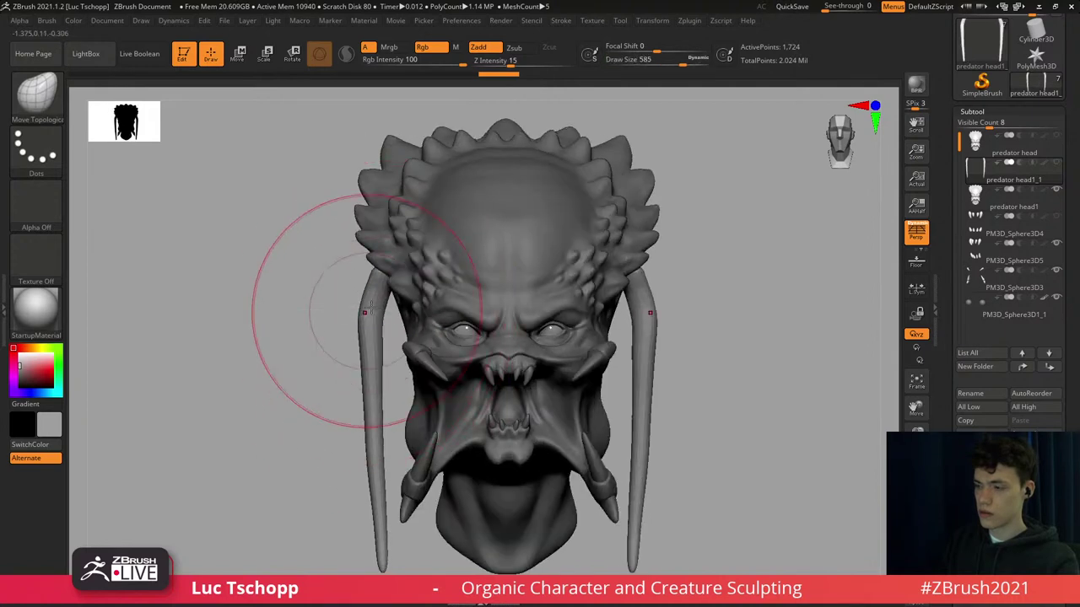
left_click_drag(369, 368, 368, 367)
key("s")
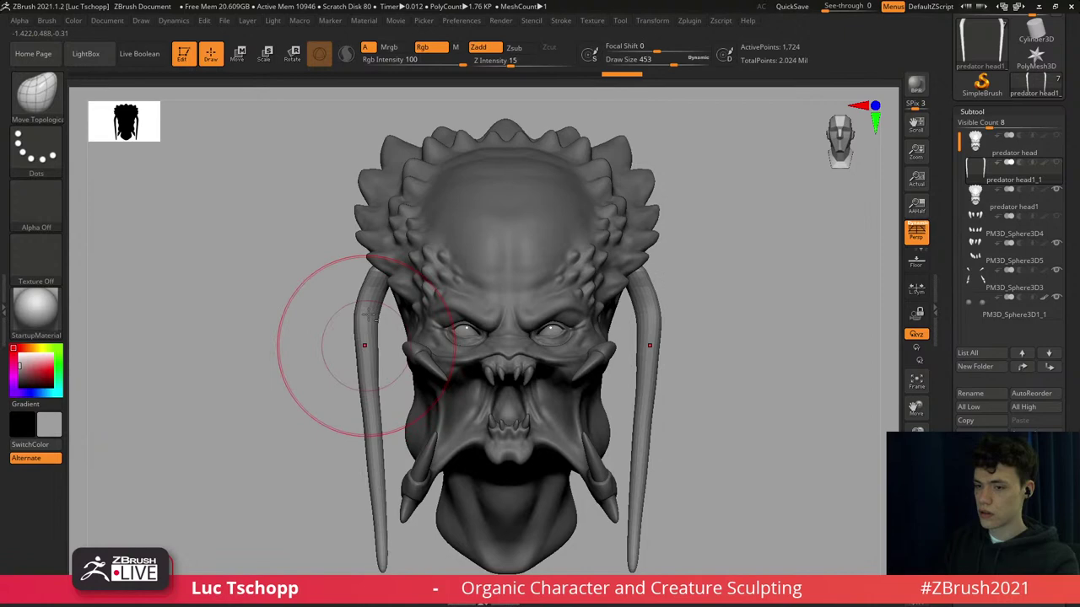
Refine where the tubes leave the temple bumps and their upper bend with the Move Topological brush at draw size 525.
right_click_drag(368, 314, 369, 295)
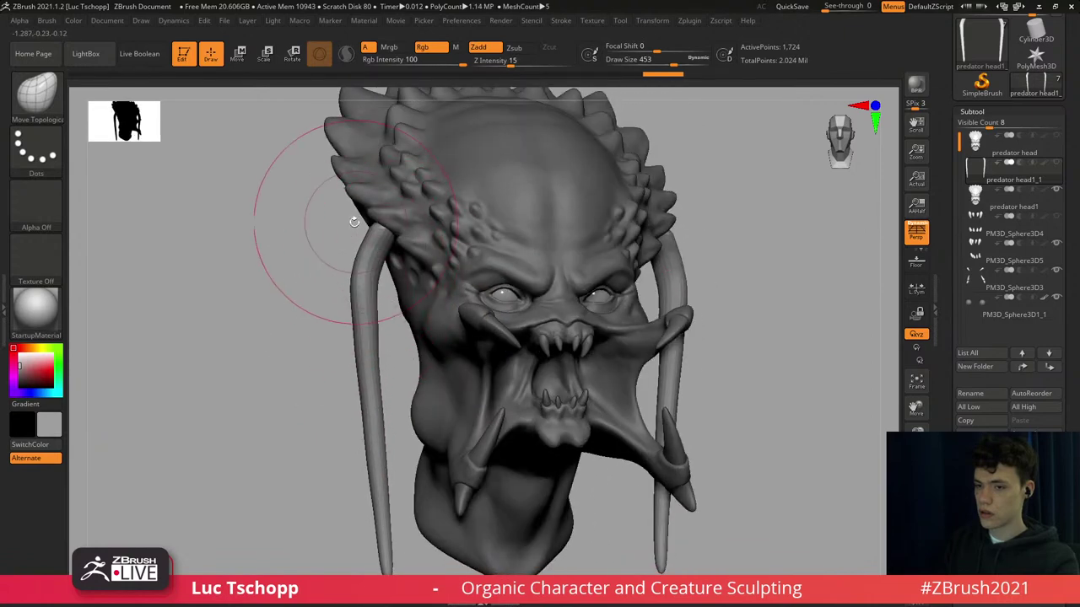
mouse_move(354, 222)
right_mouse_down("alt")
mouse_move(406, 236)
mouse_move(394, 205)
right_mouse_up("alt")
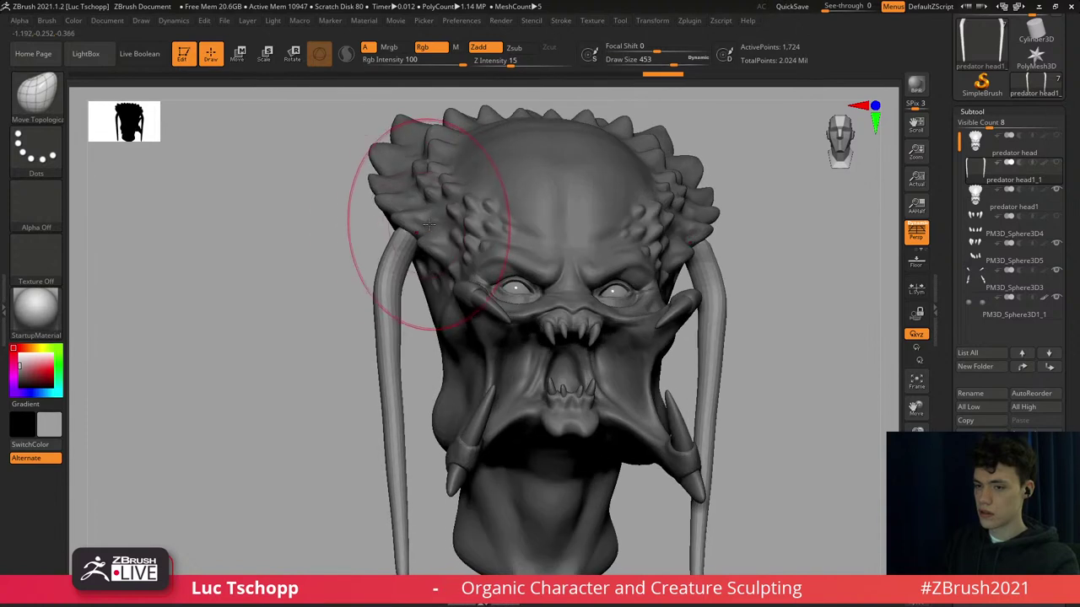
key("s")
left_click_drag(431, 228, 429, 227)
key("s")
right_click_drag(413, 258, 396, 324, "shift")
right_click(393, 335)
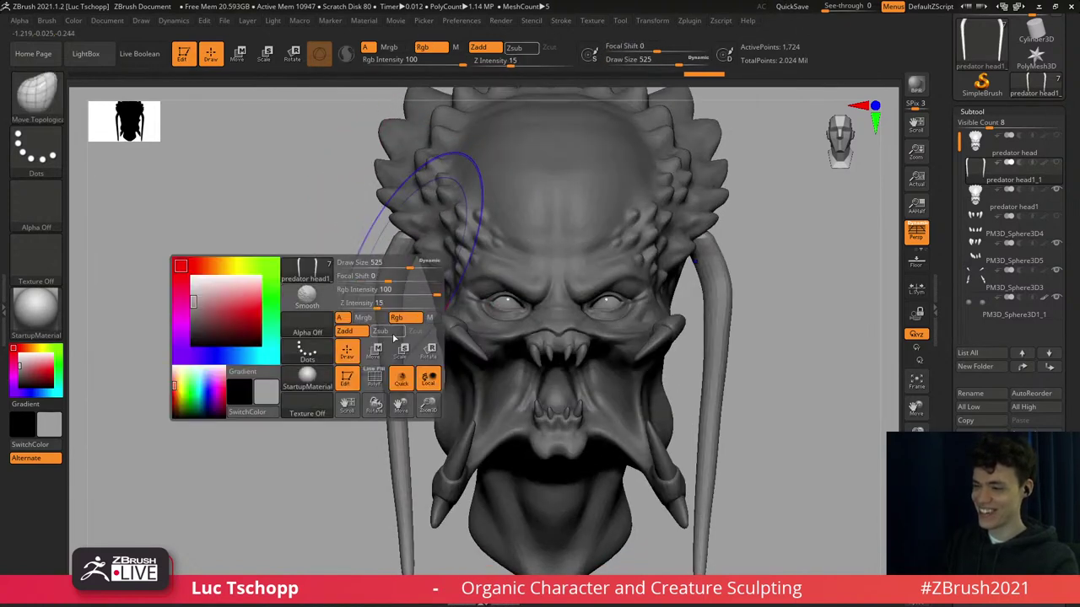
key("s")
left_click_drag(389, 347, 380, 340)
key("s")
Adjust the curve of the tubes' lower stretch beside the lower mandibles.
right_click_drag(390, 315, 390, 243)
key("s")
mouse_move(396, 428)
left_mouse_down()
mouse_move(425, 435)
mouse_move(407, 458)
left_mouse_up()
key("s")
key("s")
left_click_drag(405, 464, 302, 466)
Pull the tubes' upper ends toward the temple bumps with the Move Topological brush at draw sizes 794 and 629.
right_click_drag(398, 284, 398, 308)
key("b")
key("m")
key("t")
right_click_drag(377, 221, 397, 239)
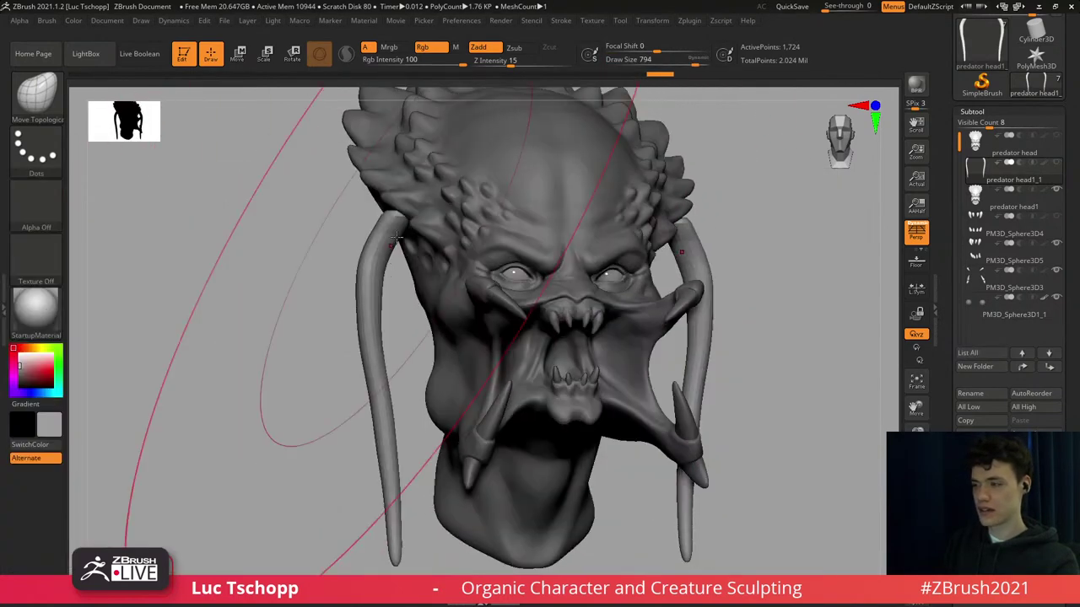
key("s")
mouse_move(383, 220)
left_mouse_down()
mouse_move(372, 223)
mouse_move(430, 212)
left_mouse_up()
key("s")
right_click_drag(429, 245, 424, 192)
key("s")
left_click_drag(422, 193, 429, 189)
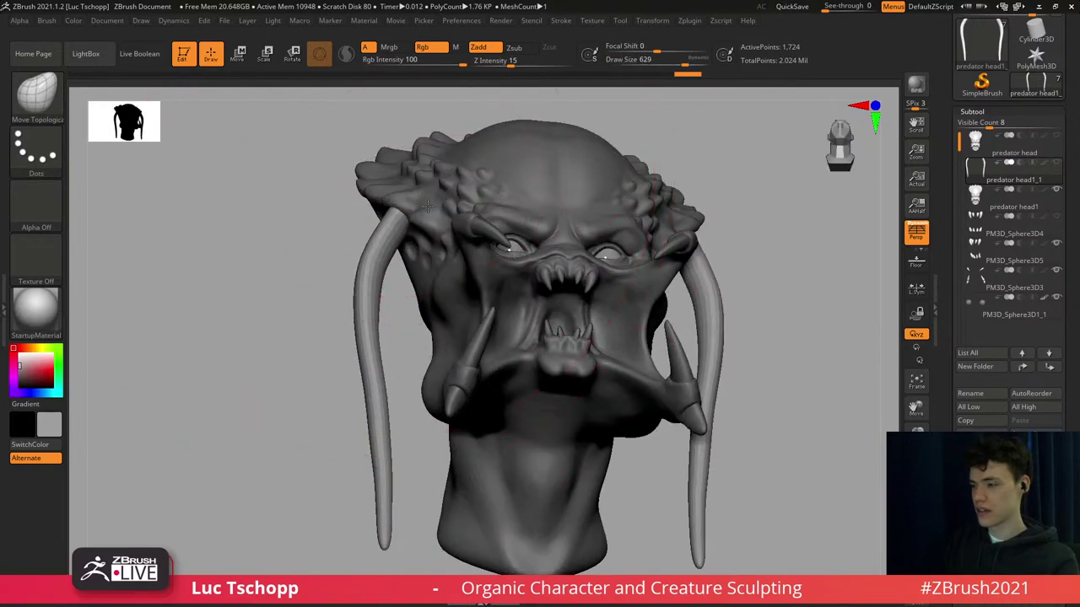
Refine the outer bend of the tubes from front and angled views with the Move Topological brush at small draw sizes.
right_click_drag(433, 221, 404, 280, "shift")
key("s")
left_click_drag(394, 270, 371, 264)
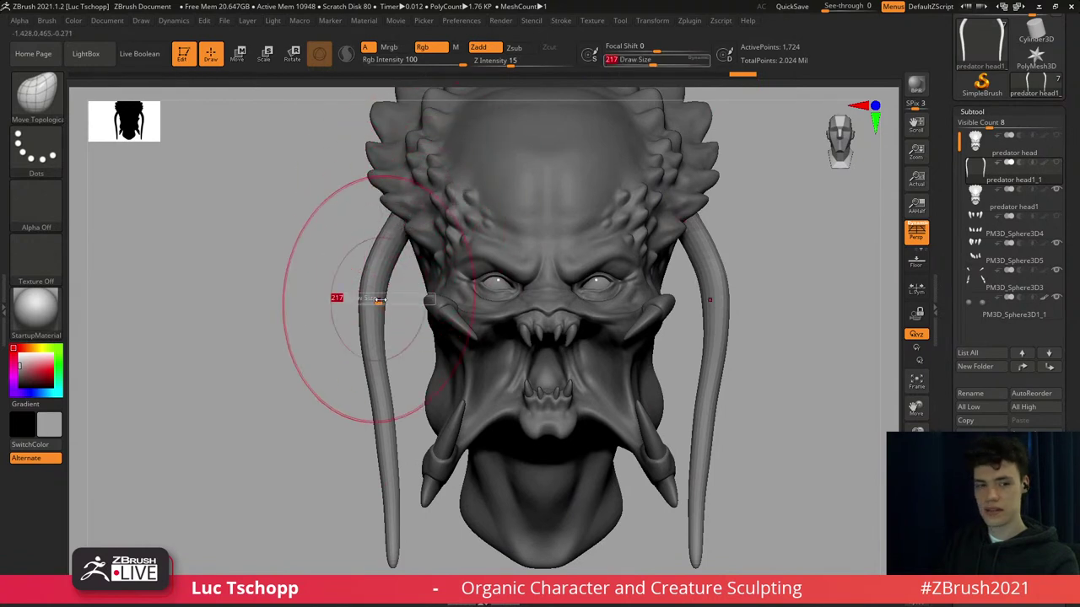
key("s")
left_click_drag(363, 353, 369, 353)
mouse_move(372, 281)
right_mouse_down()
mouse_move(383, 235)
mouse_move(384, 244)
right_mouse_up()
key("s")
left_click_drag(382, 248, 377, 249)
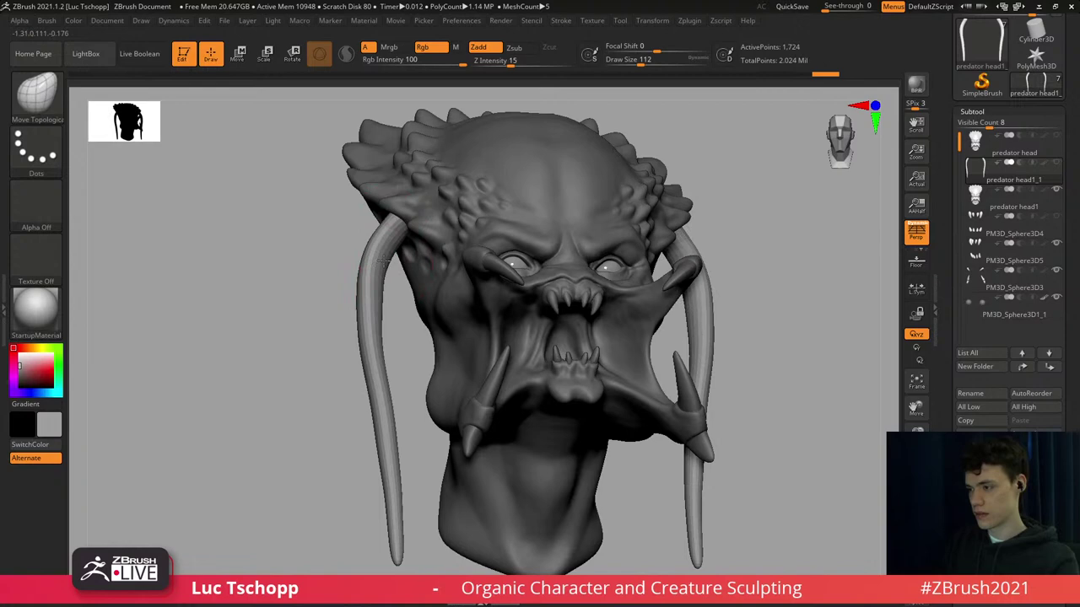
right_click_drag(384, 261, 381, 255, "shift")
right_click_drag(369, 293, 380, 303)
key("s")
left_click_drag(379, 304, 374, 304)
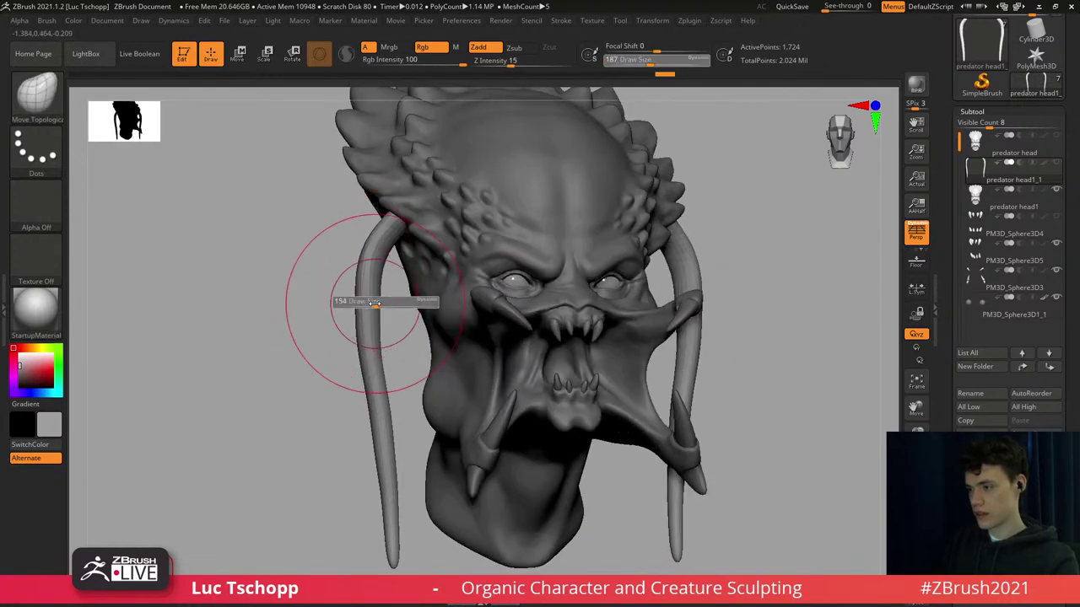
Thicken the upper and middle tubes with the Inflat brush and smooth the bend at draw size 104.
key("b")
key("i")
key("n")
key("s")
mouse_move(380, 253)
left_mouse_down()
mouse_move(400, 253)
mouse_move(379, 239)
mouse_move(360, 379)
left_mouse_up()
right_click_drag(344, 241, 361, 310, "ctrl")
key("s")
left_click_drag(373, 292, 364, 287)
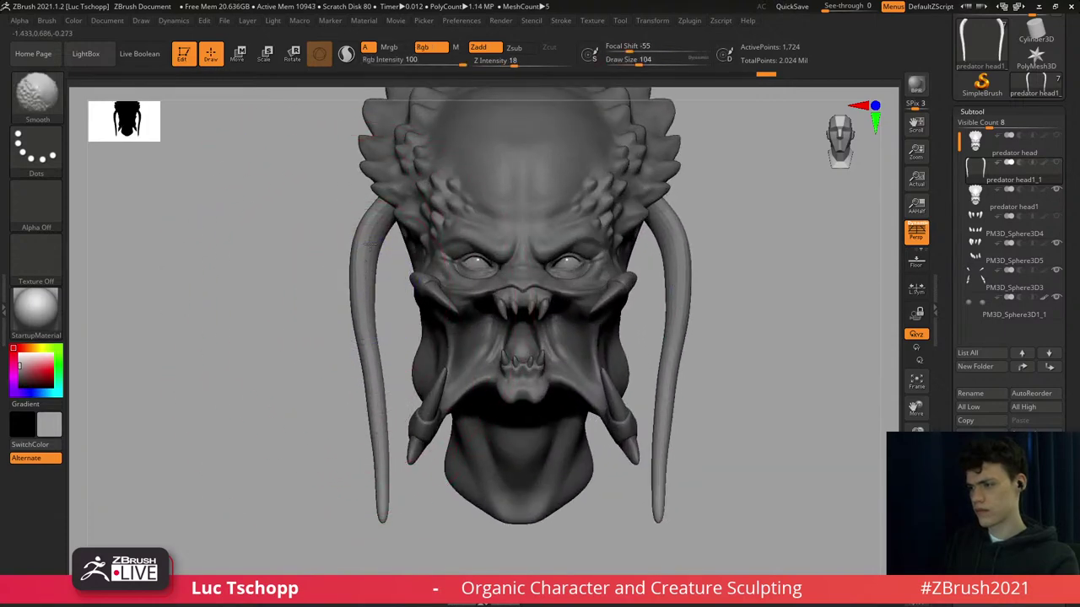
mouse_move(367, 253)
right_mouse_down("ctrl")
mouse_move(397, 284)
mouse_move(345, 304)
mouse_move(349, 247)
right_mouse_up("ctrl")
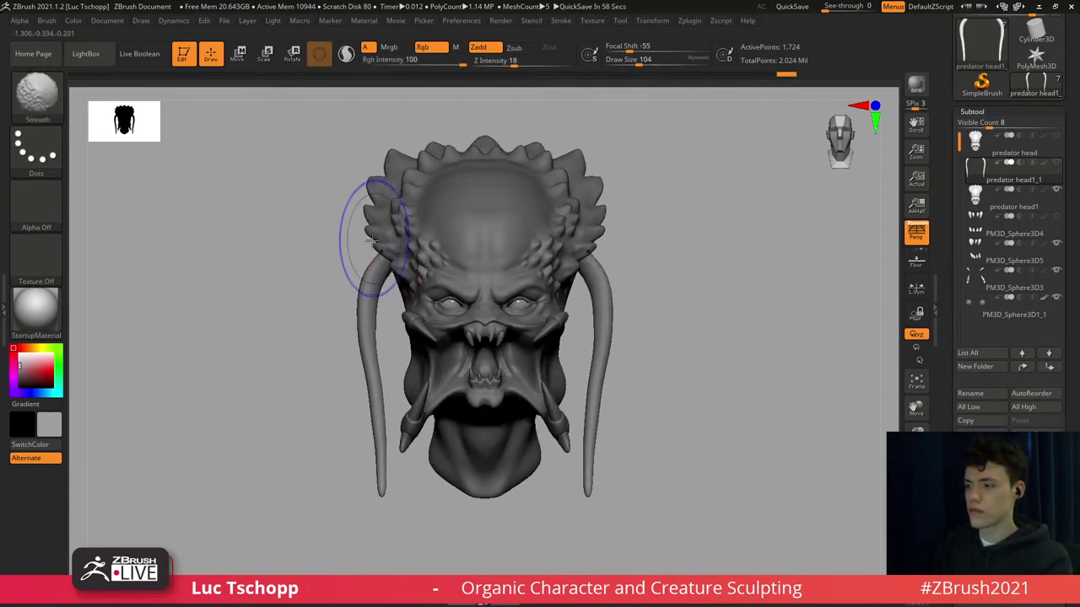
Push the tubes' outer bend slightly inward toward the head with the Move brush.
key("b")
key("m")
key("v")
key("s")
left_click_drag(358, 302, 373, 303)
key("s")
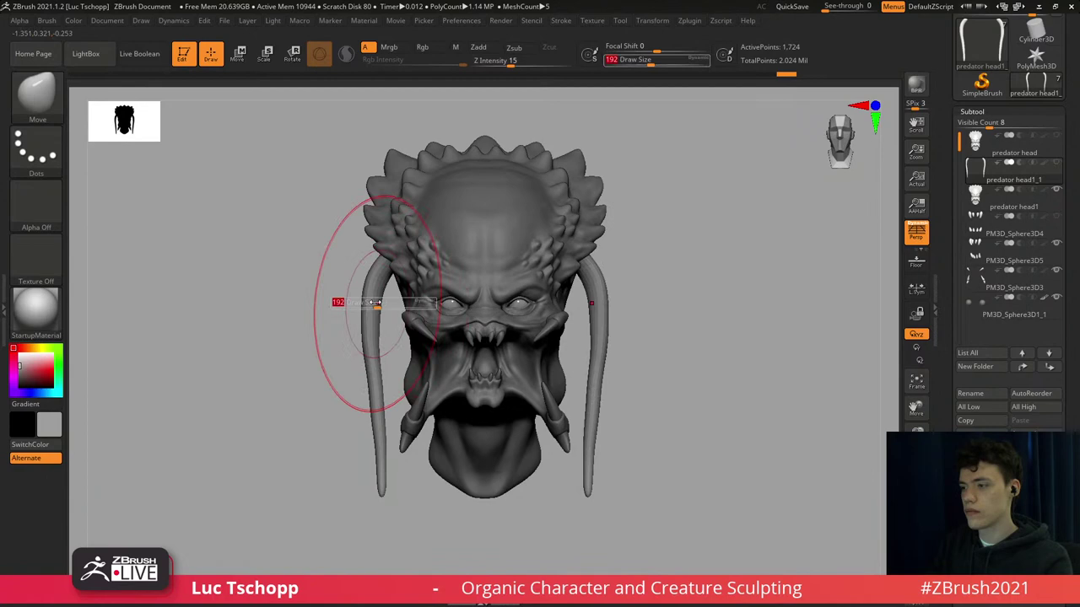
Try inflating the tubes from the bend down to the lower part with the Inflat brush at draw size 305 and undo it.
key("b")
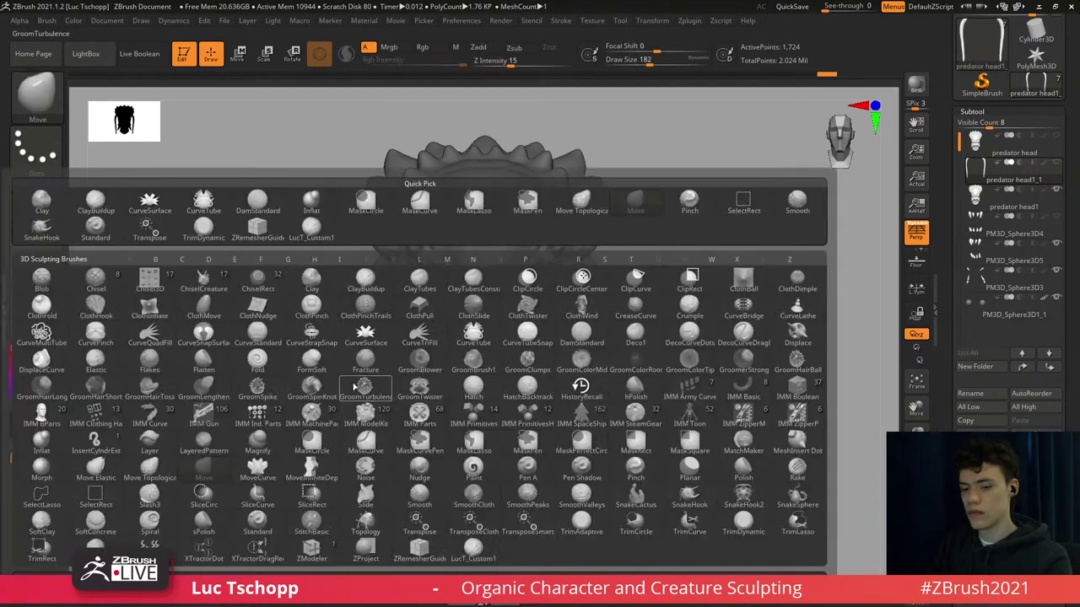
key("i")
key("n")
key("s")
left_click_drag(362, 346, 374, 346)
left_click_drag(368, 306, 371, 456)
key("ctrl+z")
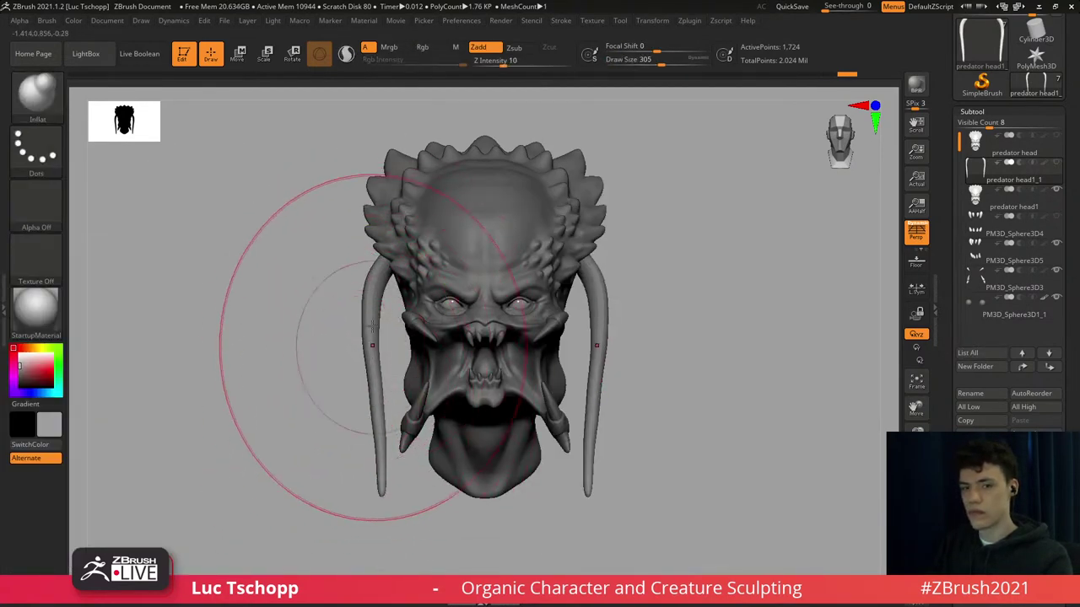
Inflate the tubes down to their tips with the Inflat brush and smooth their upper bend at draw size 167.
left_click_drag(368, 347, 374, 501)
right_click_drag(374, 501, 373, 357)
key("s")
left_click_drag(383, 368, 372, 367)
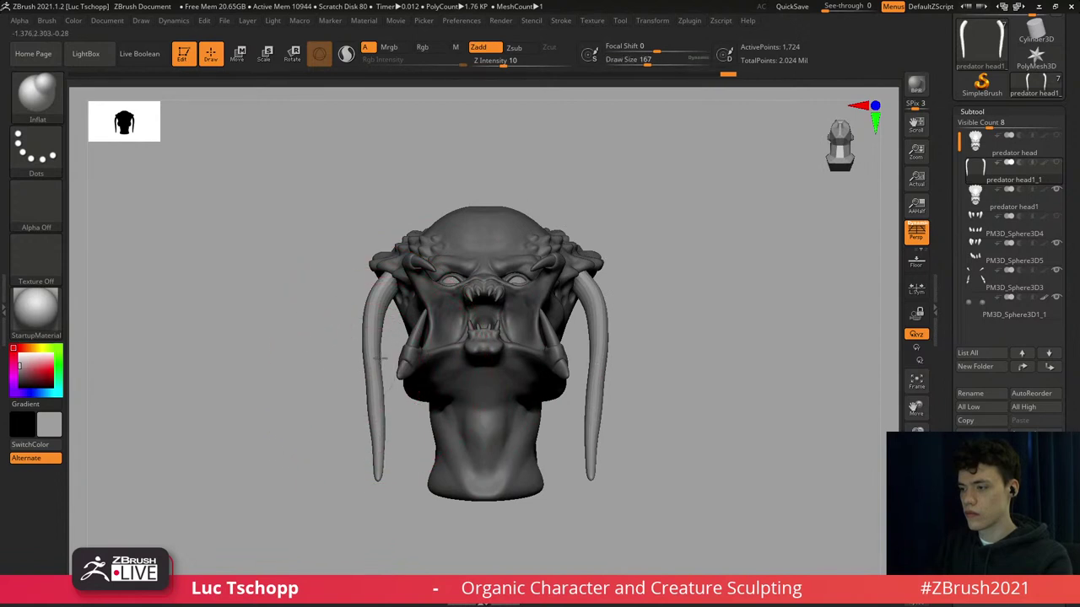
left_click_drag(388, 285, 372, 329, "shift")
right_click_drag(367, 366, 378, 420)
Smooth the lower middle part of the tubes at draw size 59 and dismiss the Dynamic Subdiv prompt.
key("s")
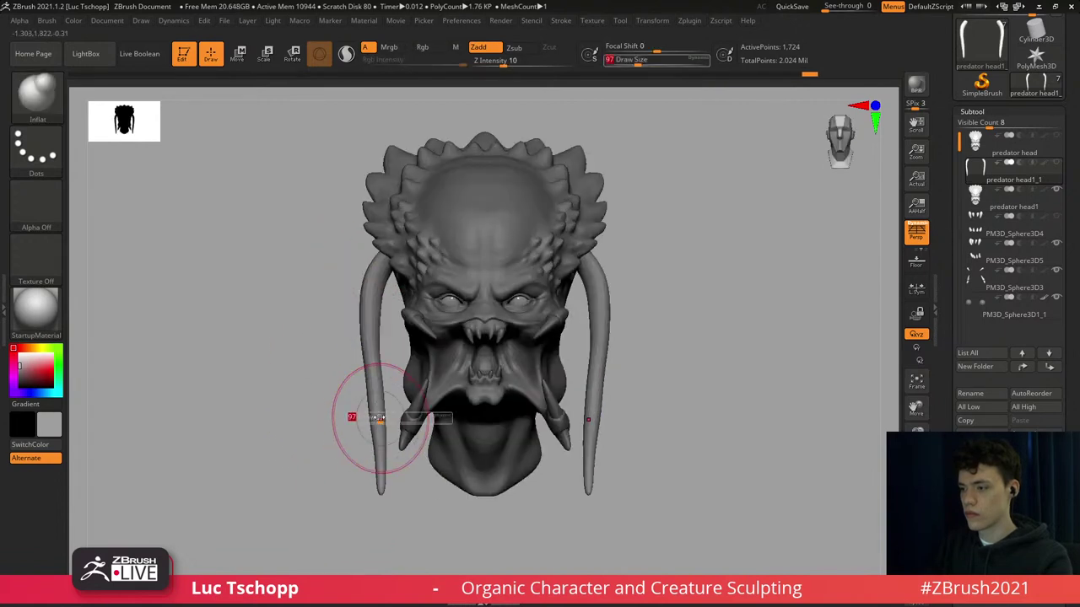
left_click_drag(382, 420, 376, 421)
mouse_move(374, 397)
left_mouse_down("shift")
mouse_move(376, 421)
mouse_move(376, 388)
left_mouse_up("shift")
key("d")
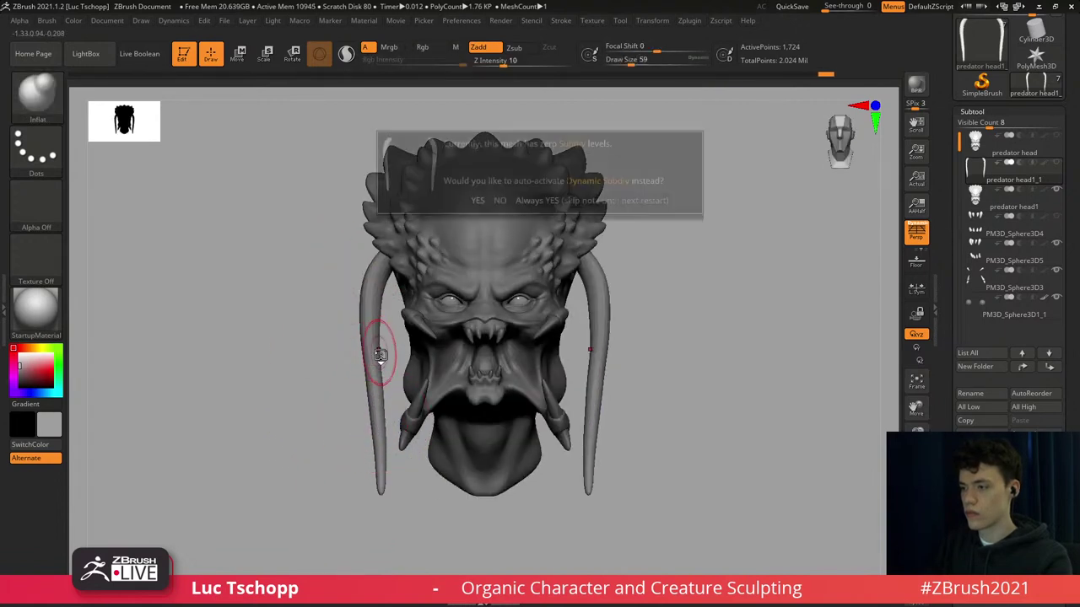
key("Escape")
Reshape the tubes' upper bend beside the eyes with the Move brush.
right_click_drag(381, 319, 383, 292, "alt")
key("b")
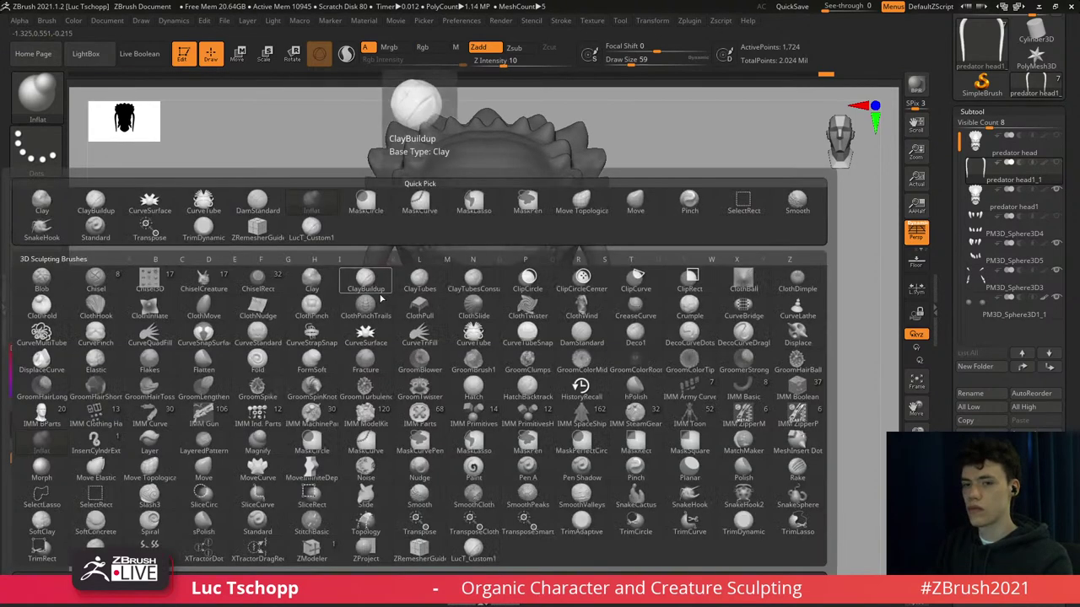
key("m")
key("v")
key("s")
mouse_move(369, 294)
left_mouse_down()
mouse_move(382, 285)
mouse_move(369, 268)
left_mouse_up()
key("s")
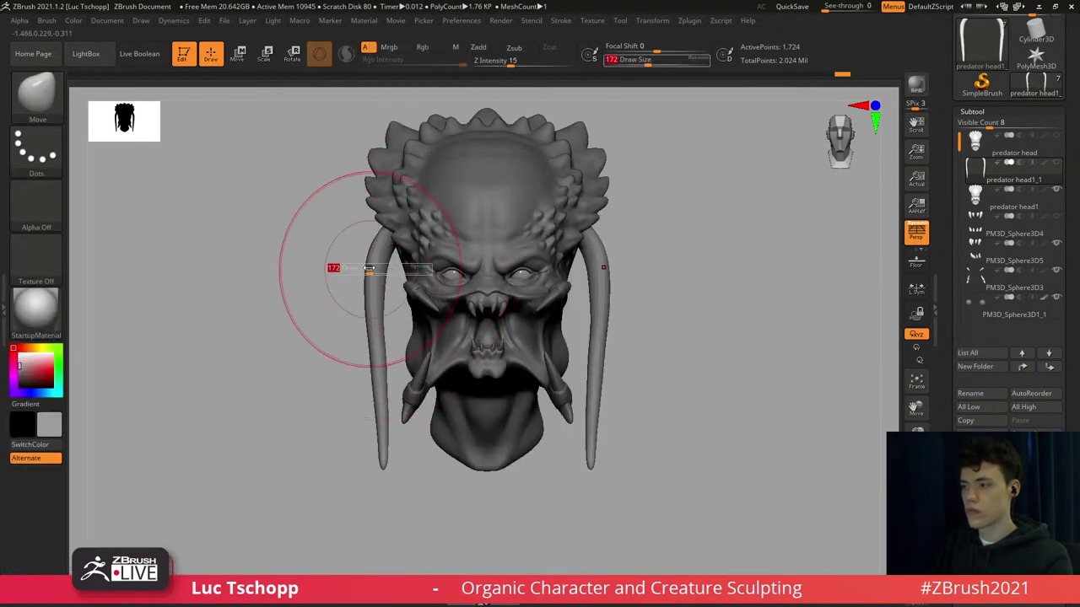
Adjust the middle and lower stretches of the tubes with the Move brush at draw size 280.
key("s")
left_click_drag(368, 311, 388, 357)
key("s")
left_click_drag(377, 393, 379, 398)
key("s")
right_click_drag(378, 398, 366, 340, "ctrl")
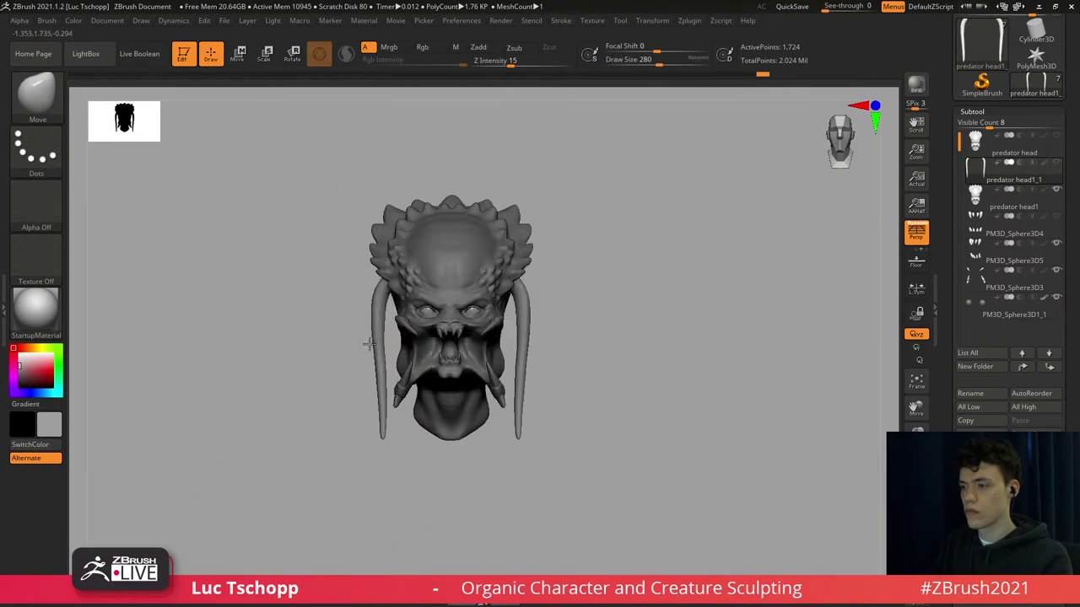
Make the predator head the active subtool, choose the Move brush and lower the head by two subdivision levels.
right_click_drag(383, 472, 378, 438, "alt")
right_click_drag(377, 323, 384, 397, "ctrl")
key("s")
left_click_drag(444, 338, 428, 337)
left_click(439, 321, "alt")
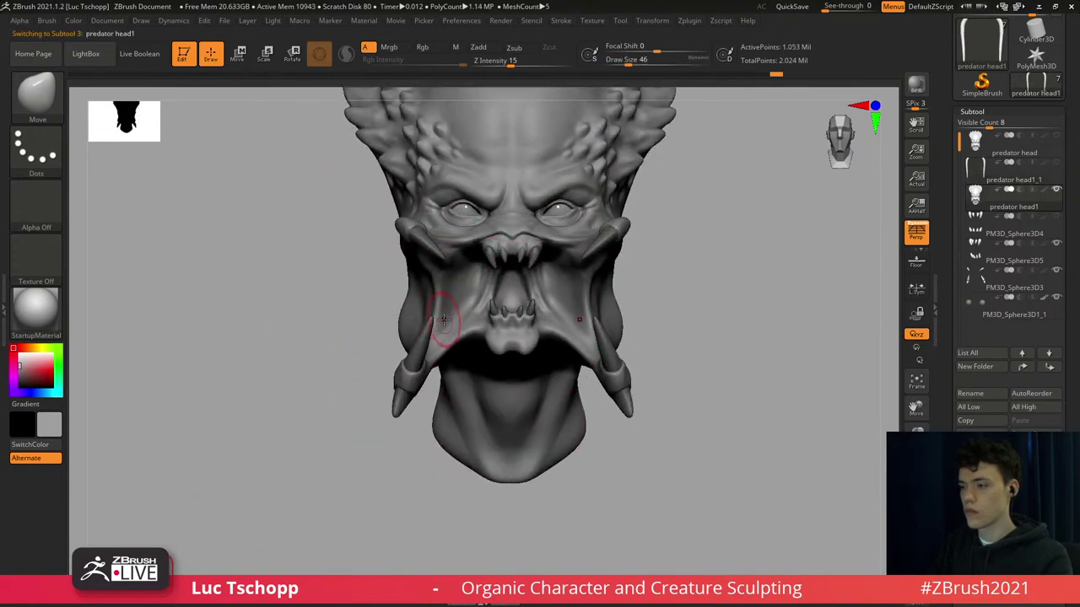
key("b")
key("m")
key("v")
key("shift+d")
key("shift+d")
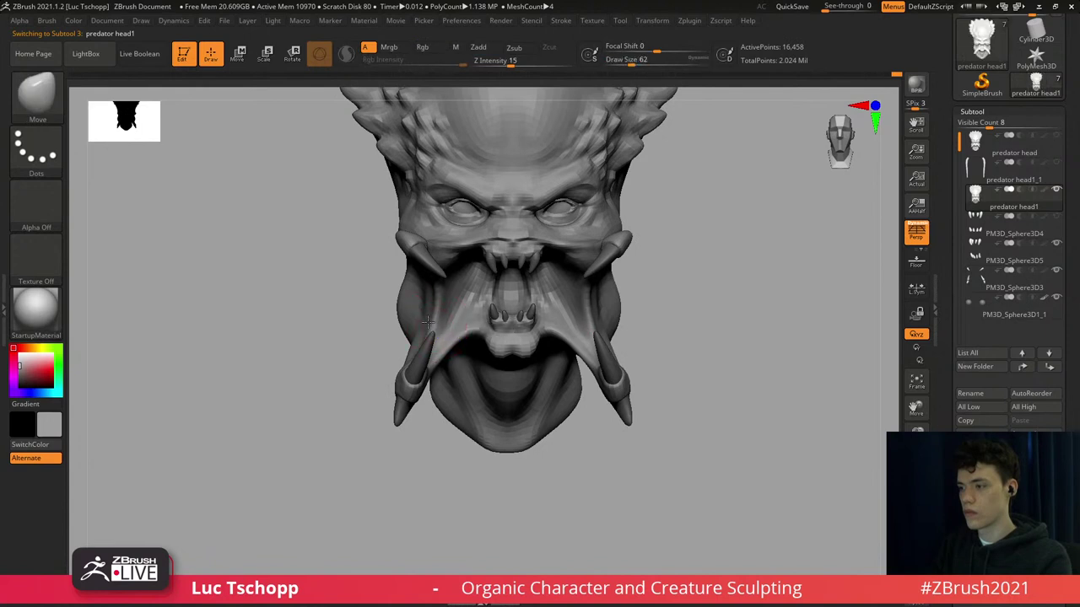
Reshape the cheek and jaw area beside the lower mandibles with the Move brush, switching between subdivision levels.
mouse_move(429, 321)
right_mouse_down()
mouse_move(431, 350)
mouse_move(423, 339)
right_mouse_up()
left_click(436, 351, "ctrl+shift")
key("s")
left_click_drag(421, 341, 424, 344)
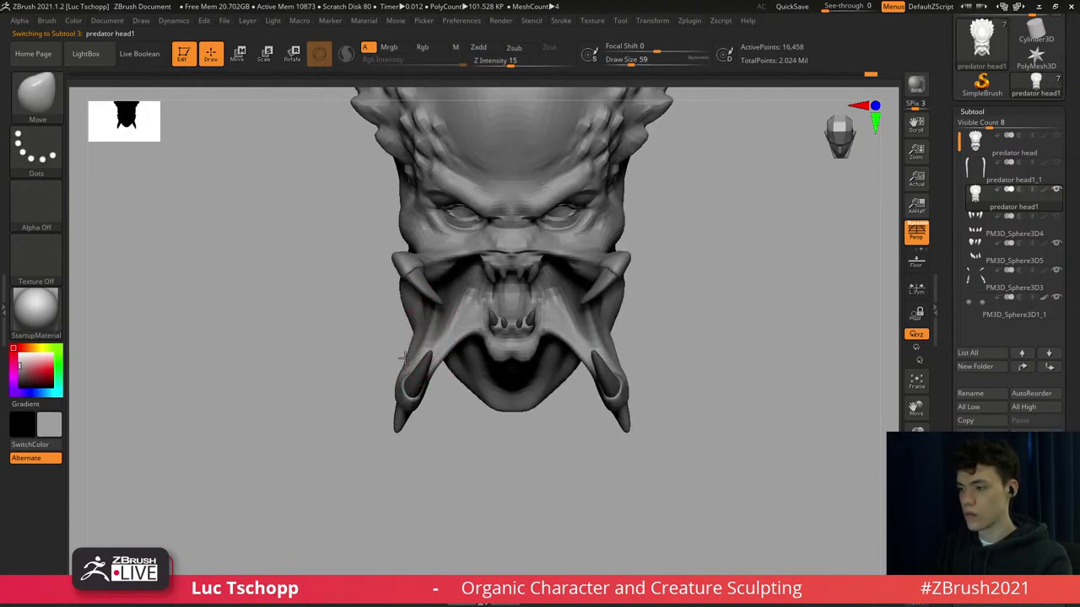
key("s")
right_click_drag(434, 305, 426, 308)
key("d")
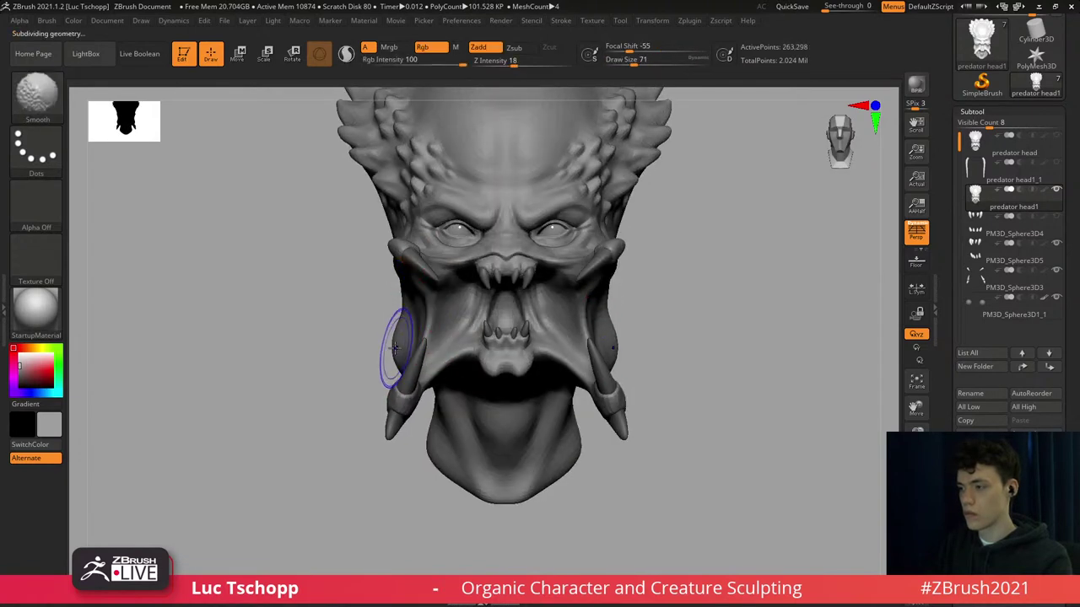
key("shift+d")
key("s")
left_click_drag(396, 351, 412, 350)
key("s")
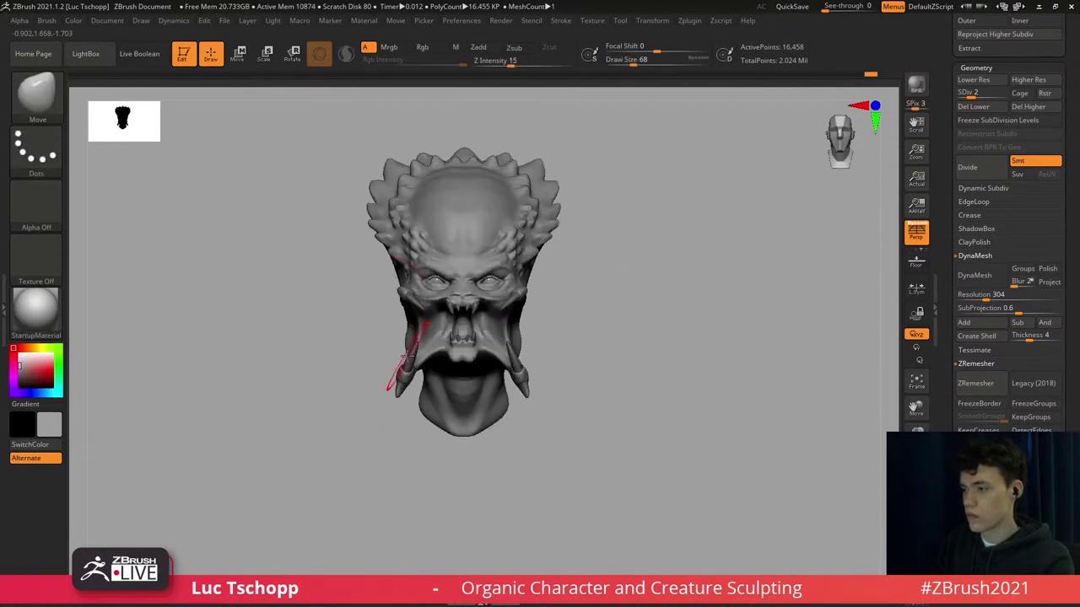
Switch back to the tubes subtool, shift their lower stretch with the Move brush and dismiss the Dynamic Subdiv prompt.
key("n")
left_click(271, 384)
right_click_drag(348, 315, 367, 309, "ctrl")
key("s")
left_click_drag(368, 309, 389, 315)
key("s")
left_click_drag(365, 378, 355, 380)
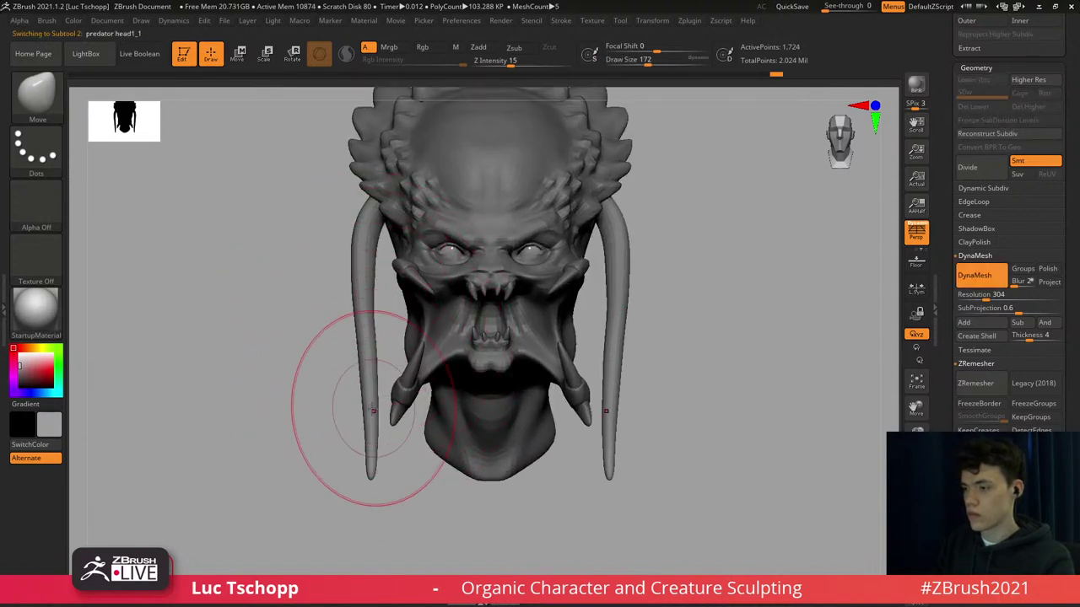
key("d")
key("Return")
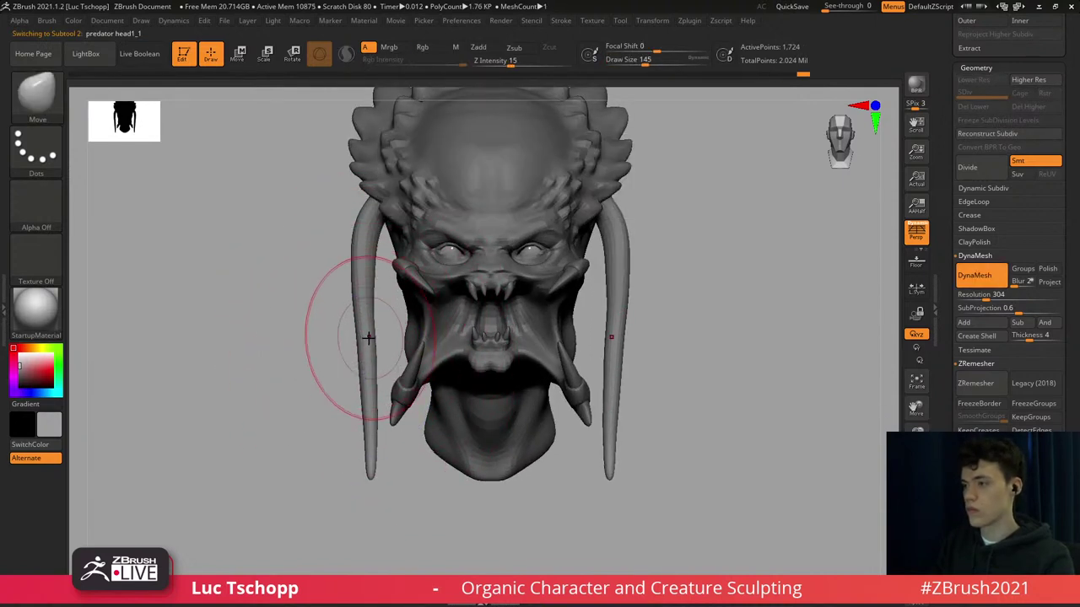
Isolate the tubes from the head and thicken their upper ends with the Inflat brush.
right_click_drag(422, 327, 388, 302, "ctrl")
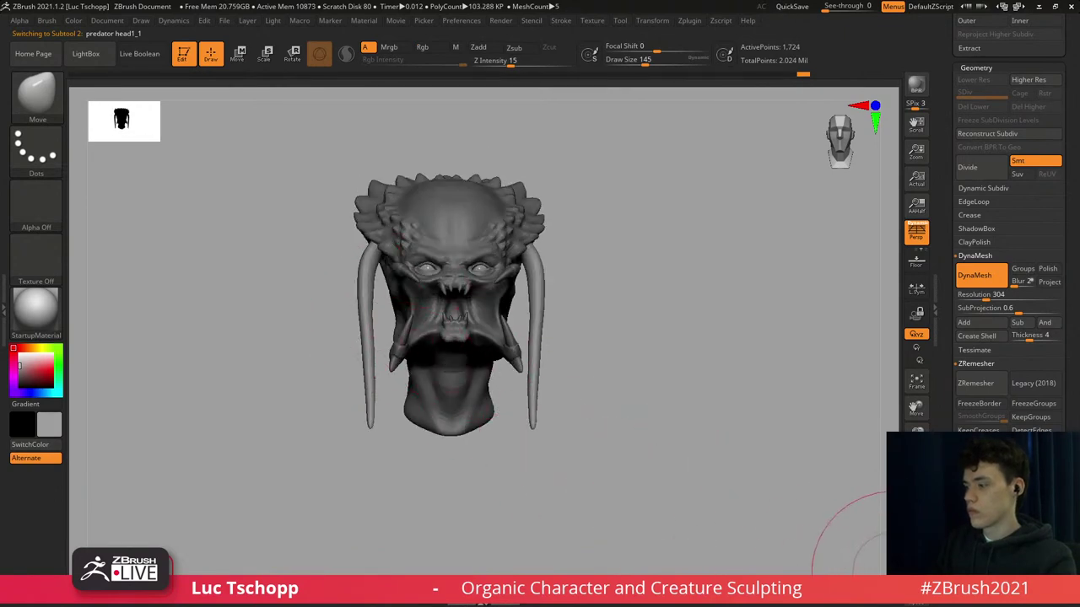
left_click(914, 585)
key("f")
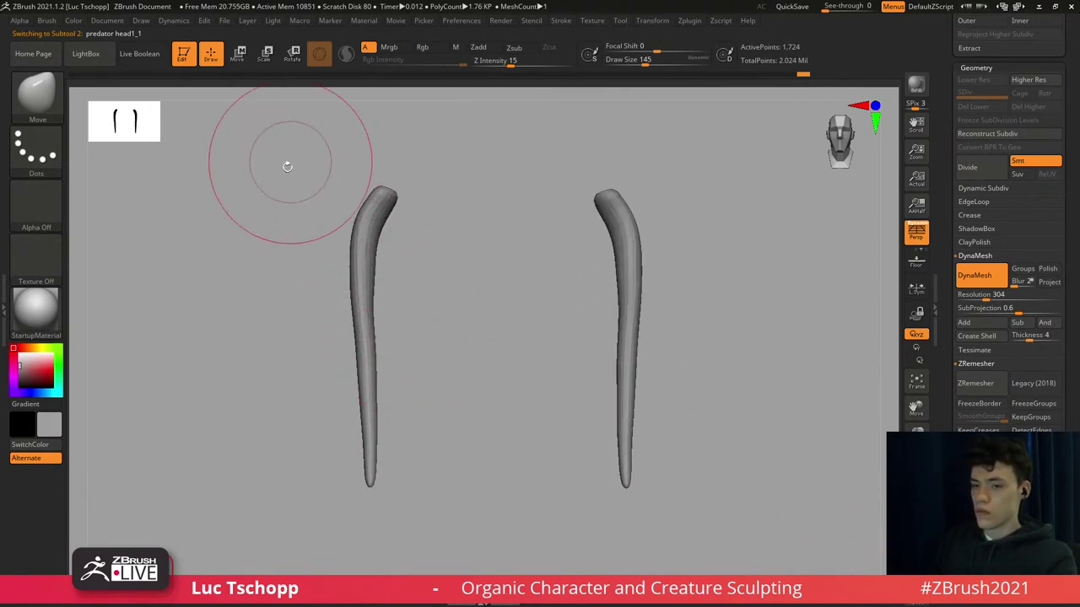
key("b")
key("i")
key("n")
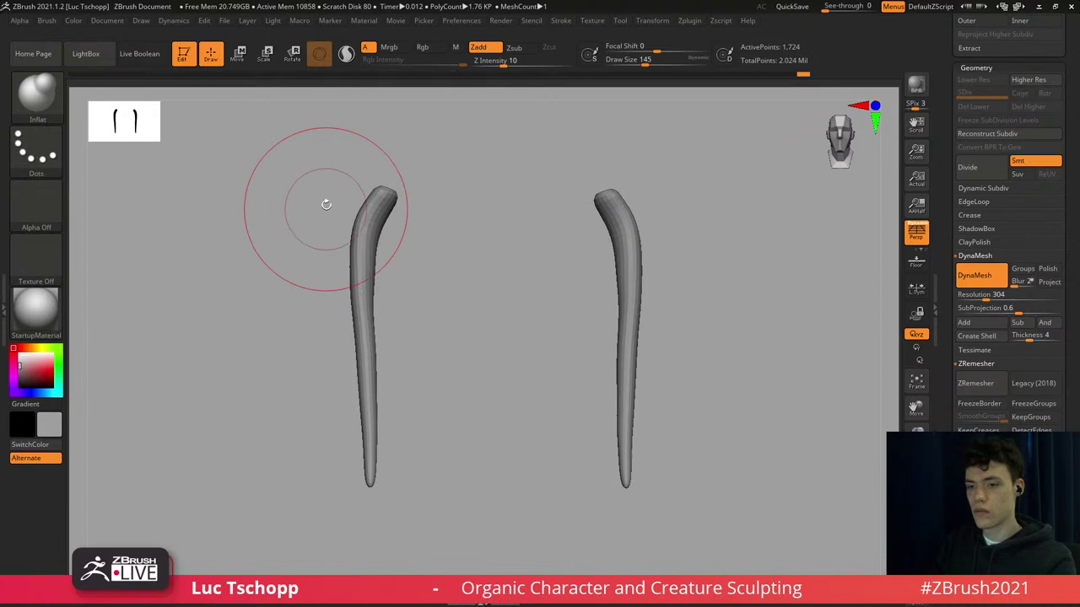
key("s")
mouse_move(332, 212)
left_mouse_down()
mouse_move(375, 191)
mouse_move(390, 199)
mouse_move(385, 188)
left_mouse_up()
key("s")
Adjust the upper bend and middle stretch of the isolated tubes with the Move Topological brush.
key("b")
key("m")
key("t")
key("s")
right_click_drag(376, 198, 366, 263, "shift")
key("s")
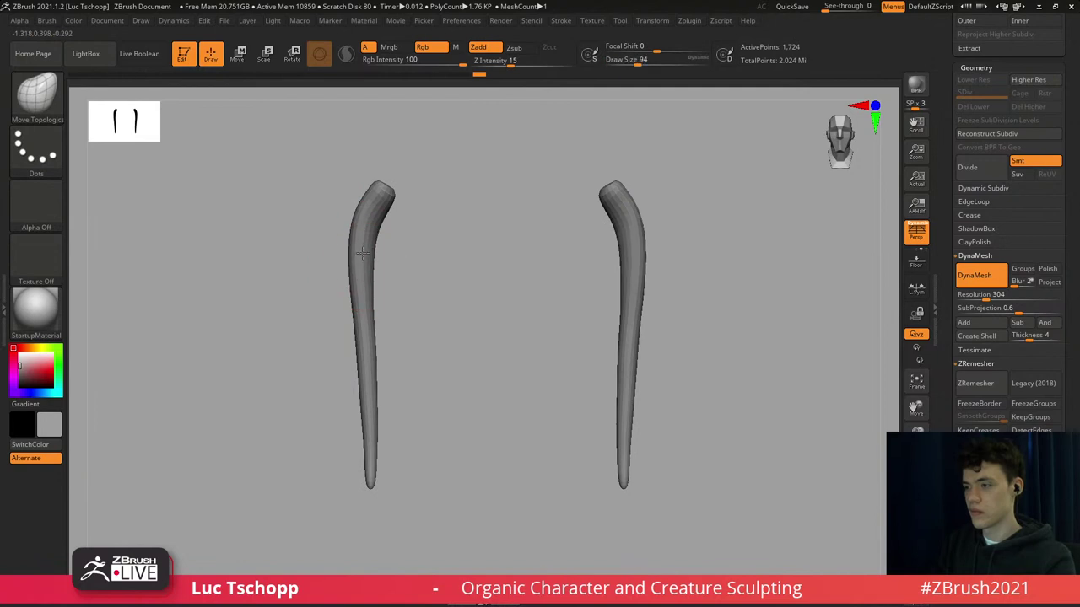
key("s")
left_click_drag(357, 362, 366, 353)
right_click_drag(366, 351, 387, 323, "ctrl")
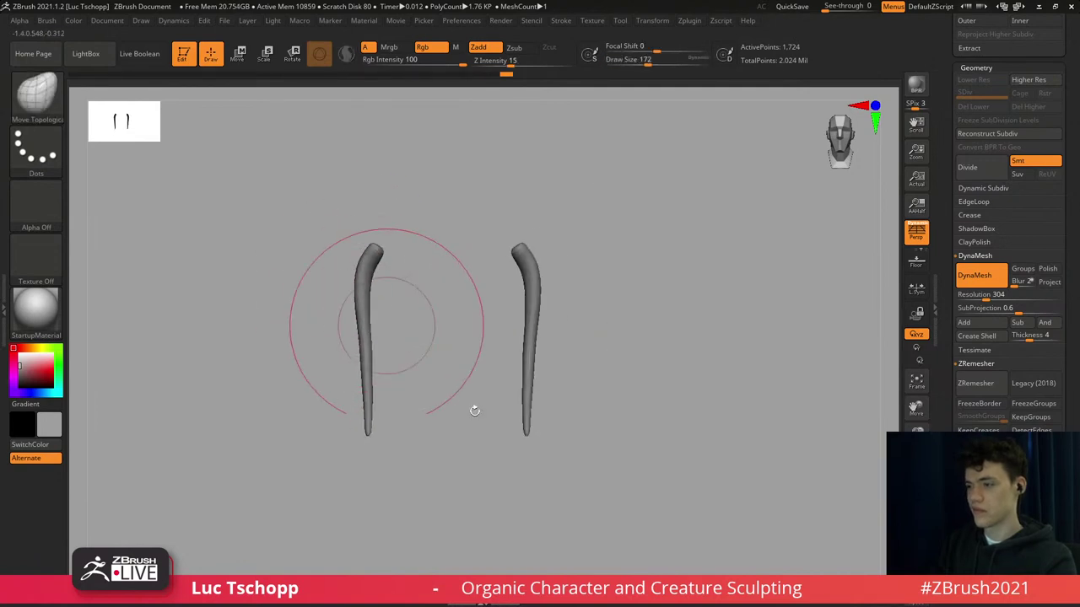
Show the whole head again and refine the tubes' curve against it with the Move Topological brush.
left_click(911, 570)
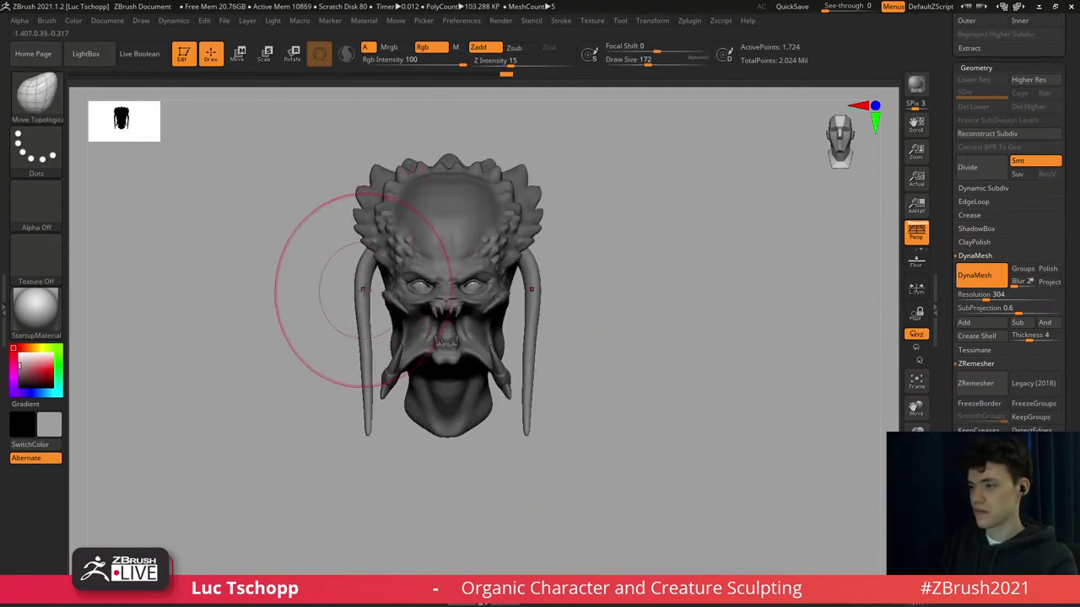
key("s")
left_click_drag(365, 290, 370, 291)
right_click_drag(374, 318, 379, 294, "alt")
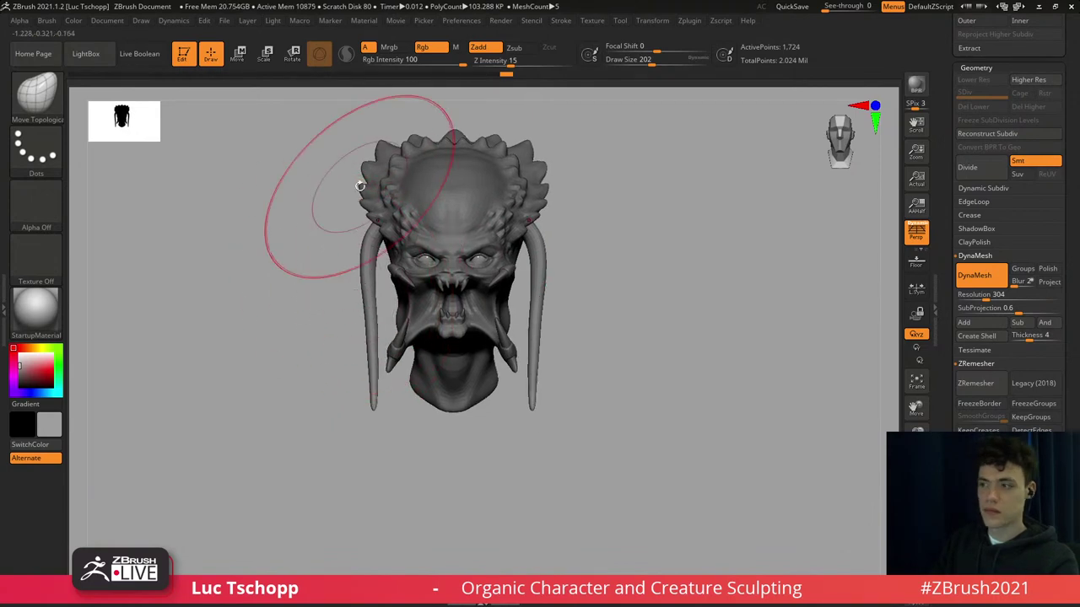
key("b")
key("m")
key("t")
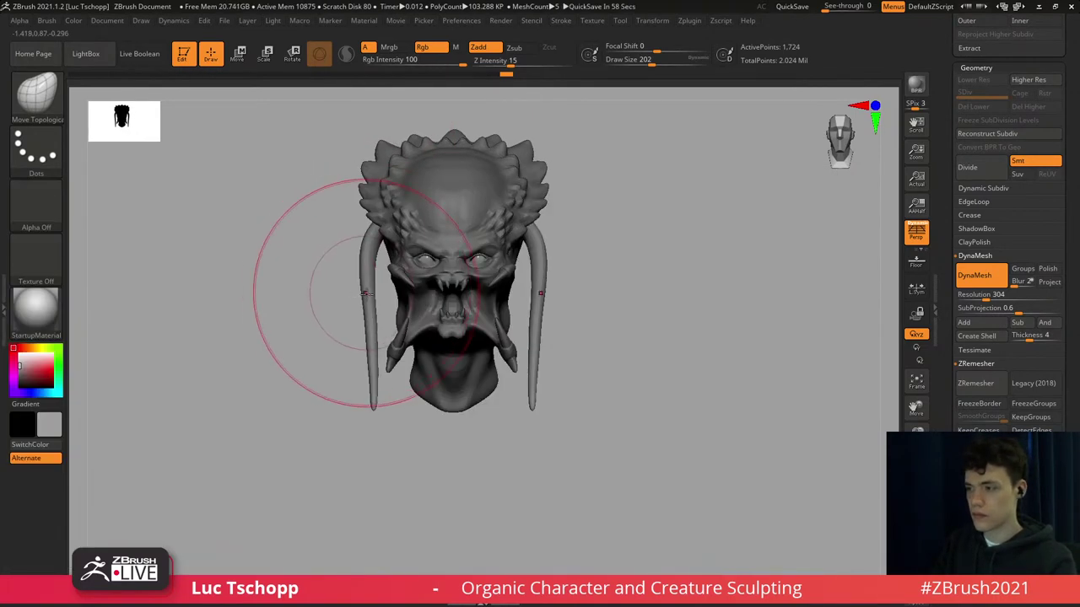
key("s")
mouse_move(371, 301)
left_mouse_down()
mouse_move(359, 309)
mouse_move(373, 317)
left_mouse_up()
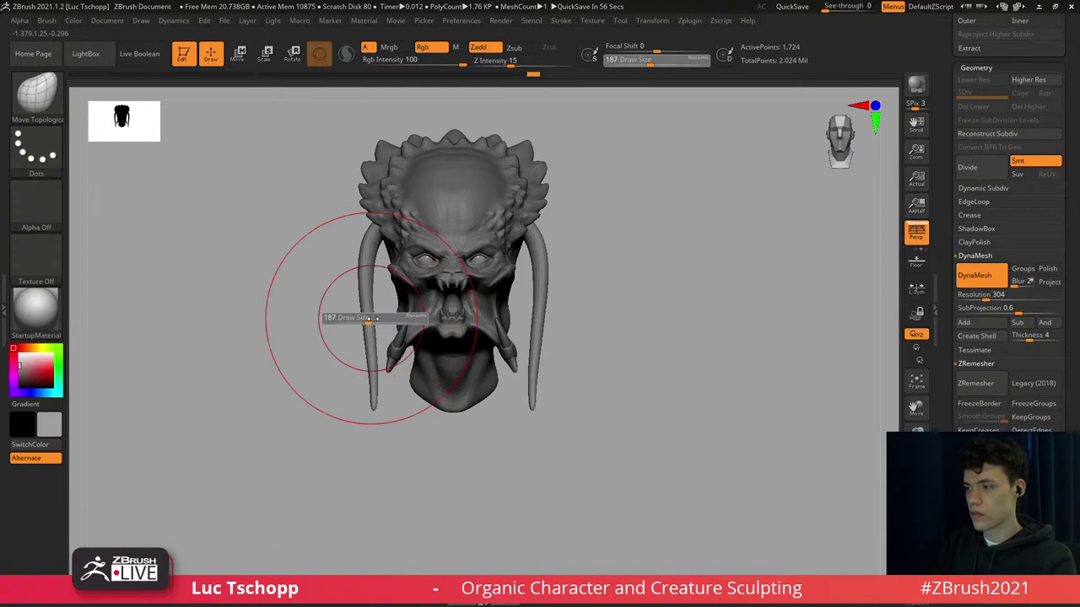
Thicken the tubes along their length with the Inflat brush, reducing Z Intensity to 4 for the lower ends.
key("b")
key("i")
key("n")
right_click_drag(361, 308, 373, 271)
key("s")
left_click_drag(373, 270, 381, 271)
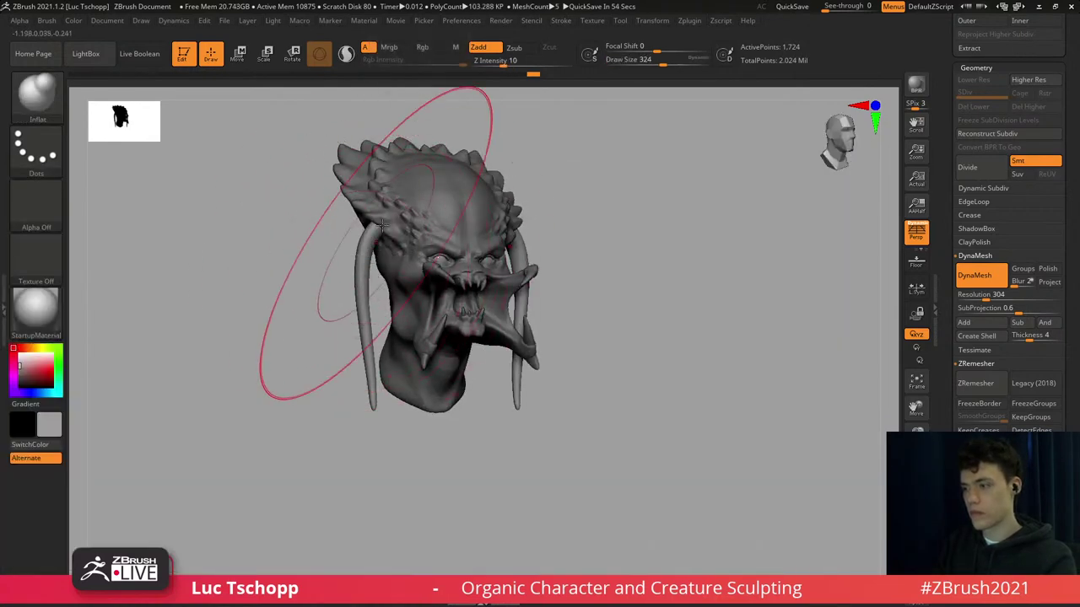
left_click_drag(364, 325, 359, 338)
key("s")
left_click_drag(365, 264, 358, 257)
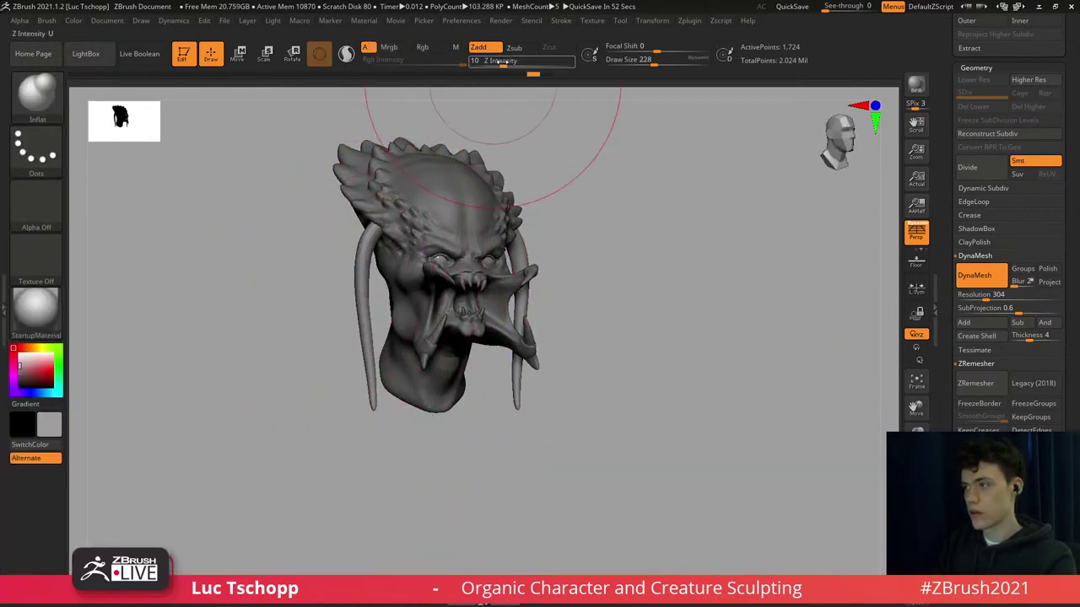
left_click(493, 61)
left_click_drag(369, 368, 375, 402)
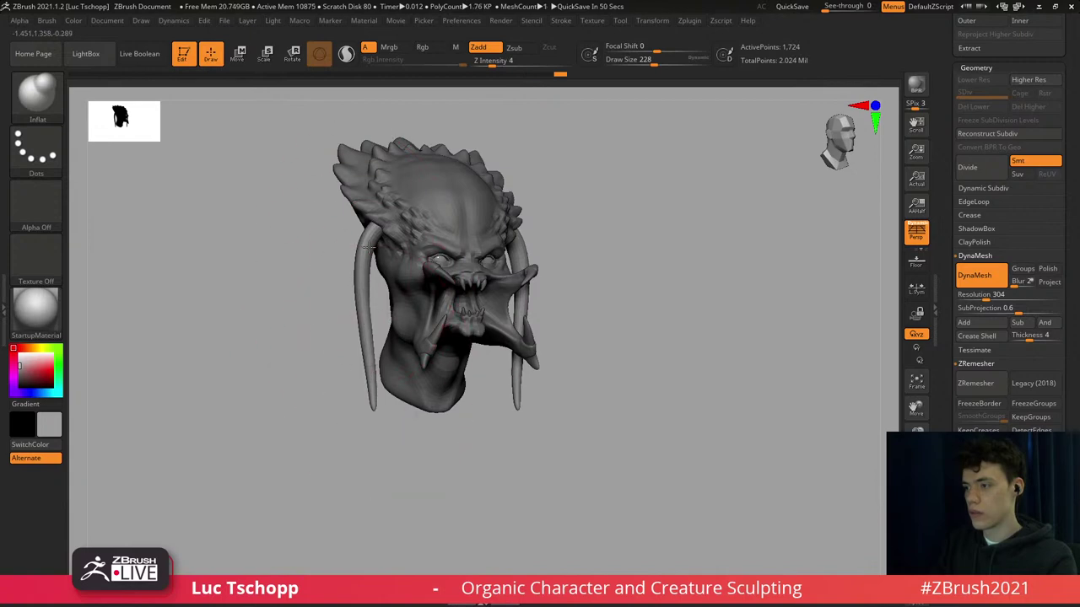
Adjust the tubes' profile in side view with the Move brush at draw size 207.
right_click_drag(337, 261, 428, 238)
right_click_drag(375, 313, 377, 296, "alt")
key("b")
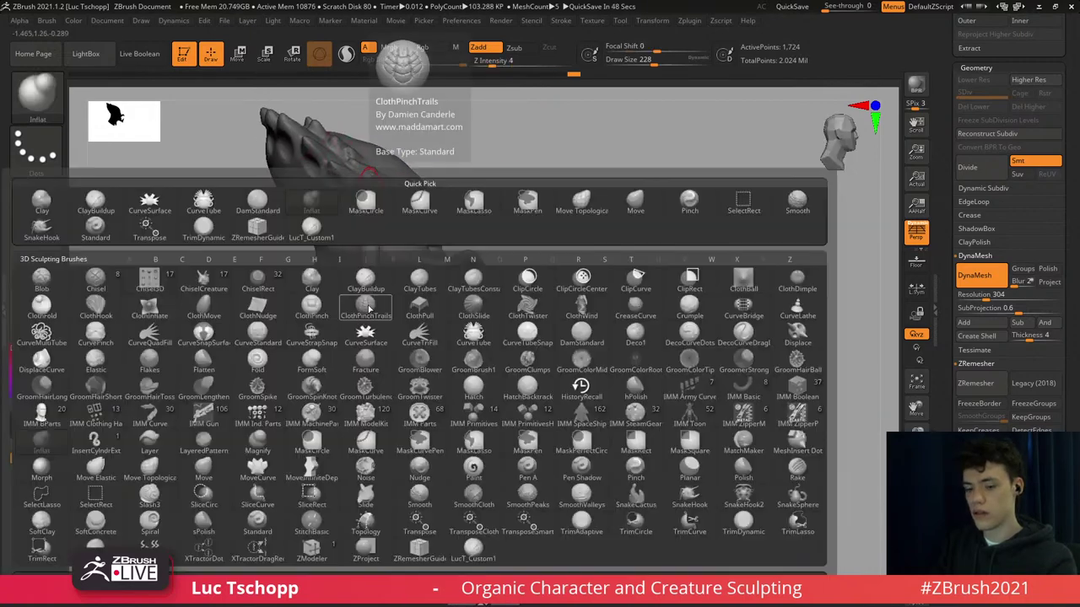
key("m")
key("v")
left_click_drag(358, 270, 355, 272)
key("bracketleft")
key("bracketleft")
key("bracketleft")
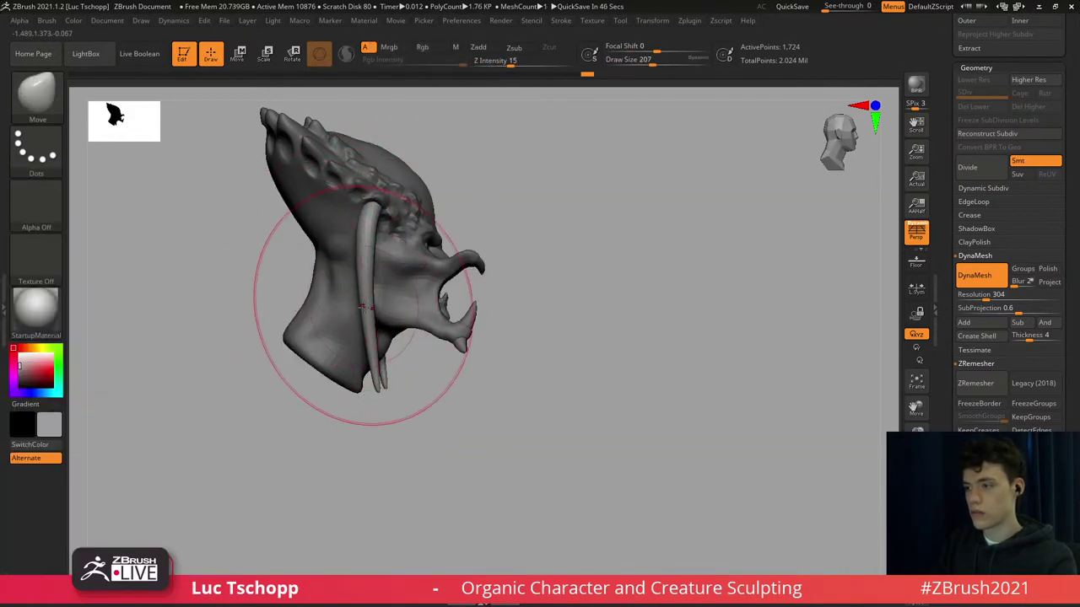
left_click_drag(386, 355, 381, 357)
Pull the tubes' middle and lower ends straighter in side view with a larger Move brush.
key("bracketright")
key("bracketright")
key("bracketright")
key("bracketright")
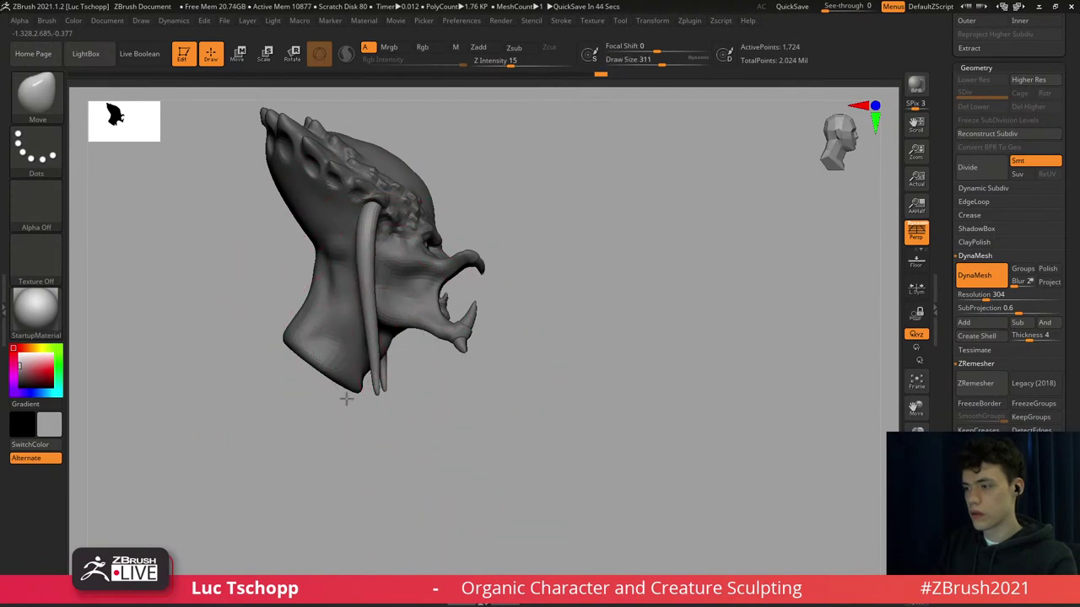
key("[")
left_click_drag(369, 319, 372, 322)
key("s")
left_click_drag(366, 357, 369, 380)
key("s")
left_click_drag(378, 242, 366, 242)
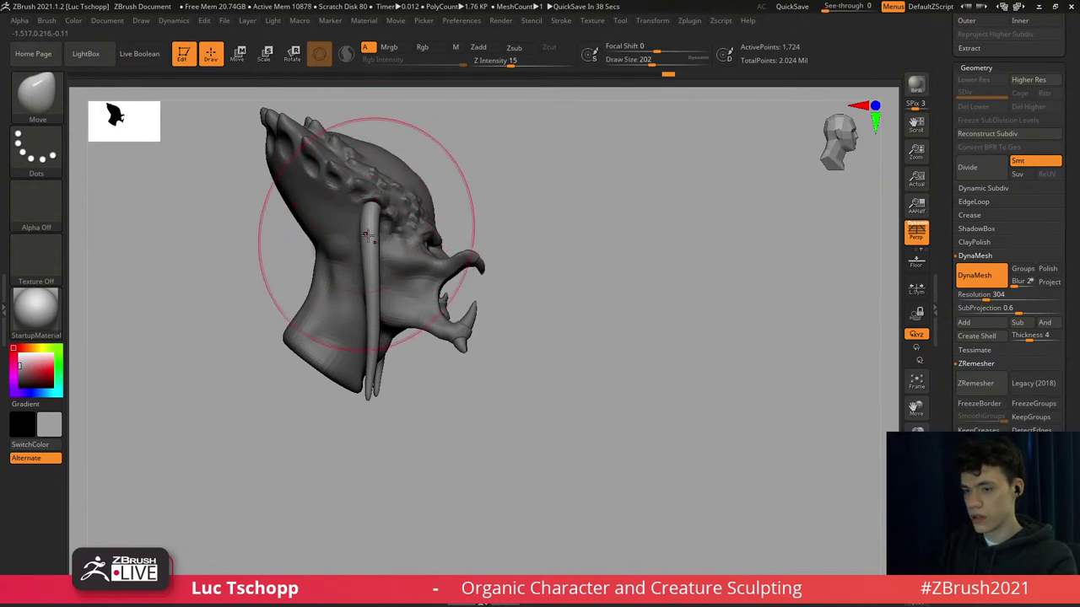
Refine the tubes' side profile from the middle up to the roots with the Move brush.
right_click_drag(367, 245, 369, 292, "ctrl")
key("s")
left_click_drag(372, 294, 365, 294)
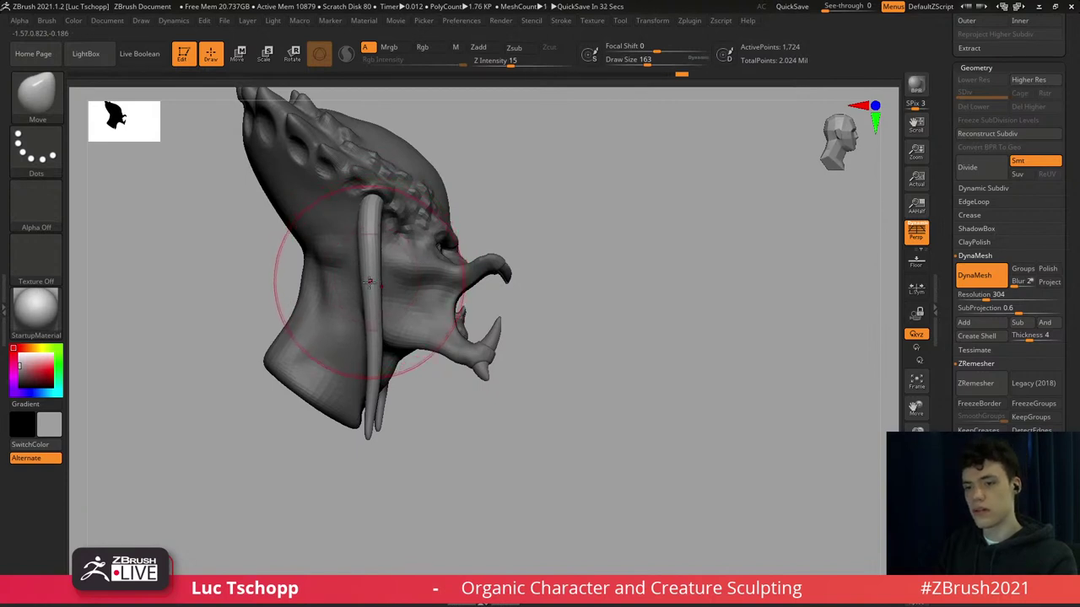
key("space")
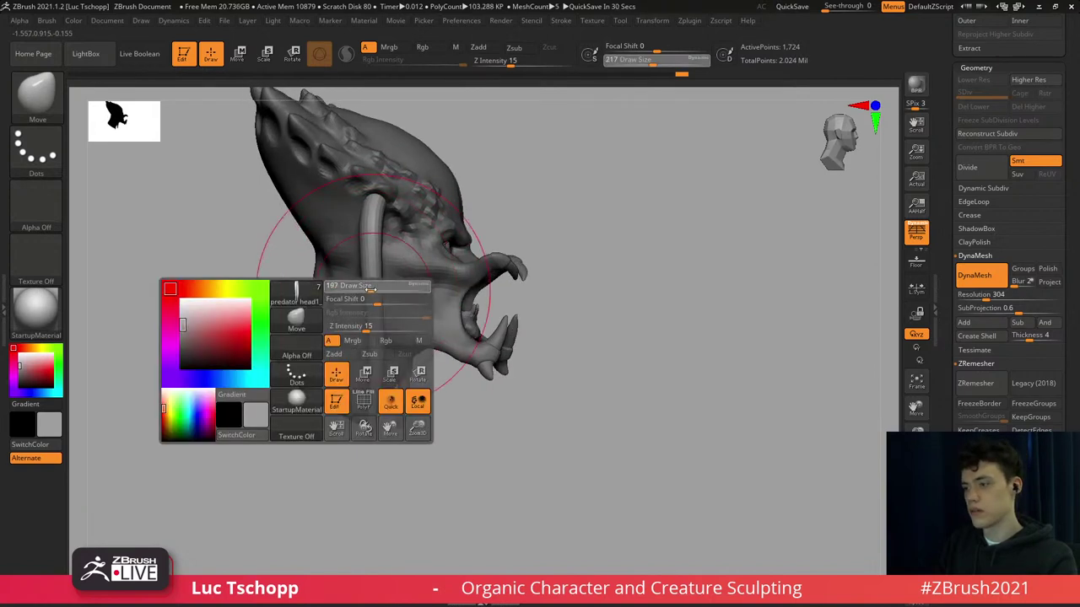
key("s")
mouse_move(367, 322)
left_mouse_down()
mouse_move(379, 291)
mouse_move(374, 204)
left_mouse_up()
key("s")
key("s")
Bow the tubes' upper bend and middle stretch in front view with the Move brush at draw size 192.
right_click_drag(379, 192, 244, 199)
key("s")
left_click_drag(380, 203, 368, 218)
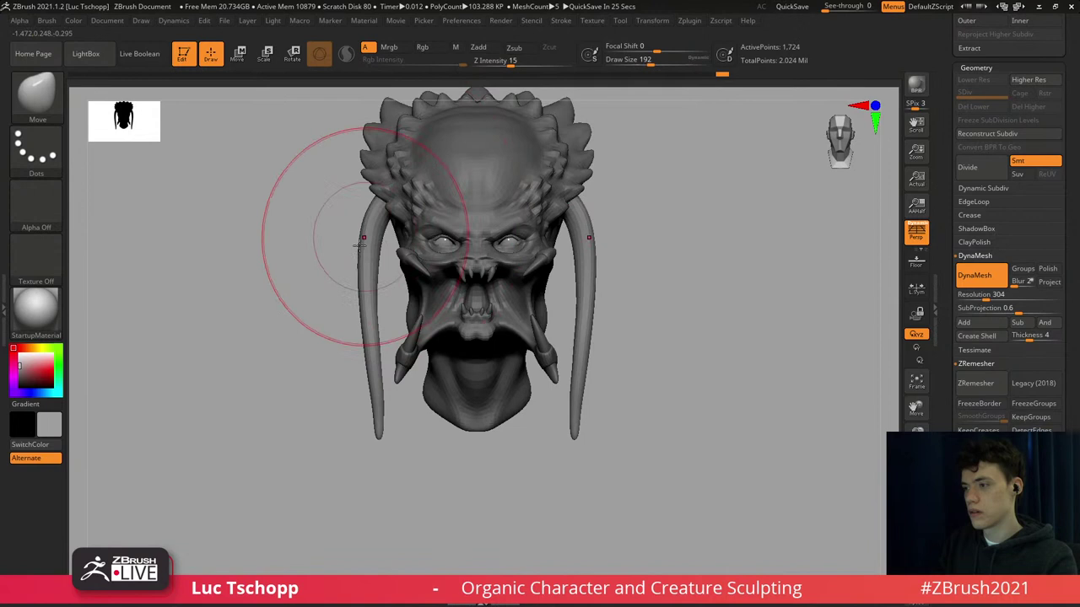
left_click_drag(363, 338, 367, 340)
key("s")
left_click_drag(367, 344, 369, 319)
Dismiss the Dynamic Subdiv prompt and divide the tubes to subdivision level 2.
mouse_move(366, 318)
right_mouse_down("ctrl")
mouse_move(367, 226)
mouse_move(391, 252)
mouse_move(406, 346)
mouse_move(476, 324)
mouse_move(353, 321)
mouse_move(388, 268)
mouse_move(388, 294)
right_mouse_up("ctrl")
key("d")
left_click(474, 200)
key("s")
left_click_drag(388, 294, 375, 293)
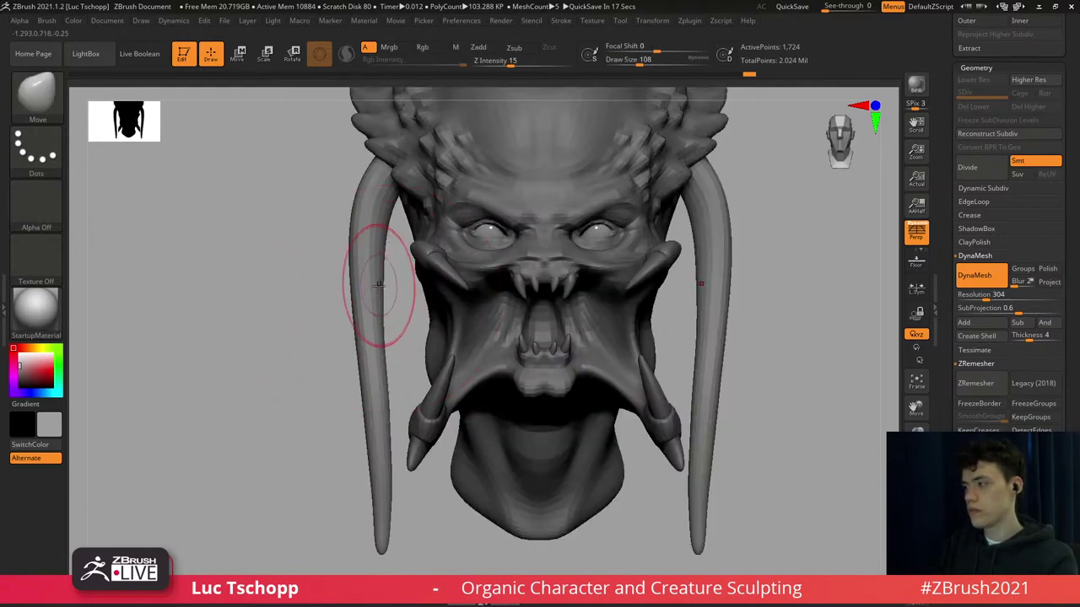
key("ctrl+d")
Stroke along the front of the tubes down to their tips with the Standard brush at draw size 54.
key("b")
key("m")
key("v")
key("s")
left_click_drag(384, 237, 372, 237)
mouse_move(373, 237)
right_mouse_down()
mouse_move(385, 198)
mouse_move(371, 220)
right_mouse_up()
key("s")
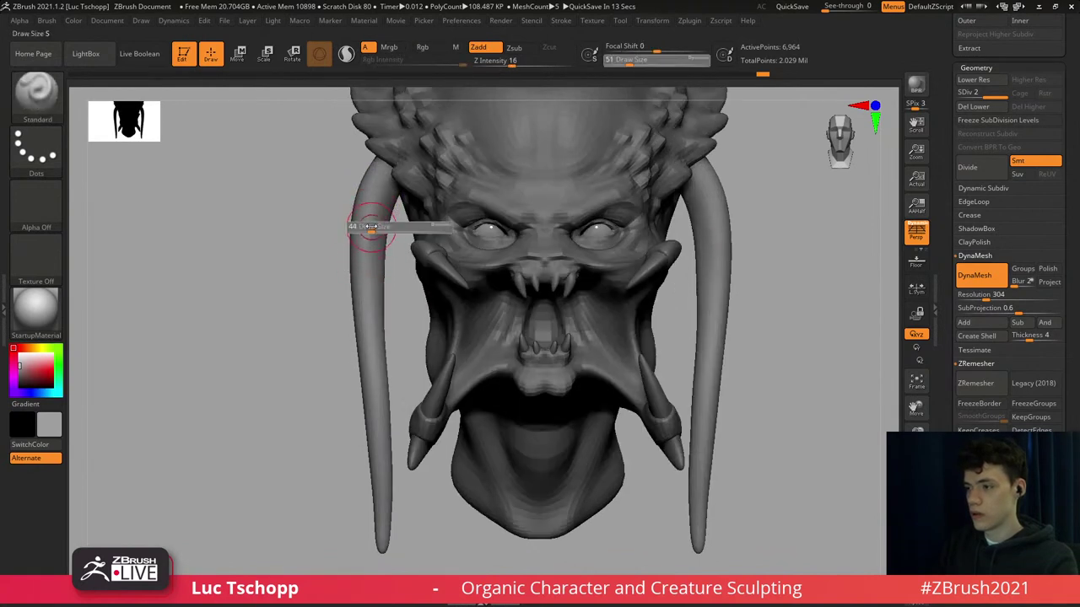
left_click_drag(374, 229, 369, 228)
key("s")
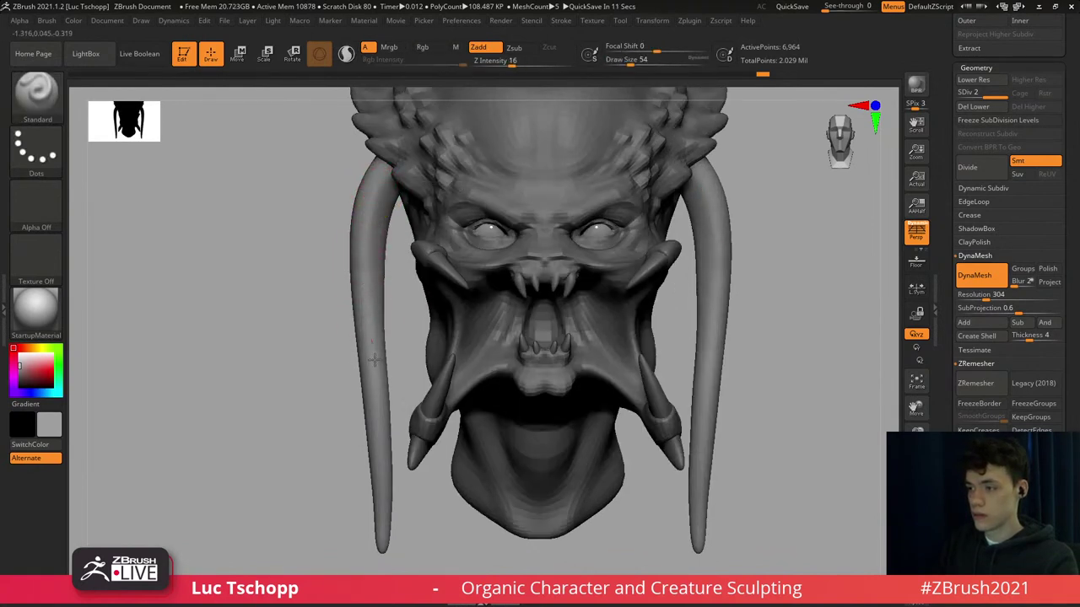
left_click_drag(380, 441, 379, 524)
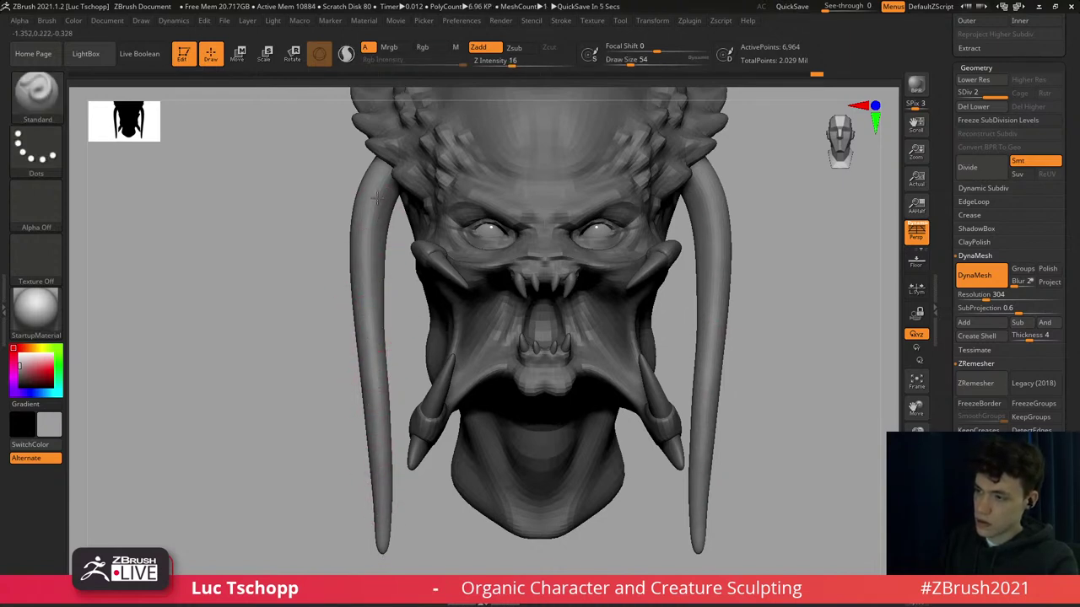
Work the outer sides and backs of the tubes with the Standard brush at draw size 56.
right_click_drag(397, 347, 469, 357)
right_click_drag(371, 219, 380, 178)
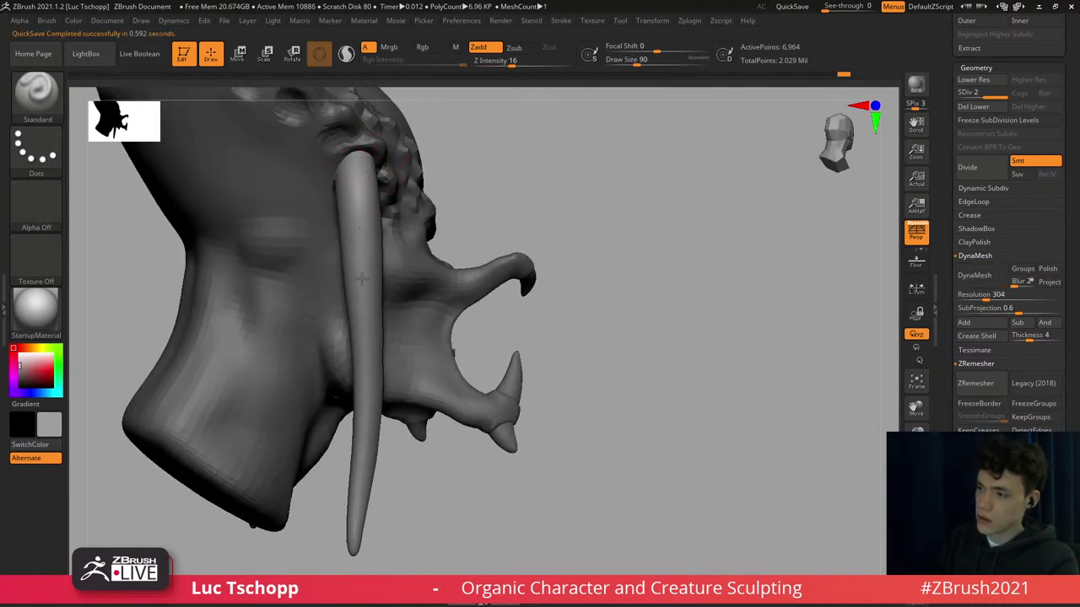
left_click_drag(361, 278, 361, 329)
key("s")
key("s")
left_click_drag(363, 253, 365, 384)
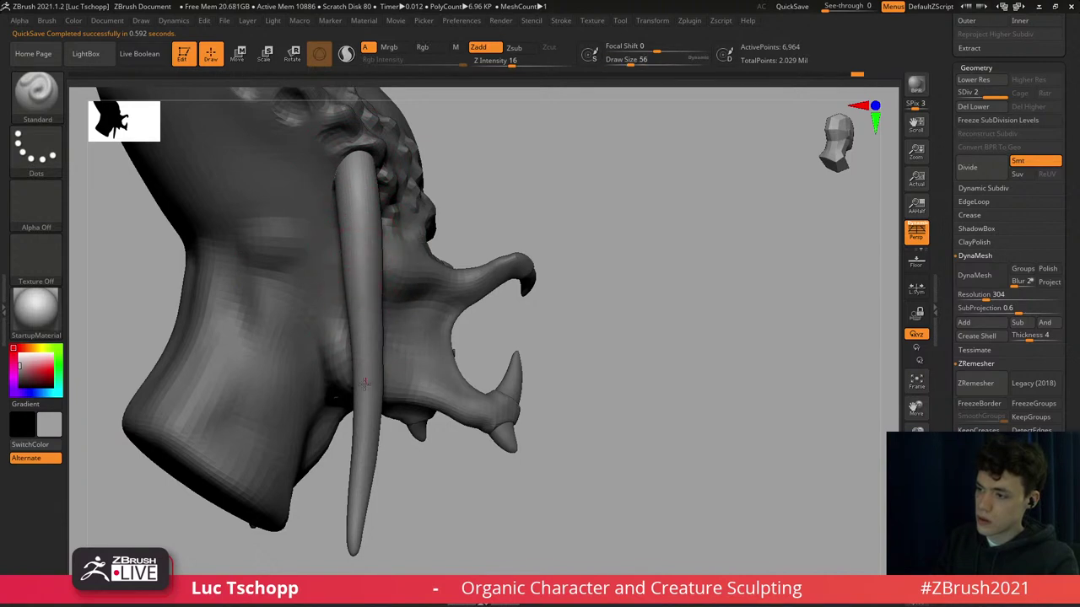
mouse_move(339, 347)
right_mouse_down()
mouse_move(372, 299)
mouse_move(390, 203)
mouse_move(385, 140)
mouse_move(381, 179)
right_mouse_up()
left_click_drag(379, 192, 397, 209)
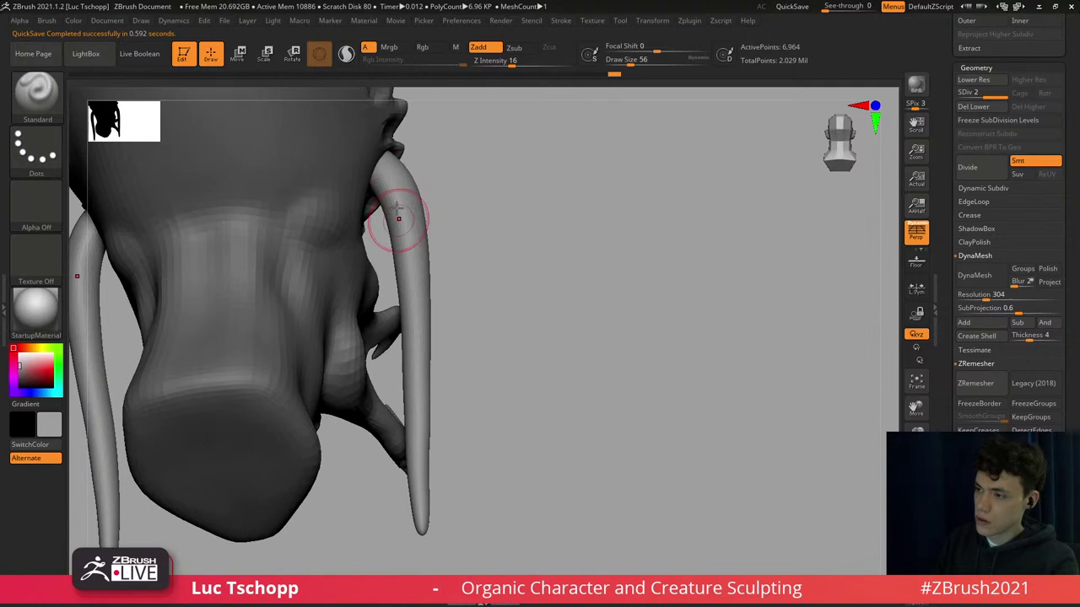
Smooth the front of the tubes' middle stretch and raise the tubes to subdivision level 4.
right_click_drag(376, 246, 386, 177, "ctrl")
mouse_move(417, 250)
right_mouse_down("shift")
mouse_move(341, 258)
mouse_move(400, 261)
right_mouse_up("shift")
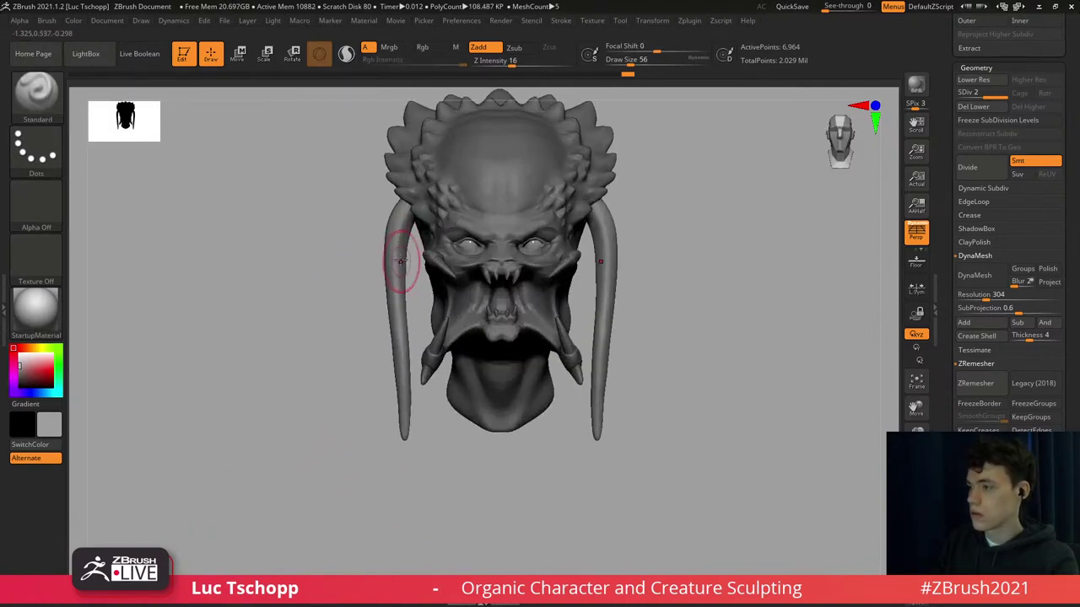
mouse_move(400, 261)
left_mouse_down("shift")
mouse_move(400, 364)
mouse_move(401, 341)
left_mouse_up("shift")
right_click_drag(397, 209, 422, 234, "ctrl")
key("d")
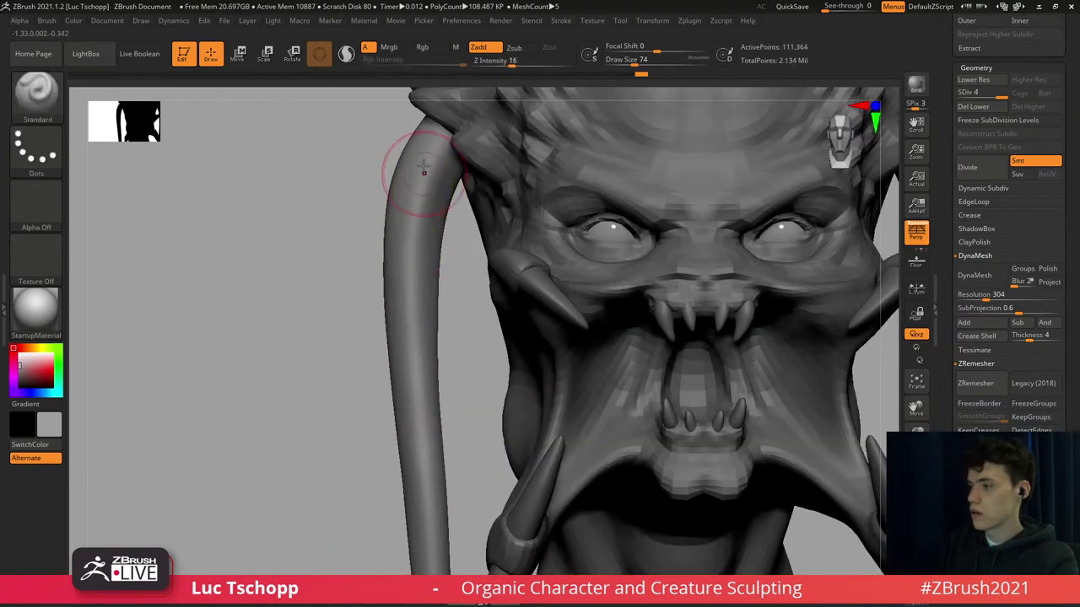
Work the upper stretch of the isolated tubes with the DamStandard brush at draw size 108 and show the whole head again.
key("d")
key("s")
left_click_drag(428, 186, 435, 427)
left_click(914, 541)
right_click_drag(504, 190, 511, 229, "alt")
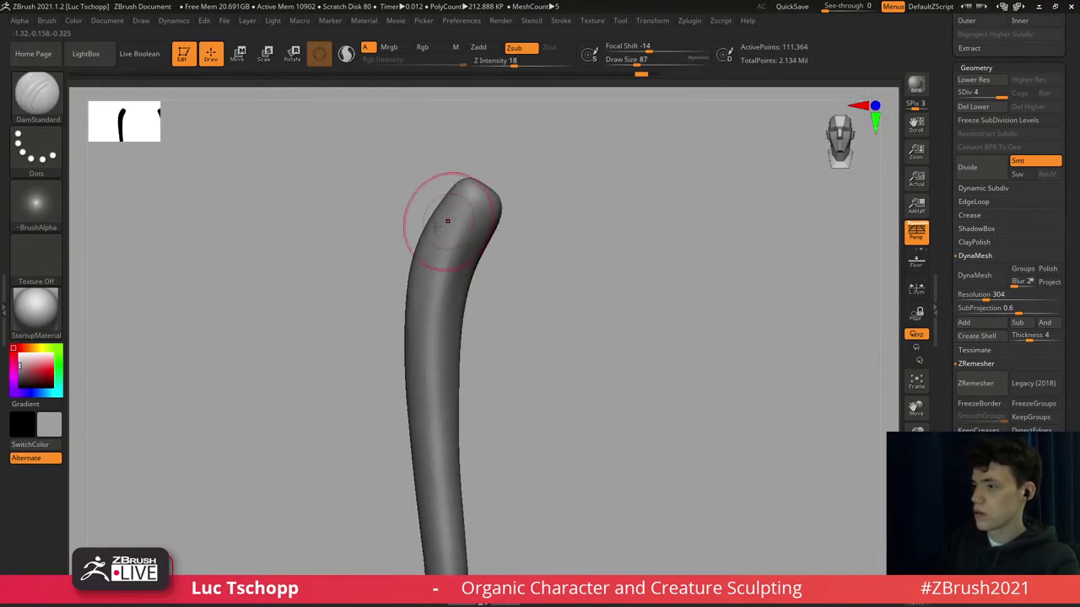
key("]")
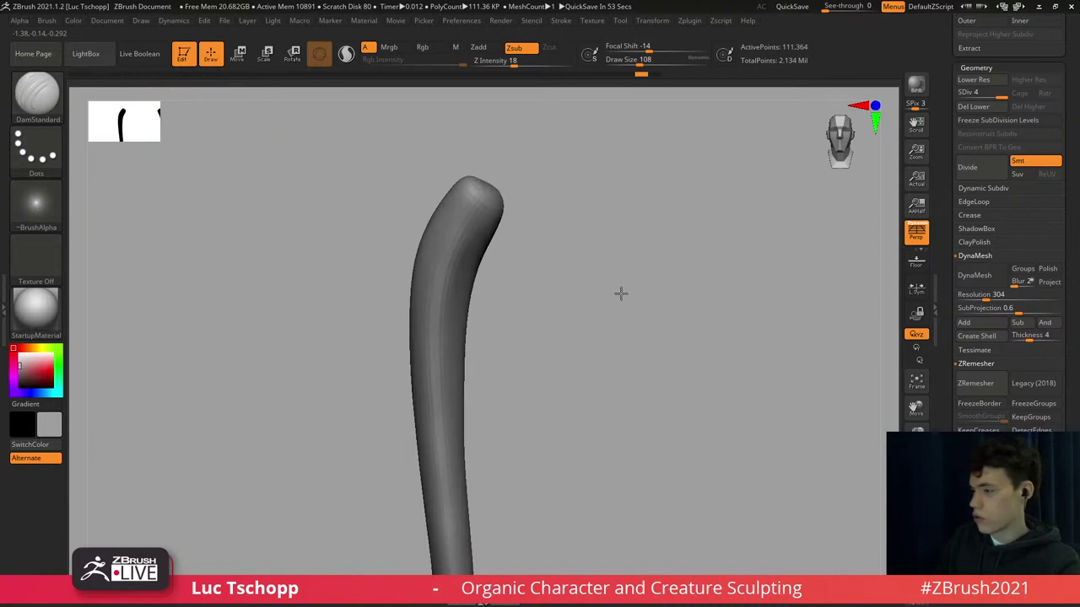
left_click(916, 557)
left_click_drag(334, 301, 330, 205, "alt")
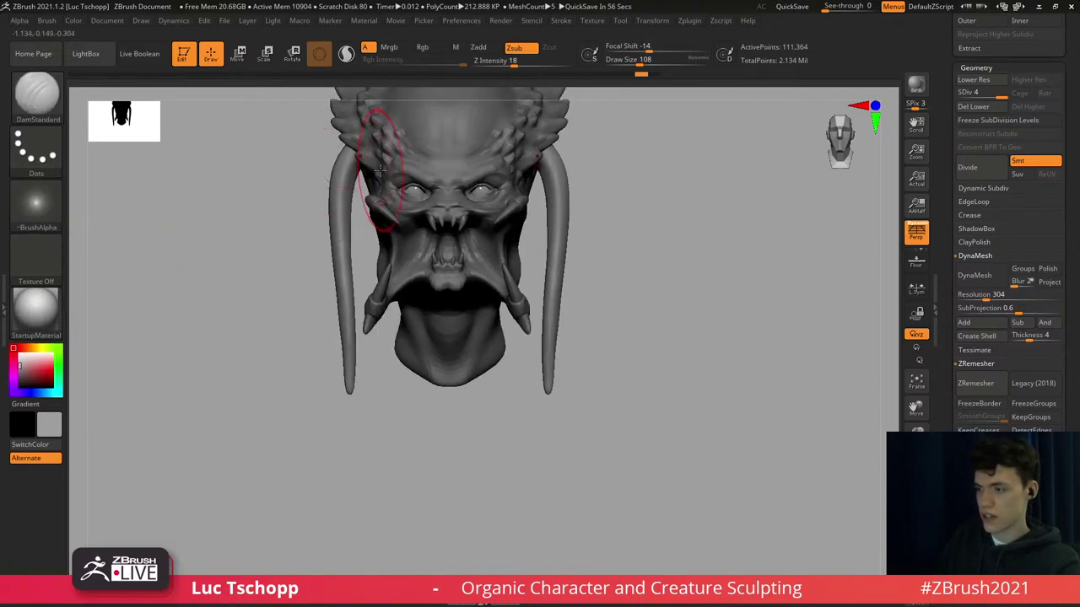
Reduce the DamStandard brush's draw size to 23.
key("b")
mouse_move(337, 230)
left_mouse_down("alt")
mouse_move(355, 239)
mouse_move(346, 252)
left_mouse_up("alt")
right_click_drag(346, 253, 366, 281, "ctrl")
key("s")
left_click_drag(368, 282, 351, 282)
mouse_move(364, 307)
right_mouse_down("alt")
mouse_move(345, 296)
mouse_move(356, 317)
mouse_move(326, 307)
mouse_move(350, 312)
right_mouse_up("alt")
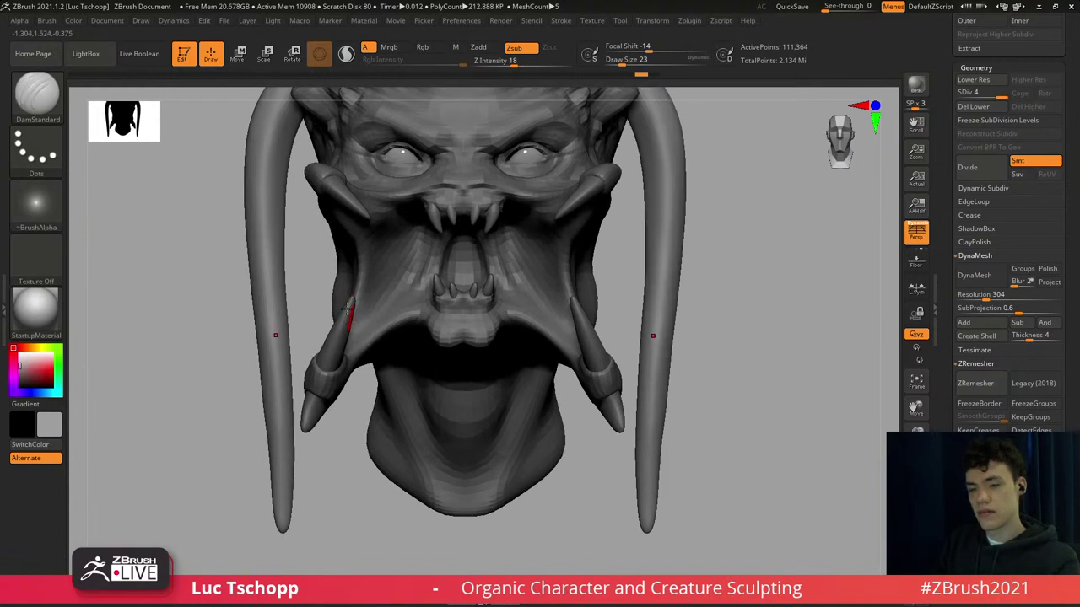
right_click_drag(439, 336, 416, 318, "alt")
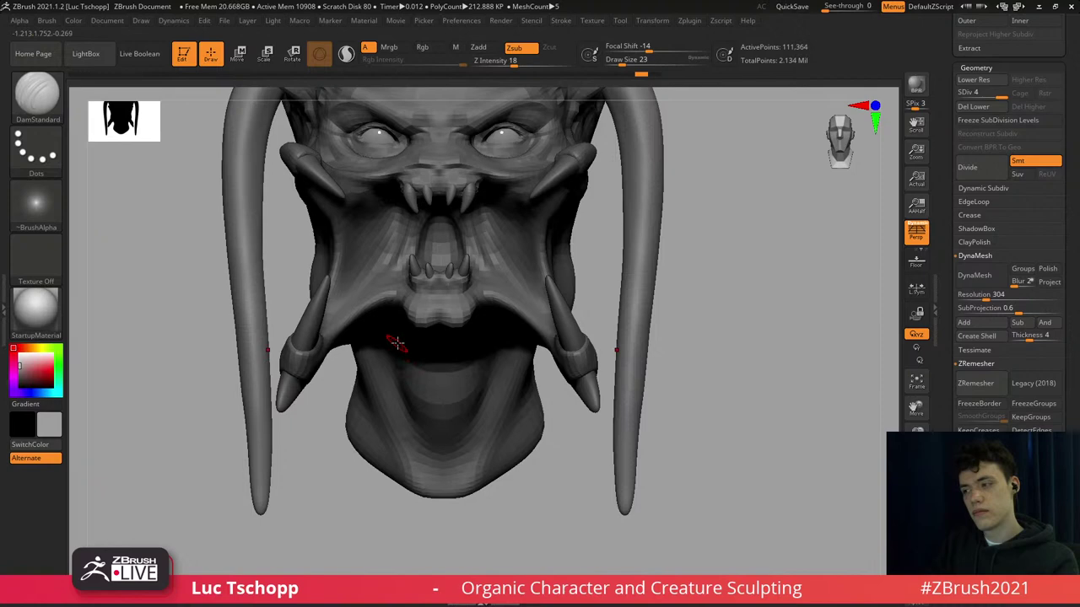
Make the predator head the active subtool and use the Move brush around the lower jaw's gum edge.
mouse_move(414, 335)
right_mouse_down()
mouse_move(384, 302)
mouse_move(374, 323)
right_mouse_up()
left_click(397, 308, "alt")
key("b")
key("m")
key("v")
key("s")
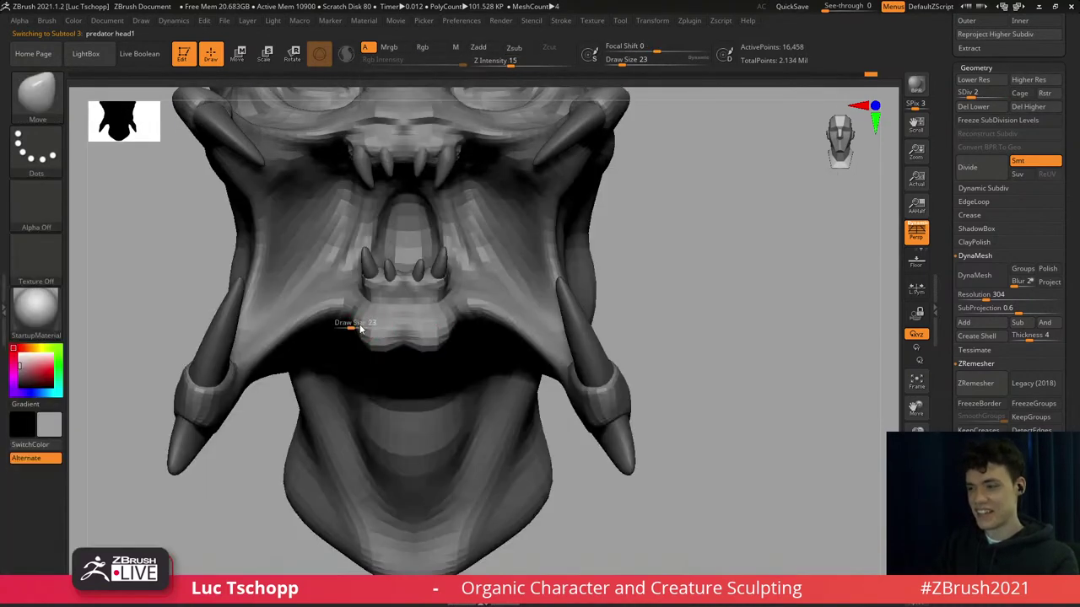
key("shift+d")
key("s")
key("d")
key("d")
mouse_move(352, 325)
left_mouse_down()
mouse_move(382, 269)
mouse_move(366, 256)
left_mouse_up()
key("s")
Select the lower teeth, drop them to subdivision level 2 and set the Move brush's draw size to 51.
left_click(372, 268, "alt")
key("s")
key("s")
key("s")
key("d")
key("d")
right_click_drag(380, 317, 382, 334)
right_click_drag(373, 294, 366, 270, "ctrl")
right_click_drag(366, 270, 396, 297, "ctrl")
mouse_move(396, 297)
right_mouse_down()
mouse_move(411, 295)
mouse_move(402, 309)
right_mouse_up()
key("shift+d")
key("shift+d")
key("s")
left_click_drag(382, 312, 386, 312)
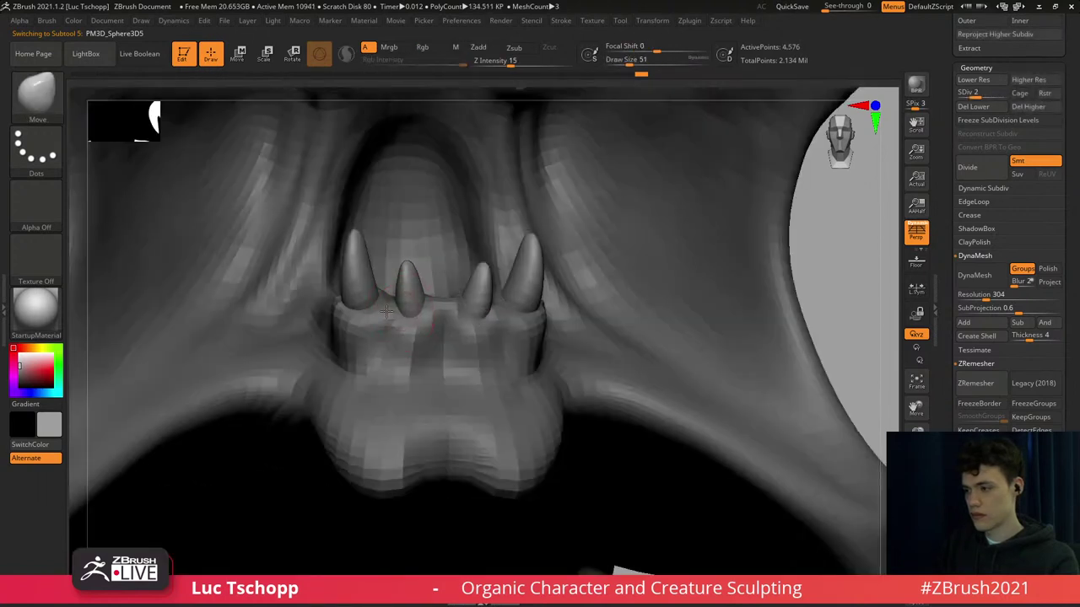
Nudge the tips of the two inner lower teeth apart at draw size 31 and raise the teeth to subdivision level 4.
key("bracketright")
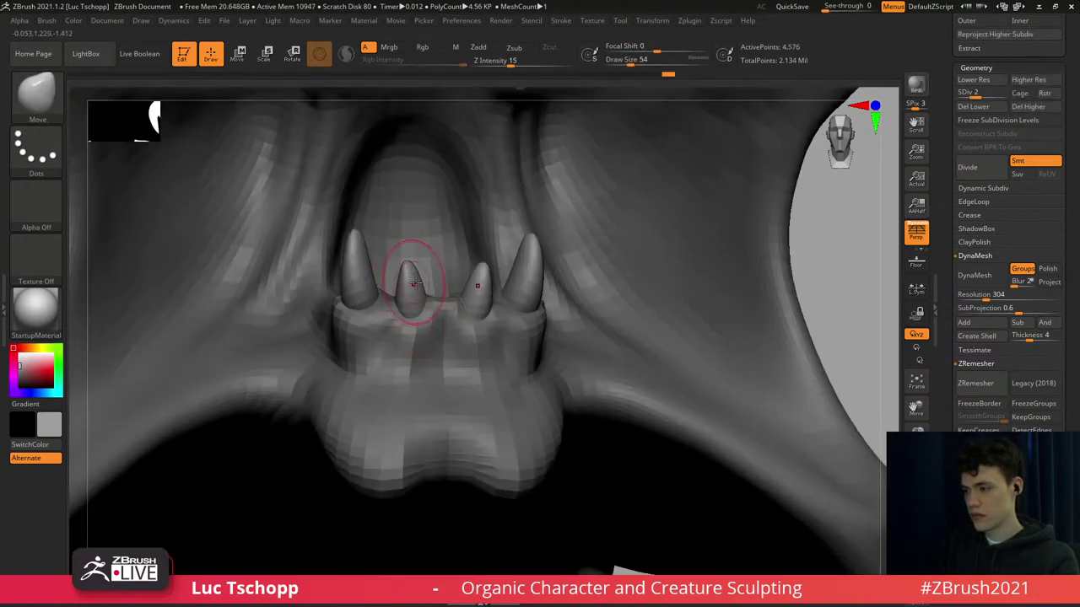
key("bracketleft")
key("bracketleft")
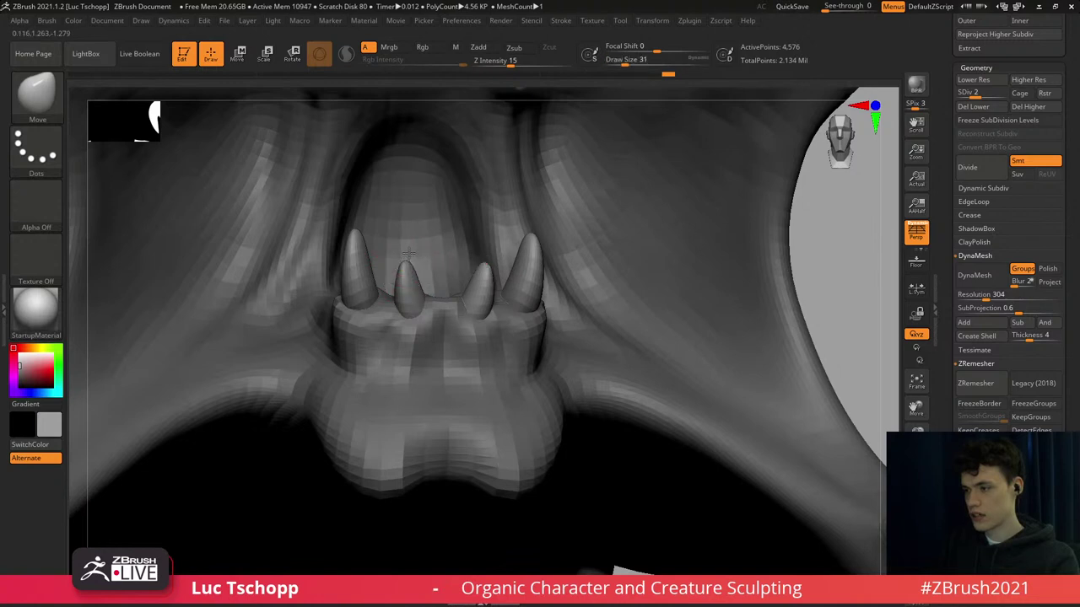
right_click_drag(401, 289, 395, 298)
key("s")
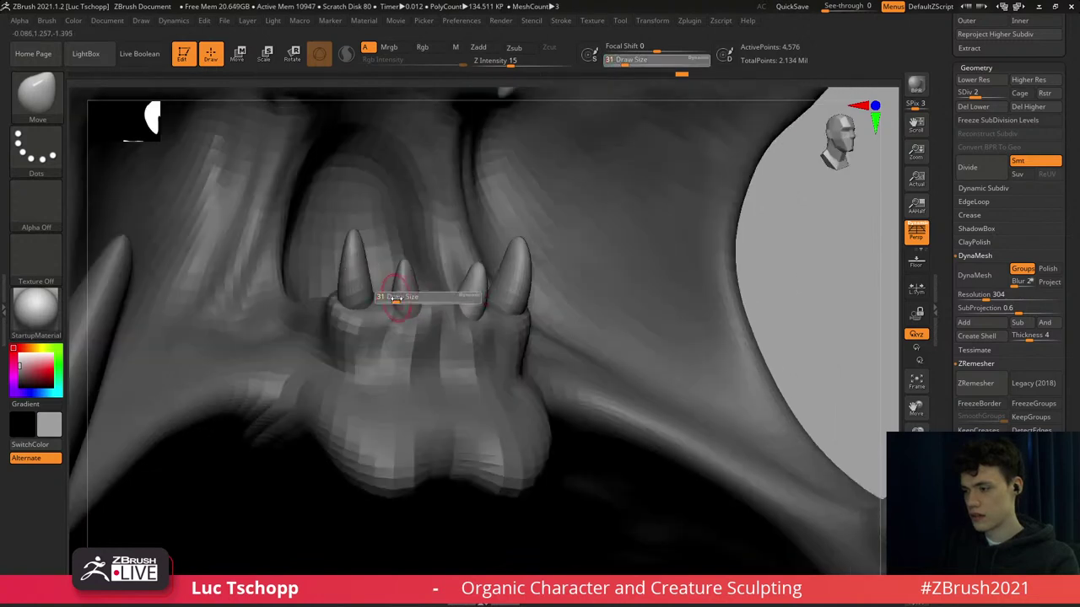
left_click_drag(394, 298, 399, 295)
key("s")
right_click_drag(395, 271, 424, 318, "shift")
key("d")
key("d")
right_click_drag(419, 250, 453, 346, "ctrl")
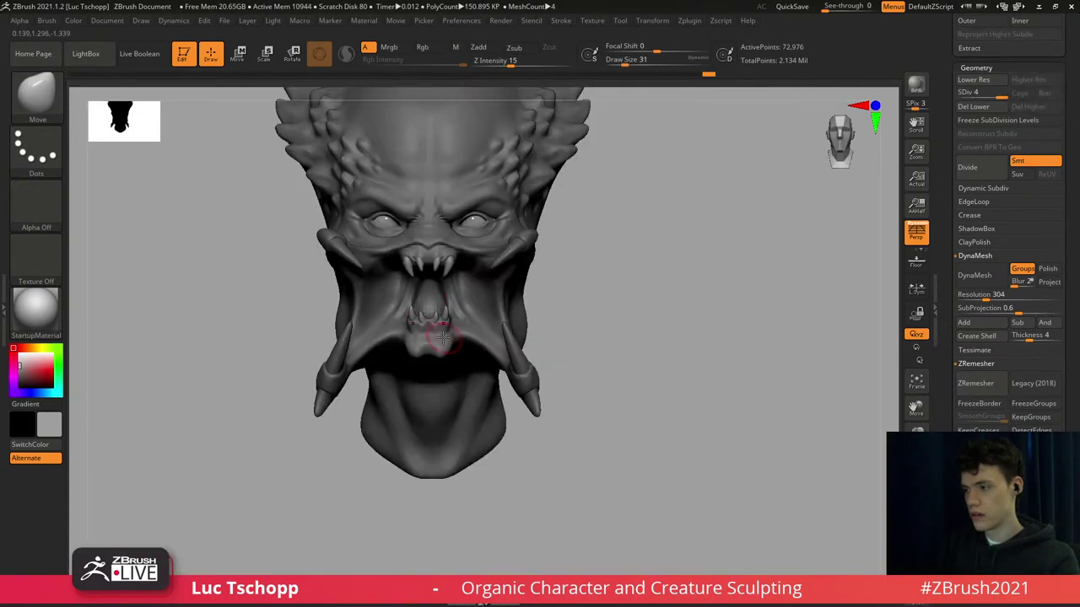
Make the tubes, predator head1_1, the active subtool again.
key("b")
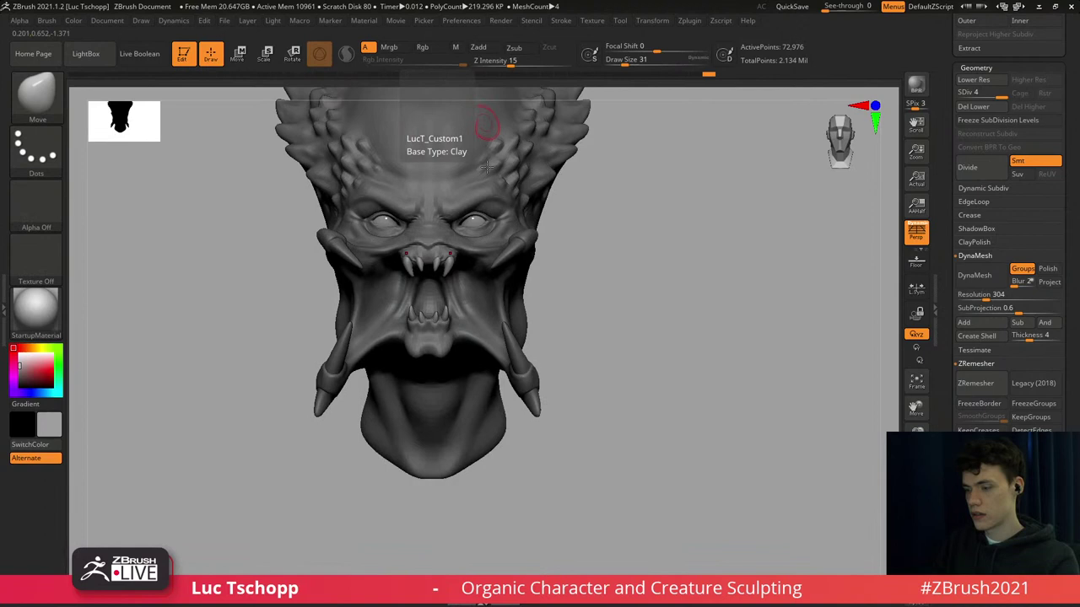
key("n")
left_click(344, 373)
right_click_drag(395, 262, 485, 286, "ctrl")
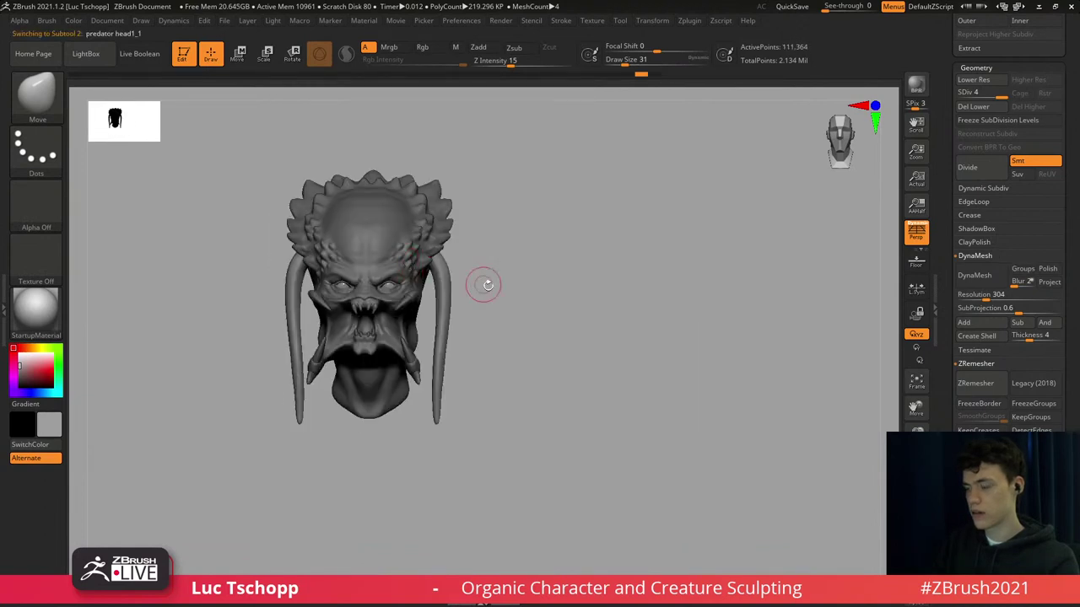
right_click_drag(413, 283, 403, 187, "ctrl")
right_click_drag(471, 291, 546, 271, "alt")
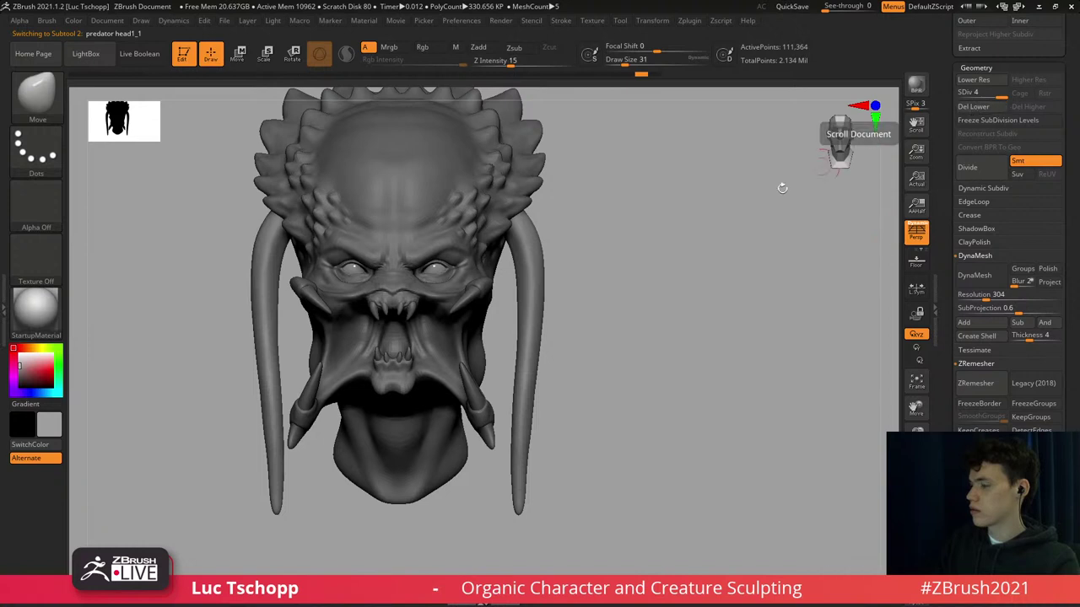
Step the tubes down to subdivision level 3 and try deleting the lower levels.
key("shift+d")
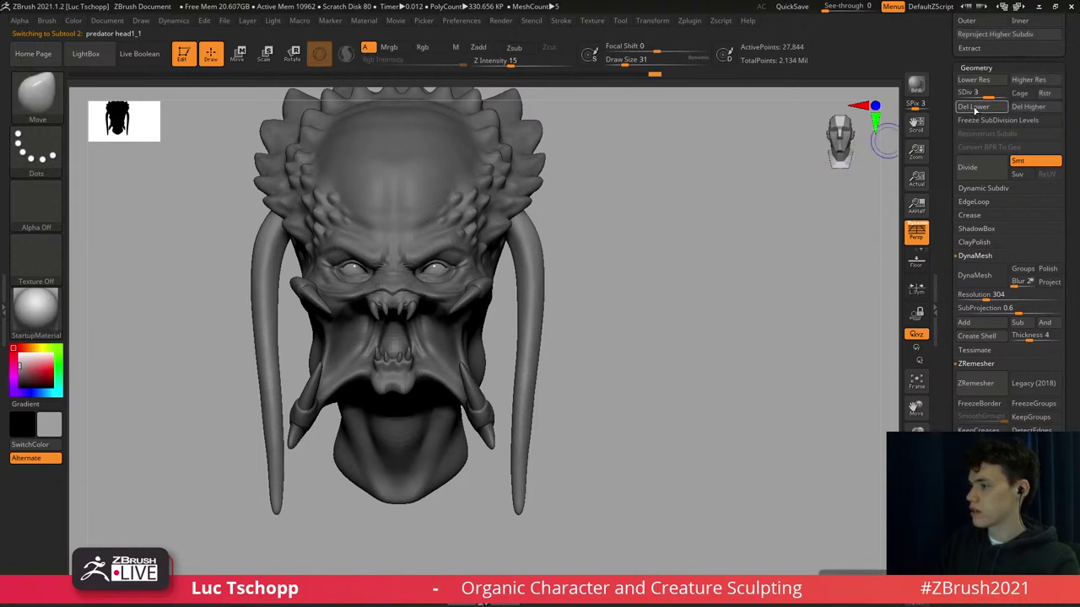
key("shift+d")
key("shift")
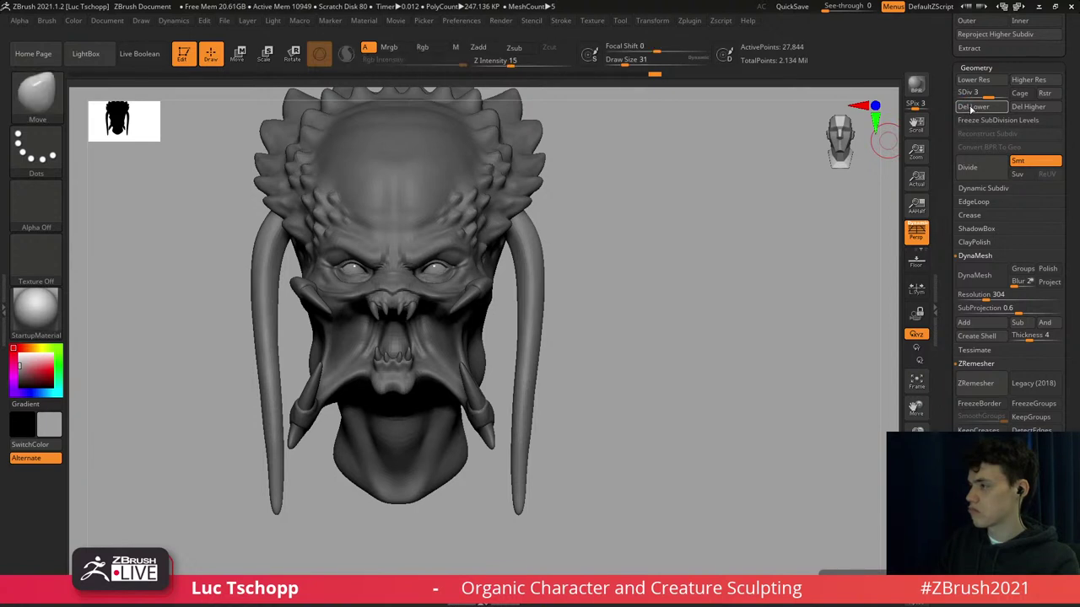
left_click(972, 109)
Save the tool to disk.
left_click_drag(783, 211, 700, 224)
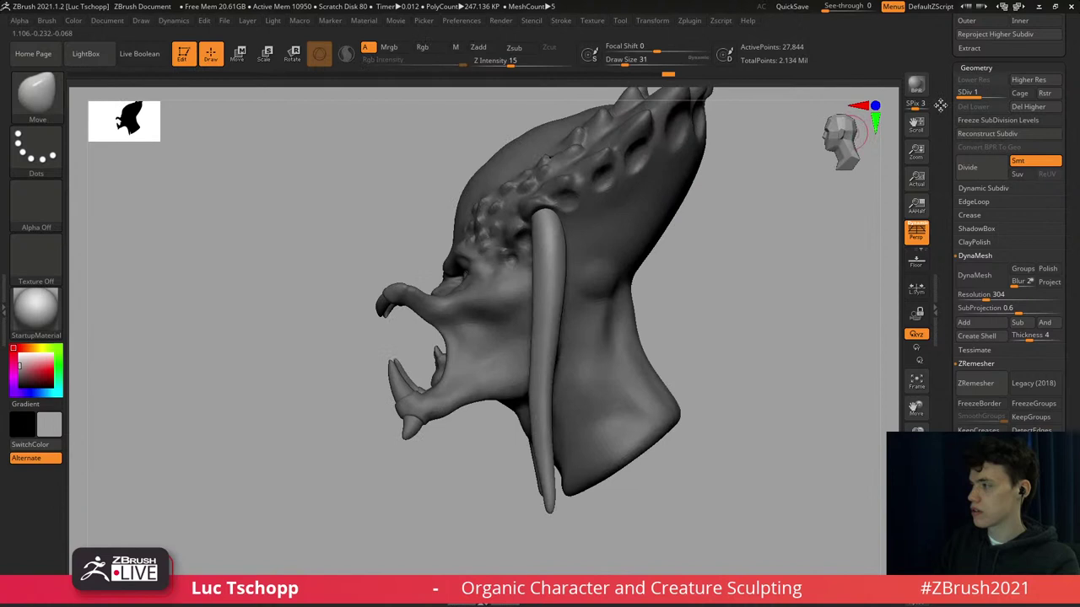
left_click_drag(1069, 74, 1052, 253)
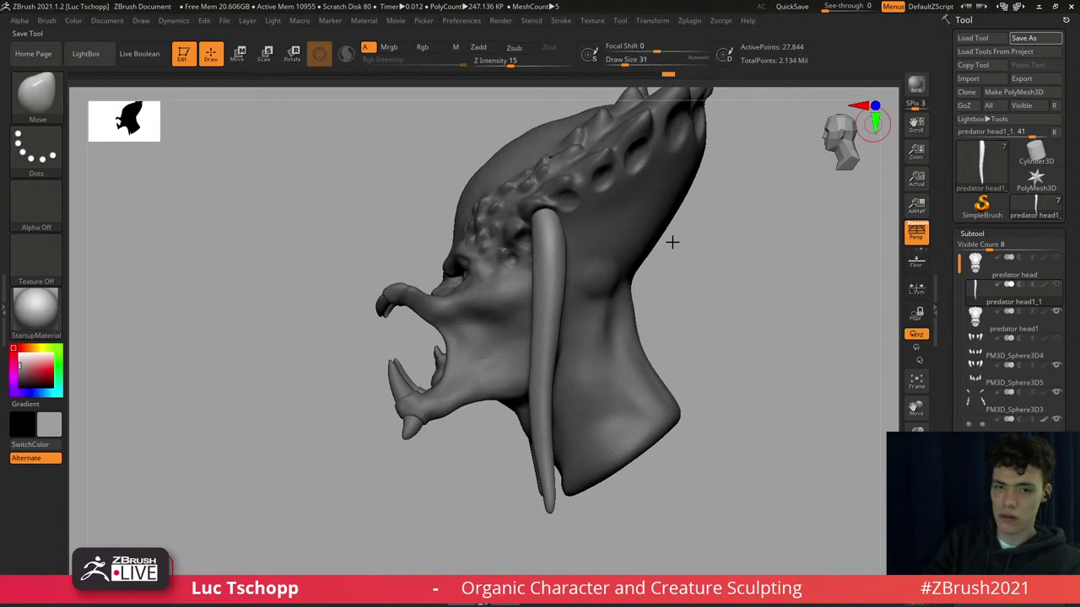
right_click_drag(520, 263, 547, 301)
key("ctrl")
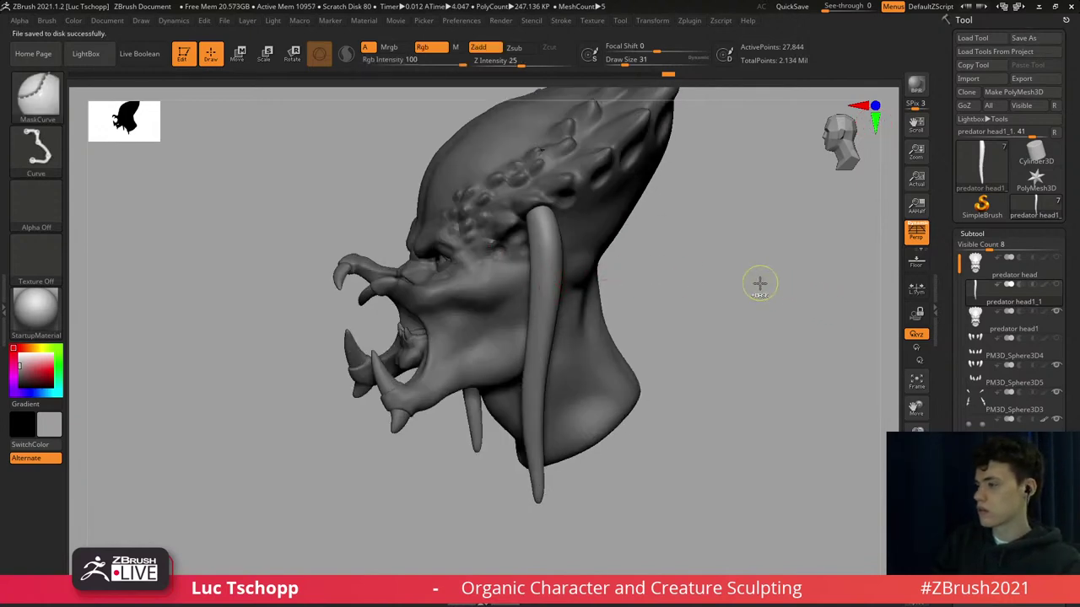
Drop the tubes to a low subdivision level and reshape their front edge in side view with the Move brush at draw size 104.
right_click_drag(543, 253, 531, 250, "shift")
key("b")
key("m")
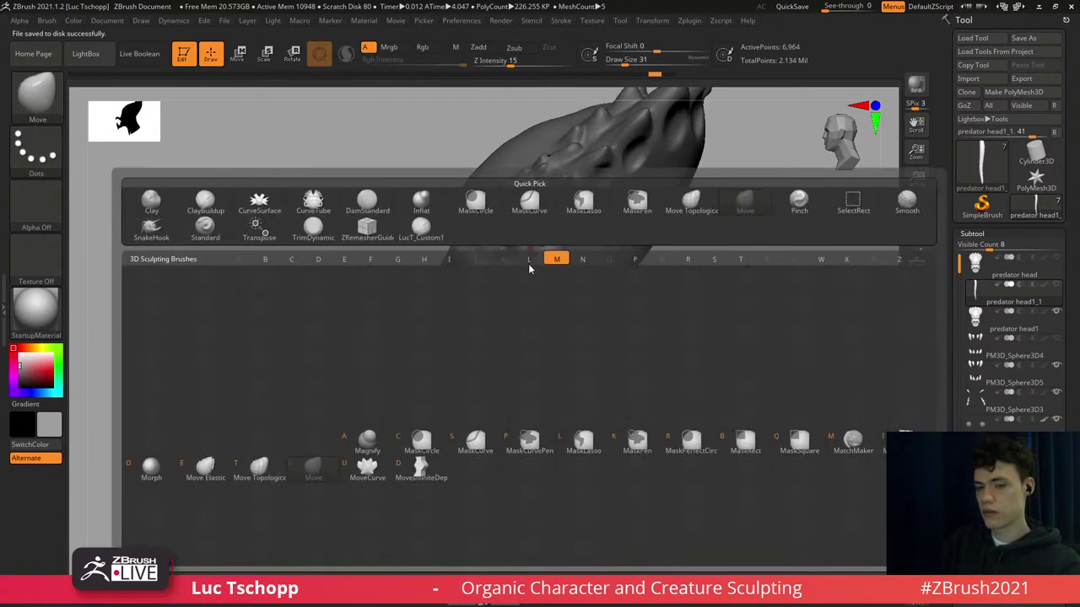
key("v")
right_click_drag(528, 294, 536, 294)
key("shift")
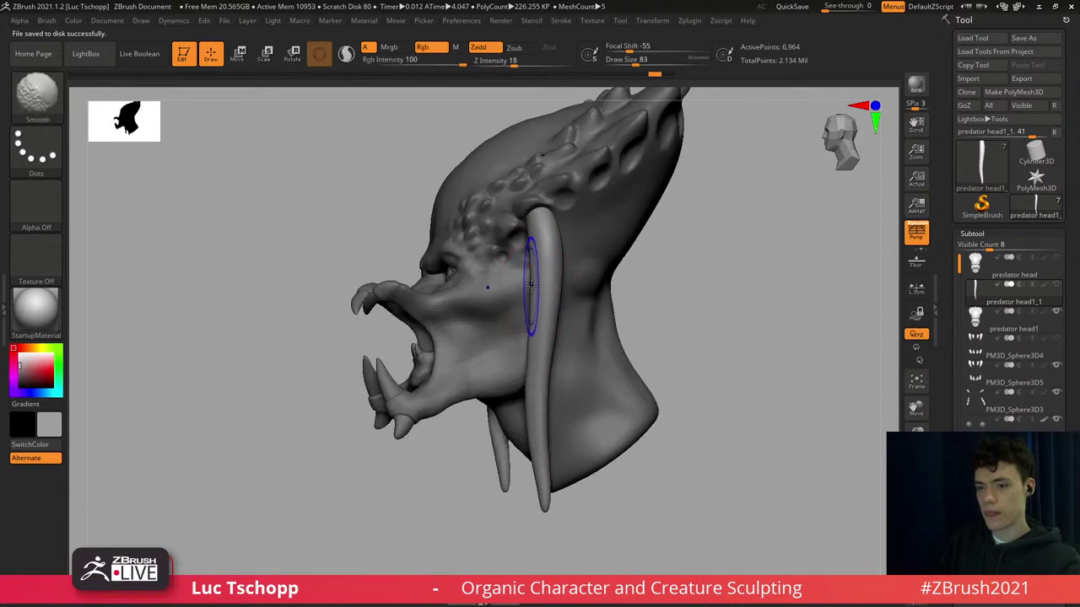
key("s")
left_click_drag(528, 292, 531, 293)
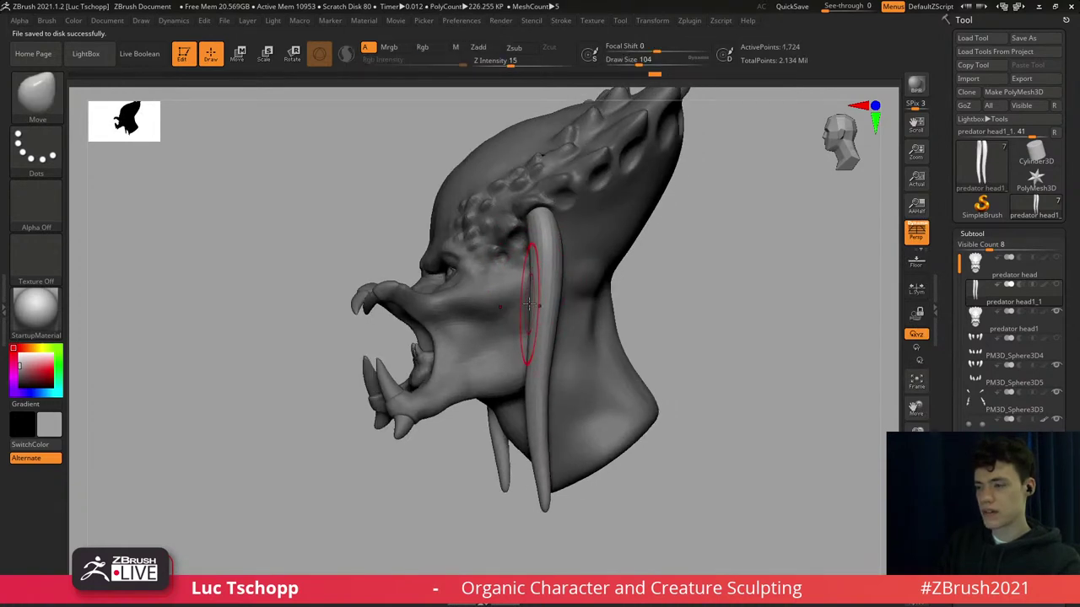
right_click_drag(534, 299, 542, 286)
key("s")
left_click_drag(541, 287, 529, 337)
key("s")
key("s")
Shape the lower stretch of the tubes below the jaw with the Move brush at draw size 71.
mouse_move(532, 426)
right_mouse_down("alt")
mouse_move(534, 360)
mouse_move(533, 371)
right_mouse_up("alt")
key("s")
left_click_drag(541, 397, 538, 414)
key("s")
key("s")
left_click_drag(537, 358, 532, 355)
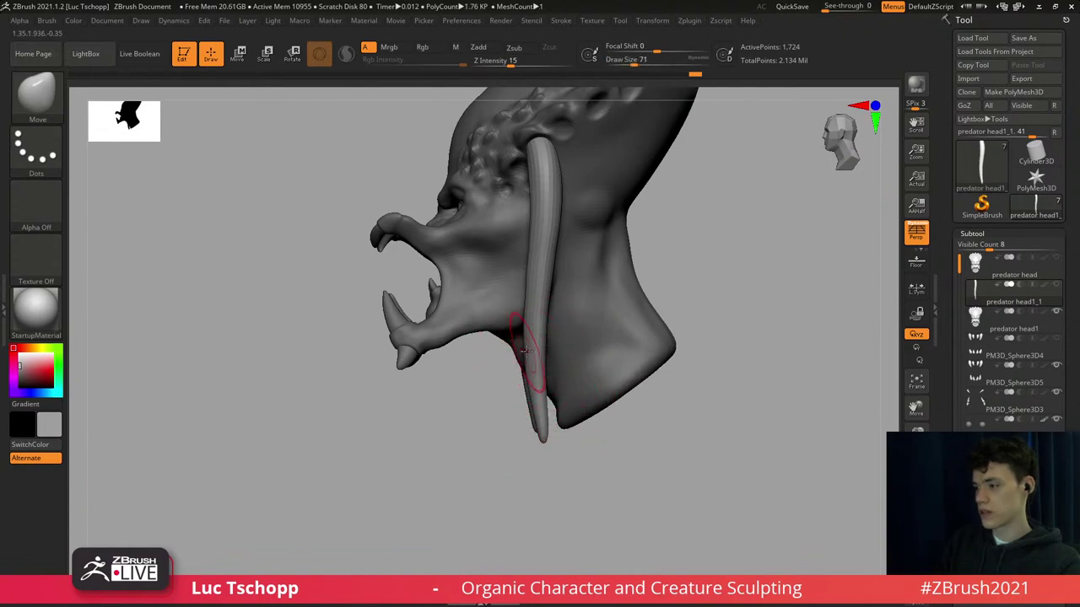
Smooth the middle of the tubes and straighten their lower ends with the Move brush at draw size 108.
left_click_drag(543, 294, 537, 362, "shift")
key("s")
mouse_move(534, 405)
left_mouse_down()
mouse_move(544, 404)
mouse_move(537, 385)
left_mouse_up()
key("s")
key("s")
left_click_drag(535, 338, 534, 336)
key("s")
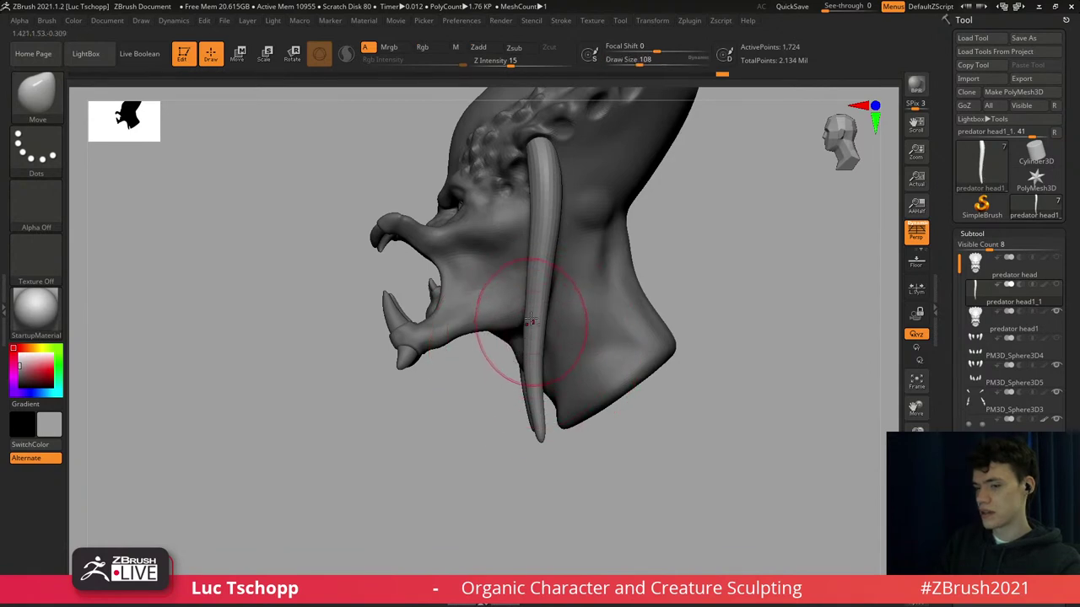
Even out the tubes' profile beside the jaw with the Move and Smooth brushes at draw size 163.
right_click_drag(531, 320, 532, 347, "alt")
key("s")
left_click_drag(531, 360, 533, 361)
right_click_drag(527, 335, 527, 365, "alt")
key("s")
left_click_drag(531, 342, 535, 342)
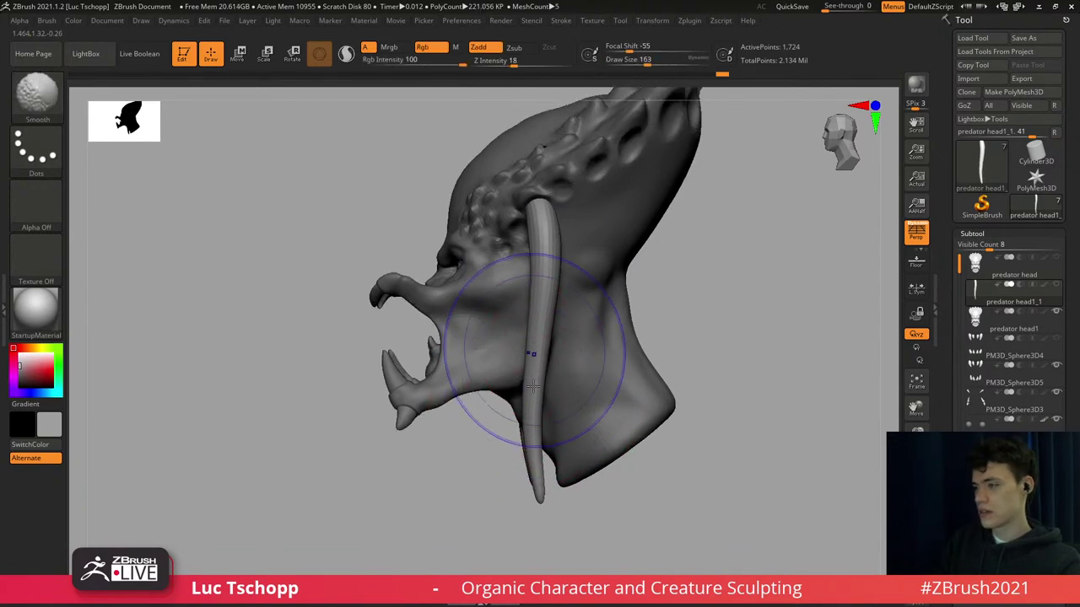
Examine the tubes' overall shape against the head from the front.
right_click_drag(534, 344, 537, 316, "ctrl")
right_click_drag(537, 315, 557, 315, "shift")
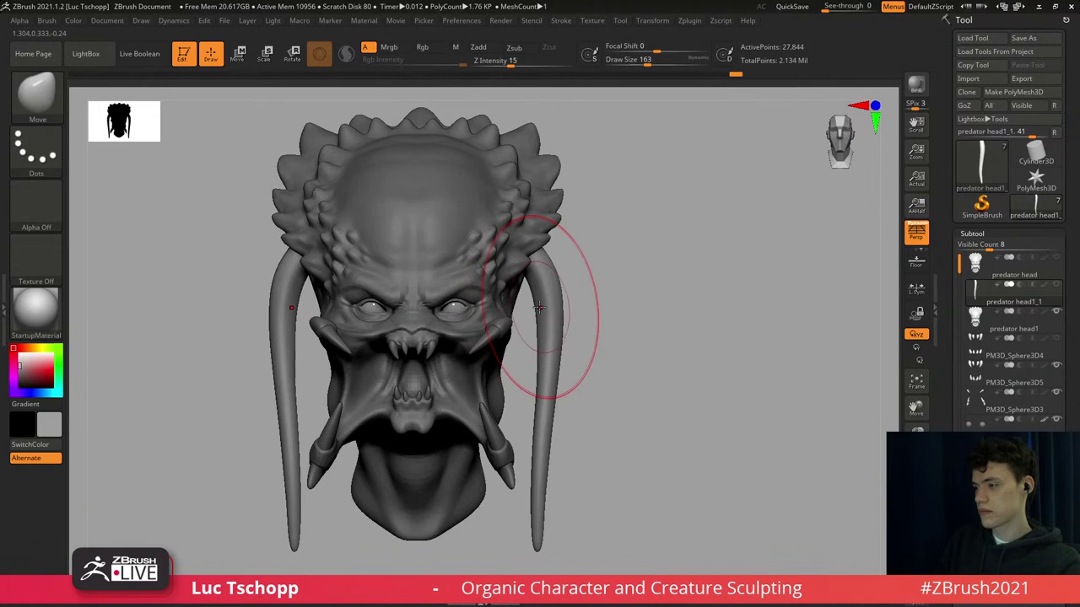
right_click_drag(451, 347, 580, 285, "alt")
left_click(533, 279, "alt")
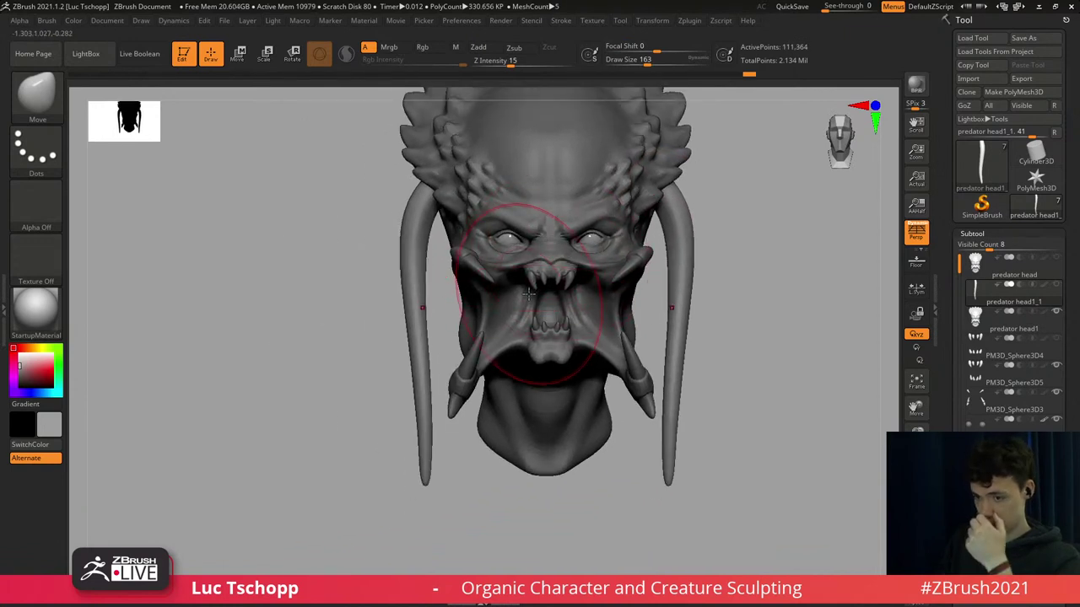
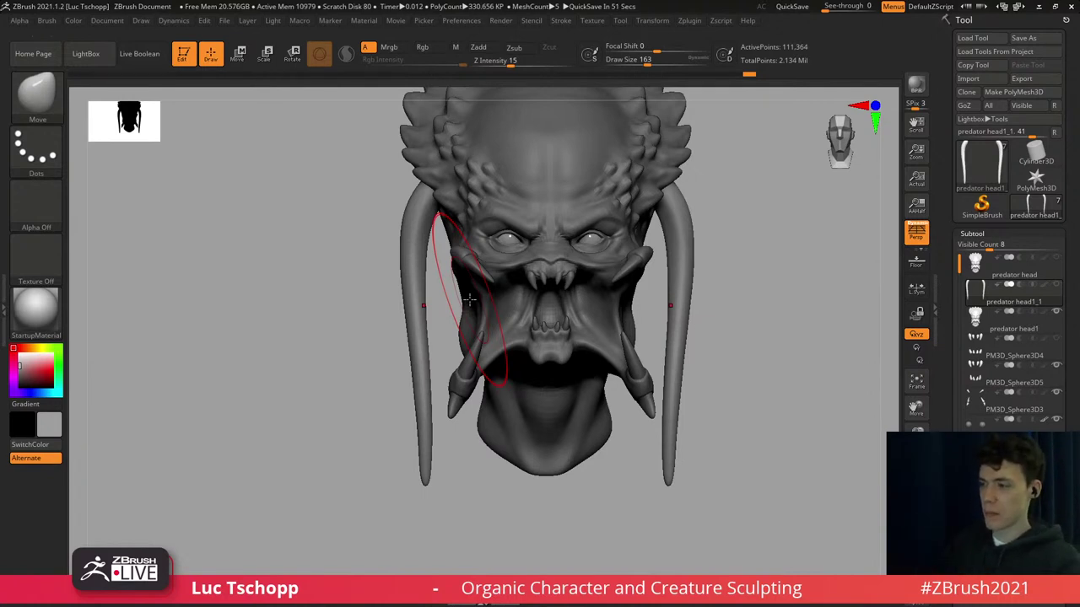
mouse_move(627, 293)
right_mouse_down()
mouse_move(625, 319)
mouse_move(619, 286)
right_mouse_up()
mouse_move(598, 233)
right_mouse_down("alt")
mouse_move(593, 272)
mouse_move(620, 271)
right_mouse_up("alt")
key("s")
left_click_drag(619, 270, 612, 271)
mouse_move(649, 302)
right_mouse_down("alt")
mouse_move(656, 239)
mouse_move(582, 291)
right_mouse_up("alt")
mouse_move(641, 312)
right_mouse_down("alt")
mouse_move(659, 283)
mouse_move(650, 300)
right_mouse_up("alt")
Drop the tubes to their lowest subdivision level, try moving their upper stretch with the Move brush and undo that move.
key("b")
key("m")
key("v")
key("shift+d")
key("shift+d")
key("s")
left_click_drag(655, 317, 667, 318)
right_click_drag(667, 318, 640, 368, "alt")
key("shift+d")
left_click_drag(644, 270, 647, 285)
key("ctrl+z")
Adjust the upper ends of the tubes near the temple in side view with the Move brush at draw size 207.
key("s")
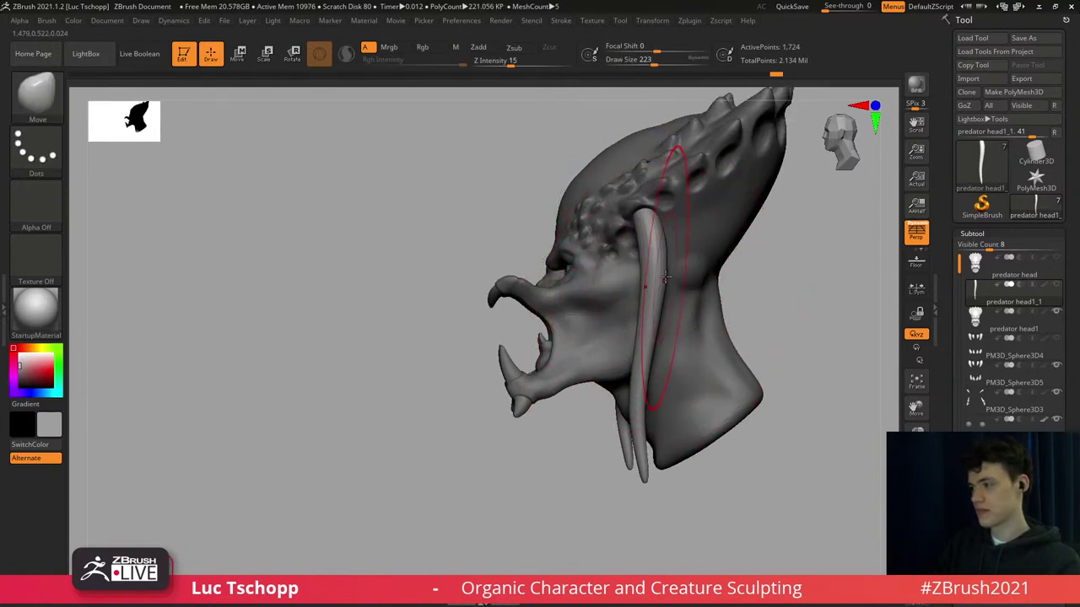
key("s")
left_click_drag(642, 210, 652, 210)
left_click_drag(639, 206, 632, 203)
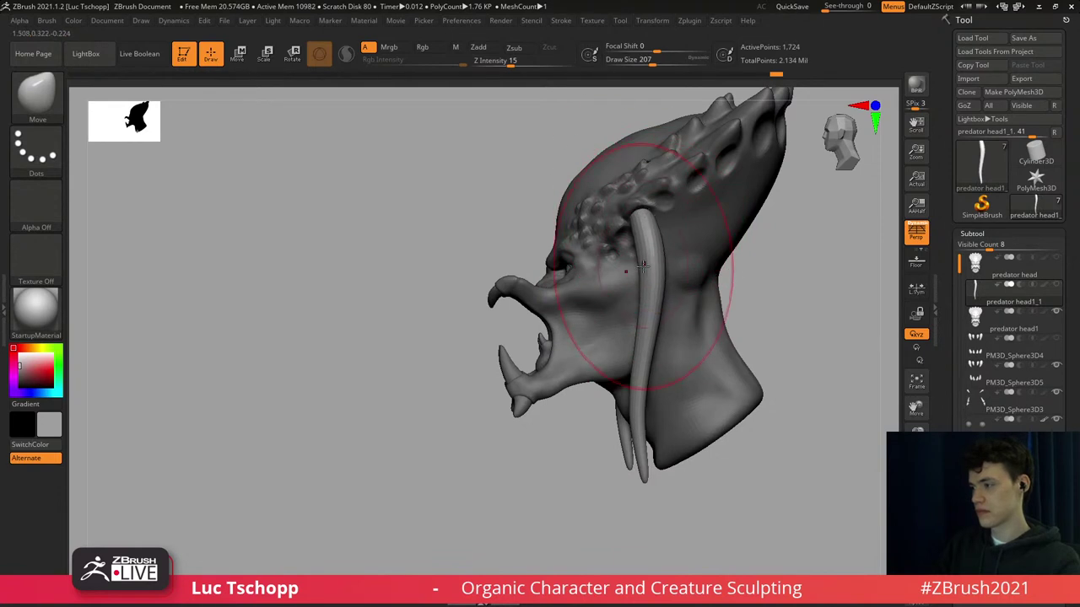
key("s")
left_click_drag(640, 291, 646, 292)
Move the lower stretch and tips of the tubes back toward the neck with the Move brush at draw size 197.
key("s")
mouse_move(632, 362)
left_mouse_down()
mouse_move(650, 363)
mouse_move(676, 403)
left_mouse_up()
key("s")
mouse_move(674, 236)
left_mouse_down()
mouse_move(643, 245)
mouse_move(653, 282)
left_mouse_up()
key("s")
key("s")
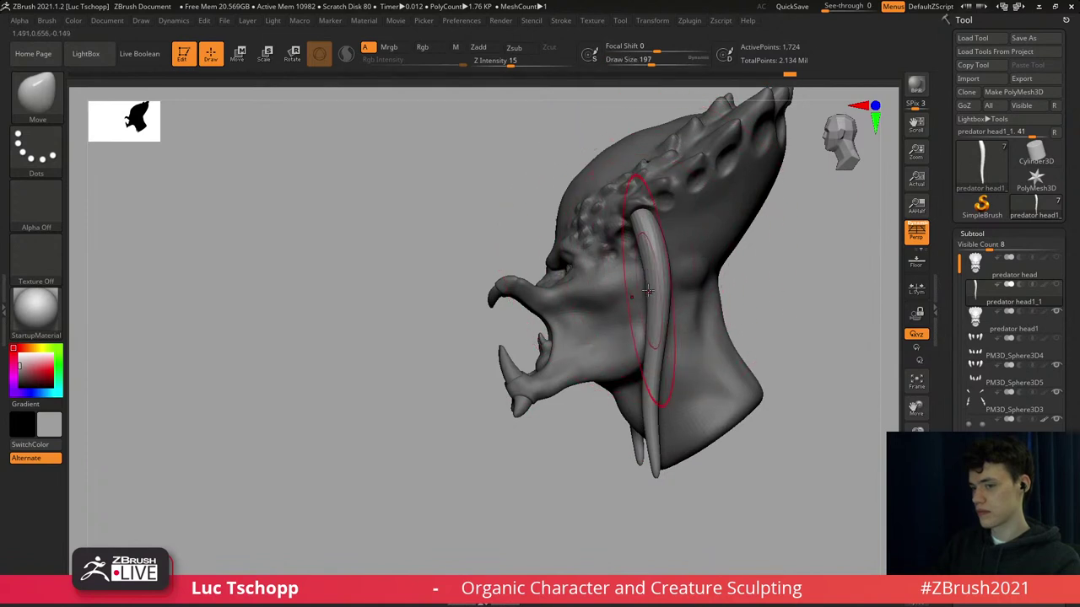
Refine the curve of the tubes' middle stretch with the Move brush at draw size 187.
right_click_drag(648, 291, 655, 285)
key("s")
left_click_drag(651, 286, 653, 280)
key("s")
key("s")
left_click_drag(651, 276, 650, 272)
key("s")
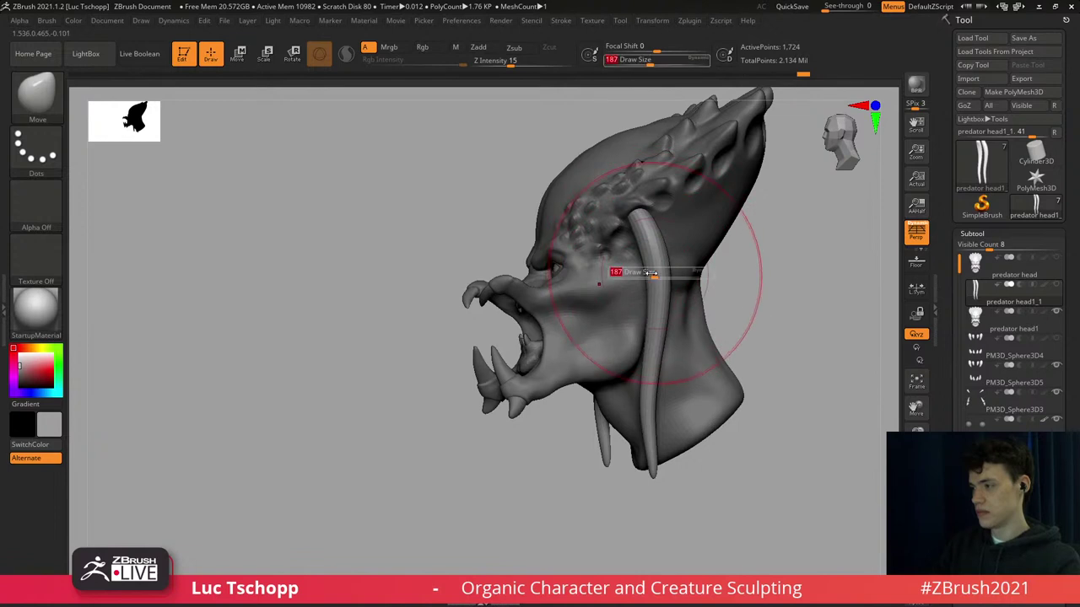
Adjust the bend at the top of the tubes with the Move brush at draw size 132.
right_click_drag(646, 262, 662, 219)
key("s")
left_click_drag(662, 219, 654, 219)
right_click_drag(628, 207, 658, 215)
left_click_drag(644, 225, 653, 232)
mouse_move(658, 271)
right_mouse_down("ctrl")
mouse_move(651, 254)
mouse_move(668, 284)
right_mouse_up("ctrl")
Shape the tubes' outer contour from the front at the lowest subdivision level with the Move brush at draw size 207.
key("shift+d")
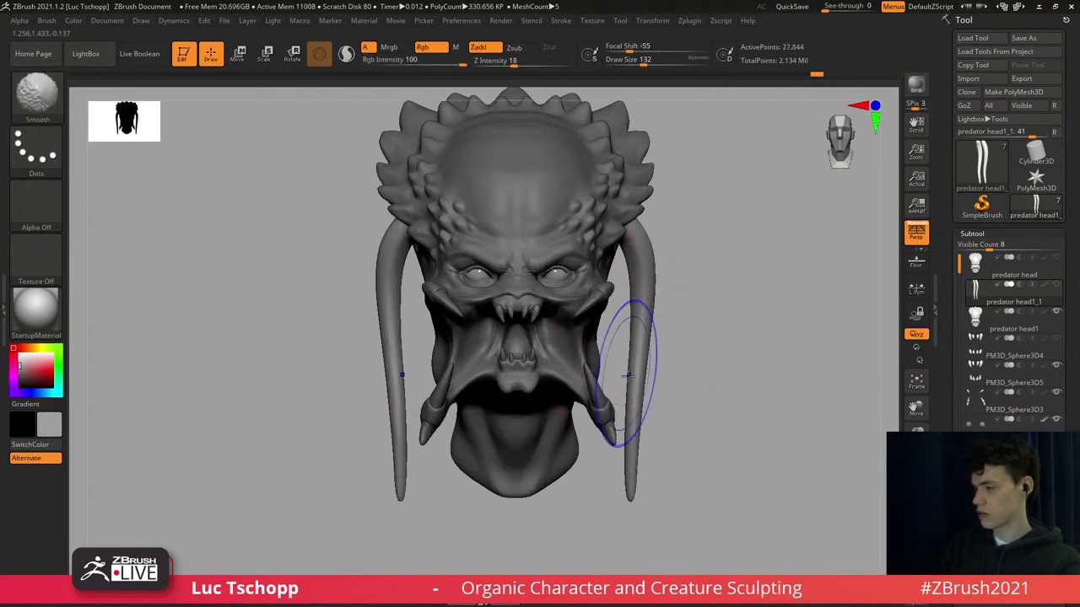
key("shift+d")
key("shift+d")
key("s")
left_click_drag(631, 381, 641, 380)
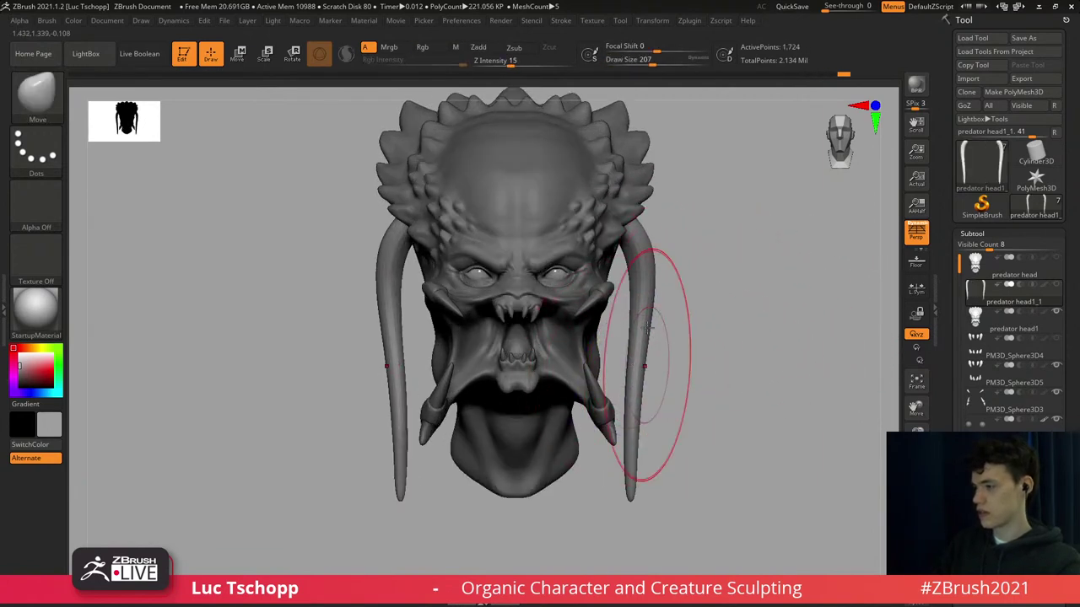
right_click_drag(647, 327, 650, 312, "ctrl")
Raise the tubes back to subdivision level 4.
key("d")
key("d")
key("d")
left_click_drag(1072, 332, 1072, 284)
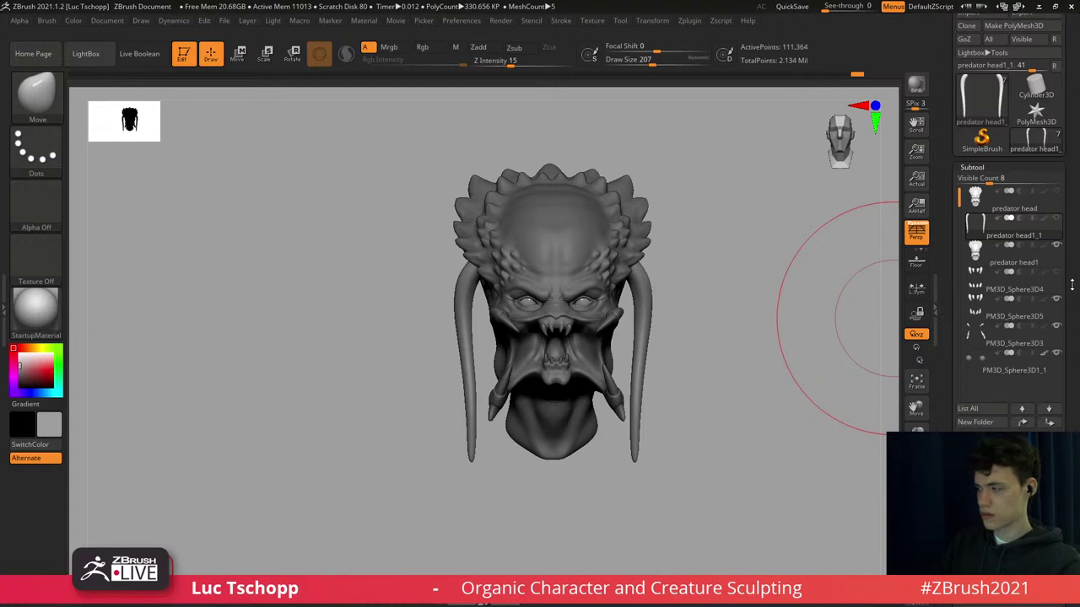
Lower the tubes by one subdivision level and delete their remaining subdivision levels.
scroll(1071, 285, "down", 5)
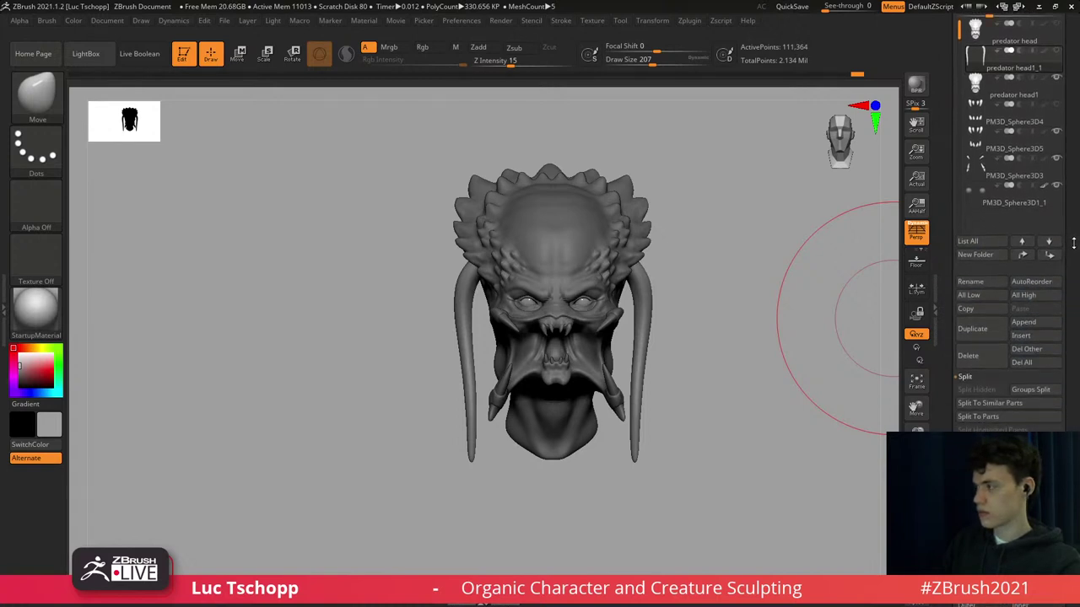
scroll(1073, 422, "down", 10)
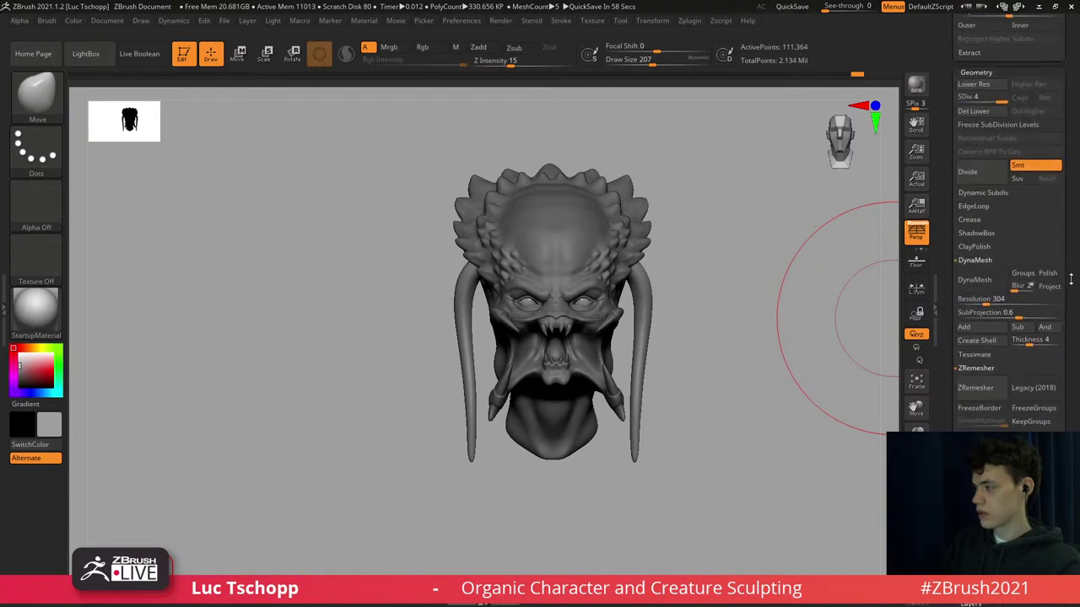
scroll(1071, 275, "up", 3)
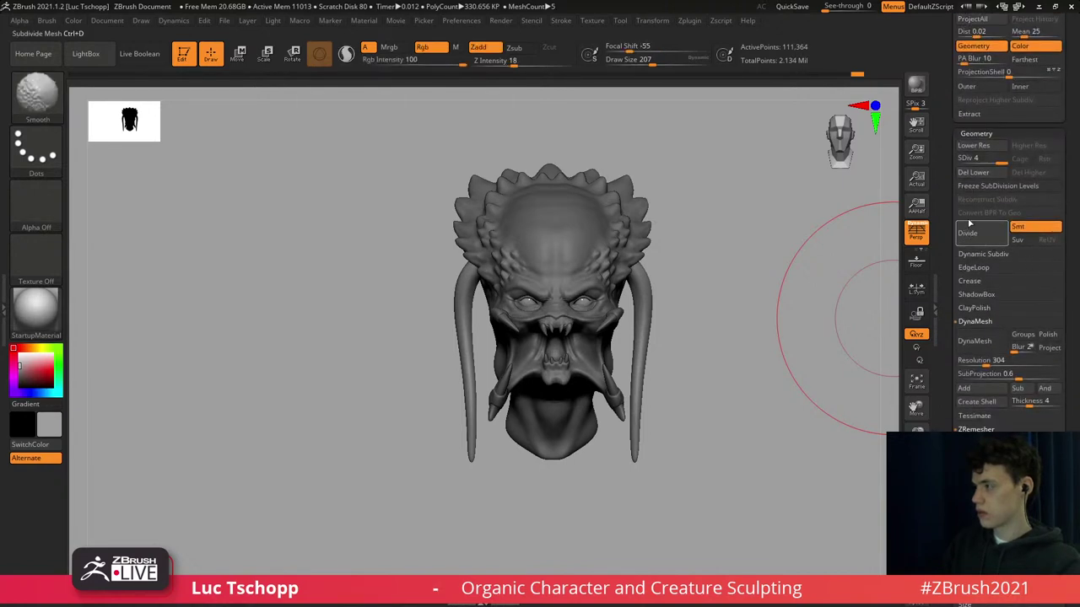
key("shift+d")
Adjust the upper part of the tubes from the side with the Move brush, enlarging the draw size to 386.
mouse_move(733, 304)
left_mouse_down()
mouse_move(608, 308)
mouse_move(656, 320)
left_mouse_up()
key("w")
key("b")
key("m")
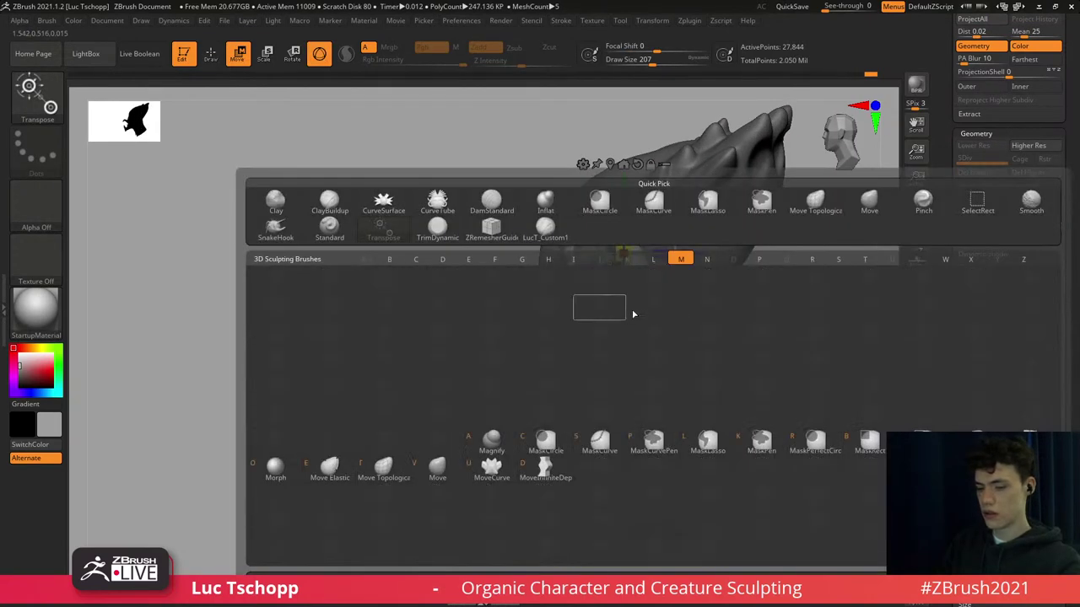
key("v")
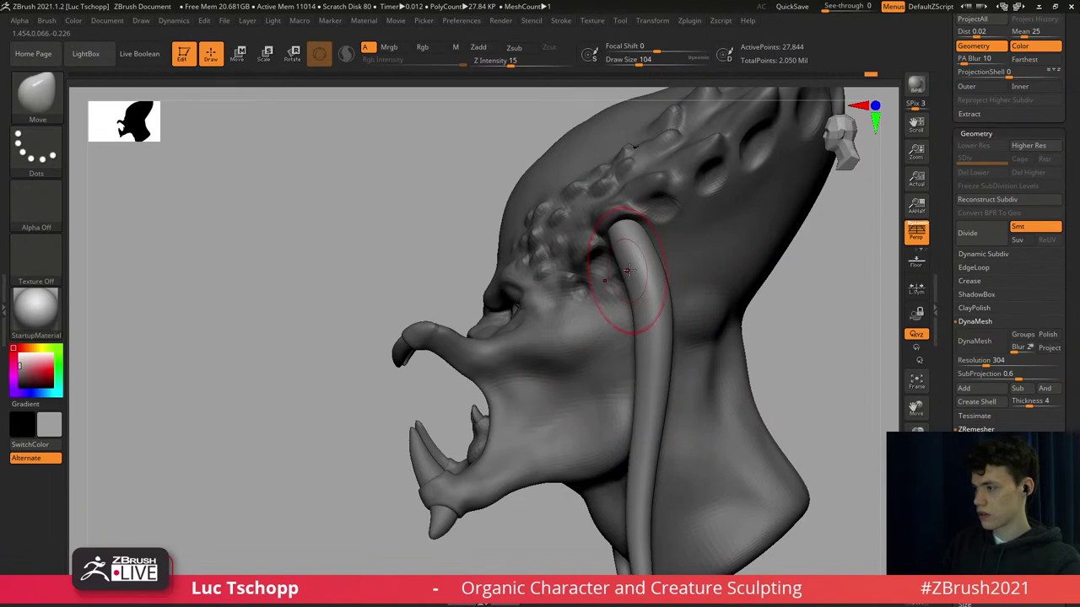
key("s")
left_click(641, 257)
mouse_move(634, 267)
right_mouse_down()
mouse_move(654, 261)
mouse_move(612, 257)
mouse_move(657, 279)
mouse_move(675, 371)
mouse_move(665, 312)
mouse_move(665, 337)
mouse_move(634, 288)
right_mouse_up()
Duplicate the tube pair with Transpose Move instead of the gizmo and place the copy just behind the first pair.
key("w")
left_click(319, 54)
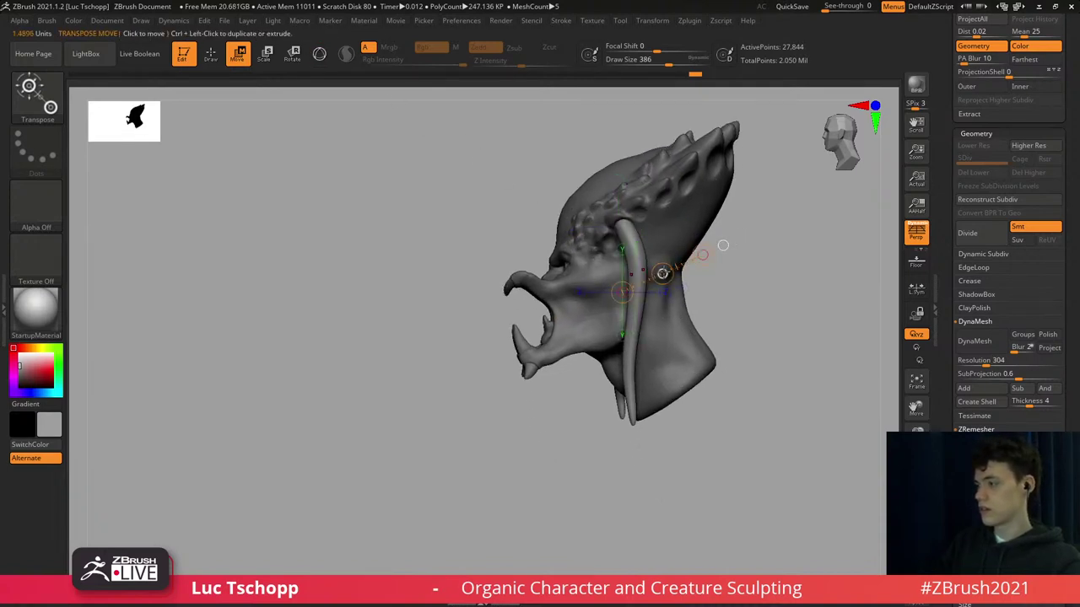
right_click_drag(681, 225, 667, 267, "shift")
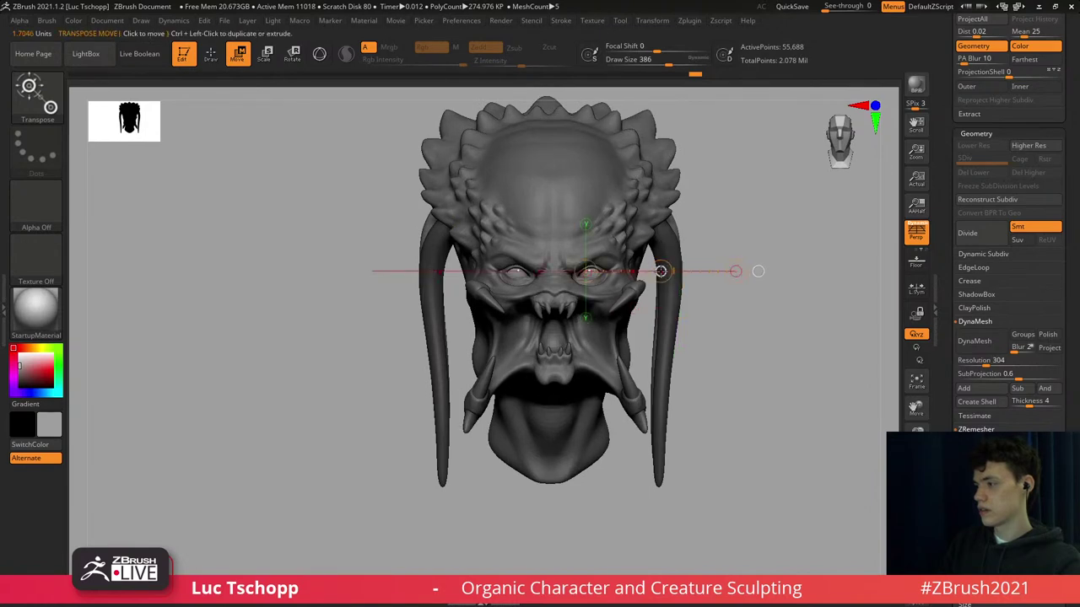
left_click_drag(661, 271, 666, 273, "ctrl")
mouse_move(746, 221)
right_mouse_down()
mouse_move(679, 224)
mouse_move(751, 216)
right_mouse_up()
right_click_drag(703, 349, 609, 327, "alt")
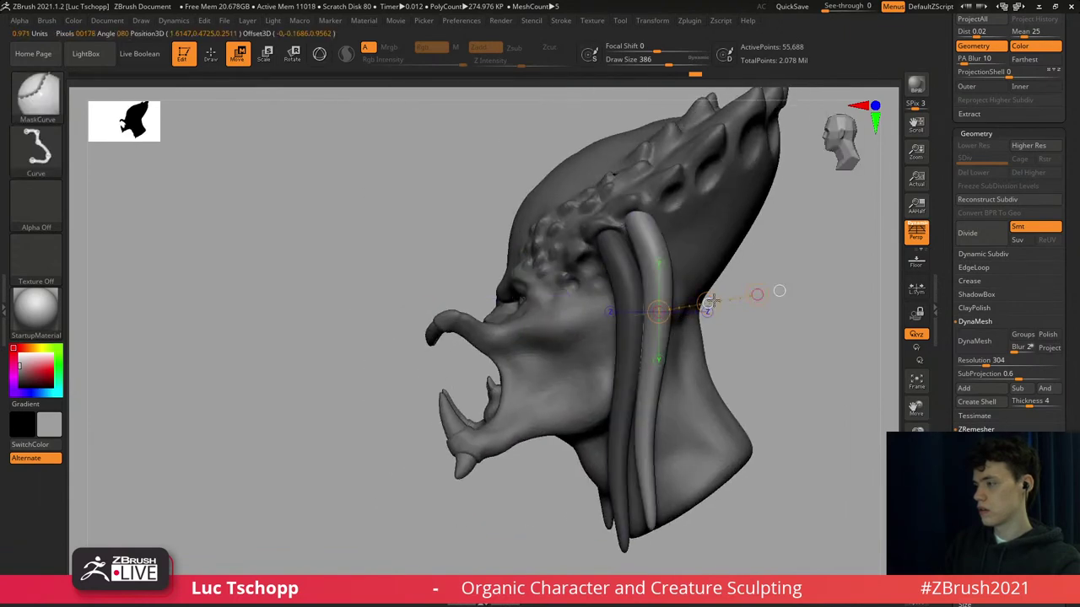
Duplicate the second tube pair as a third, adjust its scale, and position it farther back beneath the crown spikes.
left_click_drag(707, 303, 731, 253, "ctrl")
right_click_drag(730, 253, 718, 213)
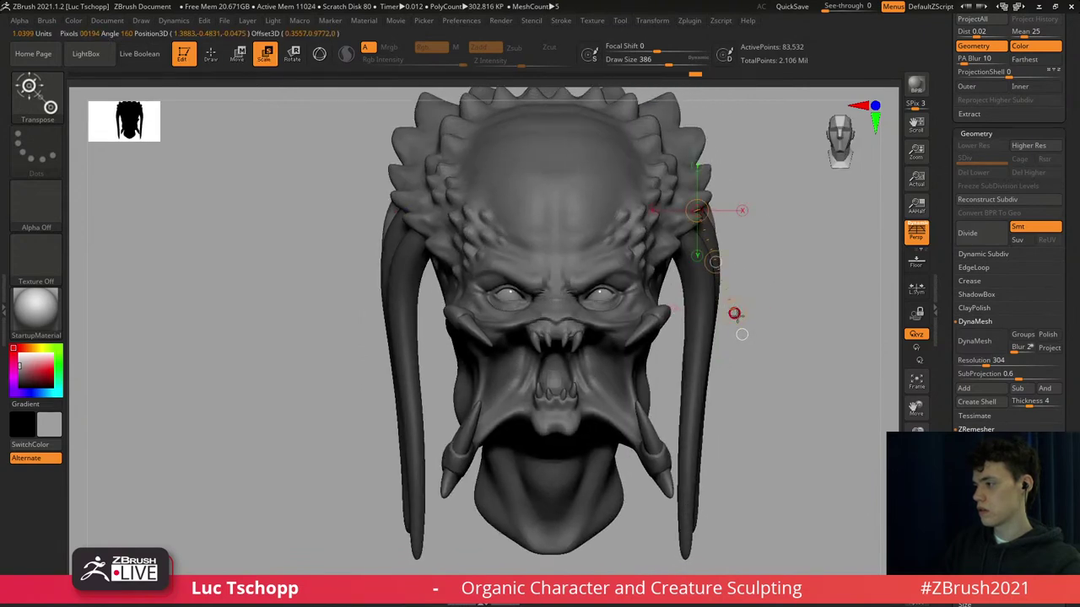
right_click_drag(749, 300, 693, 291, "shift")
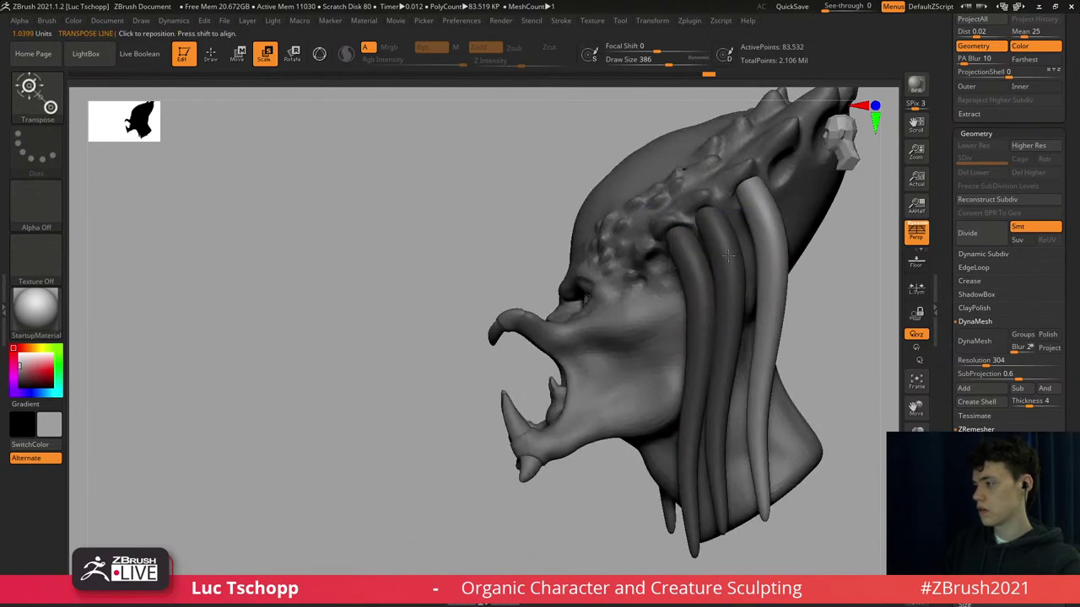
right_click_drag(780, 262, 723, 287, "alt")
key("w")
left_click_drag(759, 285, 756, 288)
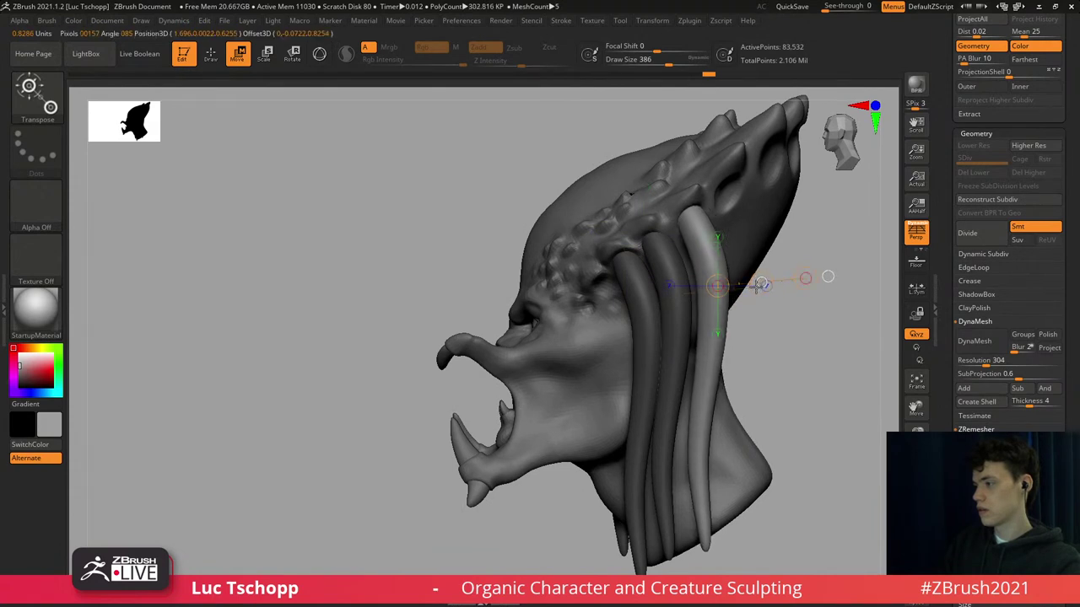
right_click_drag(755, 235, 684, 241, "alt")
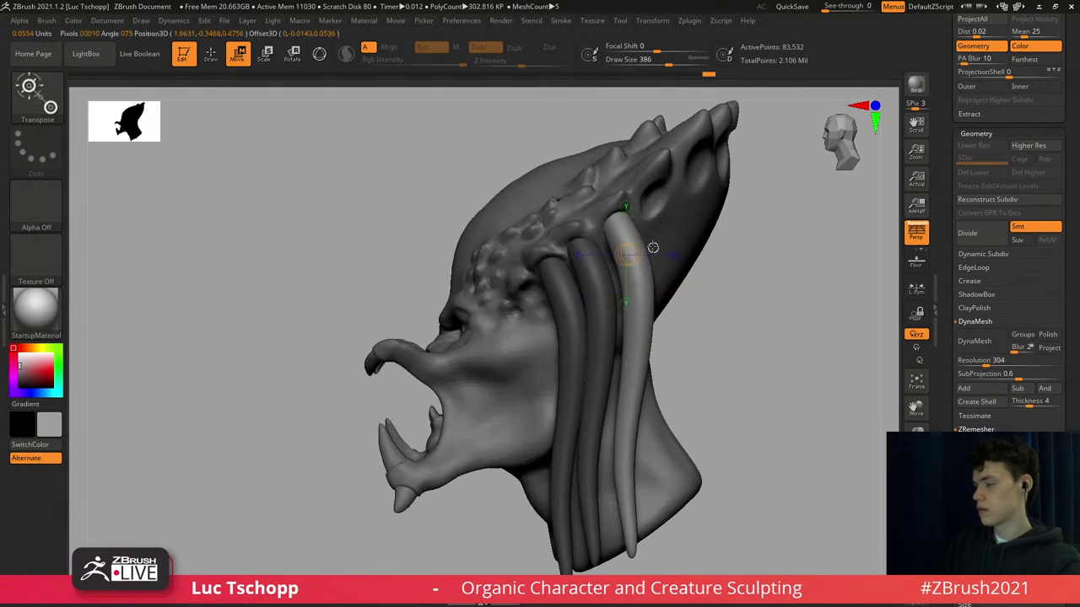
Duplicate the third tube pair as a fourth and move it backward and upward along the crown's edge.
left_click_drag(686, 244, 728, 232, "ctrl")
right_click_drag(727, 234, 658, 278)
left_click_drag(696, 287, 695, 287)
right_click_drag(651, 231, 701, 220, "shift")
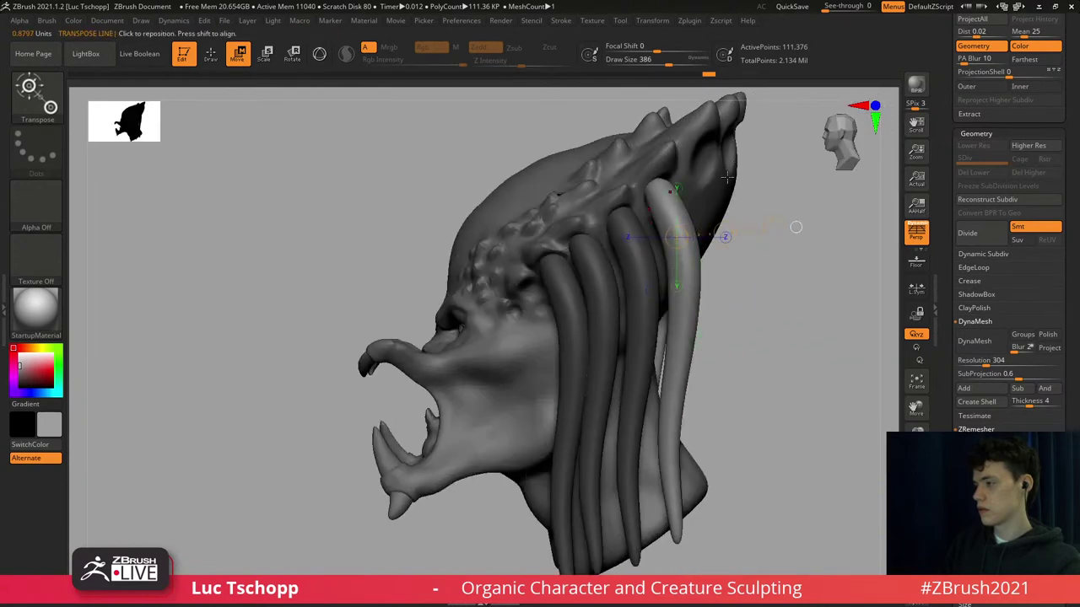
Rotate the fourth tube pair from below to follow the head's curvature and shift it against the skull.
right_click_drag(727, 178, 718, 246)
right_click_drag(718, 246, 664, 247, "shift")
key("r")
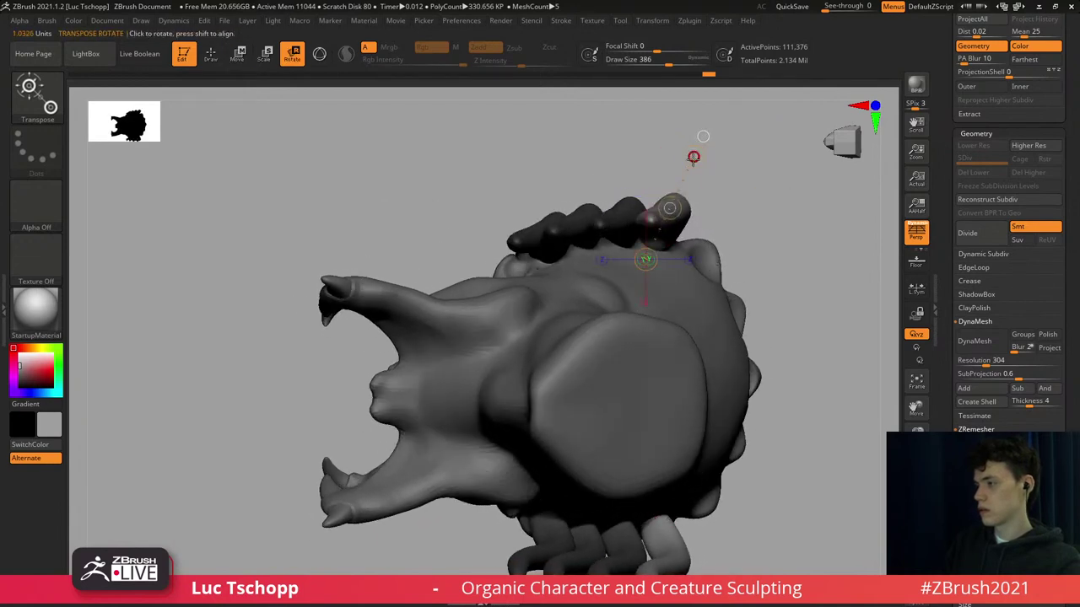
left_click_drag(669, 171, 672, 210)
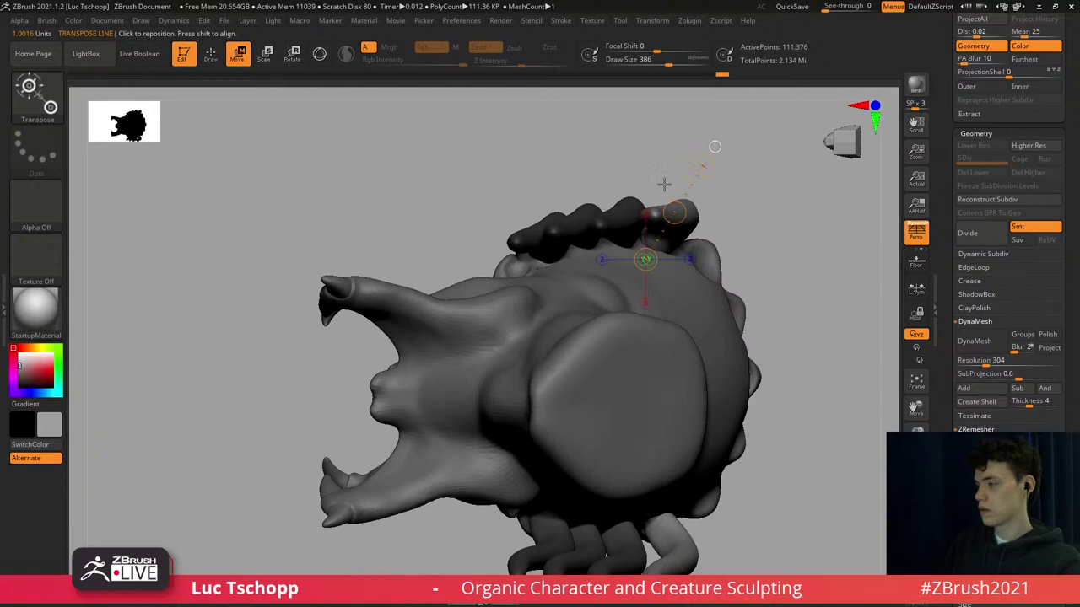
right_click_drag(729, 221, 728, 325)
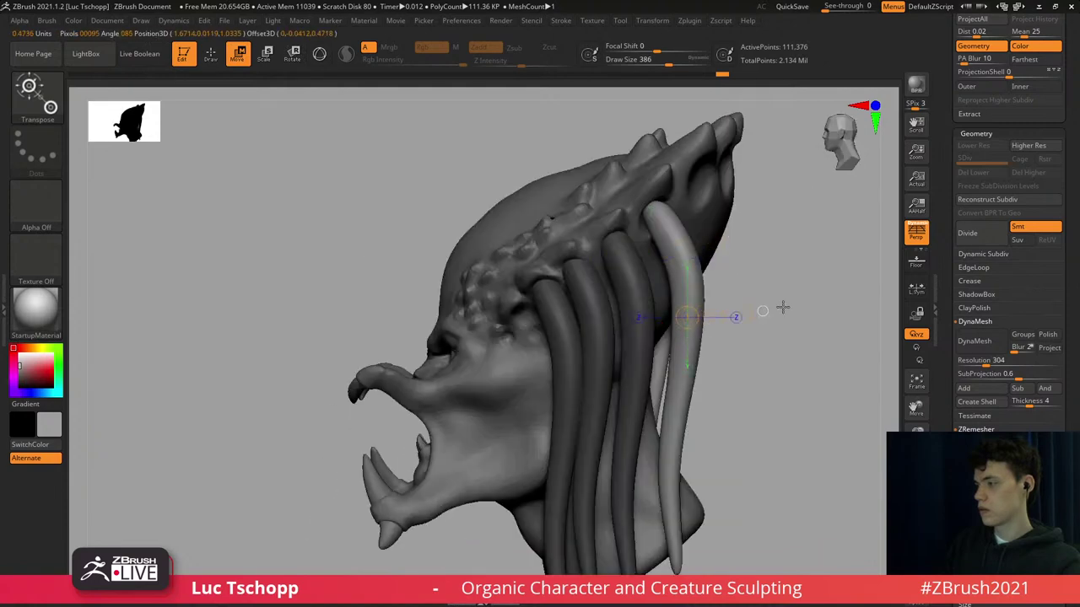
Duplicate the fourth tube pair as a fifth and place it toward the back of the head.
left_click_drag(757, 312, 805, 287, "ctrl")
right_click_drag(748, 233, 830, 231)
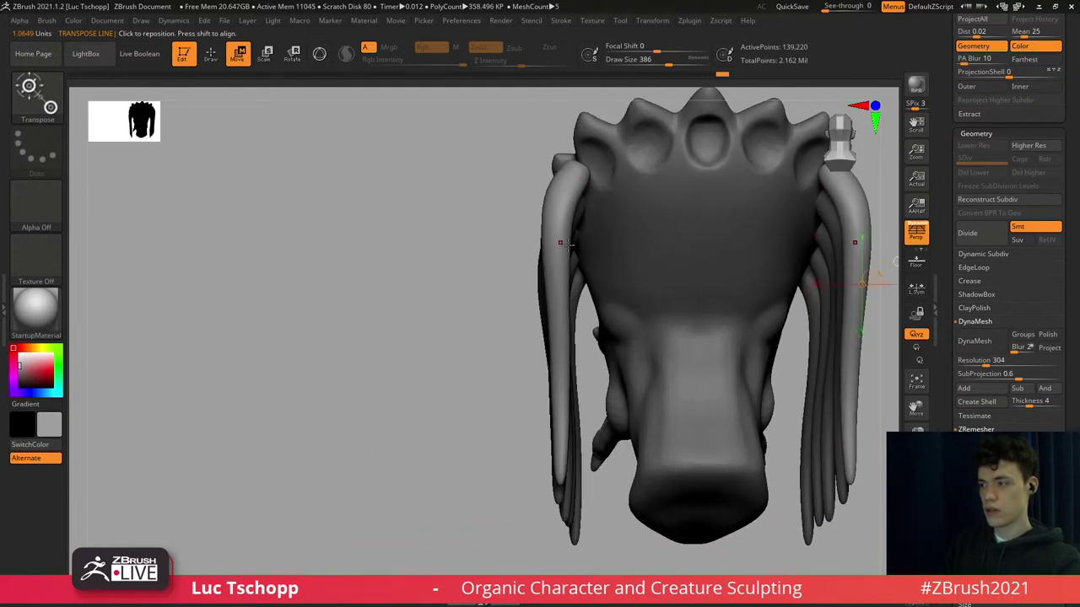
right_click_drag(501, 242, 565, 245)
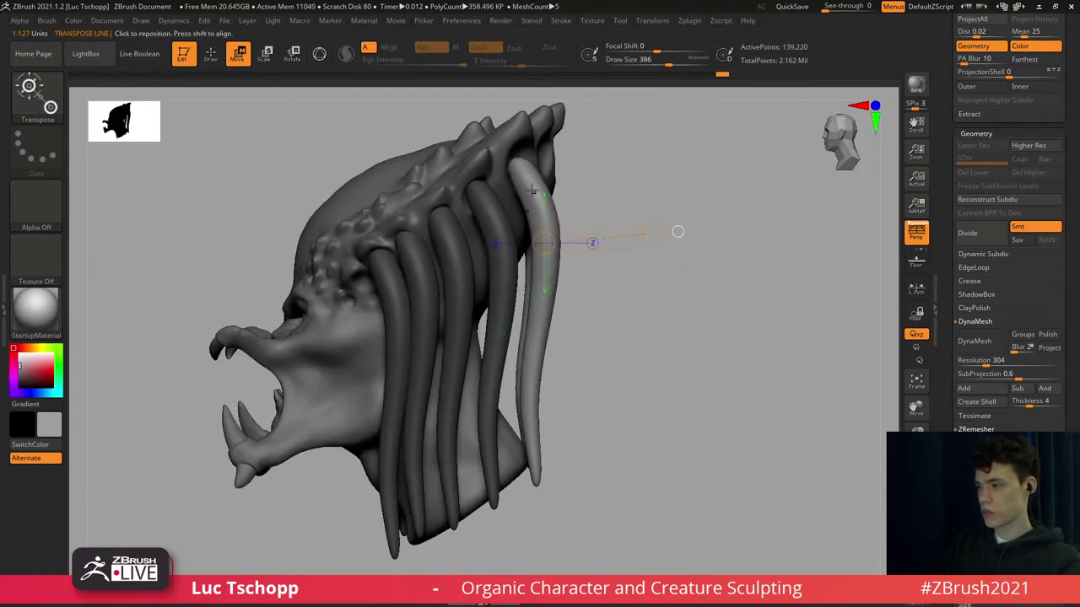
Scale up the fifth tube pair from its root and reposition it beneath the rear crown spikes.
left_click_drag(522, 175, 649, 270)
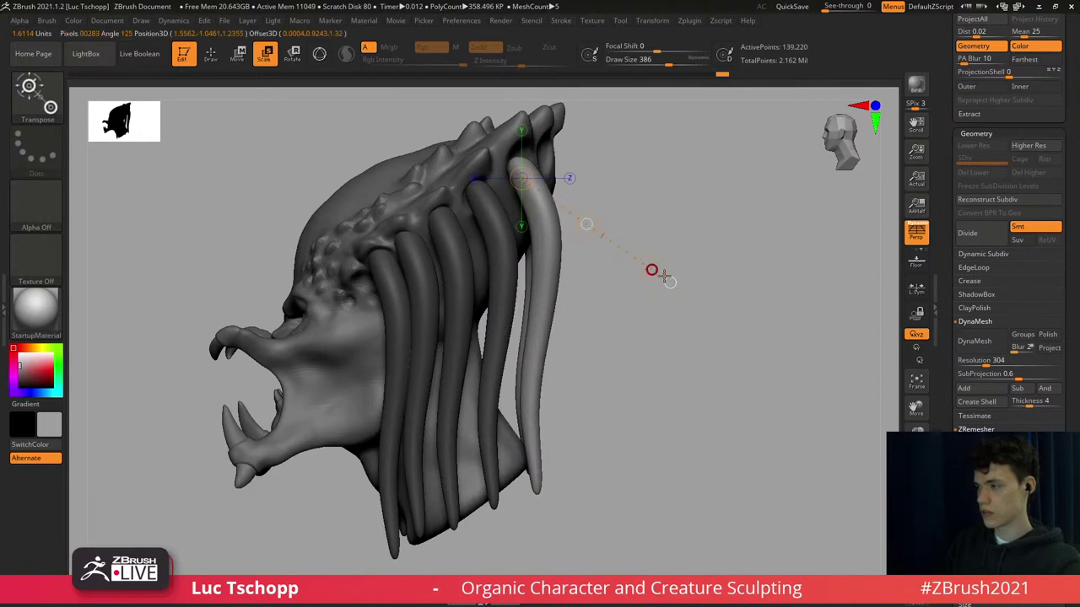
left_click_drag(586, 226, 588, 219)
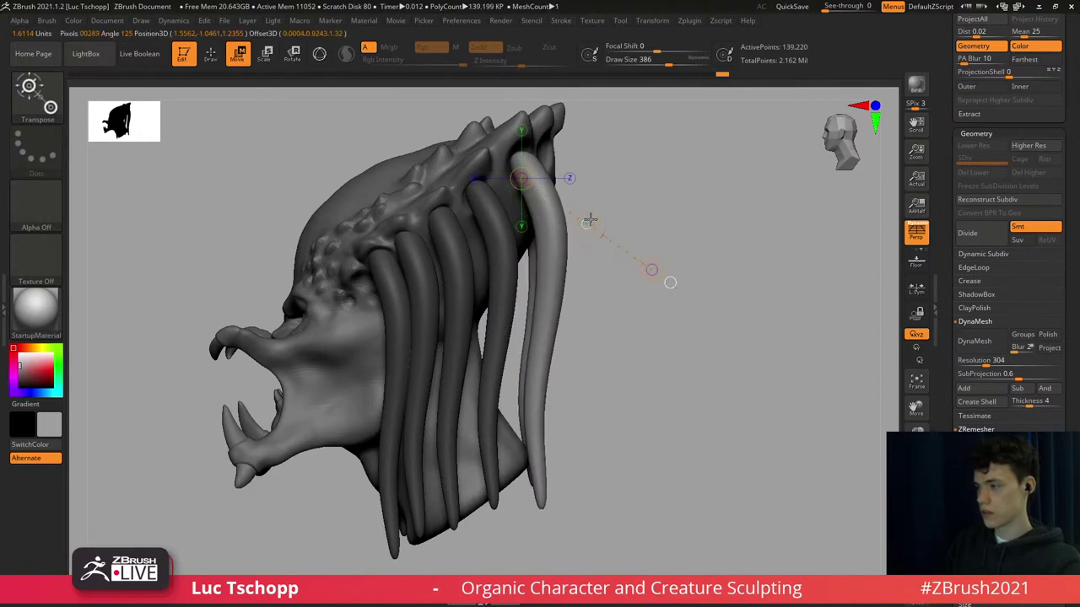
right_click_drag(666, 223, 594, 222)
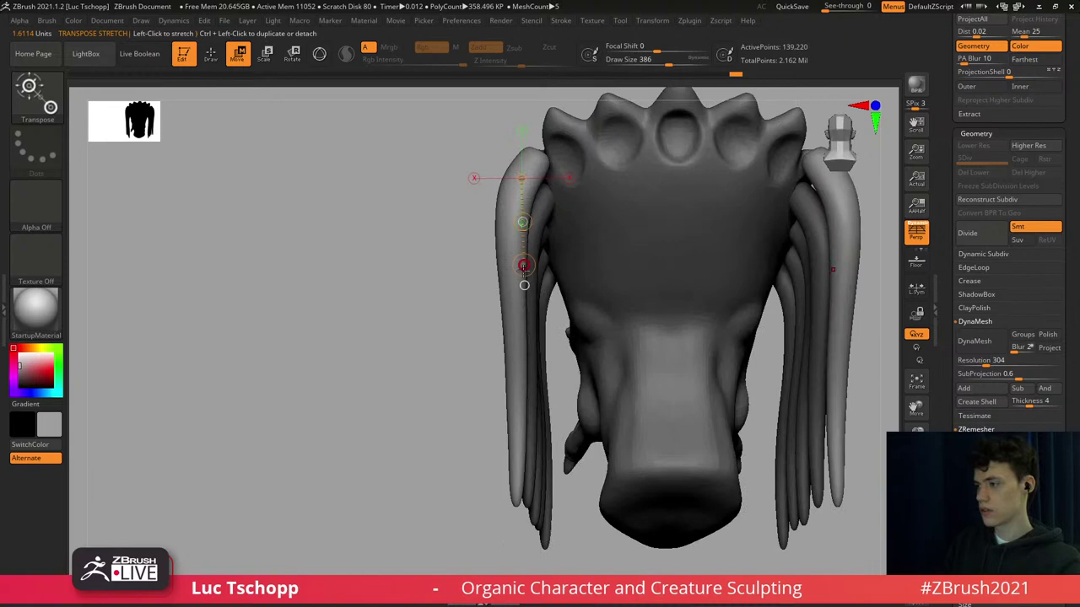
left_click_drag(597, 283, 627, 280)
right_click_drag(625, 249, 675, 241)
right_click_drag(575, 214, 599, 239, "alt")
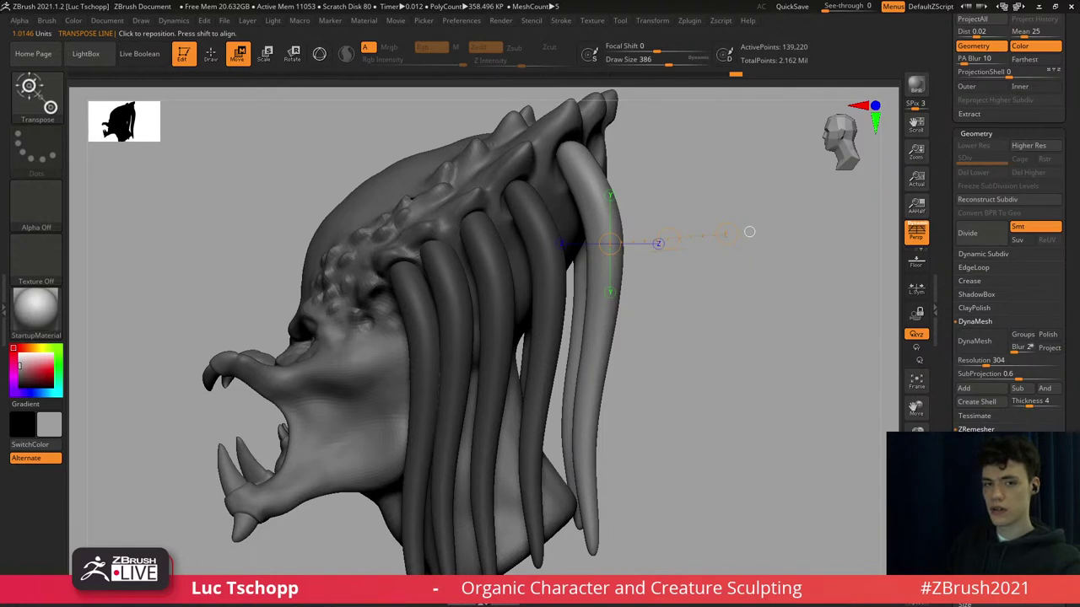
Duplicate the fifth tube pair as a sixth and place it on the back of the head, closer to the centre.
right_click_drag(0, 278, 0, 293)
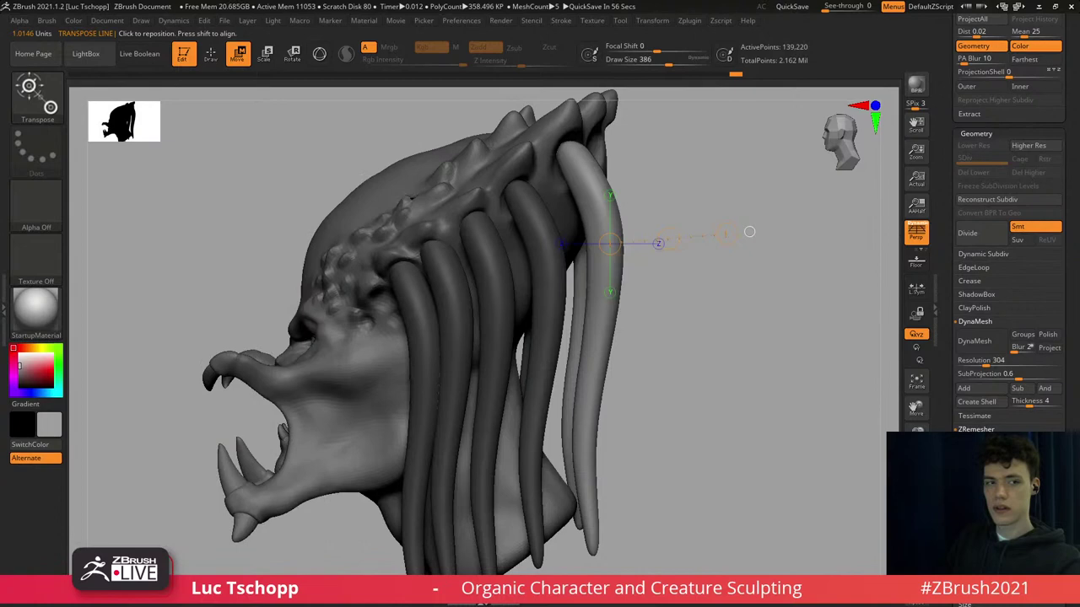
mouse_move(743, 291)
right_mouse_down()
mouse_move(630, 295)
mouse_move(756, 299)
mouse_move(752, 306)
right_mouse_up()
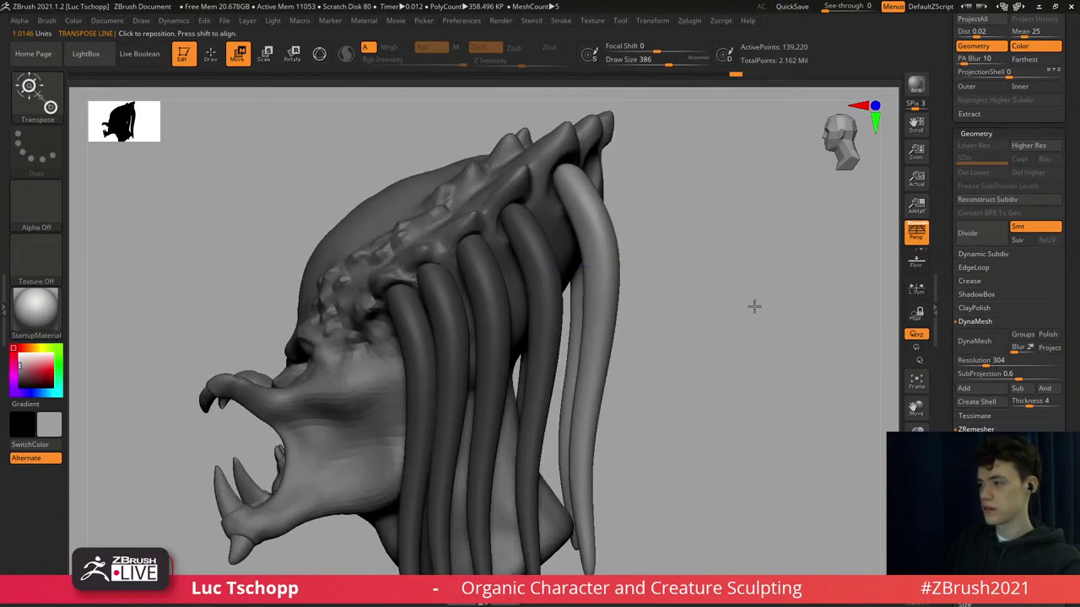
right_click_drag(627, 191, 715, 141)
left_click_drag(588, 285, 534, 178)
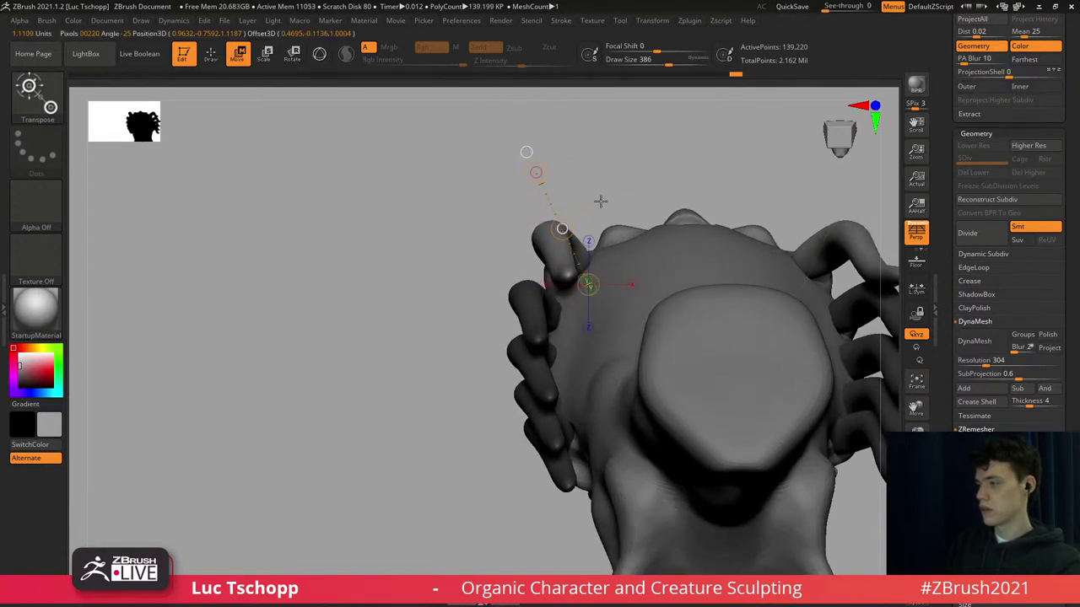
left_click_drag(601, 201, 628, 190, "ctrl")
right_click_drag(629, 189, 641, 252)
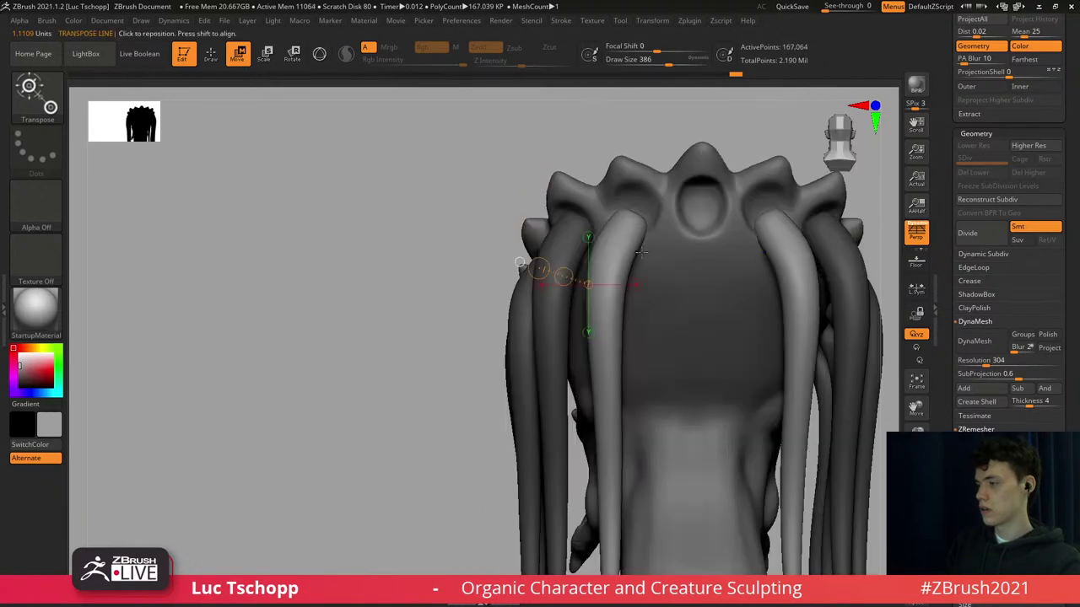
mouse_move(641, 251)
left_mouse_down()
mouse_move(683, 239)
mouse_move(630, 304)
left_mouse_up()
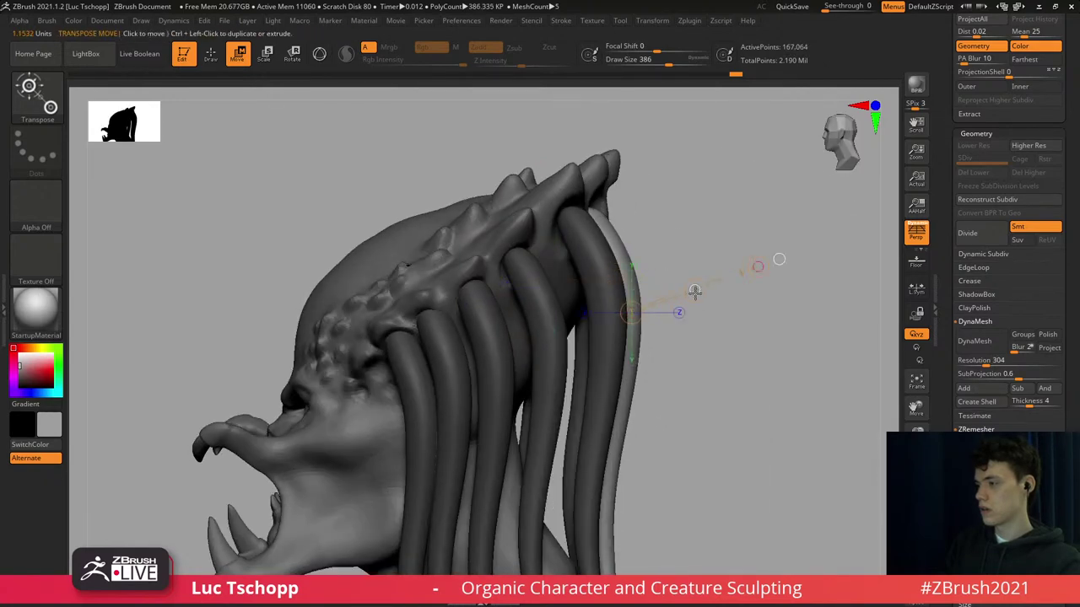
Raise the sixth tube pair to the crown's rear edge and scale it up from its root.
left_click_drag(694, 291, 702, 269)
right_click_drag(692, 244, 685, 190, "alt")
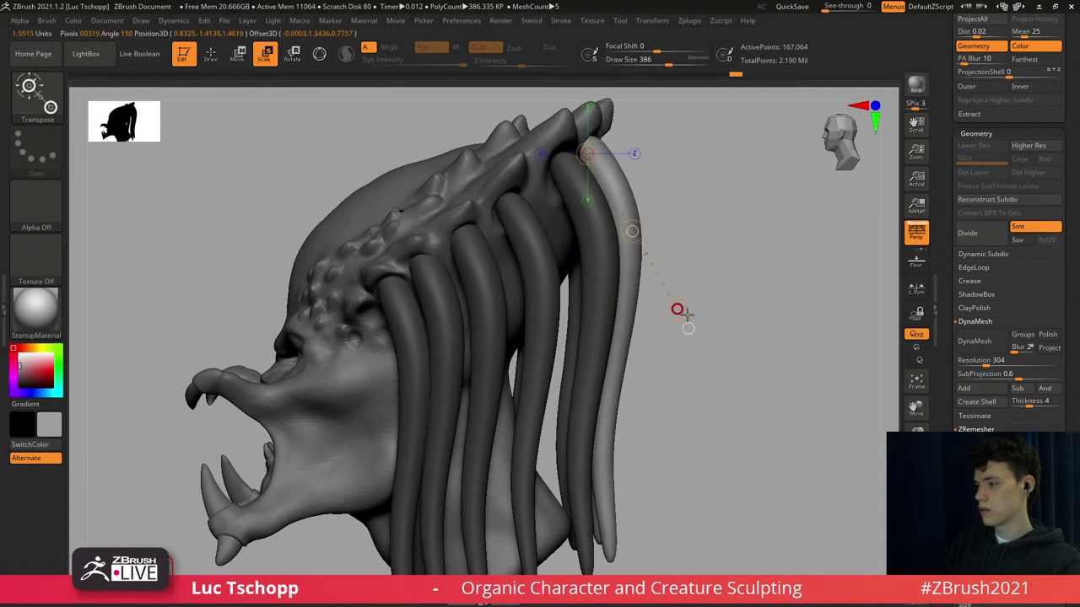
mouse_move(677, 309)
left_mouse_down()
mouse_move(683, 322)
mouse_move(682, 304)
left_mouse_up()
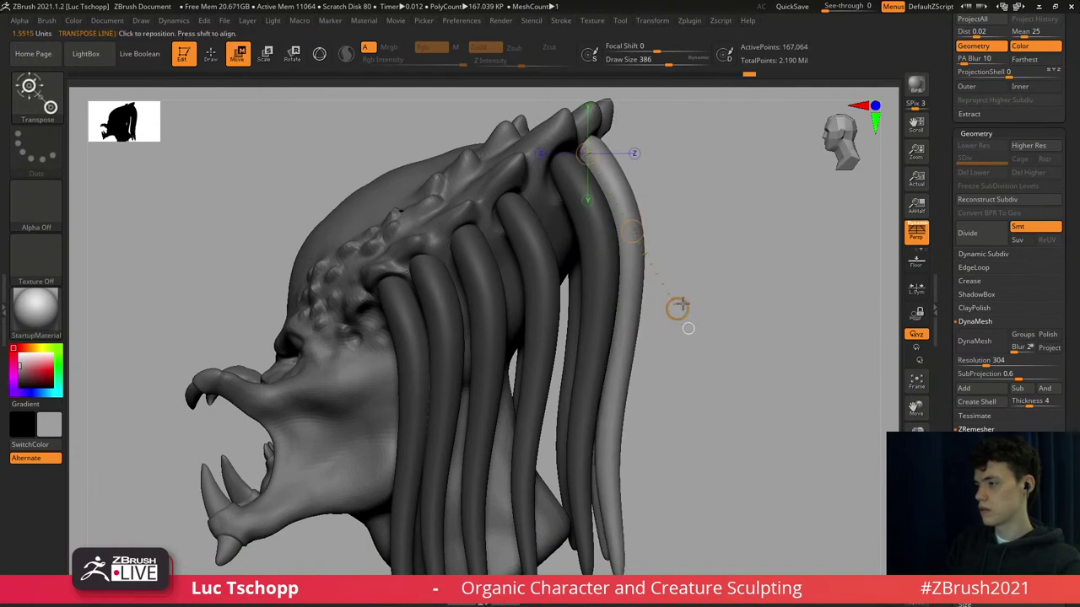
Inflate the dreadlocks by 9 with the Deformation settings to thicken the strands.
mouse_move(689, 270)
right_mouse_down()
mouse_move(450, 245)
mouse_move(498, 270)
mouse_move(492, 260)
mouse_move(593, 261)
mouse_move(526, 272)
right_mouse_up()
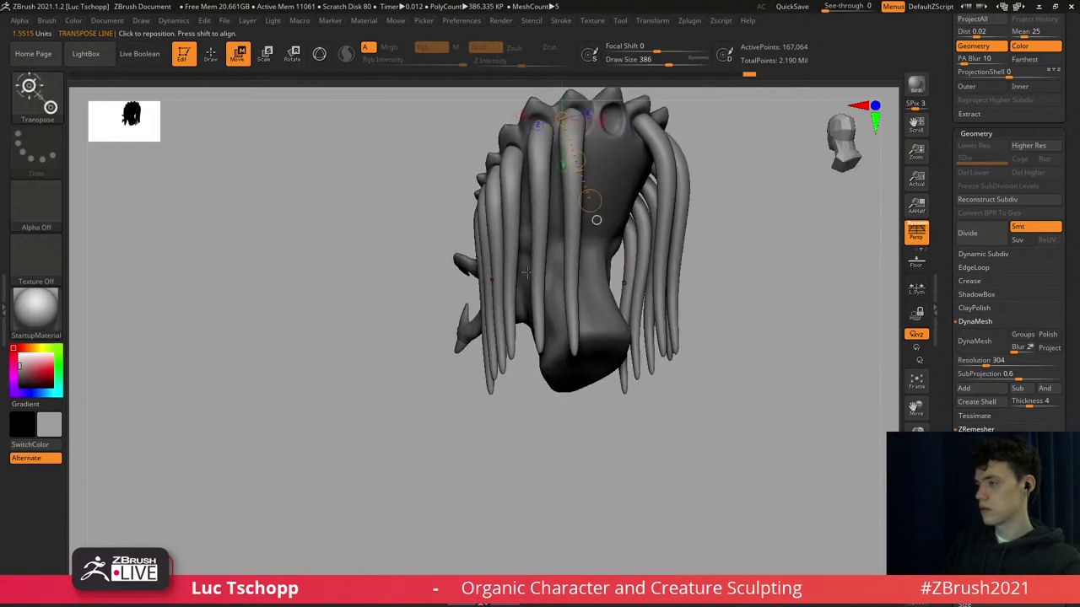
right_click_drag(659, 298, 701, 296)
right_click_drag(701, 297, 701, 287, "shift")
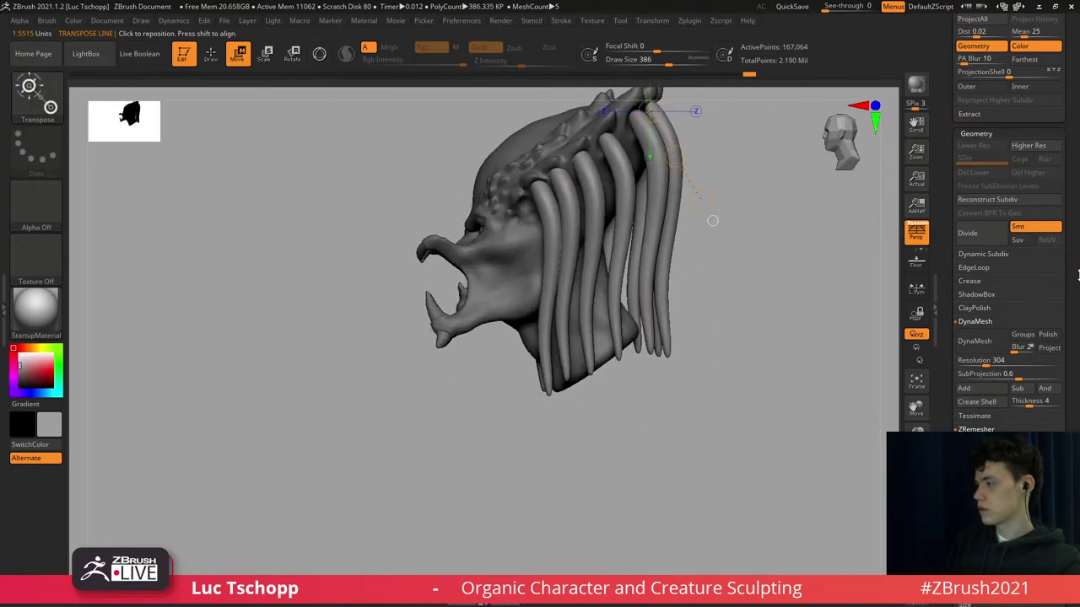
left_click_drag(1078, 275, 1063, 129)
left_click(1031, 147)
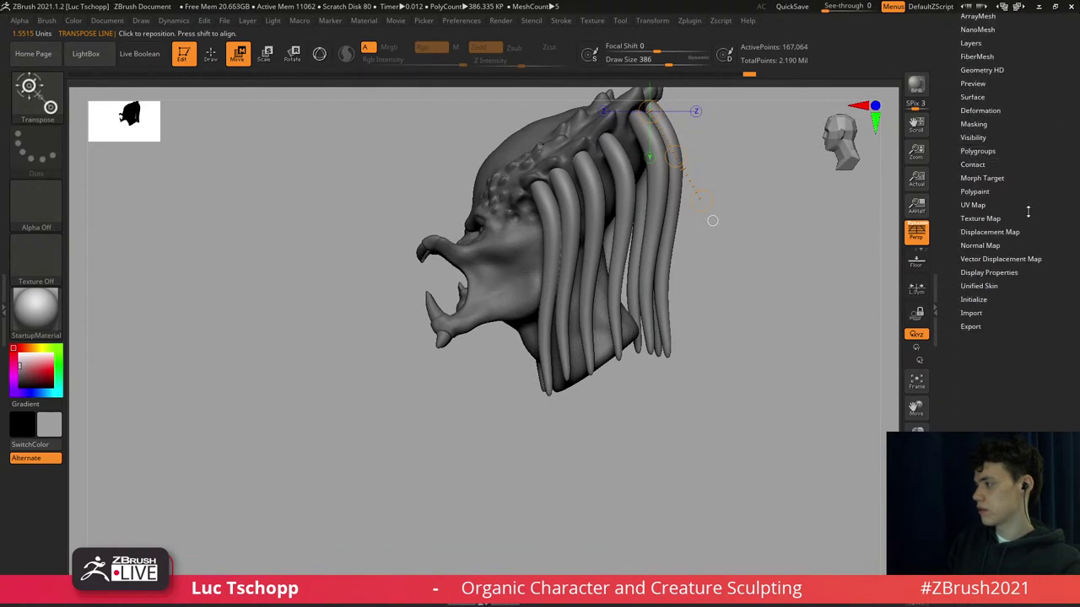
scroll(1028, 212, "down", 1)
left_click(990, 100)
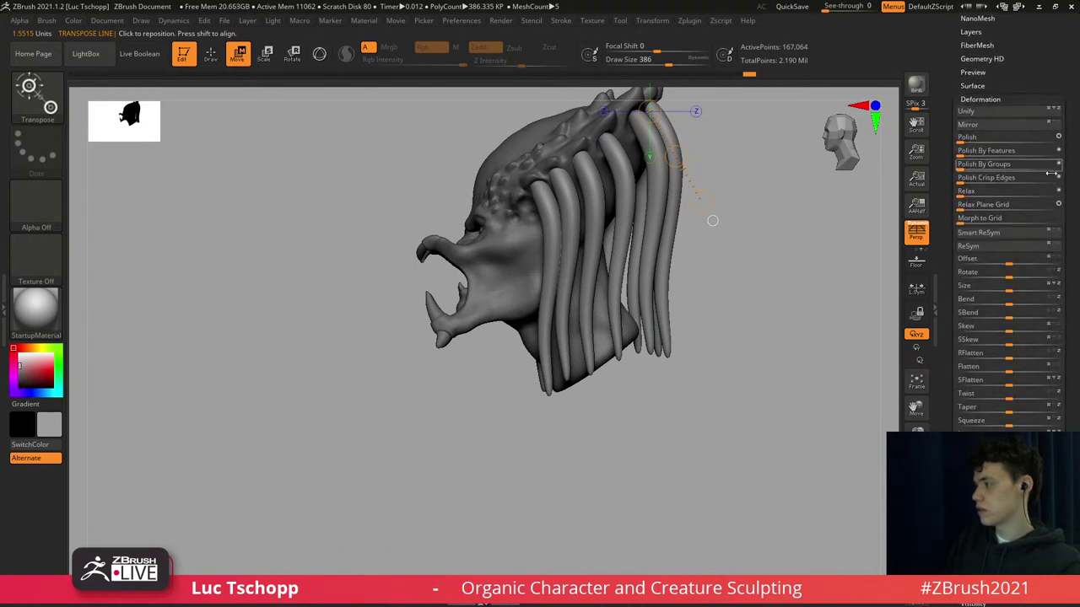
scroll(1018, 176, "down", 3)
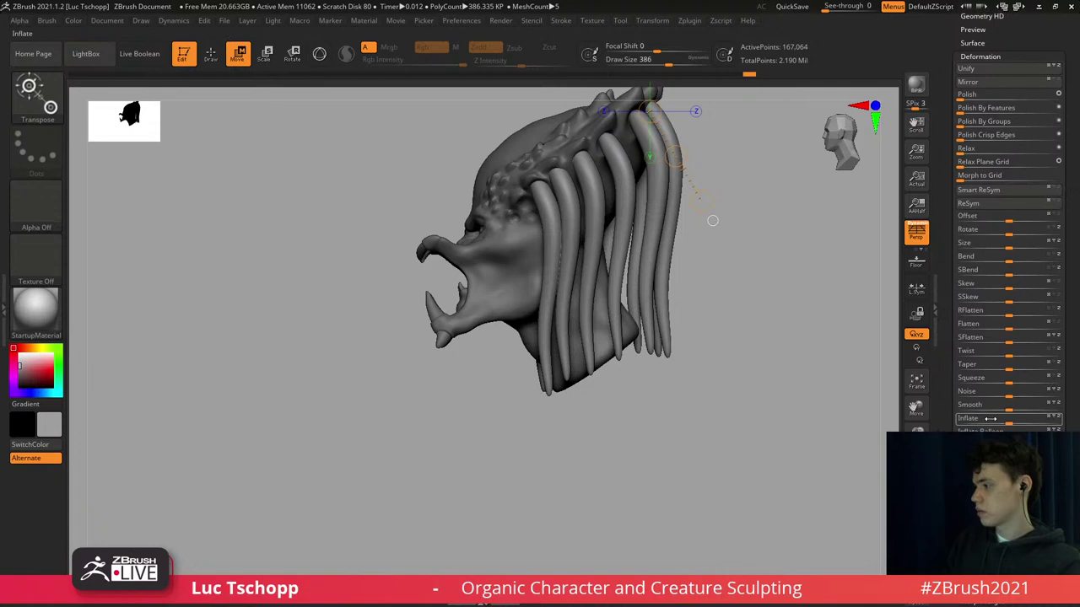
left_click_drag(1011, 422, 1013, 420)
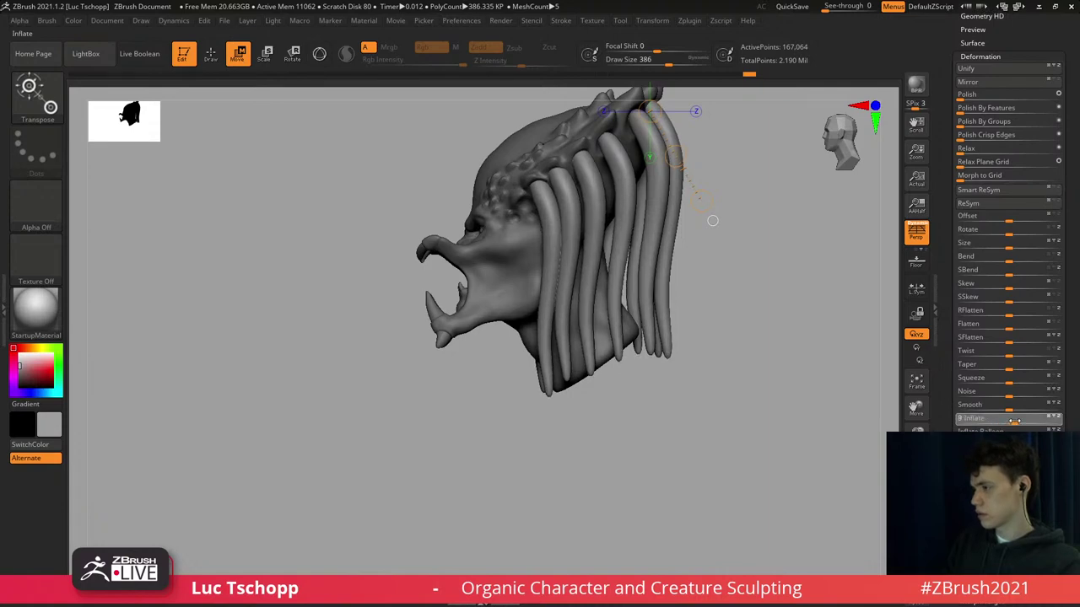
Switch to the Move Topological brush at a draw size of about 576 and reshape the side dreadlocks.
right_click_drag(642, 276, 559, 243, "ctrl")
key("b")
key("m")
key("t")
key("s")
left_click_drag(571, 236, 567, 258)
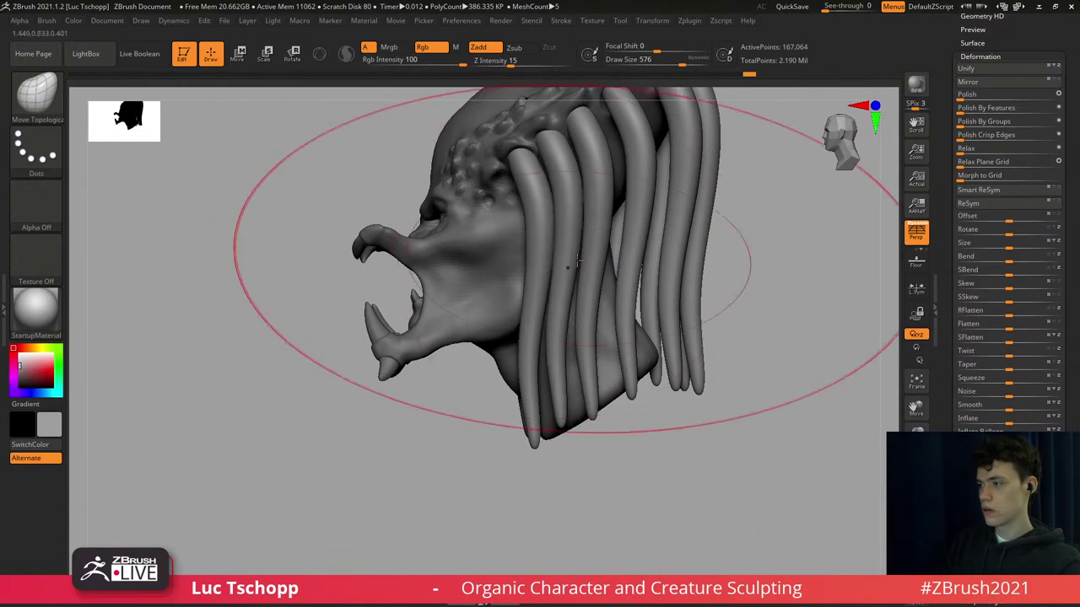
right_click_drag(568, 236, 558, 309, "alt")
right_click_drag(620, 270, 590, 239)
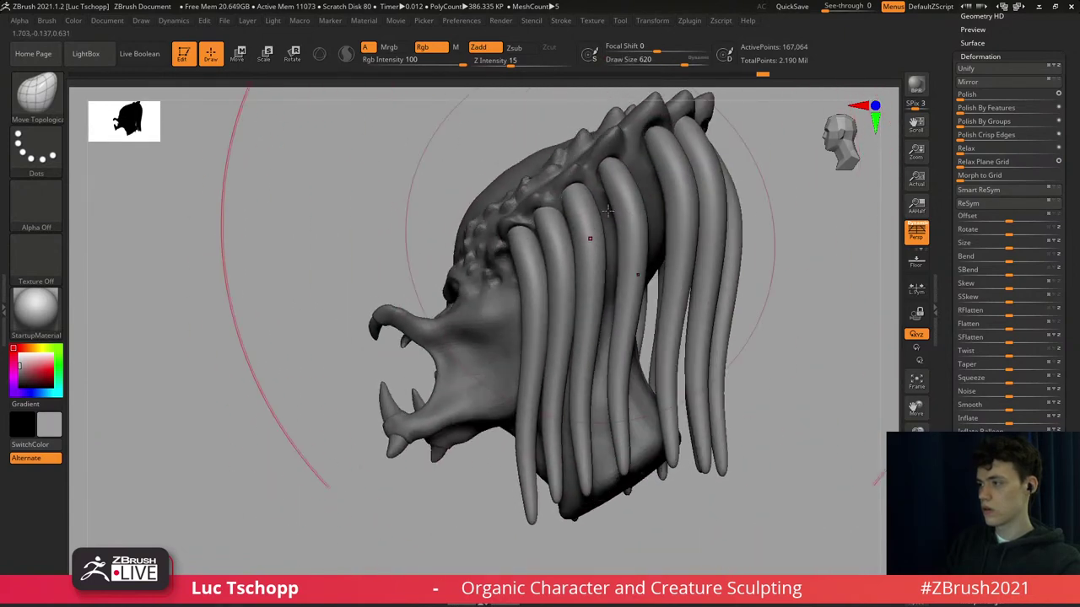
Adjust the overall flow of the side and rear dreadlocks, enlarging the Move Topological brush up to 1000.
key("s")
mouse_move(610, 180)
left_mouse_down()
mouse_move(608, 193)
mouse_move(615, 180)
left_mouse_up()
right_click_drag(614, 174, 634, 175)
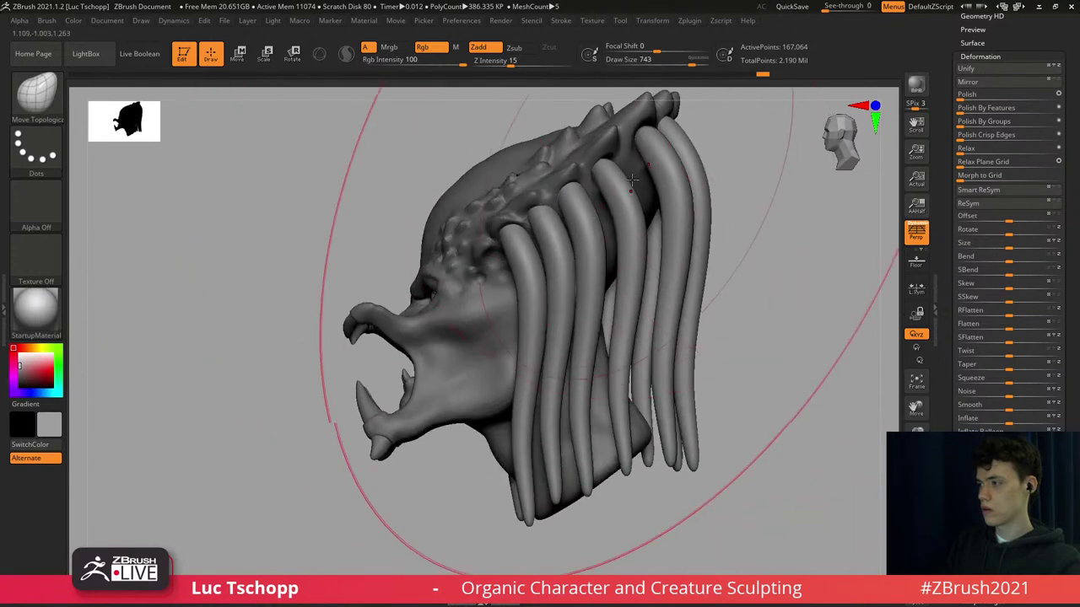
right_click_drag(700, 181, 653, 164)
left_click_drag(655, 154, 649, 160)
right_click_drag(569, 169, 615, 210)
left_click_drag(615, 211, 622, 211)
left_click_drag(590, 261, 597, 263)
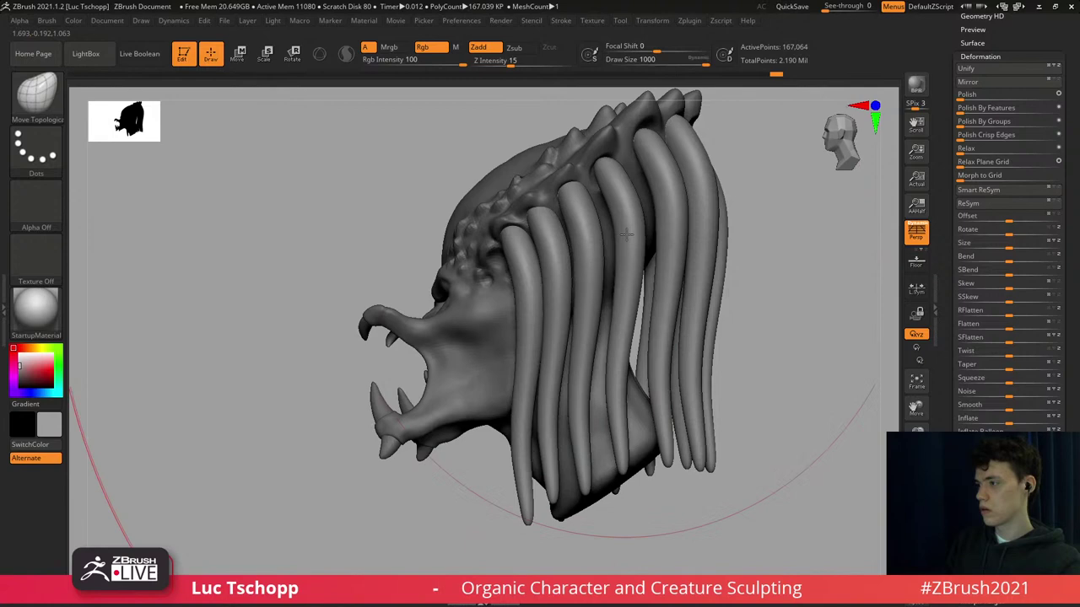
Refine the upper ends of the rear dreadlocks near their sockets, reducing the brush size to about 74.
mouse_move(707, 206)
right_mouse_down()
mouse_move(675, 188)
mouse_move(648, 211)
mouse_move(661, 189)
right_mouse_up()
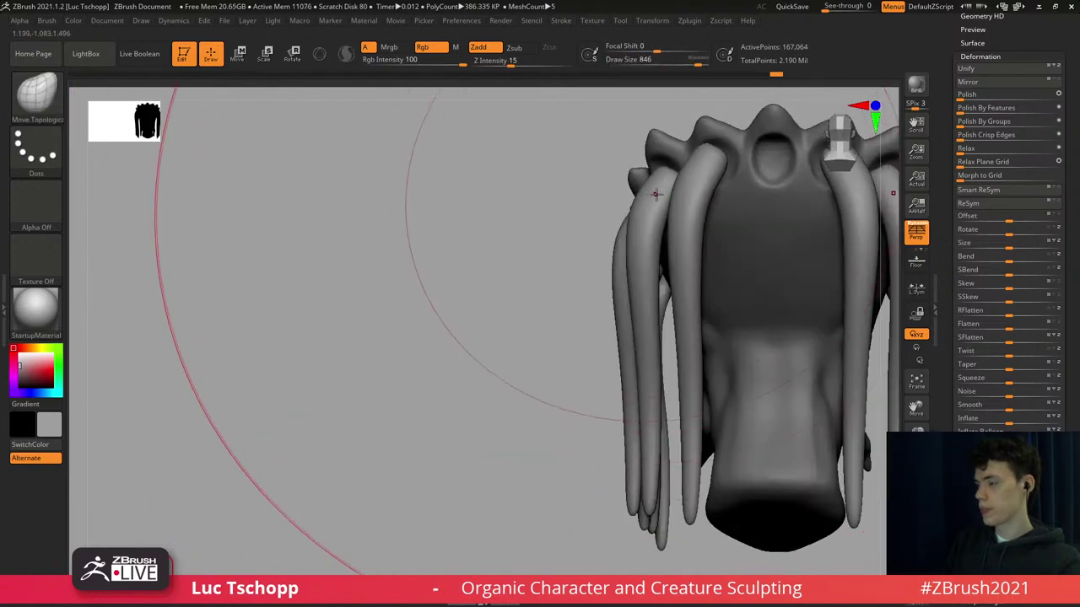
key("s")
mouse_move(666, 189)
left_mouse_down()
mouse_move(635, 184)
mouse_move(659, 176)
left_mouse_up()
right_click_drag(658, 173, 699, 160)
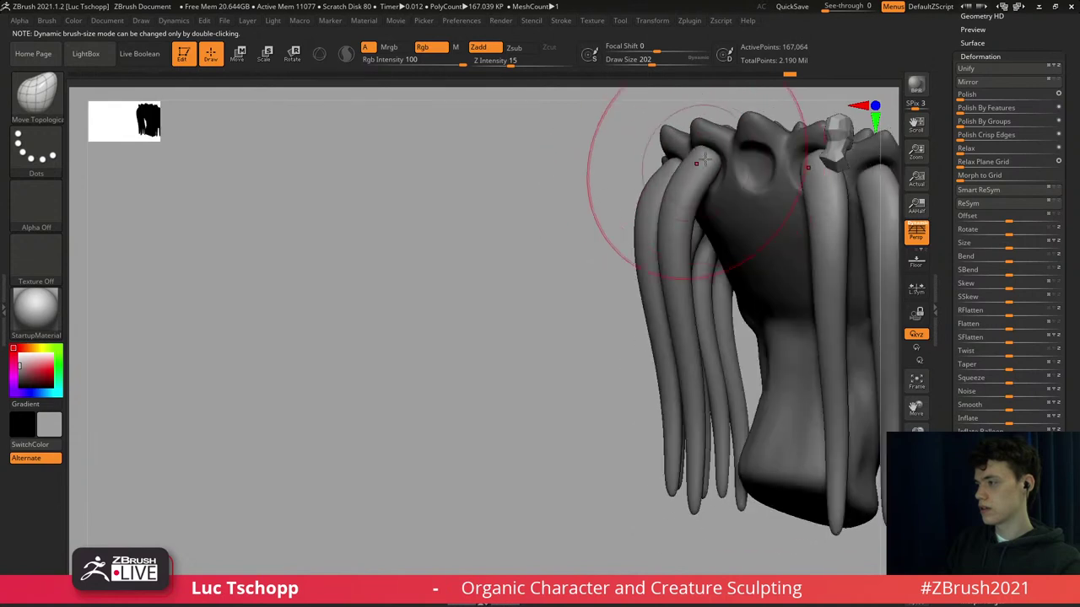
key("s")
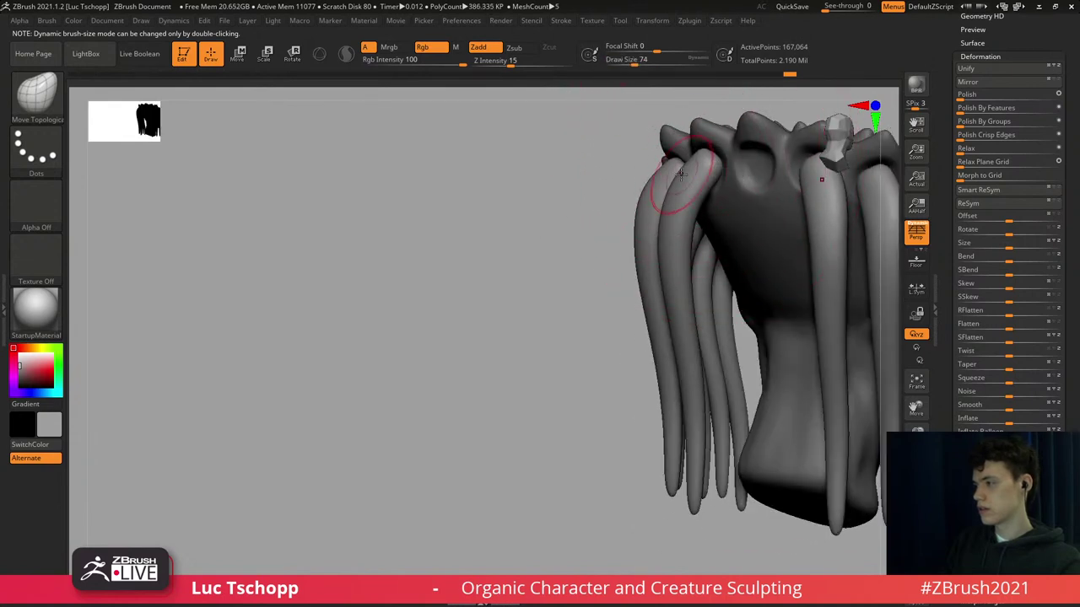
key("s")
left_click_drag(678, 183, 688, 186)
mouse_move(680, 187)
right_mouse_down()
mouse_move(699, 160)
mouse_move(678, 248)
mouse_move(656, 256)
mouse_move(709, 257)
mouse_move(687, 199)
mouse_move(648, 287)
right_mouse_up()
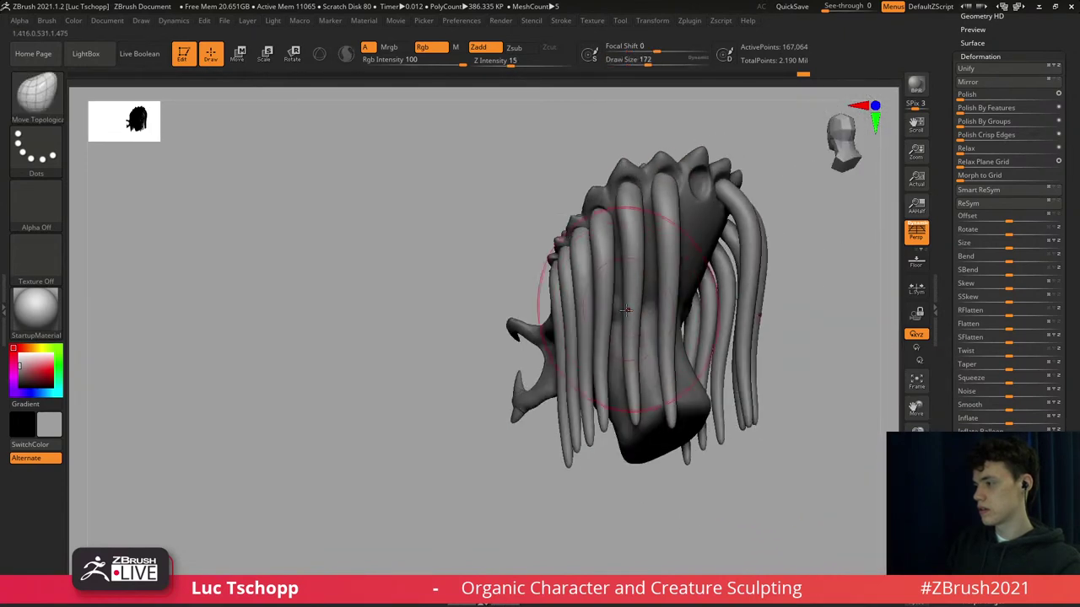
Bend the middle and lower lengths of the rear dreadlocks with a draw size of about 182.
left_click_drag(632, 372, 647, 371)
key("s")
left_click_drag(645, 256, 636, 261)
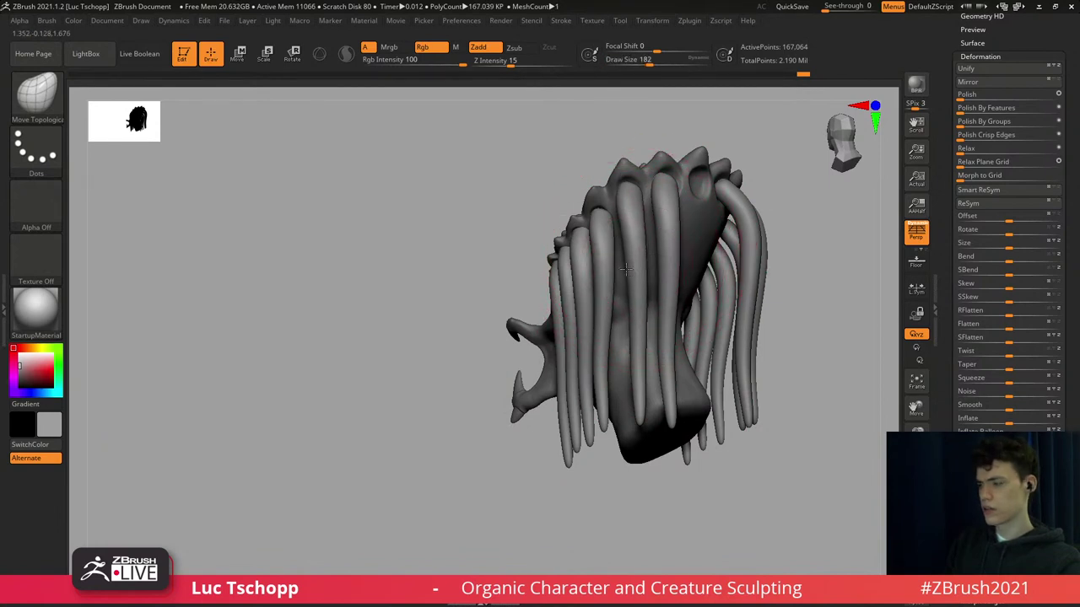
right_click_drag(626, 269, 604, 342)
key("s")
left_click_drag(594, 360, 612, 363)
key("s")
left_click_drag(620, 361, 609, 360)
key("s")
left_click_drag(619, 296, 612, 295)
Reshape the lower lengths and tips of the side dreadlocks in profile with a draw size of about 344.
right_click_drag(614, 299, 572, 303, "shift")
key("s")
mouse_move(572, 338)
left_mouse_down()
mouse_move(562, 340)
mouse_move(571, 343)
left_mouse_up()
key("s")
left_click_drag(565, 381, 568, 388)
key("s")
left_click_drag(565, 429, 592, 452)
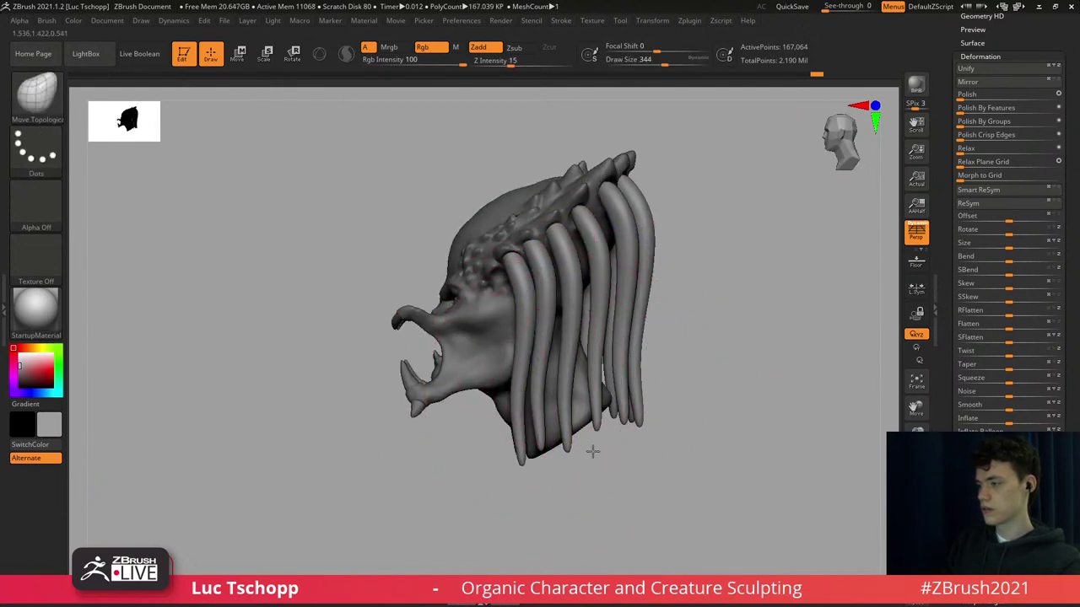
Adjust how the front dreadlocks hang beside the face in front view, using draw sizes of about 324 and 251.
mouse_move(579, 427)
right_mouse_down("shift")
mouse_move(601, 358)
mouse_move(598, 312)
right_mouse_up("shift")
key("s")
left_click_drag(595, 309, 583, 312)
left_click_drag(576, 376, 574, 385)
key("s")
left_click_drag(574, 386, 576, 379)
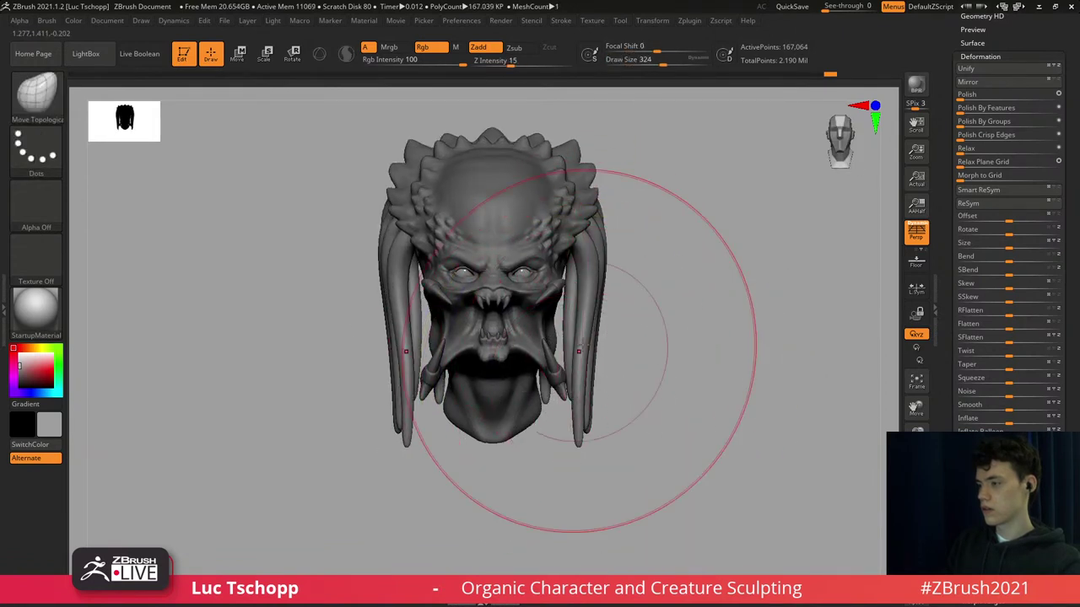
key("s")
left_click_drag(586, 309, 576, 309)
key("s")
left_click_drag(407, 340, 412, 340)
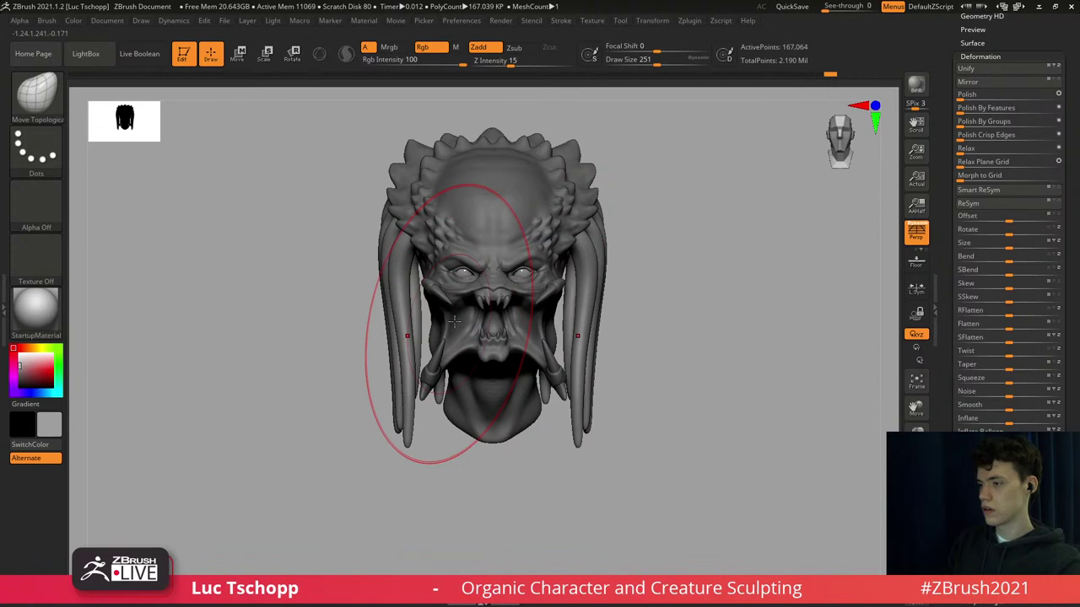
Inspect the dreadlocks in profile with the polygroup wireframe briefly displayed.
right_click_drag(458, 325, 517, 300, "shift")
key("shift+f")
right_click_drag(400, 317, 438, 309)
key("shift+f")
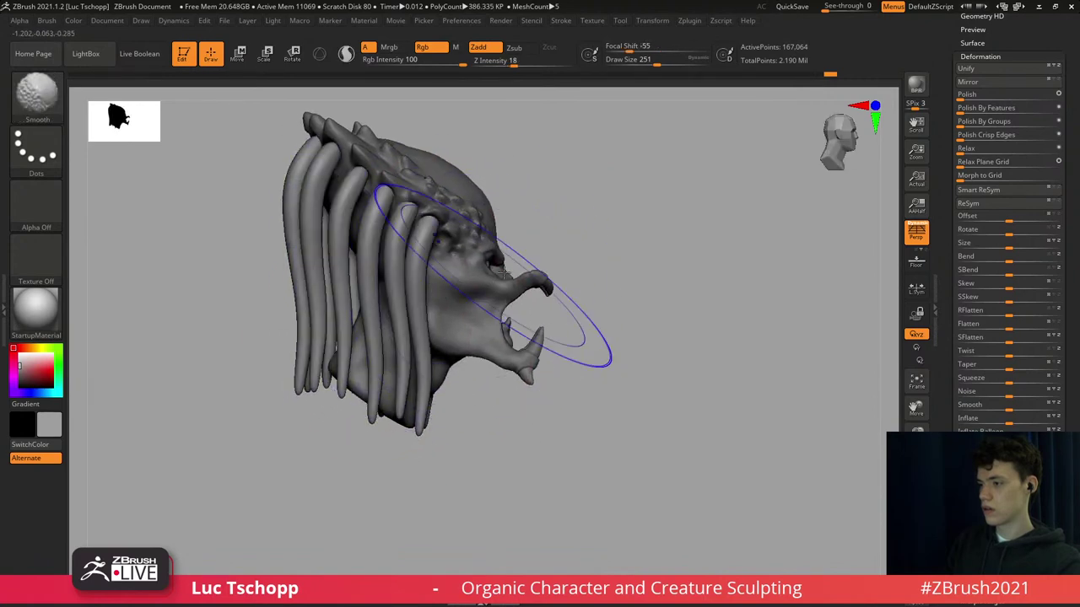
right_click_drag(553, 304, 506, 283, "ctrl")
right_click_drag(438, 263, 467, 272, "alt")
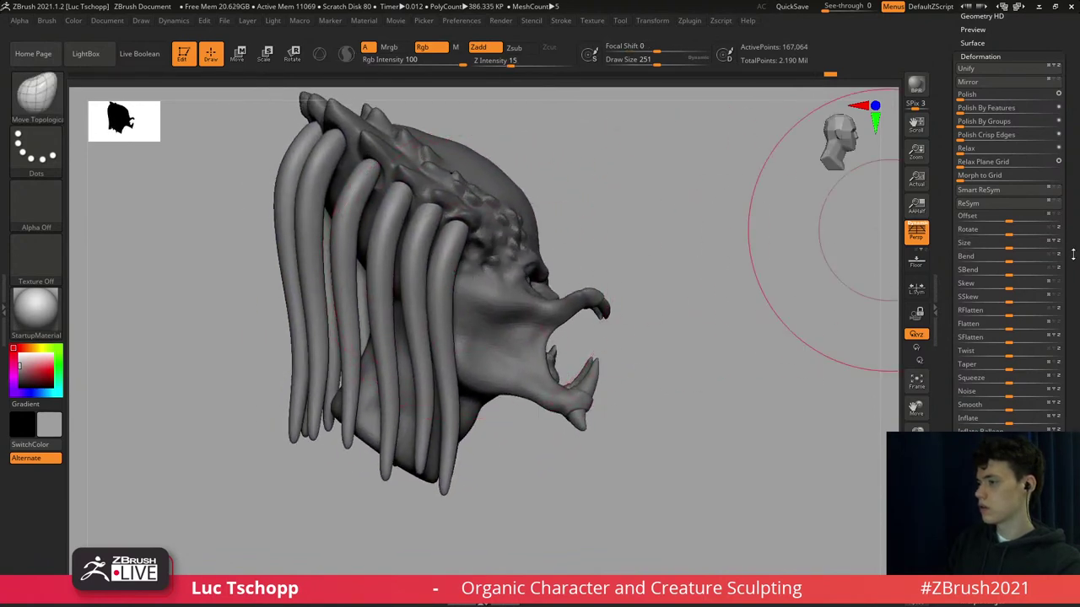
Collapse the Deformation settings and bring up the Geometry settings around ZRemesher and Modify Topology.
left_click_drag(1073, 254, 1060, 93)
left_click_drag(1040, 200, 1034, 342)
key("shift")
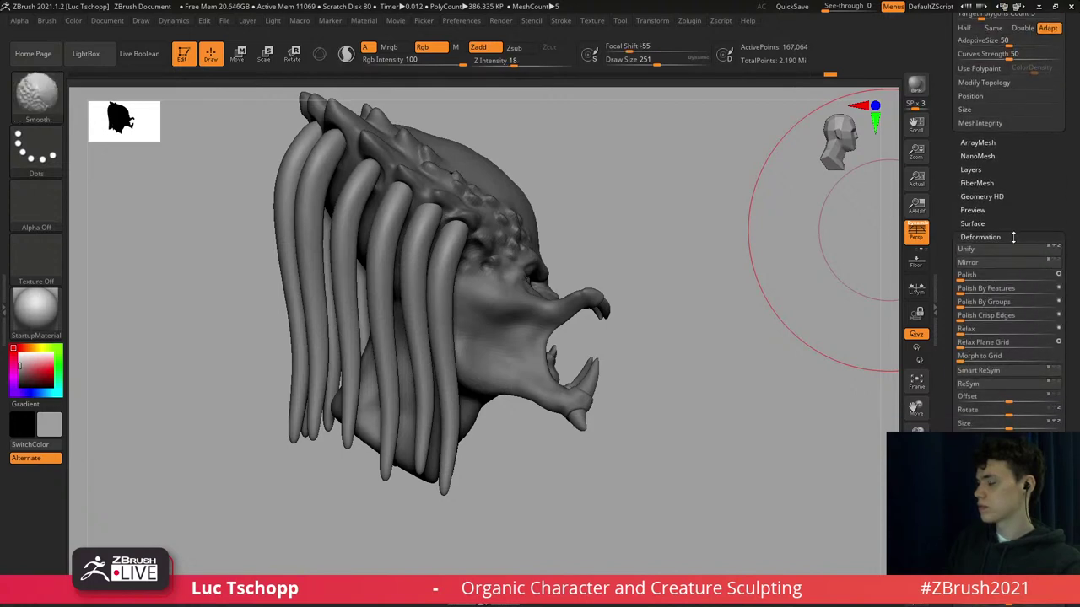
left_click(1013, 237, "shift")
left_click(991, 277, "shift")
left_click_drag(1017, 116, 1018, 316)
left_click_drag(1018, 289, 1017, 255)
left_click_drag(1014, 324, 1019, 365)
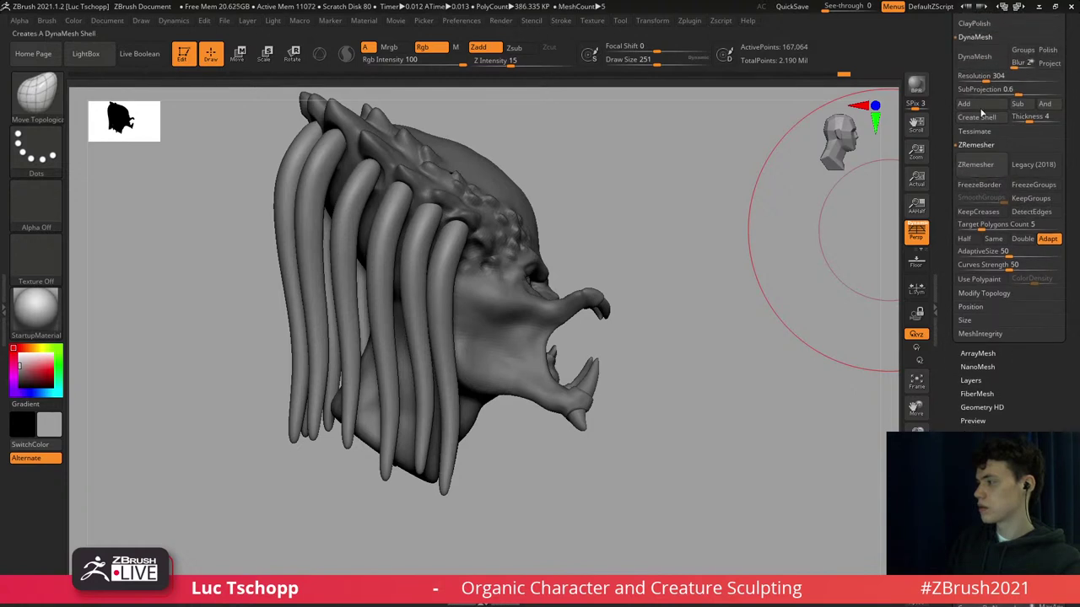
Apply Mirror And Weld to the dreadlocks with the polygroup wireframe displayed, then hide the wireframe.
left_click(998, 294)
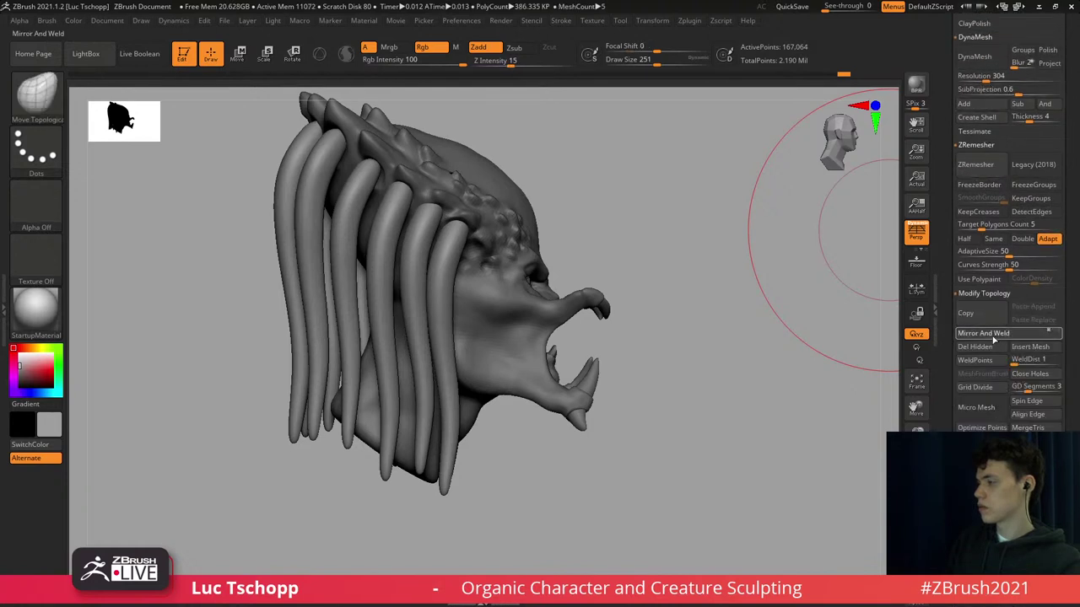
left_click(987, 293, "shift")
key("shift+f")
left_click_drag(587, 265, 663, 272)
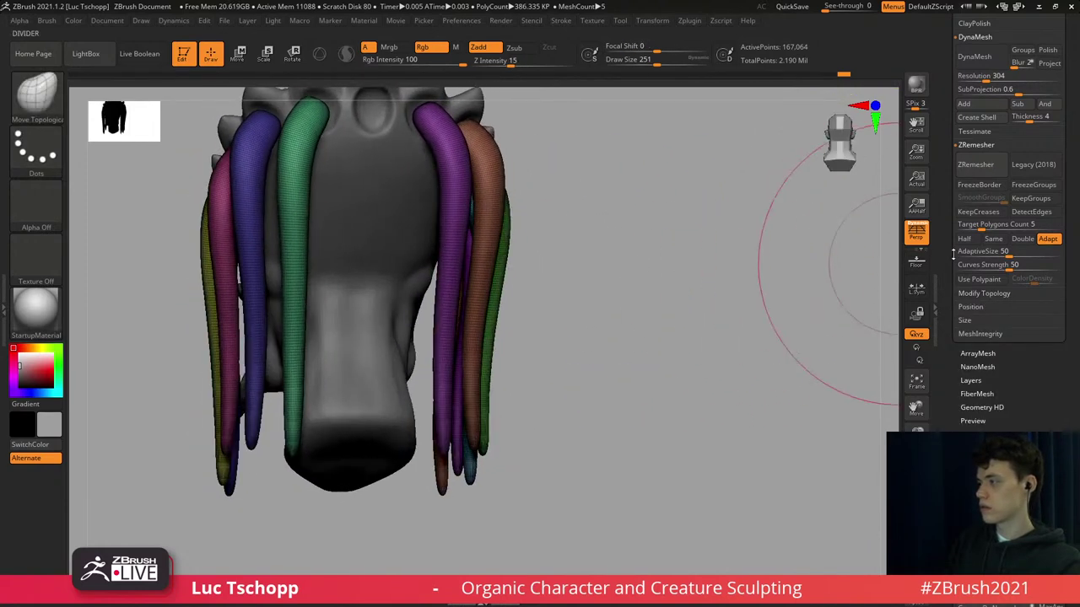
left_click(980, 294)
left_click(981, 334)
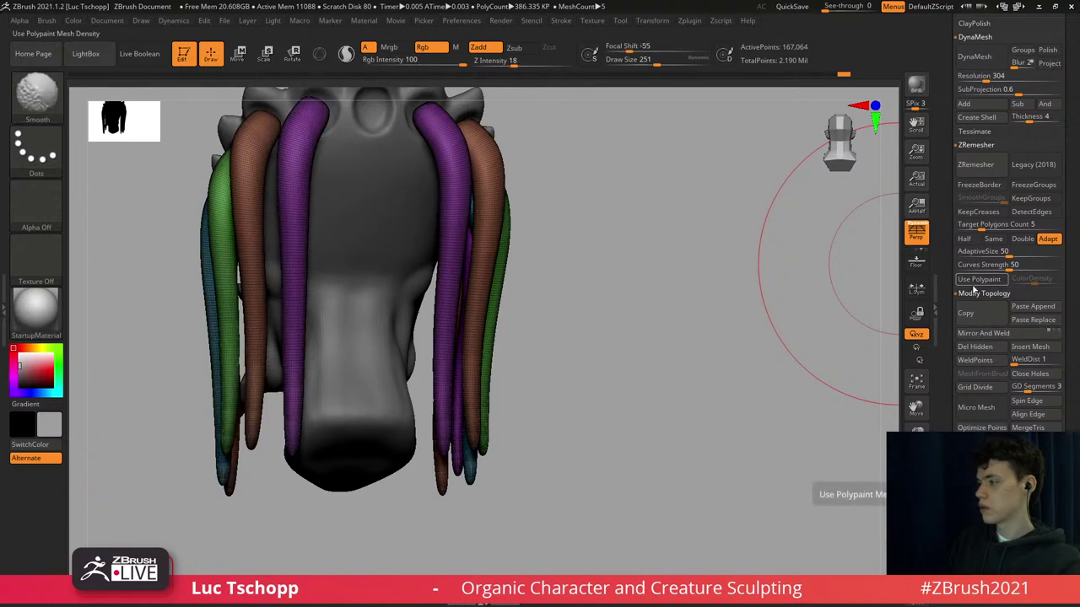
left_click(976, 296)
mouse_move(566, 268)
left_mouse_down("alt")
mouse_move(501, 260)
mouse_move(551, 265)
mouse_move(520, 244)
mouse_move(507, 269)
left_mouse_up("alt")
key("shift+f")
Nudge the mirrored dreadlocks around the back and sides with the Move Topological brush at about size 167.
key("b")
key("m")
key("t")
key("s")
mouse_move(469, 302)
left_mouse_down()
mouse_move(478, 304)
mouse_move(473, 291)
left_mouse_up()
key("s")
mouse_move(443, 293)
left_mouse_down()
mouse_move(452, 291)
mouse_move(457, 310)
left_mouse_up()
mouse_move(430, 271)
right_mouse_down()
mouse_move(473, 283)
mouse_move(431, 293)
mouse_move(574, 267)
right_mouse_up()
right_click_drag(377, 322, 429, 324, "alt")
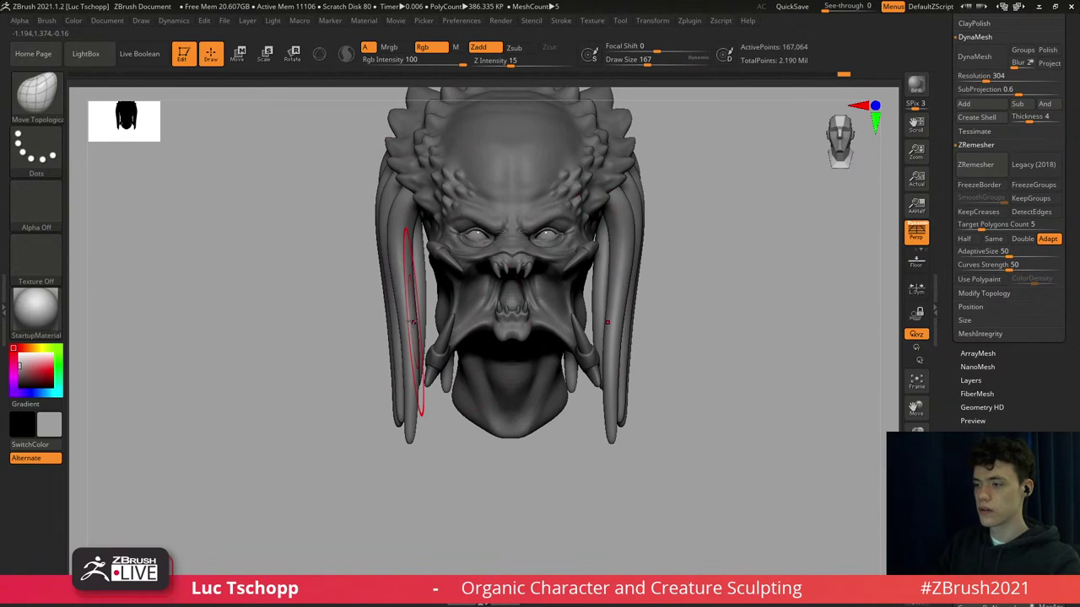
Reshape the upper part of the front dreadlocks beside the temples, using draw sizes of about 262 to 293.
key("s")
mouse_move(418, 289)
left_mouse_down()
mouse_move(404, 290)
mouse_move(404, 262)
left_mouse_up()
key("s")
right_click_drag(406, 261, 421, 261, "ctrl")
key("s")
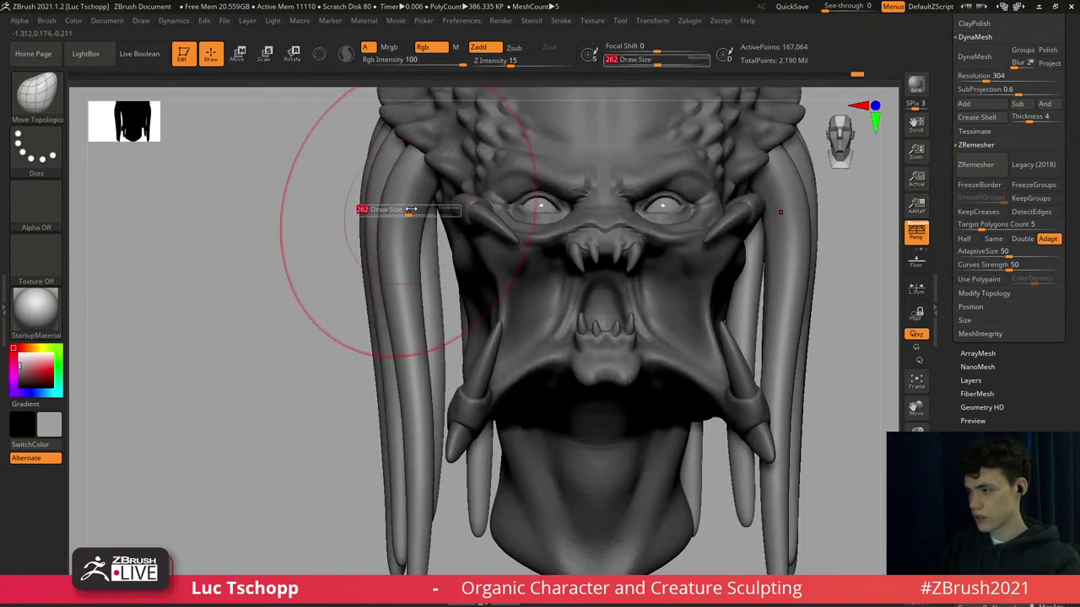
left_click_drag(409, 211, 420, 211)
left_click_drag(308, 202, 405, 164)
key("s")
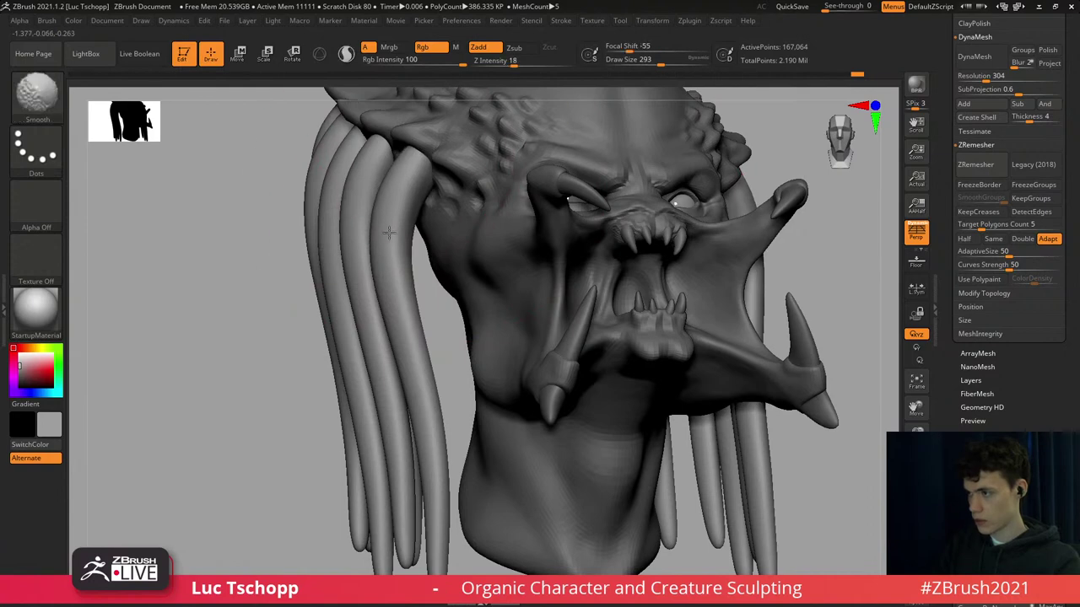
Adjust the spacing and curve of the front and outer dreadlocks in front view with a draw size of 268.
left_click_drag(279, 253, 228, 253, "shift")
left_click_drag(287, 337, 270, 262, "alt")
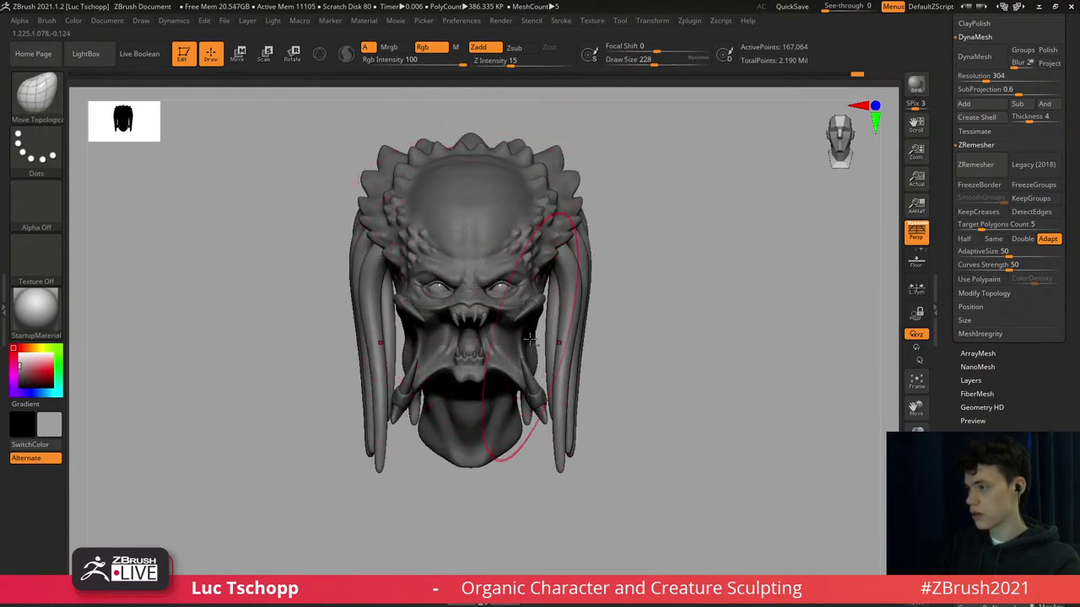
right_click_drag(547, 375, 520, 274, "alt")
key("s")
mouse_move(525, 280)
left_mouse_down()
mouse_move(525, 315)
mouse_move(534, 311)
left_mouse_up()
key("s")
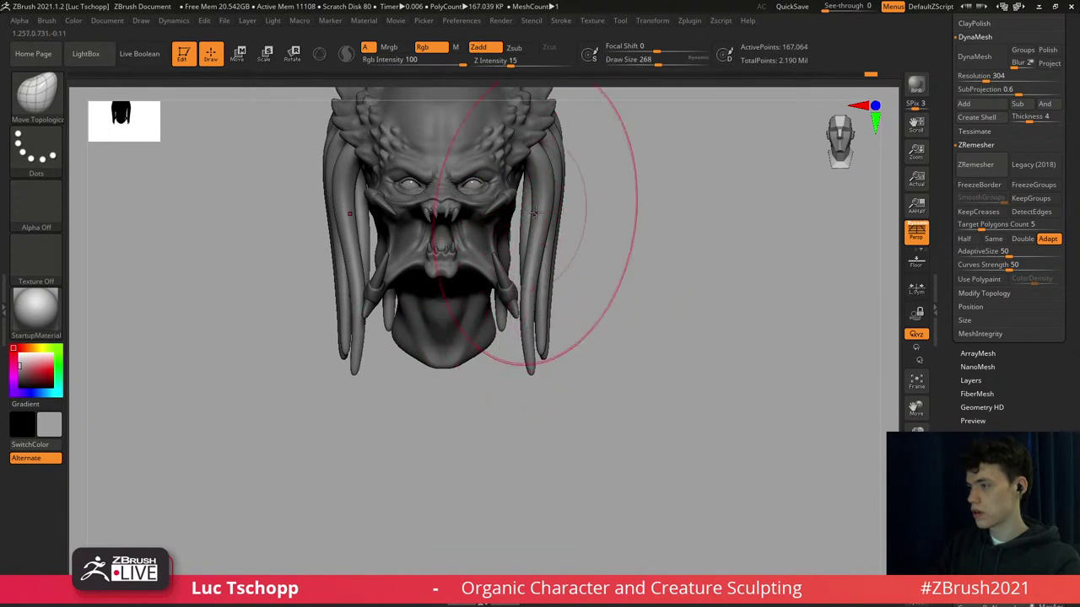
left_click_drag(545, 200, 554, 228)
key("s")
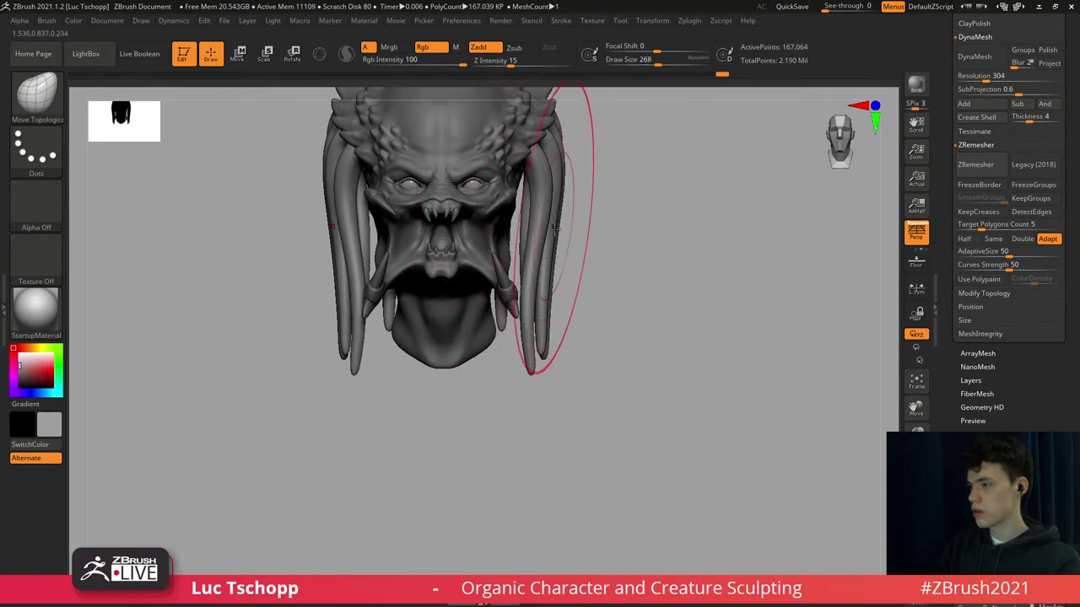
mouse_move(547, 291)
left_mouse_down()
mouse_move(537, 320)
mouse_move(560, 323)
left_mouse_up()
key("ctrl+z")
key("s")
mouse_move(567, 322)
left_mouse_down()
mouse_move(514, 319)
mouse_move(627, 325)
mouse_move(605, 323)
left_mouse_up()
key("s")
key("ctrl+z")
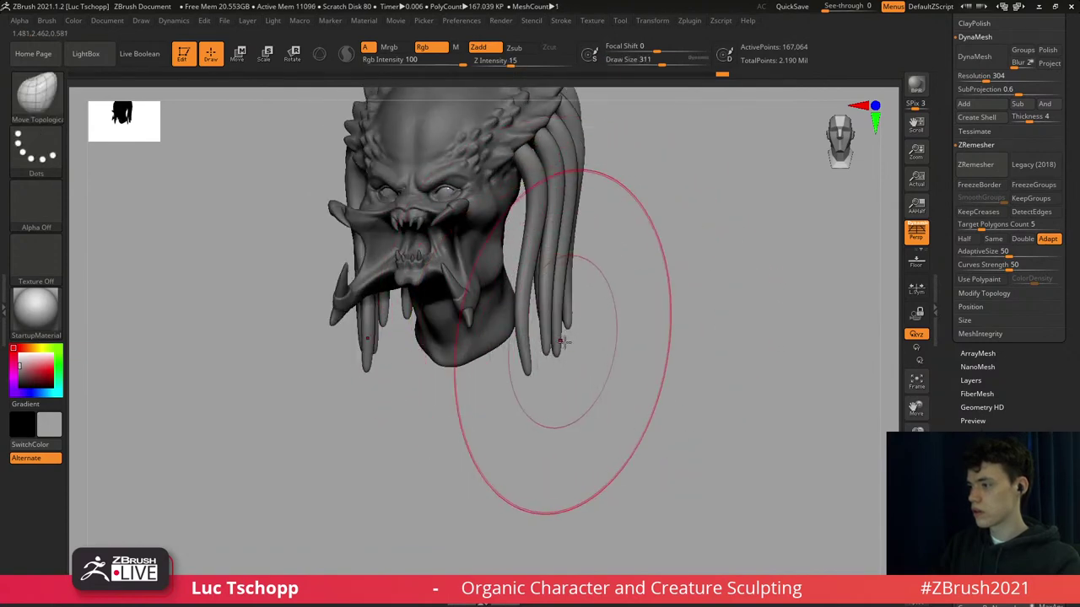
Reshape the lower ends of the side dreadlocks from a three-quarter view, starting at a draw size of about 311.
key("s")
mouse_move(548, 351)
left_mouse_down()
mouse_move(652, 345)
mouse_move(601, 341)
left_mouse_up()
key("s")
left_click_drag(585, 295, 568, 295)
left_click_drag(565, 297, 563, 295)
left_click_drag(556, 291, 554, 250, "shift")
Reposition the roots of the upper side dreadlocks beneath the crest with a draw size of about 77.
right_click_drag(553, 250, 566, 253, "shift")
right_click_drag(567, 253, 577, 327, "alt")
mouse_move(581, 236)
right_mouse_down()
mouse_move(528, 249)
mouse_move(566, 234)
mouse_move(516, 203)
right_mouse_up()
key("s")
left_click_drag(591, 175, 573, 174)
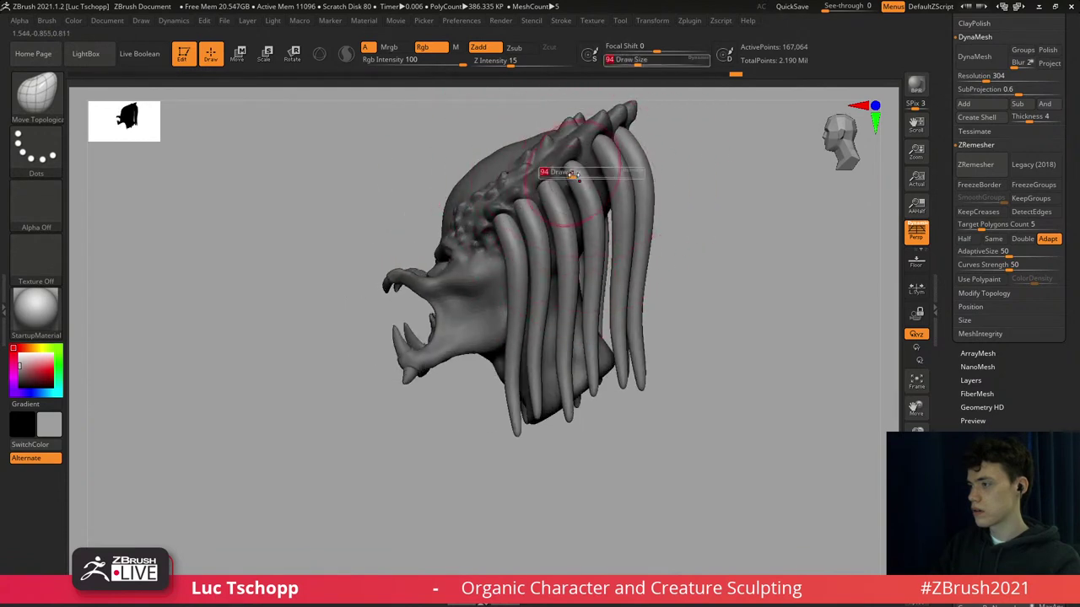
mouse_move(532, 163)
right_mouse_down()
mouse_move(594, 178)
mouse_move(605, 142)
right_mouse_up()
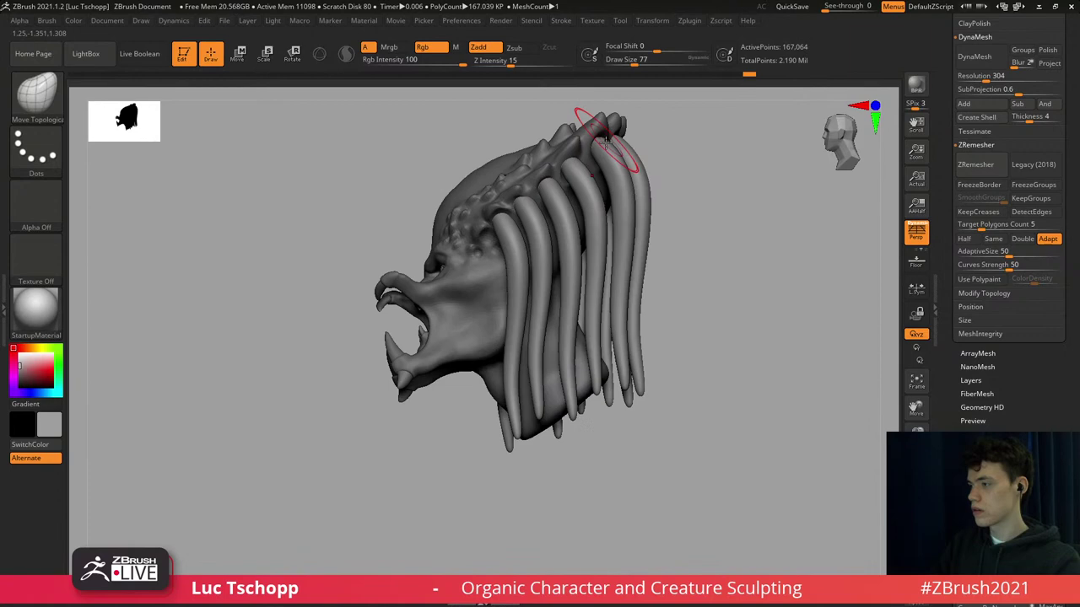
left_click_drag(605, 153, 612, 155)
mouse_move(683, 158)
right_mouse_down()
mouse_move(627, 166)
mouse_move(600, 201)
mouse_move(624, 173)
right_mouse_up()
Adjust the curve of the rear side dreadlocks below the crest from side and rear angles using a larger draw size.
key("s")
left_click_drag(638, 199, 649, 199)
mouse_move(597, 221)
right_mouse_down()
mouse_move(629, 229)
mouse_move(643, 280)
mouse_move(603, 337)
mouse_move(553, 376)
mouse_move(613, 386)
right_mouse_up()
key("s")
mouse_move(597, 295)
left_mouse_down()
mouse_move(586, 295)
mouse_move(611, 273)
left_mouse_up()
key("s")
left_click_drag(623, 302, 619, 309)
Reshape the back dreadlocks along the neck in rear view with draw sizes of about 262 and 197.
mouse_move(619, 310)
right_mouse_down()
mouse_move(619, 357)
mouse_move(617, 293)
mouse_move(581, 293)
right_mouse_up()
key("s")
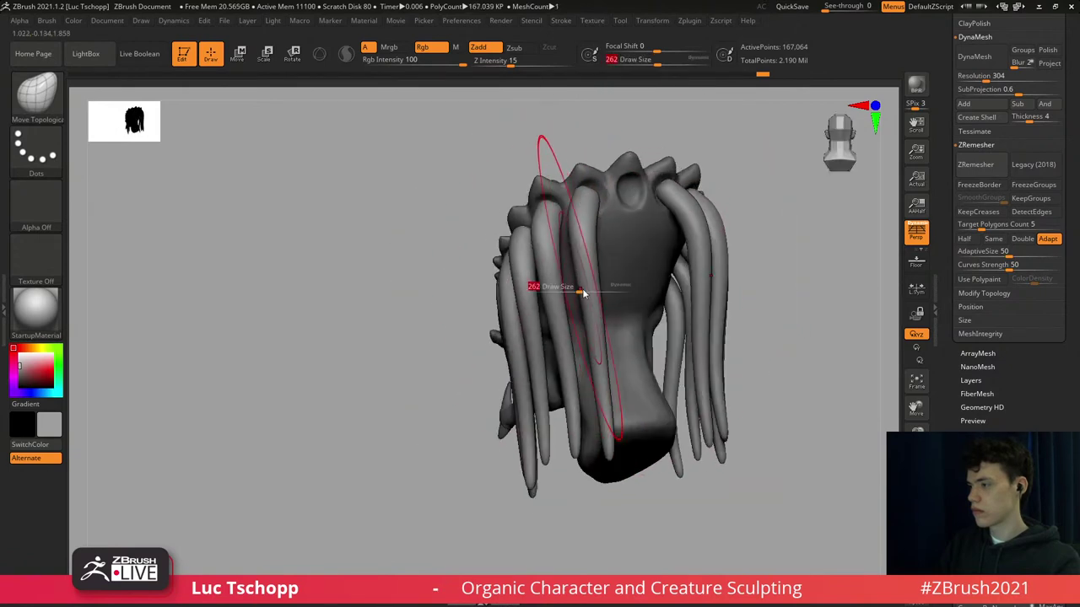
mouse_move(581, 293)
left_mouse_down()
mouse_move(597, 293)
mouse_move(602, 270)
left_mouse_up()
right_click_drag(591, 320, 585, 251, "alt")
key("s")
left_click_drag(585, 251, 565, 251)
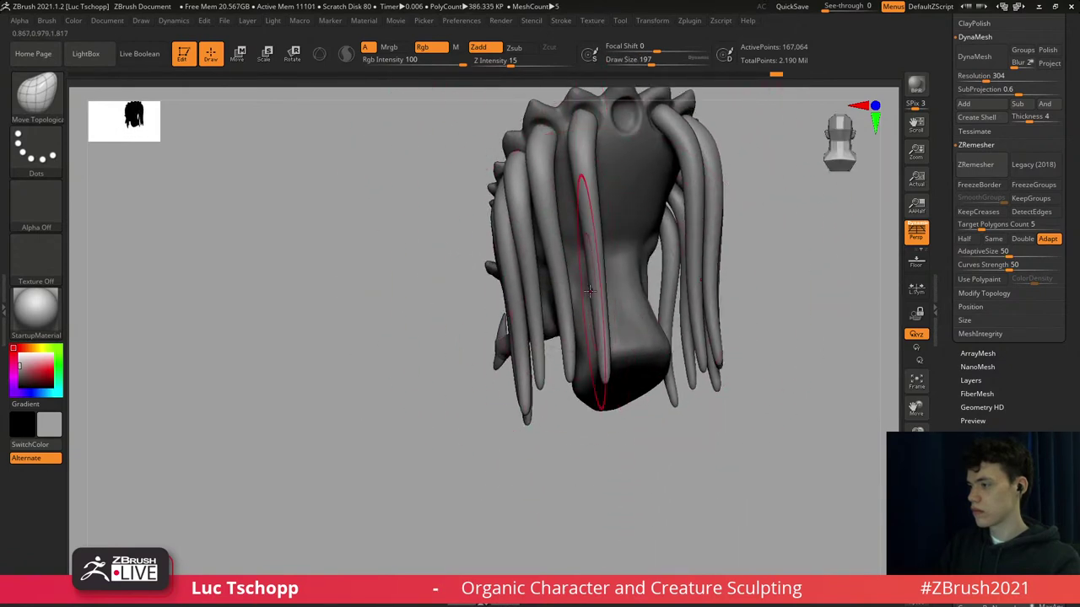
left_click_drag(588, 291, 594, 292)
Adjust the upper parts of the side and rear dreadlocks from a rear three-quarter view with draw sizes of about 202 to 251.
mouse_move(540, 299)
right_mouse_down()
mouse_move(609, 282)
mouse_move(552, 253)
right_mouse_up()
key("s")
left_click_drag(550, 244, 557, 243)
mouse_move(553, 182)
left_mouse_down()
mouse_move(563, 161)
mouse_move(551, 163)
left_mouse_up()
key("s")
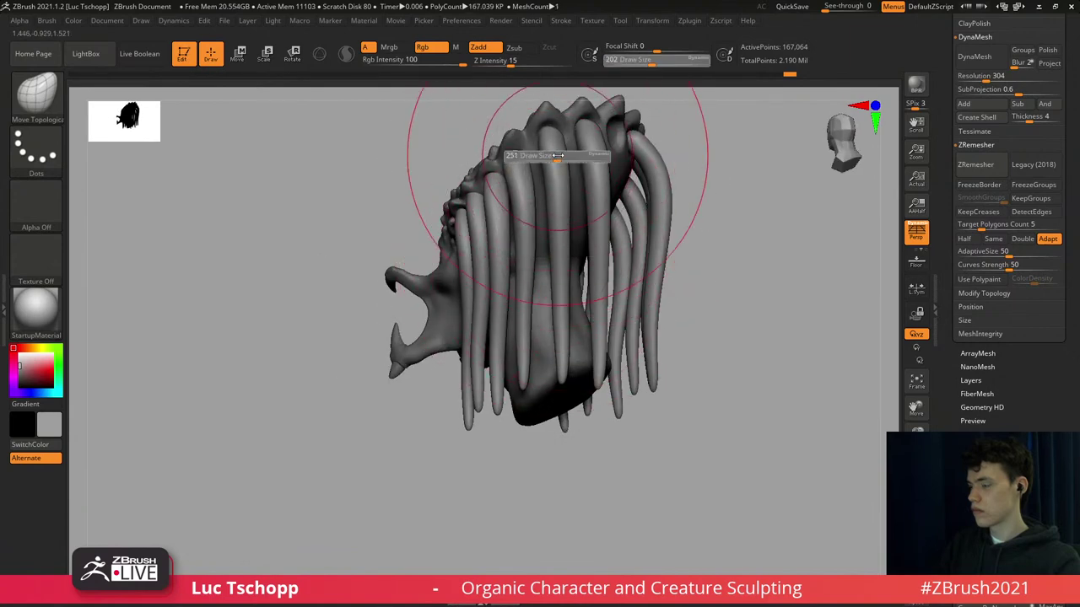
right_click_drag(552, 177, 559, 147)
key("s")
left_click_drag(559, 147, 552, 153)
Adjust the outer silhouette of the side dreadlocks with a draw size of about 228.
mouse_move(553, 154)
right_mouse_down()
mouse_move(585, 175)
mouse_move(577, 160)
mouse_move(581, 237)
right_mouse_up()
key("s")
left_click_drag(578, 237, 585, 237)
left_click_drag(584, 240, 589, 242)
right_click_drag(548, 243, 592, 249)
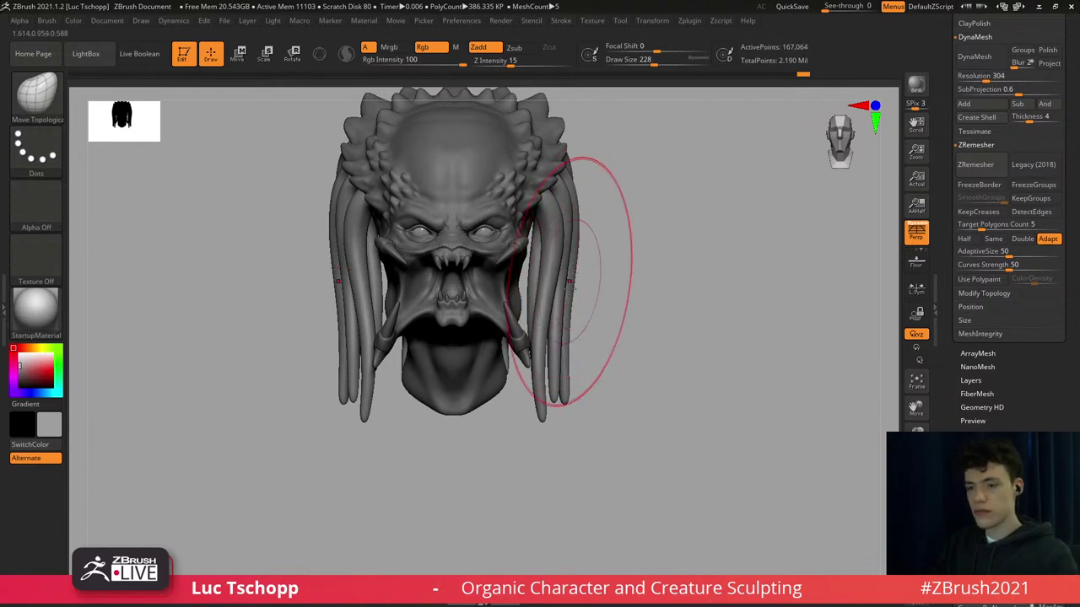
Reshape the frontmost dreadlocks beside the jaw in side view with the Move brush, starting at a draw size of about 268.
right_click_drag(513, 257, 355, 262)
right_click_drag(540, 241, 485, 301, "alt")
key("]")
key("]")
key("]")
key("]")
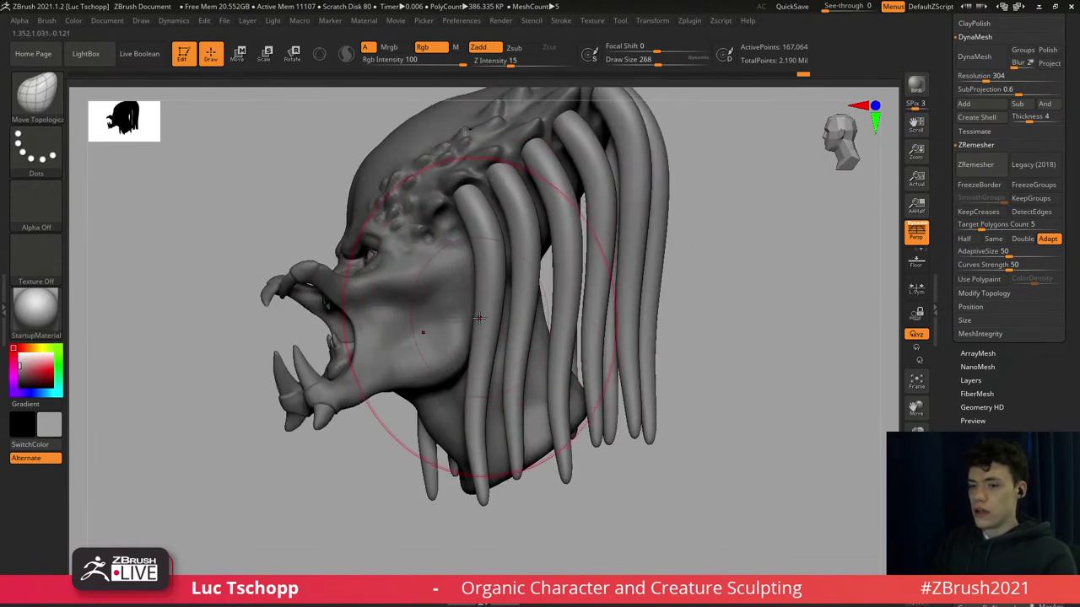
key("b")
key("m")
key("v")
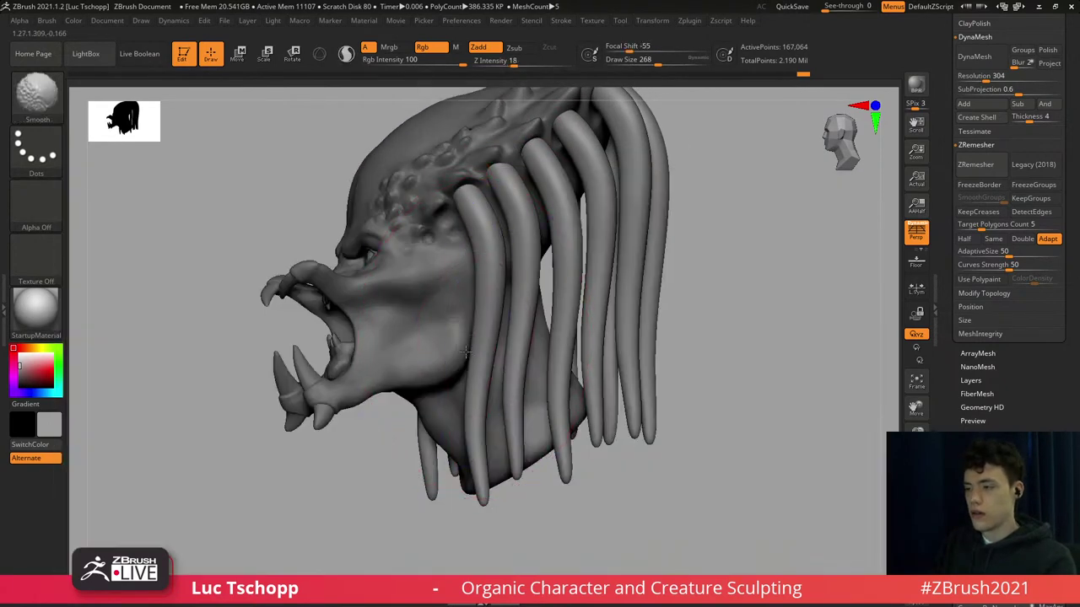
mouse_move(465, 351)
right_mouse_down("shift")
mouse_move(471, 408)
mouse_move(471, 345)
right_mouse_up("shift")
key("s")
left_click_drag(498, 362, 504, 362)
mouse_move(510, 370)
left_mouse_down()
mouse_move(524, 368)
mouse_move(498, 371)
left_mouse_up()
key("[")
key("[")
Mask everything except the frontmost dreadlock using the Transpose line.
right_click_drag(479, 287, 496, 392, "alt")
mouse_move(464, 262)
right_mouse_down()
mouse_move(506, 267)
mouse_move(480, 235)
mouse_move(465, 316)
right_mouse_up()
key("f")
key("shift+f")
key("shift+f")
key("w")
left_click(497, 317, "ctrl")
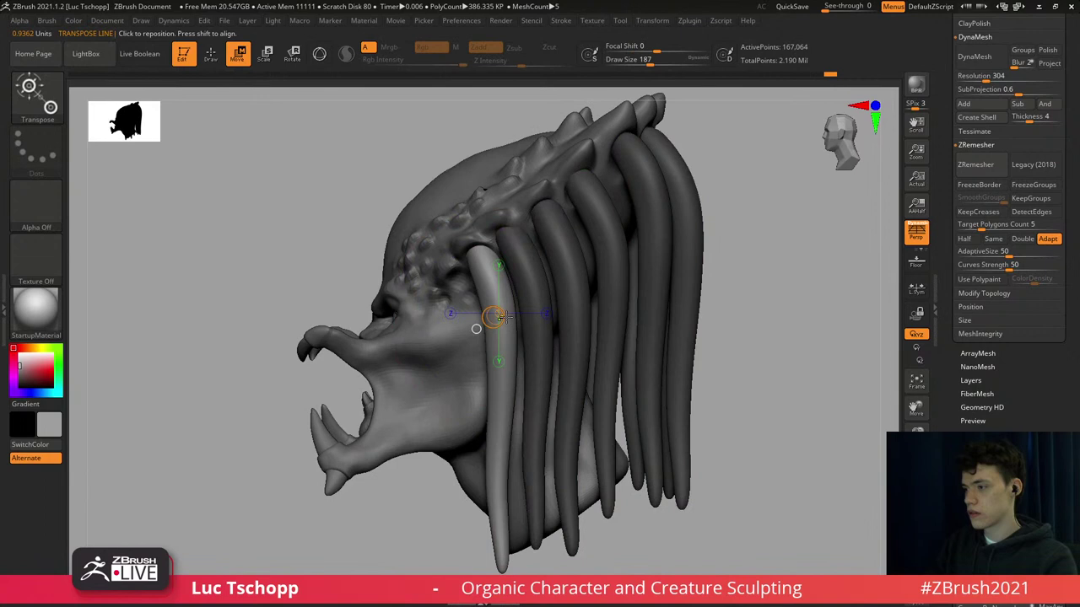
Duplicate the frontmost dreadlock forward toward the temple and scale the copy down.
left_click_drag(543, 270, 516, 284, "ctrl")
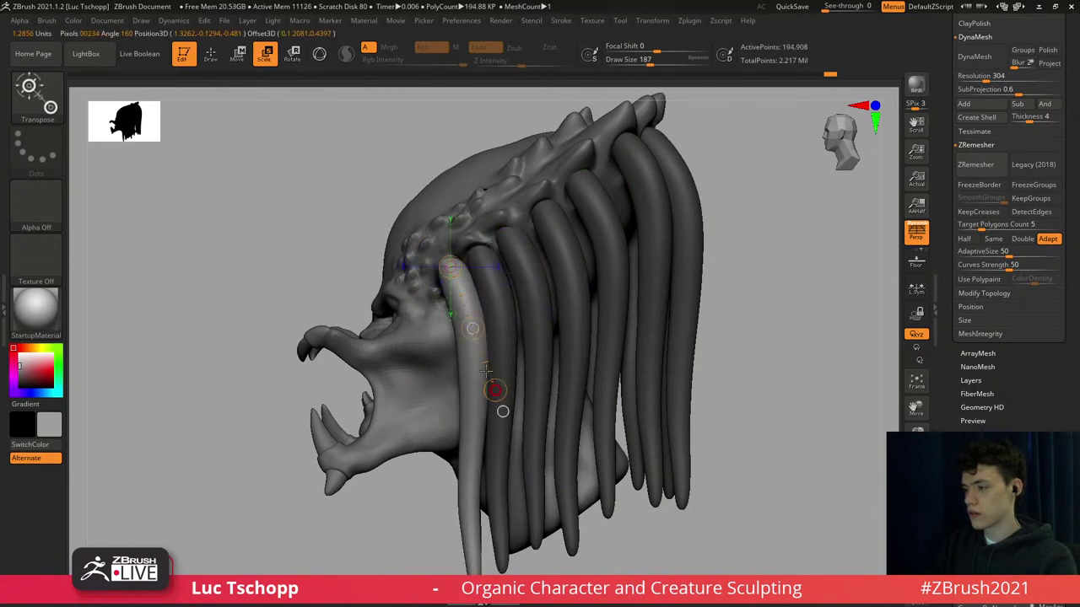
left_click_drag(486, 371, 469, 323)
key("w")
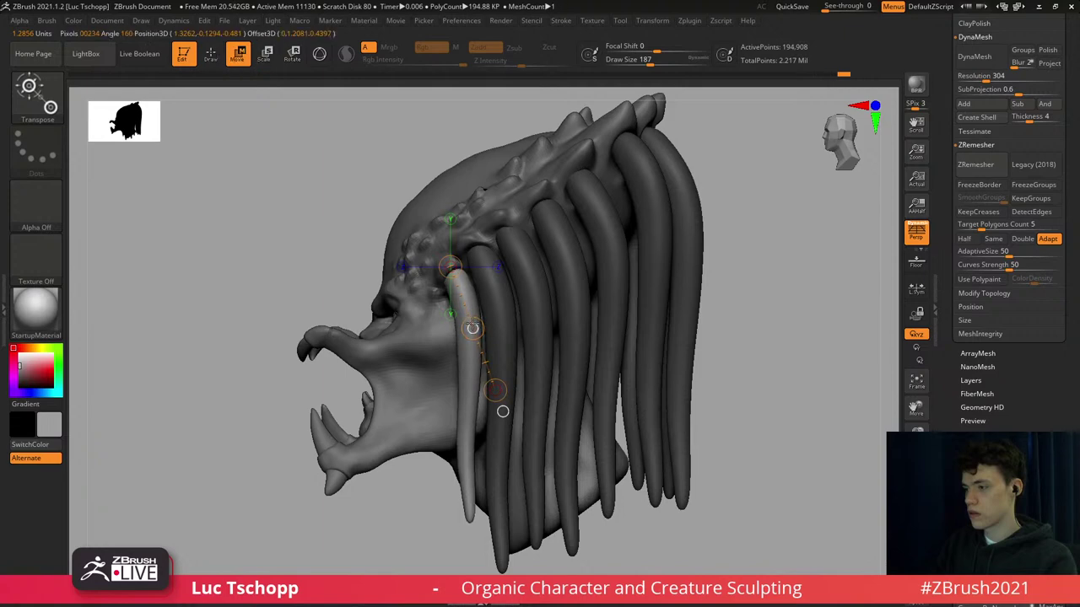
Shift the duplicated dreadlock sideways beside the cheek in front view with Transpose Move.
right_click_drag(506, 296, 574, 297, "shift")
right_click_drag(456, 330, 512, 288, "alt")
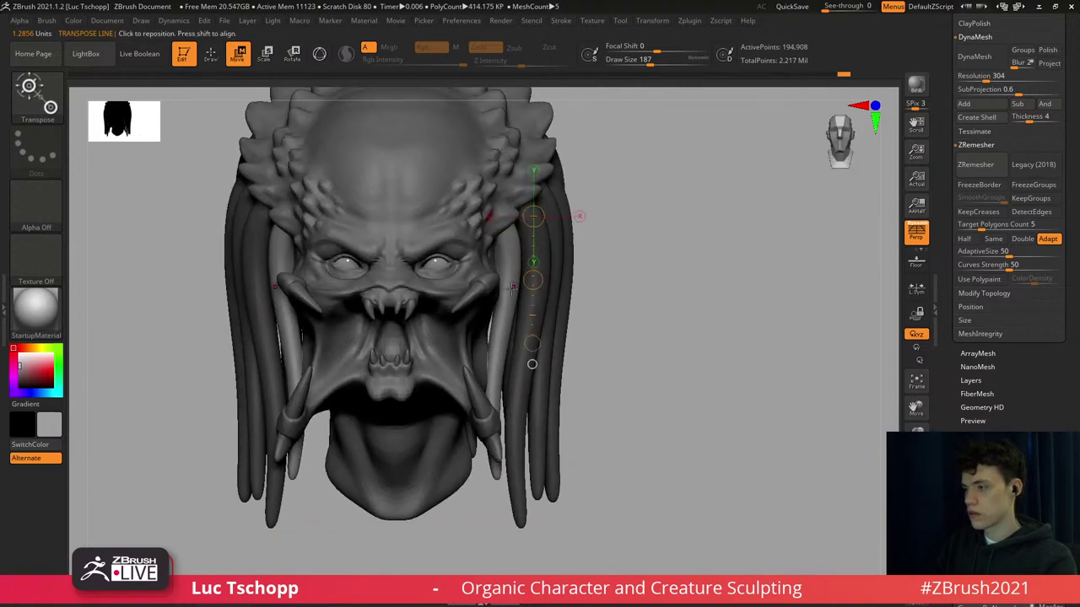
left_click_drag(560, 289, 559, 289)
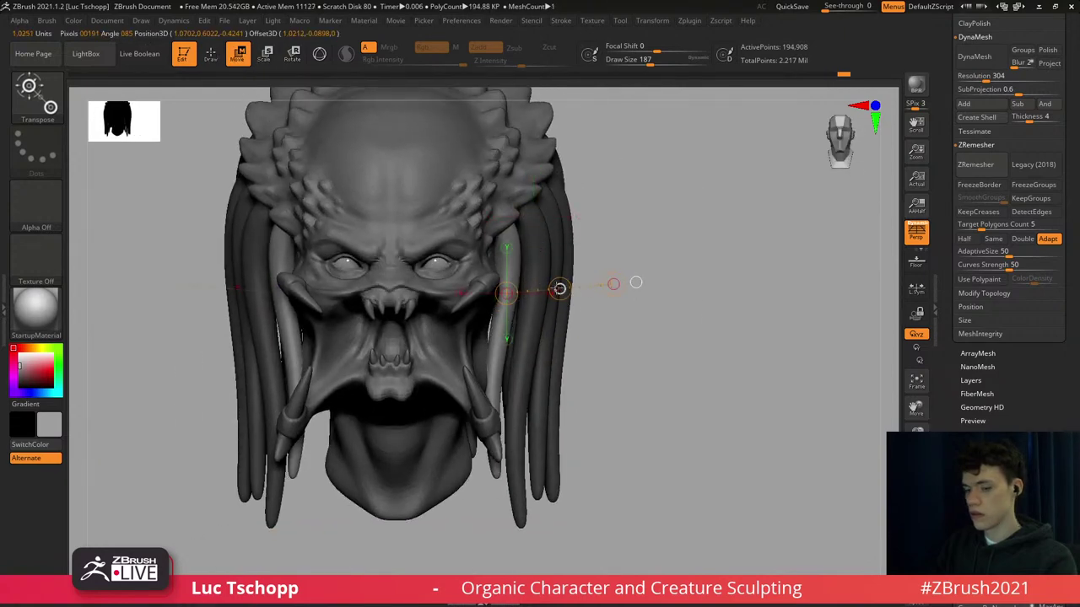
Bend the duplicated dreadlock around the cheek and mandible with the Move Topological brush, using draw sizes up to about 280.
key("b")
key("m")
key("t")
left_click_drag(511, 241, 511, 272)
key("s")
key("s")
left_click_drag(489, 377, 495, 377)
right_click_drag(530, 393, 495, 400)
left_click_drag(498, 420, 511, 420)
key("s")
mouse_move(503, 399)
right_mouse_down("shift")
mouse_move(520, 396)
mouse_move(533, 293)
right_mouse_up("shift")
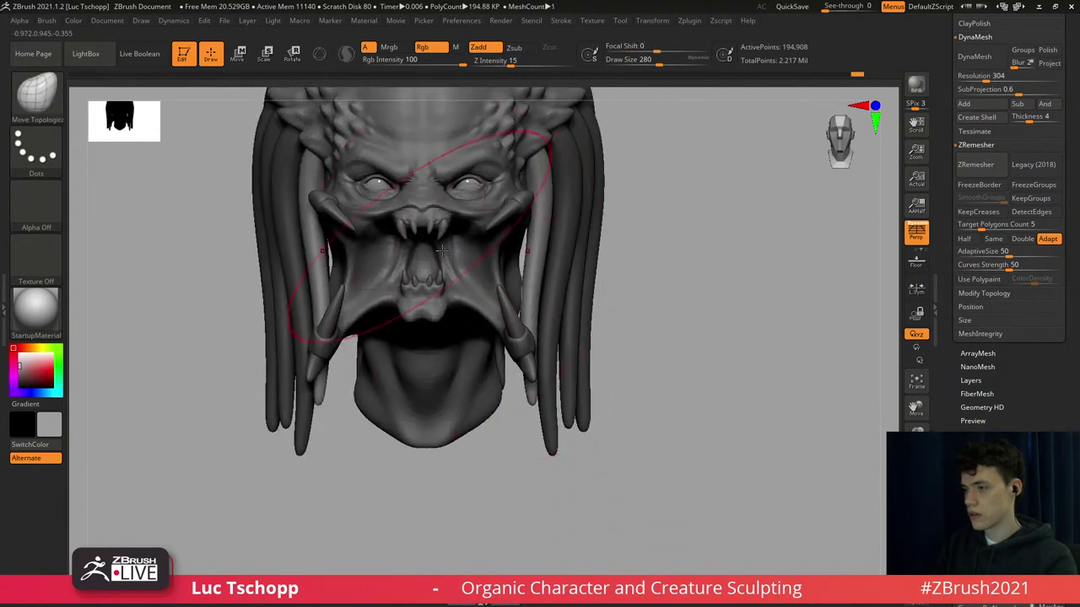
Refine the upper part of the duplicated front dreadlock with a draw size of about 128.
right_click_drag(408, 241, 533, 302, "alt")
key("s")
left_click_drag(440, 250, 430, 250)
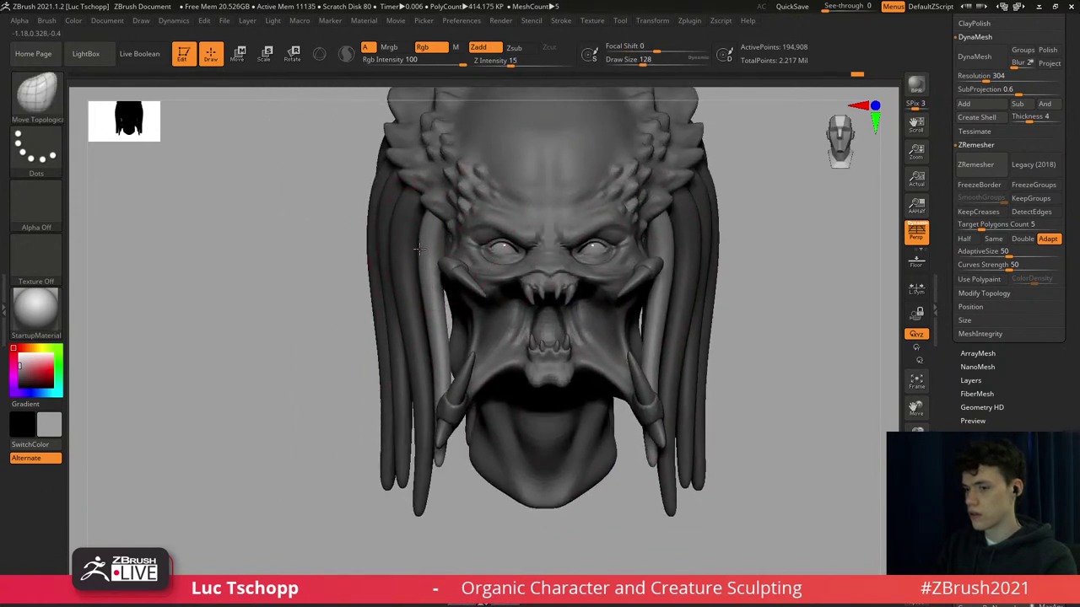
mouse_move(450, 286)
right_mouse_down("alt")
mouse_move(452, 251)
mouse_move(457, 277)
right_mouse_up("alt")
right_click_drag(611, 274, 544, 295)
right_click_drag(623, 221, 591, 234, "alt")
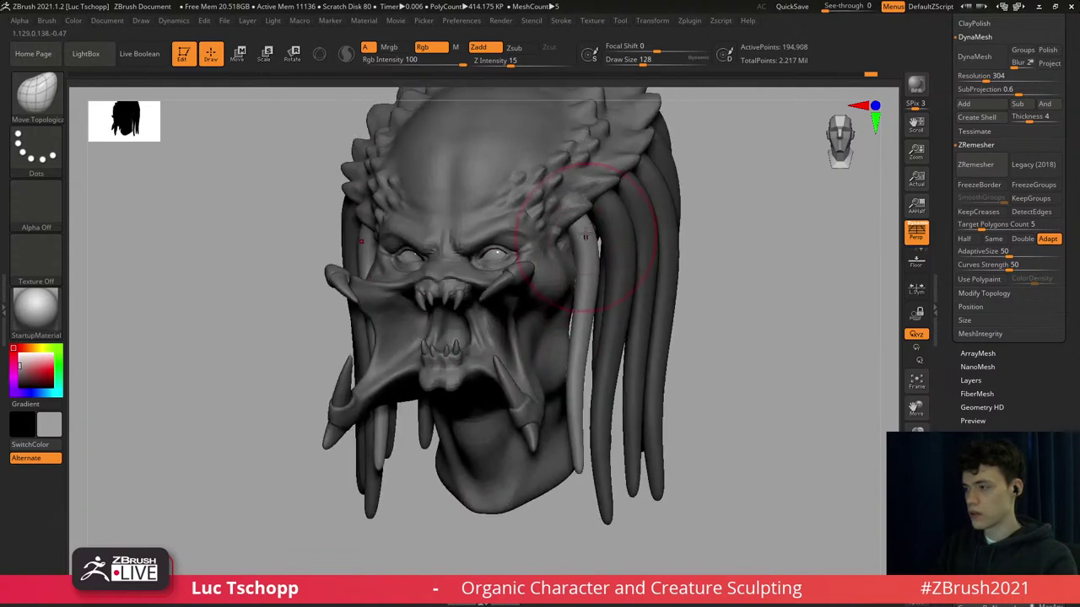
Reshape the duplicated dreadlock's root and length from a low angle with draw sizes of about 149 and 280.
key("s")
left_click_drag(582, 221, 586, 220)
right_click_drag(578, 210, 582, 134)
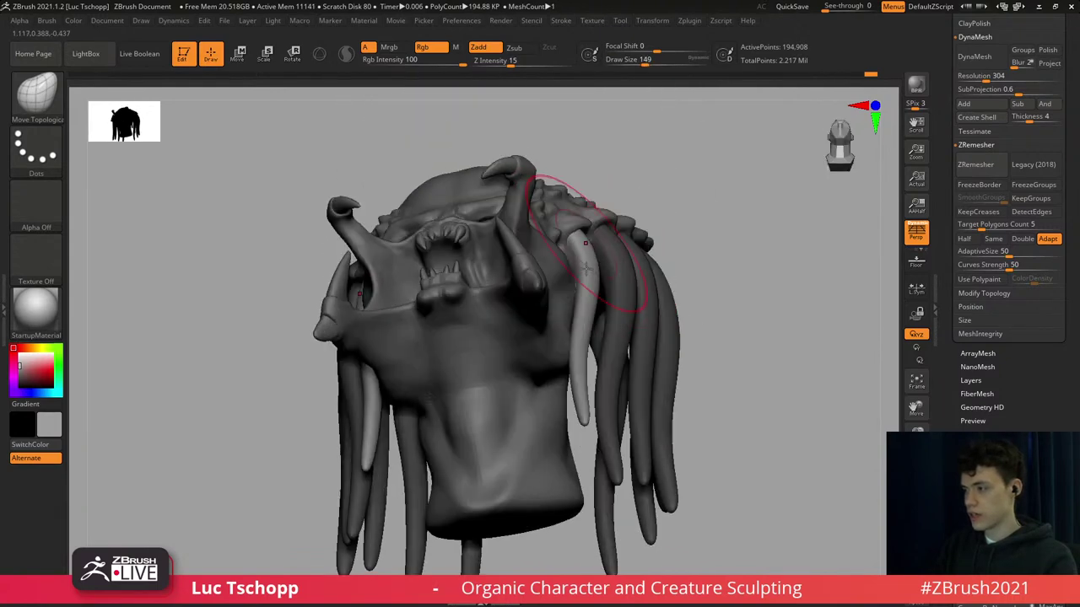
key("s")
left_click_drag(586, 278, 594, 277)
key("s")
left_click_drag(582, 315, 581, 350)
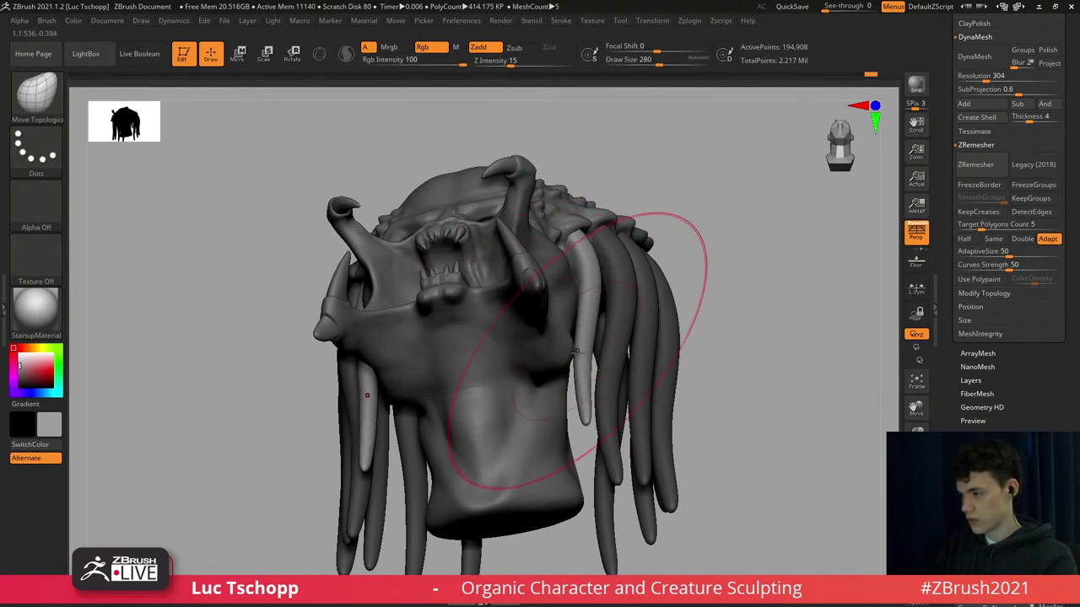
mouse_move(574, 319)
right_mouse_down()
mouse_move(580, 388)
mouse_move(594, 345)
right_mouse_up()
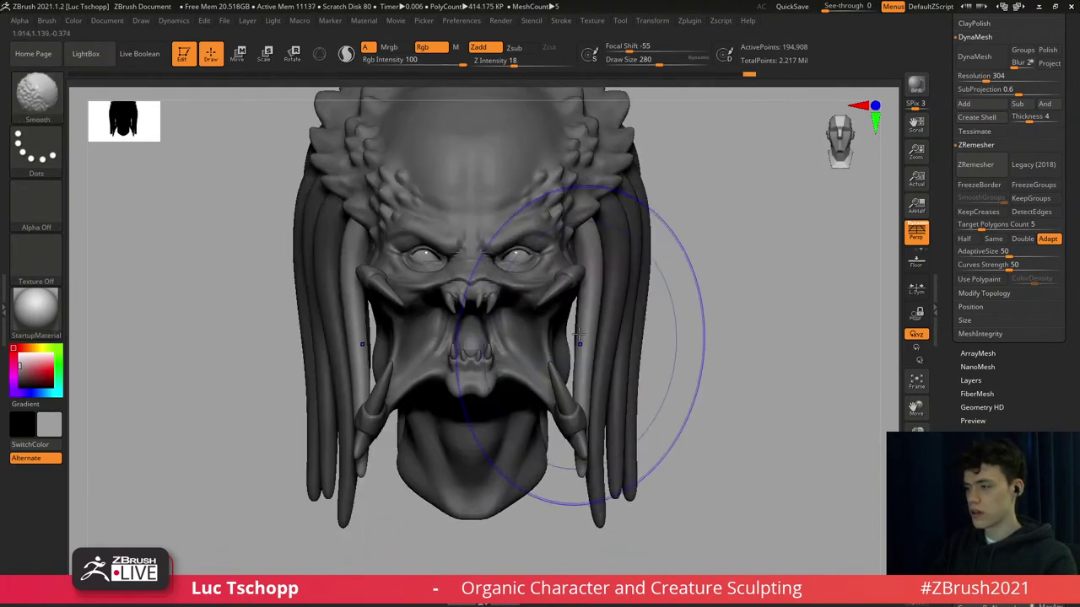
Fit the duplicated dreadlock's root under the temple spikes, starting at a draw size of about 108.
right_click_drag(381, 221, 464, 240, "alt")
key("s")
left_click_drag(466, 240, 445, 229)
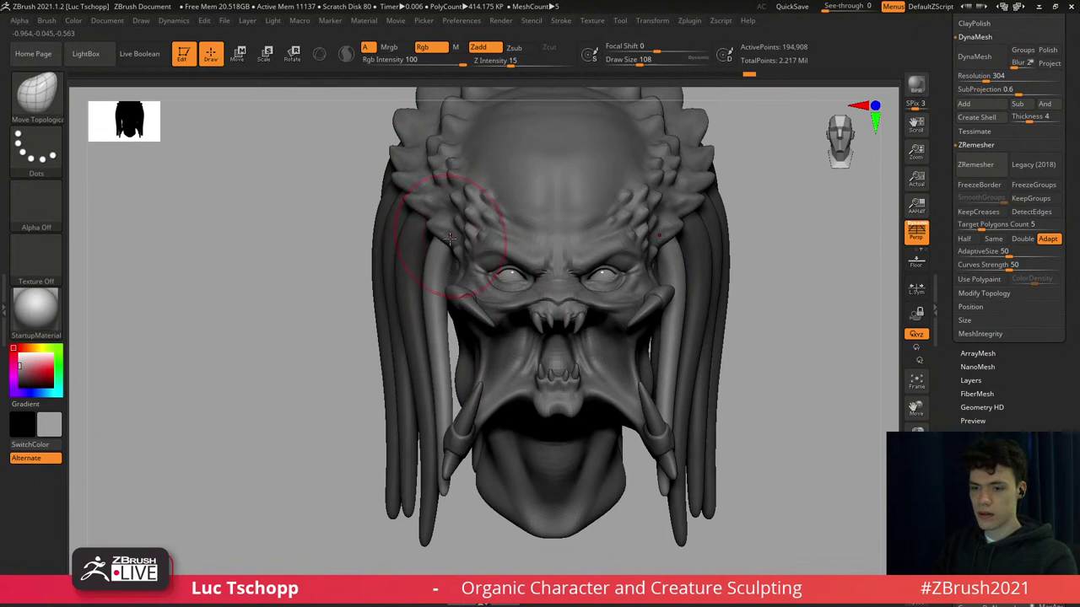
right_click_drag(450, 239, 462, 273)
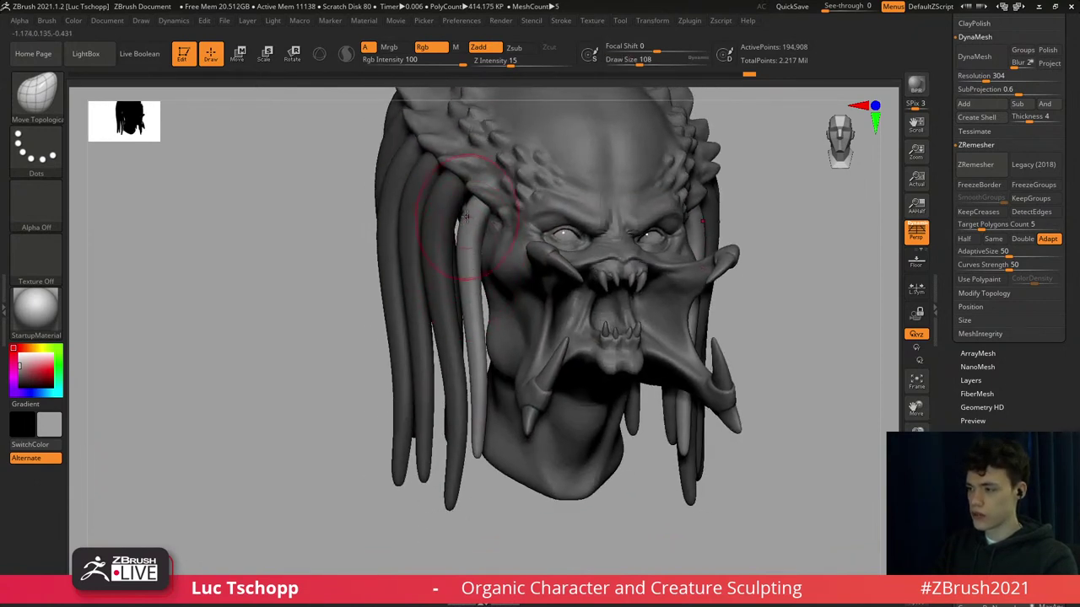
key("s")
left_click_drag(490, 214, 493, 213)
left_click_drag(506, 203, 499, 205)
Adjust the lower length of the duplicated dreadlock beside the mandible with a draw size of about 257.
right_click_drag(456, 407, 459, 347, "alt")
key("s")
left_click_drag(464, 354, 477, 354)
right_click_drag(473, 377, 460, 373, "shift")
right_click_drag(472, 218, 474, 274, "alt")
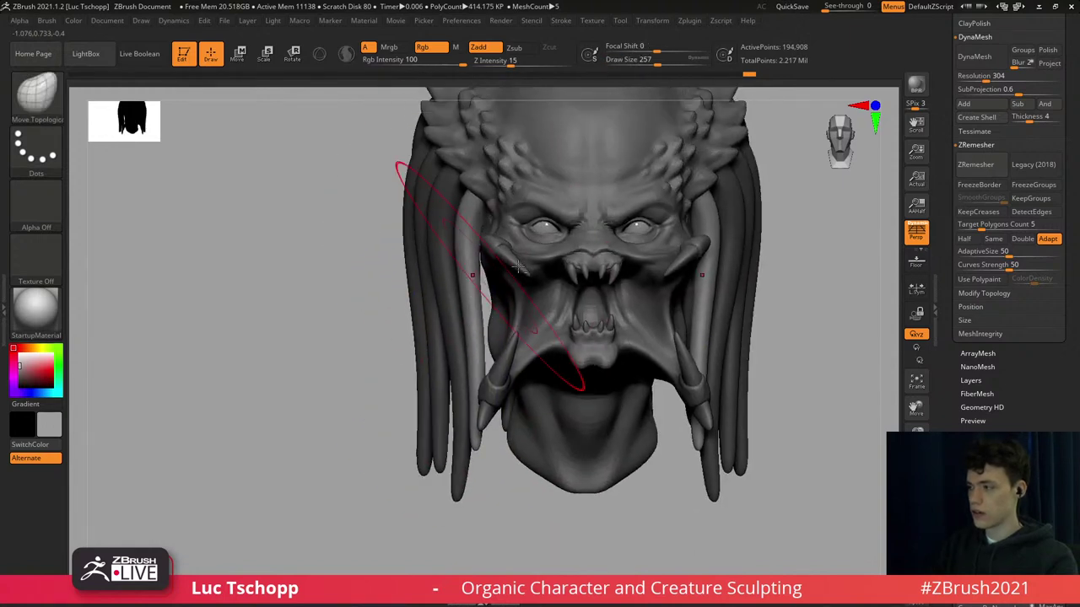
Duplicate the small front dreadlock again toward the face with Transpose and scale the new copy down.
right_click_drag(648, 268, 485, 268, "alt")
key("w")
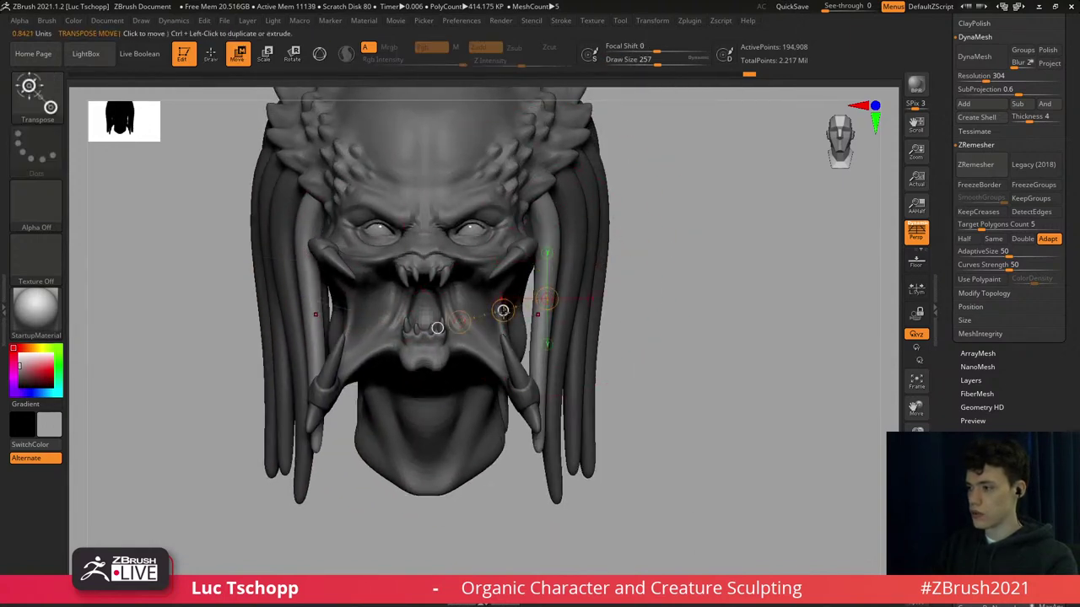
left_click(503, 311, "alt")
right_click_drag(625, 291, 540, 287, "shift")
left_click_drag(542, 228, 633, 228)
left_click_drag(566, 236, 552, 242, "ctrl")
left_click_drag(504, 205, 547, 326)
key("e")
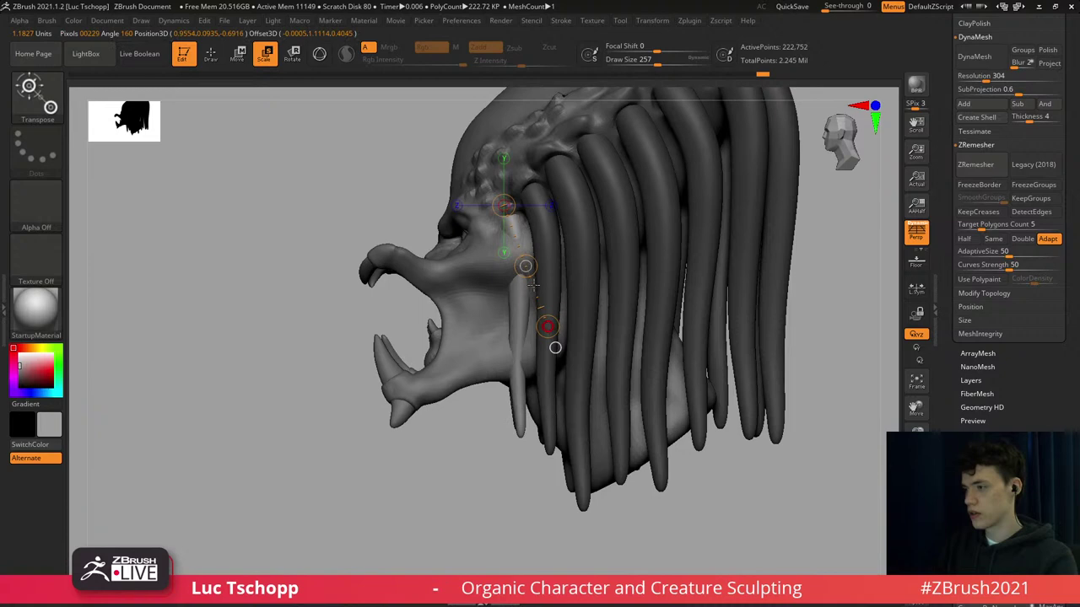
right_click_drag(532, 264, 615, 287)
Reposition and scale the second small dreadlock behind the upper mandible with Transpose in front view.
key("w")
mouse_move(496, 309)
left_mouse_down("shift")
mouse_move(598, 309)
mouse_move(564, 309)
left_mouse_up("shift")
right_click_drag(588, 263, 476, 244)
left_click_drag(471, 214, 517, 284)
mouse_move(481, 237)
right_mouse_down()
mouse_move(518, 248)
mouse_move(481, 236)
right_mouse_up()
key("e")
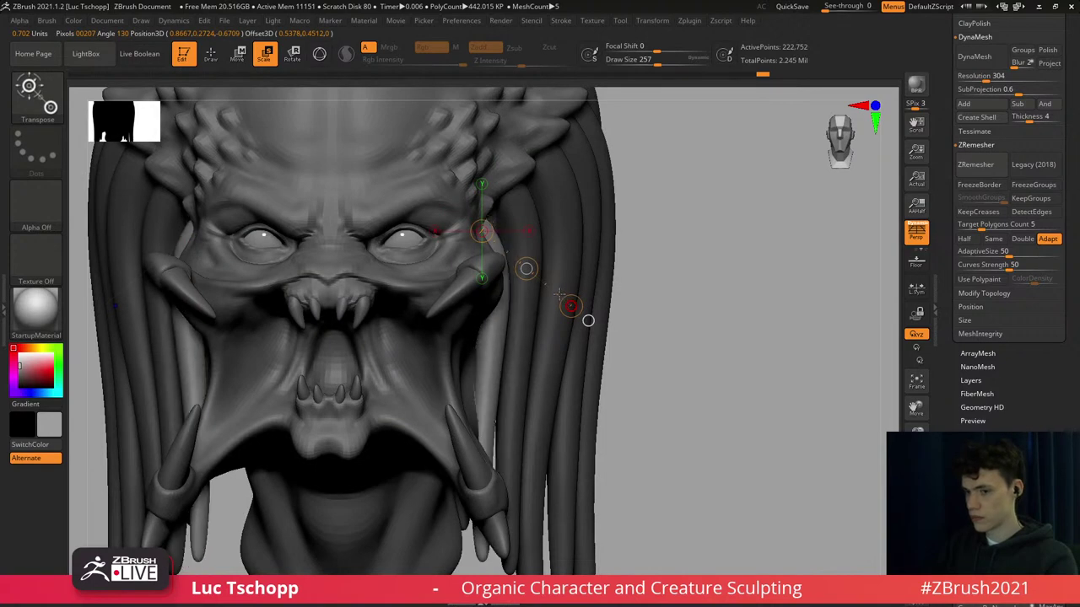
left_click_drag(570, 302, 570, 306)
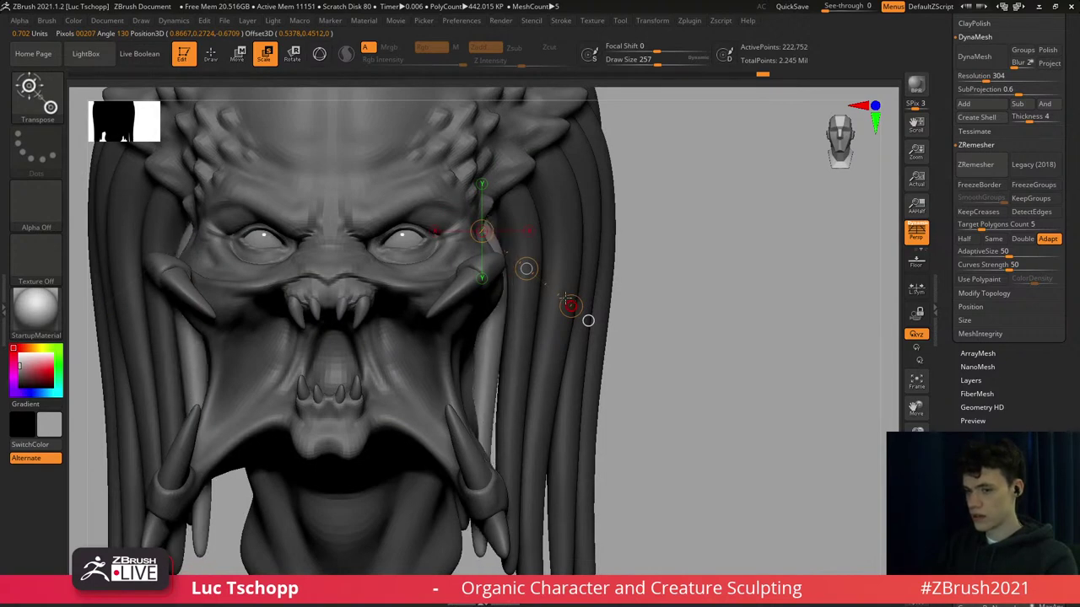
right_click_drag(570, 306, 521, 292)
key("w")
left_click_drag(509, 295, 584, 295)
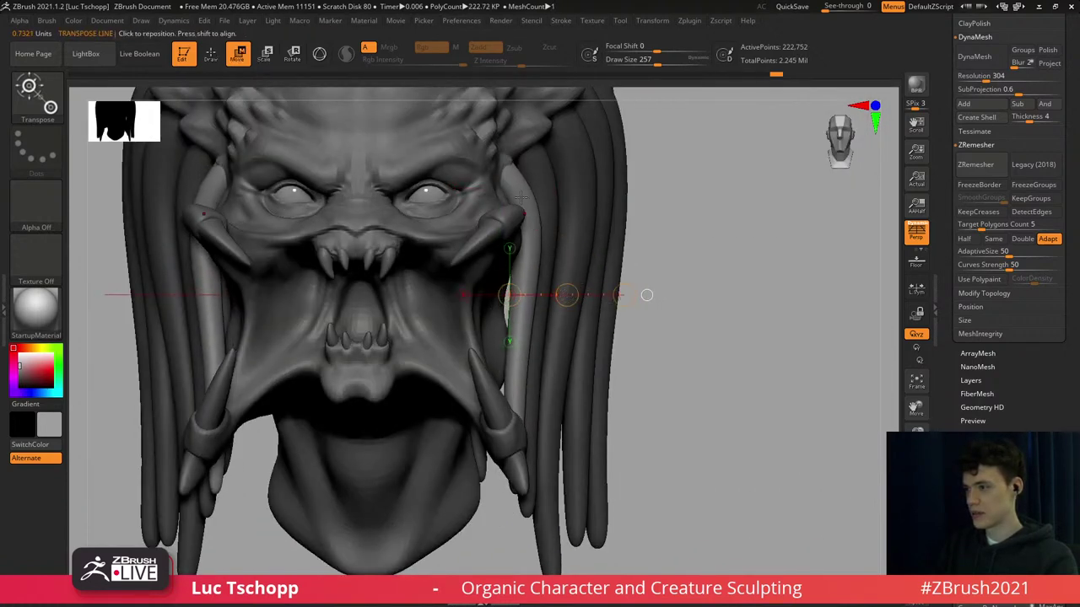
key("e")
mouse_move(511, 176)
left_mouse_down()
mouse_move(585, 264)
mouse_move(575, 258)
left_mouse_up()
mouse_move(582, 244)
right_mouse_down()
mouse_move(457, 269)
mouse_move(534, 249)
right_mouse_up()
Curve the second small dreadlock along the cheek in side view with Move Topological at a draw size of about 245.
key("b")
key("m")
key("t")
key("s")
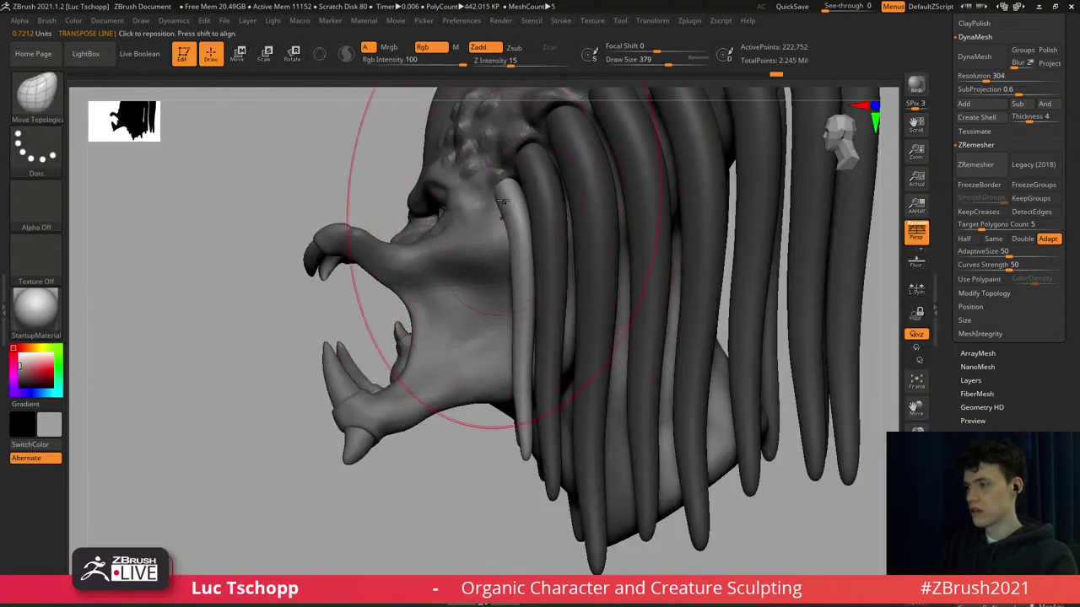
key("s")
left_click_drag(508, 255, 523, 256)
left_click(516, 270)
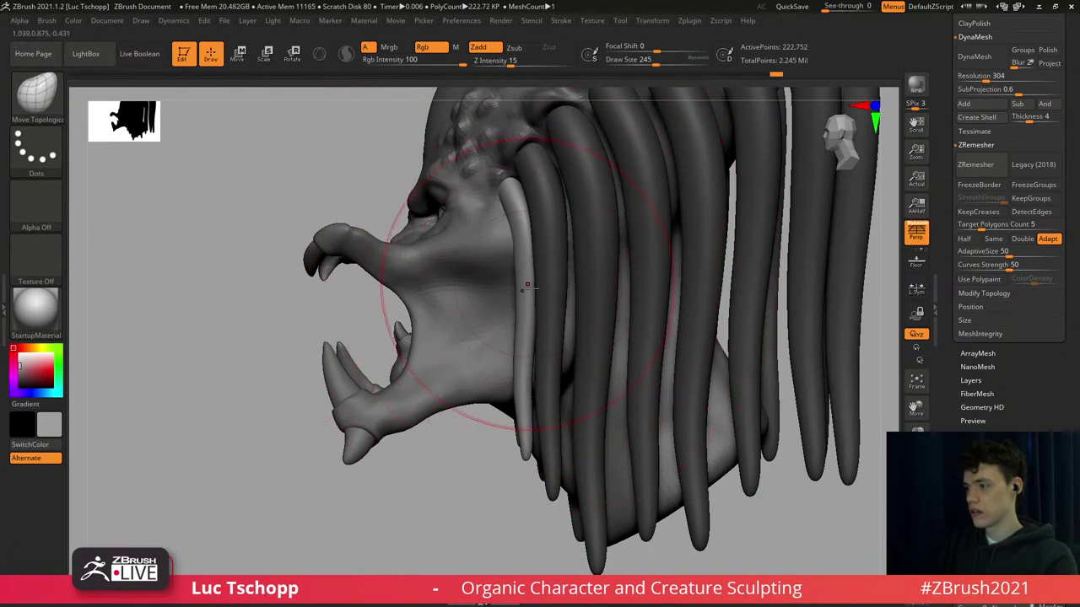
Move the second small dreadlock slightly outward from the face in front view with Transpose Move.
mouse_move(524, 283)
right_mouse_down("ctrl")
mouse_move(523, 229)
mouse_move(533, 250)
mouse_move(620, 251)
mouse_move(622, 261)
right_mouse_up("ctrl")
key("e")
key("w")
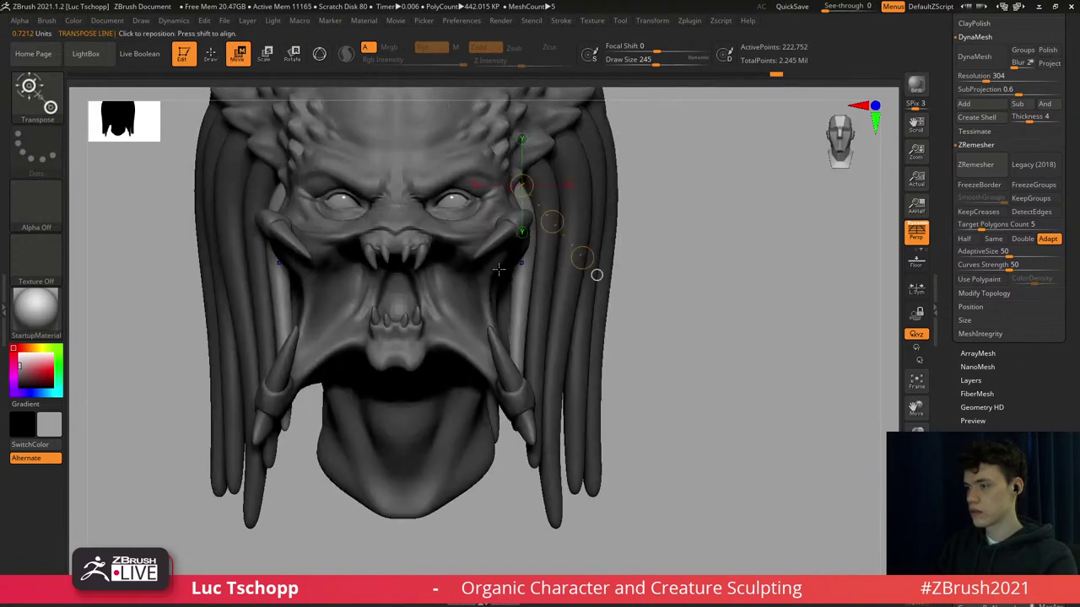
left_click_drag(553, 266, 555, 268)
Reshape the middle of the second small dreadlock behind the mandible with Move Topological, starting at a draw size of 245.
key("b")
key("m")
key("t")
key("s")
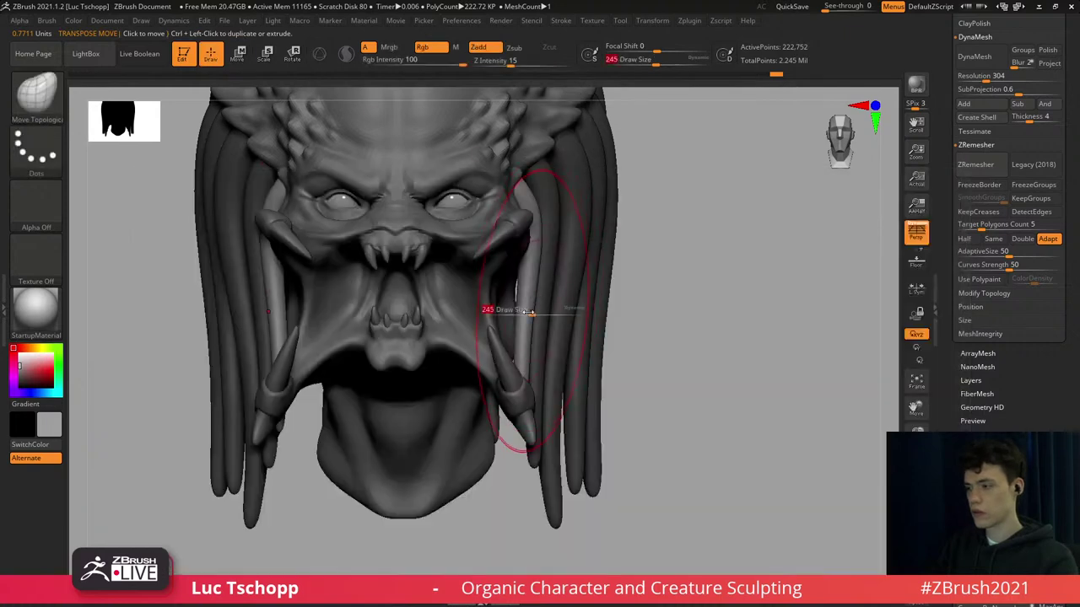
mouse_move(518, 324)
left_mouse_down()
mouse_move(528, 339)
mouse_move(553, 339)
mouse_move(509, 358)
mouse_move(509, 376)
mouse_move(519, 371)
left_mouse_up()
key("s")
Adjust the lower end of the second small dreadlock from below with draw sizes of about 154 and 112.
key("s")
key("s")
left_click_drag(521, 369, 510, 370)
right_click_drag(518, 372, 521, 399)
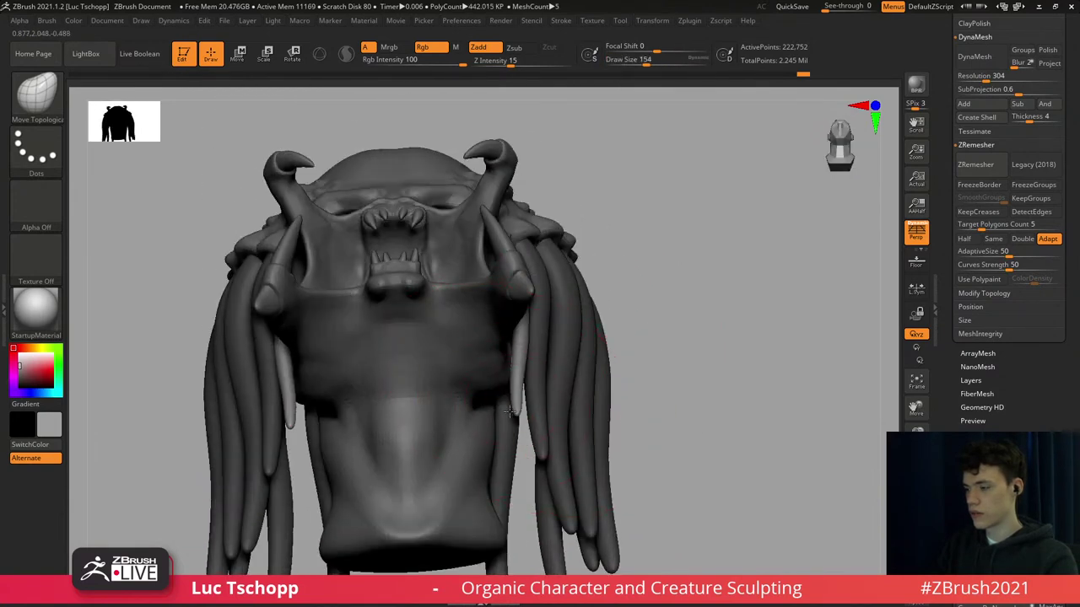
key("bracketleft")
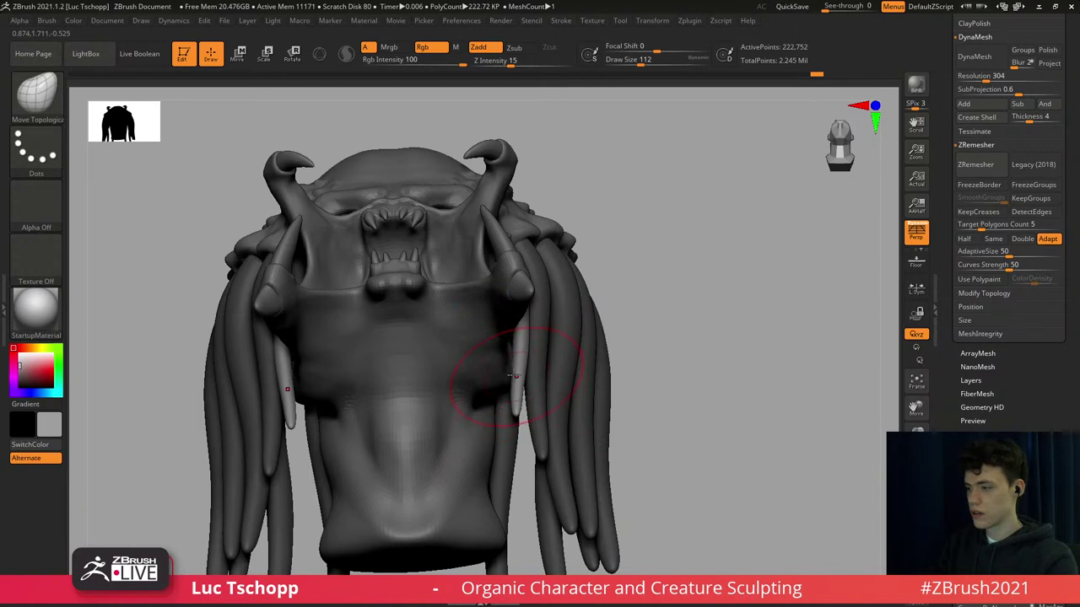
Refine the upper bend of the second small dreadlock in three-quarter view with draw sizes of about 158 and 223.
mouse_move(511, 458)
right_mouse_down("shift")
mouse_move(578, 310)
mouse_move(559, 272)
mouse_move(563, 283)
mouse_move(538, 305)
mouse_move(508, 288)
mouse_move(528, 287)
mouse_move(528, 270)
right_mouse_up("shift")
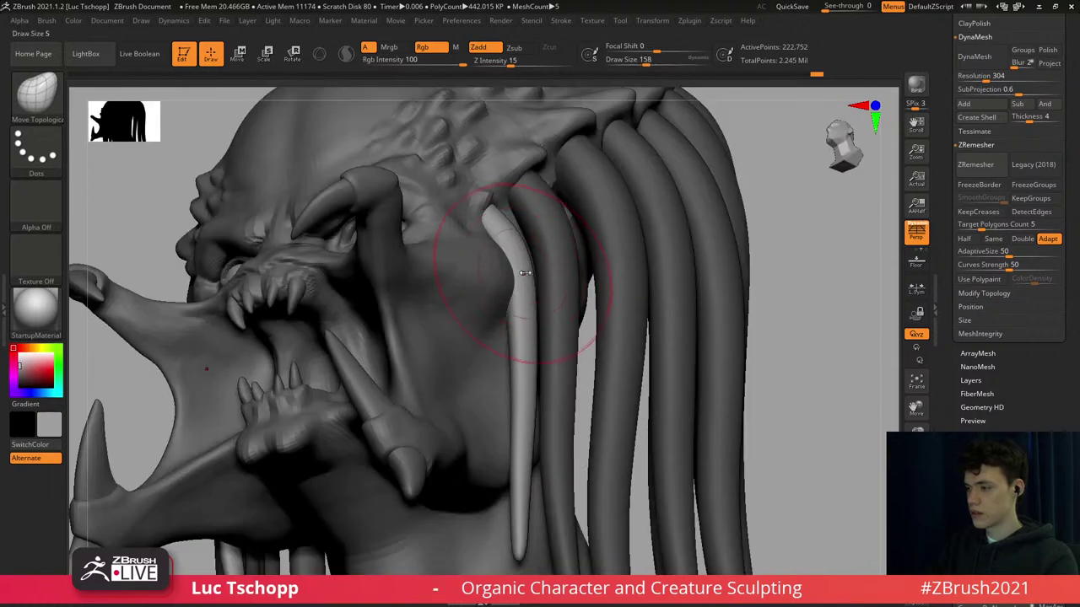
key("s")
left_click_drag(525, 274, 532, 271)
right_click_drag(525, 272, 527, 284)
key("s")
left_click_drag(523, 284, 526, 284)
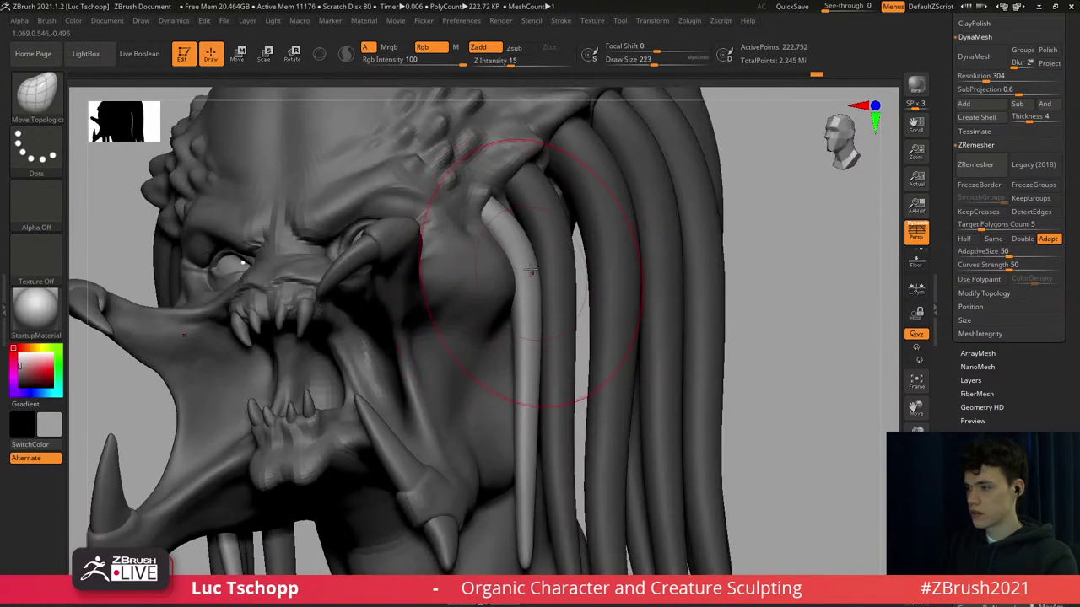
Adjust the lower part of the small front dreadlock in front view with a draw size of about 145, undoing the last adjustment.
right_click_drag(531, 271, 591, 164)
right_click_drag(621, 244, 585, 259)
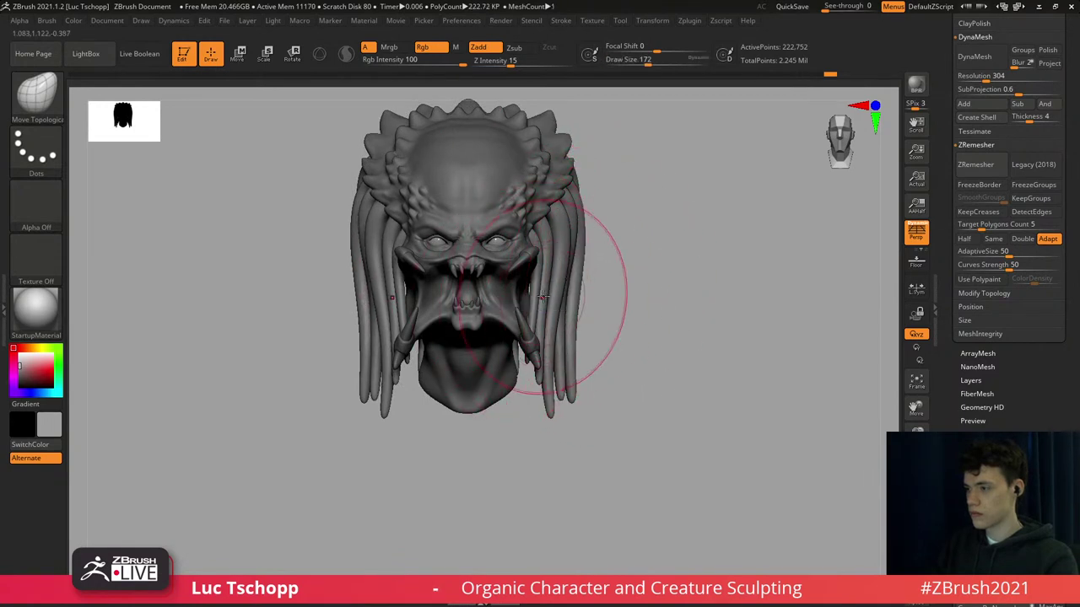
key("ctrl")
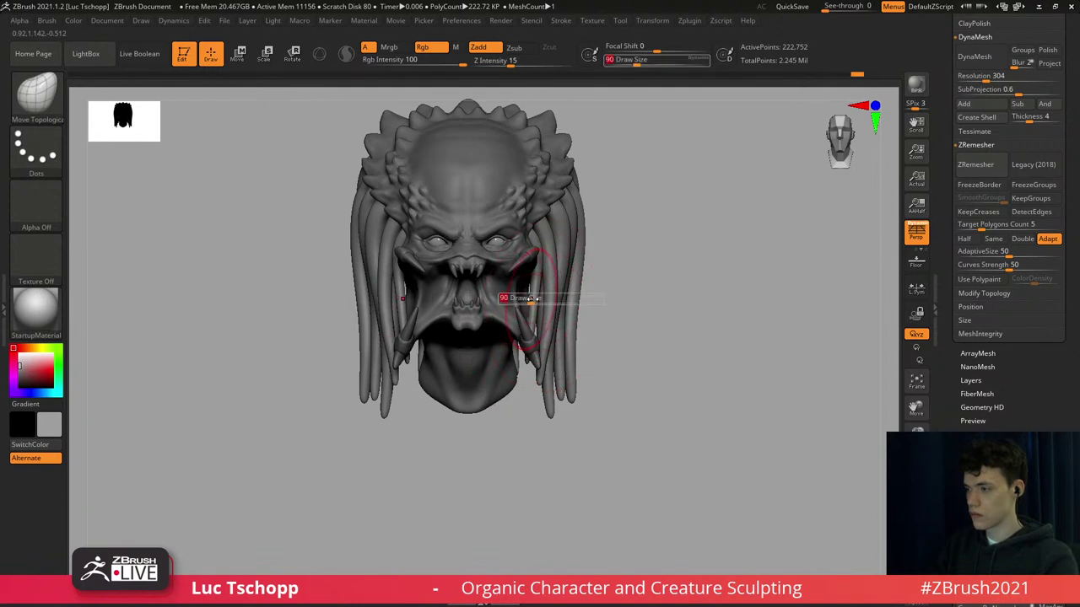
left_click_drag(535, 303, 538, 304)
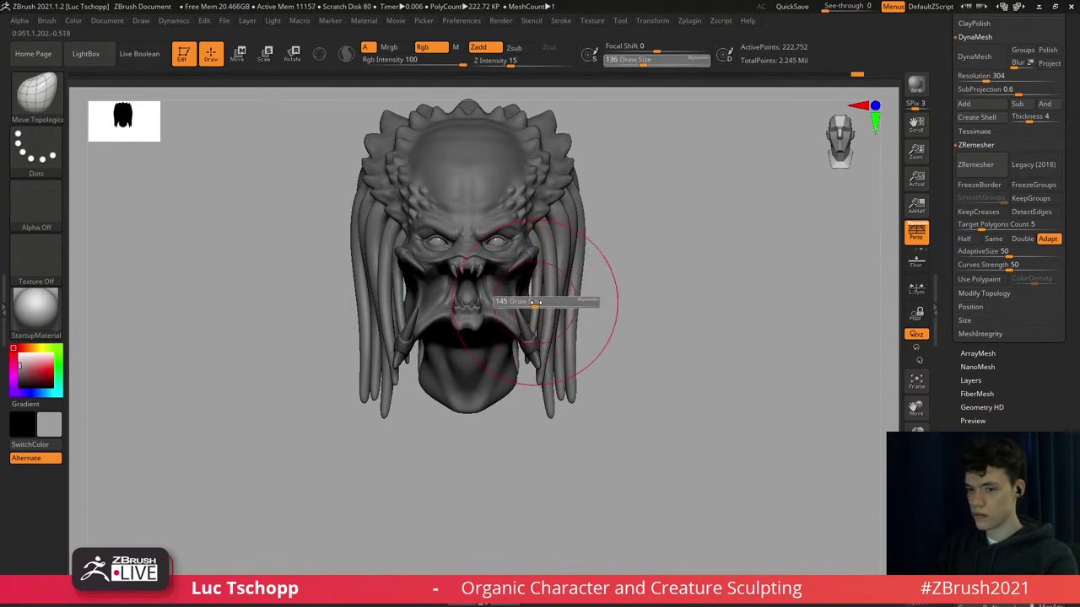
mouse_move(646, 306)
left_mouse_down()
mouse_move(594, 325)
mouse_move(577, 311)
mouse_move(579, 330)
mouse_move(522, 322)
mouse_move(533, 327)
left_mouse_up()
key("s")
key("s")
mouse_move(535, 328)
left_mouse_down()
mouse_move(539, 357)
mouse_move(514, 328)
mouse_move(557, 312)
mouse_move(531, 312)
left_mouse_up()
key("s")
key("ctrl+z")
Refine the lower part of the small front dreadlock in side view with draw sizes of about 120 and 116.
right_click_drag(509, 313, 528, 309)
key("s")
left_click_drag(528, 309, 512, 312)
key("s")
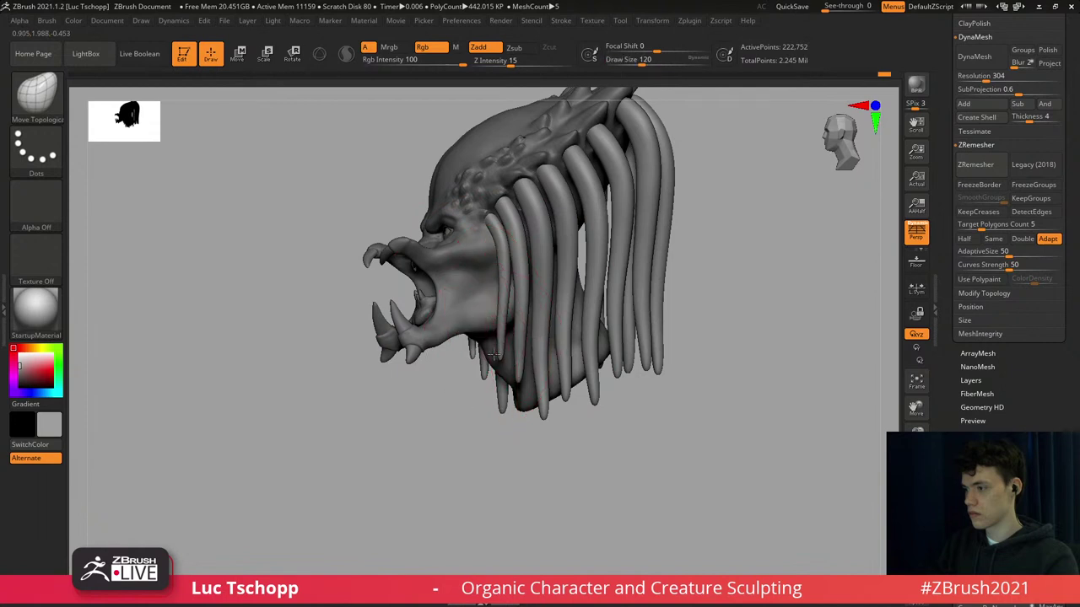
key("s")
left_click_drag(501, 341, 505, 339)
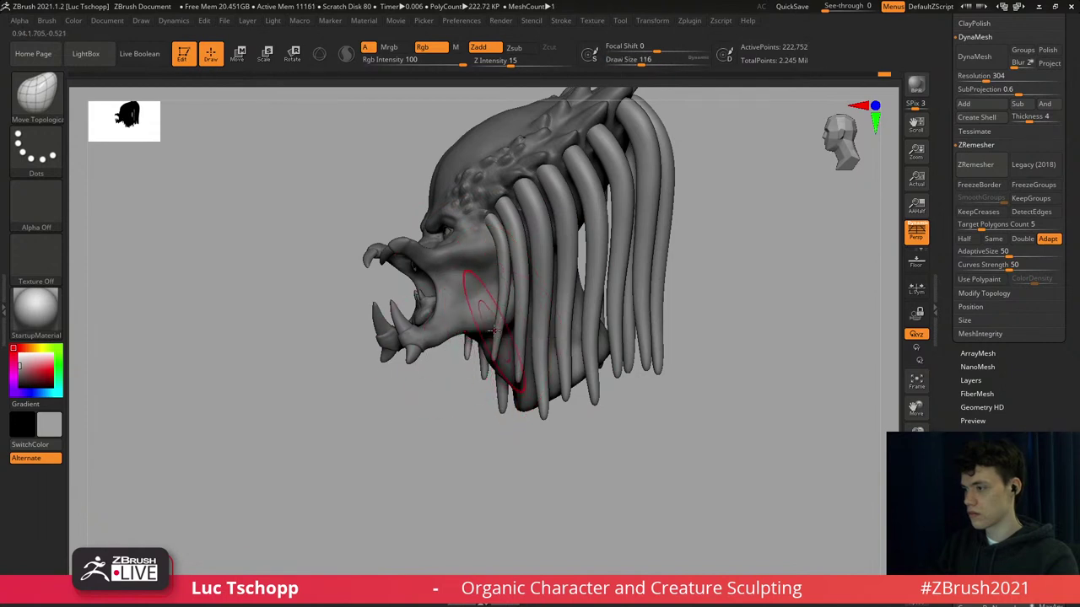
Bend the long dreadlock hanging over the neck forward with Move Topological at a draw size of about 251.
right_click_drag(503, 327, 538, 317)
right_click(541, 315)
key("s")
left_click_drag(552, 321, 560, 324)
key("s")
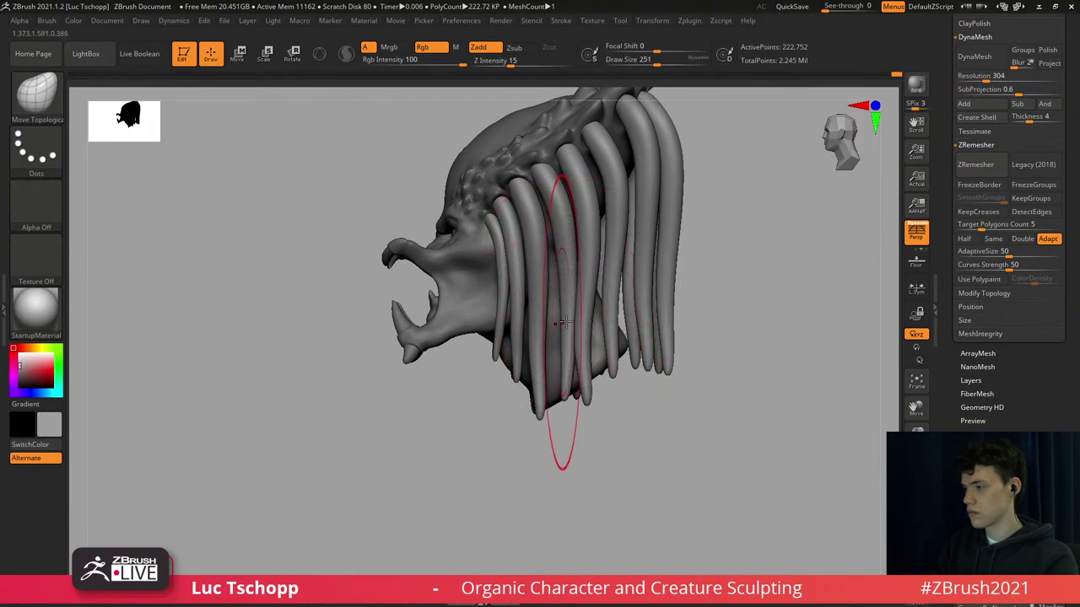
right_click_drag(562, 324, 537, 318)
left_click_drag(528, 323, 539, 331)
Sweep the lower tip of the long neck dreadlock forward with a draw size of about 132.
key("s")
key("s")
mouse_move(541, 369)
left_mouse_down()
mouse_move(531, 403)
mouse_move(503, 417)
left_mouse_up()
key("s")
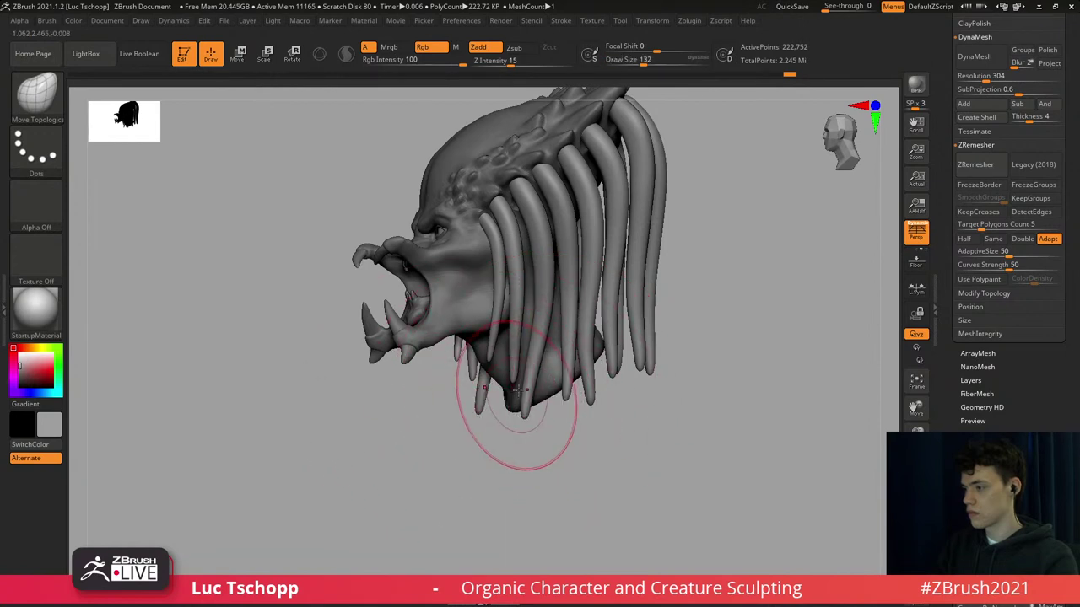
Pull the lower ends of the outer dreadlocks inward in front view with draw sizes of about 268 and 212.
right_click_drag(532, 358, 548, 279)
right_click_drag(548, 279, 560, 337, "shift")
key("s")
mouse_move(557, 338)
left_mouse_down()
mouse_move(566, 337)
mouse_move(533, 341)
left_mouse_up()
mouse_move(557, 316)
right_mouse_down()
mouse_move(552, 309)
mouse_move(552, 321)
mouse_move(576, 317)
right_mouse_up()
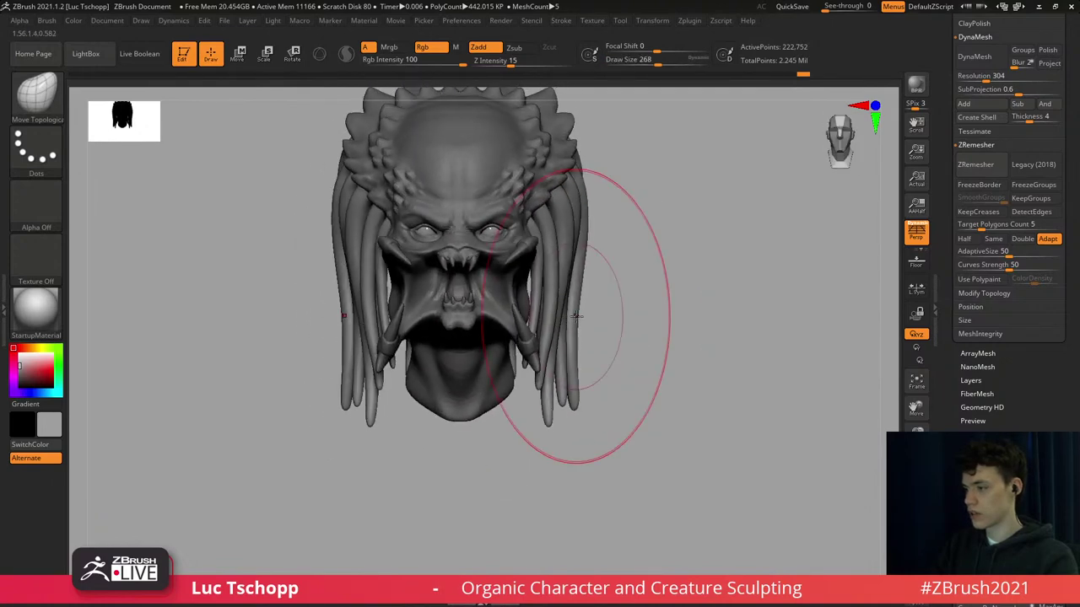
key("s")
left_click_drag(573, 386, 532, 406)
key("s")
left_click_drag(575, 294, 584, 289)
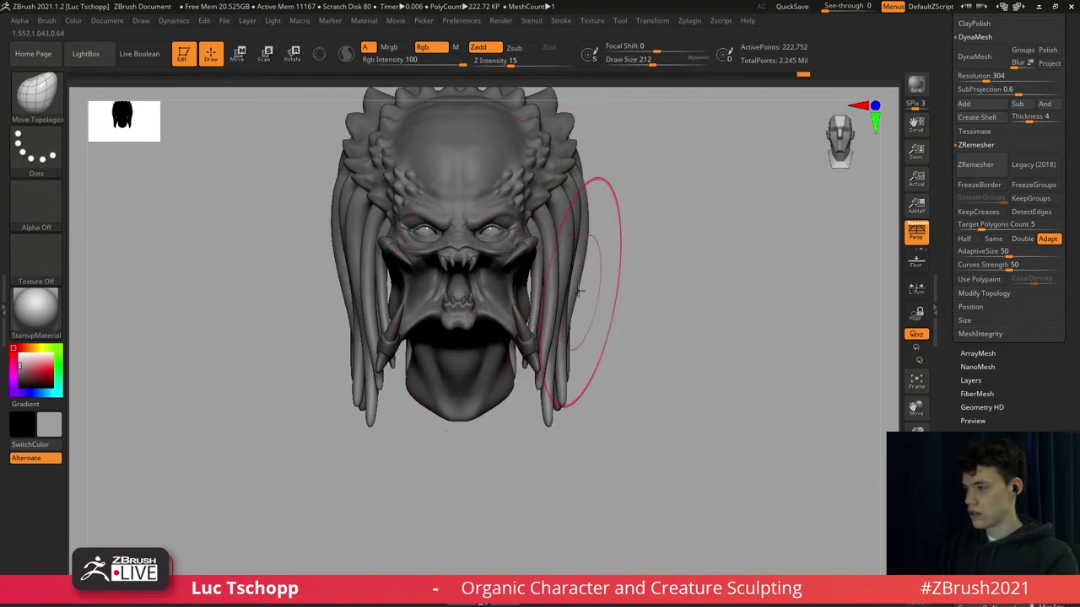
Refine the lower ends of the outer dreadlocks in front view with a draw size of about 177.
right_click_drag(604, 313, 572, 327)
key("s")
left_click_drag(571, 327, 568, 328)
right_click_drag(567, 329, 545, 344, "shift")
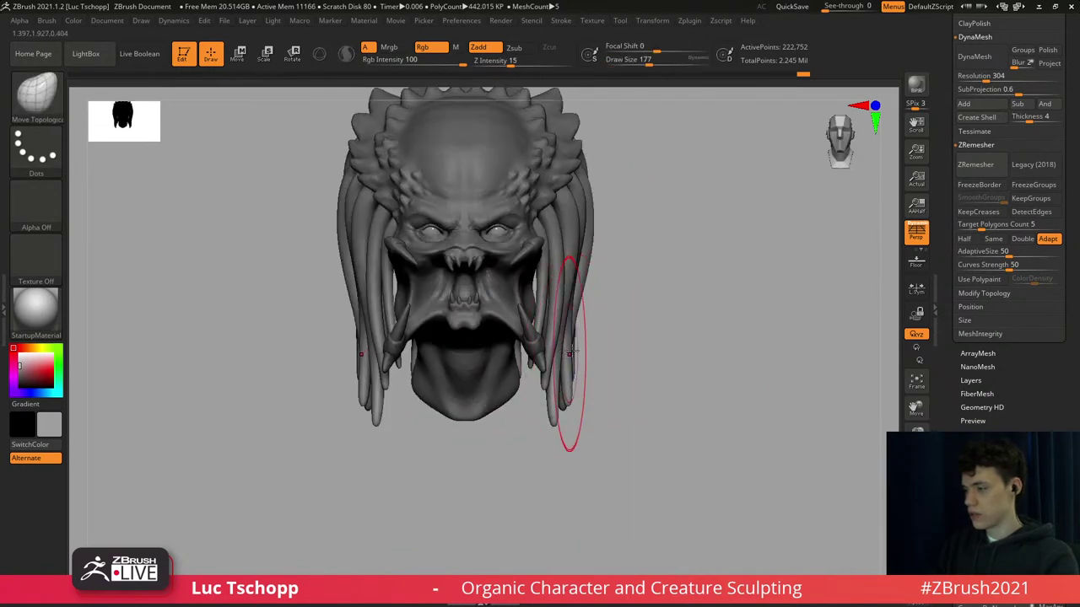
Reshape the middle of the long side dreadlocks in side view, starting at a draw size of about 299.
right_click_drag(635, 354, 533, 322)
right_click(512, 297)
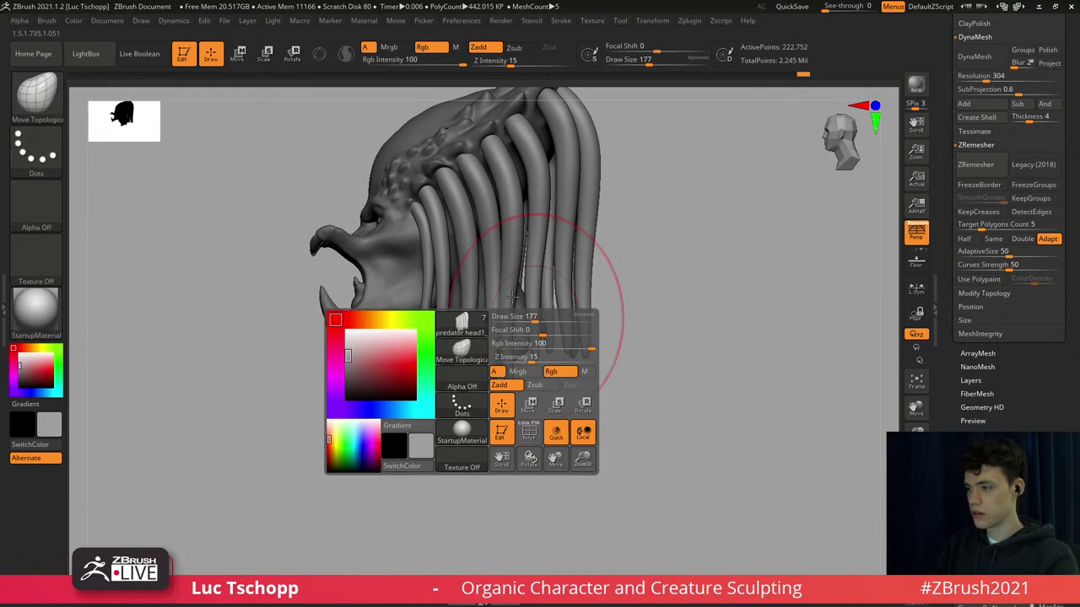
key("s")
left_click_drag(504, 326, 517, 325)
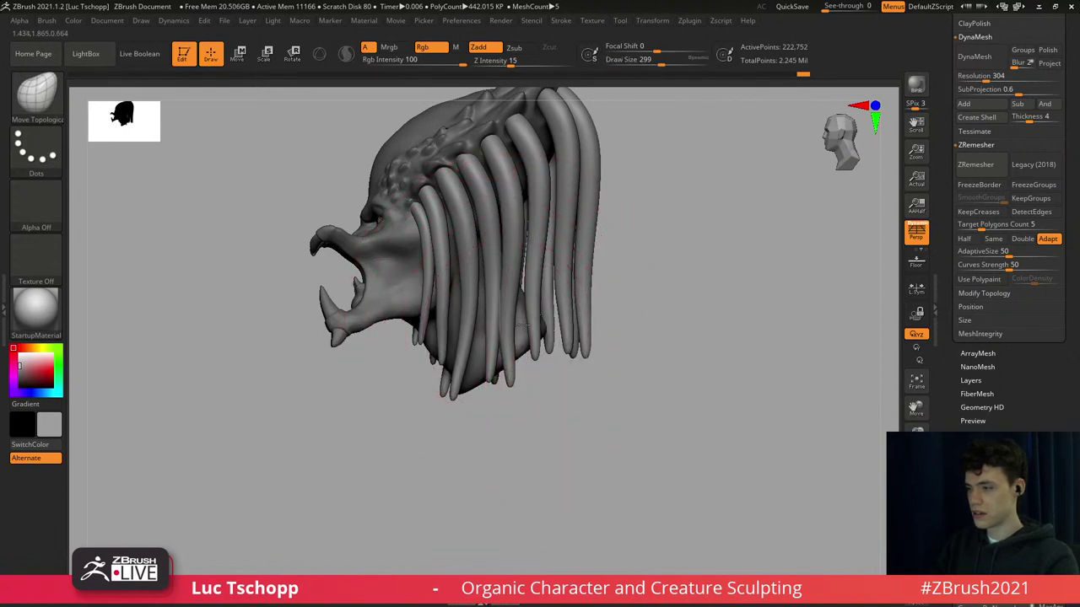
key("bracketleft")
key("bracketleft")
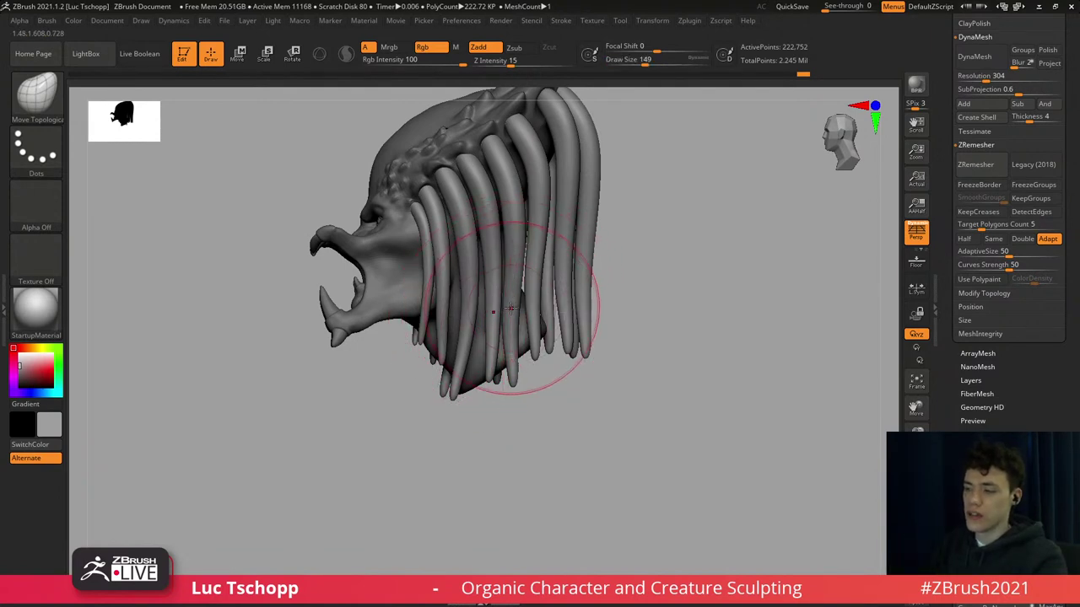
Adjust the lower half of the side dreadlocks behind the neck with draw sizes of about 149 and 112.
key("s")
mouse_move(510, 308)
left_mouse_down()
mouse_move(513, 325)
mouse_move(510, 272)
left_mouse_up()
key("s")
key("s")
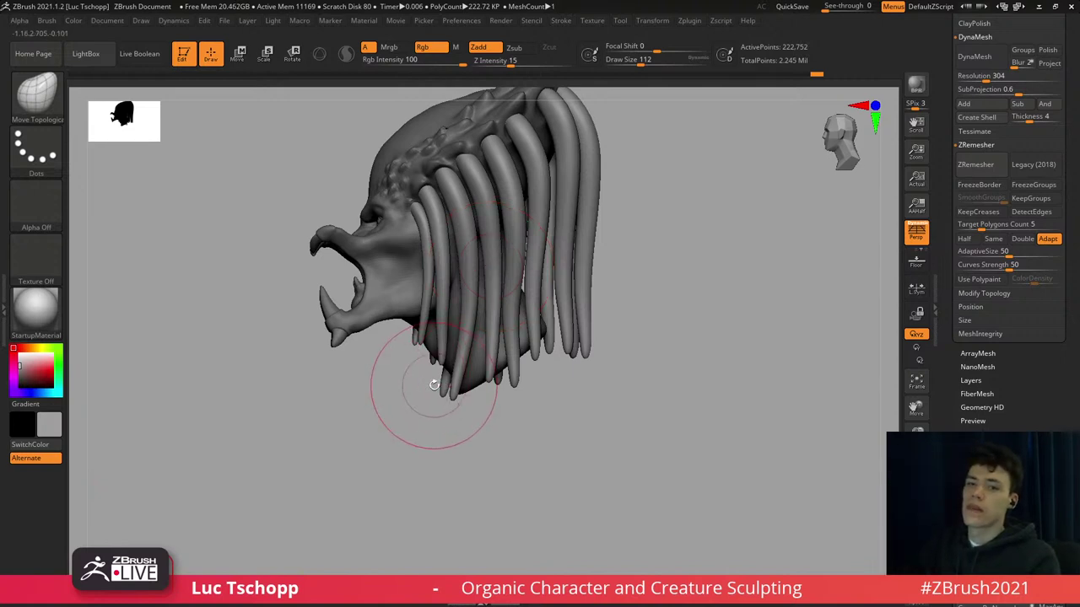
Adjust the ends of the side dreadlocks in three-quarter view with draw sizes of about 154 and 192.
right_click_drag(448, 300, 451, 320, "alt")
mouse_move(451, 319)
right_mouse_down("ctrl")
mouse_move(468, 347)
mouse_move(493, 334)
mouse_move(489, 320)
mouse_move(475, 366)
mouse_move(460, 325)
mouse_move(451, 346)
mouse_move(422, 321)
right_mouse_up("ctrl")
right_click_drag(441, 381, 447, 354, "ctrl")
right_click_drag(447, 354, 501, 332)
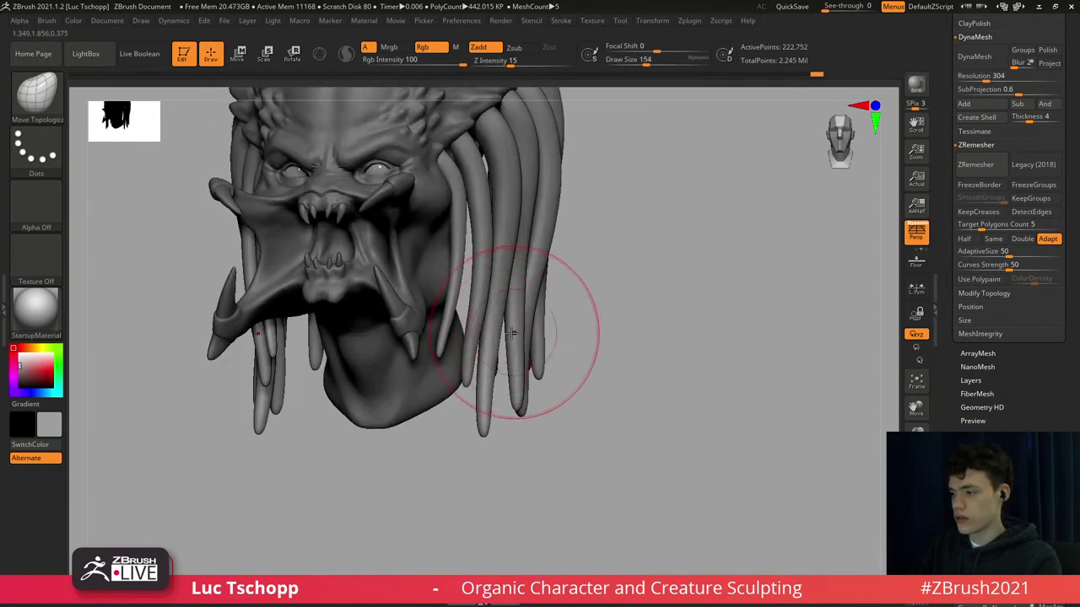
key("s")
left_click_drag(511, 325, 514, 326)
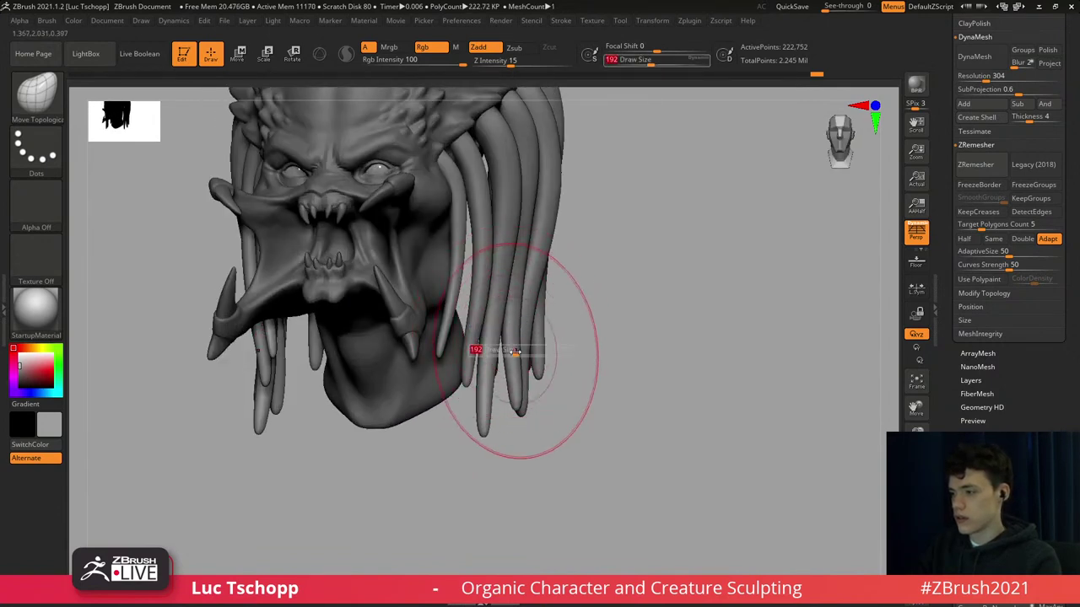
mouse_move(512, 336)
right_mouse_down("alt")
mouse_move(499, 373)
mouse_move(485, 320)
mouse_move(474, 337)
mouse_move(484, 353)
mouse_move(496, 332)
right_mouse_up("alt")
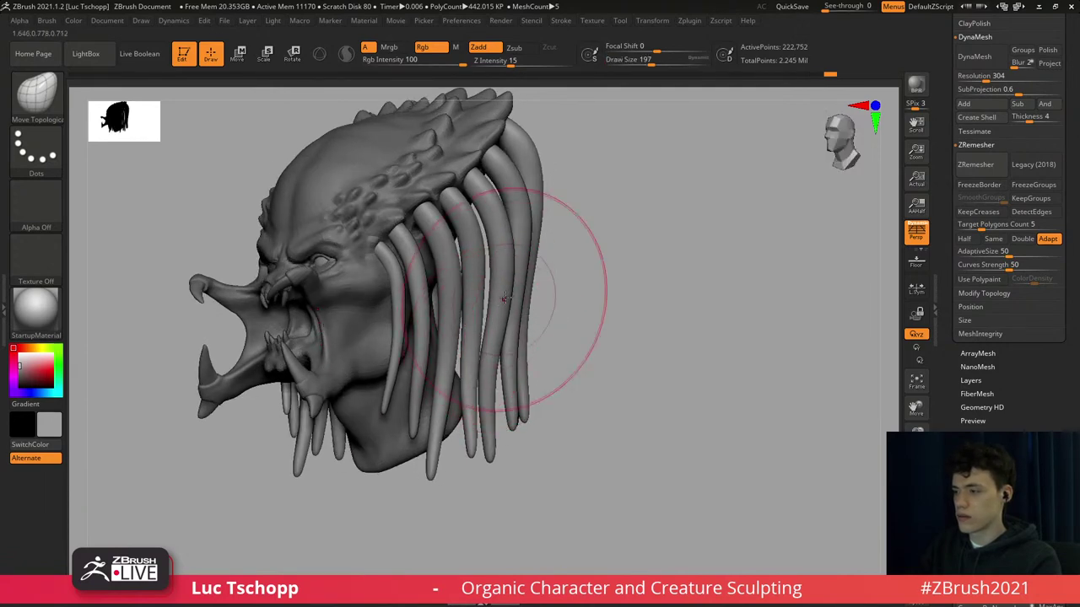
Isolate one long side dreadlock with its mirrored copy and activate the Move Topological brush.
mouse_move(515, 286)
right_mouse_down()
mouse_move(513, 323)
mouse_move(513, 301)
right_mouse_up()
key("bracketright")
key("bracketright")
key("bracketright")
left_click(517, 216, "ctrl+shift")
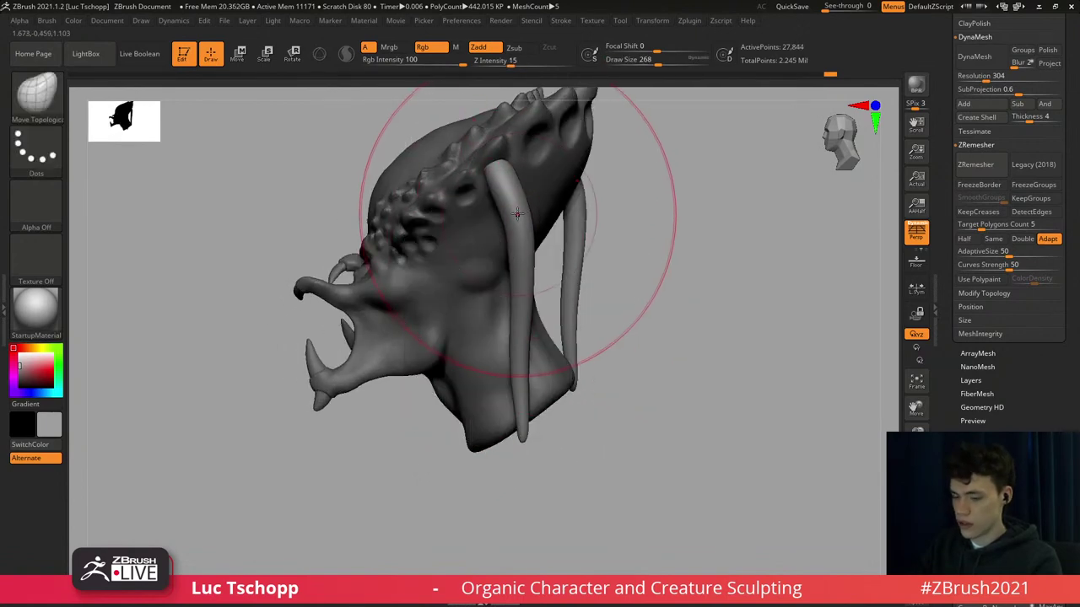
key("b")
key("b")
key("m")
key("t")
Adjust the root of the isolated dreadlock where it meets the head with a draw size of about 112.
key("s")
left_click_drag(522, 164, 504, 165)
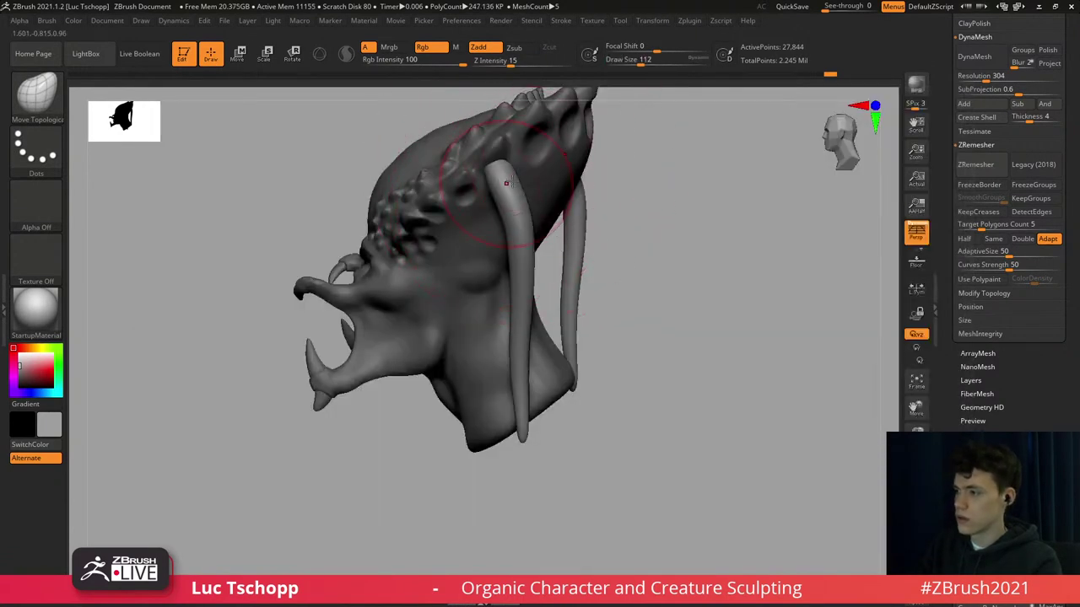
right_click_drag(506, 181, 501, 181)
left_click_drag(500, 189, 499, 190)
key("s")
mouse_move(500, 191)
left_mouse_down()
mouse_move(517, 194)
mouse_move(505, 189)
left_mouse_up()
key("s")
key("s")
Change the masking brush to MaskPen and set its draw size to 22.
right_click_drag(422, 211, 472, 202)
mouse_move(472, 203)
right_mouse_down("alt")
mouse_move(510, 257)
mouse_move(396, 215)
mouse_move(451, 235)
right_mouse_up("alt")
key("s")
left_click_drag(451, 234, 431, 234)
mouse_move(430, 239)
right_mouse_down()
mouse_move(443, 232)
mouse_move(448, 248)
right_mouse_up()
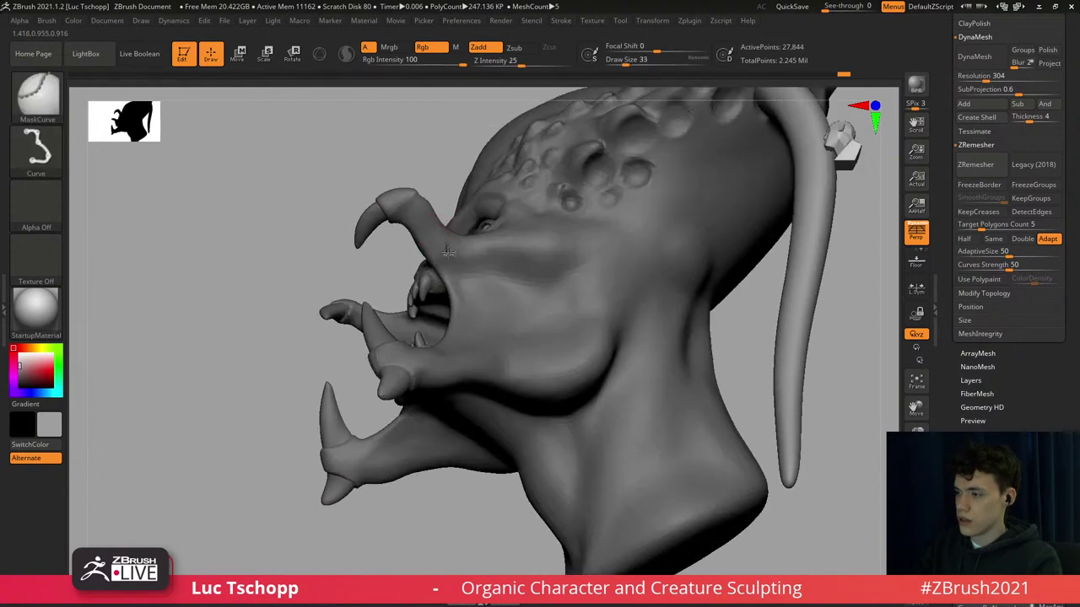
left_click(39, 93, "ctrl")
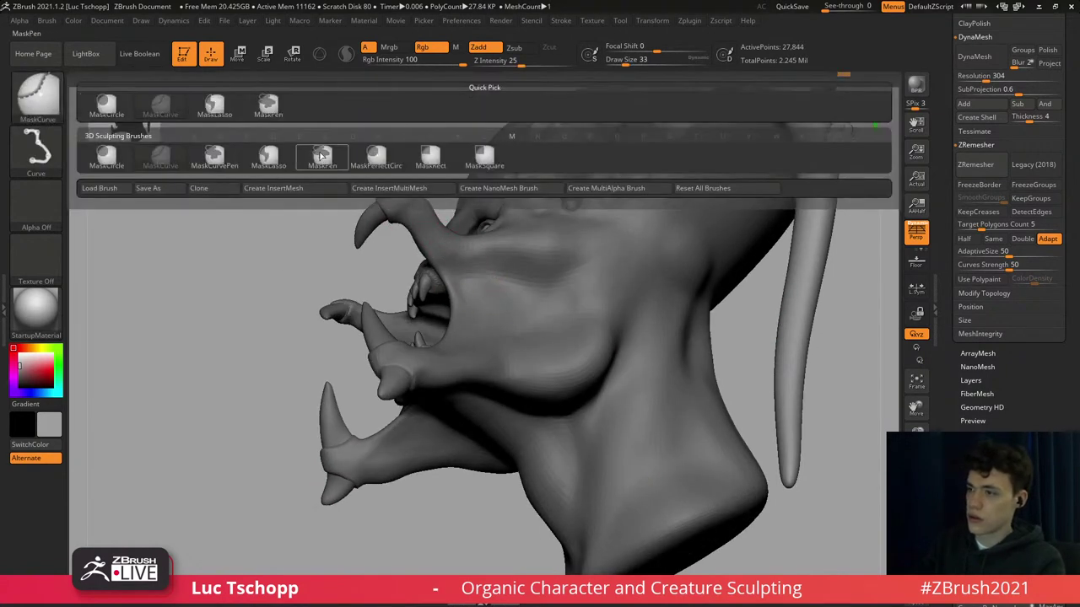
left_click(320, 158, "ctrl")
key("s")
left_click_drag(458, 241, 453, 241)
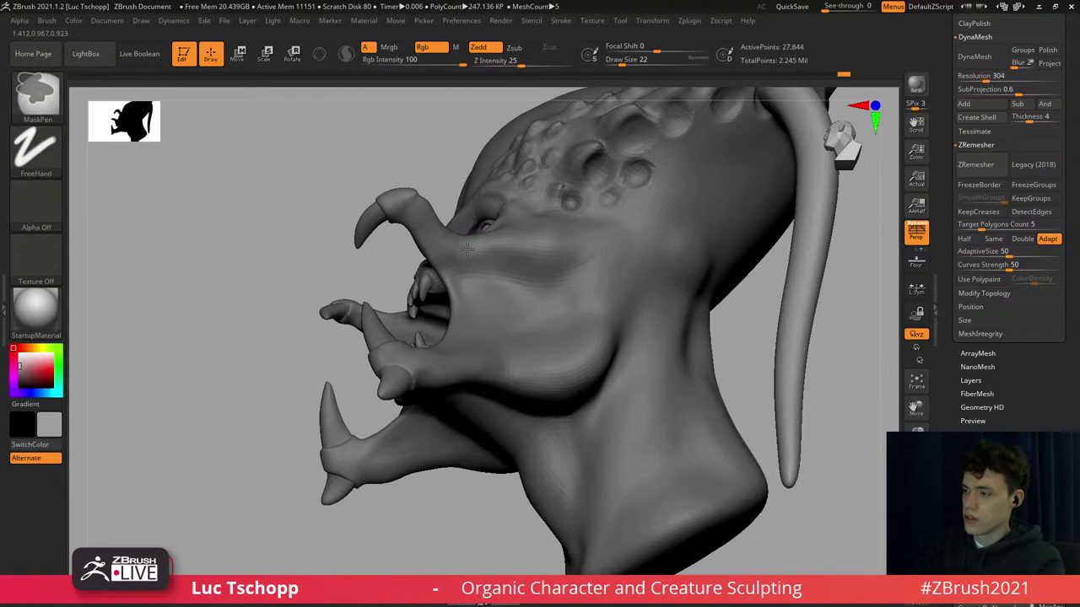
Switch to the predator head1 subtool and paint small mask spots around the upper and lower mandibles.
left_click(452, 251, "alt")
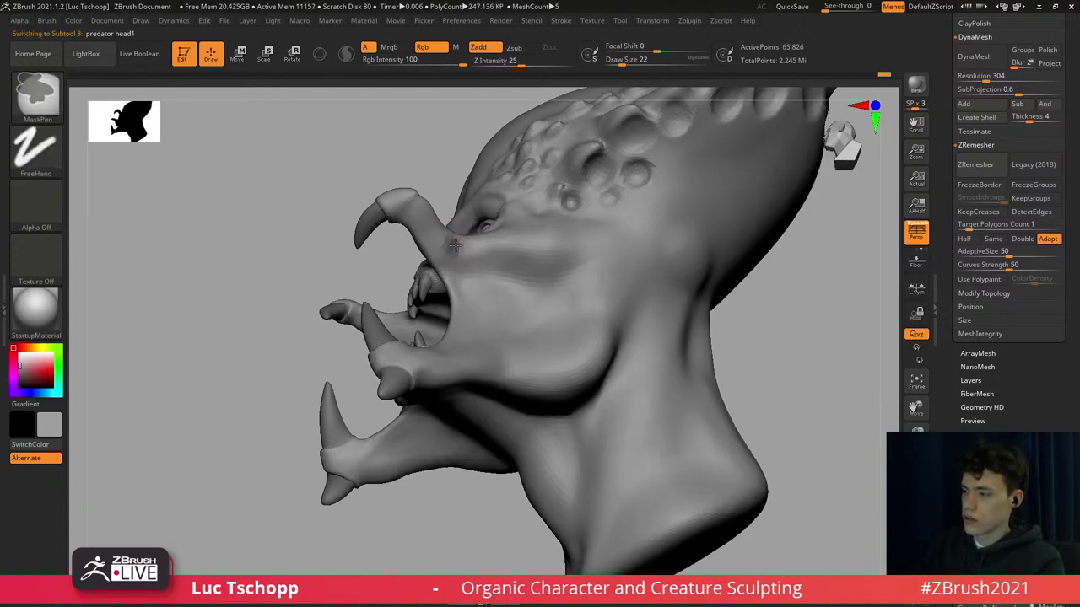
left_click_drag(498, 248, 496, 252, "ctrl")
mouse_move(479, 282)
right_mouse_down("alt")
mouse_move(474, 216)
mouse_move(461, 314)
right_mouse_up("alt")
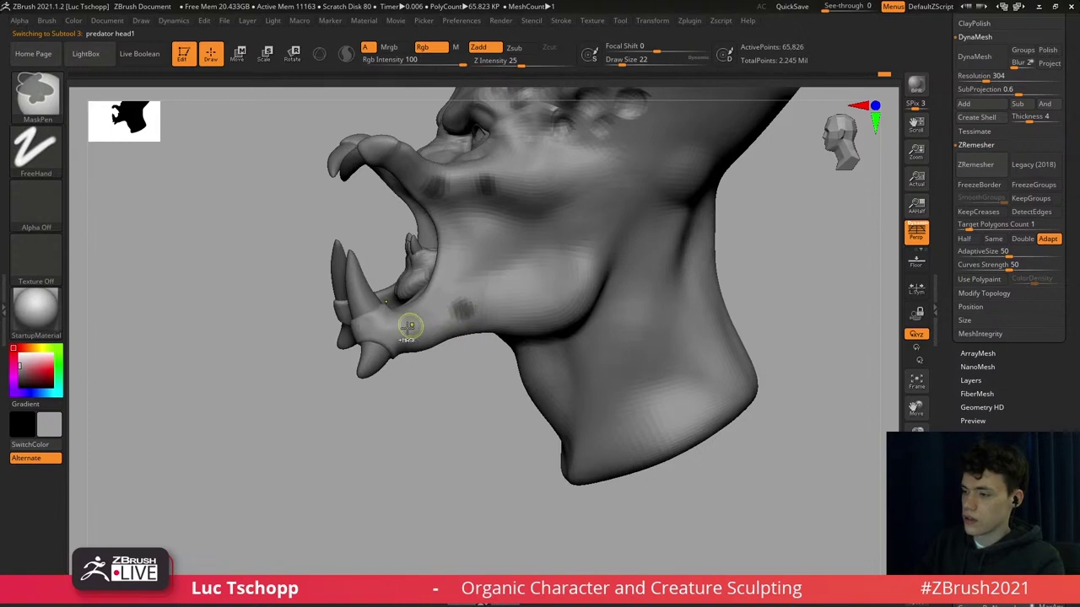
right_click_drag(409, 340, 414, 261, "ctrl")
mouse_move(439, 296)
right_mouse_down()
mouse_move(447, 282)
mouse_move(523, 306)
mouse_move(443, 284)
mouse_move(455, 354)
right_mouse_up()
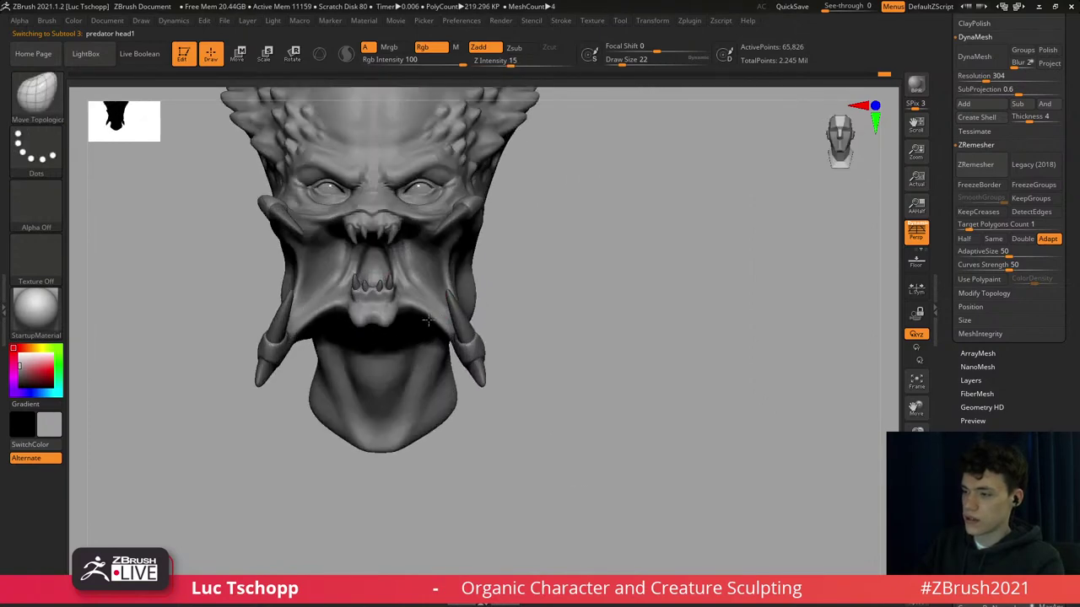
Switch back to the dreadlock subtool predator head1_1 and set Move Topological to a draw size of about 158.
right_click_drag(519, 296, 478, 281)
right_click_drag(648, 245, 506, 196, "ctrl")
right_click_drag(506, 196, 522, 259, "ctrl")
key("n")
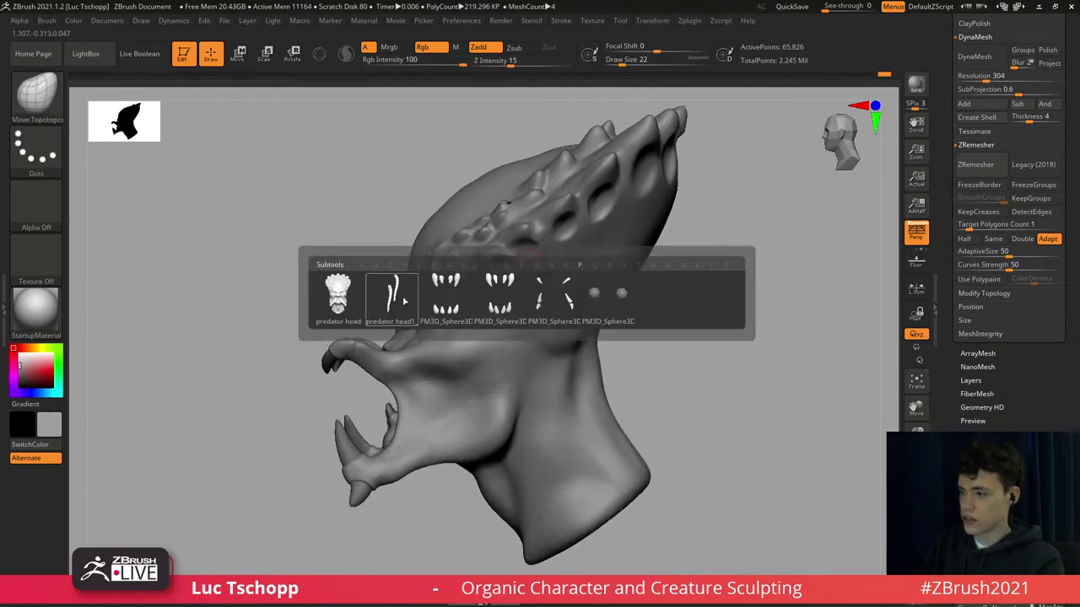
left_click(404, 301)
right_click_drag(611, 227, 511, 241, "alt")
key("b")
key("m")
key("t")
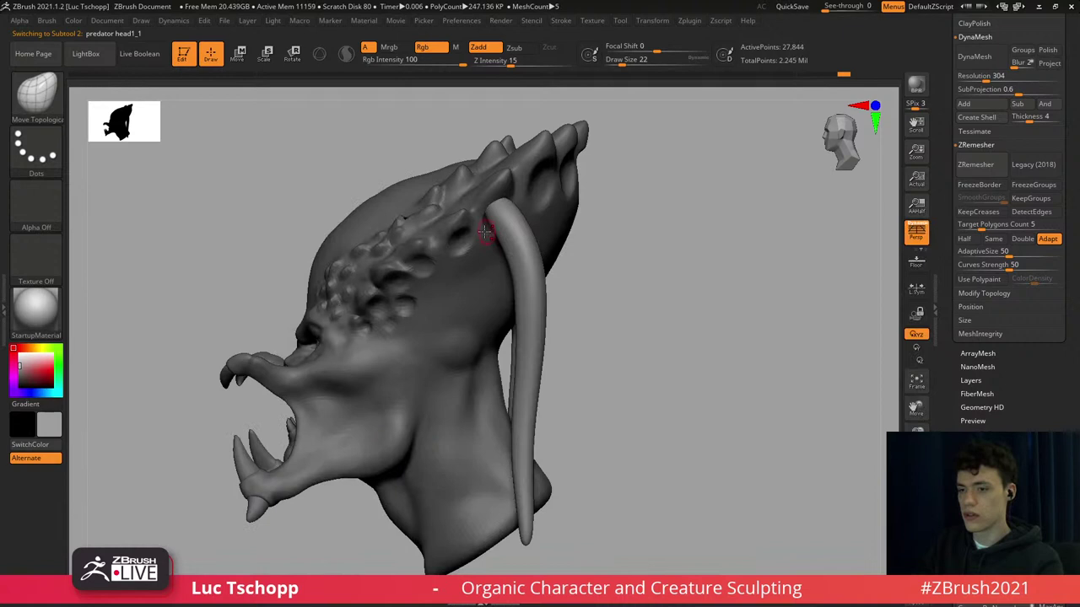
key("s")
left_click_drag(485, 232, 508, 232)
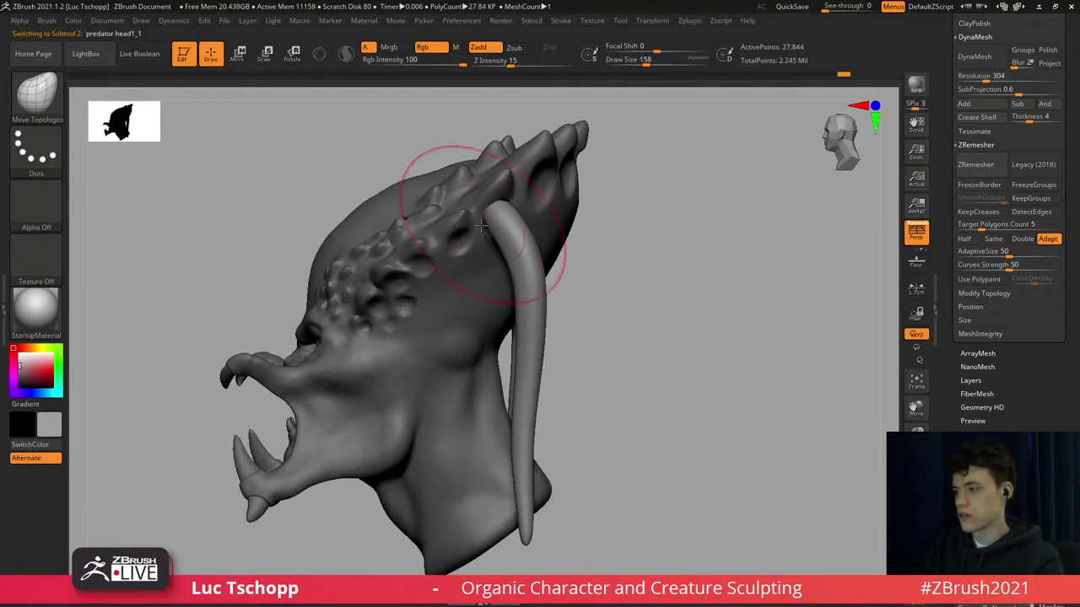
Unhide all dreadlocks and set the Move Topological draw size to about 234 for work from below.
right_click_drag(485, 233, 439, 248, "ctrl")
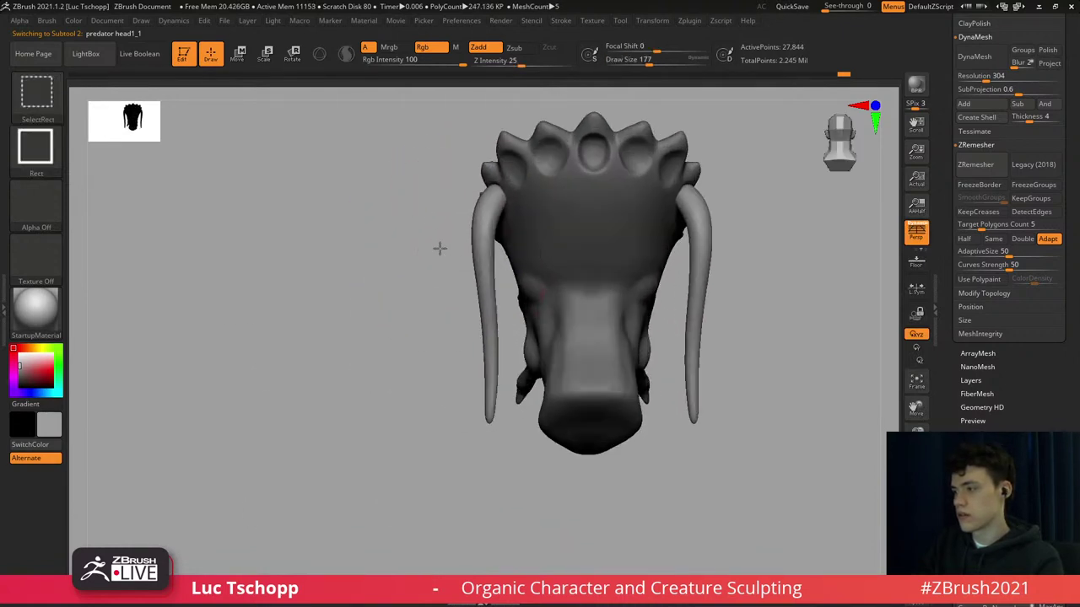
left_click(439, 248, "ctrl+shift")
mouse_move(474, 320)
right_mouse_down("alt")
mouse_move(476, 187)
mouse_move(496, 315)
right_mouse_up("alt")
key("s")
left_click_drag(508, 298, 502, 303)
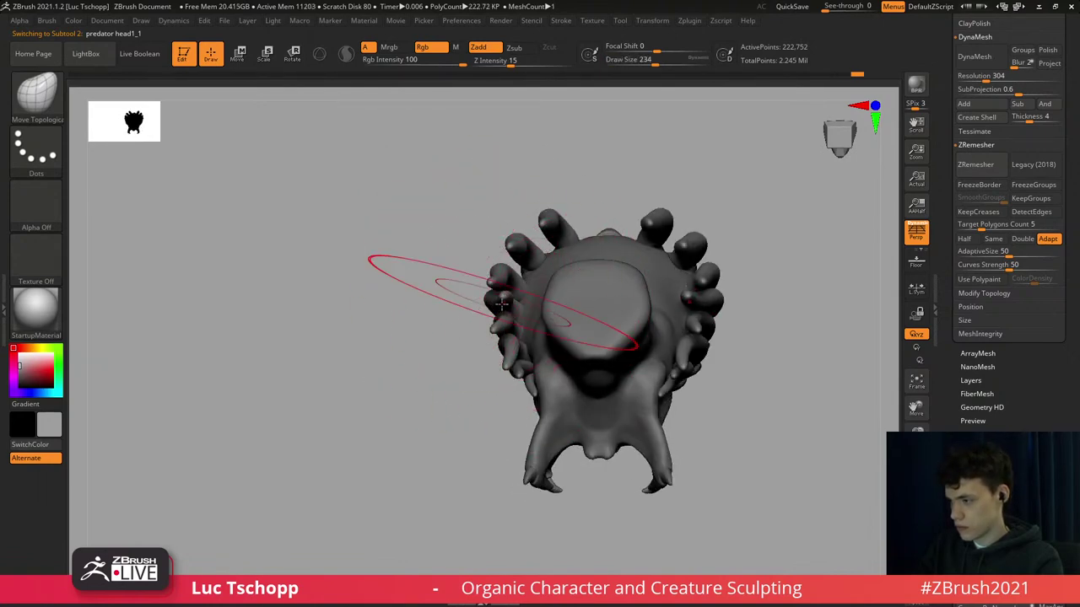
Space out the rear dreadlocks' lower lengths from below with draw sizes of about 293 and 217.
right_click_drag(497, 301, 512, 303)
key("bracketright")
left_click_drag(508, 301, 496, 288)
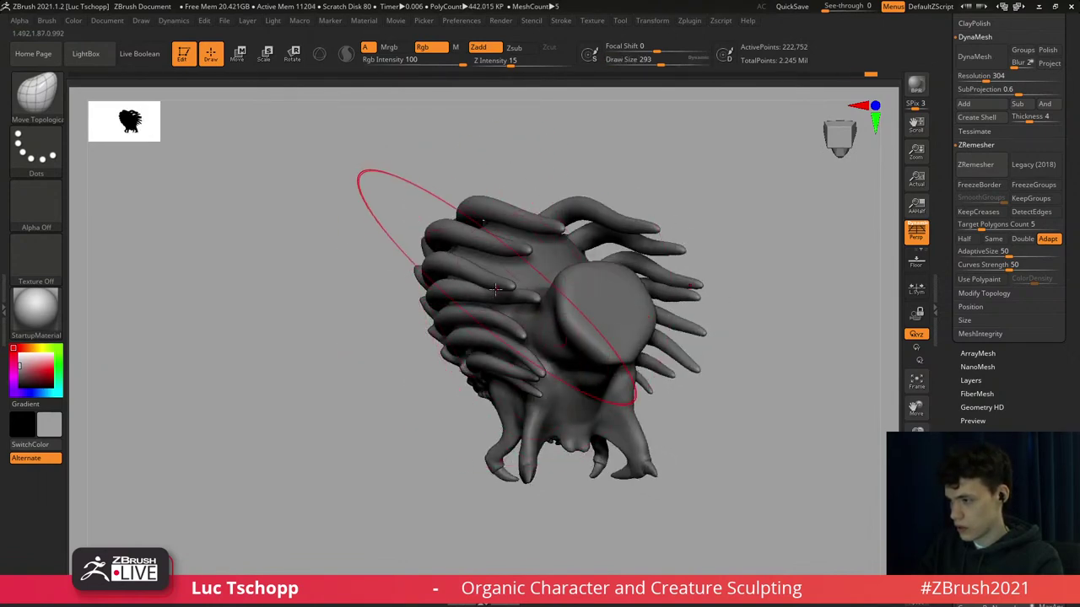
mouse_move(496, 289)
right_mouse_down()
mouse_move(550, 280)
mouse_move(484, 266)
mouse_move(500, 312)
right_mouse_up()
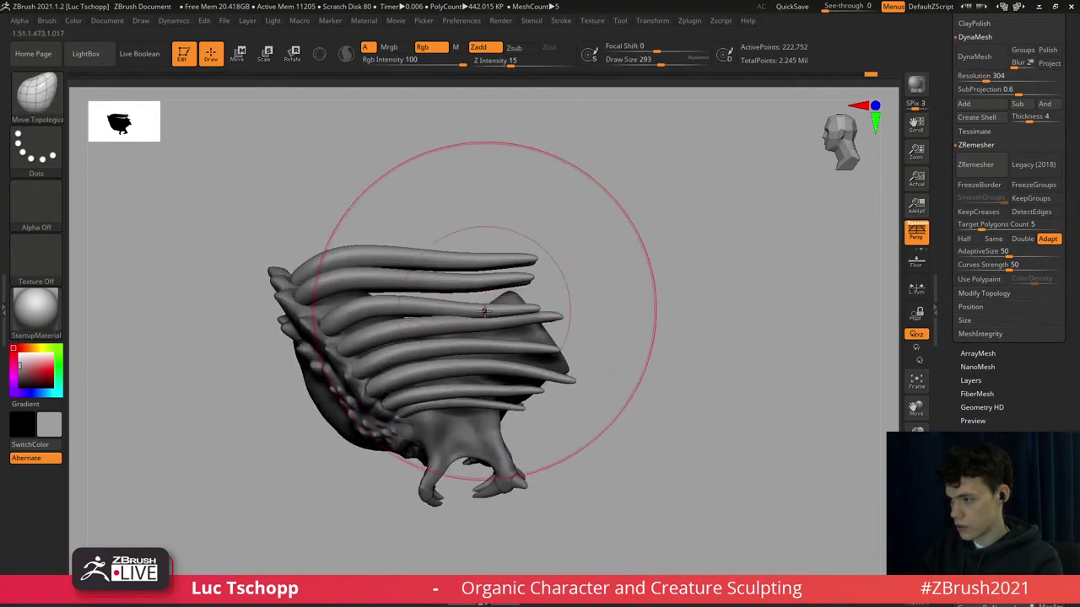
key("bracketleft")
key("bracketleft")
left_click_drag(478, 287, 484, 284)
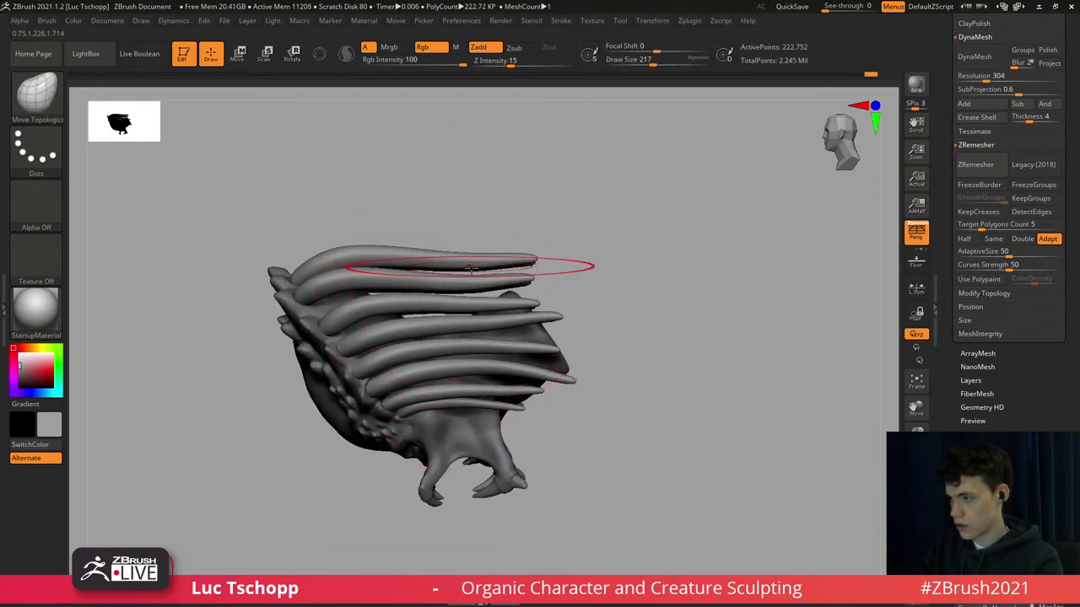
Reshape the middle of the small front dreadlock in side view with a draw size of about 172.
right_click_drag(472, 265, 445, 267, "ctrl")
mouse_move(445, 266)
right_mouse_down()
mouse_move(488, 278)
mouse_move(489, 149)
mouse_move(463, 190)
right_mouse_up()
mouse_move(439, 237)
right_mouse_down("alt")
mouse_move(422, 214)
mouse_move(479, 262)
mouse_move(406, 244)
mouse_move(442, 276)
mouse_move(385, 282)
right_mouse_up("alt")
key("s")
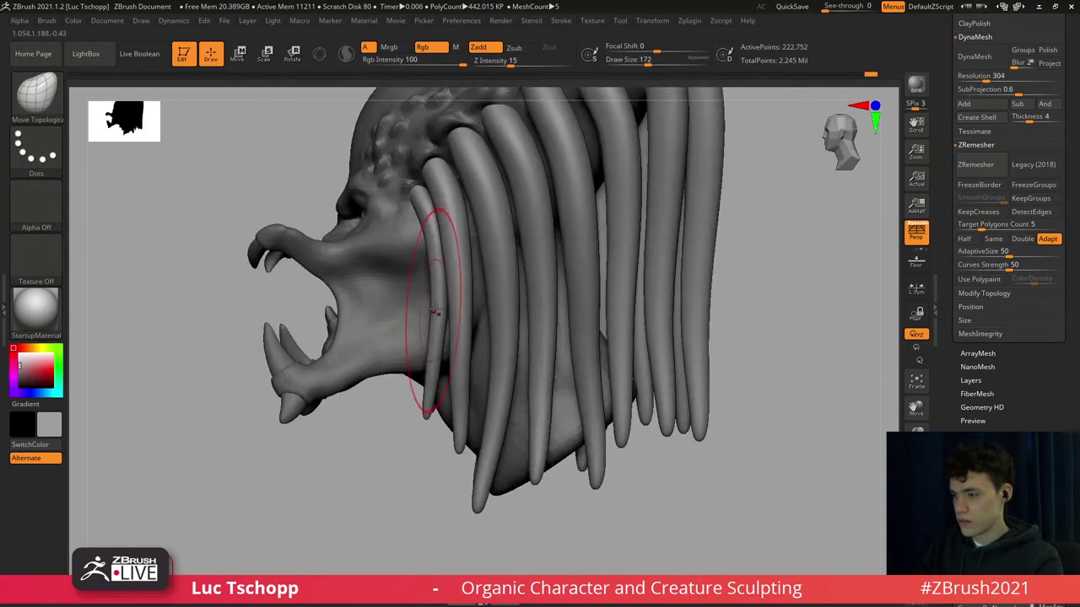
key("s")
left_click_drag(429, 314, 441, 315)
key("s")
Refine the small front dreadlock from three-quarter and front views using Move Topological draw sizes of about 140 and 132.
right_click_drag(418, 291, 471, 253)
key("s")
left_click_drag(450, 246, 441, 245)
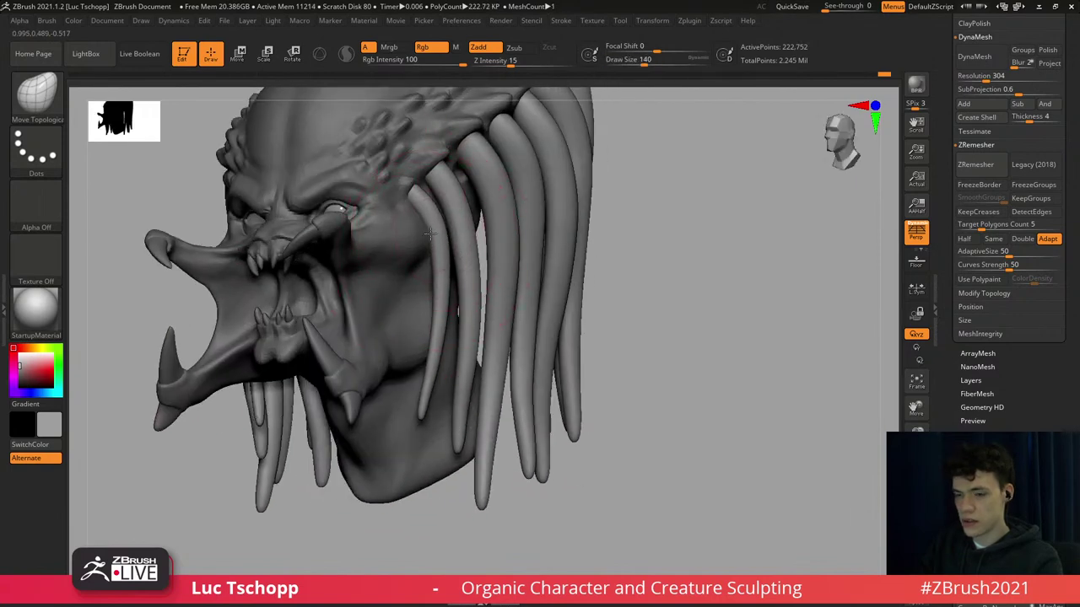
mouse_move(430, 234)
right_mouse_down()
mouse_move(466, 236)
mouse_move(455, 221)
mouse_move(459, 233)
right_mouse_up()
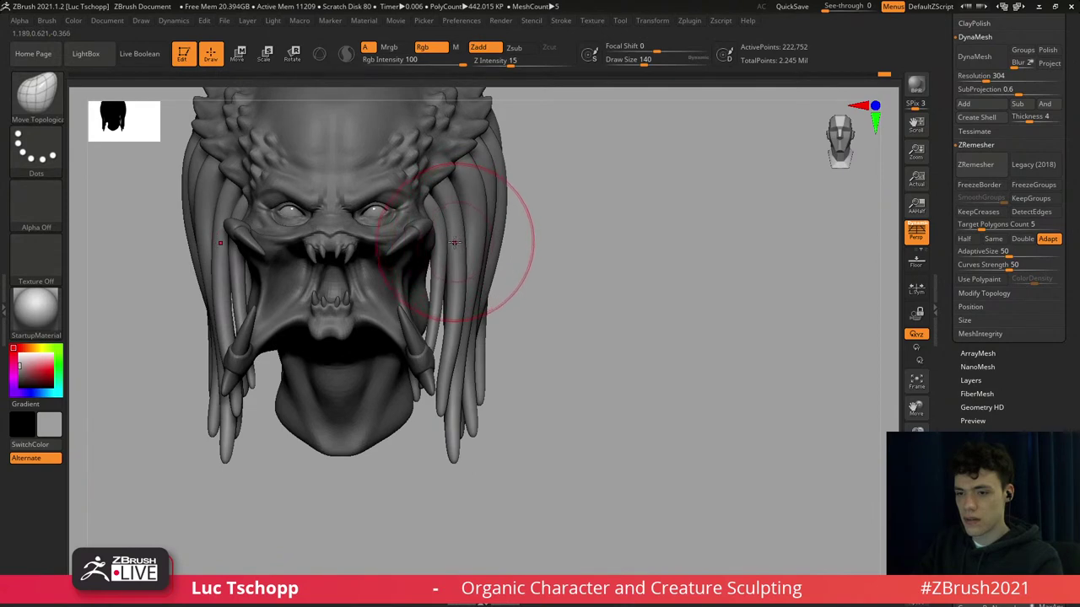
right_click_drag(452, 190, 468, 252, "alt")
key("s")
left_click_drag(456, 252, 453, 252)
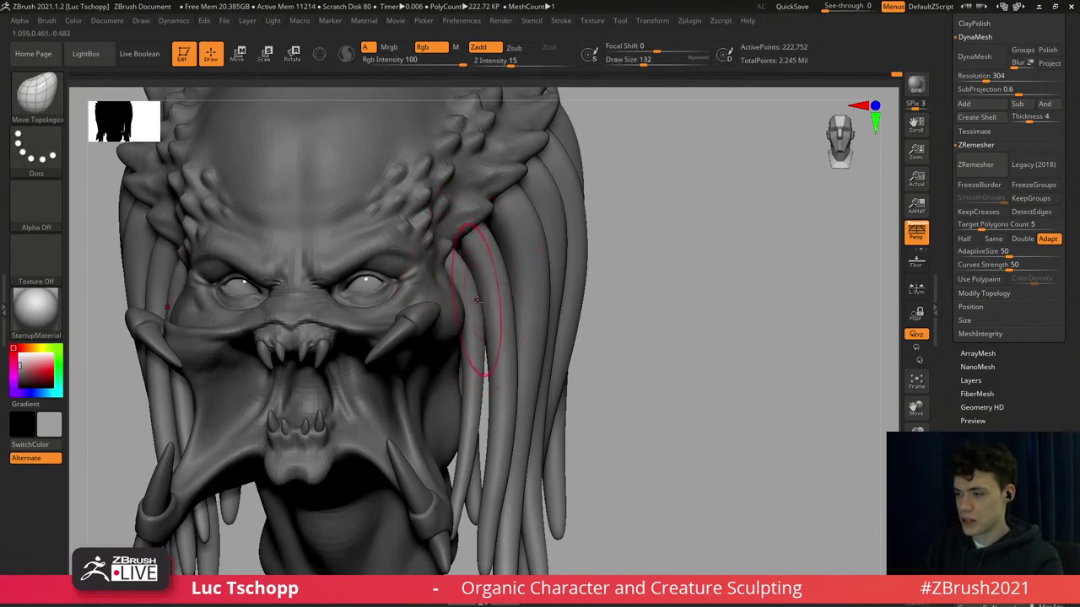
right_click_drag(478, 302, 475, 257, "ctrl")
mouse_move(482, 271)
right_mouse_down()
mouse_move(474, 261)
mouse_move(482, 264)
right_mouse_up()
left_click(474, 270, "alt")
key("b")
key("m")
key("v")
key("s")
key("n")
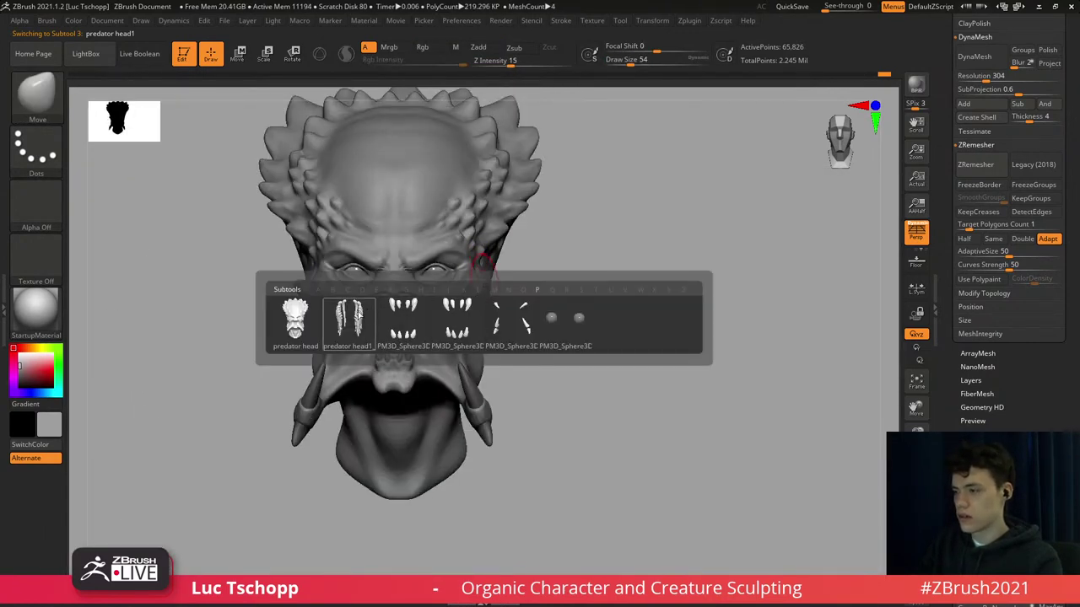
left_click(358, 316)
right_click_drag(512, 306, 496, 268)
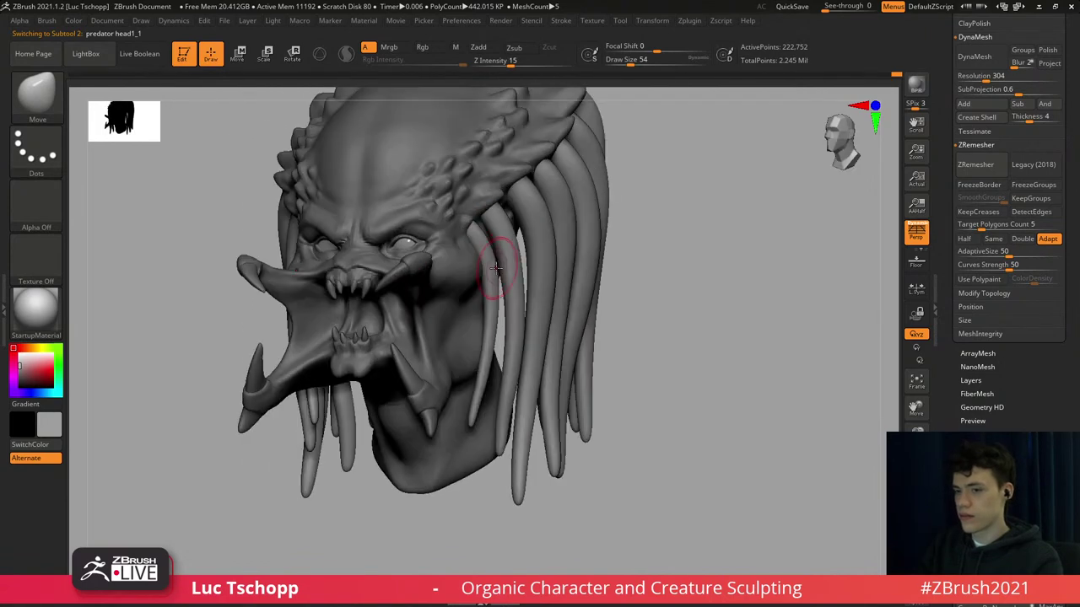
key("s")
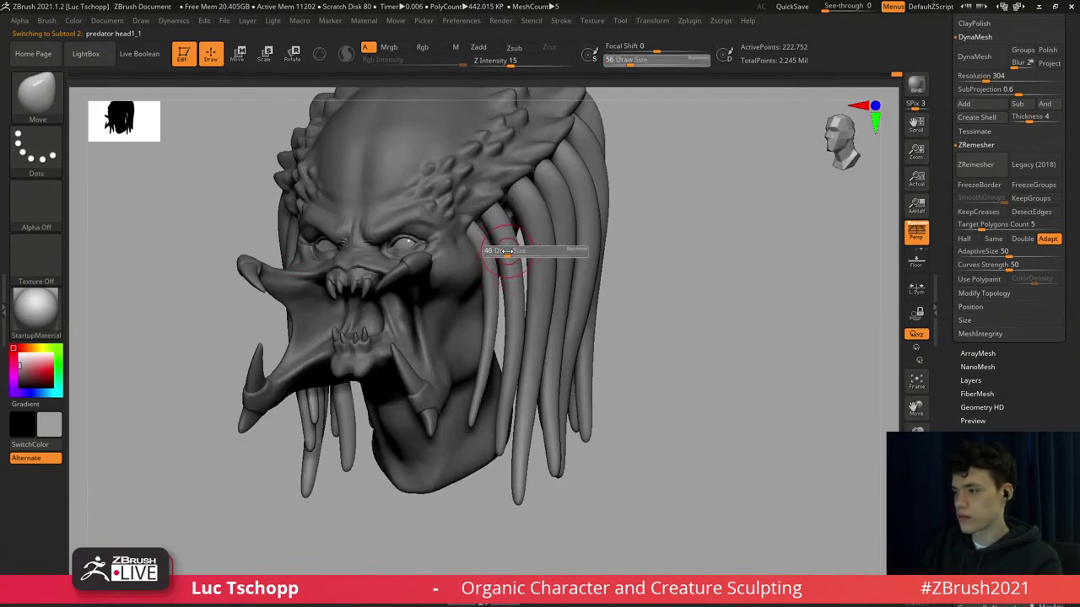
left_click(511, 255)
key("shift+f")
key("shift+f")
Shift the lower lengths of the front dreadlocks toward the jaw in front view using Move Topological draw sizes of about 112 and 71.
key("b")
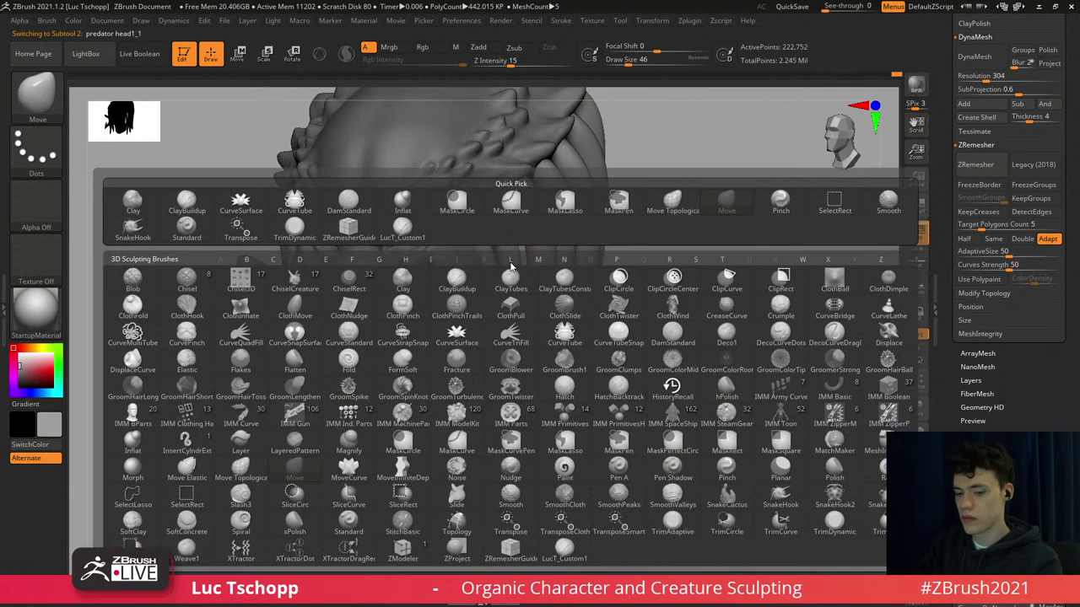
key("m")
key("t")
mouse_move(511, 260)
right_mouse_down()
mouse_move(509, 233)
mouse_move(514, 268)
right_mouse_up()
key("s")
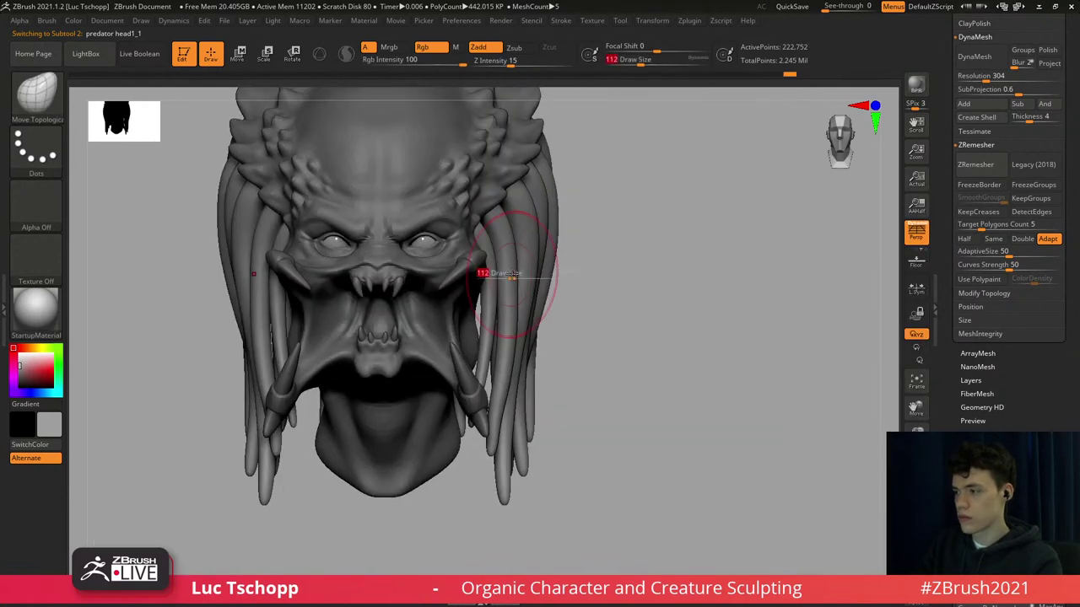
left_click(517, 276)
mouse_move(517, 350)
left_mouse_down()
mouse_move(503, 346)
mouse_move(499, 368)
left_mouse_up()
key("s")
left_click(508, 328)
mouse_move(499, 368)
right_mouse_down("ctrl")
mouse_move(453, 274)
mouse_move(510, 381)
right_mouse_up("ctrl")
key("s")
left_click(491, 382)
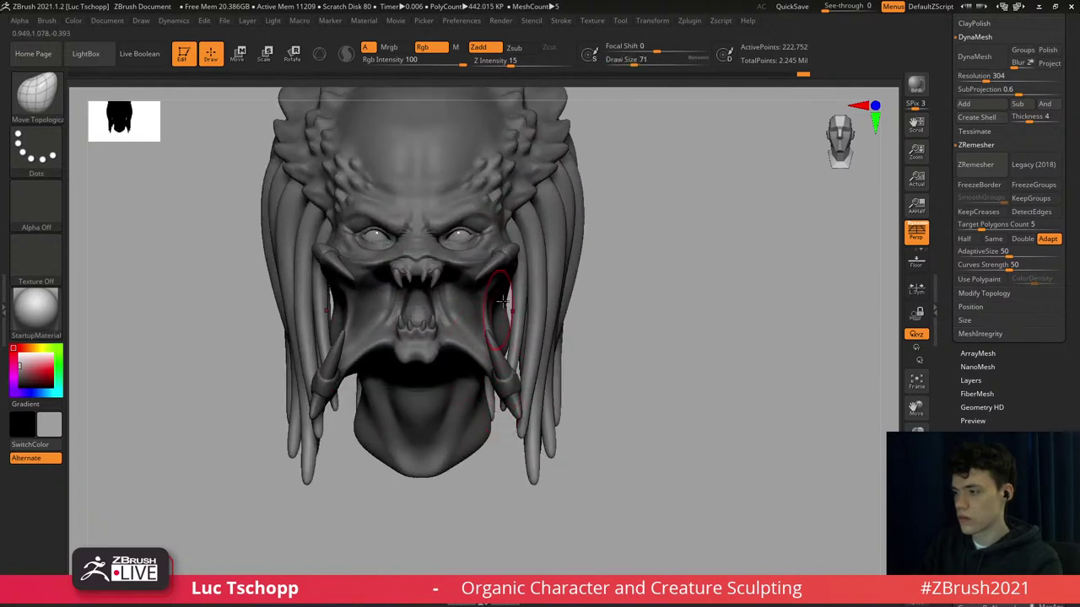
Switch to the head subtool predator head1 at its highest subdivision level and choose the LucT_Custom1 brush with a draw size of about 44.
right_click_drag(502, 301, 508, 354, "alt")
left_click(492, 225, "alt")
mouse_move(459, 229)
right_mouse_down("alt")
mouse_move(507, 214)
mouse_move(519, 225)
right_mouse_up("alt")
mouse_move(519, 225)
right_mouse_down("ctrl")
mouse_move(498, 371)
mouse_move(445, 242)
right_mouse_up("ctrl")
key("b")
key("d")
key("s")
key("b")
left_click(381, 229)
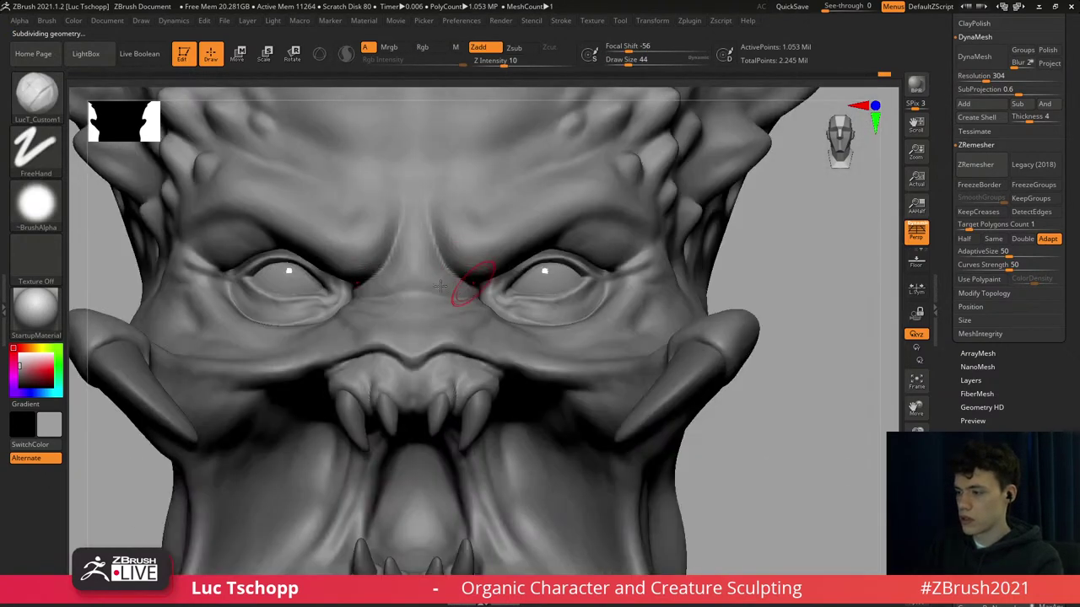
Sculpt the mouth membrane beside the inner fangs using LucT_Custom1 draw sizes of about 59 and 68, and smooth it.
right_click_drag(441, 287, 402, 279)
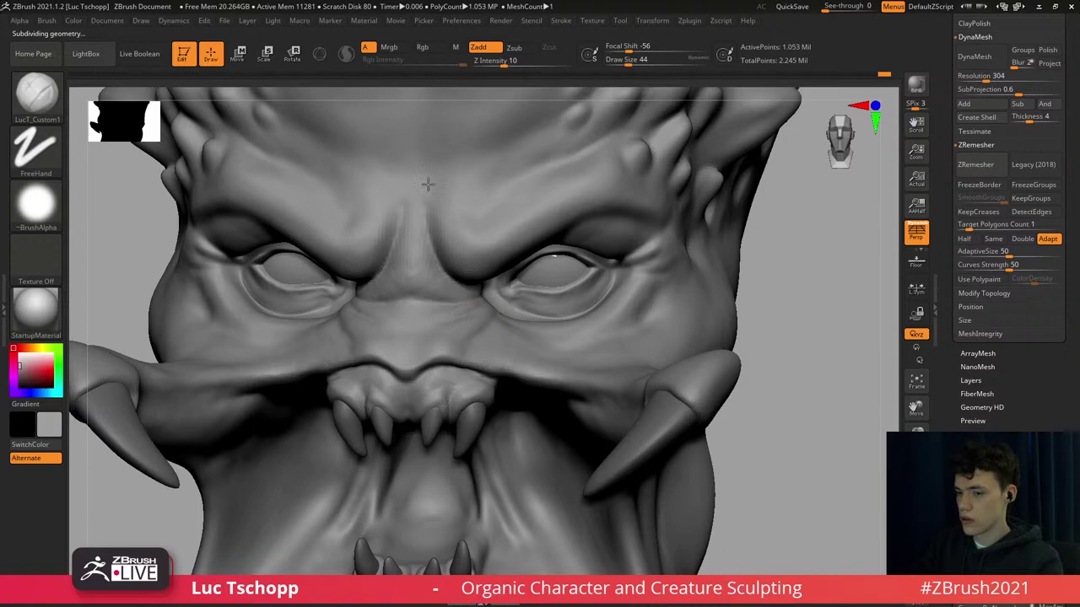
right_click_drag(428, 184, 430, 93, "ctrl")
right_click_drag(472, 312, 468, 278)
mouse_move(582, 308)
right_mouse_down()
mouse_move(461, 315)
mouse_move(442, 263)
right_mouse_up()
key("s")
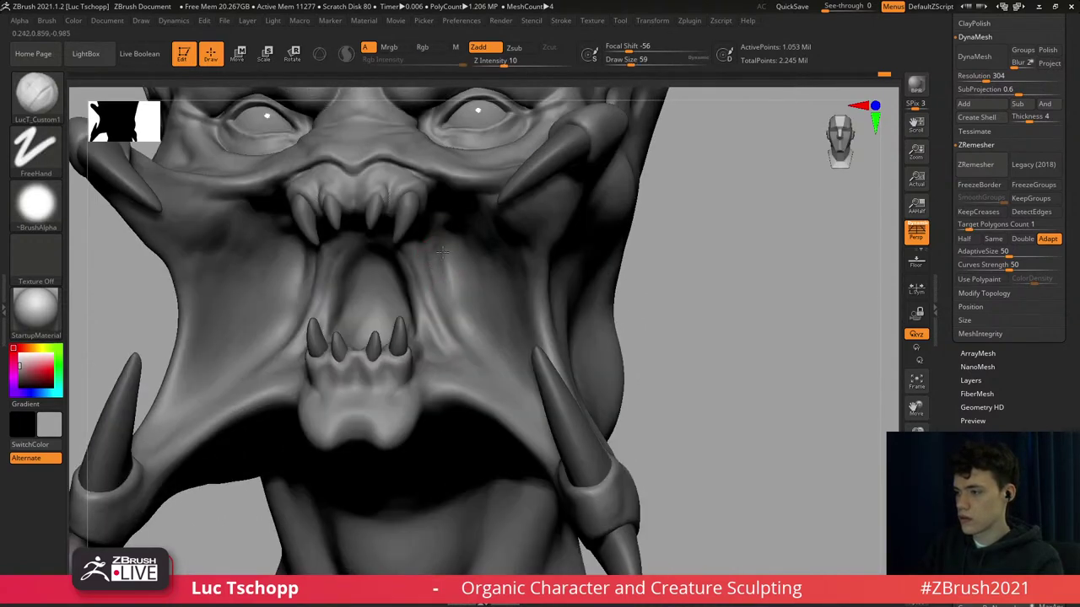
key("s")
left_click_drag(453, 312, 456, 311)
left_click_drag(453, 287, 450, 260, "shift")
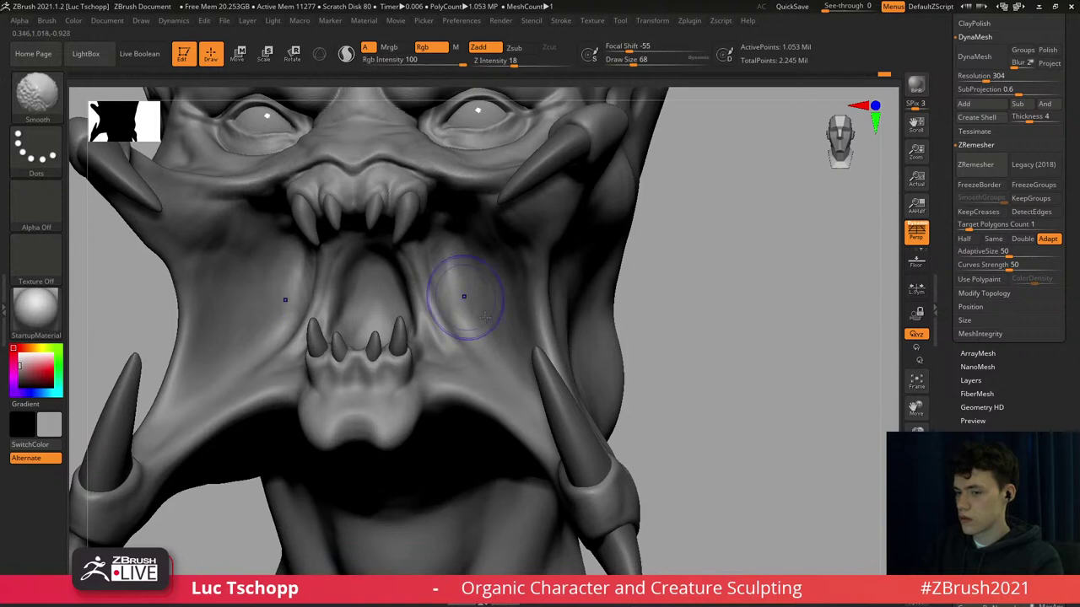
mouse_move(485, 318)
right_mouse_down()
mouse_move(481, 260)
mouse_move(482, 371)
mouse_move(466, 301)
mouse_move(468, 347)
right_mouse_up()
mouse_move(481, 258)
right_mouse_down()
mouse_move(499, 289)
mouse_move(519, 291)
mouse_move(534, 236)
right_mouse_up()
key("b")
key("s")
key("t")
mouse_move(535, 236)
right_mouse_down("shift")
mouse_move(533, 186)
mouse_move(514, 276)
mouse_move(534, 258)
mouse_move(535, 281)
mouse_move(563, 256)
right_mouse_up("shift")
Lower the head by two subdivision levels and set the Move brush to a draw size of about 29.
key("b")
key("c")
key("t")
key("shift+d")
key("shift+d")
key("s")
left_click_drag(557, 252, 573, 233)
key("s")
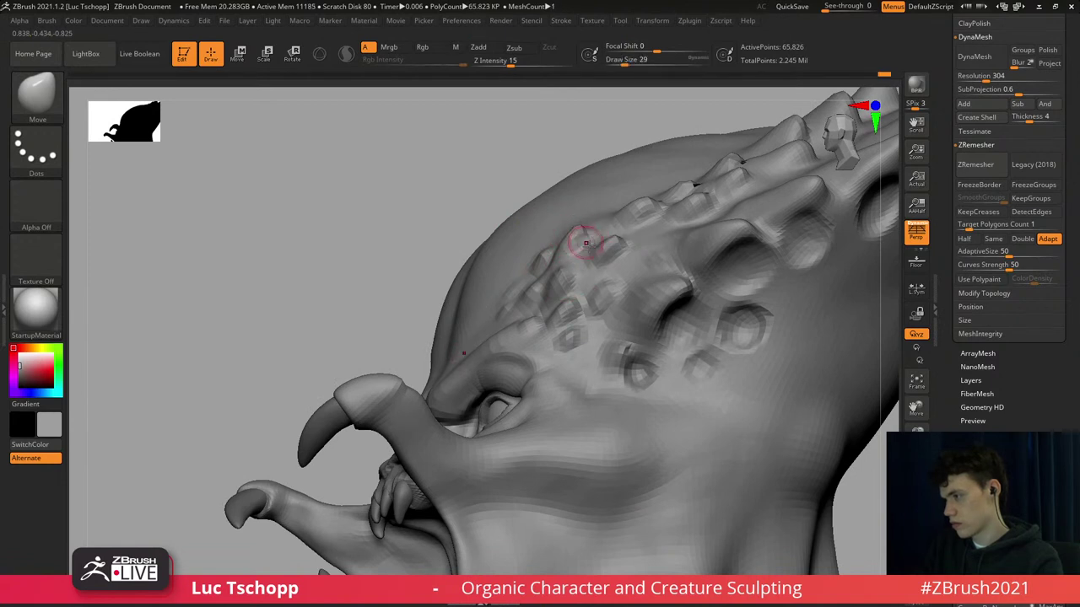
Shape the small temple bumps from a low side view using Move draw sizes of about 29 and 20, and restore the highest subdivision level.
right_click_drag(585, 243, 619, 242)
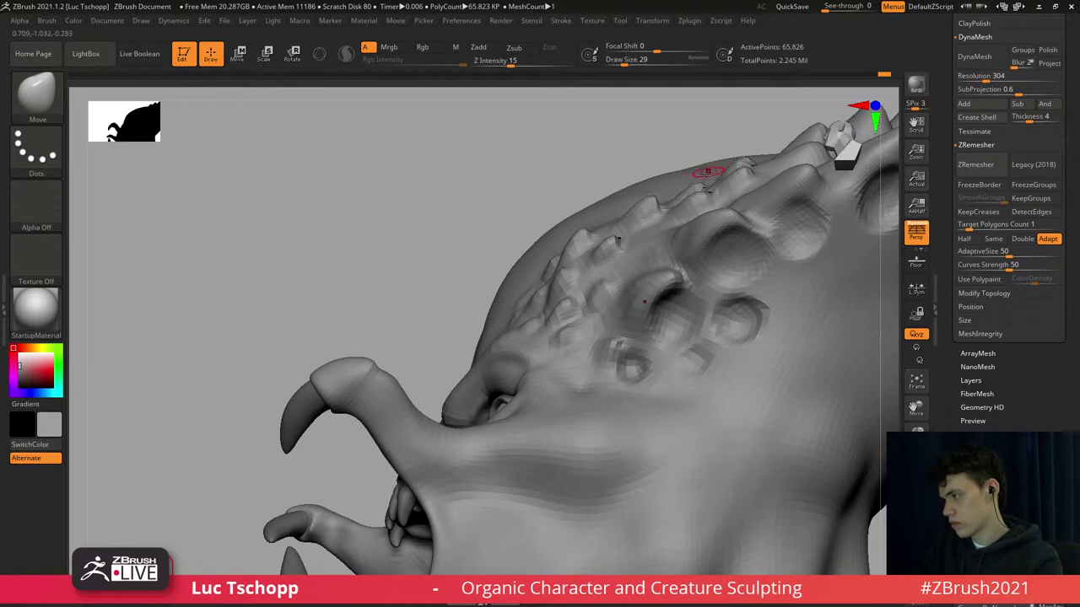
right_click_drag(563, 271, 564, 275)
key("s")
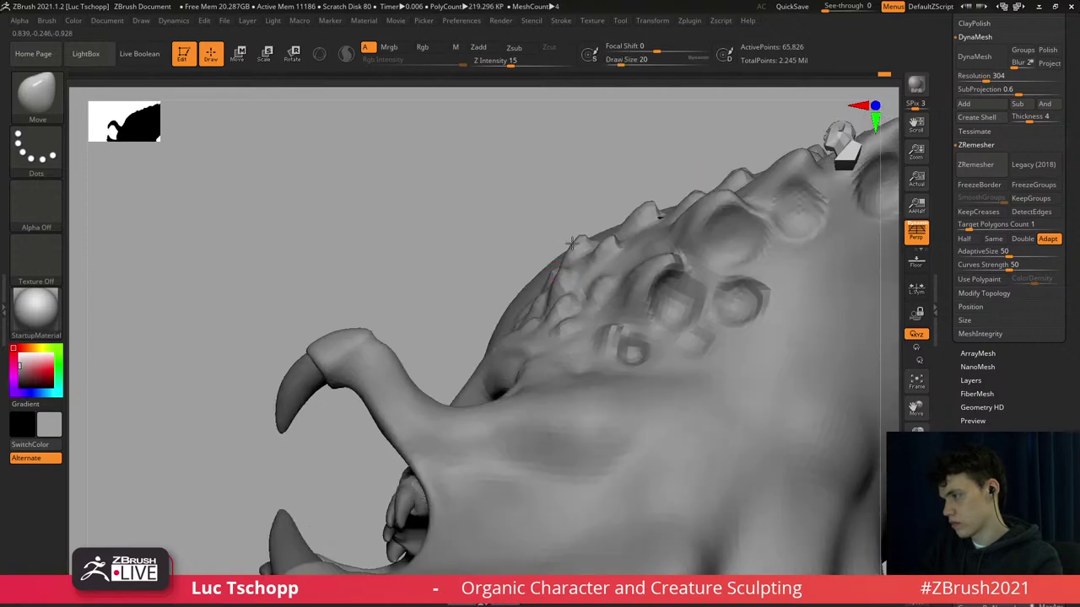
key("d")
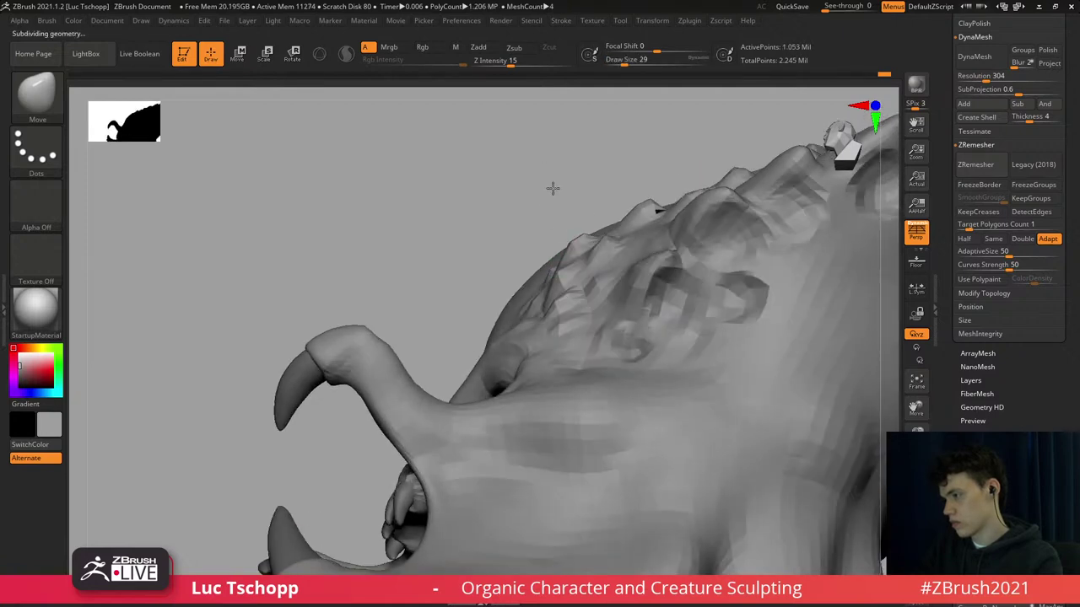
key("f")
Adjust the bumps beside the forehead two subdivision levels down using a Move draw size of about 62, and restore the highest level.
right_click_drag(552, 188, 572, 320, "shift")
mouse_move(520, 278)
right_mouse_down("shift")
mouse_move(544, 300)
mouse_move(544, 250)
mouse_move(553, 316)
mouse_move(585, 225)
right_mouse_up("shift")
key("shift+d")
key("shift+d")
key("s")
left_click_drag(585, 224, 592, 226)
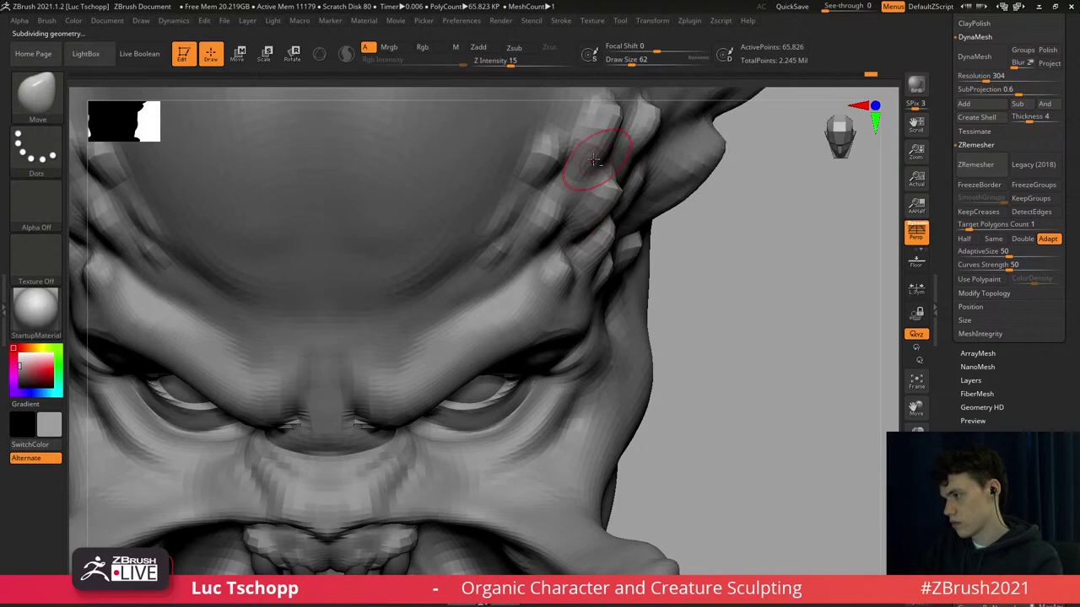
left_click_drag(611, 127, 606, 130)
key("d")
key("d")
key("f")
right_click_drag(591, 178, 564, 253, "shift")
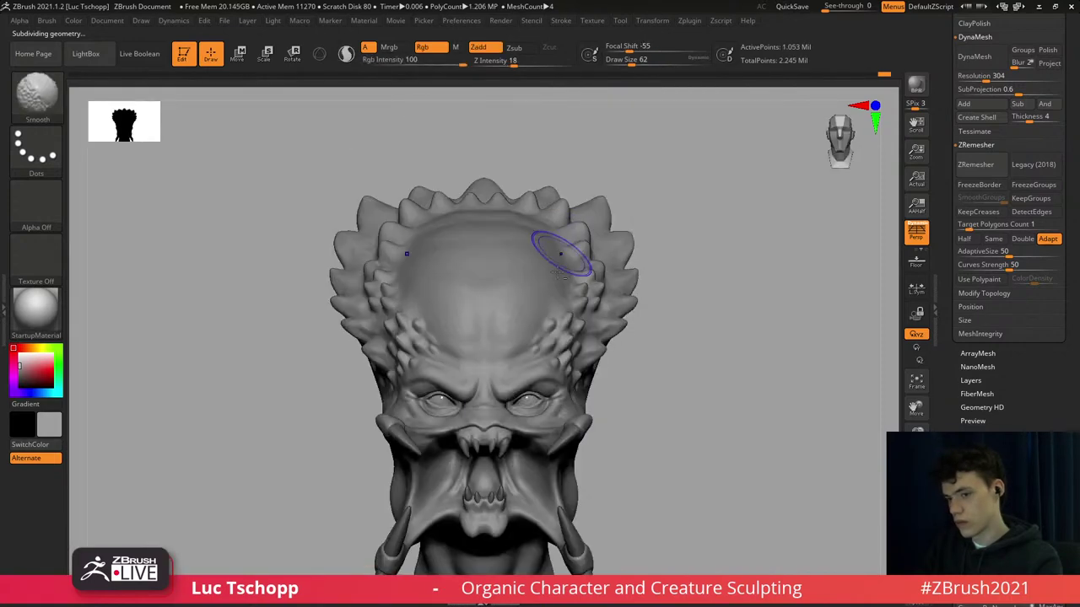
mouse_move(540, 319)
right_mouse_down("ctrl")
mouse_move(537, 268)
mouse_move(557, 312)
right_mouse_up("ctrl")
mouse_move(624, 286)
right_mouse_down()
mouse_move(571, 268)
mouse_move(569, 213)
mouse_move(575, 303)
mouse_move(571, 284)
mouse_move(552, 290)
mouse_move(598, 339)
right_mouse_up()
key("b")
key("d")
key("s")
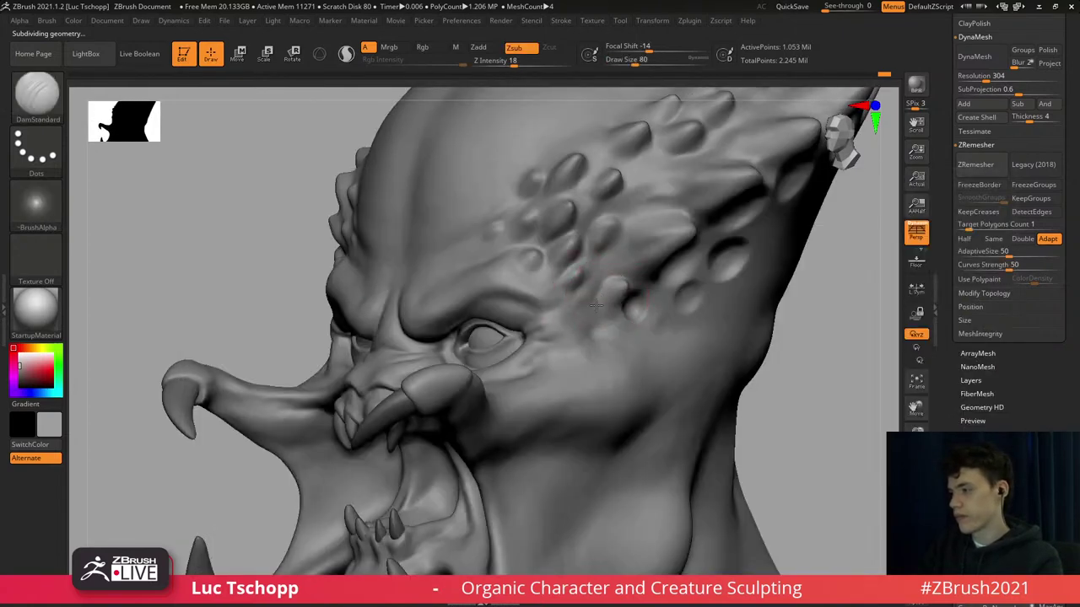
key("ctrl")
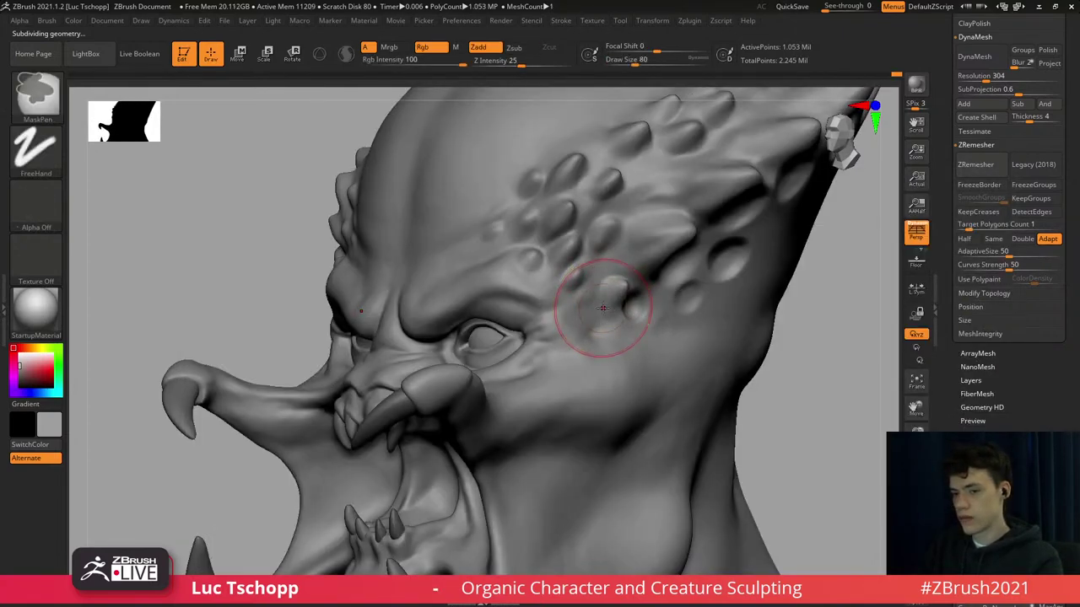
key("b")
key("s")
key("t")
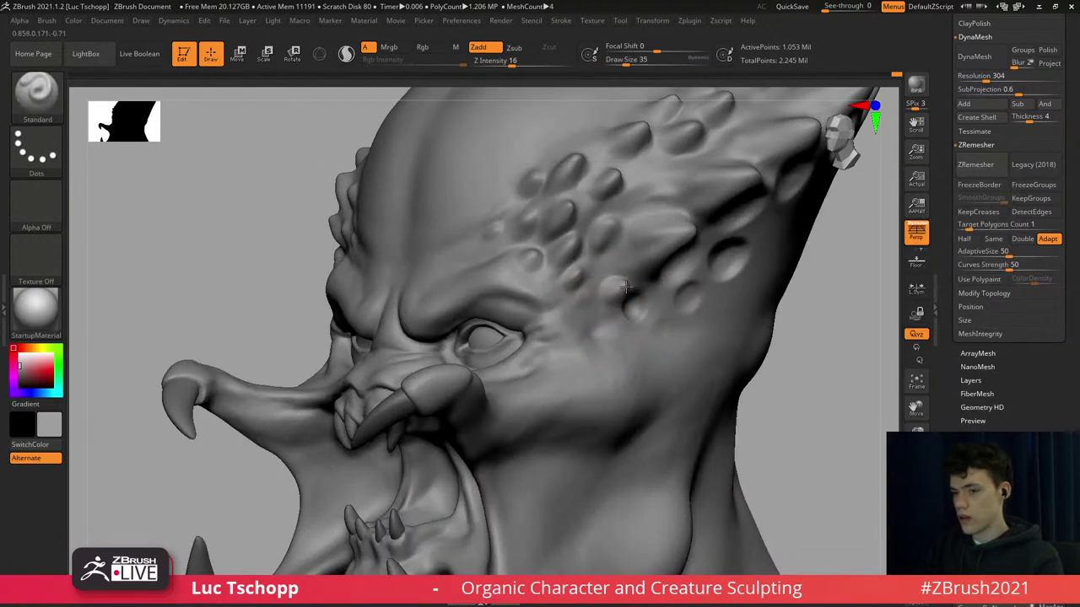
right_click_drag(586, 301, 620, 336, "ctrl")
right_click_drag(490, 378, 485, 284, "alt")
Sculpt the upper mandible's tip around the claw base using LucT_Custom1 draw sizes of about 49 and 62.
key("b")
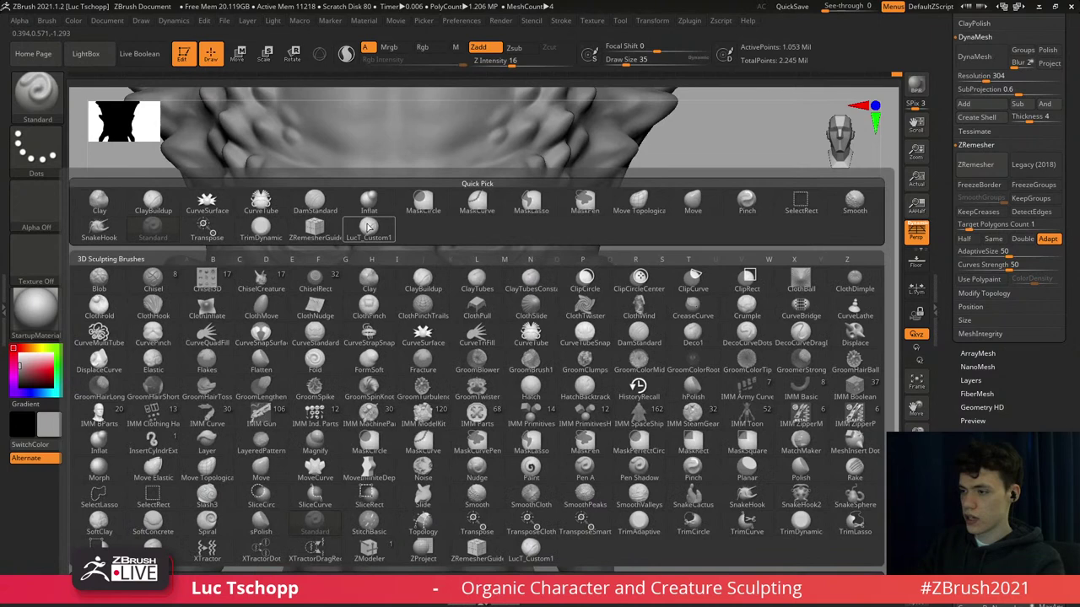
left_click(368, 226)
mouse_move(650, 316)
right_mouse_down()
mouse_move(645, 295)
mouse_move(544, 287)
mouse_move(542, 273)
right_mouse_up()
key("bracketright")
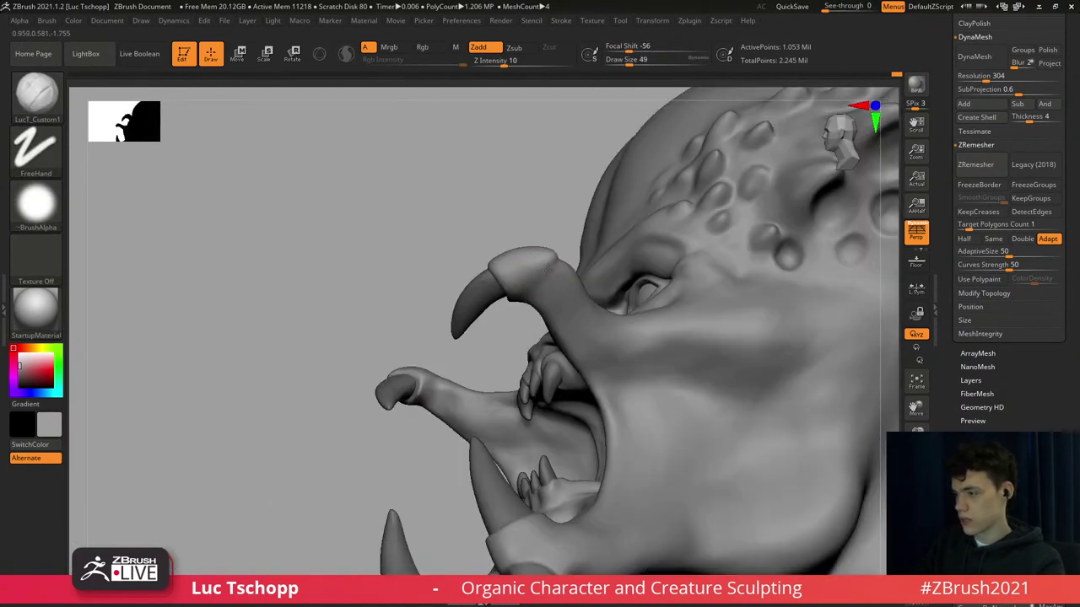
mouse_move(534, 292)
left_mouse_down()
mouse_move(557, 284)
mouse_move(525, 292)
left_mouse_up()
key("s")
left_click(536, 272)
right_click_drag(525, 296, 482, 283)
left_click(476, 303, "alt")
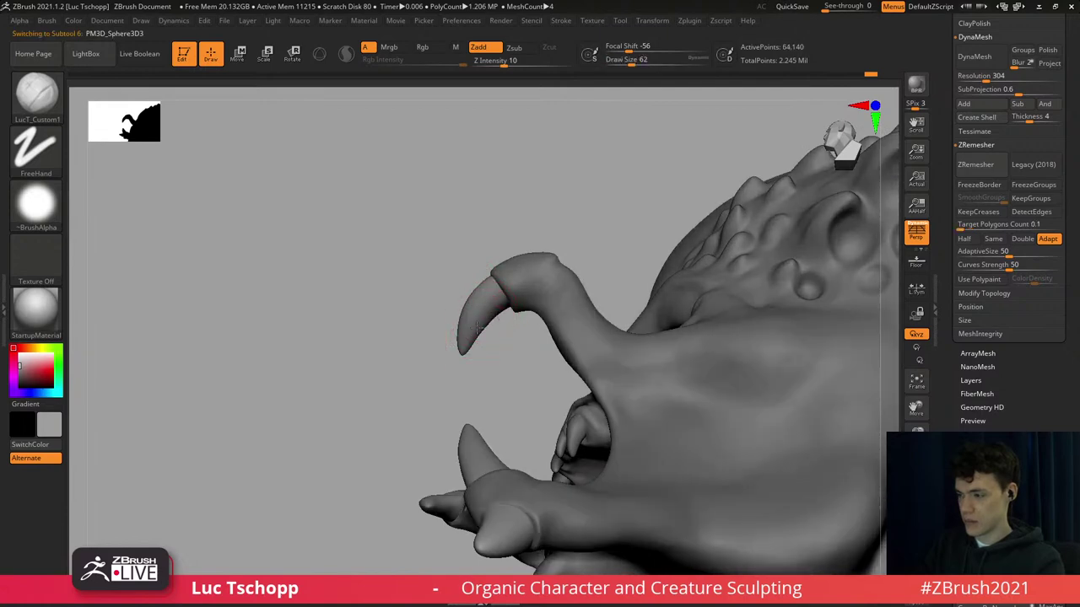
mouse_move(468, 343)
right_mouse_down()
mouse_move(513, 287)
mouse_move(432, 312)
right_mouse_up()
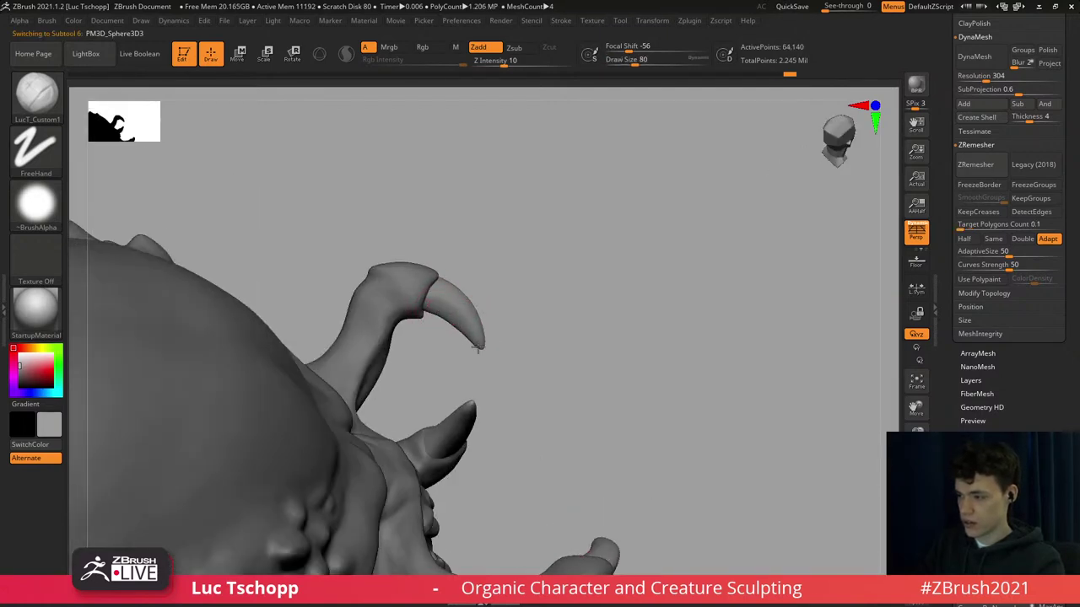
right_click_drag(477, 346, 410, 268)
Switch to the head subtool predator head1 and set up Move Topological with a larger draw size for the upper mandible.
left_click(372, 272, "alt")
key("b")
key("m")
key("t")
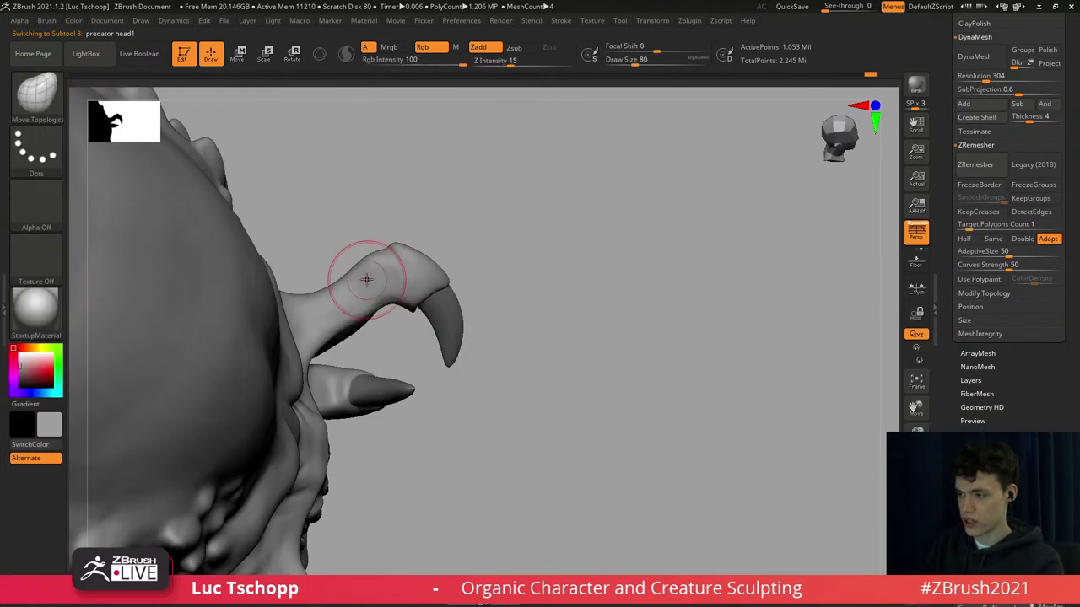
key("s")
mouse_move(369, 267)
left_mouse_down()
mouse_move(350, 266)
mouse_move(413, 250)
left_mouse_up()
Reshape the upper mandible's bend three subdivision levels down using Move Topological draw sizes of about 124 and 108, and restore the highest level.
key("shift+d")
key("shift+d")
key("shift+d")
key("s")
key("s")
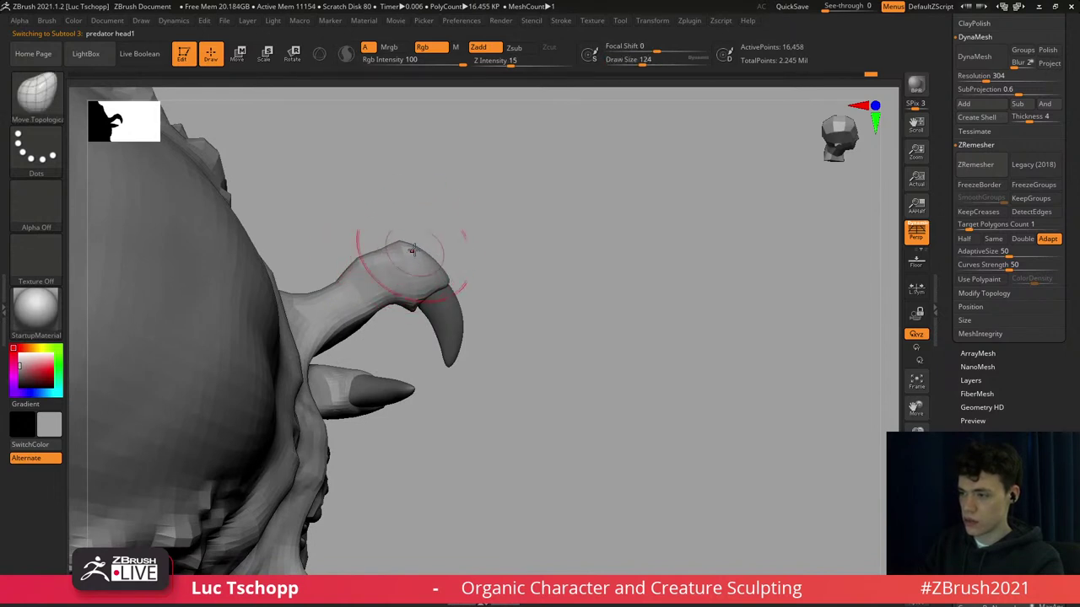
key("d")
key("d")
key("d")
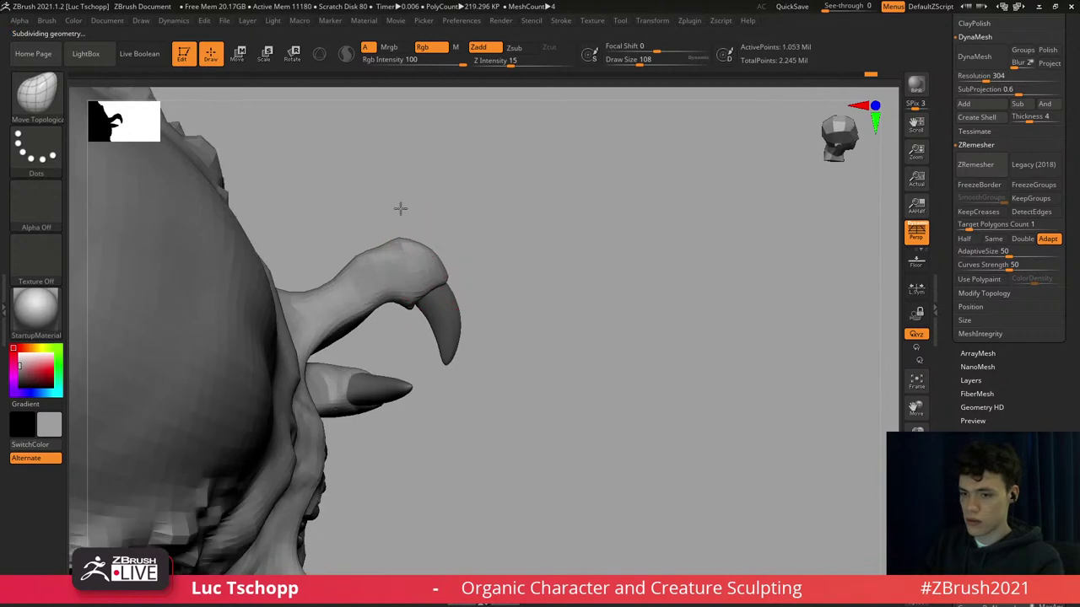
Adjust the upper mandible's tip in front view three subdivision levels down using a Move Topological draw size of about 68, and restore the highest level.
left_click_drag(400, 207, 371, 268, "alt")
right_click_drag(370, 267, 476, 333, "shift")
key("s")
right_click_drag(469, 270, 434, 270, "ctrl")
key("shift+d")
key("shift+d")
key("shift+d")
key("s")
left_click_drag(434, 270, 421, 264)
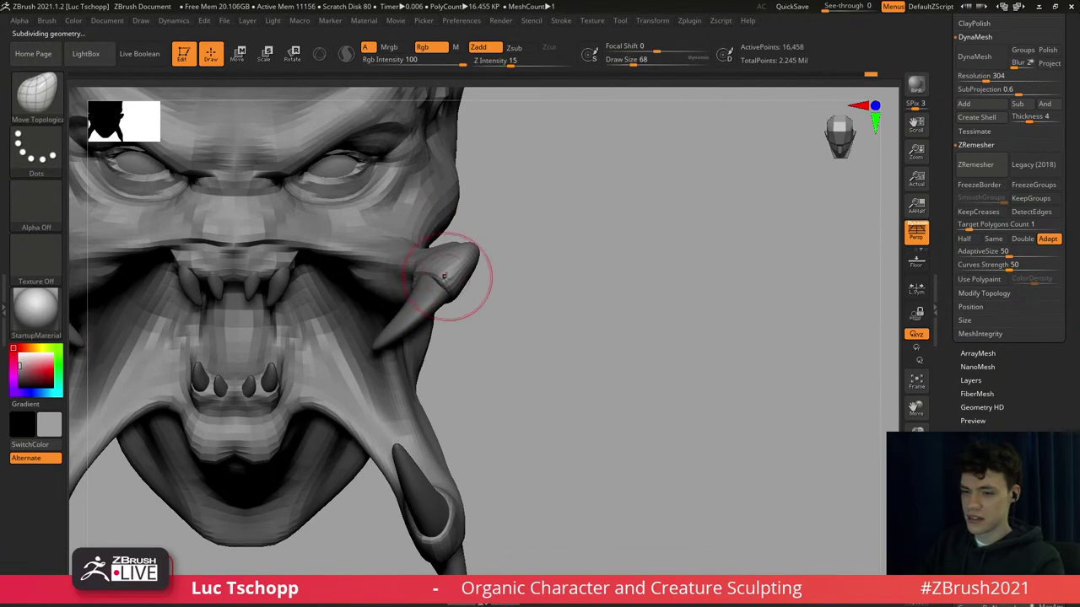
key("d")
key("d")
key("d")
Sculpt the upper mandible's knuckle above the claw with LucT_Custom1 at a draw size of about 56.
mouse_move(451, 289)
right_mouse_down("ctrl")
mouse_move(472, 254)
mouse_move(428, 301)
right_mouse_up("ctrl")
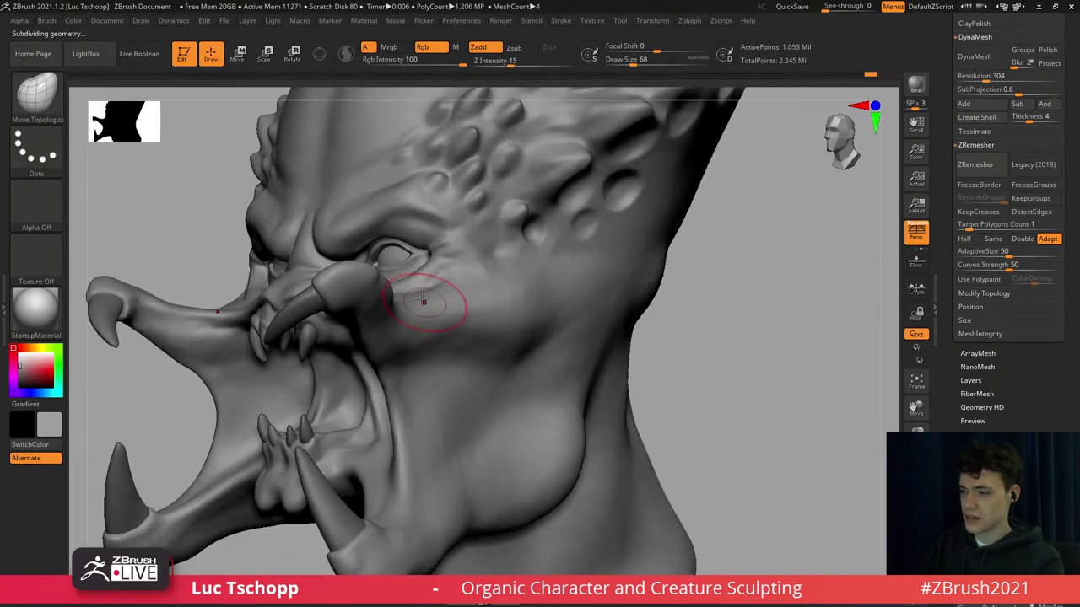
key("b")
left_click(308, 227)
key("shift+d")
key("shift+d")
key("shift+d")
right_click_drag(320, 299, 335, 284, "ctrl")
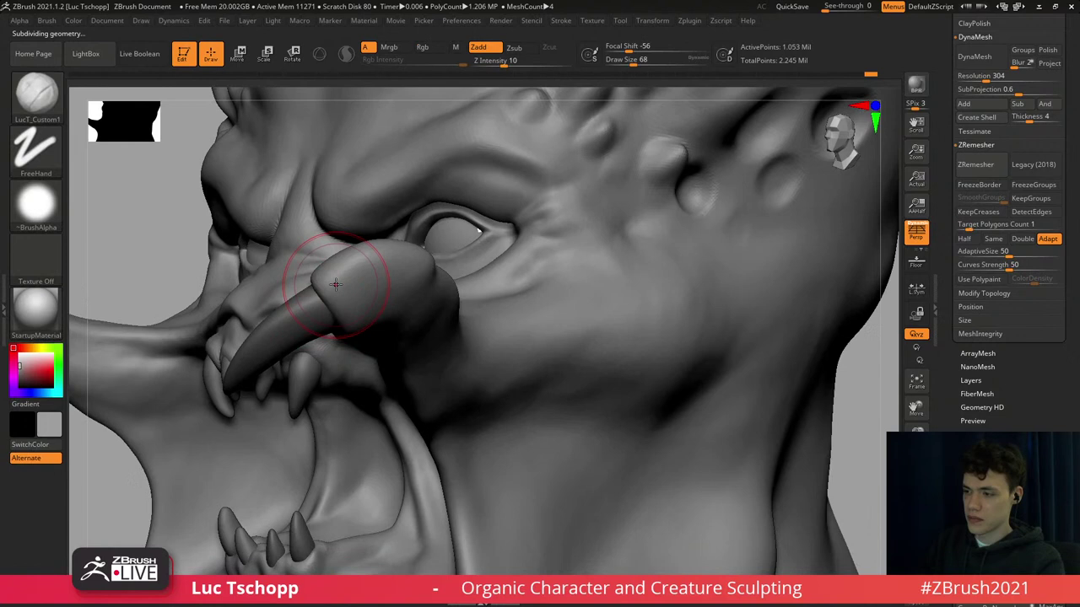
key("s")
left_click_drag(411, 258, 406, 258)
left_click_drag(365, 258, 352, 291)
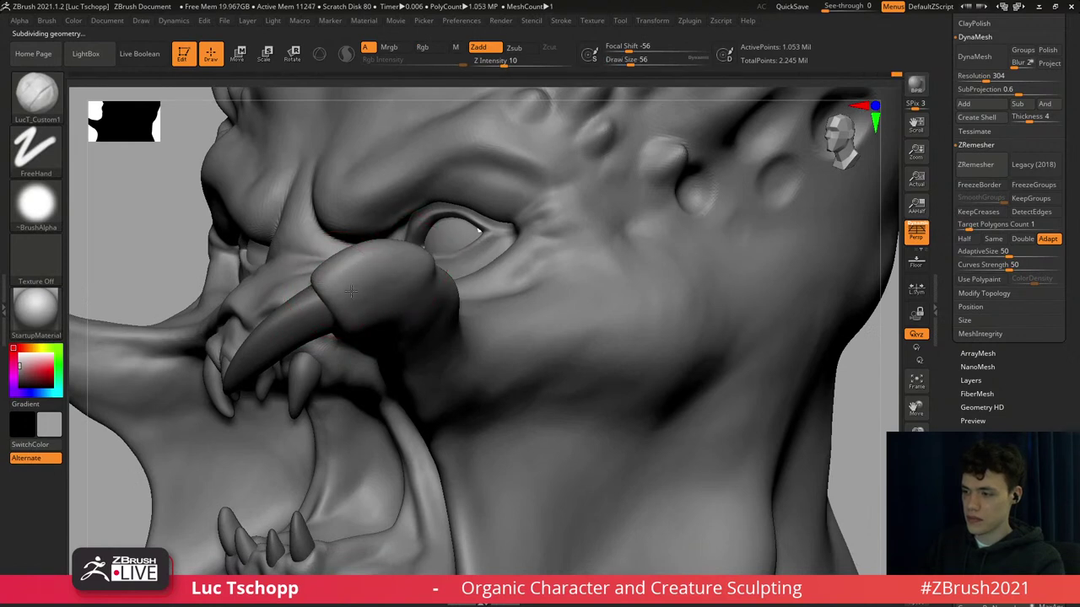
Sculpt the skin below the upper mandible's base one subdivision level down with LucT_Custom1 draw sizes of about 46 and 74.
mouse_move(407, 290)
right_mouse_down("ctrl")
mouse_move(430, 317)
mouse_move(440, 361)
right_mouse_up("ctrl")
key("s")
left_click_drag(440, 361, 444, 361)
mouse_move(423, 361)
right_mouse_down()
mouse_move(419, 344)
mouse_move(414, 356)
right_mouse_up()
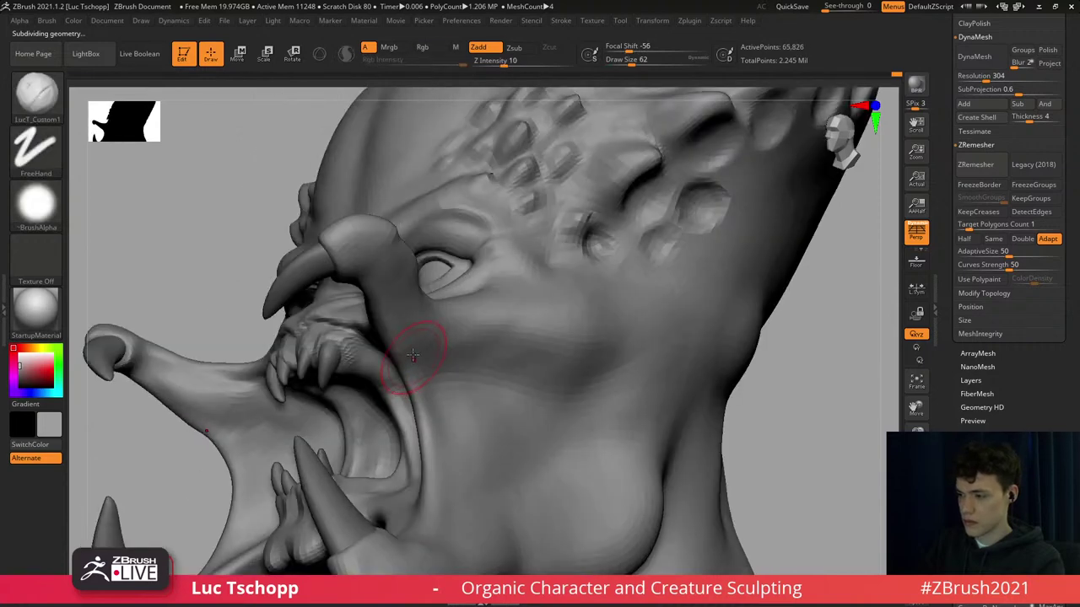
key("shift+d")
key("bracketleft")
key("bracketleft")
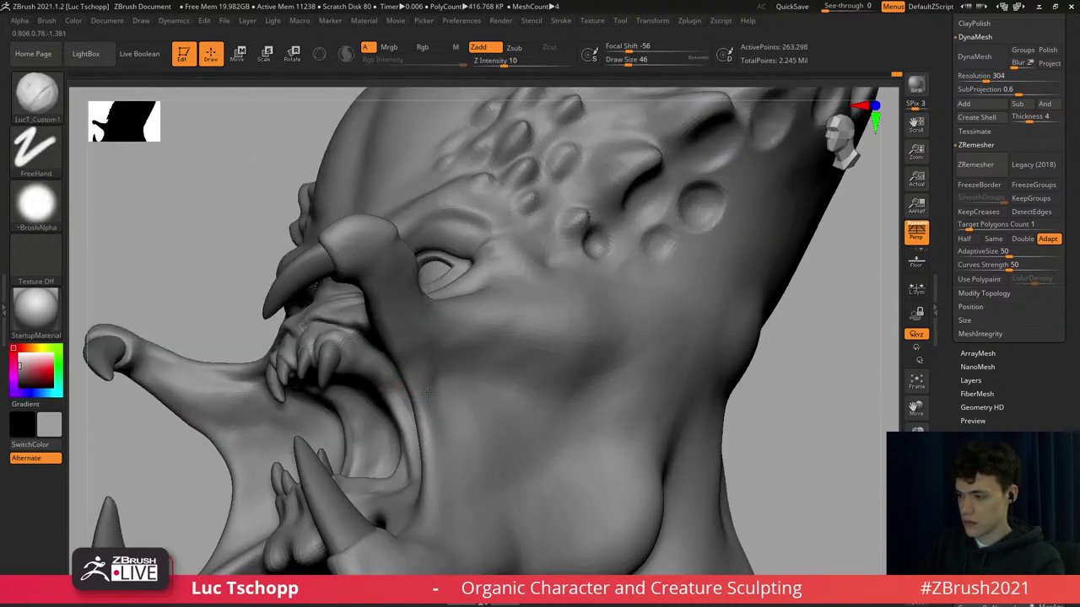
key("bracketright")
key("bracketright")
key("bracketright")
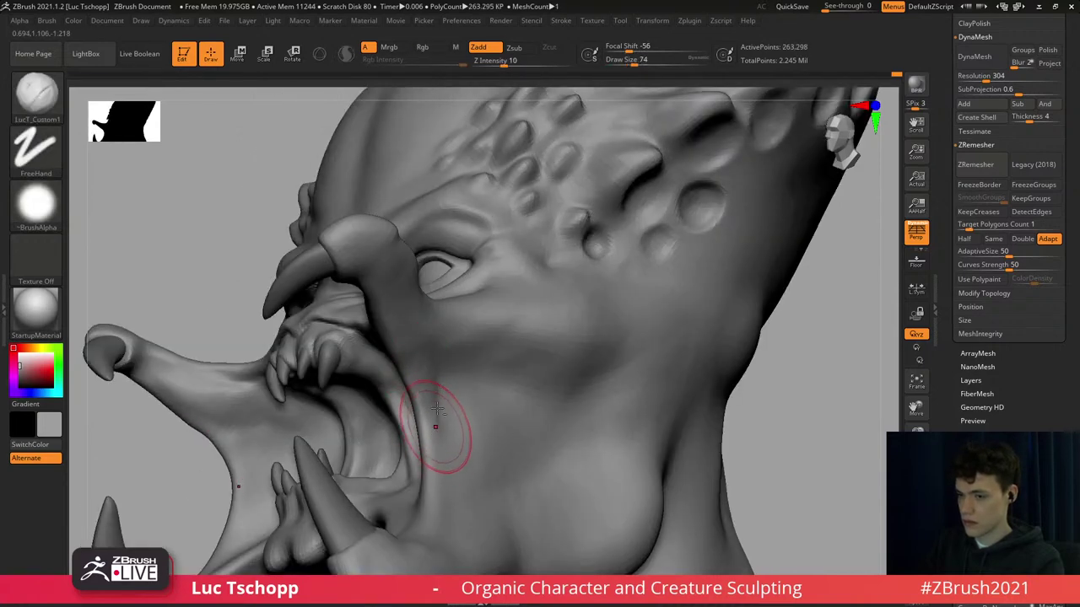
Refine and smooth the fold along the cheek behind the mouth corner with LucT_Custom1 and Standard at a draw size of about 62.
right_click_drag(437, 409, 446, 369)
key("bracketright")
key("bracketright")
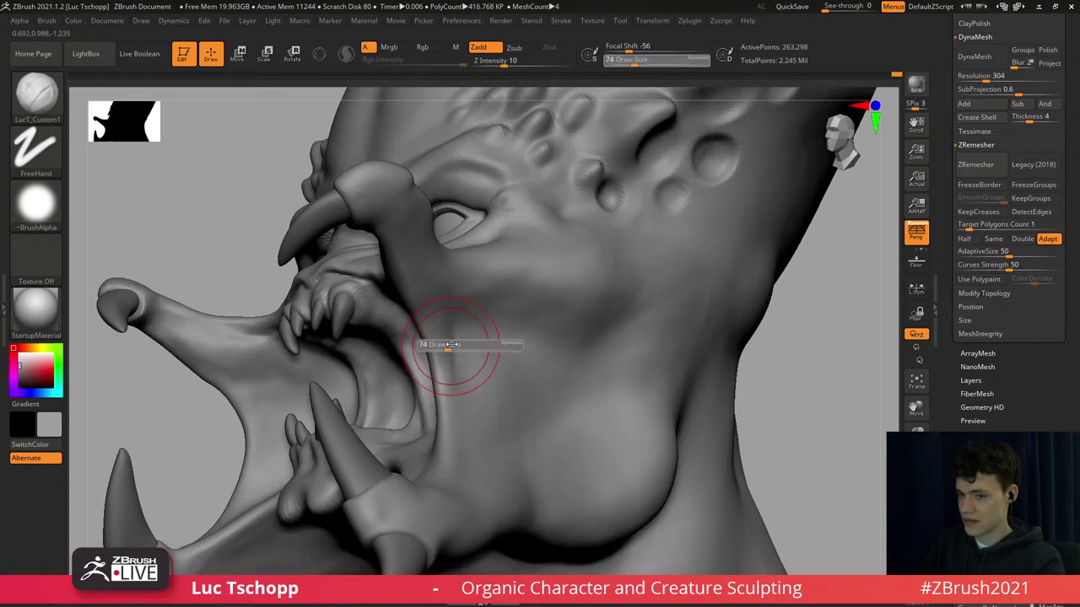
key("bracketleft")
key("bracketleft")
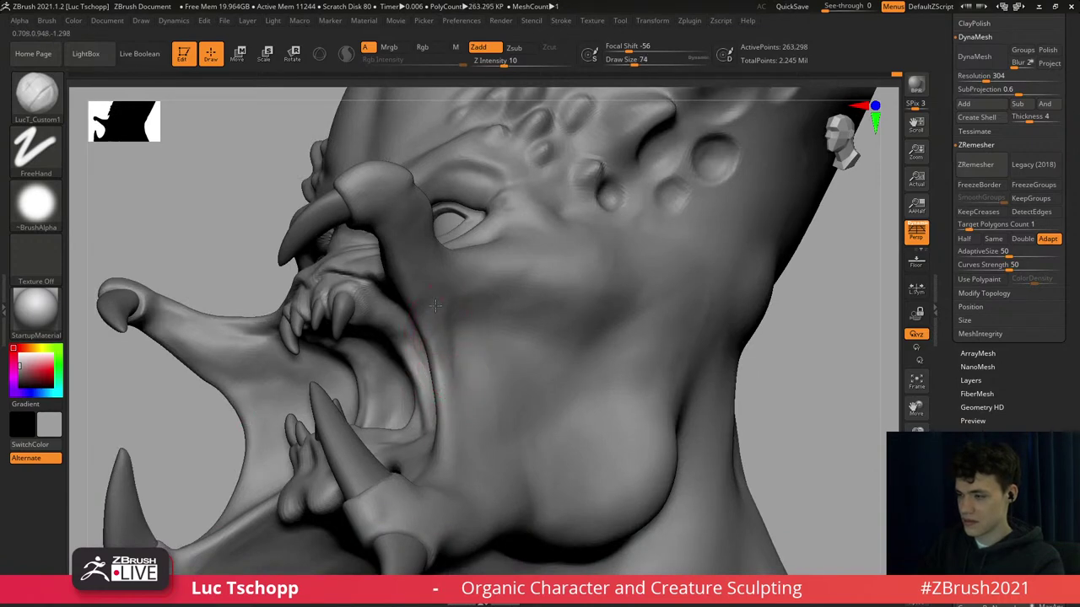
key("b")
key("s")
key("t")
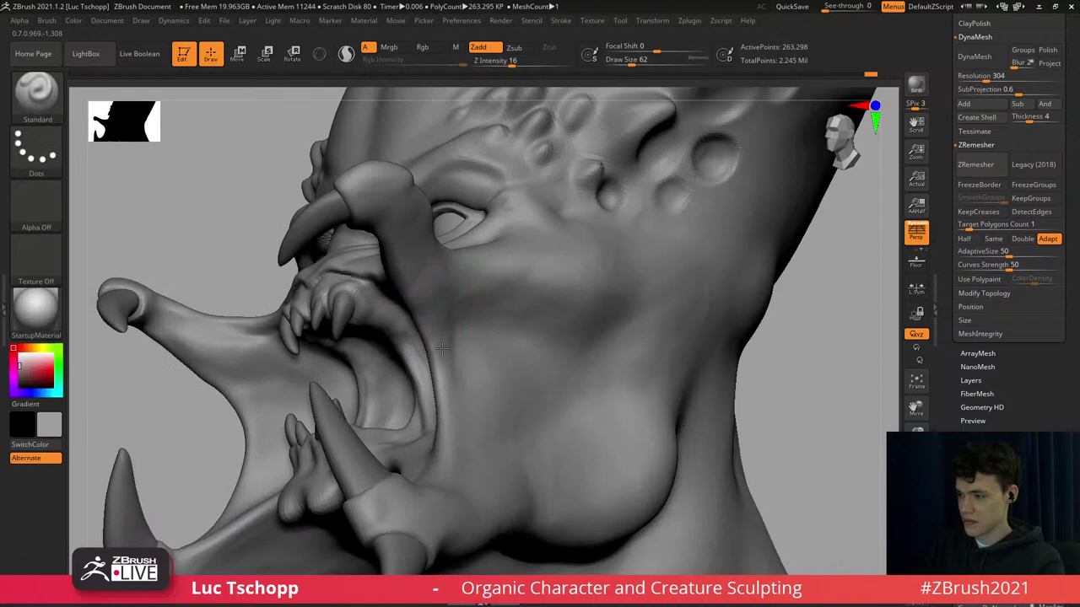
key("shift")
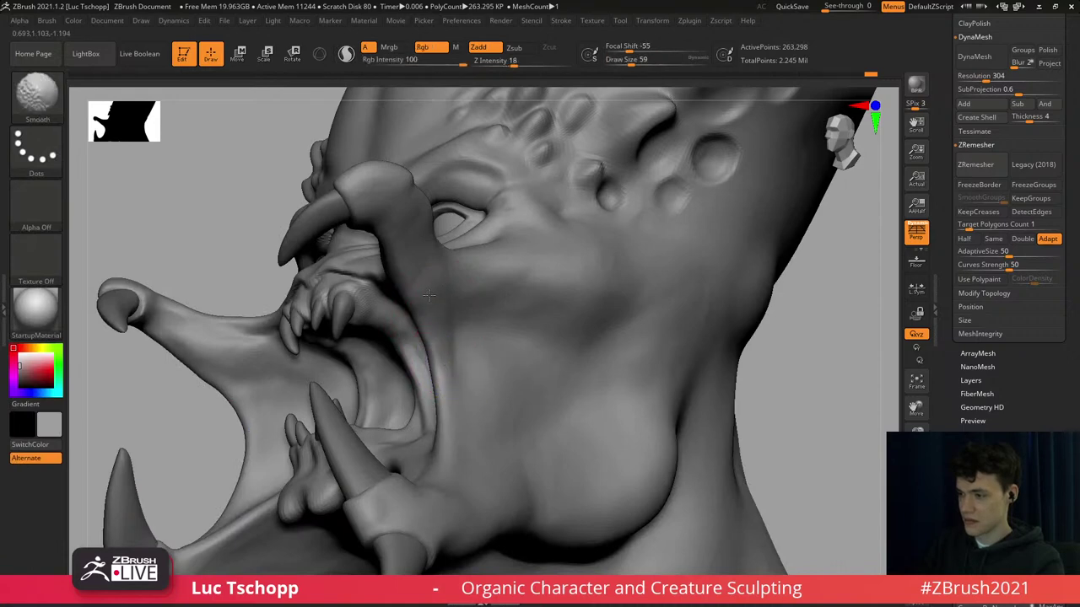
key("b")
left_click(344, 230)
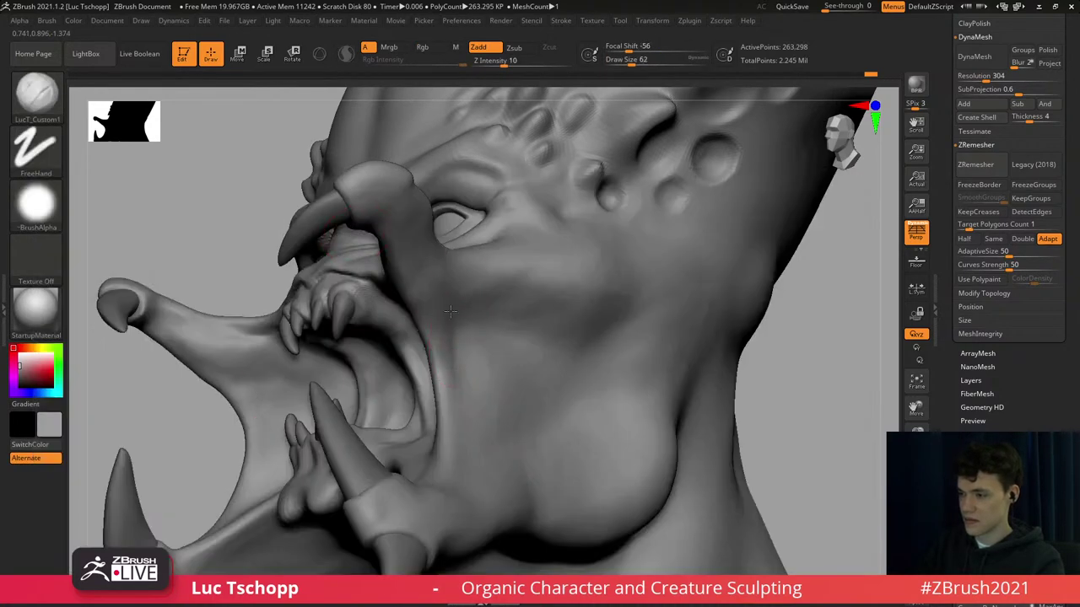
key("shift")
Touch up the area beneath the upper mandible in front view with LucT_Custom1 at a draw size of about 49, and frame the head.
left_click_drag(186, 384, 337, 274, "alt")
left_click_drag(186, 283, 372, 269)
key("s")
key("s")
left_click_drag(383, 310, 378, 310)
key("shift")
key("b")
key("s")
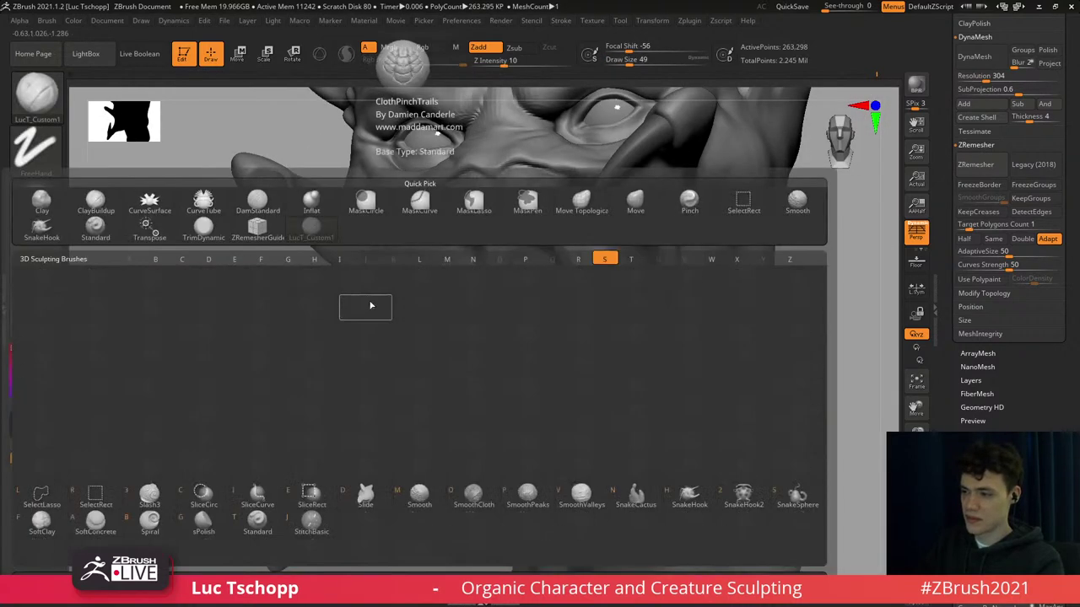
key("t")
key("f")
key("f")
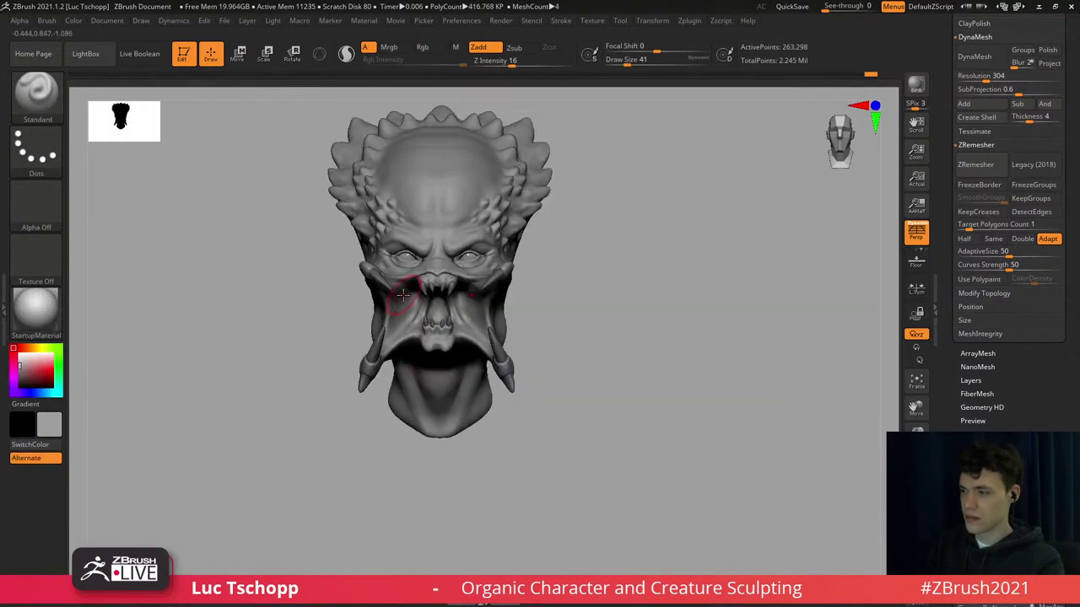
Restore the head's highest subdivision level, show the dreadlocks subtool predator head1_1 and reselect the head subtool predator head1.
right_click_drag(517, 316, 462, 276, "alt")
key("n")
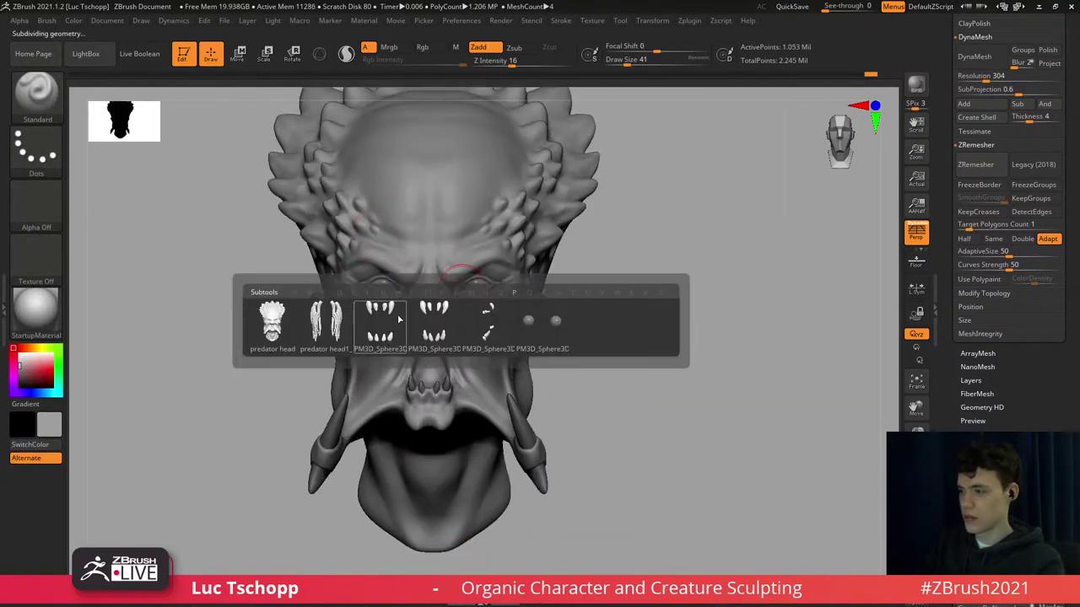
left_click(333, 314)
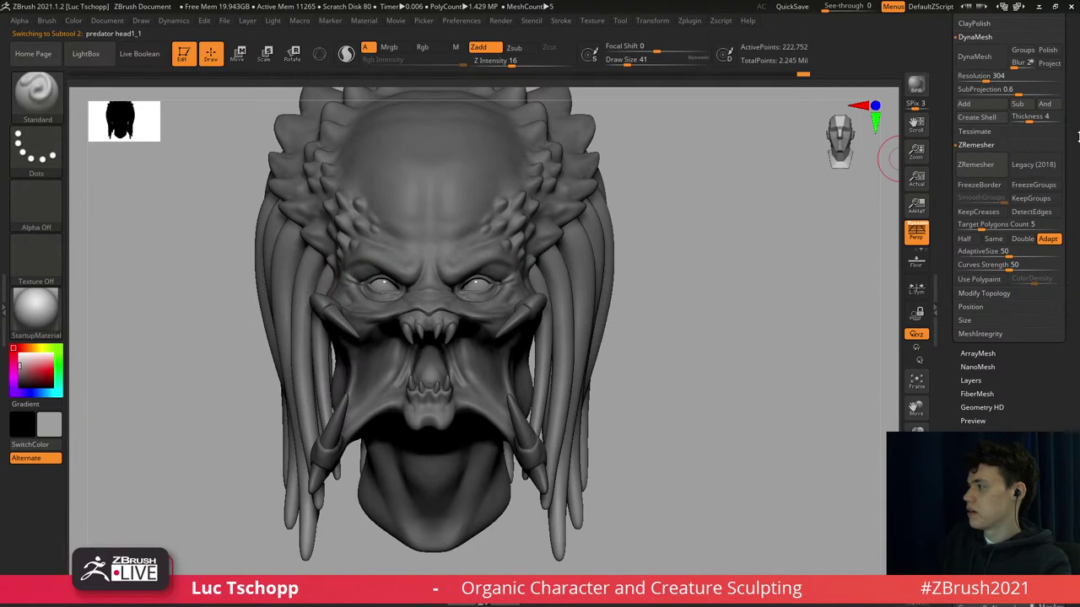
left_click_drag(1078, 136, 1076, 327)
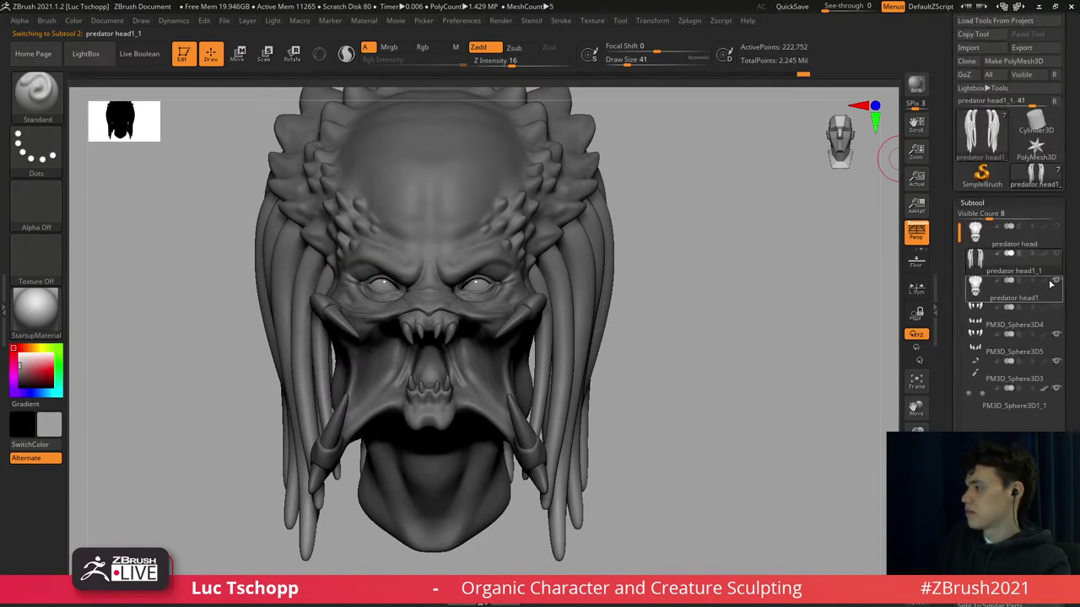
left_click(458, 275, "alt")
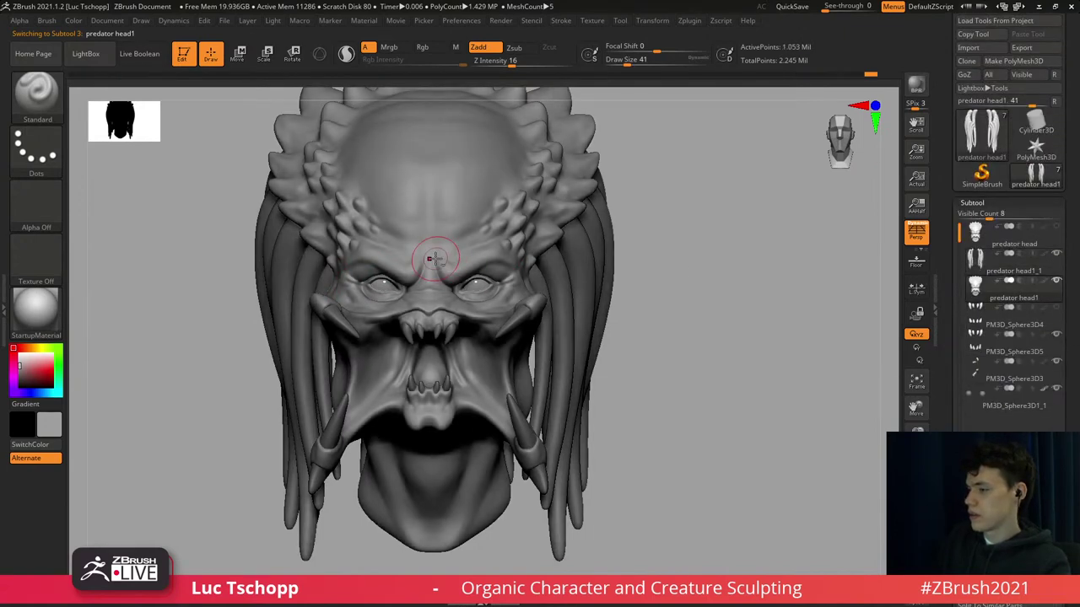
Carve the creases between nose bridge and inner eye corner with DamStandard at about 39, and refine them with Standard at about 33.
mouse_move(436, 258)
right_mouse_down("ctrl")
mouse_move(486, 384)
mouse_move(483, 413)
right_mouse_up("ctrl")
key("b")
key("d")
key("s")
key("b")
key("d")
key("s")
left_click_drag(520, 404, 529, 394)
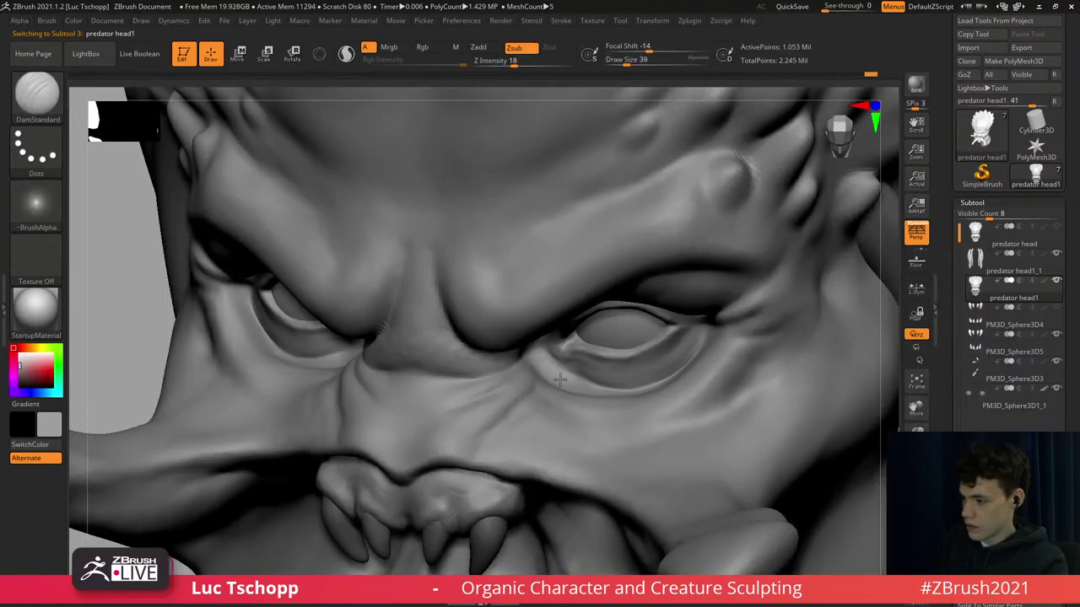
key("b")
key("s")
key("t")
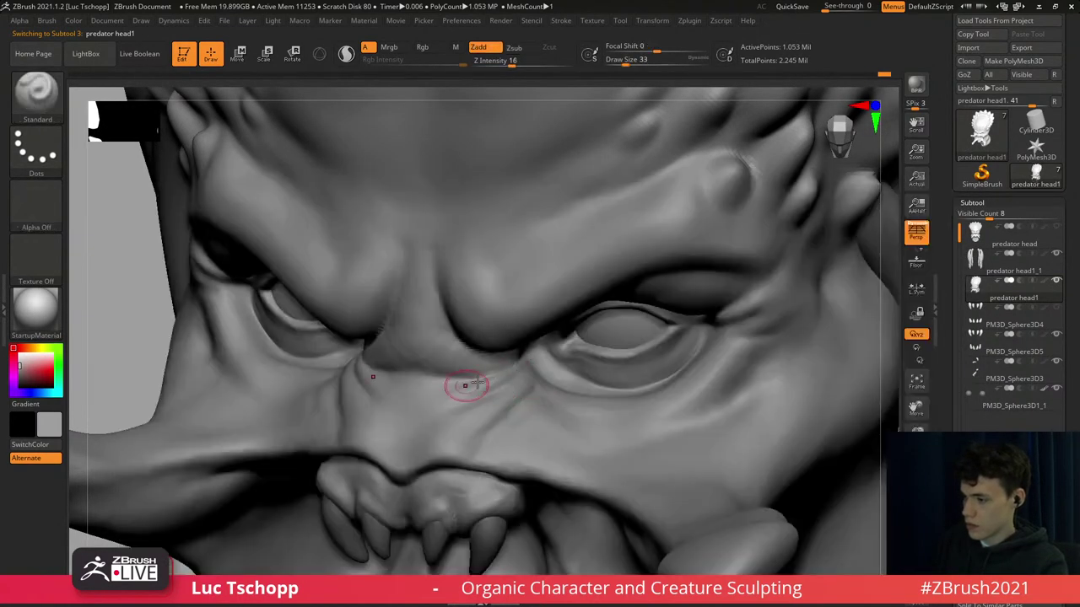
Sharpen the wrinkle across the nose bridge with DamStandard at a draw size of about 27, keeping the mesh in 3D mode.
key("b")
key("d")
key("s")
key("s")
key("t")
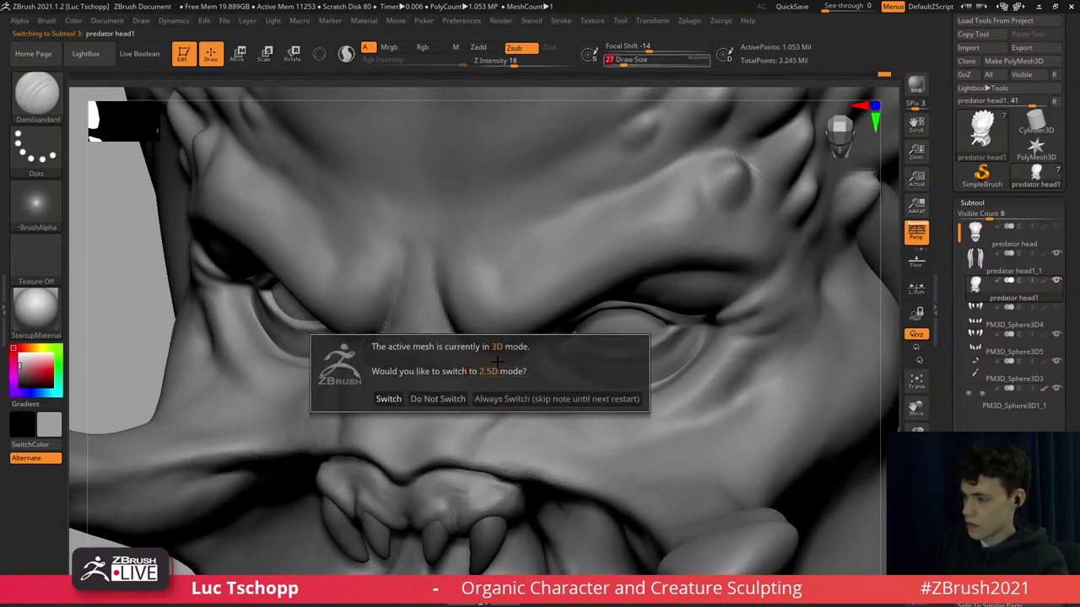
key("Escape")
Build up the fold from the nose bridge to the inner eye corner with Standard draw sizes of about 41 and 31.
key("b")
key("s")
key("t")
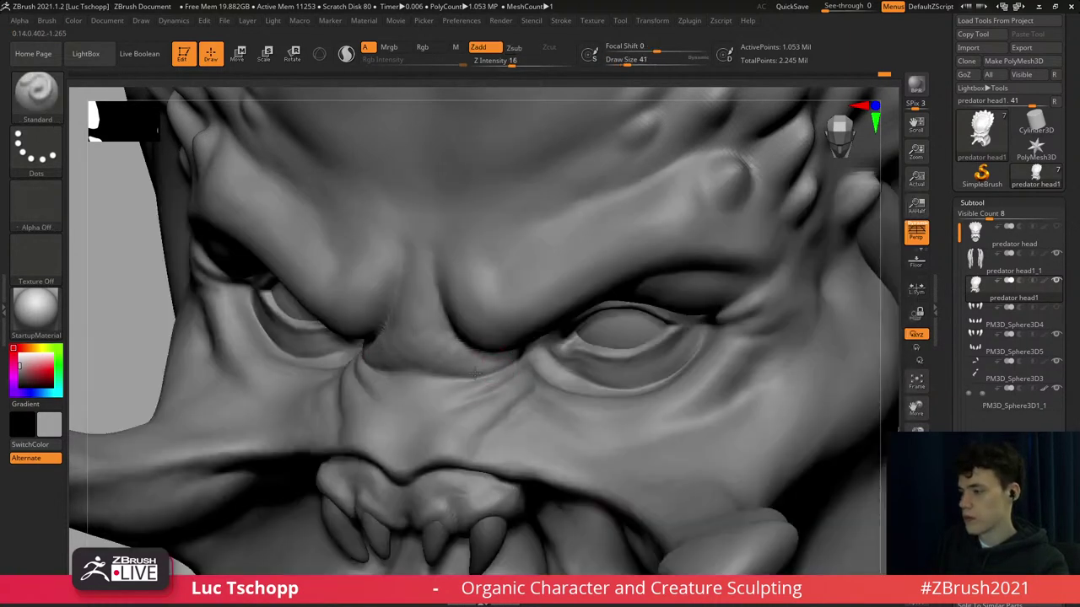
key("bracketleft")
left_click_drag(490, 366, 527, 344)
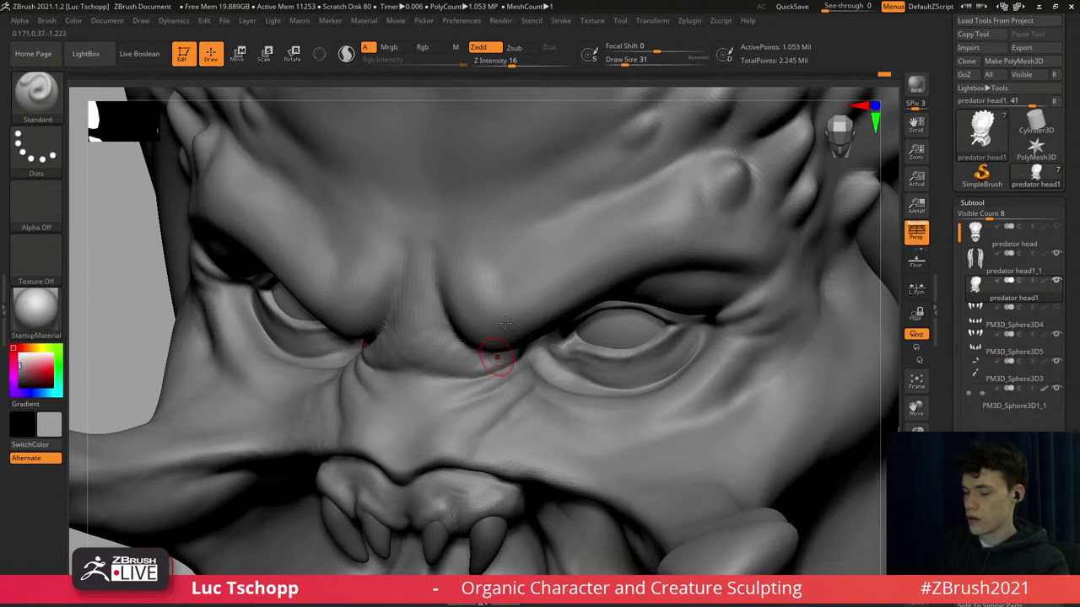
Build up the inner brow beside the frown crease with Standard at a draw size of about 54.
mouse_move(476, 328)
right_mouse_down()
mouse_move(481, 343)
mouse_move(499, 315)
right_mouse_up()
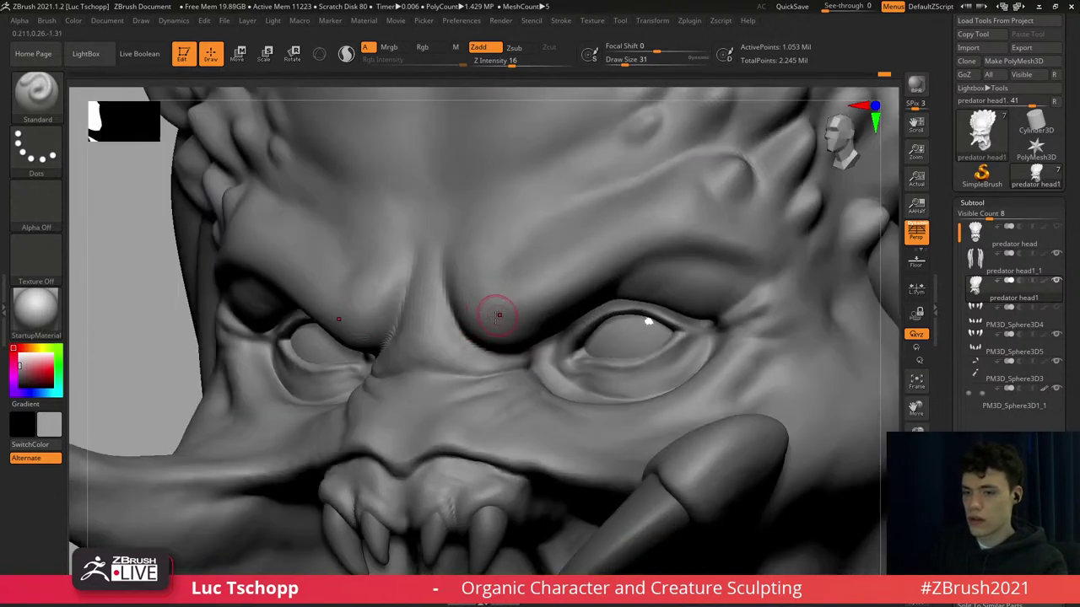
key("s")
left_click(467, 291)
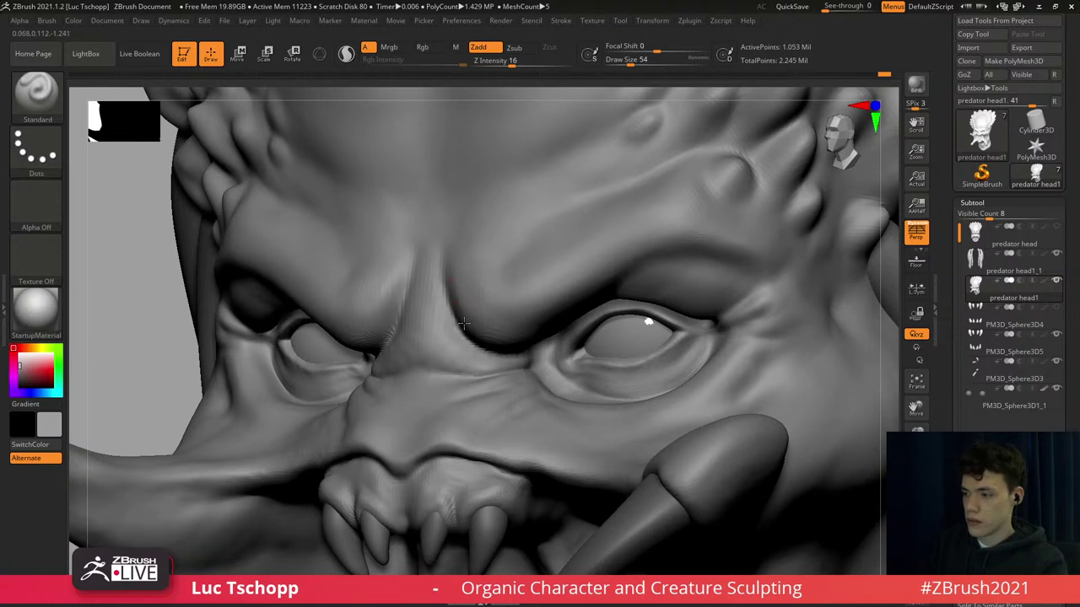
key("bracketright")
Select the Pinch brush for the mouth membrane's lower edge and lower the head by three subdivision levels.
mouse_move(495, 168)
right_mouse_down("ctrl")
mouse_move(470, 318)
mouse_move(482, 386)
right_mouse_up("ctrl")
right_click_drag(481, 455, 487, 325, "alt")
right_click_drag(483, 451, 447, 402, "ctrl")
key("b")
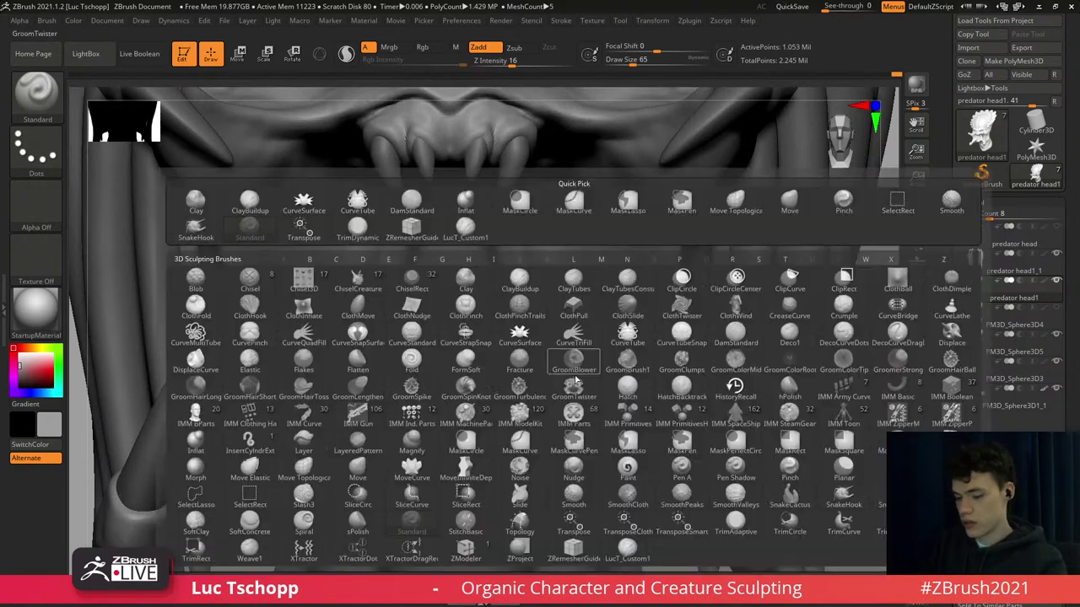
key("p")
key("i")
mouse_move(579, 379)
right_mouse_down()
mouse_move(564, 378)
mouse_move(566, 395)
right_mouse_up()
key("shift+d")
key("shift+d")
key("shift+d")
Sculpt and smooth the membrane's underside beside the chin with Standard draw sizes of about 120 and 97, and restore the highest level.
key("b")
key("s")
key("t")
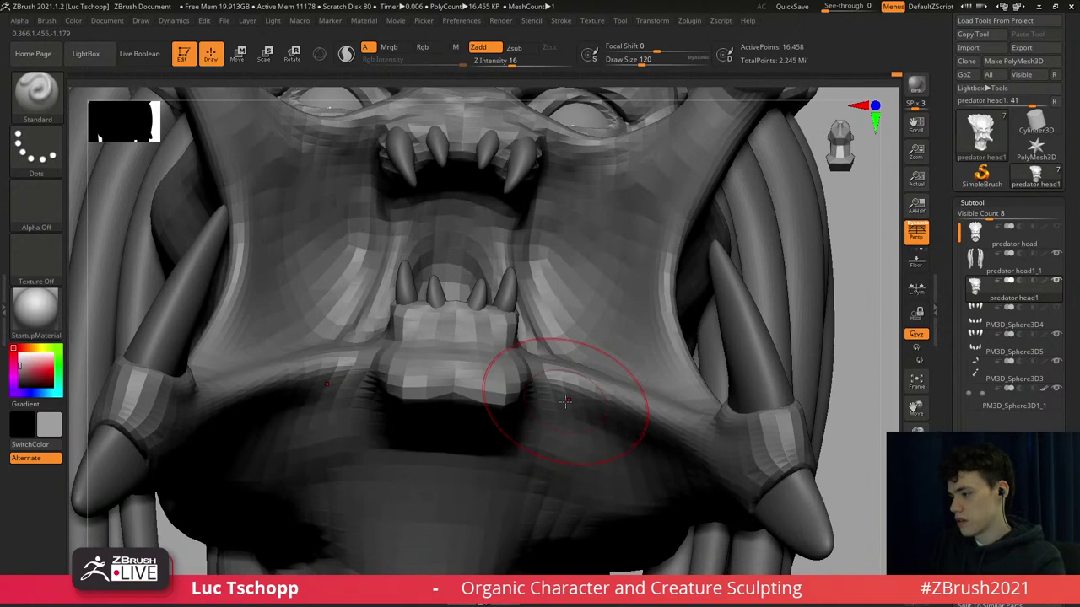
key("s")
left_click_drag(557, 399, 548, 399)
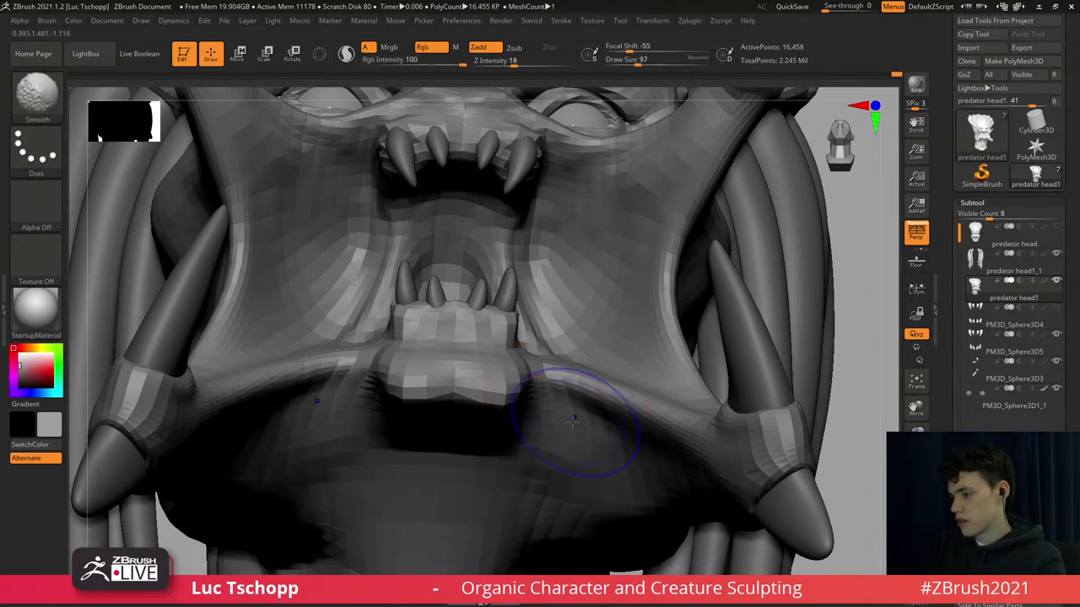
right_click_drag(578, 415, 574, 431, "shift")
key("d")
key("d")
key("d")
key("f")
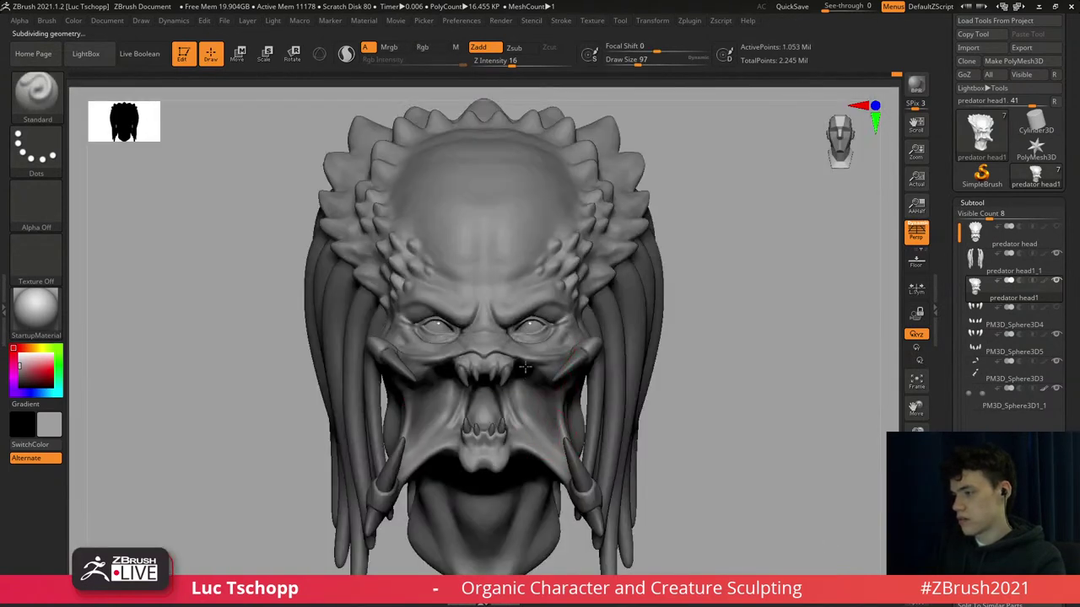
Refine the membrane folds beside the lower teeth two subdivision levels down with Standard at about 49, and restore the highest level.
right_click_drag(525, 367, 527, 325, "alt")
right_click_drag(530, 424, 554, 393, "ctrl")
key("b")
key("s")
key("t")
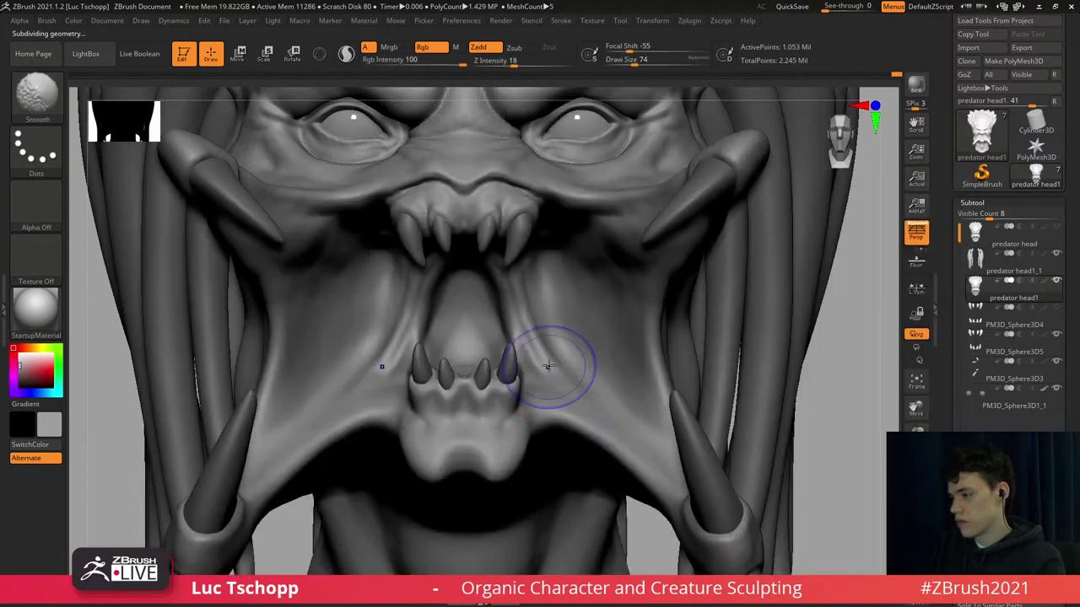
key("shift+d")
key("shift+d")
key("s")
left_click_drag(556, 358, 548, 357)
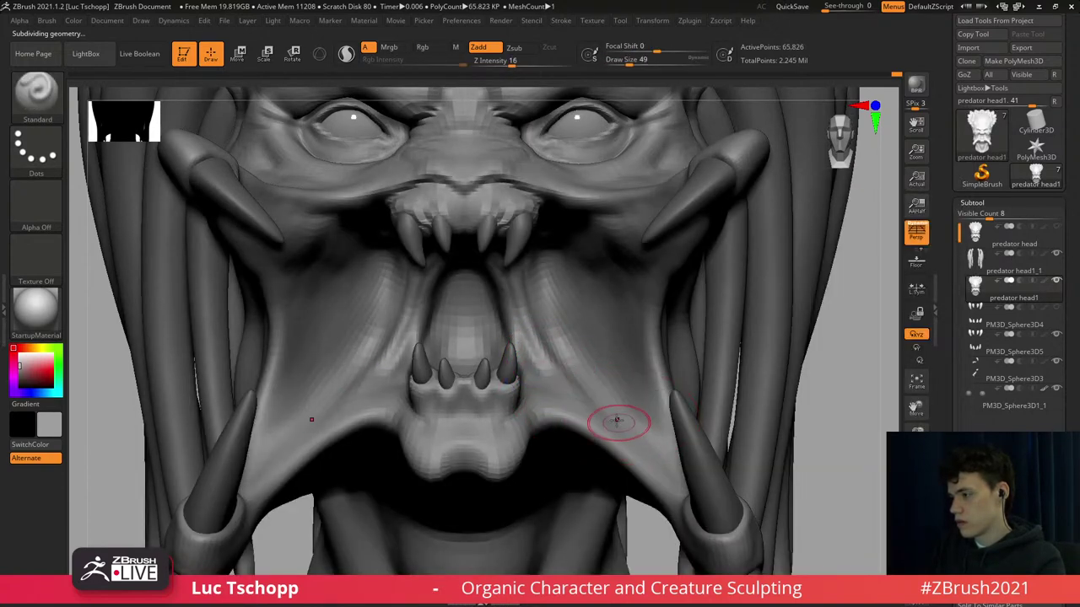
key("d")
key("d")
key("f")
Switch to the mandible claws subtool PM3D_Sphere3D3 and set up LucT_Custom1 at a draw size of about 90, one subdivision level down.
right_click_drag(582, 412, 576, 289, "alt")
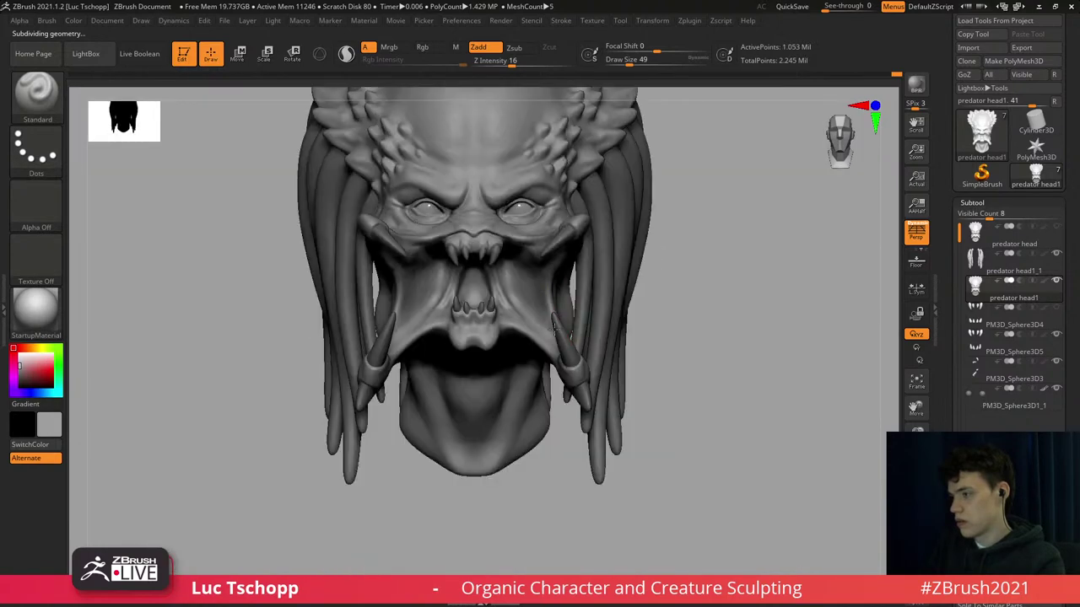
right_click_drag(583, 351, 576, 326, "ctrl")
left_click(568, 350, "alt")
key("b")
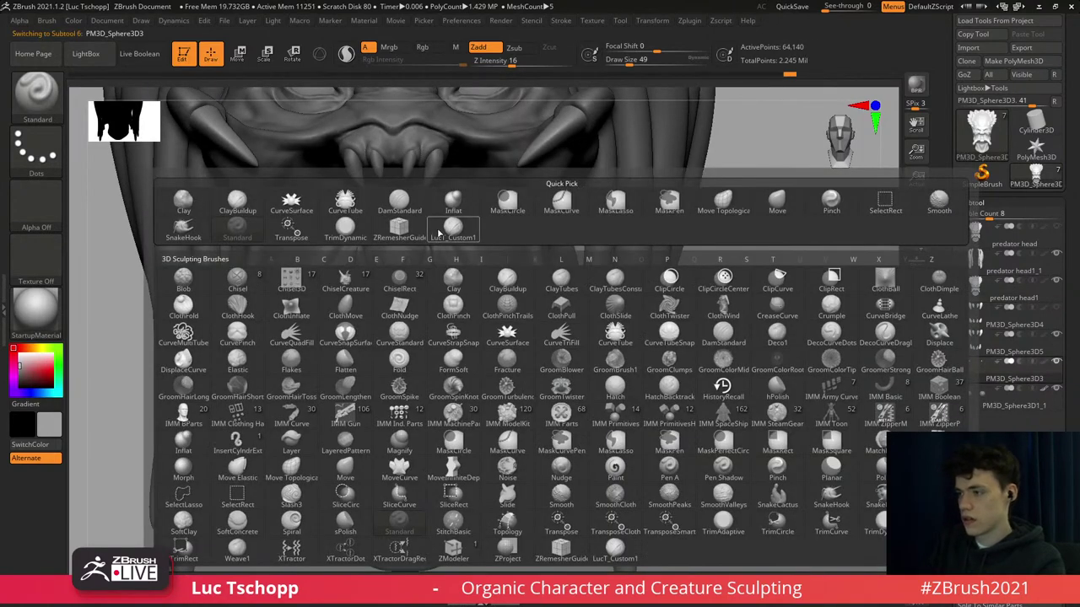
left_click(453, 228)
key("shift+d")
right_click_drag(549, 328, 556, 312)
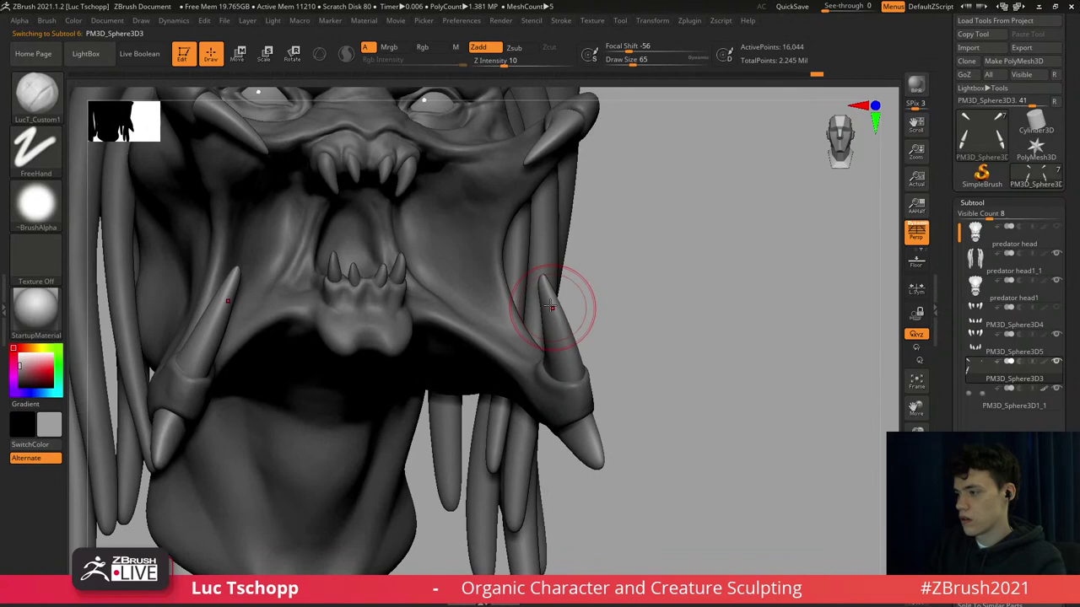
right_click_drag(562, 377, 563, 347)
key("bracketright")
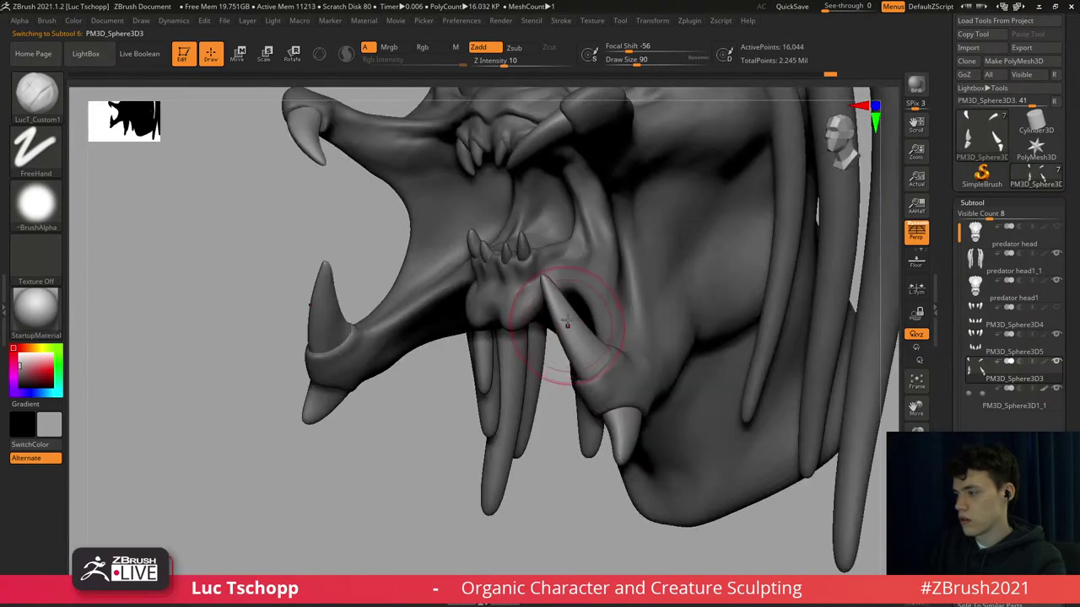
Sculpt and smooth the lower mandible claw with LucT_Custom1 at a draw size of about 59, and restore its highest subdivision level.
right_click_drag(618, 405, 590, 325, "alt")
right_click_drag(566, 346, 544, 308, "ctrl")
key("b")
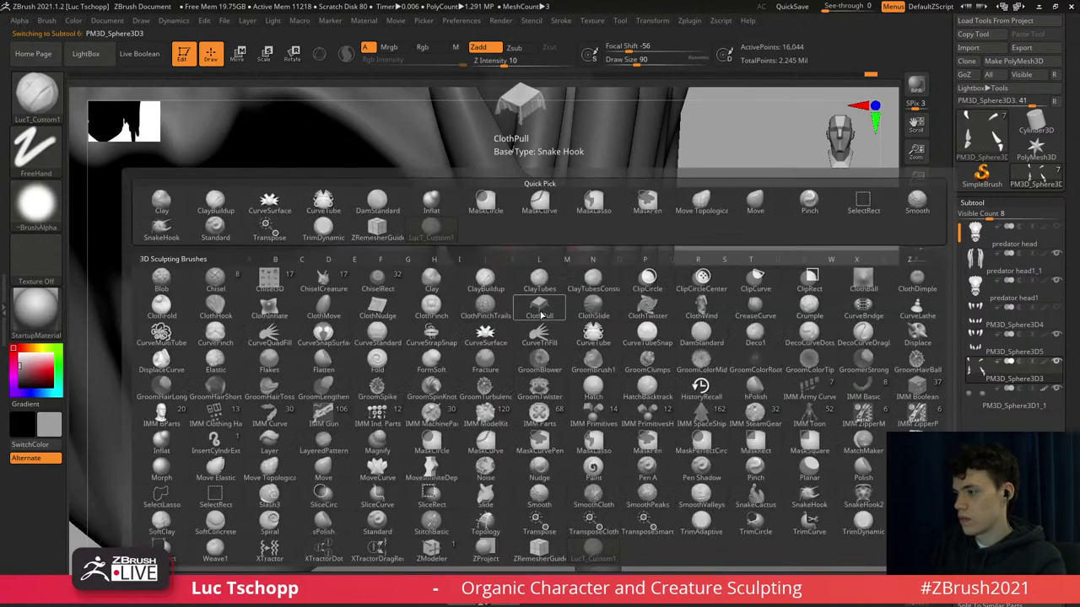
key("s")
key("t")
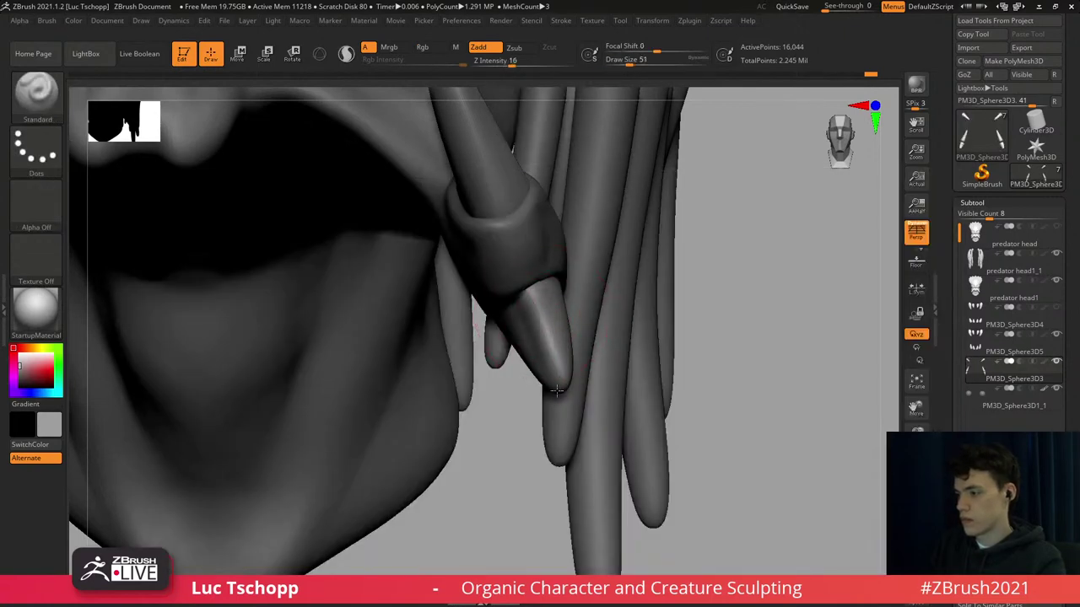
key("b")
left_click(422, 236)
mouse_move(531, 354)
left_mouse_down()
mouse_move(535, 329)
mouse_move(551, 379)
mouse_move(556, 353)
left_mouse_up()
left_click_drag(550, 347, 546, 347)
left_click_drag(540, 325, 560, 380)
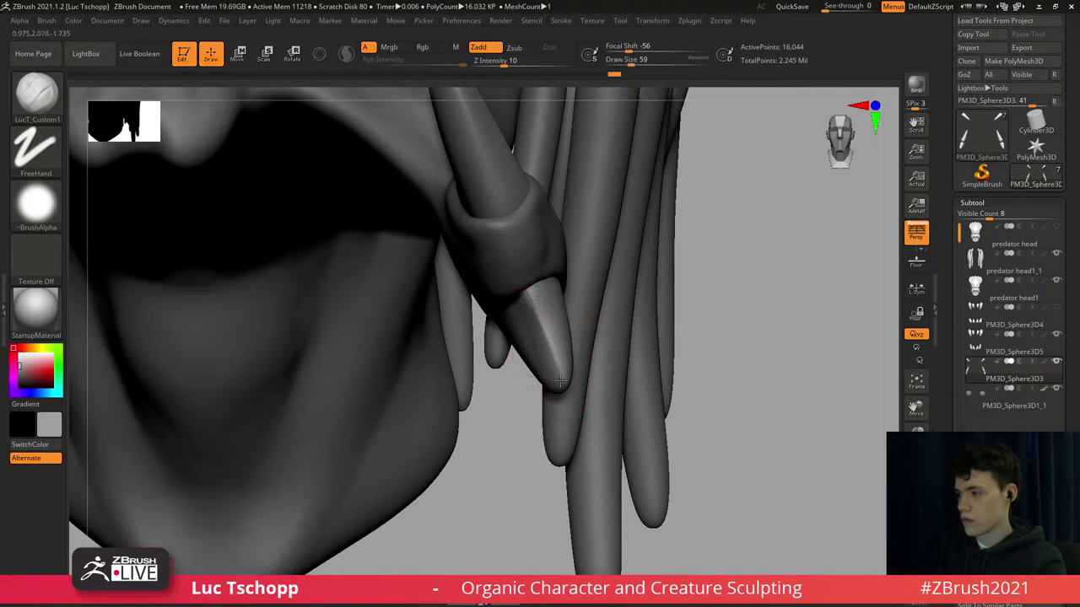
key("shift")
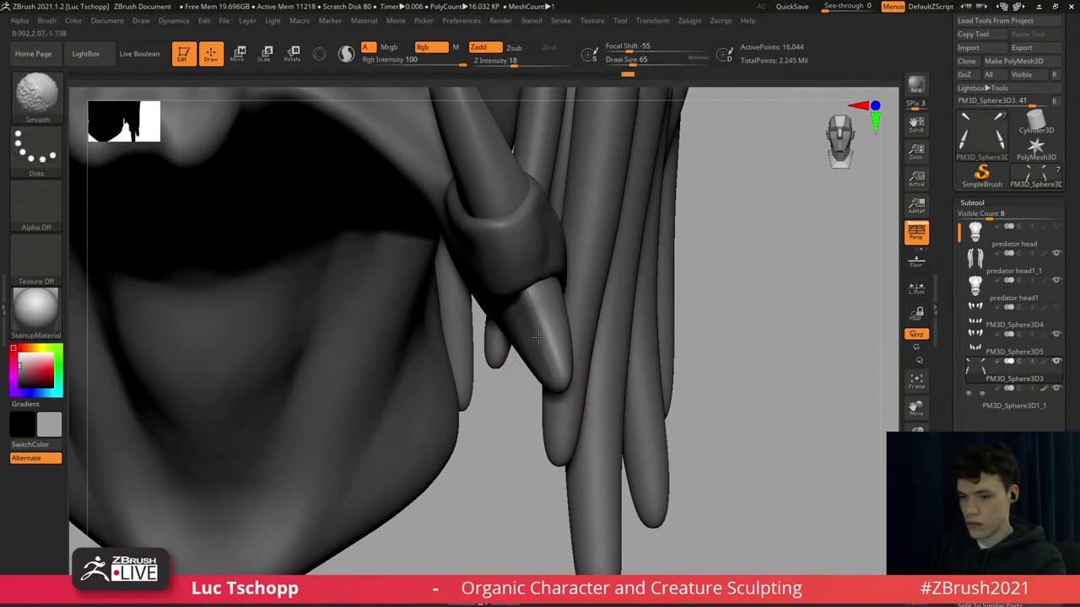
key("d")
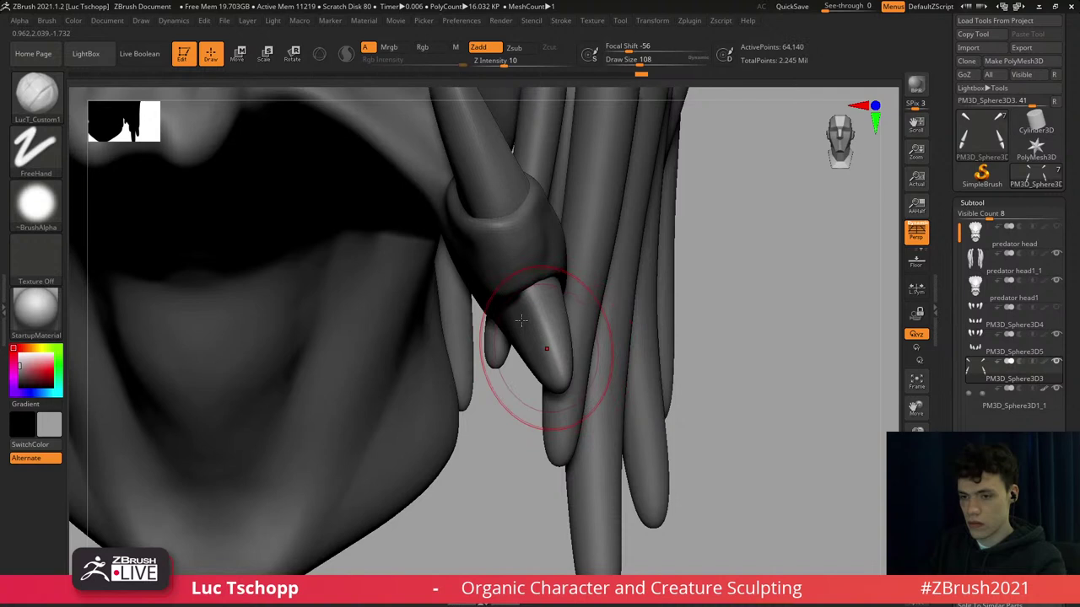
Shape the lower mandible claw from base to tip with long LucT_Custom1 strokes at draw sizes of about 90 to 112.
right_click_drag(521, 320, 533, 332, "ctrl")
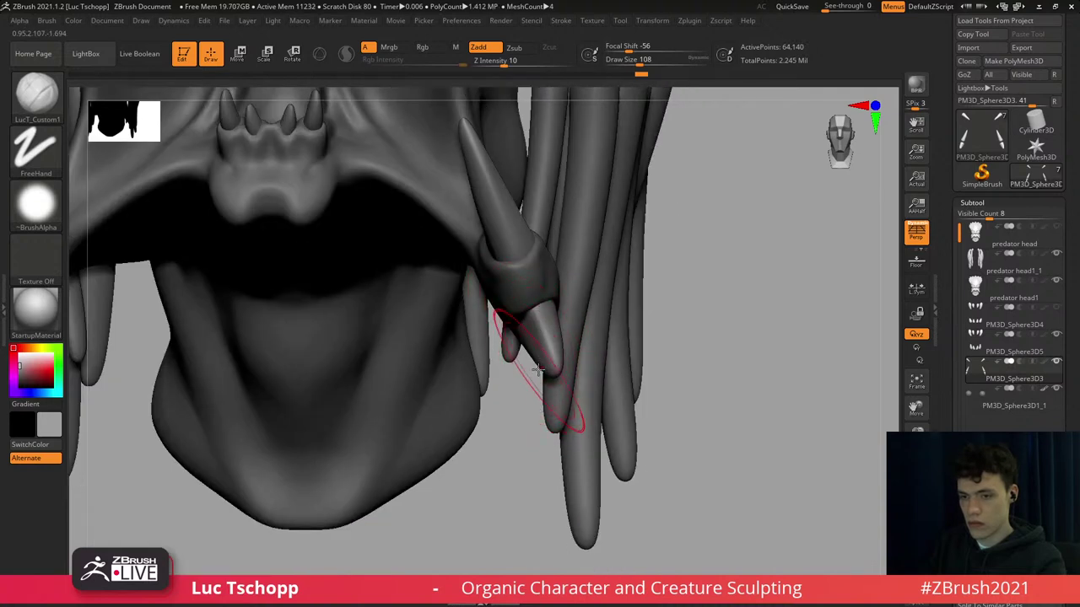
right_click_drag(540, 365, 497, 376)
right_click_drag(562, 331, 562, 338, "ctrl")
key("s")
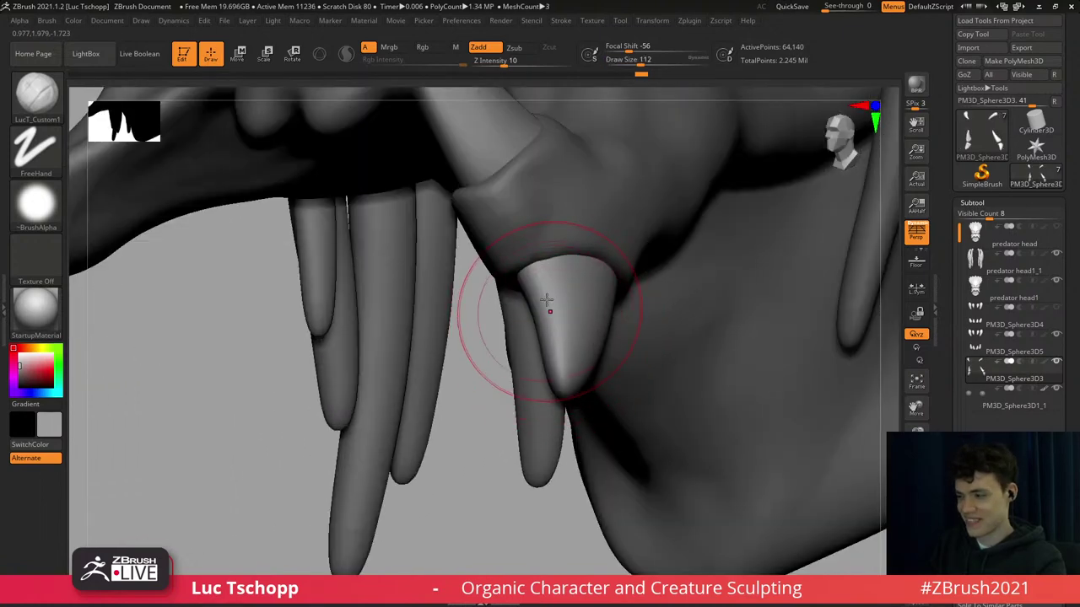
left_click_drag(546, 304, 562, 371)
key("s")
key("s")
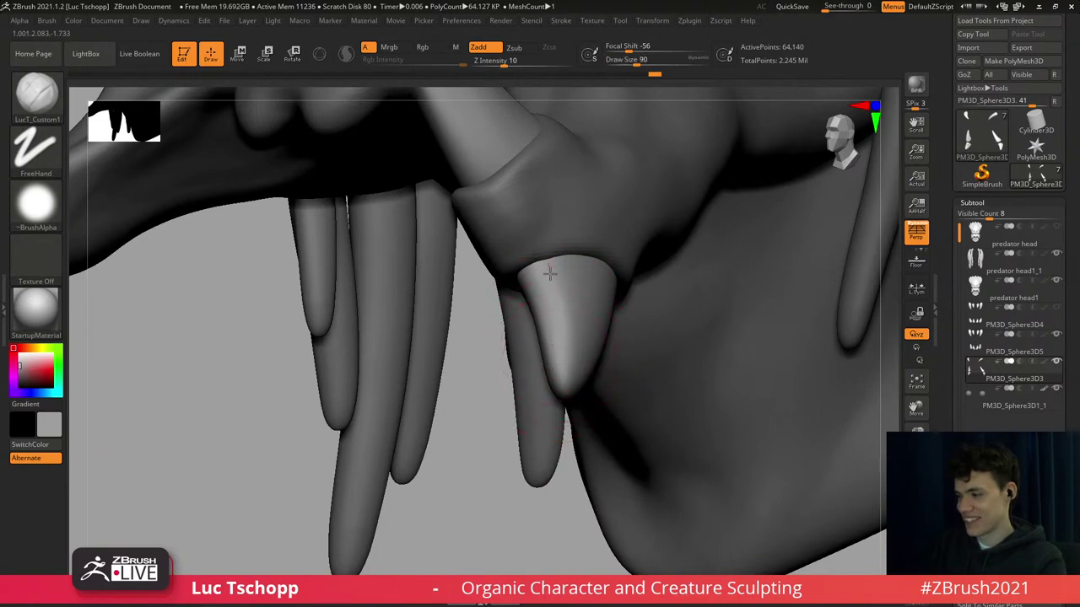
key("s")
left_click_drag(549, 272, 562, 389)
Switch to the head subtool predator head1 and set up the Move brush for the lower mandible tip, two subdivision levels down.
mouse_move(552, 354)
right_mouse_down("ctrl")
mouse_move(514, 313)
mouse_move(554, 330)
right_mouse_up("ctrl")
key("f")
mouse_move(268, 481)
right_mouse_down("alt")
mouse_move(327, 336)
mouse_move(379, 306)
right_mouse_up("alt")
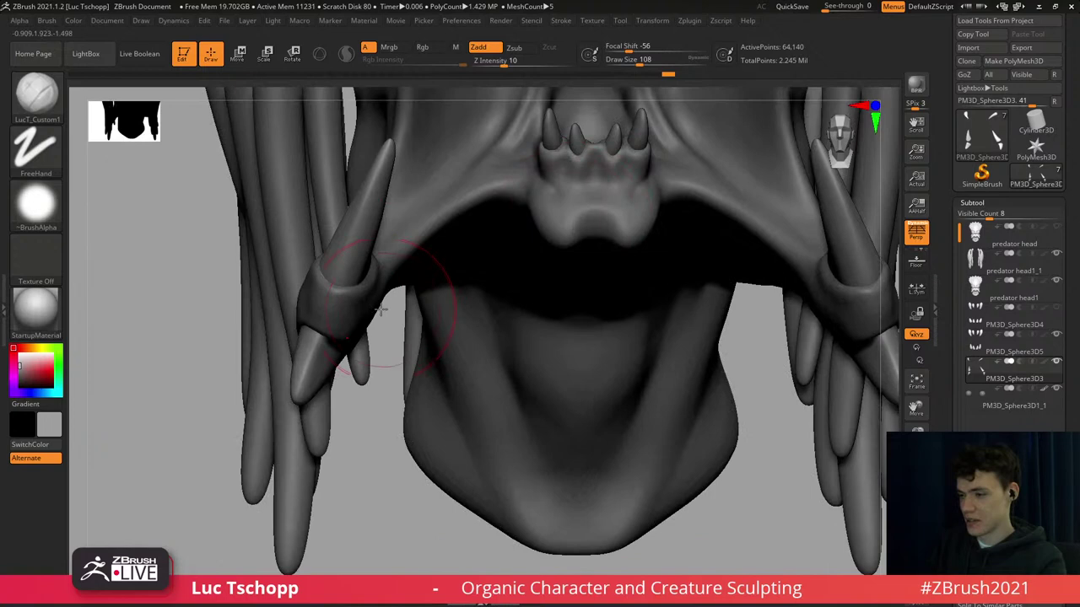
key("s")
left_click_drag(376, 319, 361, 319)
left_click(359, 333, "alt")
right_click_drag(358, 333, 350, 268)
key("b")
key("m")
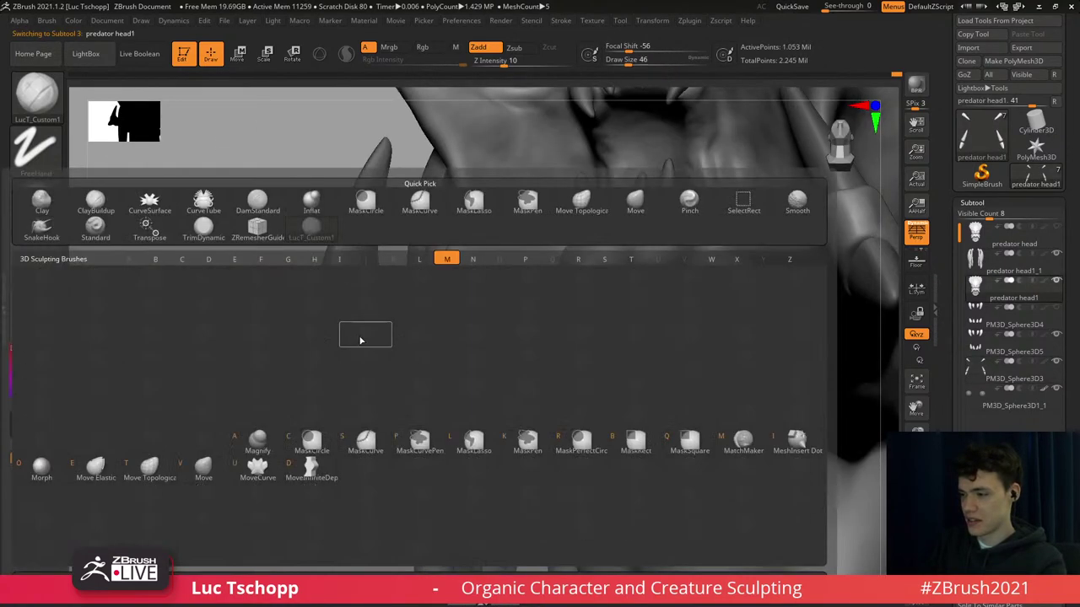
key("v")
right_click_drag(357, 396, 350, 340)
key("shift+d")
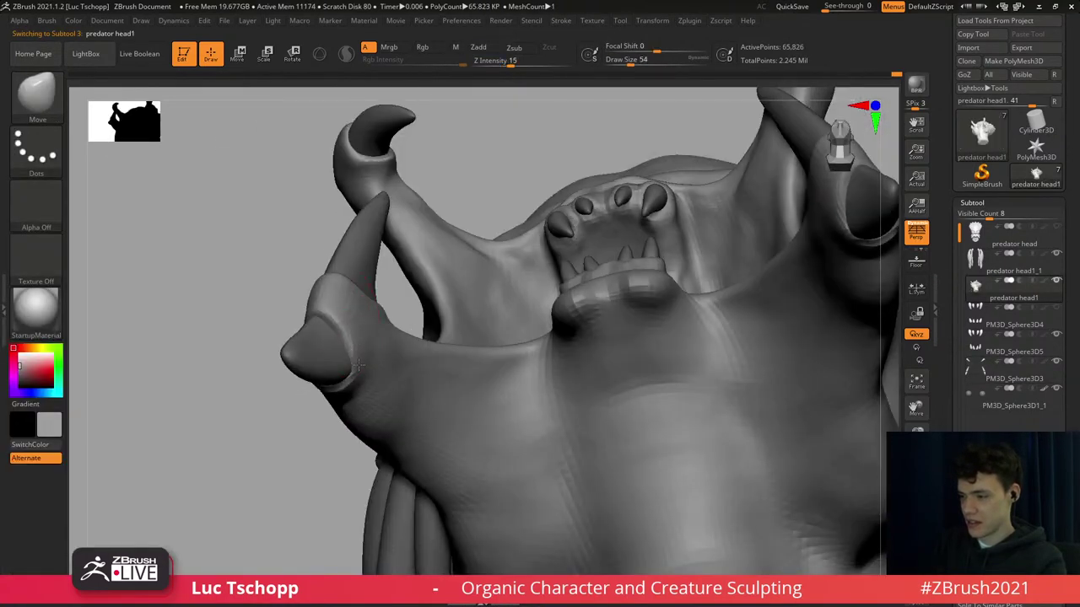
Reshape the flesh rim around the lower claw's base from below with Move at a draw size of about 80.
right_click_drag(330, 397, 357, 380)
key("s")
left_click(352, 386)
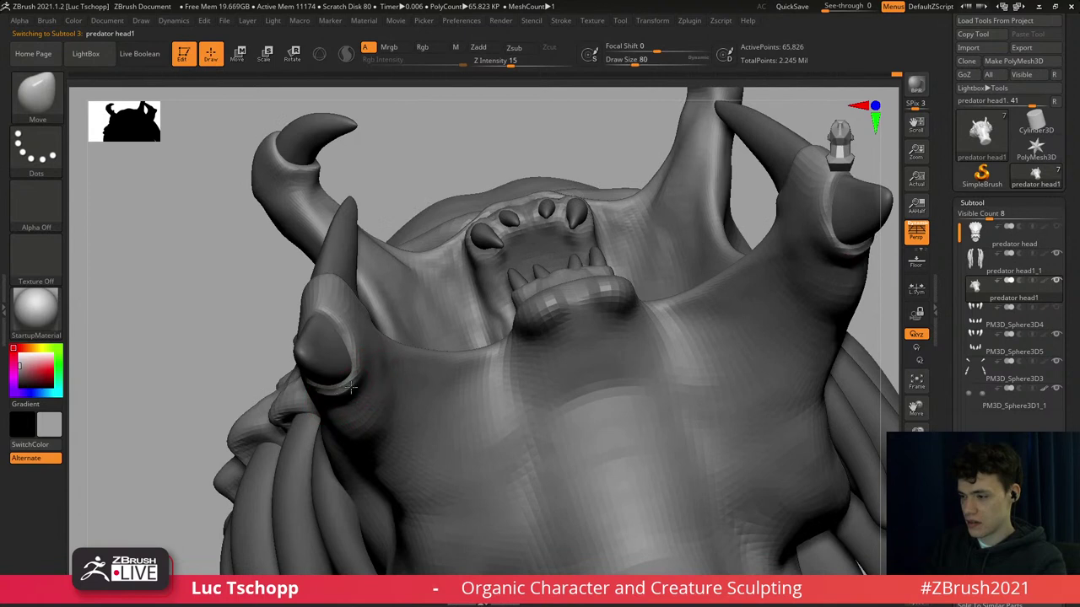
key("s")
left_click(357, 366)
mouse_move(348, 339)
right_mouse_down("alt")
mouse_move(368, 325)
mouse_move(321, 310)
right_mouse_up("alt")
key("s")
left_click(371, 323)
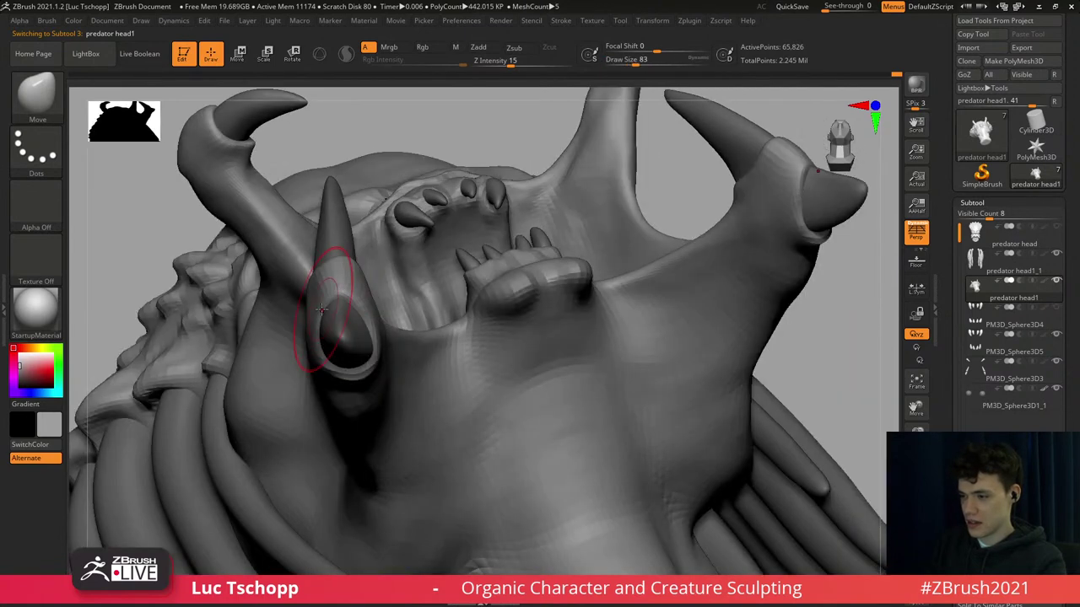
Switch to the claws subtool PM3D_Sphere3D3, three subdivision levels down, and adjust the lower claw in its socket with Move at about 80 to 94.
left_click(338, 315, "alt")
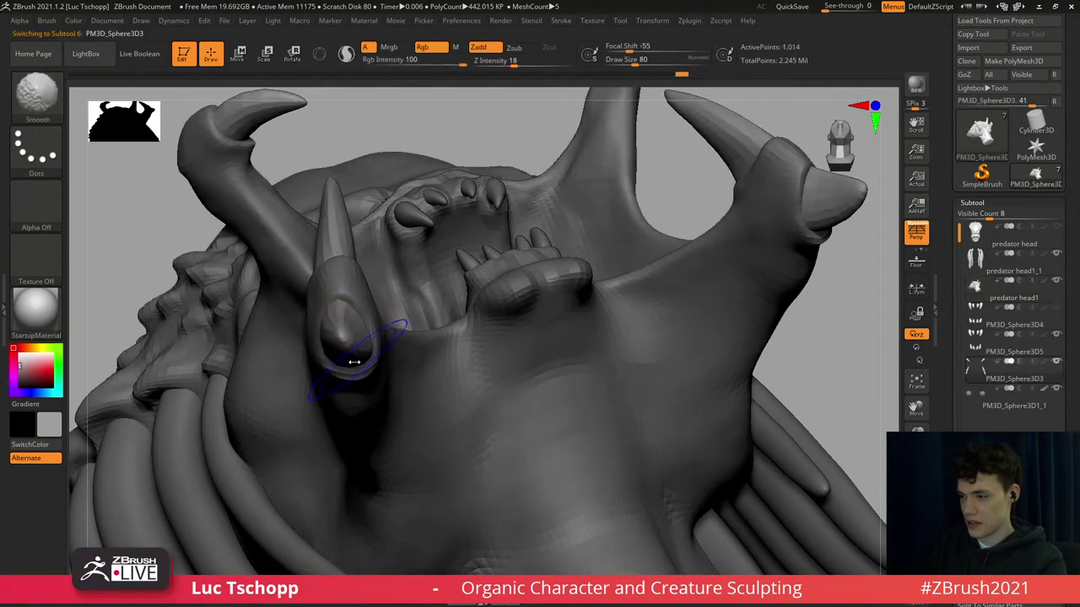
key("bracketleft")
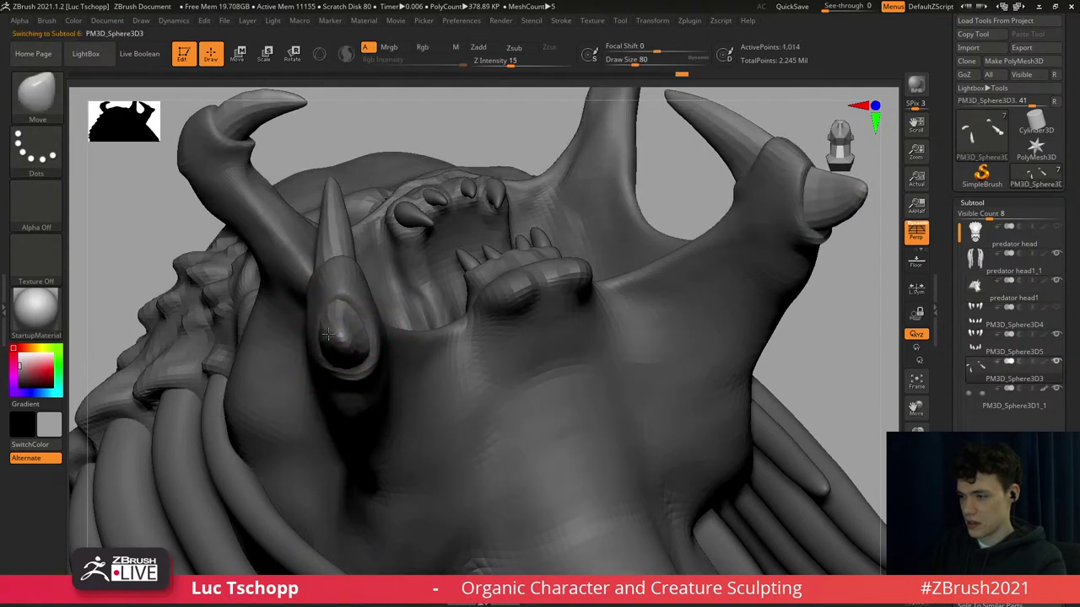
key("bracketright")
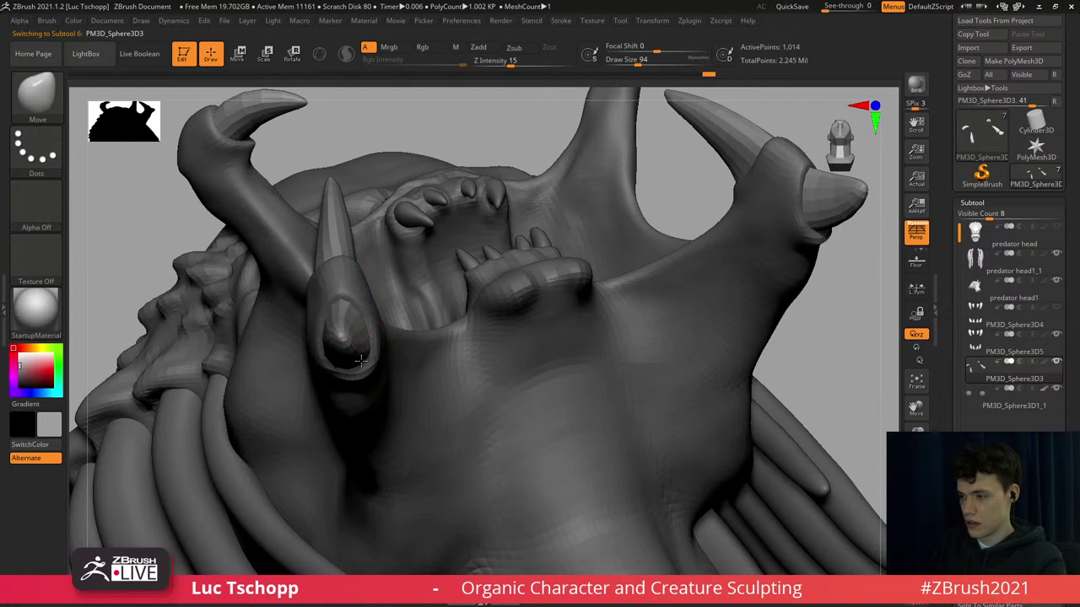
Return to predator head1, adjust the lower claw's socket rim with Move at about 62, three subdivision levels down, and restore the highest level.
left_click(357, 378, "alt")
key("b")
key("m")
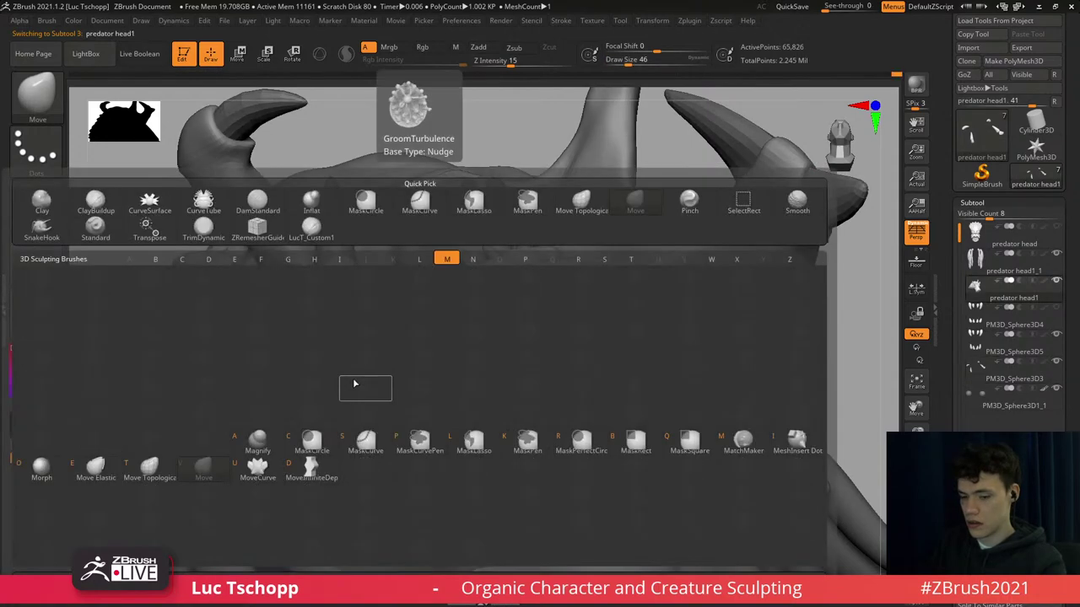
key("v")
key("shift+d")
key("shift+d")
key("s")
key("s")
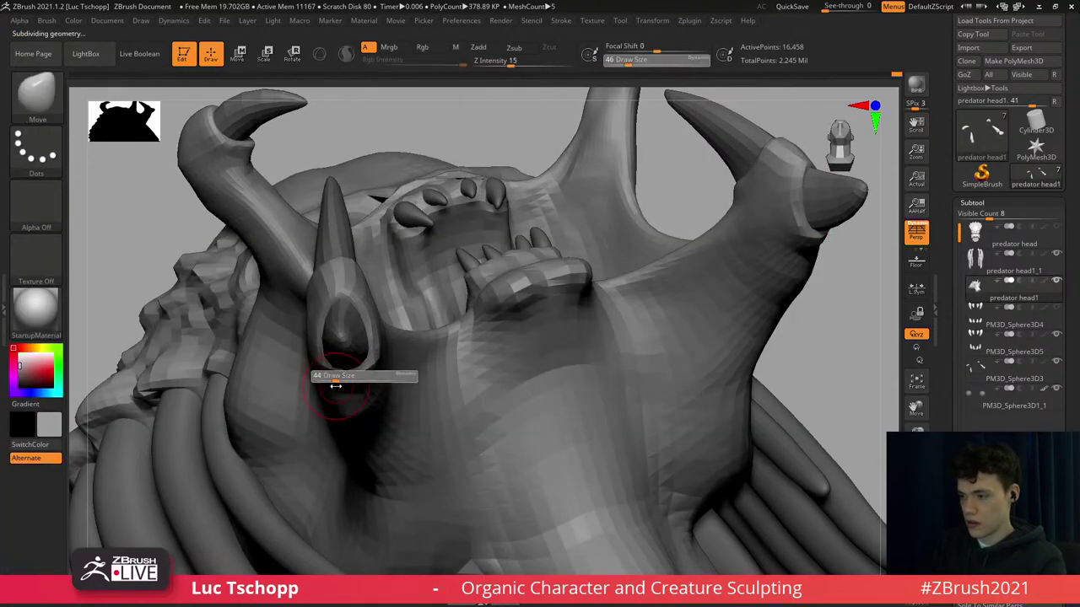
left_click_drag(326, 372, 329, 372)
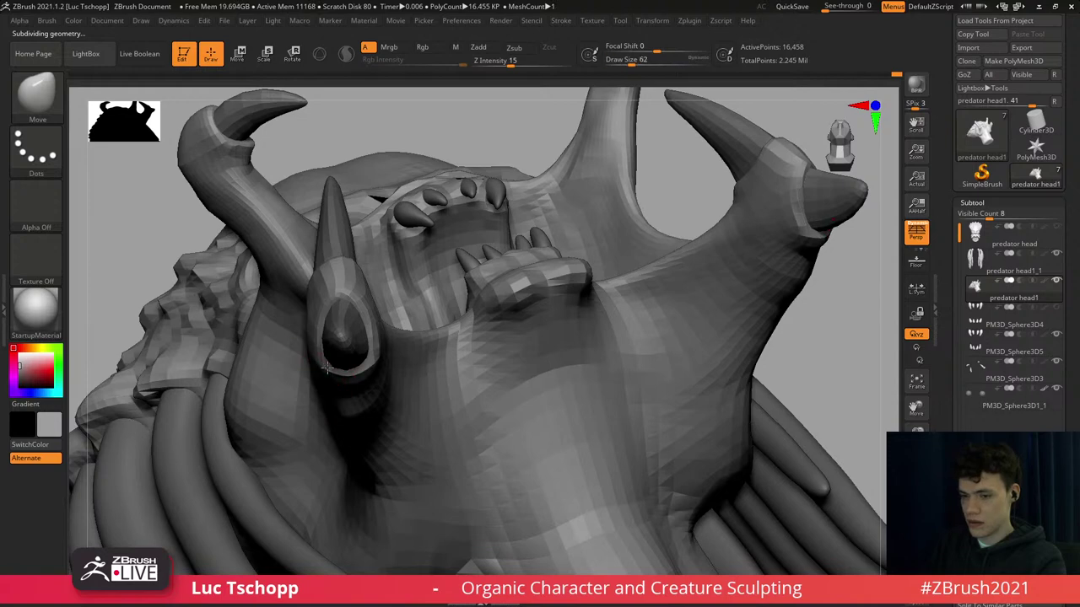
key("d")
key("d")
key("d")
Sculpt and smooth the membrane folds beside the mouth opening with LucT_Custom1 at about 68, two subdivision levels down, and restore the highest level.
mouse_move(326, 330)
right_mouse_down()
mouse_move(331, 396)
mouse_move(344, 331)
right_mouse_up()
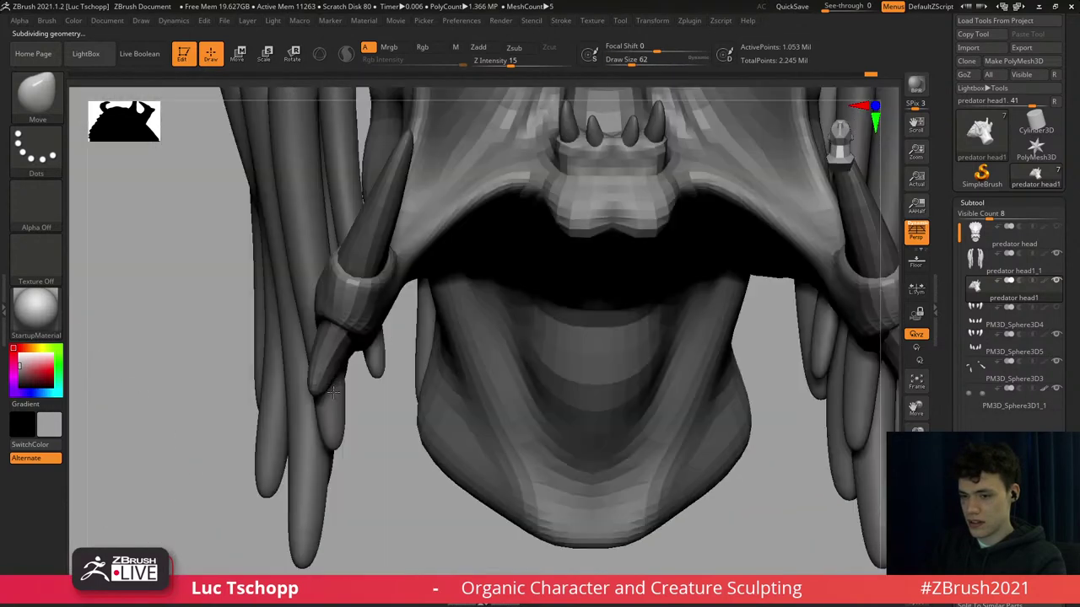
key("f")
mouse_move(413, 335)
right_mouse_down()
mouse_move(414, 361)
mouse_move(391, 332)
right_mouse_up()
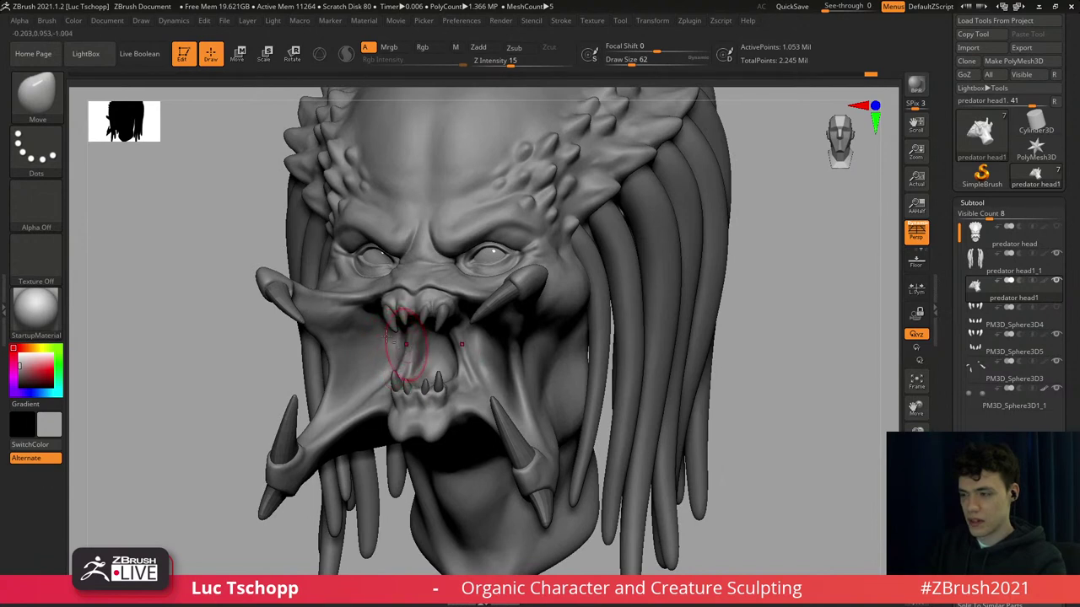
right_click_drag(390, 338, 354, 318, "alt")
key("s")
left_click_drag(445, 348, 441, 348)
right_click_drag(448, 346, 451, 376, "ctrl")
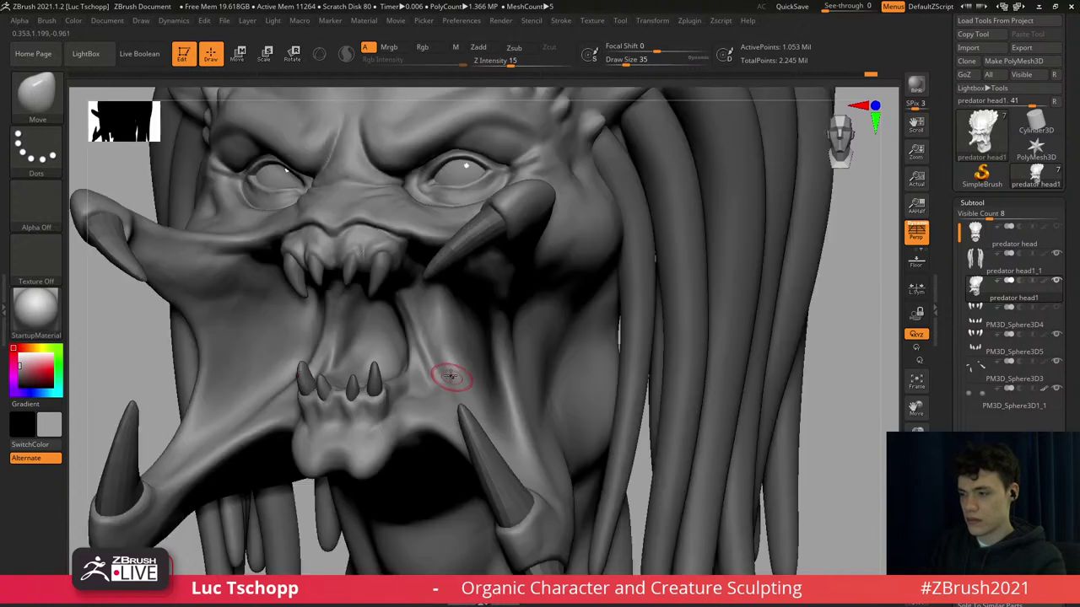
key("b")
left_click(324, 227)
key("shift+d")
key("shift+d")
mouse_move(420, 277)
right_mouse_down("alt")
mouse_move(422, 255)
mouse_move(433, 272)
right_mouse_up("alt")
key("s")
left_click_drag(434, 274, 439, 275)
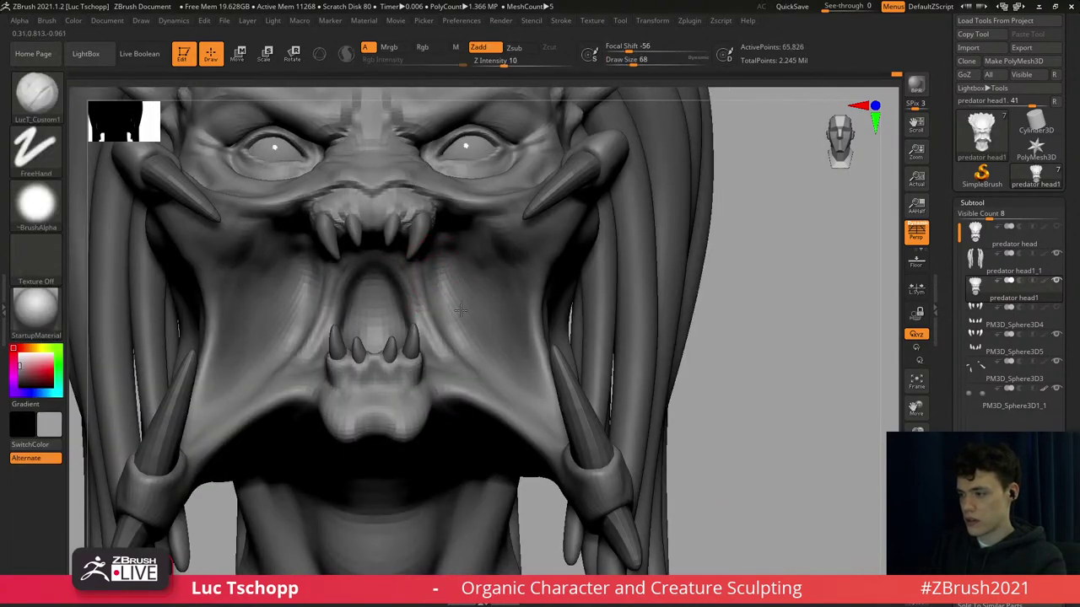
key("shift")
key("d")
key("d")
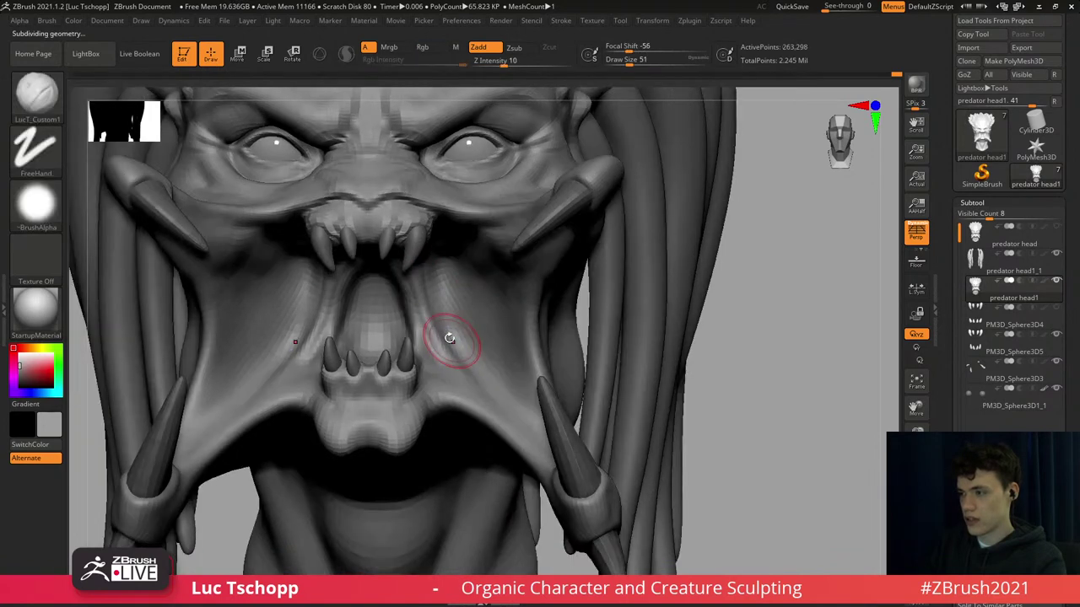
Nudge the bumps at the outer end of the brow with Move at about 18, two subdivision levels down, and restore the highest level.
key("f")
mouse_move(434, 334)
right_mouse_down()
mouse_move(432, 358)
mouse_move(433, 289)
right_mouse_up()
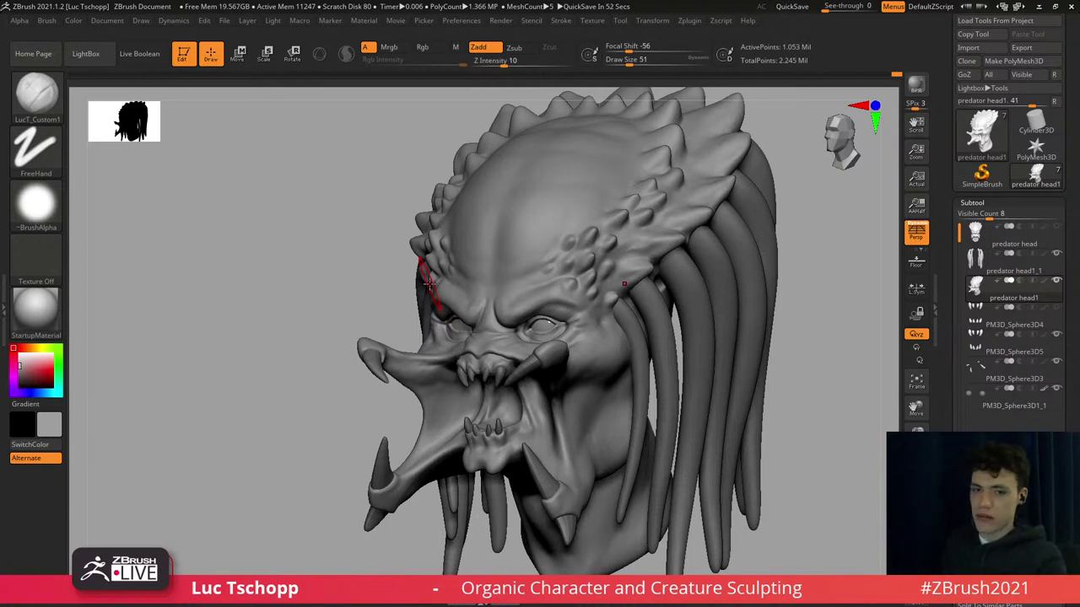
mouse_move(540, 375)
right_mouse_down("shift")
mouse_move(514, 268)
mouse_move(557, 306)
mouse_move(511, 291)
right_mouse_up("shift")
key("b")
key("m")
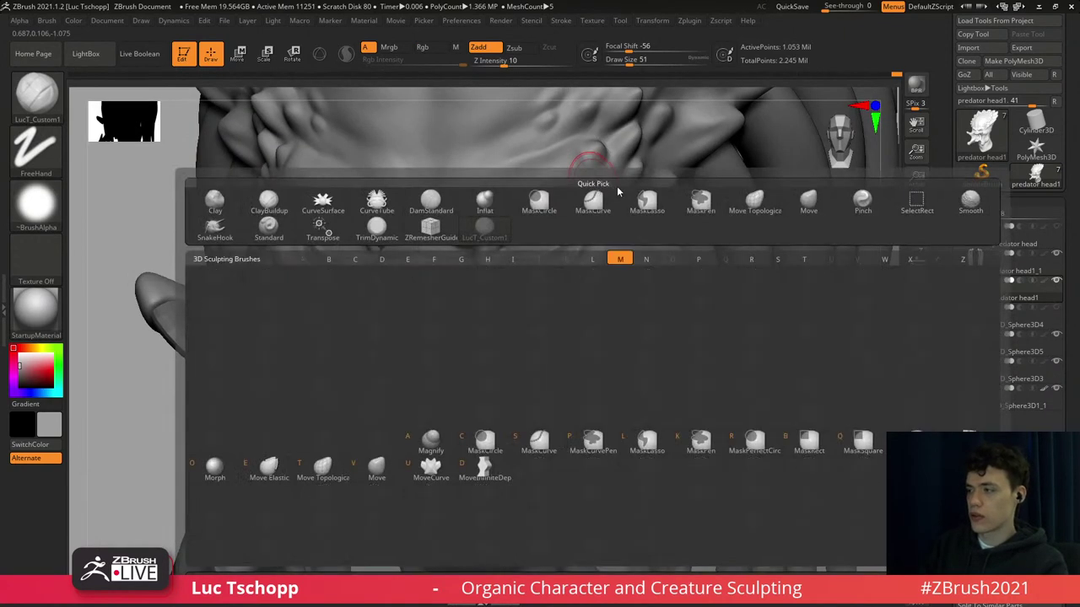
key("v")
key("shift+d")
key("shift+d")
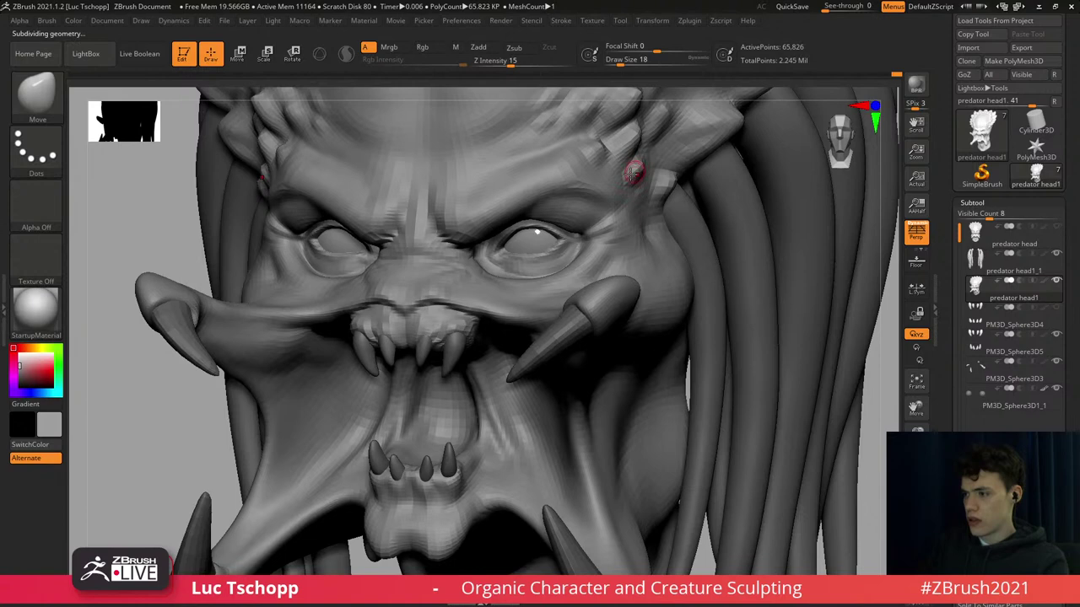
right_click_drag(633, 173, 556, 252, "shift")
key("d")
key("d")
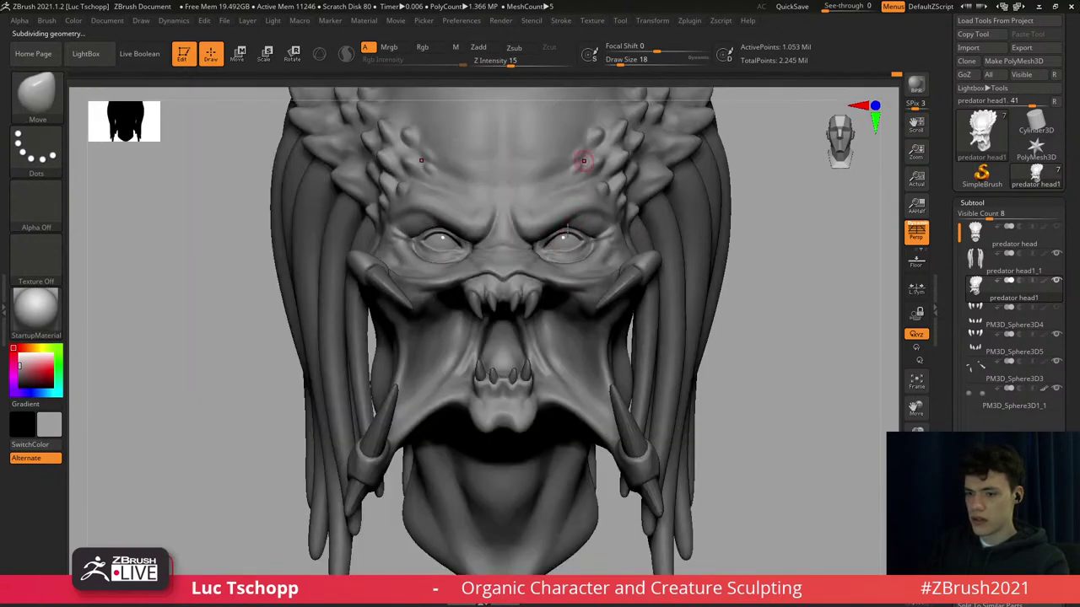
Build up the upper membrane below the upper mandible with LucT_Custom1 at draw sizes of about 80 and 65, one subdivision level down.
mouse_move(583, 160)
right_mouse_down()
mouse_move(587, 287)
mouse_move(567, 331)
right_mouse_up()
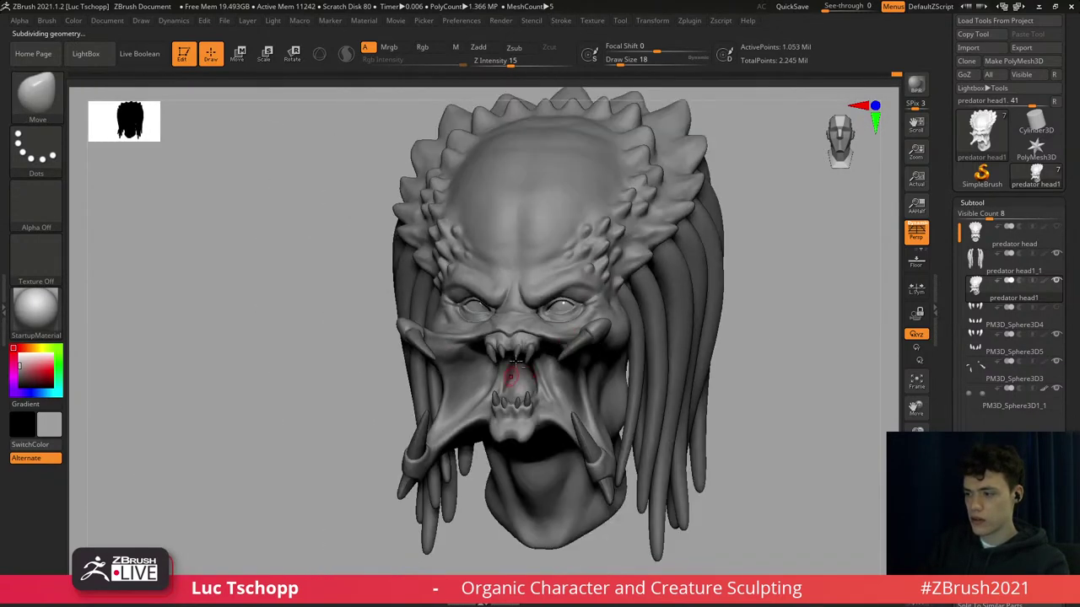
right_click_drag(513, 379, 544, 322, "alt")
right_click_drag(475, 318, 506, 331, "ctrl")
key("b")
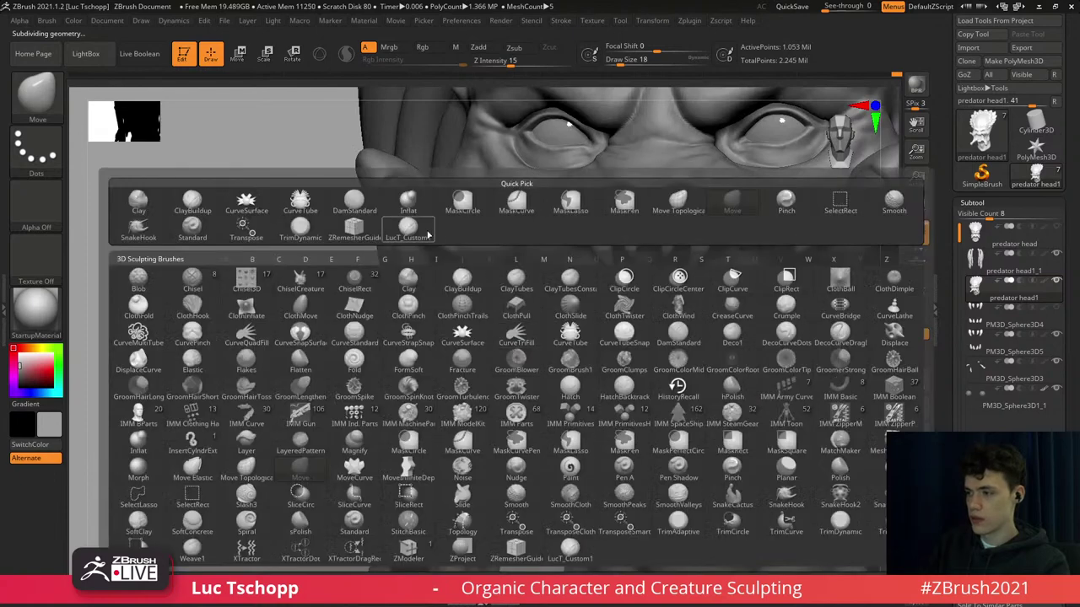
left_click(428, 236)
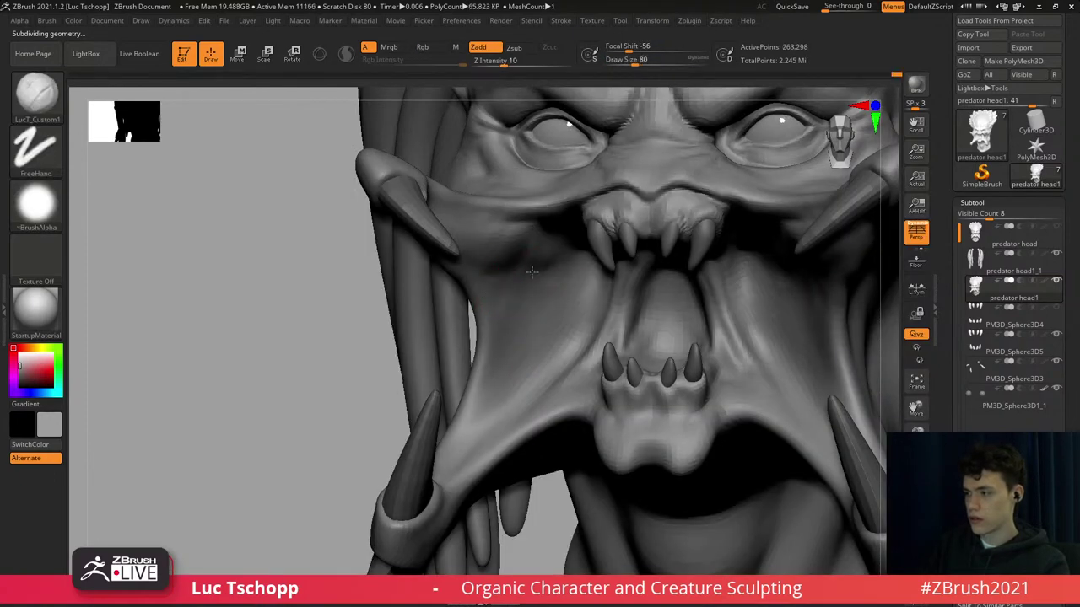
right_click_drag(543, 236, 531, 217)
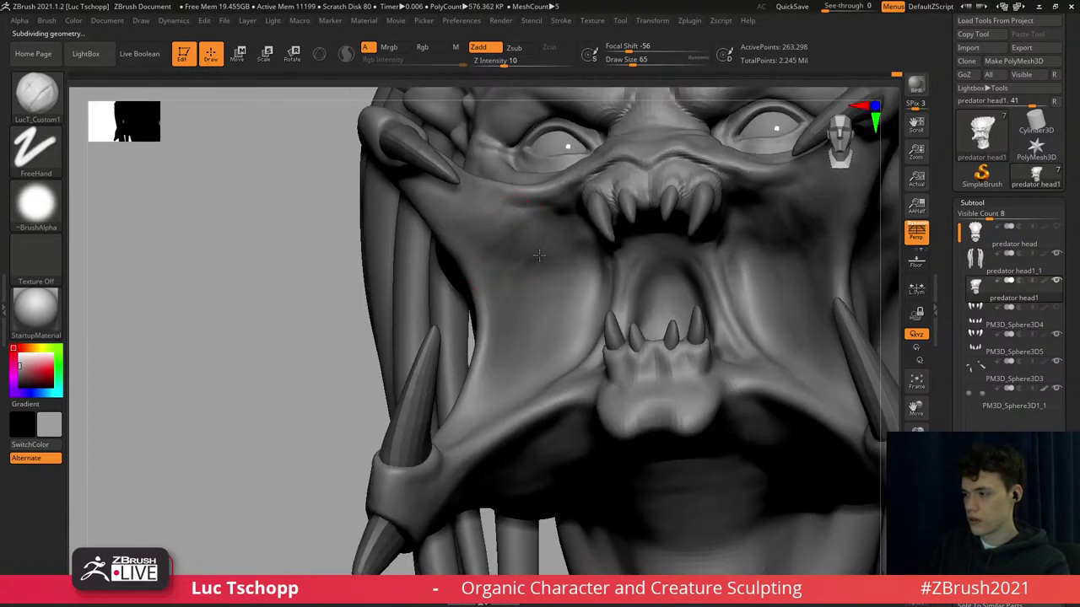
key("s")
left_click_drag(559, 255, 532, 274)
Crease and smooth the upper membrane's outer edge below the upper claw with DamStandard at about 56, one subdivision level down.
key("b")
key("d")
key("s")
key("s")
key("s")
key("s")
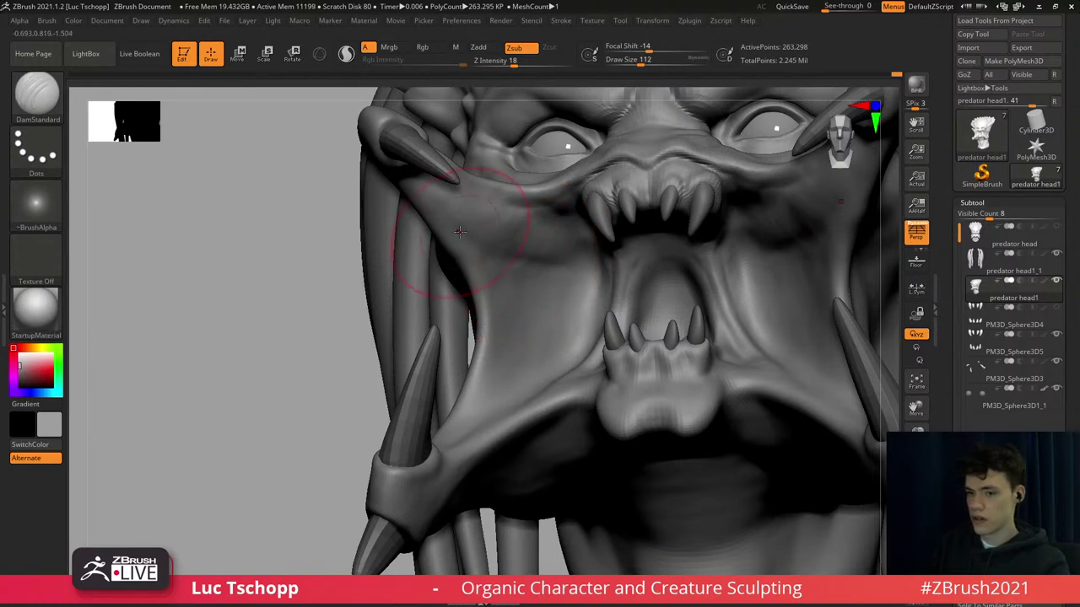
right_click_drag(450, 216, 468, 250)
key("s")
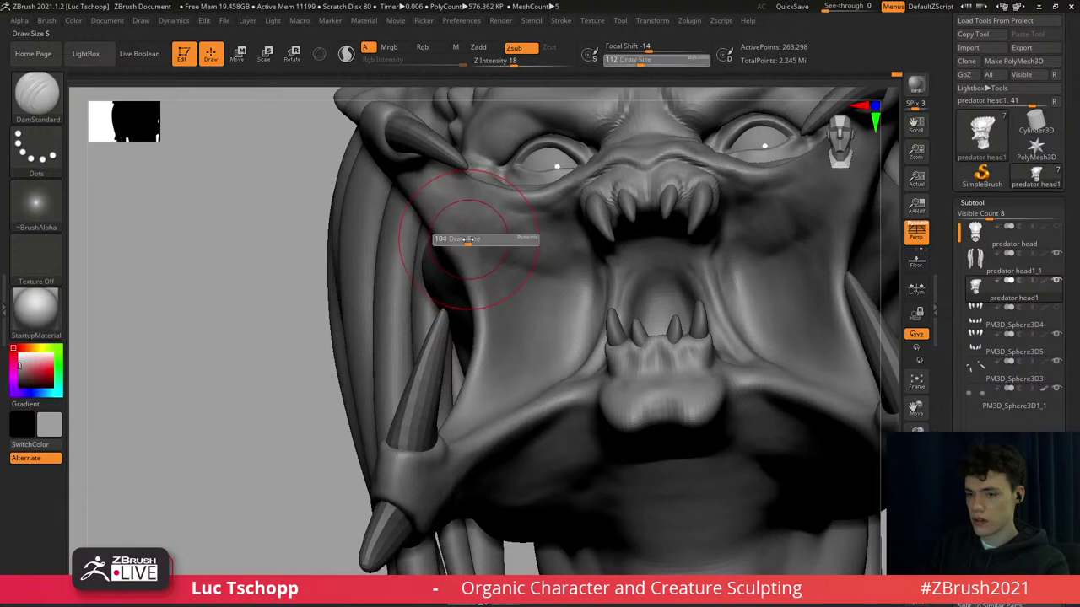
left_click_drag(472, 239, 459, 239)
key("s")
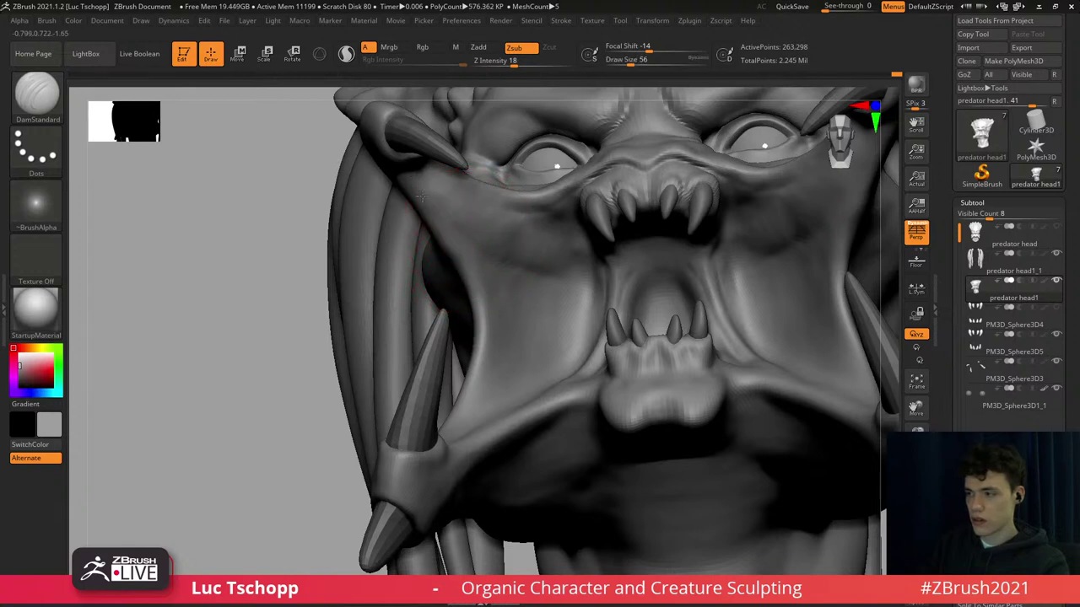
key("shift")
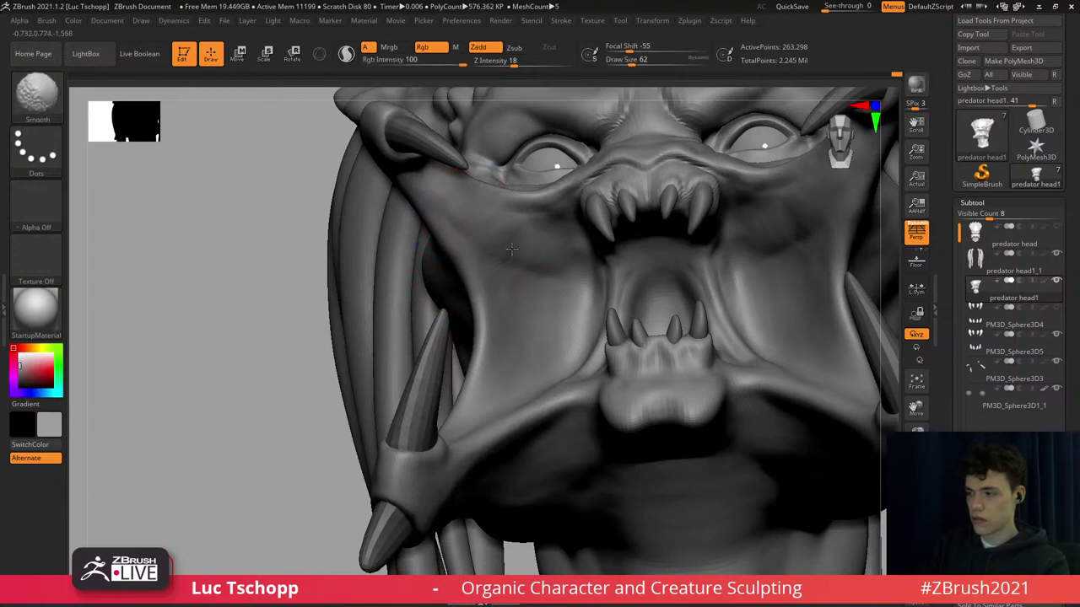
Build up the upper membrane between the claw and the mouth with LucT_Custom1 at draw sizes of about 51 and 44.
key("b")
left_click(412, 227)
key("s")
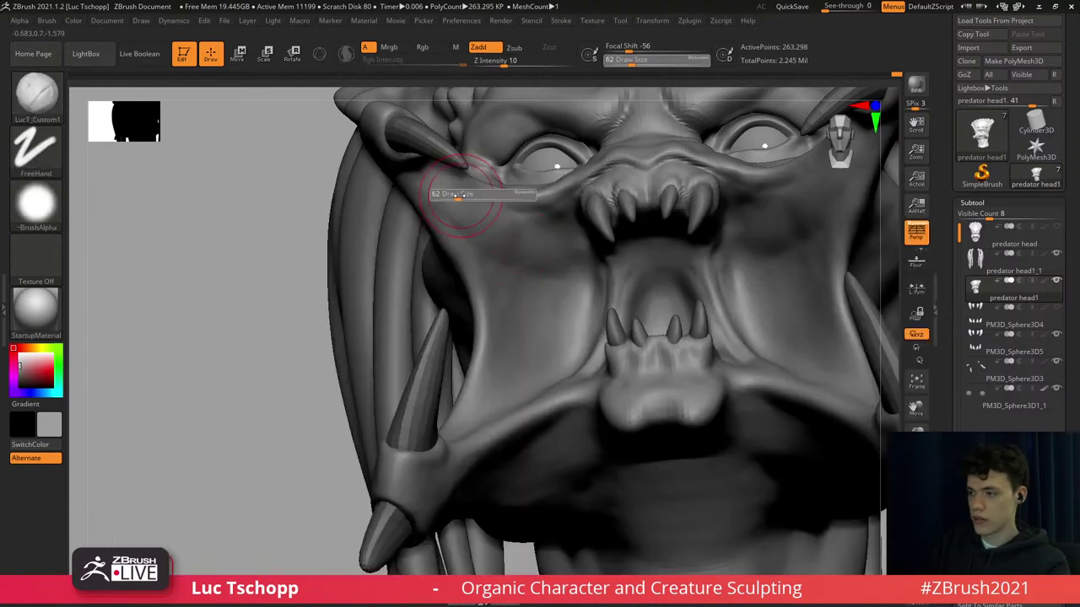
key("s")
left_click_drag(494, 226, 488, 226)
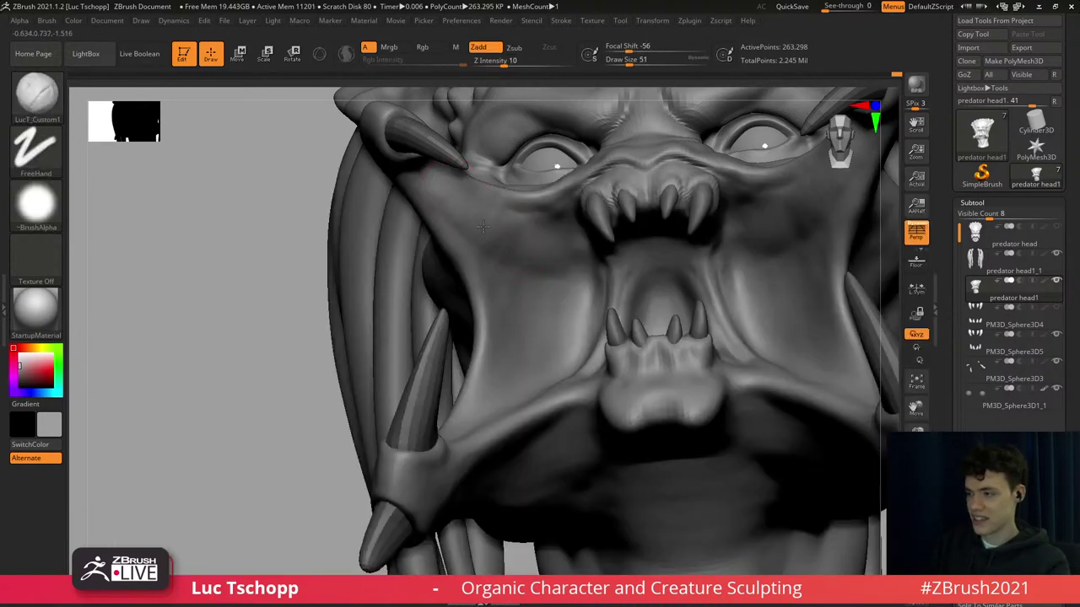
key("shift")
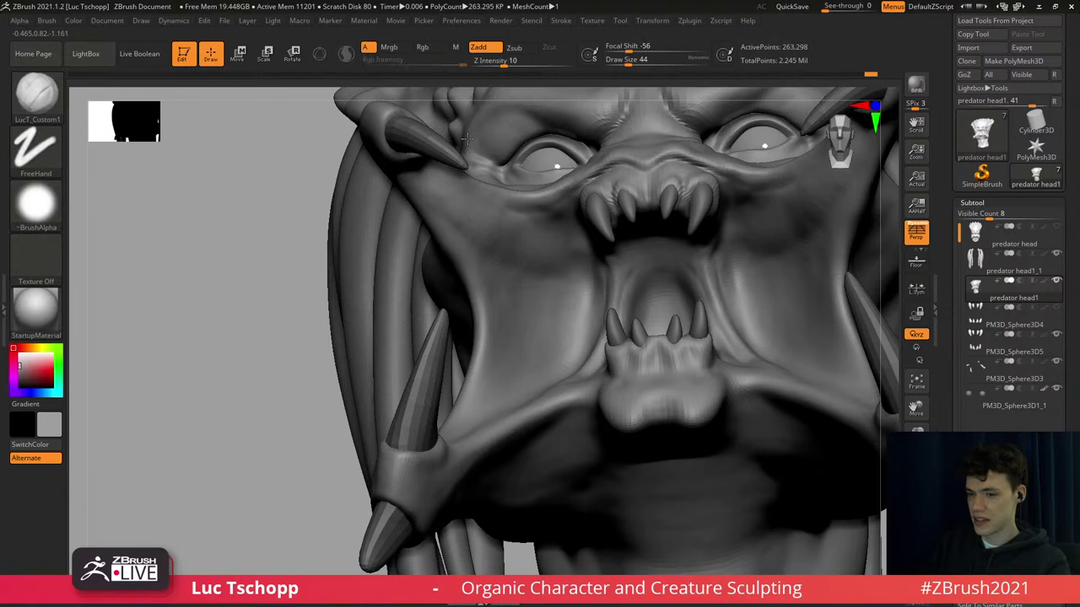
mouse_move(465, 219)
right_mouse_down("ctrl")
mouse_move(518, 194)
mouse_move(544, 294)
mouse_move(533, 319)
right_mouse_up("ctrl")
Smooth the upper membrane beside the mouth at about 56, three subdivision levels down.
key("d")
key("d")
key("shift")
key("shift+d")
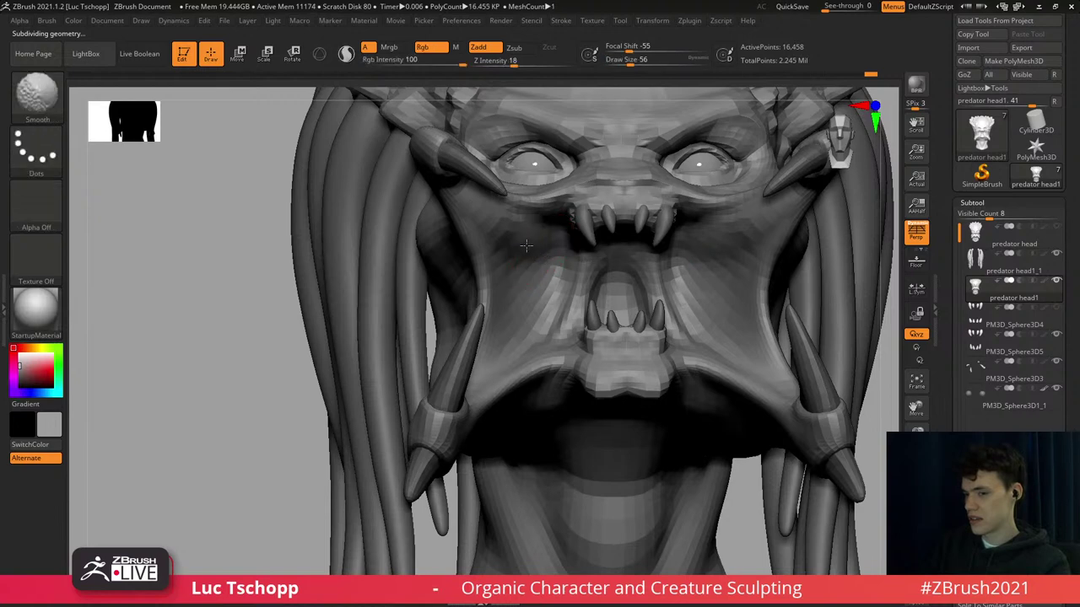
key("d")
Sculpt and smooth the upper mandible's front with Standard at about 29, two subdivision levels down, and restore the highest level.
mouse_move(517, 244)
right_mouse_down("ctrl")
mouse_move(555, 238)
mouse_move(549, 291)
mouse_move(526, 280)
mouse_move(498, 317)
right_mouse_up("ctrl")
key("shift")
key("b")
key("s")
key("t")
key("s")
key("shift+d")
key("shift+d")
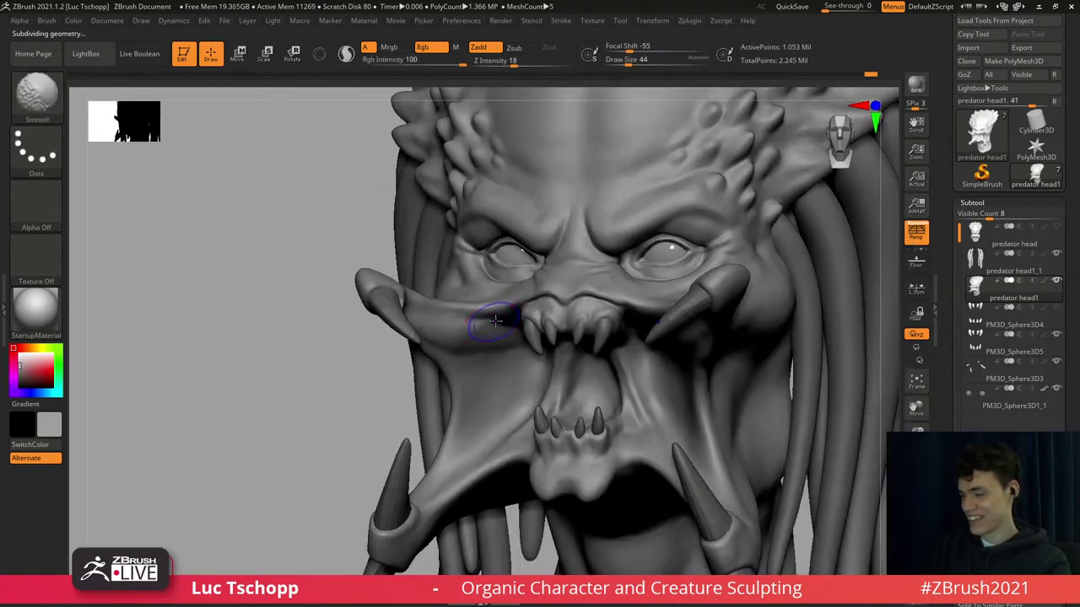
key("s")
left_click_drag(516, 318, 509, 317)
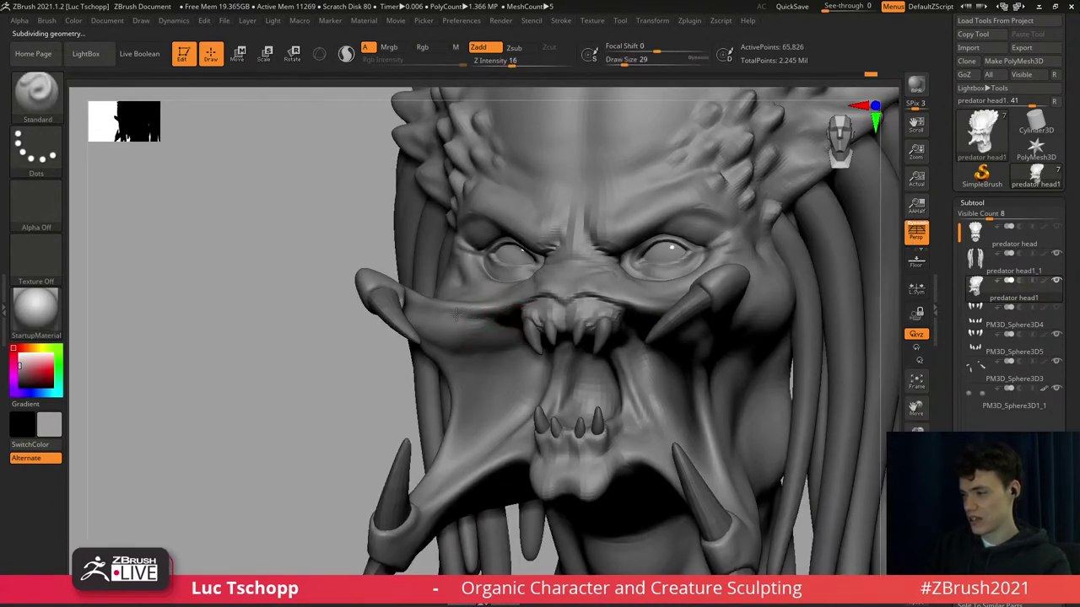
key("d")
key("d")
Build up the side of the upper mandible with LucT_Custom1 at about 74, three subdivision levels down.
key("f")
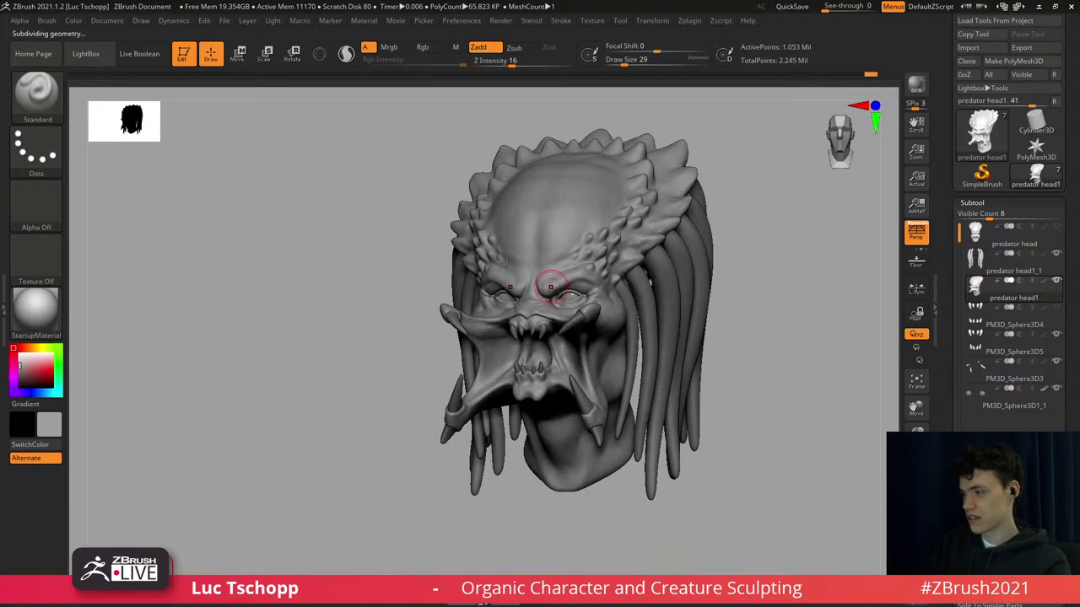
right_click_drag(552, 284, 556, 313)
mouse_move(624, 308)
right_mouse_down()
mouse_move(570, 297)
mouse_move(508, 305)
mouse_move(523, 320)
mouse_move(483, 256)
mouse_move(463, 258)
right_mouse_up()
key("b")
left_click(426, 228)
key("shift+d")
key("shift+d")
key("shift+d")
key("s")
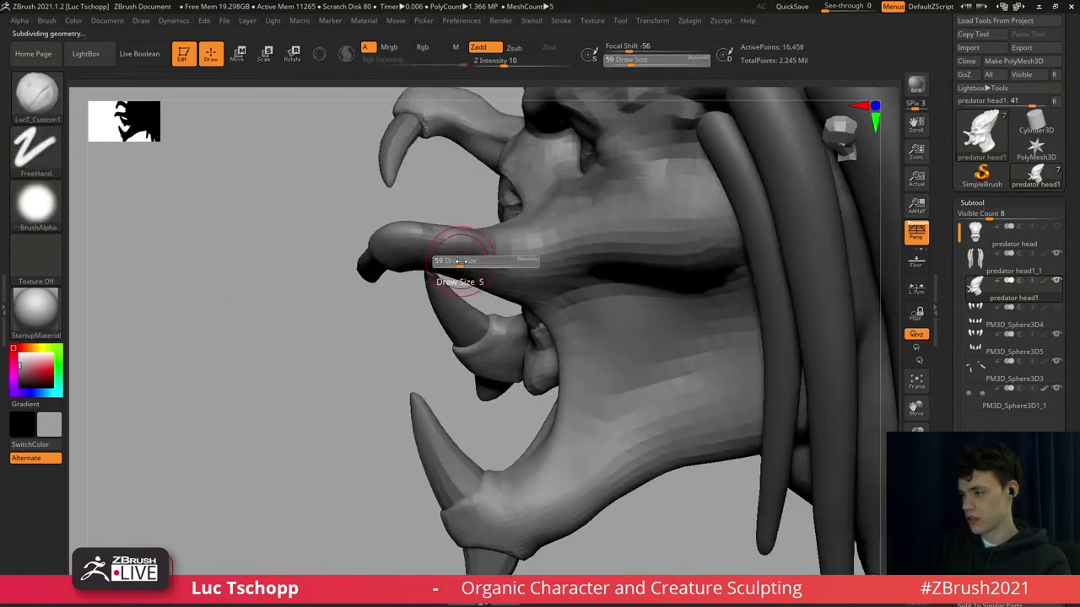
left_click_drag(458, 260, 482, 251)
key("s")
Fill and smooth the upper mandible behind its tip with LucT_Custom1 at draw sizes of about 116 to 94, two subdivision levels down.
key("d")
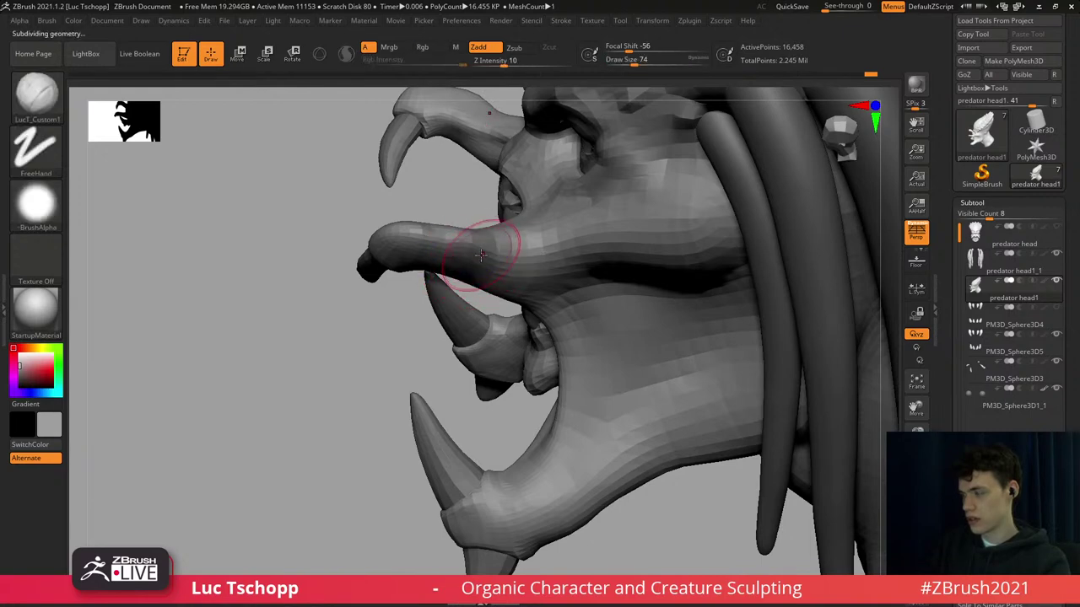
right_click_drag(480, 252, 465, 239)
left_click_drag(465, 238, 456, 235, "shift")
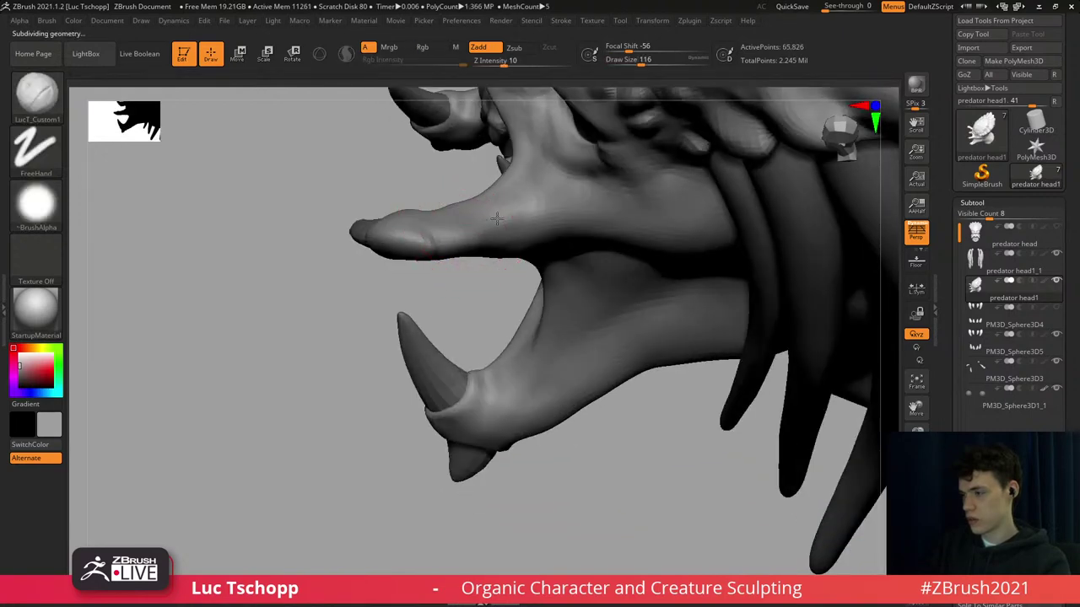
right_click_drag(436, 229, 471, 241)
key("s")
left_click_drag(472, 241, 462, 240)
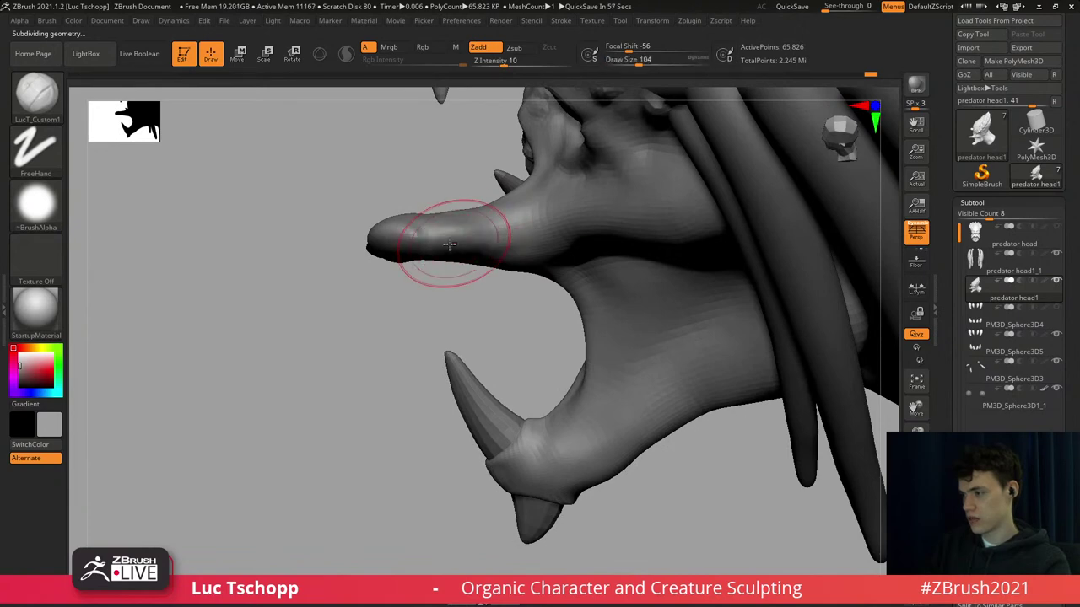
left_click_drag(502, 245, 501, 245)
left_click_drag(499, 244, 477, 242, "shift")
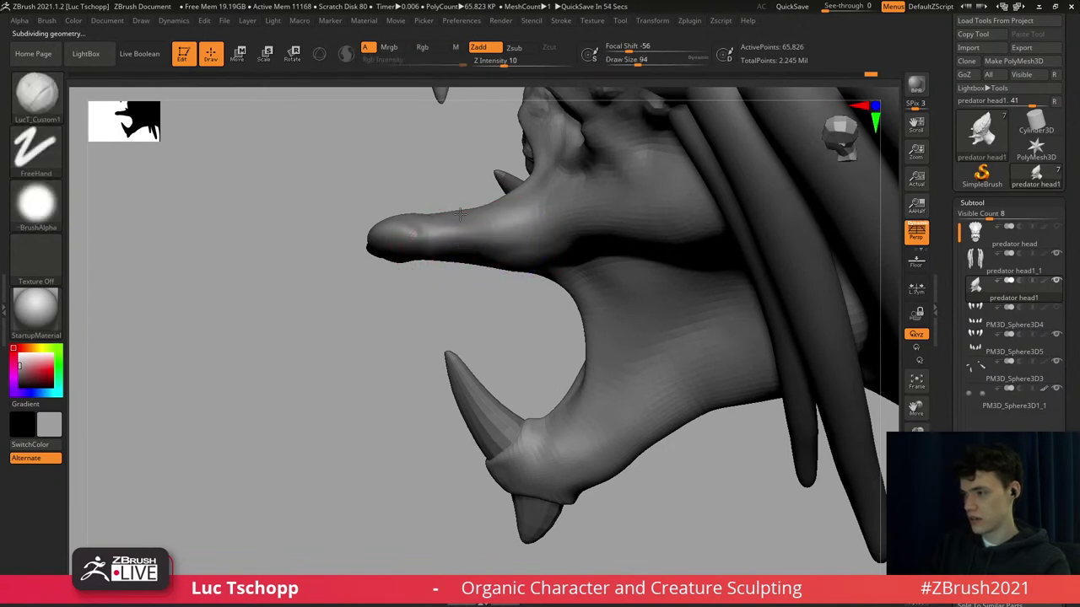
right_click_drag(479, 243, 492, 264, "ctrl")
Adjust the upper mandible's underside with Move at about 112 on lower subdivision levels, and restore the highest level.
key("b")
key("m")
key("v")
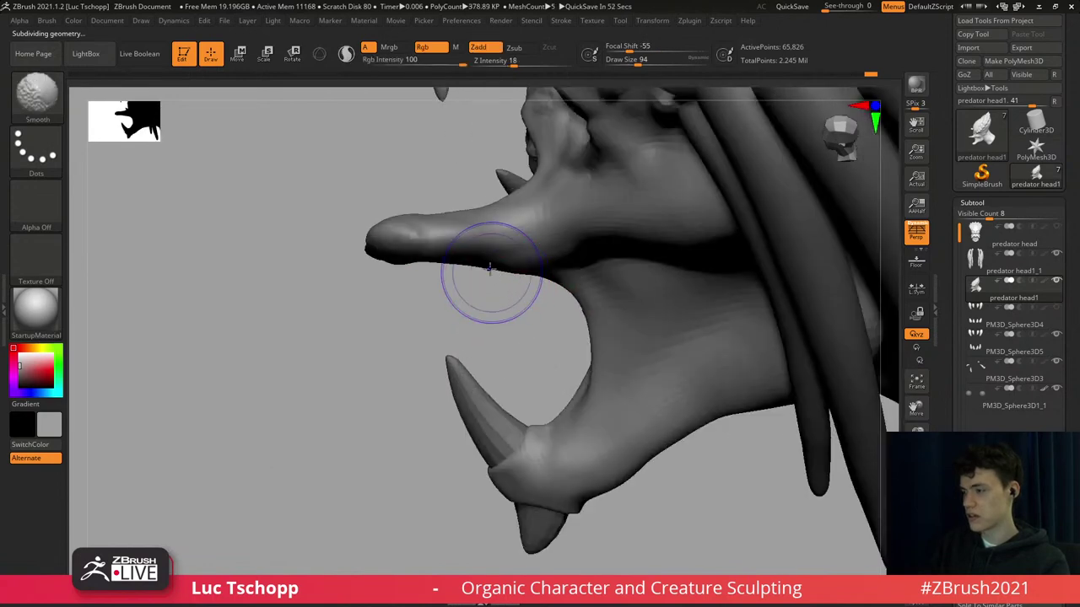
key("shift+d")
key("shift+d")
key("d")
key("d")
key("d")
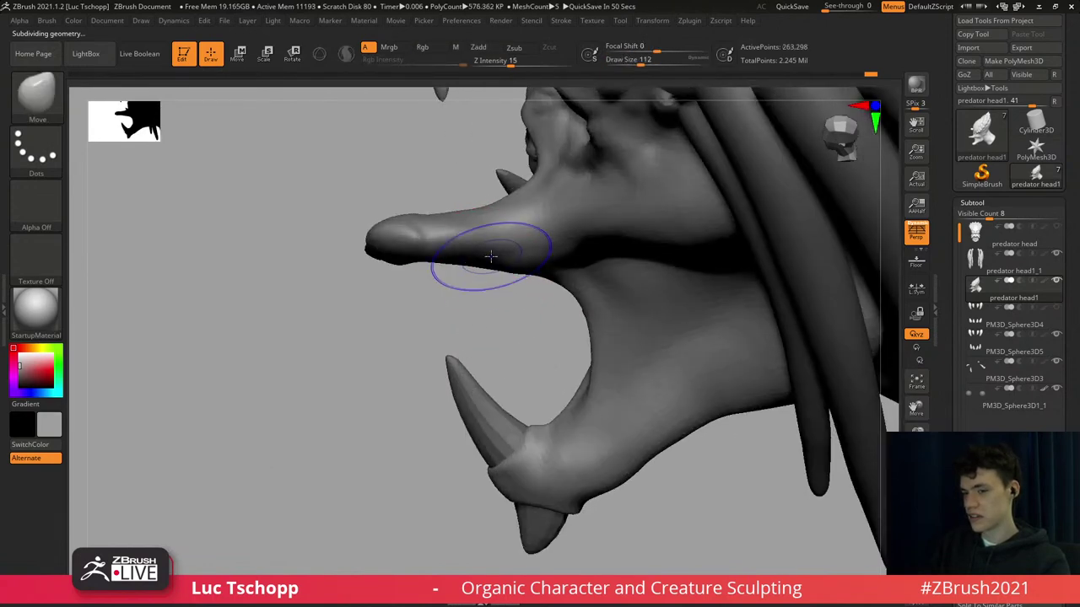
right_click_drag(468, 260, 501, 278, "ctrl")
key("d")
key("f")
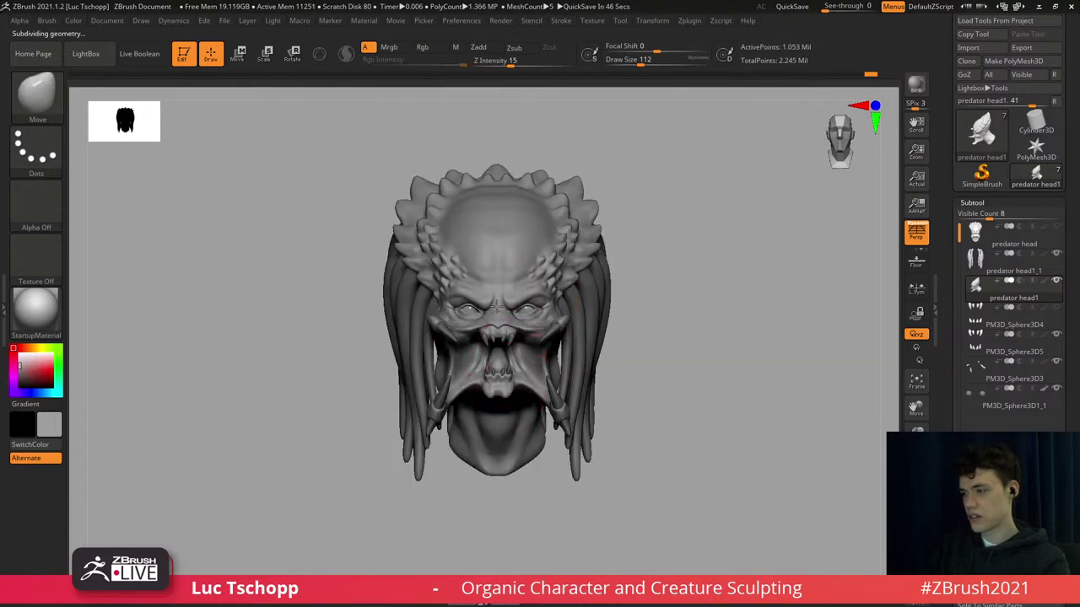
Select the claws subtool PM3D_Sphere3D3 and adjust the lower mandible's claw with Move at about 33.
right_click_drag(501, 372, 502, 262, "alt")
right_click_drag(506, 338, 511, 296, "ctrl")
right_click_drag(641, 346, 553, 351)
key("s")
left_click_drag(553, 351, 521, 348)
left_click(523, 352, "alt")
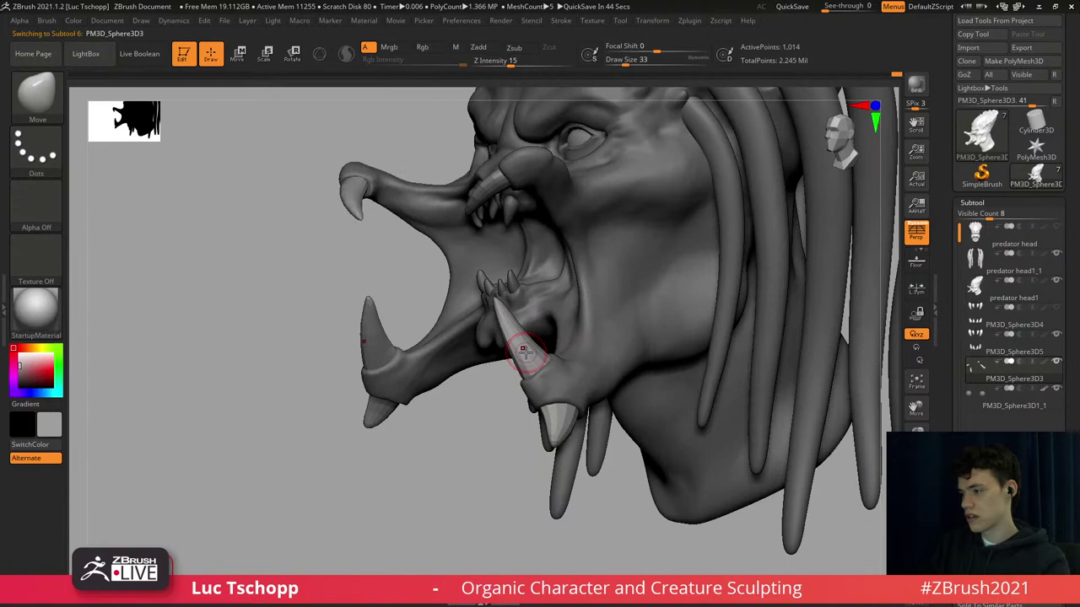
mouse_move(507, 286)
right_mouse_down("ctrl")
mouse_move(510, 355)
mouse_move(511, 325)
right_mouse_up("ctrl")
right_click_drag(511, 325, 540, 253, "ctrl")
Return to predator head1 and build up the cheek behind the mandibles with LucT_Custom1 at about 149 and 145, three subdivision levels down.
left_click(679, 260, "alt")
key("b")
left_click(562, 233)
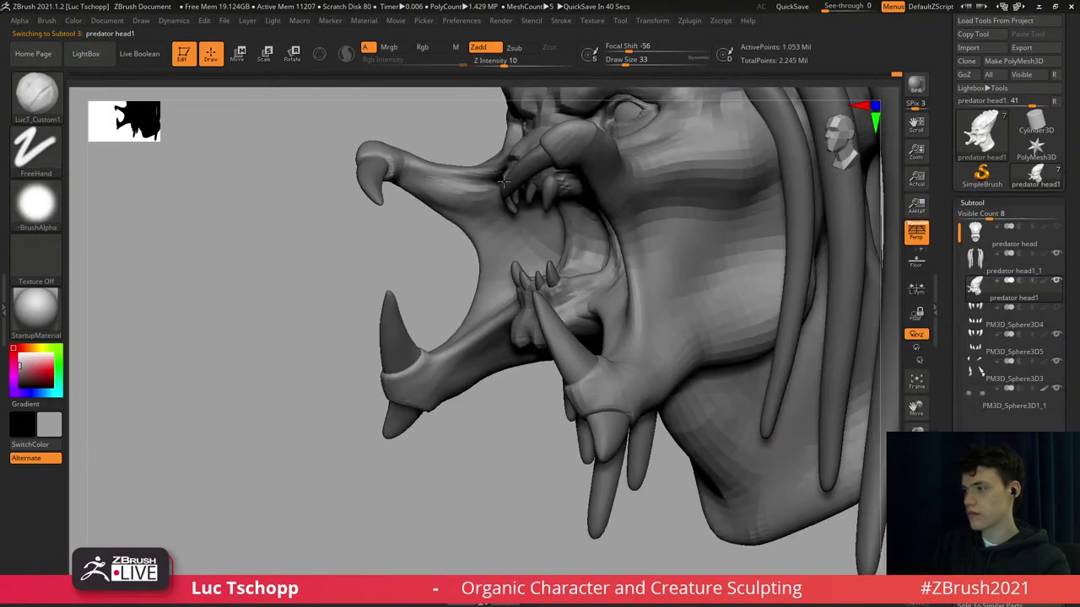
right_click_drag(658, 241, 557, 222, "alt")
key("shift+d")
key("shift+d")
key("shift+d")
key("shift+d")
key("ctrl+d")
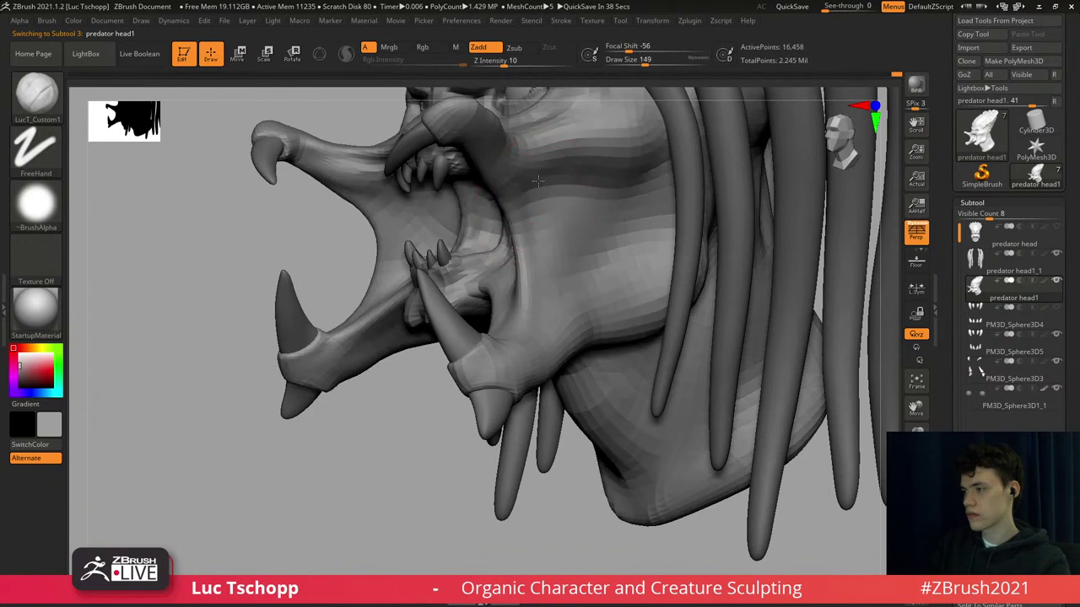
left_click_drag(539, 226, 573, 188)
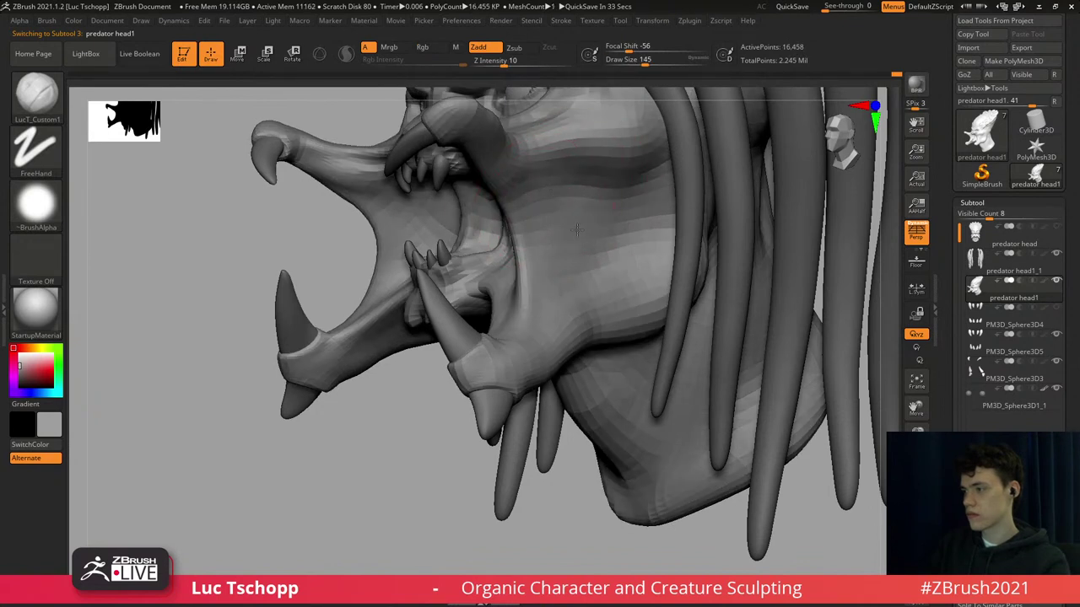
key("ctrl+d")
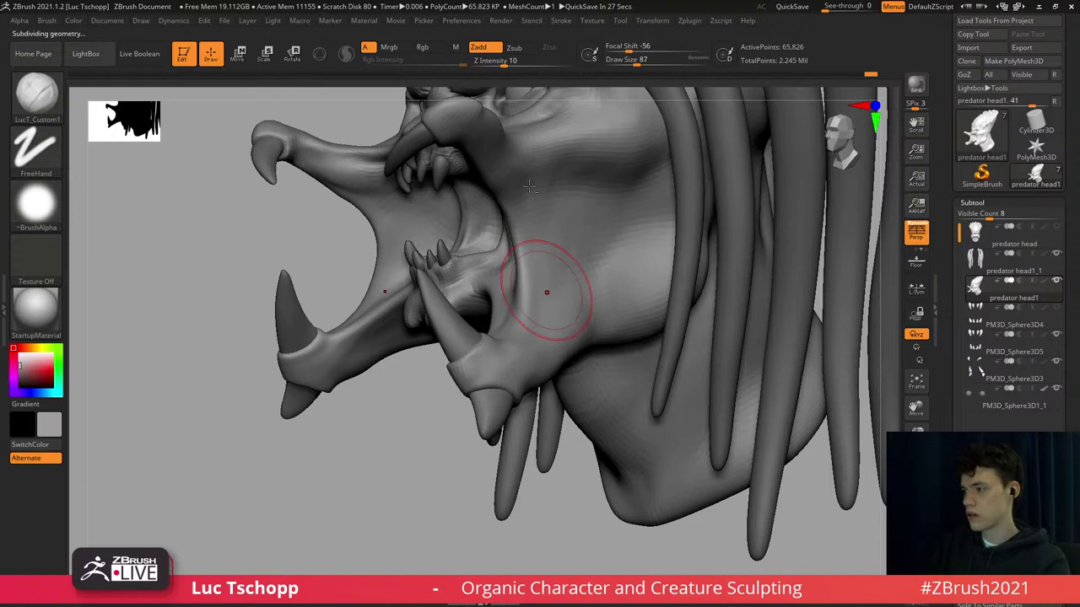
Reshape the lower mandible between its claw socket and the lower teeth with Move at about 108 and 68, two subdivision levels down.
right_click_drag(529, 187, 538, 147, "alt")
mouse_move(477, 355)
right_mouse_down("alt")
mouse_move(511, 315)
mouse_move(512, 379)
right_mouse_up("alt")
key("b")
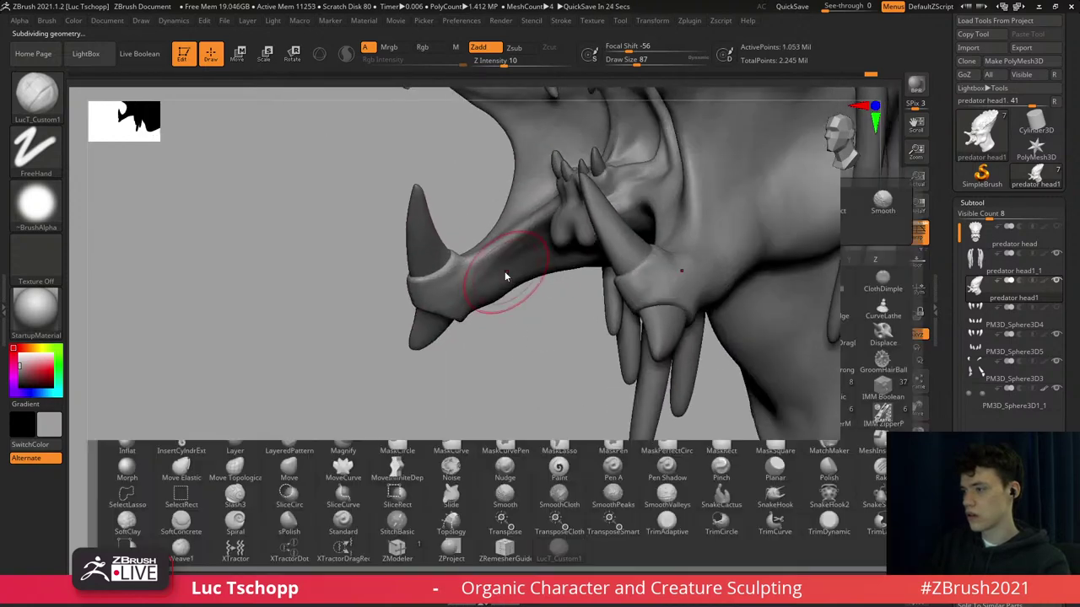
key("m")
key("v")
right_click_drag(521, 251, 554, 218)
key("shift+d")
key("shift+d")
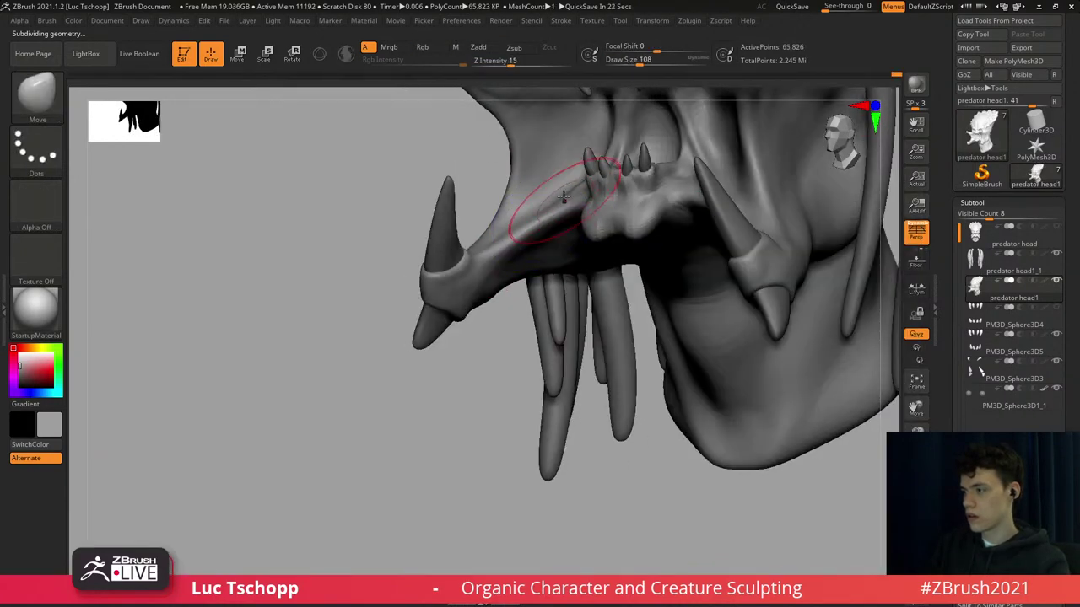
key("s")
left_click_drag(522, 230, 515, 230)
Refine the lower mandible's ridge with Standard, Move and smoothing at about 59, three subdivision levels down, and restore the highest level.
key("b")
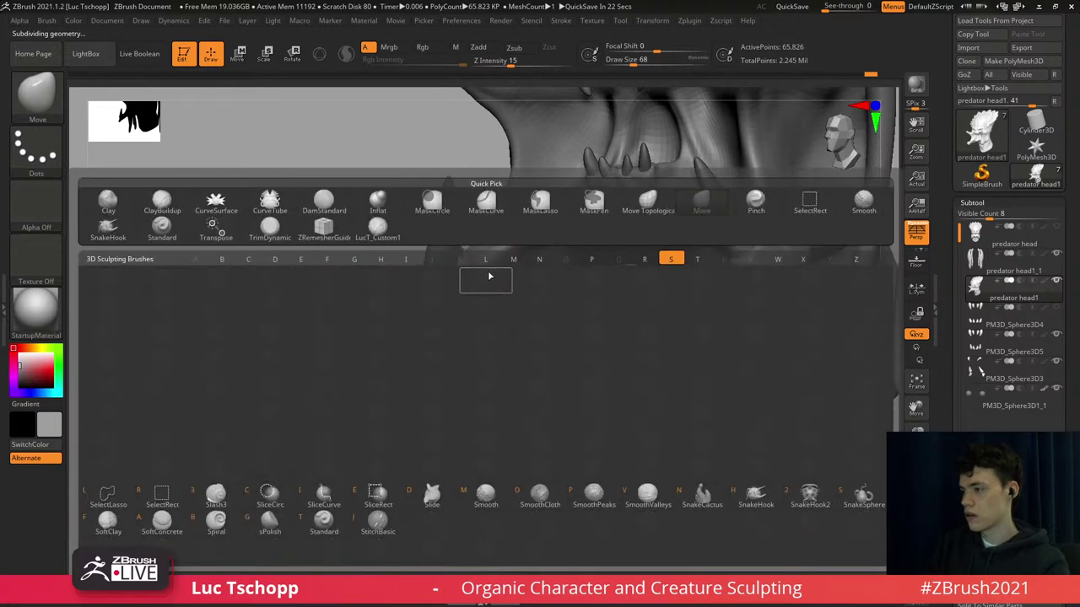
key("s")
key("t")
key("b")
key("m")
key("v")
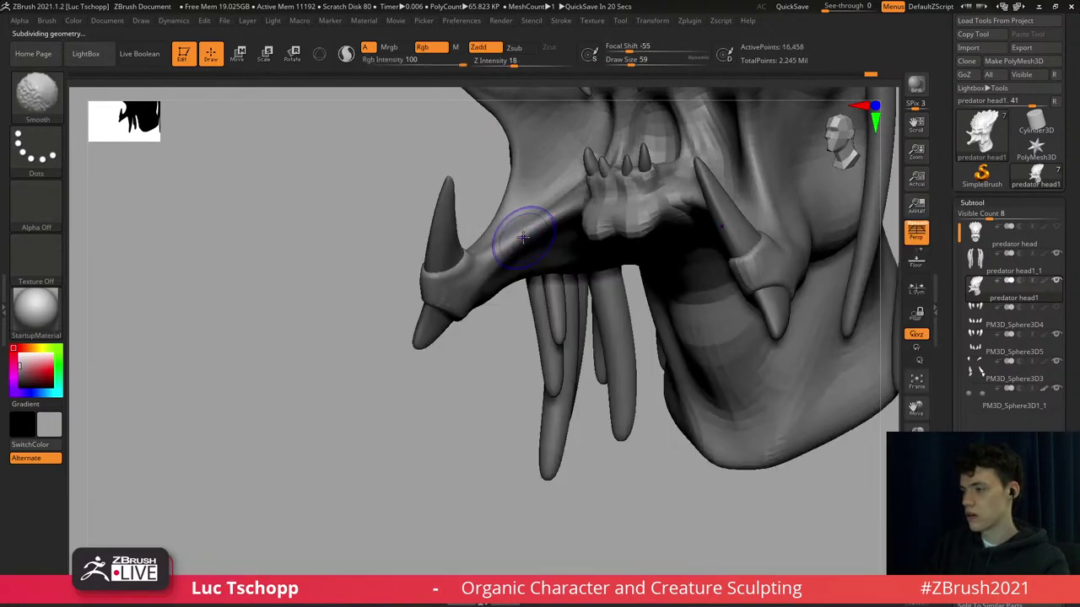
key("shift+d")
key("shift+d")
key("d")
key("d")
key("d")
key("d")
key("f")
Sculpt the outer crest spikes on the side of the head with Standard at about 41.
mouse_move(528, 235)
right_mouse_down("shift")
mouse_move(515, 229)
mouse_move(555, 258)
mouse_move(558, 281)
mouse_move(570, 230)
mouse_move(570, 248)
right_mouse_up("shift")
key("b")
key("s")
key("t")
key("b")
key("s")
key("t")
key("s")
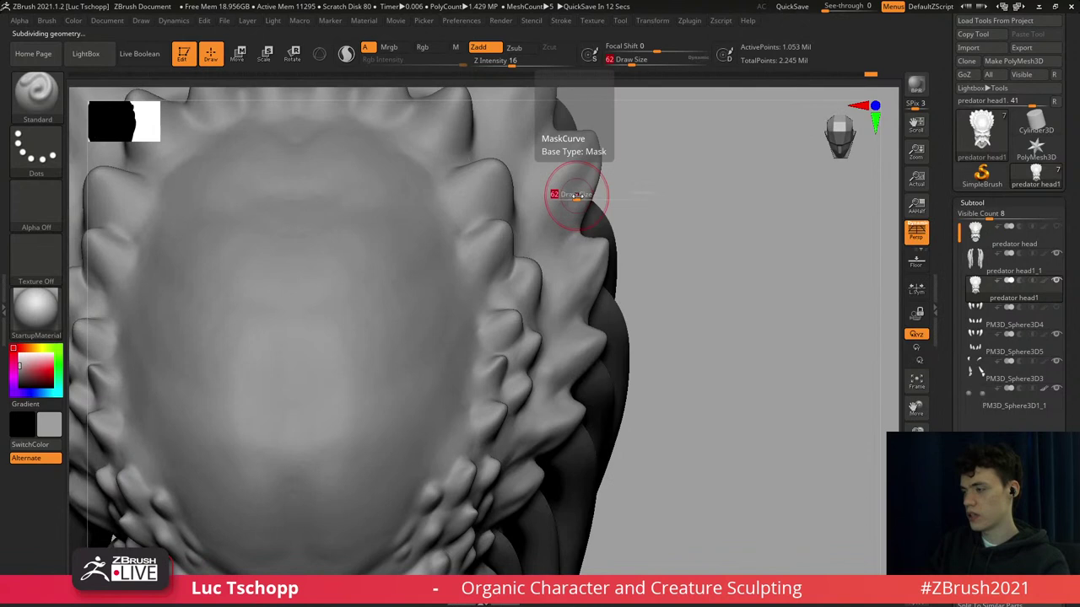
left_click_drag(579, 193, 578, 172)
right_click_drag(564, 153, 571, 220)
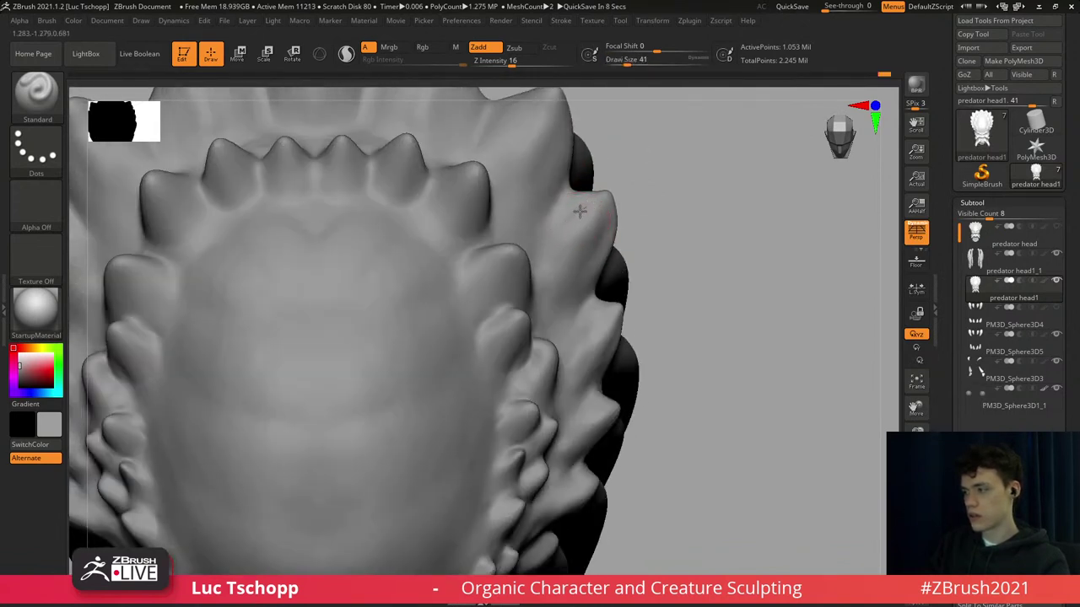
Add volume to the outer and inner crest spikes with Standard at about 56 and smooth them, one subdivision level down.
key("shift+d")
key("s")
left_click_drag(561, 224, 556, 230)
mouse_move(557, 230)
left_mouse_down("shift")
mouse_move(568, 217)
mouse_move(575, 235)
left_mouse_up("shift")
key("s")
key("b")
key("s")
key("t")
key("s")
left_click_drag(560, 277, 555, 278)
left_click_drag(492, 289, 485, 300)
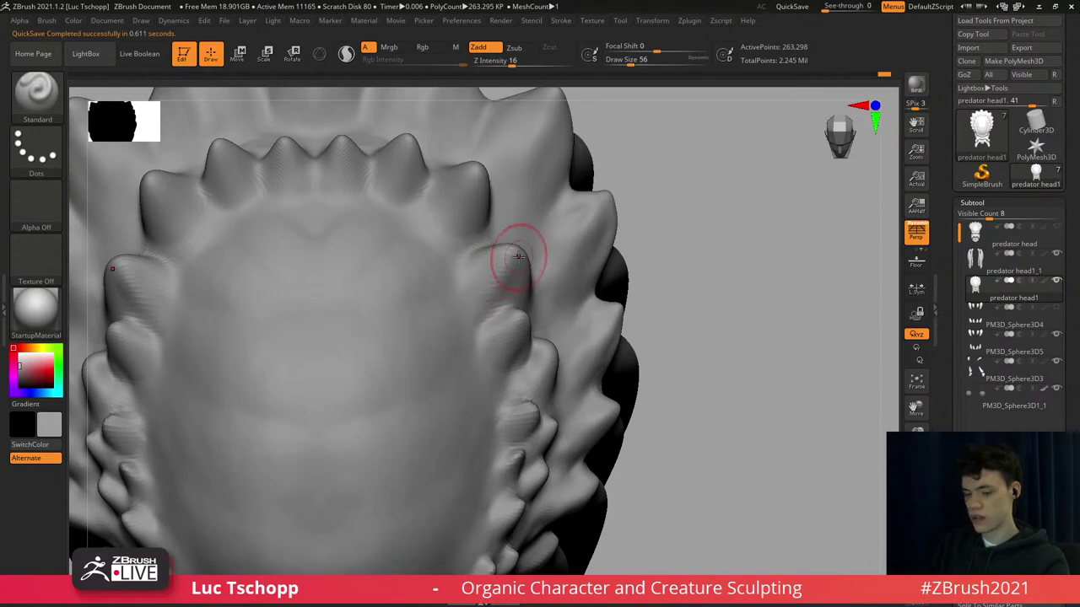
Pull the tips of the side crest spikes into clearer points with Move at about 31.
key("b")
key("m")
key("v")
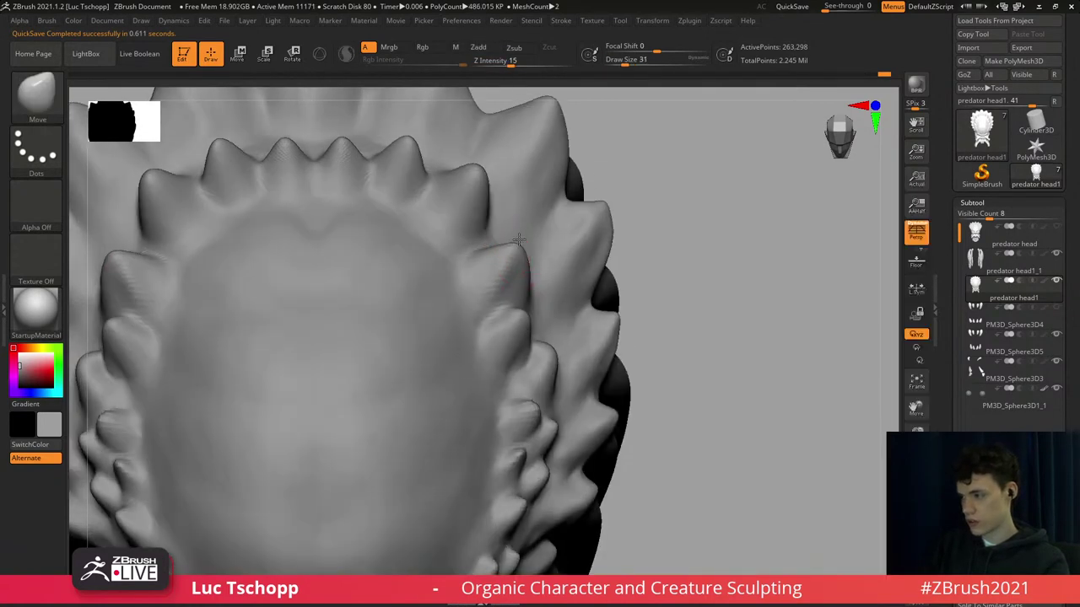
Define the ridges and bases of the inner crest spikes with Standard at draw sizes of about 33, 35 and 44.
key("b")
key("s")
key("t")
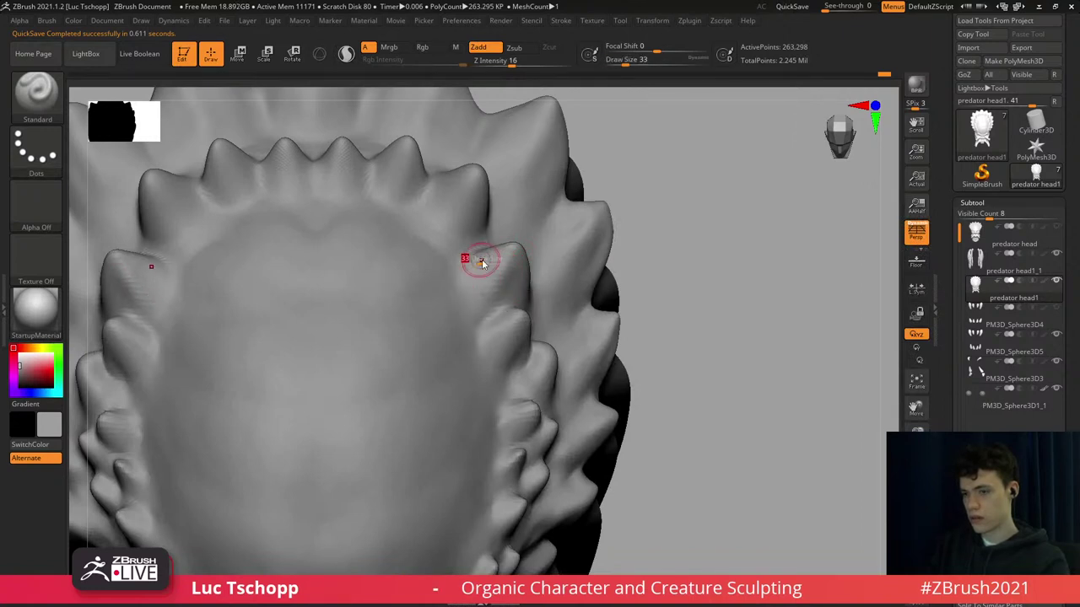
key("s")
left_click(500, 259)
key("s")
left_click(508, 264)
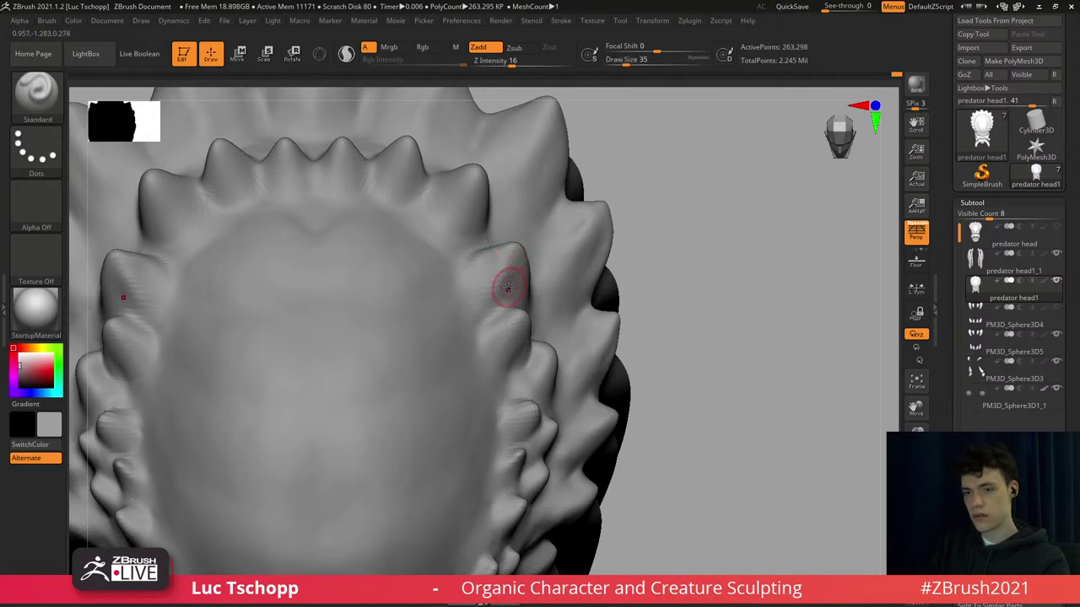
mouse_move(521, 310)
right_mouse_down()
mouse_move(511, 291)
mouse_move(521, 285)
right_mouse_up()
left_click_drag(520, 284, 520, 311)
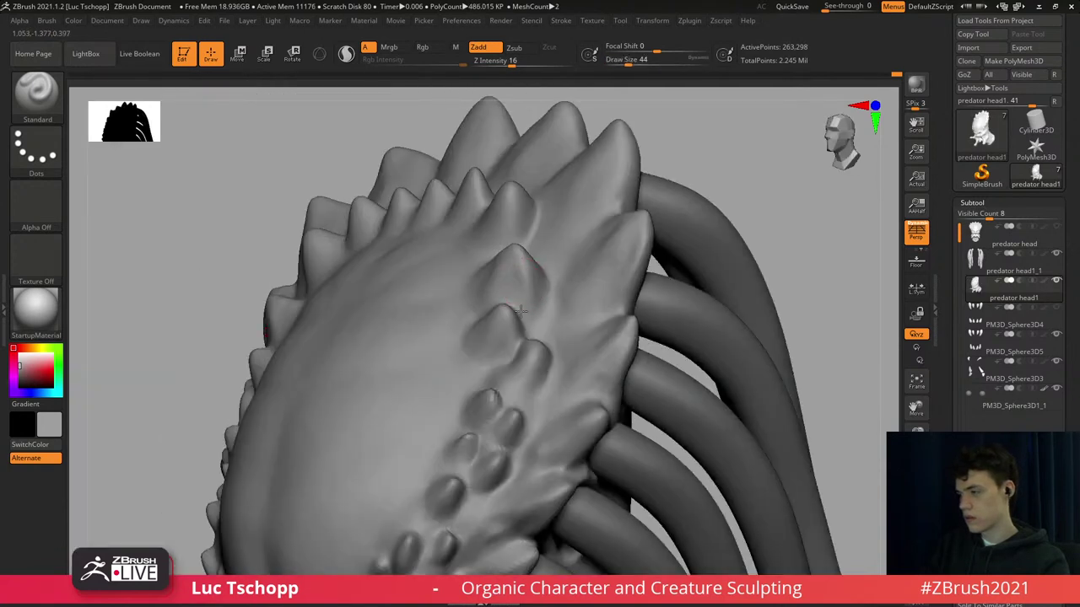
Sharpen the ridges and bases of the inner side crest spikes with Standard at draw sizes of about 44, 31 and 51.
mouse_move(520, 251)
left_mouse_down()
mouse_move(524, 296)
mouse_move(509, 330)
left_mouse_up()
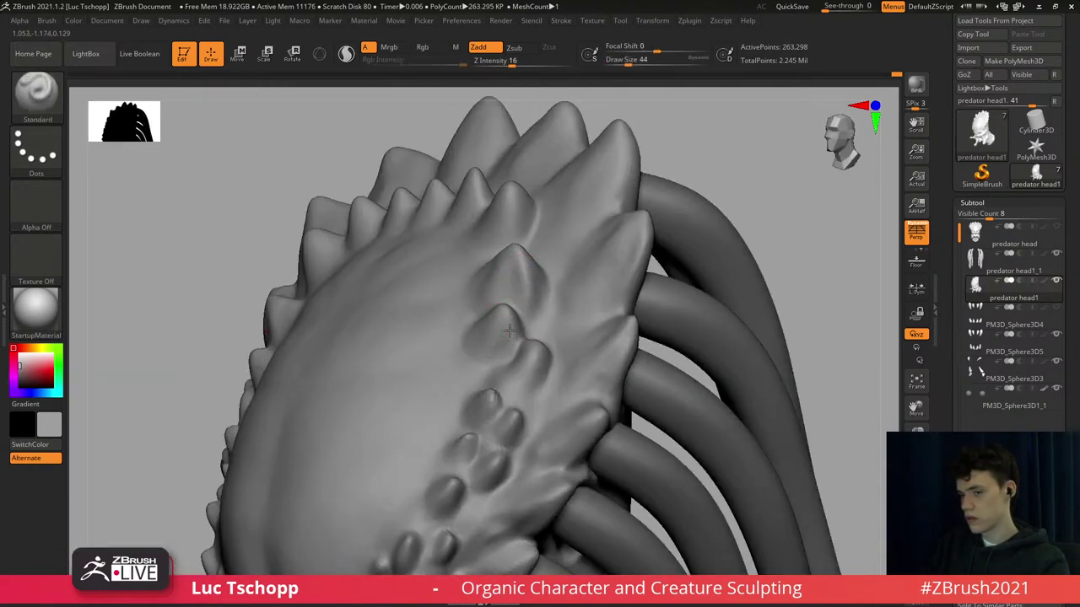
right_click_drag(496, 365, 500, 317, "alt")
key("s")
left_click_drag(538, 328, 541, 328)
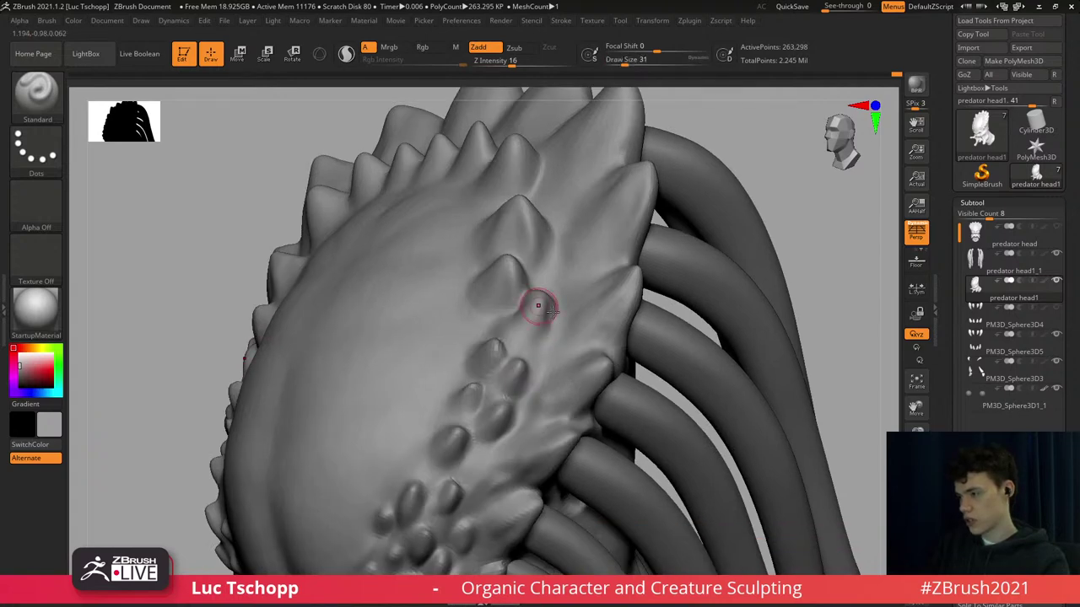
right_click_drag(552, 311, 581, 324)
key("bracketright")
key("bracketright")
mouse_move(522, 307)
left_mouse_down()
mouse_move(513, 312)
mouse_move(533, 314)
left_mouse_up()
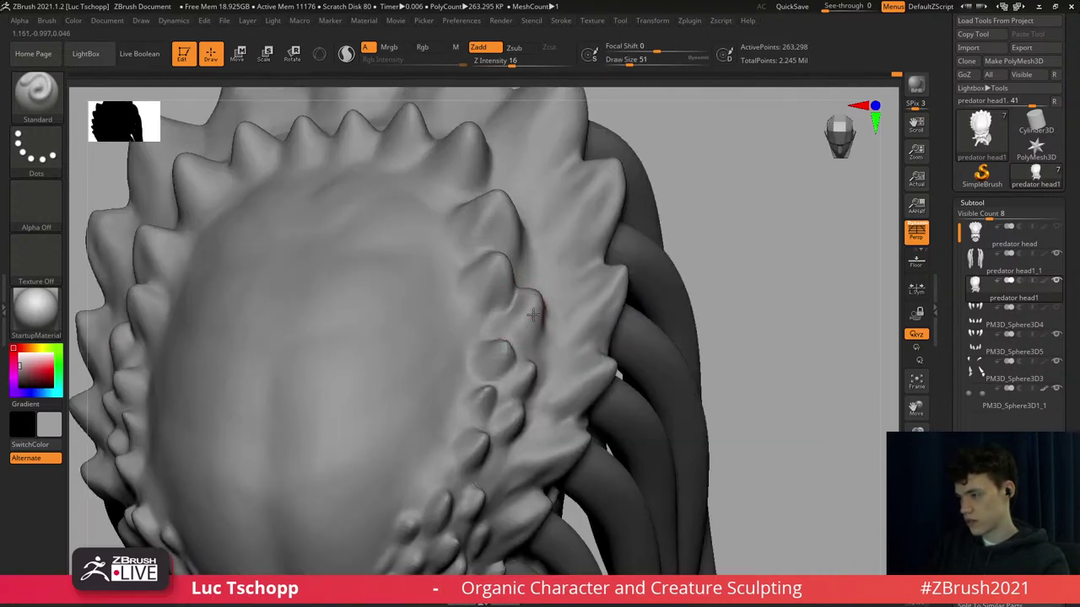
Go up one subdivision level and refine the inner crest spikes at the side of the forehead with Standard at about 46.
right_click_drag(511, 313, 523, 286, "ctrl")
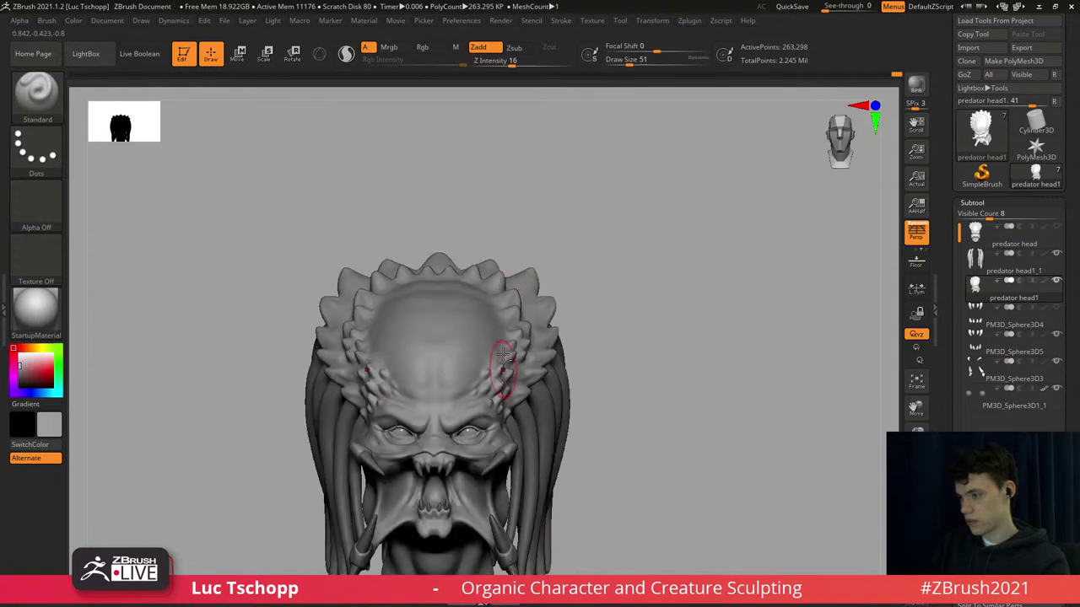
right_click_drag(509, 345, 561, 289, "alt")
key("ctrl+d")
right_click_drag(475, 251, 485, 282, "ctrl")
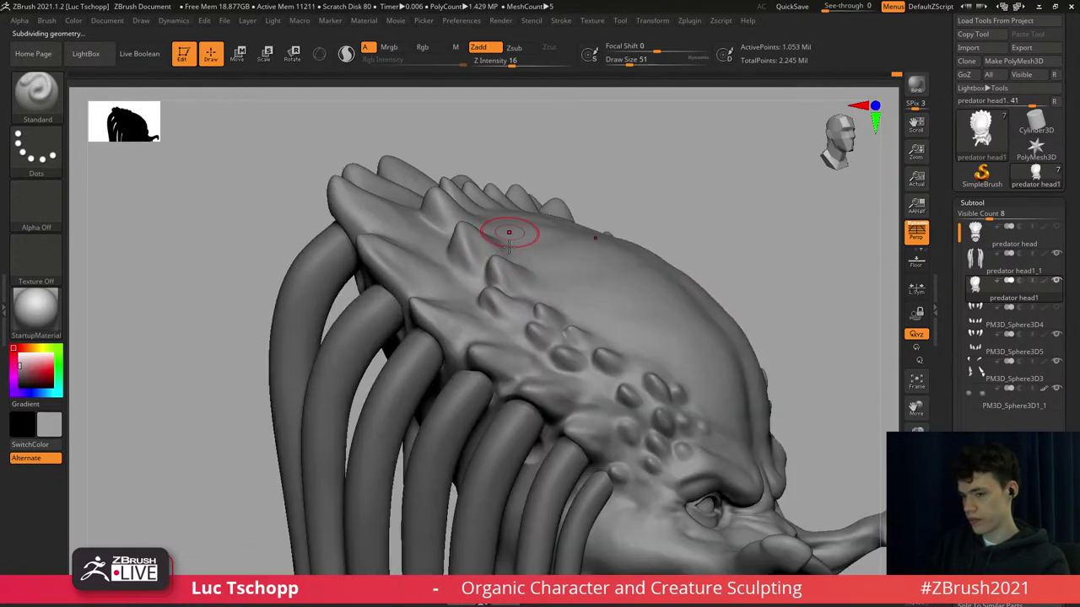
right_click_drag(511, 232, 501, 284)
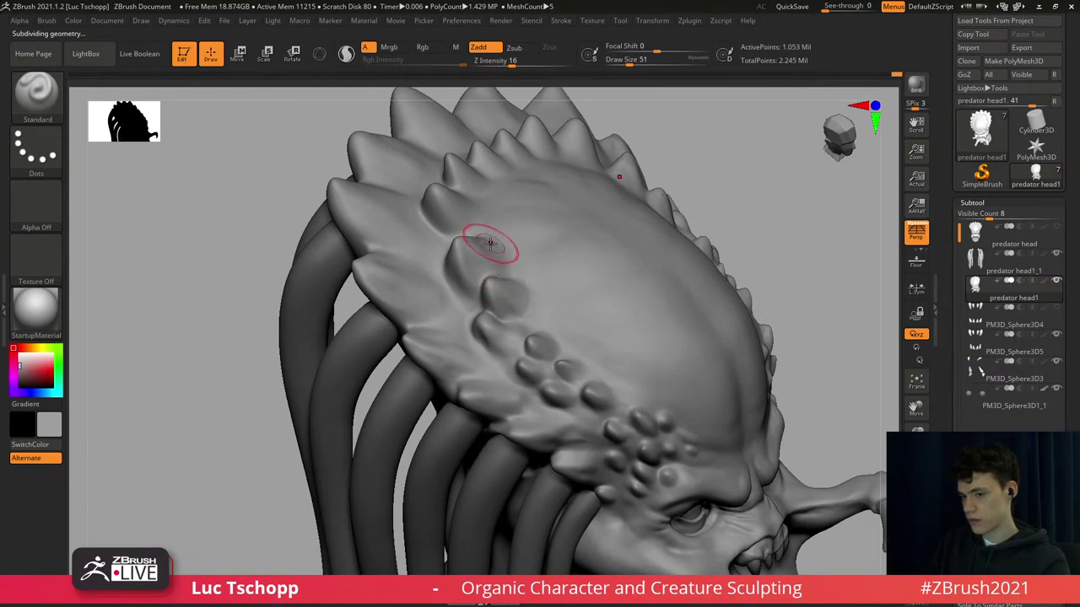
key("b")
key("s")
key("t")
mouse_move(491, 248)
right_mouse_down()
mouse_move(469, 258)
mouse_move(484, 279)
right_mouse_up()
key("s")
left_click_drag(488, 253, 485, 252)
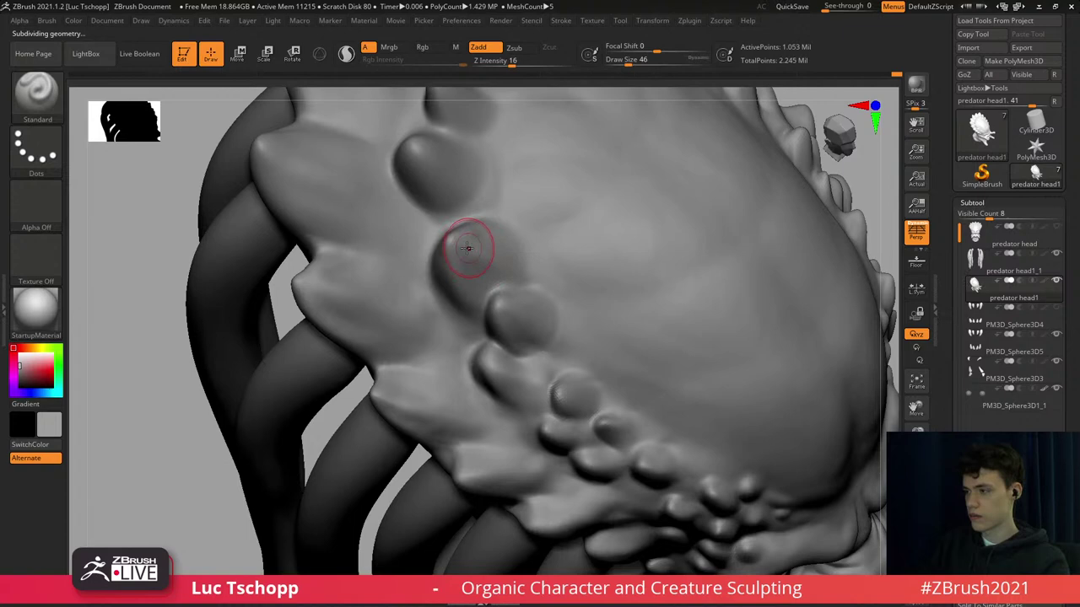
Define the ridges and edges of the outer side crest spikes with Standard at draw sizes of about 59 and 44.
key("b")
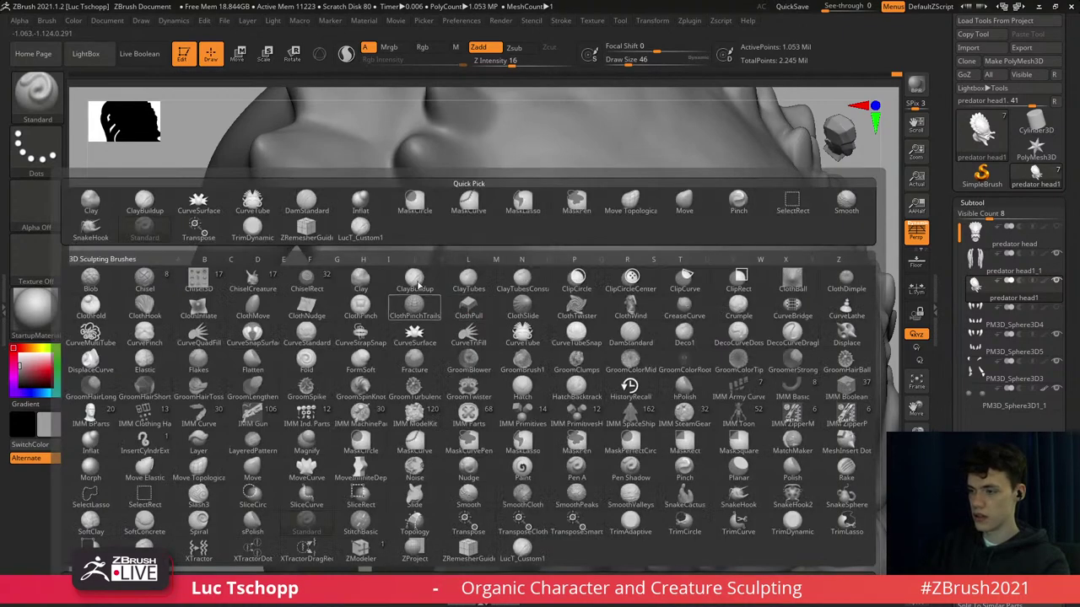
left_click(373, 226)
right_click_drag(373, 226, 469, 325, "alt")
key("b")
key("s")
key("t")
key("s")
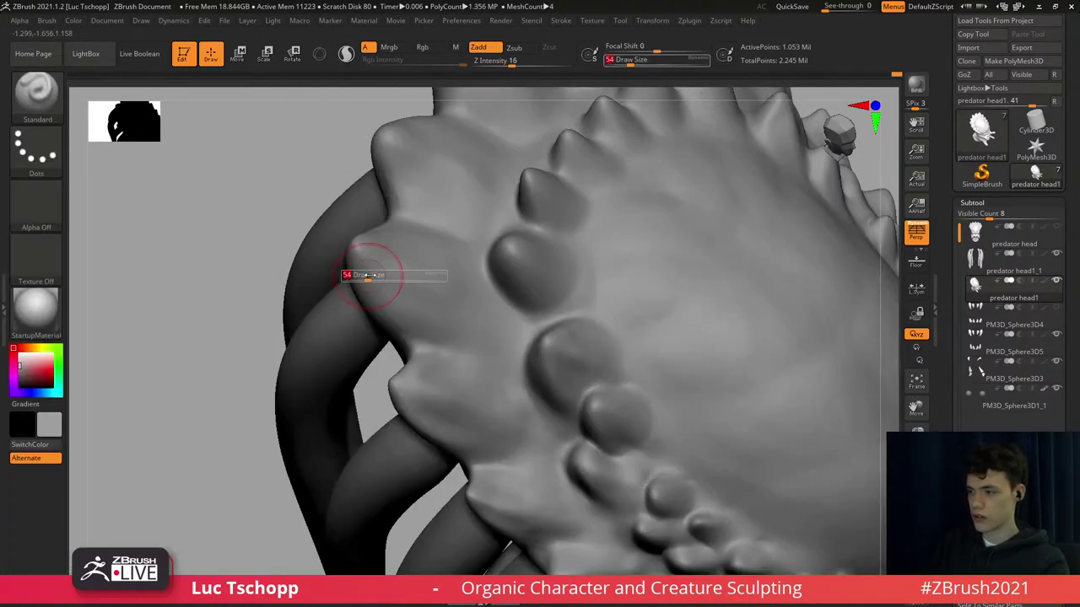
left_click_drag(362, 274, 369, 272)
key("s")
left_click_drag(382, 310, 379, 308)
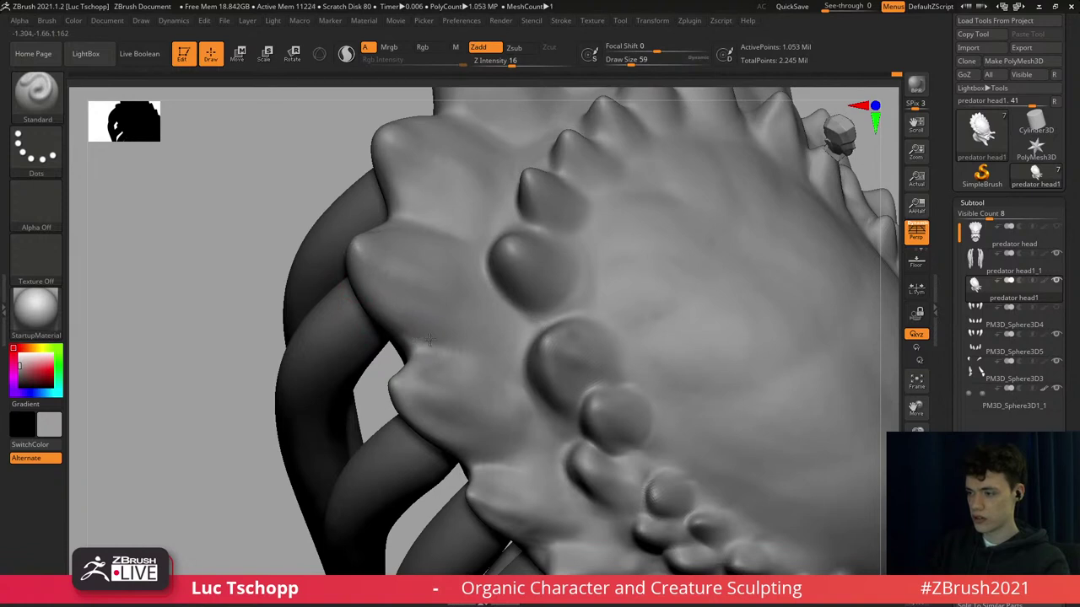
key("bracketleft")
key("bracketleft")
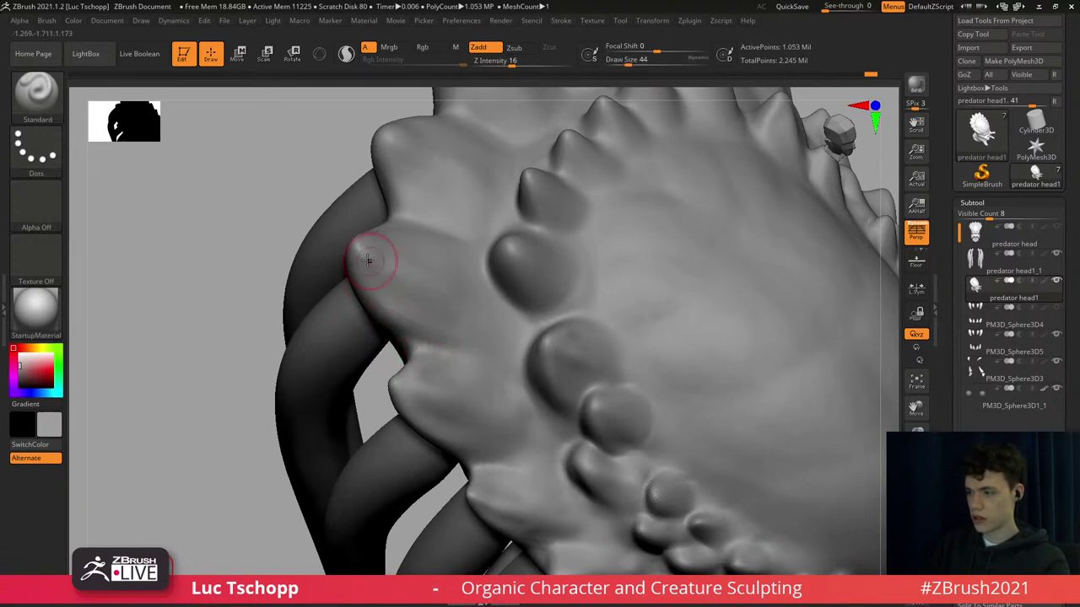
Shape and smooth the inner crest spikes with LucT_Custom1 at about 56, and define their bases with Standard at about 41.
right_click_drag(407, 256, 532, 354, "ctrl")
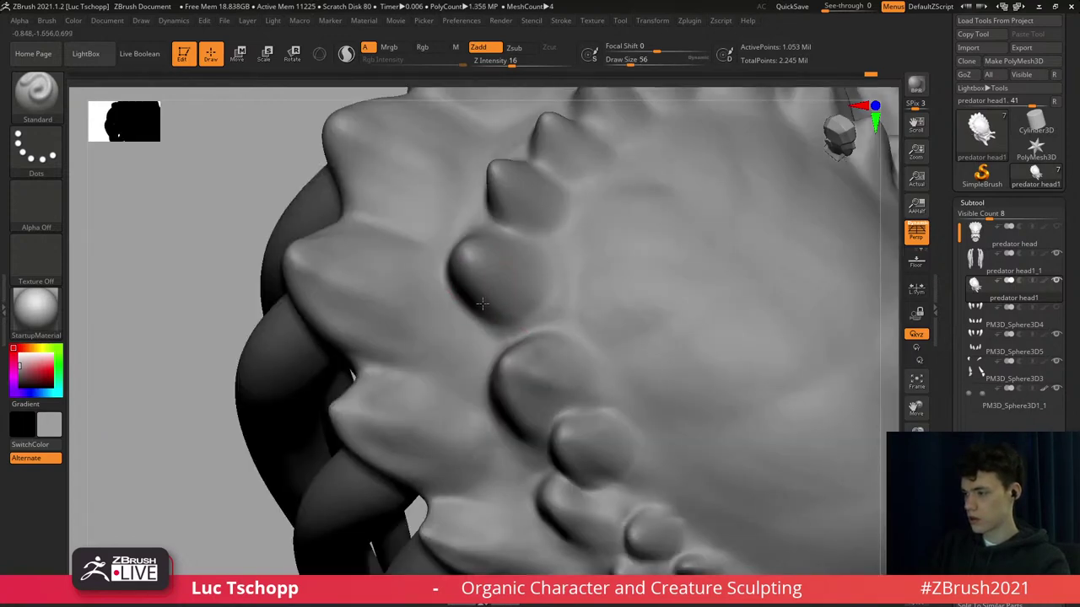
key("b")
left_click(400, 232)
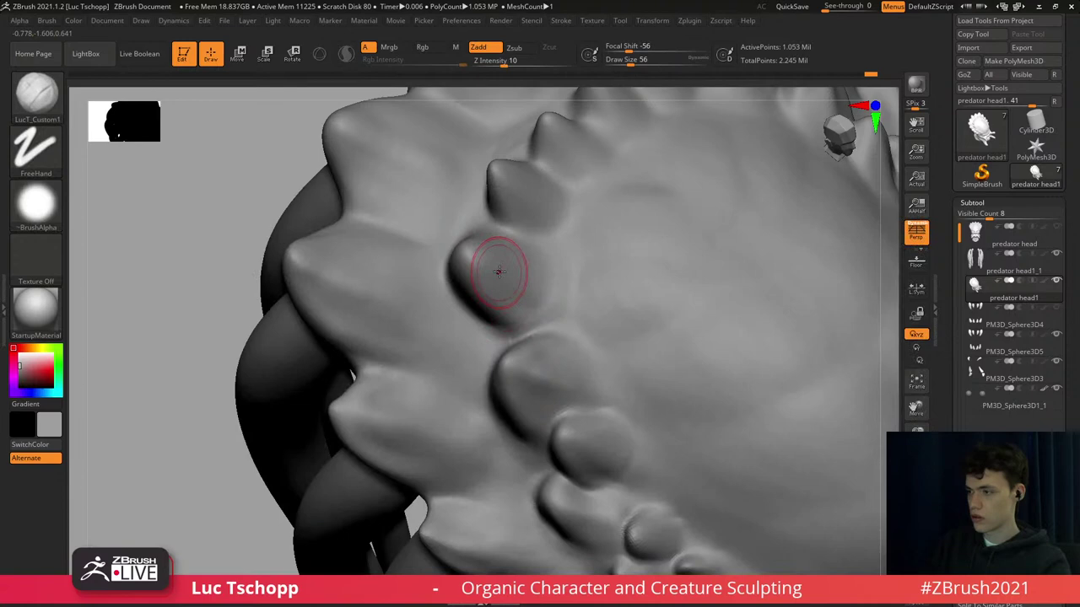
left_click_drag(537, 316, 541, 385, "shift")
key("b")
key("s")
key("t")
key("bracketleft")
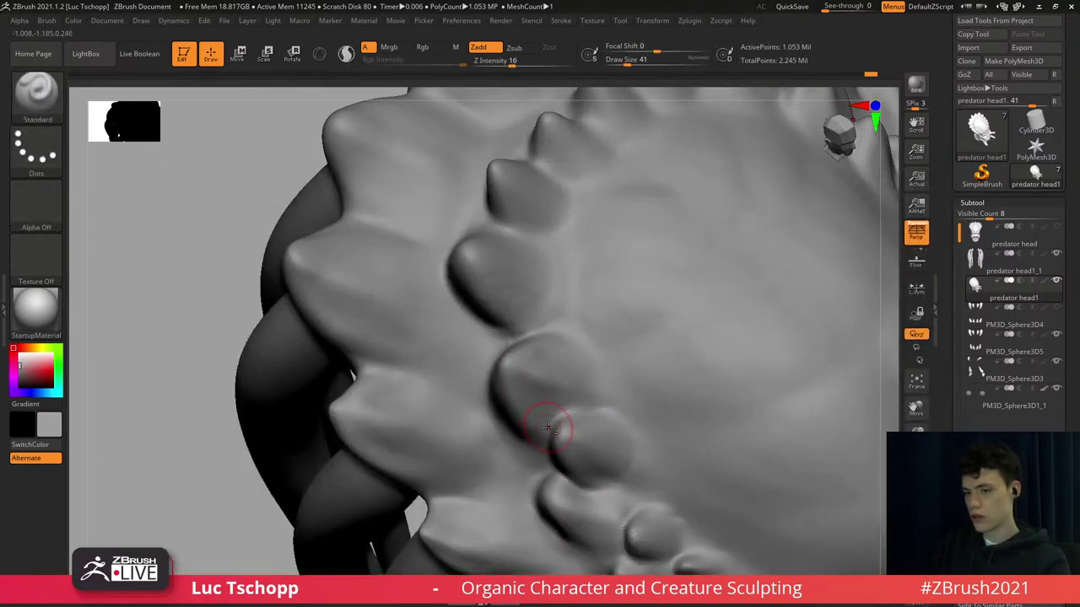
Sculpt ridges into the outer crest spike at the back of the head with Standard at draw sizes of about 62 and 77.
right_click_drag(494, 319, 477, 219, "ctrl")
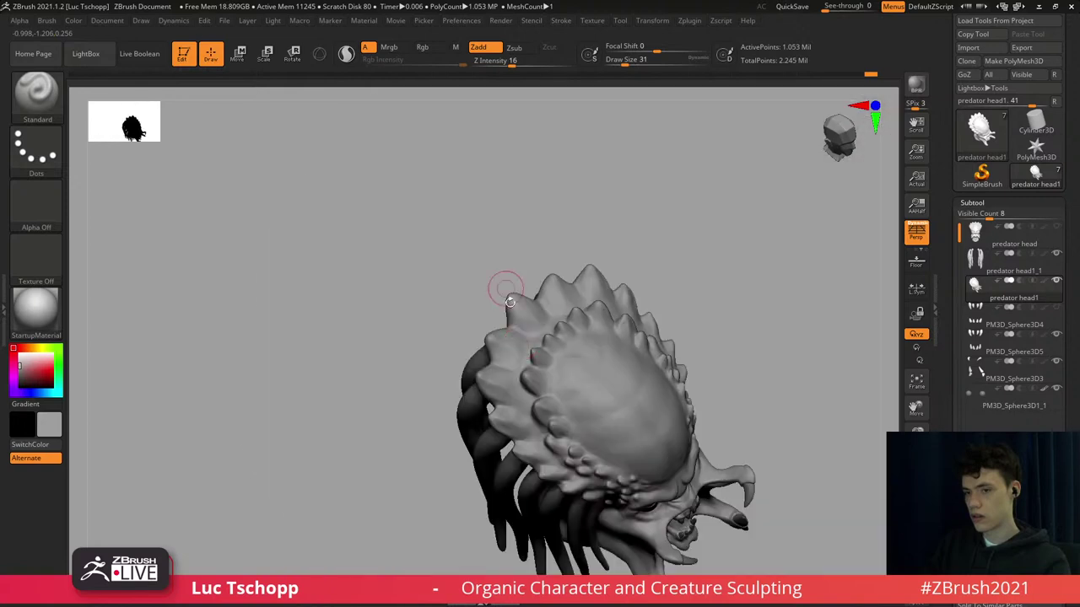
right_click_drag(522, 360, 483, 302)
mouse_move(526, 335)
right_mouse_down("alt")
mouse_move(507, 264)
mouse_move(503, 413)
right_mouse_up("alt")
right_click_drag(492, 256, 502, 325)
key("b")
key("s")
key("t")
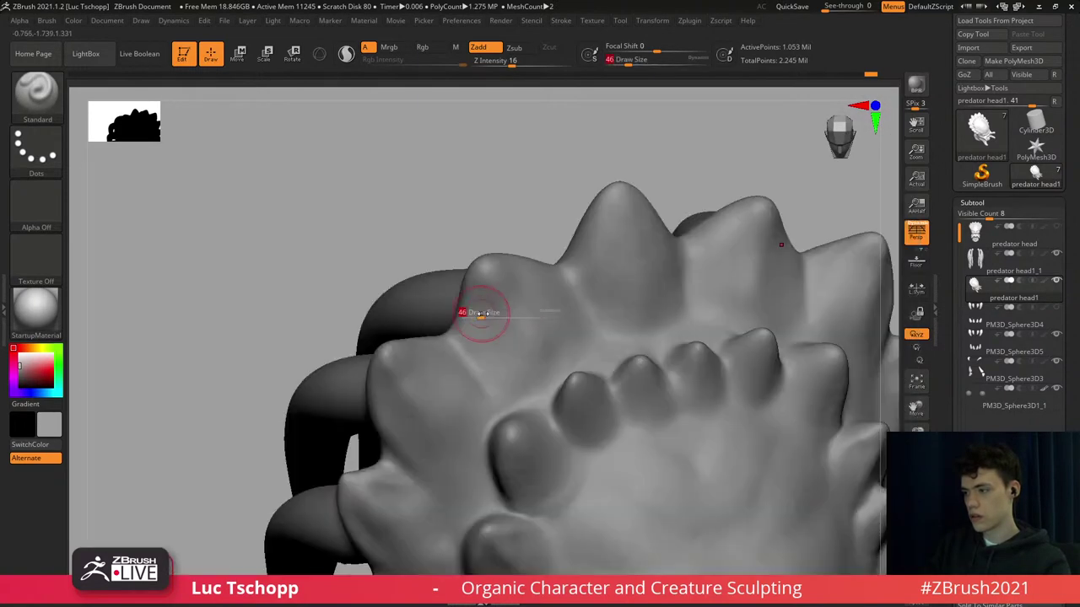
left_click_drag(487, 292, 479, 277)
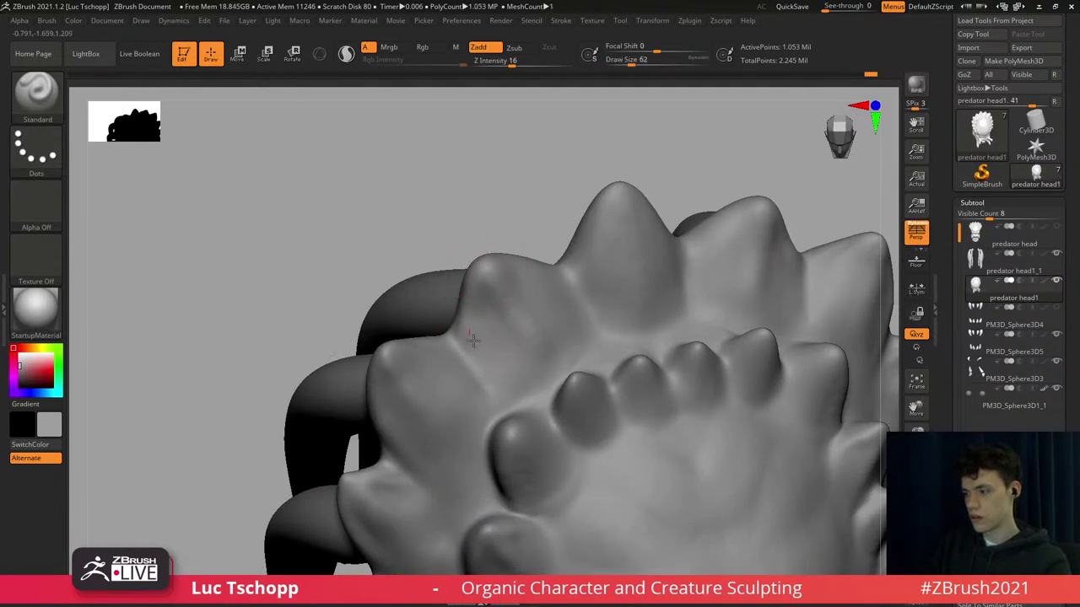
mouse_move(521, 279)
left_mouse_down()
mouse_move(556, 293)
mouse_move(547, 309)
mouse_move(514, 261)
left_mouse_up()
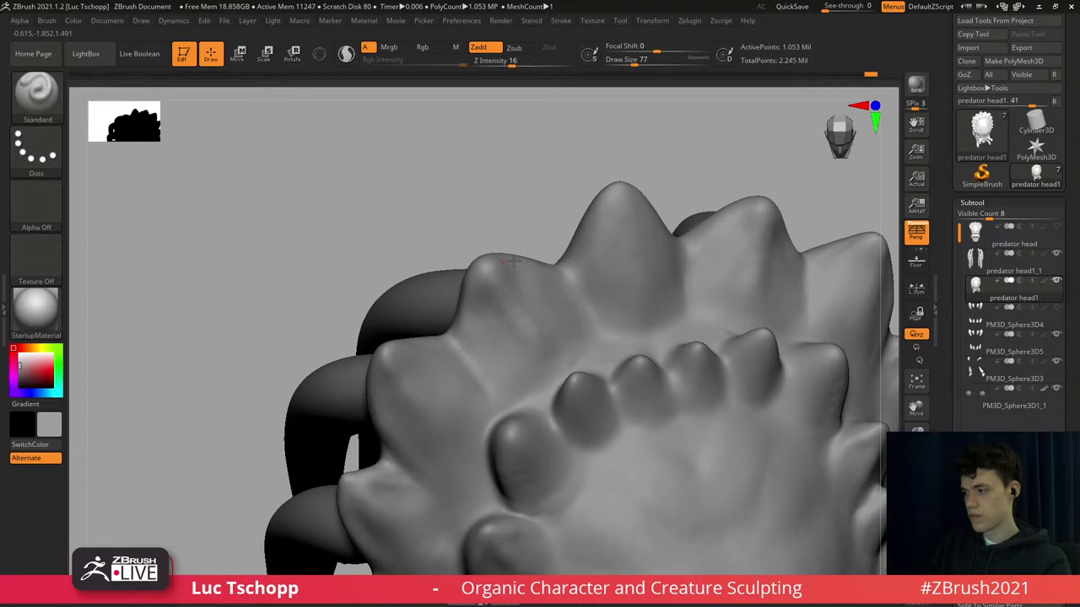
Refine the surface of the tall outer crest spike beside the crown with Standard at about 62.
key("s")
left_click_drag(589, 258, 585, 257)
left_click_drag(613, 204, 579, 251)
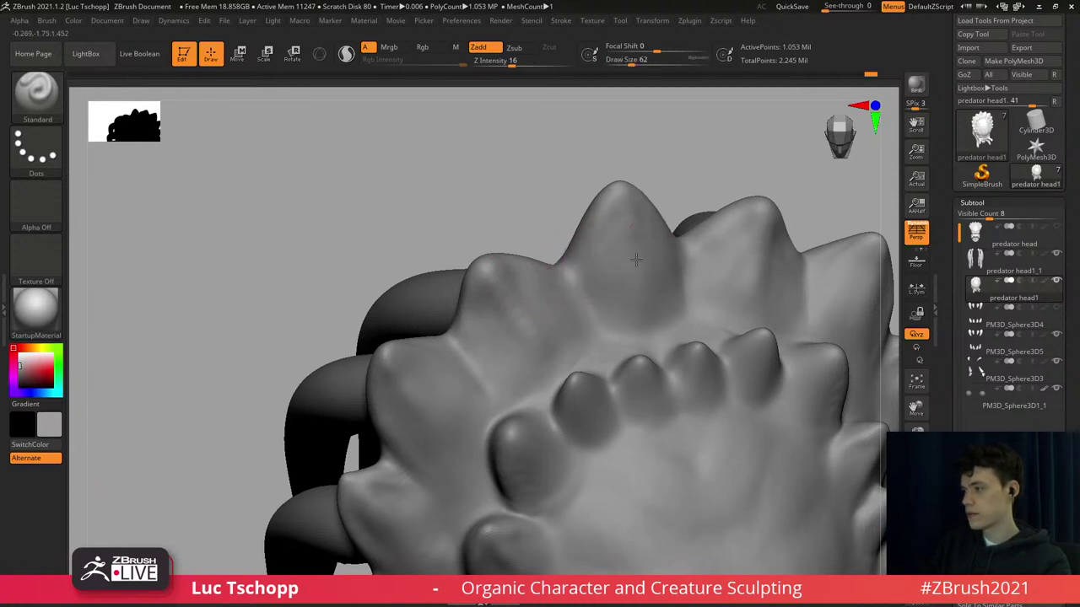
key("]")
left_click_drag(614, 135, 611, 173)
right_click_drag(626, 279, 597, 233, "alt")
Define the small inner spikes along the side of the forehead with Standard at draw sizes of about 23 and 33.
right_click_drag(525, 282, 532, 367, "ctrl")
key("s")
left_click_drag(491, 240, 478, 240)
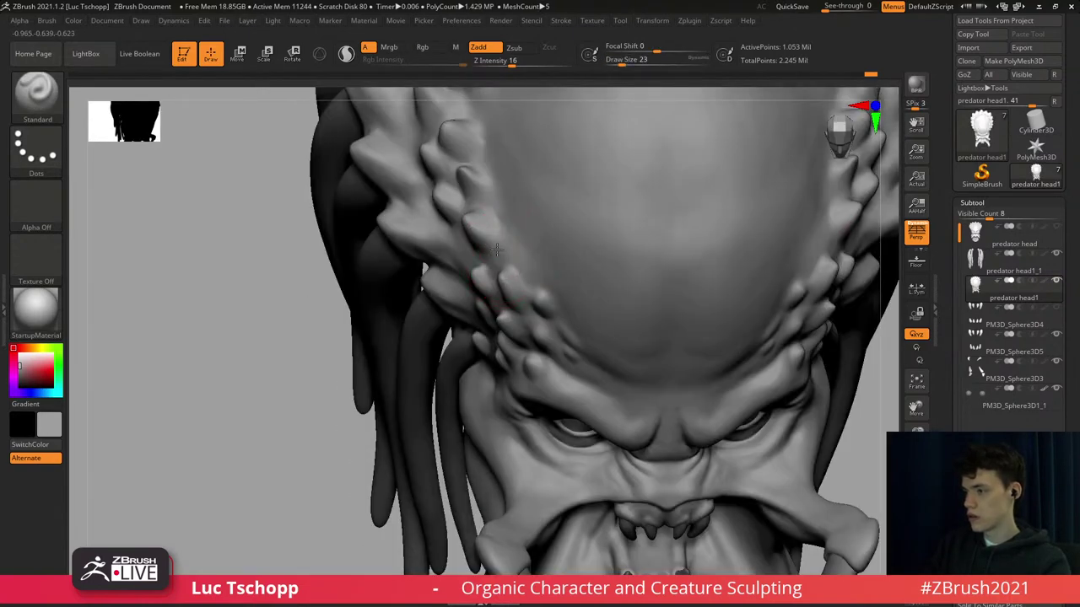
key("]")
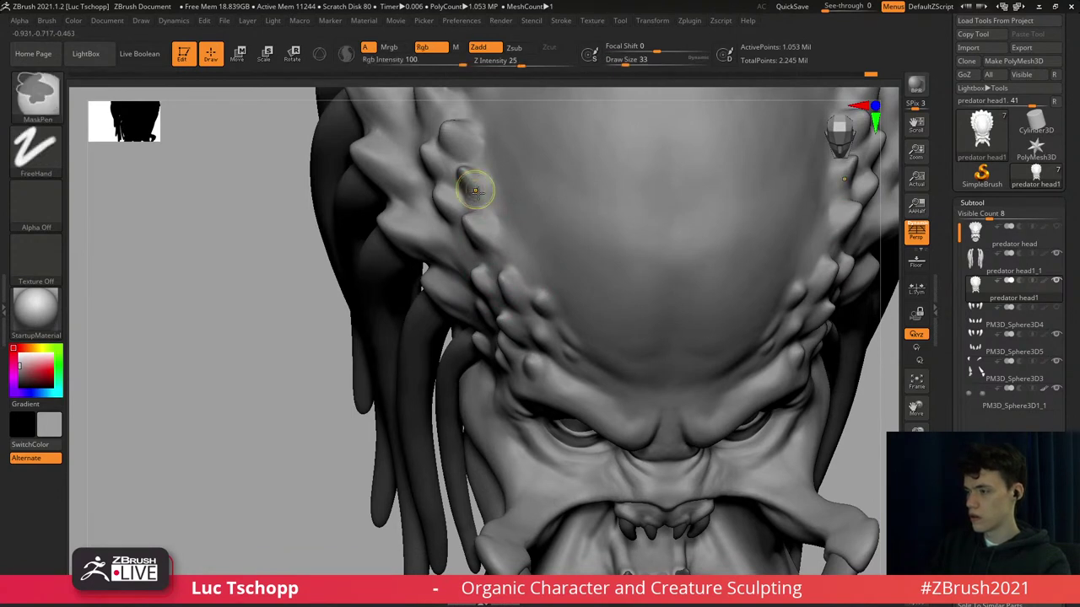
key("[")
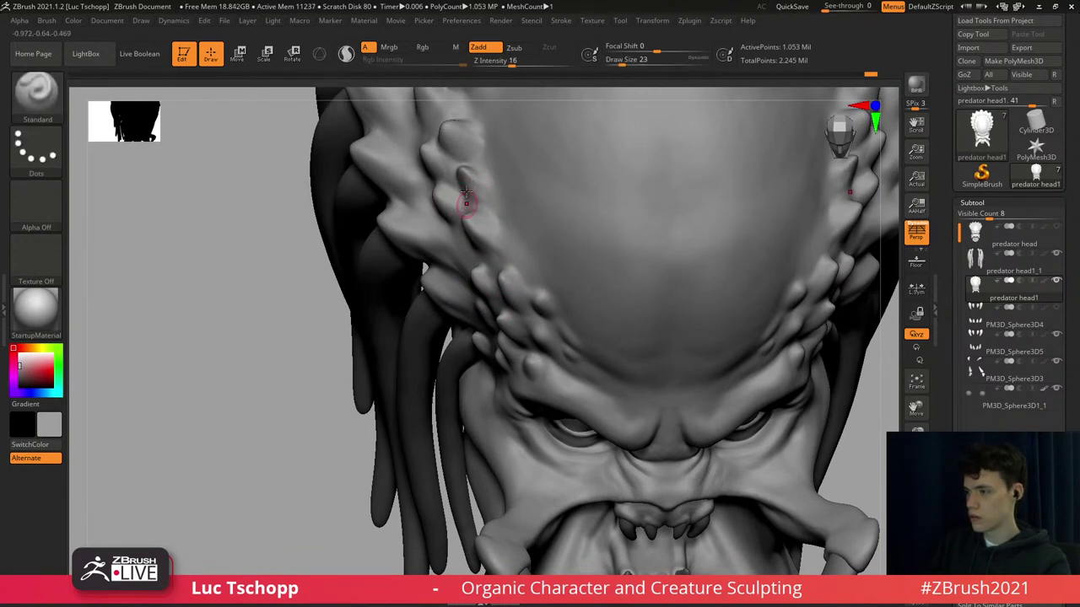
left_click_drag(466, 192, 450, 133)
key("]")
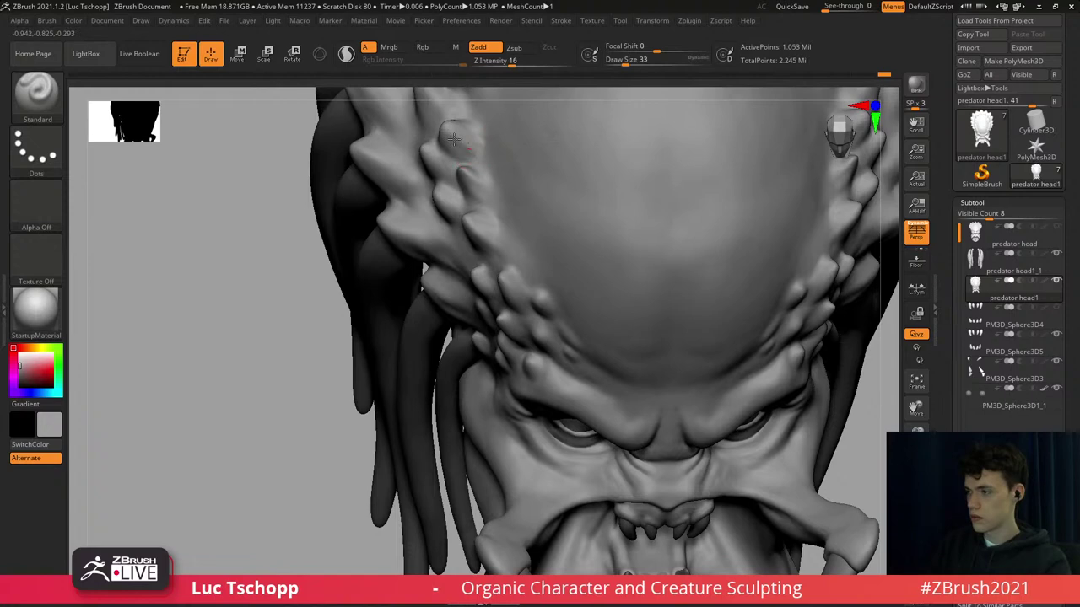
left_click_drag(279, 198, 383, 204)
Define the lower side crest spikes with DamStandard at about 77 and the small bumps above the brow with Standard at about 31.
key("b")
key("d")
key("s")
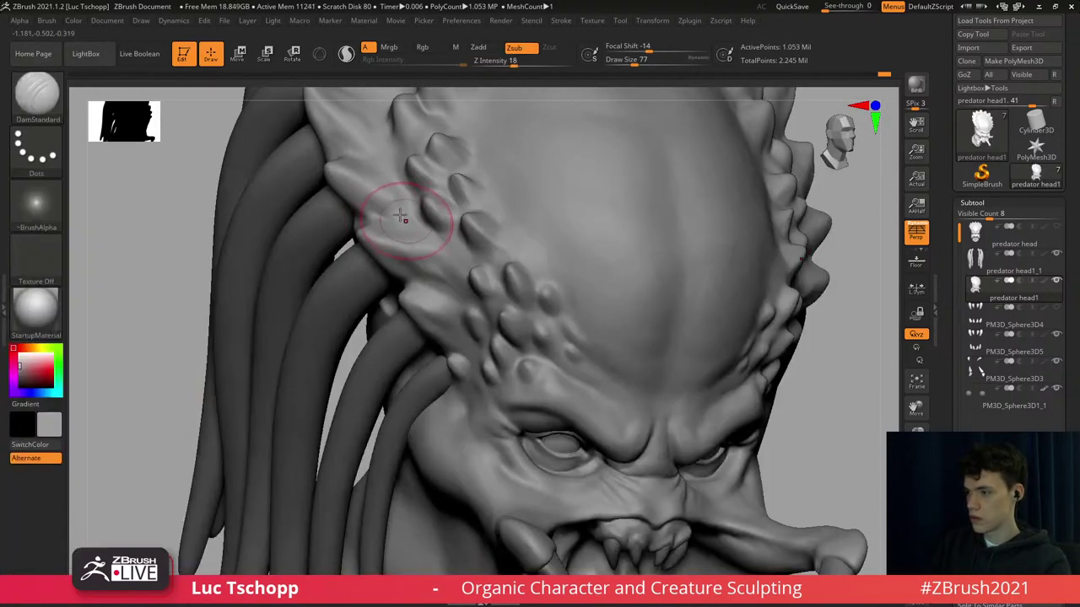
key("b")
key("s")
key("t")
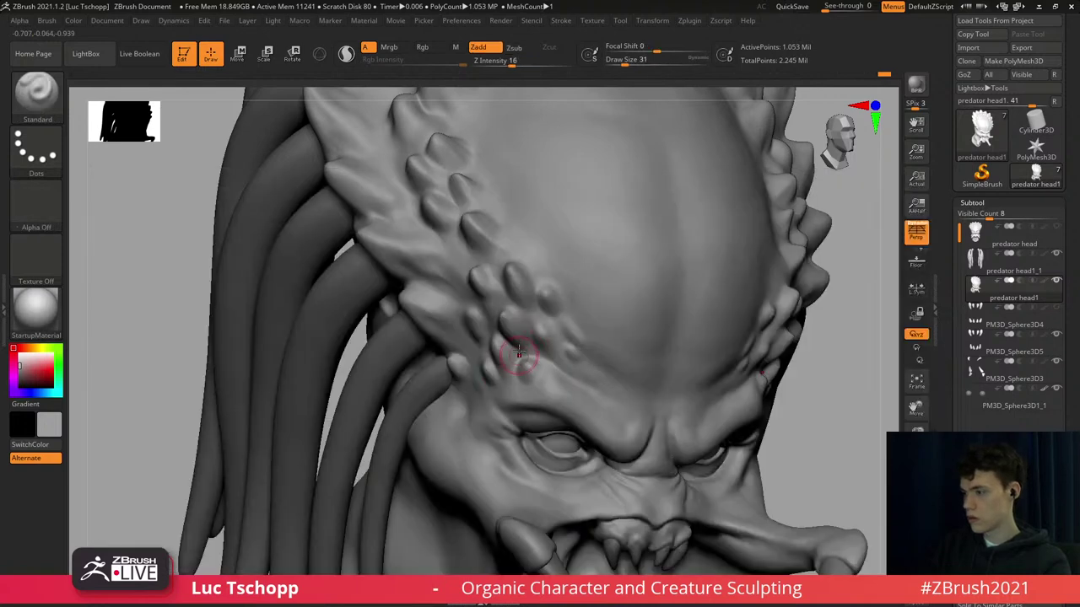
mouse_move(525, 363)
right_mouse_down()
mouse_move(506, 366)
mouse_move(554, 295)
mouse_move(472, 363)
right_mouse_up()
mouse_move(563, 457)
right_mouse_down("alt")
mouse_move(503, 384)
mouse_move(503, 328)
mouse_move(544, 371)
right_mouse_up("alt")
key("b")
key("s")
key("t")
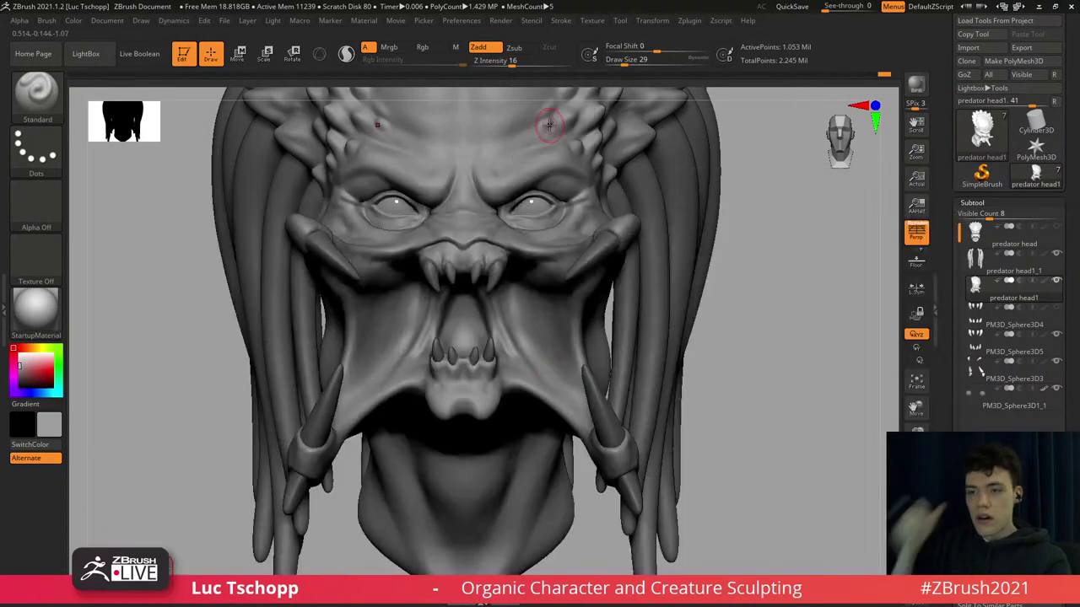
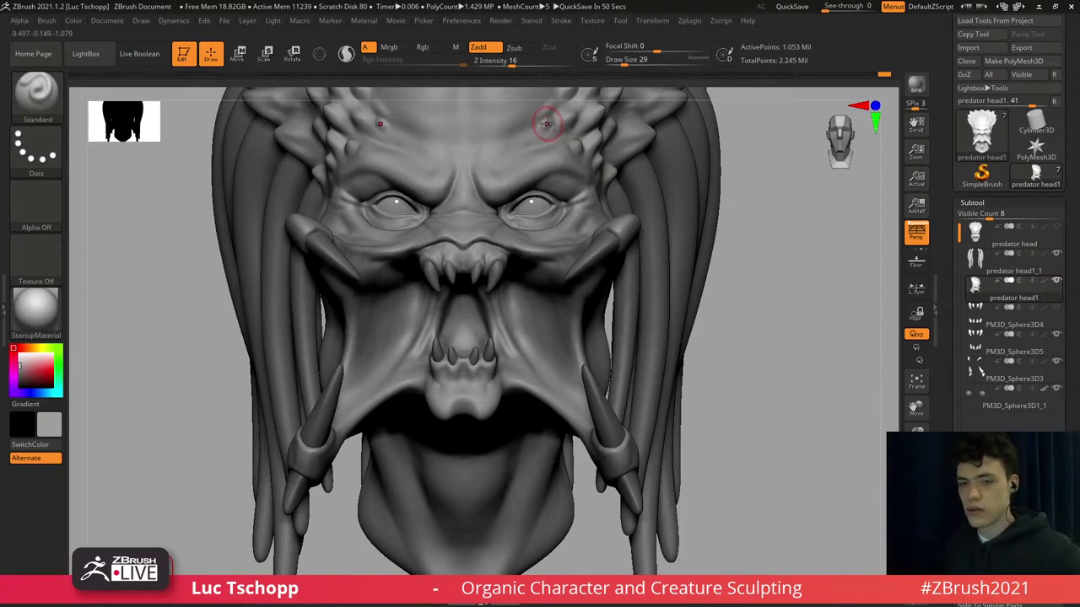
Work the upper mouth membrane beside the upper fangs with Standard at about 46 on a lower subdivision level.
right_click_drag(521, 324, 503, 256)
key("b")
key("Escape")
key("s")
key("shift+d")
key("shift+d")
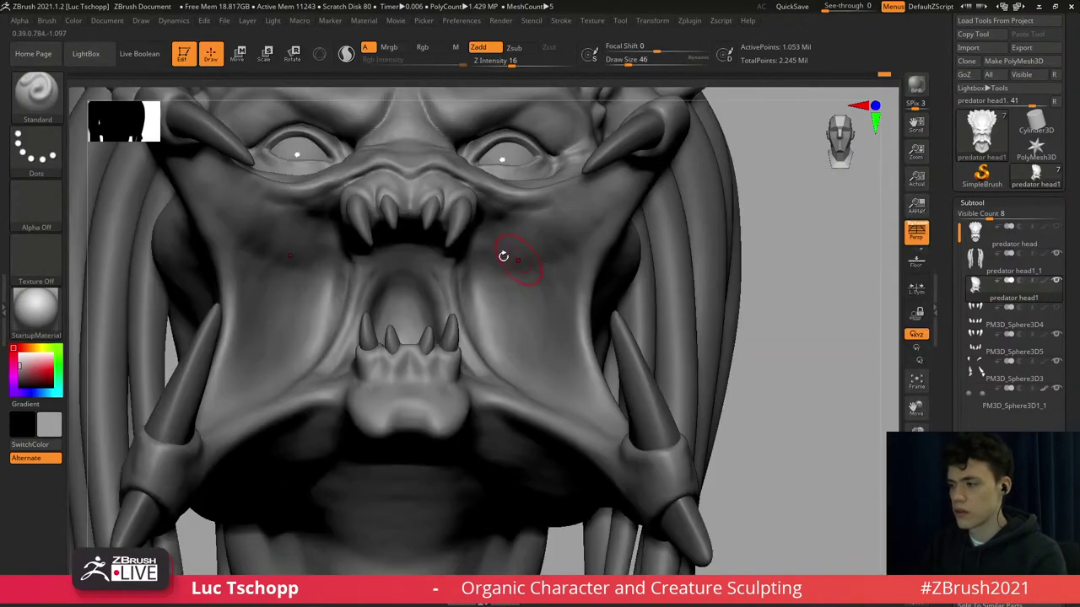
key("s")
mouse_move(488, 251)
left_mouse_down()
mouse_move(518, 249)
mouse_move(518, 236)
left_mouse_up()
key("s")
Refine the upper mouth membrane below the eye with LucT_Custom1 at about 56, back at the highest subdivision level.
key("b")
left_click(406, 221)
key("s")
key("s")
key("d")
key("d")
key("s")
key("s")
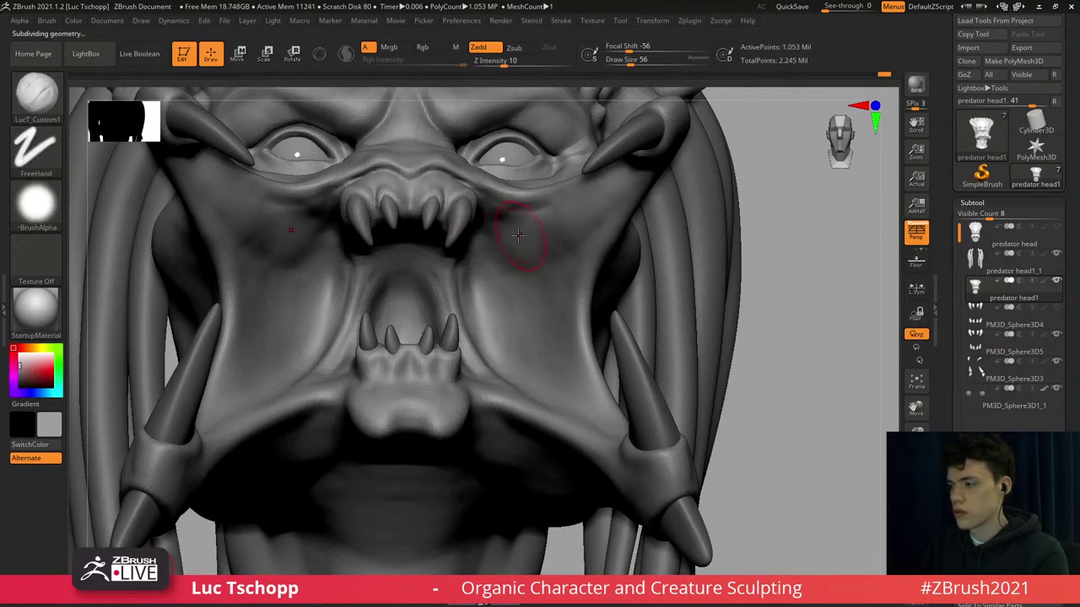
Build up the membrane beside the upper fangs with LucT_Custom1 at about 54 two subdivision levels down, then at about 51 and smoothed at full resolution.
key("shift+d")
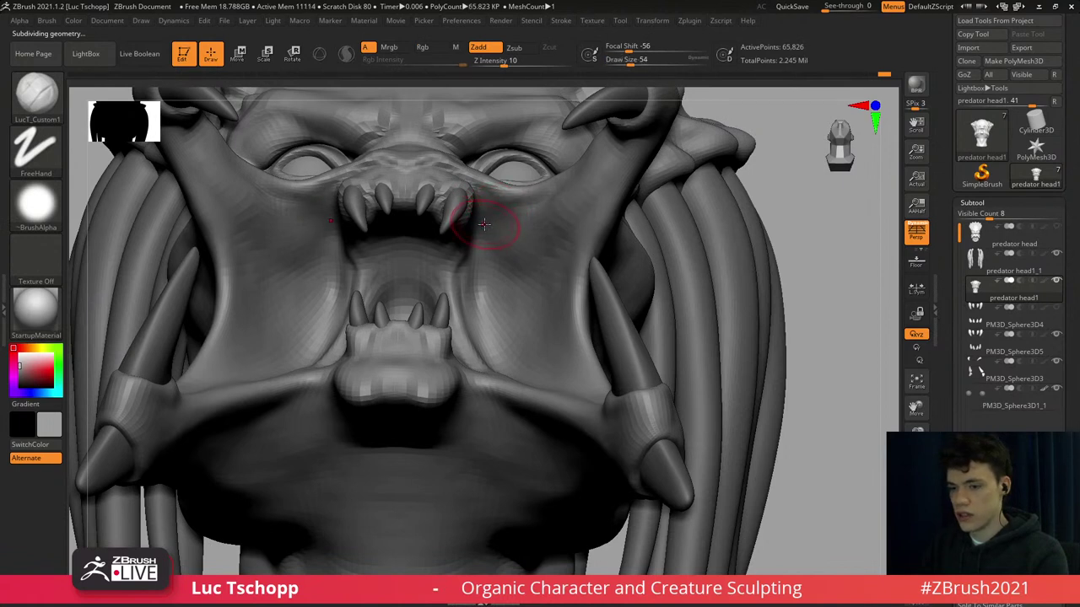
key("d")
key("d")
key("s")
left_click_drag(480, 214, 478, 212)
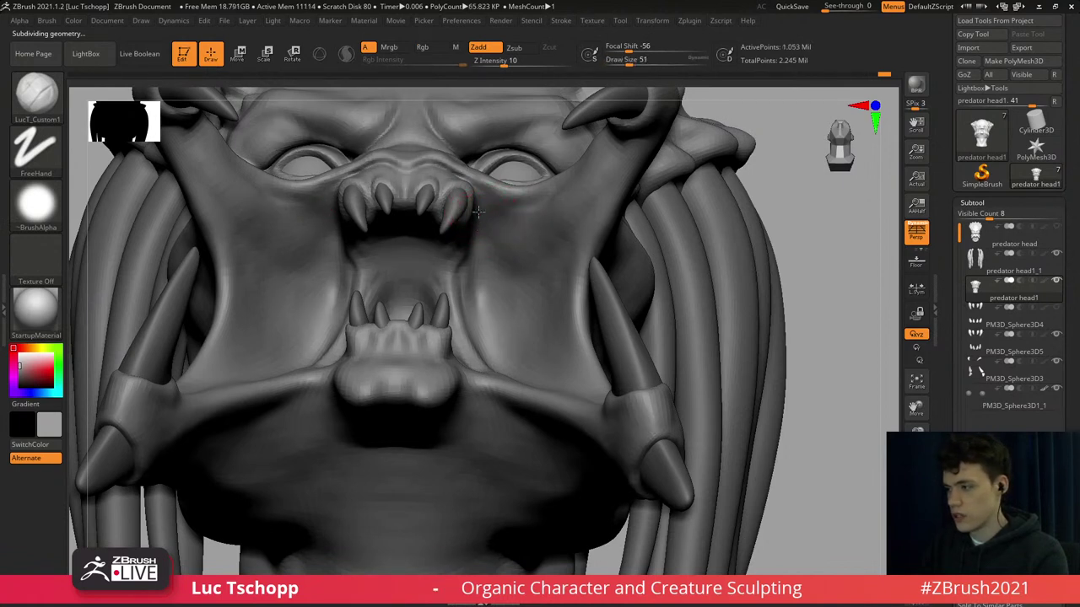
key("shift")
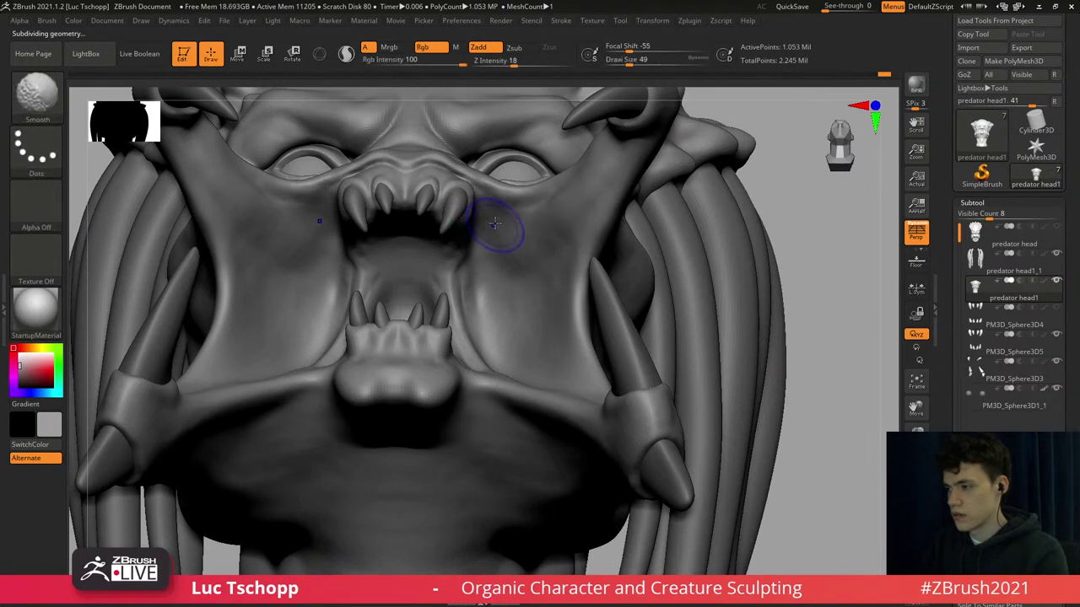
Drop one subdivision level and carve creases into the membrane below the eye and beside the fangs with DamStandard at about 87.
key("shift+d")
key("b")
key("d")
key("s")
key("s")
left_click_drag(505, 220, 519, 218)
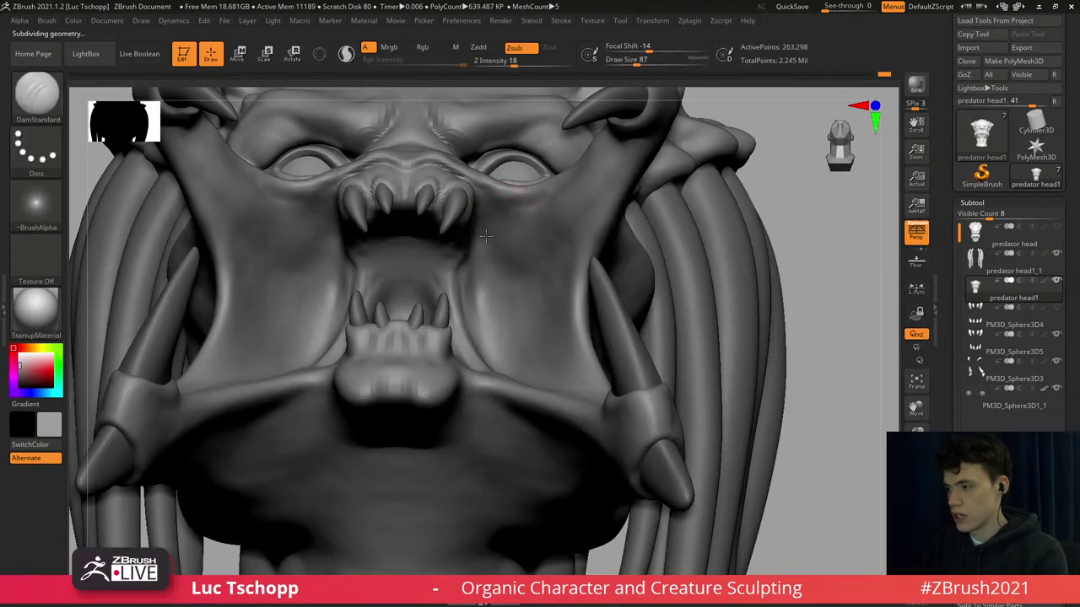
Shape and smooth the mouth membrane beside the upper fangs with the Standard brush, using sizes between about 29 and 51.
key("b")
key("s")
key("t")
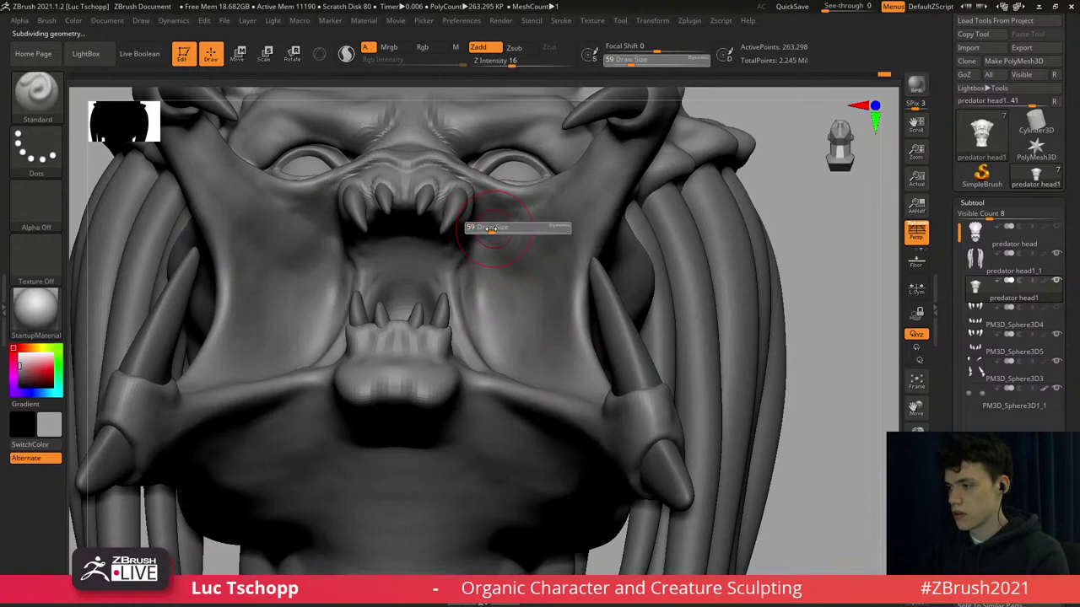
right_click_drag(465, 205, 479, 212)
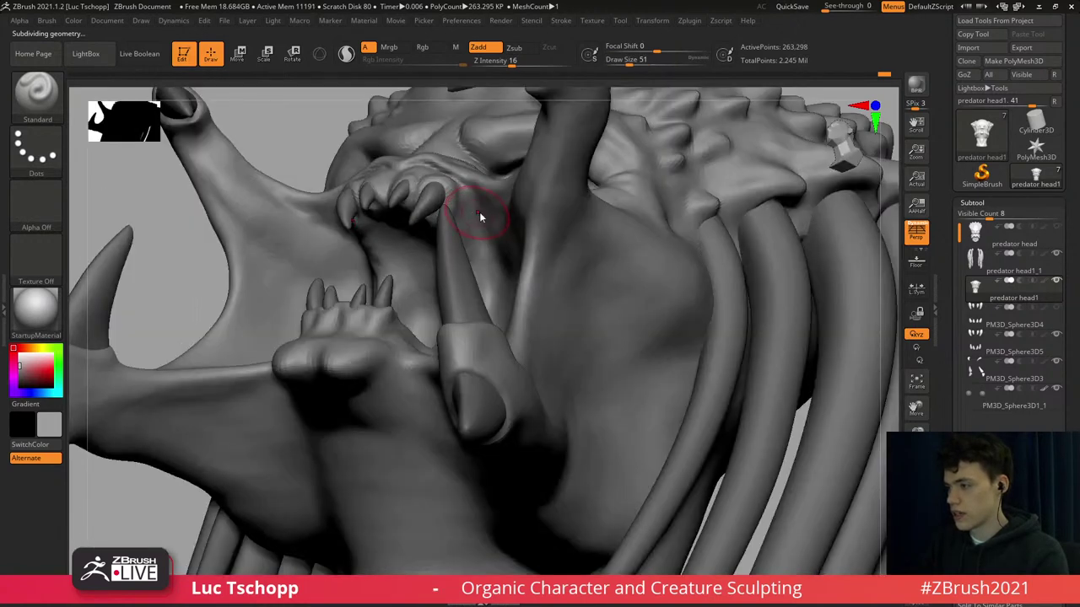
key("s")
left_click(478, 213)
key("s")
left_click(477, 230)
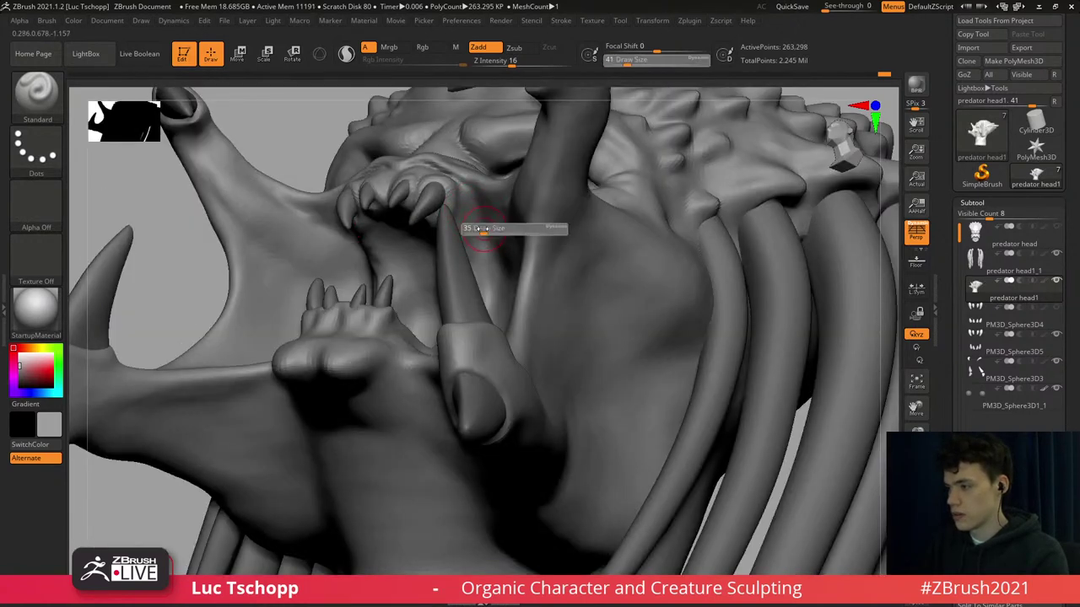
key("s")
left_click(477, 223)
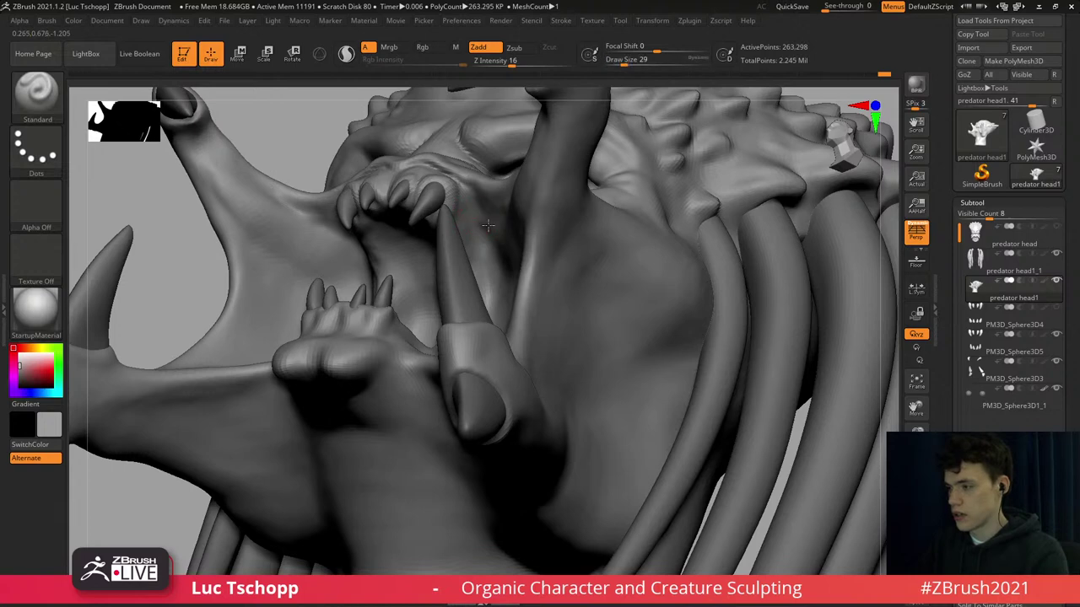
left_click_drag(486, 221, 493, 243, "shift")
left_click_drag(447, 176, 460, 186)
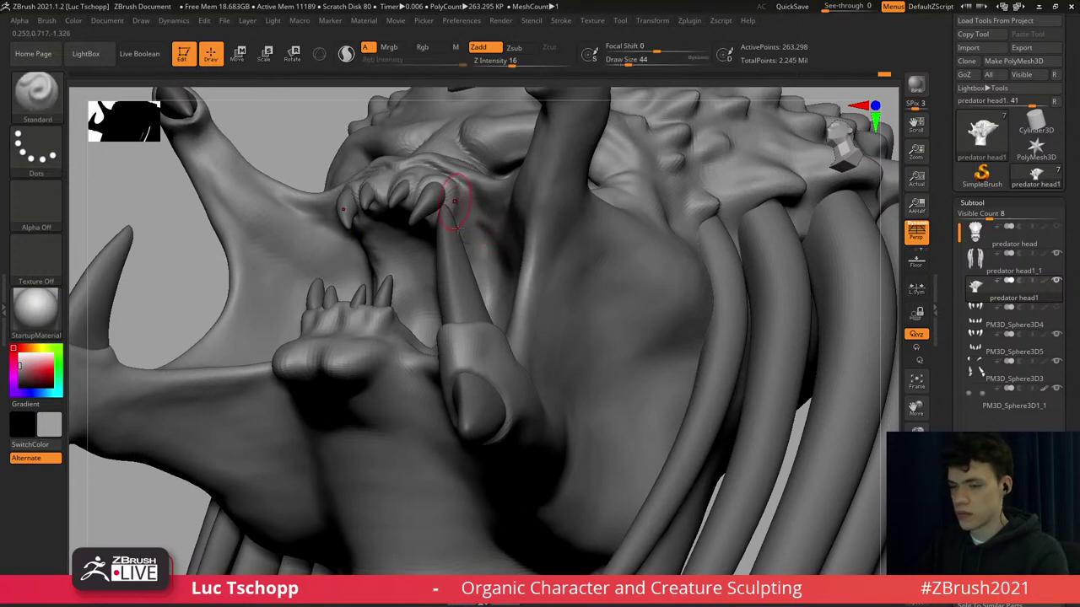
Carve a crease into the membrane beside the upper fangs with DamStandard at about 68.
key("b")
key("d")
key("s")
key("s")
left_click(475, 229)
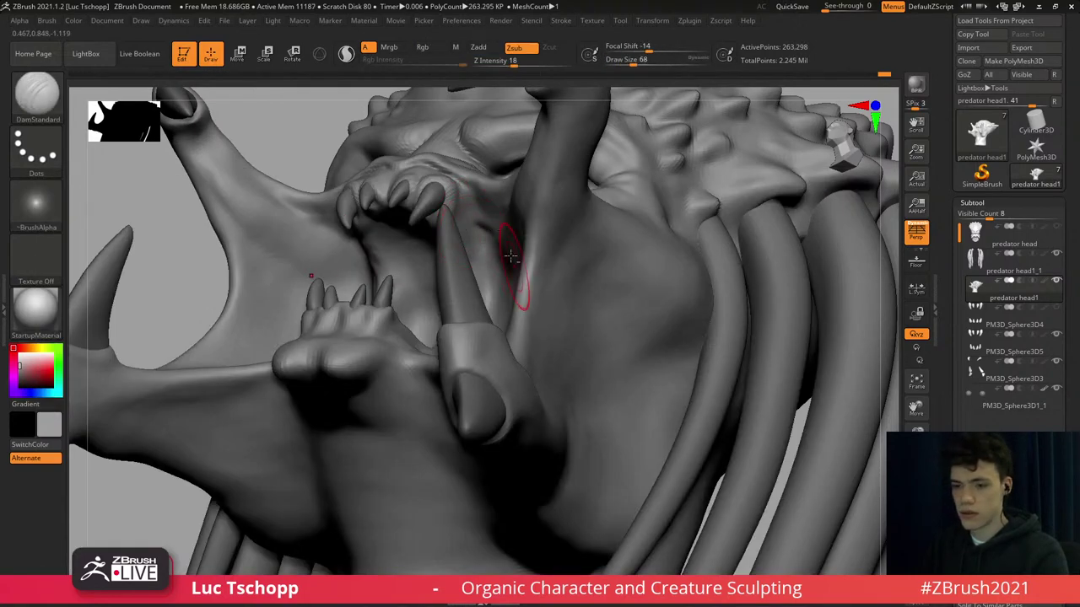
mouse_move(479, 239)
right_mouse_down("ctrl")
mouse_move(470, 212)
mouse_move(540, 206)
mouse_move(439, 216)
mouse_move(483, 262)
mouse_move(507, 269)
mouse_move(483, 243)
mouse_move(477, 285)
mouse_move(675, 263)
mouse_move(671, 253)
right_mouse_up("ctrl")
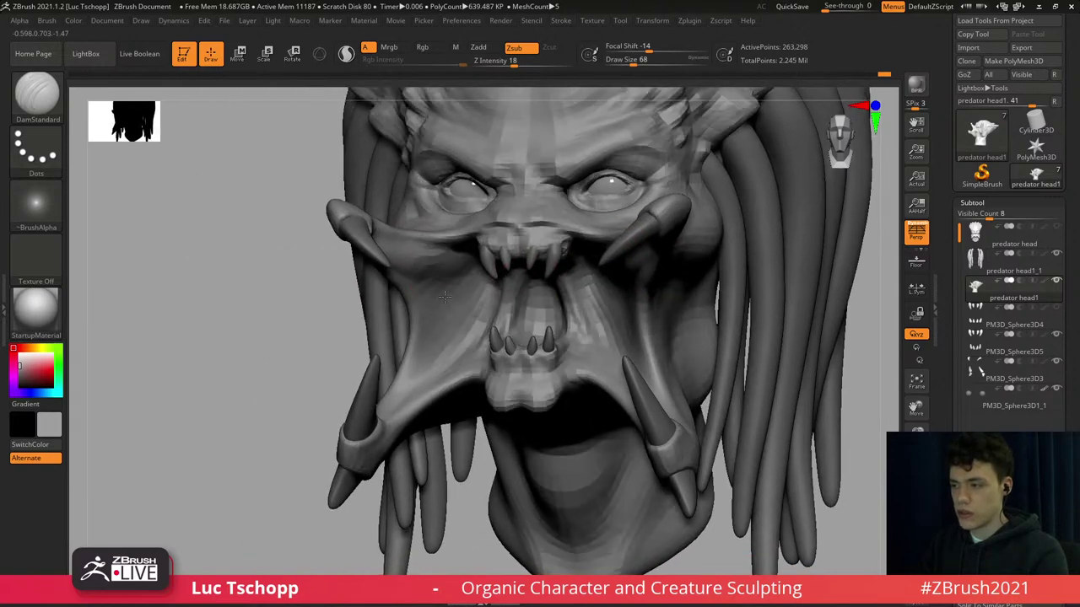
Build up the upper membrane beneath the upper mandible with LucT_Custom1 at about 65, then about 62.
key("b")
mouse_move(386, 228)
right_mouse_down("ctrl")
mouse_move(385, 262)
mouse_move(424, 289)
mouse_move(415, 268)
right_mouse_up("ctrl")
key("l")
key("t")
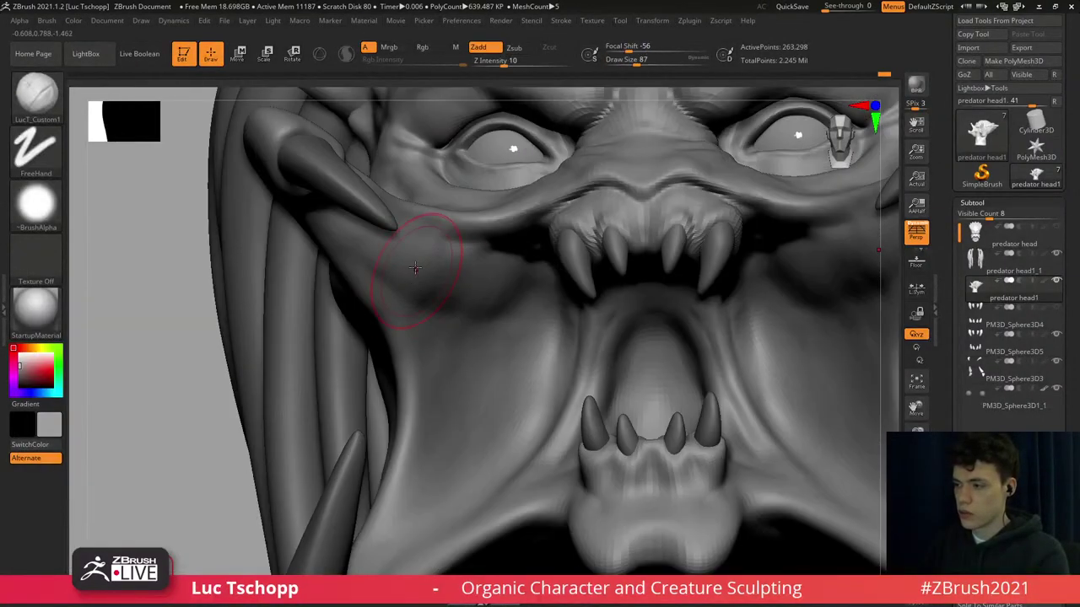
key("s")
left_click_drag(438, 287, 433, 286)
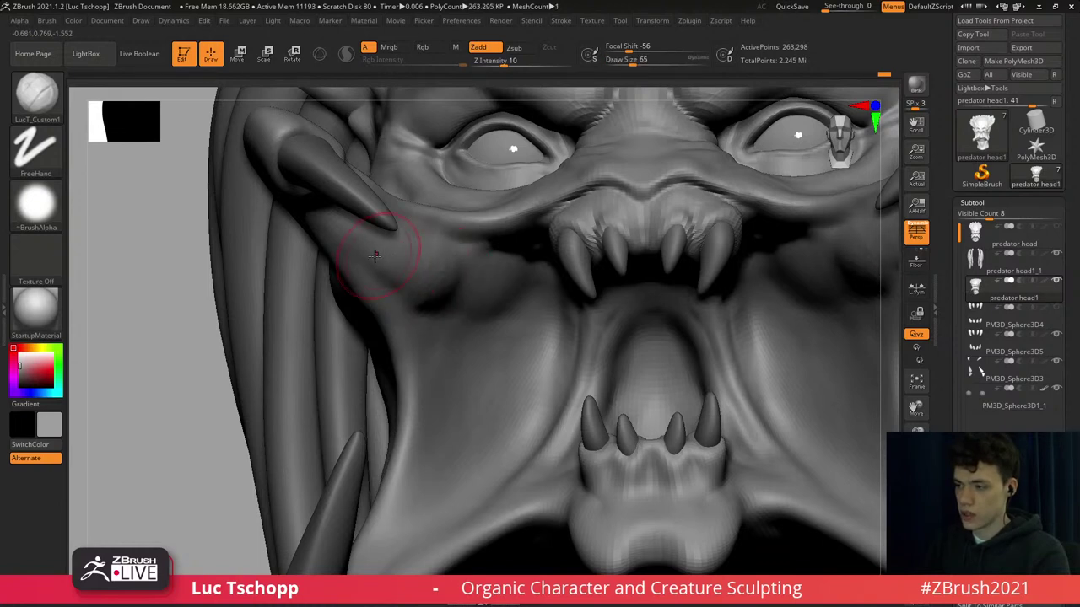
key("s")
left_click_drag(354, 252, 346, 229)
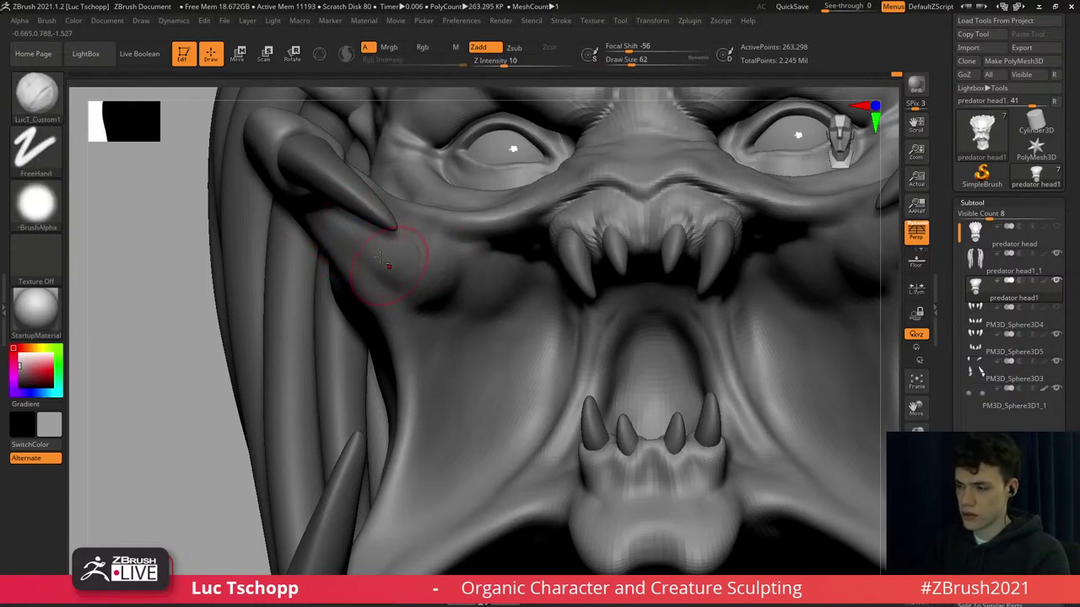
right_click_drag(398, 270, 371, 274)
right_click_drag(371, 274, 414, 272, "ctrl")
key("s")
left_click_drag(416, 272, 380, 255)
Drop two subdivision levels and reshape the membrane's outer edge below the upper mandible with Move Topological at about 51.
key("b")
key("m")
key("t")
right_click_drag(361, 305, 374, 294)
key("shift+d")
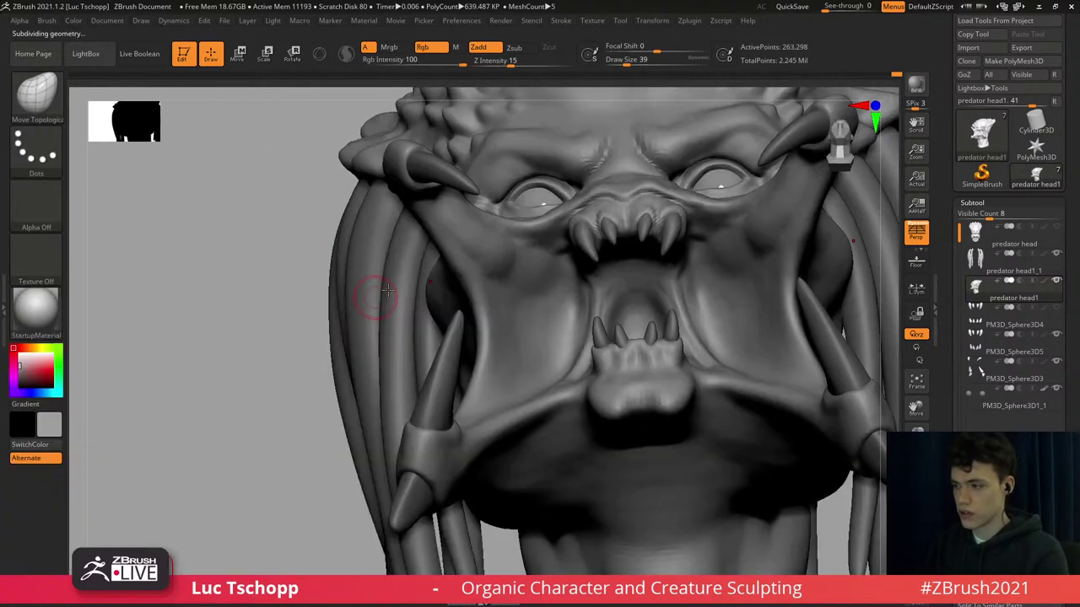
key("shift+d")
key("s")
mouse_move(455, 275)
left_mouse_down()
mouse_move(456, 264)
mouse_move(466, 279)
left_mouse_up()
key("s")
key("s")
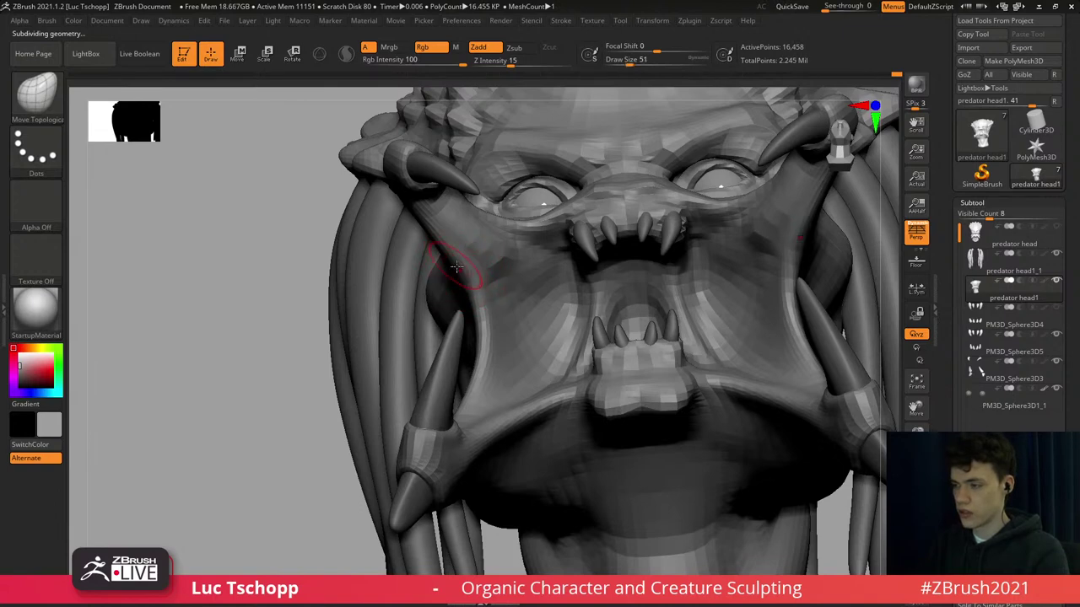
Return to the highest subdivision level and work the membrane's upper outer edge with Standard at about 49.
key("d")
key("d")
key("d")
key("b")
key("s")
key("t")
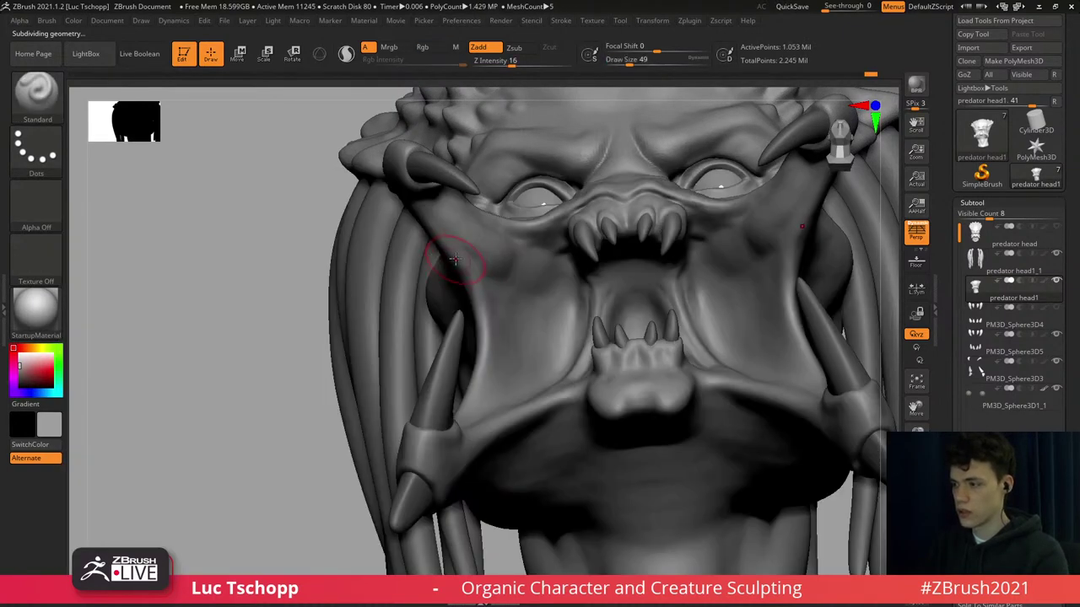
Build up the fold in the upper membrane between the mandible and the fangs with LucT_Custom1 at about 83.
right_click_drag(461, 252, 452, 306, "ctrl")
mouse_move(452, 256)
right_mouse_down("alt")
mouse_move(446, 297)
mouse_move(420, 261)
right_mouse_up("alt")
key("b")
left_click(336, 226)
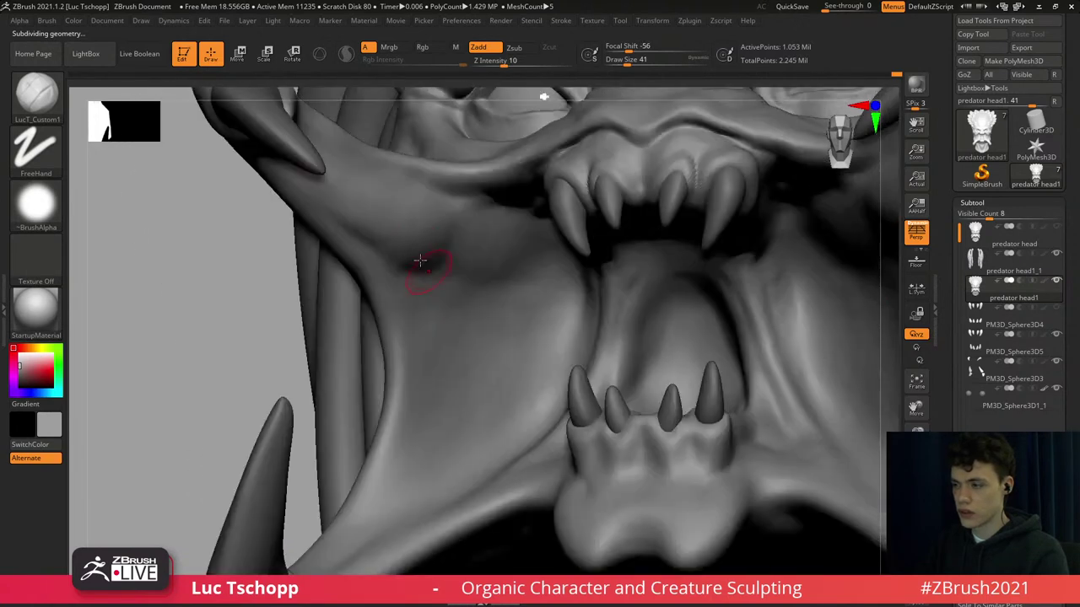
key("s")
left_click_drag(407, 246, 459, 225)
key("s")
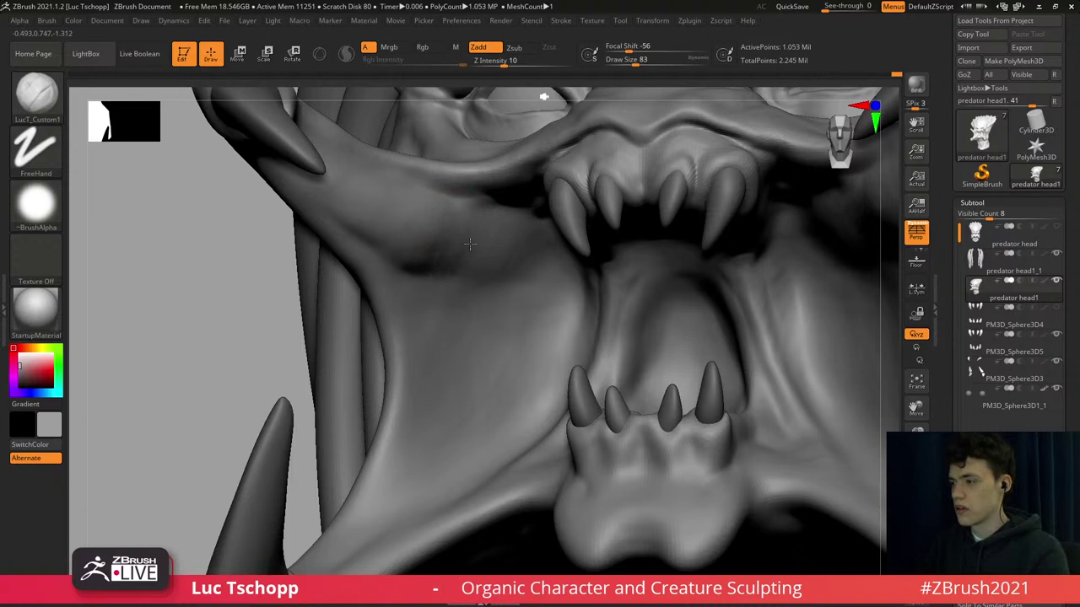
key("s")
mouse_move(512, 270)
left_mouse_down()
mouse_move(533, 265)
mouse_move(498, 267)
left_mouse_up()
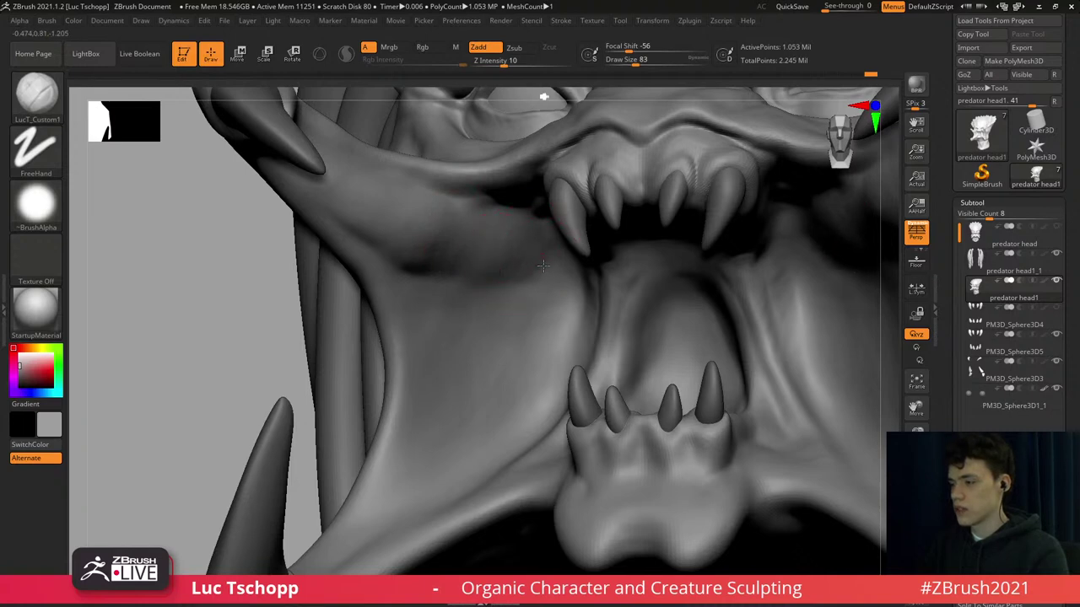
Deepen the crease under the upper membrane fold with DamStandard at about 83, then at about 94 one subdivision level down.
key("b")
key("d")
key("s")
key("s")
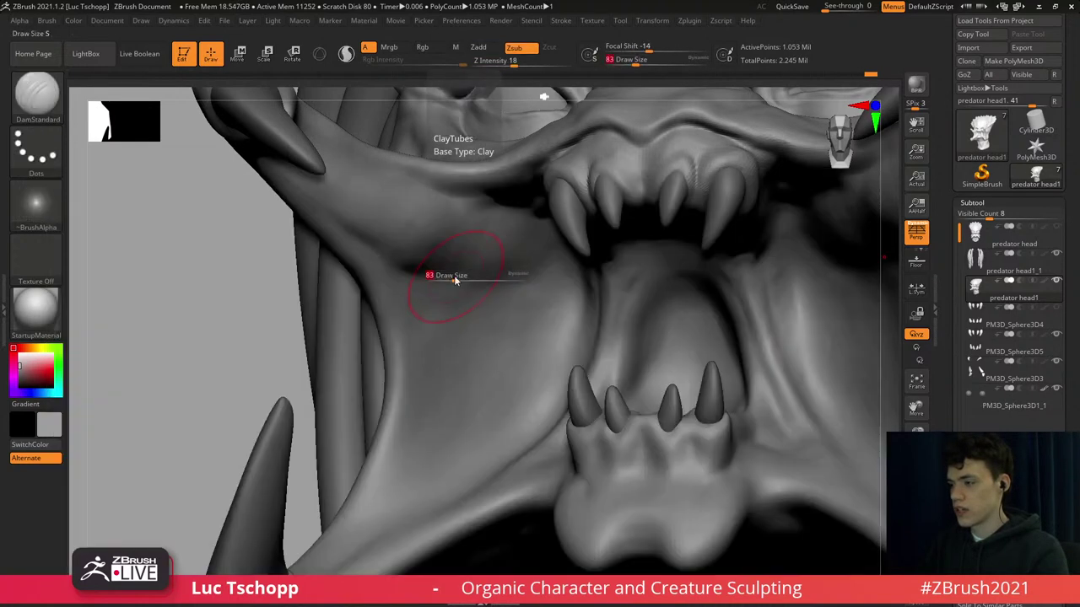
mouse_move(452, 278)
left_mouse_down()
mouse_move(543, 275)
mouse_move(469, 276)
mouse_move(525, 273)
mouse_move(499, 273)
left_mouse_up()
key("shift+d")
key("s")
key("s")
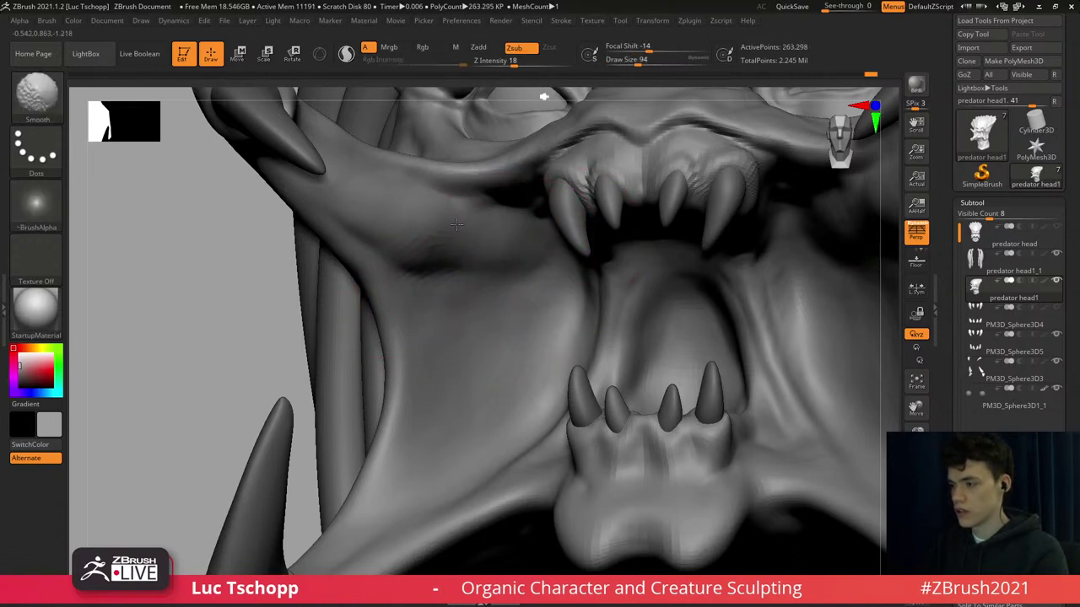
right_click_drag(471, 237, 508, 312, "ctrl")
mouse_move(479, 265)
right_mouse_down("ctrl")
mouse_move(473, 174)
mouse_move(443, 312)
right_mouse_up("ctrl")
Soften the upper membrane with LucT_Custom1 at about 94, then smooth it at about 62 on the highest subdivision level.
key("b")
left_click(334, 234)
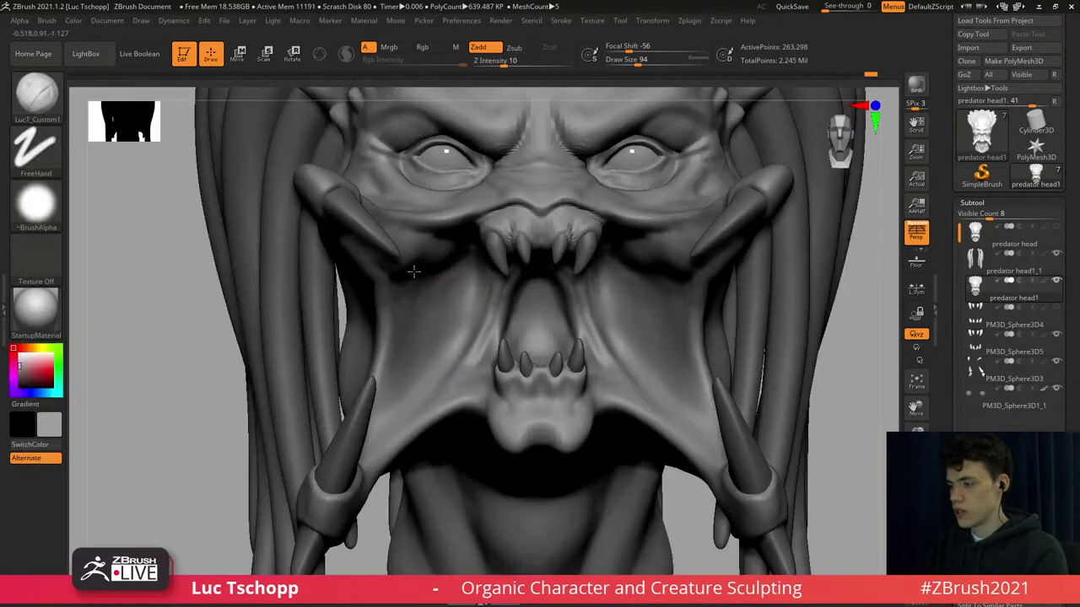
key("s")
key("s")
left_click_drag(416, 290, 424, 287)
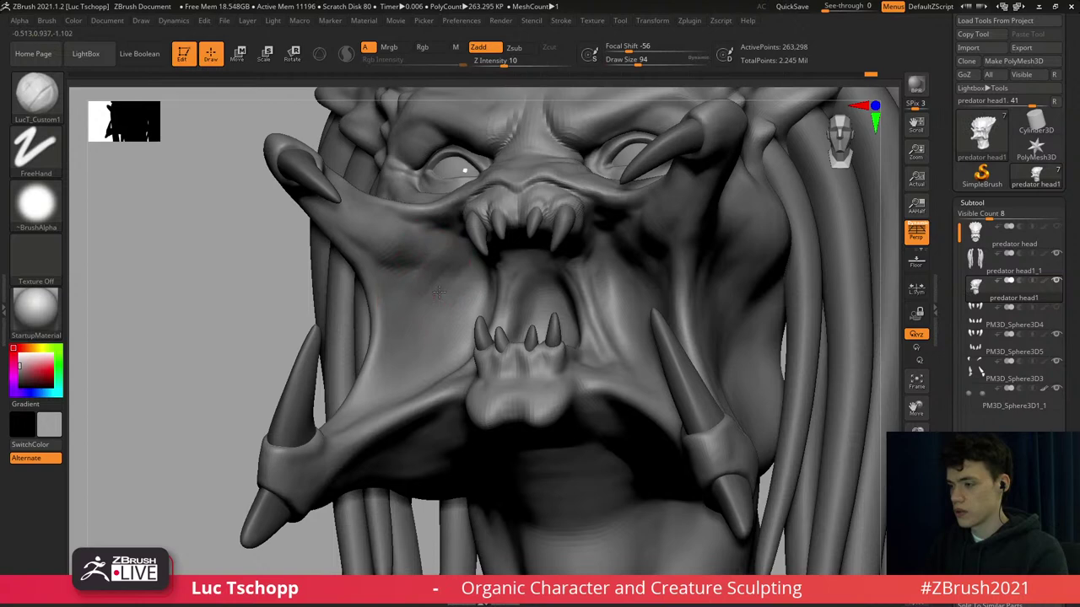
key("bracketleft")
key("d")
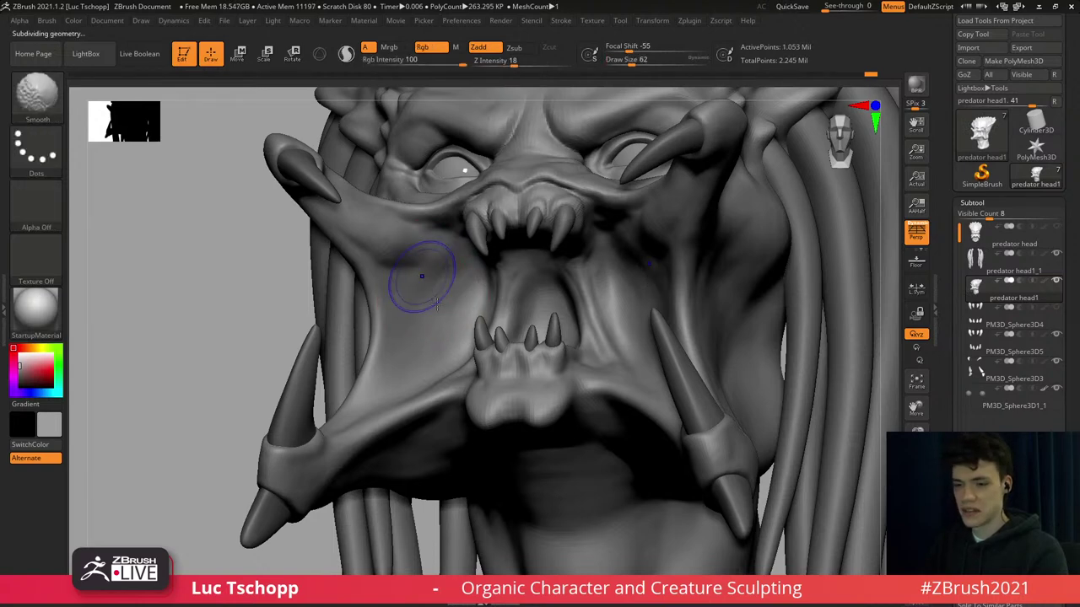
mouse_move(422, 275)
right_mouse_down("shift")
mouse_move(469, 336)
mouse_move(419, 249)
right_mouse_up("shift")
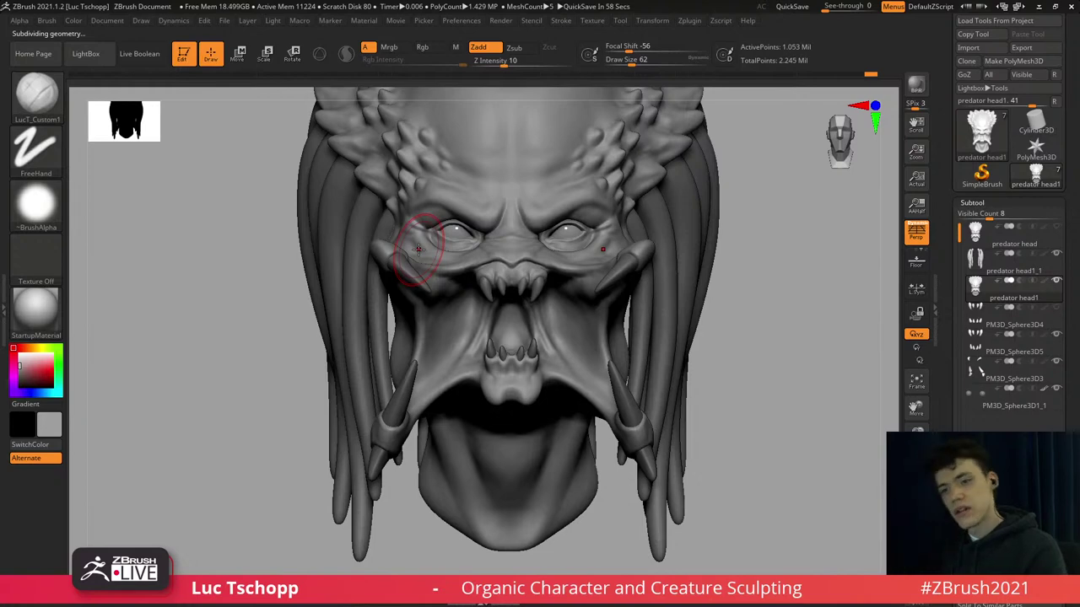
Sculpt vertical stretch folds down the mouth membrane beside the fangs with LucT_Custom1 at about 46.
mouse_move(489, 333)
right_mouse_down("alt")
mouse_move(461, 325)
mouse_move(482, 357)
mouse_move(496, 352)
mouse_move(508, 298)
mouse_move(527, 318)
right_mouse_up("alt")
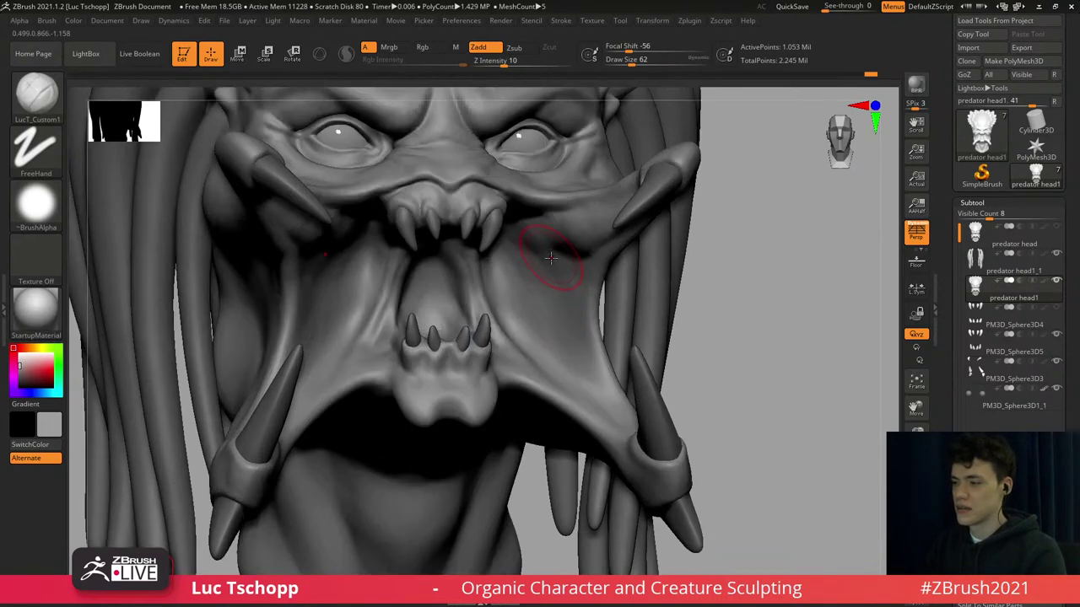
key("b")
left_click(431, 227)
key("s")
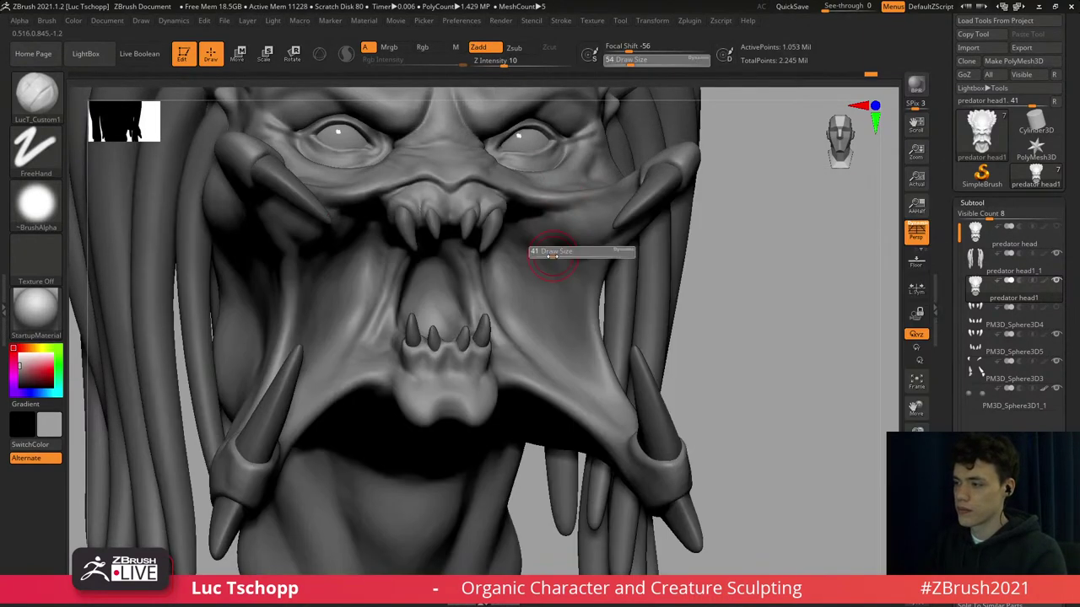
left_click(552, 255)
key("s")
left_click(557, 272)
left_click_drag(560, 260, 567, 302)
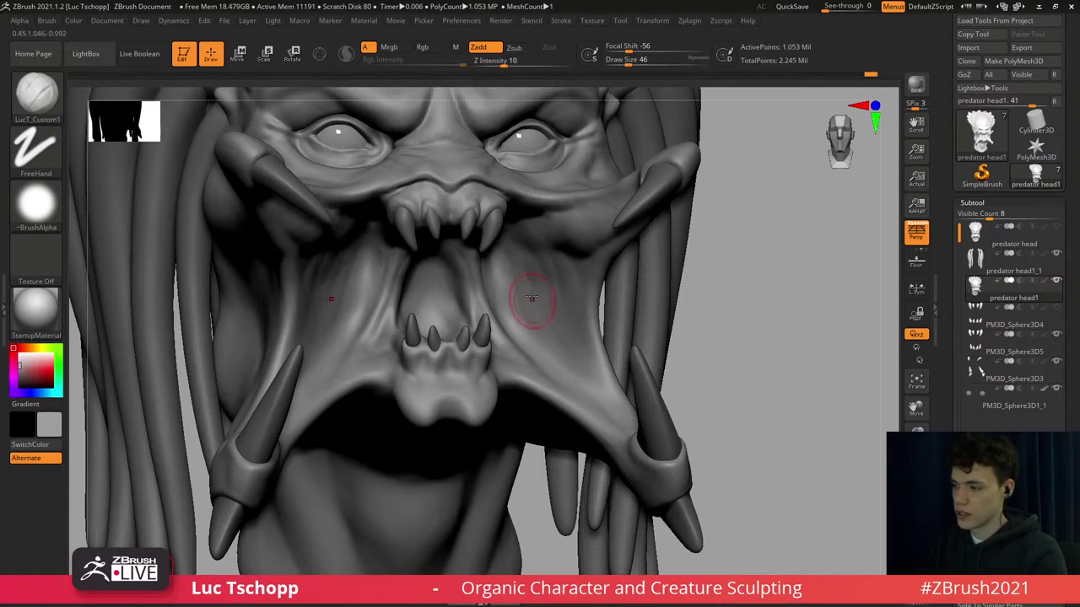
Carve the membrane crease beneath the upper mandible with DamStandard at about 49.
key("b")
key("d")
key("s")
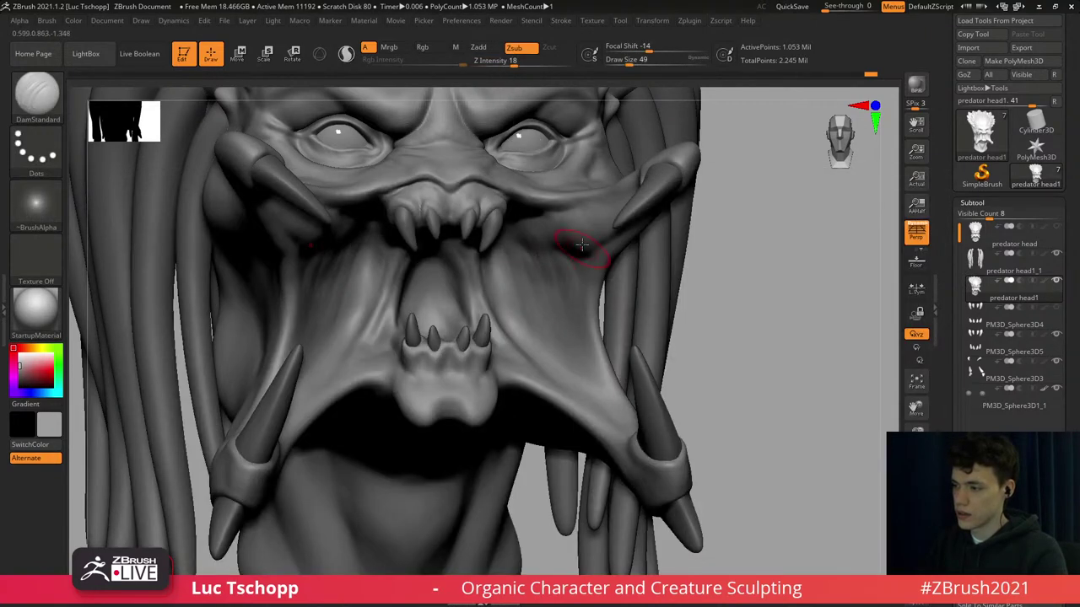
Add small folds to the cheek tissue beside the upper mandible with Standard at about 49, then about 29.
key("b")
key("s")
key("t")
key("s")
left_click(575, 240)
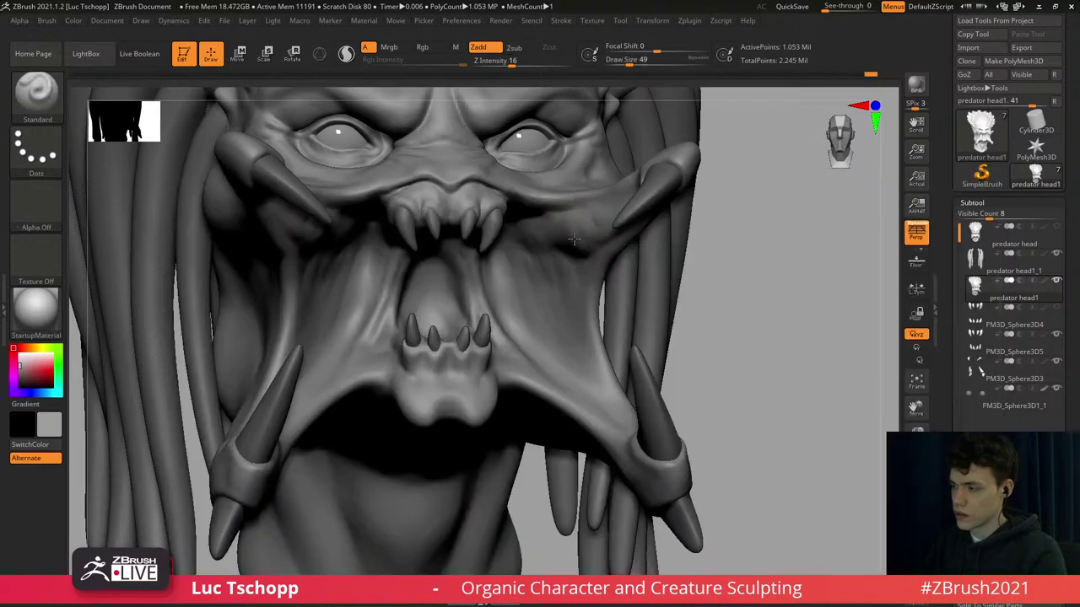
key("s")
left_click(573, 246)
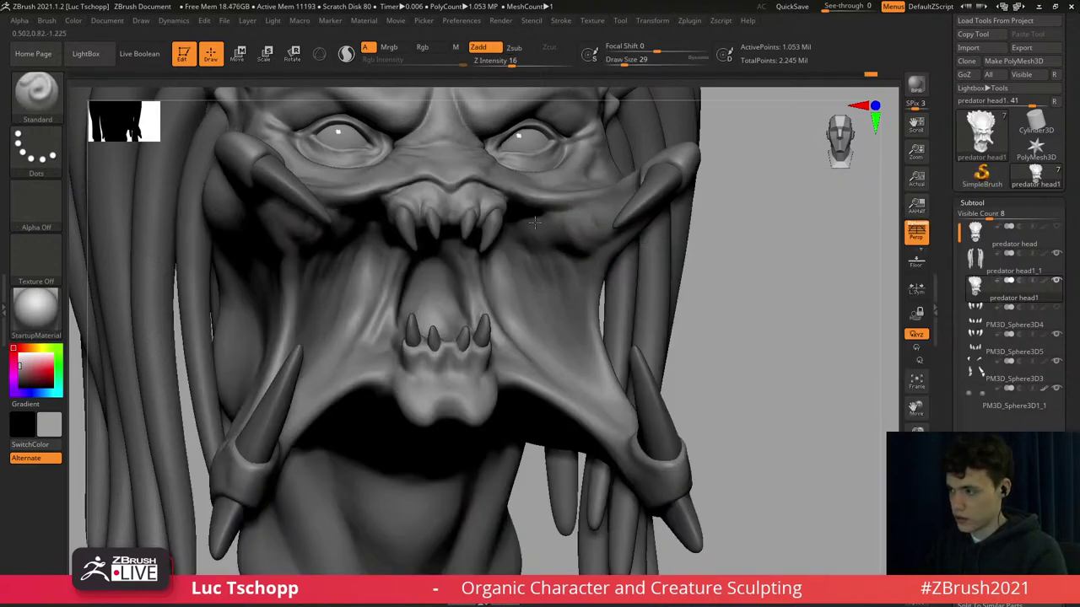
right_click_drag(573, 253, 599, 399, "alt")
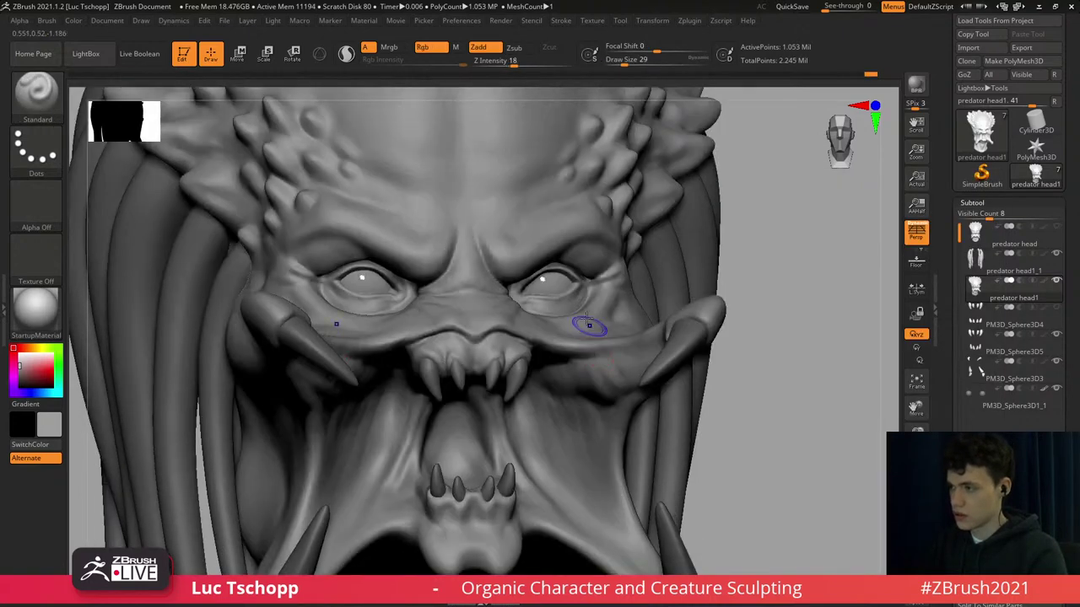
Carve creases into the central spikes of the outer crest with DamStandard at about 124.
key("f")
mouse_move(598, 257)
right_mouse_down("alt")
mouse_move(582, 255)
mouse_move(598, 232)
mouse_move(594, 311)
right_mouse_up("alt")
right_click_drag(539, 212, 532, 248)
key("b")
key("d")
key("s")
key("s")
mouse_move(546, 256)
left_mouse_down()
mouse_move(560, 255)
mouse_move(516, 240)
mouse_move(540, 232)
left_mouse_up()
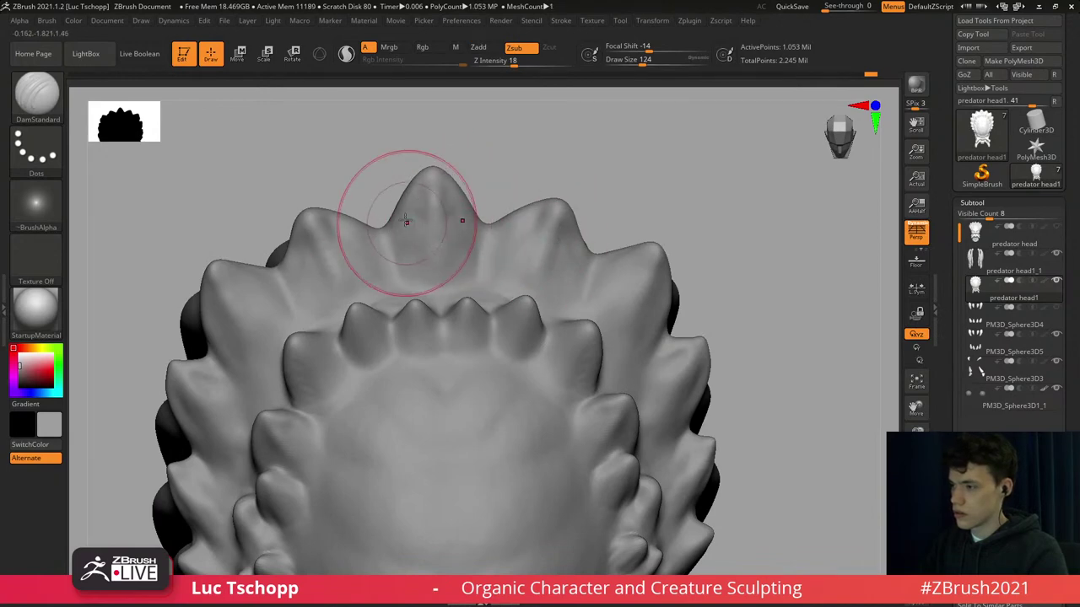
Define the inner row of crest spikes at the top of the forehead with Standard at about 65, then about 56.
key("b")
key("s")
key("t")
right_click_drag(423, 245, 430, 207, "ctrl")
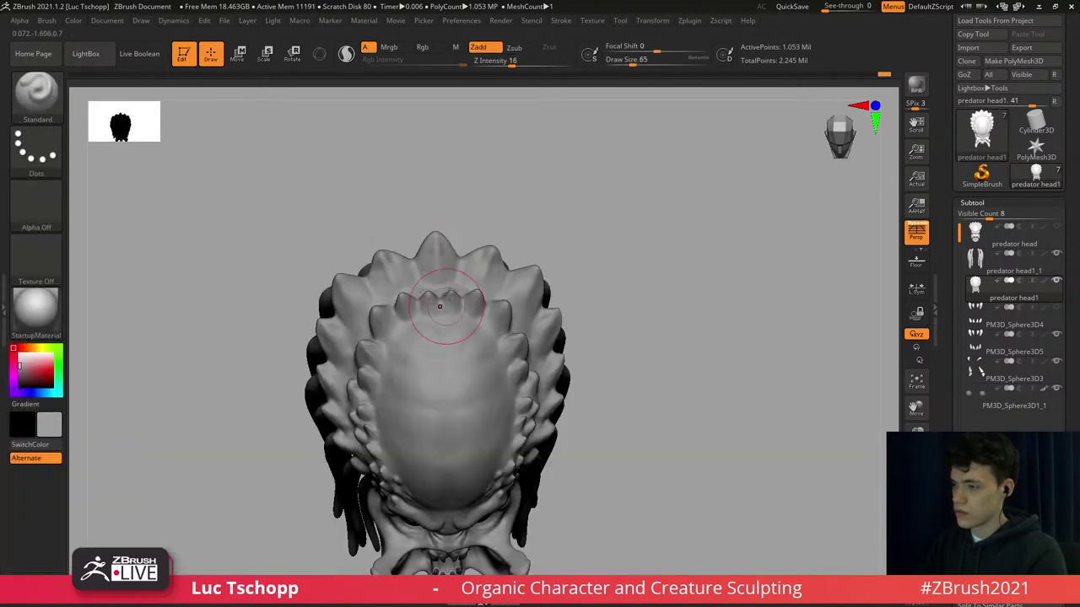
right_click_drag(451, 306, 513, 295)
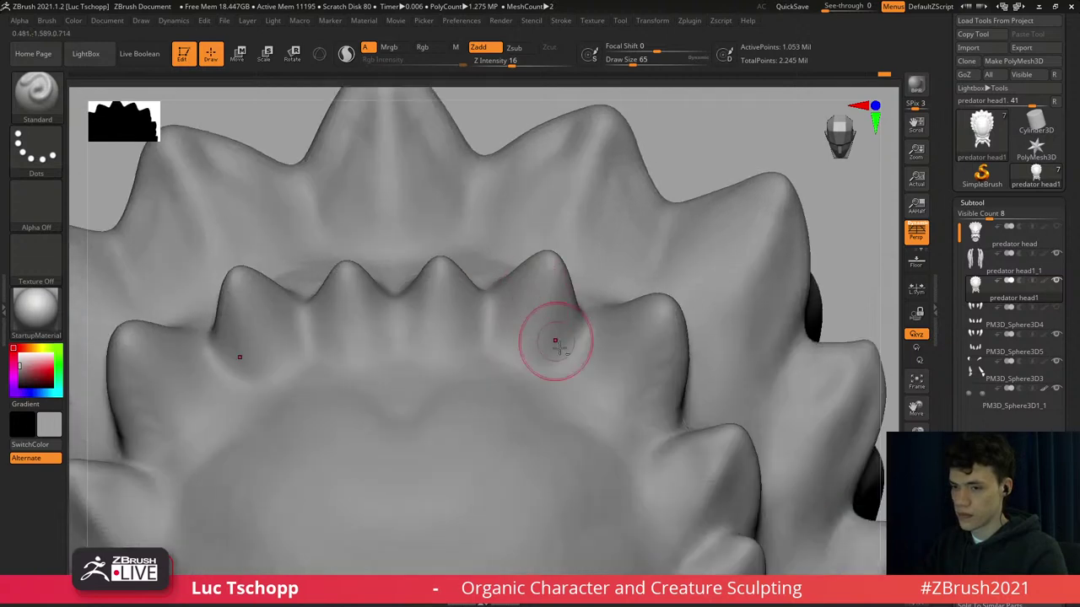
right_click_drag(555, 342, 549, 295)
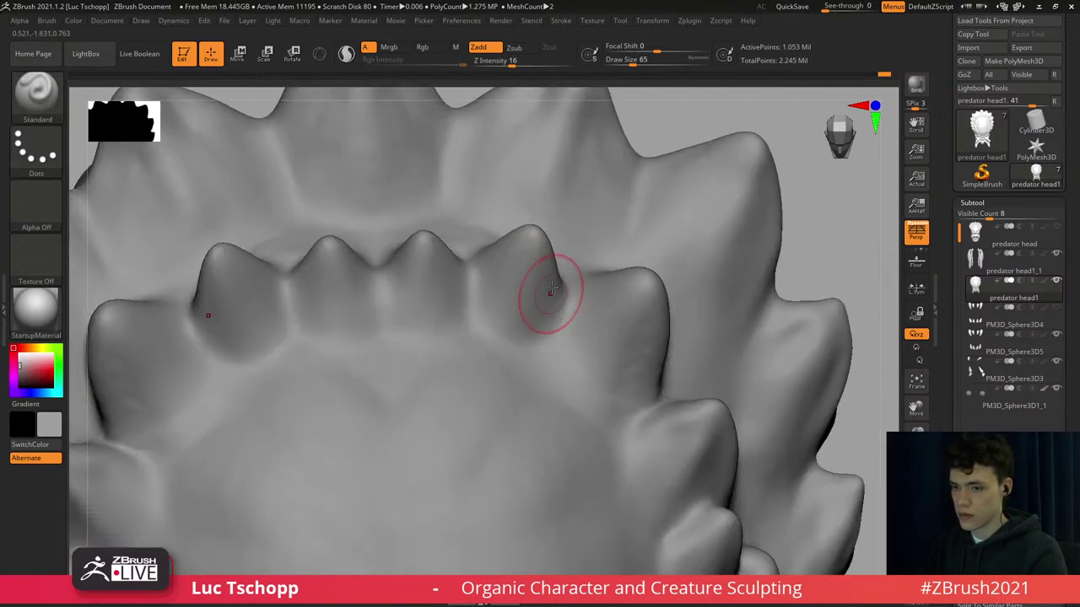
left_click_drag(491, 260, 496, 264)
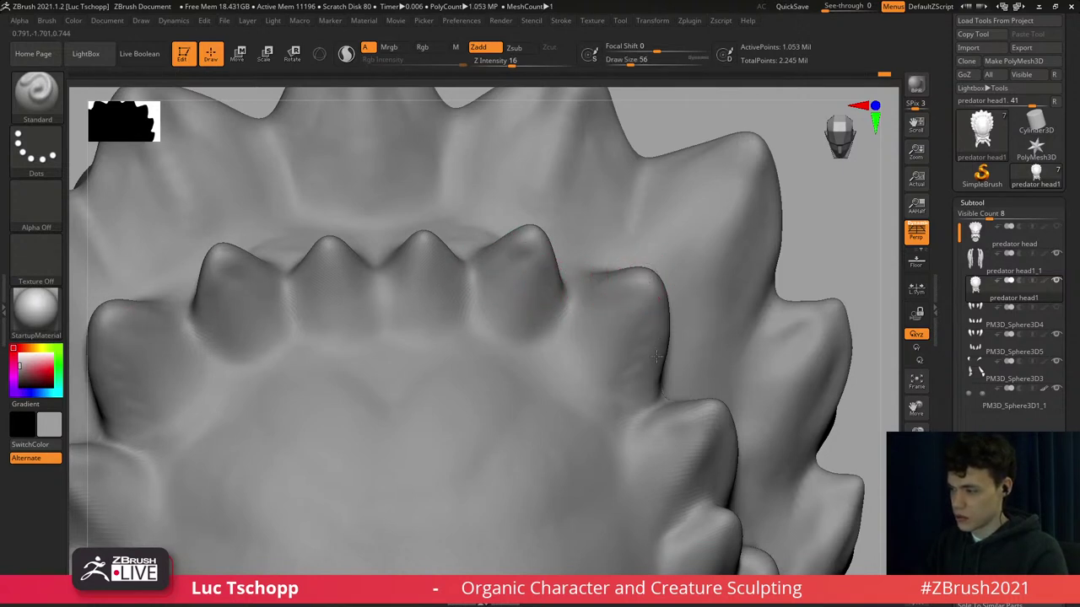
right_click_drag(531, 299, 643, 259, "alt")
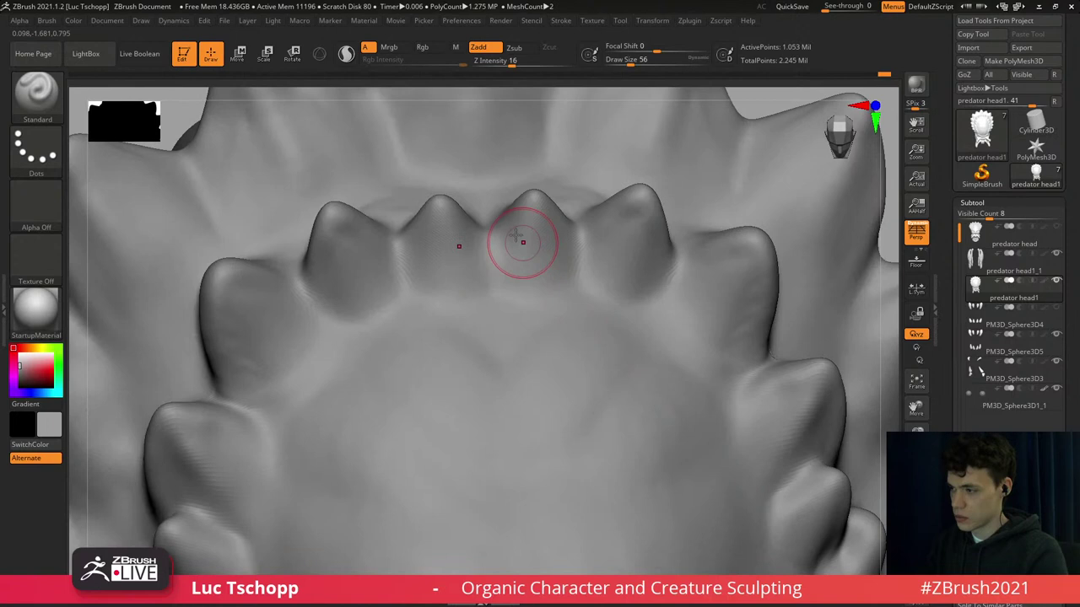
Refine the central spikes of the inner crest row with Standard at about 51, undoing the last stroke.
key("bracketleft")
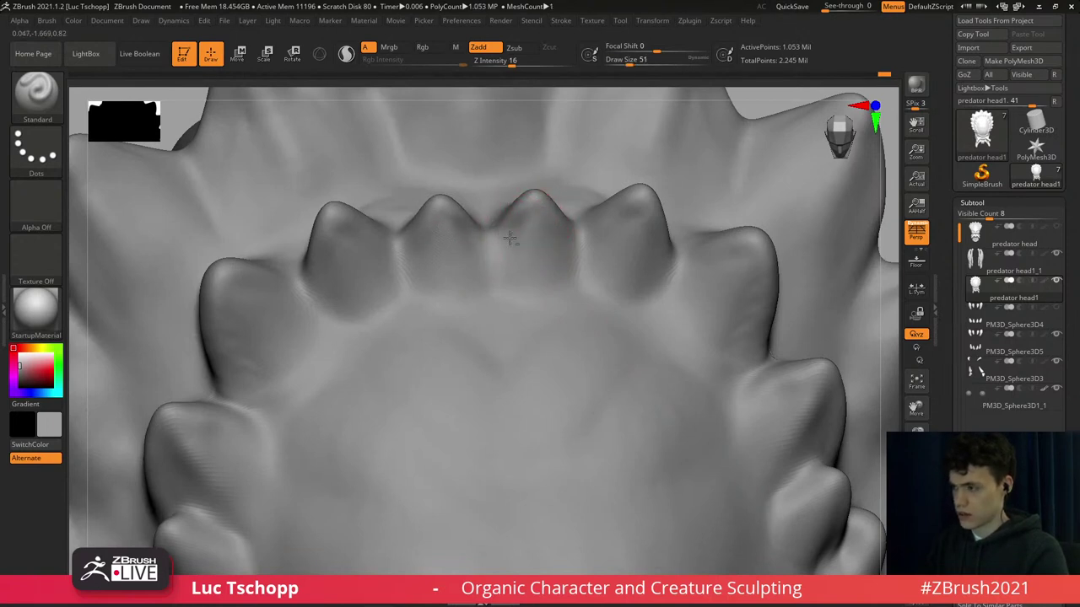
left_click_drag(524, 219, 536, 208)
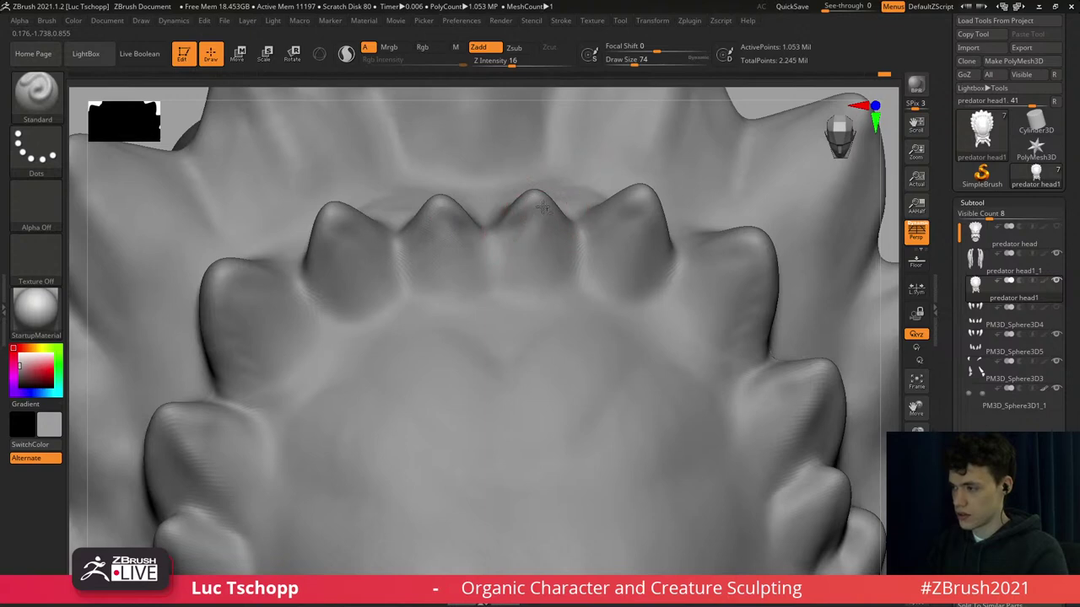
key("bracketleft")
key("bracketleft")
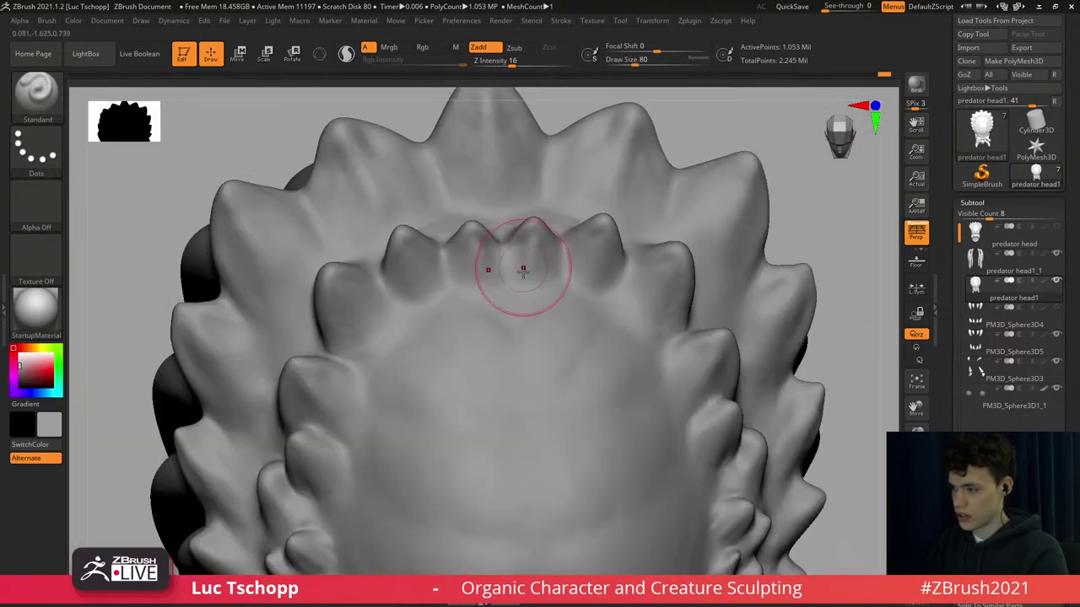
key("ctrl+z")
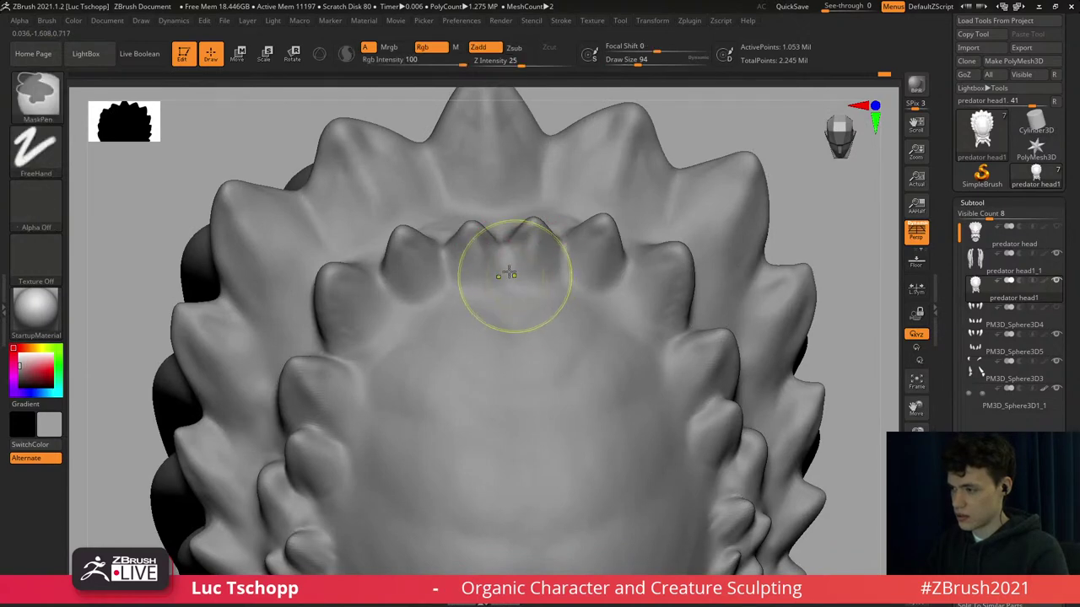
Sharpen the ridges of the inner crest spikes above the forehead with Standard at about 74.
key("bracketright")
key("bracketright")
key("bracketright")
key("bracketright")
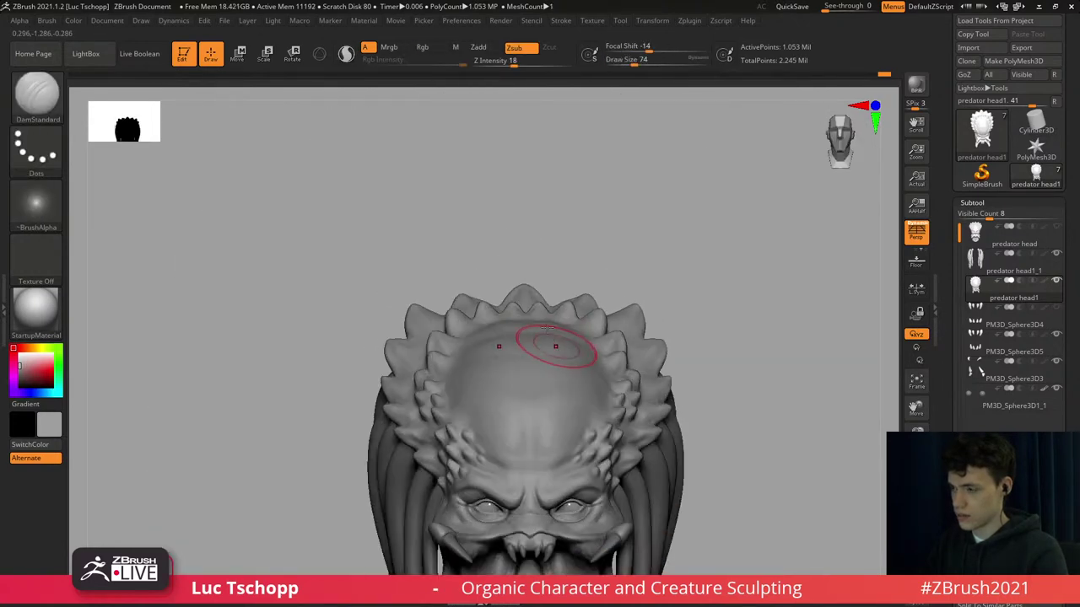
mouse_move(556, 346)
right_mouse_down("ctrl")
mouse_move(559, 306)
mouse_move(547, 307)
mouse_move(533, 354)
right_mouse_up("ctrl")
key("b")
key("s")
key("t")
right_click_drag(533, 354, 518, 309, "ctrl")
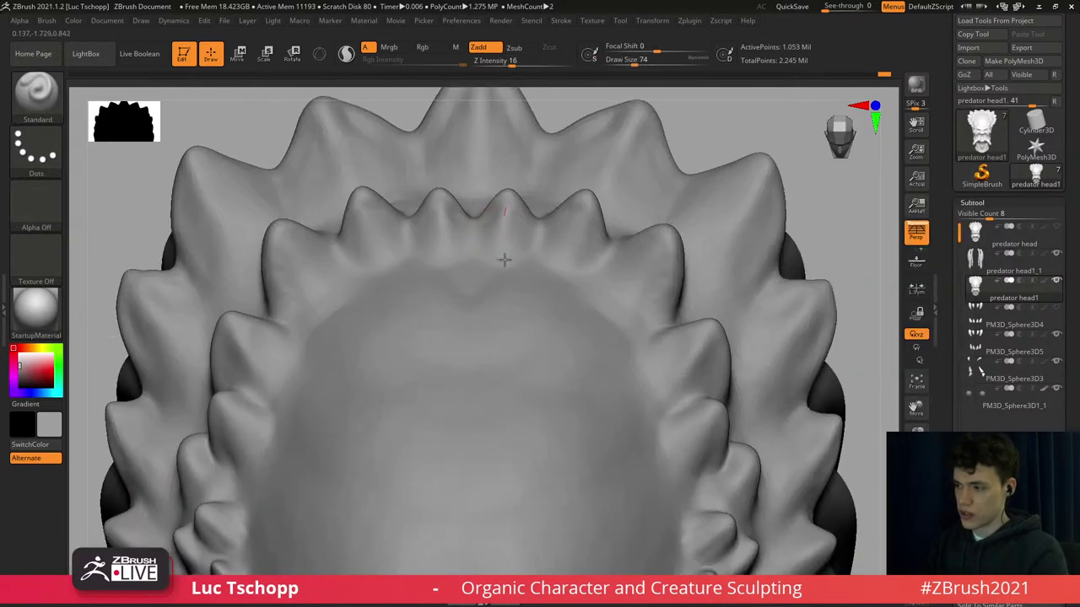
Refine the surface around the central inner crest spikes with LucT_Custom1 at about 90, then about 116.
key("b")
left_click(366, 227)
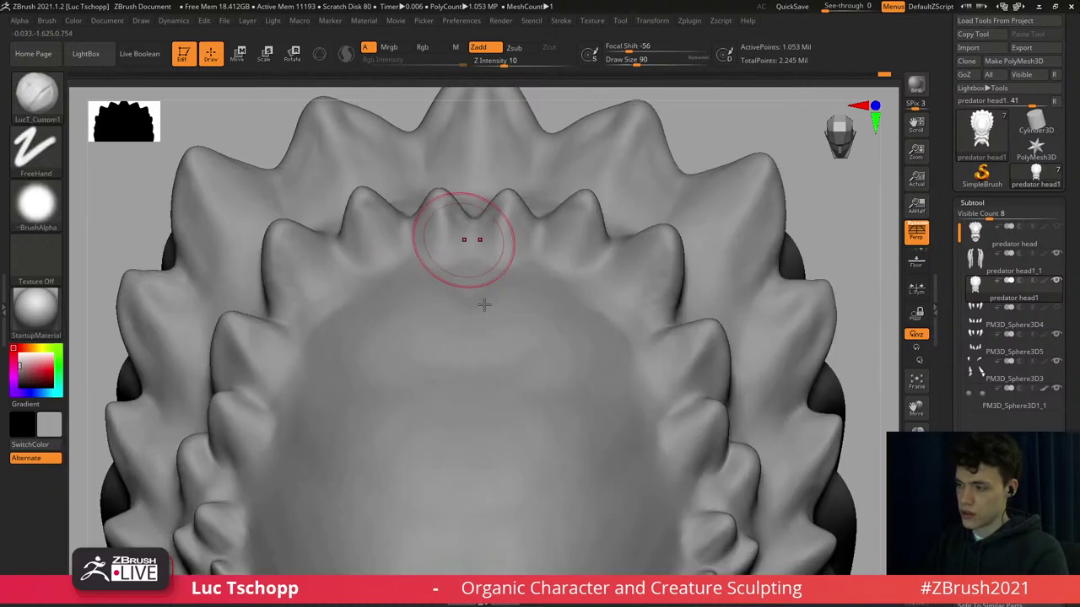
right_click_drag(484, 304, 478, 298)
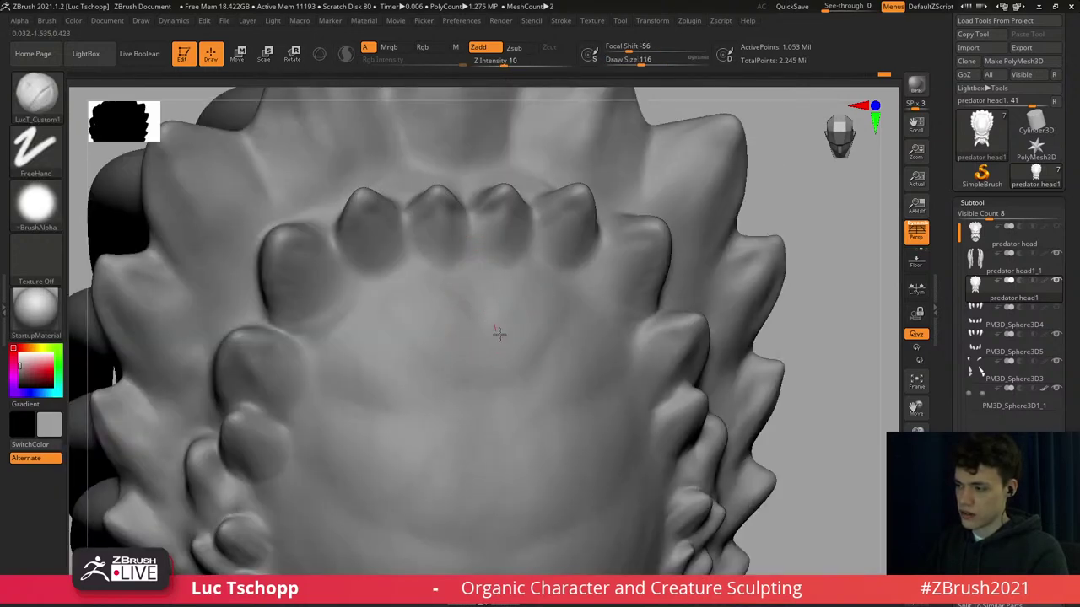
key("[")
Step down to the lower subdivision levels and even out the inner crest spikes with Move and Smooth.
mouse_move(500, 226)
right_mouse_down("ctrl")
mouse_move(516, 345)
mouse_move(535, 287)
mouse_move(532, 229)
mouse_move(525, 309)
right_mouse_up("ctrl")
key("b")
key("m")
key("v")
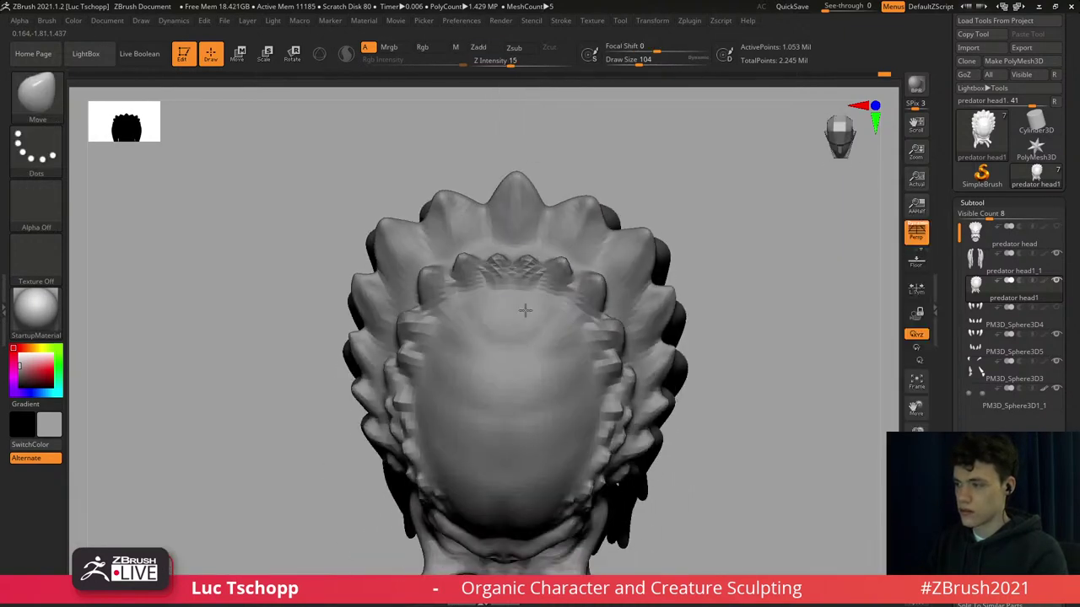
key("shift+d")
key("shift+d")
key("[")
key("[")
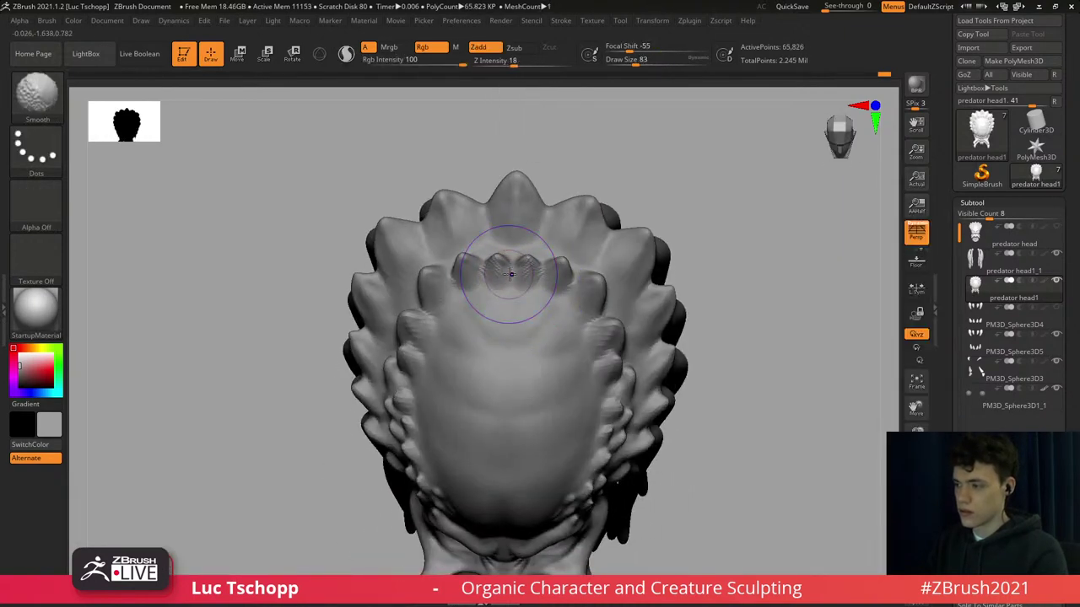
key("shift+d")
key("shift+d")
key("s")
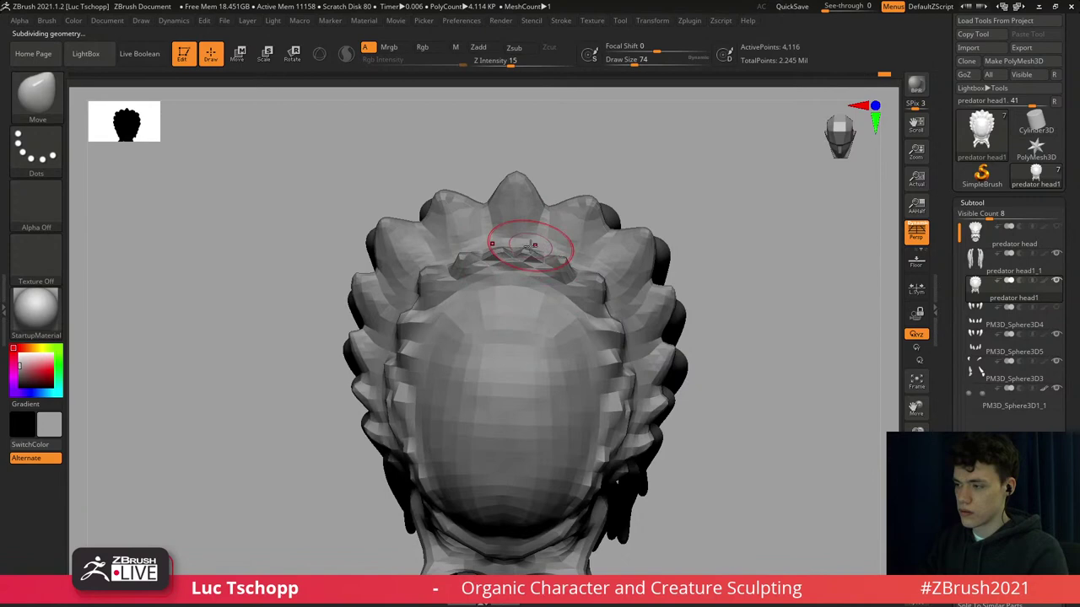
Return the head mesh to four subdivision levels higher and review the crest from the front and three-quarter view.
key("d")
key("d")
key("d")
key("d")
right_click_drag(523, 244, 525, 145)
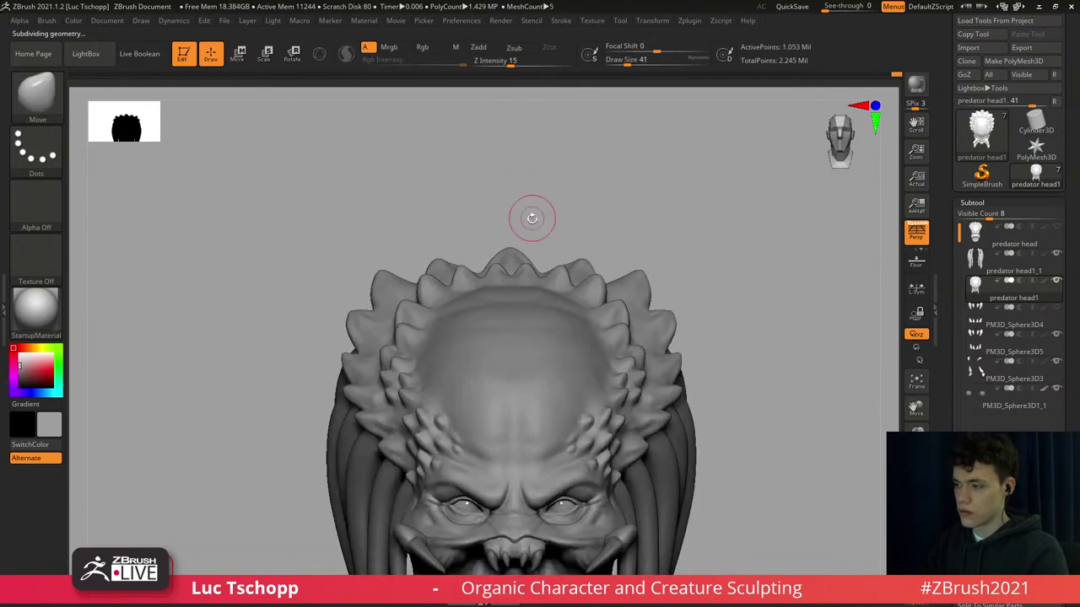
key("f")
key("f")
right_click_drag(535, 306, 592, 312)
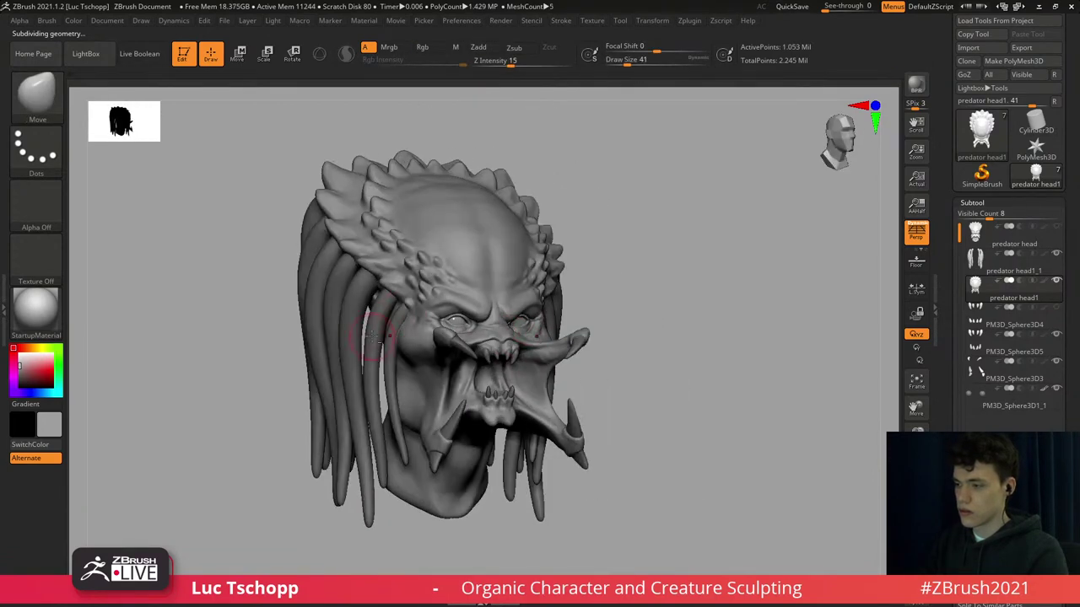
Activate the dreadlock subtool and switch to Move Topological at a size of about 116.
right_click_drag(402, 318, 460, 264, "alt")
left_click(433, 292, "alt")
key("b")
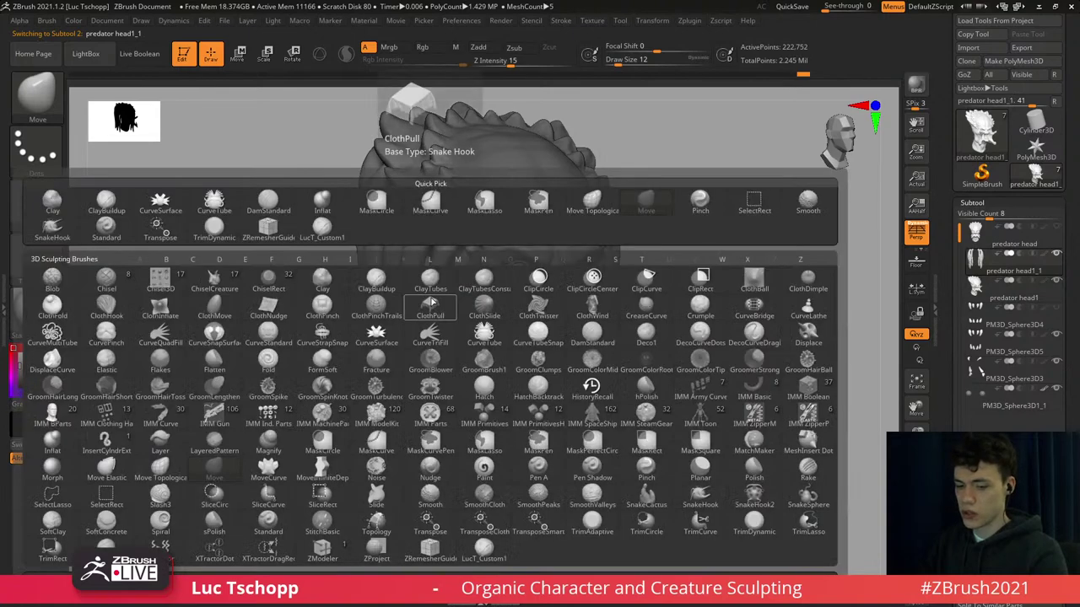
key("m")
key("t")
key("s")
left_click_drag(429, 302, 420, 295)
Check the polygroups of the dreadlocks from the front and duplicate the dreadlock subtool.
right_click_drag(420, 294, 495, 212, "shift")
key("shift+f")
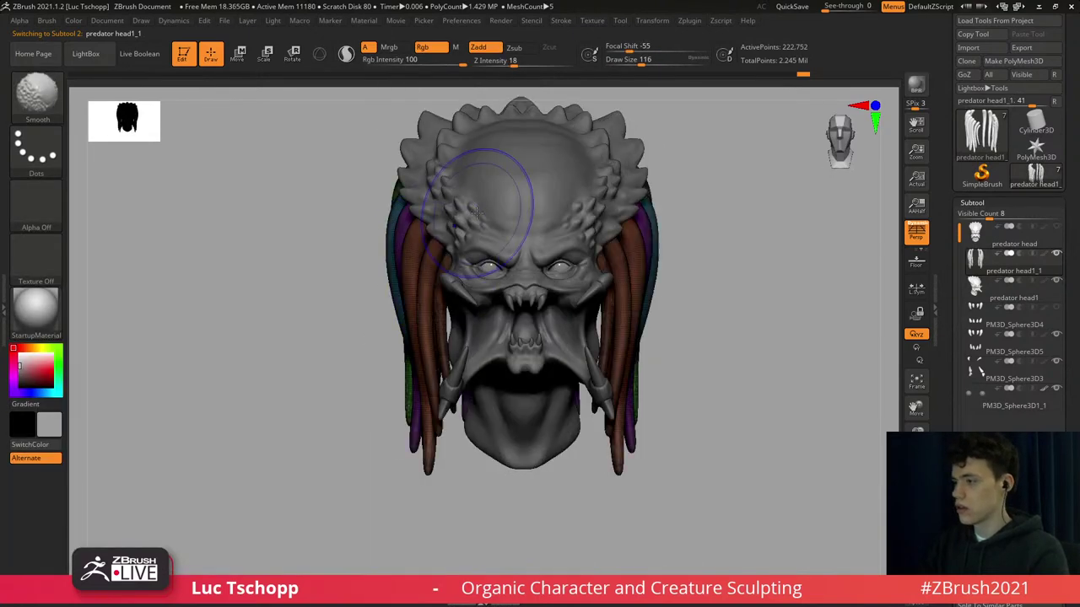
key("shift+f")
left_click_drag(1077, 321, 1077, 183)
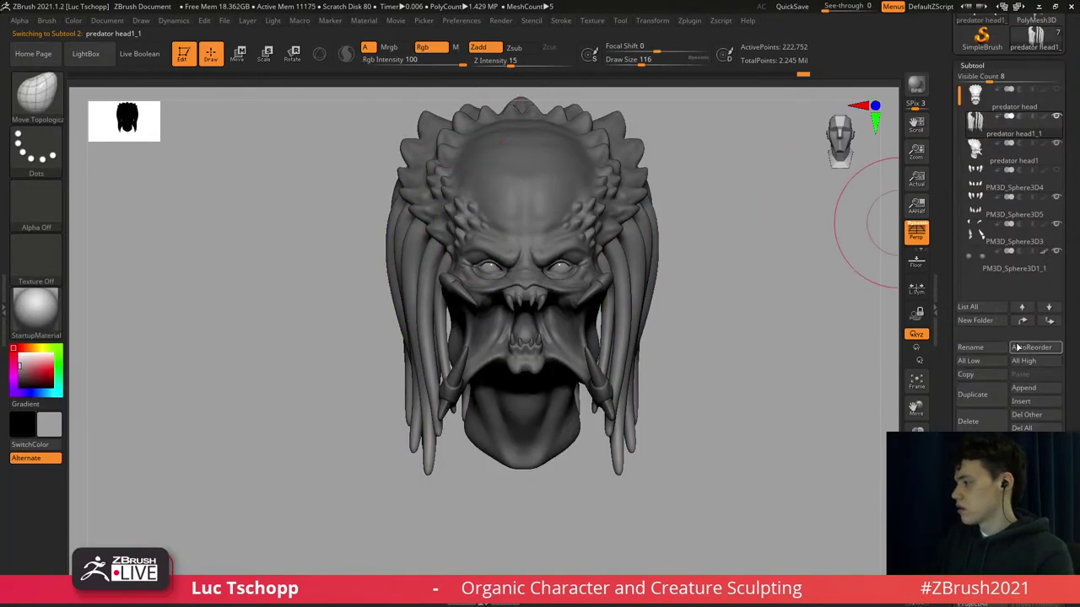
left_click(974, 395)
Shift the duplicated dreadlocks backward along the head with Transpose while the original set is hidden.
key("e")
mouse_move(520, 294)
left_mouse_down("shift")
mouse_move(694, 294)
mouse_move(570, 311)
left_mouse_up("shift")
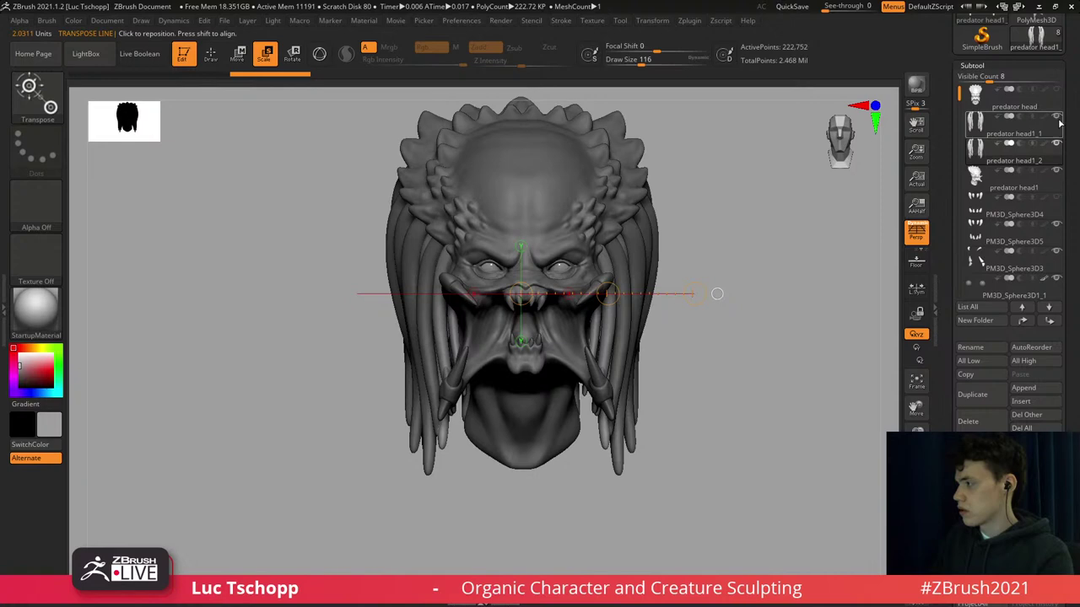
left_click_drag(773, 228, 675, 239)
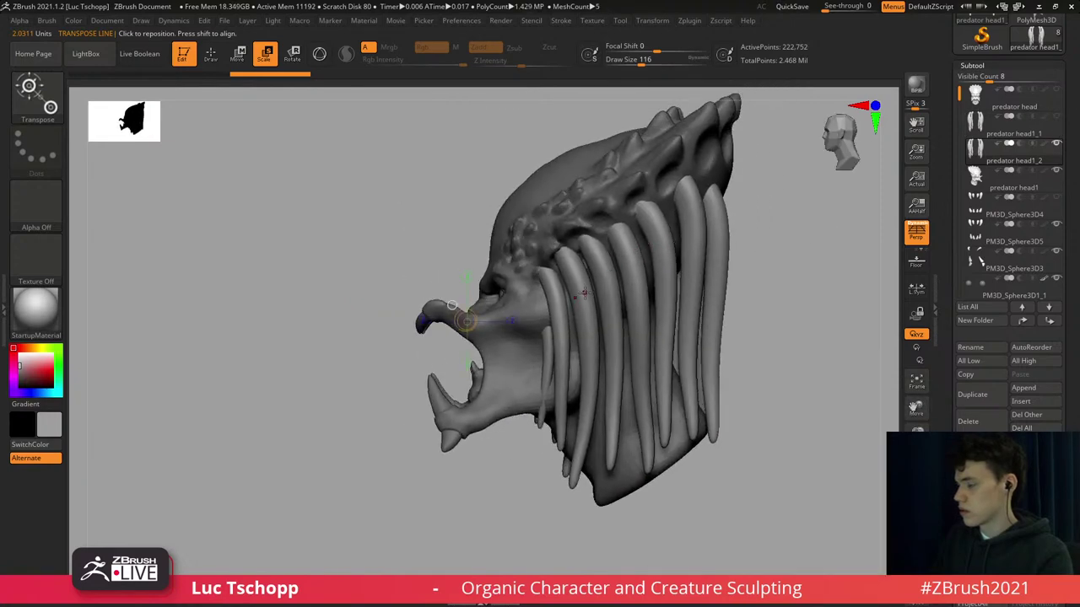
key("b")
key("m")
key("v")
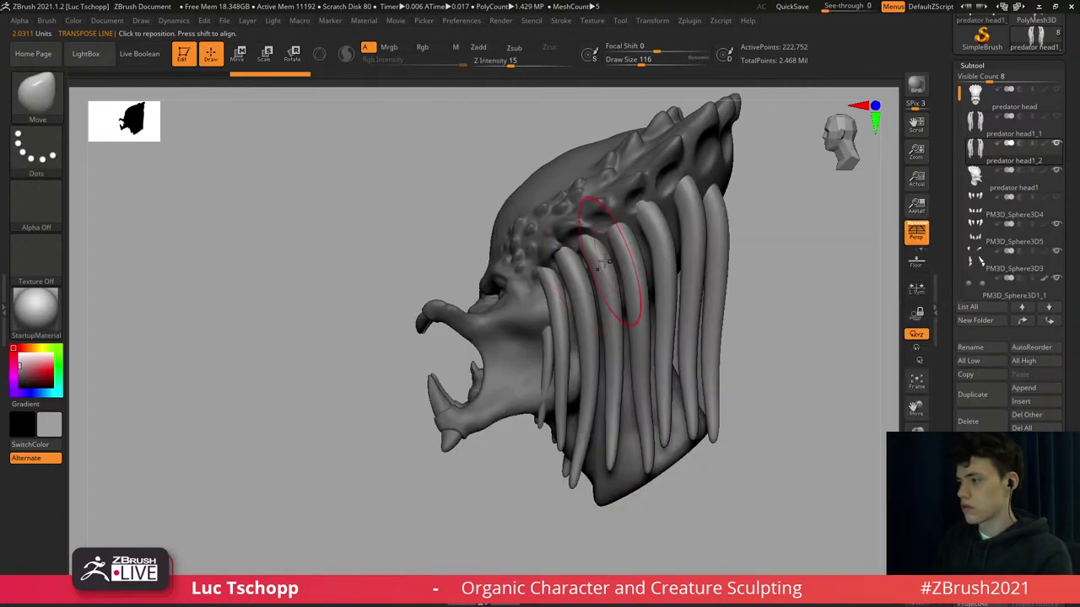
key("r")
left_click_drag(579, 308, 700, 251)
key("w")
left_click_drag(644, 277, 664, 267)
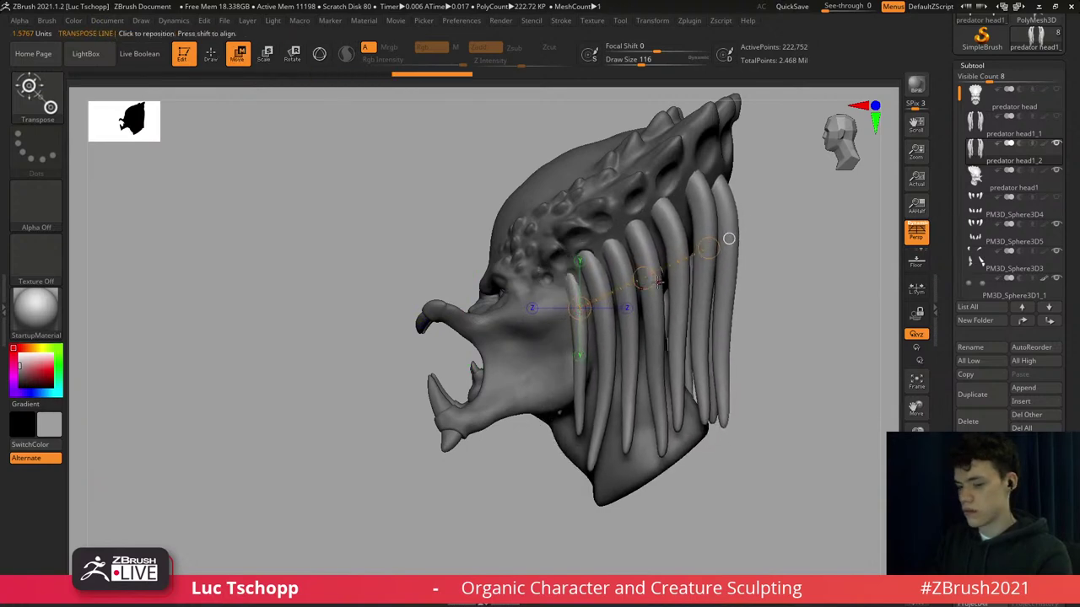
Reshape the duplicated dreadlocks at the side and back of the head with Move at about 202, then about 251.
key("b")
key("m")
key("v")
right_click_drag(610, 328, 596, 299)
key("s")
mouse_move(576, 308)
left_mouse_down()
mouse_move(585, 309)
mouse_move(575, 301)
left_mouse_up()
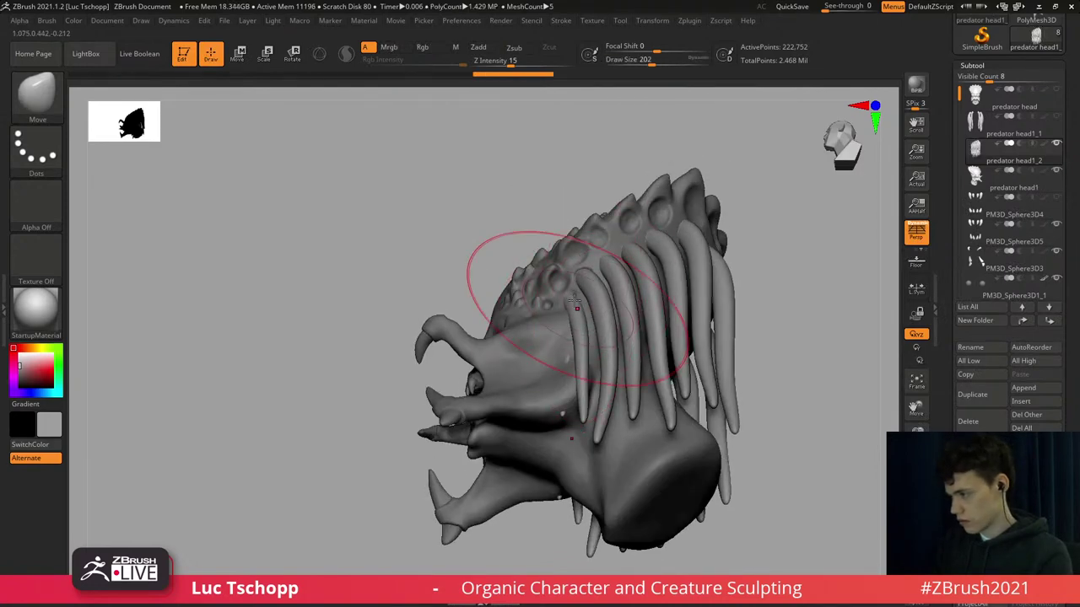
right_click_drag(624, 274, 506, 274)
key("s")
left_click_drag(685, 212, 652, 225)
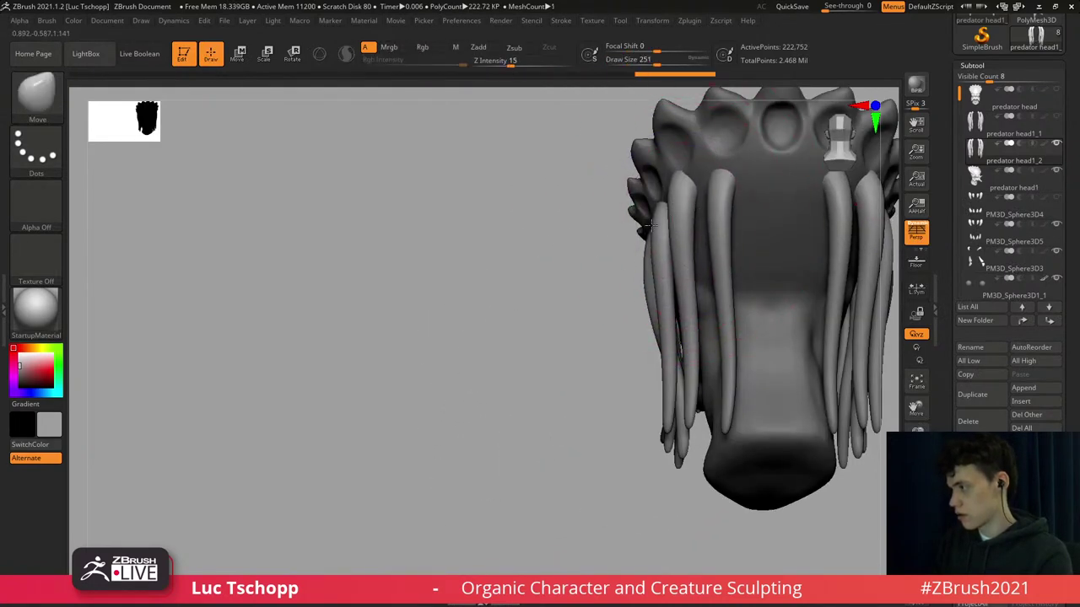
Isolate the rearmost dreadlock pair with a mask and duplicate it toward the centre of the back.
right_click_drag(608, 259, 535, 265)
key("shift+f")
key("shift+f")
key("w")
left_click(657, 258, "ctrl")
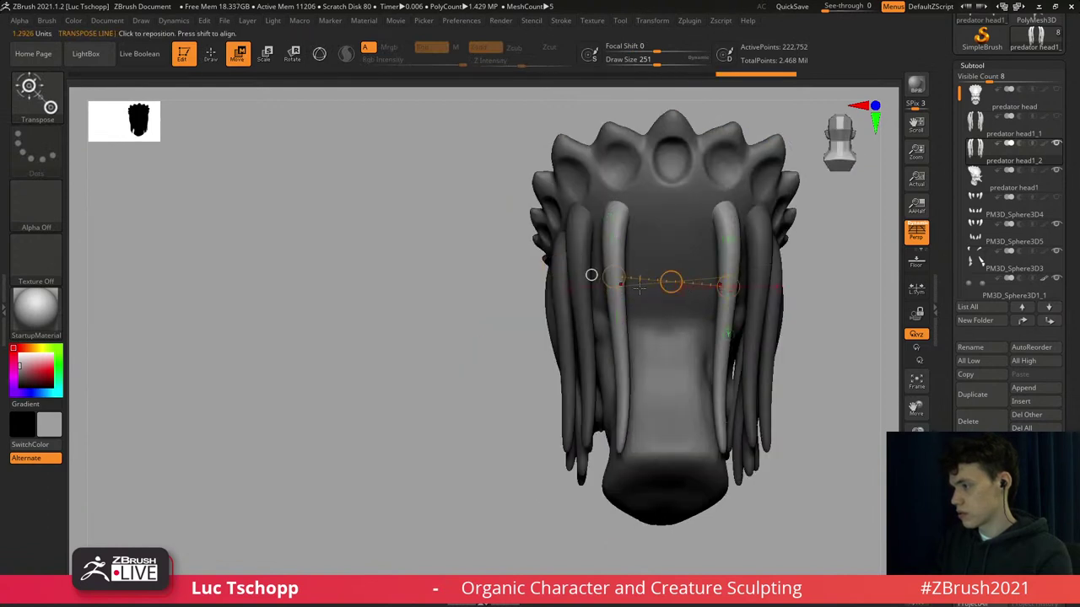
left_click_drag(647, 315, 680, 315, "ctrl")
Move the new central dreadlock pair backward from the head in side view with Transpose.
right_click_drag(633, 268, 730, 253)
left_click_drag(652, 258, 787, 258, "shift")
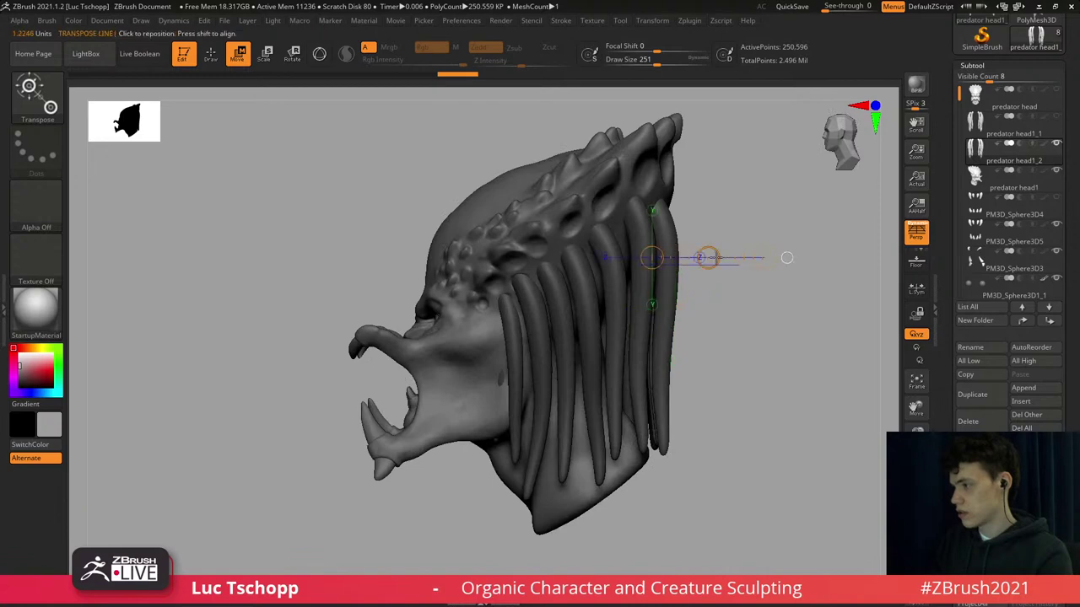
left_click_drag(707, 258, 773, 214)
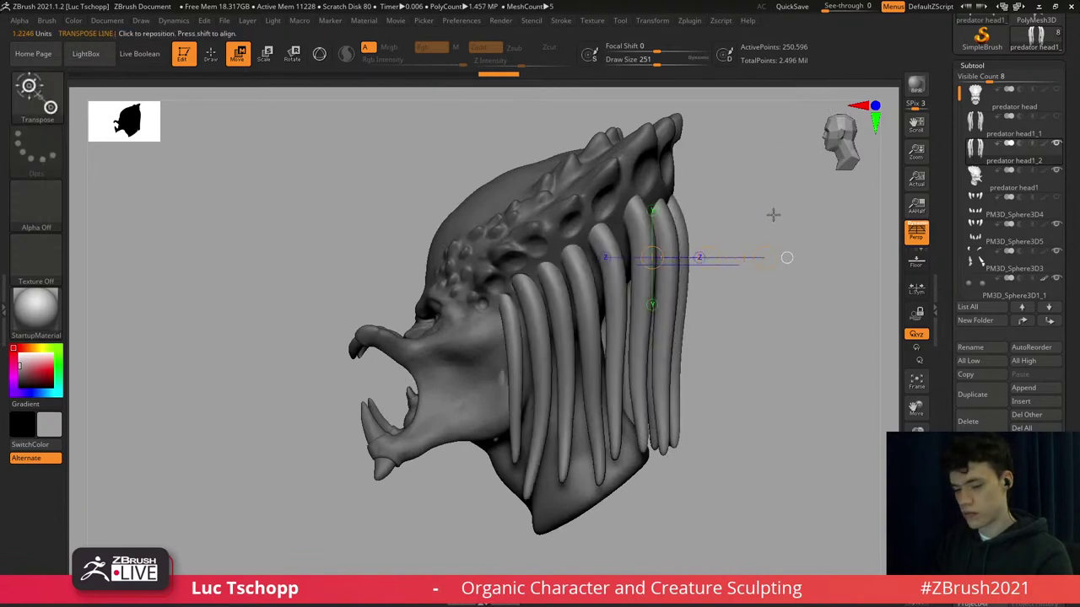
Thicken the duplicated dreadlocks around the back with Inflat at intensity 4, about 324 and then about 262 in size.
key("b")
key("i")
key("n")
right_click_drag(744, 234, 616, 260)
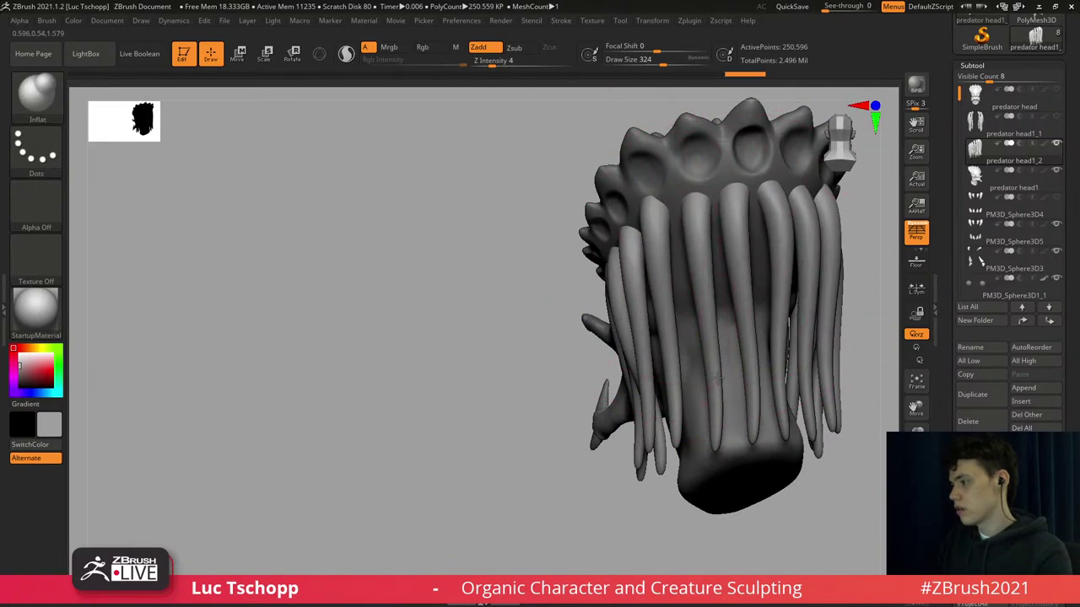
right_click_drag(690, 280, 727, 280)
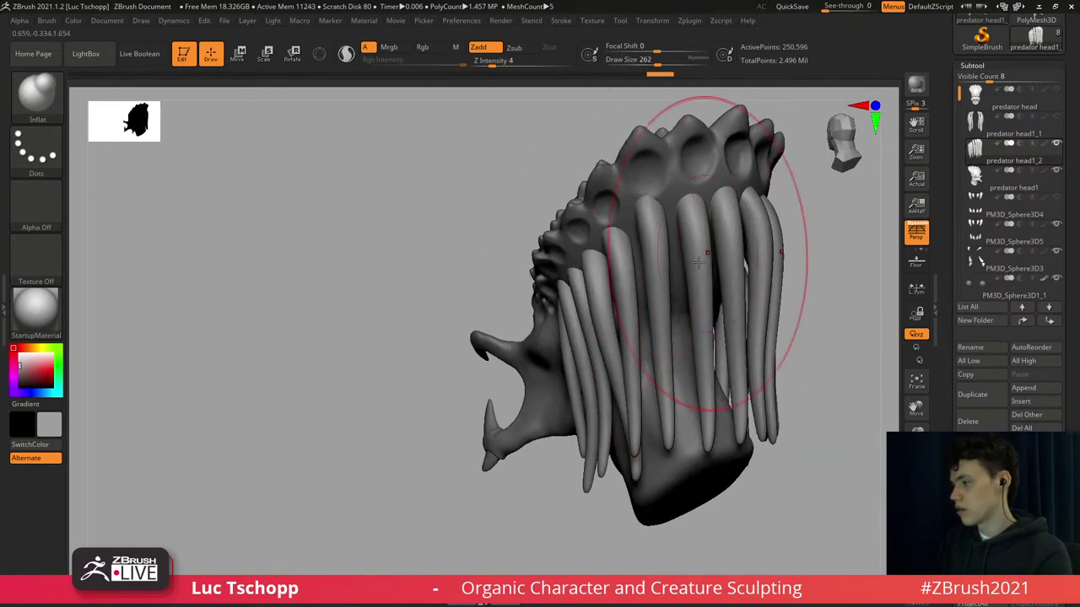
right_click_drag(694, 241, 671, 249)
right_click_drag(670, 249, 701, 261)
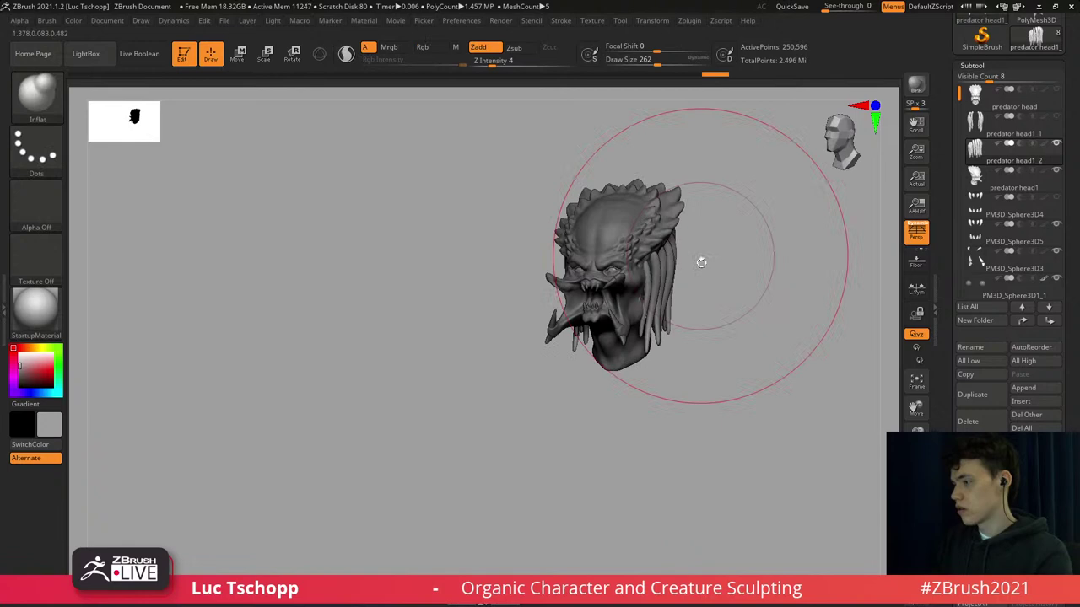
Show the original dreadlocks together with the duplicated set to compare both layers, and hide them again.
right_click_drag(676, 305, 714, 351, "shift")
left_click(1056, 118)
right_click_drag(713, 351, 663, 341)
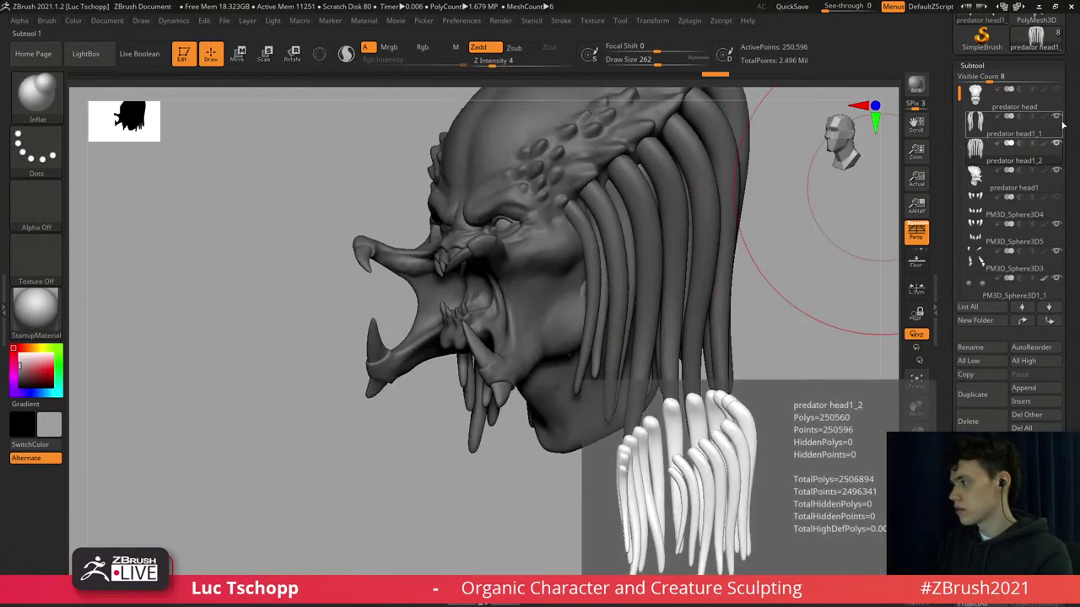
left_click(1056, 118)
right_click_drag(826, 241, 713, 305)
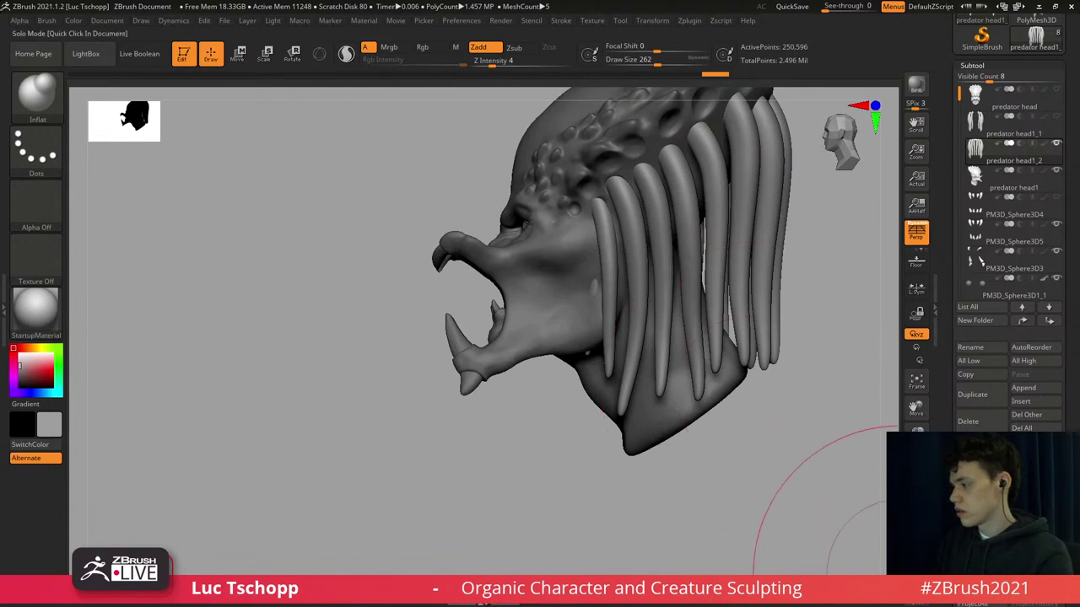
Solo the duplicated dreadlocks and regroup them with Auto Groups to give every strand its own polygroup.
left_click(914, 561)
right_click_drag(574, 313, 605, 262, "ctrl")
left_click(606, 273, "ctrl+shift")
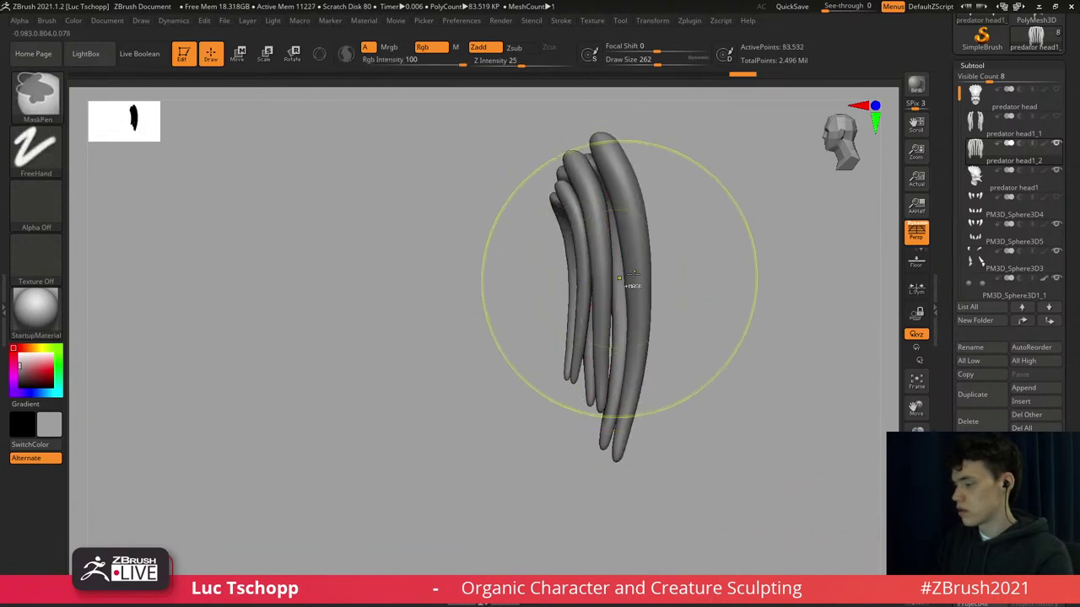
left_click(751, 278, "ctrl+shift")
key("shift+f")
left_click_drag(1078, 311, 1054, 104)
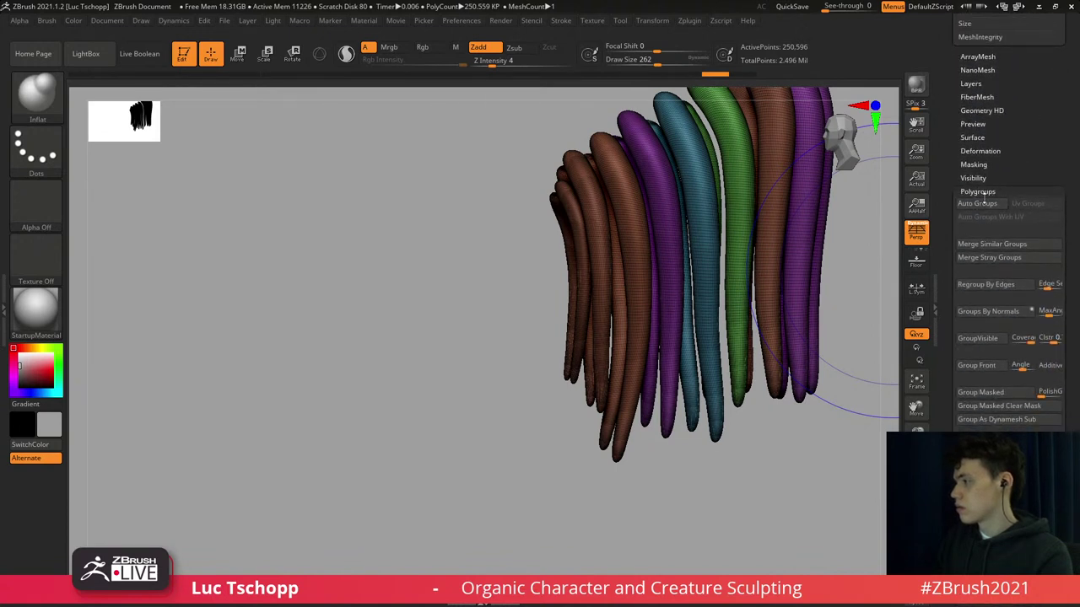
left_click(978, 203)
Apply Mirror And Weld to the duplicated dreadlocks to make the strand pairs share polygroups.
left_click_drag(1039, 193, 1033, 243)
left_click(997, 288)
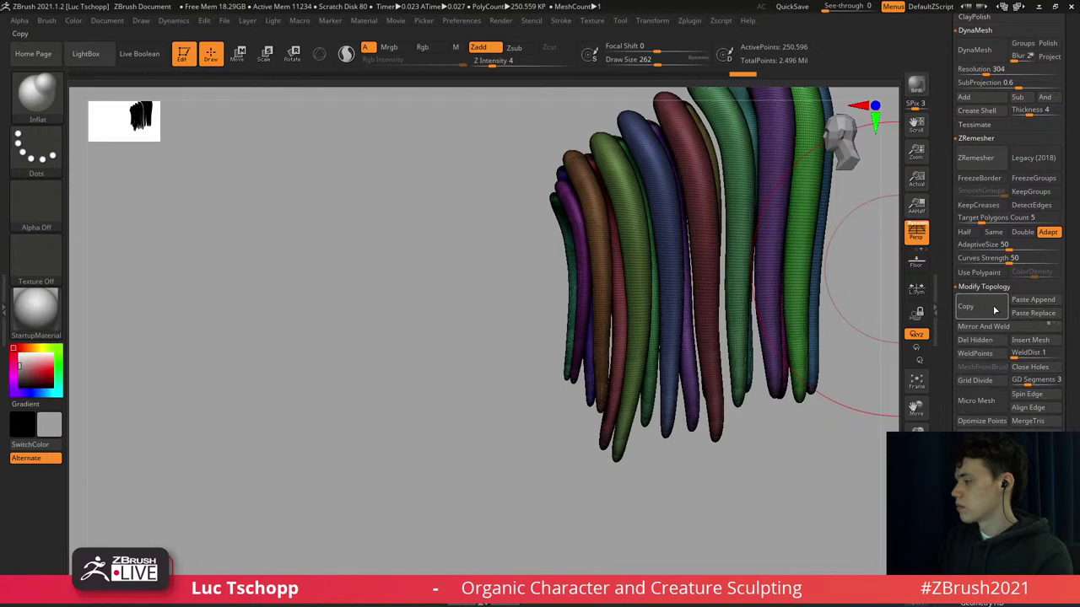
left_click(976, 329)
left_click_drag(481, 320, 599, 291)
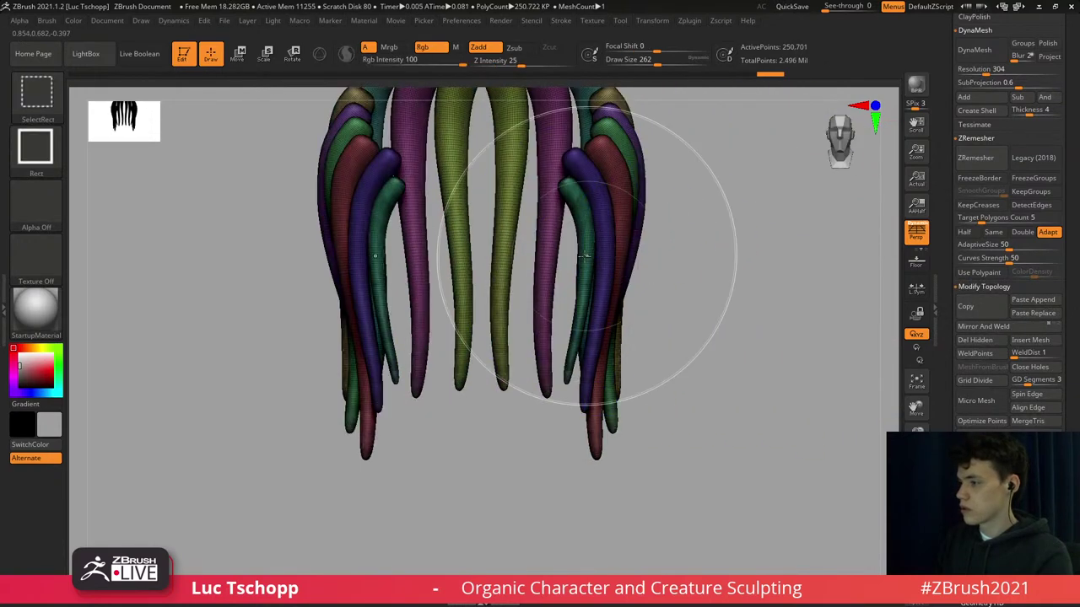
Isolate the small innermost strand pair of the duplicated dreadlocks, delete it, and show the rest of the head again.
left_click(592, 246, "ctrl+shift")
left_click_drag(657, 261, 670, 295, "ctrl+shift")
left_click(617, 256, "ctrl+shift")
left_click(916, 539)
mouse_move(607, 323)
right_mouse_down("ctrl")
mouse_move(614, 299)
mouse_move(617, 328)
right_mouse_up("ctrl")
left_click(768, 256, "ctrl+shift")
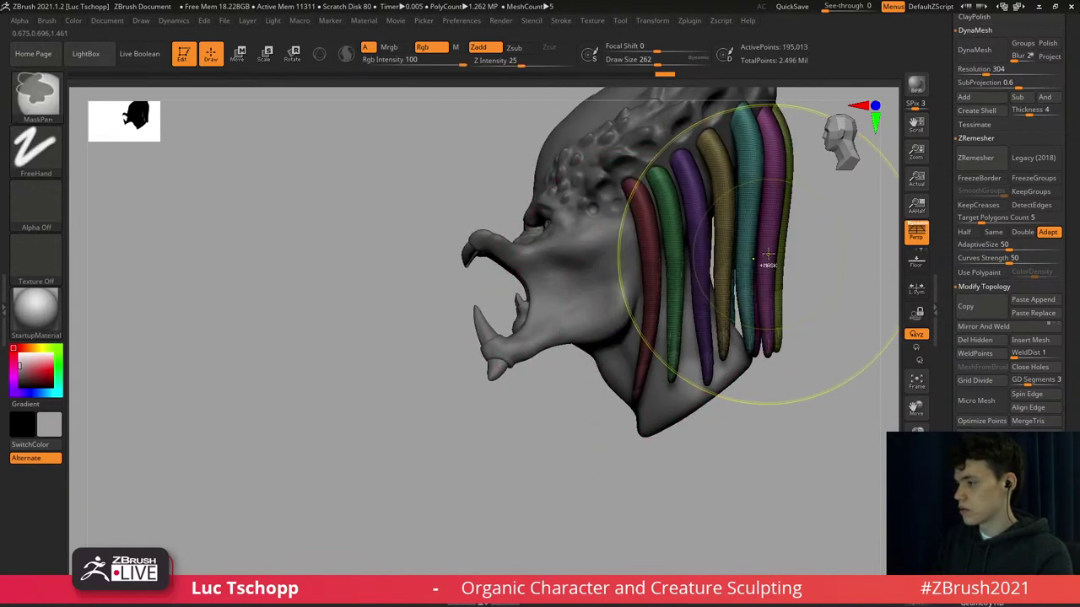
right_click_drag(767, 255, 835, 248)
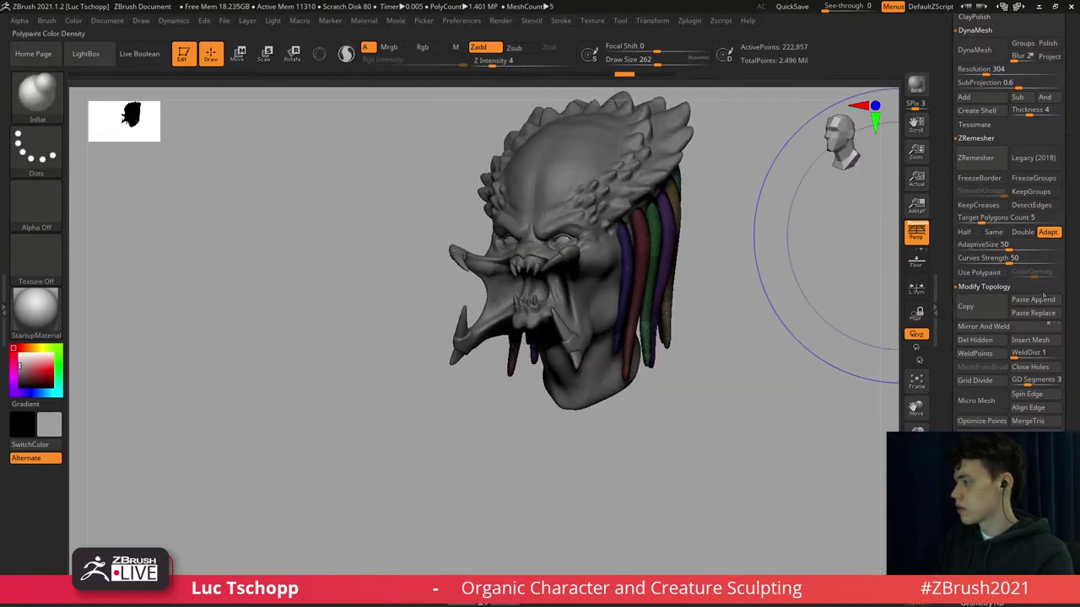
Reposition the front dreadlock strands beside the jaw using Move Topological with a large brush.
mouse_move(595, 294)
right_mouse_down("shift")
mouse_move(630, 285)
mouse_move(638, 297)
right_mouse_up("shift")
right_click_drag(638, 297, 648, 275, "ctrl")
key("b")
key("m")
key("t")
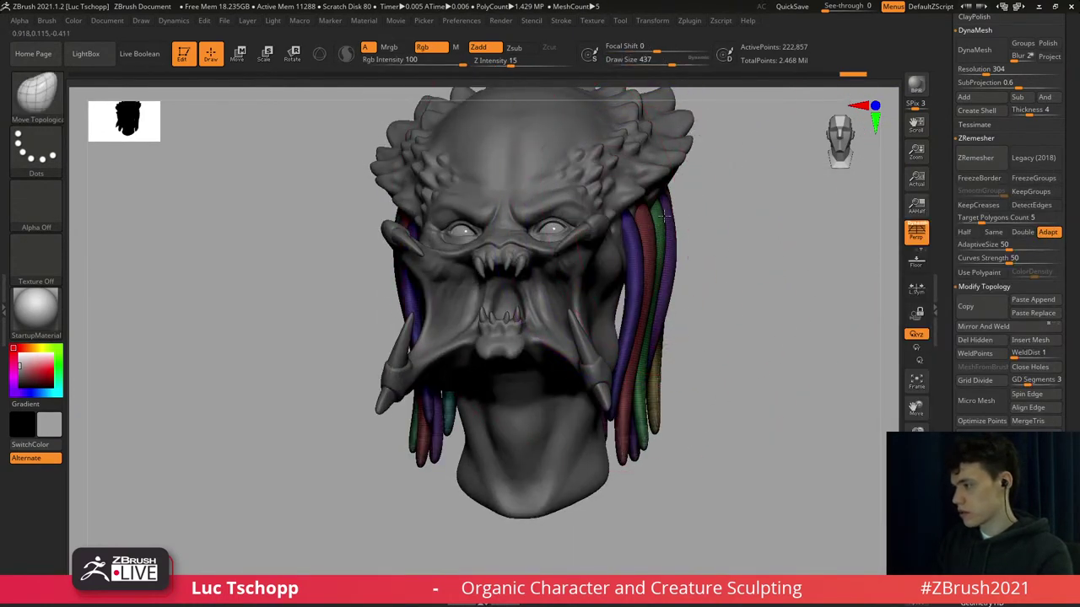
key("s")
right_click_drag(651, 341, 635, 385, "shift")
key("s")
mouse_move(601, 396)
left_mouse_down()
mouse_move(622, 394)
mouse_move(650, 432)
left_mouse_up()
right_click_drag(685, 432, 626, 407)
mouse_move(629, 415)
left_mouse_down()
mouse_move(611, 414)
mouse_move(621, 428)
left_mouse_up()
Refine the front strands with Move Topological at size 324, adjusting their upper roots at size 83.
key("s")
left_click_drag(628, 518, 586, 507)
key("s")
left_click_drag(653, 388, 662, 388)
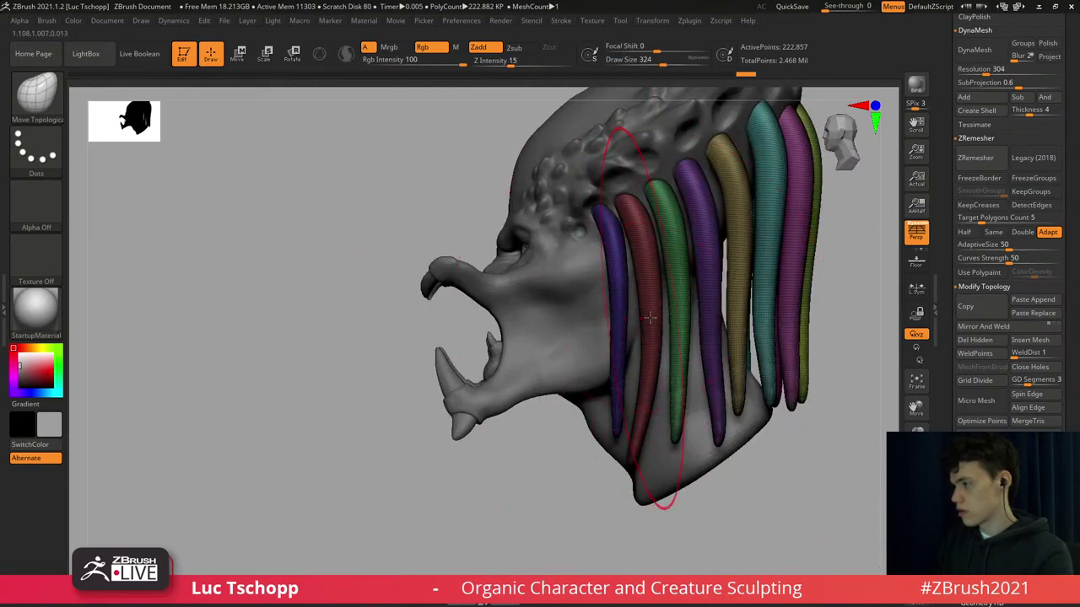
left_click_drag(646, 297, 635, 276)
key("s")
left_click_drag(632, 210, 624, 210)
left_click_drag(637, 197, 643, 190)
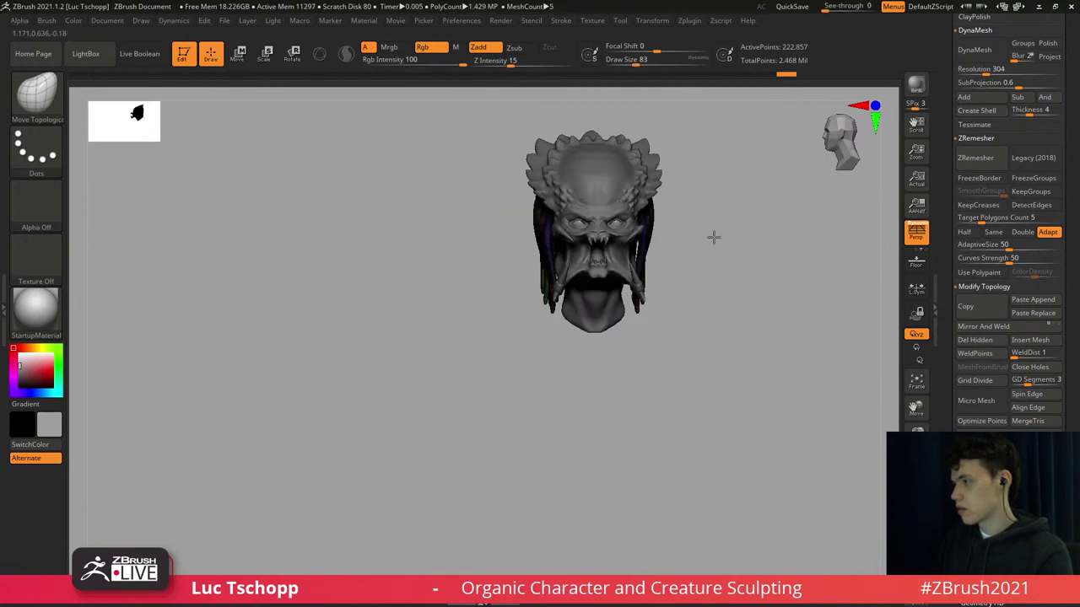
Examine the head and the inner dreadlock layer from the front, side and three-quarter views.
mouse_move(714, 236)
left_mouse_down()
mouse_move(718, 362)
mouse_move(758, 345)
left_mouse_up()
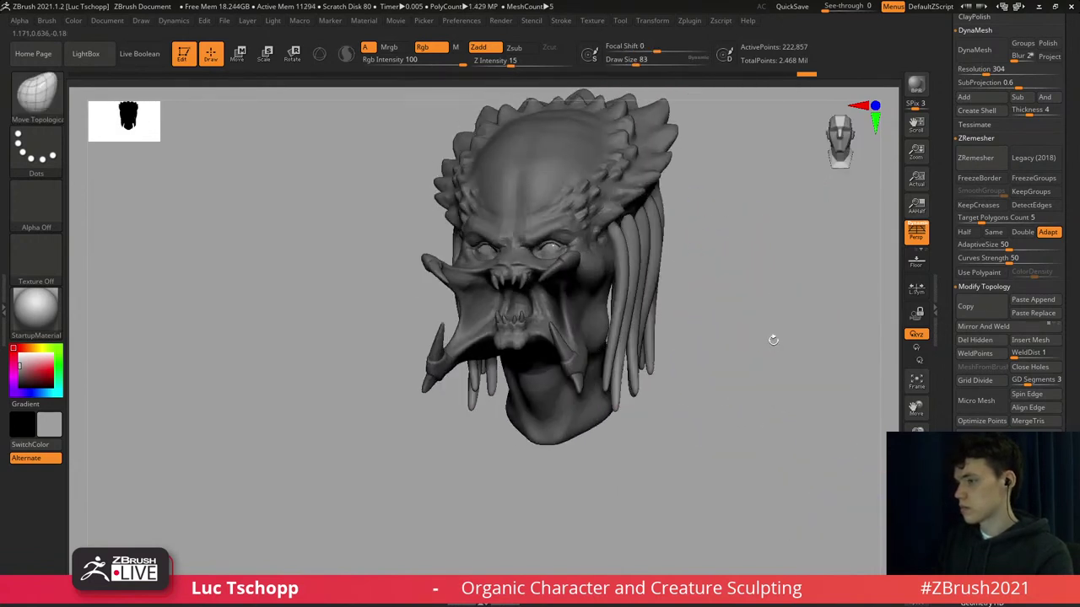
left_click_drag(771, 338, 768, 188)
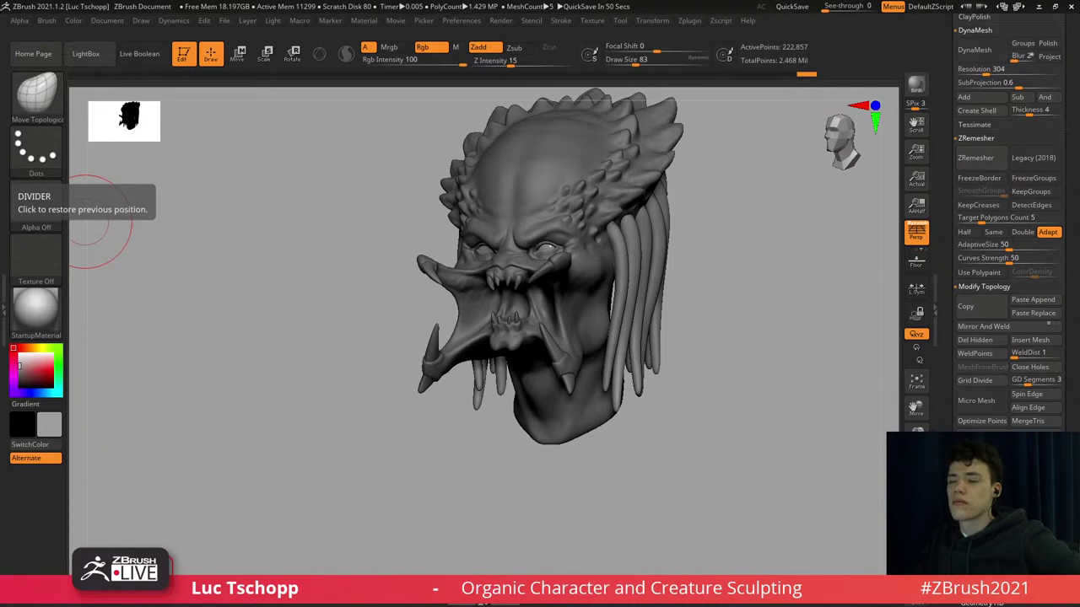
left_click_drag(410, 224, 427, 229, "shift")
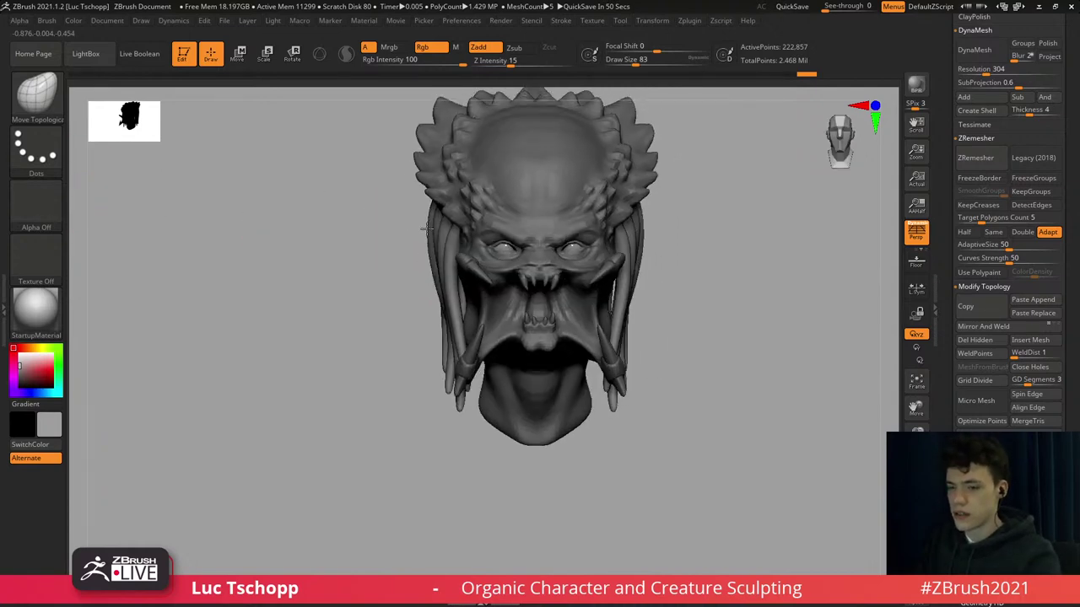
mouse_move(458, 253)
right_mouse_down("alt")
mouse_move(454, 226)
mouse_move(468, 266)
right_mouse_up("alt")
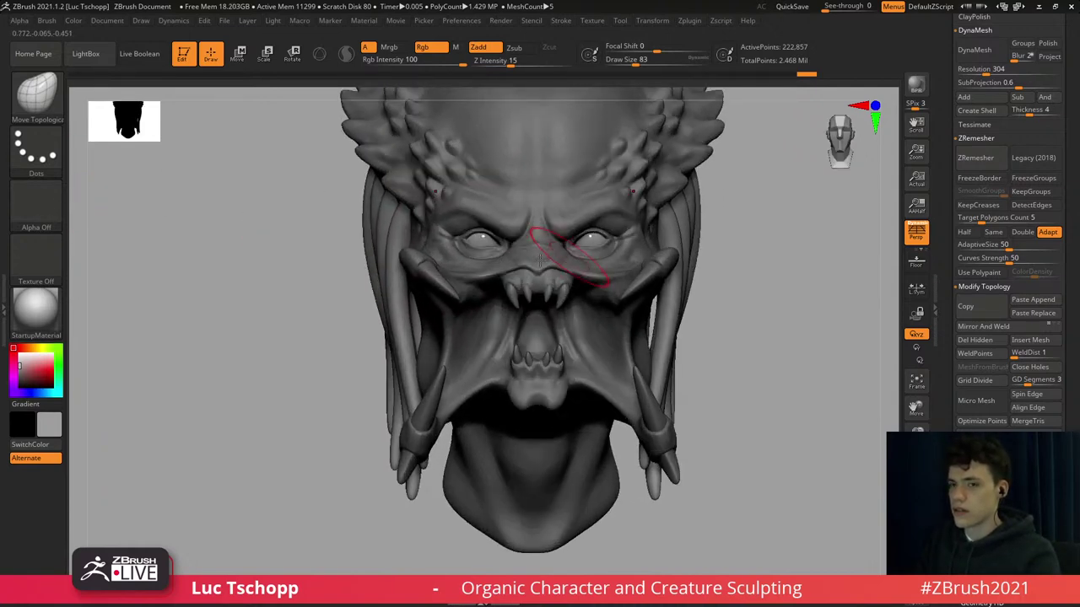
right_click_drag(539, 261, 418, 272)
right_click_drag(571, 299, 441, 282, "alt")
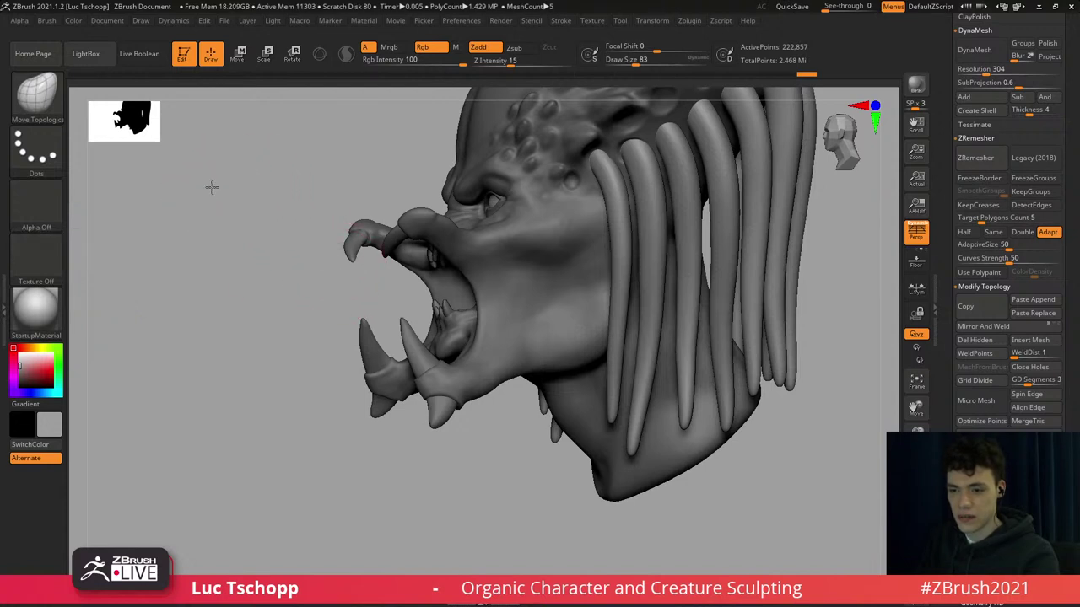
left_click_drag(212, 186, 258, 183)
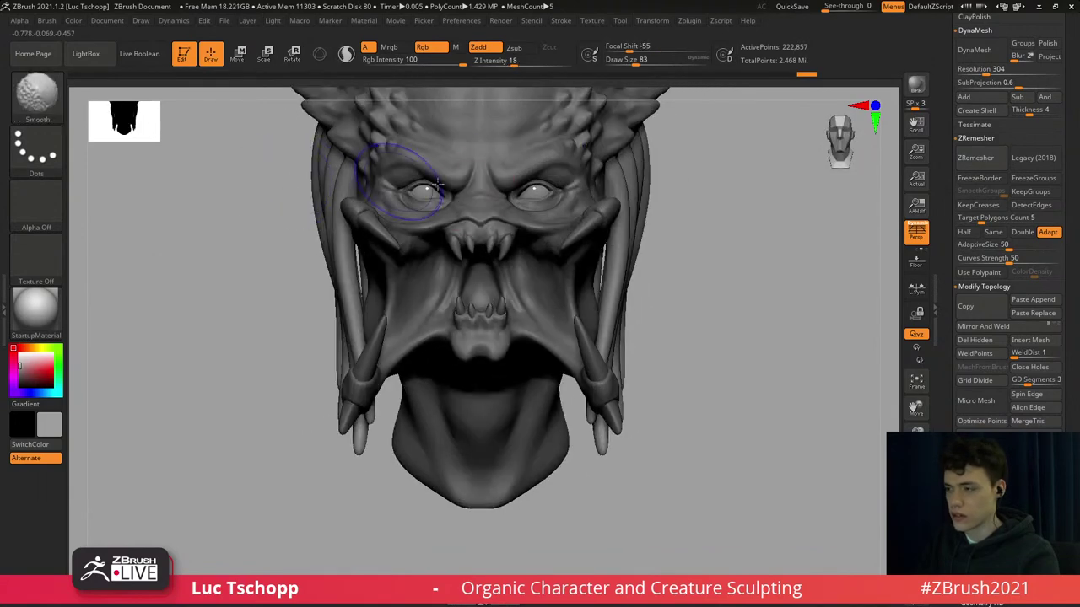
mouse_move(389, 147)
right_mouse_down("ctrl")
mouse_move(465, 170)
mouse_move(414, 242)
mouse_move(416, 224)
right_mouse_up("ctrl")
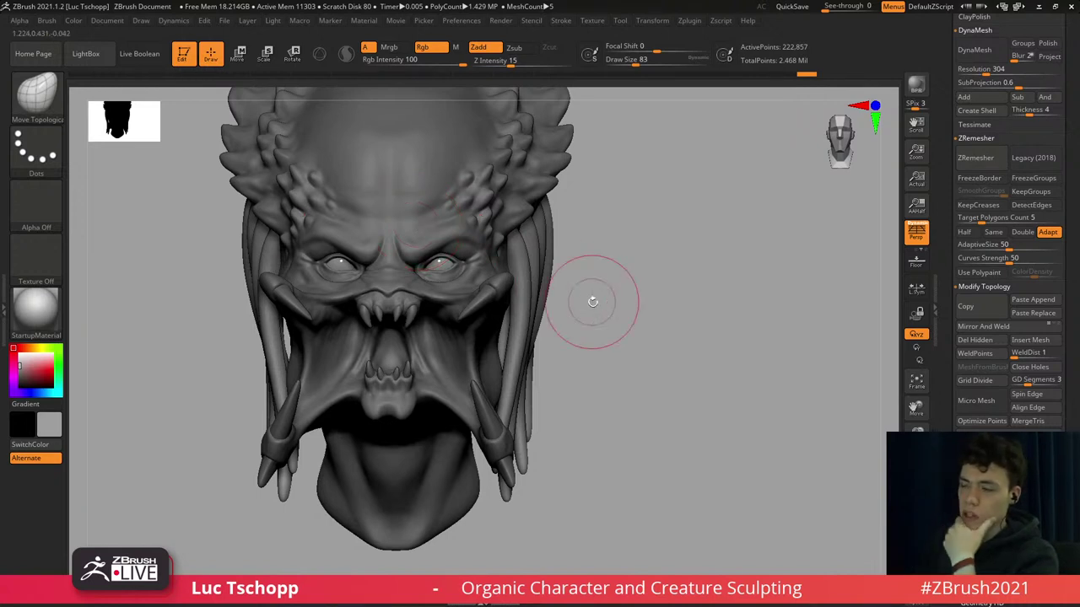
left_click_drag(624, 250, 566, 234)
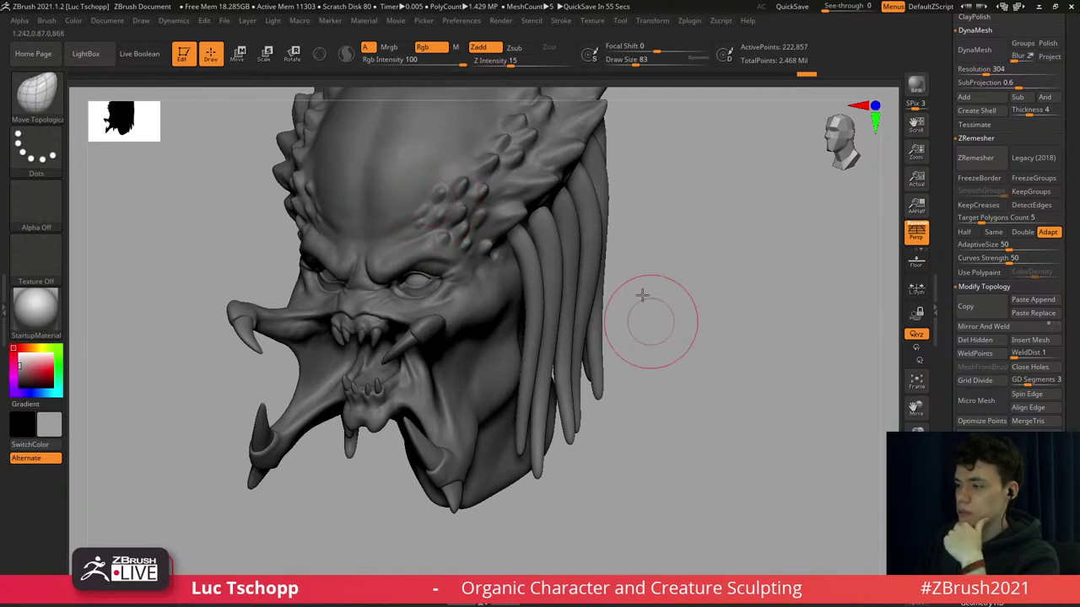
left_click_drag(650, 322, 672, 284)
Select the predator head subtool and solo it without the dreadlocks, teeth and eyes.
left_click(439, 358, "alt")
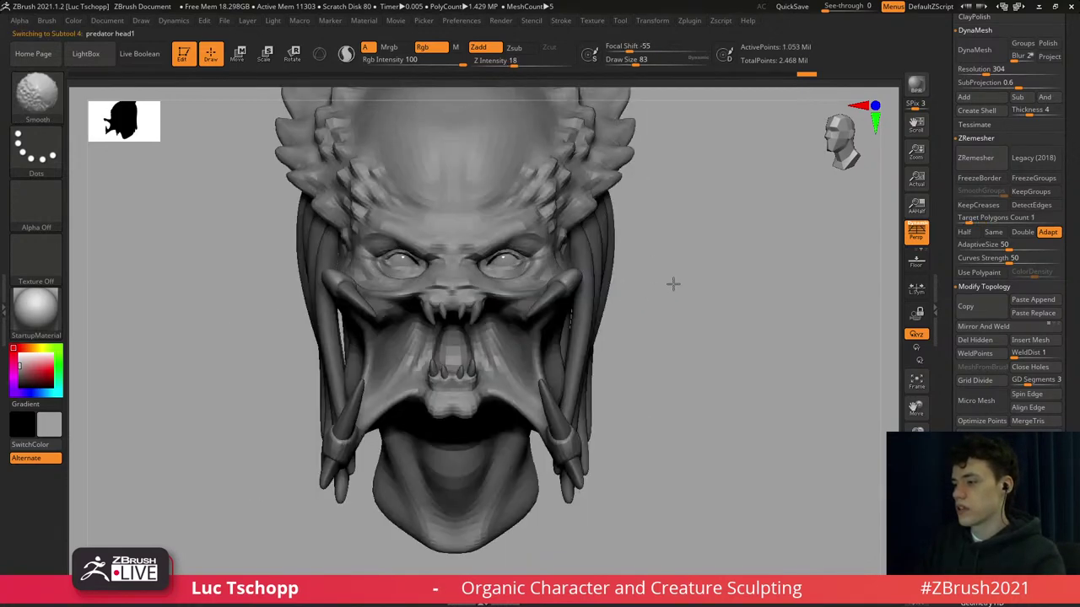
left_click_drag(764, 222, 730, 265)
right_click_drag(485, 239, 489, 242, "ctrl")
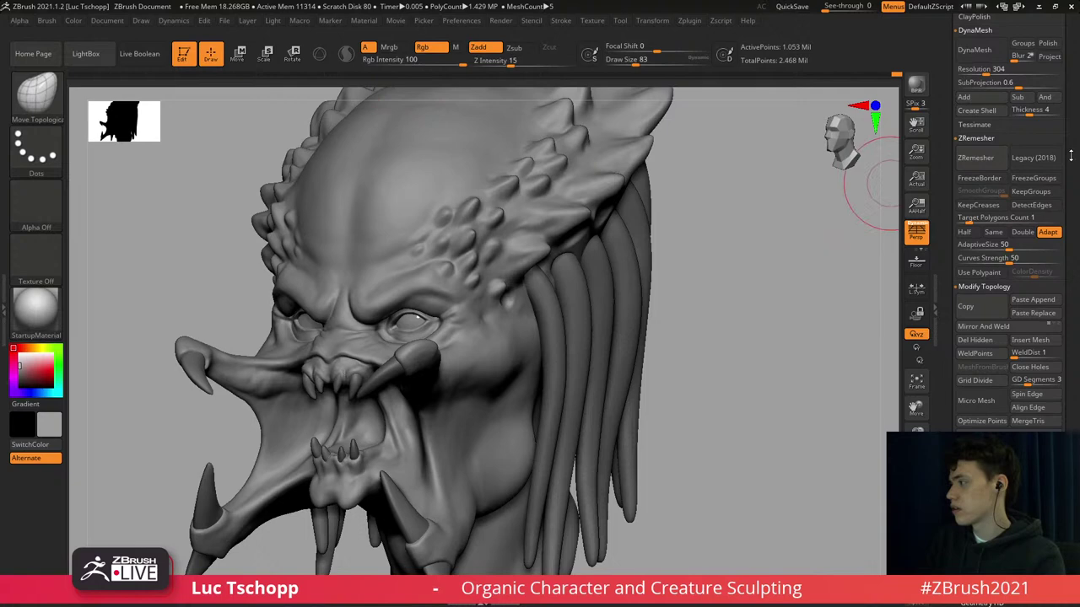
left_click_drag(1070, 157, 1059, 371)
left_click(976, 264)
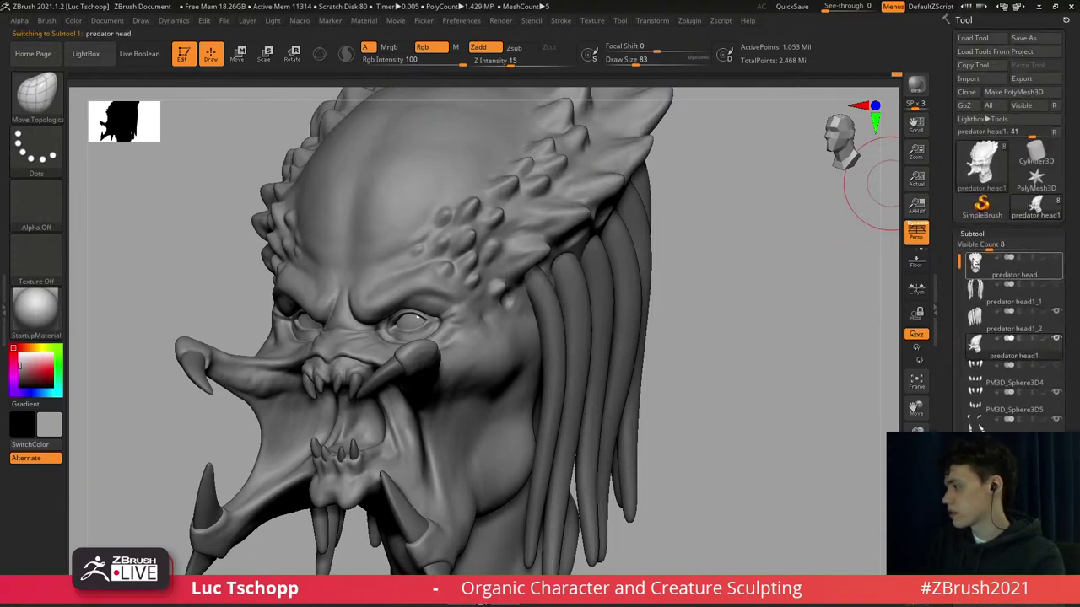
left_click_drag(1074, 299, 1069, 97)
left_click(916, 552)
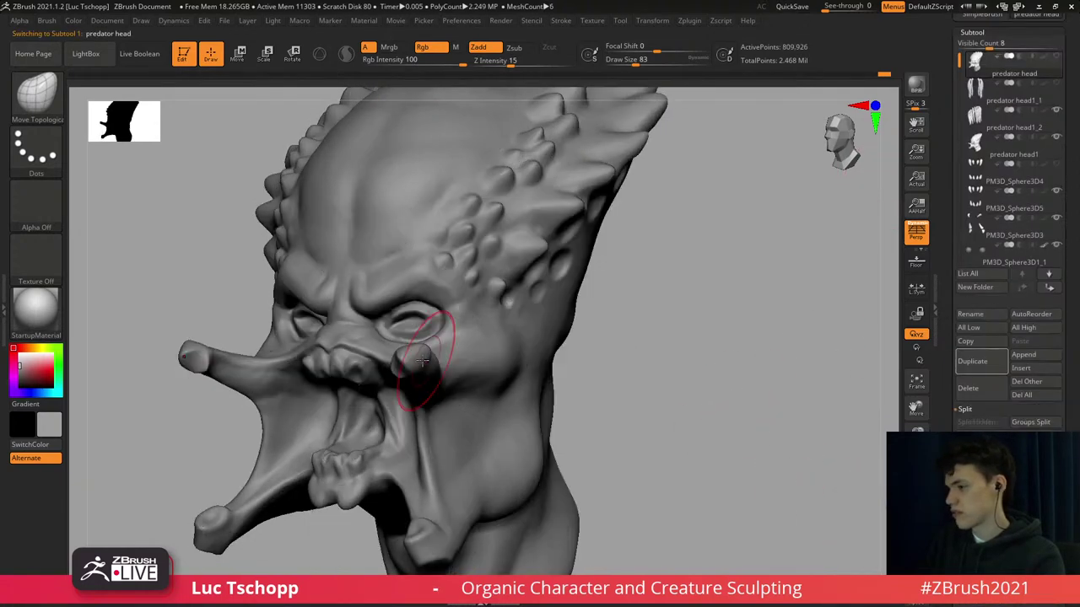
Save the current tool to disk.
right_click_drag(439, 340, 482, 339, "shift")
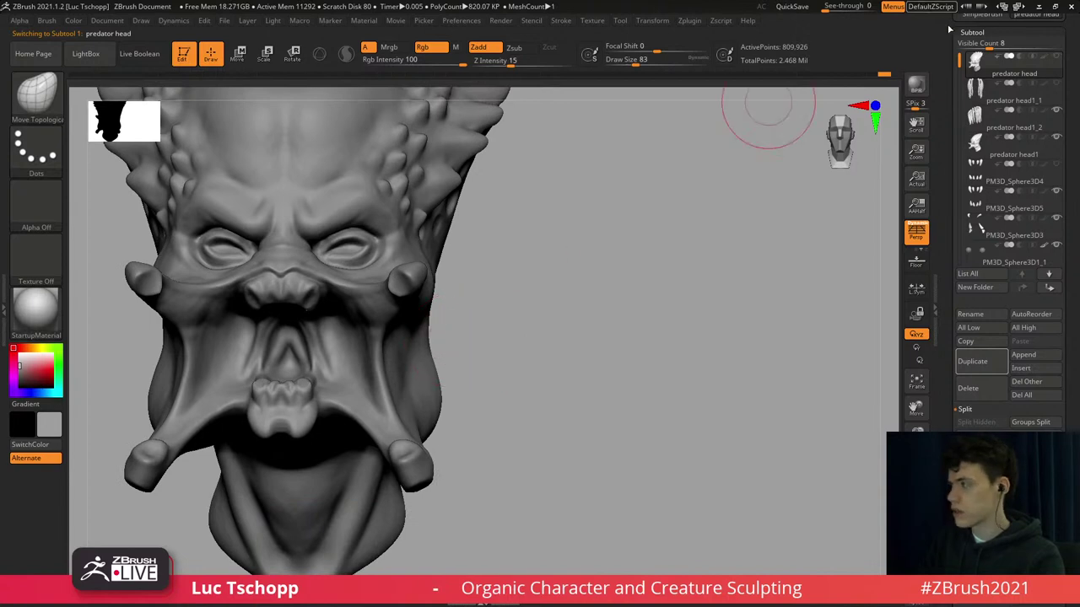
scroll(1054, 78, "up", 5)
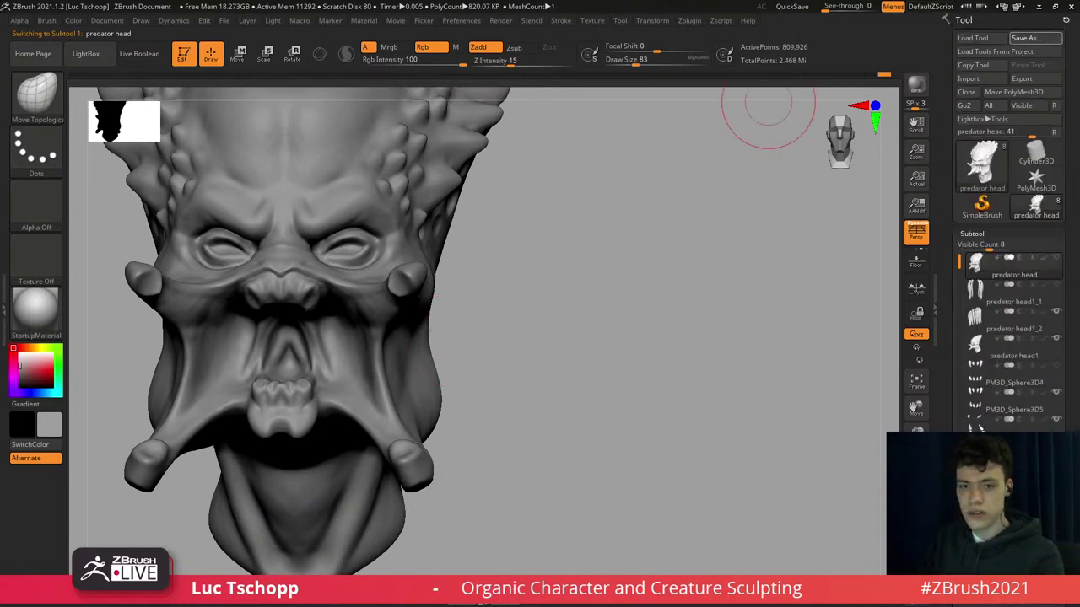
left_click(416, 322)
Switch to the IMM Primitives brush and choose Insert Sphere for working on the creature's cheek area.
right_click_drag(613, 301, 417, 294)
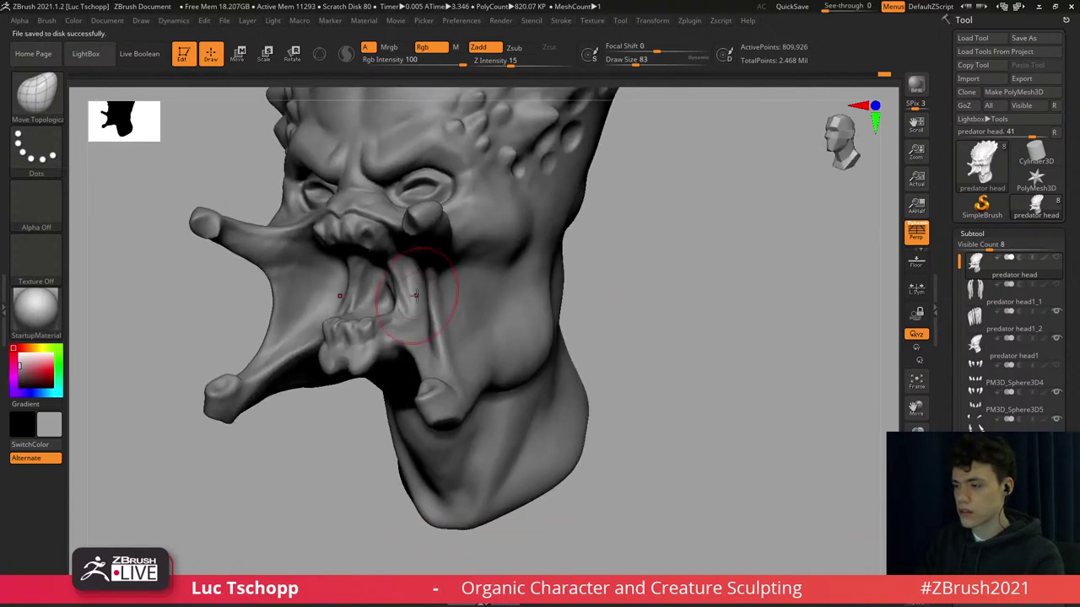
right_click_drag(487, 317, 483, 319, "ctrl")
right_click(487, 317)
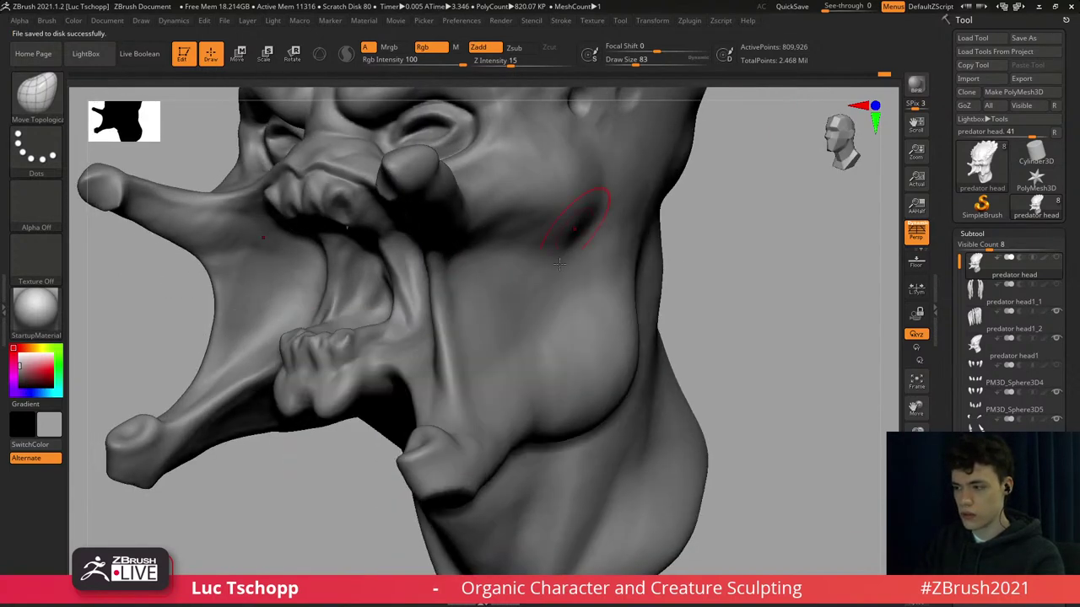
key("b")
key("Escape")
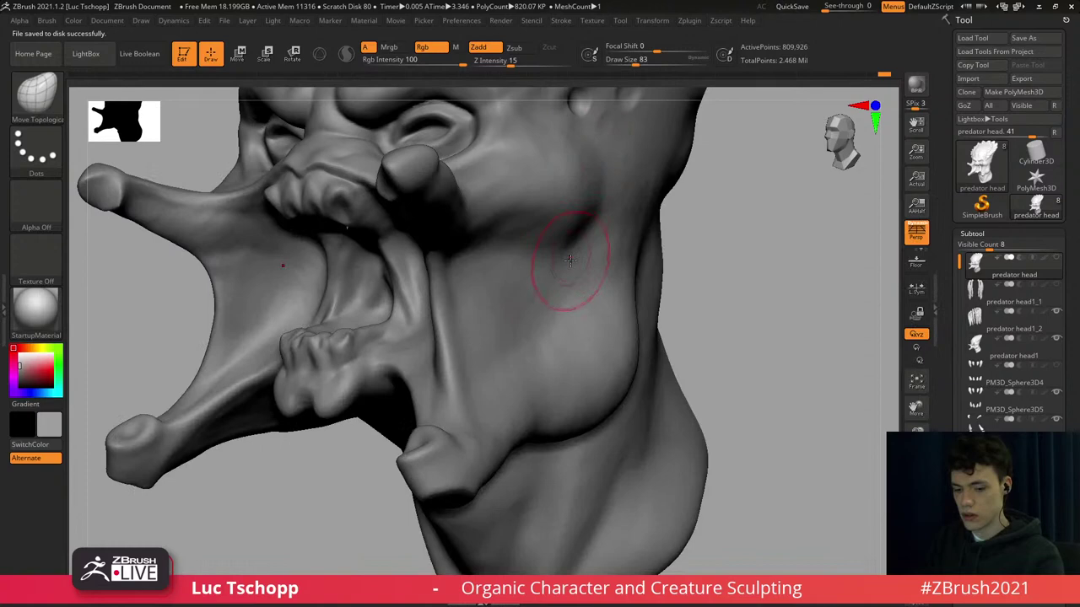
key("b")
key("i")
left_click(623, 422)
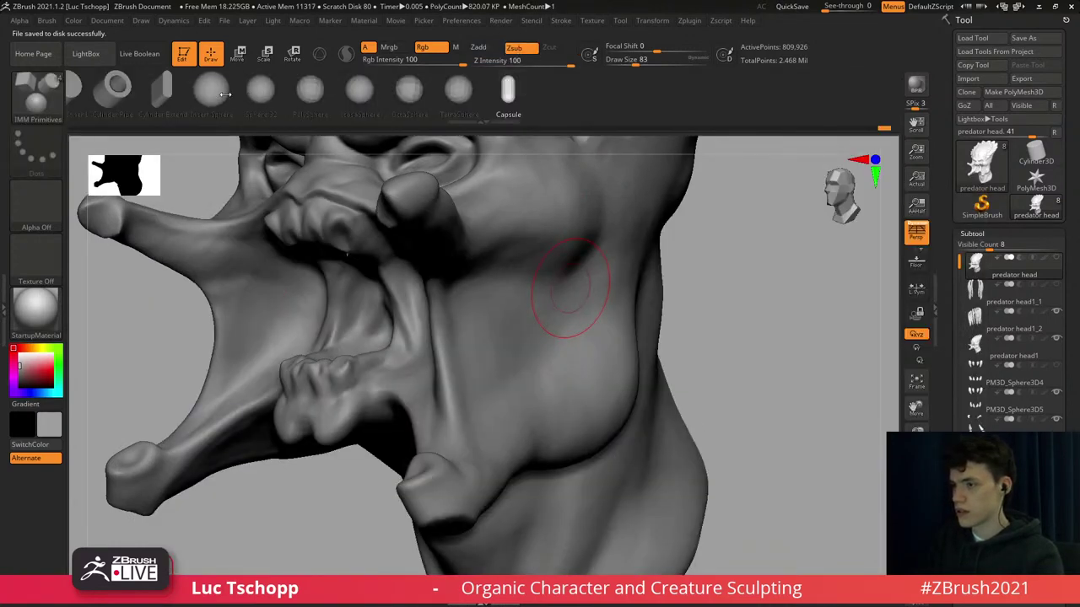
left_click(211, 88)
Try to insert a mirrored sphere at the cheek membranes and process it into the head with DynaMesh.
left_click_drag(484, 337, 514, 312)
right_click_drag(549, 294, 473, 314)
key("ctrl+z")
left_click_drag(475, 340, 523, 302)
right_click_drag(572, 288, 603, 292, "shift")
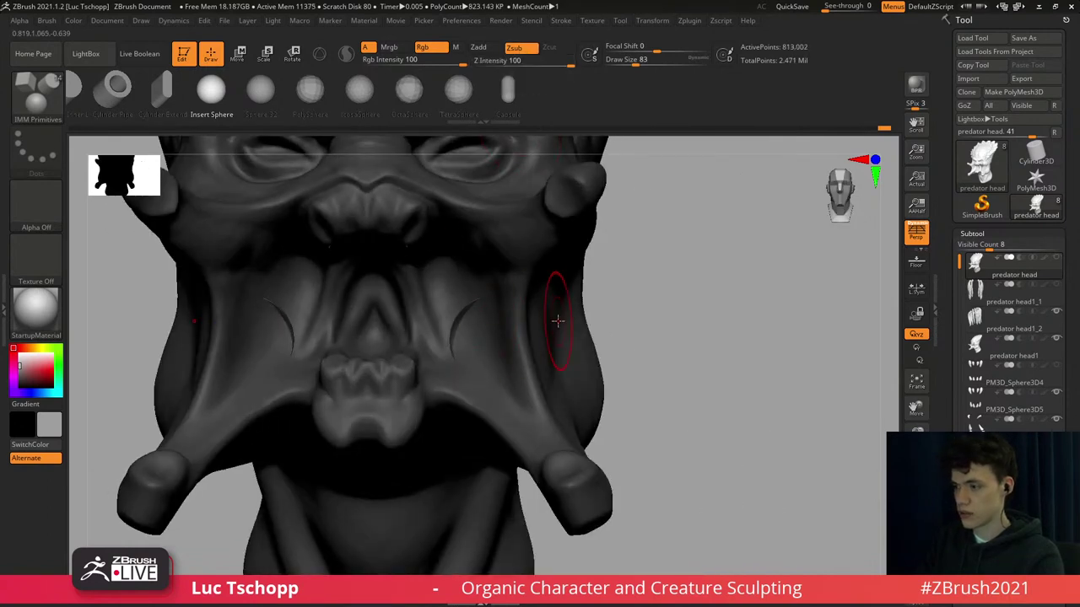
right_click_drag(555, 324, 485, 330)
right_click_drag(594, 327, 635, 327, "shift")
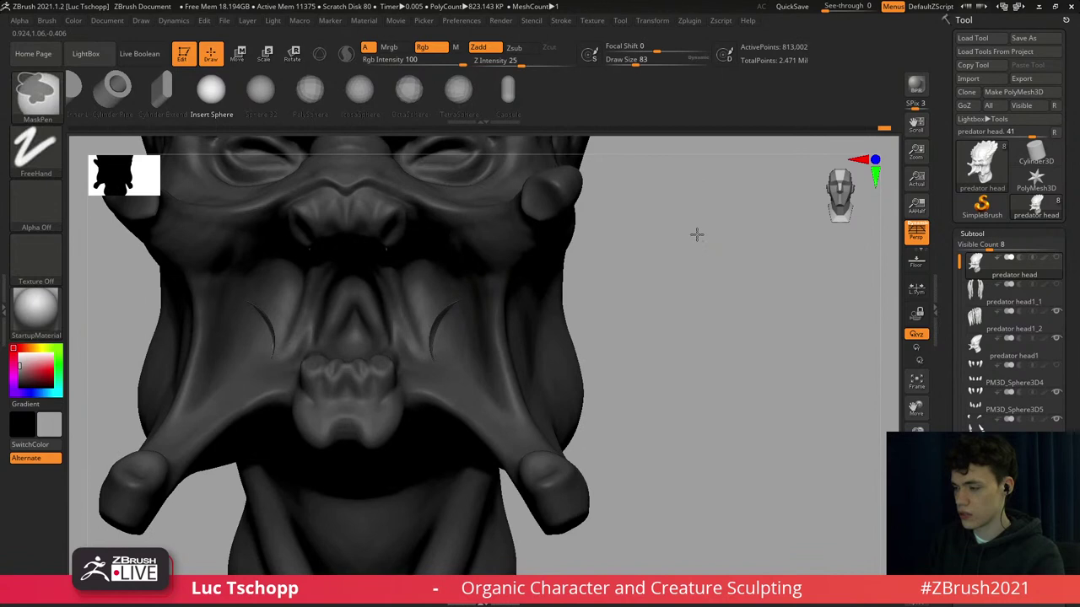
left_click_drag(697, 234, 766, 403, "ctrl")
left_click_drag(666, 240, 773, 398, "ctrl")
key("ctrl+z")
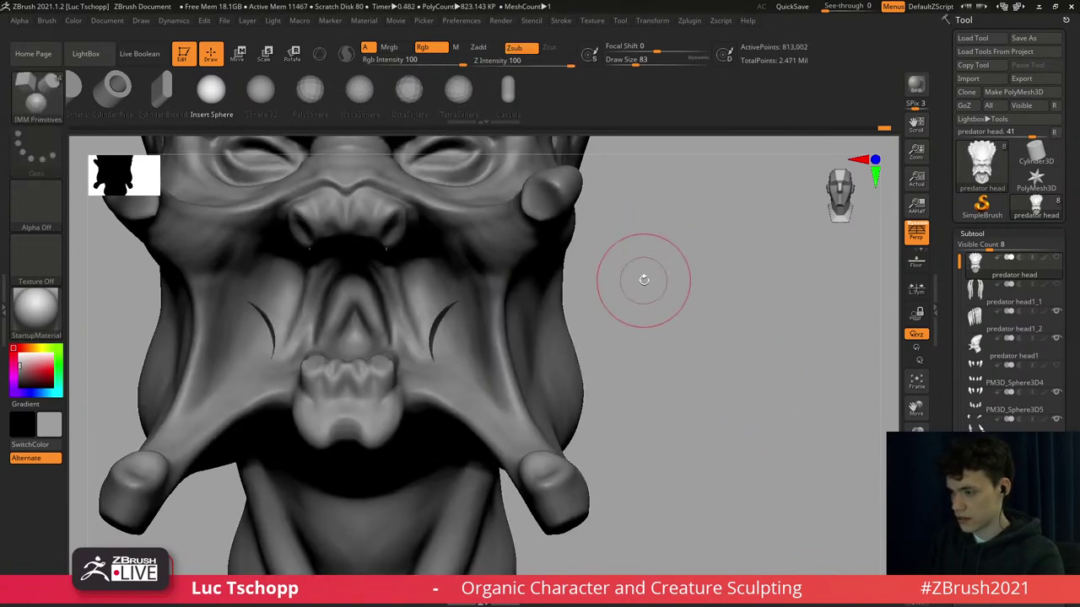
right_click_drag(642, 280, 626, 301)
key("ctrl+z")
key("ctrl+z")
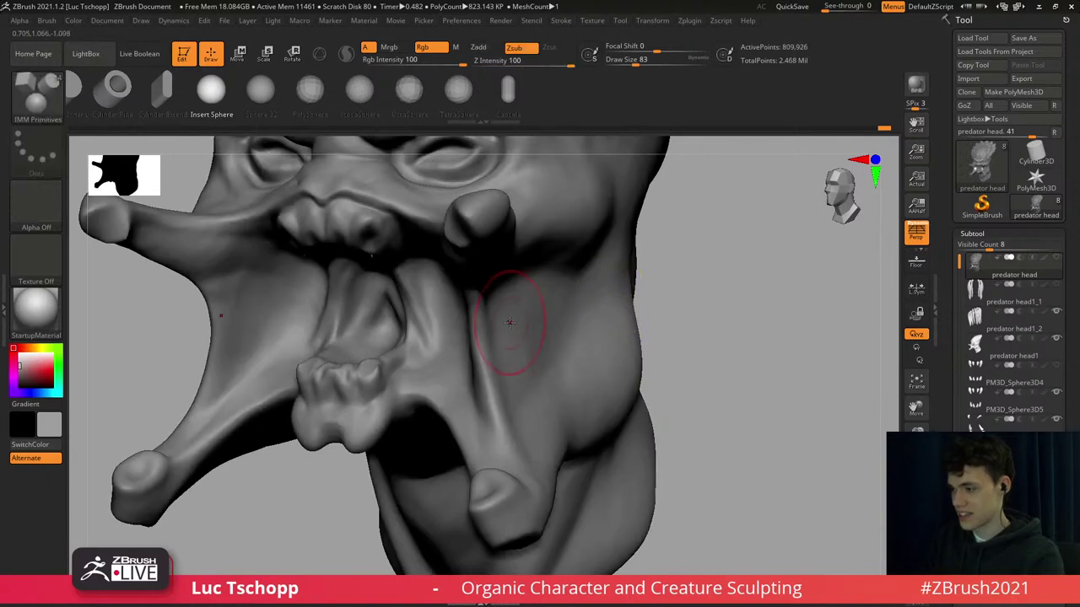
Insert a larger mirrored sphere pair on the cheeks and move both spheres inward onto the mandible membranes.
right_click_drag(511, 321, 497, 322)
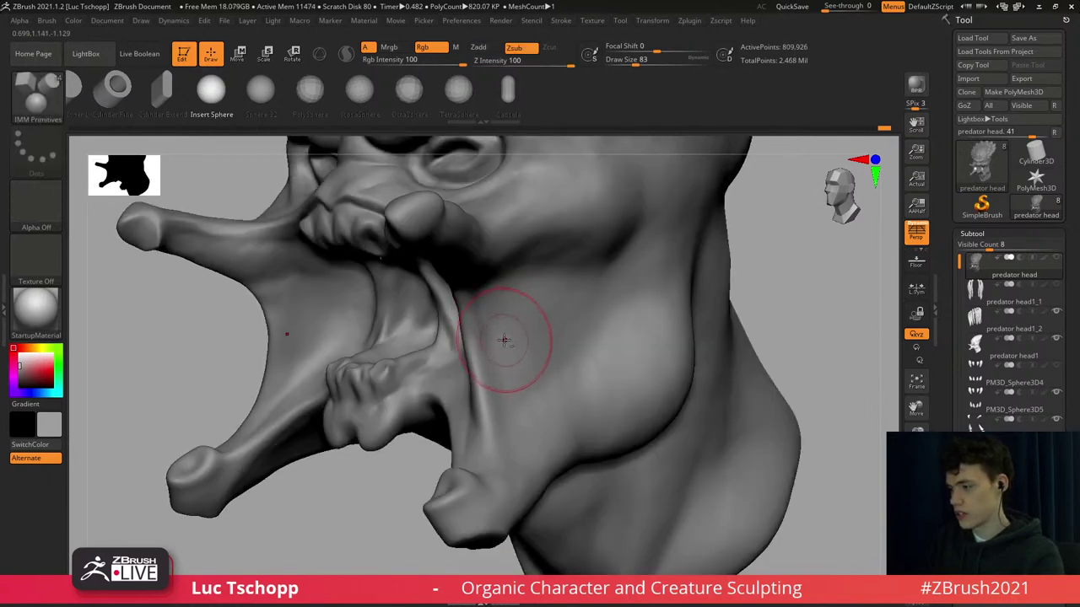
left_click_drag(506, 340, 546, 294)
right_click_drag(574, 288, 596, 282, "shift")
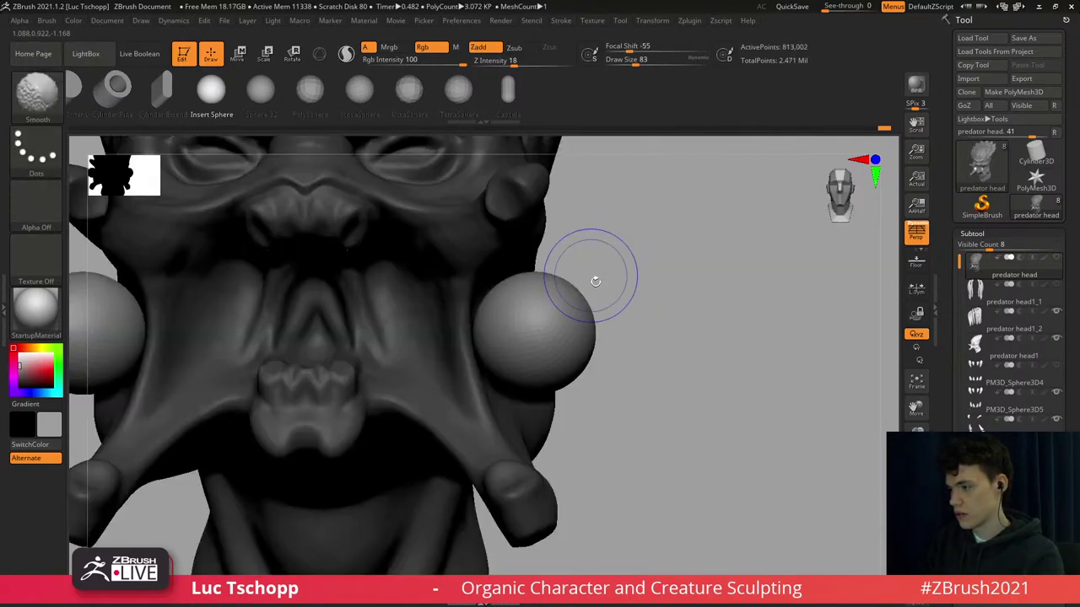
key("w")
left_click_drag(544, 310, 705, 310, "shift")
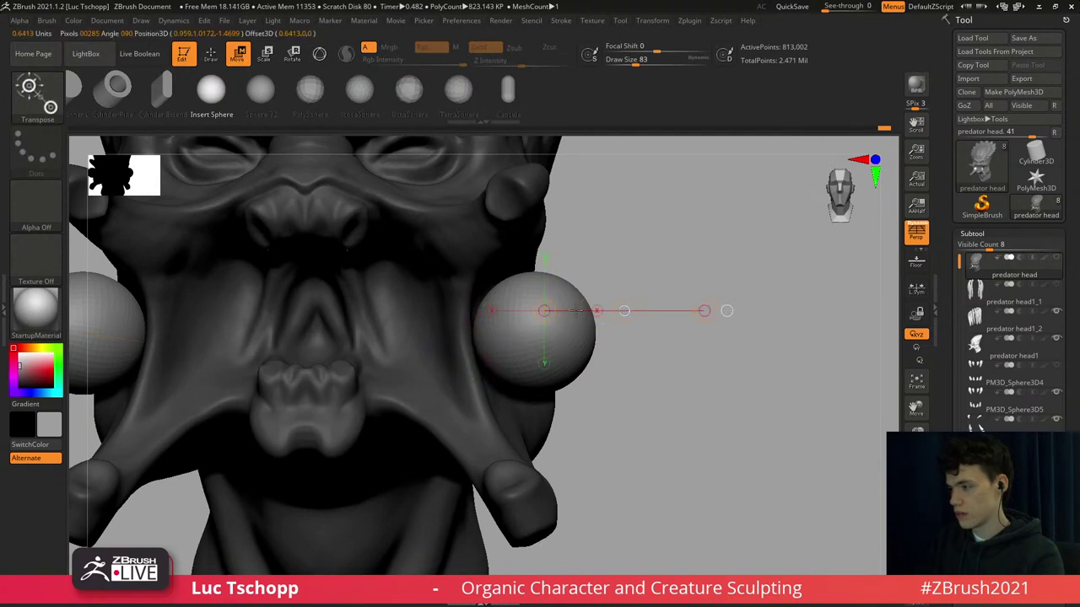
left_click_drag(625, 311, 537, 310)
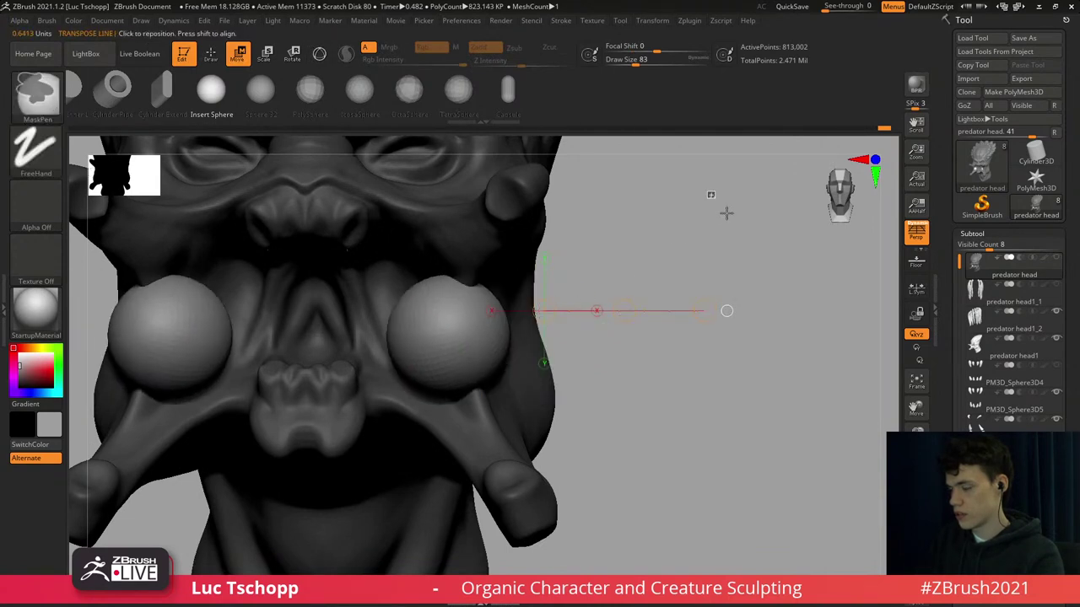
Try to process the moved sphere pair into the head with DynaMesh.
left_click_drag(726, 214, 773, 252, "ctrl")
left_click_drag(692, 217, 759, 262, "ctrl")
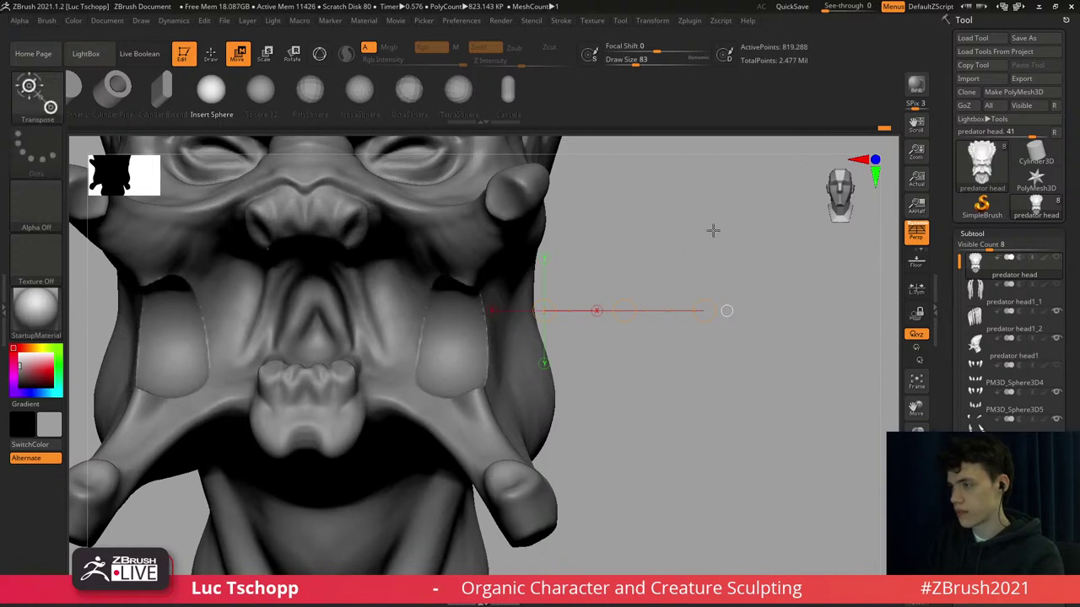
key("ctrl+z")
key("ctrl+z")
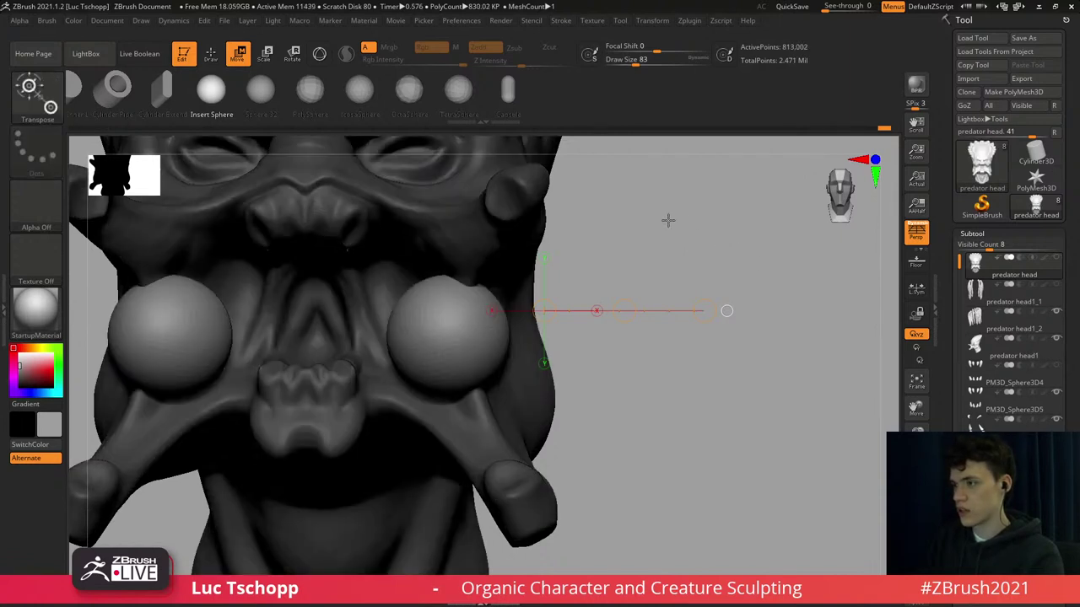
From the side, move the sphere pair deeper back behind the mouth edge and scale it slightly smaller.
left_click_drag(668, 220, 489, 234, "alt")
key("ctrl+z")
mouse_move(617, 240)
left_mouse_down("alt")
mouse_move(498, 238)
mouse_move(528, 265)
mouse_move(528, 291)
left_mouse_up("alt")
left_click_drag(451, 350, 587, 349)
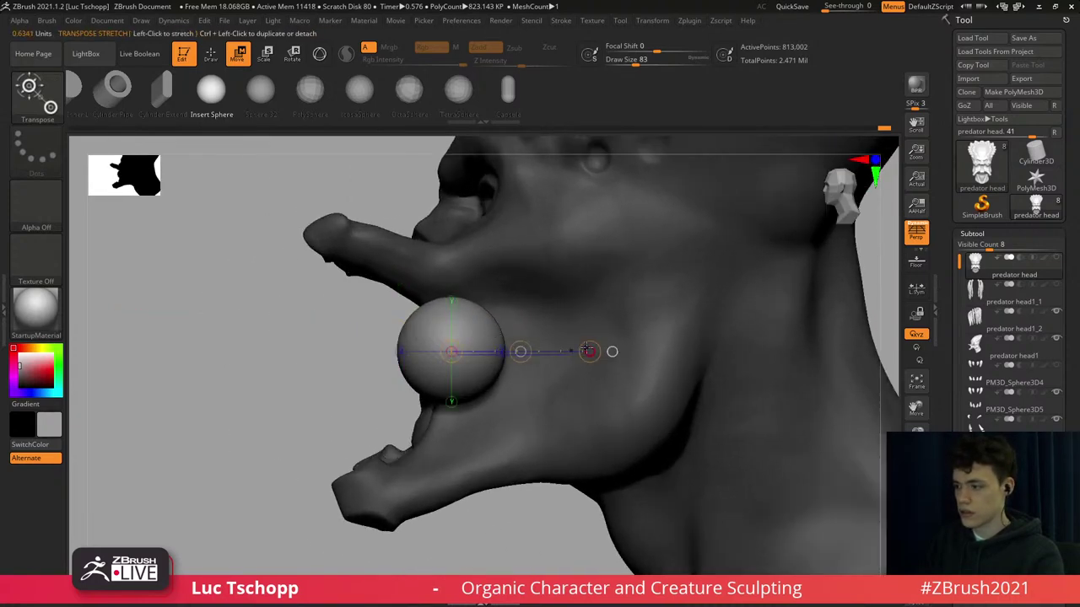
key("e")
key("w")
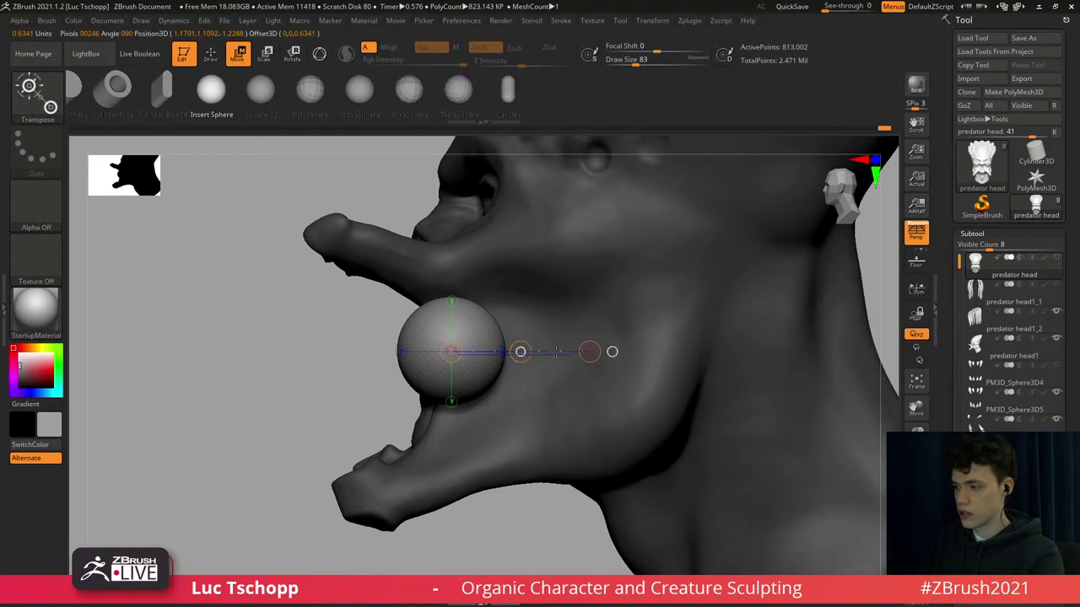
mouse_move(520, 352)
left_mouse_down()
mouse_move(571, 349)
mouse_move(529, 351)
left_mouse_up()
key("e")
key("w")
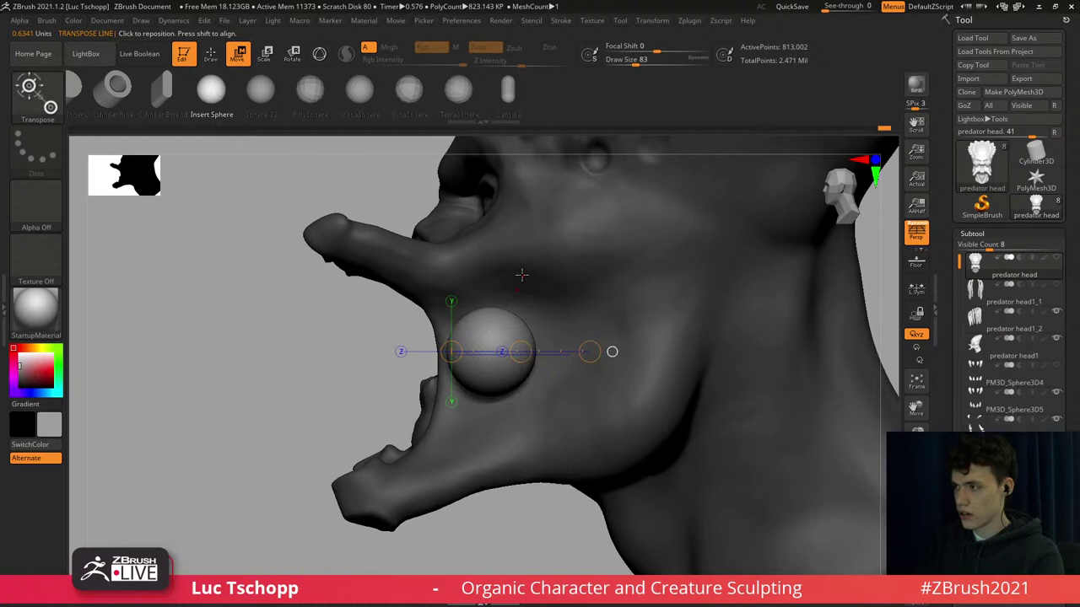
Move the sphere inward into the cheek, clear the mask and remesh to cut a hole through both cheeks.
key("q")
right_click_drag(522, 271, 523, 271)
key("b")
key("i")
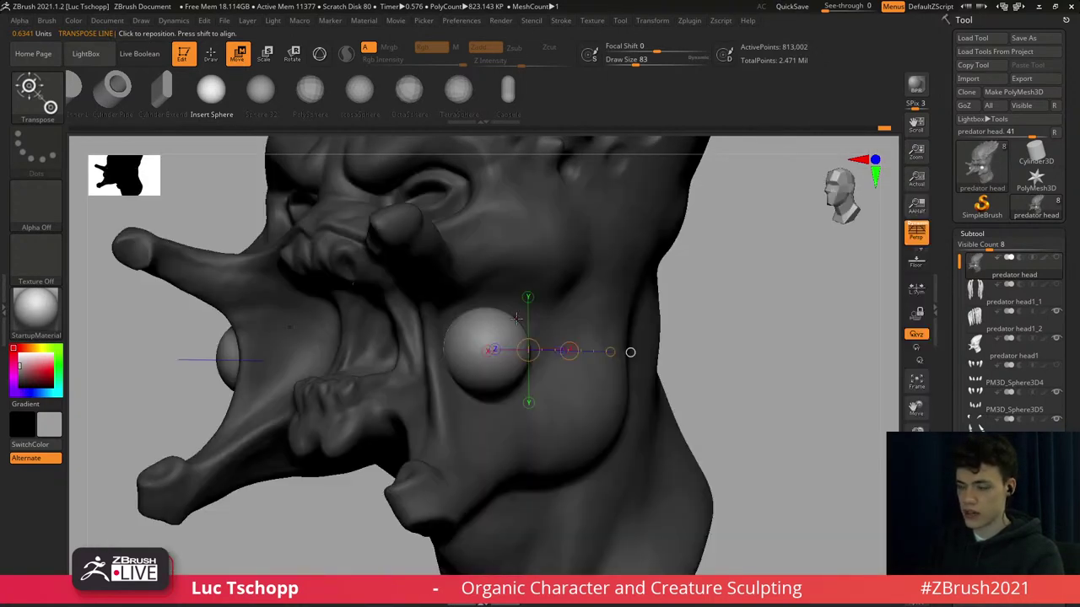
left_click_drag(677, 290, 631, 317, "shift")
left_click_drag(446, 346, 582, 347, "shift")
left_click_drag(511, 346, 480, 346)
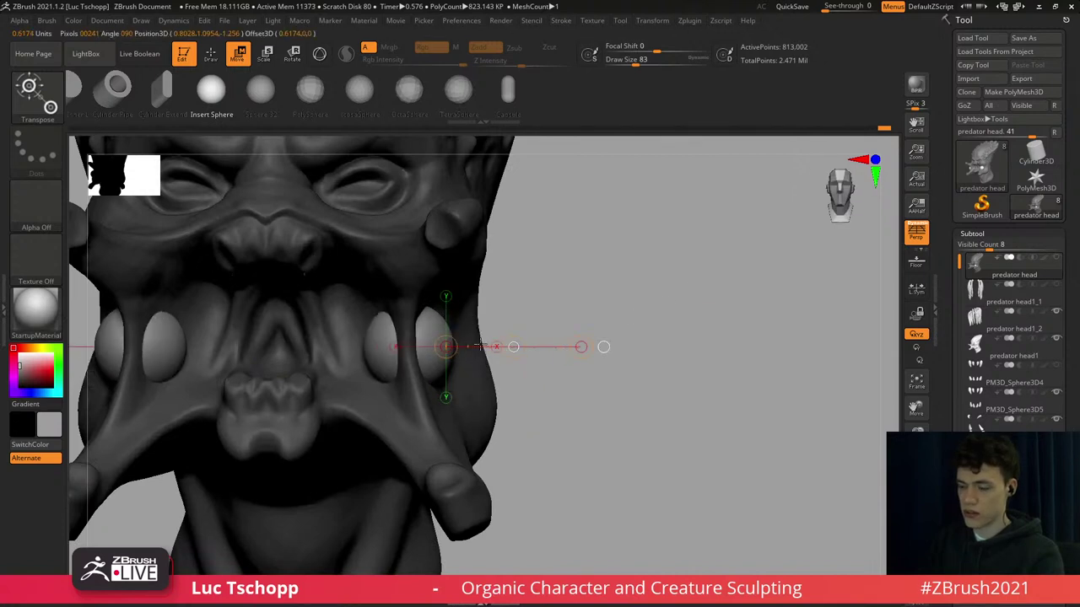
left_click_drag(607, 234, 706, 297, "ctrl")
left_click_drag(671, 262, 600, 267, "ctrl")
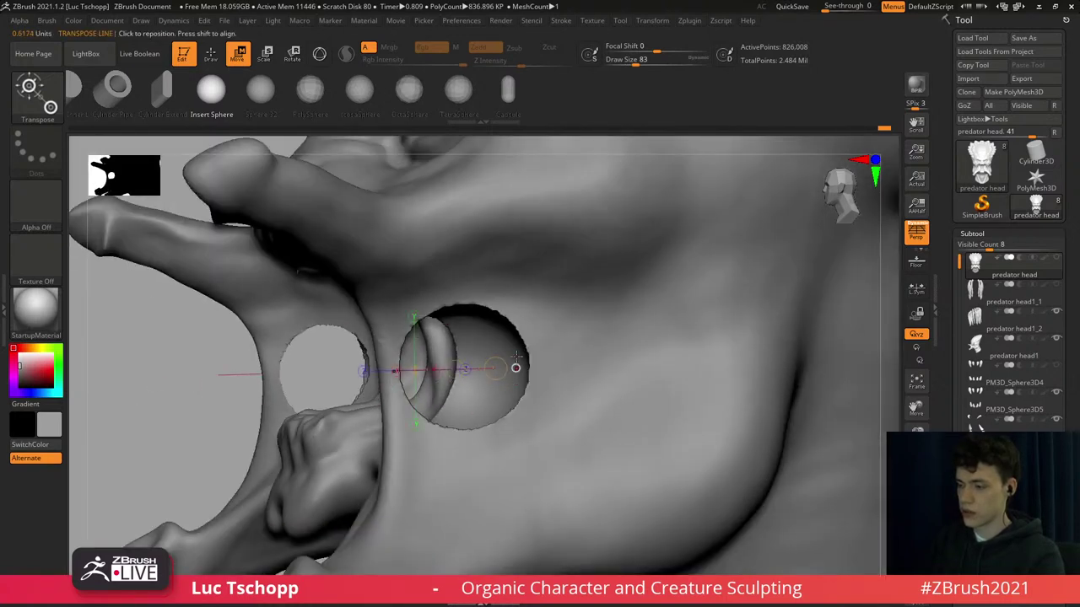
right_click_drag(565, 381, 565, 381)
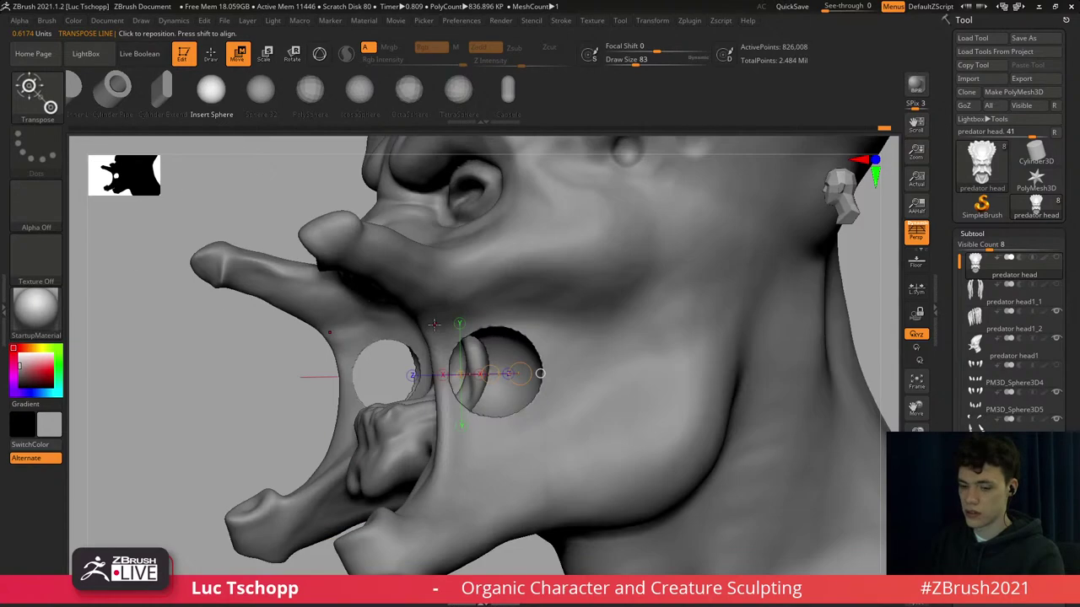
key("b")
key("m")
key("v")
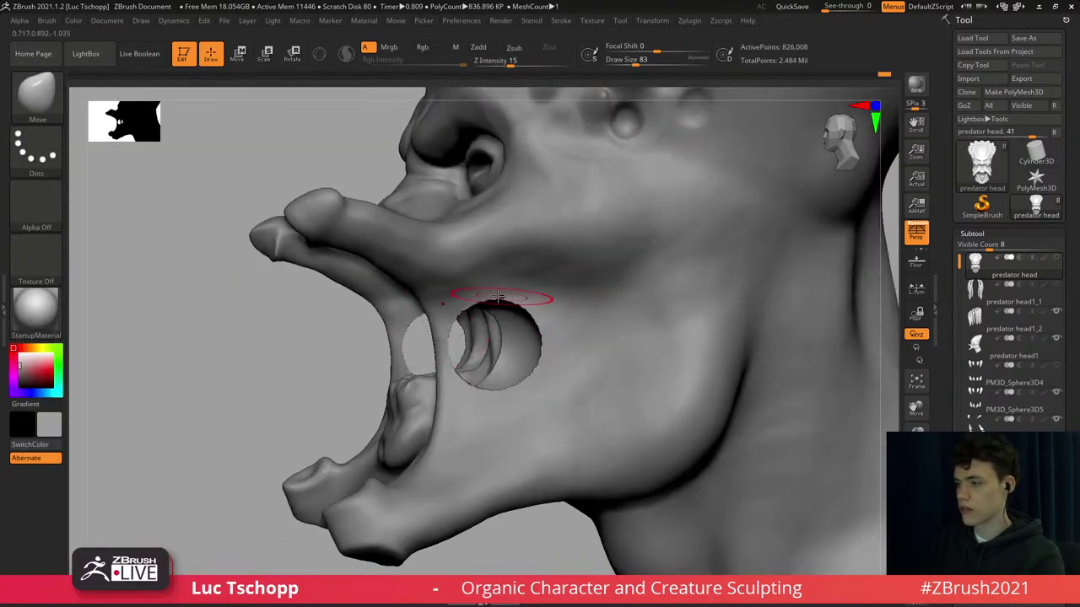
key("s")
key("b")
key("i")
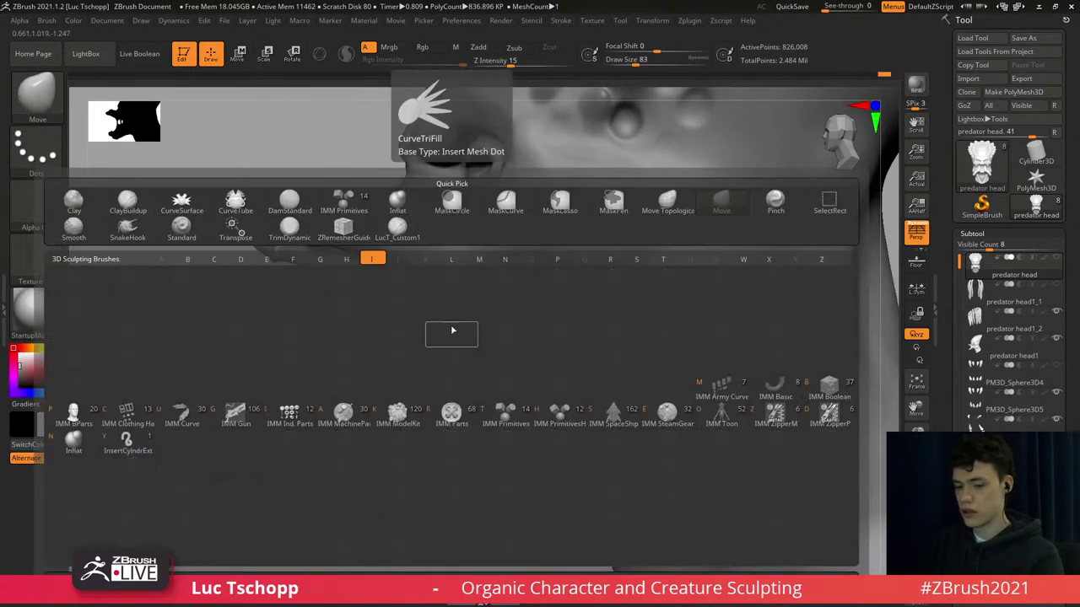
key("n")
left_click_drag(452, 328, 466, 326)
Stretch the lower edge of the cheek hole downward with the Move brush at draw size 101, and remesh the head.
key("b")
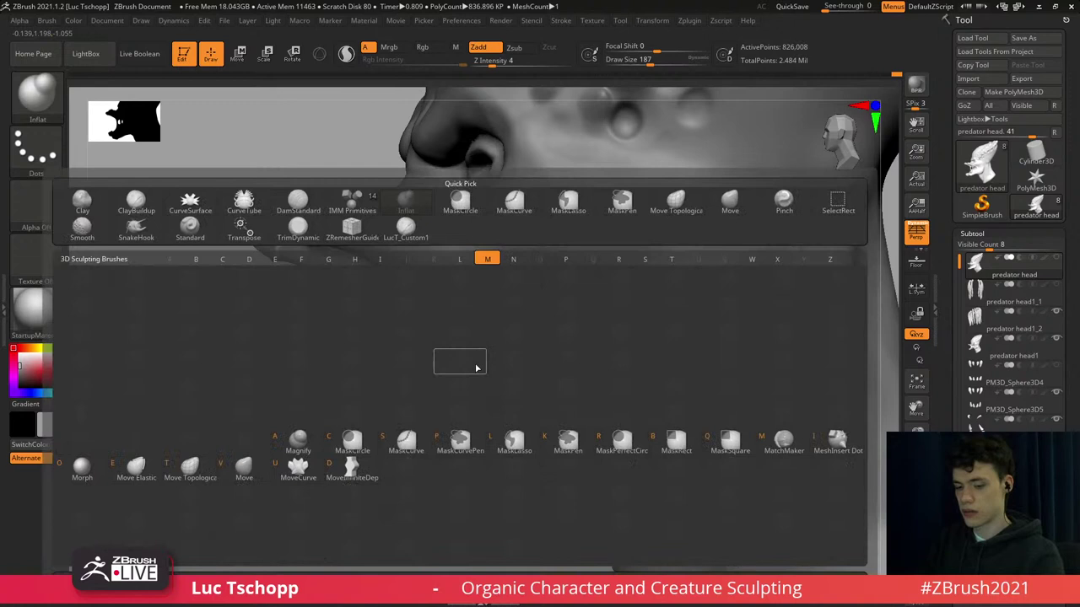
key("m")
key("v")
key("s")
left_click_drag(499, 385, 497, 385)
left_click_drag(498, 388, 497, 453)
key("s")
left_click_drag(503, 412, 499, 412)
left_click_drag(498, 407, 497, 523)
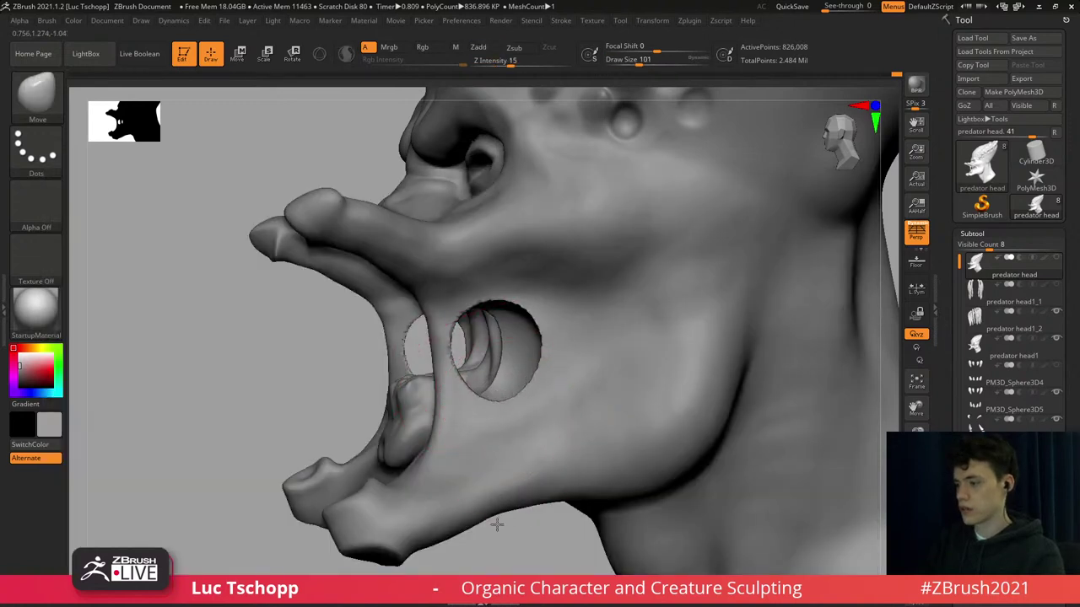
left_click_drag(307, 333, 302, 436, "ctrl")
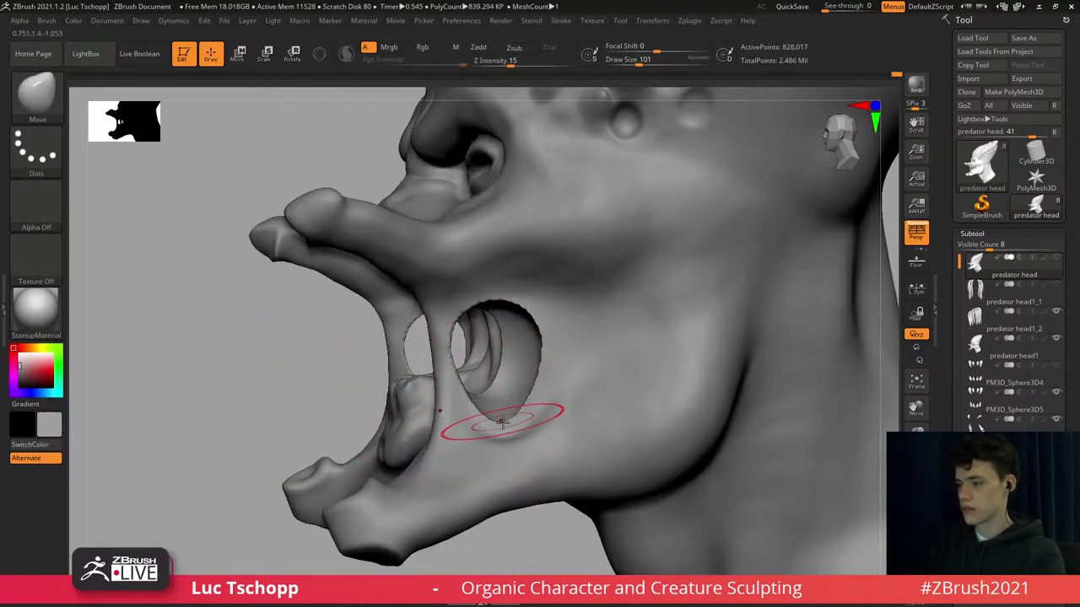
mouse_move(504, 429)
right_mouse_down("ctrl")
mouse_move(532, 393)
mouse_move(548, 291)
right_mouse_up("ctrl")
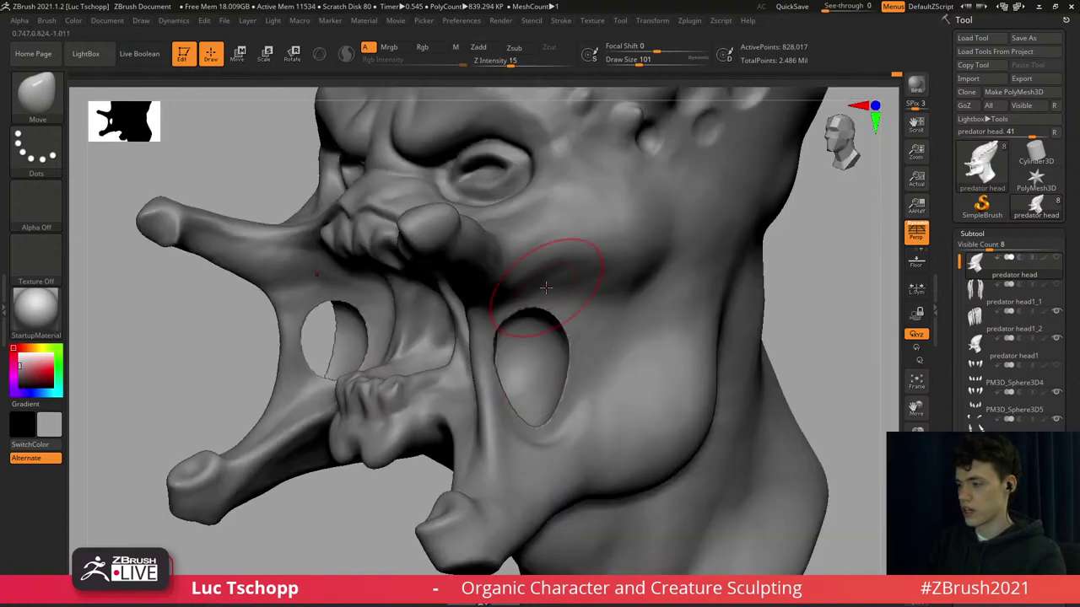
Undo the hole stretching, the remeshing, the cut and the sphere placement to restore the solid cheek.
key("ctrl+z")
key("ctrl+z")
key("ctrl+z")
key("ctrl+z")
key("ctrl+z")
key("ctrl+z")
key("ctrl+z")
key("ctrl+z")
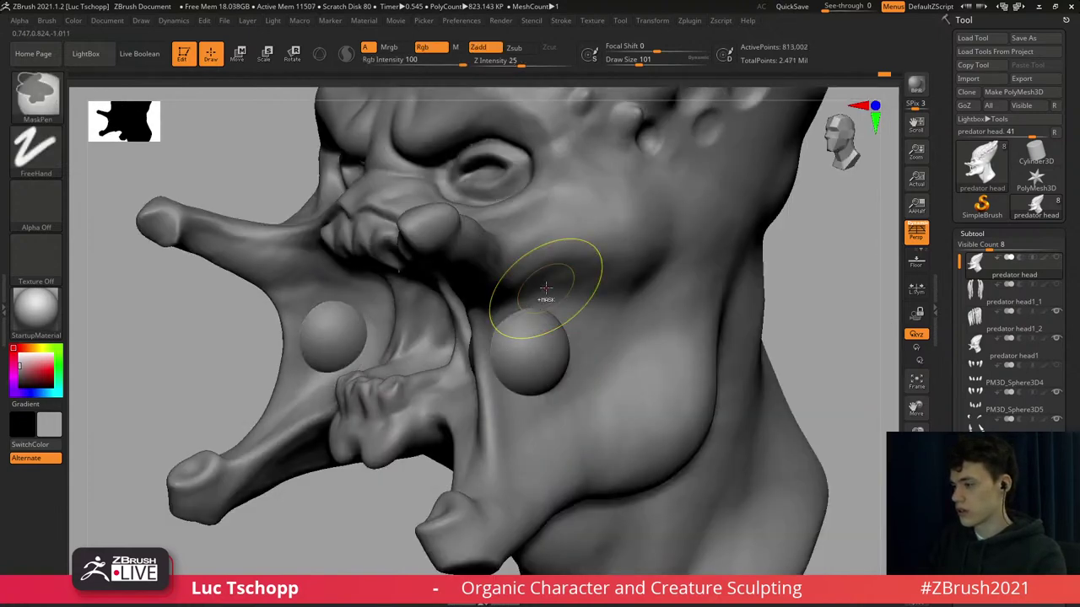
key("ctrl+z")
key("ctrl+z")
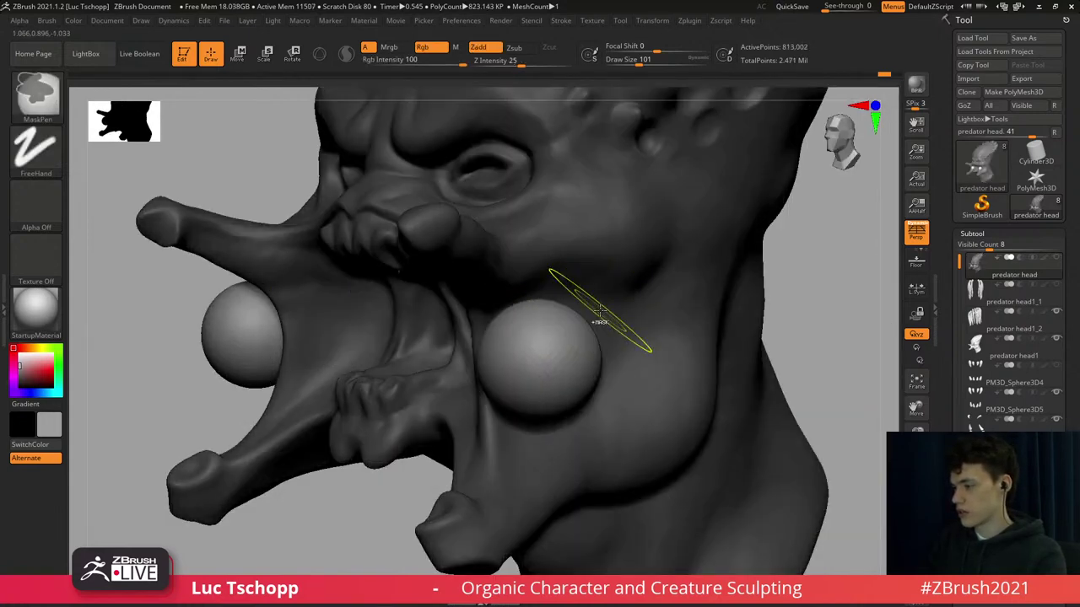
right_click_drag(629, 322, 671, 286, "shift")
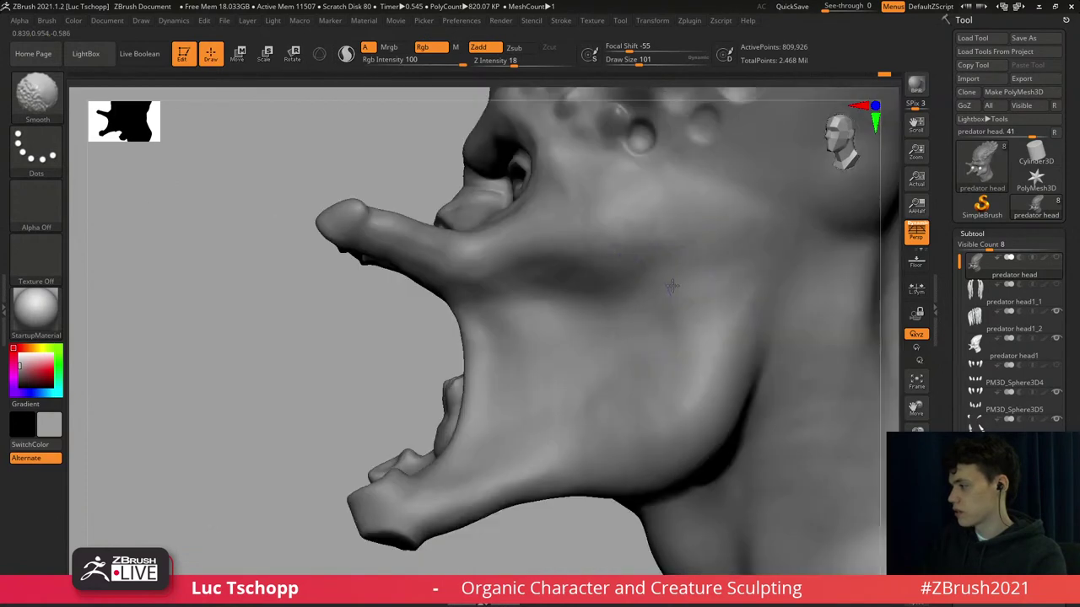
Make the detailed predator head1 subtool active, with the face in view.
left_click(972, 348)
right_click_drag(458, 329, 514, 325, "shift")
right_click_drag(658, 367, 754, 471)
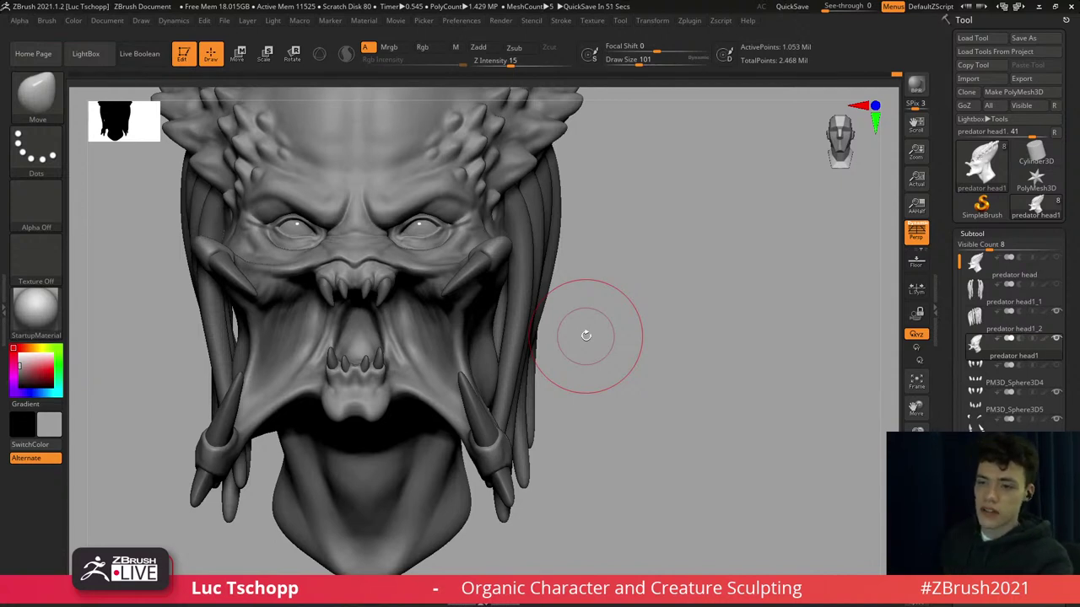
right_click_drag(503, 237, 480, 245)
Build up the bridge of the nose between the brows with the LucT_Custom1 brush.
key("s")
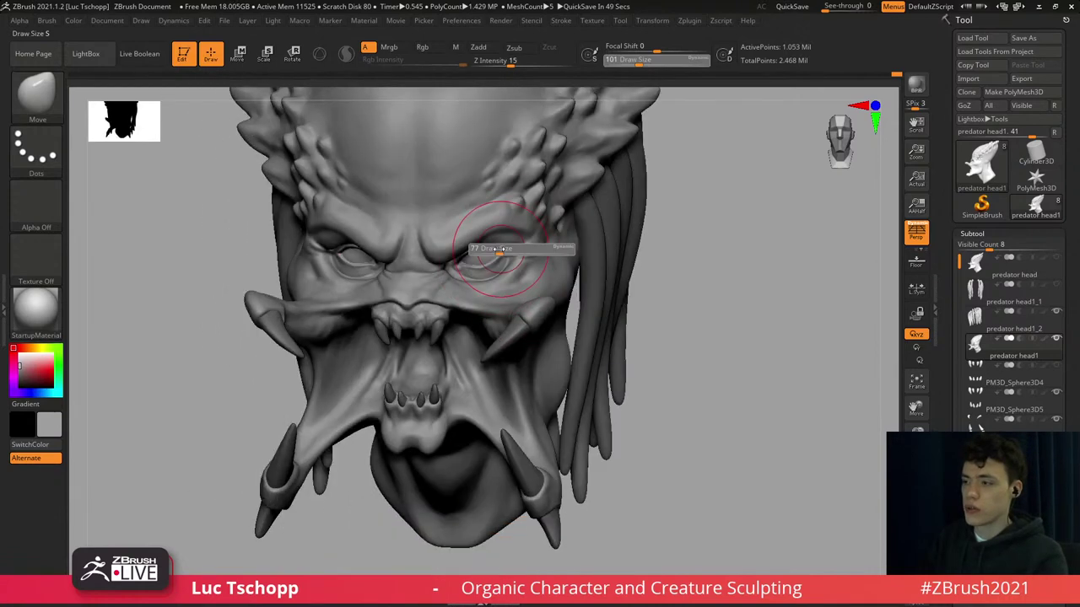
left_click_drag(504, 251, 490, 251)
mouse_move(475, 248)
right_mouse_down("alt")
mouse_move(497, 230)
mouse_move(498, 274)
mouse_move(482, 225)
right_mouse_up("alt")
key("b")
left_click(427, 230)
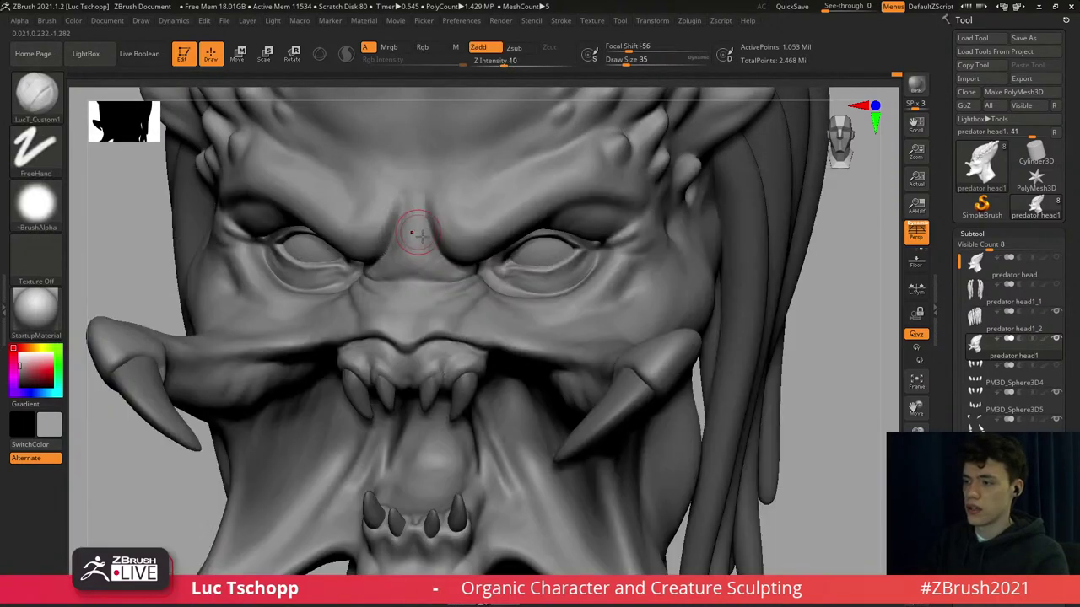
right_click_drag(415, 243, 431, 259, "ctrl")
mouse_move(432, 259)
left_mouse_down()
mouse_move(439, 291)
mouse_move(411, 280)
mouse_move(447, 292)
left_mouse_up()
Smooth the side of the nose bridge below the inner brow at draw size 35.
key("[")
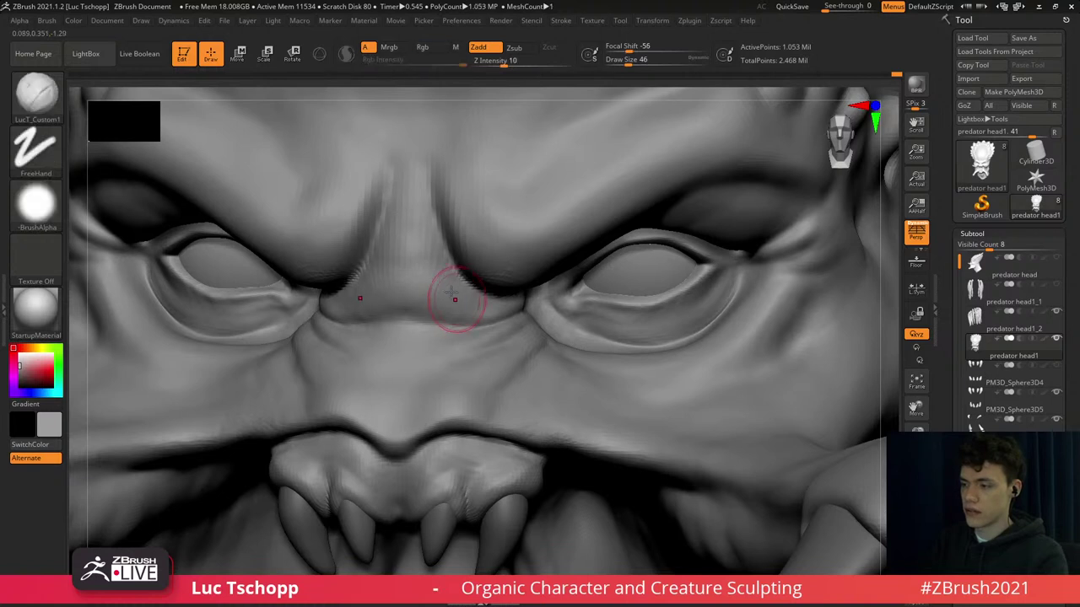
right_click_drag(453, 298, 433, 296)
key("[")
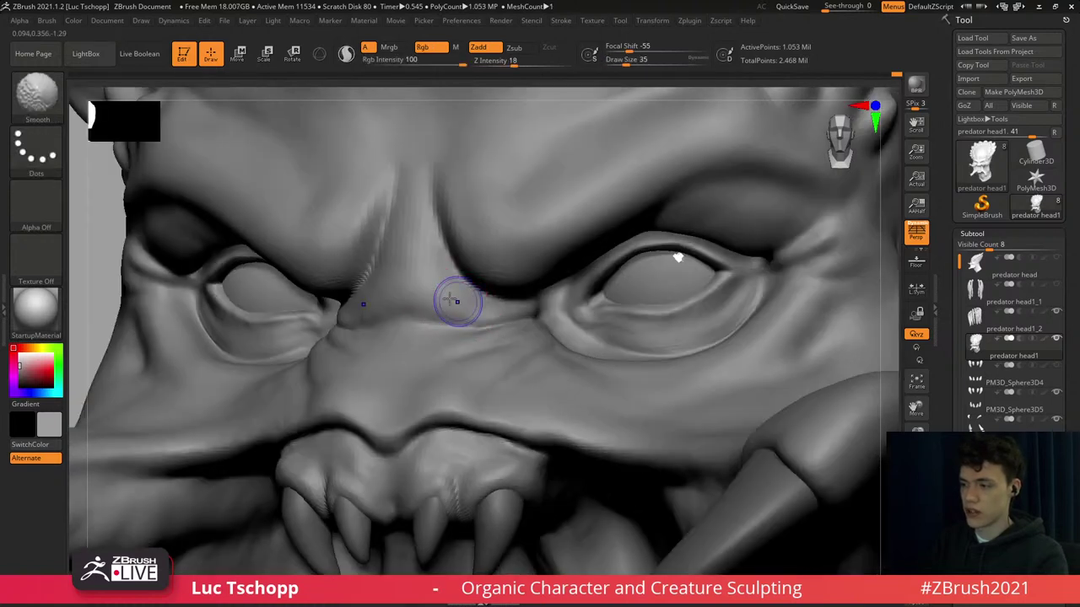
left_click_drag(458, 301, 440, 289, "shift")
right_click_drag(453, 274, 447, 282)
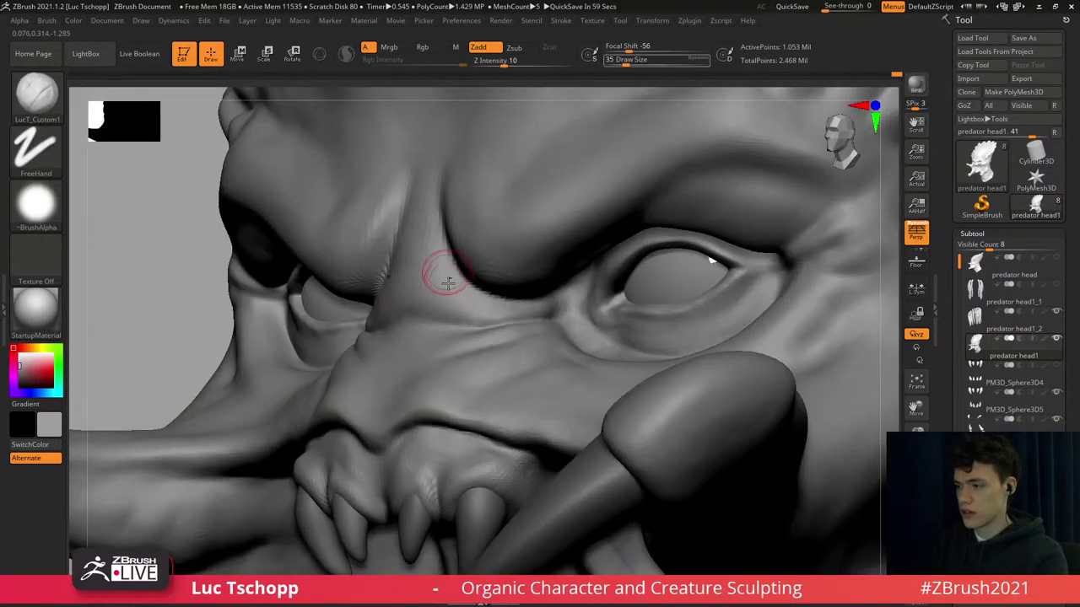
Add LucT_Custom1 strokes from the nose bridge toward the inner eye corner, just under the brow.
key("]")
left_click_drag(448, 293, 481, 308)
key("s")
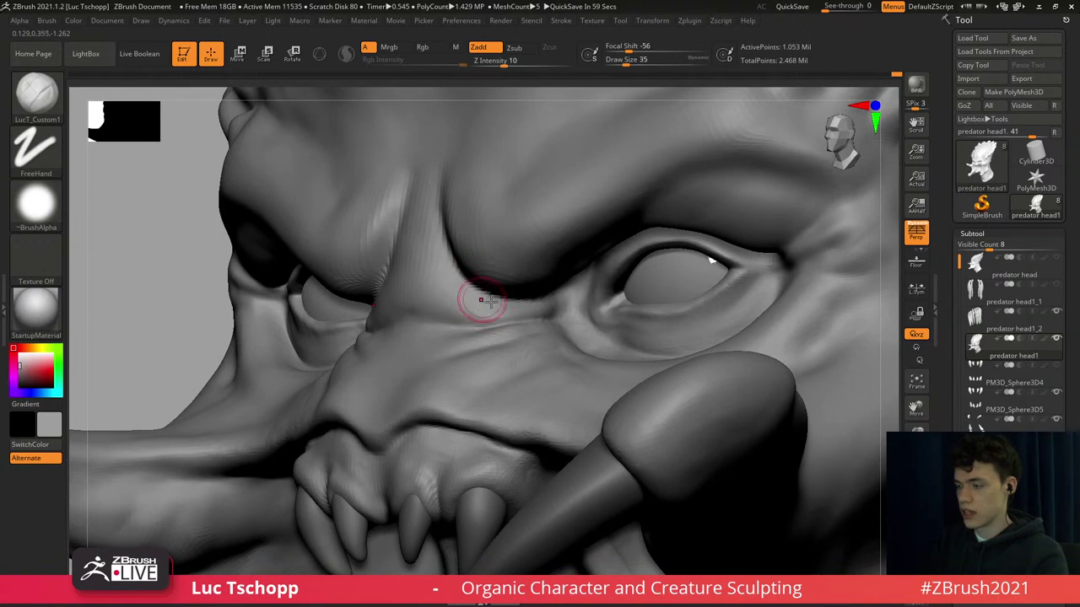
right_click_drag(486, 316, 492, 329)
left_click_drag(498, 308, 493, 310)
mouse_move(469, 286)
right_mouse_down("ctrl")
mouse_move(474, 312)
mouse_move(494, 329)
right_mouse_up("ctrl")
right_click_drag(502, 384, 471, 349)
Refine the fold at the inner brow corner beside the nose with the Standard brush, and set draw size to 22.
mouse_move(376, 350)
right_mouse_down()
mouse_move(350, 333)
mouse_move(349, 344)
mouse_move(283, 358)
mouse_move(323, 378)
right_mouse_up()
key("b")
key("s")
key("t")
key("f")
mouse_move(410, 305)
right_mouse_down()
mouse_move(379, 256)
mouse_move(412, 331)
right_mouse_up()
key("s")
left_click_drag(547, 239, 555, 242)
right_click_drag(528, 256, 540, 249)
key("s")
mouse_move(536, 249)
left_mouse_down()
mouse_move(501, 255)
mouse_move(557, 248)
mouse_move(522, 248)
left_mouse_up()
key("s")
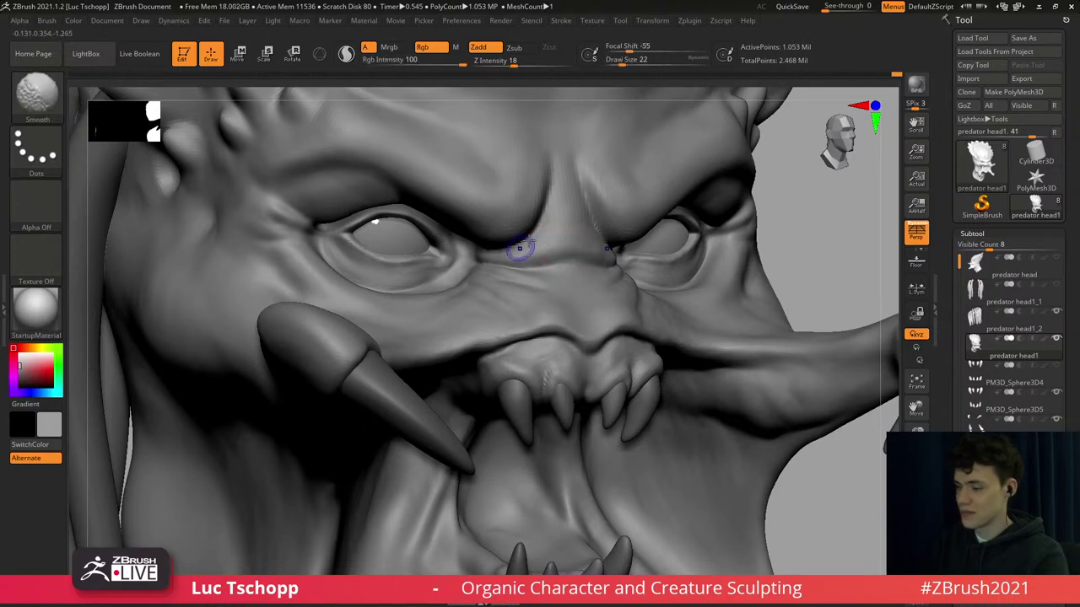
Examine the whole head from the front and from three-quarter angles on both sides.
right_click_drag(620, 175, 594, 199, "shift")
key("f")
mouse_move(514, 408)
right_mouse_down("alt")
mouse_move(504, 414)
mouse_move(499, 342)
mouse_move(513, 345)
mouse_move(506, 352)
right_mouse_up("alt")
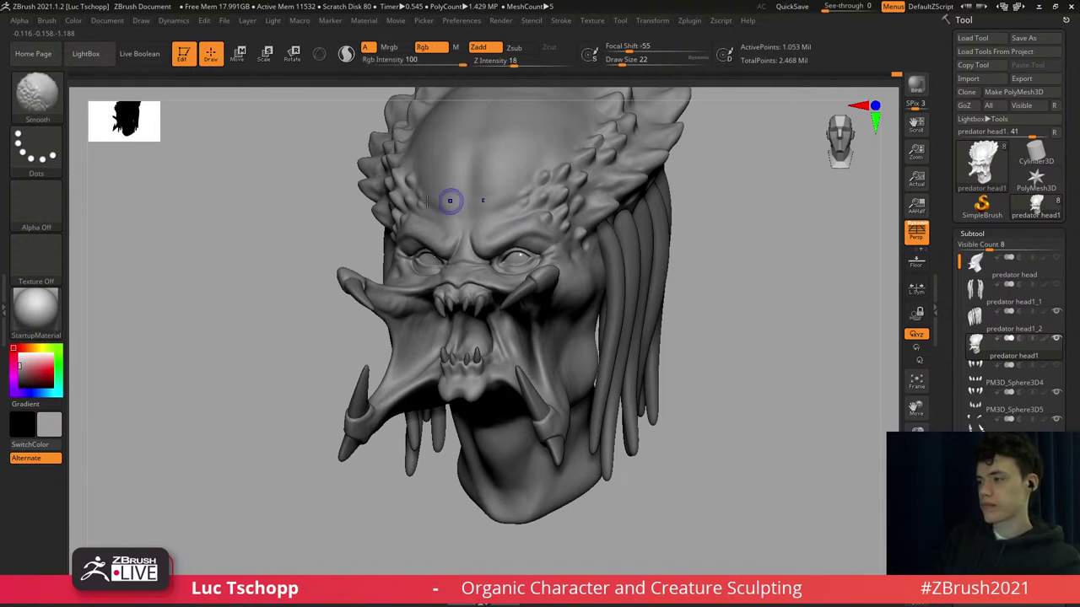
left_click_drag(337, 214, 390, 216, "shift")
left_click_drag(778, 123, 729, 128)
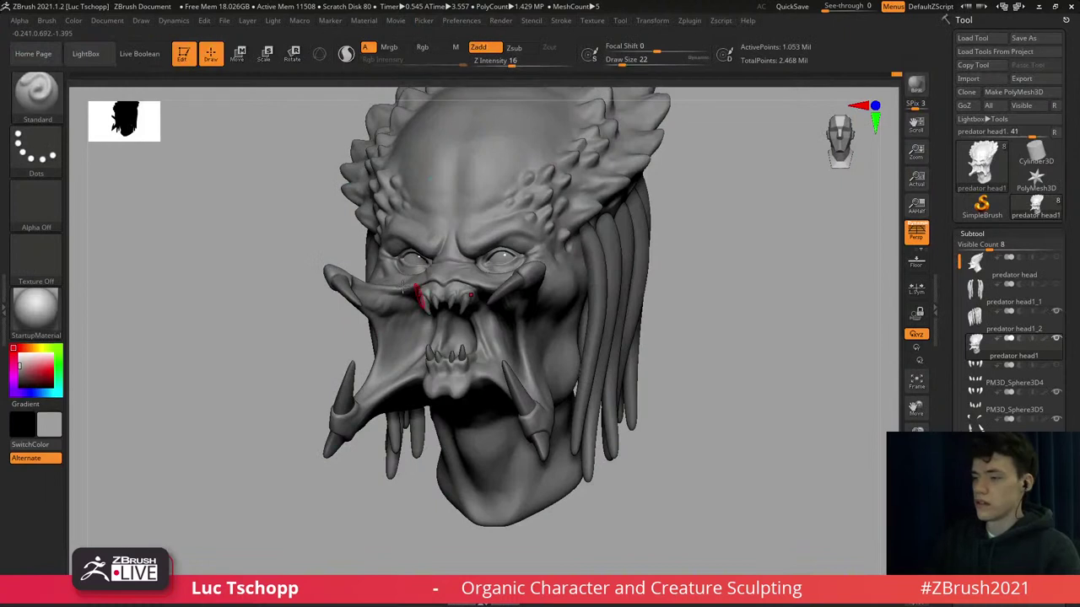
right_click_drag(315, 222, 381, 232)
right_click(381, 232)
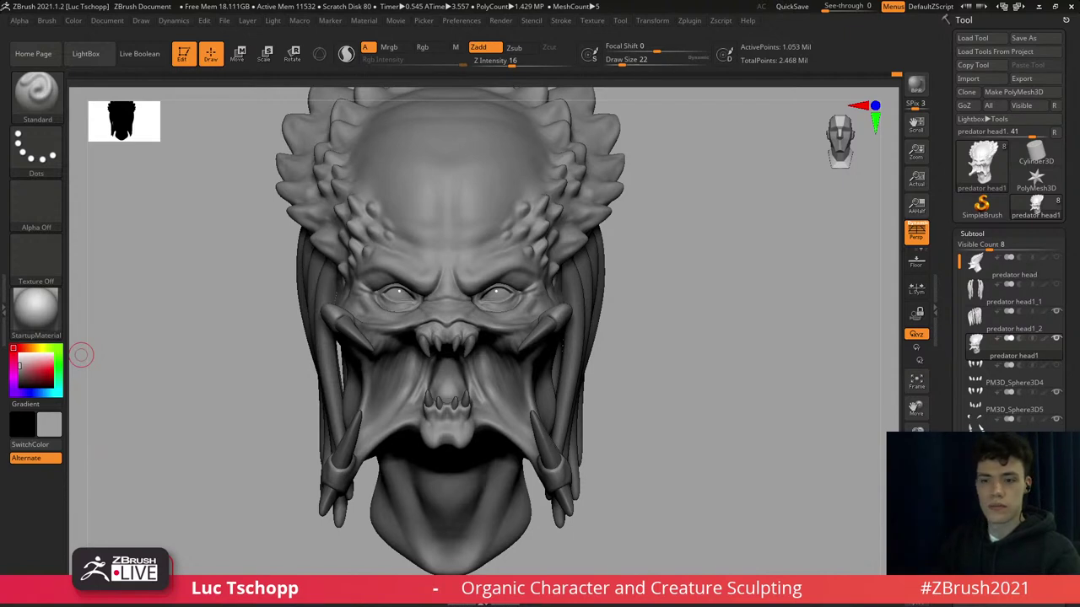
left_click_drag(280, 333, 290, 333)
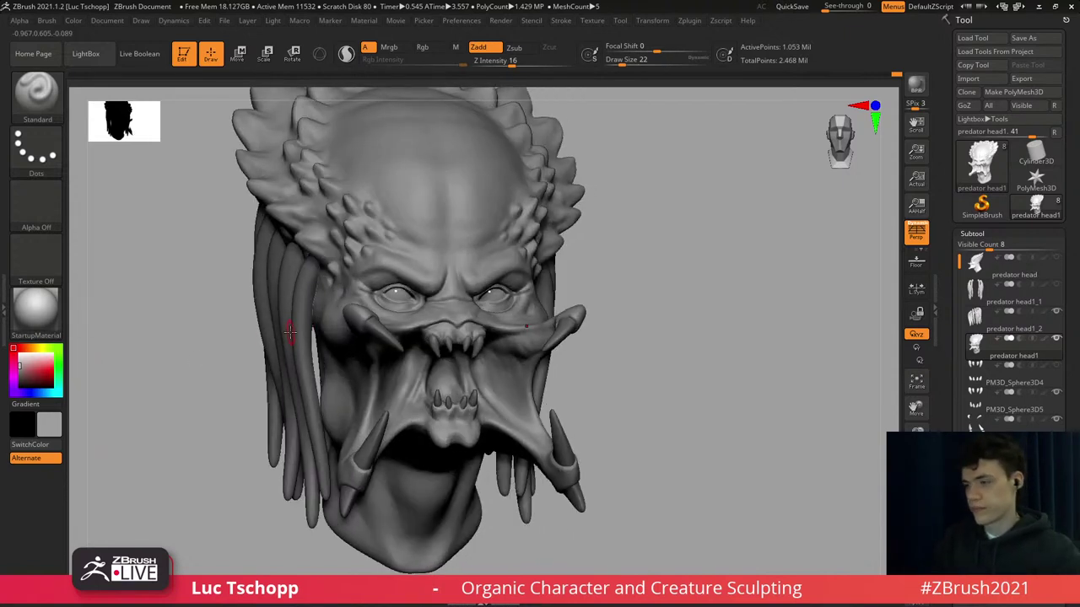
right_click_drag(507, 332, 492, 309, "shift")
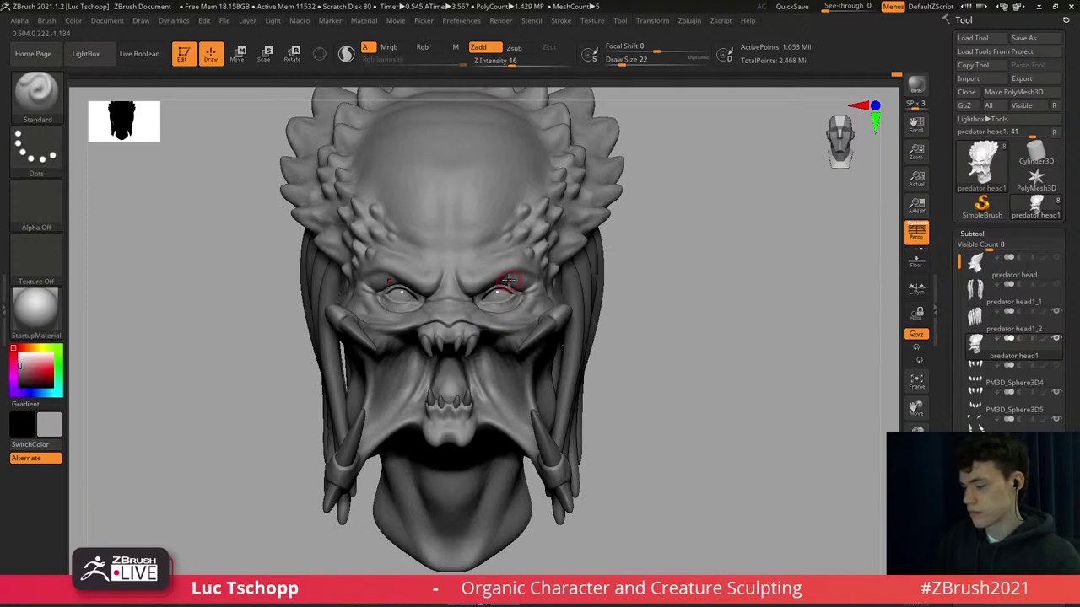
right_click_drag(503, 175, 474, 239, "alt")
key("b")
key("m")
key("v")
key("s")
left_click_drag(478, 242, 500, 245)
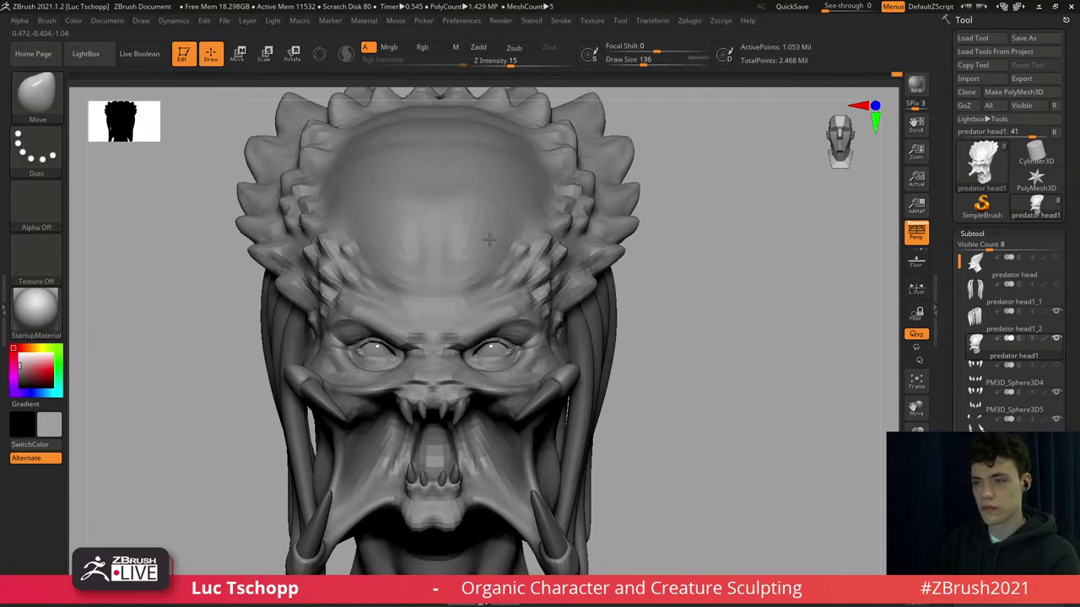
mouse_move(489, 237)
right_mouse_down("ctrl")
mouse_move(498, 239)
mouse_move(497, 289)
mouse_move(494, 269)
right_mouse_up("ctrl")
Carve a vertical crease down the middle of the lower forehead with the DamStandard brush.
key("b")
key("d")
key("s")
key("s")
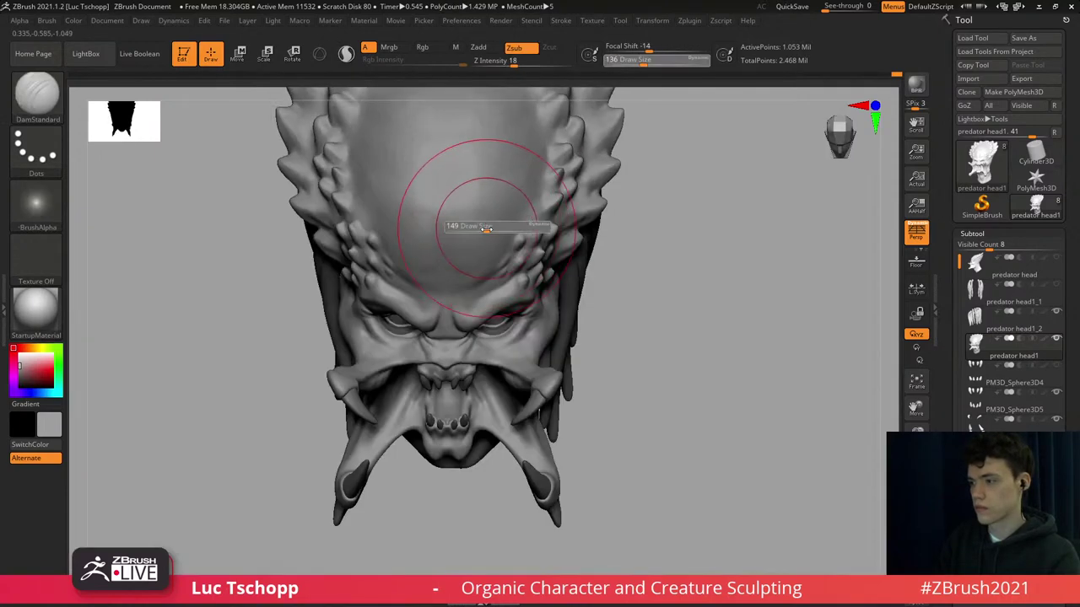
left_click_drag(487, 229, 493, 231)
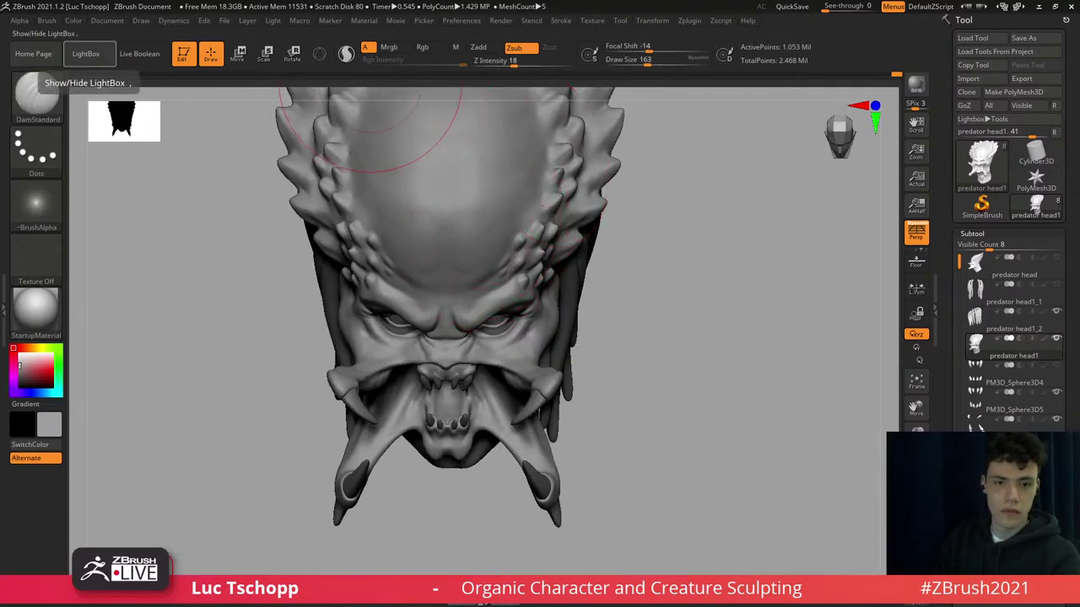
right_click_drag(477, 260, 445, 258)
key("b")
key("d")
key("s")
key("s")
mouse_move(449, 273)
left_mouse_down()
mouse_move(438, 273)
mouse_move(457, 305)
mouse_move(450, 296)
left_mouse_up()
key("s")
key("s")
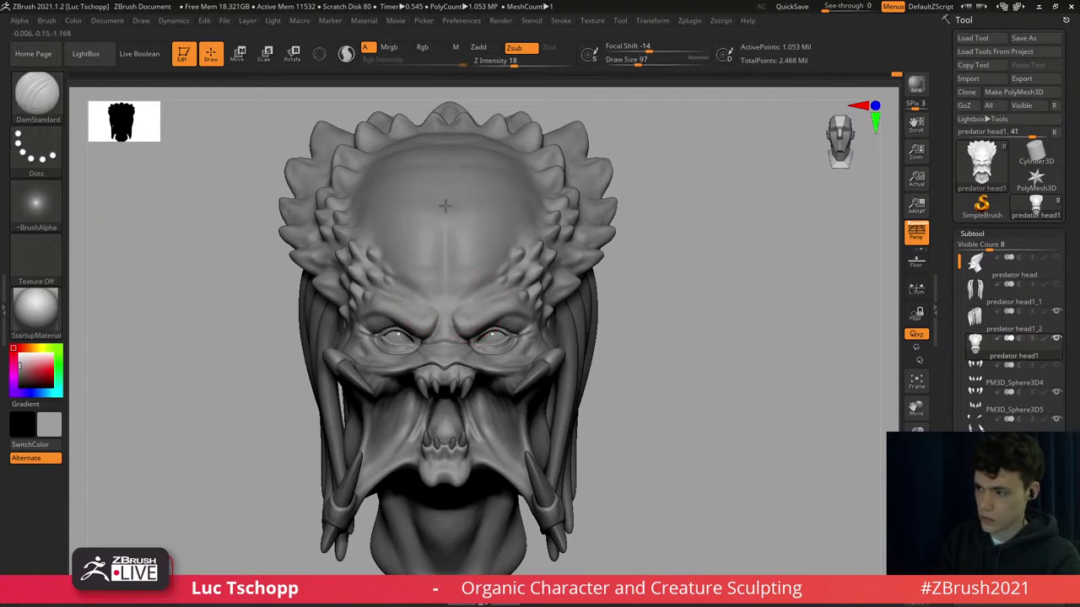
Carve curved furrows on both sides of the forehead crease and above the brows with the DamStandard brush at draw sizes 120 to 132.
right_click_drag(445, 234, 467, 229, "ctrl")
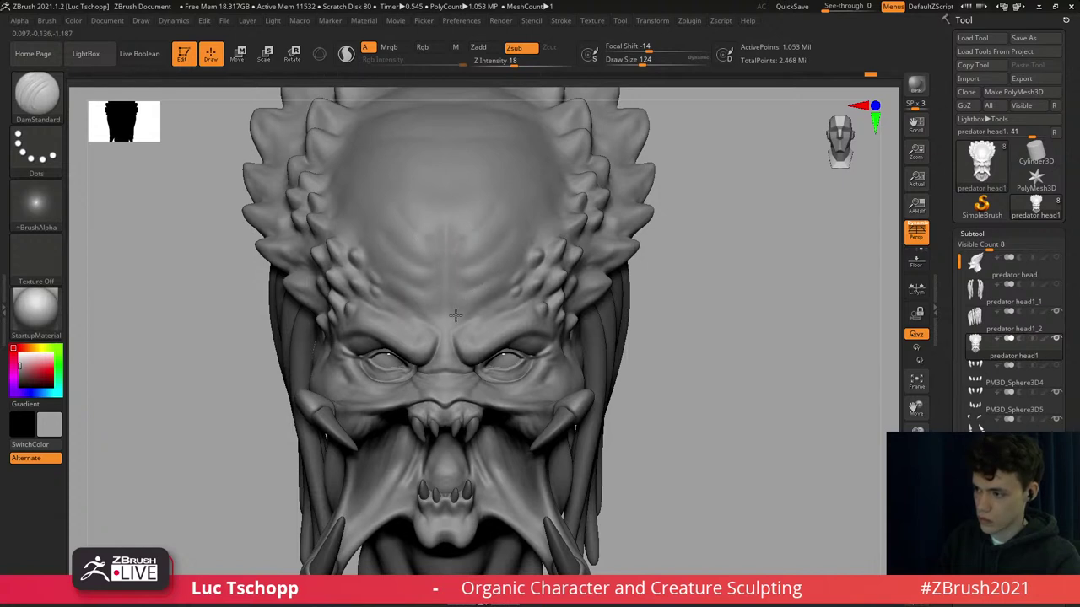
left_click_drag(471, 323, 459, 320)
mouse_move(452, 303)
right_mouse_down("ctrl")
mouse_move(473, 282)
mouse_move(472, 255)
right_mouse_up("ctrl")
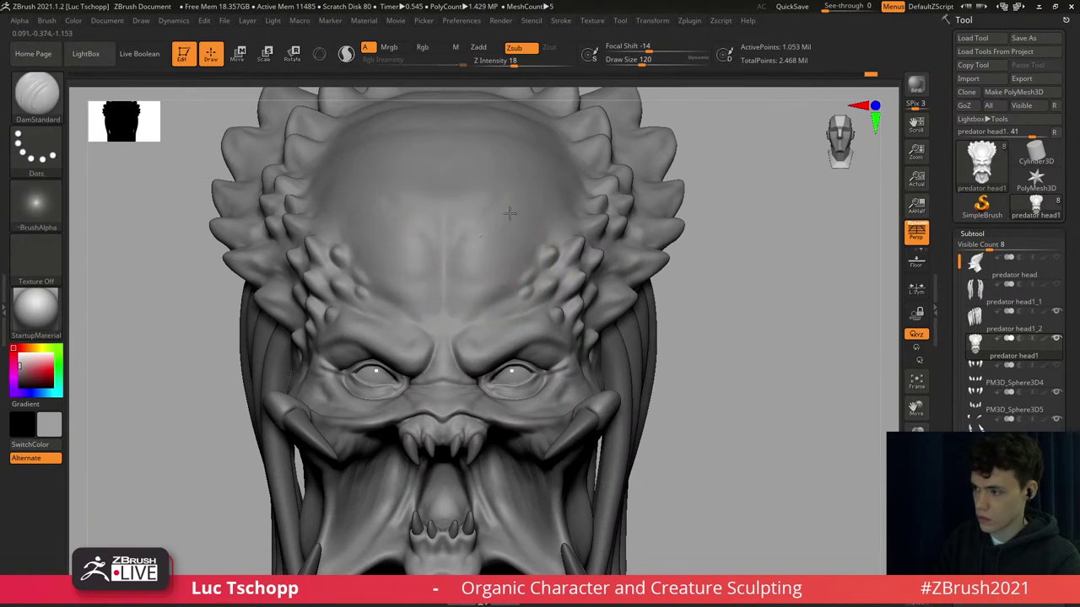
key("s")
left_click_drag(472, 248, 461, 288)
left_click_drag(485, 263, 512, 239)
key("s")
mouse_move(493, 271)
left_mouse_down()
mouse_move(458, 305)
mouse_move(498, 290)
mouse_move(511, 269)
left_mouse_up()
key("s")
left_click_drag(464, 313, 452, 306)
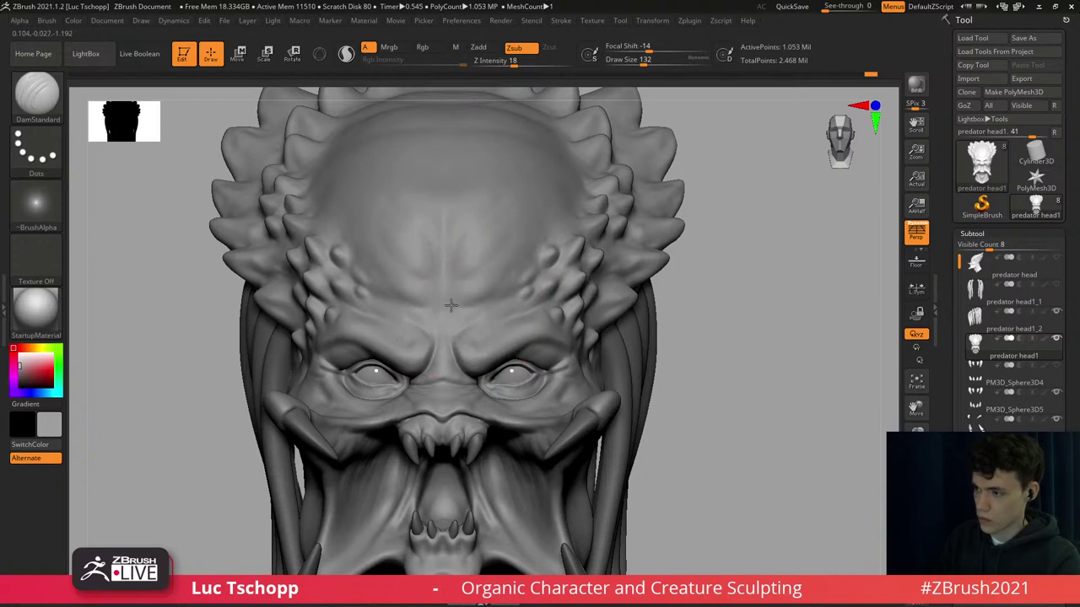
Build up the forehead skin beside the centre crease with the LucT_Custom1 brush at draw size 51.
key("b")
key("s")
key("t")
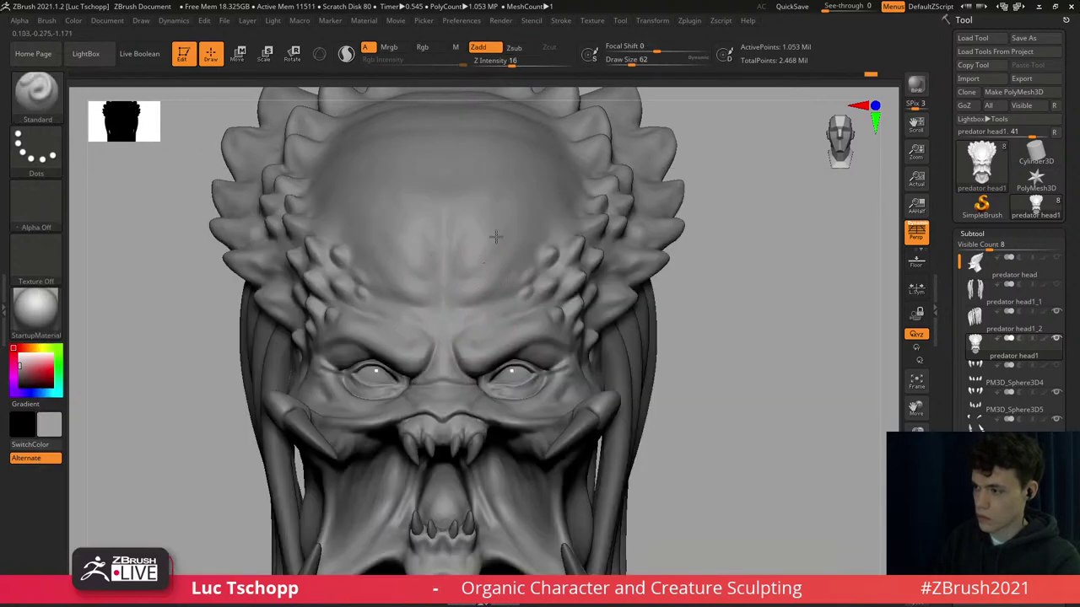
key("b")
left_click(395, 229)
right_click_drag(444, 239, 472, 265)
left_click_drag(464, 262, 504, 239)
right_click_drag(472, 279, 496, 299, "ctrl")
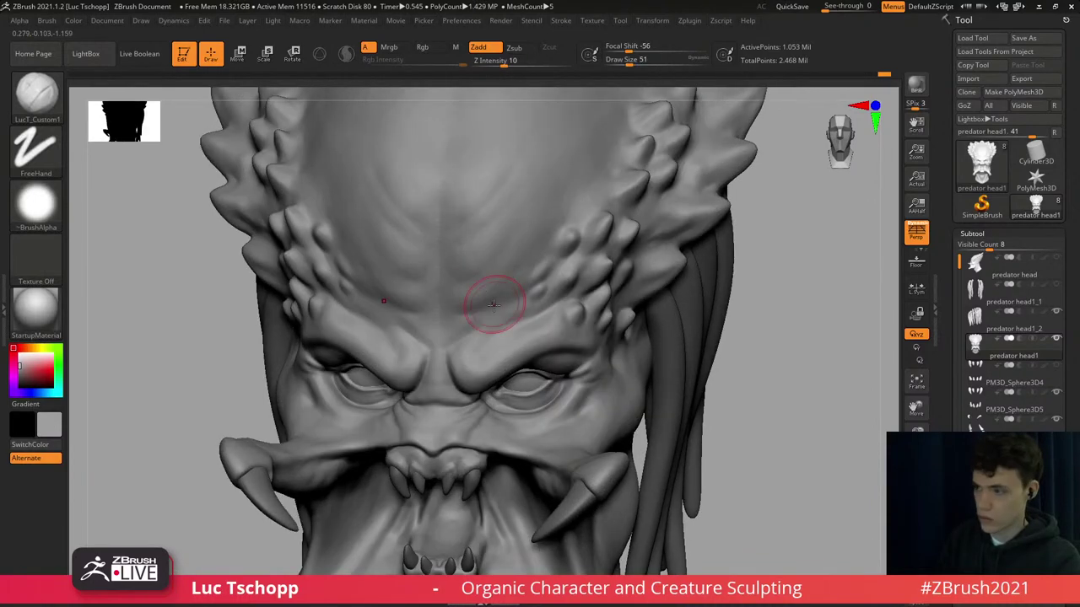
left_click_drag(486, 288, 500, 279)
Carve diagonal furrows on both sides of the forehead with the DamStandard brush at draw size 124, and set draw size to 358.
key("b")
key("d")
key("s")
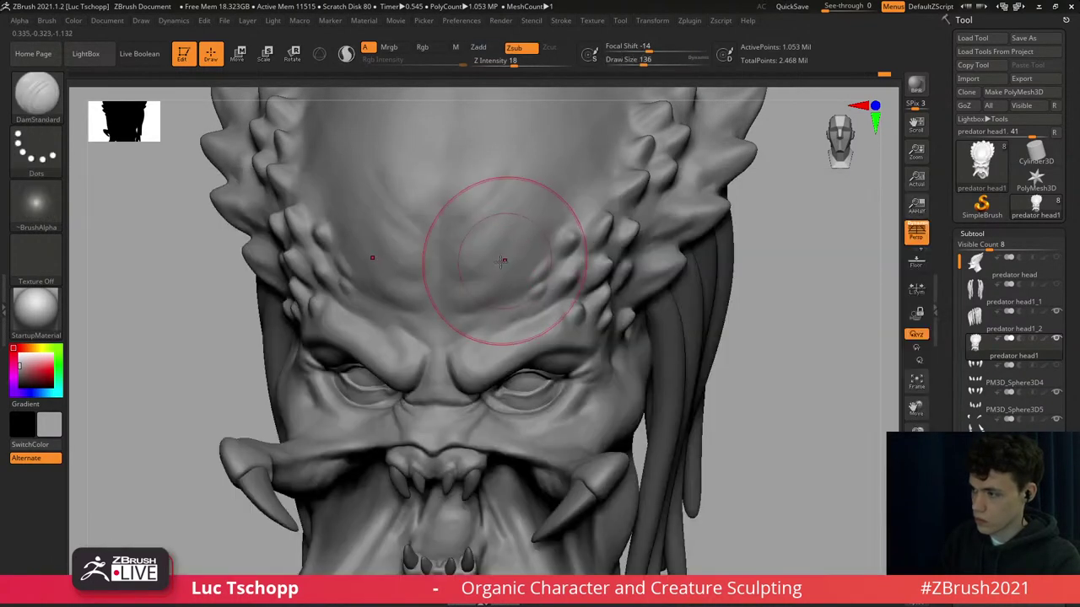
key("[")
left_click_drag(479, 240, 530, 191)
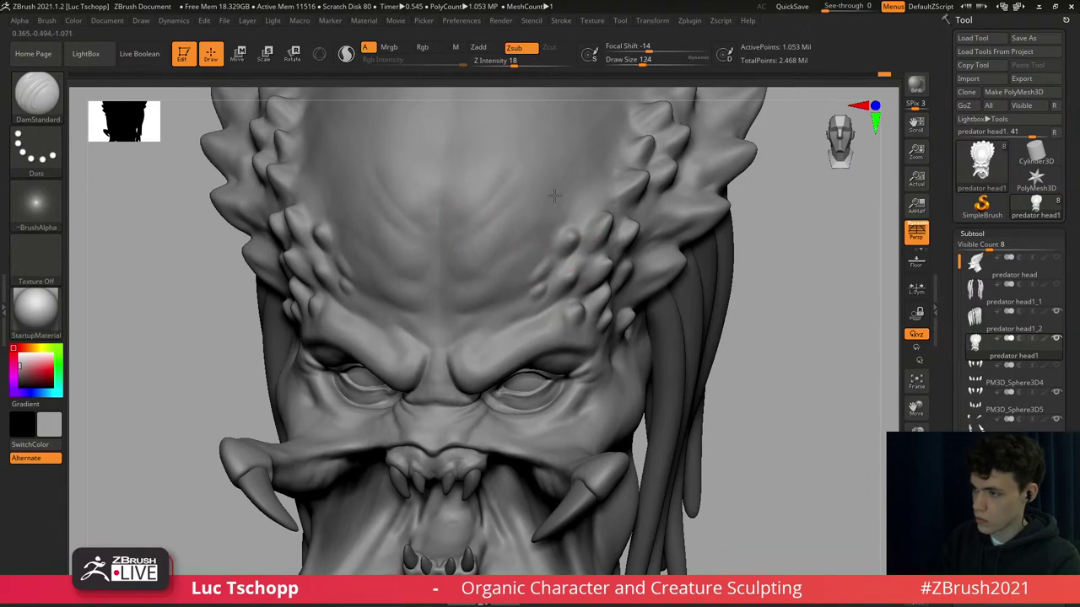
left_click_drag(516, 230, 555, 199)
right_click_drag(539, 174, 503, 183)
key("s")
left_click_drag(503, 179, 527, 179)
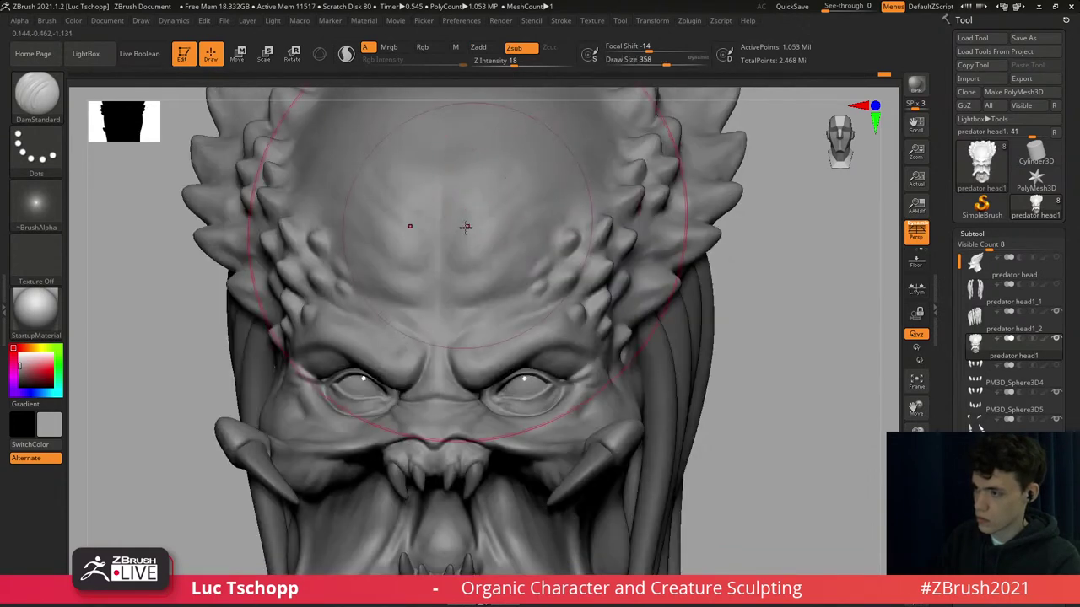
Shape the forehead surface next to the centre crease with the Standard brush.
key("b")
key("s")
key("t")
key("s")
mouse_move(461, 248)
left_mouse_down()
mouse_move(439, 249)
mouse_move(452, 248)
left_mouse_up()
key("s")
mouse_move(457, 253)
left_mouse_down()
mouse_move(461, 266)
mouse_move(461, 240)
mouse_move(491, 255)
left_mouse_up()
Build up the lower forehead from the centre crease down to the brows with the LucT_Custom1 brush at draw sizes 97 and 51.
key("b")
key("l")
key("c")
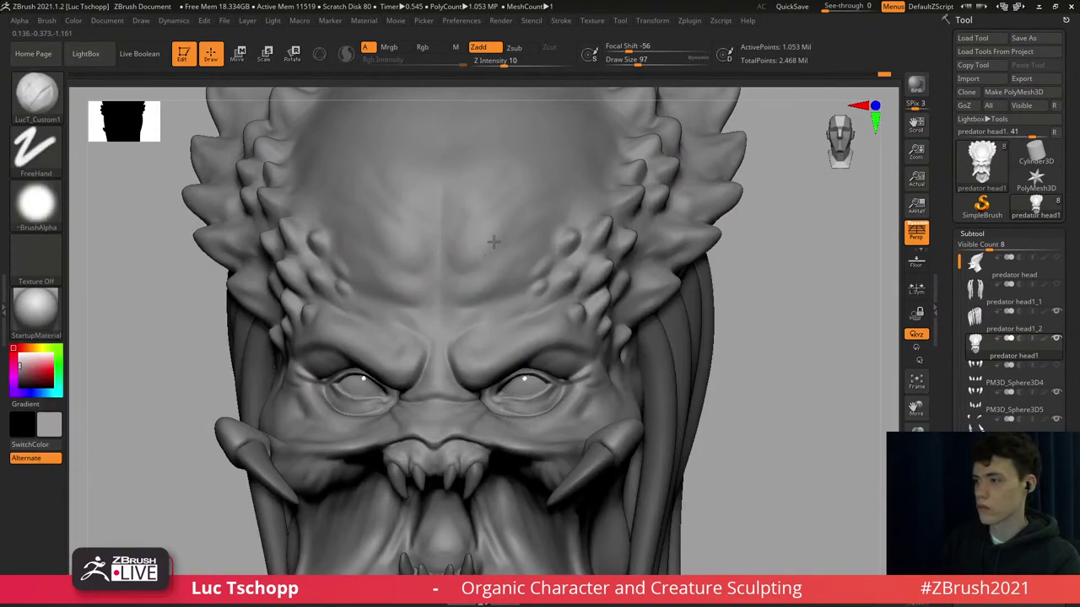
right_click_drag(493, 242, 472, 235, "ctrl")
mouse_move(470, 236)
left_mouse_down()
mouse_move(480, 297)
mouse_move(450, 334)
left_mouse_up()
key("s")
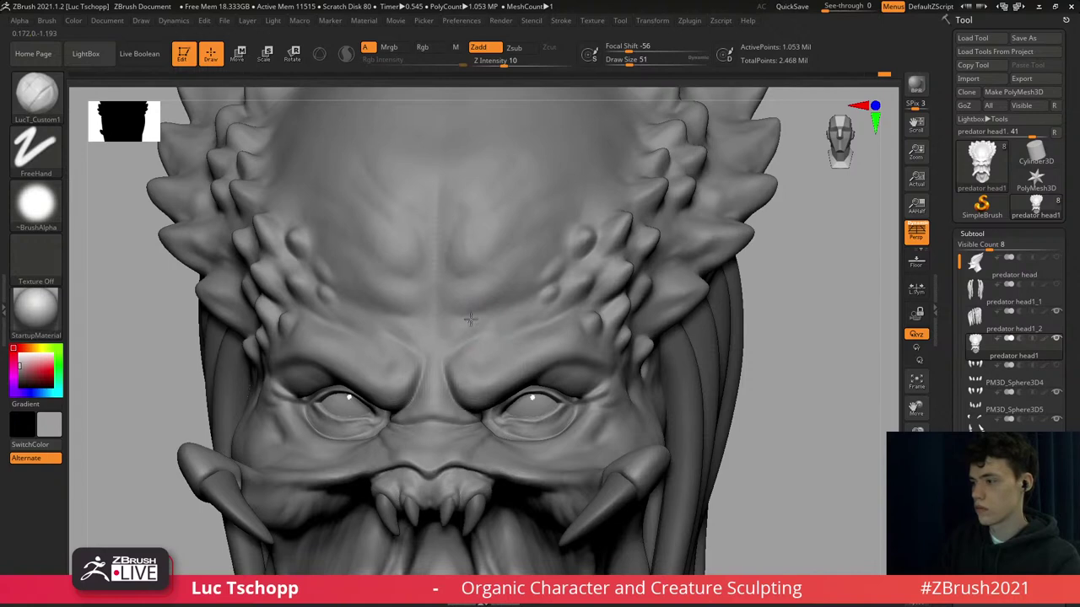
mouse_move(512, 229)
right_mouse_down("ctrl")
mouse_move(511, 269)
mouse_move(464, 274)
mouse_move(456, 305)
mouse_move(429, 302)
right_mouse_up("ctrl")
key("s")
mouse_move(426, 302)
left_mouse_down()
mouse_move(455, 303)
mouse_move(448, 311)
left_mouse_up()
Rework the folds along the centre forehead crease with the DamStandard brush at draw size 71 and the Standard brush at 80.
key("b")
key("d")
key("s")
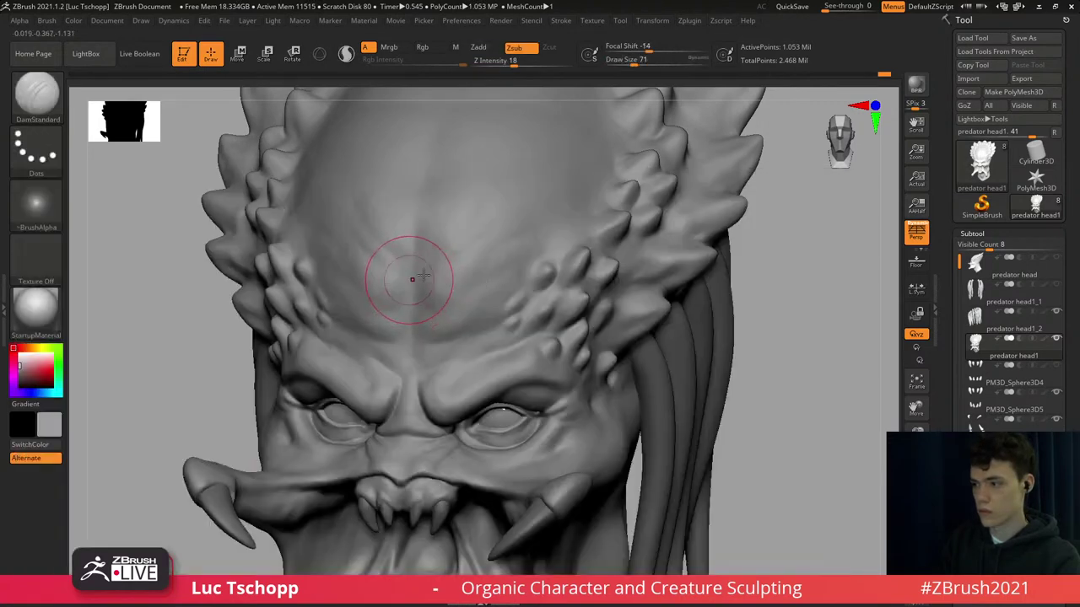
right_click_drag(424, 276, 469, 274)
key("b")
key("s")
key("t")
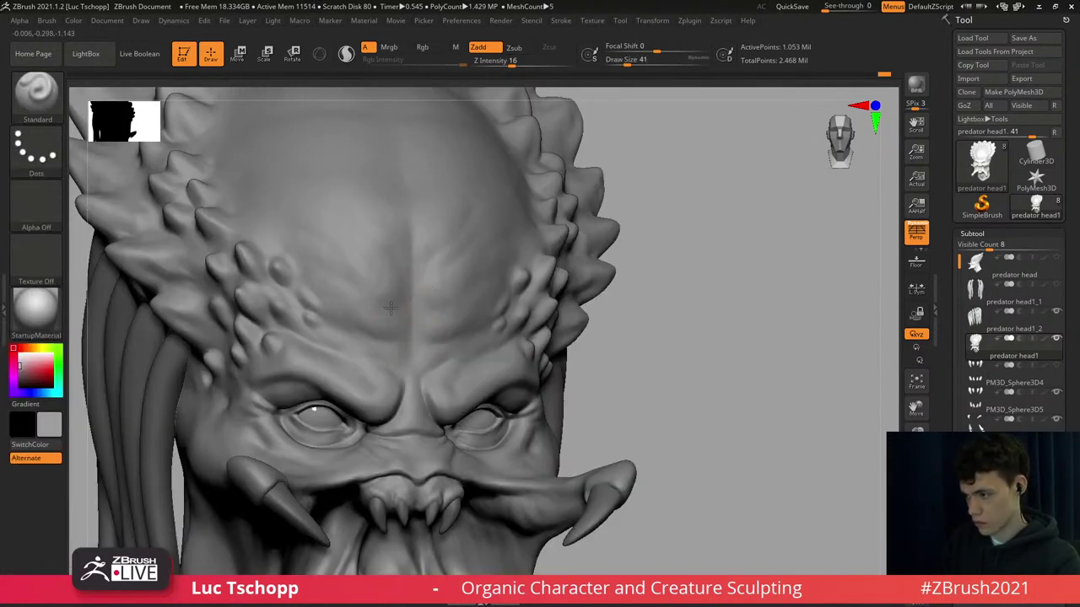
key("s")
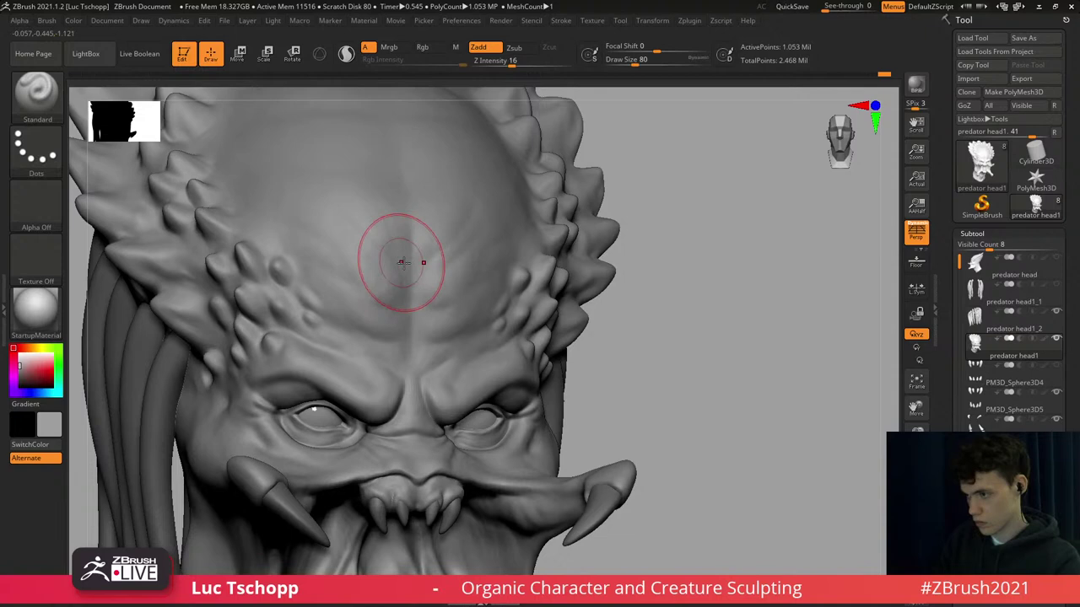
left_click_drag(399, 262, 376, 236)
Build up paired folds on either side of the centre forehead crease with the LucT_Custom1 brush at draw sizes 90 and 56.
mouse_move(376, 236)
right_mouse_down("shift")
mouse_move(418, 257)
mouse_move(432, 311)
mouse_move(424, 329)
right_mouse_up("shift")
key("b")
left_click(362, 233)
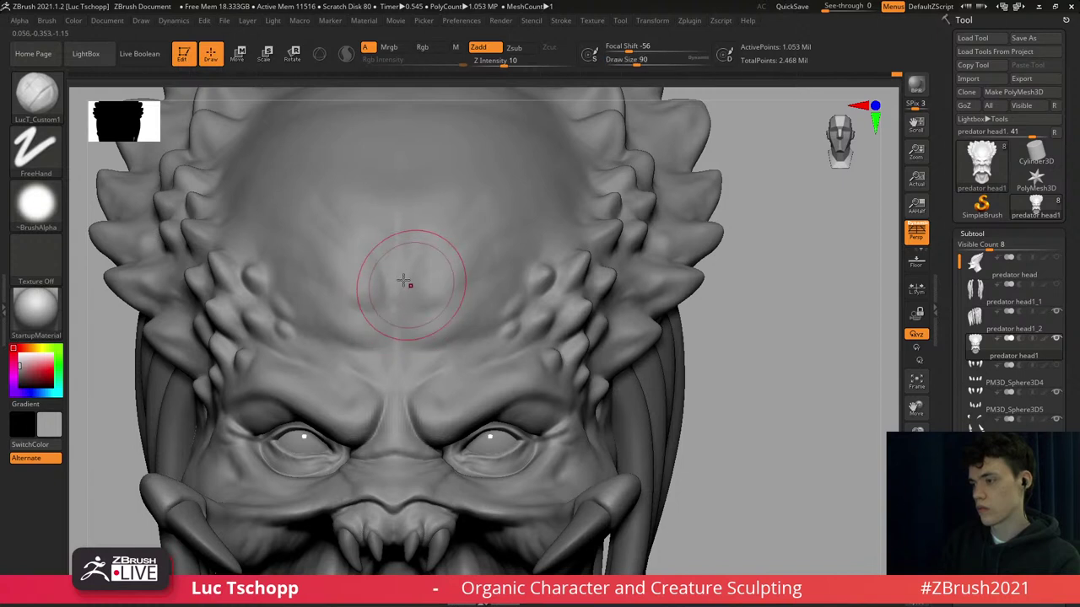
key("s")
left_click(411, 301)
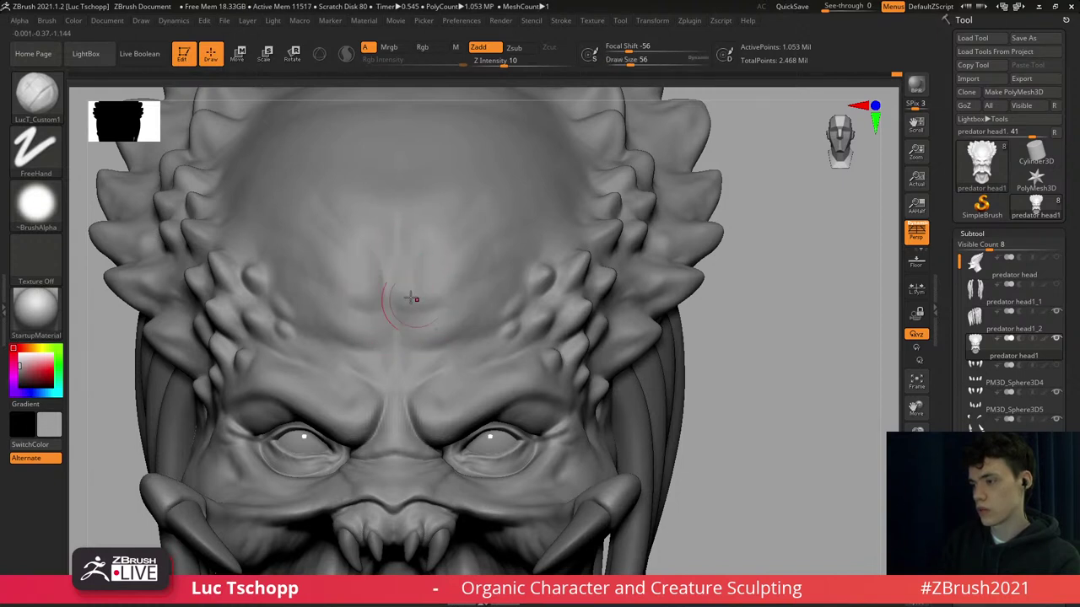
left_click_drag(414, 279, 375, 340, "shift")
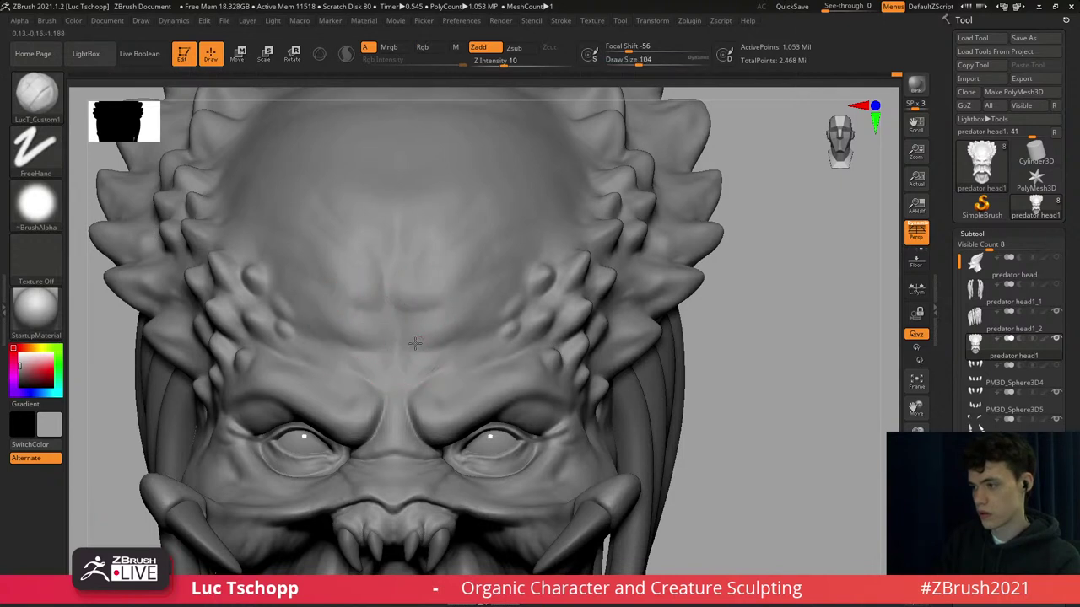
Refine the folds just above the inner brow corners with the LucT_Custom1 brush at draw sizes 39 to 51.
key("s")
left_click(410, 370)
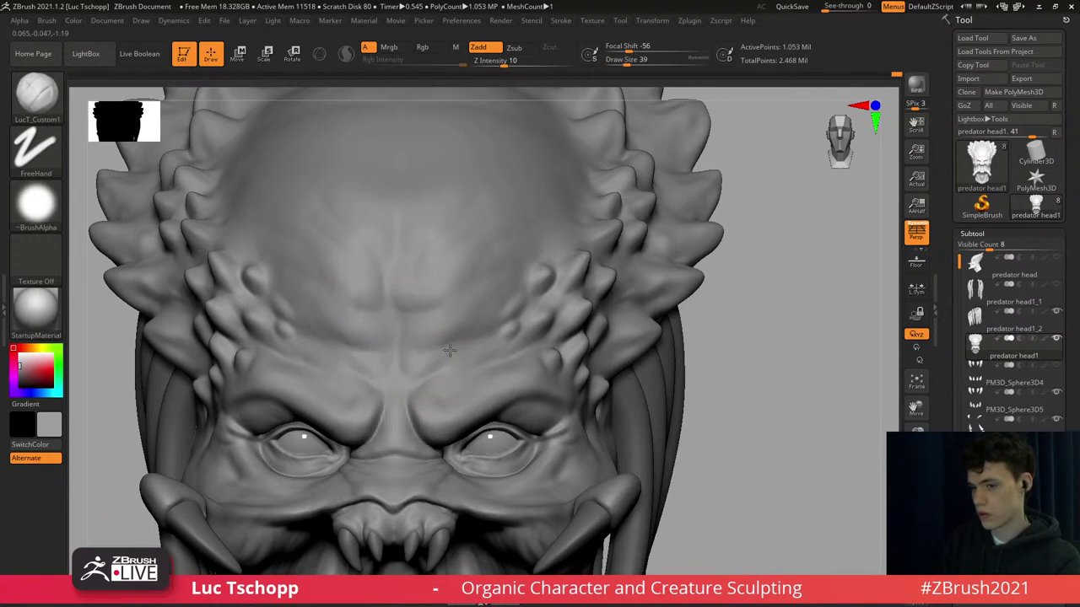
key("bracketright")
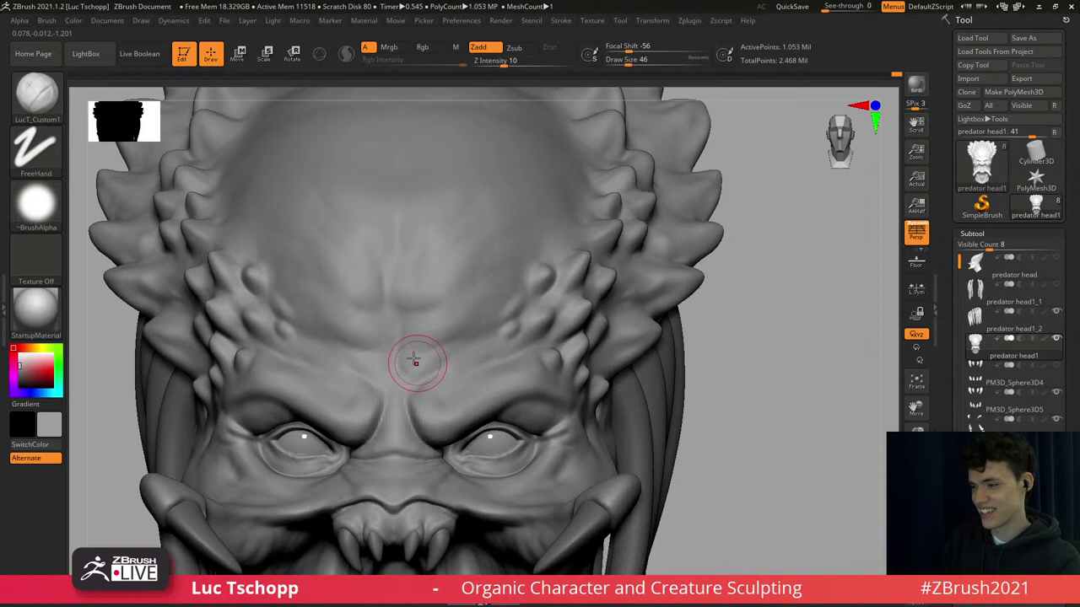
key("bracketright")
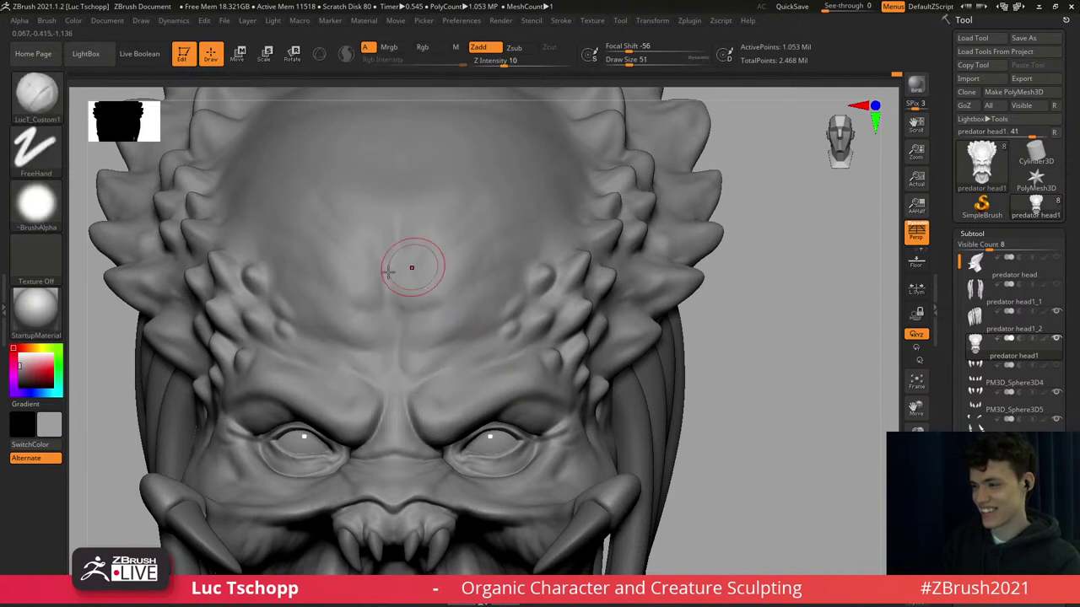
Refine the diagonal wrinkles across the middle forehead with the LucT_Custom1 brush at draw sizes 62 and 59.
mouse_move(397, 245)
right_mouse_down("alt")
mouse_move(411, 265)
mouse_move(410, 256)
right_mouse_up("alt")
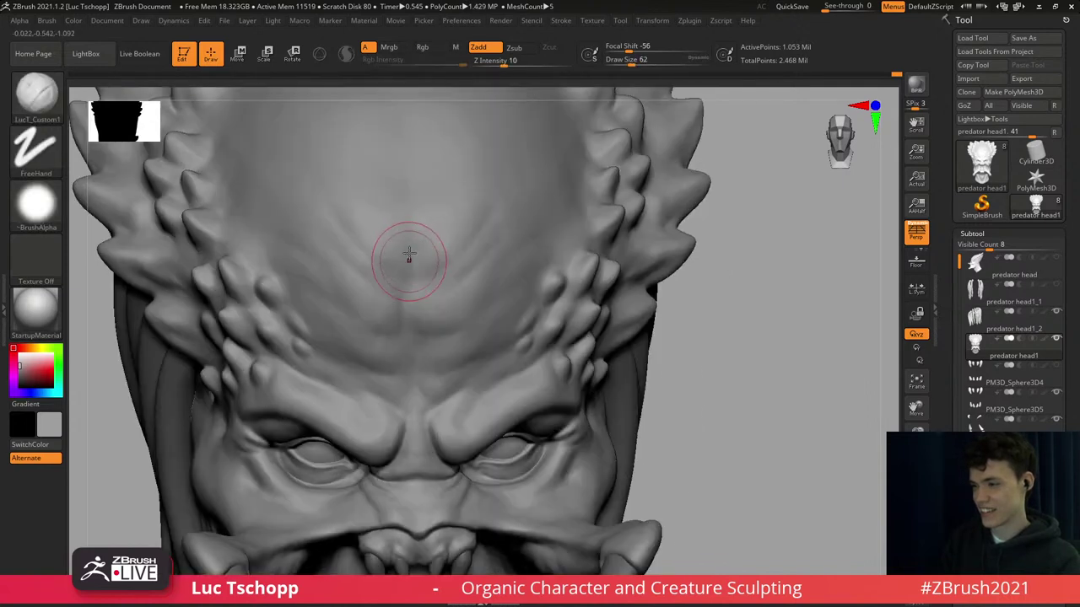
key("s")
left_click_drag(406, 257, 413, 258)
left_click_drag(407, 264, 340, 188)
mouse_move(340, 188)
right_mouse_down("ctrl")
mouse_move(391, 212)
mouse_move(428, 305)
right_mouse_up("ctrl")
key("s")
mouse_move(427, 264)
left_mouse_down()
mouse_move(458, 234)
mouse_move(428, 262)
left_mouse_up()
right_click_drag(453, 256, 443, 224, "ctrl")
right_click_drag(442, 224, 445, 253, "shift")
mouse_move(445, 253)
right_mouse_down("ctrl")
mouse_move(451, 279)
mouse_move(458, 211)
mouse_move(520, 275)
mouse_move(481, 323)
mouse_move(488, 274)
mouse_move(568, 249)
right_mouse_up("ctrl")
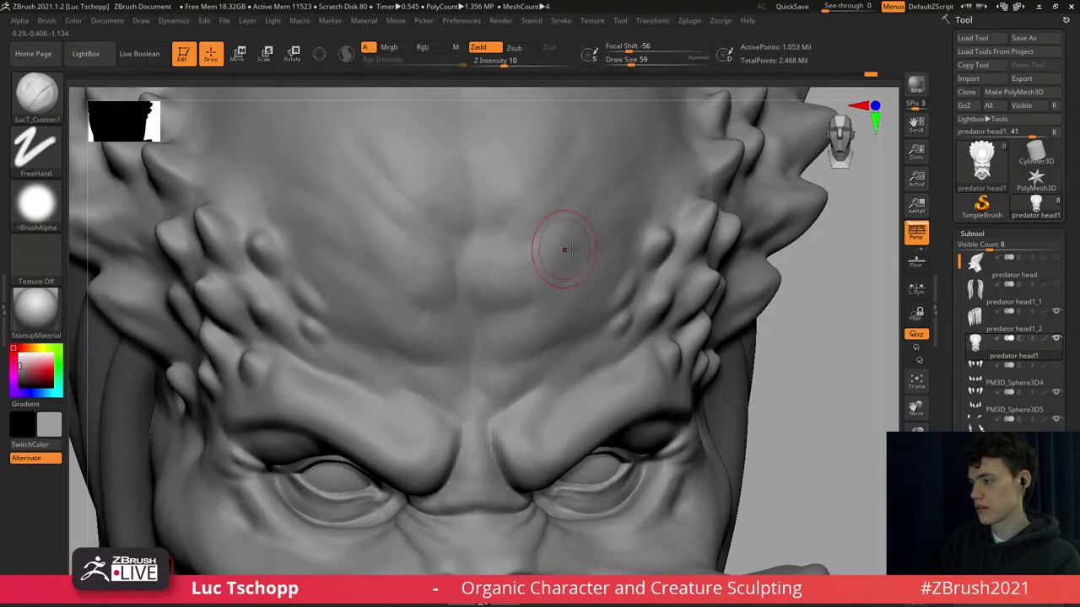
Shape the outer forehead next to the temple spikes on both sides with the LucT_Custom1 brush at draw sizes 83 and 59.
key("s")
left_click(575, 250)
key("s")
left_click(619, 201)
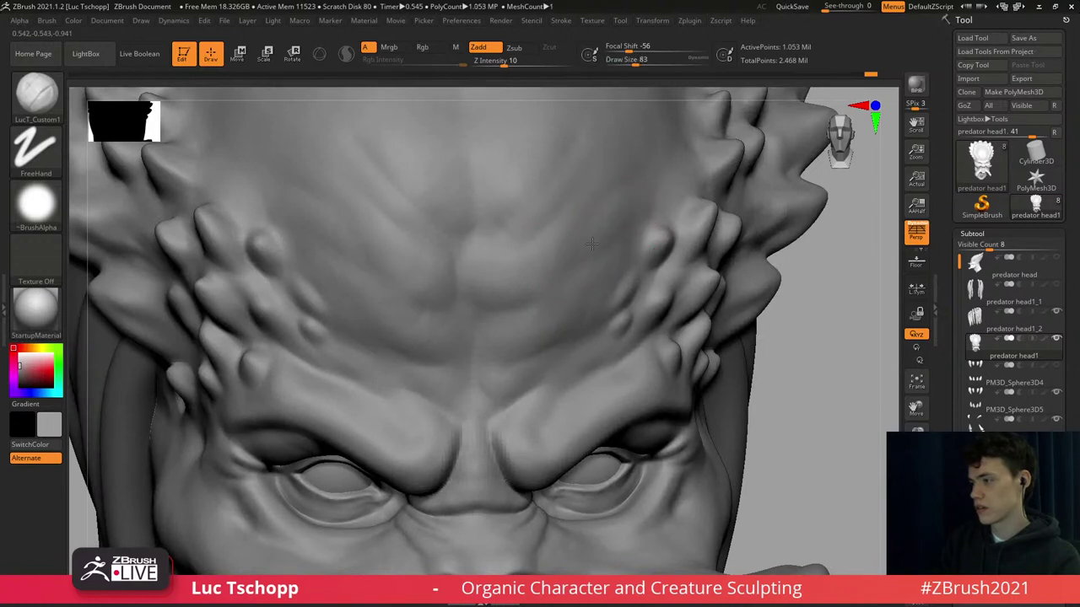
key("s")
left_click(324, 235)
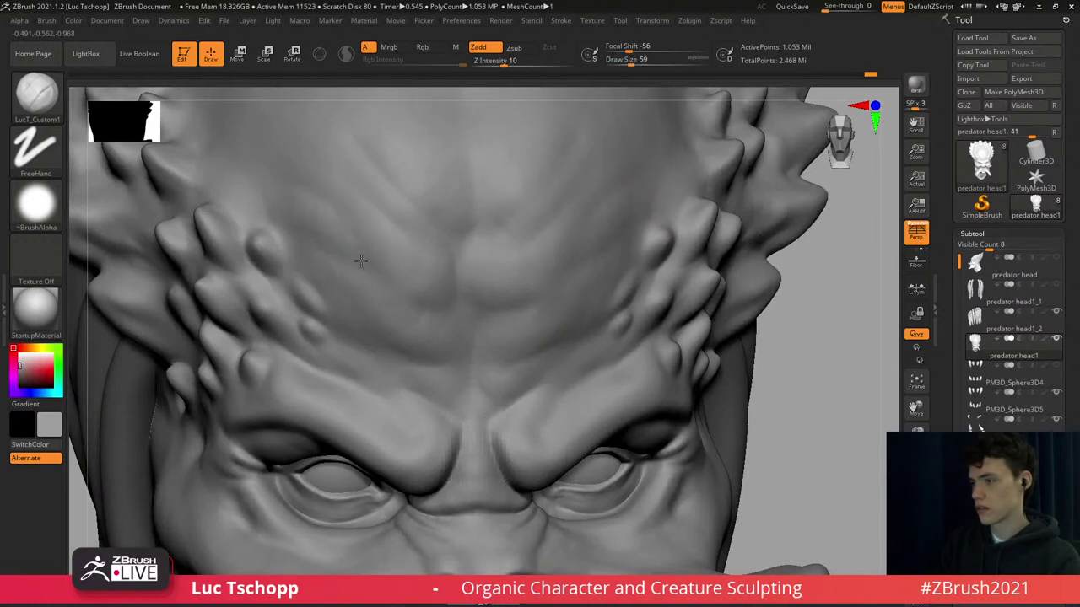
right_click_drag(374, 264, 470, 202, "shift")
key("f")
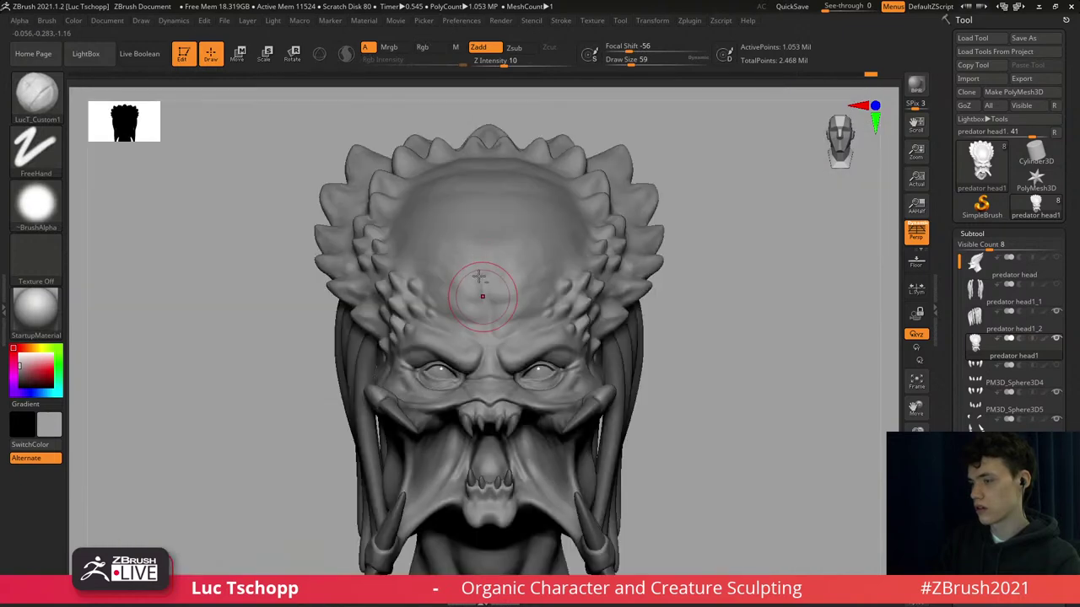
mouse_move(480, 280)
right_mouse_down()
mouse_move(475, 295)
mouse_move(490, 288)
mouse_move(494, 308)
mouse_move(489, 245)
right_mouse_up()
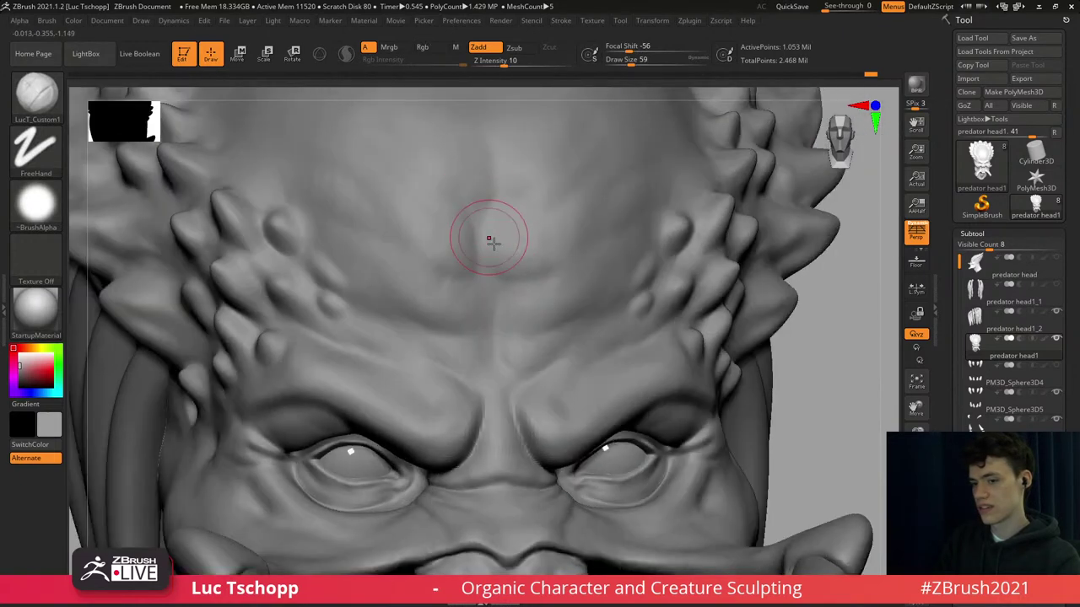
Refine the lower forehead folds and the area between the brows with the LucT_Custom1 brush at draw sizes 46 and 65.
mouse_move(489, 263)
left_mouse_down()
mouse_move(481, 300)
mouse_move(447, 280)
left_mouse_up()
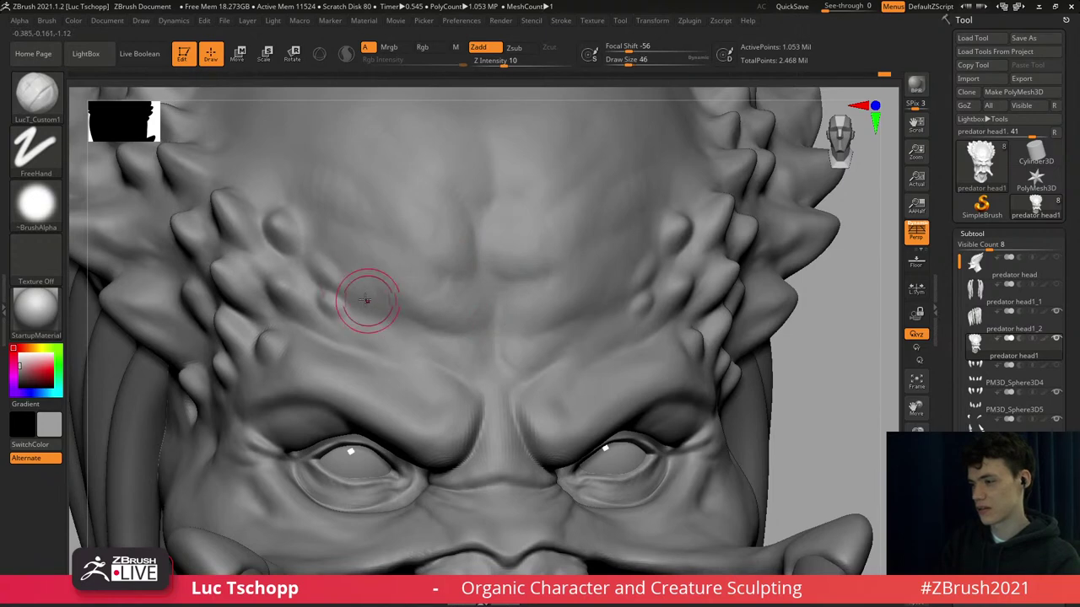
key("s")
mouse_move(473, 344)
left_mouse_down()
mouse_move(461, 357)
mouse_move(418, 355)
left_mouse_up()
mouse_move(527, 480)
right_mouse_down("alt")
mouse_move(481, 335)
mouse_move(430, 329)
right_mouse_up("alt")
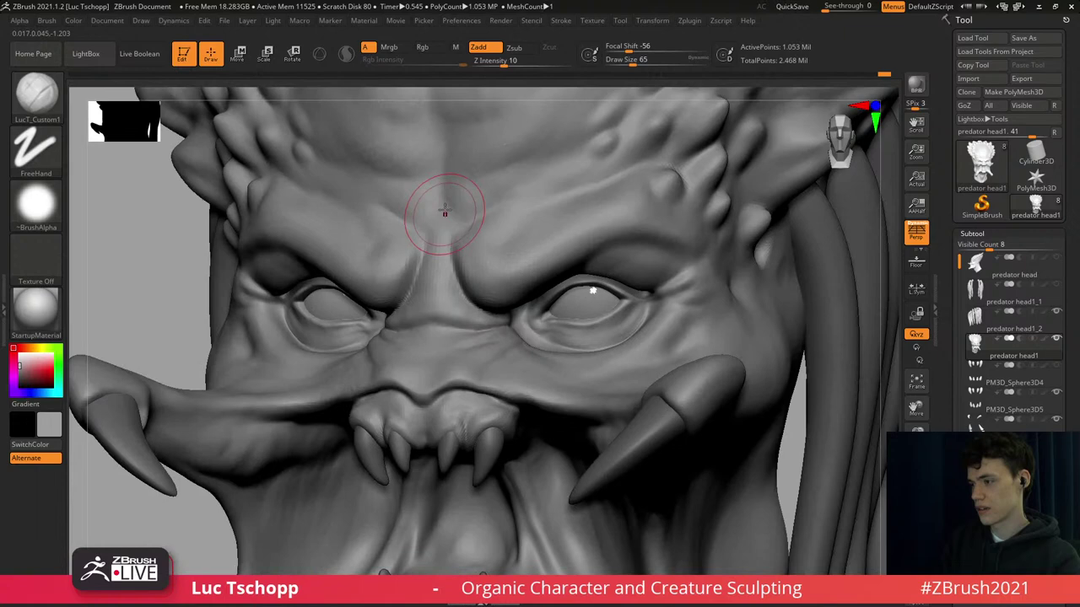
key("s")
left_click_drag(444, 212, 441, 212)
left_click_drag(455, 202, 458, 183)
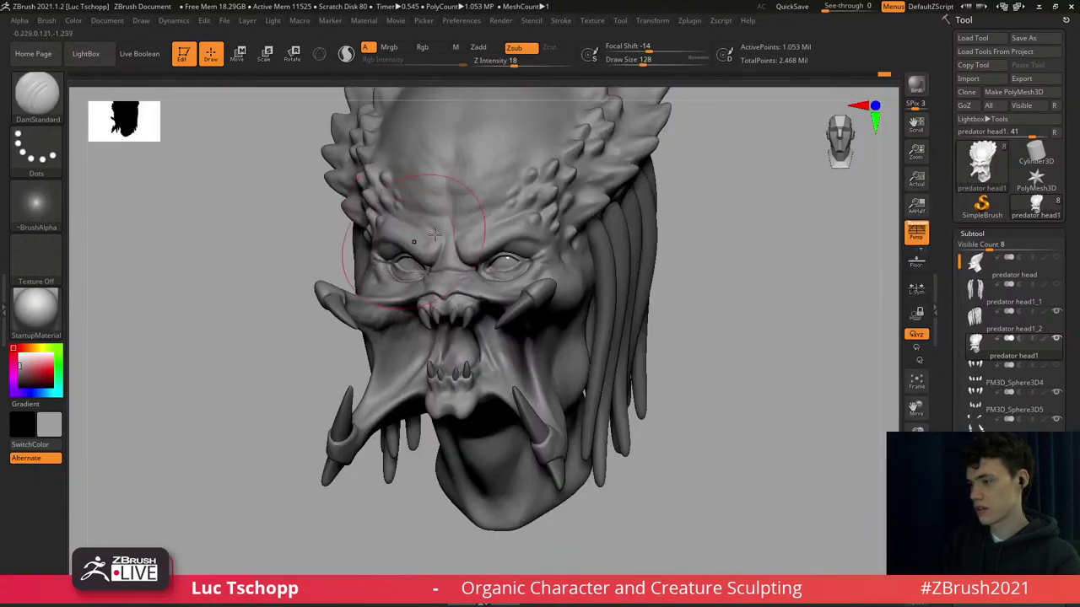
Build up the outer lower forehead above the brows with the LucT_Custom1 brush at draw size 44.
mouse_move(434, 235)
right_mouse_down()
mouse_move(440, 269)
mouse_move(463, 272)
mouse_move(447, 227)
mouse_move(458, 280)
mouse_move(473, 221)
mouse_move(506, 253)
mouse_move(430, 215)
mouse_move(485, 241)
mouse_move(431, 255)
right_mouse_up()
key("b")
left_click(395, 223)
key("s")
left_click_drag(429, 254, 405, 246)
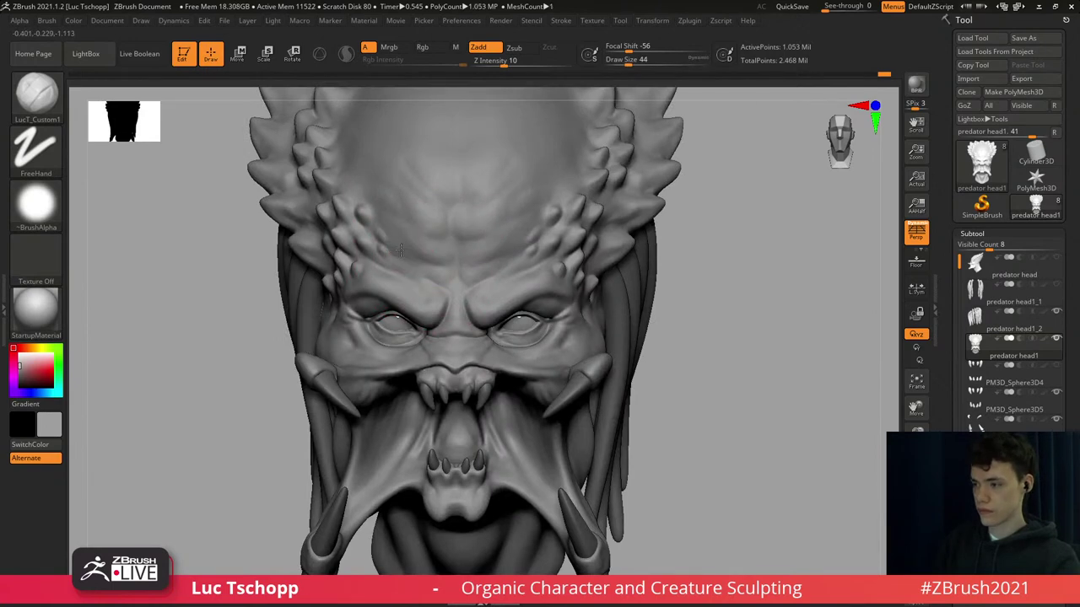
key("]")
Carve a wrinkle from the forehead's middle towards the temple spikes with the DamStandard brush at draw size 83.
key("b")
key("d")
key("s")
left_click_drag(504, 226, 543, 203)
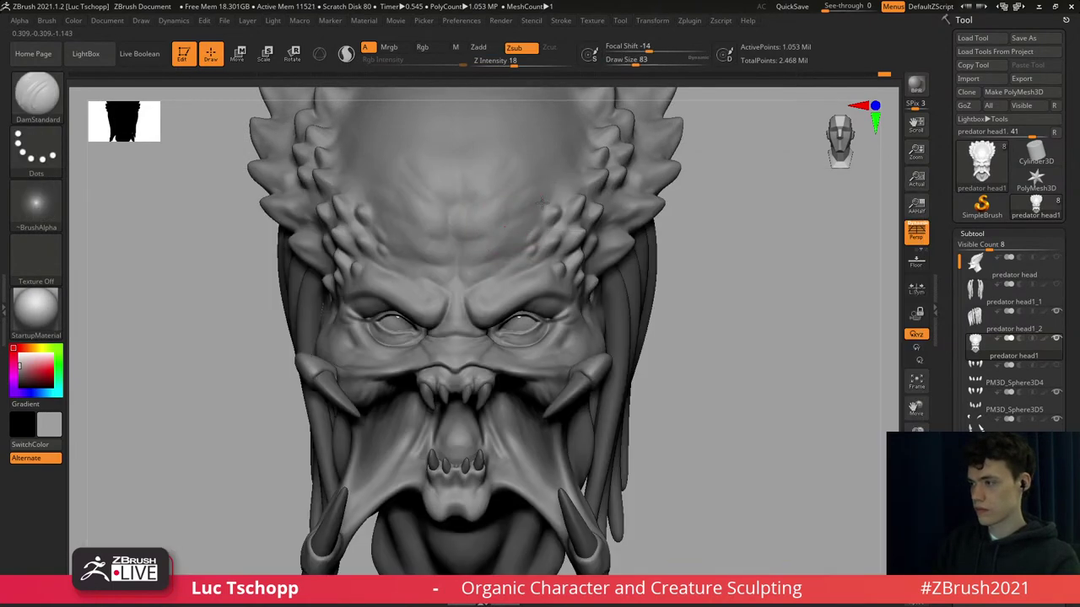
right_click_drag(505, 203, 511, 280, "alt")
key("b")
key("d")
key("s")
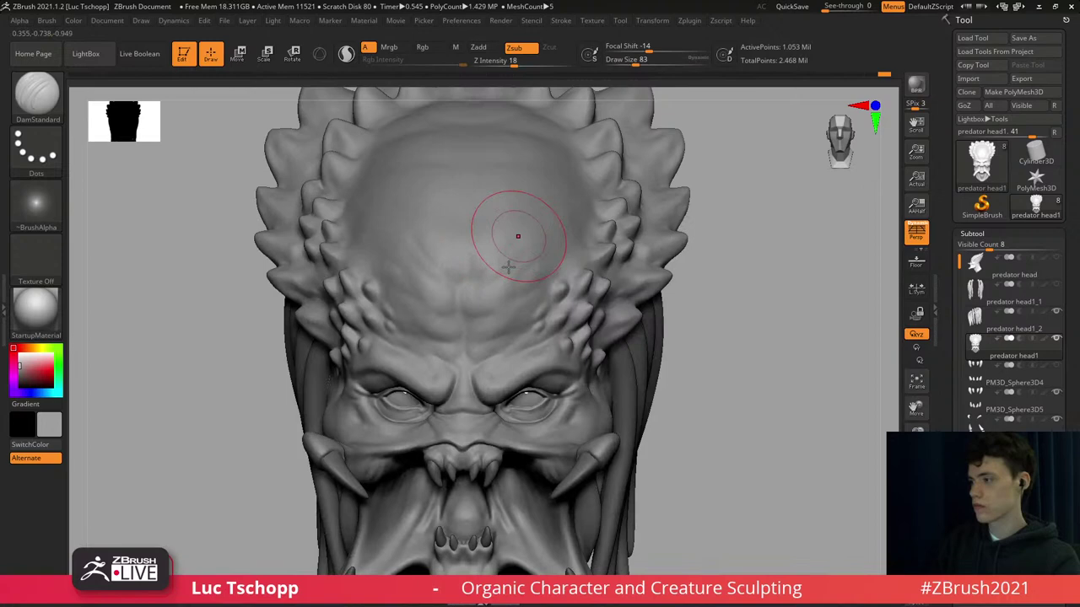
Carve wrinkles along the sides of the upper forehead near the spikes with the DamStandard brush at draw size 124.
right_click_drag(516, 236, 582, 246)
key("b")
key("d")
key("s")
key("]")
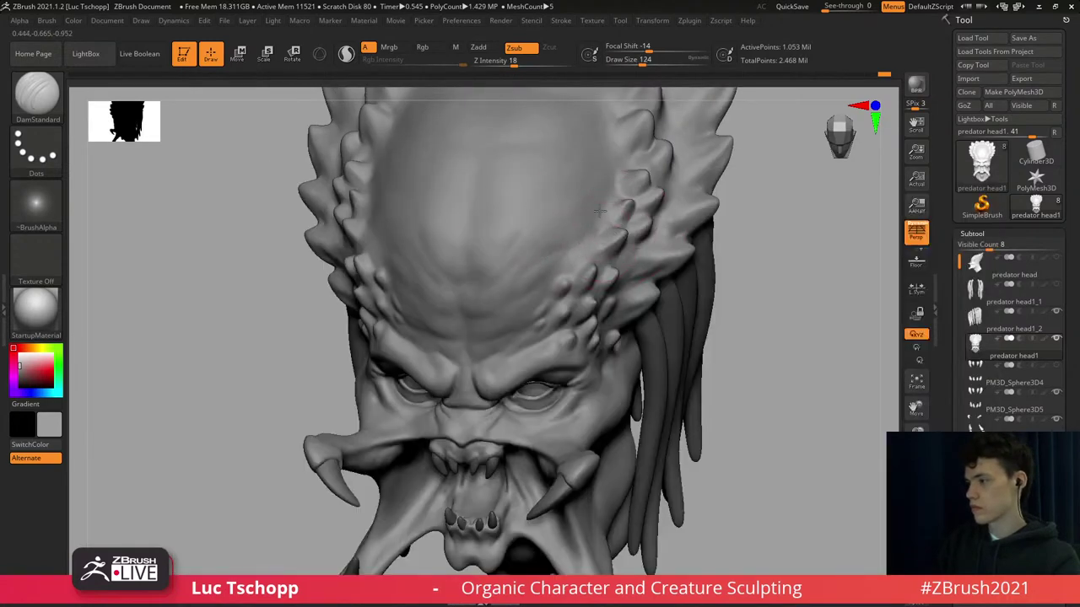
right_click_drag(501, 234, 387, 196)
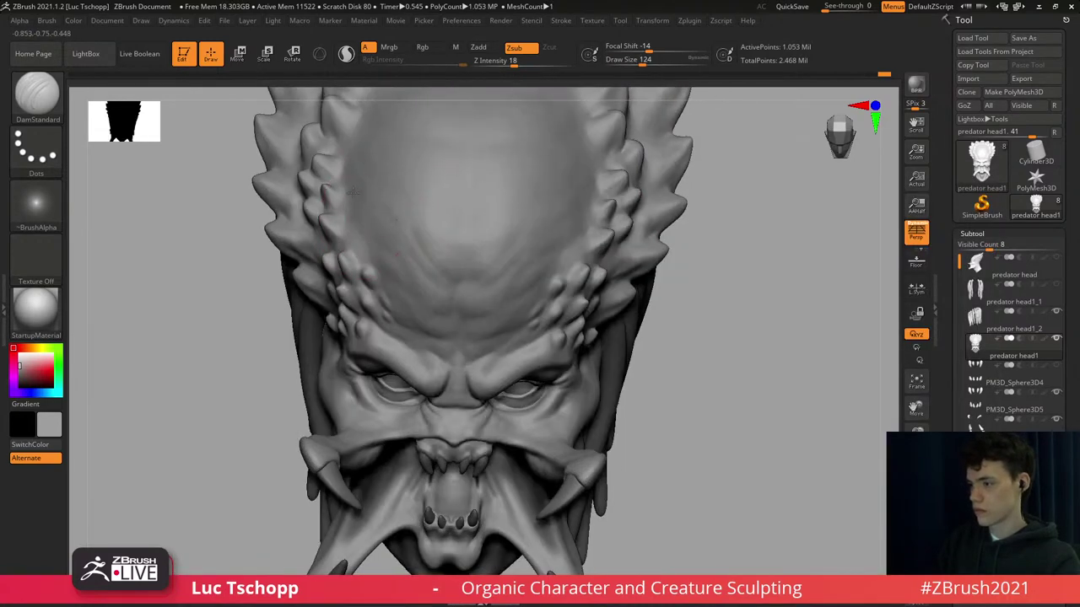
Carve a vertical crease down the middle of the upper forehead with the DamStandard brush at draw size 187.
key("]")
key("]")
right_click_drag(462, 190, 468, 234, "alt")
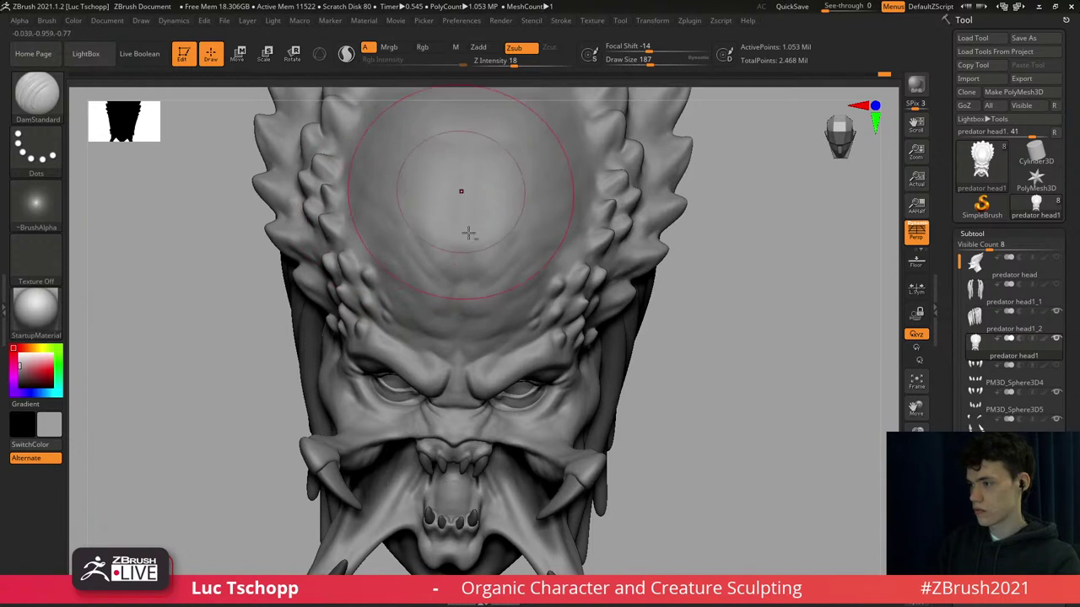
left_click_drag(472, 154, 476, 302)
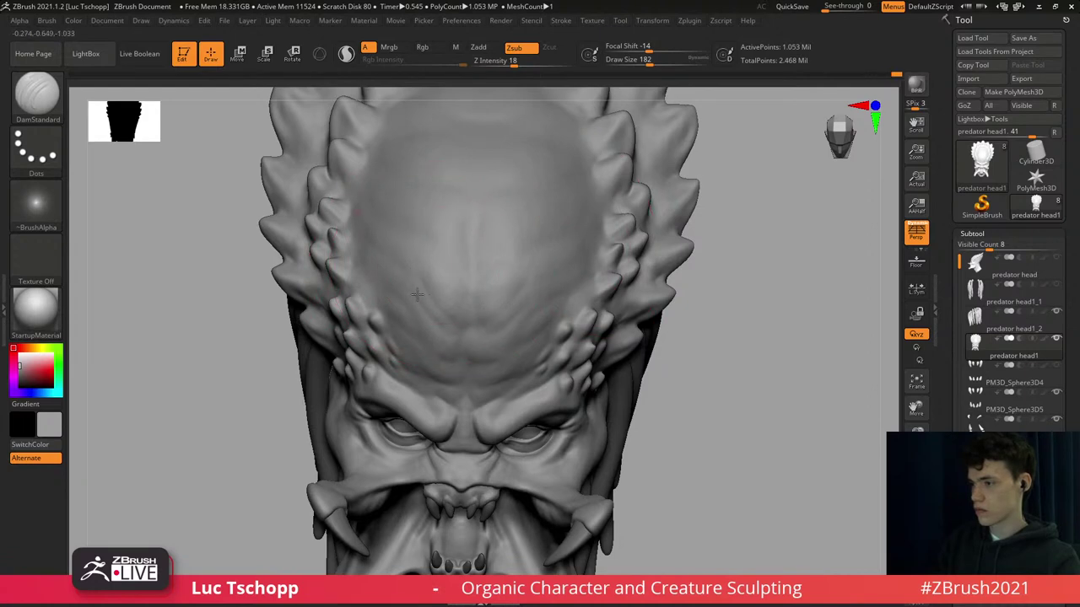
Raise the skin between the side wrinkles of the forehead with the Standard brush at draw size 80.
key("b")
key("s")
key("t")
key("s")
left_click_drag(402, 277, 368, 273)
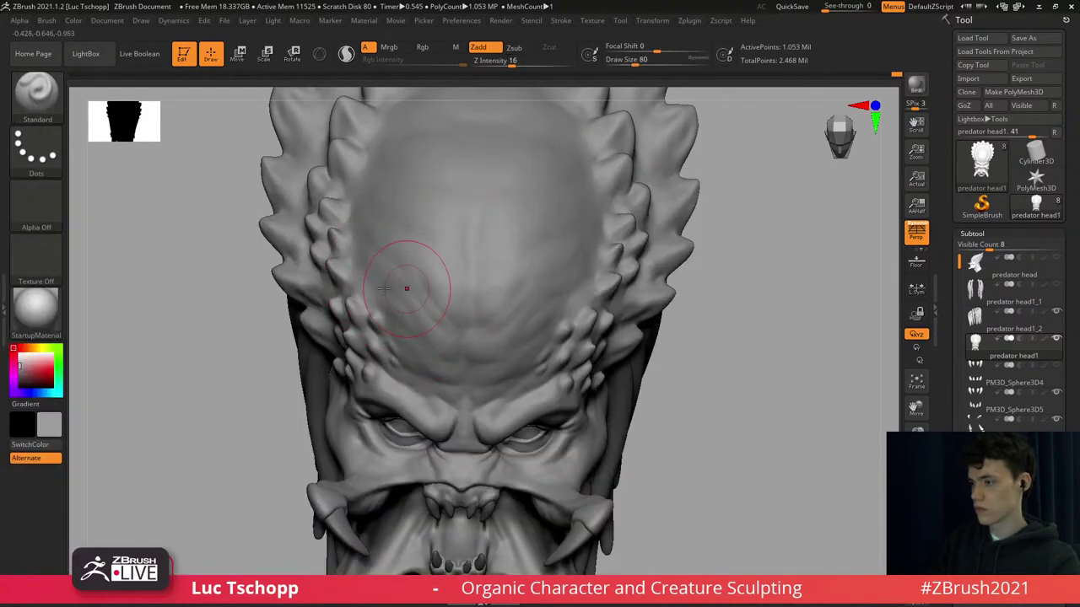
Build up the lower middle of the forehead above the brows with the LucT_Custom1 brush at draw size about 50.
key("b")
left_click(366, 223)
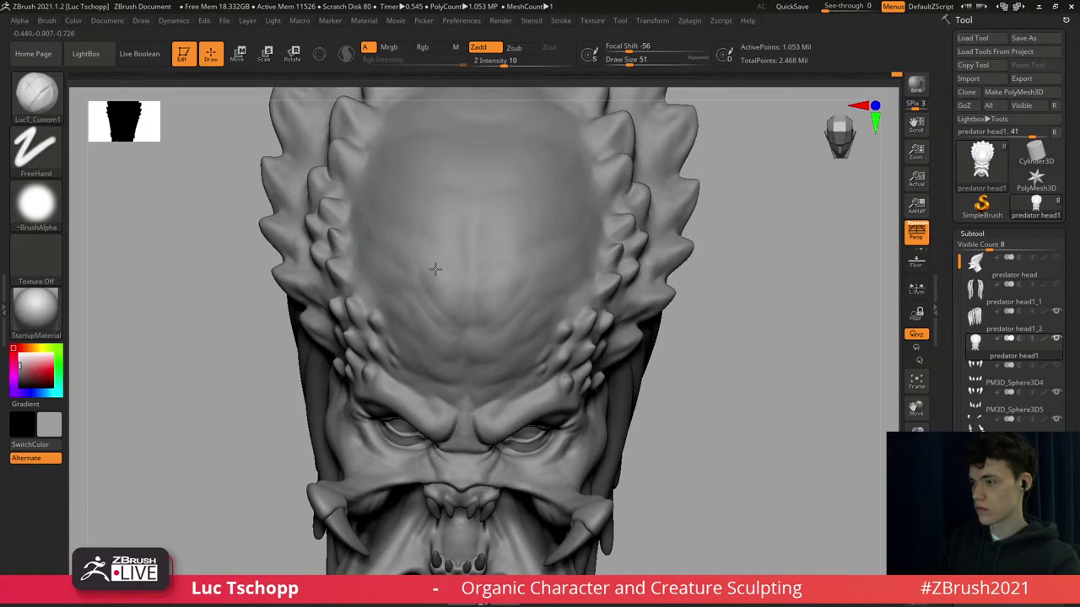
right_click_drag(423, 226, 422, 202)
key("s")
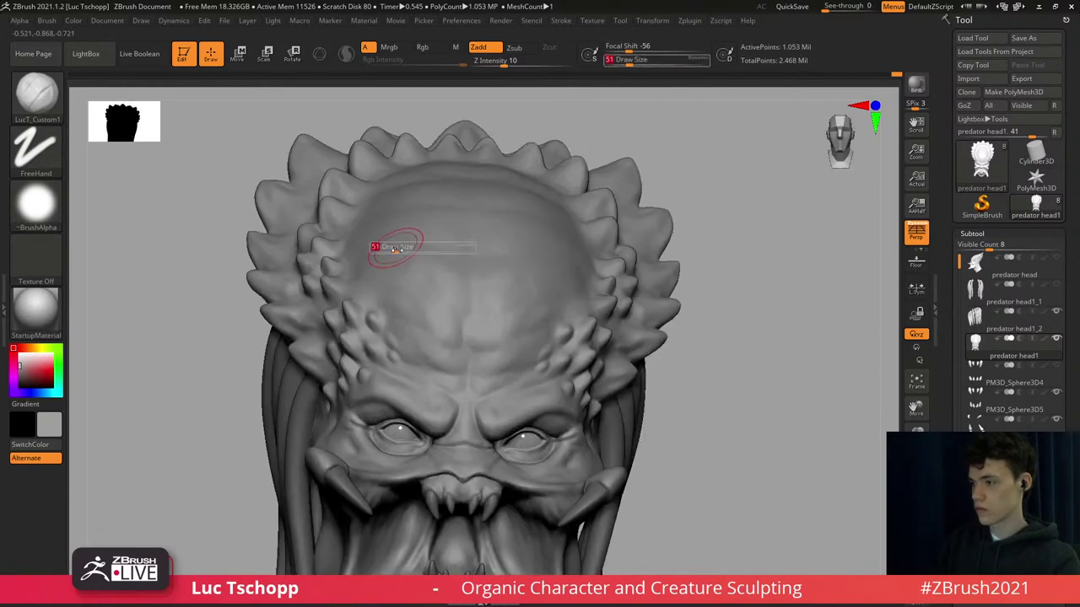
left_click(399, 244)
mouse_move(423, 274)
right_mouse_down("shift")
mouse_move(479, 291)
mouse_move(497, 226)
right_mouse_up("shift")
key("s")
left_click(489, 227)
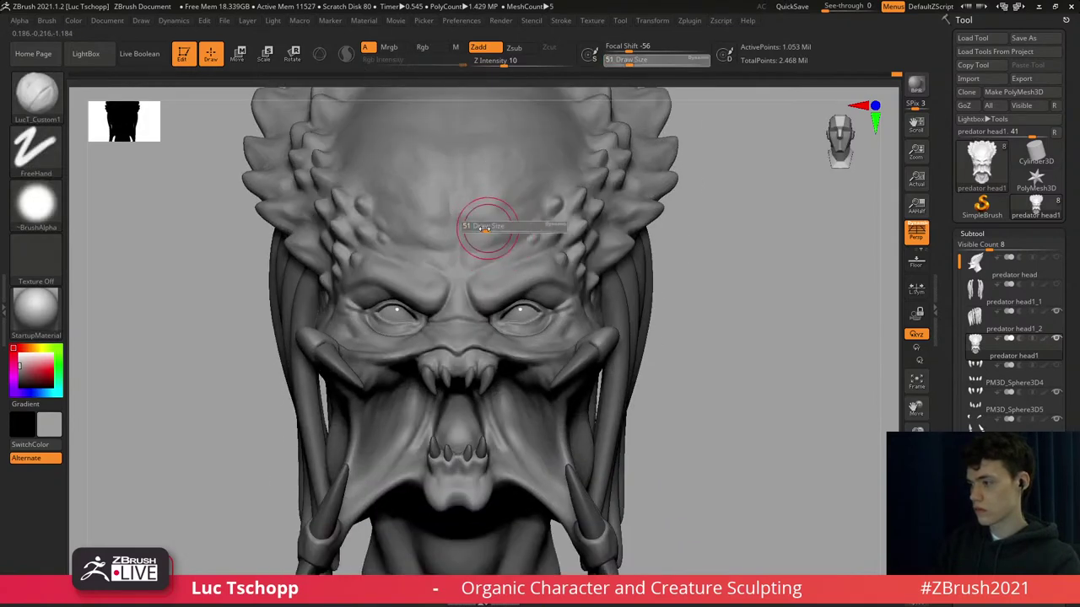
mouse_move(453, 216)
left_mouse_down()
mouse_move(447, 209)
mouse_move(451, 226)
left_mouse_up()
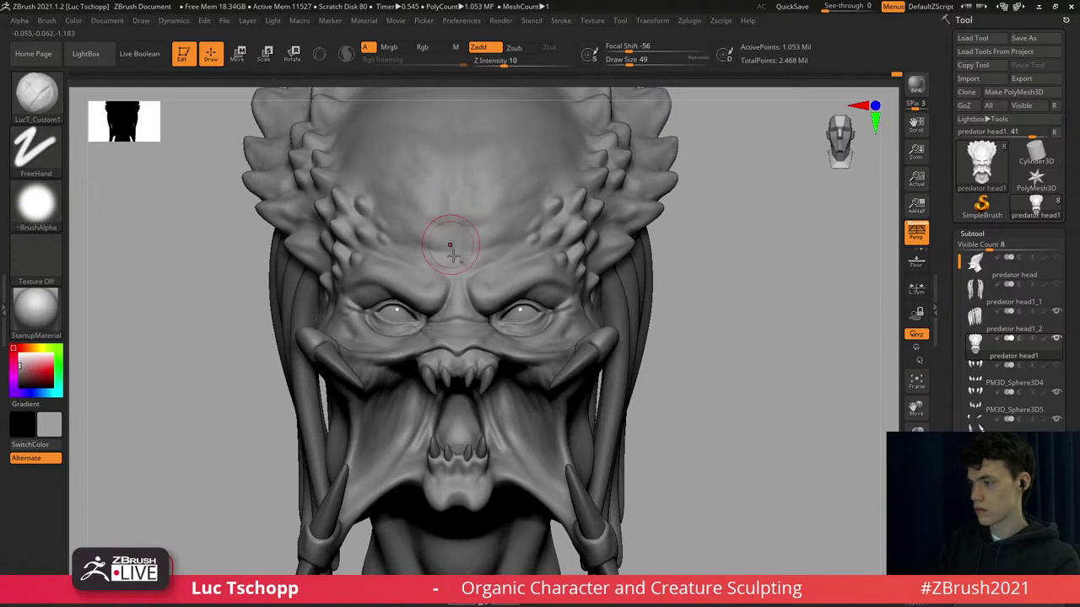
Refine and smooth the inner ends of the brows beside the nose bridge with the LucT_Custom1 brush at draw sizes 71 and 39.
right_click_drag(451, 254, 460, 231, "ctrl")
key("]")
left_click_drag(491, 316, 502, 307)
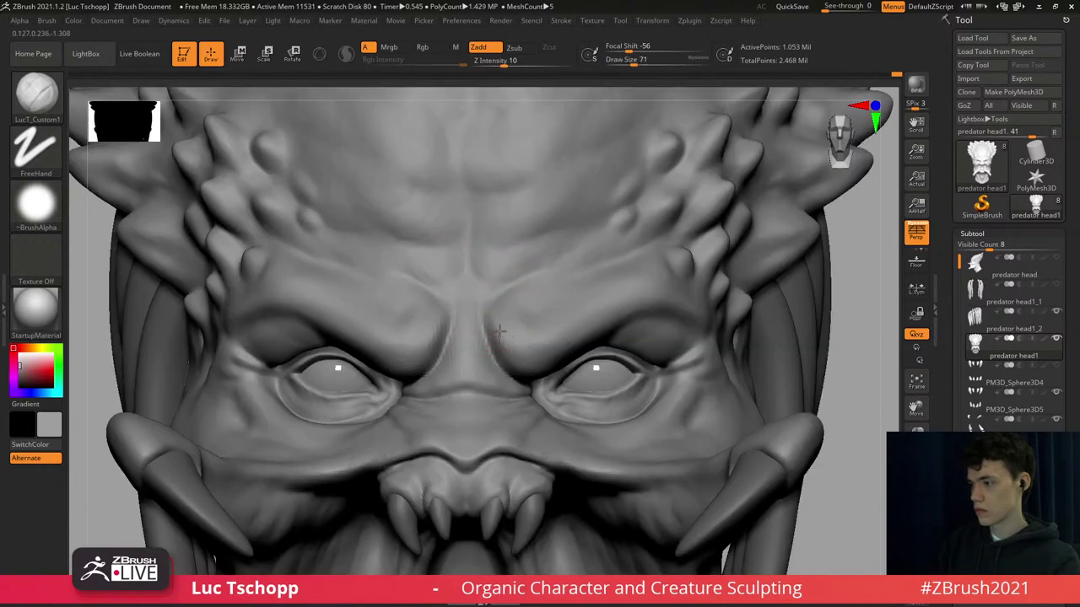
key("[")
key("[")
left_click_drag(516, 359, 509, 339, "shift")
right_click_drag(508, 350, 486, 260, "alt")
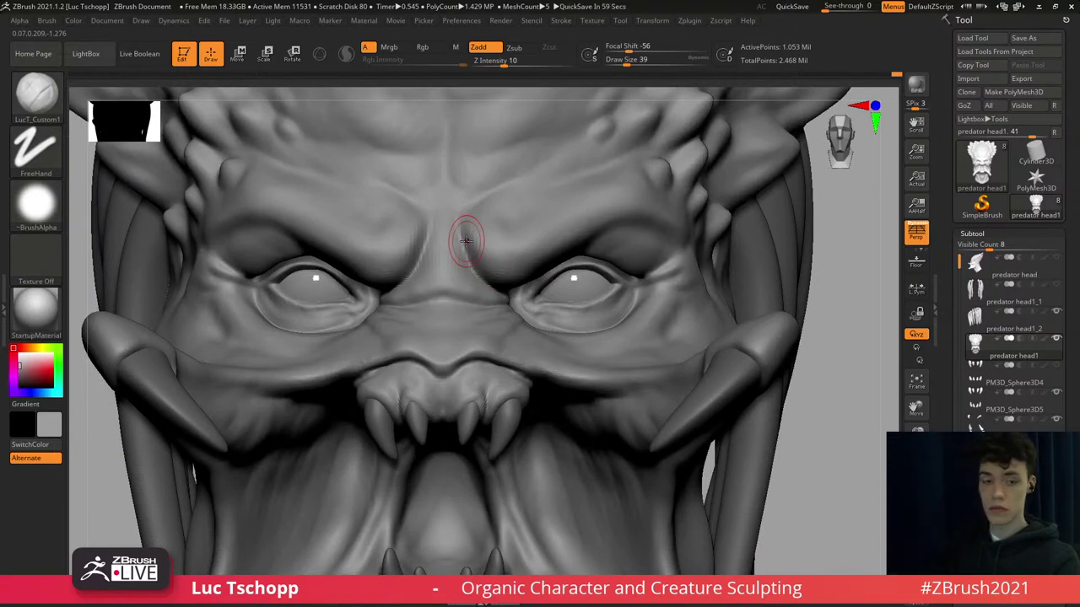
right_click_drag(403, 312, 413, 294, "ctrl")
left_click_drag(483, 266, 496, 259)
right_click_drag(506, 260, 439, 262)
Rework the hollows above the eyes at lower subdivision levels with the LucT_Custom1 brush at draw size 54 and return to the highest level.
key("s")
left_click_drag(660, 235, 663, 234)
key("shift+d")
key("shift+d")
key("shift+d")
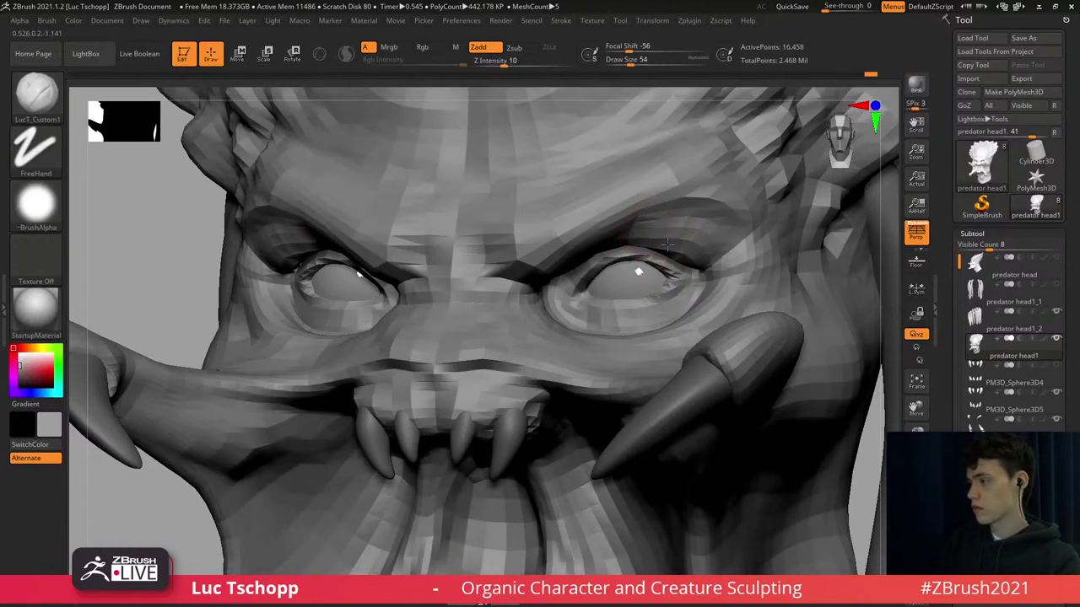
key("d")
key("d")
key("d")
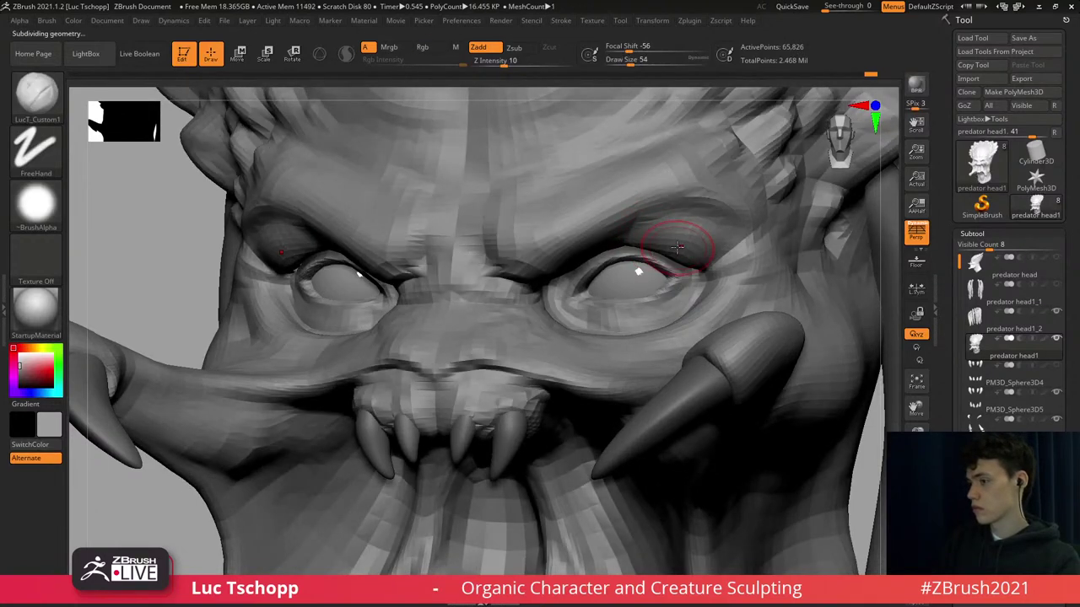
key("ctrl")
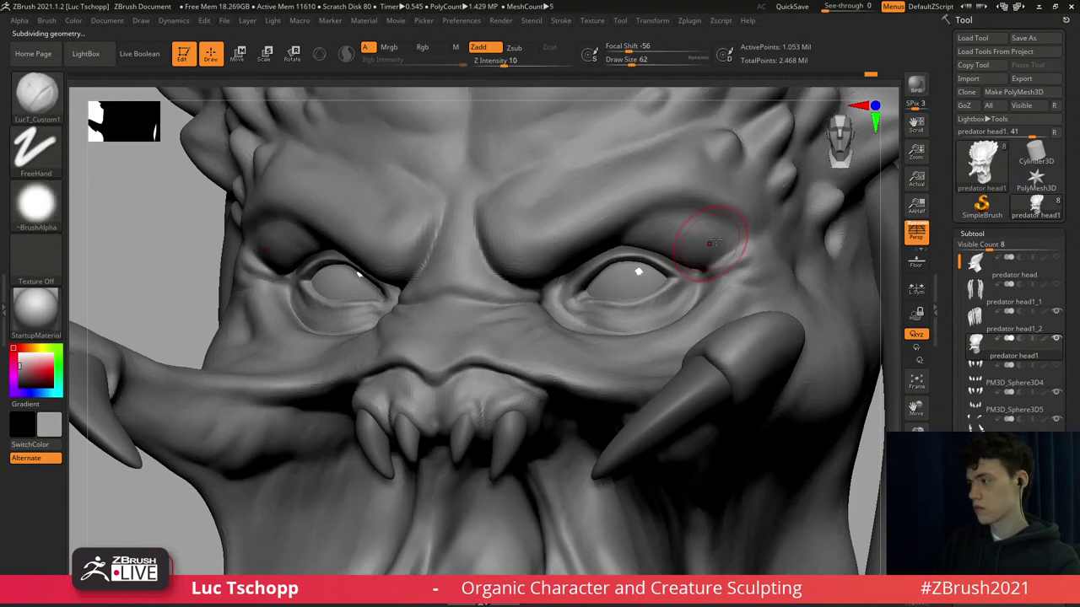
Refine the upper lids and outer eye corners with the LucT_Custom1 brush at draw sizes 77 and 44.
mouse_move(667, 233)
right_mouse_down("alt")
mouse_move(632, 260)
mouse_move(626, 244)
right_mouse_up("alt")
key("]")
key("[")
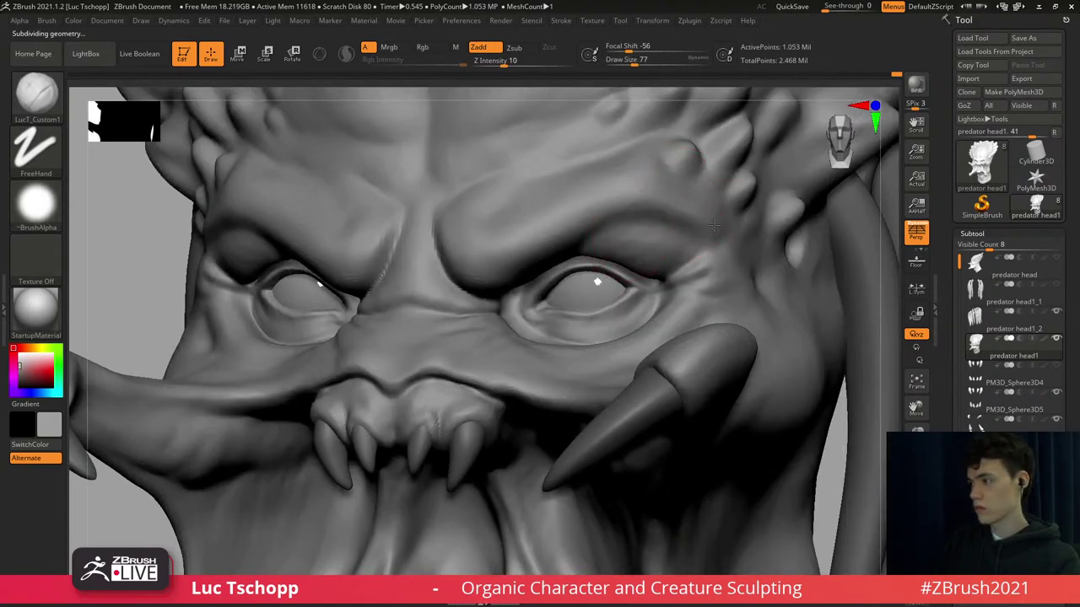
key("s")
left_click_drag(687, 262, 668, 273)
key("[")
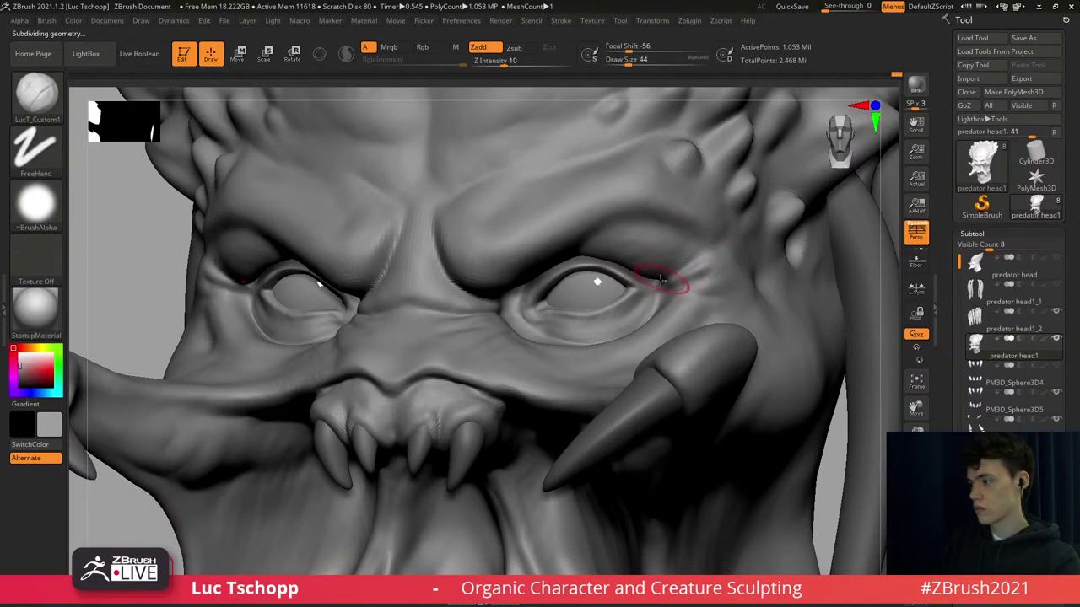
Define the folds under the eyes with the LucT_Custom1 brush at draw size 39.
right_click_drag(634, 304, 663, 310)
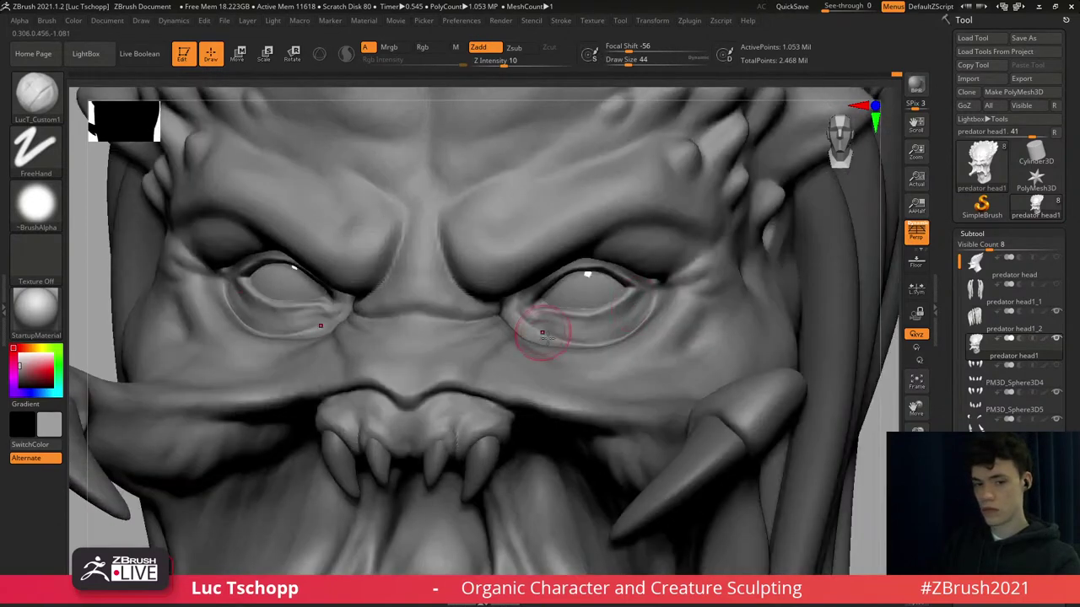
right_click_drag(545, 326, 568, 330, "ctrl")
key("[")
mouse_move(541, 324)
left_mouse_down()
mouse_move(528, 331)
mouse_move(554, 314)
left_mouse_up()
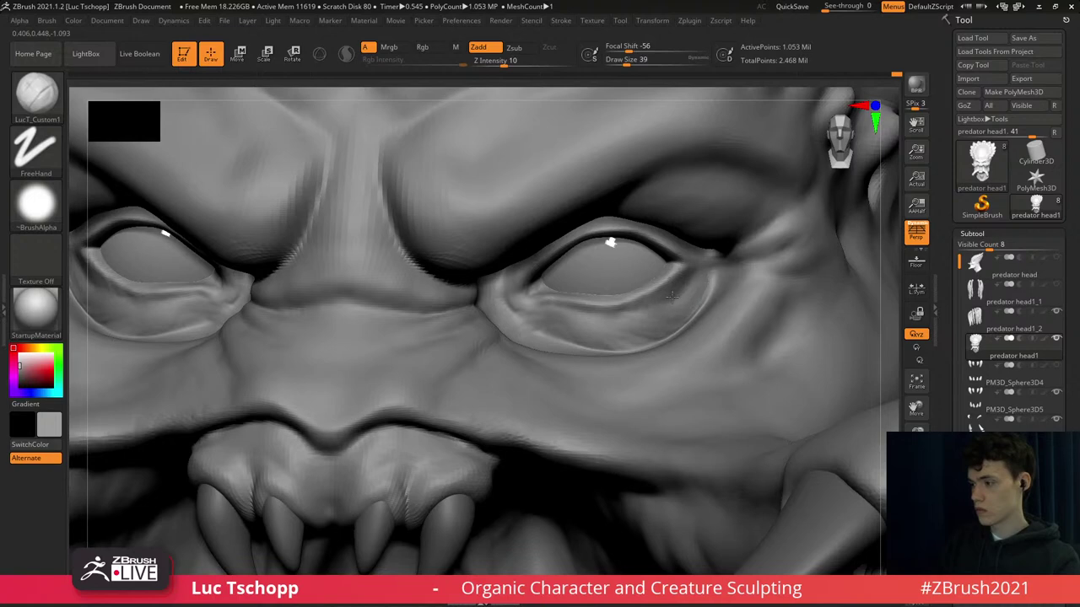
Shape the inner brow edges next to the nose bridge with the LucT_Custom1 brush at draw size 62.
mouse_move(518, 335)
right_mouse_down("ctrl")
mouse_move(553, 312)
mouse_move(574, 445)
mouse_move(535, 239)
right_mouse_up("ctrl")
key("s")
left_click_drag(535, 238, 540, 239)
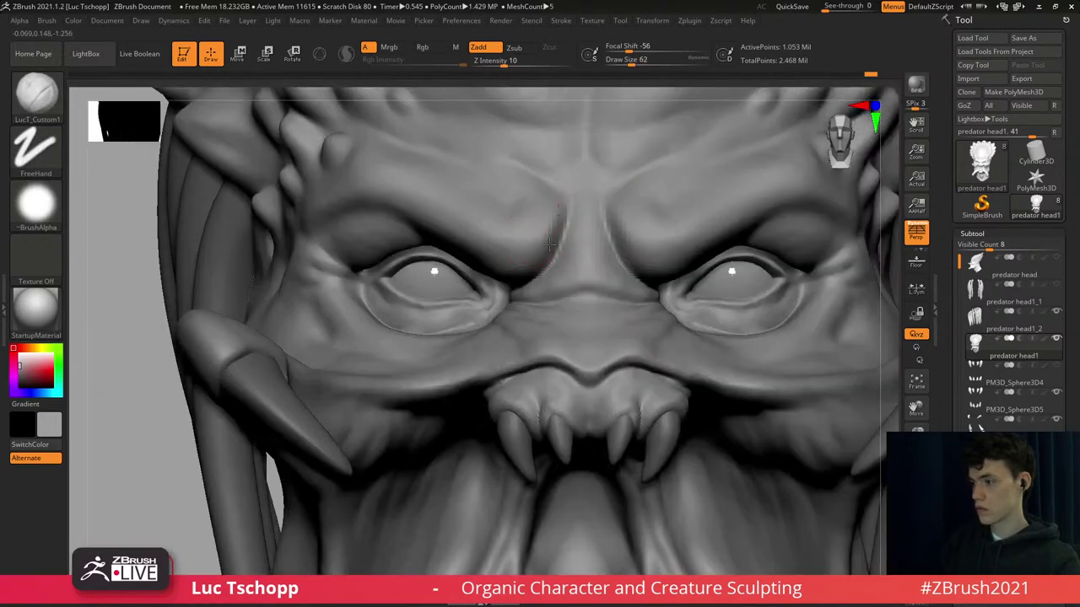
Sharpen the small temple spikes beside the brow with the LucT_Custom1 brush at draw size 39.
mouse_move(440, 239)
right_mouse_down("alt")
mouse_move(579, 314)
mouse_move(615, 373)
mouse_move(514, 263)
right_mouse_up("alt")
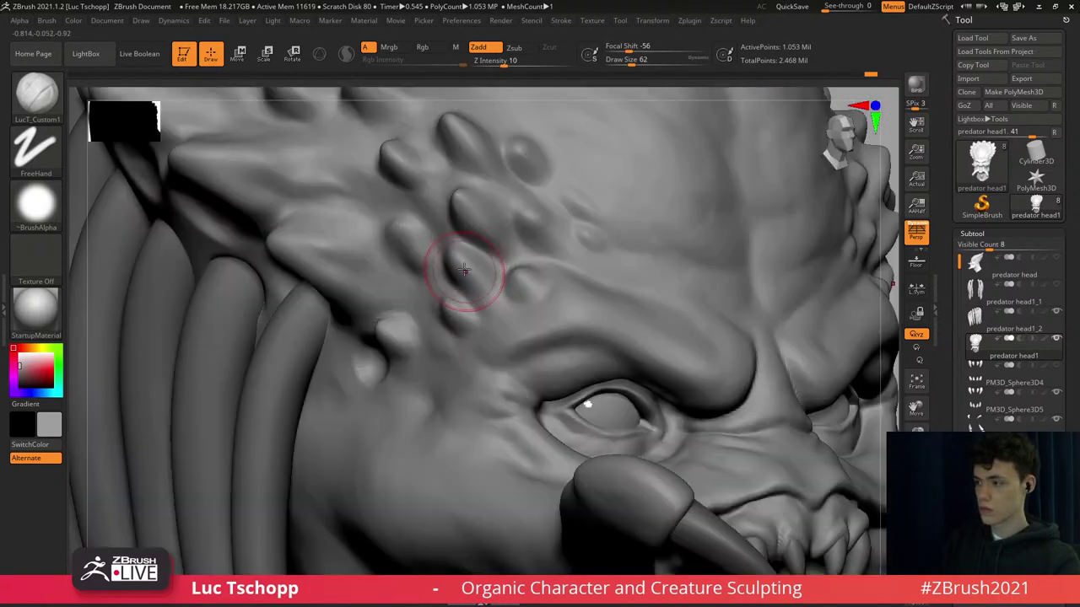
key("[")
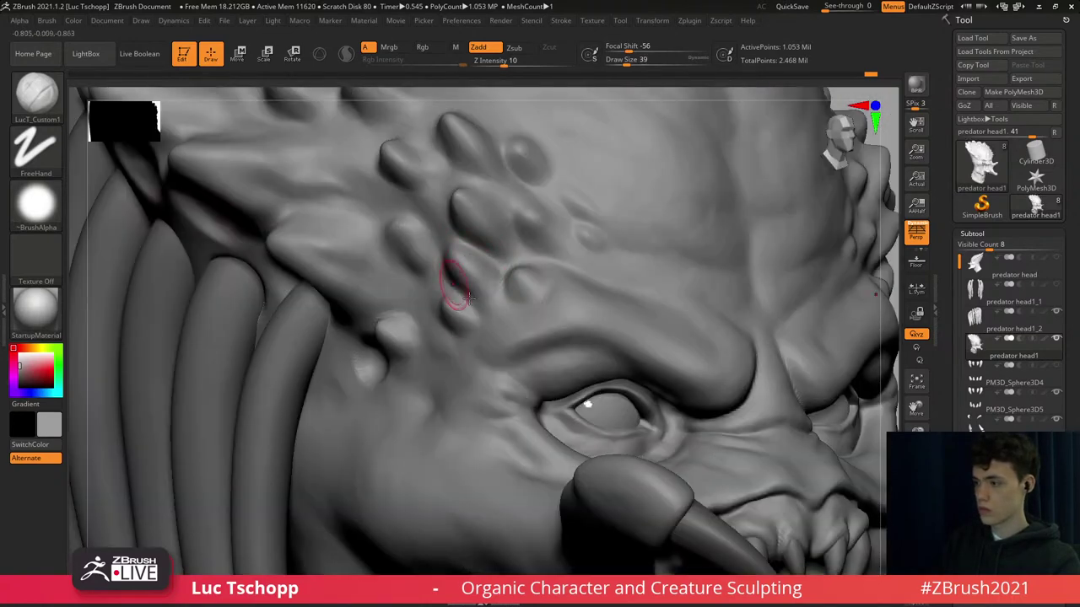
right_click_drag(501, 329, 533, 272, "ctrl")
Refine the cheek skin behind the lower mandible with the LucT_Custom1 brush at draw size 77.
right_click_drag(556, 325, 510, 220, "alt")
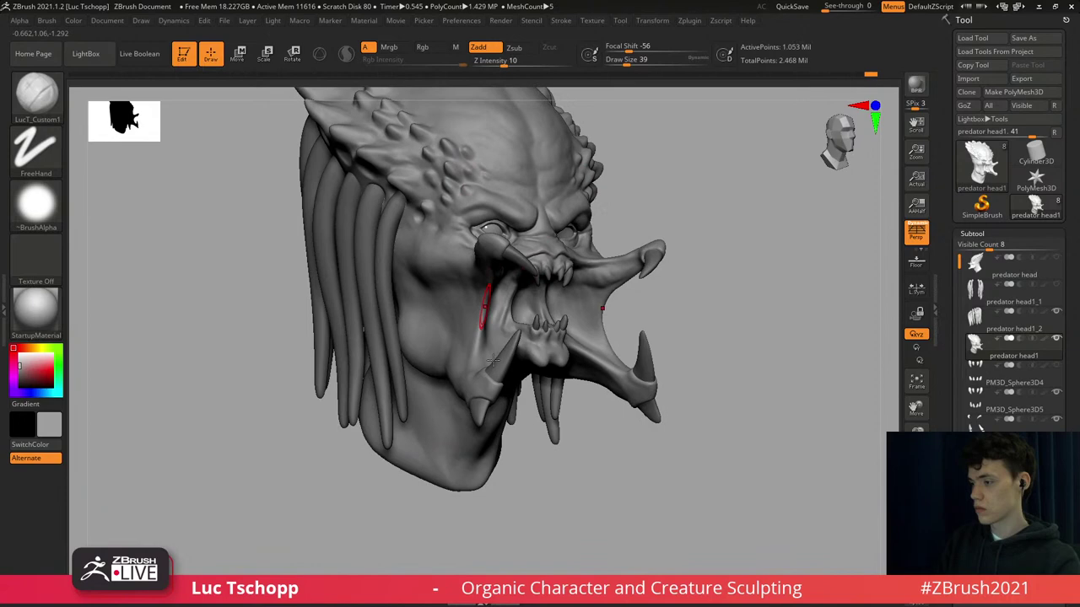
right_click_drag(493, 362, 491, 413, "ctrl")
key("s")
mouse_move(457, 359)
left_mouse_down()
mouse_move(466, 358)
mouse_move(456, 371)
left_mouse_up()
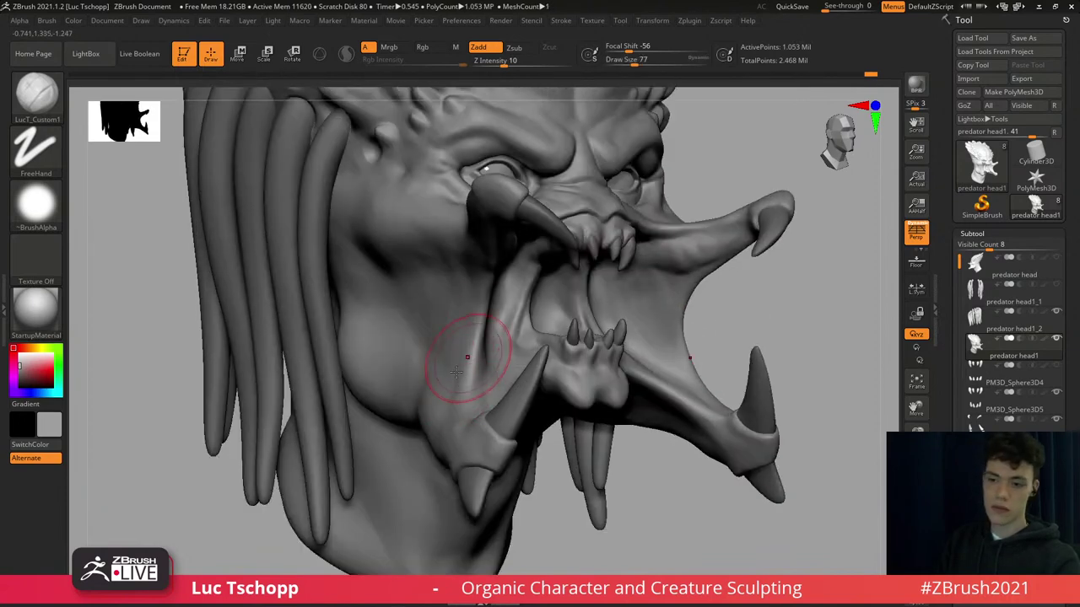
mouse_move(456, 372)
right_mouse_down()
mouse_move(411, 371)
mouse_move(462, 282)
mouse_move(434, 316)
right_mouse_up()
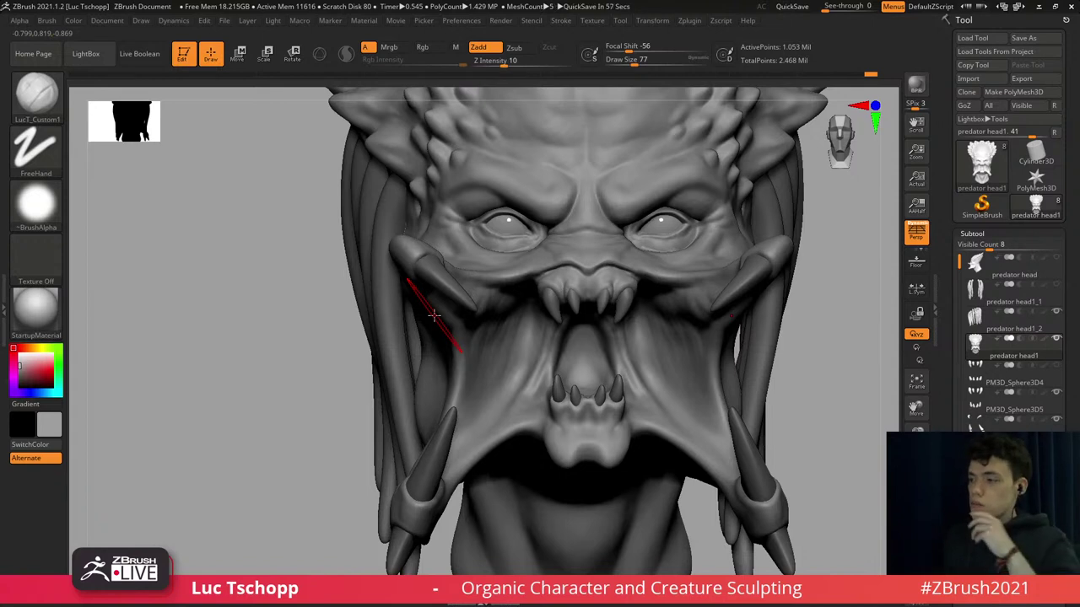
Sculpt the central notch between the upper gum and the lip ridge with the Standard brush at draw size 8.
mouse_move(479, 302)
right_mouse_down()
mouse_move(614, 278)
mouse_move(546, 302)
mouse_move(516, 278)
right_mouse_up()
key("b")
key("s")
key("t")
key("s")
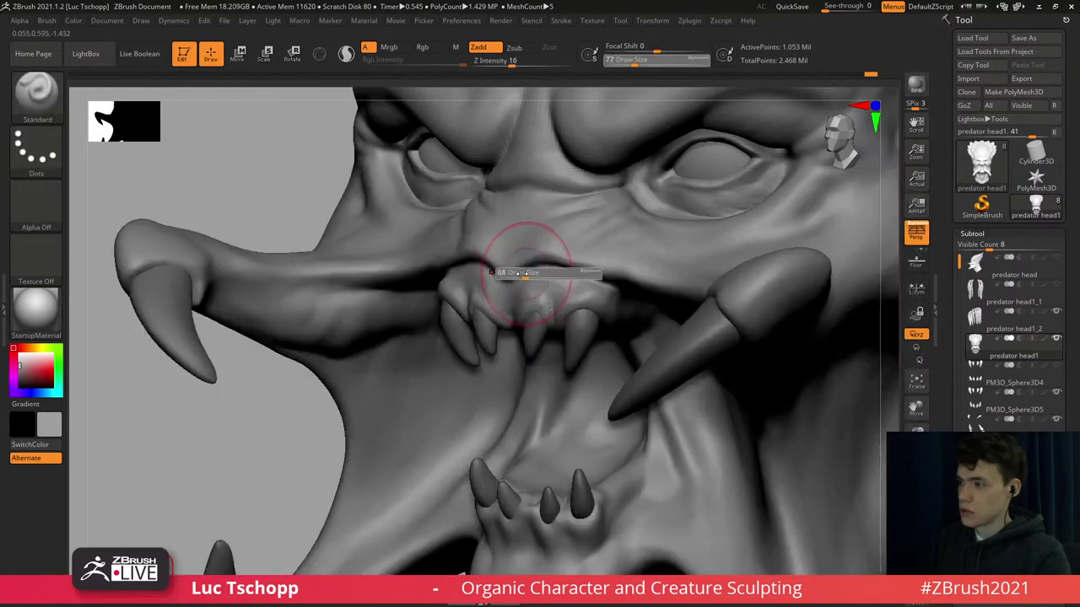
left_click_drag(536, 275, 513, 275)
right_click_drag(513, 275, 527, 270)
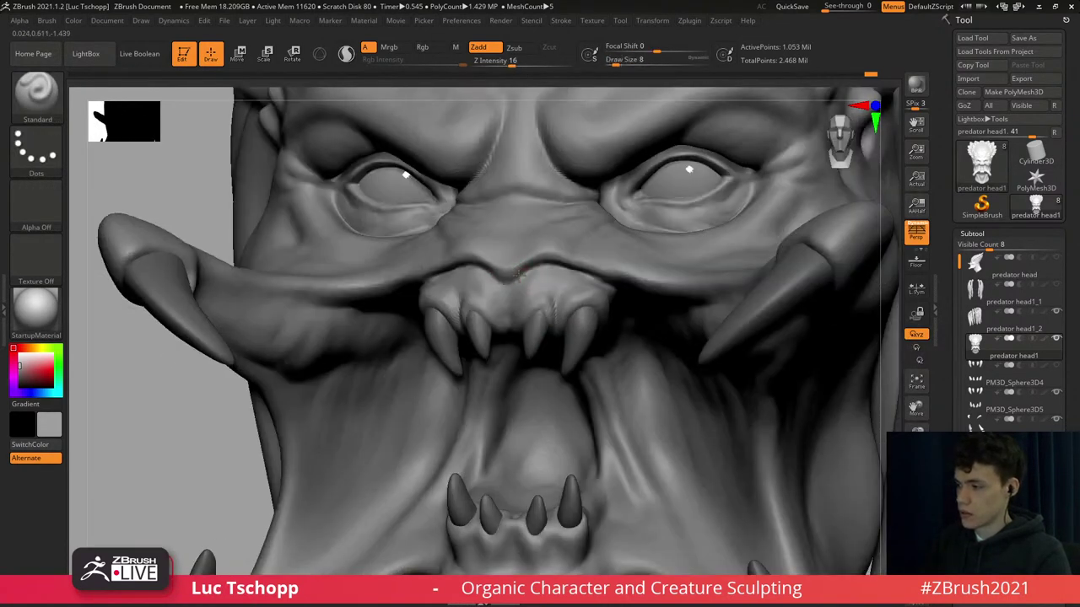
left_click_drag(507, 281, 508, 271)
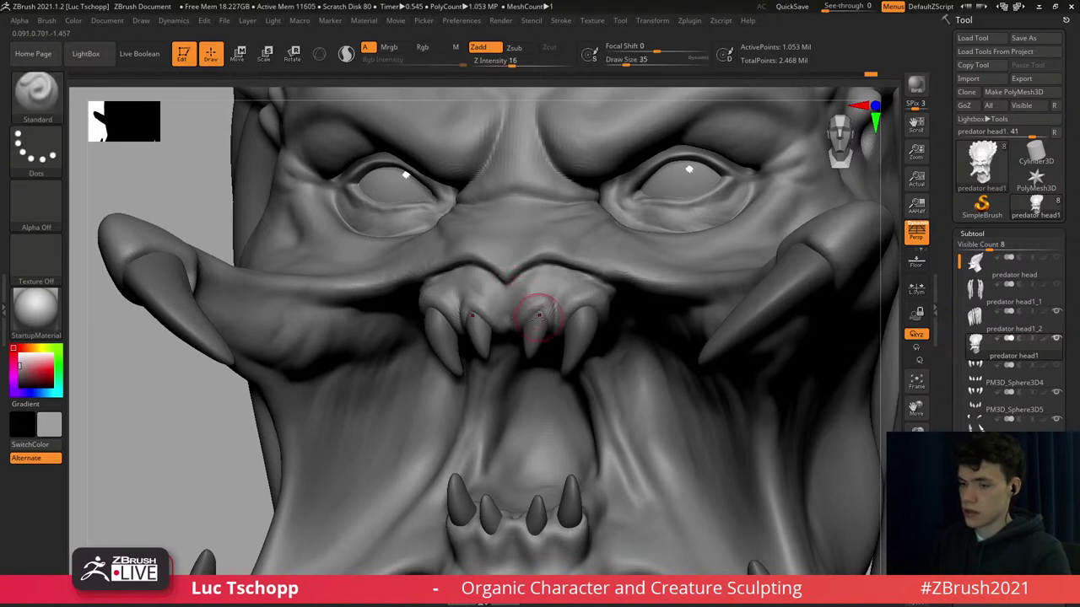
Refine and smooth the upper gum around the front fangs with the LucT_Custom1 brush at draw size 29.
key("b")
left_click(485, 241)
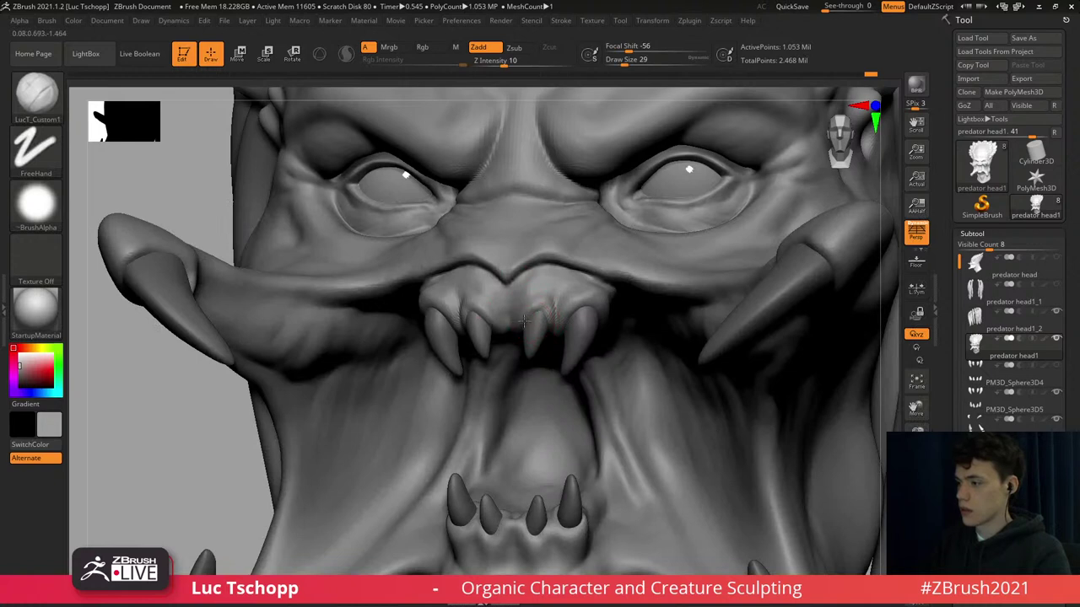
key("s")
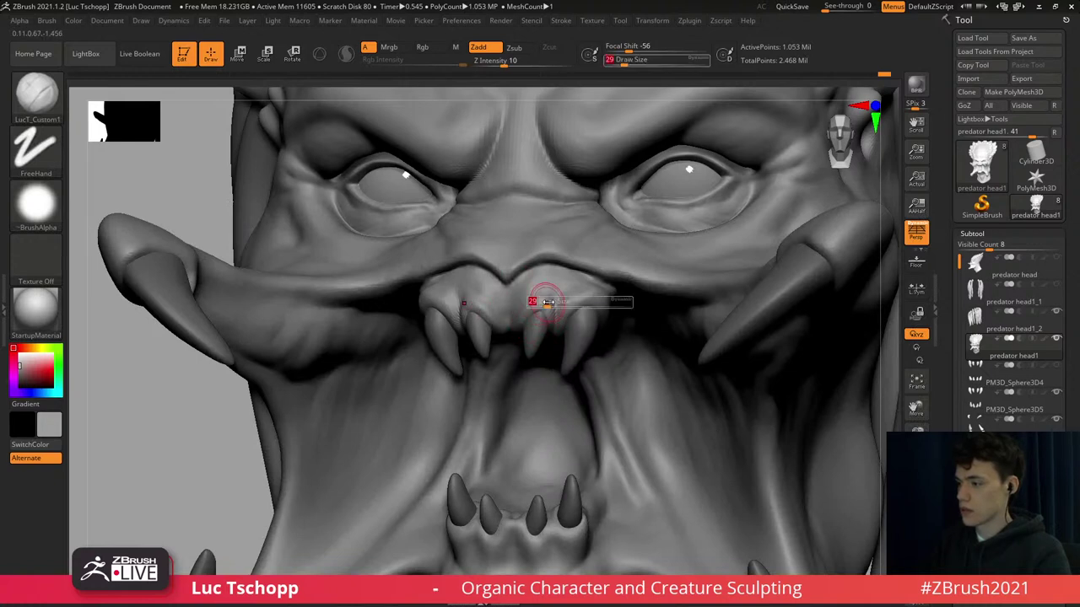
left_click(540, 301)
mouse_move(549, 309)
left_mouse_down("shift")
mouse_move(549, 324)
mouse_move(525, 297)
mouse_move(535, 355)
left_mouse_up("shift")
mouse_move(535, 354)
right_mouse_down("shift")
mouse_move(516, 350)
mouse_move(571, 321)
mouse_move(585, 289)
mouse_move(613, 338)
right_mouse_up("shift")
Reshape the gum around the outer upper fang with the Move brush at draw size about 30.
key("b")
key("m")
key("v")
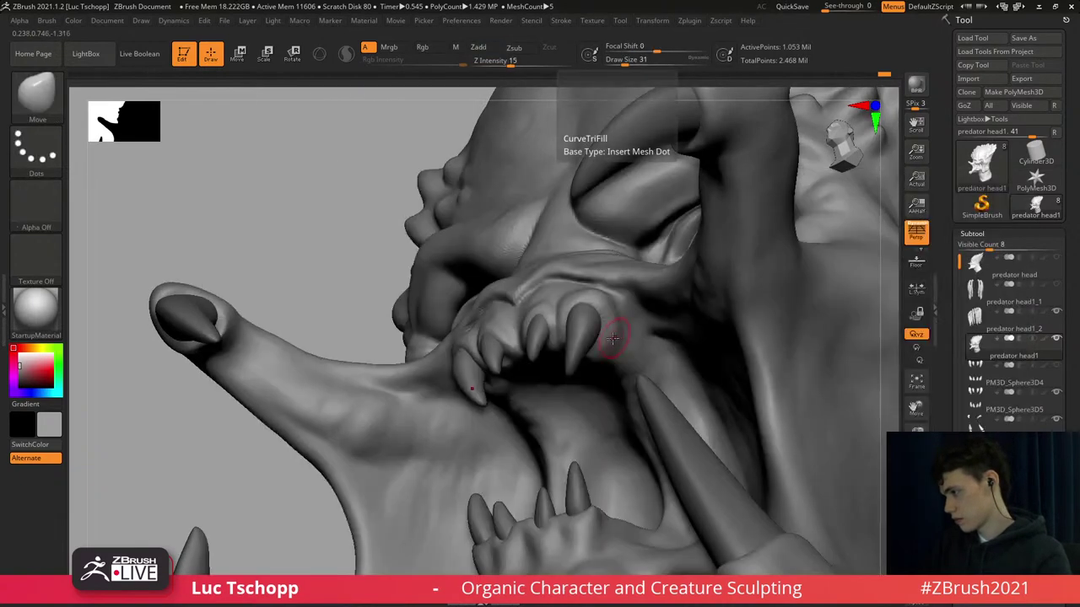
mouse_move(611, 338)
left_mouse_down()
mouse_move(602, 346)
mouse_move(586, 318)
left_mouse_up()
key("s")
right_click_drag(589, 322, 589, 318)
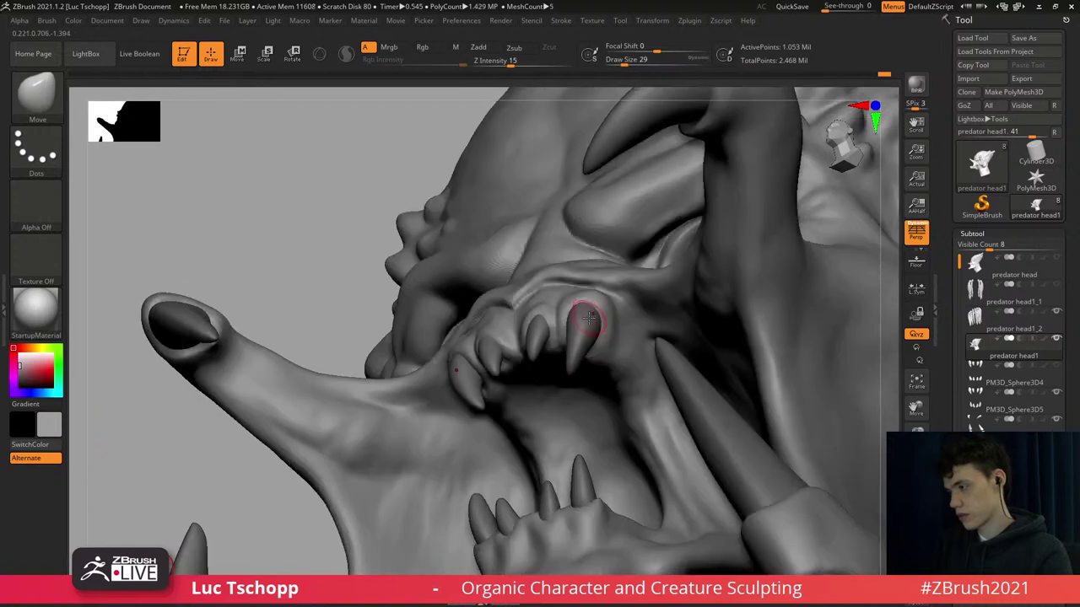
Switch to the PM3D_Sphere3D5 teeth subtool and adjust the outer upper fang with the Move brush.
left_click(580, 335, "alt")
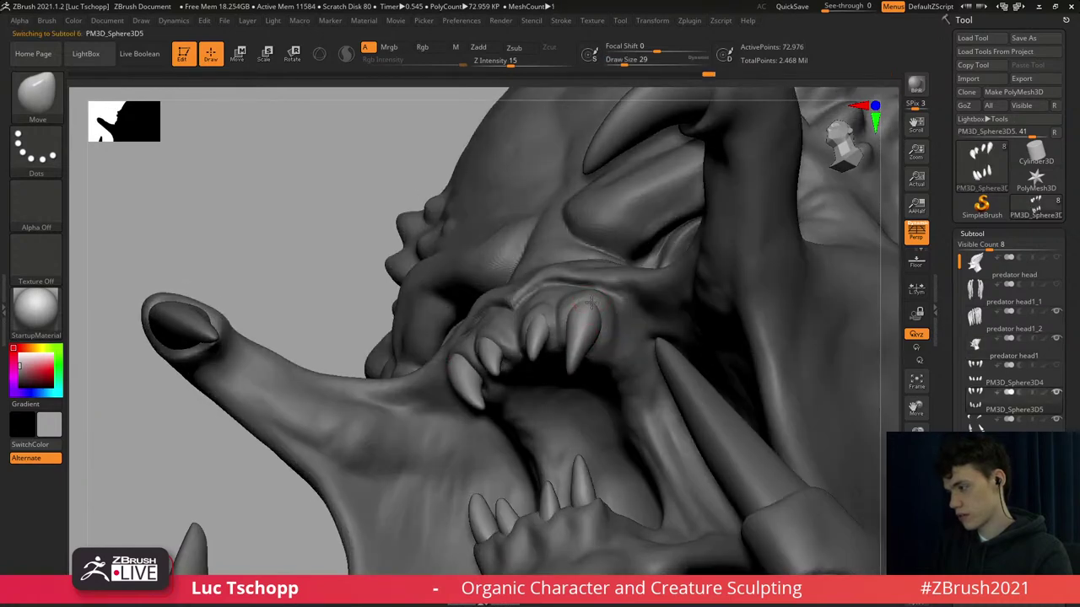
key("s")
left_click_drag(580, 311, 569, 364)
key("s")
key("s")
Return to the predator head1 subtool and refine the lip ridge above the upper gum with the LucT_Custom1 brush at draw size 22.
mouse_move(559, 288)
right_mouse_down()
mouse_move(570, 351)
mouse_move(603, 317)
mouse_move(582, 358)
mouse_move(554, 357)
mouse_move(553, 327)
mouse_move(541, 348)
mouse_move(555, 289)
mouse_move(562, 310)
mouse_move(540, 249)
mouse_move(568, 249)
right_mouse_up()
key("b")
left_click(495, 230)
key("super")
key("super")
left_click(539, 228, "alt")
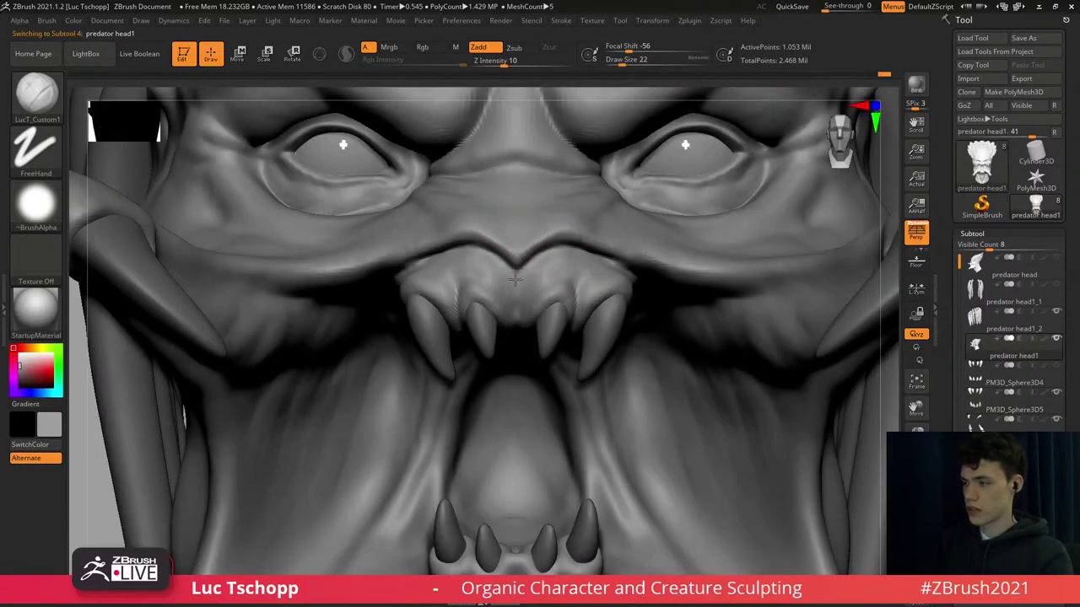
key("s")
left_click(533, 252)
Add fine detail to the upper gum below the lip ridge with the Standard brush at draw sizes 18 and 8.
key("b")
key("s")
key("t")
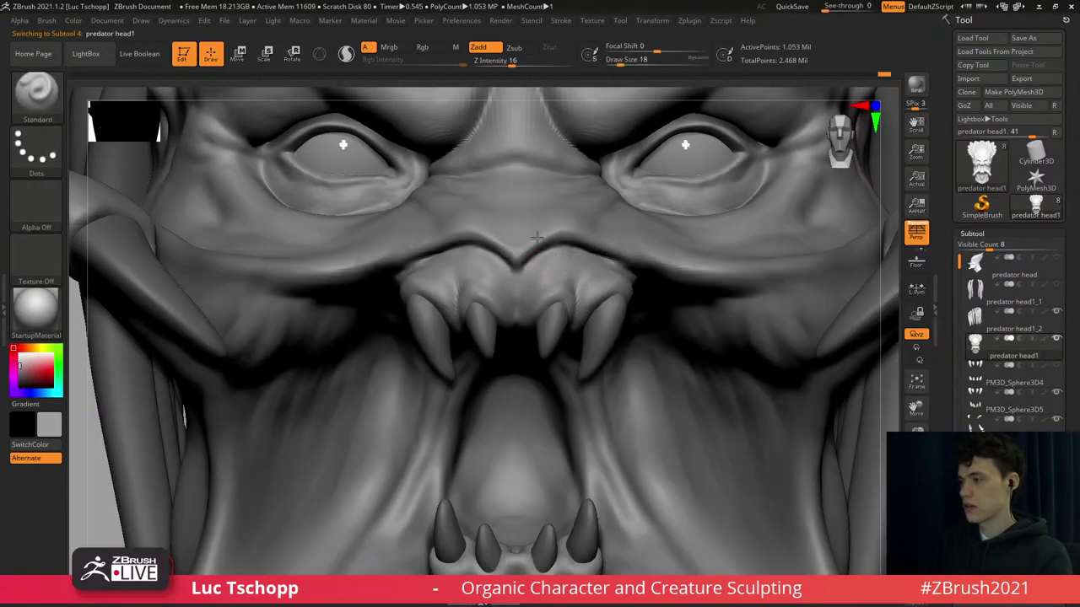
right_click_drag(540, 261, 549, 246)
key("bracketleft")
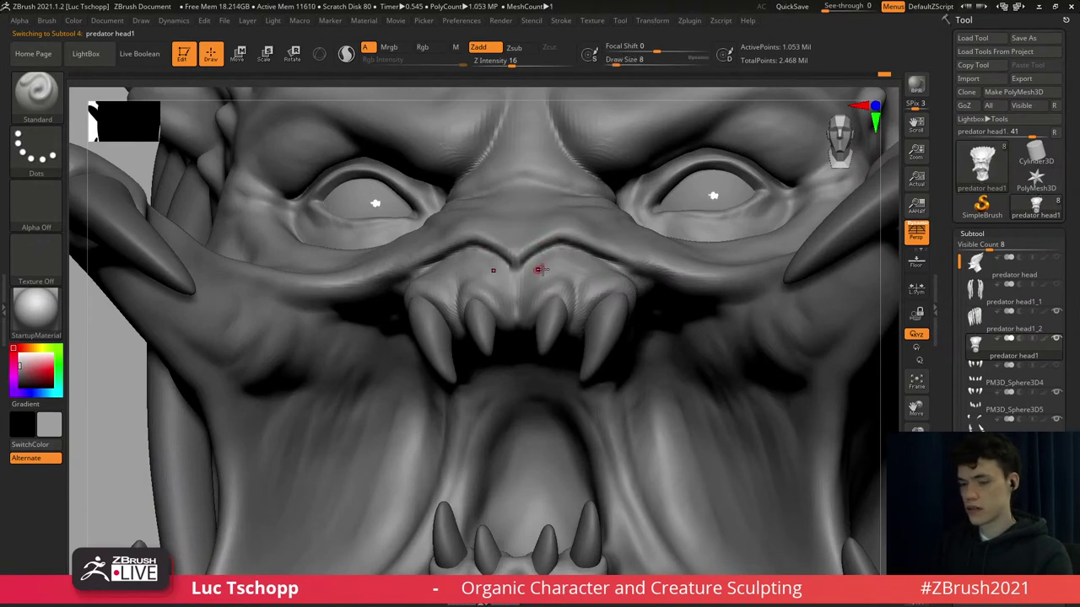
Raise the skin of the lower forehead just above the brow with the Standard brush at draw size 87.
mouse_move(522, 206)
right_mouse_down("ctrl")
mouse_move(527, 182)
mouse_move(556, 198)
mouse_move(552, 346)
mouse_move(534, 324)
mouse_move(500, 338)
mouse_move(479, 244)
mouse_move(556, 241)
mouse_move(499, 306)
mouse_move(474, 296)
mouse_move(534, 330)
mouse_move(516, 316)
mouse_move(502, 266)
mouse_move(504, 280)
right_mouse_up("ctrl")
right_click_drag(503, 280, 501, 292, "ctrl")
key("s")
left_click_drag(494, 288, 503, 282)
key("s")
key("s")
left_click(445, 287)
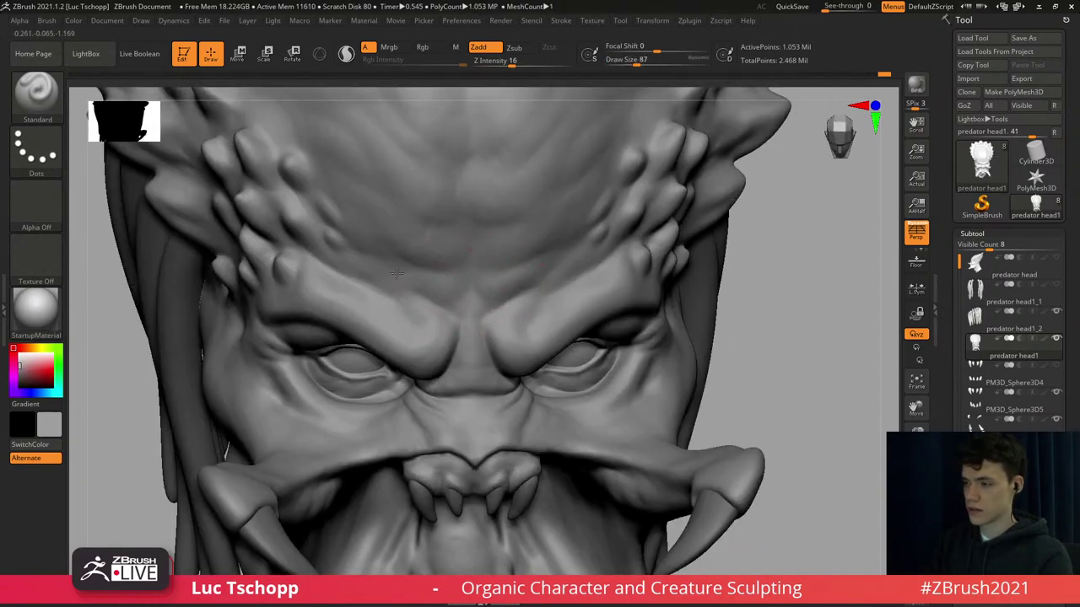
Sculpt folds across the top of the brow with the LucT_Custom1 brush at draw size 54.
key("b")
left_click(404, 229)
key("s")
mouse_move(366, 273)
left_mouse_down()
mouse_move(357, 279)
mouse_move(368, 274)
left_mouse_up()
key("s")
key("s")
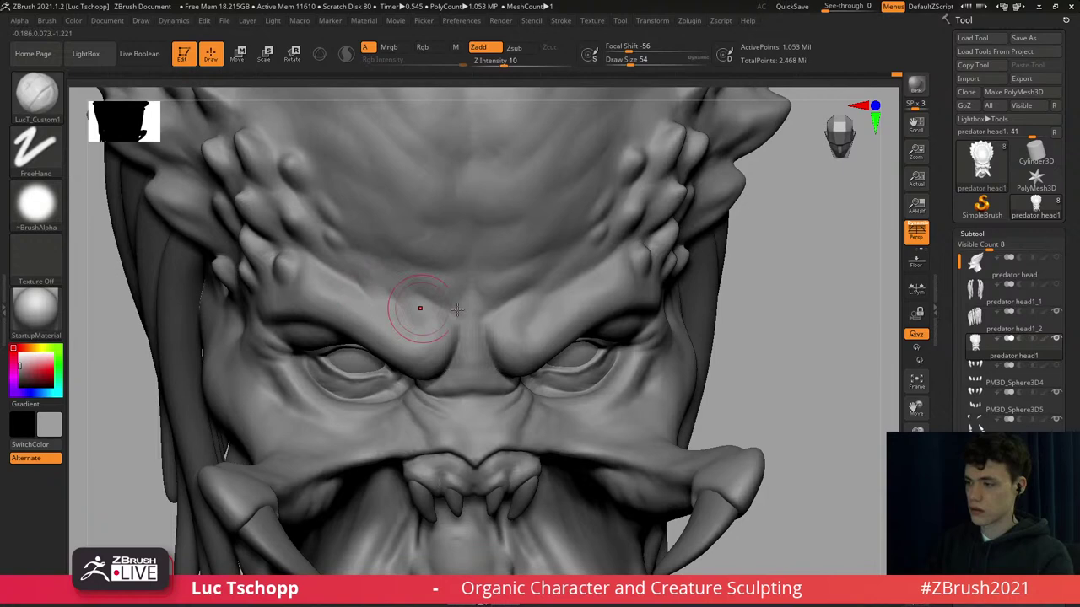
Deepen the horizontal fold across the nose bridge with the LucT_Custom1 brush at draw size 54 and the DamStandard brush at 59.
right_click_drag(550, 298, 544, 312)
mouse_move(455, 401)
right_mouse_down("alt")
mouse_move(477, 339)
mouse_move(520, 368)
right_mouse_up("alt")
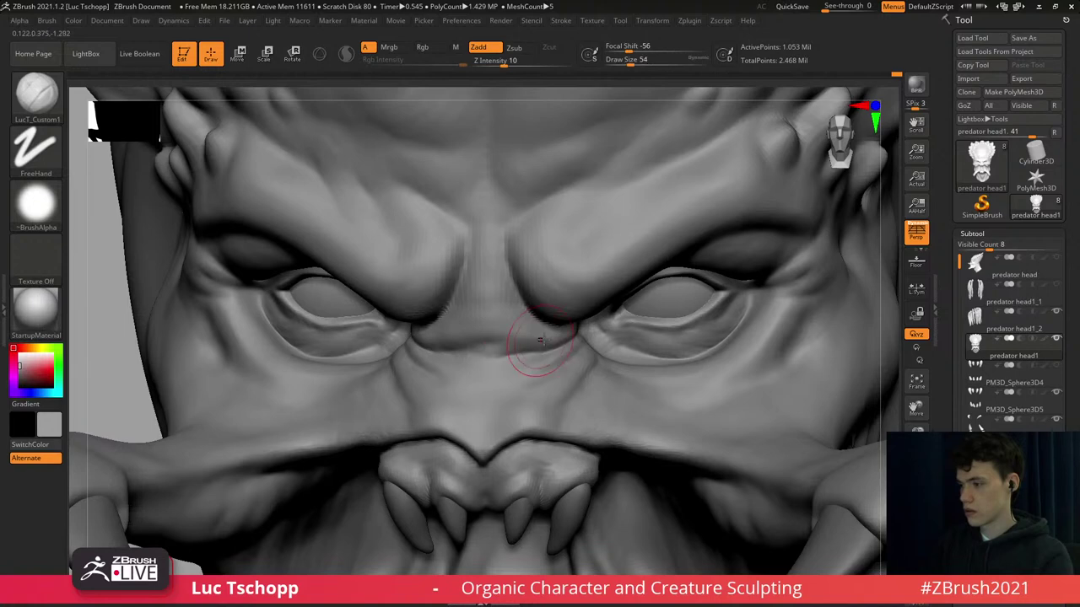
left_click_drag(547, 342, 502, 354)
key("b")
key("d")
key("s")
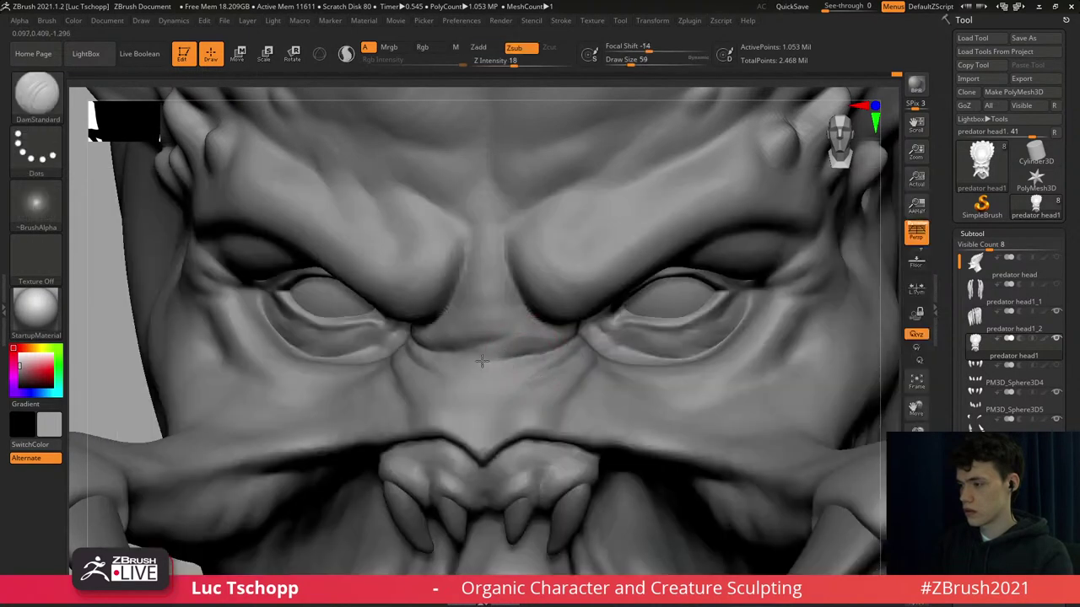
Refine the horizontal fold across the nose bridge with the Standard brush at draw size 33 and the DamStandard brush at 68.
key("b")
key("s")
key("t")
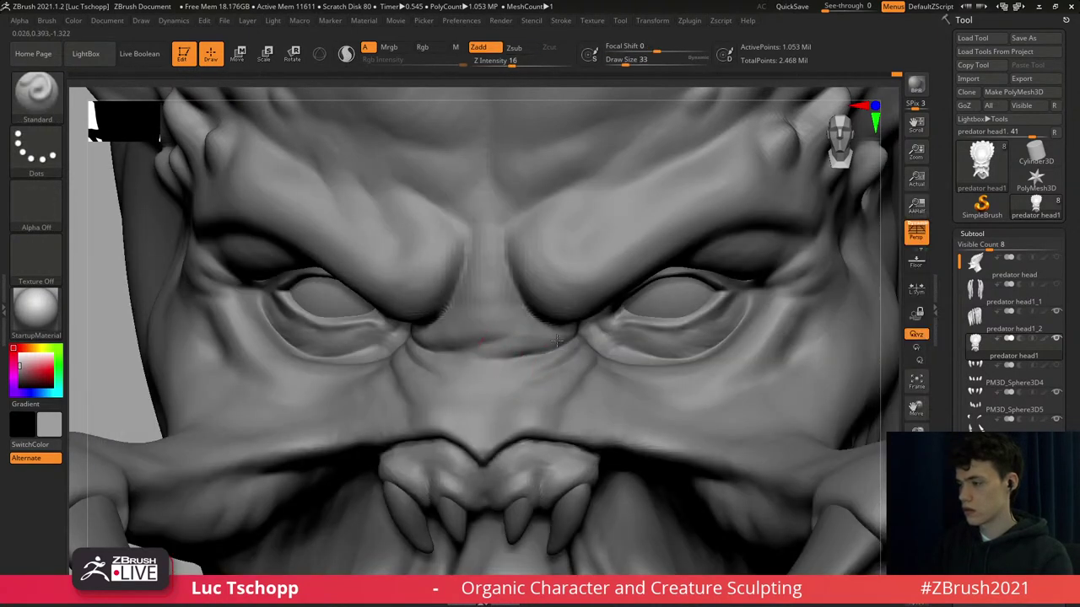
key("b")
key("d")
key("s")
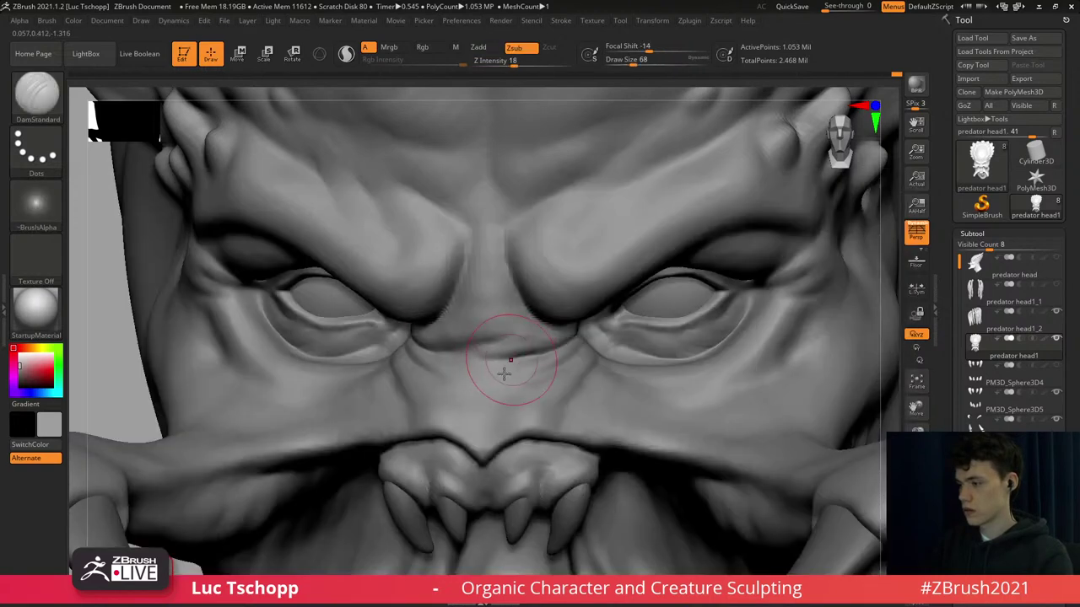
right_click_drag(650, 365, 610, 369)
Build up the skin folds between the inner eye corner and the nose with the Standard brush at draw size 49, refining them with DamStandard.
key("b")
key("s")
key("t")
key("s")
mouse_move(604, 375)
left_mouse_down()
mouse_move(594, 391)
mouse_move(557, 404)
left_mouse_up()
right_click_drag(553, 397, 649, 390)
left_click_drag(376, 367, 371, 382)
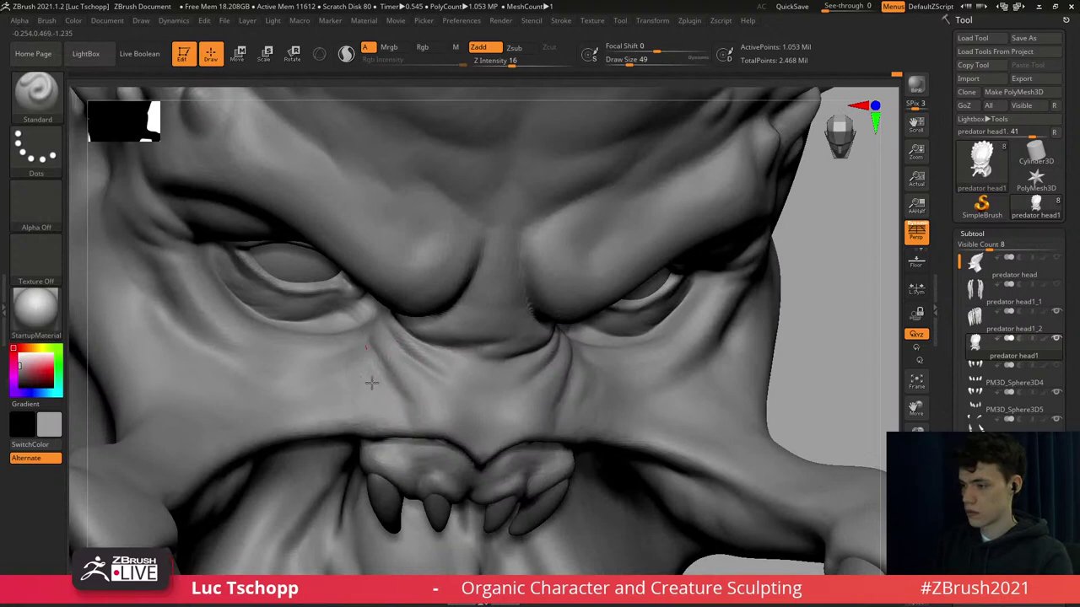
key("b")
key("d")
key("s")
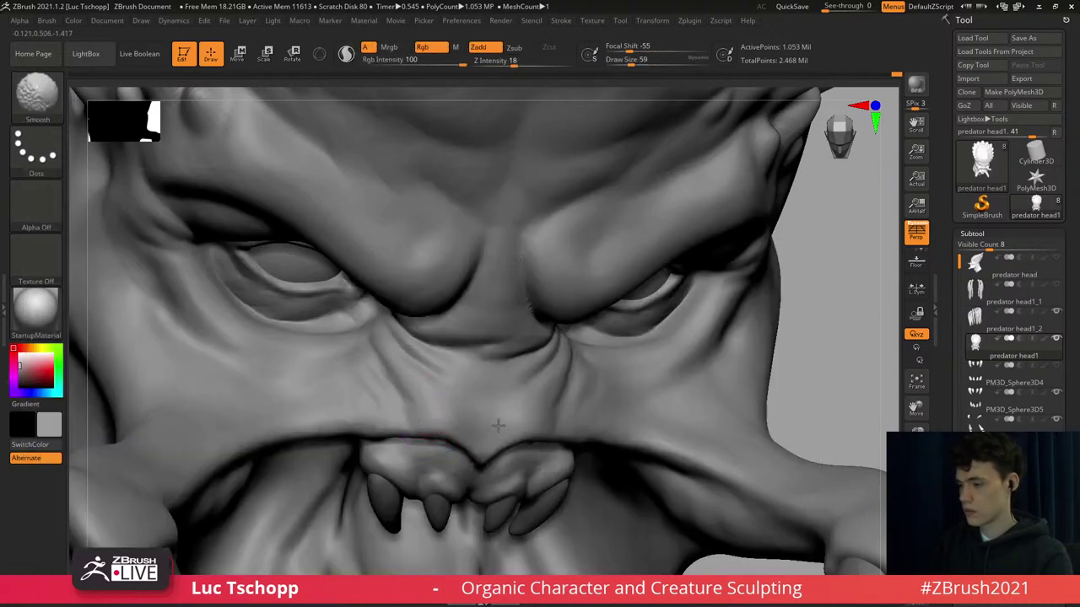
mouse_move(496, 426)
right_mouse_down()
mouse_move(526, 345)
mouse_move(497, 333)
right_mouse_up()
Lower the head's subdivision level and adjust the nose bridge with the Move Topological brush at draw size 44.
key("f")
key("bracketleft")
key("bracketleft")
key("b")
key("m")
key("t")
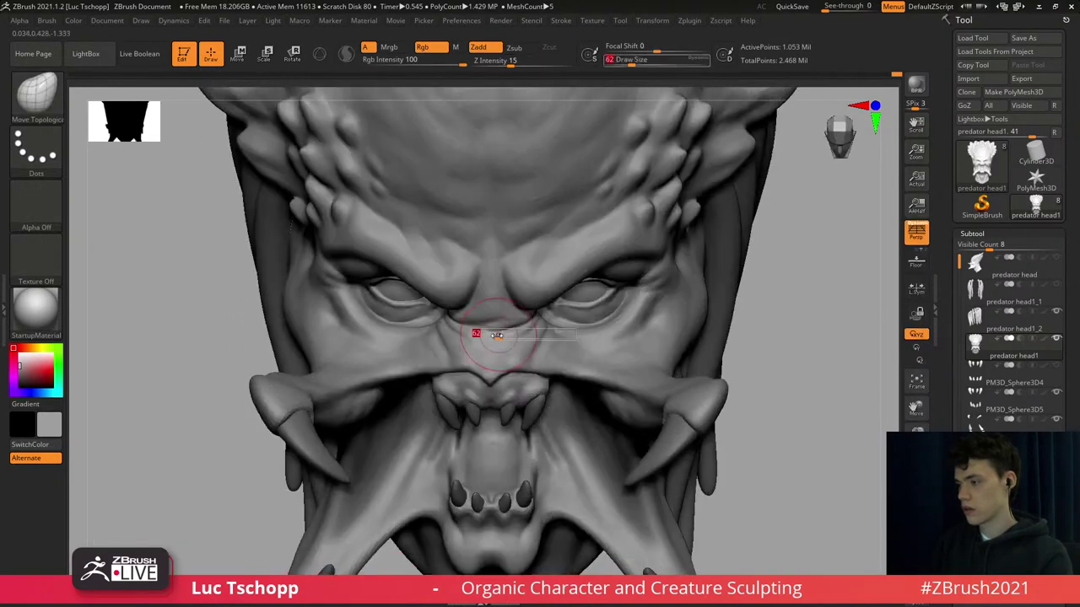
key("shift+d")
left_click_drag(495, 335, 498, 330)
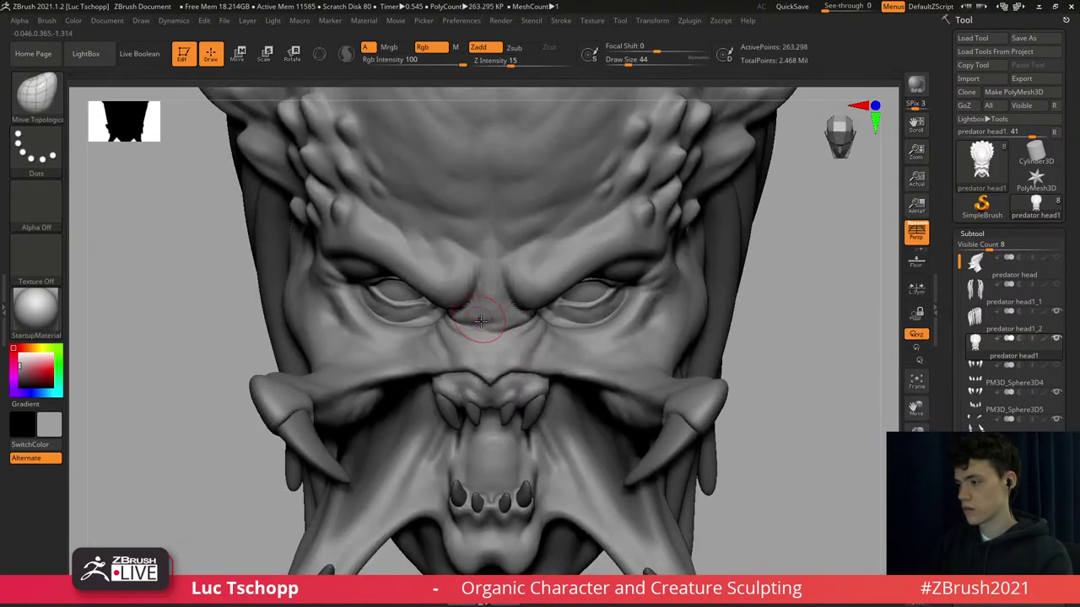
right_click_drag(470, 238, 469, 226, "shift")
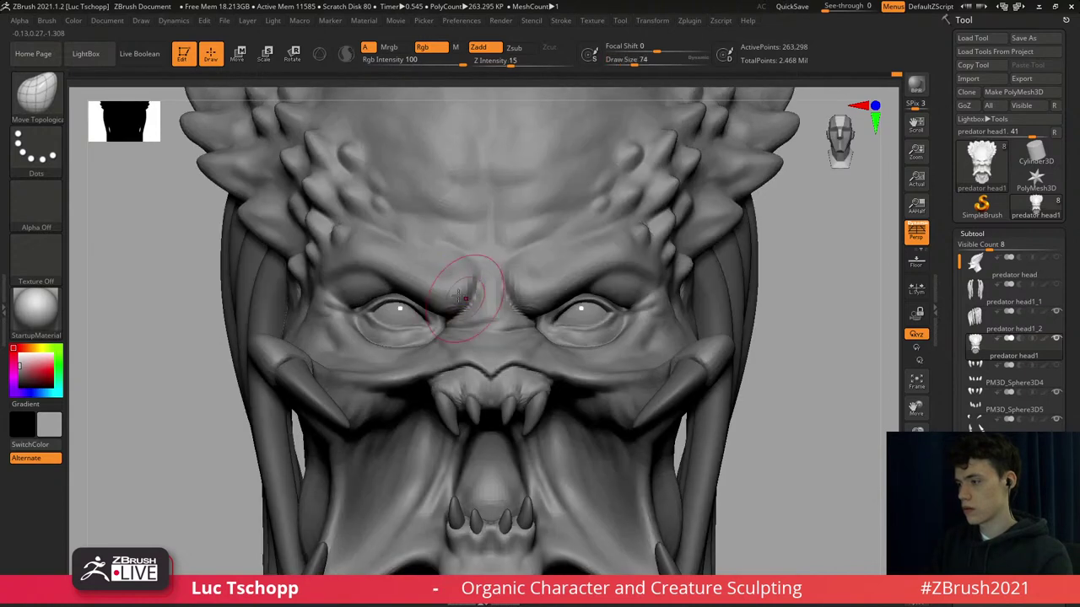
Try to reshape the inner end of the brow beside the nose bridge with the Move Topological brush.
key("s")
mouse_move(460, 295)
left_mouse_down()
mouse_move(474, 294)
mouse_move(464, 294)
mouse_move(466, 278)
mouse_move(497, 303)
left_mouse_up()
key("s")
key("ctrl+z")
key("s")
key("s")
Shape the skin around the nose bridge fold with the Standard brush at draw sizes 27 and 46, raising the subdivision level for the finer strokes.
key("b")
key("s")
key("t")
key("s")
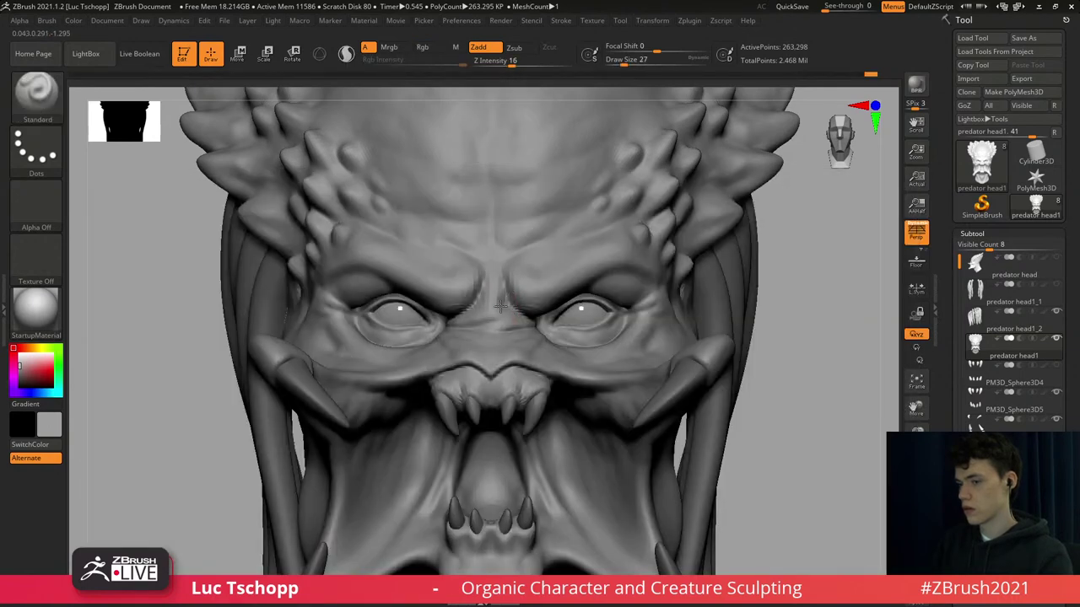
key("s")
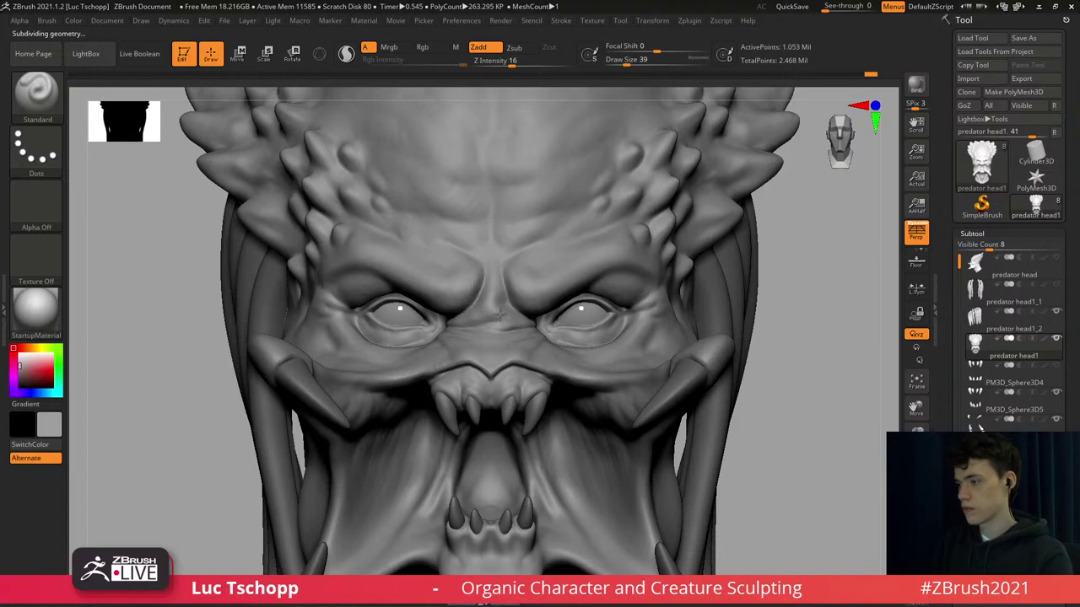
right_click_drag(459, 242, 555, 456)
right_click_drag(515, 337, 518, 327)
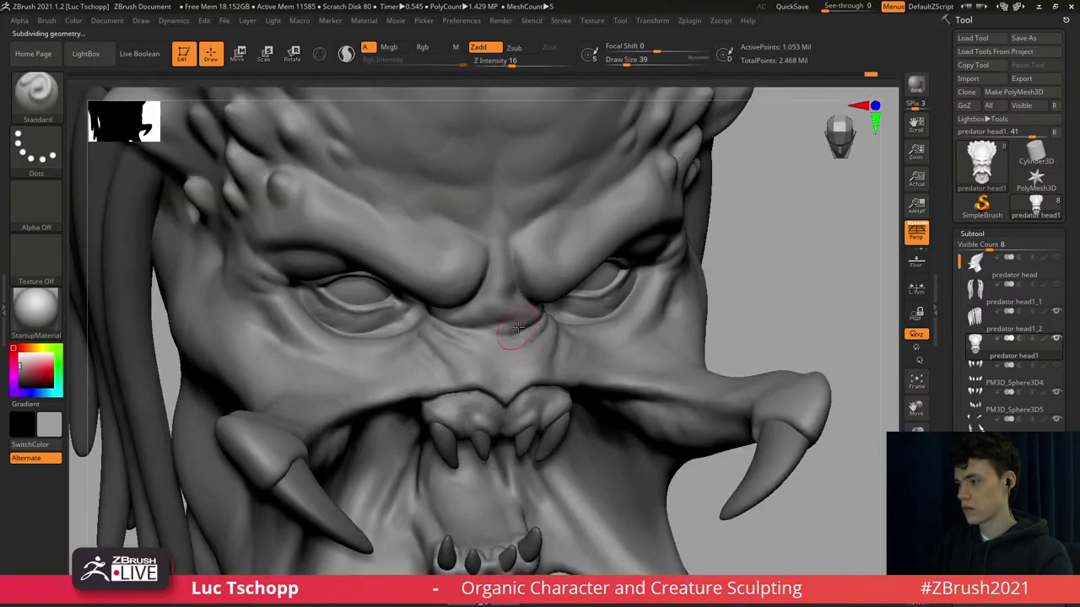
key("s")
mouse_move(493, 335)
left_mouse_down()
mouse_move(483, 333)
mouse_move(540, 323)
mouse_move(458, 336)
left_mouse_up()
right_click_drag(423, 360, 440, 379, "alt")
Refine the folds beside the outer eye and on the lower forehead with the LucT_Custom1 brush at draw sizes 51 and 25.
key("b")
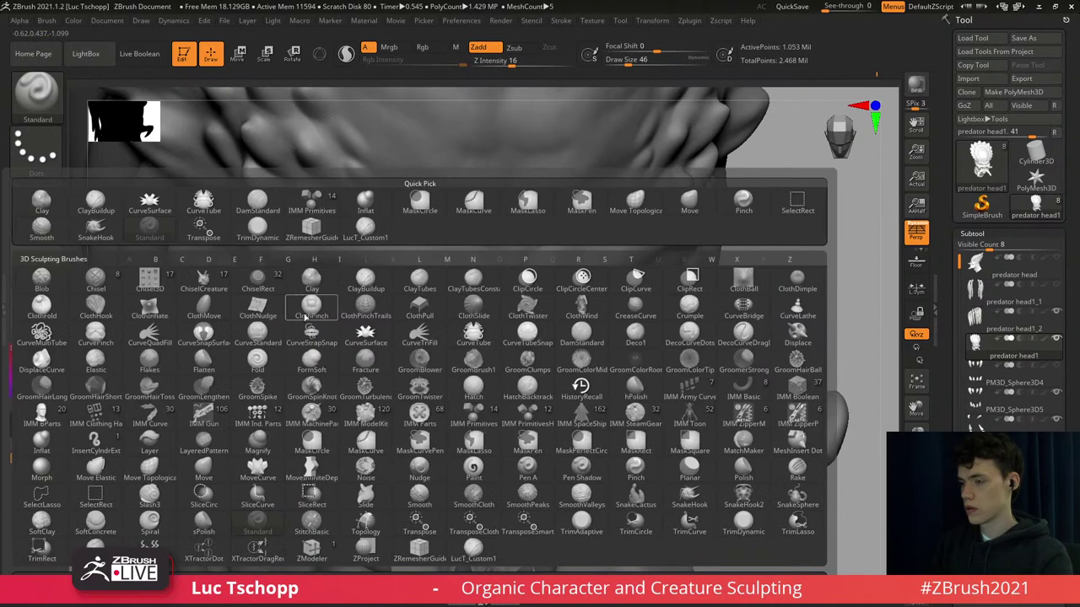
left_click(356, 237)
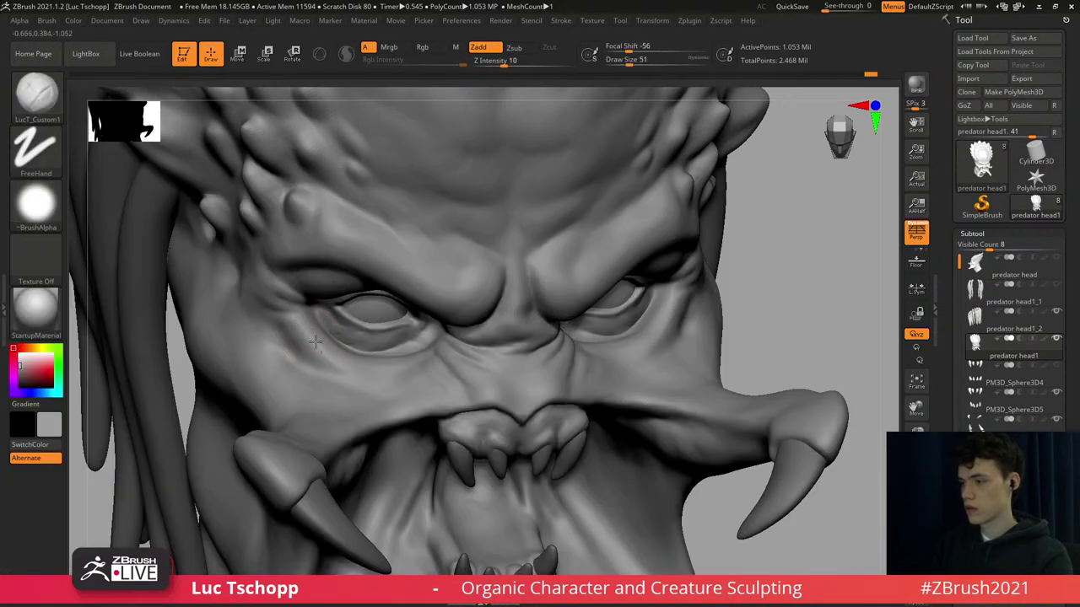
right_click_drag(379, 254, 403, 309, "ctrl")
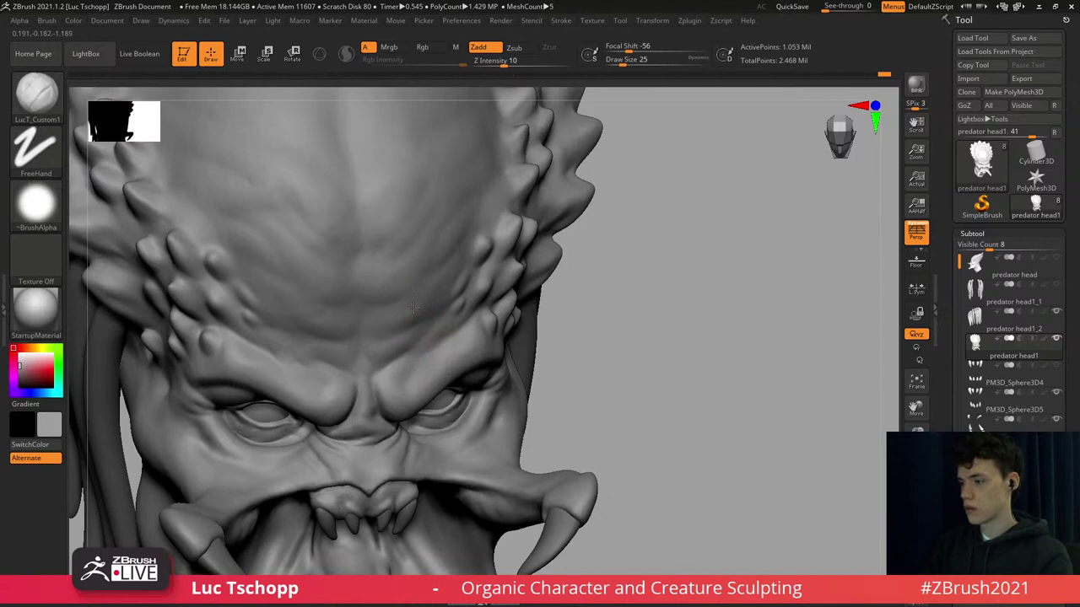
right_click_drag(444, 318, 438, 311, "shift")
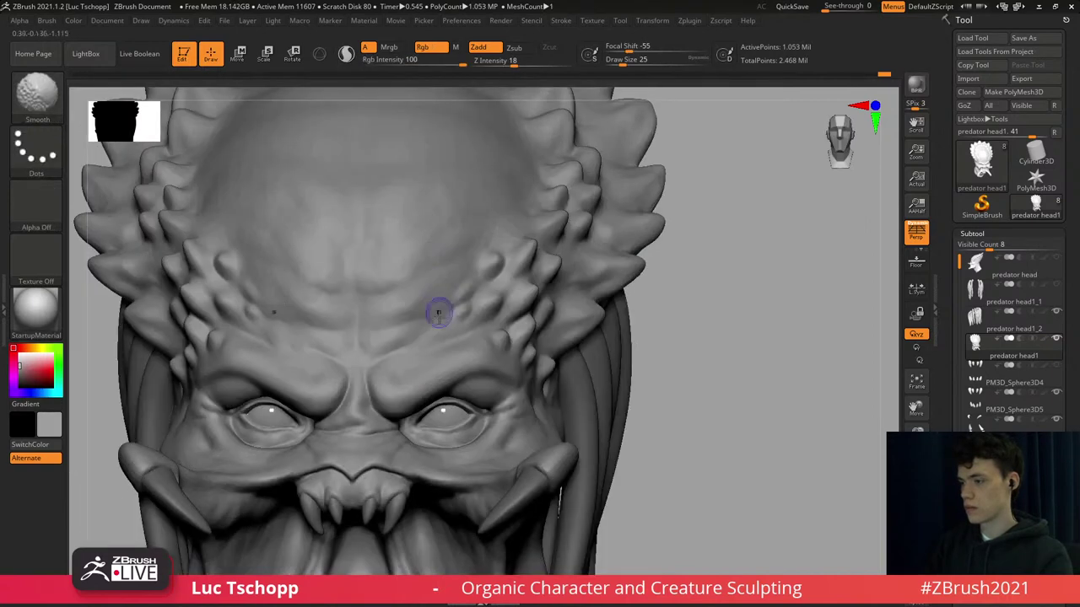
Build up the middle of the upper gum between the two front fangs with the LucT_Custom1 brush at draw size 31.
mouse_move(393, 446)
right_mouse_down("alt")
mouse_move(419, 354)
mouse_move(439, 326)
right_mouse_up("alt")
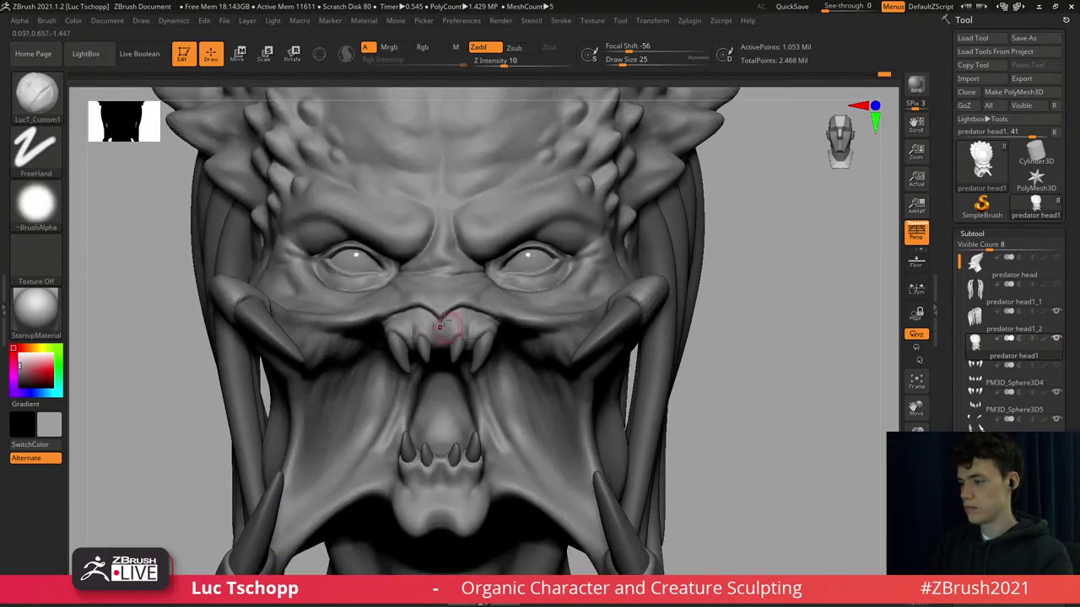
right_click_drag(450, 379, 496, 363, "ctrl")
key("]")
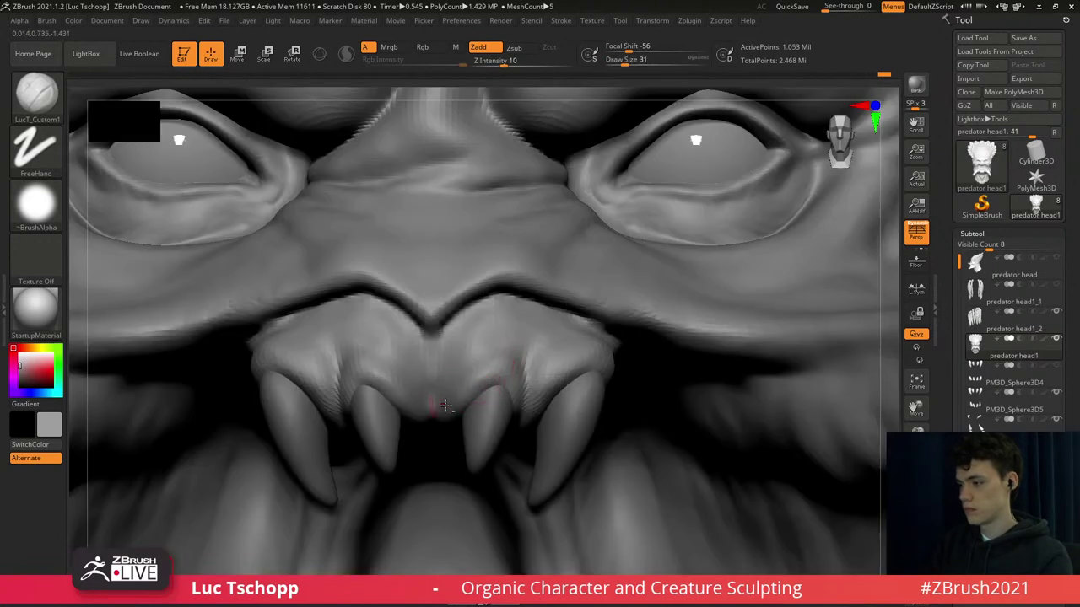
key("b")
key("s")
key("t")
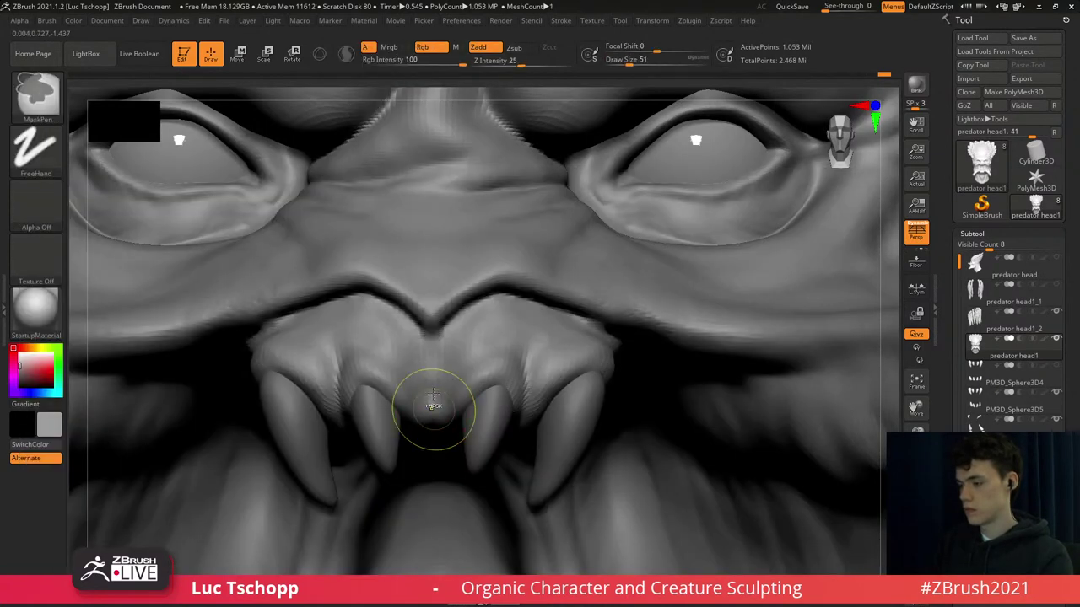
Carve a groove down the centre of the upper gum and its underside with the DamStandard brush at draw sizes 71 and 83.
key("b")
key("d")
key("s")
key("]")
key("]")
mouse_move(431, 409)
right_mouse_down()
mouse_move(432, 371)
mouse_move(440, 426)
mouse_move(453, 404)
right_mouse_up()
key("s")
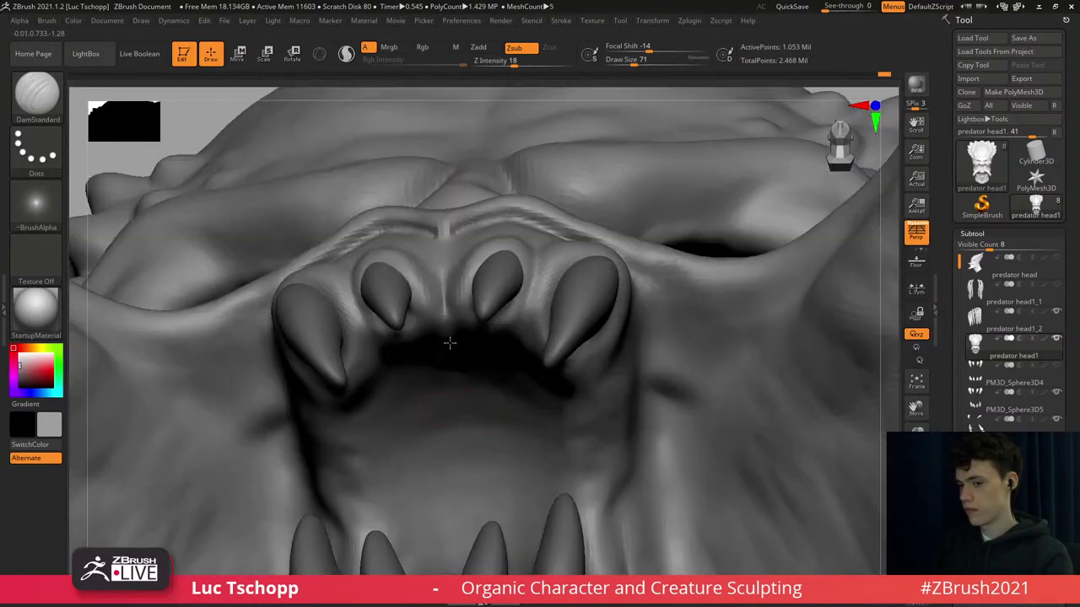
right_click_drag(450, 343, 447, 338)
left_click_drag(447, 315, 447, 294)
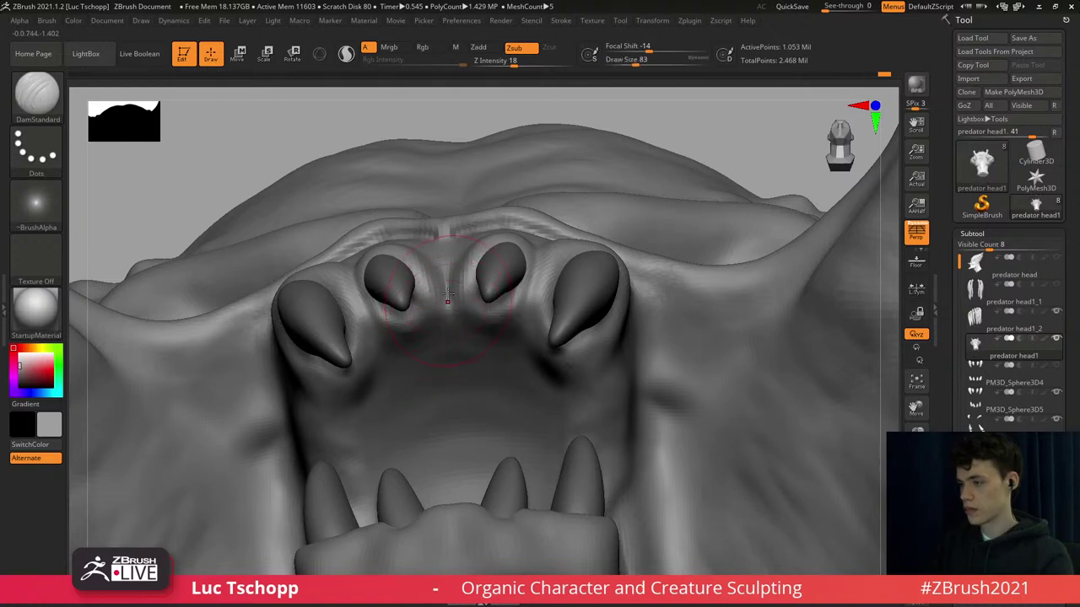
Build up the gum around the inner upper fangs with the LucT_Custom1 brush at draw sizes 33 and 27 and the Standard brush at 39.
key("b")
key("m")
key("v")
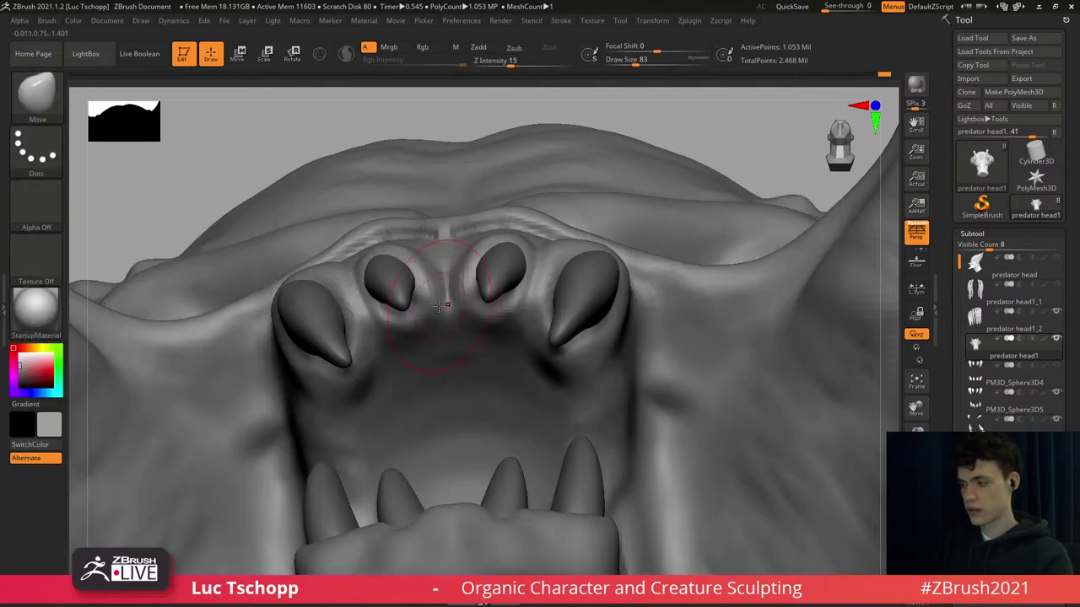
key("b")
left_click(381, 231)
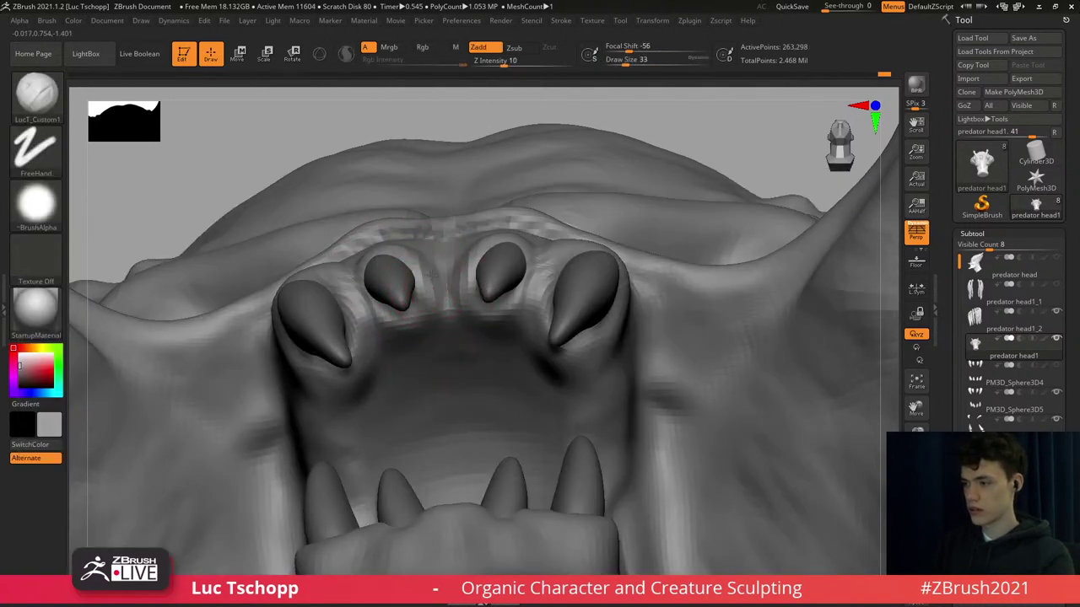
key("d")
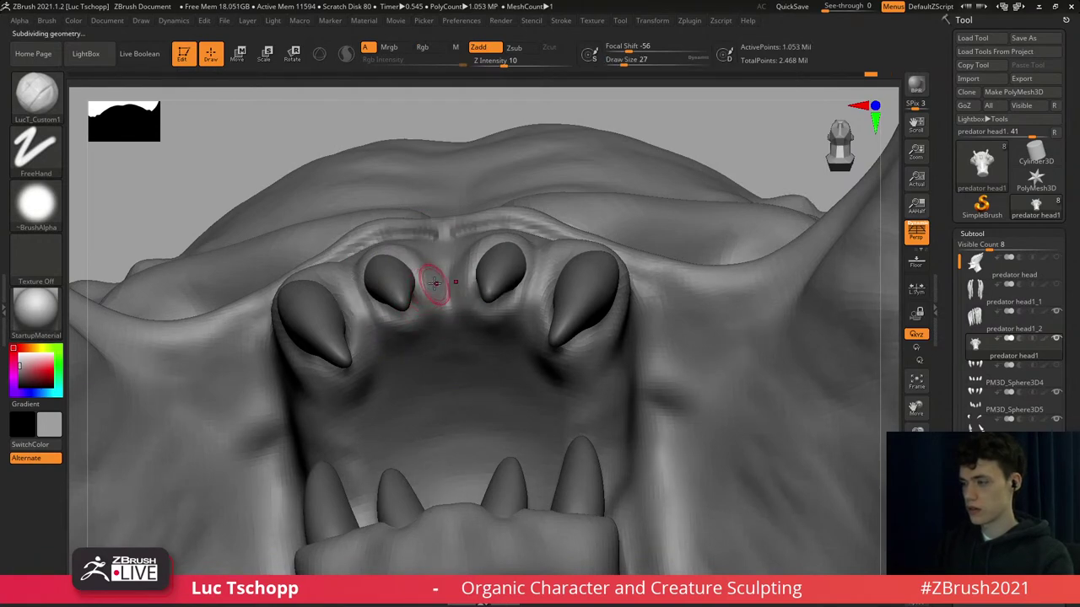
mouse_move(434, 284)
left_mouse_down()
mouse_move(446, 289)
mouse_move(434, 316)
left_mouse_up()
key("b")
key("s")
key("t")
key("shift")
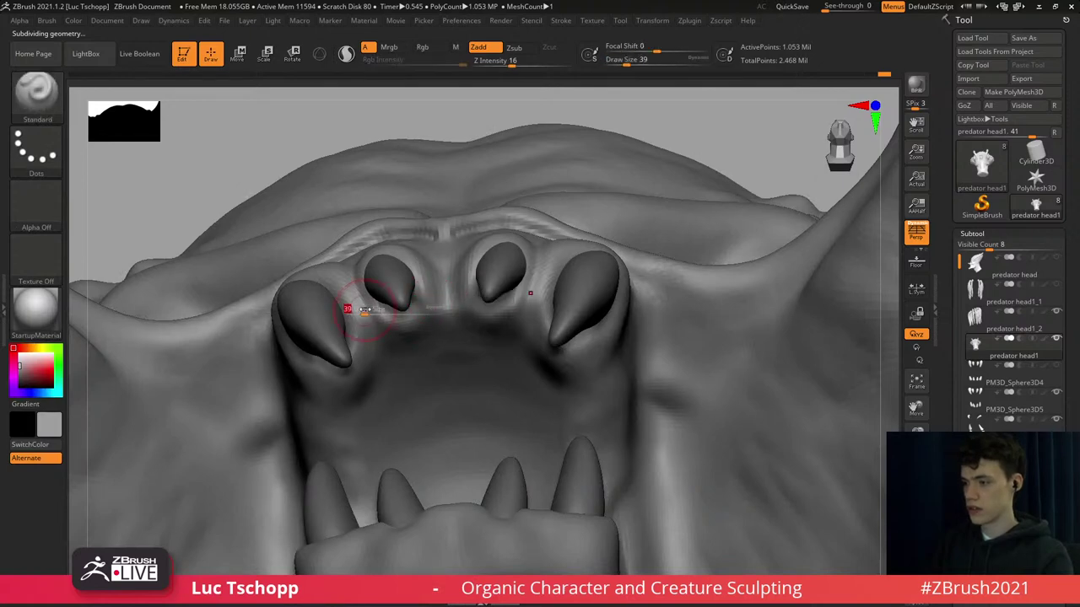
Reshape the gum around and between the upper fangs with the Move Topological brush at draw sizes 46, 62 and 83.
key("b")
key("m")
key("t")
right_click_drag(370, 311, 356, 306)
key("s")
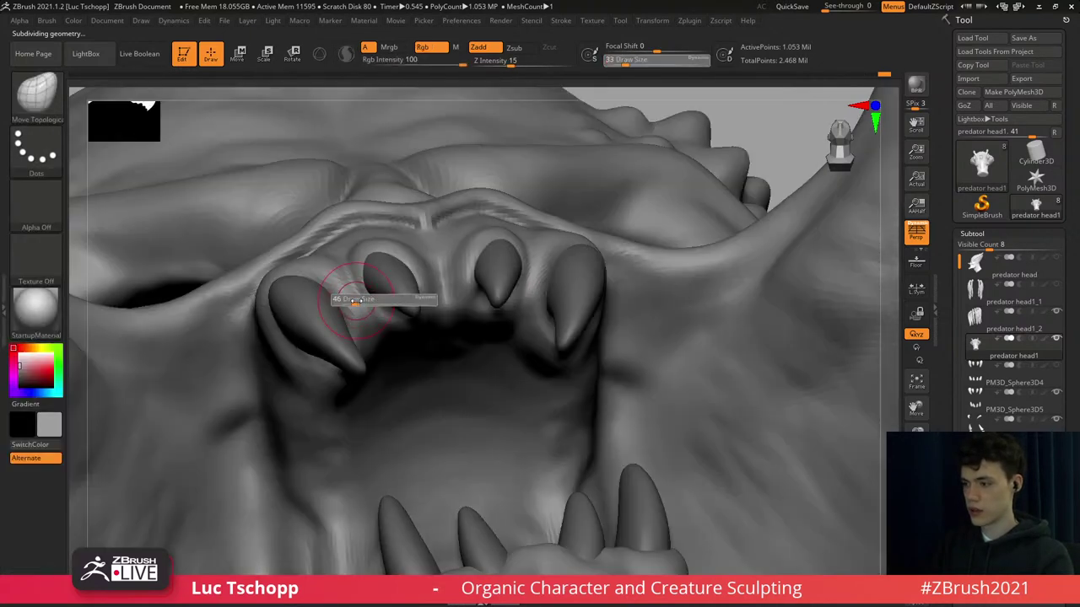
mouse_move(356, 305)
left_mouse_down()
mouse_move(366, 308)
mouse_move(352, 291)
left_mouse_up()
key("s")
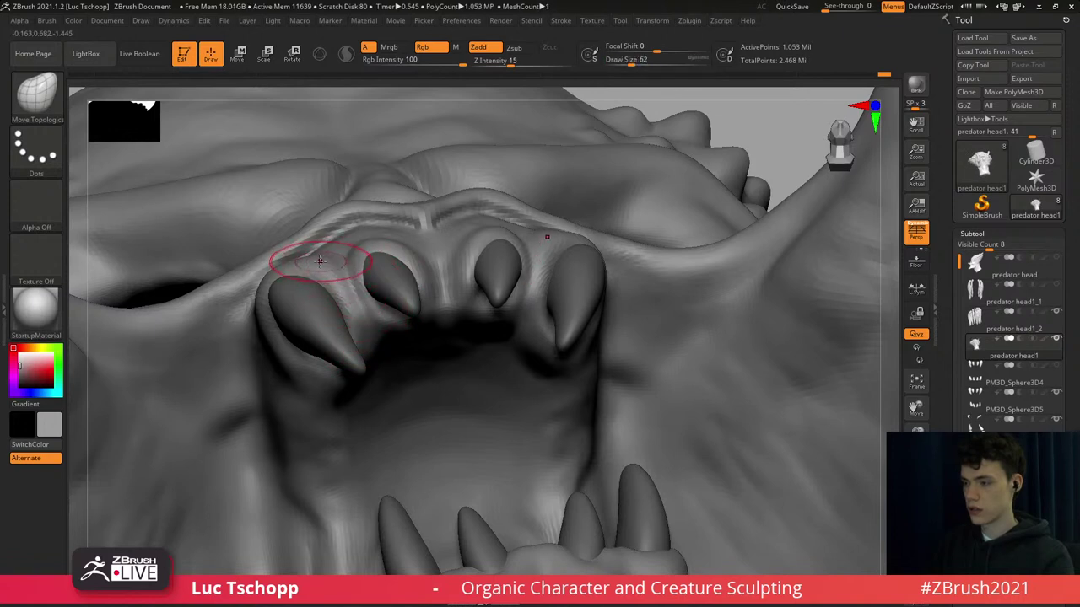
left_click_drag(318, 259, 323, 284)
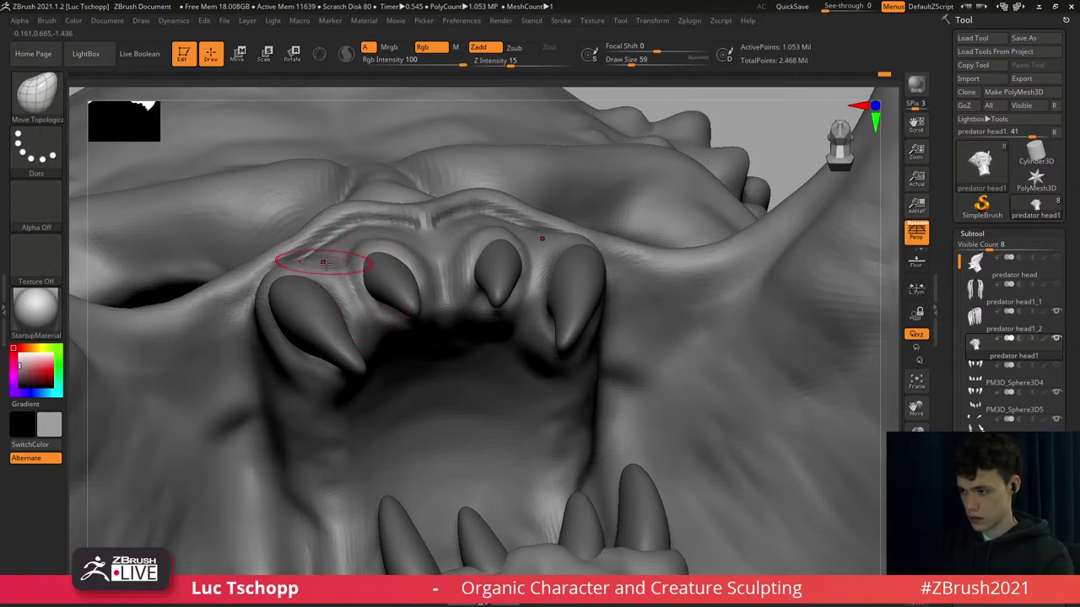
key("s")
left_click_drag(385, 269, 389, 269)
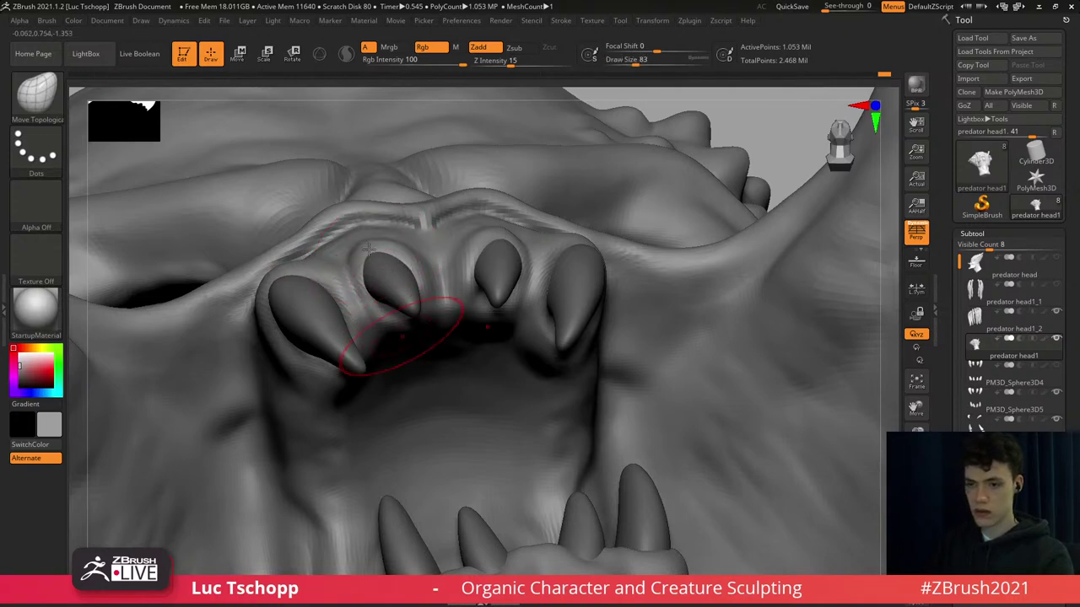
Add volume to the front of the upper gum above the fangs with the LucT_Custom1 brush at draw size 62.
key("f")
mouse_move(385, 253)
right_mouse_down()
mouse_move(403, 414)
mouse_move(385, 290)
mouse_move(400, 287)
mouse_move(434, 331)
right_mouse_up()
key("b")
left_click(370, 238)
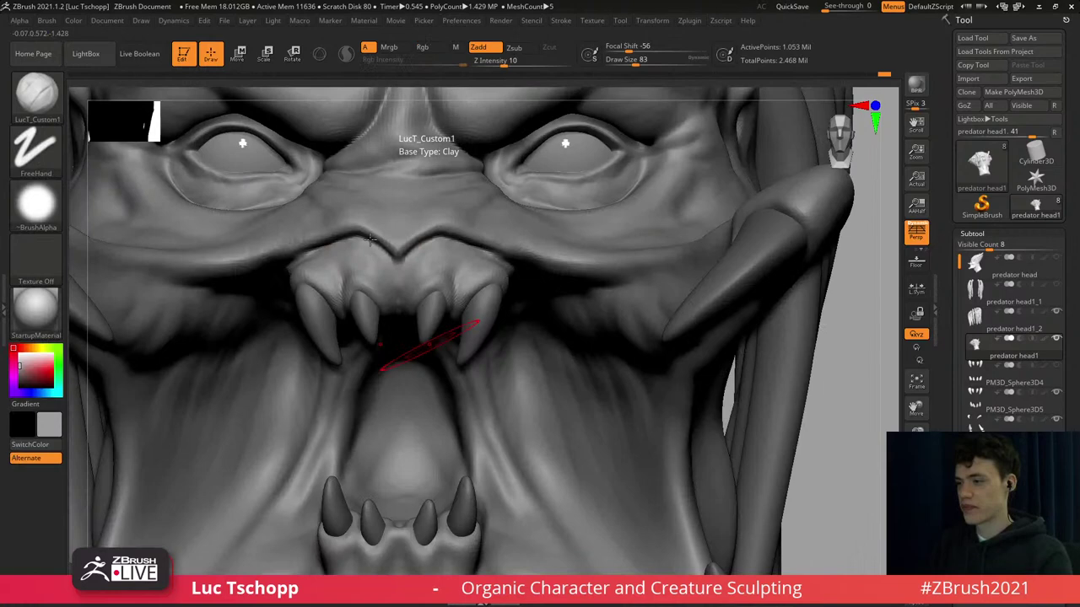
right_click_drag(421, 285, 433, 299, "ctrl")
key("s")
left_click(405, 299)
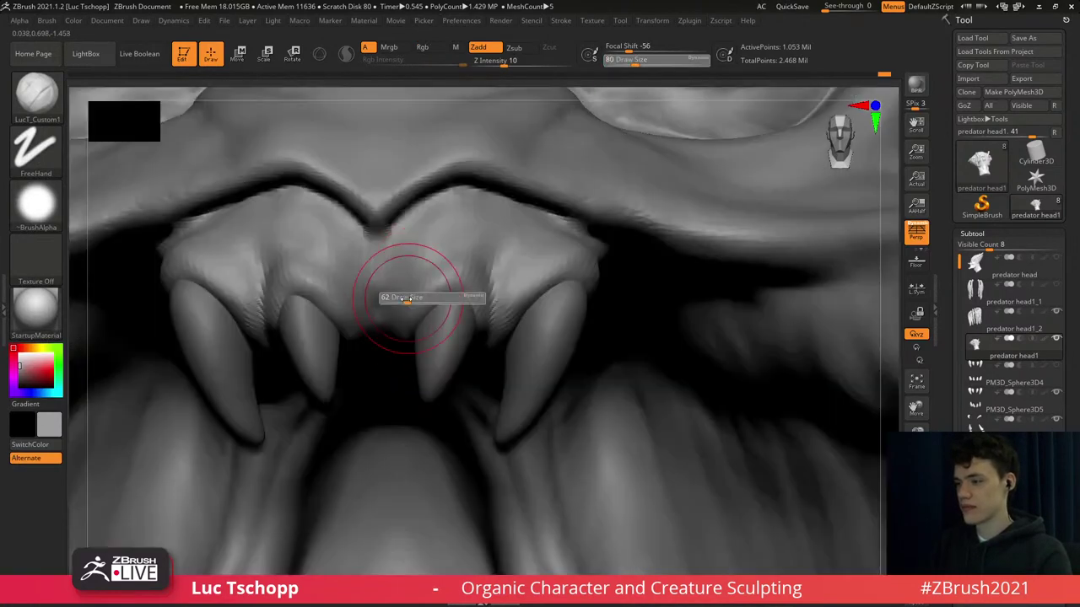
left_click_drag(455, 283, 498, 277)
mouse_move(455, 279)
left_mouse_down()
mouse_move(489, 278)
mouse_move(447, 291)
left_mouse_up()
Deepen the central groove between the inner upper fangs with the DamStandard brush at draw sizes 71 and 65.
key("b")
key("d")
key("s")
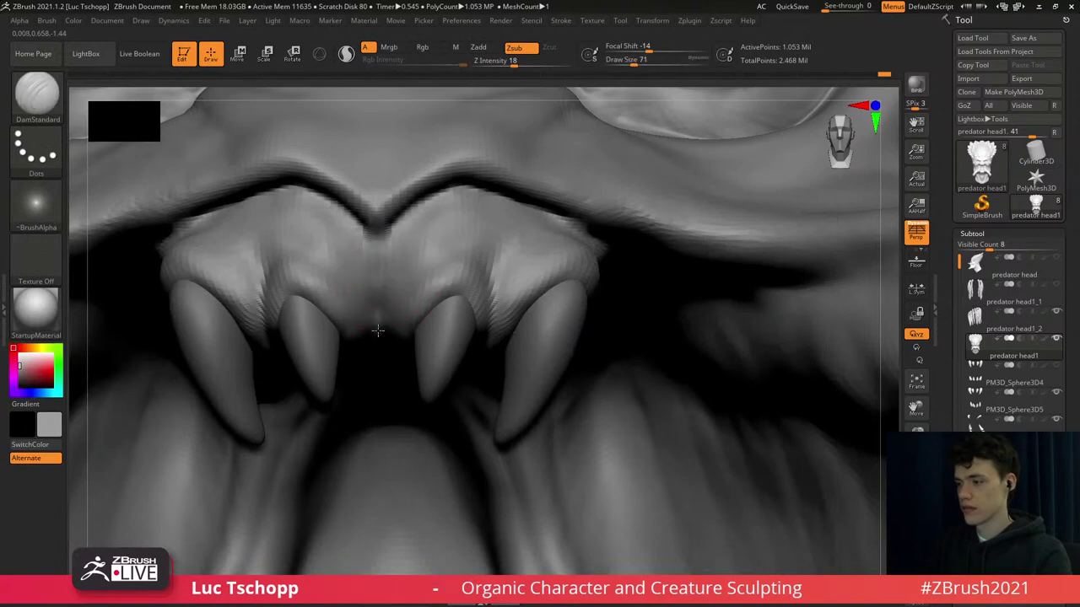
key("bracketright")
key("bracketright")
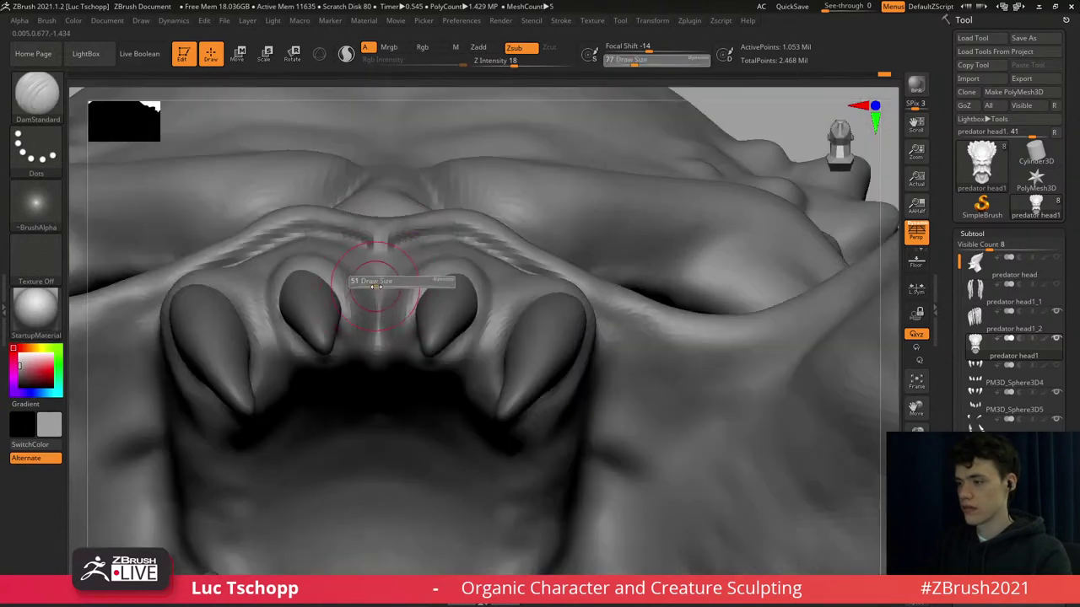
key("bracketleft")
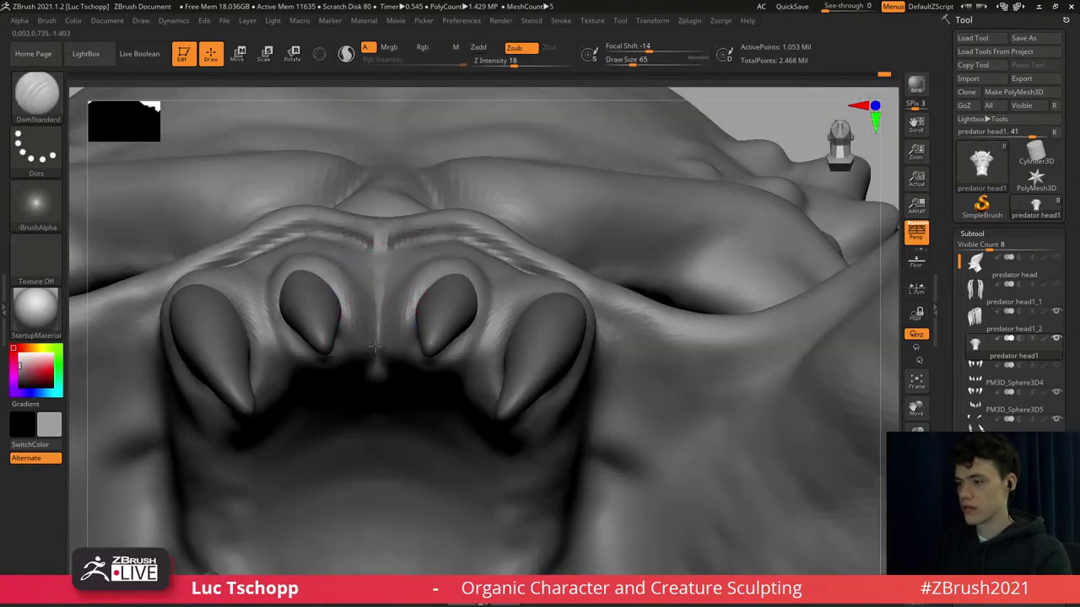
Raise the gum on both sides of the central groove with the Standard brush at draw sizes 46 and 25.
key("b")
key("s")
key("t")
key("s")
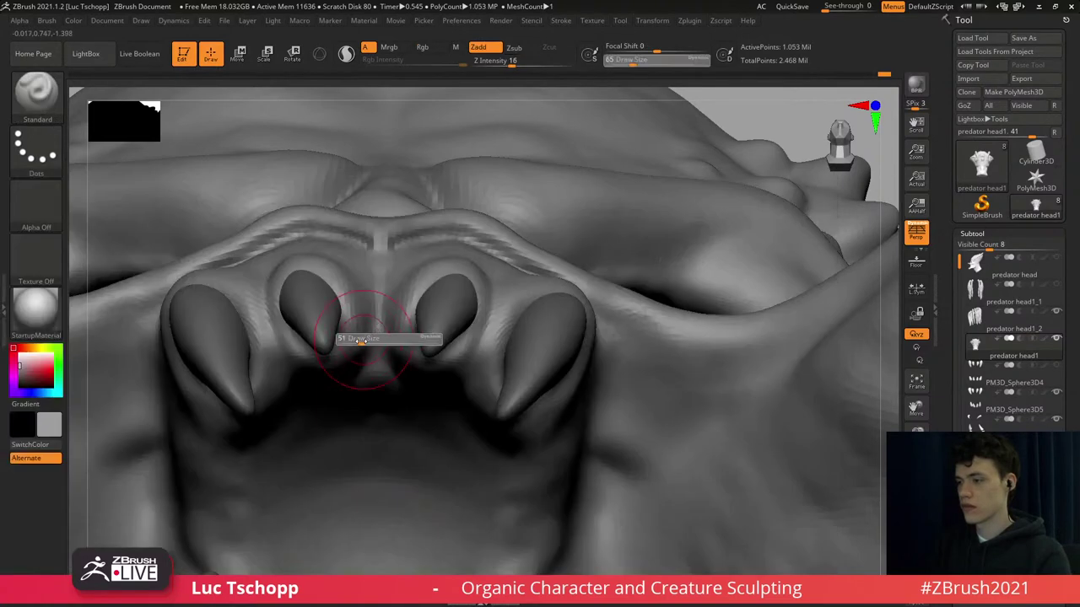
left_click(360, 341)
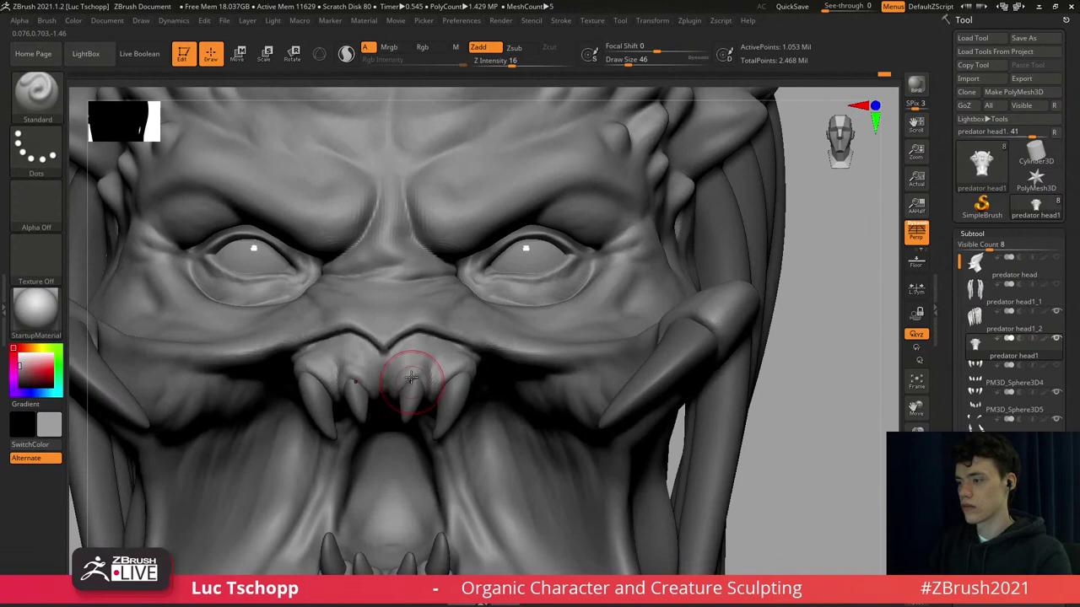
key("shift")
left_click_drag(406, 391, 411, 401, "alt")
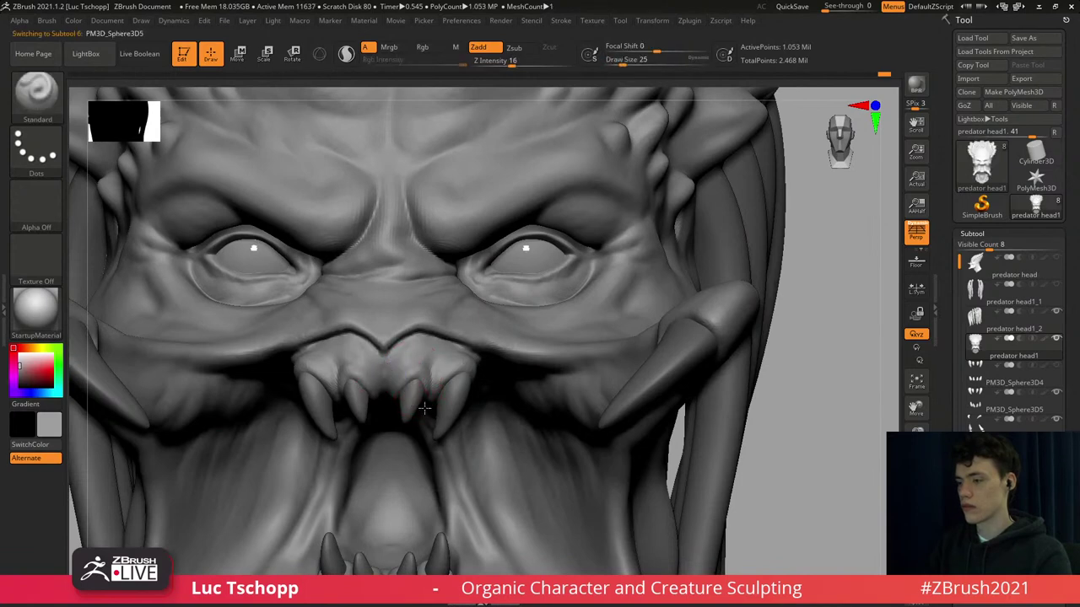
Select the upper fangs subtool and spread the inner fangs slightly apart with the transpose line in Move mode.
key("b")
key("m")
key("t")
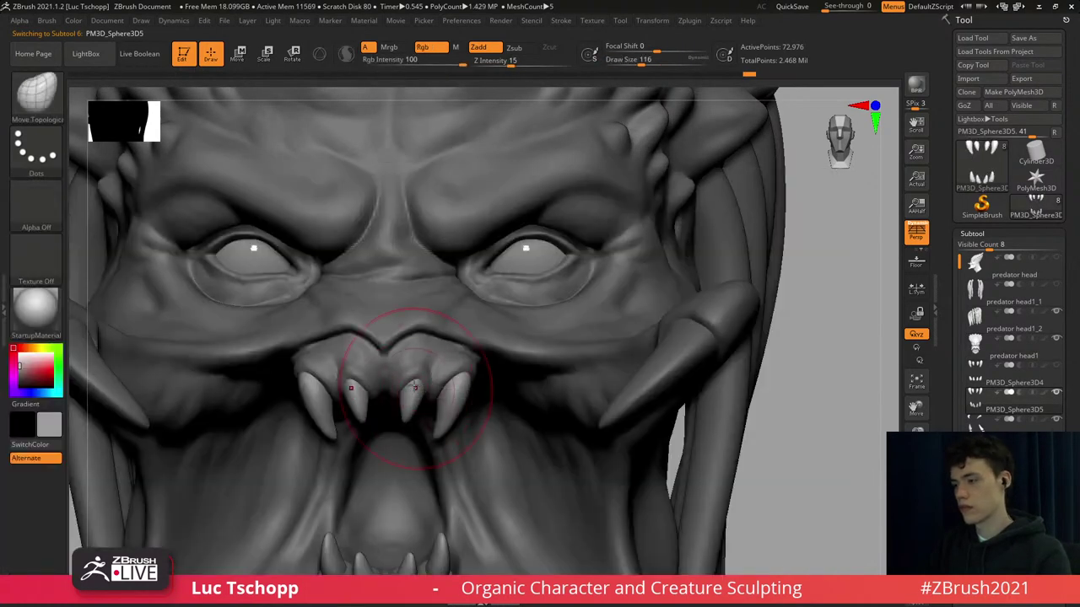
right_click_drag(421, 389, 388, 388)
key("s")
left_click_drag(417, 390, 456, 394)
key("ctrl")
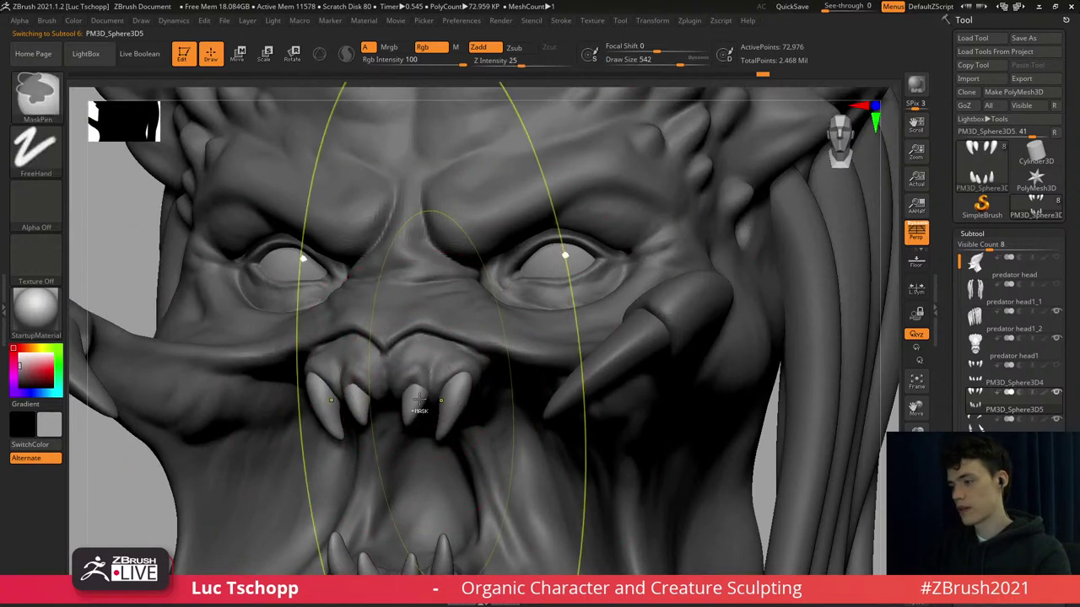
key("shift+f")
key("w")
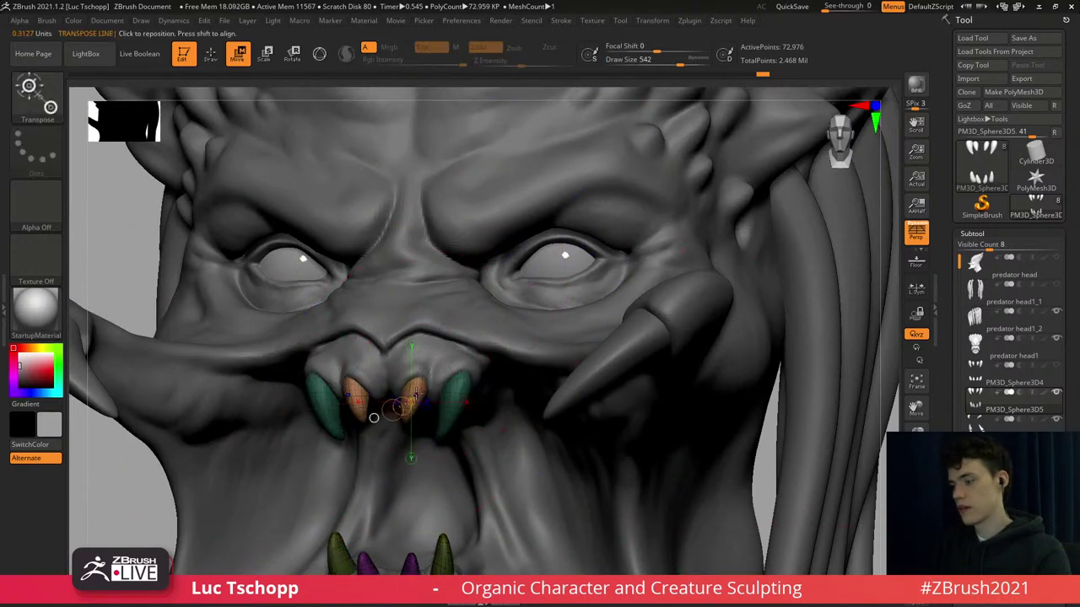
left_click_drag(416, 395, 457, 407)
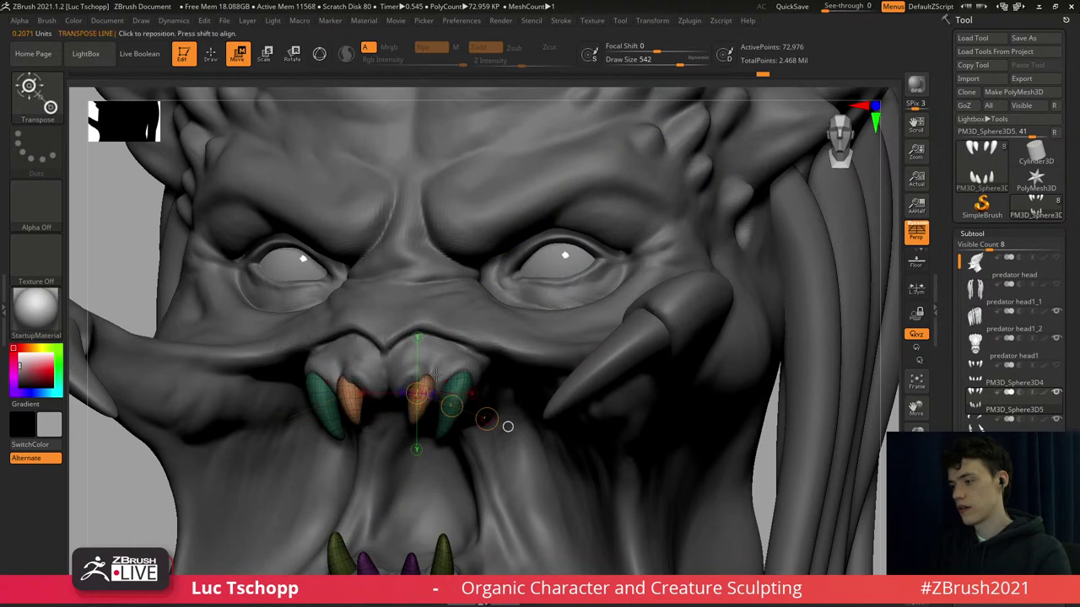
Fit the head's upper gum around the inner fangs at lower subdivision levels with the Move Topological brush at draw sizes 90 and 97.
left_click(435, 364, "alt")
key("b")
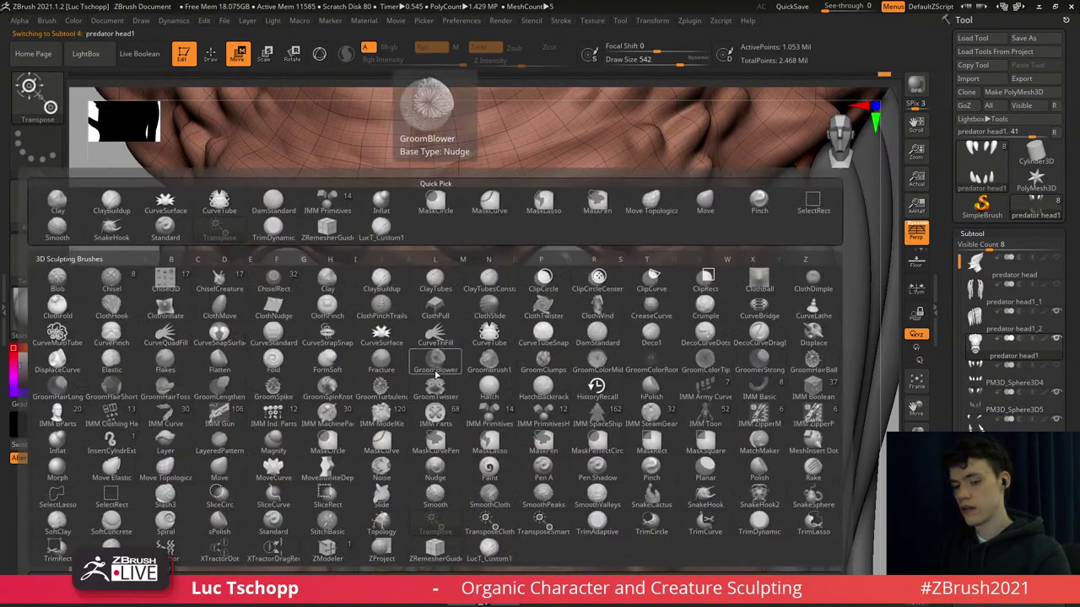
key("m")
key("v")
key("shift+f")
key("shift+f")
key("shift+f")
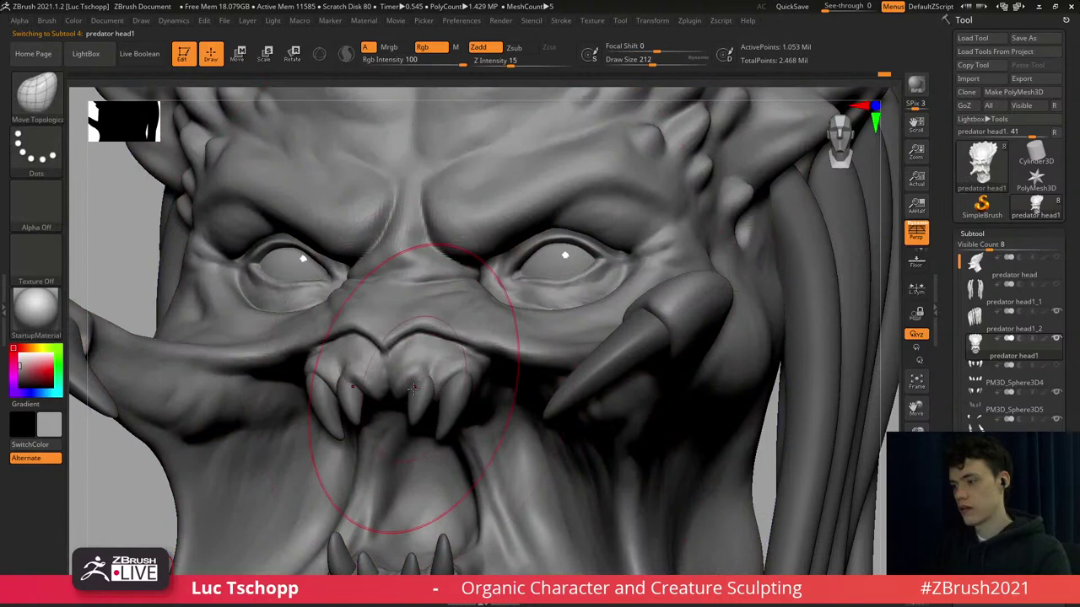
key("bracketleft")
key("bracketleft")
key("bracketleft")
key("s")
key("shift+d")
key("shift+d")
key("shift+d")
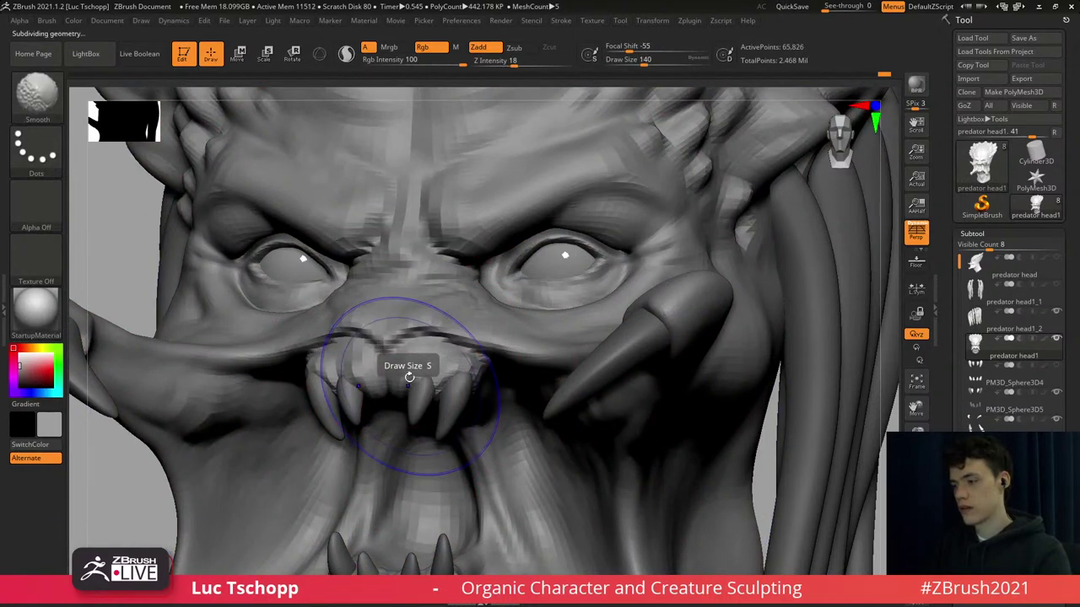
key("d")
key("bracketleft")
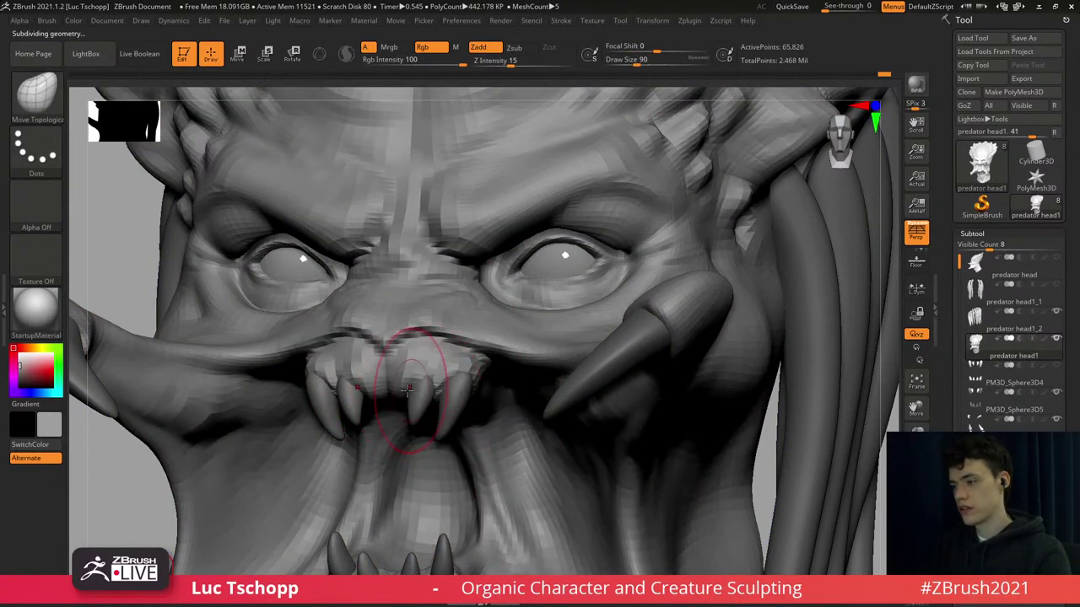
key("d")
key("d")
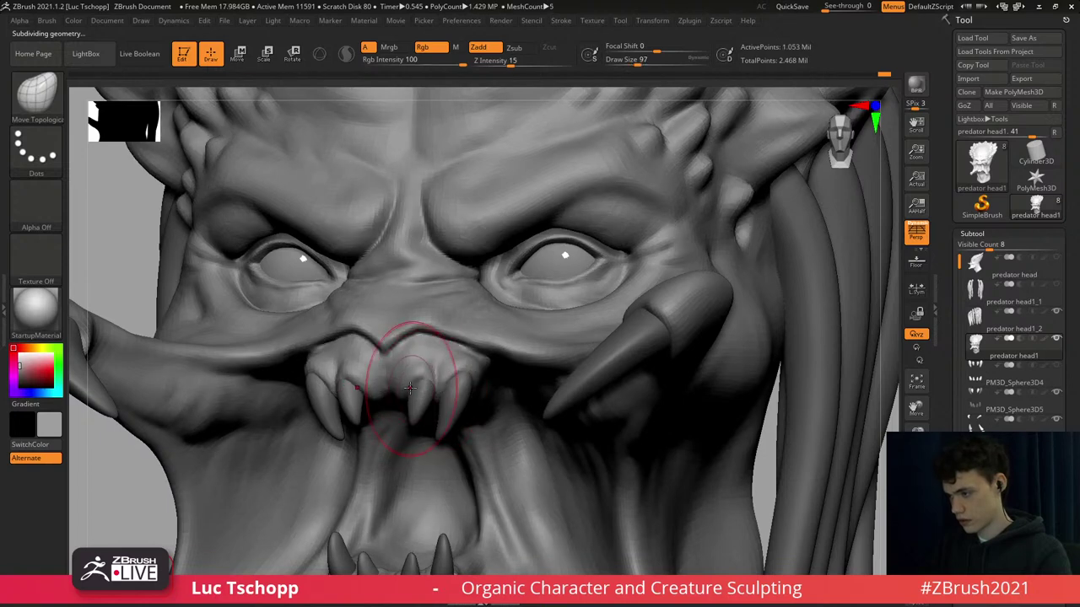
Refine the outer edges of the upper gum beside the outer fangs with the Move Topological brush at draw size 33.
right_click_drag(426, 384, 450, 378, "shift")
key("bracketleft")
key("bracketleft")
key("bracketleft")
key("bracketleft")
key("bracketleft")
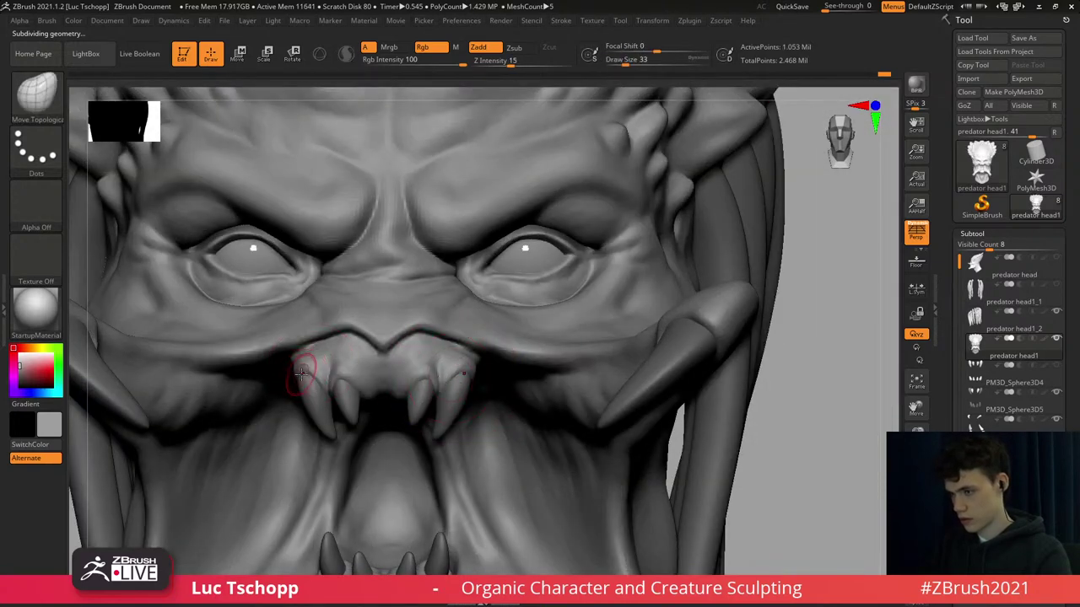
Raise the gum at the roots of the outer upper fangs with the Standard brush at draw size 33.
key("b")
key("s")
key("t")
right_click_drag(284, 386, 307, 378)
mouse_move(421, 360)
right_mouse_down("ctrl")
mouse_move(403, 415)
mouse_move(391, 412)
right_mouse_up("ctrl")
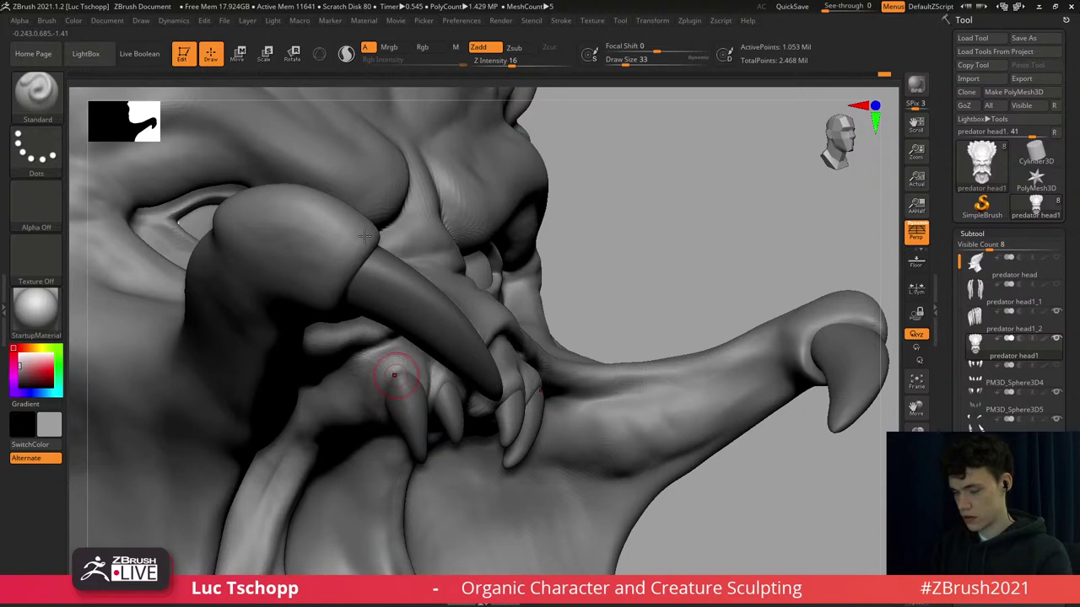
right_click_drag(365, 237, 368, 182, "ctrl")
right_click_drag(448, 241, 405, 301)
key("f")
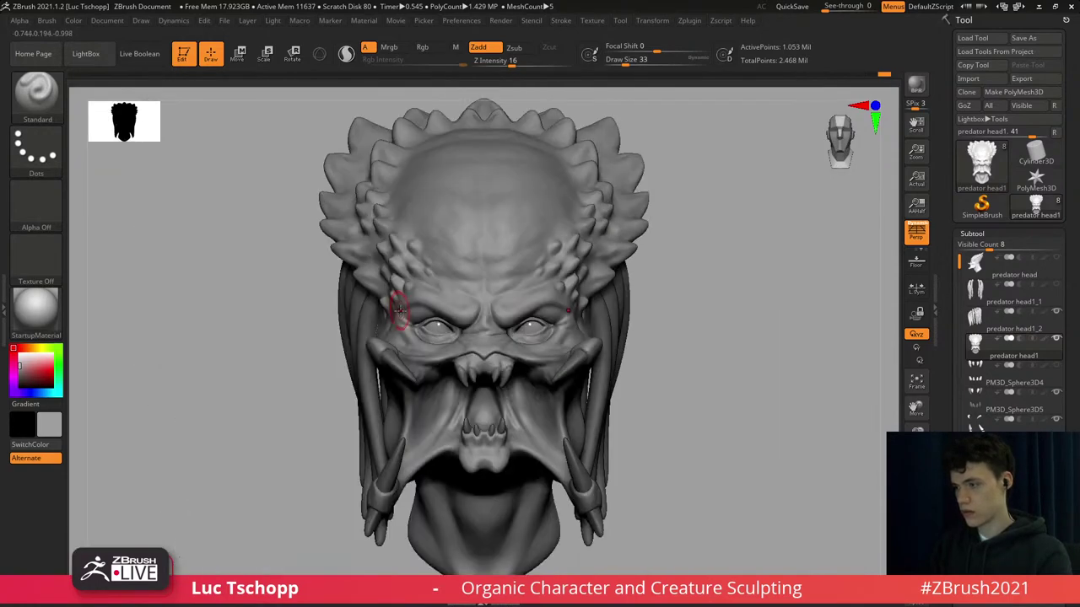
Adjust the shape of the inner upper fangs on their own subtool with the Move Topological brush at draw size 90.
mouse_move(456, 371)
right_mouse_down("alt")
mouse_move(424, 300)
mouse_move(478, 344)
right_mouse_up("alt")
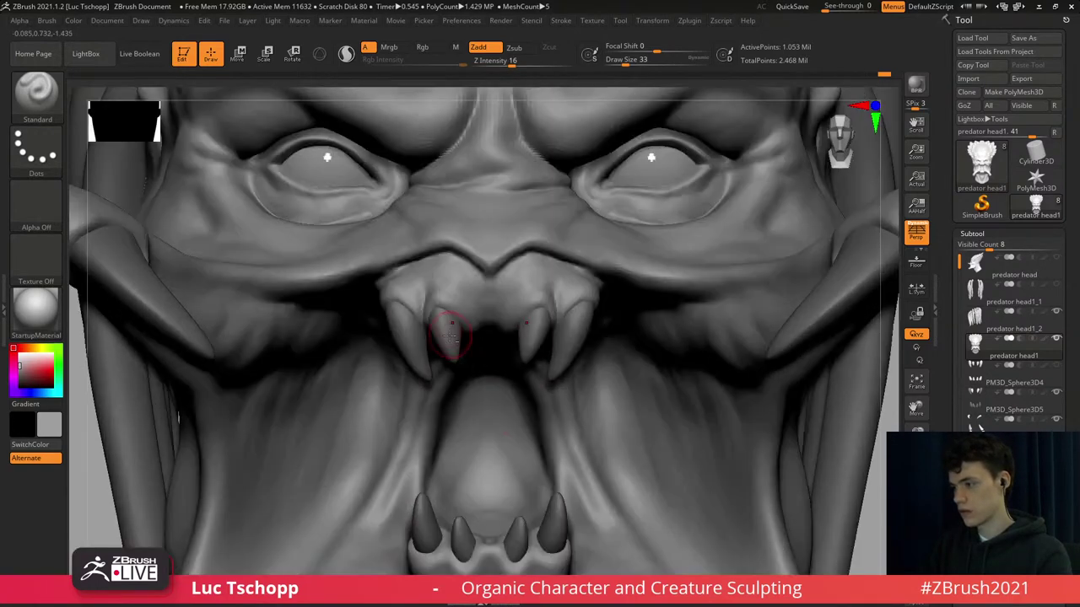
left_click(451, 335, "alt")
key("b")
key("m")
key("t")
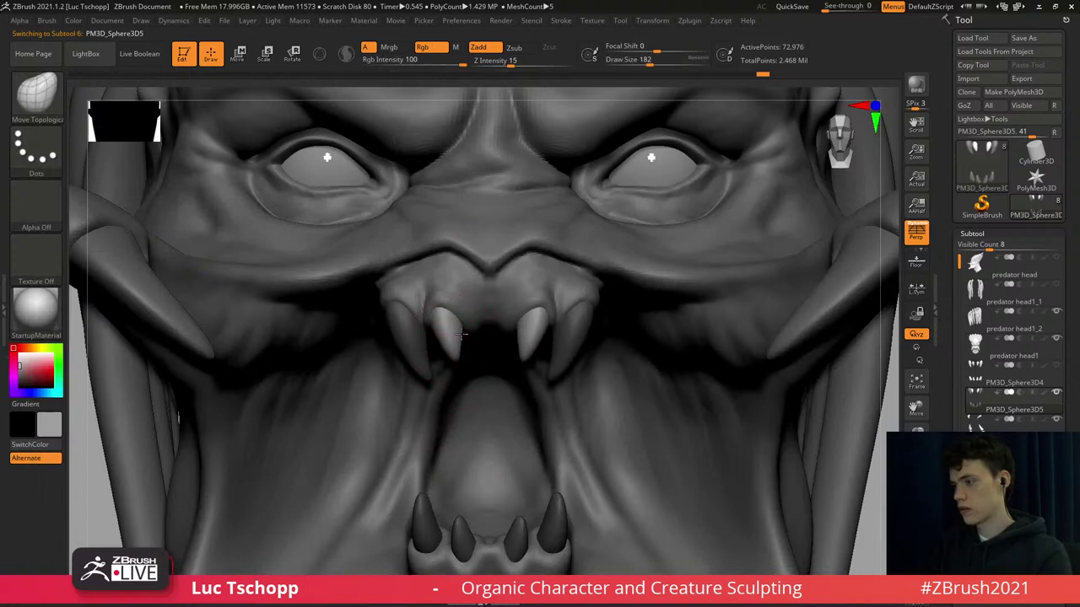
key("s")
left_click_drag(464, 336, 450, 339)
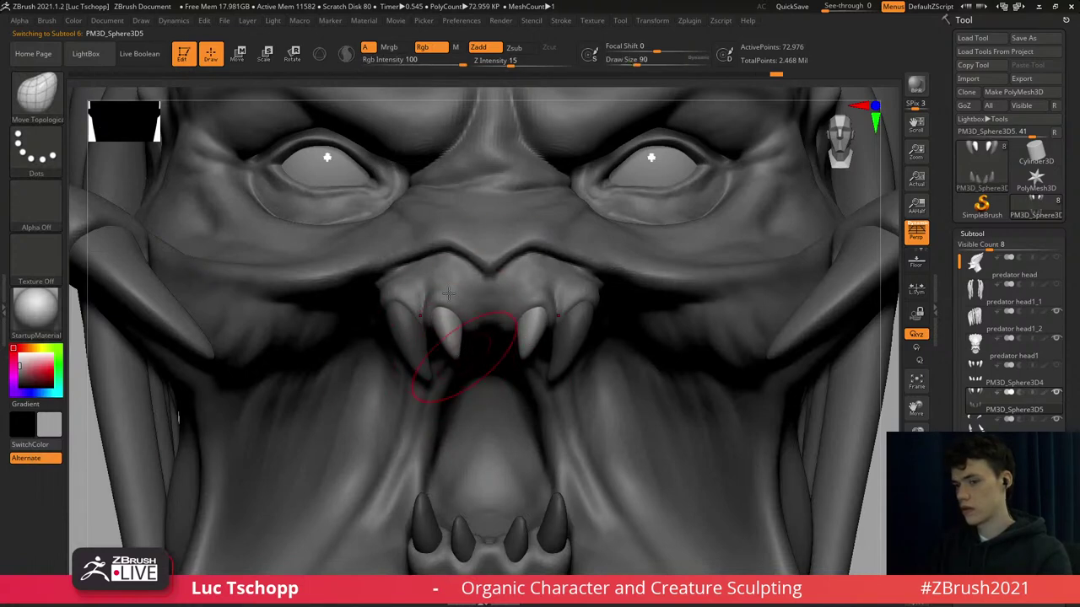
right_click_drag(449, 293, 494, 295, "ctrl")
Build up the head surface beside the outer upper fangs with the Standard brush and the LucT_Custom1 brush at draw size 33.
key("s")
left_click_drag(492, 295, 482, 298)
left_click(487, 299, "alt")
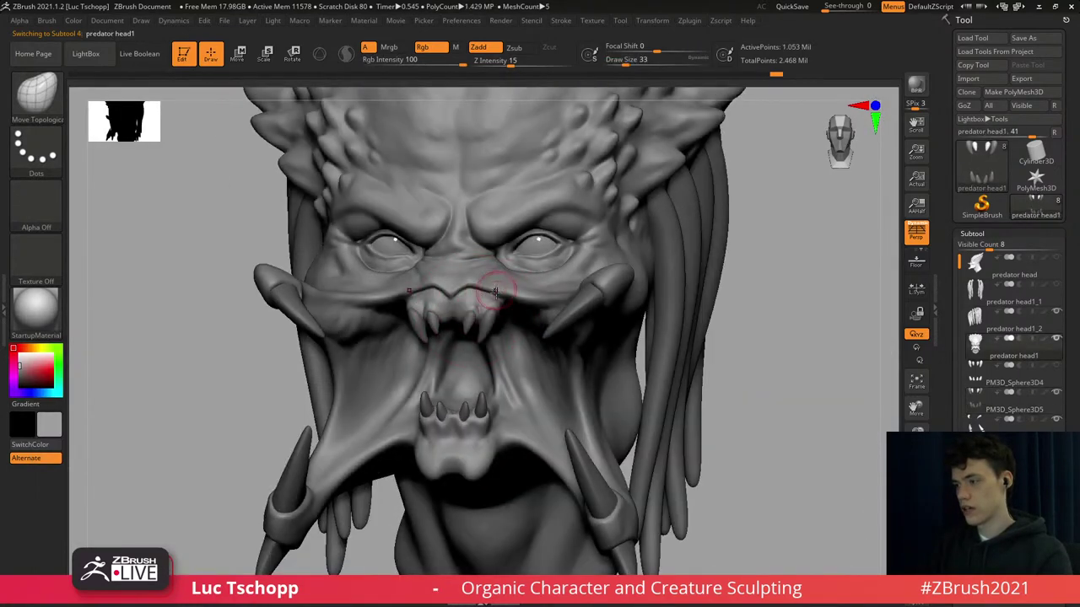
right_click_drag(500, 316, 509, 302)
right_click_drag(527, 374, 501, 305, "ctrl")
key("b")
key("s")
key("t")
key("shift+d")
key("shift+d")
key("shift+d")
key("b")
left_click(441, 226)
key("s")
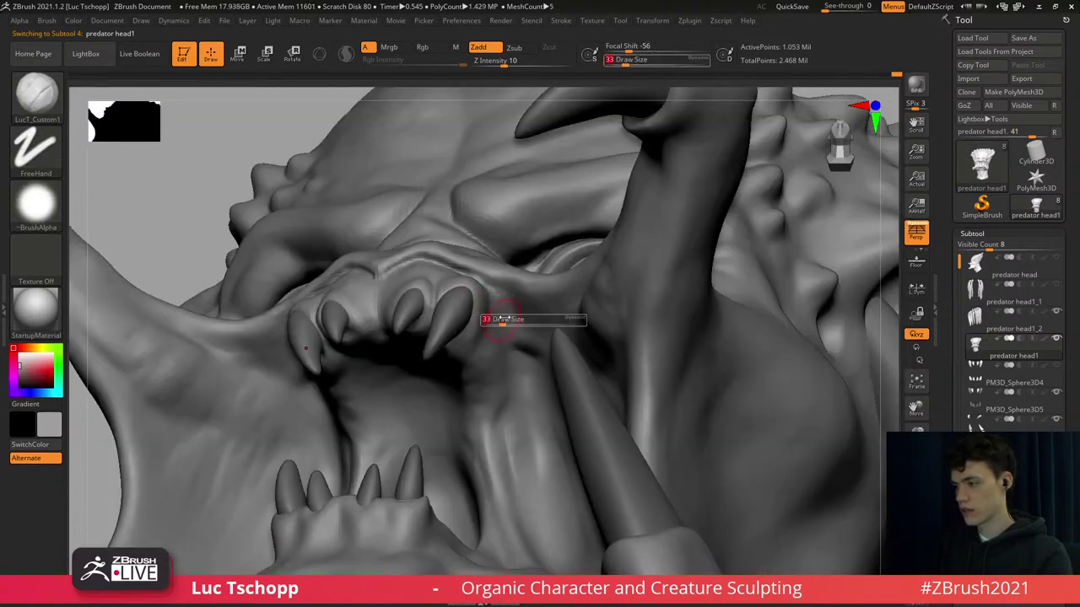
key("s")
mouse_move(495, 303)
left_mouse_down()
mouse_move(507, 289)
mouse_move(496, 281)
left_mouse_up()
key("s")
Define the lip edge above the outer upper fangs with the Standard brush at draw size 37.
key("b")
key("s")
key("t")
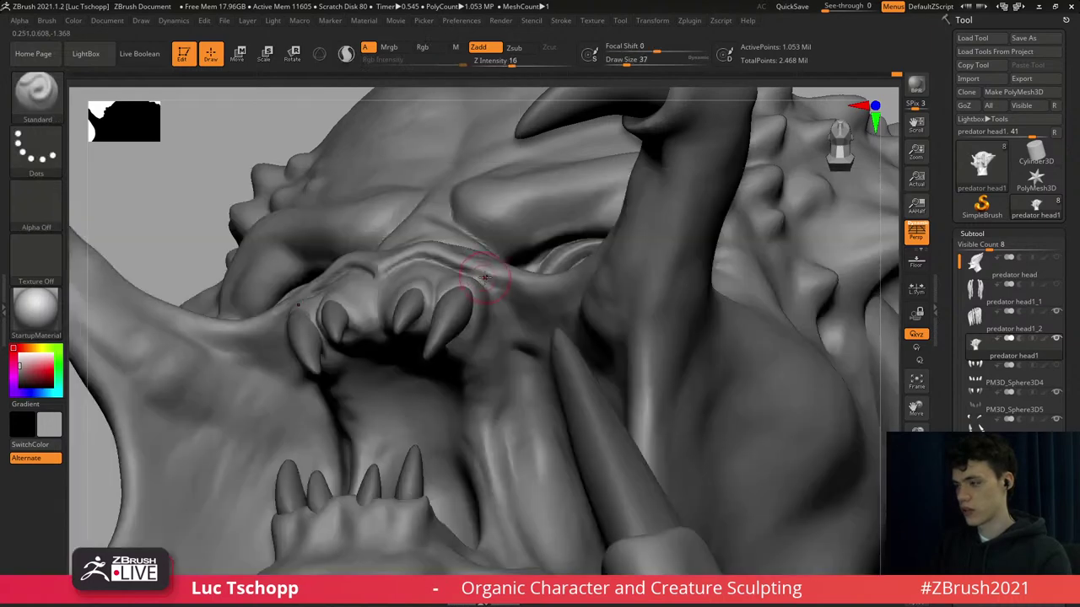
mouse_move(454, 225)
right_mouse_down()
mouse_move(490, 240)
mouse_move(497, 211)
mouse_move(509, 221)
mouse_move(511, 315)
right_mouse_up()
key("s")
left_click_drag(511, 314, 507, 318)
Sculpt the inner cheeks beside the outer upper fangs with the LucT_Custom1 brush at draw size 62, smoothing the strokes.
key("b")
left_click(456, 229)
key("s")
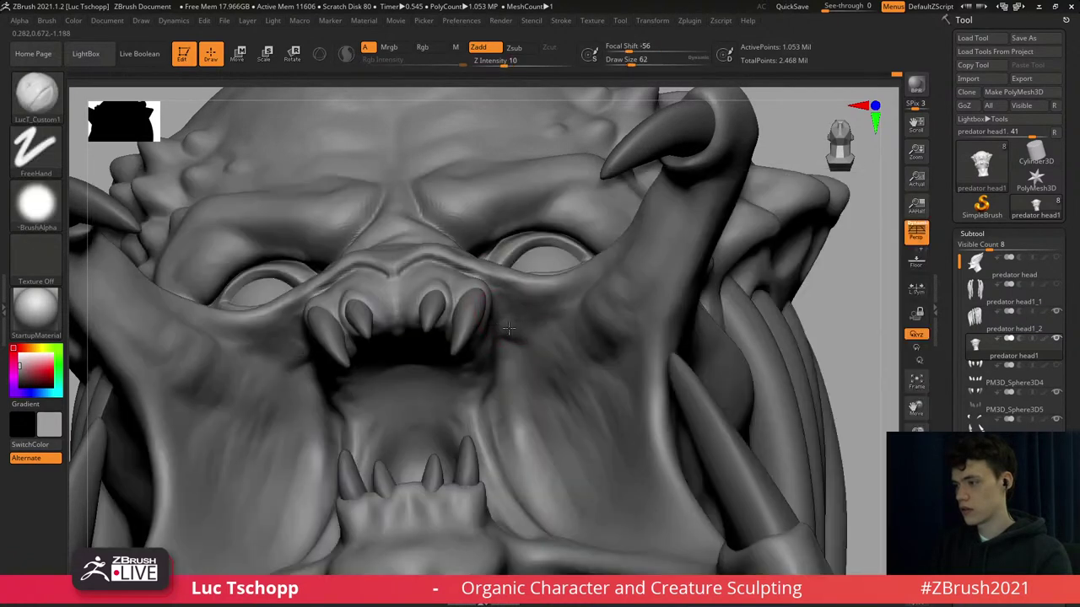
key("shift")
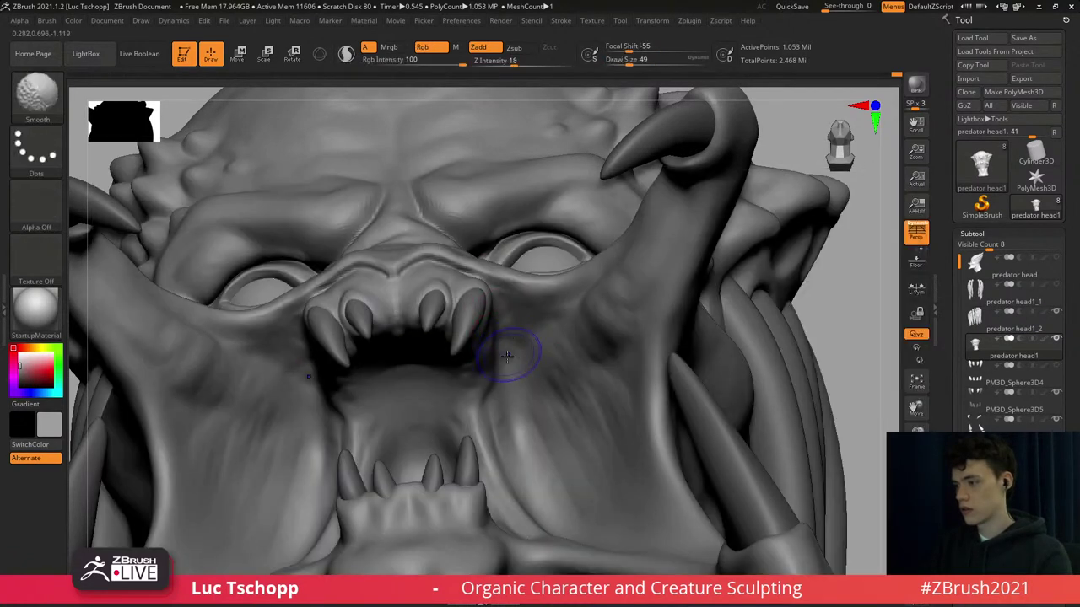
Smooth the inner cheeks beside the fangs two subdivision levels lower at draw size 54, and refine them with LucT_Custom1 at draw size 51.
key("shift+d")
key("shift+d")
key("s")
left_click_drag(521, 365, 518, 365)
left_click_drag(512, 334, 513, 350, "shift")
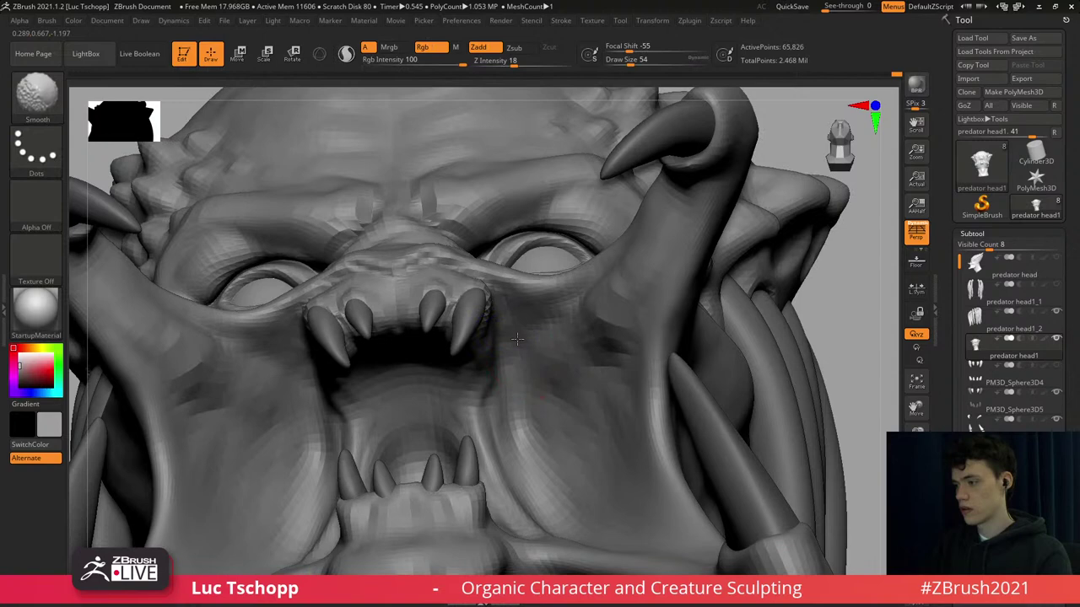
key("d")
key("s")
left_click_drag(378, 397, 377, 396)
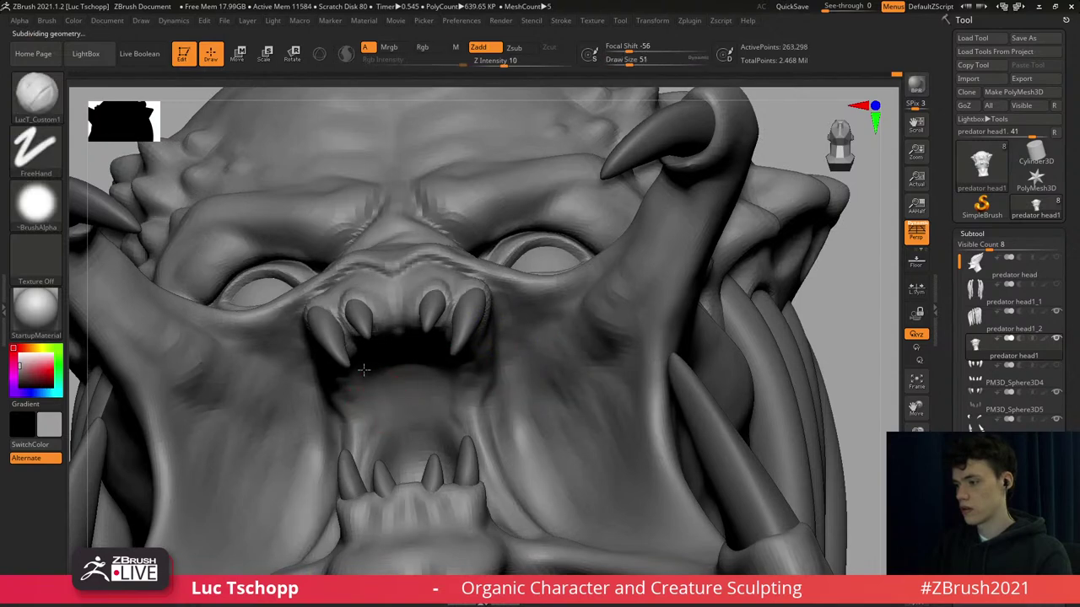
Shape and smooth the cheek membrane beside and below the upper fangs with LucT_Custom1 and Smooth at draw size 56.
right_click_drag(388, 417, 412, 407, "shift")
key("f")
mouse_move(516, 426)
right_mouse_down()
mouse_move(575, 352)
mouse_move(521, 289)
right_mouse_up()
key("s")
left_click_drag(520, 290, 523, 324)
key("s")
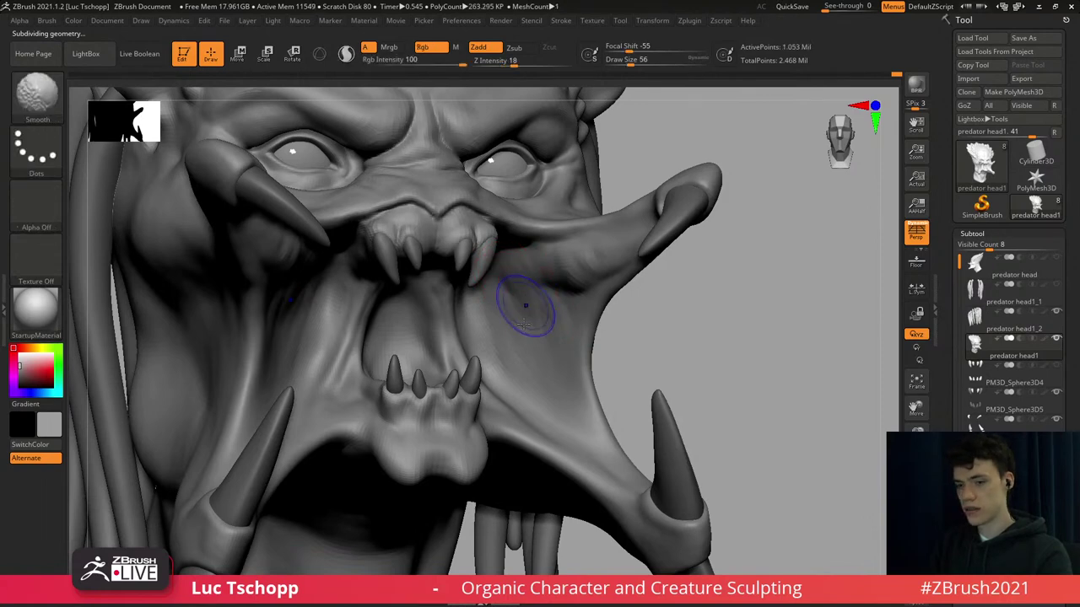
right_click_drag(523, 323, 532, 339, "shift")
Adjust the upper and lower eyelids with the Move Topological brush at draw size 56.
key("f")
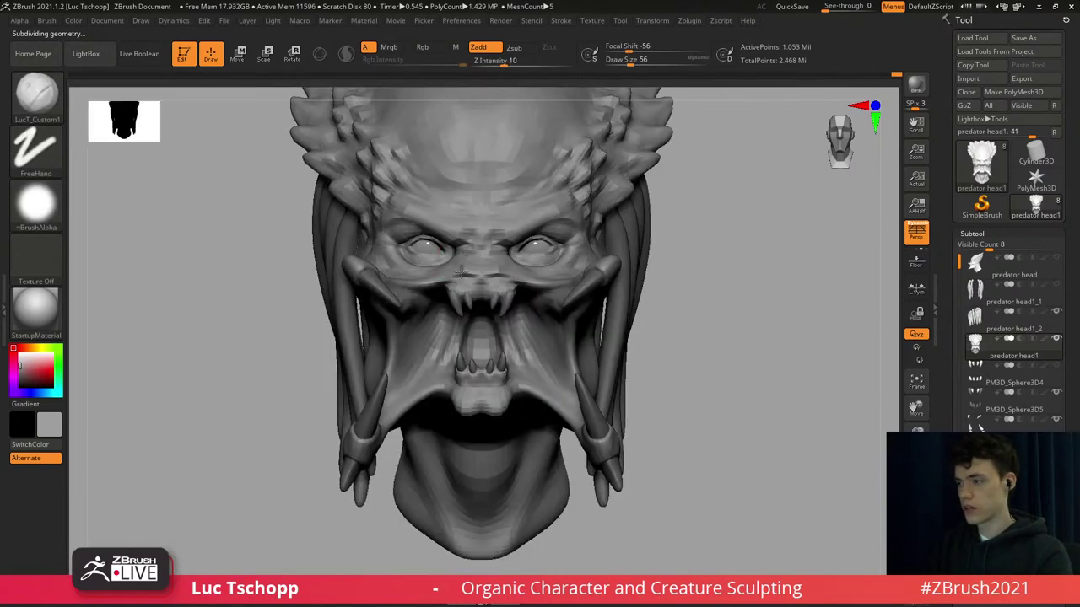
right_click_drag(464, 252, 502, 281, "ctrl")
key("b")
key("m")
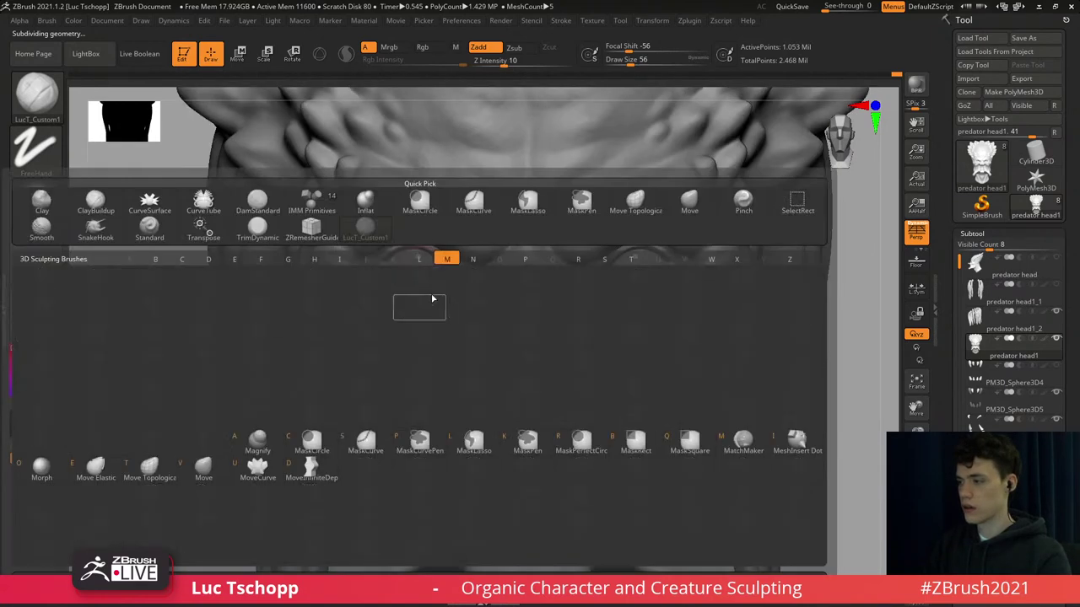
key("c")
key("Escape")
key("b")
key("m")
key("t")
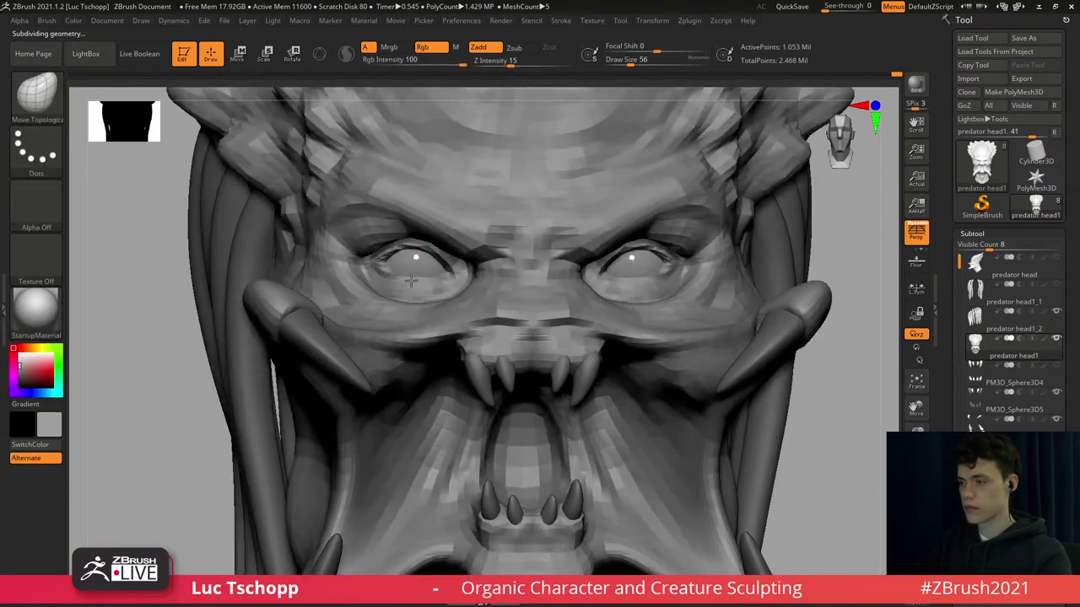
right_click_drag(410, 282, 456, 283)
left_click_drag(411, 280, 417, 280)
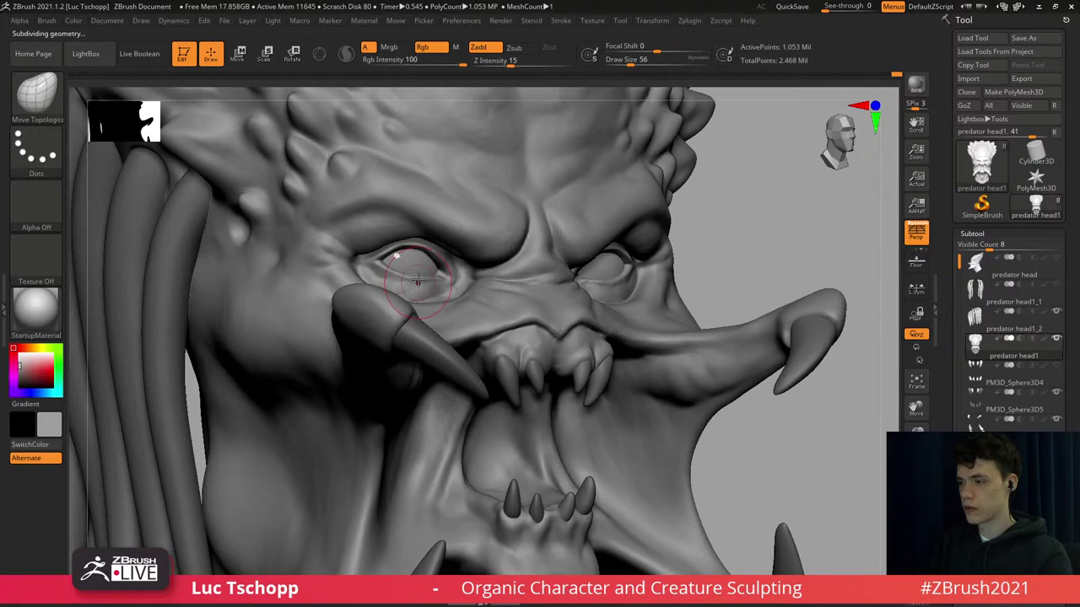
right_click_drag(427, 279, 407, 269, "shift")
left_click_drag(417, 253, 417, 249)
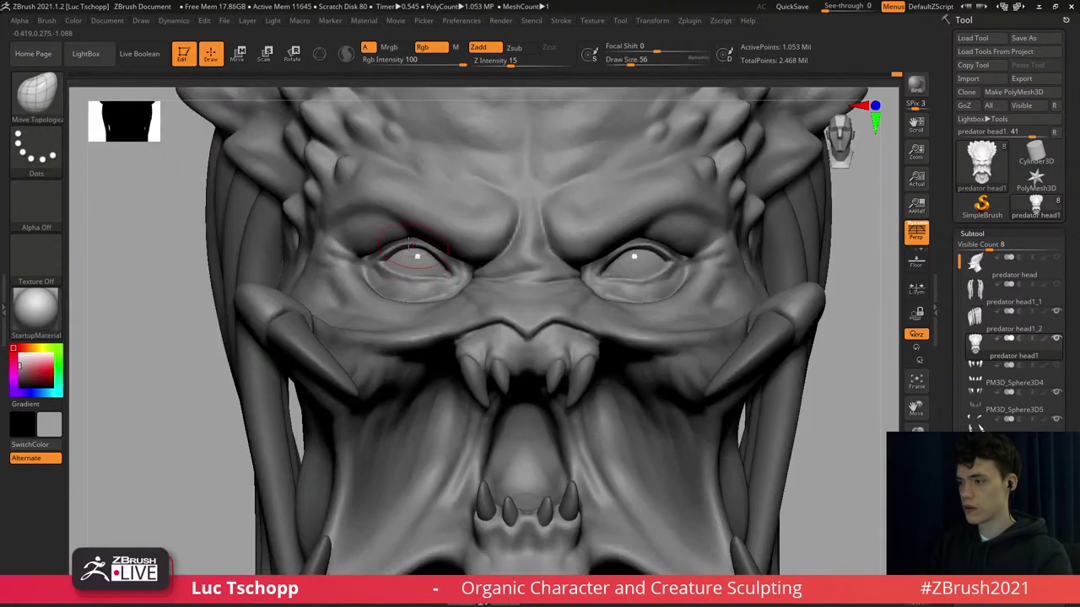
Reshape the outer eye corners and lower eyelids with the Move Topological brush at draw sizes 80 and 59.
key("s")
left_click(400, 243)
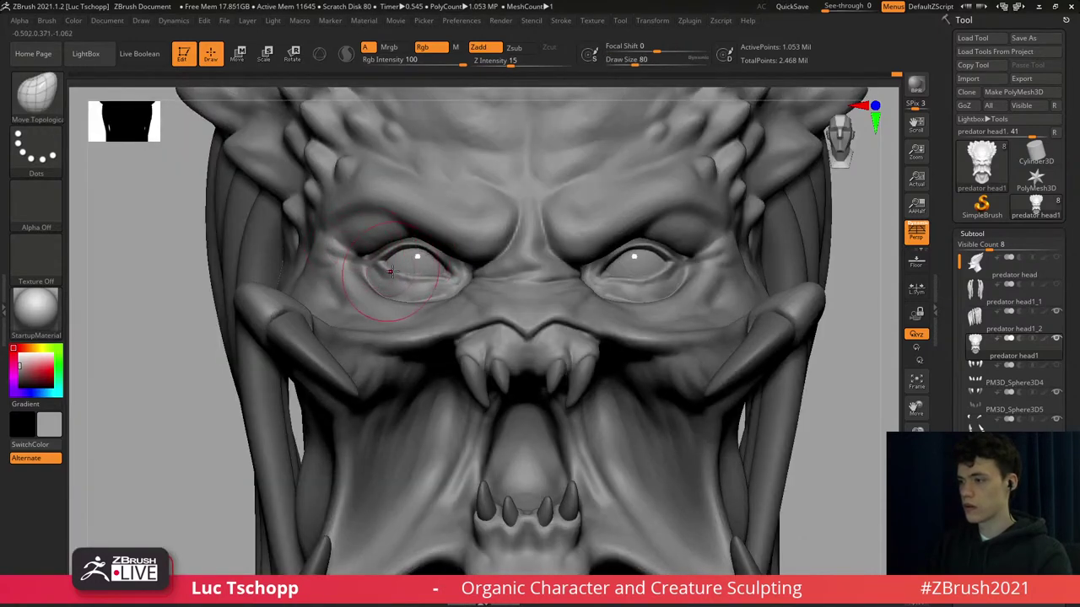
key("s")
left_click(395, 276)
key("s")
left_click(407, 278)
left_click_drag(408, 276, 410, 274)
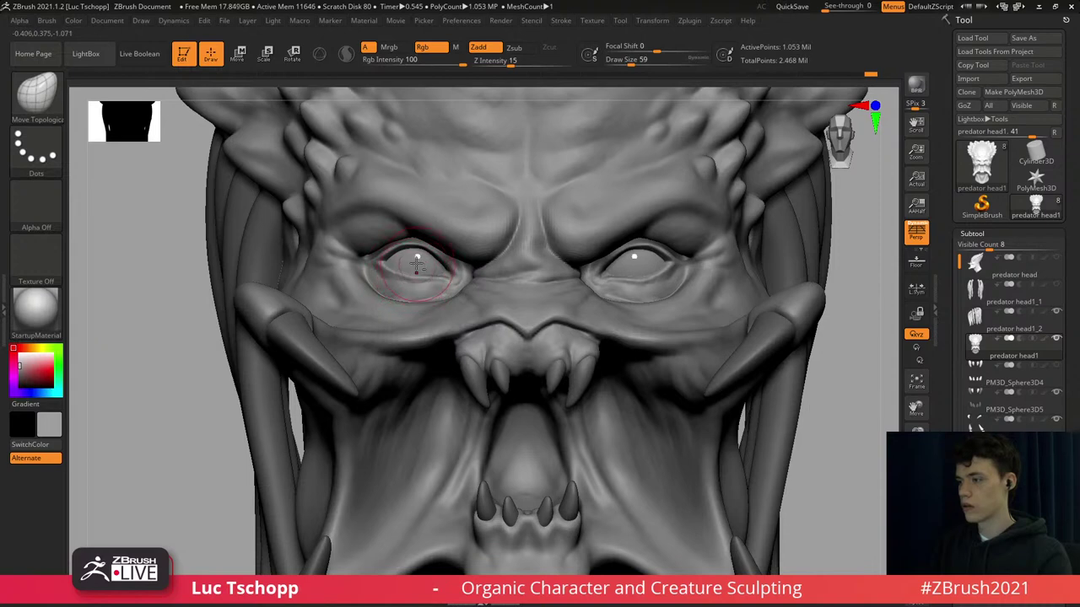
Isolate the eyeballs subtool, choose the Standard brush and show the spheres' wireframe.
left_click(417, 264, "alt")
left_click(917, 560)
key("b")
key("s")
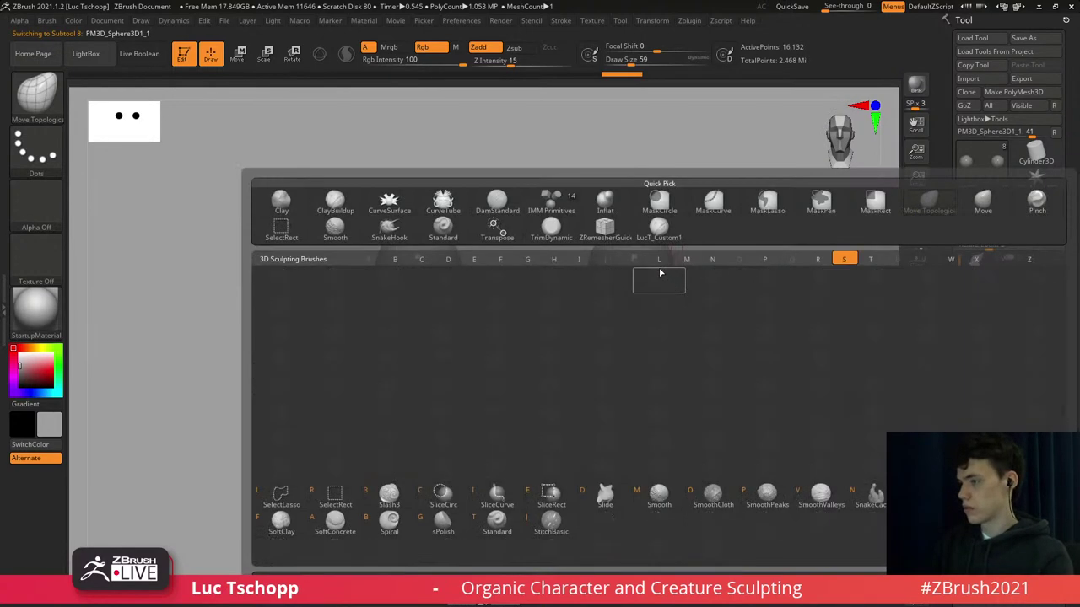
key("t")
right_click_drag(636, 257, 626, 283, "ctrl")
key("shift+f")
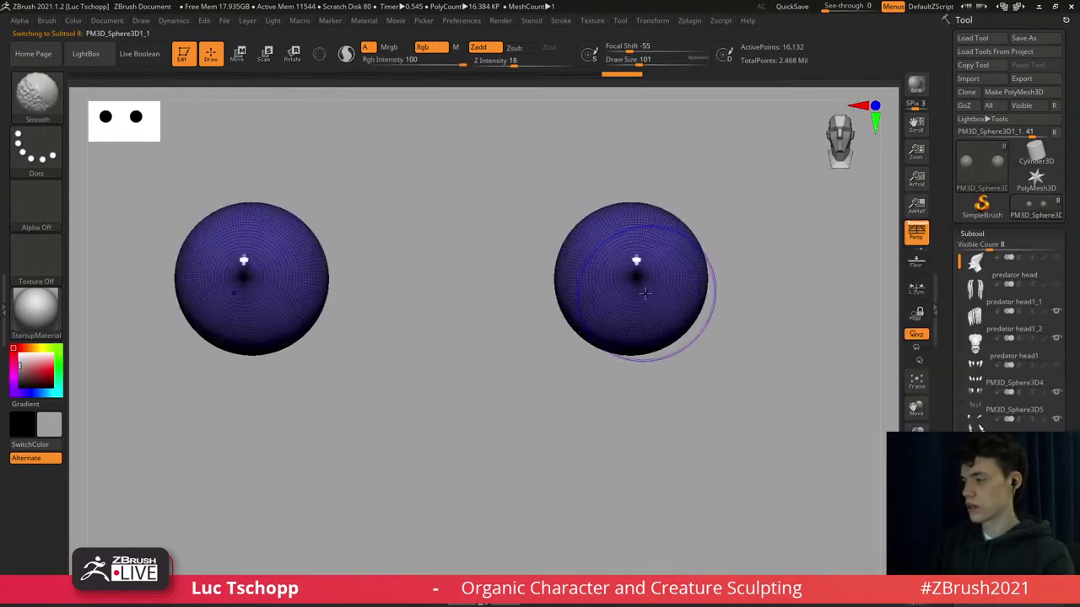
Rotate both eyeballs slightly outward with the gizmo from the top view, and bring the full head back into view.
key("e")
right_click_drag(660, 237, 656, 291, "shift")
left_click_drag(637, 166, 621, 344)
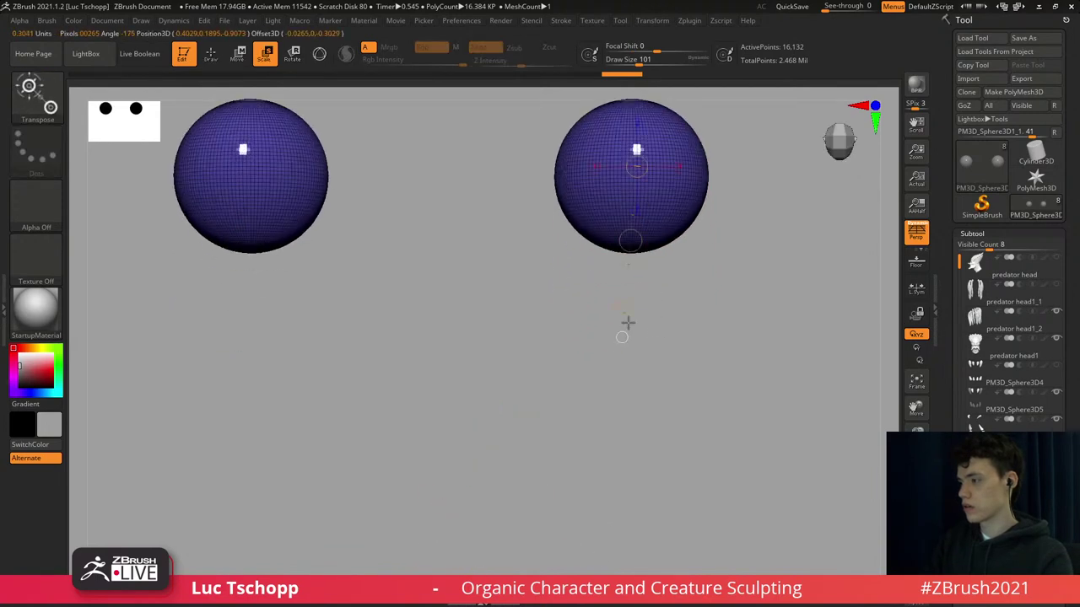
key("r")
right_click_drag(666, 205, 647, 264, "alt")
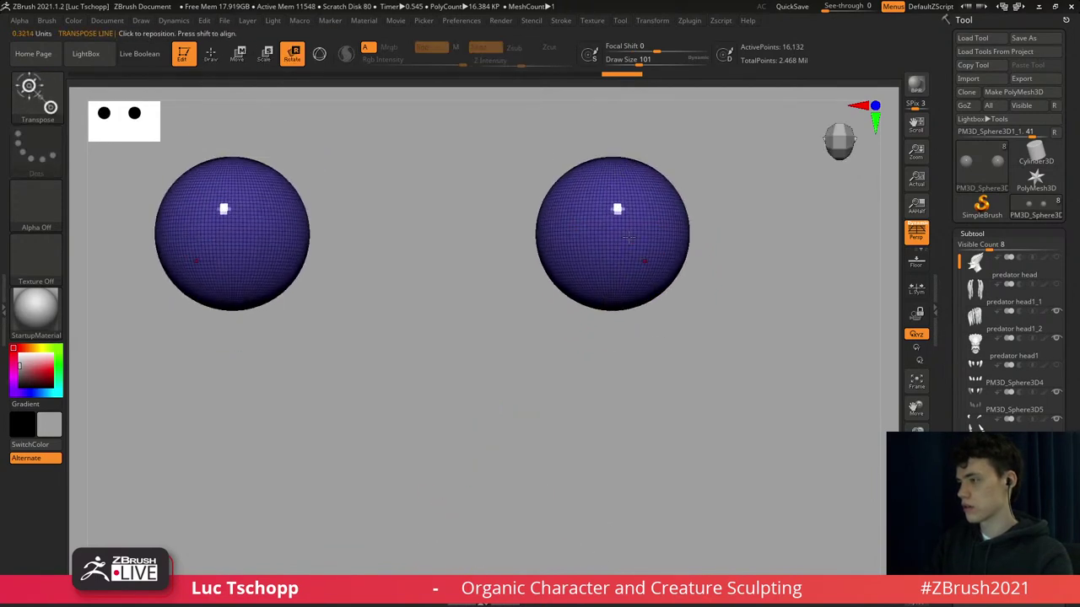
left_click(319, 55)
left_click(603, 137)
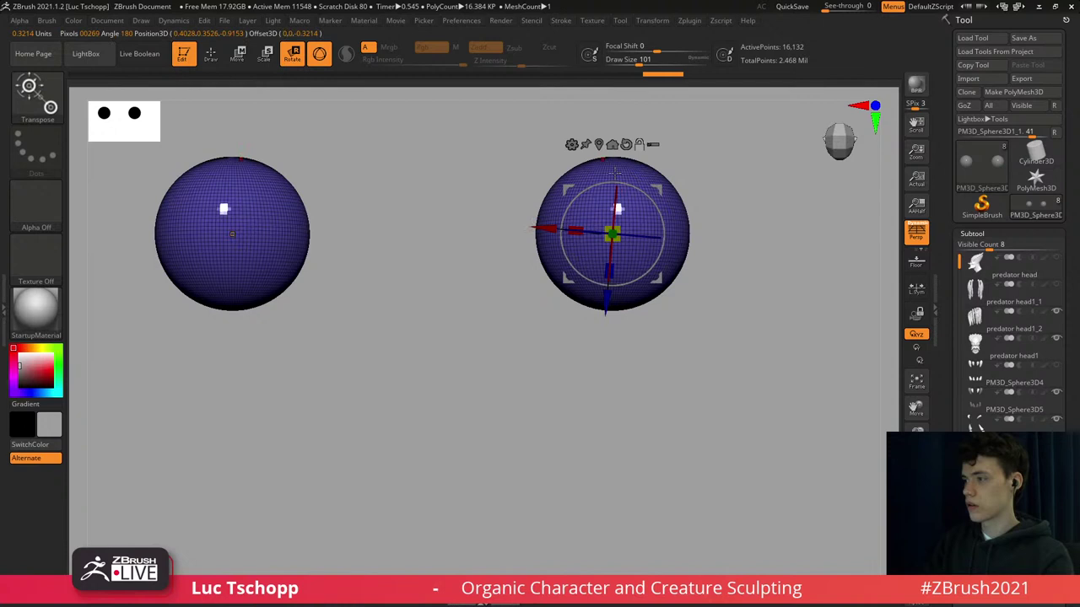
left_click(626, 144, "alt")
left_click_drag(655, 206, 662, 209)
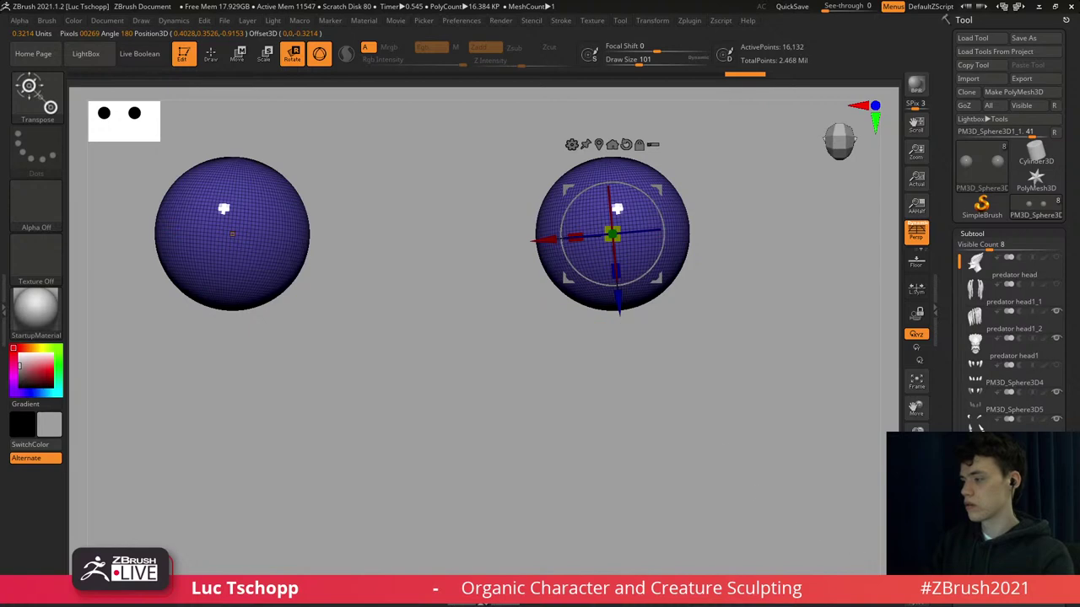
left_click(916, 547)
right_click_drag(631, 337, 675, 227)
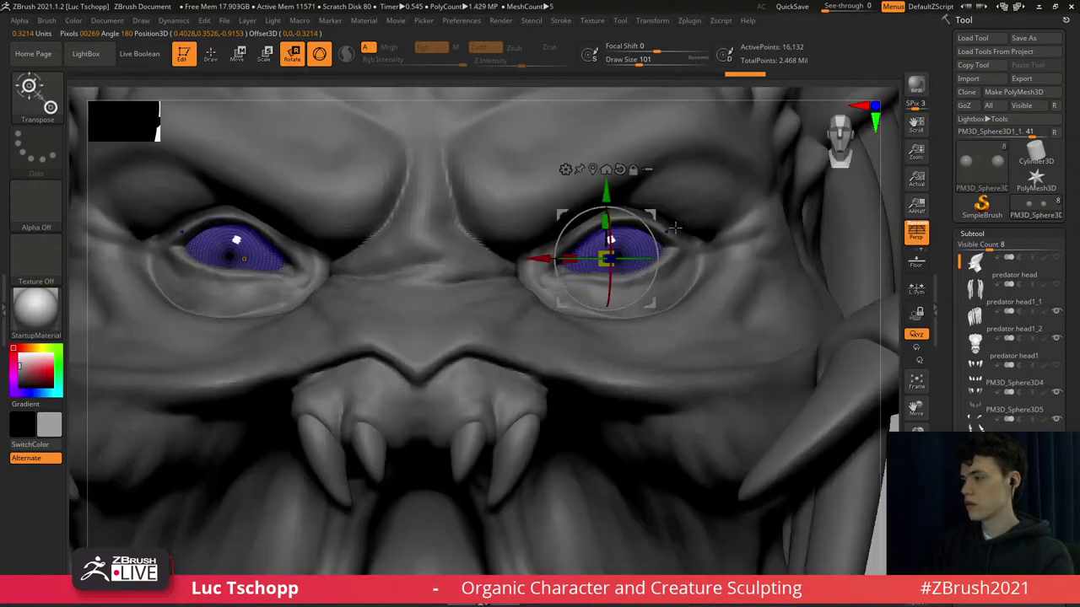
Return to draw mode, isolate the eyeballs, choose the Standard brush and hide the wireframe.
key("q")
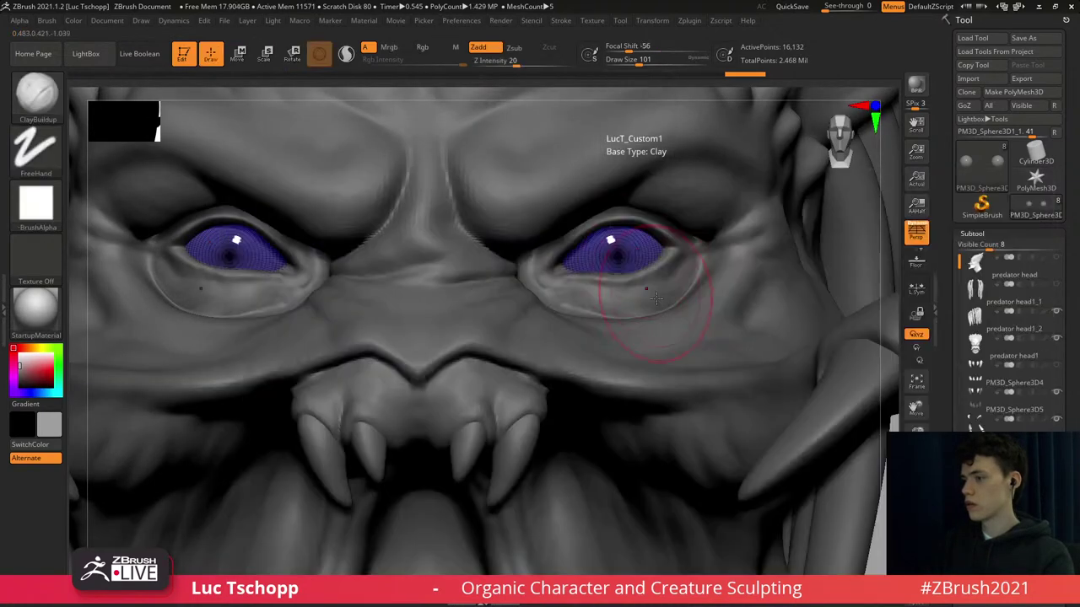
left_click(916, 547)
key("b")
key("s")
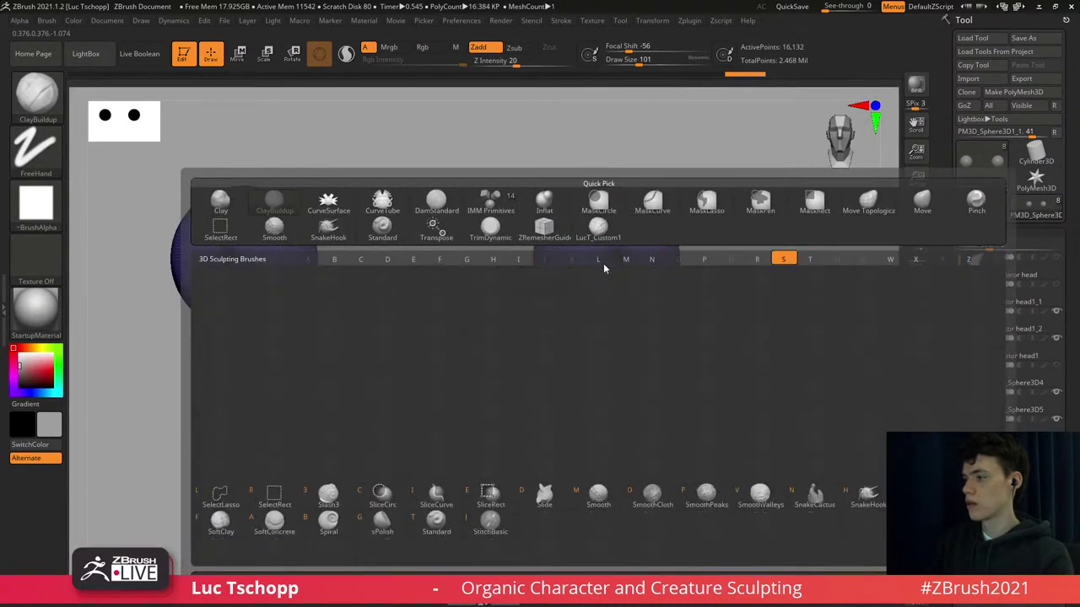
key("t")
key("shift+f")
right_click_drag(610, 261, 629, 291, "ctrl")
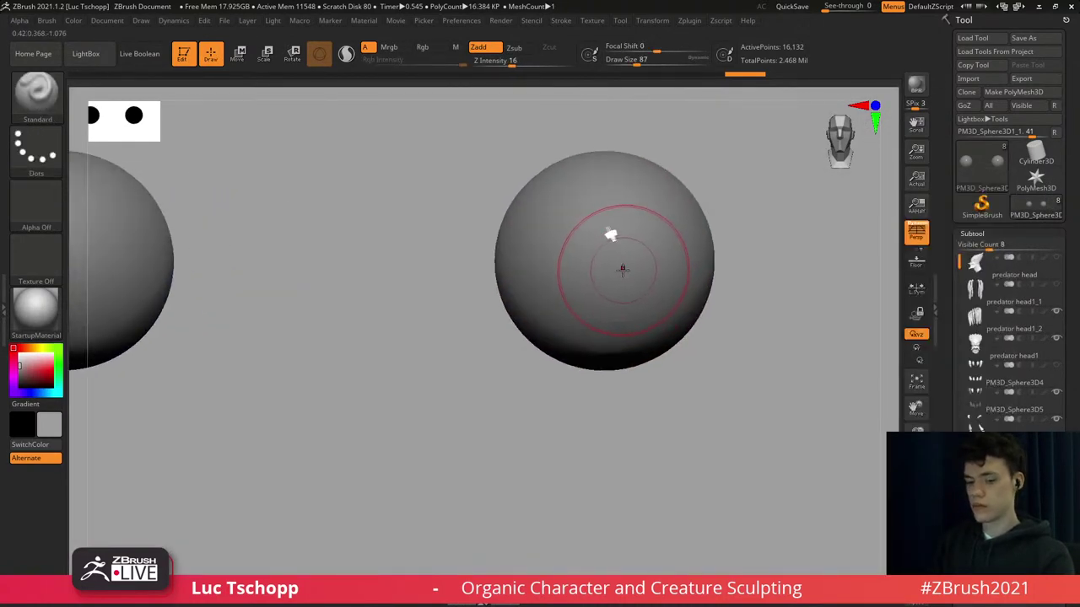
Subdivide the eyeballs twice and set the Standard brush to paint colour only, with Rgb on and Zadd off.
key("shift+f")
key("b")
key("ctrl+d")
left_click(430, 48)
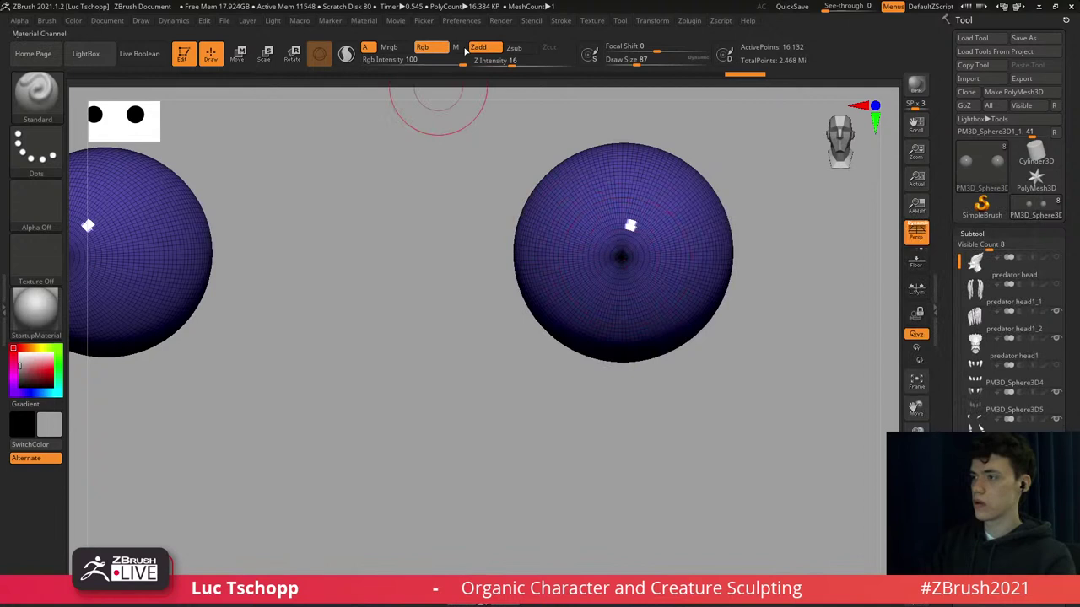
left_click(484, 48)
key("ctrl+d")
key("shift+f")
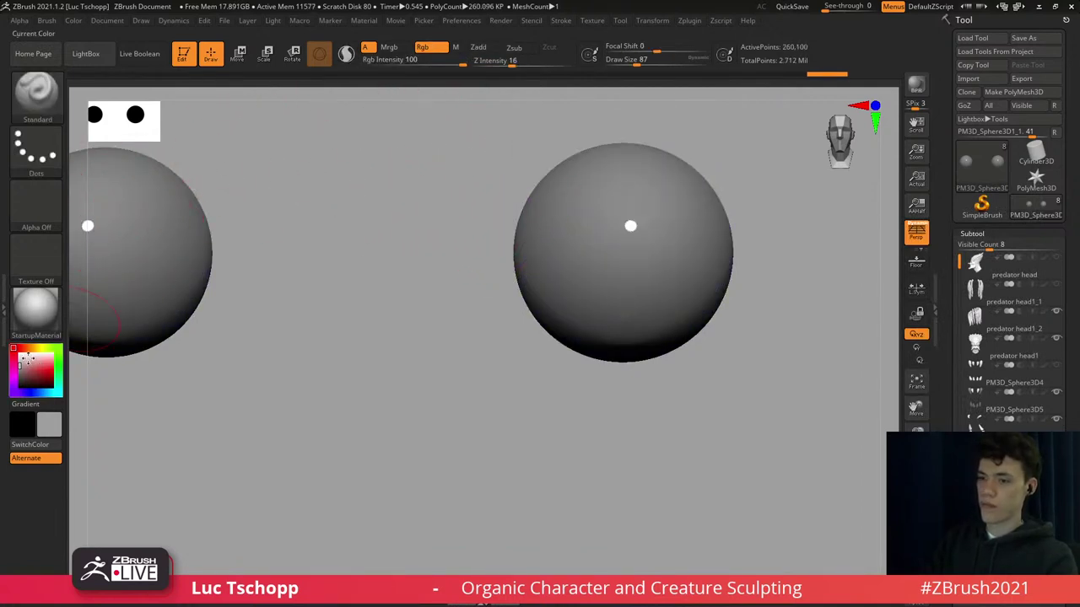
Fill the eyeballs with a dark reddish brown of R 59, G 46, B 46.
left_click_drag(36, 368, 32, 383)
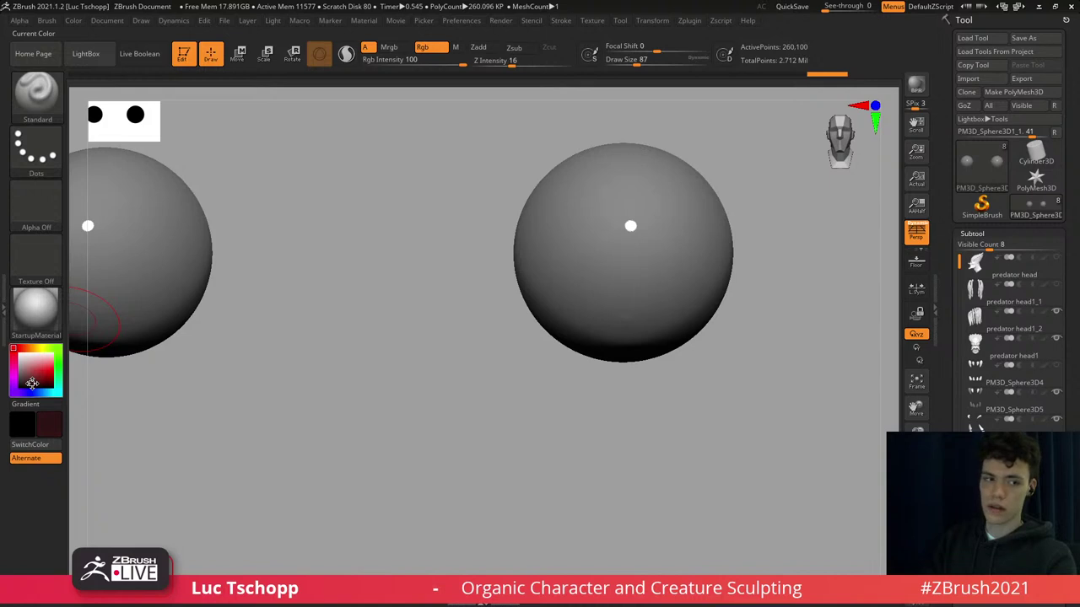
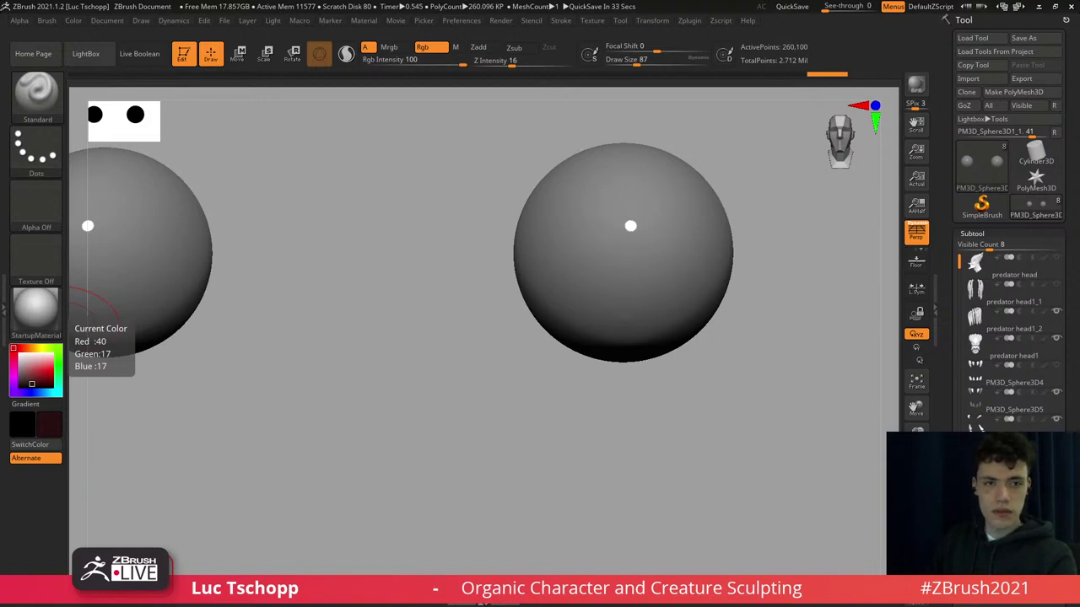
left_click_drag(487, 302, 468, 310, "alt")
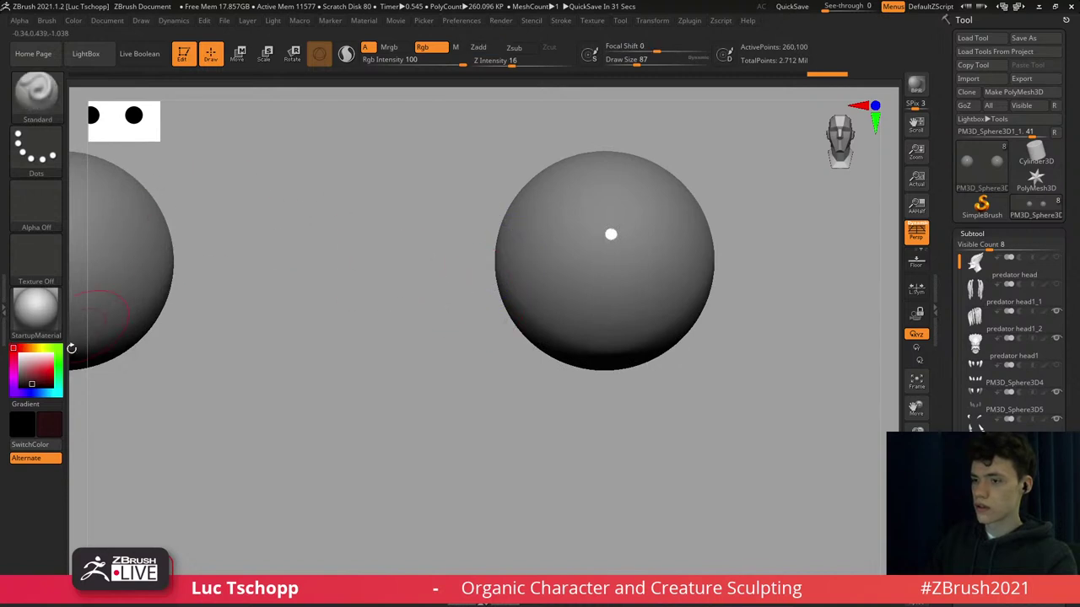
left_click_drag(26, 377, 21, 377)
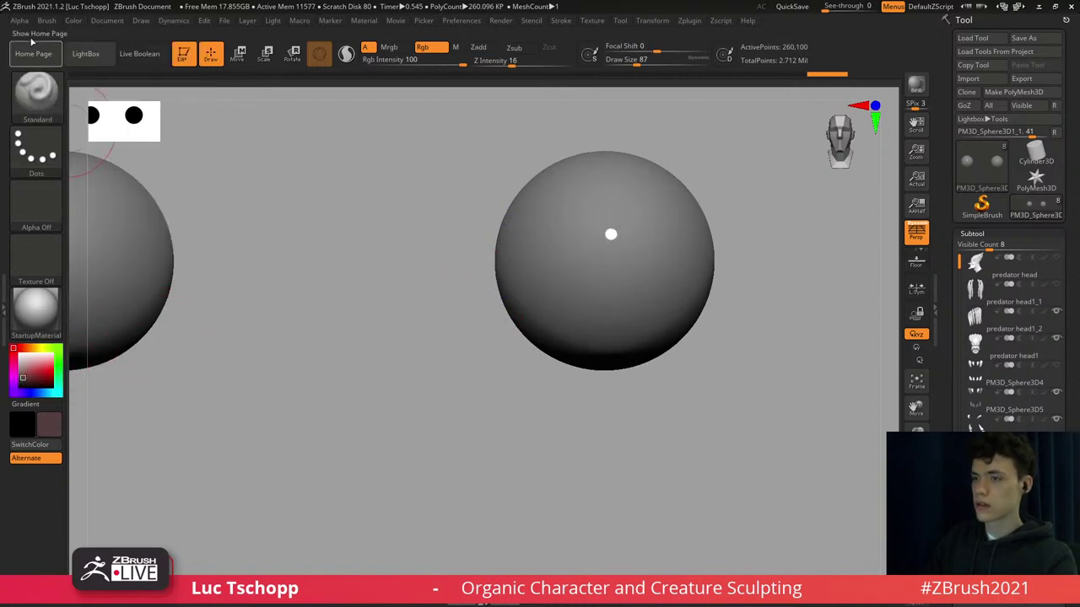
left_click(74, 20)
left_click(101, 260)
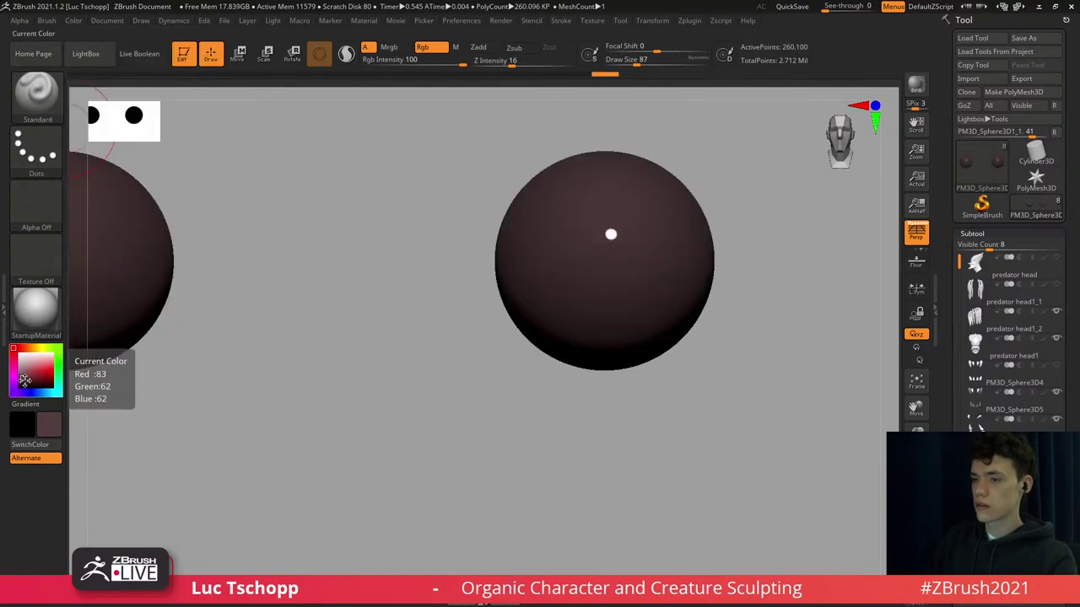
left_click(74, 20)
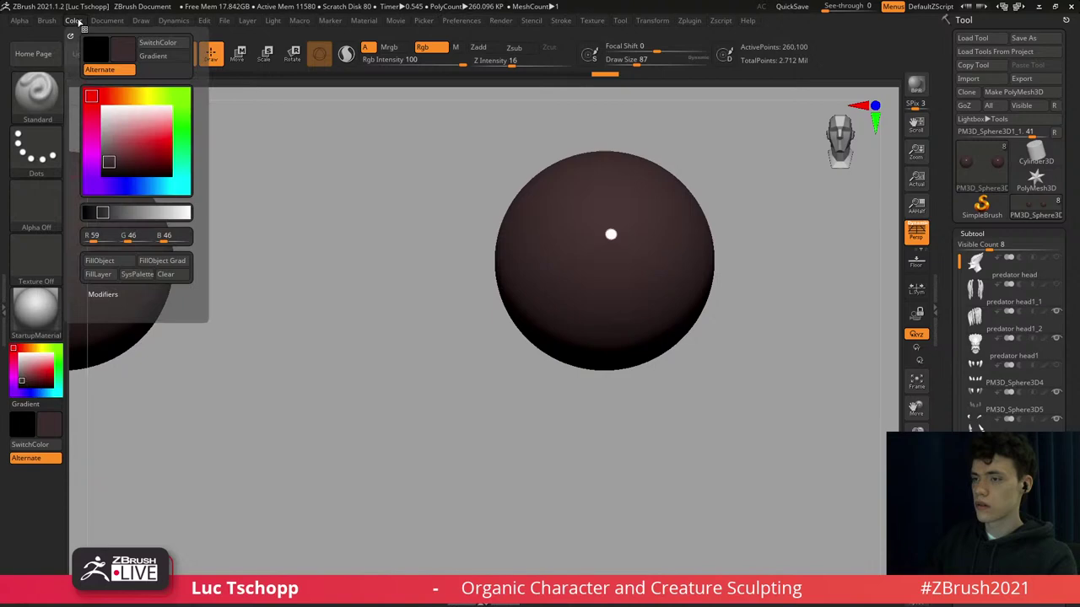
left_click(104, 264)
Paint a round red iris around the front pole of each eyeball with the Standard brush at draw size 104.
key("b")
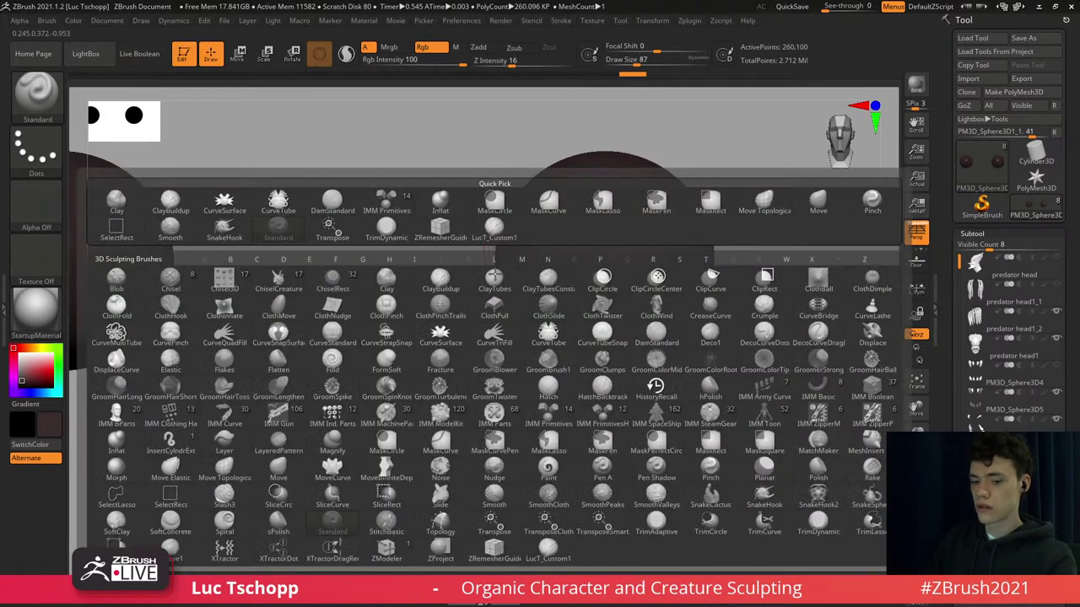
key("s")
key("t")
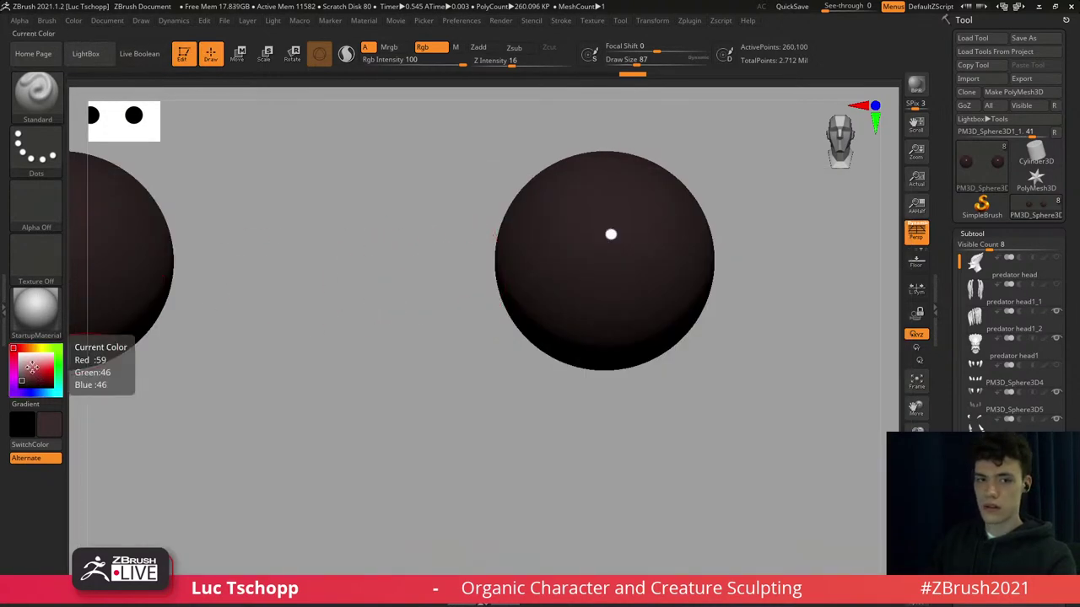
left_click_drag(37, 367, 41, 373)
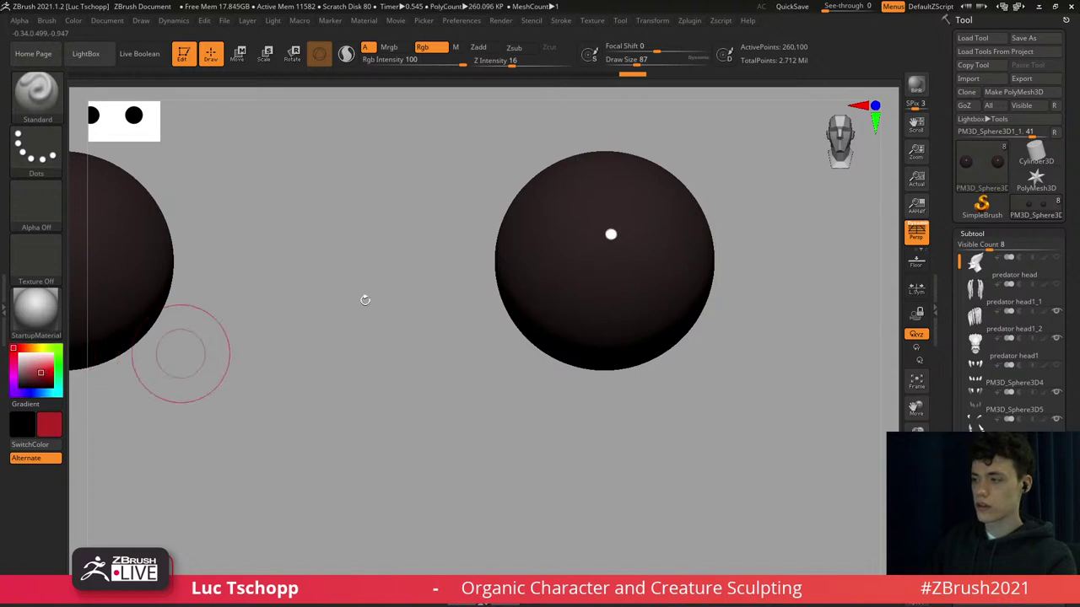
key("ctrl+z")
right_click_drag(621, 255, 578, 303, "alt")
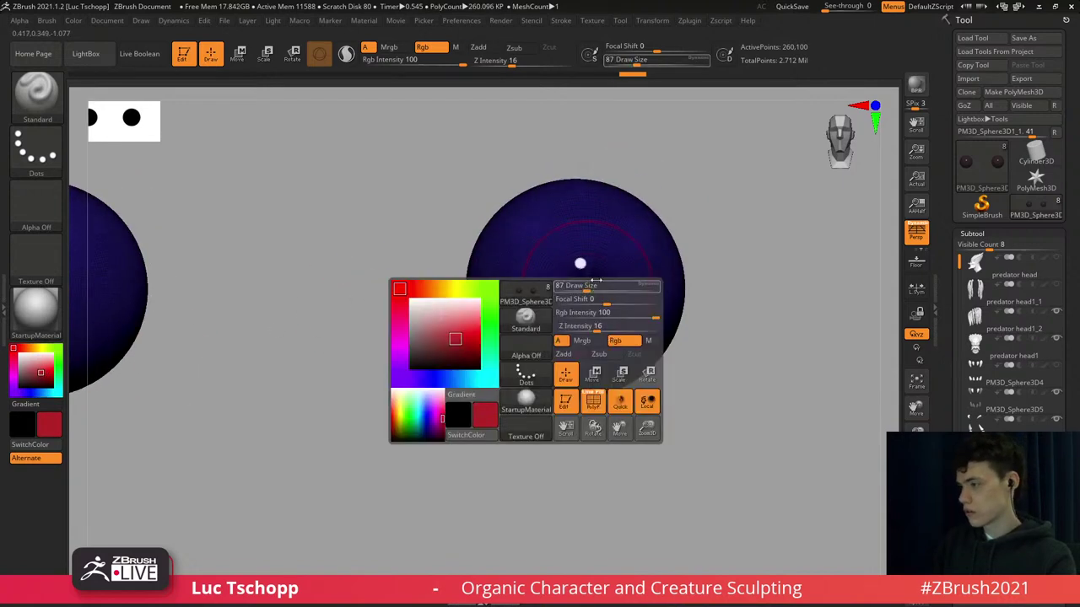
right_click_drag(612, 258, 596, 279)
key("s")
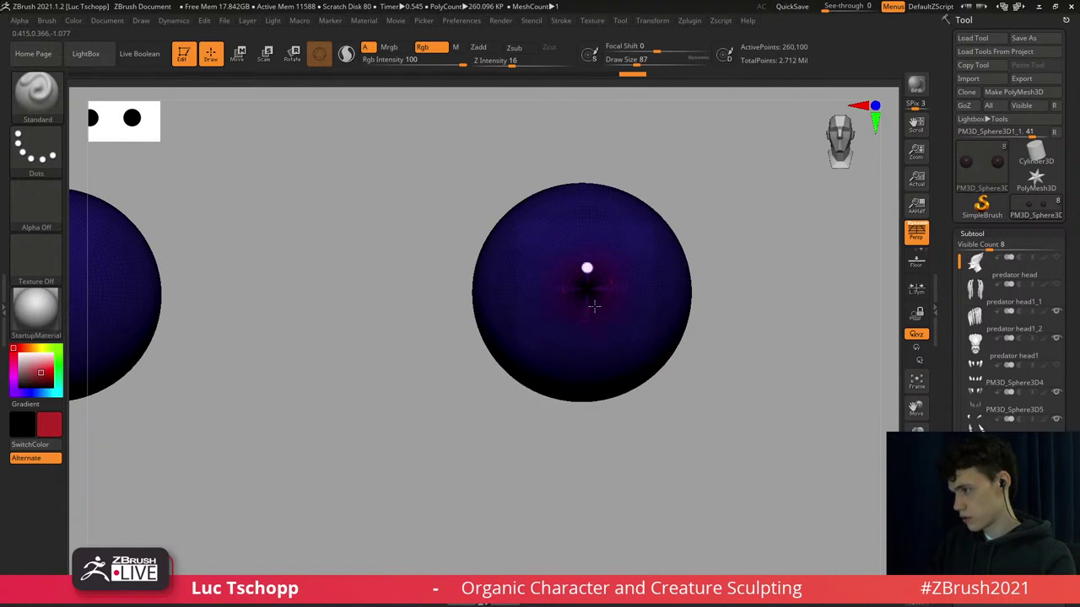
key("shift+f")
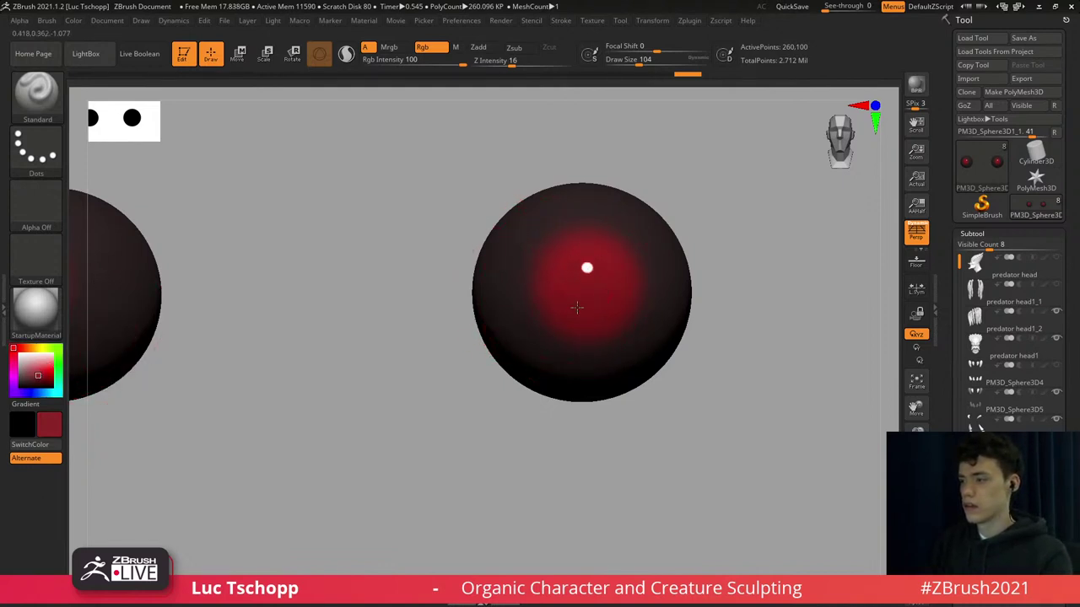
Paint an orange centre inside the red iris with the Standard brush at draw size 74, leaving a red rim.
left_click(33, 348)
left_click_drag(39, 374, 45, 370)
mouse_move(590, 292)
left_mouse_down()
mouse_move(604, 297)
mouse_move(601, 285)
mouse_move(585, 287)
left_mouse_up()
key("s")
key("ctrl+z")
key("ctrl+z")
key("ctrl+z")
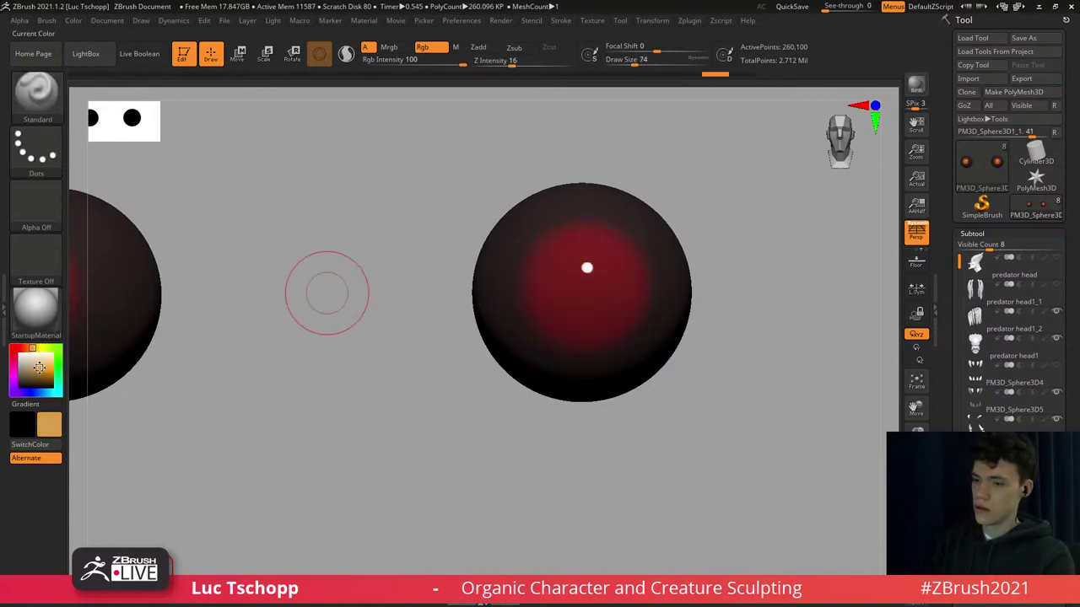
mouse_move(590, 276)
left_mouse_down()
mouse_move(582, 287)
mouse_move(596, 252)
mouse_move(611, 278)
left_mouse_up()
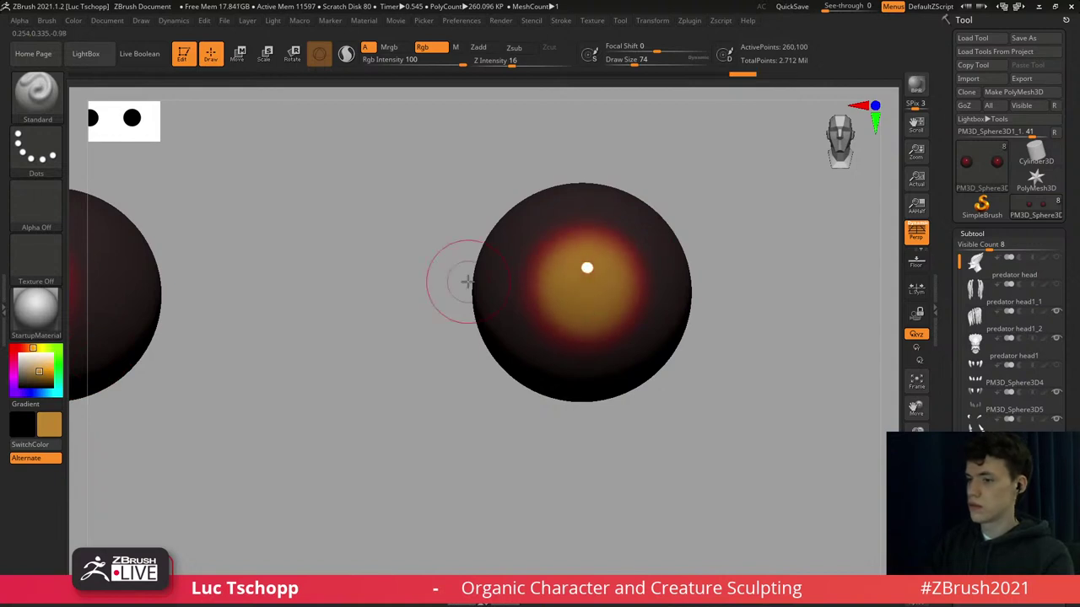
Brighten the middle of the iris with a more saturated orange at draw size 46.
left_click_drag(44, 371, 48, 370)
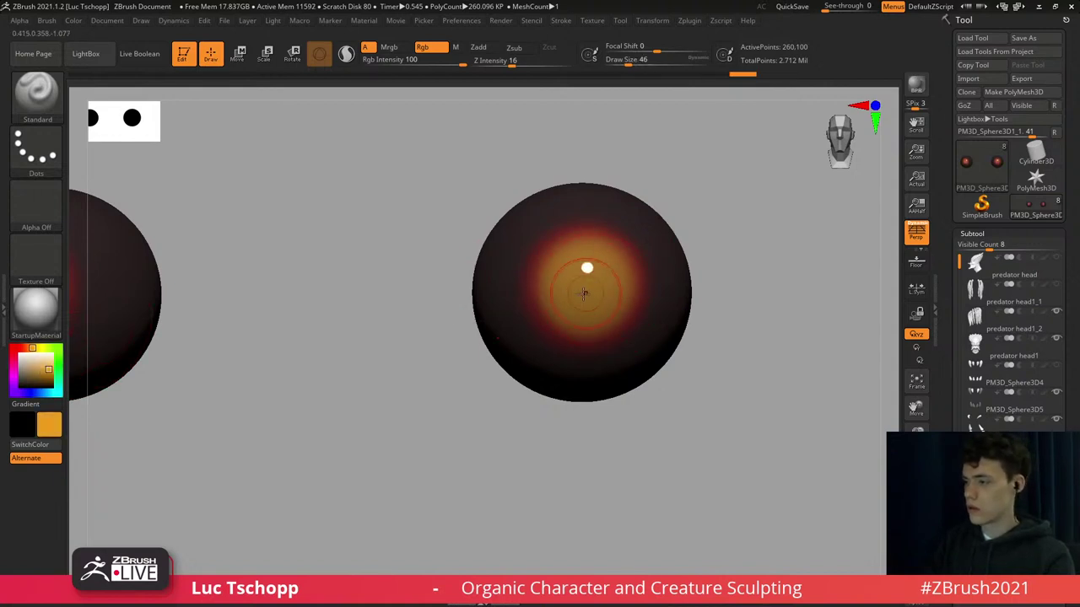
key("s")
left_click(570, 297)
left_click_drag(575, 301, 582, 308)
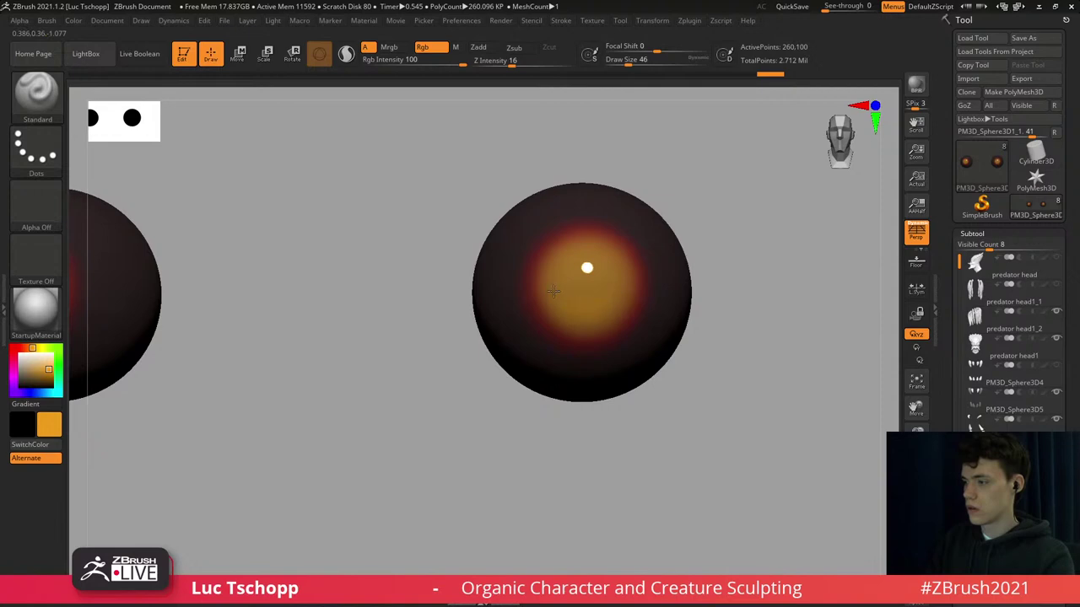
Bring back the full head around the painted eyes and set the paint colour to near-black.
left_click_drag(670, 466, 599, 373, "alt")
key("f")
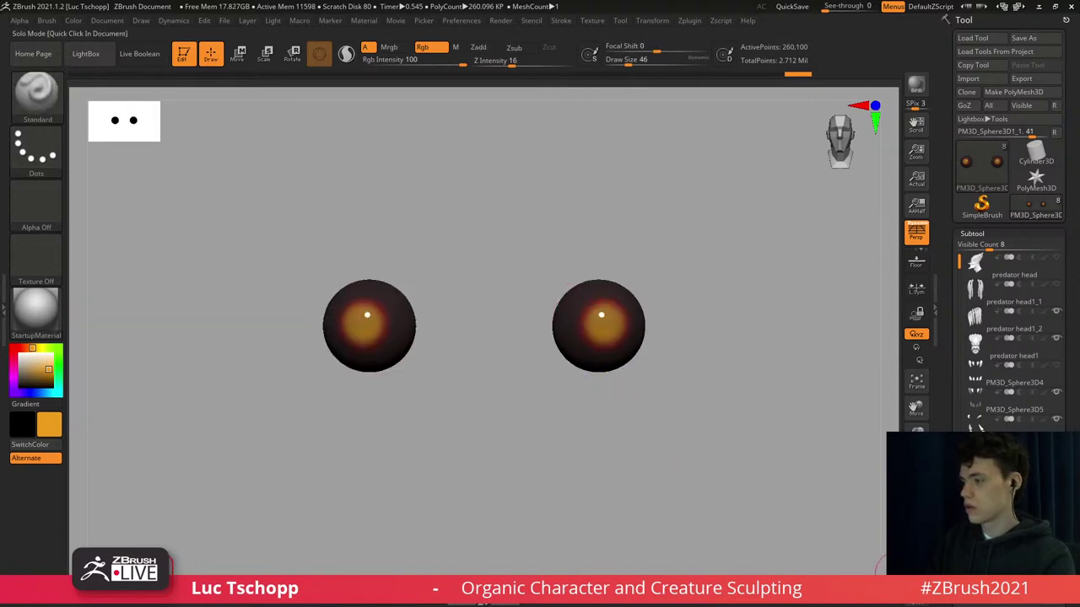
left_click(916, 548)
key("f")
key("c")
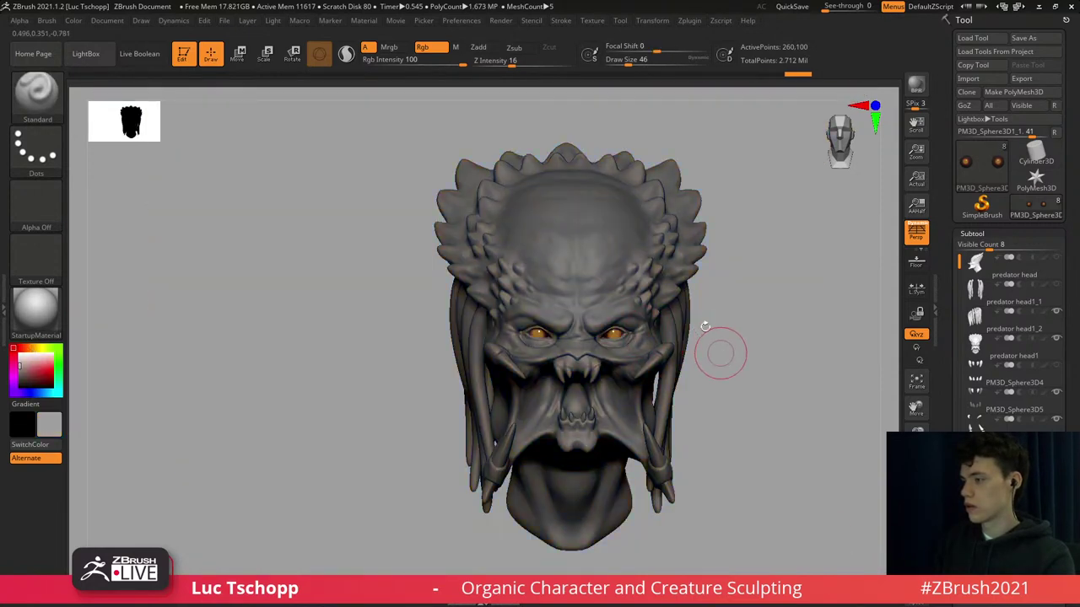
key("f")
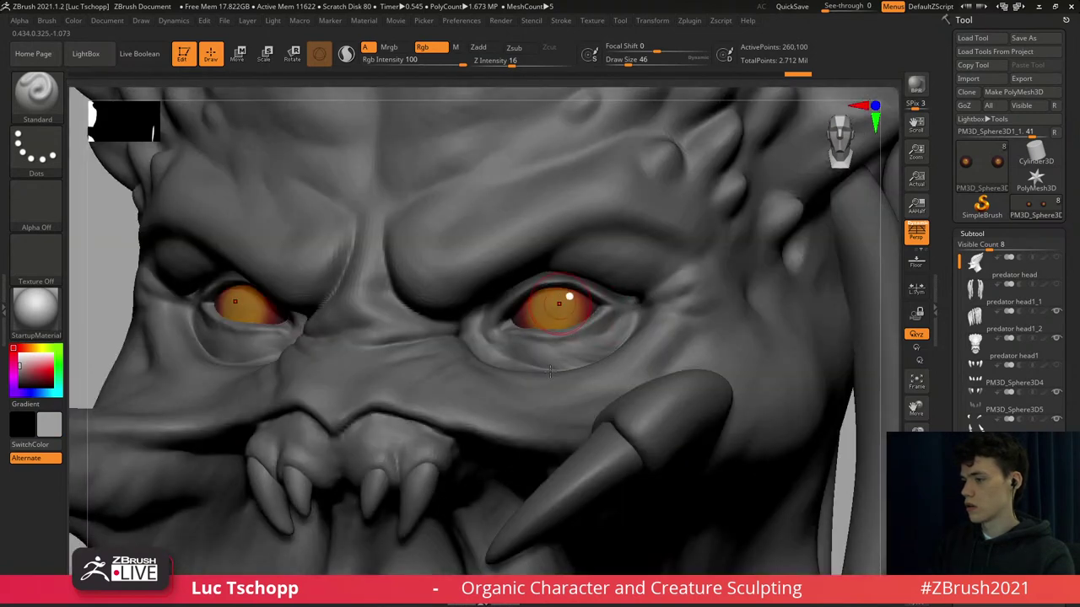
right_click_drag(550, 371, 545, 309, "ctrl")
left_click_drag(34, 377, 4, 386)
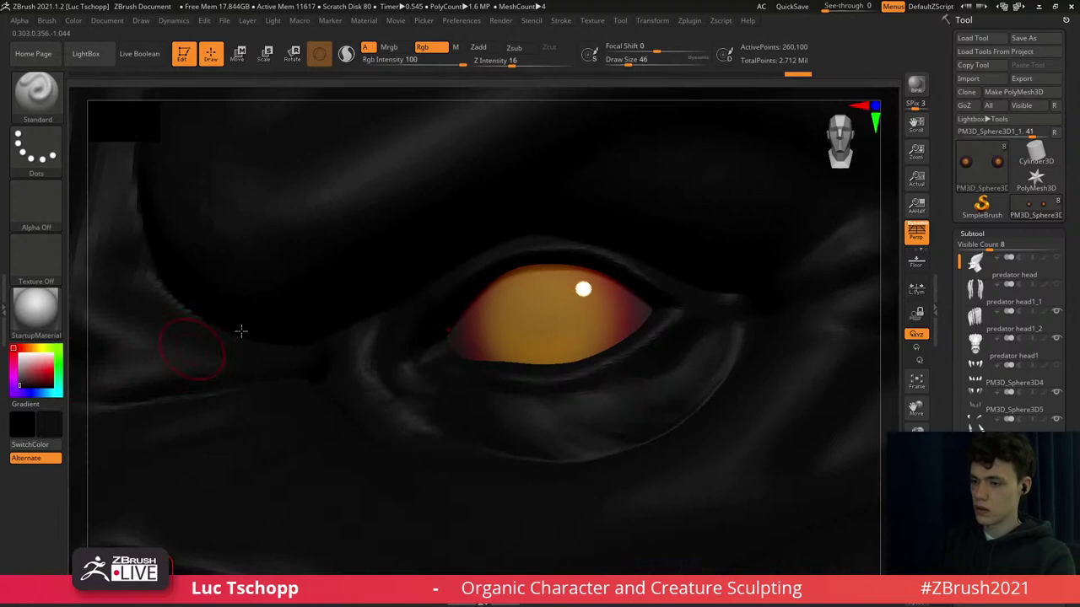
mouse_move(528, 297)
right_mouse_down()
mouse_move(533, 285)
mouse_move(513, 289)
right_mouse_up()
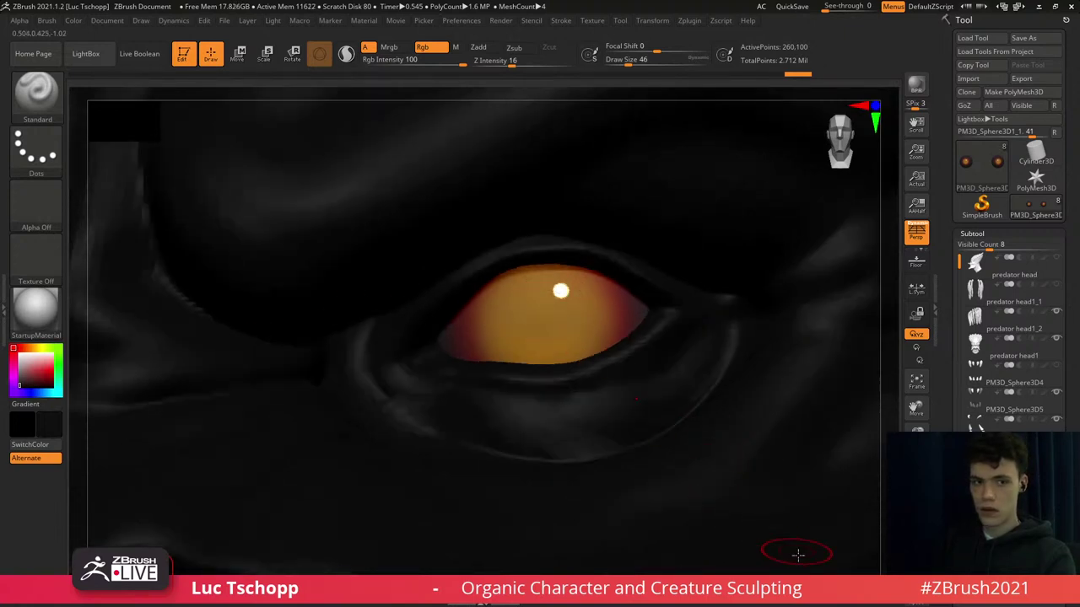
Isolate the eyeballs and paint a vertical black slit pupil in the middle of the iris at draw size 25.
left_click(916, 556)
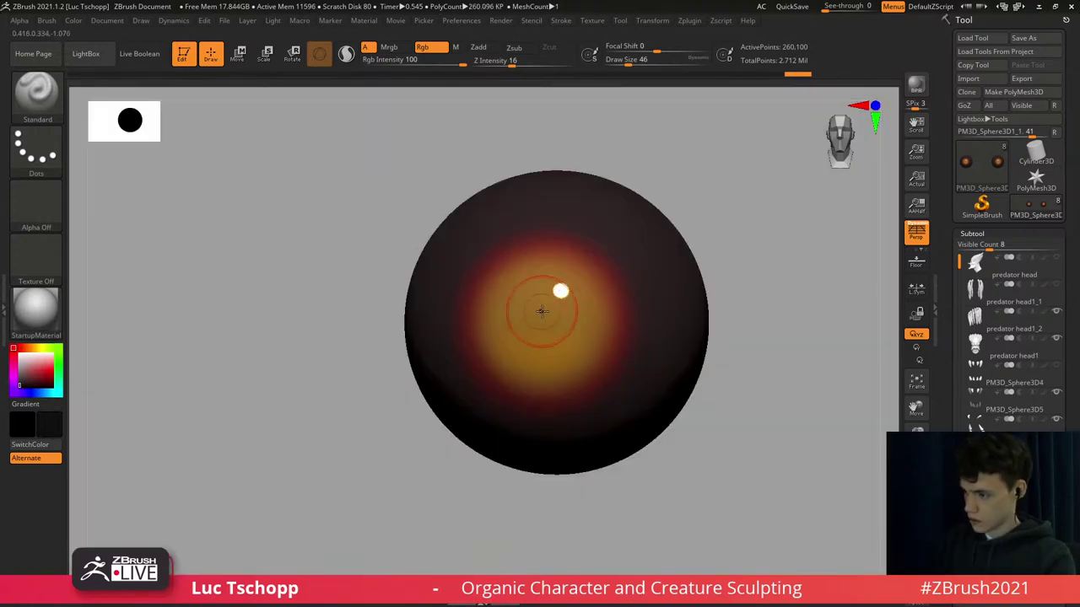
mouse_move(542, 312)
right_mouse_down()
mouse_move(537, 302)
mouse_move(543, 329)
right_mouse_up()
key("s")
left_click(543, 322)
key("shift+f")
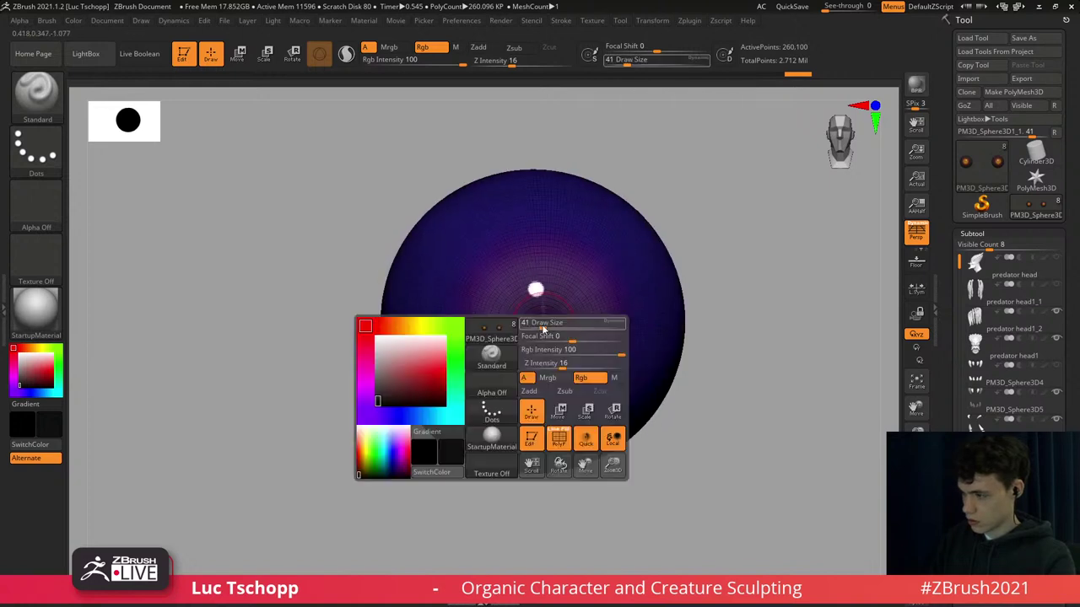
key("s")
left_click(542, 338)
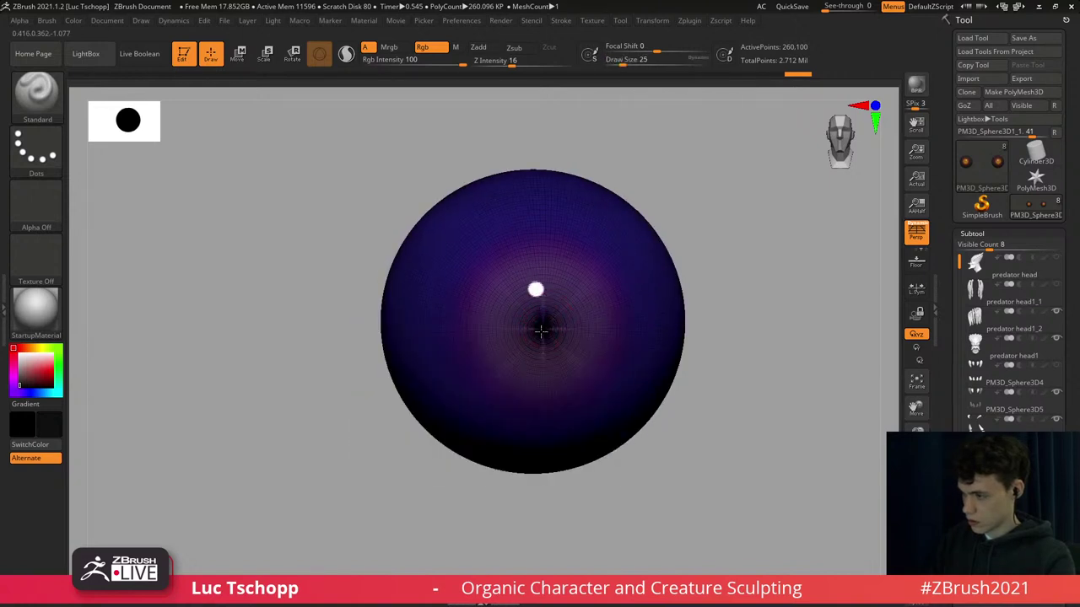
key("shift+f")
mouse_move(542, 321)
left_mouse_down()
mouse_move(543, 344)
mouse_move(539, 319)
left_mouse_up()
Taper the ends of the slit pupil and fill out its shape in black at draw sizes 16 and 23.
key("s")
left_click(538, 318)
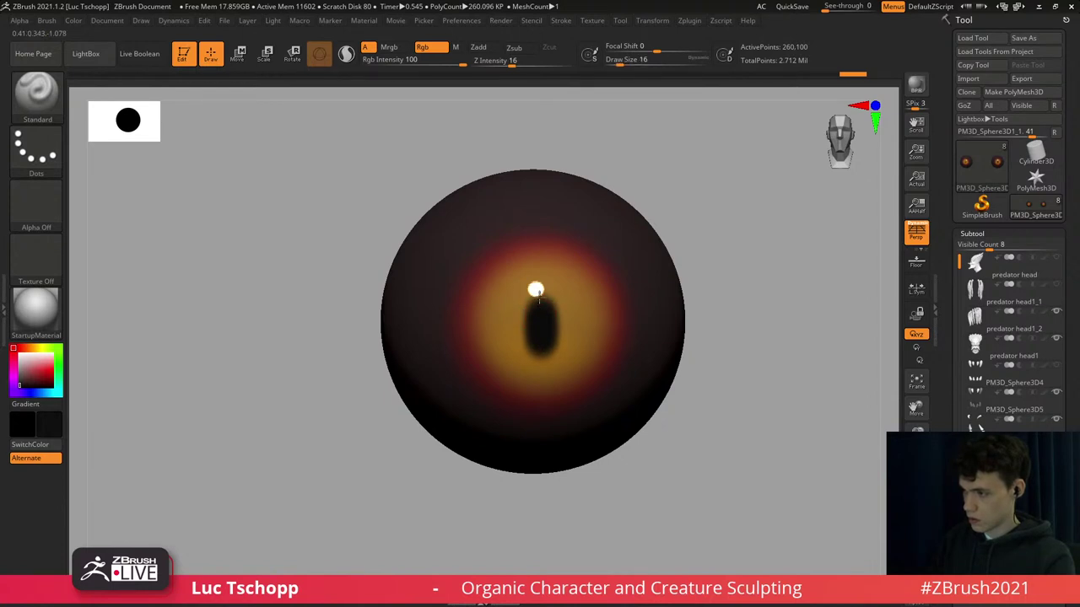
key("s")
left_click(541, 310)
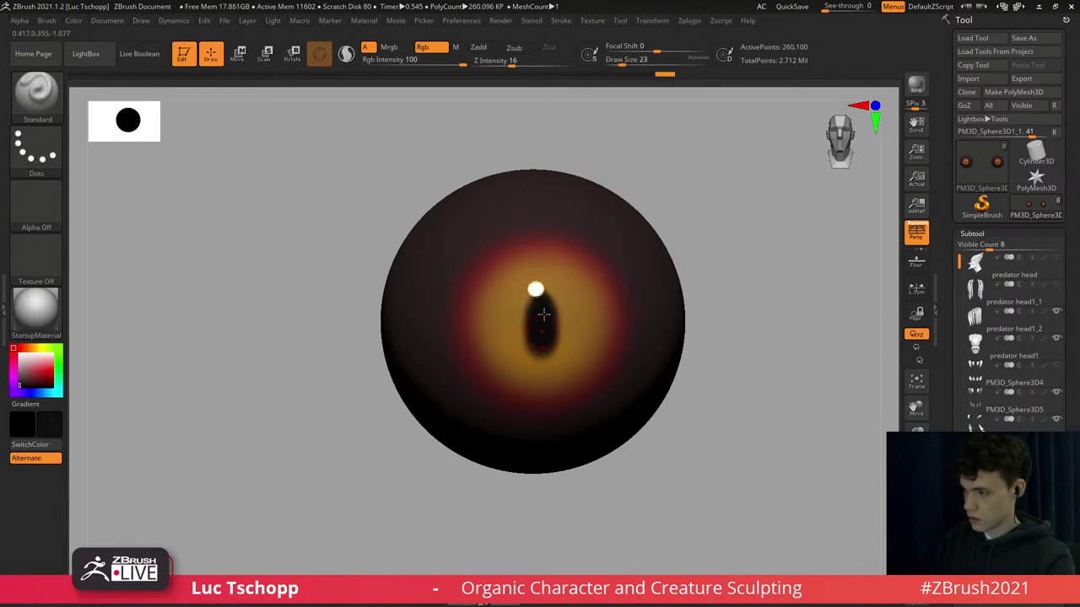
mouse_move(539, 338)
left_mouse_down()
mouse_move(547, 381)
mouse_move(585, 351)
left_mouse_up()
Try painting brighter red marks around the lower part of the iris, starting at draw size 27.
key("c")
key("s")
left_click(507, 390)
key("ctrl+z")
key("ctrl+z")
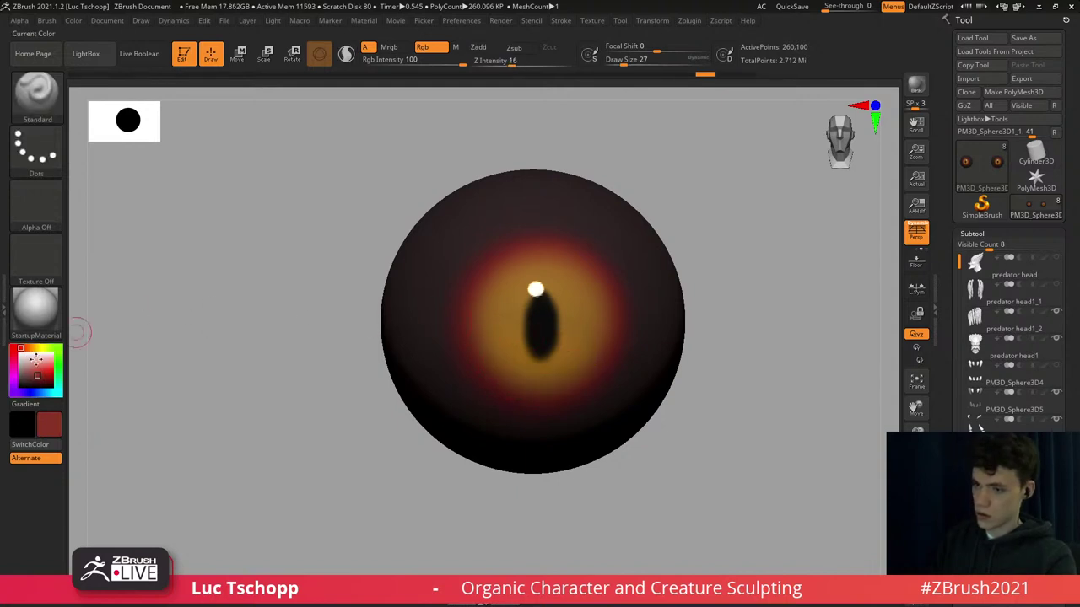
left_click(43, 369)
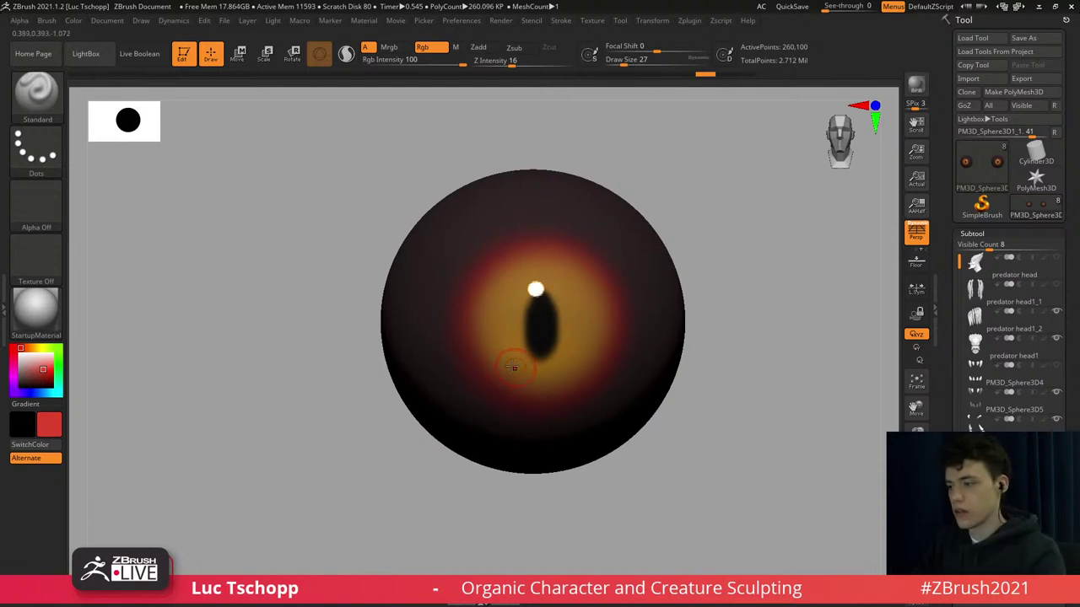
mouse_move(508, 355)
left_mouse_down()
mouse_move(508, 379)
mouse_move(541, 380)
mouse_move(582, 367)
mouse_move(593, 332)
left_mouse_up()
key("s")
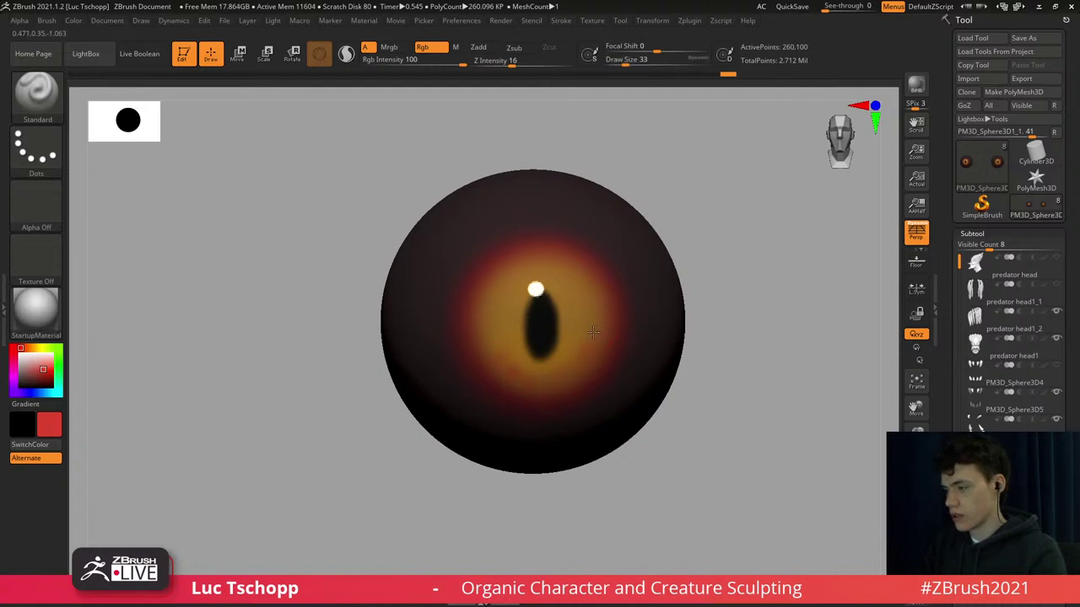
left_click_drag(493, 340, 513, 360)
Try breaking up the red marks with sampled orange at draw size 18, and undo the iris marks.
key("c")
key("bracketleft")
key("bracketleft")
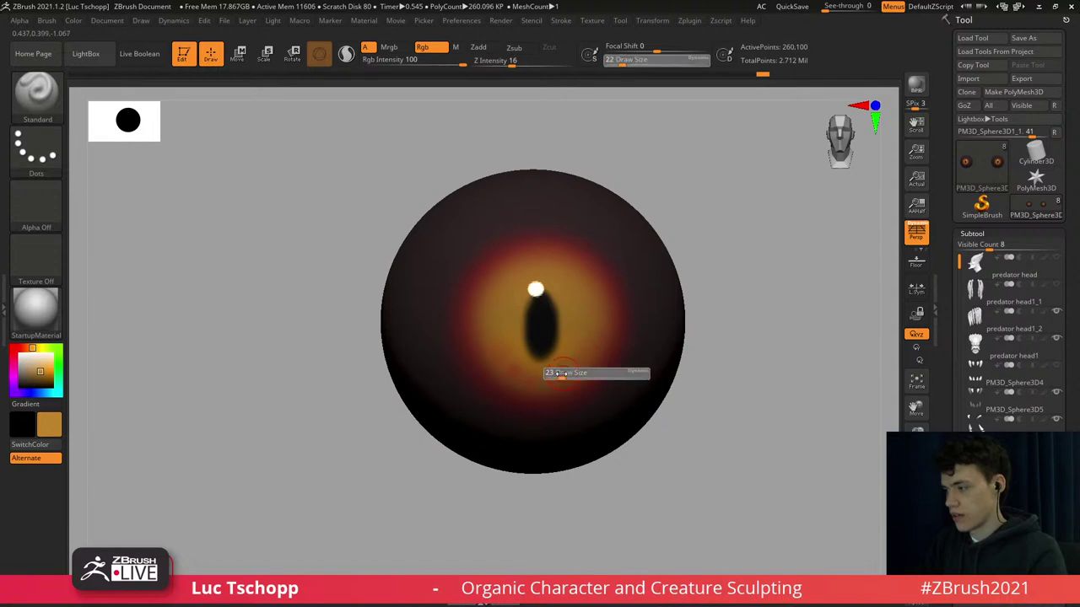
left_click_drag(496, 363, 497, 344)
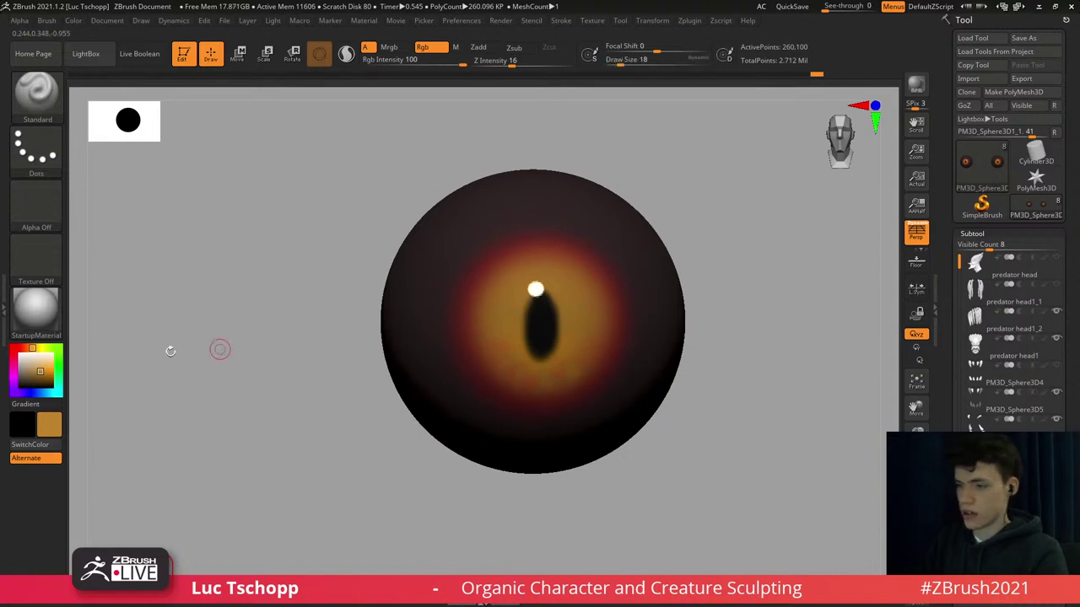
key("ctrl")
key("ctrl+z")
key("ctrl+z")
key("ctrl+z")
Paint light-orange radial streaks across the lower half of the iris at draw size 16.
left_click(49, 365)
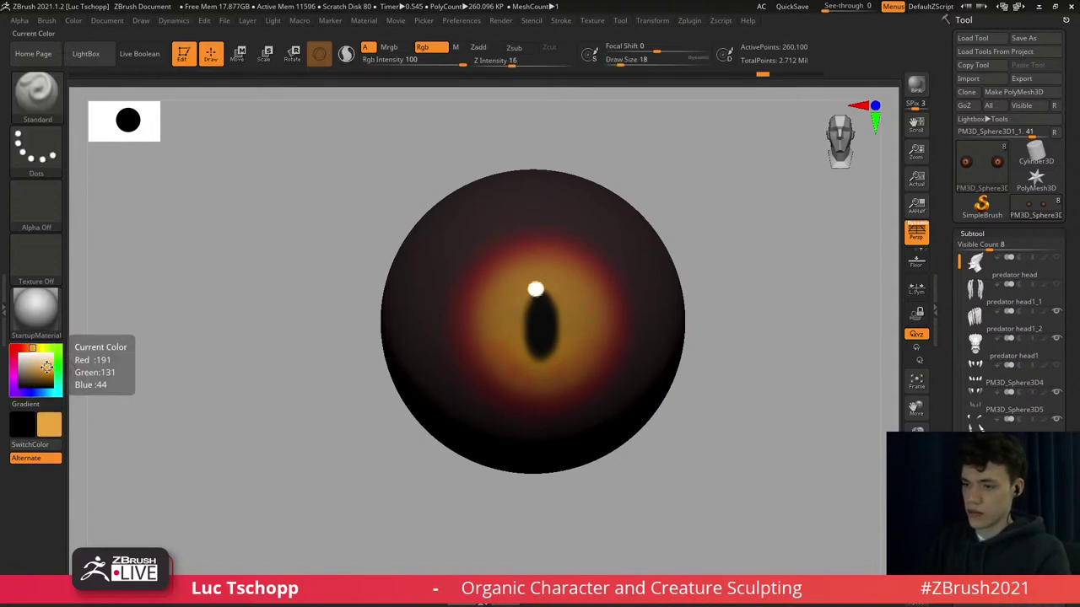
key("s")
mouse_move(504, 359)
left_mouse_down()
mouse_move(560, 364)
mouse_move(588, 347)
left_mouse_up()
key("s")
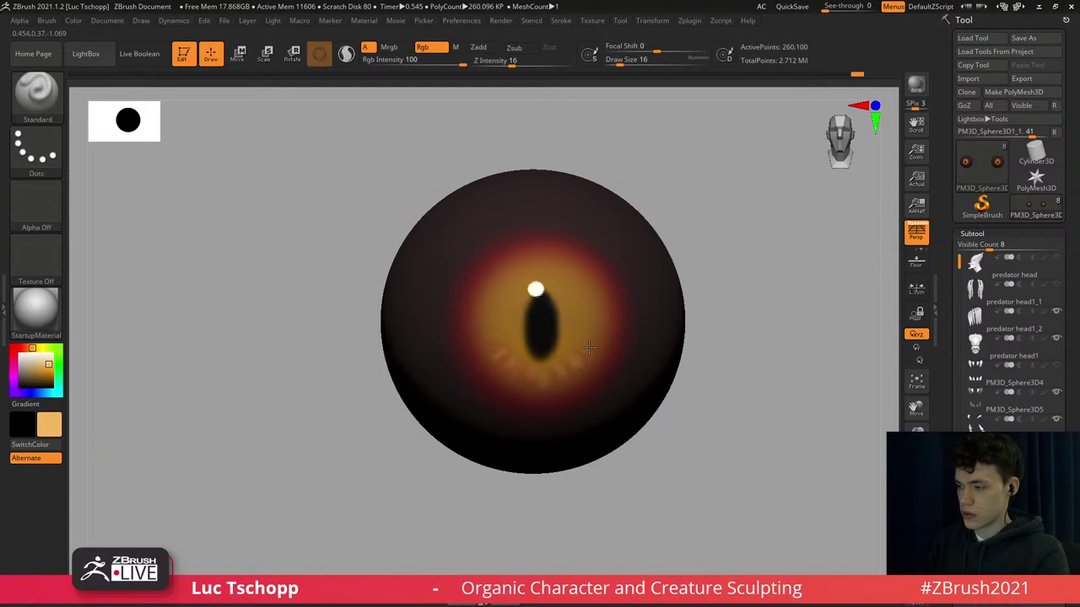
left_click_drag(494, 335, 501, 340)
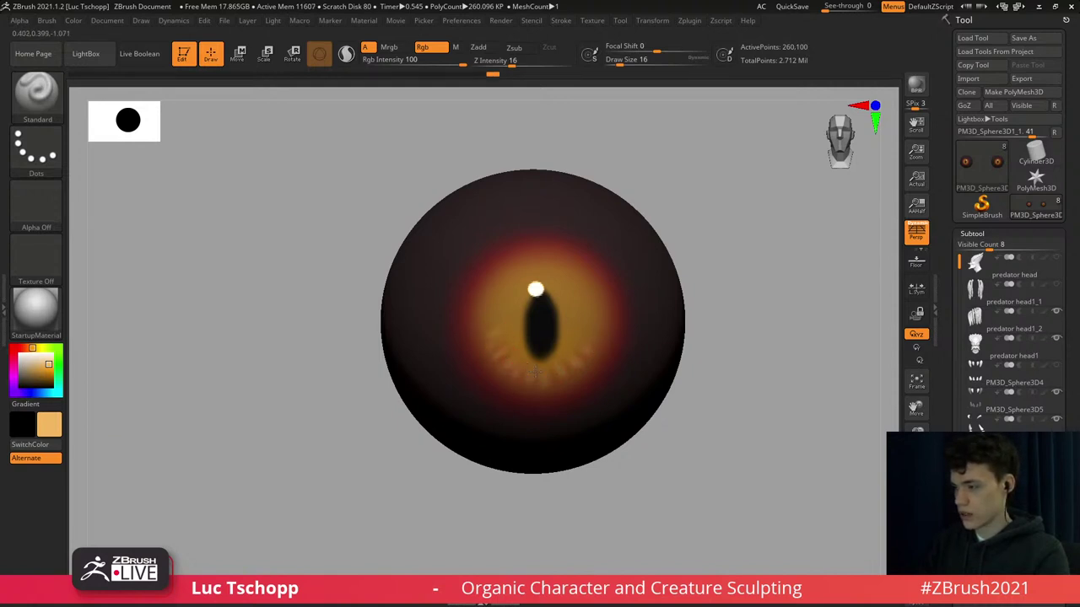
left_click_drag(536, 372, 539, 379)
mouse_move(552, 379)
right_mouse_down("ctrl")
mouse_move(550, 350)
mouse_move(547, 435)
right_mouse_up("ctrl")
key("s")
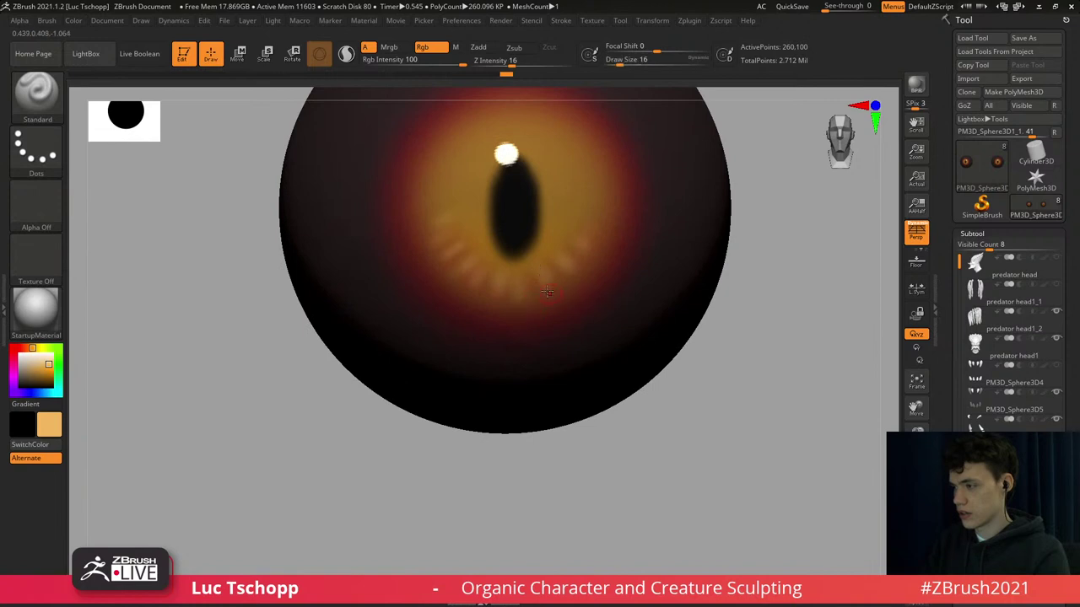
left_click_drag(548, 291, 541, 273)
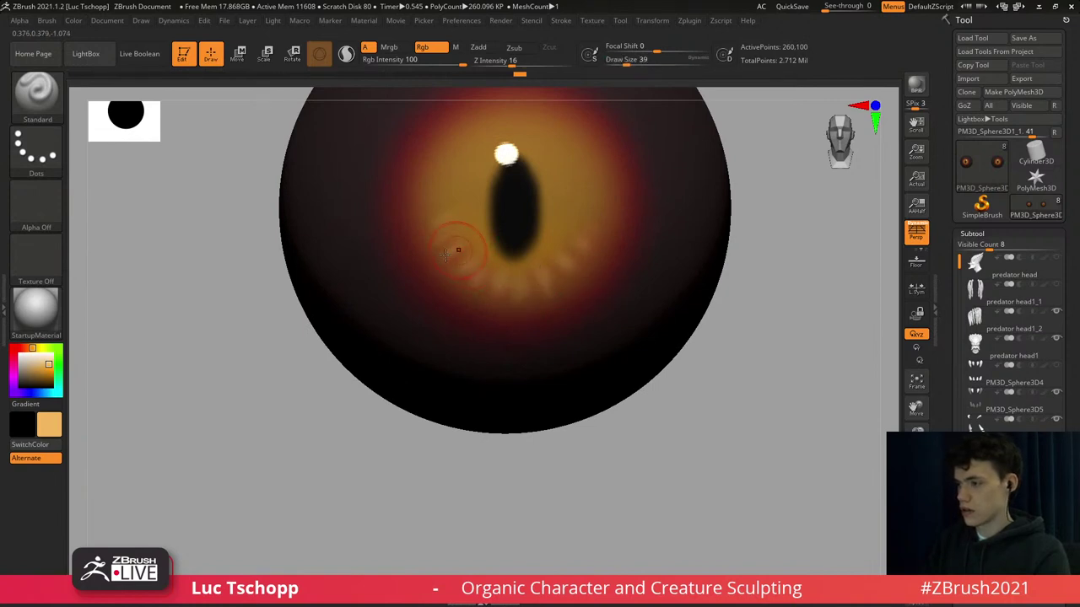
Sample the dark red rim colour and paint fine radial streaks around the iris at draw size 22.
key("c")
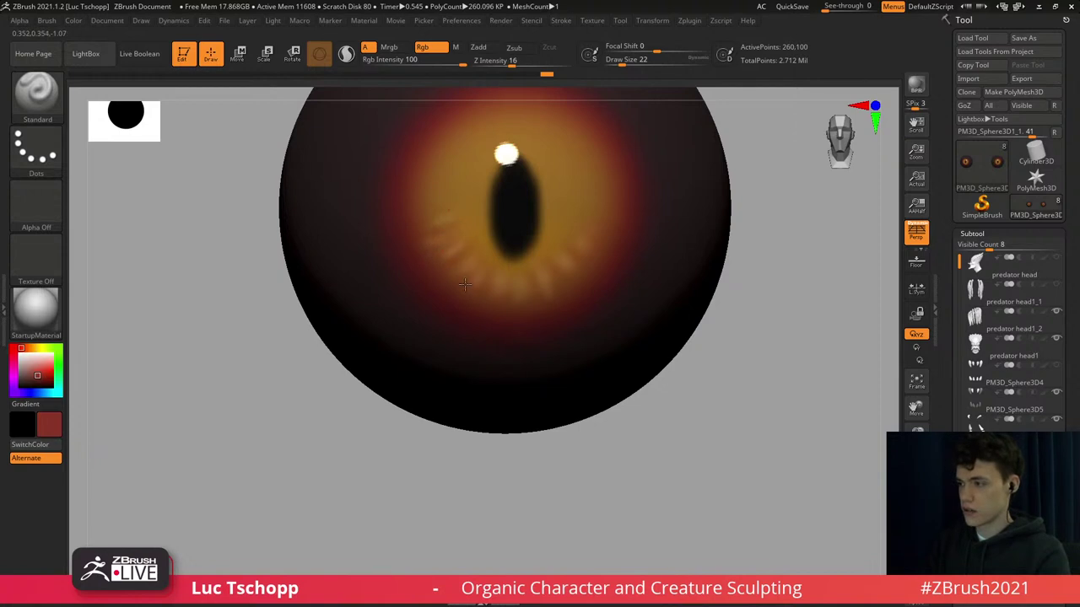
key("f")
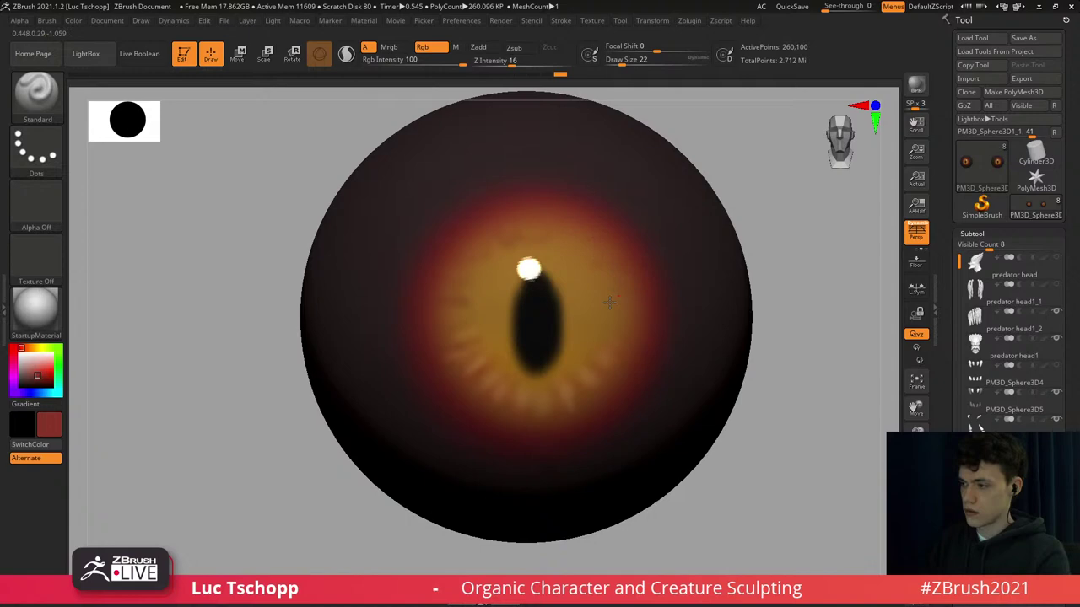
left_click_drag(638, 329, 601, 339)
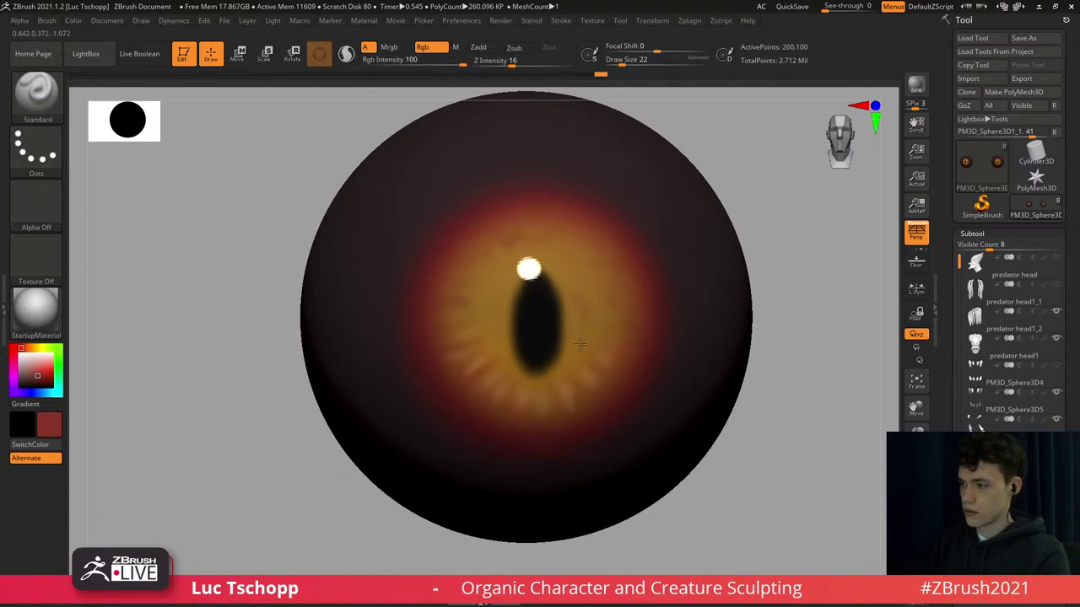
left_click_drag(502, 325, 525, 360)
Bring back the full head and compare the painted eyes with and without the surrounding subtools.
right_click_drag(526, 360, 489, 212, "ctrl")
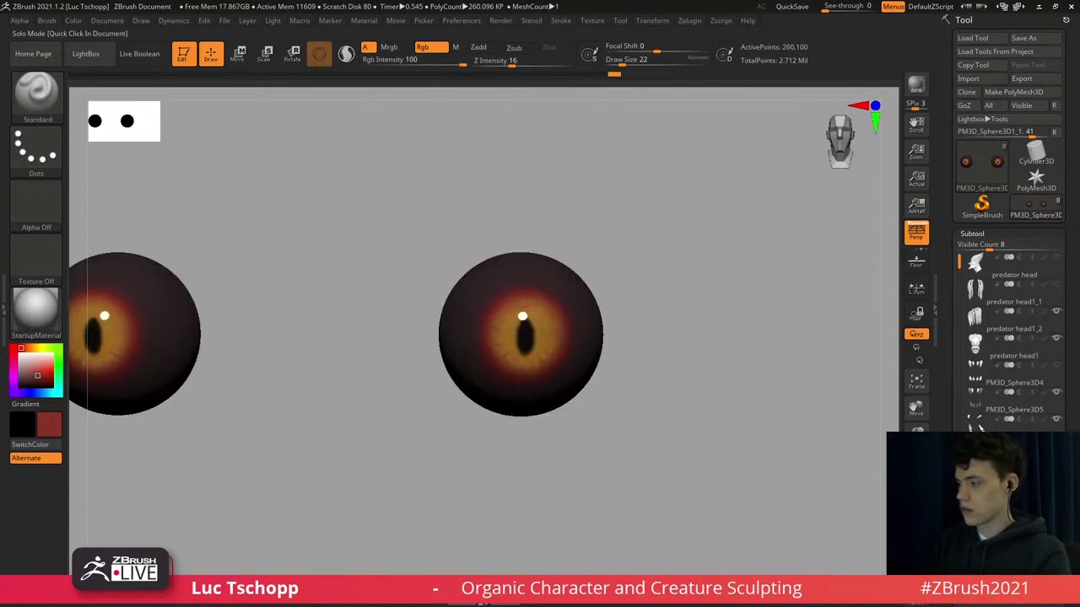
left_click(916, 550)
right_click_drag(587, 275, 576, 182, "ctrl")
left_click(587, 327, "alt")
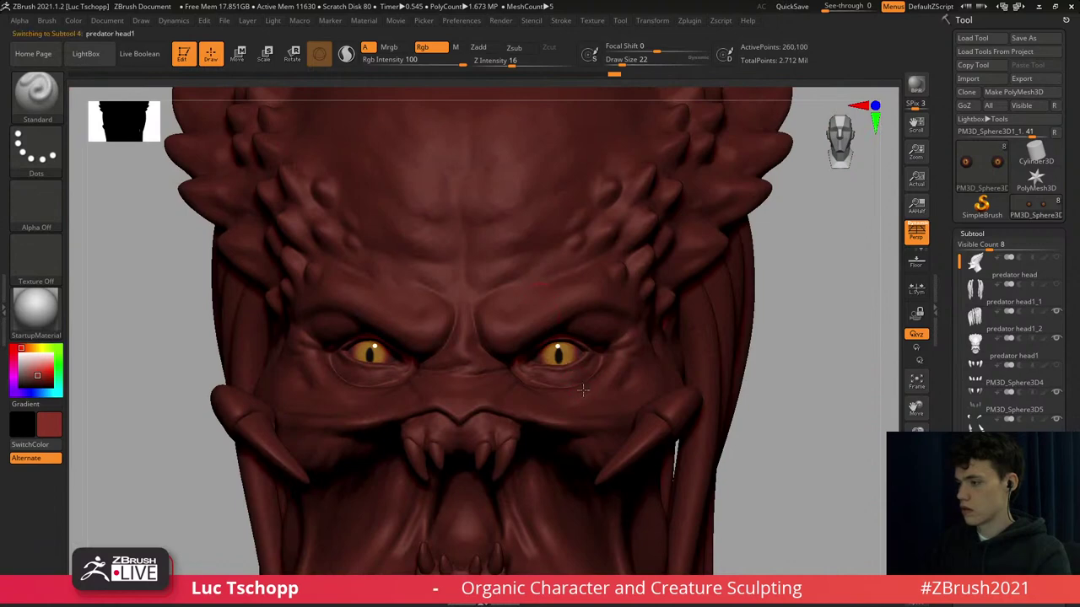
right_click_drag(565, 385, 588, 269, "alt")
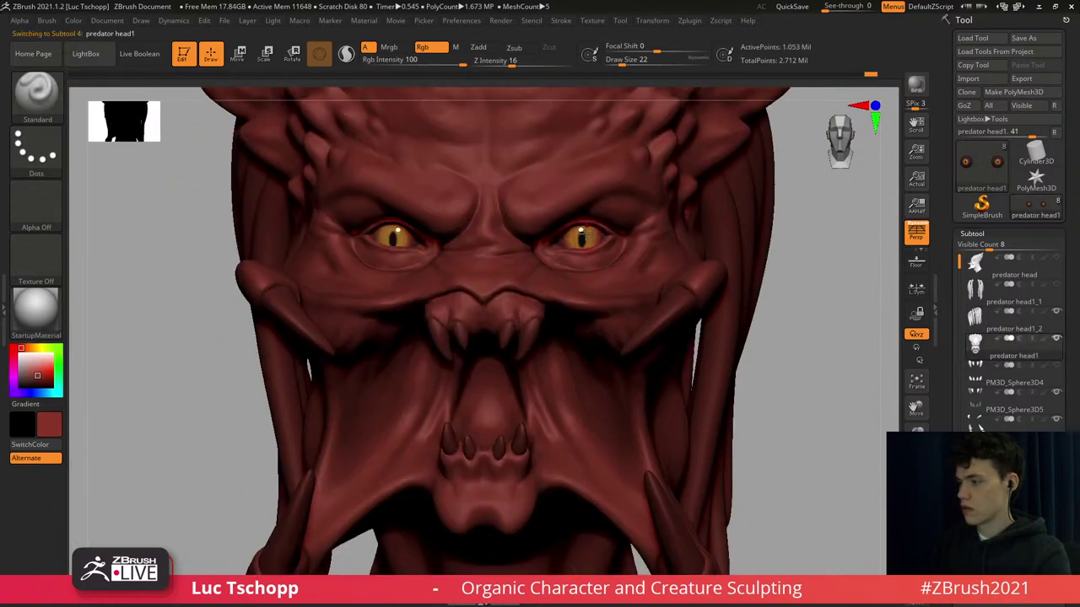
left_click(586, 233, "alt")
left_click(916, 550)
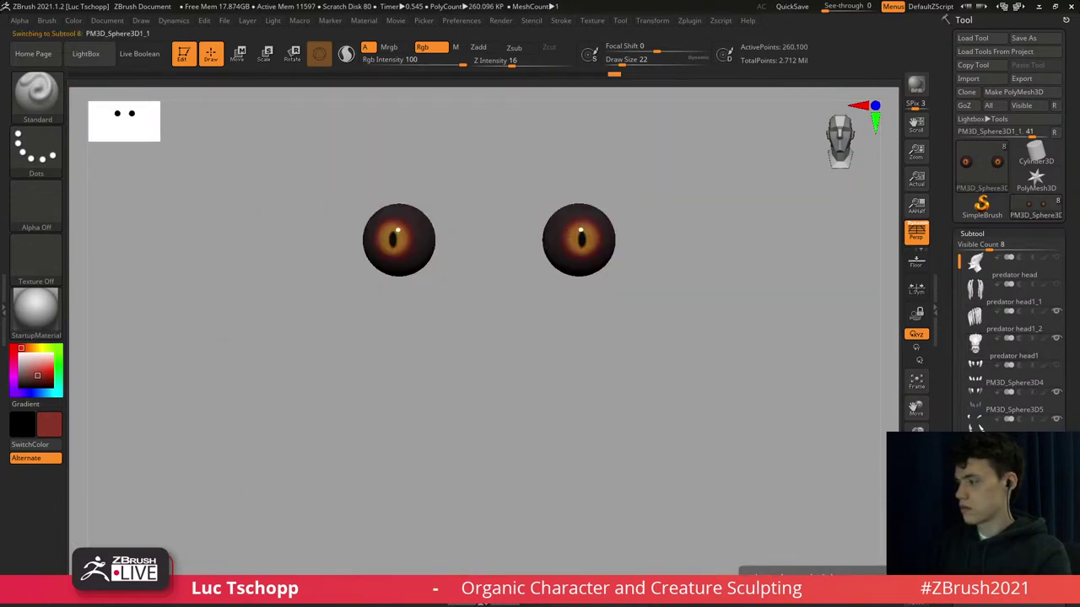
left_click(916, 550)
Select the predator head subtool, sample its colour as light grey and choose the Move brush.
left_click(608, 279, "alt")
key("b")
key("m")
key("v")
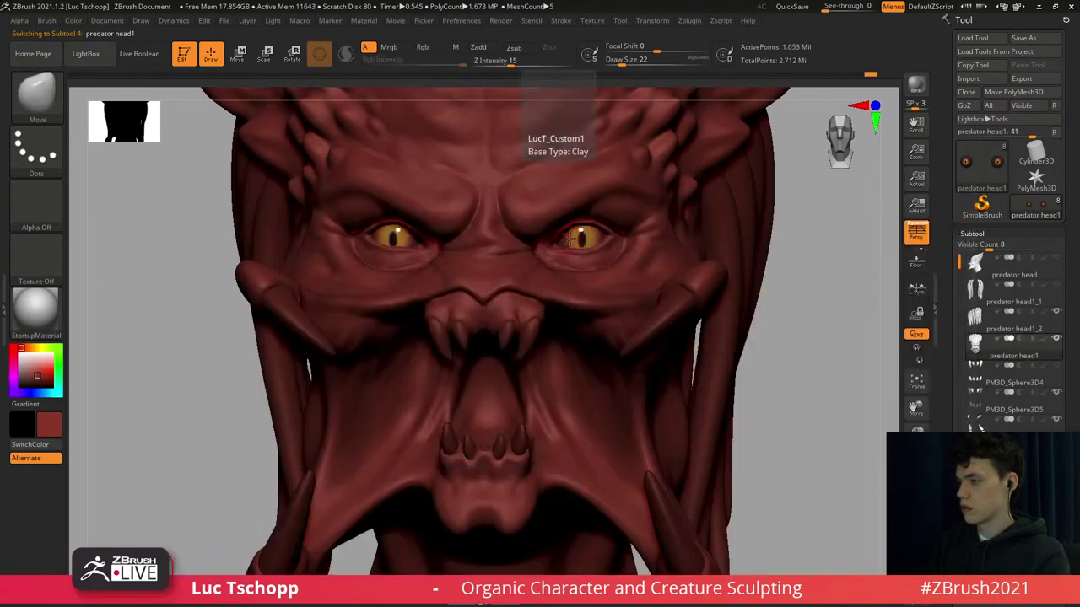
key("c")
key("b")
key("m")
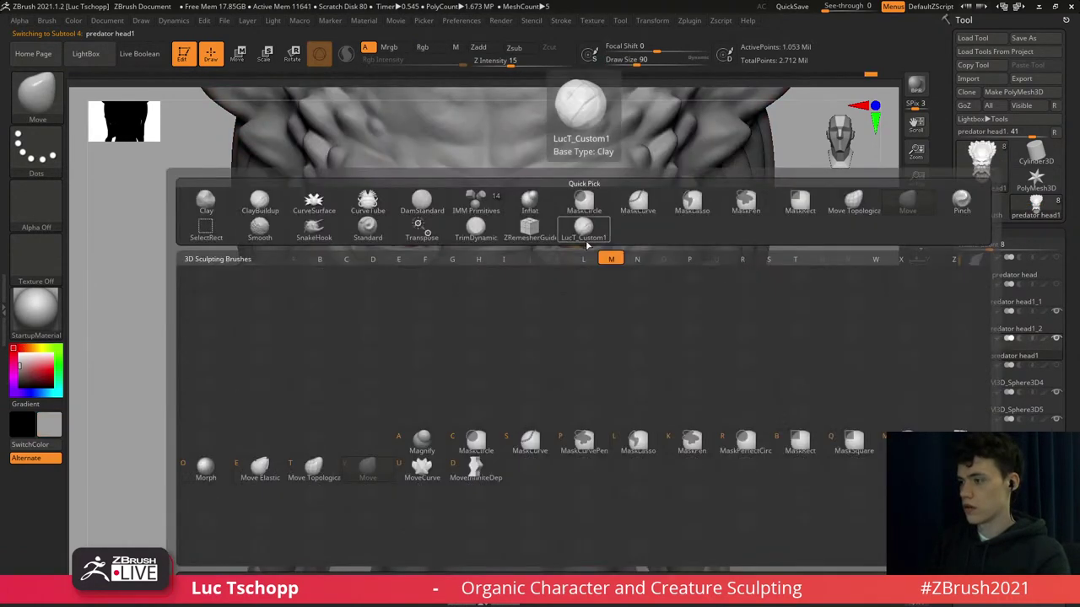
key("v")
Adjust the eye area with a large Move brush four subdivision levels down, and restore the highest level.
key("bracketright")
key("shift+d")
key("shift+d")
key("shift+d")
key("shift+d")
key("bracketright")
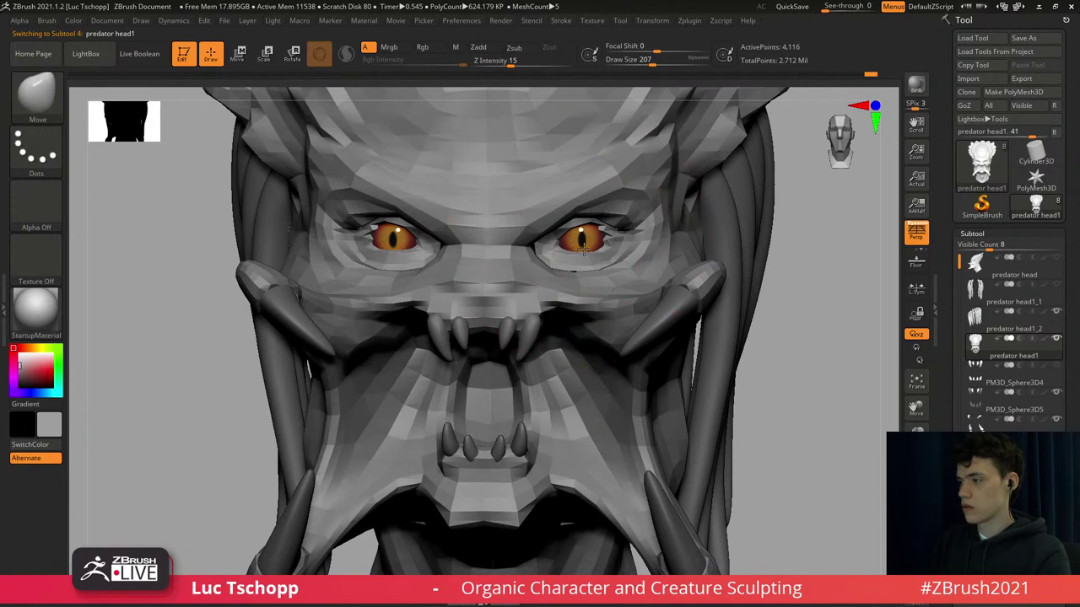
key("bracketright")
left_click_drag(582, 244, 568, 243)
key("d")
key("d")
key("d")
key("d")
Refine the eyelids with the Move brush at draw size 187, stepping down three subdivision levels and back up.
key("s")
right_click_drag(591, 266, 586, 223, "ctrl")
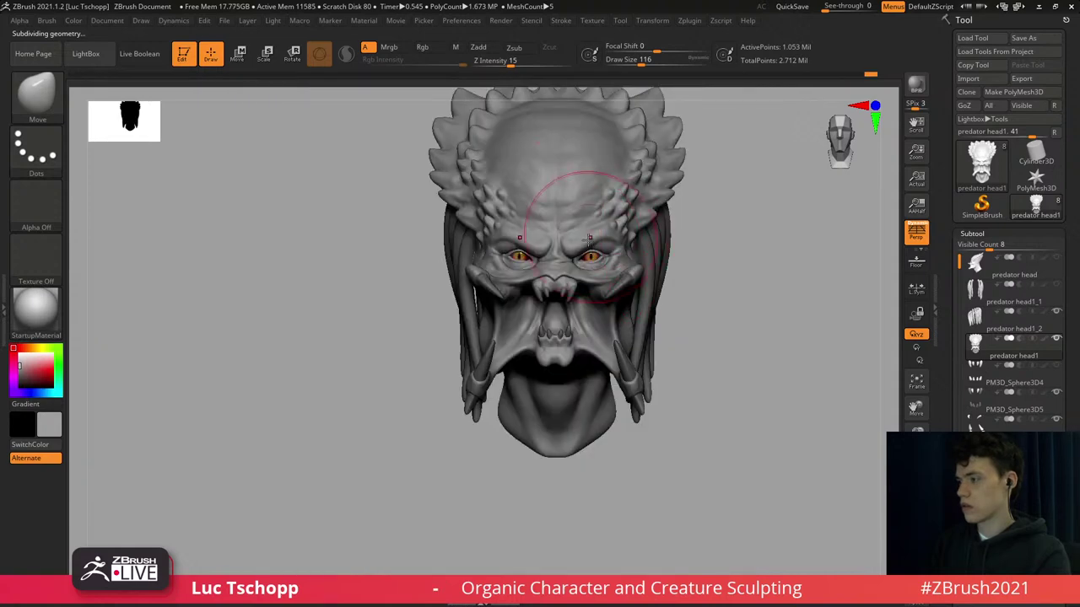
mouse_move(592, 260)
right_mouse_down("ctrl")
mouse_move(602, 363)
mouse_move(607, 351)
right_mouse_up("ctrl")
key("s")
mouse_move(608, 310)
left_mouse_down()
mouse_move(594, 309)
mouse_move(607, 310)
left_mouse_up()
key("s")
key("shift+d")
key("shift+d")
key("shift+d")
key("d")
key("d")
key("d")
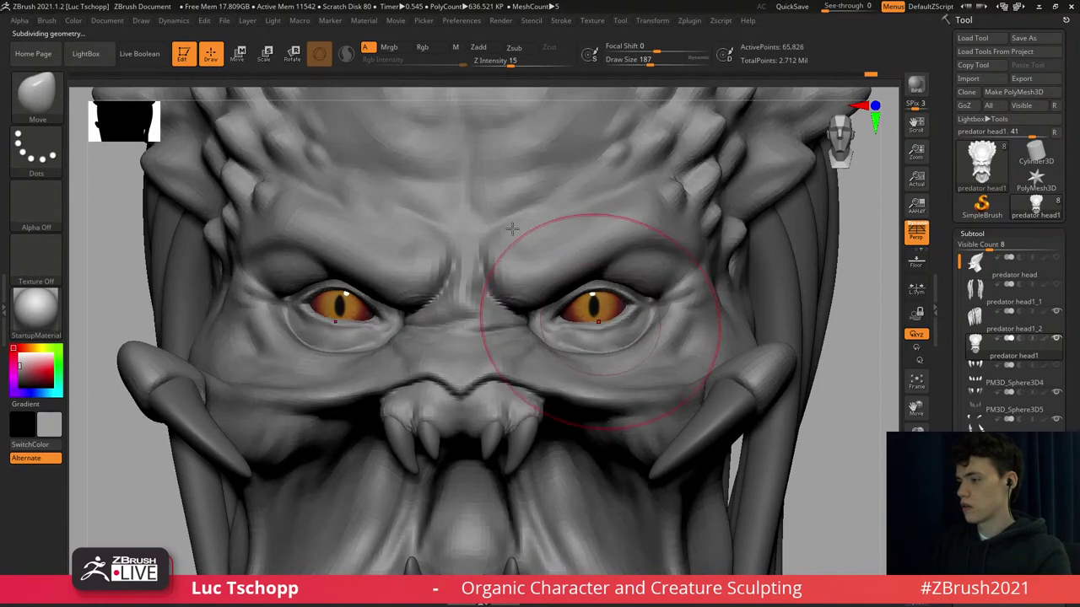
Examine the eyelid topology around the eyeballs up close with the polygon frame displayed, keeping the head subtool selected.
key("f")
mouse_move(635, 356)
right_mouse_down()
mouse_move(602, 361)
mouse_move(631, 469)
mouse_move(595, 311)
mouse_move(578, 316)
right_mouse_up()
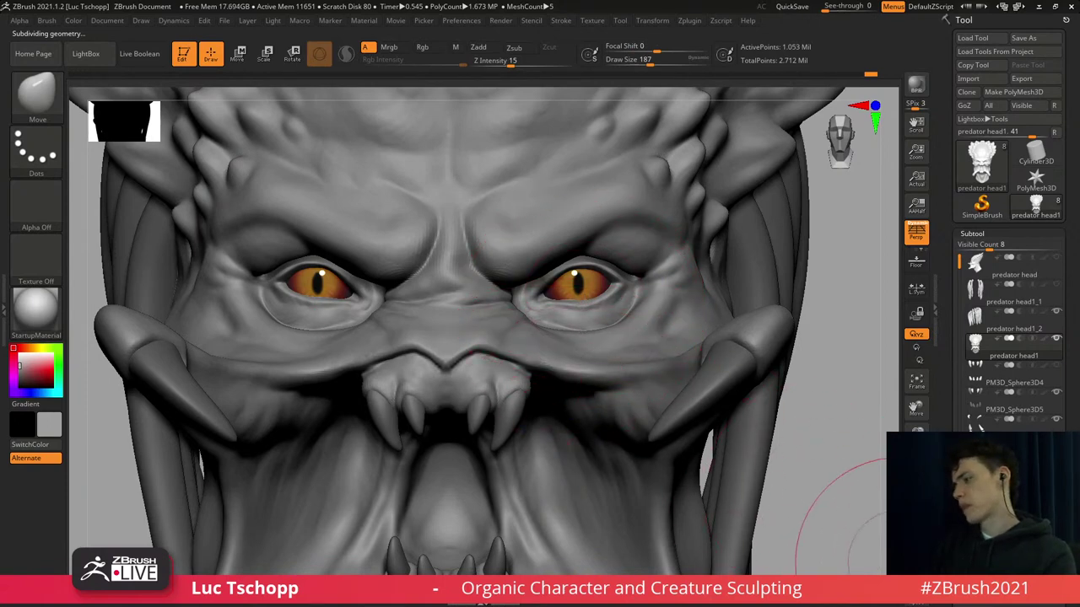
left_click(896, 561)
key("shift+f")
key("s")
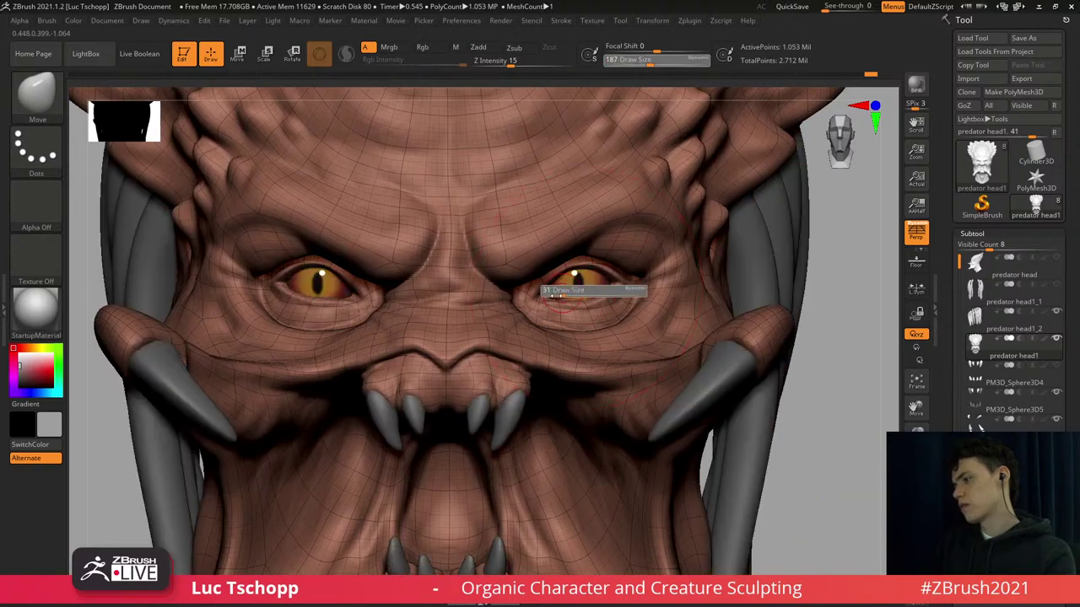
left_click(557, 292)
left_click(584, 288, "alt")
key("shift+f")
mouse_move(611, 442)
right_mouse_down("ctrl")
mouse_move(614, 453)
mouse_move(602, 296)
mouse_move(614, 308)
right_mouse_up("ctrl")
key("shift+f")
key("s")
left_click(601, 309)
left_click(596, 353, "alt")
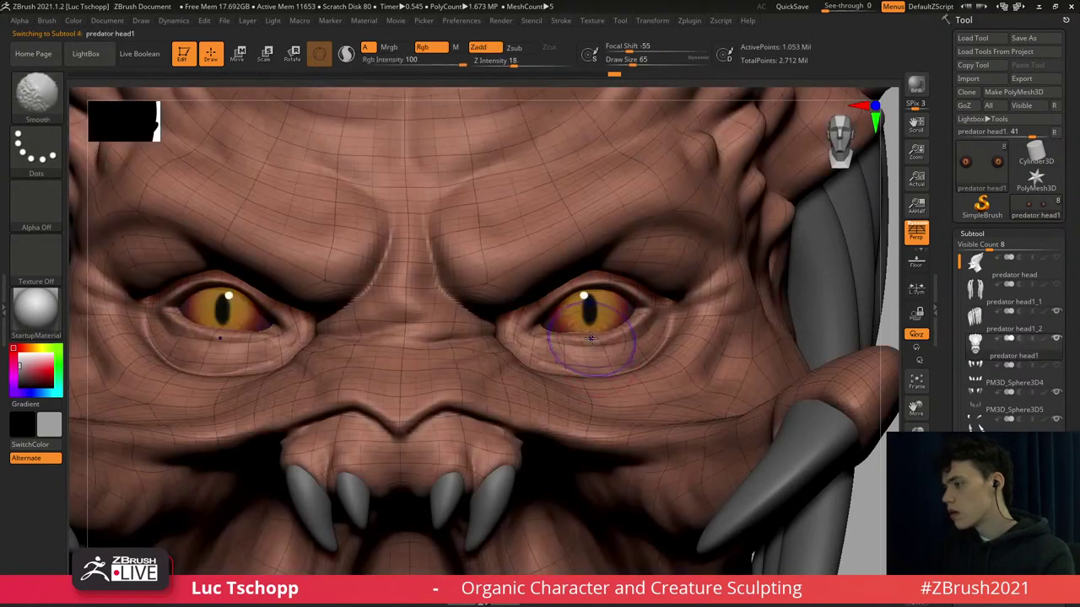
Lower the head three subdivision levels and nudge the eyelid around the eyeball with the Move brush.
key("shift+d")
key("shift+d")
key("shift+d")
key("s")
mouse_move(572, 318)
left_mouse_down()
mouse_move(596, 317)
mouse_move(582, 310)
left_mouse_up()
Compare the low-resolution head with and without the other subtools, and hide the polygon frame.
right_click_drag(589, 312, 675, 422, "ctrl")
left_click(916, 554)
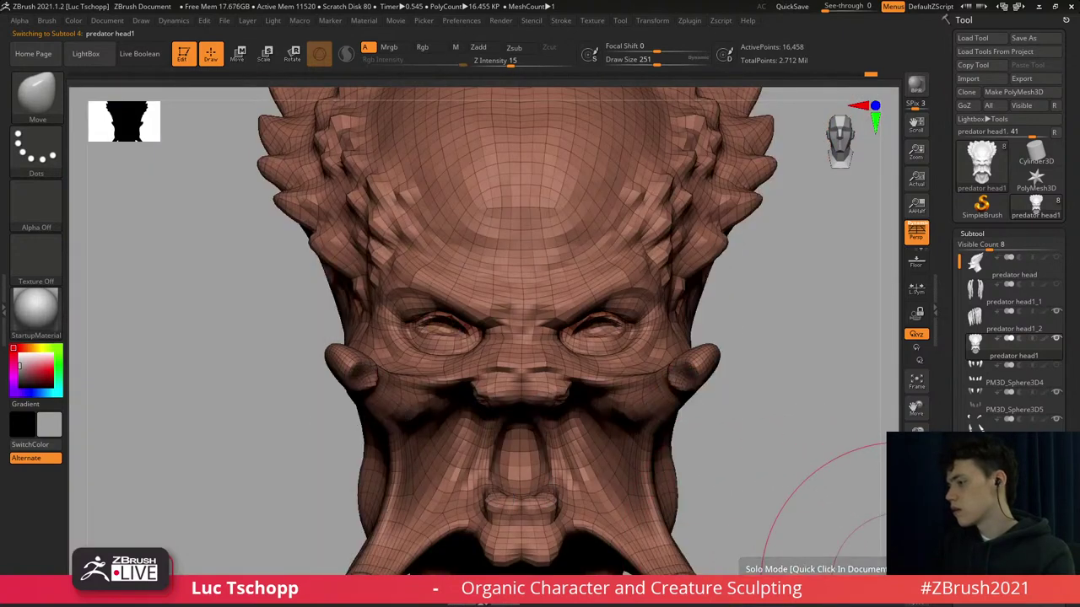
left_click(916, 553)
key("shift+f")
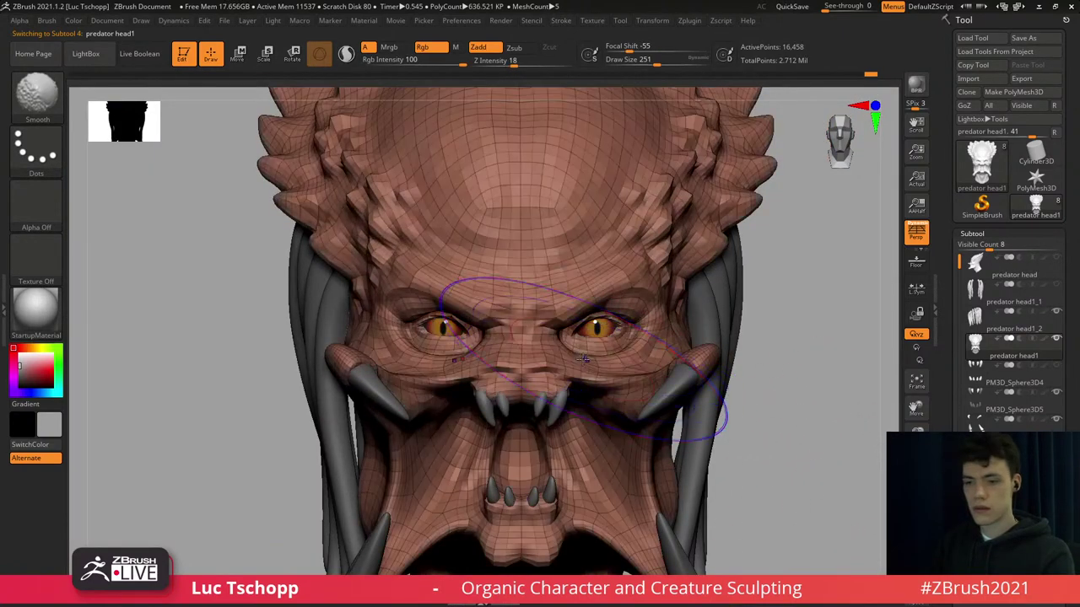
key("shift+f")
Reduce the Move brush's draw size to 59 and inspect the eye sockets with the head isolated and with all subtools shown.
mouse_move(585, 358)
right_mouse_down("alt")
mouse_move(572, 334)
mouse_move(578, 341)
mouse_move(601, 297)
right_mouse_up("alt")
key("bracketleft")
key("bracketleft")
key("bracketleft")
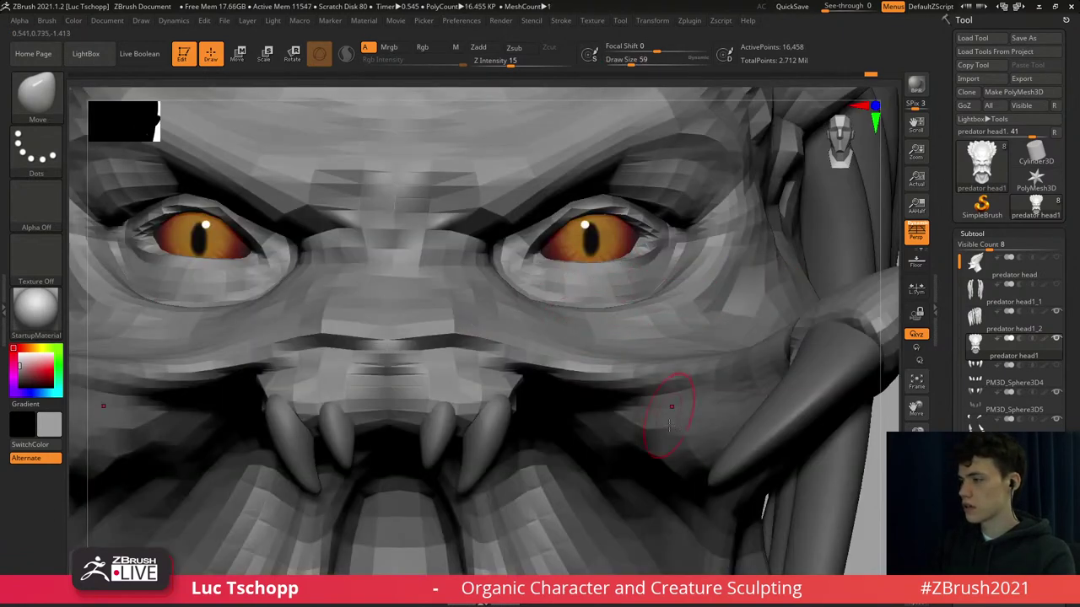
key("shift+f")
key("shift+f")
left_click(916, 550)
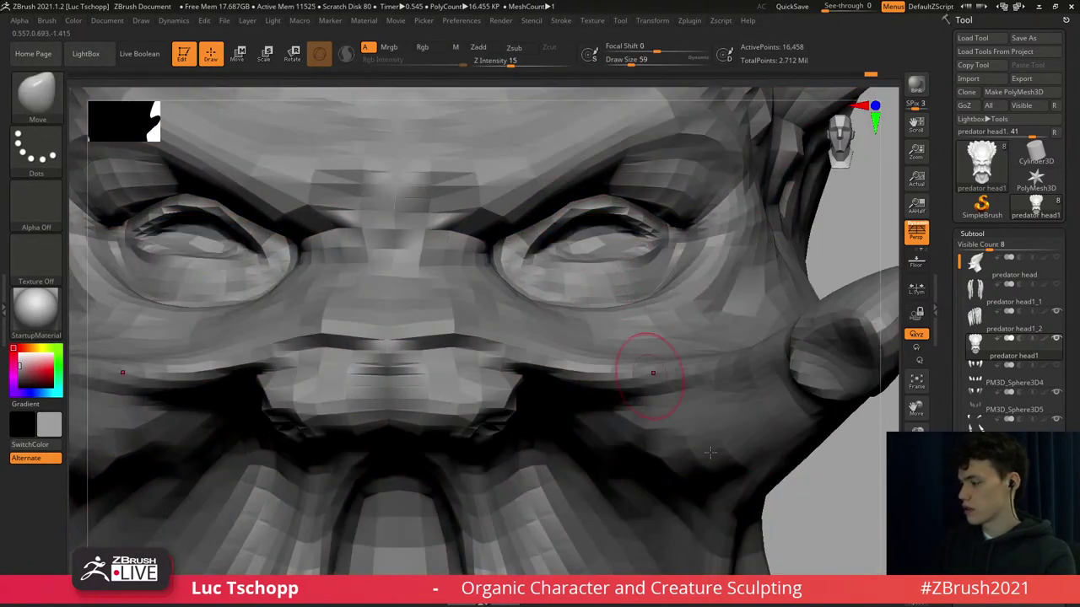
left_click(912, 556)
Make the painted eyeballs the active subtool and isolate them from the rest of the head.
key("n")
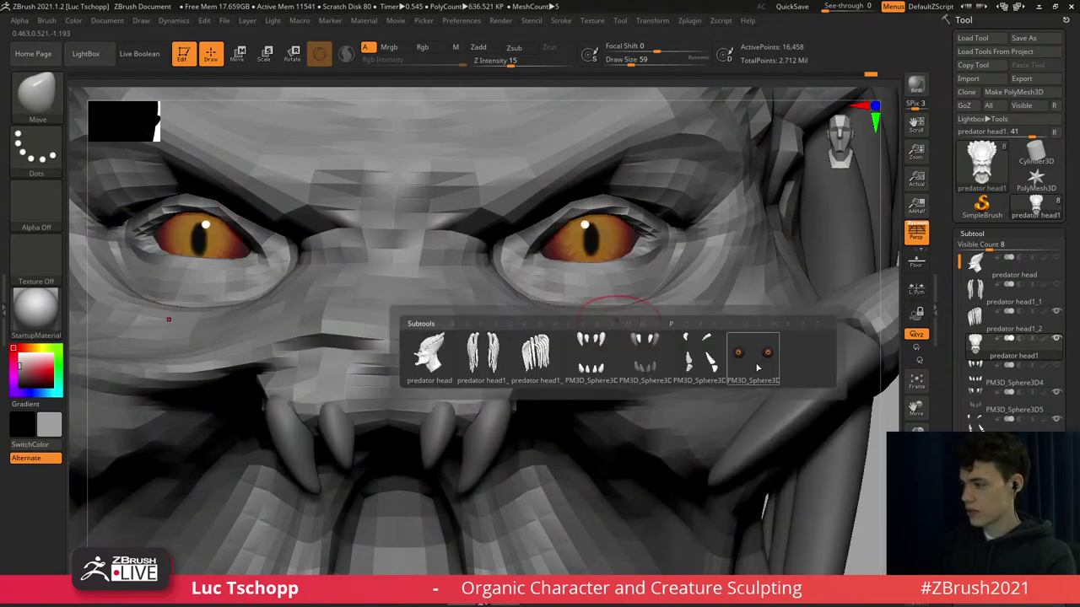
left_click(754, 358)
left_click(912, 557)
left_click_drag(717, 405, 739, 506, "alt")
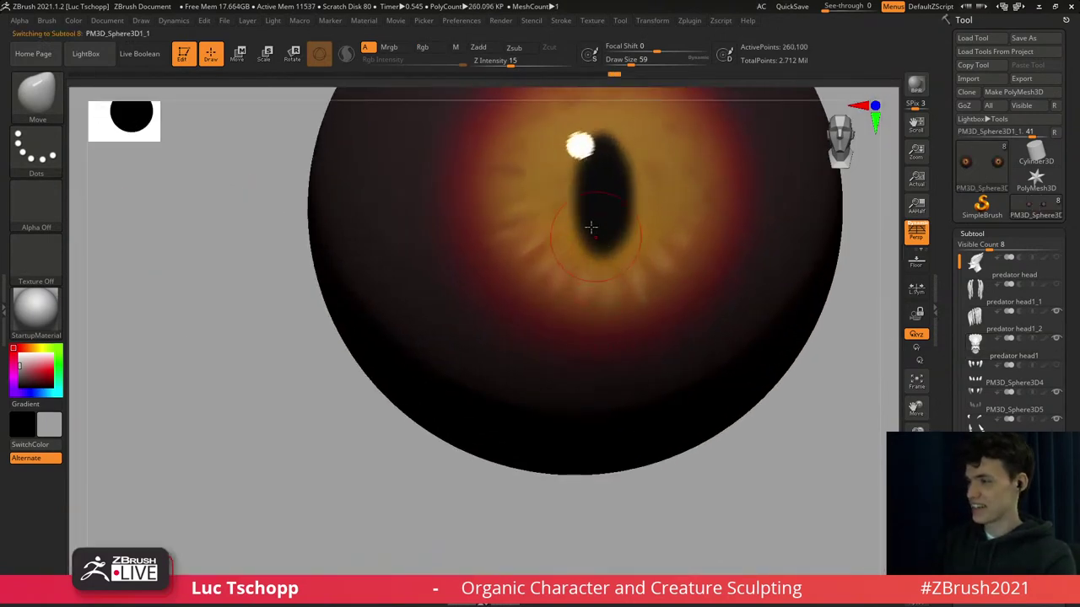
Try covering the ends of one eye's slit pupil with its sampled orange iris colour using the Standard brush.
key("b")
key("s")
key("t")
key("c")
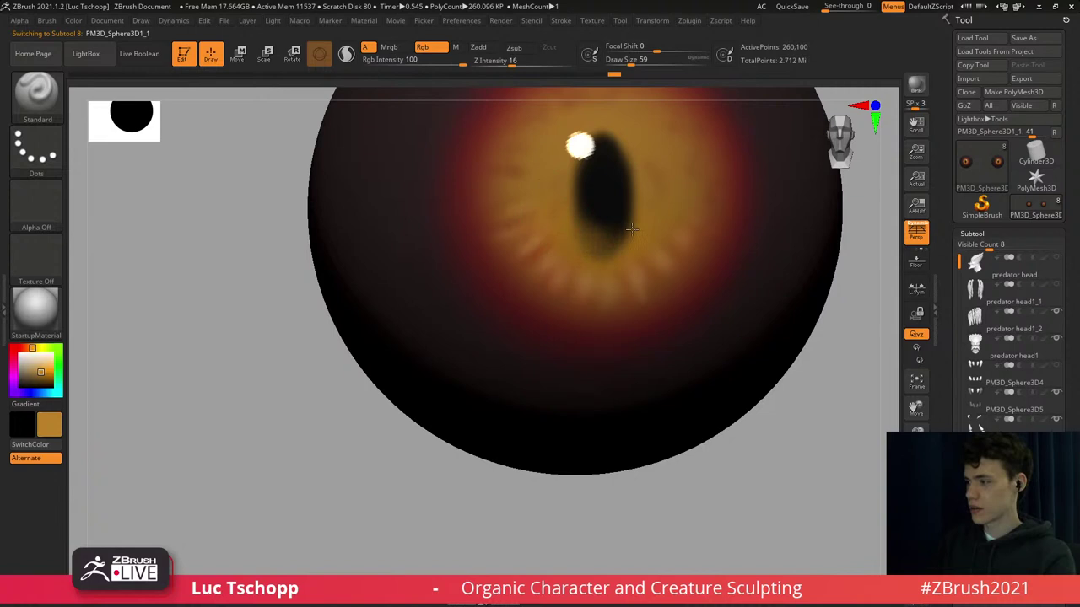
left_click_drag(632, 228, 578, 249)
right_click_drag(568, 128, 571, 229, "alt")
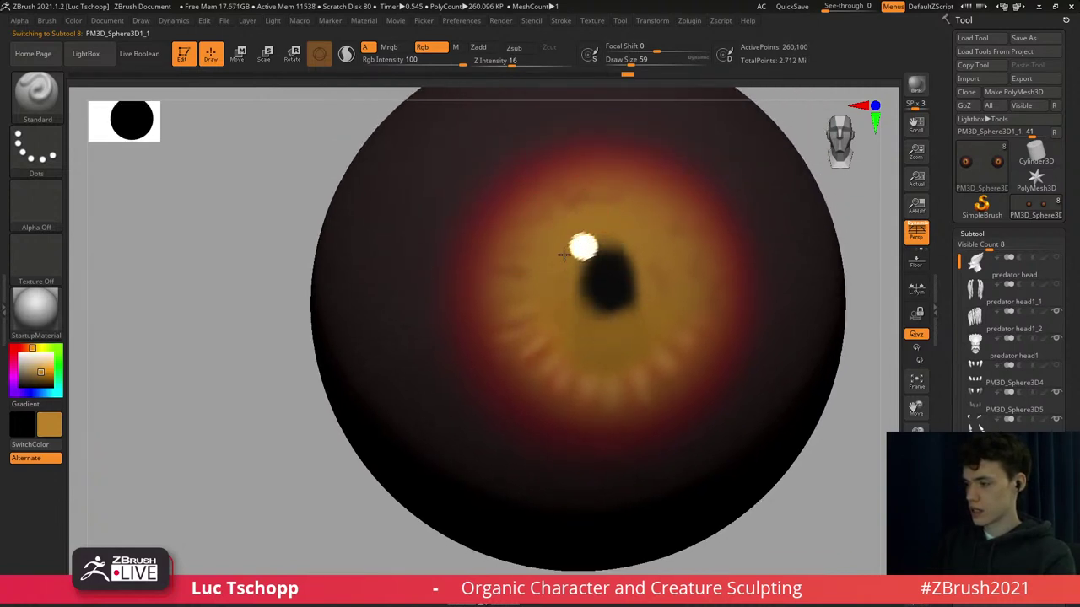
Try painting a round pupil on the same eye with sampled black at draw size 56.
key("c")
mouse_move(611, 286)
left_mouse_down()
mouse_move(607, 296)
mouse_move(606, 276)
left_mouse_up()
key("s")
left_click(610, 287)
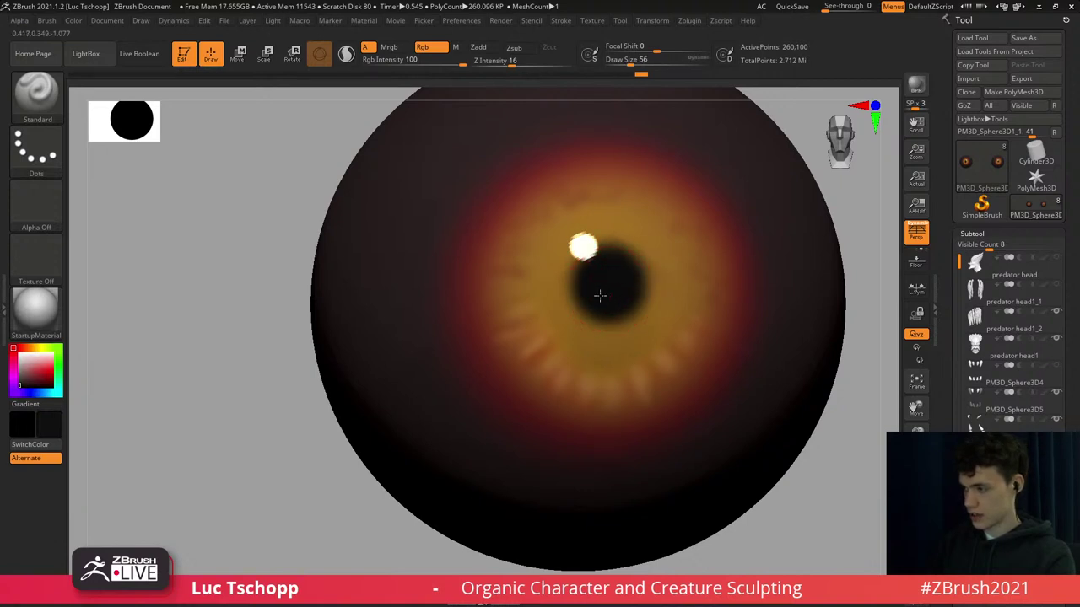
right_click_drag(617, 308, 666, 379, "ctrl")
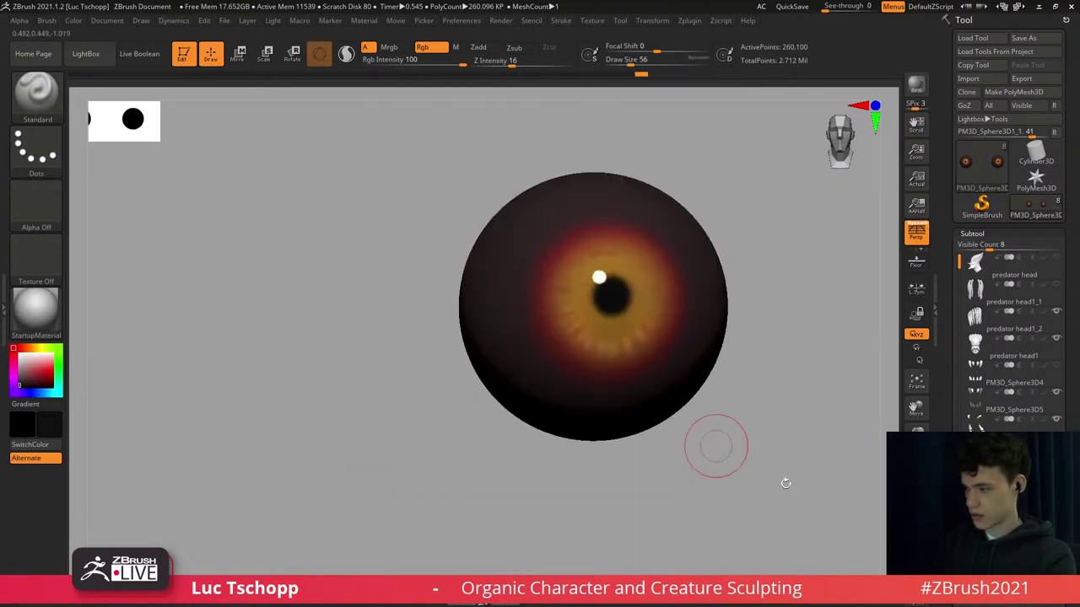
Compare both eyes with and without the head and undo the one-sided pupil repaint.
left_click(761, 424)
right_click_drag(599, 300, 629, 359, "ctrl")
key("ctrl+z")
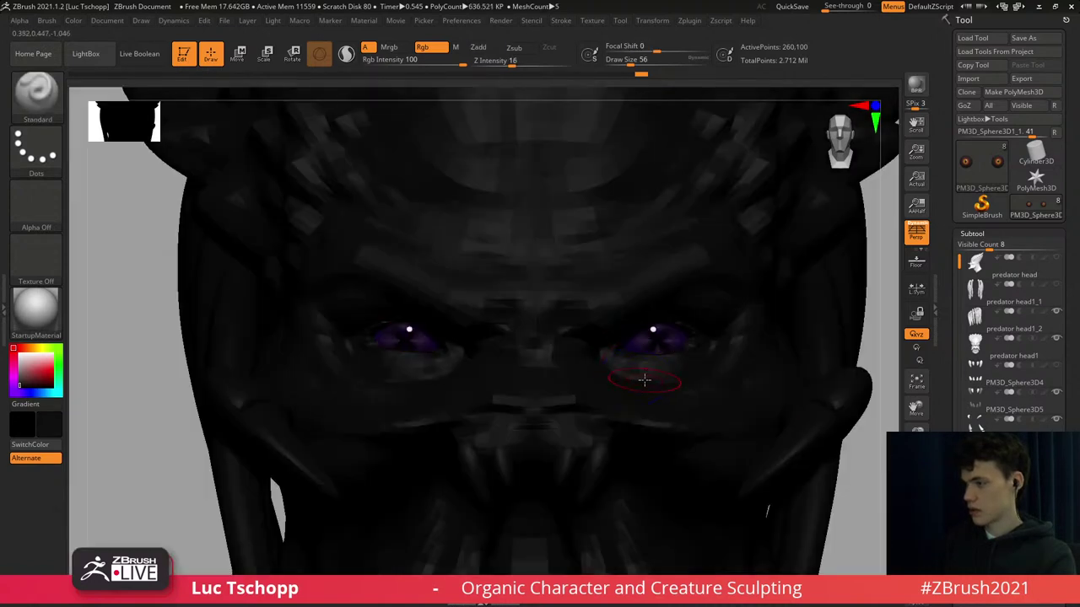
key("ctrl+shift+z")
left_click(916, 550)
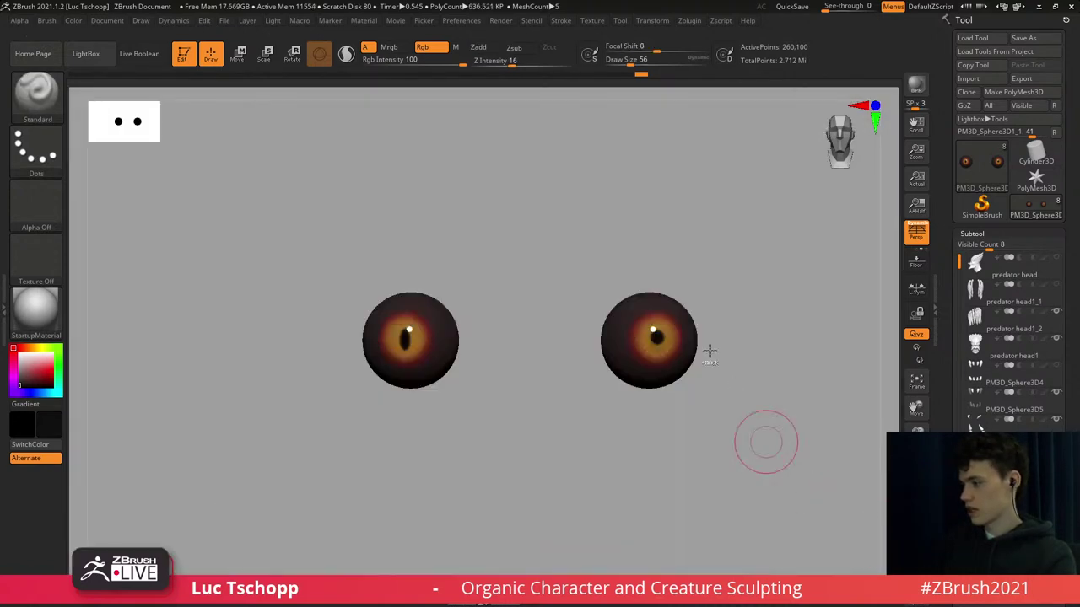
key("ctrl")
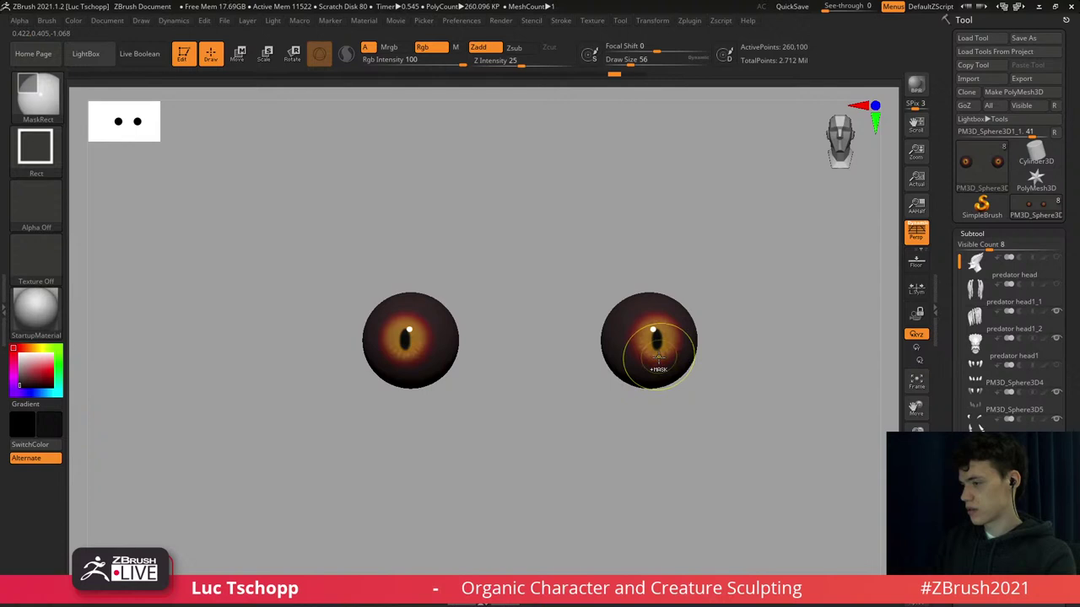
key("ctrl+z")
mouse_move(659, 346)
right_mouse_down("ctrl")
mouse_move(657, 361)
mouse_move(655, 325)
right_mouse_up("ctrl")
key("ctrl+z")
Cover the slit pupils with sampled orange and paint small round near-black pupils on both eyes, reducing the draw size to 37.
key("c")
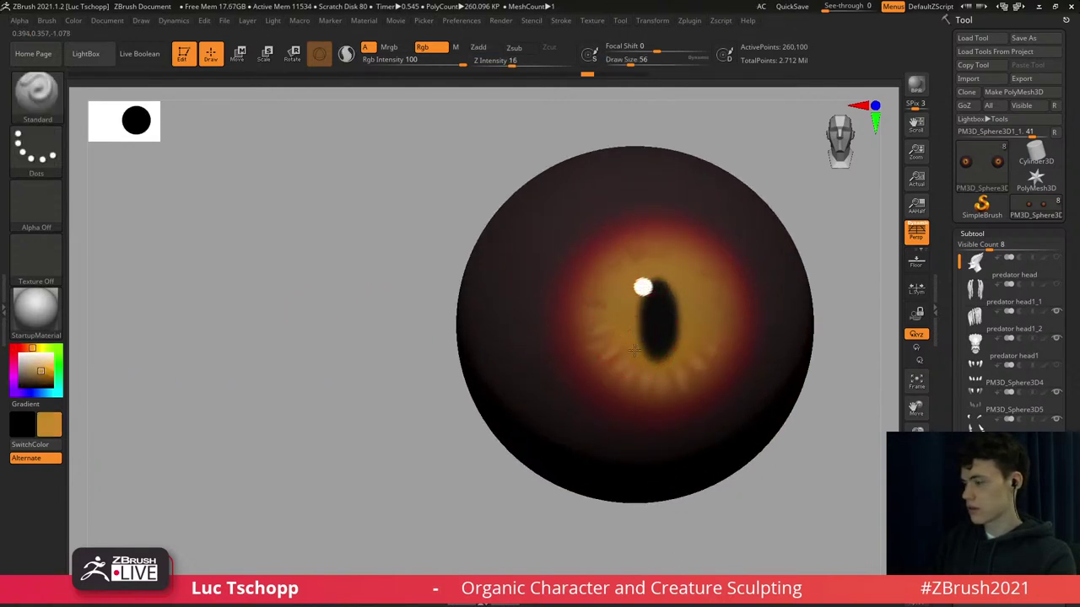
left_click_drag(666, 346, 643, 339)
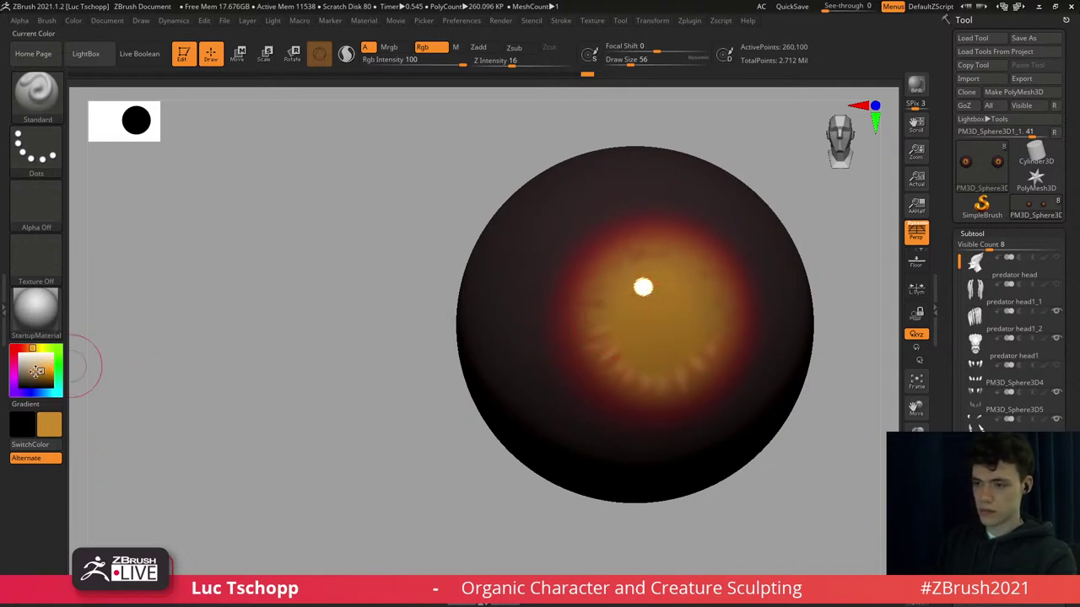
left_click(16, 382)
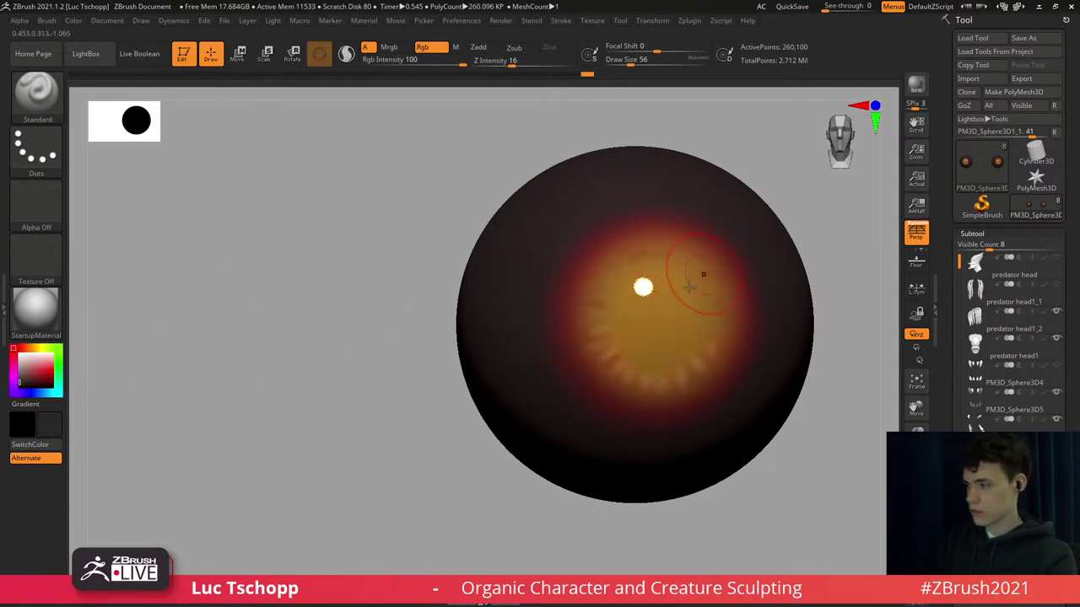
right_click_drag(673, 295, 656, 310)
key("[")
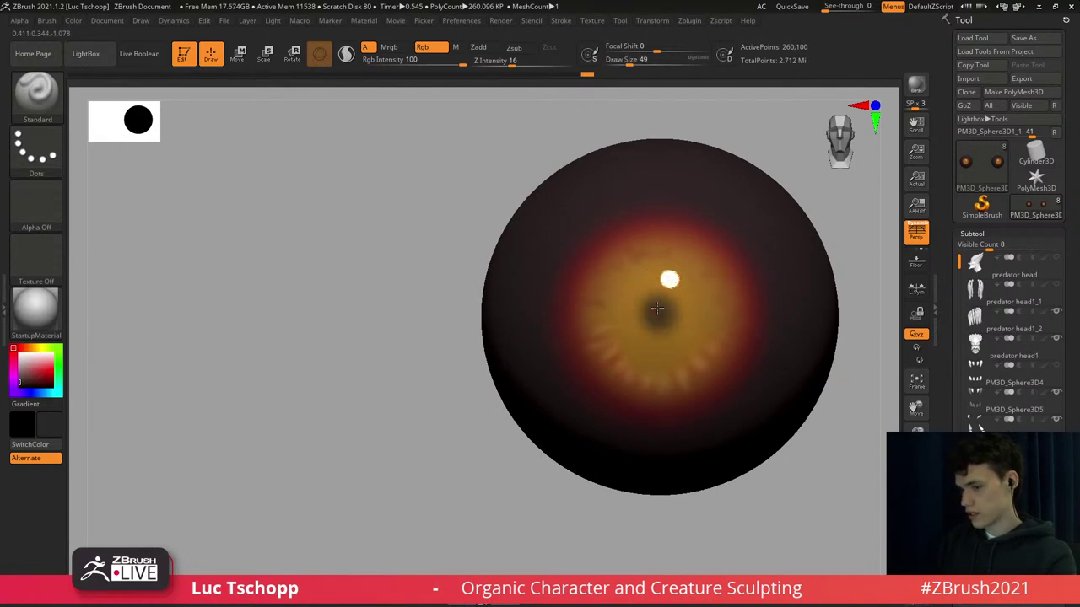
key("s")
left_click_drag(657, 308, 650, 323)
left_click(657, 317)
key("s")
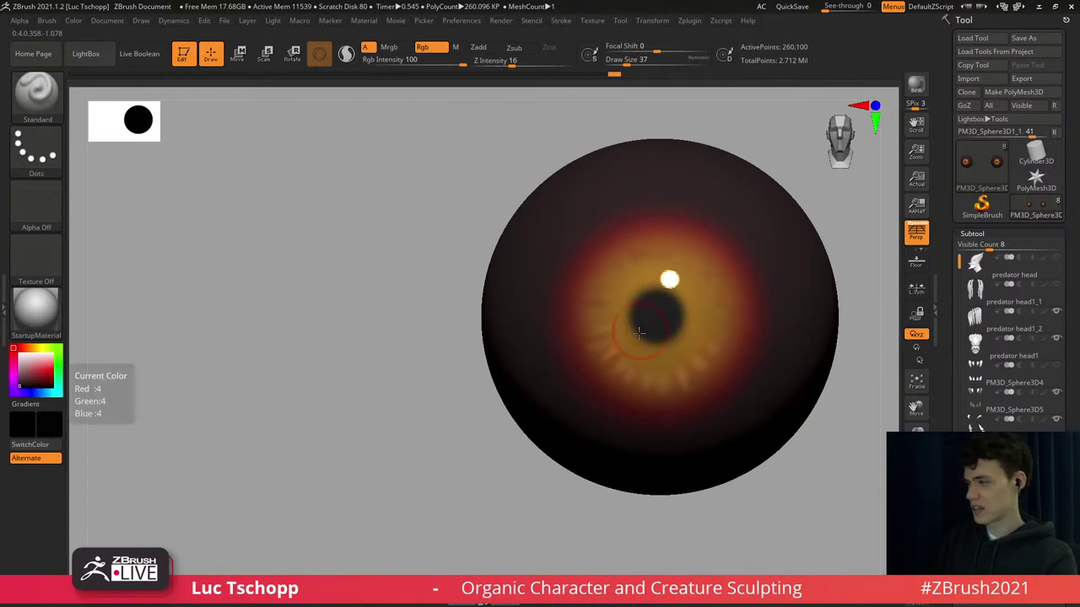
right_click_drag(651, 315, 663, 258)
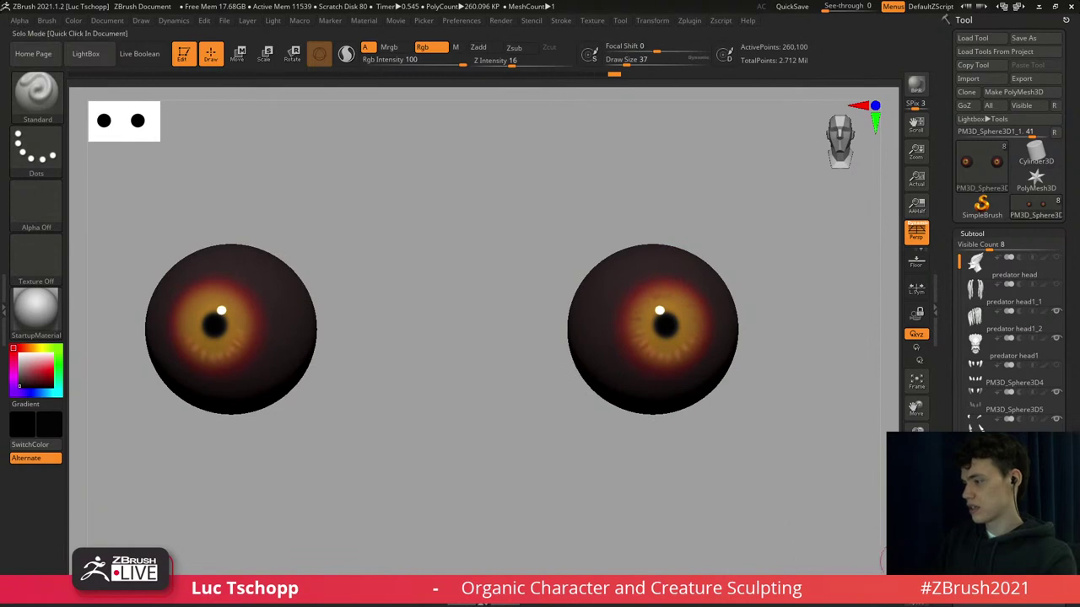
Show the other subtools again and check the round pupils within the whole face.
left_click(914, 560)
right_click_drag(701, 377, 438, 259, "ctrl")
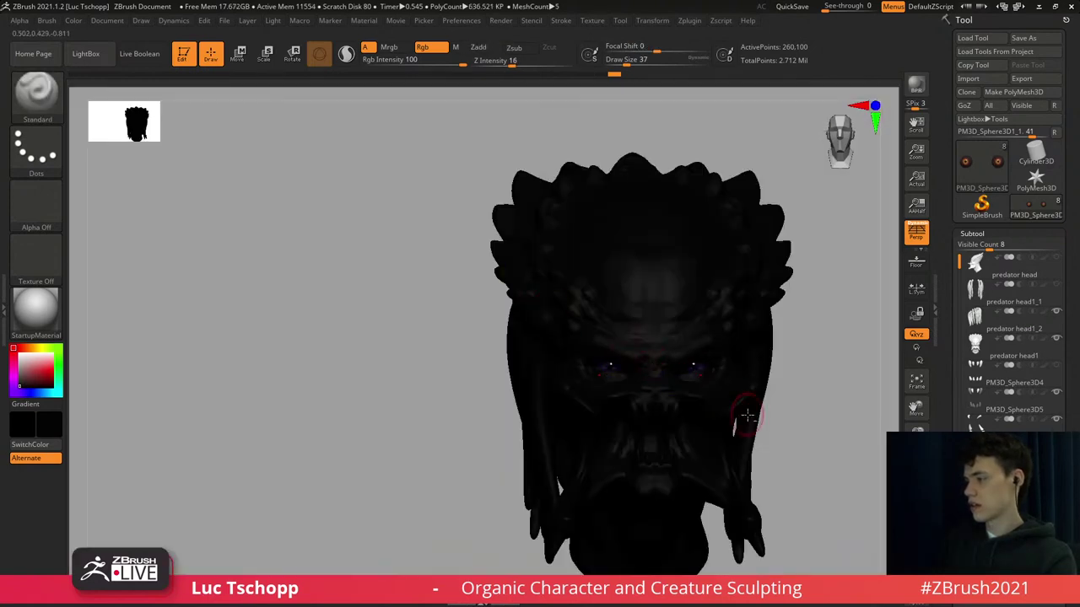
right_click_drag(747, 415, 678, 353, "alt")
key("c")
mouse_move(628, 307)
right_mouse_down("ctrl")
mouse_move(603, 348)
mouse_move(611, 356)
mouse_move(605, 332)
mouse_move(586, 326)
right_mouse_up("ctrl")
Make the head subtool active and adjust the face around the eyes with the Move brush at draw size 87.
left_click(611, 356, "alt")
key("b")
key("m")
key("v")
key("s")
left_click_drag(580, 330, 563, 330)
mouse_move(563, 328)
left_mouse_down()
mouse_move(560, 316)
mouse_move(525, 346)
left_mouse_up()
key("s")
key("s")
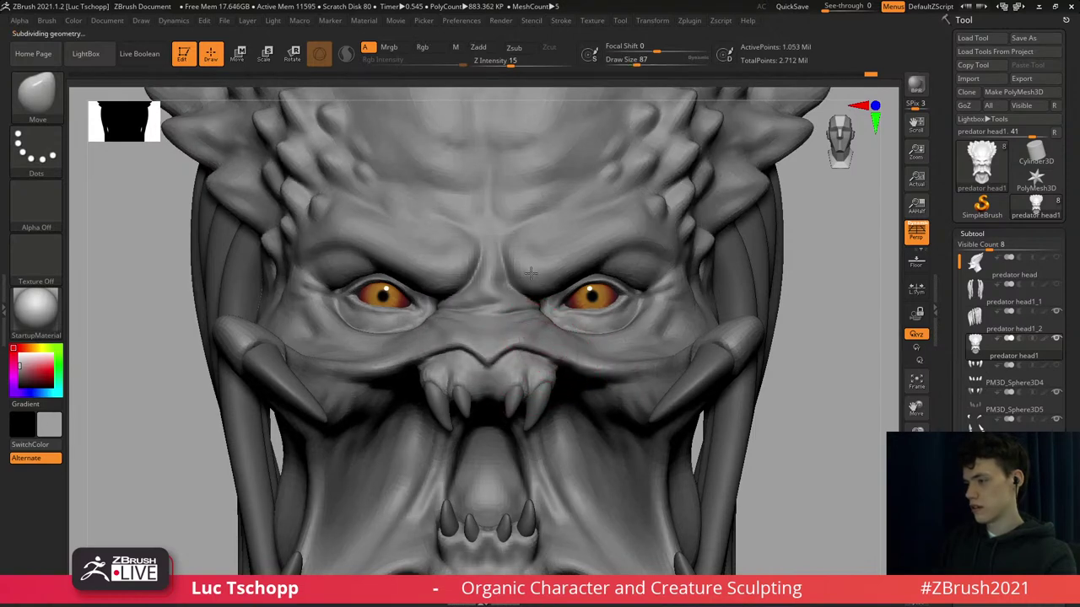
Lower the head two subdivision levels and refine the area around the nose bridge with the Move brush at draw size 44.
right_click_drag(531, 272, 514, 310, "ctrl")
key("shift+d")
key("shift+d")
key("s")
left_click_drag(524, 335, 515, 336)
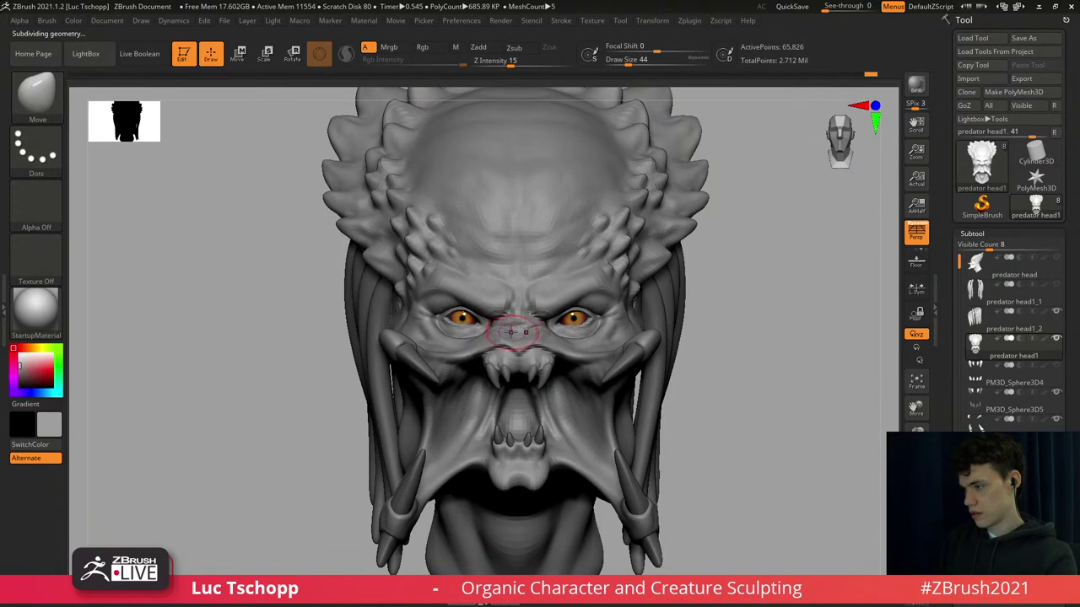
right_click_drag(536, 360, 577, 373)
right_click_drag(577, 373, 566, 329, "shift")
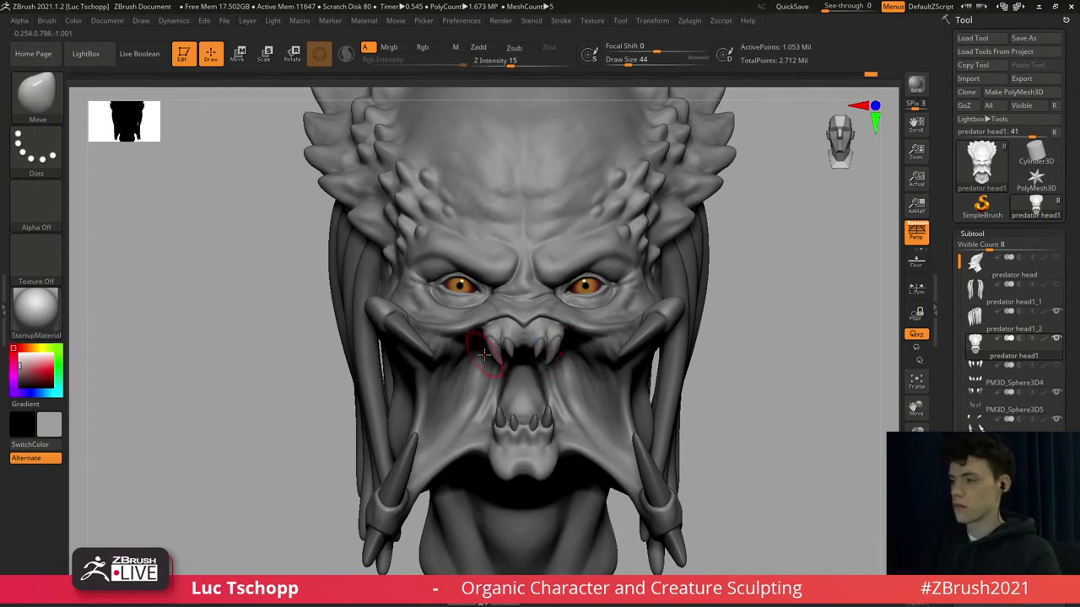
right_click_drag(460, 309, 488, 329, "ctrl")
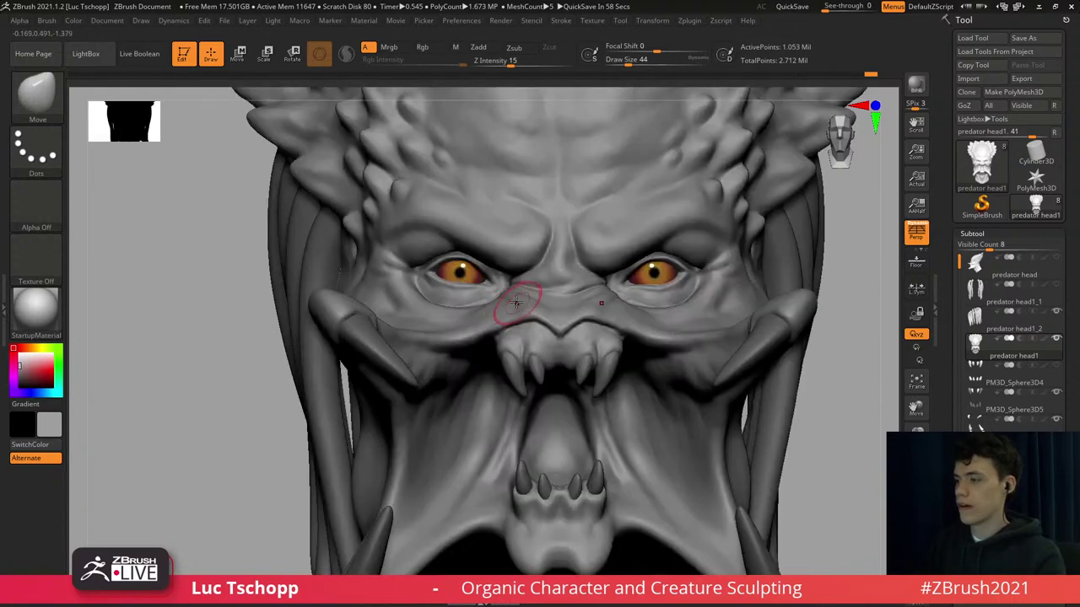
key("b")
key("m")
key("t")
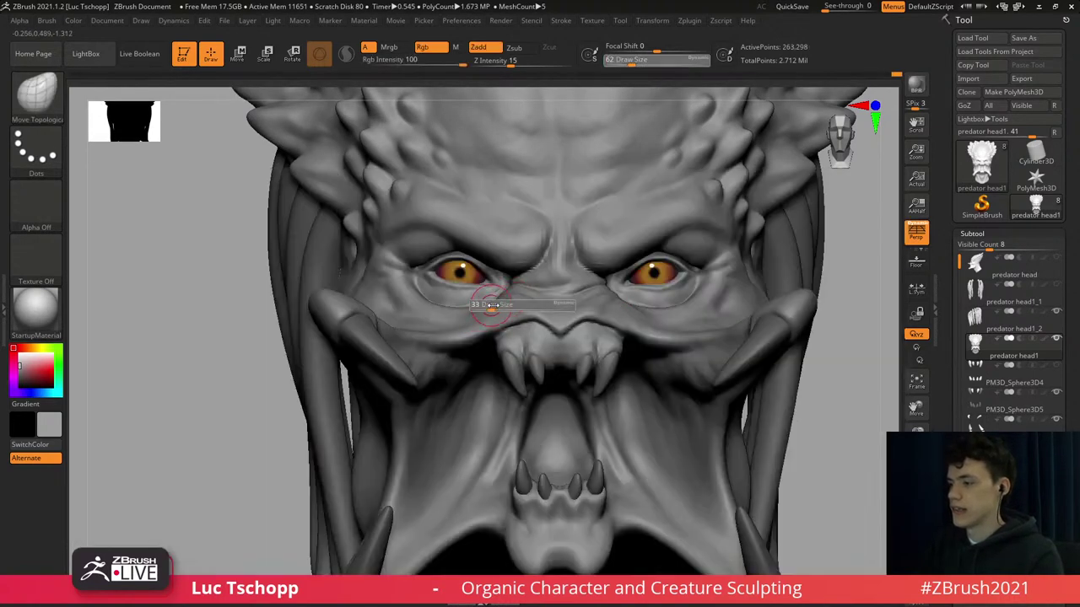
key("bracketright")
right_click_drag(494, 301, 484, 320)
Choose the Standard brush, lower the head two subdivision levels and set the draw size to 80.
key("b")
key("s")
key("t")
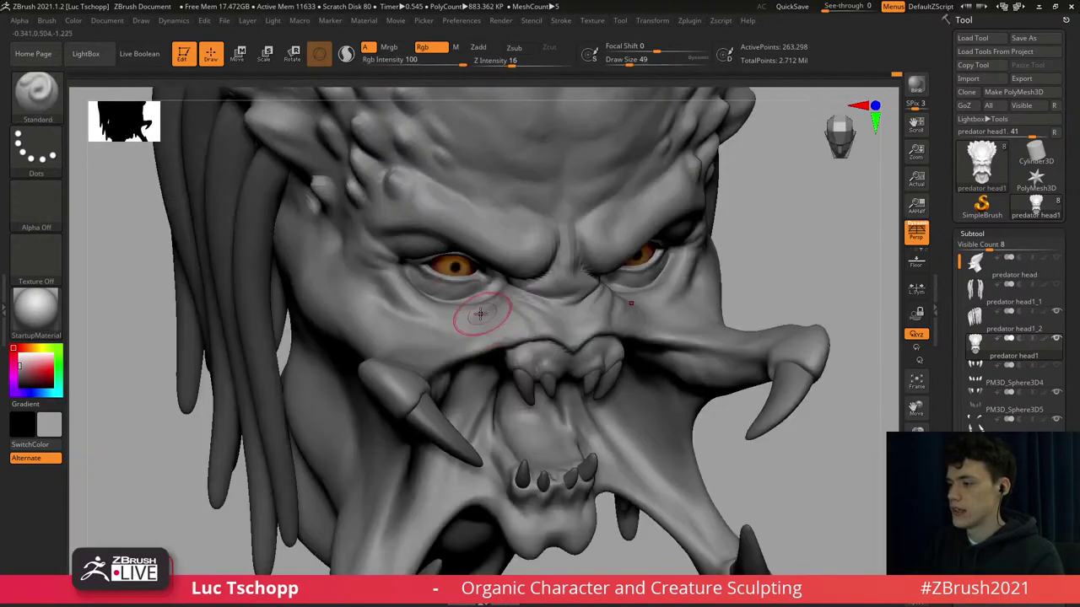
key("shift+d")
key("shift+d")
key("s")
left_click_drag(479, 321, 490, 316)
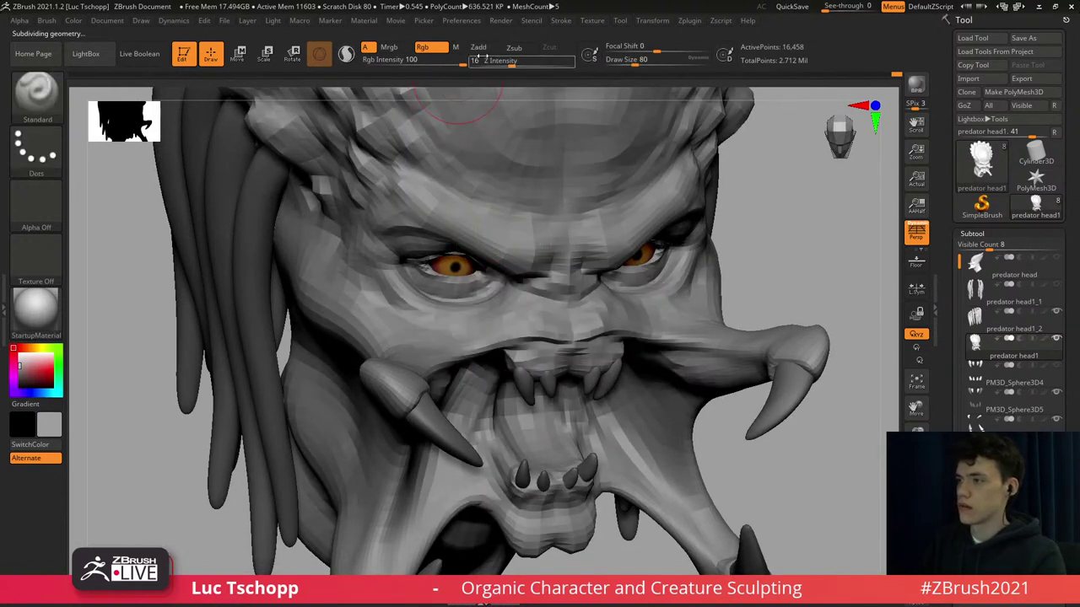
Enable Zadd without colour at Z Intensity 14 and sculpt the area beneath the eyes with draw size up to 112.
left_click(486, 51)
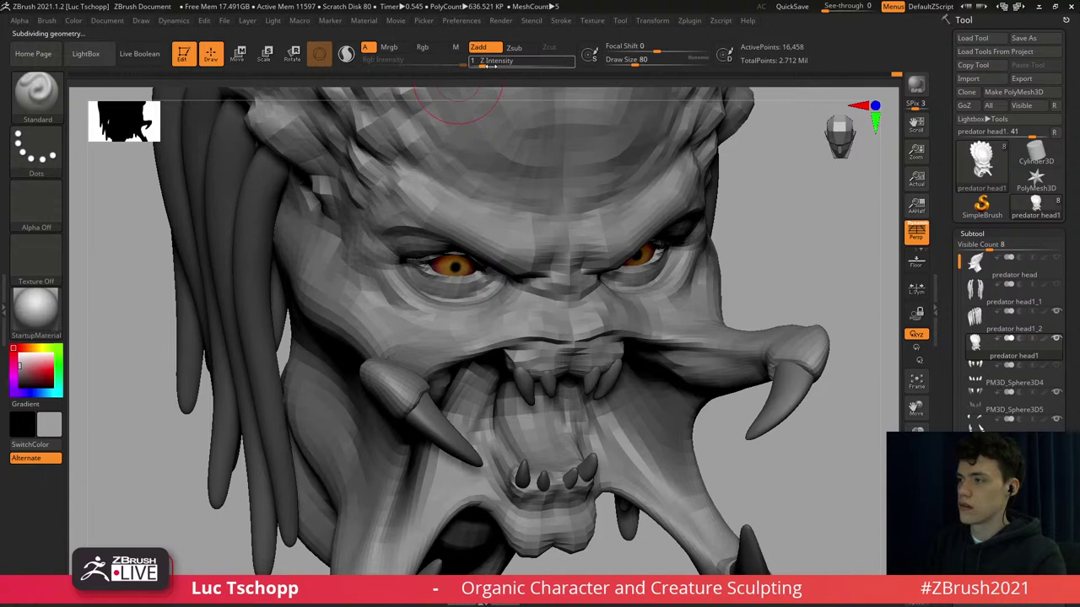
left_click_drag(495, 65, 502, 65)
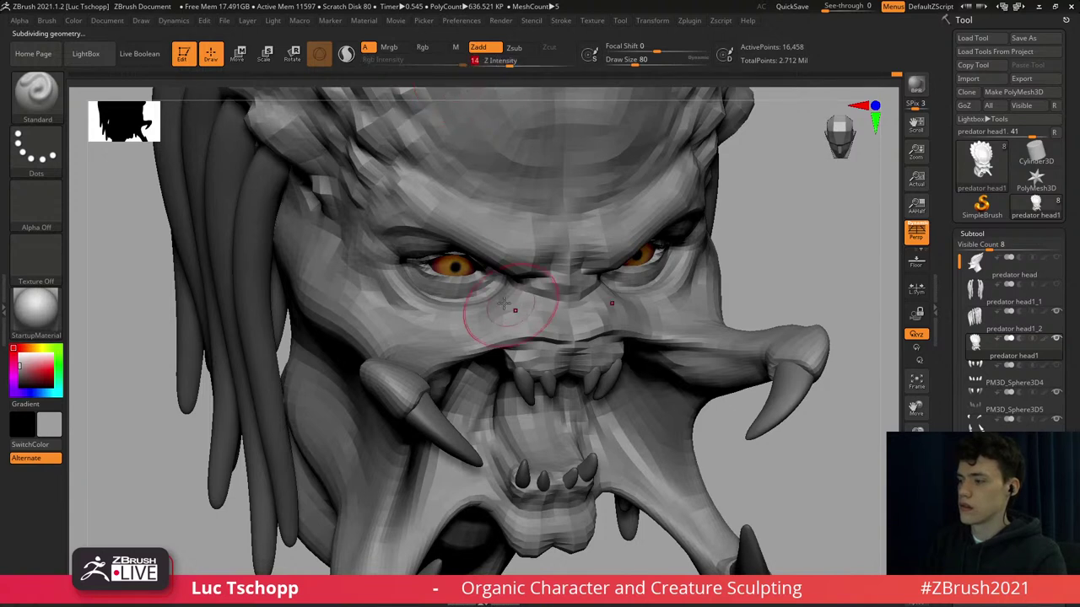
key("s")
left_click_drag(507, 302, 513, 301)
key("s")
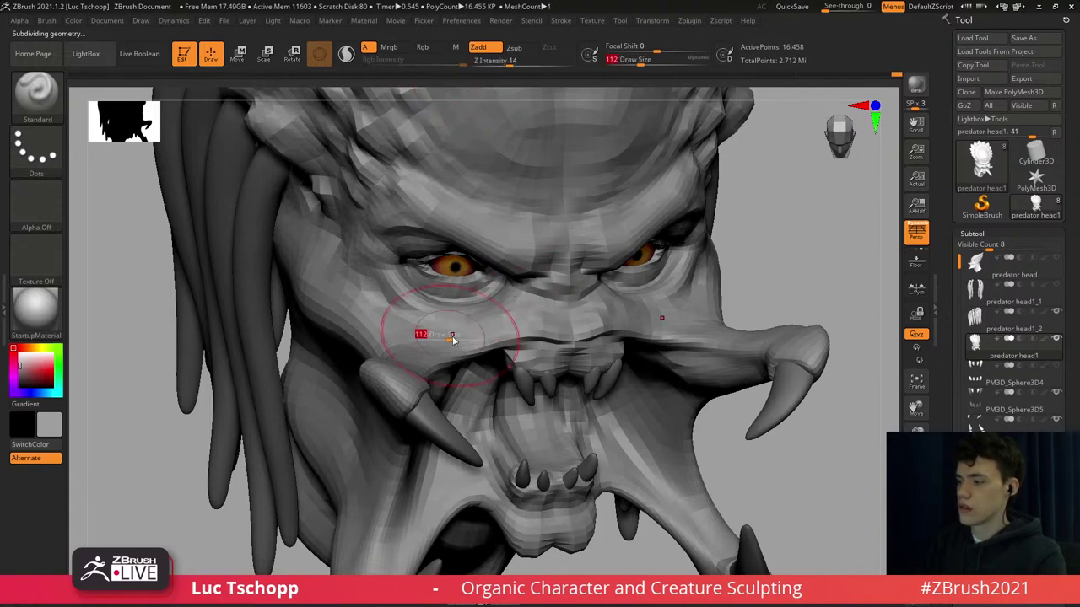
right_click_drag(484, 324, 532, 208, "shift")
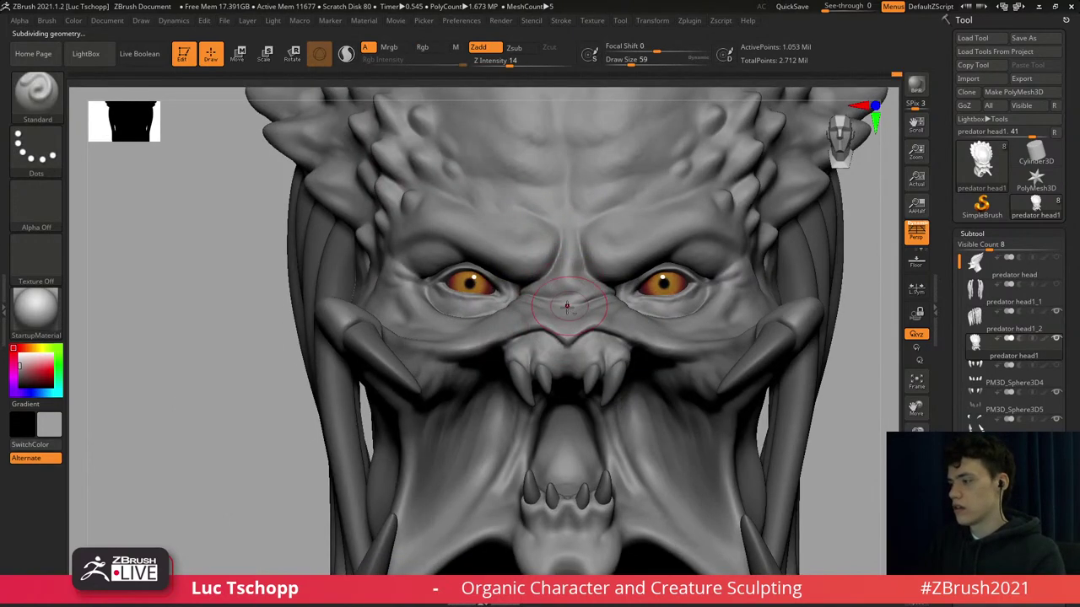
Unhide the predator head1_1 dreadlocks and review the complete head from the side and front.
key("f")
right_click_drag(543, 245, 591, 336, "shift")
right_click_drag(554, 293, 717, 286)
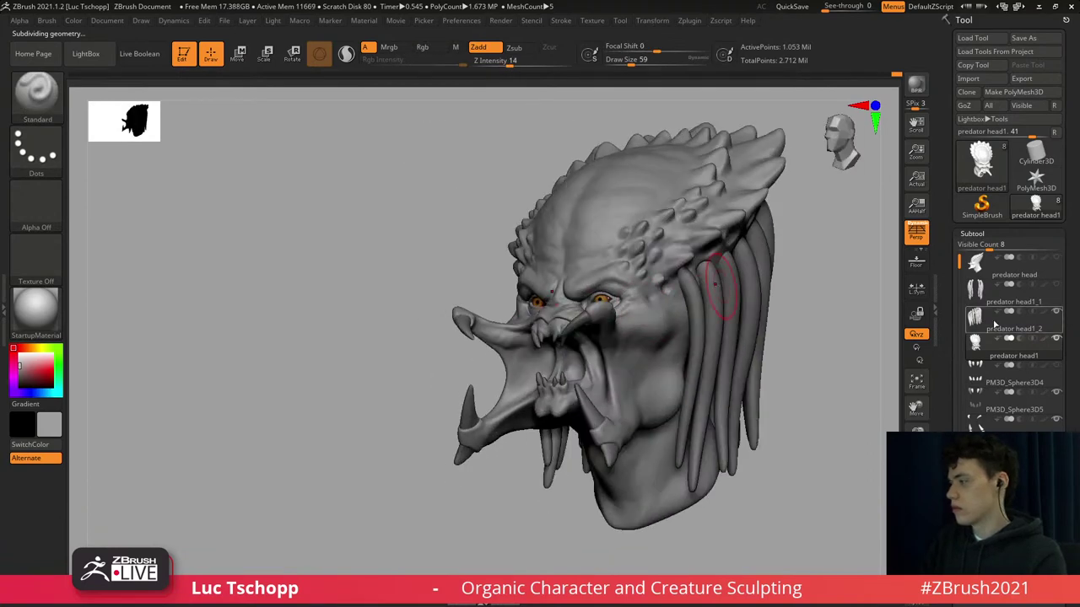
left_click(1059, 288)
right_click_drag(602, 301, 624, 275, "shift")
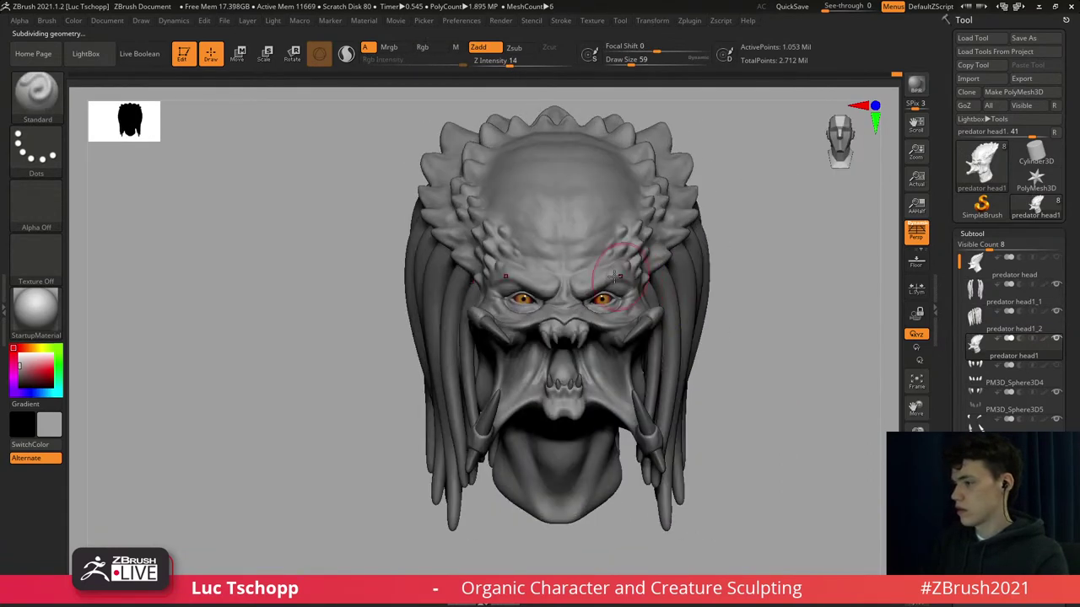
right_click_drag(603, 325, 566, 267, "alt")
right_click_drag(613, 307, 617, 333, "ctrl")
right_click_drag(590, 278, 603, 274)
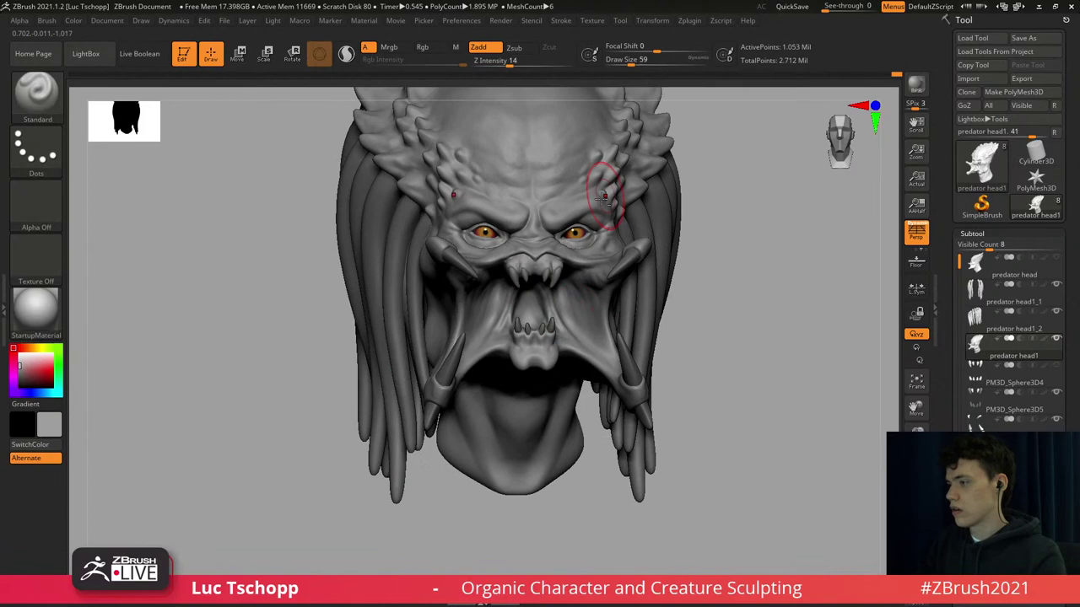
right_click_drag(600, 202, 601, 221, "alt")
right_click_drag(563, 302, 586, 293)
Choose the Move brush at draw size 14 and make predator head1 the active subtool for work on the upper mandible.
key("s")
left_click_drag(588, 294, 579, 293)
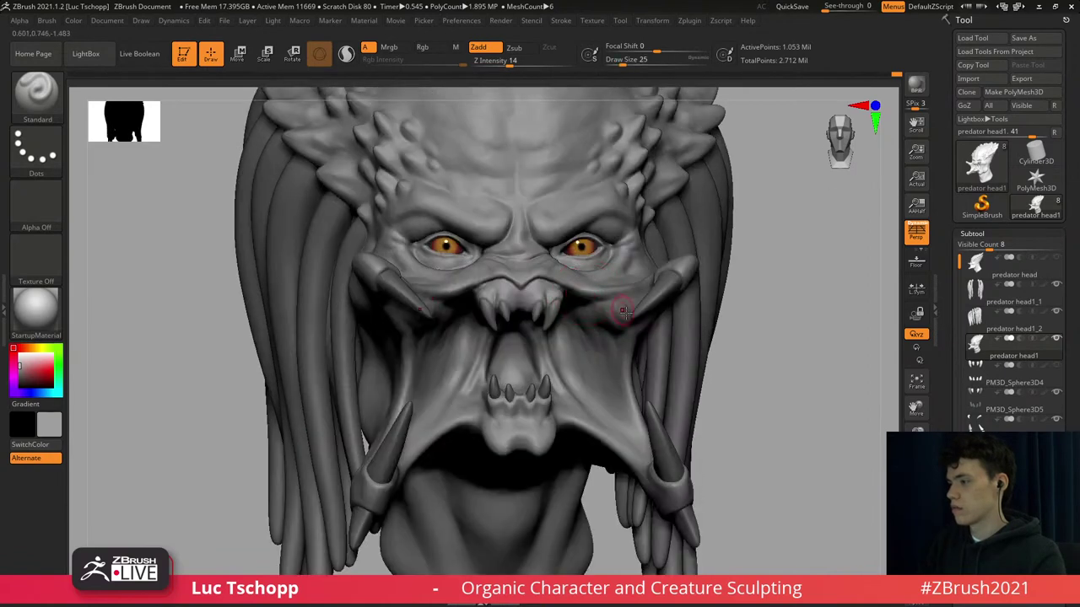
left_click(666, 468, "alt")
right_click_drag(608, 330, 400, 401, "alt")
mouse_move(607, 278)
right_mouse_down()
mouse_move(575, 251)
mouse_move(563, 284)
mouse_move(573, 263)
mouse_move(565, 242)
right_mouse_up()
key("b")
key("m")
key("v")
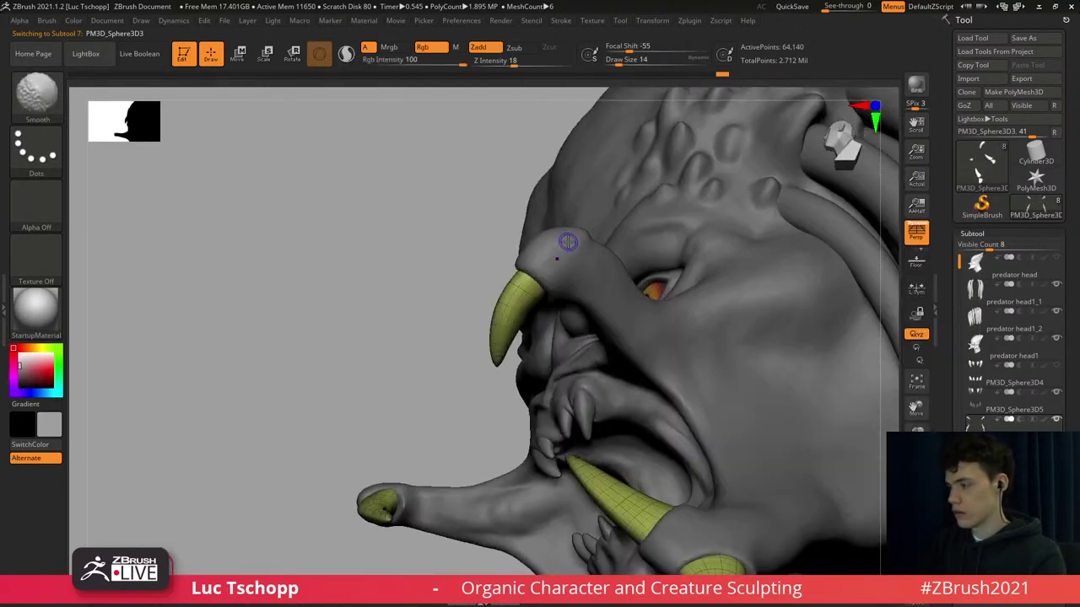
left_click(564, 240, "alt")
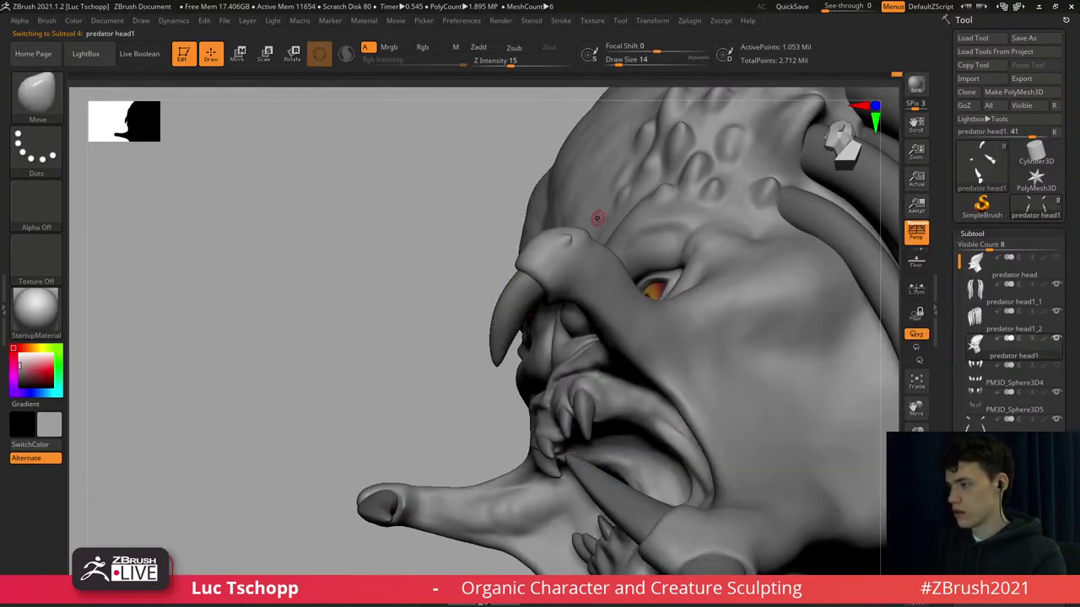
Pull small bumps out of the upper mandible's knuckle behind the claw with the Move brush at draw sizes between 13 and 23.
right_click_drag(592, 229, 557, 272)
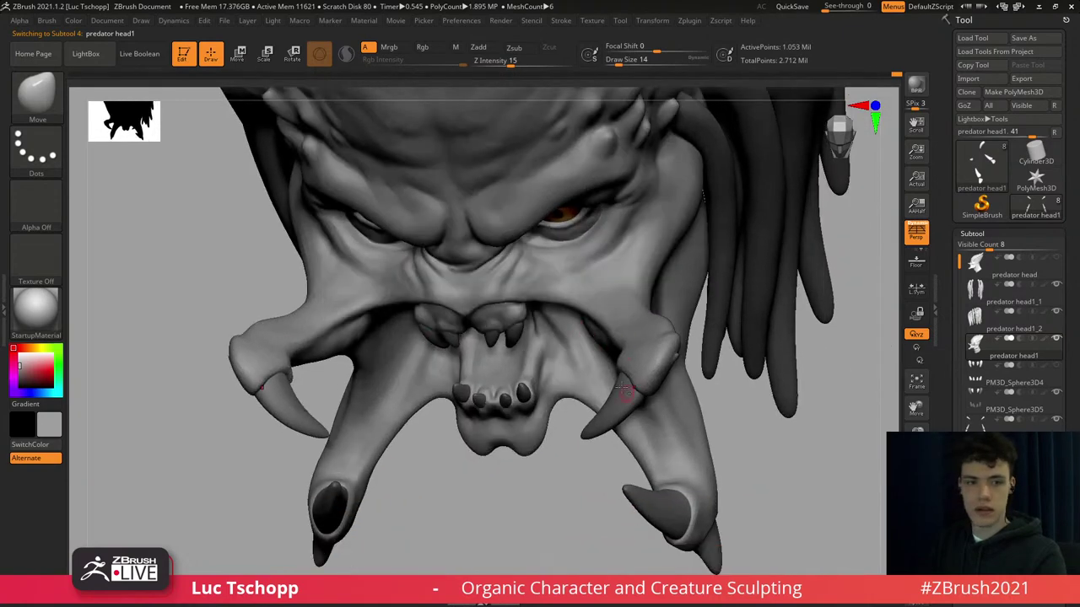
mouse_move(625, 388)
right_mouse_down("alt")
mouse_move(573, 323)
mouse_move(672, 303)
mouse_move(685, 278)
mouse_move(674, 288)
right_mouse_up("alt")
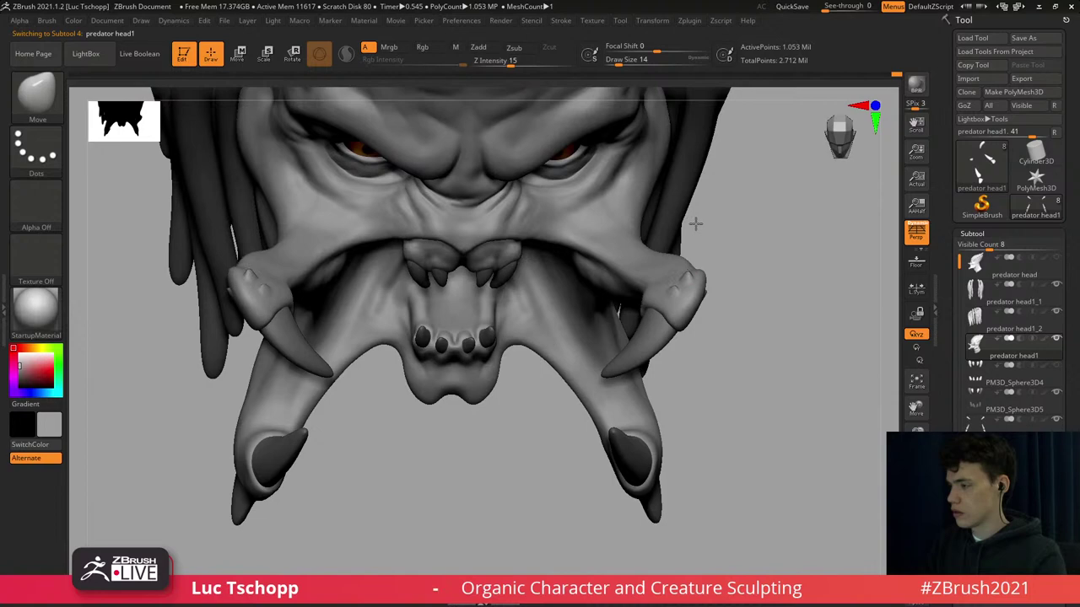
mouse_move(700, 242)
right_mouse_down()
mouse_move(696, 300)
mouse_move(623, 221)
mouse_move(602, 226)
mouse_move(580, 272)
right_mouse_up()
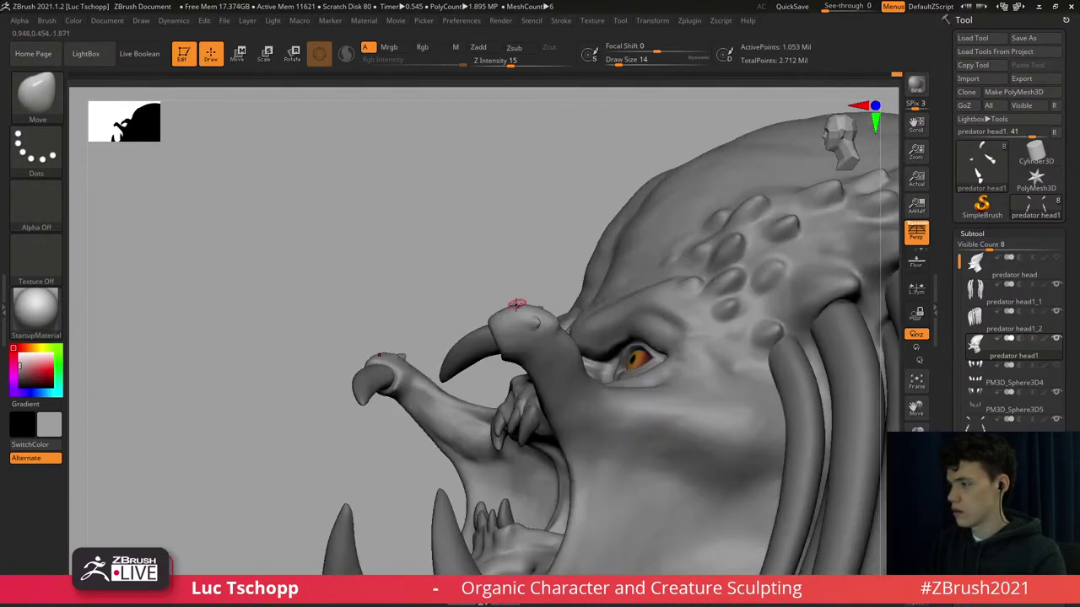
key("s")
left_click_drag(517, 306, 521, 306)
mouse_move(542, 294)
right_mouse_down()
mouse_move(525, 307)
mouse_move(535, 302)
right_mouse_up()
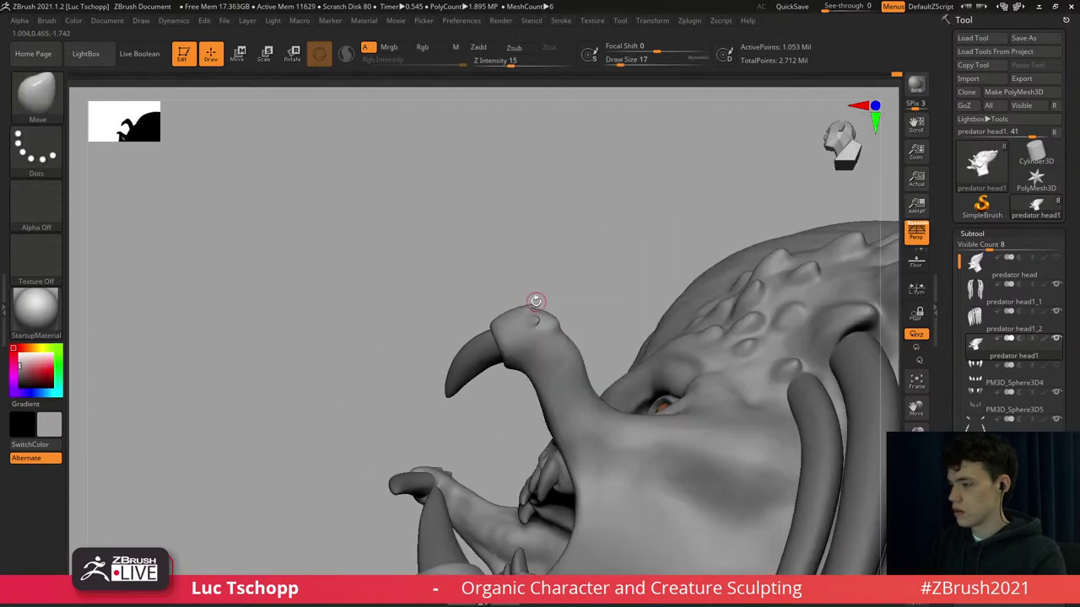
key("bracketleft")
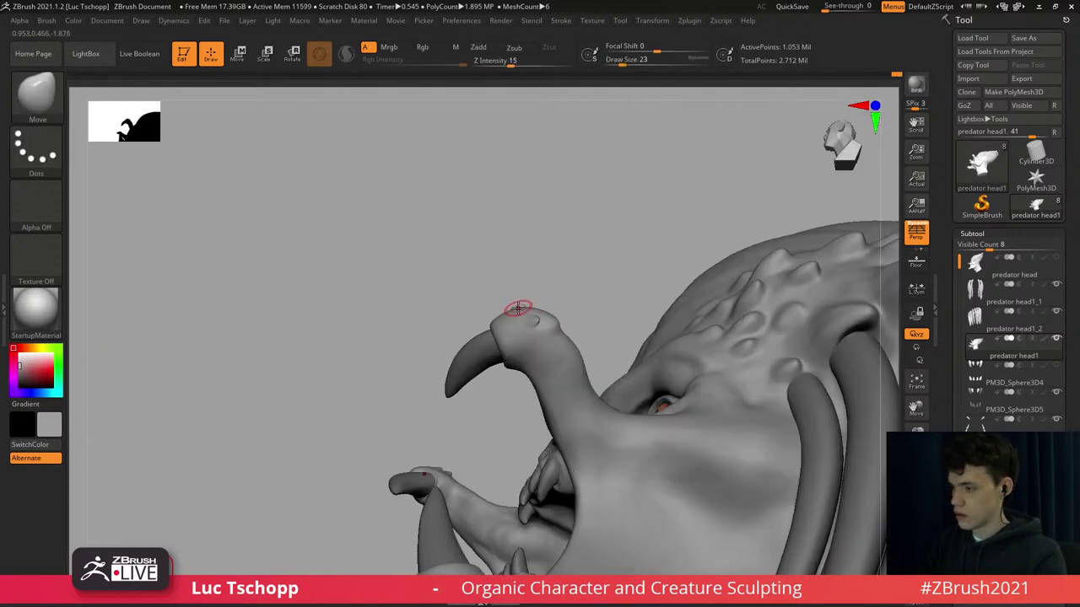
key("s")
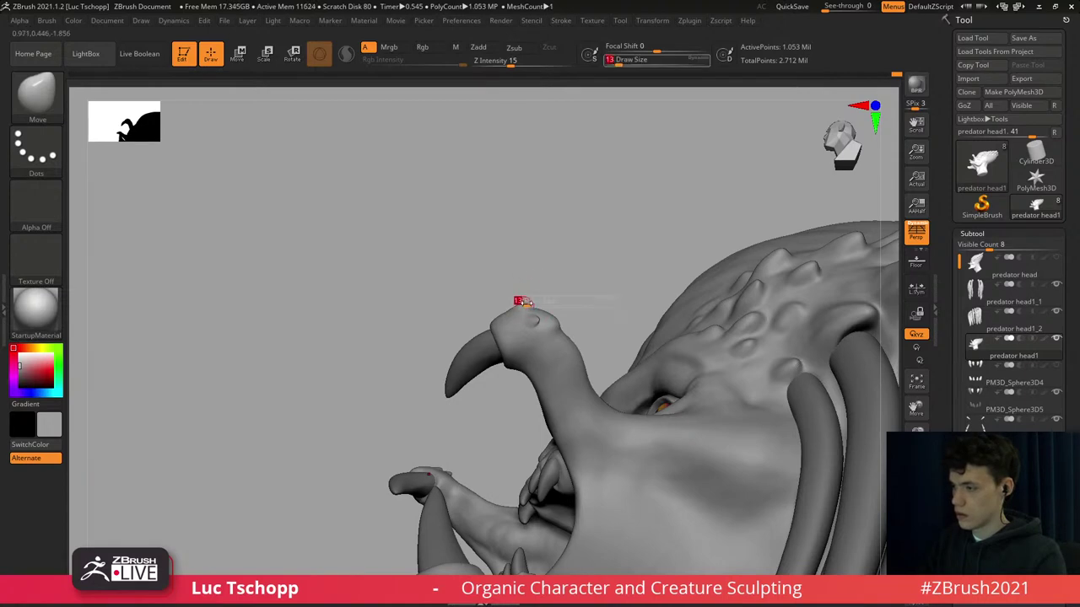
Try to pull a spur out of the lower mandible's underside with the Move brush at draw sizes 56 and 33.
mouse_move(558, 341)
right_mouse_down()
mouse_move(597, 318)
mouse_move(591, 277)
right_mouse_up()
mouse_move(597, 392)
right_mouse_down("alt")
mouse_move(580, 321)
mouse_move(592, 399)
mouse_move(549, 368)
mouse_move(647, 349)
mouse_move(786, 359)
right_mouse_up("alt")
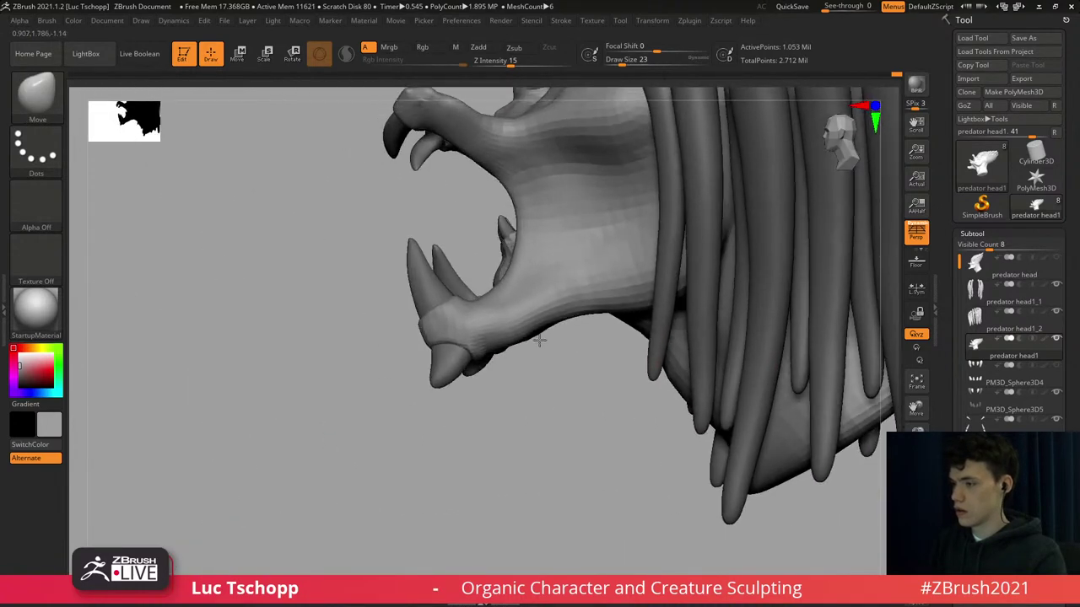
key("s")
left_click(513, 343)
right_click_drag(514, 342, 515, 341)
key("s")
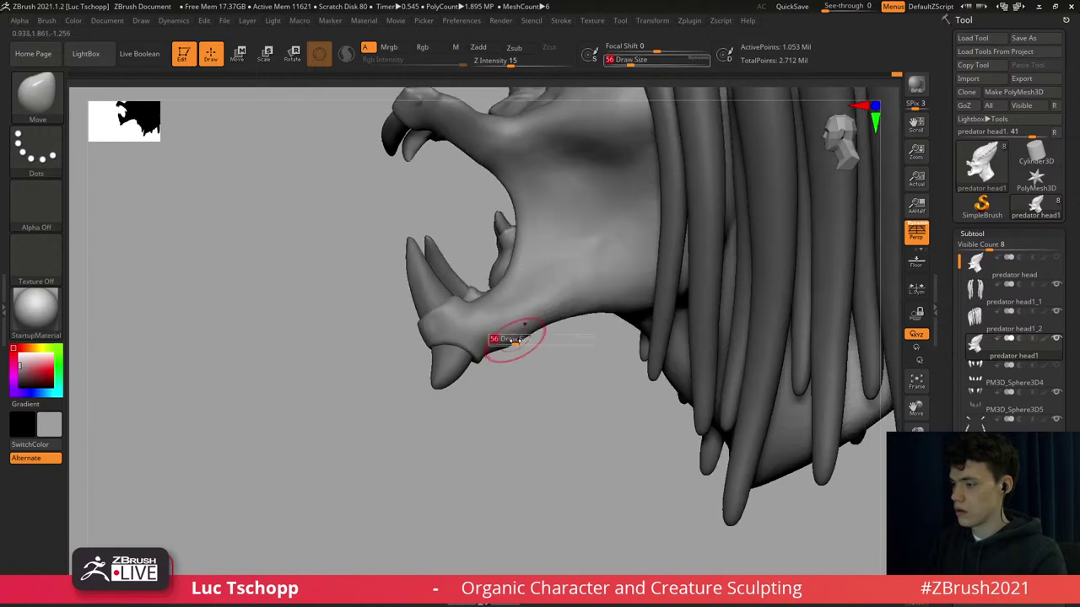
left_click_drag(515, 340, 526, 348)
key("s")
left_click(511, 340)
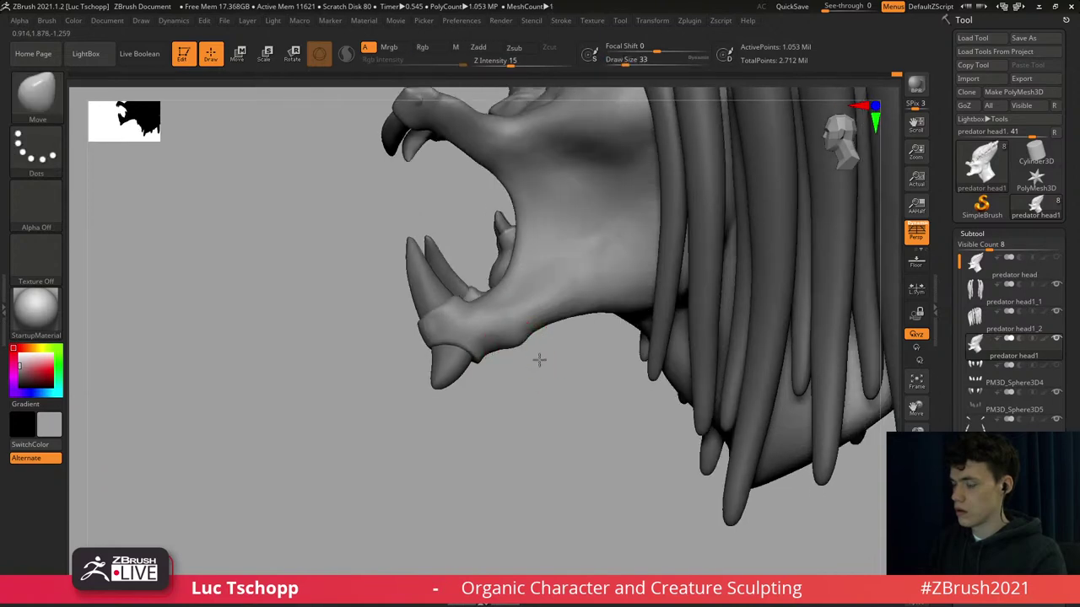
key("[")
Try to define the spur under the lower mandible with the DamStandard brush at draw sizes 37 and 49.
key("b")
key("d")
key("s")
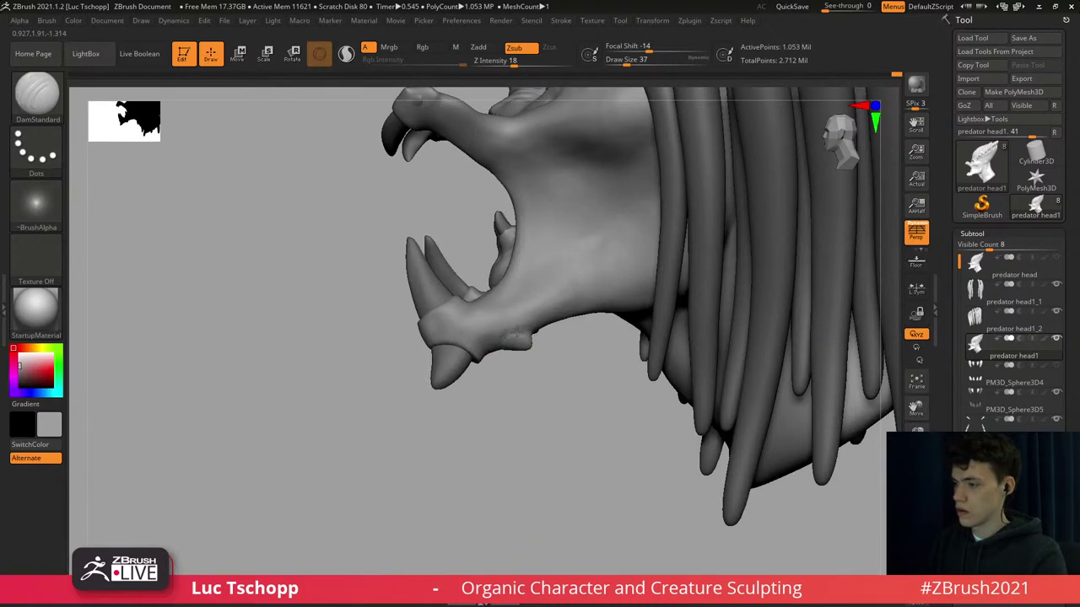
right_click_drag(535, 348, 524, 211)
key("]")
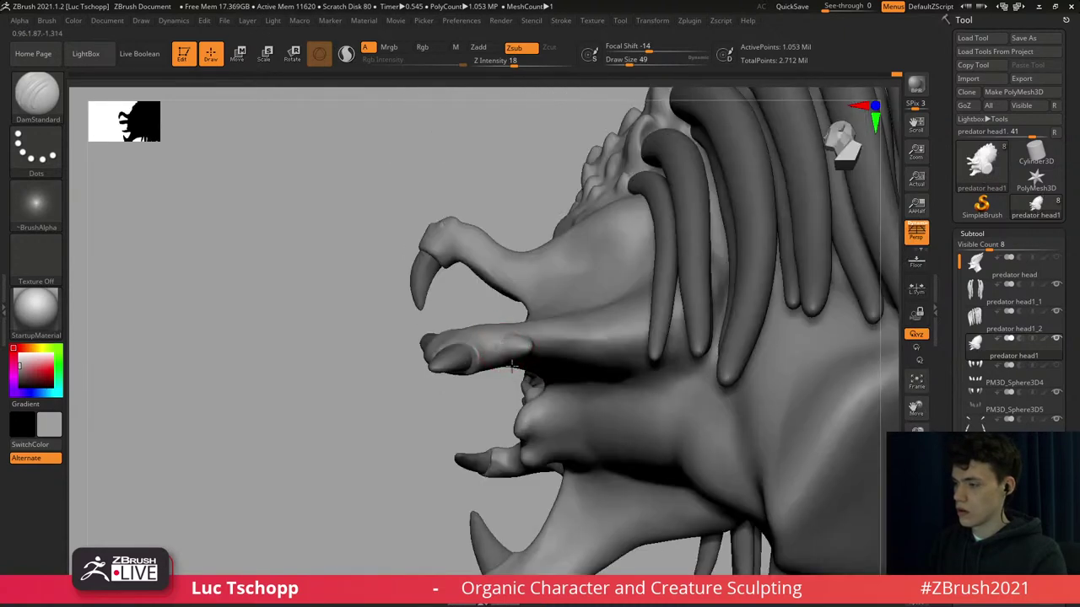
right_click_drag(515, 331, 510, 283)
Try to reshape the lower mandible's spur from below with the Move brush at draw size 35.
key("b")
key("m")
key("v")
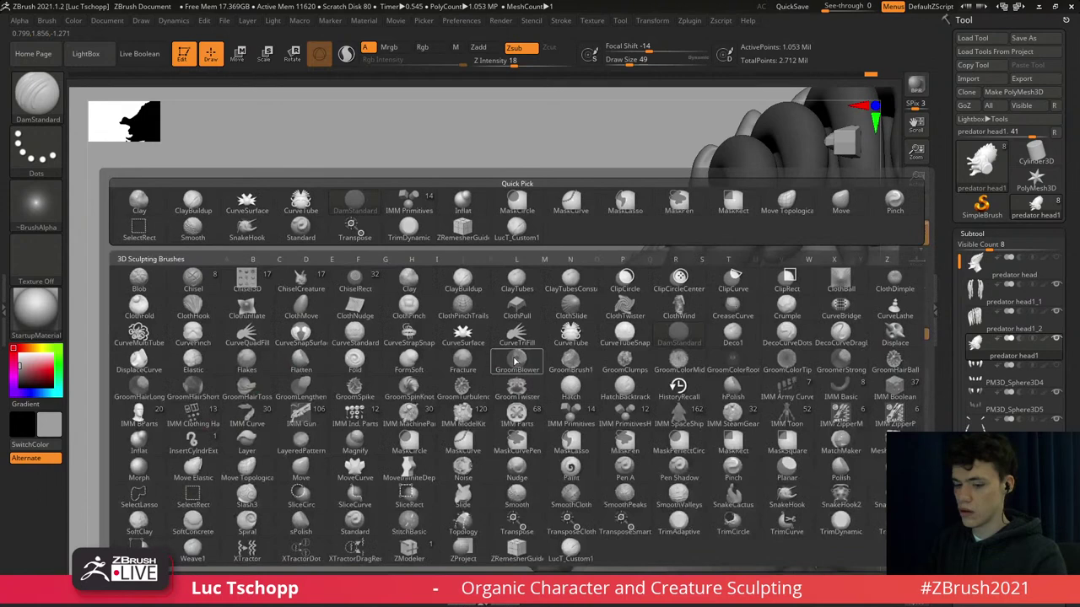
right_click_drag(507, 353, 513, 340)
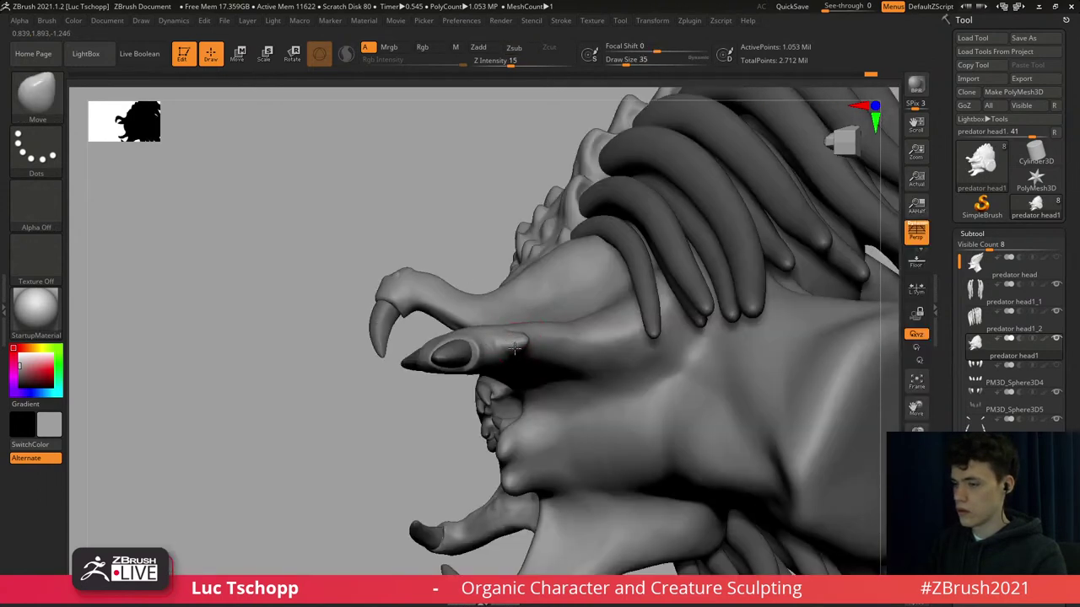
right_click_drag(499, 270, 509, 271, "ctrl")
right_click_drag(518, 310, 559, 396)
Try Move brush changes at draw sizes 65 and 25 on the lower mandible beside its claw, and undo the last two.
key("ctrl")
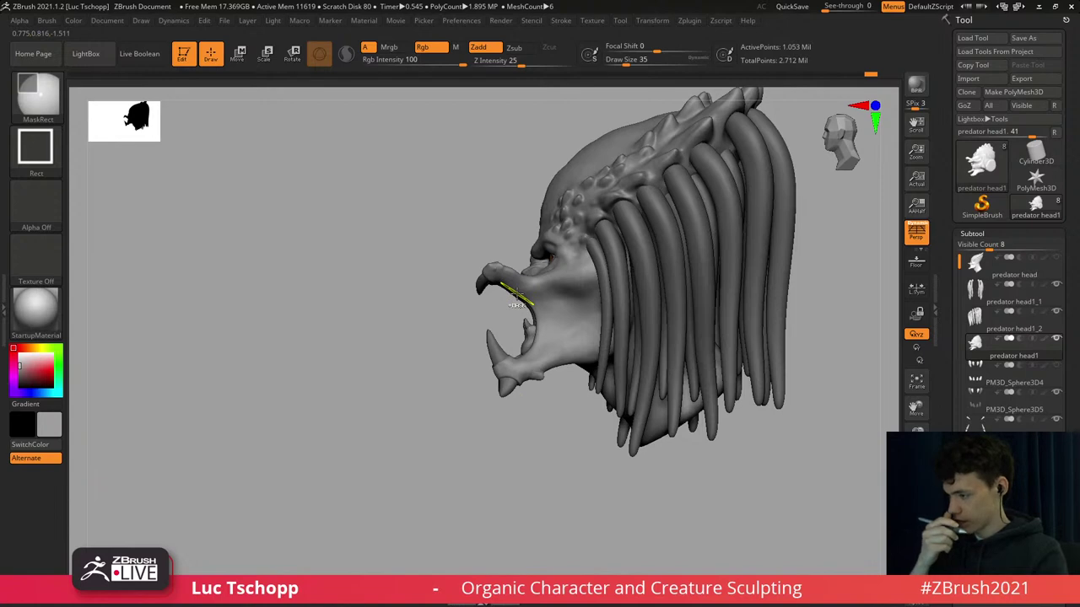
mouse_move(524, 376)
right_mouse_down("ctrl")
mouse_move(547, 425)
mouse_move(550, 469)
right_mouse_up("ctrl")
key("b")
key("m")
key("v")
key("bracketright")
key("bracketright")
key("bracketright")
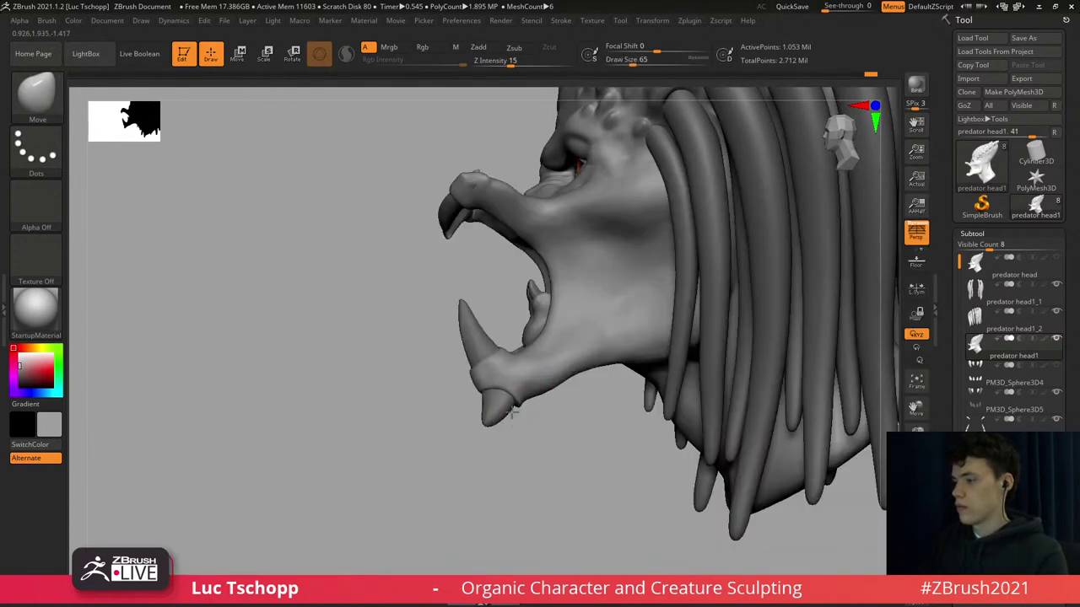
key("bracketleft")
key("bracketleft")
key("bracketleft")
key("bracketleft")
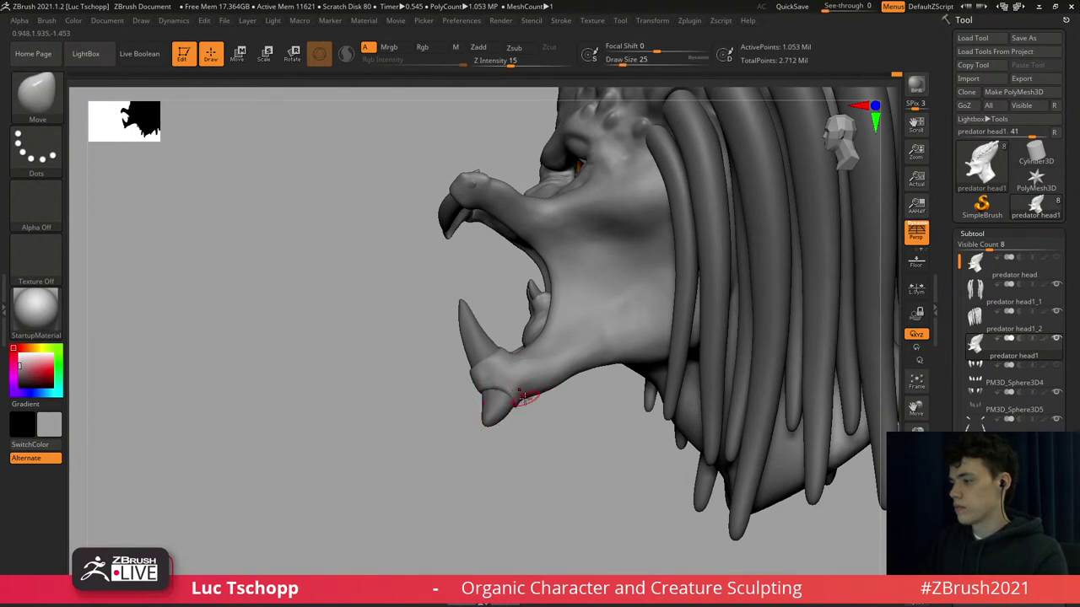
key("ctrl+z")
key("ctrl+z")
Adjust the lower mandible with the Move brush at draw size 44 two subdivision levels down, and return to the original level.
key("s")
left_click_drag(525, 395, 531, 395)
key("shift+d")
key("shift+d")
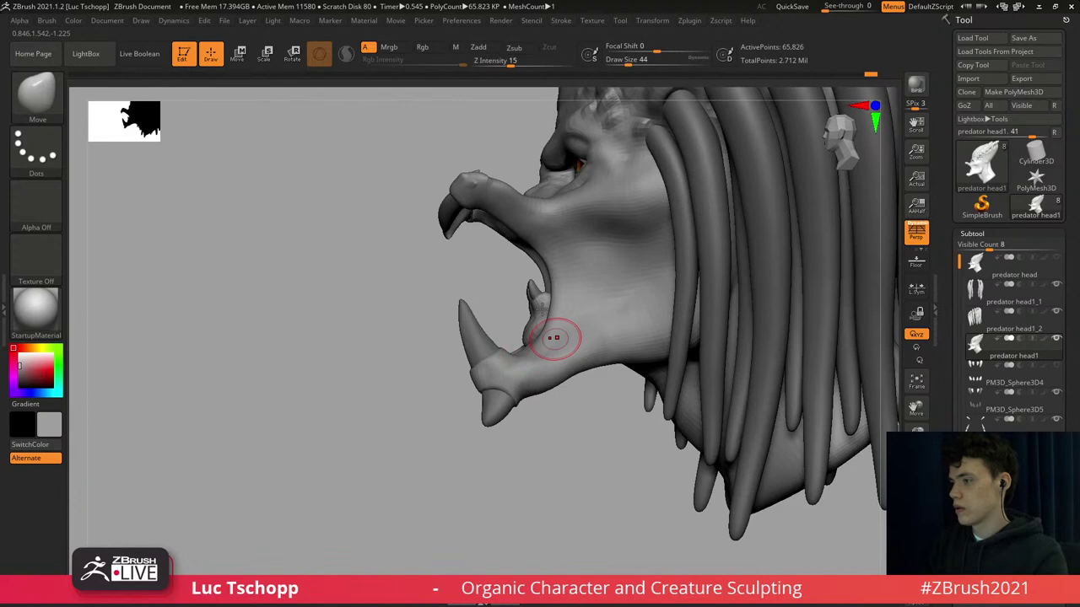
key("d")
key("d")
Choose the LucT_Custom1 brush one subdivision level lower and sculpt and smooth the skin behind the mouth corner at draw sizes 59 and 41.
right_click_drag(555, 337, 577, 299, "ctrl")
key("b")
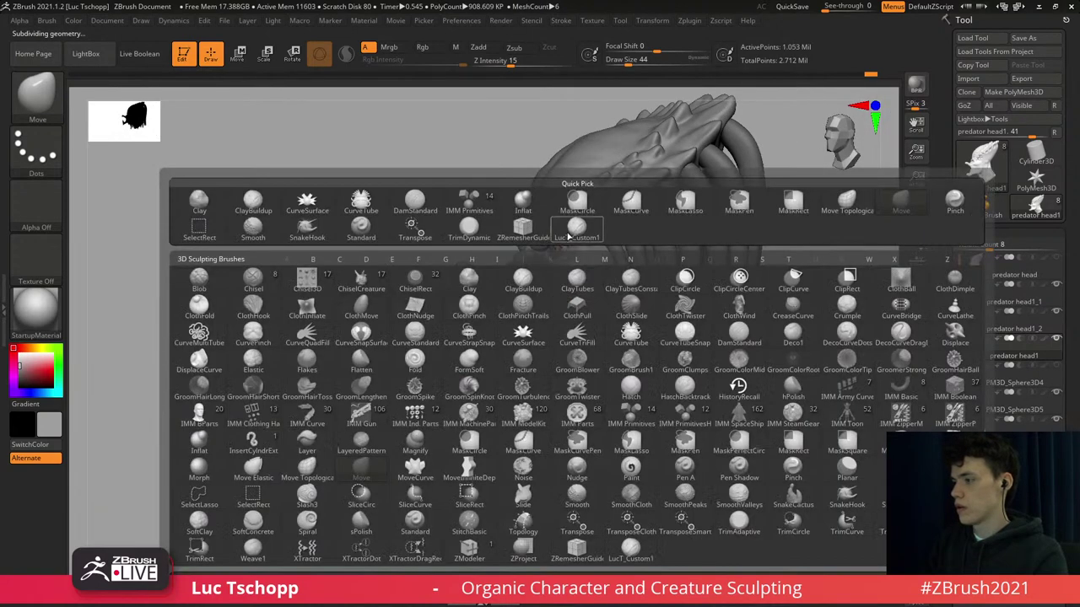
left_click(568, 237)
right_click_drag(568, 240, 551, 325)
key("shift+d")
key("s")
left_click_drag(551, 318, 554, 318)
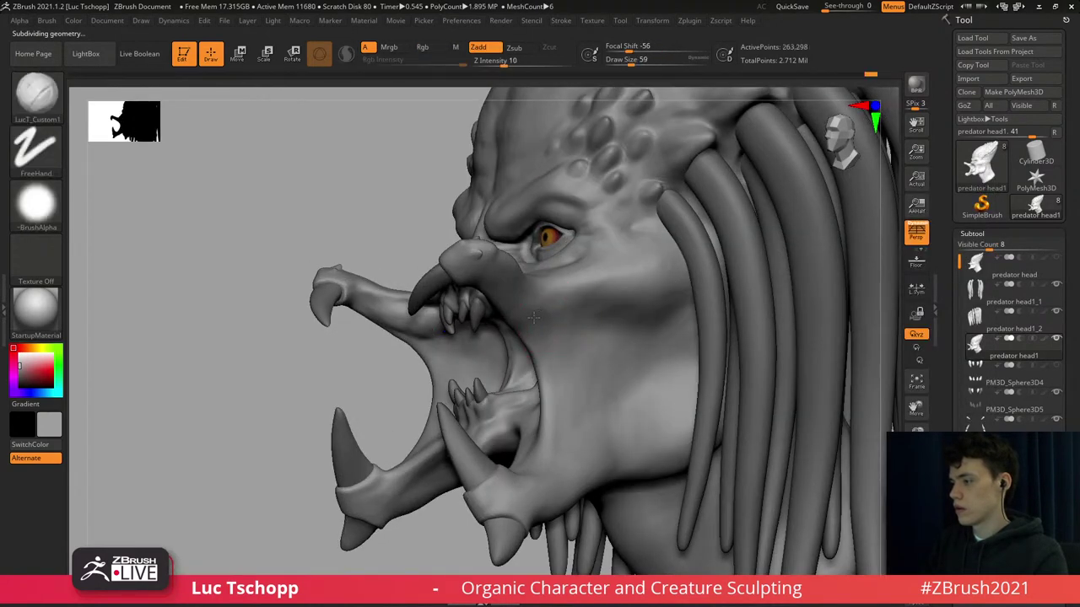
key("s")
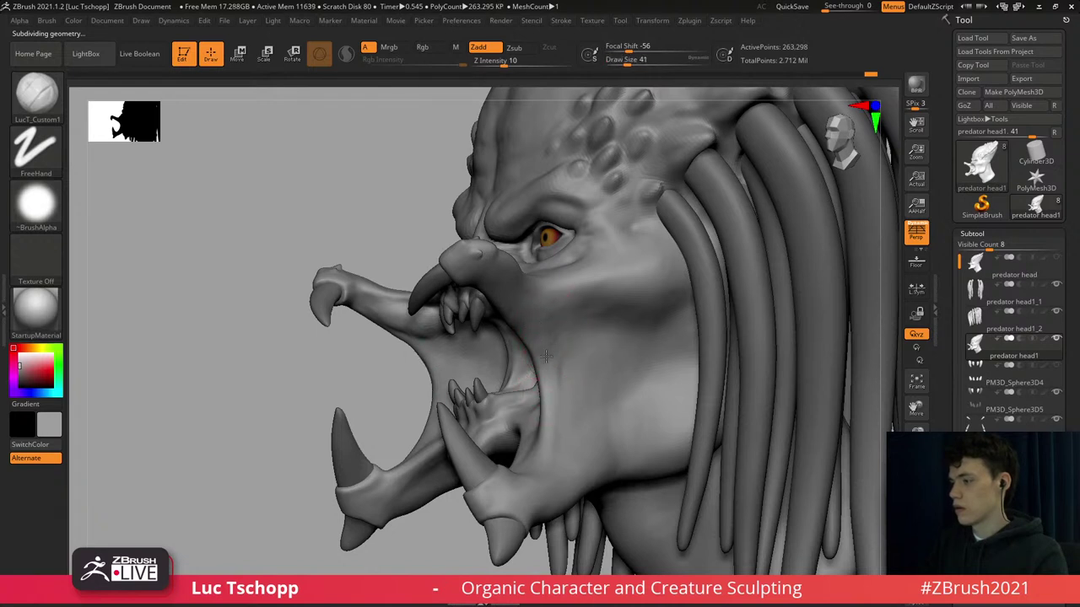
left_click_drag(554, 384, 552, 354, "shift")
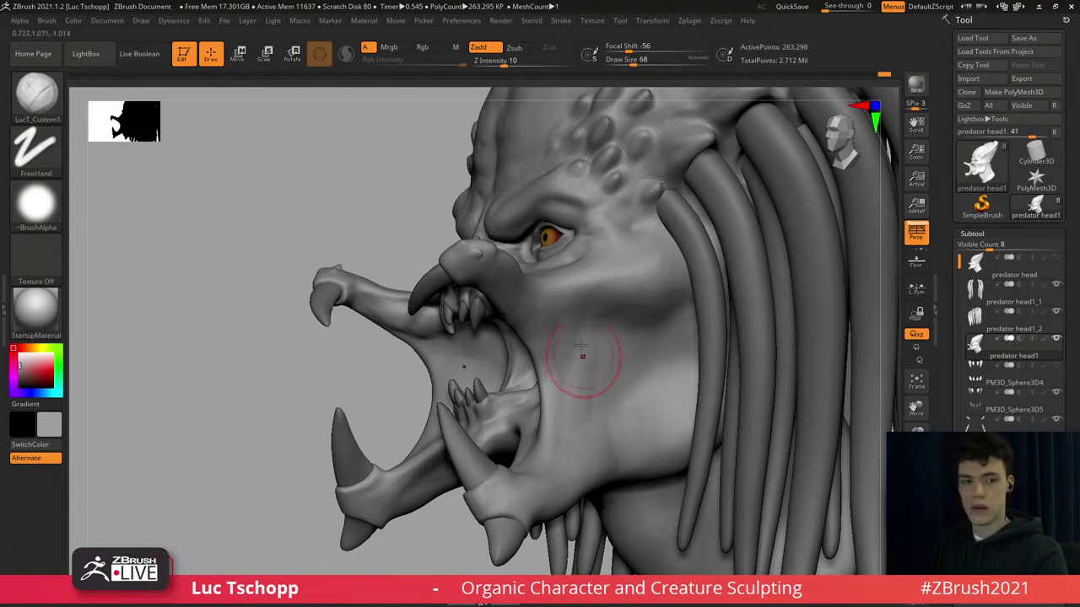
Build up stretched skin folds across the cheek with the LucT_Custom1 brush at draw sizes 77 and 87.
key("s")
left_click_drag(598, 338, 600, 340)
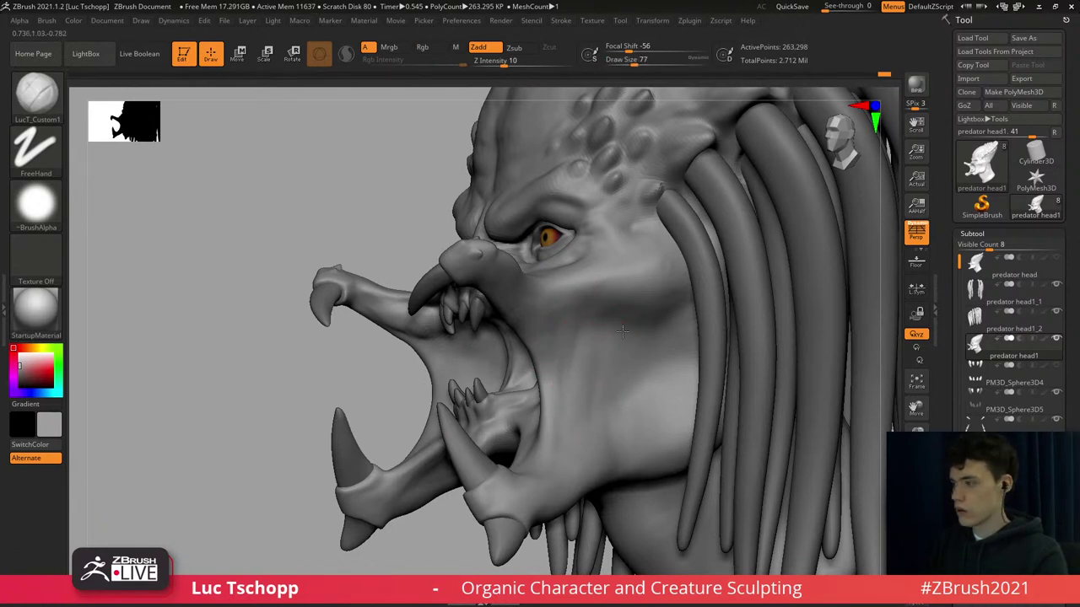
right_click_drag(659, 372, 651, 340, "alt")
key("s")
left_click_drag(649, 338, 654, 337)
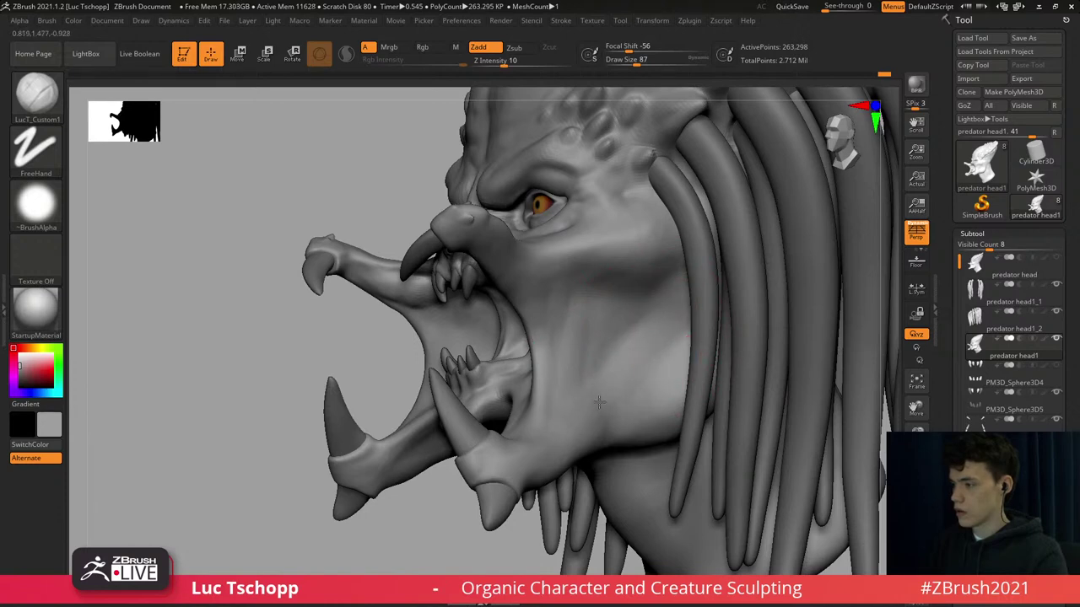
Carve creases between the cheek folds with the DamStandard brush, using draw sizes from 136 down to 90.
key("b")
key("d")
key("s")
key("s")
left_click_drag(591, 345, 600, 345)
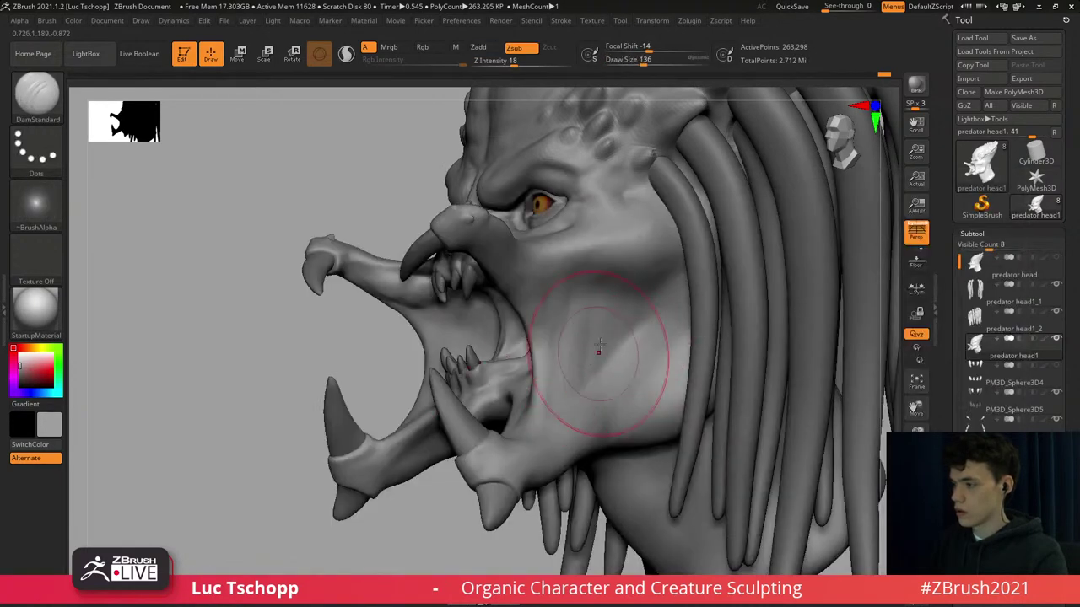
key("bracketleft")
key("bracketleft")
key("bracketleft")
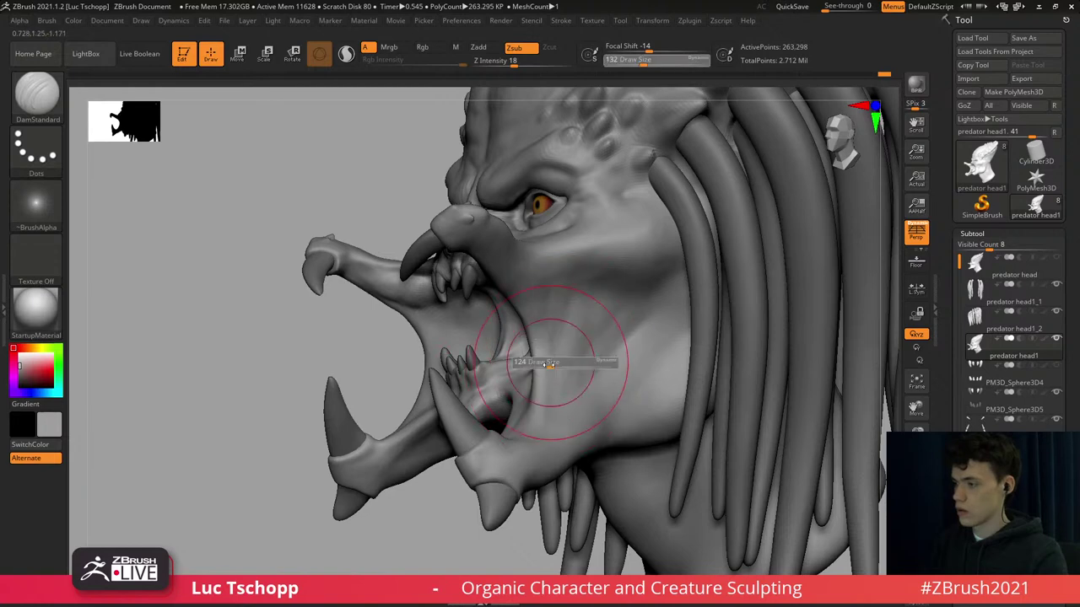
Turn to the opposite side of the head and refine its cheek folds with the LucT_Custom1 brush at draw size 54.
right_click_drag(539, 423, 422, 250, "ctrl")
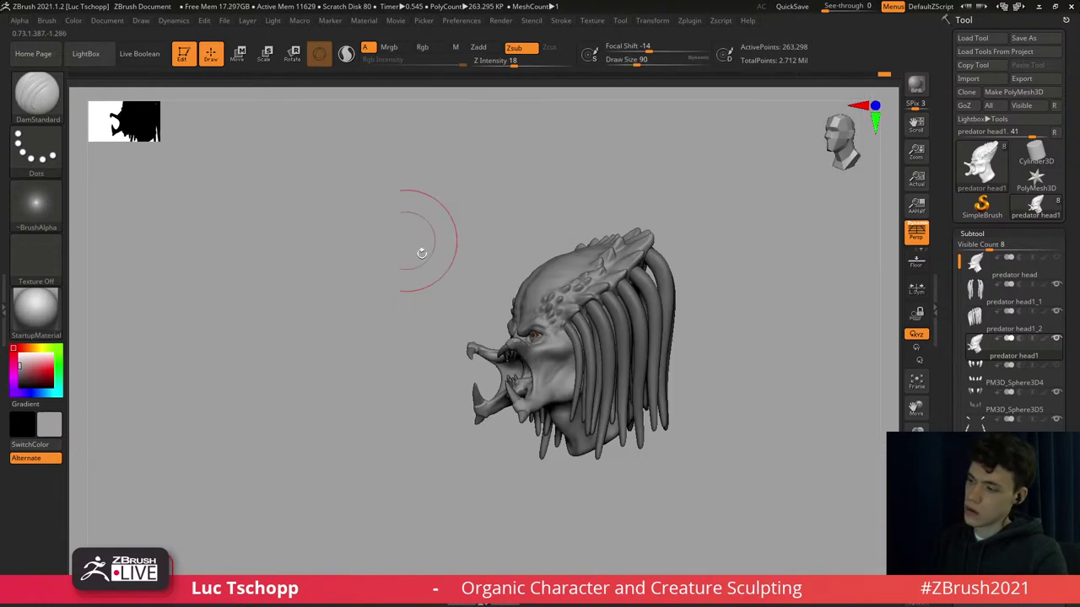
mouse_move(470, 346)
right_mouse_down()
mouse_move(559, 352)
mouse_move(499, 563)
right_mouse_up()
key("b")
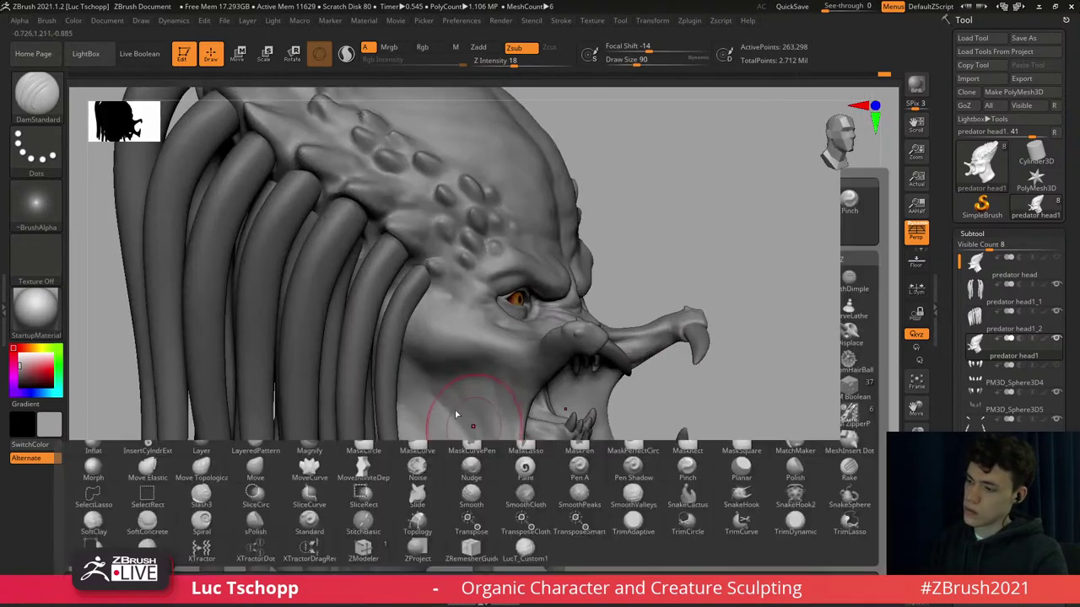
left_click(470, 227)
right_click_drag(460, 323, 465, 315)
left_click_drag(466, 328, 464, 328)
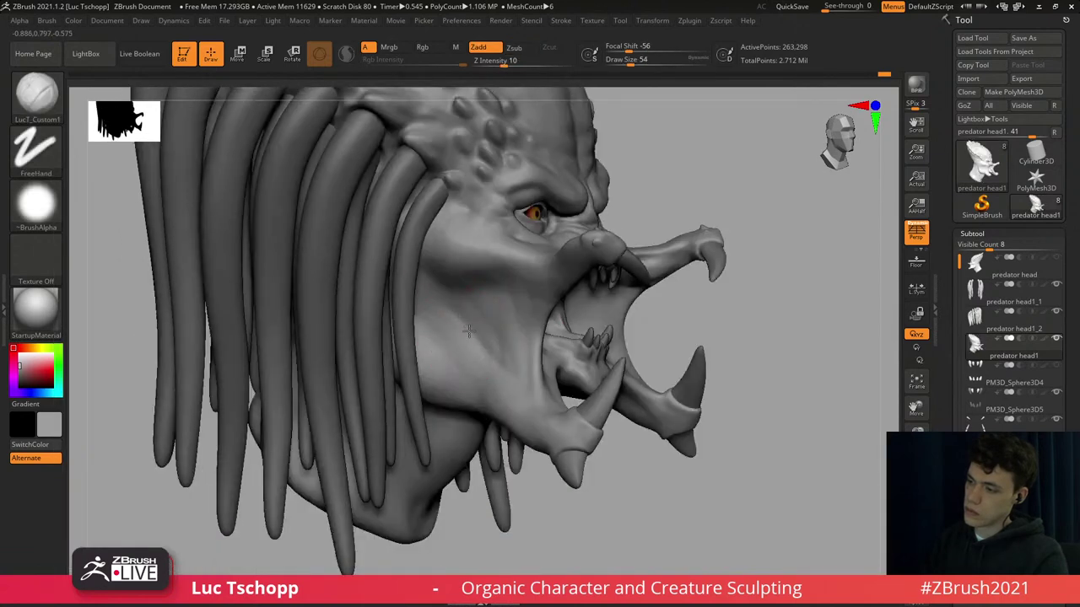
Raise the head one subdivision level and refine the upper mandible's root below the eye with the LucT_Custom1 brush at draw size 41.
key("f")
right_click_drag(499, 349, 375, 359)
mouse_move(589, 415)
right_mouse_down("alt")
mouse_move(540, 390)
mouse_move(545, 468)
right_mouse_up("alt")
right_click_drag(525, 211, 531, 373, "alt")
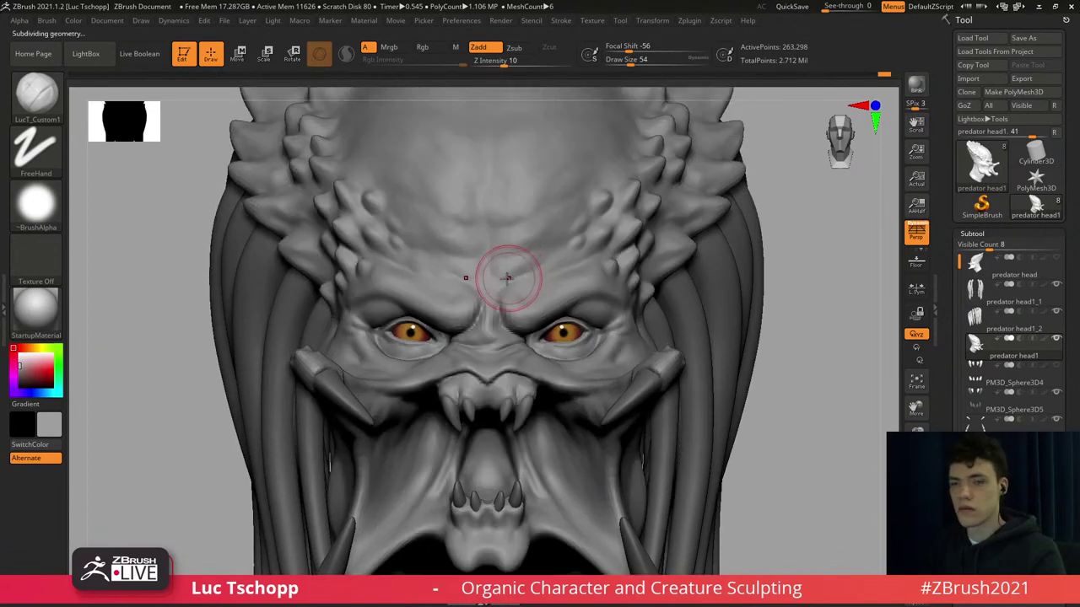
right_click_drag(491, 411, 572, 377)
right_click_drag(632, 409, 692, 362, "alt")
key("s")
left_click_drag(693, 361, 689, 362)
right_click_drag(742, 366, 771, 337)
Carve creases into the upper mandible's root below the eye with the DamStandard brush at draw sizes 41 and 120.
key("b")
key("d")
key("s")
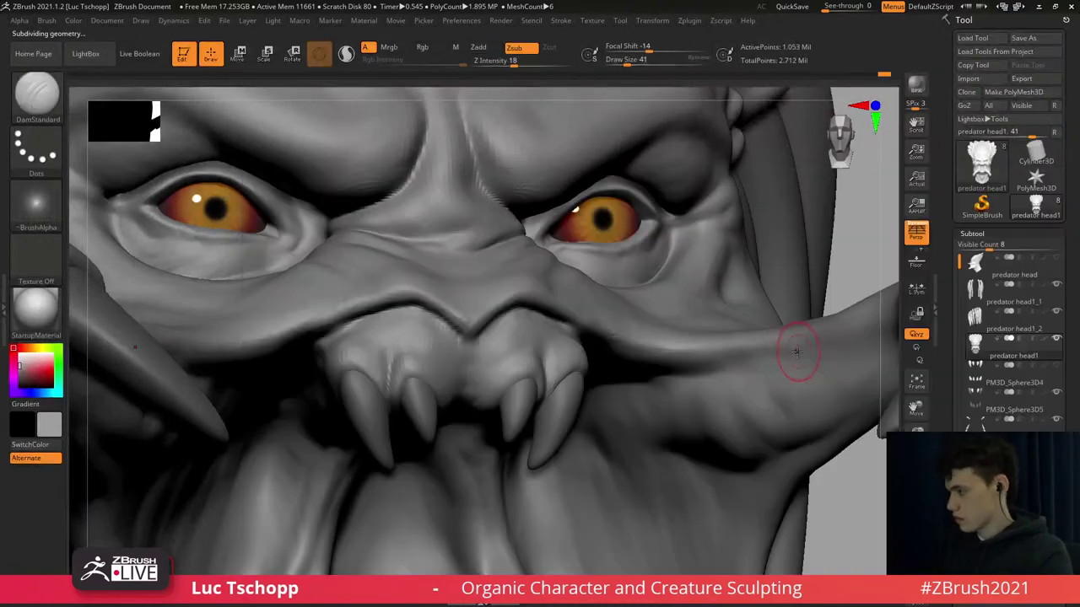
key("s")
left_click_drag(793, 354, 807, 354)
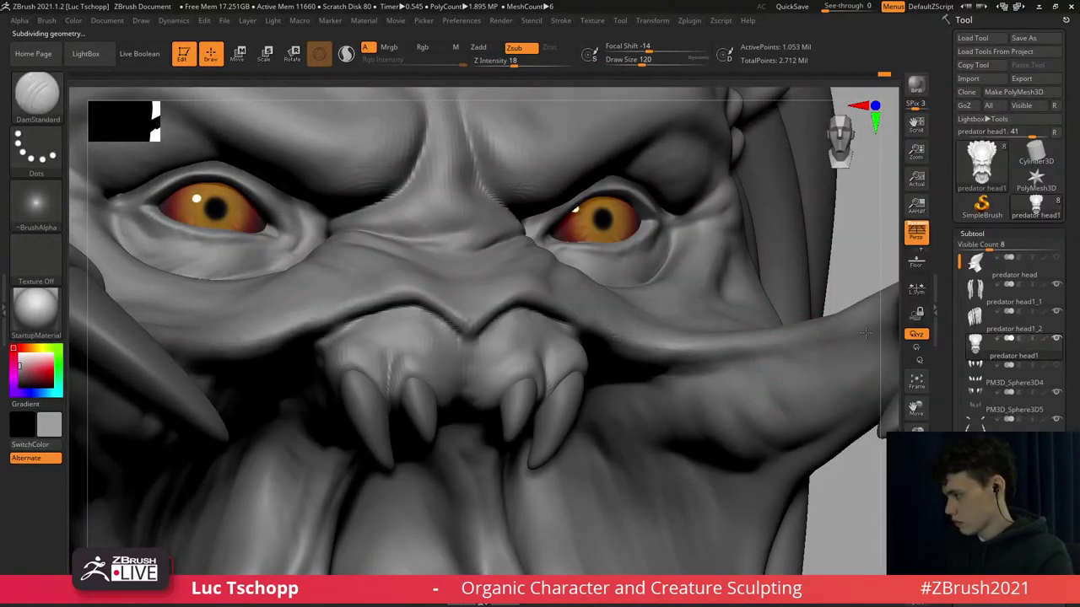
mouse_move(623, 245)
right_mouse_down("ctrl")
mouse_move(619, 276)
mouse_move(651, 267)
mouse_move(574, 310)
mouse_move(553, 302)
mouse_move(585, 295)
mouse_move(562, 279)
right_mouse_up("ctrl")
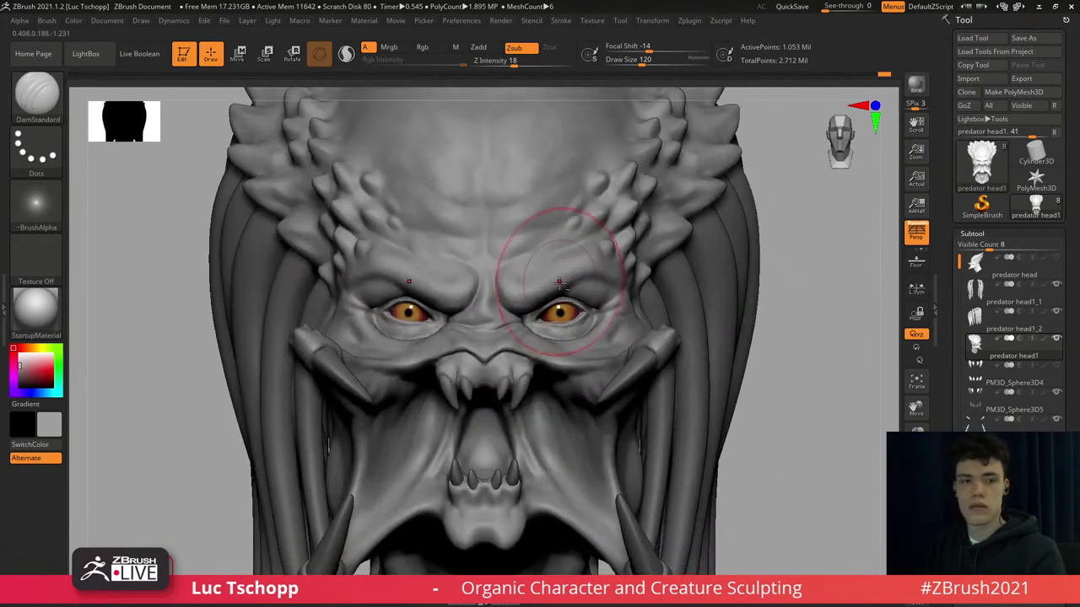
Isolate the head subtool and turn to the side of the jaw's rear corner.
right_click_drag(559, 334, 547, 169, "alt")
right_click_drag(751, 333, 637, 337)
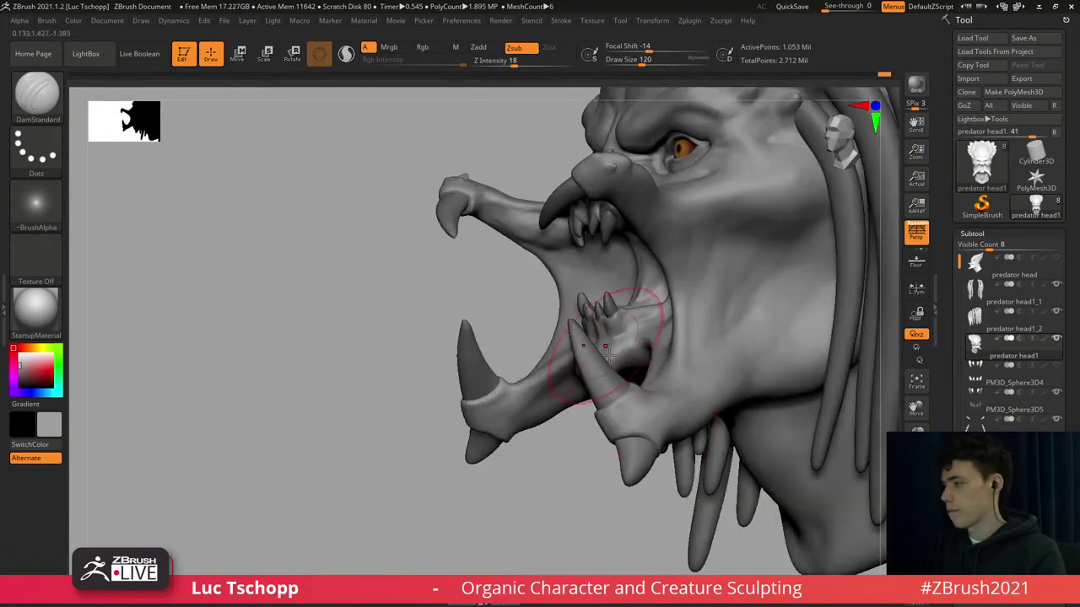
left_click(916, 550)
mouse_move(822, 296)
right_mouse_down("alt")
mouse_move(669, 335)
mouse_move(638, 327)
mouse_move(626, 343)
mouse_move(676, 352)
right_mouse_up("alt")
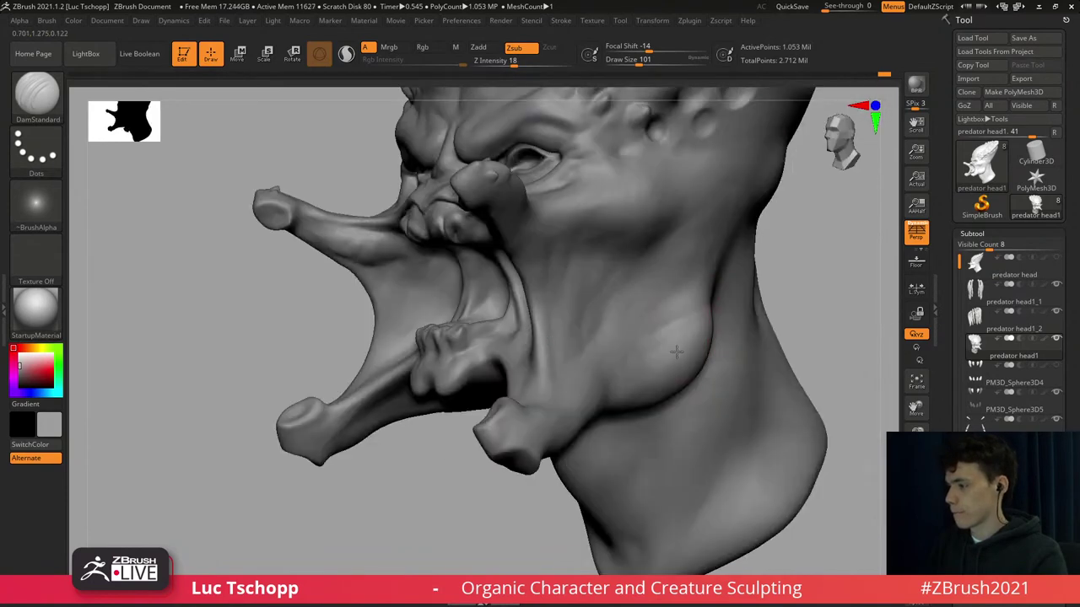
Lower the head two subdivision levels and start shaping a small bump on the jaw's rear corner with the Move brush at draw size 22.
key("b")
key("d")
key("s")
key("b")
key("s")
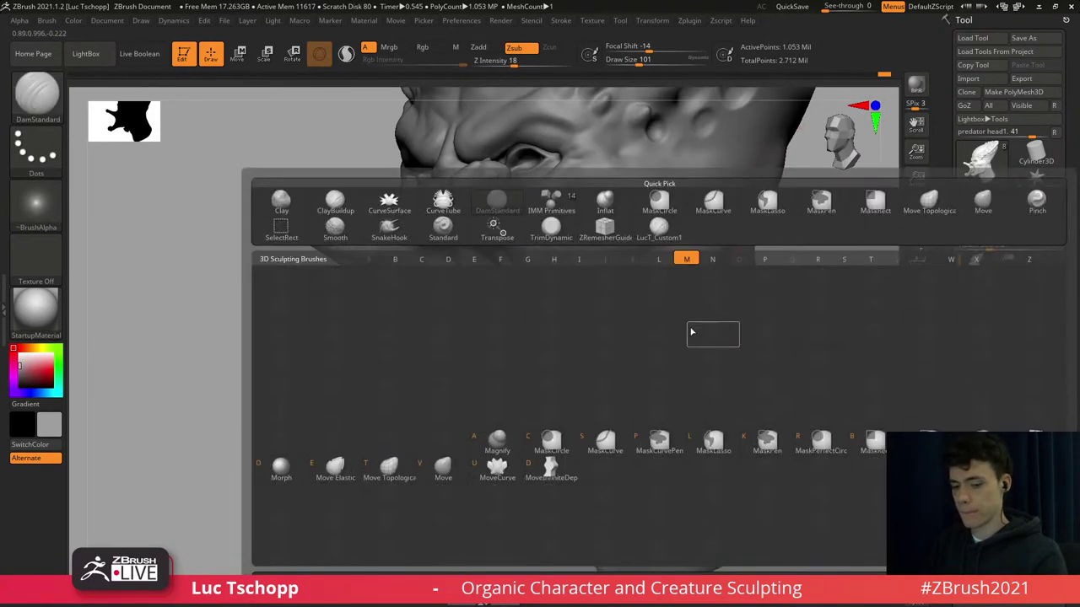
key("t")
key("shift+d")
key("shift+d")
key("s")
key("s")
mouse_move(713, 319)
left_mouse_down()
mouse_move(701, 321)
mouse_move(730, 307)
left_mouse_up()
right_click_drag(699, 315, 723, 329)
key("bracketleft")
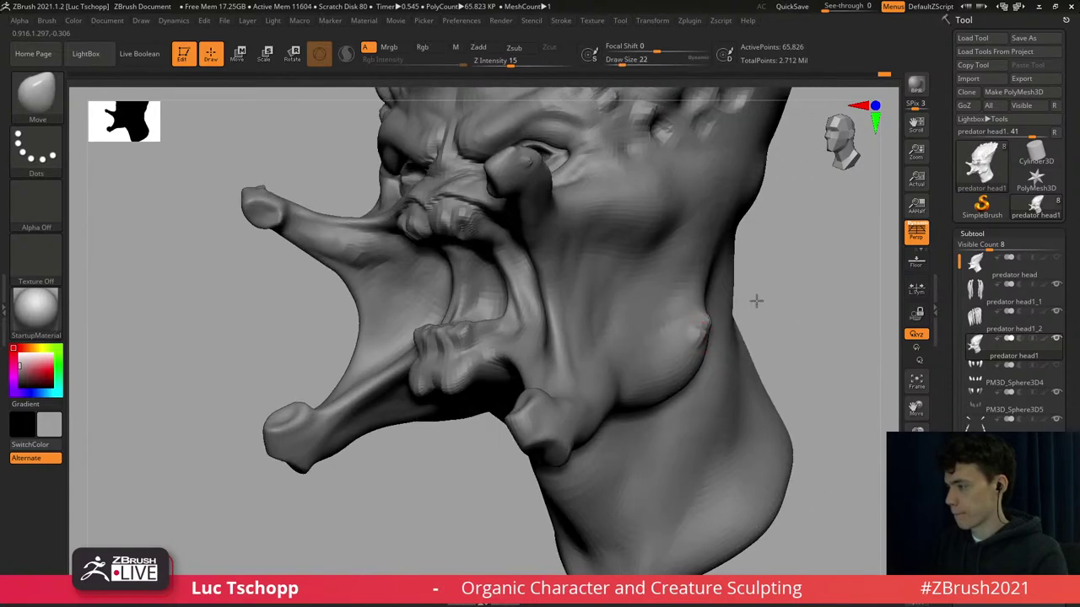
Pull more bumps along the jaw's rear edge with the Move brush at draw sizes 22 and 17, and raise the head one subdivision level.
left_click_drag(755, 301, 675, 319)
key("s")
left_click(705, 347)
mouse_move(693, 337)
right_mouse_down()
mouse_move(713, 343)
mouse_move(697, 358)
right_mouse_up()
key("d")
key("bracketleft")
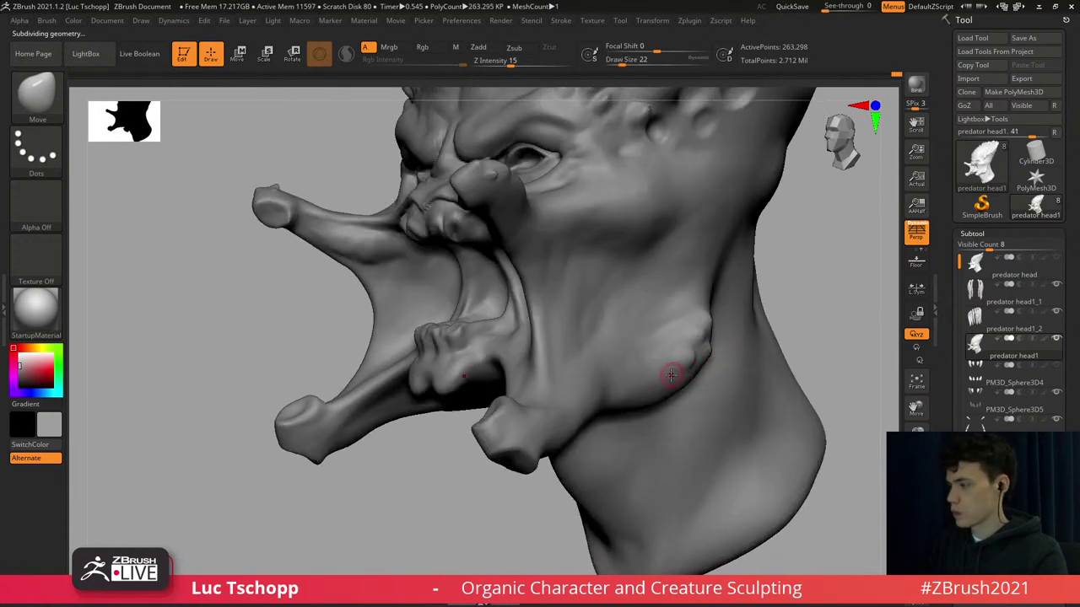
key("bracketleft")
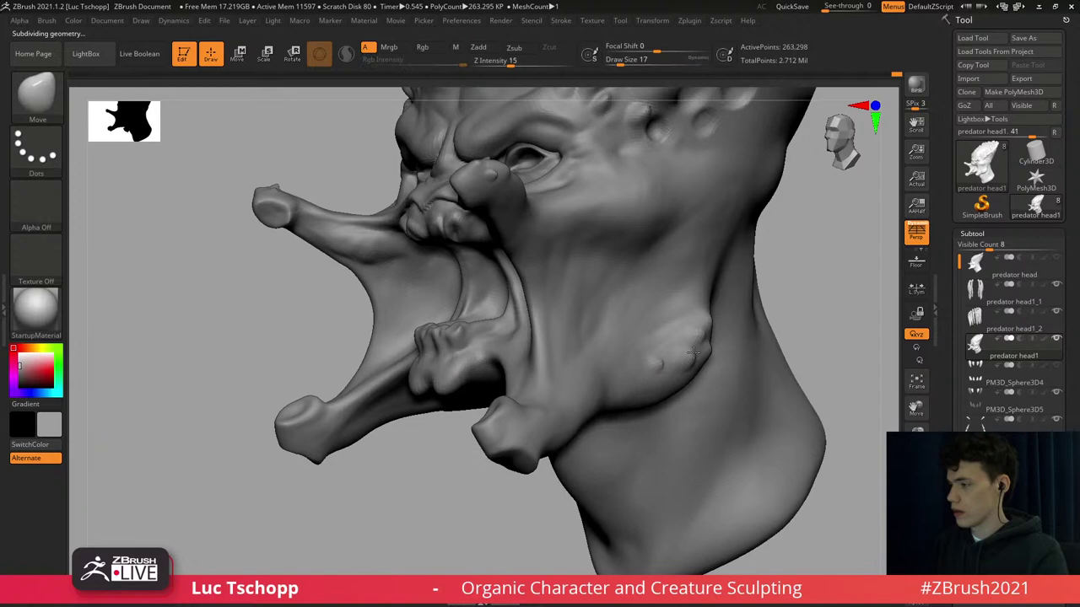
Shape another bump low on the jaw corner with the Move brush at draw size 25, and return the head to its highest subdivision level.
right_click_drag(652, 371, 626, 376)
key("s")
left_click_drag(673, 388, 677, 389)
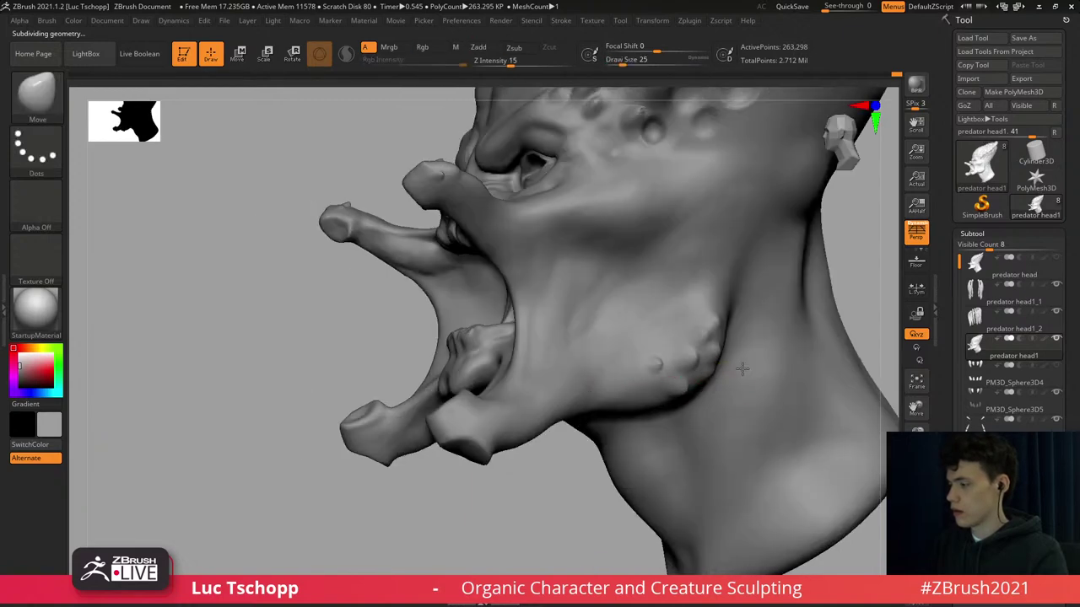
mouse_move(740, 368)
right_mouse_down()
mouse_move(730, 397)
mouse_move(742, 372)
right_mouse_up()
mouse_move(742, 373)
right_mouse_down("ctrl")
mouse_move(727, 375)
mouse_move(746, 392)
right_mouse_up("ctrl")
key("d")
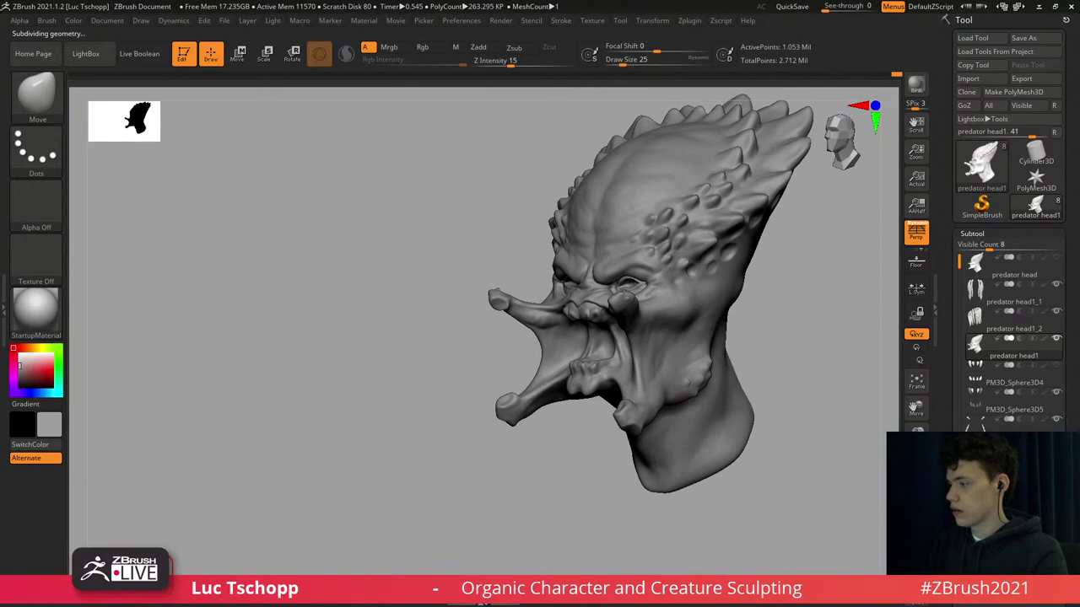
mouse_move(681, 386)
right_mouse_down("shift")
mouse_move(694, 387)
mouse_move(711, 360)
mouse_move(699, 345)
mouse_move(692, 369)
right_mouse_up("shift")
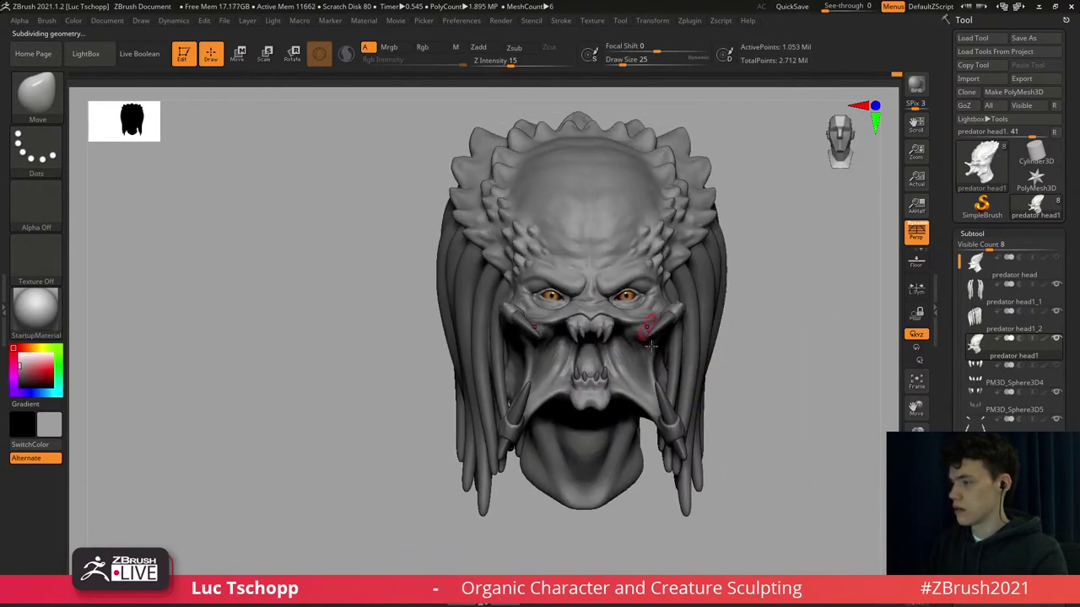
Build up the cheek membrane folds beside the mouth at two subdivision levels lower with the Standard brush at draw size 56, and restore the detail level.
right_click_drag(645, 327, 533, 382, "ctrl")
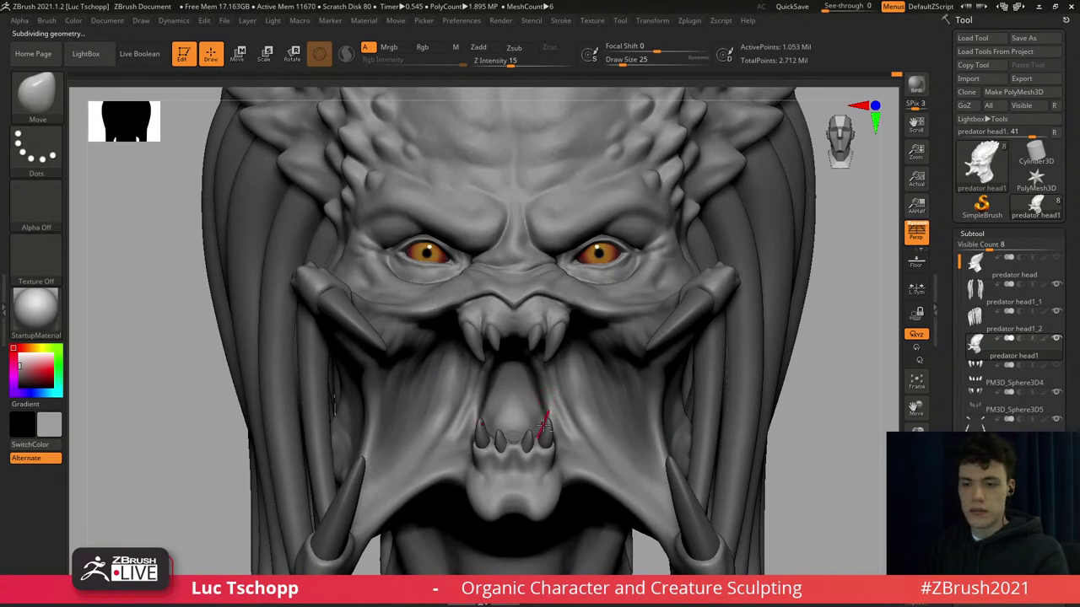
right_click_drag(546, 422, 554, 382, "alt")
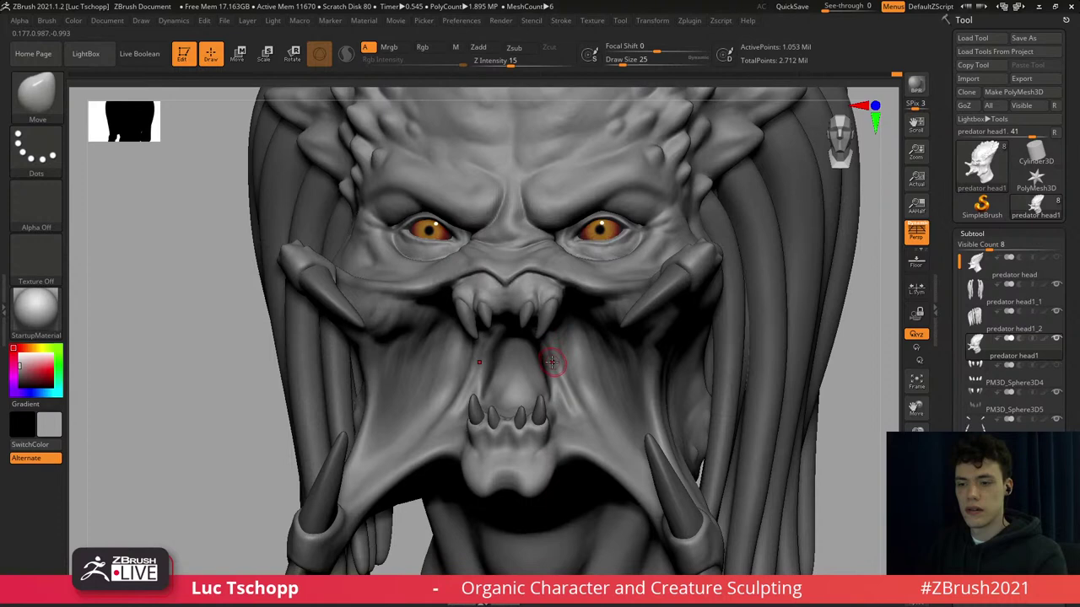
mouse_move(555, 367)
right_mouse_down("ctrl")
mouse_move(544, 344)
mouse_move(502, 349)
mouse_move(509, 377)
right_mouse_up("ctrl")
key("b")
key("s")
key("t")
key("s")
left_click_drag(483, 372, 488, 369)
key("shift+d")
key("shift+d")
key("s")
key("shift")
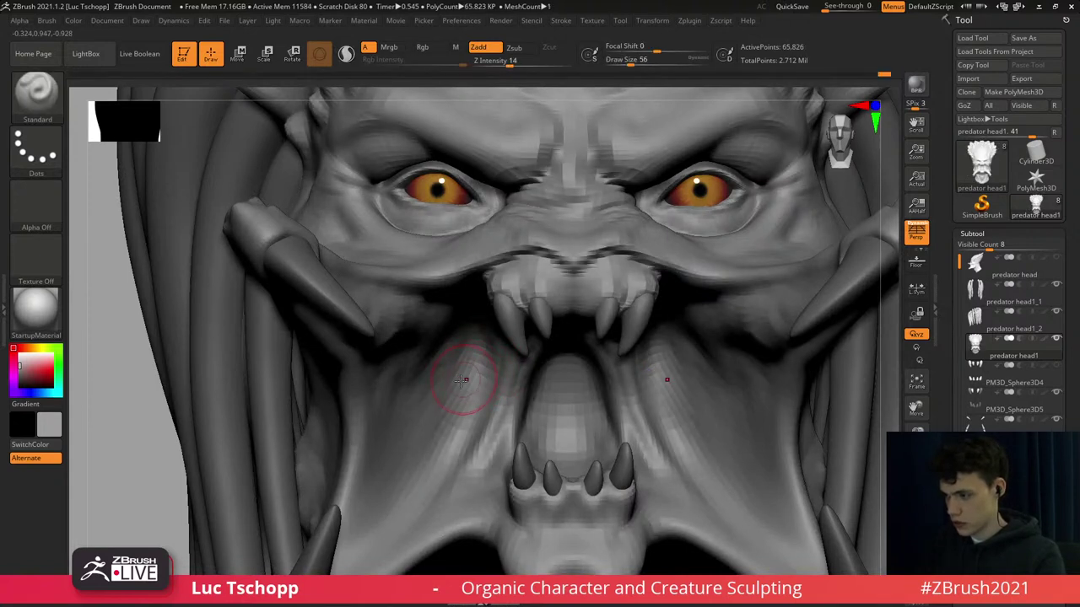
key("d")
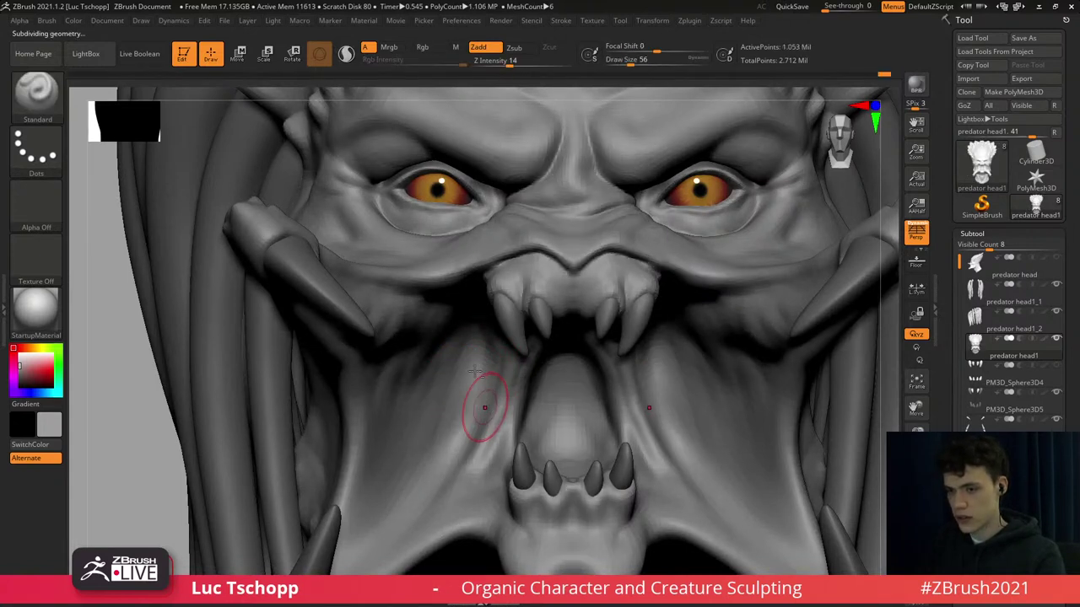
Refine the inner membrane folds around the mouth opening with the LucT_Custom1 brush at draw sizes 68 and 71.
mouse_move(515, 404)
right_mouse_down("ctrl")
mouse_move(523, 418)
mouse_move(522, 388)
mouse_move(538, 402)
mouse_move(533, 419)
right_mouse_up("ctrl")
key("b")
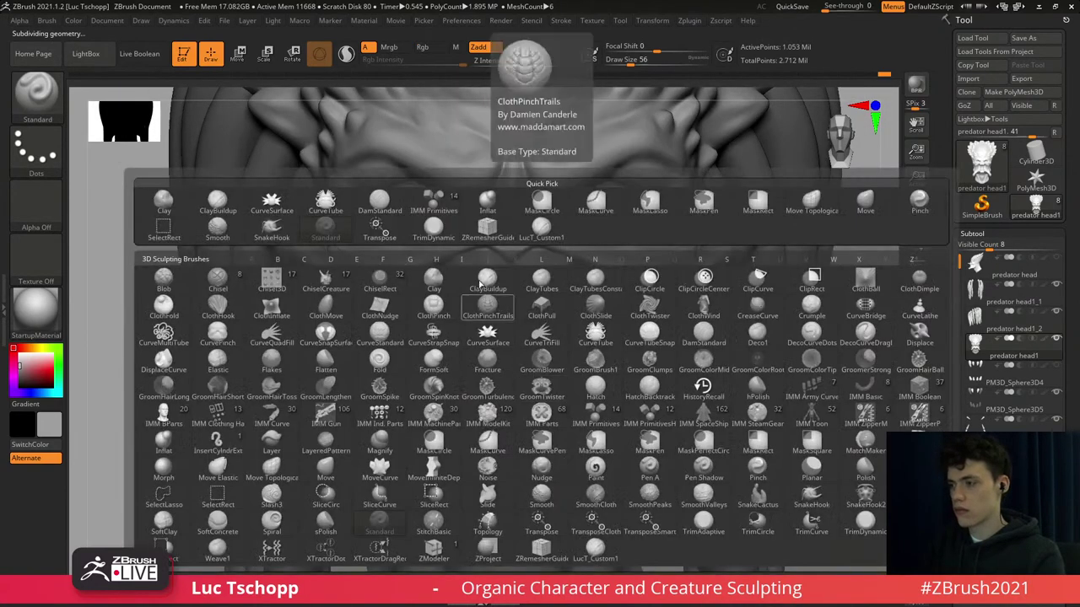
left_click(540, 230)
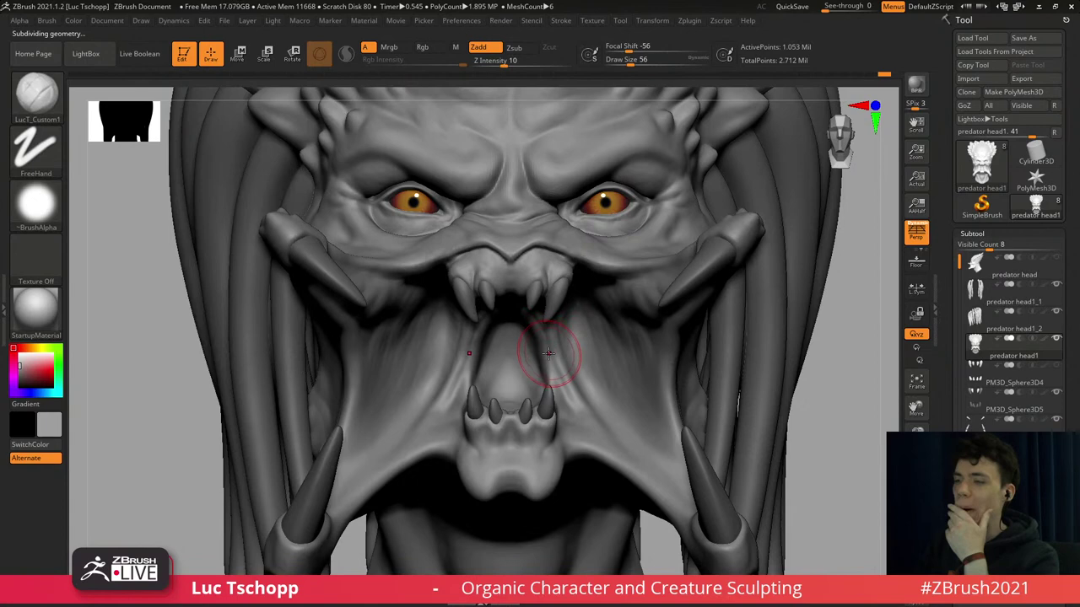
right_click_drag(592, 347, 586, 320)
key("s")
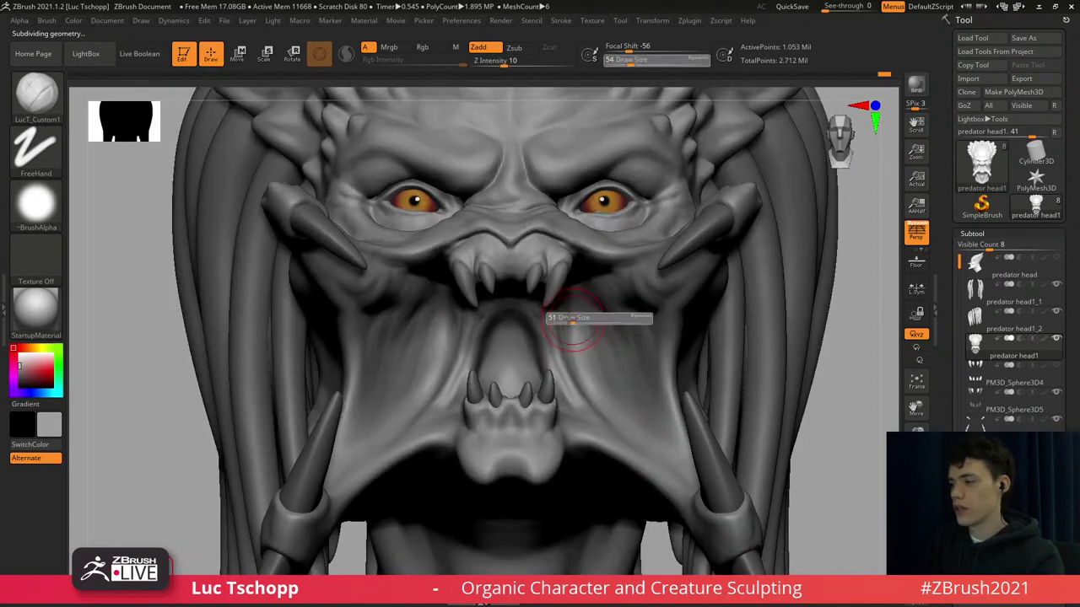
left_click_drag(572, 319, 557, 364)
key("s")
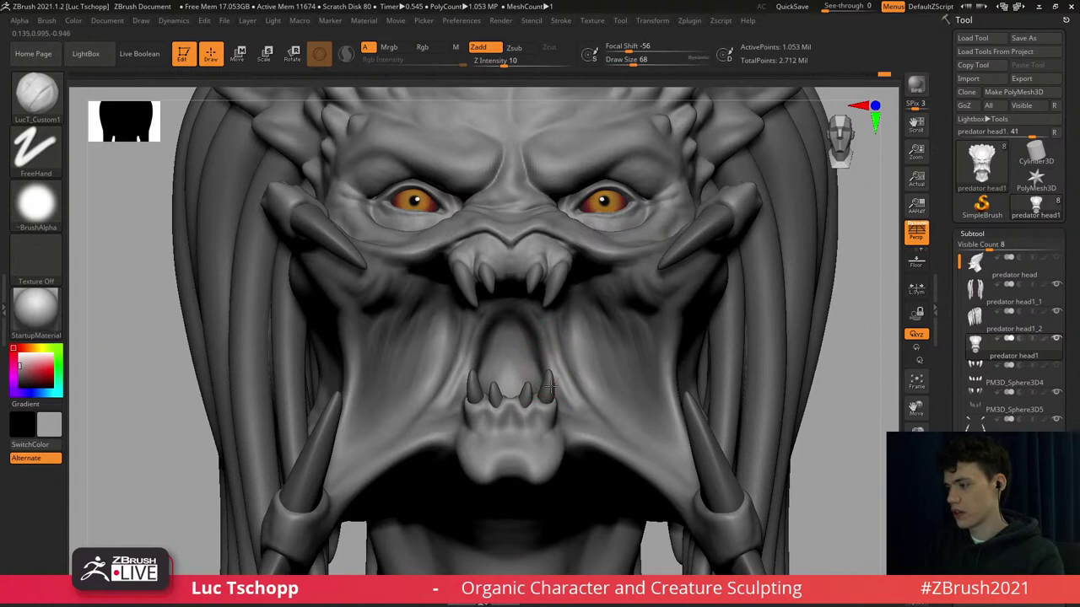
key("s")
mouse_move(547, 366)
right_mouse_down()
mouse_move(569, 373)
mouse_move(567, 342)
right_mouse_up()
Refine the inner ends of the brow ridges with the LucT_Custom1 and DamStandard brushes at draw size 44.
right_click_drag(572, 282, 569, 315)
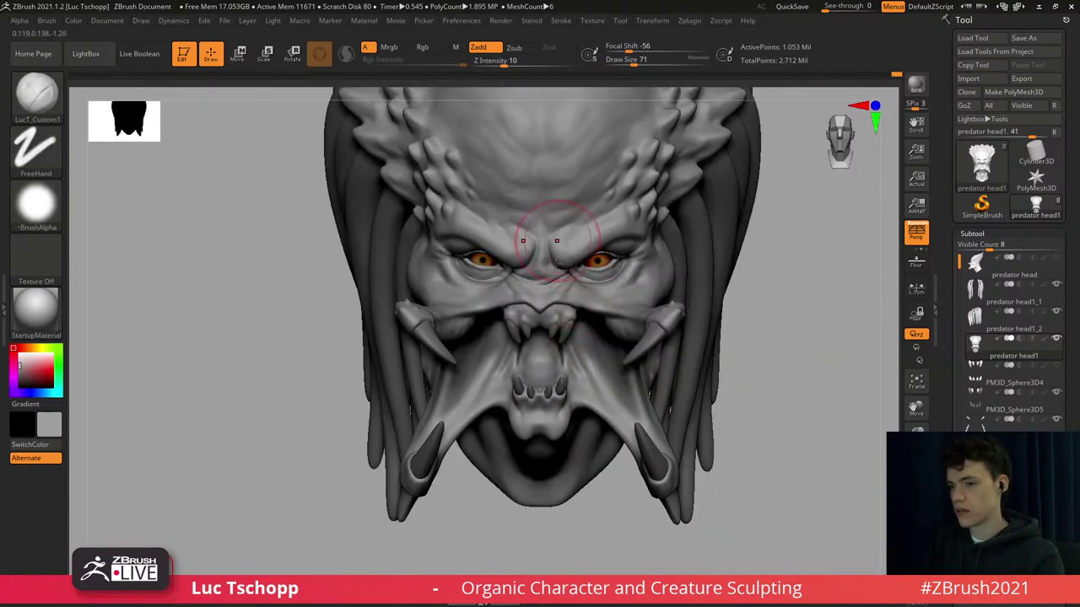
mouse_move(555, 226)
right_mouse_down("alt")
mouse_move(555, 277)
mouse_move(576, 307)
right_mouse_up("alt")
key("s")
left_click_drag(577, 297, 570, 297)
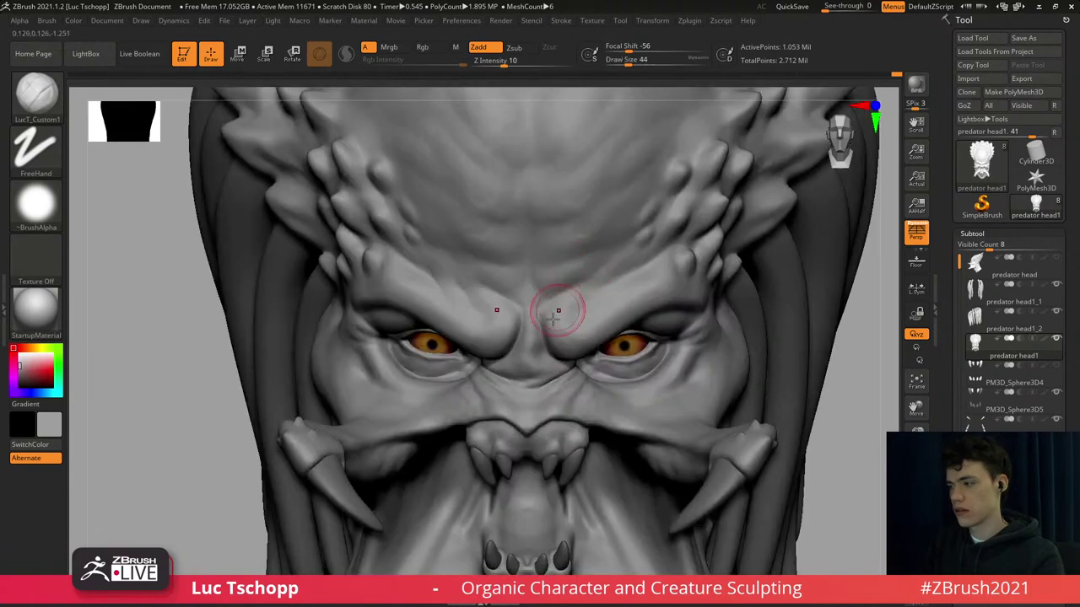
key("b")
key("d")
key("s")
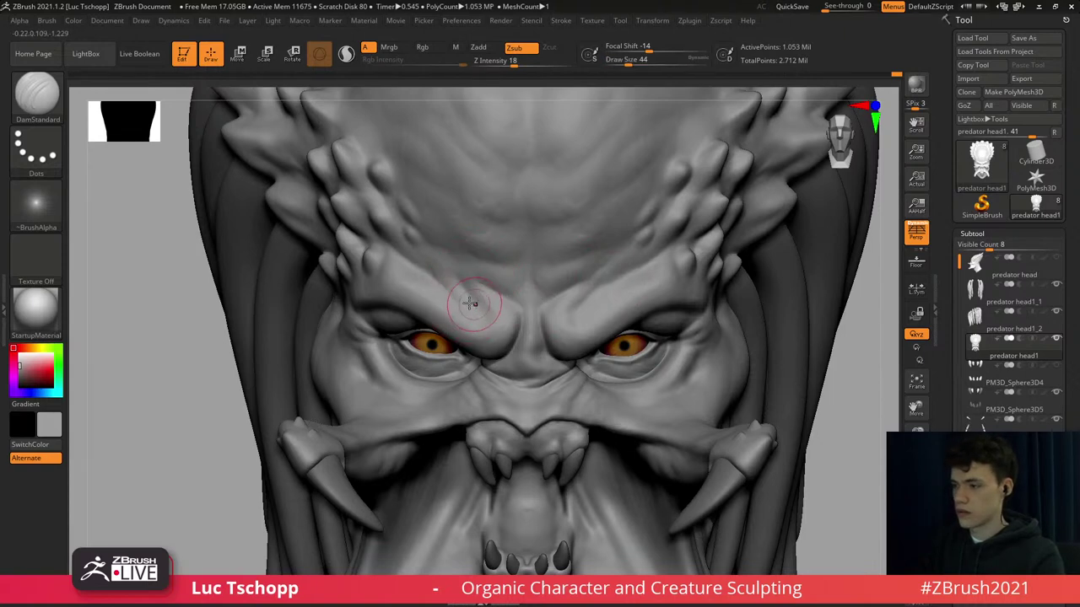
right_click_drag(484, 318, 488, 338, "shift")
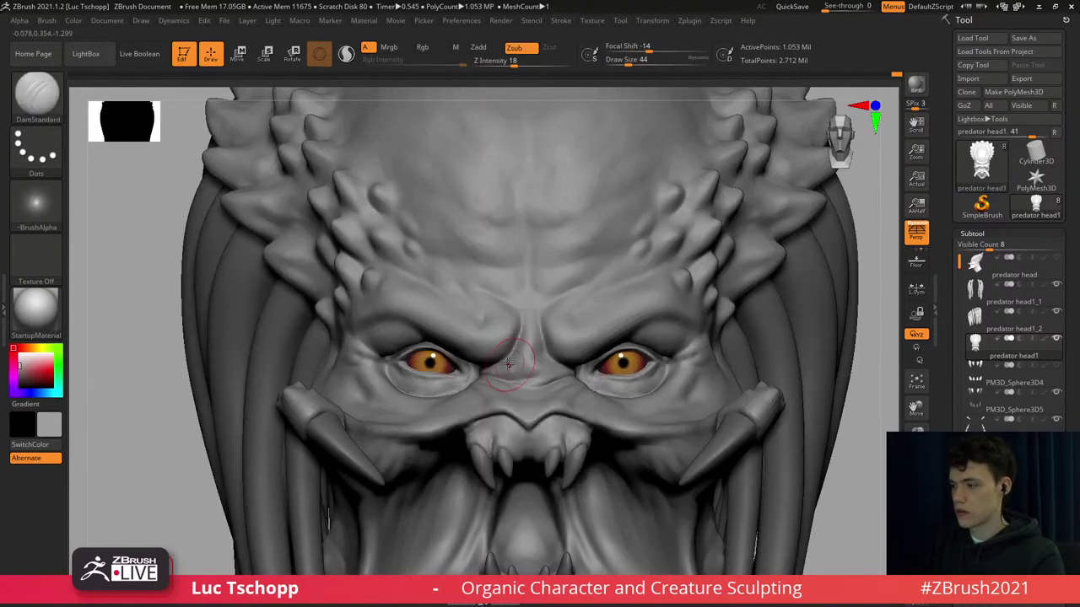
Carve creases into the upper gums above the fangs with the DamStandard brush at draw size 112, and undo the last stroke.
key("f")
mouse_move(566, 315)
right_mouse_down("alt")
mouse_move(540, 208)
mouse_move(506, 498)
right_mouse_up("alt")
key("b")
key("d")
key("s")
right_click_drag(510, 92, 506, 283, "alt")
key("b")
key("d")
key("s")
key("s")
left_click_drag(493, 238, 506, 237)
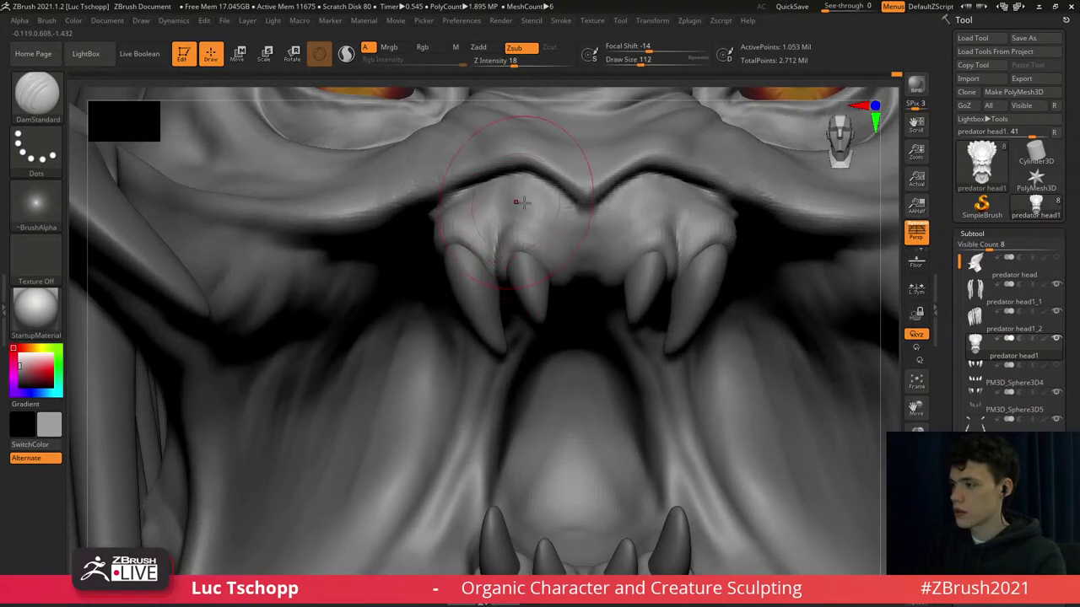
key("ctrl+z")
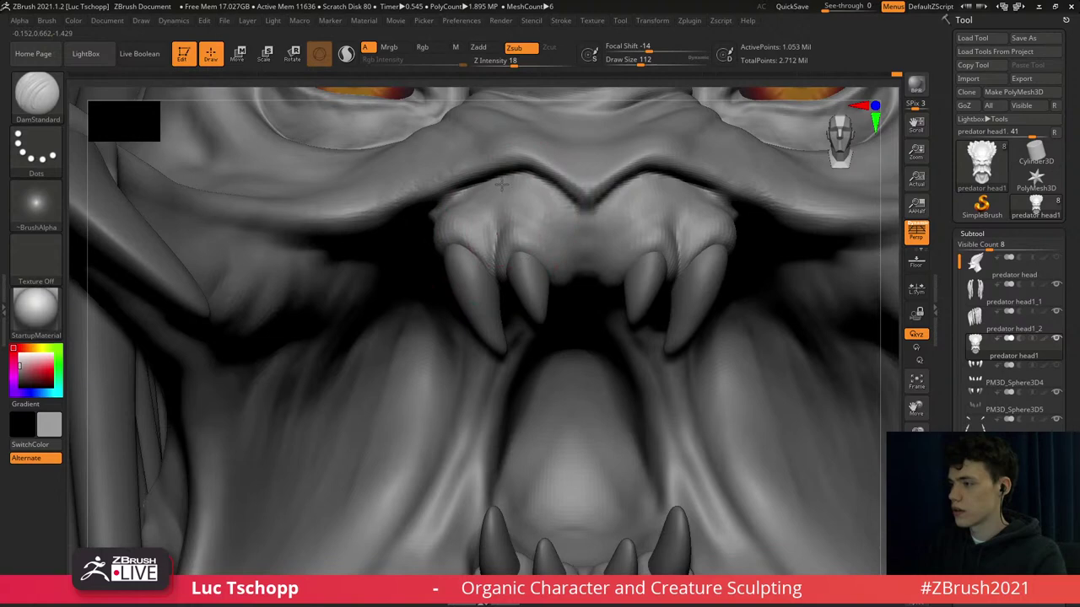
Reshape the upper gum's outer corner at two subdivision levels lower with the Move Topological brush at draw sizes 59 and 46, and restore the detail level.
key("b")
key("m")
key("t")
right_click_drag(479, 204, 461, 192)
key("shift+d")
key("shift+d")
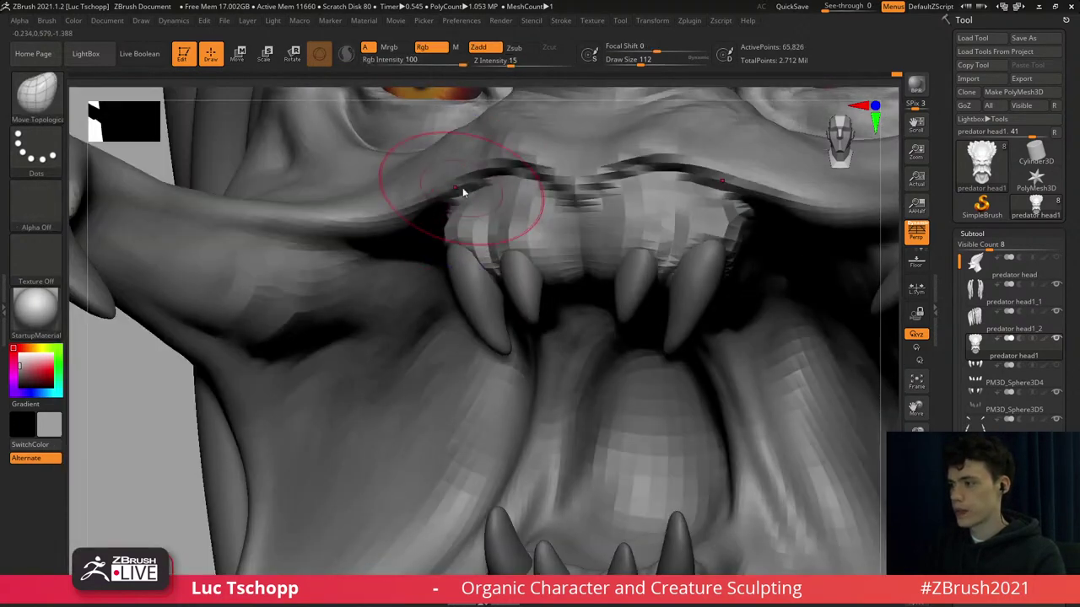
key("s")
left_click_drag(457, 187, 456, 182)
left_click_drag(457, 186, 453, 193)
key("s")
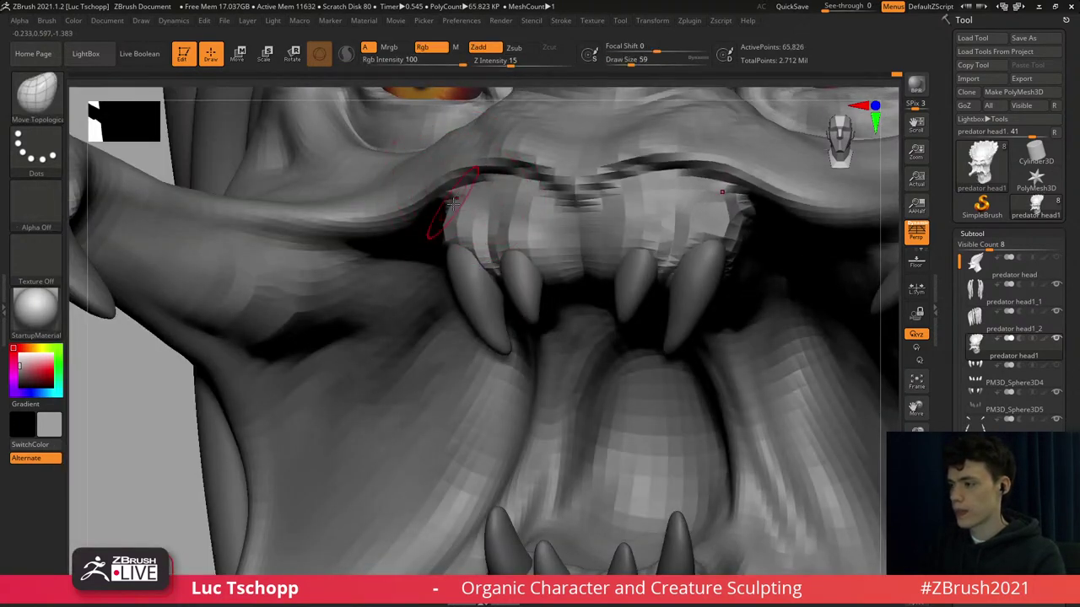
key("bracketleft")
key("d")
key("d")
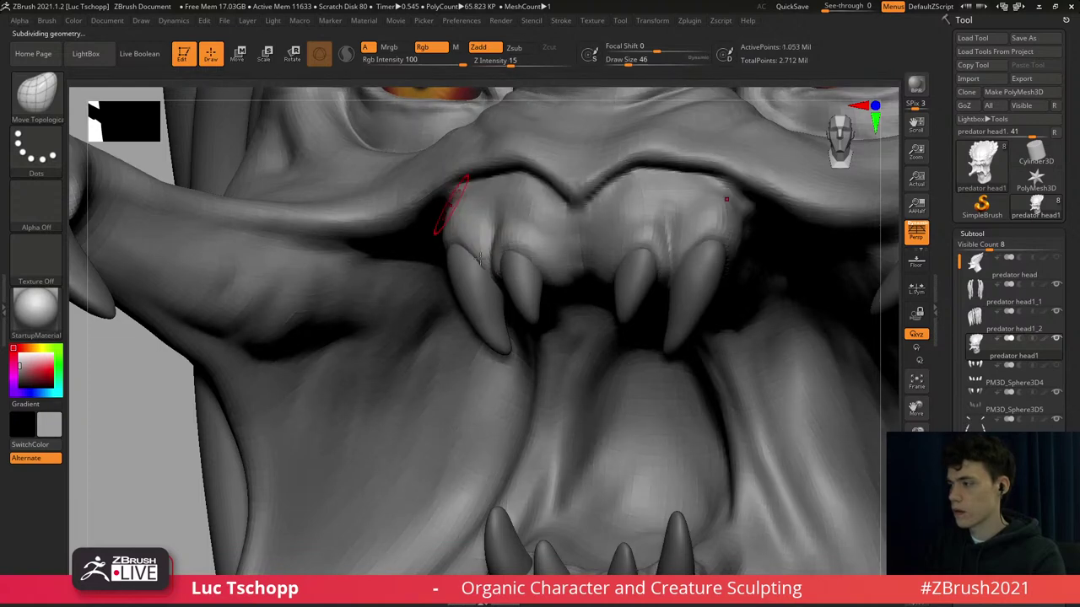
right_click_drag(455, 207, 484, 260, "shift")
Make the lower teeth subtool PM3D_Sphere3D5 active and mask everything in it except the two inner lower teeth.
key("f")
right_click_drag(477, 353, 483, 211, "alt")
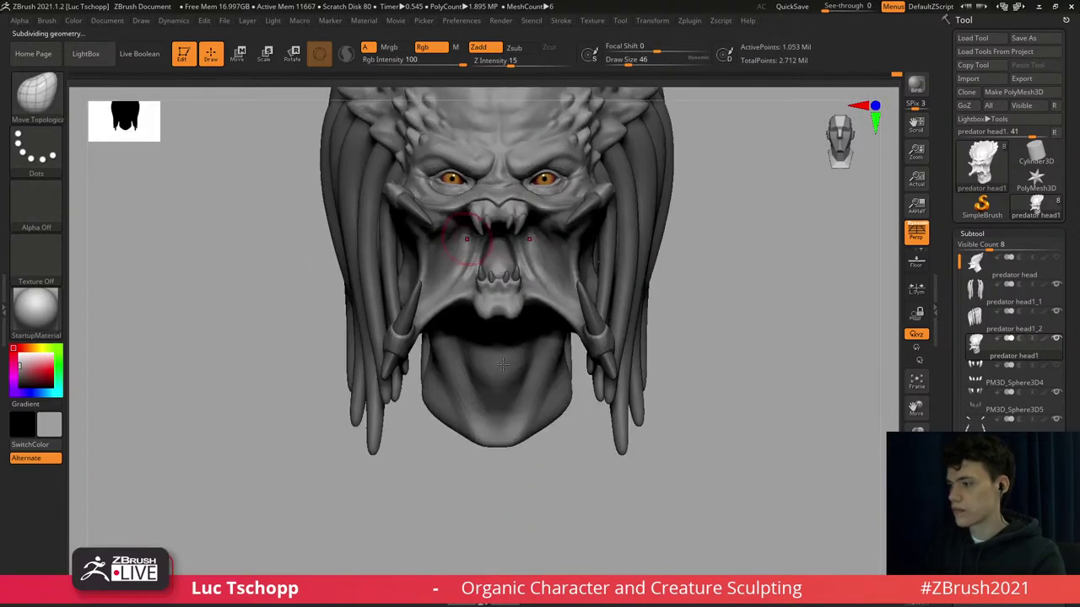
right_click_drag(481, 248, 518, 291, "ctrl")
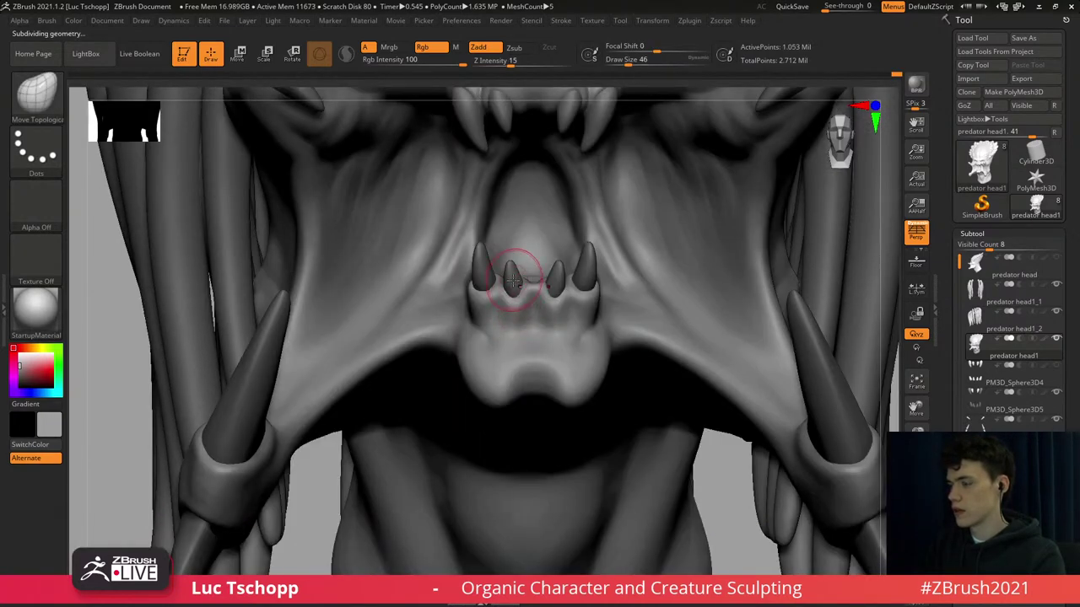
left_click(515, 282, "alt")
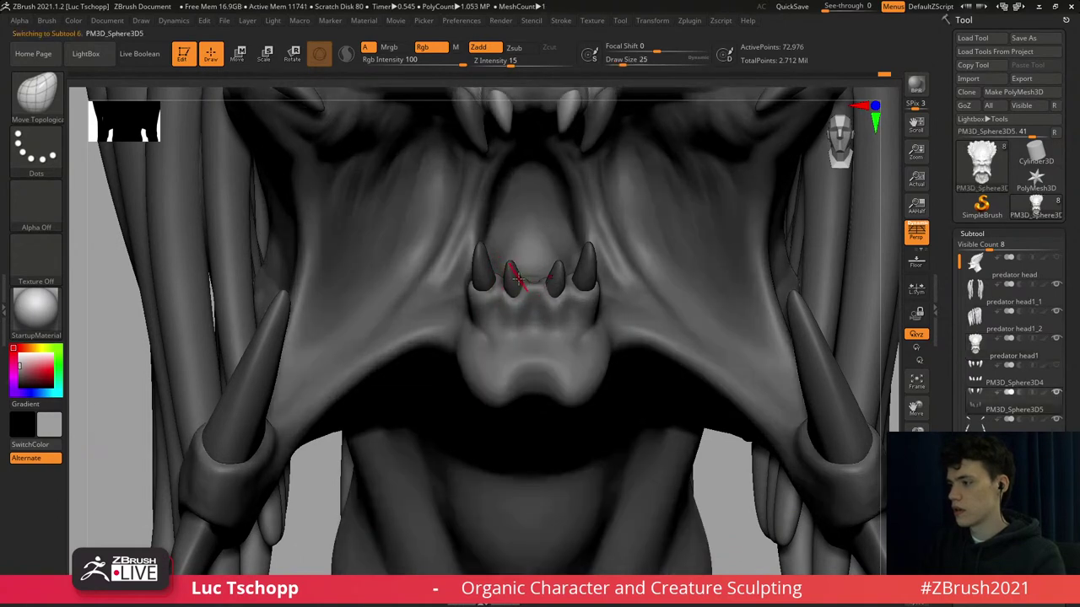
key("w")
left_click(516, 282, "ctrl")
key("q")
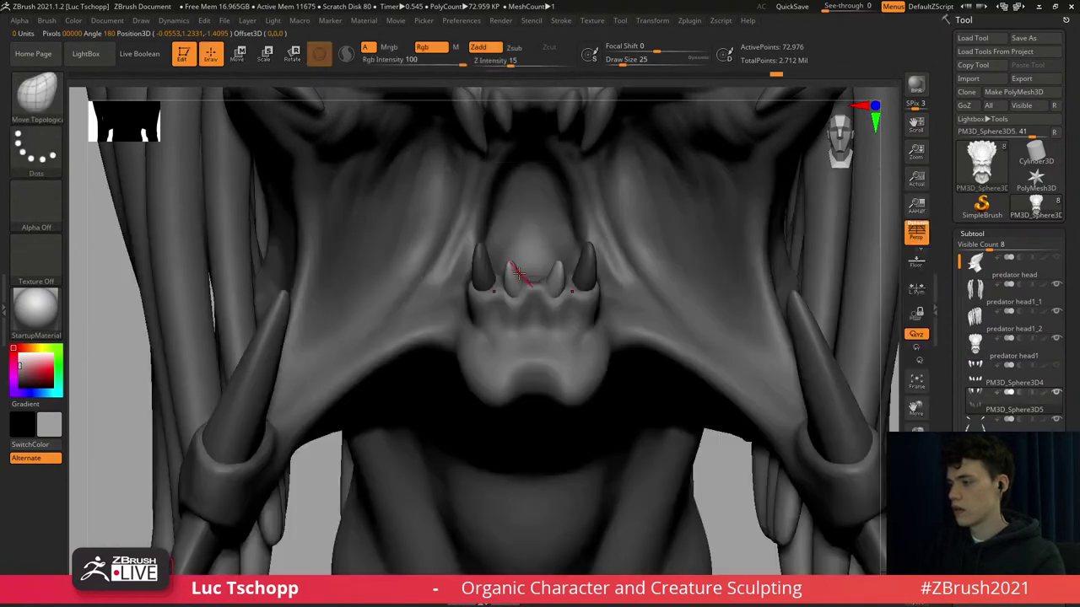
Reshape the two unmasked inner lower teeth with the Move Topological brush at draw size 101.
key("s")
left_click_drag(510, 277, 533, 268)
key("b")
key("m")
key("t")
key("s")
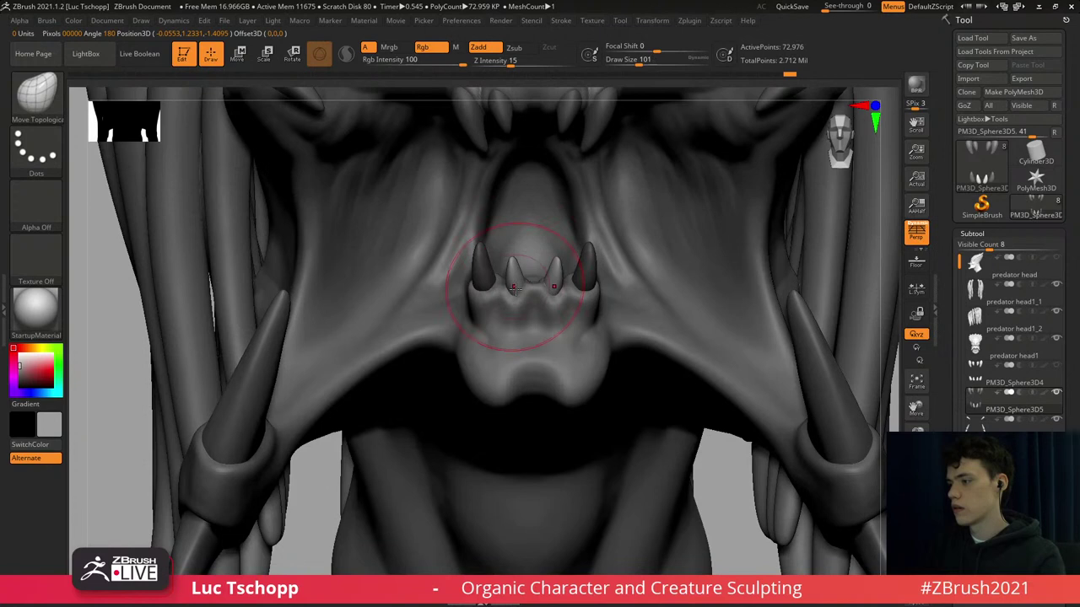
right_click_drag(498, 280, 491, 273)
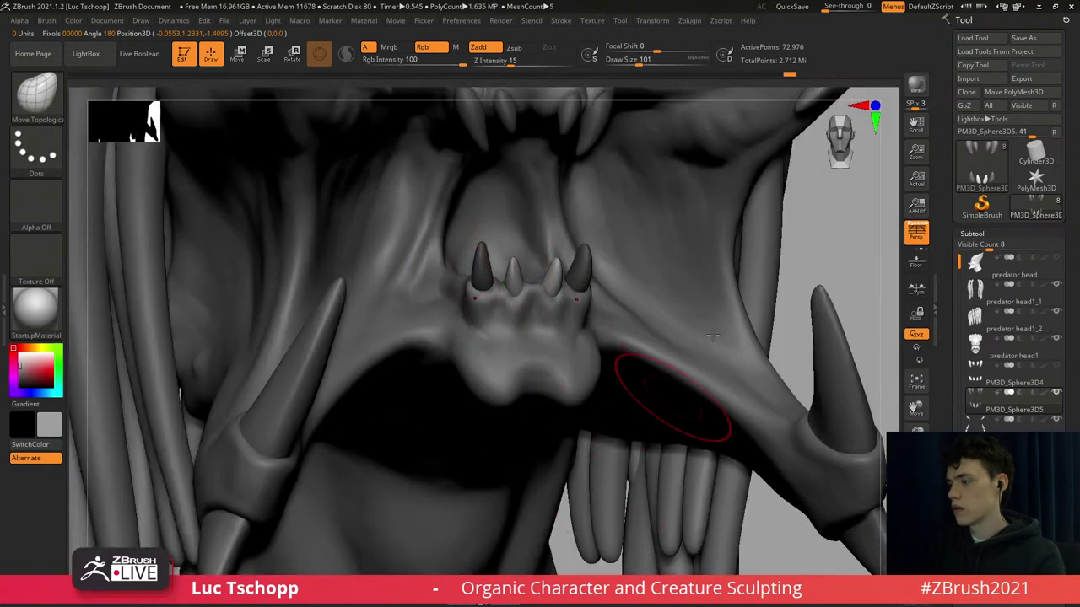
Clear the mask and adjust the outer lower teeth with the Move Topological brush at draw size 87.
left_click_drag(830, 241, 841, 248, "ctrl")
mouse_move(470, 279)
left_mouse_down()
mouse_move(488, 274)
mouse_move(478, 283)
left_mouse_up()
key("s")
key("s")
key("s")
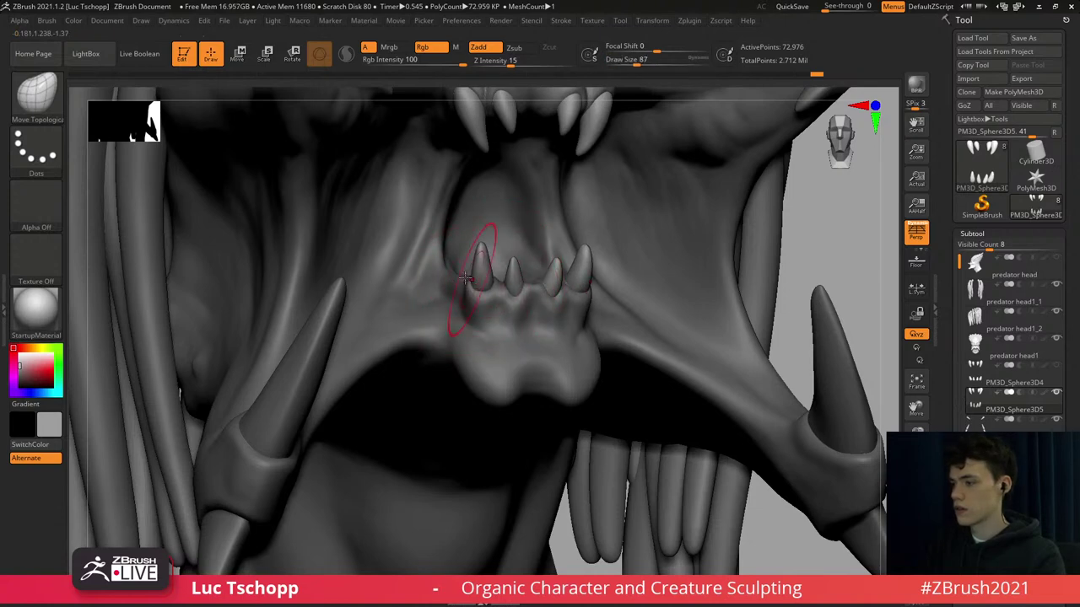
Make predator head1 active and crease the folds beside the lower teeth with the DamStandard brush at draw size 77, one subdivision level lower, restoring the level.
left_click(437, 256, "alt")
key("b")
key("d")
key("s")
right_click_drag(412, 259, 337, 262)
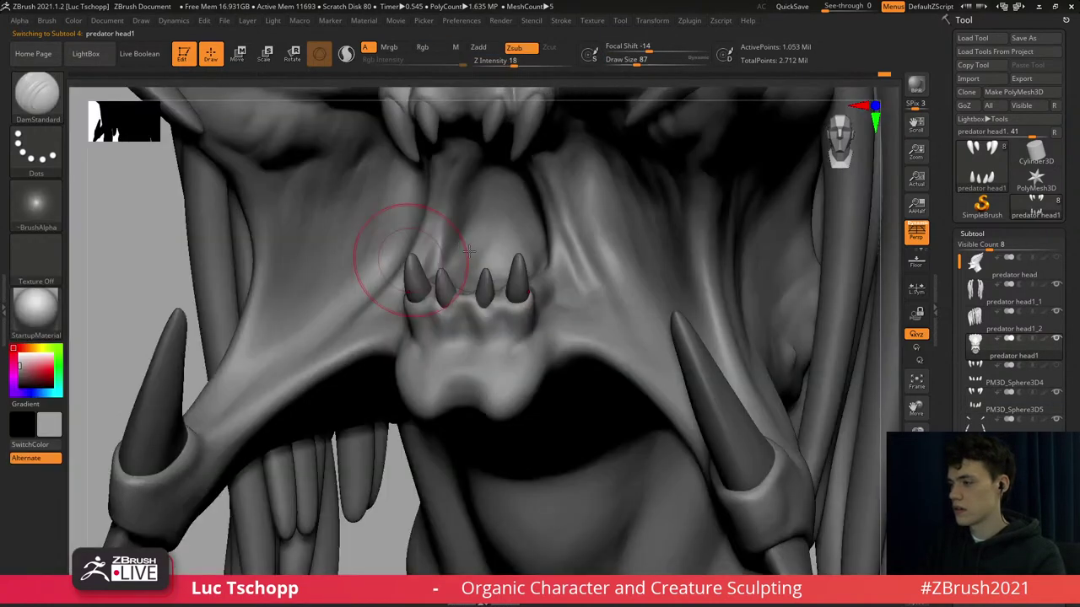
key("shift+d")
key("shift+d")
right_click_drag(564, 236, 544, 231)
key("d")
key("space")
left_click_drag(565, 242, 562, 242)
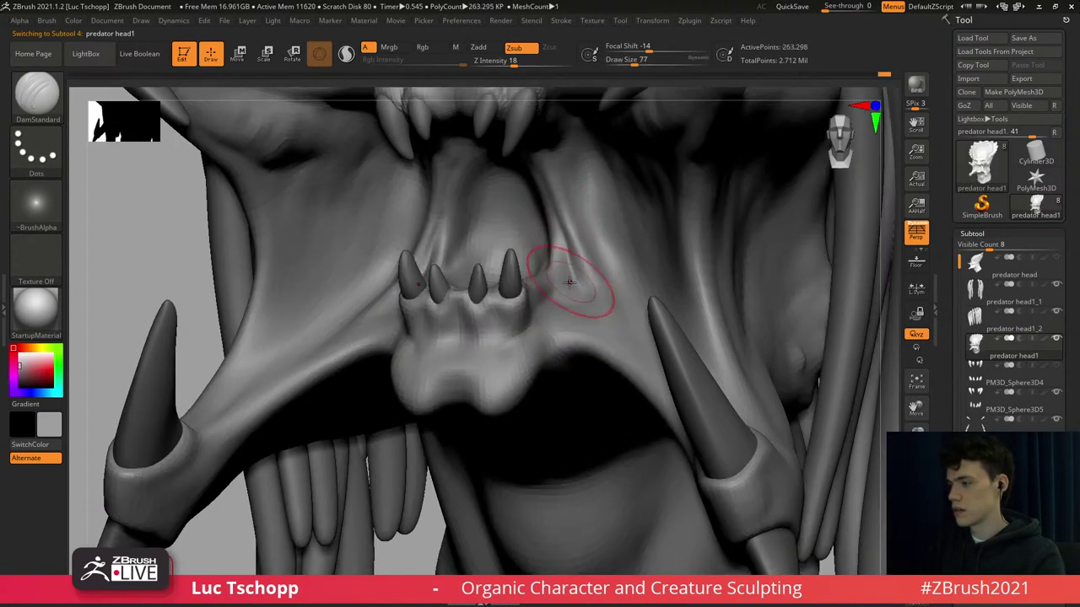
key("d")
right_click_drag(461, 336, 458, 340, "shift")
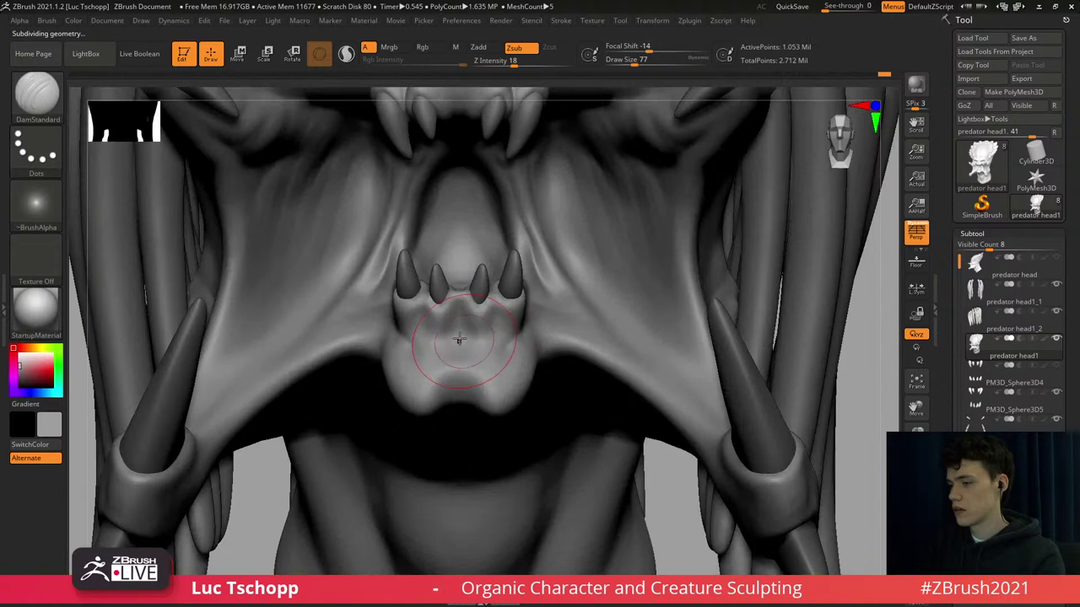
Build up the lower edge of the mouth membrane beside the mandibles with the Standard brush at draw size 71.
right_click_drag(380, 326, 504, 221, "alt")
key("b")
key("s")
key("t")
right_click_drag(393, 284, 343, 296)
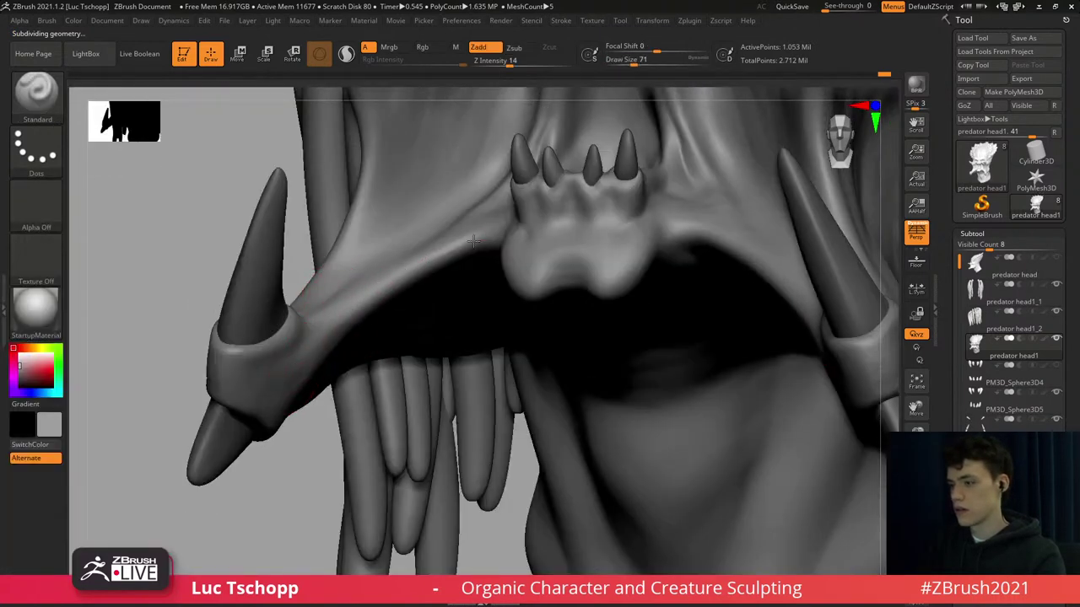
right_click_drag(333, 344, 345, 315, "shift")
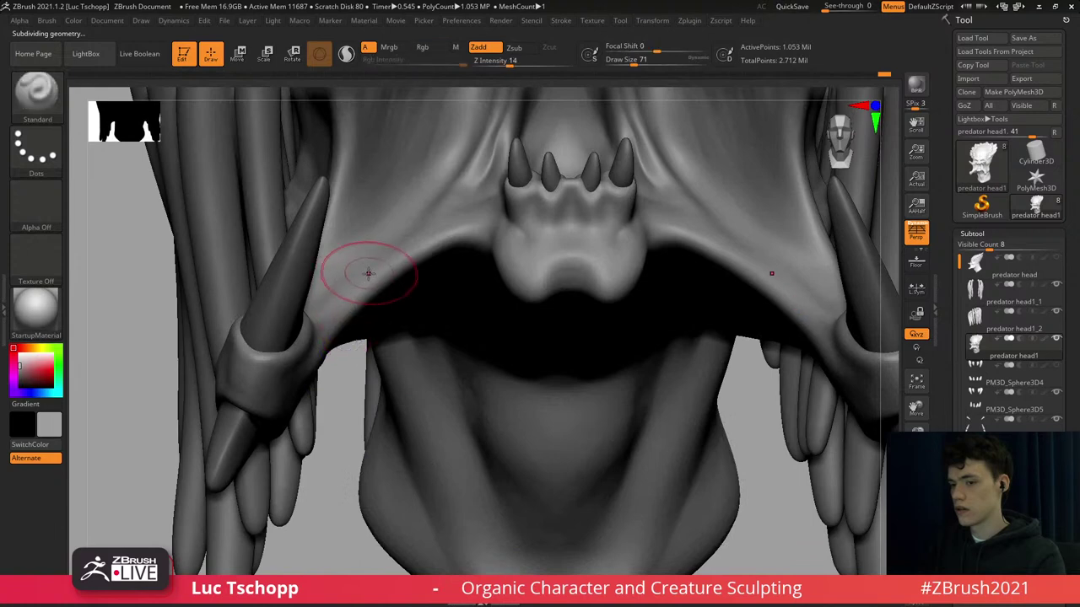
Crease the skin at the outer eye corners with the DamStandard brush at draw size 71.
key("f")
right_click_drag(417, 276, 451, 321, "ctrl")
right_click_drag(498, 361, 397, 299, "alt")
right_click_drag(498, 291, 514, 336, "ctrl")
key("b")
key("d")
key("s")
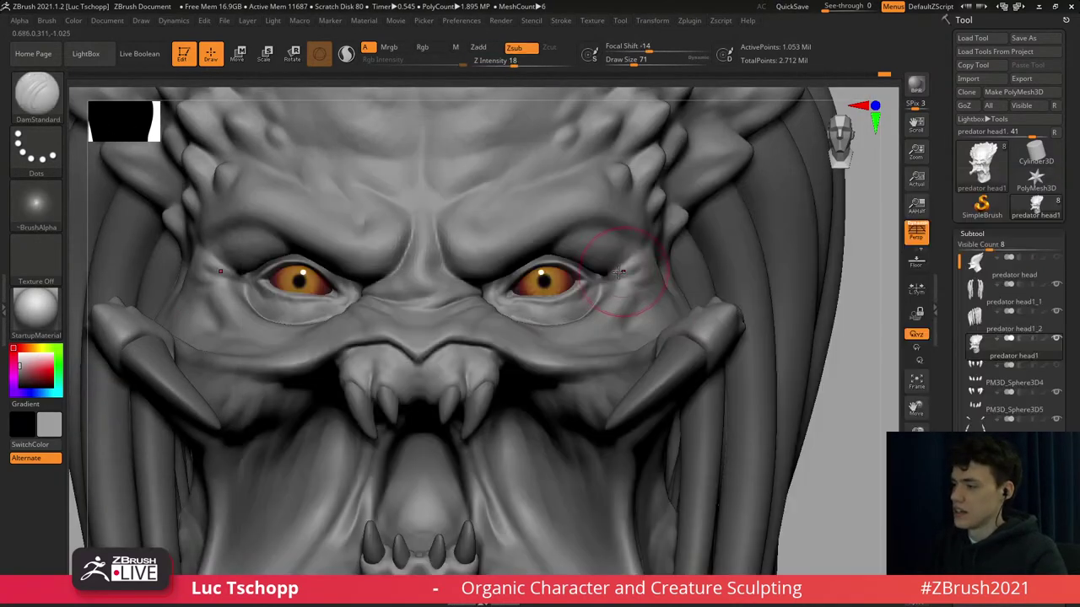
Build up the skin folds around the outer eye corners with the Standard brush at draw sizes 39 and 25.
key("b")
key("s")
key("t")
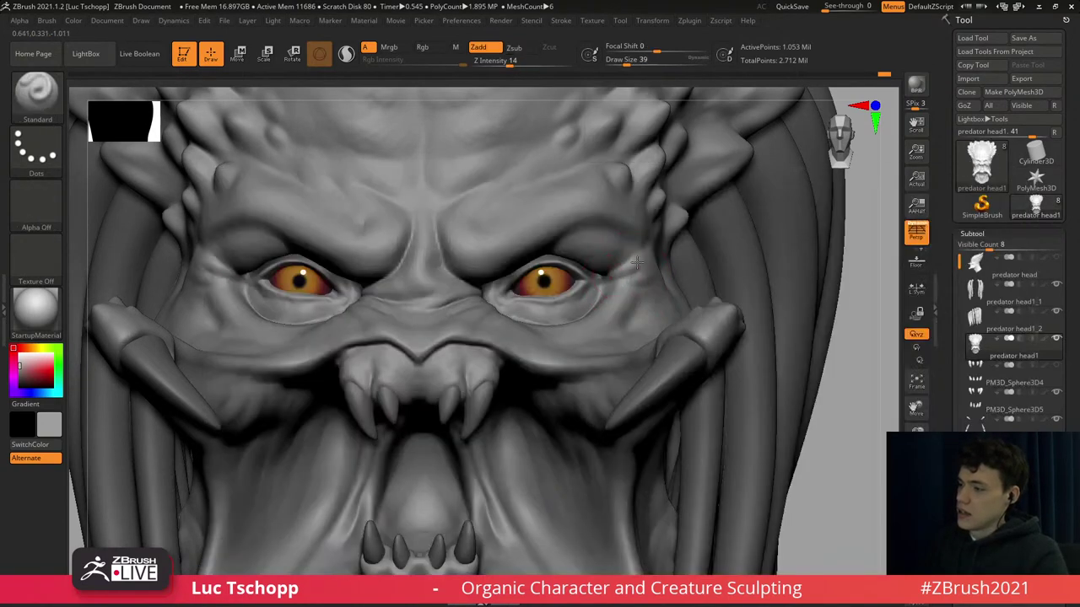
key("s")
left_click_drag(615, 280, 610, 281)
left_click_drag(611, 284, 641, 285)
mouse_move(597, 291)
right_mouse_down("alt")
mouse_move(631, 276)
mouse_move(571, 279)
mouse_move(584, 274)
mouse_move(610, 292)
right_mouse_up("alt")
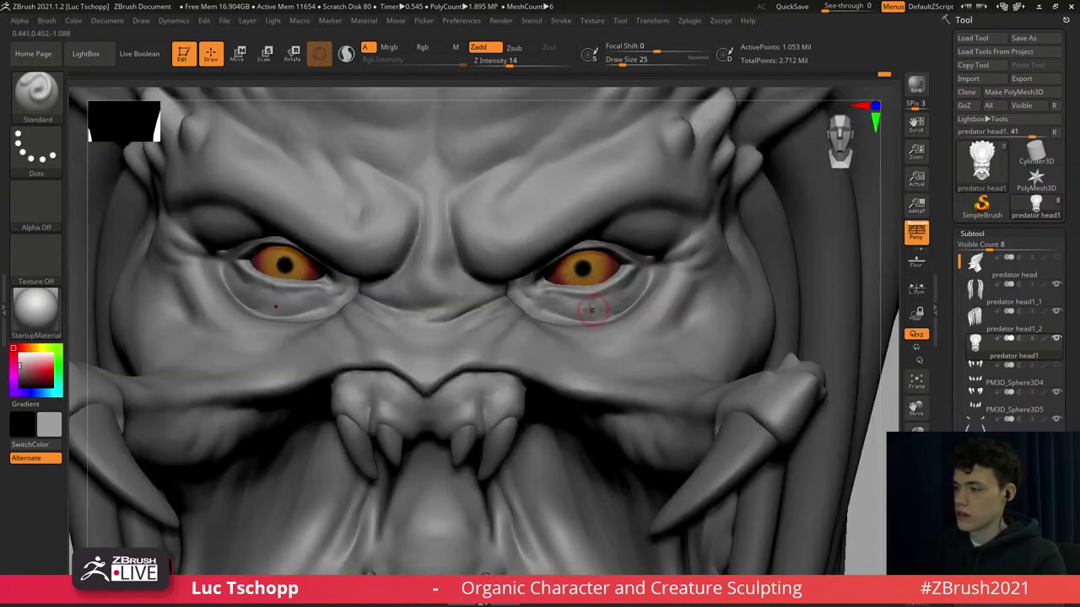
Cut the creases beneath the eye bags with the DamStandard brush at draw sizes 49 and 62.
key("b")
key("d")
key("s")
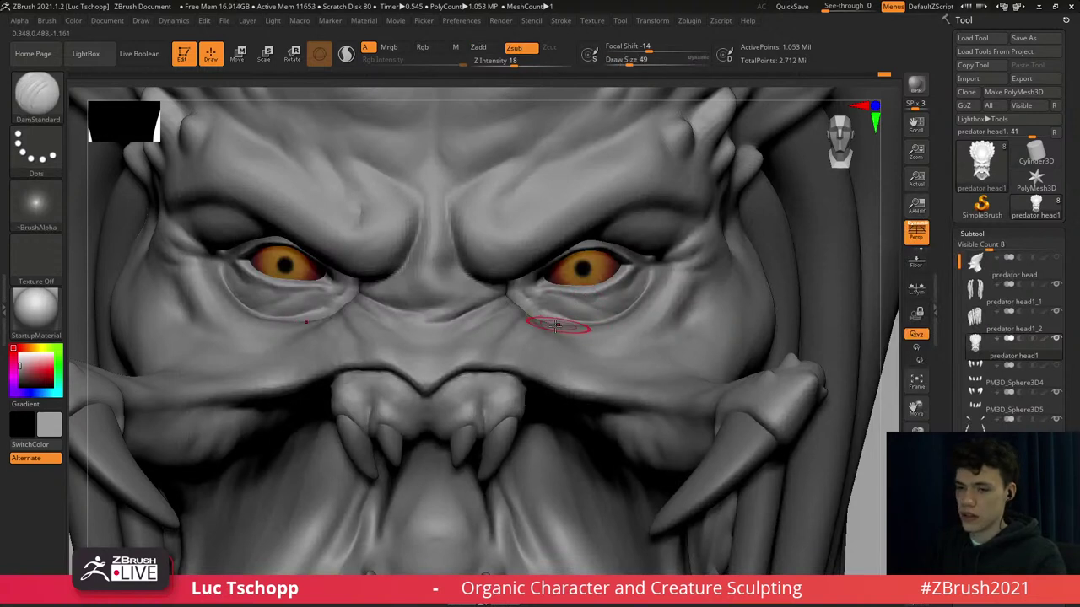
mouse_move(515, 343)
right_mouse_down()
mouse_move(533, 301)
mouse_move(530, 311)
right_mouse_up()
key("bracketright")
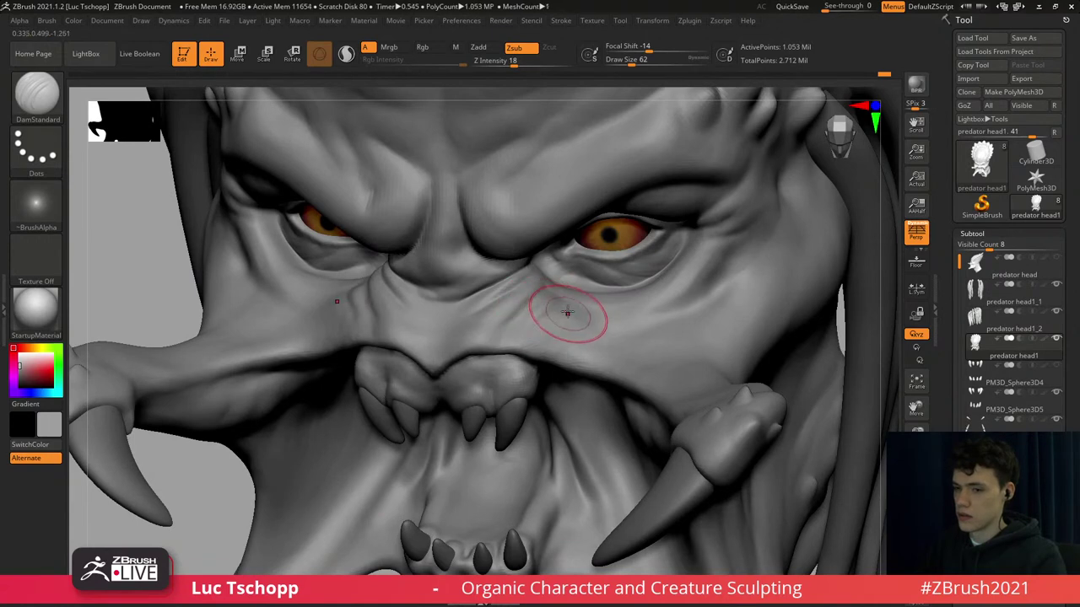
Add volume to the lower eyelids and eye bags with the Standard brush at draw size 54.
key("f")
right_click_drag(564, 314, 544, 308, "shift")
right_click_drag(500, 437, 540, 355, "alt")
mouse_move(532, 318)
right_mouse_down("ctrl")
mouse_move(591, 325)
mouse_move(556, 288)
right_mouse_up("ctrl")
key("b")
key("s")
key("t")
key("bracketright")
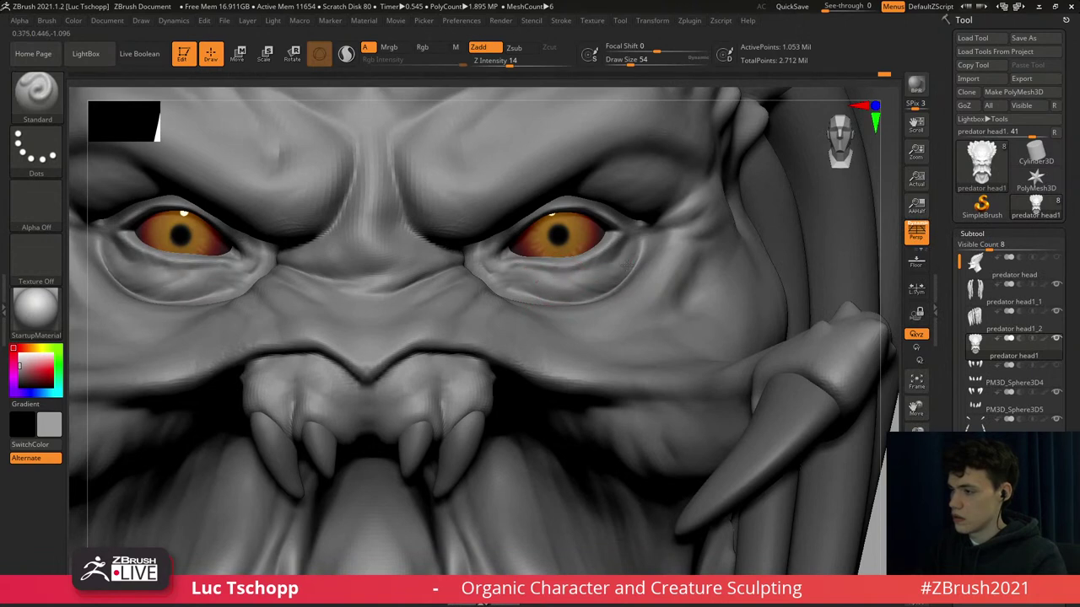
mouse_move(627, 265)
left_mouse_down()
mouse_move(531, 290)
mouse_move(584, 260)
left_mouse_up()
right_click_drag(580, 314, 577, 289)
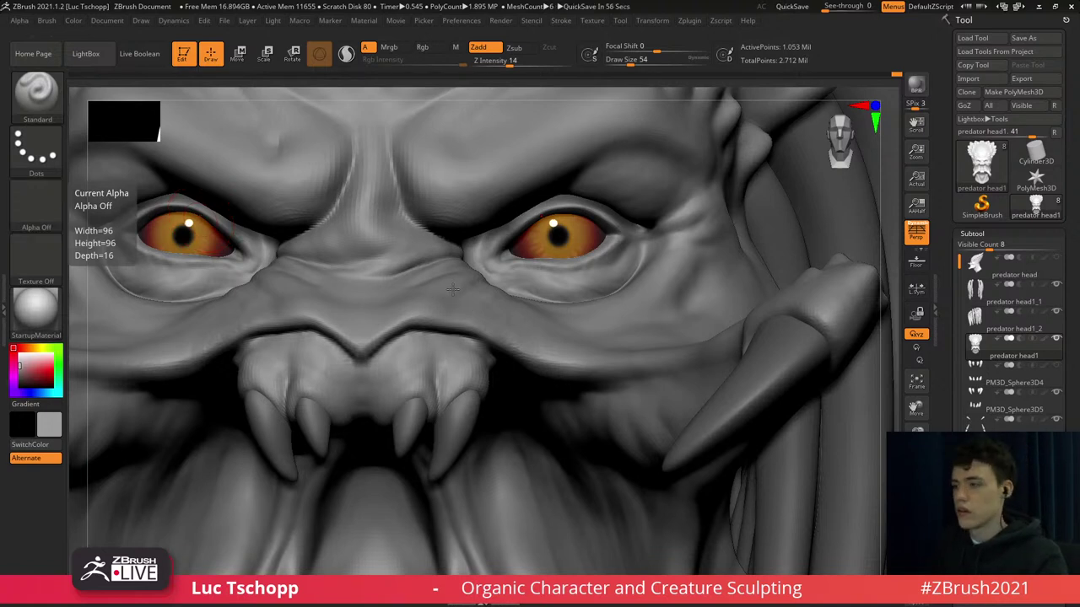
mouse_move(468, 301)
right_mouse_down()
mouse_move(453, 344)
mouse_move(490, 311)
right_mouse_up()
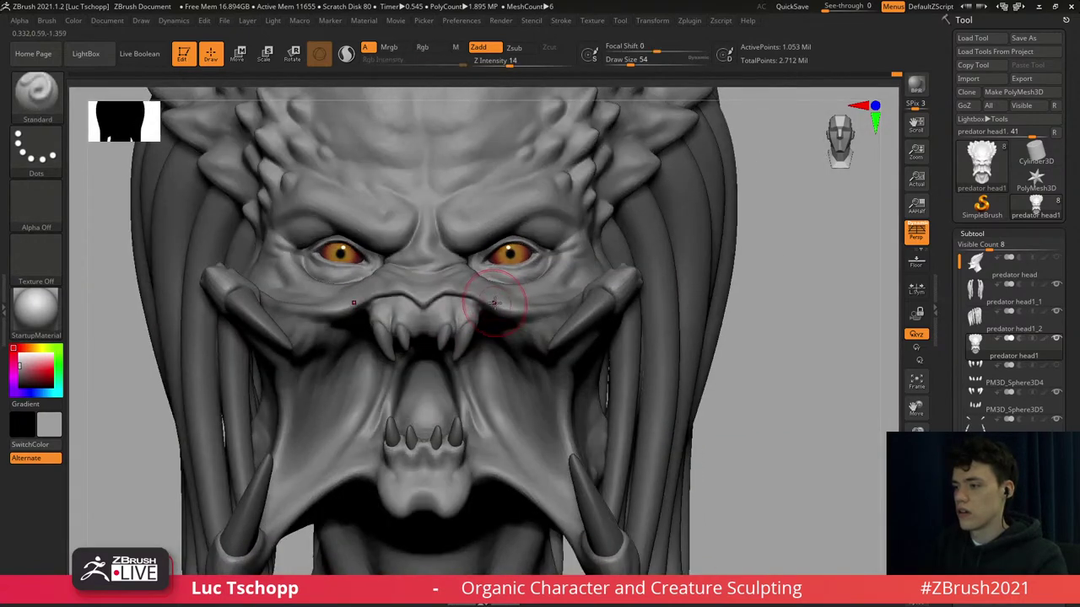
Reshape the skin between the nose and inner eye corners with the Move Topological brush, two subdivision levels lower.
key("b")
key("m")
key("t")
key("shift+d")
key("shift+d")
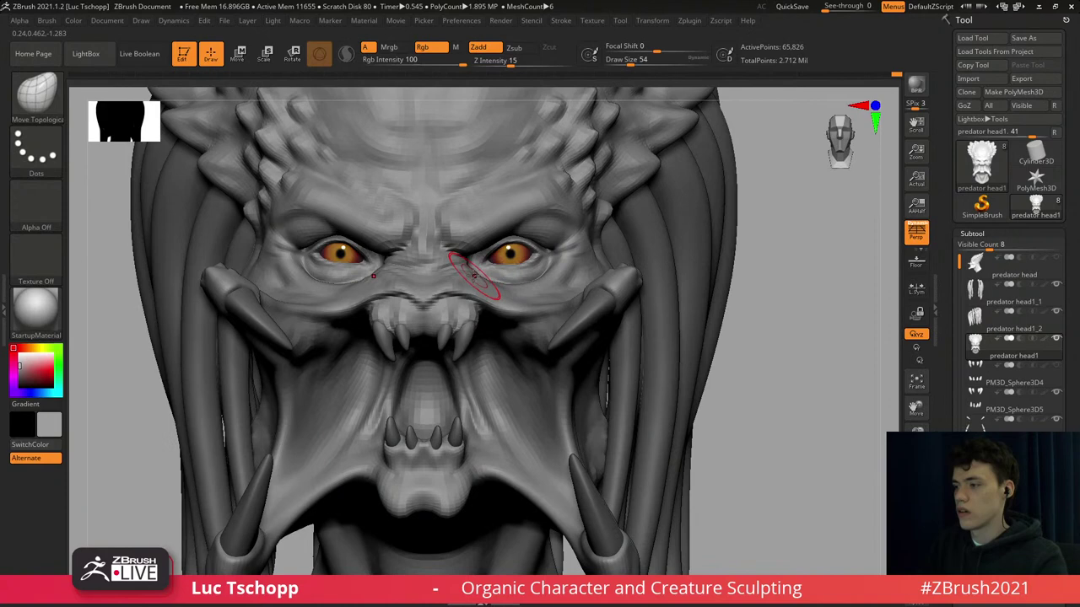
key("s")
left_click_drag(474, 276, 458, 256)
key("s")
Build up the side of the nose bridge with the Standard brush at draw size 39, and restore the detail level.
key("b")
key("s")
key("t")
key("s")
right_click_drag(514, 260, 455, 257)
key("s")
left_click_drag(458, 259, 456, 259)
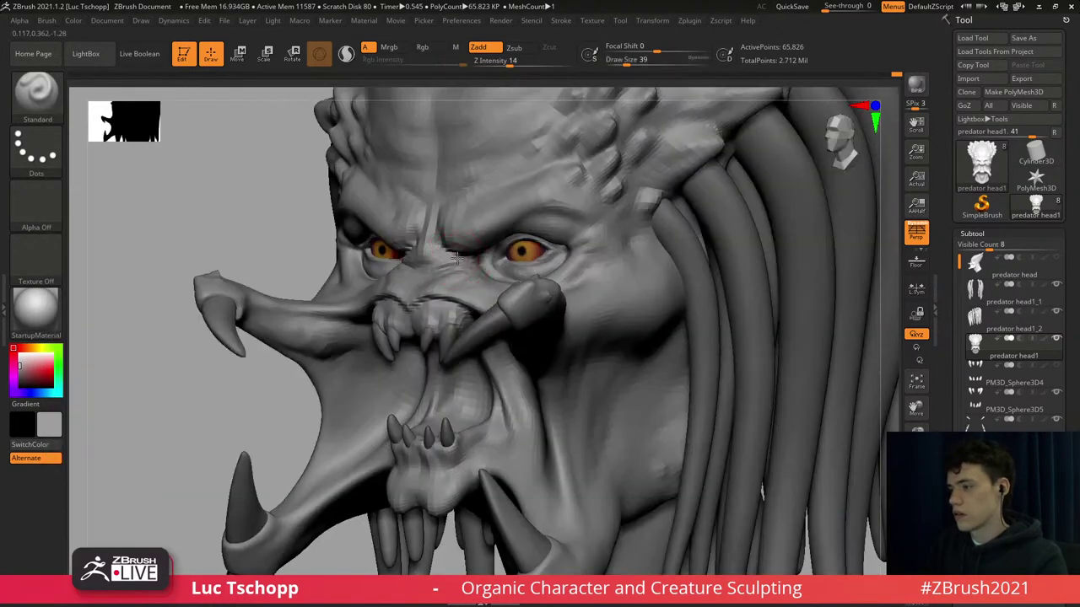
key("d")
key("d")
mouse_move(455, 302)
right_mouse_down()
mouse_move(475, 316)
mouse_move(415, 361)
mouse_move(428, 335)
mouse_move(414, 307)
right_mouse_up()
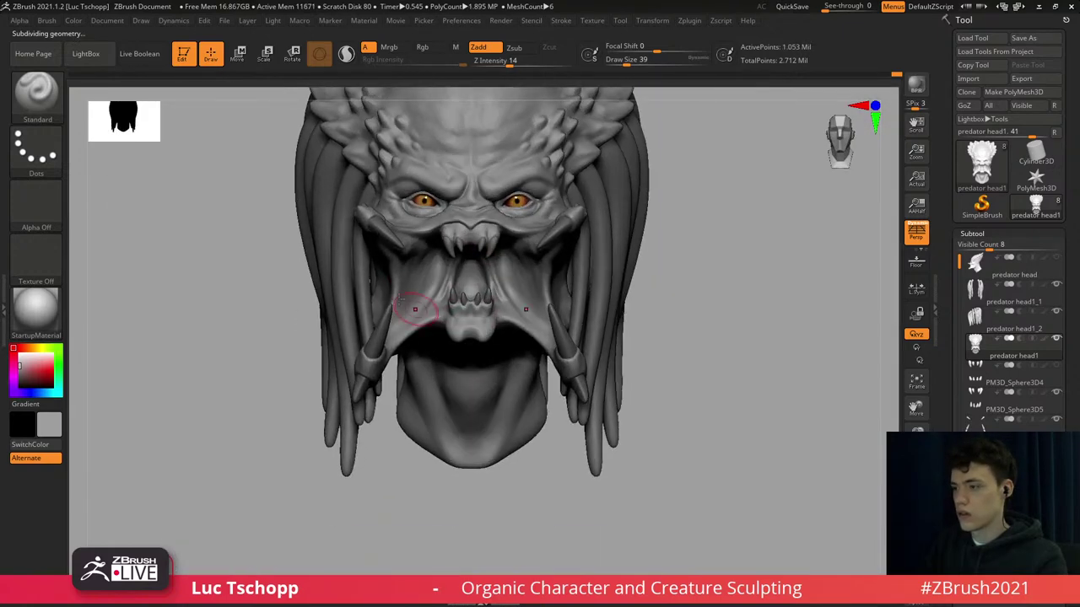
Adjust the outer edge of the mouth membrane two subdivision levels lower with the Move Topological brush at draw sizes 83 and 44, and restore the detail level.
key("b")
key("m")
key("t")
key("shift+d")
key("shift+d")
key("s")
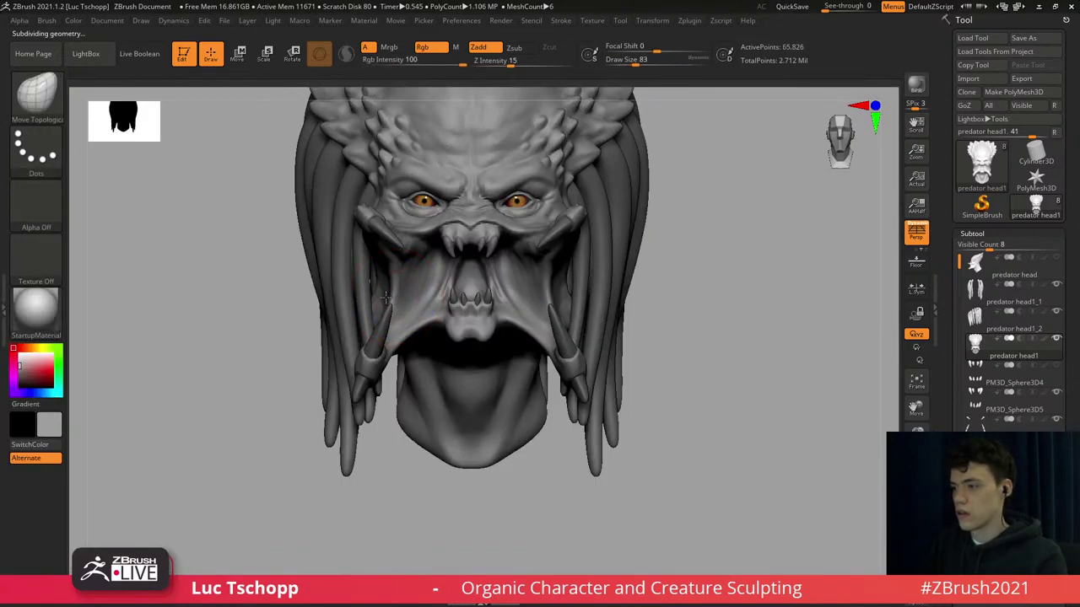
key("s")
left_click_drag(401, 278, 392, 276)
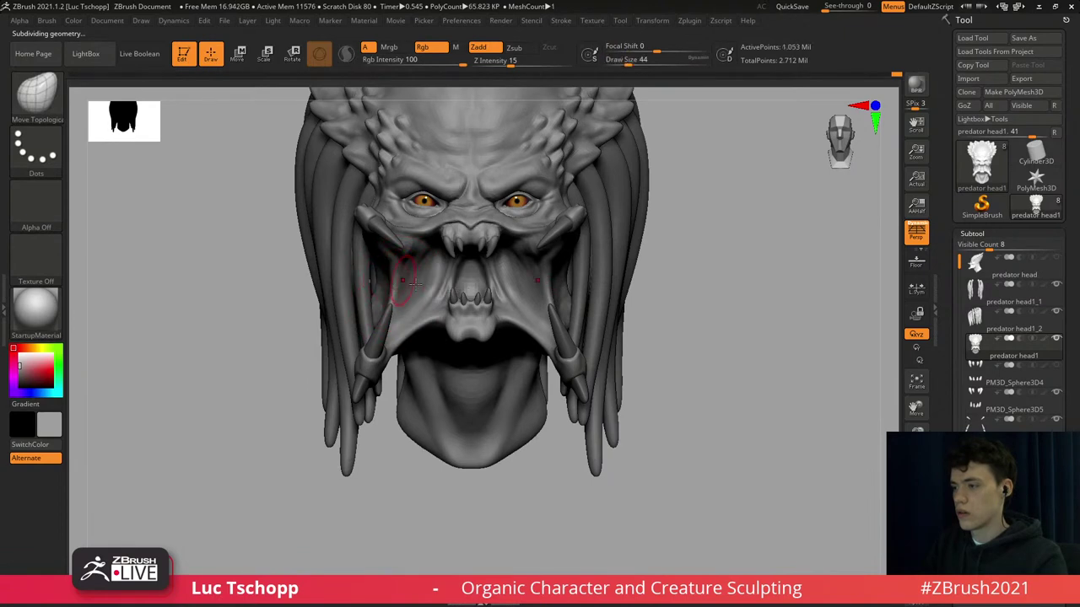
right_click_drag(415, 284, 451, 304)
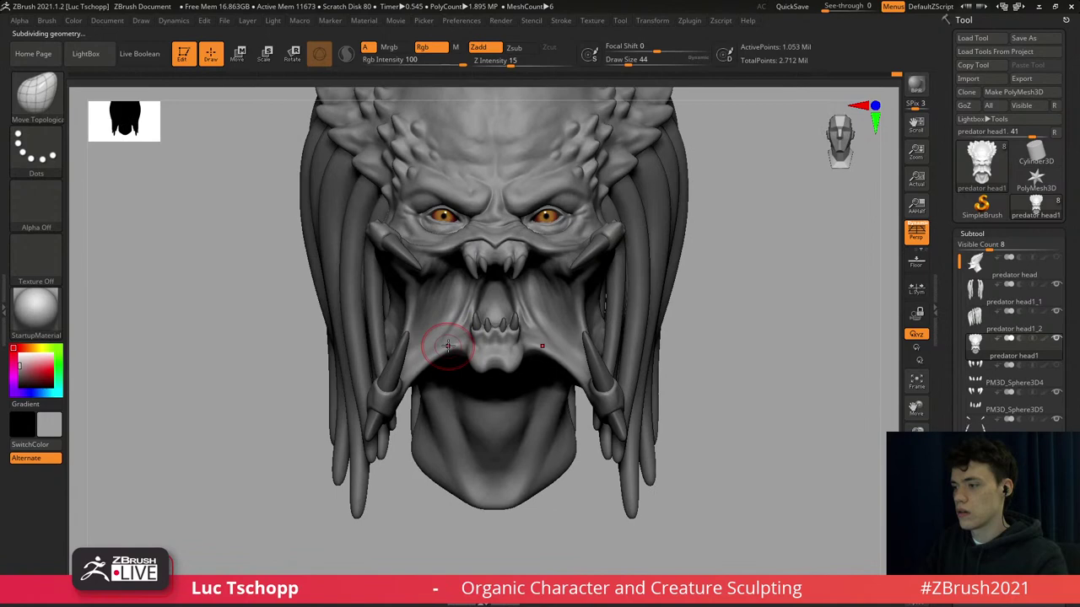
right_click_drag(448, 346, 479, 373, "alt")
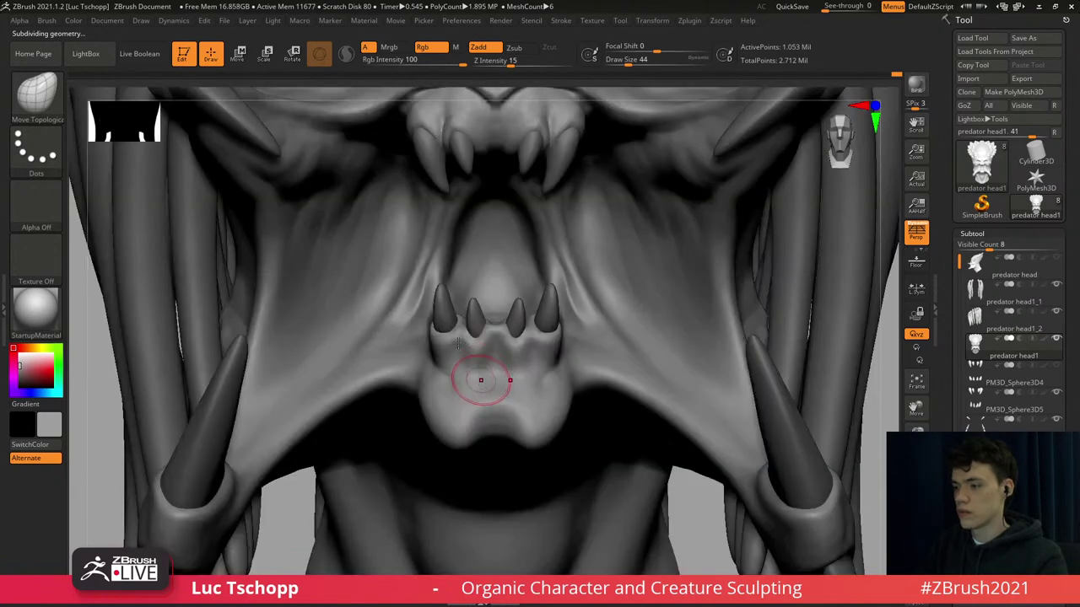
Carve grooves between the tooth roots on the lower gum with the DamStandard brush at draw sizes 56 and 59.
key("b")
key("d")
key("s")
key("s")
right_click_drag(467, 346, 475, 350)
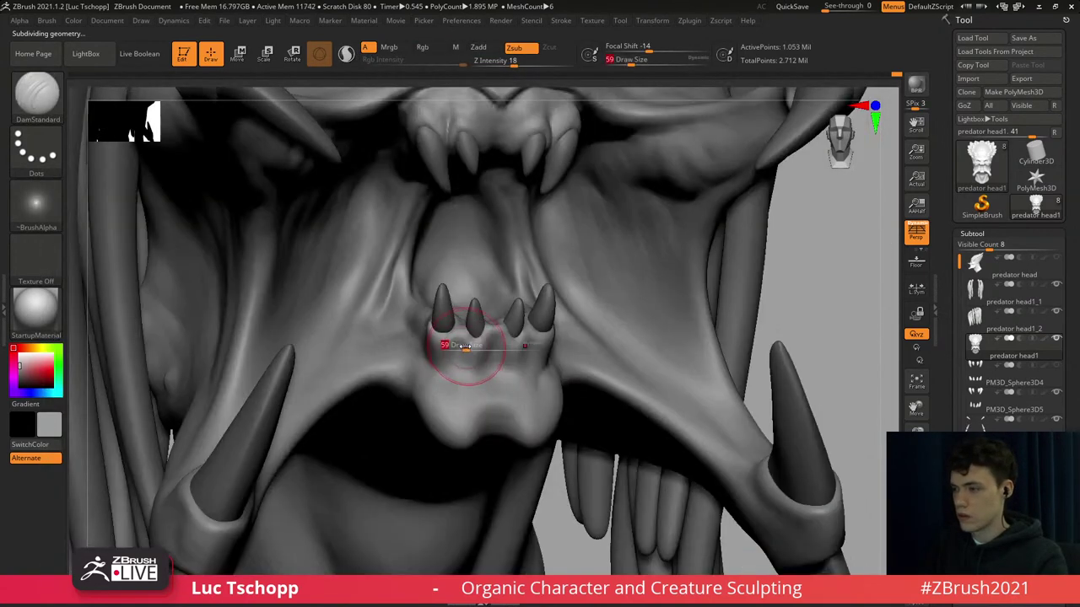
key("bracketleft")
key("bracketleft")
left_click_drag(460, 342, 463, 341)
left_click_drag(461, 335, 468, 363)
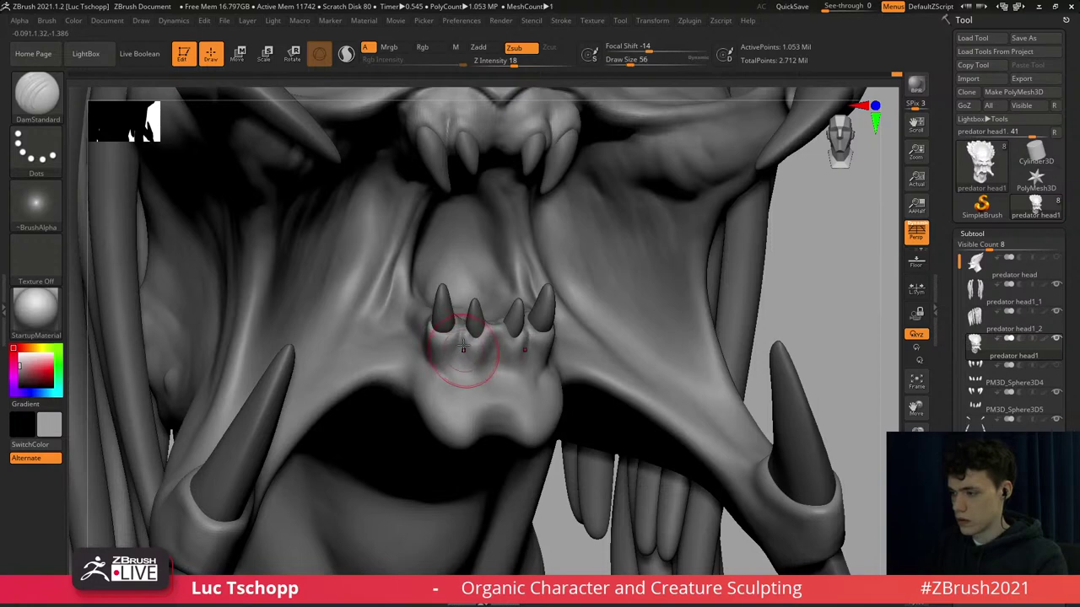
key("]")
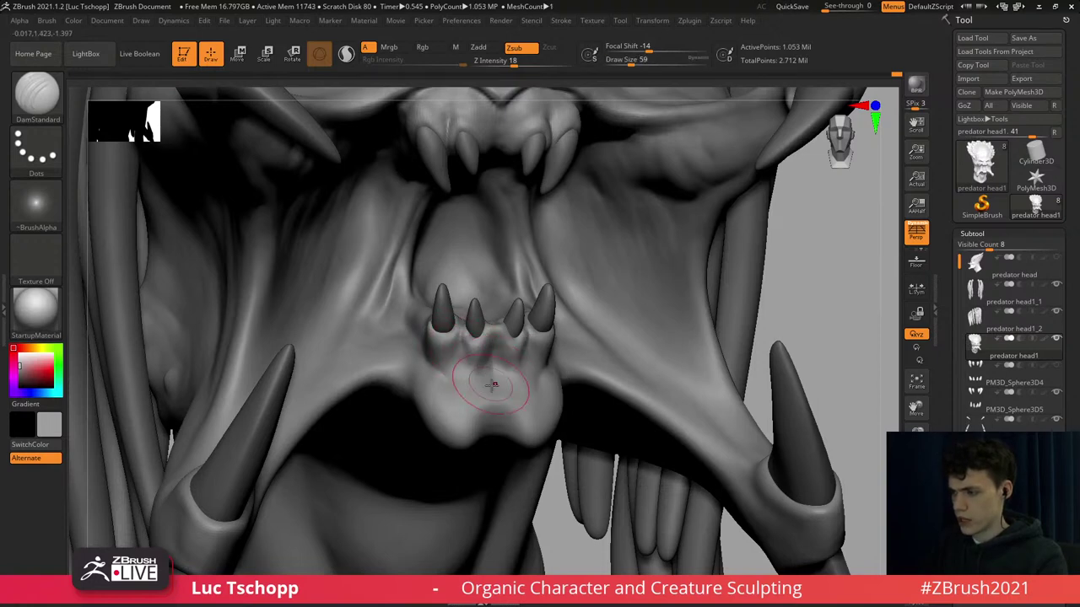
mouse_move(492, 374)
right_mouse_down("ctrl")
mouse_move(472, 339)
mouse_move(448, 336)
right_mouse_up("ctrl")
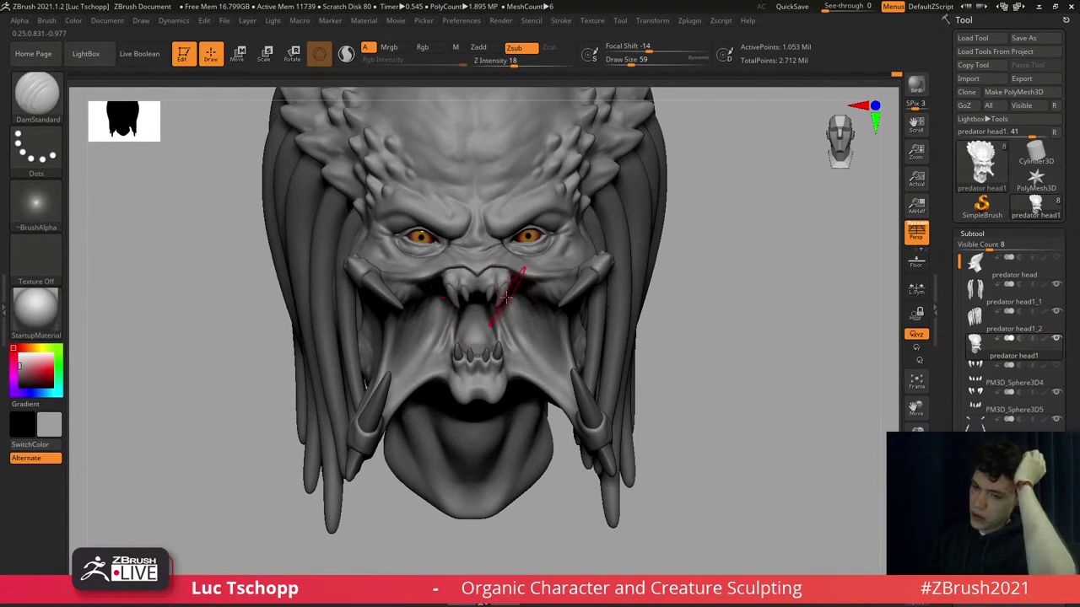
Build up the lower gum around the outer teeth with the LucT_Custom1 brush at draw size 51.
right_click_drag(494, 333, 652, 228)
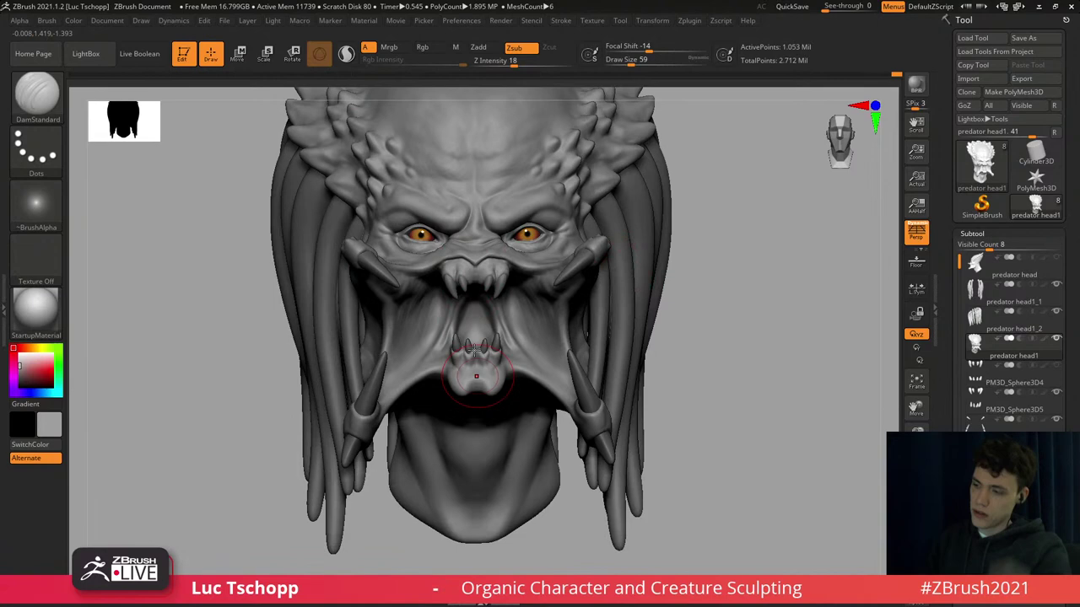
right_click_drag(555, 410, 593, 413)
right_click_drag(528, 388, 533, 364, "alt")
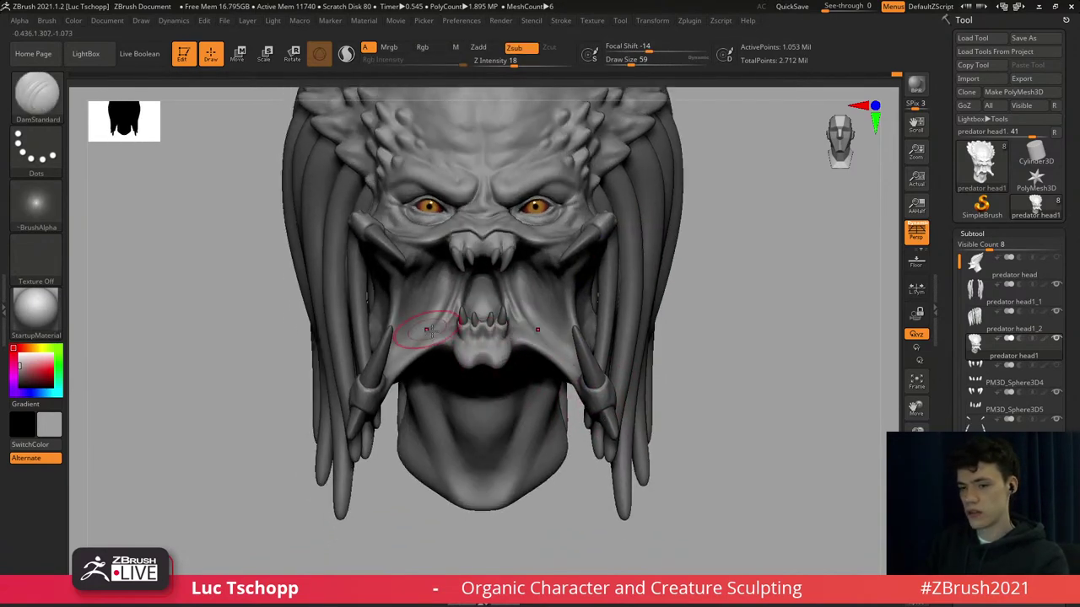
mouse_move(420, 334)
right_mouse_down("ctrl")
mouse_move(493, 368)
mouse_move(516, 361)
right_mouse_up("ctrl")
key("b")
left_click(479, 239)
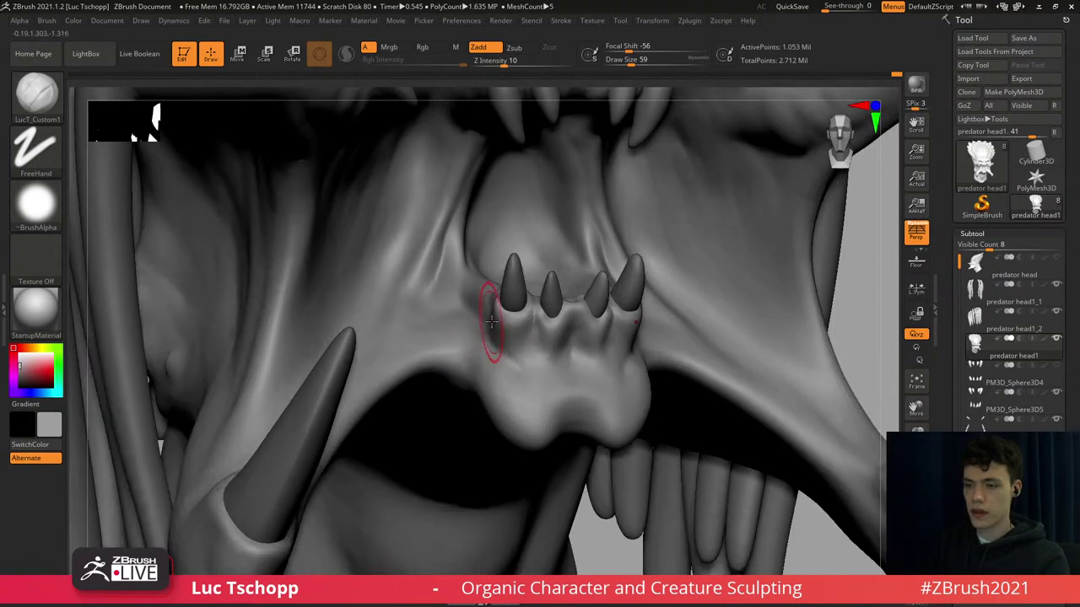
key("[")
mouse_move(495, 324)
left_mouse_down()
mouse_move(503, 347)
mouse_move(496, 315)
left_mouse_up()
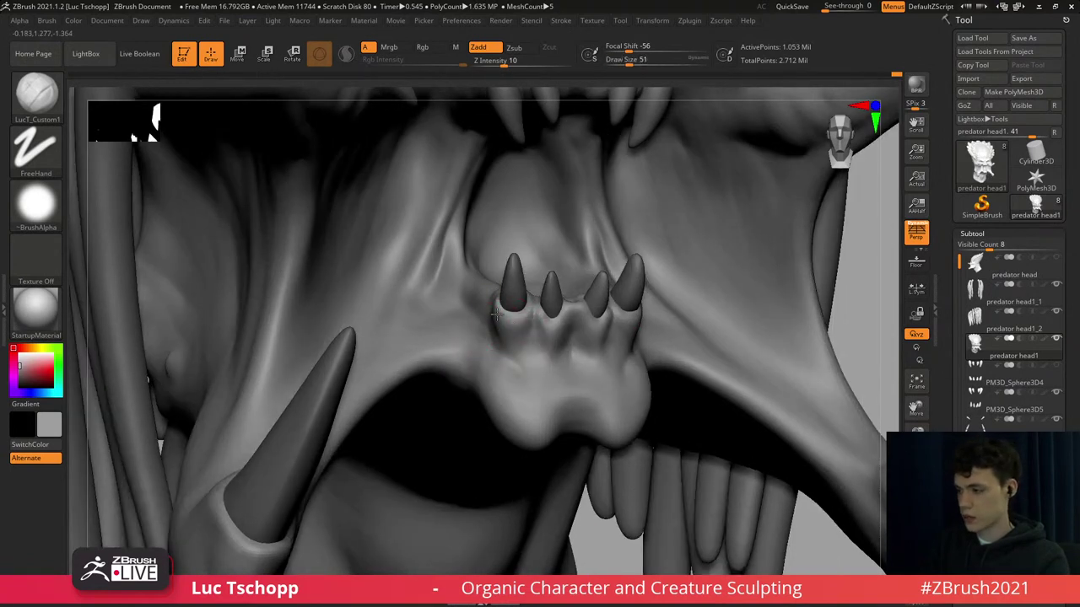
Refine the gum rim at the outer lower teeth with LucT_Custom1 at draw size 35 and smooth it at size 49.
key("bracketleft")
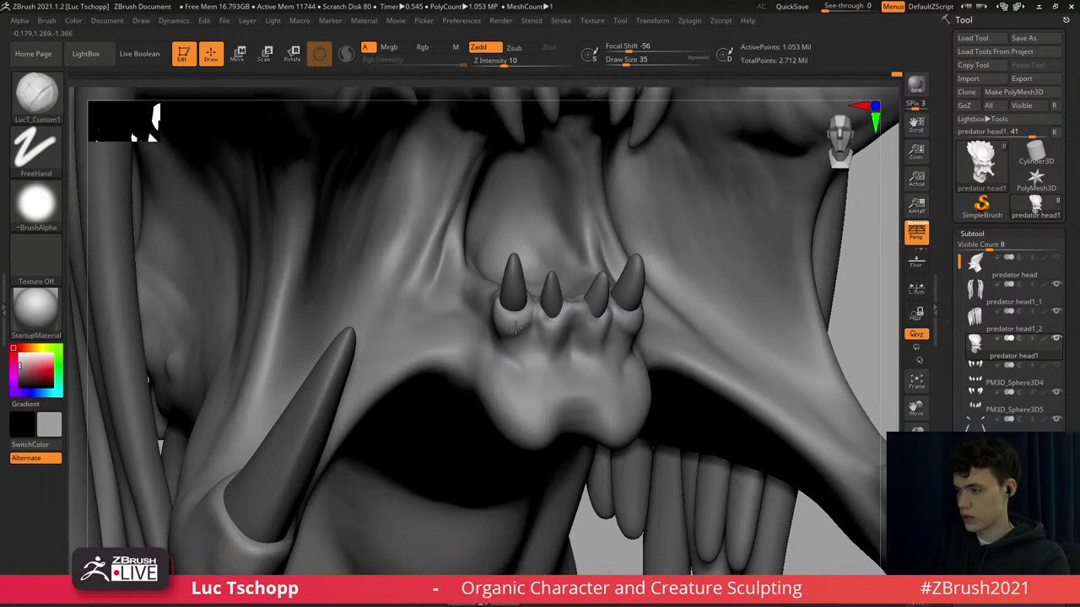
key("bracketright")
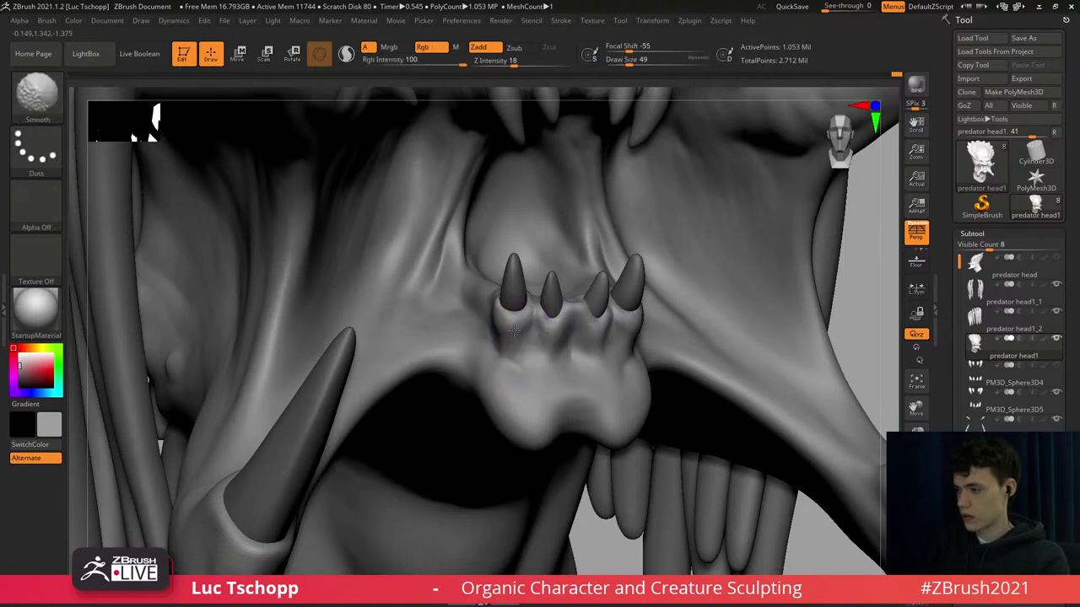
left_click_drag(523, 319, 545, 319, "shift")
right_click_drag(567, 314, 545, 316)
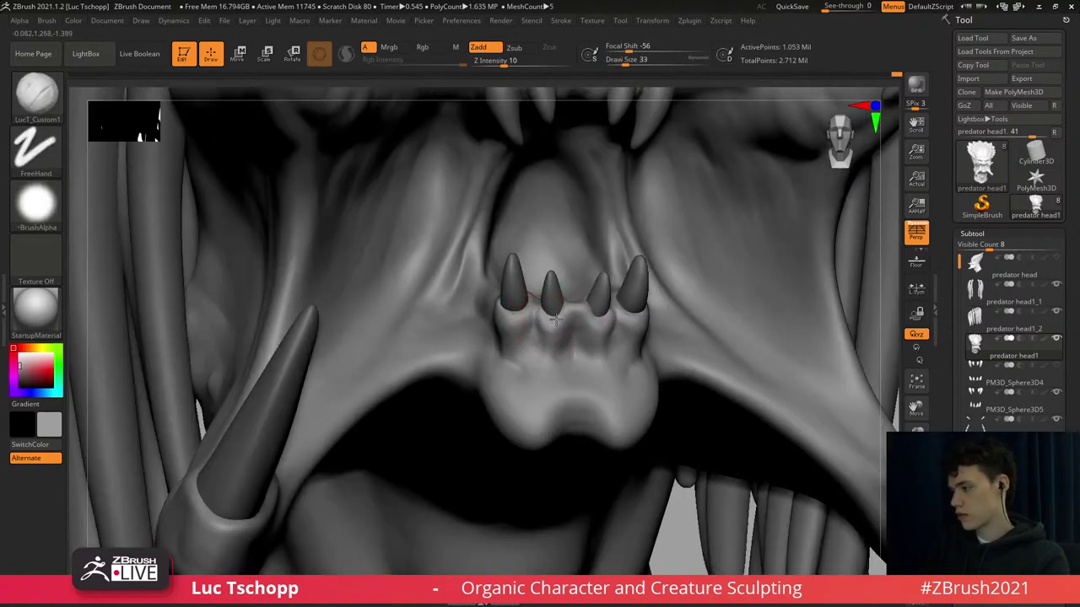
Build up the gum rim around the inner lower teeth with LucT_Custom1 at draw size 33 and smooth it.
key("s")
left_click_drag(546, 327, 545, 346)
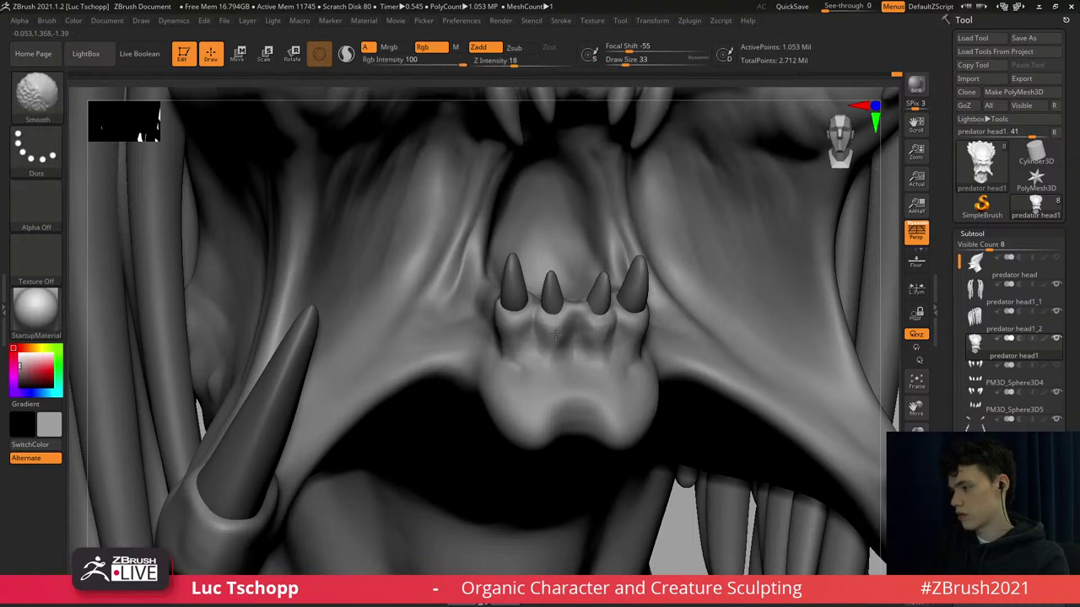
key("f")
right_click_drag(543, 299, 531, 299, "shift")
mouse_move(539, 355)
right_mouse_down("alt")
mouse_move(547, 291)
mouse_move(532, 329)
right_mouse_up("alt")
key("s")
left_click_drag(532, 329, 535, 337)
Make PM3D_Sphere3D5 active and reshape the inner lower teeth at a lower subdivision level with the Move Topological brush at draw sizes 39 and 62.
left_click(527, 328, "alt")
key("b")
key("m")
key("t")
key("s")
key("shift")
key("shift+d")
key("shift+d")
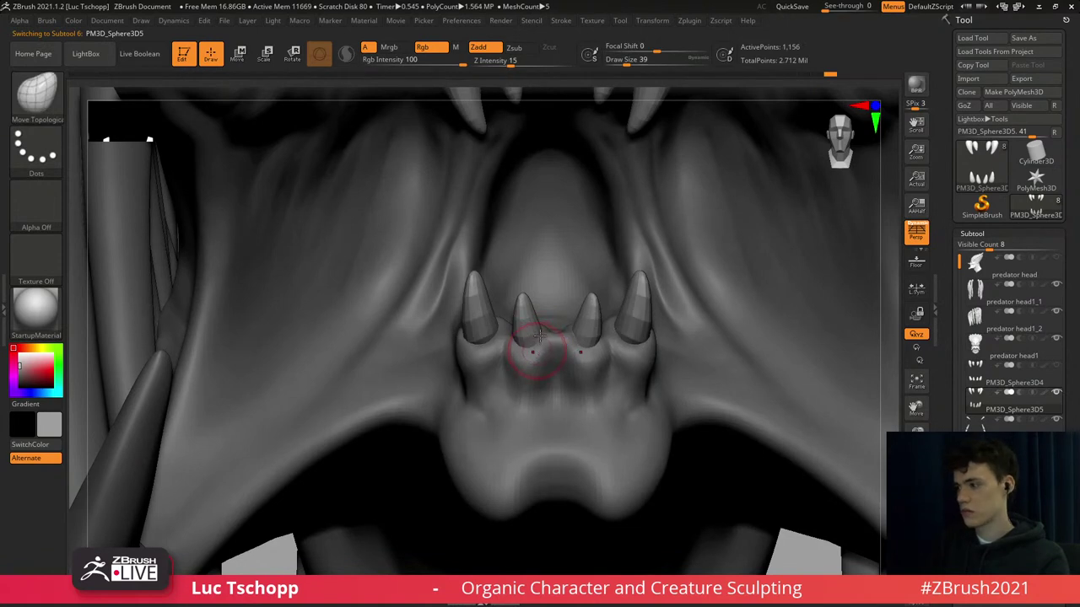
key("s")
right_click_drag(538, 352, 531, 337)
left_click(541, 337)
key("s")
left_click(514, 337)
key("bracketleft")
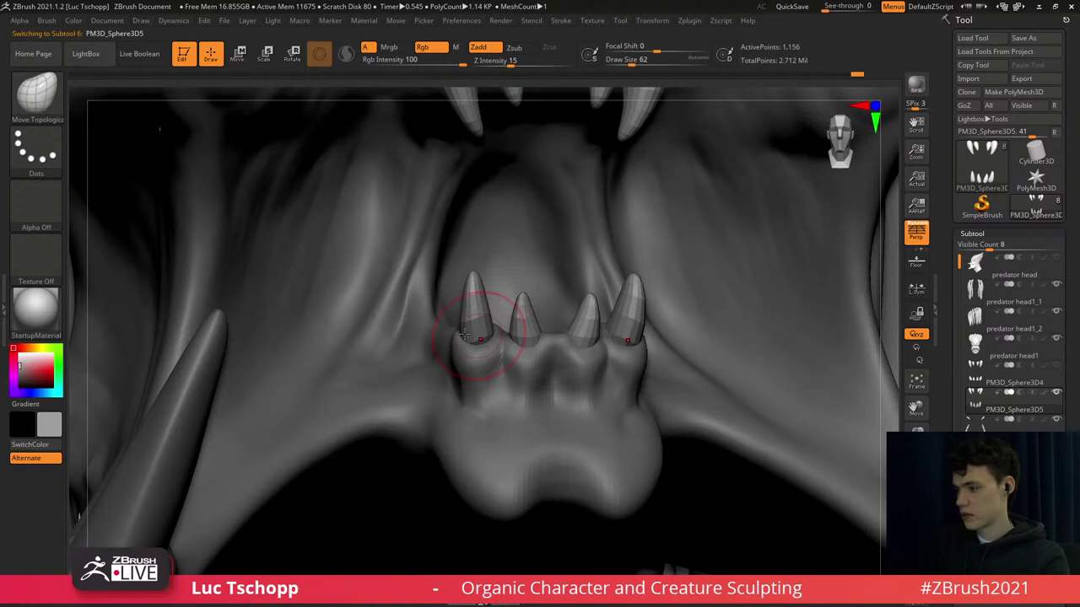
Reposition the bases of the outer lower teeth in the gum with the Move Topological brush at draw size 65.
right_click_drag(465, 335, 466, 329)
mouse_move(458, 326)
left_mouse_down()
mouse_move(466, 300)
mouse_move(478, 301)
left_mouse_up()
key("s")
left_click(456, 305)
key("s")
right_click_drag(475, 345, 462, 282)
key("s")
left_click_drag(475, 351, 471, 350)
key("s")
left_click_drag(469, 352, 468, 363)
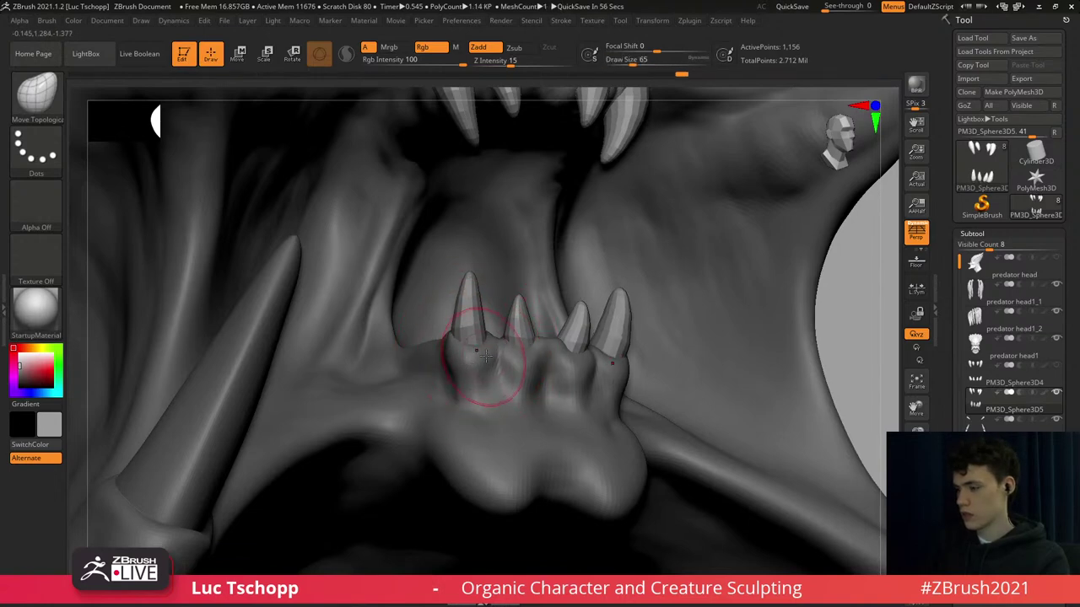
Make predator head1 active and pull the gum around the outer lower teeth with the Move Topological brush at draw sizes 62 and 39.
left_click(485, 356, "alt")
key("b")
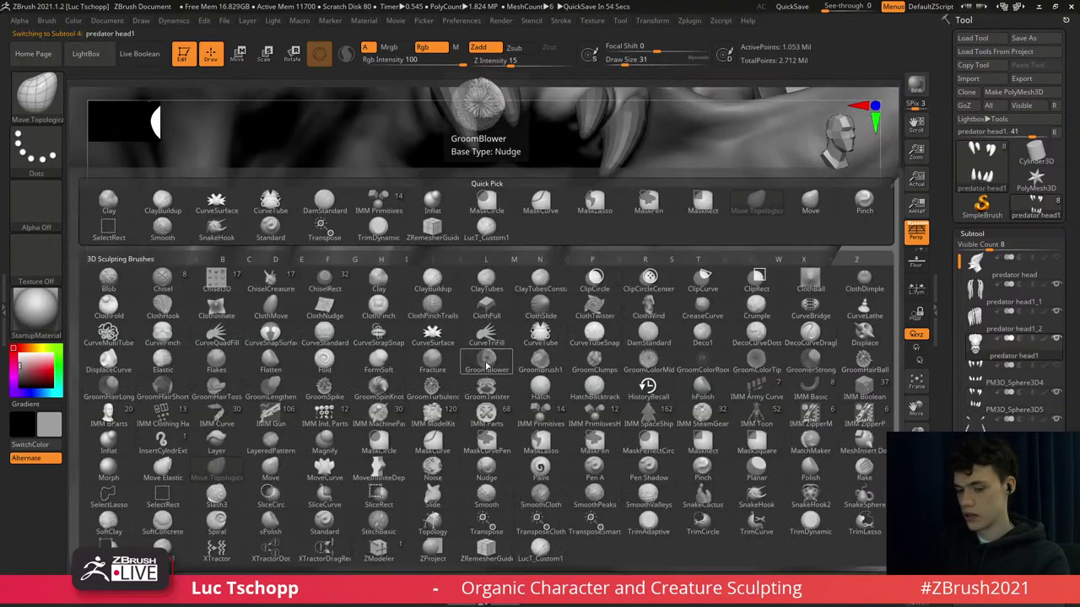
left_click(487, 364)
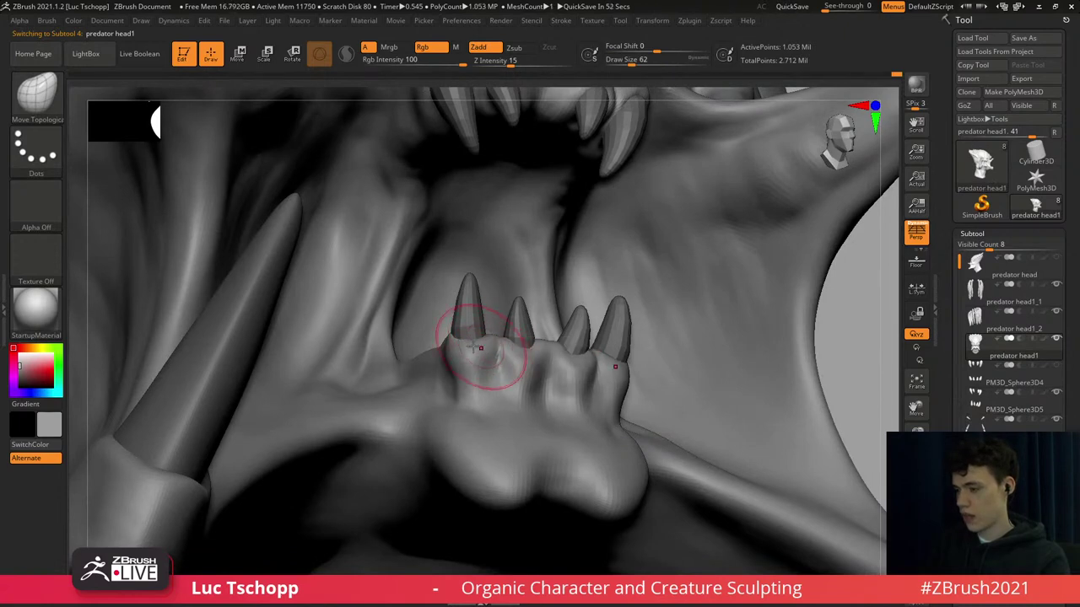
key("bracketleft")
key("bracketleft")
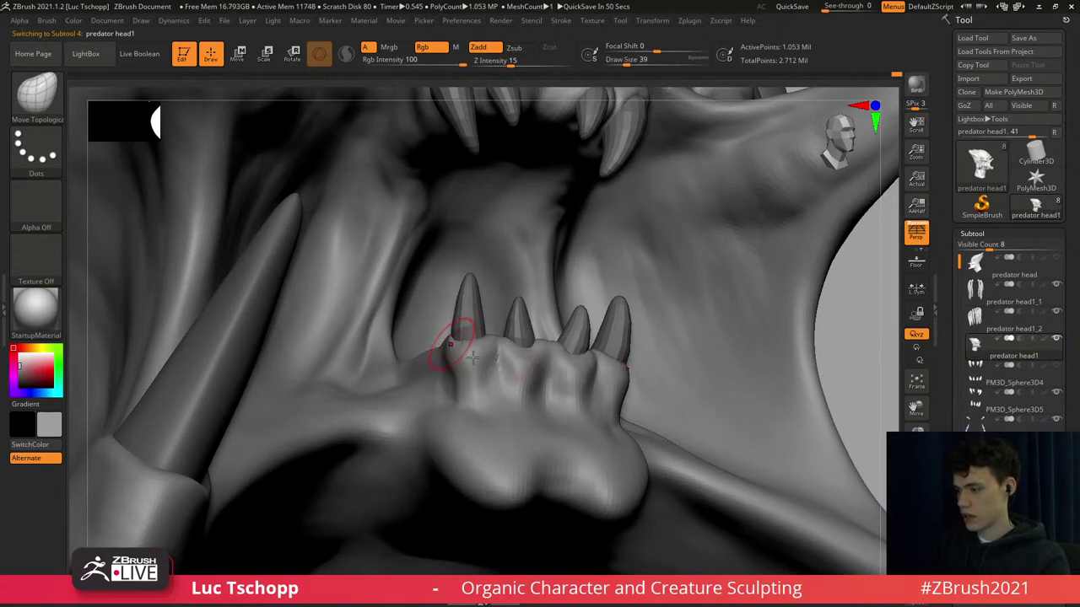
Build up the outer side of the lower gum with the Standard brush at draw size 39 and open the brush selection.
right_click_drag(472, 358, 553, 354)
key("b")
key("s")
key("t")
key("s")
mouse_move(420, 337)
left_mouse_down()
mouse_move(451, 364)
mouse_move(439, 345)
mouse_move(452, 347)
left_mouse_up()
key("s")
key("s")
key("b")
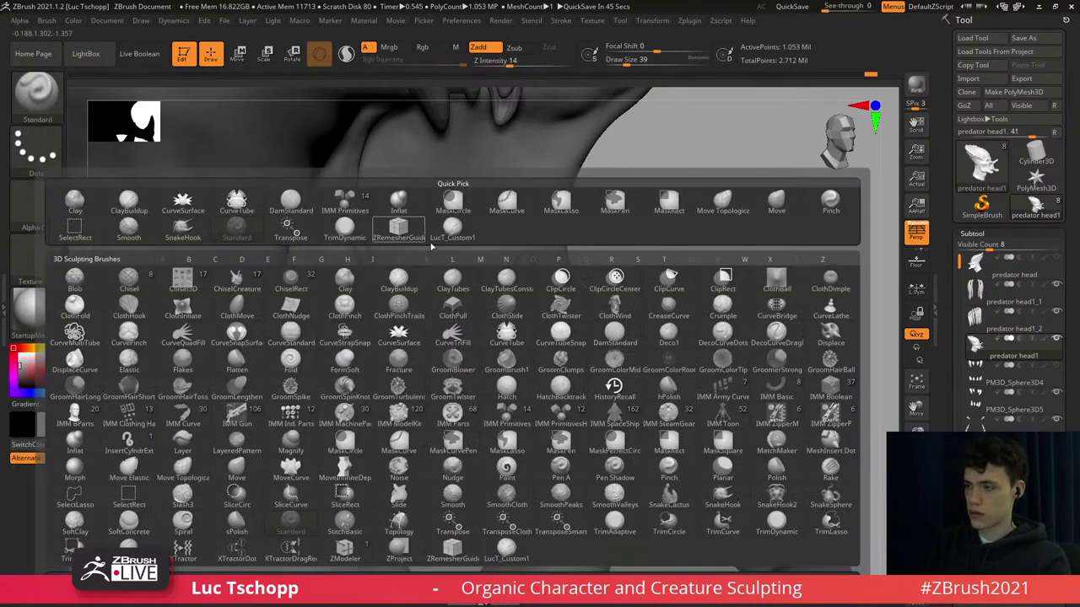
Select the LucT_Custom1 brush with draw size 44 and check the underside of the predator head.
left_click(449, 237)
key("s")
mouse_move(439, 350)
left_mouse_down()
mouse_move(429, 345)
mouse_move(450, 348)
left_mouse_up()
key("s")
mouse_move(452, 339)
right_mouse_down()
mouse_move(518, 320)
mouse_move(527, 348)
right_mouse_up()
right_click_drag(496, 257, 489, 325, "ctrl")
right_click_drag(568, 305, 500, 242)
key("f")
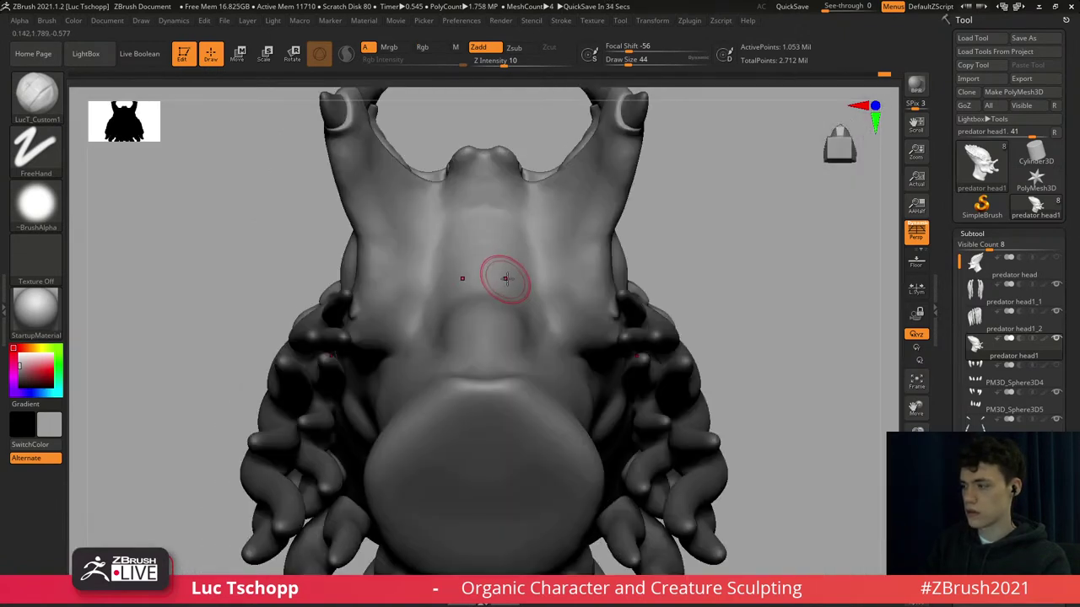
Deepen the grooves between the tooth roots in the lower jaw's gum with LucT_Custom1, using draw size 41.
mouse_move(501, 359)
right_mouse_down("shift")
mouse_move(504, 421)
mouse_move(508, 363)
mouse_move(491, 447)
mouse_move(503, 429)
mouse_move(489, 393)
right_mouse_up("shift")
key("f")
key("b")
right_click_drag(498, 311, 499, 330)
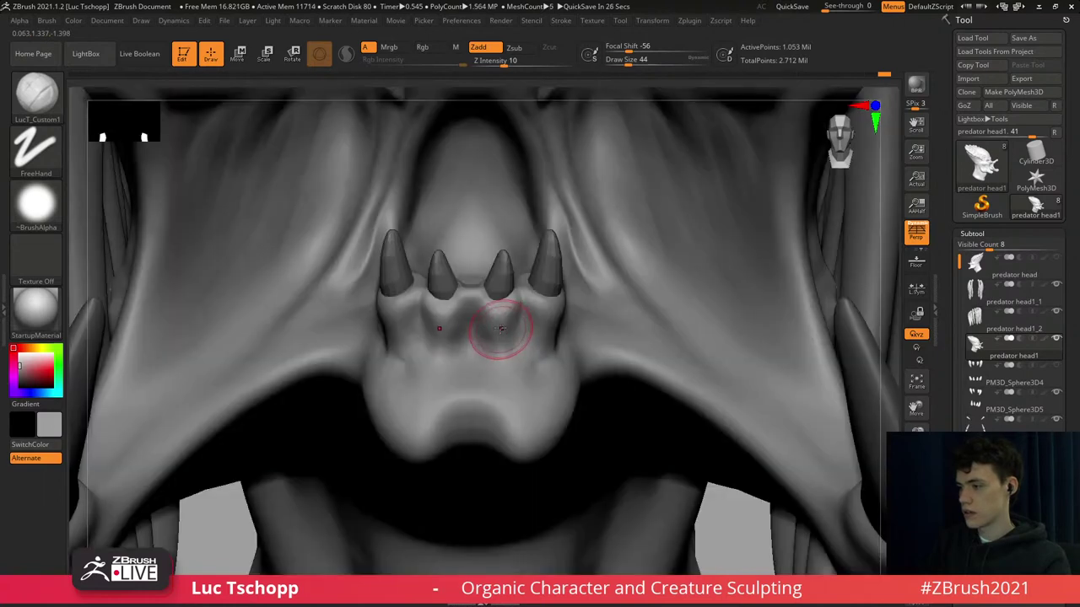
key("s")
left_click_drag(499, 340, 498, 340)
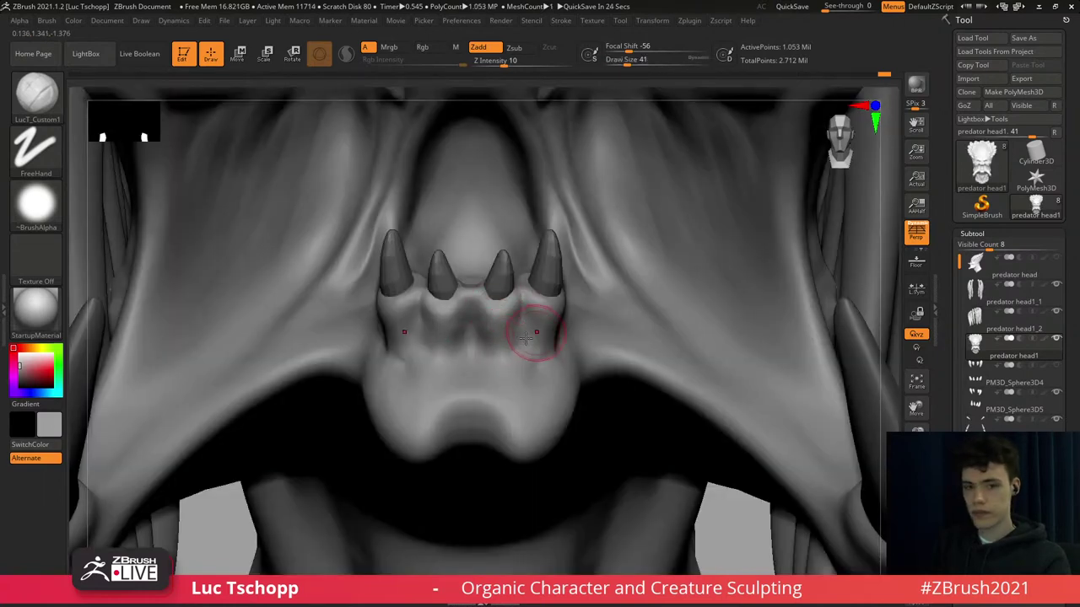
Sculpt the skin beside the outer lower tooth with LucT_Custom1 at draw size 35 and Standard at draw size 41.
right_click_drag(535, 337, 576, 299)
key("s")
left_click_drag(604, 272, 601, 273)
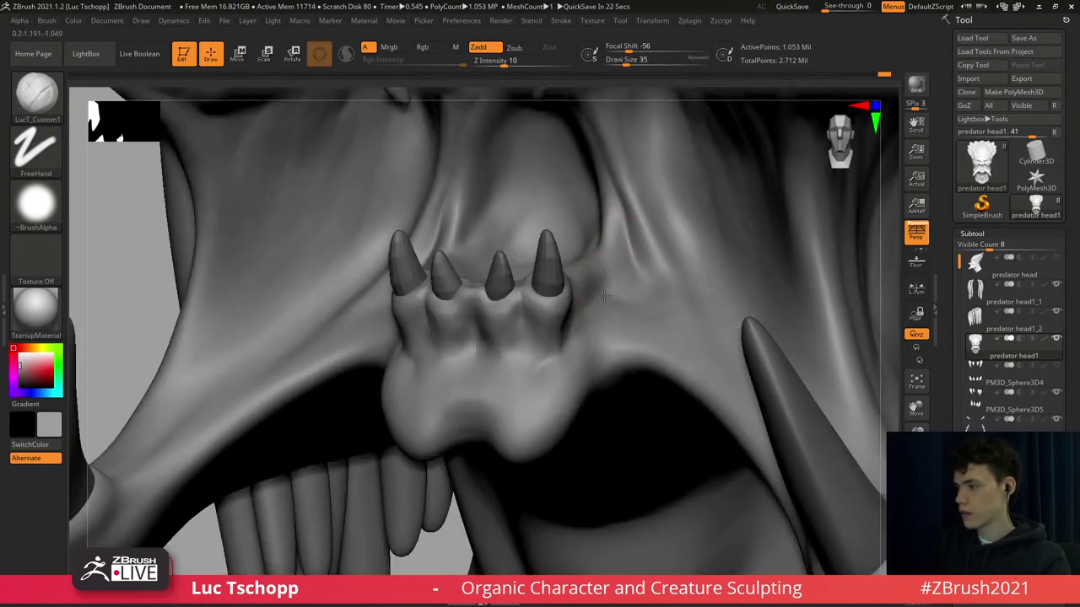
key("b")
key("s")
key("t")
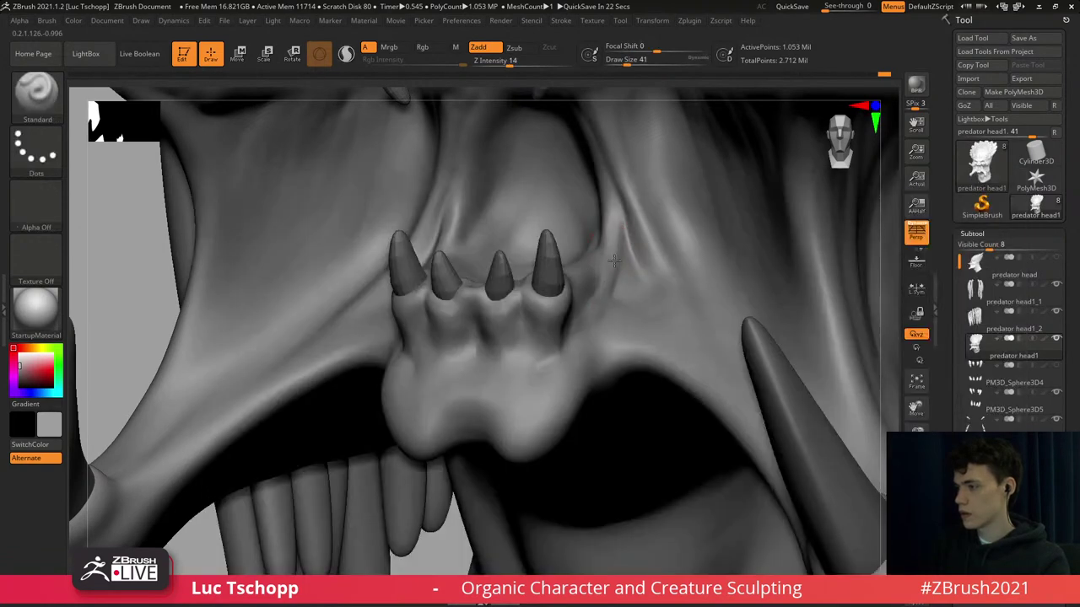
Build up the fold beside the outer lower tooth with LucT_Custom1 on a lower subdivision level and return to the highest level.
key("b")
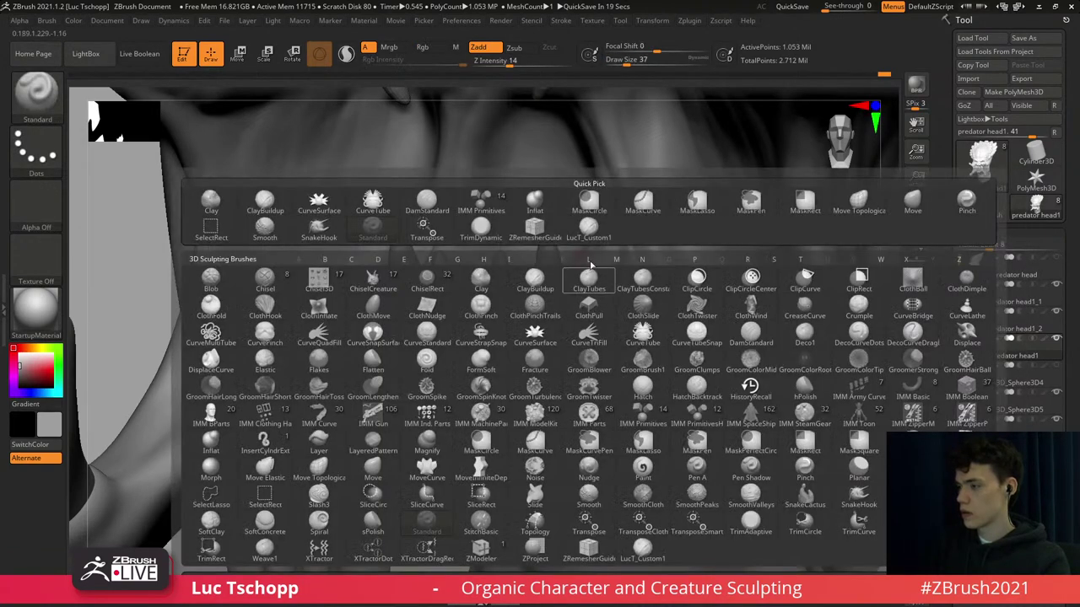
left_click(589, 228)
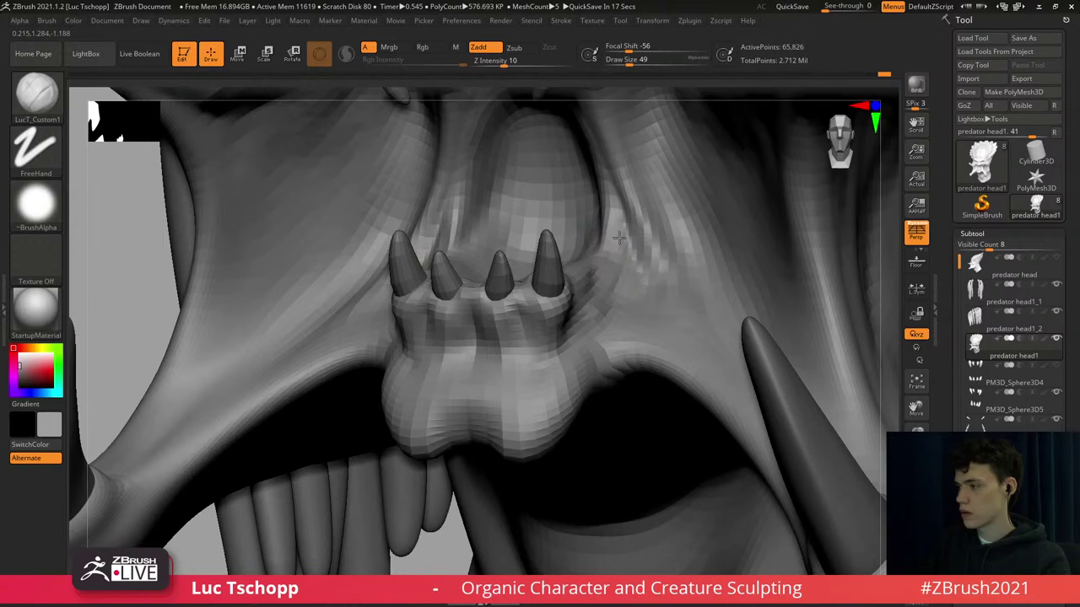
left_click_drag(619, 237, 612, 271)
left_click_drag(622, 227, 602, 293)
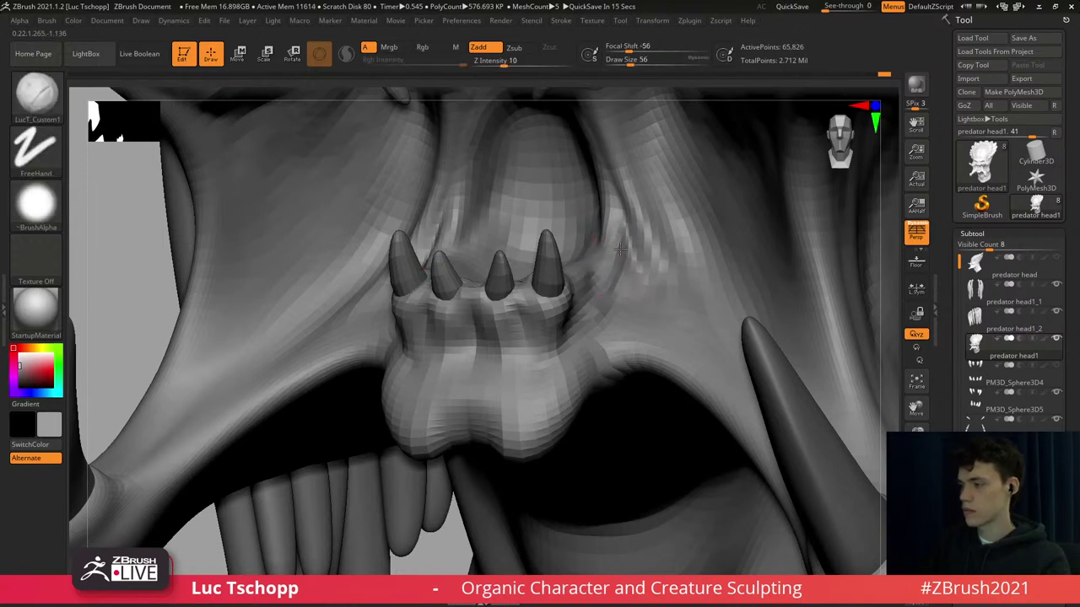
key("]")
key("ctrl+d")
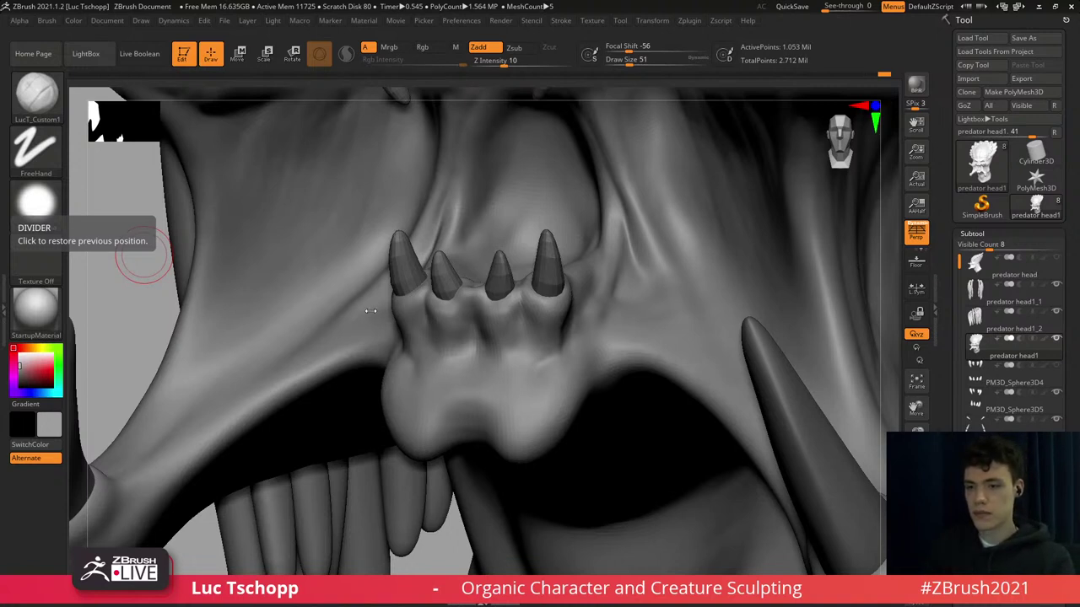
Smooth the skin folds beside the lower teeth two subdivision levels down at draw size 39, and restore the highest level.
right_click_drag(383, 286, 386, 287, "shift")
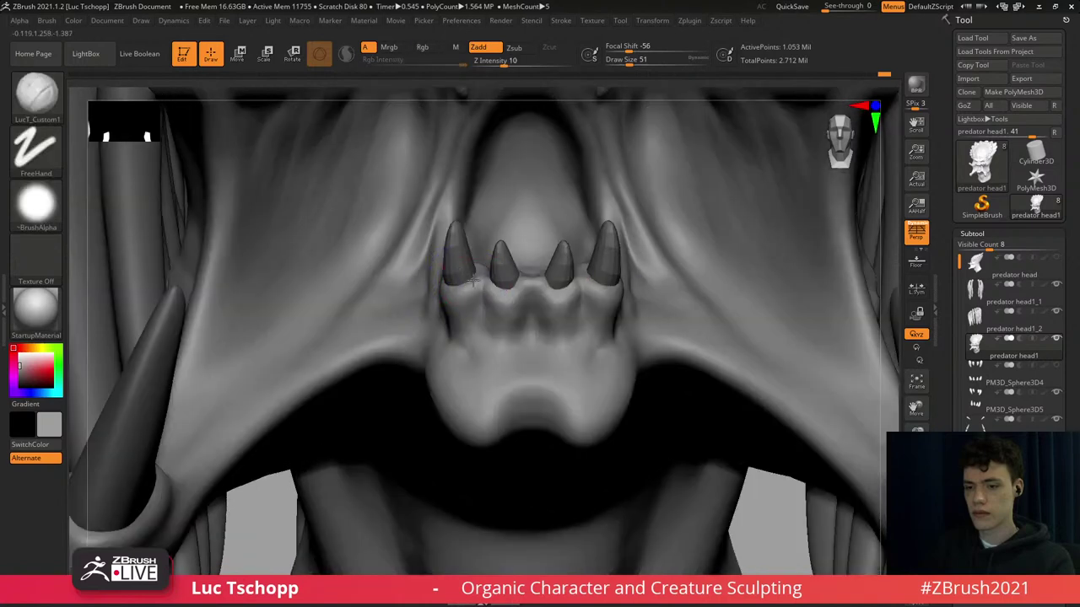
right_click_drag(444, 265, 470, 237, "ctrl")
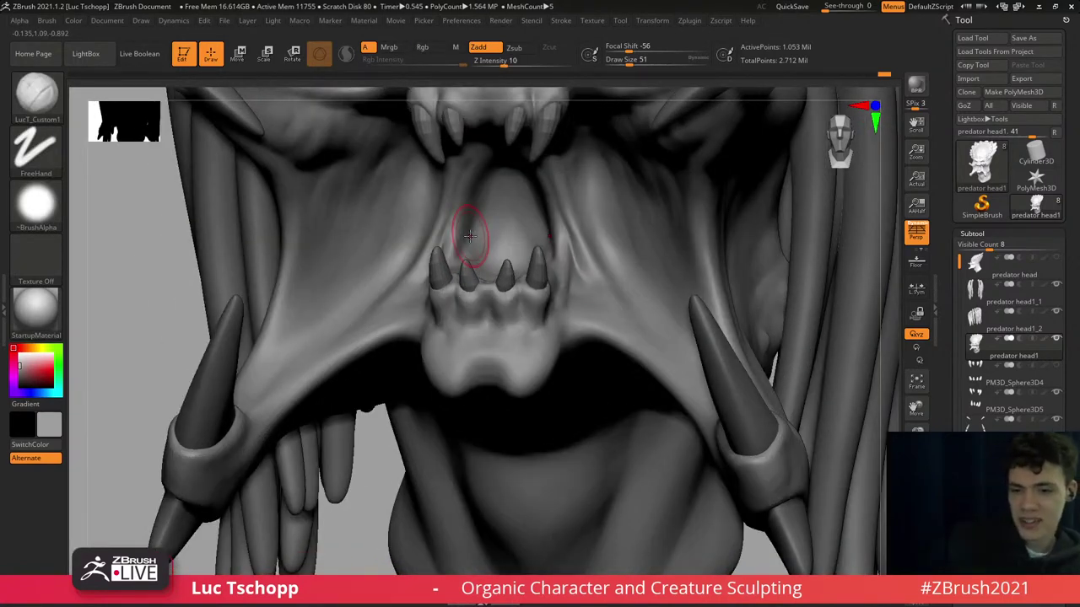
right_click_drag(583, 237, 566, 273, "alt")
key("b")
key("s")
key("t")
key("shift+d")
key("shift+d")
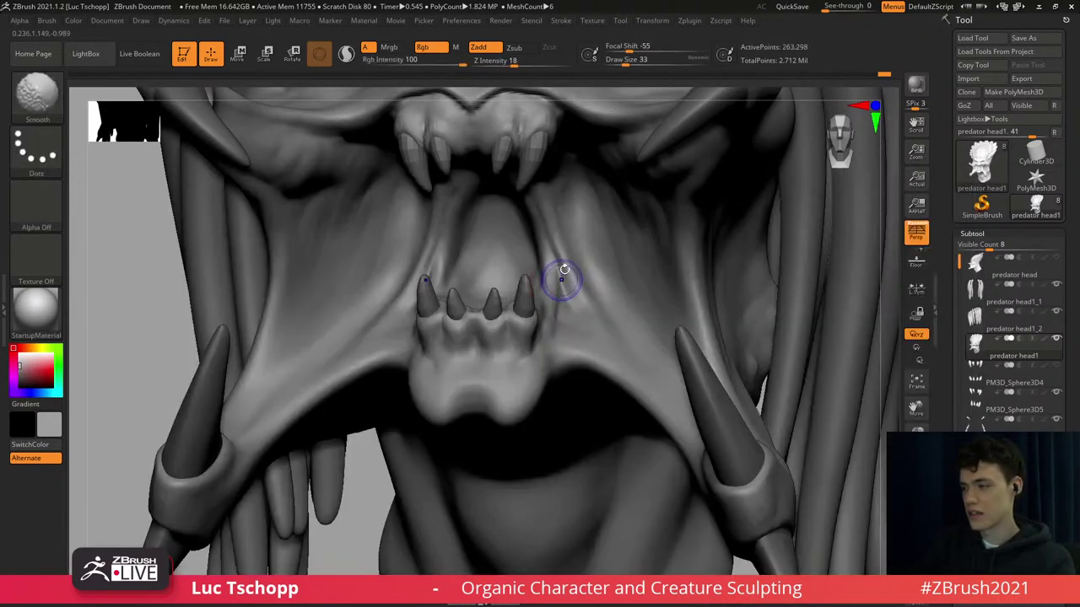
key("s")
left_click(575, 290)
left_click_drag(569, 271, 575, 288, "shift")
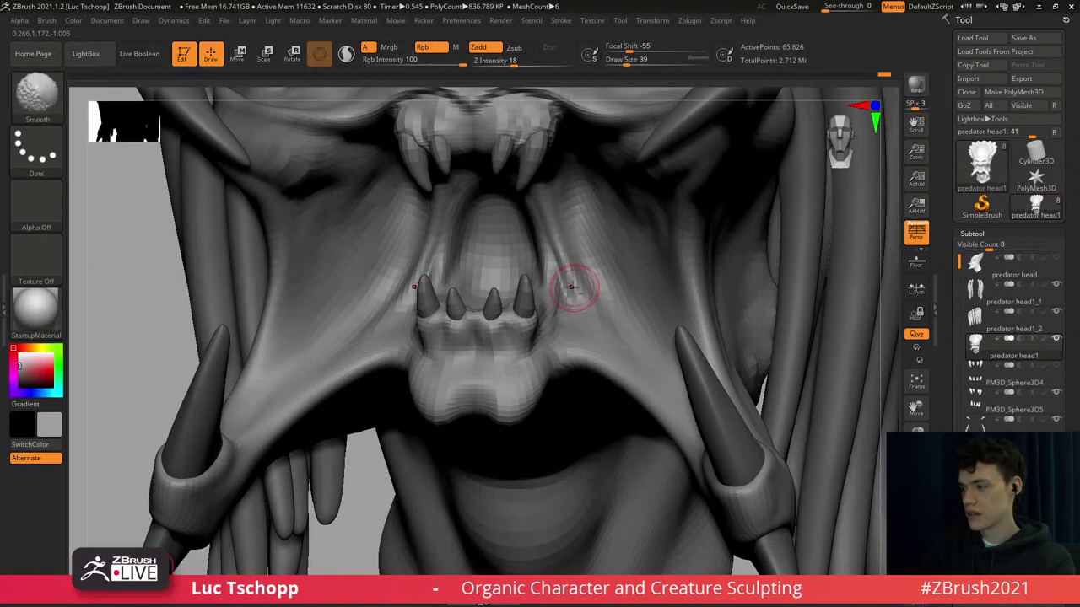
key("d")
key("d")
Try a LucT_Custom1 stroke at draw size 37 along the side of the forehead and undo it.
right_click_drag(542, 284, 593, 310, "ctrl")
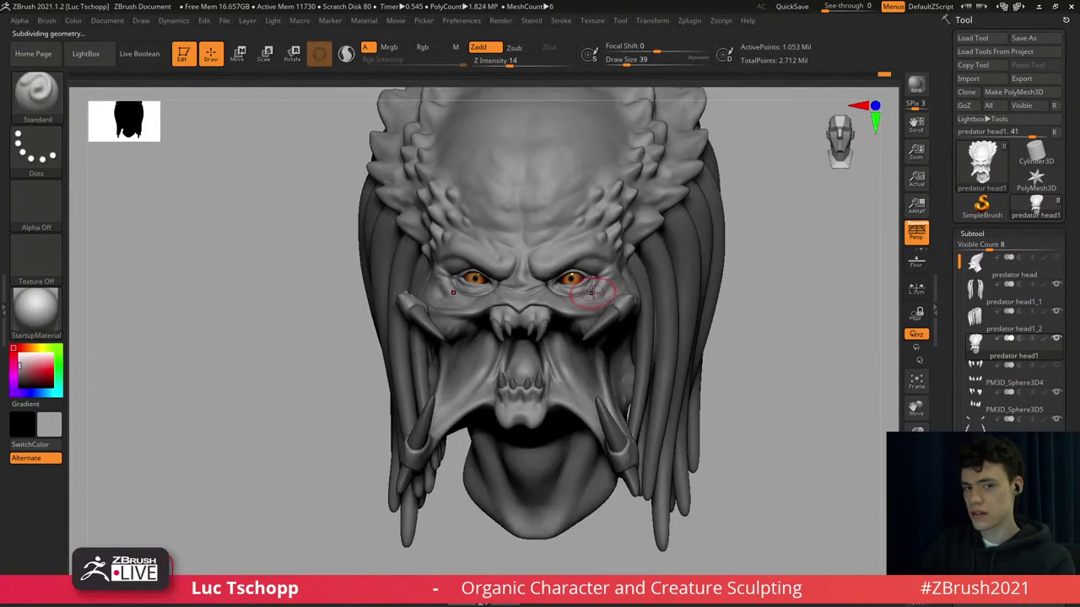
mouse_move(568, 195)
right_mouse_down("alt")
mouse_move(504, 206)
mouse_move(536, 254)
mouse_move(528, 287)
right_mouse_up("alt")
key("b")
left_click(527, 232)
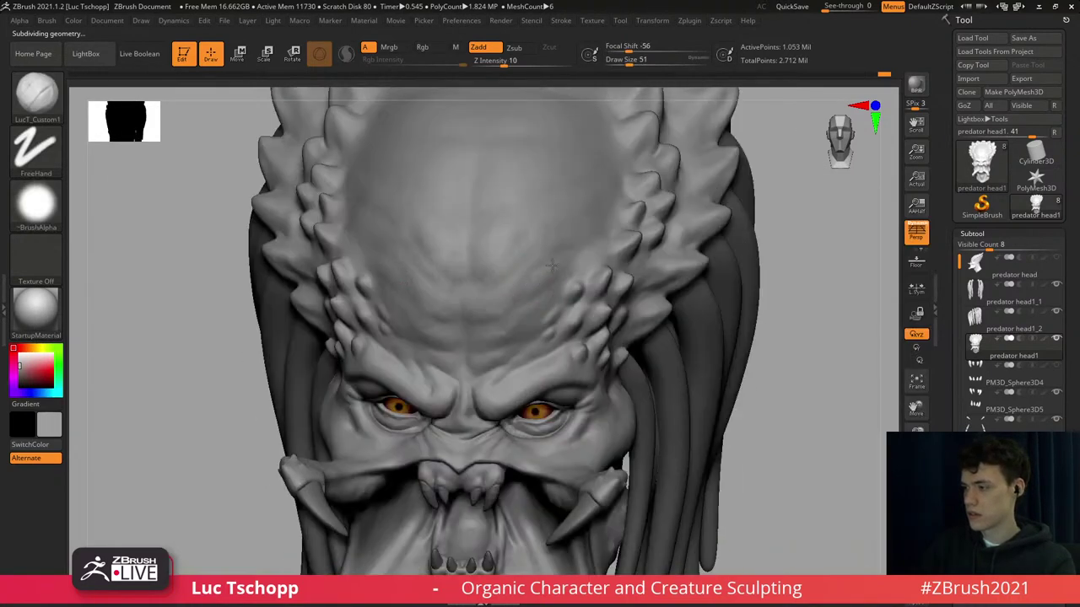
key("[")
left_click_drag(529, 273, 564, 252)
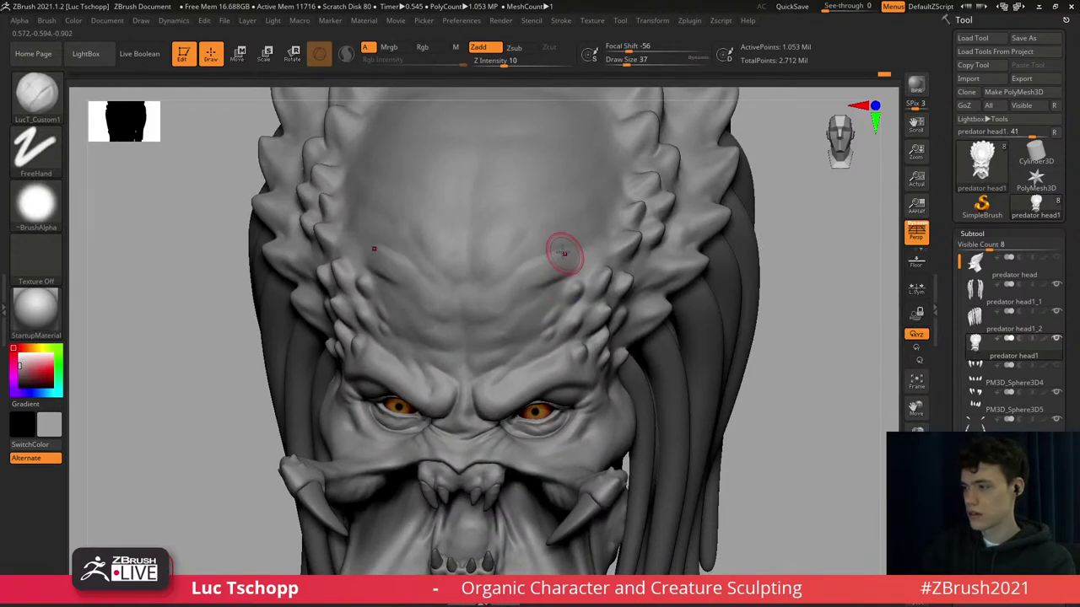
key("ctrl+z")
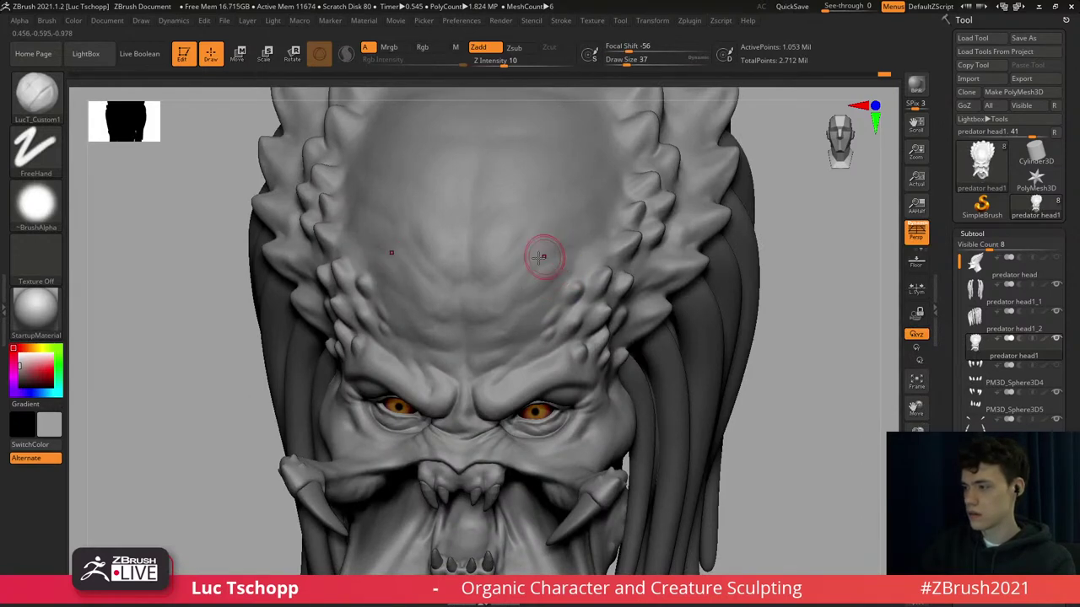
Sculpt wrinkles on the forehead's outer sides with LucT_Custom1, DamStandard at draw size 68 and Standard at 41.
key("bracketright")
key("b")
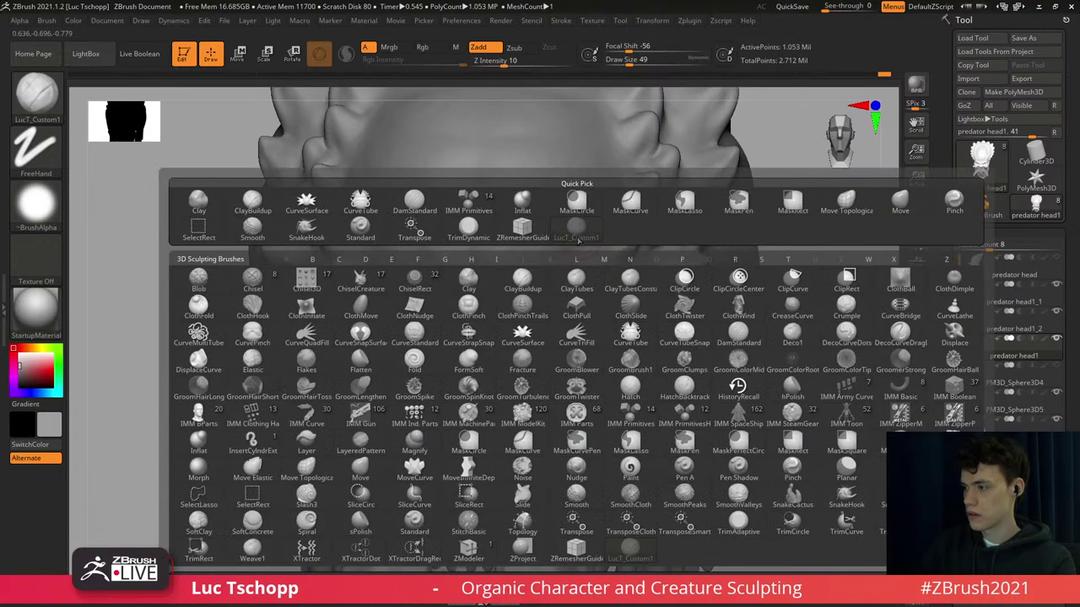
key("d")
key("s")
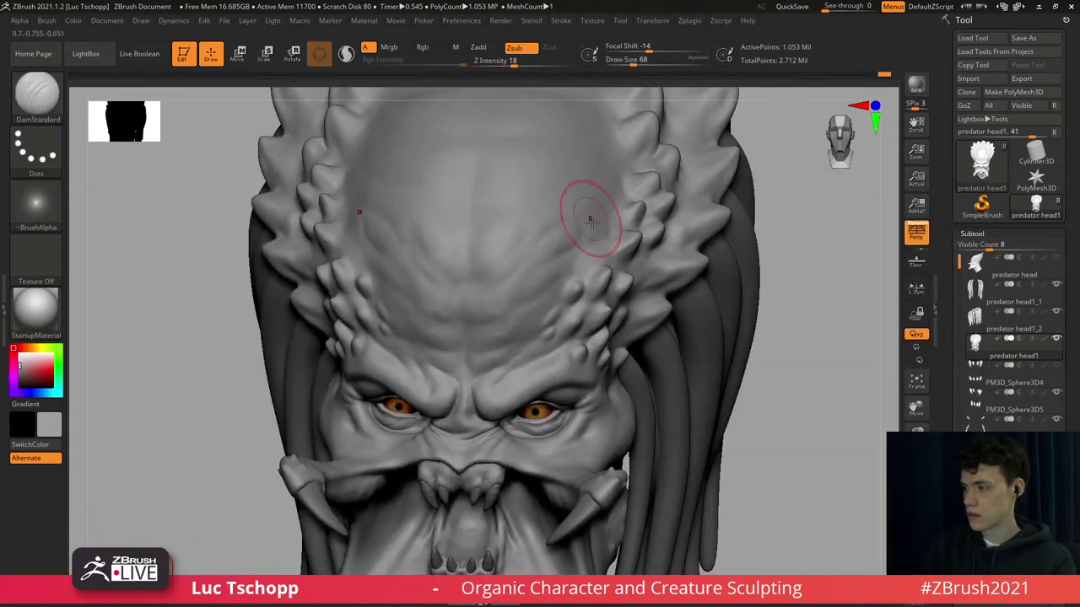
key("b")
key("s")
key("t")
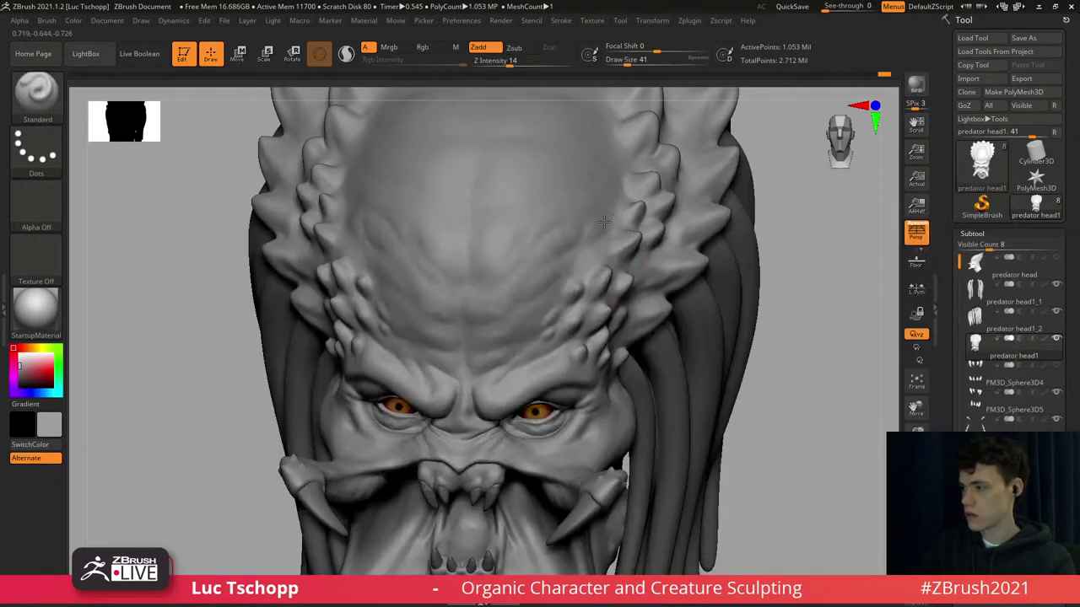
Carve creases between the forehead's outer edge and the small temple horns with DamStandard at draw size 41.
key("b")
key("d")
key("s")
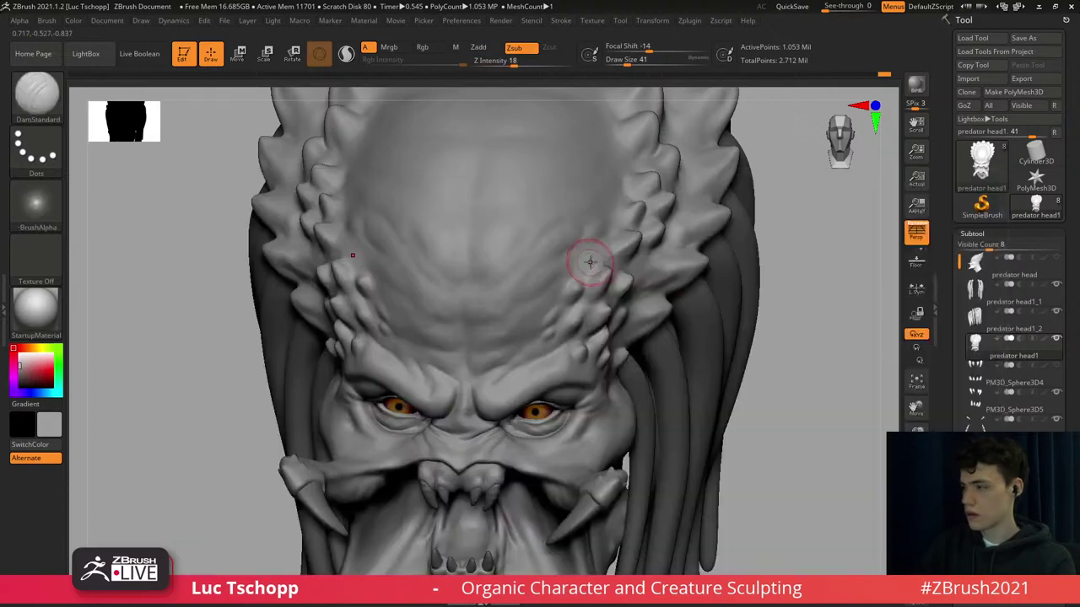
key("b")
key("d")
key("s")
key("b")
key("d")
key("s")
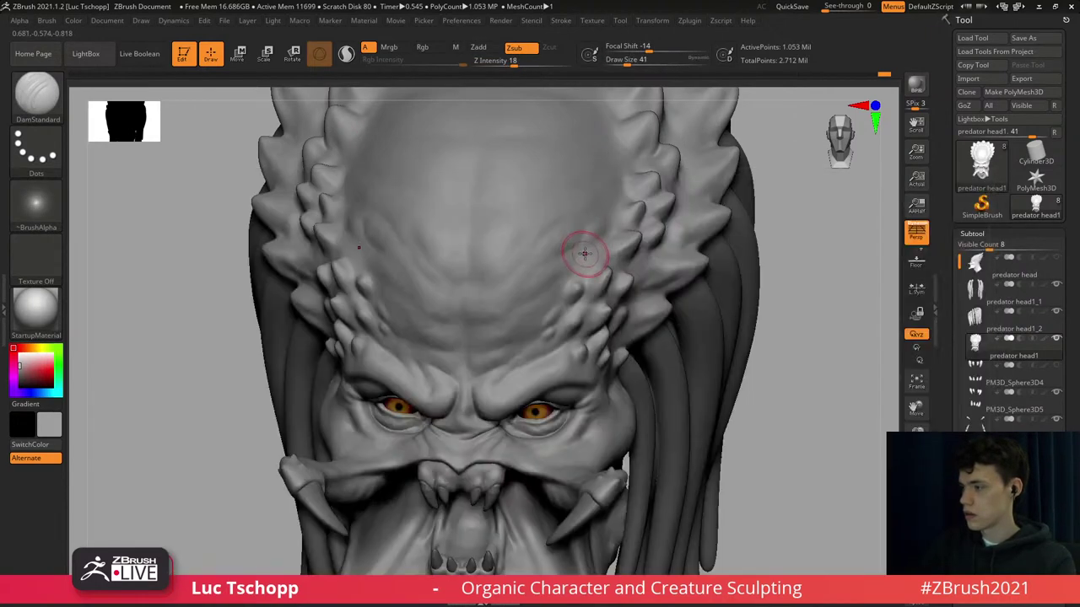
Deepen the creases on the side of the forehead above the temple horns with DamStandard at draw size 51.
key("bracketright")
key("b")
key("l")
key("t")
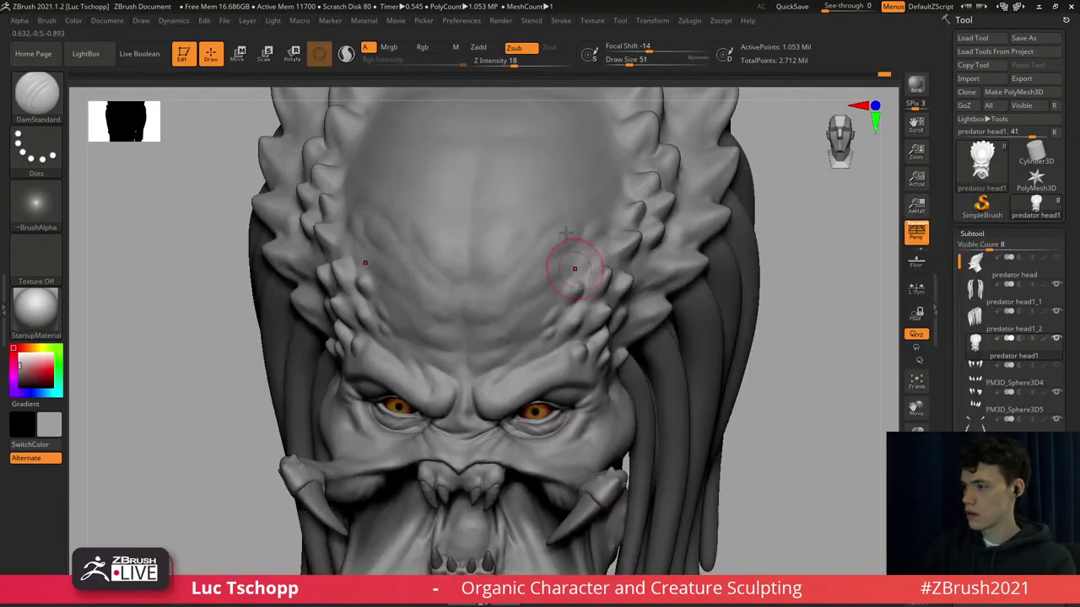
left_click_drag(583, 267, 590, 262)
Reshape the small bumps at the forehead's outer edge with the Move brush, reducing its draw size from 35 to 25.
key("bracketleft")
key("b")
key("m")
key("v")
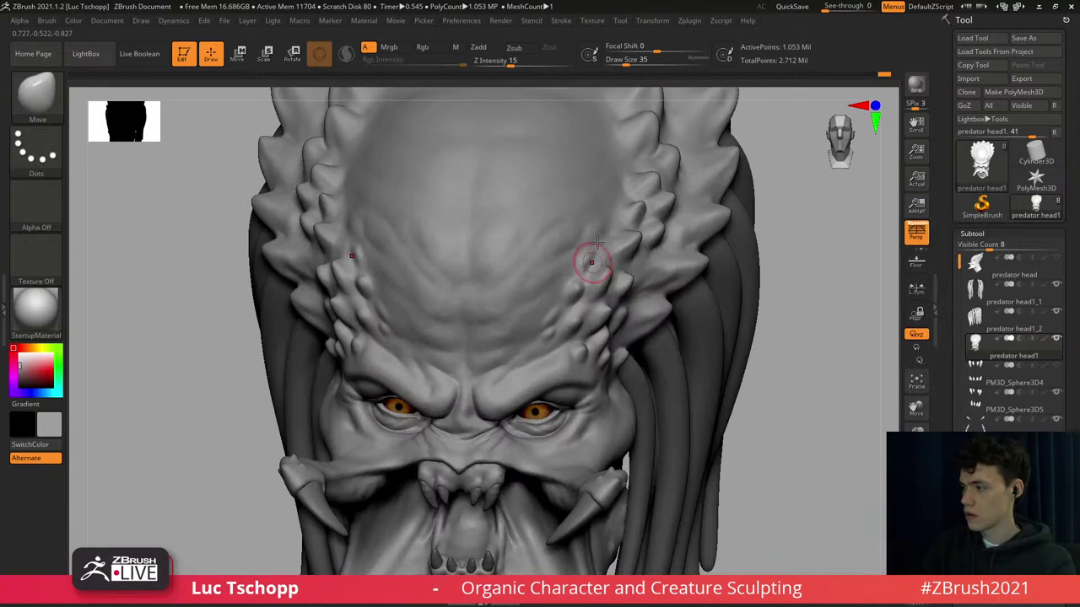
right_click_drag(591, 263, 593, 252)
key("s")
left_click_drag(593, 252, 590, 254)
key("s")
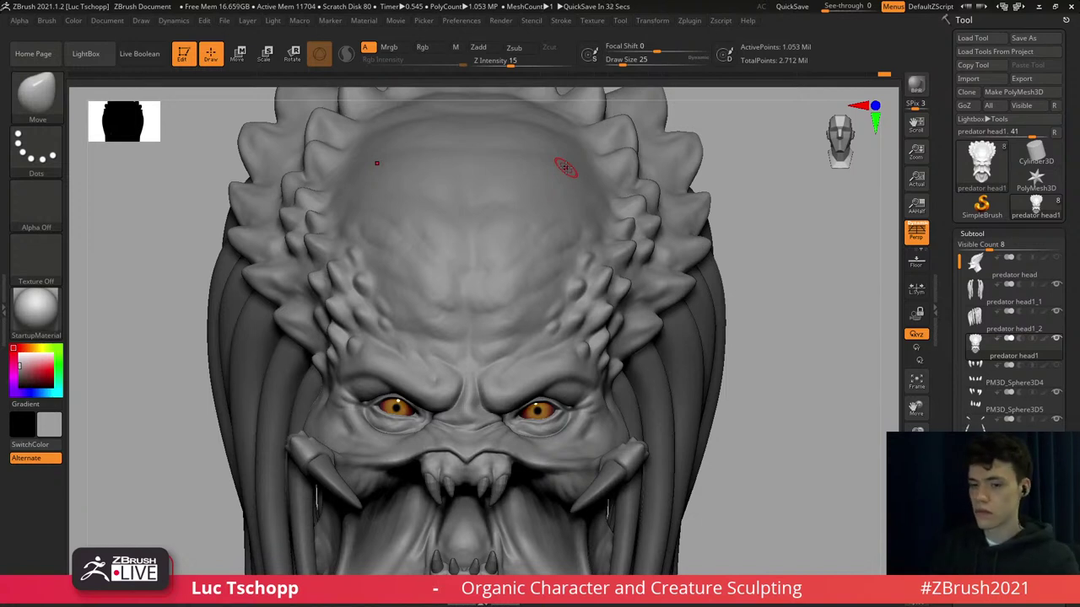
Build up wrinkle forms on the lower forehead above the brows with LucT_Custom1 at draw size 46.
right_click_drag(455, 248, 460, 189)
key("b")
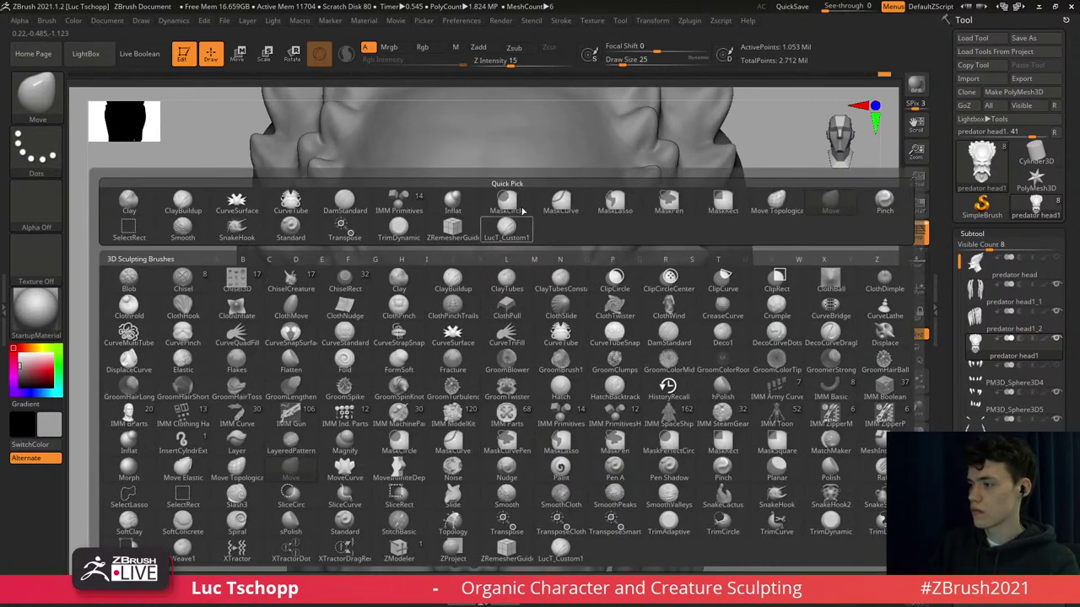
left_click(507, 225)
key("s")
left_click(531, 319)
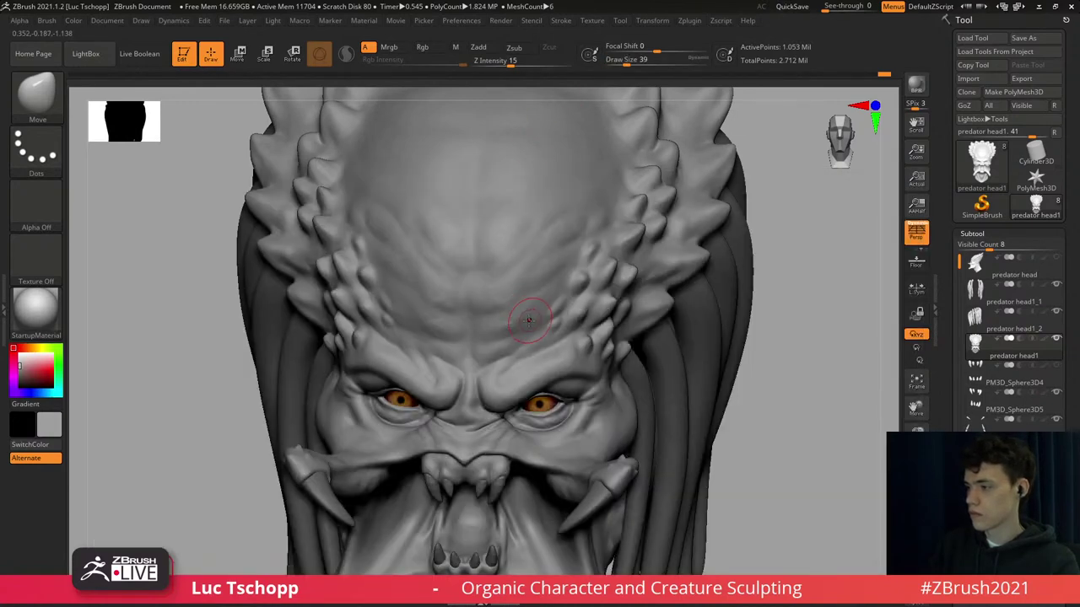
key("bracketright")
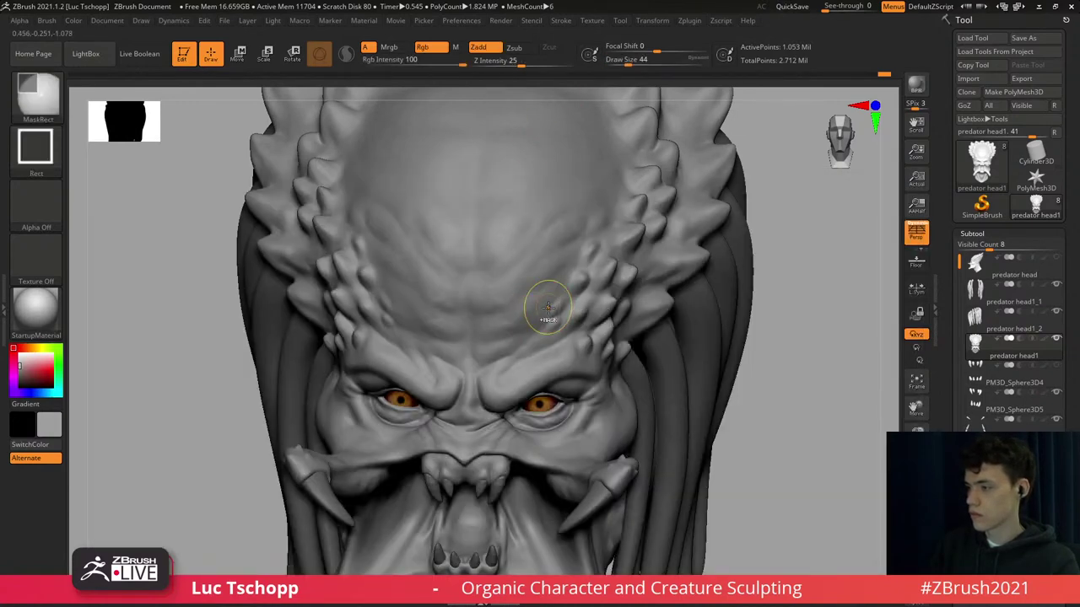
key("b")
left_click(534, 230)
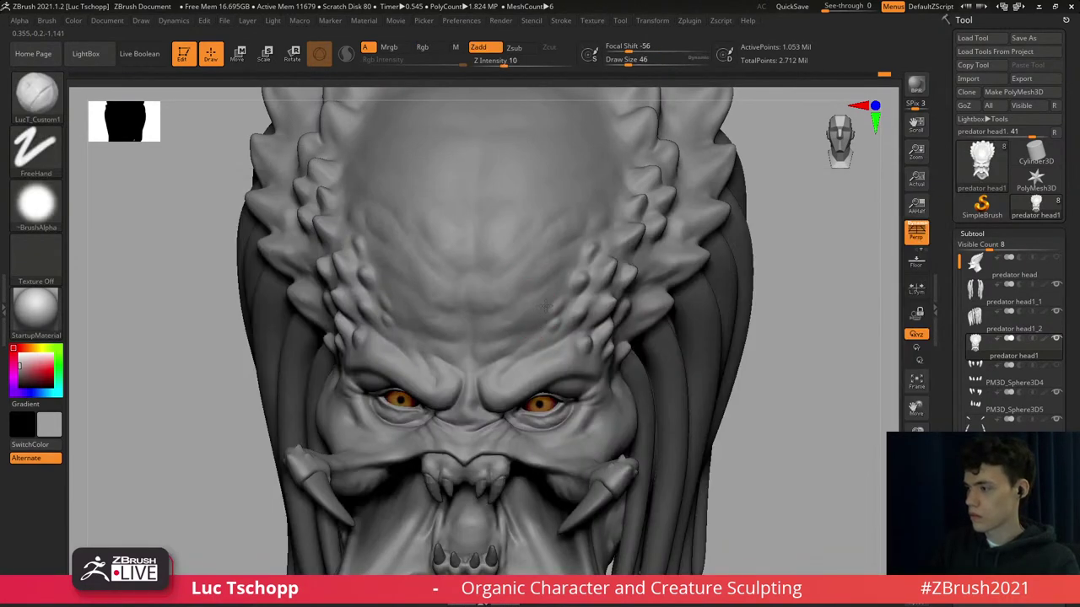
Carve creases into the lower forehead above the brows with DamStandard, starting at draw size 56.
key("b")
key("d")
key("s")
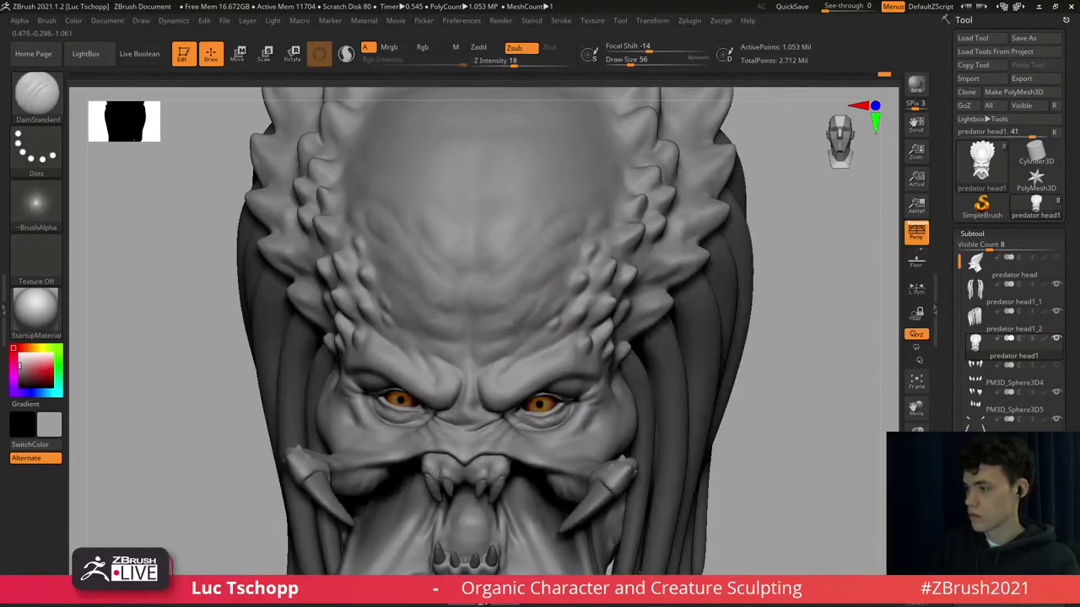
key("bracketleft")
key("s")
left_click_drag(493, 328, 480, 329)
Carve broad creases across the upper and middle forehead with DamStandard at draw size 104.
mouse_move(482, 336)
right_mouse_down("ctrl")
mouse_move(467, 252)
mouse_move(504, 348)
mouse_move(506, 291)
mouse_move(516, 286)
right_mouse_up("ctrl")
right_click_drag(540, 185, 518, 287, "ctrl")
key("s")
mouse_move(495, 285)
left_mouse_down()
mouse_move(536, 255)
mouse_move(504, 259)
left_mouse_up()
key("s")
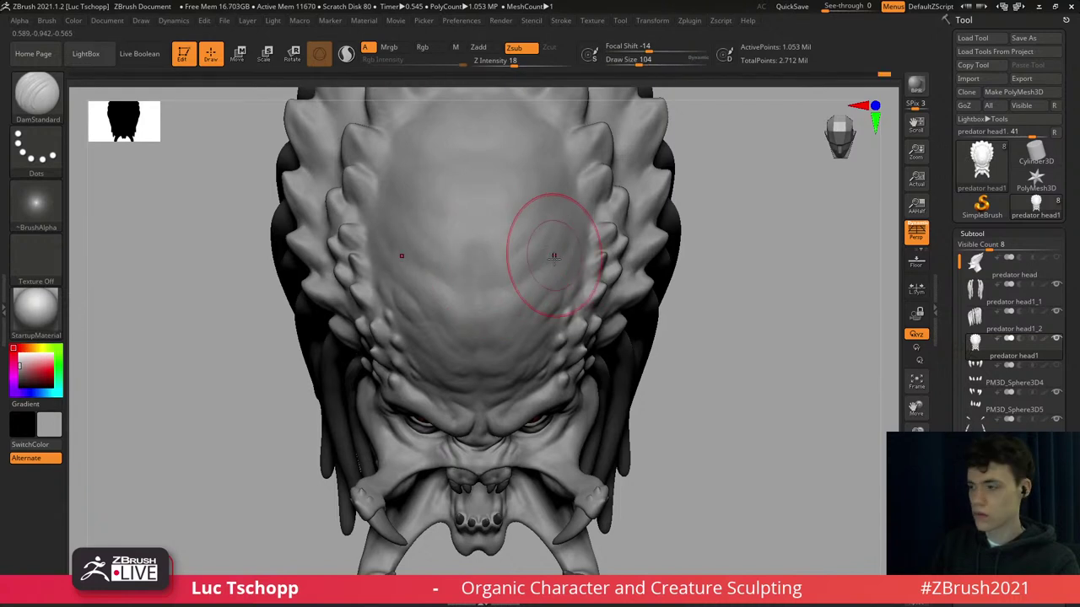
key("s")
mouse_move(497, 287)
left_mouse_down()
mouse_move(479, 276)
mouse_move(488, 245)
left_mouse_up()
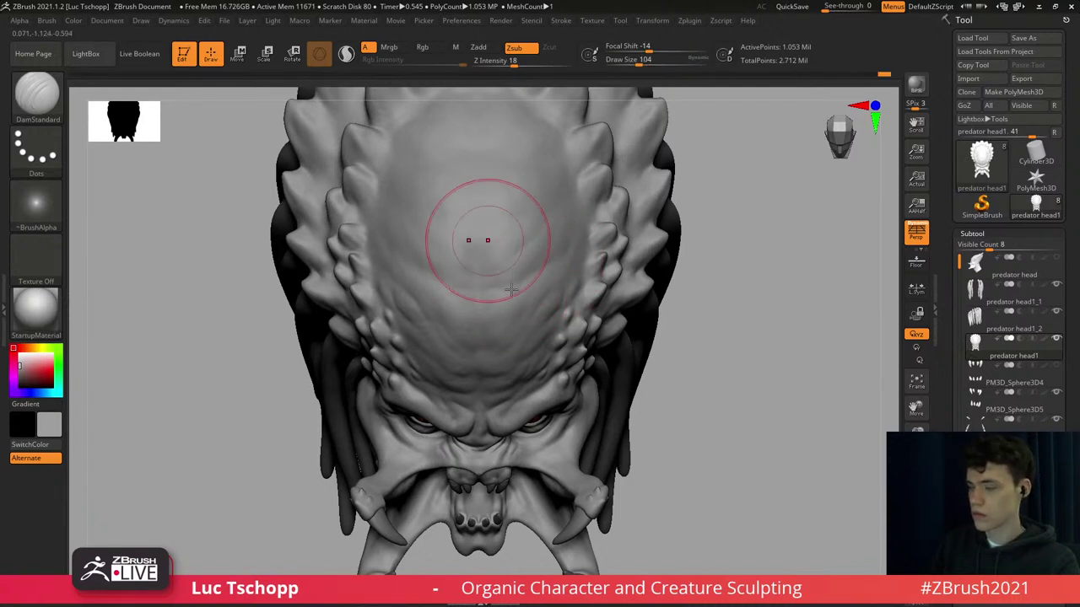
right_click_drag(487, 243, 499, 340)
left_click_drag(500, 340, 513, 358)
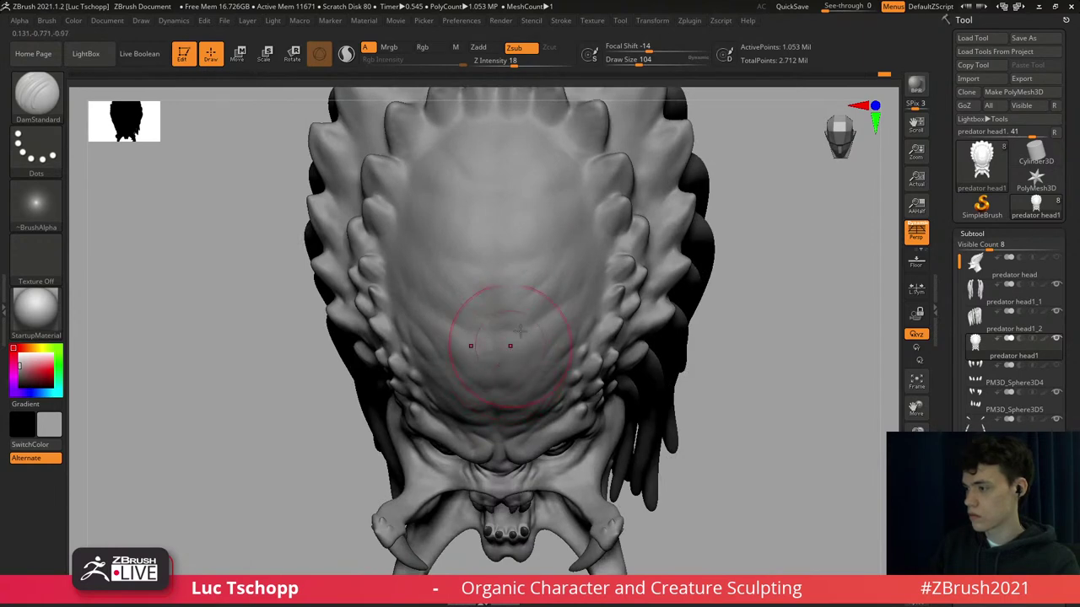
Build up wrinkle forms across the middle and lower forehead with LucT_Custom1, raising its draw size from 37 to 54.
right_click_drag(520, 321, 530, 268)
key("b")
left_click(544, 228)
key("s")
mouse_move(509, 378)
left_mouse_down()
mouse_move(495, 377)
mouse_move(523, 371)
mouse_move(508, 372)
left_mouse_up()
key("s")
key("s")
right_click_drag(502, 365, 516, 386)
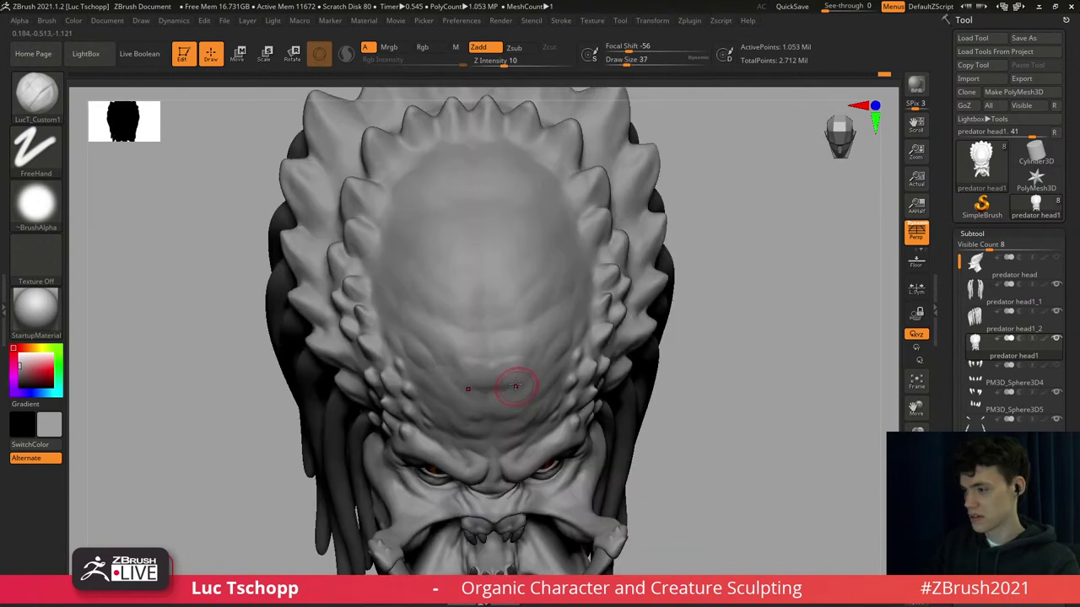
key("s")
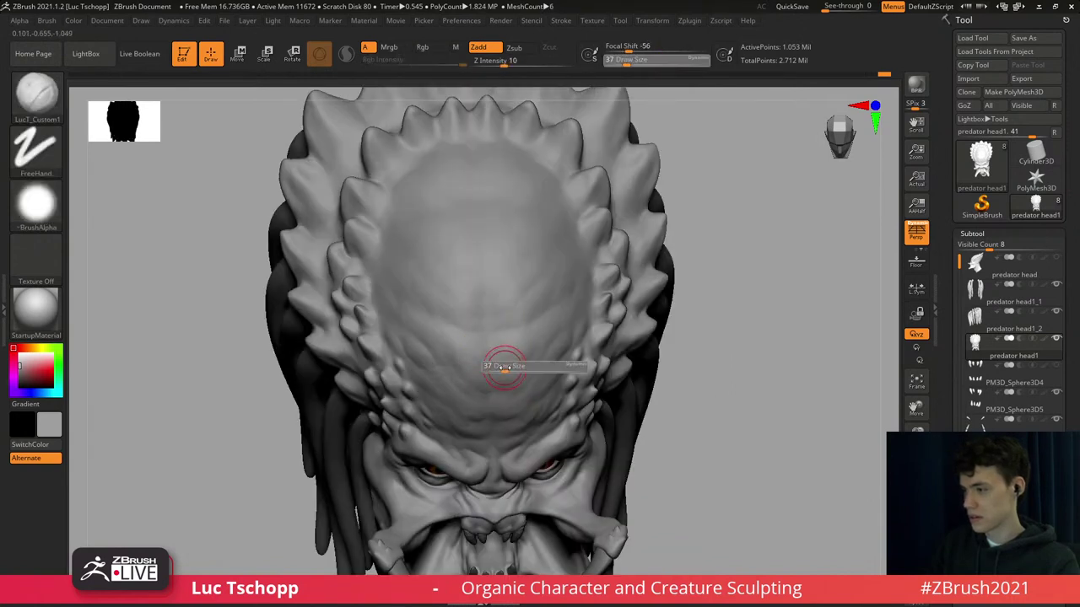
left_click_drag(504, 367, 514, 357)
key("s")
mouse_move(504, 358)
left_mouse_down()
mouse_move(506, 341)
mouse_move(535, 342)
left_mouse_up()
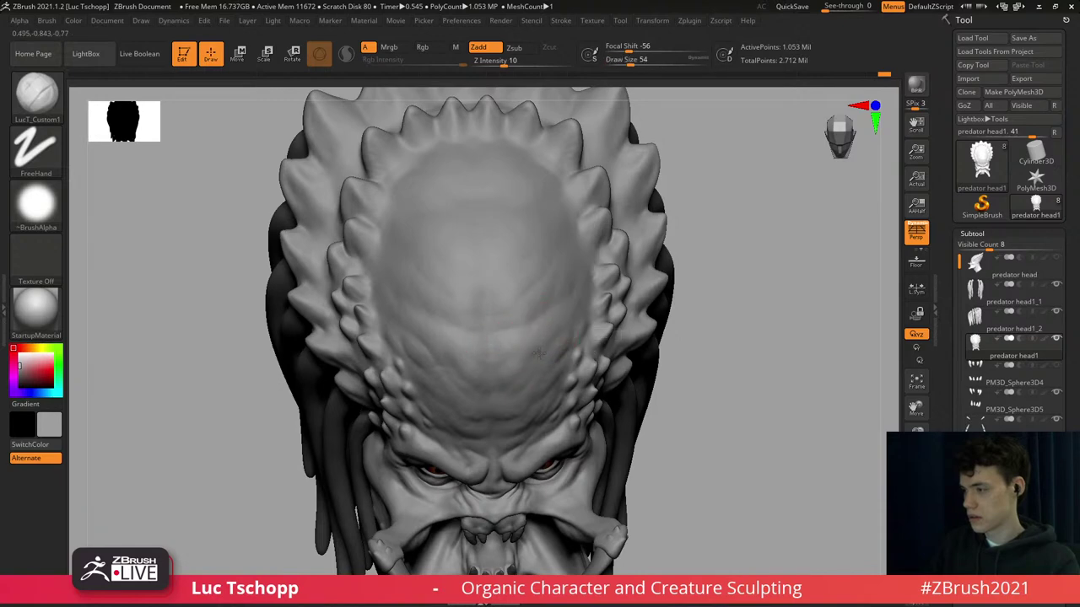
Add small skin bumps along the forehead's outer edge with the Standard brush, reducing its draw size from 29 to 14.
key("b")
key("s")
key("t")
key("s")
left_click_drag(567, 337, 564, 336)
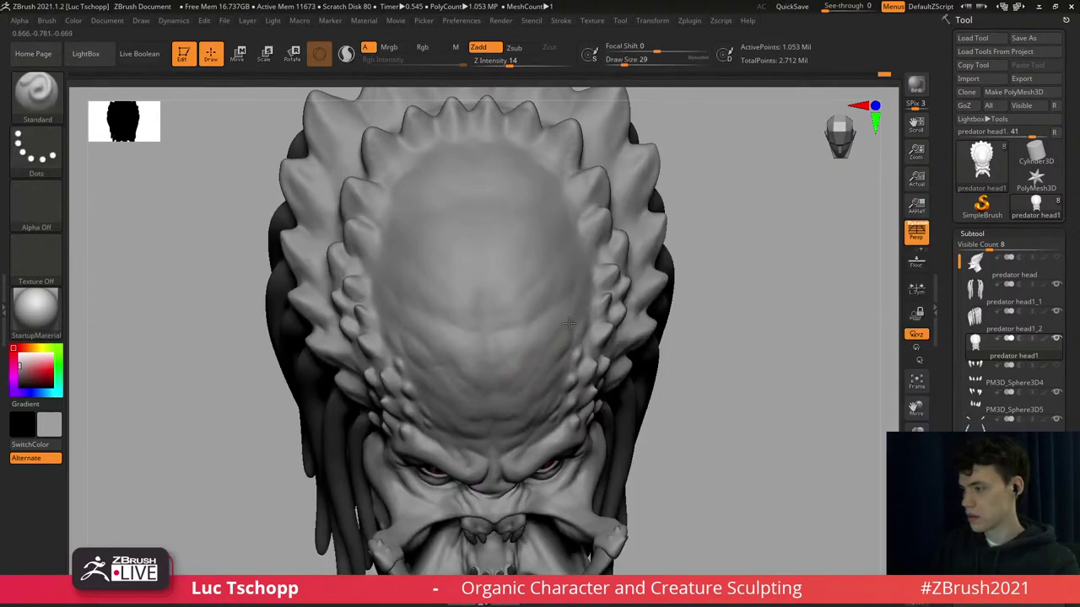
right_click_drag(576, 338, 570, 354)
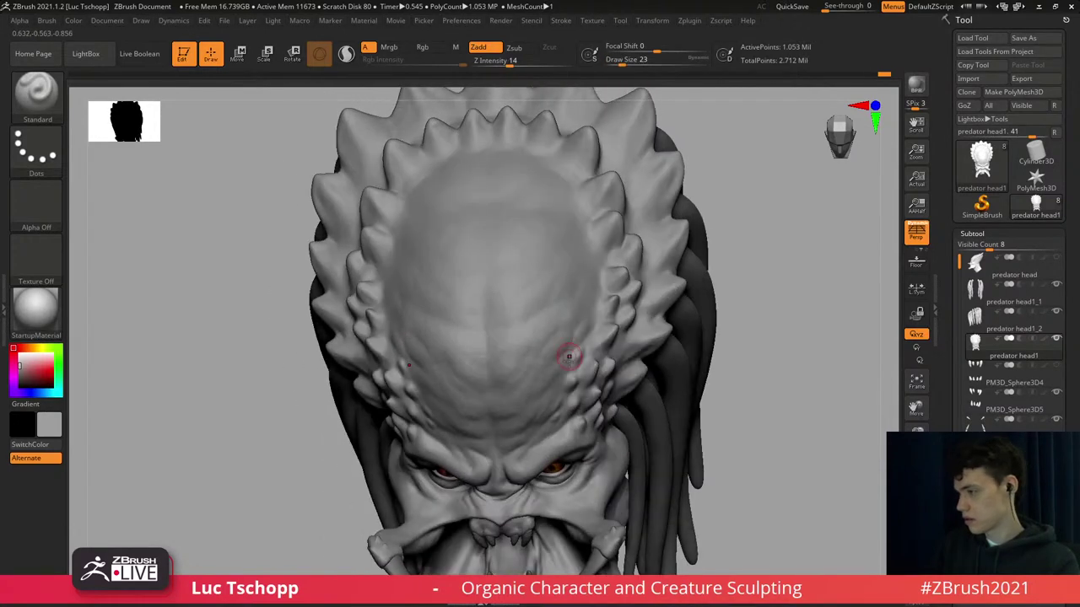
key("s")
left_click_drag(570, 355, 565, 355)
key("bracketleft")
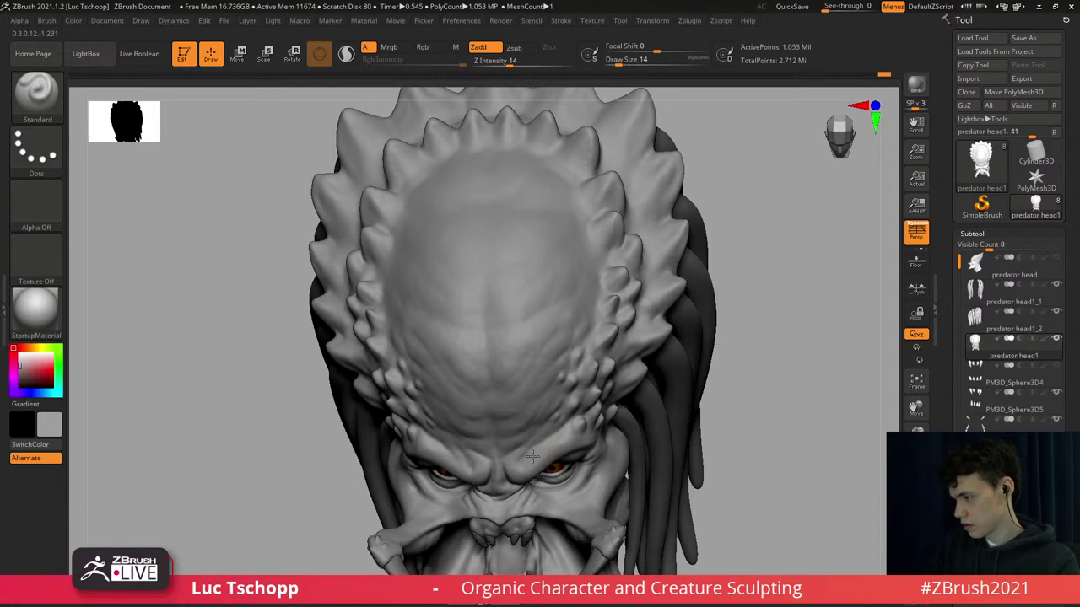
Undo the last stroke and add bumps higher along the forehead's outer edge with the Standard brush, raising its draw size to 33.
key("ctrl")
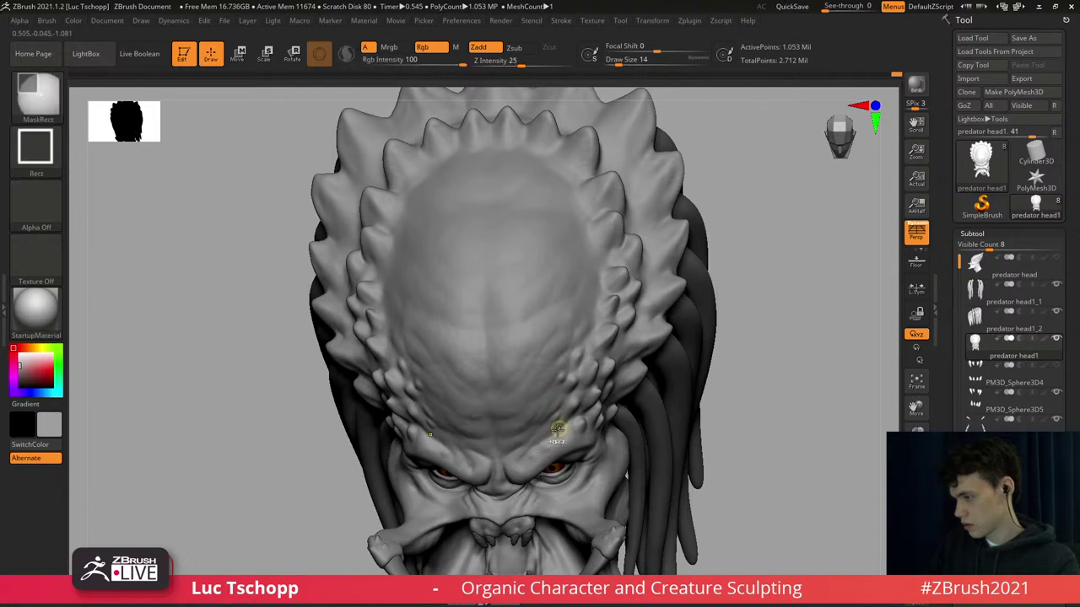
key("ctrl+z")
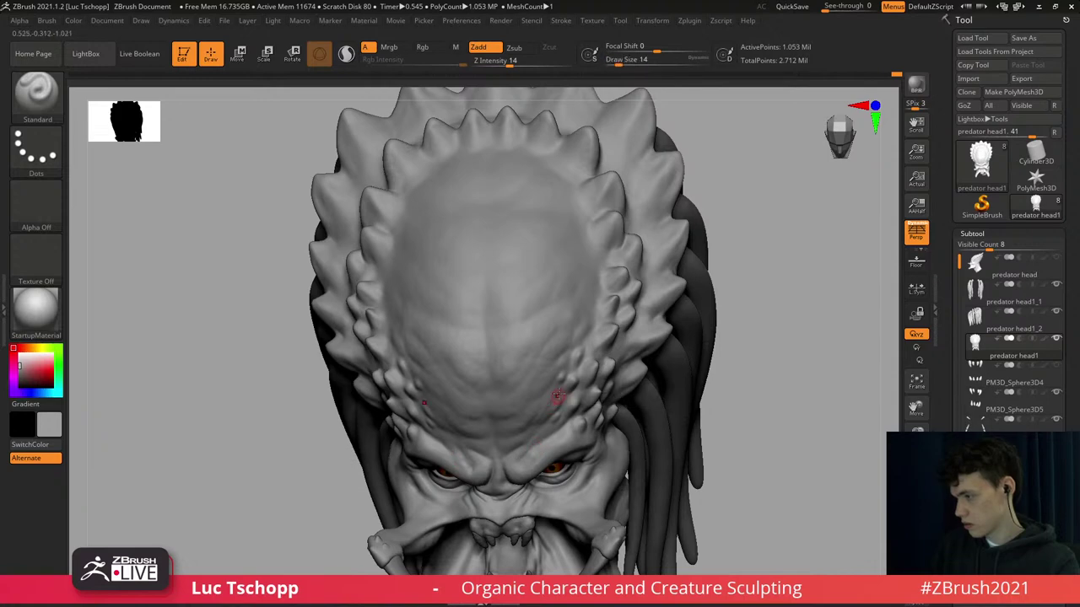
left_click_drag(595, 295, 590, 292)
key("s")
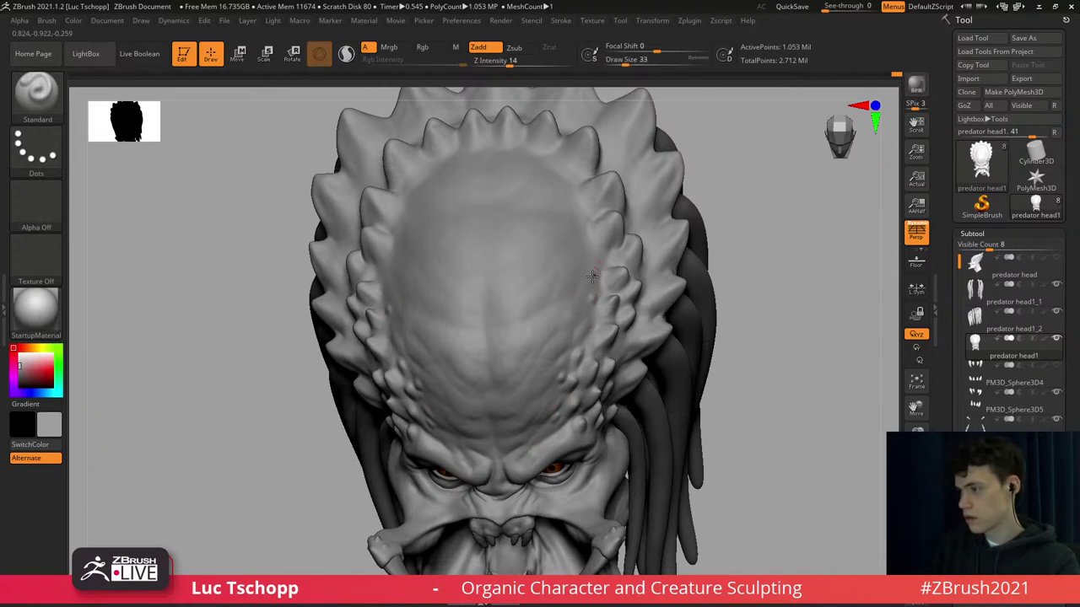
Build up bumps beside the upper outer edge of the forehead with LucT_Custom1 at draw sizes 29 to 31, smoothing where needed.
key("b")
key("l")
key("t")
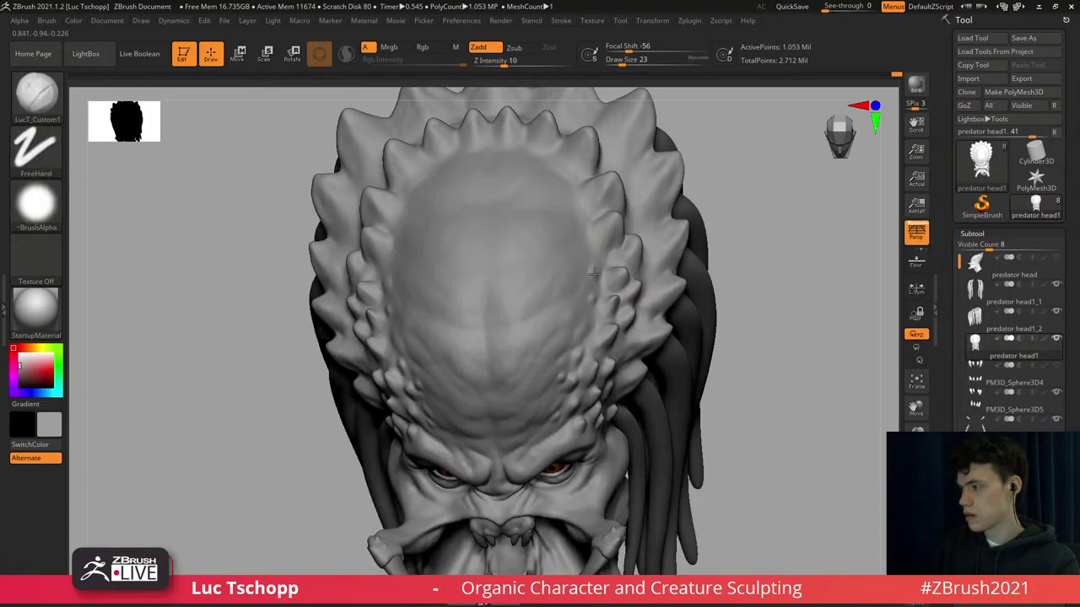
key("s")
left_click_drag(593, 273, 597, 272)
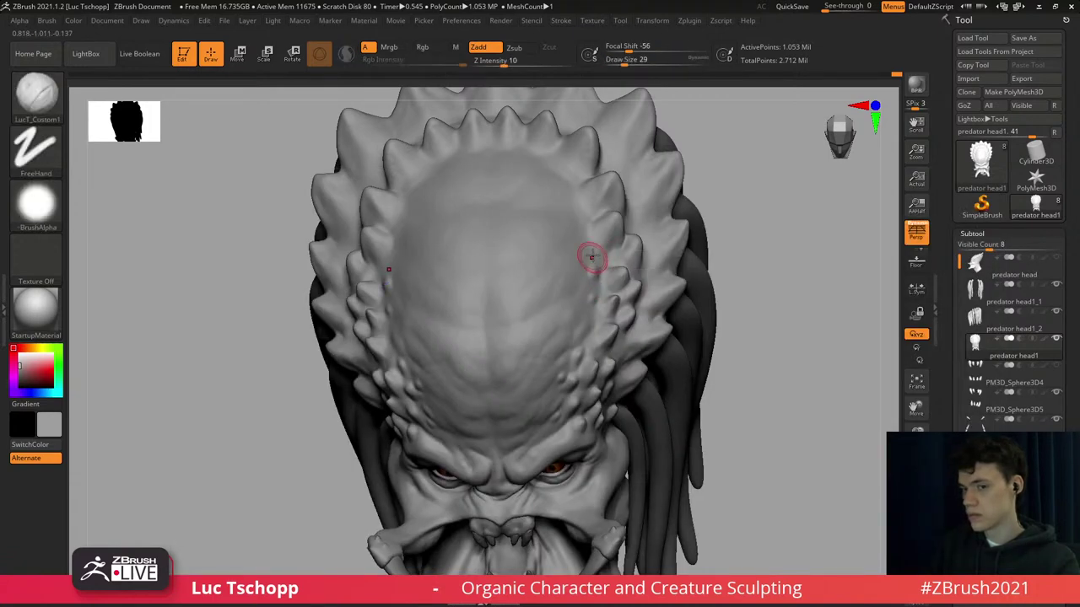
key("s")
left_click_drag(590, 251, 592, 251)
key("shift")
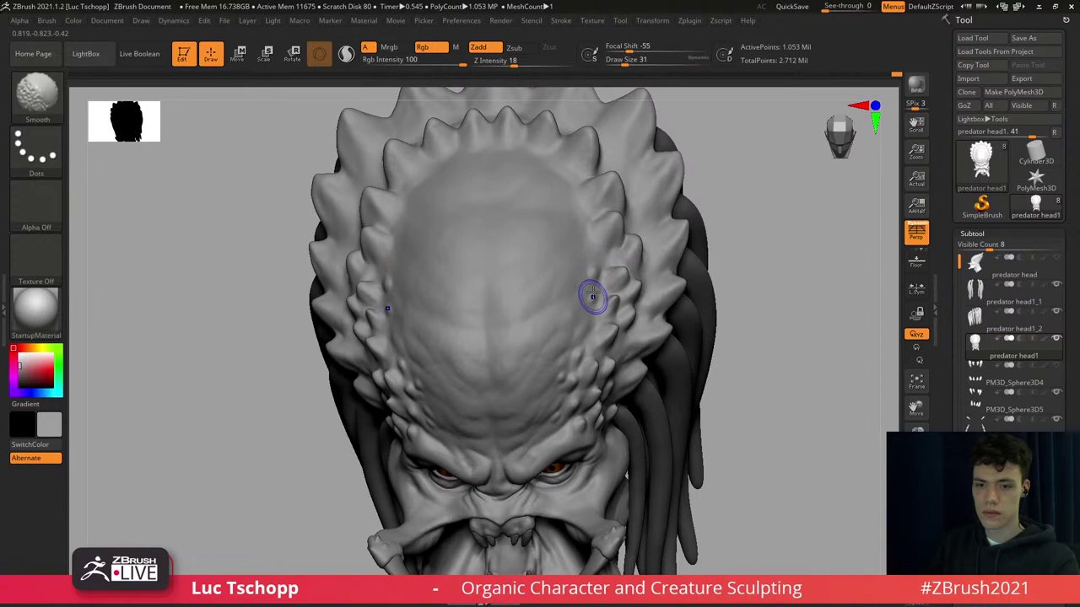
mouse_move(593, 297)
right_mouse_down("shift")
mouse_move(576, 296)
mouse_move(566, 348)
mouse_move(554, 281)
mouse_move(563, 337)
mouse_move(565, 323)
right_mouse_up("shift")
Build up broad forms across the upper forehead with LucT_Custom1, raising its draw size from 44 to 77.
mouse_move(499, 226)
right_mouse_down()
mouse_move(518, 272)
mouse_move(512, 335)
right_mouse_up()
key("s")
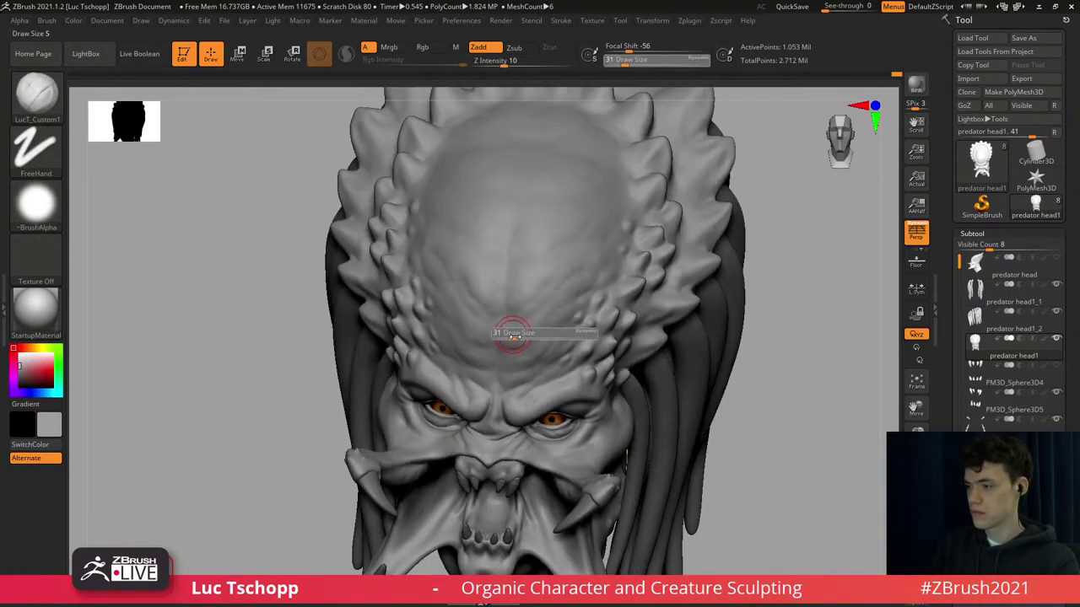
left_click_drag(513, 337, 517, 336)
right_click_drag(535, 193, 545, 233)
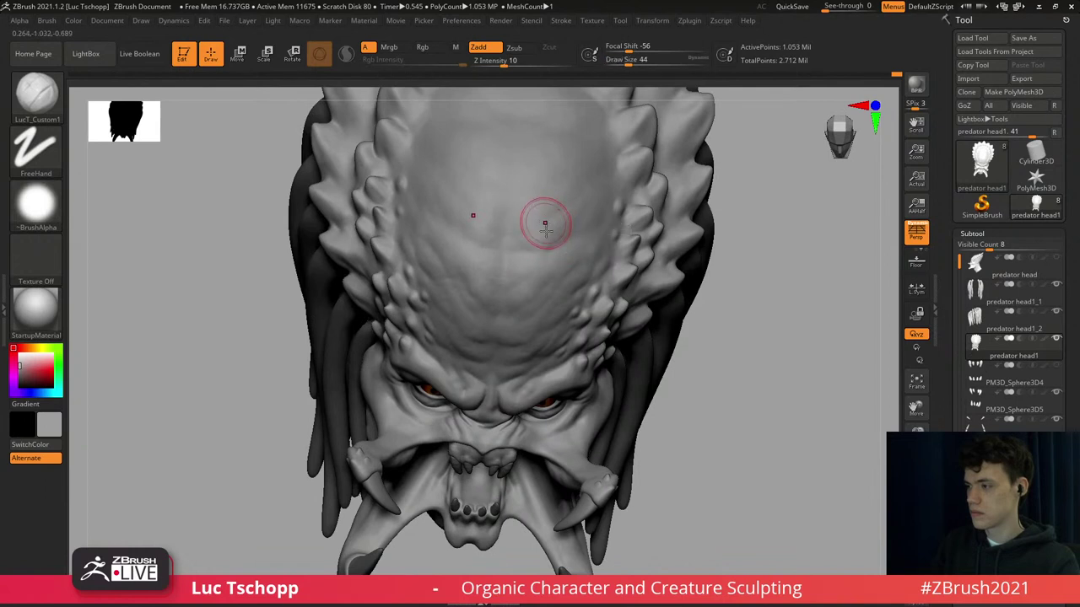
key("s")
left_click_drag(558, 217, 565, 217)
mouse_move(553, 211)
right_mouse_down()
mouse_move(546, 255)
mouse_move(534, 250)
right_mouse_up()
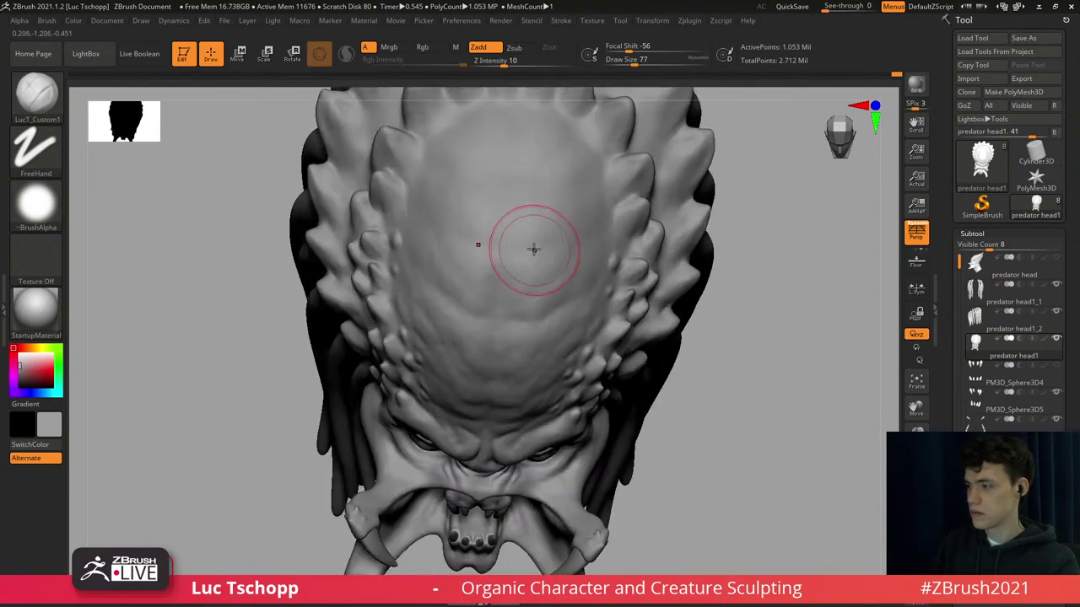
mouse_move(534, 226)
left_mouse_down()
mouse_move(548, 244)
mouse_move(563, 223)
mouse_move(596, 235)
left_mouse_up()
Build up wrinkle folds across the centre of the forehead with LucT_Custom1 at draw size 59.
key("s")
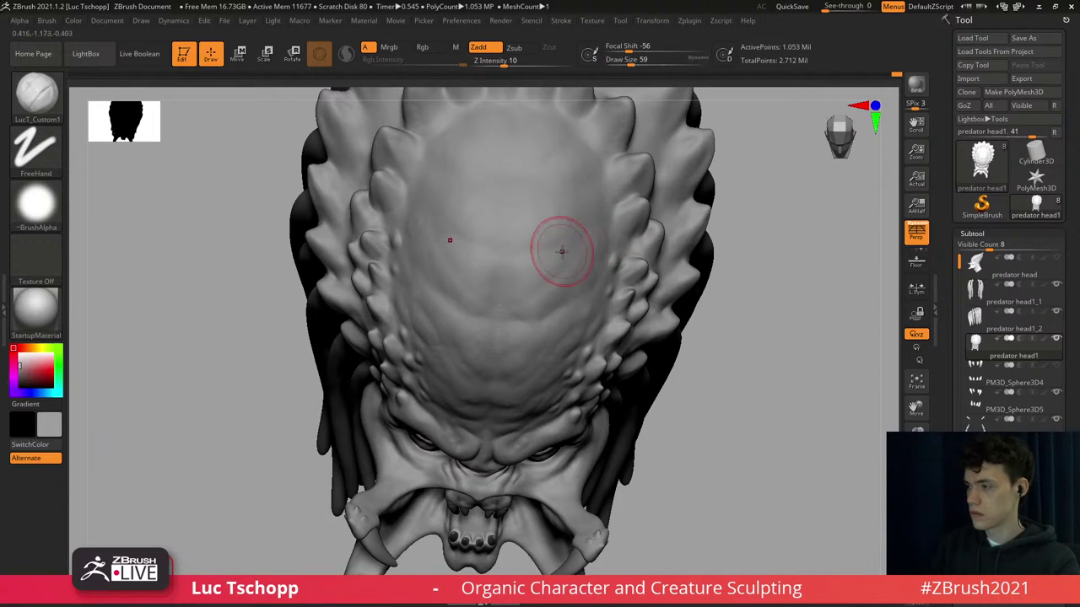
key("s")
left_click_drag(517, 281, 545, 272)
key("s")
mouse_move(525, 284)
left_mouse_down()
mouse_move(536, 285)
mouse_move(512, 272)
left_mouse_up()
Carve broad creases into the upper forehead and its sides with DamStandard, raising the draw size from 87 to 120.
key("b")
key("d")
key("s")
key("s")
key("s")
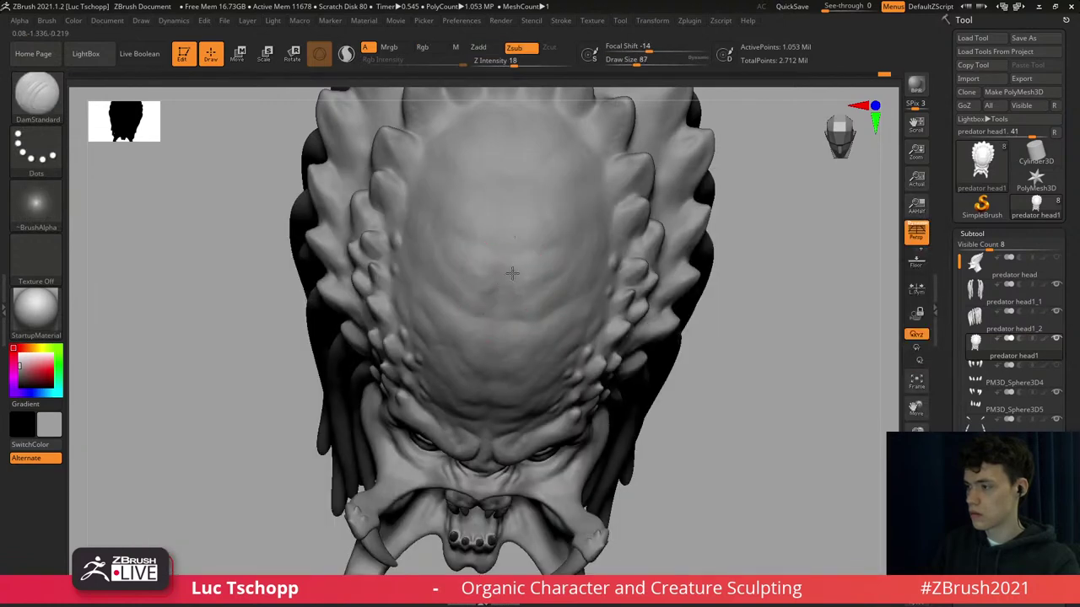
right_click_drag(599, 228, 602, 214)
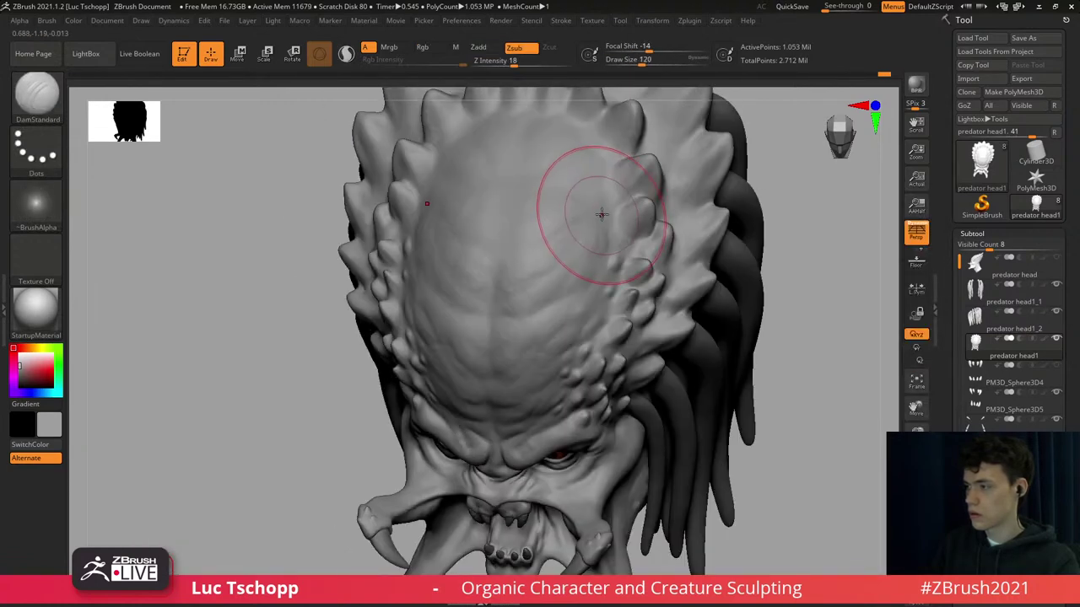
left_click_drag(602, 214, 599, 222)
Carve creases across the middle and lower forehead with DamStandard at draw size 90.
left_click_drag(535, 250, 518, 207)
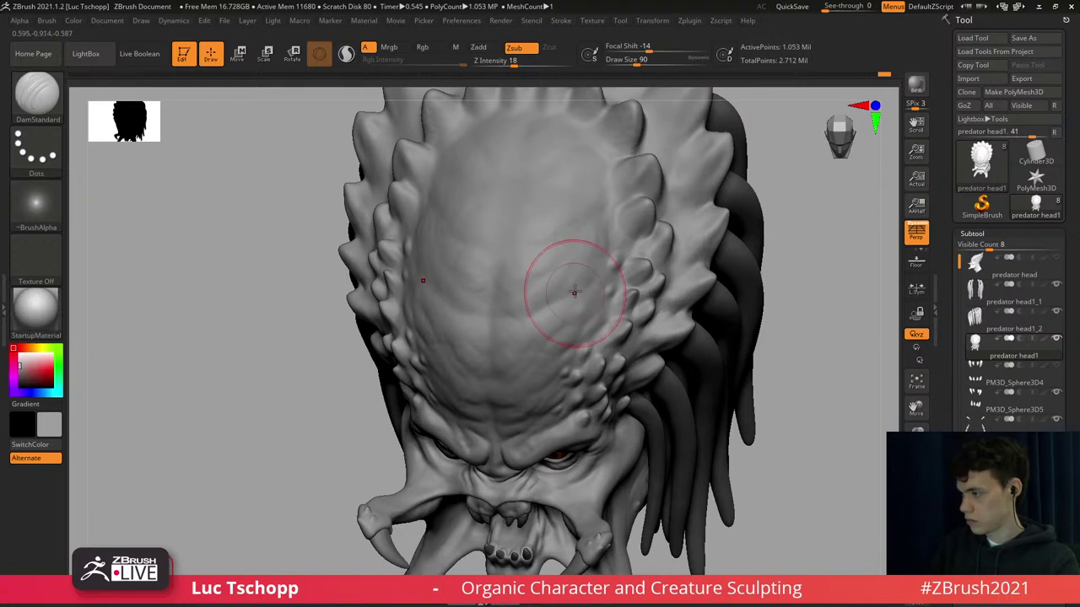
left_click_drag(551, 301, 555, 311)
right_click_drag(565, 344, 601, 351)
left_click_drag(568, 355, 518, 400)
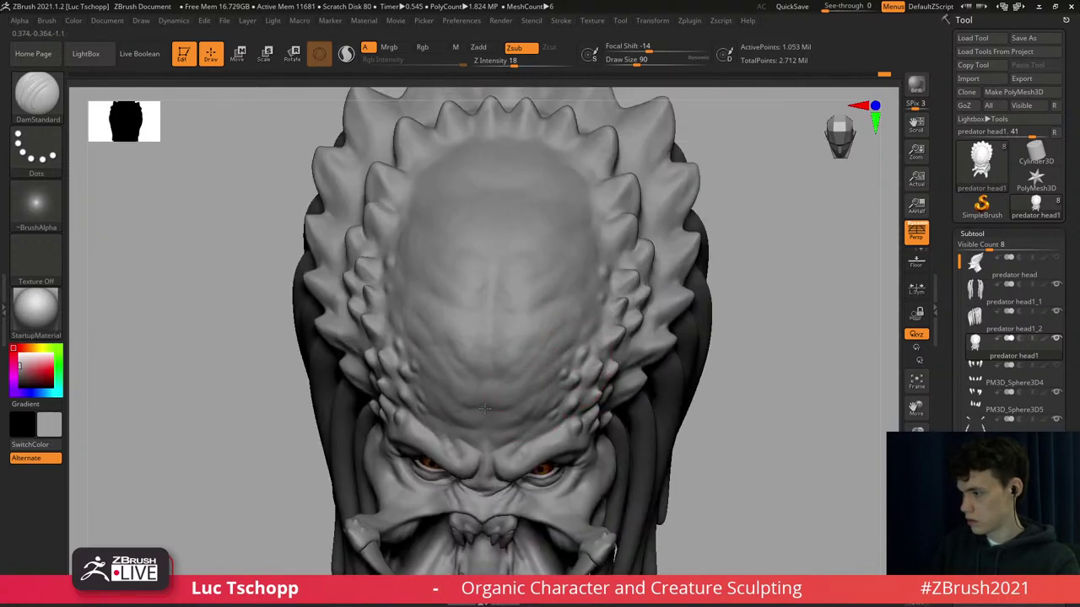
Build up the upper eyelid skin near the outer eye corner with LucT_Custom1, reducing its draw size from 62 to 44.
mouse_move(510, 432)
right_mouse_down()
mouse_move(528, 346)
mouse_move(556, 361)
mouse_move(525, 322)
mouse_move(523, 290)
mouse_move(616, 282)
mouse_move(552, 331)
mouse_move(591, 336)
mouse_move(581, 304)
right_mouse_up()
mouse_move(582, 303)
right_mouse_down("ctrl")
mouse_move(478, 264)
mouse_move(516, 344)
right_mouse_up("ctrl")
key("b")
left_click(524, 213)
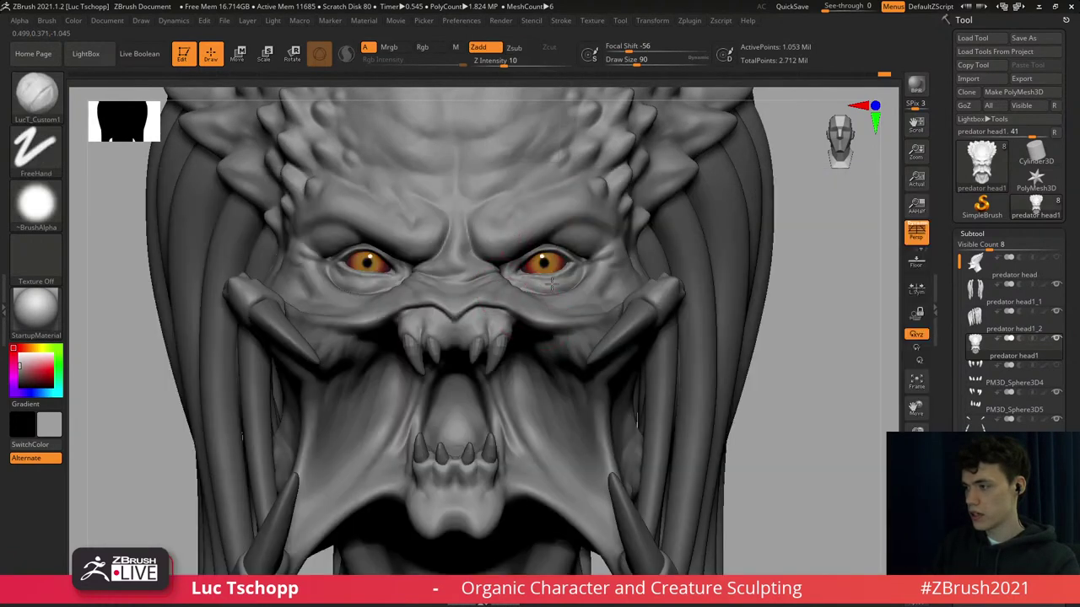
right_click_drag(551, 284, 543, 307, "alt")
right_click_drag(586, 271, 590, 271, "ctrl")
key("s")
left_click_drag(590, 271, 585, 257)
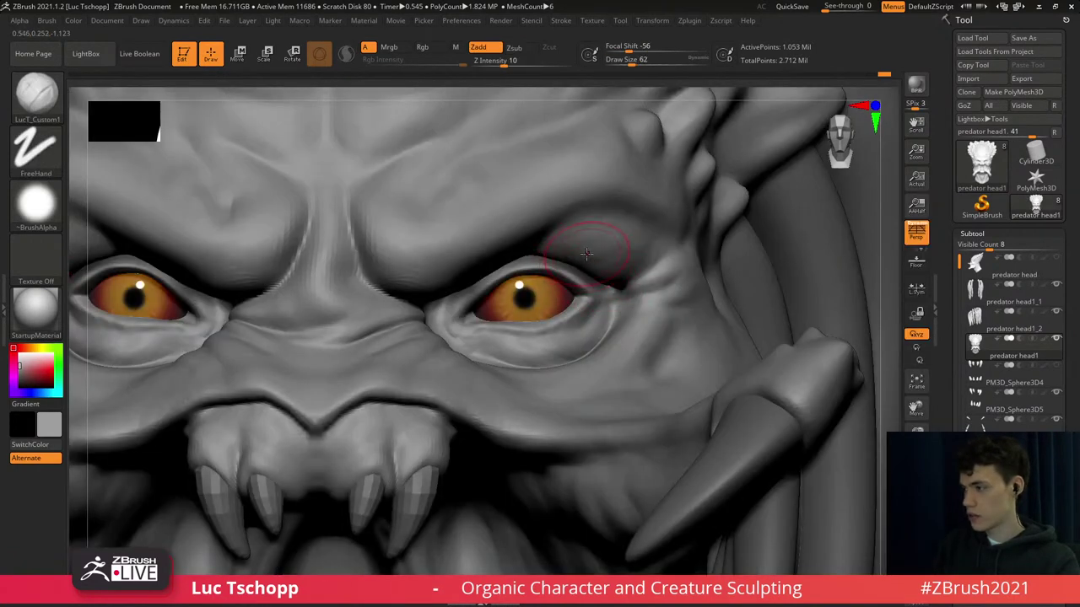
key("s")
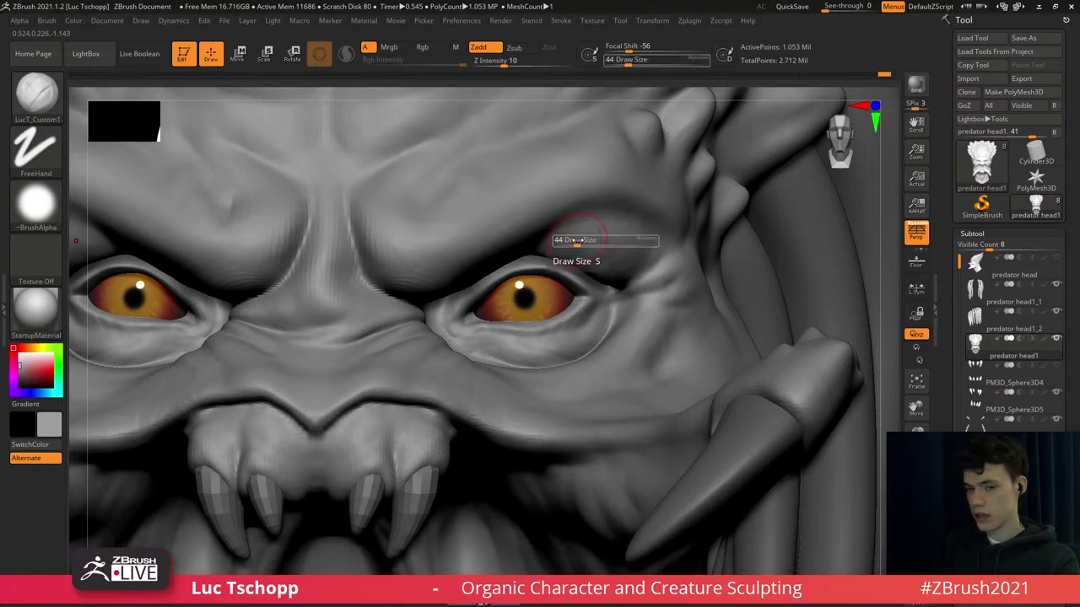
Build up and smooth the skin on the nose bridge between the eyes with LucT_Custom1 at draw size 51.
mouse_move(344, 287)
right_mouse_down("alt")
mouse_move(410, 325)
mouse_move(399, 334)
right_mouse_up("alt")
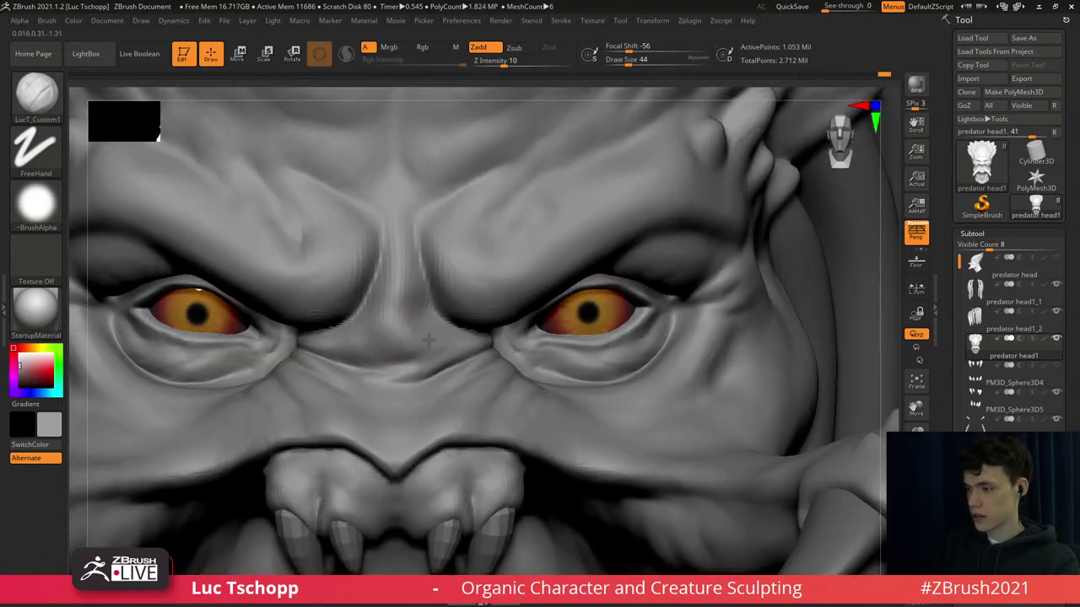
left_click_drag(398, 326, 399, 308, "shift")
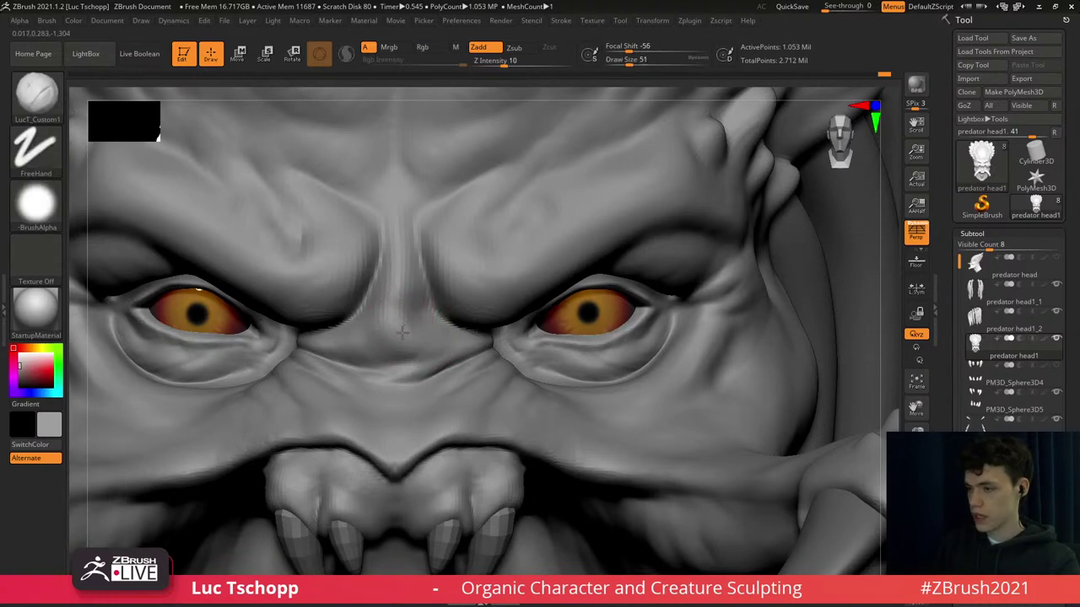
mouse_move(496, 342)
right_mouse_down()
mouse_move(467, 290)
mouse_move(478, 307)
mouse_move(458, 299)
mouse_move(497, 345)
right_mouse_up()
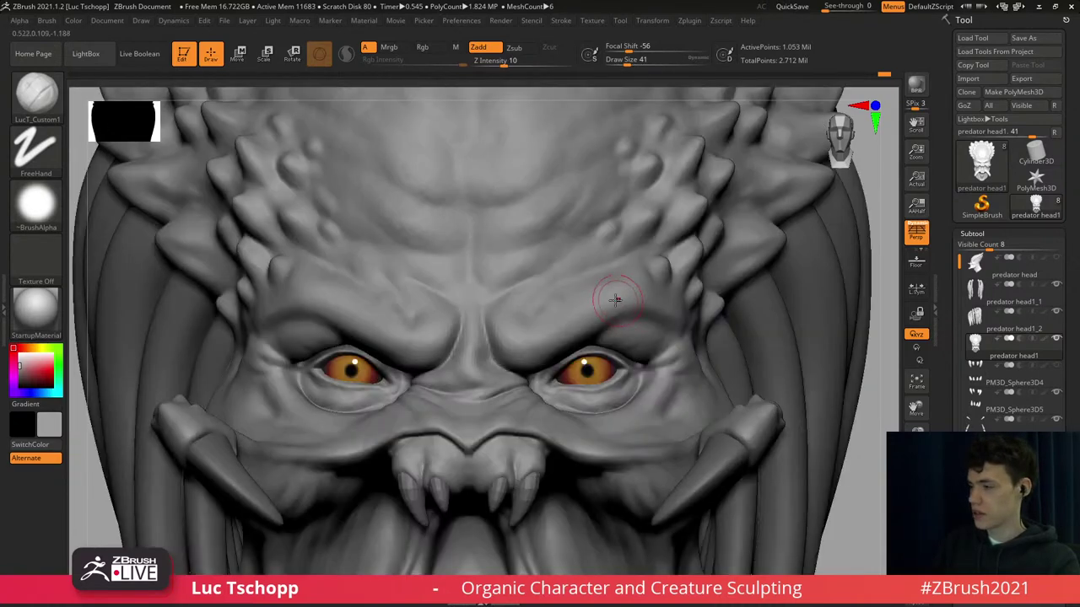
Build up skin folds around the outer eye corner and upper cheek with LucT_Custom1, reducing its draw size from 39 to 33.
mouse_move(608, 304)
right_mouse_down()
mouse_move(638, 327)
mouse_move(654, 304)
right_mouse_up()
key("space")
left_click_drag(658, 302, 664, 303)
key("s")
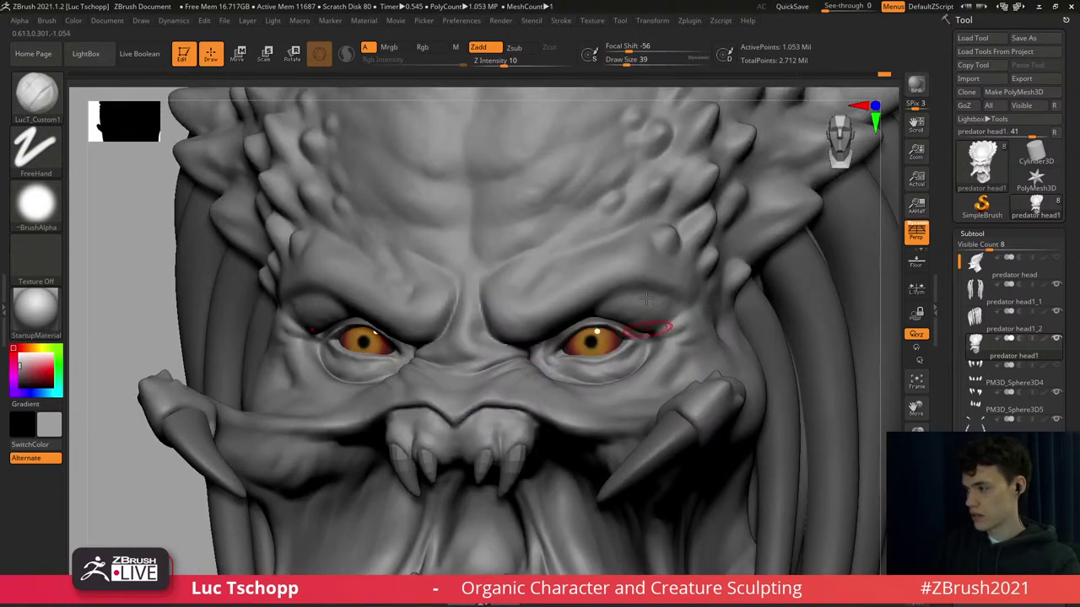
right_click_drag(639, 361, 672, 343, "ctrl")
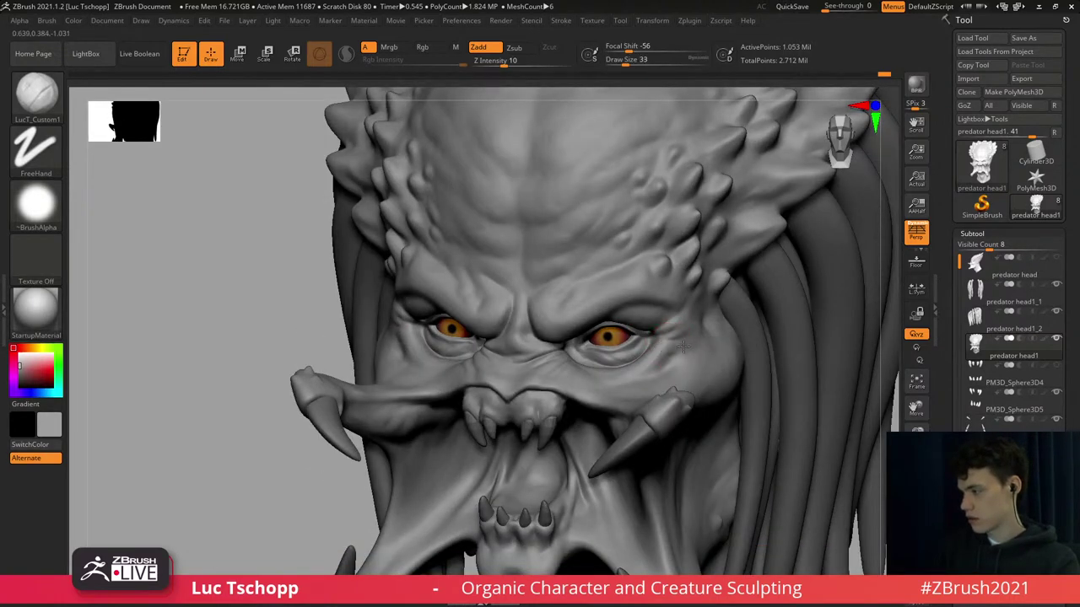
left_click_drag(683, 346, 678, 343)
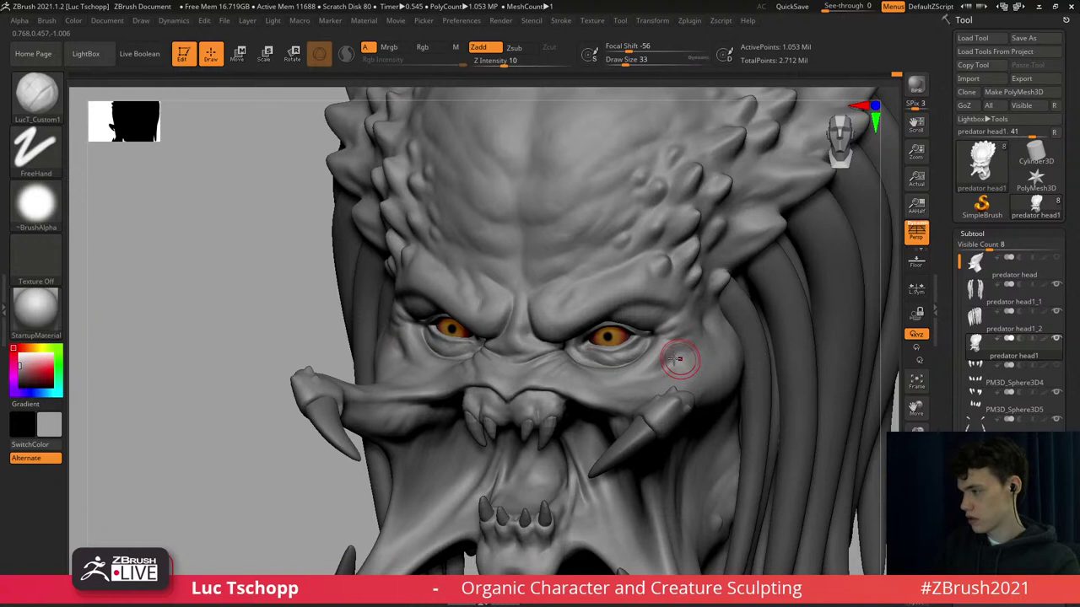
Carve creases where the cheek runs into the upper mandible with DamStandard, reducing the draw size from 51 to 37.
right_click_drag(668, 409, 656, 423)
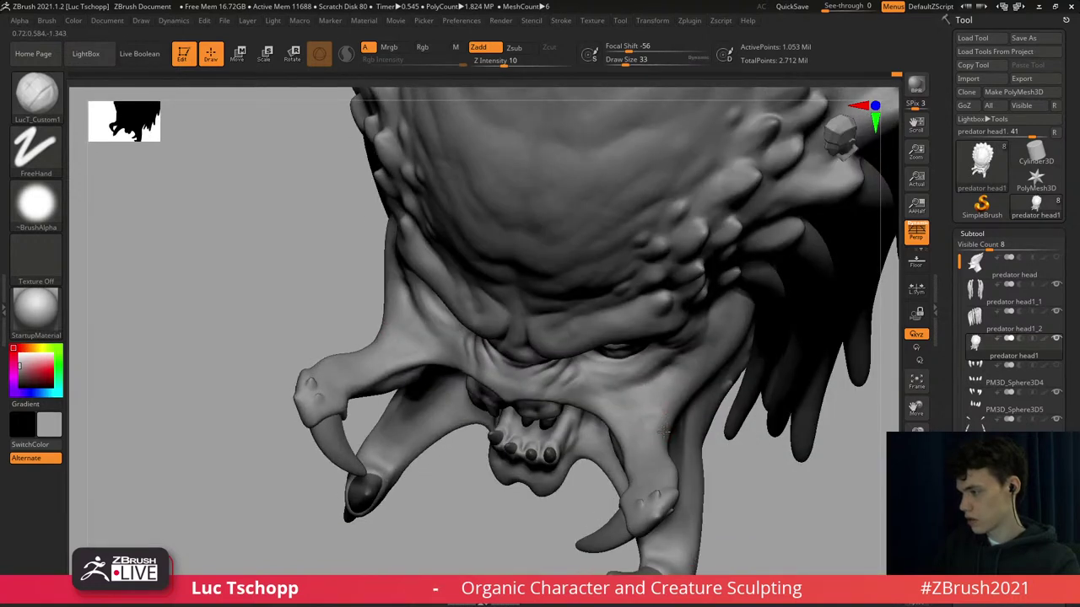
key("b")
key("d")
key("s")
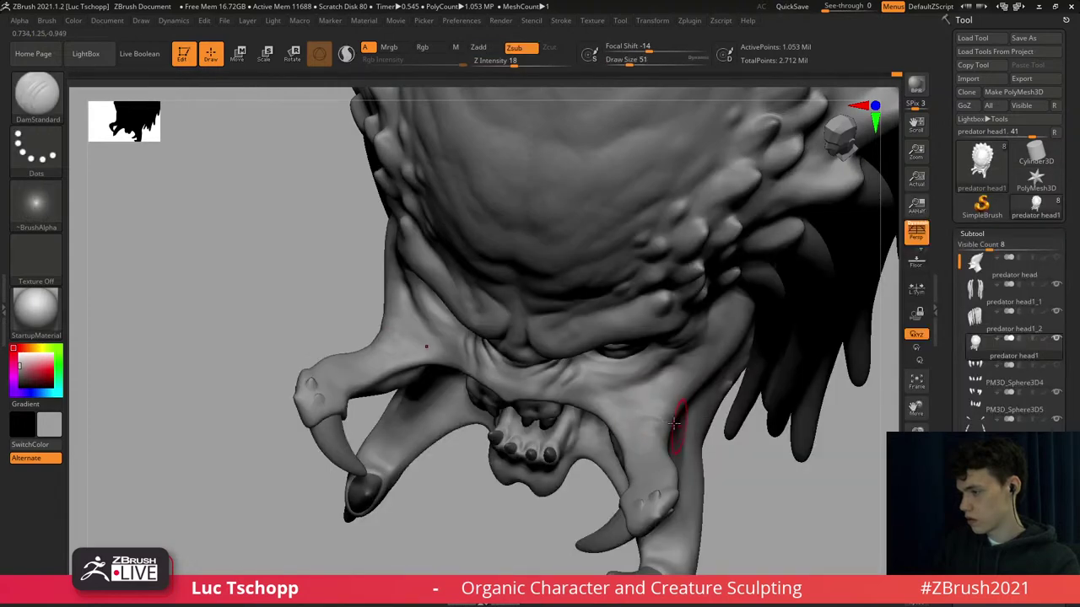
mouse_move(678, 419)
right_mouse_down("shift")
mouse_move(681, 354)
mouse_move(666, 412)
right_mouse_up("shift")
key("s")
left_click_drag(666, 412, 663, 412)
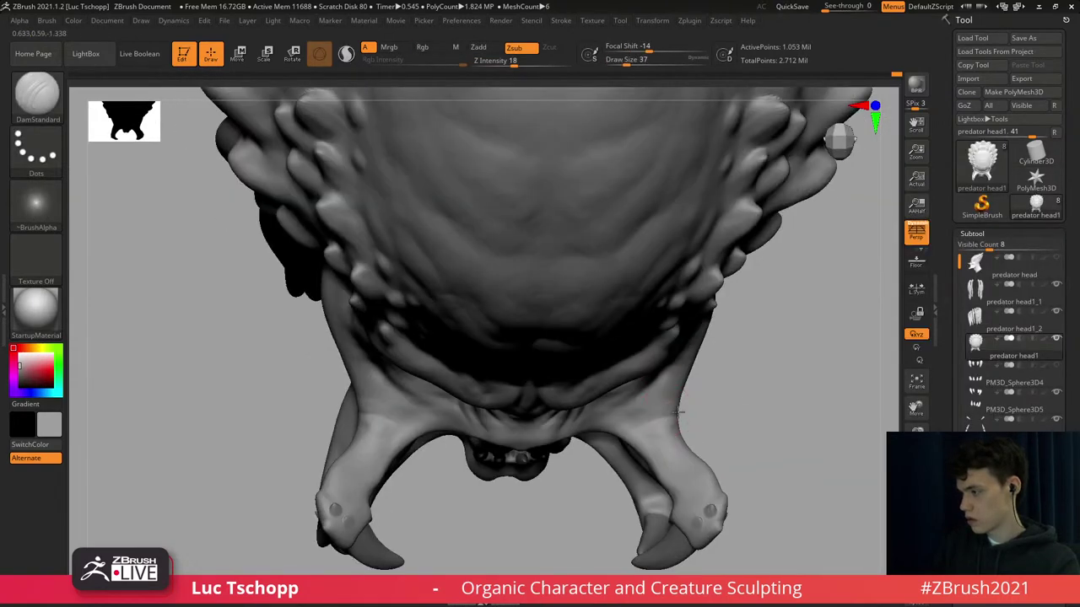
right_click_drag(677, 404, 679, 339)
mouse_move(724, 415)
right_mouse_down()
mouse_move(657, 421)
mouse_move(650, 301)
right_mouse_up()
Carve long vertical stretch folds down the side of the cheek behind the mouth with DamStandard at draw size 140.
key("s")
left_click_drag(617, 344, 623, 429)
key("s")
left_click_drag(653, 308, 647, 411)
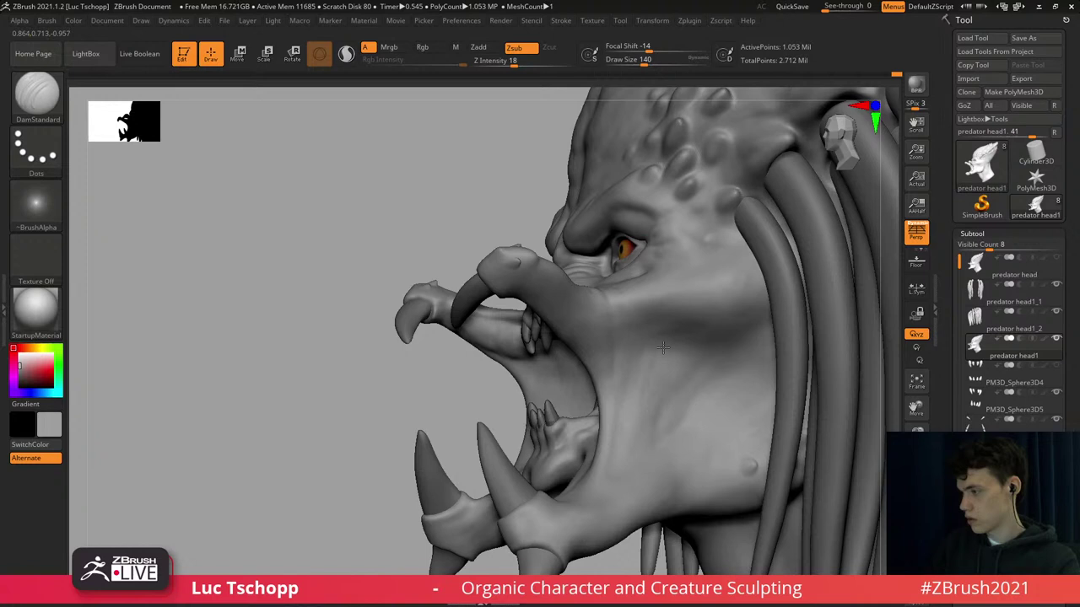
left_click_drag(663, 347, 655, 425)
left_click_drag(691, 361, 650, 443)
Carve finer stretch folds across the lower cheek toward the lower mandible with DamStandard, reducing the draw size from 140 to 62.
key("s")
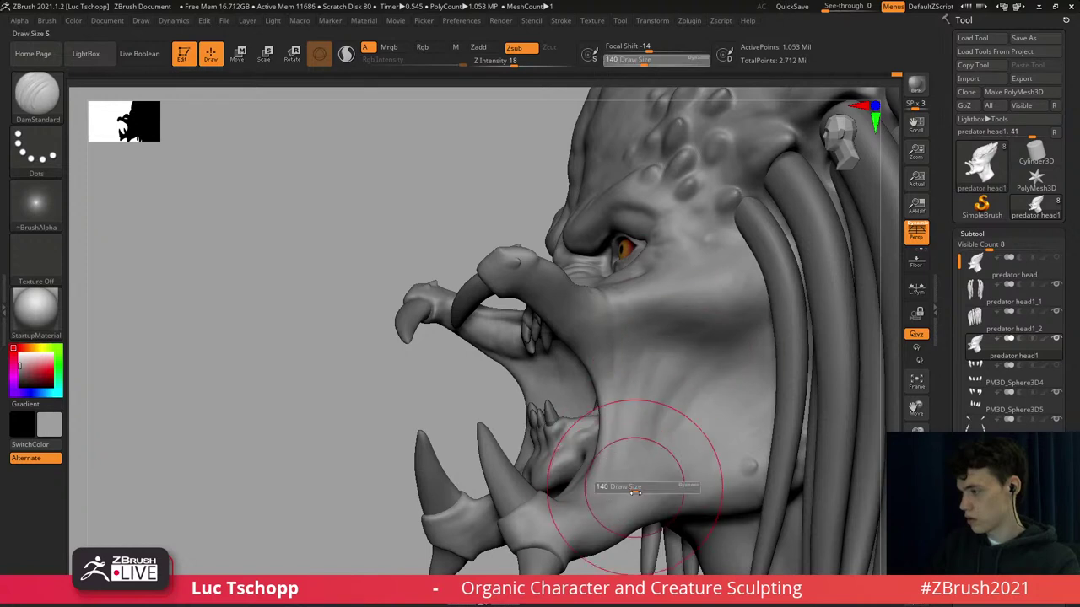
mouse_move(636, 488)
left_mouse_down()
mouse_move(665, 476)
mouse_move(667, 502)
left_mouse_up()
key("s")
key("s")
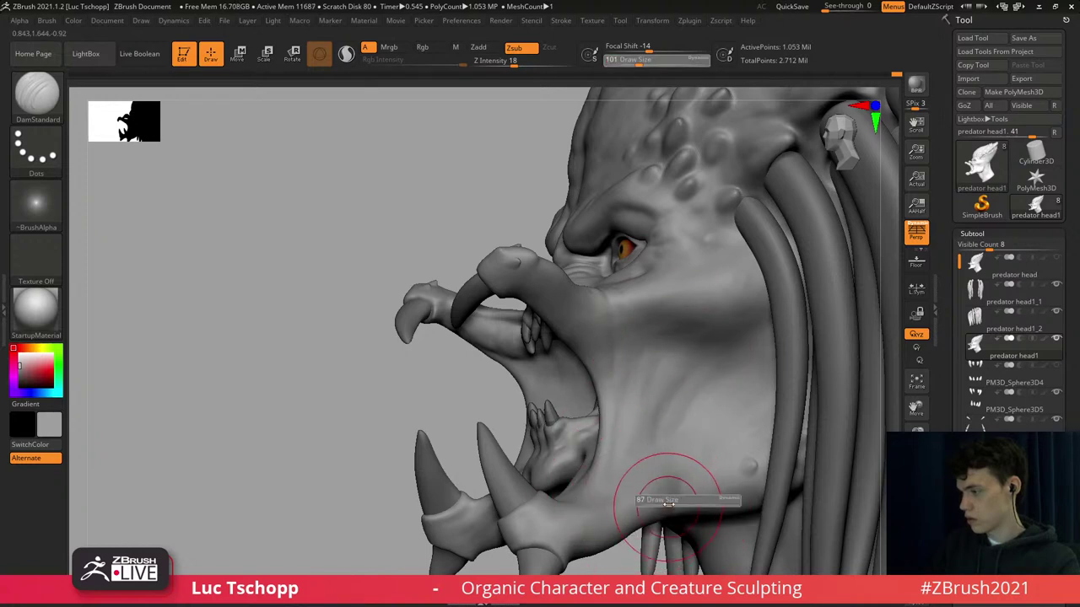
mouse_move(643, 528)
right_mouse_down()
mouse_move(588, 506)
mouse_move(572, 512)
right_mouse_up()
key("s")
left_click_drag(577, 511, 571, 511)
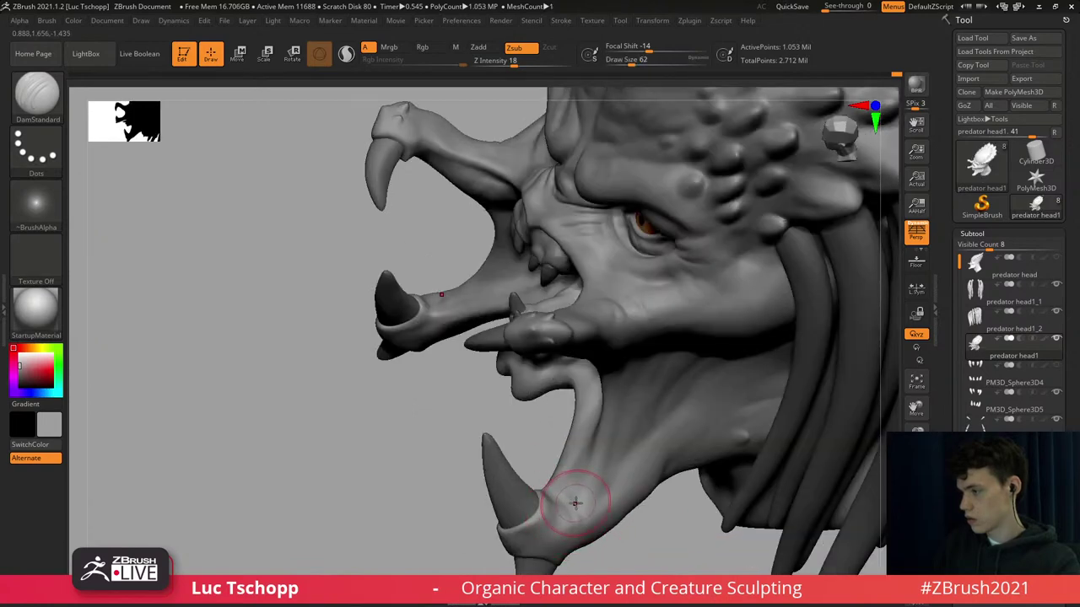
Raise stretch folds on the skin membrane beside the mouth with the Standard brush, increasing its draw size from 35 to 51.
key("b")
key("s")
key("t")
left_click_drag(574, 505, 576, 492)
mouse_move(594, 503)
right_mouse_down("ctrl")
mouse_move(574, 451)
mouse_move(637, 395)
mouse_move(563, 371)
mouse_move(591, 421)
right_mouse_up("ctrl")
key("s")
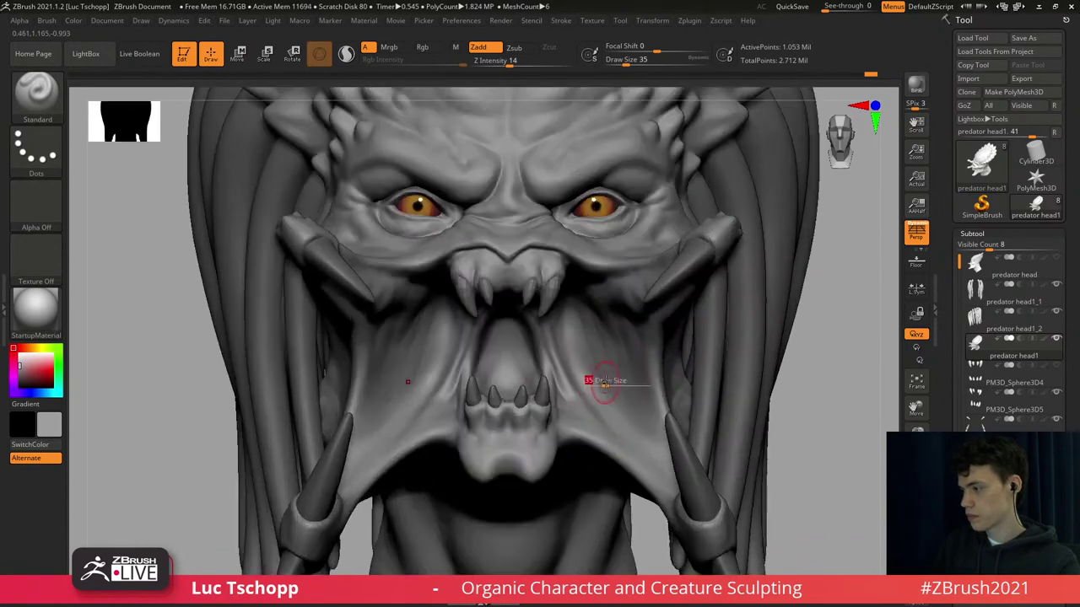
left_click_drag(602, 378, 610, 379)
left_click_drag(588, 330, 633, 415)
Examine the face from the mouth membranes up to the forehead, from the front and at an angle.
key("bracketleft")
key("bracketleft")
key("bracketleft")
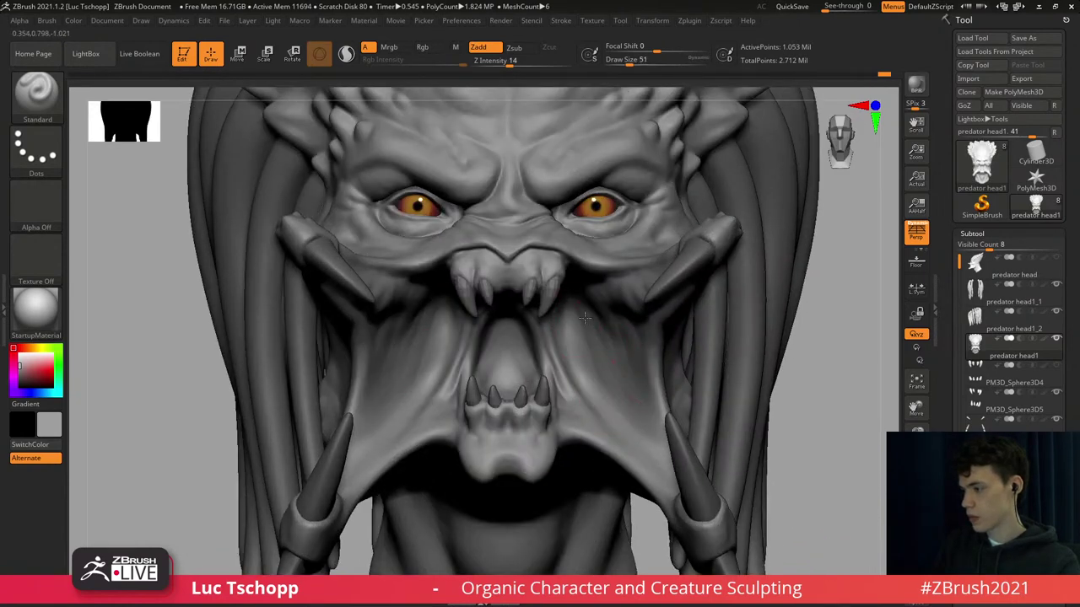
key("bracketright")
right_click_drag(573, 287, 593, 371, "alt")
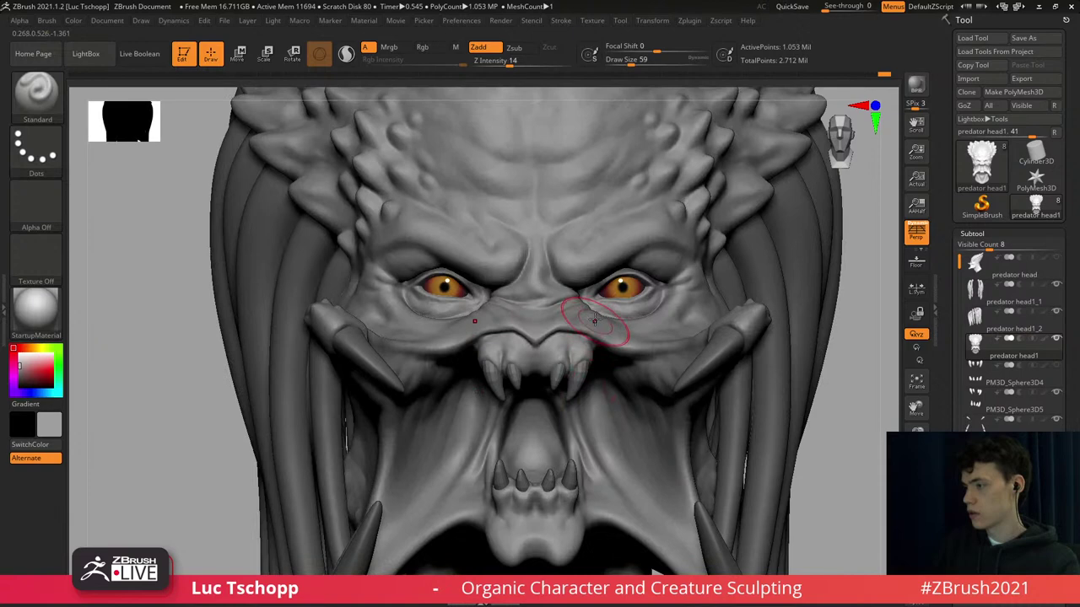
right_click_drag(587, 285, 592, 412, "alt")
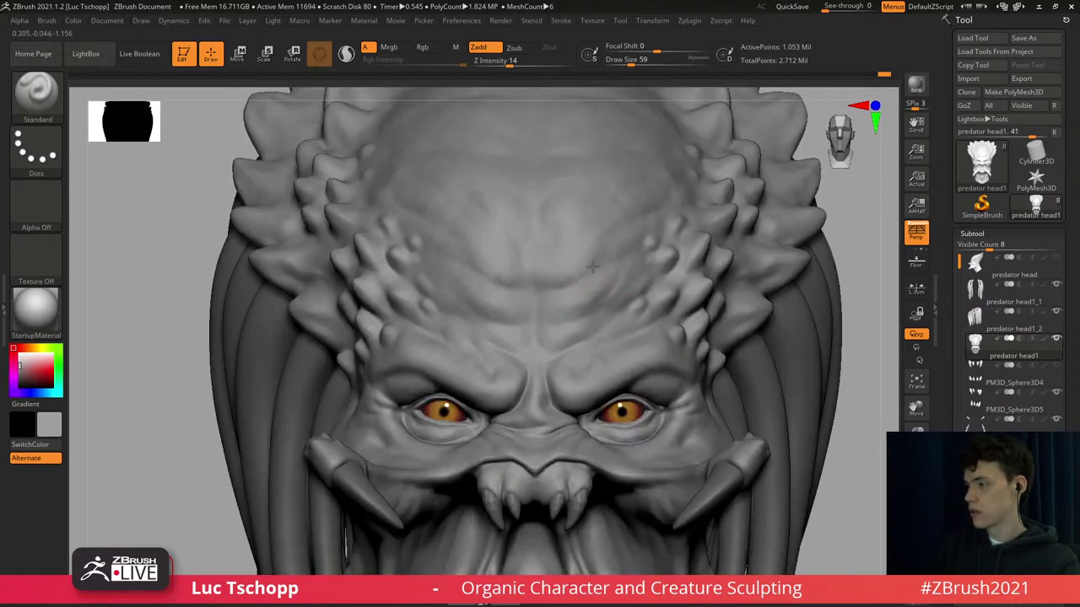
right_click_drag(599, 329, 606, 279, "ctrl")
right_click_drag(644, 326, 642, 288, "alt")
mouse_move(650, 291)
right_mouse_down()
mouse_move(597, 300)
mouse_move(610, 394)
mouse_move(488, 310)
right_mouse_up()
Raise the vertical folds on the side of the cheek behind the mouth with the Standard brush at draw size 68.
key("bracketleft")
key("bracketleft")
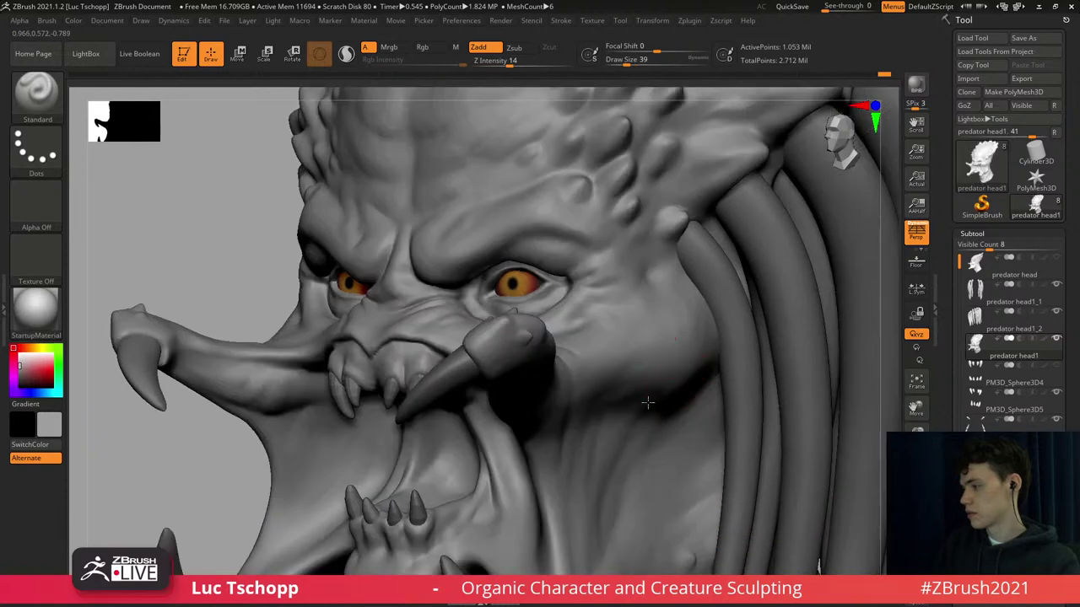
key("s")
left_click_drag(621, 435, 628, 435)
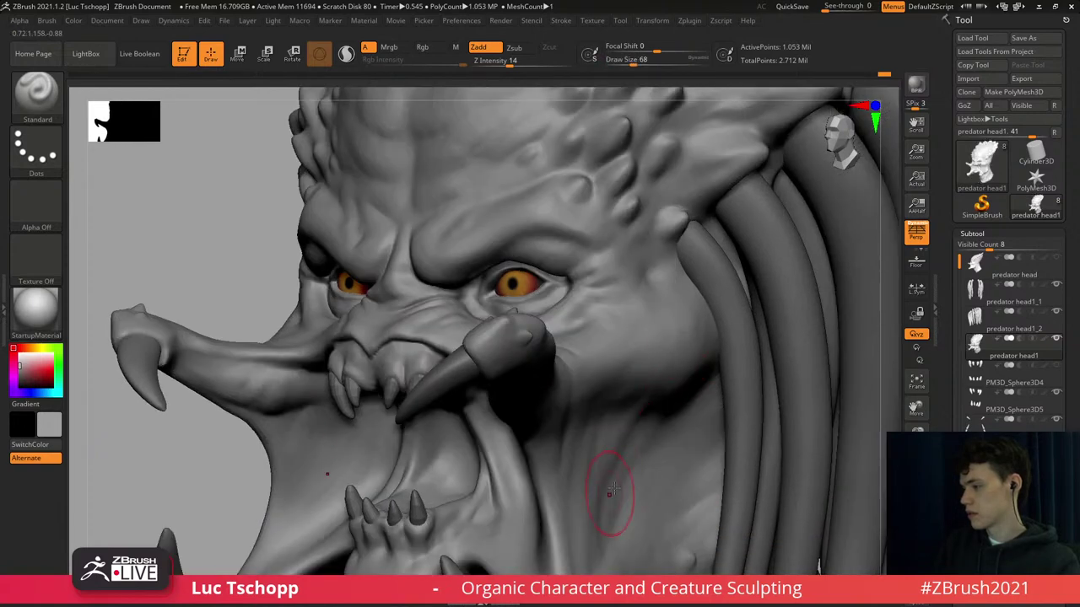
Build up the skin between the cheek folds behind the mouth with LucT_Custom1 at draw size 68.
key("b")
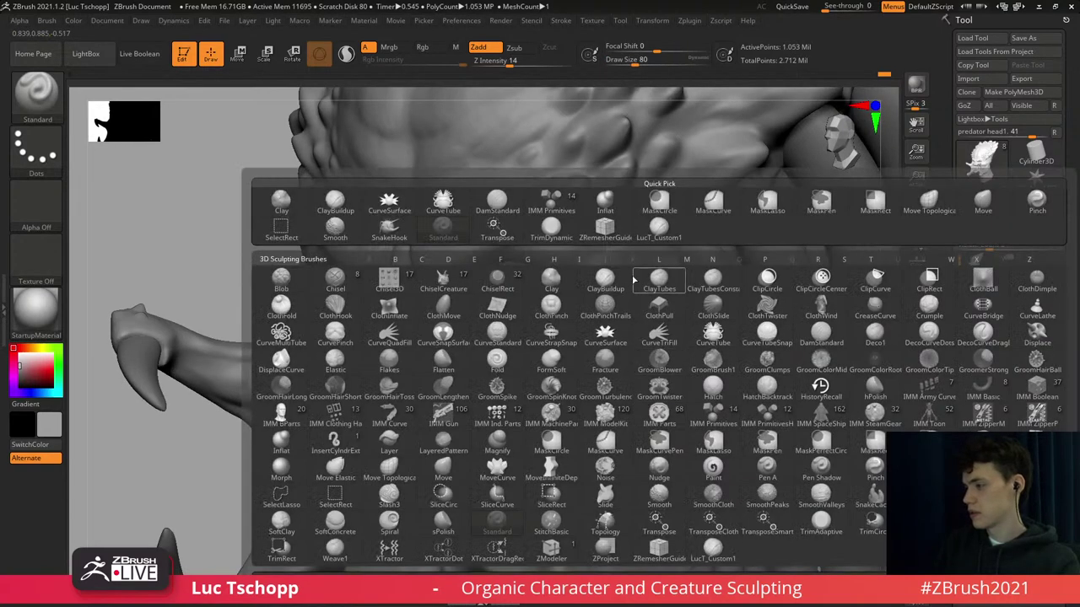
left_click(651, 232)
right_click_drag(701, 427, 684, 353, "alt")
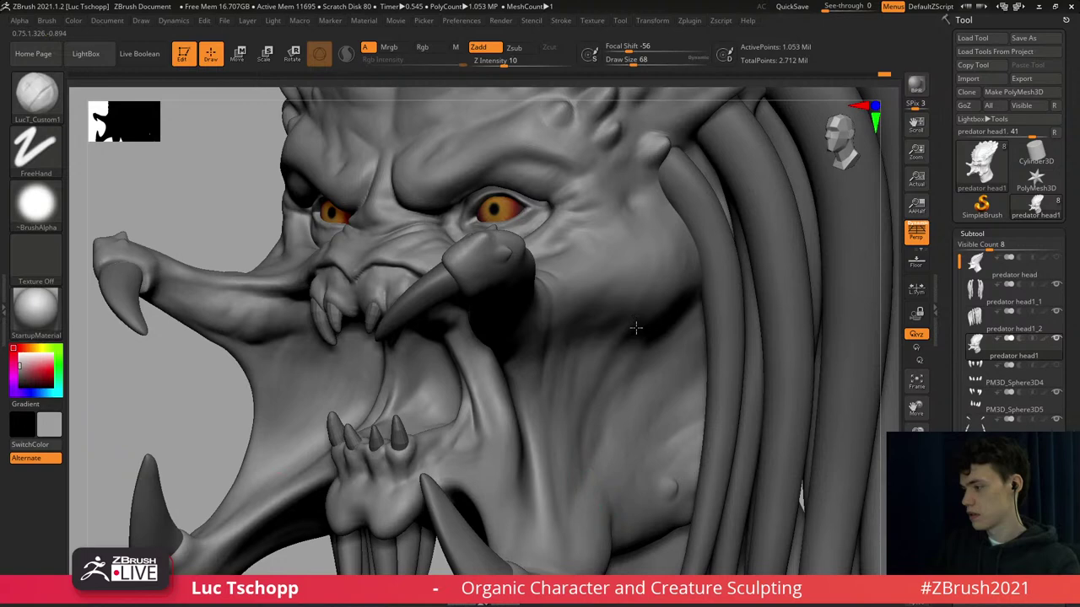
right_click_drag(634, 355, 634, 340, "alt")
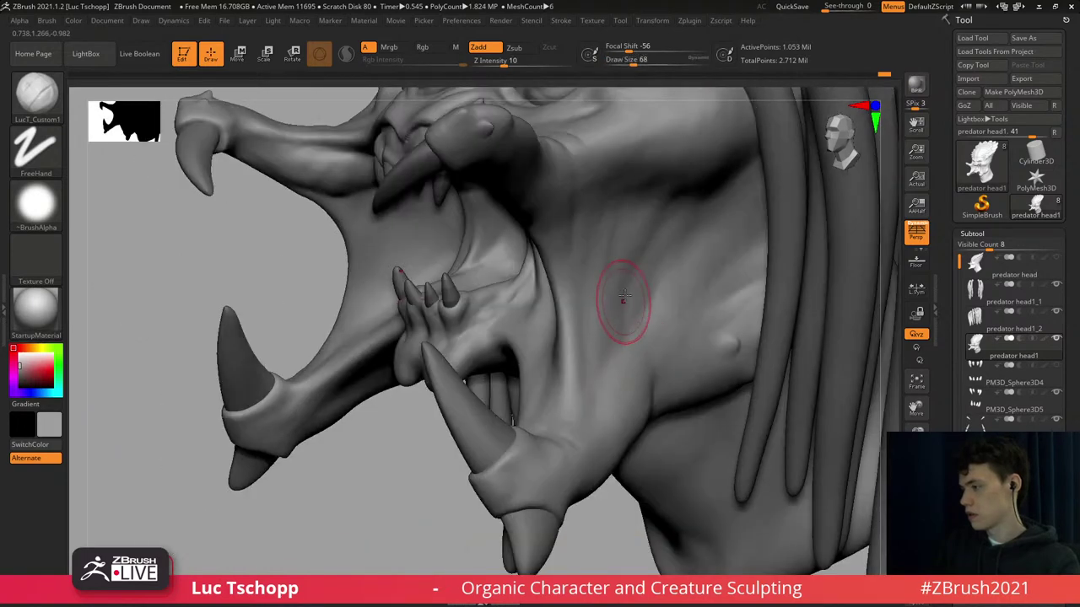
Strengthen the cheek folds running down toward the lower mandible with the Standard brush at draw size 77.
key("b")
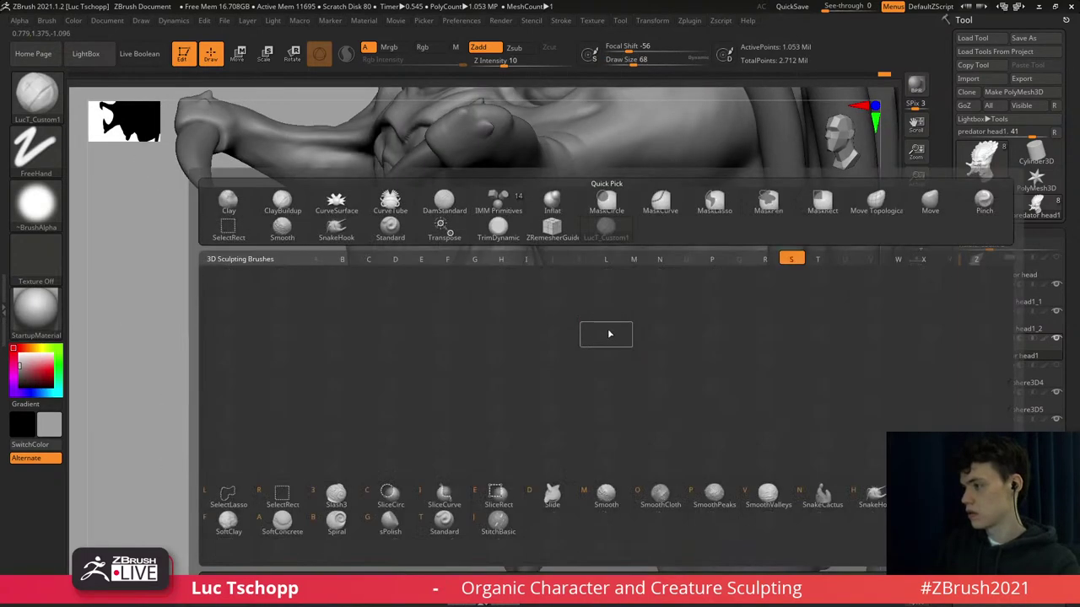
key("s")
key("t")
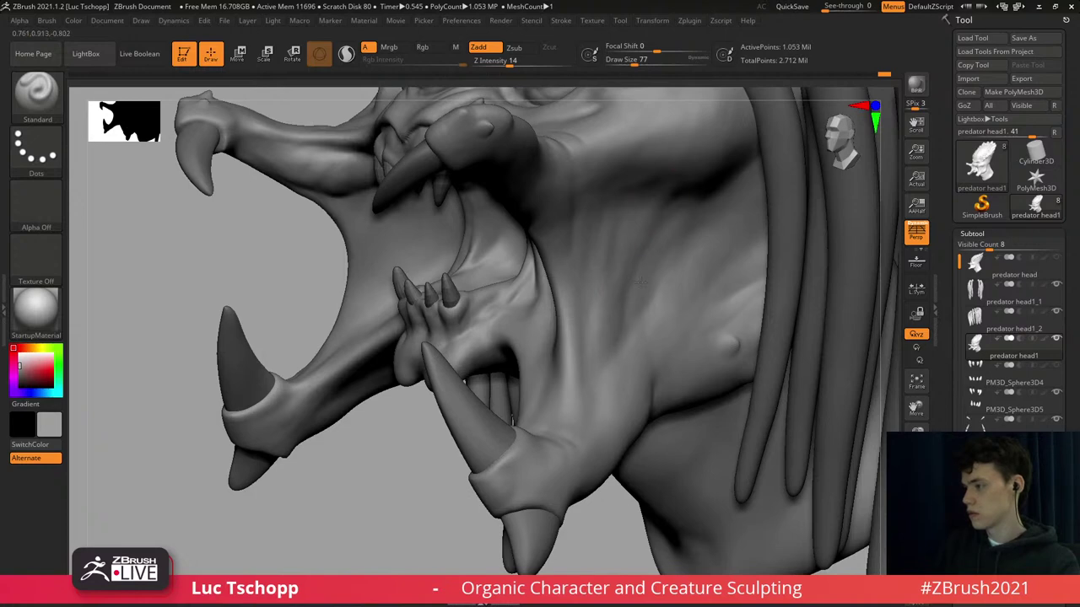
right_click_drag(628, 314, 667, 233, "ctrl")
right_click_drag(638, 336, 642, 328)
key("s")
left_click_drag(638, 328, 653, 305)
Refine the creases behind the upper mandible with DamStandard at draw size 37 and the Standard brush at draw size 23.
key("b")
key("d")
key("s")
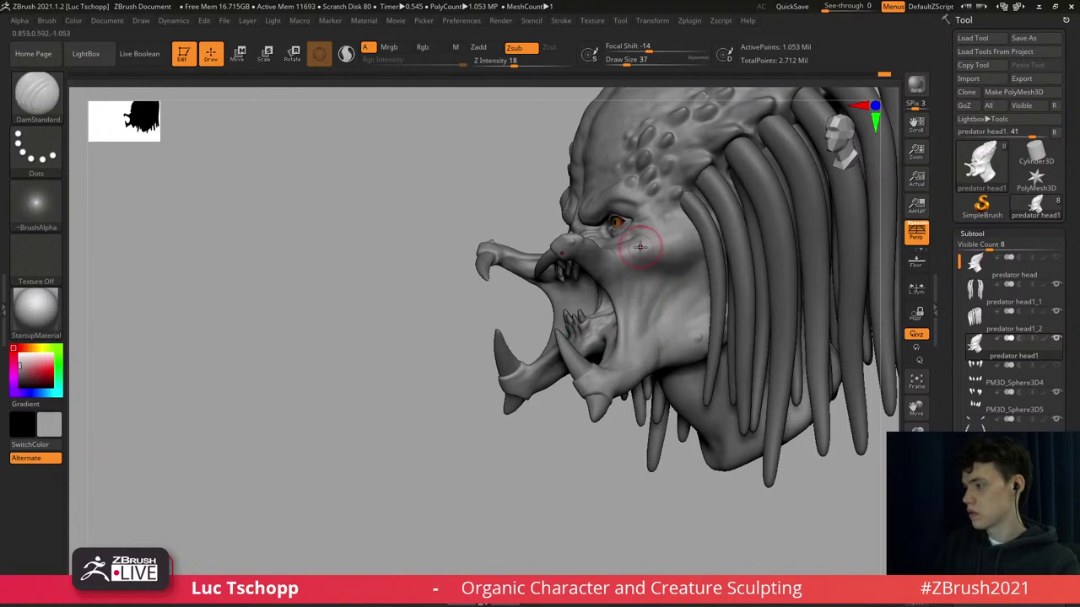
key("b")
key("s")
key("t")
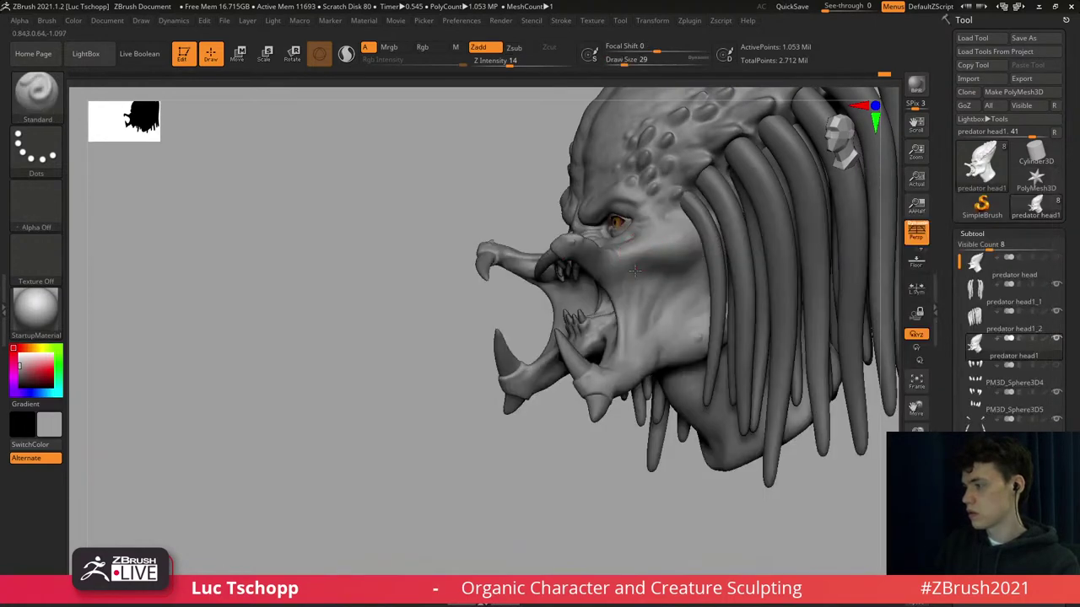
key("s")
left_click(615, 275)
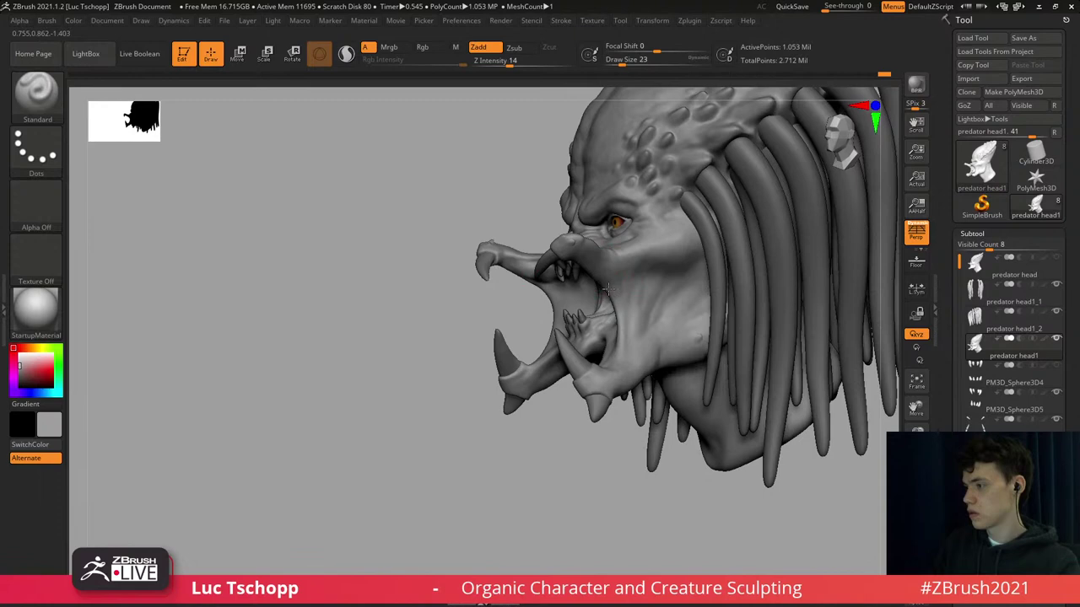
Select the lower teeth and try to build up and smooth the gum beneath them with LucT_Custom1.
mouse_move(627, 327)
right_mouse_down("ctrl")
mouse_move(598, 252)
mouse_move(606, 347)
mouse_move(623, 319)
right_mouse_up("ctrl")
right_click_drag(627, 322, 652, 309)
right_click_drag(586, 448, 609, 368)
right_click_drag(612, 436, 614, 383, "ctrl")
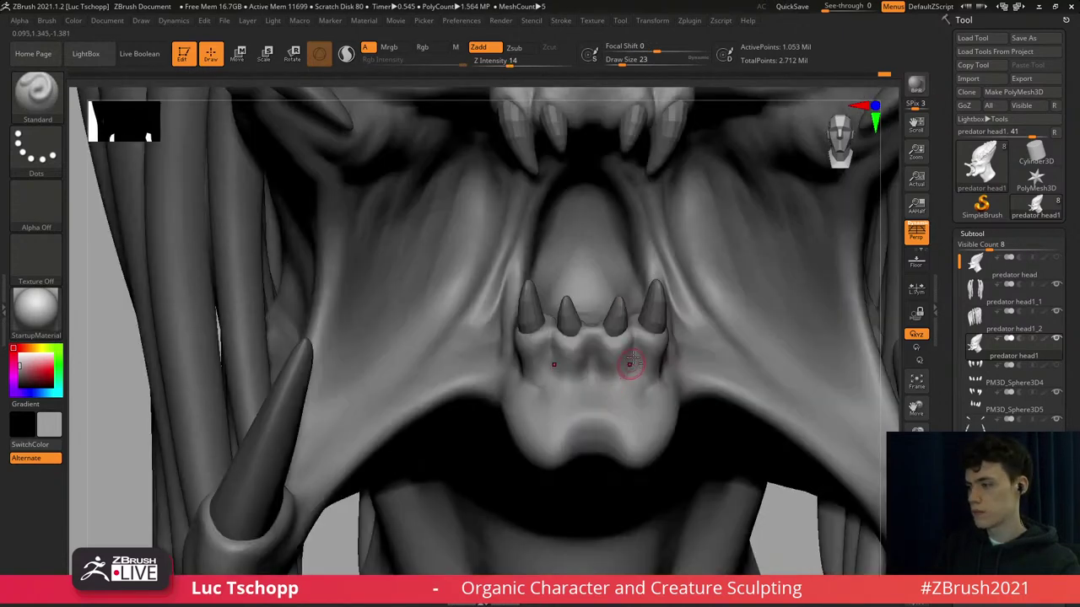
left_click(614, 338, "alt")
key("b")
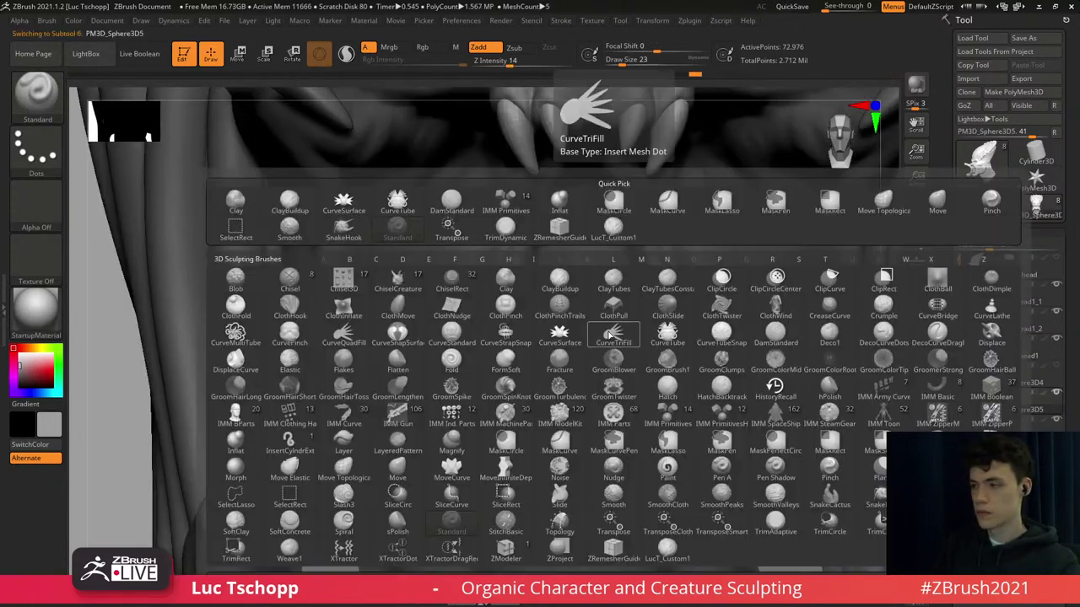
left_click(613, 223)
key("s")
left_click(615, 339)
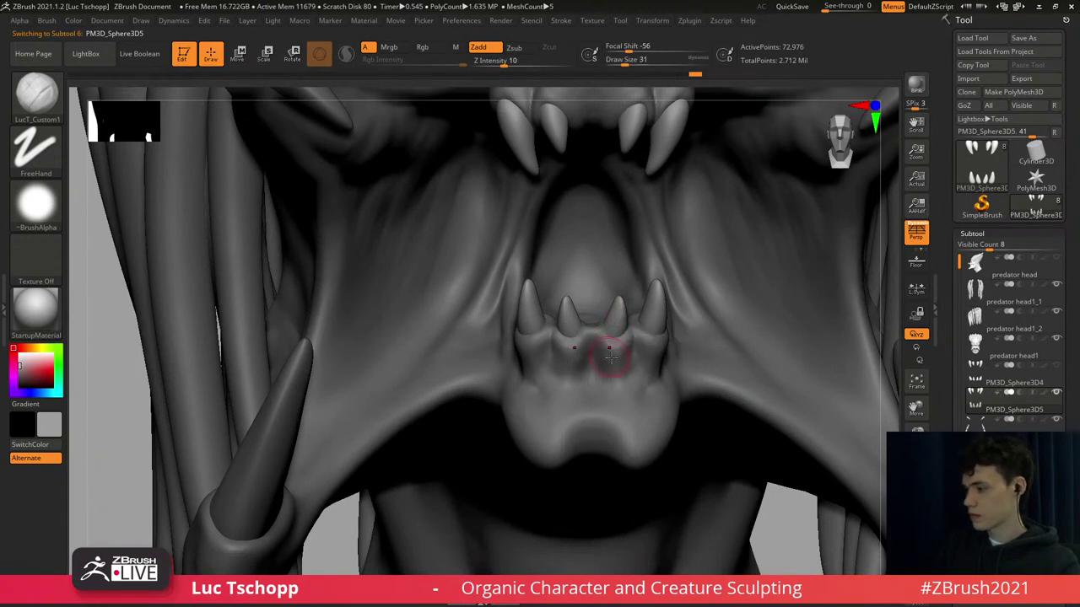
left_click_drag(612, 362, 613, 361, "shift")
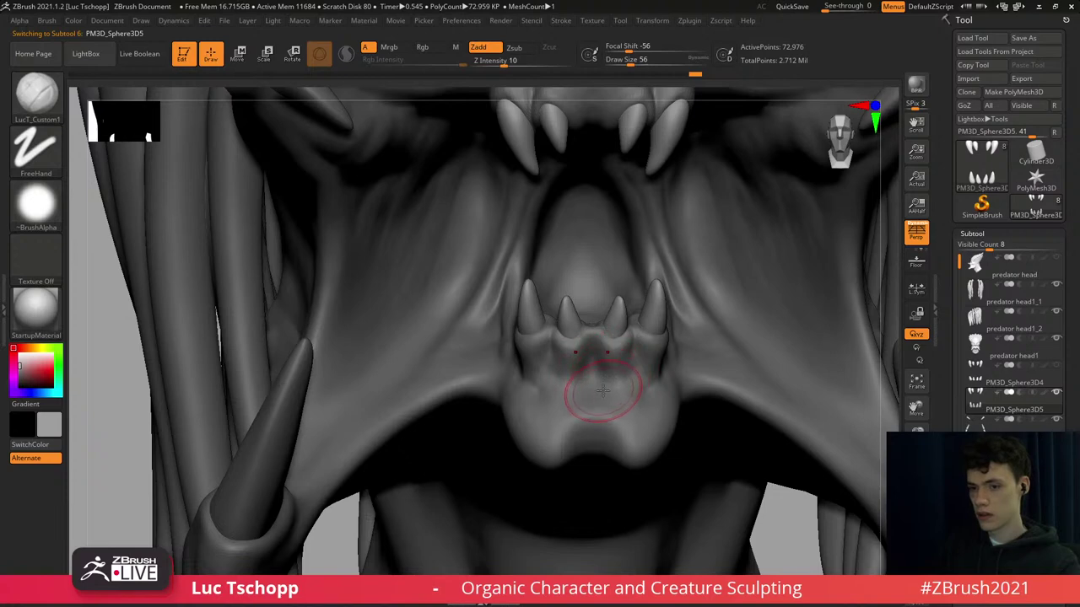
right_click_drag(609, 388, 609, 356)
key("s")
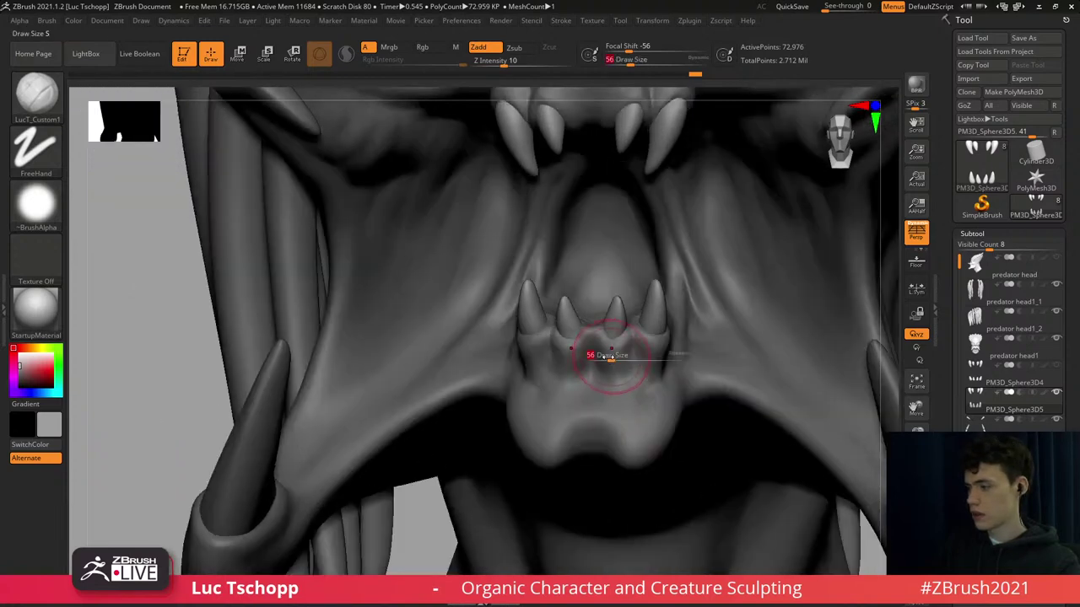
left_click(608, 356)
Select the predator head1 subtool and shape the gum ridges below the lower teeth with the Standard brush at draw size 39.
key("b")
key("s")
key("t")
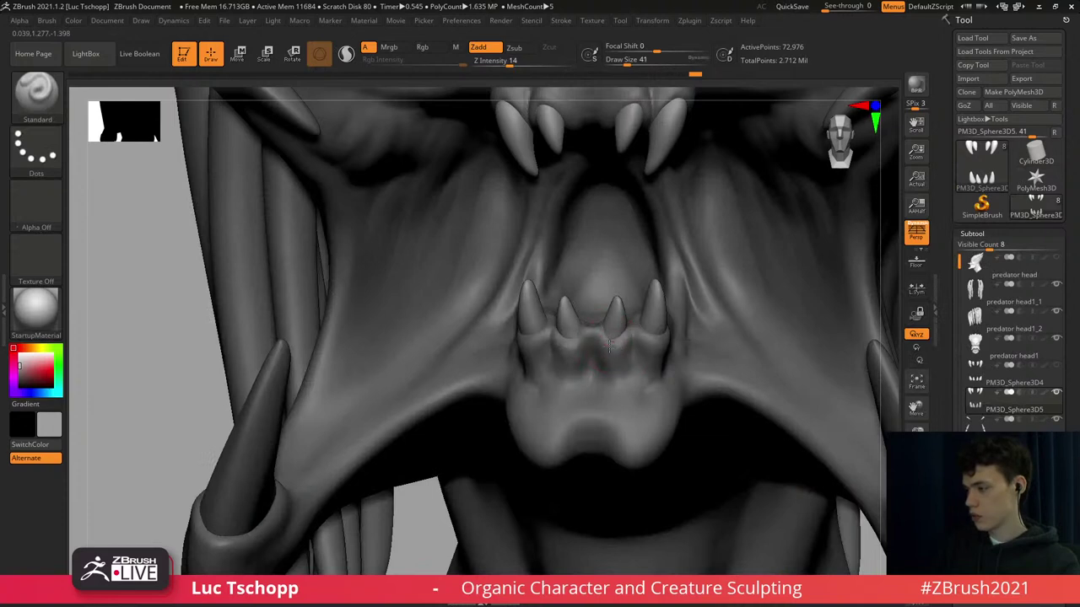
key("ctrl")
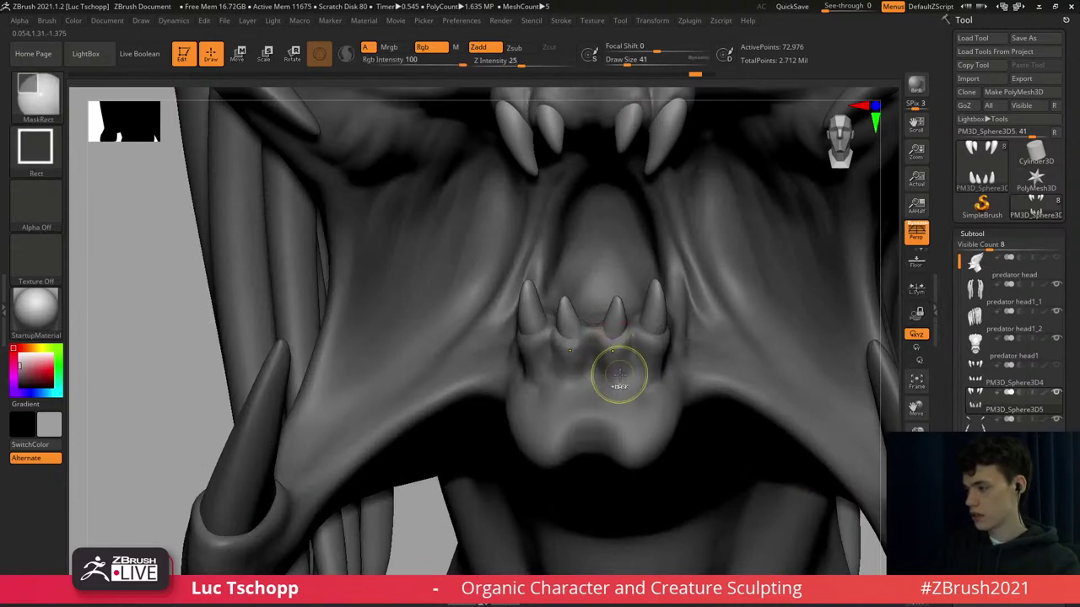
left_click(620, 382, "alt")
key("s")
left_click(616, 351)
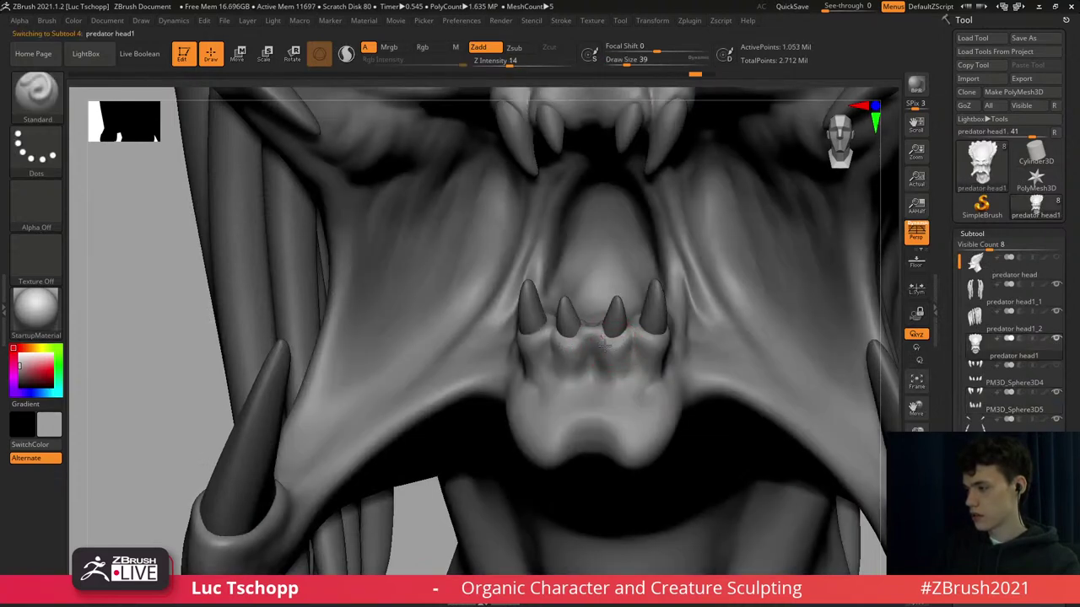
Build up and smooth the gum ridges below the lower teeth with LucT_Custom1 at draw sizes 49 and 39.
key("b")
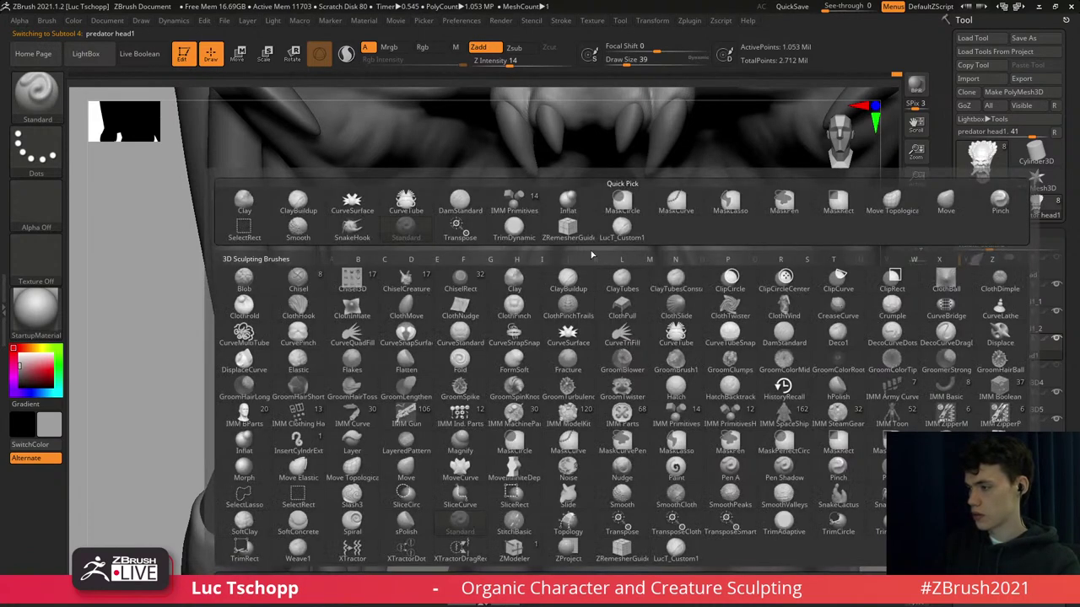
left_click(622, 230)
key("s")
left_click(624, 343)
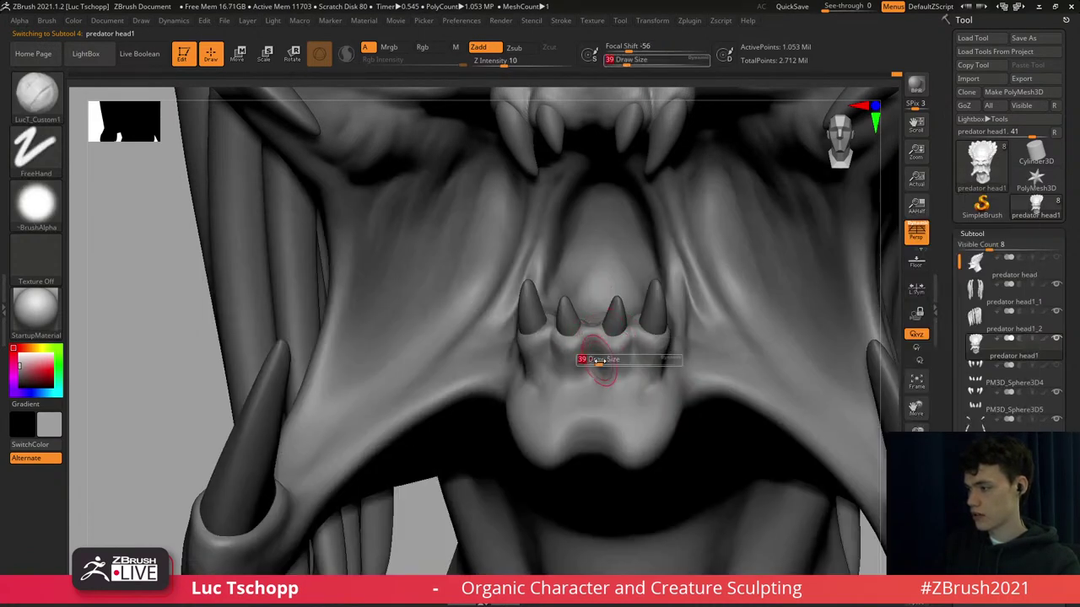
key("shift")
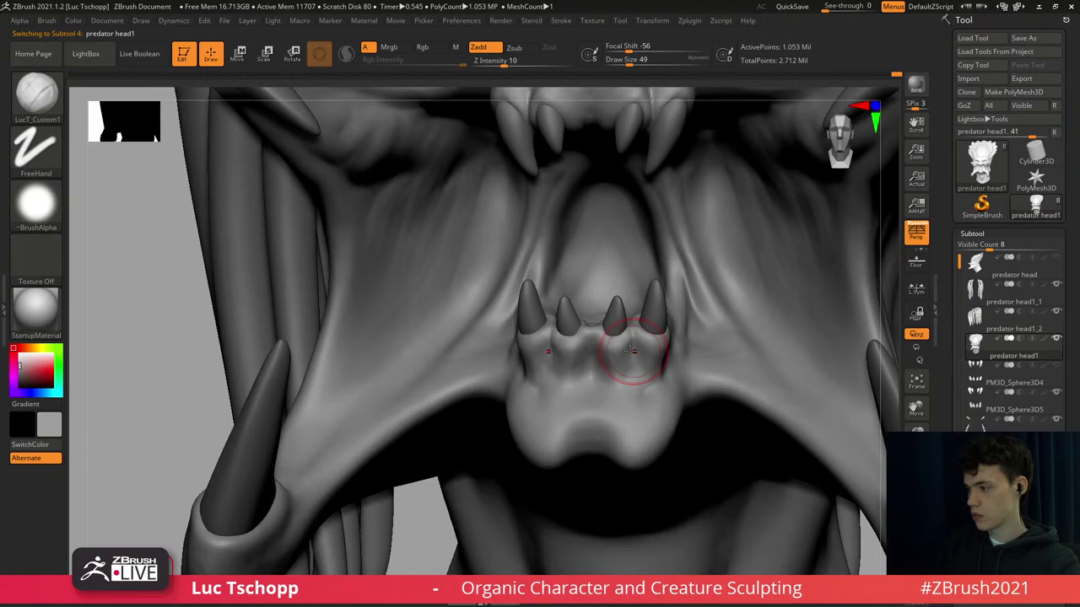
key("shift")
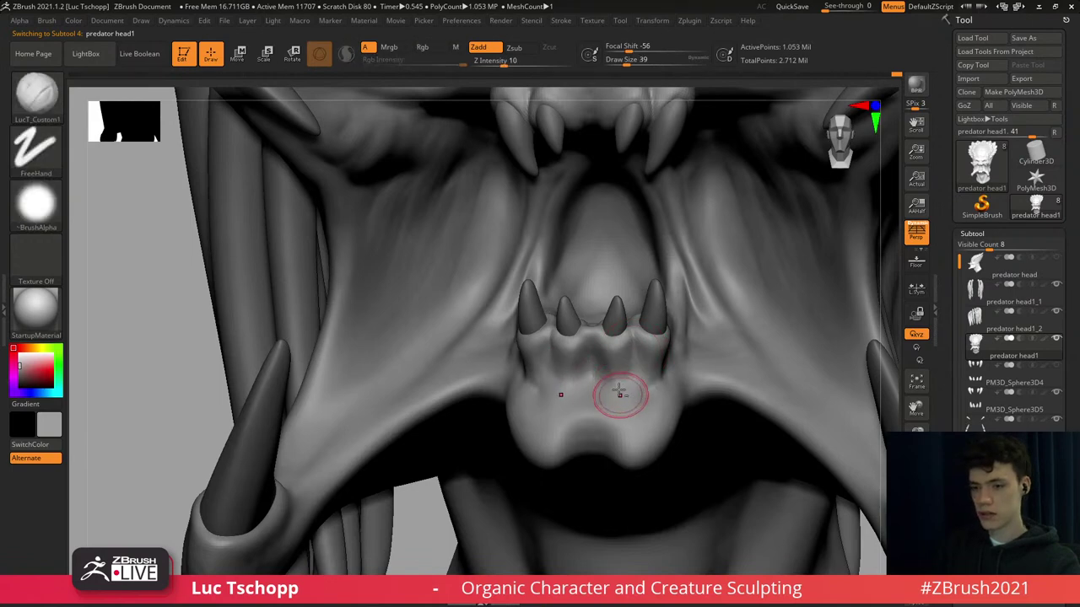
Refine the gum between the lower teeth and the chin with LucT_Custom1, increasing its draw size to 56.
mouse_move(621, 394)
right_mouse_down("alt")
mouse_move(616, 345)
mouse_move(626, 339)
right_mouse_up("alt")
key("s")
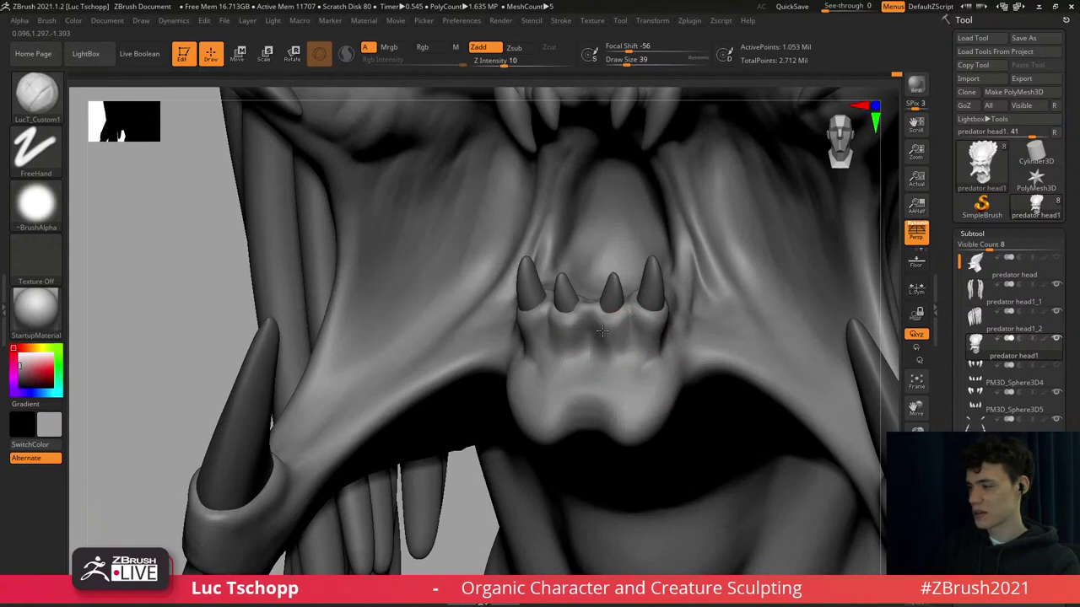
key("s")
right_click_drag(575, 392, 568, 394, "shift")
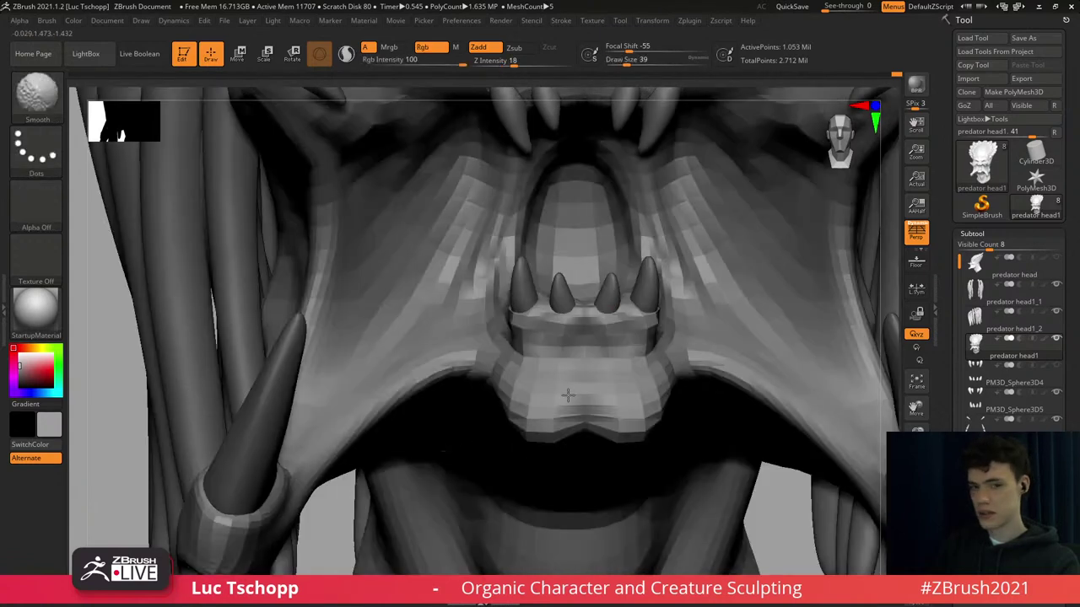
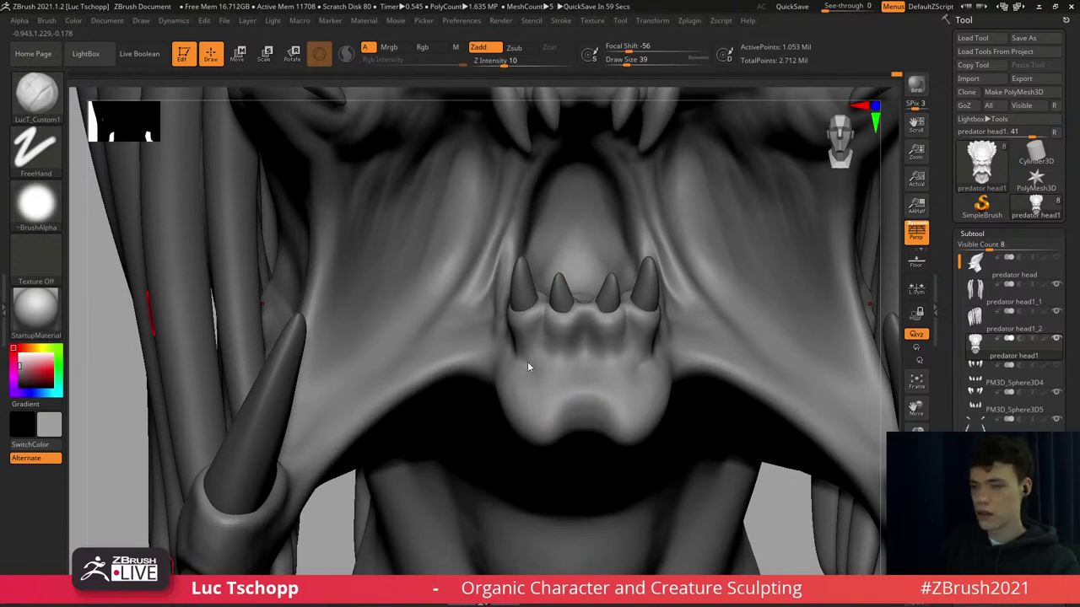
key("s")
mouse_move(571, 357)
left_mouse_down()
mouse_move(557, 353)
mouse_move(566, 329)
mouse_move(549, 351)
mouse_move(547, 338)
mouse_move(537, 369)
mouse_move(539, 353)
left_mouse_up()
key("s")
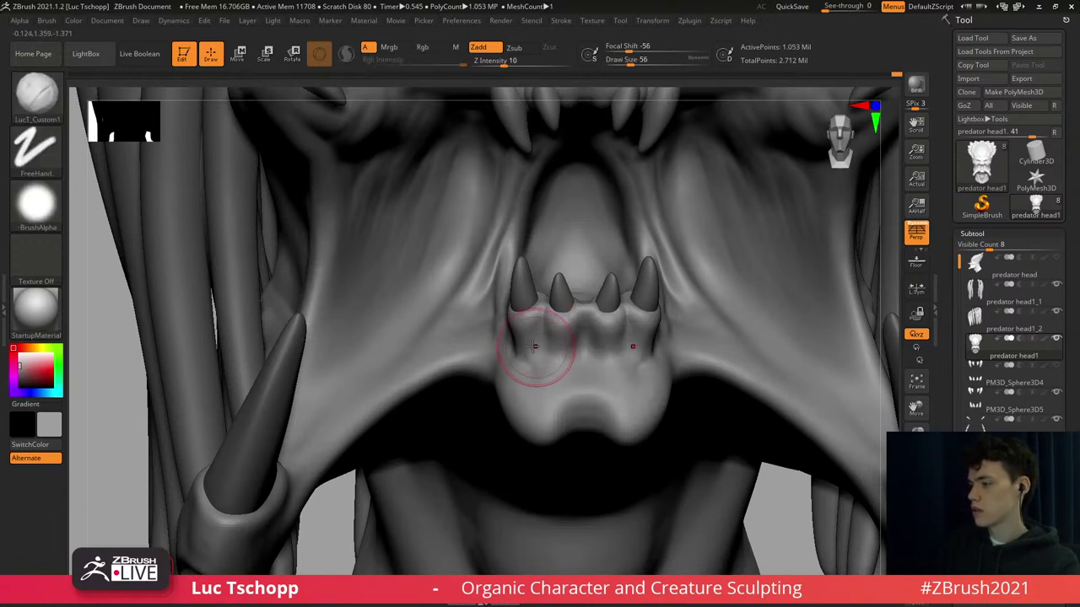
Drop the head mesh two subdivision levels and reshape the gum around the outer lower tooth with Move Topological at draw size 35.
key("b")
key("m")
key("t")
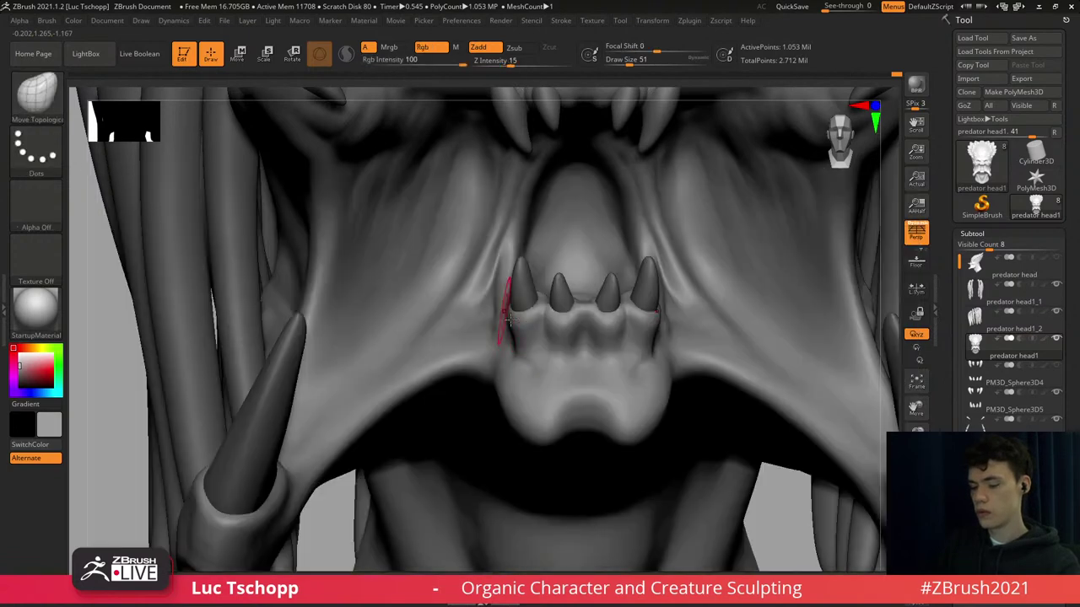
right_click_drag(509, 315, 525, 311)
key("shift+d")
key("shift+d")
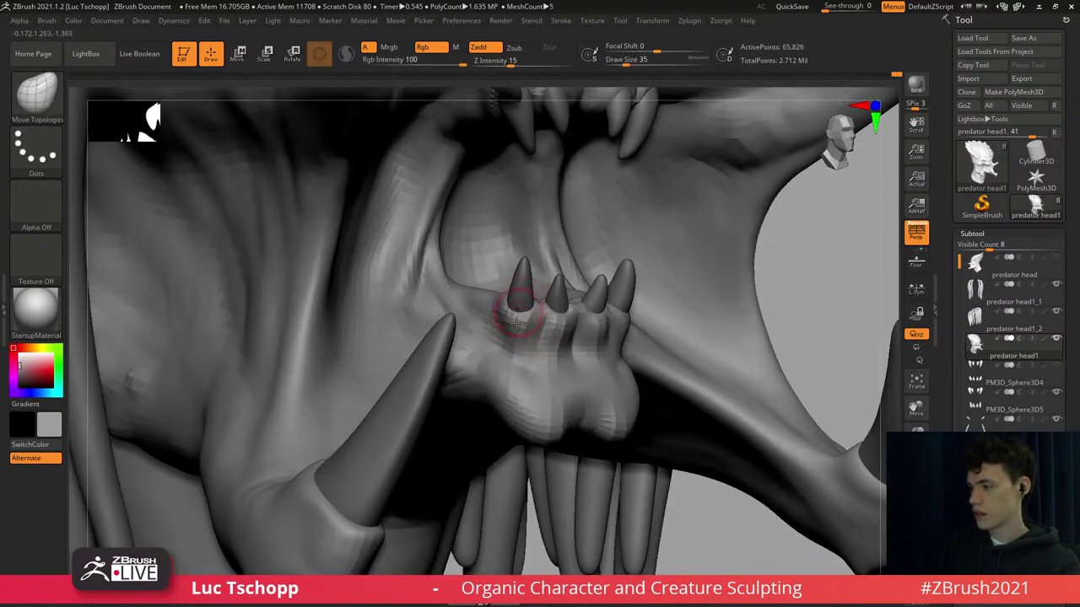
key("[")
left_click_drag(512, 320, 503, 317)
Restore the two higher subdivision levels and refine the gum around the lower teeth with LucT_Custom1, reducing its draw size from 39 to 20.
key("b")
left_click(503, 232)
key("d")
key("d")
key("s")
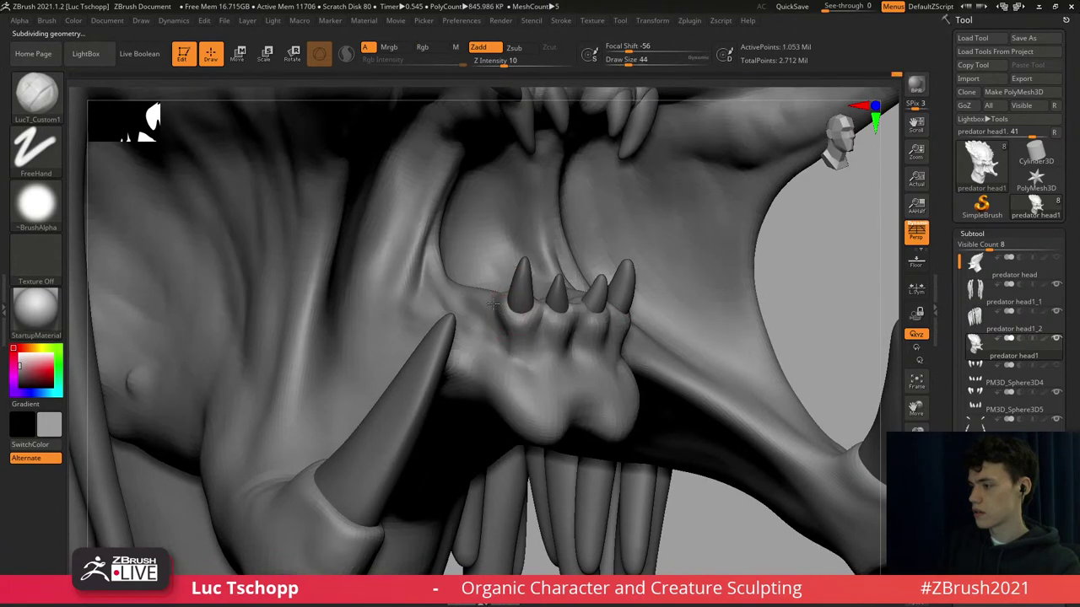
key("bracketleft")
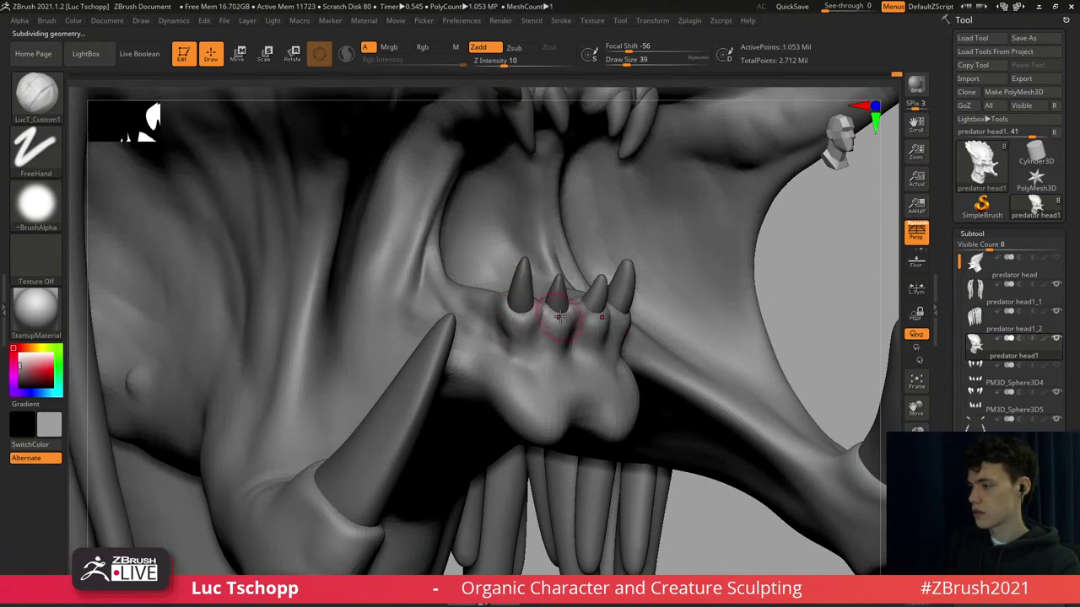
key("bracketleft")
key("bracketleft")
key("bracketleft")
key("bracketleft")
Drop the head mesh two subdivision levels and adjust the gum edge at the middle lower teeth with the Move brush at draw size 29.
right_click_drag(559, 317, 561, 320)
key("shift+d")
key("shift+d")
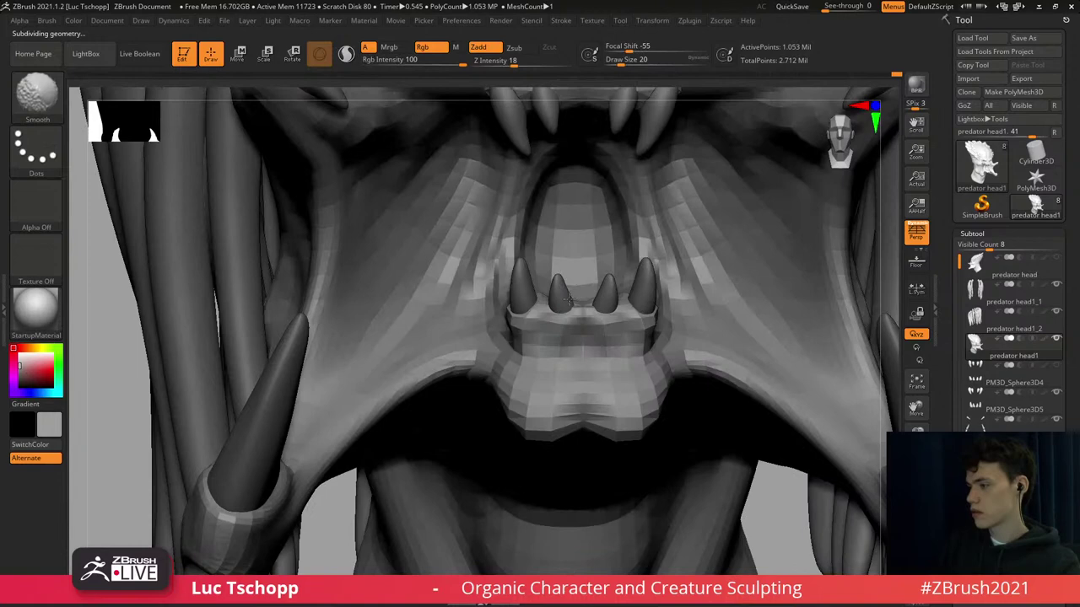
key("b")
key("m")
key("v")
key("bracketright")
key("bracketright")
mouse_move(558, 318)
left_mouse_down()
mouse_move(563, 328)
mouse_move(579, 314)
left_mouse_up()
Return to the highest subdivision level, choose LucT_Custom1 and smooth the gum edge between the two middle lower teeth.
key("d")
key("d")
key("s")
key("b")
left_click(565, 228)
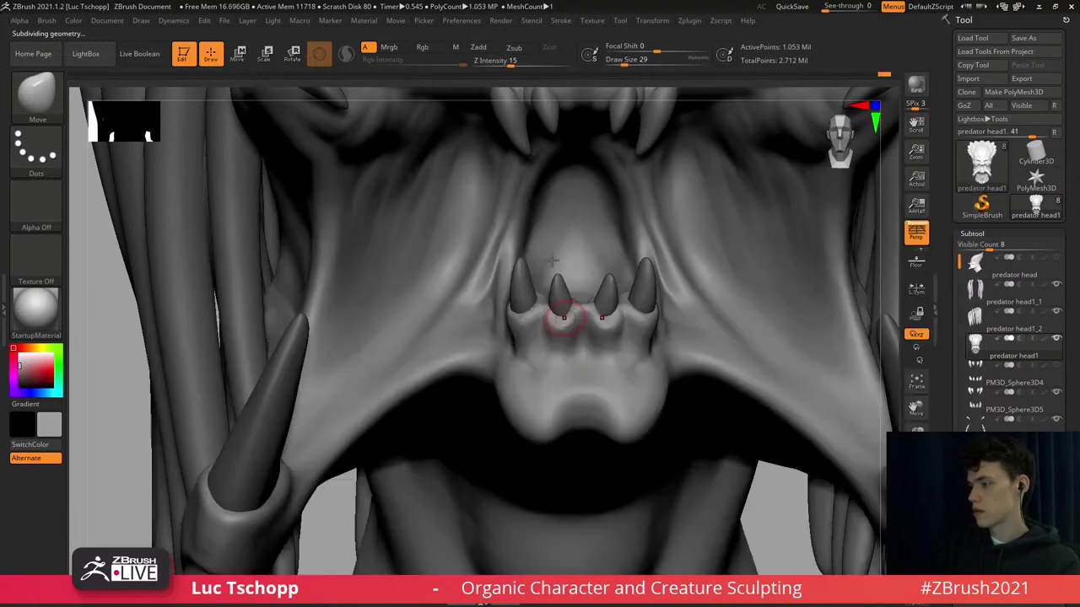
mouse_move(572, 316)
left_mouse_down("shift")
mouse_move(582, 304)
mouse_move(582, 317)
left_mouse_up("shift")
Deepen the grooves in the gum below the middle lower teeth with DamStandard, reducing the draw size to 33.
key("b")
key("d")
key("s")
key("s")
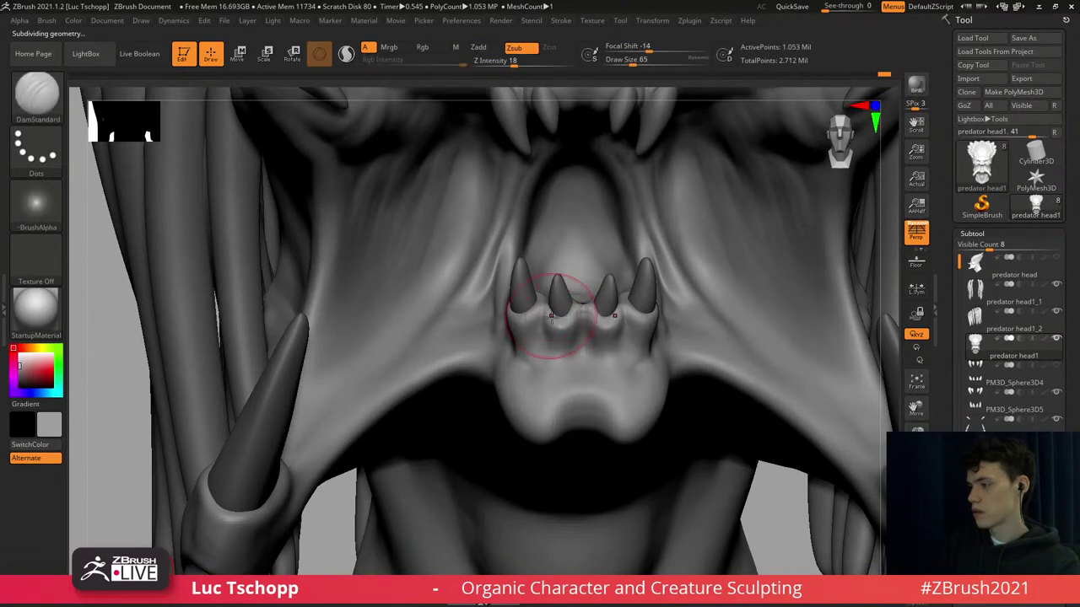
mouse_move(563, 327)
right_mouse_down("ctrl")
mouse_move(584, 346)
mouse_move(548, 354)
mouse_move(593, 465)
right_mouse_up("ctrl")
Select the lower teeth subtool PM3D_Sphere3D5 and adjust the small middle teeth with Move Topological at draw size 59.
key("b")
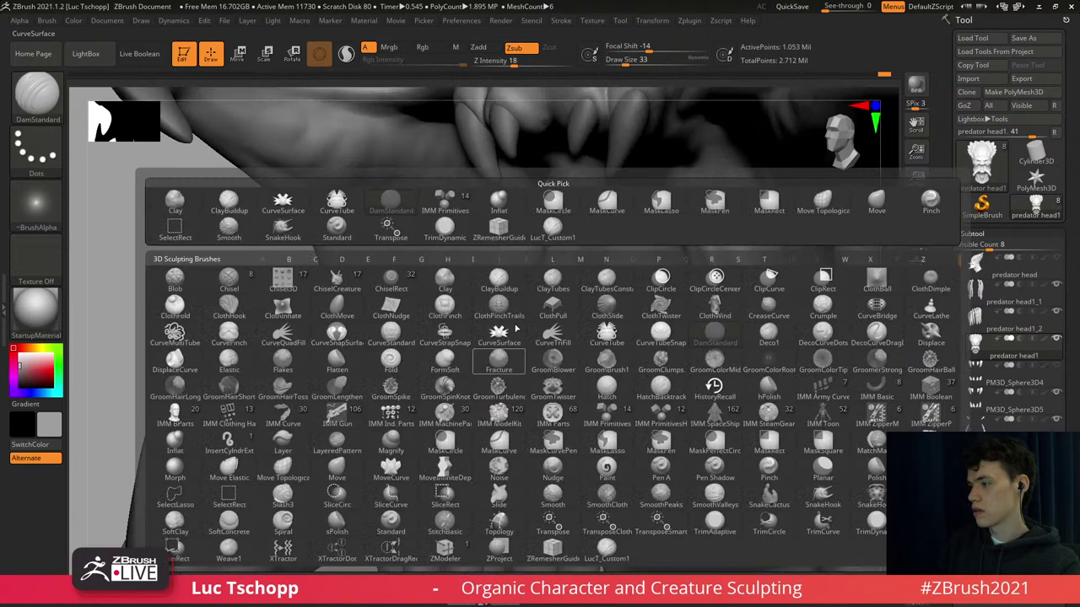
left_click(552, 228)
left_click(573, 354, "alt")
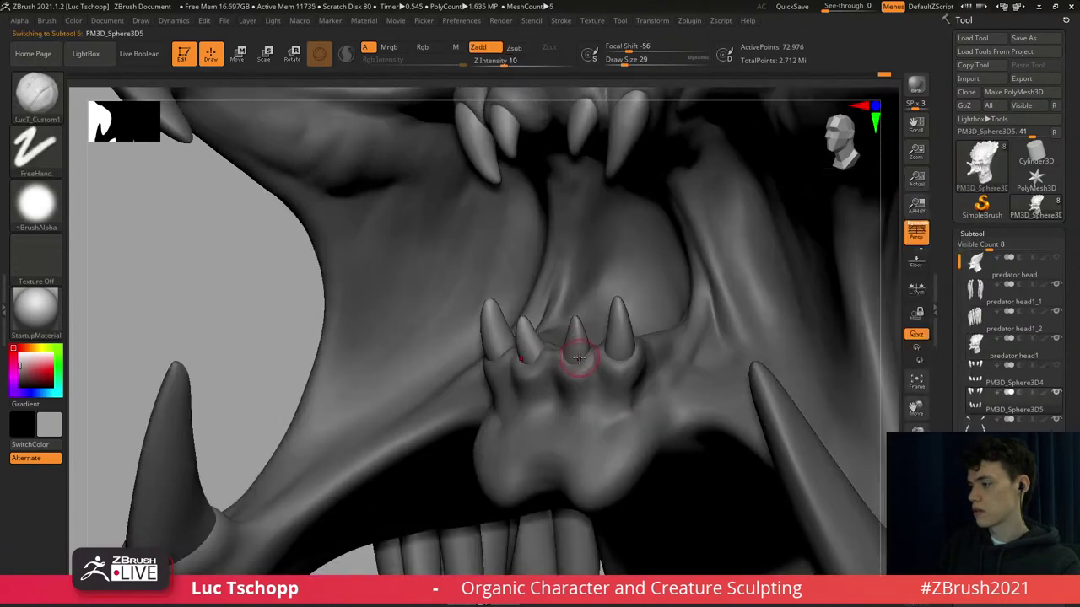
right_click_drag(577, 357, 567, 362)
key("b")
key("m")
key("t")
key("s")
mouse_move(570, 349)
left_mouse_down()
mouse_move(551, 355)
mouse_move(564, 339)
left_mouse_up()
key("s")
key("s")
mouse_move(576, 335)
right_mouse_down()
mouse_move(588, 335)
mouse_move(587, 356)
right_mouse_up()
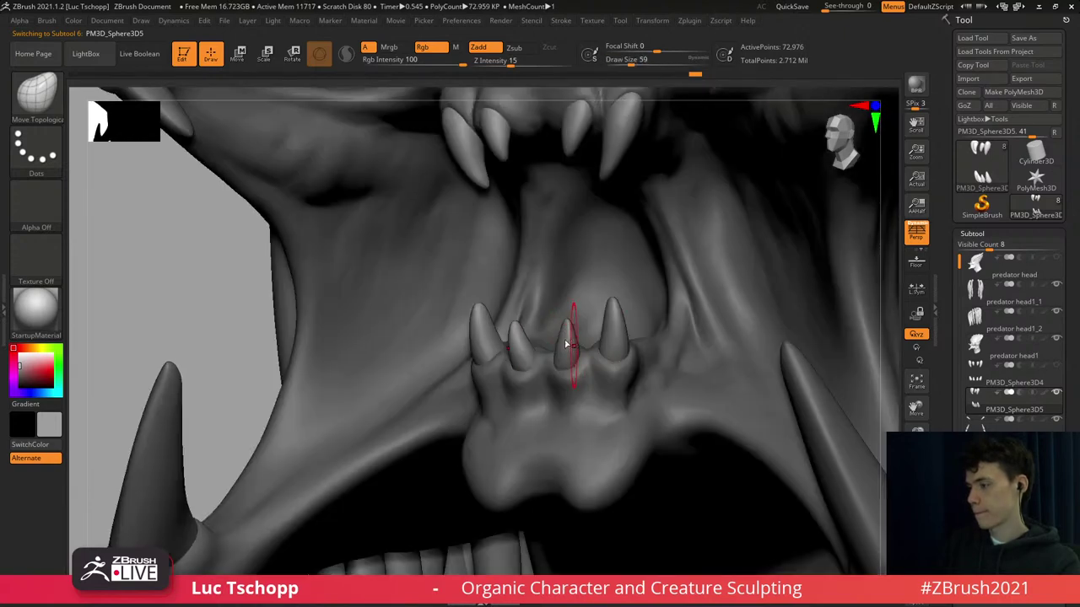
Touch up the small middle lower teeth with LucT_Custom1 at draw size 44.
key("b")
left_click(572, 226)
key("s")
left_click_drag(567, 357, 560, 357)
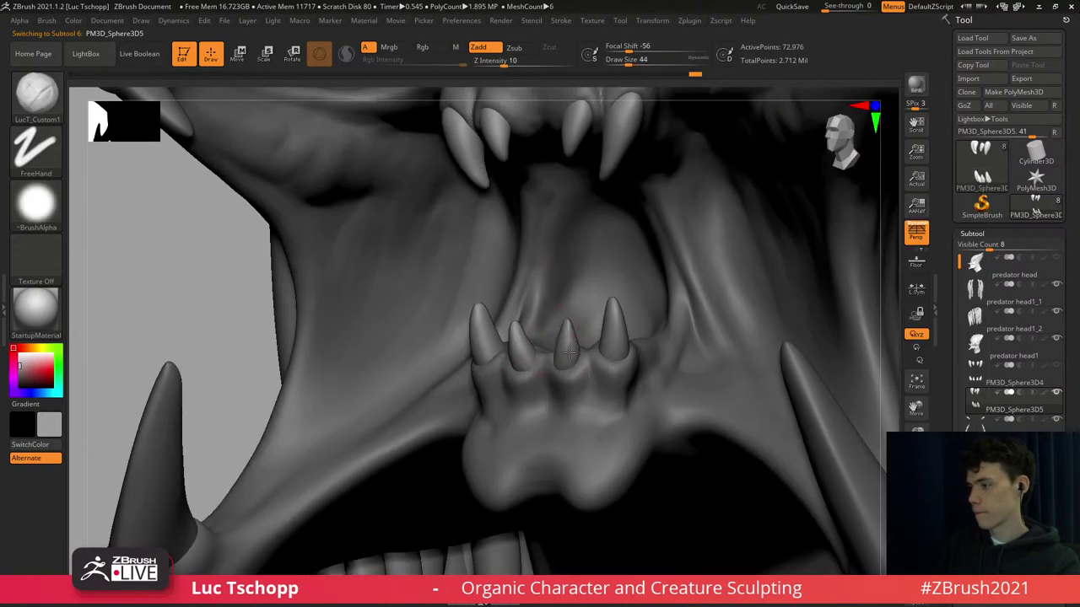
Select the predator head1 subtool and refine the gum between the middle lower teeth with LucT_Custom1 at draw size 39 and DamStandard.
right_click_drag(566, 340, 555, 427, "shift")
key("s")
left_click_drag(512, 383, 508, 381)
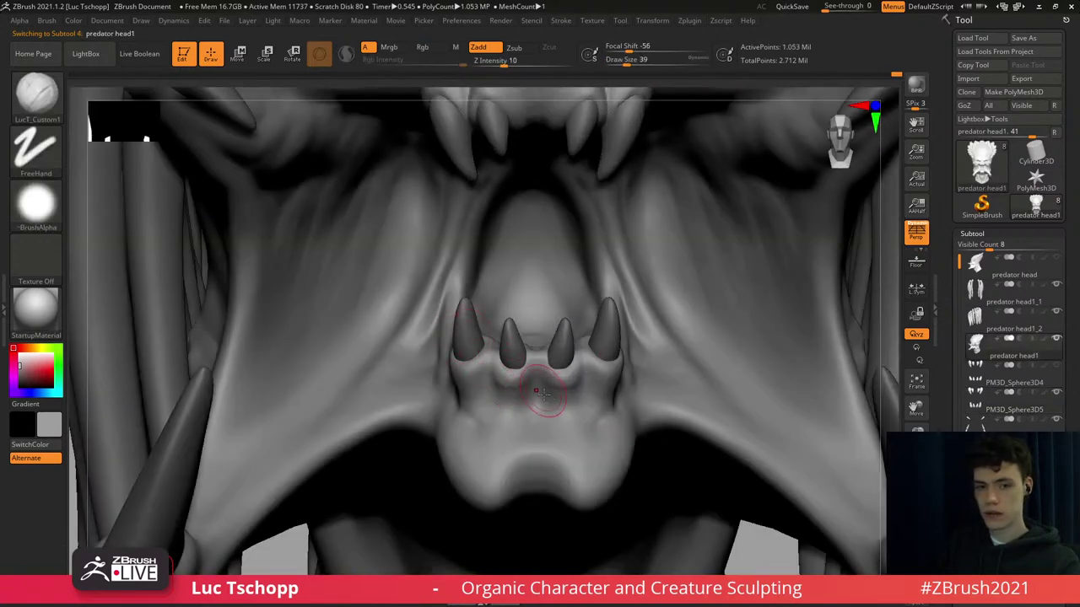
key("b")
key("d")
key("s")
key("s")
Build up the gum ridges under the middle lower teeth with the Standard brush at draw size 44 and smooth them.
key("b")
key("s")
key("t")
key("s")
left_click_drag(557, 378, 555, 378)
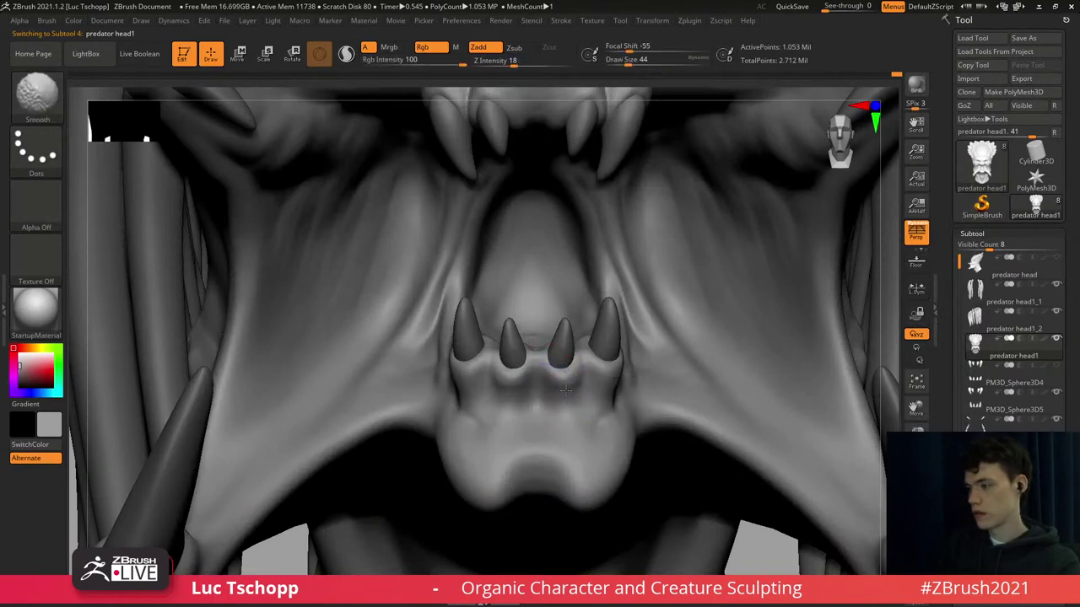
Carve creases where the gum ridges meet the chin with DamStandard at draw sizes 51 and 35.
key("b")
key("d")
key("s")
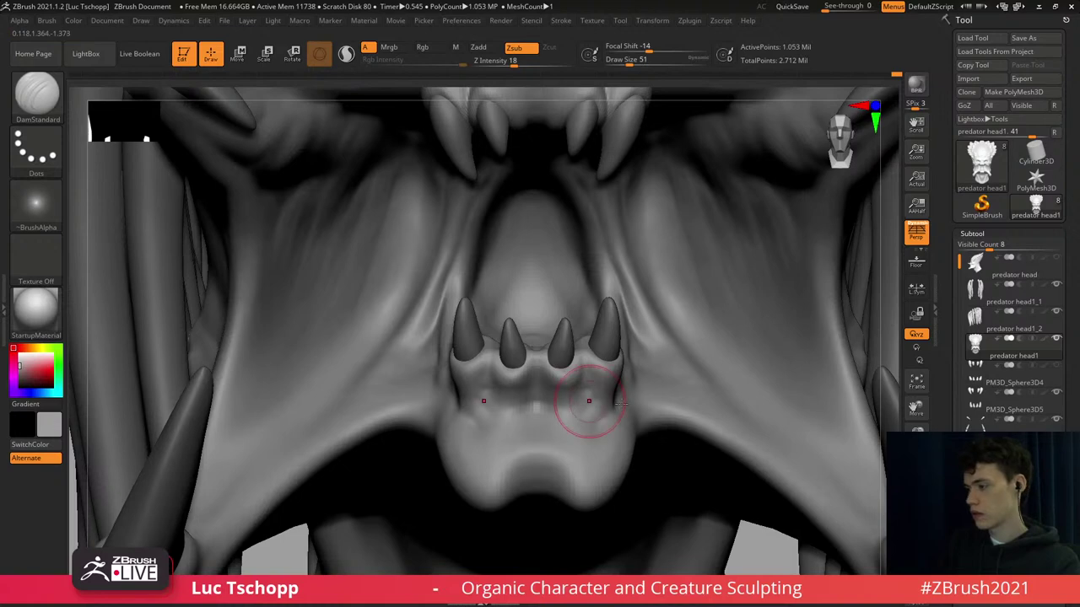
right_click_drag(588, 403, 553, 405)
key("s")
left_click_drag(610, 405, 602, 411)
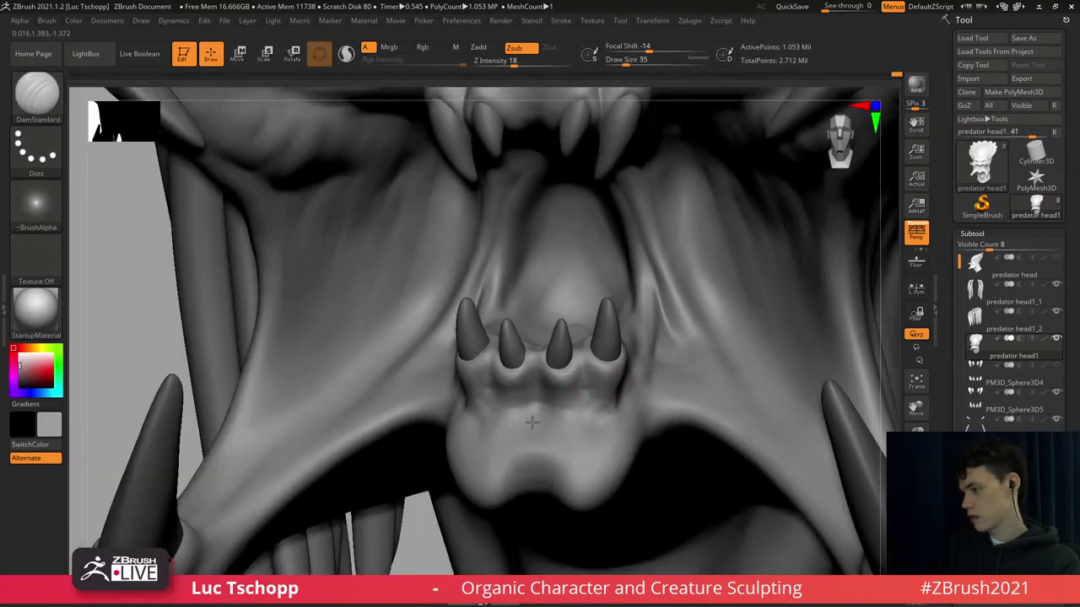
Add small raised folds between the gum creases above the chin with the Standard brush at draw size 39.
key("b")
key("s")
key("t")
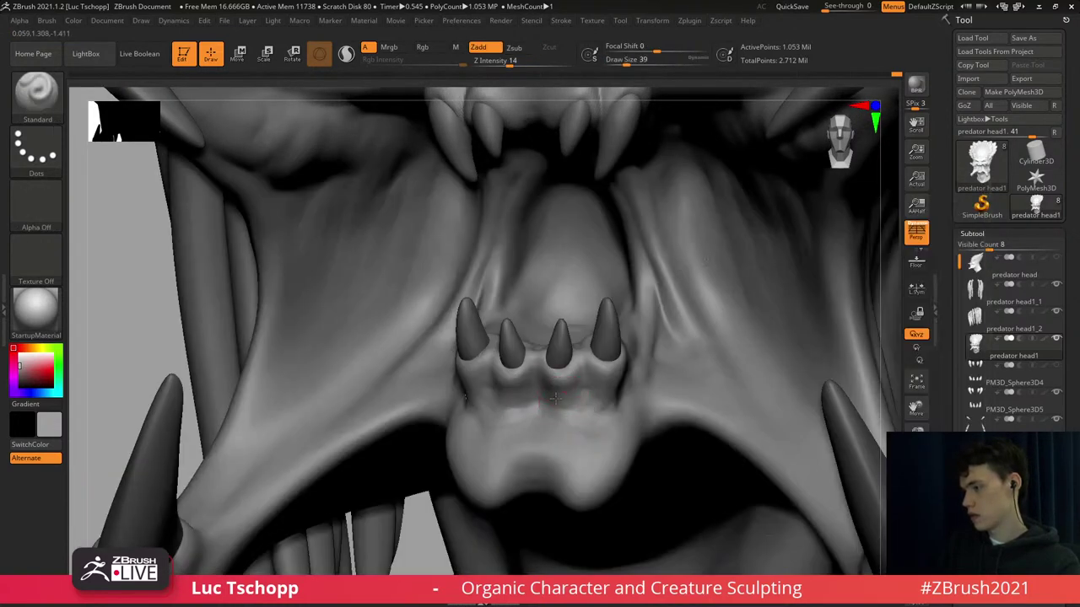
key("s")
left_click_drag(575, 405, 568, 403)
Carve creases from the side of the lower gum into the cheek membrane with DamStandard, varying the draw size between 54 and 104.
key("b")
key("d")
key("s")
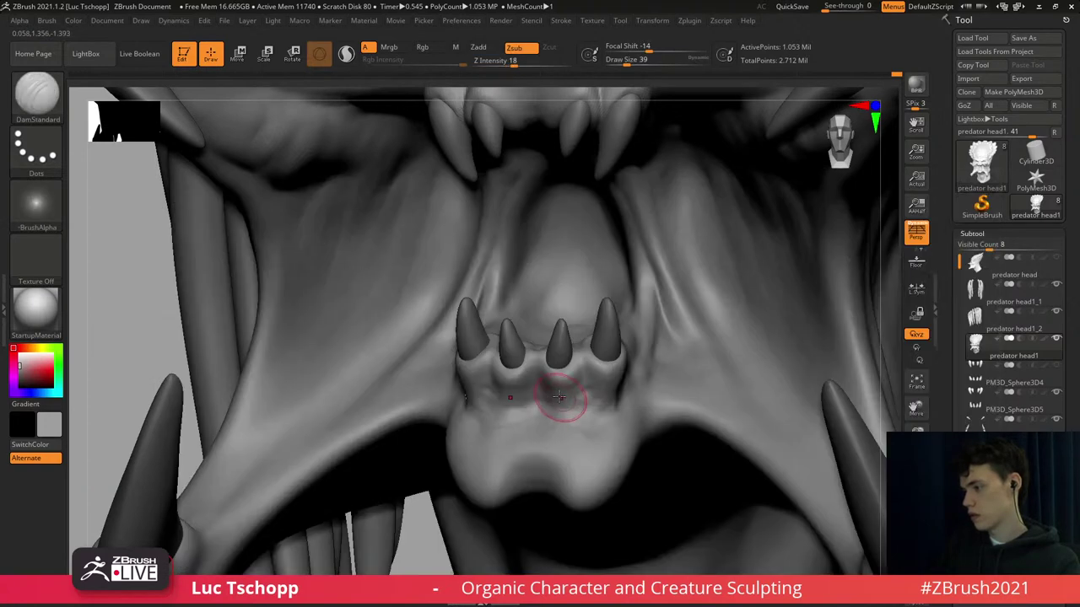
right_click_drag(655, 351, 670, 340)
key("s")
left_click_drag(670, 339, 676, 339)
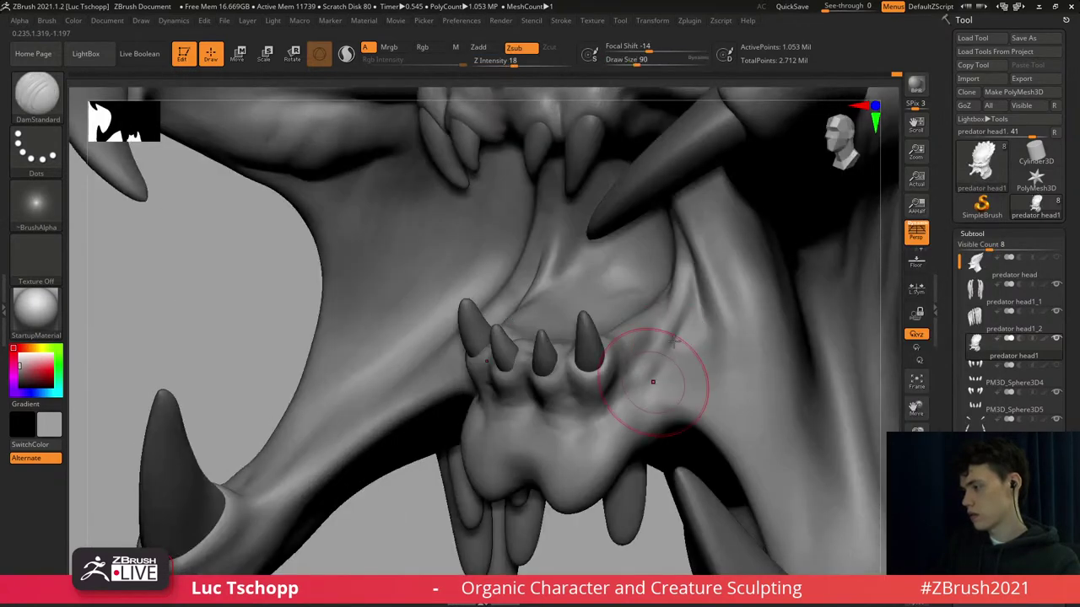
left_click_drag(636, 403, 658, 368)
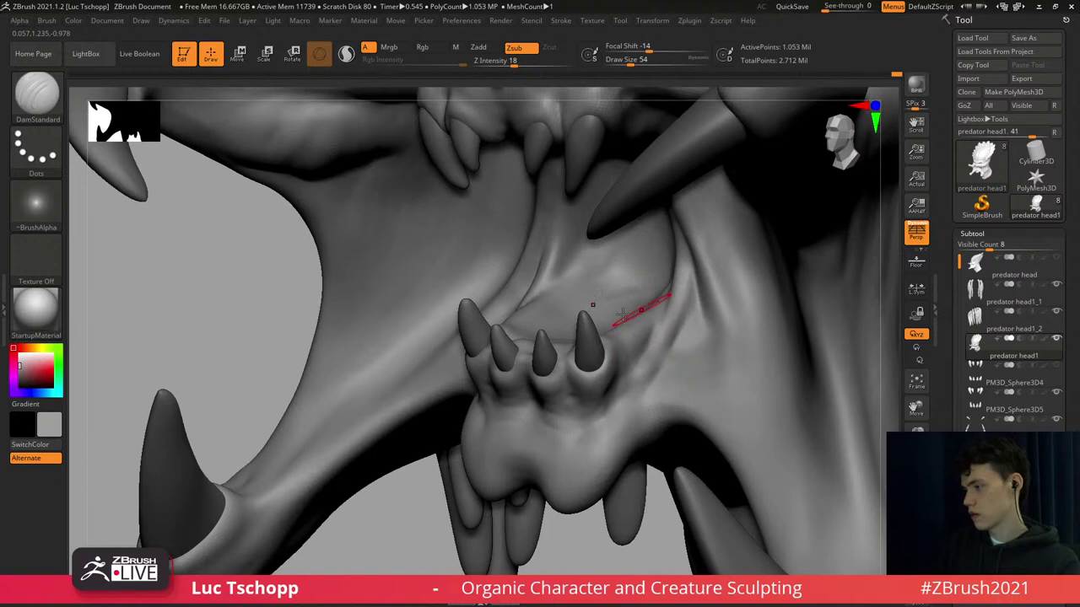
mouse_move(615, 309)
right_mouse_down()
mouse_move(647, 307)
mouse_move(619, 259)
right_mouse_up()
key("bracketright")
key("bracketright")
key("bracketright")
Frame the whole head and refine the creases around the brow with DamStandard at draw size 39.
key("f")
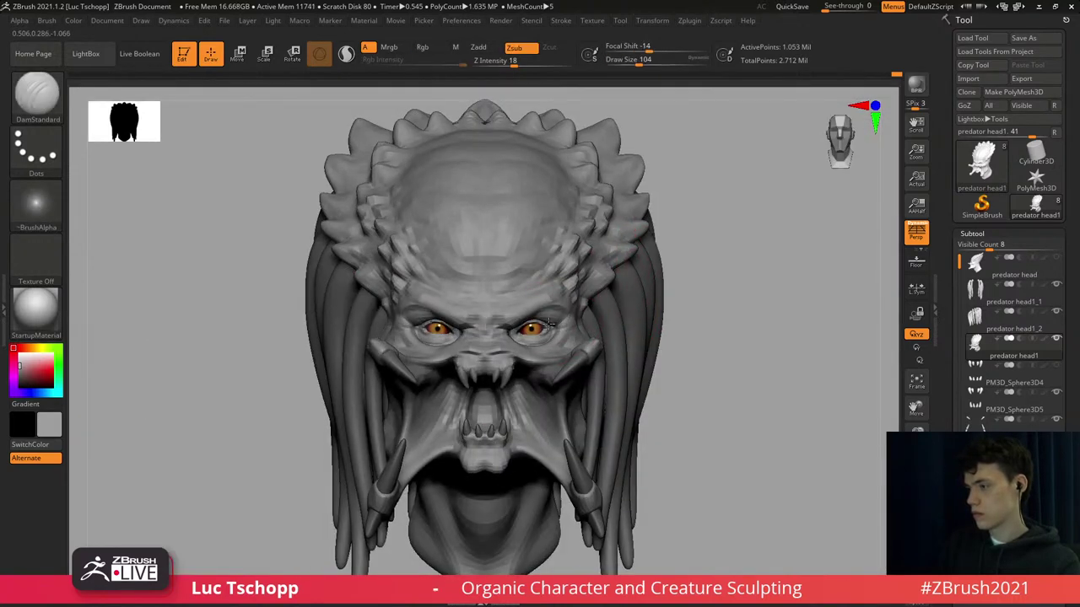
right_click_drag(549, 324, 564, 321, "alt")
mouse_move(550, 282)
right_mouse_down("ctrl")
mouse_move(534, 313)
mouse_move(552, 313)
right_mouse_up("ctrl")
key("s")
left_click_drag(551, 313, 536, 312)
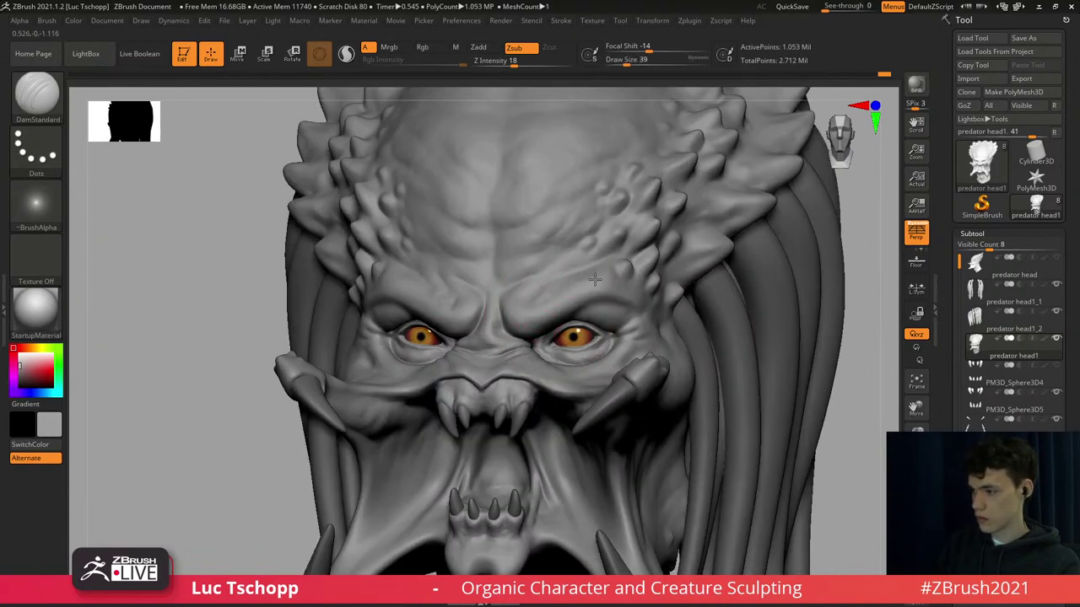
right_click_drag(595, 279, 599, 276)
key("b")
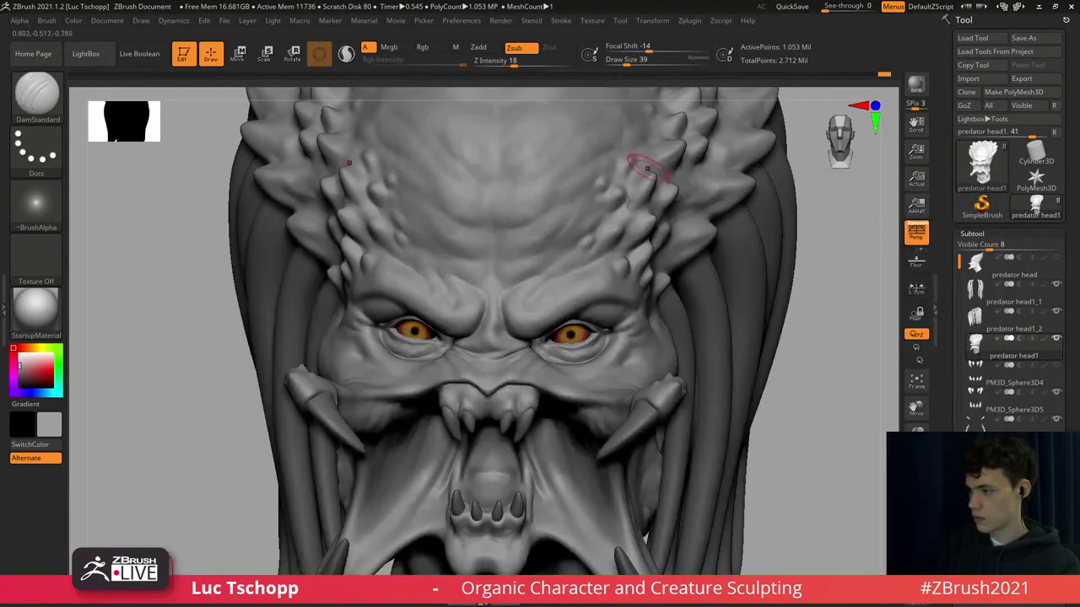
Undo the last stroke and build up the bump at the outer end of the brow with the Standard brush at draw size 16.
key("b")
key("s")
key("t")
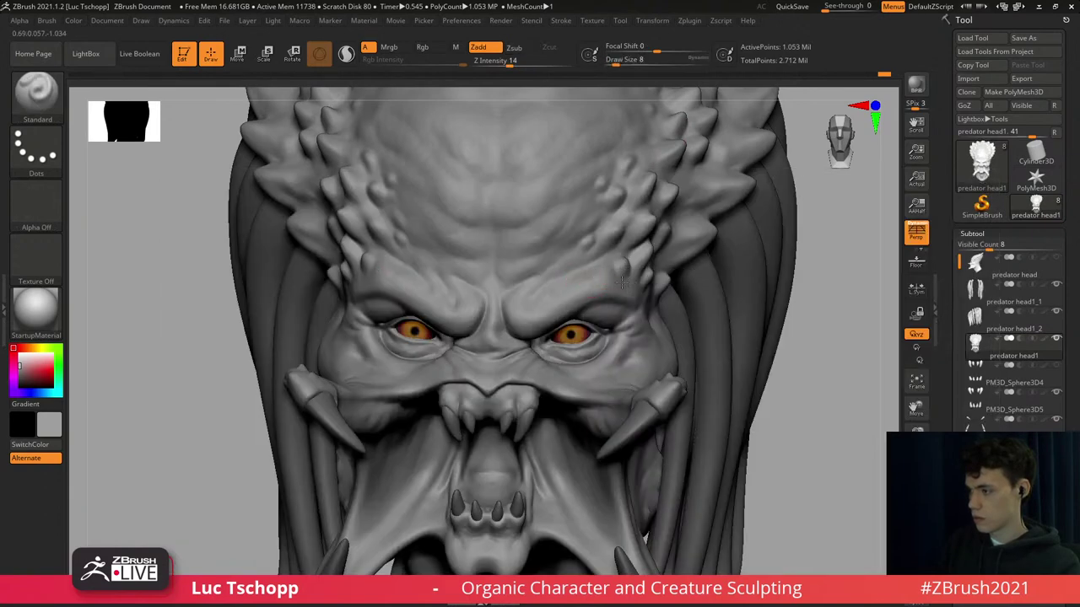
key("ctrl+z")
key("s")
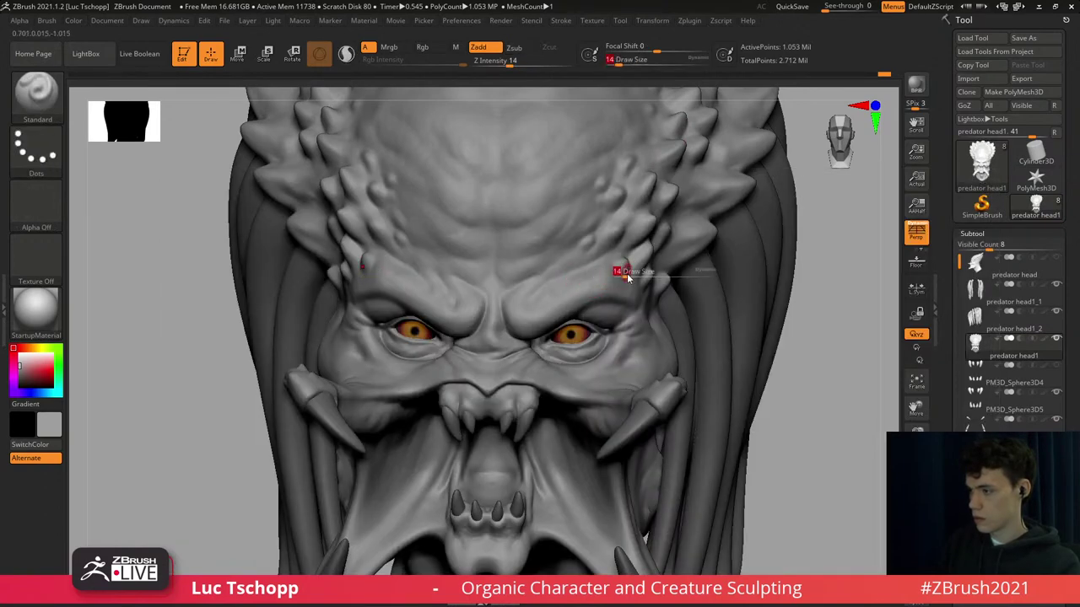
left_click_drag(625, 277, 633, 278)
right_click_drag(634, 278, 630, 284)
key("s")
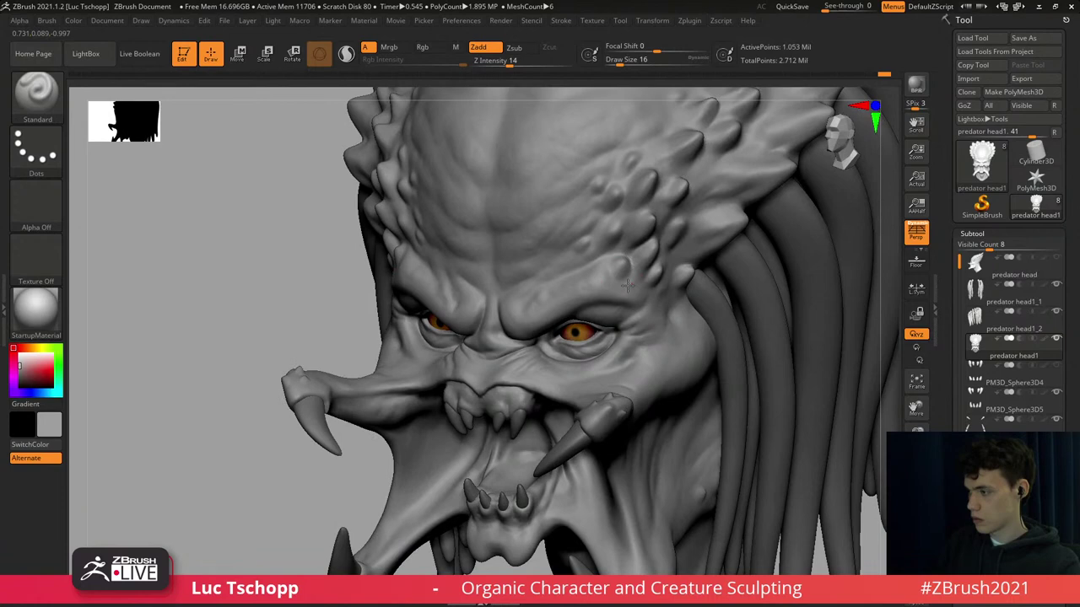
Adjust the shape of the small bumps above the outer brow with the Move brush at draw size 27.
key("b")
key("m")
key("v")
right_click_drag(633, 265, 580, 274)
key("s")
left_click(584, 271)
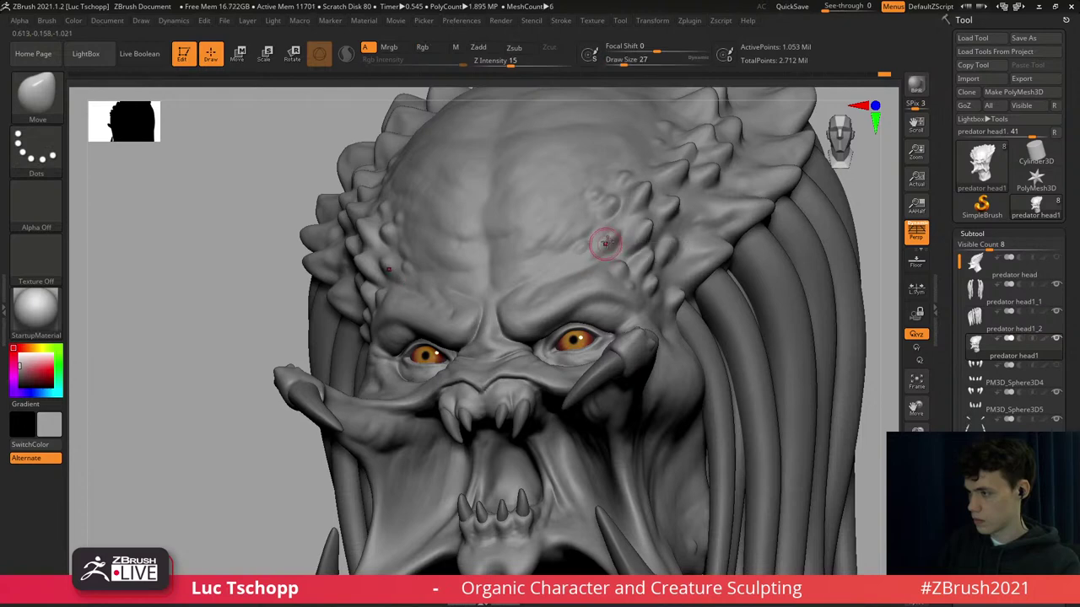
Carve creases above the outer brow with DamStandard and smooth them at draw size 41.
key("b")
key("d")
key("s")
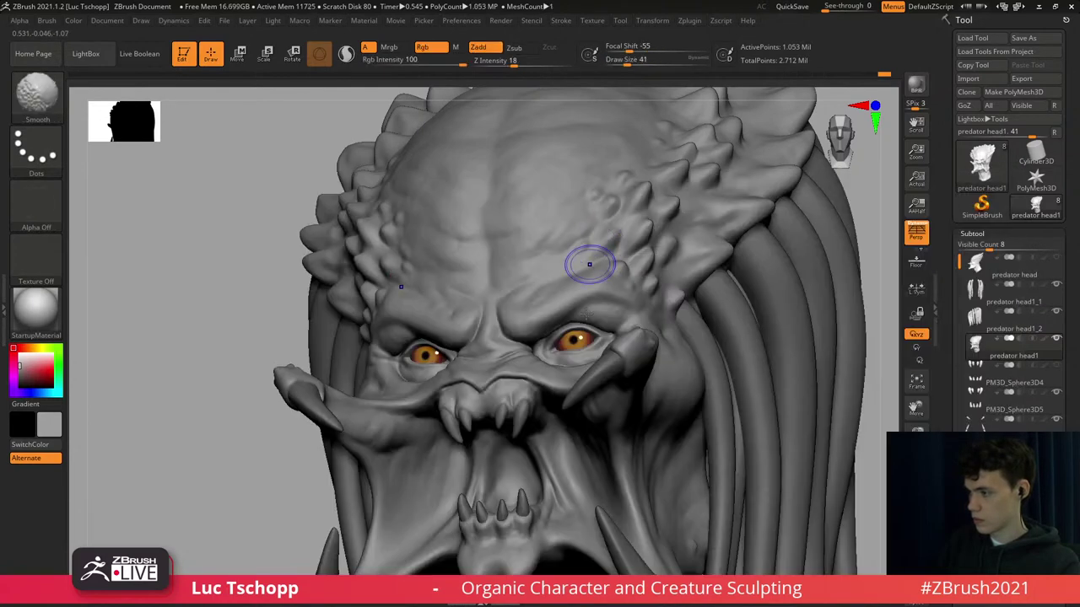
mouse_move(586, 264)
right_mouse_down("shift")
mouse_move(576, 367)
mouse_move(549, 318)
mouse_move(540, 369)
mouse_move(502, 358)
mouse_move(568, 295)
right_mouse_up("shift")
Select the mandible tusks subtool PM3D_Sphere3D3 and try a DamStandard stroke on the lower tusk, undoing it and setting draw size 22.
mouse_move(540, 336)
right_mouse_down("alt")
mouse_move(540, 300)
mouse_move(536, 432)
mouse_move(554, 391)
mouse_move(563, 460)
mouse_move(562, 388)
mouse_move(561, 566)
right_mouse_up("alt")
left_click(540, 314, "alt")
right_click_drag(540, 315, 525, 307)
key("b")
key("d")
key("s")
key("s")
left_click_drag(518, 310, 514, 308)
key("ctrl+z")
key("s")
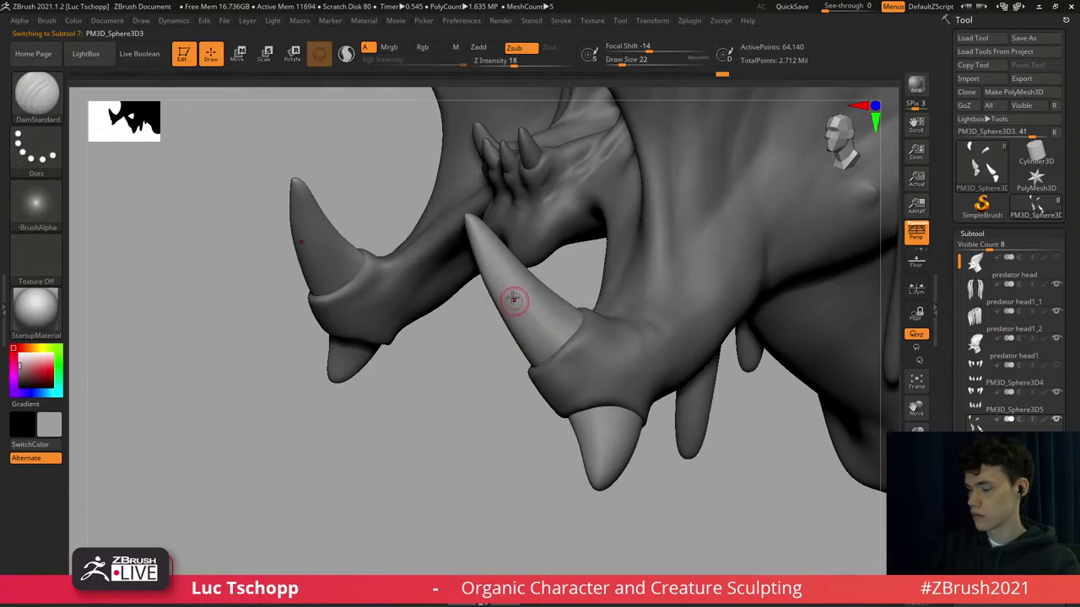
Examine the shape of the upper and lower mandible tusks from several angles.
right_click_drag(514, 302, 502, 265)
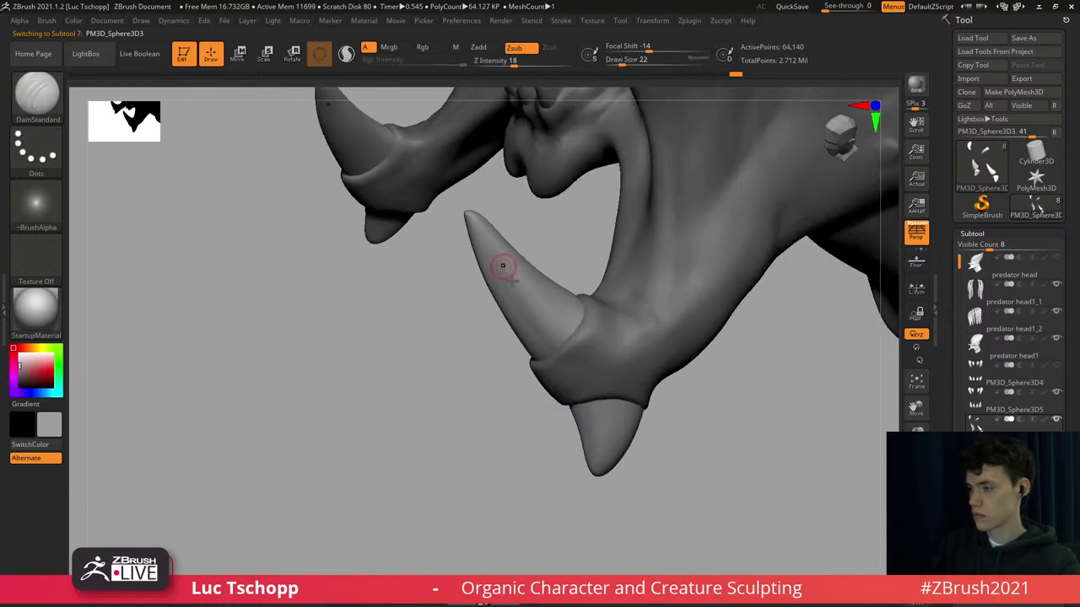
right_click_drag(540, 310, 569, 380)
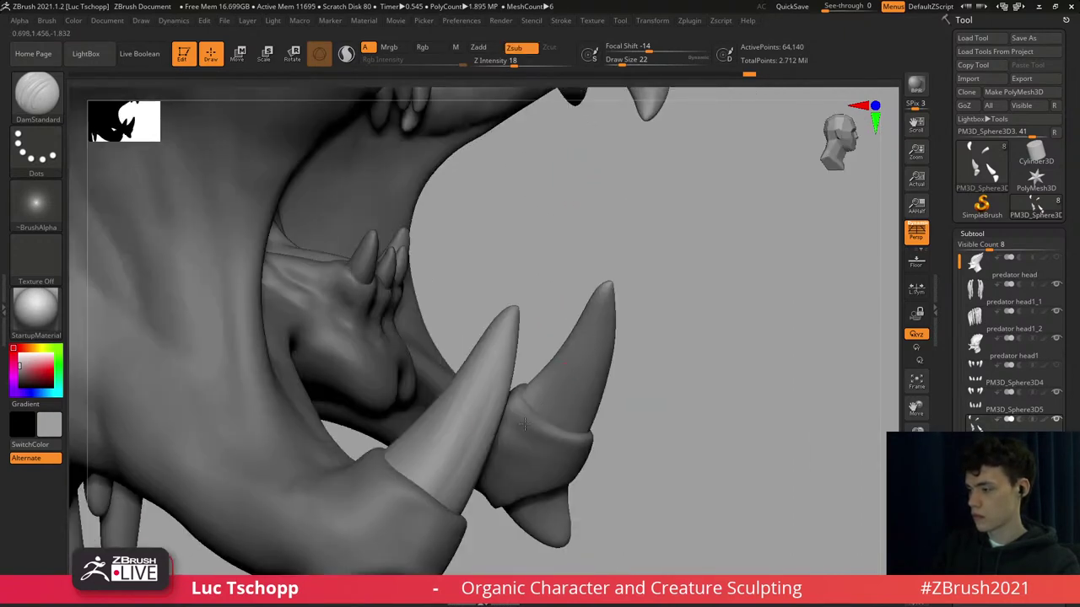
right_click_drag(567, 409, 552, 382)
right_click_drag(669, 241, 649, 281)
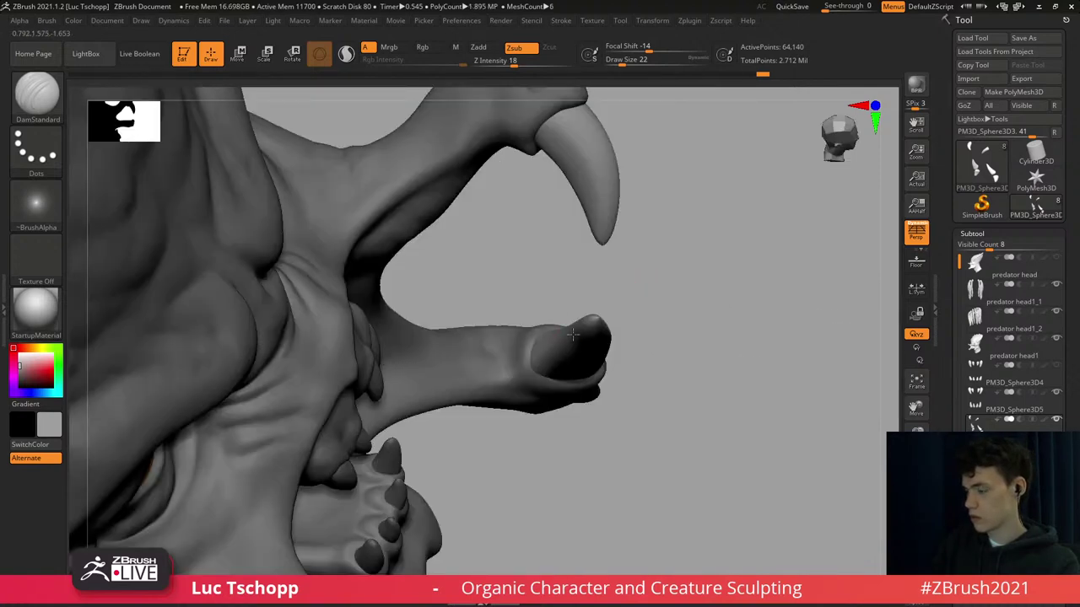
right_click_drag(564, 259, 612, 358, "ctrl")
right_click_drag(608, 301, 590, 315)
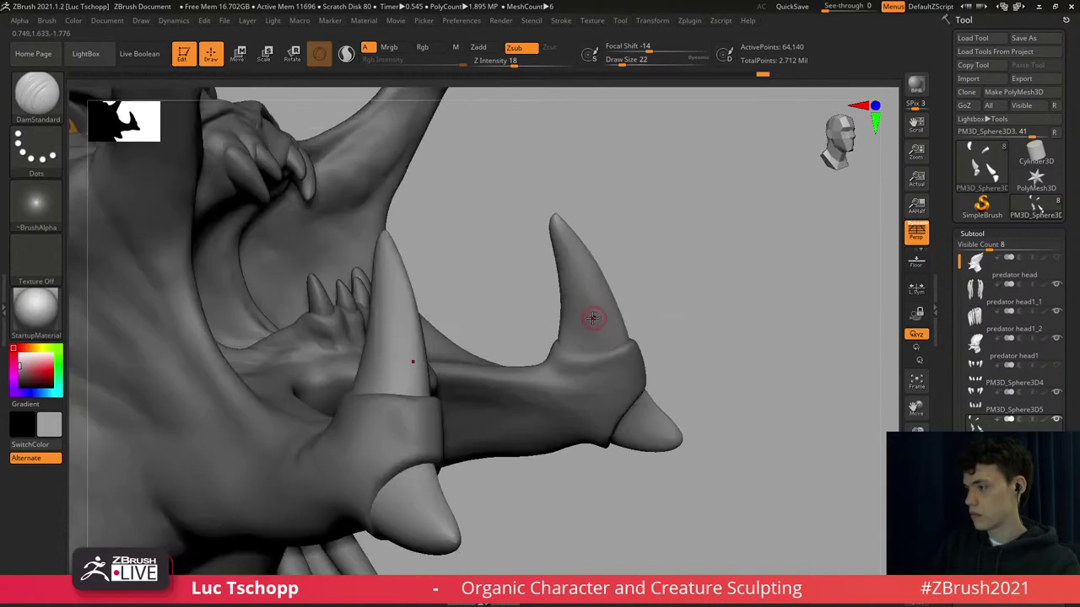
right_click_drag(578, 248, 619, 302, "ctrl")
Refine the lower mandible tusks with LucT_Custom1 at draw size 41, working two subdivision levels lower and returning to the highest level.
key("b")
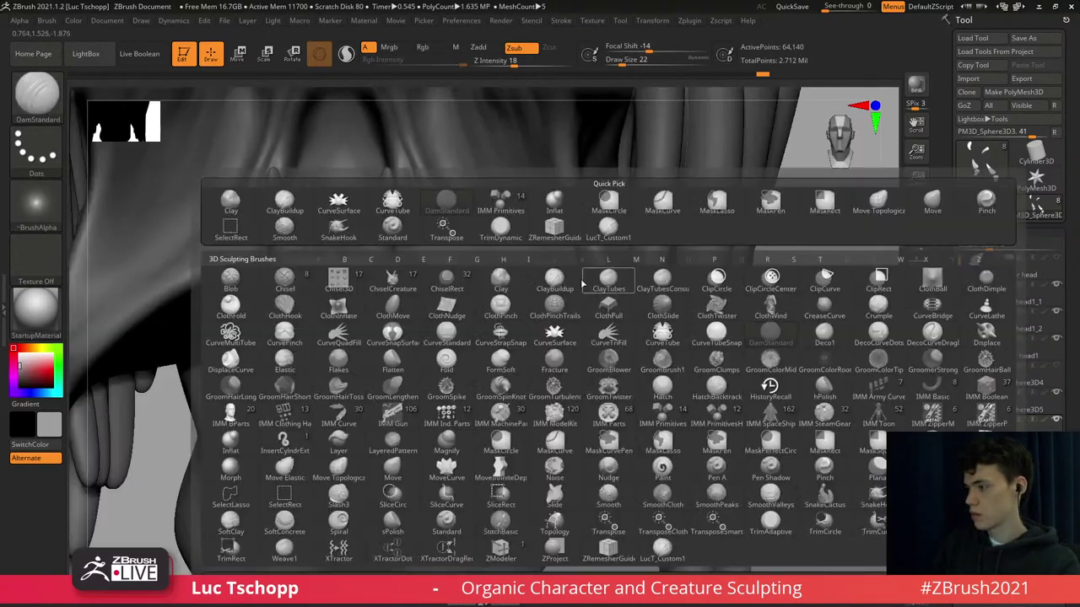
left_click(606, 231)
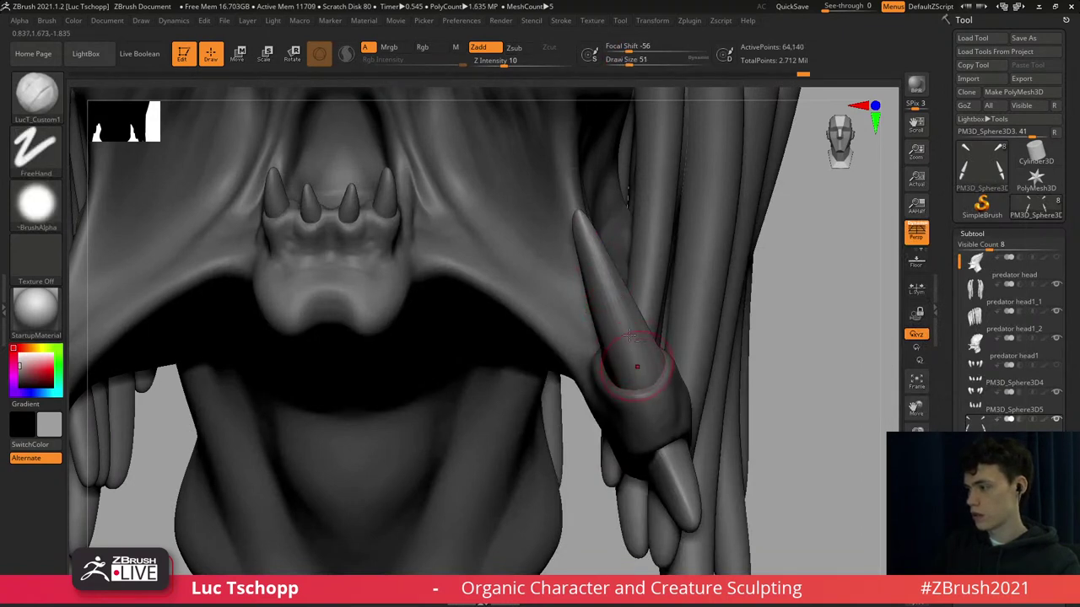
right_click_drag(628, 376, 639, 337, "ctrl")
key("shift+d")
key("shift+d")
key("s")
left_click_drag(638, 328, 647, 356)
right_click_drag(595, 216, 593, 302, "alt")
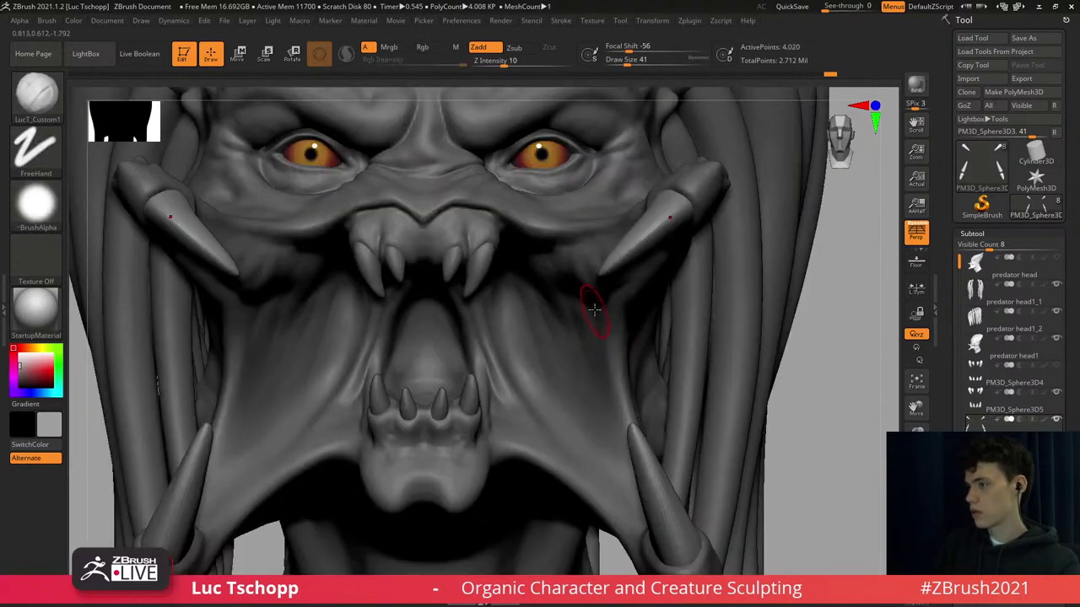
key("d")
key("d")
Refine the upper mandible tusks with the LucT_Custom1 brush at draw size 41.
right_click_drag(600, 225, 592, 272, "alt")
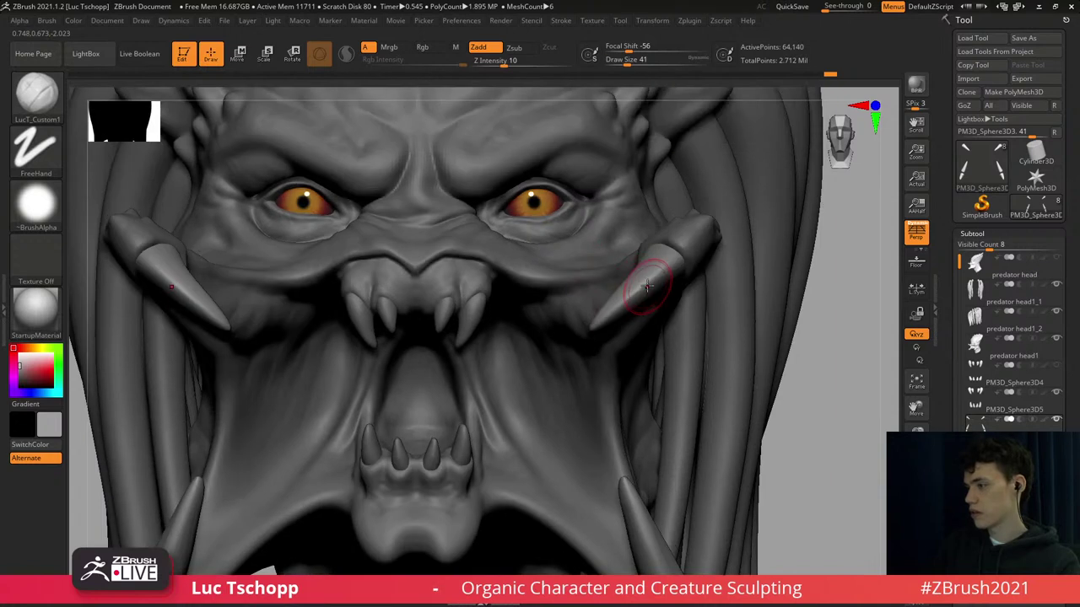
key("shift")
key("d")
key("s")
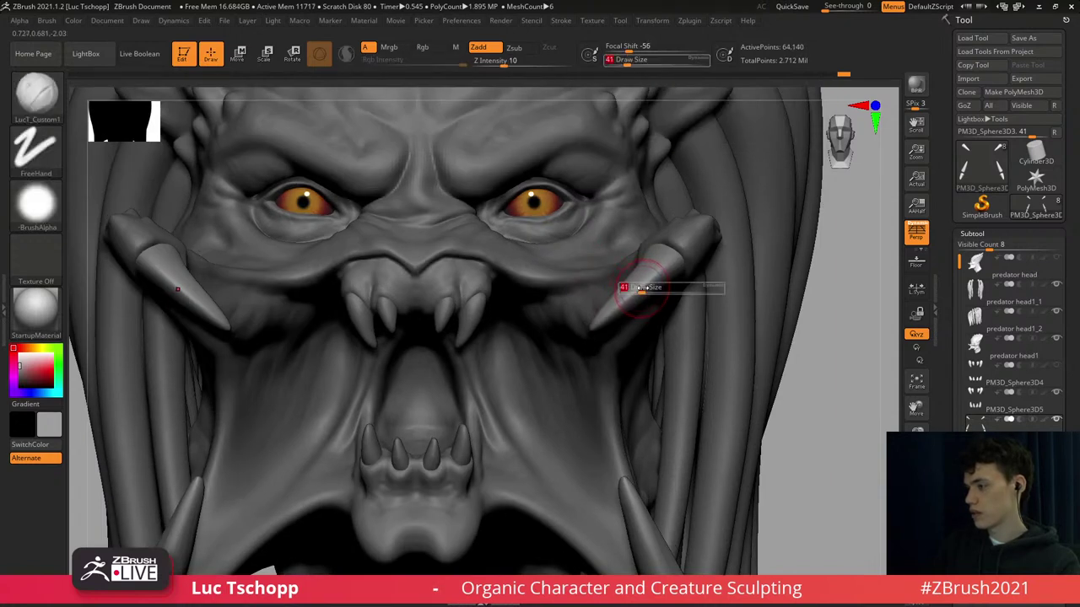
mouse_move(638, 288)
left_mouse_down()
mouse_move(647, 276)
mouse_move(631, 294)
left_mouse_up()
Select the predator head1 subtool and sculpt the skin rim around the upper tusk with the Standard brush at draw size 25.
left_click(681, 247, "alt")
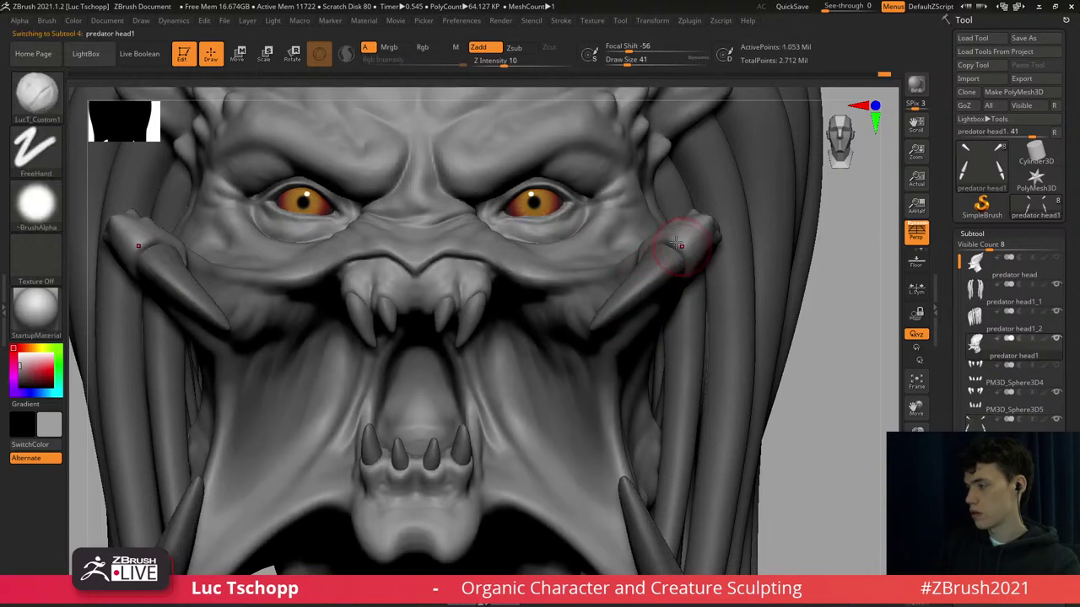
mouse_move(681, 246)
right_mouse_down()
mouse_move(685, 261)
mouse_move(686, 250)
right_mouse_up()
key("s")
left_click_drag(687, 250, 680, 250)
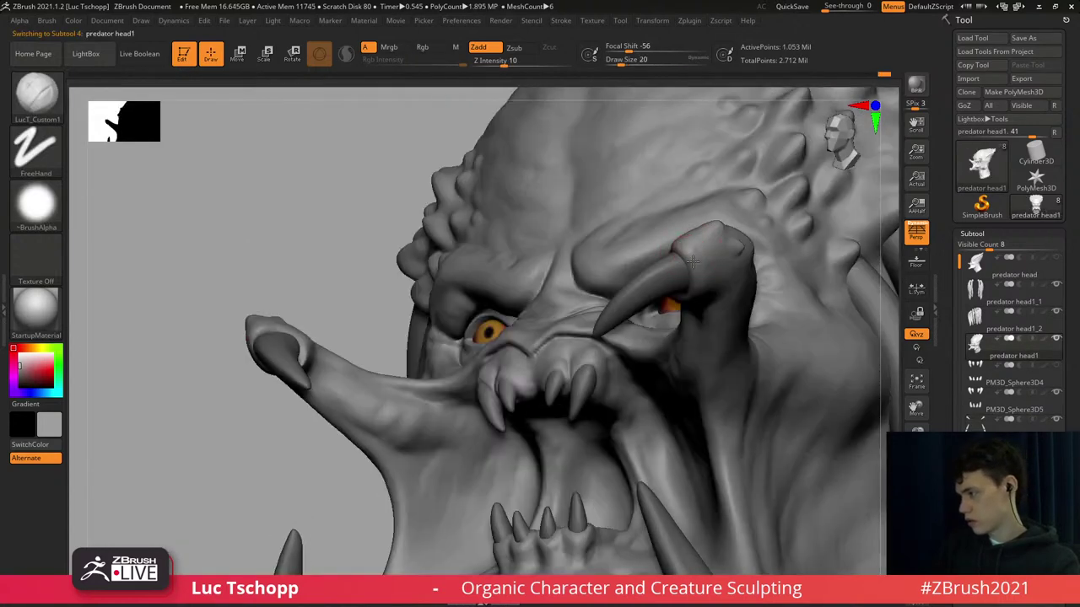
key("b")
key("s")
key("t")
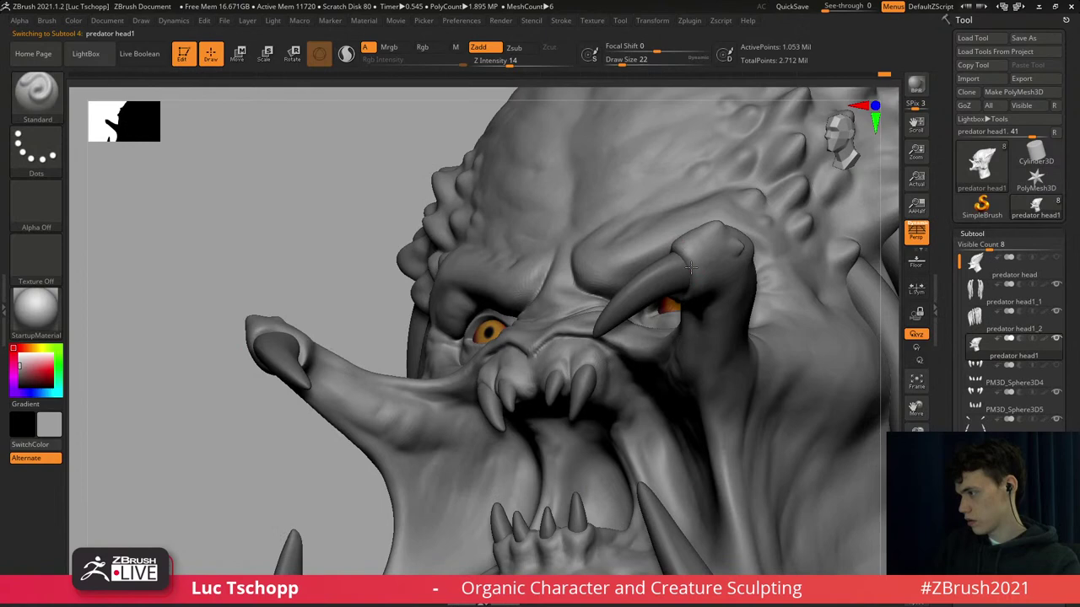
right_click_drag(687, 255, 631, 261)
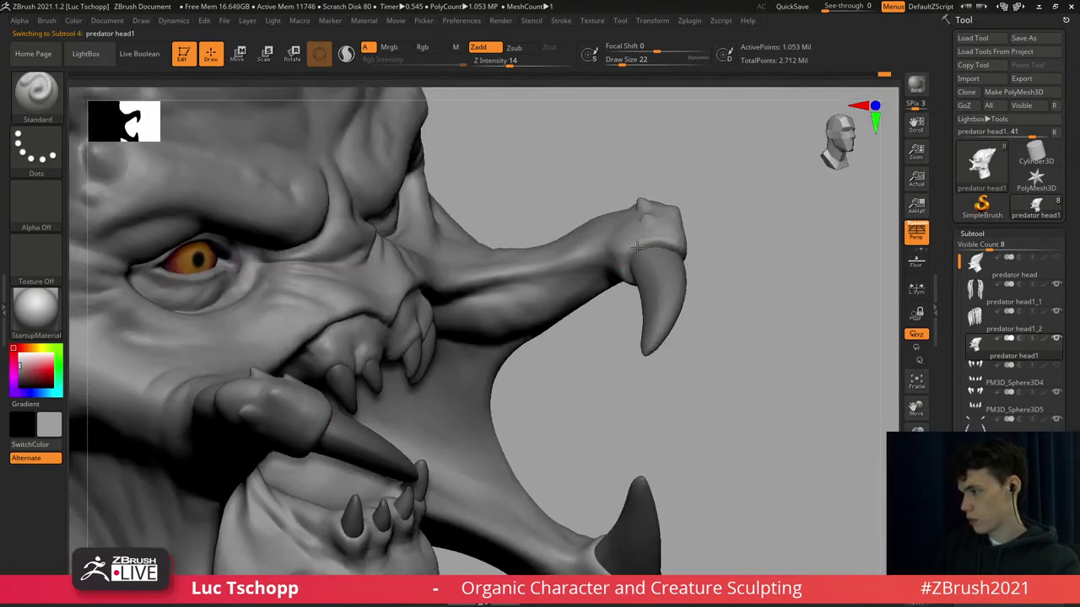
key("s")
left_click_drag(644, 244, 644, 243)
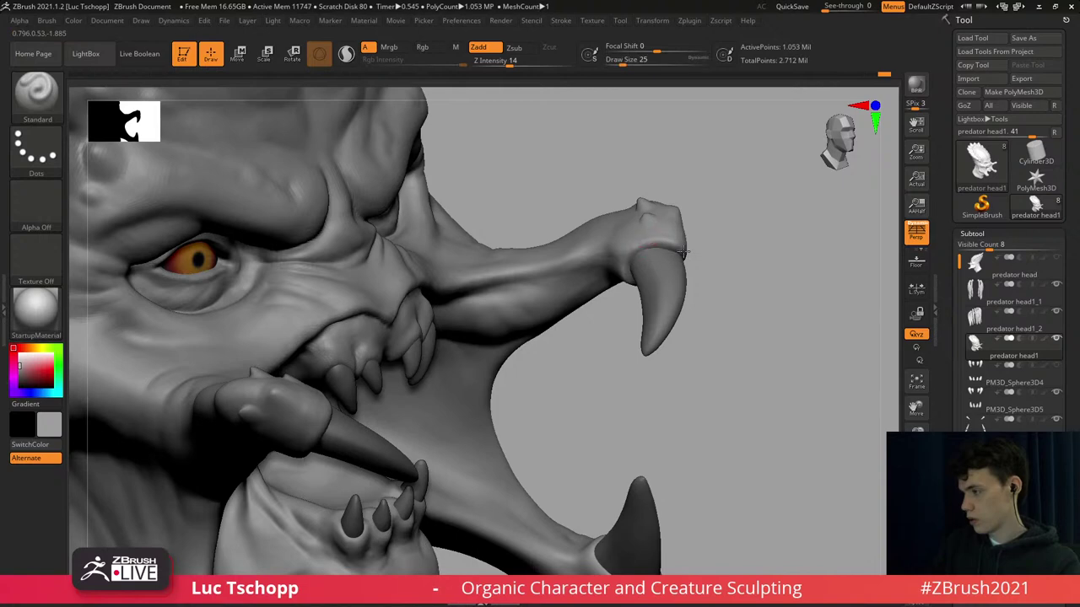
Select the tusks subtool PM3D_Sphere3D3 and sculpt the base of the upper tusk with the Standard brush at draw size 39.
mouse_move(625, 278)
right_mouse_down()
mouse_move(656, 271)
mouse_move(645, 271)
right_mouse_up()
left_click(656, 278, "alt")
type("s39")
key("Return")
key("s")
left_click_drag(654, 286, 651, 283)
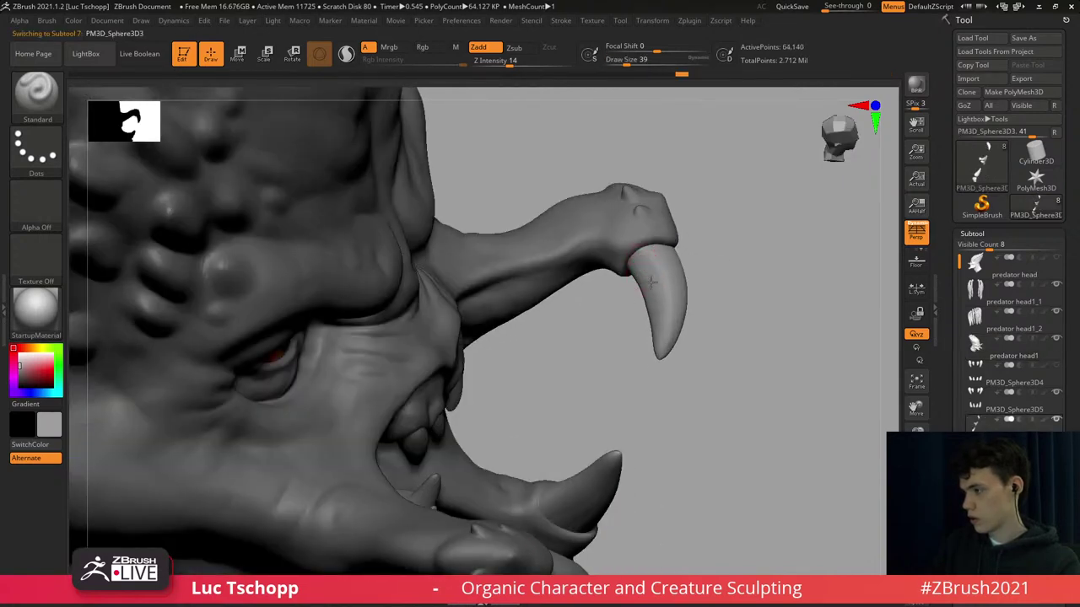
Sculpt the outer side of the lower tusk near its base with the Standard brush, using draw sizes 59 and 20.
right_click_drag(620, 247, 371, 181)
right_click_drag(685, 295, 544, 346)
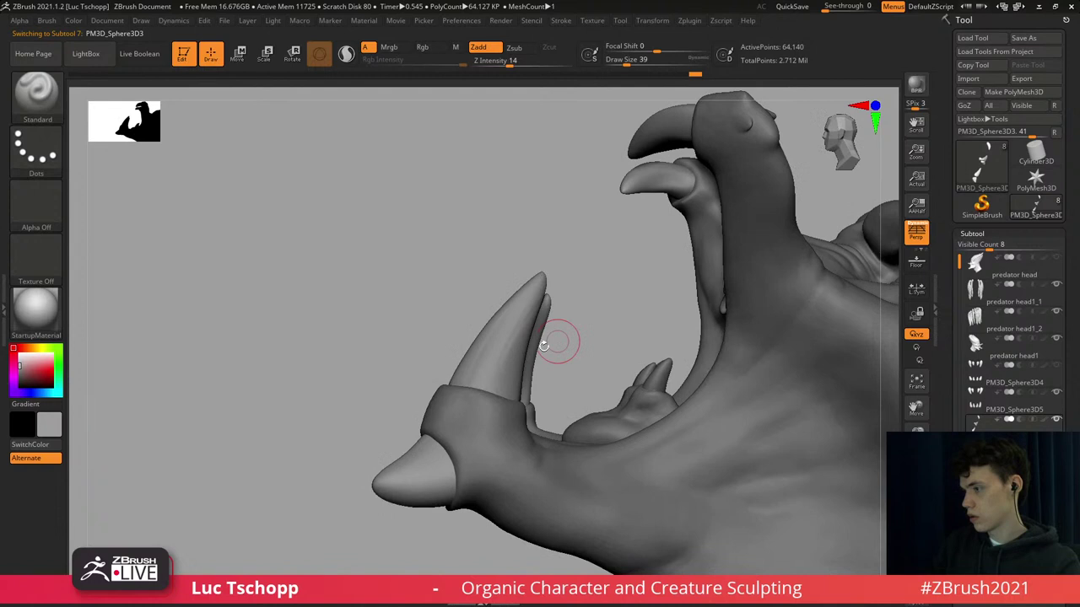
key("s")
left_click_drag(510, 374, 514, 373)
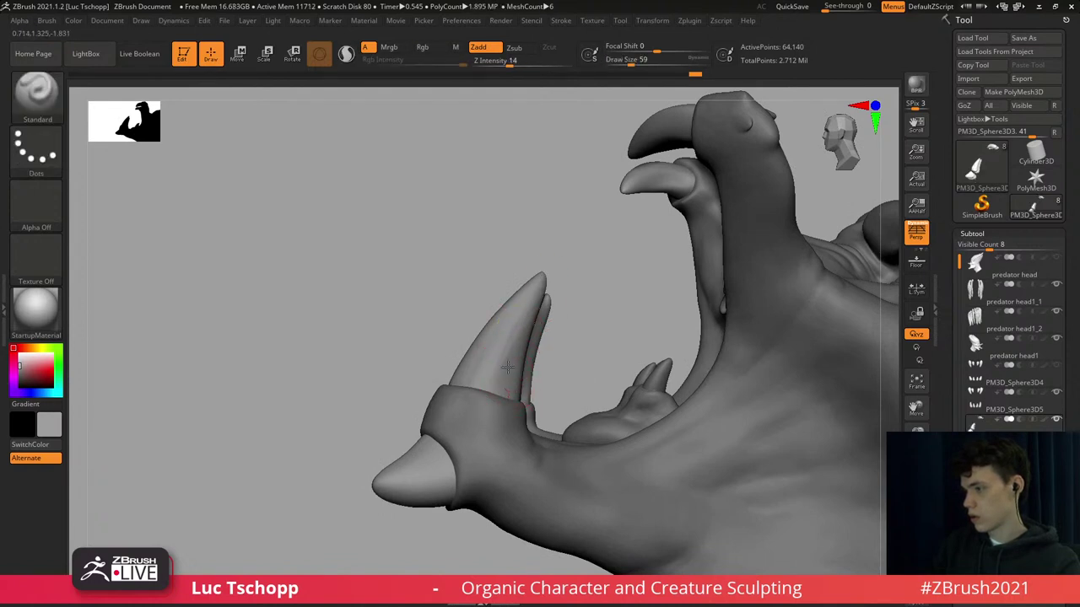
key("[")
key("[")
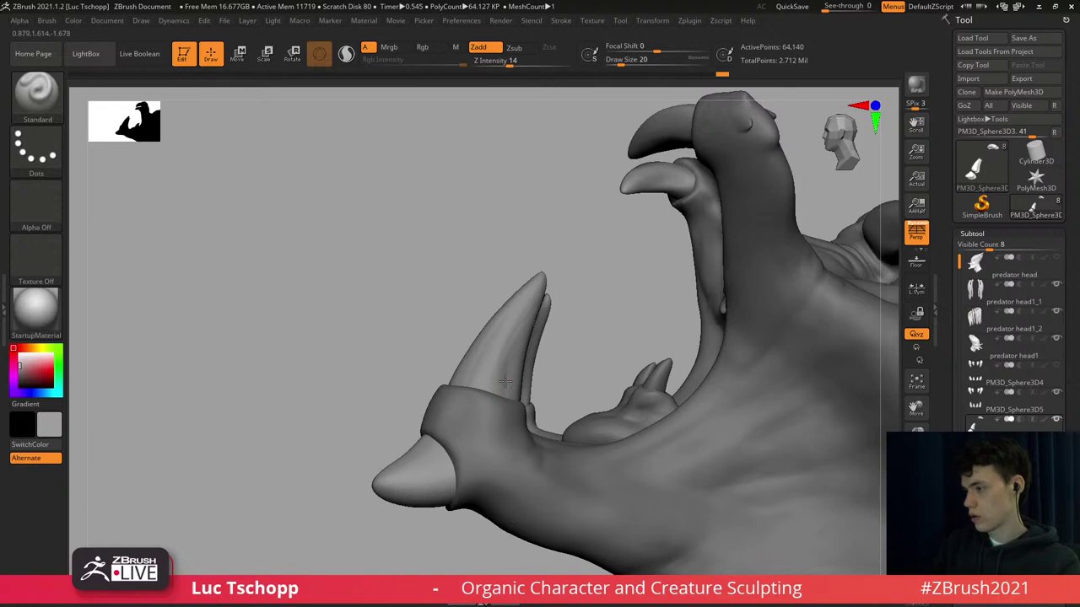
left_click_drag(505, 382, 520, 335)
Continue shaping the lower tusks from the opposite side with the Standard brush at draw size 46.
mouse_move(577, 354)
left_mouse_down()
mouse_move(675, 358)
mouse_move(641, 367)
left_mouse_up()
key("s")
left_click_drag(508, 386, 521, 387)
key("s")
left_click_drag(506, 325, 498, 326)
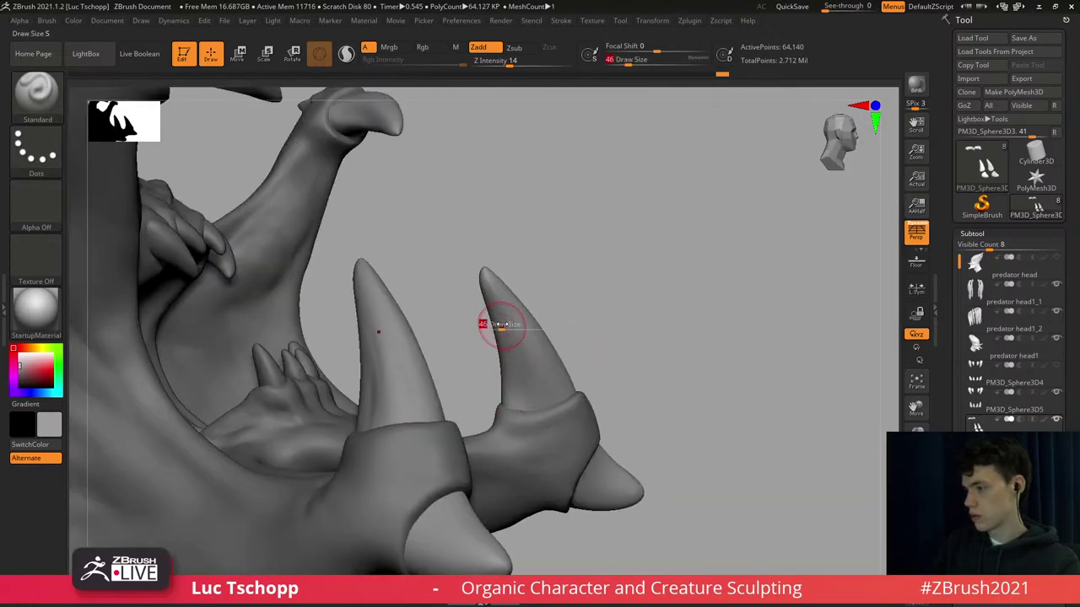
Select the predator head1 subtool and set up the Move Topological brush at draw size 23 with the wireframe shown.
mouse_move(552, 346)
right_mouse_down("ctrl")
mouse_move(511, 279)
mouse_move(422, 338)
mouse_move(388, 346)
mouse_move(458, 343)
mouse_move(444, 350)
right_mouse_up("ctrl")
left_click(464, 344, "alt")
key("b")
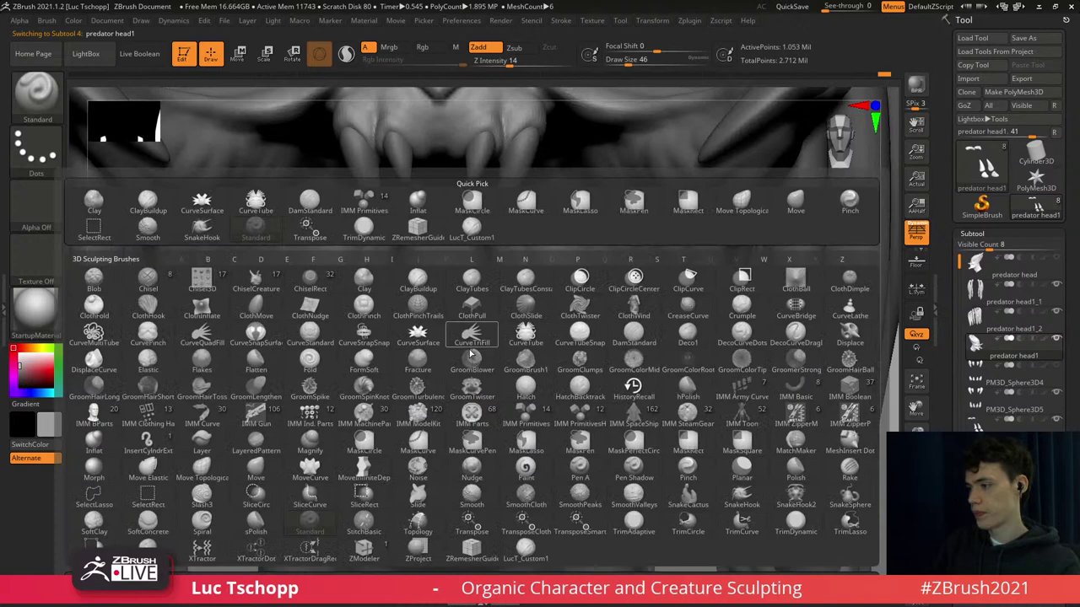
key("m")
key("c")
key("Escape")
key("b")
key("m")
key("t")
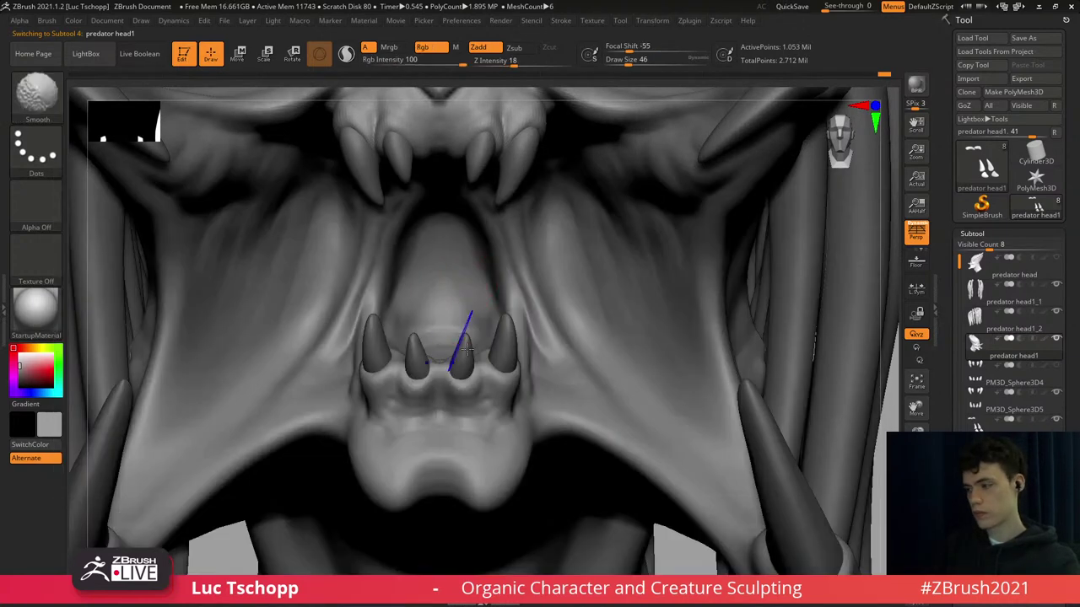
key("shift+f")
key("s")
left_click_drag(467, 358, 462, 359)
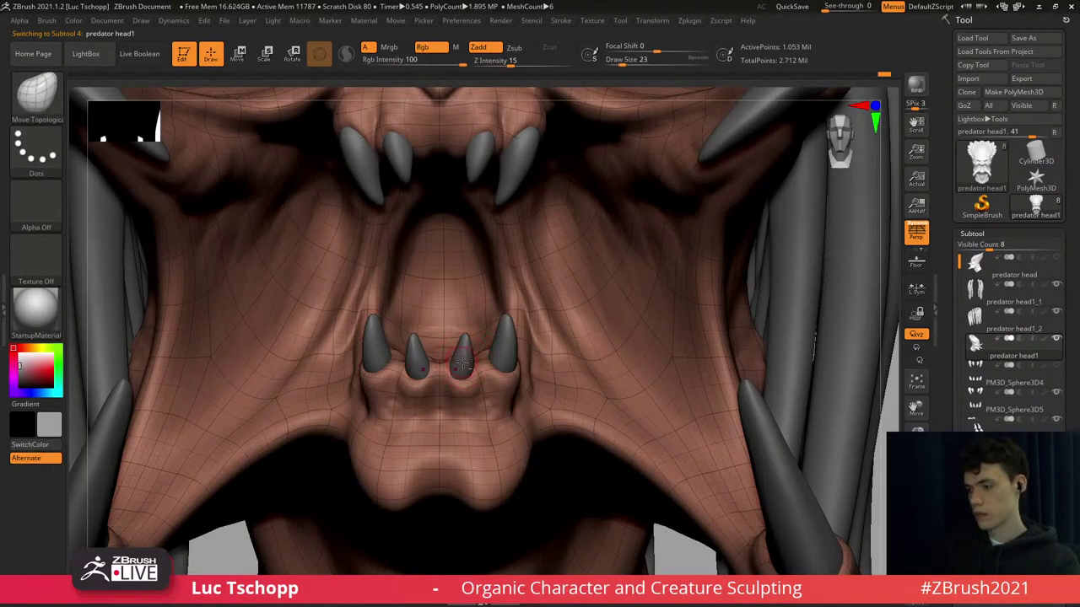
Select the teeth subtool PM3D_Sphere3D5, hide the wireframe and adjust the middle lower teeth with Move Topological at draw size 54.
left_click(463, 360, "alt")
key("b")
key("m")
key("t")
key("s")
left_click_drag(461, 363, 478, 364)
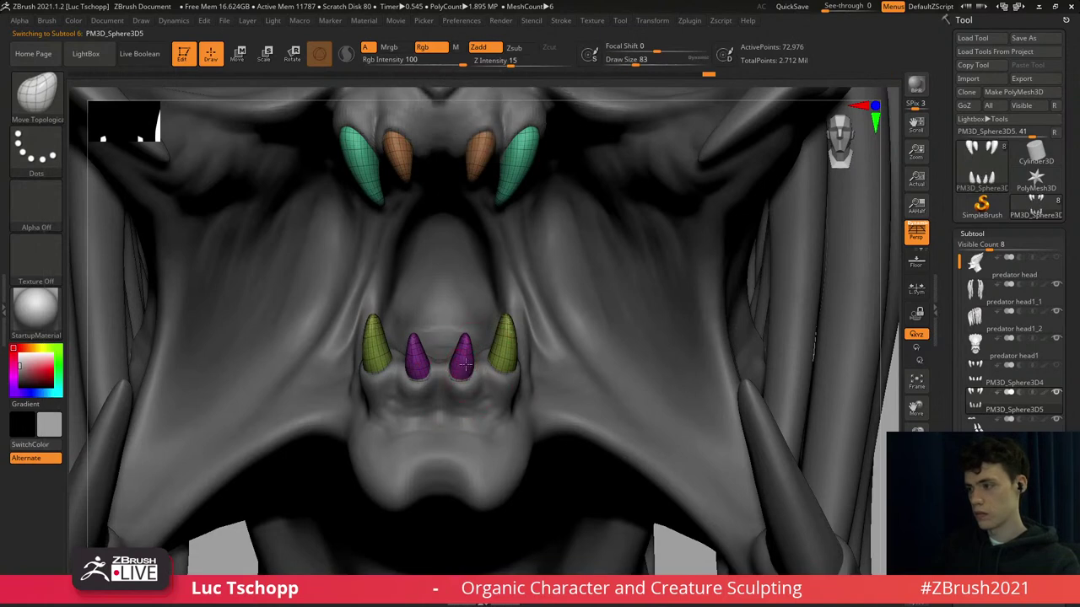
right_click_drag(470, 384, 468, 369)
key("shift+f")
key("s")
left_click_drag(479, 385, 463, 376)
right_click_drag(465, 383, 468, 374)
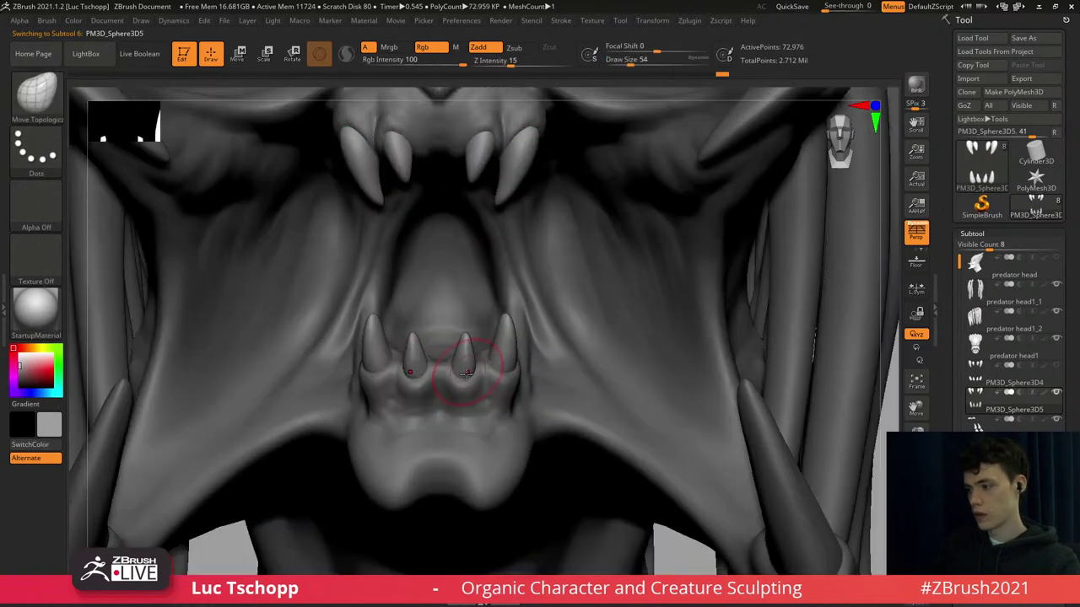
Fine-tune the bases and tips of the lower teeth with Move Topological, using draw sizes between 25 and 39.
key("s")
left_click_drag(459, 380, 461, 382)
right_click_drag(464, 420, 465, 447)
key("s")
left_click_drag(470, 383, 459, 382)
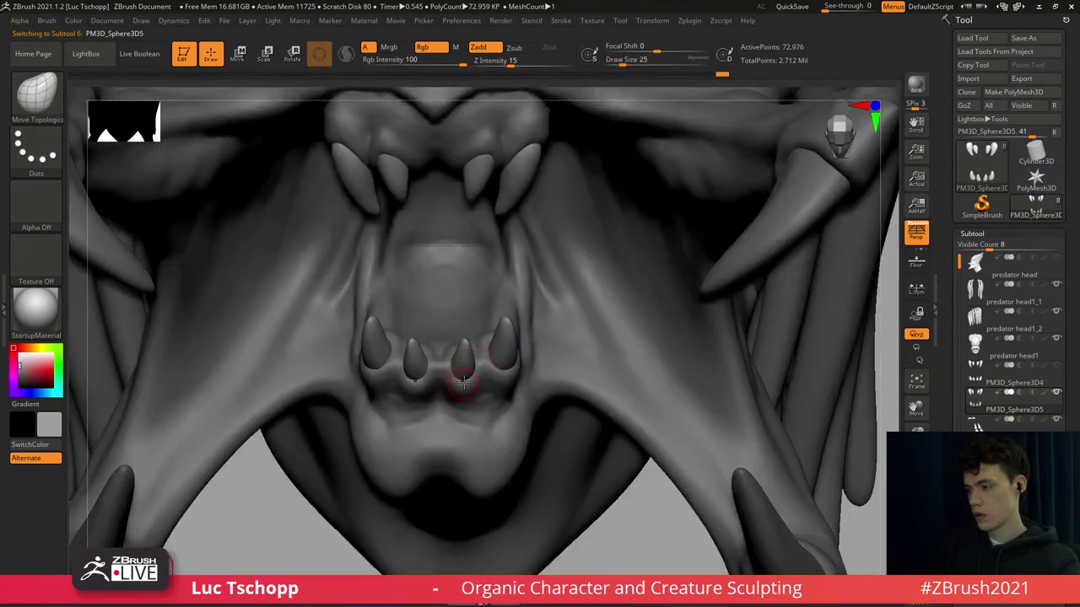
right_click_drag(463, 393, 469, 380, "shift")
key("s")
left_click_drag(462, 382, 467, 382)
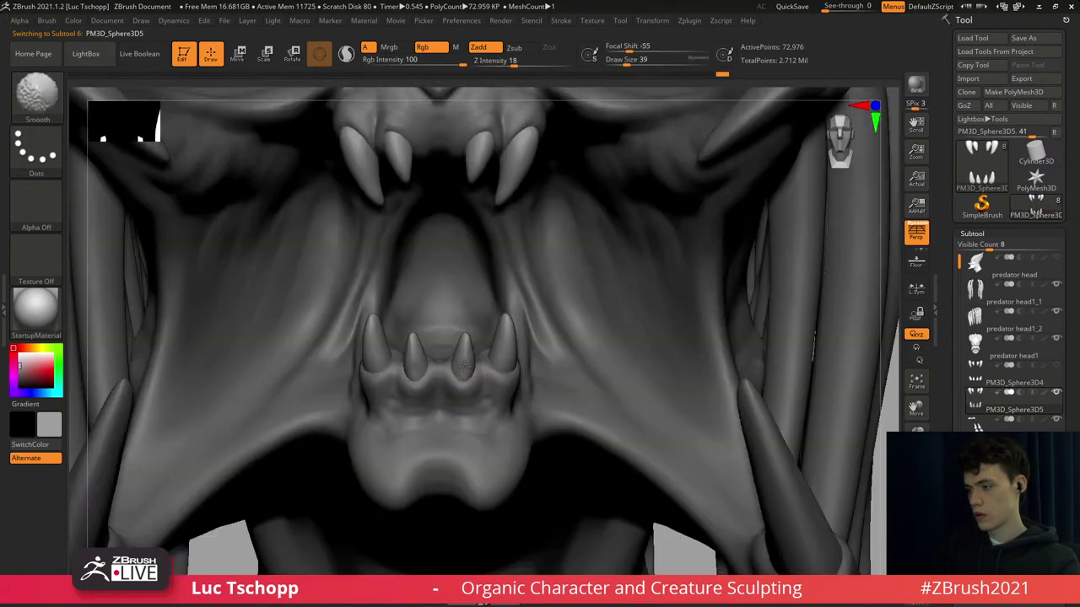
key("s")
left_click_drag(465, 337, 463, 337)
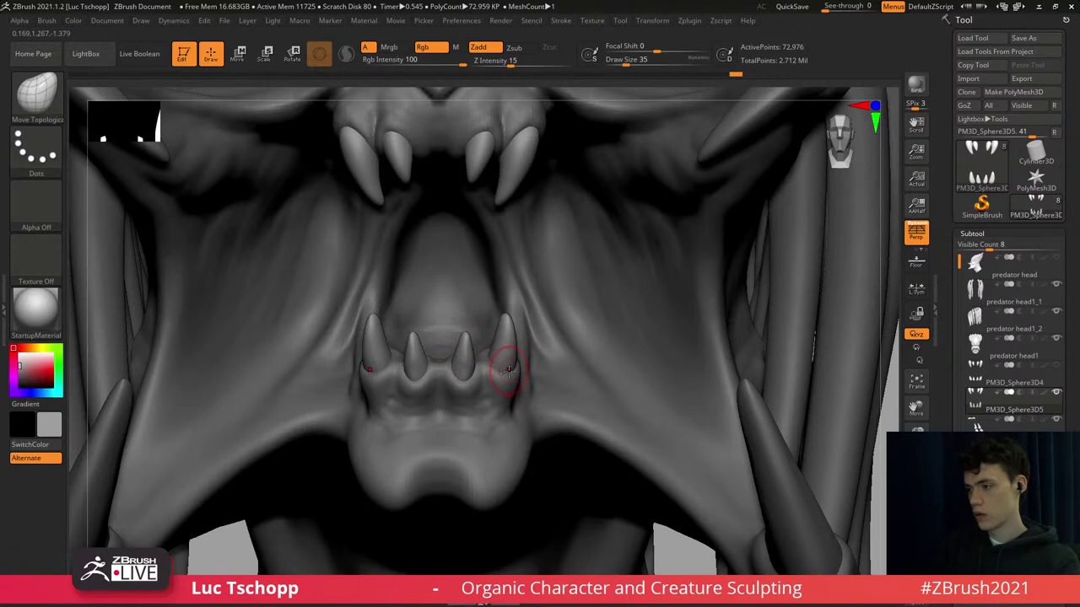
Examine the overall shape of the head, dreadlocks and mandibles, leaving predator head1 as the active subtool.
key("f")
left_click(542, 264, "alt")
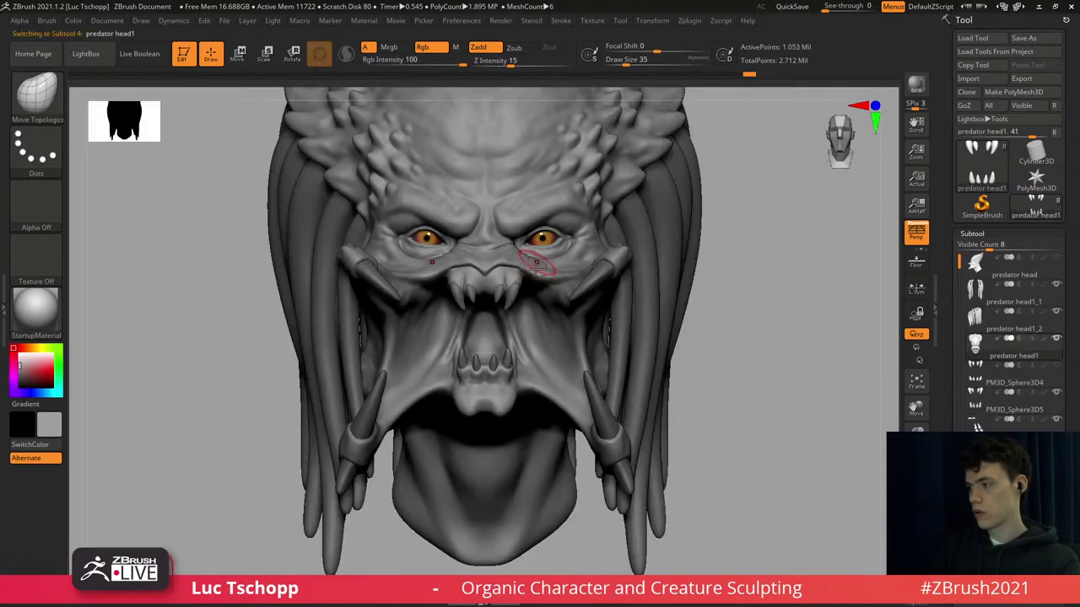
right_click_drag(542, 263, 541, 333, "alt")
key("f")
right_click_drag(528, 376, 451, 394)
left_click(633, 309, "alt")
mouse_move(633, 310)
right_mouse_down("shift")
mouse_move(654, 316)
mouse_move(593, 312)
right_mouse_up("shift")
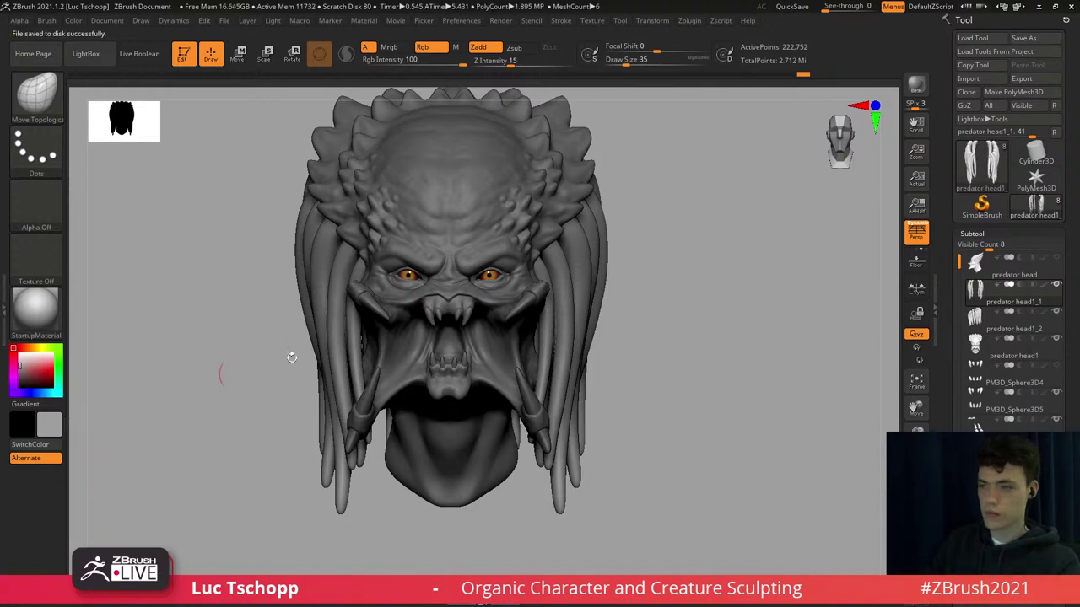
right_click_drag(595, 250, 606, 273, "ctrl")
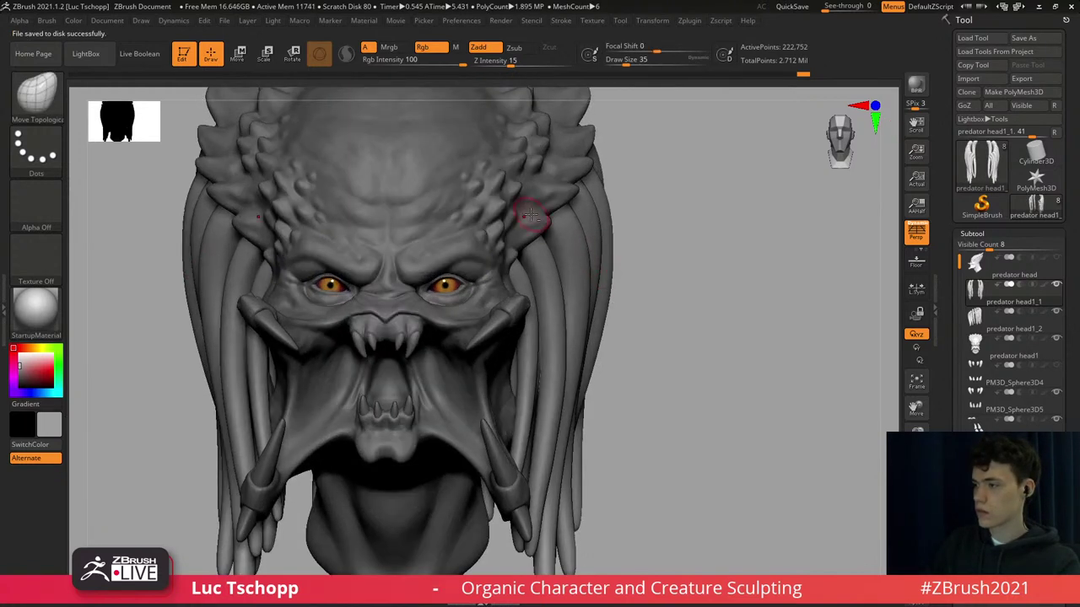
left_click(530, 216, "alt")
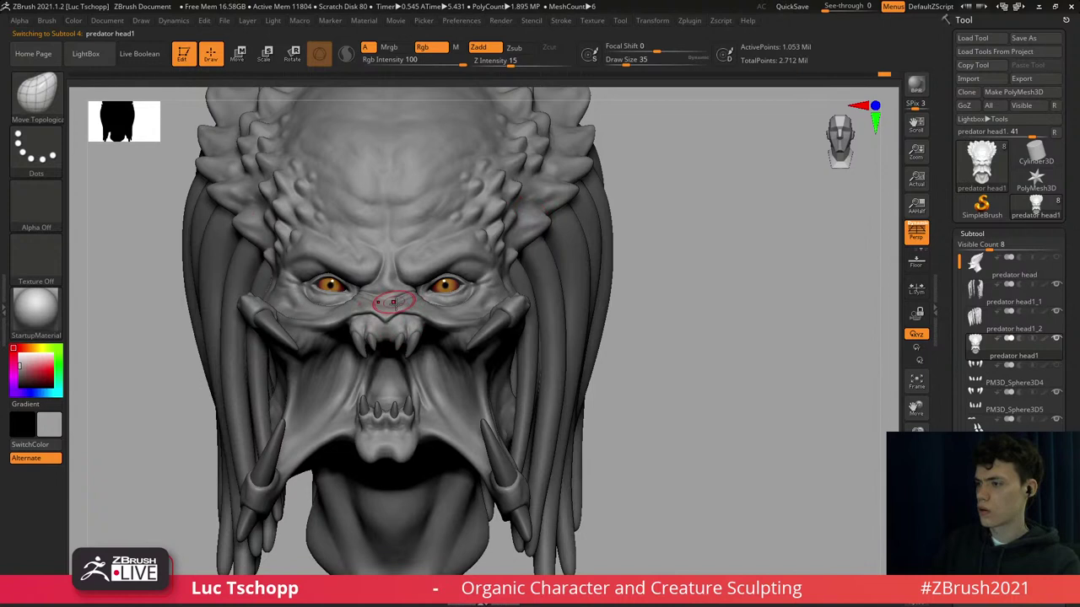
right_click_drag(419, 264, 421, 305)
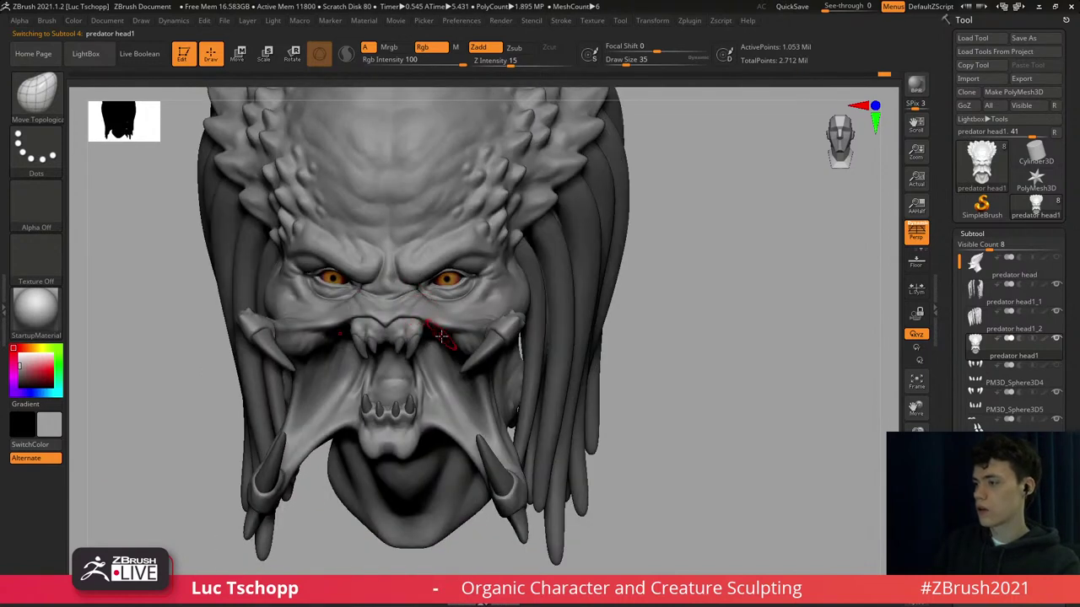
right_click_drag(437, 365, 436, 340, "alt")
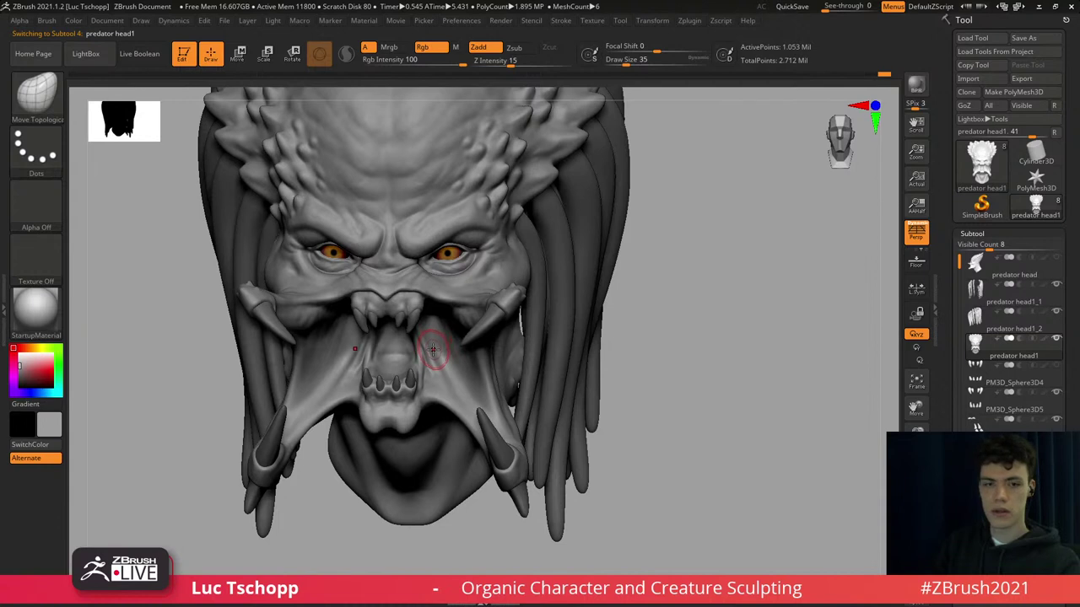
right_click_drag(432, 351, 434, 347, "shift")
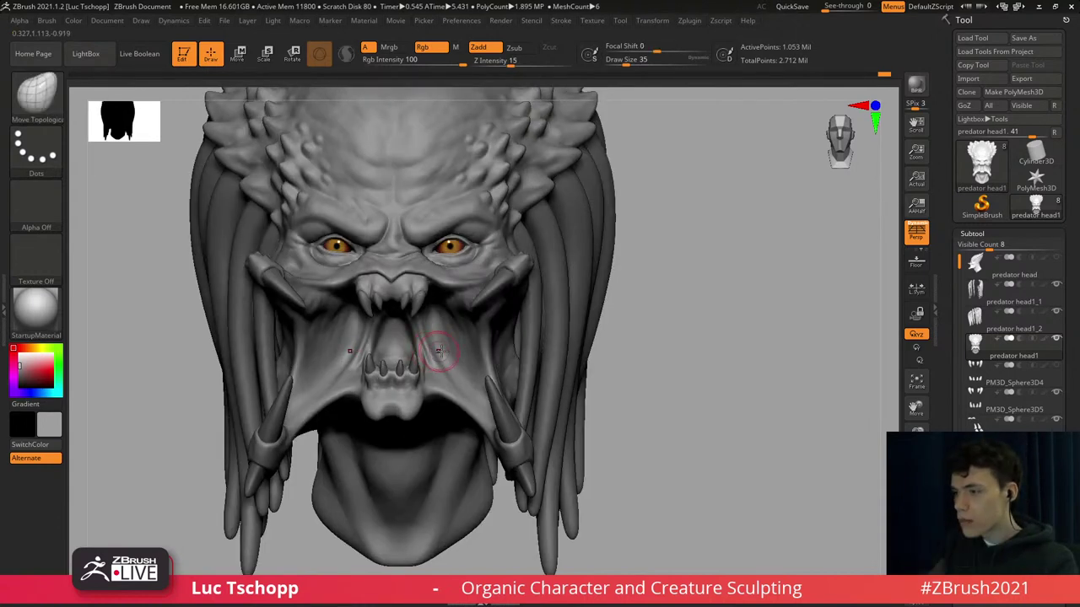
Sculpt the skin rim where the upper tusk meets the mandible with the Standard brush at draw size 23.
mouse_move(430, 352)
right_mouse_down()
mouse_move(486, 285)
mouse_move(485, 273)
mouse_move(464, 271)
right_mouse_up()
key("b")
key("s")
key("t")
key("s")
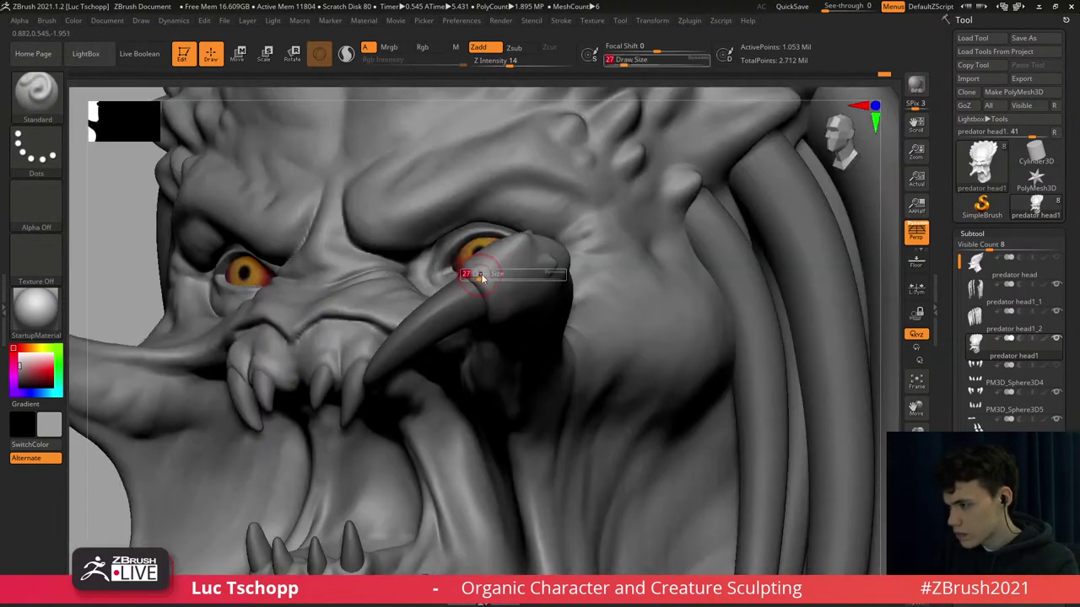
left_click(481, 276)
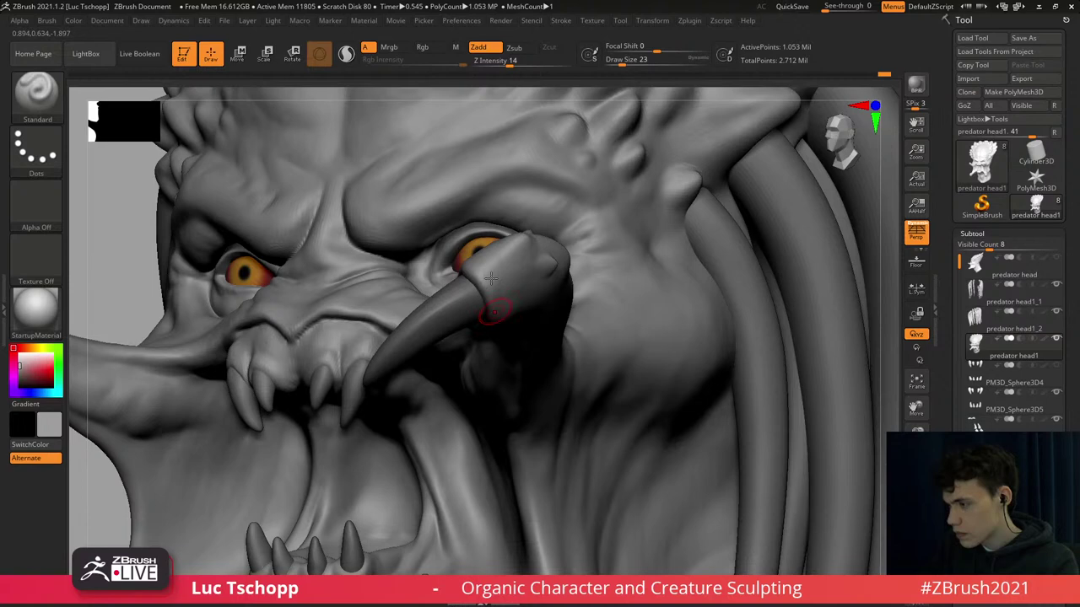
mouse_move(496, 308)
right_mouse_down()
mouse_move(495, 319)
mouse_move(495, 306)
right_mouse_up()
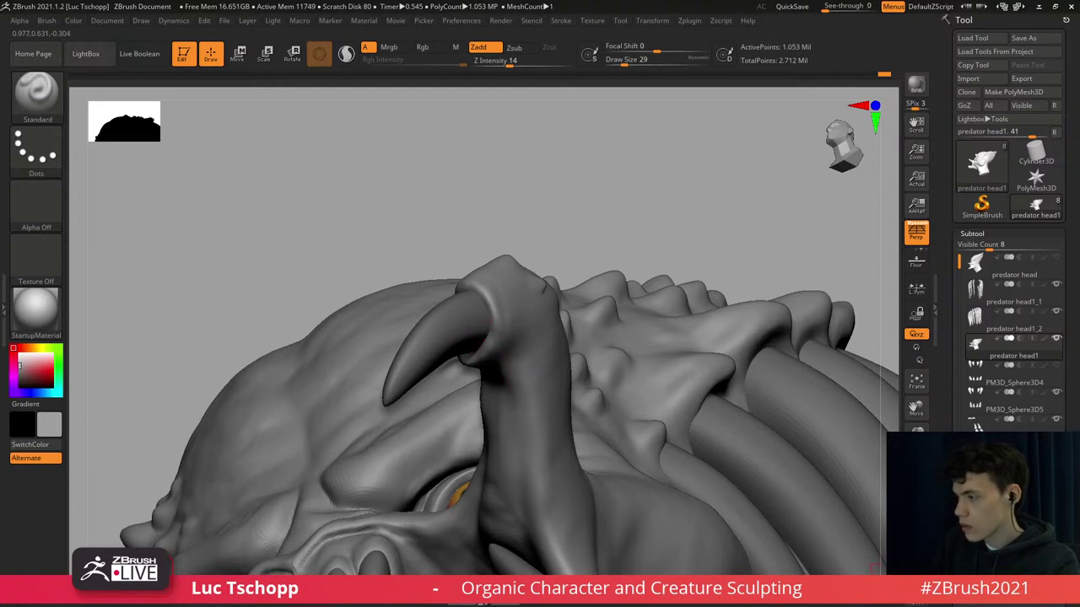
Isolate the head and hollow the mandible tip's tusk socket with the LucT_Custom1 brush at draw size 51, two subdivision levels down.
left_click(917, 548)
right_click_drag(438, 296, 524, 297)
key("b")
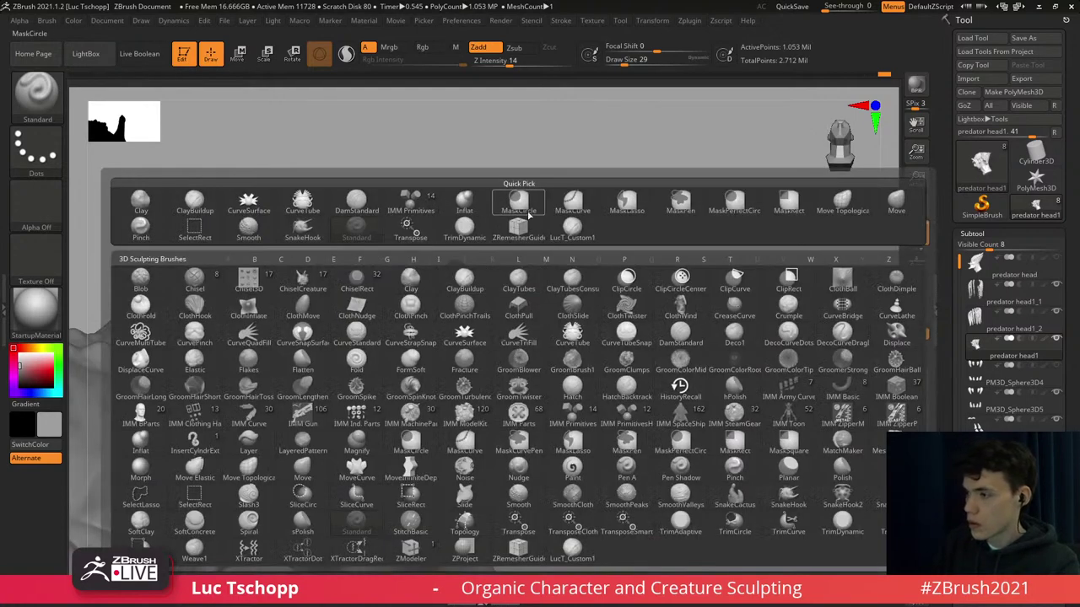
left_click(572, 227)
key("]")
key("shift+d")
key("shift+d")
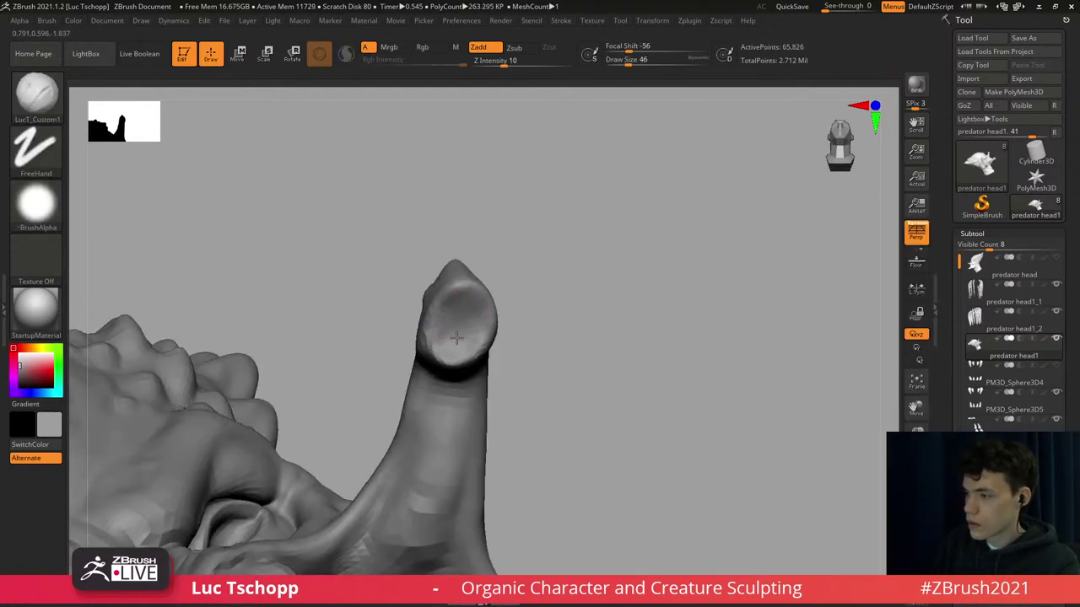
mouse_move(474, 300)
left_mouse_down()
mouse_move(475, 319)
mouse_move(453, 305)
mouse_move(458, 316)
left_mouse_up()
key("ctrl+z")
key("]")
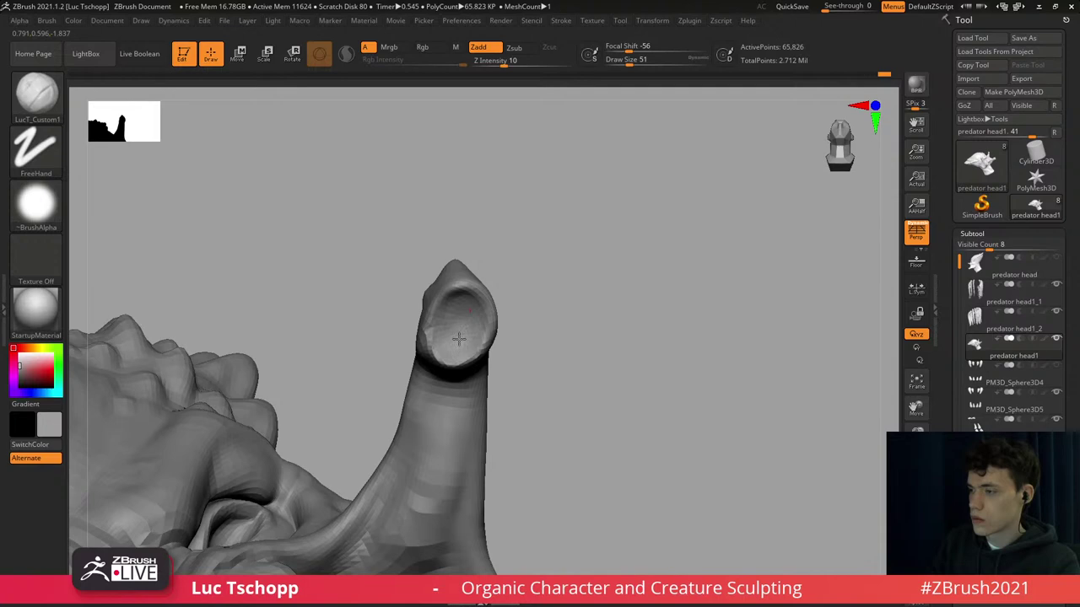
left_click_drag(458, 338, 464, 340)
Smooth the gum around the tooth sockets and refine the socket on the other mandible tip.
mouse_move(465, 342)
right_mouse_down("ctrl")
mouse_move(450, 294)
mouse_move(485, 316)
mouse_move(520, 366)
mouse_move(533, 347)
mouse_move(506, 291)
mouse_move(489, 283)
mouse_move(474, 296)
right_mouse_up("ctrl")
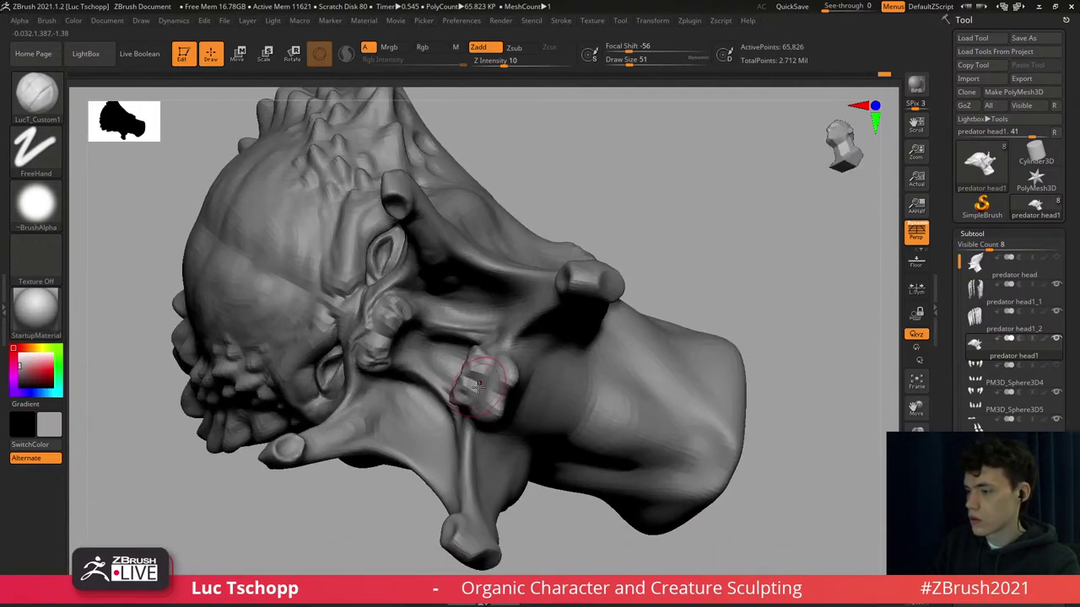
left_click_drag(478, 386, 488, 371, "shift")
mouse_move(491, 365)
right_mouse_down()
mouse_move(612, 268)
mouse_move(676, 192)
right_mouse_up()
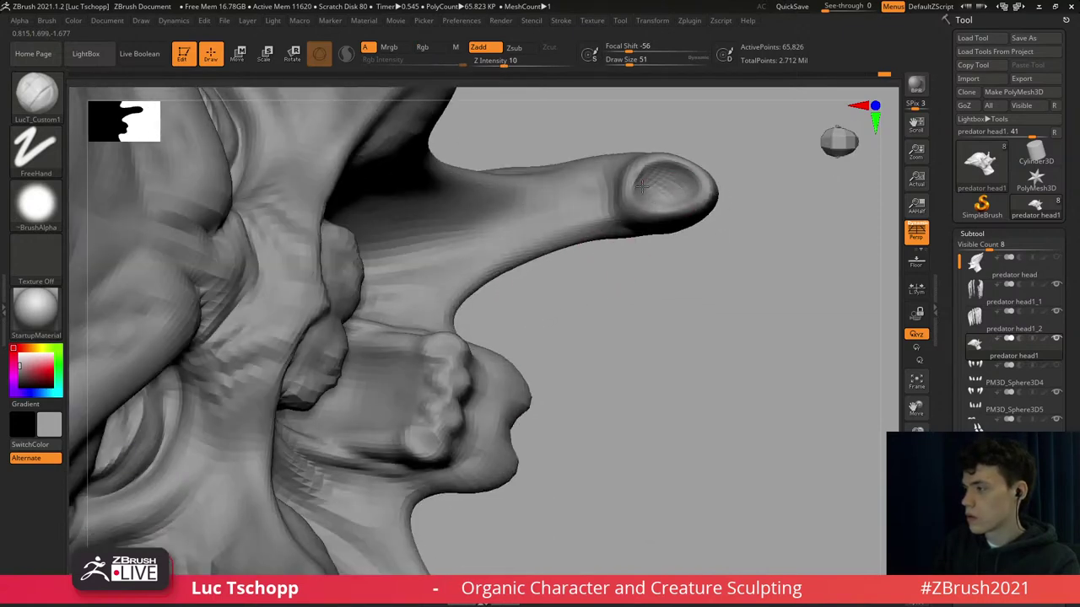
right_click_drag(545, 244, 660, 191, "ctrl")
left_click_drag(646, 205, 644, 205)
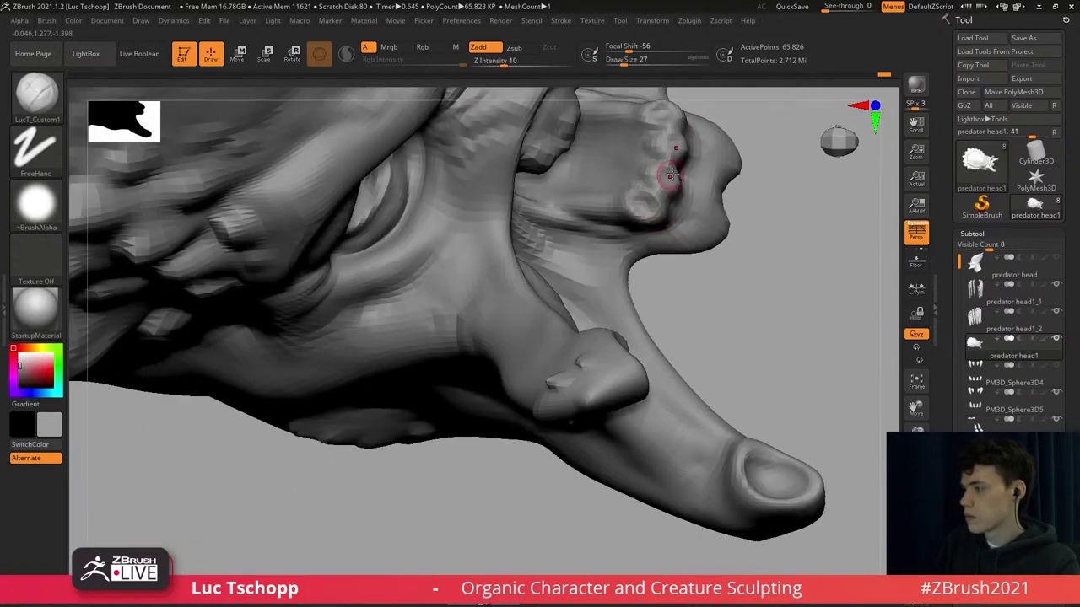
Raise the head two subdivision levels and show all subtools again.
key("d")
key("d")
right_click_drag(680, 207, 657, 236, "ctrl")
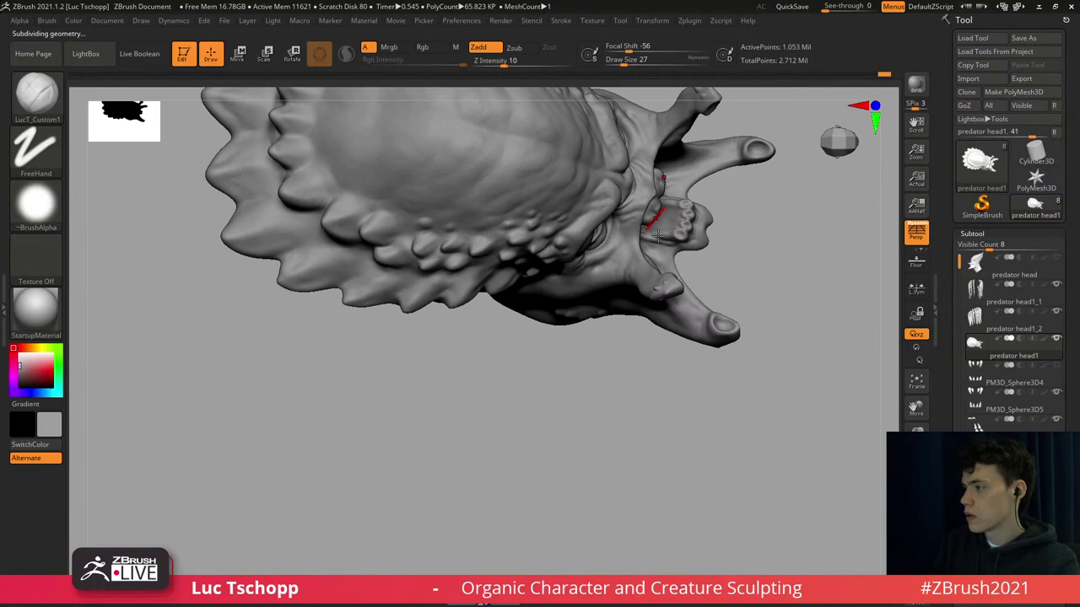
mouse_move(658, 281)
right_mouse_down()
mouse_move(648, 234)
mouse_move(662, 227)
mouse_move(476, 194)
right_mouse_up()
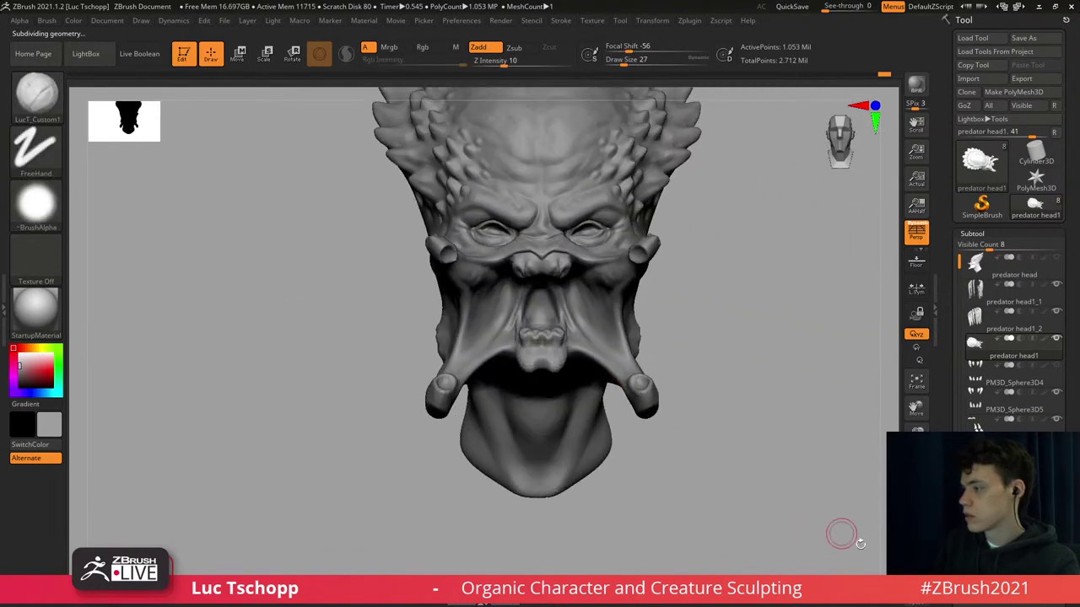
key("alt+s")
mouse_move(608, 272)
right_mouse_down("alt")
mouse_move(566, 298)
mouse_move(624, 292)
mouse_move(630, 307)
right_mouse_up("alt")
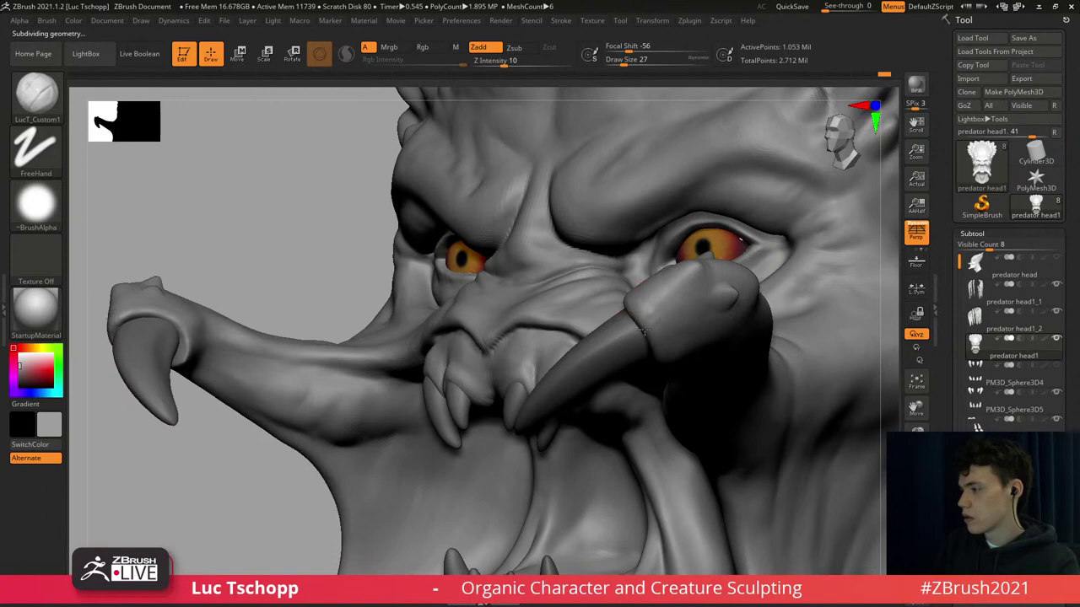
mouse_move(658, 358)
right_mouse_down()
mouse_move(684, 388)
mouse_move(689, 361)
right_mouse_up()
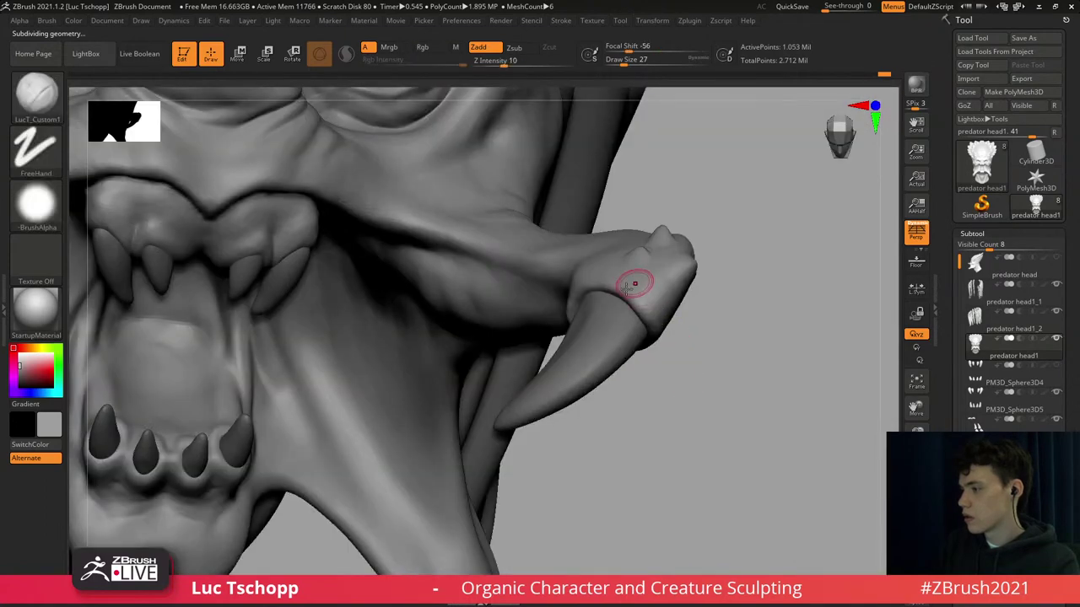
Switch to Move Topological and adjust the skin edge above the upper tusk, dropping the head two subdivision levels.
key("b")
key("s")
key("t")
right_click_drag(611, 285, 563, 285)
key("b")
key("m")
key("v")
key("s")
left_click_drag(542, 287, 555, 287)
key("shift+d")
key("shift+d")
Reshape the mandible's bend behind the upper tusk with Move Topological at draw size 158.
right_click_drag(546, 280, 542, 279)
key("d")
key("d")
key("shift+f")
key("shift+f")
key("s")
left_click_drag(542, 273, 547, 274)
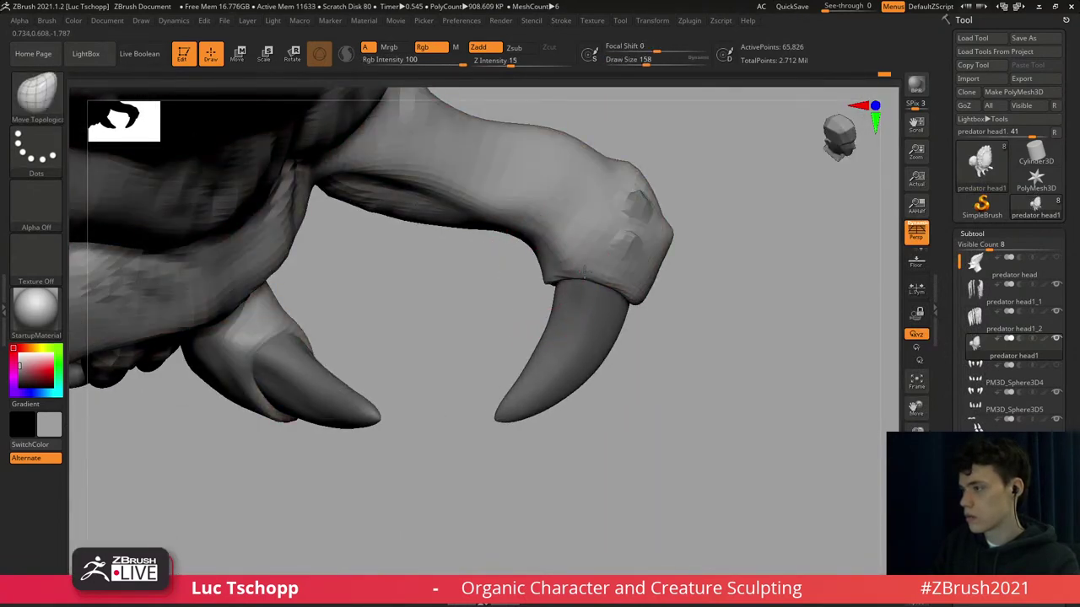
Carve creases on the inner bend of the upper mandible with DamStandard at draw size 187, two subdivision levels higher.
right_click_drag(592, 266, 555, 265)
key("b")
key("d")
key("s")
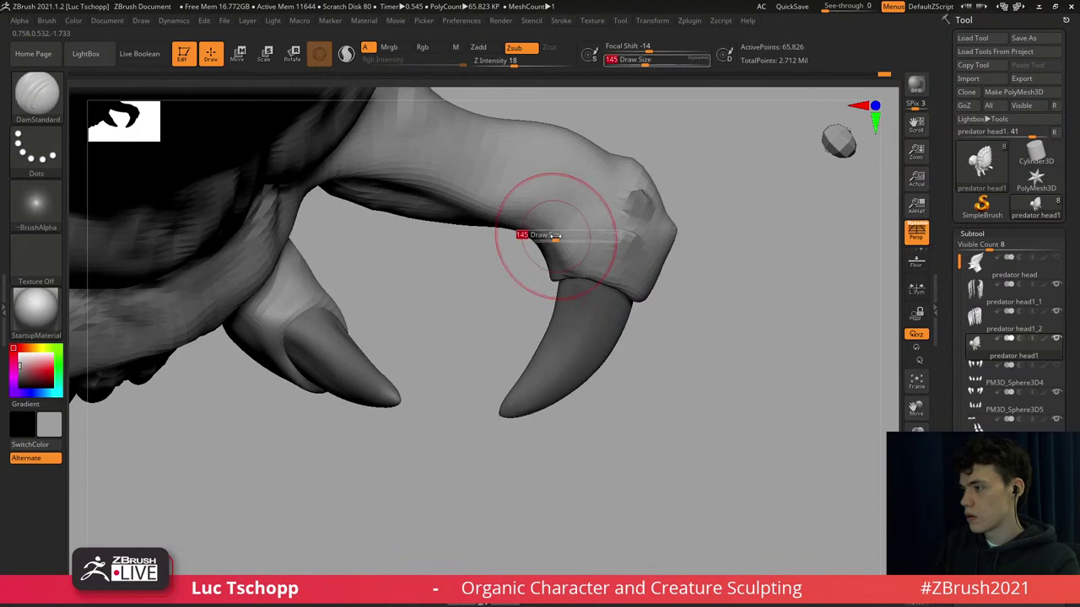
key("d")
key("d")
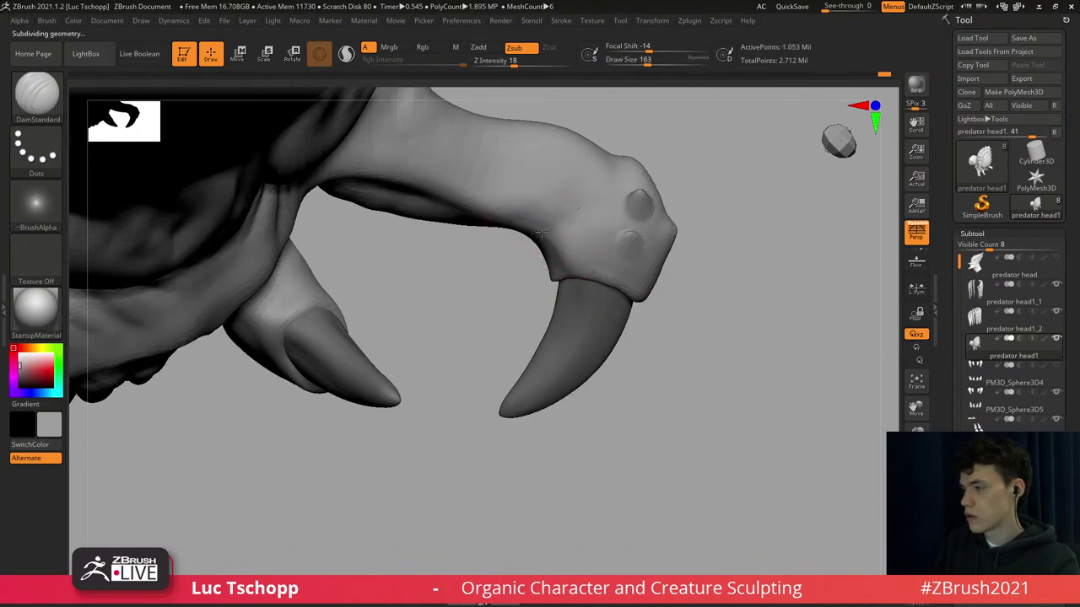
right_click_drag(504, 257, 539, 221)
key("s")
left_click_drag(554, 219, 559, 220)
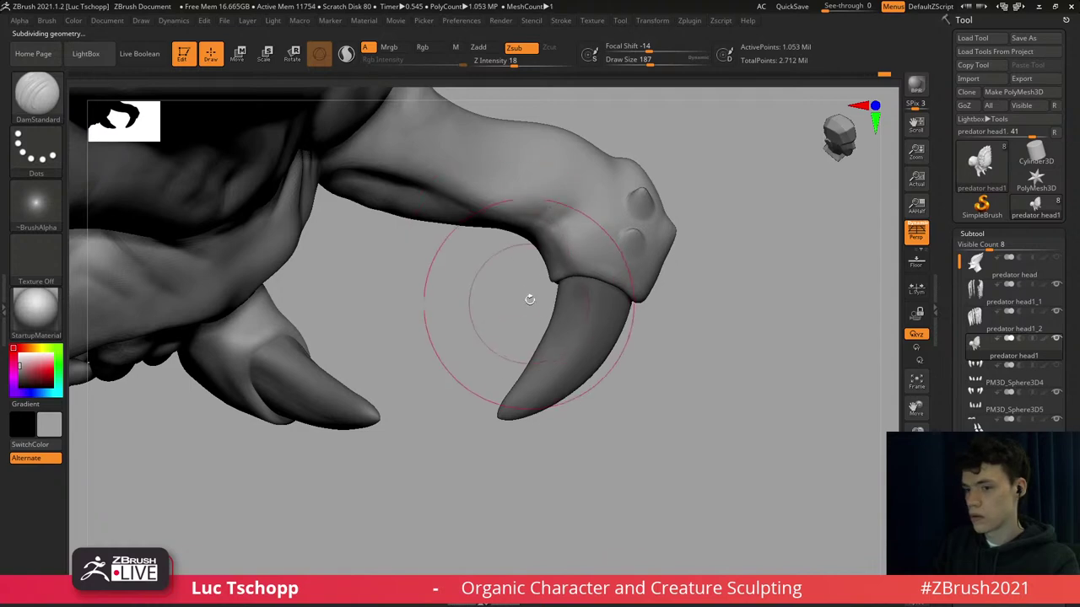
Continue the crease around the mandible behind the upper tusk's skin collar with DamStandard, reducing the draw size from 149 to 94.
mouse_move(528, 298)
right_mouse_down()
mouse_move(547, 208)
mouse_move(545, 222)
right_mouse_up()
key("s")
left_click_drag(545, 222, 536, 223)
right_click_drag(515, 250, 533, 253)
key("s")
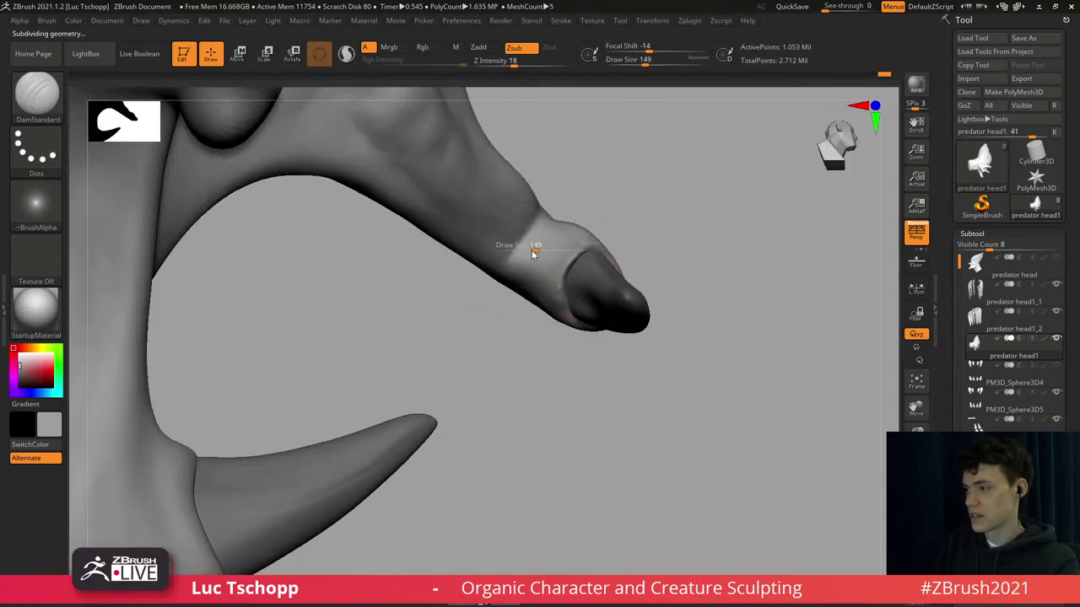
key("s")
left_click_drag(528, 282, 520, 284)
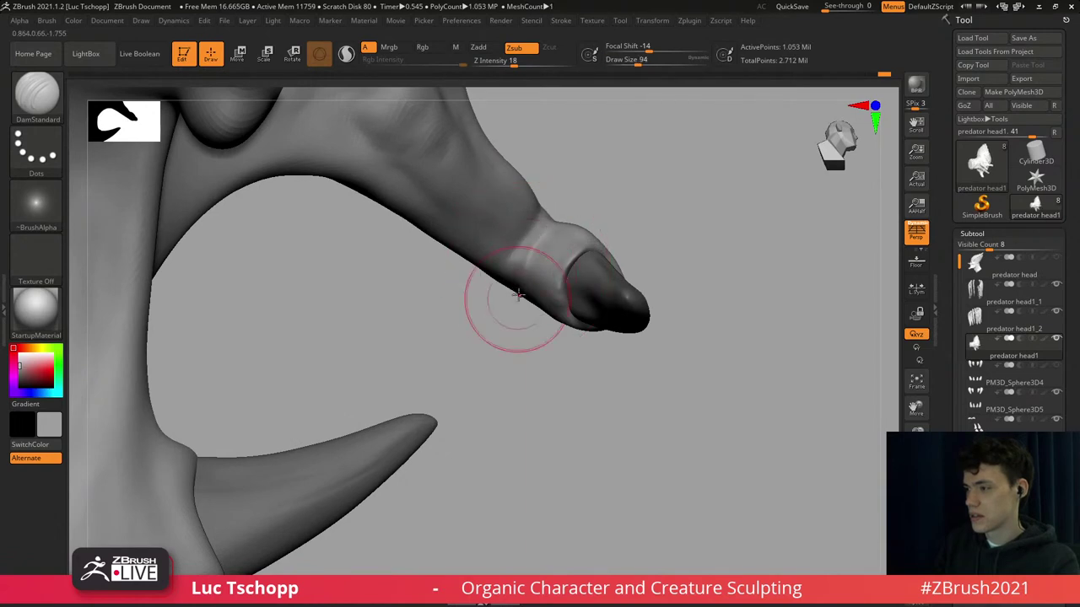
right_click_drag(516, 298, 502, 269)
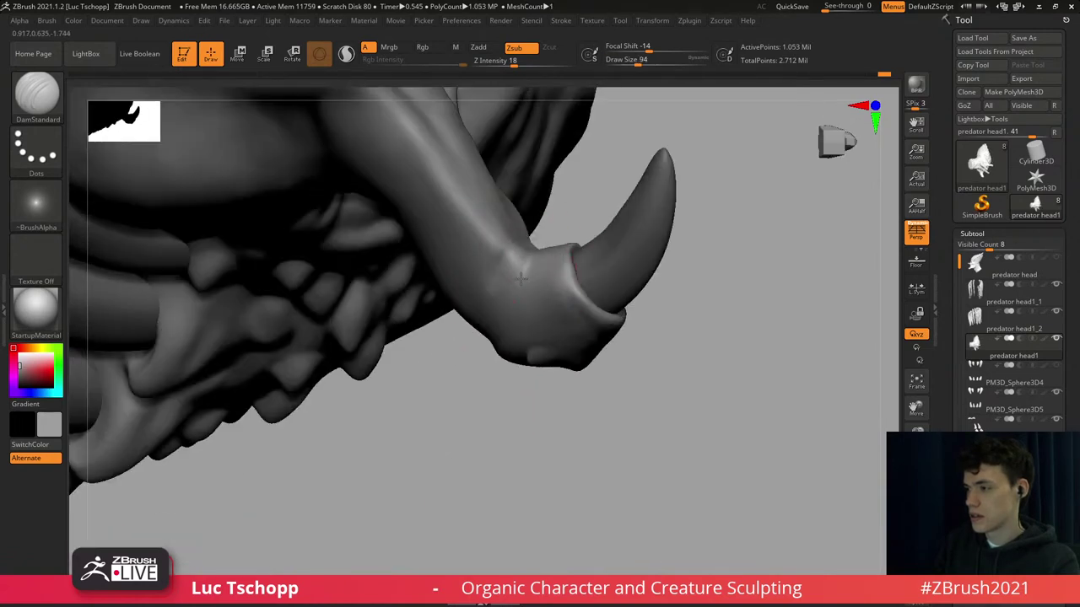
Build up the upper tusk's skin rim with LucT_Custom1 and smooth it at a lower subdivision level.
key("b")
left_click(571, 235)
key("s")
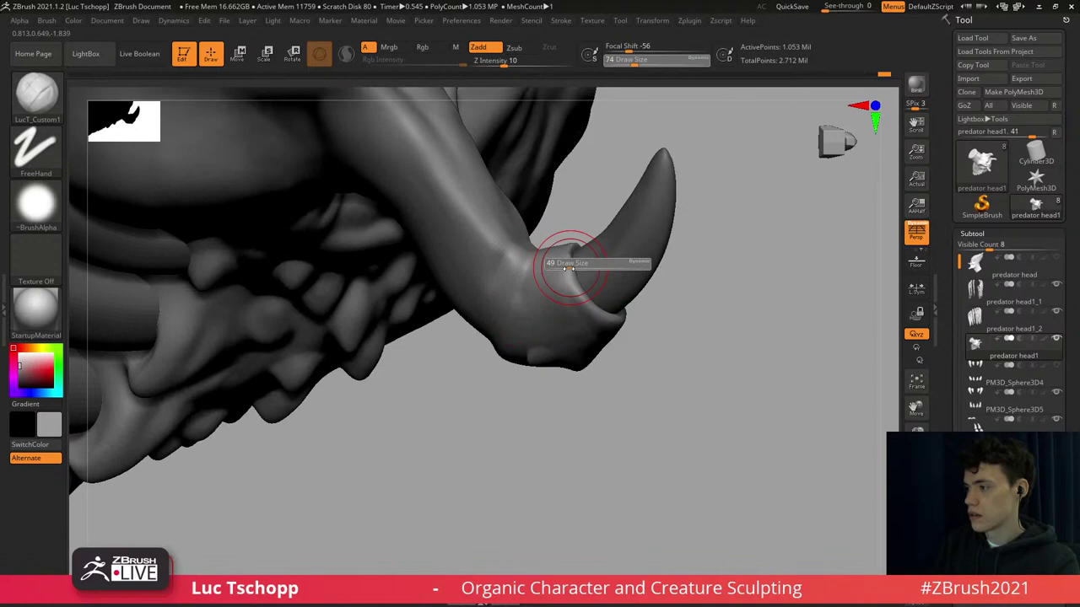
left_click_drag(573, 264, 568, 264)
mouse_move(563, 264)
left_mouse_down()
mouse_move(562, 280)
mouse_move(570, 239)
left_mouse_up()
mouse_move(571, 238)
right_mouse_down()
mouse_move(566, 276)
mouse_move(593, 258)
right_mouse_up()
key("shift")
key("shift+d")
key("shift+d")
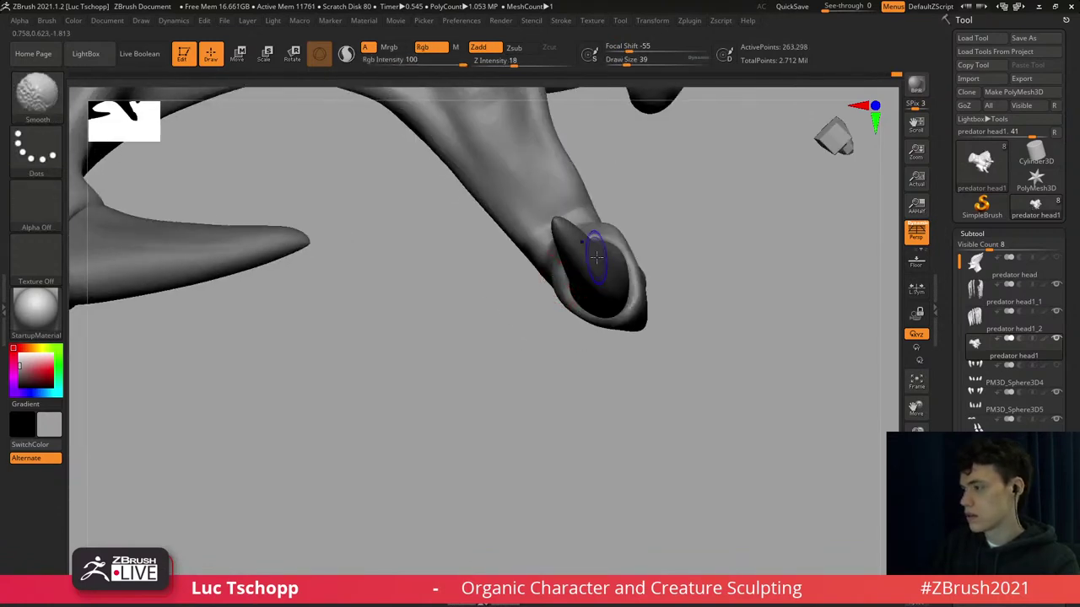
left_click_drag(610, 251, 632, 296, "shift")
Adjust the shape of the upper tusk's skin rim with Move Topological at draw sizes 77 and 54.
key("b")
key("m")
key("t")
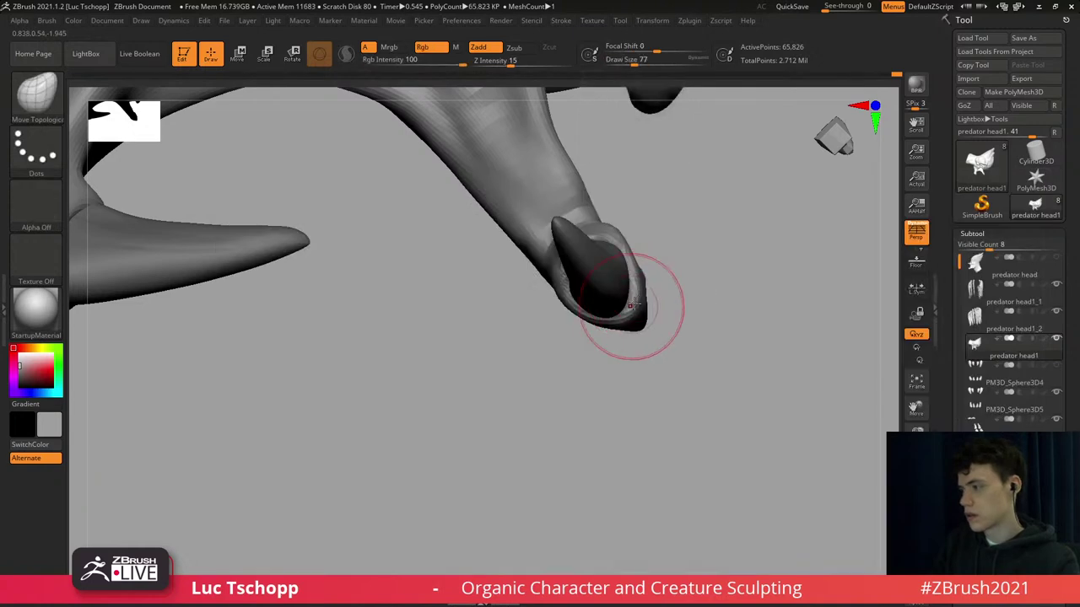
key("d")
key("d")
mouse_move(635, 285)
right_mouse_down("ctrl")
mouse_move(629, 295)
mouse_move(633, 285)
right_mouse_up("ctrl")
key("s")
left_click_drag(633, 285, 626, 285)
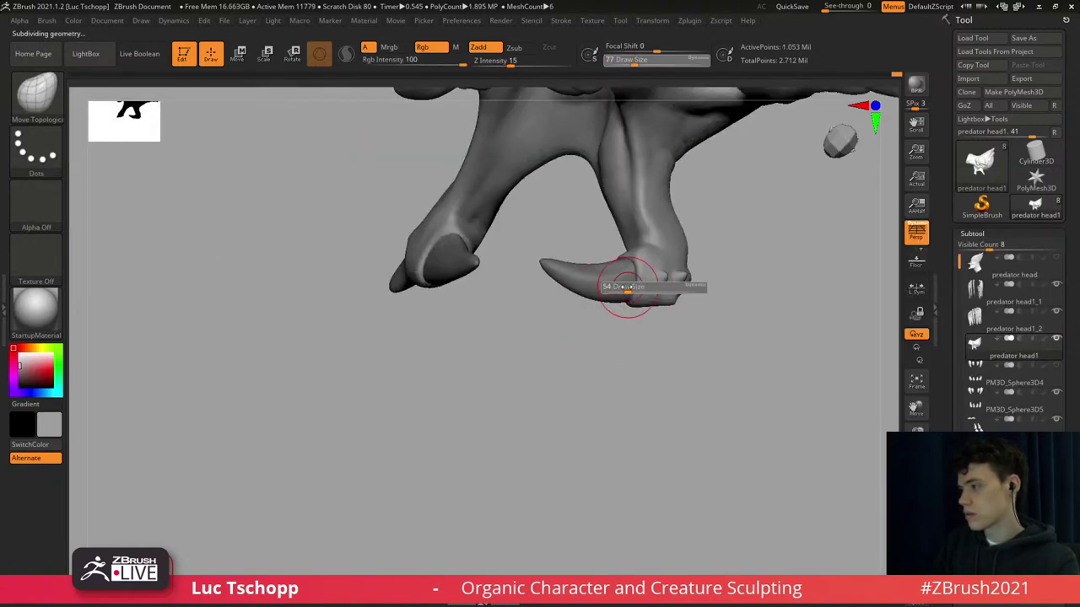
right_click_drag(636, 270, 631, 278, "ctrl")
Sculpt and smooth the skin collar and bony bend above the upper tusk with the Standard brush at draw sizes 44 to 49.
key("b")
left_click(669, 238)
mouse_move(663, 243)
right_mouse_down()
mouse_move(640, 260)
mouse_move(643, 297)
right_mouse_up()
key("b")
key("s")
key("t")
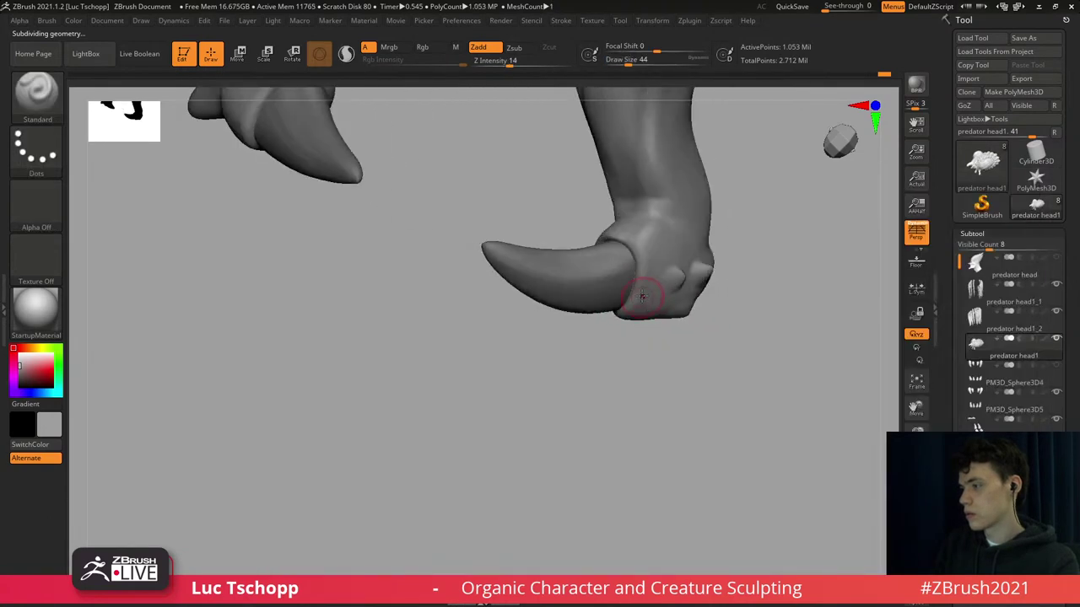
left_click_drag(633, 247, 646, 237, "shift")
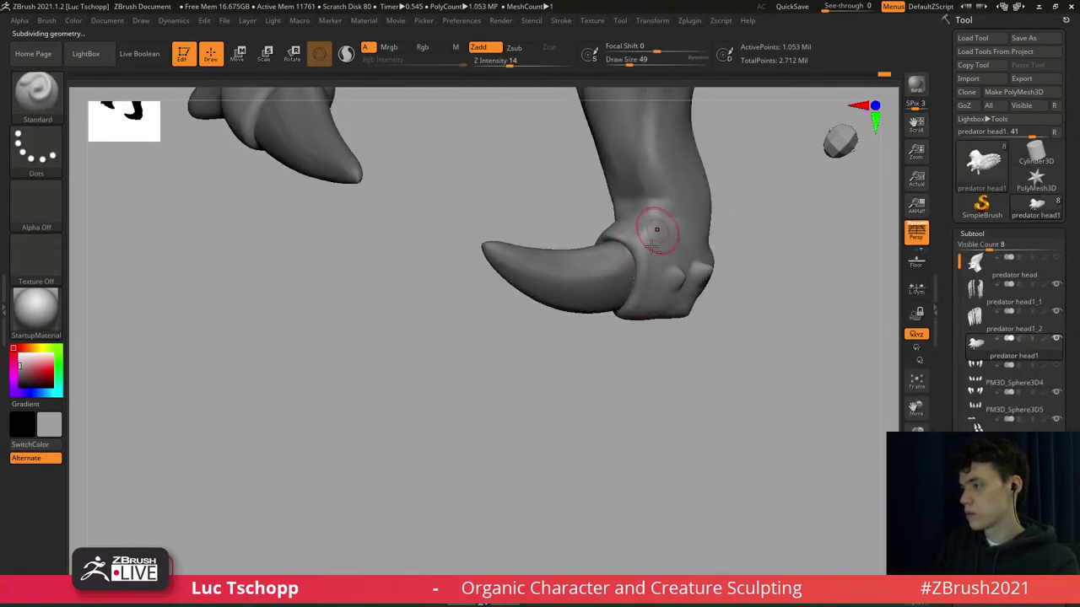
right_click_drag(653, 229, 638, 310, "alt")
key("s")
left_click_drag(638, 261, 640, 270)
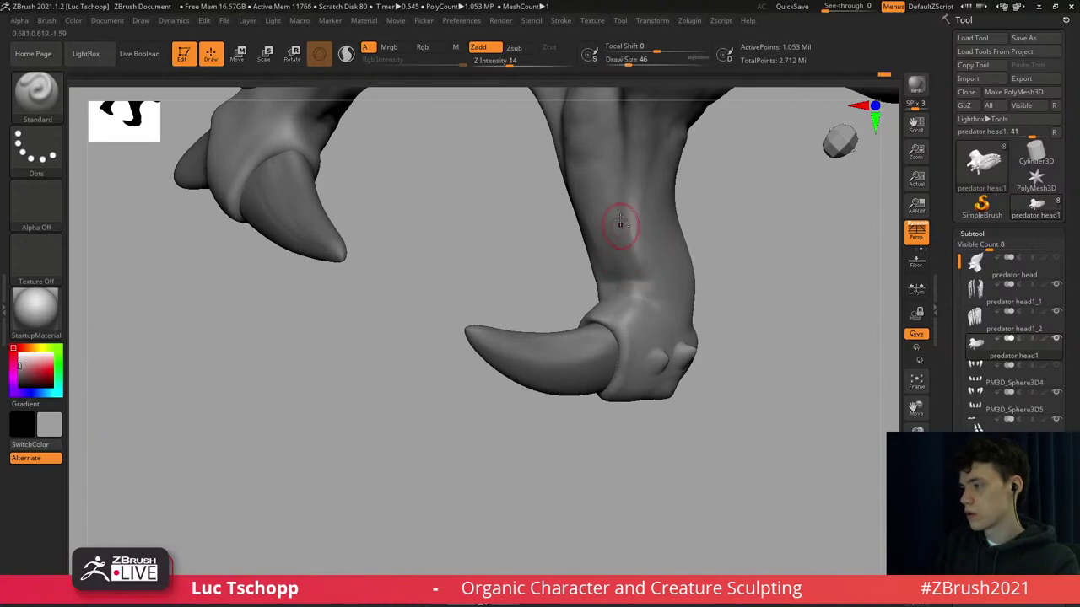
Carve and soften folds along the upper mandible arm with DamStandard at draw sizes 77 and 59.
key("b")
key("d")
key("s")
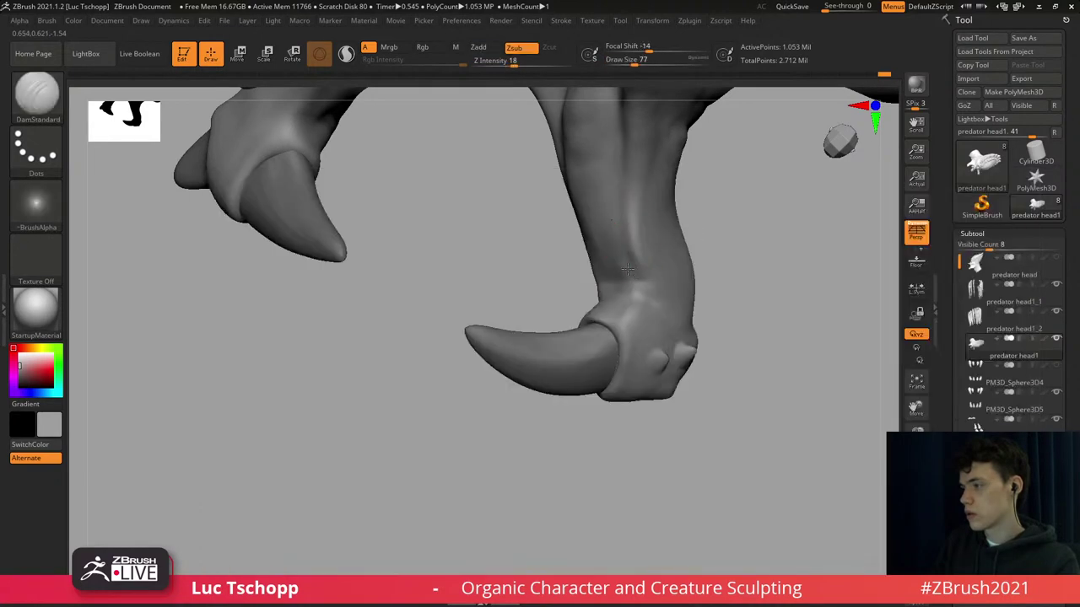
mouse_move(628, 269)
right_mouse_down("ctrl")
mouse_move(636, 253)
mouse_move(630, 260)
right_mouse_up("ctrl")
left_click_drag(630, 260, 628, 240, "shift")
right_click_drag(628, 241, 670, 209)
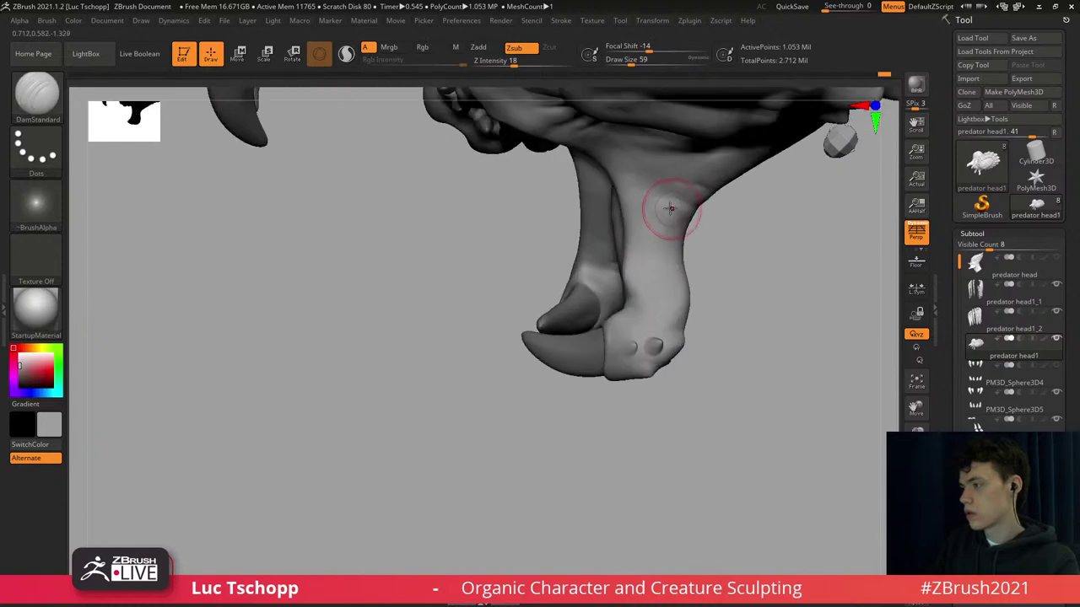
mouse_move(672, 207)
left_mouse_down()
mouse_move(652, 203)
mouse_move(679, 207)
mouse_move(661, 190)
left_mouse_up()
Sculpt the skin rim around the base of the lower mandible tusk with the Standard brush at draw size 29.
key("s")
key("b")
key("s")
key("t")
right_click_drag(655, 207, 625, 276, "ctrl")
mouse_move(653, 323)
right_mouse_down("alt")
mouse_move(634, 294)
mouse_move(663, 307)
right_mouse_up("alt")
right_click_drag(663, 307, 622, 306)
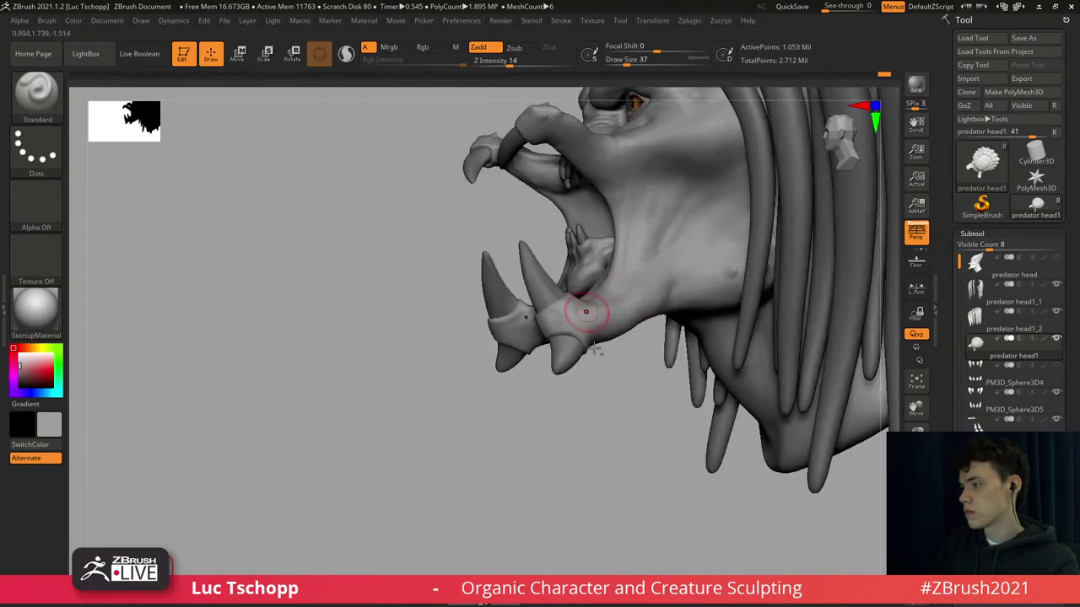
mouse_move(596, 349)
right_mouse_down("ctrl")
mouse_move(547, 327)
mouse_move(567, 317)
right_mouse_up("ctrl")
key("s")
left_click_drag(528, 304, 530, 303)
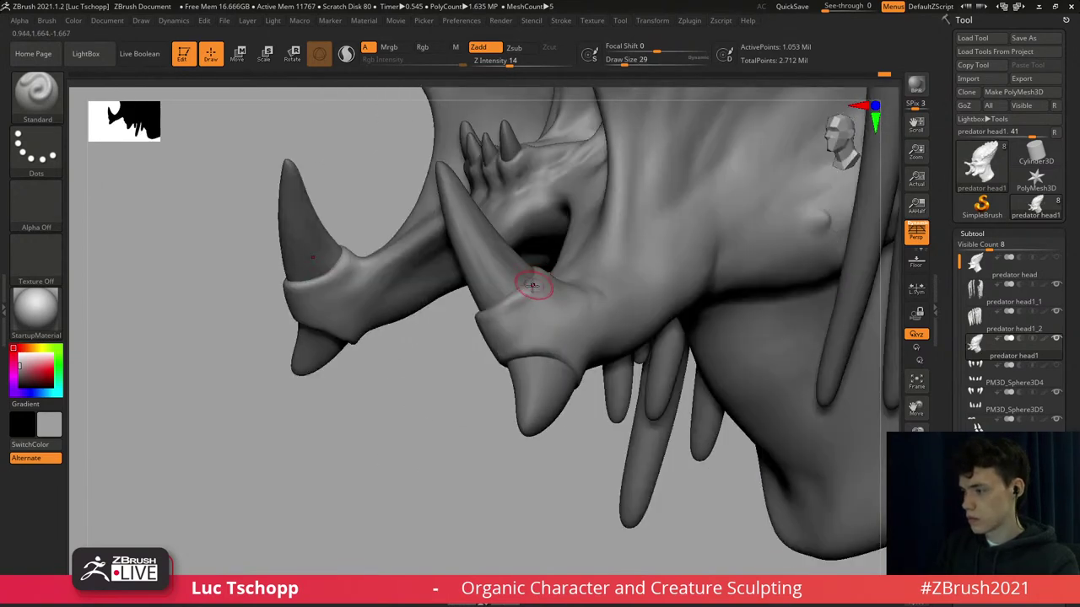
Reshape the rim around the lower mandible's long tusk with Move Topological at draw size 90, two subdivision levels down.
key("b")
key("b")
key("m")
key("t")
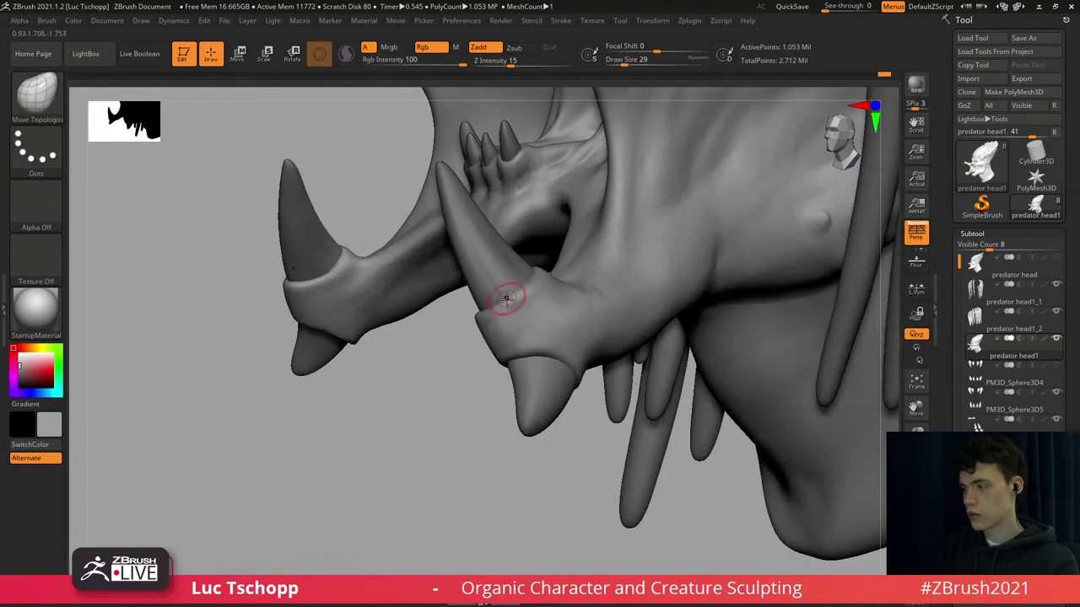
key("s")
left_click_drag(506, 298, 528, 304)
mouse_move(528, 304)
right_mouse_down()
mouse_move(500, 304)
mouse_move(511, 297)
right_mouse_up()
key("shift+d")
key("shift+d")
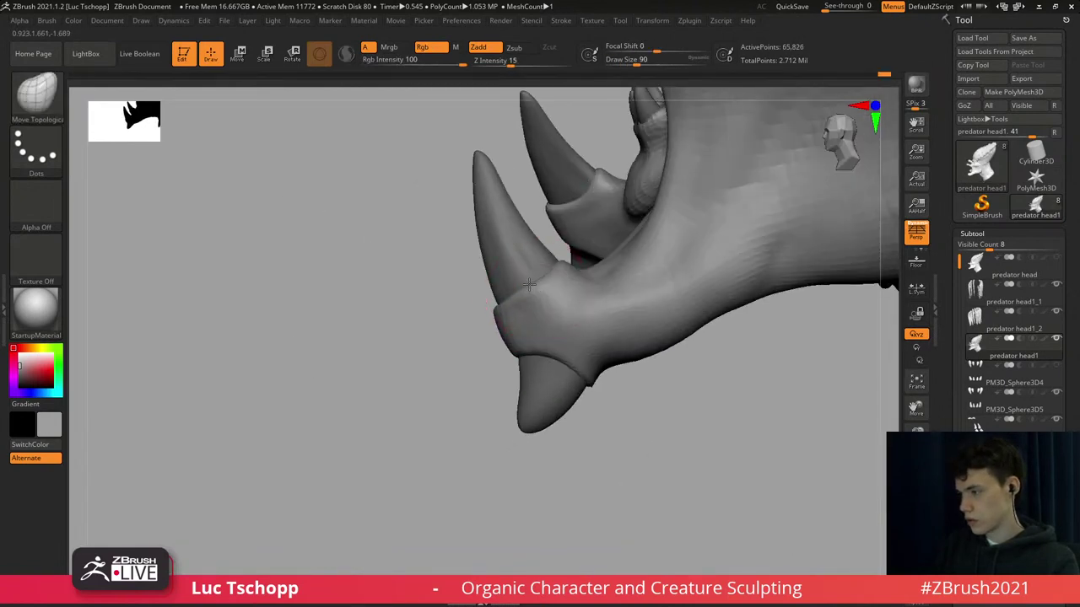
key("s")
mouse_move(539, 286)
left_mouse_down()
mouse_move(515, 308)
mouse_move(480, 304)
left_mouse_up()
Adjust the skin edge above the short lower tusk with Move Topological, reducing the draw size from 65 to 33.
key("s")
key("s")
left_click_drag(560, 352, 556, 352)
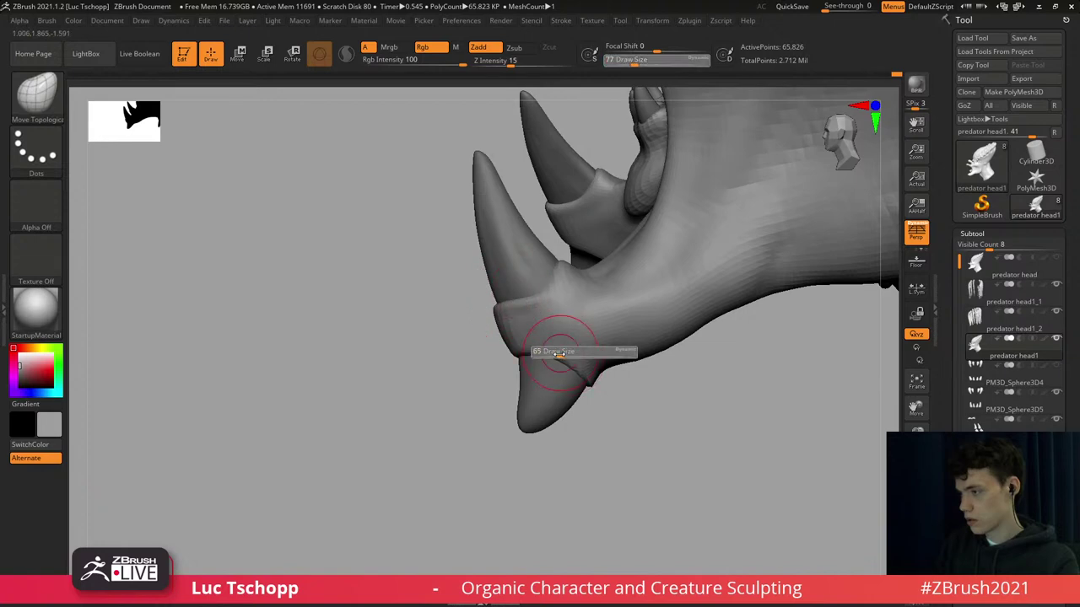
right_click_drag(548, 386, 579, 393)
key("s")
left_click_drag(575, 393, 570, 393)
Select the tusk subtool PM3D_Sphere3D3 and refine the short lower tusk with LucT_Custom1 at draw size 49.
left_click(546, 394, "alt")
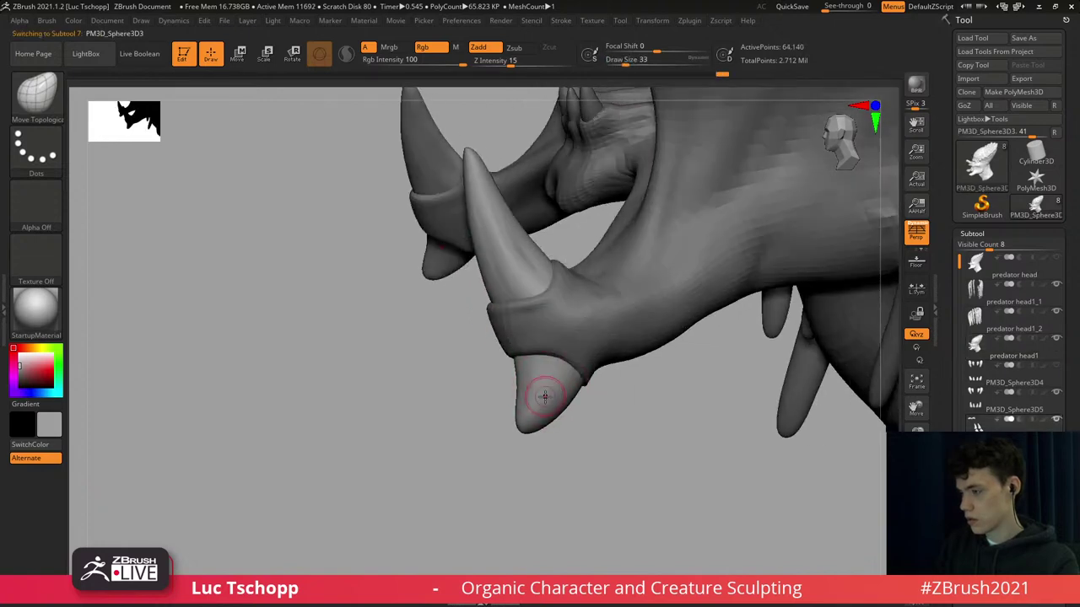
key("b")
left_click(594, 233)
right_click_drag(519, 360, 527, 368)
key("s")
left_click_drag(526, 368, 532, 368)
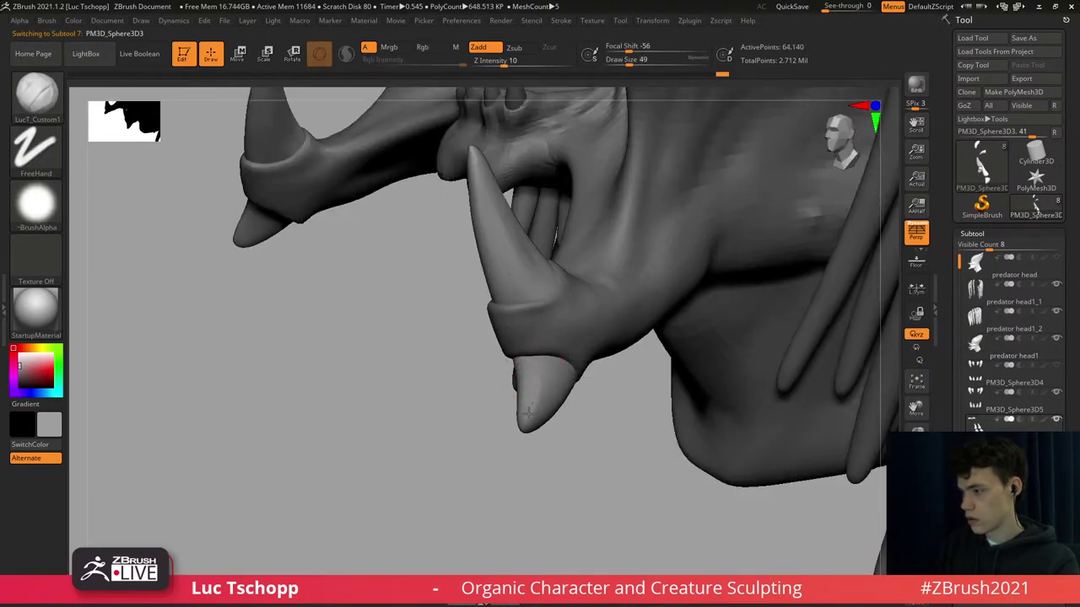
Adjust the lower mandible tusks with Move Topological at draw size 80, working two subdivision levels down.
right_click_drag(545, 385, 506, 397)
key("b")
key("m")
key("t")
key("s")
left_click_drag(503, 396, 479, 392)
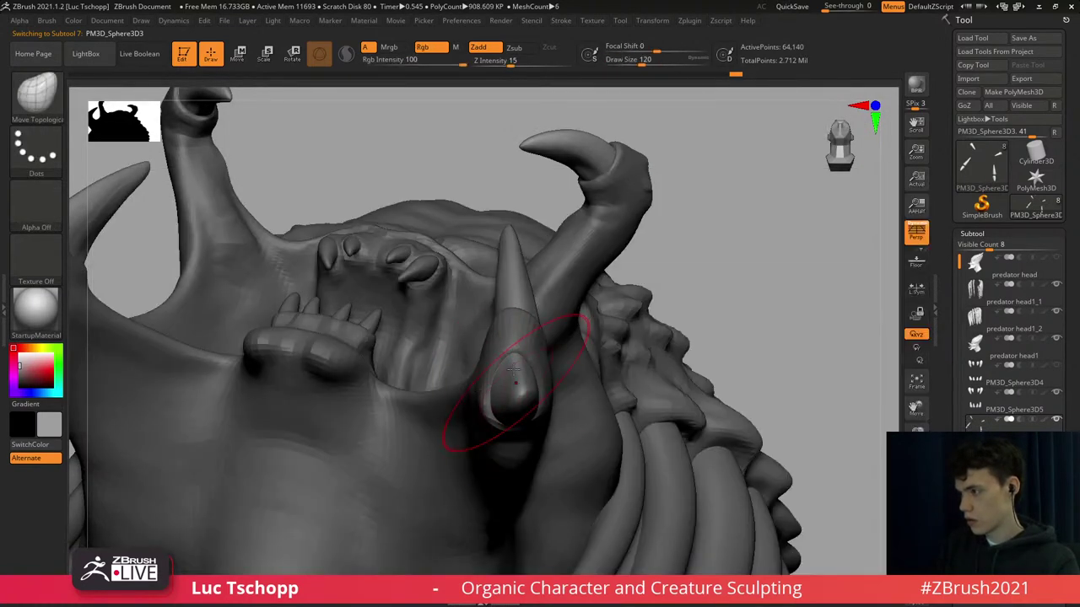
mouse_move(514, 369)
right_mouse_down("ctrl")
mouse_move(516, 333)
mouse_move(523, 349)
mouse_move(515, 344)
right_mouse_up("ctrl")
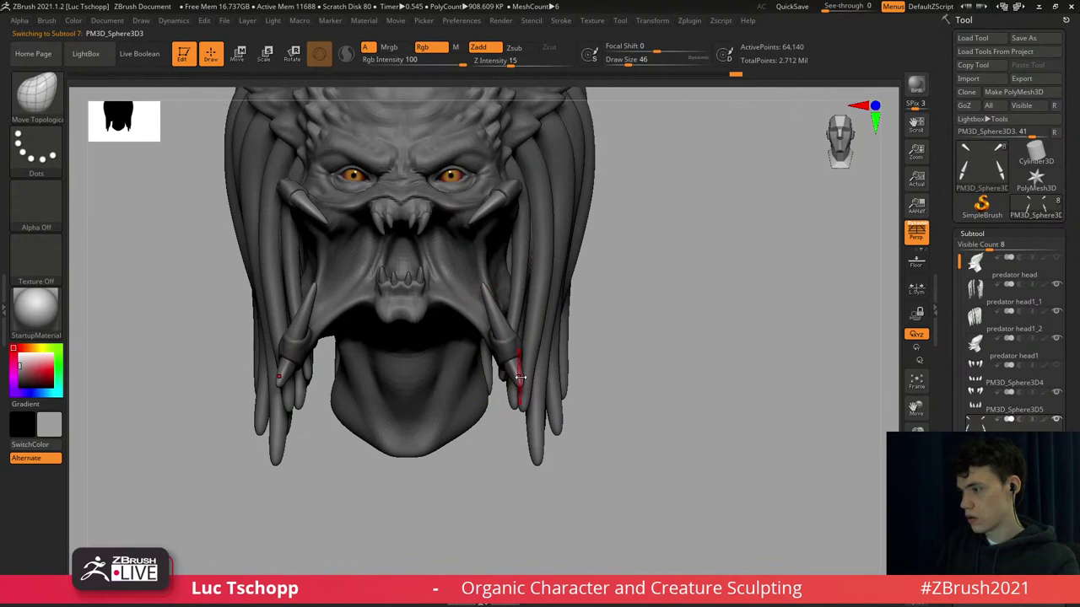
key("shift+d")
key("shift+d")
left_click_drag(521, 383, 506, 381)
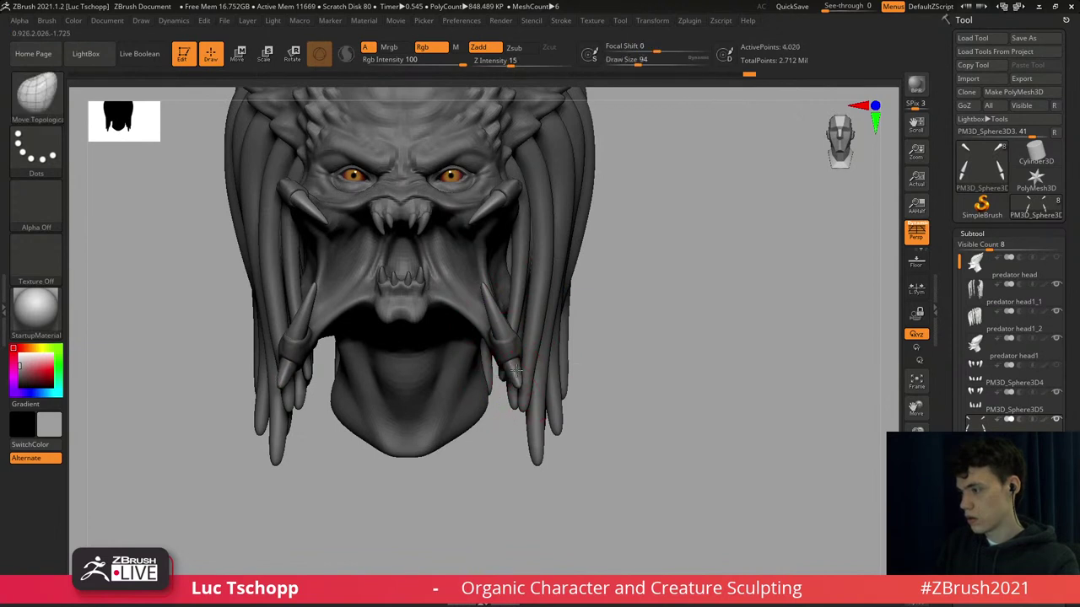
key("ctrl+z")
key("s")
left_click(491, 330)
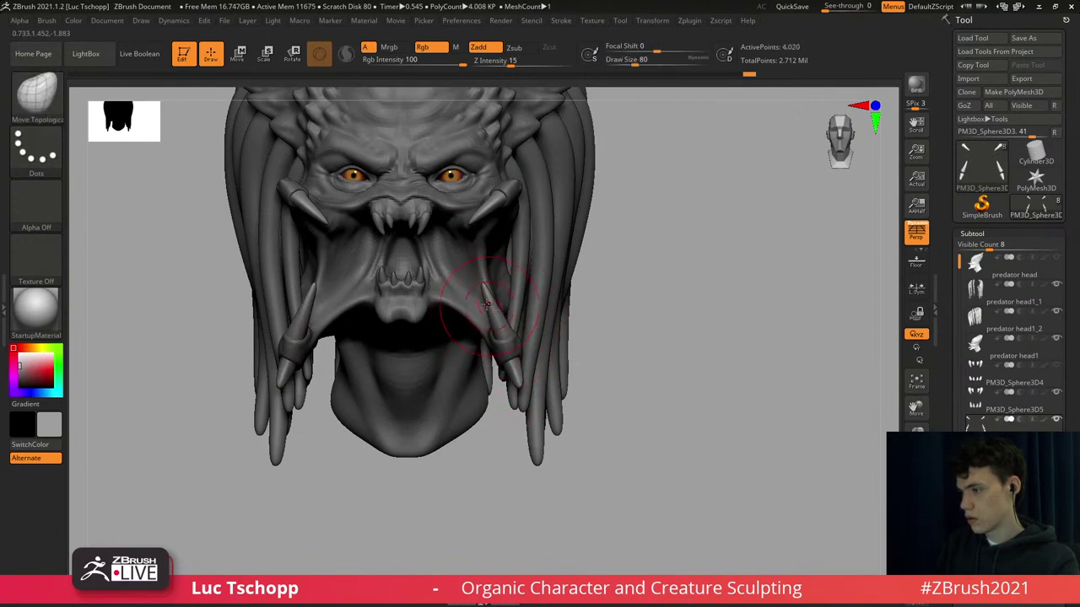
right_click_drag(506, 312, 474, 324)
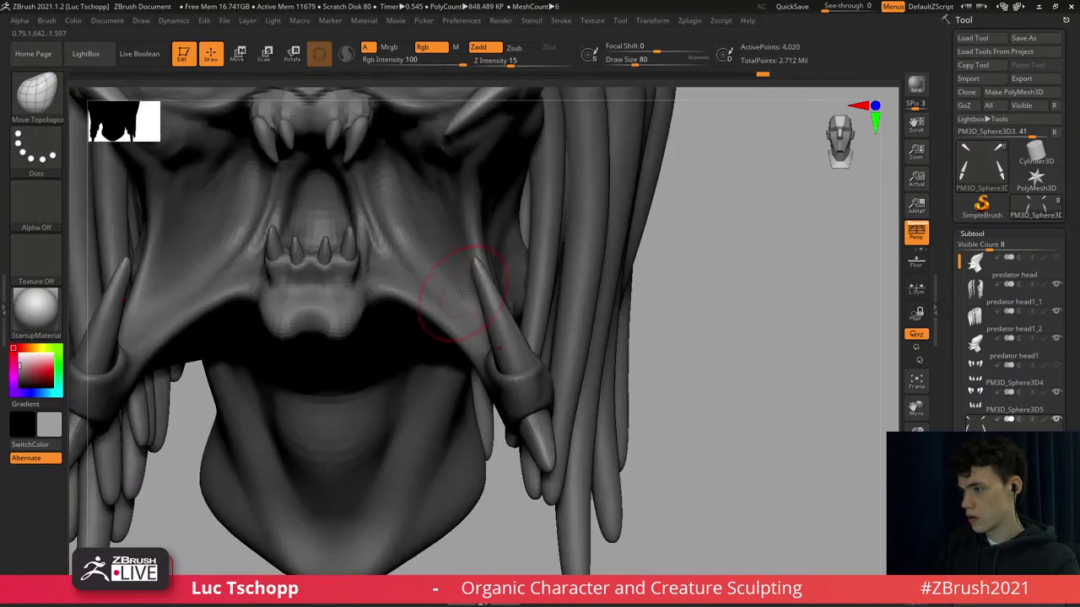
Select the predator head1 subtool, return it to its highest subdivision level and reduce the brush draw size.
left_click(456, 300, "alt")
key("d")
key("d")
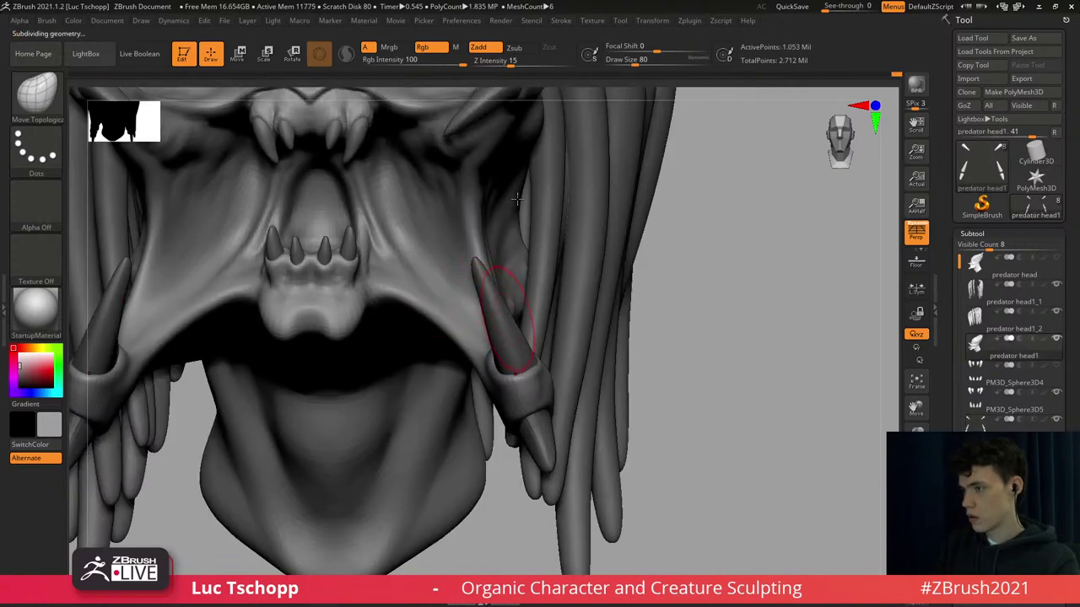
key("f")
right_click_drag(533, 243, 543, 258)
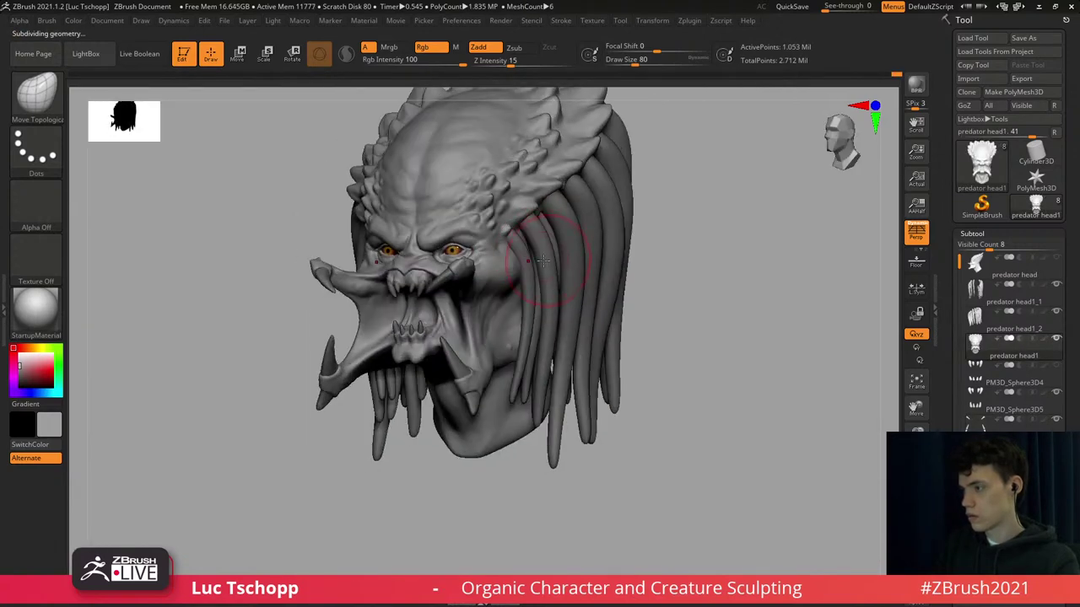
mouse_move(530, 310)
right_mouse_down("alt")
mouse_move(603, 298)
mouse_move(590, 270)
right_mouse_up("alt")
key("s")
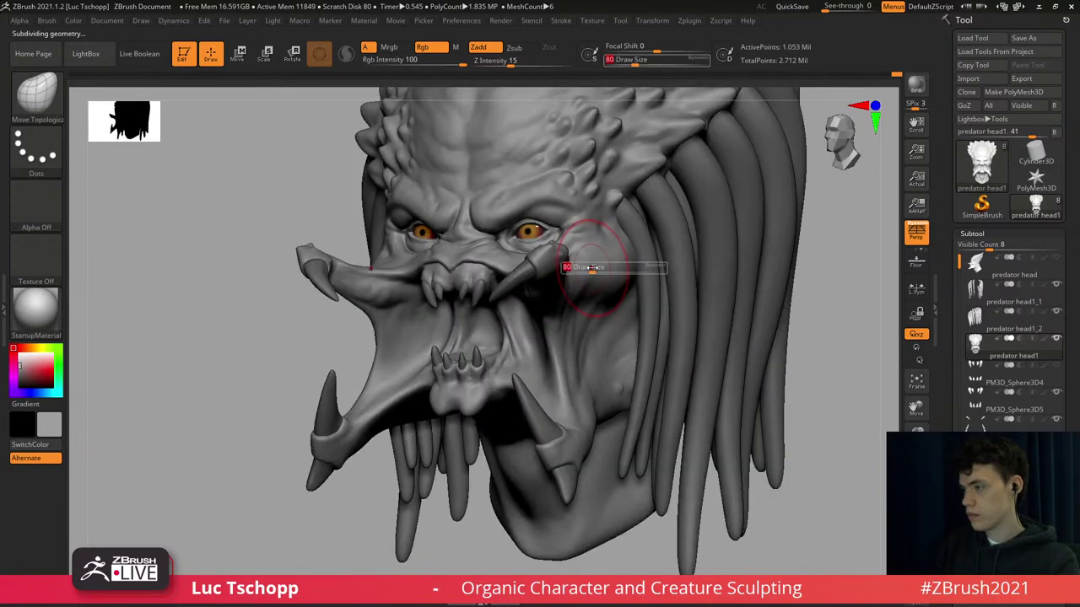
left_click_drag(589, 268, 579, 268)
mouse_move(582, 295)
right_mouse_down()
mouse_move(554, 374)
mouse_move(500, 384)
mouse_move(498, 403)
mouse_move(520, 384)
mouse_move(513, 314)
mouse_move(578, 314)
right_mouse_up()
Switch to the Standard brush with predator head1 selected and save the model to disk.
left_click(509, 384, "alt")
key("f")
key("b")
key("s")
key("t")
left_click(516, 369, "alt")
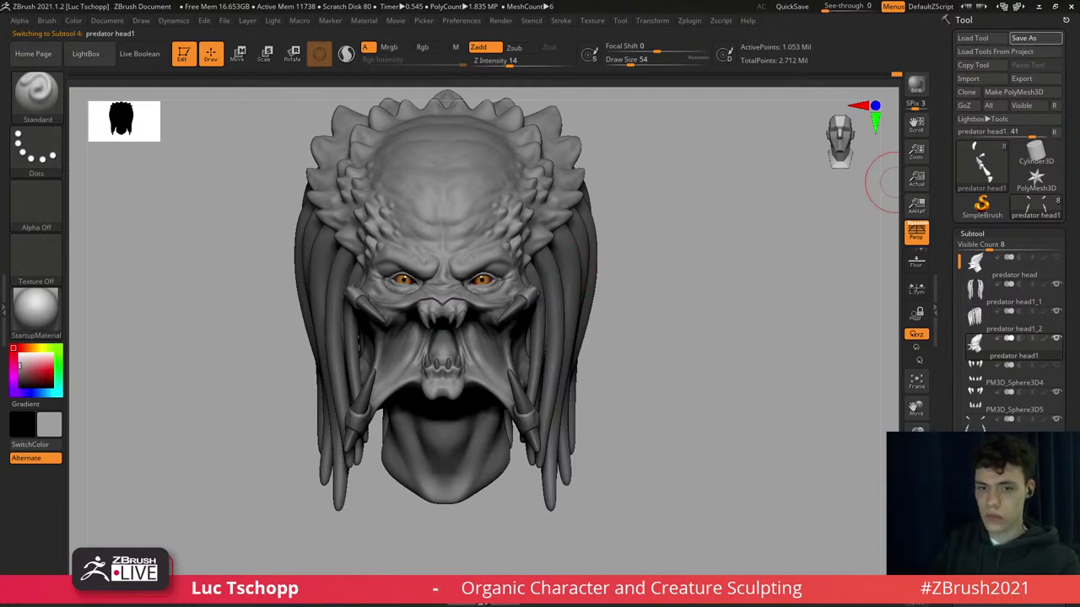
key("ctrl+s")
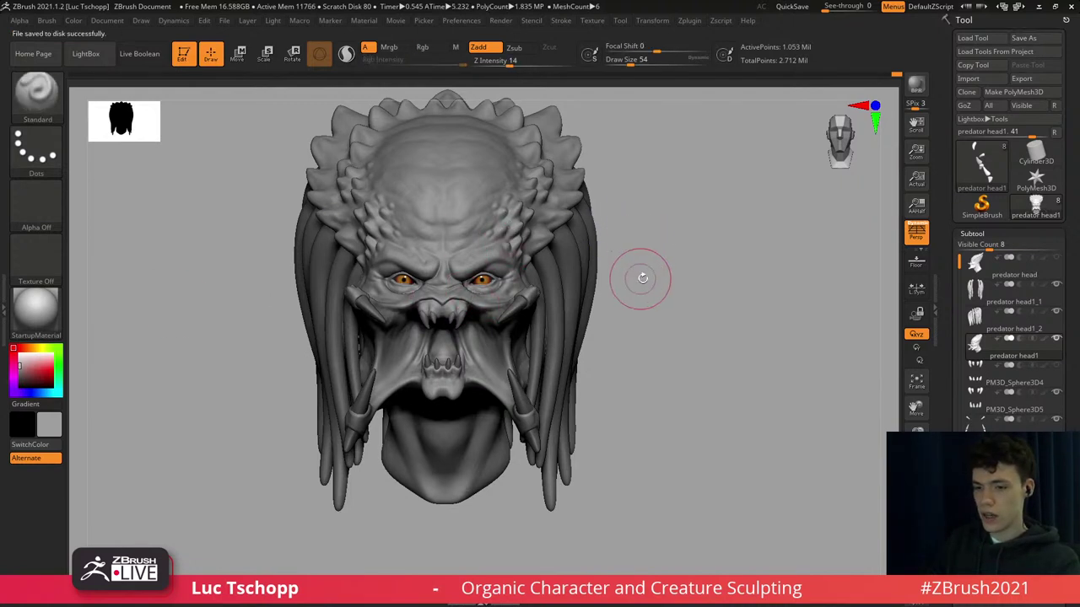
Append a Cylinder3D as a new subtool from predator head1_1 and select the cylinder.
left_click_drag(640, 282, 703, 221, "alt")
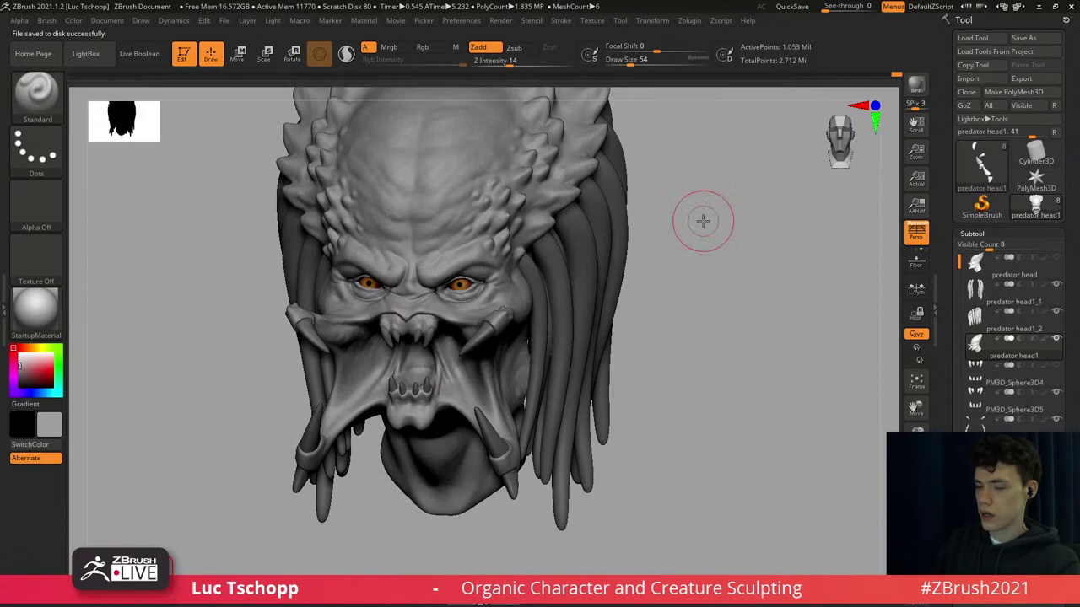
right_click_drag(475, 284, 533, 236, "shift")
right_click_drag(529, 273, 542, 302, "alt")
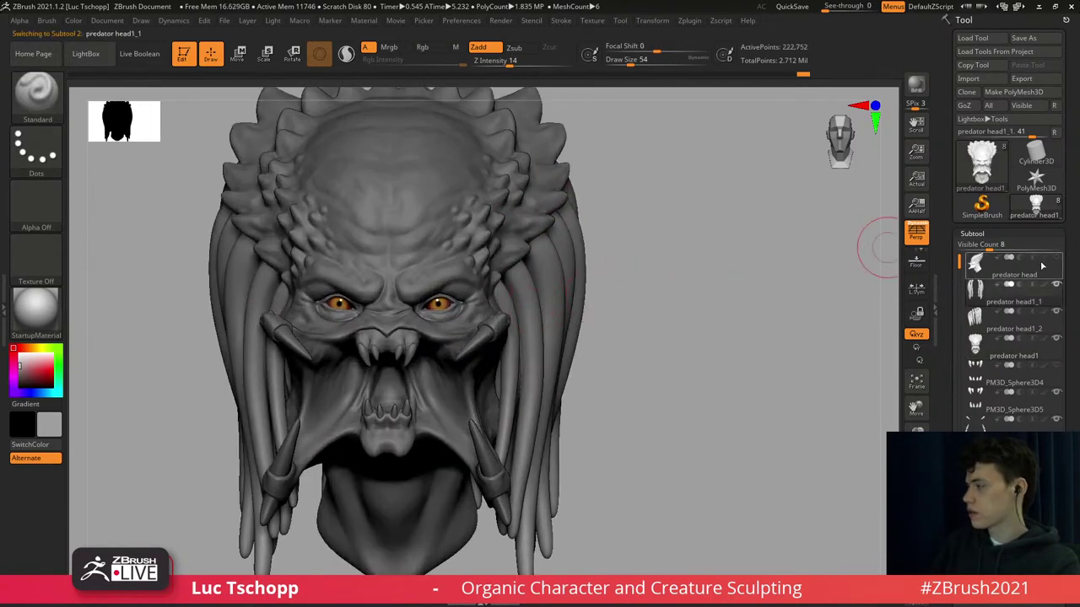
left_click_drag(1070, 271, 1072, 160)
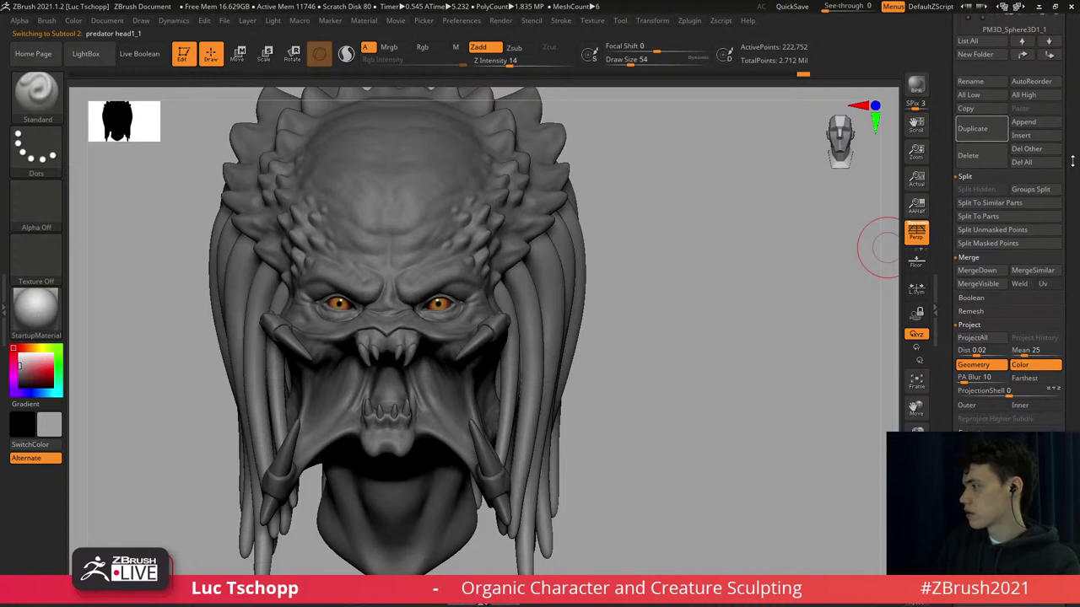
left_click(1051, 125)
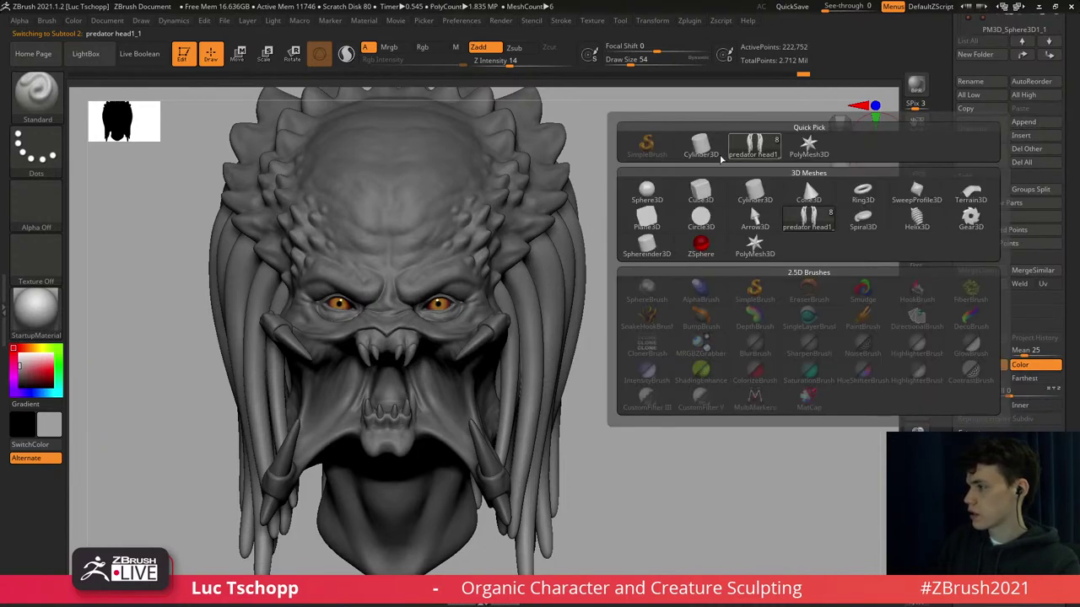
left_click(757, 192)
left_click_drag(761, 224, 707, 212, "alt")
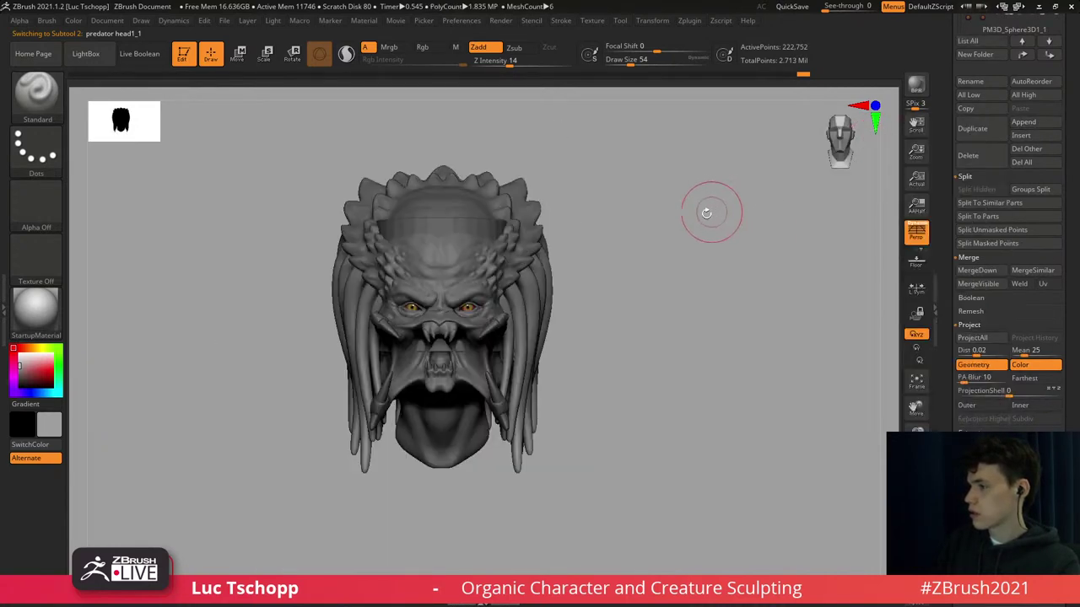
left_click(440, 225, "alt")
Try moving the cylinder, and remeshing it in isolation with DynaMesh at resolution 128.
key("w")
left_click_drag(489, 243, 683, 268)
key("ctrl+z")
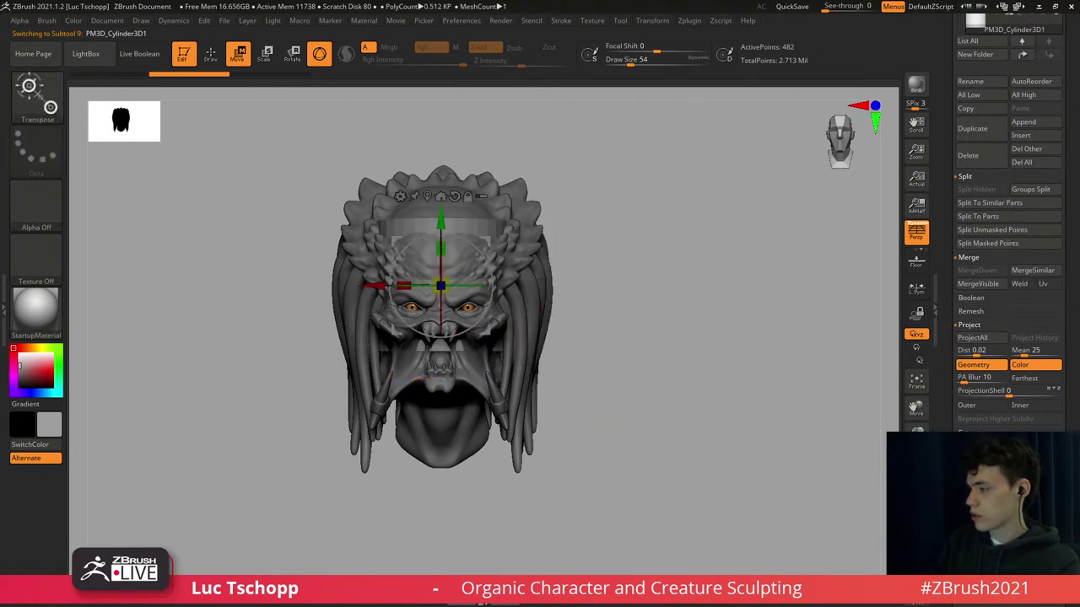
left_click(916, 550)
left_click_drag(1073, 344, 1069, 232)
left_click(978, 303)
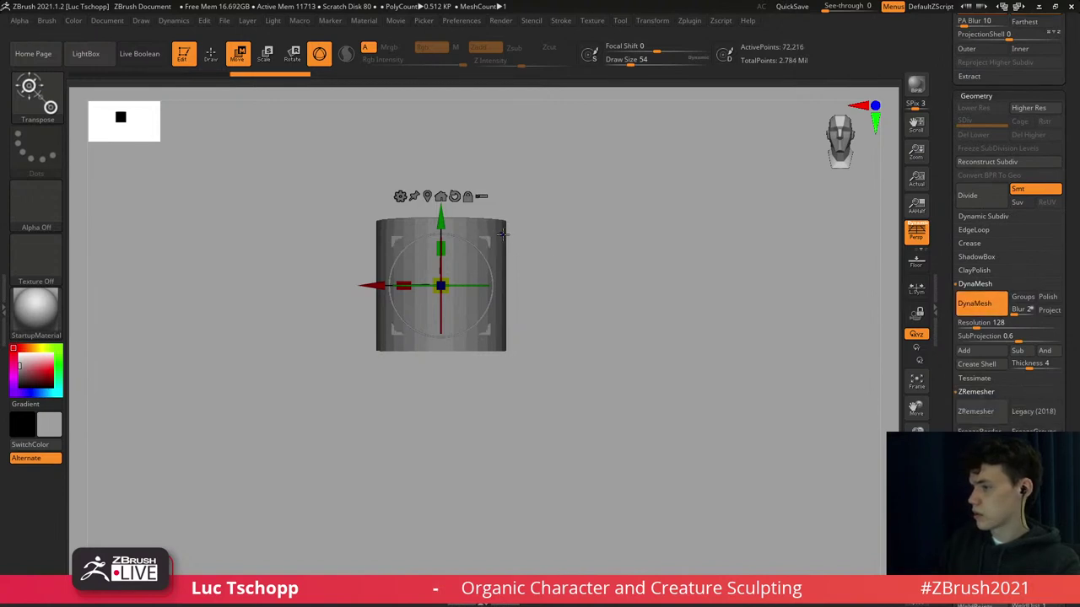
key("shift+f")
key("ctrl+z")
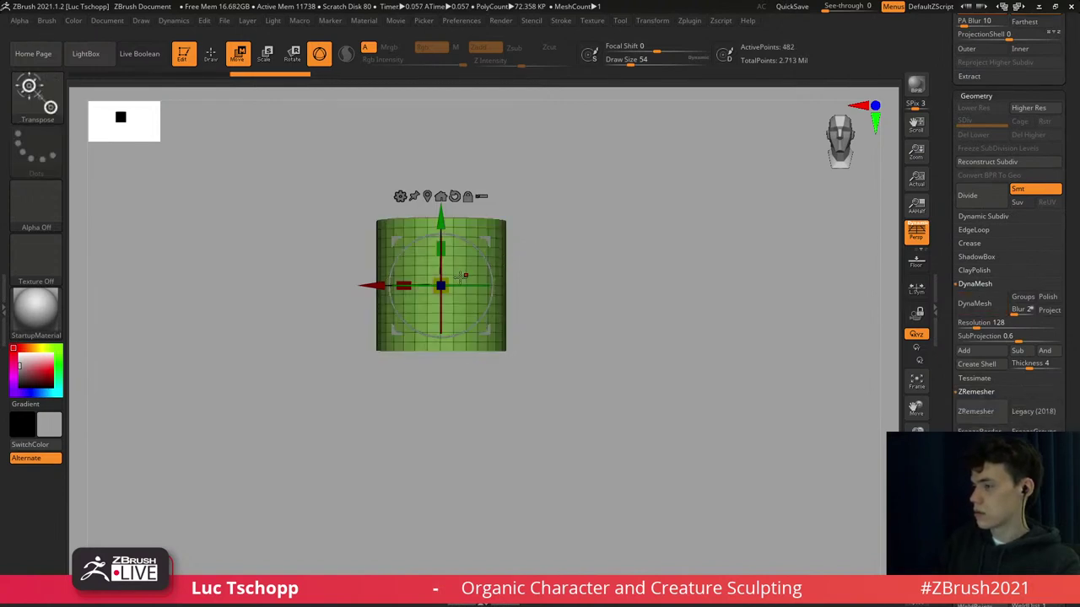
Try scaling the cylinder down against the see-through head and remeshing it with DynaMesh at resolution 128.
left_click_drag(446, 283, 402, 311)
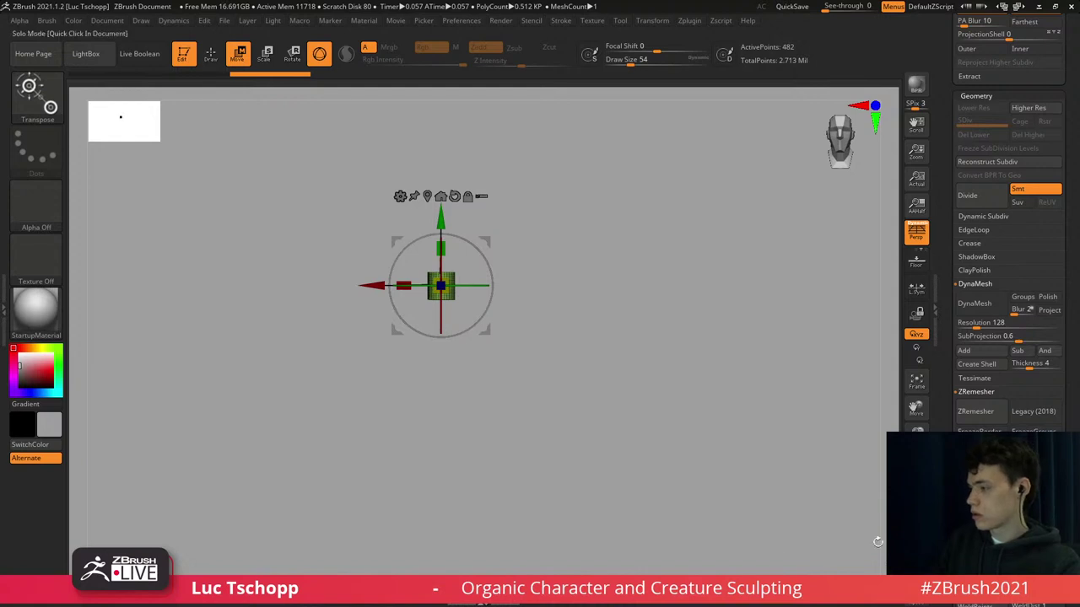
left_click(916, 545)
left_click_drag(573, 298, 797, 485, "alt")
left_click(916, 518)
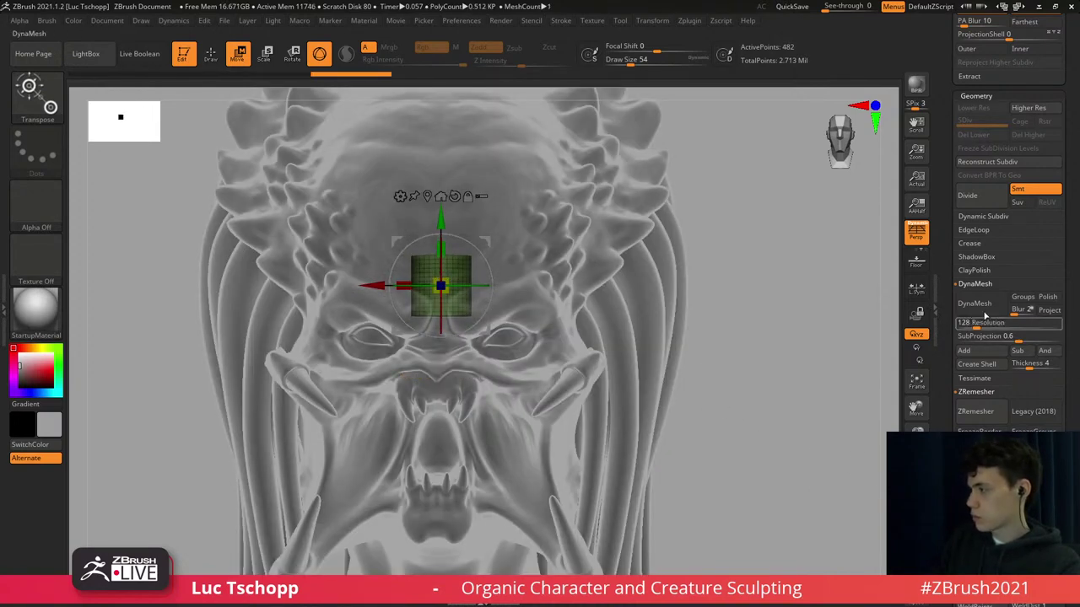
left_click(974, 303)
Isolate the cylinder, hide its wireframe and set up the Standard brush at draw size 280 with X symmetry.
left_click(916, 545)
left_click_drag(507, 176, 561, 321, "alt")
key("g")
key("Escape")
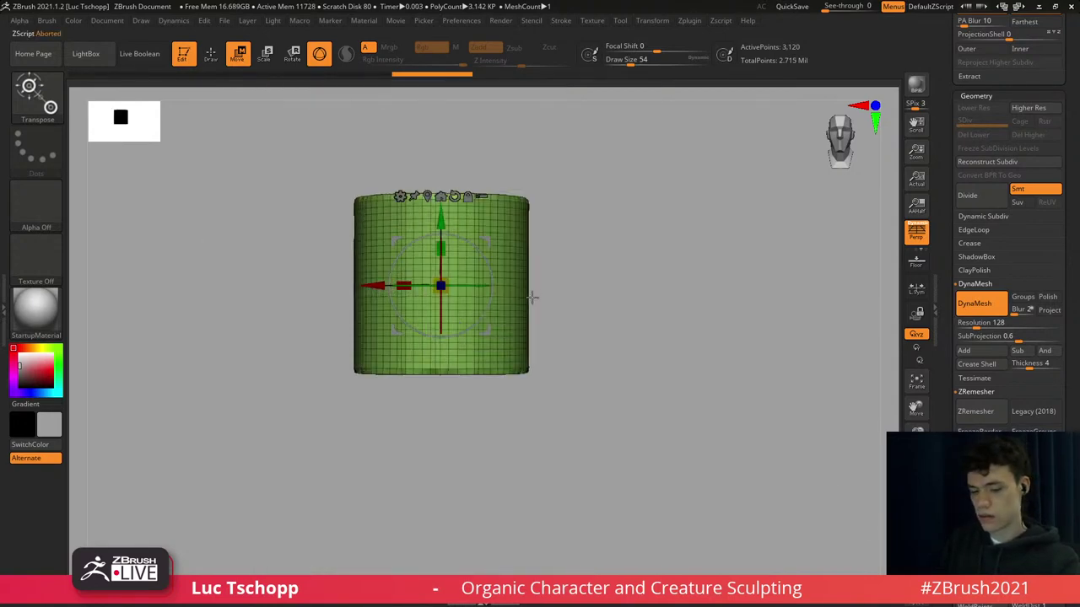
key("b")
key("s")
key("t")
key("shift+f")
key("s")
left_click(471, 272)
key("x")
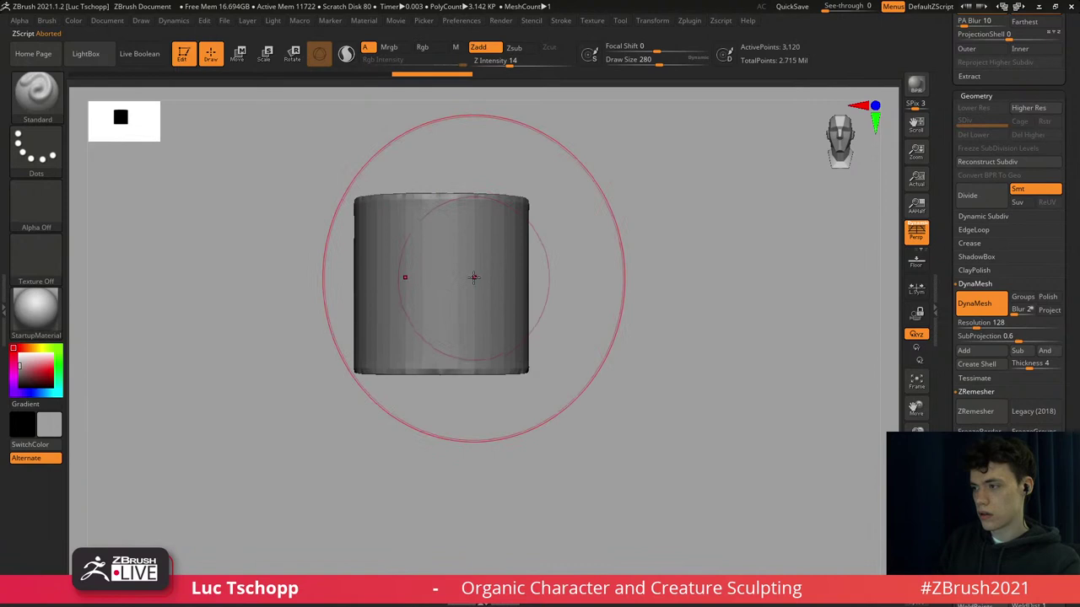
Test the Standard brush on the cylinder's upper edge, changing the draw size to 154.
key("s")
left_click_drag(475, 276, 482, 277)
key("ctrl")
left_click_drag(573, 278, 580, 348)
right_click_drag(504, 180, 494, 209)
key("s")
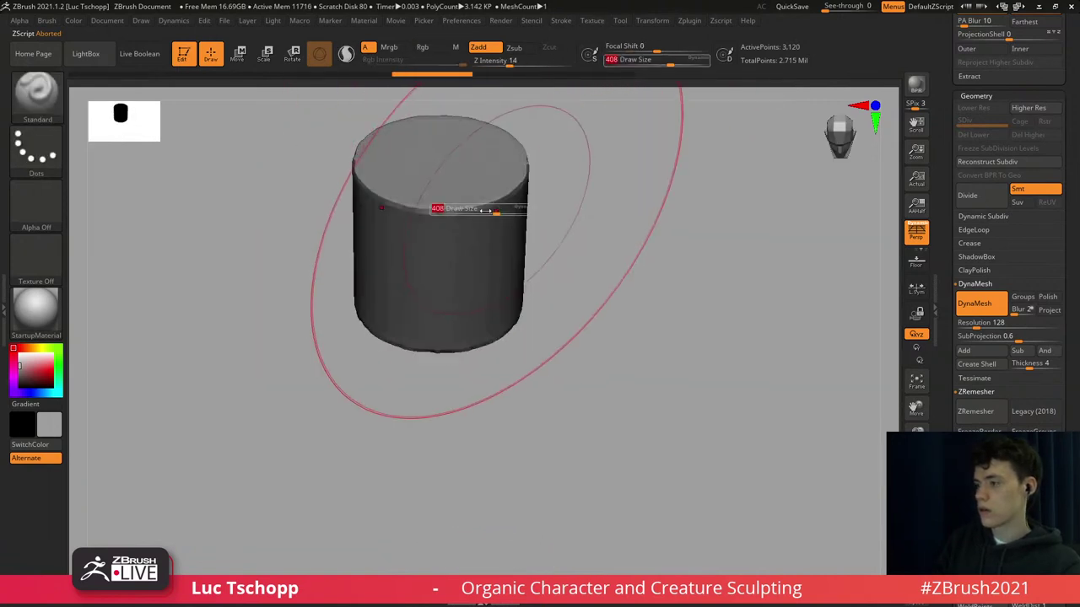
mouse_move(493, 209)
left_mouse_down()
mouse_move(468, 209)
mouse_move(507, 194)
left_mouse_up()
right_click_drag(508, 194, 484, 181)
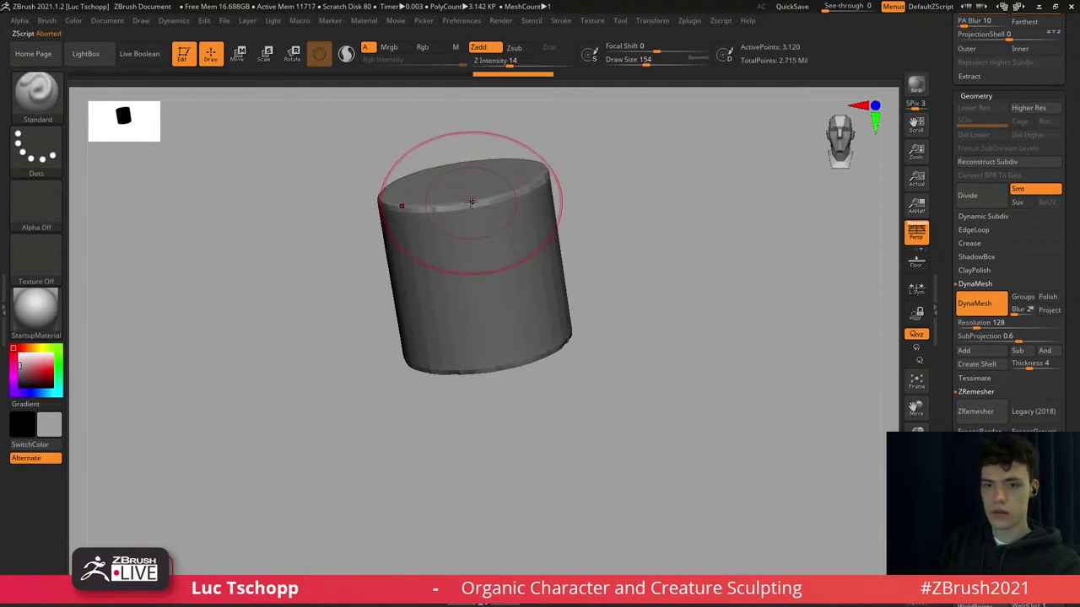
Undo the last four cylinder edits, including its remeshing and scaling, and frame it from the front.
key("ctrl+z")
key("ctrl+z")
key("ctrl+z")
key("ctrl+z")
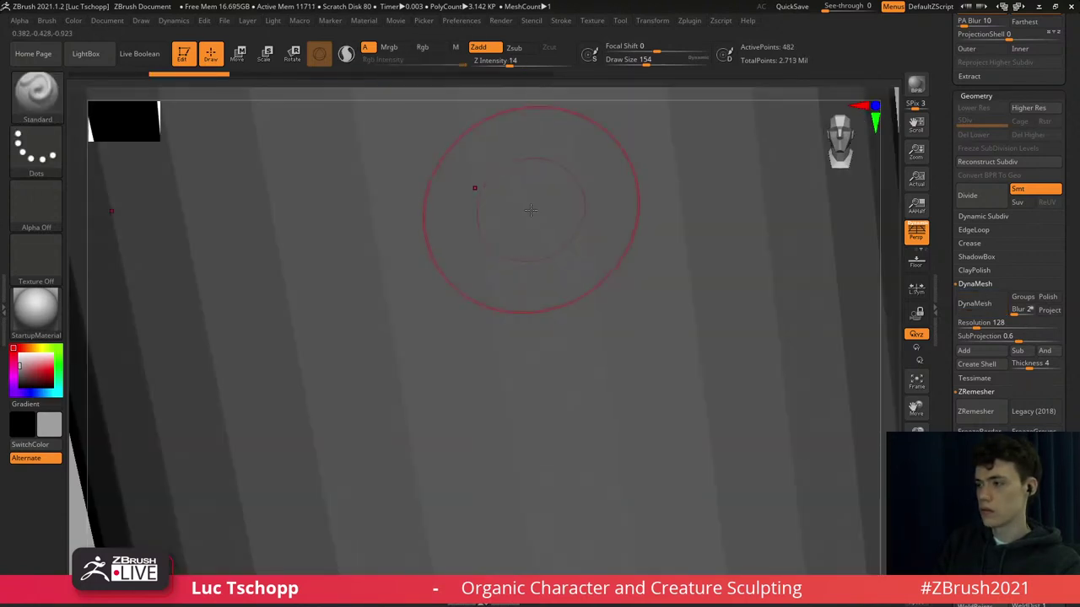
right_click_drag(531, 210, 540, 205, "shift")
key("f")
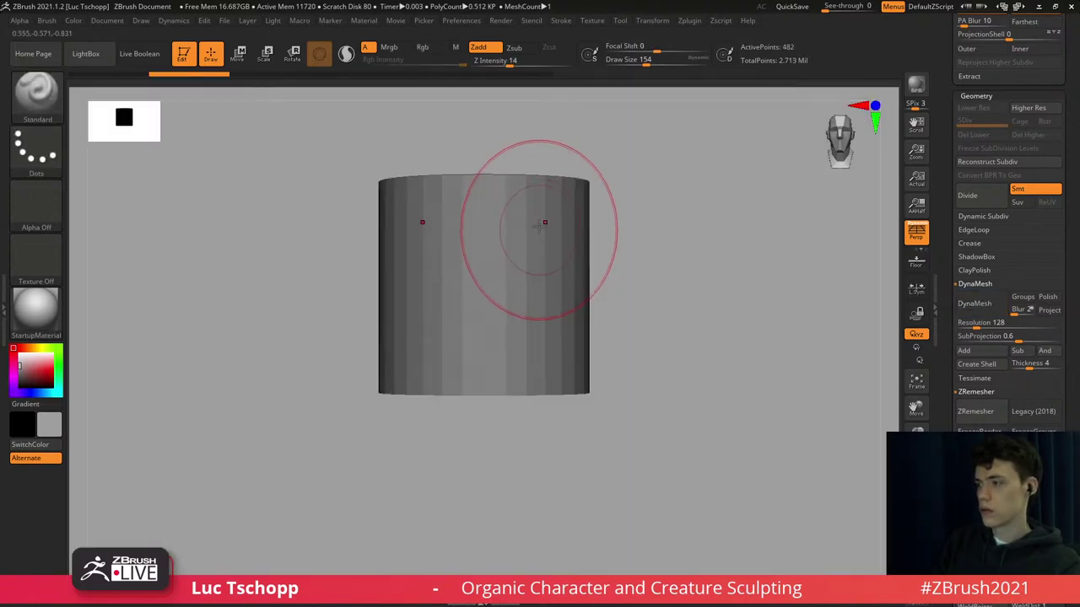
Enable radial symmetry around the cylinder's Y axis with a radial count of 8, turning X symmetry off.
left_click(654, 21)
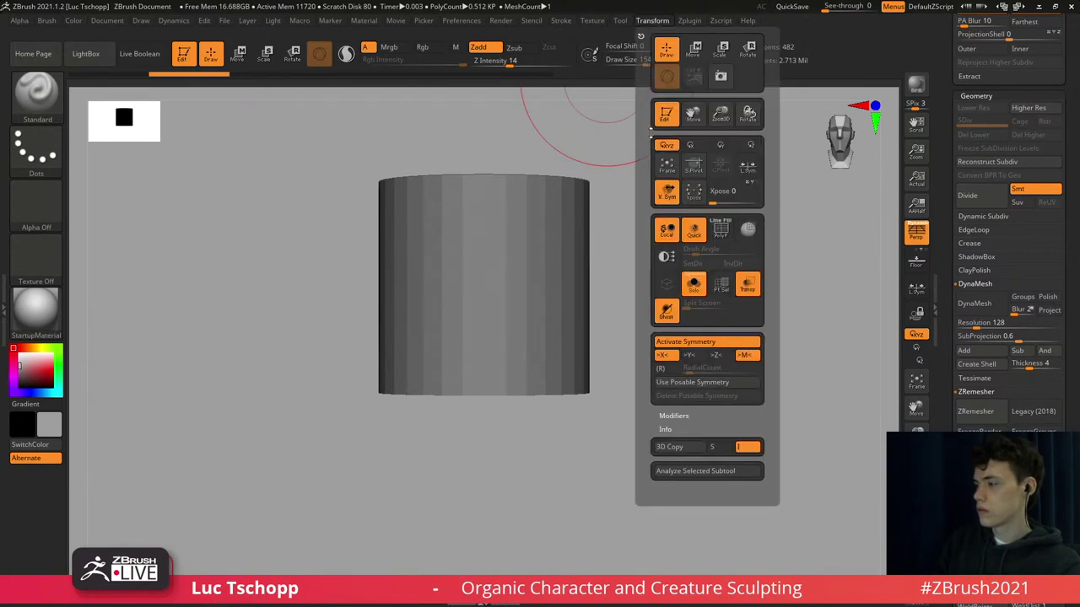
left_click(675, 369)
right_click_drag(545, 207, 557, 251)
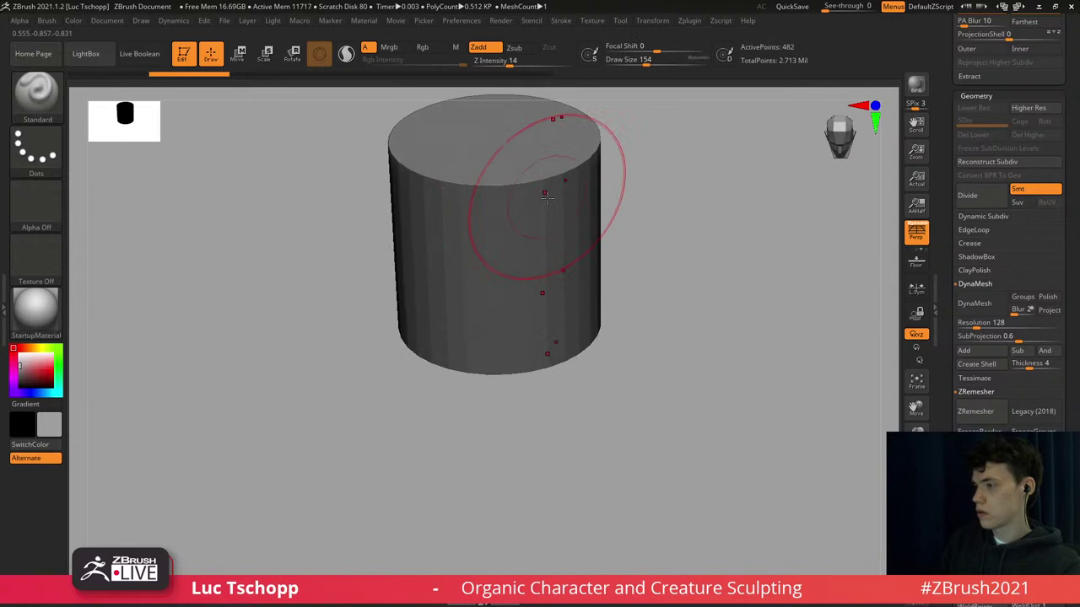
left_click(651, 22)
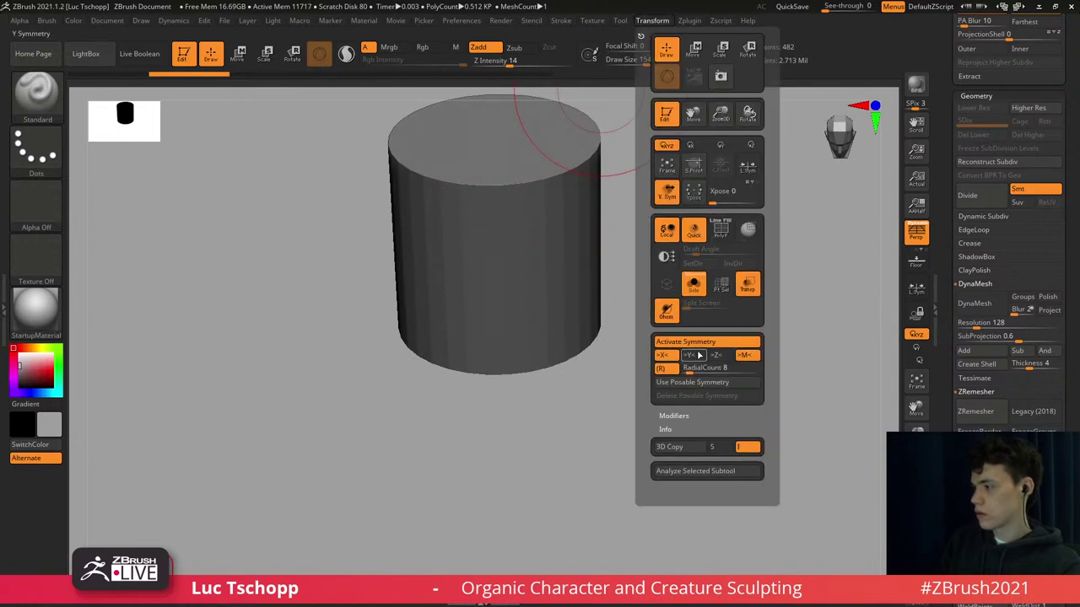
left_click(667, 357)
right_click_drag(532, 195, 542, 227, "alt")
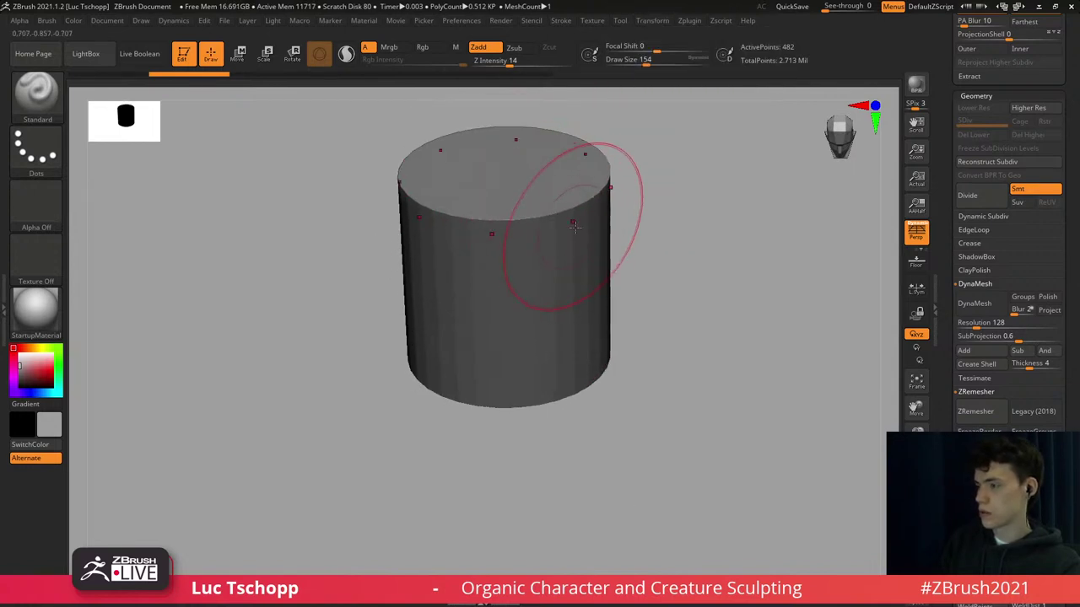
Remesh the cylinder with DynaMesh at resolution 128 and smooth its faceted sides and edges, enlarging the draw size to 525.
key("shift+f")
left_click(981, 310)
right_click_drag(539, 283, 531, 228, "shift")
key("shift+f")
key("bracketright")
key("bracketright")
left_click_drag(489, 231, 580, 290, "shift")
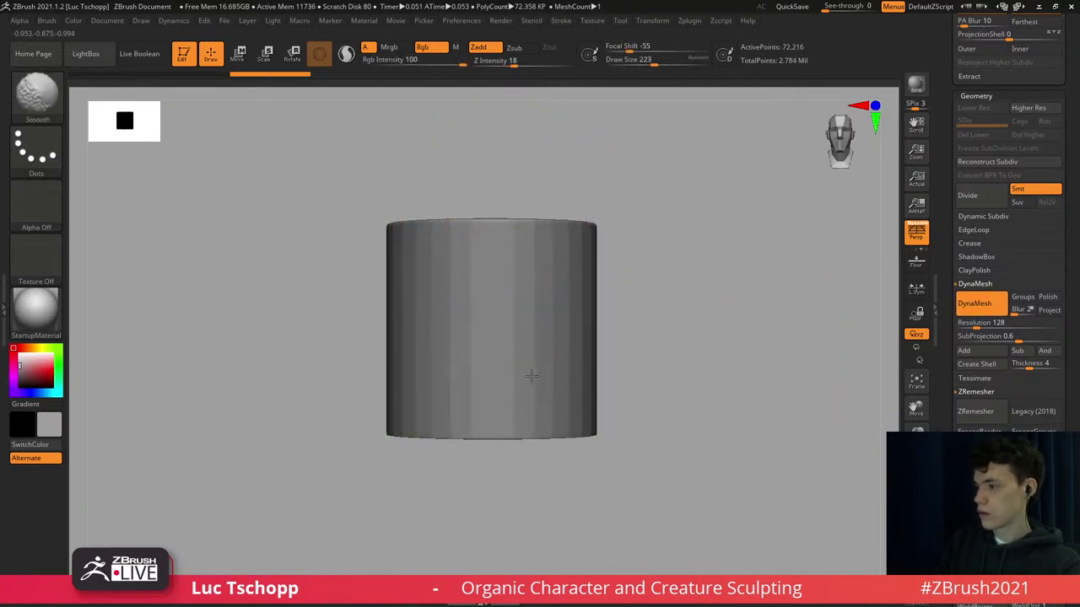
key("bracketright")
key("bracketright")
key("bracketright")
key("bracketright")
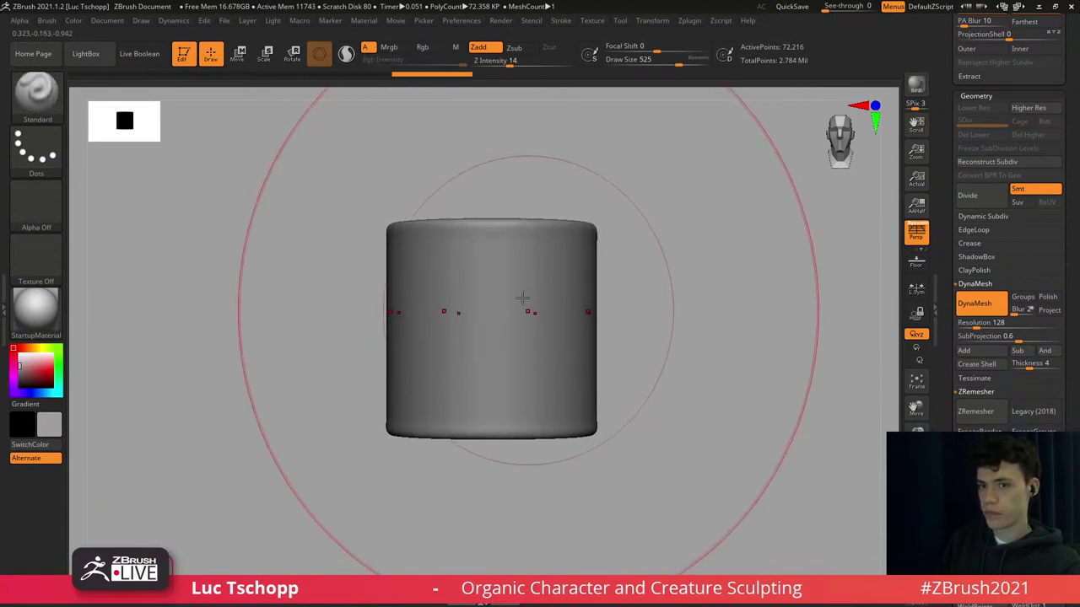
Build up a raised band around the cylinder's upper edge with the LucT_Custom1 brush at draw size 140.
key("b")
left_click(553, 230)
mouse_move(545, 239)
right_mouse_down("ctrl")
mouse_move(518, 230)
mouse_move(521, 262)
right_mouse_up("ctrl")
right_click_drag(521, 262, 528, 291)
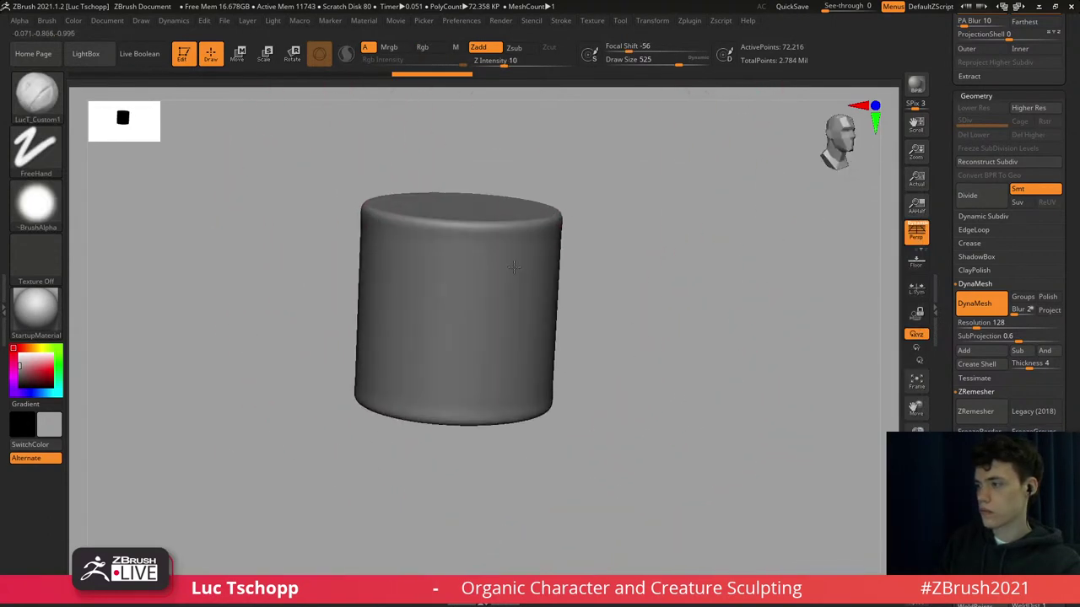
key("s")
left_click_drag(522, 237, 488, 234)
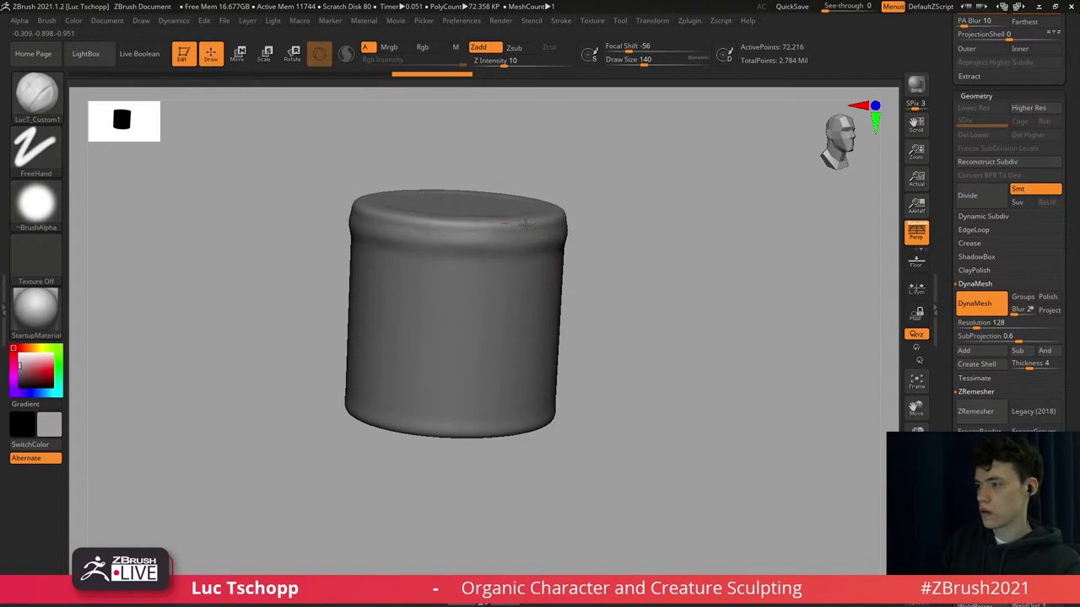
left_click_drag(566, 215, 502, 221)
Build up a matching raised band around the cylinder's lower edge with a smaller LucT_Custom1 brush.
mouse_move(540, 329)
right_mouse_down()
mouse_move(540, 279)
mouse_move(532, 318)
right_mouse_up()
mouse_move(546, 341)
left_mouse_down()
mouse_move(590, 342)
mouse_move(575, 344)
left_mouse_up()
right_click_drag(571, 349, 569, 332)
key("bracketleft")
mouse_move(562, 339)
left_mouse_down()
mouse_move(542, 338)
mouse_move(570, 344)
left_mouse_up()
left_click_drag(575, 345, 523, 350)
Thicken the rim around the cylinder's upper face with LucT_Custom1 at draw size 83.
right_click_drag(523, 264, 544, 300)
right_click_drag(560, 229, 589, 235)
key("bracketleft")
left_click_drag(600, 218, 555, 221)
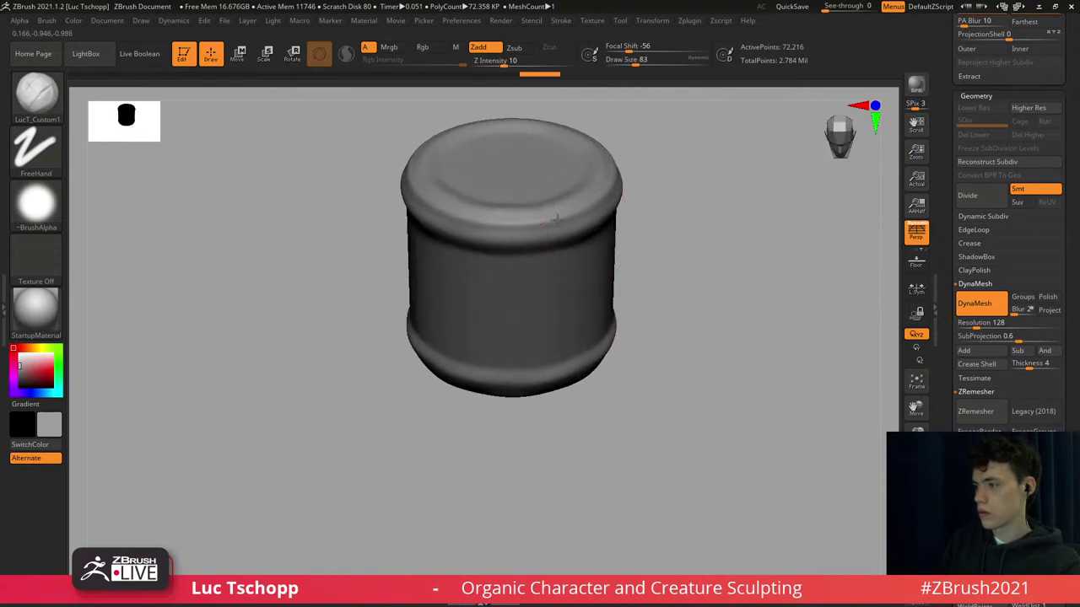
Sculpt a recessed area inside the rim of the cylinder's end face with LucT_Custom1, enlarging the draw size to 120.
left_click_drag(616, 187, 618, 183)
right_click_drag(591, 304, 576, 276)
mouse_move(574, 321)
right_mouse_down()
mouse_move(570, 292)
mouse_move(535, 287)
mouse_move(520, 305)
right_mouse_up()
key("bracketleft")
key("s")
left_click_drag(518, 305, 521, 306)
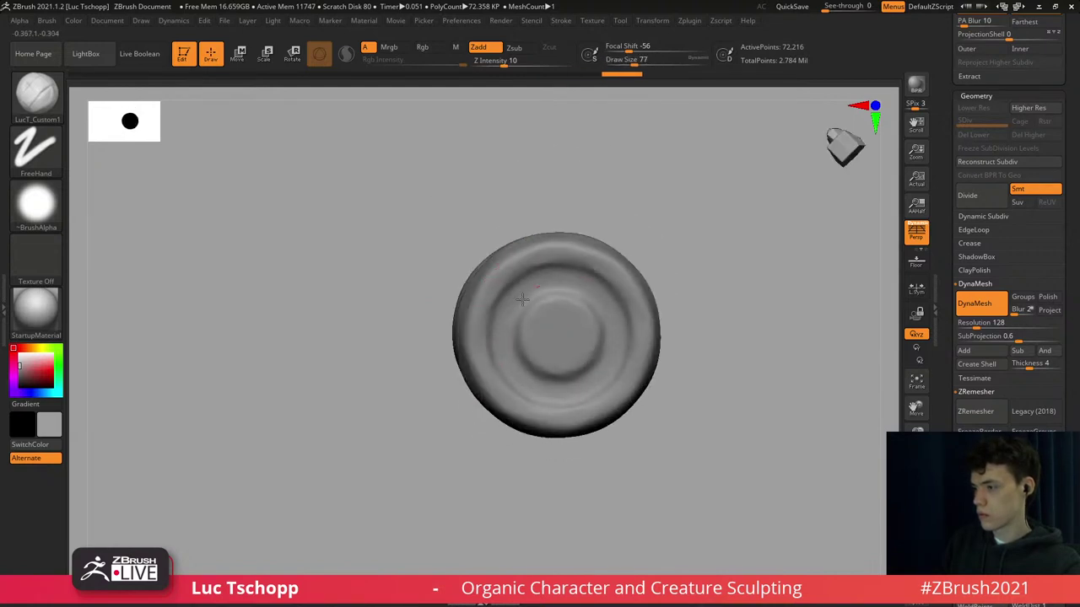
key("s")
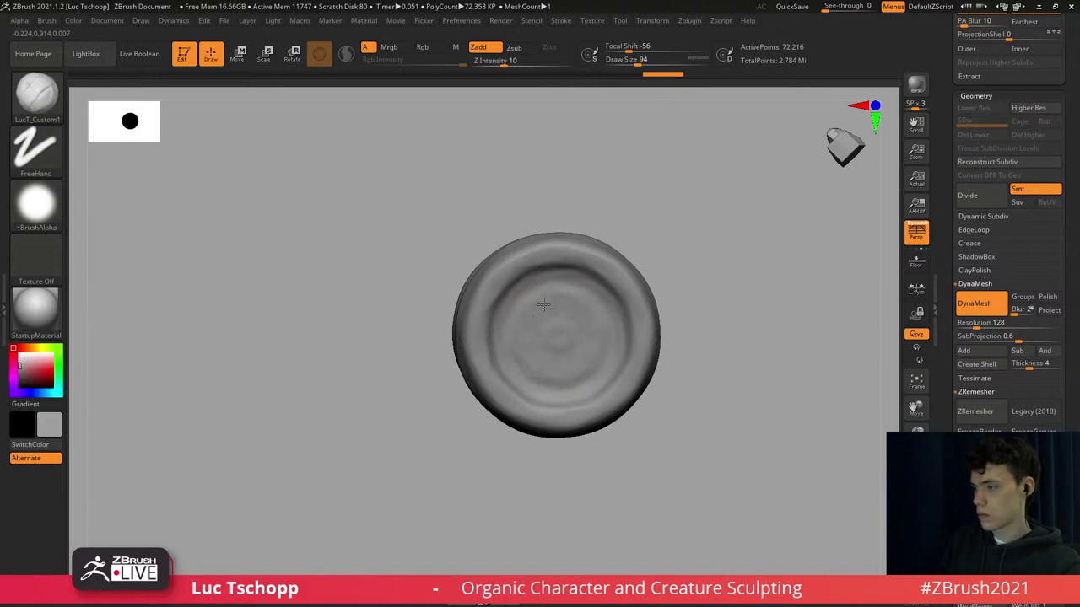
key("s")
left_click_drag(540, 298, 546, 301)
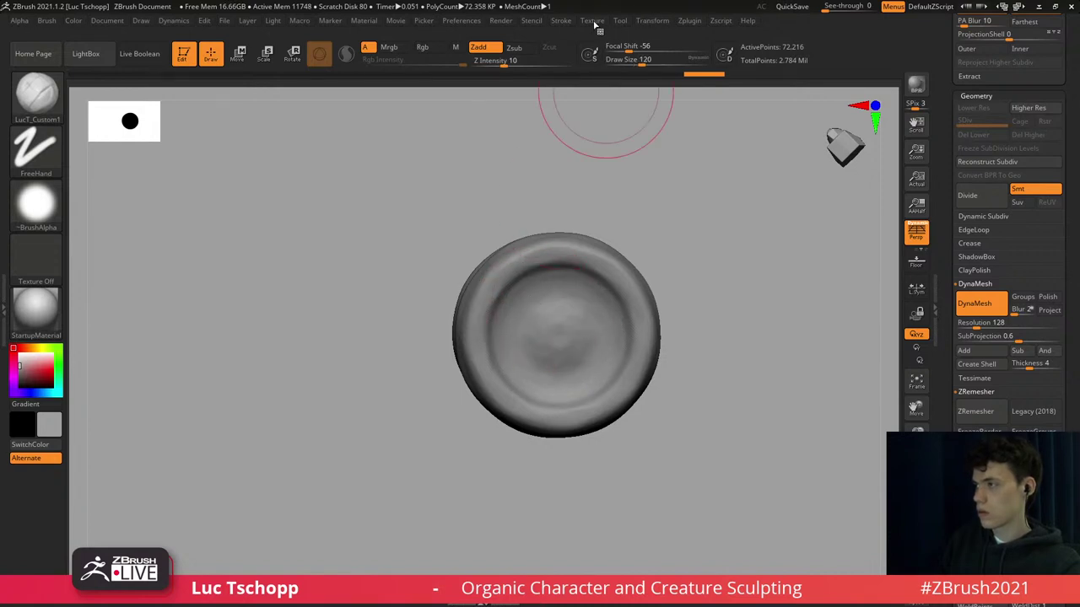
Review the radial symmetry settings and deepen the hollow in the cylinder's end face with LucT_Custom1 at draw size 192.
left_click(655, 22)
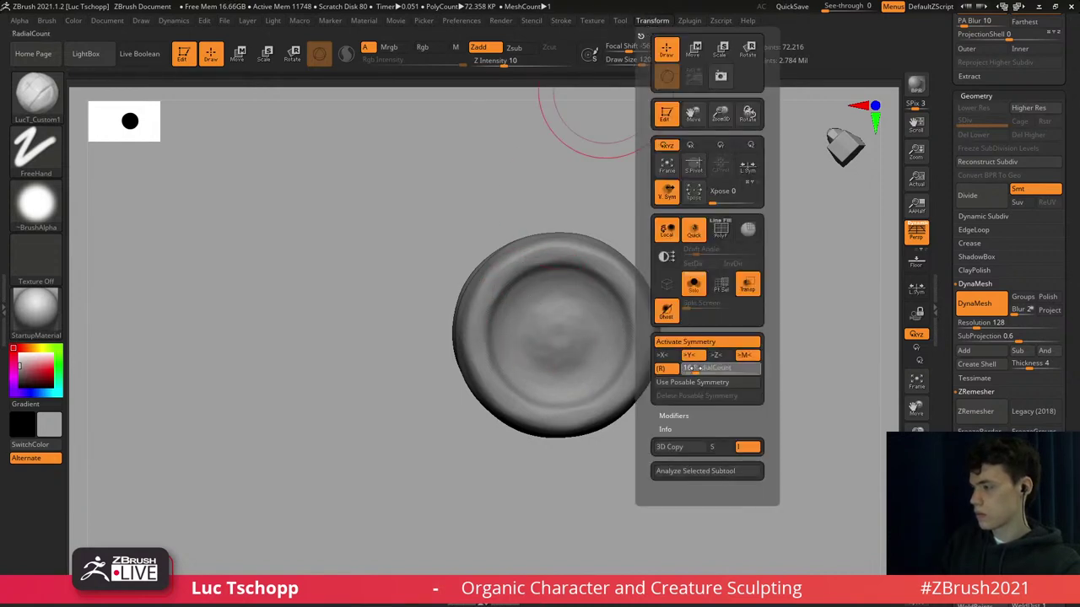
key("s")
mouse_move(557, 335)
left_mouse_down()
mouse_move(574, 335)
mouse_move(558, 338)
left_mouse_up()
mouse_move(560, 339)
right_mouse_down()
mouse_move(581, 431)
mouse_move(574, 315)
mouse_move(553, 284)
right_mouse_up()
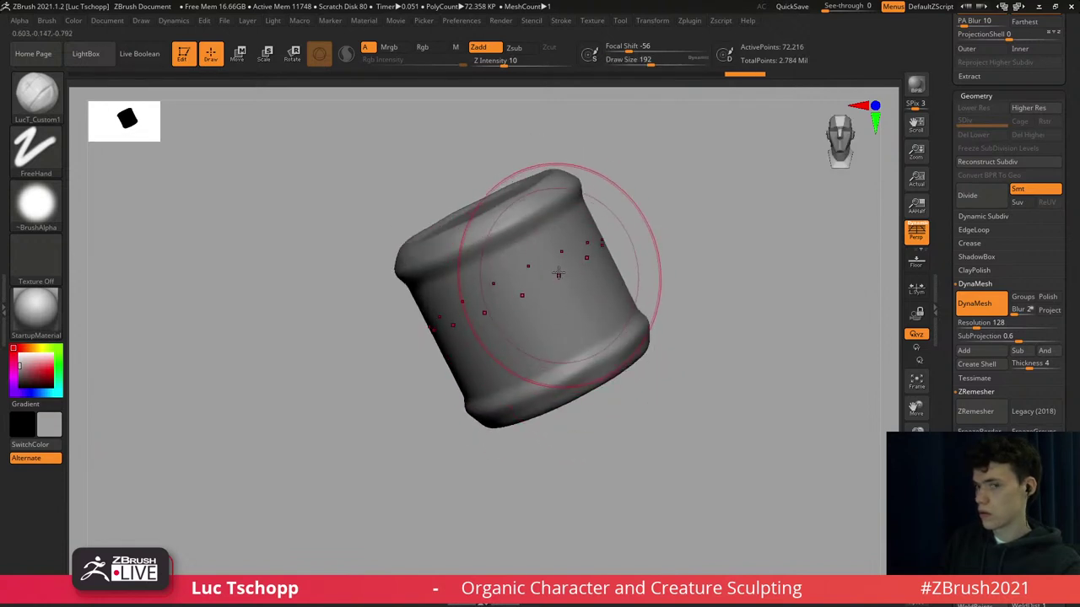
key("s")
left_click_drag(525, 234, 514, 217)
Round out the cylinder's upper and lower bands with the Standard brush at draw size 59, smoothing the lower one.
key("b")
key("s")
key("t")
key("s")
right_click_drag(519, 199, 523, 212)
key("s")
left_click_drag(531, 202, 535, 202)
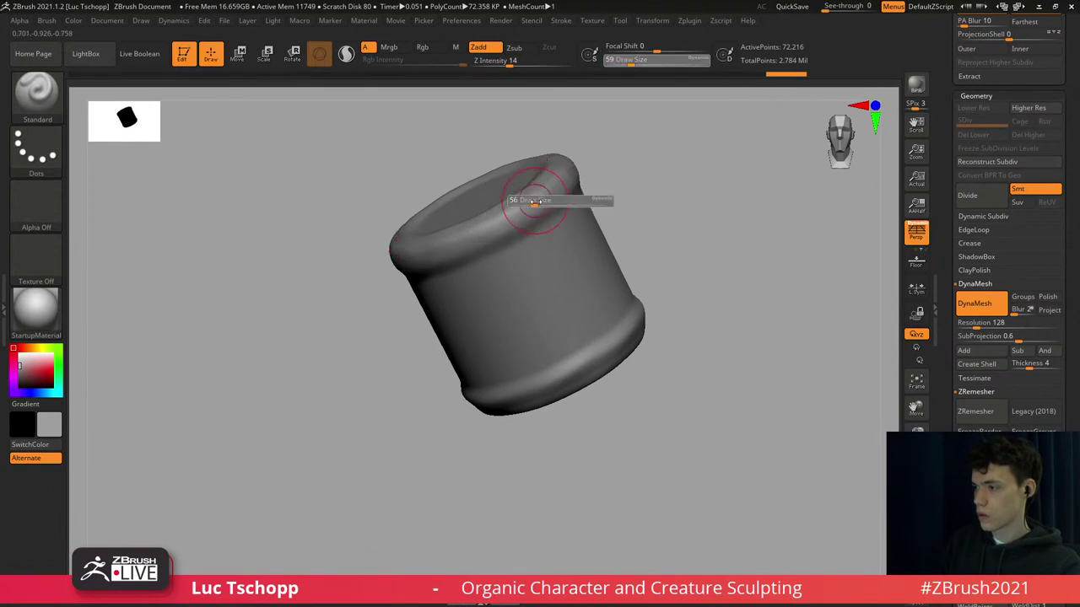
right_click_drag(590, 349, 600, 292)
left_click_drag(582, 324, 548, 338)
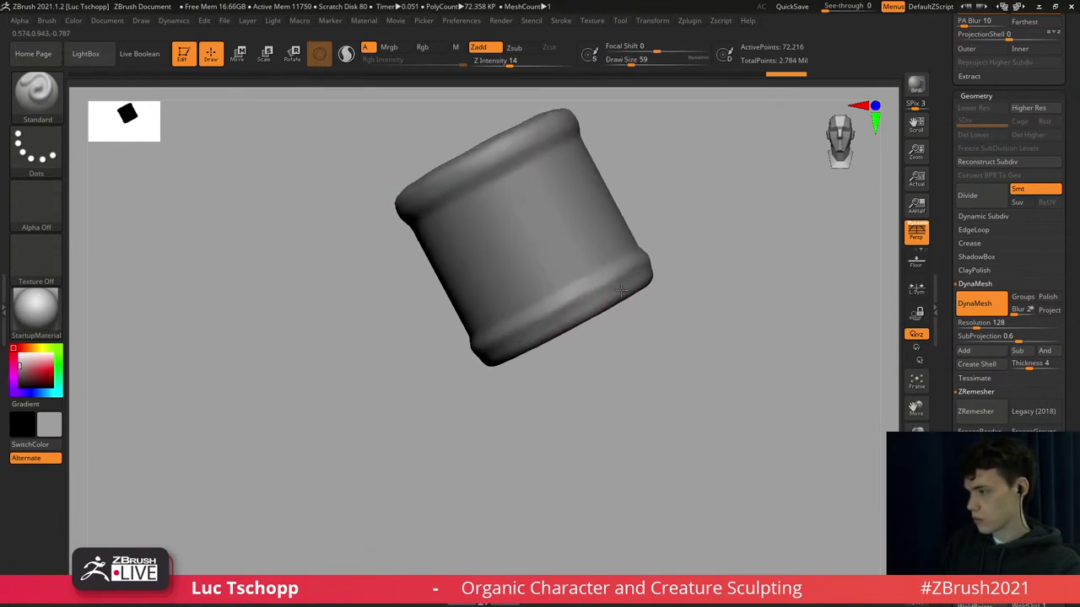
left_click_drag(621, 290, 617, 283)
left_click_drag(616, 278, 591, 295, "shift")
Define the creases beside the cylinder's two bands with the Standard brush at draw sizes 71 and 44, finishing with LucT_Custom1.
mouse_move(582, 283)
right_mouse_down("shift")
mouse_move(591, 258)
mouse_move(654, 321)
right_mouse_up("shift")
key("s")
left_click_drag(606, 209, 610, 209)
left_click_drag(610, 205, 629, 205)
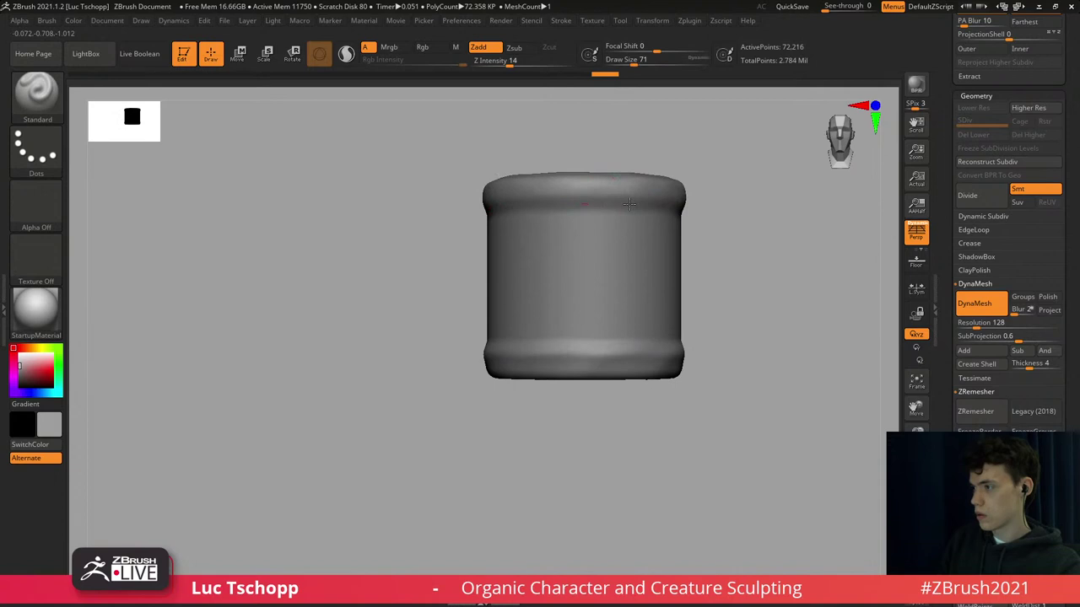
right_click_drag(616, 320, 602, 281, "alt")
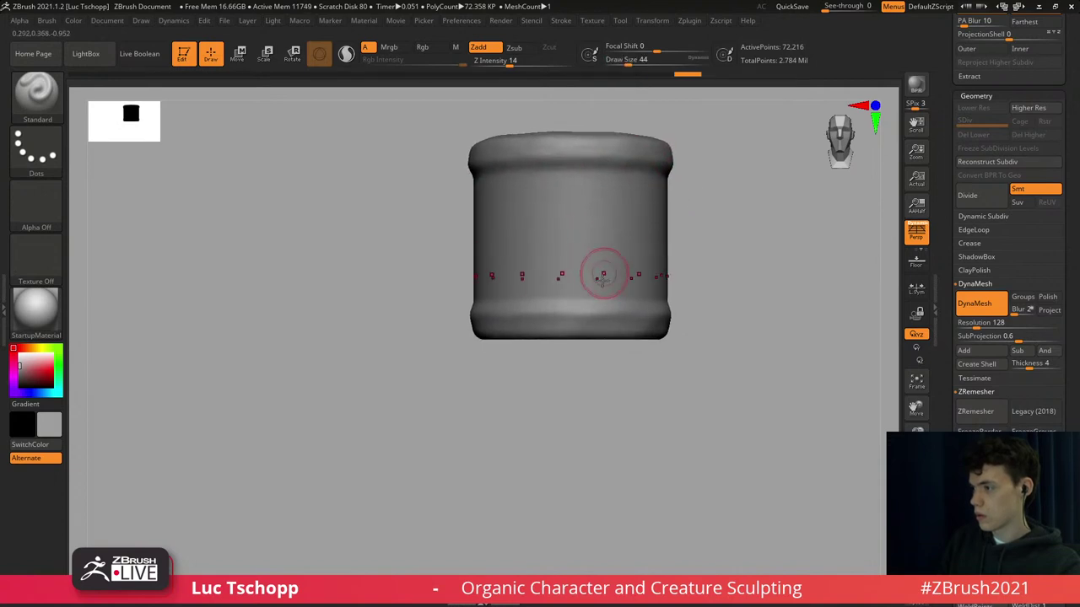
key("b")
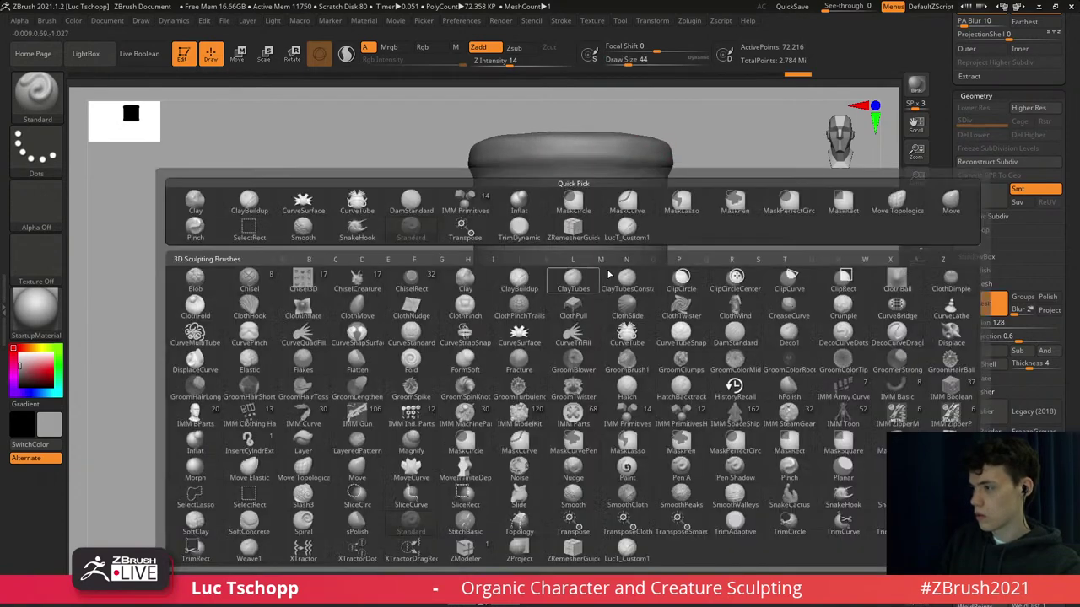
key("l")
key("t")
key("s")
left_click_drag(573, 307, 584, 307)
right_click_drag(593, 258, 558, 323, "alt")
Pull the cylinder's sides inward into a slightly concave waist with the Move brush, undoing an unwanted stroke.
key("b")
key("m")
key("v")
key("s")
key("s")
mouse_move(457, 297)
left_mouse_down()
mouse_move(479, 305)
mouse_move(453, 300)
left_mouse_up()
key("ctrl+z")
key("s")
mouse_move(504, 216)
right_mouse_down("alt")
mouse_move(508, 267)
mouse_move(497, 277)
right_mouse_up("alt")
Swell and smooth the cylinder's upper band with the Standard brush at draw size 80.
key("b")
key("s")
key("t")
key("s")
left_click_drag(457, 256, 514, 268)
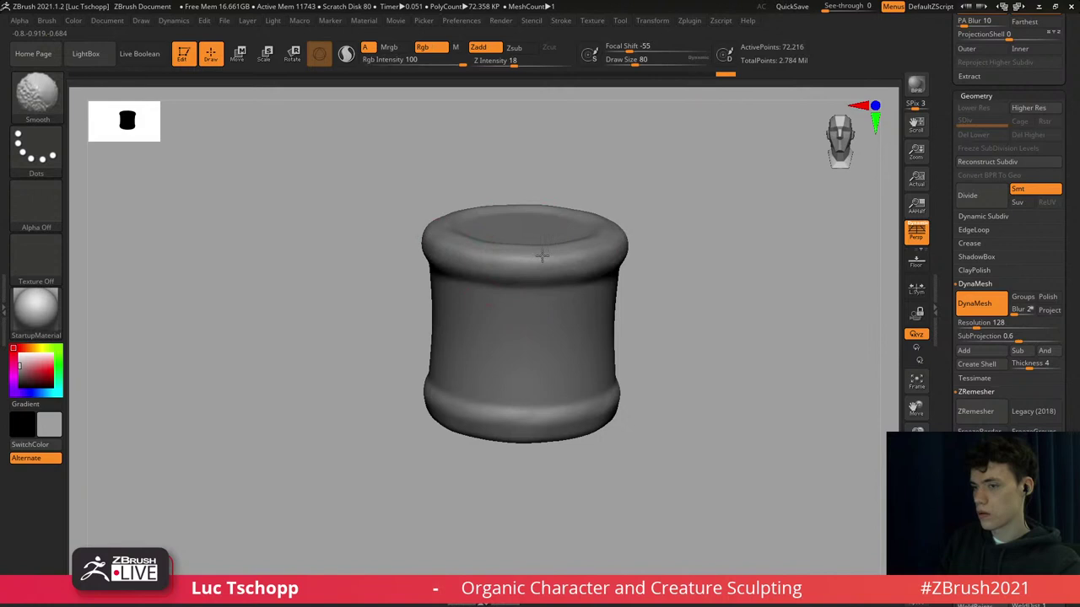
Thicken the band at the cylinder's lower end with the Standard brush at draw size 71 and smooth it.
right_click_drag(544, 325, 422, 340, "shift")
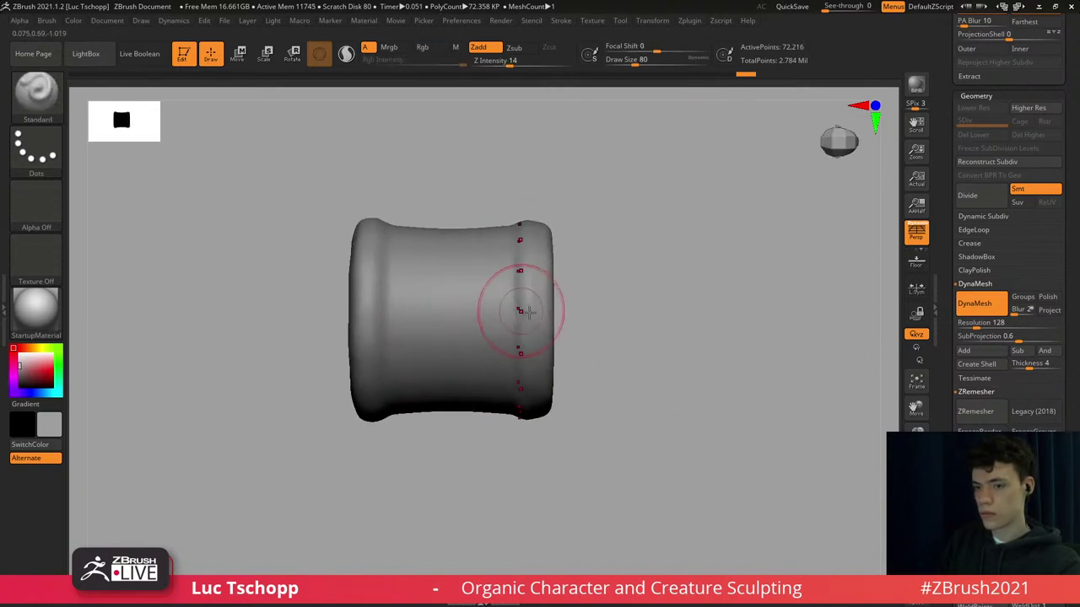
mouse_move(533, 296)
right_mouse_down("alt")
mouse_move(518, 321)
mouse_move(519, 303)
right_mouse_up("alt")
key("s")
left_click_drag(535, 268, 527, 323)
left_click_drag(528, 329, 534, 360, "shift")
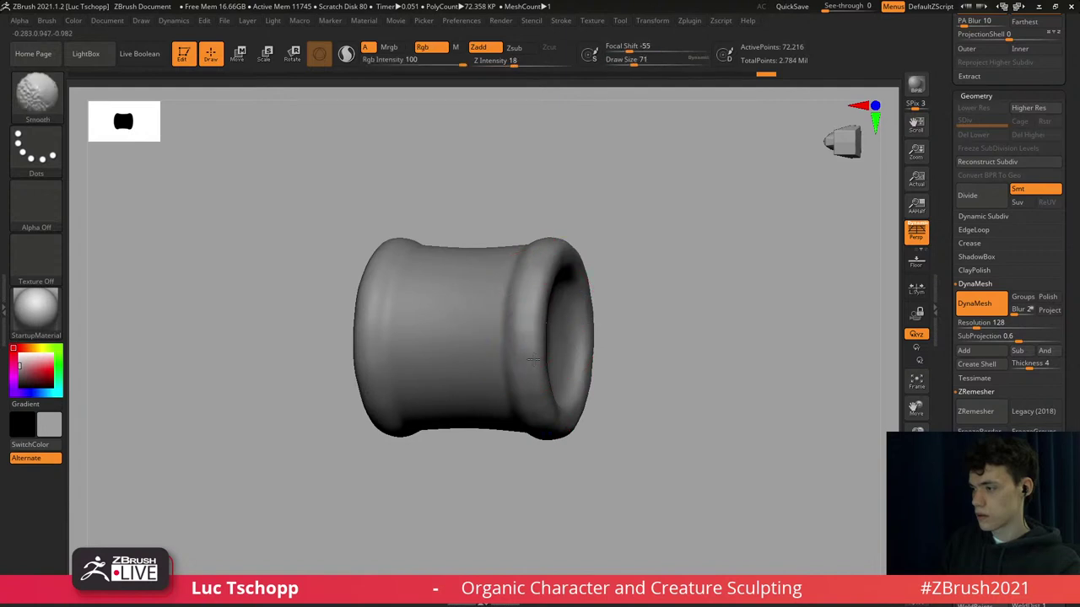
Refine the cylinder's lower band with the Standard brush at draw size 62, then enlarge the draw size to 177.
right_click_drag(512, 291, 511, 275, "shift")
key("b")
key("s")
key("t")
key("s")
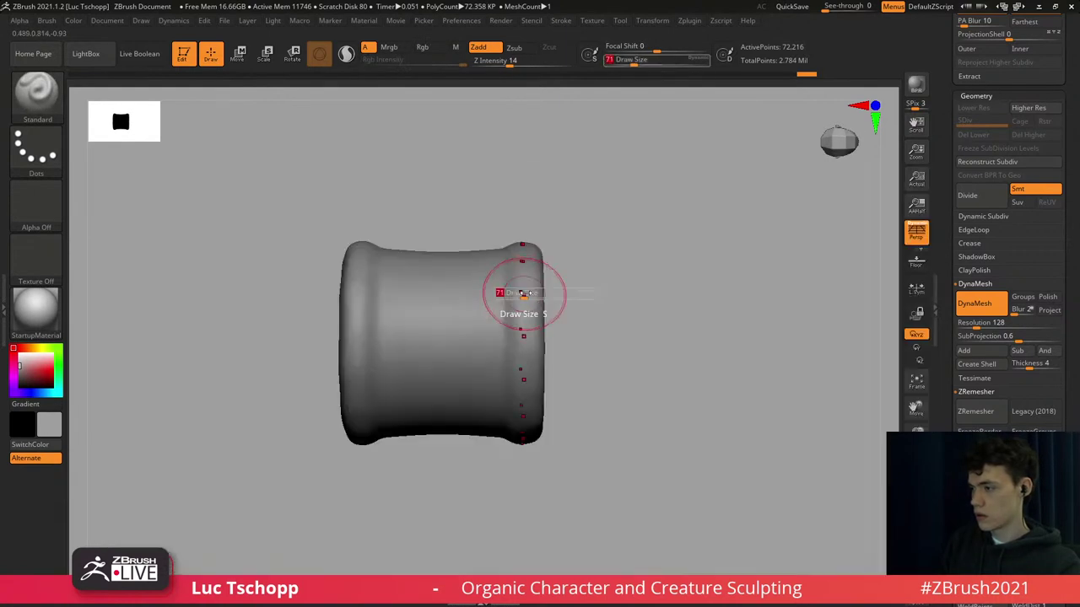
right_click_drag(388, 298, 420, 288, "alt")
mouse_move(433, 251)
right_mouse_down("shift")
mouse_move(465, 307)
mouse_move(507, 318)
mouse_move(523, 290)
mouse_move(498, 292)
right_mouse_up("shift")
mouse_move(496, 410)
right_mouse_down("alt")
mouse_move(506, 330)
mouse_move(525, 341)
right_mouse_up("alt")
key("s")
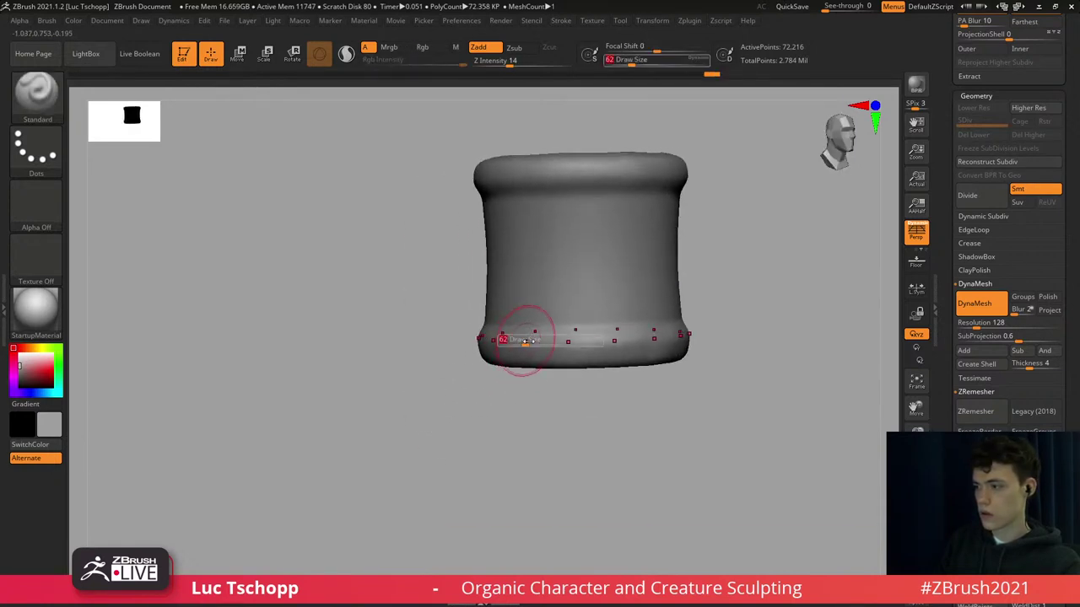
left_click_drag(525, 340, 629, 350)
right_click_drag(629, 350, 712, 436, "shift")
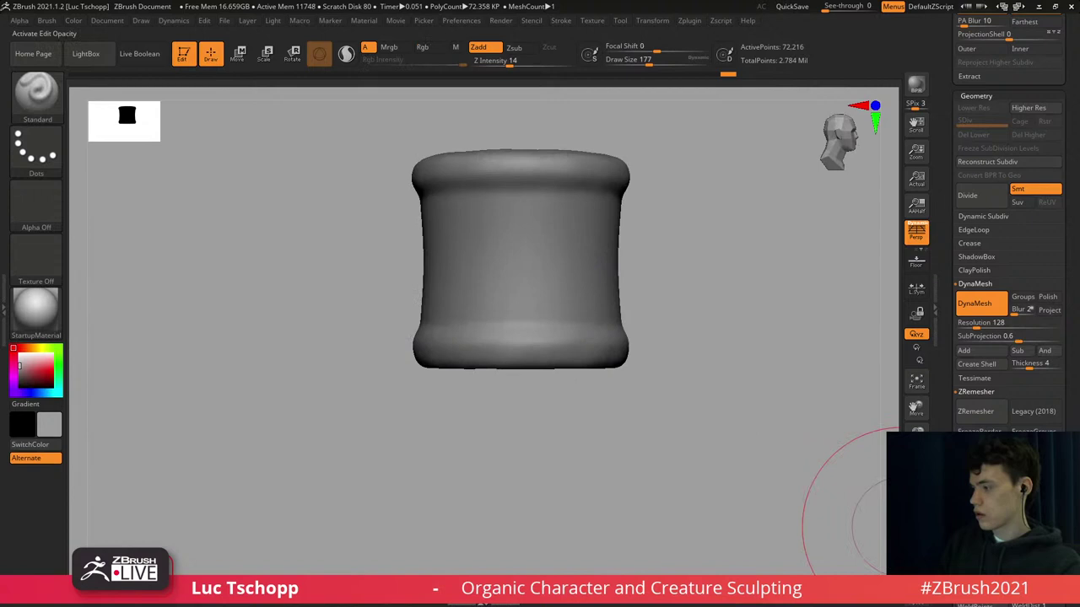
Show the full predator head again and replace radial symmetry with X-axis mirror symmetry.
right_click_drag(759, 381, 686, 359, "ctrl")
right_click_drag(566, 354, 596, 404, "ctrl")
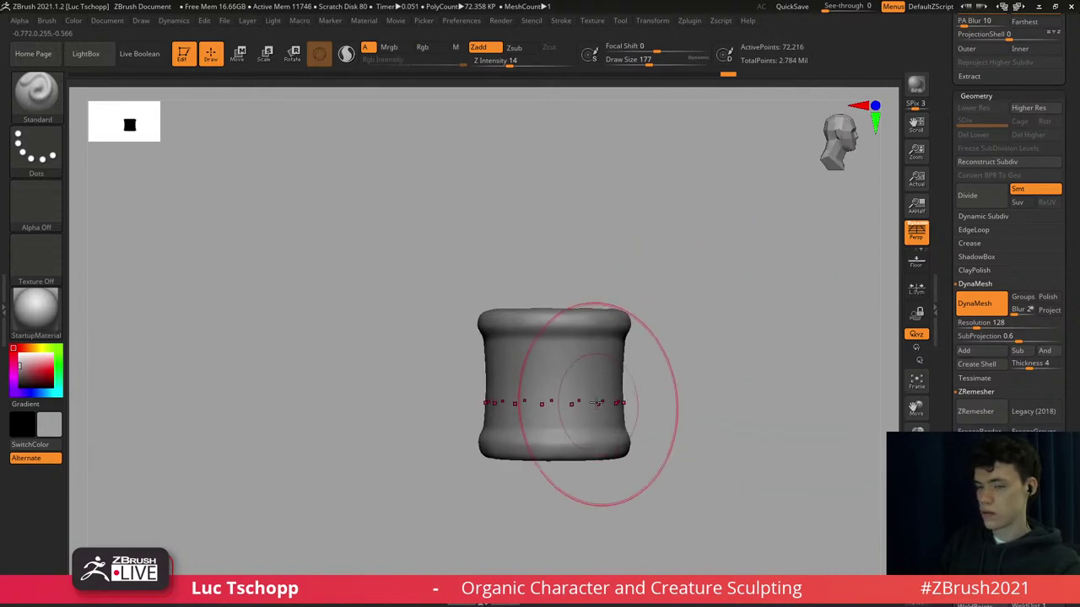
right_click_drag(560, 359, 539, 345, "alt")
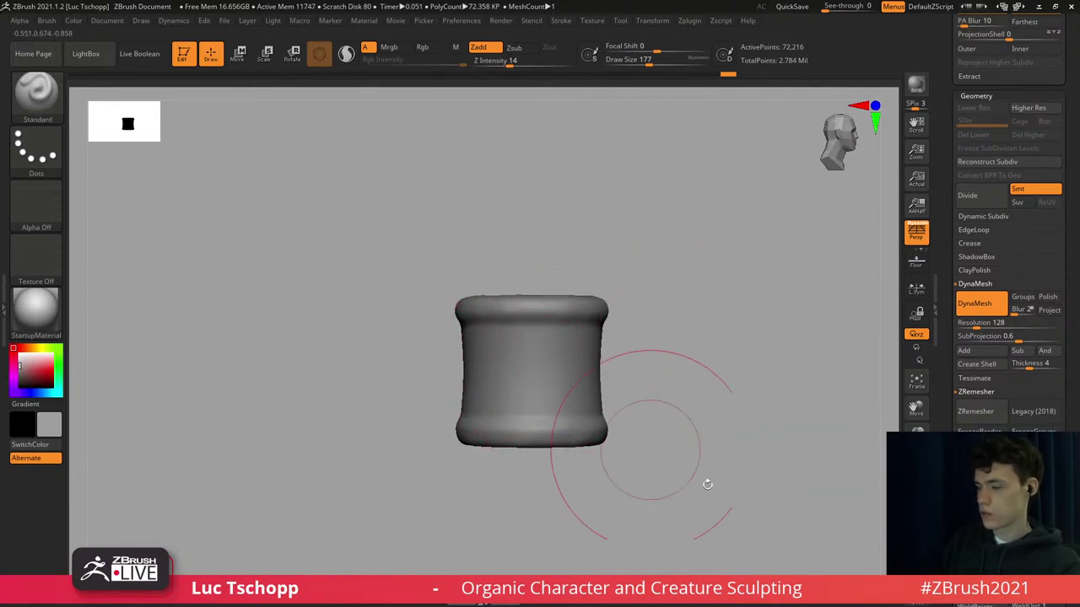
left_click(916, 550)
right_click_drag(735, 428, 634, 380, "ctrl")
left_click(649, 21)
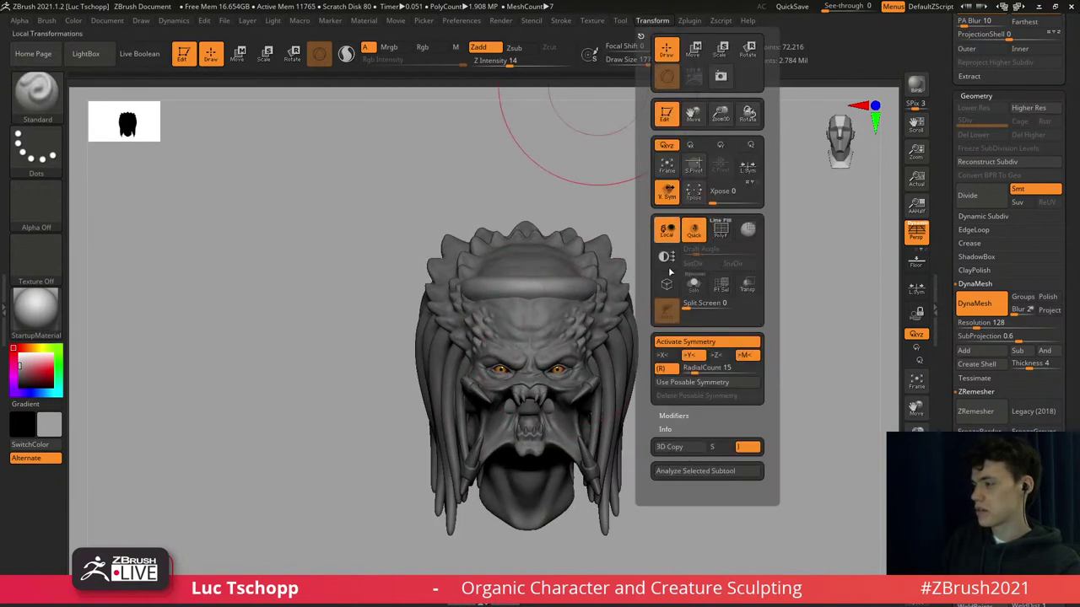
left_click(664, 369)
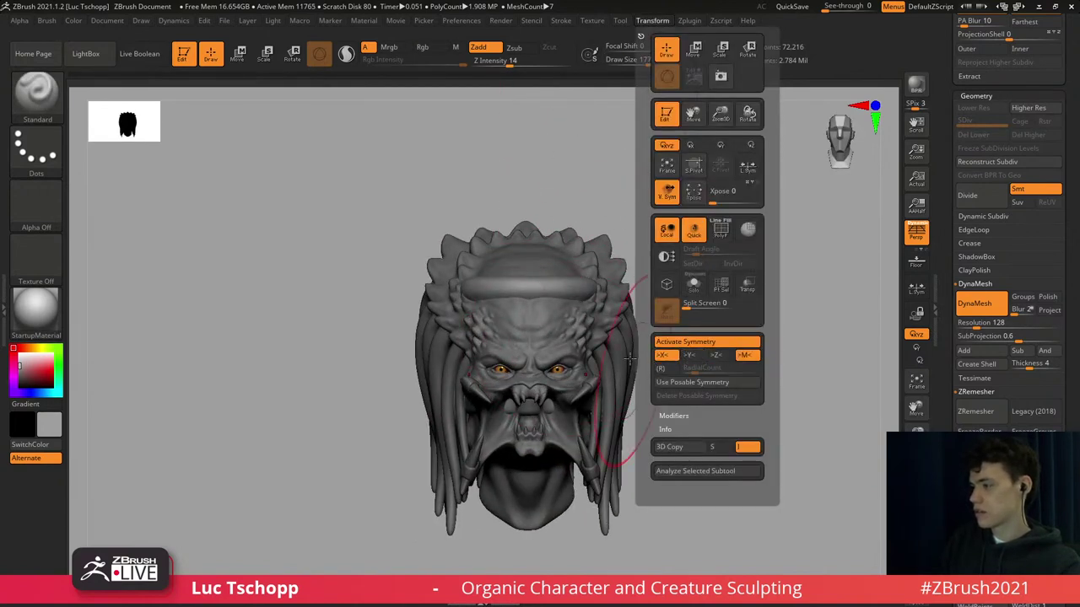
Move the cylinder out beside the predator's face and scale it down.
right_click_drag(580, 317, 522, 285, "alt")
key("w")
left_click_drag(474, 308, 670, 327)
right_click_drag(655, 330, 647, 364, "ctrl")
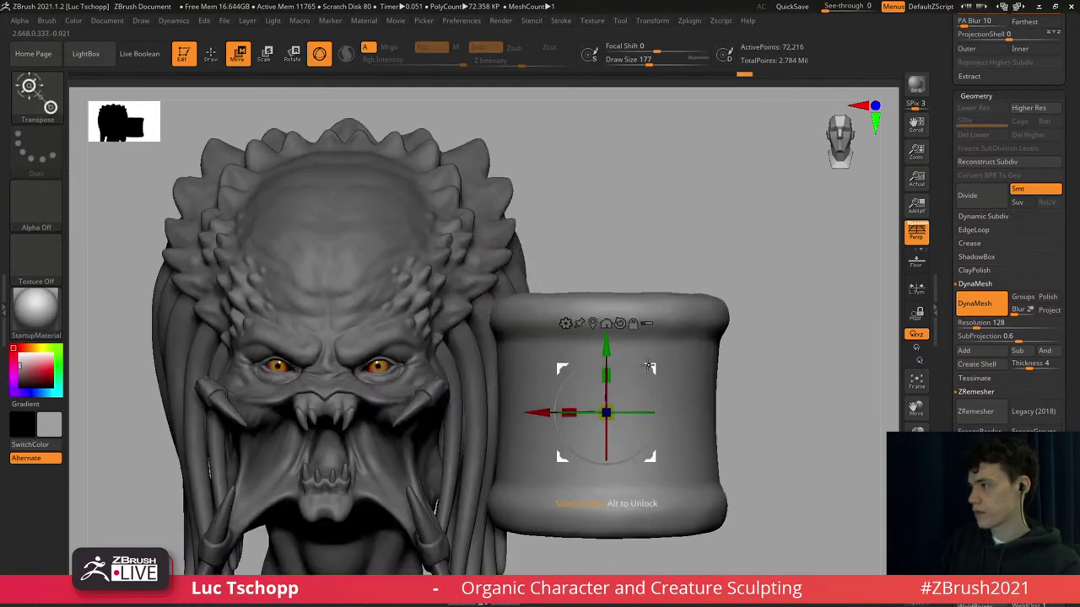
right_click_drag(789, 242, 779, 182, "alt")
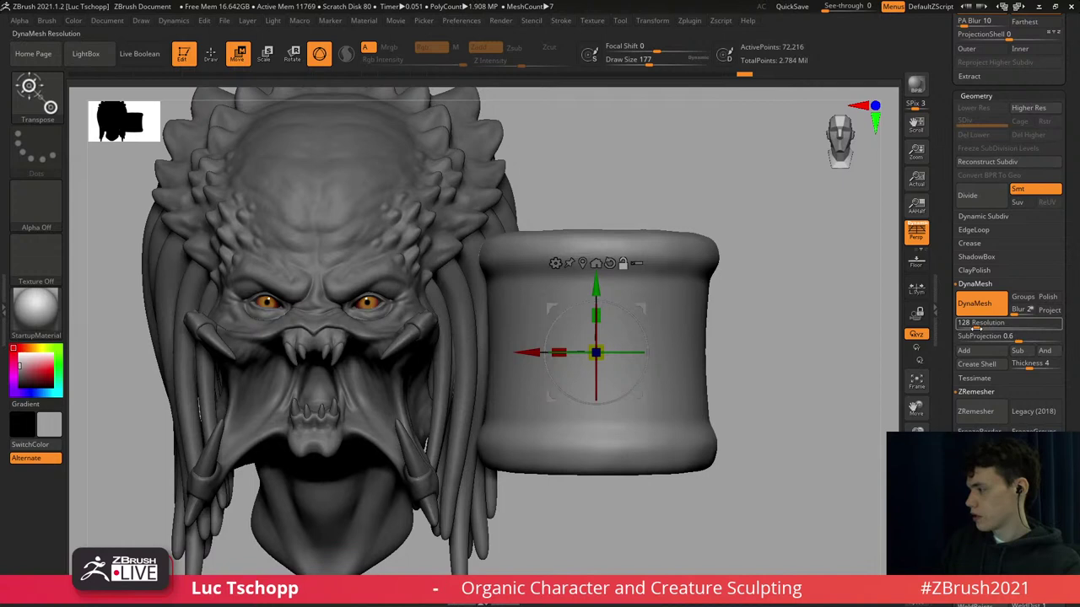
left_click_drag(601, 346, 708, 326)
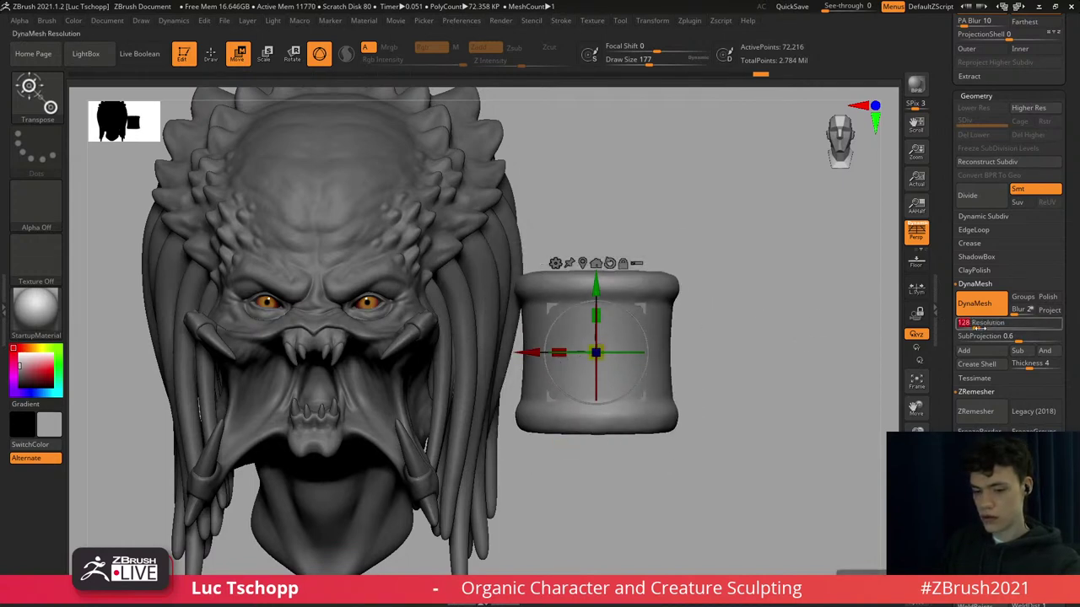
Remesh the cylinder with DynaMesh at resolution 64 and divide it to subdivision level 2.
mouse_move(761, 197)
left_mouse_down("ctrl")
mouse_move(824, 376)
mouse_move(800, 323)
mouse_move(800, 340)
left_mouse_up("ctrl")
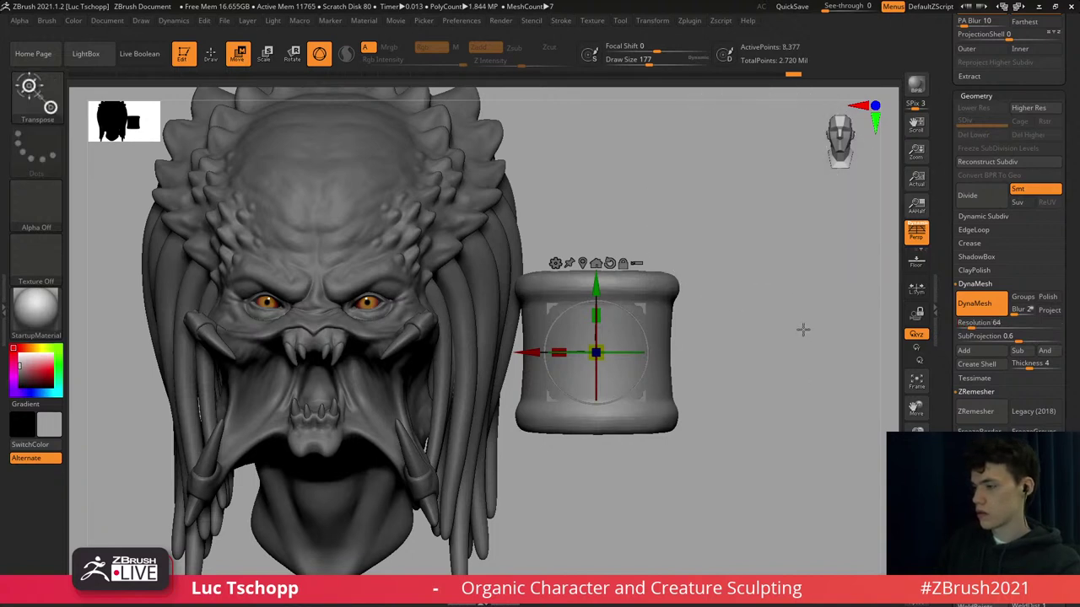
key("ctrl+d")
key("ctrl+z")
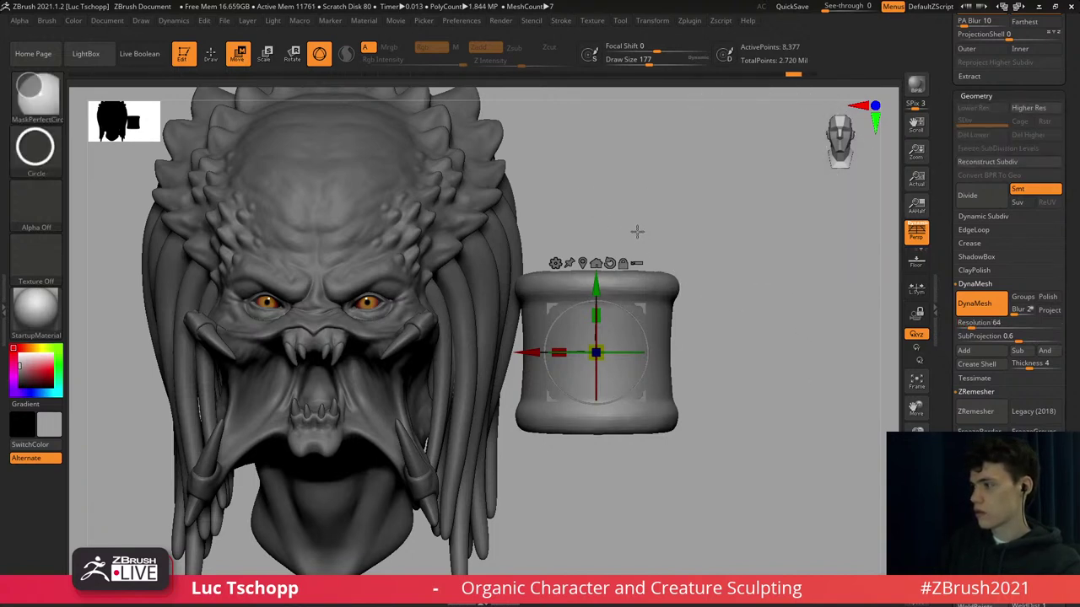
left_click_drag(595, 353, 500, 350)
key("ctrl+z")
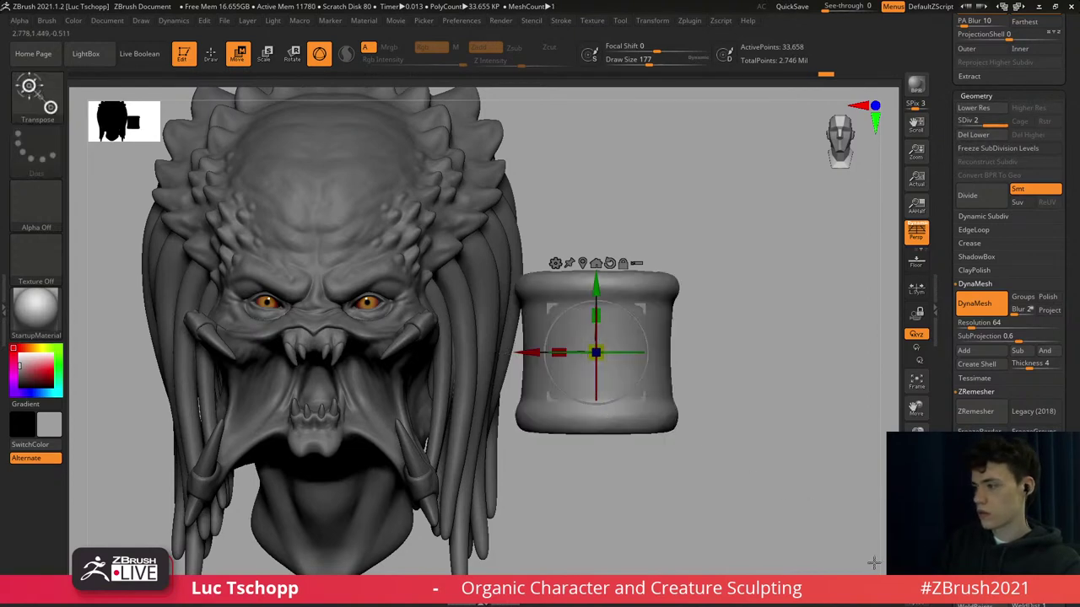
Isolate and frame the cylinder, and cut along the crease above its lower band with the DamStandard brush.
left_click(598, 444)
key("f")
key("b")
key("d")
key("s")
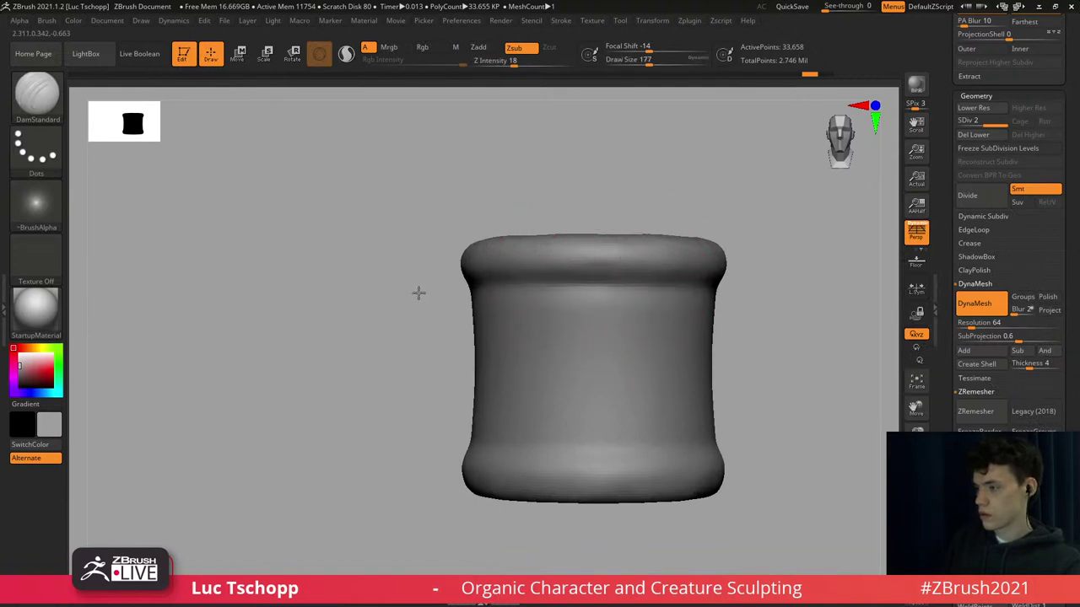
left_click_drag(418, 293, 441, 208, "alt")
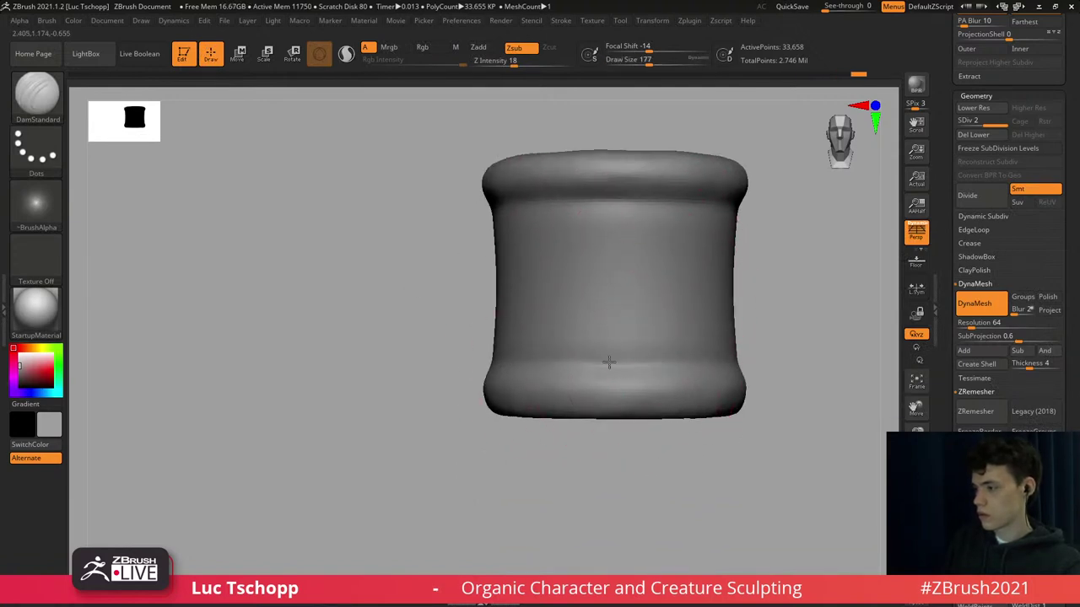
left_click_drag(609, 362, 664, 364)
Switch to LucT_Custom1 at draw size 116, test a stroke on the cylinder's side and undo it.
key("b")
left_click(680, 232)
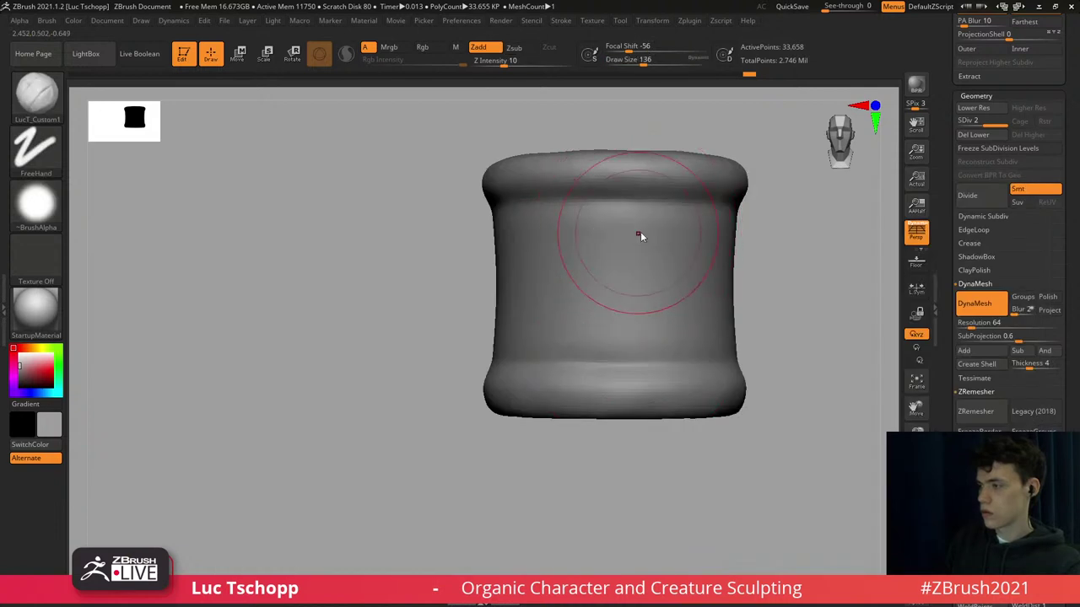
key("bracketleft")
key("bracketleft")
mouse_move(637, 237)
left_mouse_down()
mouse_move(669, 241)
mouse_move(644, 249)
left_mouse_up()
key("ctrl+z")
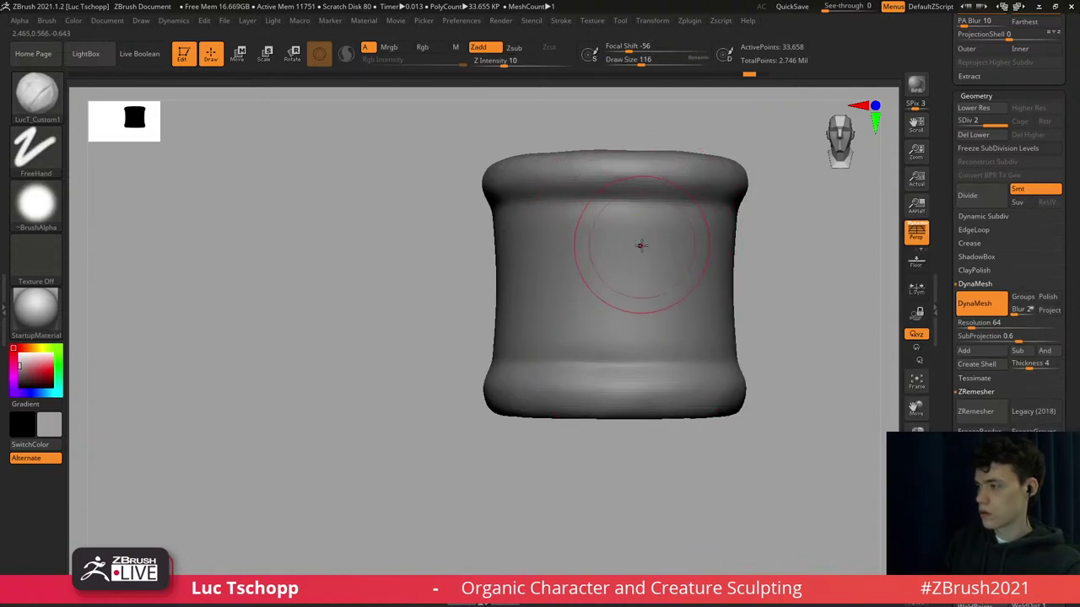
Set the cylinder's X position to 0.
scroll(1076, 226, "down", 10)
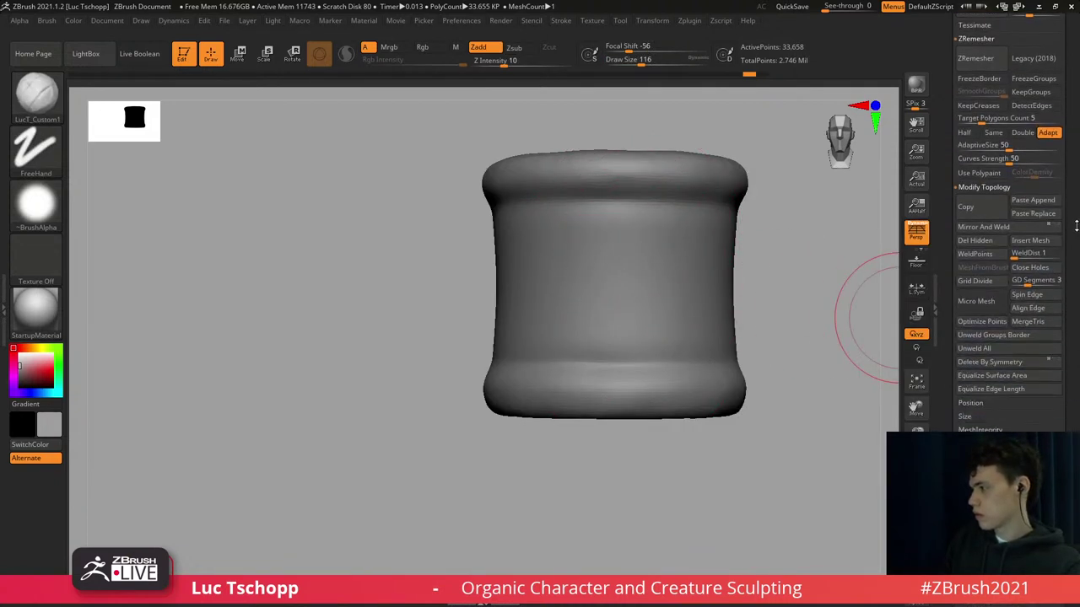
mouse_move(1076, 226)
left_mouse_down()
mouse_move(1076, 216)
mouse_move(1076, 235)
left_mouse_up()
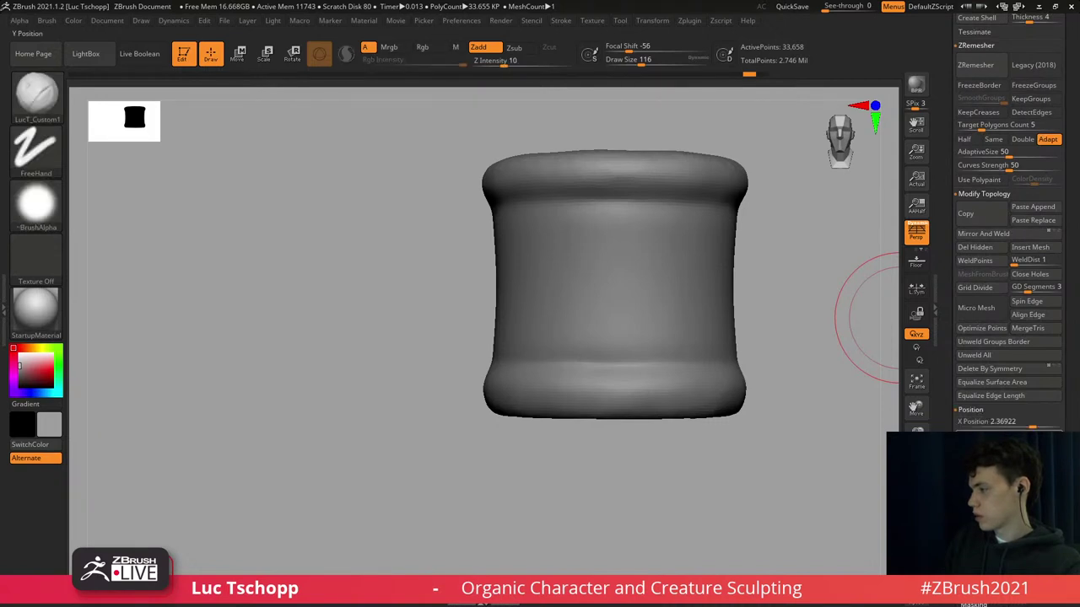
left_click(1020, 423)
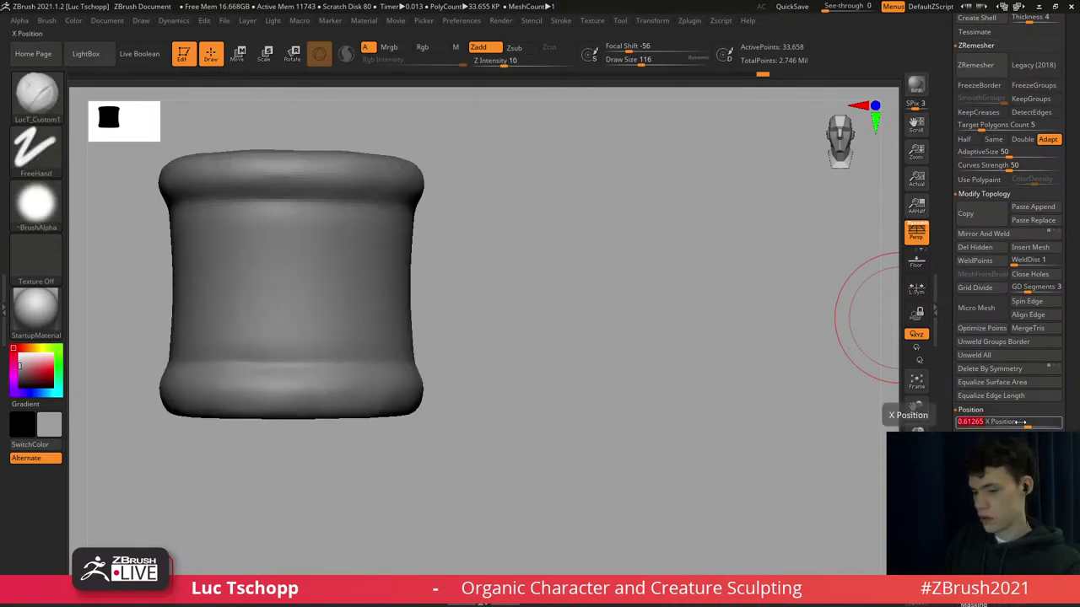
type("0")
key("Return")
Sculpt the outline of a skull's cheeks and jaw on the cylinder's front with LucT_Custom1, undoing one stray stroke.
left_click_drag(417, 243, 658, 275, "alt")
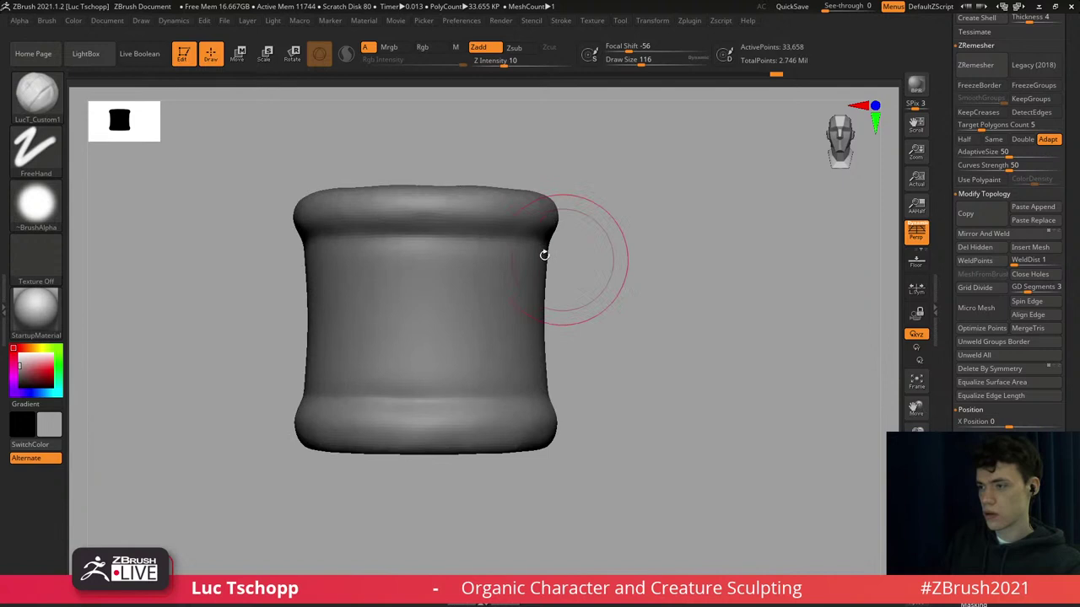
mouse_move(473, 273)
left_mouse_down()
mouse_move(496, 291)
mouse_move(482, 327)
left_mouse_up()
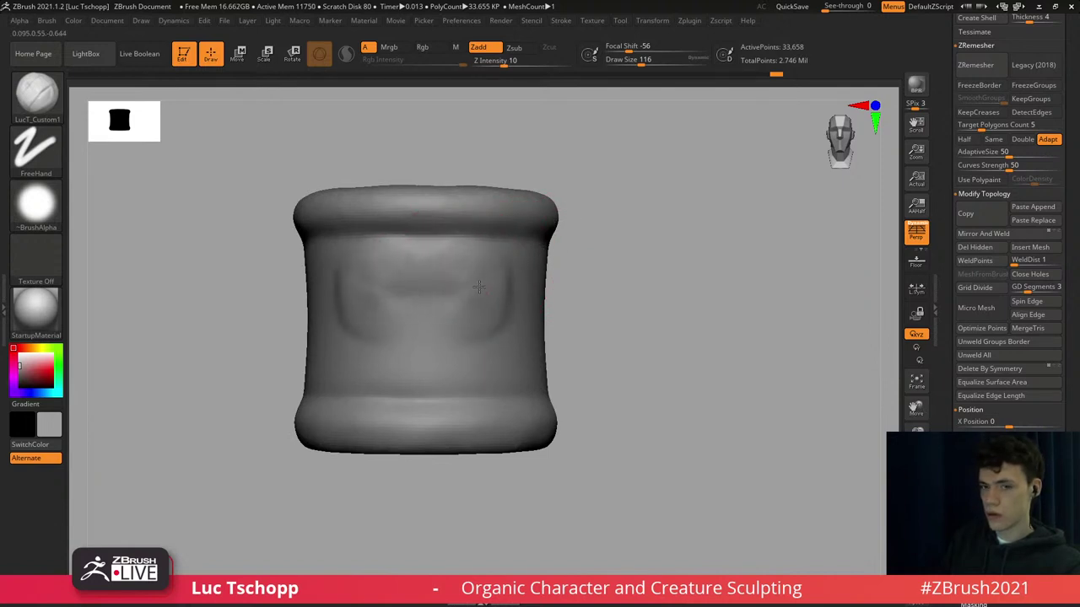
key("ctrl+z")
key("s")
left_click(458, 287)
mouse_move(440, 277)
left_mouse_down()
mouse_move(482, 299)
mouse_move(473, 316)
mouse_move(457, 313)
mouse_move(431, 371)
mouse_move(456, 364)
mouse_move(441, 356)
left_mouse_up()
Carve the skull's two eye sockets at draw size 71 and its nose cavity at draw size 35.
key("s")
left_click(444, 327)
key("bracketright")
left_click_drag(454, 294, 487, 297, "alt")
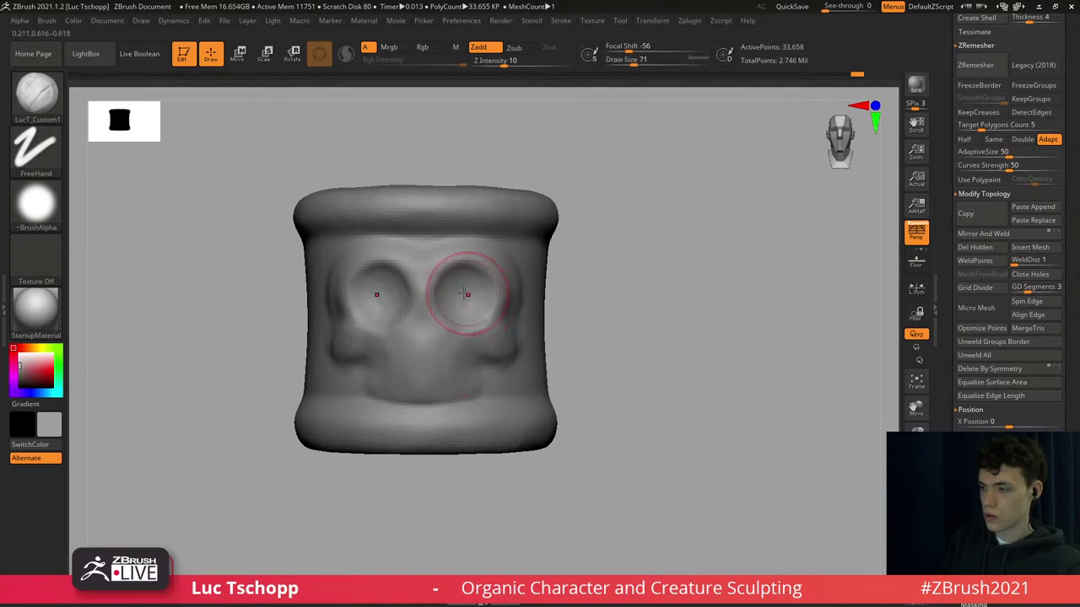
key("ctrl+z")
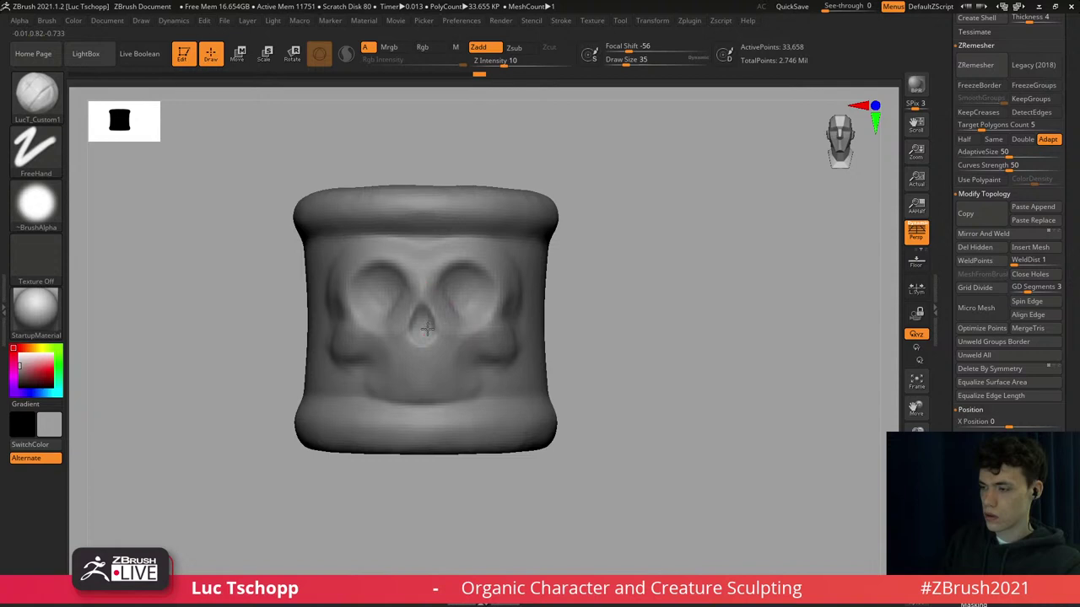
Shape the skull's temples at draw size 83 and deepen the inner eye sockets at draw size 46.
right_click_drag(417, 332, 424, 308, "alt")
right_click_drag(424, 309, 345, 309)
key("bracketright")
key("bracketright")
key("bracketright")
key("bracketright")
key("bracketright")
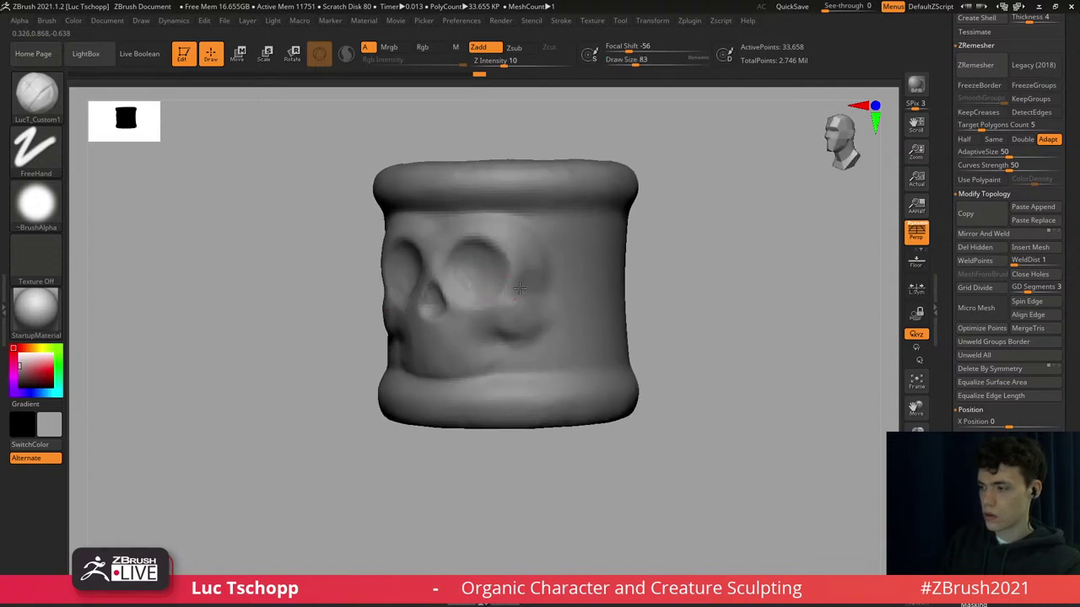
right_click_drag(484, 265, 458, 261, "shift")
left_click_drag(468, 257, 467, 246)
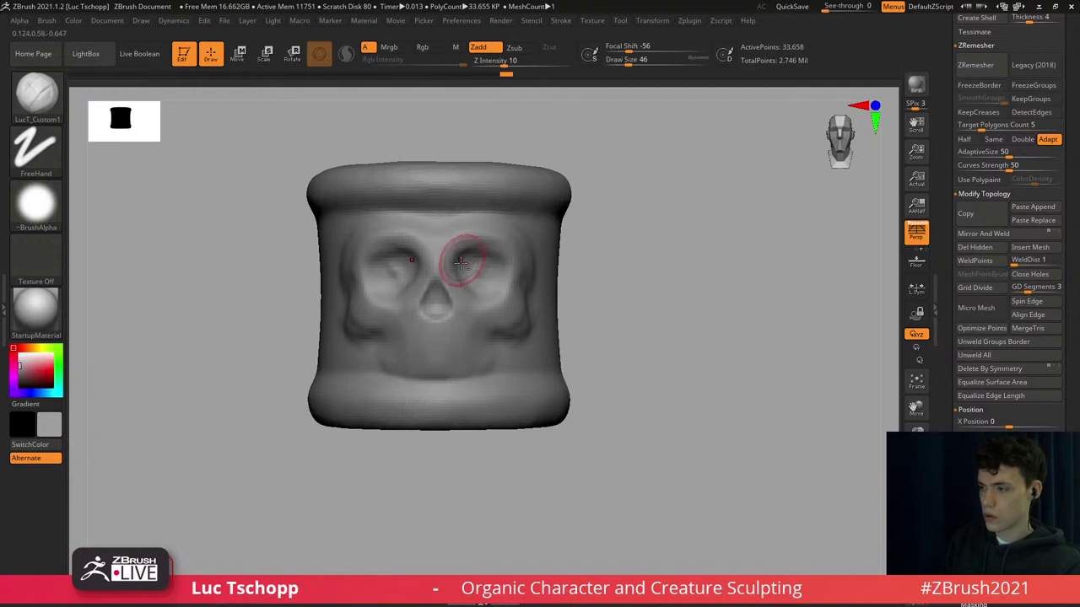
Build up the skull's brow ridges and the outer rims of its eye sockets at draw size 49.
right_click_drag(502, 249, 462, 244)
key("s")
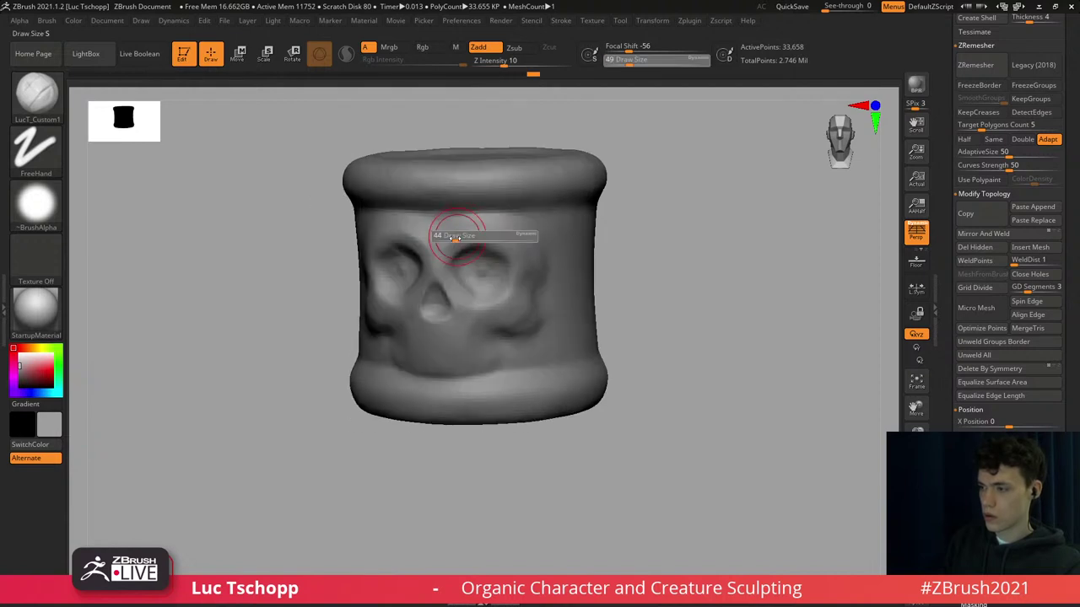
left_click_drag(458, 235, 453, 236)
mouse_move(445, 231)
left_mouse_down()
mouse_move(445, 247)
mouse_move(465, 233)
left_mouse_up()
key("s")
left_click_drag(463, 232, 467, 232)
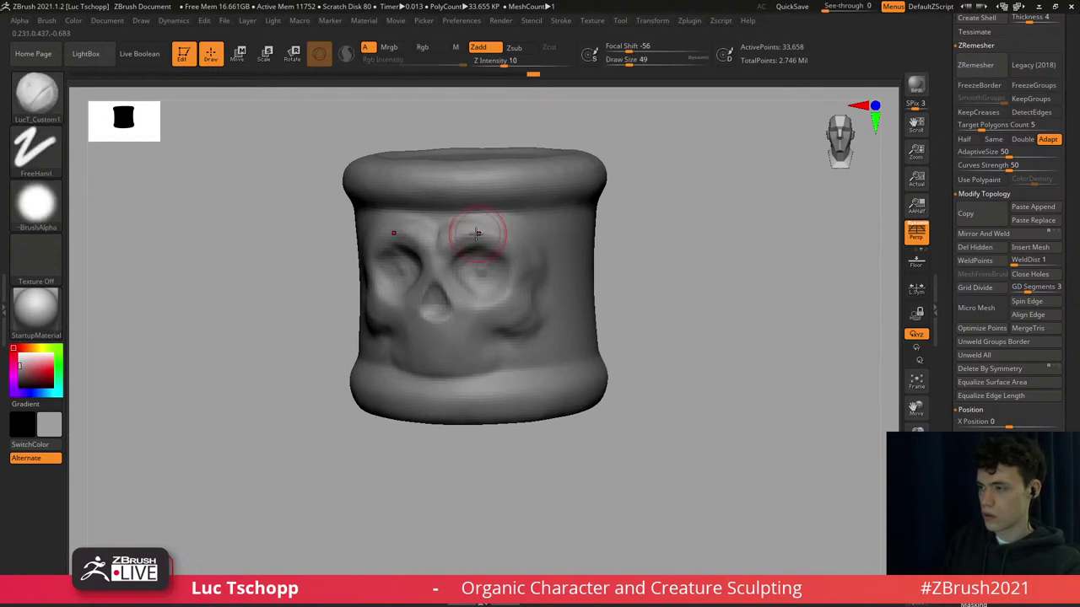
left_click_drag(519, 255, 531, 284)
right_click_drag(531, 287, 489, 271)
Form the skull's upper teeth and jaw edge, and smooth the area below the cheekbones at draw size 44.
key("s")
mouse_move(484, 336)
left_mouse_down()
mouse_move(491, 366)
mouse_move(444, 363)
mouse_move(454, 361)
left_mouse_up()
key("s")
left_click_drag(462, 364, 480, 365)
key("[")
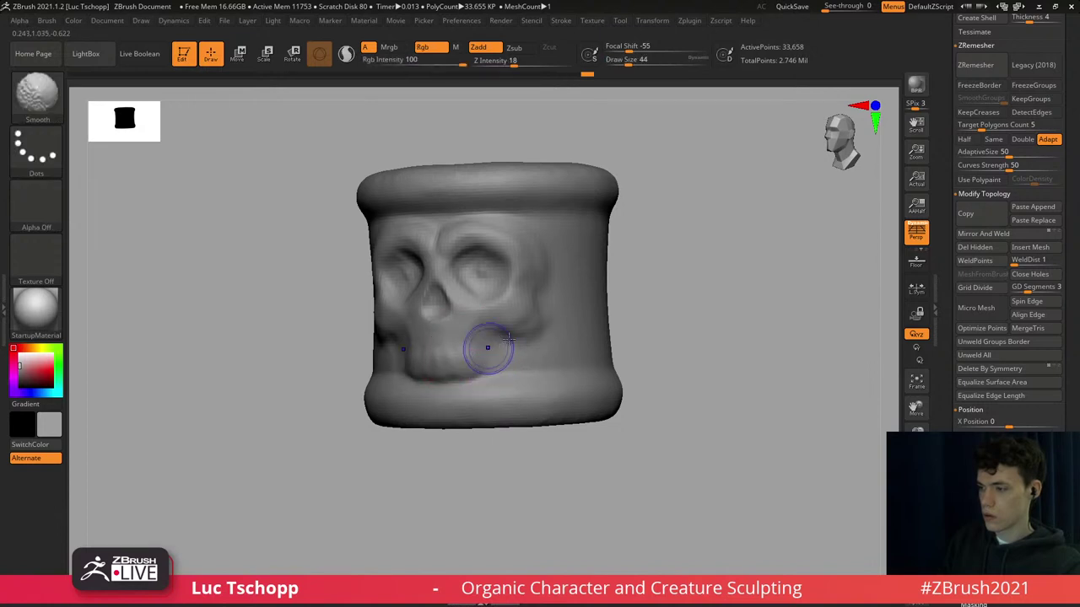
right_click_drag(487, 346, 462, 352)
Sharpen the skull's edges with DamStandard at draw size 90, and switch to the Standard brush at draw size 56.
key("b")
key("d")
key("s")
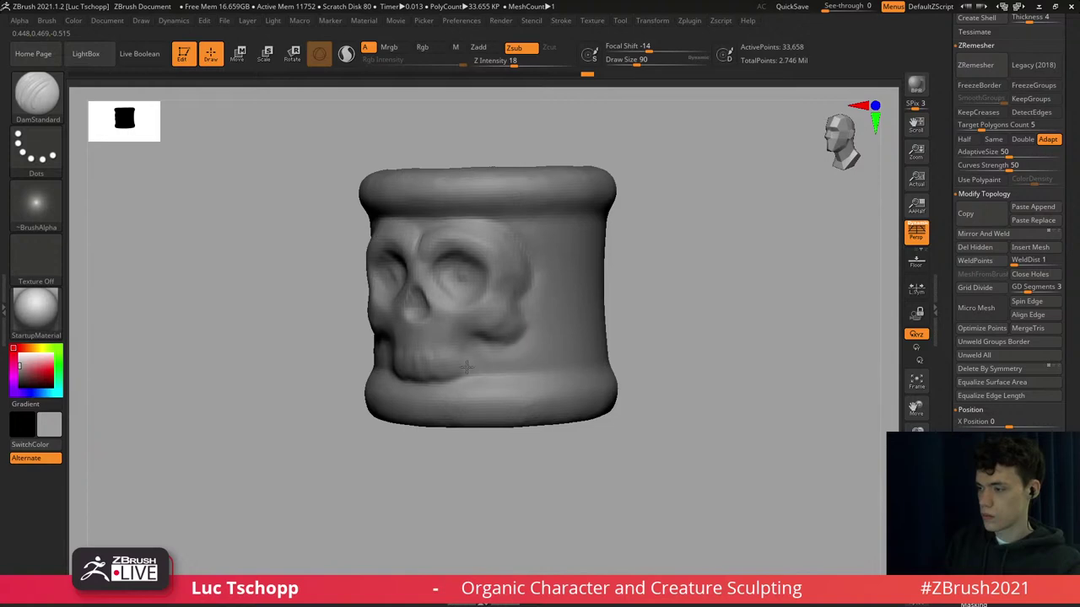
mouse_move(475, 334)
right_mouse_down("shift")
mouse_move(500, 332)
mouse_move(483, 274)
mouse_move(502, 322)
mouse_move(504, 308)
mouse_move(522, 314)
mouse_move(476, 312)
right_mouse_up("shift")
key("b")
key("s")
key("t")
mouse_move(538, 284)
right_mouse_down("alt")
mouse_move(498, 324)
mouse_move(506, 329)
mouse_move(483, 307)
right_mouse_up("alt")
Refine the skull's brow above the eye sockets with the LucT_Custom1 brush at draw size 35.
key("b")
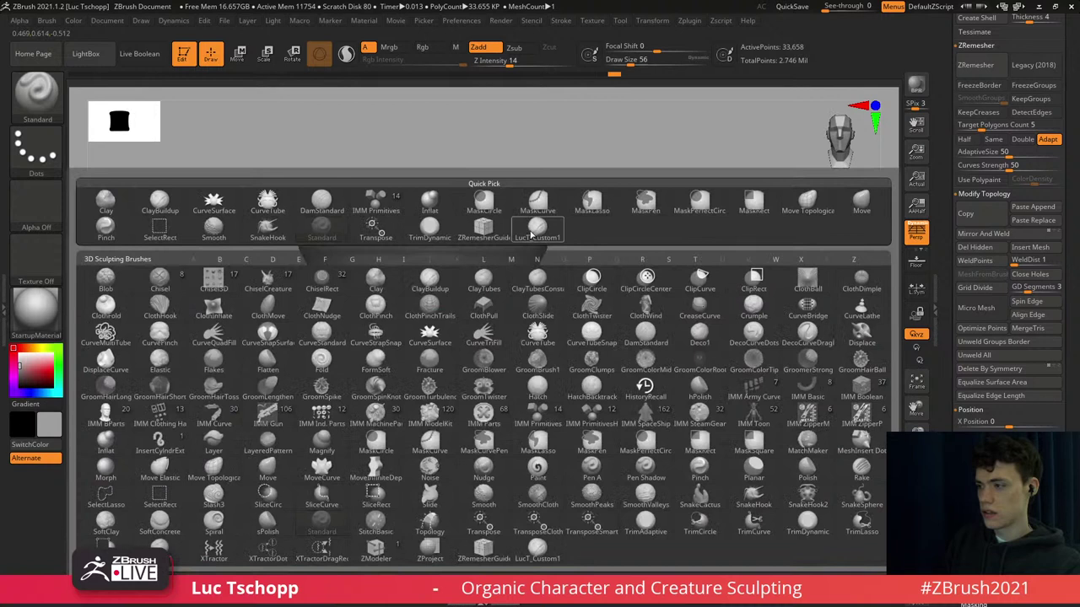
left_click(529, 231)
right_click_drag(472, 263, 426, 301, "ctrl")
right_click_drag(426, 300, 411, 265, "alt")
key("s")
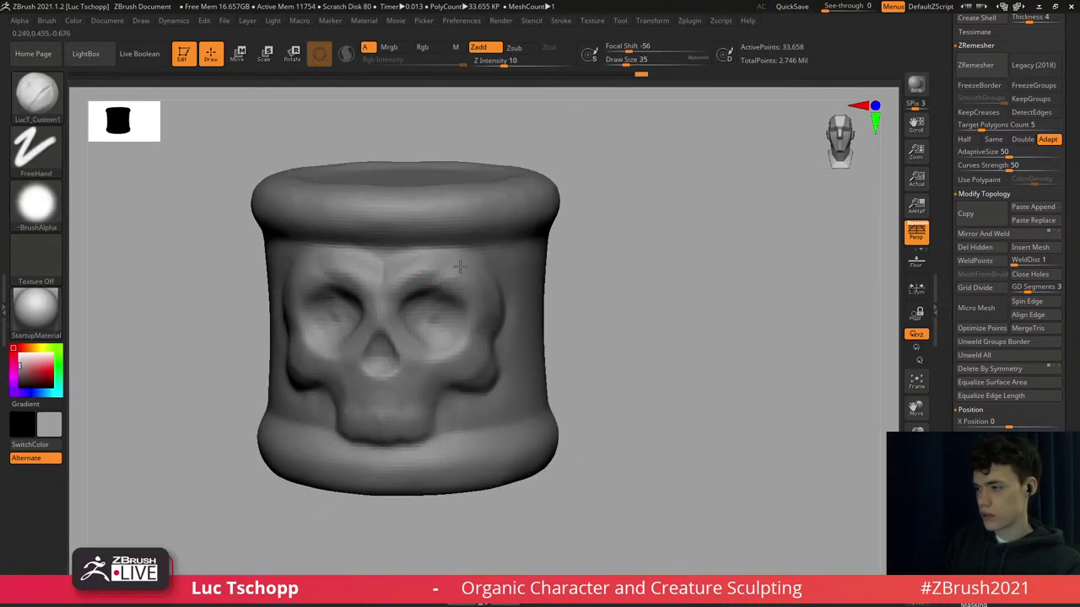
key("s")
left_click_drag(395, 283, 421, 267)
mouse_move(429, 275)
right_mouse_down("shift")
mouse_move(453, 281)
mouse_move(431, 256)
mouse_move(401, 258)
right_mouse_up("shift")
Sculpt a raised vertical oval on the cylinder's side beside the skull, using draw sizes 74 and 90.
mouse_move(479, 265)
right_mouse_down("ctrl")
mouse_move(460, 280)
mouse_move(474, 281)
right_mouse_up("ctrl")
right_click_drag(474, 281, 459, 253, "alt")
right_click_drag(338, 263, 488, 295)
key("s")
left_click_drag(429, 281, 442, 273)
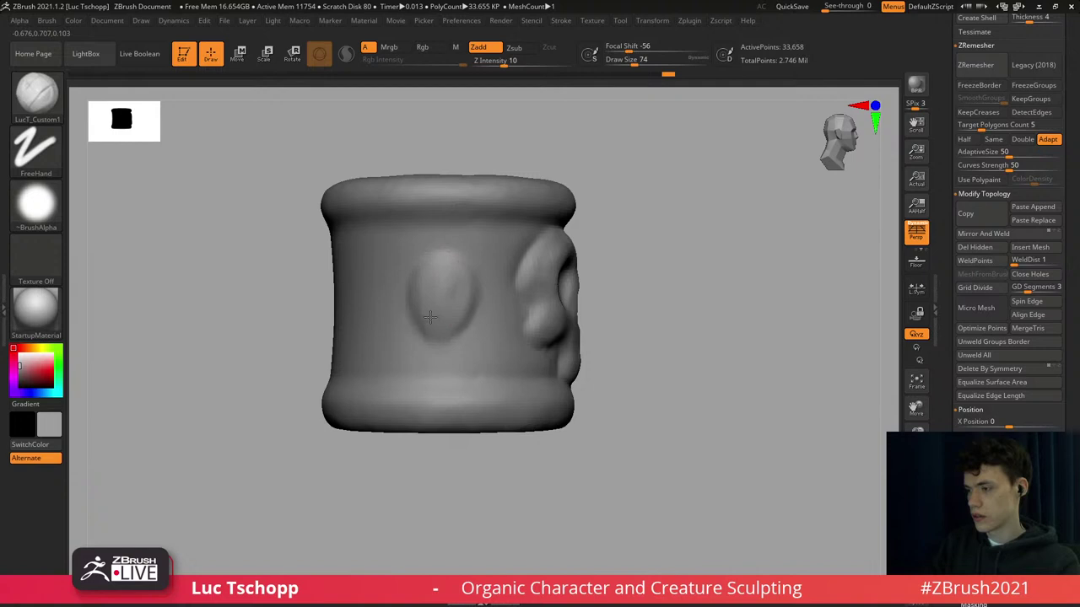
key("bracketright")
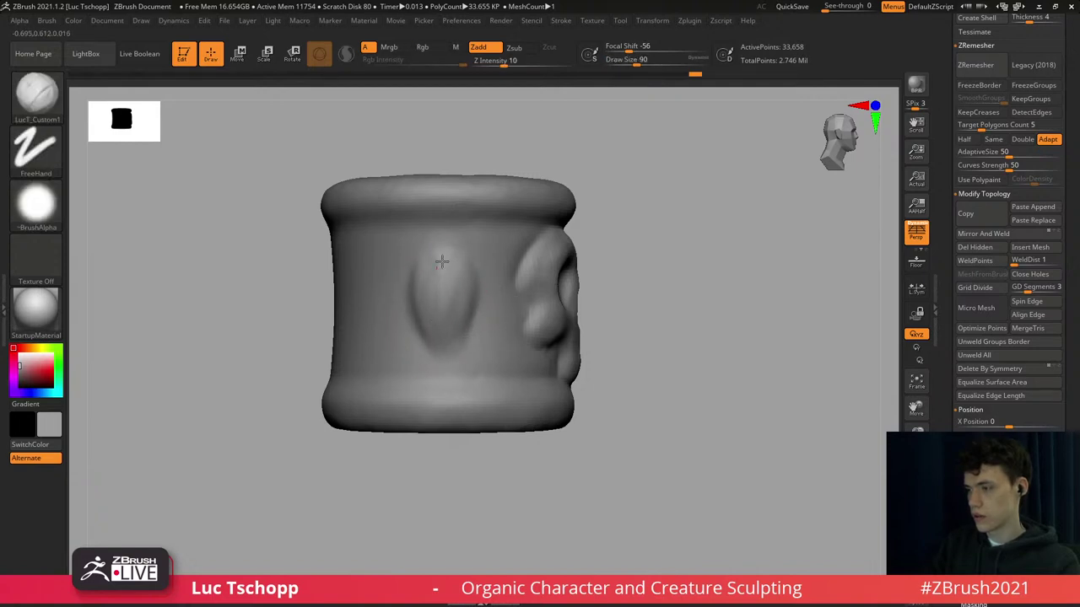
mouse_move(442, 261)
left_mouse_down()
mouse_move(446, 296)
mouse_move(446, 278)
left_mouse_up()
Check the cylinder's back at draw size 120, and rework the insides of the skull's eye sockets at draw size 62.
right_click_drag(379, 282, 460, 285, "shift")
key("s")
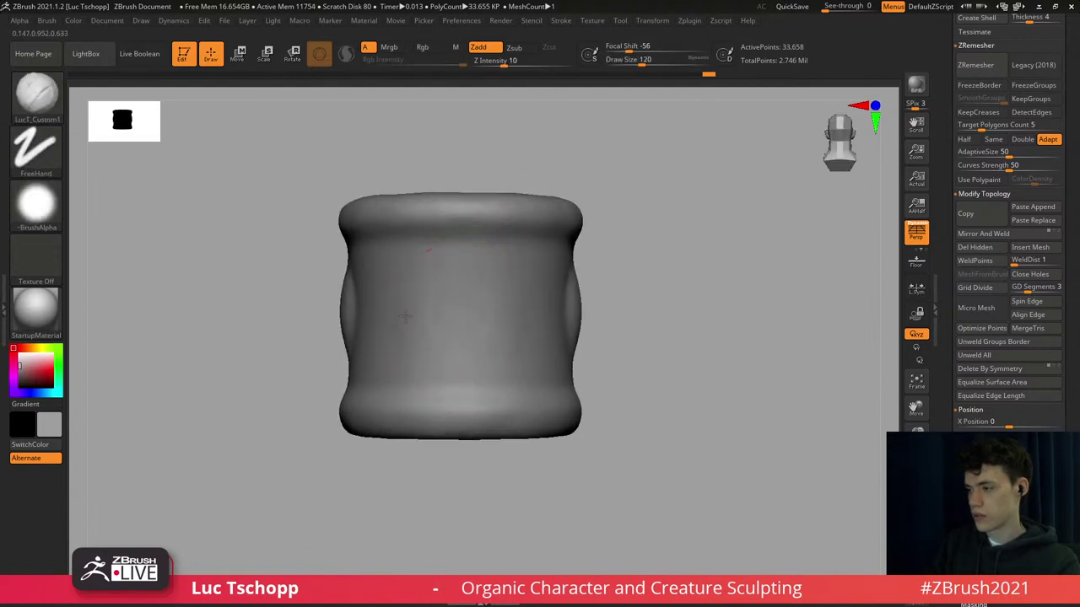
right_click_drag(424, 344, 501, 338, "ctrl")
mouse_move(392, 323)
right_mouse_down("alt")
mouse_move(460, 328)
mouse_move(457, 352)
right_mouse_up("alt")
key("s")
left_click_drag(459, 333, 452, 333)
right_click_drag(445, 324, 468, 318, "alt")
key("s")
left_click_drag(470, 310, 466, 312)
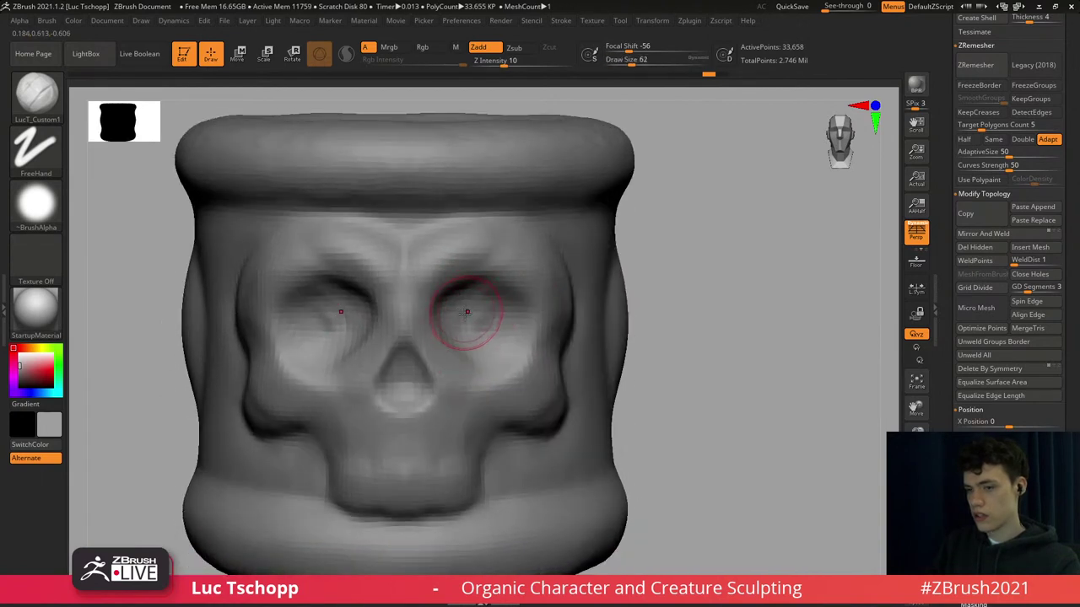
key("s")
left_click(462, 312)
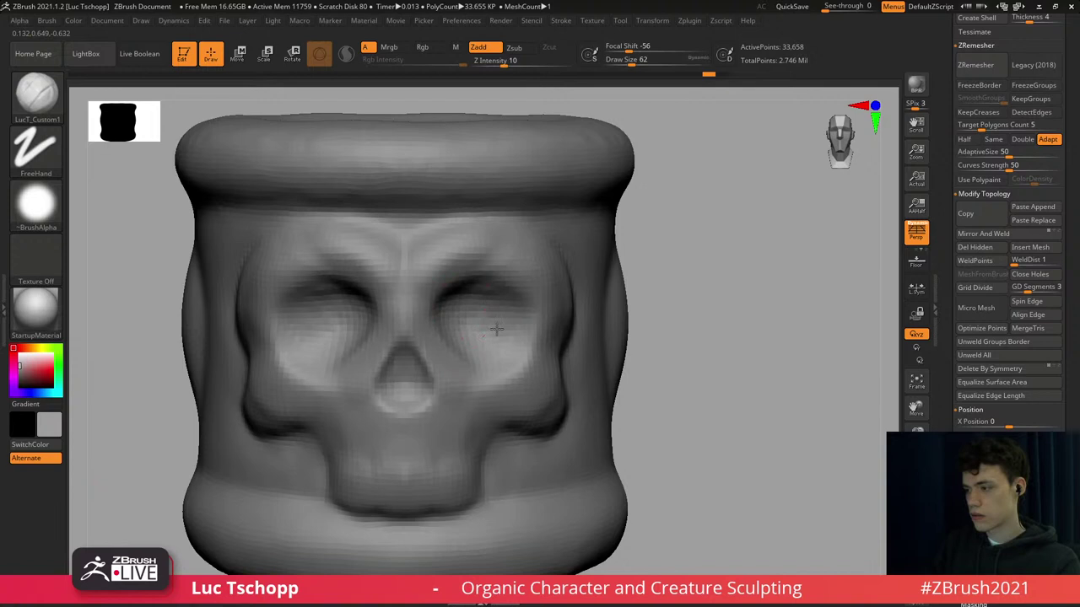
Build up the skull's cheekbones from above at draw size 74.
mouse_move(494, 357)
right_mouse_down("ctrl")
mouse_move(488, 339)
mouse_move(488, 350)
right_mouse_up("ctrl")
right_click_drag(489, 350, 489, 377)
key("s")
mouse_move(485, 365)
left_mouse_down()
mouse_move(514, 356)
mouse_move(533, 361)
mouse_move(533, 377)
left_mouse_up()
key("s")
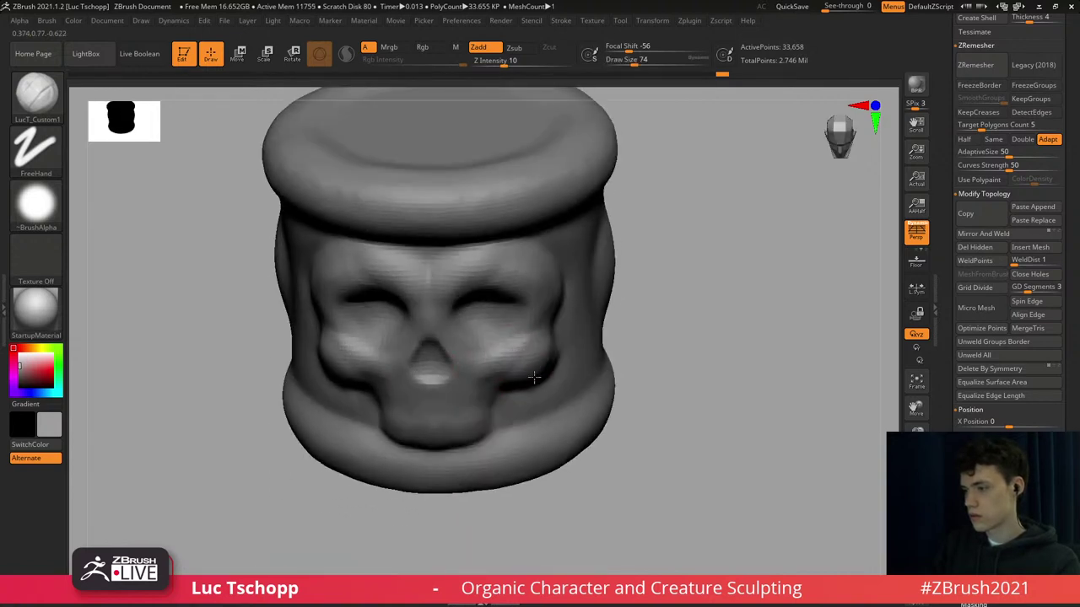
Round off the outer ends of the skull's cheekbones from the side at draw size 56.
right_click_drag(549, 362, 531, 351)
key("s")
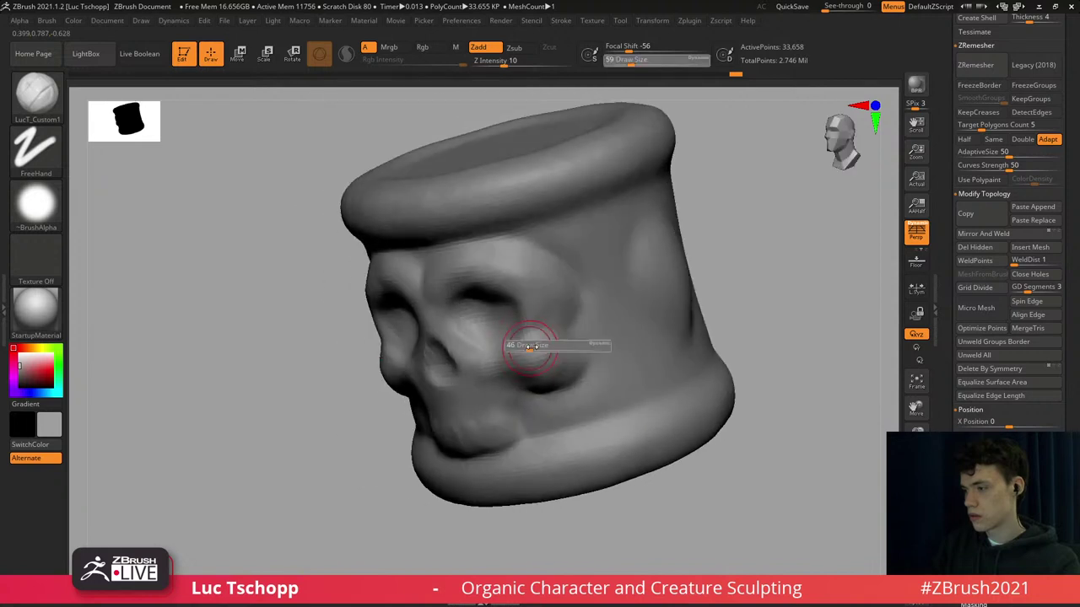
left_click_drag(531, 349, 526, 347)
right_click_drag(581, 352, 571, 342, "shift")
key("s")
left_click_drag(580, 365, 573, 365)
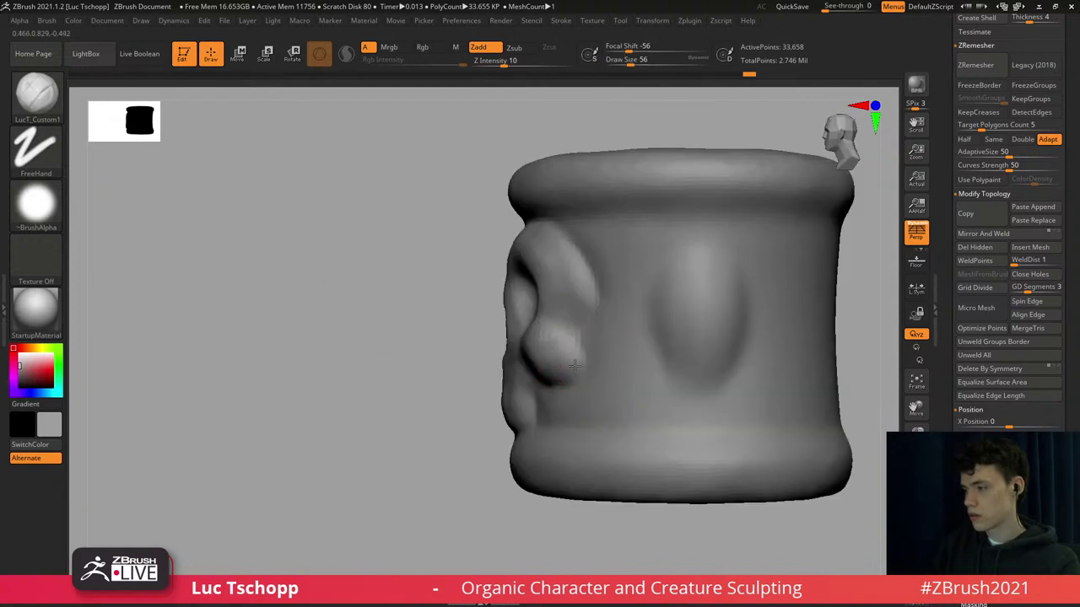
right_click_drag(576, 375, 599, 455, "ctrl")
right_click_drag(598, 455, 706, 443, "shift")
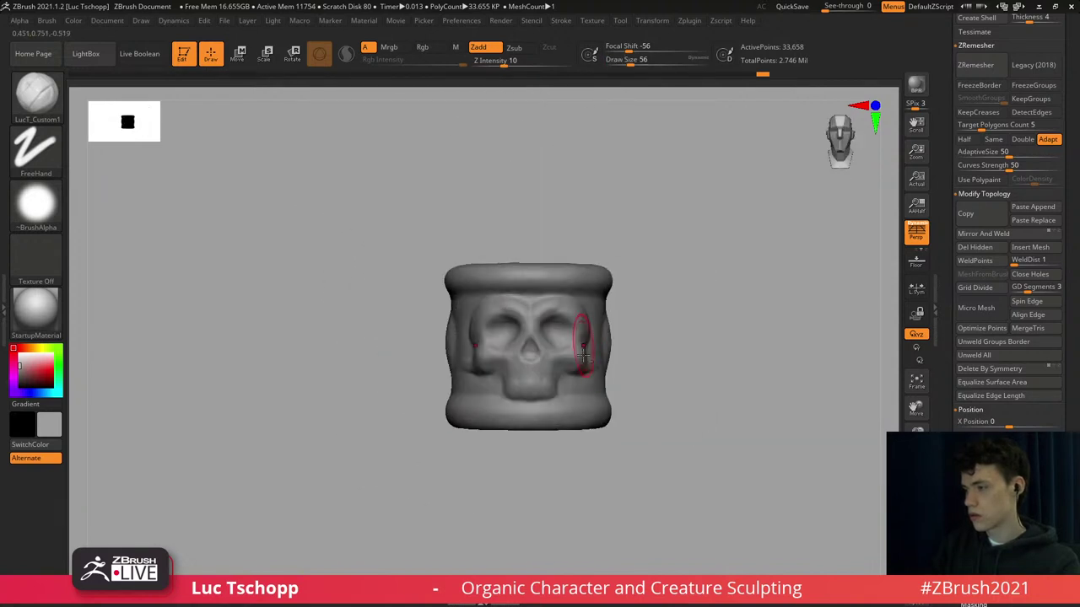
Show the whole predator head, undo a test move of the skull piece, and turn off symmetry.
right_click_drag(703, 405, 758, 466, "ctrl")
left_click(915, 548)
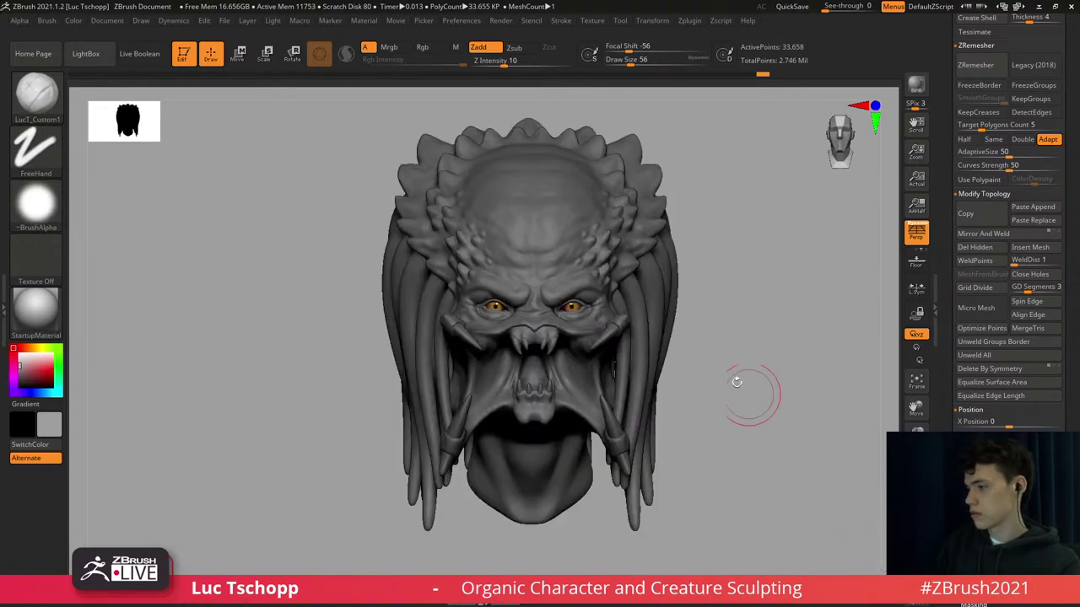
right_click_drag(737, 378, 546, 326, "ctrl")
key("w")
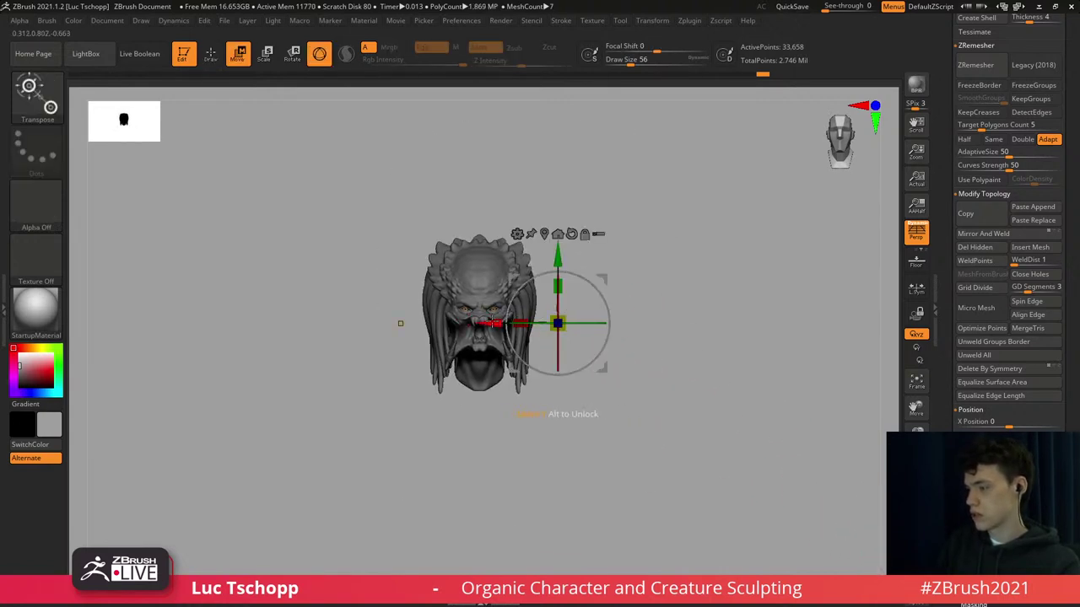
left_click_drag(493, 322, 541, 323)
key("ctrl+z")
key("x")
Centre the gizmo on the skull piece and move it onto an outer dreadlock, at about X position 1.49.
right_click_drag(541, 323, 739, 375, "alt")
left_click_drag(795, 374, 679, 379)
left_click_drag(839, 335, 588, 307)
right_click_drag(586, 346, 519, 235, "ctrl")
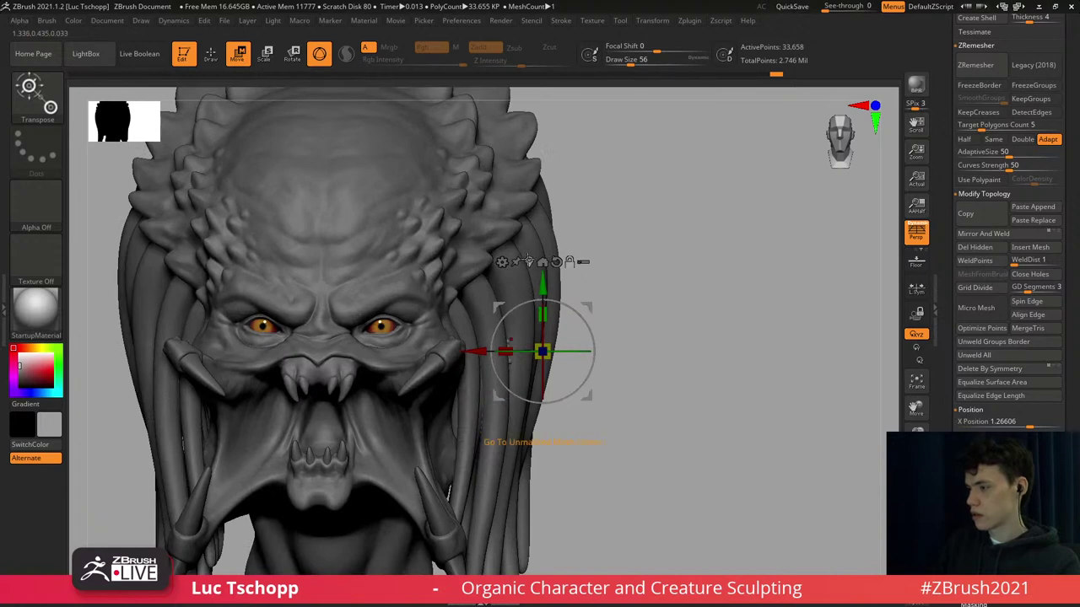
left_click(529, 261)
left_click_drag(545, 309, 574, 313)
left_click_drag(534, 351, 549, 341)
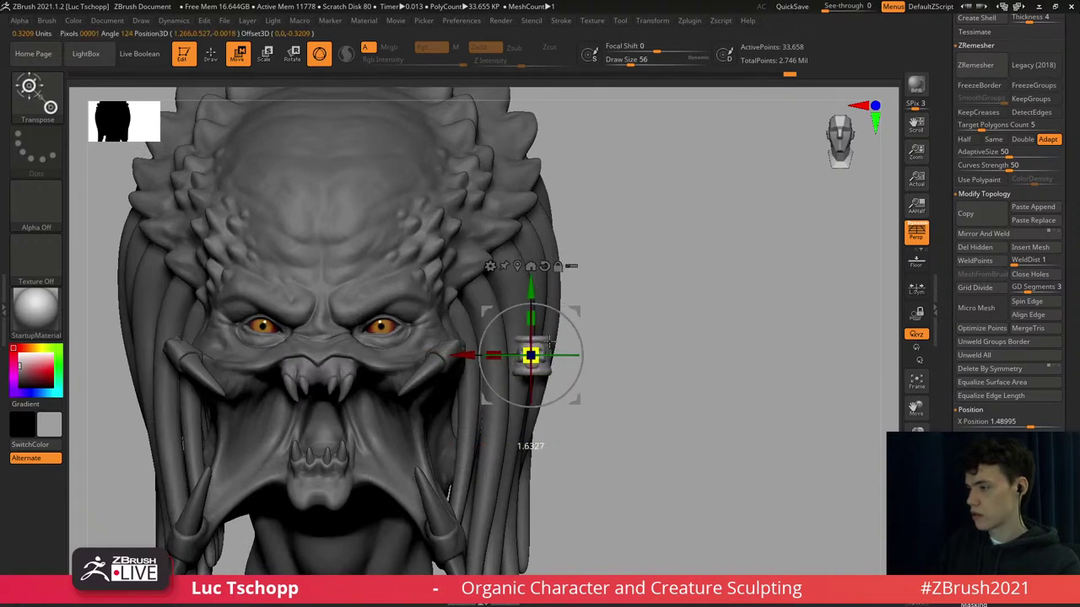
right_click_drag(597, 318, 603, 284, "alt")
right_click_drag(603, 284, 551, 311, "ctrl")
Isolate the skull piece and work on its upper band with the Standard brush at draw size 68.
left_click(916, 544)
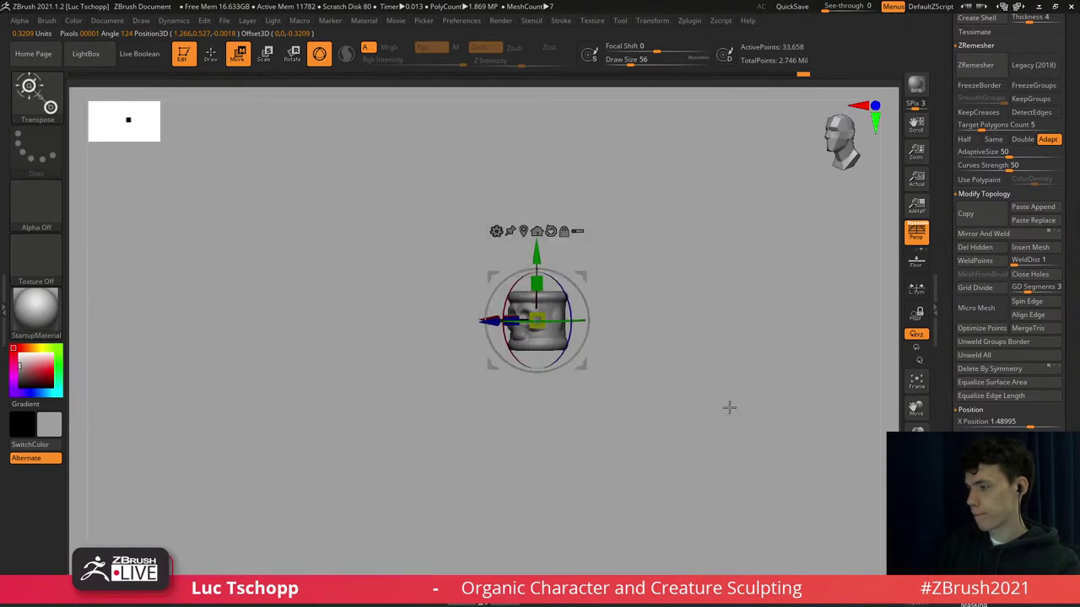
mouse_move(640, 352)
right_mouse_down()
mouse_move(660, 307)
mouse_move(674, 439)
mouse_move(598, 270)
mouse_move(545, 308)
right_mouse_up()
key("b")
key("s")
key("t")
right_click_drag(504, 372, 523, 438, "ctrl")
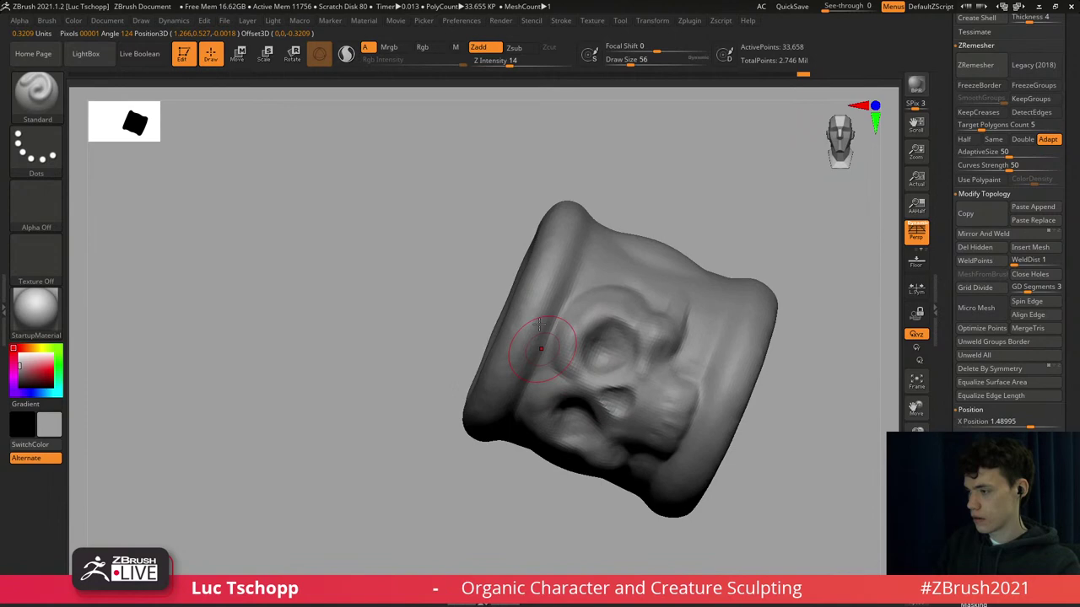
key("b")
key("s")
key("t")
key("s")
right_click_drag(582, 313, 562, 284)
key("s")
left_click_drag(560, 282, 566, 282)
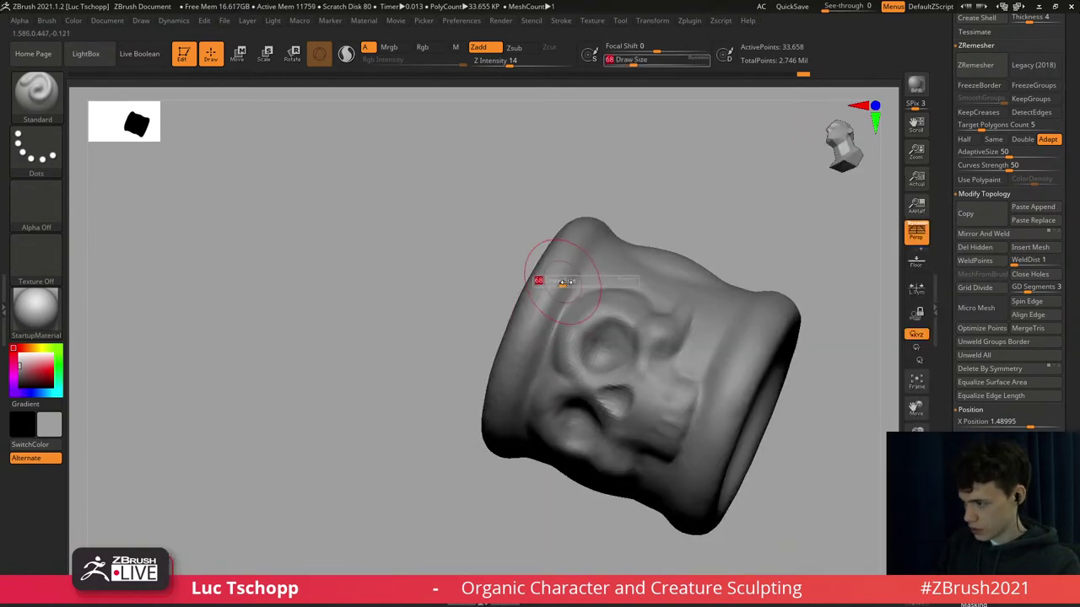
Add irregular strokes along the upper band above the skull with the Standard brush at draw size 46.
right_click_drag(520, 356, 540, 316)
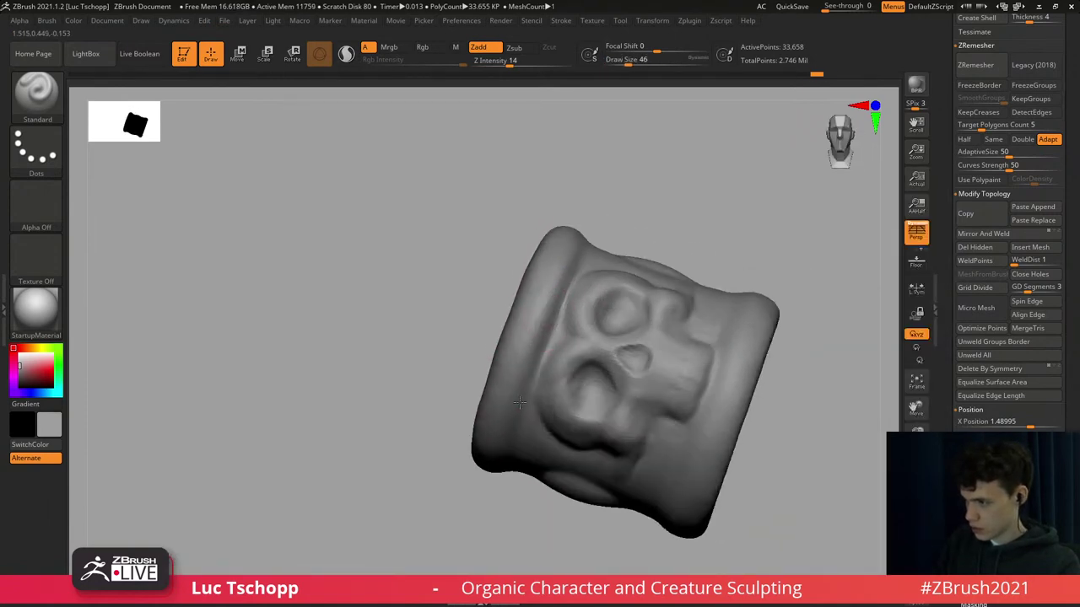
right_click_drag(567, 229, 552, 329, "alt")
key("s")
left_click_drag(552, 329, 555, 329)
right_click_drag(629, 214, 600, 256)
key("s")
left_click_drag(600, 255, 597, 256)
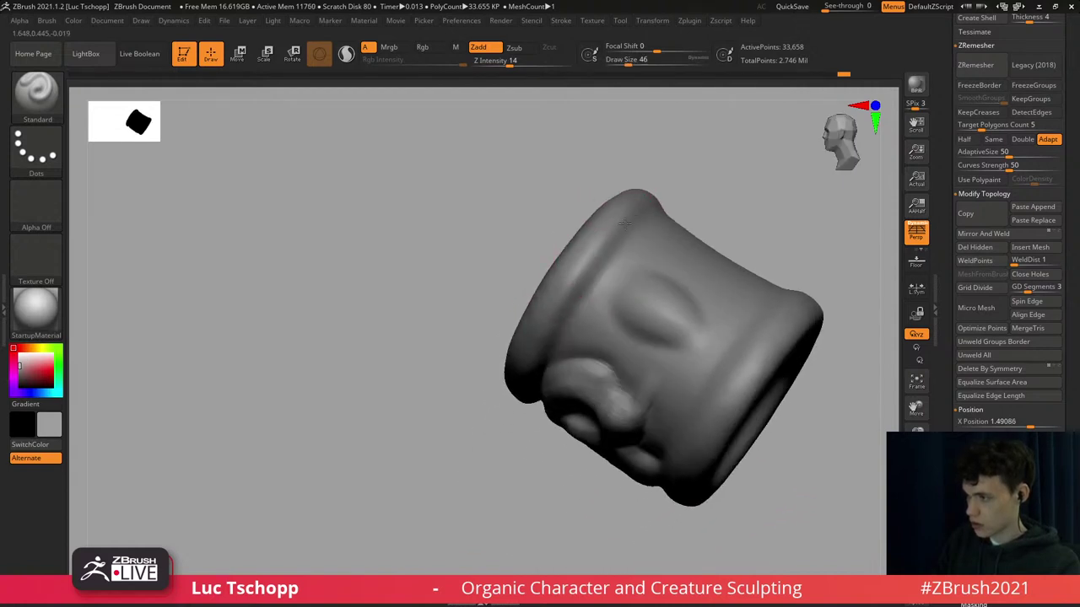
Continue the uneven surface of the upper band around the piece's sides at draw size 94.
right_click_drag(651, 216, 635, 227)
key("s")
mouse_move(662, 186)
right_mouse_down()
mouse_move(554, 312)
mouse_move(566, 219)
right_mouse_up()
mouse_move(566, 219)
right_mouse_down("alt")
mouse_move(540, 271)
mouse_move(571, 247)
mouse_move(567, 263)
right_mouse_up("alt")
key("s")
left_click_drag(566, 263, 572, 263)
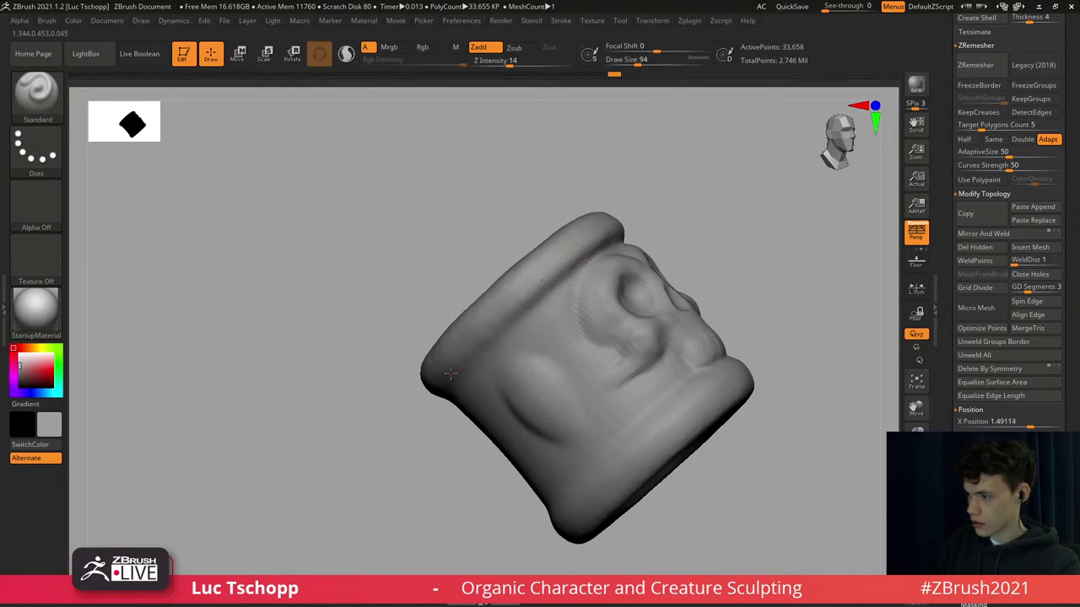
Sculpt uneven variation into the lower band beneath the skull's jaw at draw size 65.
right_click_drag(597, 219, 582, 295)
right_click_drag(582, 296, 601, 380)
mouse_move(600, 380)
right_mouse_down()
mouse_move(579, 359)
mouse_move(579, 314)
mouse_move(580, 337)
right_mouse_up()
key("s")
left_click_drag(579, 290, 574, 290)
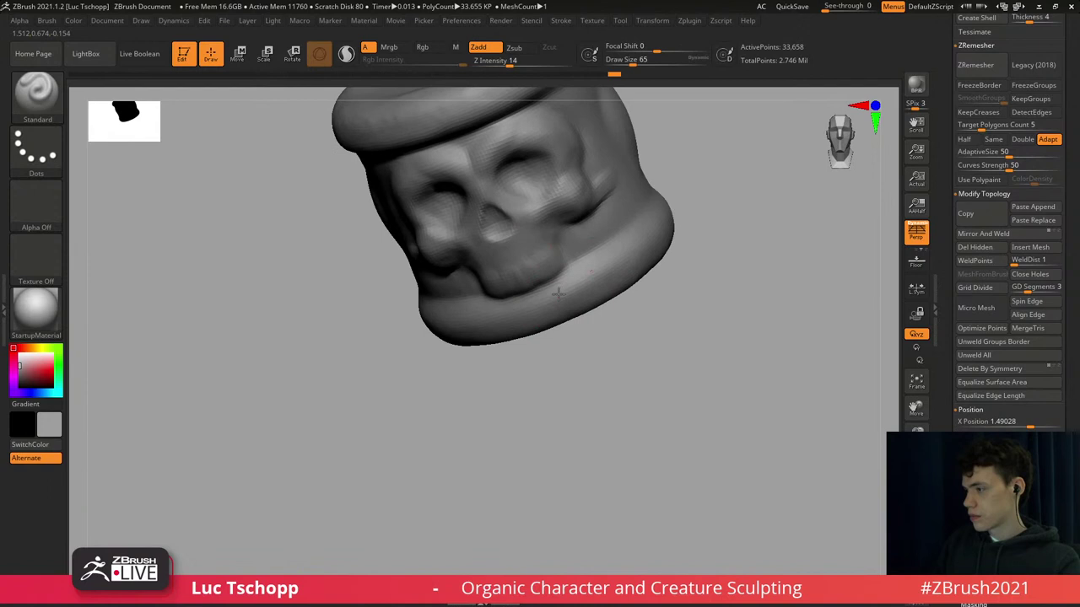
mouse_move(548, 304)
right_mouse_down("alt")
mouse_move(623, 295)
mouse_move(567, 349)
right_mouse_up("alt")
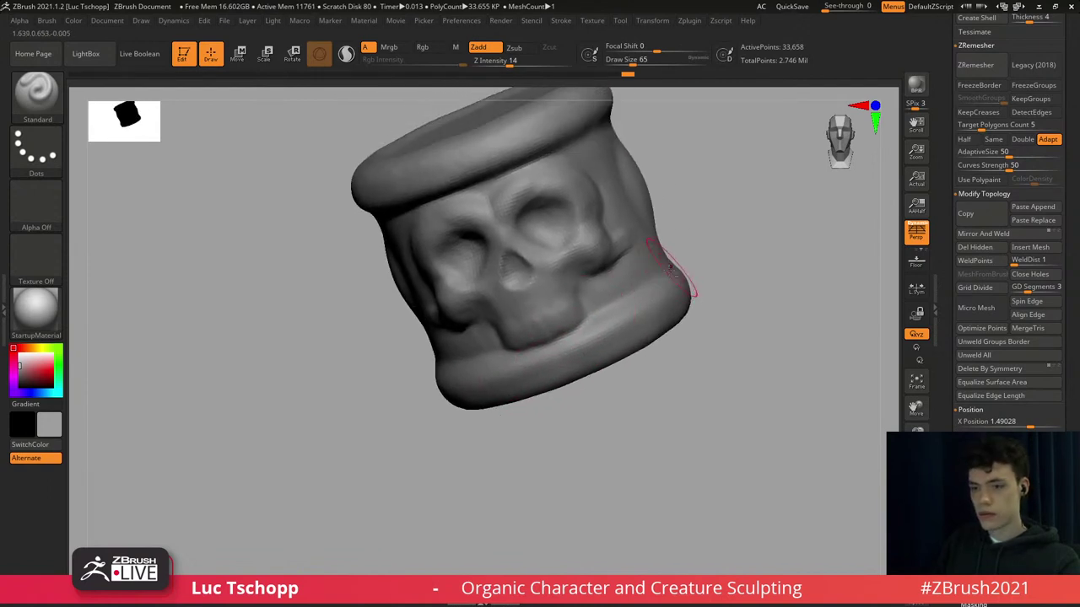
Extend the uneven surface of the lower band around the piece's side at draw size 83.
mouse_move(673, 270)
right_mouse_down()
mouse_move(596, 359)
mouse_move(645, 351)
mouse_move(549, 330)
mouse_move(552, 321)
mouse_move(547, 336)
right_mouse_up()
key("s")
left_click_drag(546, 337, 551, 336)
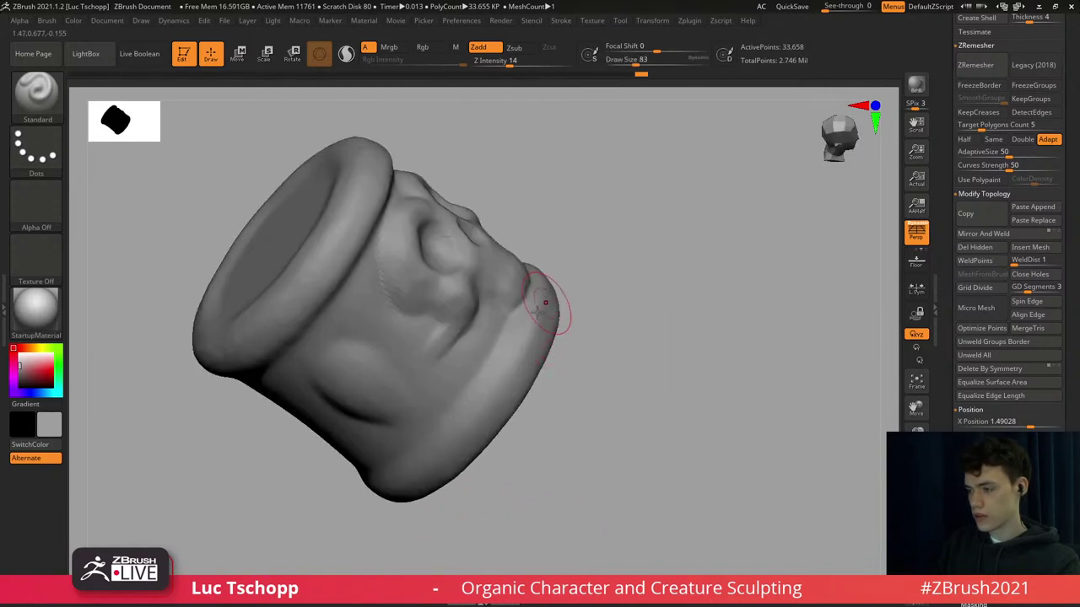
right_click_drag(530, 330, 527, 364, "alt")
right_click_drag(527, 364, 523, 373)
Finish roughening the lower band at draw size 104 and show the other head parts around the piece again.
key("s")
mouse_move(523, 373)
left_mouse_down()
mouse_move(511, 387)
mouse_move(549, 334)
left_mouse_up()
key("s")
mouse_move(549, 334)
right_mouse_down()
mouse_move(546, 282)
mouse_move(553, 312)
right_mouse_up()
right_click_drag(553, 312, 574, 354)
left_click(906, 557)
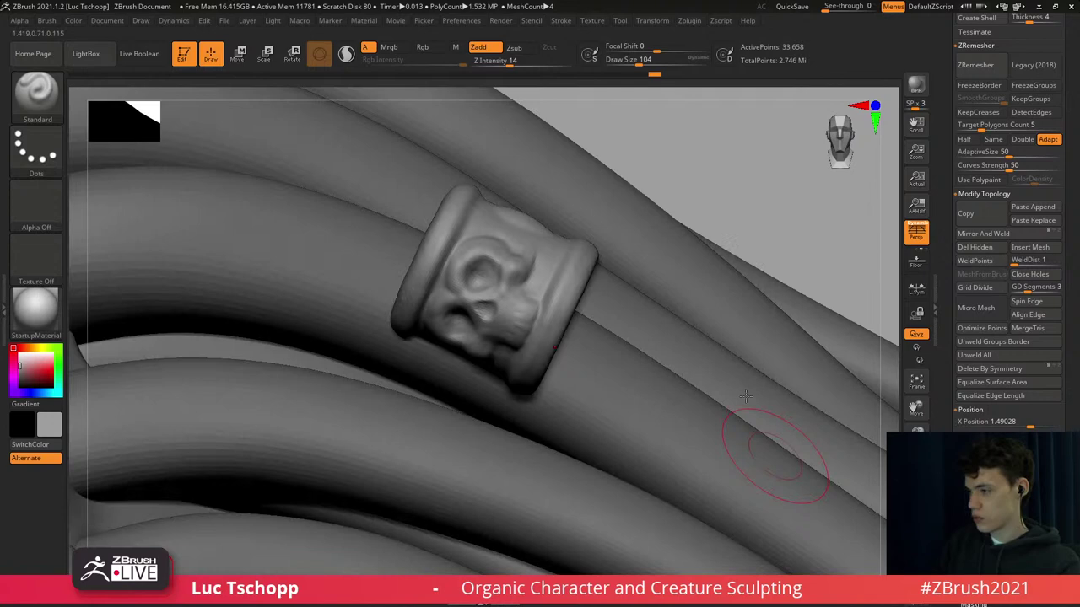
Rotate and shift the skull ring so it follows the direction of its dreadlock from the front and the side.
right_click_drag(582, 317, 567, 225, "ctrl")
mouse_move(586, 281)
right_mouse_down()
mouse_move(583, 316)
mouse_move(590, 251)
mouse_move(556, 248)
mouse_move(589, 326)
mouse_move(616, 255)
mouse_move(609, 190)
mouse_move(634, 357)
right_mouse_up()
key("w")
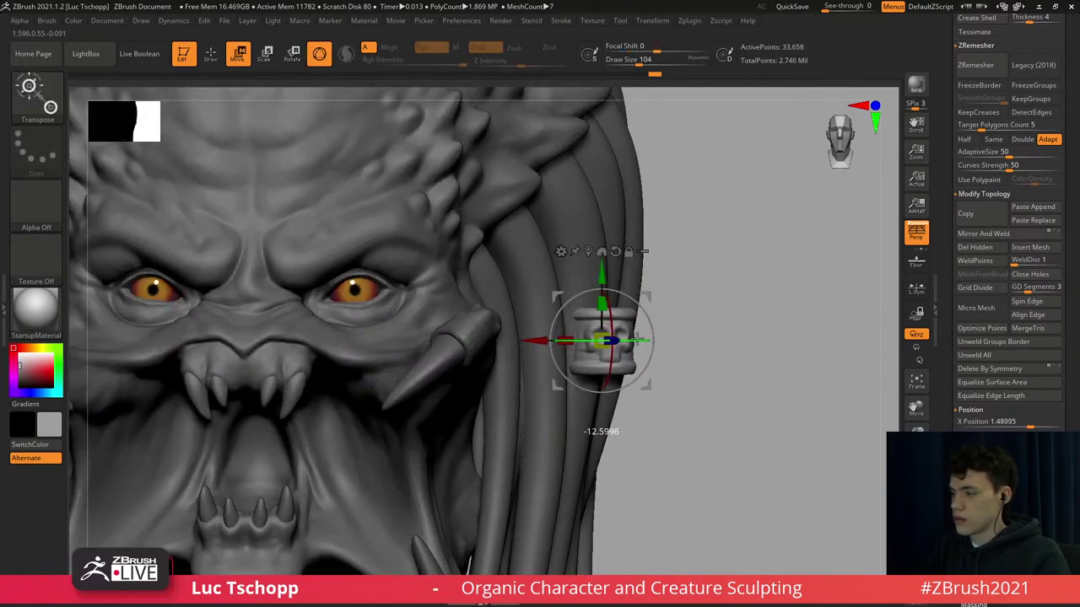
left_click_drag(649, 292, 623, 306)
right_click_drag(638, 288, 543, 290)
left_click_drag(621, 313, 643, 329)
left_click_drag(600, 359, 607, 350)
left_click_drag(642, 316, 640, 330)
Make the predator head the active subtool and choose the Move brush, enlarging its draw size to 299.
left_click(564, 269, "alt")
key("b")
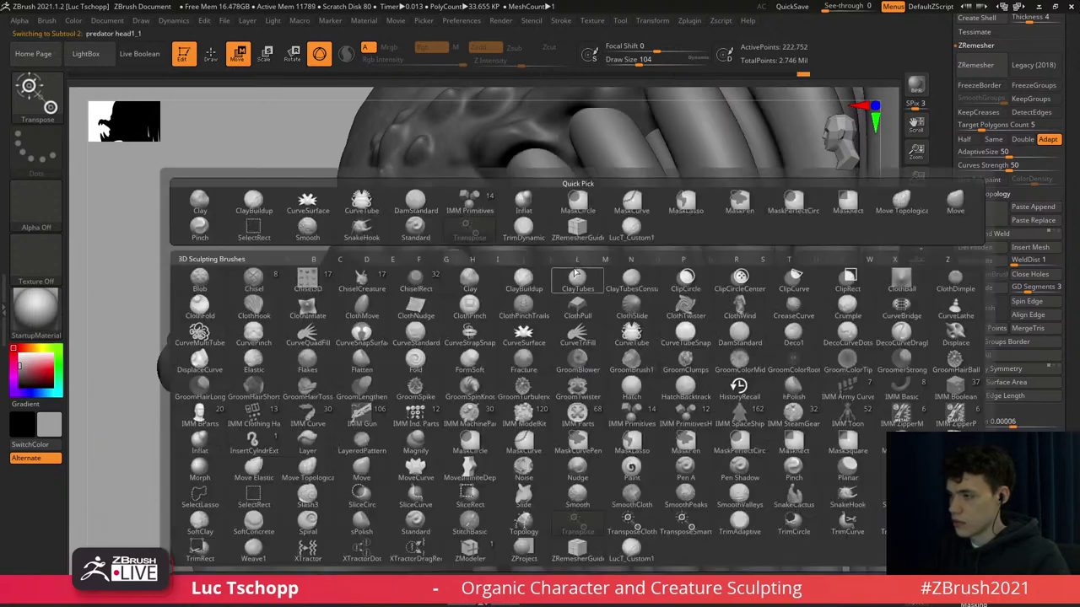
key("m")
key("v")
key("s")
left_click_drag(558, 268, 558, 258)
key("s")
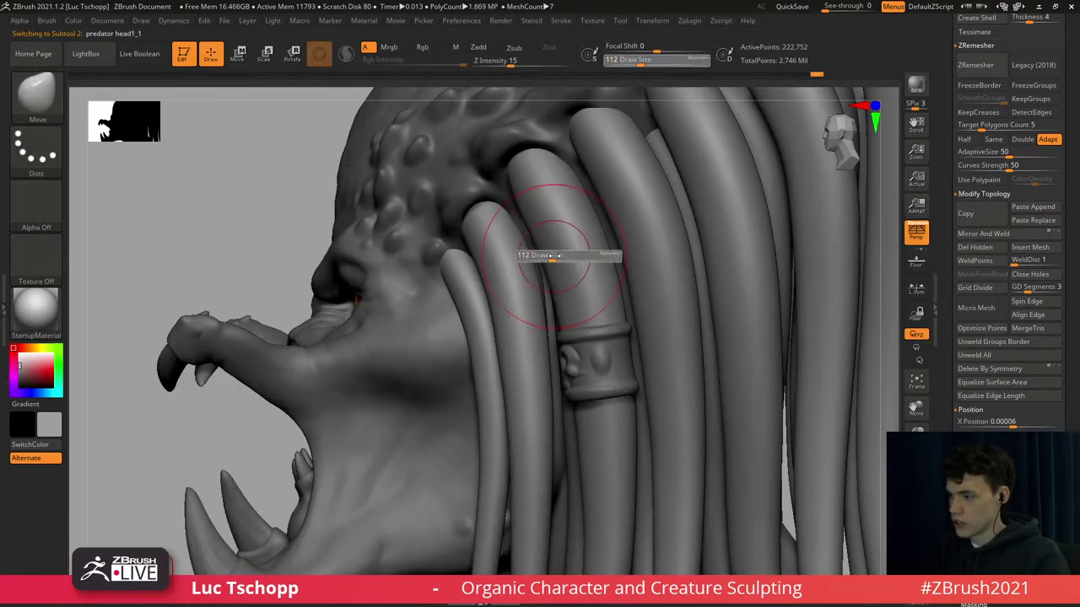
key("s")
left_click_drag(530, 212, 525, 177)
key("s")
key("[")
key("[")
key("[")
key("[")
key("[")
key("[")
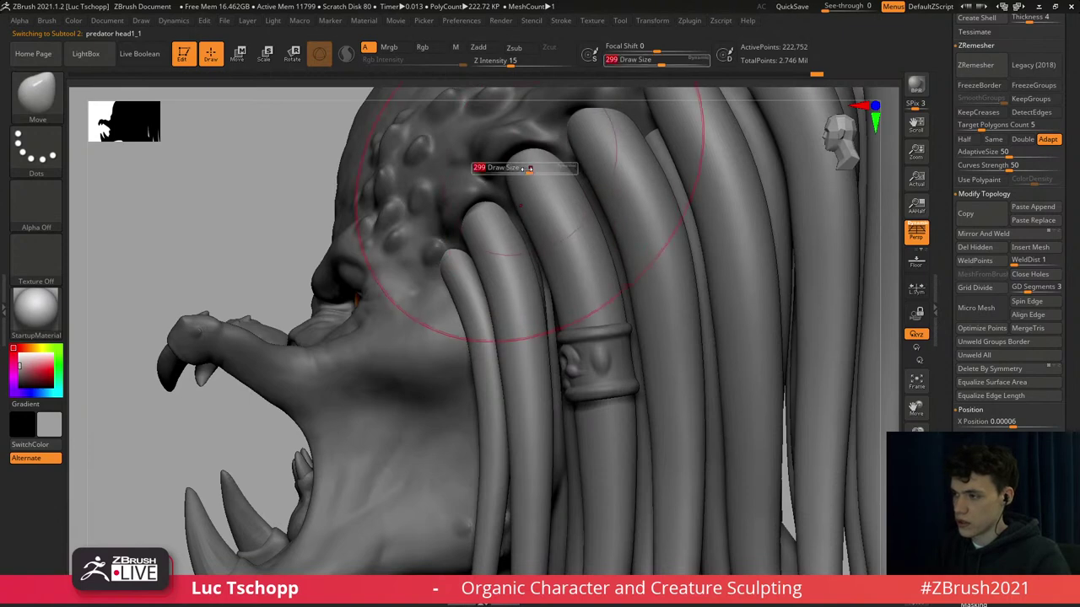
Pull the upper end of the ringed dreadlock slightly towards the face with the Move Topological brush at draw size 140.
key("b")
key("m")
key("t")
key("]")
key("]")
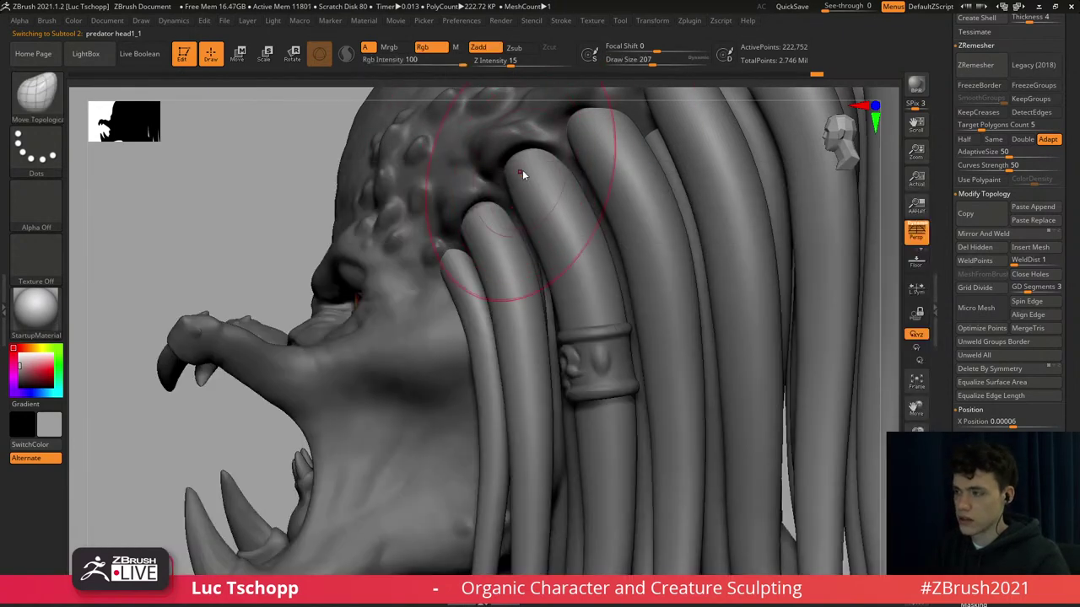
key("s")
left_click_drag(532, 198, 510, 175)
key("s")
key("s")
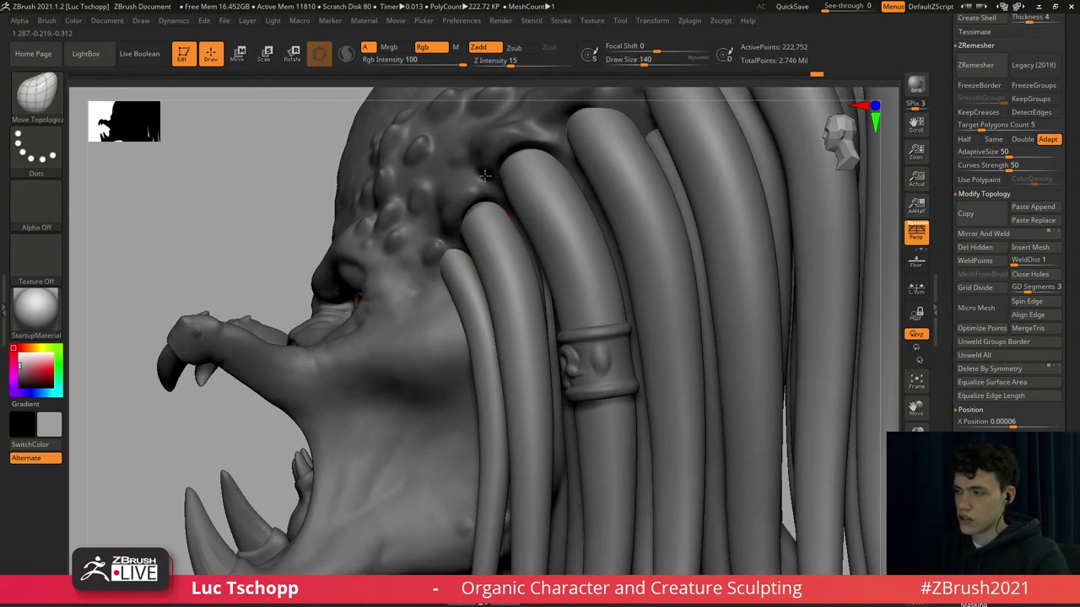
Reselect the skull ring and refit its size and position around the adjusted dreadlock.
mouse_move(550, 253)
right_mouse_down("ctrl")
mouse_move(587, 350)
mouse_move(666, 341)
right_mouse_up("ctrl")
left_click(583, 334, "alt")
right_click_drag(585, 335, 582, 412, "shift")
key("e")
left_click_drag(588, 340, 607, 318)
right_click_drag(695, 318, 609, 306)
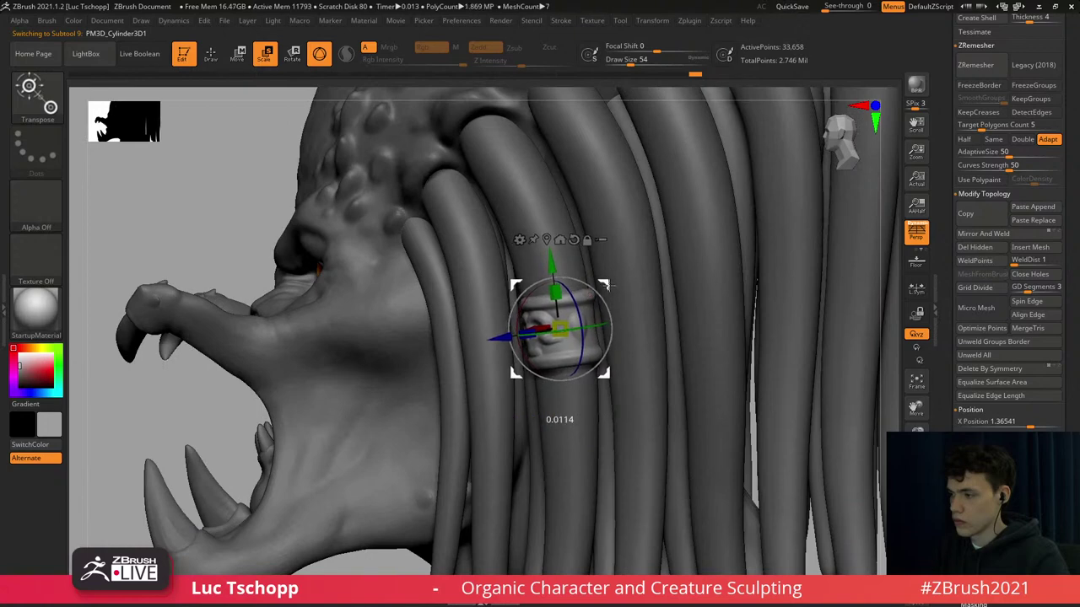
left_click_drag(562, 322, 554, 282)
right_click_drag(580, 271, 634, 274)
key("ctrl+z")
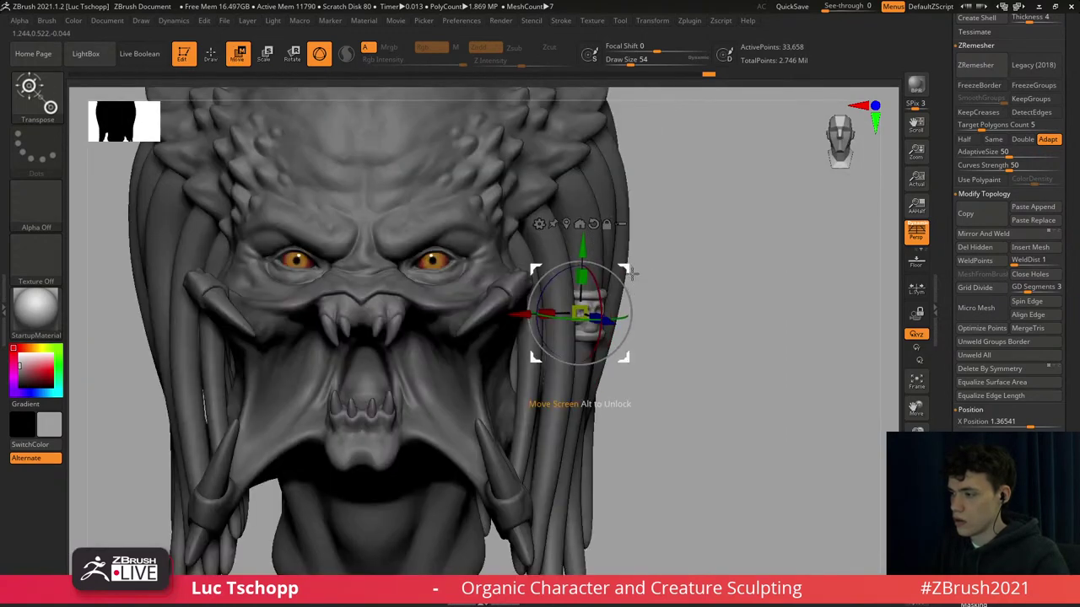
Try to duplicate the skull ring and delete its lower subdivision levels so that it can be copied.
left_click_drag(655, 222, 652, 231, "ctrl")
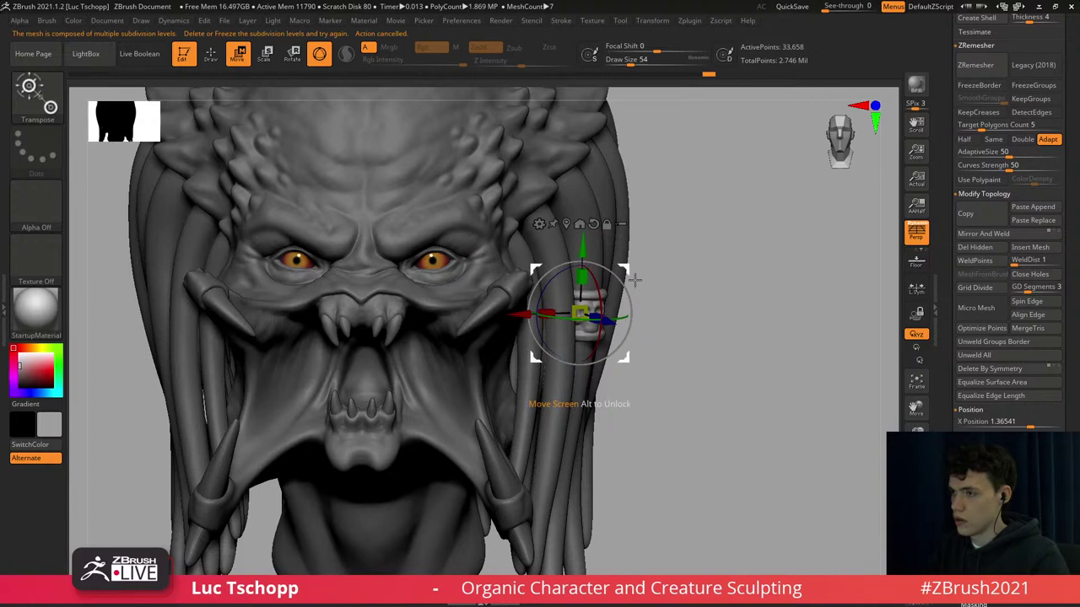
right_click_drag(655, 285, 531, 287)
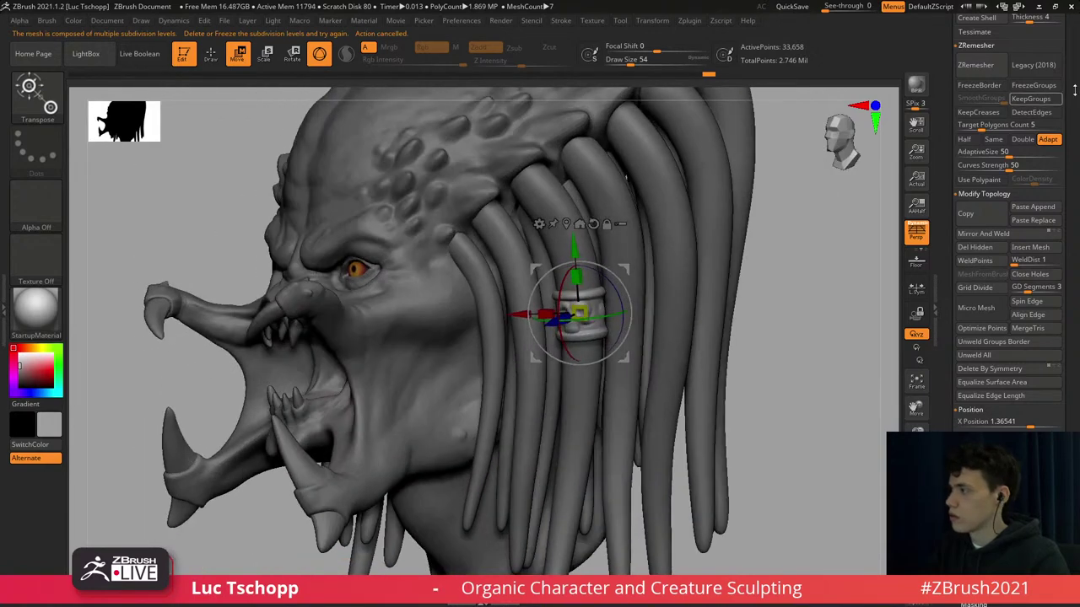
left_click_drag(1073, 92, 1067, 156)
scroll(1067, 156, "up", 5)
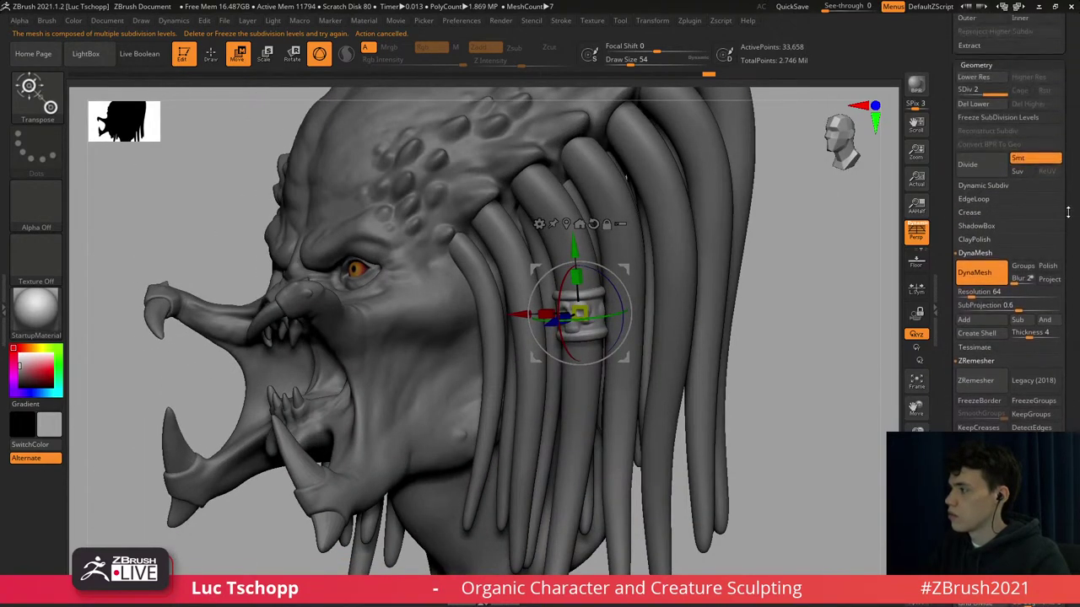
left_click(990, 174)
right_click_drag(751, 223, 645, 253)
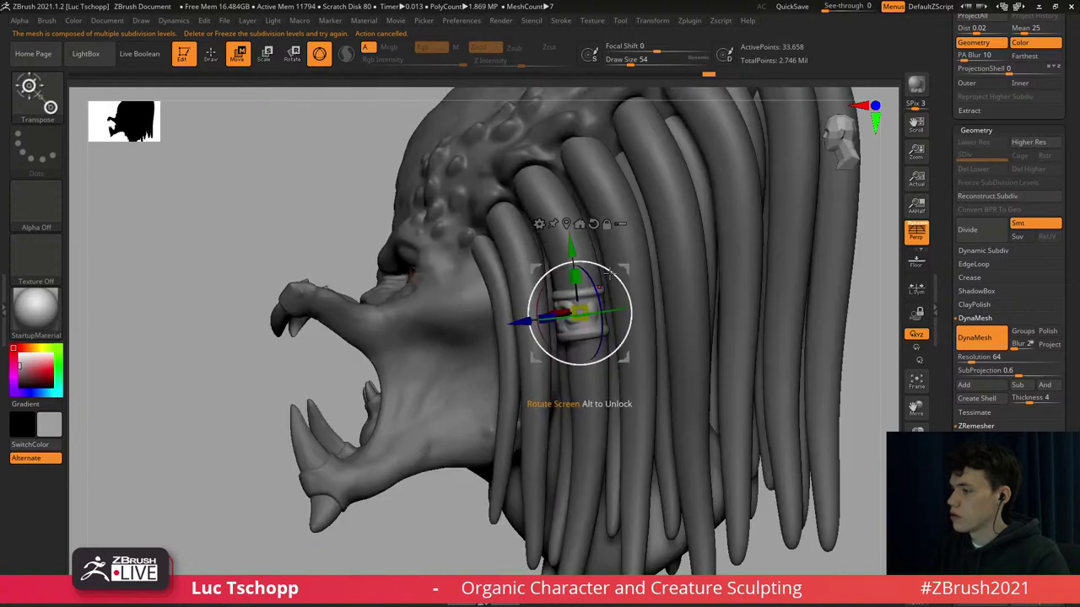
Duplicate the skull ring within its subtool and move the copy onto a dreadlock farther back on the head.
left_click_drag(627, 269, 793, 219, "ctrl")
right_click_drag(808, 218, 761, 223)
left_click_drag(760, 223, 713, 237)
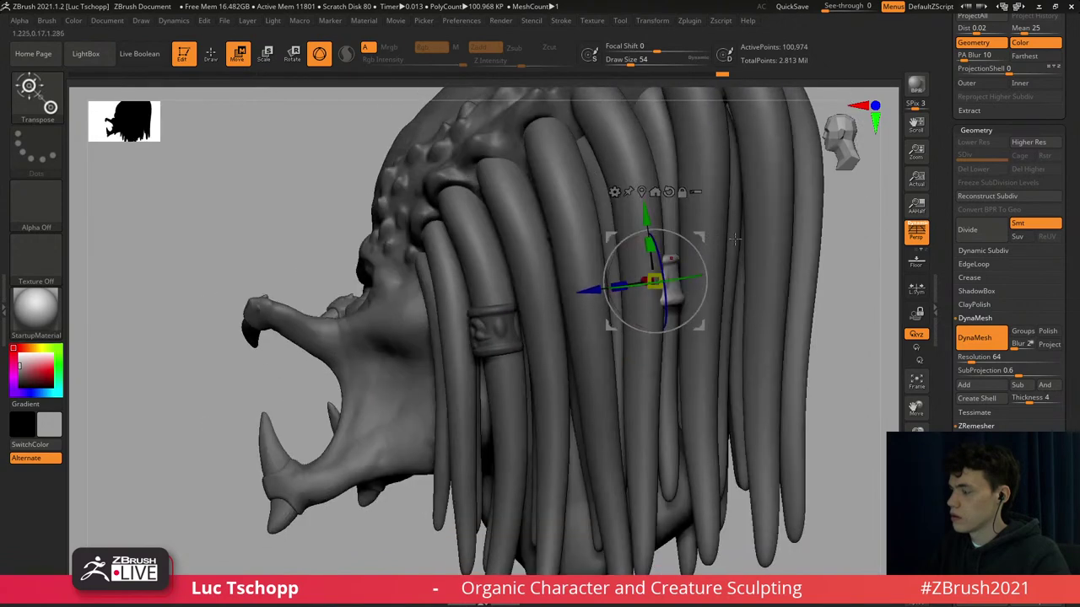
right_click_drag(784, 240, 687, 262)
left_click_drag(734, 283, 712, 284)
right_click_drag(761, 229, 704, 200)
left_click_drag(697, 199, 692, 202)
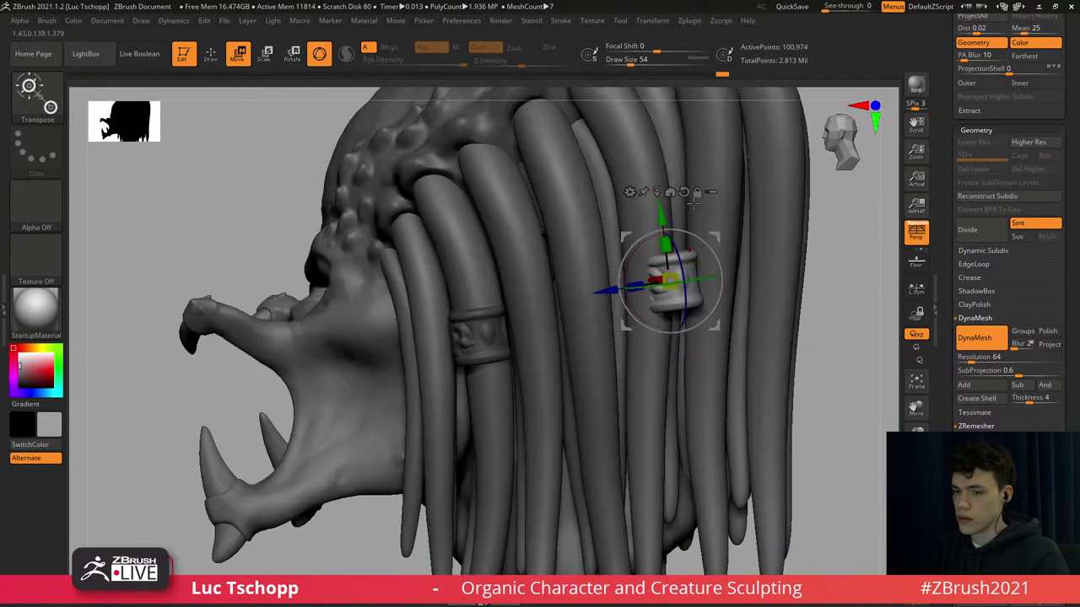
Rotate the rear ring copy to match its dreadlock and centre it around the strand.
right_click_drag(677, 219, 680, 205, "alt")
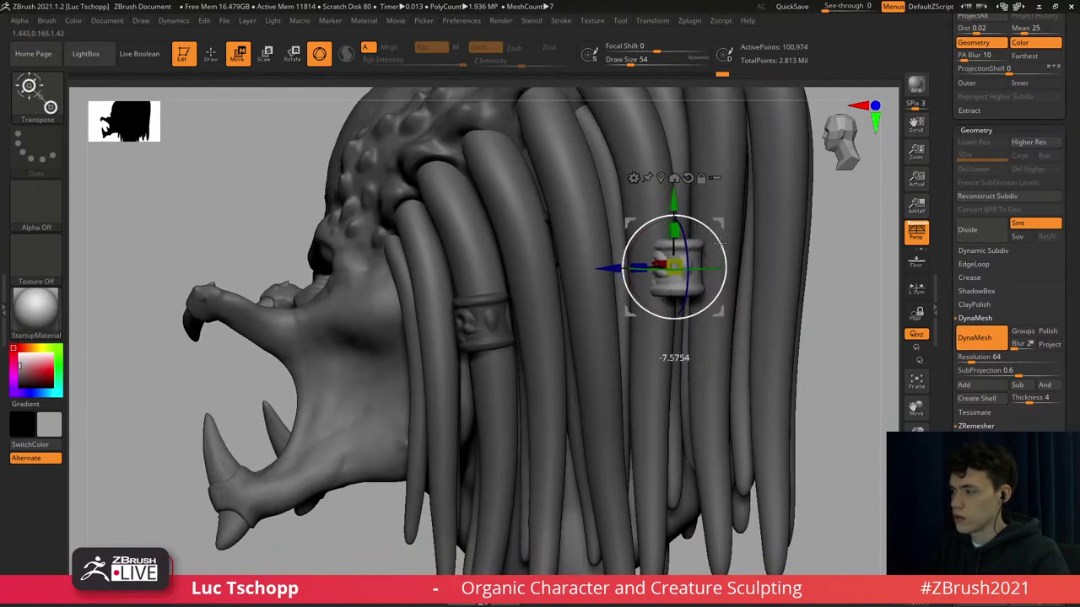
mouse_move(720, 223)
left_mouse_down()
mouse_move(699, 225)
mouse_move(704, 247)
left_mouse_up()
mouse_move(703, 255)
right_mouse_down()
mouse_move(752, 248)
mouse_move(737, 222)
right_mouse_up()
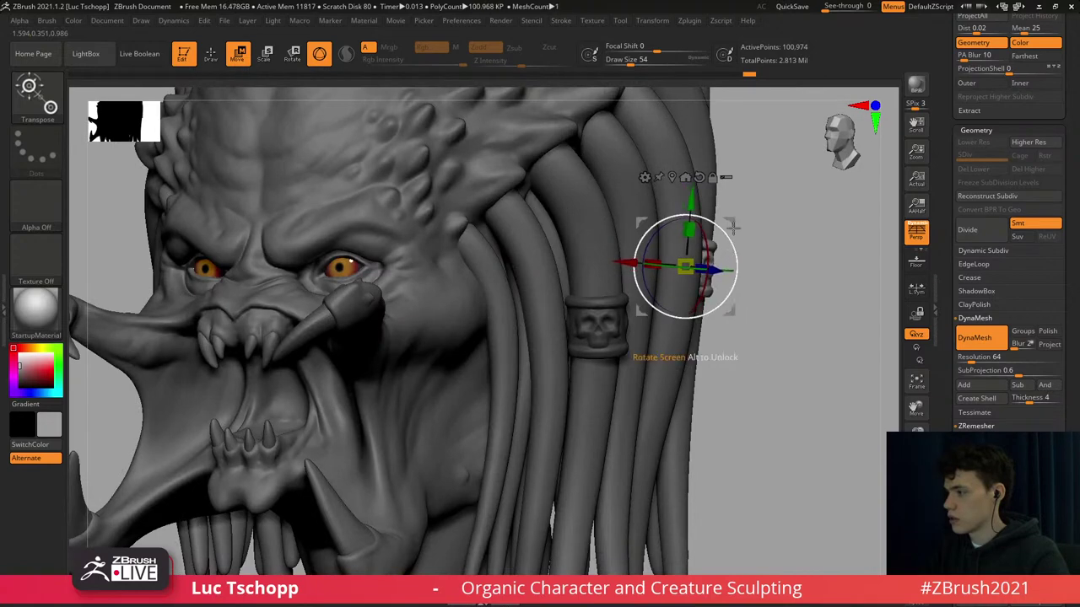
right_click_drag(753, 219, 687, 230)
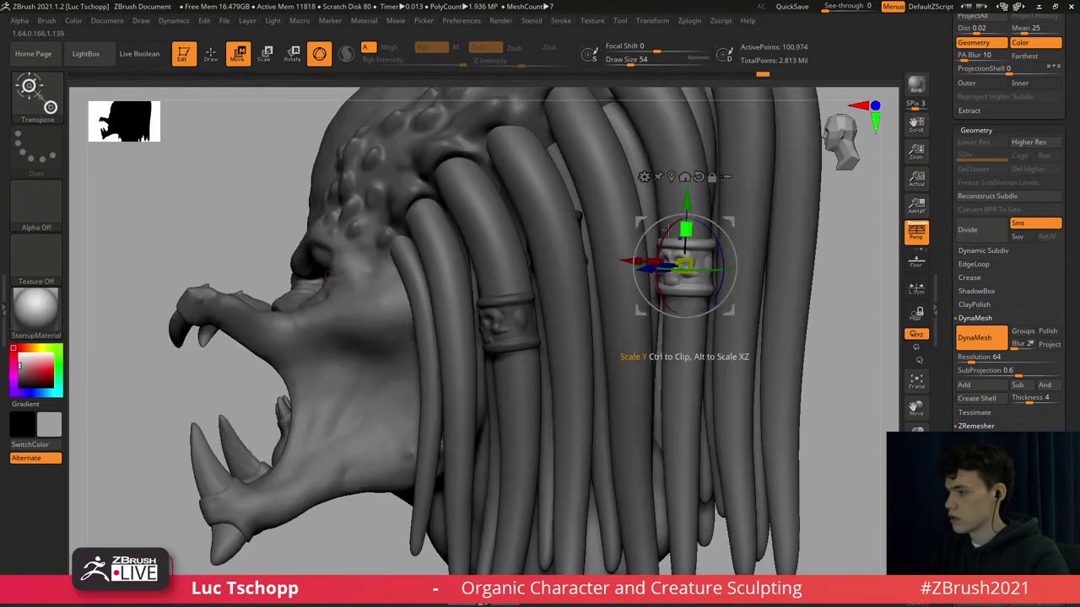
Clear the mask, isolate a ring copy near the front ring and centre the gizmo on it.
left_click_drag(845, 284, 936, 296, "ctrl")
left_click_drag(1075, 313, 1062, 137)
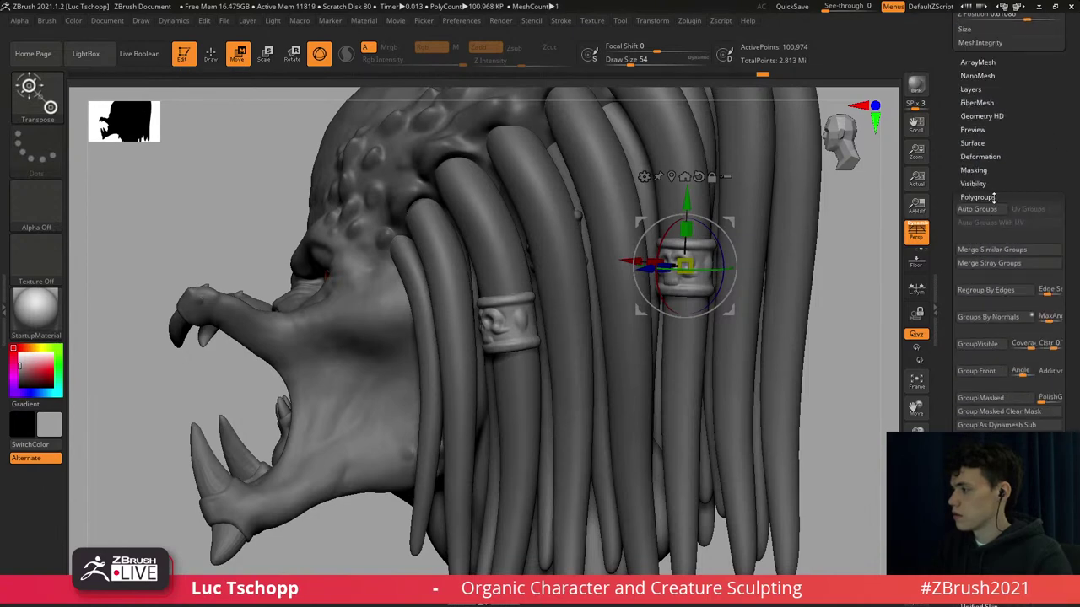
left_click(577, 225, "ctrl")
right_click_drag(631, 236, 727, 237)
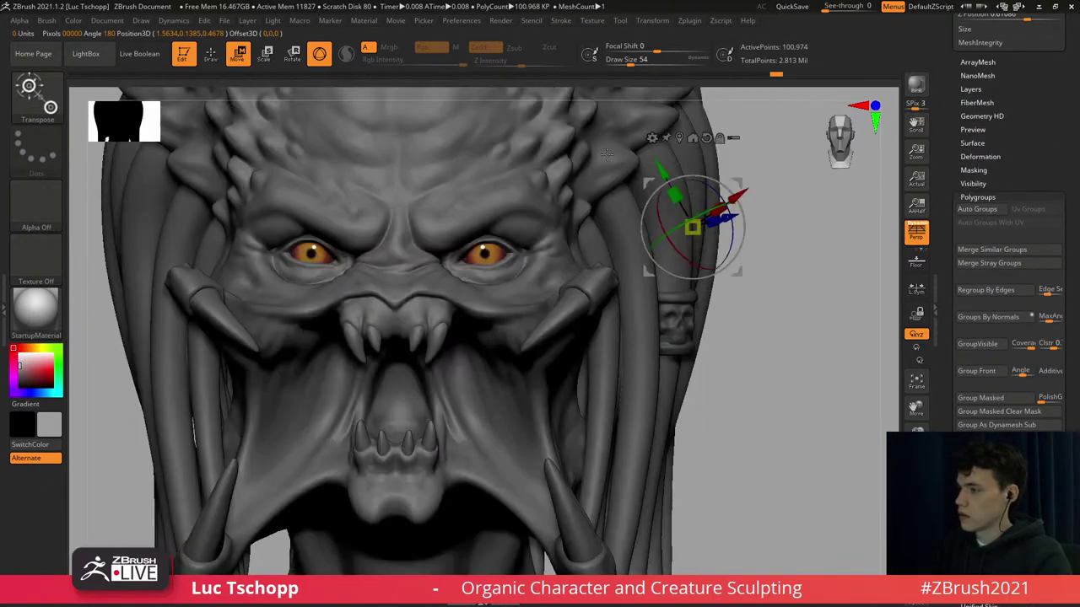
left_click(679, 143)
Move and rotate the isolated ring until it wraps the dreadlock directly behind the front ringed one.
left_click_drag(705, 194, 726, 215)
left_click_drag(729, 186, 728, 186)
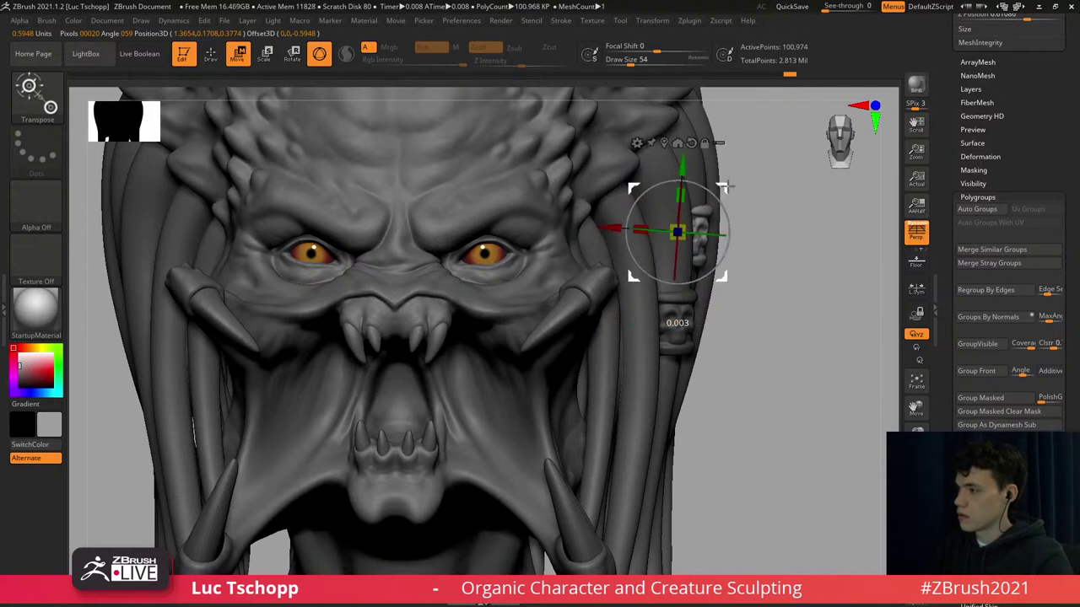
right_click_drag(750, 181, 669, 187)
left_click_drag(726, 219, 722, 186)
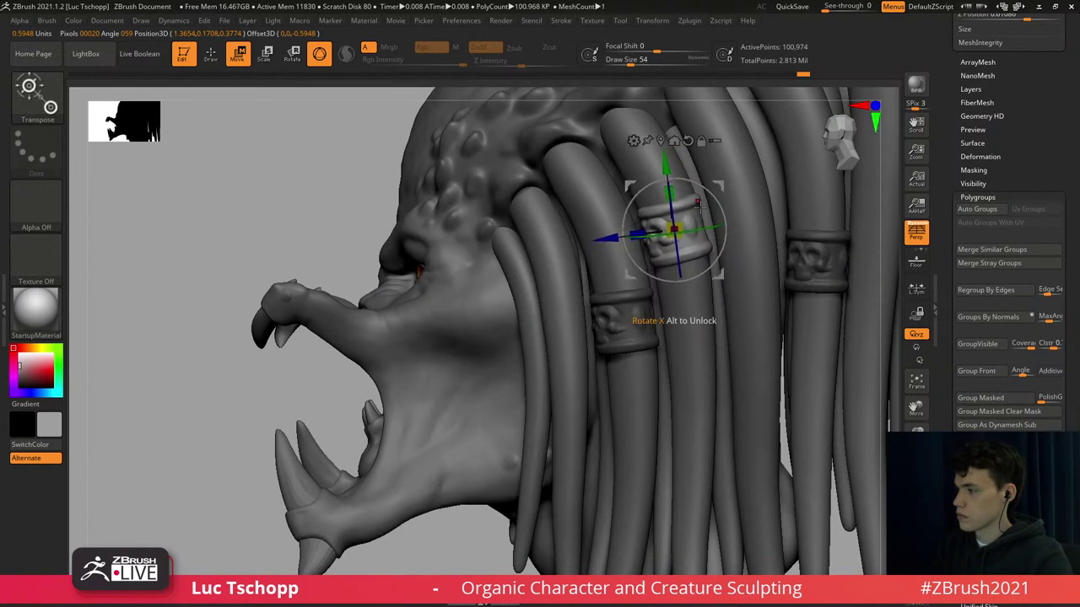
left_click_drag(683, 220, 689, 220)
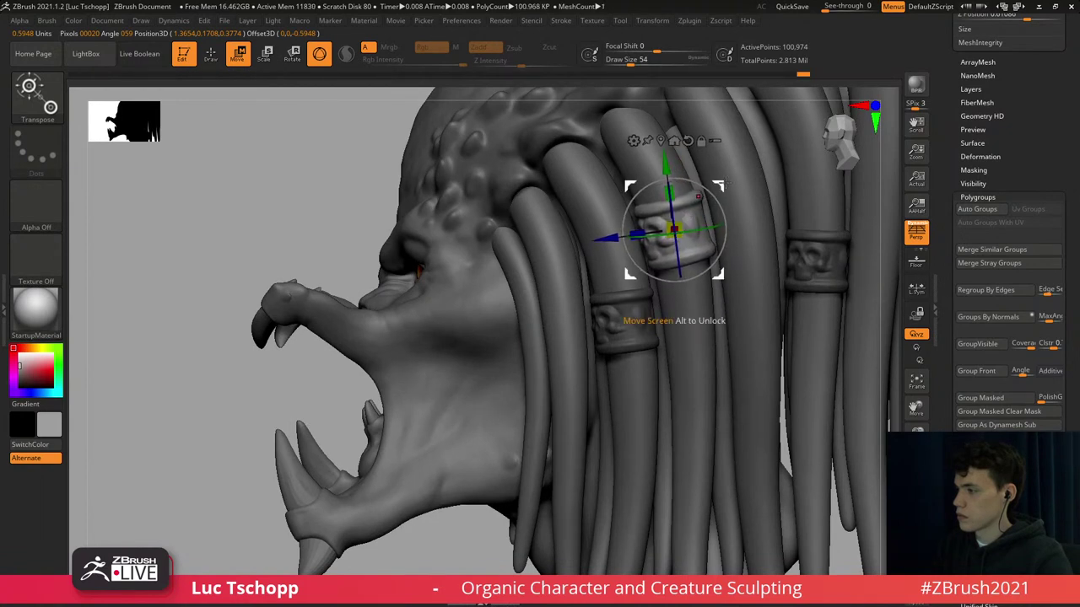
left_click_drag(726, 183, 723, 180)
Clear the mask and mirror all three skull rings to the other side of the head with Mirror And Weld.
right_click_drag(738, 178, 743, 235)
left_click_drag(1072, 270, 1041, 373)
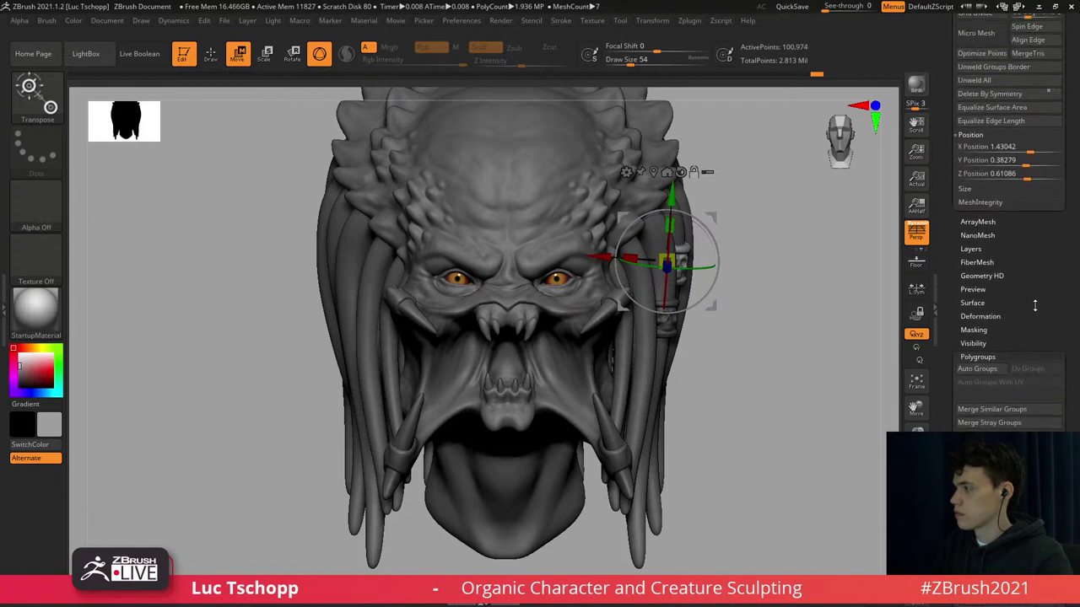
left_click_drag(1039, 131, 1034, 367)
left_click(1007, 201)
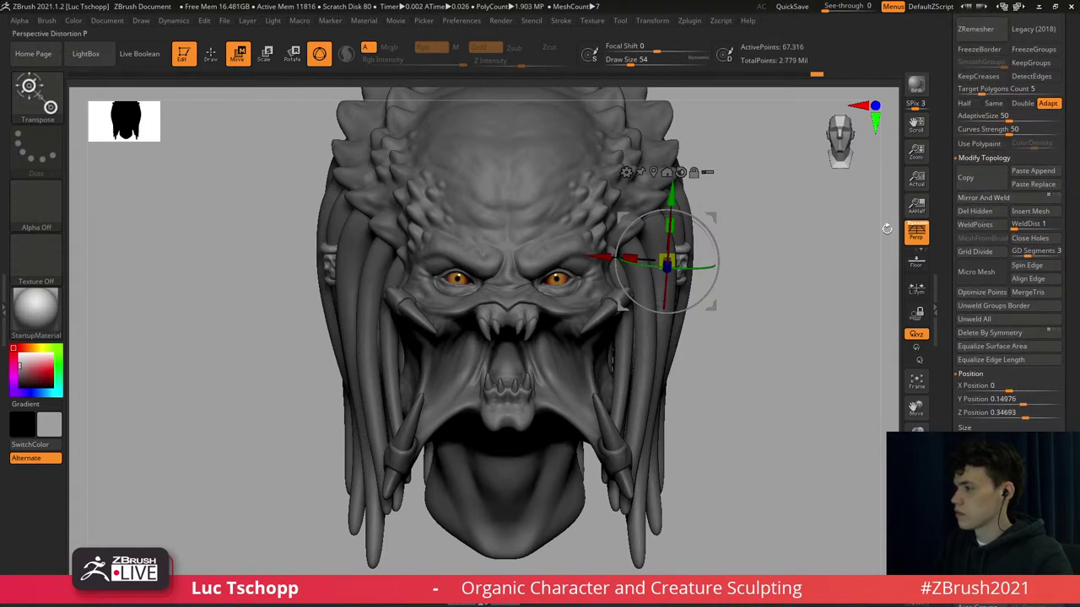
key("ctrl+z")
left_click_drag(774, 227, 771, 313, "ctrl")
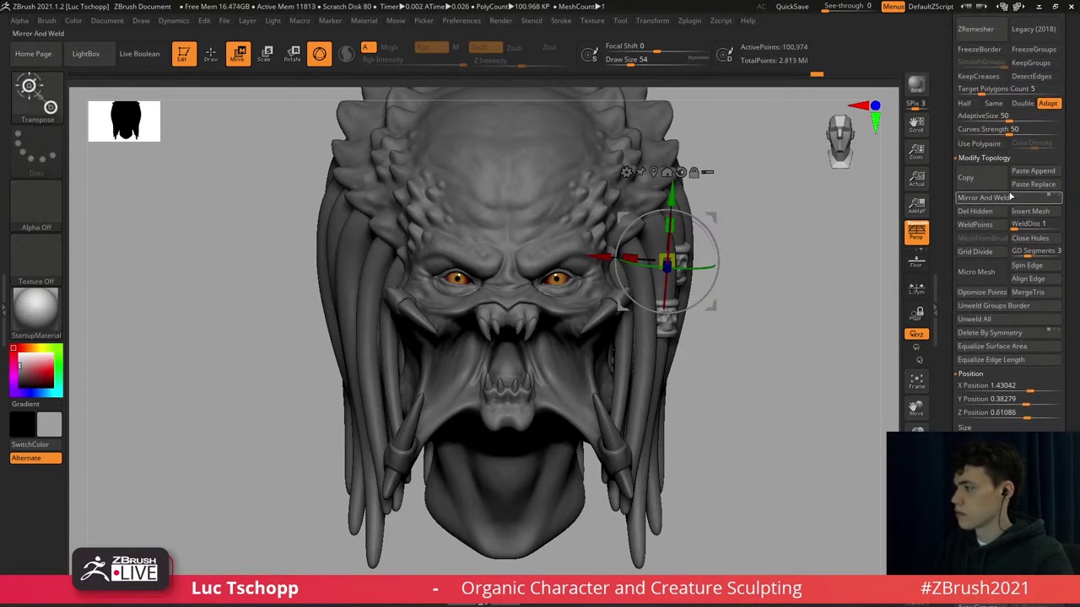
left_click(1000, 201)
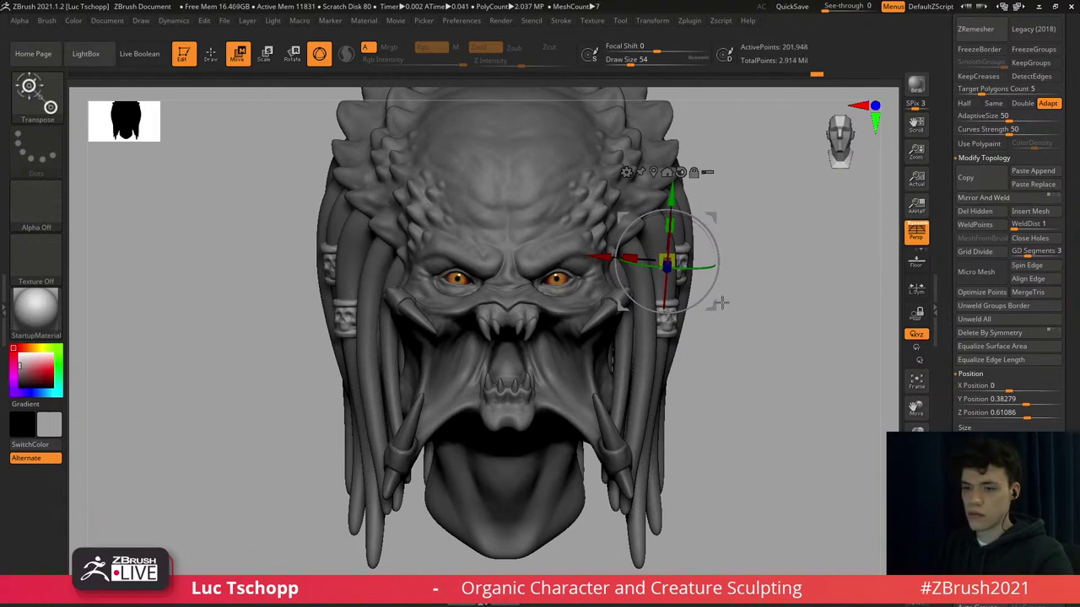
Isolate the front ring on the mirrored side and duplicate it symmetrically farther down the same dreadlock.
left_click_drag(309, 321, 357, 305)
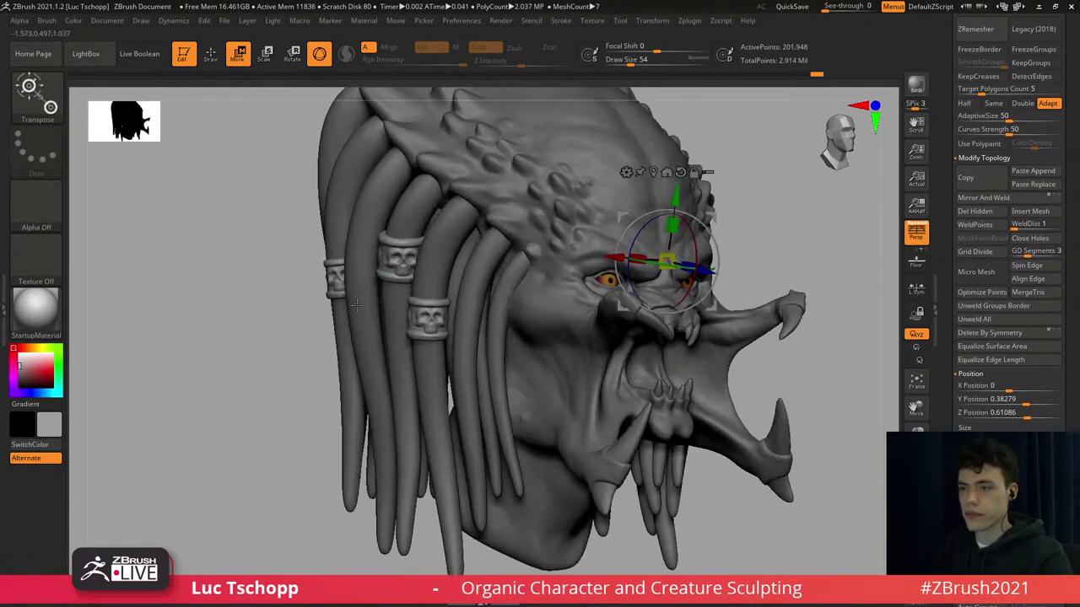
left_click(429, 312)
right_click_drag(419, 371, 445, 303, "shift")
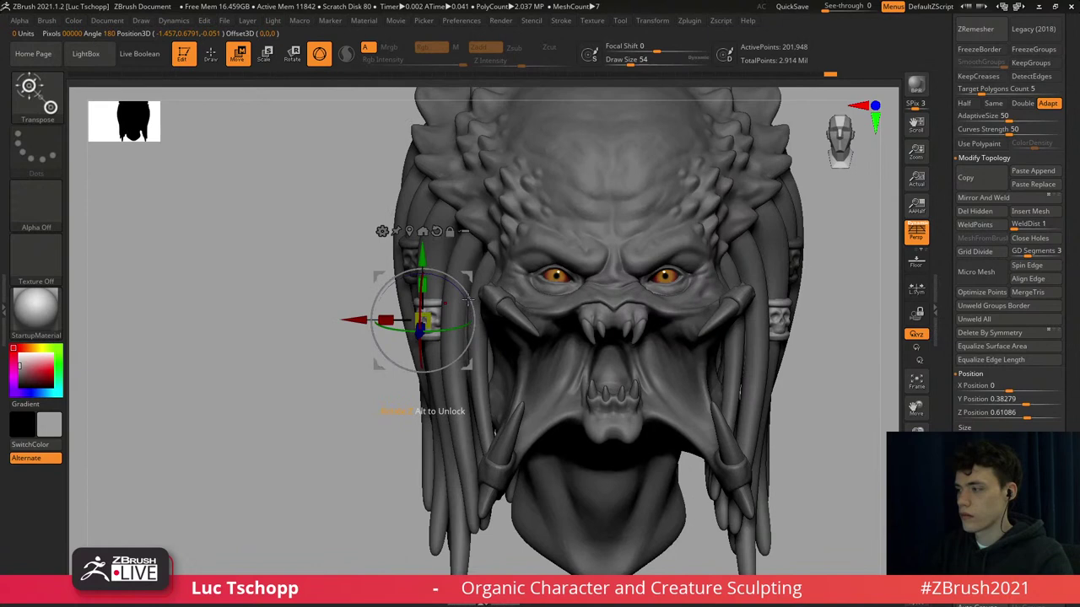
left_click_drag(471, 288, 471, 377)
Tilt the lower ring copy along the dreadlock, shift it inwards and scale it down slightly.
left_click_drag(466, 393, 462, 385)
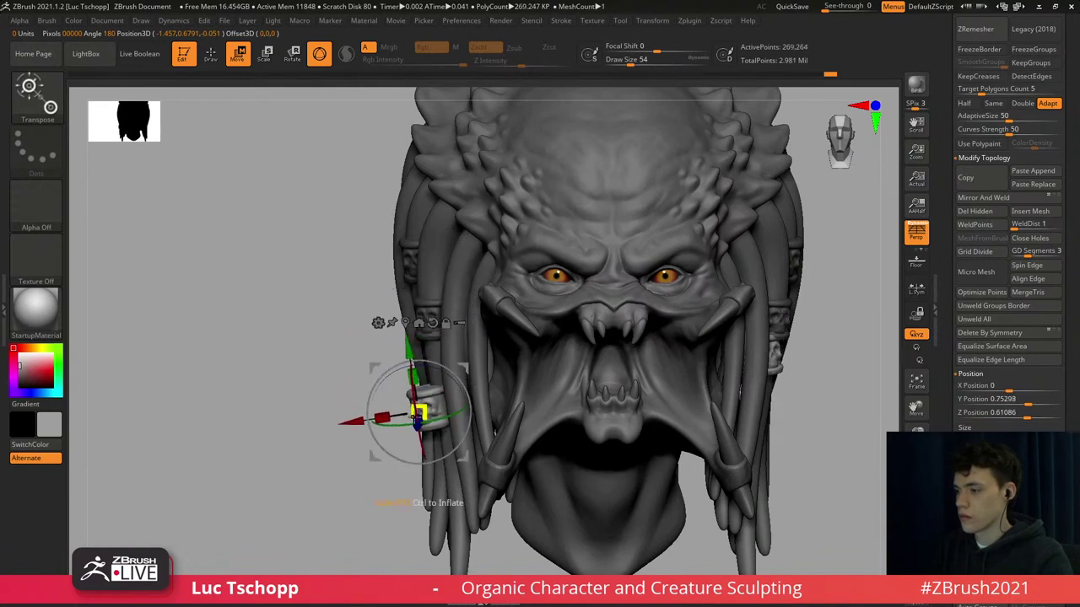
key("ctrl+z")
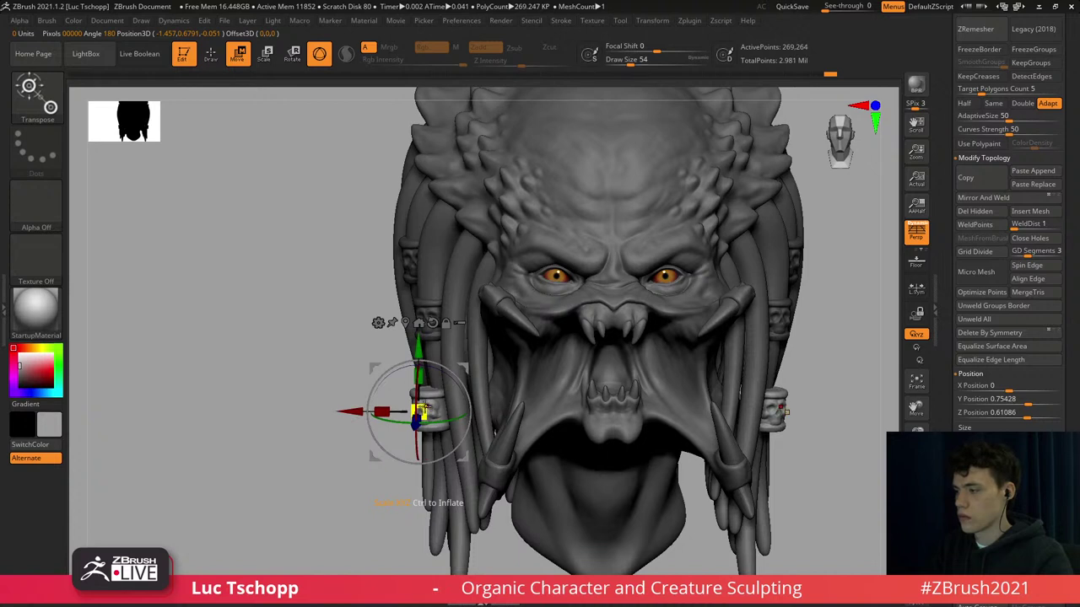
left_click_drag(426, 409, 438, 403)
key("ctrl+z")
mouse_move(469, 370)
left_mouse_down()
mouse_move(480, 367)
mouse_move(454, 384)
left_mouse_up()
left_click_drag(430, 409, 429, 410)
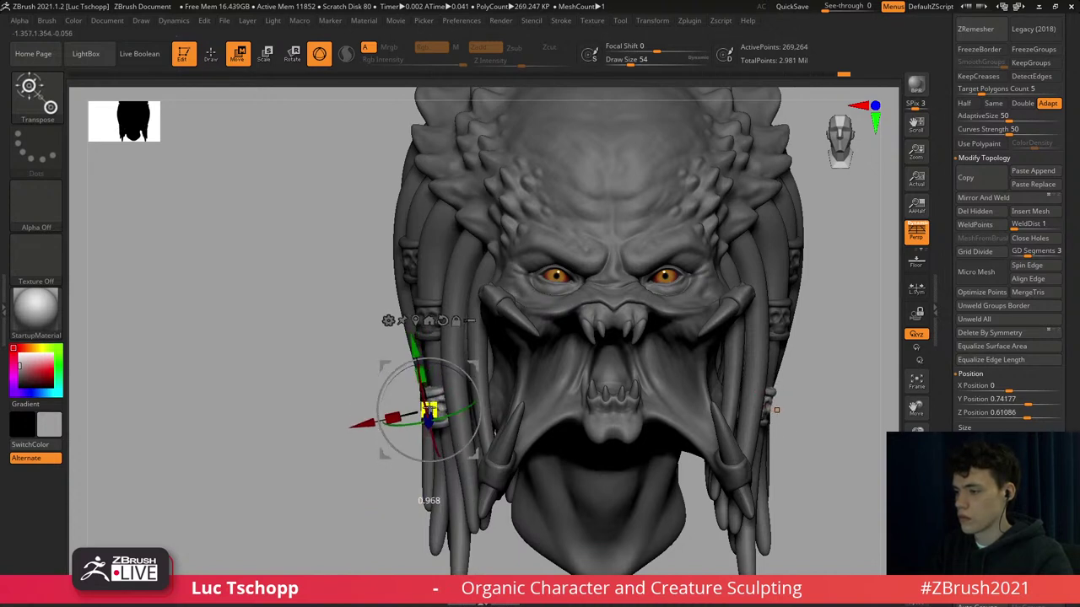
Move the lower ring copy from the side view until it wraps the dreadlock below the front skull ring.
right_click_drag(425, 283, 494, 215)
right_click_drag(482, 313, 485, 357, "ctrl")
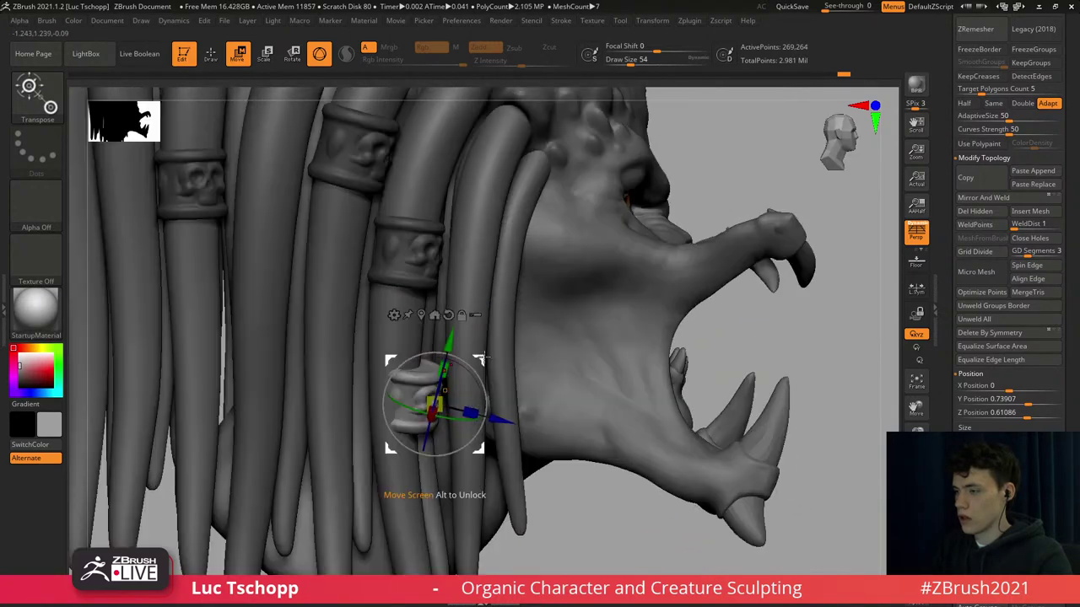
left_click_drag(481, 358, 466, 357)
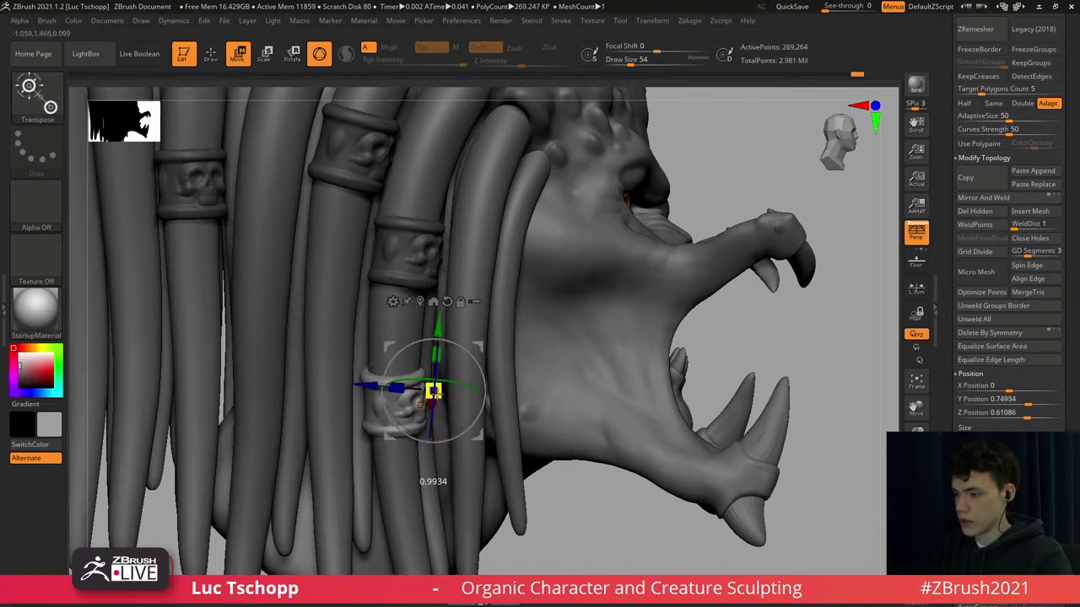
left_click(420, 302)
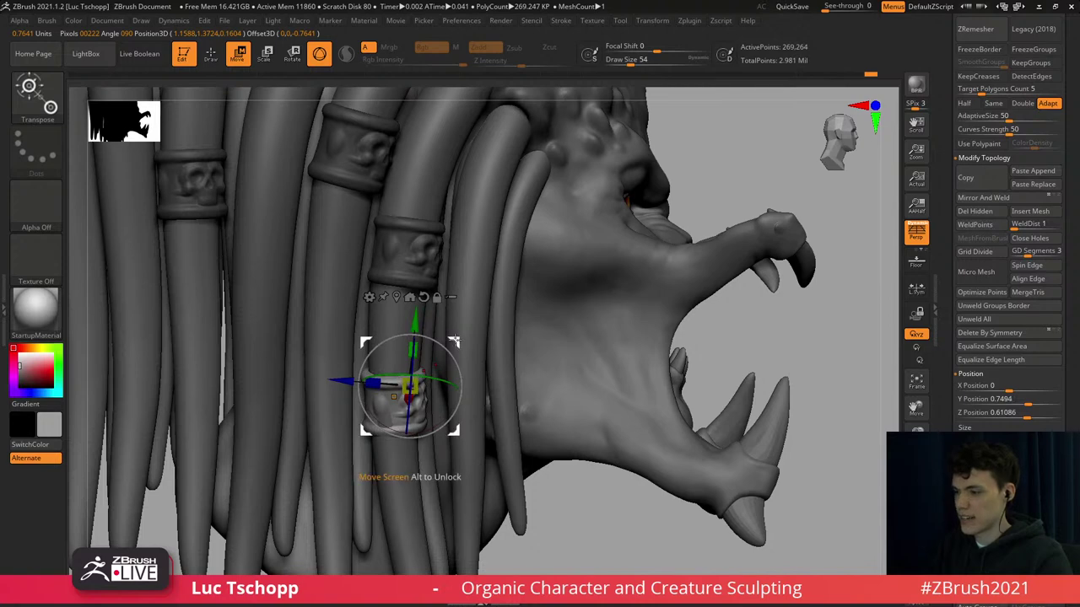
left_click_drag(455, 340, 455, 342)
right_click_drag(590, 346, 485, 343)
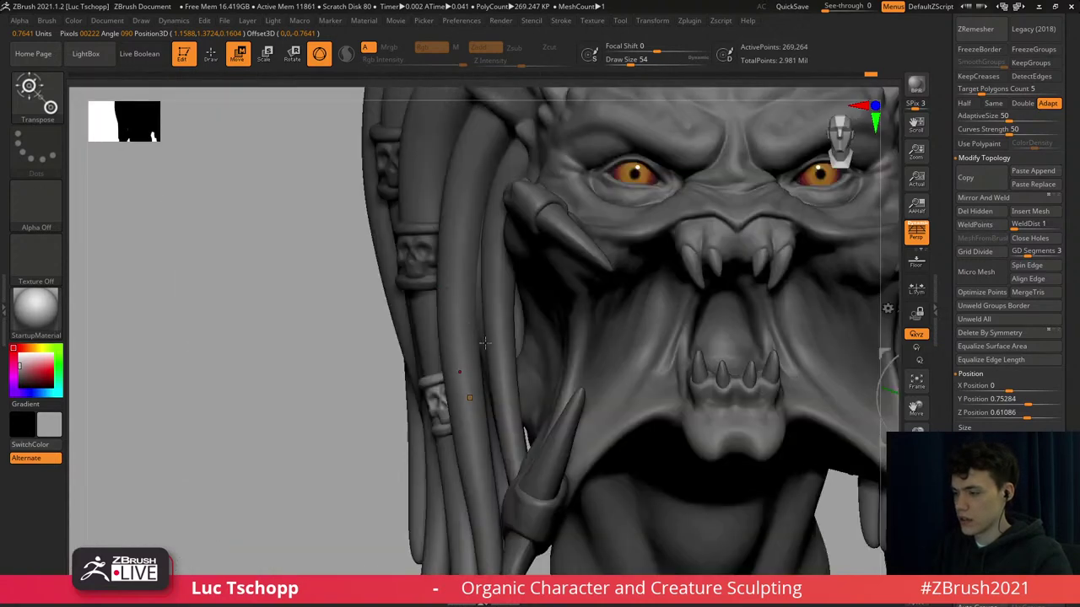
Nudge the lower ring onto its dreadlock from the front and mirror it to the other side with Mirror And Weld.
right_click(476, 357)
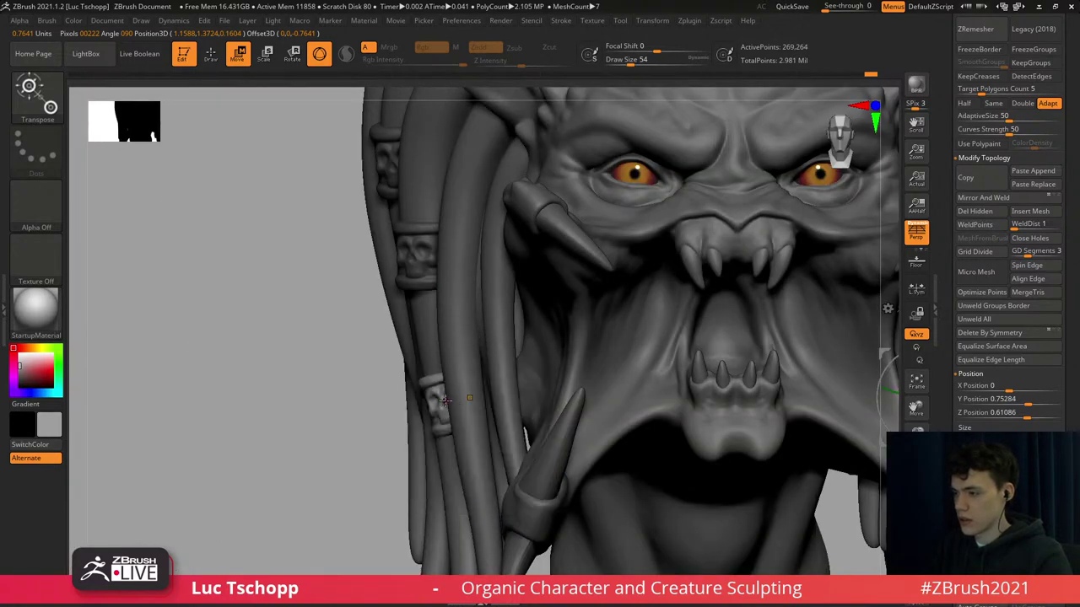
right_click_drag(361, 304, 55, 269, "alt")
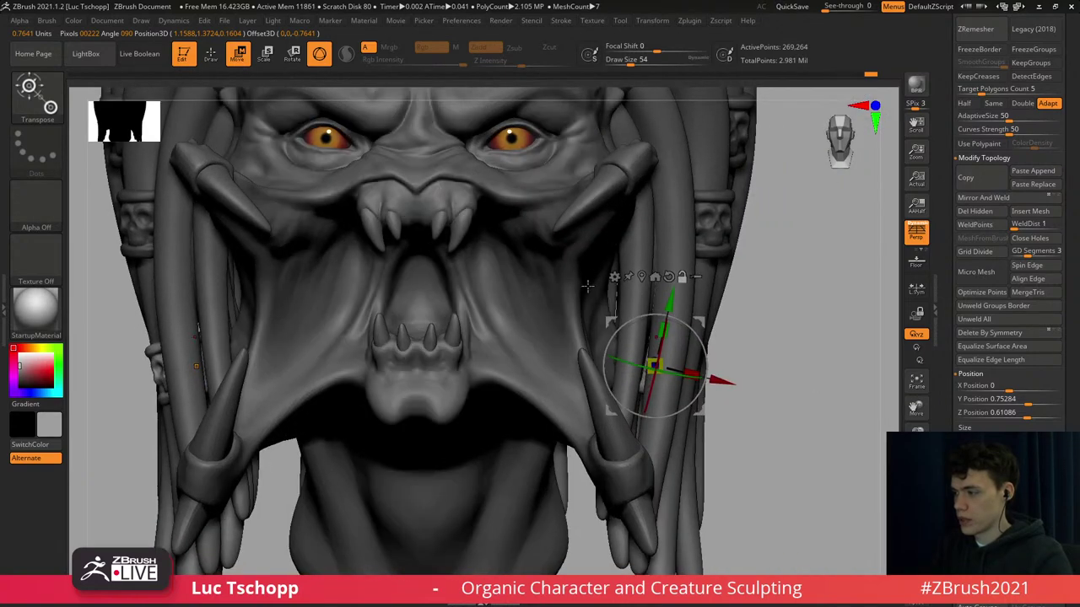
right_click_drag(588, 287, 524, 262, "alt")
left_click_drag(645, 297, 649, 297)
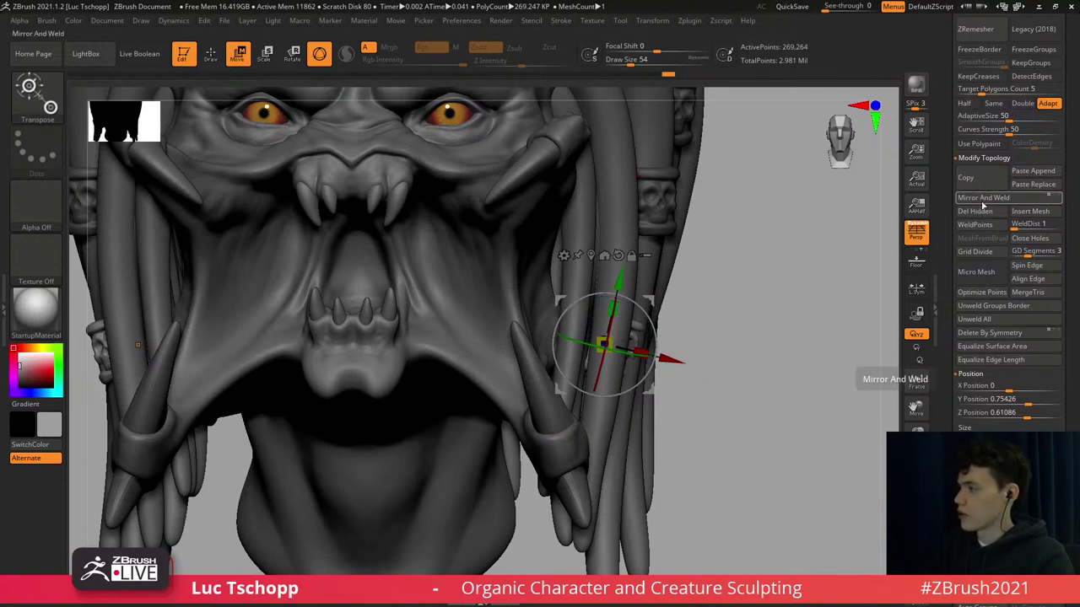
left_click(982, 205)
Nudge the mirrored lower ring into alignment with its dreadlock and clear the mask.
left_click_drag(753, 251, 753, 251, "alt")
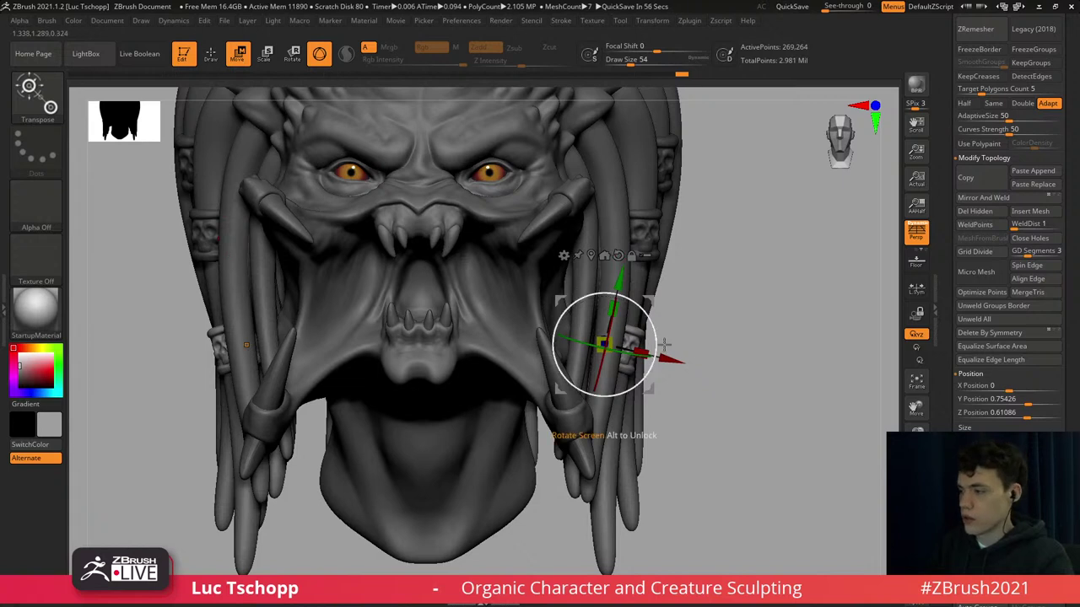
left_click_drag(677, 362, 506, 313)
left_click_drag(651, 323, 650, 322)
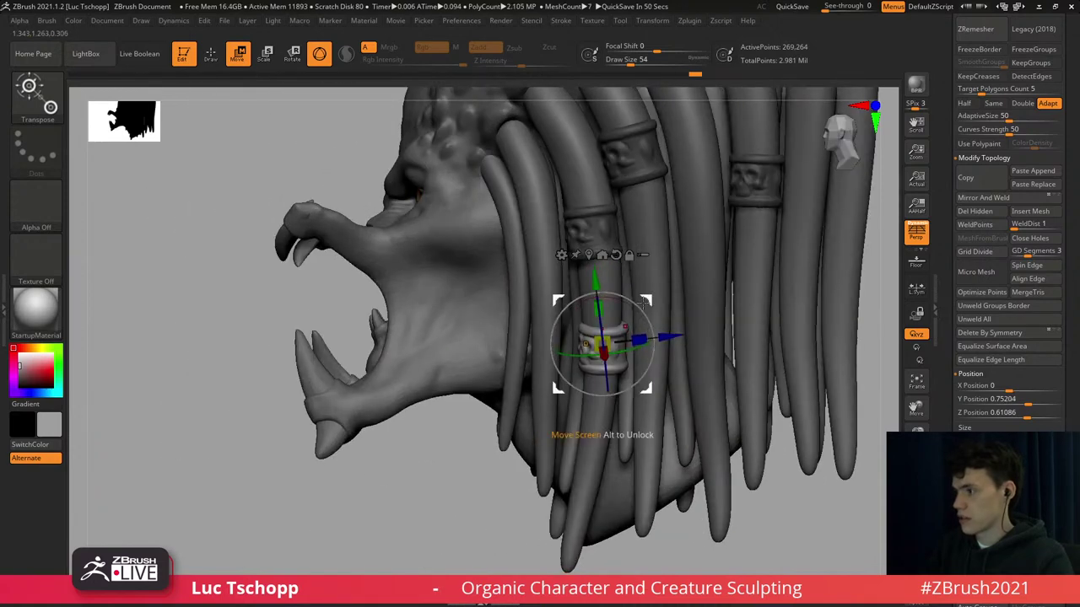
left_click_drag(419, 441, 421, 449, "ctrl")
Enlarge the Move Topological brush and push the front dreadlock's skull rings into a tighter fit around the strand.
key("b")
key("m")
key("t")
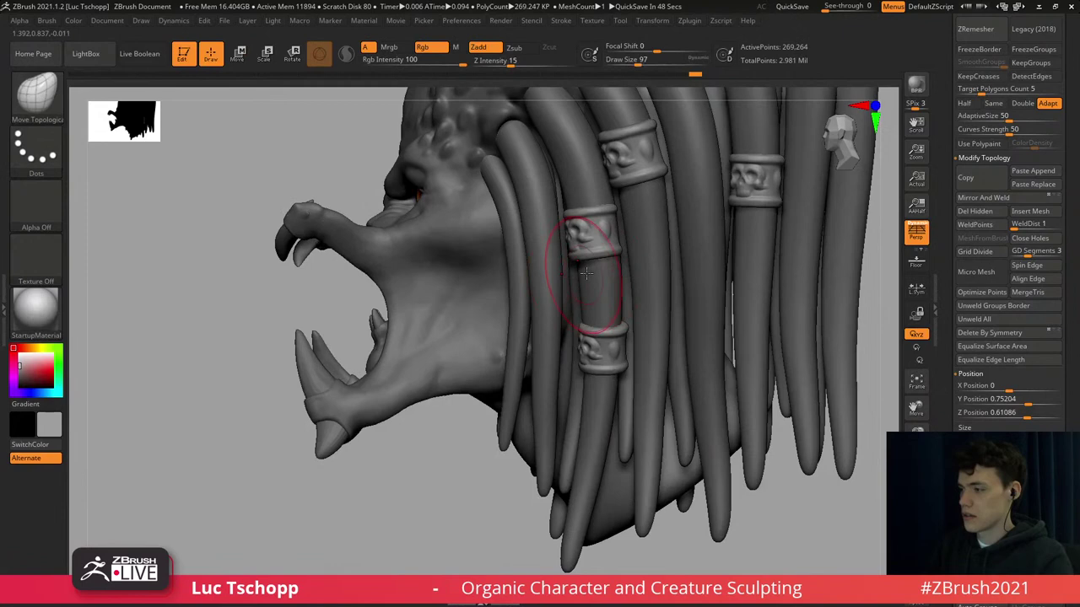
key("bracketright")
key("bracketright")
key("bracketright")
key("bracketright")
key("bracketright")
key("bracketright")
key("bracketright")
left_click_drag(594, 257, 621, 259)
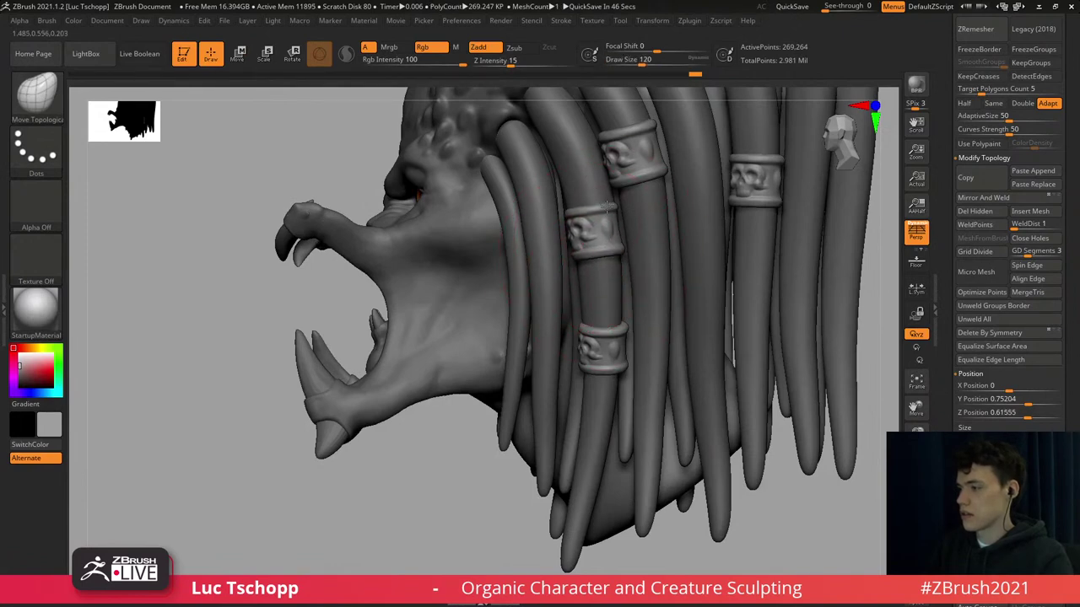
right_click_drag(607, 205, 582, 144, "ctrl")
mouse_move(540, 270)
right_mouse_down()
mouse_move(609, 296)
mouse_move(616, 371)
right_mouse_up()
key("s")
left_click_drag(604, 307, 612, 307)
right_click_drag(650, 253, 653, 270)
Isolate the skull ring on the second ringed dreadlock and duplicate it symmetrically towards the unringed strand nearer the face.
mouse_move(653, 270)
right_mouse_down("alt")
mouse_move(661, 309)
mouse_move(648, 310)
right_mouse_up("alt")
key("w")
left_click(615, 244, "ctrl")
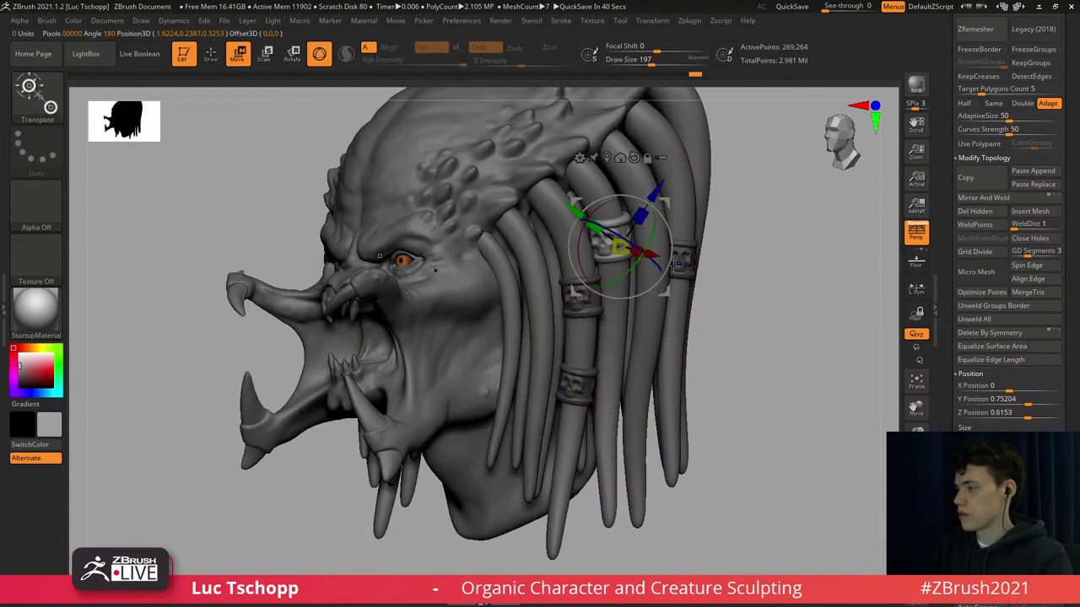
right_click_drag(675, 265, 648, 249)
left_click_drag(642, 204, 572, 260, "ctrl")
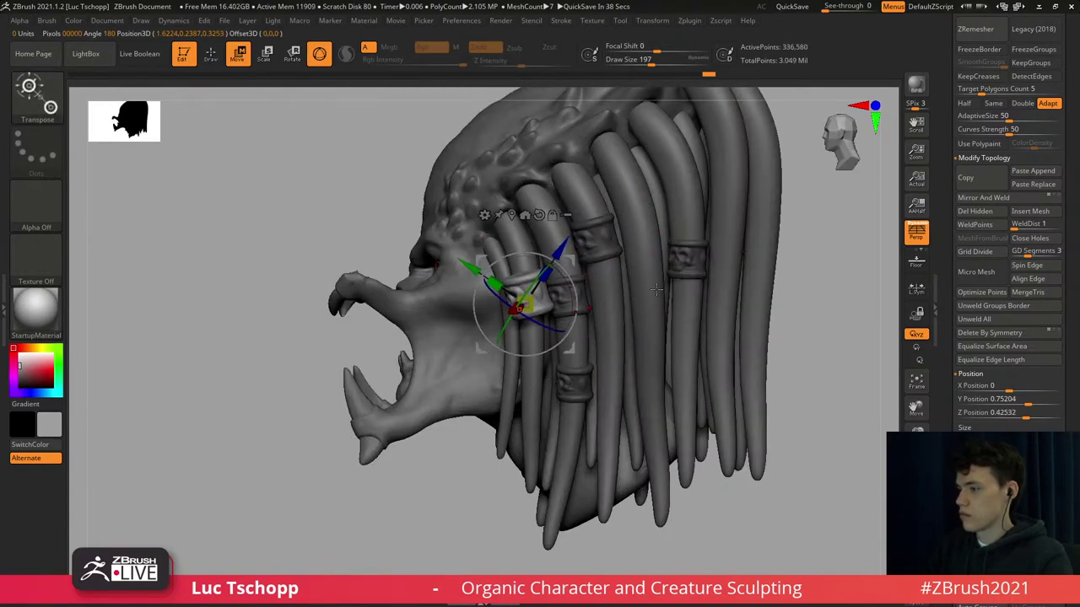
right_click_drag(571, 263, 628, 299)
left_click_drag(621, 302, 573, 303)
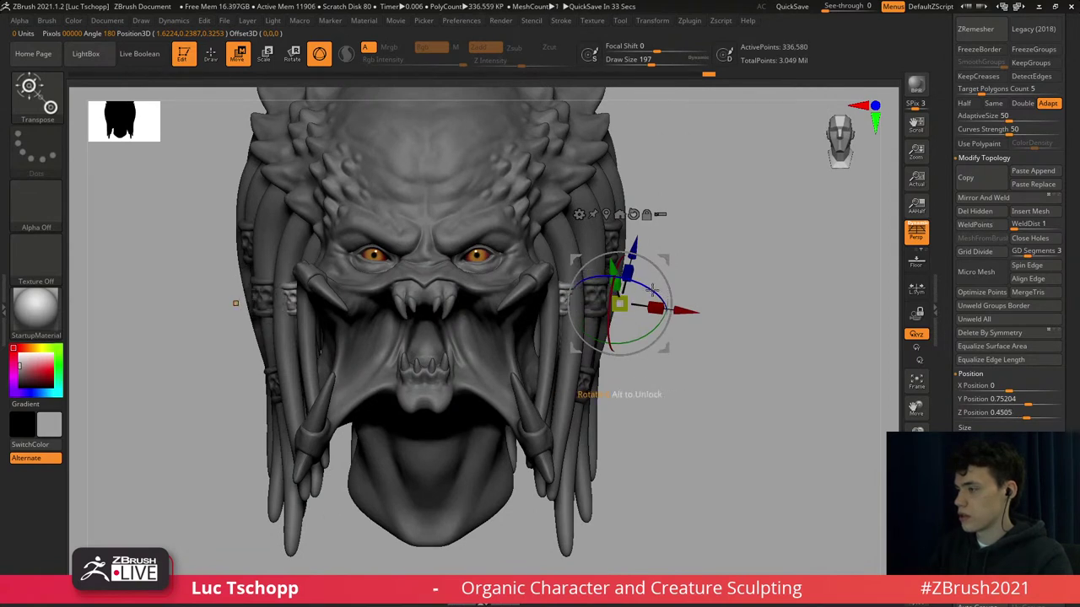
Move the duplicated ring clear of the head, straighten it upright and spin it about its vertical axis.
left_click_drag(667, 262, 722, 291)
left_click(663, 243)
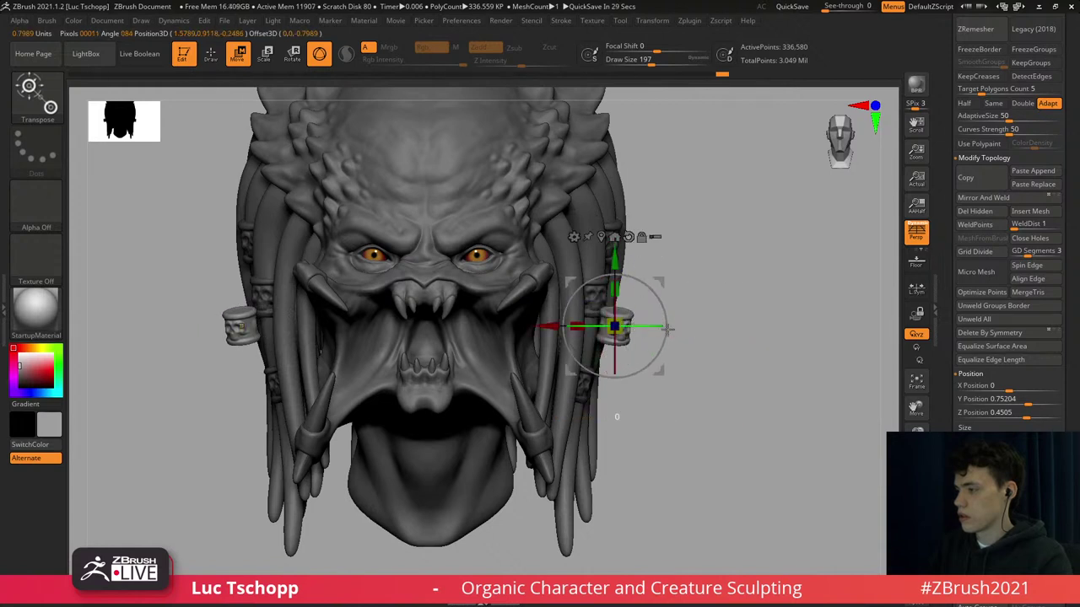
left_click_drag(666, 330, 795, 331)
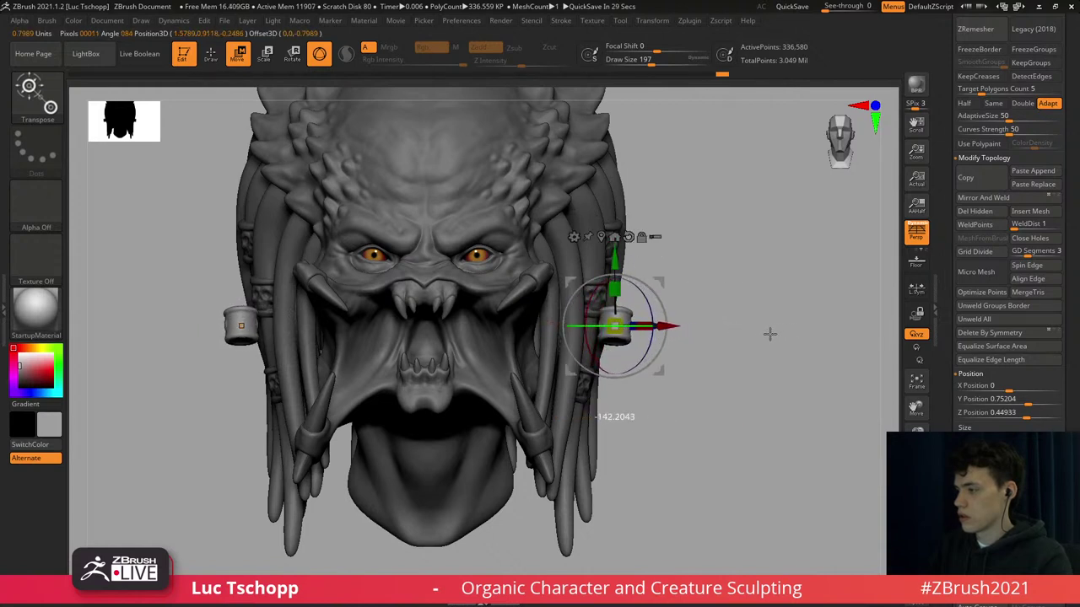
left_click_drag(668, 311, 622, 297)
Move the duplicated ring onto the unringed dreadlock nearer the face and align it with the strand.
left_click_drag(784, 346, 625, 368)
right_click_drag(624, 369, 620, 388, "ctrl")
left_click_drag(594, 324, 547, 293)
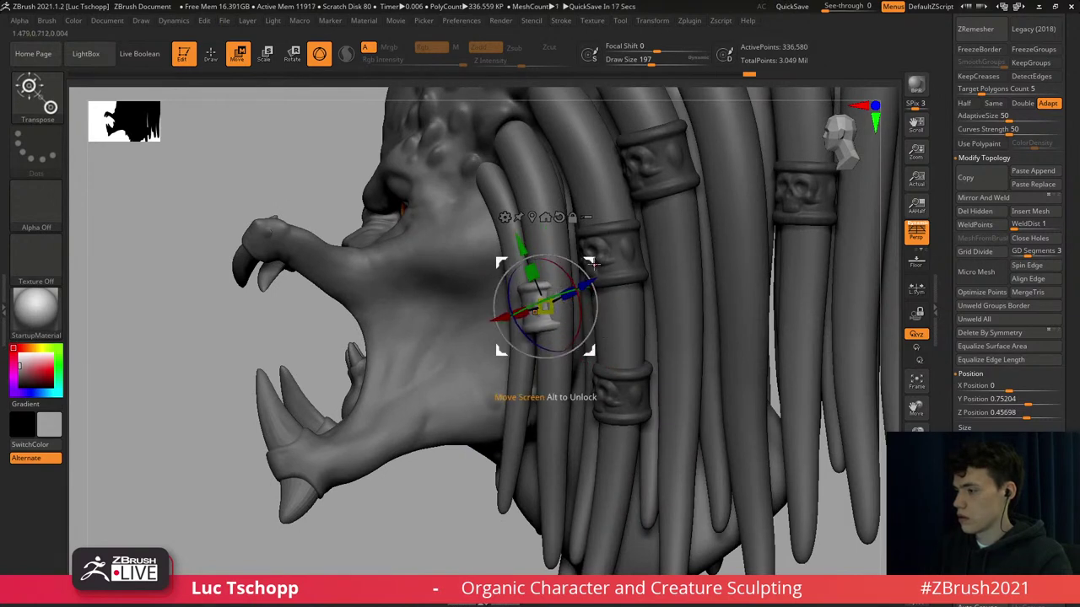
left_click_drag(596, 262, 603, 313)
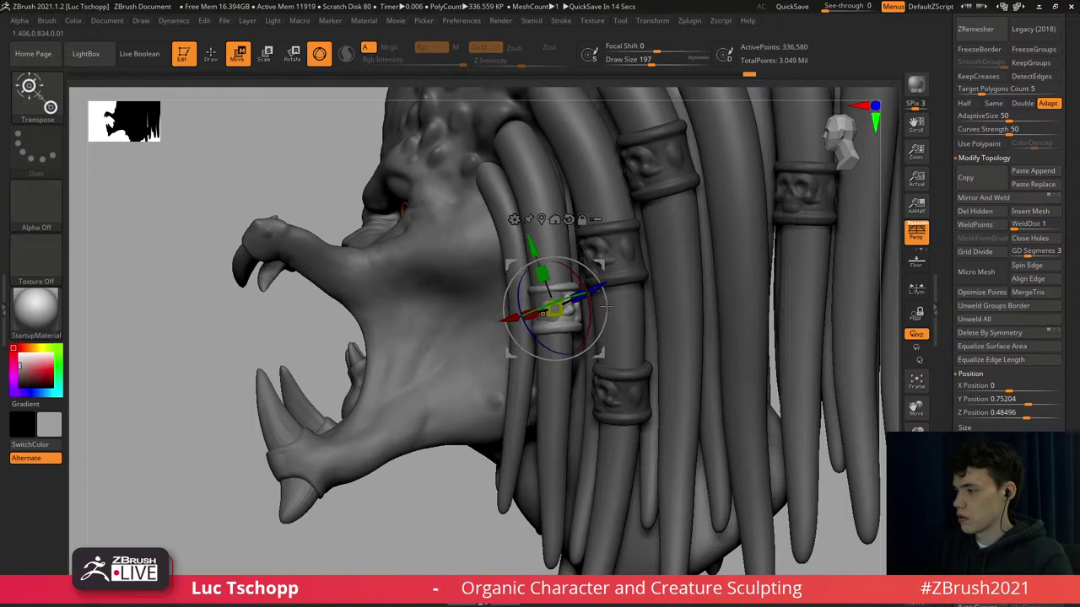
right_click_drag(607, 307, 689, 315)
left_click_drag(657, 351, 663, 350)
left_click_drag(663, 296, 663, 302)
Clear the mask and assign separate polygroups to all rings with Auto Groups.
left_click_drag(729, 261, 771, 303, "ctrl")
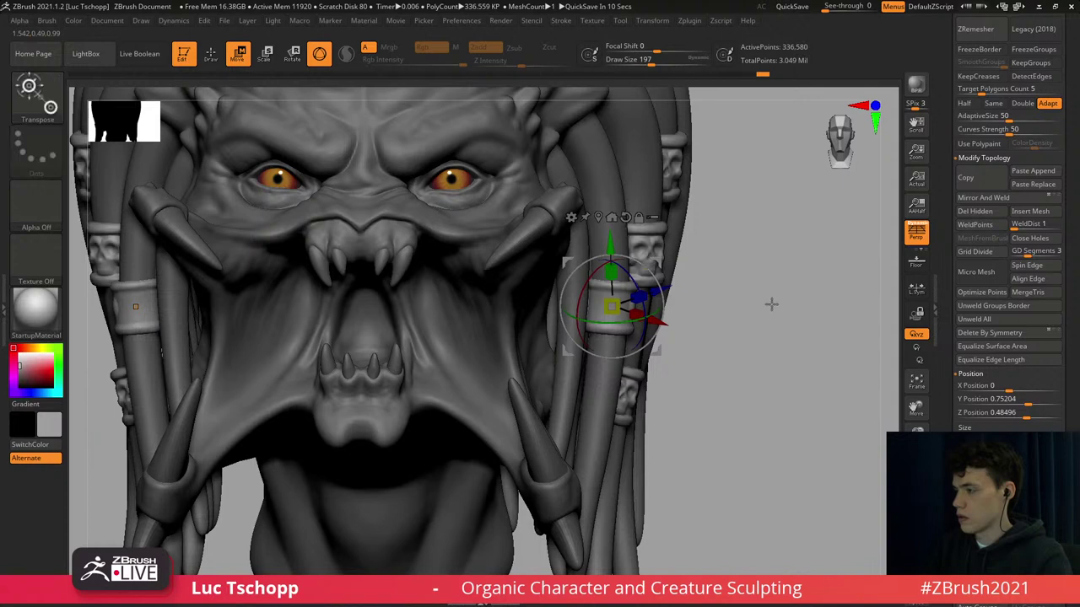
left_click_drag(1074, 385, 1070, 259)
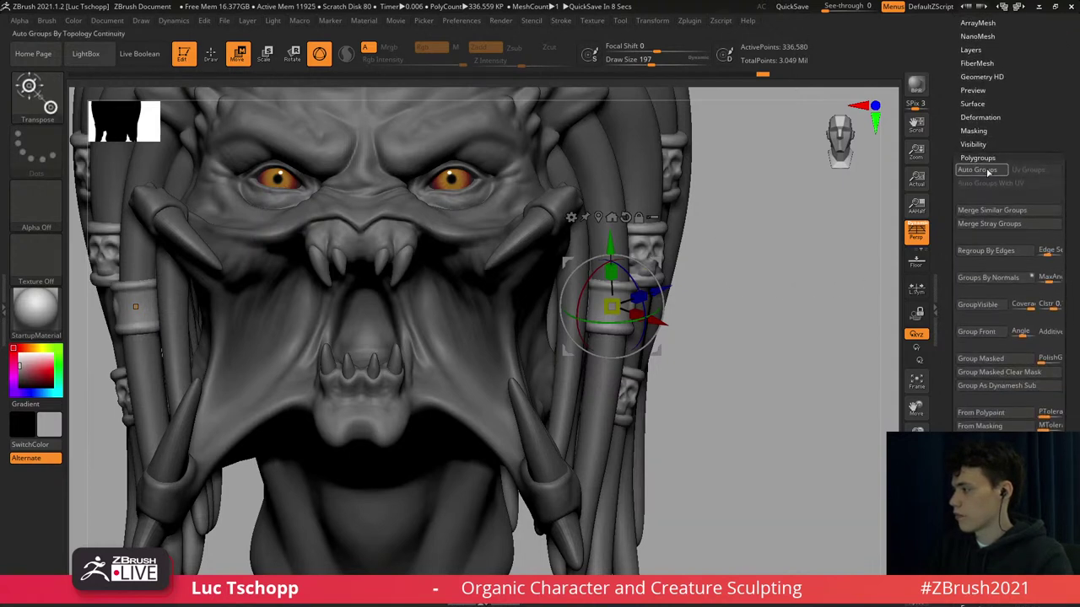
scroll(1004, 158, "up", 4)
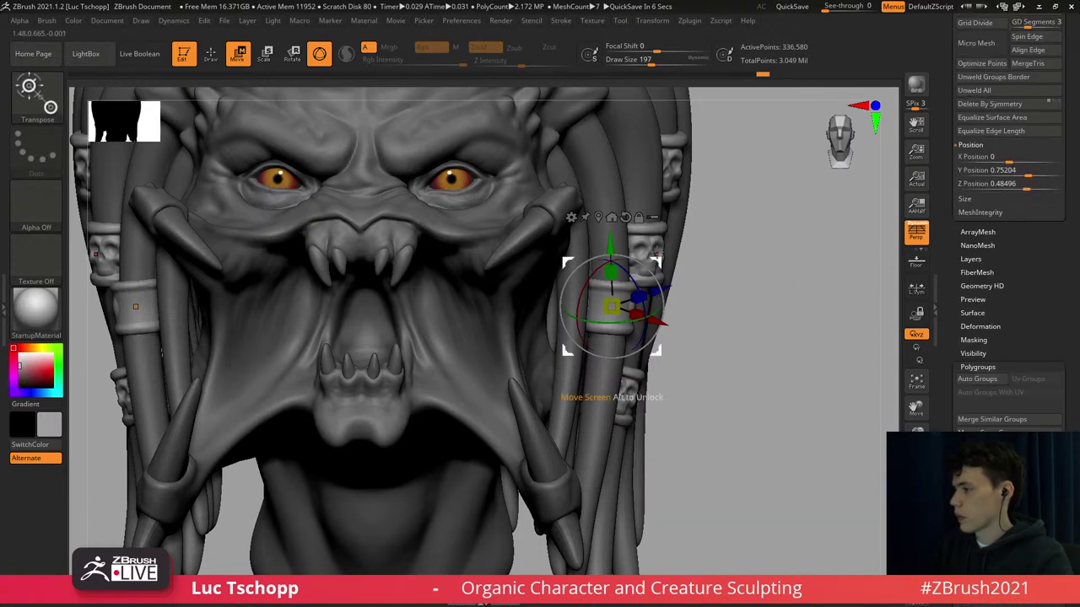
Isolate the lower skull ring, spin and tilt it around its dreadlock with a reset gizmo, and clear the mask.
left_click(654, 236, "ctrl")
left_click_drag(699, 360, 660, 352)
left_click(646, 356, "ctrl")
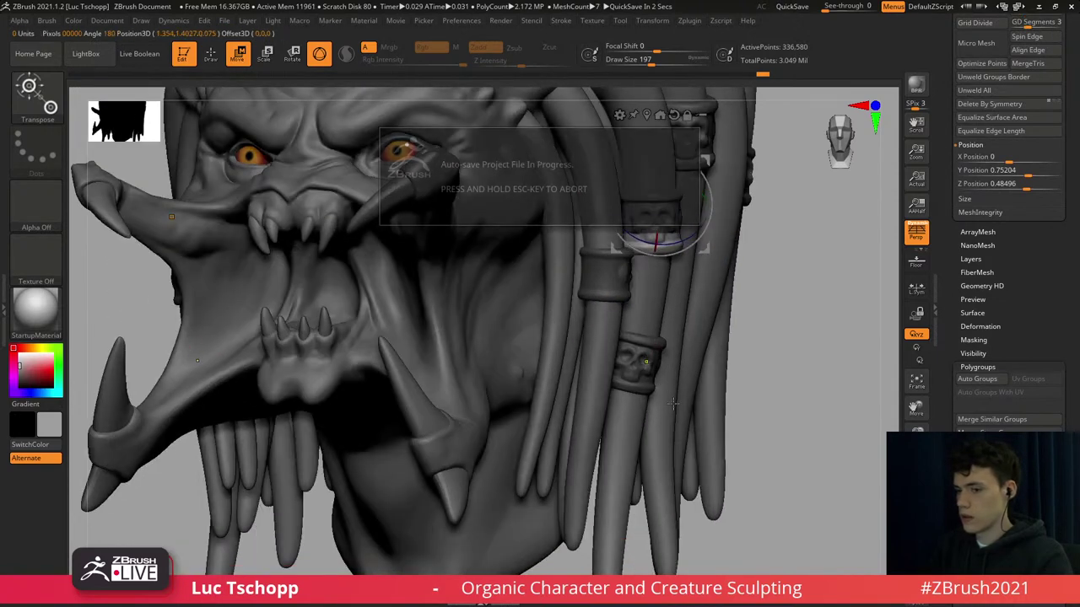
left_click_drag(744, 348, 700, 342)
left_click(627, 272)
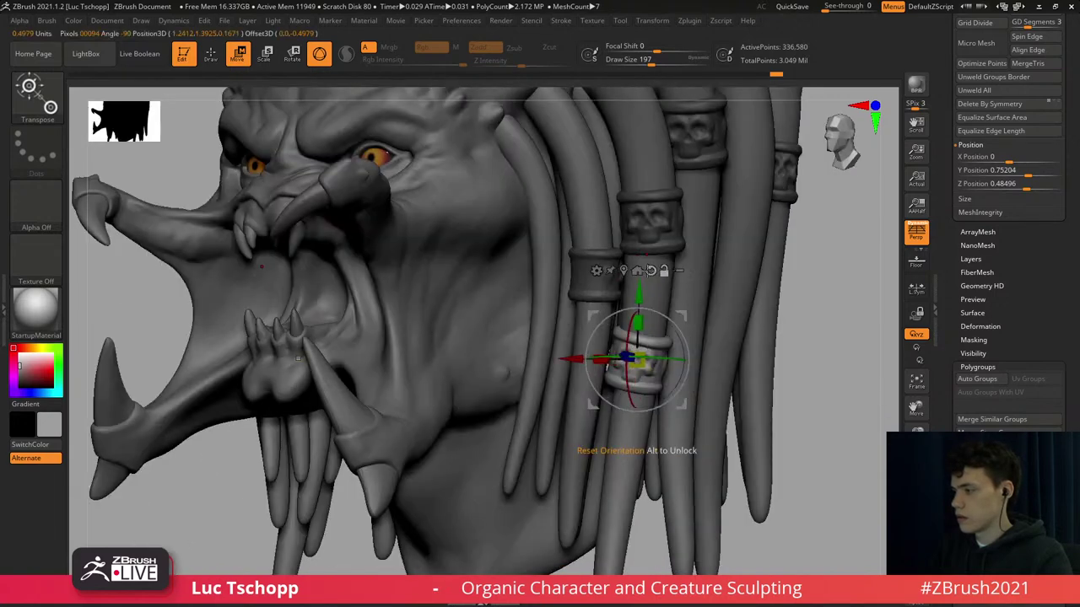
left_click(649, 270, "alt")
right_click_drag(735, 361, 676, 362)
left_click_drag(678, 361, 739, 361)
left_click_drag(617, 321, 614, 338)
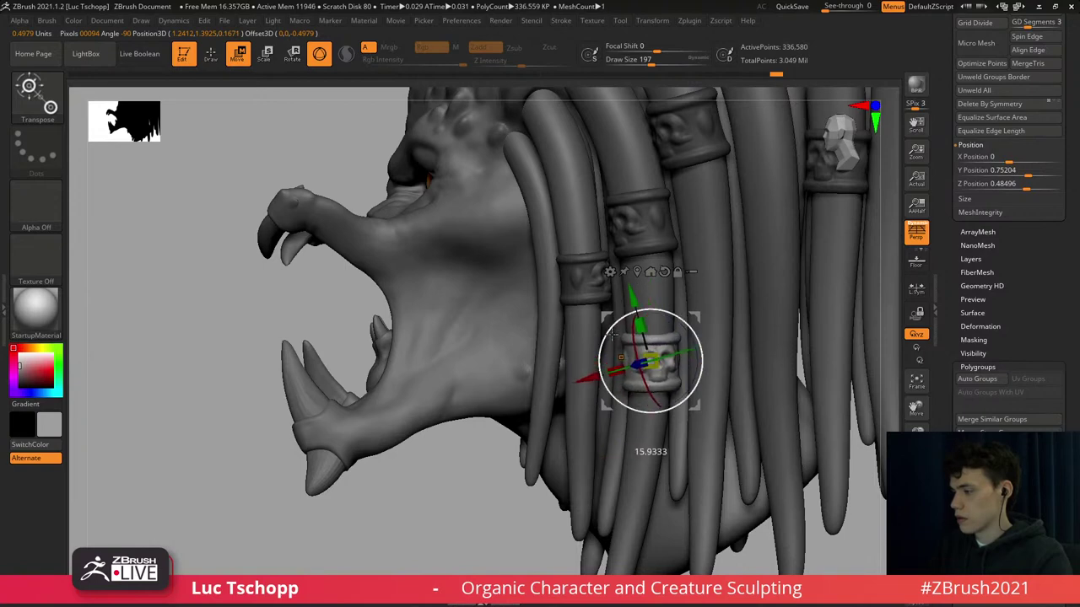
right_click_drag(680, 337, 700, 298, "ctrl")
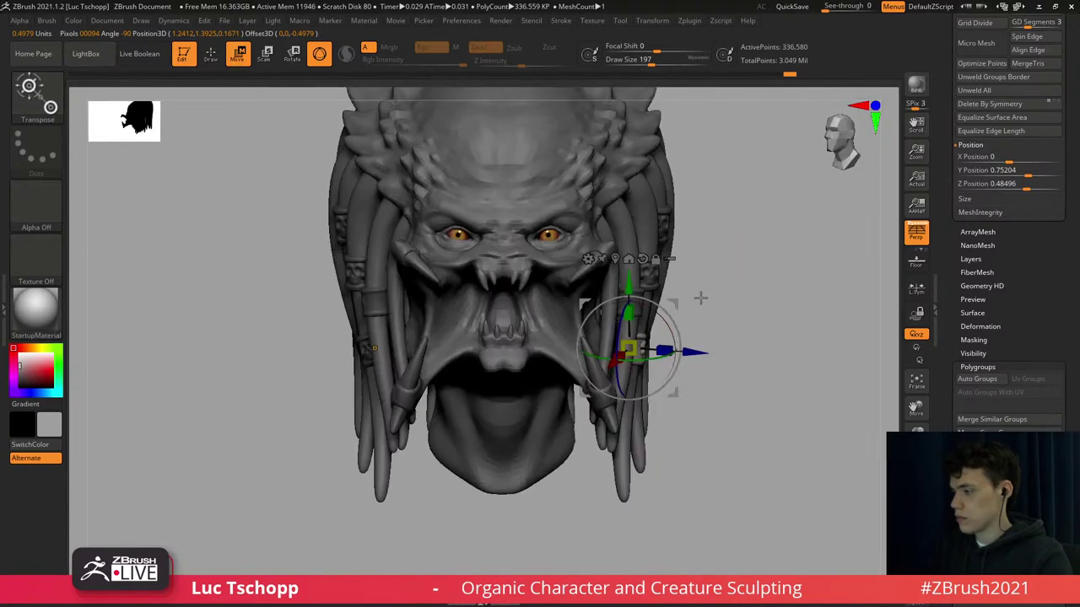
left_click_drag(710, 247, 681, 269, "ctrl")
Isolate the upper skull ring on the opposite side of the head and slide it higher up its dreadlock.
right_click_drag(682, 269, 841, 294, "alt")
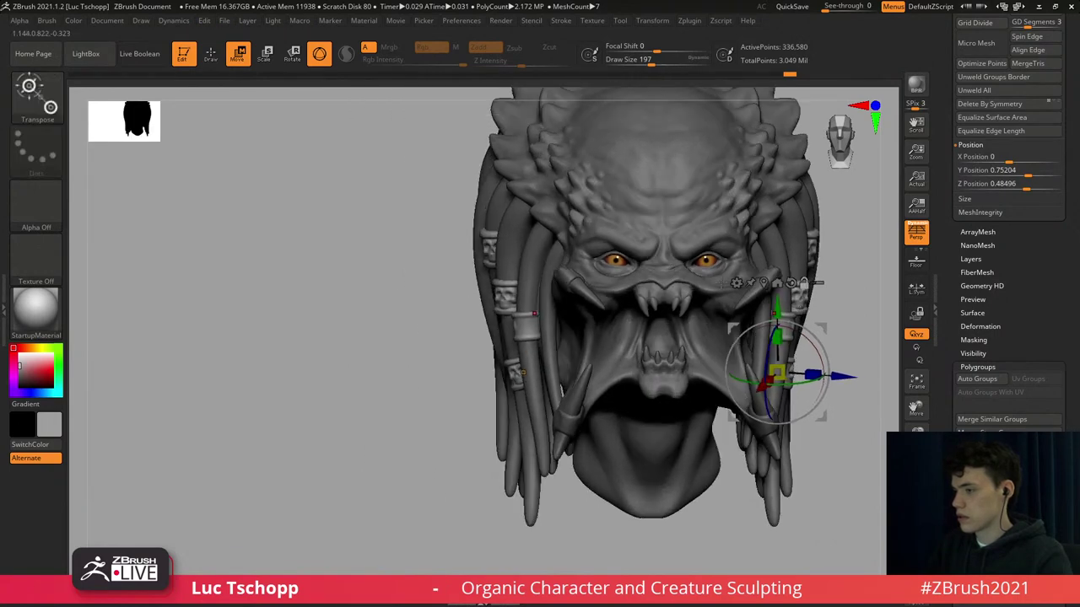
left_click(501, 301, "ctrl")
right_click_drag(534, 337, 536, 384, "ctrl")
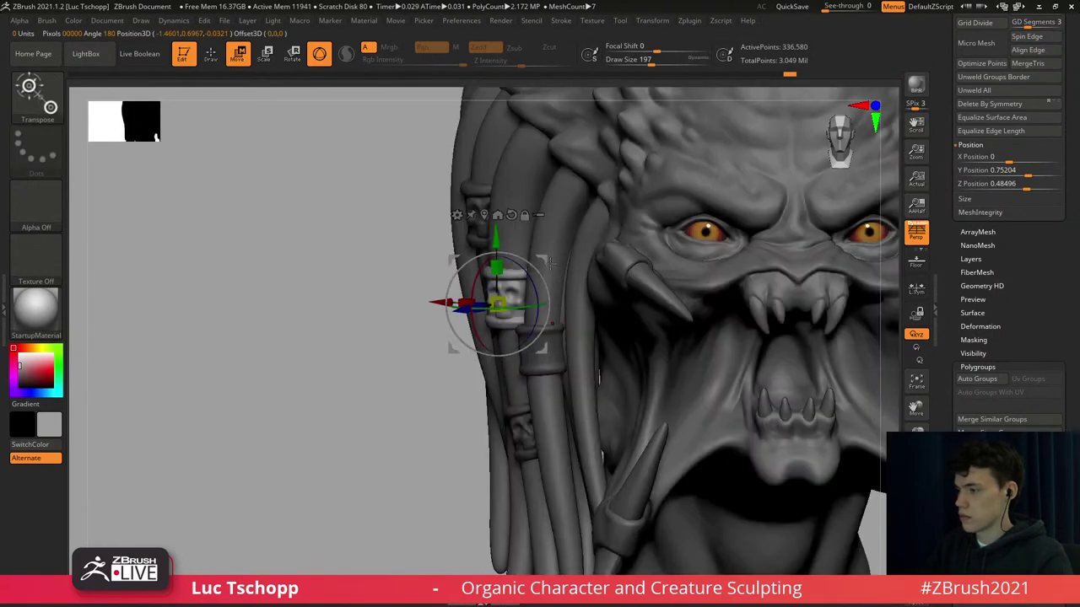
left_click_drag(545, 260, 548, 200)
right_click_drag(586, 245, 776, 251)
left_click_drag(516, 246, 535, 230)
key("ctrl+z")
right_click_drag(590, 245, 404, 240)
left_click_drag(561, 202, 580, 208)
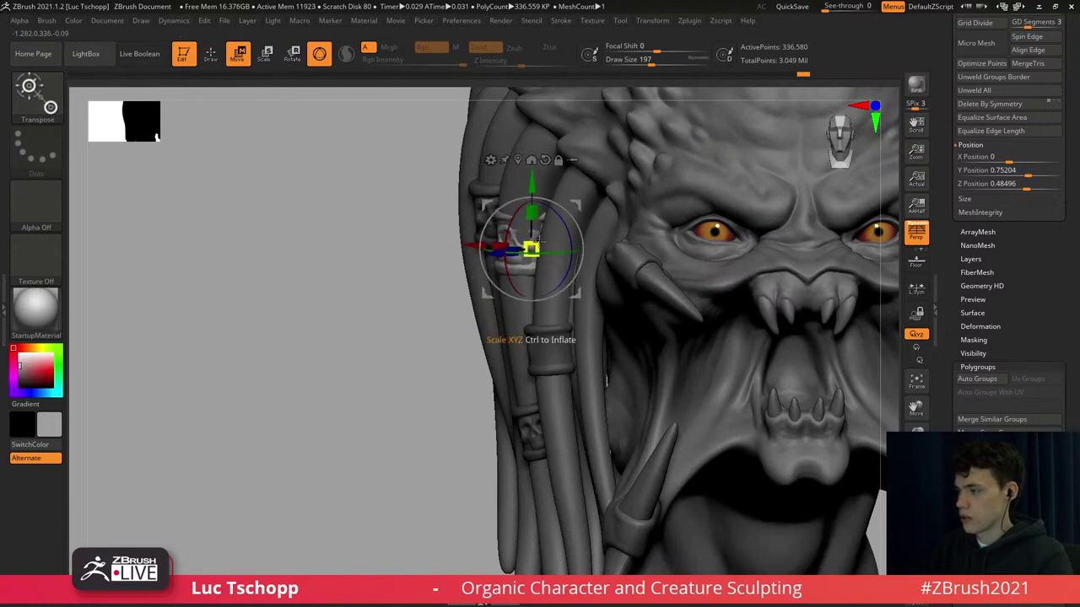
left_click_drag(539, 239, 539, 240)
Tilt the raised ring to follow its dreadlock's slope and shift it until it wraps the strand.
right_click_drag(562, 173, 590, 327, "ctrl")
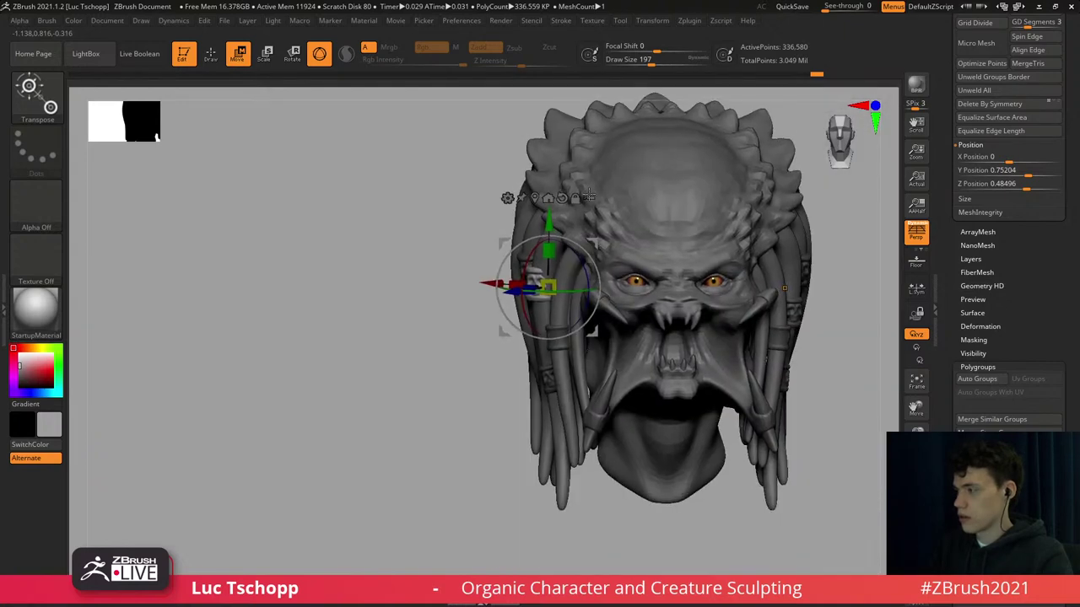
right_click_drag(589, 196, 587, 226, "ctrl")
left_click_drag(586, 222, 589, 222)
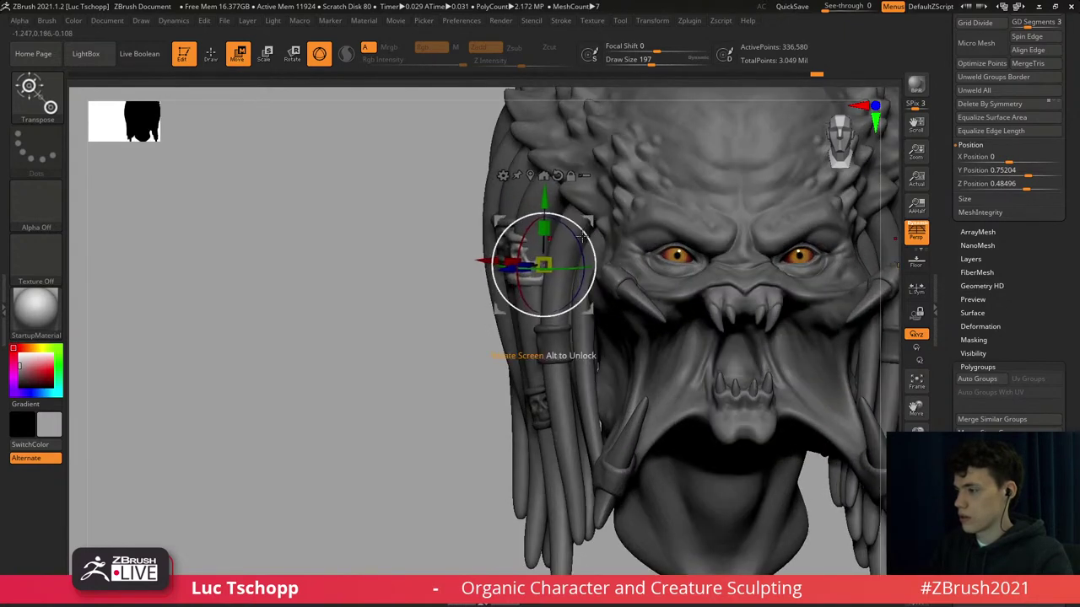
right_click_drag(588, 222, 746, 222)
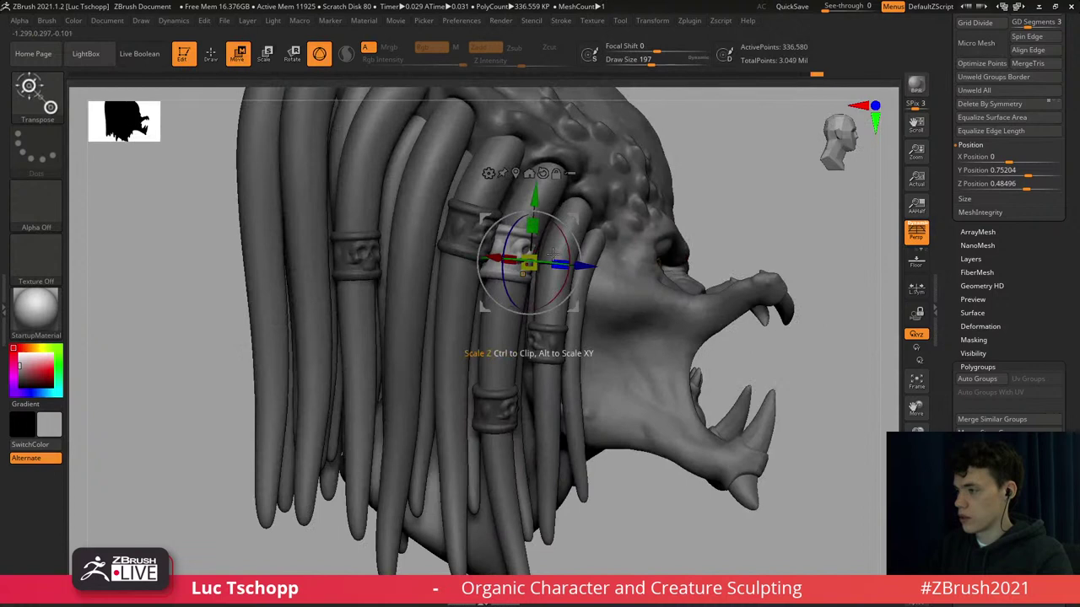
left_click_drag(572, 222, 581, 250)
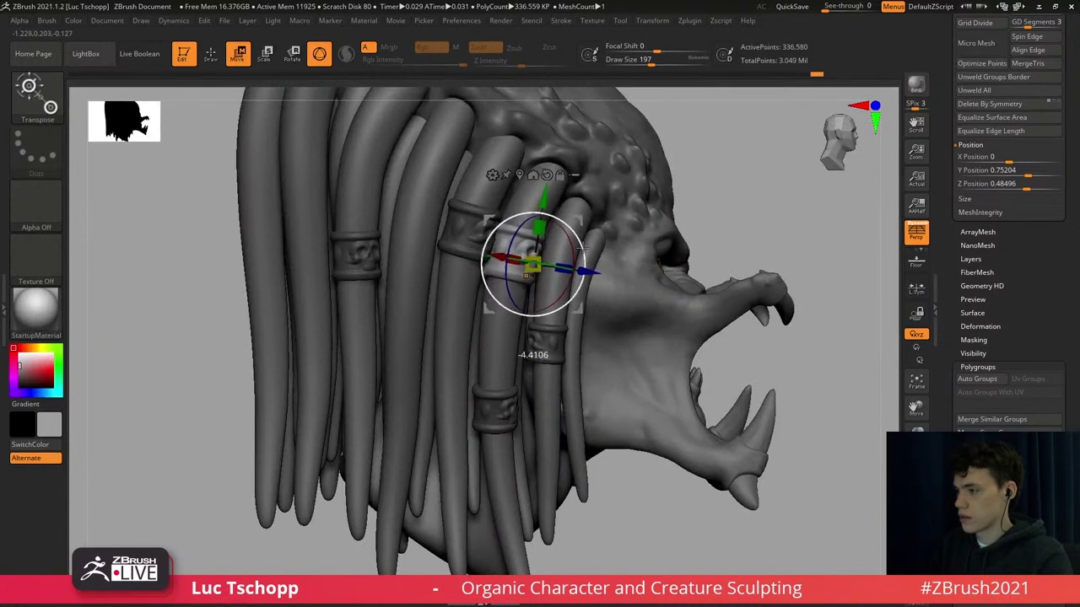
left_click(520, 176)
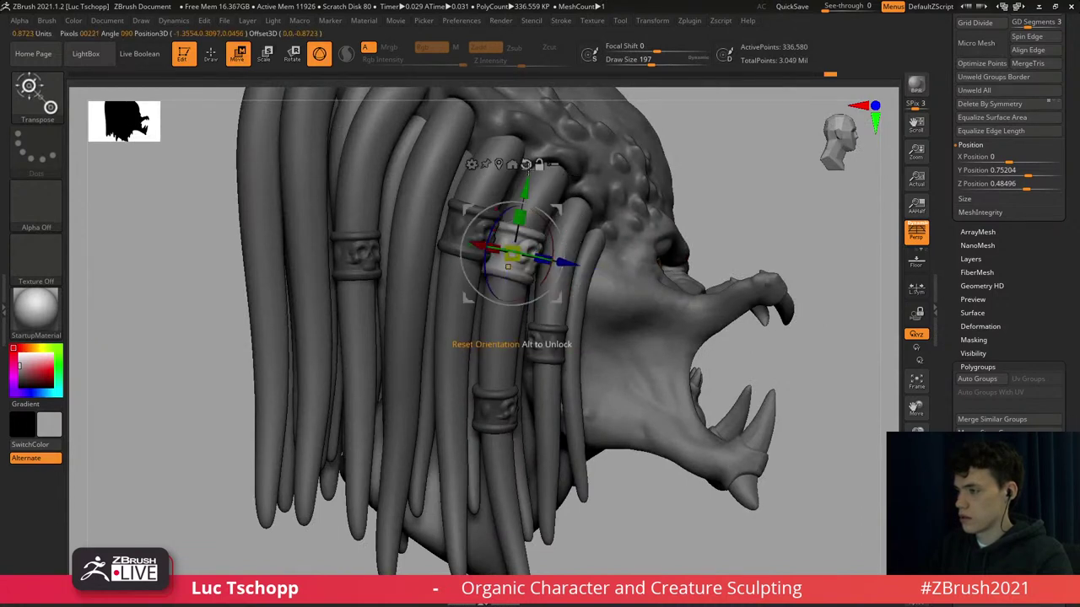
left_click_drag(533, 248, 496, 240)
key("ctrl+z")
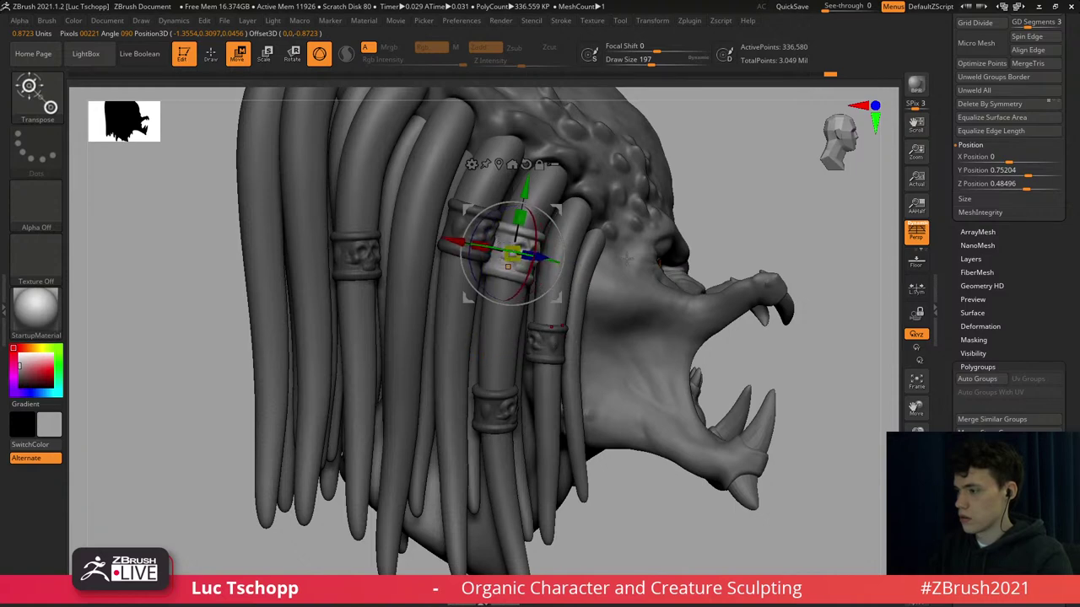
Isolate the ring nearest the face on the same side, raise it slightly and spin it until the skull faces forward.
right_click_drag(628, 258, 556, 251)
right_click_drag(681, 257, 575, 274, "alt")
key("q")
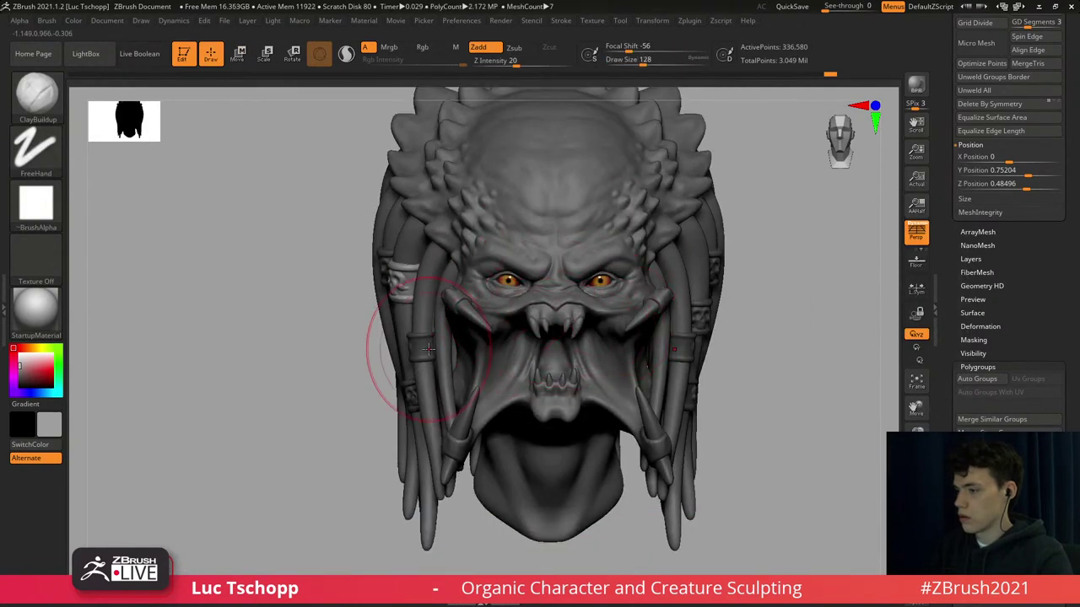
key("w")
left_click(428, 349, "ctrl")
left_click_drag(450, 352, 492, 355)
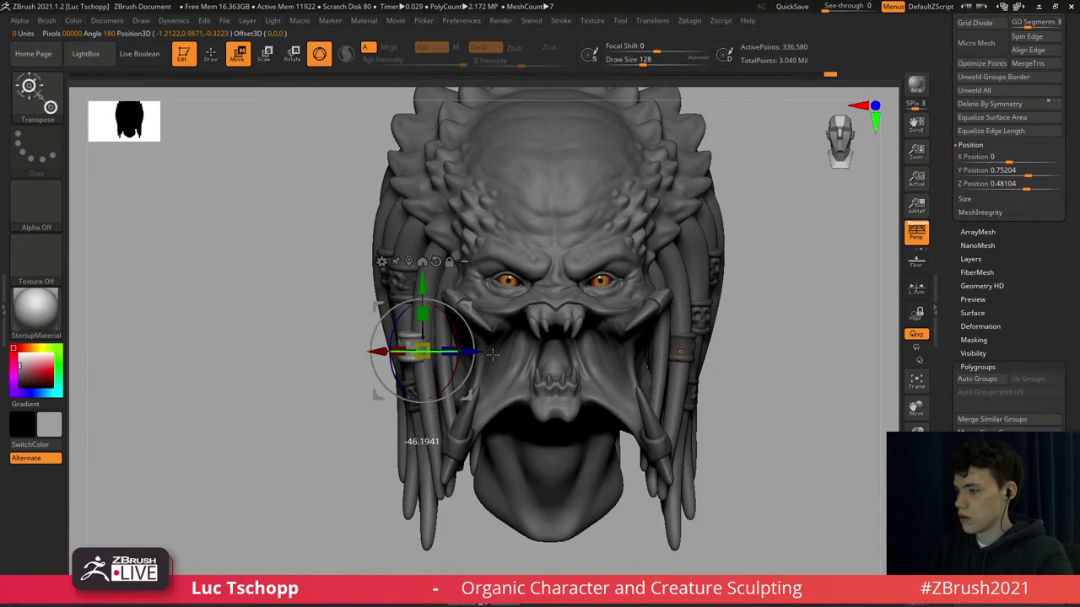
key("ctrl+z")
left_click_drag(423, 300, 423, 294)
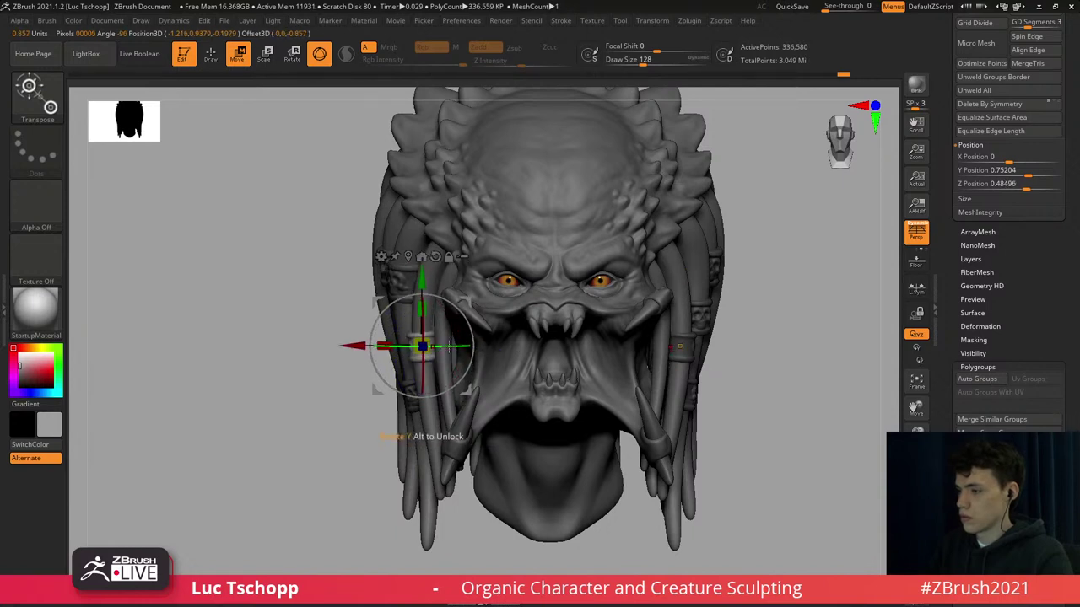
left_click_drag(449, 346, 530, 348)
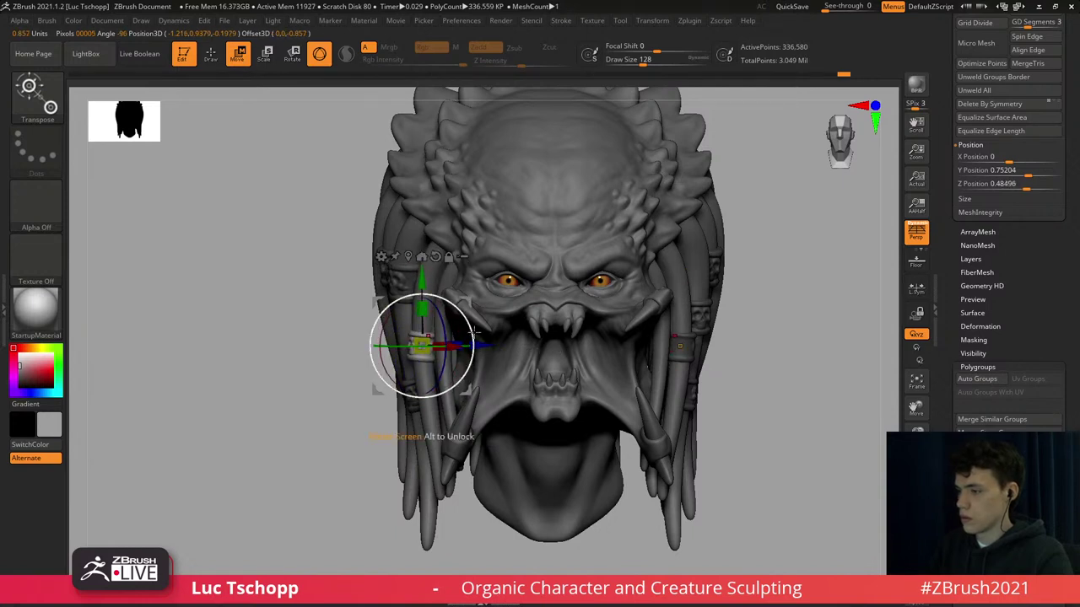
key("q")
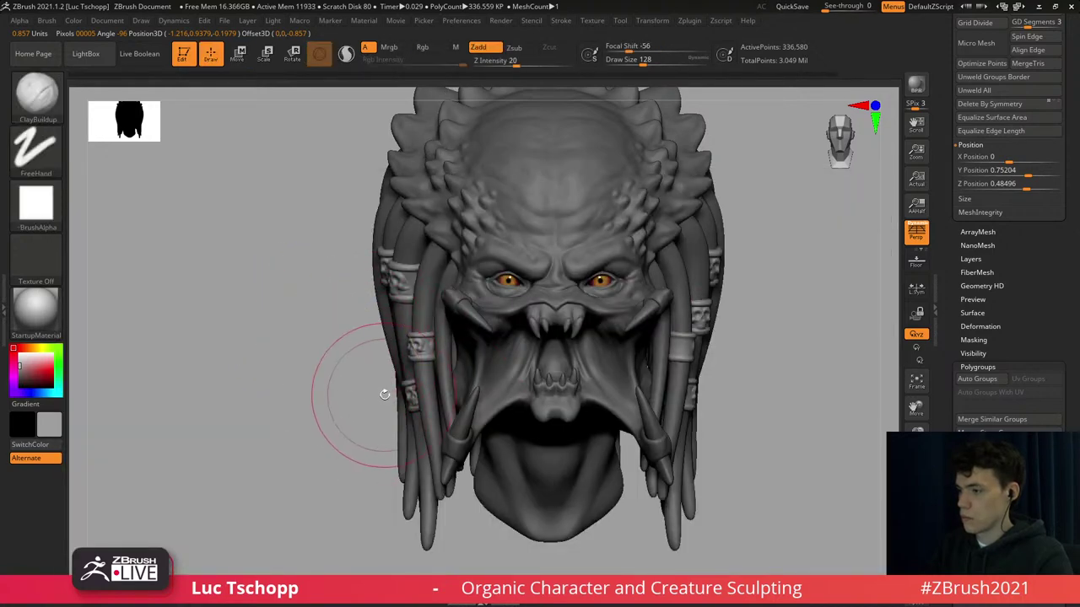
Nudge the ring on the creature's right front dreadlock with the Move Topological brush at draw size 318, and reduce the draw size to 90.
key("b")
key("m")
key("t")
key("]")
key("]")
key("]")
key("]")
key("]")
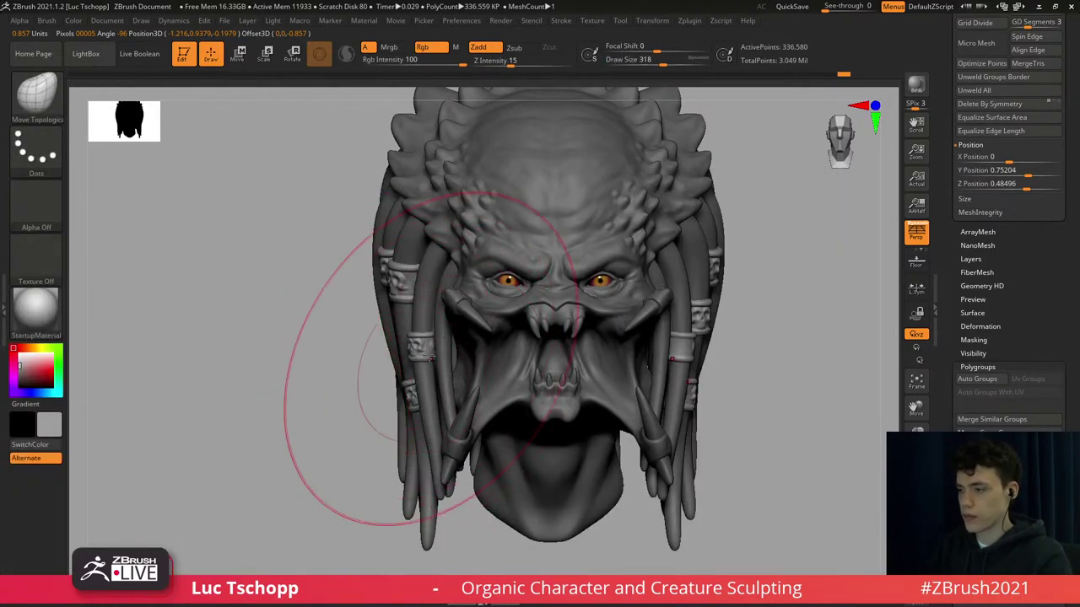
left_click_drag(421, 357, 431, 360)
right_click_drag(438, 370, 506, 388)
key("s")
left_click_drag(449, 383, 421, 383)
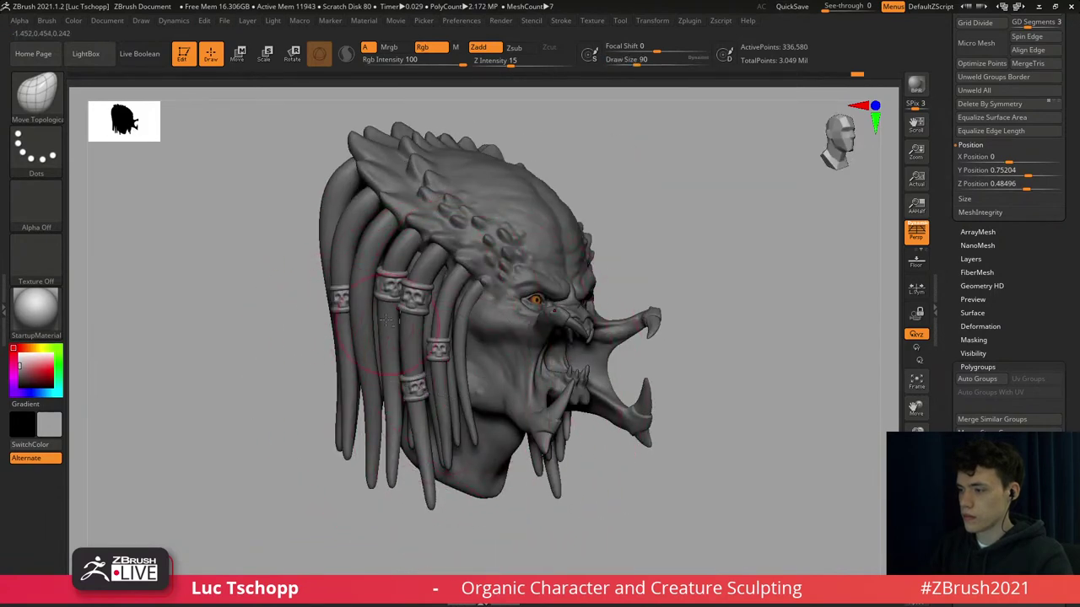
mouse_move(403, 295)
right_mouse_down("ctrl")
mouse_move(390, 333)
mouse_move(412, 349)
mouse_move(481, 349)
mouse_move(443, 358)
mouse_move(456, 379)
right_mouse_up("ctrl")
left_click(418, 350, "alt")
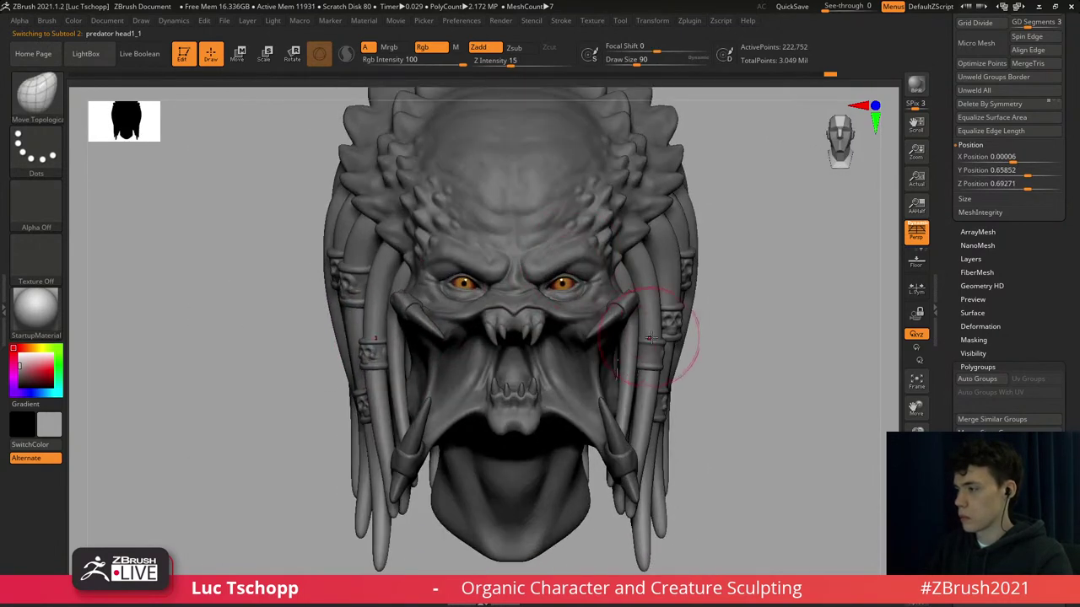
key("w")
left_click(691, 272, "ctrl")
right_click_drag(778, 234, 713, 246)
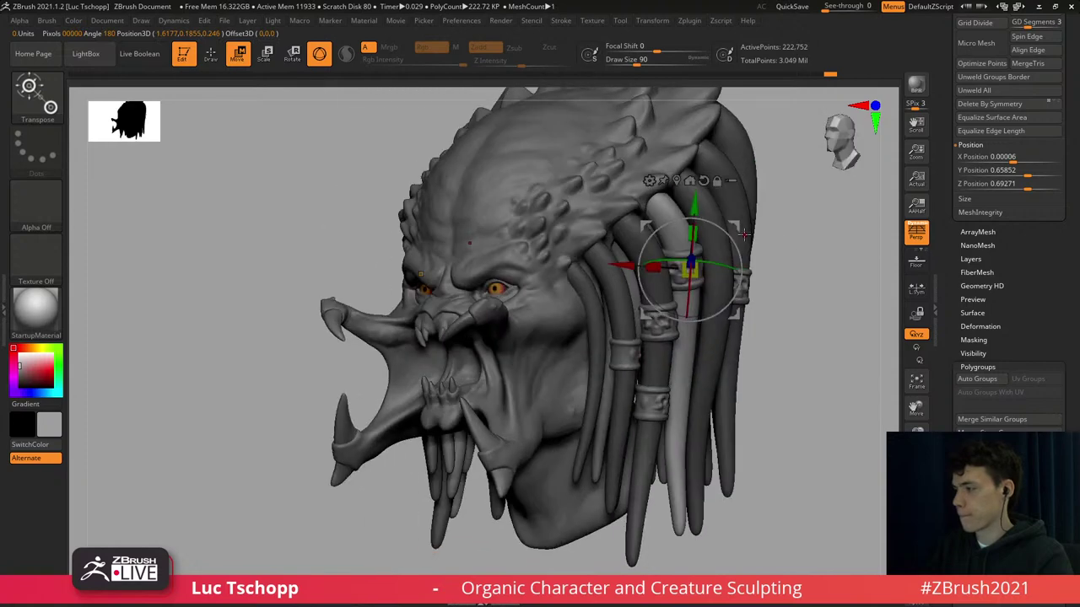
key("q")
Activate the dreadlock rings subtool, mask everything except the upper ring on the creature's left side, and recenter the gizmo on it.
left_click(686, 272, "alt")
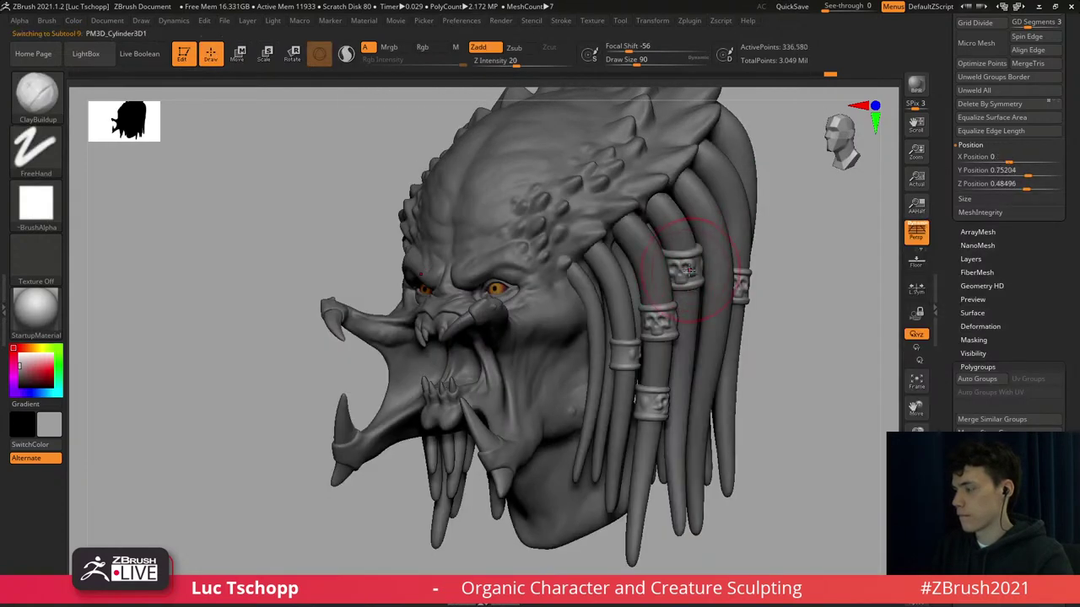
key("w")
left_click(688, 272, "ctrl")
right_click_drag(784, 268, 737, 274)
left_click_drag(737, 274, 710, 268)
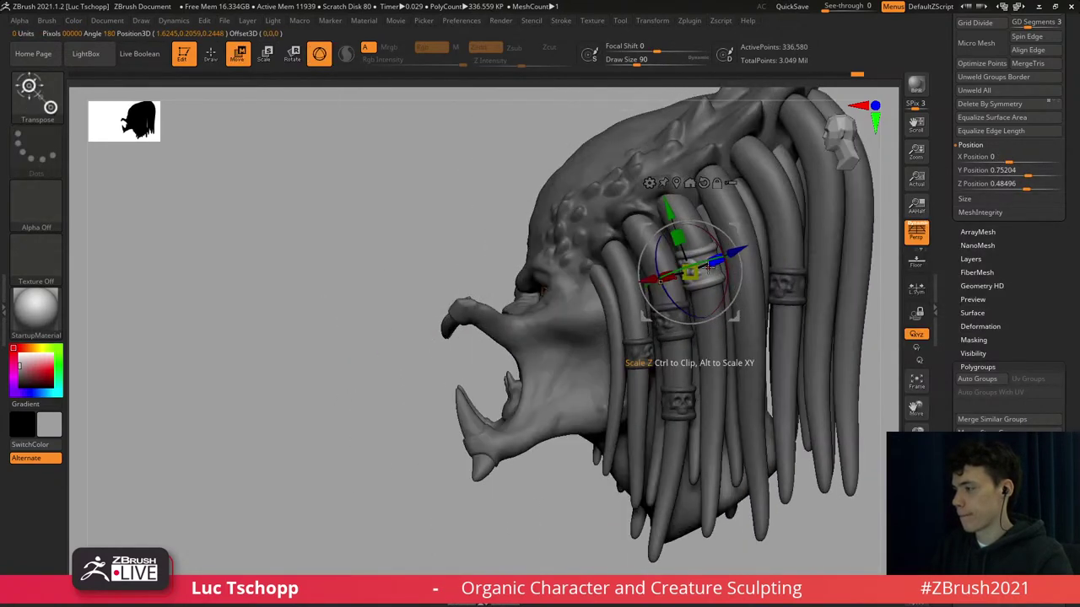
left_click(677, 184)
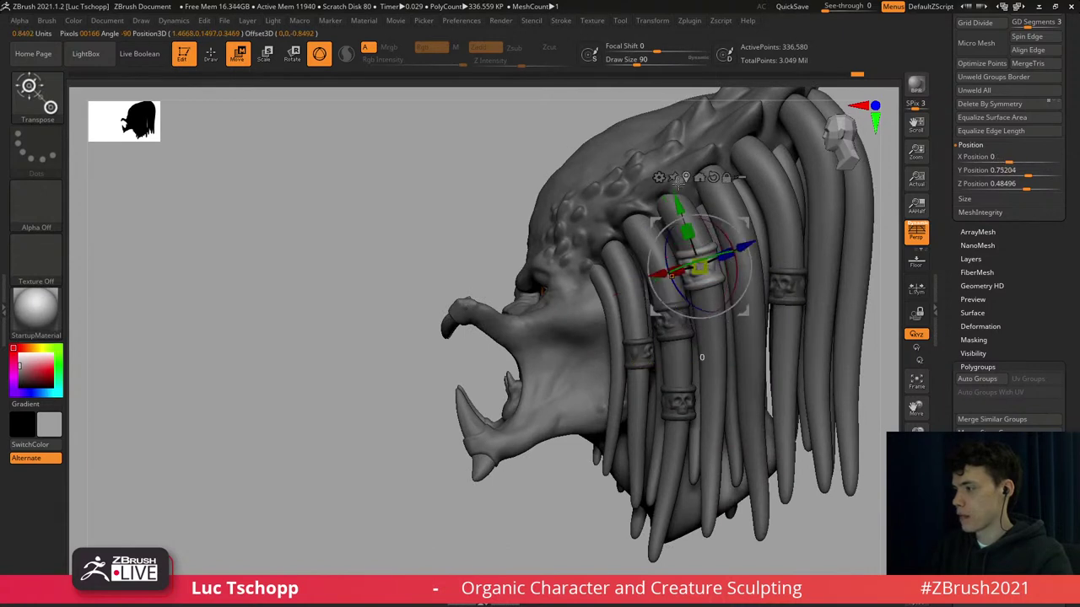
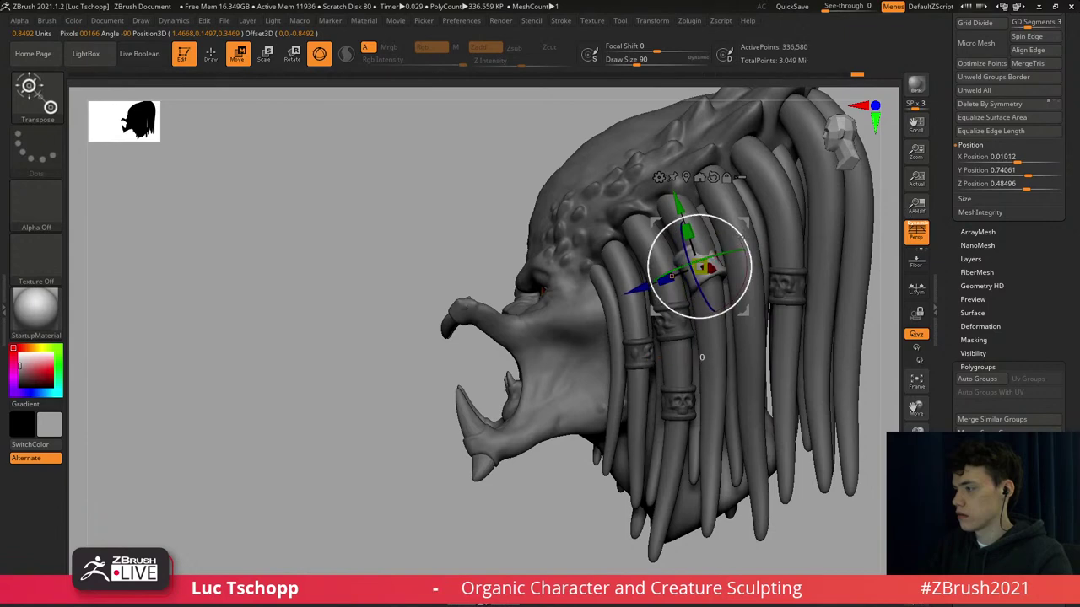
Rotate the isolated ring around its dreadlock.
right_click_drag(747, 243, 744, 291)
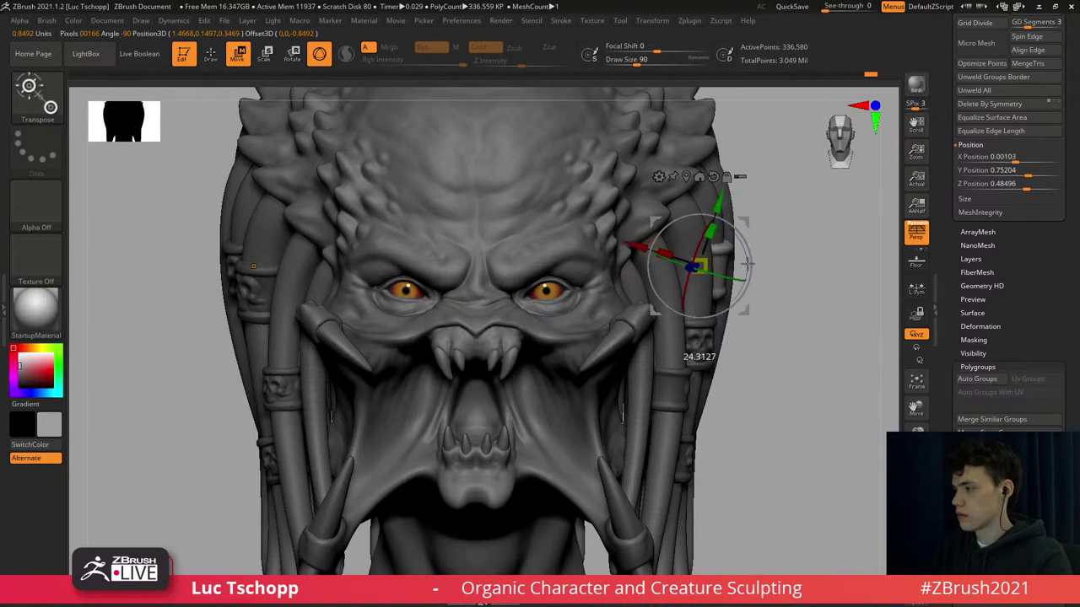
left_click_drag(747, 264, 795, 263)
mouse_move(753, 229)
right_mouse_down("ctrl")
mouse_move(779, 231)
mouse_move(750, 235)
right_mouse_up("ctrl")
Slide the ring on the creature's left front dreadlock lower with the Move Topological brush to break the symmetry.
key("b")
key("c")
key("b")
key("b")
key("m")
key("t")
key("s")
left_click_drag(696, 263, 715, 264)
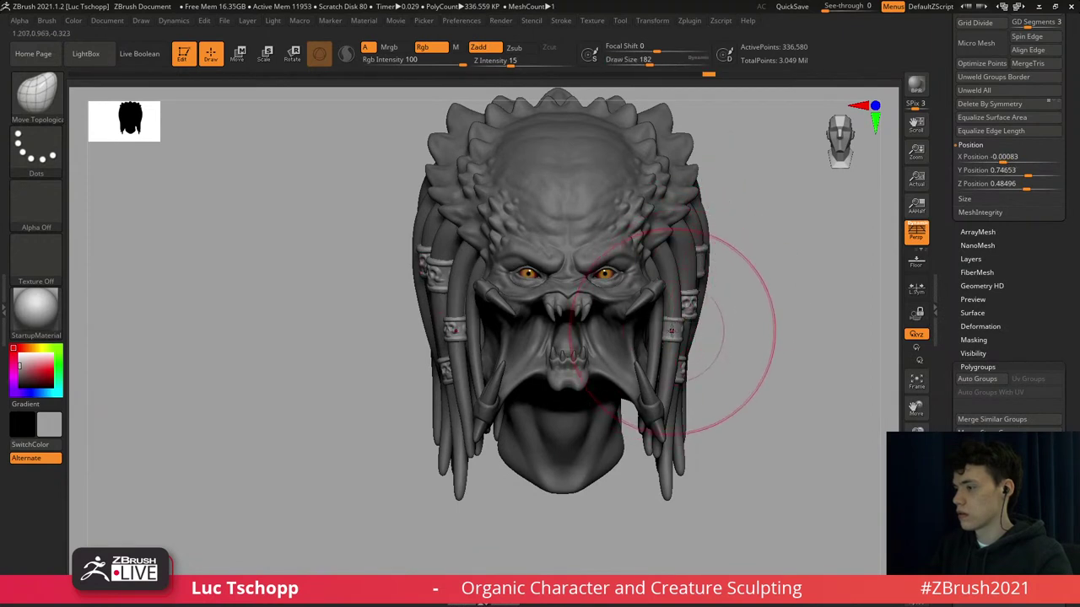
key("bracketright")
key("bracketright")
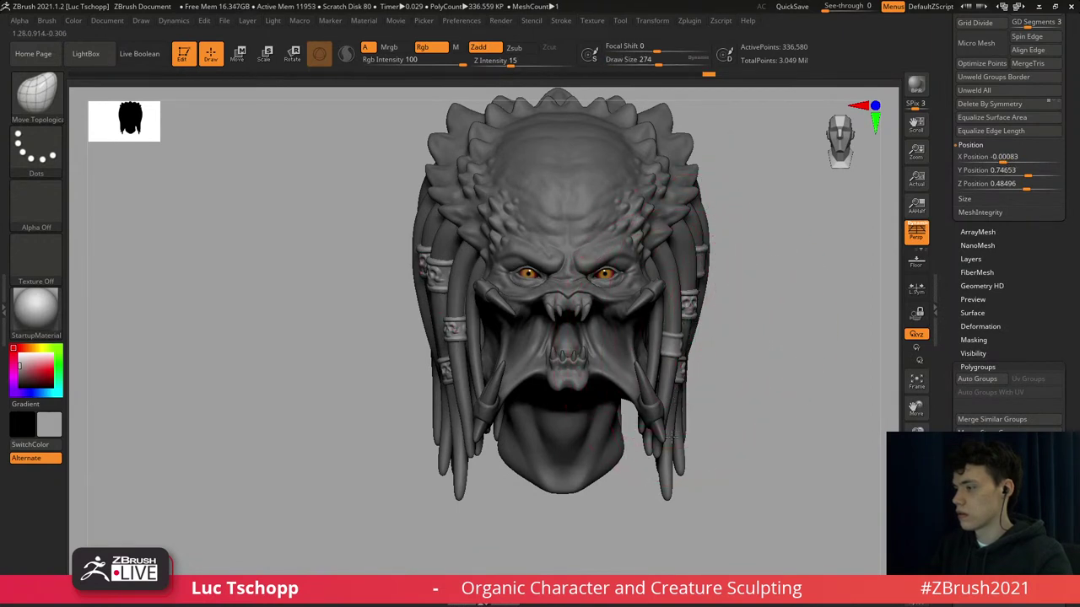
key("bracketleft")
key("bracketleft")
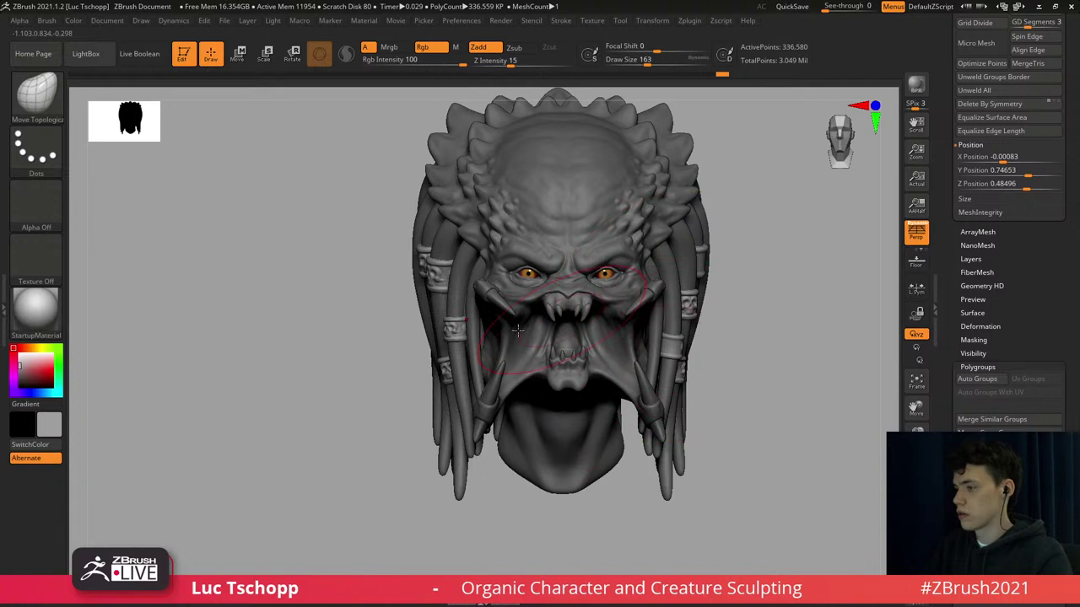
right_click_drag(519, 367, 549, 352, "ctrl")
right_click_drag(628, 350, 581, 362)
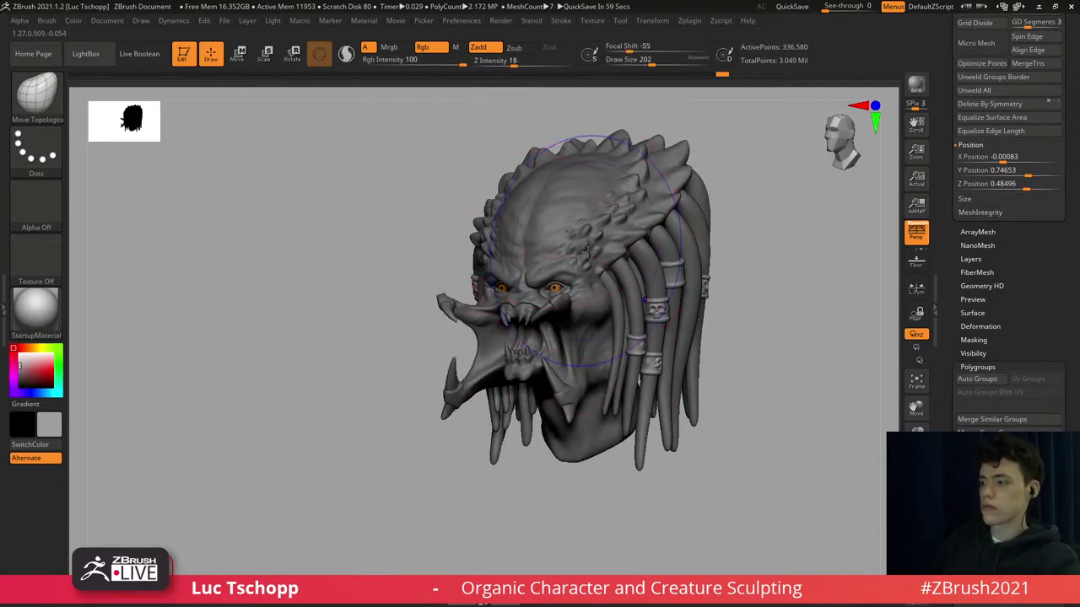
left_click_drag(722, 270, 729, 282, "shift")
key("s")
mouse_move(731, 282)
right_mouse_down("alt")
mouse_move(706, 256)
mouse_move(639, 255)
mouse_move(620, 295)
right_mouse_up("alt")
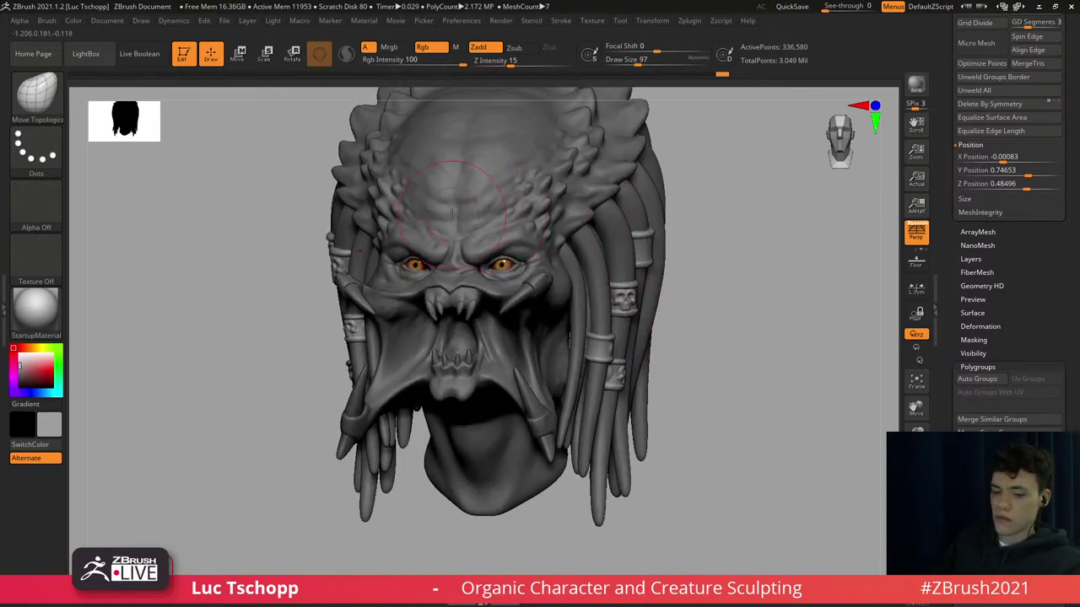
Make the predator head1 subtool active and save the sculpt to disk.
right_click_drag(455, 202, 543, 214, "shift")
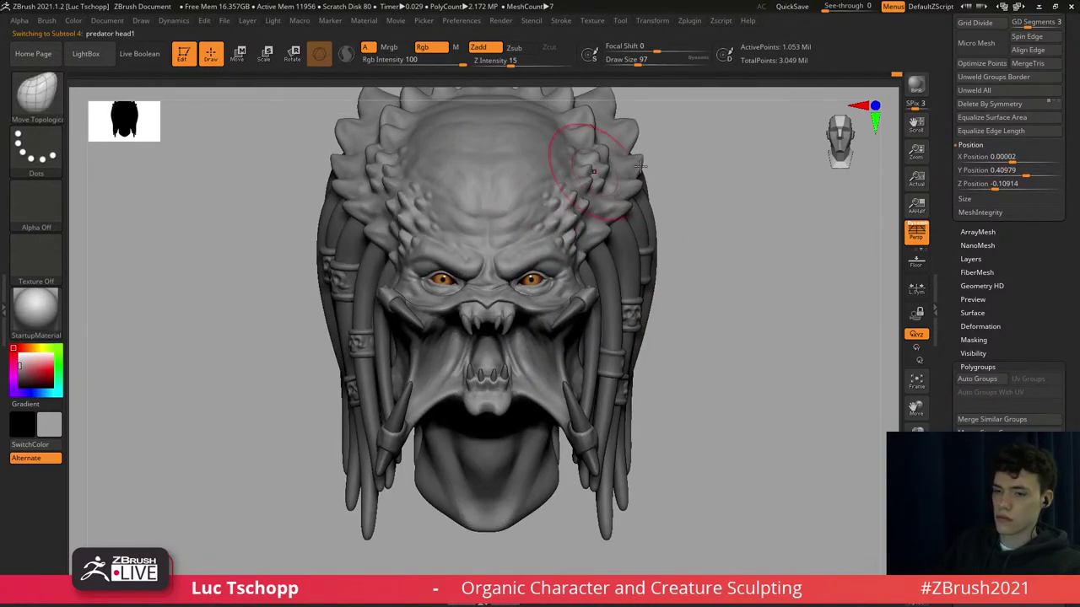
left_click_drag(1072, 152, 1072, 303)
left_click_drag(1073, 253, 1073, 362)
left_click_drag(1070, 65, 1063, 92)
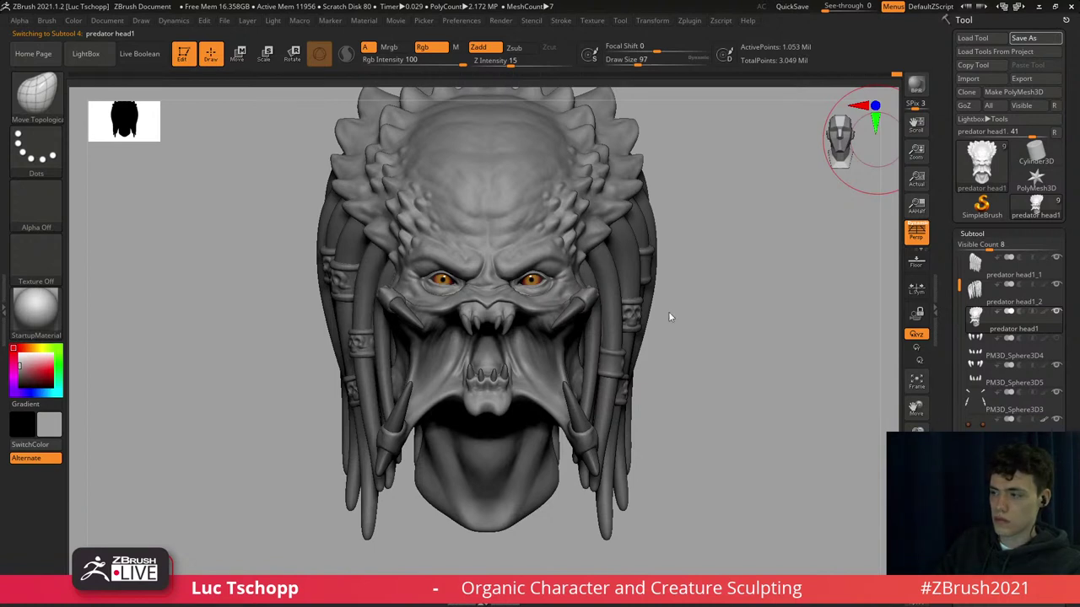
key("ctrl+s")
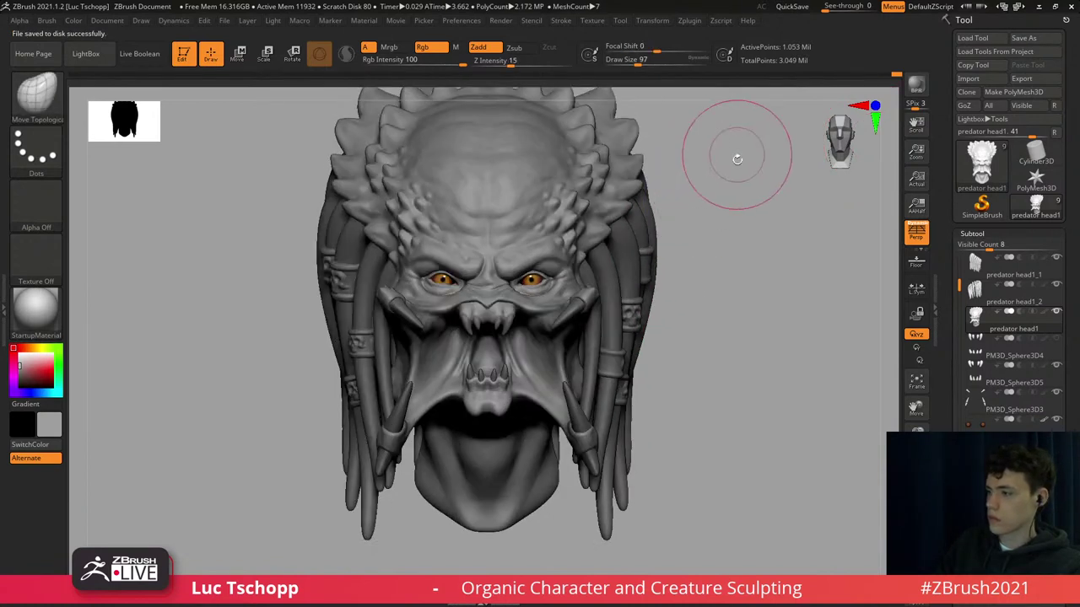
Create a combined low-resolution TPoseMesh of all subtools with Transpose Master.
left_click_drag(688, 188, 681, 145, "alt")
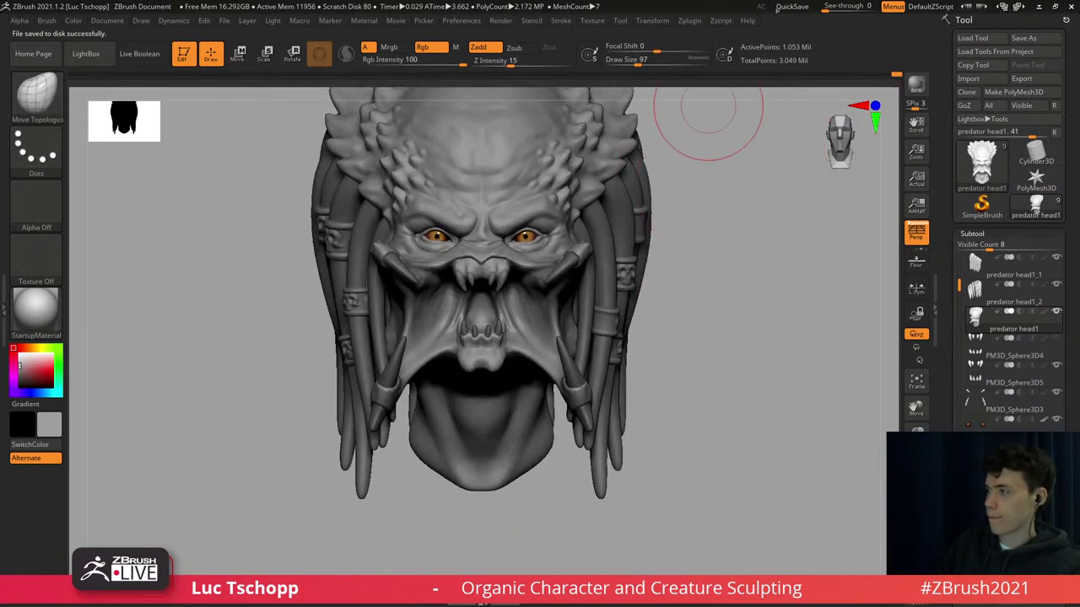
left_click(693, 22)
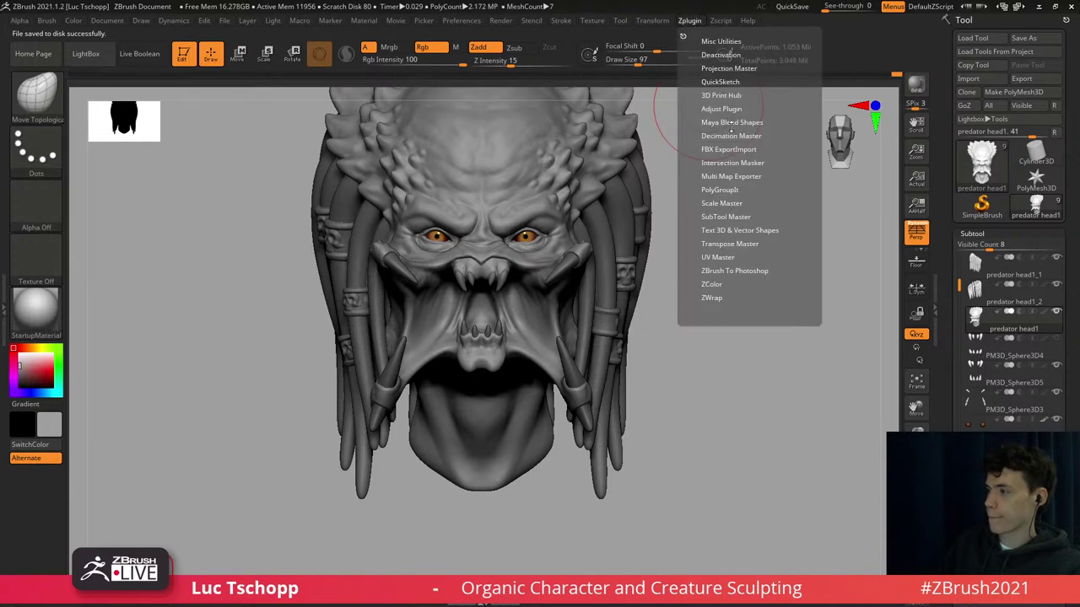
left_click(691, 21)
left_click(722, 244)
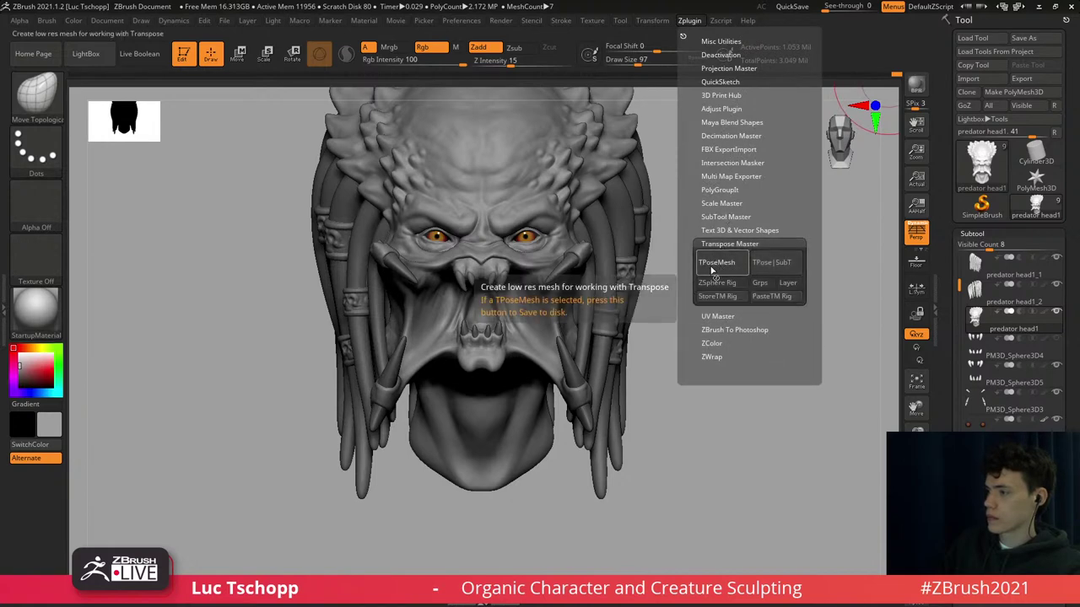
left_click(718, 263)
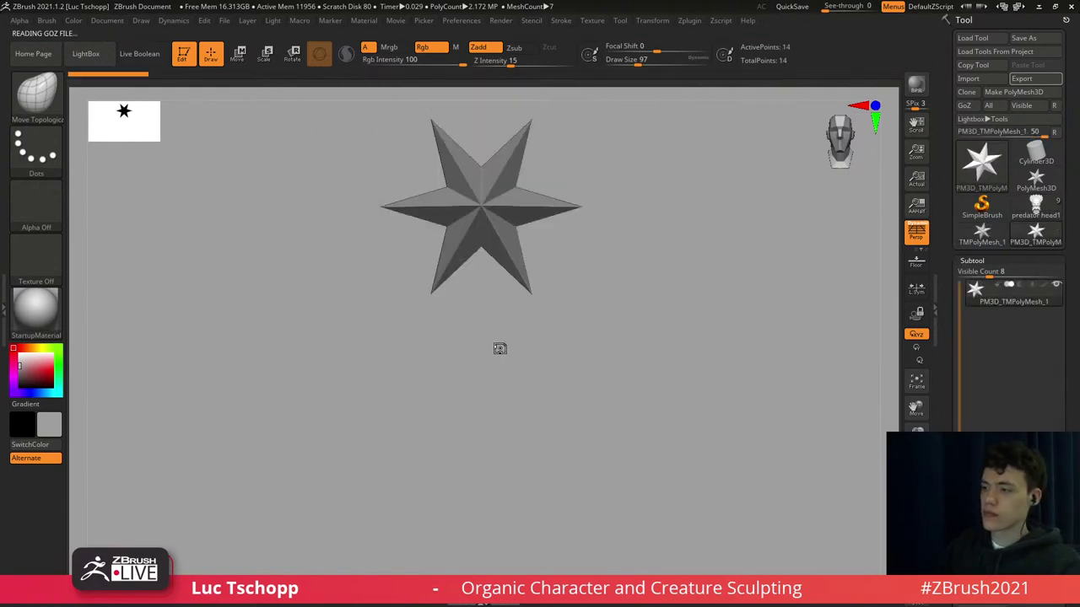
Shift the middle of the lower jaw slightly sideways on the posing mesh with a large Move brush to introduce asymmetry.
key("b")
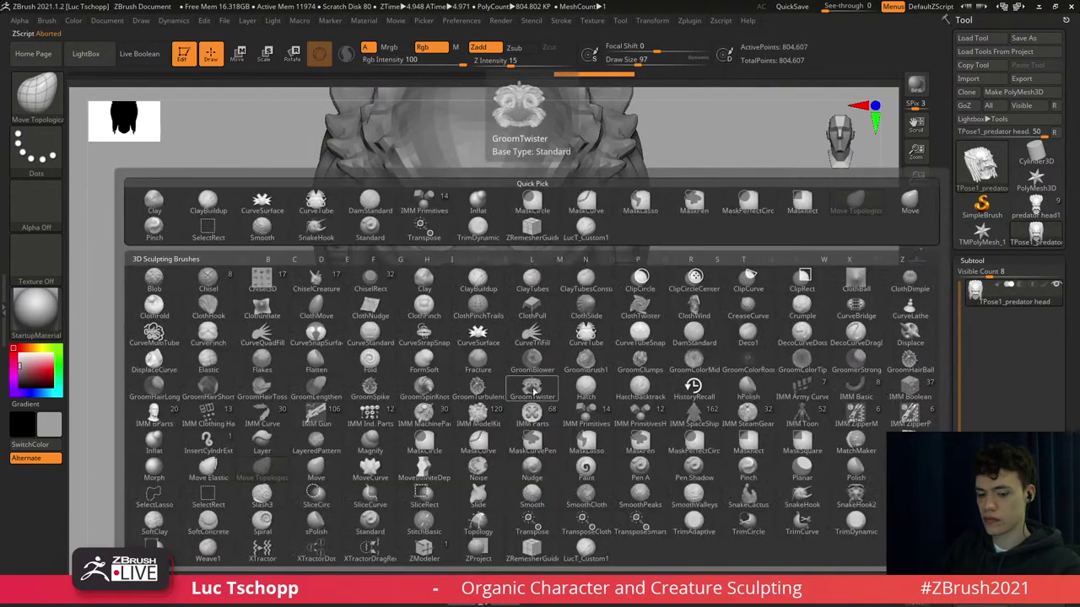
key("m")
key("v")
key("s")
left_click_drag(549, 388, 564, 395)
mouse_move(564, 399)
left_mouse_down()
mouse_move(565, 415)
mouse_move(562, 389)
mouse_move(586, 410)
left_mouse_up()
key("ctrl+z")
key("s")
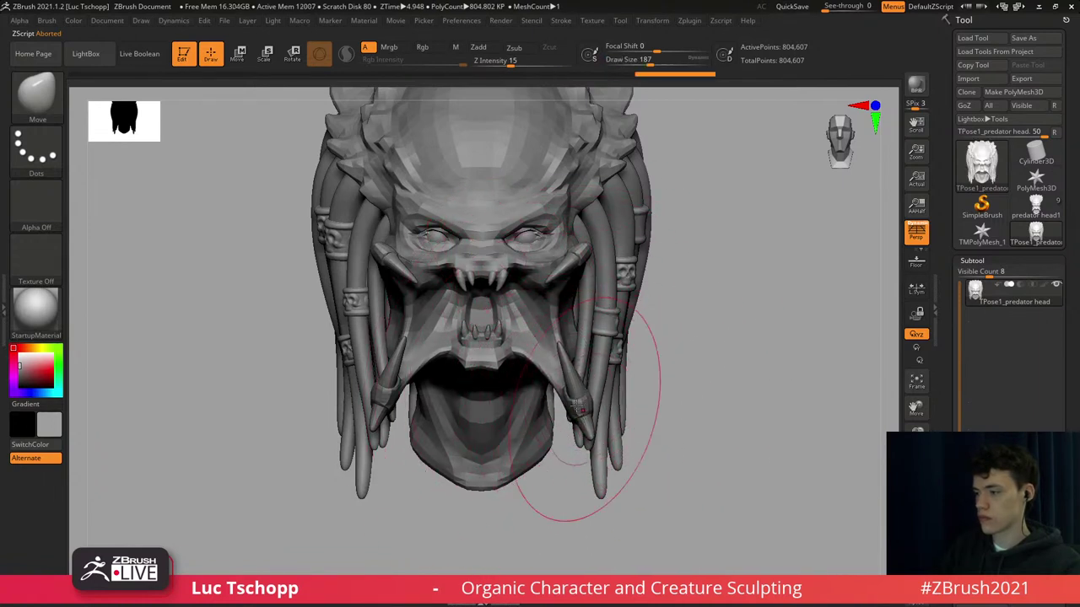
left_click_drag(475, 353, 488, 355)
key("s")
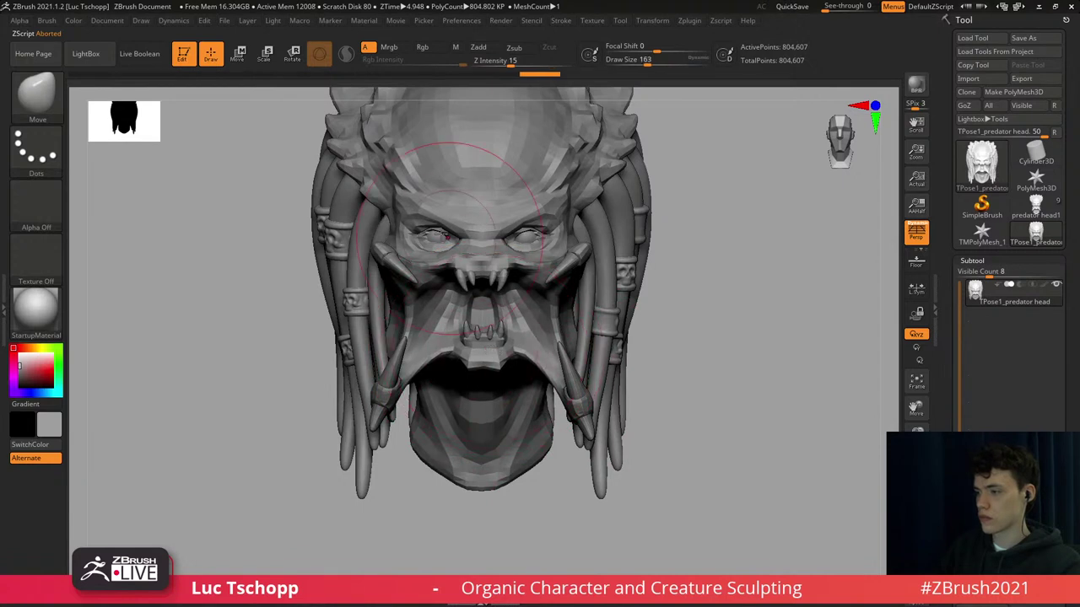
Nudge the creature's right eye area and the upper teeth slightly with a smaller Move brush to offset both sides of the face.
key("s")
left_click_drag(436, 242, 436, 246)
key("s")
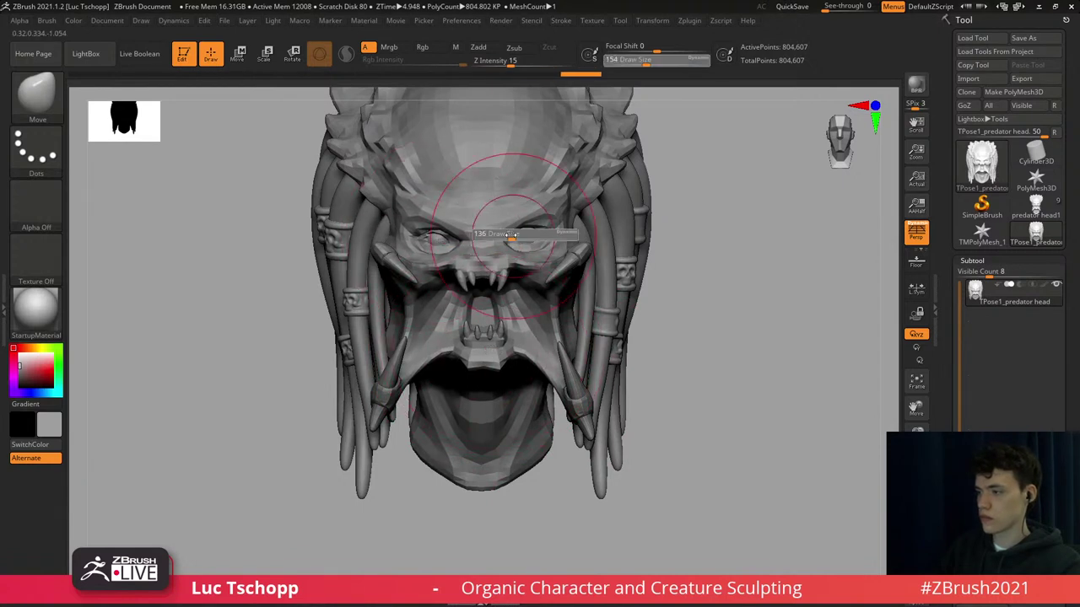
left_click_drag(515, 236, 507, 235)
mouse_move(495, 265)
left_mouse_down()
mouse_move(490, 276)
mouse_move(502, 277)
left_mouse_up()
key("s")
Adjust the lower front teeth individually with a small Move Topological brush.
key("b")
key("m")
key("t")
key("s")
key("s")
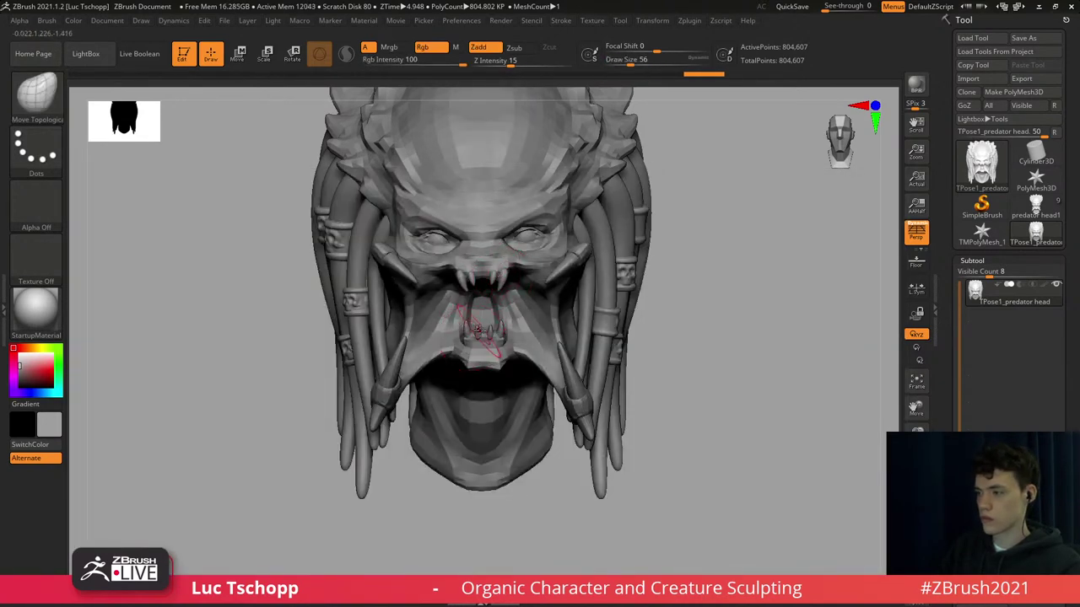
key("s")
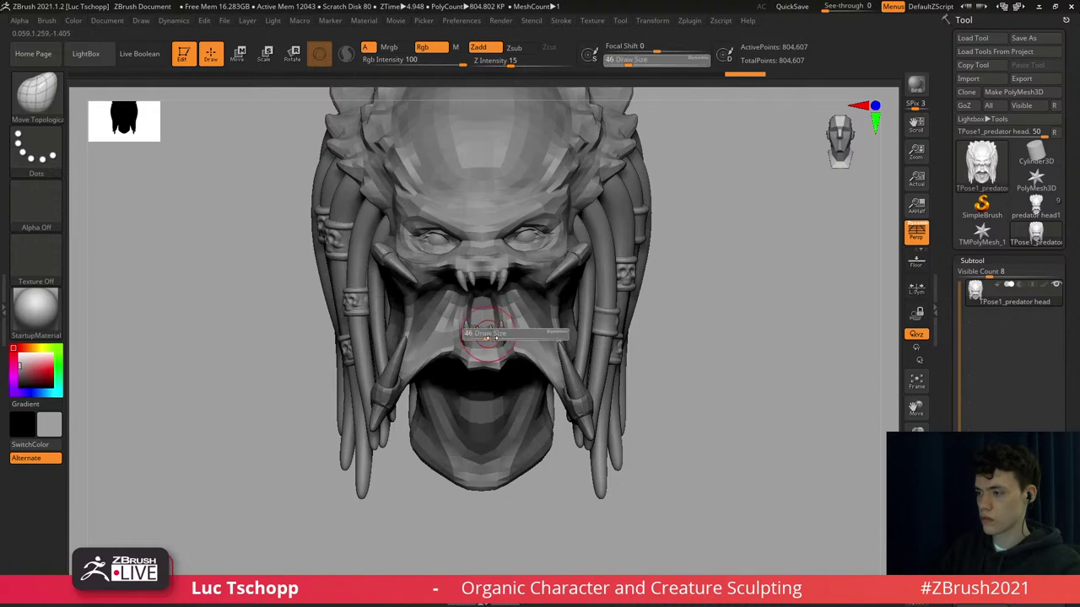
left_click_drag(484, 335, 491, 336)
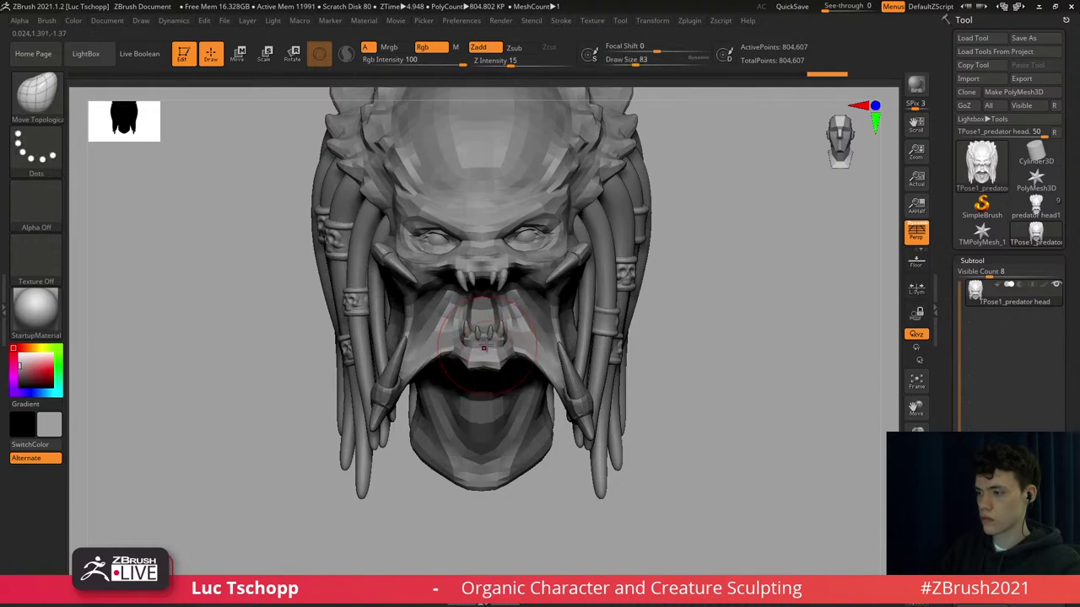
Pull the creature's right lower mandible and its tusk outward with the Move brush.
key("b")
key("m")
key("v")
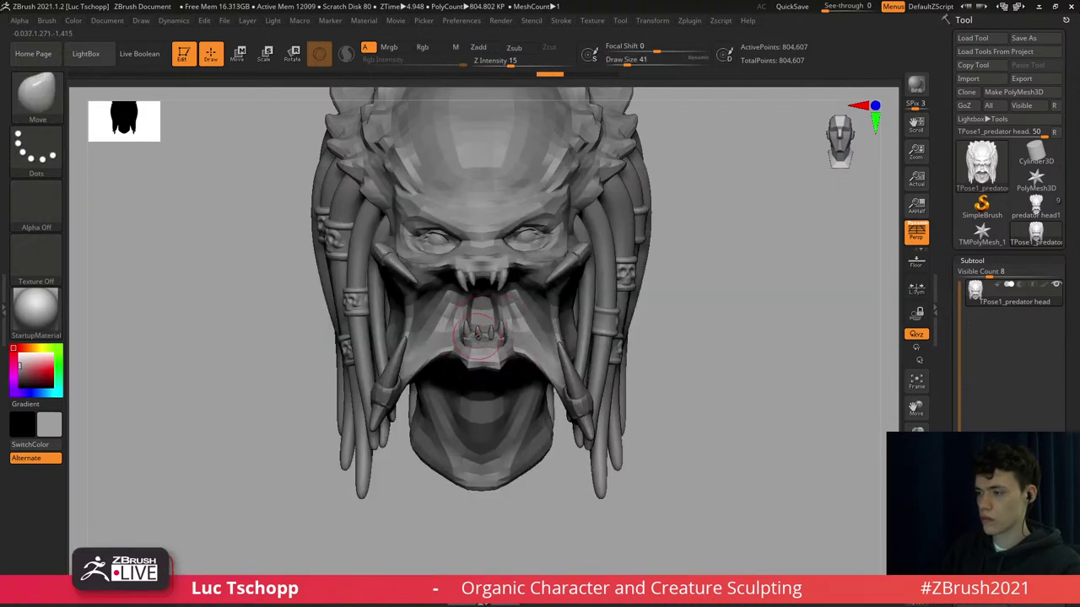
left_click_drag(380, 380, 401, 388)
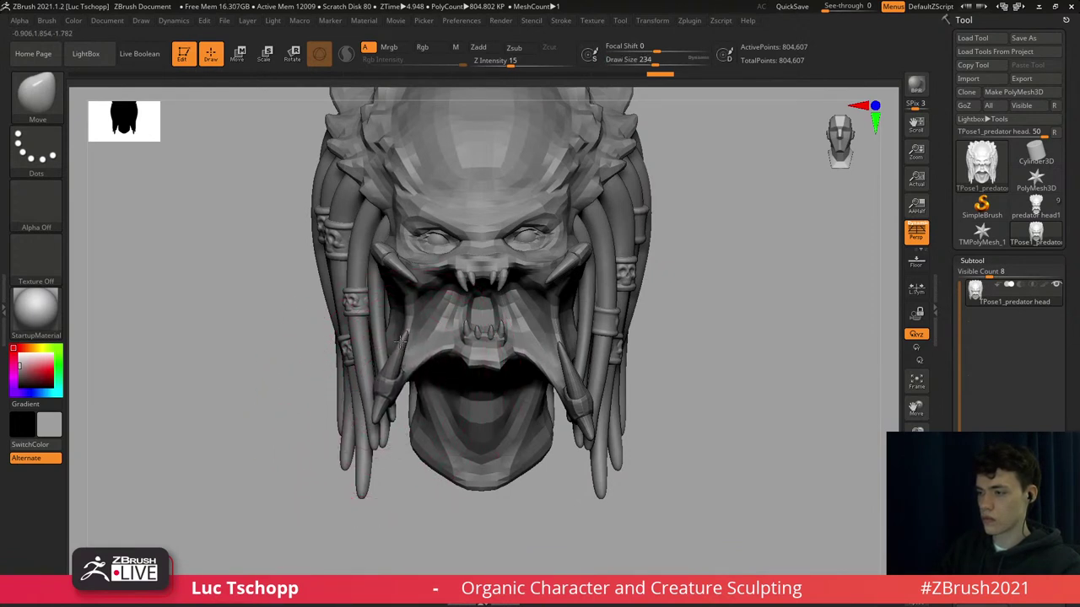
left_click_drag(401, 342, 329, 357)
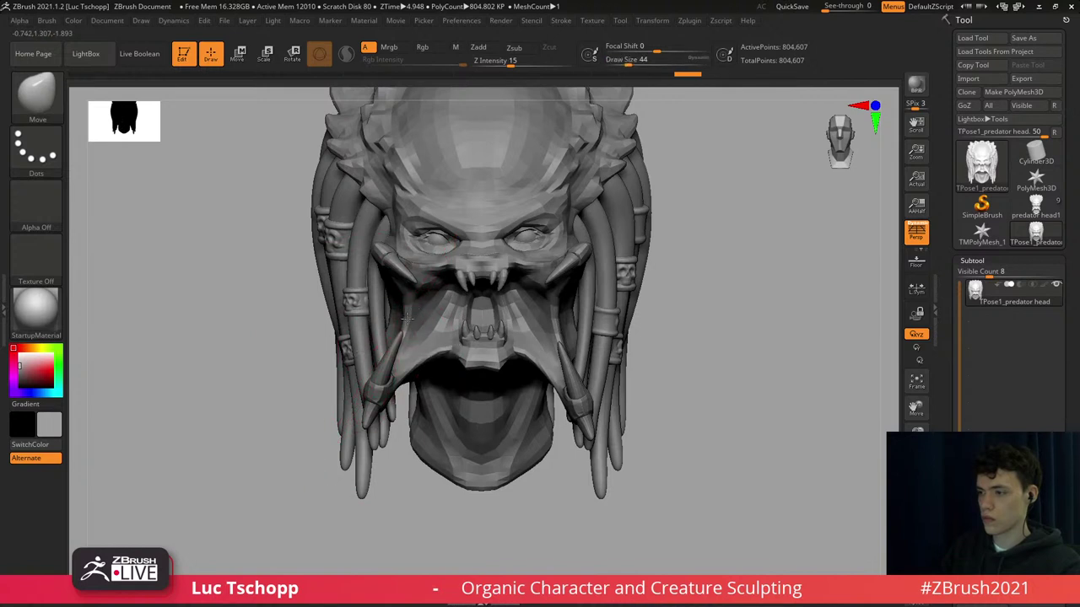
Reposition the tusk of the creature's right upper mandible with the Move brush at varying draw sizes up to 172.
key("s")
left_click_drag(378, 257, 397, 257)
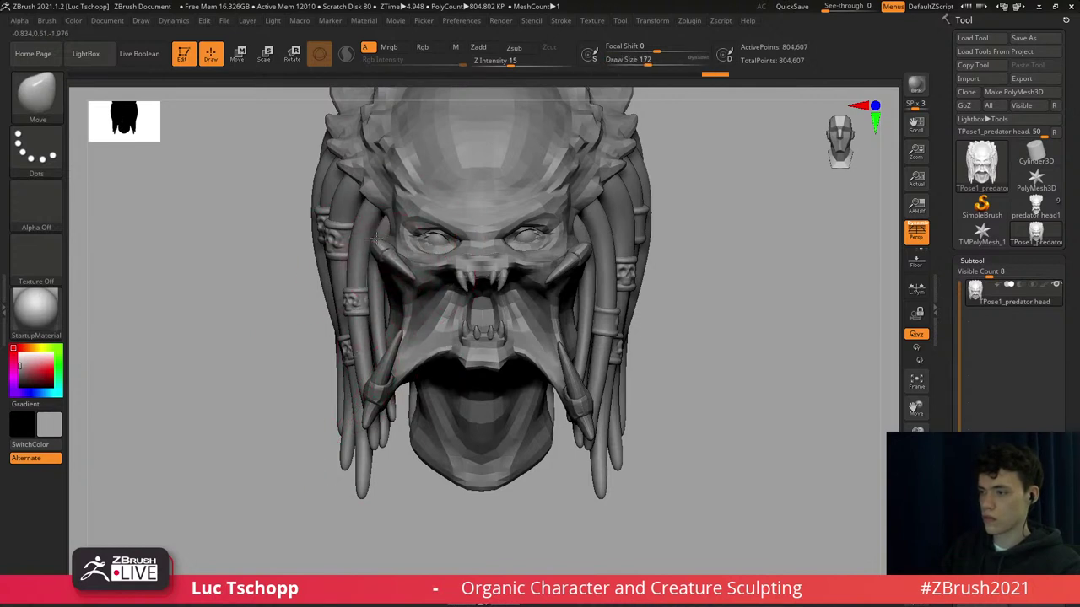
key("s")
left_click(384, 246)
key("s")
left_click(383, 247)
key("s")
left_click(388, 253)
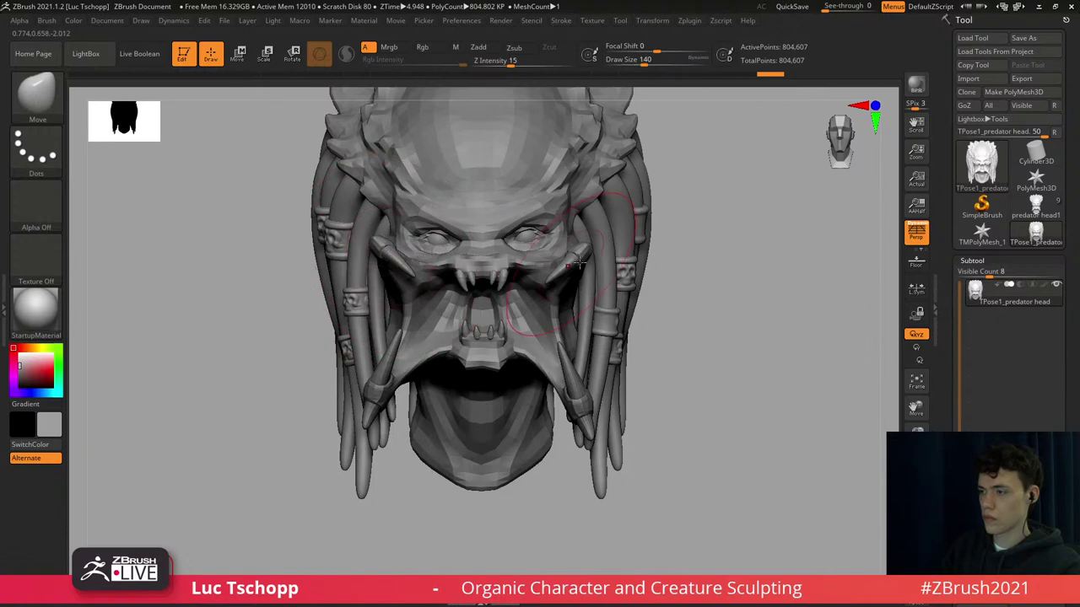
Reshape the creature's left upper mandible and tusk with the Move brush, working from below, and reduce the draw size to 101.
mouse_move(572, 259)
right_mouse_down()
mouse_move(560, 287)
mouse_move(563, 337)
right_mouse_up()
key("s")
left_click(579, 248)
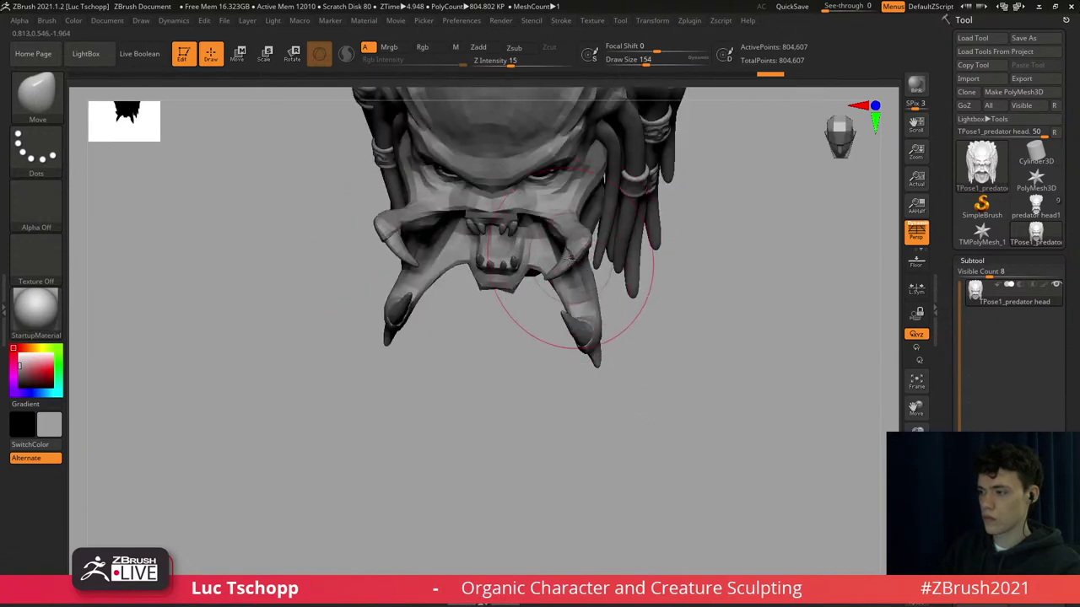
right_click_drag(560, 272, 582, 287)
mouse_move(569, 247)
left_mouse_down()
mouse_move(576, 221)
mouse_move(552, 210)
left_mouse_up()
key("s")
left_click(563, 217)
mouse_move(570, 211)
right_mouse_down()
mouse_move(574, 248)
mouse_move(562, 221)
right_mouse_up()
key("s")
left_click(582, 248)
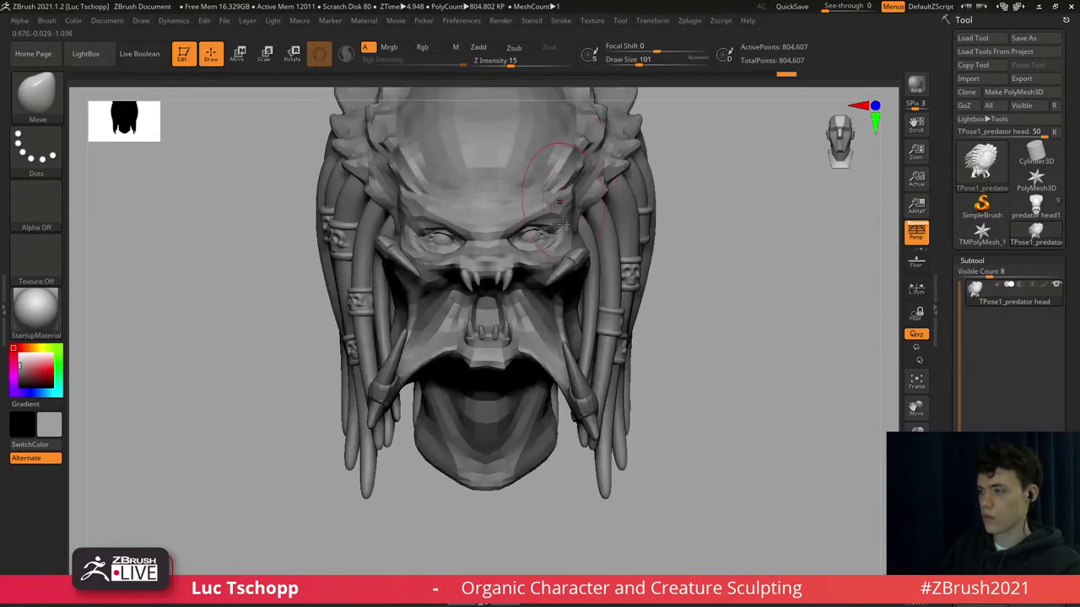
Adjust the creature's left lower mandible and its tusk with the Move brush, reducing the draw size from 145 to 90.
left_click(563, 272)
key("s")
left_click(573, 390)
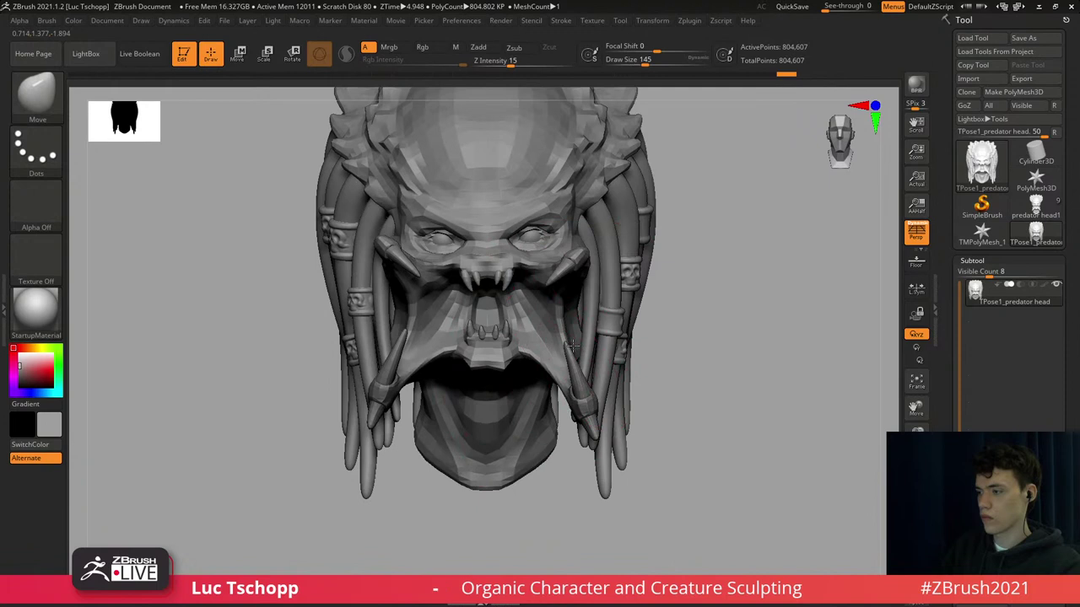
key("s")
left_click(586, 429)
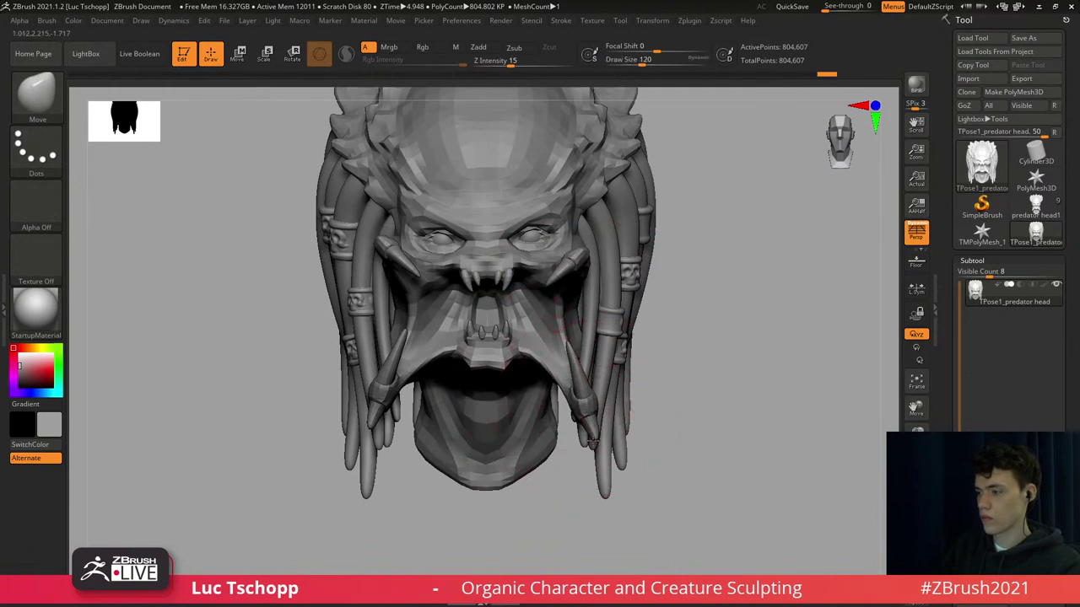
key("s")
left_click(578, 407)
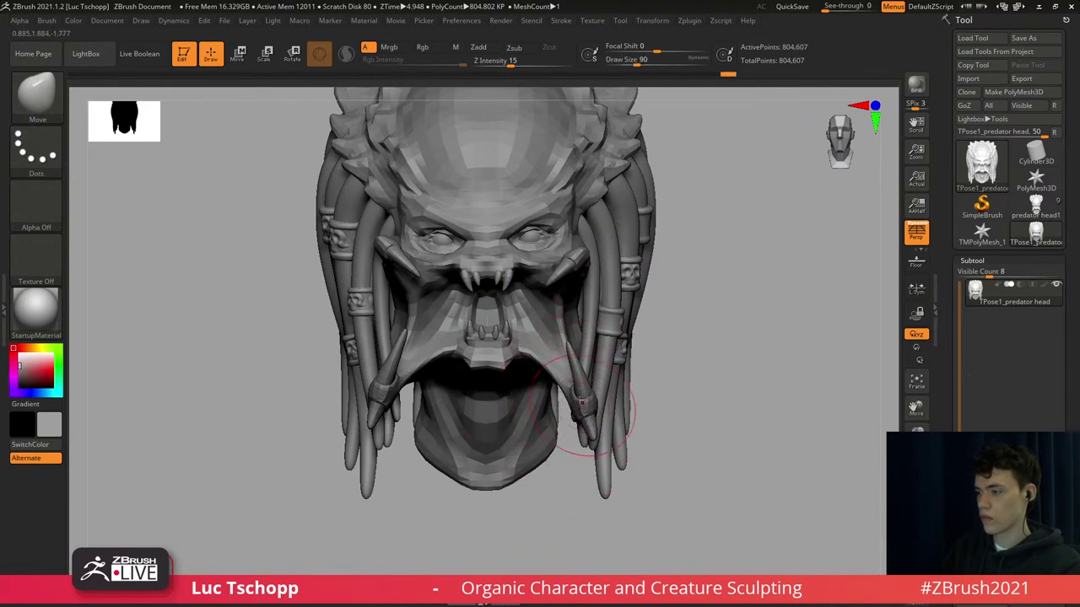
key("s")
left_click(600, 321)
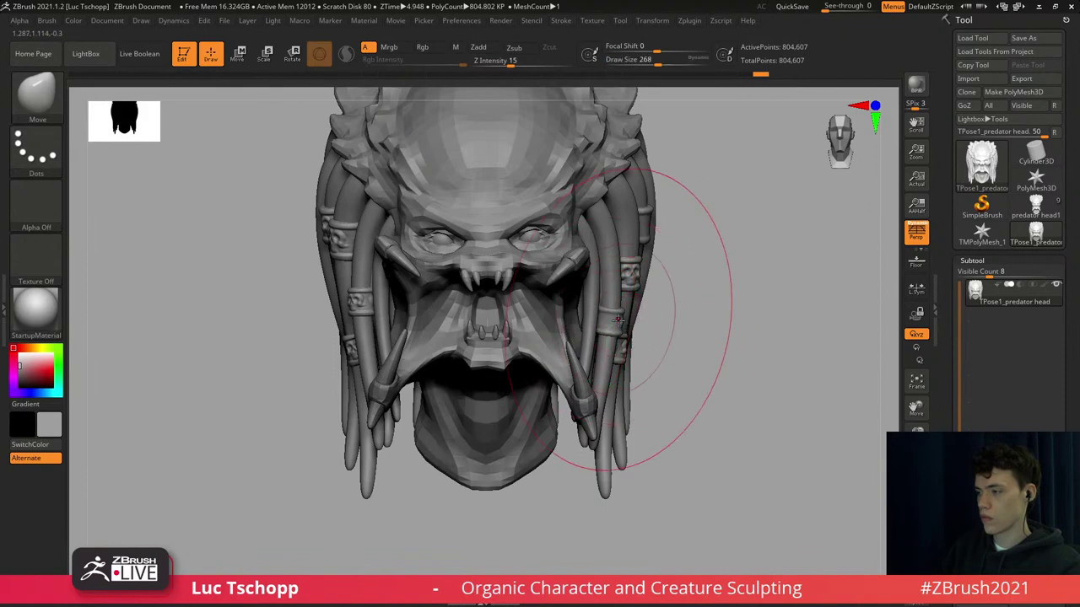
left_click_drag(602, 319, 575, 317)
key("ctrl+z")
key("ctrl+z")
Isolate the dreadlocks together with their rings, hiding the rest of the head.
left_click(611, 276, "ctrl+shift")
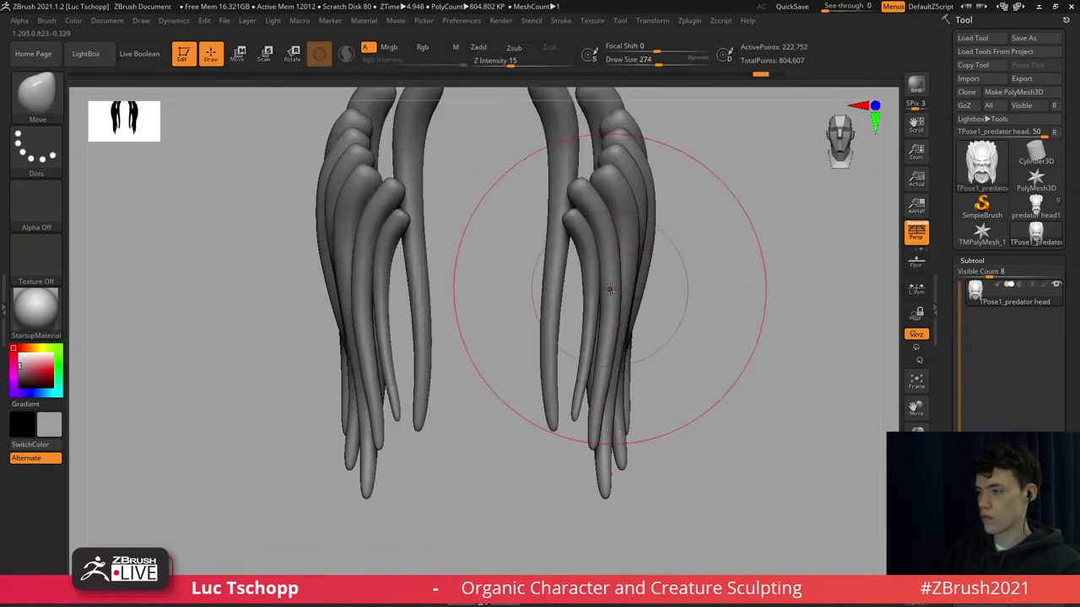
mouse_move(705, 206)
left_mouse_down("ctrl+shift")
mouse_move(691, 314)
mouse_move(671, 305)
left_mouse_up("ctrl+shift")
left_click(616, 322, "ctrl+shift")
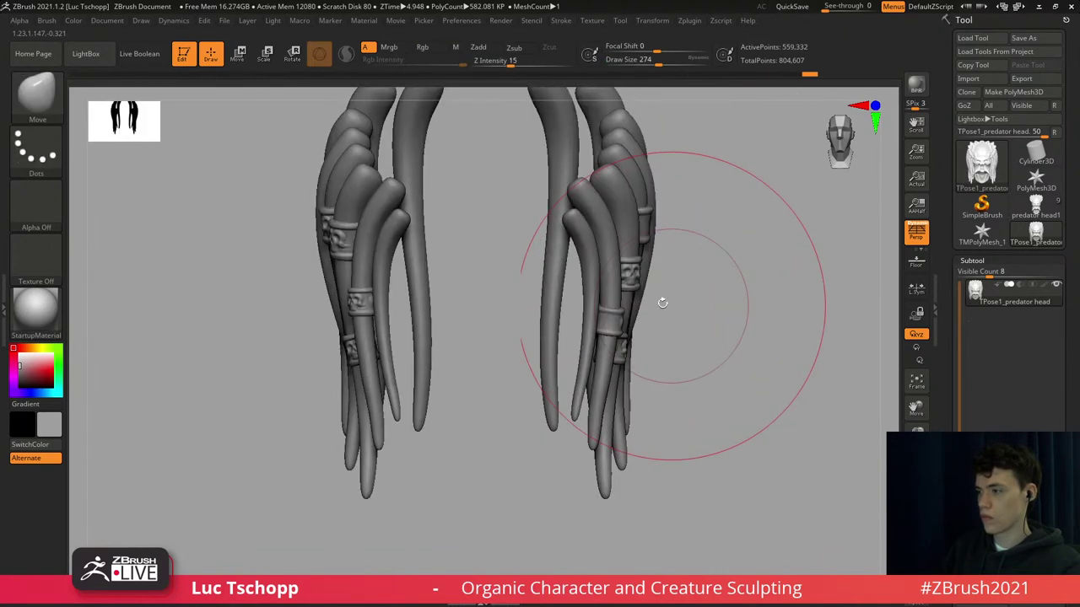
Shift the ringed dreadlock on the creature's left side with the Move brush.
key("b")
key("m")
key("v")
key("s")
left_click(610, 326)
left_click_drag(609, 326, 631, 301)
key("s")
Reposition the ringed dreadlocks on the creature's right side with the Move Topological brush at draw sizes 293 and 280.
right_click_drag(331, 263, 351, 285, "alt")
mouse_move(358, 320)
left_mouse_down()
mouse_move(328, 373)
mouse_move(364, 435)
mouse_move(373, 422)
mouse_move(332, 440)
left_mouse_up()
key("s")
key("b")
key("m")
key("t")
key("ctrl+z")
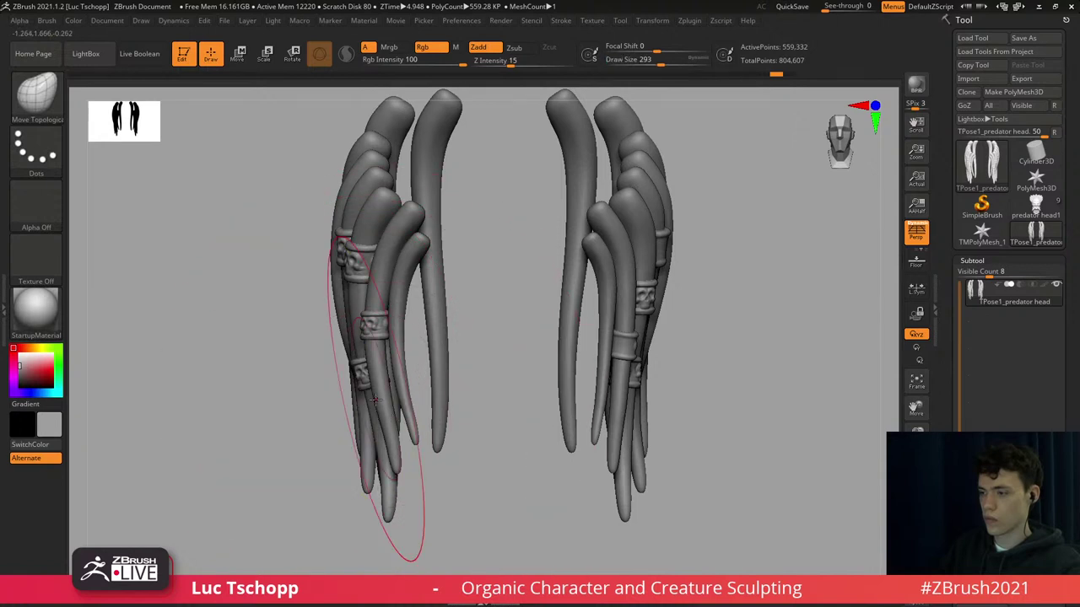
left_click_drag(383, 403, 474, 412)
key("bracketleft")
left_click_drag(369, 336, 428, 324)
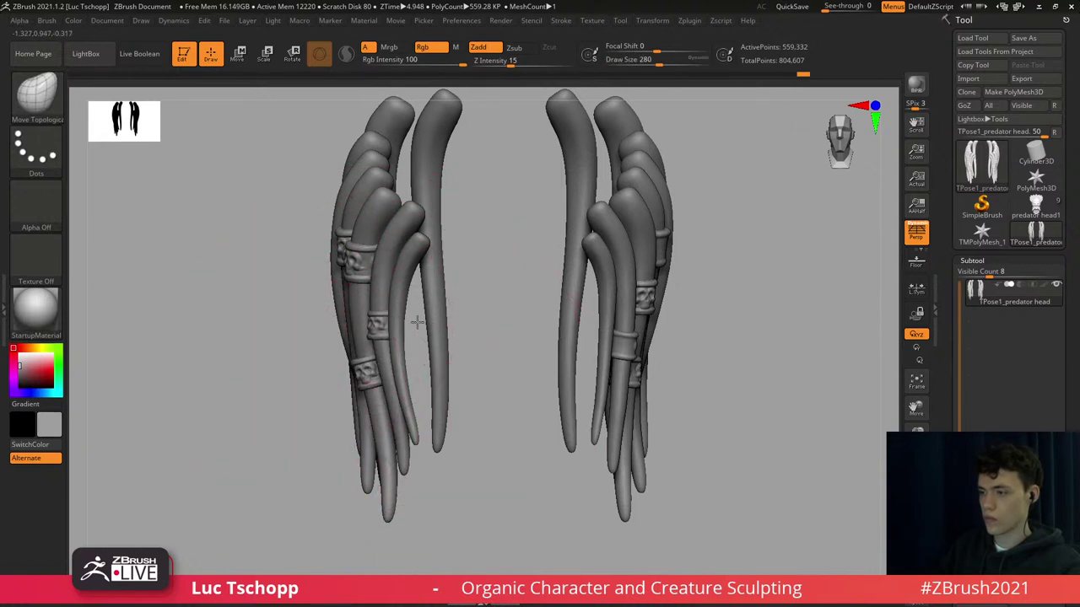
Refine the front dreadlocks on the creature's right side with the Move Topological brush, reducing the draw size to 187.
key("bracketleft")
left_click_drag(353, 269, 357, 257)
key("bracketleft")
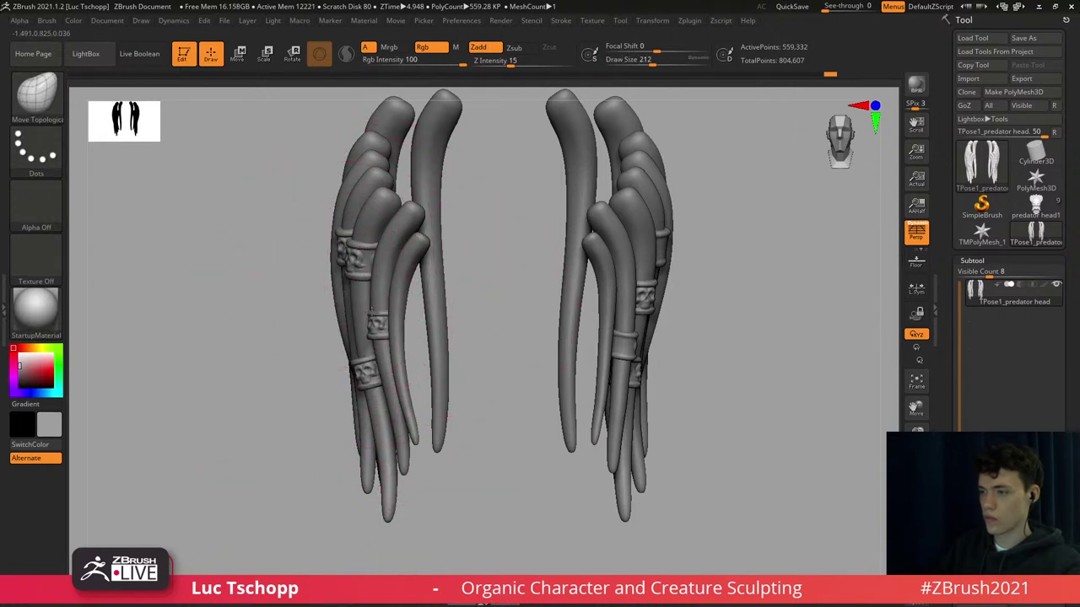
key("ctrl+z")
key("bracketright")
key("bracketleft")
left_click_drag(395, 378, 484, 387)
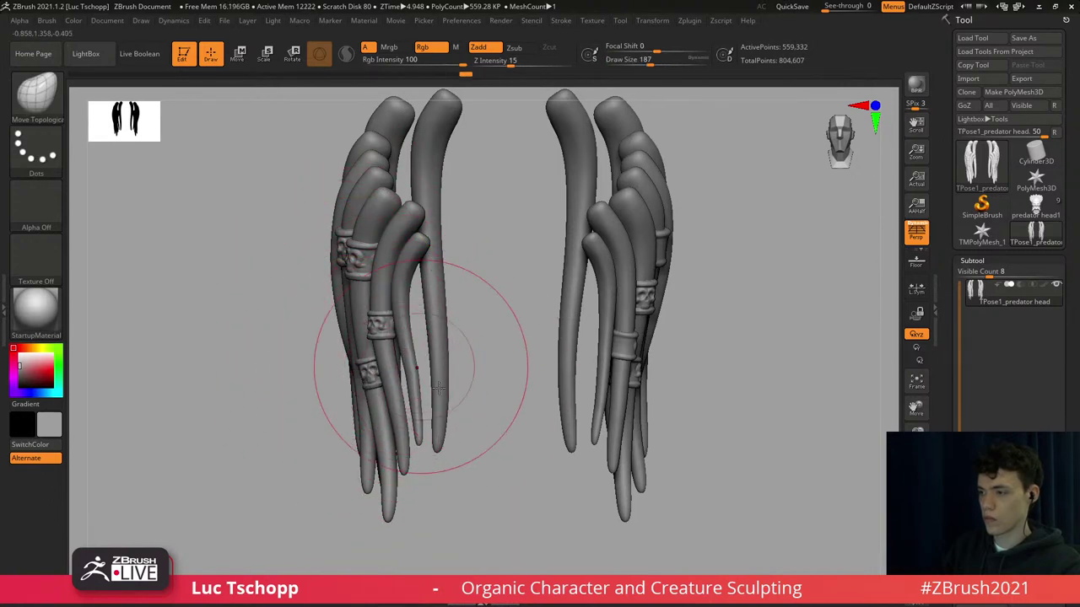
Unhide the full head and raise the Move Topological draw size to 351.
left_click(665, 374, "ctrl+shift")
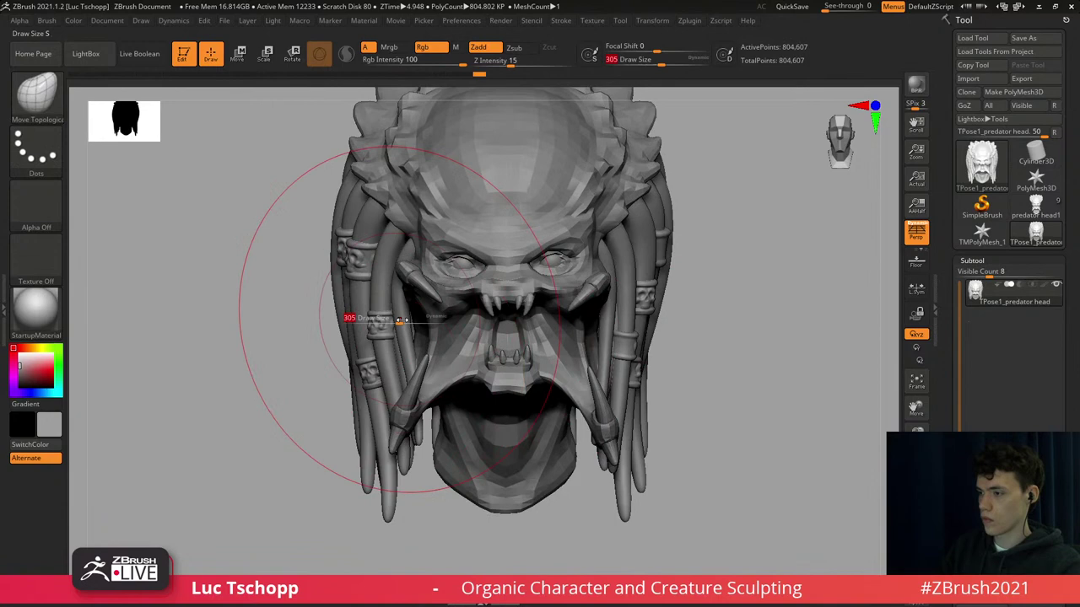
right_click_drag(427, 307, 433, 319, "alt")
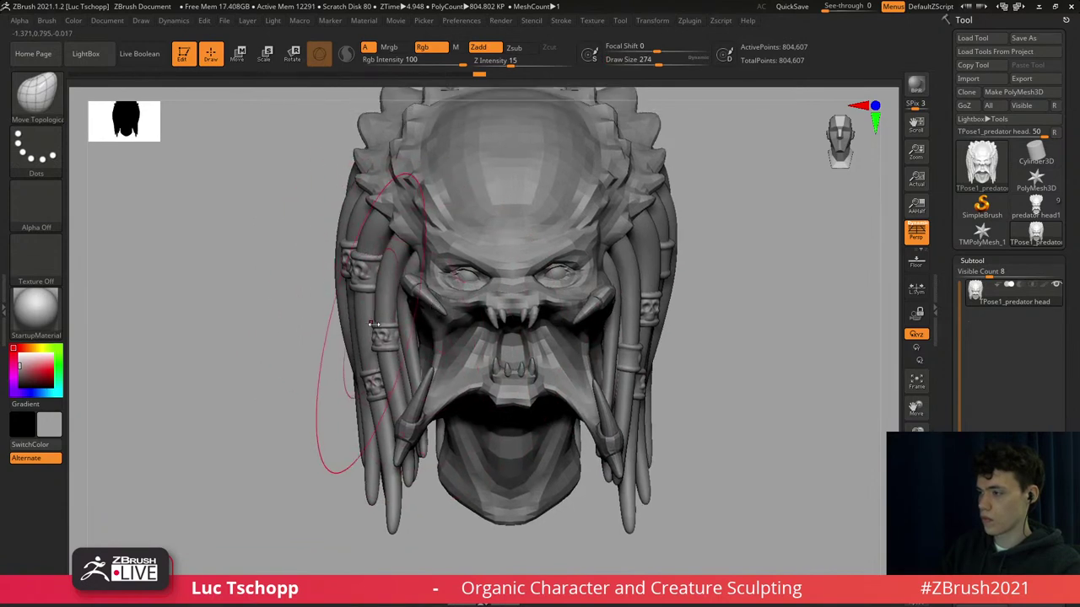
key("bracketright")
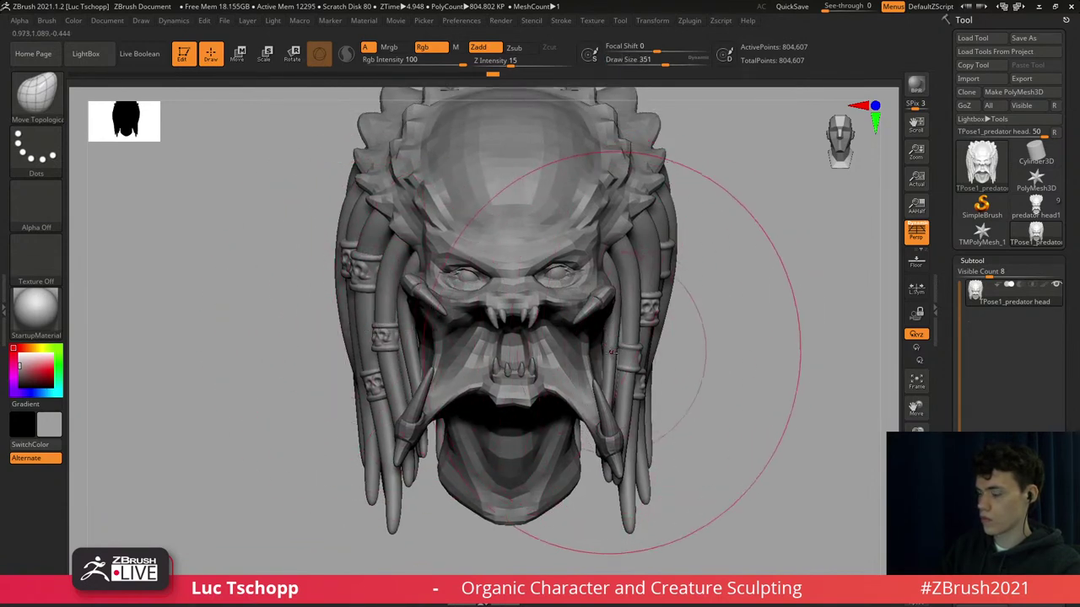
Mask everything except the inner dreadlocks by isolating them, then restore the full head's visibility.
right_click_drag(614, 351, 609, 173)
left_click(606, 404, "ctrl+shift")
right_click_drag(607, 396, 641, 481)
key("bracketright")
mouse_move(644, 254)
left_mouse_down()
mouse_move(631, 253)
mouse_move(641, 251)
left_mouse_up()
left_click(716, 261, "ctrl")
left_click(725, 265, "ctrl+shift")
left_click(743, 276, "ctrl")
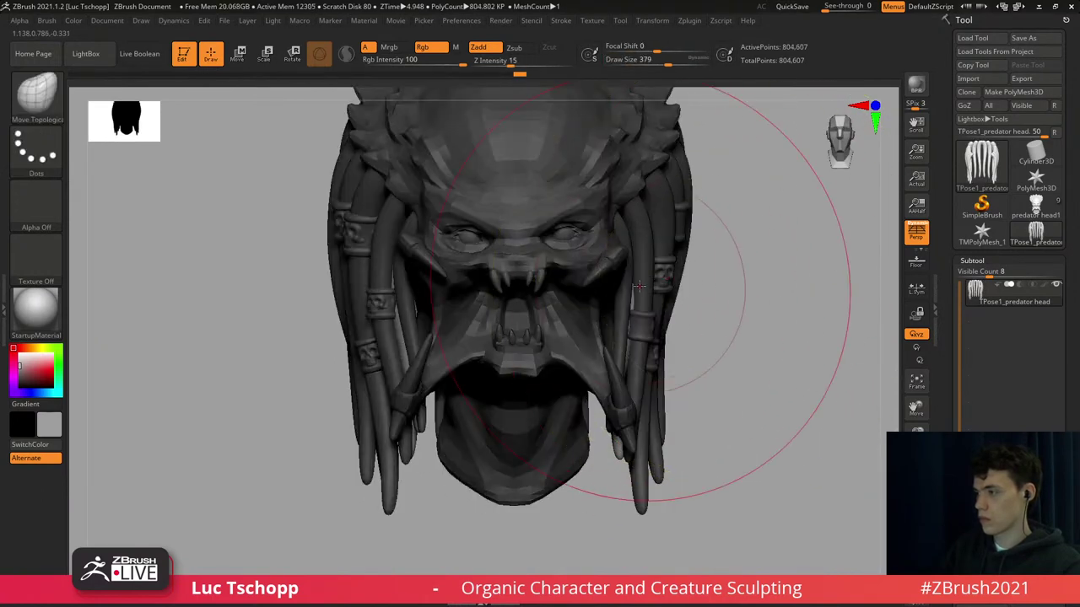
Reposition the unmasked inner dreadlocks on both sides with the Move brush, starting at draw size 207, and clear the mask.
key("b")
key("m")
key("v")
key("bracketleft")
key("bracketleft")
key("bracketleft")
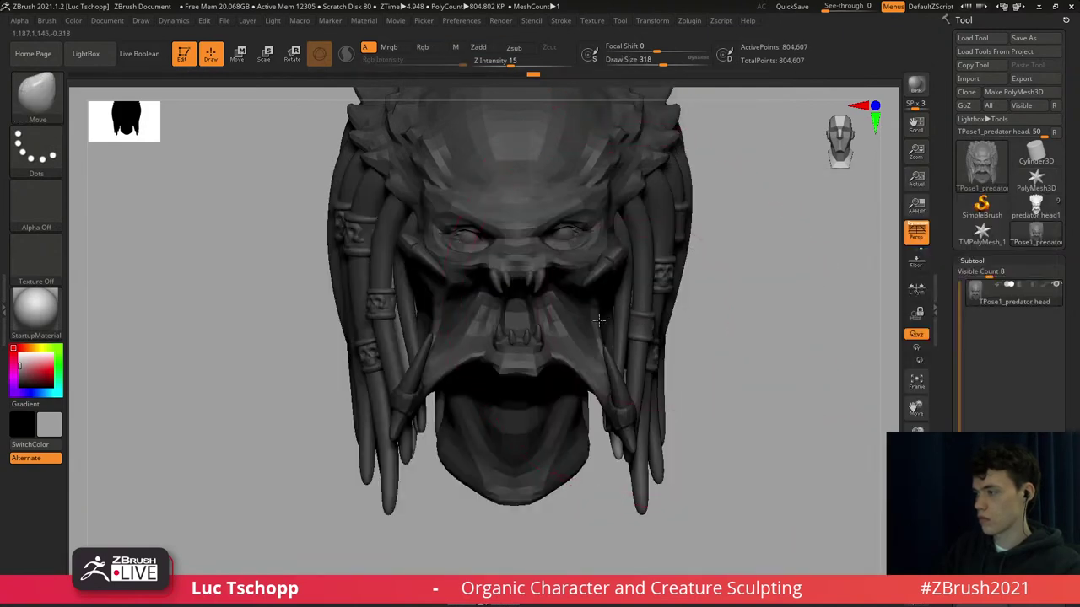
key("bracketleft")
right_click_drag(622, 451, 642, 363)
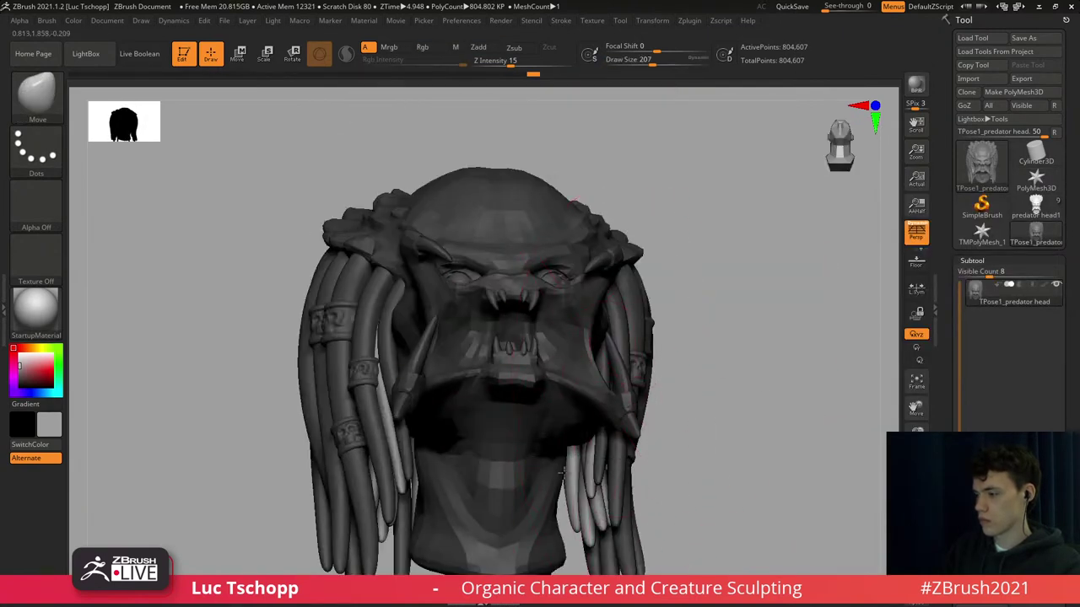
left_click_drag(561, 474, 575, 466)
right_click_drag(575, 465, 557, 511, "shift")
key("s")
left_click_drag(393, 426, 397, 424)
left_click_drag(719, 223, 725, 296, "ctrl")
right_click_drag(726, 296, 667, 275, "ctrl")
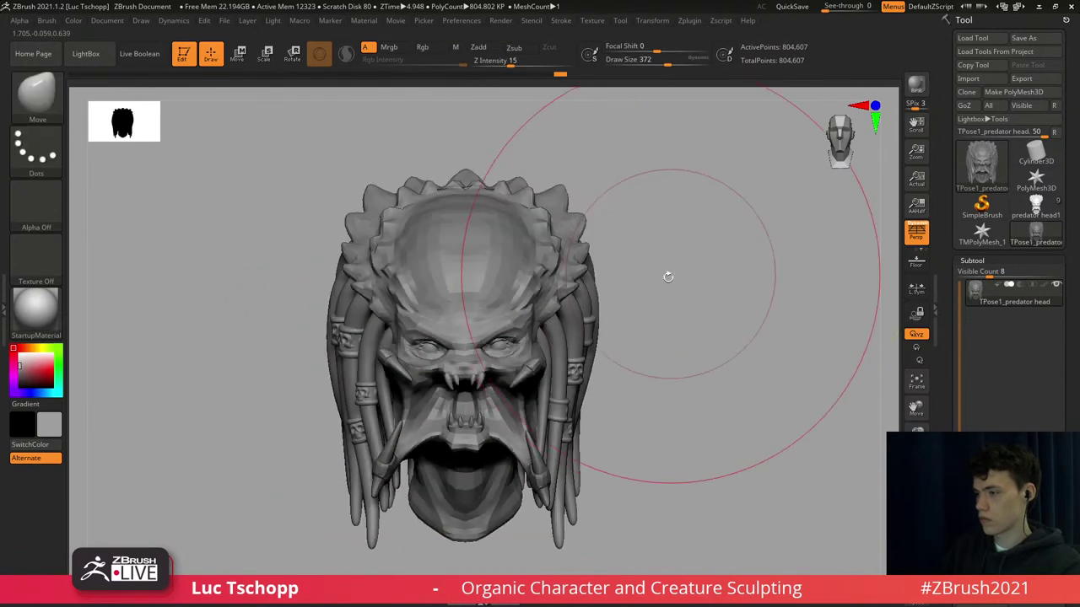
Reshape the inner brow above the creature's right eye with the Move brush at a smaller draw size.
right_click_drag(627, 306, 646, 276, "alt")
right_click_drag(510, 304, 506, 346, "ctrl")
key("b")
key("m")
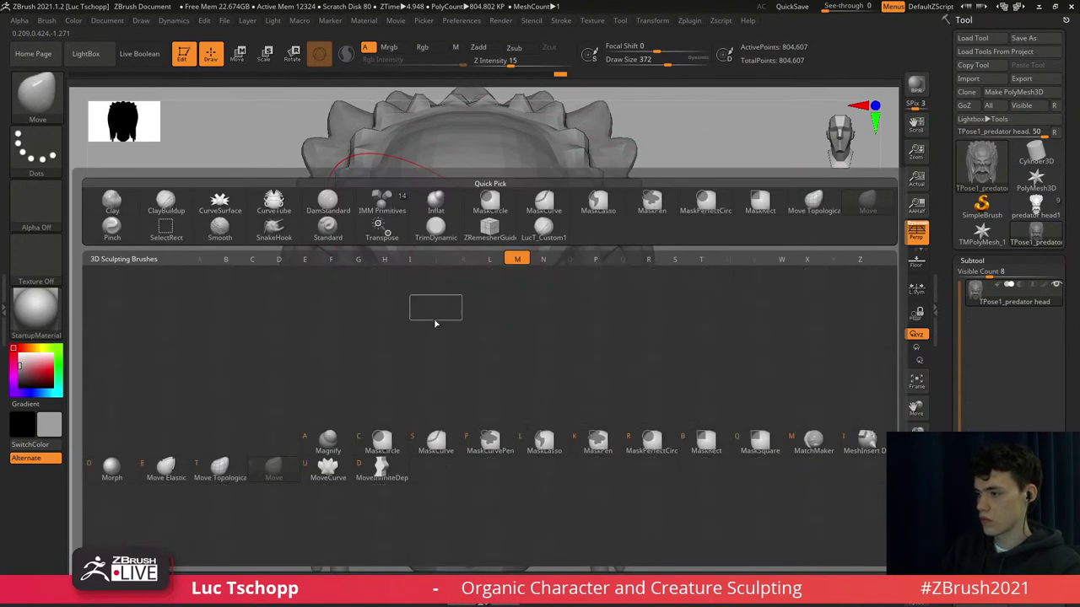
key("v")
key("s")
left_click_drag(441, 307, 422, 309)
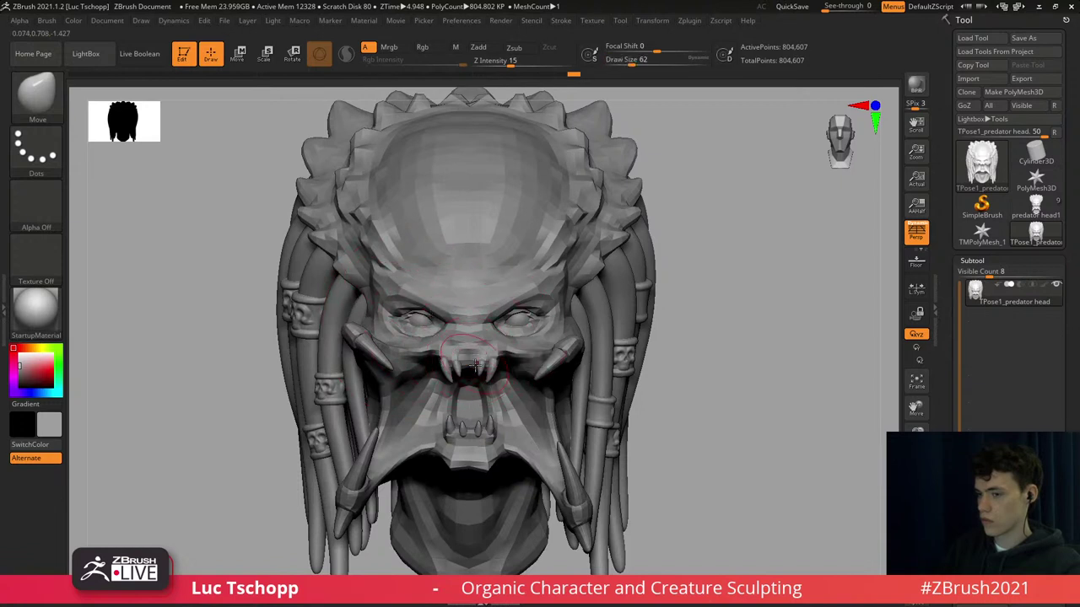
Nudge the lower front teeth and the inner brow above the creature's left eye with the Move brush, reducing the draw size to 44.
right_click_drag(468, 401, 476, 385, "alt")
key("s")
left_click_drag(494, 406, 489, 409)
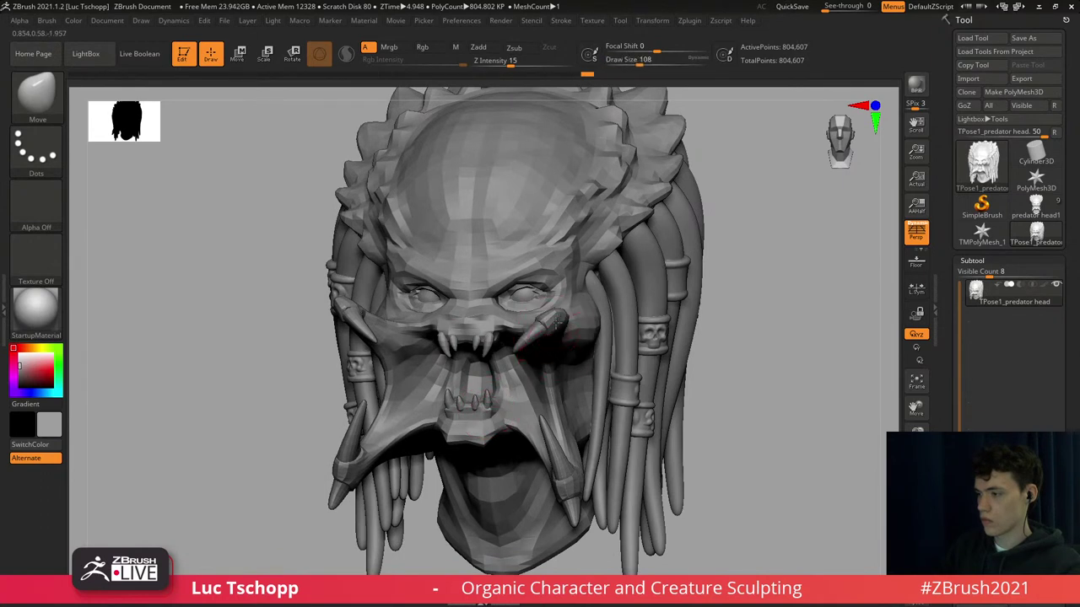
right_click_drag(517, 280, 511, 277, "shift")
key("s")
left_click_drag(511, 282, 502, 284)
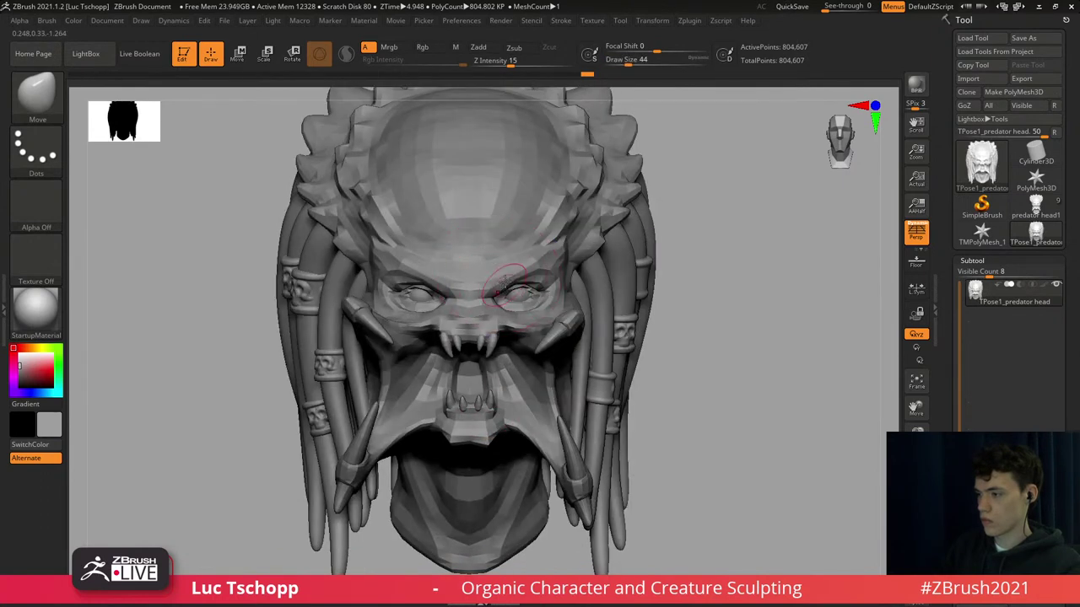
Vary the large crest spikes on both sides of the head with the Move brush, raising the draw size to 372.
right_click_drag(516, 240, 530, 306, "alt")
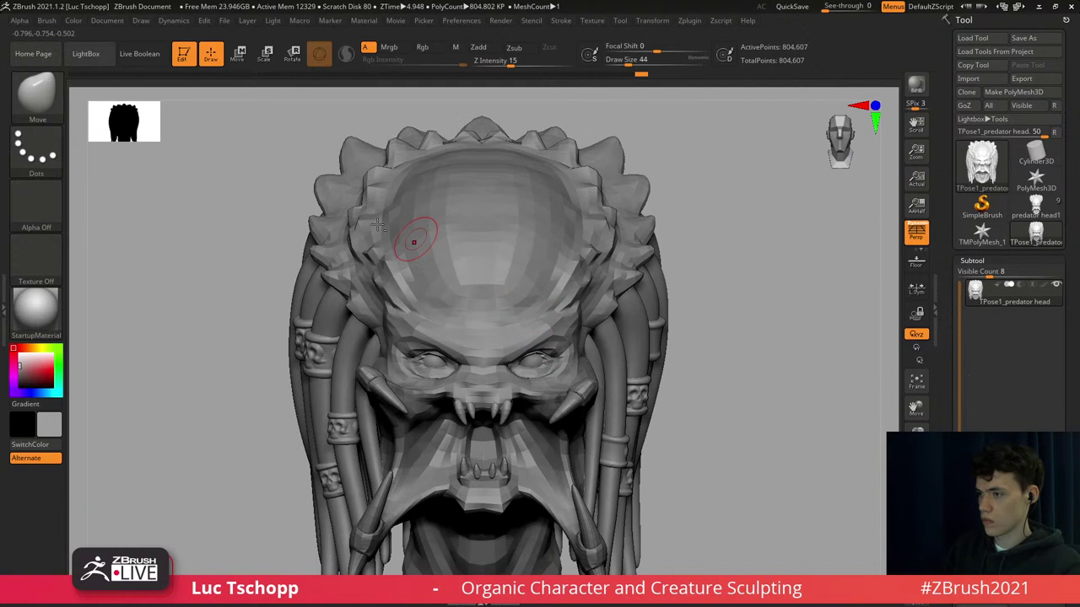
key("s")
mouse_move(354, 167)
left_mouse_down()
mouse_move(383, 165)
mouse_move(372, 154)
left_mouse_up()
key("s")
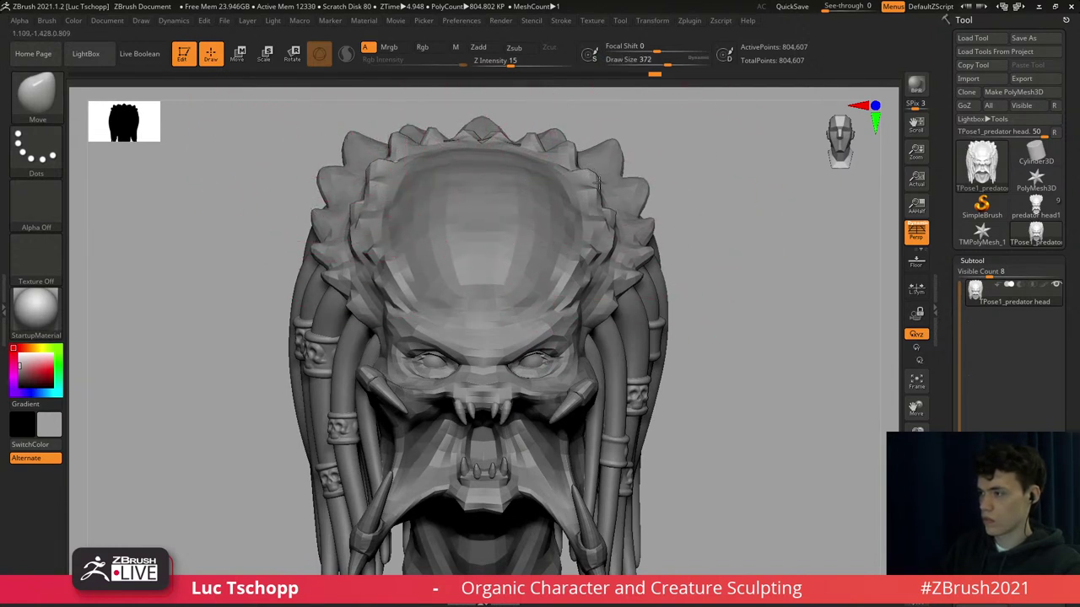
key("s")
mouse_move(604, 196)
left_mouse_down()
mouse_move(588, 196)
mouse_move(643, 175)
left_mouse_up()
Adjust the creature's right temple and the outer dreadlocks on that side with the Move brush, using draw sizes down to 97.
key("s")
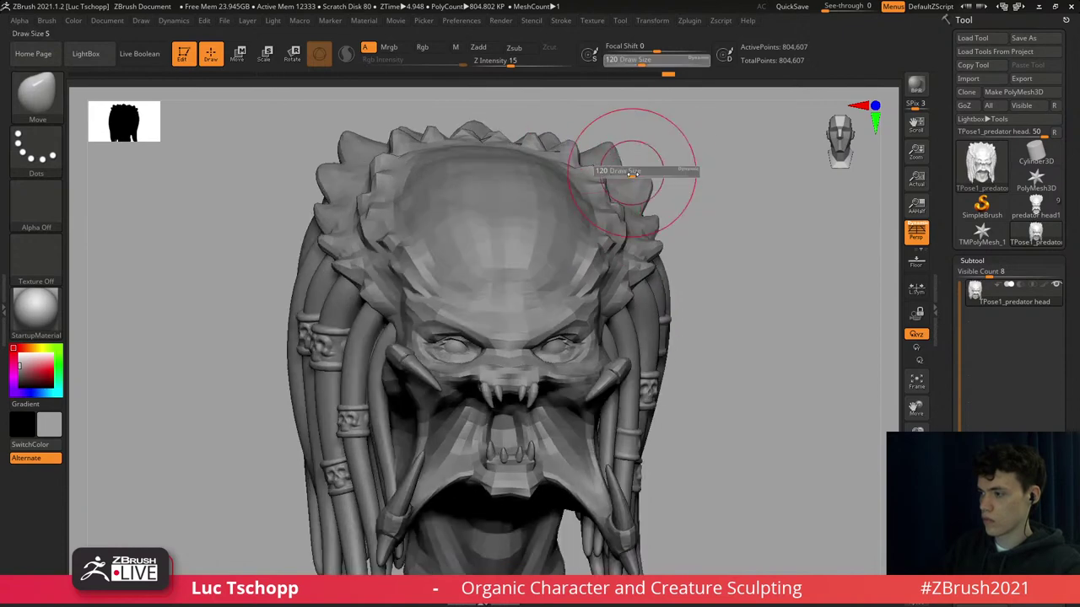
key("s")
left_click_drag(428, 283, 420, 285)
mouse_move(411, 337)
right_mouse_down("alt")
mouse_move(431, 324)
mouse_move(423, 294)
right_mouse_up("alt")
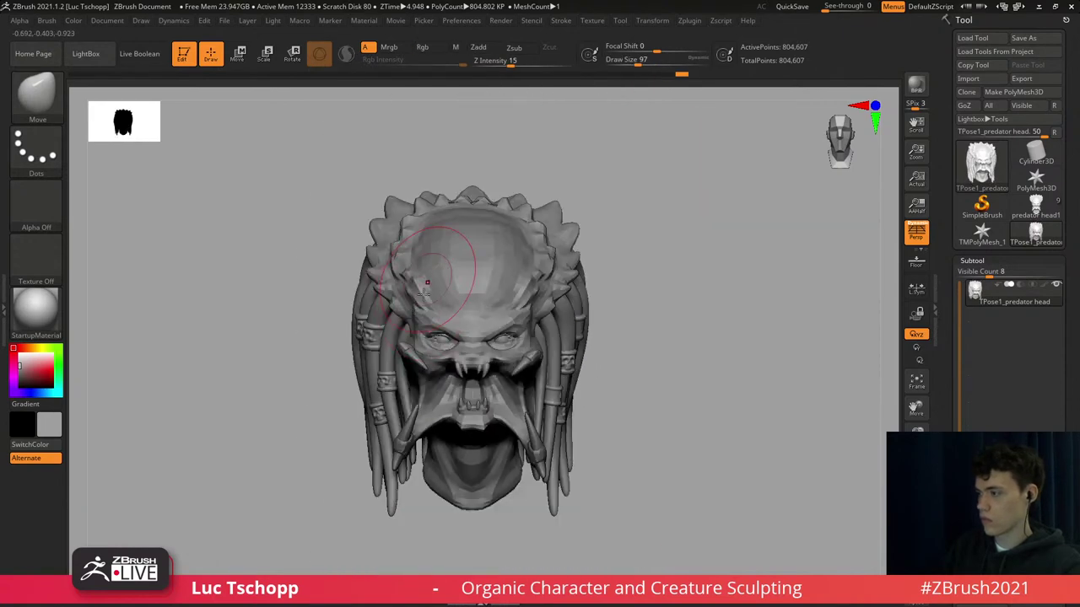
key("s")
left_click_drag(358, 300, 353, 301)
left_click_drag(357, 325, 368, 337)
Bend the outermost dreadlock on the creature's right side outward with the Move Topological brush.
mouse_move(371, 426)
right_mouse_down("alt")
mouse_move(379, 369)
mouse_move(405, 380)
right_mouse_up("alt")
key("b")
key("m")
key("t")
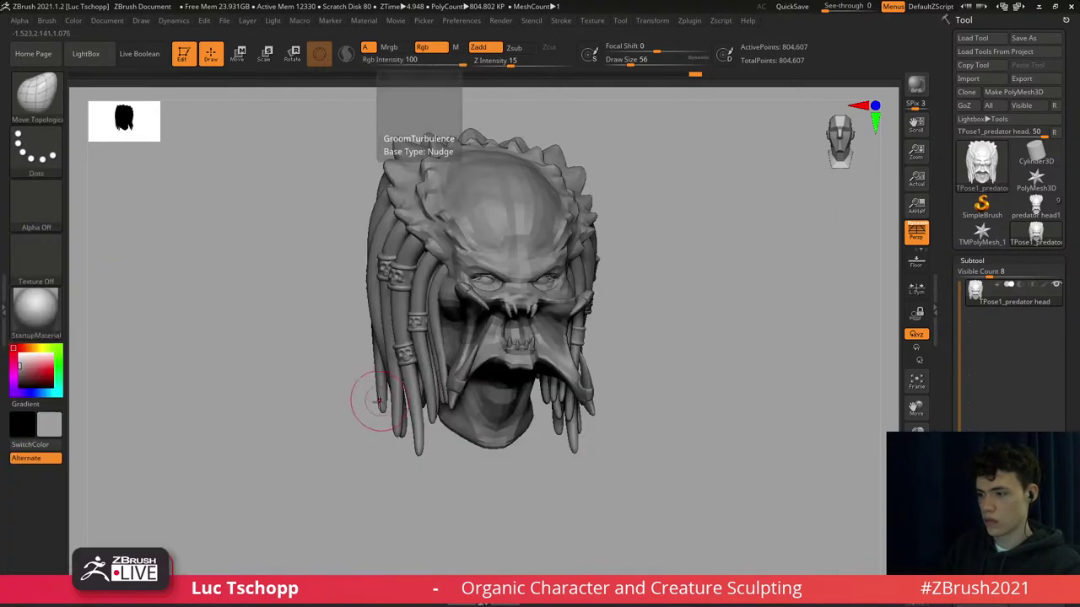
key("s")
left_click_drag(371, 387, 367, 386)
right_click_drag(378, 379, 371, 374, "shift")
key("s")
left_click_drag(370, 401, 377, 402)
mouse_move(397, 406)
right_mouse_down()
mouse_move(318, 405)
mouse_move(365, 417)
right_mouse_up()
key("s")
mouse_move(368, 420)
left_mouse_down()
mouse_move(345, 405)
mouse_move(357, 374)
left_mouse_up()
Rework the outer and inner dreadlocks on the creature's left side with the Move Topological brush at draw sizes 311 to 358.
key("s")
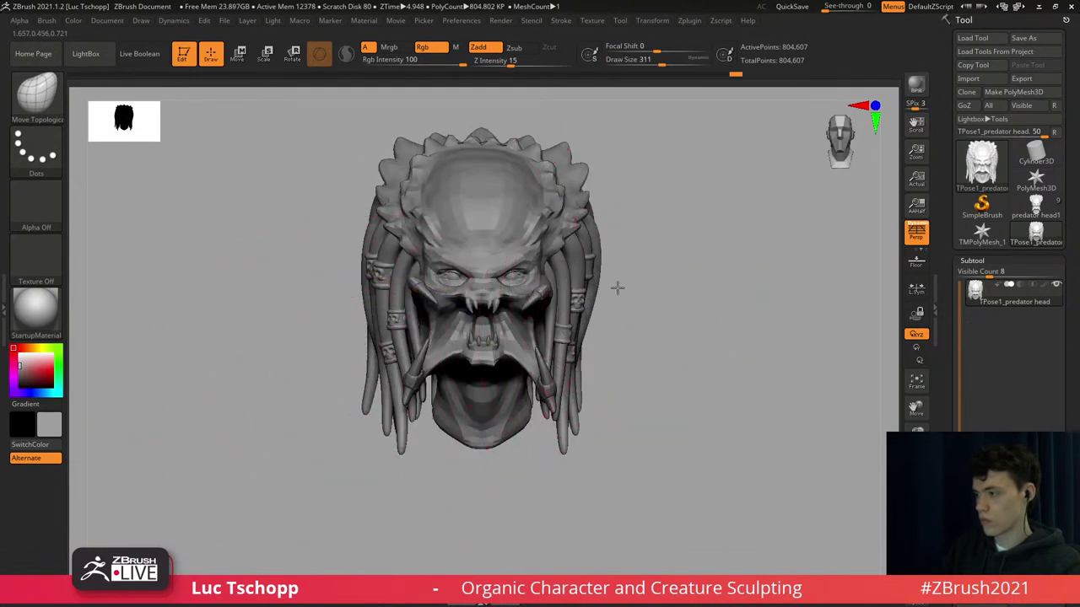
key("ctrl+z")
key("s")
left_click_drag(601, 293, 603, 302)
key("s")
left_click_drag(532, 404, 545, 405)
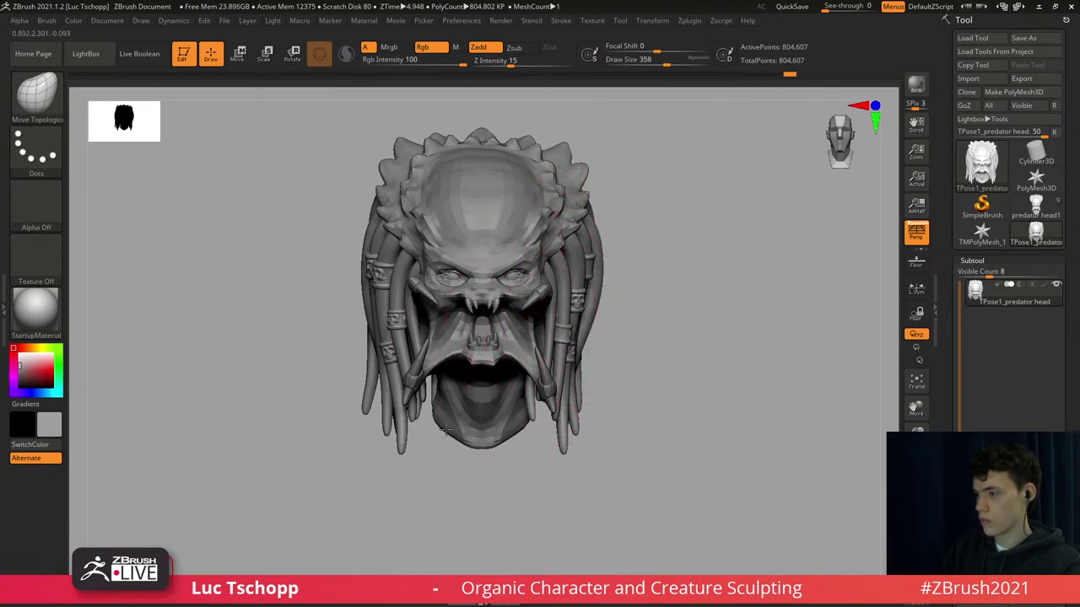
Adjust the dreadlock tips on both sides with the Move Topological brush, shortening the creature's left front dreadlock.
key("s")
left_click_drag(422, 405, 424, 411)
key("s")
left_click_drag(559, 431, 563, 432)
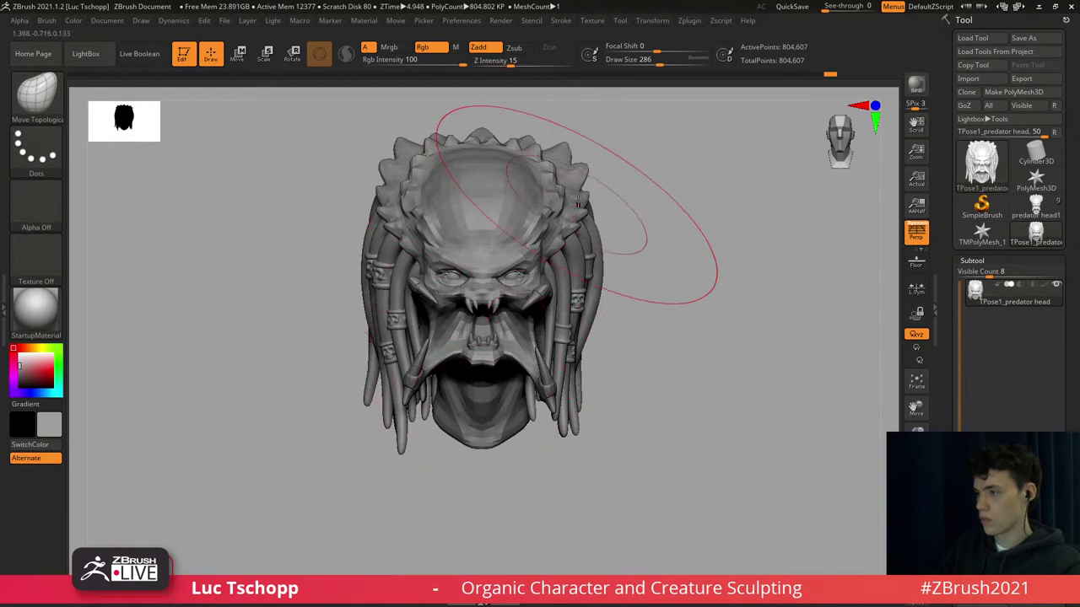
Tweak the crest spikes on the creature's left side with the Move Topological brush, reducing the draw size to 51.
key("s")
left_click_drag(583, 157, 569, 159)
key("[")
key("[")
key("[")
key("[")
key("[")
key("[")
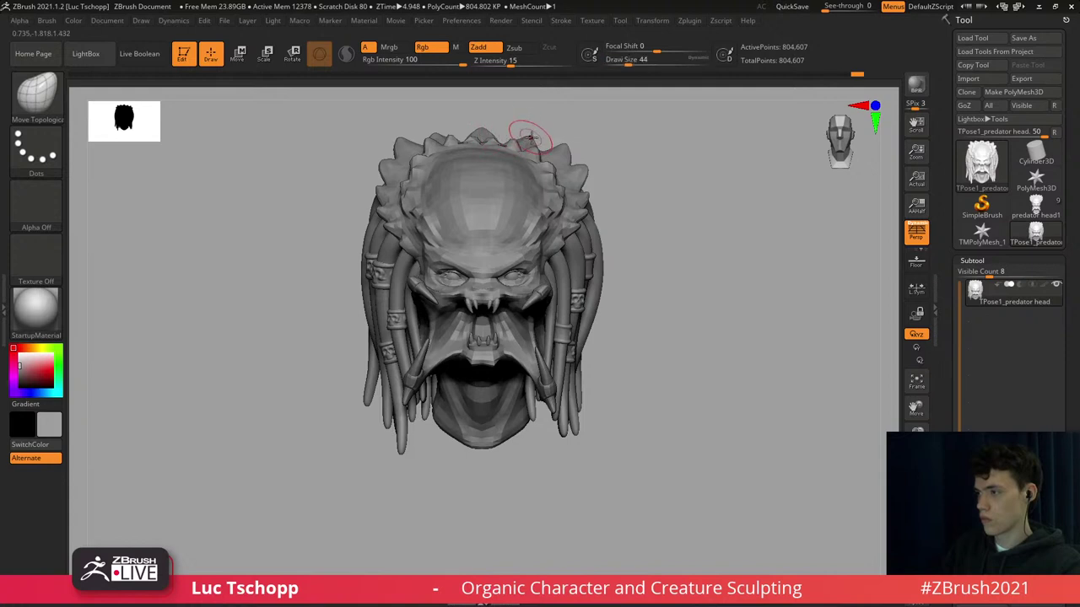
key("]")
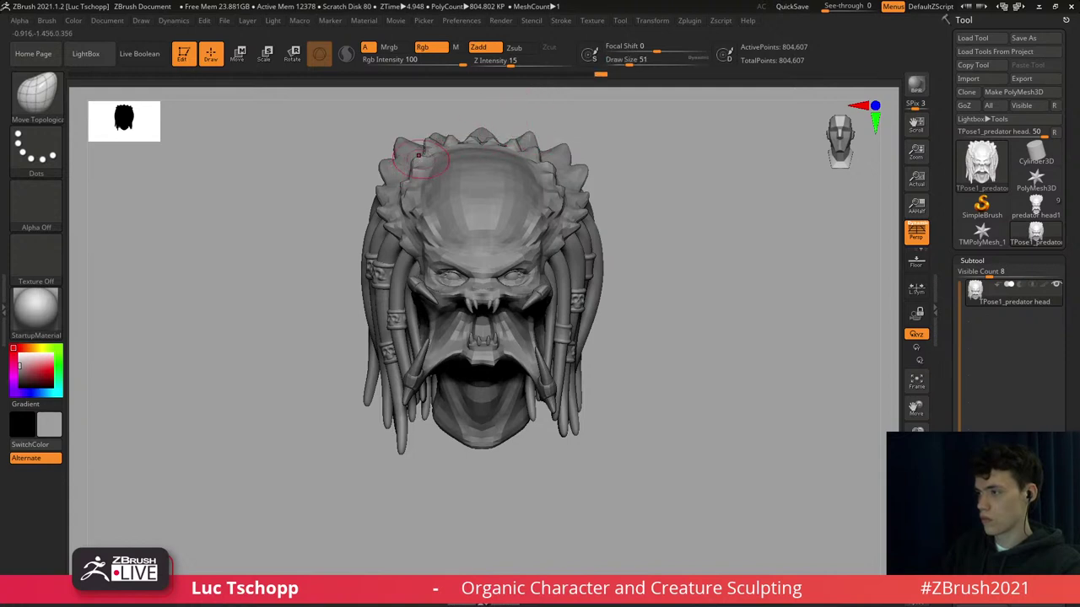
Reshape the creature's right forehead edge with the Move Topological brush and set the draw size to 101.
key("s")
left_click_drag(426, 218, 436, 233)
key("s")
left_click_drag(438, 237, 440, 245)
key("s")
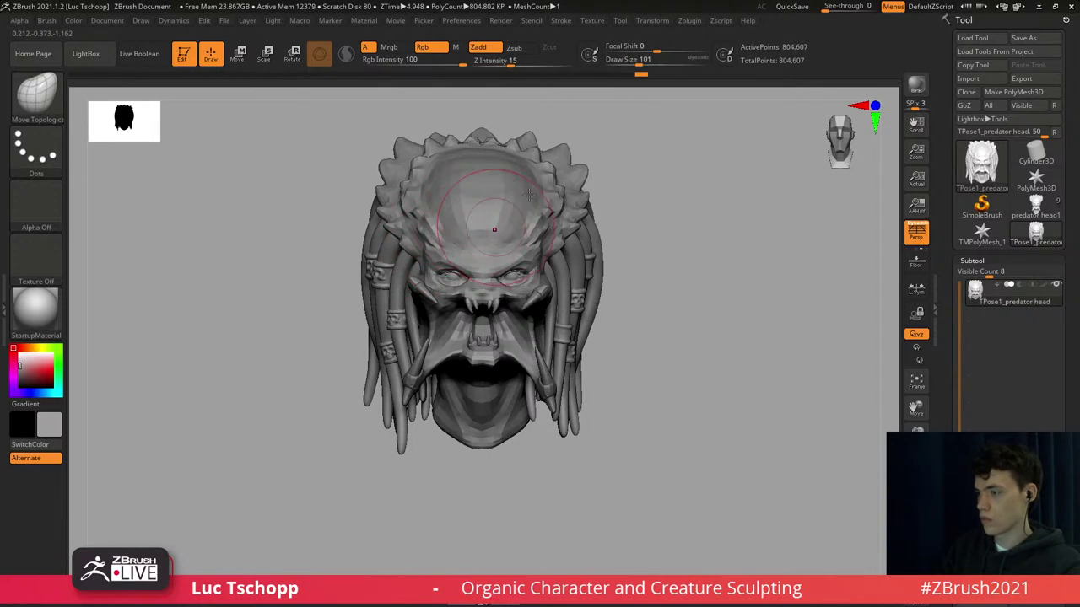
Transfer the posed mesh back to the original subtools with Transpose Master and check the detailed head.
left_click(692, 22)
left_click(771, 269)
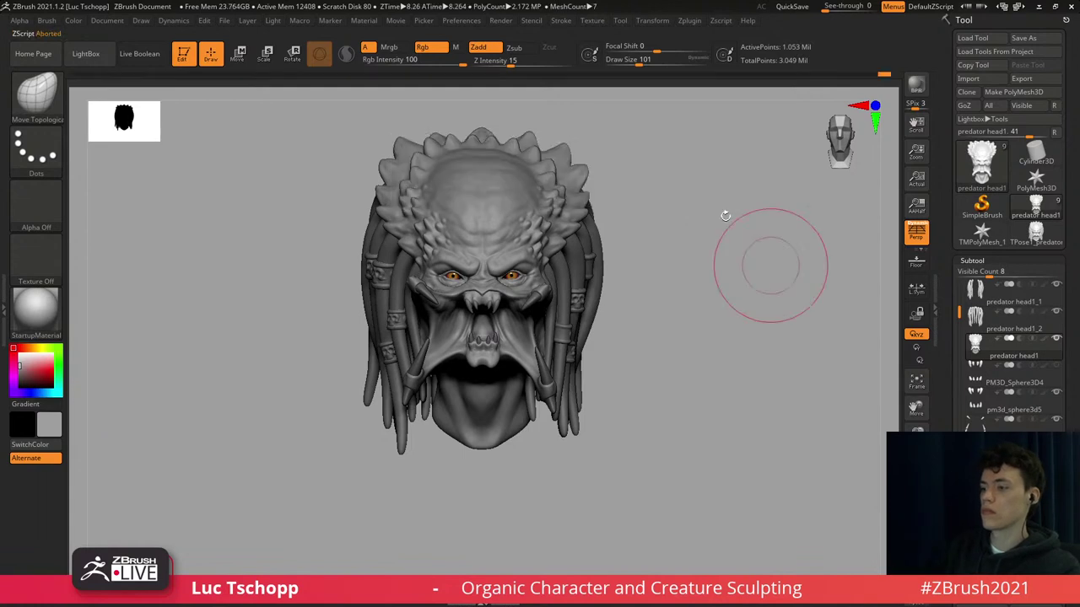
left_click_drag(511, 448, 547, 398, "alt")
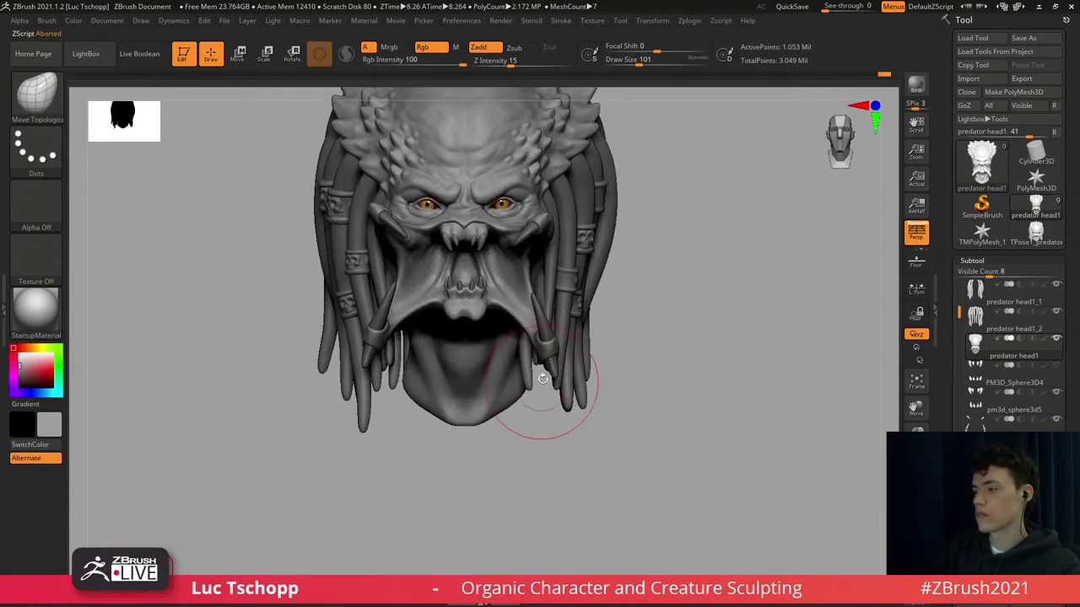
left_click(689, 21)
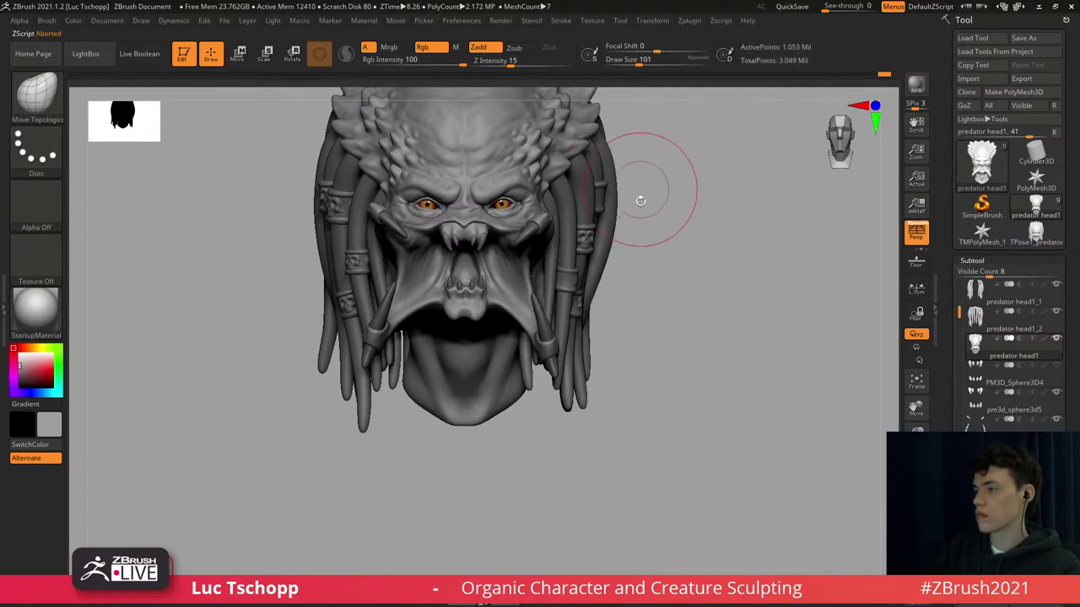
Switch to the skull rings subtool and adjust the ring on the creature's right front dreadlock with an enlarged Move Topological brush.
left_click_drag(638, 200, 642, 214, "alt")
right_click_drag(344, 283, 356, 302, "ctrl")
key("s")
left_click_drag(361, 302, 354, 303)
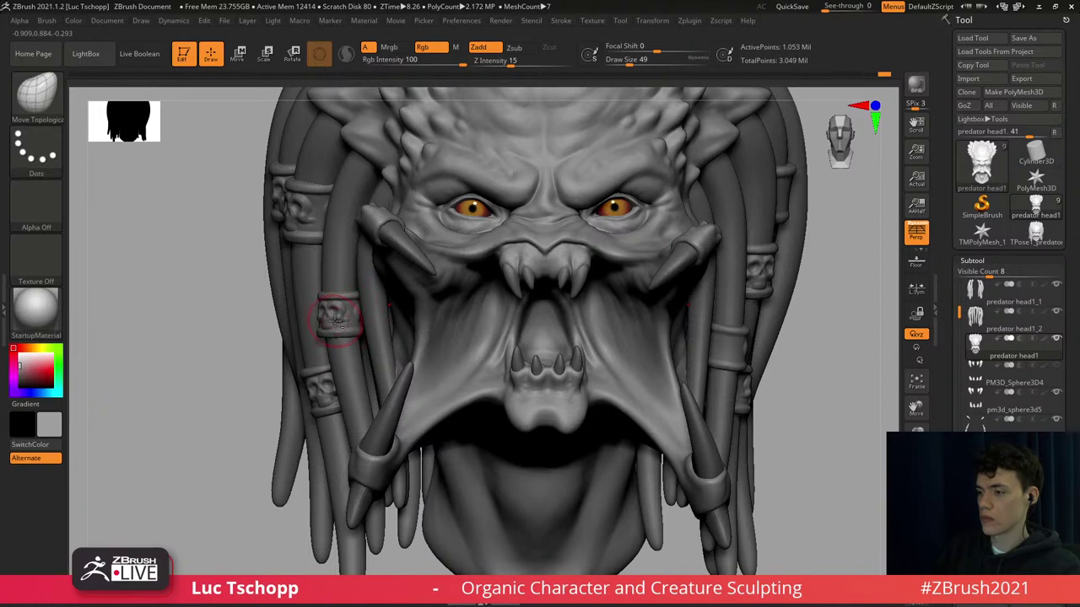
left_click(332, 321, "alt")
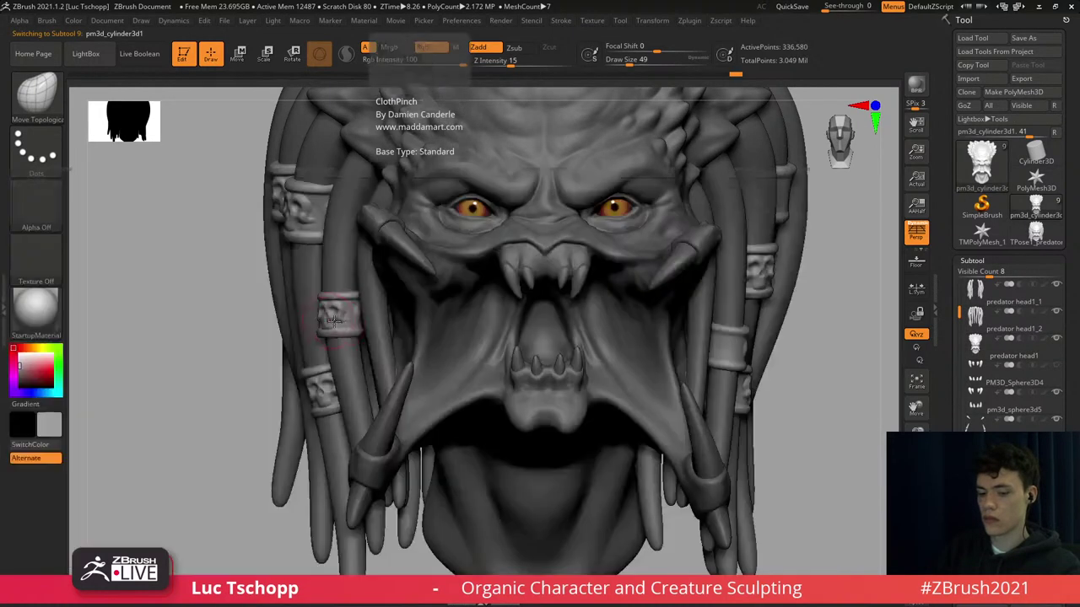
key("s")
mouse_move(327, 325)
left_mouse_down()
mouse_move(348, 347)
mouse_move(350, 322)
left_mouse_up()
key("s")
left_click_drag(341, 304, 337, 302)
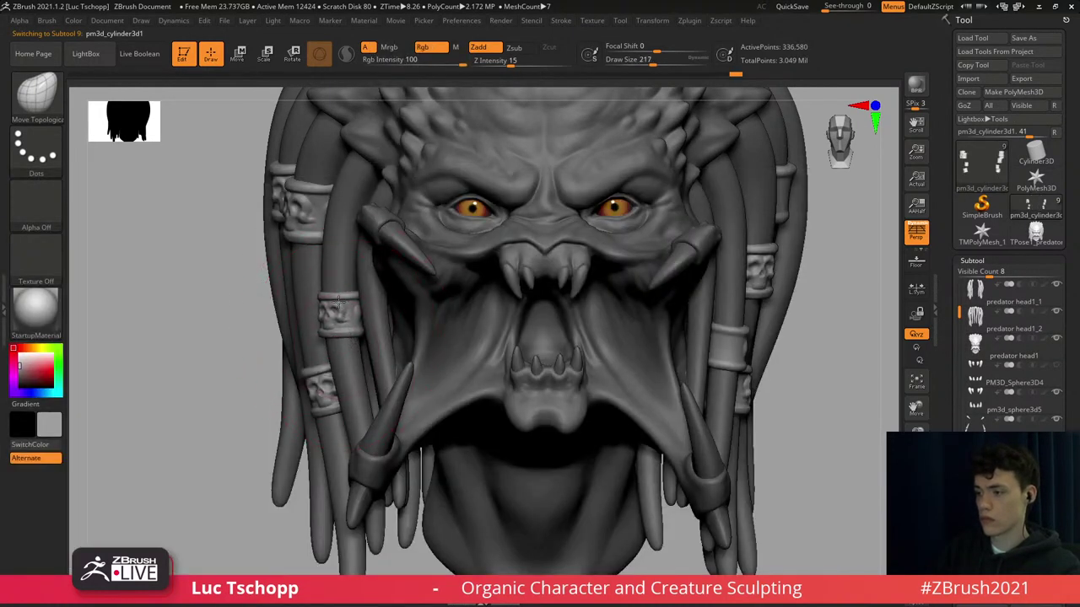
key("s")
Set the draw size to 80, make the head the active subtool and review the posed head from the front.
right_click_drag(356, 308, 420, 247, "ctrl")
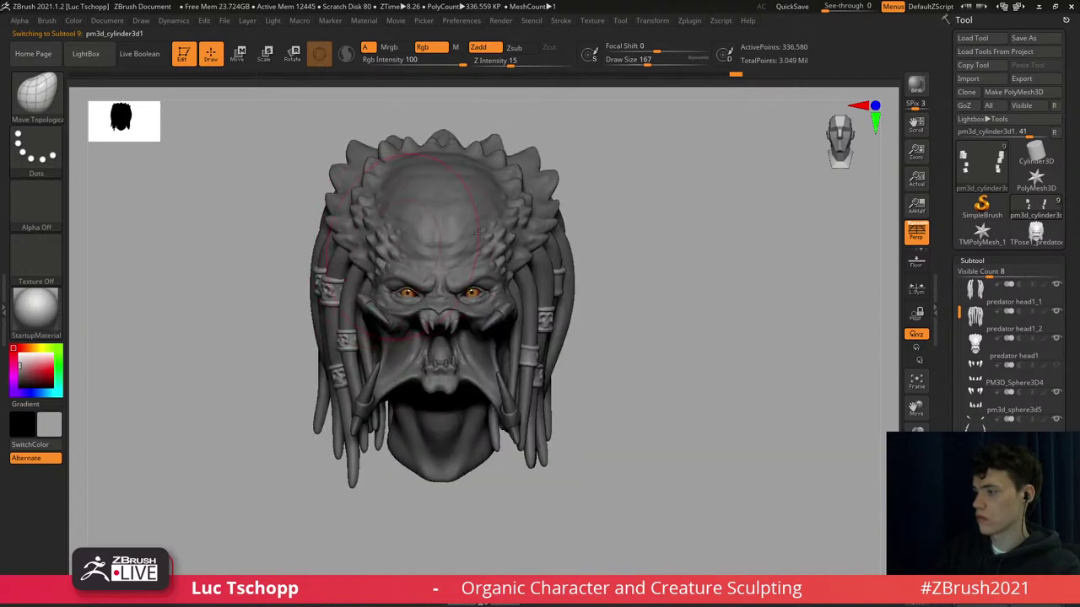
right_click_drag(614, 219, 585, 223)
key("s")
left_click_drag(580, 230, 569, 231)
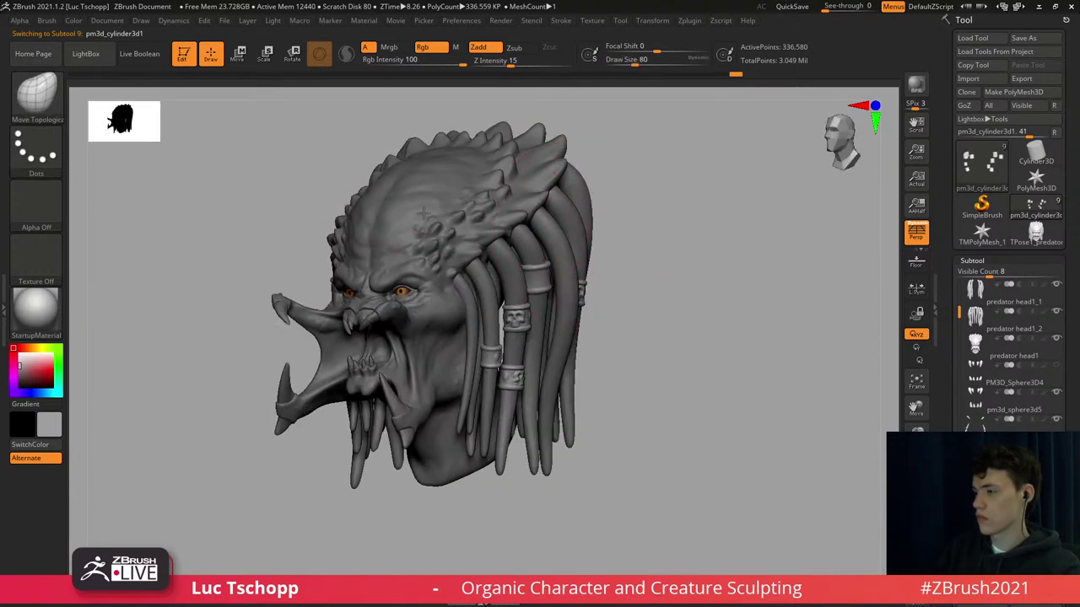
left_click(424, 213, "alt")
right_click_drag(372, 262, 398, 282, "shift")
right_click_drag(426, 316, 479, 271, "alt")
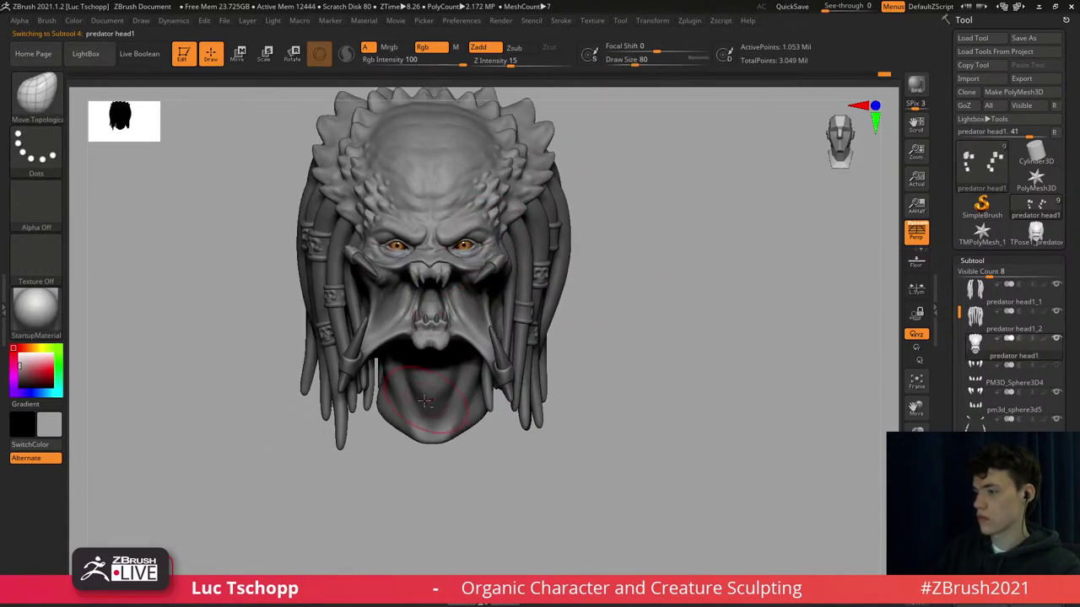
mouse_move(432, 179)
right_mouse_down("alt")
mouse_move(428, 234)
mouse_move(447, 321)
right_mouse_up("alt")
mouse_move(447, 320)
right_mouse_down("alt")
mouse_move(445, 285)
mouse_move(499, 232)
right_mouse_up("alt")
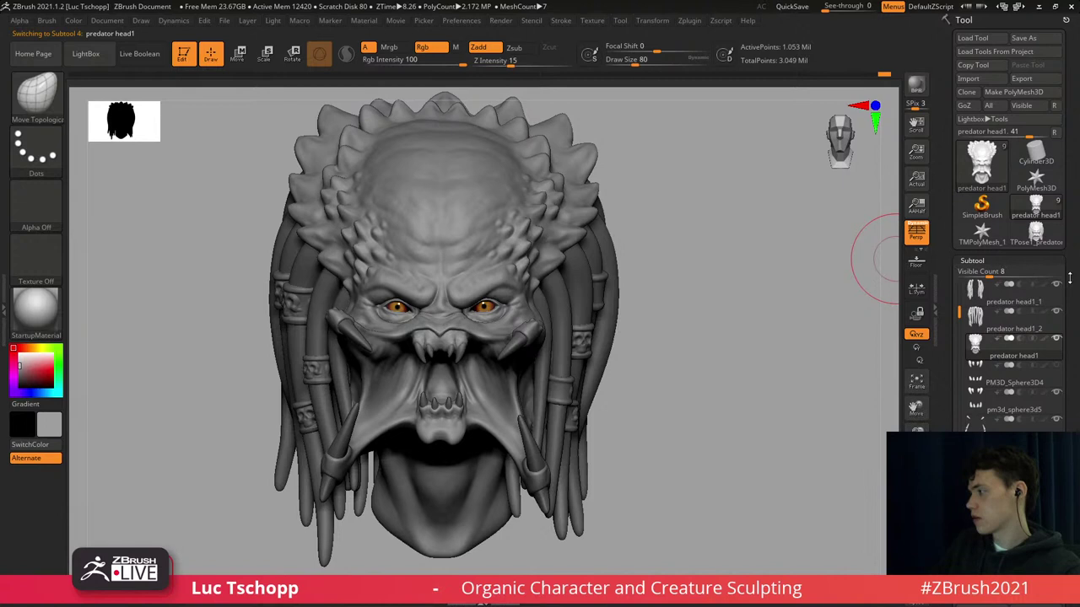
Insert a cylinder as a new subtool directly below the head.
left_click_drag(1061, 461, 1064, 184)
scroll(1062, 185, "down", 4)
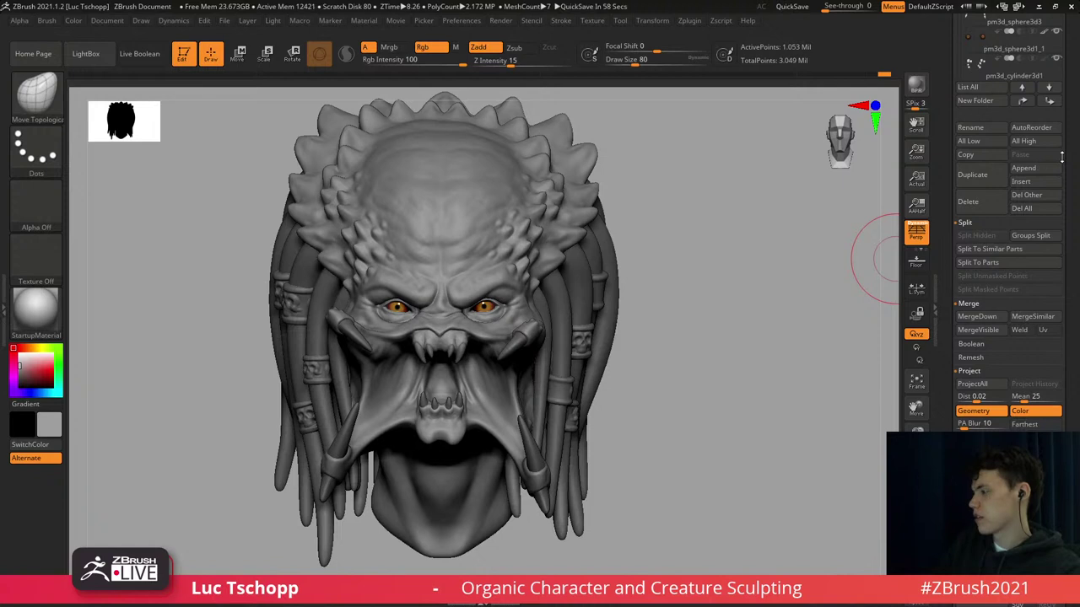
scroll(1061, 165, "up", 2)
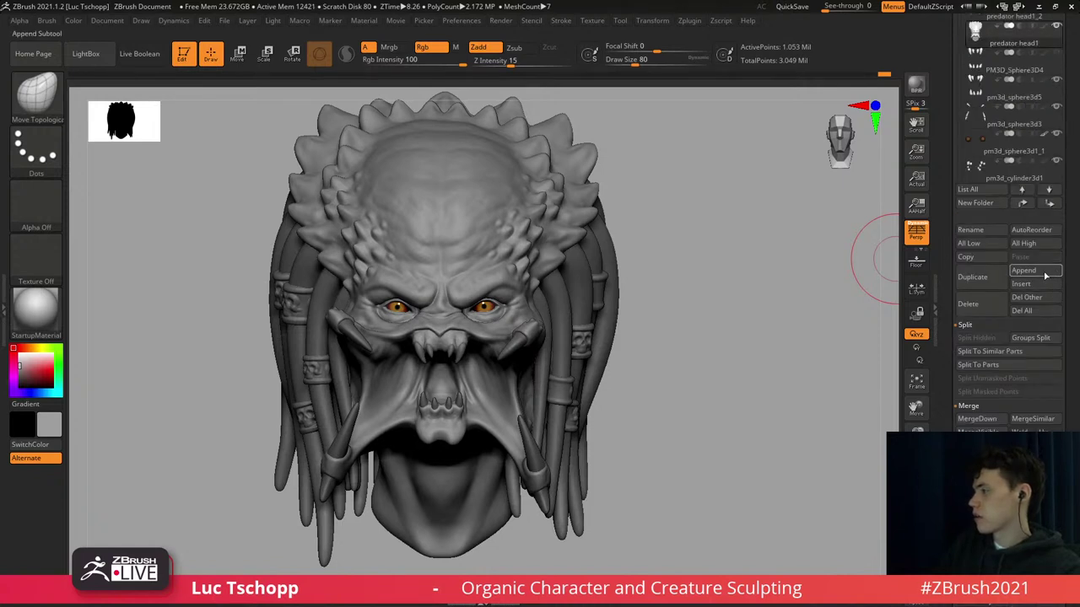
left_click(1041, 285)
left_click(597, 313)
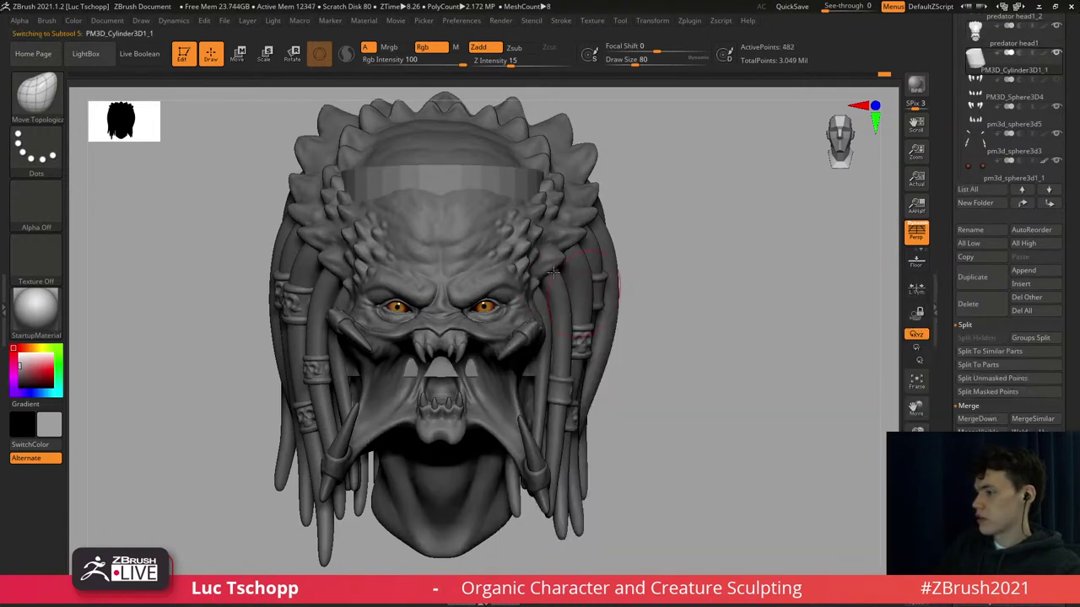
Move the cylinder out in front of the face, shrink it uniformly and stretch it vertically into a thin rod.
right_click_drag(443, 178, 580, 203)
key("w")
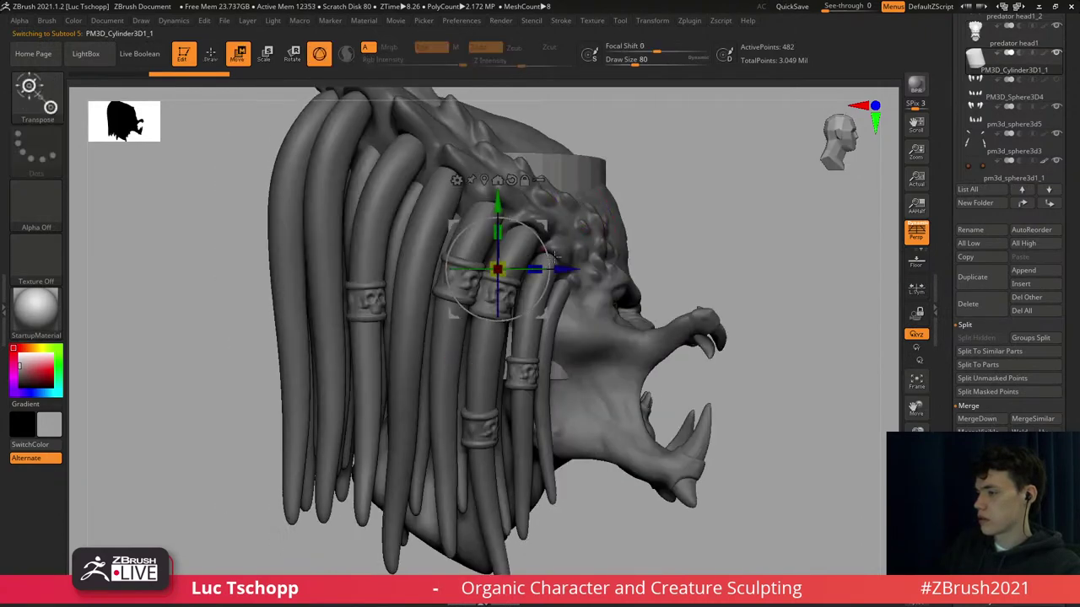
left_click_drag(560, 269, 839, 269)
right_click_drag(825, 253, 663, 297, "alt")
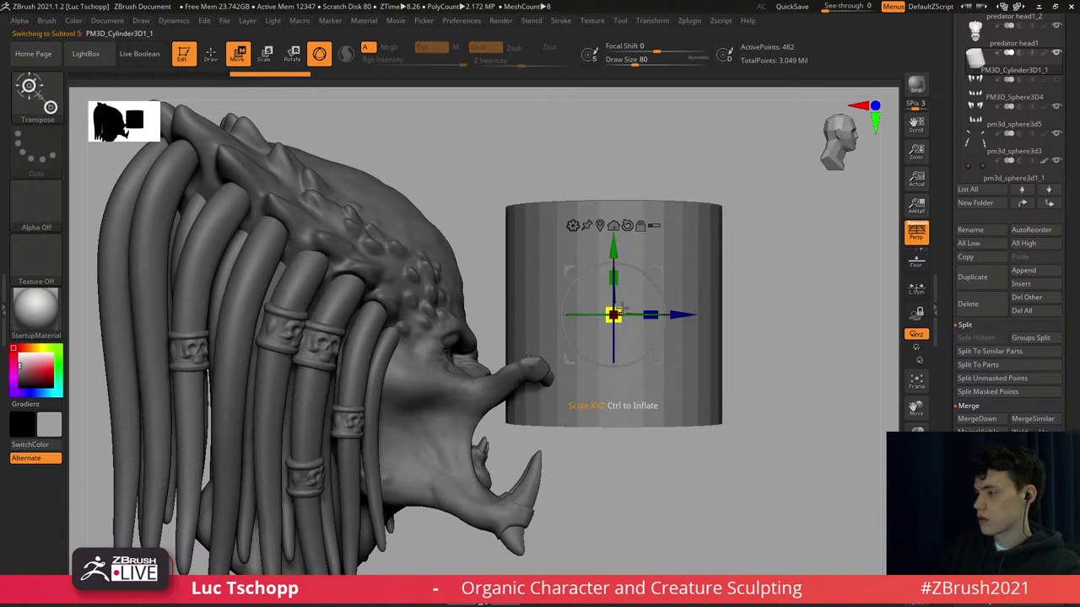
left_click_drag(620, 311, 453, 333)
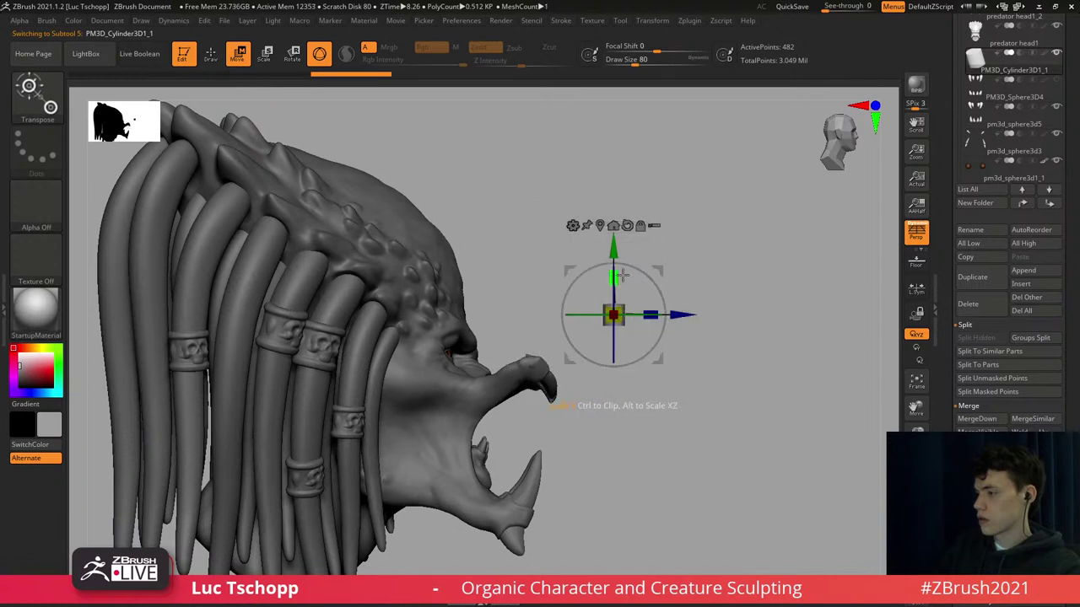
left_click_drag(620, 274, 588, 315)
key("q")
key("w")
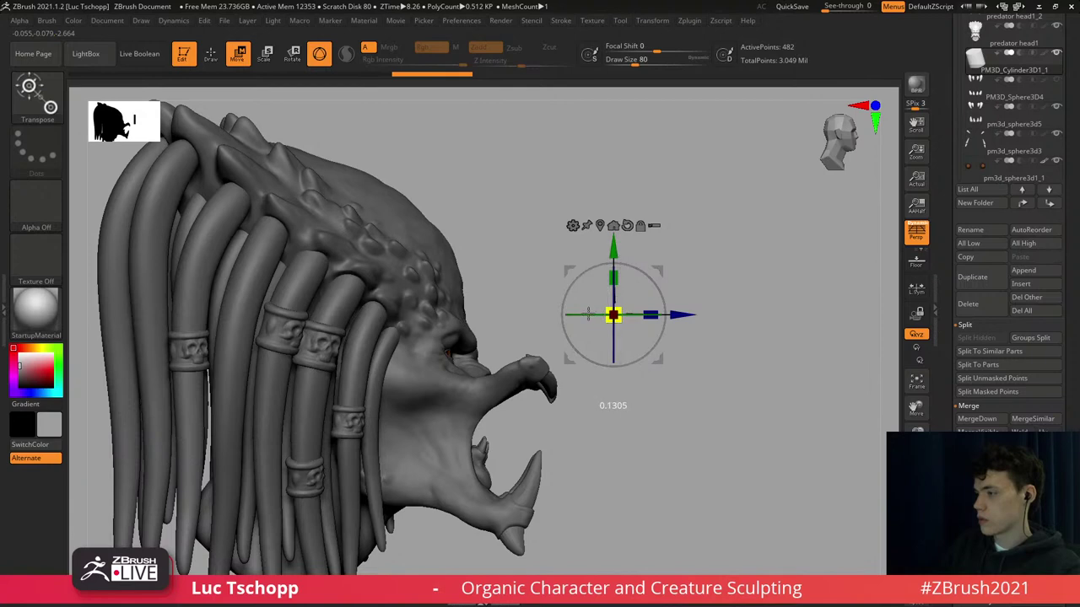
Swell and smooth the thin cylinder into a round-ended rod with the Inflat and Smooth brushes.
left_click_drag(685, 243, 540, 240)
mouse_move(738, 227)
left_mouse_down("alt")
mouse_move(473, 232)
mouse_move(484, 334)
mouse_move(555, 291)
left_mouse_up("alt")
key("b")
key("i")
key("n")
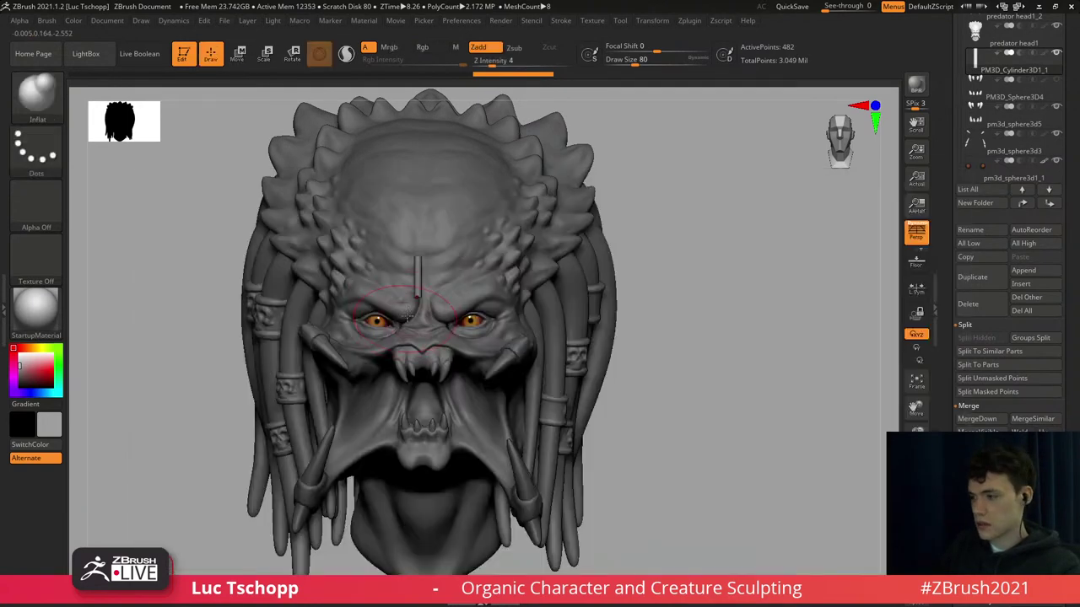
key("shift")
left_click_drag(418, 265, 416, 272, "shift")
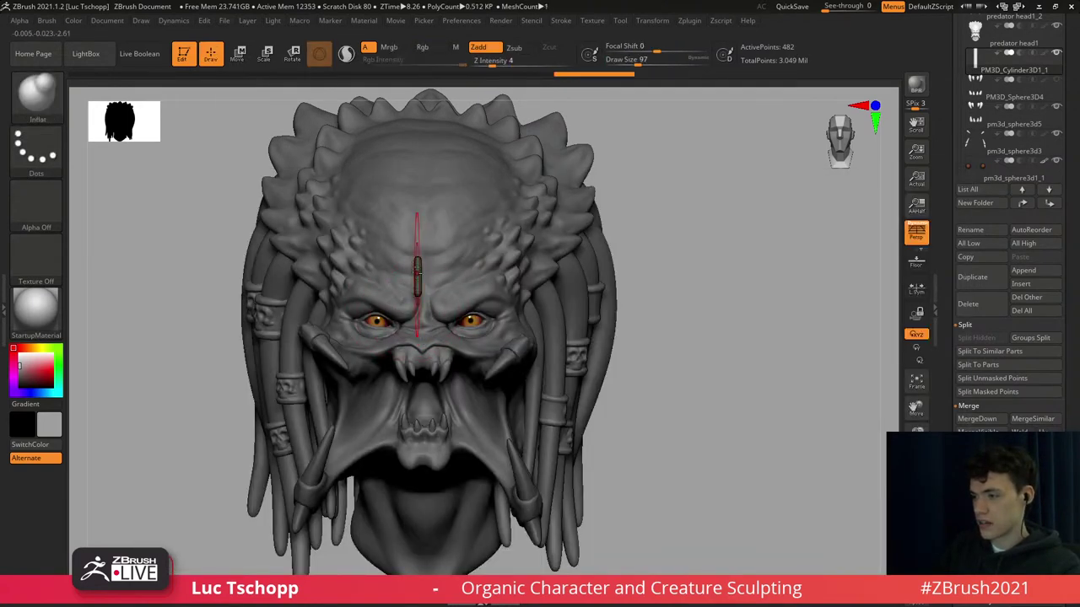
right_click_drag(455, 454, 454, 533, "ctrl")
key("shift")
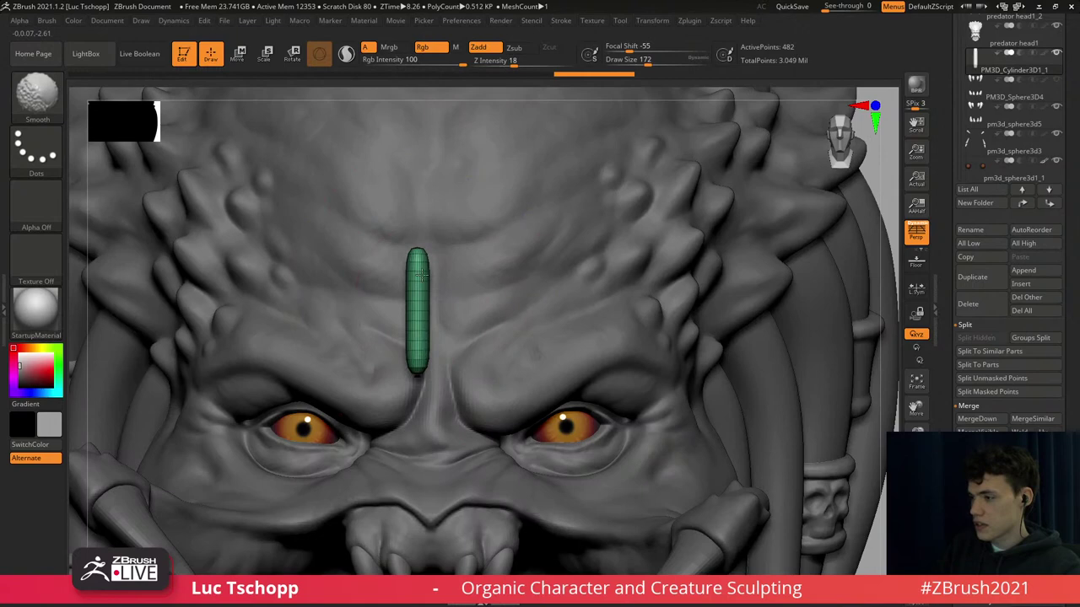
Slim the rod with the Pinch brush at draw size 280 and smooth its ends into a taper.
key("b")
key("p")
key("i")
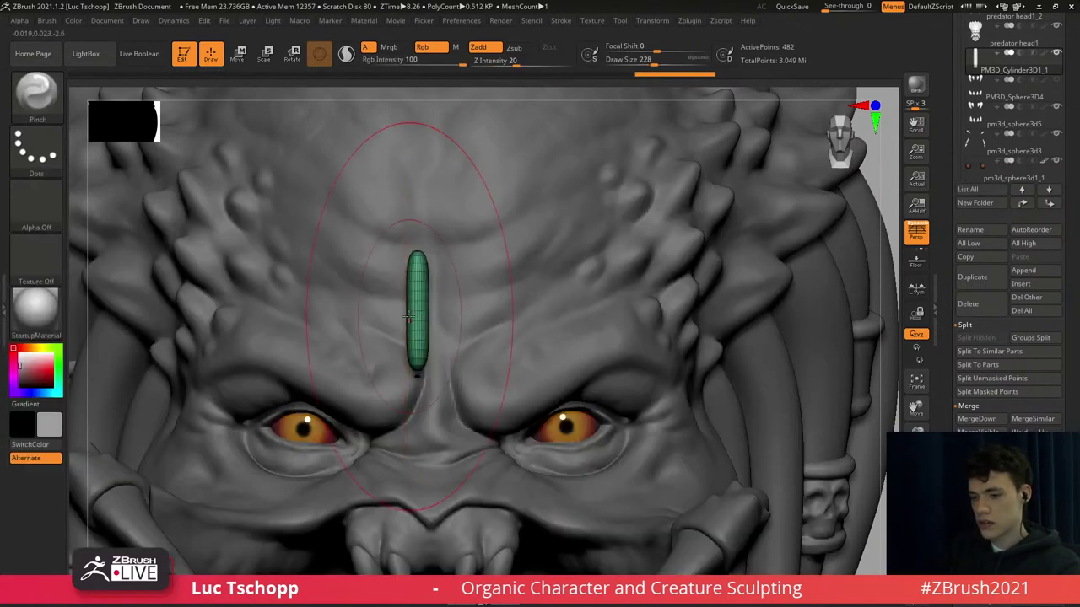
key("s")
left_click_drag(414, 308, 419, 308)
left_click_drag(419, 334, 420, 351)
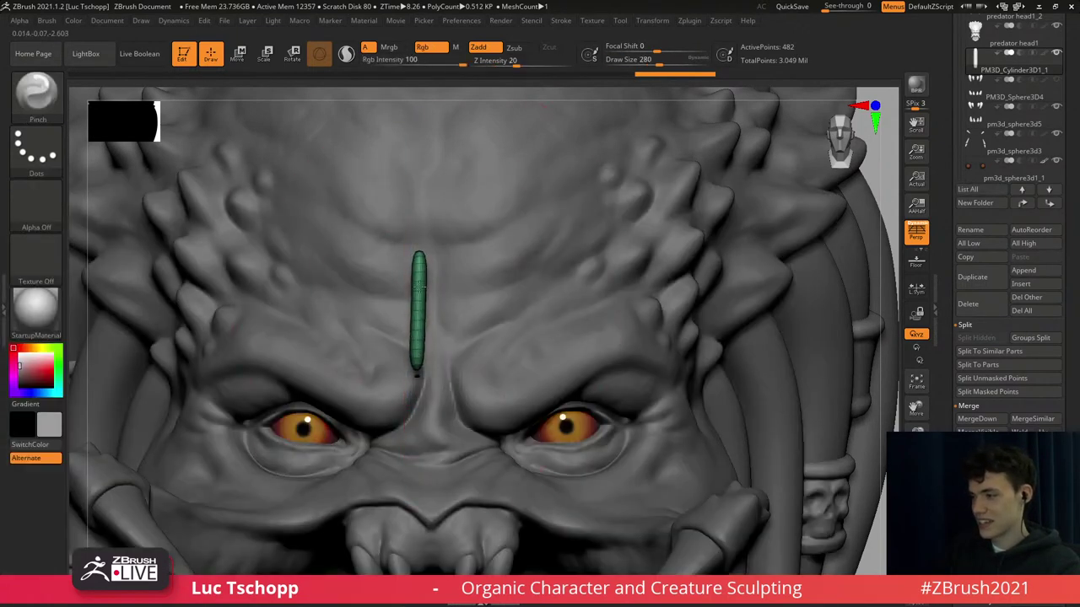
key("shift")
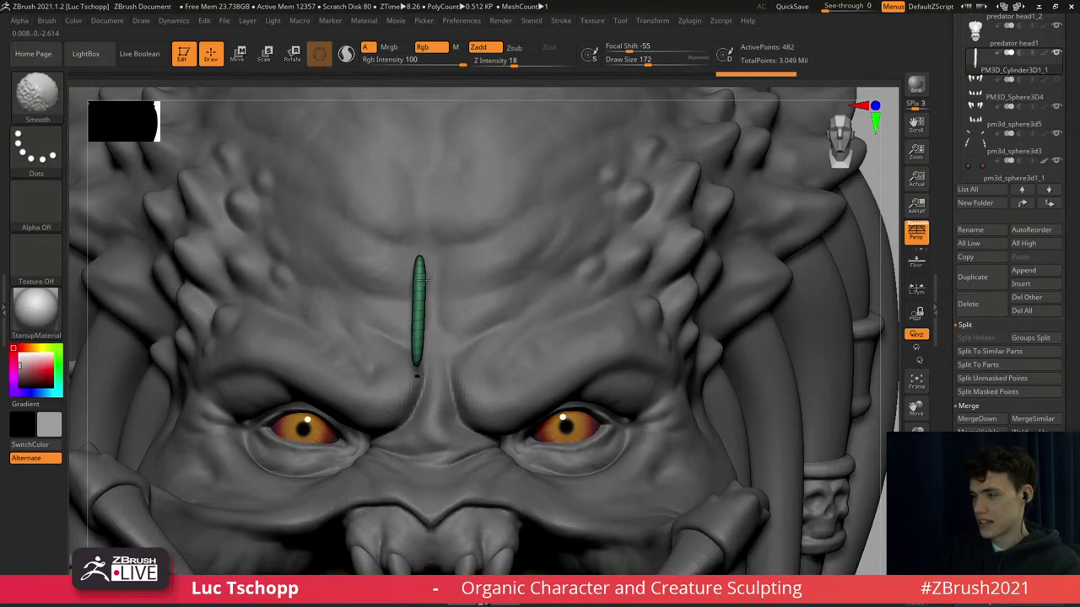
Adjust the rod's silhouette with the Move Topological brush and smooth its upper end.
key("b")
key("m")
key("t")
key("s")
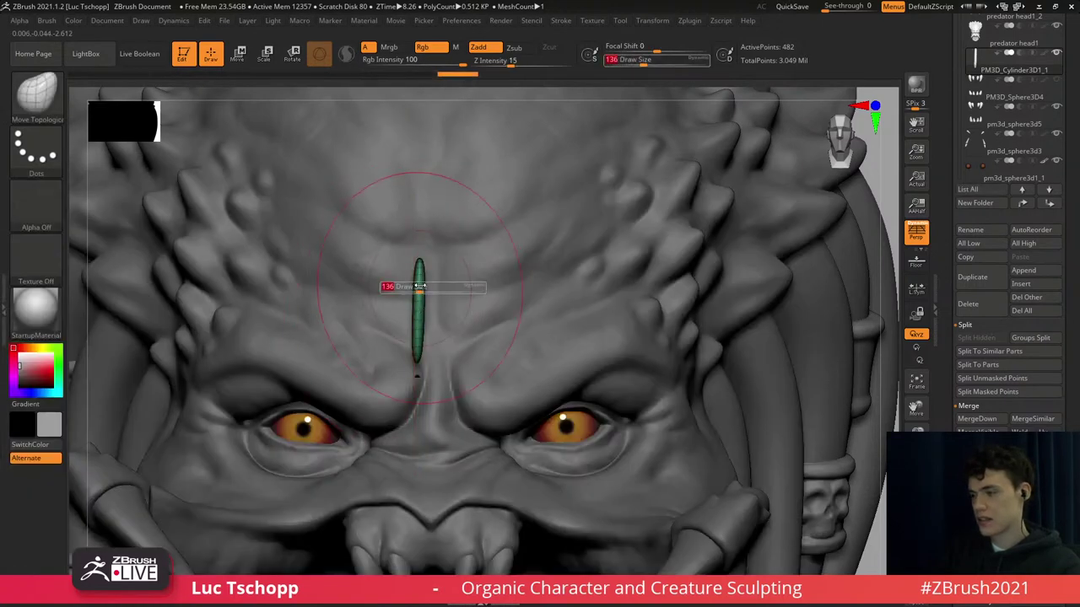
left_click_drag(420, 288, 414, 287)
left_click_drag(419, 270, 419, 285, "shift")
key("bracketright")
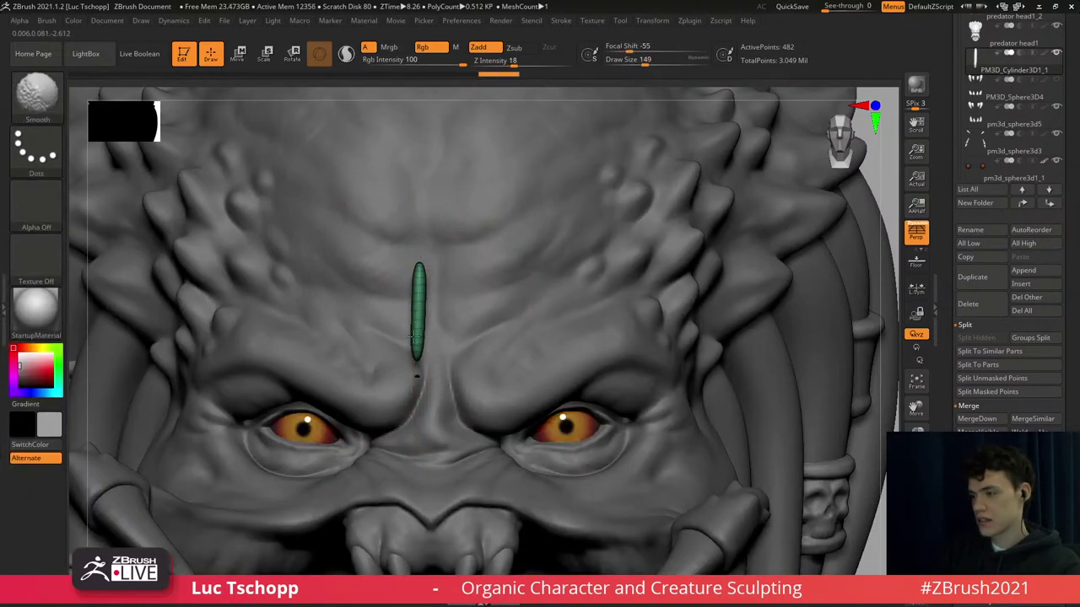
Pinch the rod into a thin pointed quill, hide its wireframe and set the draw size to 120.
key("b")
key("p")
key("i")
key("bracketright")
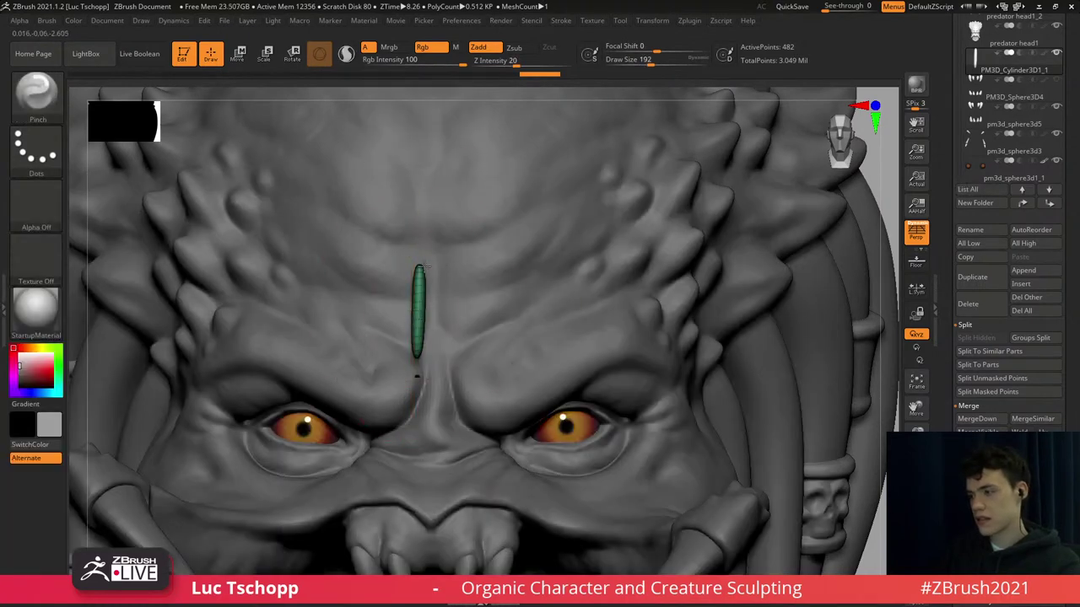
left_click_drag(417, 348, 421, 297)
key("shift+f")
key("bracketleft")
key("bracketleft")
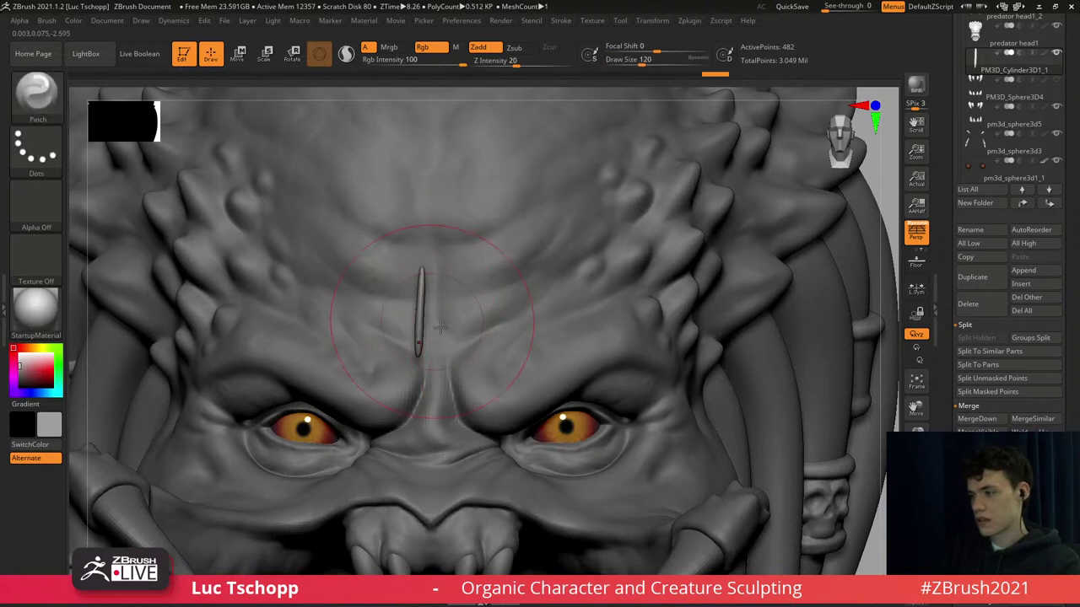
Center the gizmo on the quill and move it back against the inner brow on the creature's left side.
right_click_drag(440, 327, 410, 348, "ctrl")
key("shift+f")
key("shift+f")
key("w")
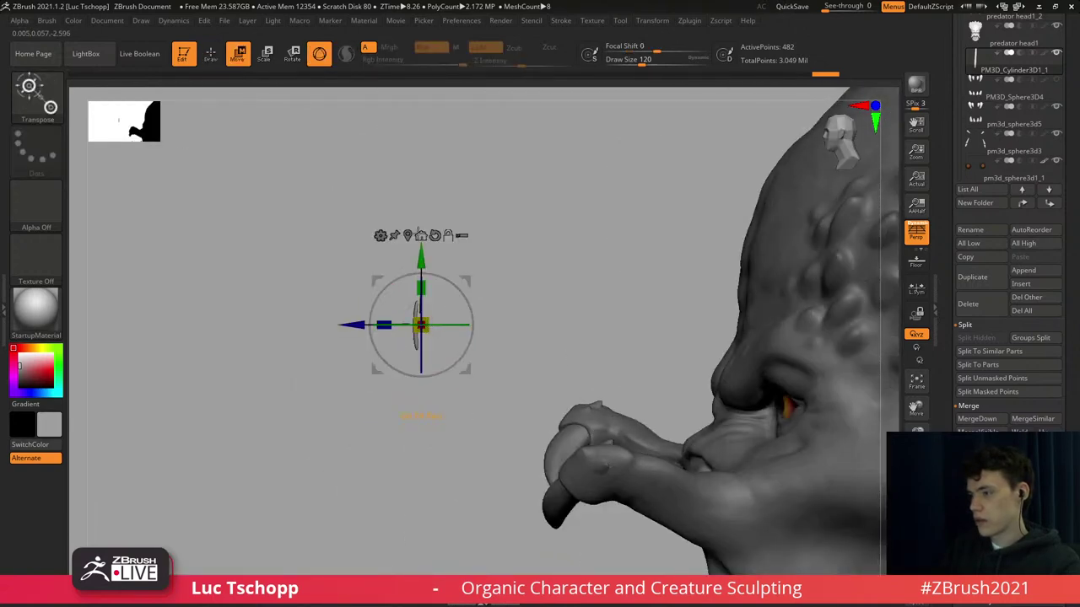
left_click(408, 236, "alt")
left_click_drag(467, 277, 773, 322)
right_click_drag(773, 322, 663, 296, "alt")
left_click_drag(664, 296, 718, 295)
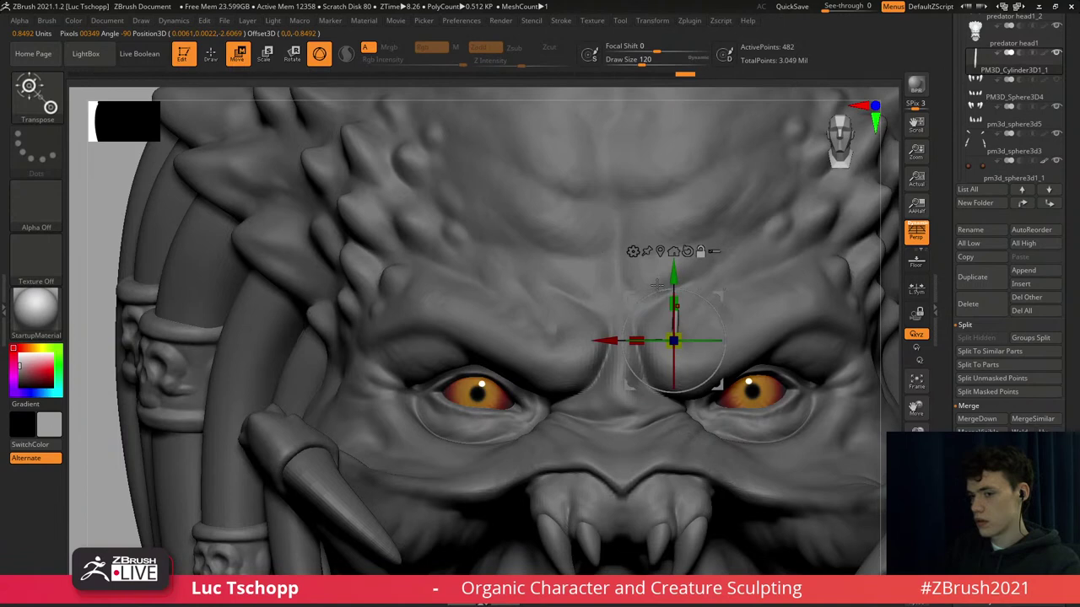
Tilt the quill diagonally outward, raise it on the creature's left brow and recenter the gizmo on it.
right_click_drag(657, 285, 605, 298, "alt")
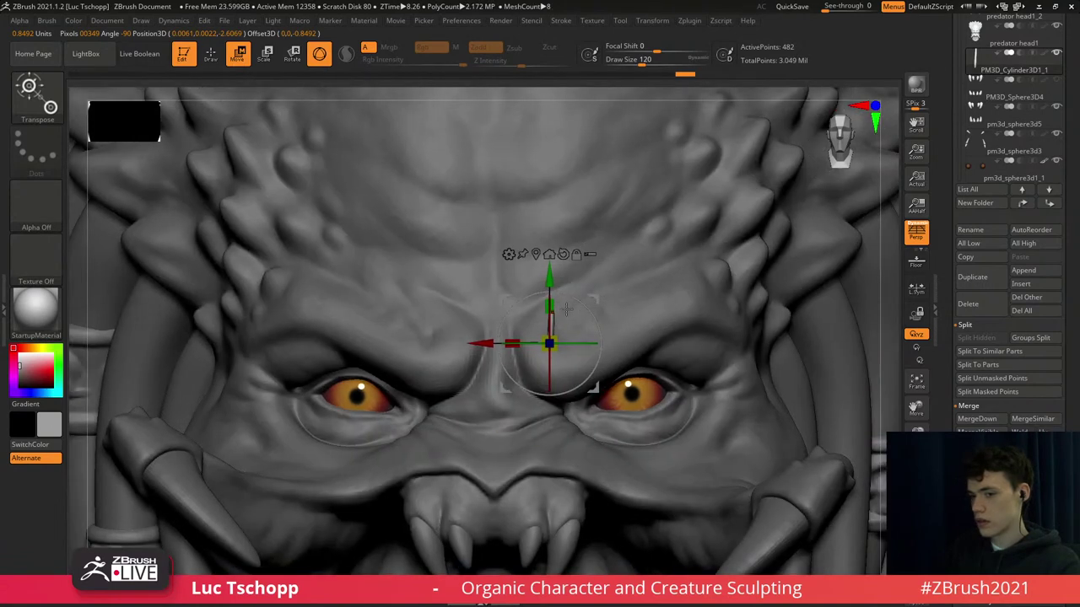
left_click_drag(596, 320, 608, 340)
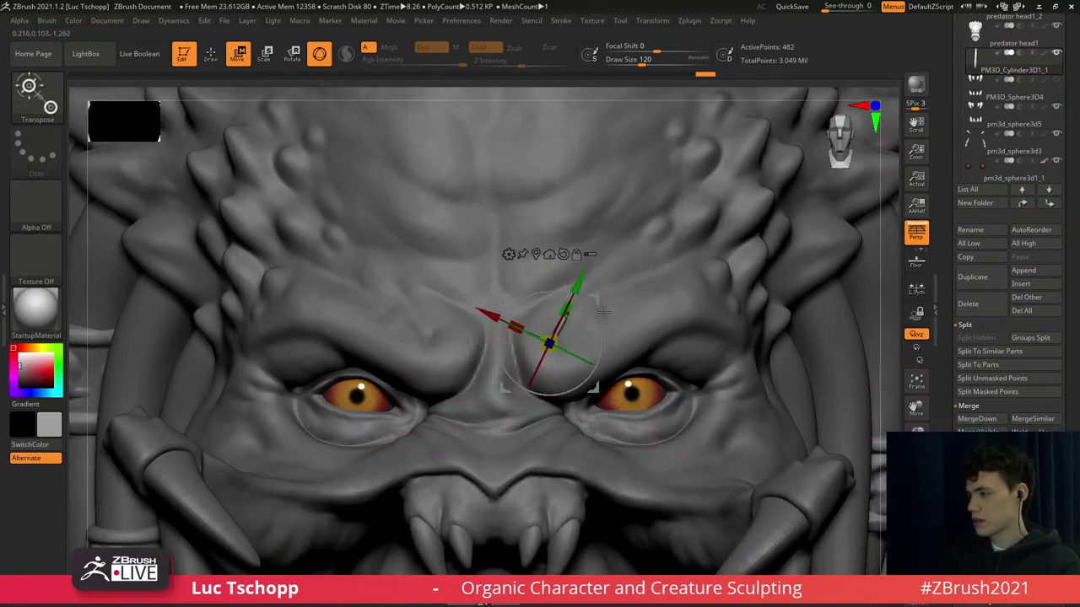
left_click_drag(602, 297, 614, 271)
left_click_drag(605, 289, 608, 302)
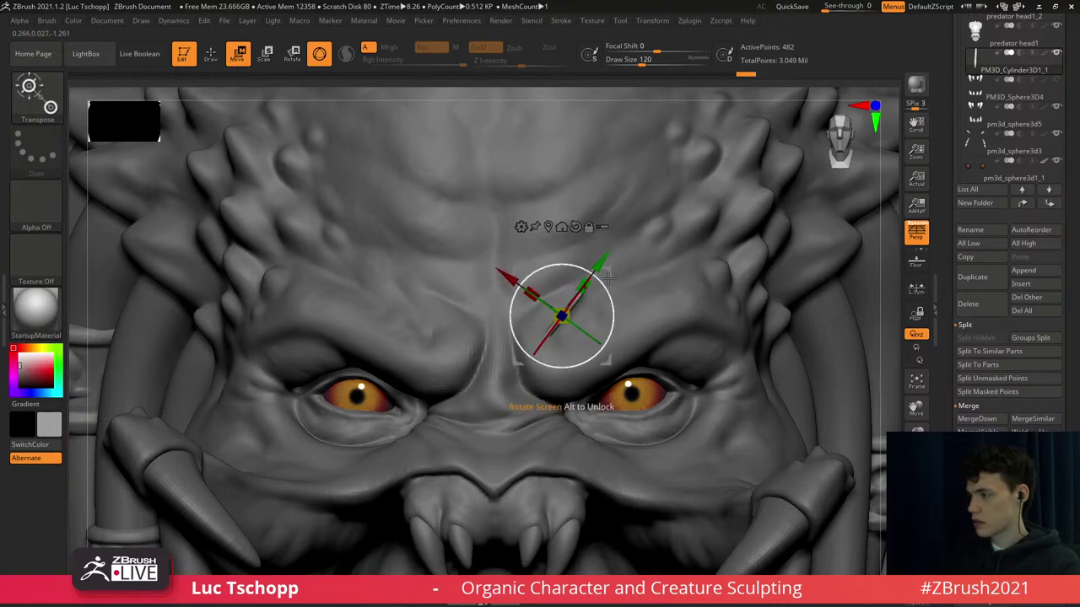
left_click_drag(608, 271, 607, 271)
left_click(548, 226)
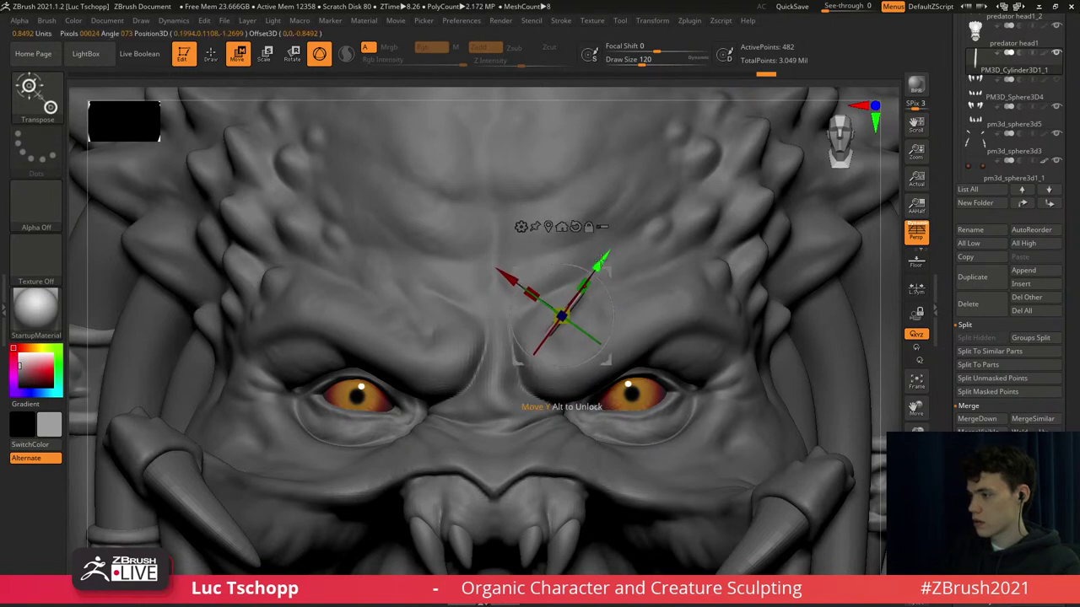
Reposition the quill lower on the creature's left inner brow and rotate it to a shallower diagonal.
mouse_move(607, 269)
left_mouse_down()
mouse_move(601, 276)
mouse_move(616, 260)
left_mouse_up()
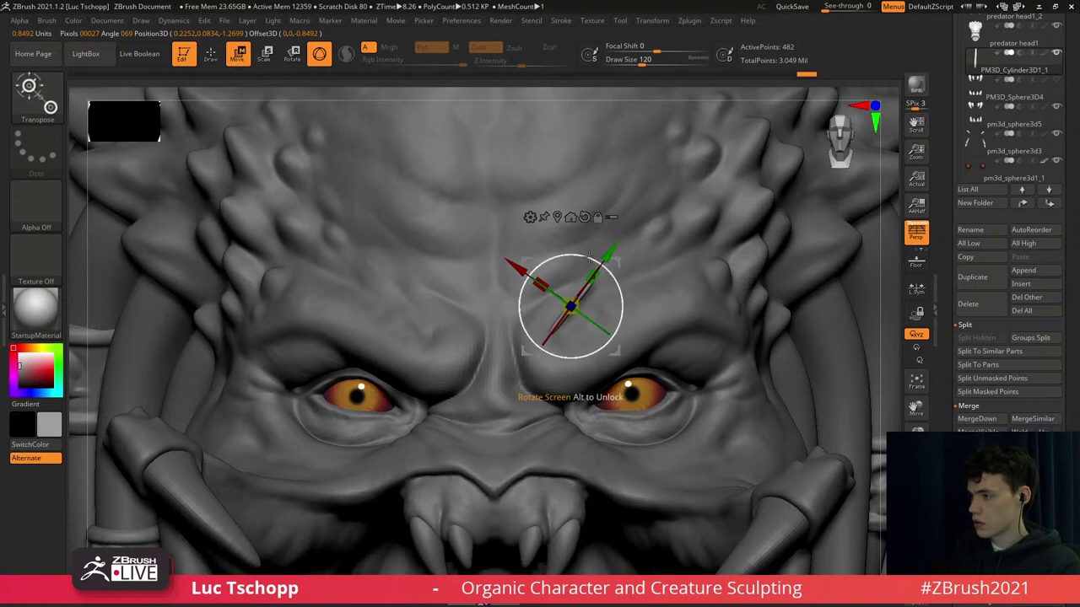
left_click_drag(586, 257, 590, 272)
left_click_drag(616, 355, 592, 380)
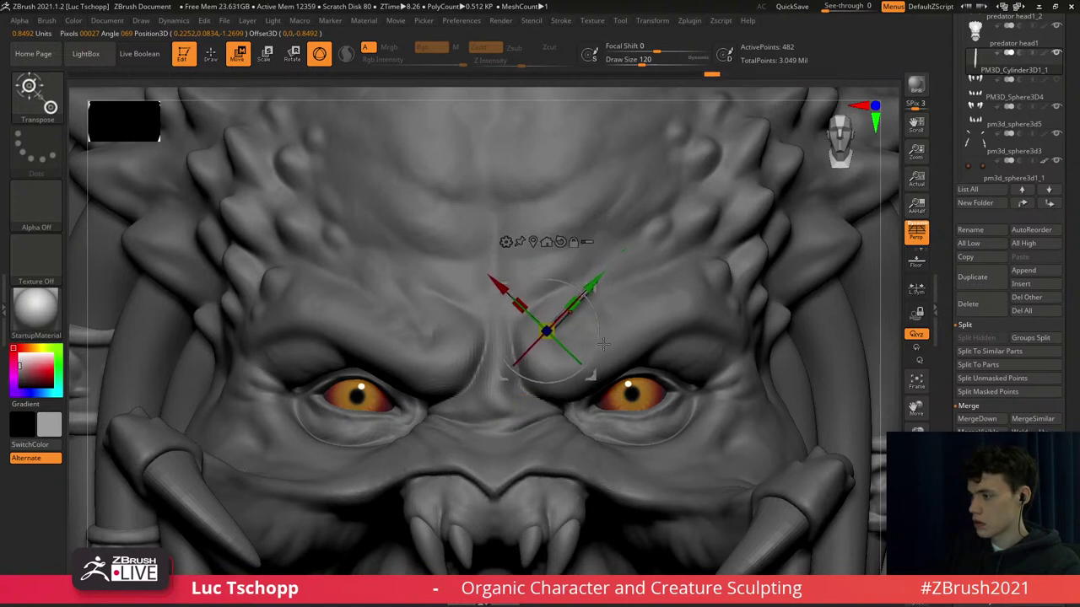
left_click_drag(596, 333, 599, 329)
right_click_drag(589, 321, 556, 336, "alt")
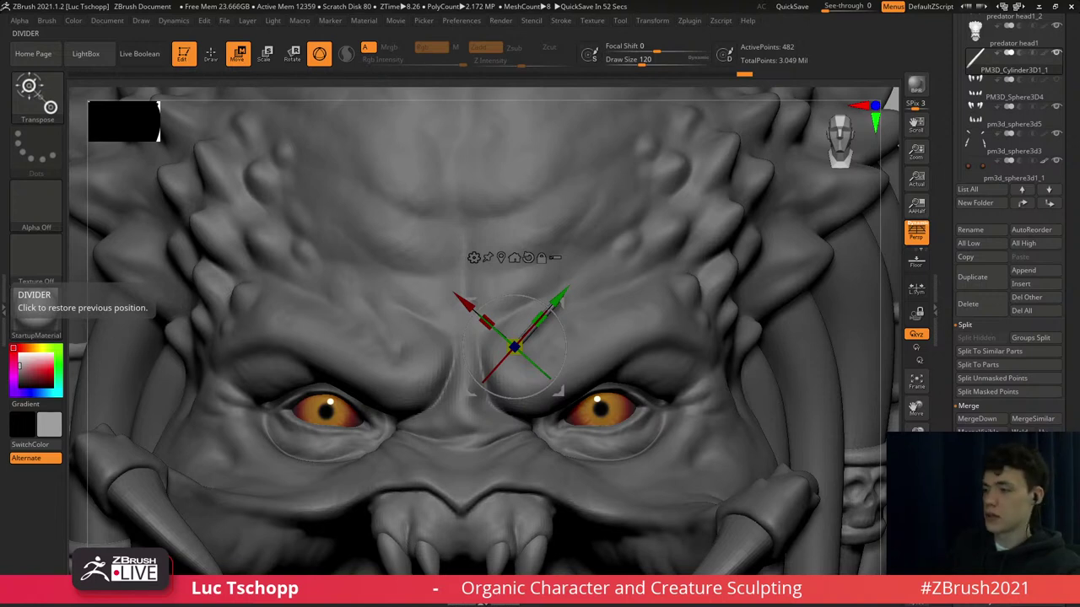
Move the quill outward to the middle of the creature's left brow and adjust its depth against the surface from the side.
left_click_drag(567, 304, 635, 276)
key("ctrl+z")
key("ctrl+z")
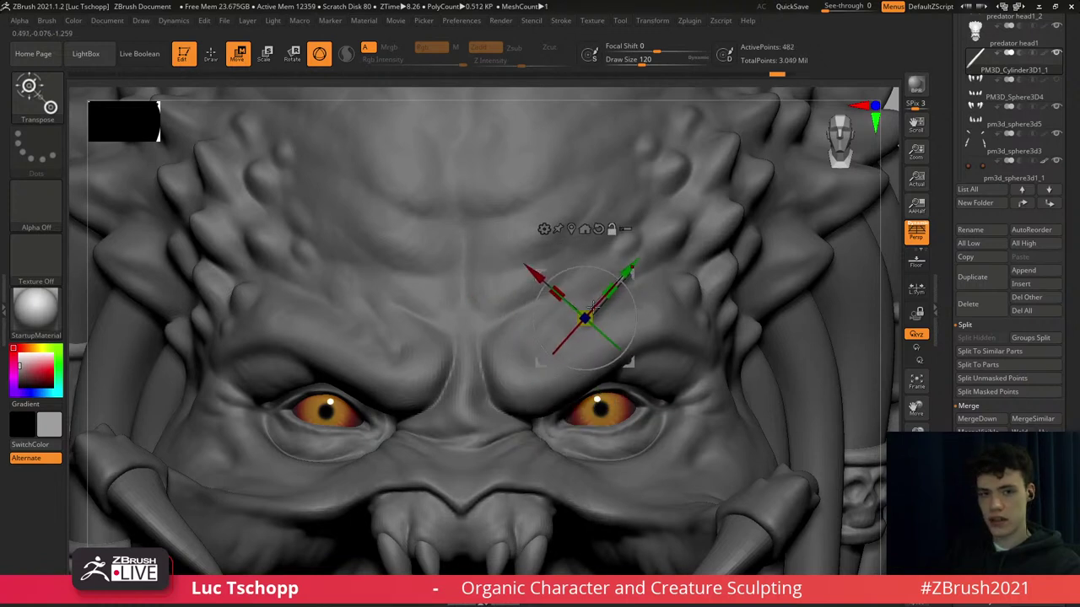
right_click_drag(593, 306, 527, 310, "alt")
left_click_drag(563, 299, 567, 302)
right_click_drag(582, 306, 577, 310)
left_click_drag(563, 300, 564, 301)
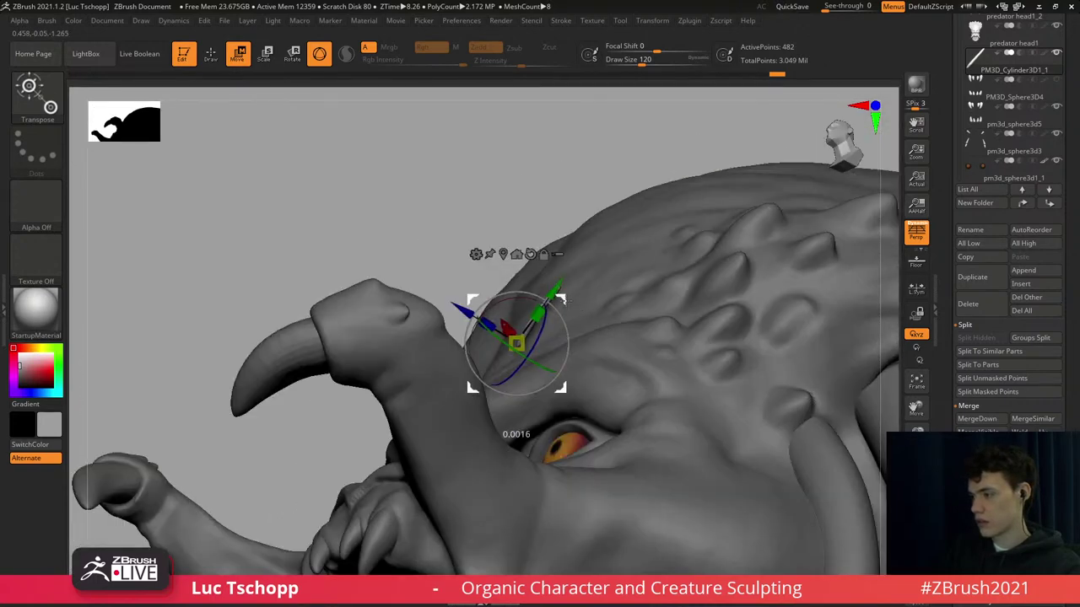
Bend the quill into a slight curve in side view with the Move brush, at a draw size of 145.
key("b")
key("m")
key("v")
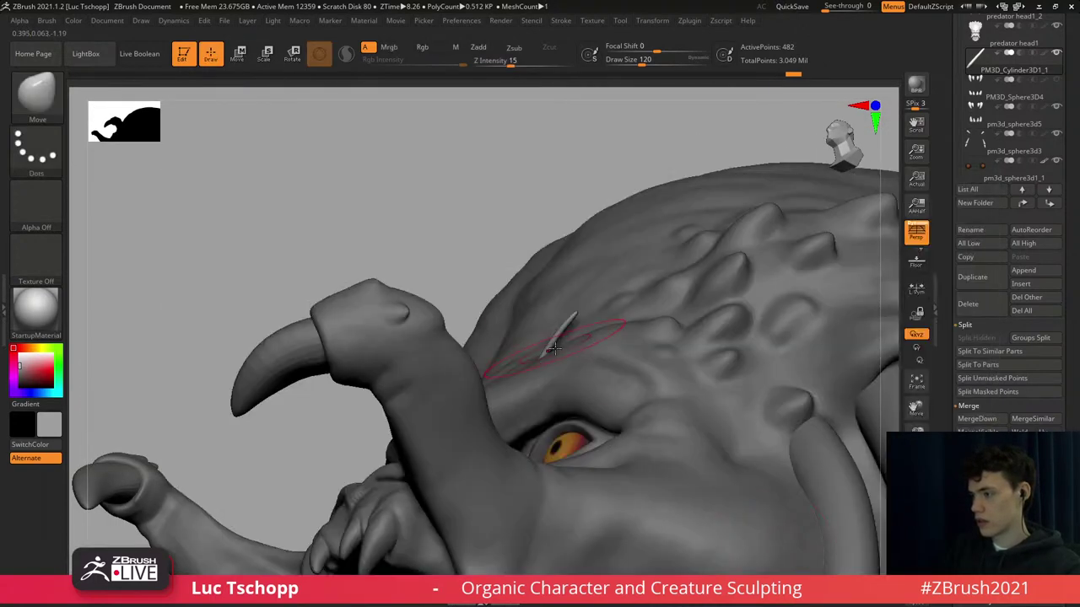
key("bracketright")
key("bracketright")
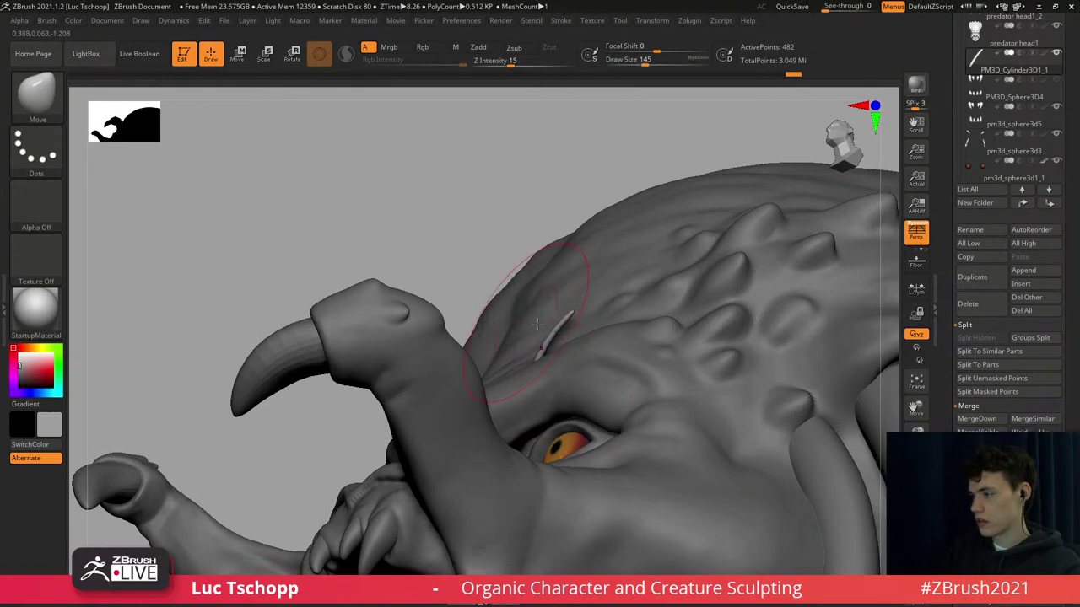
key("s")
left_click(551, 327)
left_click_drag(592, 381, 743, 346)
Curve the quill in front view with the Move brush at draw size 217, and set the draw size back to 136.
key("w")
key("b")
key("m")
key("v")
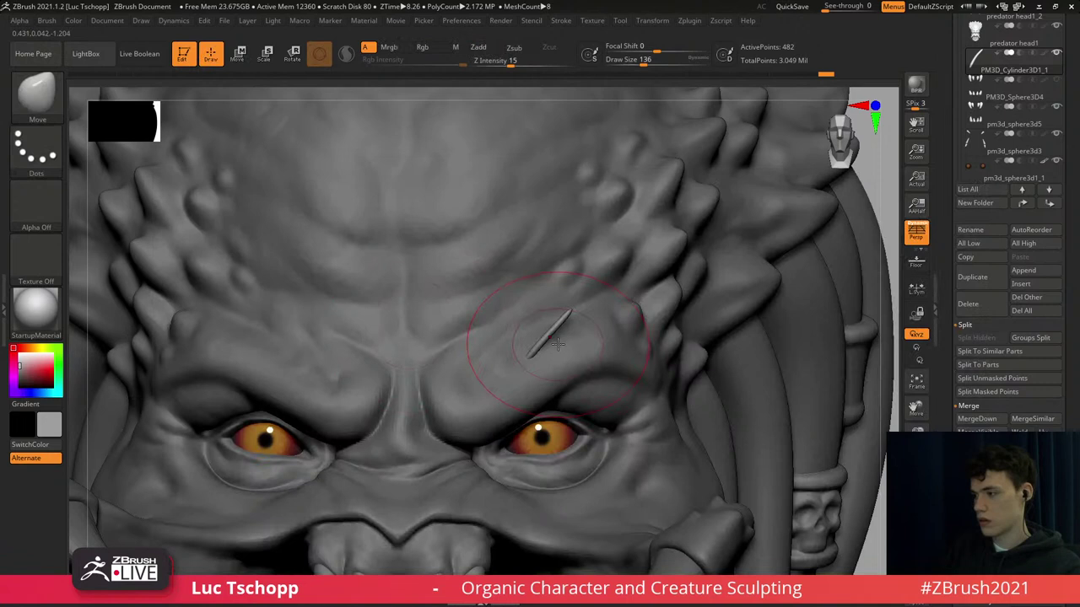
key("s")
left_click(561, 348)
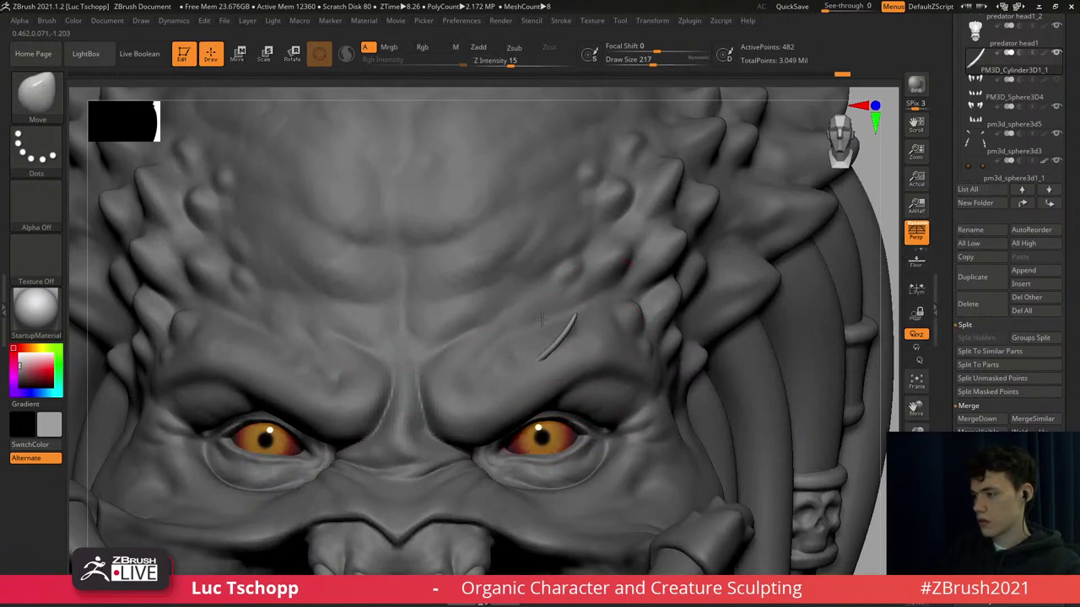
mouse_move(559, 340)
left_mouse_down()
mouse_move(548, 329)
mouse_move(600, 306)
mouse_move(594, 333)
mouse_move(628, 320)
left_mouse_up()
key("s")
left_click(543, 327)
key("w")
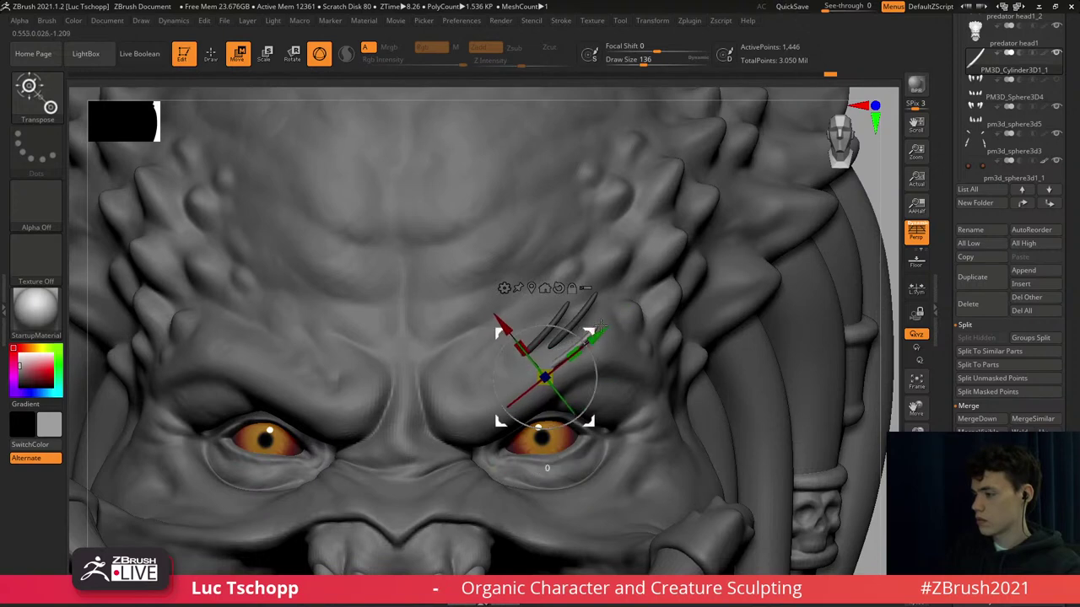
Duplicate the curved quill several times outward along the creature's left brow, adjusting the size and placement of the copies.
left_click_drag(593, 334, 629, 313, "ctrl")
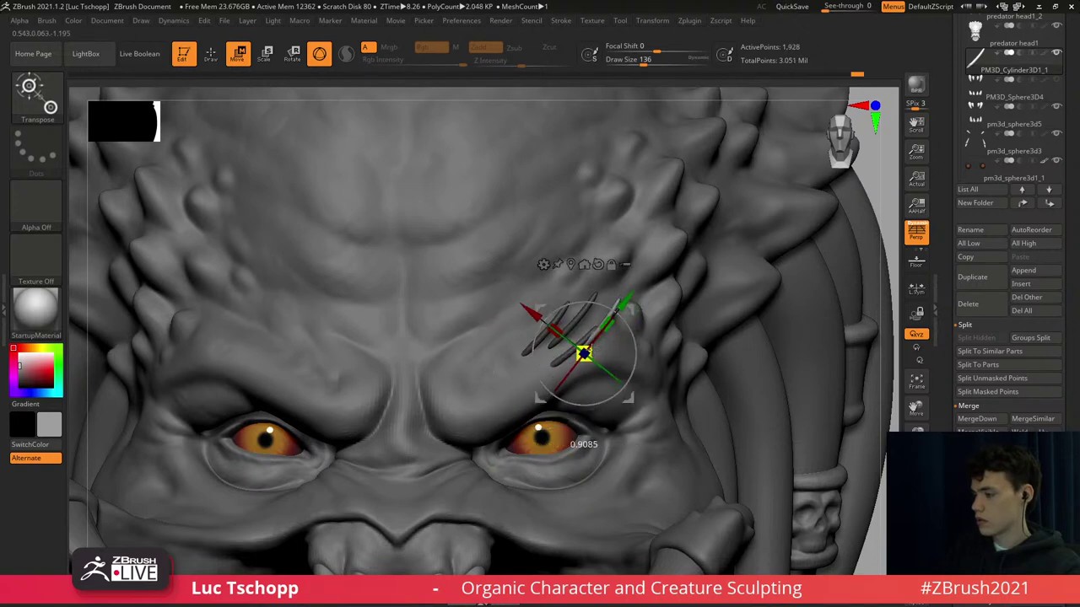
left_click_drag(584, 354, 582, 357)
right_click_drag(772, 338, 653, 322)
mouse_move(626, 202)
right_mouse_down()
mouse_move(697, 285)
mouse_move(650, 297)
right_mouse_up()
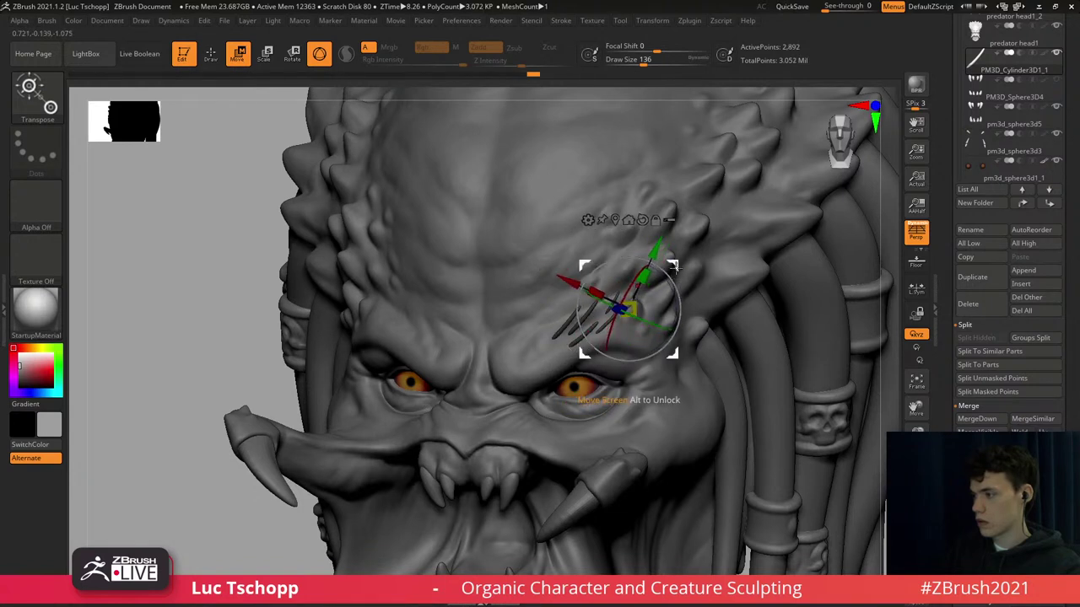
right_click_drag(635, 372, 665, 365, "shift")
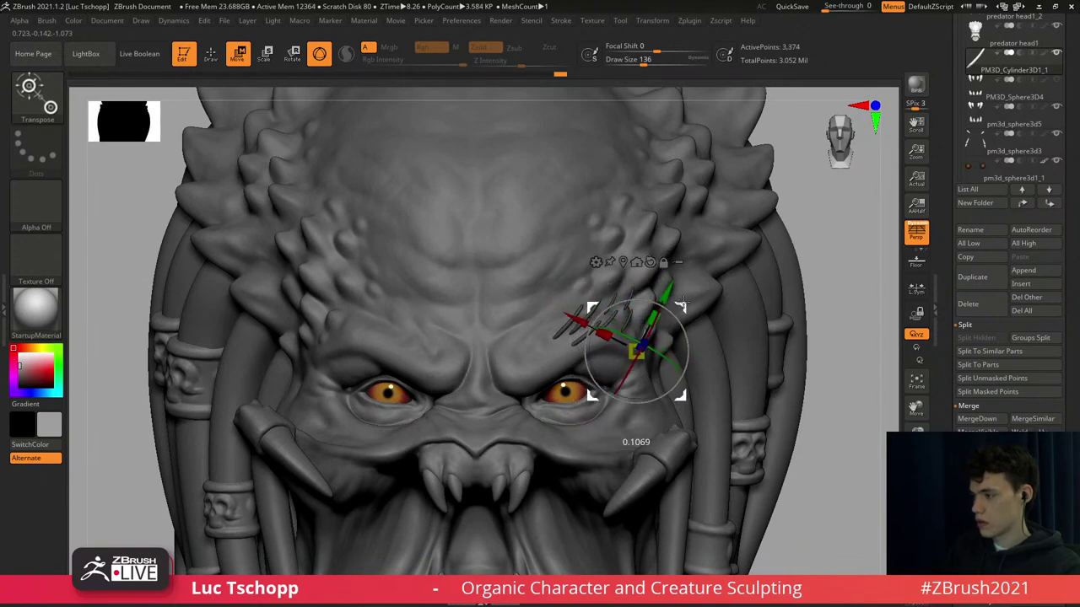
Push the outer quill copy back against the outer brow in side view and adjust its placement from the front.
right_click_drag(701, 282, 675, 310)
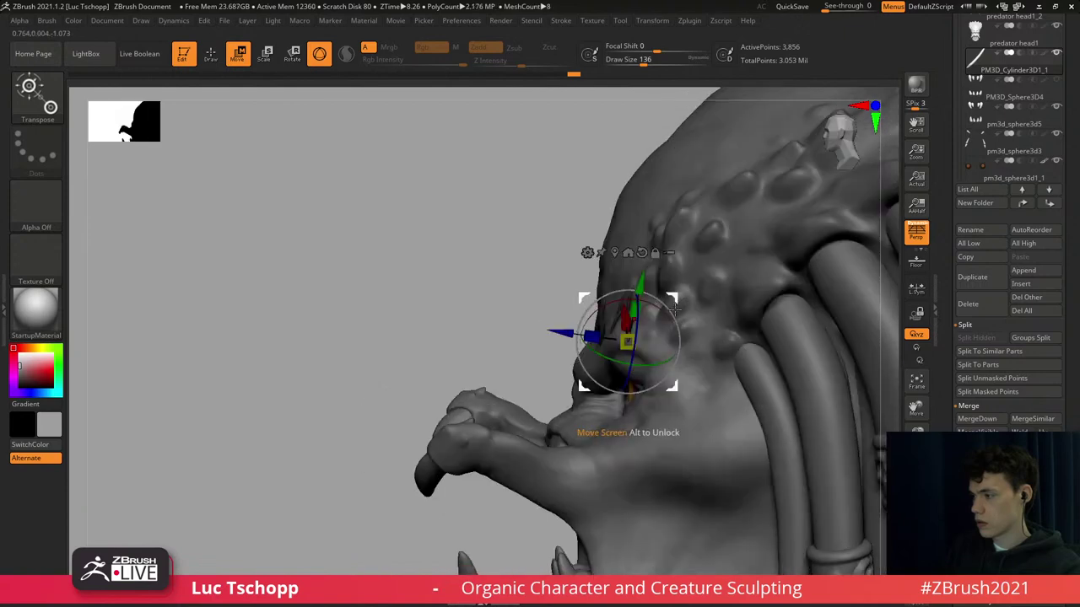
left_click_drag(682, 301, 691, 294)
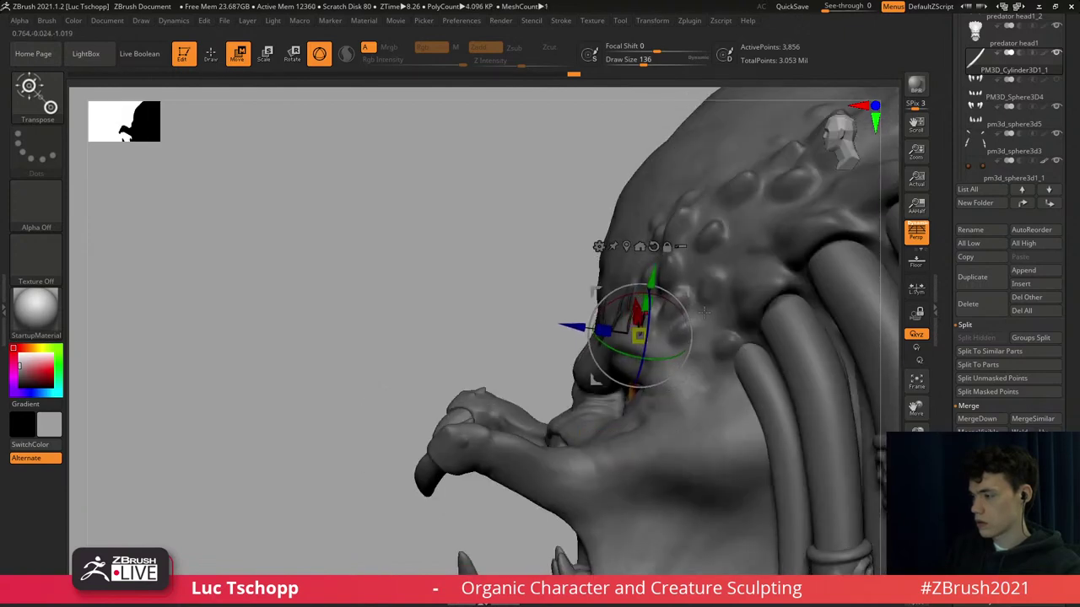
right_click_drag(697, 322, 694, 295)
left_click_drag(687, 309, 705, 287)
right_click_drag(707, 288, 736, 283)
left_click_drag(674, 347, 678, 363)
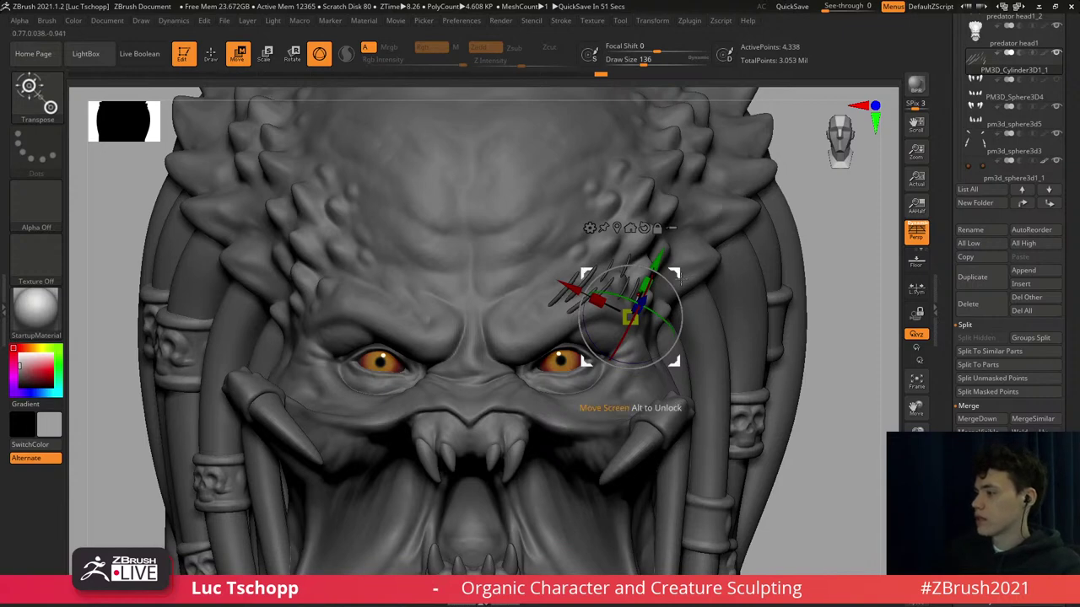
Fit a quill copy at the outer brow end, place another on the inner brow and seat it from the side.
right_click_drag(685, 290, 671, 281)
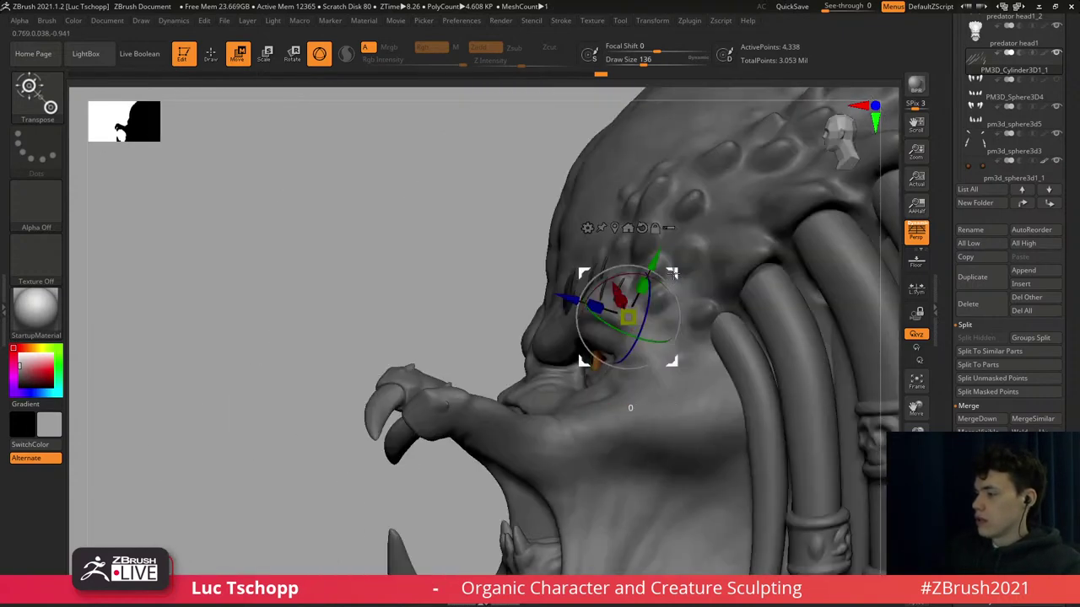
left_click_drag(673, 273, 597, 269)
right_click_drag(599, 274, 648, 284)
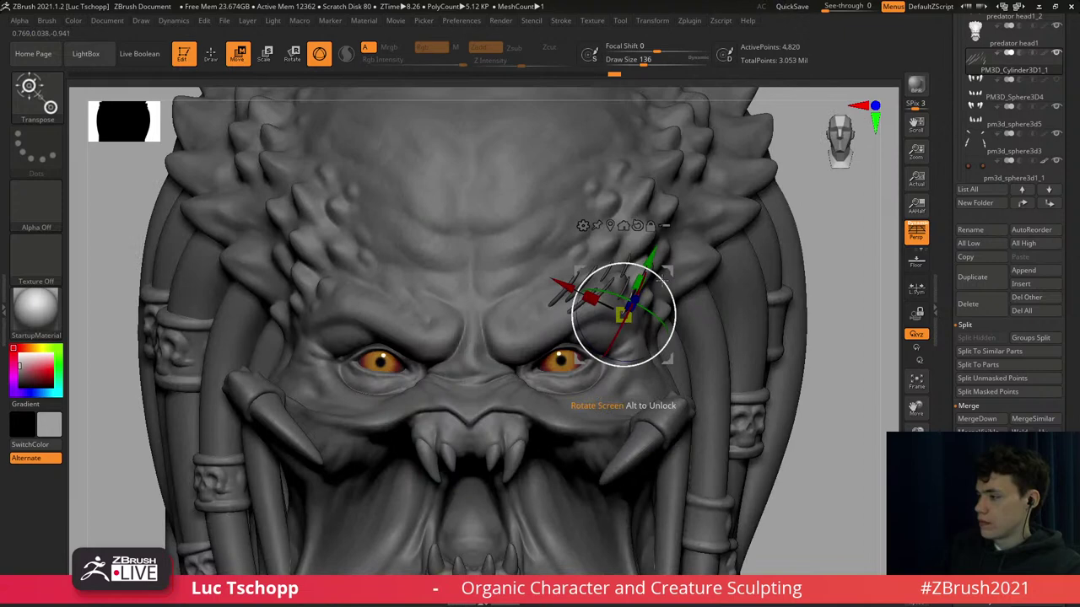
left_click_drag(668, 273, 605, 315)
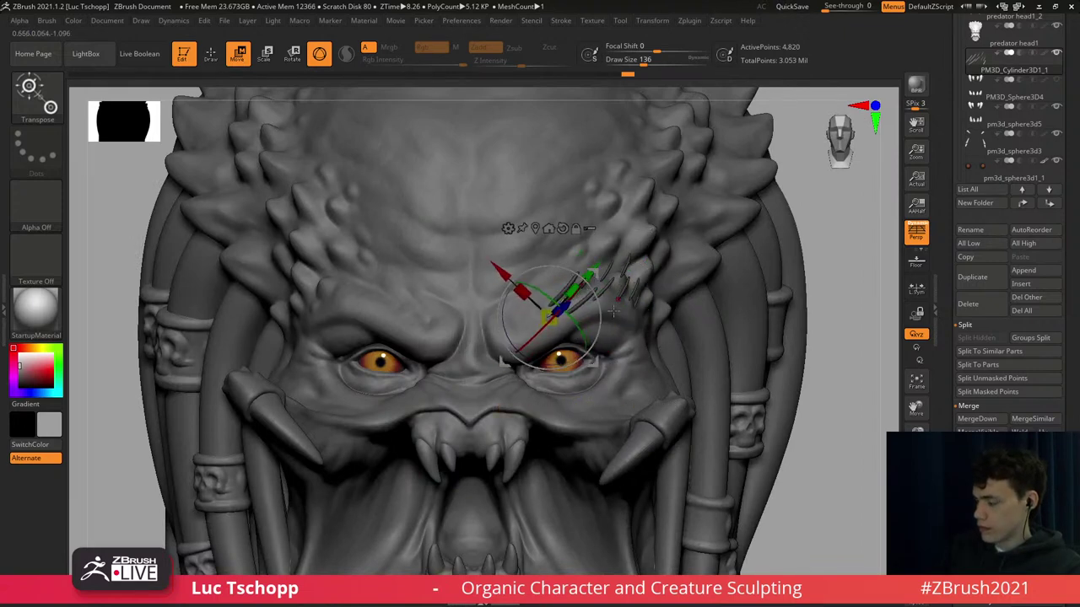
right_click_drag(641, 314, 597, 332)
left_click_drag(579, 327, 608, 289)
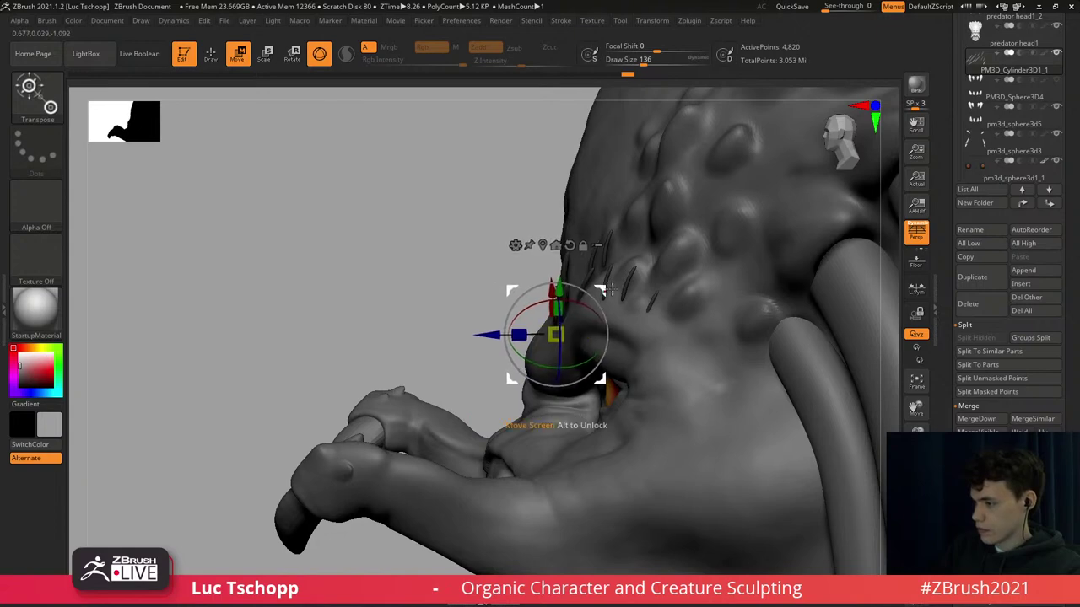
right_click_drag(533, 324, 599, 326)
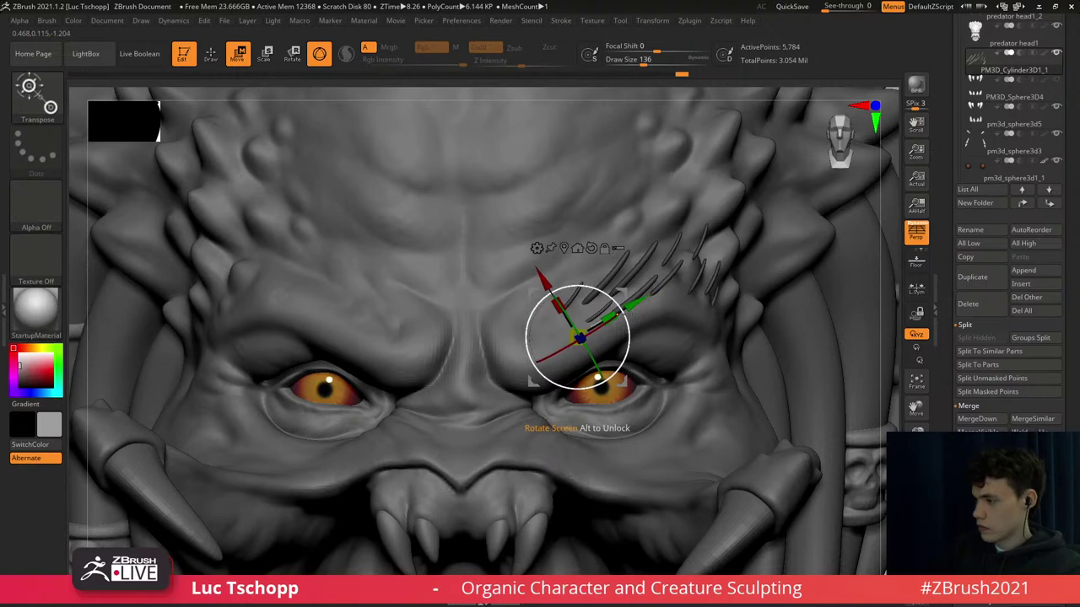
Duplicate a quill up among the temple spikes on the creature's left side and push it back onto the surface.
mouse_move(620, 322)
right_mouse_down()
mouse_move(564, 241)
mouse_move(552, 249)
mouse_move(605, 334)
mouse_move(623, 224)
mouse_move(504, 185)
mouse_move(653, 289)
mouse_move(634, 309)
right_mouse_up()
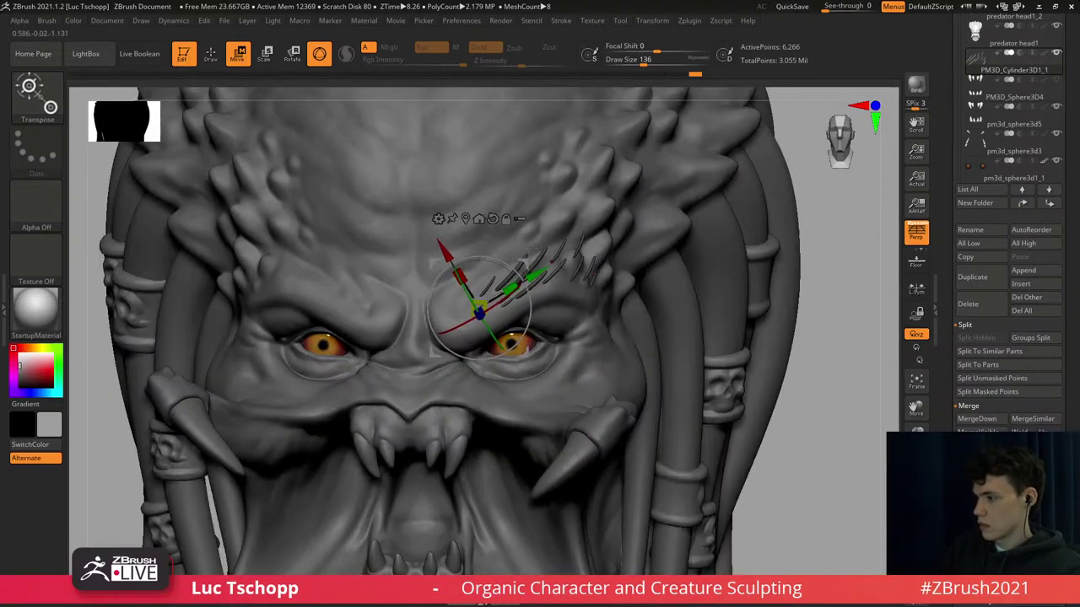
left_click_drag(528, 264, 612, 171, "ctrl")
right_click_drag(620, 216, 517, 212)
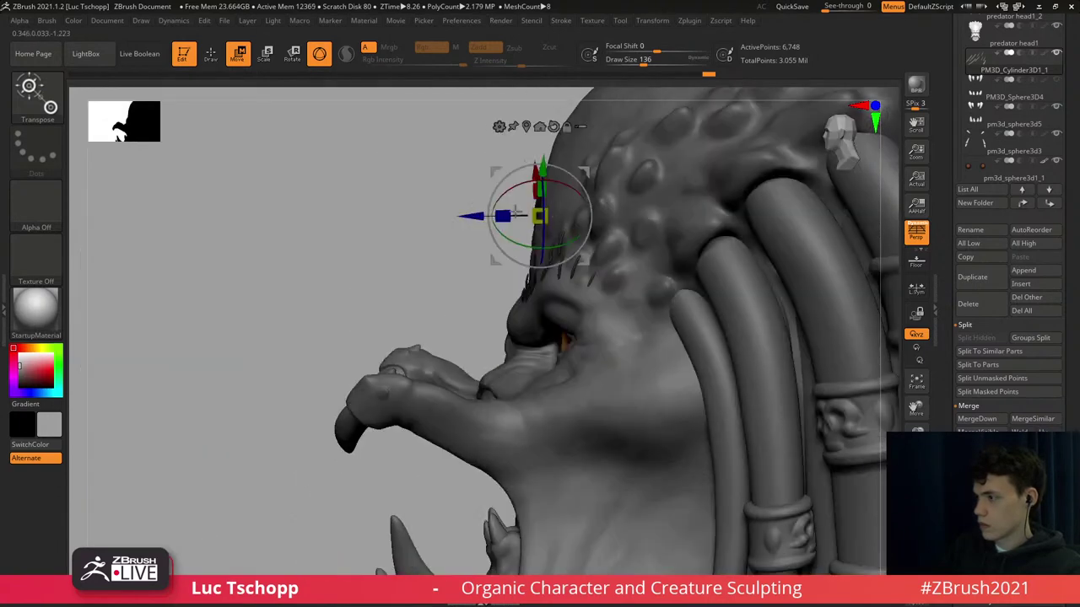
left_click_drag(472, 216, 512, 216)
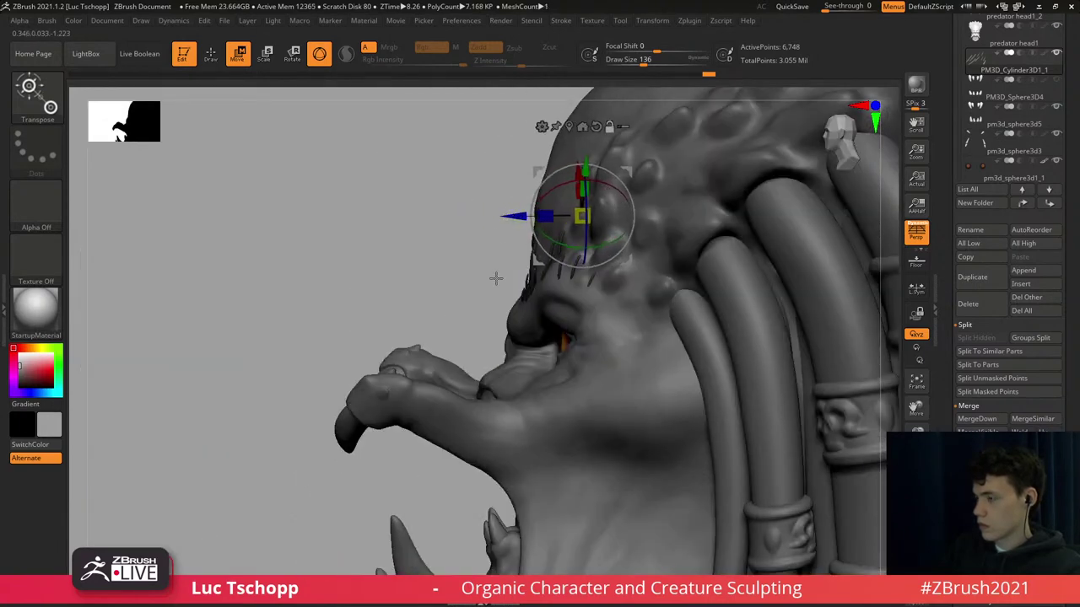
right_click_drag(525, 286, 534, 250, "alt")
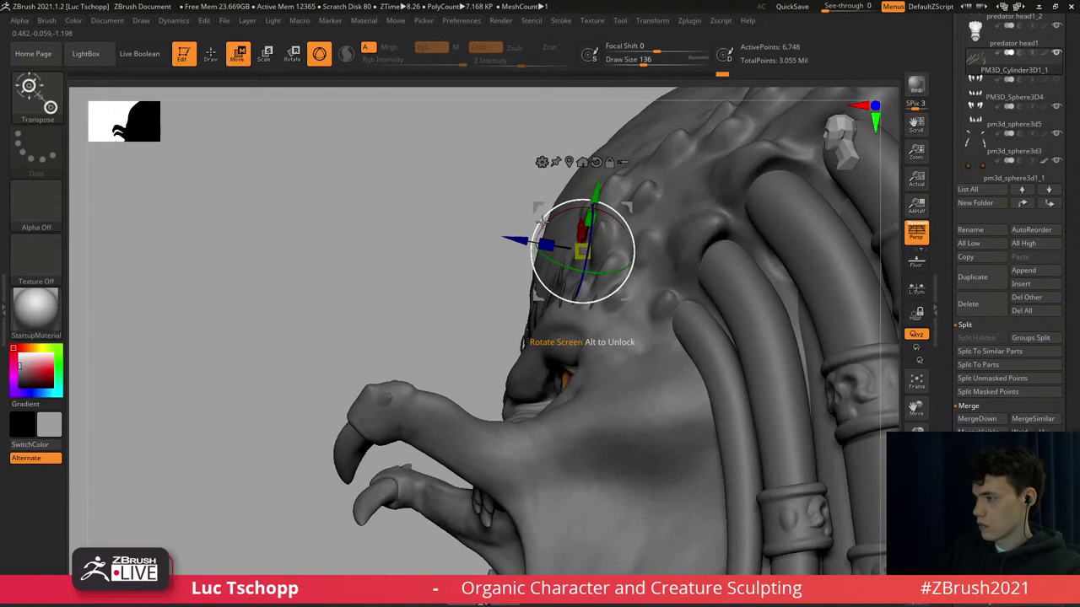
right_click_drag(681, 240, 778, 235)
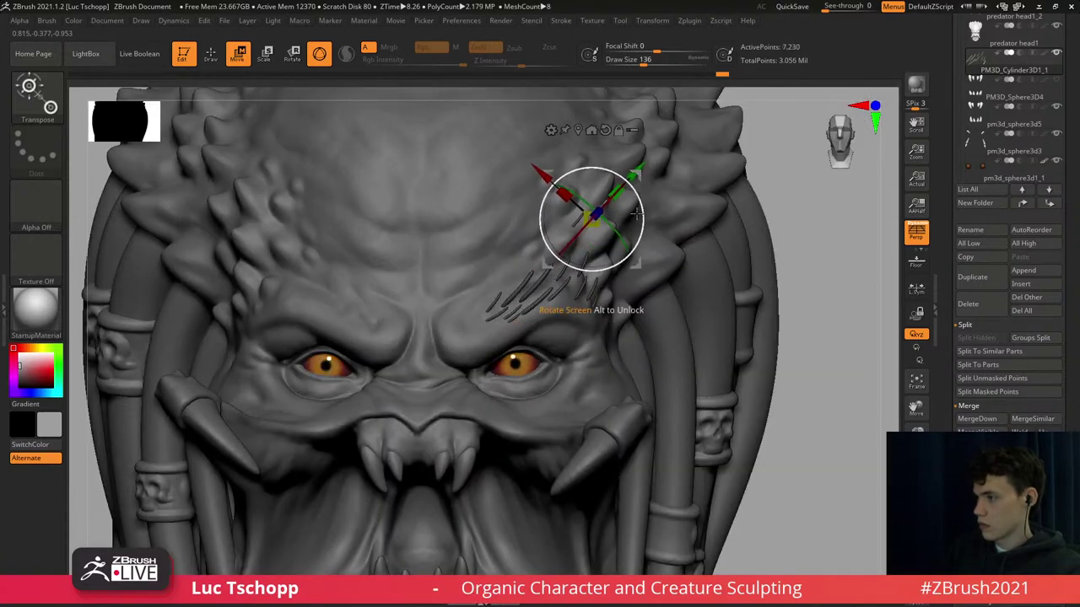
Place another quill copy higher among the left temple spikes and tilt it to follow the head's surface.
left_click_drag(638, 176, 643, 171)
right_click_drag(695, 203, 618, 213)
left_click_drag(639, 176, 654, 179)
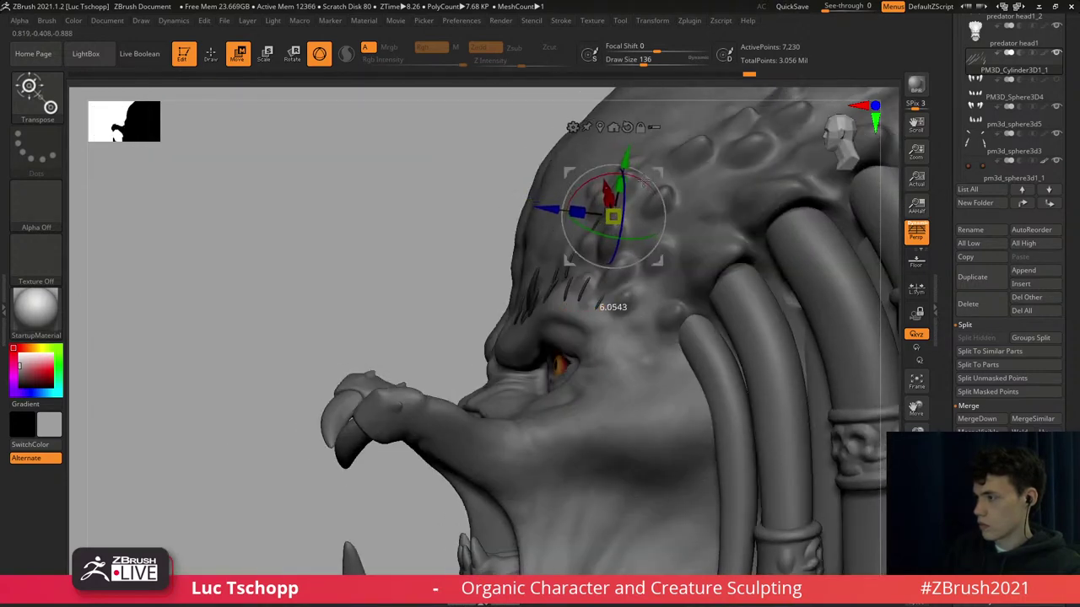
right_click_drag(702, 241, 759, 223)
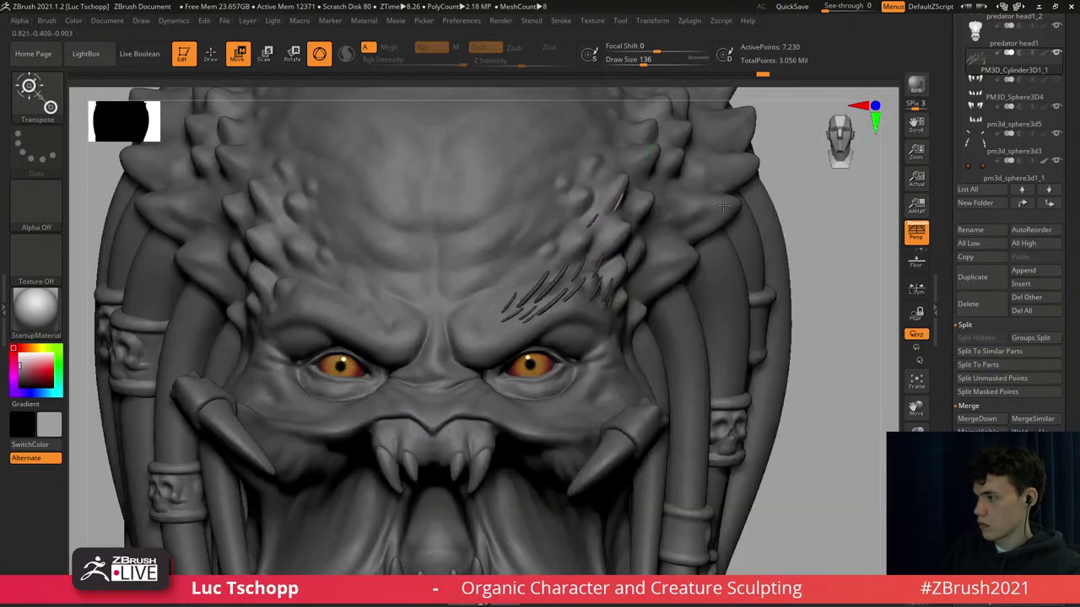
right_click_drag(698, 198, 708, 254, "alt")
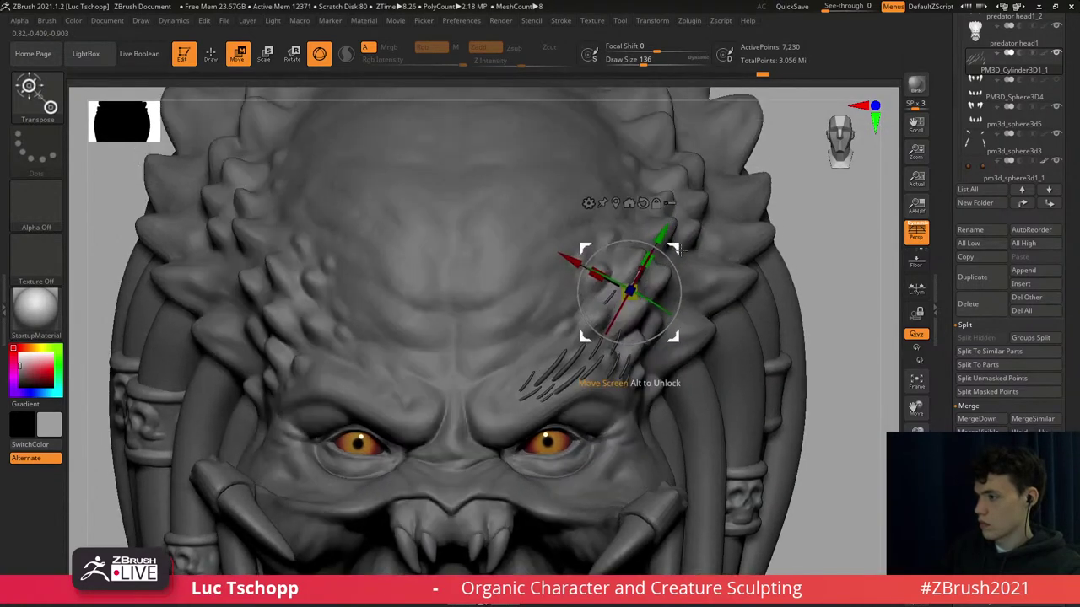
Duplicate a temple quill down onto the creature's left brow, pull it forward to the surface and fine-tune its placement.
left_click_drag(674, 249, 607, 324, "ctrl")
right_click_drag(622, 347, 560, 357)
left_click_drag(560, 363, 505, 363)
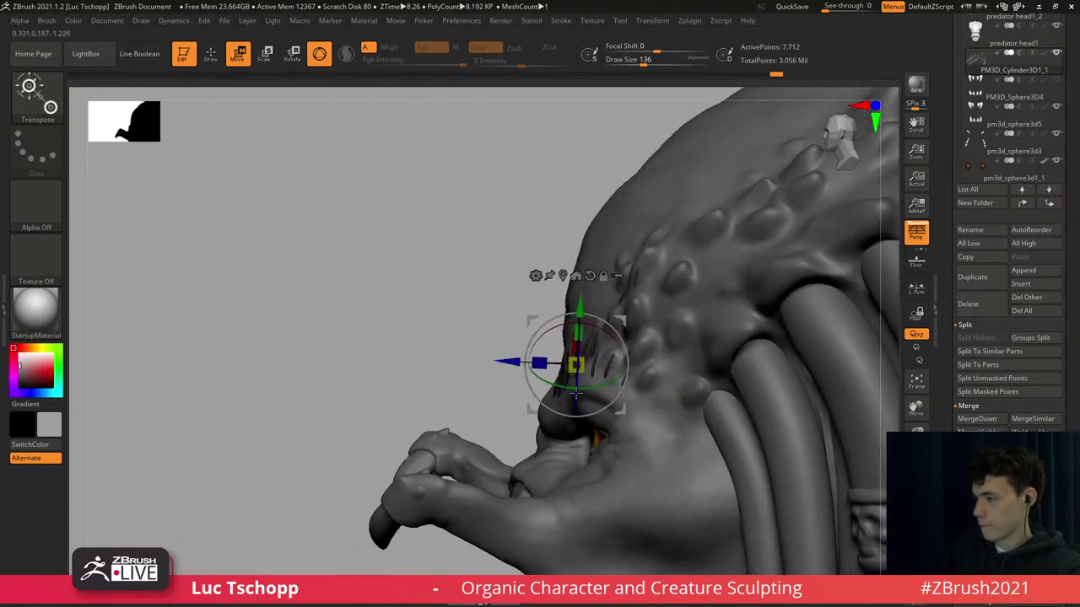
right_click_drag(564, 371, 636, 411)
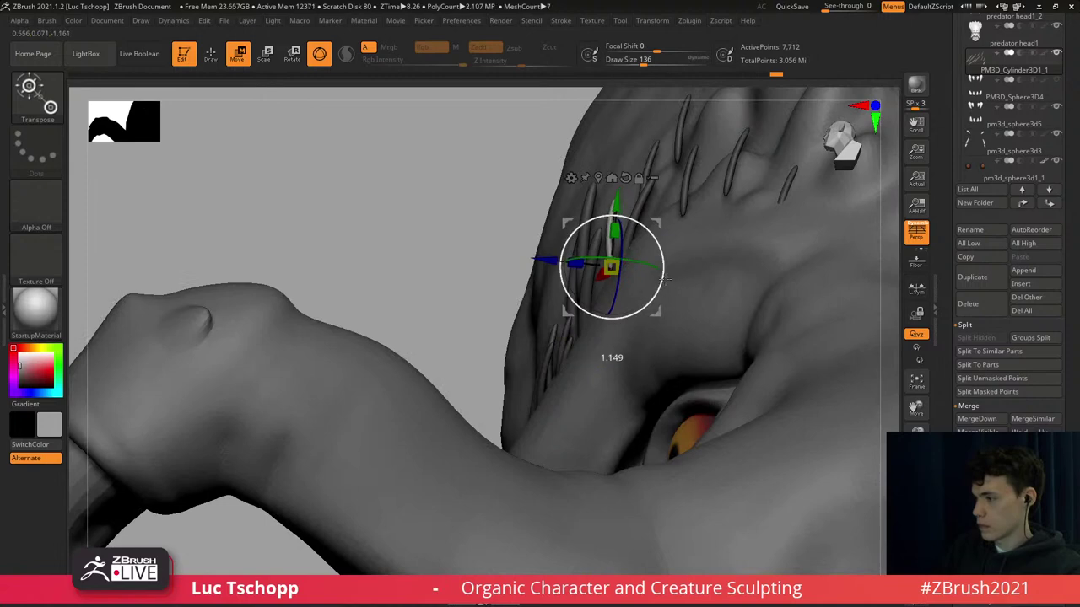
left_click_drag(660, 224, 663, 245)
Duplicate a quill onto the inner end of the left brow and seat its base into the brow bulge from the side.
right_click_drag(666, 245, 692, 284, "ctrl")
left_click_drag(681, 274, 615, 315, "ctrl")
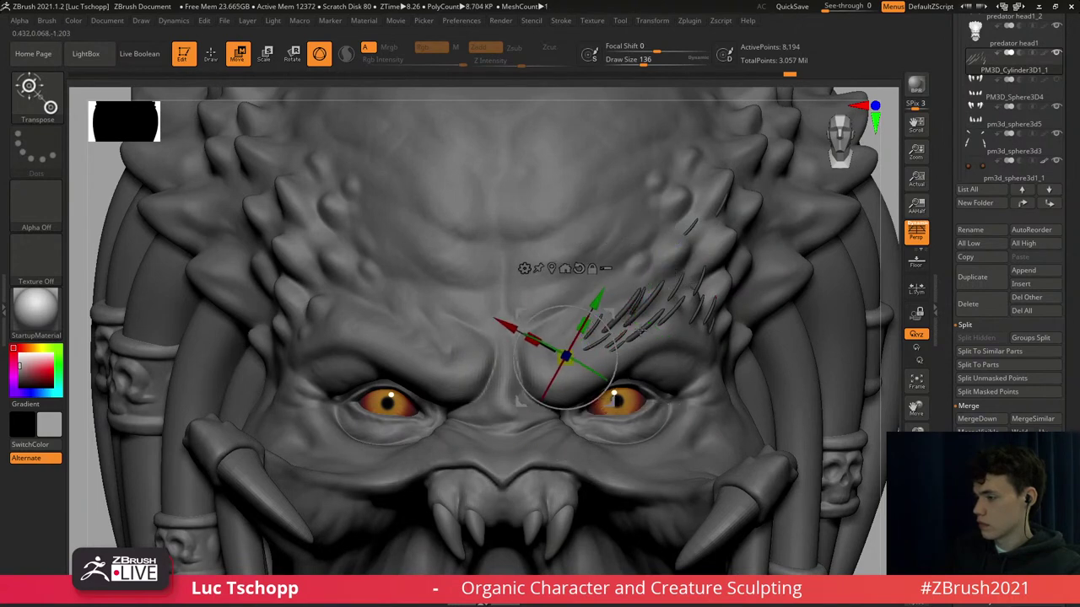
right_click_drag(615, 315, 554, 359)
left_click_drag(574, 355, 544, 353)
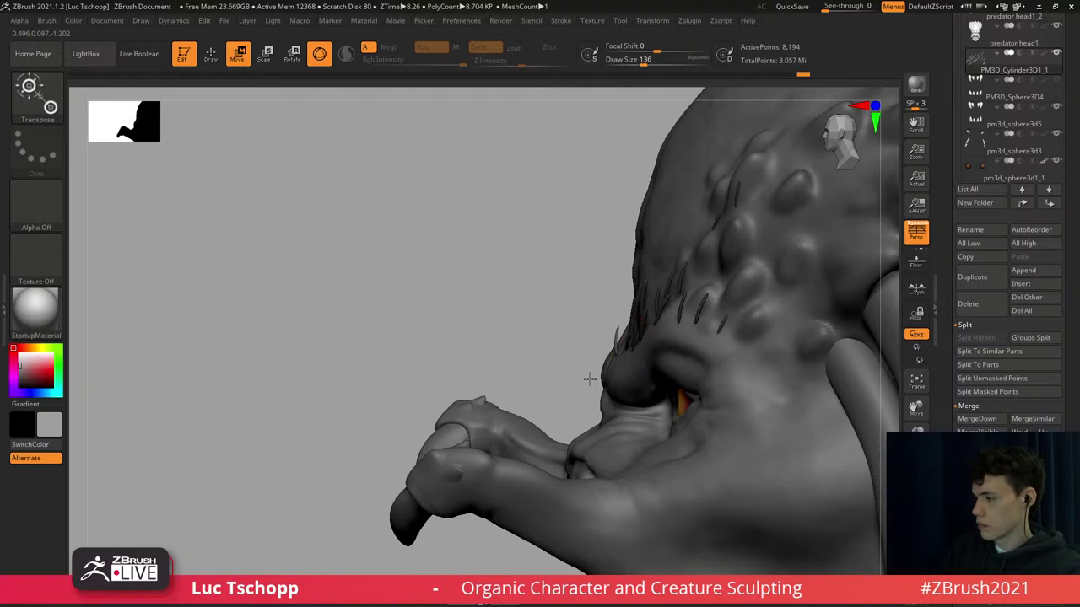
right_click_drag(590, 379, 584, 422, "ctrl")
left_click_drag(575, 323, 575, 324)
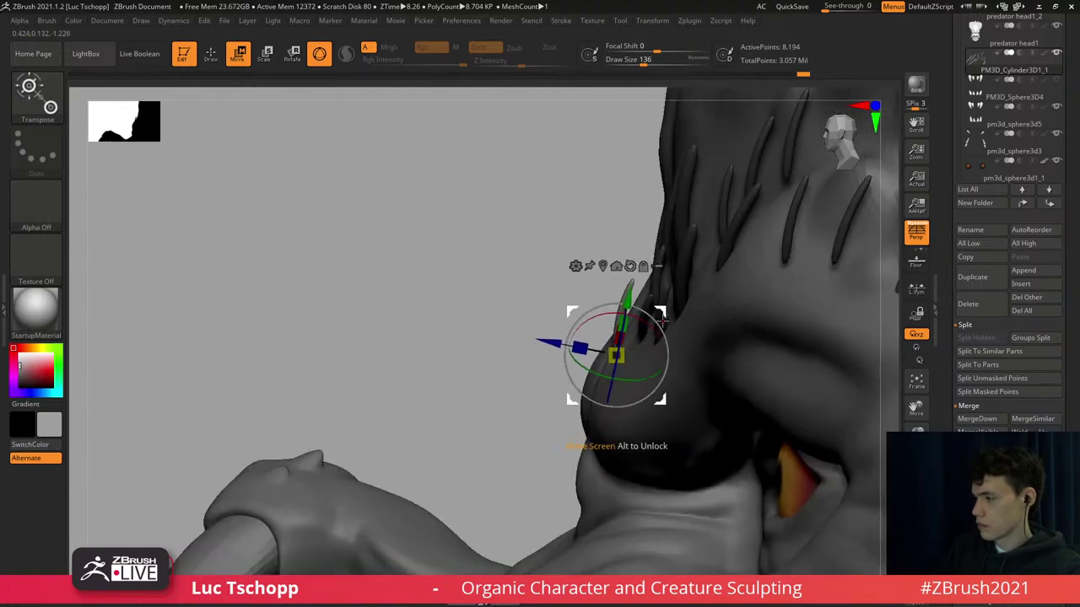
left_click_drag(662, 311, 672, 324)
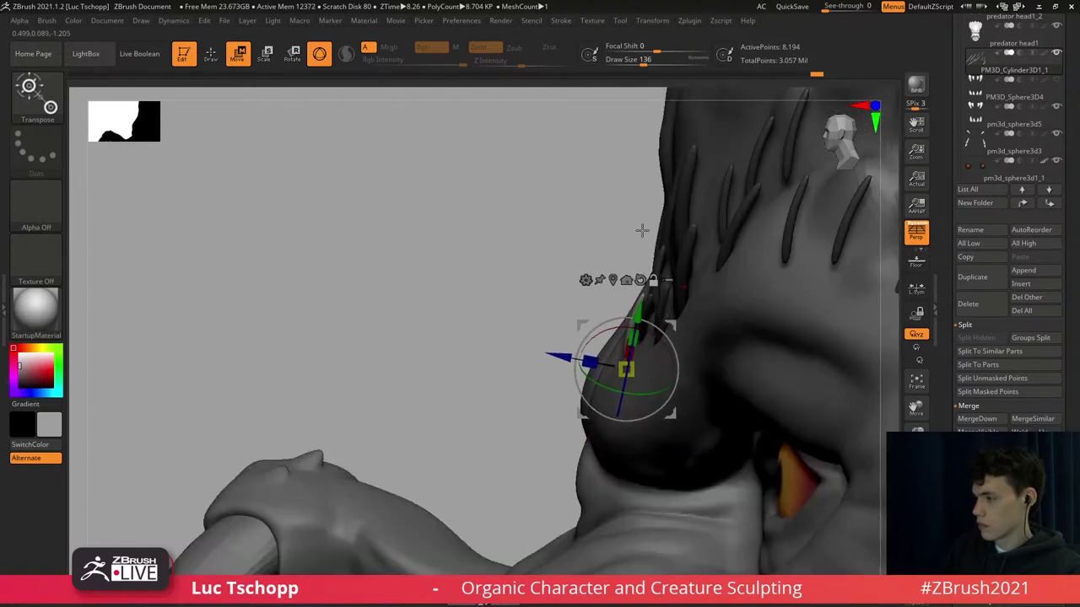
right_click_drag(641, 229, 653, 199, "ctrl")
right_click_drag(591, 236, 699, 307)
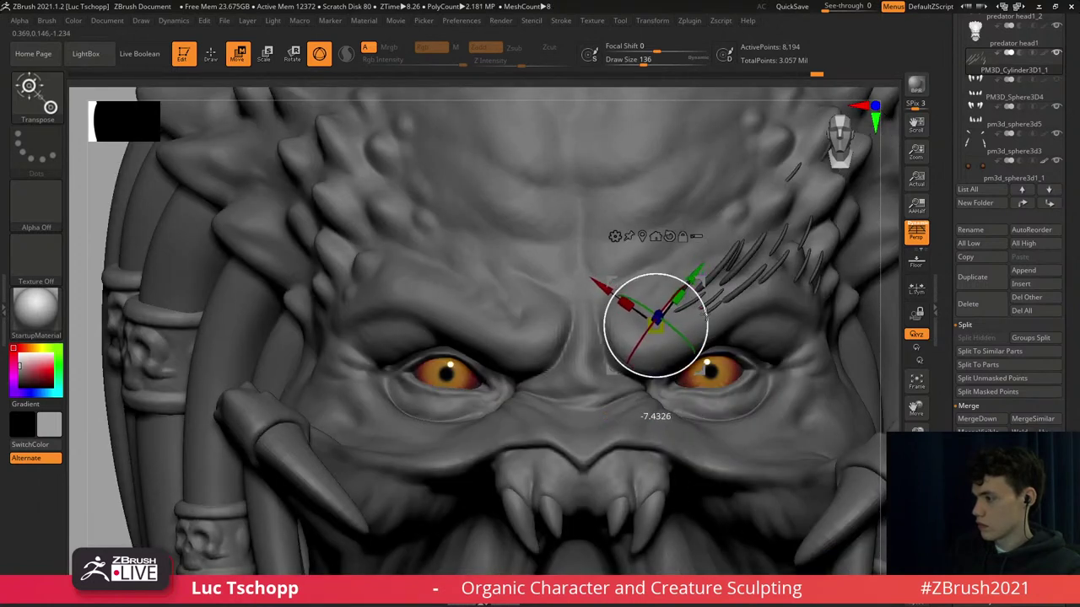
Add another quill copy low on the inner left brow at a shallower angle and adjust its depth from the side.
left_click_drag(703, 280, 721, 291)
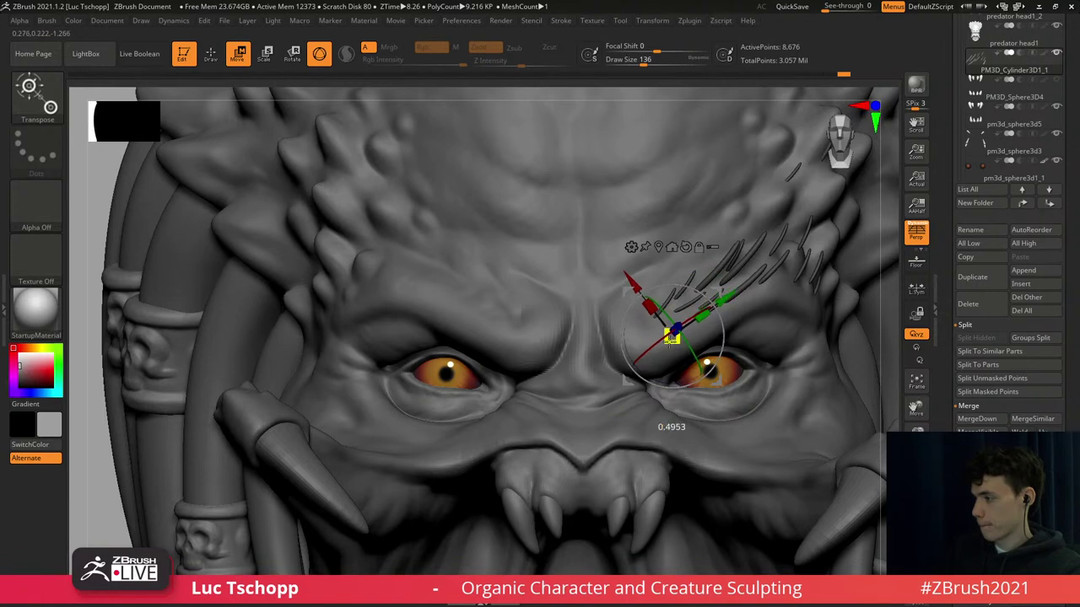
right_click_drag(683, 340, 539, 335)
left_click_drag(624, 324, 615, 321)
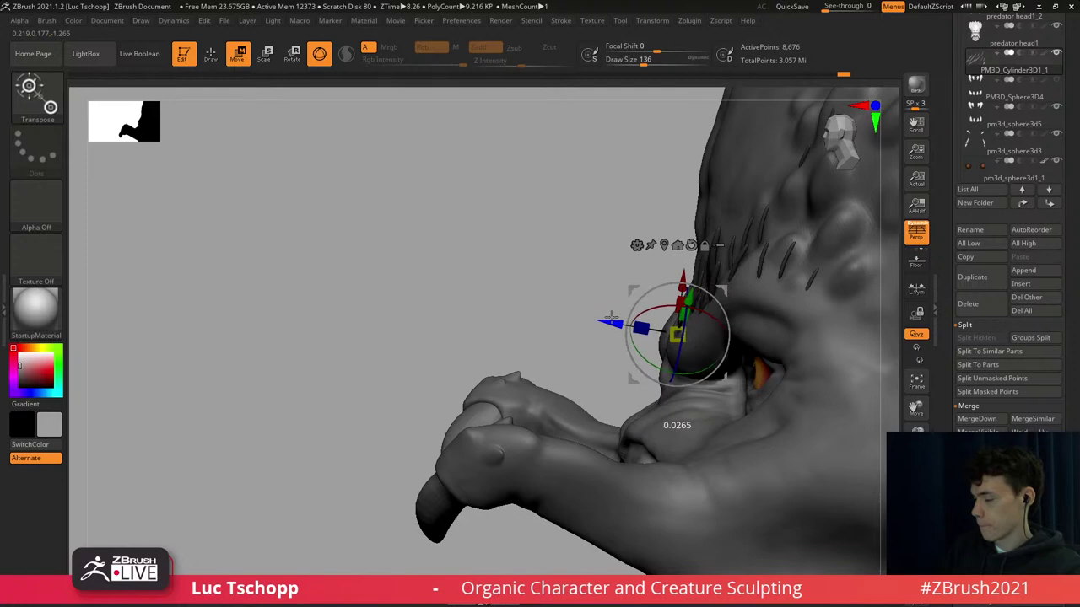
Duplicate a brow quill onto the forehead's centre line above the nose, turn it upright and adjust its depth and tilt from the side.
right_click_drag(582, 289, 695, 201)
left_click_drag(732, 263, 691, 220, "ctrl")
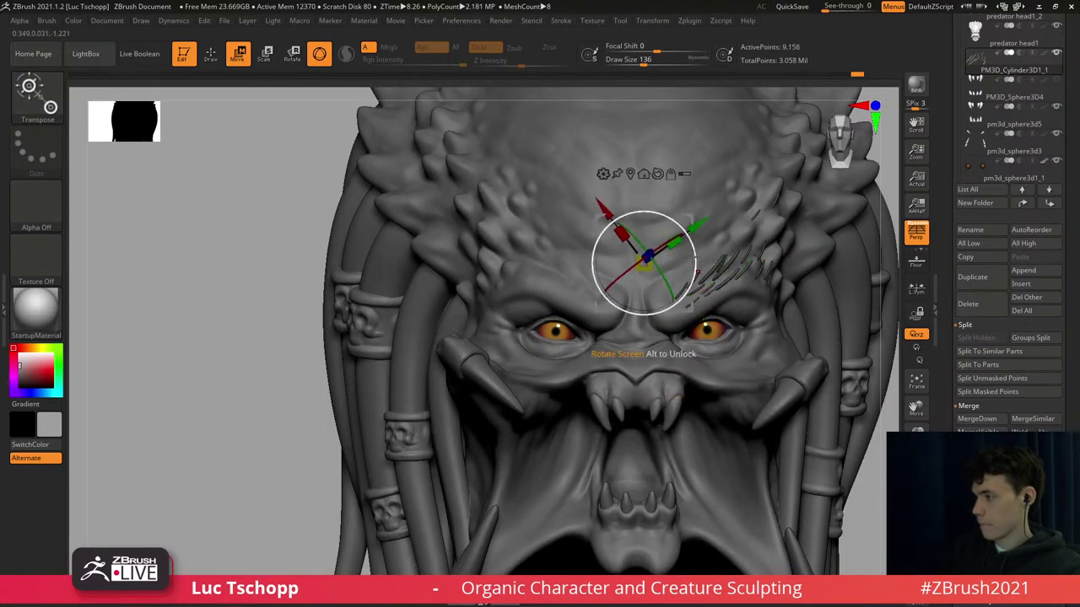
left_click_drag(691, 257, 668, 217)
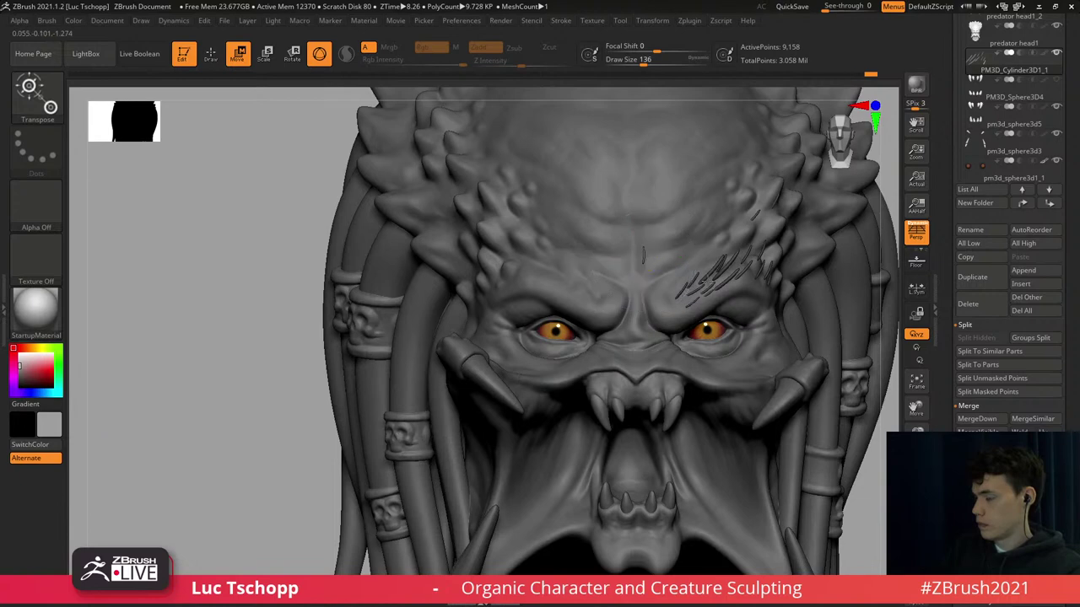
right_click_drag(720, 226, 718, 264, "ctrl")
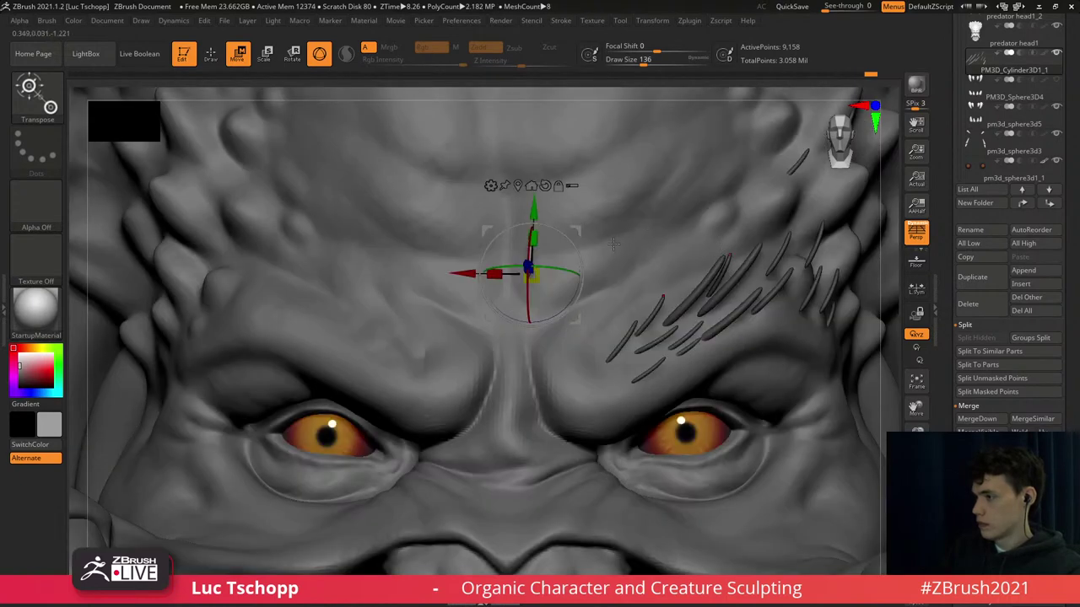
right_click_drag(613, 244, 553, 250)
right_click_drag(706, 251, 629, 255)
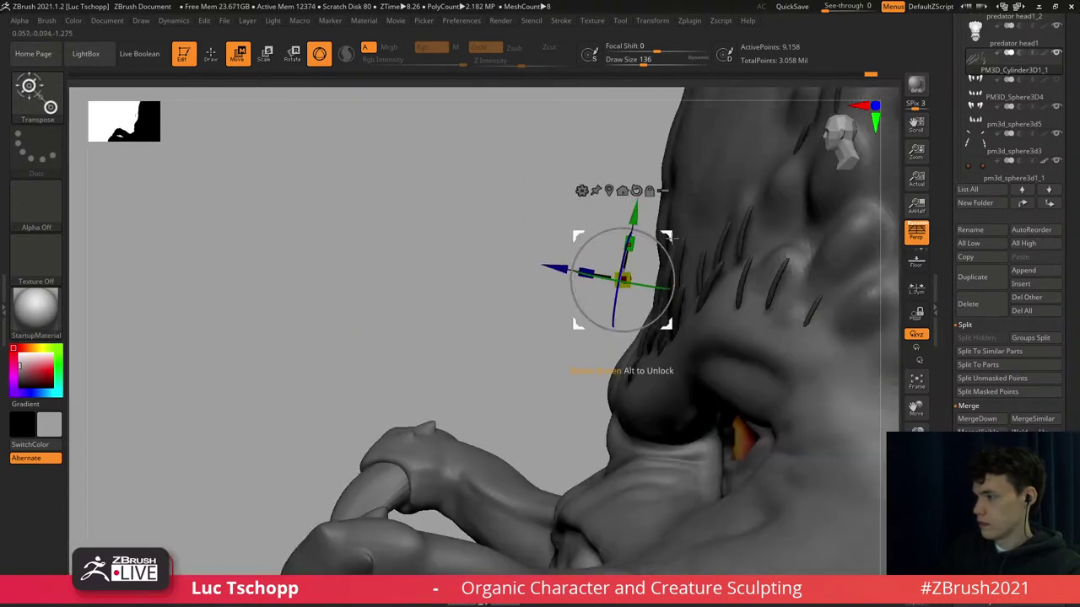
left_click_drag(671, 239, 662, 234)
left_click_drag(613, 270, 625, 268)
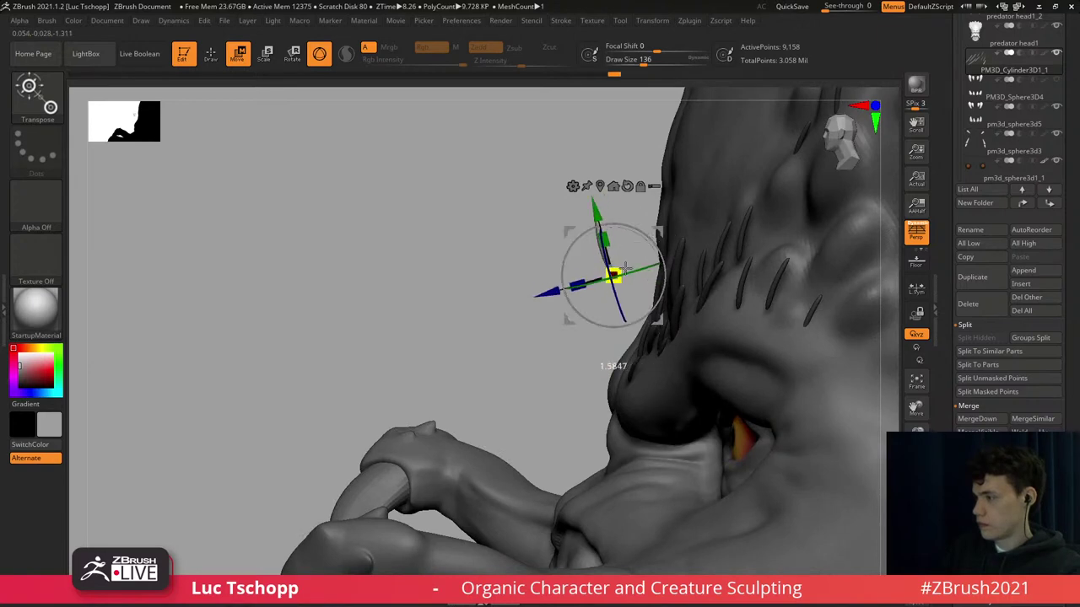
Fine-tune the forehead quill's angle and depth against the skull and place another copy just above it on the centre line.
left_click_drag(665, 230, 726, 235)
right_click_drag(676, 213, 694, 265)
left_click_drag(674, 287, 679, 294)
right_click_drag(719, 285, 643, 289)
left_click_drag(592, 343, 584, 344)
right_click_drag(579, 293, 653, 289)
left_click_drag(691, 276, 640, 296)
right_click_drag(679, 279, 650, 327, "alt")
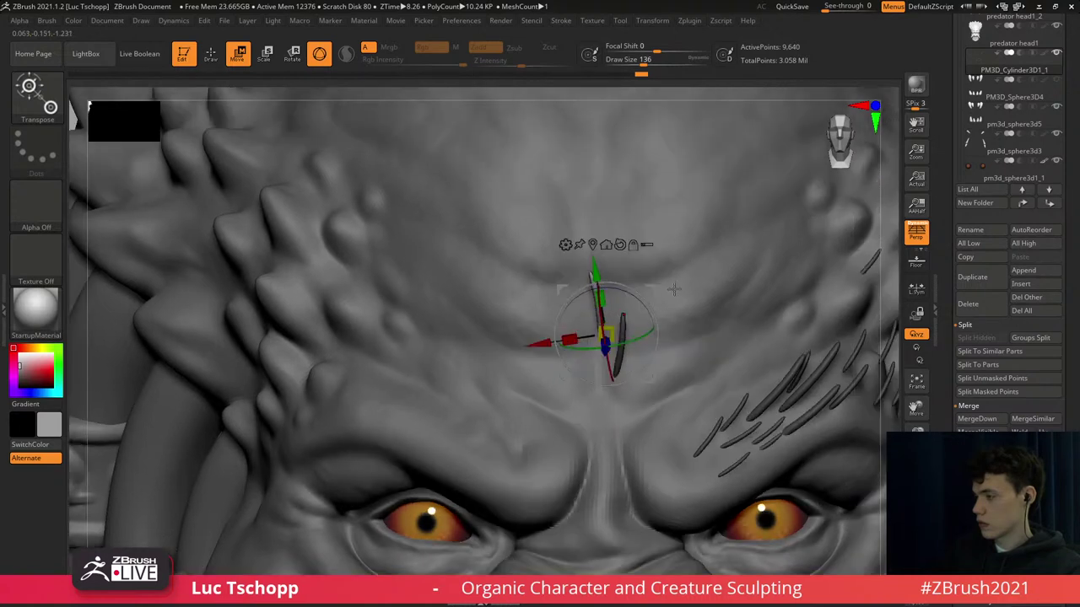
Duplicate further quills up the middle of the forehead, rotating each slightly and staggering them alternately across the centre line.
left_click_drag(657, 304, 659, 318)
left_click_drag(661, 285, 686, 257)
left_click_drag(686, 257, 681, 225, "ctrl")
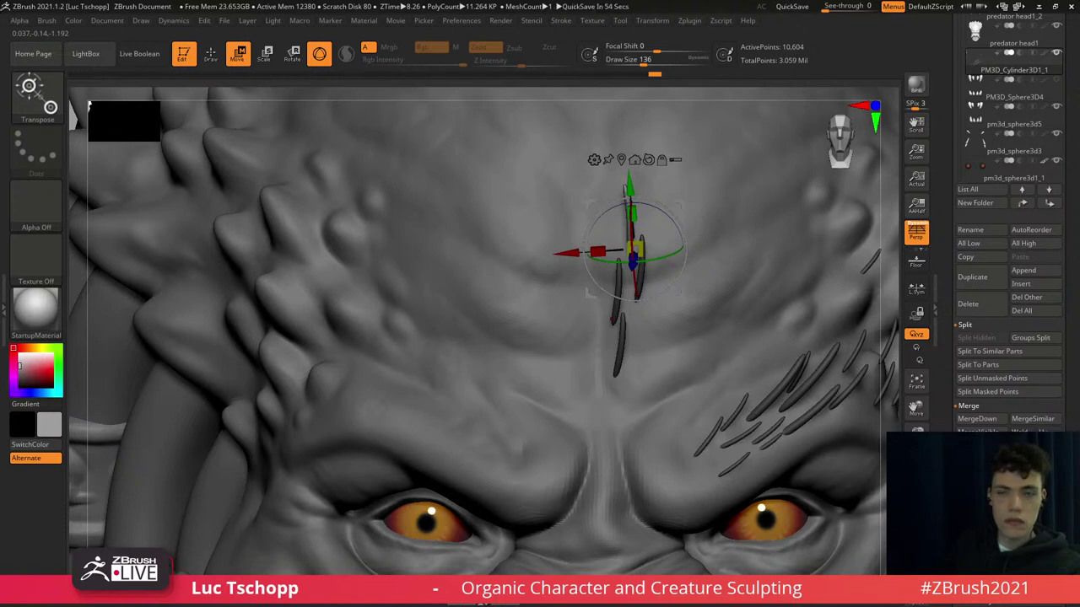
left_click_drag(462, 238, 522, 179, "ctrl")
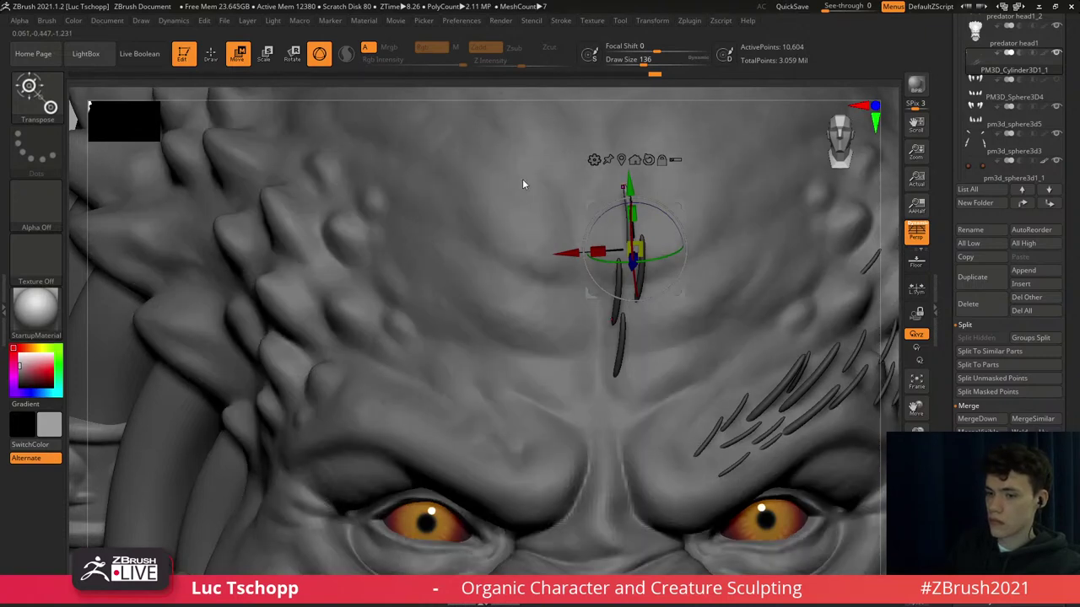
left_click_drag(408, 390, 275, 547, "alt")
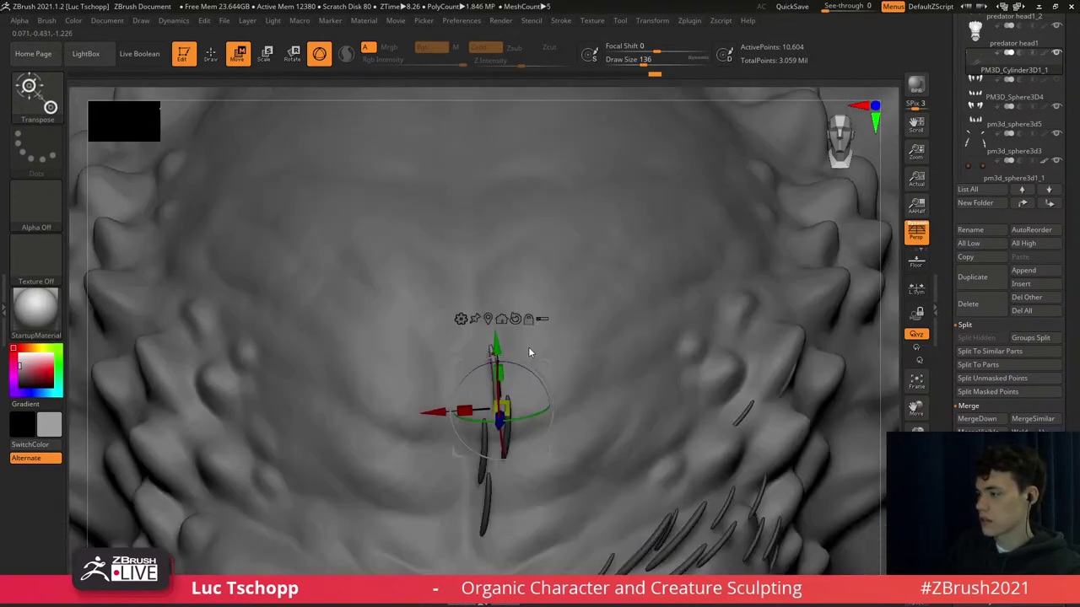
left_click_drag(549, 363, 521, 364, "ctrl")
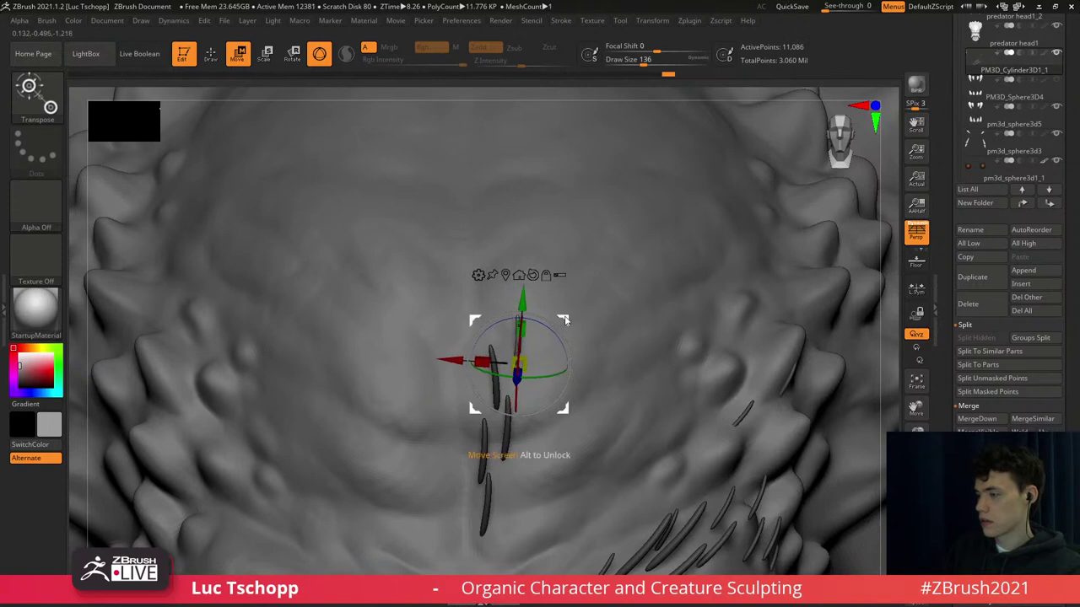
left_click_drag(568, 322, 523, 306, "ctrl")
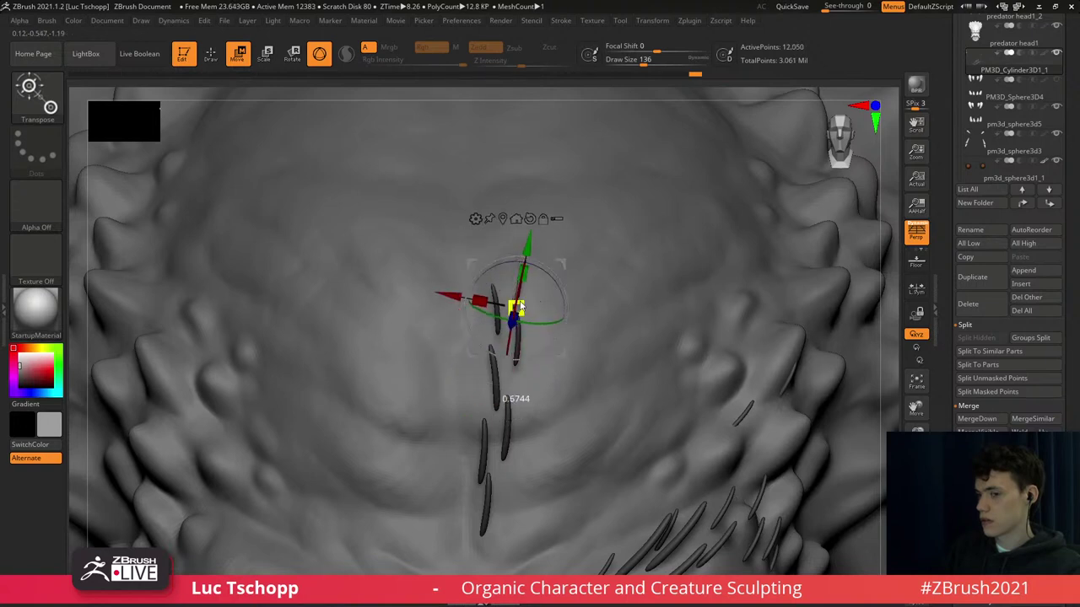
left_click_drag(570, 259, 564, 258, "ctrl")
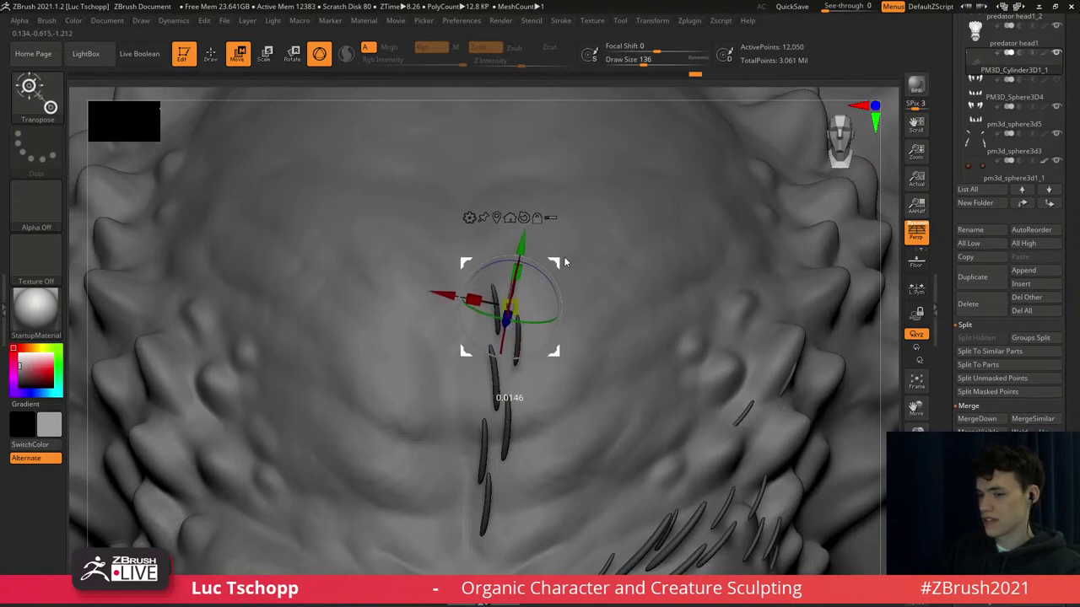
Push the row of forehead quills back toward the skull in side view with the Move brush at draw size 365.
right_click_drag(564, 257, 535, 255)
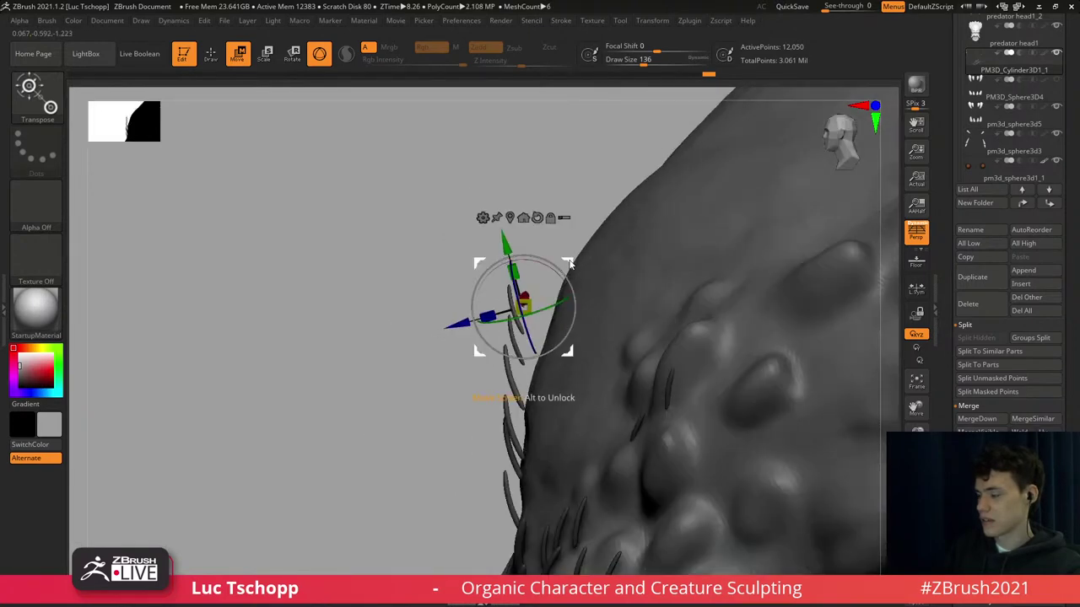
key("b")
key("m")
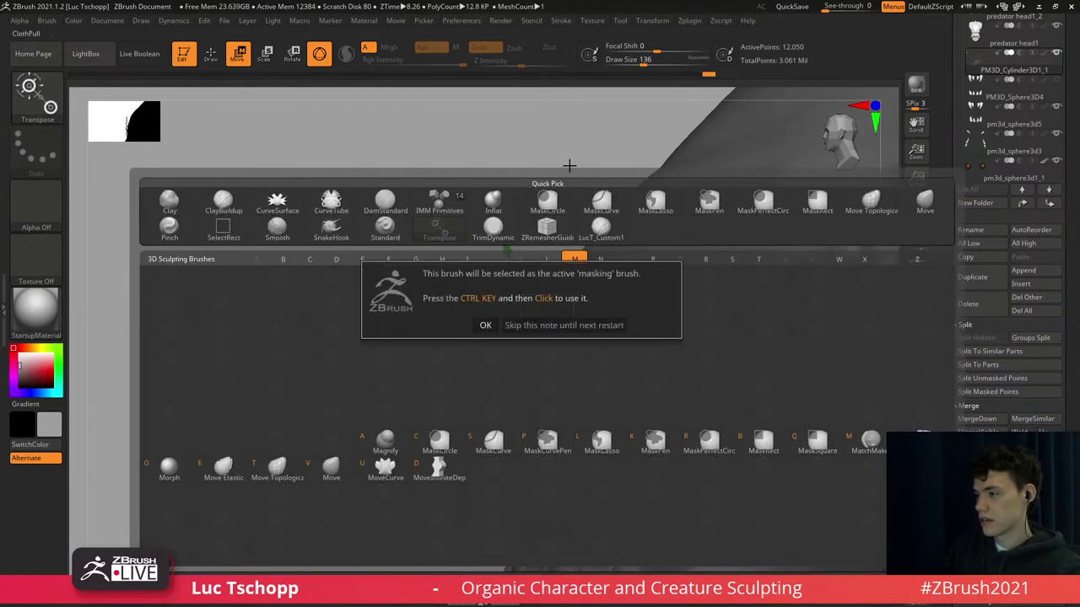
key("b")
key("m")
key("t")
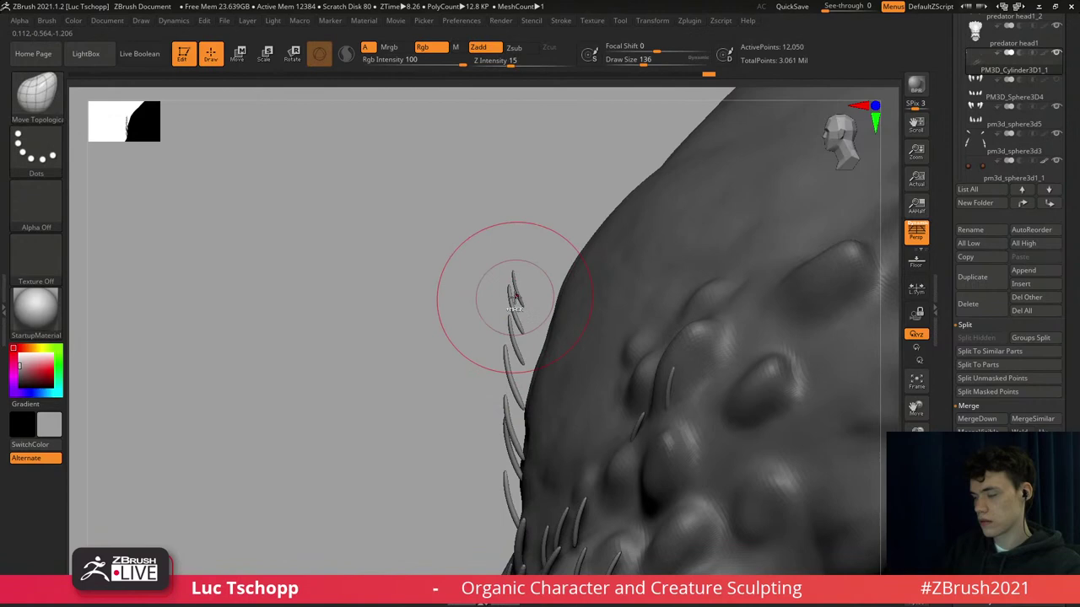
key("]")
key("]")
key("]")
key("]")
key("]")
key("]")
key("]")
key("]")
key("]")
key("]")
key("]")
key("]")
key("]")
key("]")
key("]")
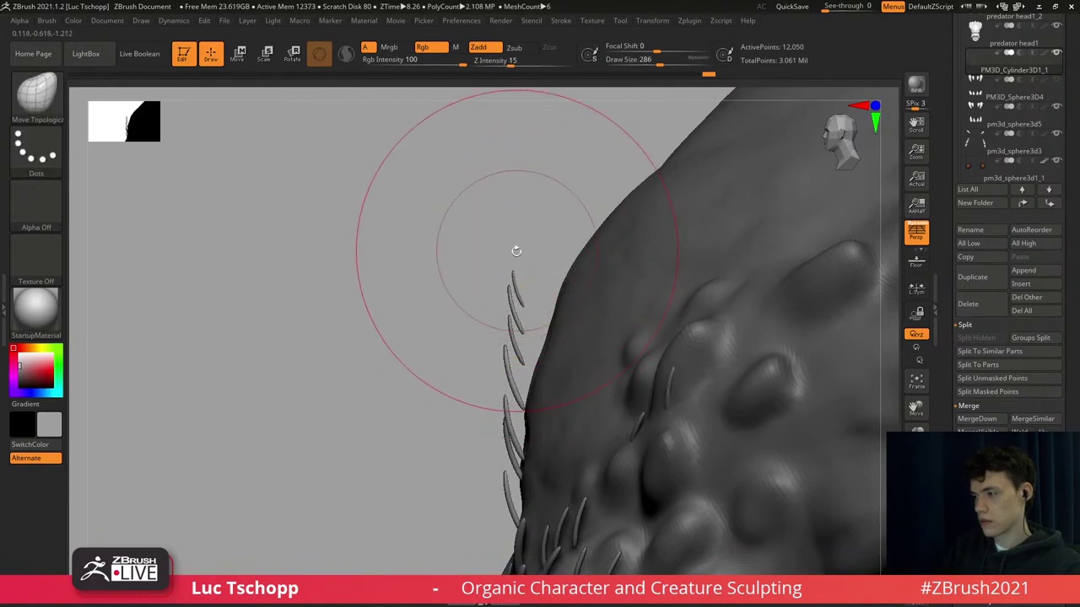
key("bracketright")
key("b")
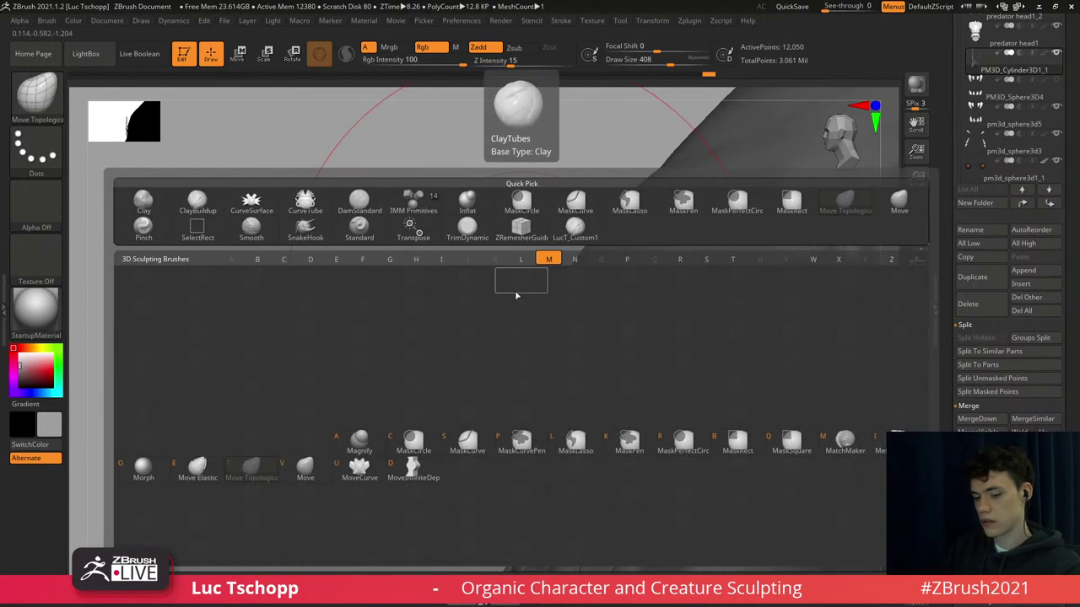
key("m")
key("v")
key("[")
left_click_drag(550, 318, 543, 342)
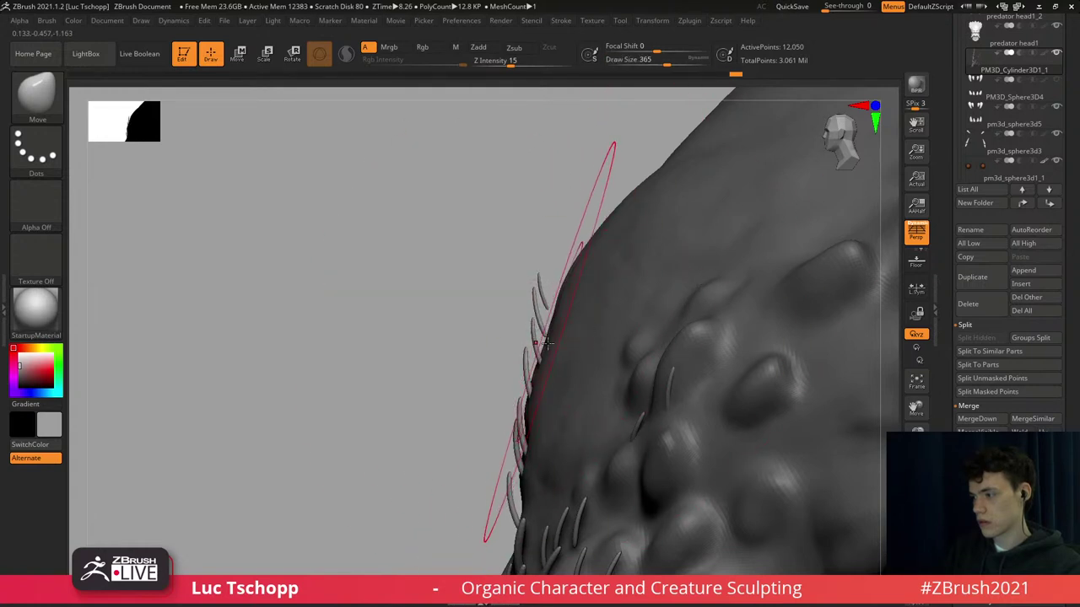
Bend the uppermost forehead quills in against the skull's curve using a smaller Move brush of about 245.
key("[")
key("[")
key("[")
left_click_drag(535, 279, 542, 276)
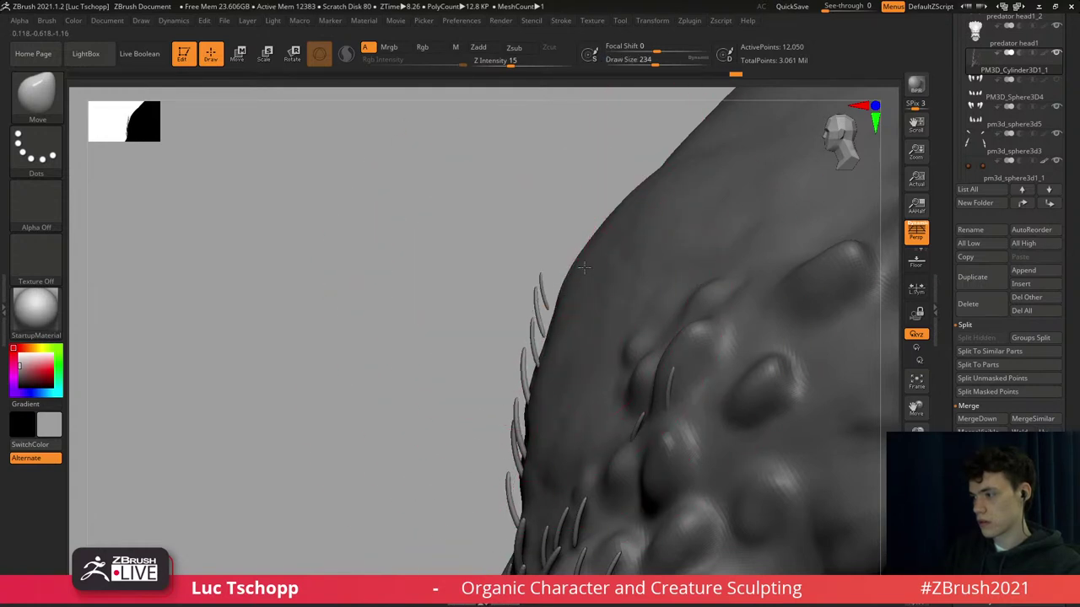
key("s")
left_click_drag(553, 327, 555, 327)
left_click_drag(549, 322, 533, 313)
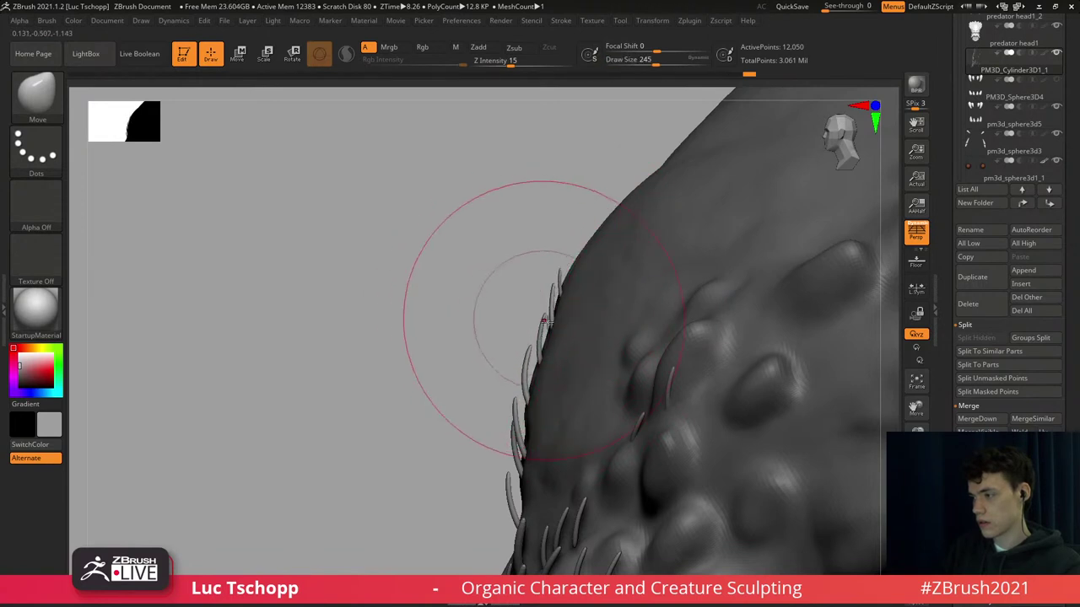
Adjust the lowest forehead quills from an oblique side view with a smaller Move brush so their bases meet the skin.
right_click_drag(535, 311, 535, 222, "alt")
key("s")
left_click_drag(530, 341, 524, 342)
right_click_drag(509, 407, 524, 418)
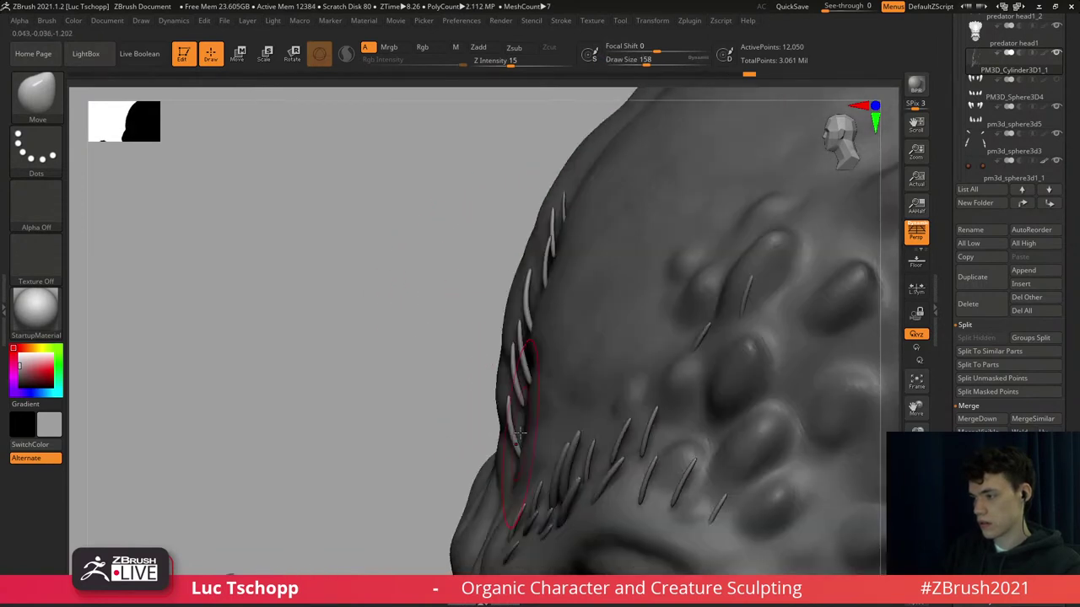
key("s")
left_click_drag(517, 438, 512, 439)
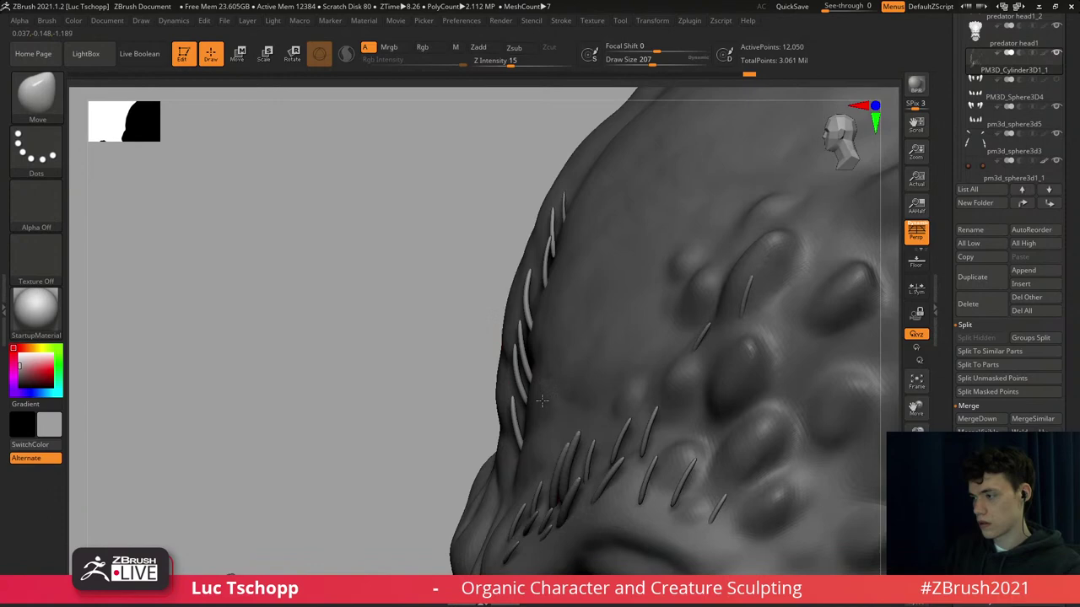
key("s")
left_click_drag(542, 401, 537, 400)
left_click_drag(517, 393, 513, 392)
Nudge the individual lower forehead quills closer to the surface with the Move Topological brush.
key("b")
key("m")
key("t")
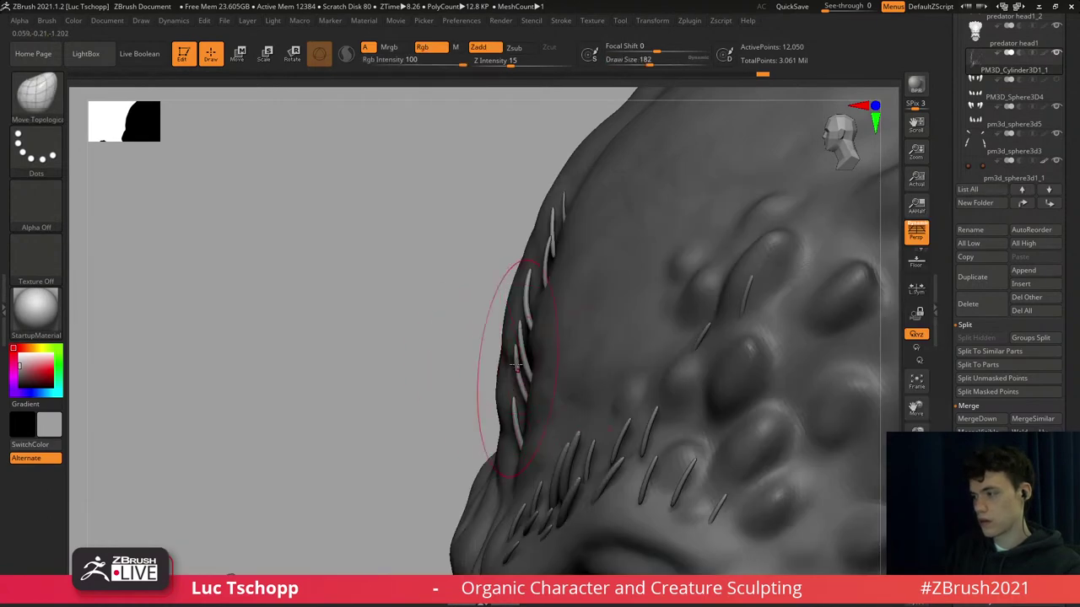
left_click_drag(515, 373, 522, 390)
left_click_drag(527, 348, 532, 353)
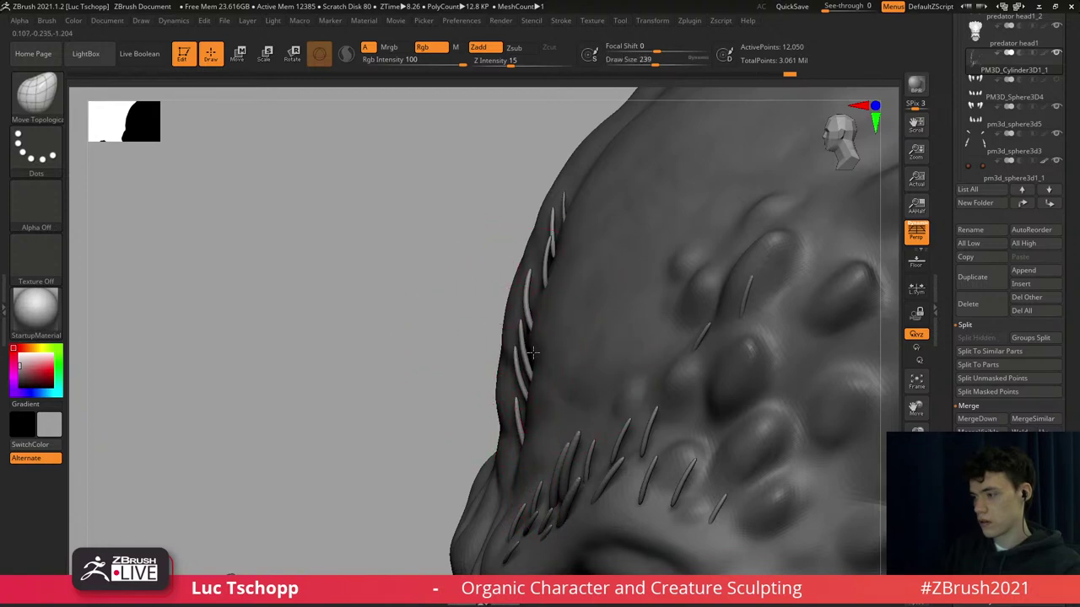
Shift individual forehead quills sideways from the front into a tighter line along the centre, using a small Move Topological brush.
mouse_move(572, 235)
right_mouse_down("shift")
mouse_move(550, 243)
mouse_move(595, 254)
mouse_move(604, 279)
mouse_move(576, 266)
mouse_move(582, 221)
right_mouse_up("shift")
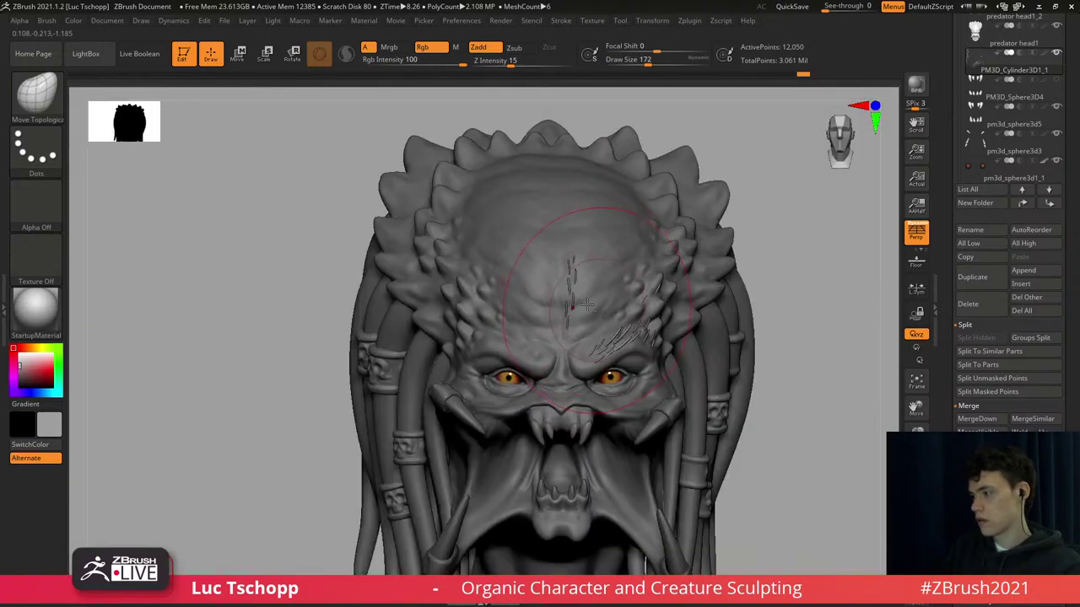
right_click_drag(582, 295, 533, 314, "alt")
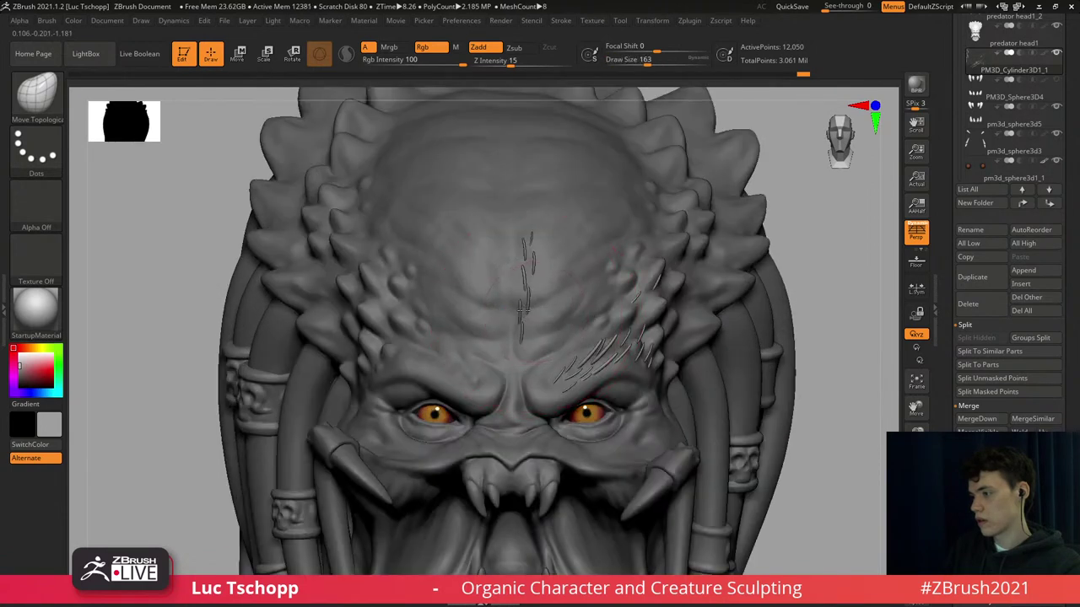
key("s")
mouse_move(528, 301)
left_mouse_down()
mouse_move(532, 289)
mouse_move(513, 290)
left_mouse_up()
key("s")
key("ctrl+z")
key("s")
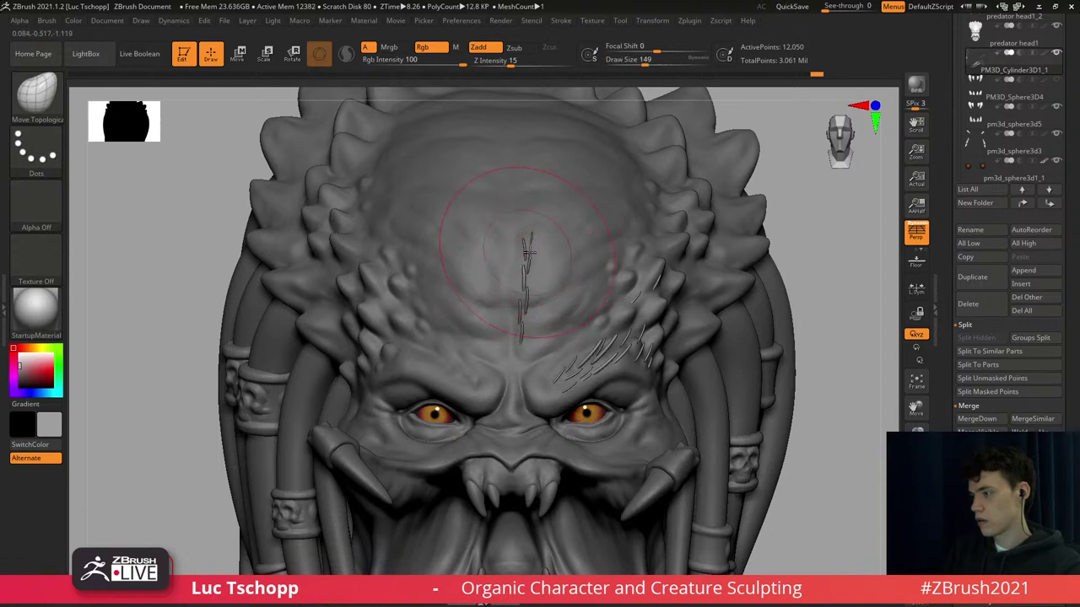
key("s")
left_click_drag(527, 274, 521, 279)
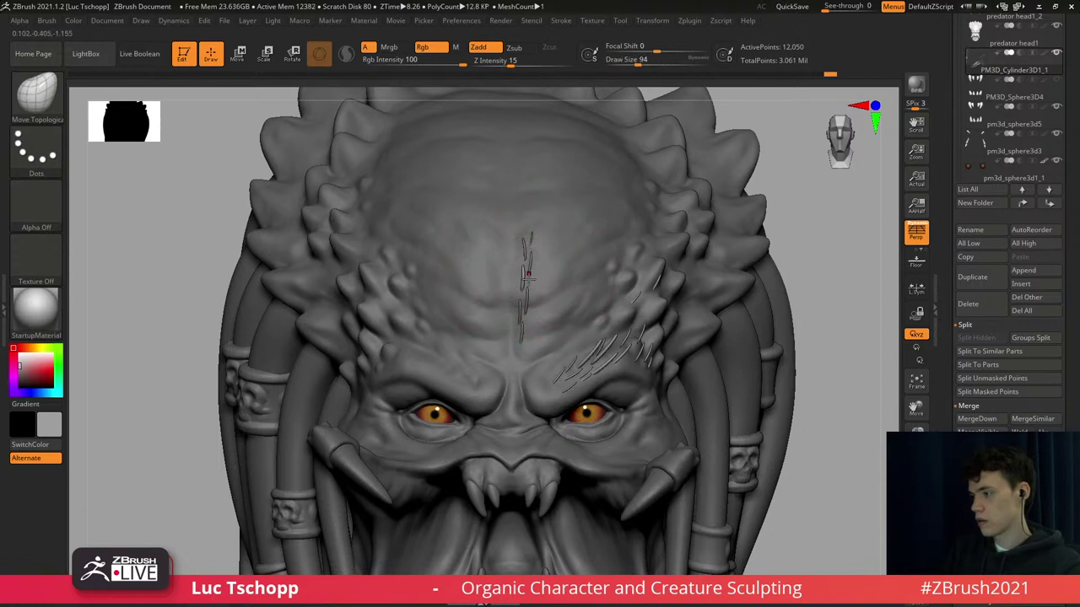
key("s")
left_click_drag(520, 331, 527, 331)
Mask the quills and, with them isolated, rework the mask around the topmost forehead quills before showing the whole head again.
mouse_move(555, 263)
right_mouse_down("ctrl")
mouse_move(600, 243)
mouse_move(642, 284)
mouse_move(512, 384)
mouse_move(499, 313)
right_mouse_up("ctrl")
key("w")
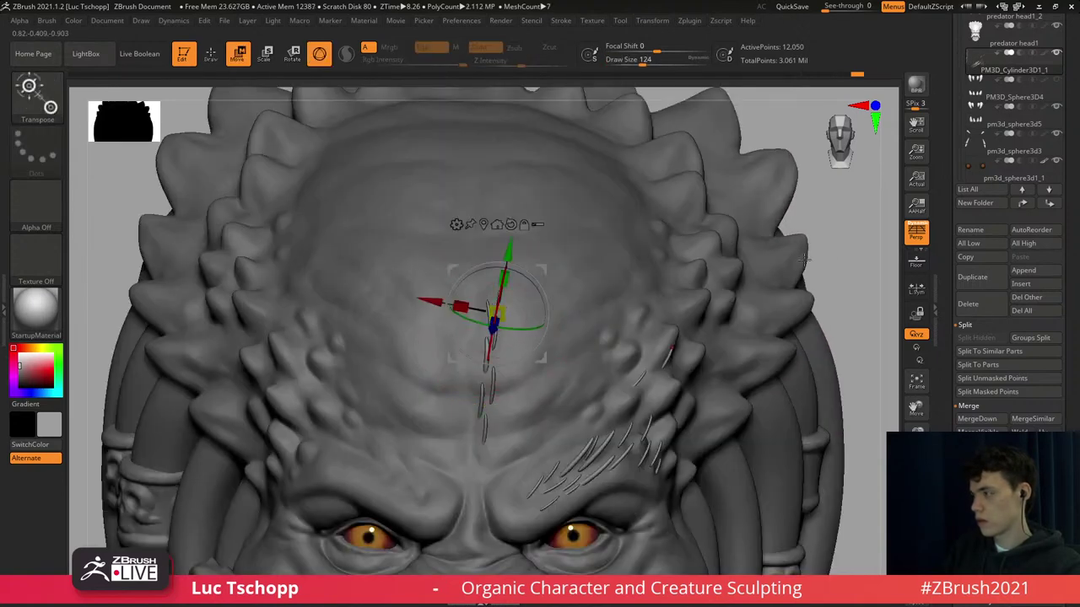
left_click(827, 265, "ctrl")
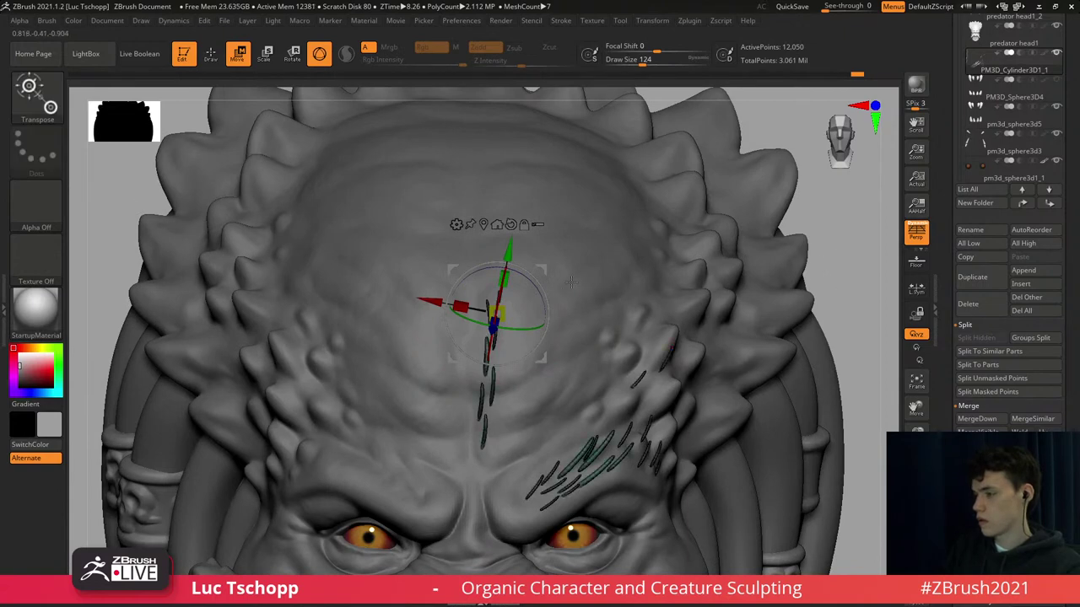
right_click_drag(844, 462, 726, 473)
left_click(916, 554)
right_click_drag(622, 498, 613, 279, "ctrl")
key("b")
key("c")
key("b")
mouse_move(596, 188)
left_mouse_down("ctrl")
mouse_move(531, 324)
mouse_move(512, 325)
left_mouse_up("ctrl")
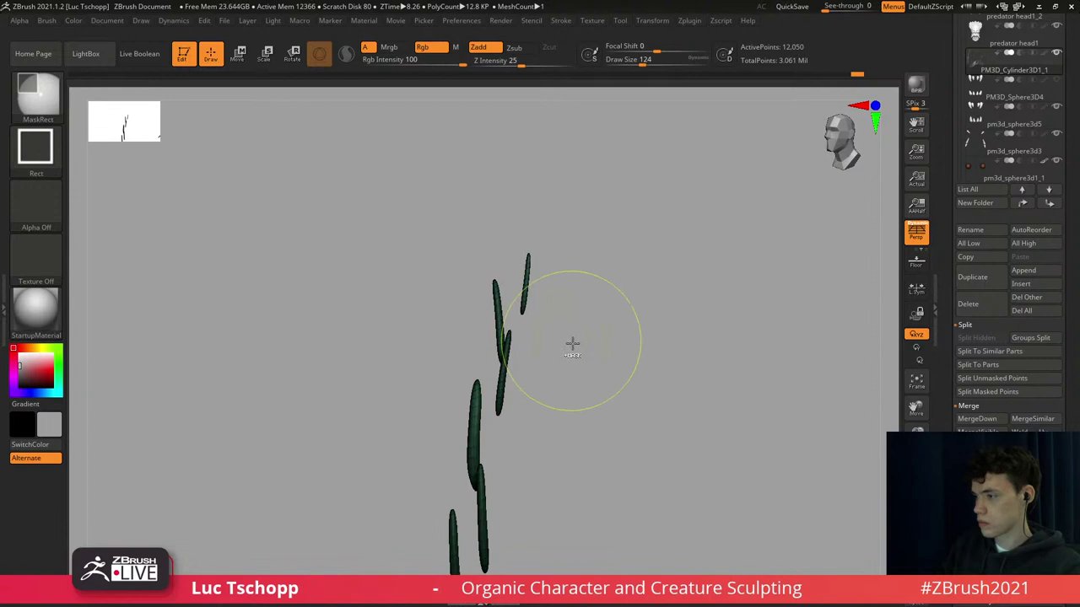
mouse_move(571, 342)
right_mouse_down("ctrl")
mouse_move(585, 330)
mouse_move(705, 346)
right_mouse_up("ctrl")
left_click(916, 553)
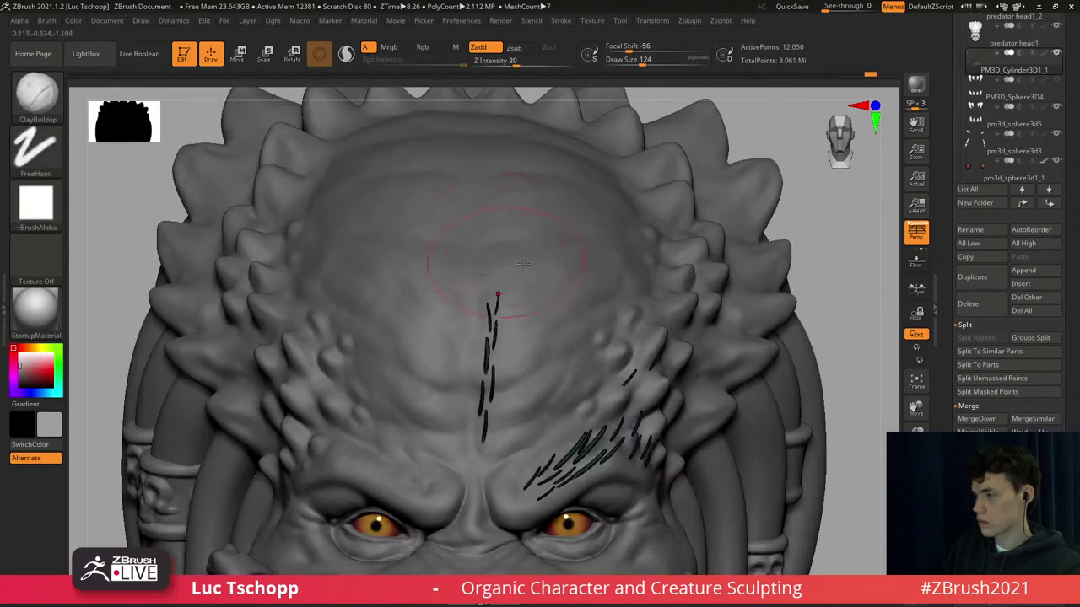
Duplicate the top forehead quills higher up the centre line, rotate the copies and adjust their position from the side.
key("w")
left_click_drag(544, 270, 576, 332, "ctrl")
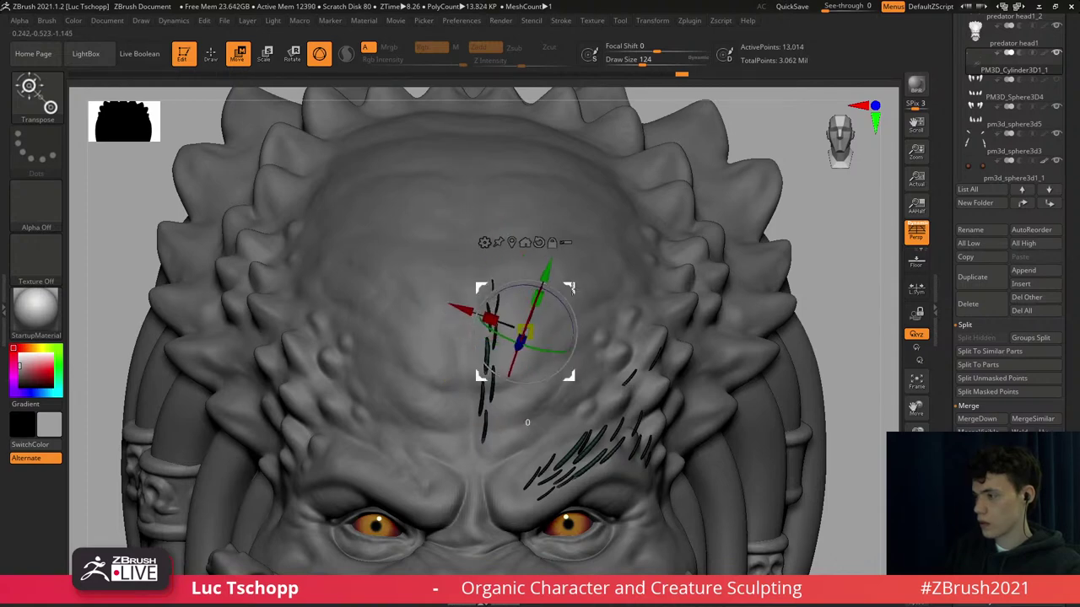
left_click_drag(571, 289, 561, 294)
right_click_drag(709, 270, 624, 253)
right_click_drag(624, 253, 664, 308, "ctrl")
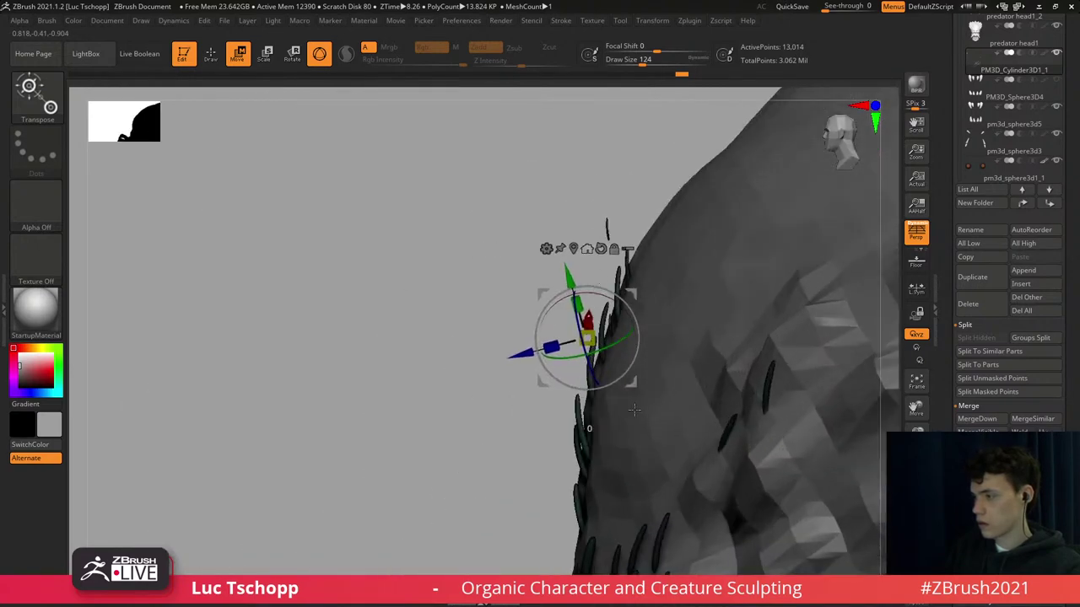
left_click_drag(631, 295, 632, 317)
Clear the mask and push the topmost forehead quill in against the skull surface with the Move Topological brush.
mouse_move(560, 195)
left_mouse_down("ctrl")
mouse_move(582, 226)
mouse_move(627, 193)
mouse_move(750, 194)
left_mouse_up("ctrl")
key("b")
key("m")
key("t")
key("s")
key("s")
left_click_drag(1015, 219, 1023, 220)
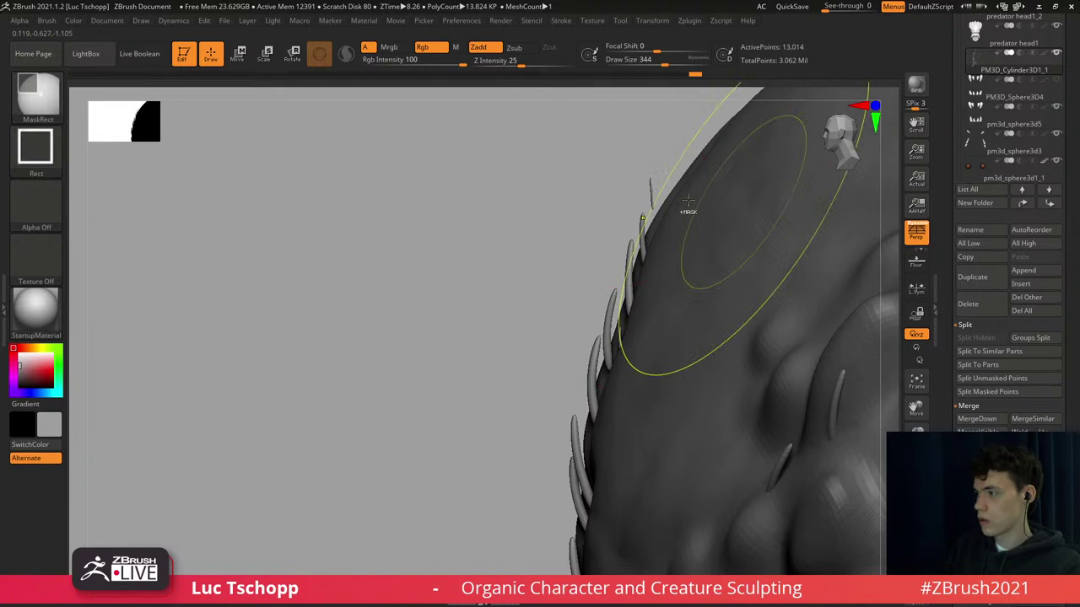
key("ctrl+z")
key("s")
left_click_drag(646, 199, 566, 190)
key("s")
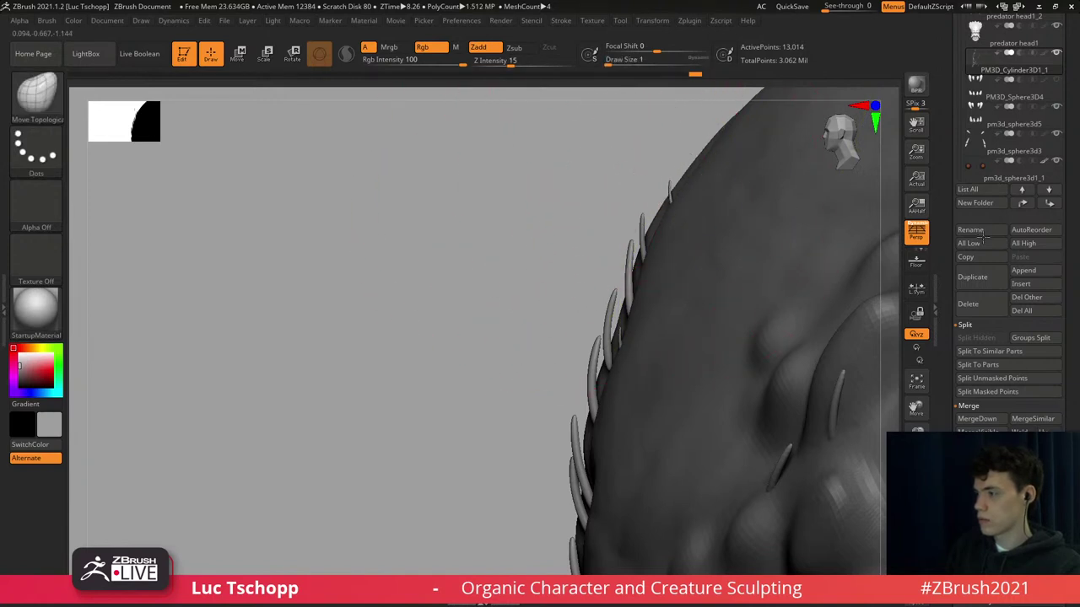
key("s")
mouse_move(632, 225)
left_mouse_down()
mouse_move(649, 229)
mouse_move(666, 211)
left_mouse_up()
key("s")
key("s")
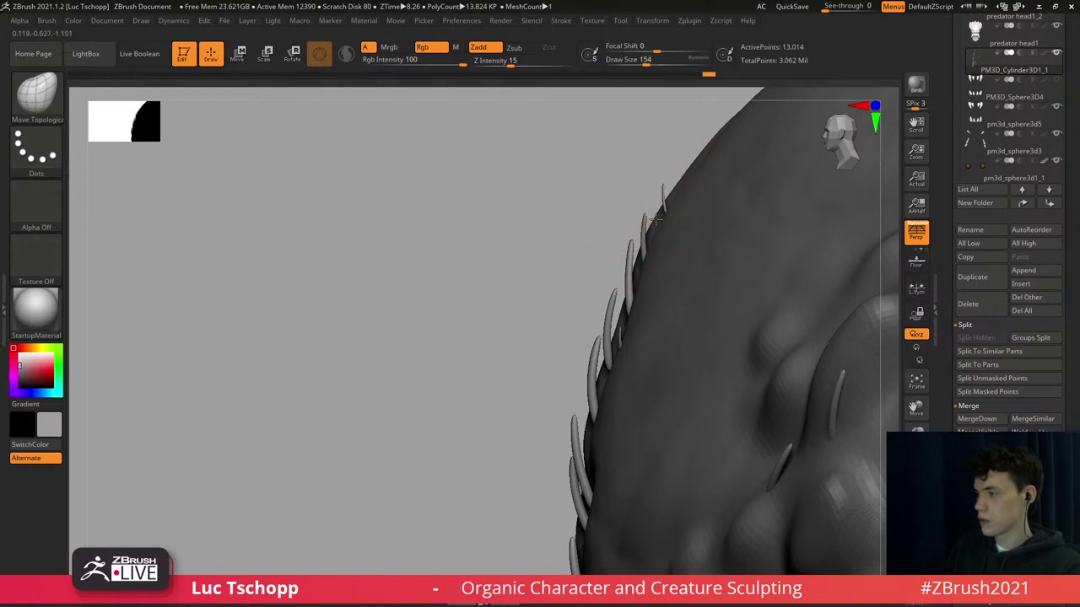
Undo the last Move Topological stroke and adjust the topmost forehead quill against the surface with the standard Move brush.
key("ctrl+z")
key("b")
key("m")
key("v")
key("s")
left_click_drag(667, 200, 657, 203)
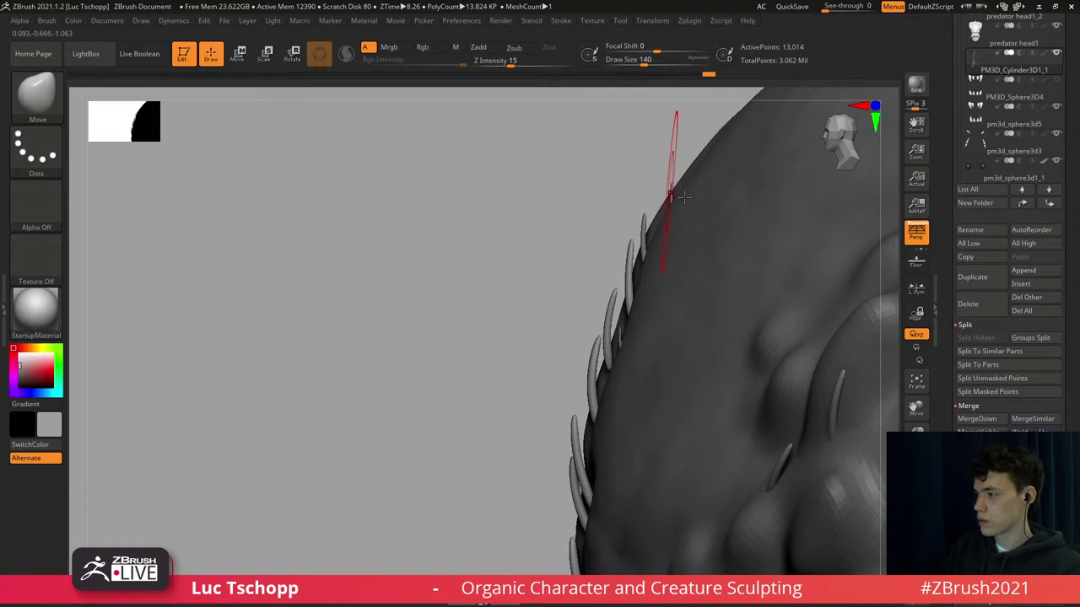
right_click_drag(684, 198, 733, 176)
key("shift+f")
key("shift+f")
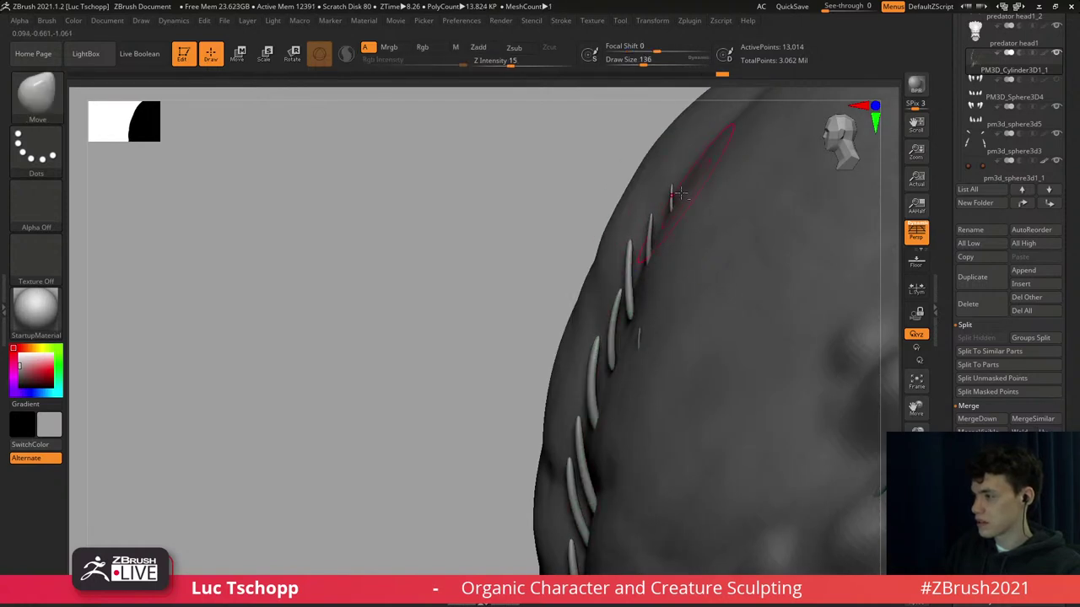
Isolate the short quill beside the forehead's centre line with a mask, duplicate it, and fit the copy to the surface in profile.
right_click_drag(679, 194, 624, 250, "ctrl")
right_click_drag(625, 250, 681, 265)
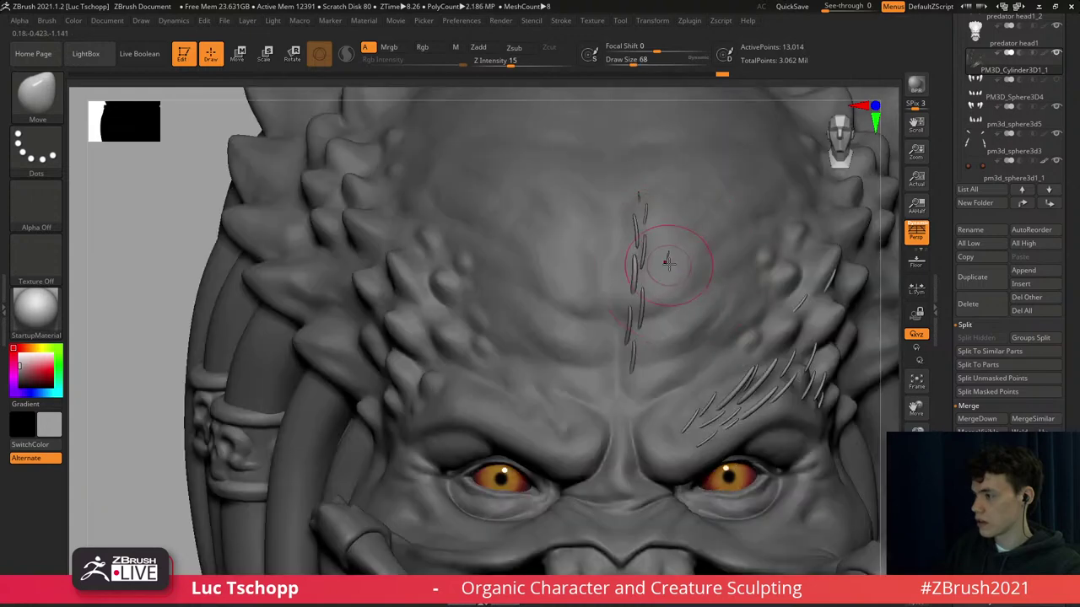
key("s")
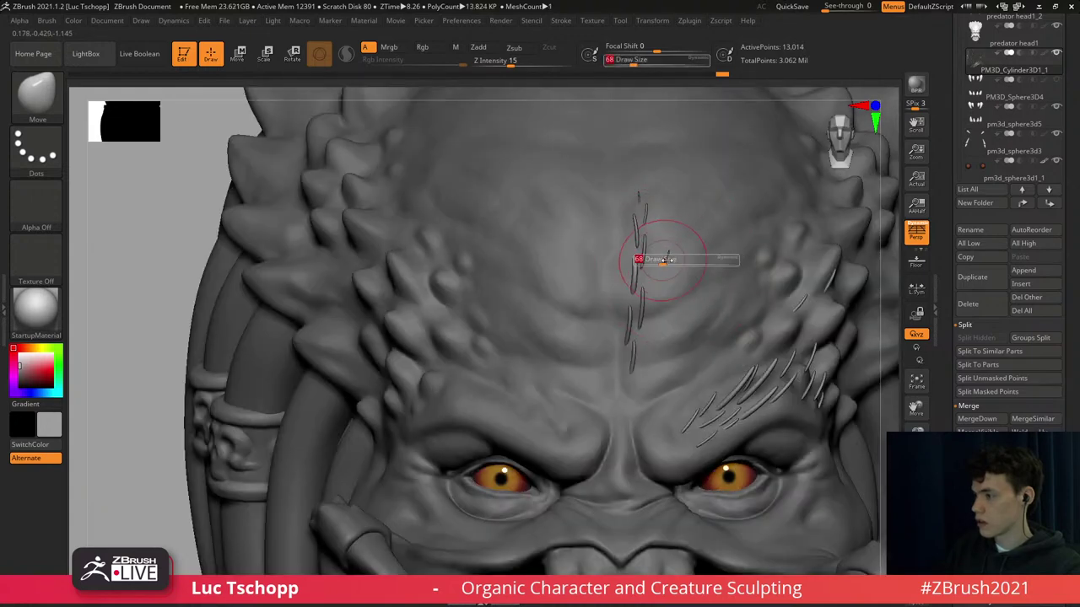
mouse_move(692, 228)
left_mouse_down("ctrl")
mouse_move(667, 287)
mouse_move(656, 287)
left_mouse_up("ctrl")
left_click(176, 256, "ctrl")
key("w")
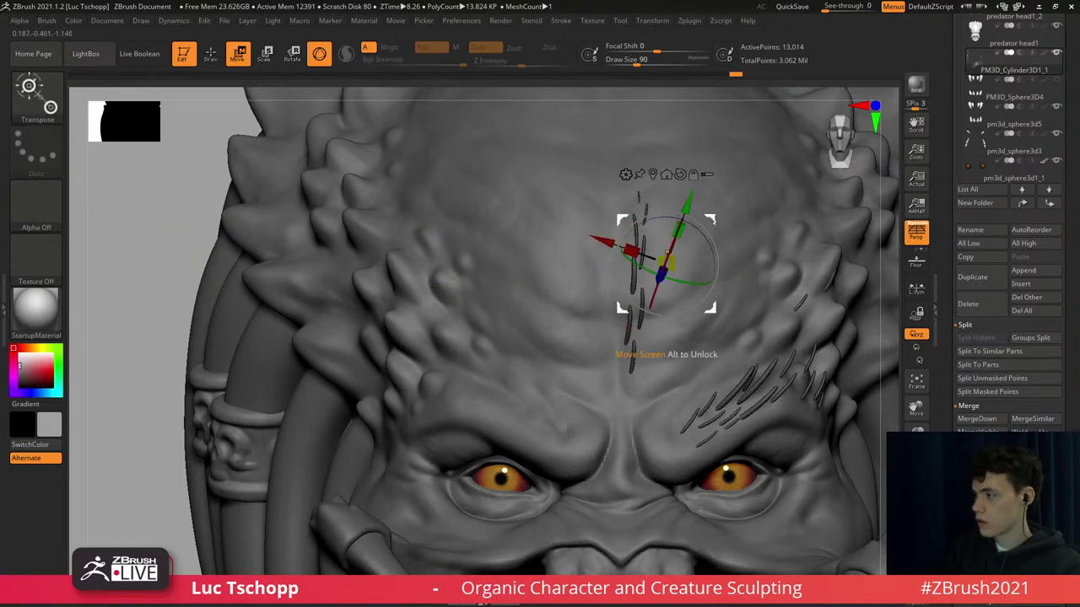
left_click_drag(712, 221, 706, 258, "ctrl")
mouse_move(654, 313)
left_mouse_down()
mouse_move(650, 326)
mouse_move(653, 313)
left_mouse_up()
right_click_drag(684, 268, 585, 268)
left_click_drag(690, 260, 691, 257)
left_click_drag(646, 300, 655, 297)
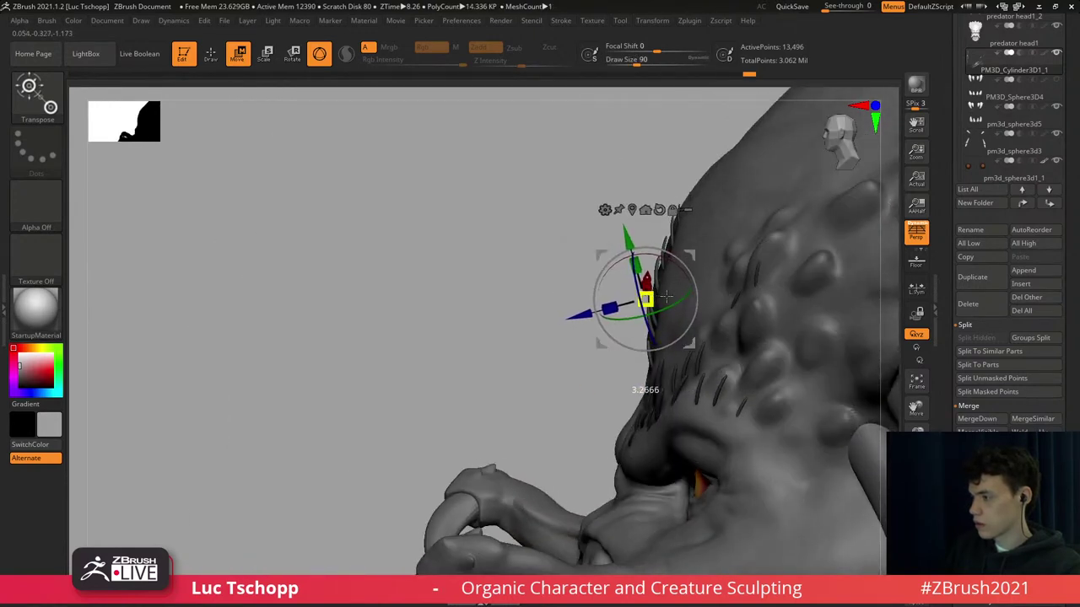
Duplicate the short quill again lower beside the forehead's centre line, adjust its angle and depth, and clear the mask.
left_click_drag(692, 257, 660, 261)
left_click_drag(570, 263, 737, 280)
left_click_drag(736, 241, 723, 282)
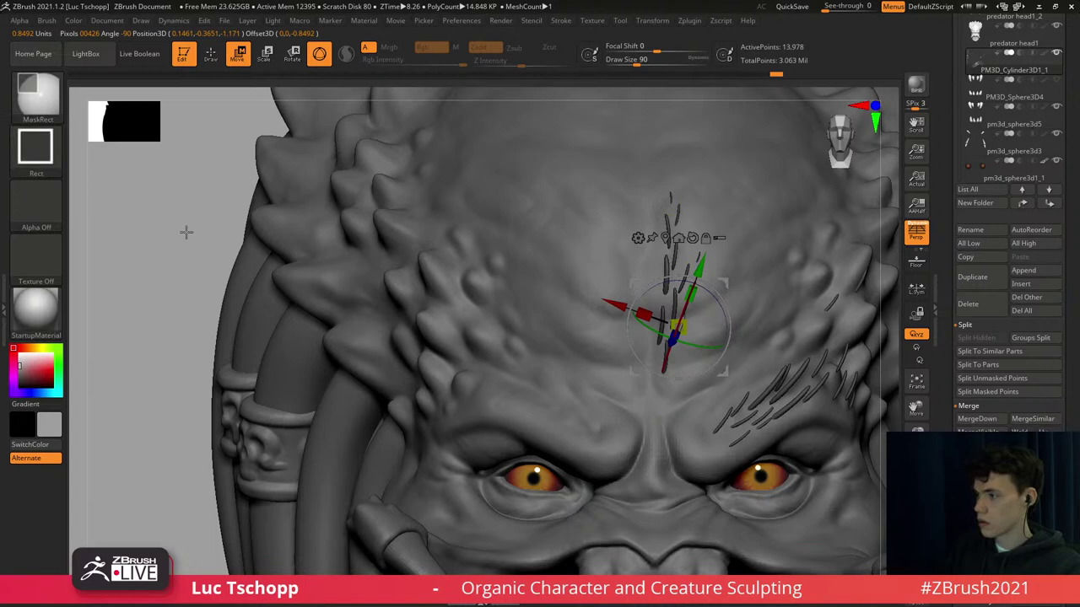
left_click_drag(186, 232, 200, 239, "ctrl")
left_click_drag(728, 306, 726, 309)
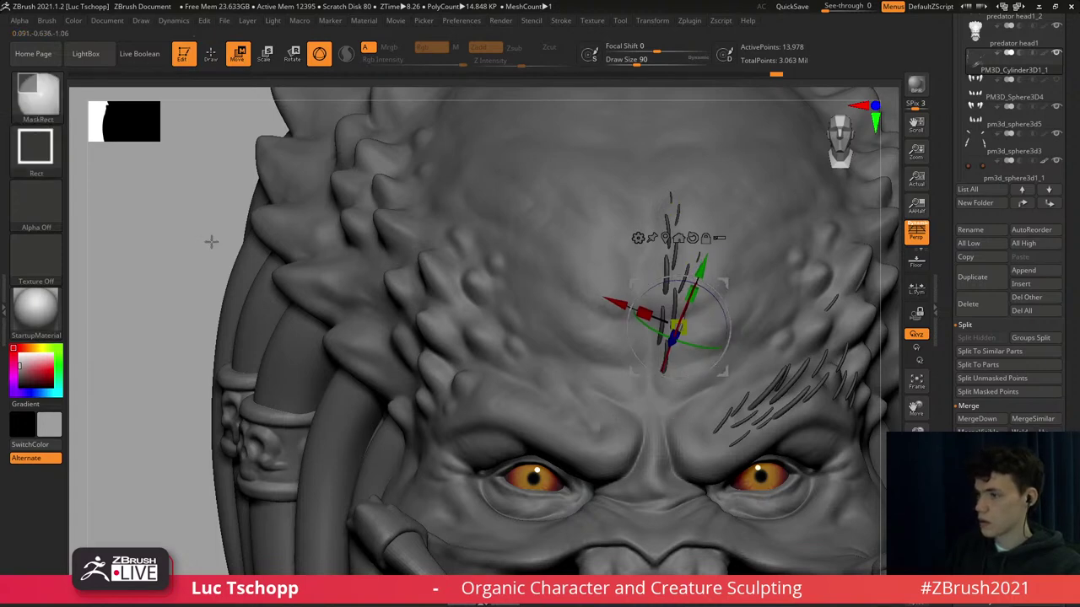
left_click_drag(210, 241, 222, 248, "ctrl")
right_click_drag(680, 312, 512, 239, "ctrl")
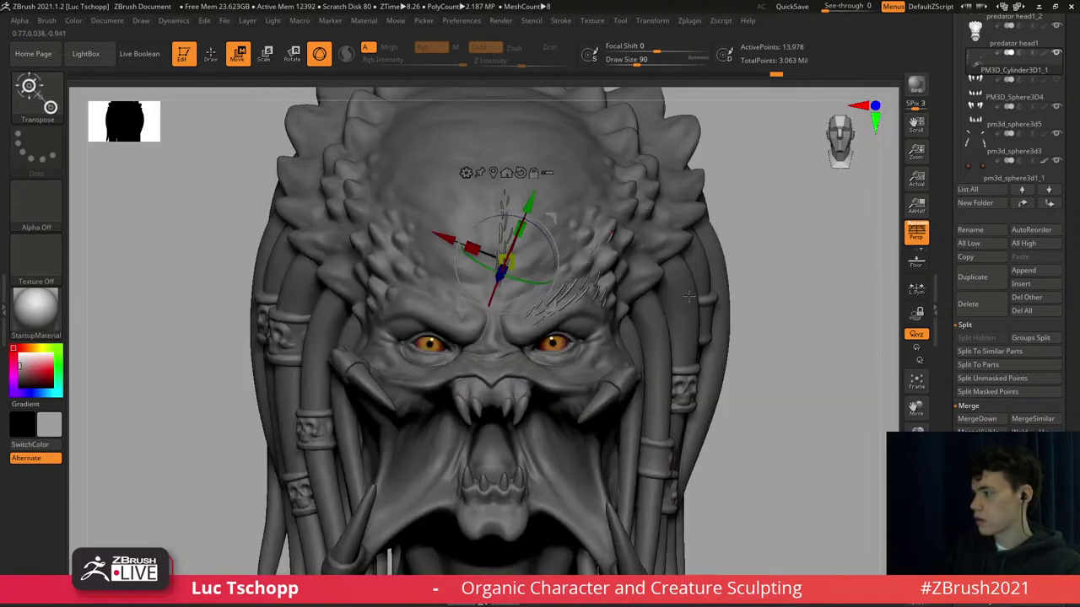
Assign automatic polygroups to the separate quills, then isolate one left brow quill by its group and reposition it.
right_click_drag(605, 288, 628, 503, "ctrl")
left_click_drag(1063, 383, 1059, 32)
left_click(994, 179)
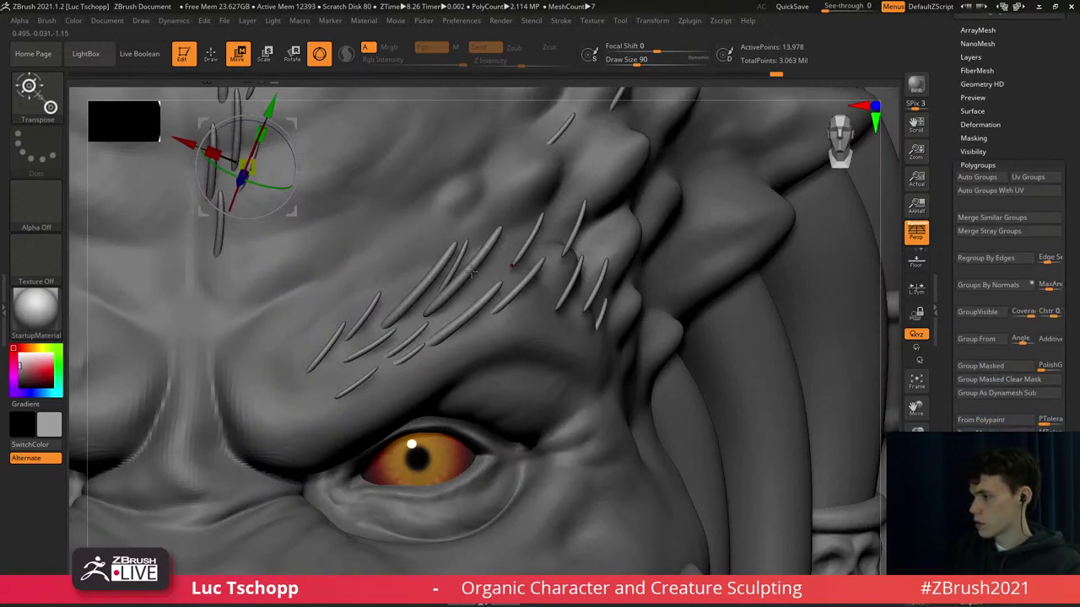
left_click(468, 272, "ctrl")
left_click_drag(467, 274, 412, 333)
left_click(398, 312, "alt")
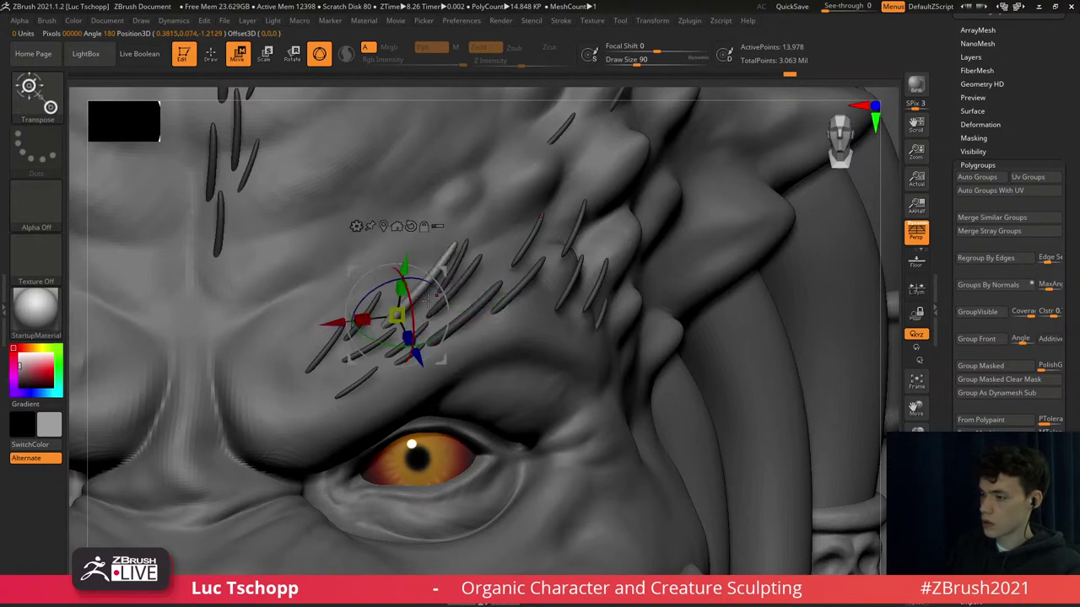
Isolate individual long quills in the middle of the left brow and rotate them slightly to vary their direction.
left_click(477, 310, "alt")
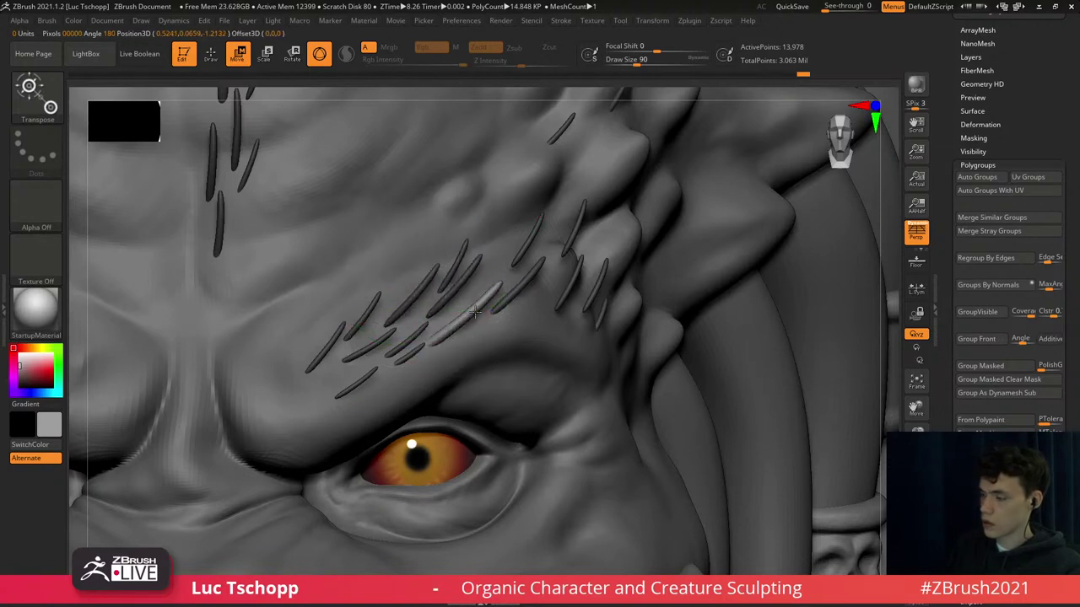
left_click_drag(475, 313, 473, 315)
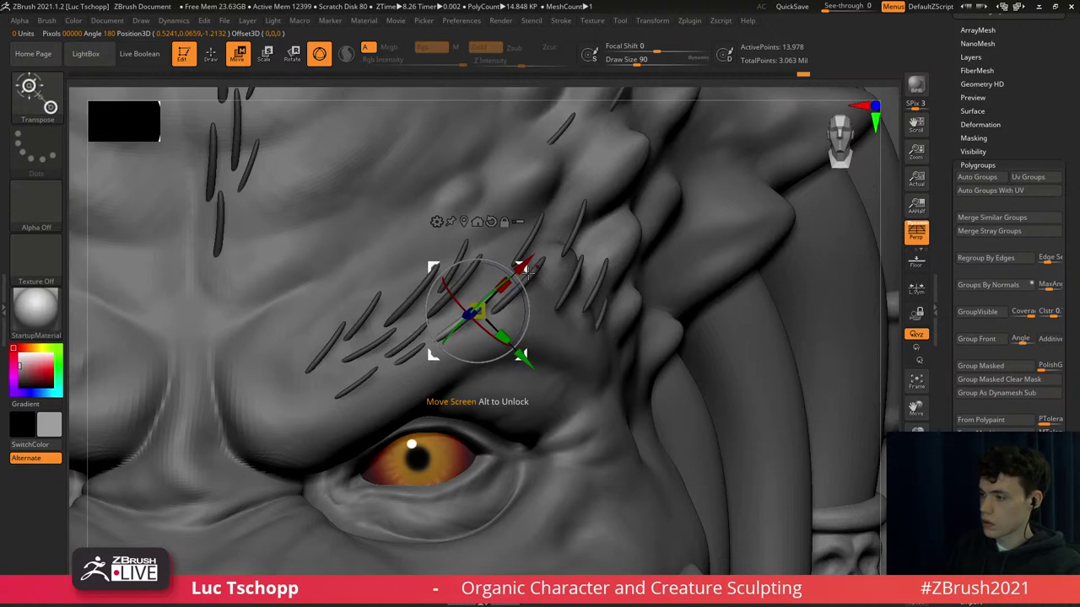
left_click_drag(520, 287, 522, 291)
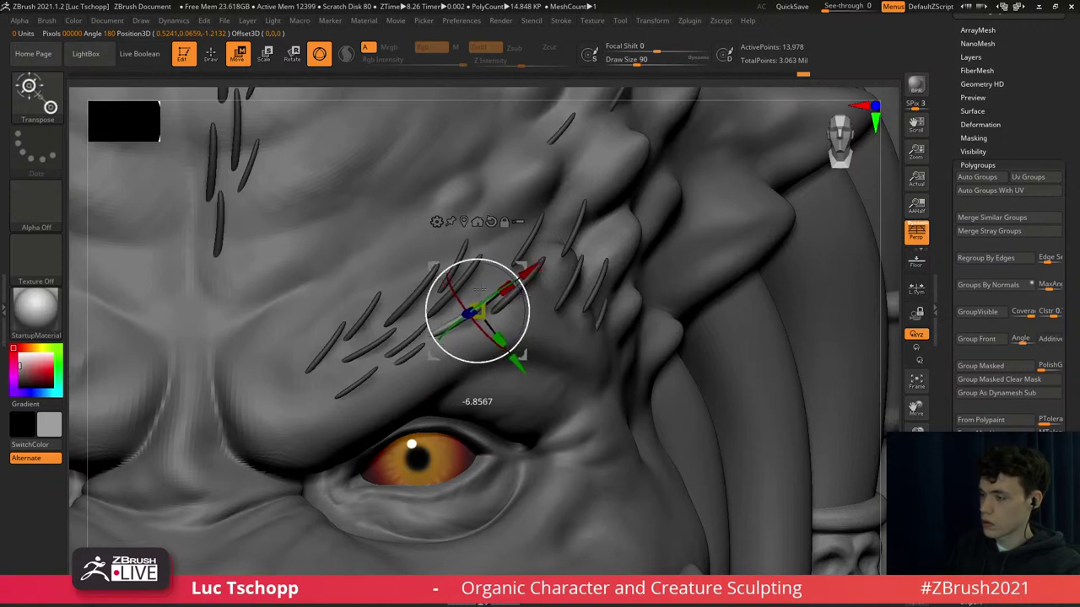
left_click(412, 302, "alt")
left_click_drag(451, 277, 453, 278)
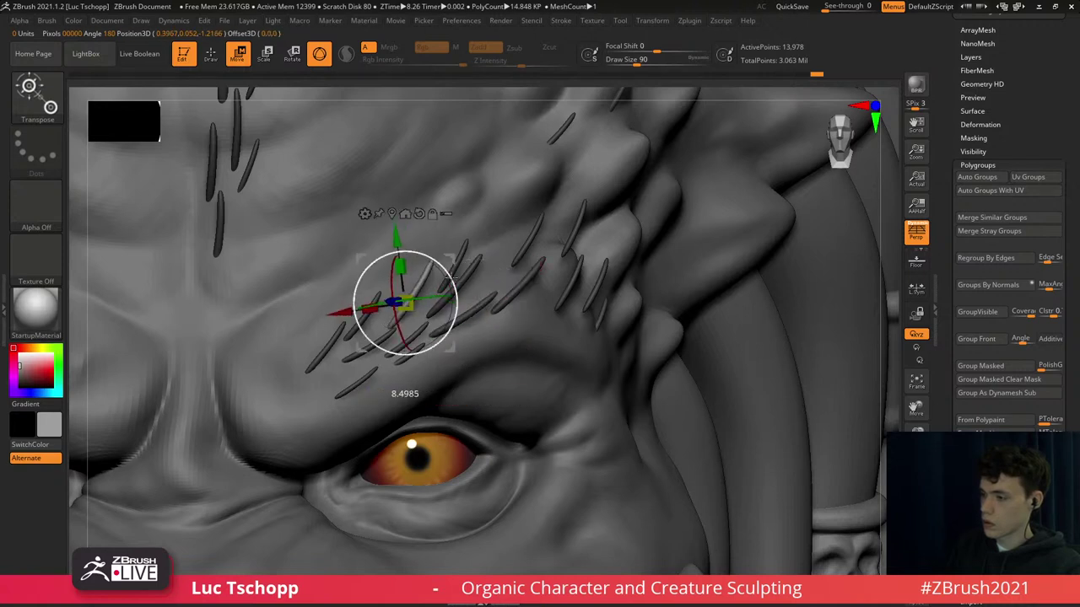
left_click_drag(384, 337, 381, 339)
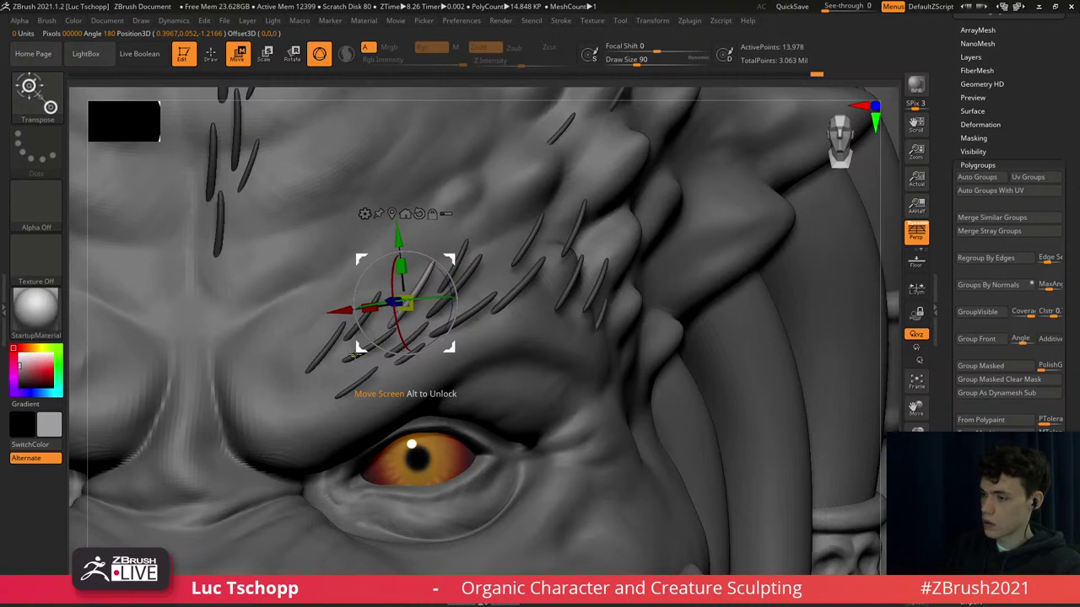
Duplicate a quill at the inner end of the left brow and rotate and position the copy against the surface from several angles.
left_click(355, 356, "alt")
left_click_drag(403, 343, 313, 377)
left_click(332, 345, "alt")
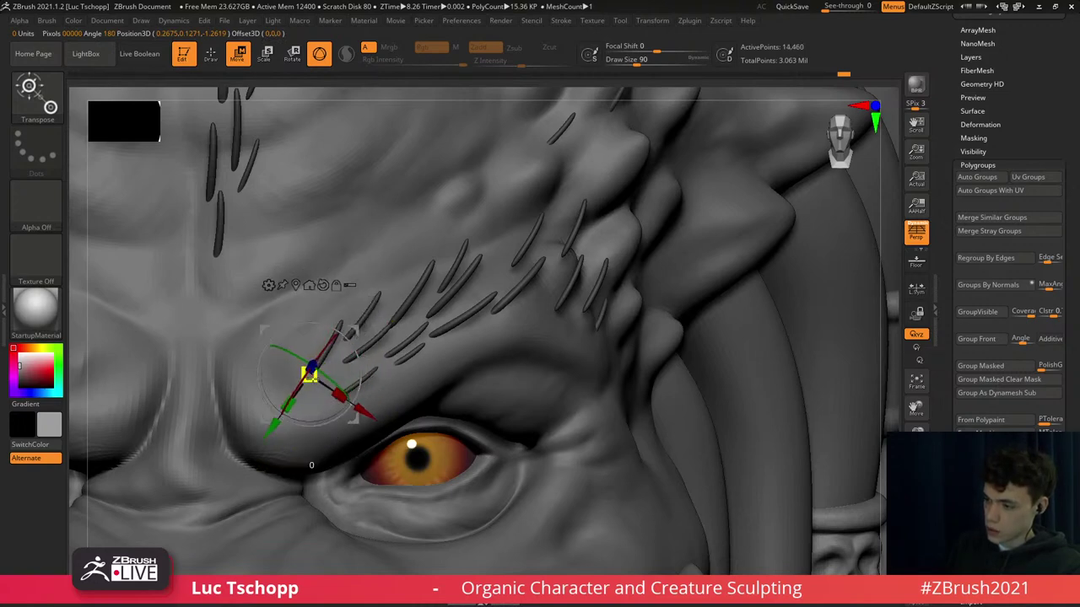
right_click_drag(325, 355, 177, 359)
left_click_drag(296, 363, 285, 360)
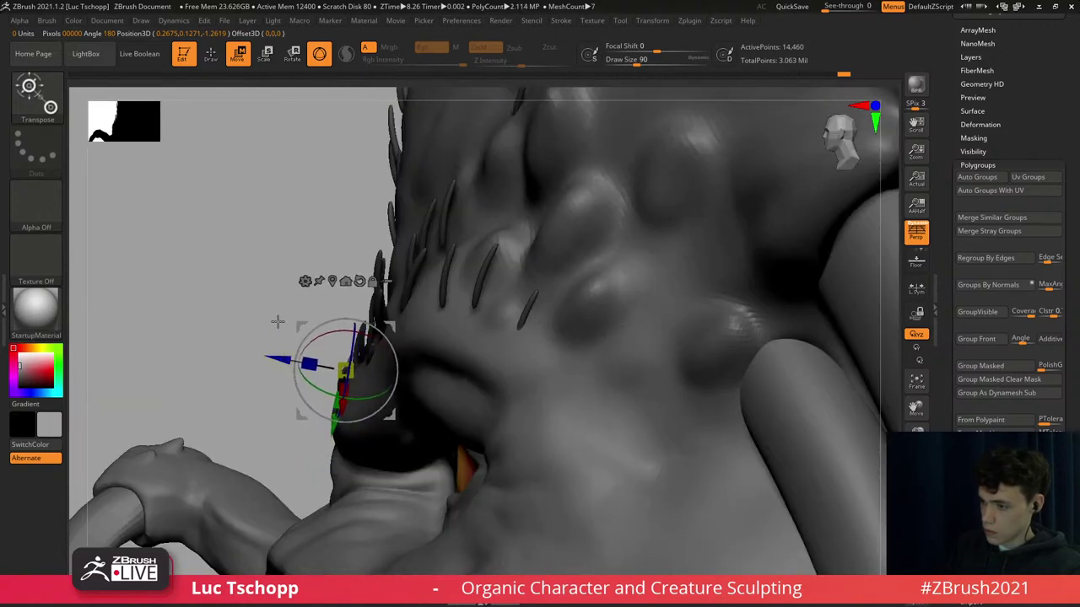
right_click_drag(277, 321, 413, 346)
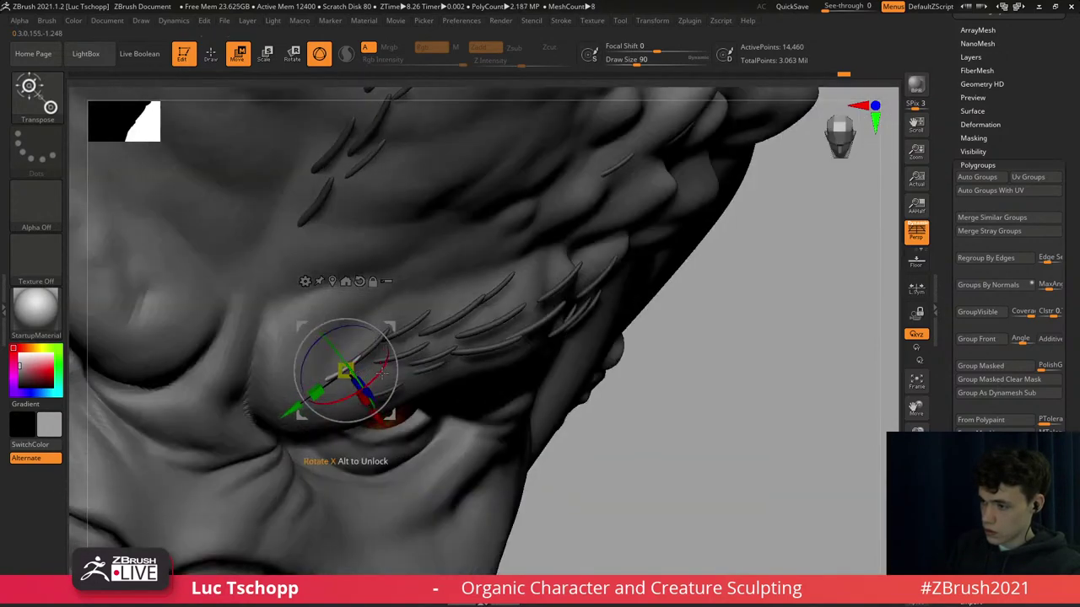
left_click_drag(382, 373, 381, 379)
right_click_drag(393, 391, 399, 354)
left_click_drag(402, 370, 405, 365)
left_click_drag(393, 327, 405, 340)
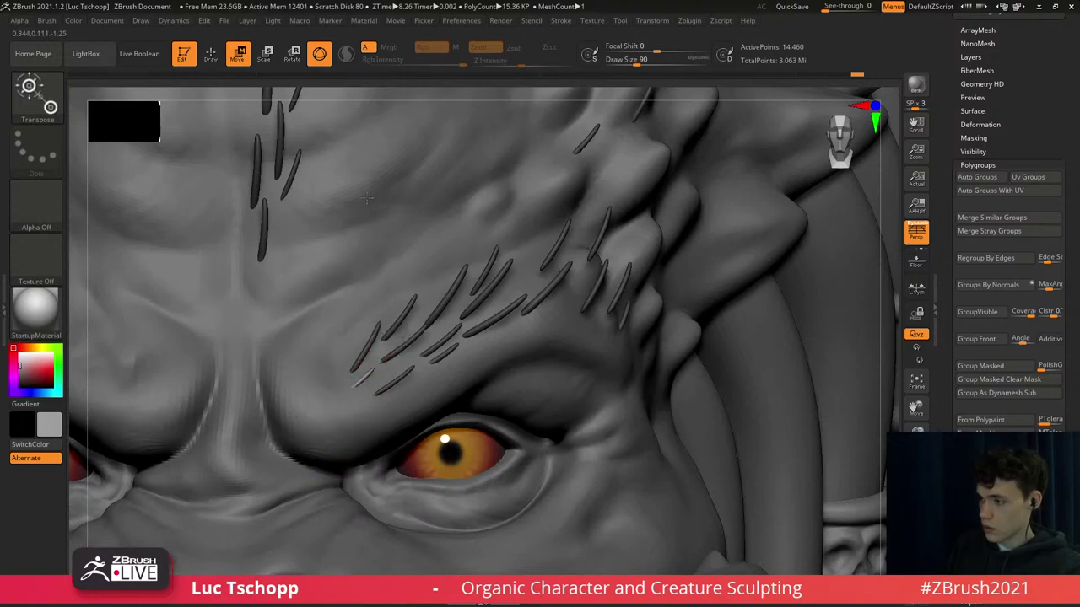
Duplicate a quill to the outer part of the left brow, seat the copy on the surface in profile, and clear the mask.
right_click_drag(367, 197, 373, 221)
right_click_drag(414, 312, 426, 260, "ctrl")
right_click_drag(447, 295, 442, 328, "ctrl")
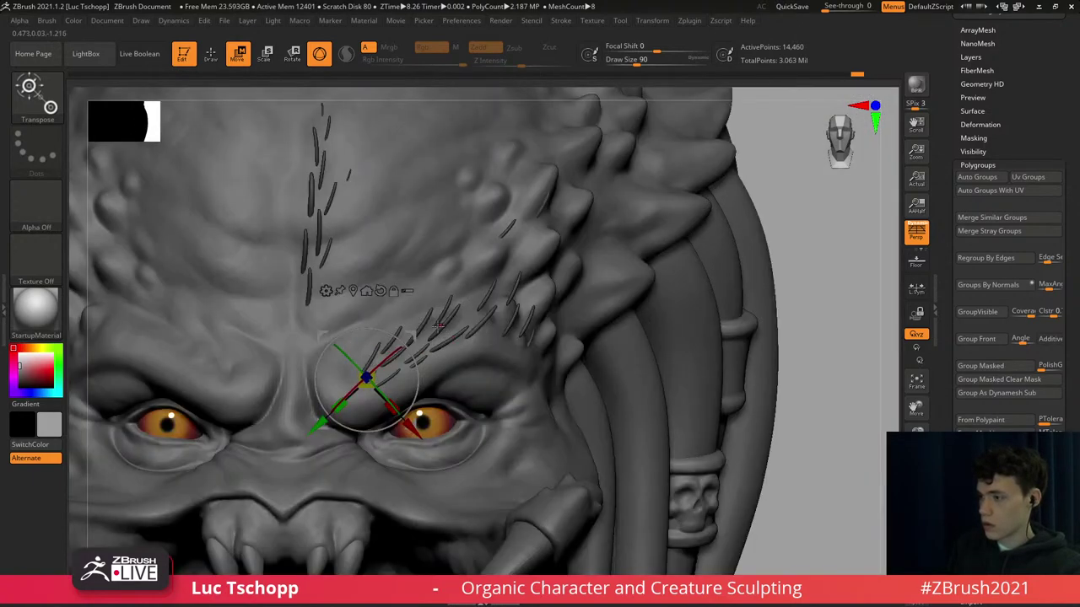
left_click_drag(413, 335, 525, 296, "ctrl")
key("ctrl+z")
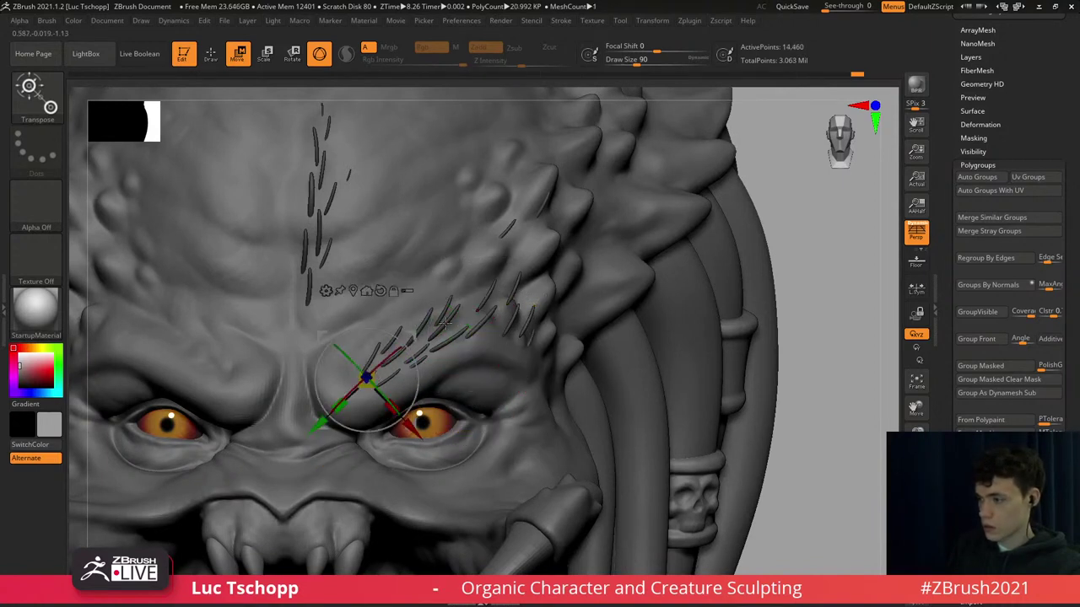
left_click_drag(417, 333, 526, 332)
left_click_drag(522, 292, 540, 287)
right_click_drag(543, 274, 405, 283)
left_click_drag(470, 376, 507, 377)
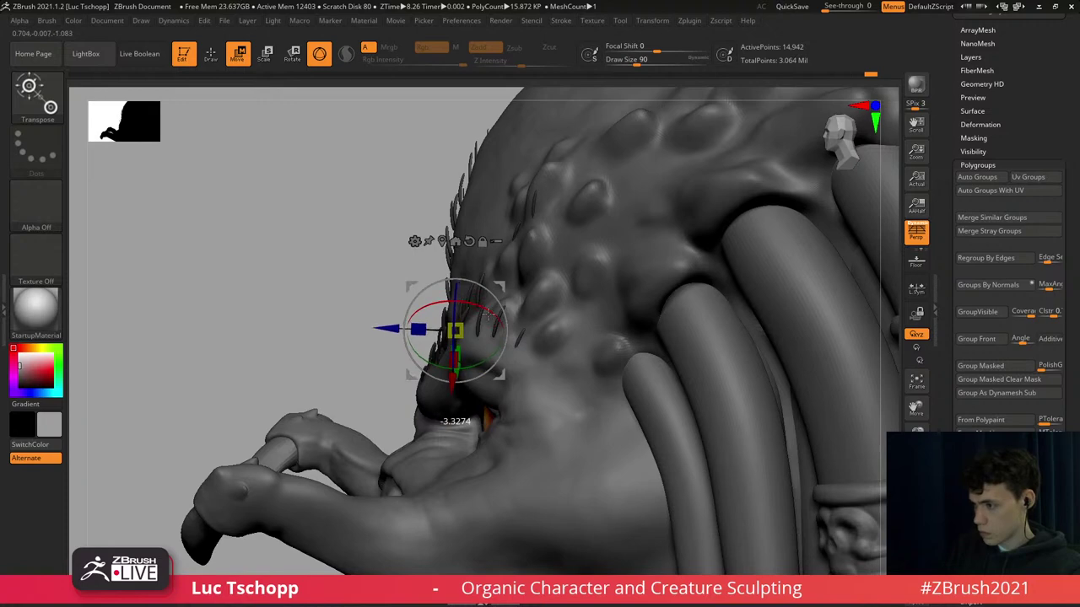
left_click_drag(487, 314, 487, 315)
right_click_drag(455, 323, 547, 334)
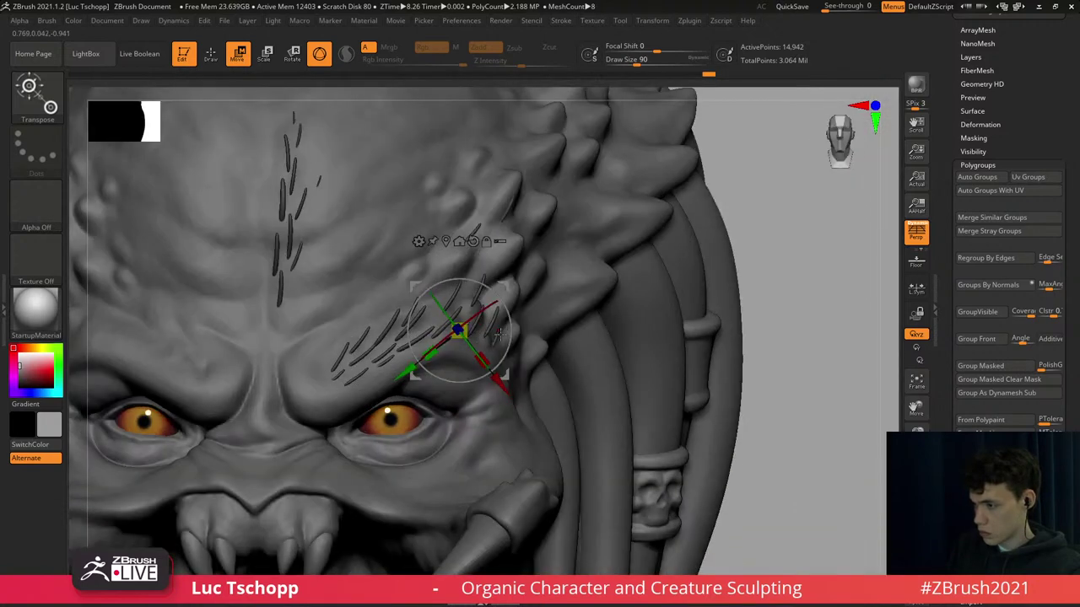
left_click_drag(728, 199, 742, 217, "ctrl")
Nudge the quills at the inner end of the left brow into more even spacing with the Move Topological brush.
key("b")
key("m")
key("t")
key("s")
left_click_drag(391, 359, 383, 359)
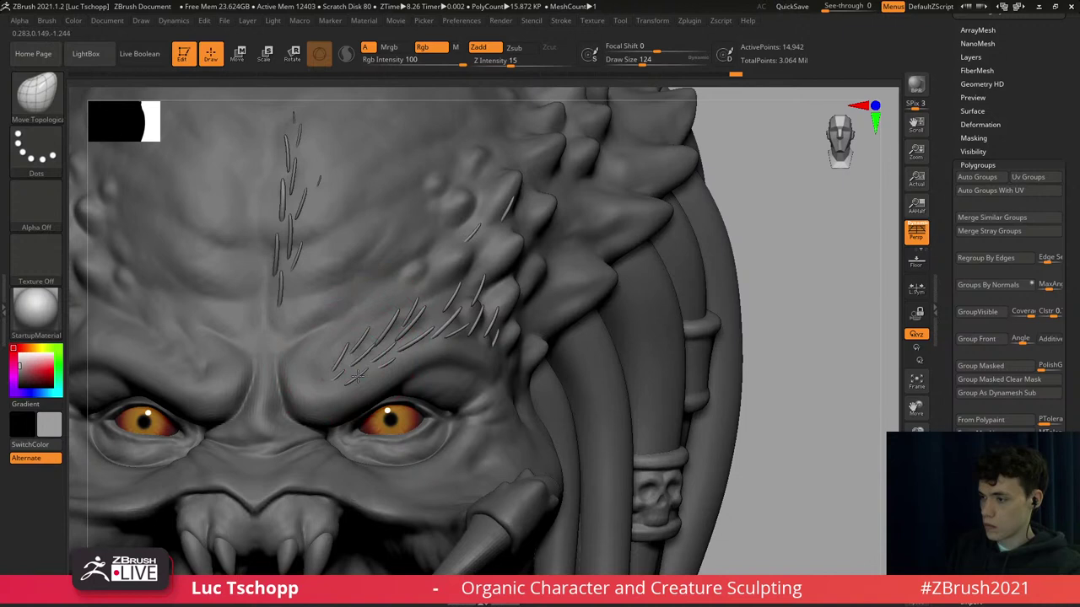
key("s")
mouse_move(376, 351)
left_mouse_down()
mouse_move(384, 344)
mouse_move(338, 374)
left_mouse_up()
key("s")
key("s")
key("s")
left_click_drag(341, 364, 339, 361)
key("s")
Adjust the quills above the outer corner of the left eye from the front and low side with the Move Topological brush.
key("s")
key("s")
left_click_drag(473, 312, 478, 312)
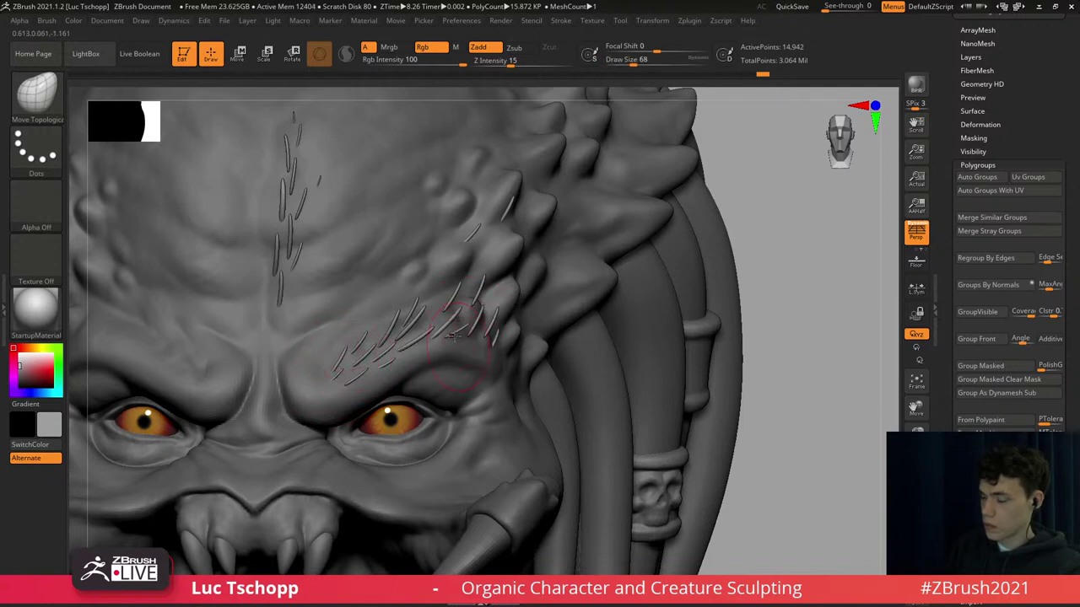
right_click_drag(454, 344, 384, 317)
key("s")
left_click_drag(451, 337, 481, 338)
key("s")
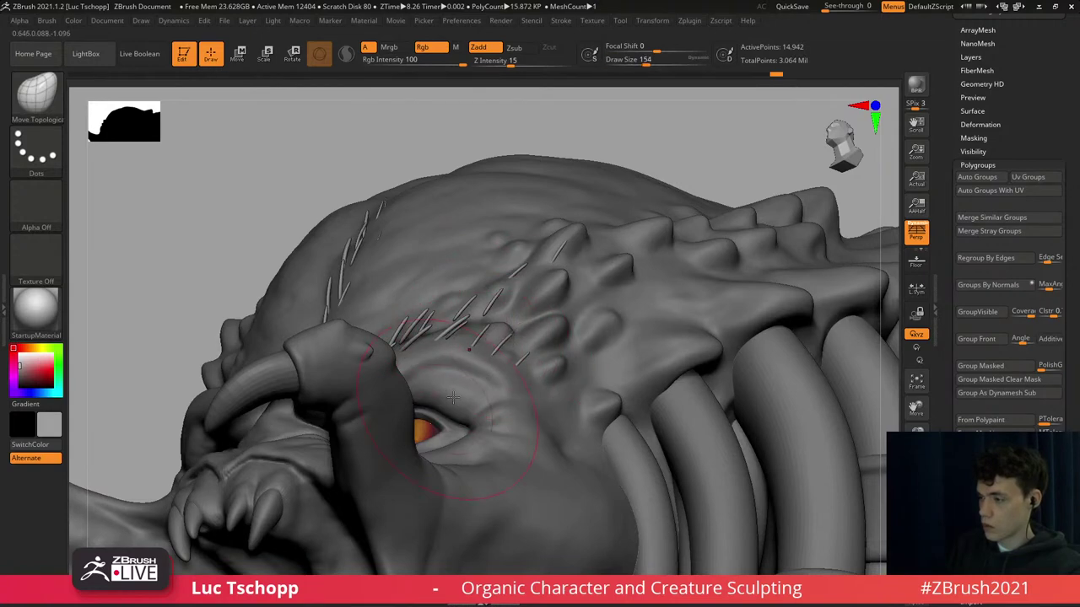
right_click_drag(453, 397, 516, 359)
key("s")
mouse_move(469, 354)
left_mouse_down()
mouse_move(490, 324)
mouse_move(494, 338)
left_mouse_up()
key("s")
key("s")
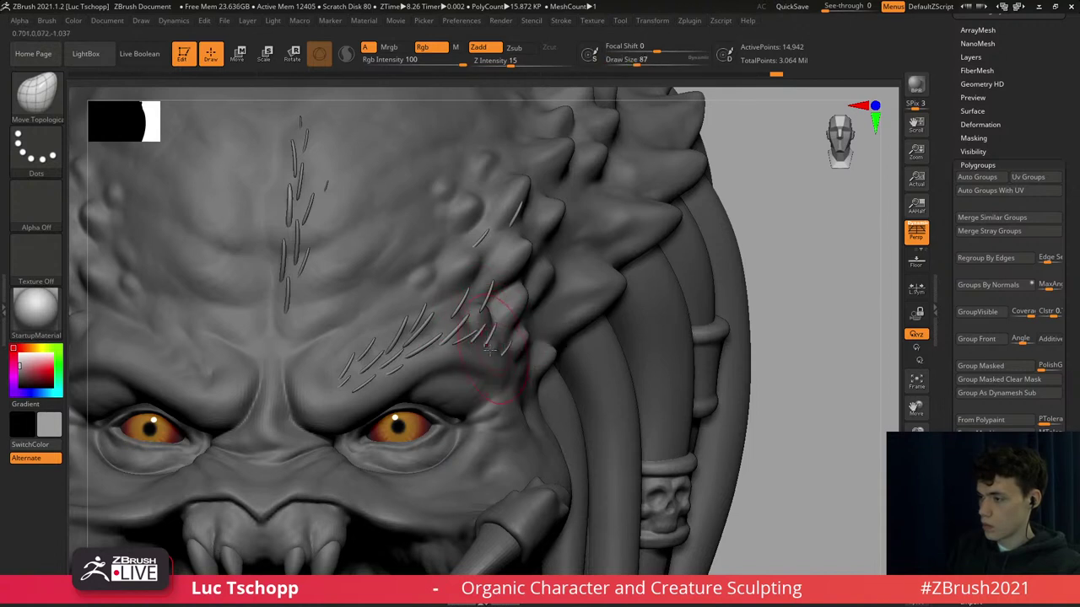
Adjust the outermost left brow quills with a resized Move Topological brush and undo the last stroke.
key("s")
left_click_drag(500, 339, 491, 311)
key("s")
right_click_drag(486, 313, 498, 312)
key("s")
left_click_drag(475, 310, 484, 309)
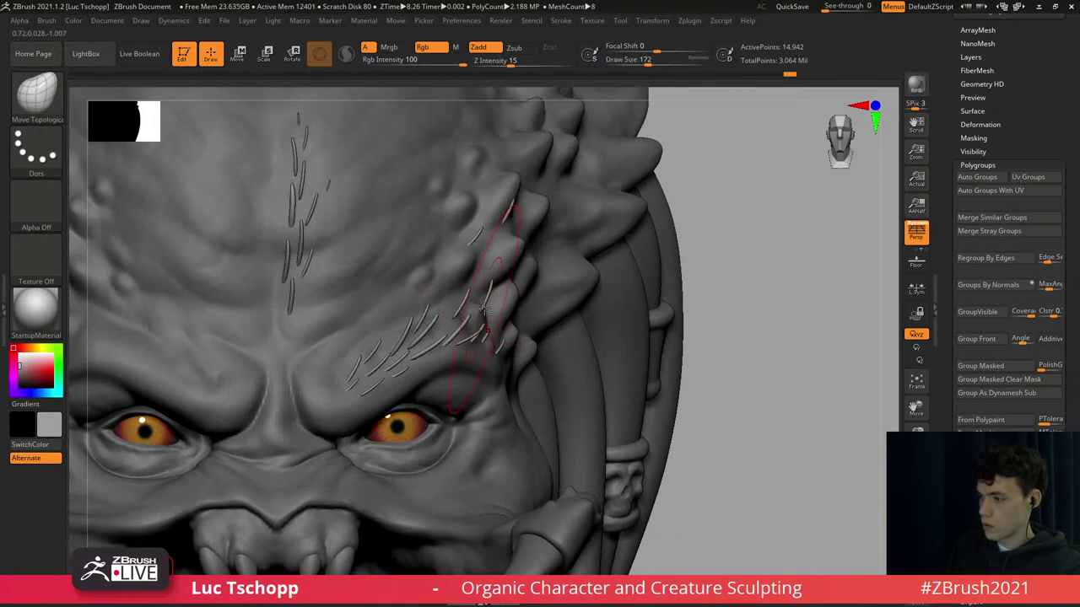
key("ctrl+z")
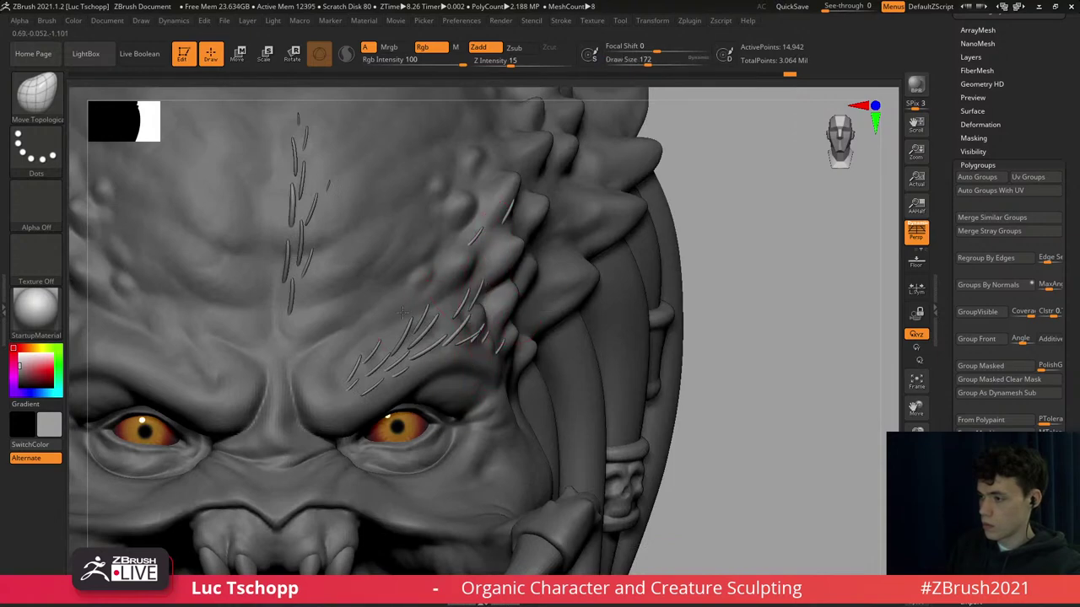
Adjust the left brow quills against the head's side profile using the Move Topological brush at several draw sizes.
right_click_drag(444, 307, 338, 304)
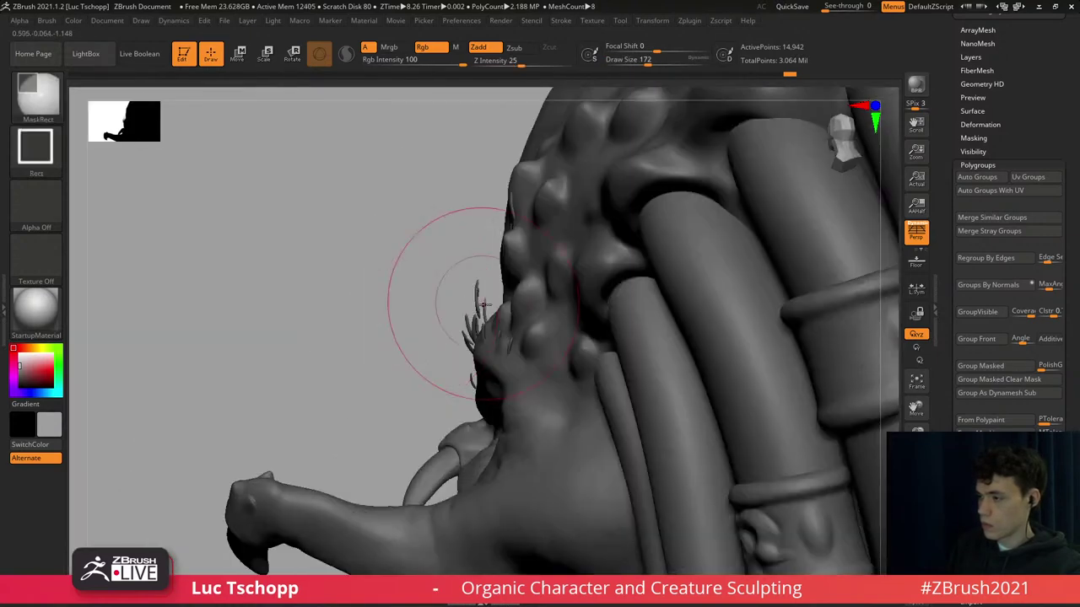
key("s")
left_click_drag(523, 301, 530, 301)
key("s")
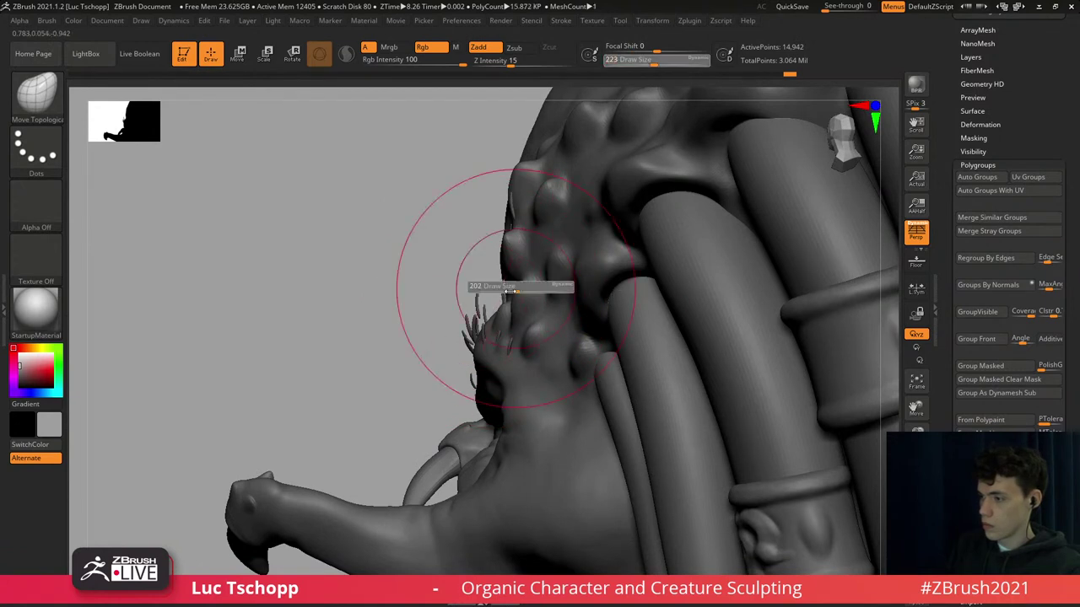
key("s")
mouse_move(515, 287)
left_mouse_down()
mouse_move(491, 290)
mouse_move(495, 302)
left_mouse_up()
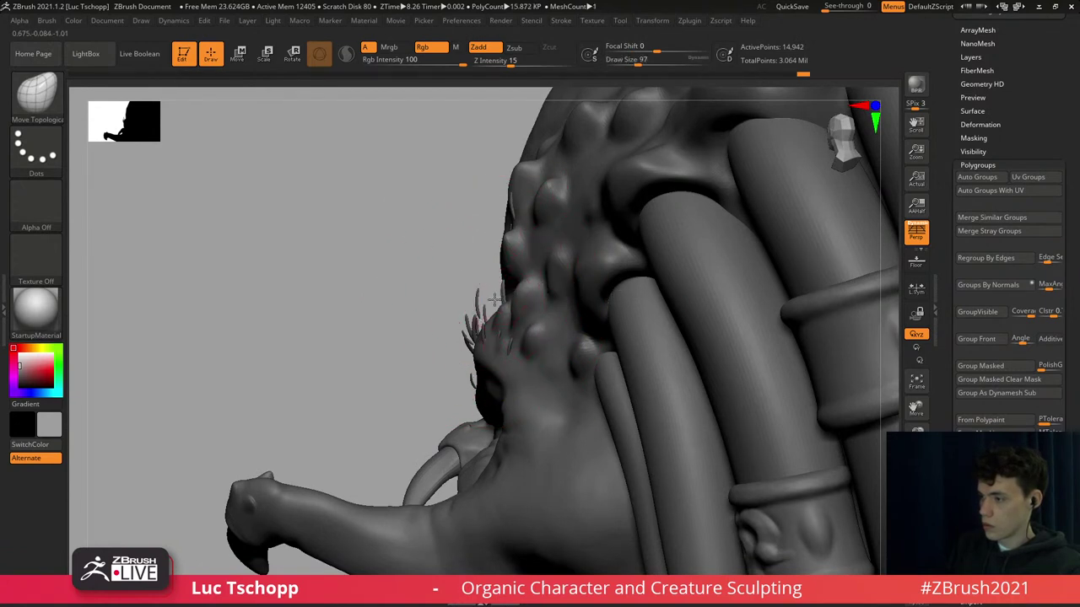
key("s")
key("s")
key("s")
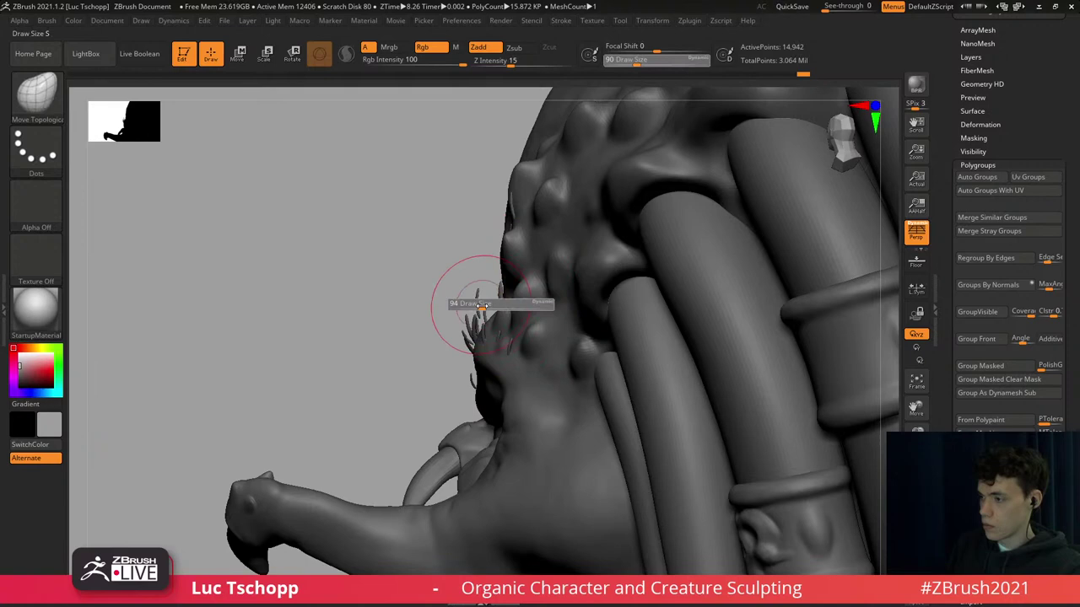
left_click_drag(482, 305, 487, 305)
left_click_drag(481, 306, 554, 301)
key("s")
left_click_drag(436, 301, 498, 305)
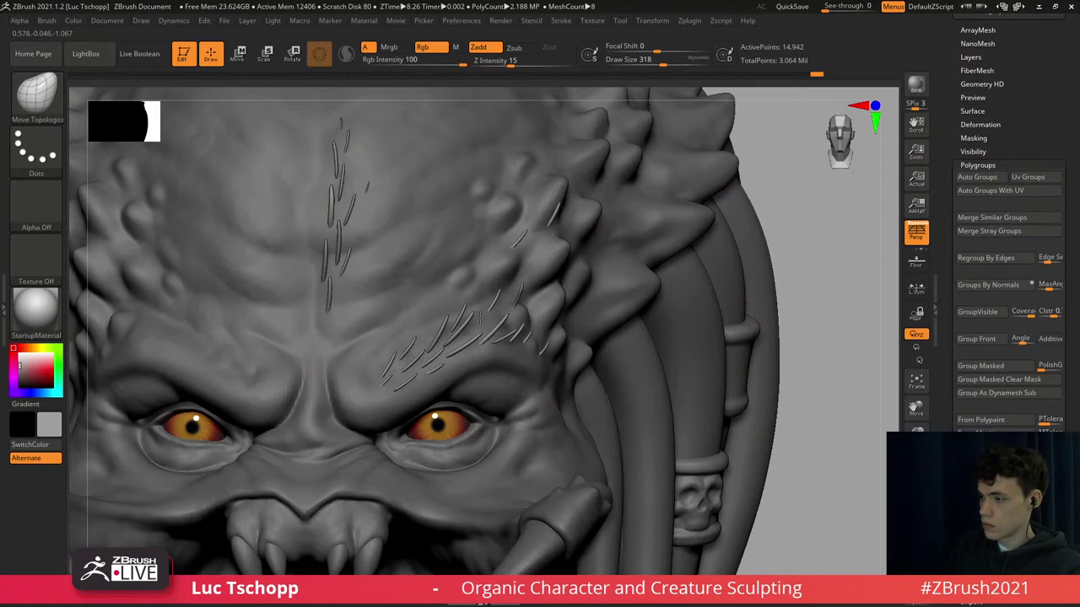
Nudge the middle quills of the left brow from the front with a smaller Move Topological brush.
right_click_drag(480, 318, 461, 337)
key("s")
left_click_drag(461, 338, 455, 338)
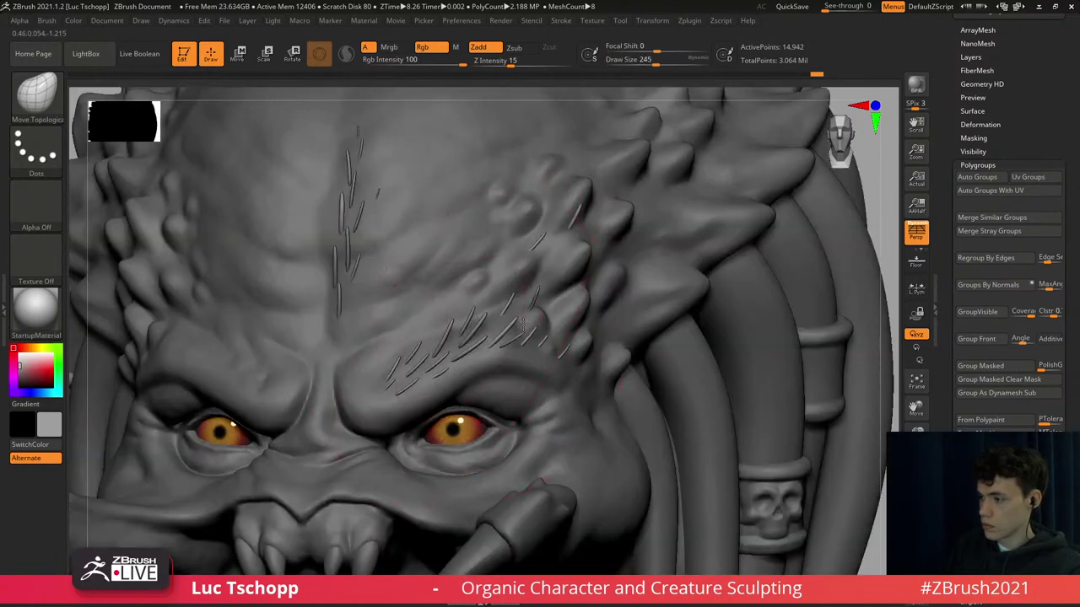
right_click_drag(523, 326, 515, 317, "shift")
key("s")
left_click_drag(515, 318, 497, 317)
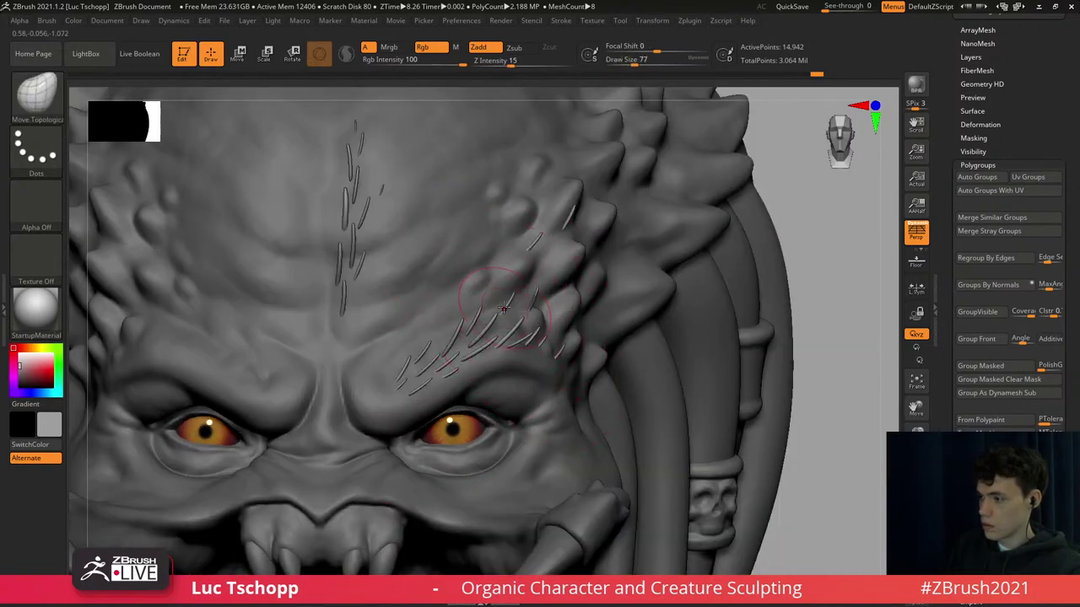
Adjust the outer brow and temple quills from a three-quarter view and lightly smooth the lower brow quills.
mouse_move(441, 224)
right_mouse_down("ctrl")
mouse_move(418, 156)
mouse_move(543, 226)
right_mouse_up("ctrl")
right_click_drag(599, 262, 534, 278)
key("s")
left_click_drag(534, 278, 543, 276)
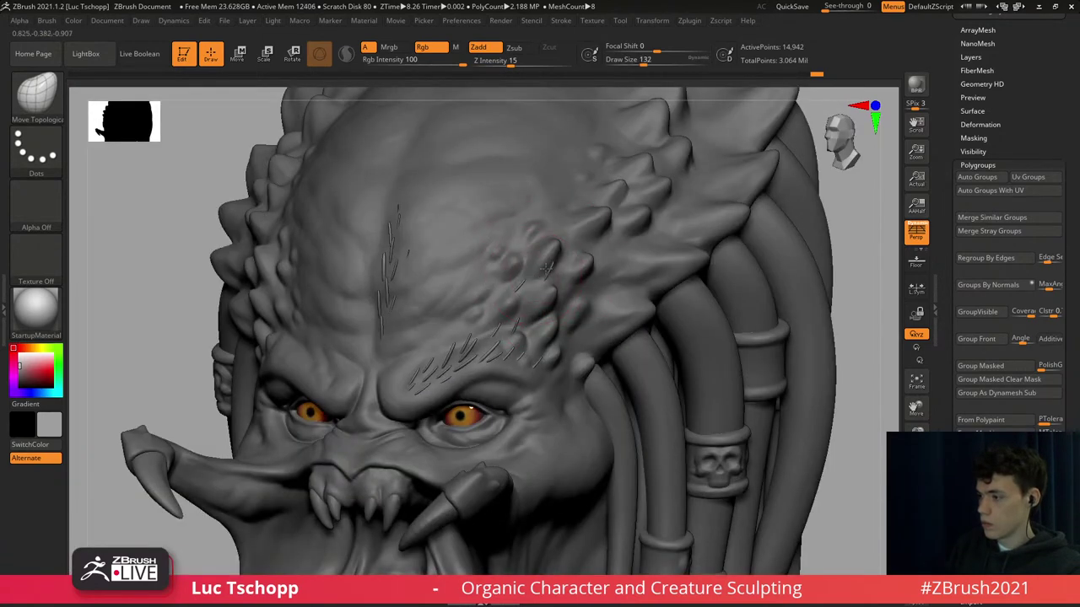
key("s")
left_click_drag(508, 327, 489, 326)
left_click_drag(470, 362, 462, 365, "shift")
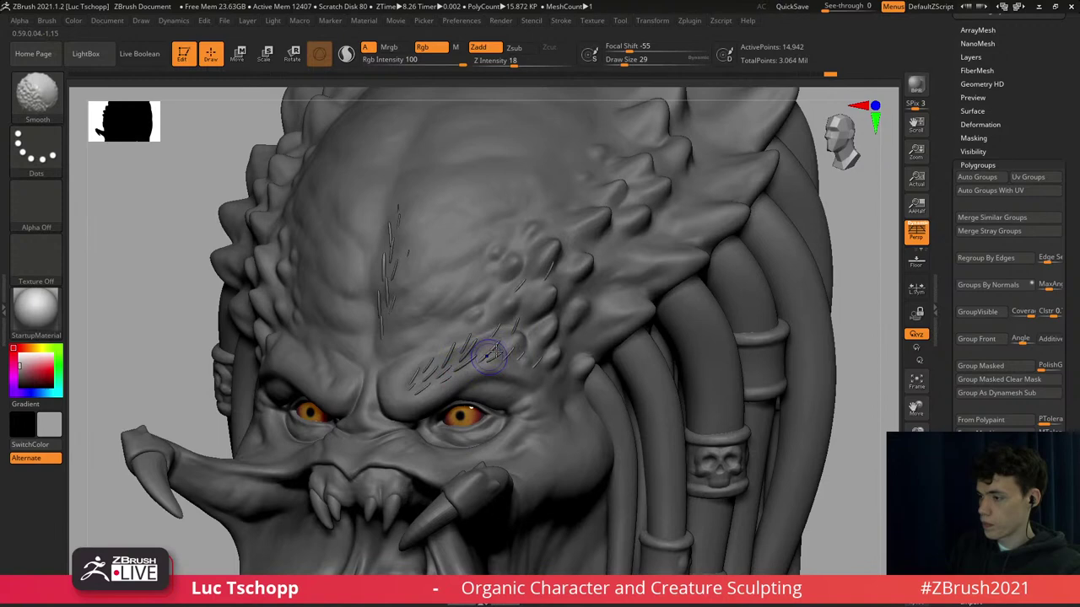
Refine the angle and spacing of the mid-brow quills up close and from the low side with the Move Topological brush.
right_click_drag(489, 356, 492, 415, "shift")
key("s")
mouse_move(484, 369)
left_mouse_down()
mouse_move(504, 368)
mouse_move(478, 344)
left_mouse_up()
key("s")
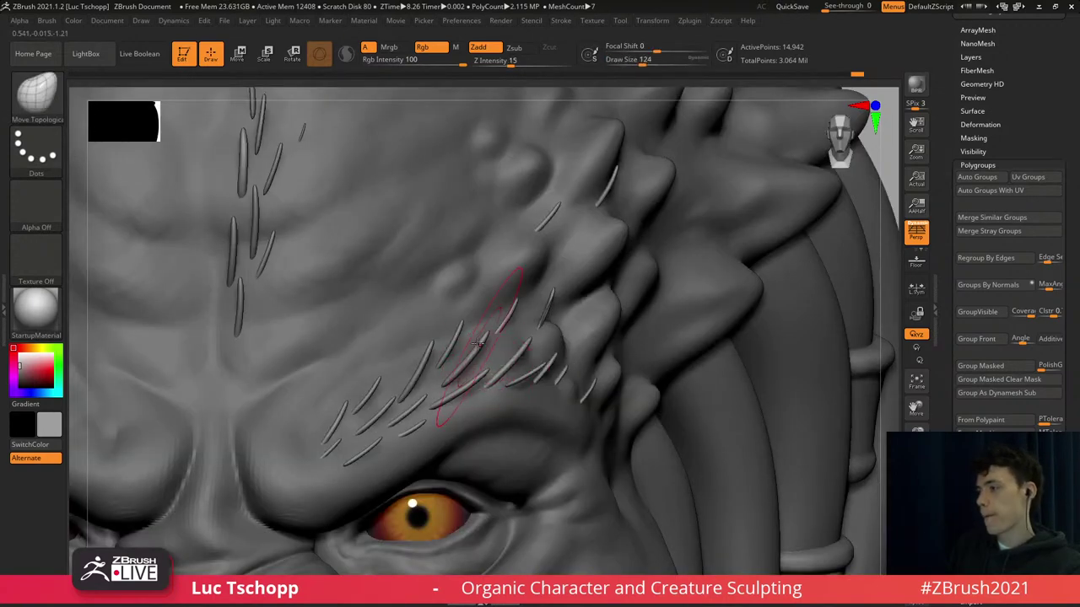
key("s")
left_click_drag(482, 389, 474, 390)
key("s")
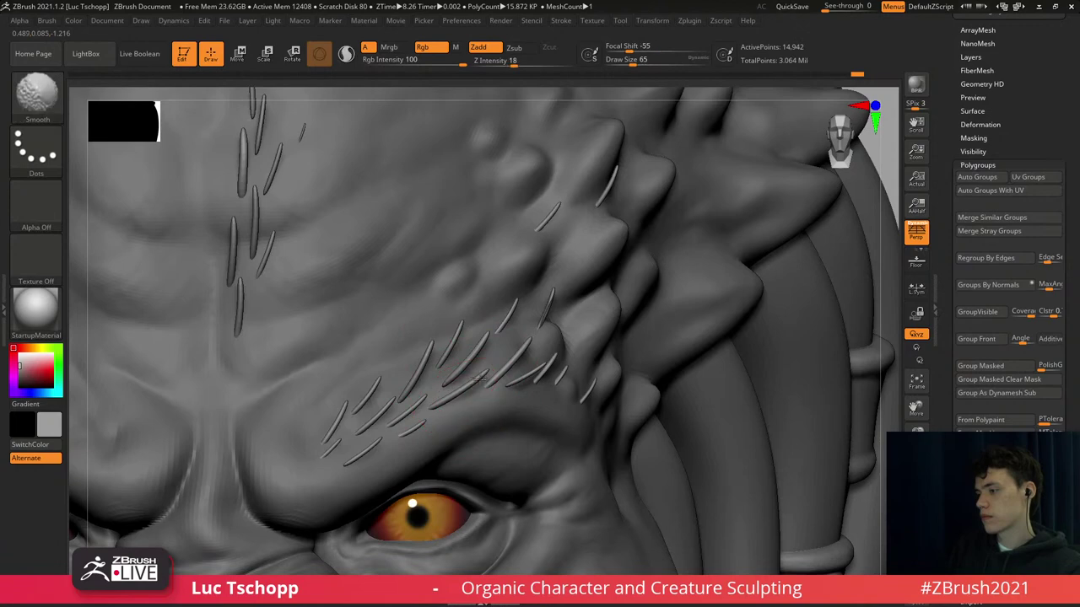
right_click_drag(529, 360, 512, 382)
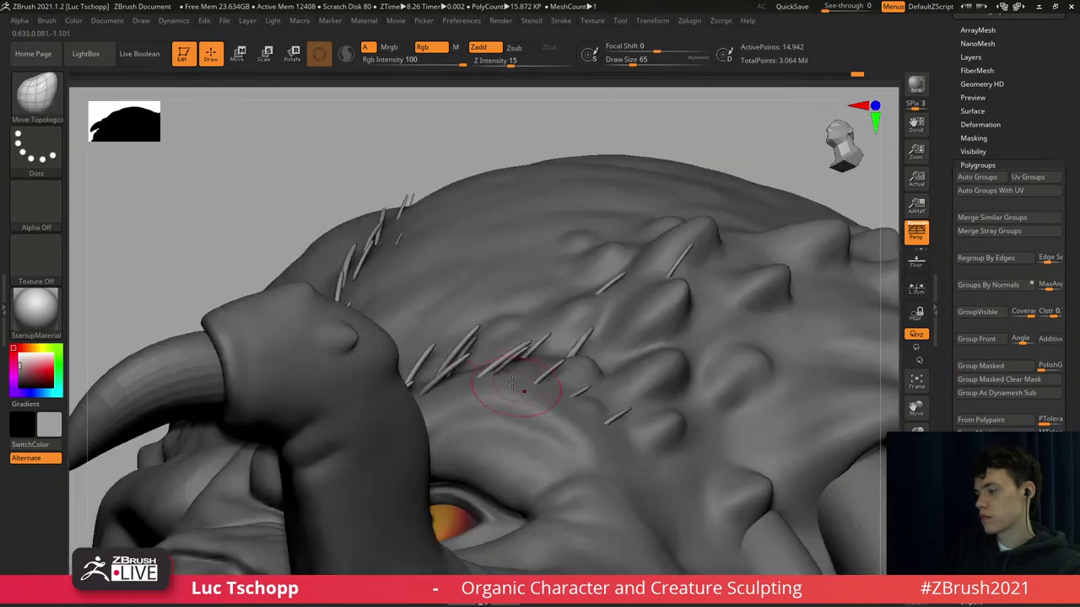
mouse_move(510, 368)
left_mouse_down()
mouse_move(528, 368)
mouse_move(520, 384)
left_mouse_up()
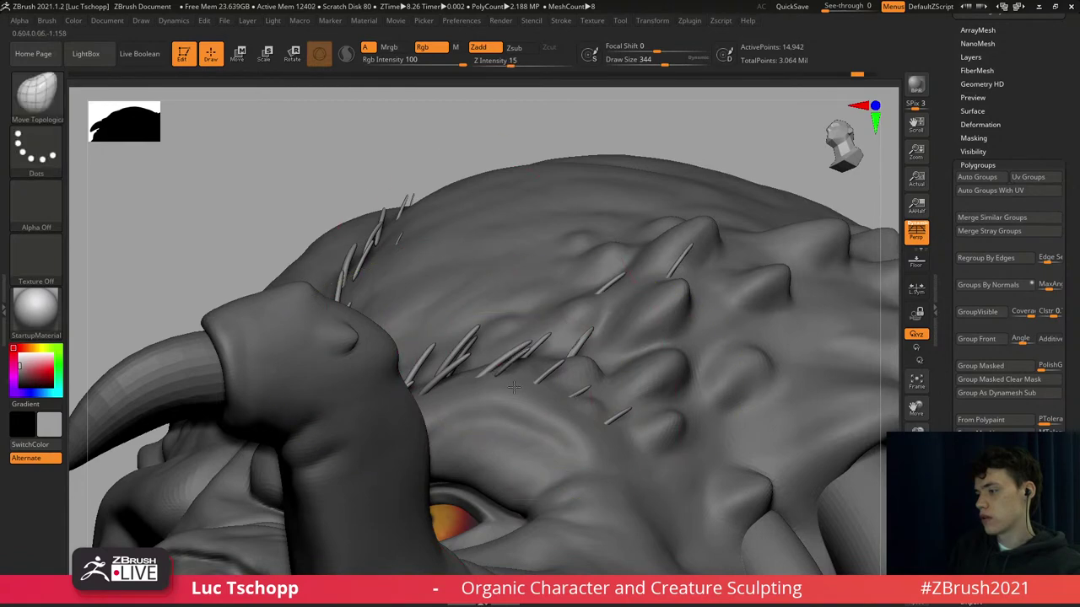
Rework the spacing of the left brow quills from the front with the Move Topological brush and undo the last stroke.
mouse_move(513, 257)
right_mouse_down("ctrl")
mouse_move(508, 280)
mouse_move(548, 384)
mouse_move(512, 316)
right_mouse_up("ctrl")
right_click_drag(503, 492, 462, 369, "ctrl")
key("s")
left_click_drag(464, 370, 444, 370)
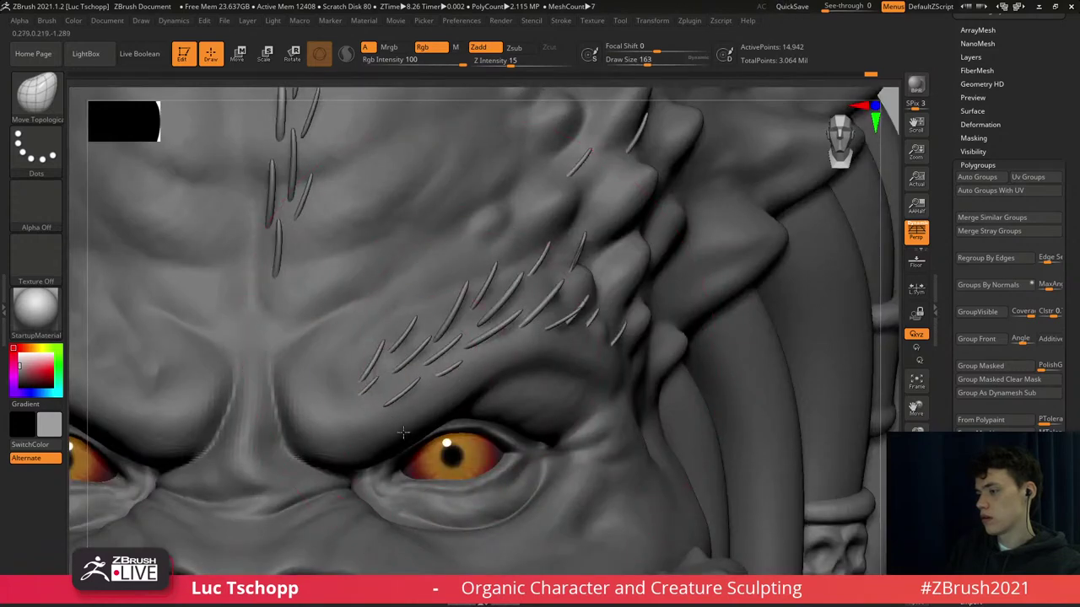
right_click_drag(449, 278, 482, 349, "ctrl")
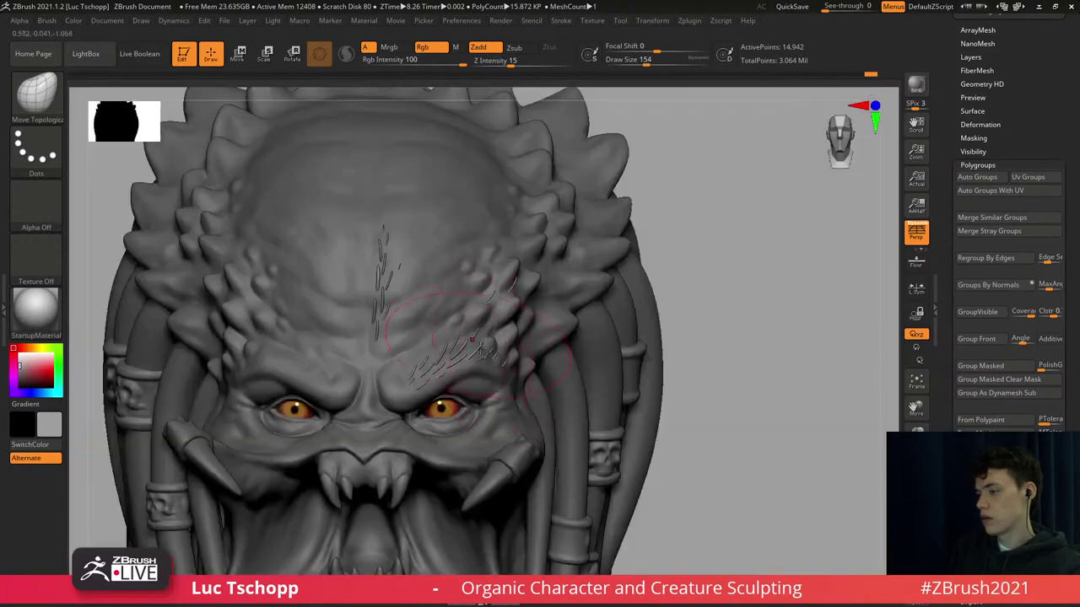
right_click_drag(482, 471, 469, 360, "ctrl")
key("s")
key("s")
mouse_move(498, 353)
left_mouse_down()
mouse_move(486, 353)
mouse_move(495, 349)
left_mouse_up()
key("s")
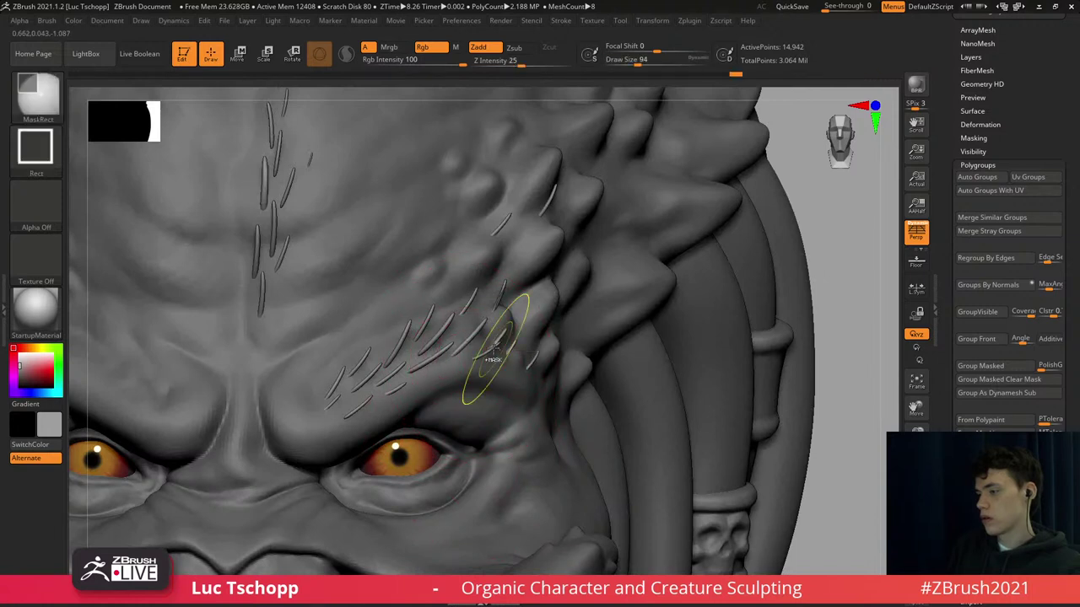
key("ctrl+z")
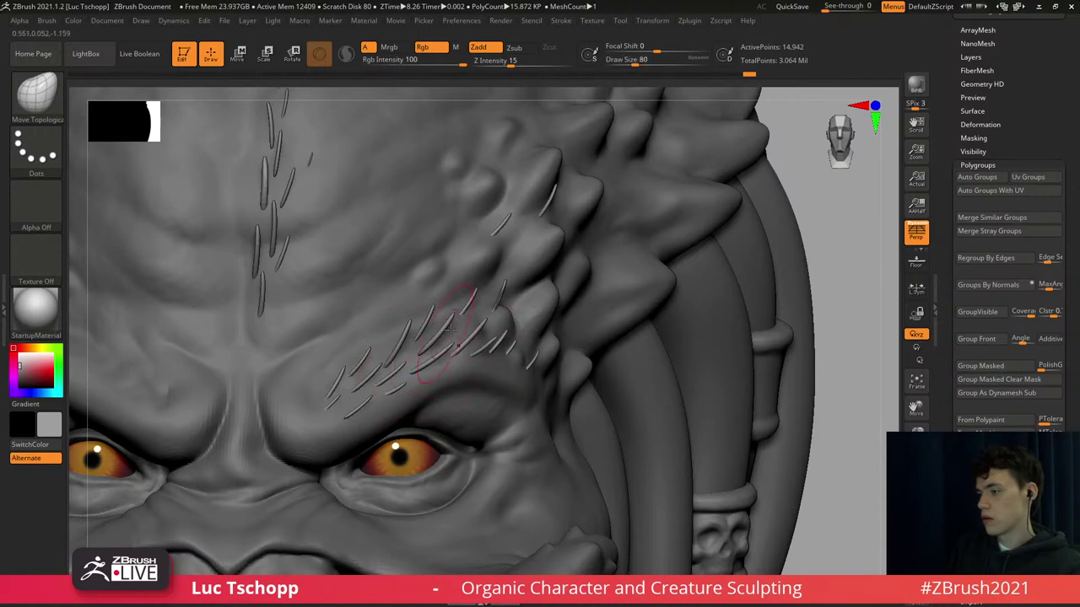
Duplicate a quill above the outer left brow twice, placing one copy beside it and another along the brow's lower edge.
key("w")
key("b")
key("c")
key("b")
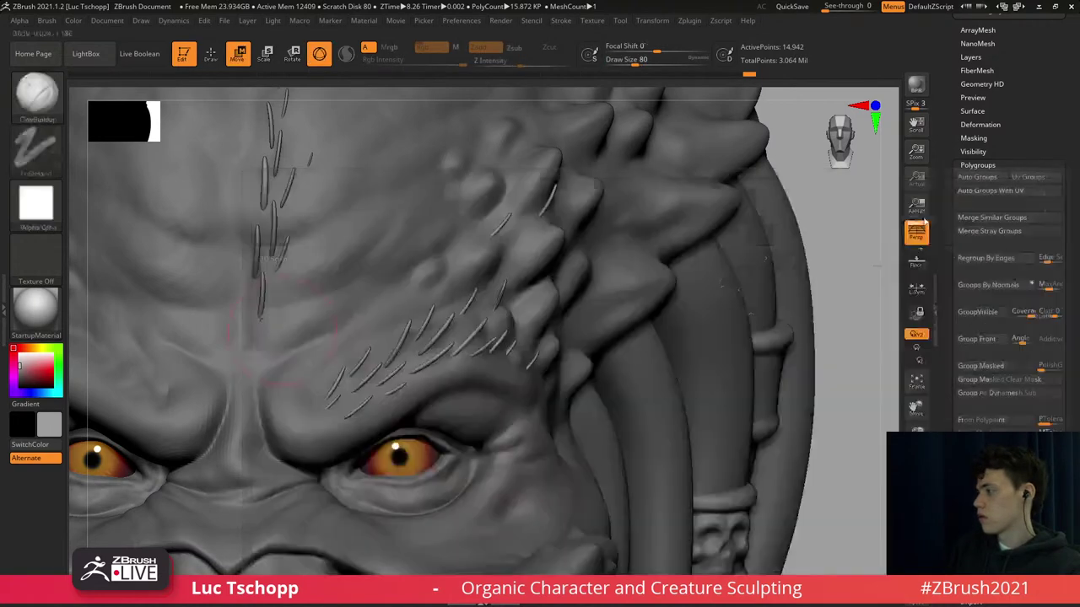
key("w")
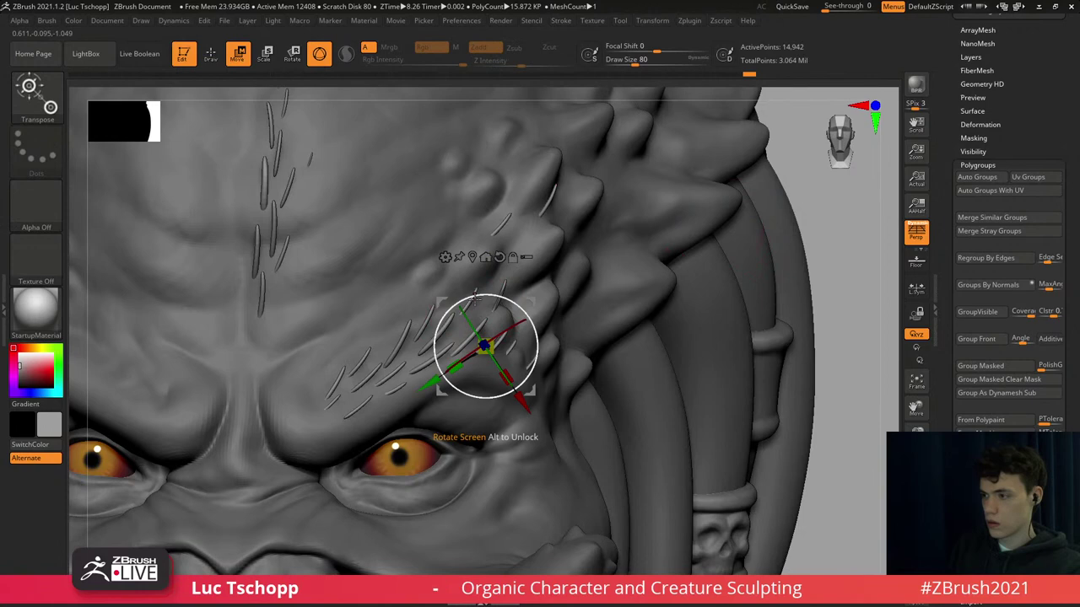
key("q")
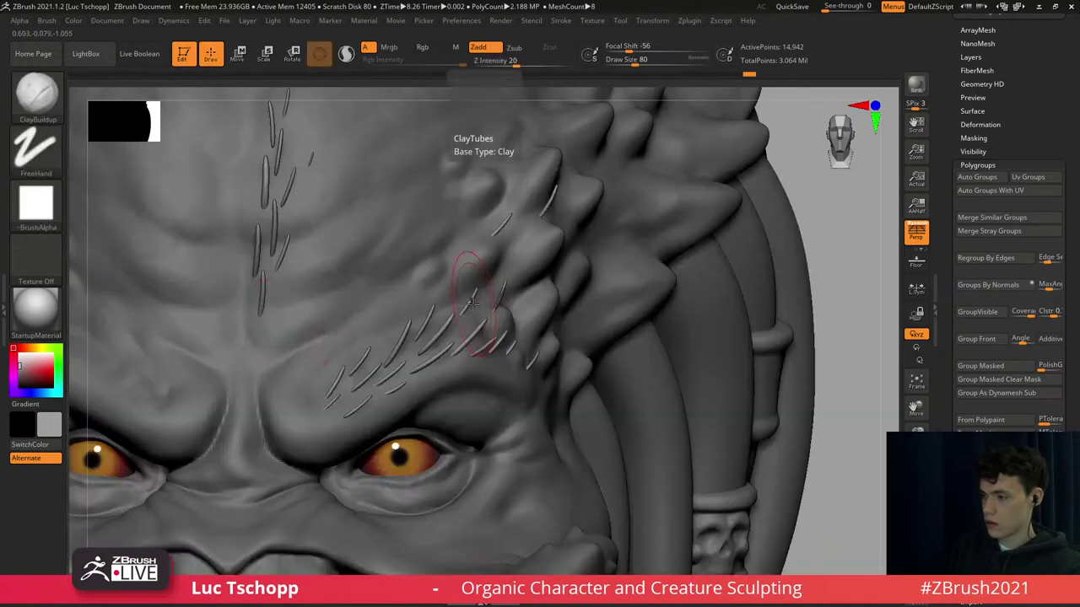
right_click_drag(492, 434, 499, 523, "ctrl")
key("w")
left_click(467, 305, "ctrl")
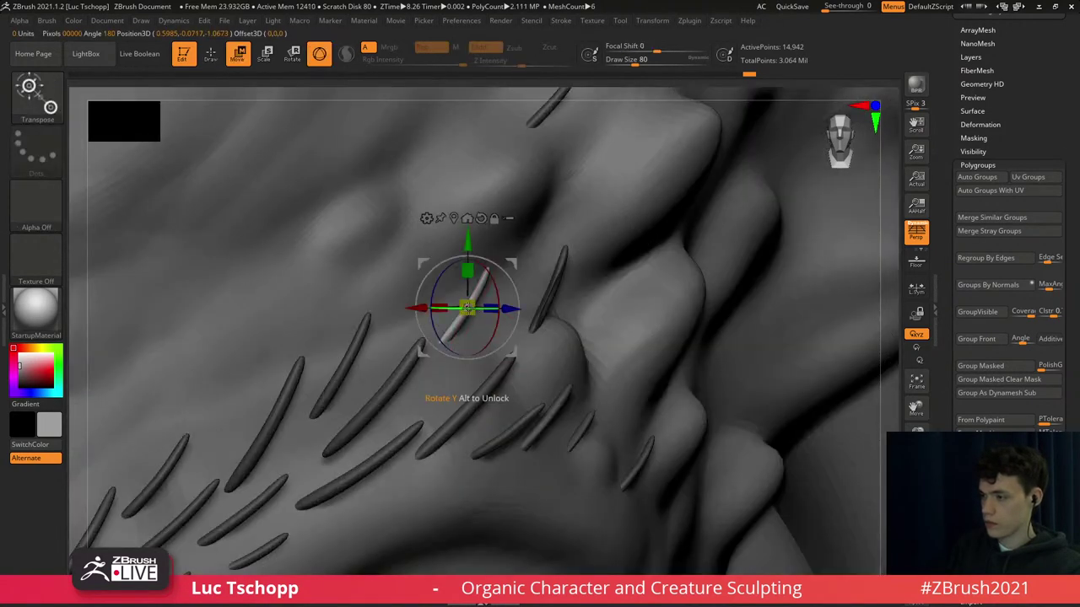
left_click_drag(513, 266, 428, 452, "ctrl")
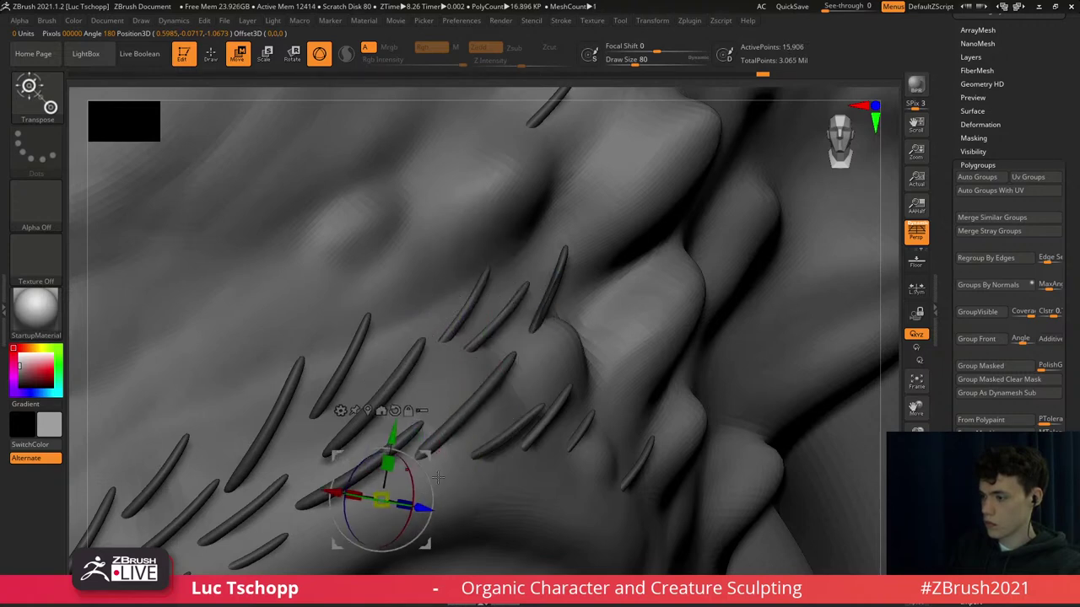
Seat the lower quill copy on the brow surface in profile, then rotate and enlarge it to follow the lower row.
right_click_drag(469, 444, 377, 438)
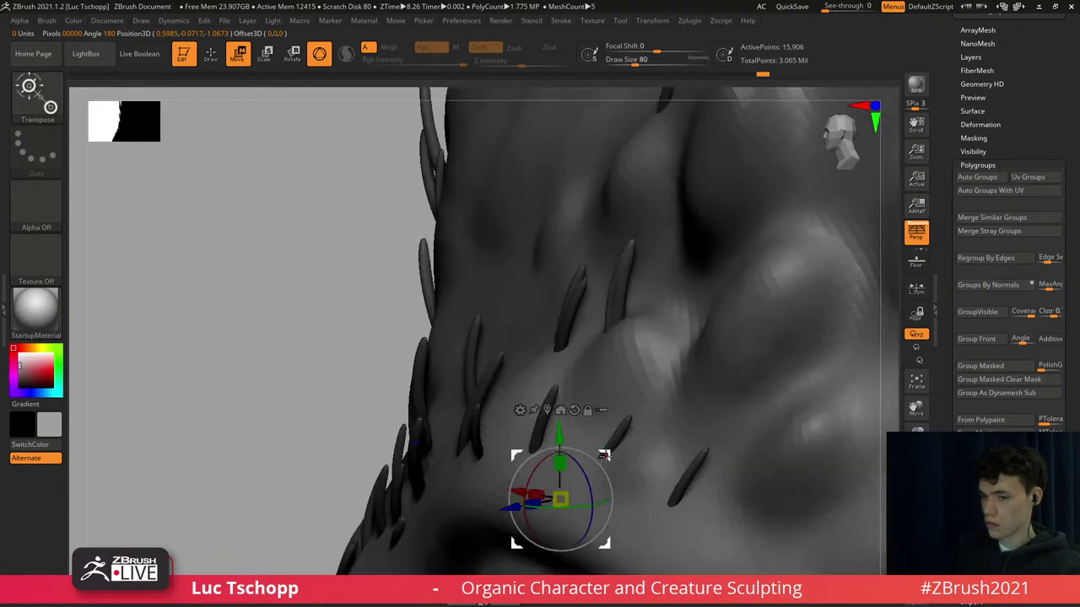
left_click_drag(603, 454, 461, 446)
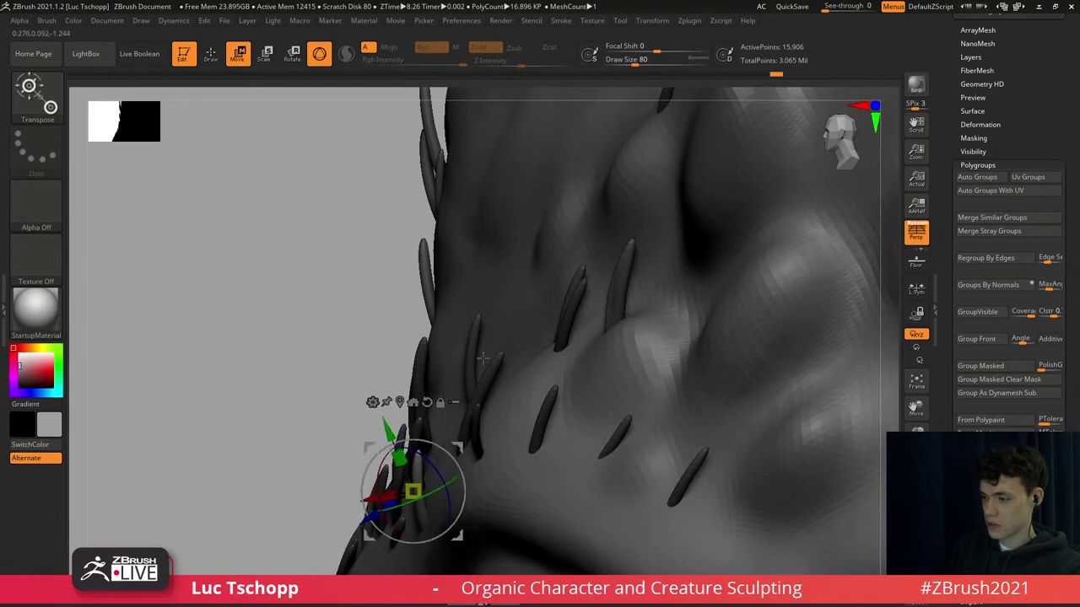
right_click_drag(483, 359, 551, 309)
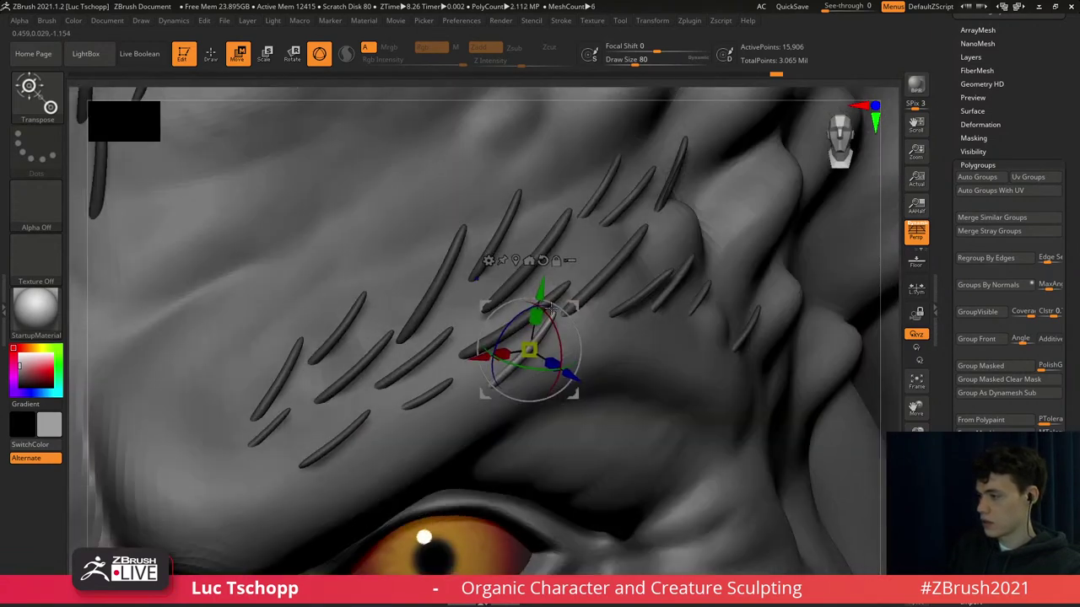
left_click_drag(579, 330, 582, 350)
left_click_drag(576, 307, 620, 295)
left_click_drag(623, 338, 621, 332)
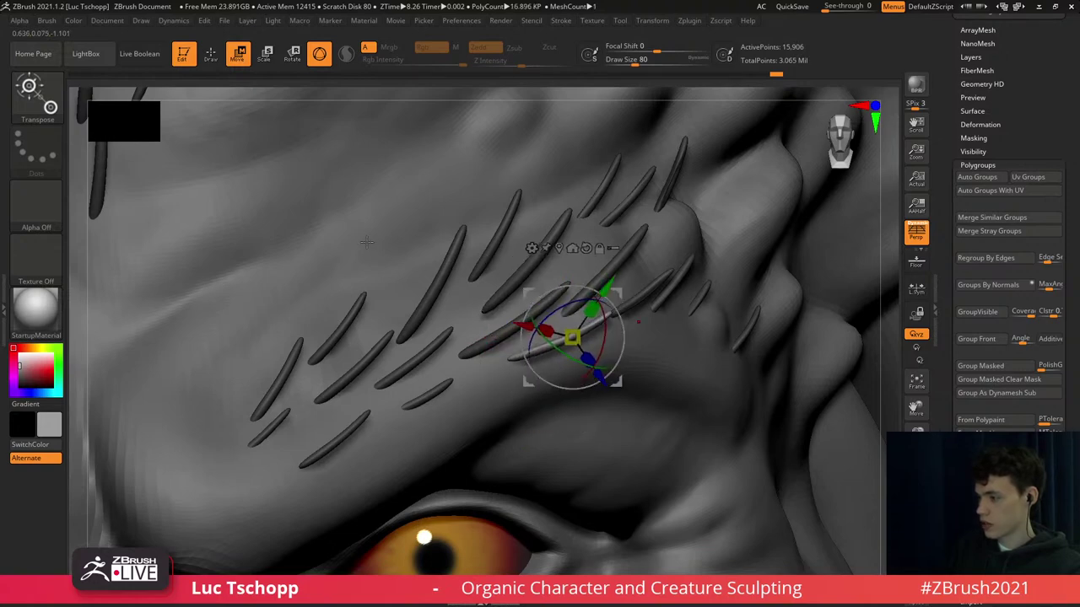
Fine-tune the new lower brow quill's tilt from the low side and clear the mask.
right_click_drag(363, 245, 415, 203, "ctrl")
right_click_drag(469, 325, 340, 340)
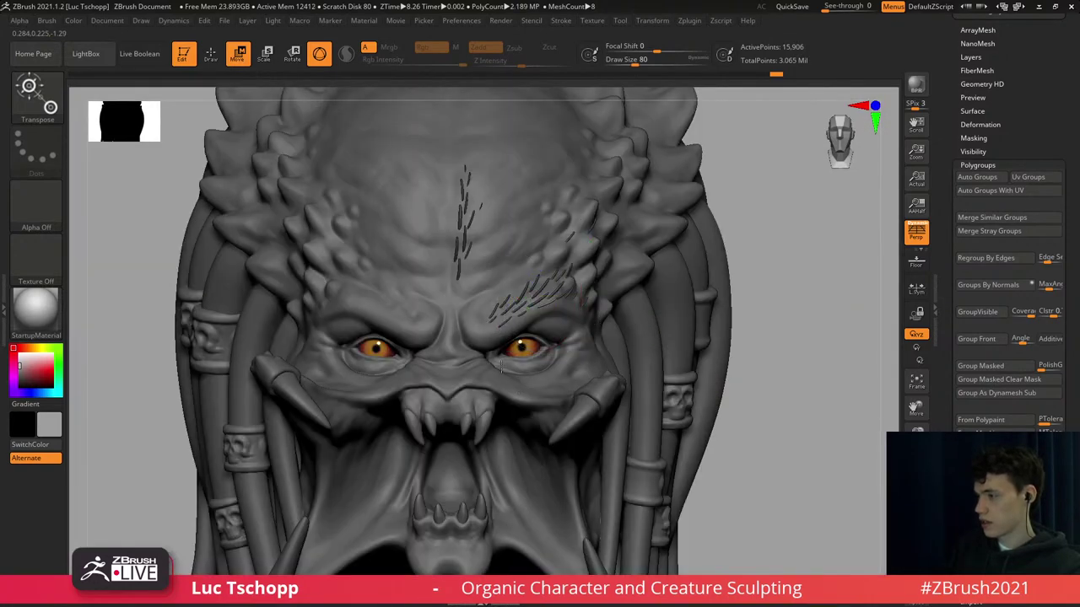
right_click_drag(666, 421, 542, 455)
right_click_drag(557, 341, 540, 367, "ctrl")
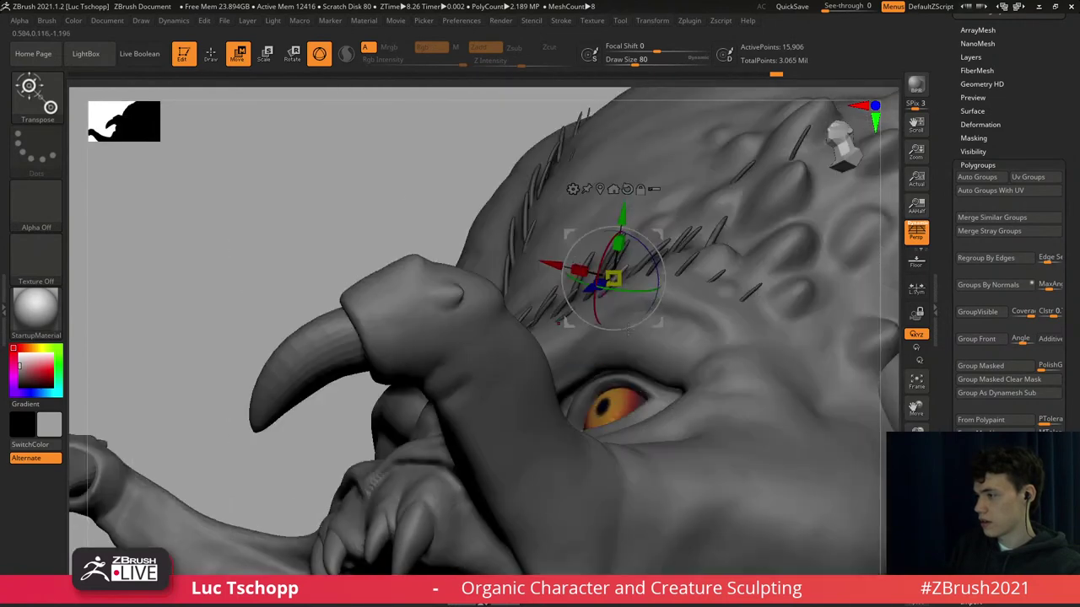
left_click_drag(663, 273, 668, 262)
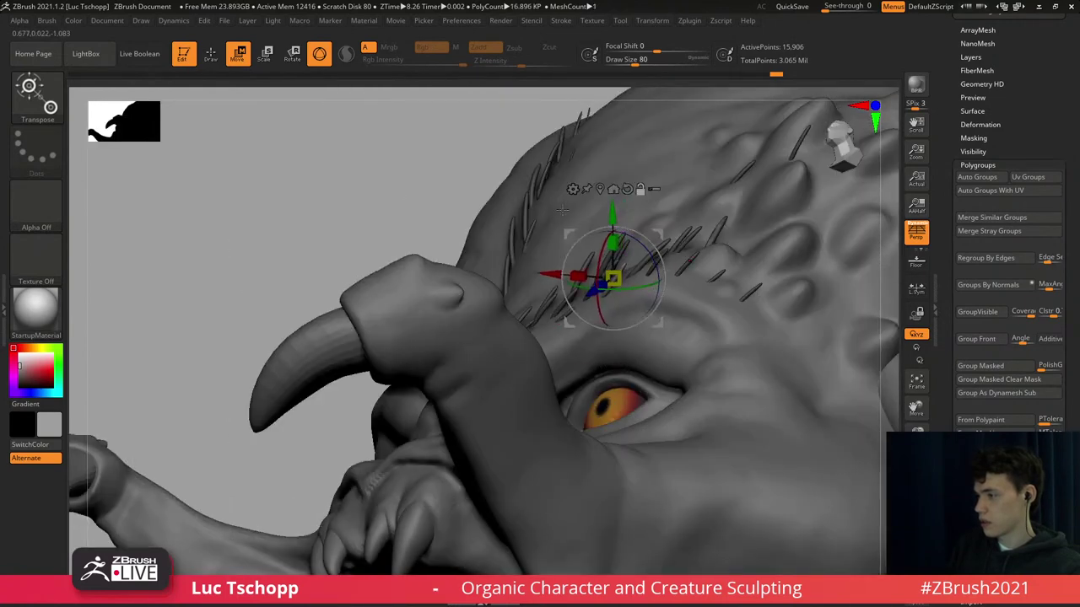
right_click_drag(673, 254, 549, 200, "ctrl")
right_click_drag(569, 244, 708, 308)
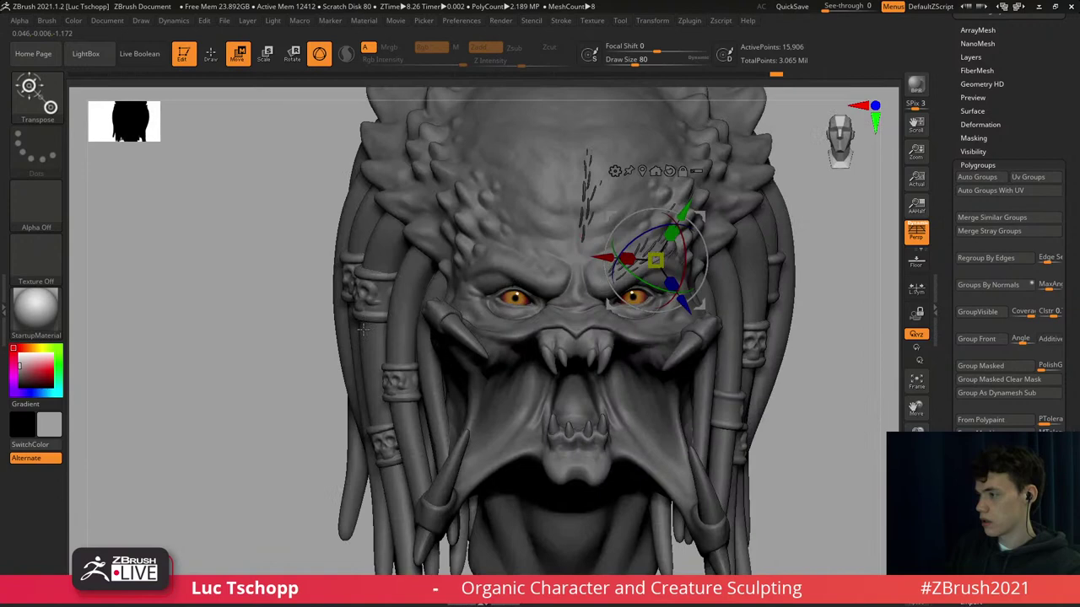
left_click_drag(289, 326, 303, 336, "ctrl")
Switch back to the Move Topological brush and adjust the lower mid-brow quills with a reduced draw size.
right_click_drag(472, 373, 385, 415, "alt")
key("b")
key("c")
key("b")
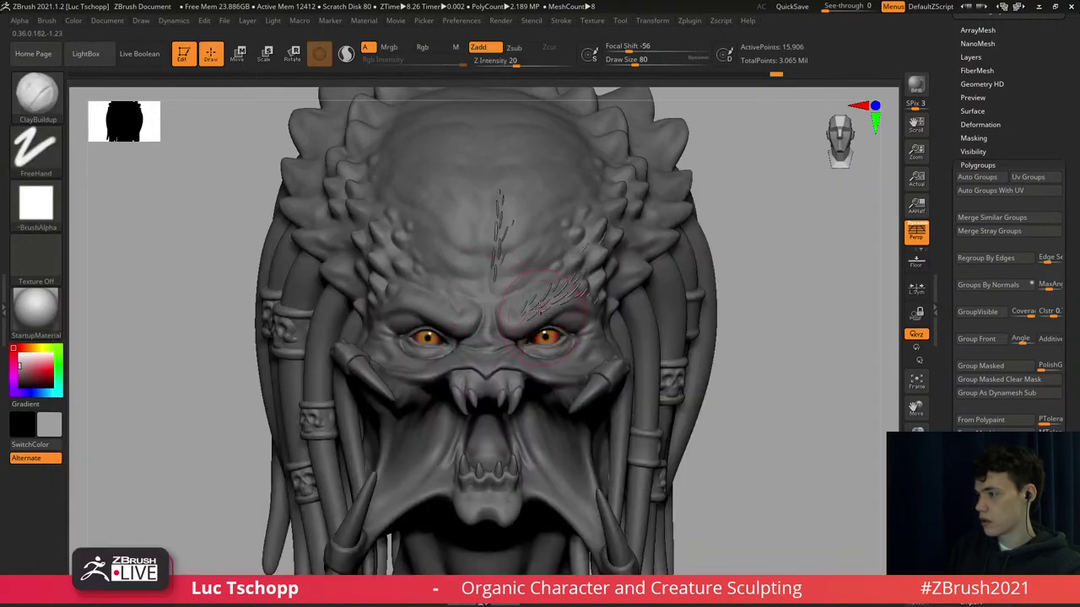
right_click_drag(543, 297, 566, 297, "ctrl")
key("b")
key("m")
key("t")
key("s")
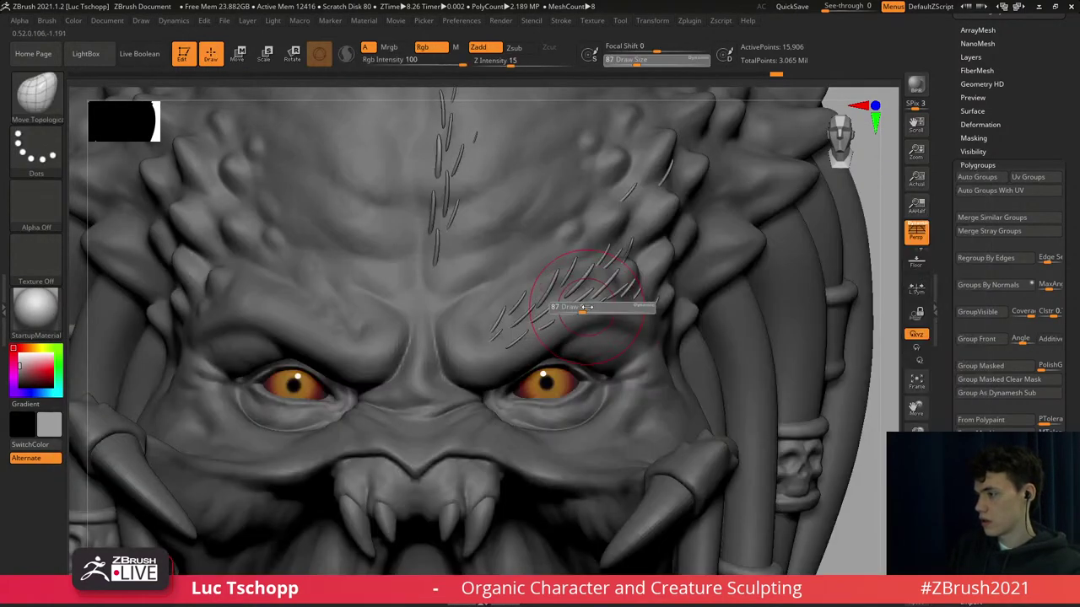
left_click_drag(586, 307, 550, 327)
key("s")
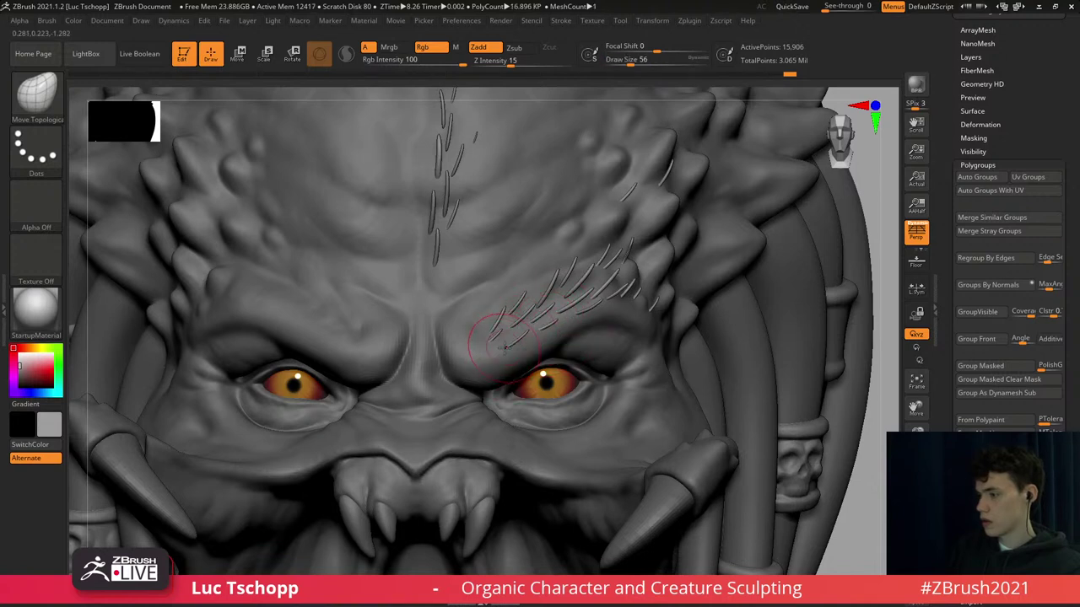
Nudge the quills at the inner and outer ends of the left brow with a resized Move Topological brush.
key("s")
left_click_drag(506, 317, 525, 322)
key("s")
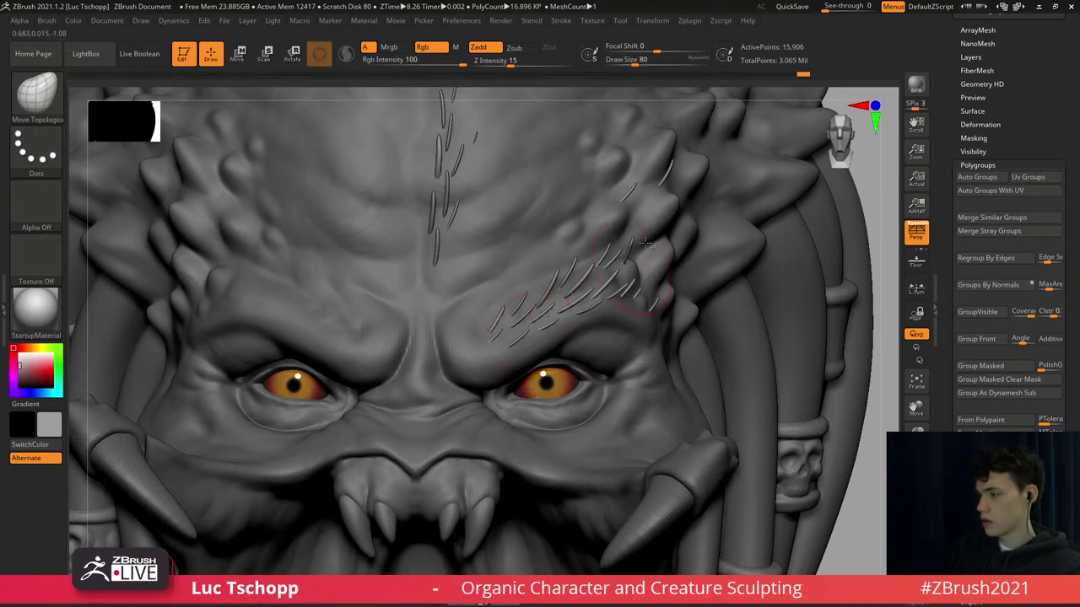
right_click_drag(481, 223, 566, 302, "ctrl")
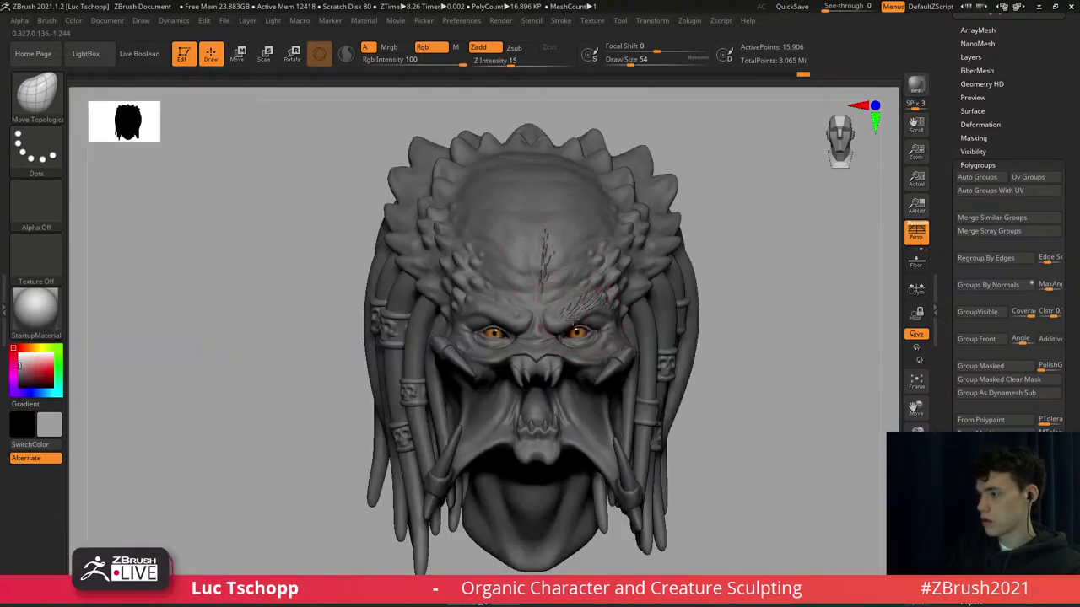
Switch to the Move brush, undo the last change and nudge the left brow quills with a smaller draw size.
key("b")
key("m")
key("v")
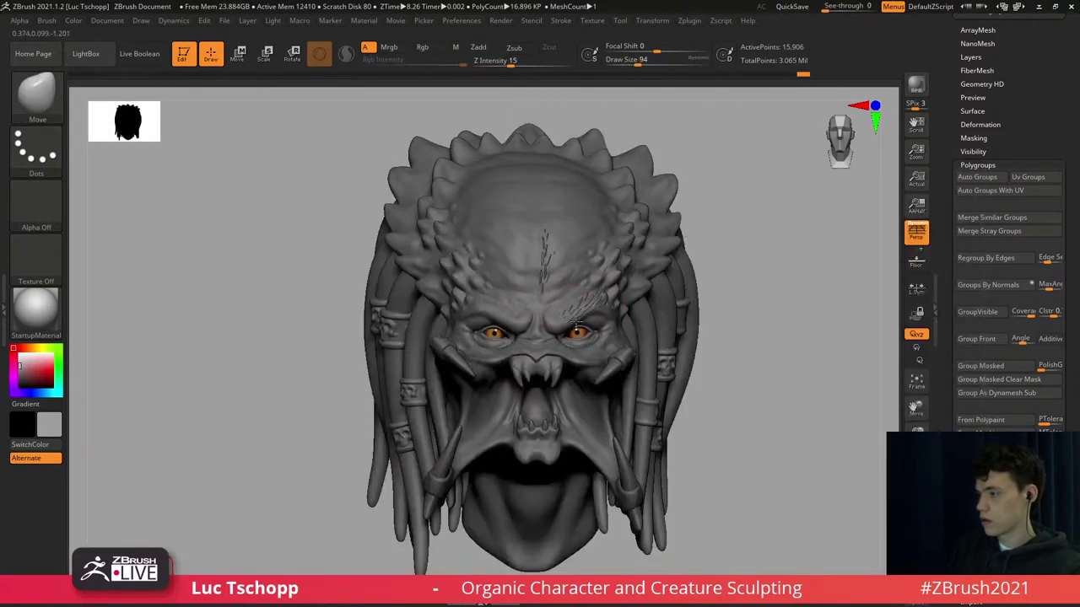
key("ctrl+z")
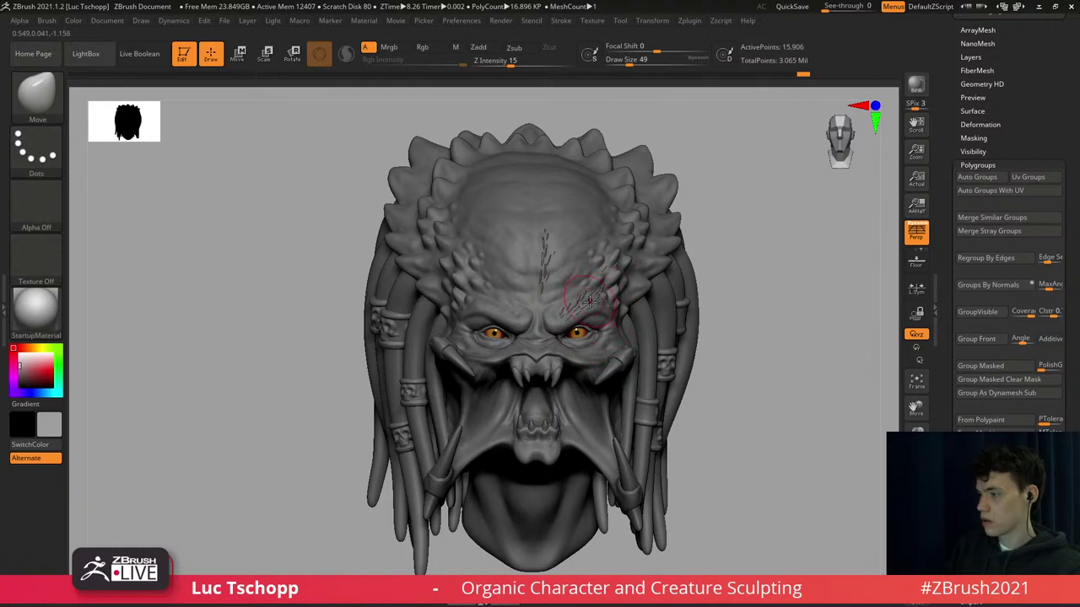
key("s")
left_click_drag(583, 301, 566, 305)
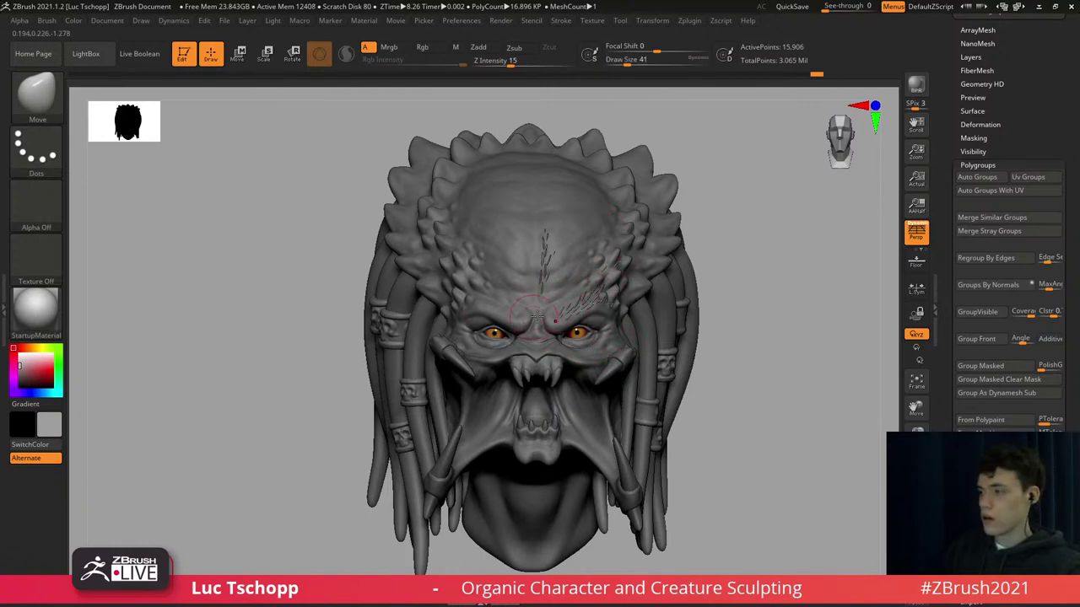
Set the Move brush's draw size to 56 and make the predator head subtool active.
mouse_move(544, 282)
right_mouse_down()
mouse_move(586, 307)
mouse_move(610, 359)
mouse_move(511, 355)
right_mouse_up()
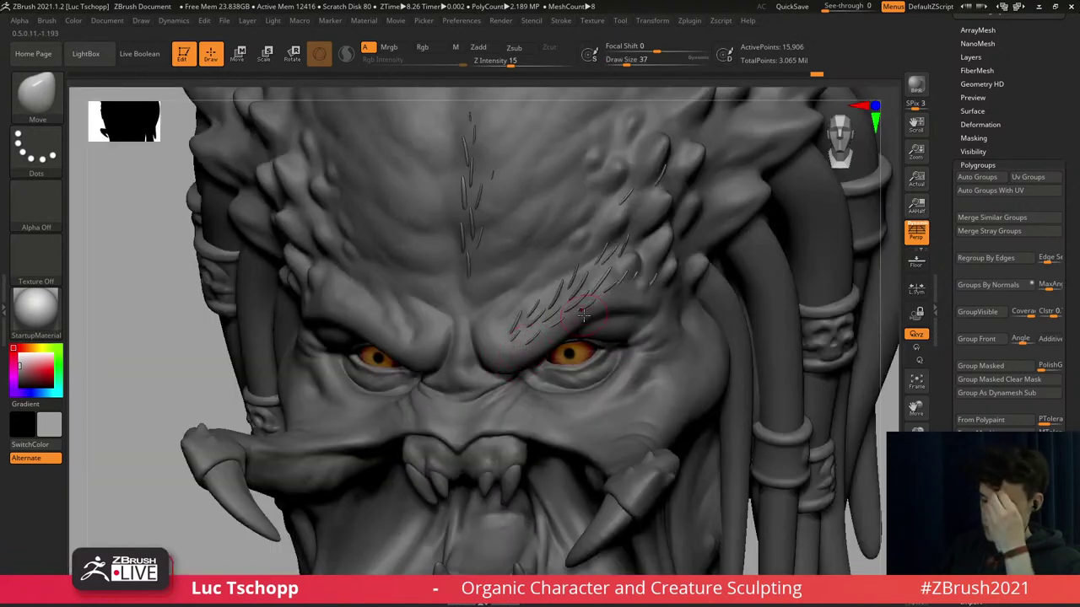
key("s")
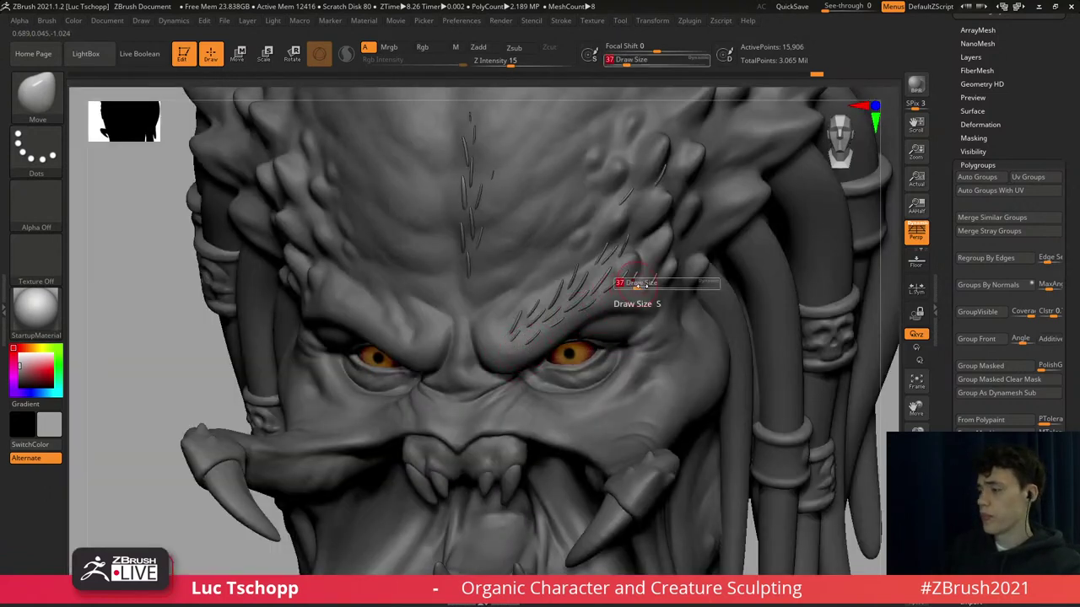
left_click_drag(636, 285, 645, 289)
key("s")
left_click(649, 288, "alt")
mouse_move(648, 287)
right_mouse_down()
mouse_move(637, 204)
mouse_move(612, 213)
mouse_move(660, 160)
mouse_move(586, 223)
mouse_move(647, 229)
right_mouse_up()
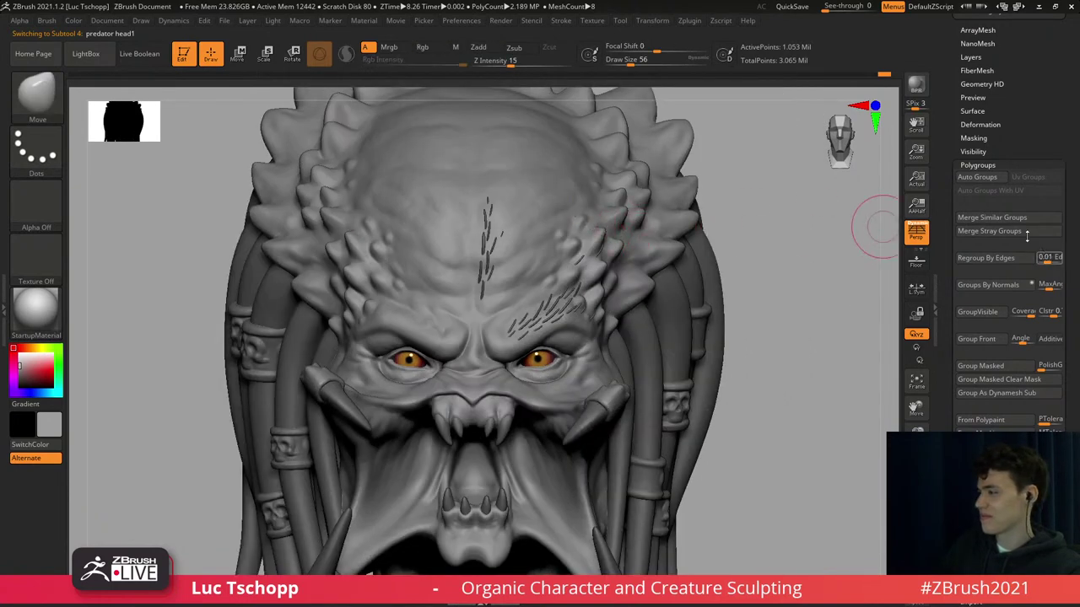
left_click_drag(1023, 119, 1022, 146)
Reselect the quill subtool, mask everything except the innermost left brow quill, and duplicate that quill.
right_click_drag(612, 388, 482, 371, "ctrl")
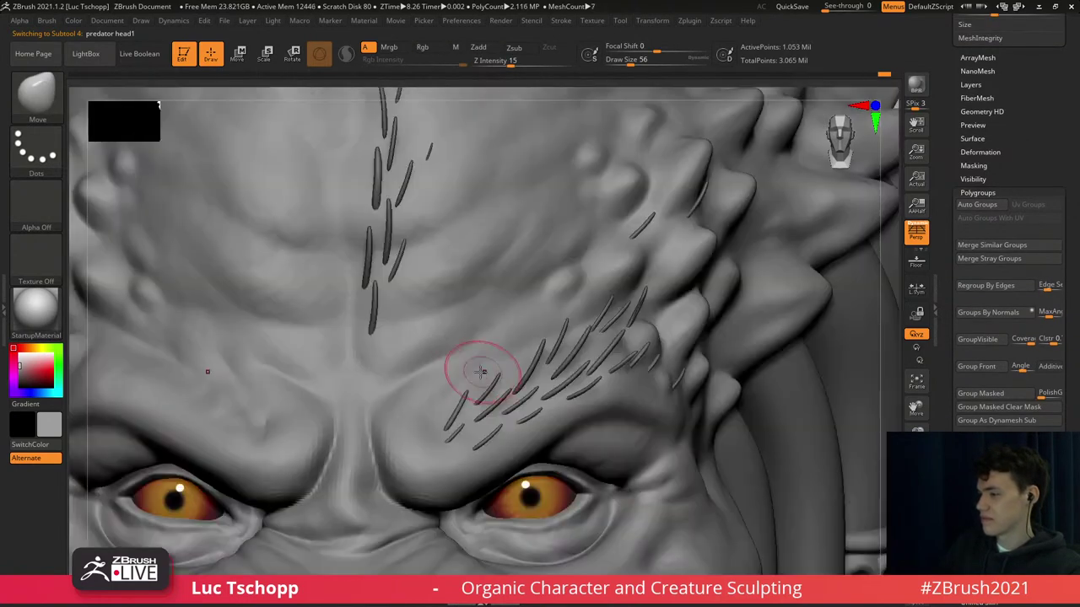
key("w")
left_click(461, 404, "alt")
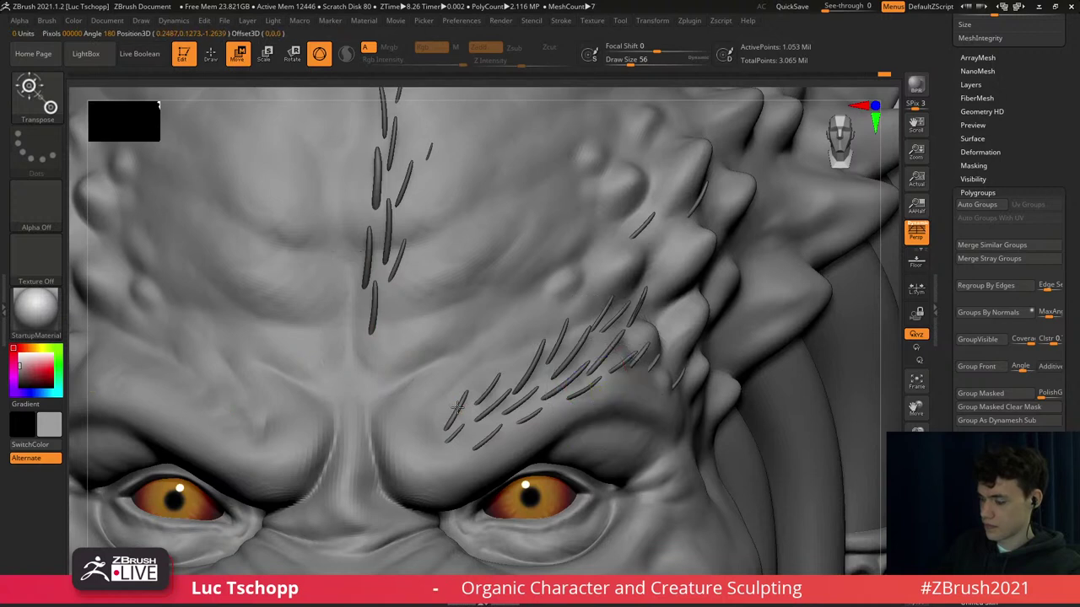
left_click(458, 409, "alt")
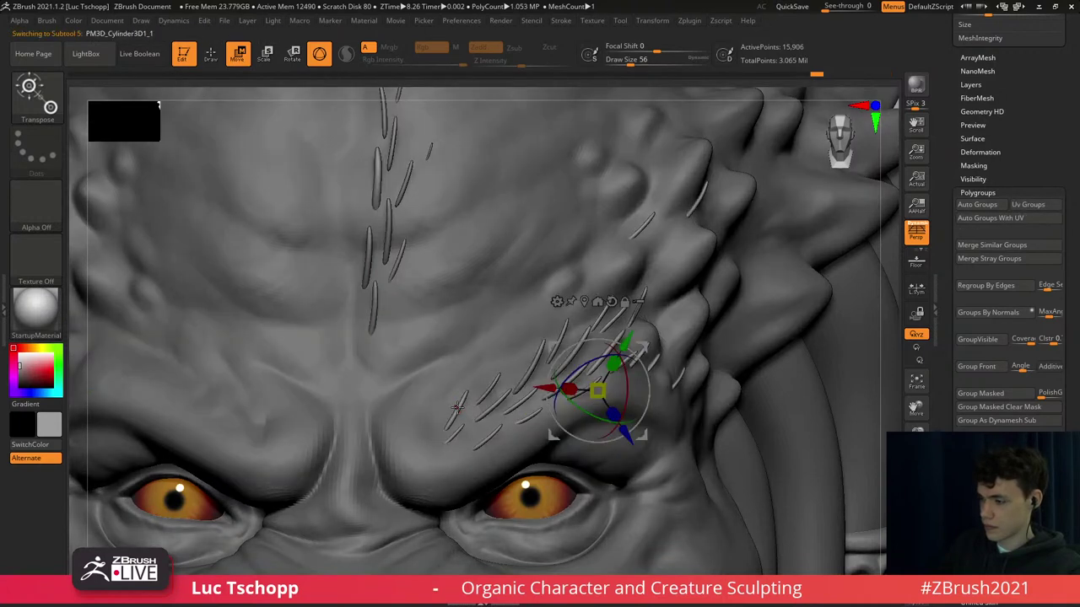
left_click(458, 409, "ctrl")
left_click_drag(502, 363, 467, 388, "ctrl")
Rotate the inner brow copy in profile to follow the brow surface, then adjust its tilt from the front.
left_click_drag(561, 392, 618, 387)
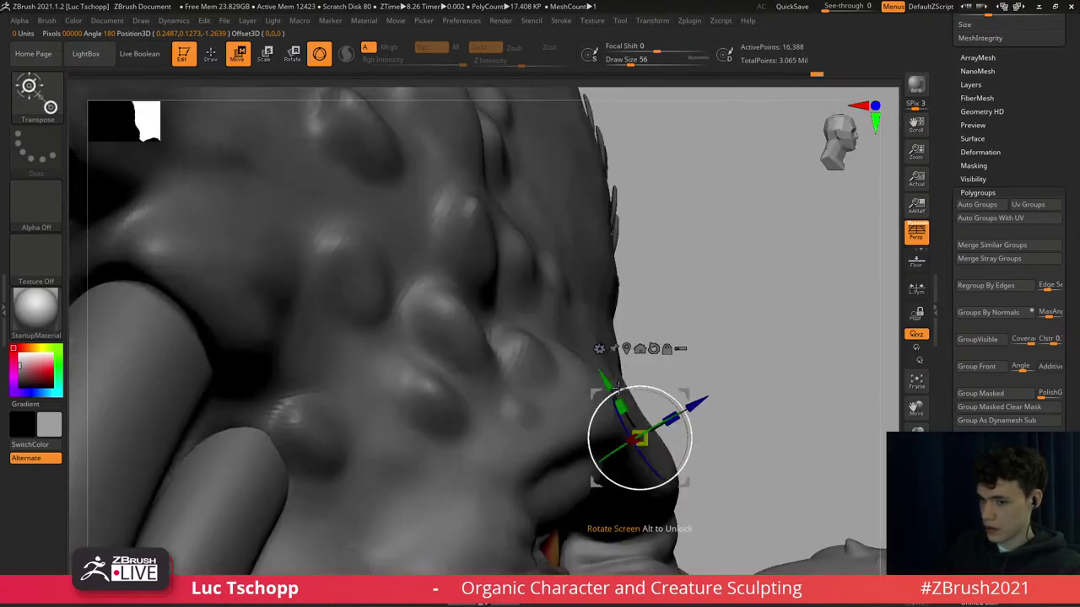
left_click_drag(777, 431, 641, 423)
left_click_drag(685, 393, 665, 398)
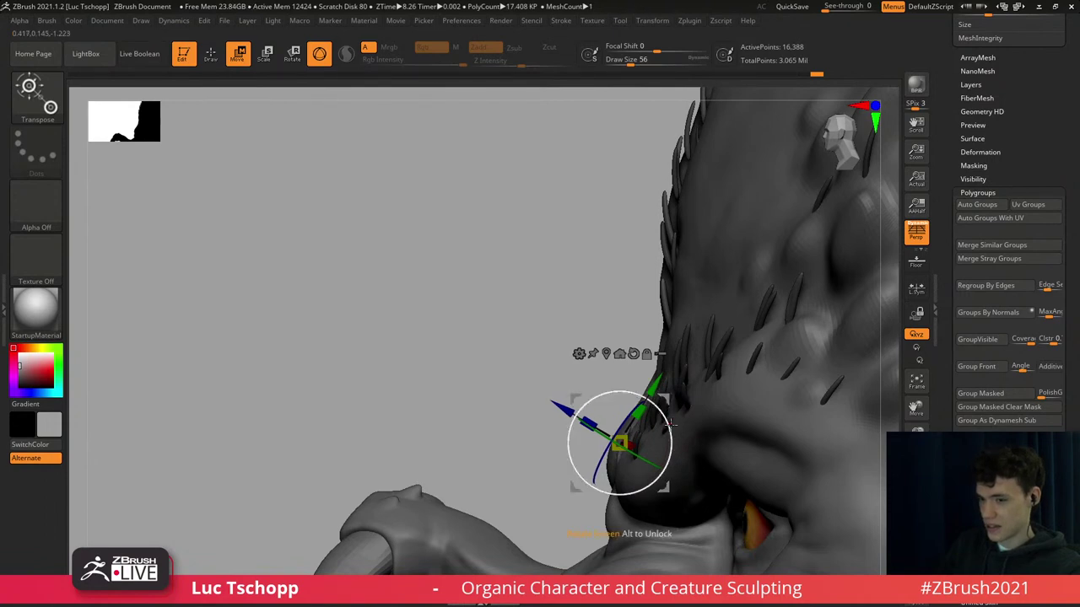
left_click_drag(670, 425, 663, 414)
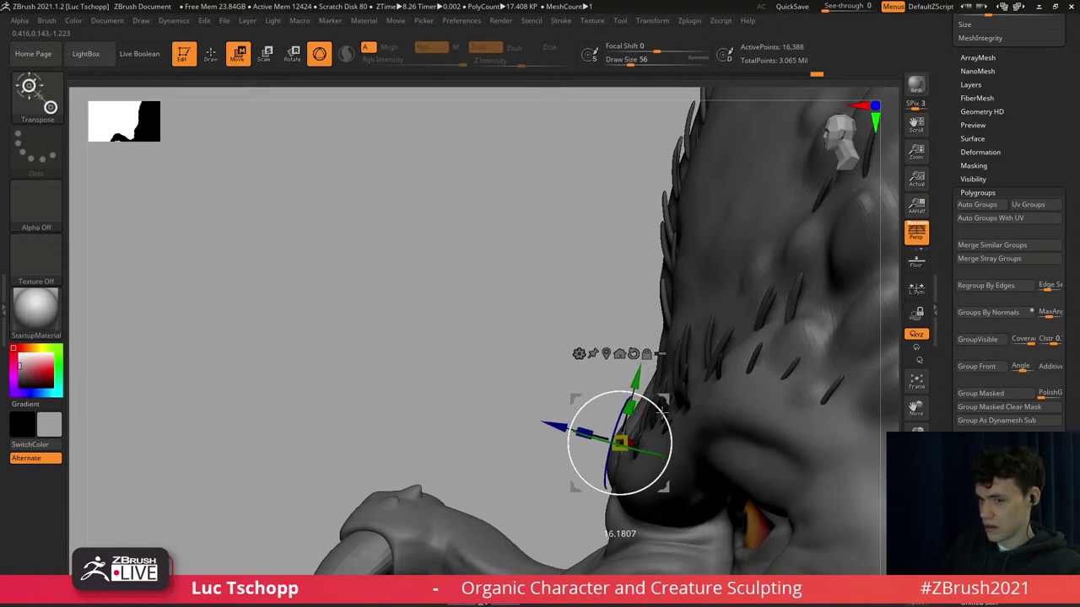
left_click_drag(458, 330, 563, 342)
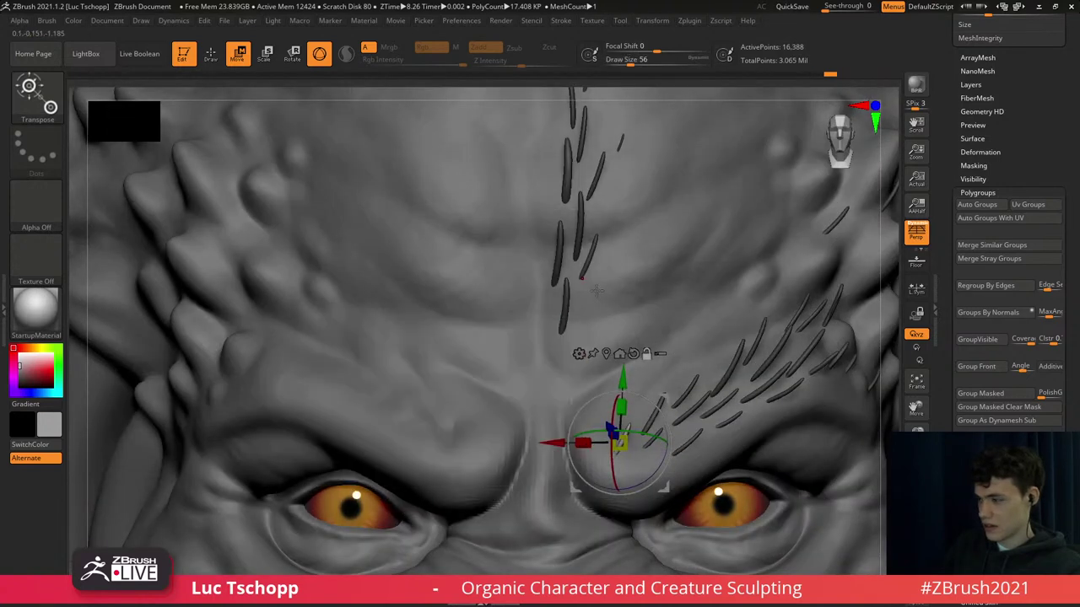
right_click_drag(597, 291, 576, 193, "alt")
mouse_move(643, 300)
left_mouse_down()
mouse_move(651, 295)
mouse_move(656, 310)
left_mouse_up()
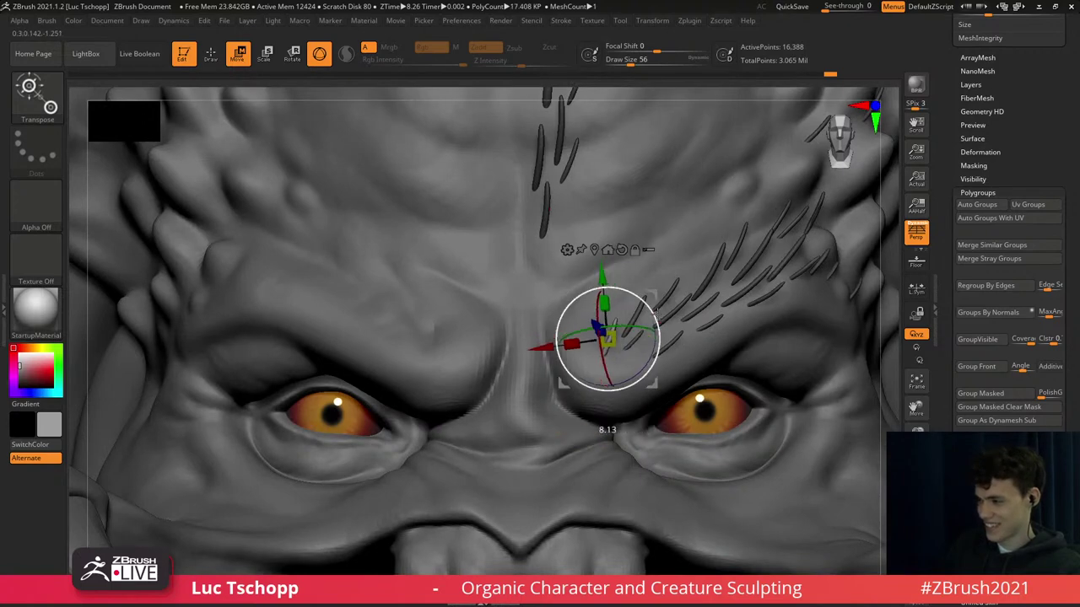
Place another duplicate of the quill at the inner end of the left brow and clear the mask.
right_click_drag(700, 299, 708, 207, "ctrl")
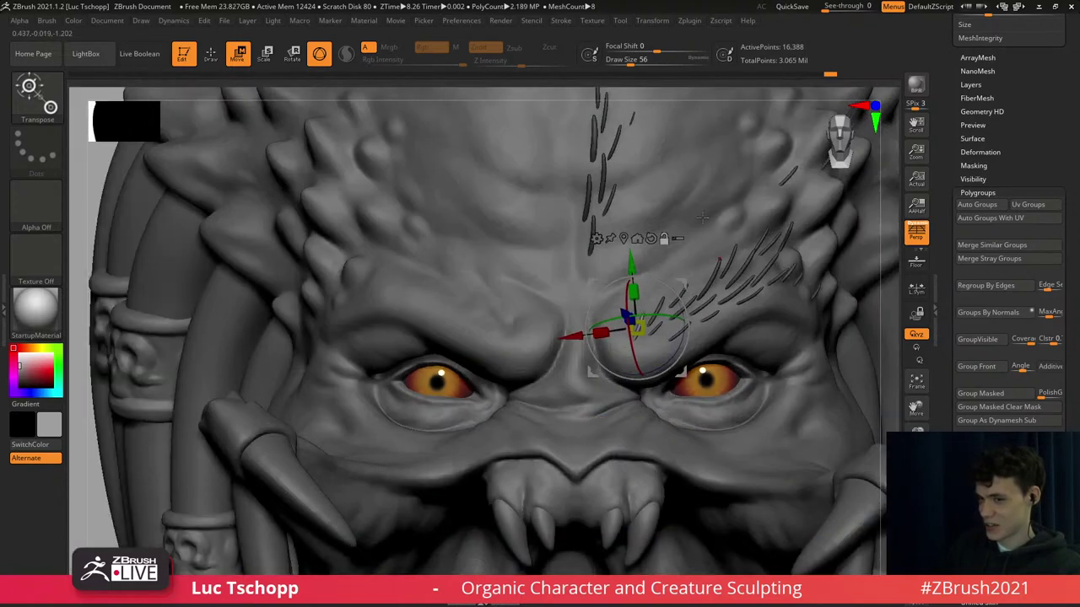
right_click_drag(668, 278, 557, 301, "alt")
right_click(558, 301)
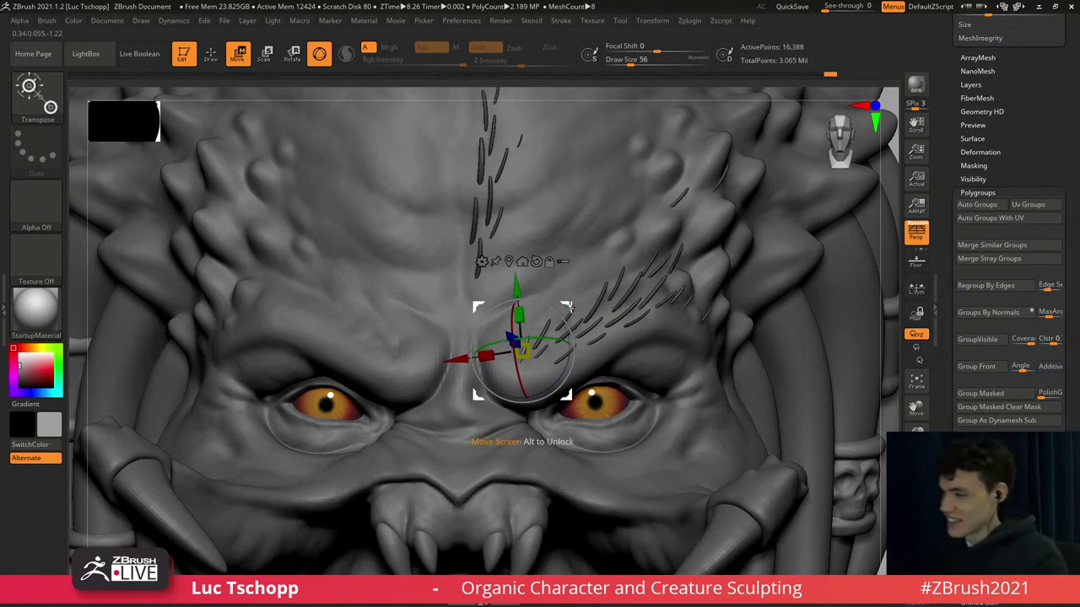
left_click_drag(571, 304, 588, 320, "ctrl")
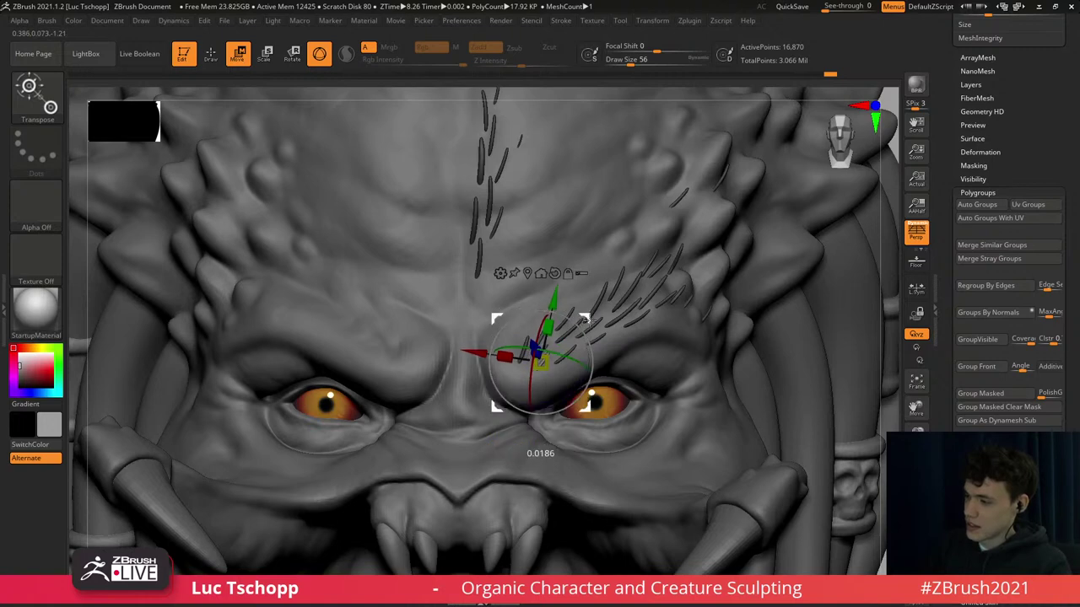
left_click(615, 298, "ctrl")
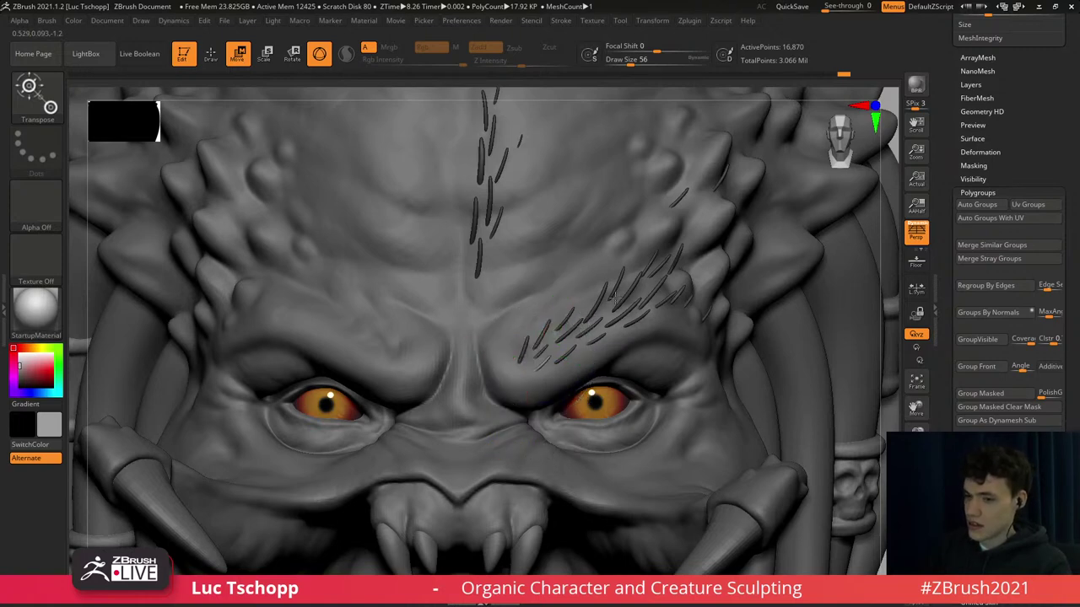
mouse_move(645, 291)
right_mouse_down("ctrl")
mouse_move(662, 297)
mouse_move(642, 295)
right_mouse_up("ctrl")
left_click_drag(183, 315, 173, 357, "ctrl")
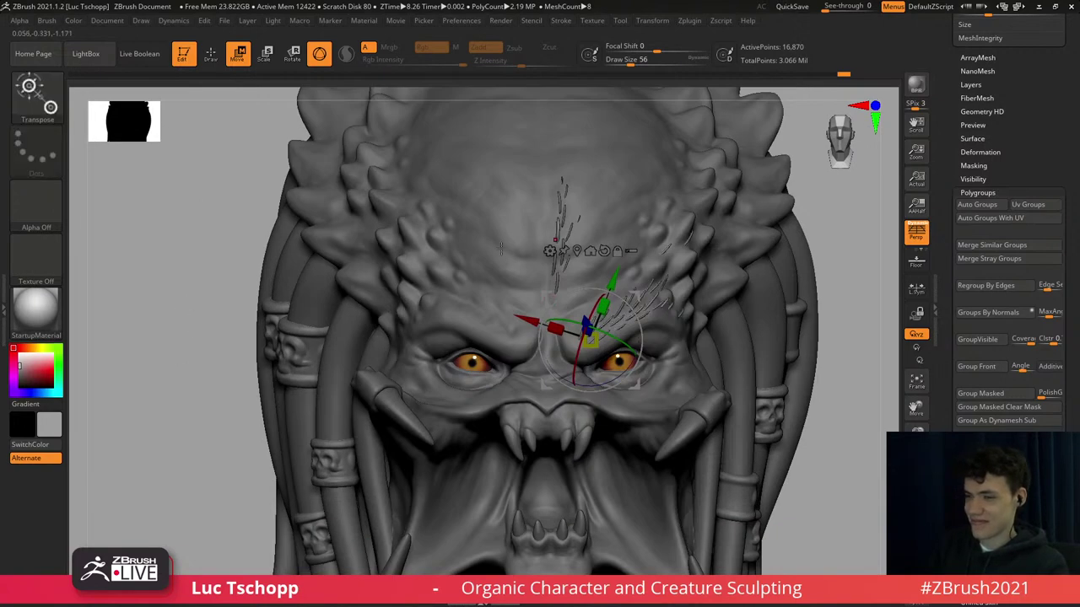
Switch to the Move Topological brush over the left brow quills and set its draw size to 87.
mouse_move(648, 287)
right_mouse_down()
mouse_move(576, 304)
mouse_move(643, 351)
mouse_move(614, 346)
mouse_move(614, 386)
mouse_move(611, 348)
right_mouse_up()
key("q")
key("b")
key("m")
key("t")
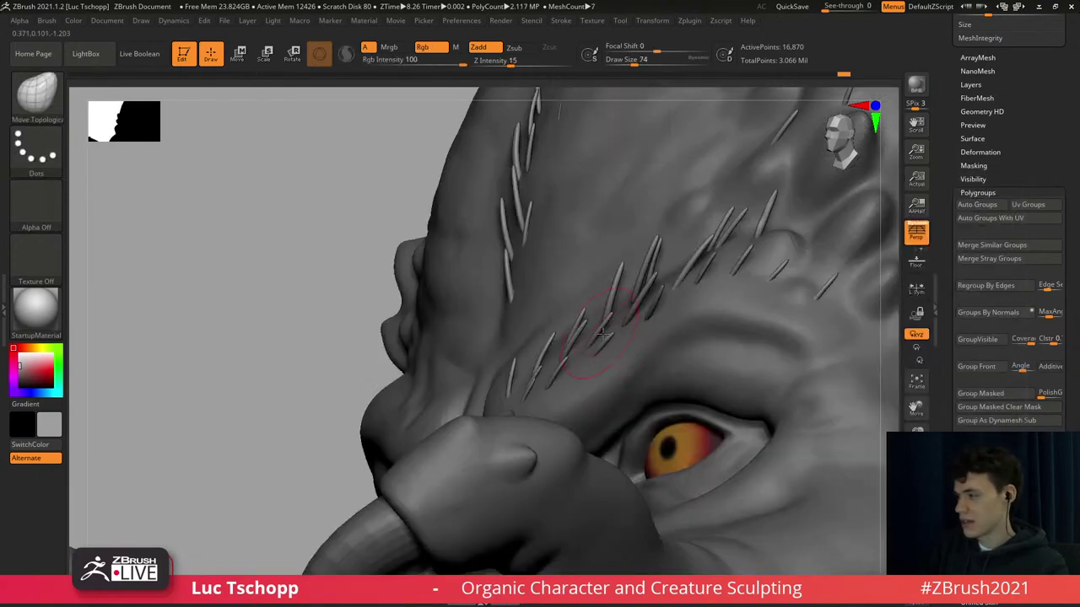
mouse_move(630, 238)
right_mouse_down("ctrl")
mouse_move(646, 355)
mouse_move(680, 403)
mouse_move(620, 325)
right_mouse_up("ctrl")
key("s")
left_click_drag(617, 325, 624, 325)
key("b")
key("m")
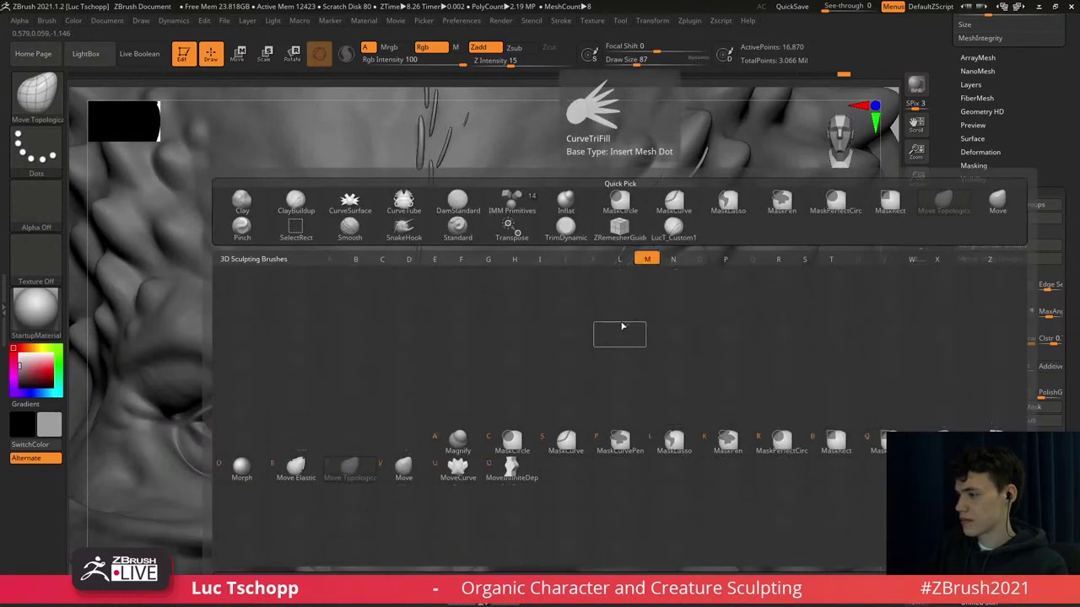
key("v")
key("ctrl+z")
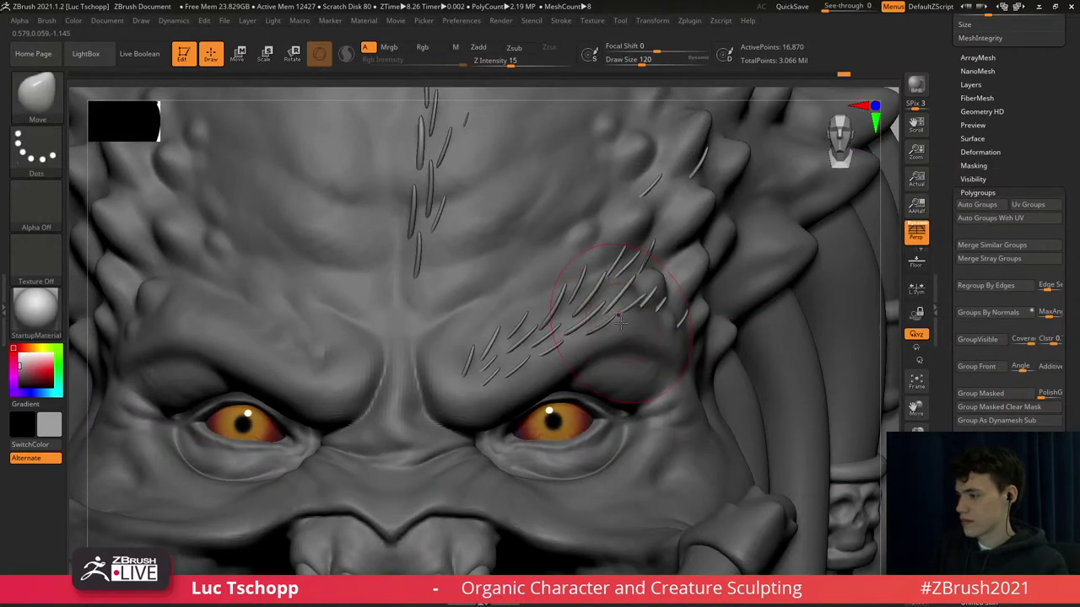
Return to the Move Topological brush and reposition the quills in the outer half of the left brow, varying the draw size.
key("b")
key("m")
key("t")
mouse_move(609, 324)
left_mouse_down()
mouse_move(630, 322)
mouse_move(619, 303)
mouse_move(629, 272)
left_mouse_up()
key("s")
key("s")
key("s")
key("s")
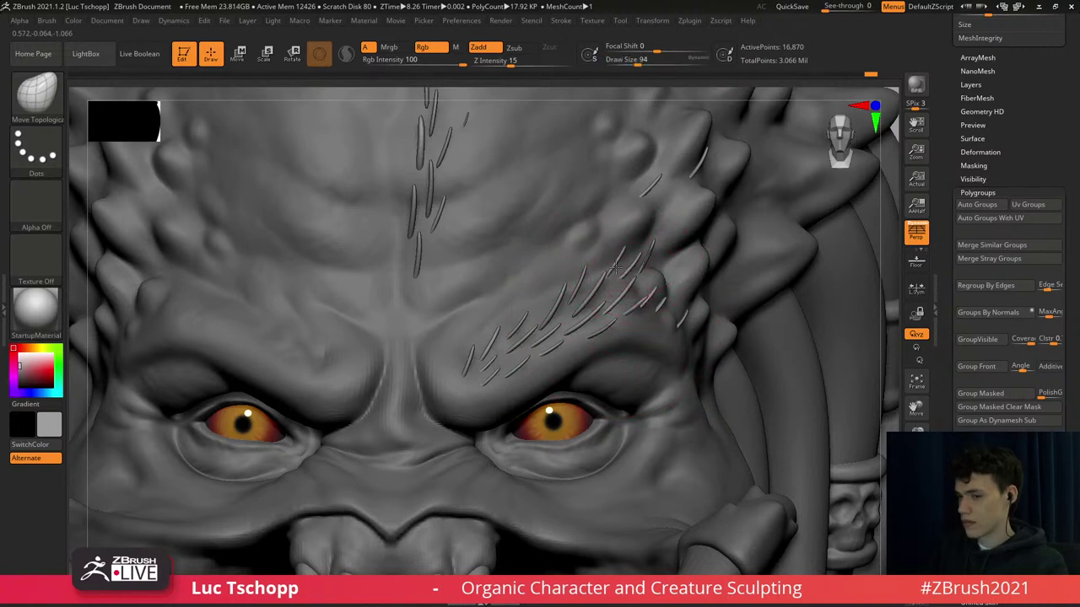
Nudge the short quills at the left brow's outer end with a resized Move Topological brush.
right_click_drag(653, 318, 646, 315)
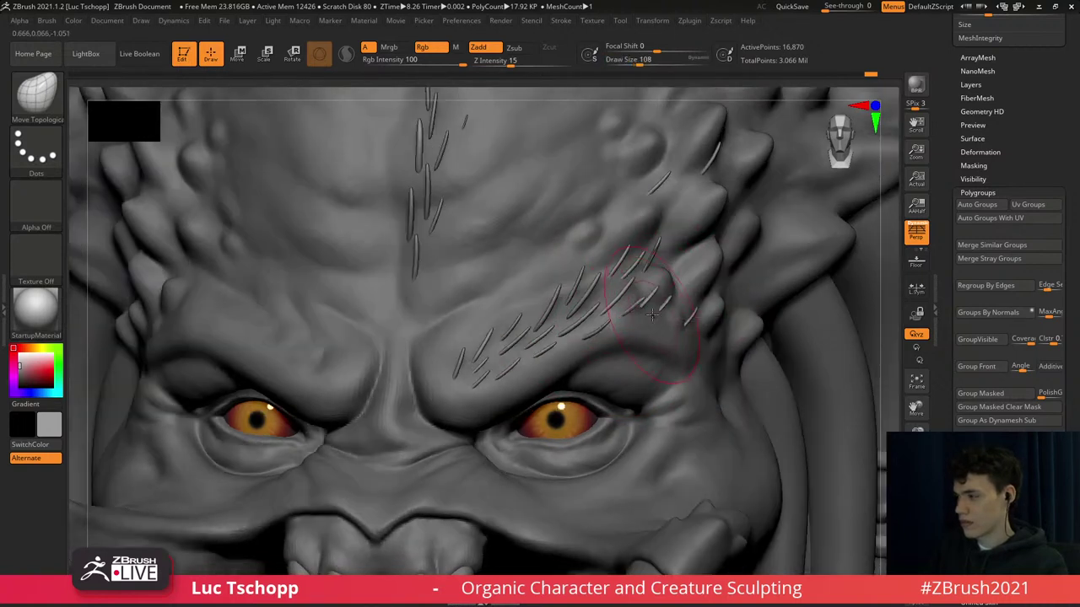
key("s")
left_click_drag(646, 315, 668, 309)
key("s")
Isolate a short outer brow quill, duplicate it beside the original, rotate the copy to follow the row and clear the mask.
key("w")
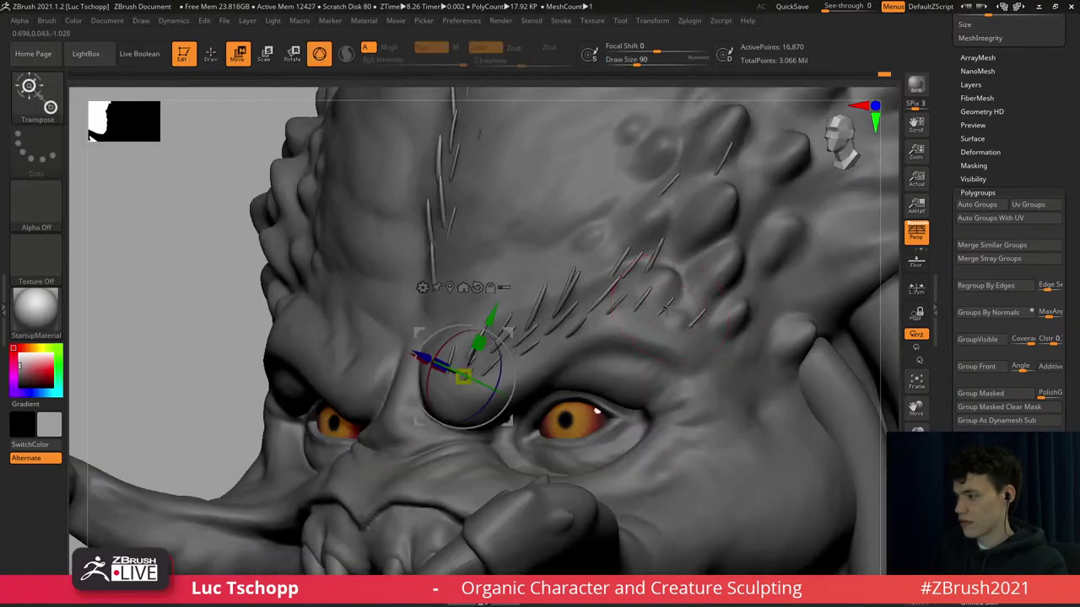
left_click(664, 309, "alt")
left_click_drag(709, 266, 721, 279)
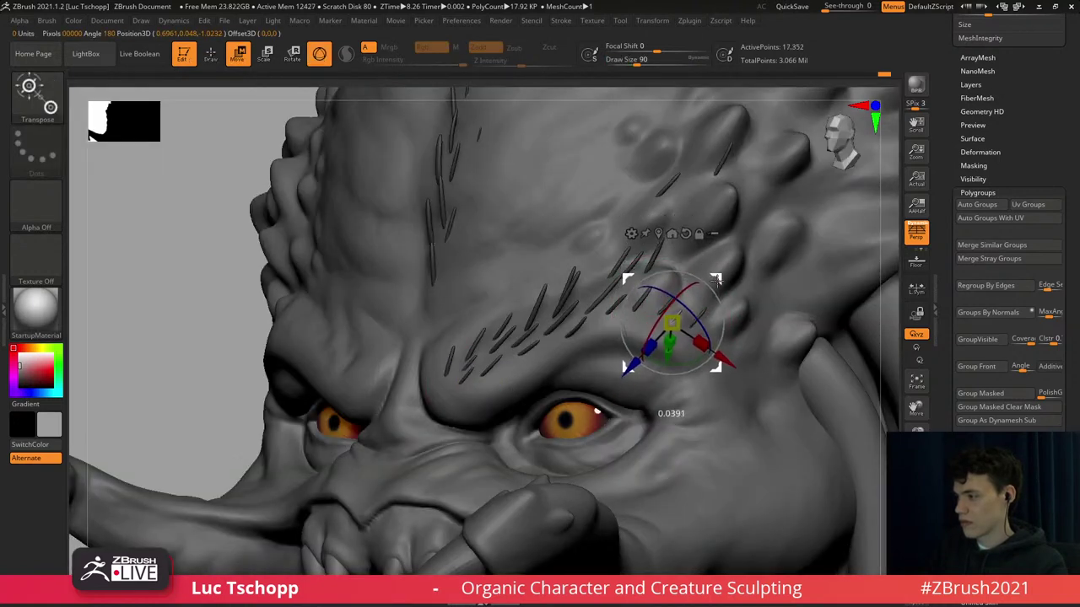
right_click_drag(722, 280, 747, 283, "shift")
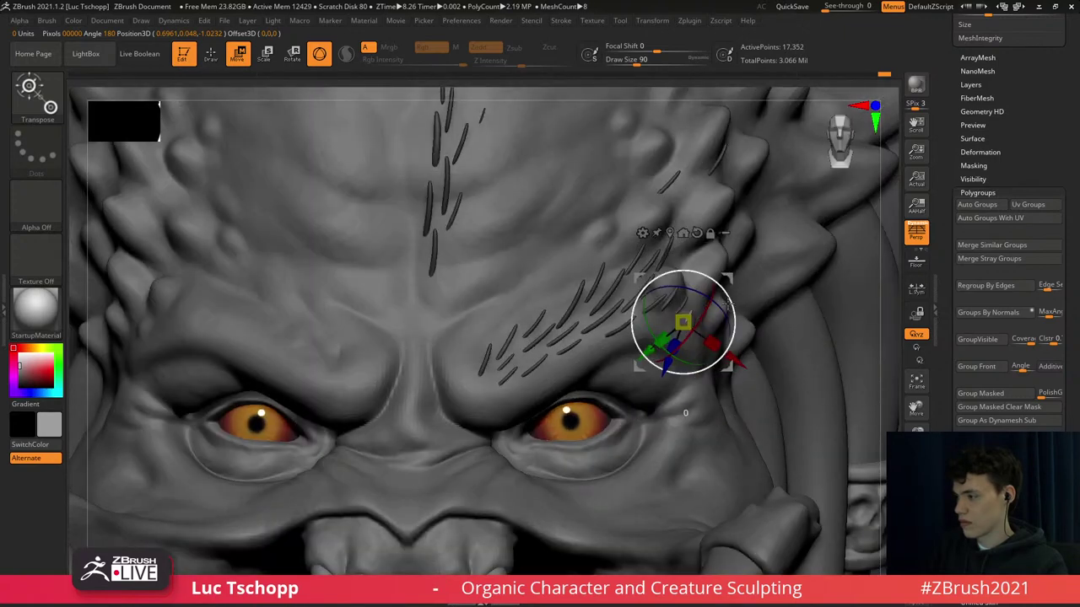
left_click_drag(728, 284, 736, 299)
right_click_drag(645, 271, 647, 355, "ctrl")
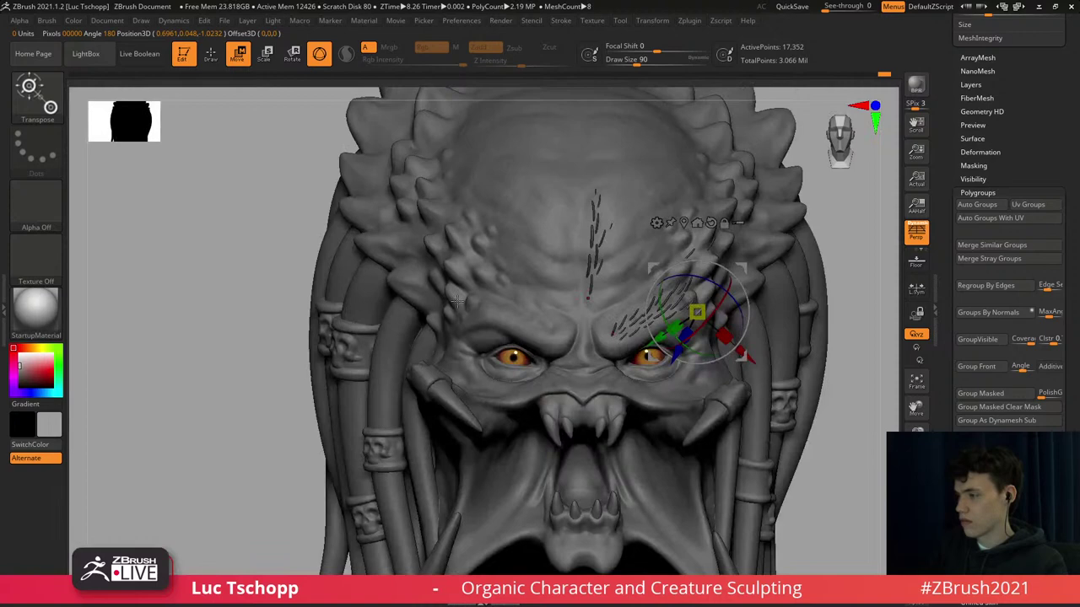
left_click_drag(287, 337, 274, 350, "ctrl")
Reshape the quills at the inner and middle left brow with Move Topological, enlarging the draw size to 158.
right_click_drag(628, 413, 635, 339, "ctrl")
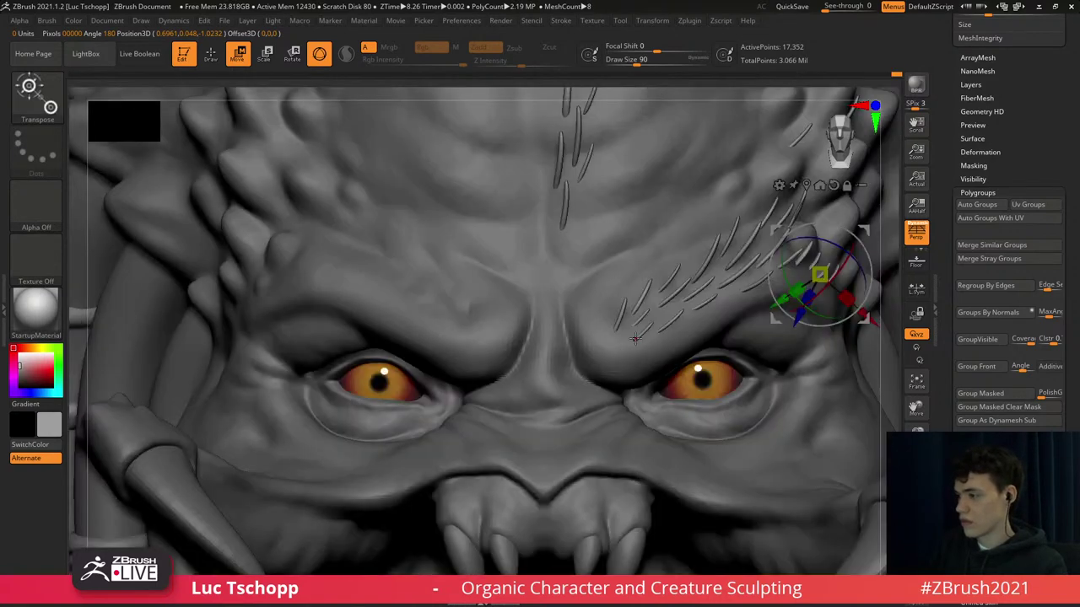
key("q")
key("s")
mouse_move(666, 326)
left_mouse_down()
mouse_move(652, 330)
mouse_move(666, 294)
left_mouse_up()
key("s")
key("s")
key("s")
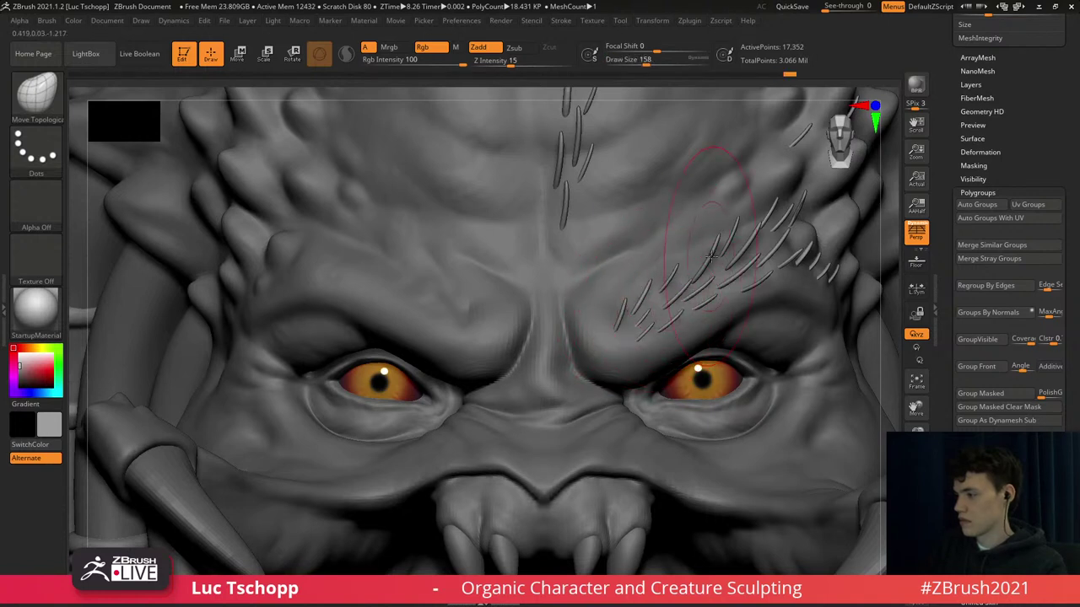
Try to shift an upper mid-brow quill with a larger Move Topological brush, then undo the stroke.
key("bracketright")
key("s")
left_click_drag(710, 251, 723, 259)
key("ctrl+z")
Adjust the upper mid-brow quills with Move Topological and reduce the draw size to 90.
key("s")
right_click_drag(790, 221, 716, 284, "alt")
key("bracketright")
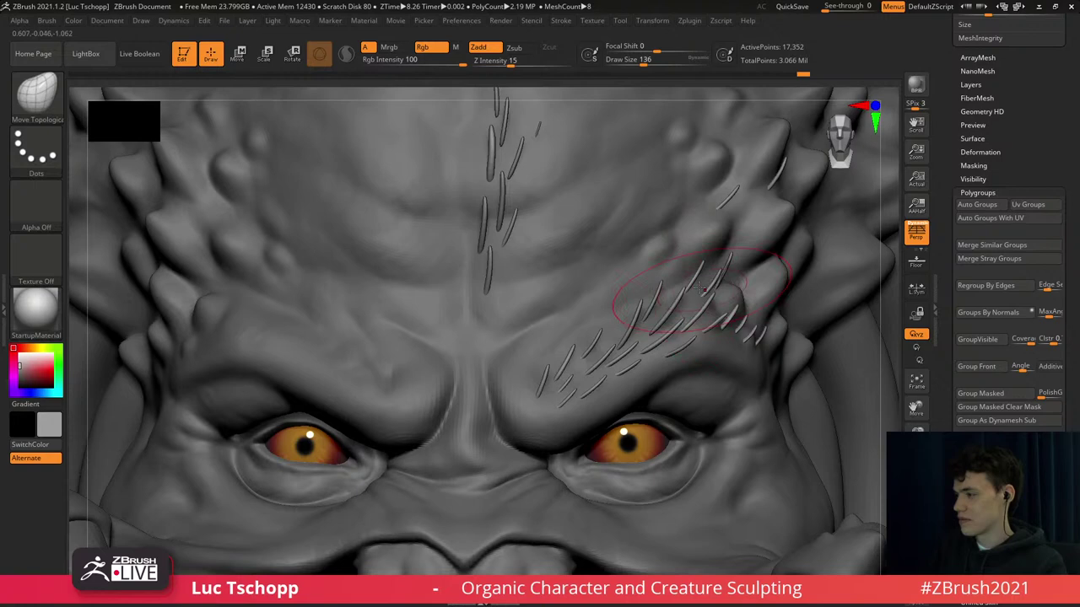
key("bracketleft")
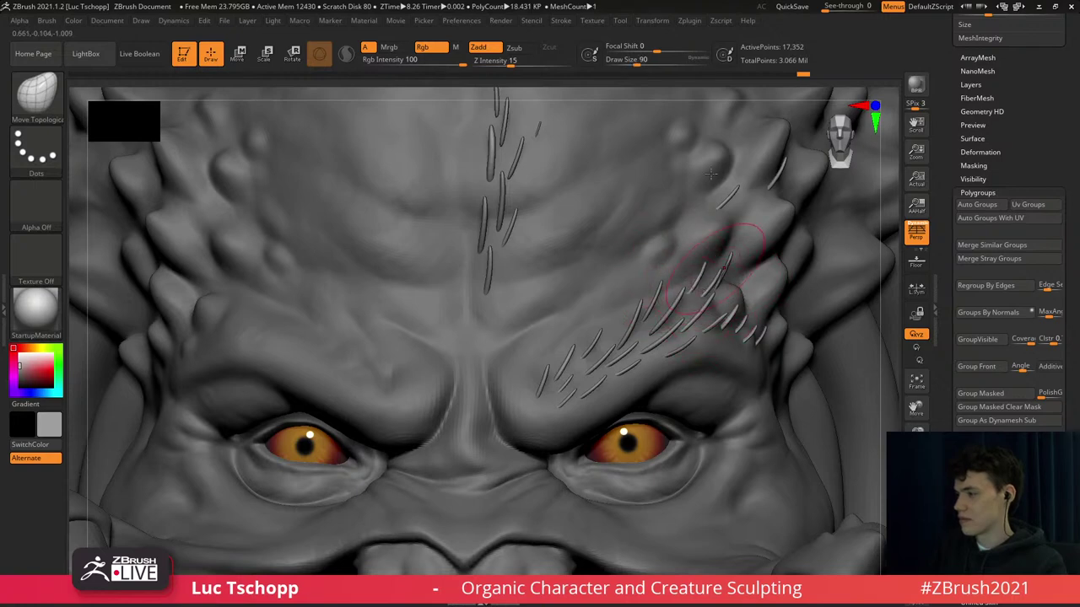
Tilt the lower-row quill above the left eye more steeply with an enlarged Move Topological brush.
right_click_drag(724, 268, 711, 174, "ctrl")
right_click_drag(689, 308, 675, 413, "ctrl")
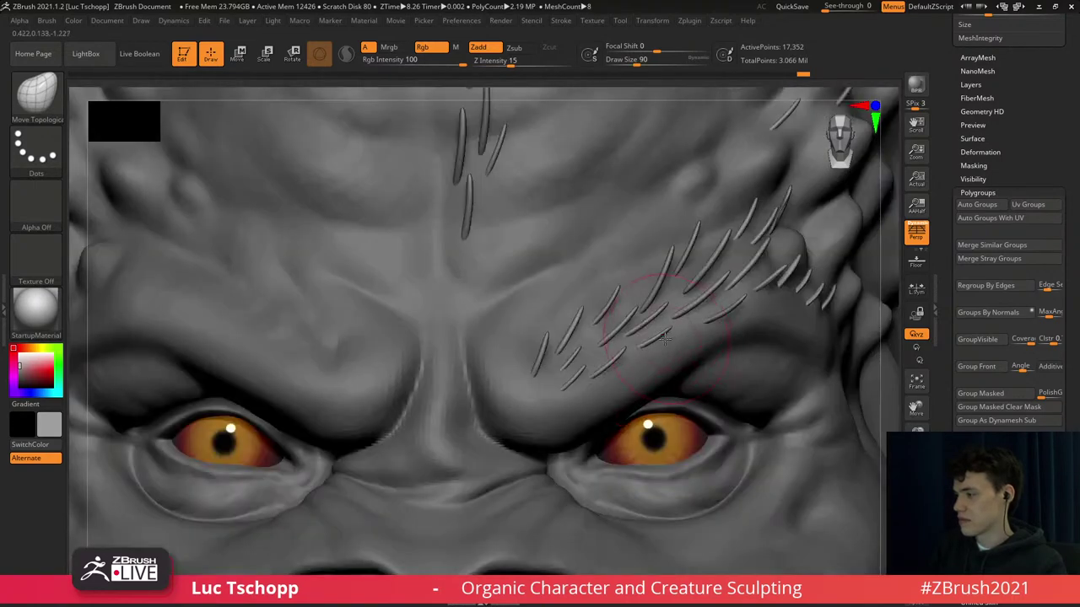
key("bracketright")
key("bracketright")
left_click_drag(673, 350, 640, 341)
key("bracketright")
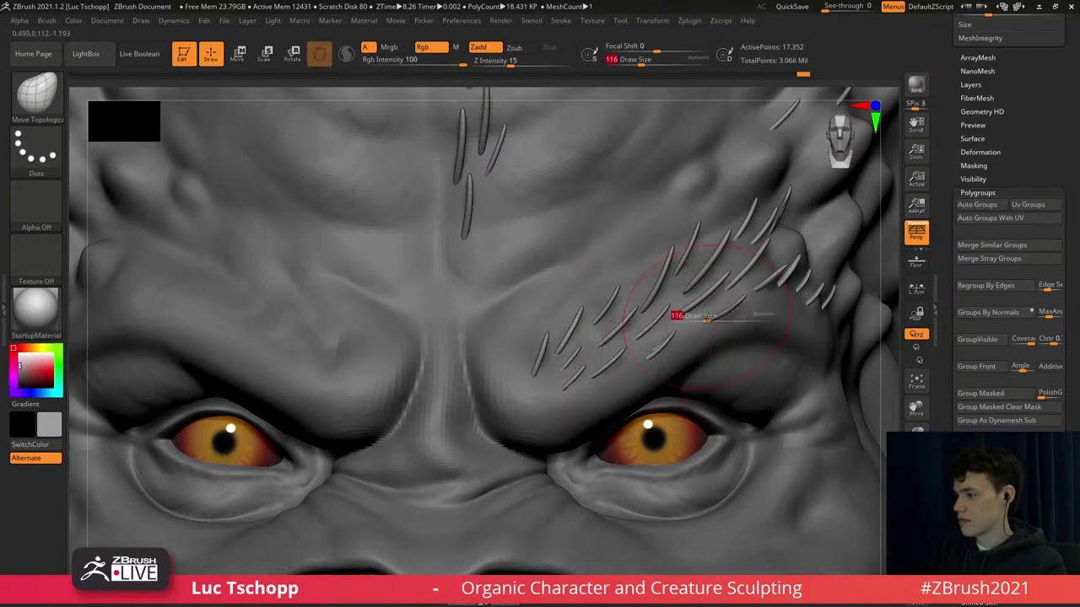
Nudge the small lower-row quill at the inner left brow with Move Topological, reducing the draw size to 46.
left_click_drag(707, 318, 710, 319)
key("bracketright")
left_click_drag(609, 363, 606, 368)
key("ctrl+z")
key("s")
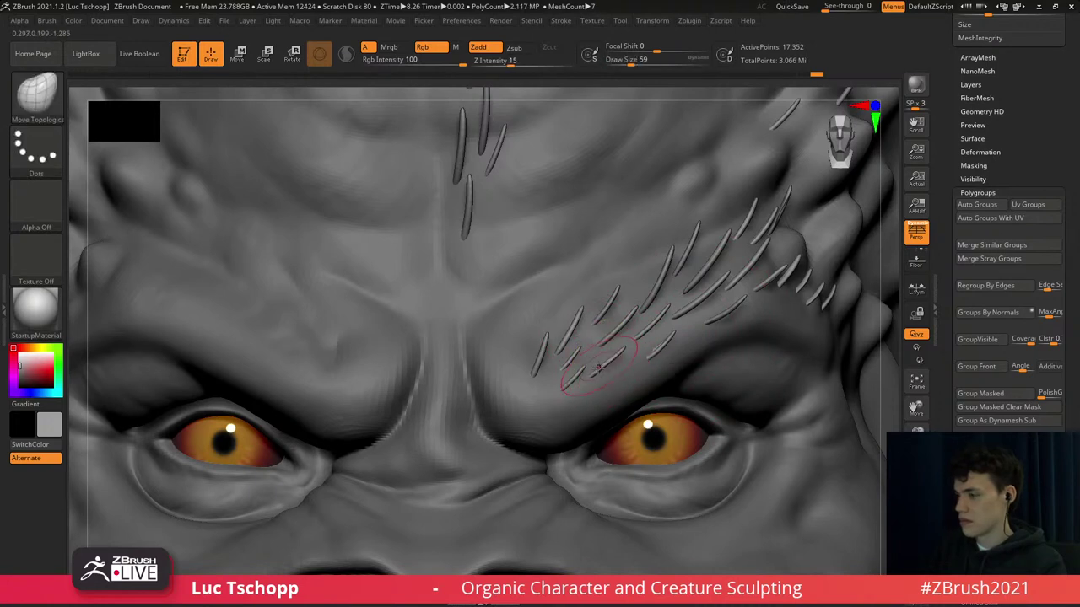
key("bracketleft")
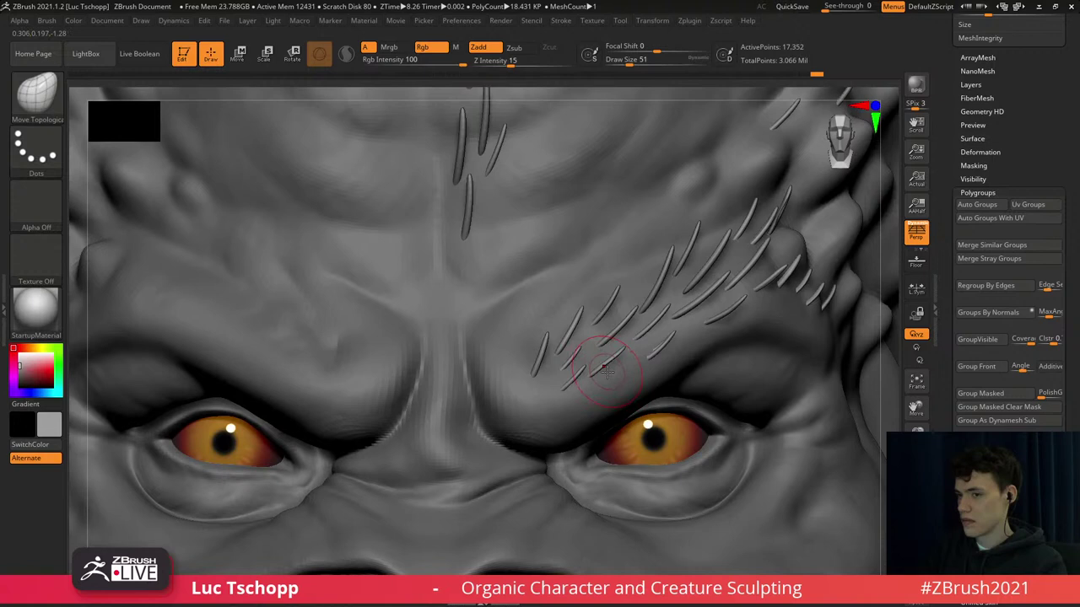
key("bracketleft")
key("bracketleft")
key("bracketleft")
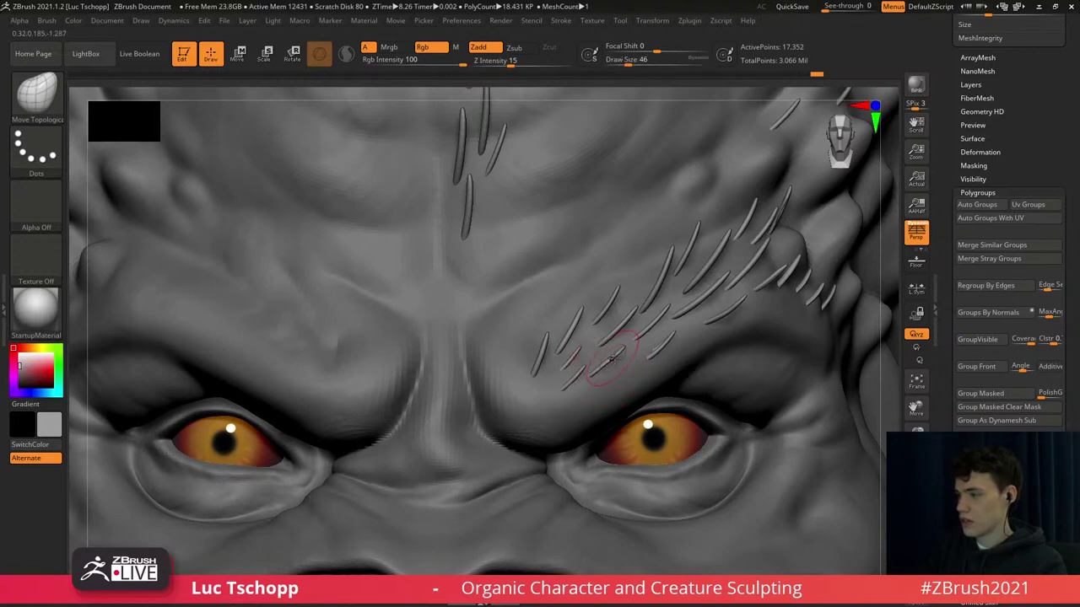
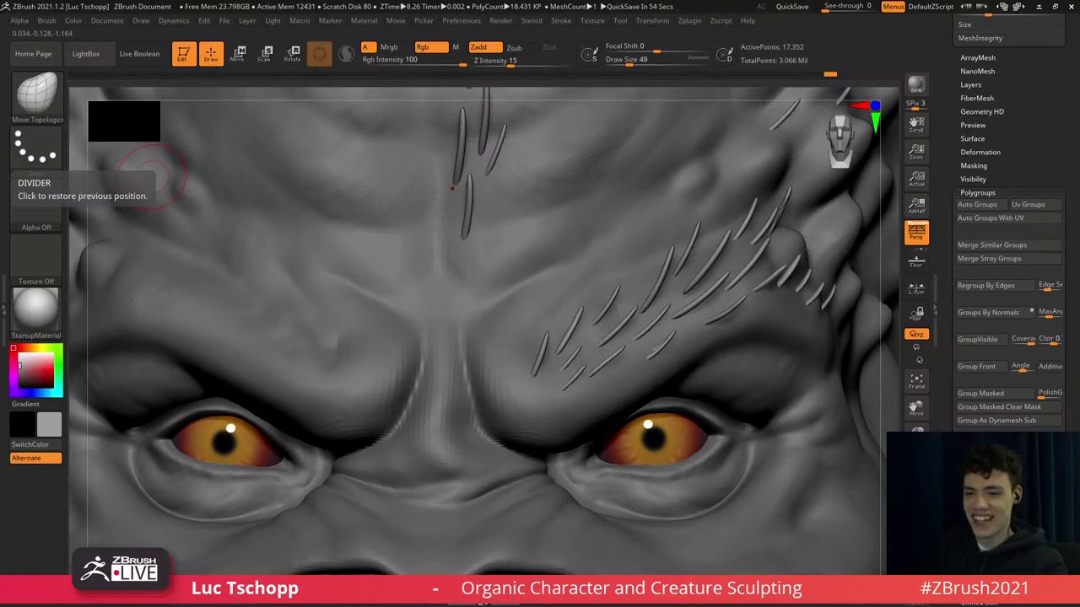
Switch to the Move brush and back to Move Topological, setting the draw size to 62.
right_click_drag(515, 240, 619, 234)
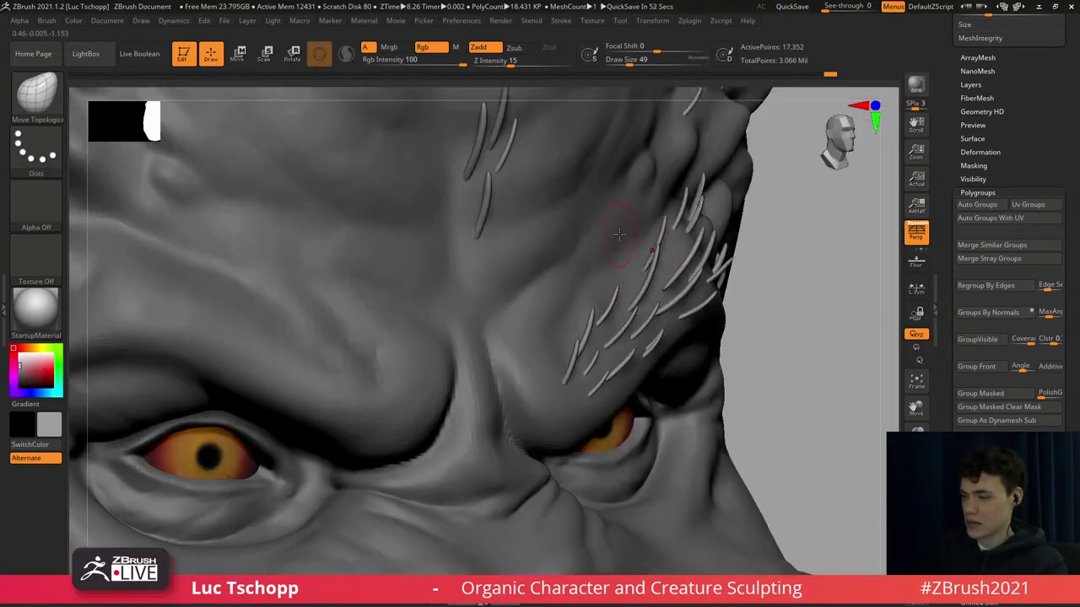
right_click_drag(649, 272, 530, 278, "ctrl")
key("b")
key("m")
key("v")
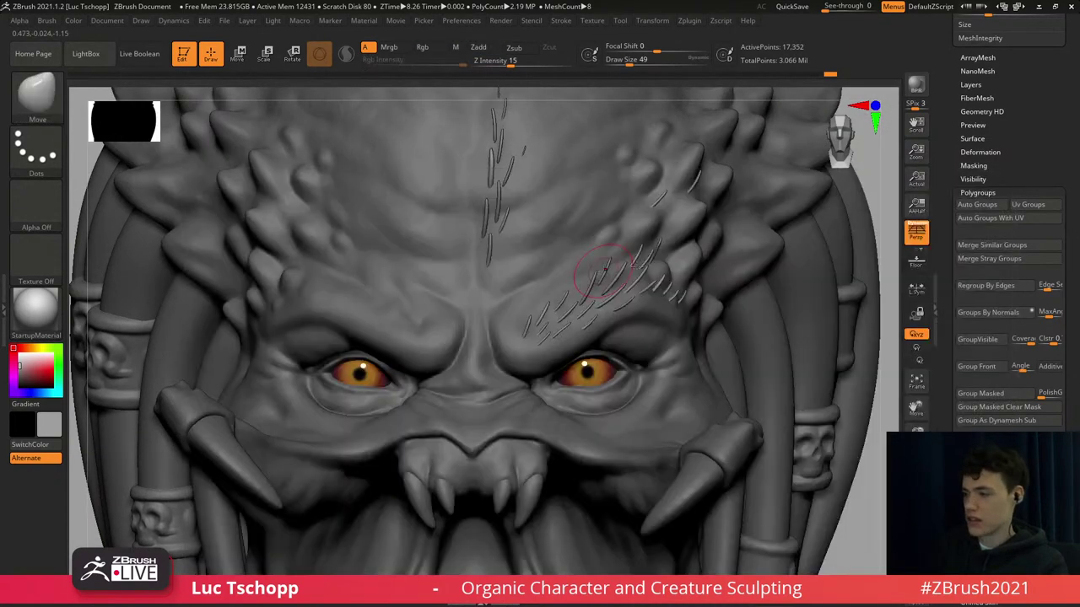
key("s")
mouse_move(547, 316)
left_mouse_down()
mouse_move(566, 313)
mouse_move(556, 327)
left_mouse_up()
key("s")
key("b")
key("m")
key("t")
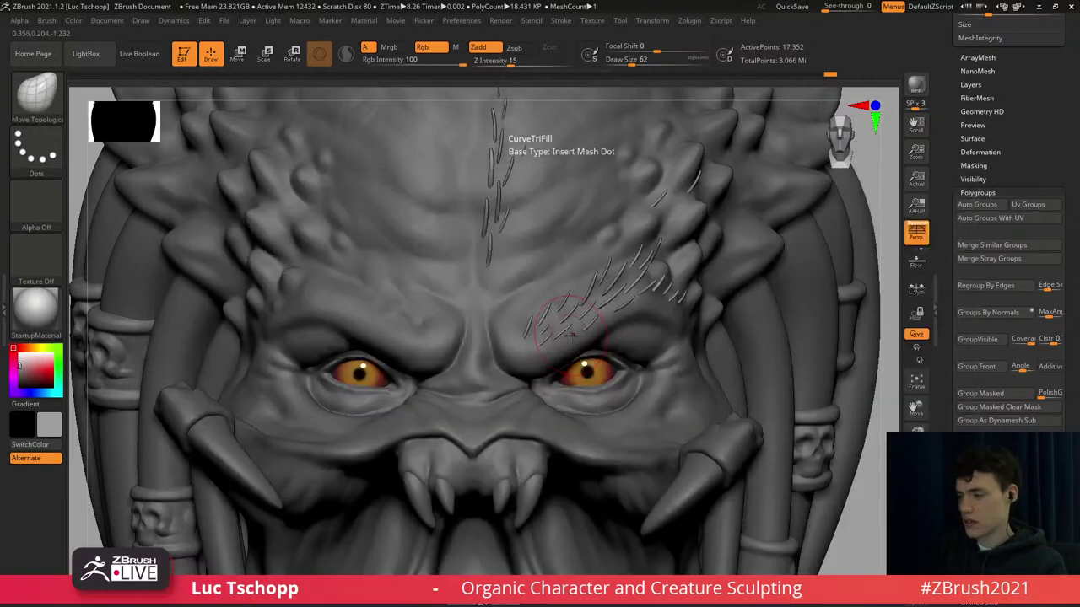
mouse_move(554, 340)
right_mouse_down("alt")
mouse_move(504, 359)
mouse_move(540, 327)
right_mouse_up("alt")
key("s")
left_click_drag(615, 313, 620, 315)
key("w")
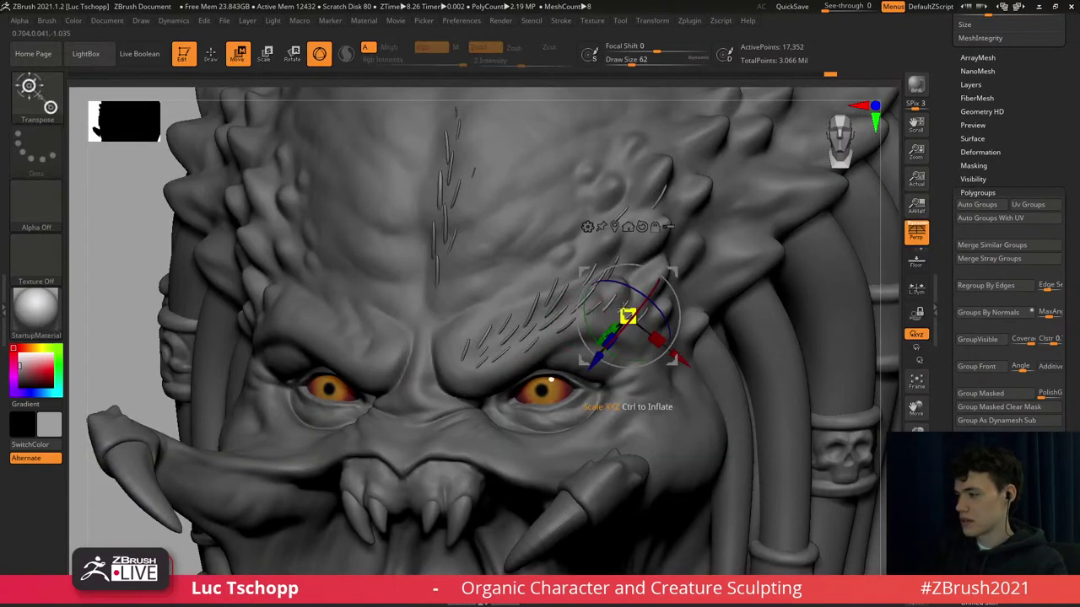
right_click_drag(630, 428, 673, 350, "ctrl")
left_click(615, 318, "ctrl")
left_click(634, 334, "ctrl")
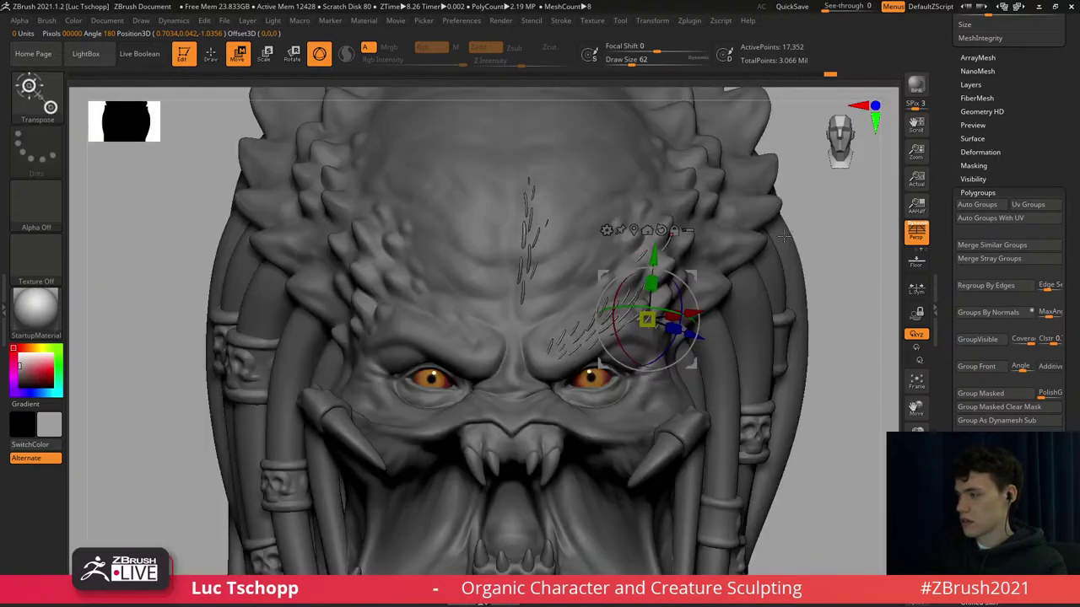
Nudge the innermost left brow quills with Move Topological and enlarge the draw size to 68.
key("q")
key("b")
key("m")
key("t")
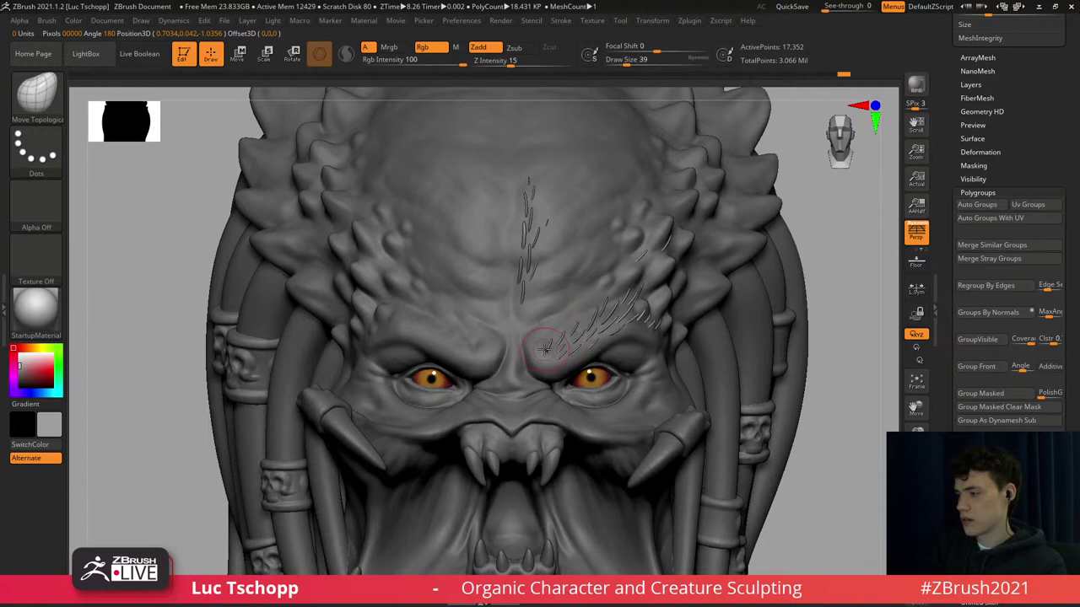
key("s")
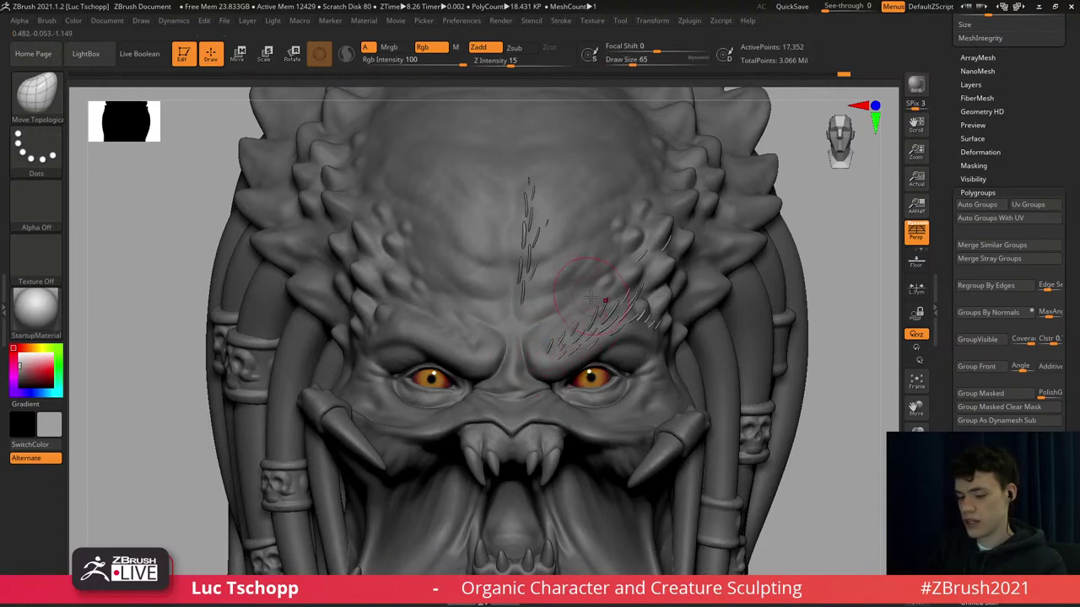
key("b")
key("m")
key("t")
key("s")
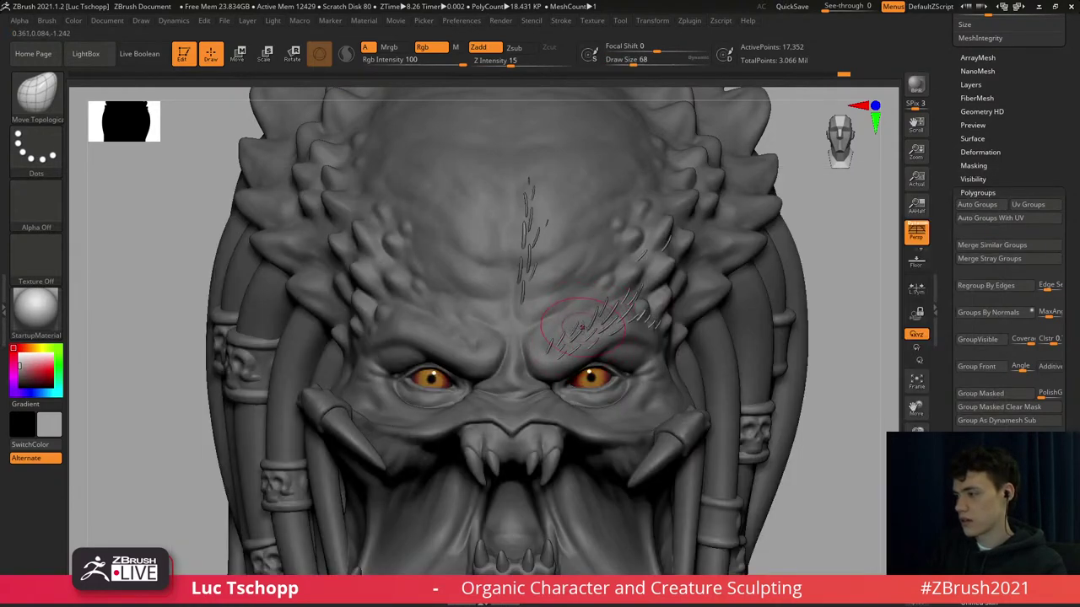
Mirror all quills to the other side of the head with Mirror And Weld.
right_click_drag(616, 256, 636, 278, "ctrl")
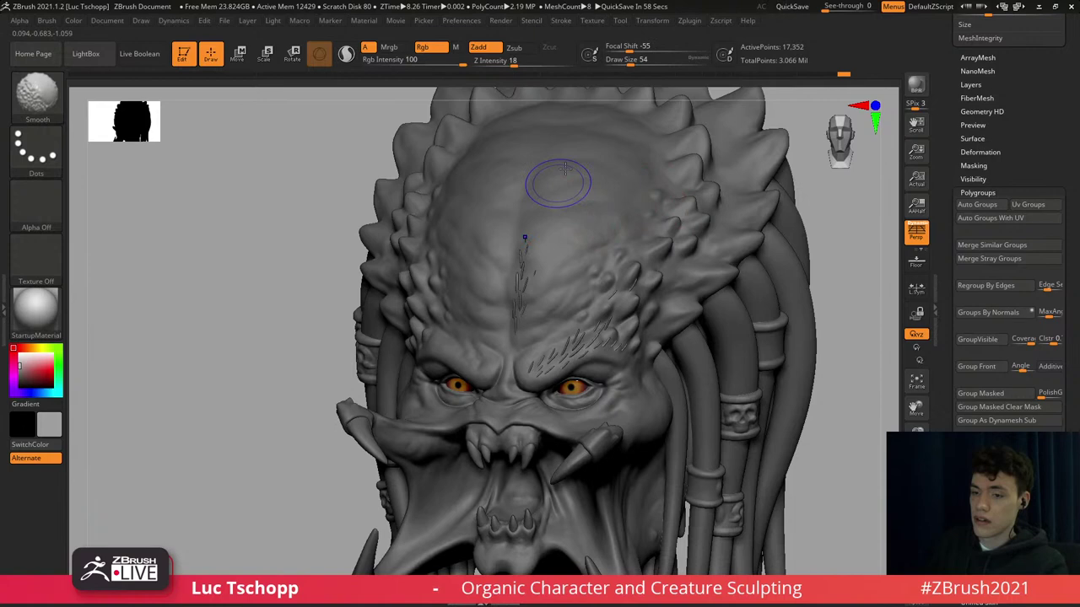
right_click_drag(559, 183, 511, 239, "shift")
right_click_drag(780, 214, 781, 176, "alt")
right_click(781, 176)
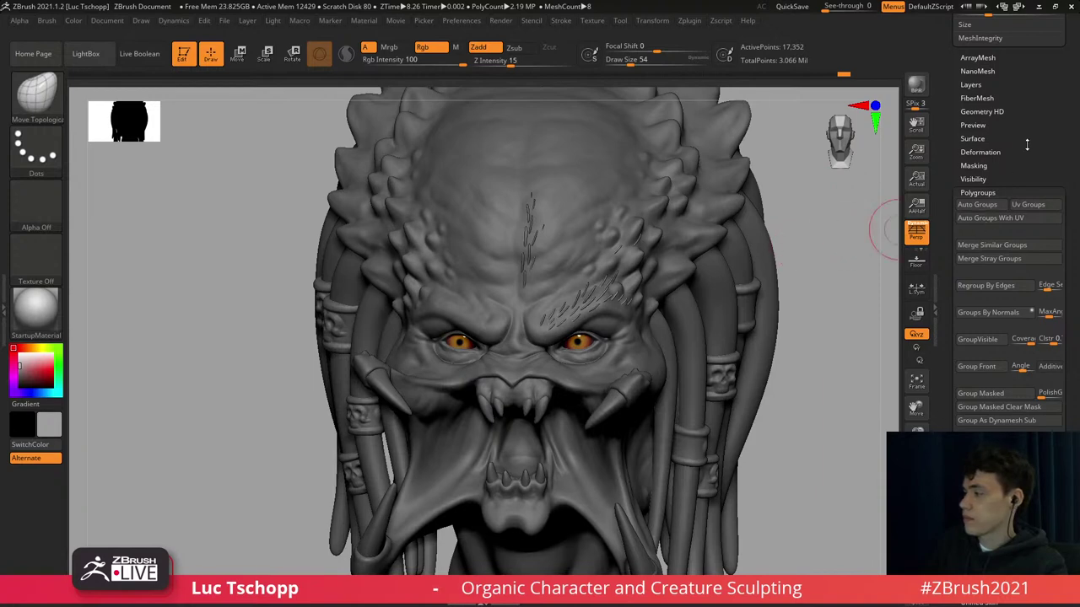
scroll(1027, 217, "up", 5)
scroll(1028, 218, "up", 6)
left_click(992, 181)
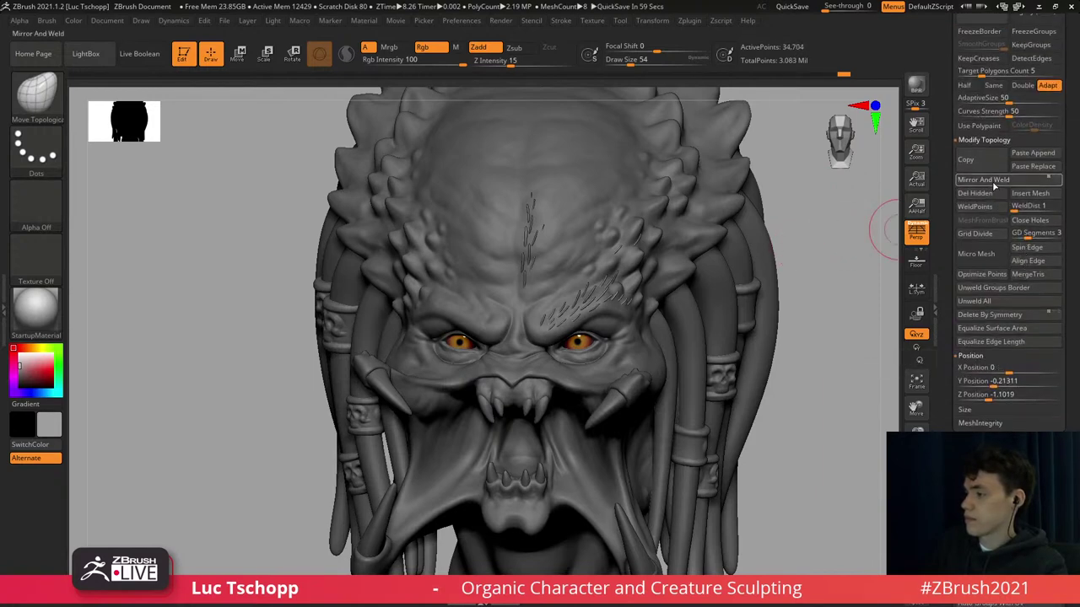
right_click_drag(729, 231, 685, 206, "shift")
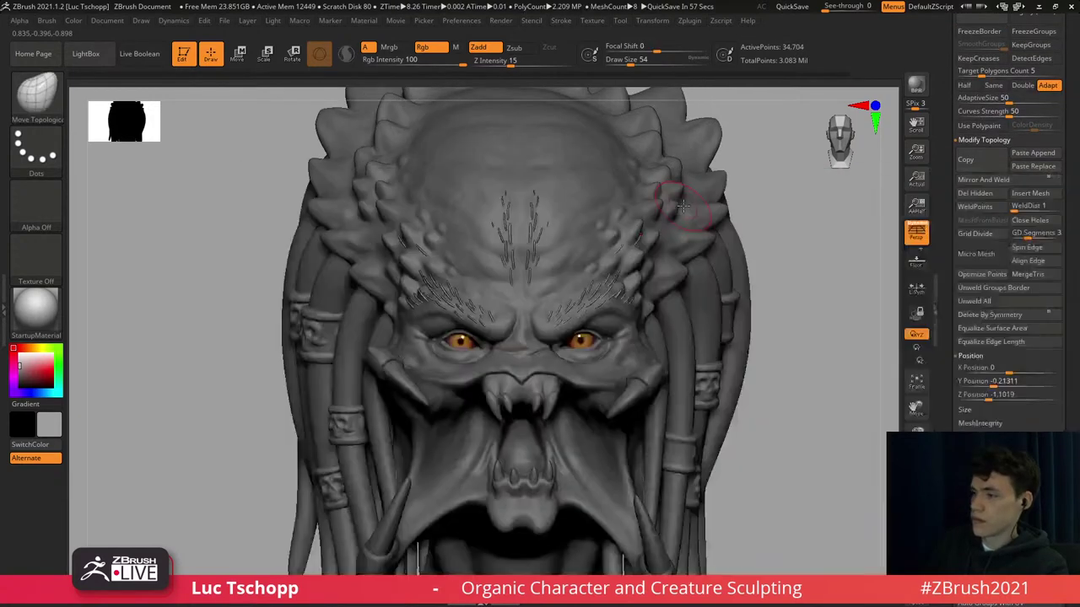
Isolate the quill mesh, hide the stray temple quills on both sides, and delete the hidden geometry.
key("b")
key("c")
key("b")
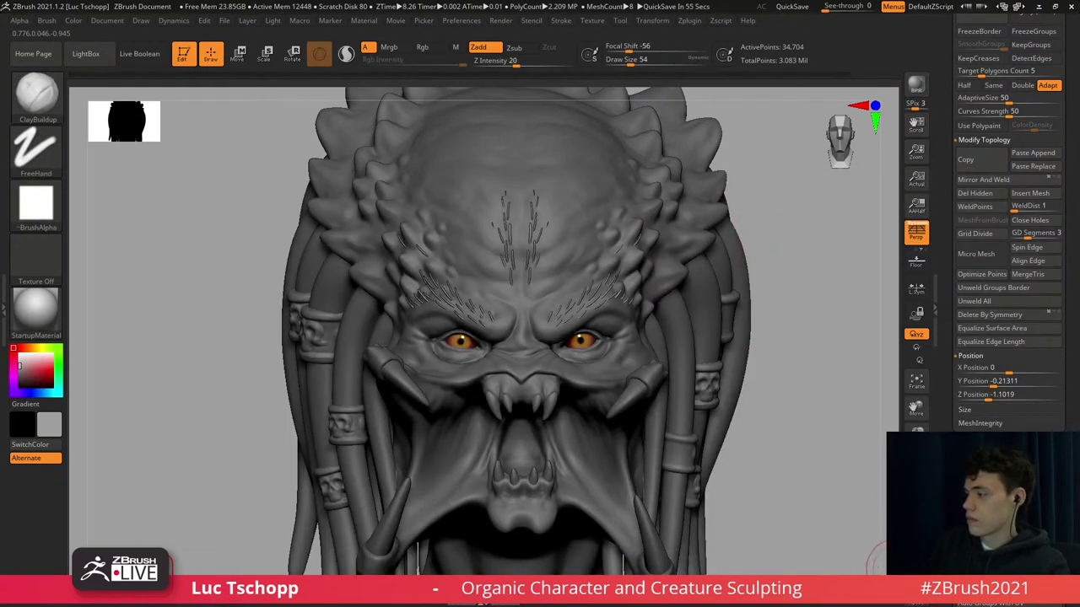
left_click_drag(862, 530, 802, 477)
left_click_drag(688, 172, 592, 260, "ctrl+alt+shift")
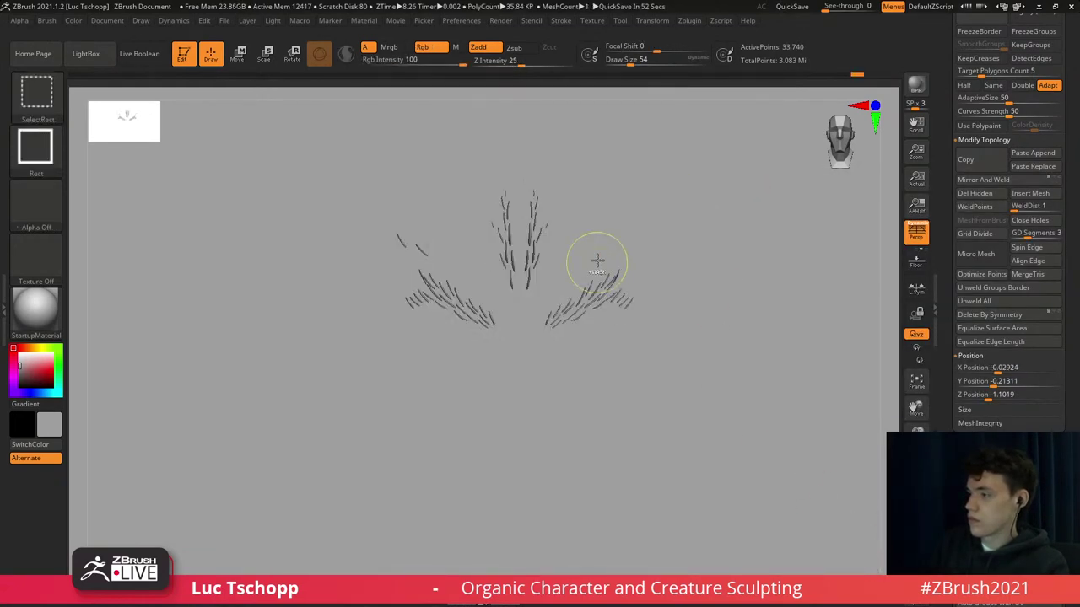
key("ctrl+z")
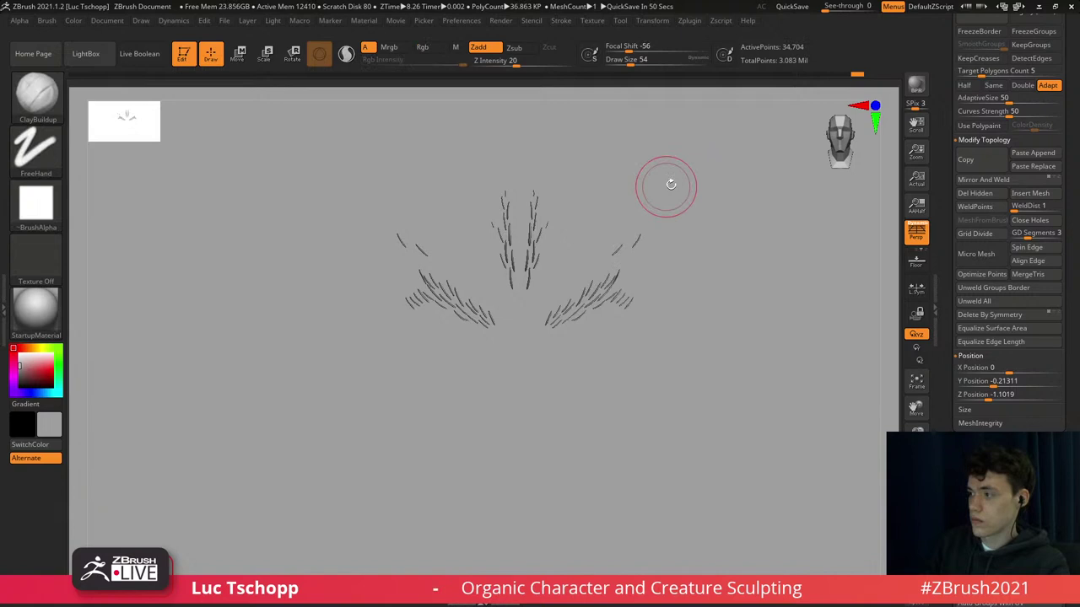
left_click_drag(691, 173, 590, 258, "ctrl+alt+shift")
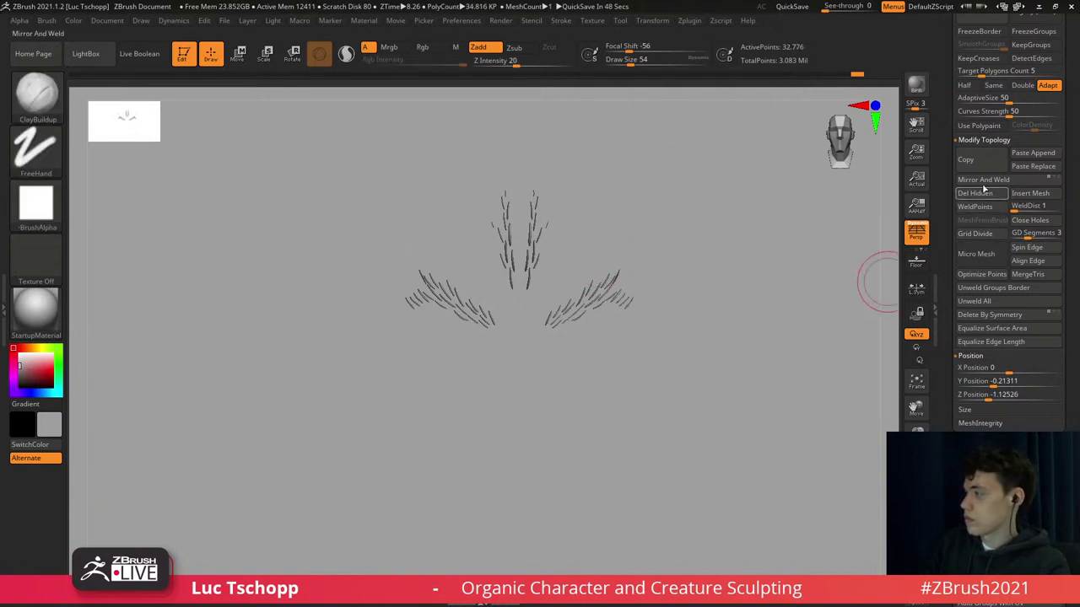
left_click(976, 194)
Mask the brow quills, leaving only the two rows along the forehead's centre line editable.
left_click_drag(544, 214, 555, 216, "alt")
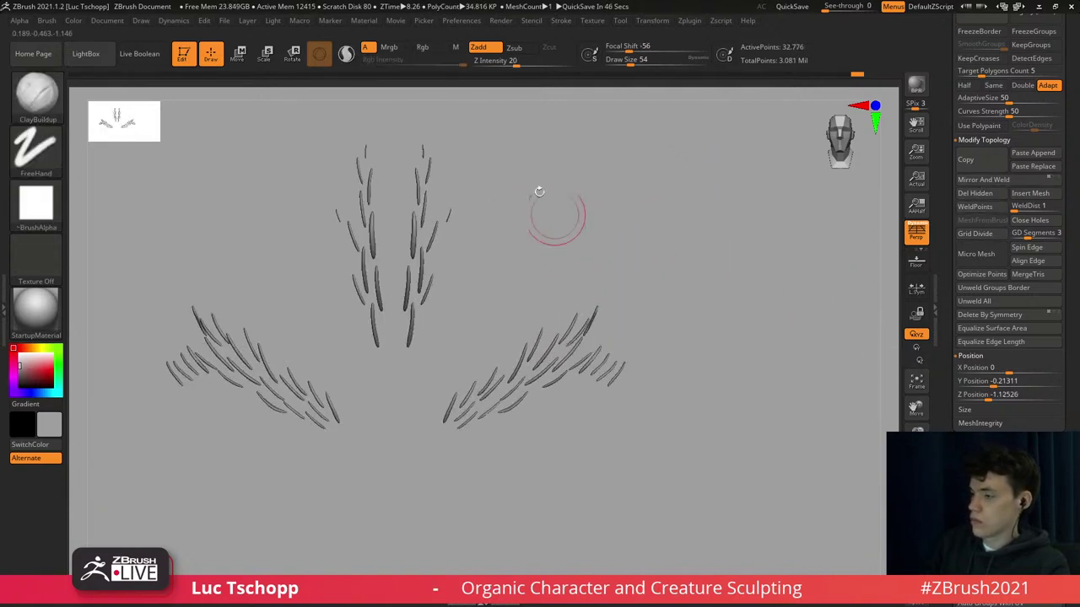
left_click_drag(468, 124, 379, 384, "ctrl")
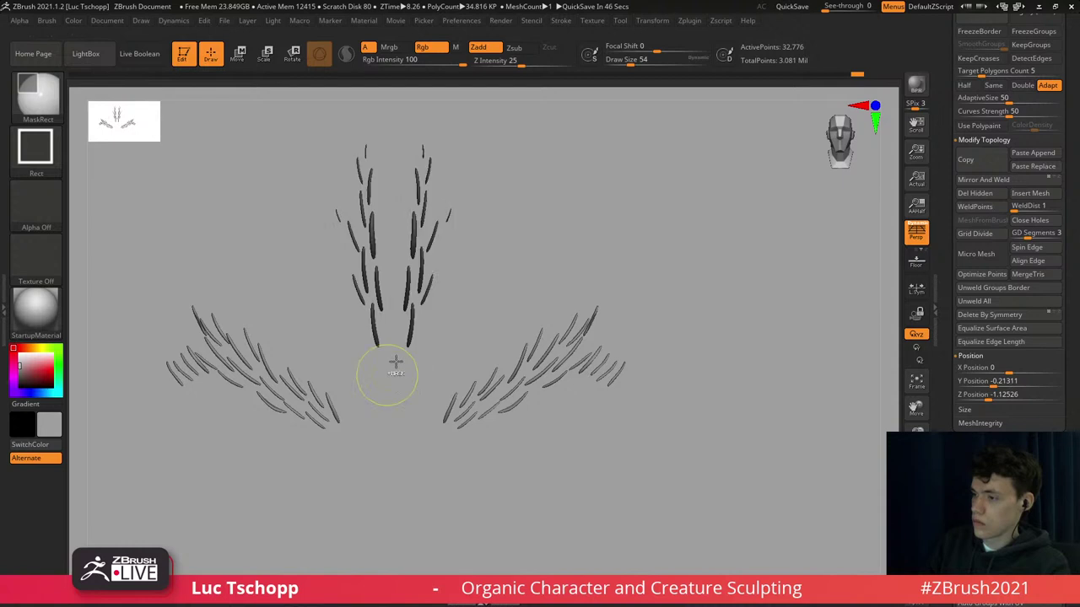
left_click(472, 292, "ctrl")
Try to scale the two centre quill rows with the gizmo and a transpose line, then undo the scaling.
key("e")
left_click_drag(416, 252, 492, 254)
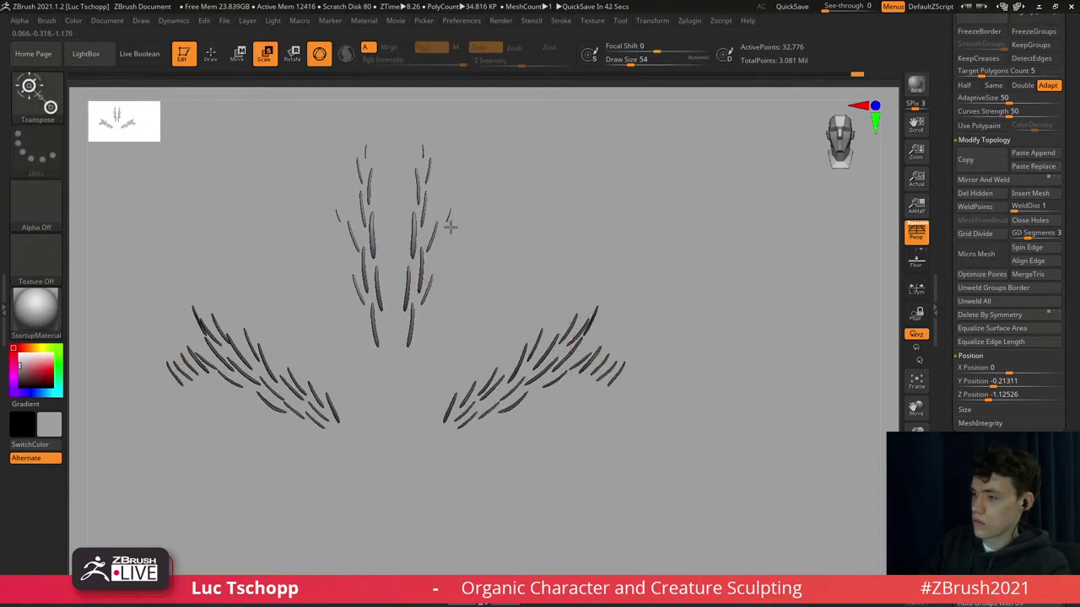
left_click(320, 55)
mouse_move(413, 241)
left_mouse_down()
mouse_move(505, 248)
mouse_move(455, 244)
left_mouse_up()
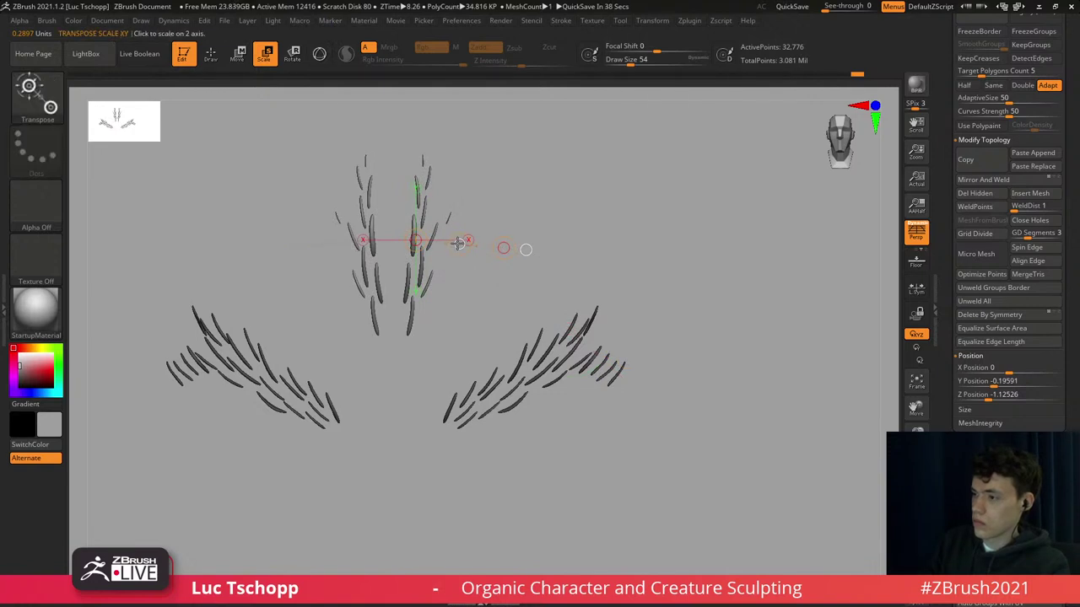
key("ctrl+z")
left_click_drag(461, 244, 455, 244)
key("ctrl+z")
Move the two forehead quill rows closer together with a transpose line and redisplay the rest of the head.
key("w")
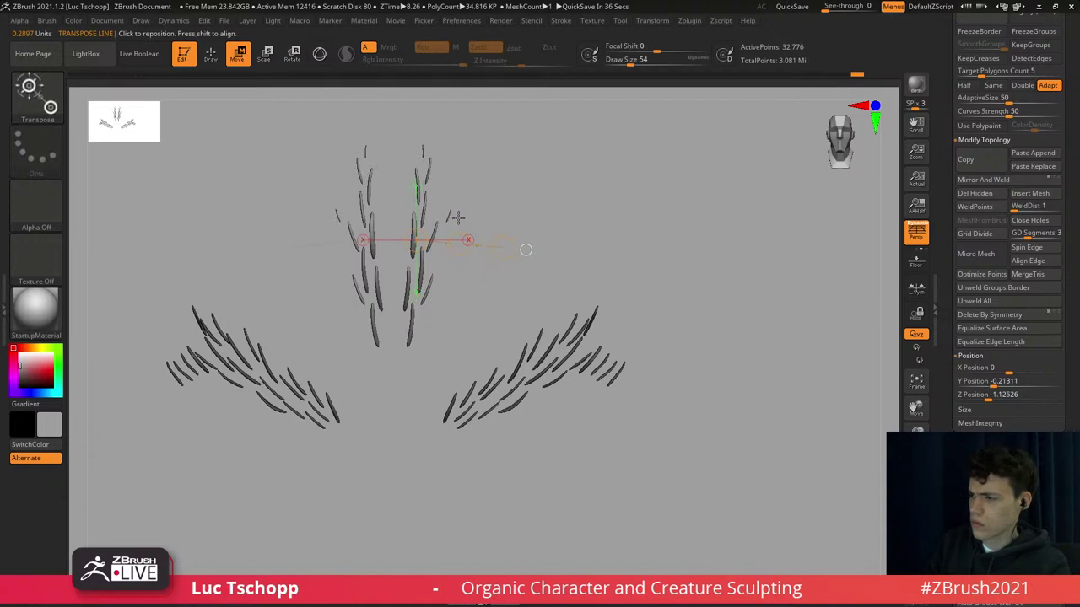
mouse_move(425, 209)
left_mouse_down("shift")
mouse_move(503, 209)
mouse_move(460, 212)
left_mouse_up("shift")
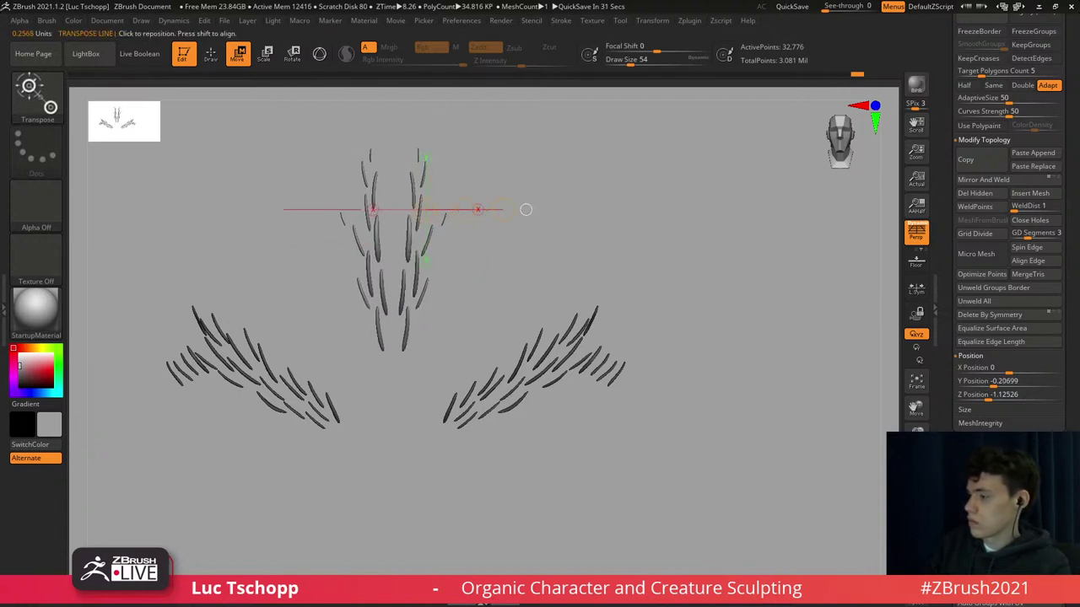
key("alt+s")
Shift individual inner quills in the middle of the forehead rows with Move Topological, using draw sizes up to 268.
right_click_drag(525, 209, 578, 241, "alt")
key("b")
key("m")
key("t")
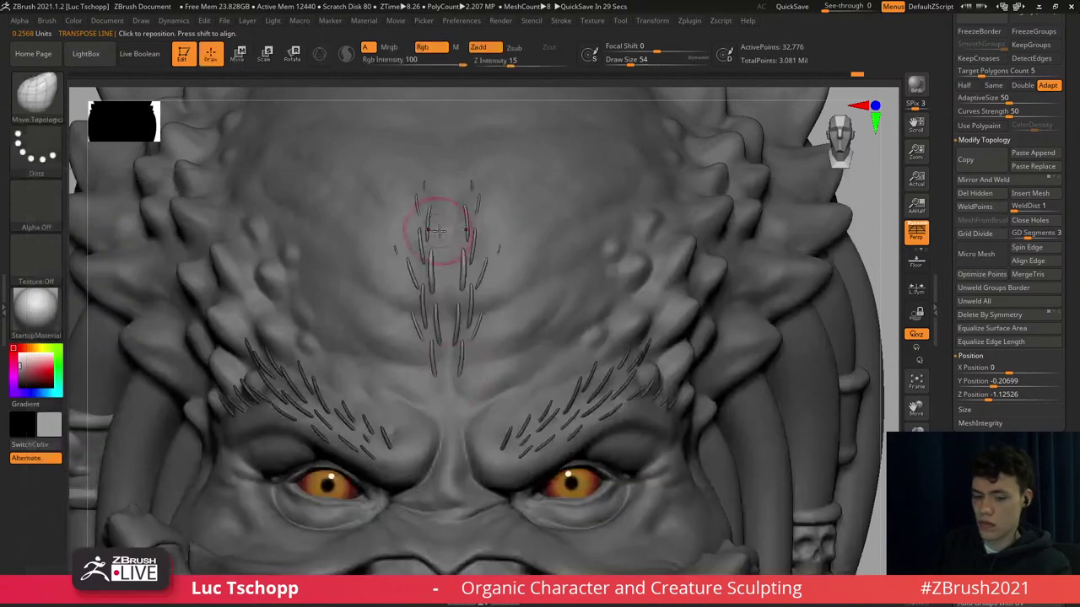
key("s")
mouse_move(455, 242)
left_mouse_down()
mouse_move(476, 243)
mouse_move(465, 277)
left_mouse_up()
key("s")
left_click_drag(433, 282, 455, 281)
key("s")
left_click_drag(437, 317, 441, 308)
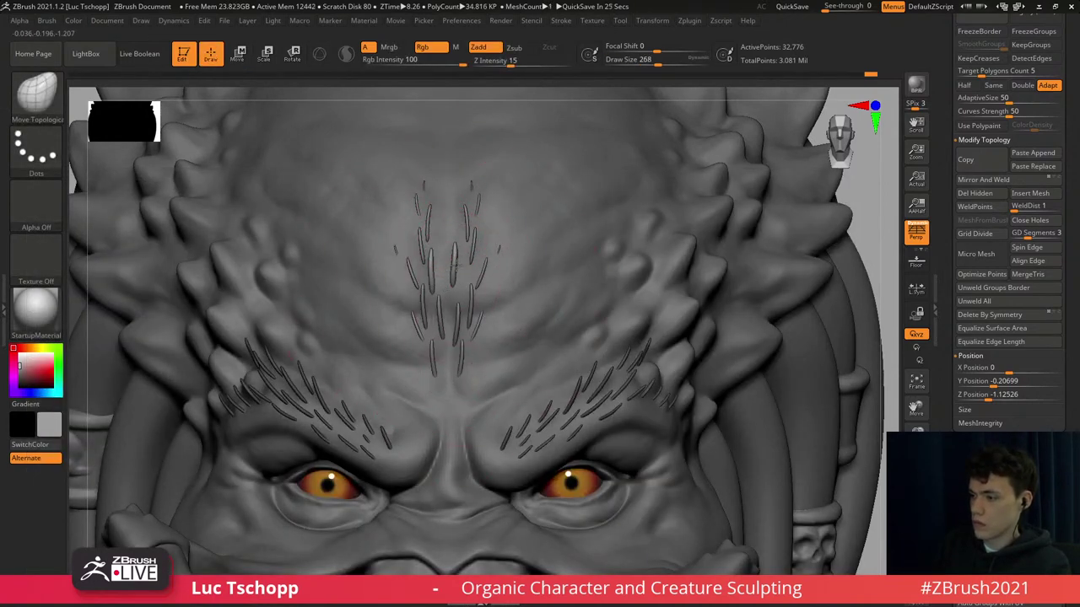
Offset the lower and middle forehead quills from their mirrored partners with Move Topological, reducing the draw size to 192.
key("s")
left_click_drag(461, 361, 441, 361)
key("s")
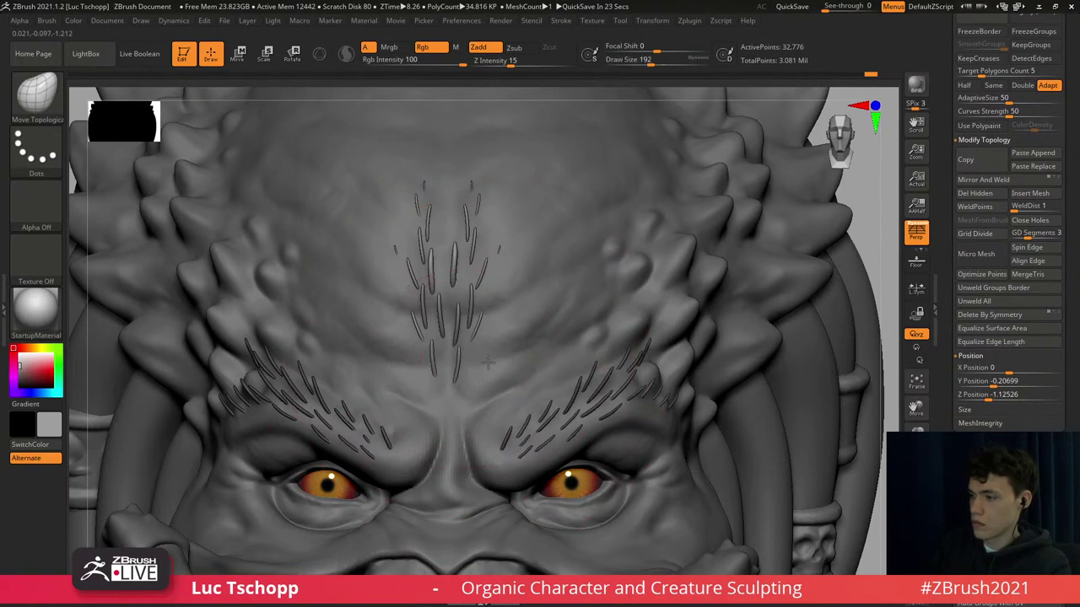
key("s")
mouse_move(427, 317)
left_mouse_down()
mouse_move(418, 317)
mouse_move(426, 327)
mouse_move(472, 306)
mouse_move(458, 275)
left_mouse_up()
key("s")
key("s")
key("s")
Pull the upper forehead quills in toward the centre line with Move Topological and reduce the draw size to 62.
left_click_drag(428, 231, 456, 228)
key("s")
left_click(467, 235)
key("s")
mouse_move(414, 208)
left_mouse_down()
mouse_move(449, 189)
mouse_move(452, 210)
left_mouse_up()
key("s")
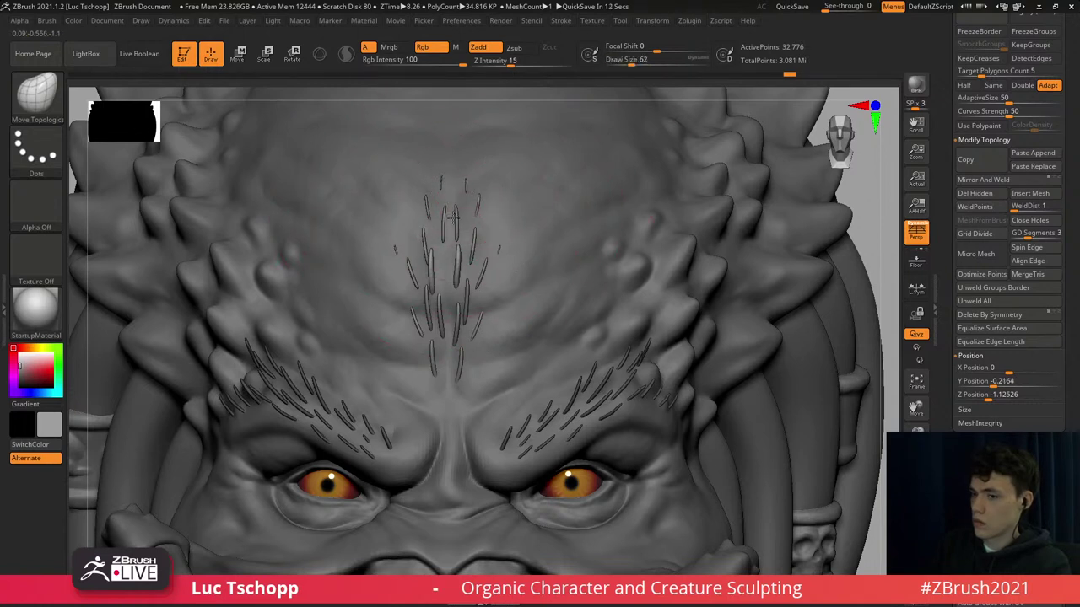
Stagger the topmost forehead quills around the centre line with Move Topological at a draw size of 77.
right_click_drag(453, 216, 443, 213)
key("s")
mouse_move(454, 212)
left_mouse_down()
mouse_move(447, 203)
mouse_move(464, 199)
left_mouse_up()
key("s")
right_click_drag(469, 194, 472, 194, "shift")
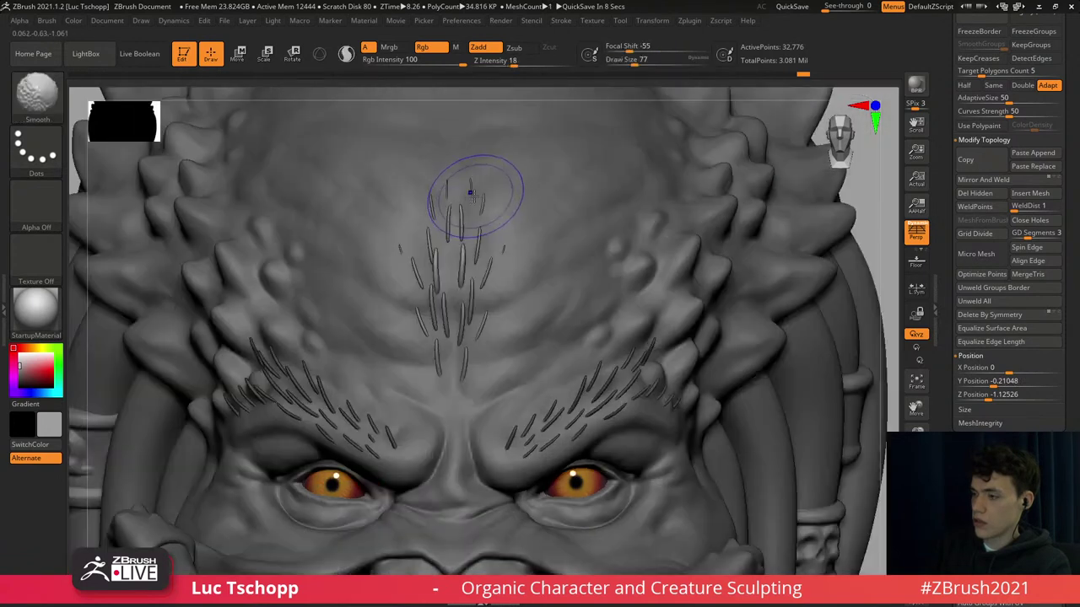
key("s")
mouse_move(462, 201)
left_mouse_down()
mouse_move(464, 225)
mouse_move(449, 241)
mouse_move(404, 262)
left_mouse_up()
Pull the outermost small quill on each side of the forehead in toward the central cluster with Move Topological.
key("s")
key("s")
key("s")
key("s")
key("s")
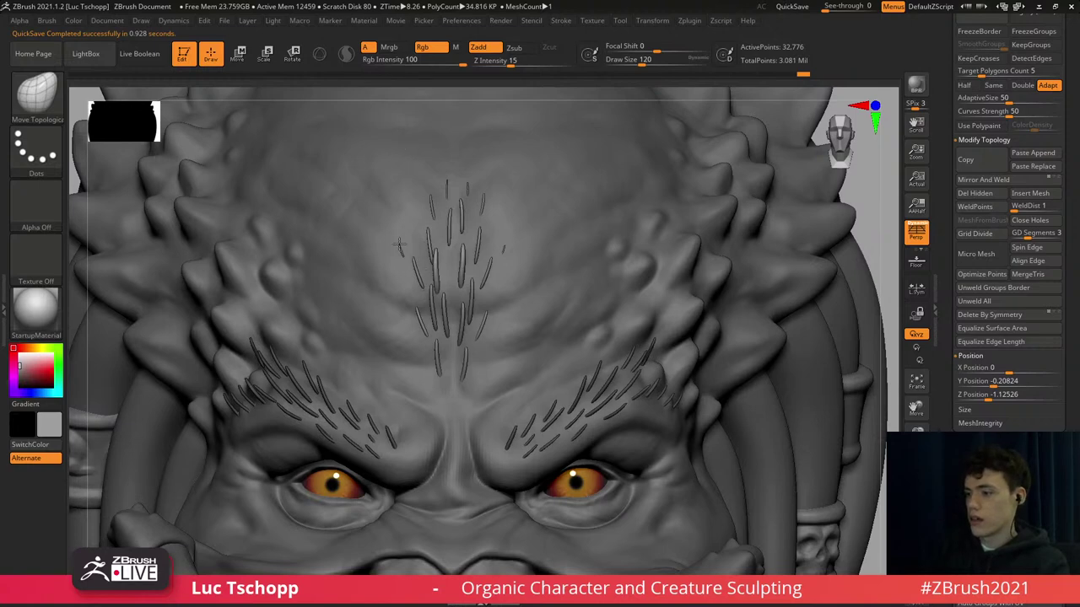
right_click_drag(411, 269, 436, 280)
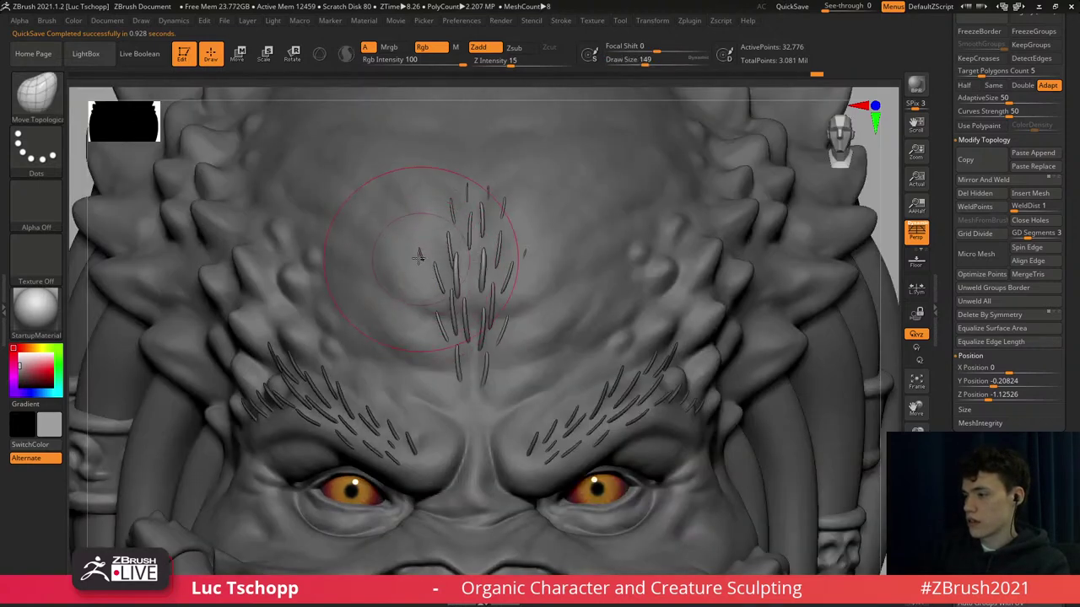
key("s")
key("s")
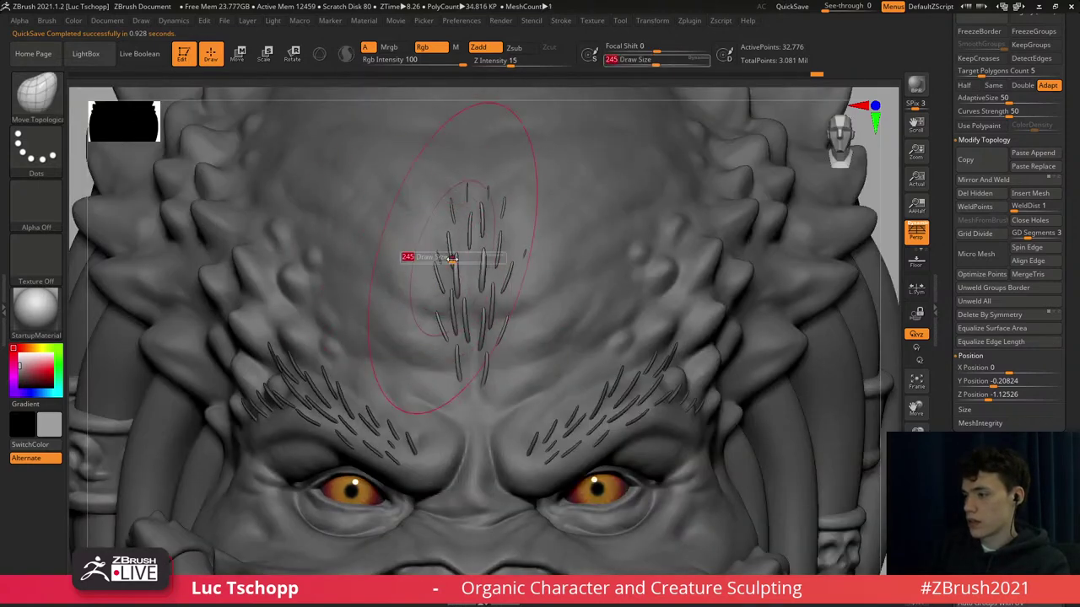
left_click_drag(451, 259, 436, 260)
mouse_move(525, 255)
left_mouse_down()
mouse_move(547, 255)
mouse_move(511, 248)
left_mouse_up()
key("s")
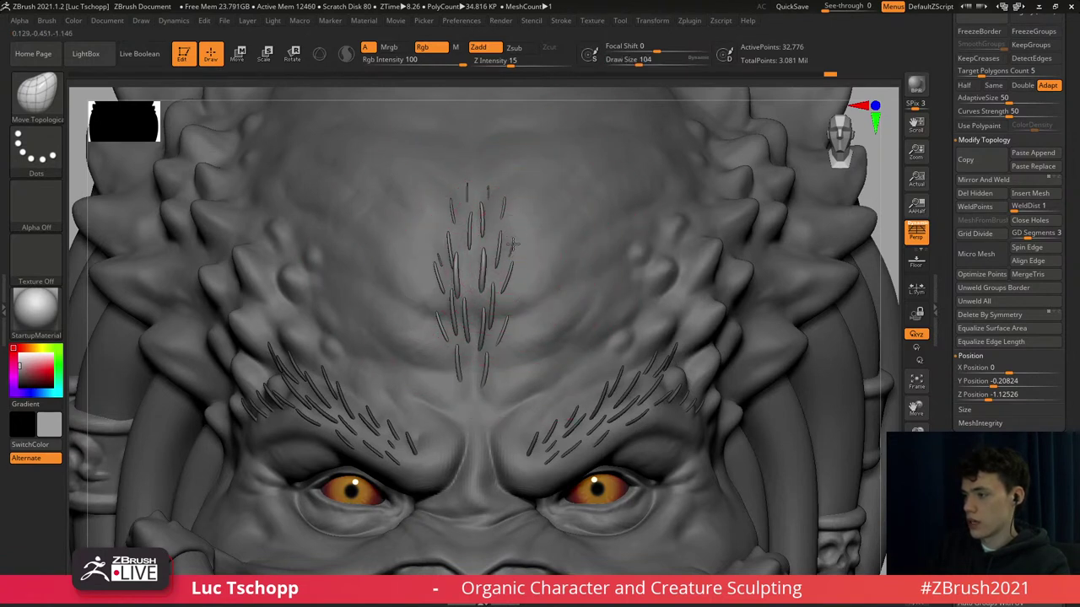
Thicken the lower forehead quills with the Inflat brush at Z intensity 4 and draw size 112.
key("shift")
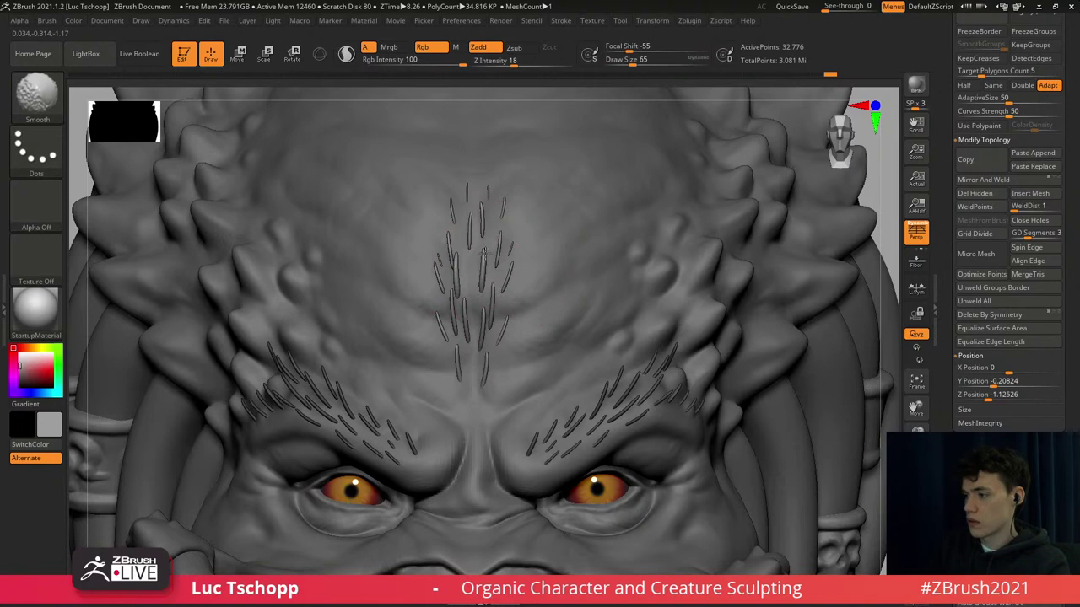
key("b")
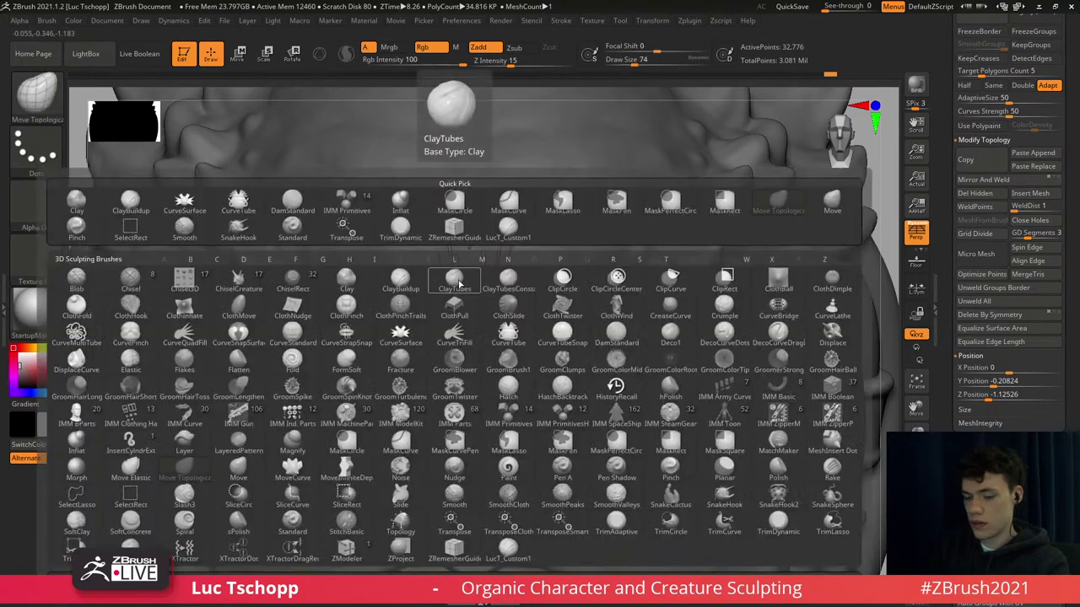
key("i")
key("n")
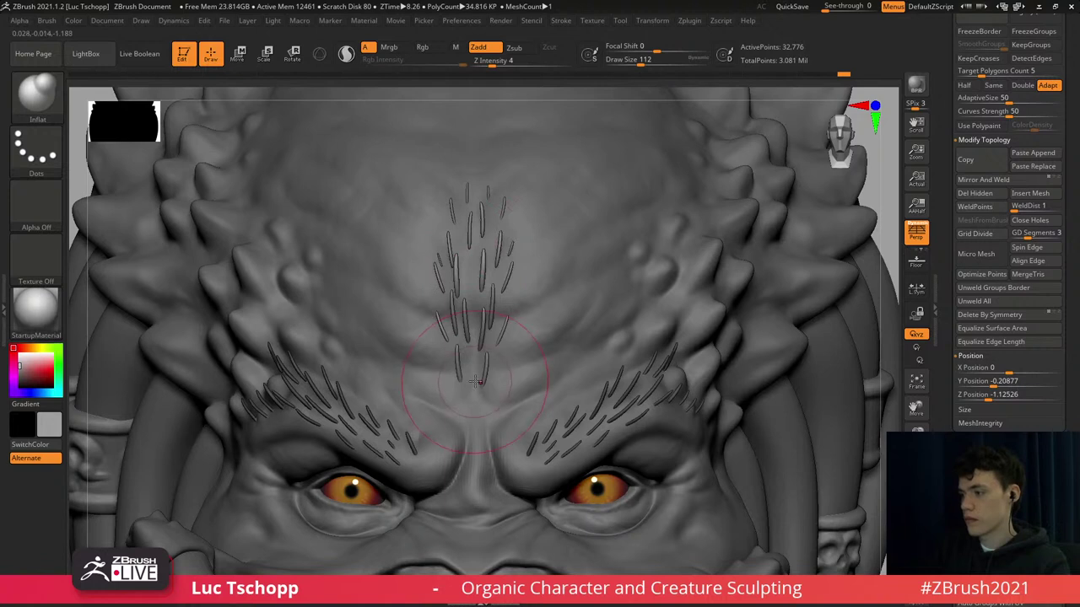
Duplicate two small quills below the forehead cluster and push the copies against the skin in profile view.
key("w")
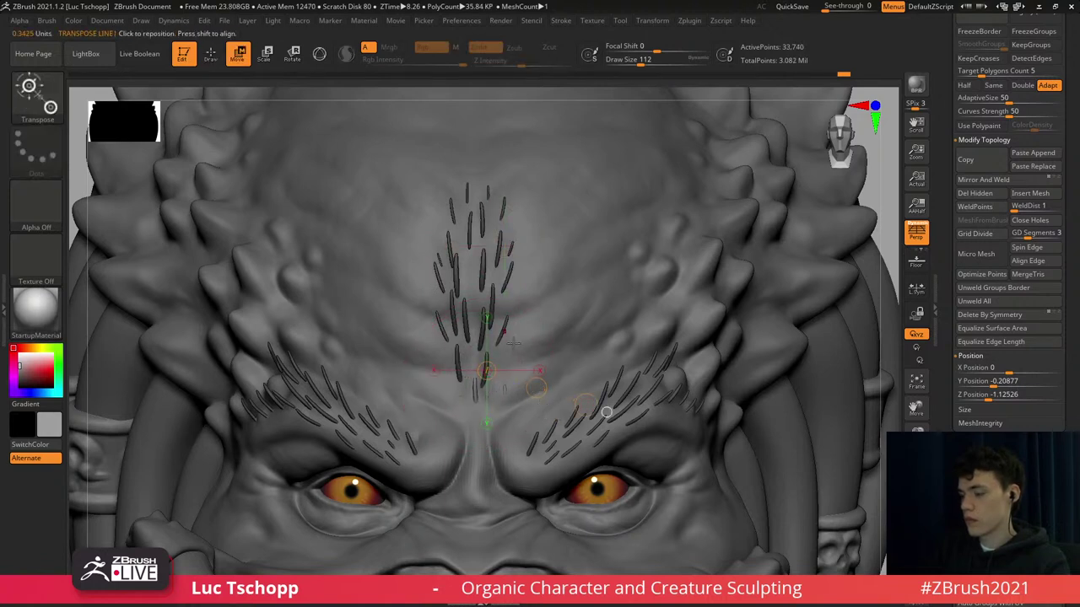
right_click_drag(492, 345, 542, 349)
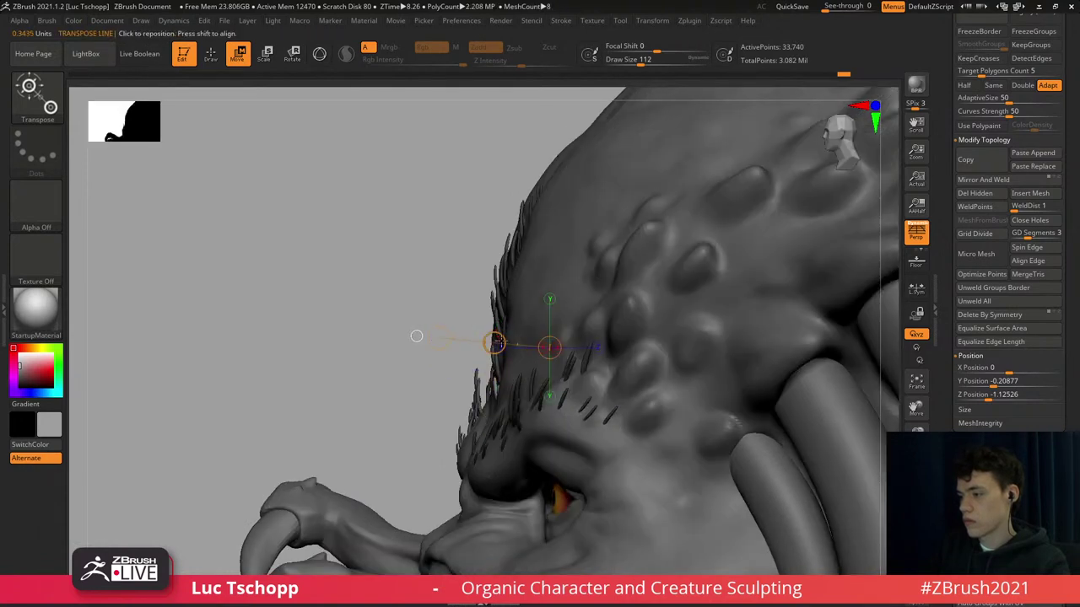
left_click_drag(494, 341, 486, 341)
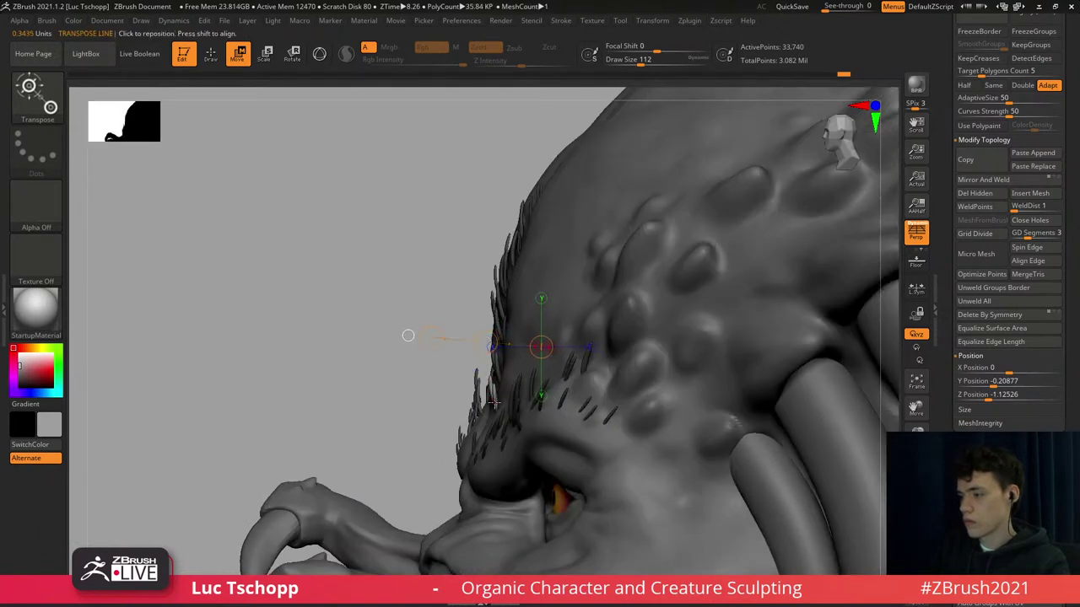
left_click_drag(494, 404, 478, 293)
right_click_drag(476, 288, 481, 280)
Rotate the duplicated quills to follow the slope of the forehead and nudge them into place.
key("r")
left_click_drag(468, 320, 461, 327)
key("w")
left_click_drag(480, 364, 480, 362)
right_click_drag(436, 239, 503, 264)
Pull the left duplicated quill toward the base of the forehead cluster with Move Topological at draw size 128.
key("q")
key("s")
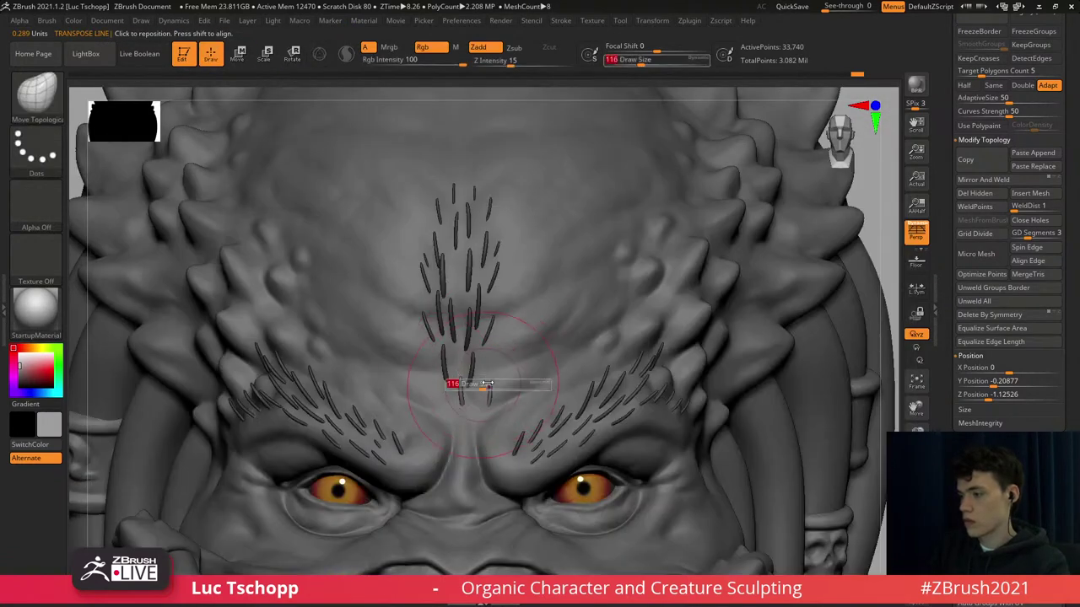
left_click_drag(478, 386, 490, 387)
key("s")
left_click(459, 375)
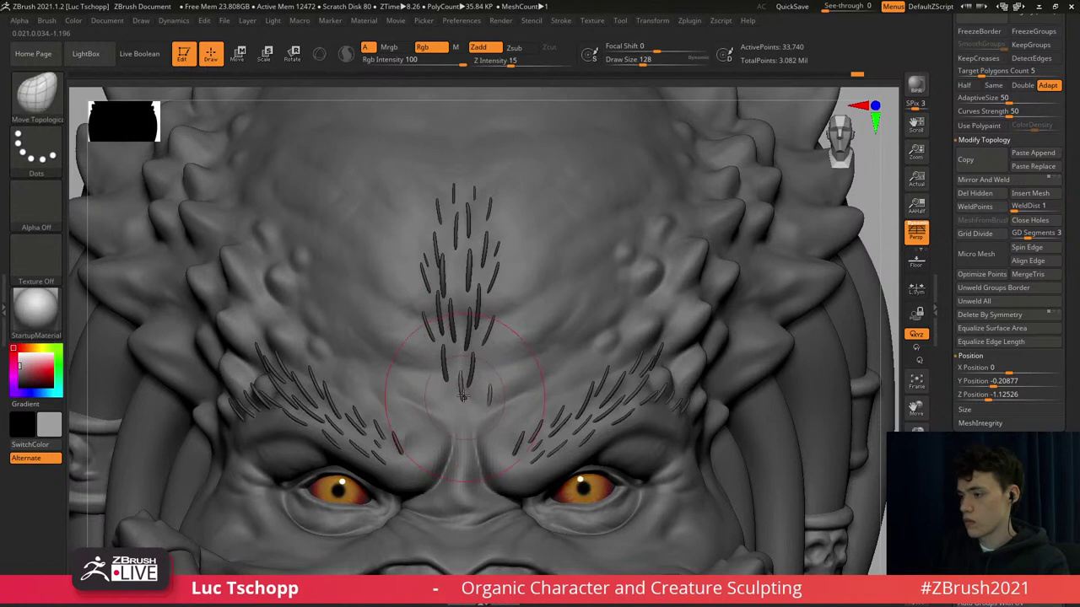
Pull the right duplicated quill in toward the centre line and reduce the draw size to 132.
key("s")
left_click(490, 397)
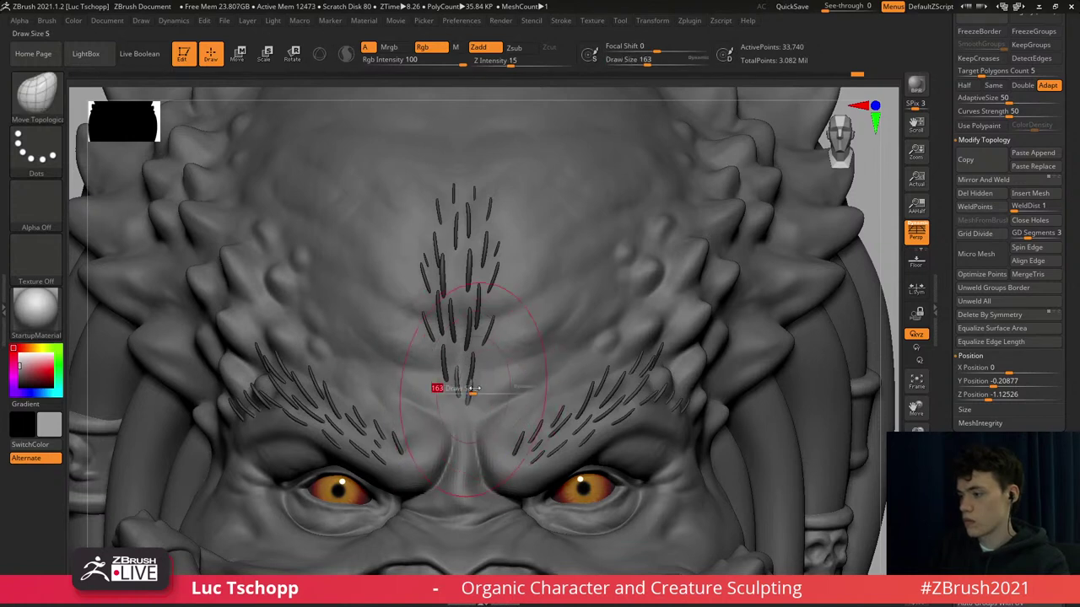
left_click(474, 388)
key("s")
left_click(473, 394)
key("s")
left_click(476, 398)
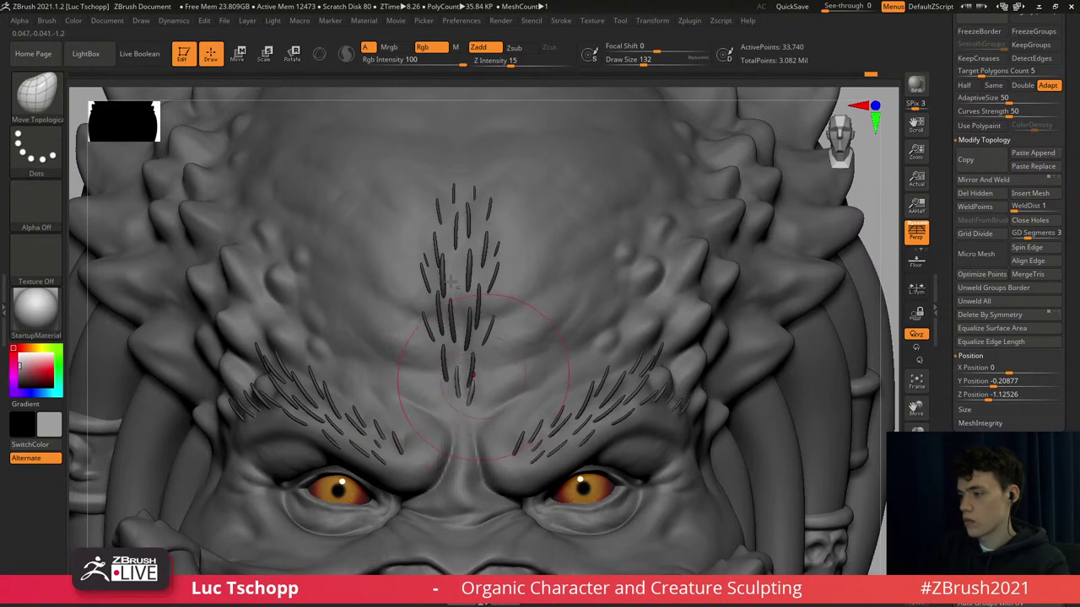
Spread and restagger the overlapping middle quills left of the forehead centre line with Move Topological, raising the draw size to 239.
right_click_drag(451, 281, 478, 350)
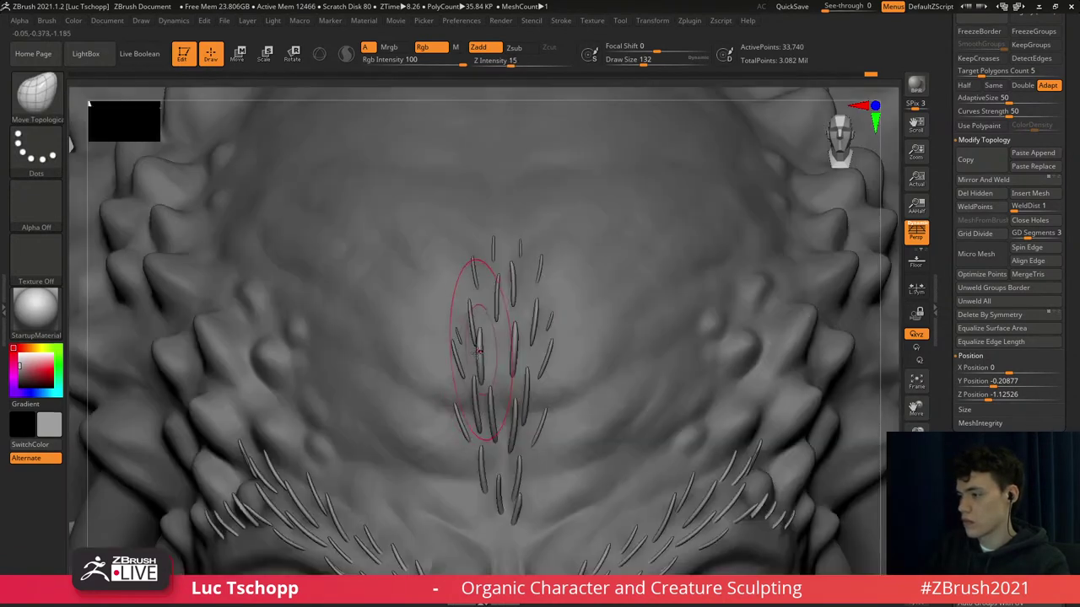
key("s")
left_click(483, 355)
mouse_move(481, 367)
left_mouse_down()
mouse_move(491, 369)
mouse_move(475, 397)
mouse_move(463, 359)
left_mouse_up()
key("s")
left_click(493, 398)
key("s")
left_click(462, 364)
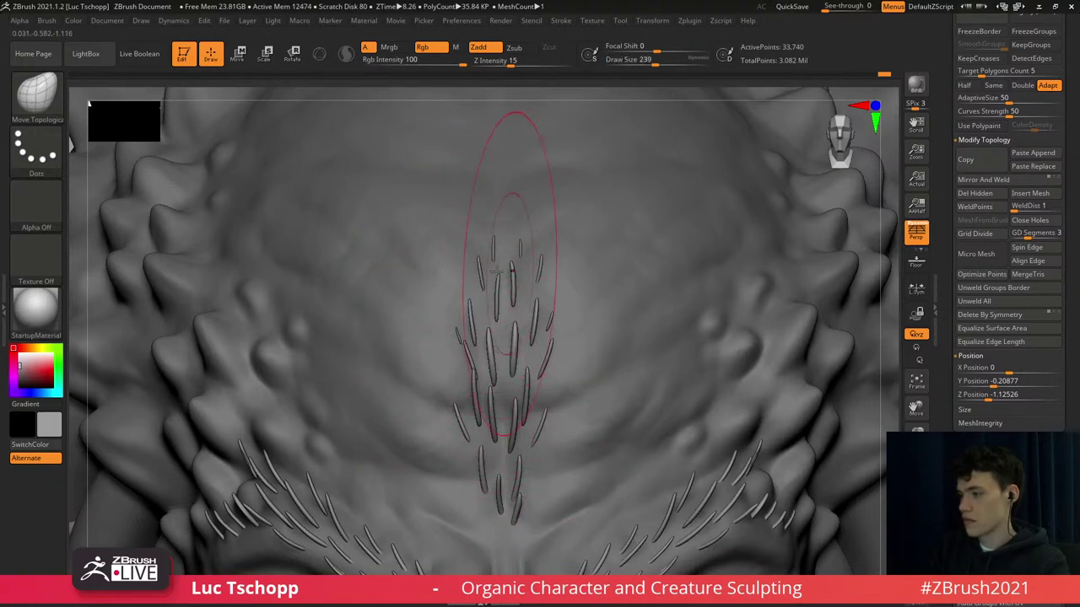
Shift the upper and topmost forehead quills around the centre line with Move Topological, reducing the draw size from 202 to 90.
key("s")
left_click(481, 320)
left_click_drag(474, 322, 511, 297)
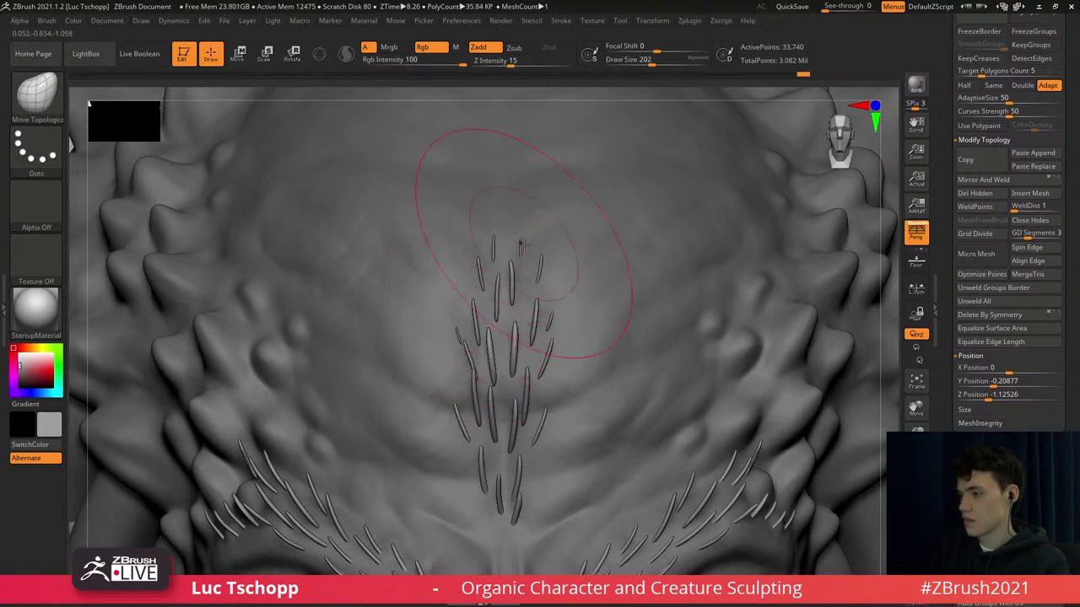
key("s")
left_click_drag(514, 246, 496, 248)
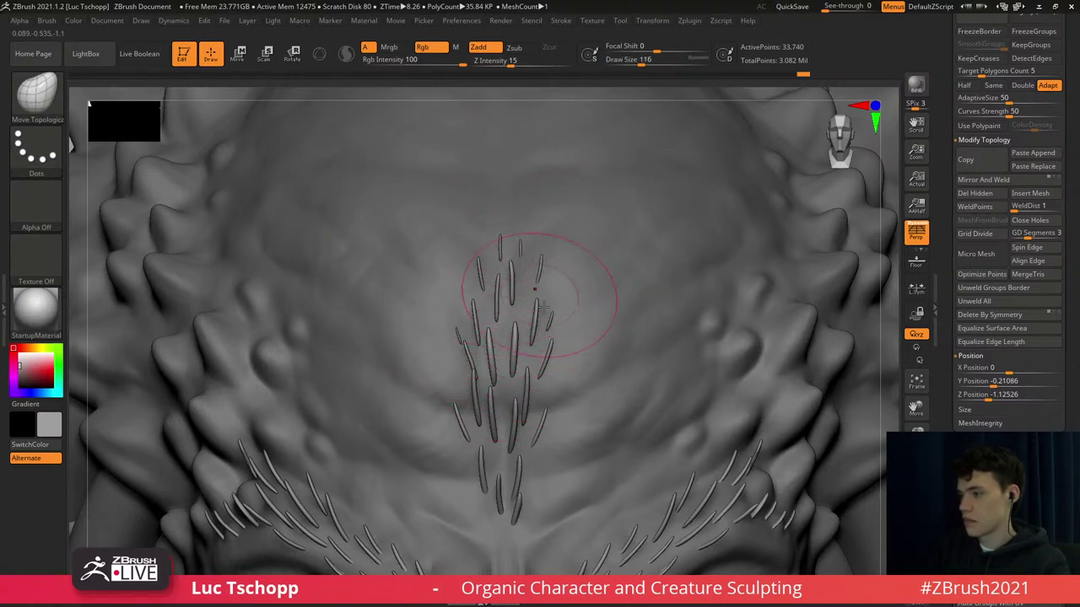
key("s")
left_click_drag(549, 310, 541, 309)
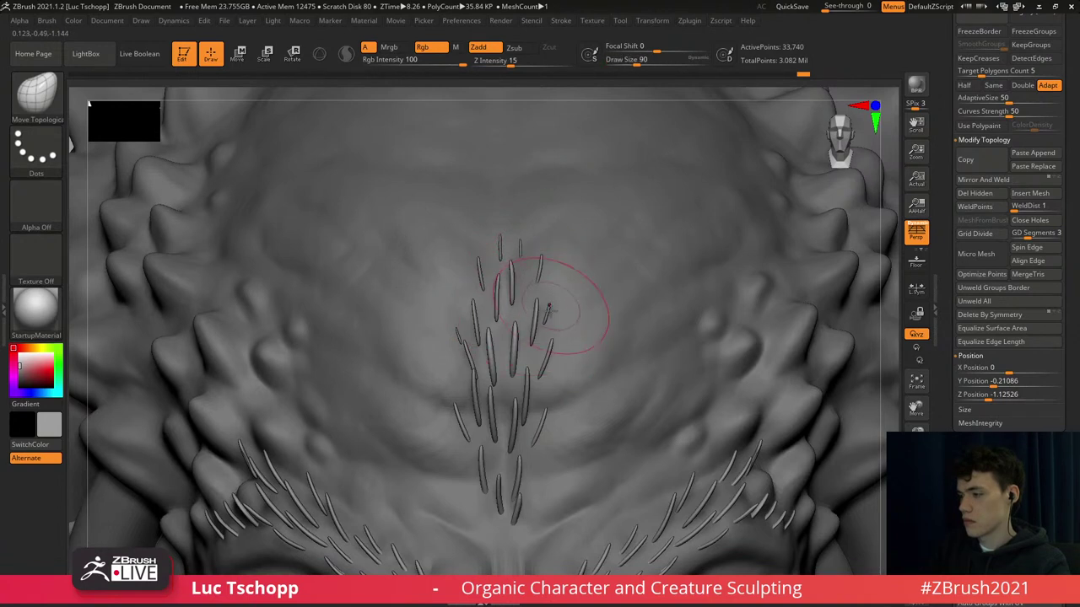
right_click_drag(516, 343, 515, 361, "ctrl")
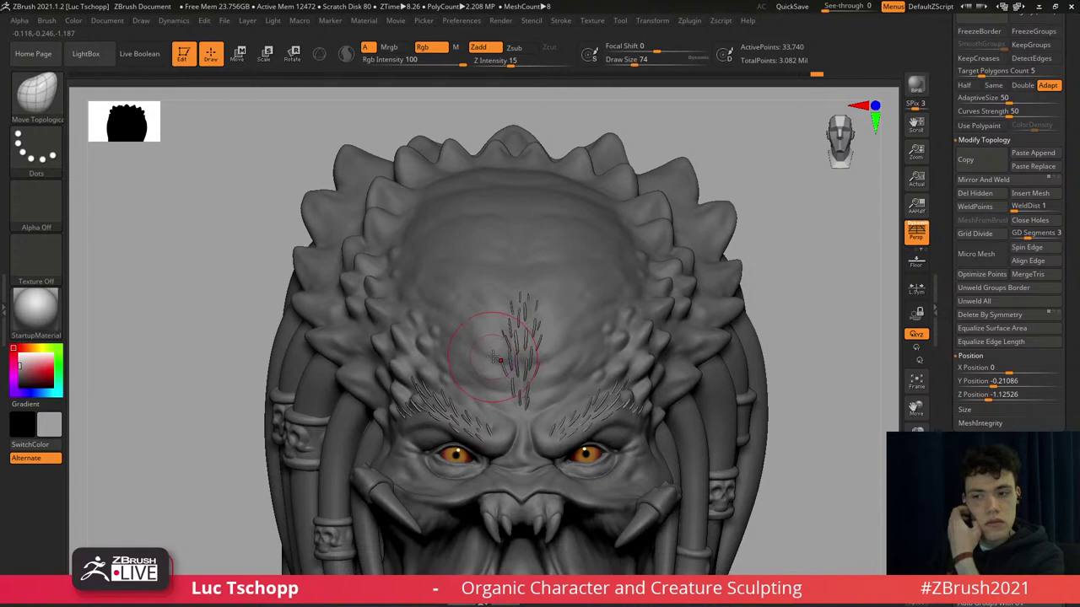
right_click_drag(491, 311, 493, 287)
key("s")
mouse_move(484, 299)
left_mouse_down()
mouse_move(496, 299)
mouse_move(494, 269)
mouse_move(519, 276)
left_mouse_up()
key("s")
key("s")
Pull the outer quills of the left brow inward with the Move brush, raising the draw size to 262.
mouse_move(480, 367)
right_mouse_down("alt")
mouse_move(485, 330)
mouse_move(459, 381)
right_mouse_up("alt")
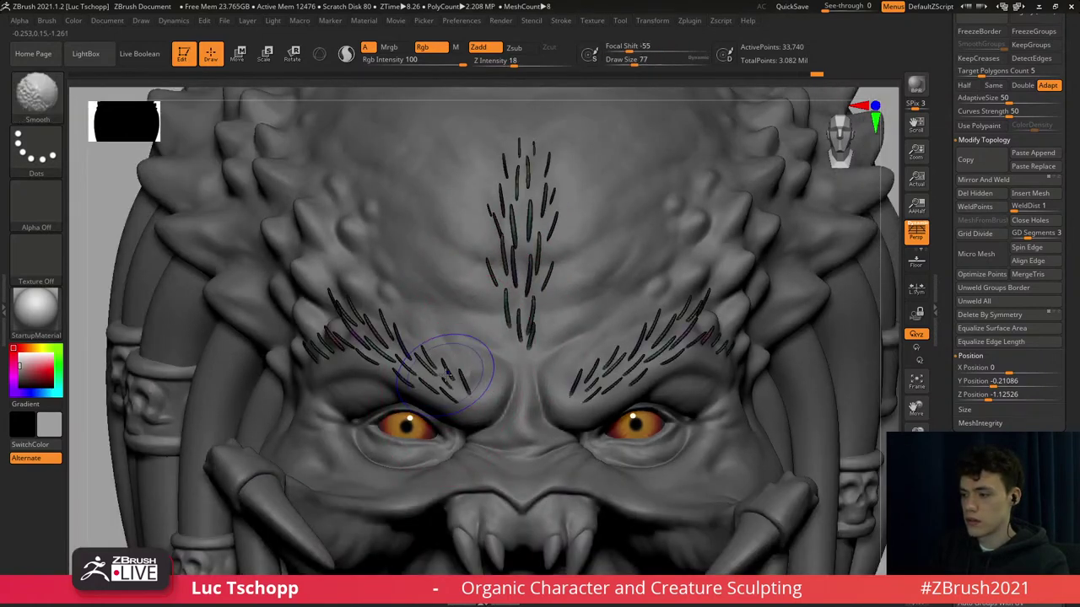
key("b")
key("m")
key("v")
key("s")
left_click_drag(329, 334, 353, 336)
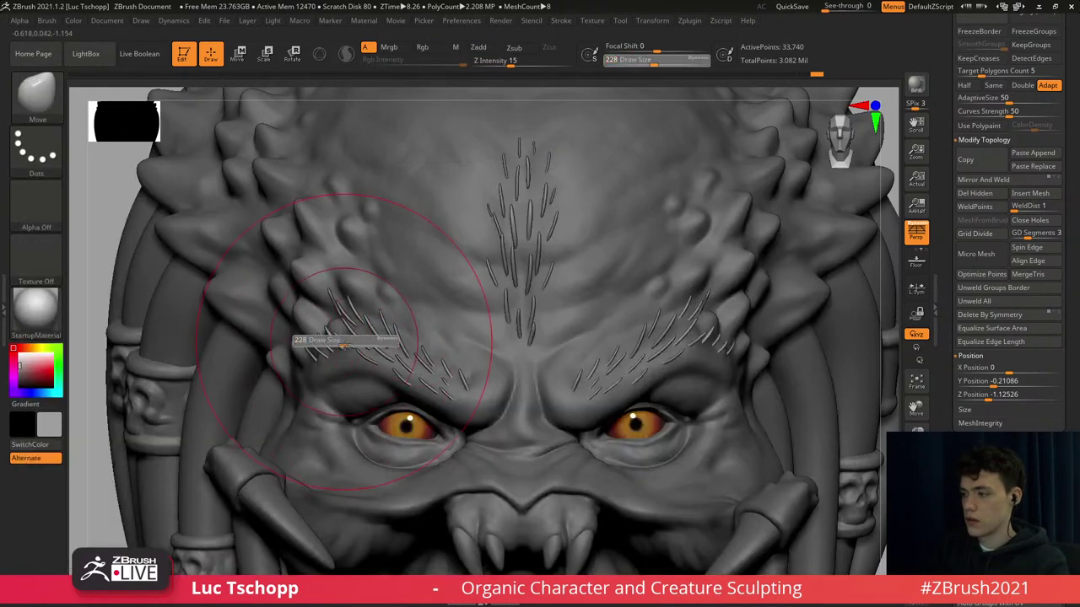
right_click_drag(339, 317, 328, 345)
left_click_drag(349, 344, 357, 343)
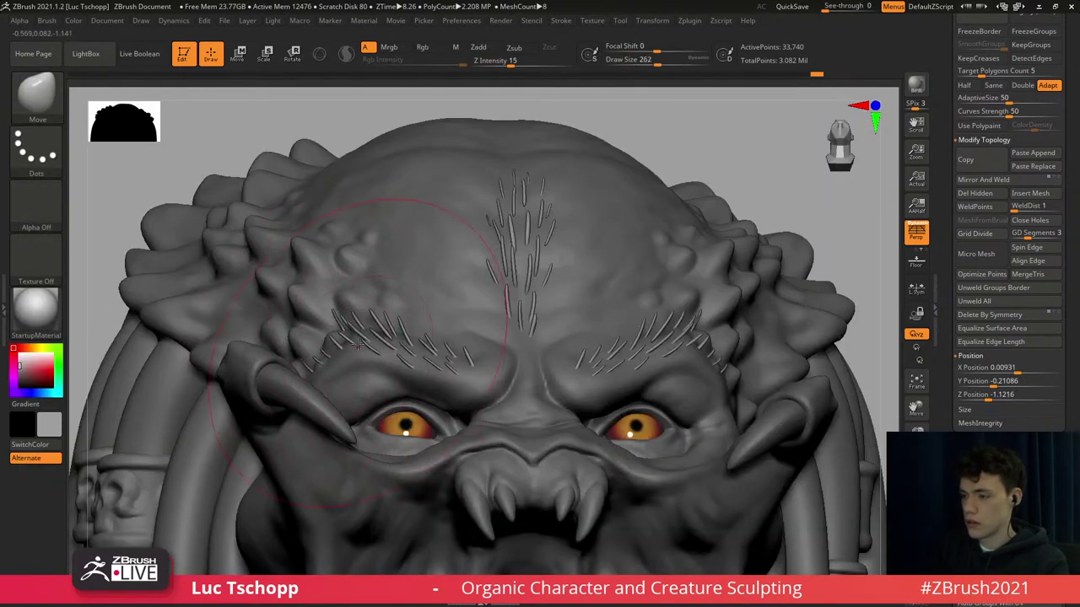
Nudge the outermost left brow quills along the brow ridge with the Move brush, reducing the draw size from 245 to 234.
mouse_move(352, 366)
right_mouse_down()
mouse_move(352, 339)
mouse_move(362, 344)
right_mouse_up()
key("s")
left_click(343, 349)
left_click_drag(317, 348, 313, 346)
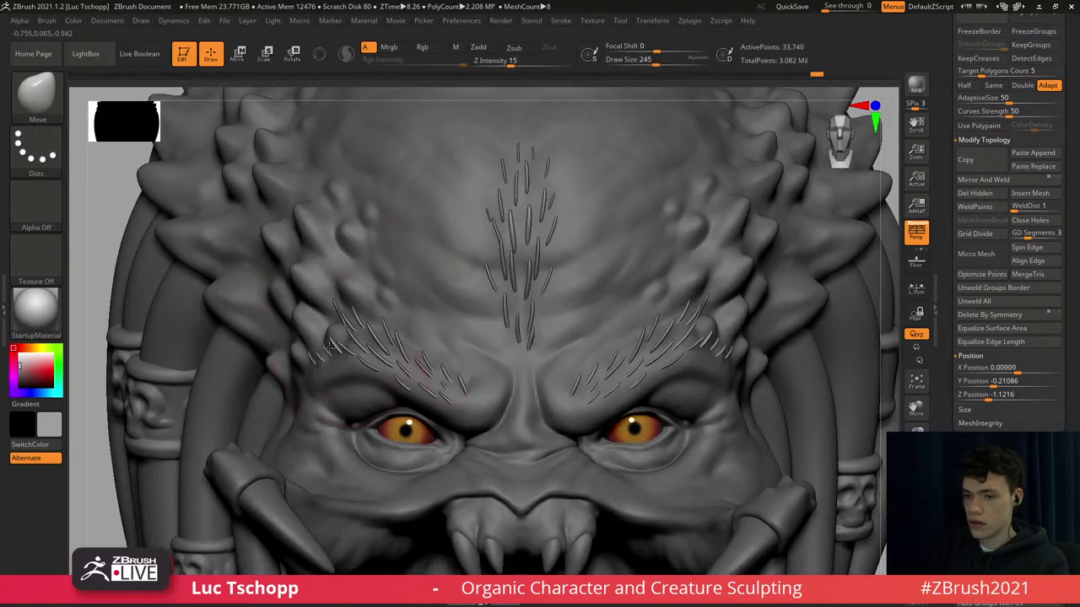
right_click_drag(286, 342, 310, 356)
key("s")
left_click(312, 353)
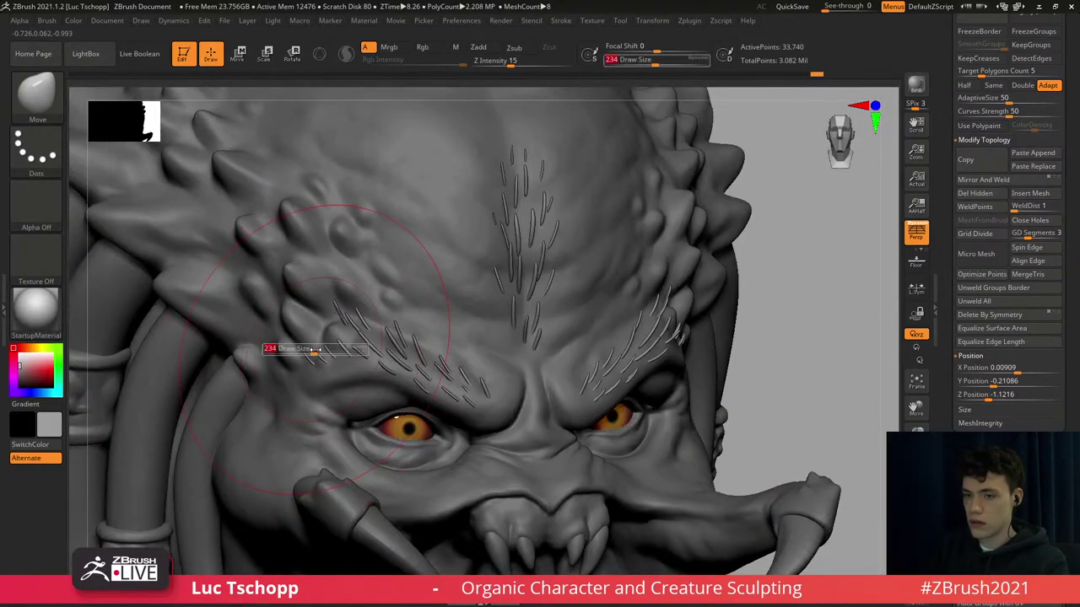
mouse_move(311, 354)
left_mouse_down()
mouse_move(316, 372)
mouse_move(325, 361)
left_mouse_up()
Lower the upper outer quills of the left brow with the Move brush, starting from a draw size of 154.
right_click_drag(325, 358, 352, 348)
key("s")
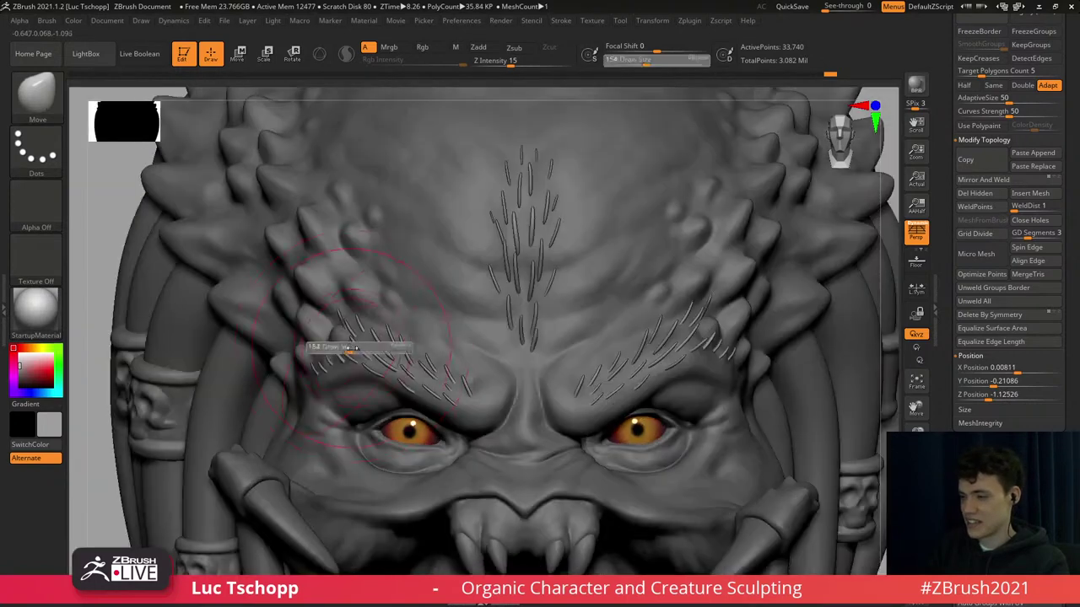
left_click(351, 349)
key("s")
left_click(343, 346)
left_click_drag(354, 353, 410, 371)
Shift the central left brow quills with Move Topological and reduce the draw size from 274 to 87.
key("b")
key("m")
key("t")
key("s")
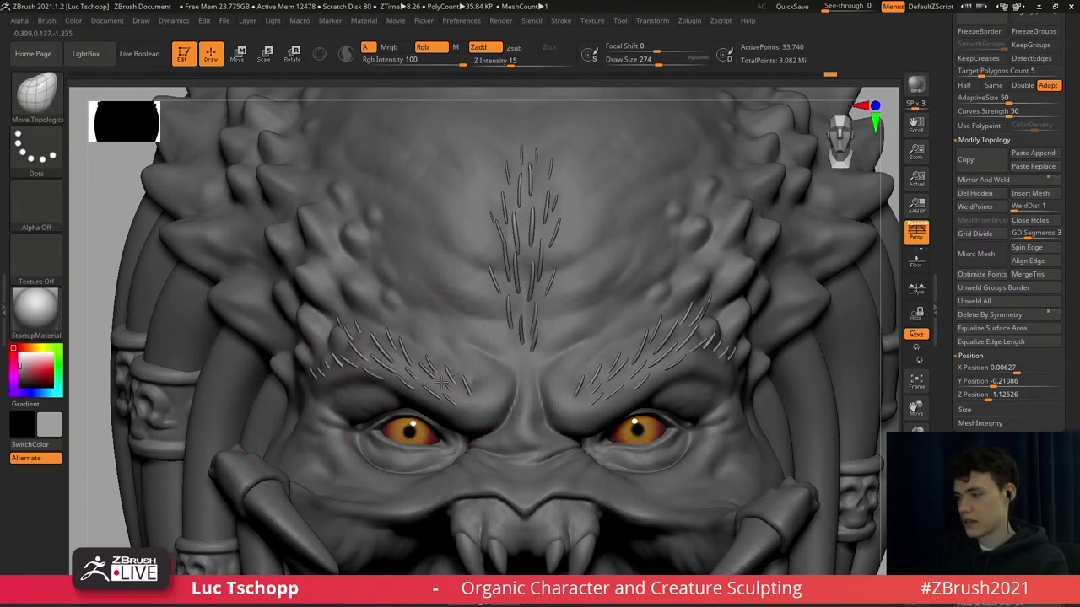
key("[")
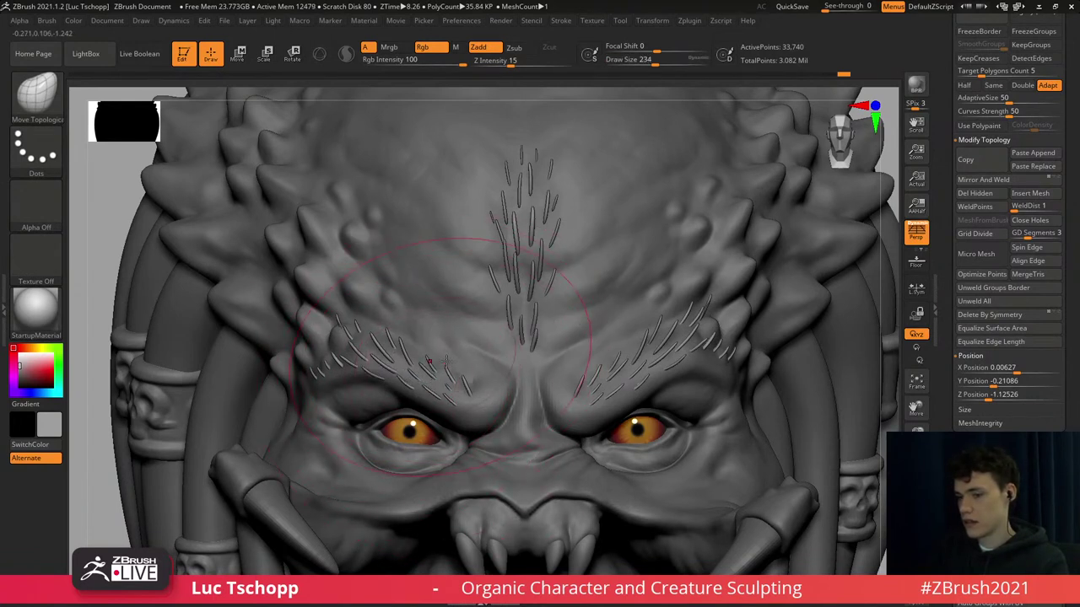
key("[")
key("[")
key("[")
key("[")
key("[")
key("[")
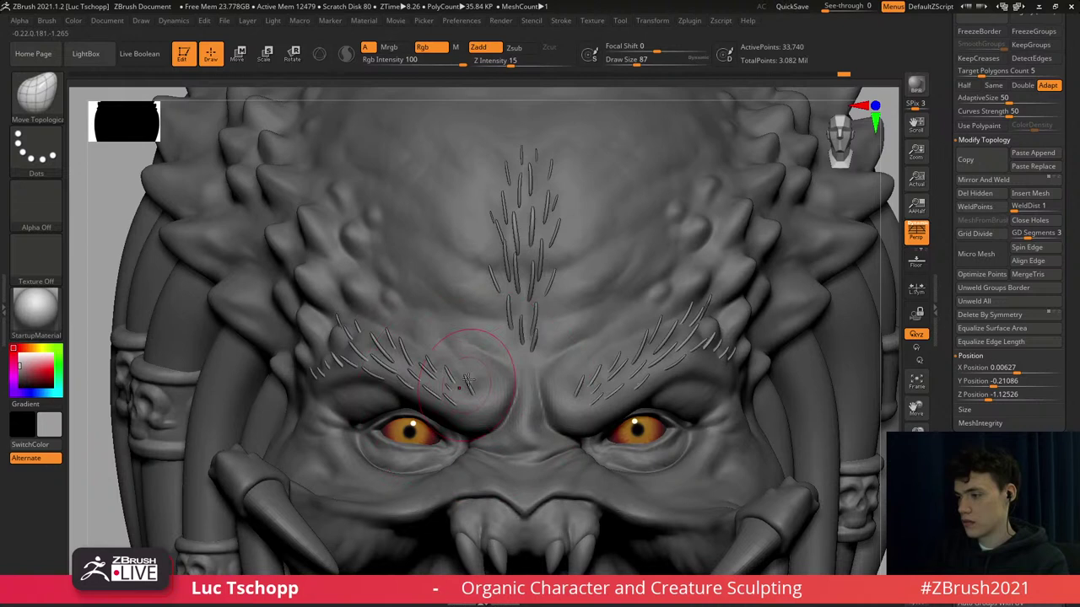
Tilt the innermost quill of the left brow with Move Topological.
key("s")
mouse_move(474, 395)
left_mouse_down()
mouse_move(482, 402)
mouse_move(479, 384)
left_mouse_up()
key("s")
key("s")
Offset the middle quills of the left brow with Move Topological, reducing the draw size from 124 to 74.
key("bracketright")
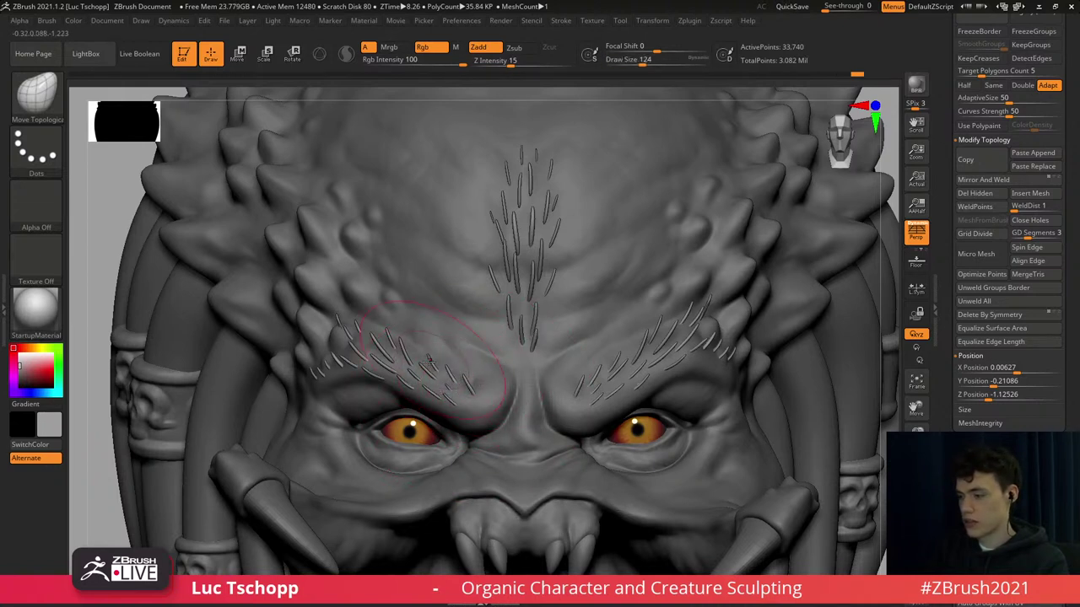
key("s")
left_click_drag(415, 358, 412, 357)
key("s")
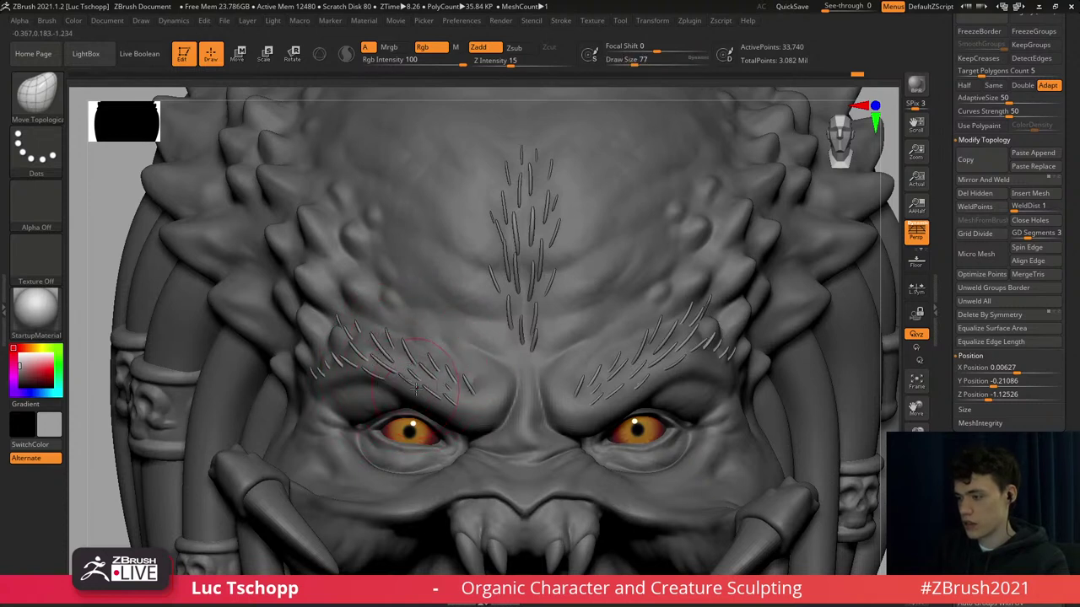
key("s")
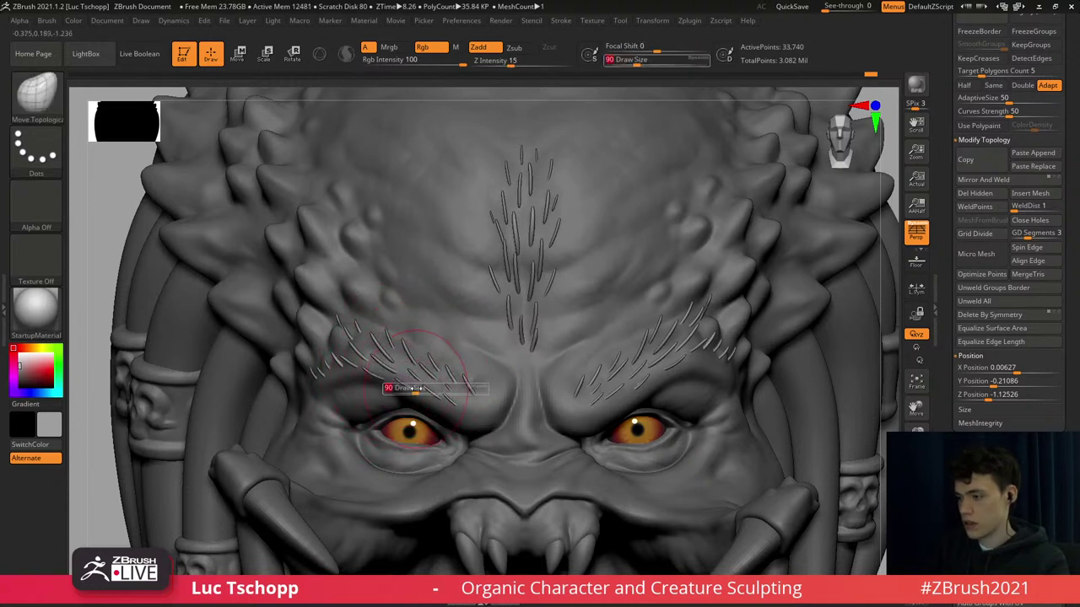
left_click_drag(421, 374, 412, 371)
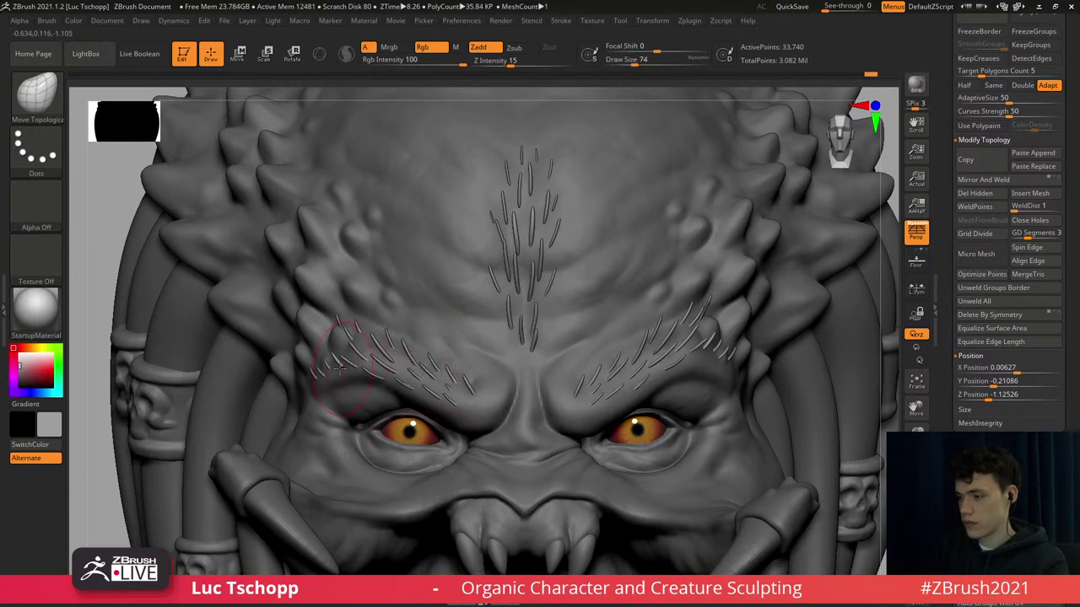
Rearrange the small quills at the outer end of the left brow with Move Topological, using draw sizes between 65 and 108.
key("s")
left_click_drag(330, 368, 320, 385)
key("s")
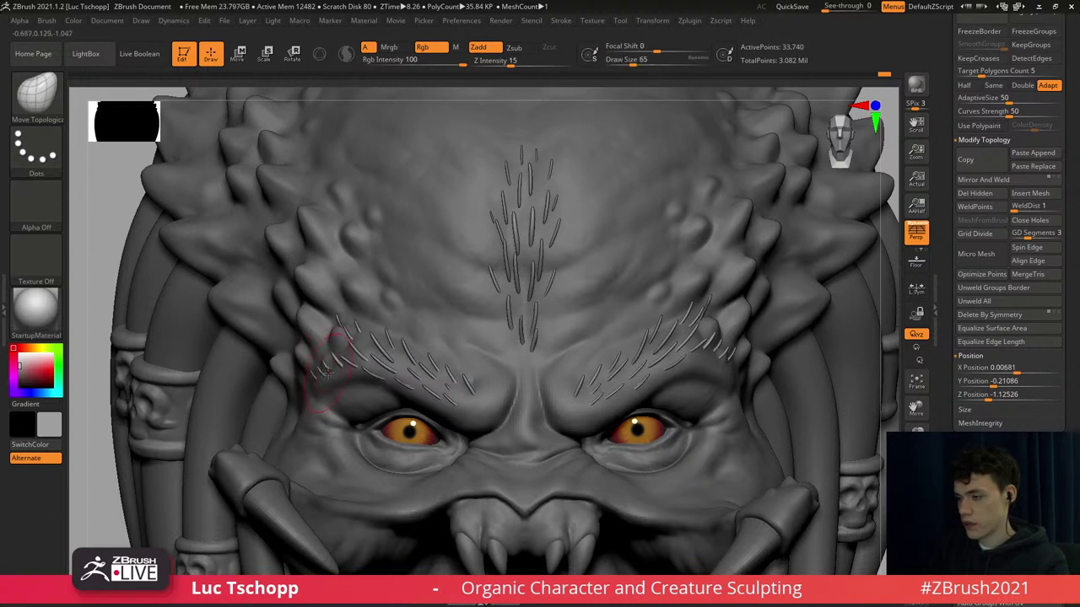
key("s")
left_click_drag(346, 364, 335, 330)
key("s")
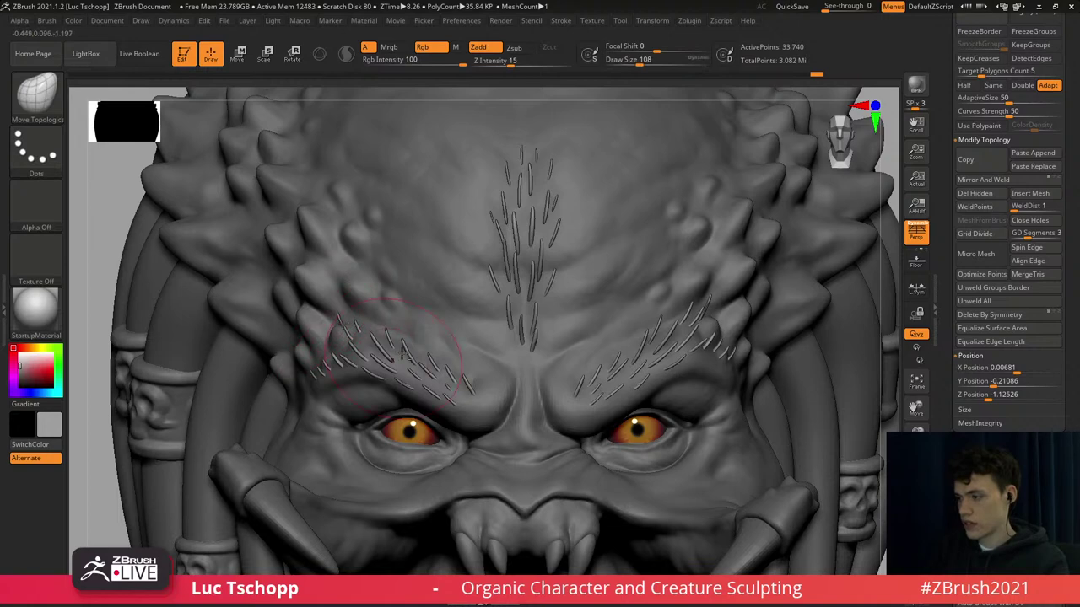
Pull the lower inner quills of the left brow down toward the nose bridge with Move Topological.
right_click_drag(436, 293, 447, 215, "ctrl")
right_click_drag(443, 270, 447, 397, "ctrl")
key("s")
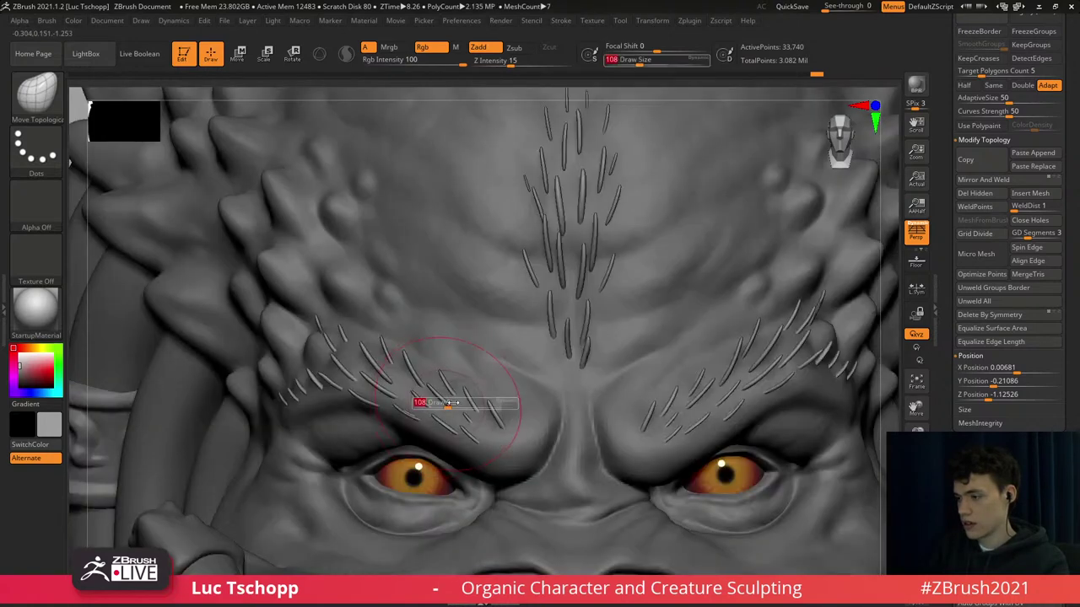
left_click_drag(446, 408, 458, 407)
key("s")
left_click_drag(468, 442, 477, 451)
Reposition the long middle quills of the left brow with Move Topological, raising the draw size from 124 to 167.
key("s")
mouse_move(419, 415)
left_mouse_down()
mouse_move(405, 411)
mouse_move(426, 403)
mouse_move(410, 369)
left_mouse_up()
key("s")
key("s")
key("s")
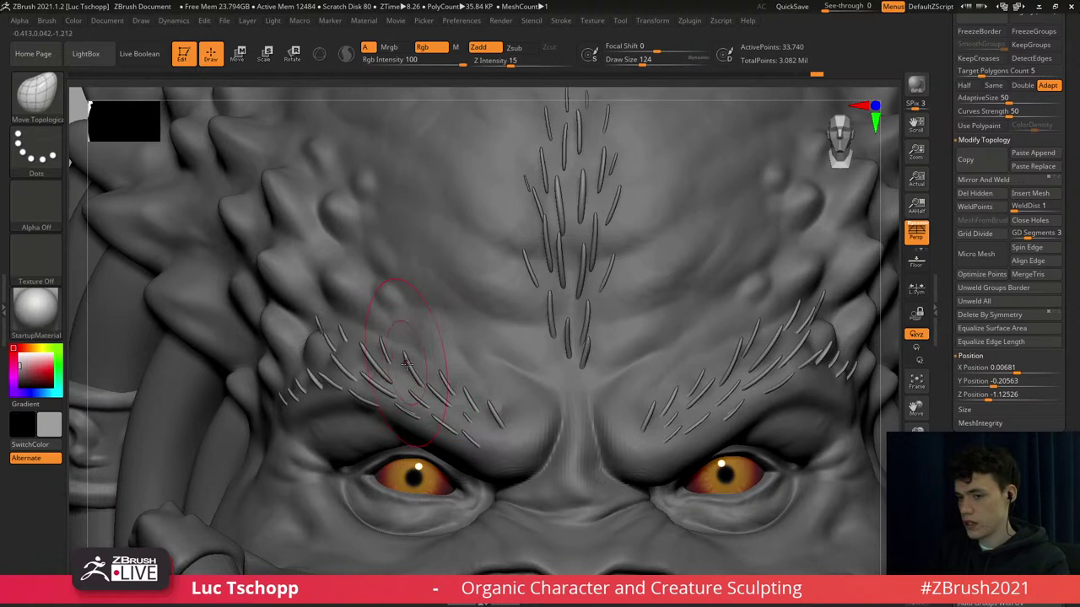
key("s")
left_click_drag(410, 367, 407, 367)
key("s")
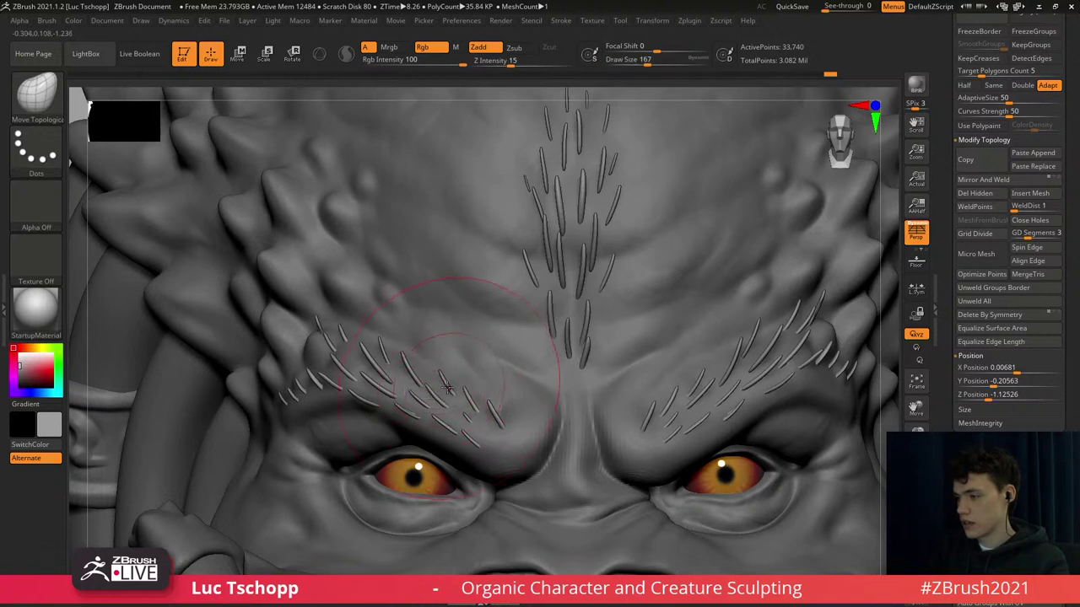
Move the small inner quills of the left brow closer to its inner end and reduce the draw size to 116.
key("s")
mouse_move(475, 400)
left_mouse_down()
mouse_move(484, 426)
mouse_move(473, 442)
left_mouse_up()
key("s")
key("s")
key("bracketleft")
key("bracketleft")
key("s")
key("s")
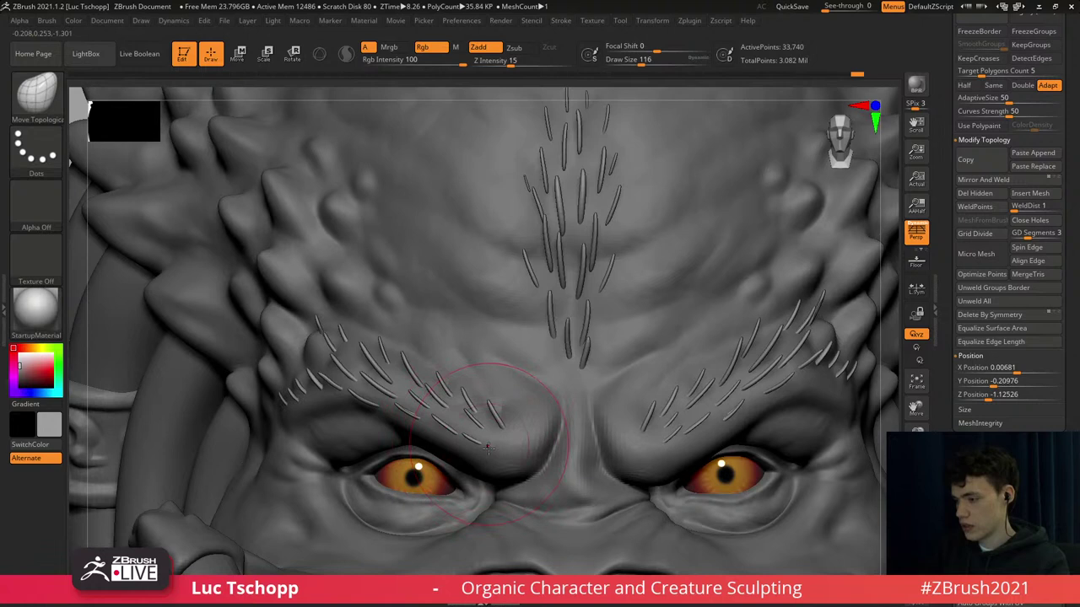
Reposition the small outermost quills of the left brow with Move Topological at draw size 59, and raise the draw size to 104.
key("bracketright")
key("s")
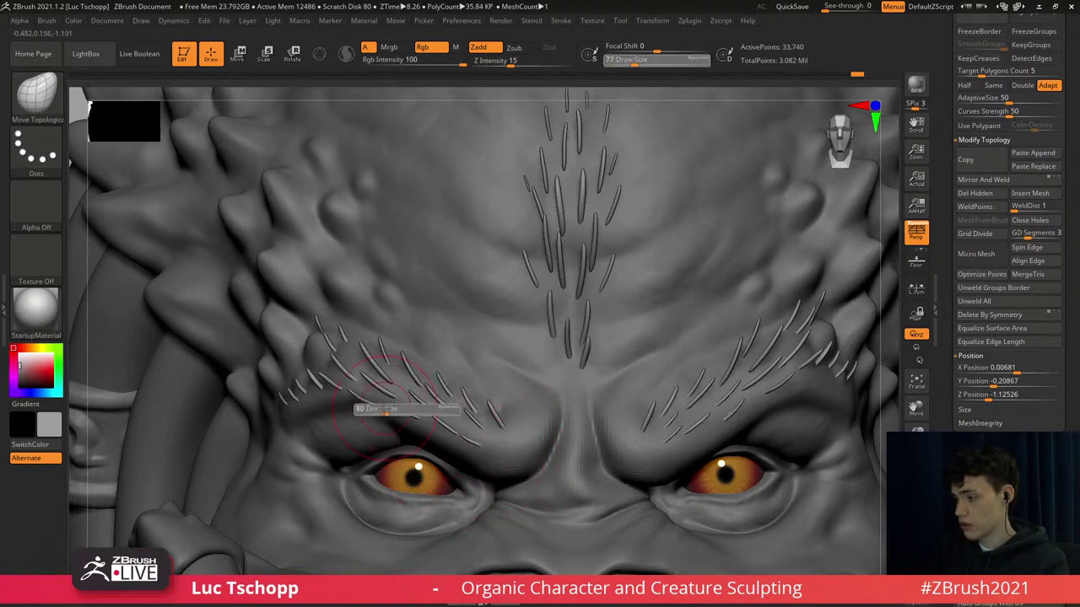
left_click_drag(393, 409, 388, 408)
key("s")
left_click_drag(302, 395, 296, 397)
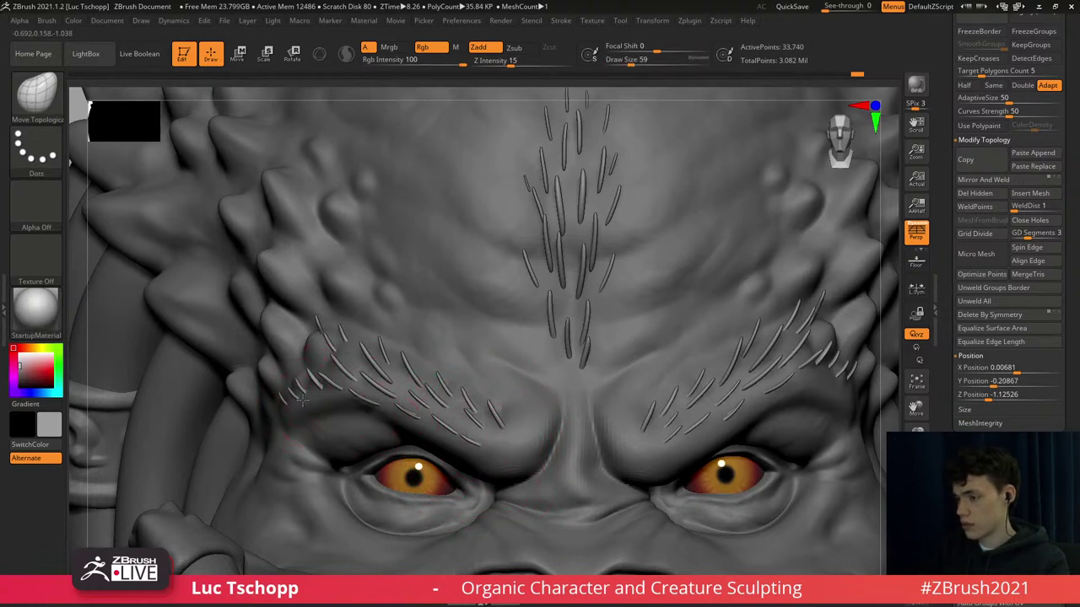
key("bracketright")
key("bracketright")
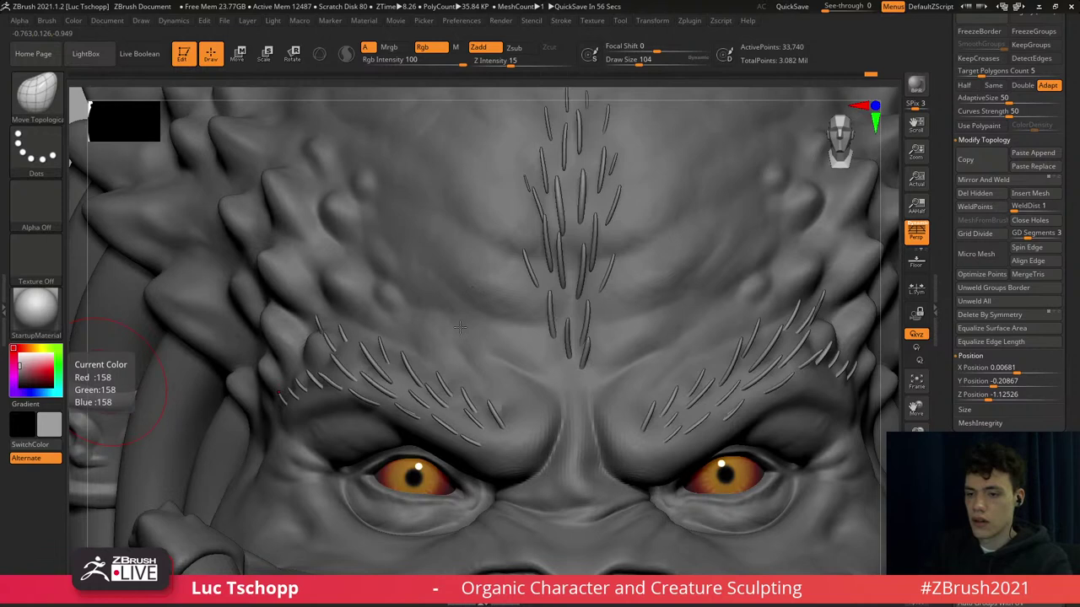
Adjust the outer quills of the left brow from front and three-quarter views with Move Topological, raising the draw size to 128.
mouse_move(457, 312)
right_mouse_down()
mouse_move(485, 366)
mouse_move(461, 380)
mouse_move(446, 325)
right_mouse_up()
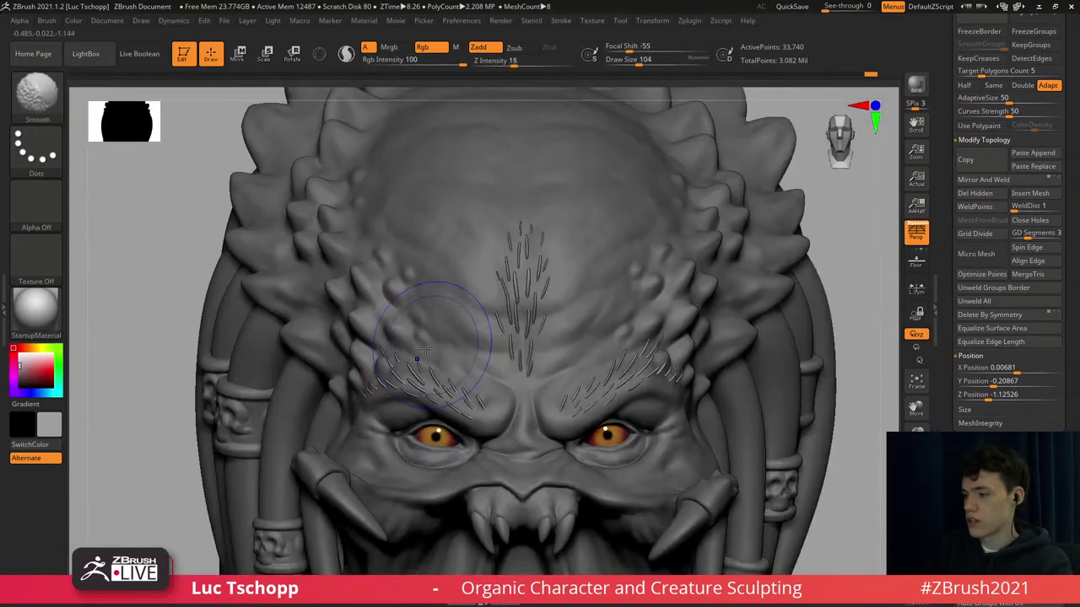
right_click_drag(362, 328, 405, 356, "ctrl")
key("b")
key("m")
key("t")
key("s")
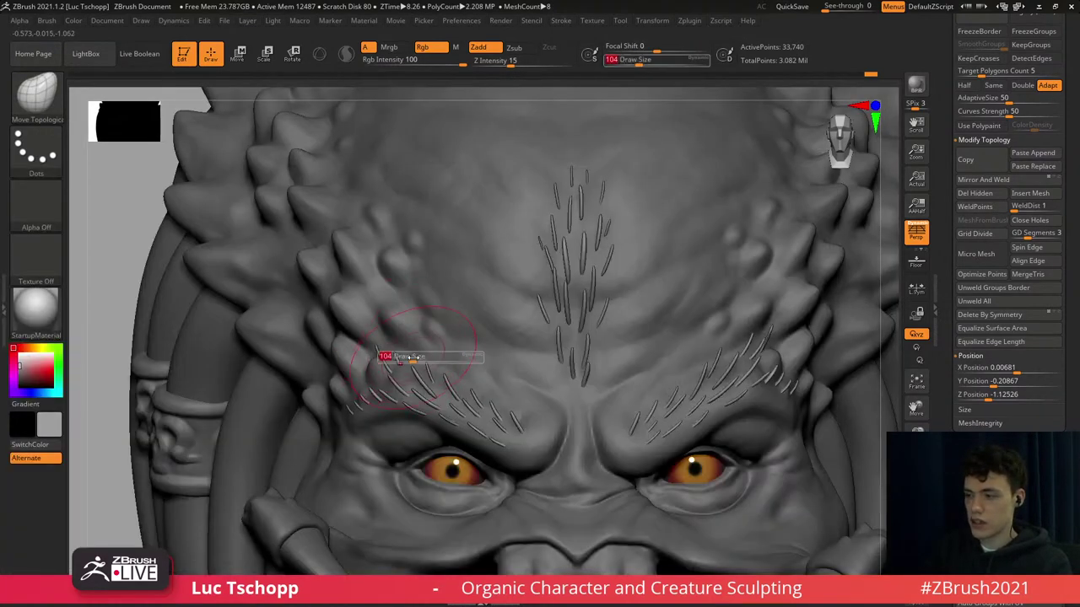
left_click_drag(412, 357, 408, 368)
key("s")
right_click_drag(402, 371, 463, 370)
key("s")
left_click_drag(405, 368, 412, 363)
key("s")
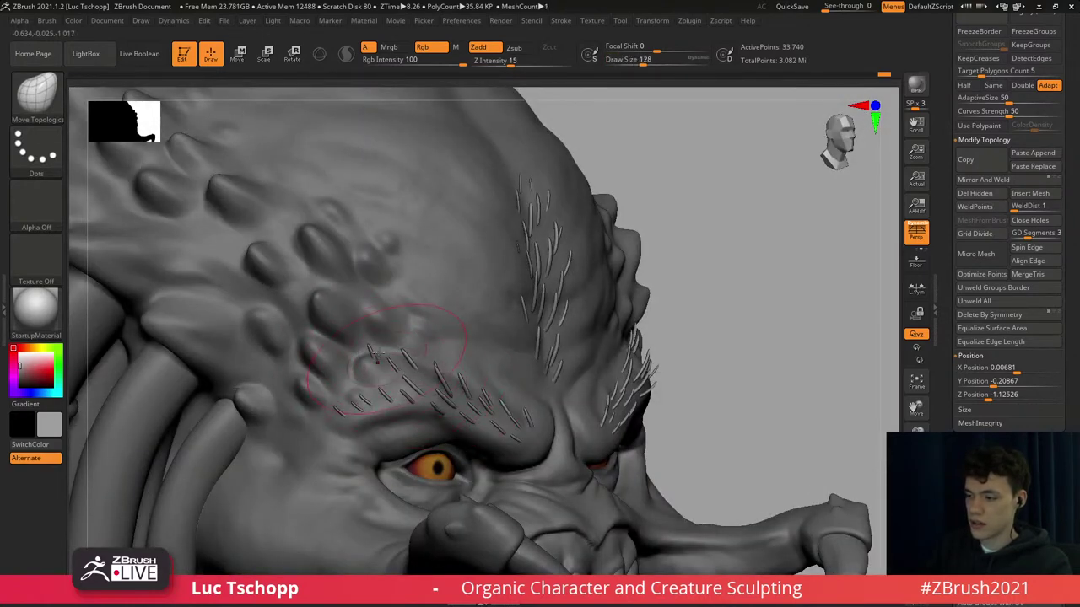
right_click_drag(400, 351, 393, 338, "shift")
Frame the whole head from the front and hide the brush shelves for an unobstructed view.
mouse_move(421, 375)
right_mouse_down("ctrl")
mouse_move(548, 322)
mouse_move(555, 226)
mouse_move(579, 175)
mouse_move(570, 233)
right_mouse_up("ctrl")
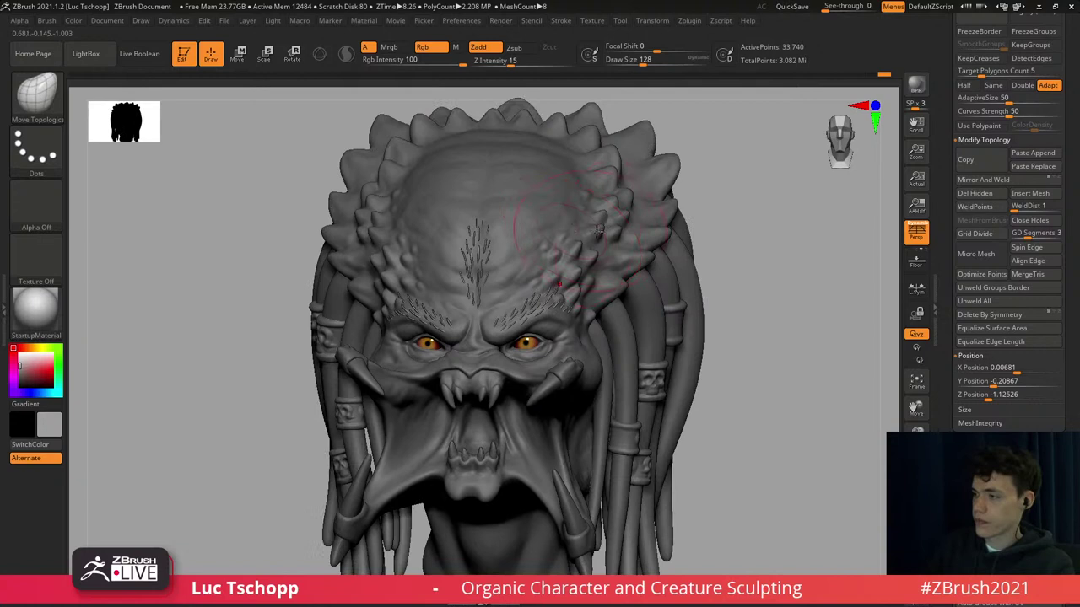
right_click_drag(652, 314, 644, 221, "shift")
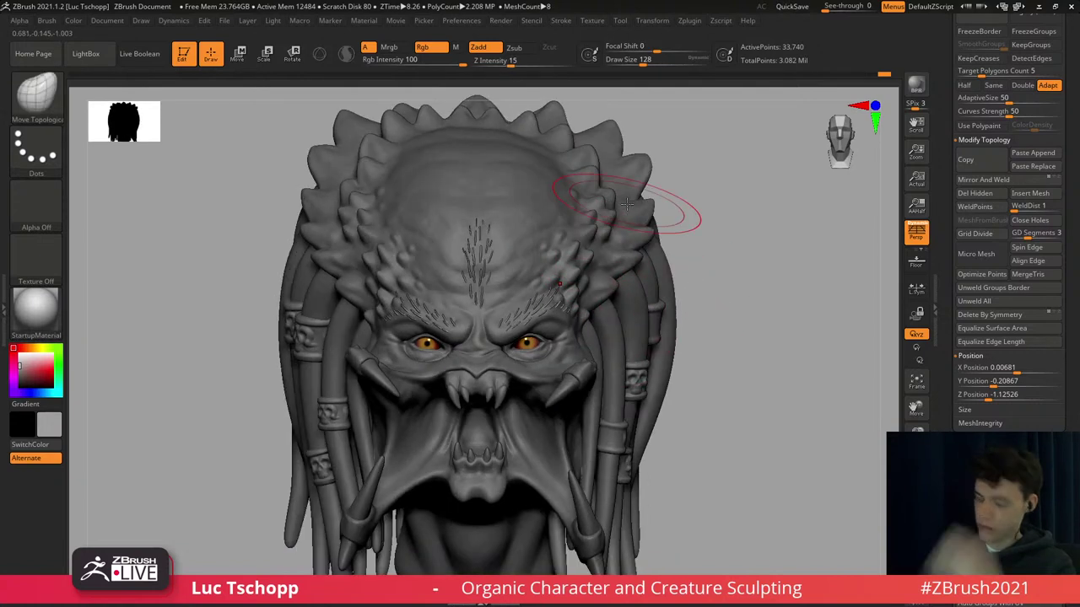
key("Tab")
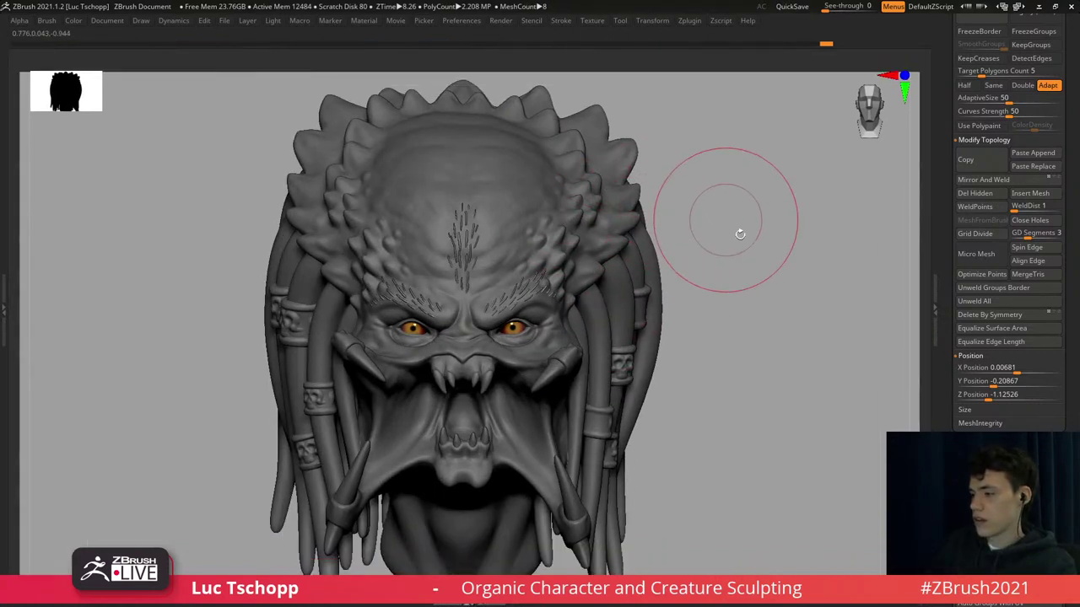
right_click_drag(722, 304, 726, 238, "alt")
right_click_drag(597, 49, 616, 35, "ctrl")
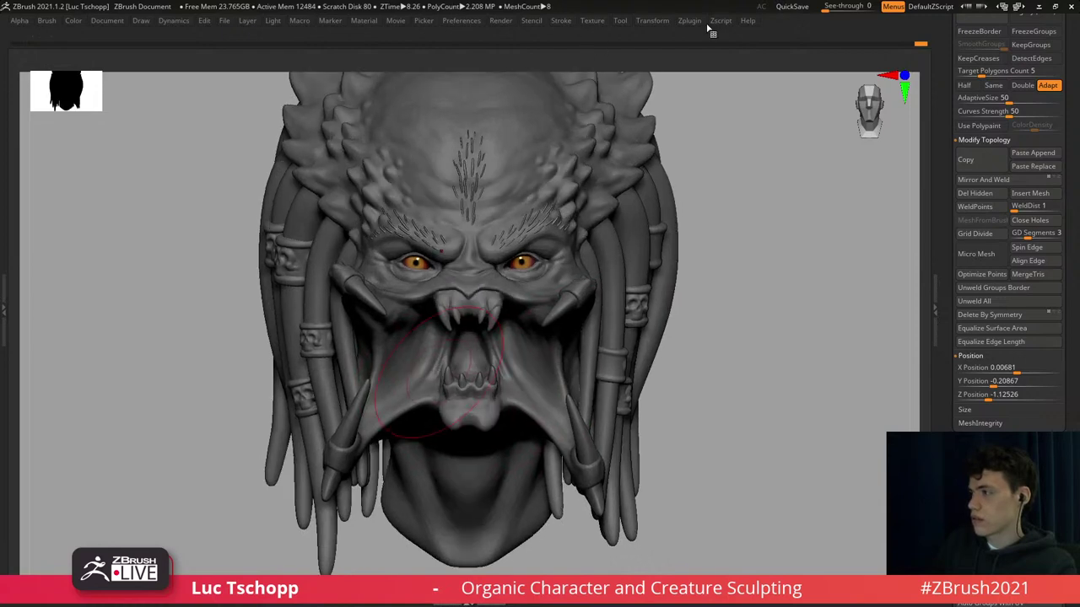
Save the file and combine the visible subtools into a low-resolution posing mesh with Transpose Master's TPoseMesh.
left_click_drag(1077, 51, 1076, 226)
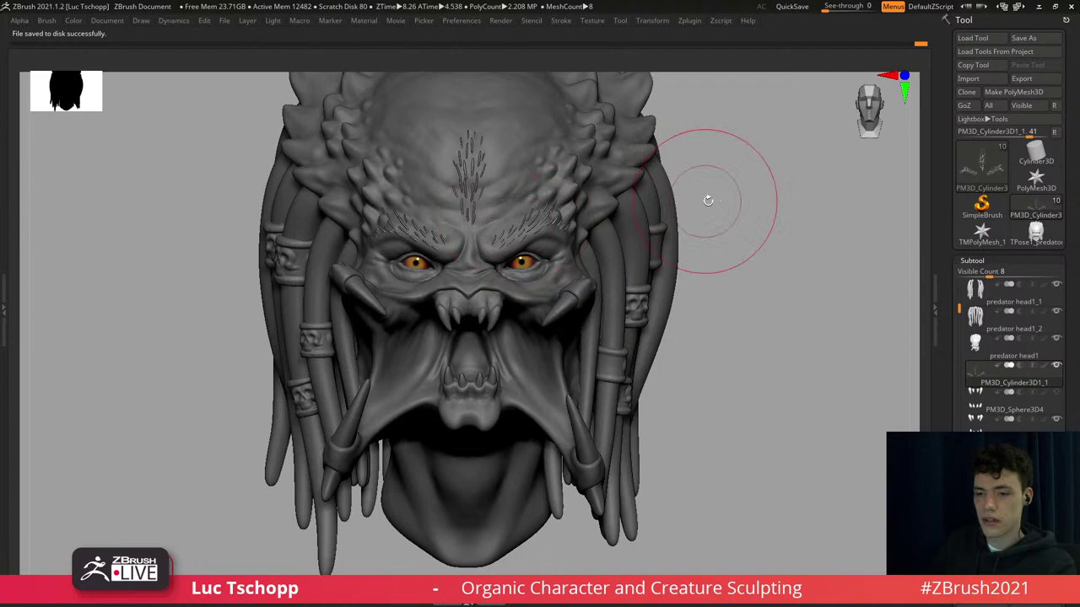
mouse_move(725, 198)
left_mouse_down()
mouse_move(718, 203)
mouse_move(743, 226)
mouse_move(730, 190)
left_mouse_up()
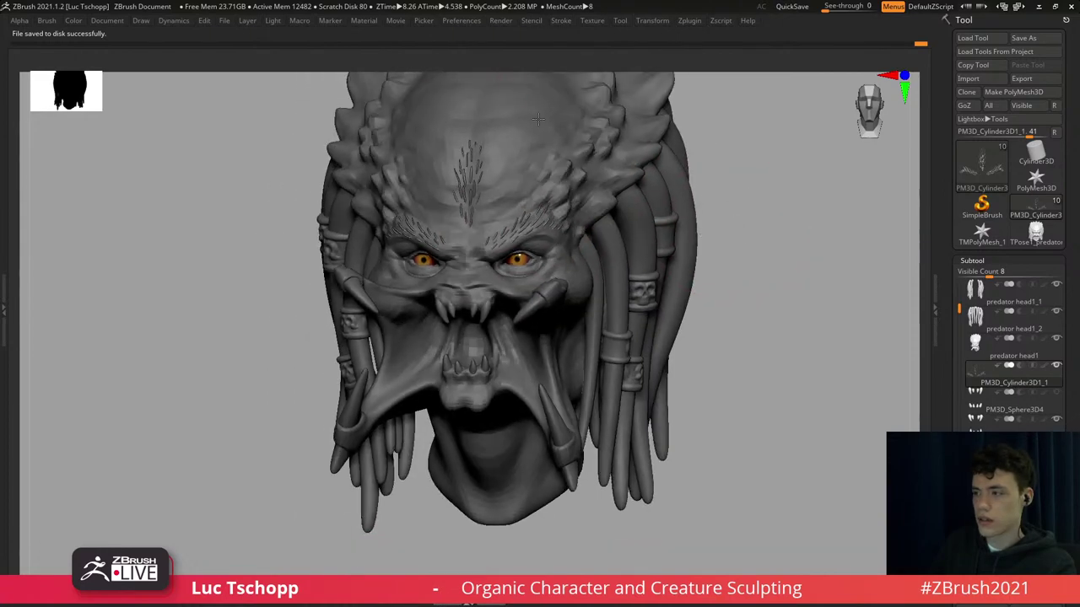
left_click(690, 20)
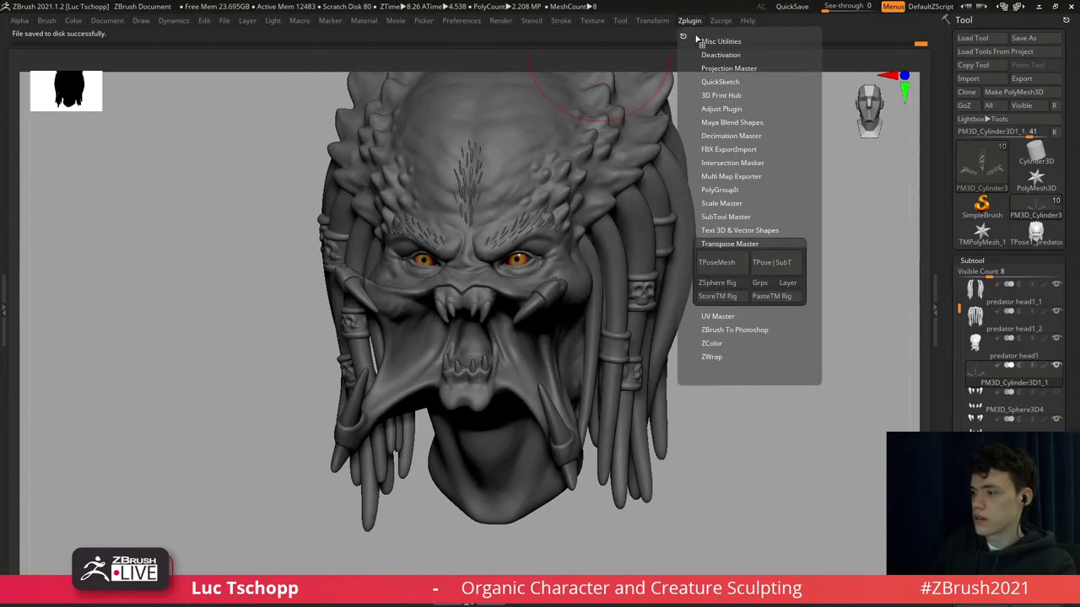
left_click(725, 265)
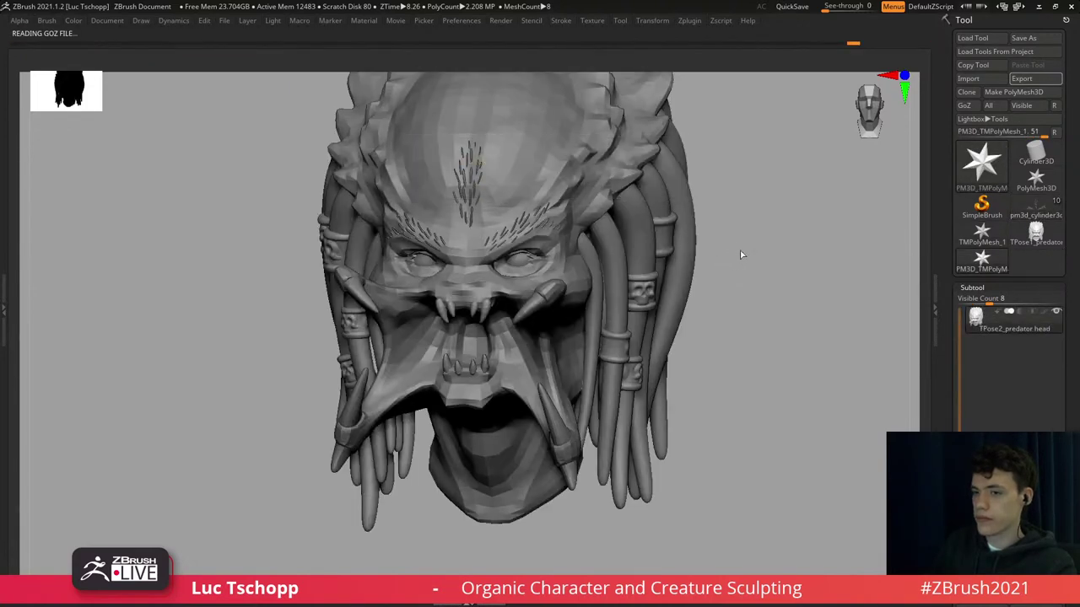
Widen the front of the lower jaw and its teeth symmetrically with the Move brush, undoing the first one-sided stroke.
right_click_drag(482, 292, 475, 363, "shift")
key("space")
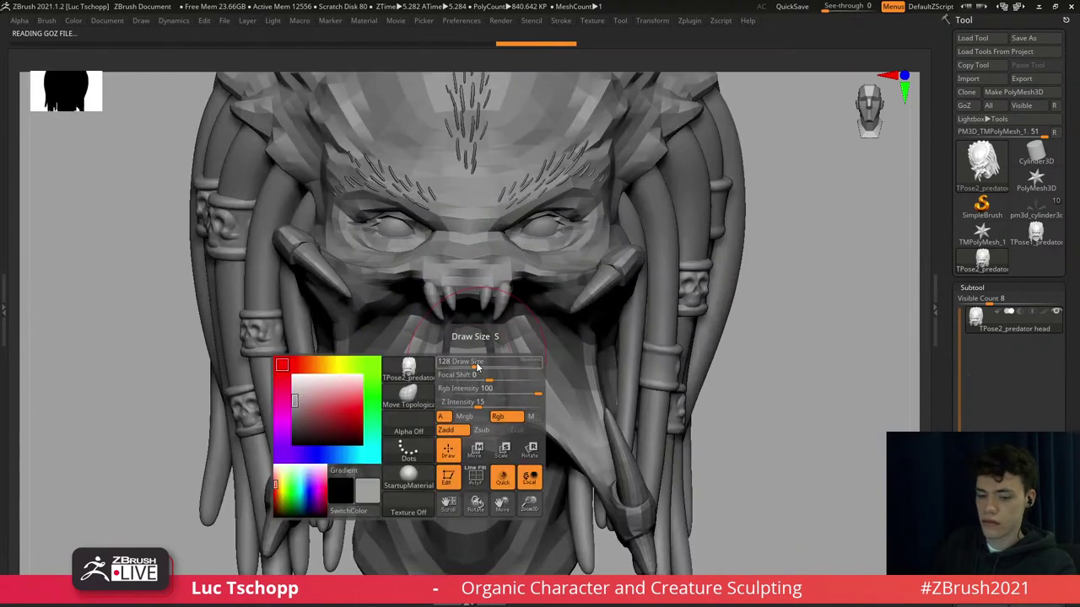
key("b")
key("m")
key("v")
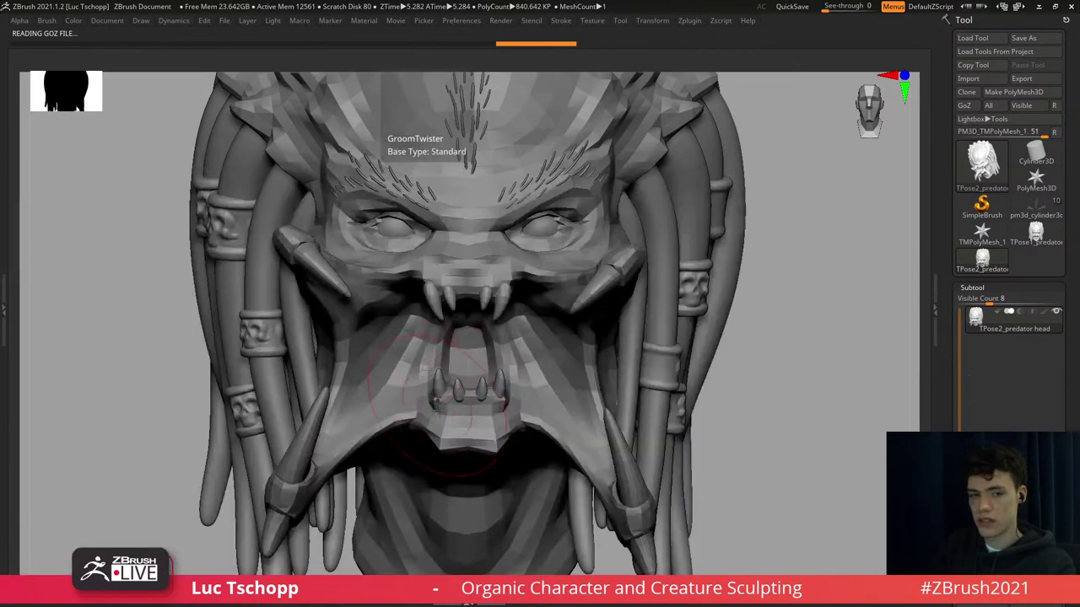
key("s")
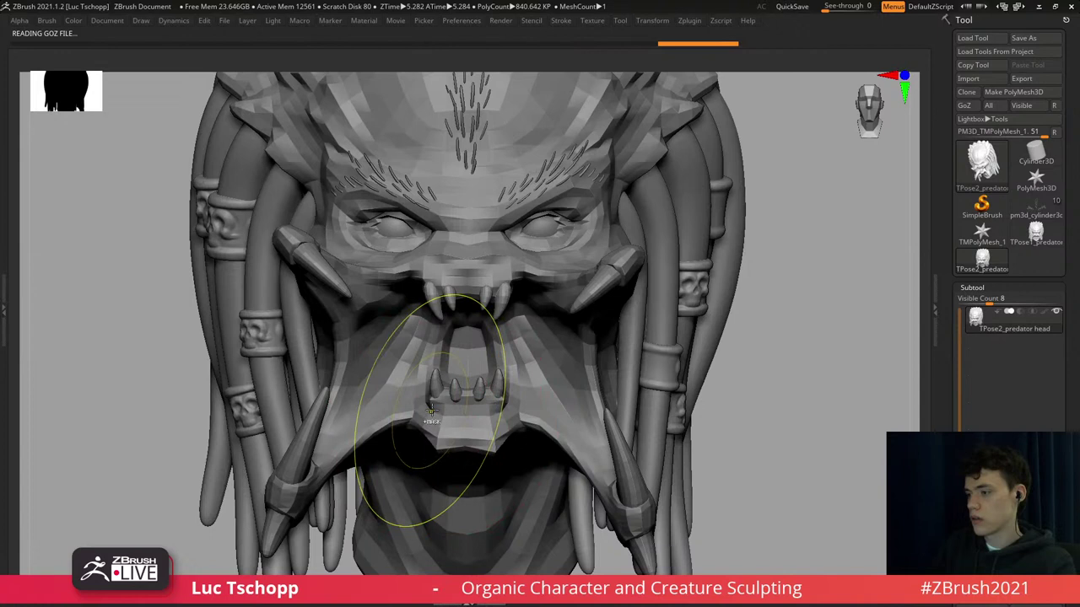
key("ctrl+z")
key("s")
mouse_move(439, 405)
left_mouse_down()
mouse_move(406, 400)
mouse_move(426, 393)
left_mouse_up()
key("s")
key("s")
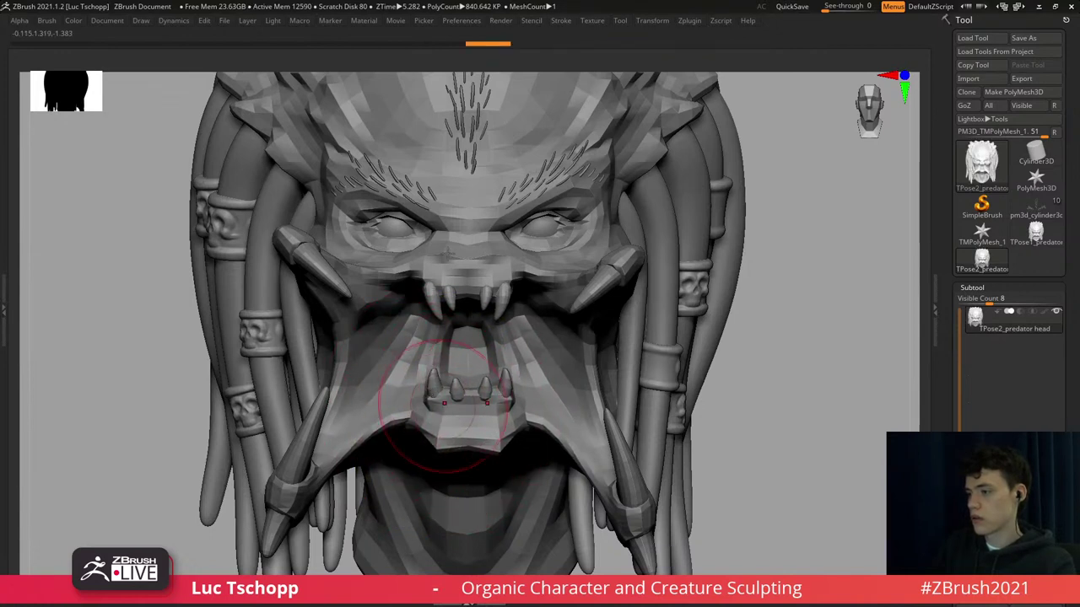
Frame the full posing mesh and transfer the jaw change back to the original subtools with TPose|SubT.
key("f")
left_click(689, 23)
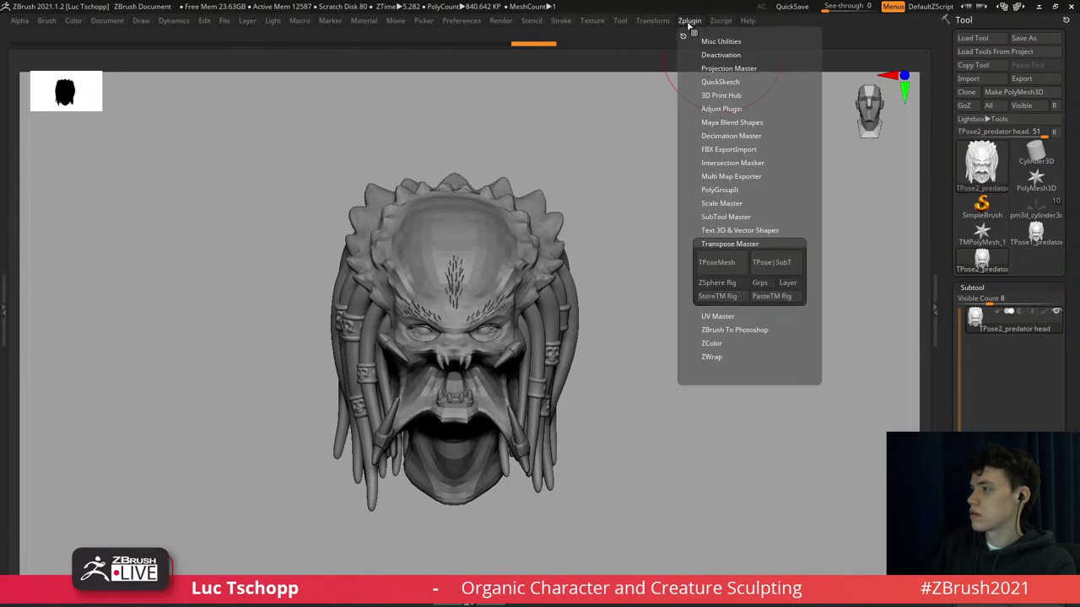
left_click(771, 263)
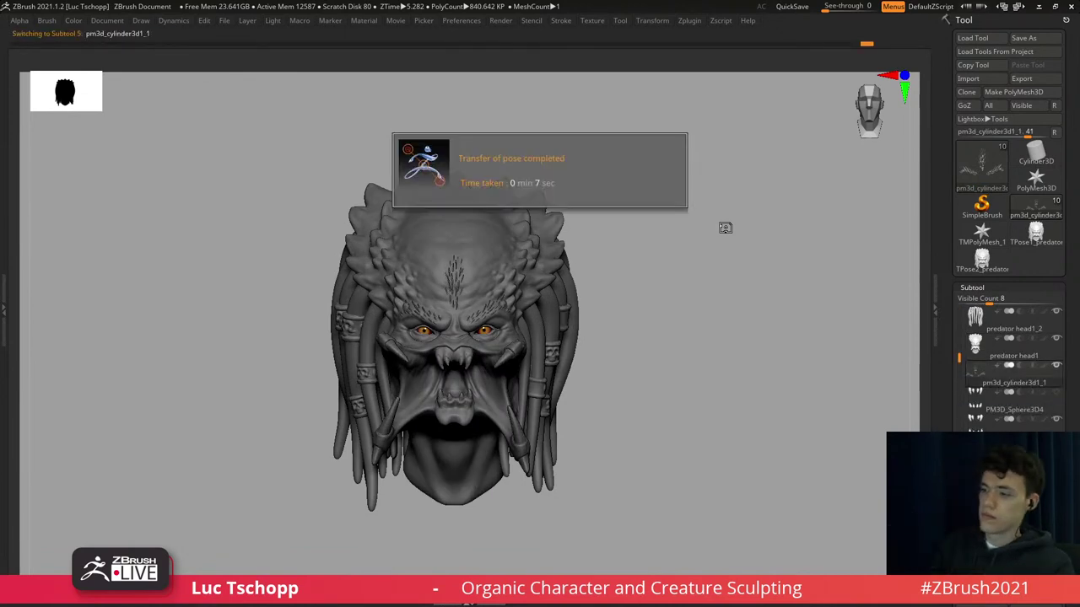
Examine the finished head from the front and slight side angles, checking the jaw and quills in perspective.
left_click_drag(595, 222, 632, 202, "alt")
left_click_drag(699, 183, 706, 185, "alt")
mouse_move(646, 212)
left_mouse_down("alt")
mouse_move(701, 205)
mouse_move(689, 205)
left_mouse_up("alt")
left_click_drag(743, 237, 794, 240)
left_click_drag(764, 205, 760, 217, "alt")
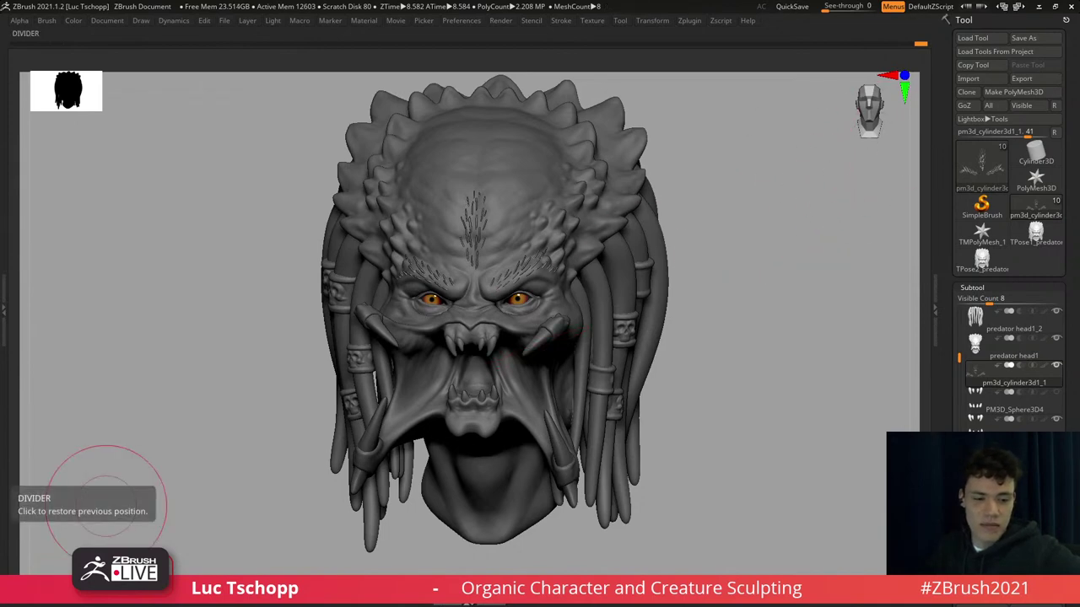
key("alt+Tab")
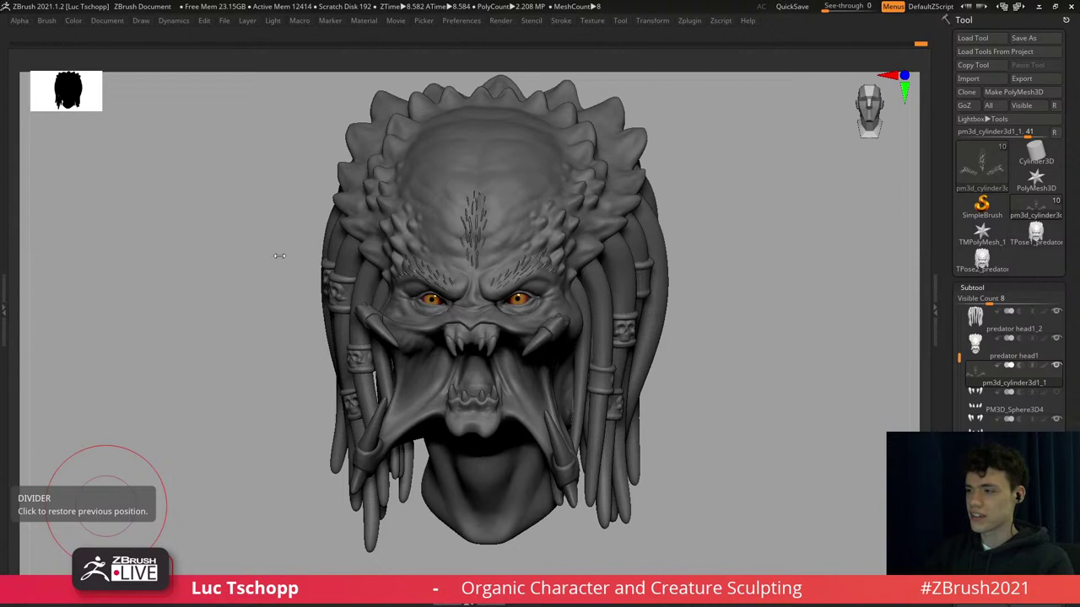
left_click_drag(260, 249, 262, 246)
right_click_drag(291, 241, 309, 237)
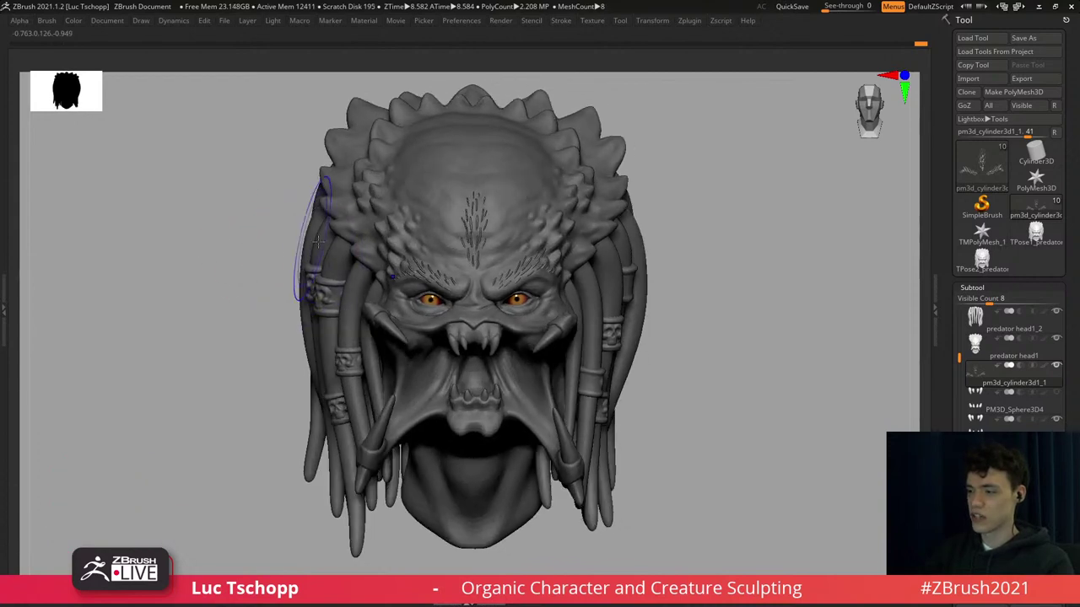
right_click_drag(403, 276, 431, 272, "ctrl")
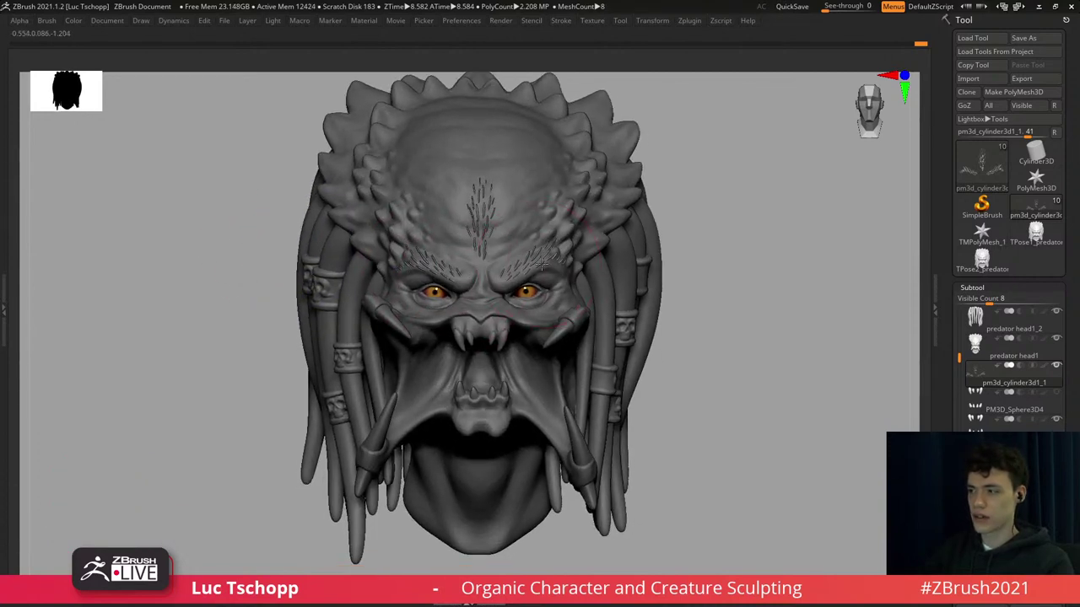
mouse_move(542, 263)
right_mouse_down()
mouse_move(524, 257)
mouse_move(538, 249)
right_mouse_up()
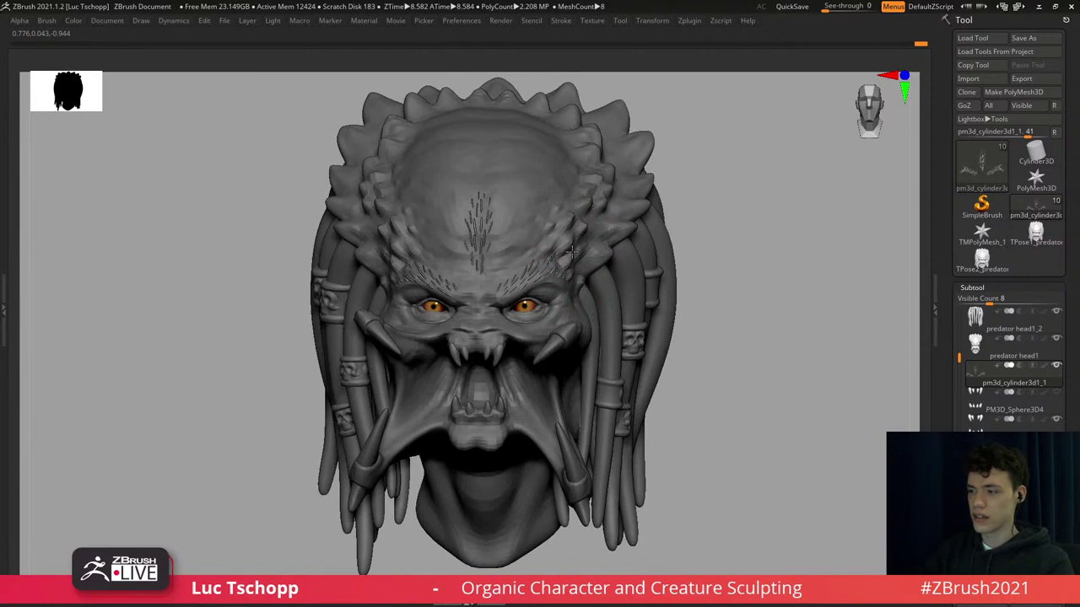
key("p")
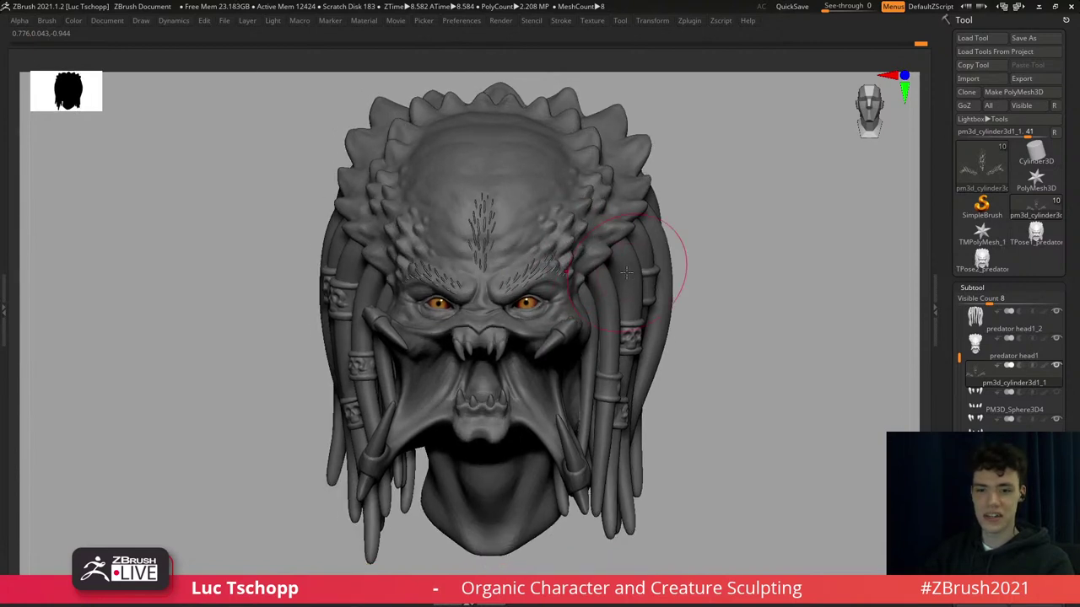